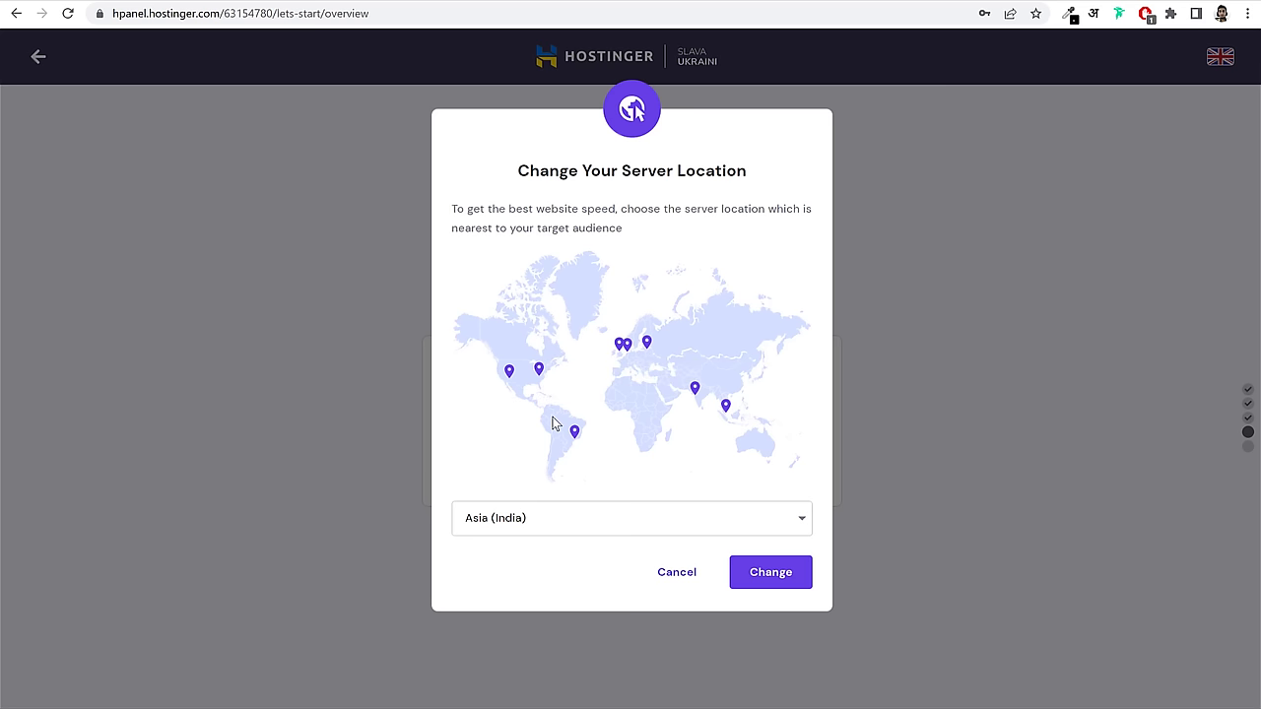
- Keep Asia (India) as the server location and finish the website setup
click(618, 525)
scroll(577, 587, down, 1)
scroll(572, 581, up, 1)
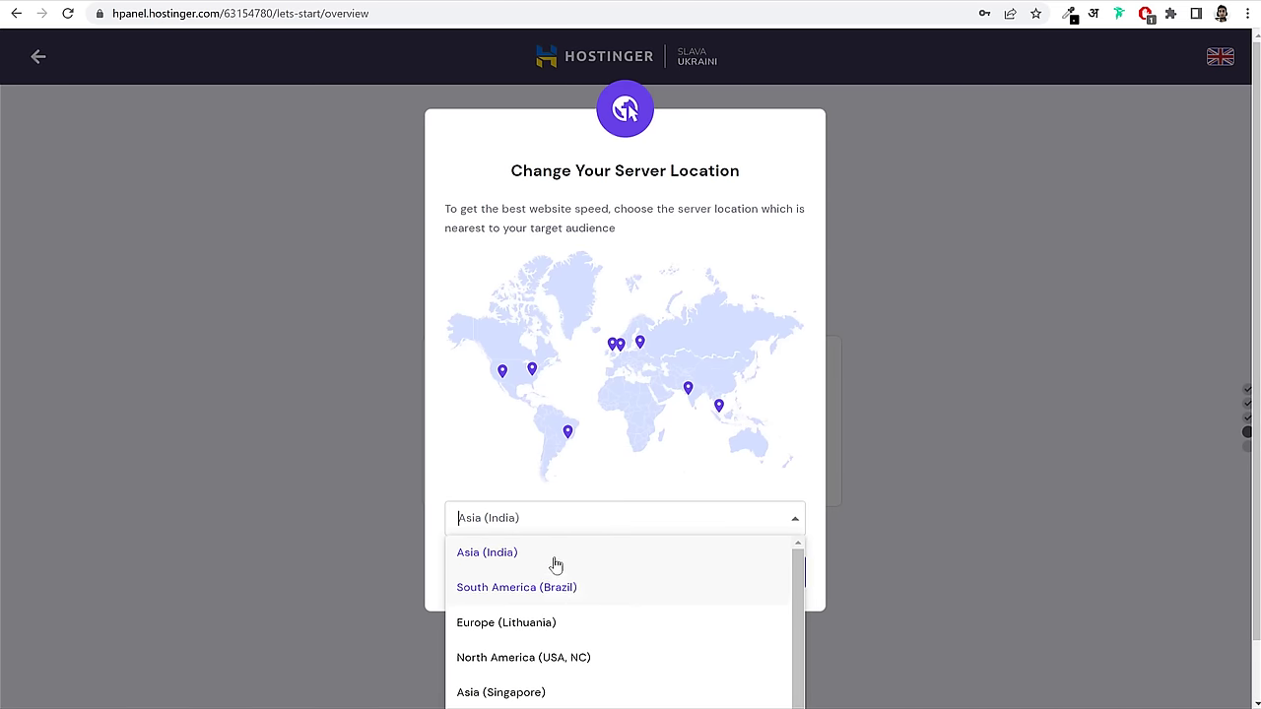
click(555, 562)
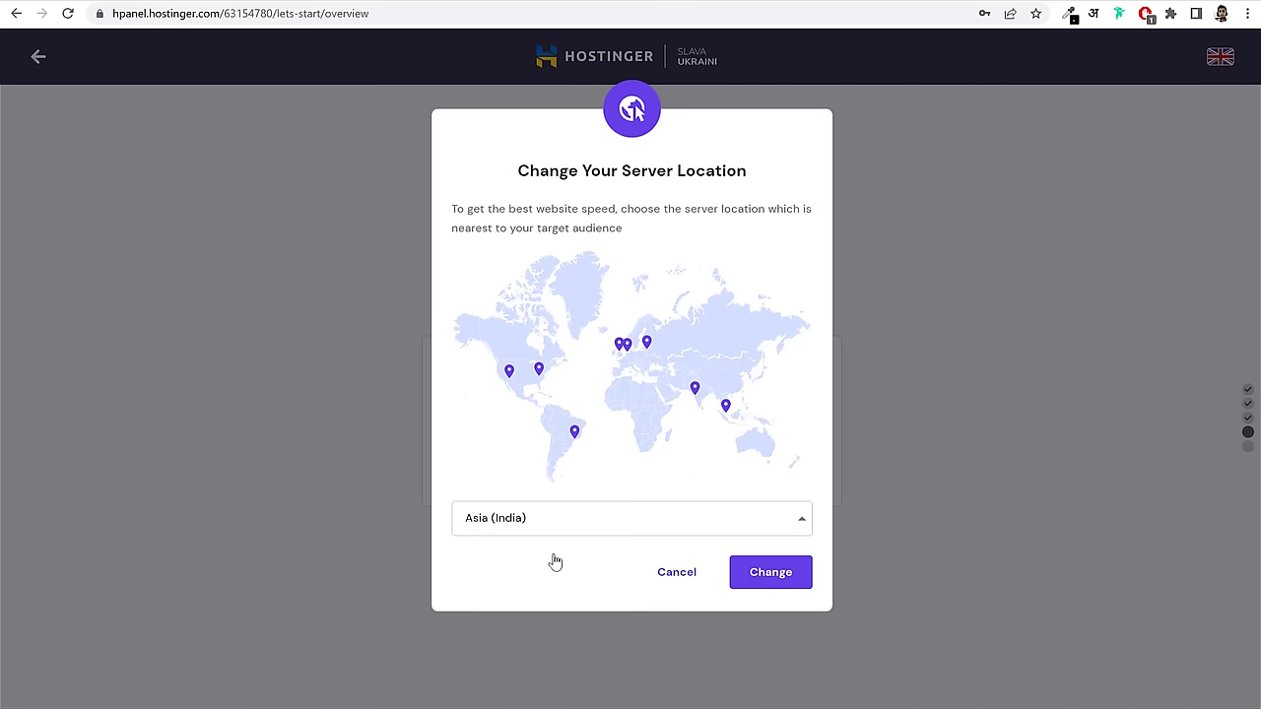
click(681, 585)
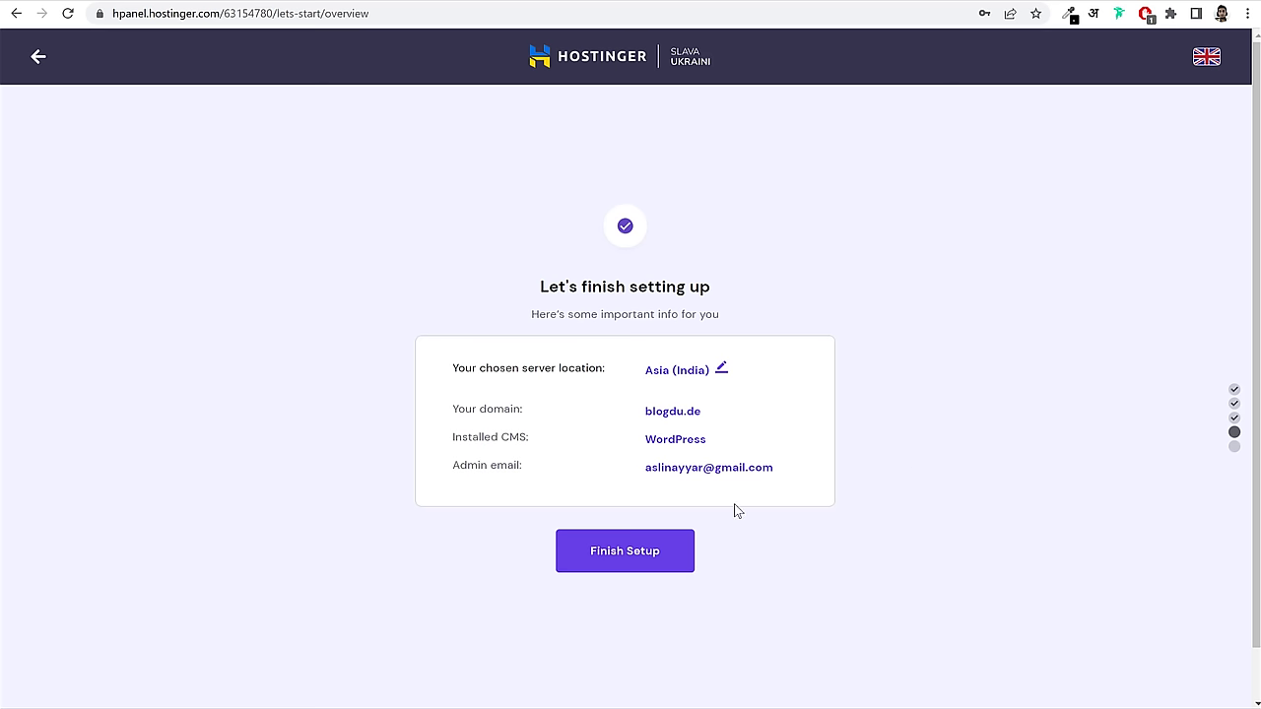
click(620, 560)
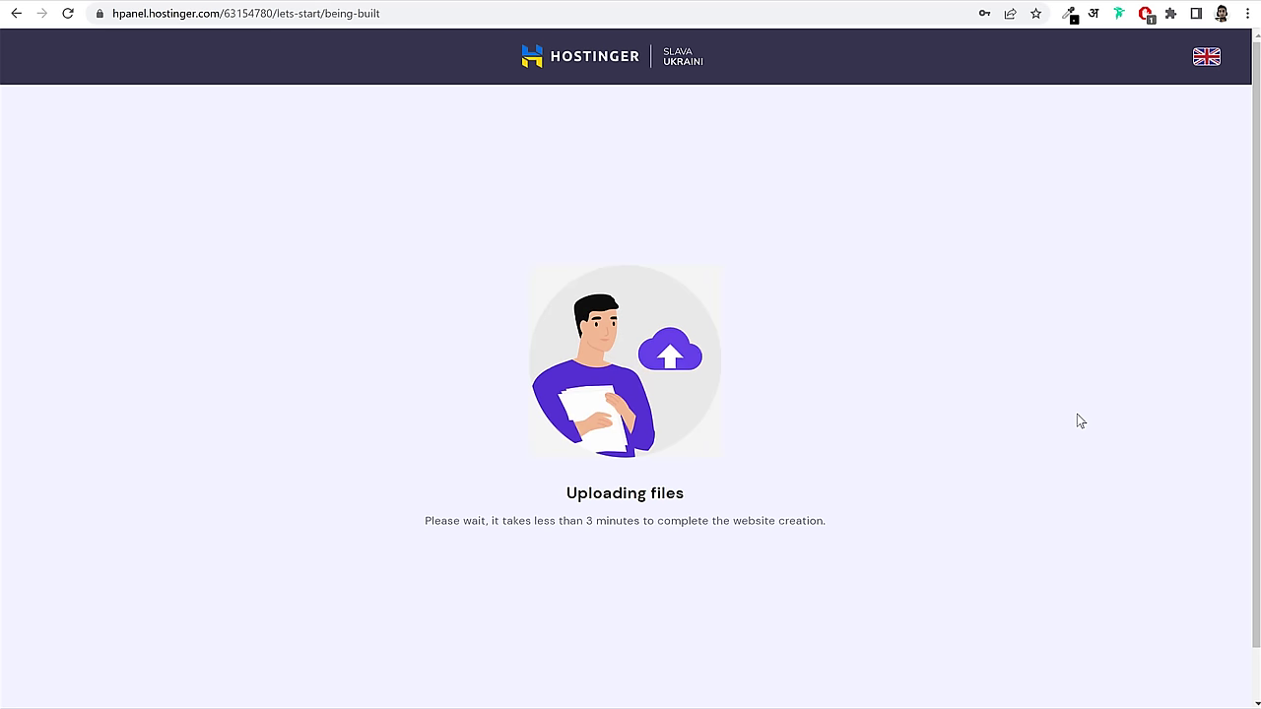
scroll(1159, 201, up, 1)
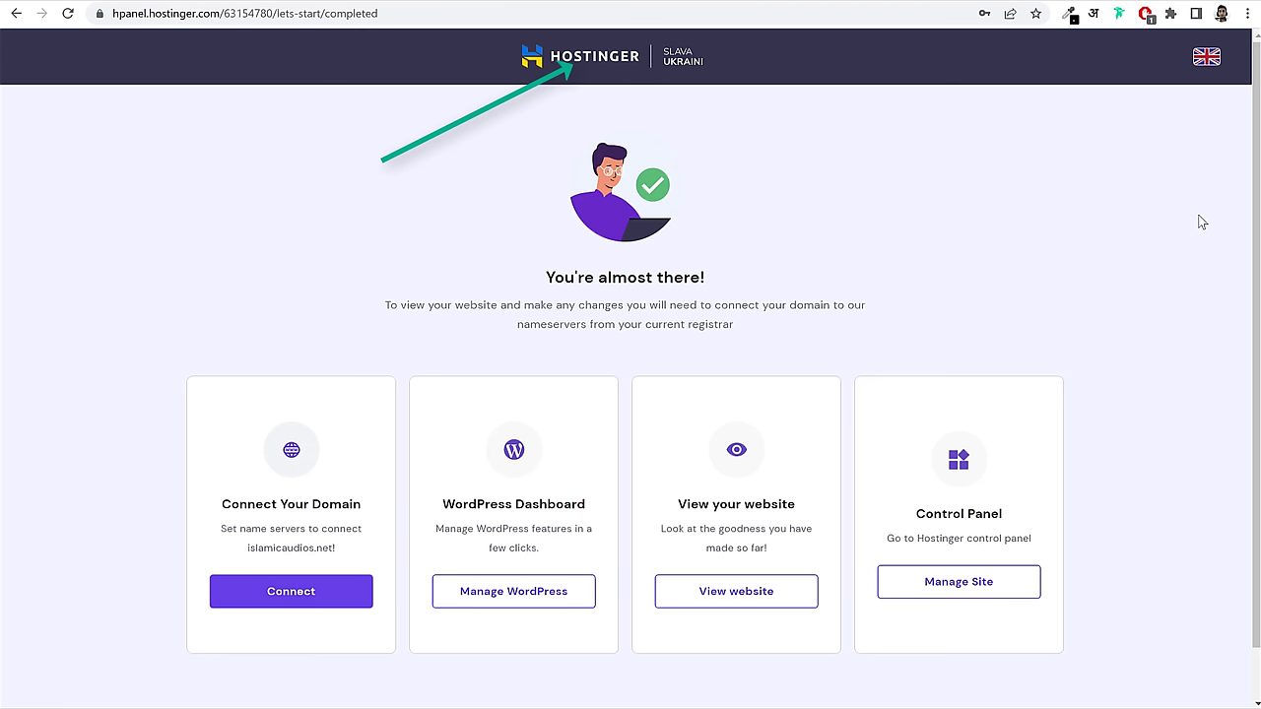
- Go to the hPanel home page and look over the hosting plans and email services
click(594, 65)
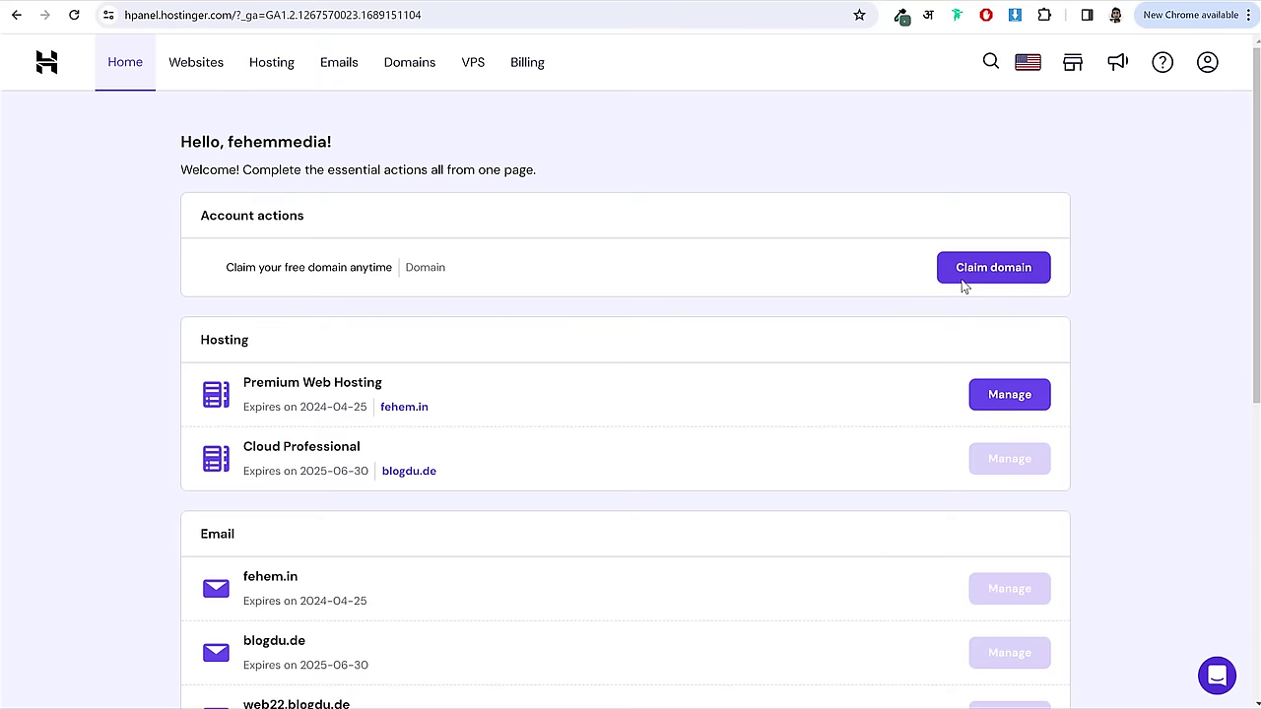
scroll(491, 365, down, 3)
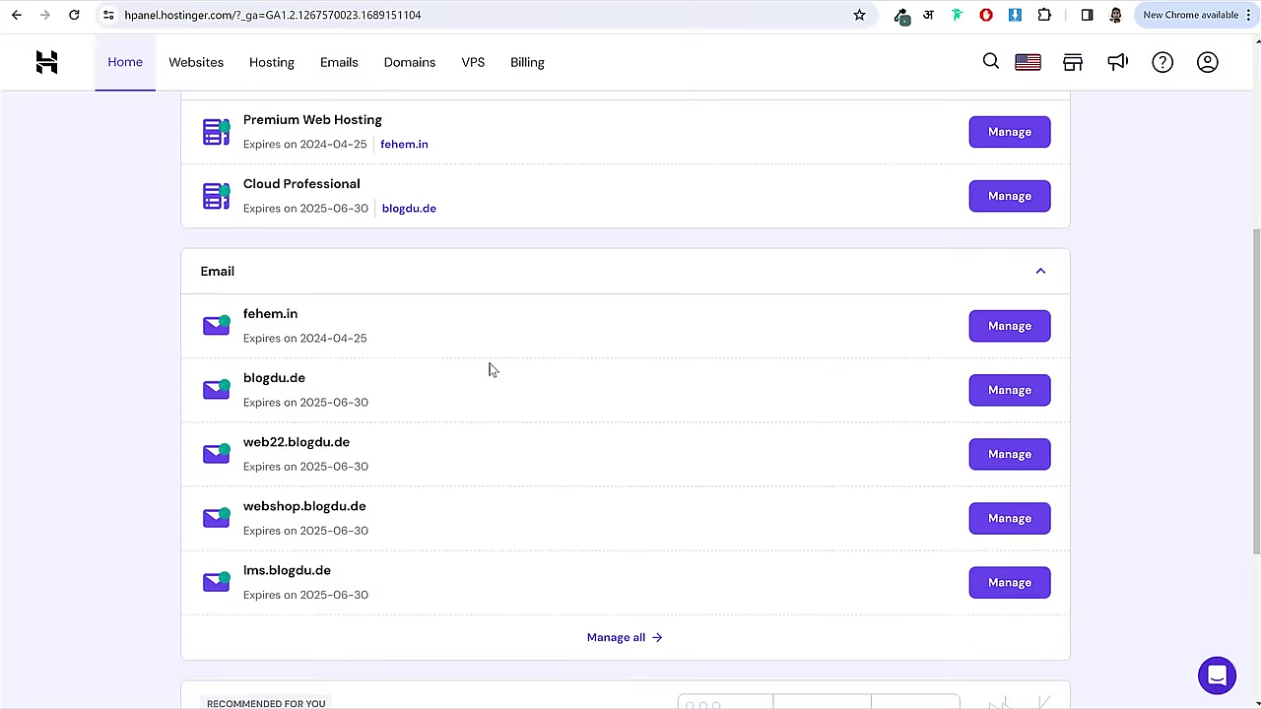
scroll(492, 369, up, 3)
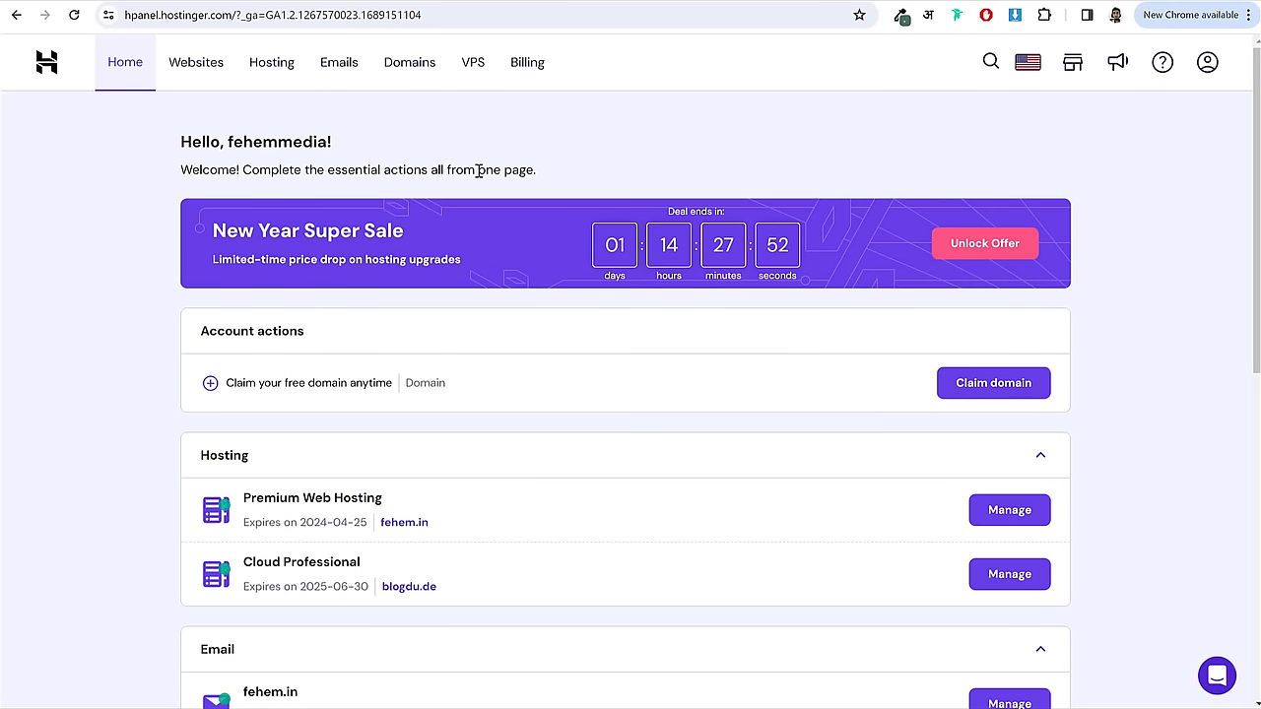
- Highlight the hpanel.hostinger.com part of the page address
click(234, 17)
click(247, 15)
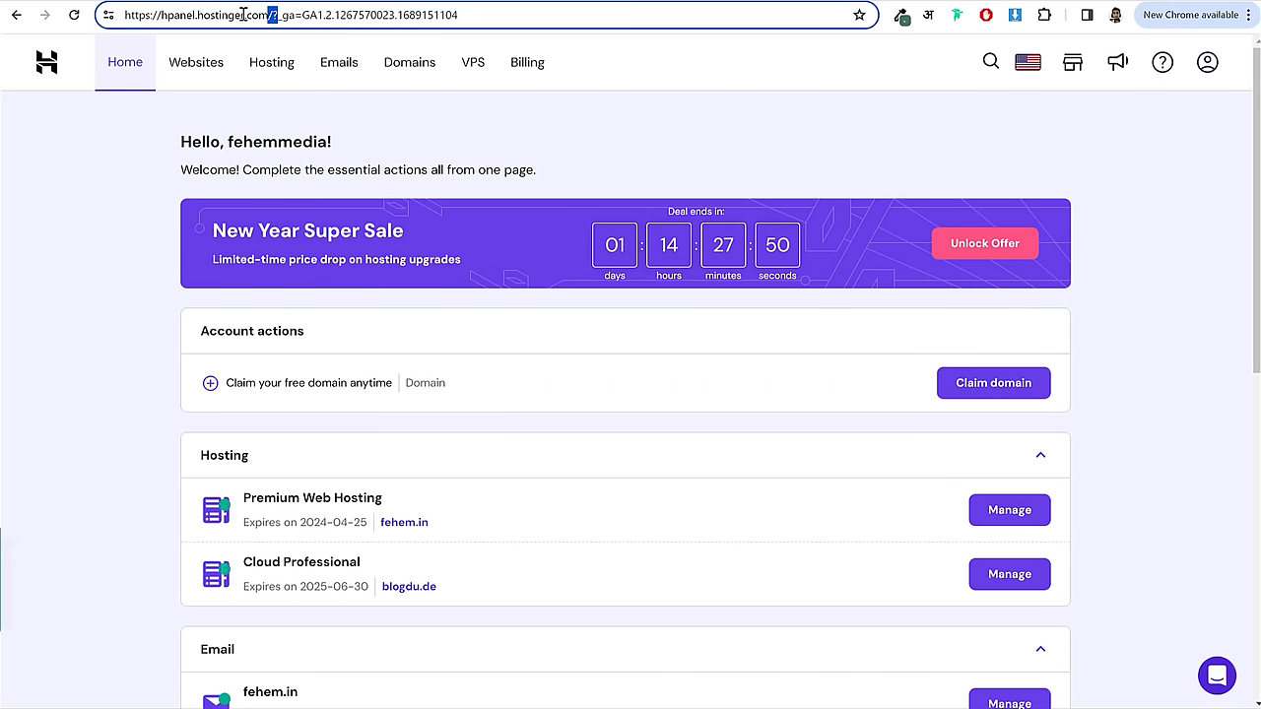
drag(273, 14, 127, 12)
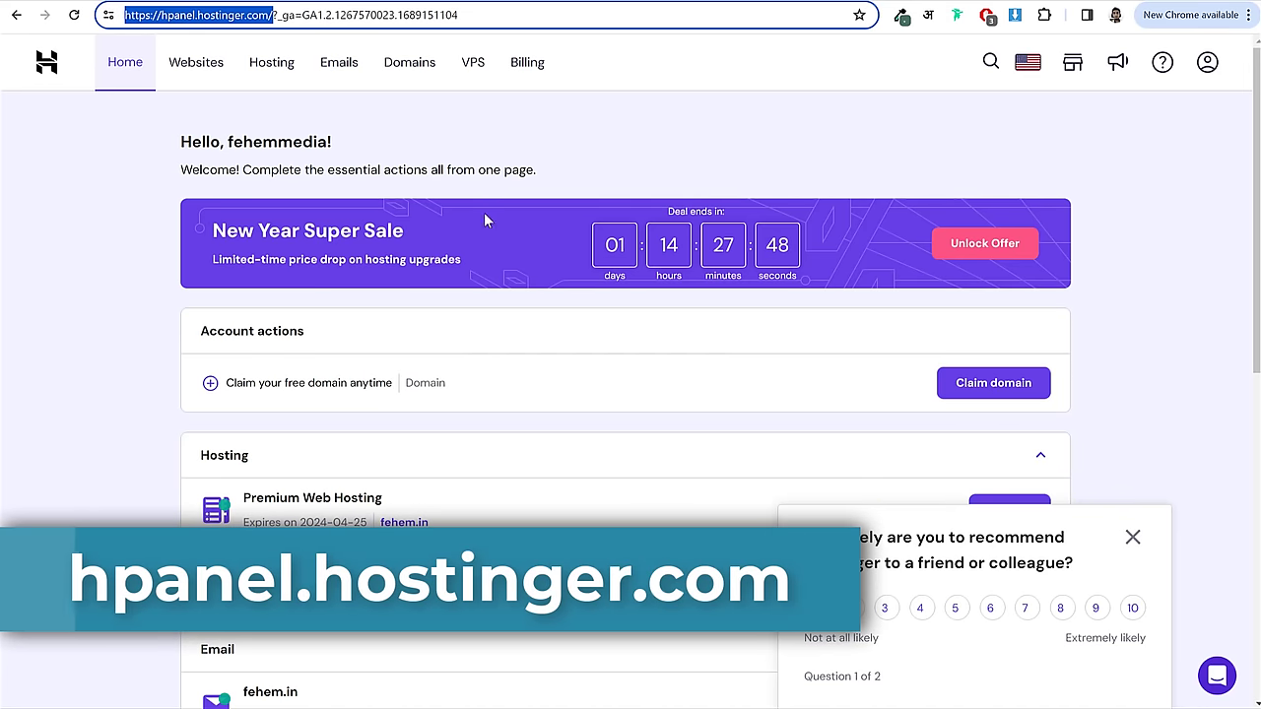
click(390, 338)
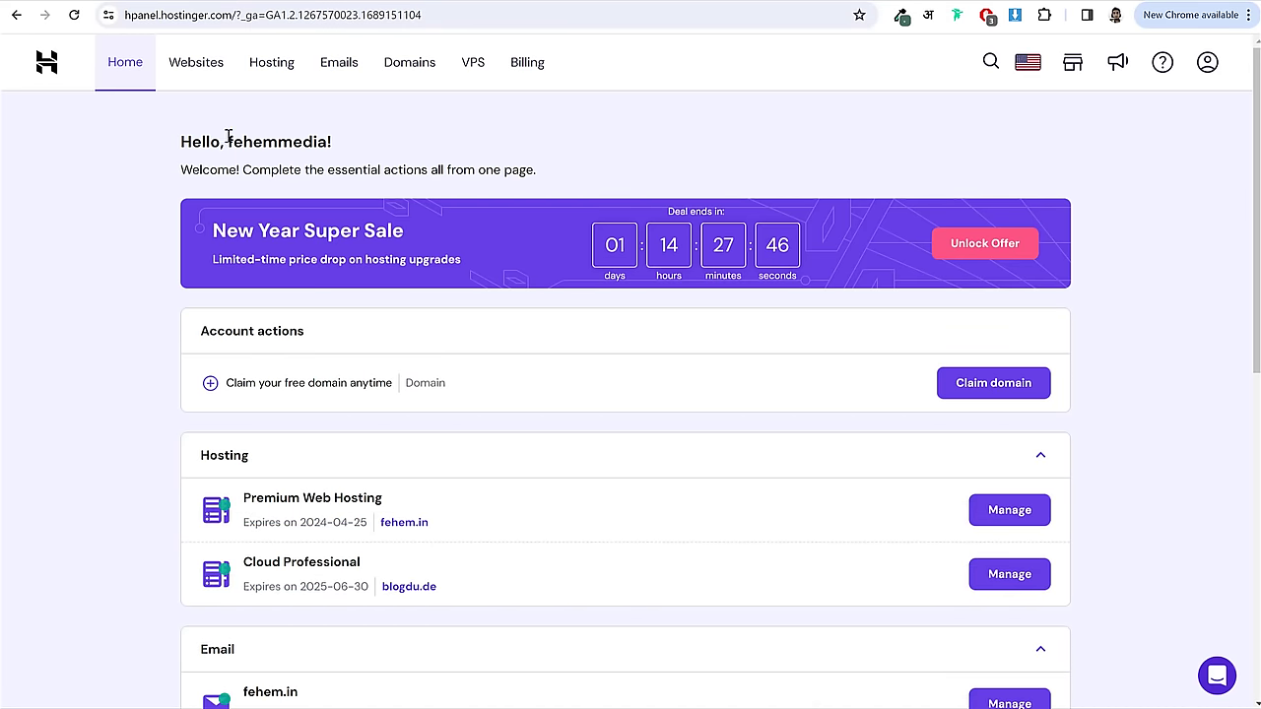
- Open the management dashboard of blogdu.de from the websites list and go to its WordPress overview
click(198, 77)
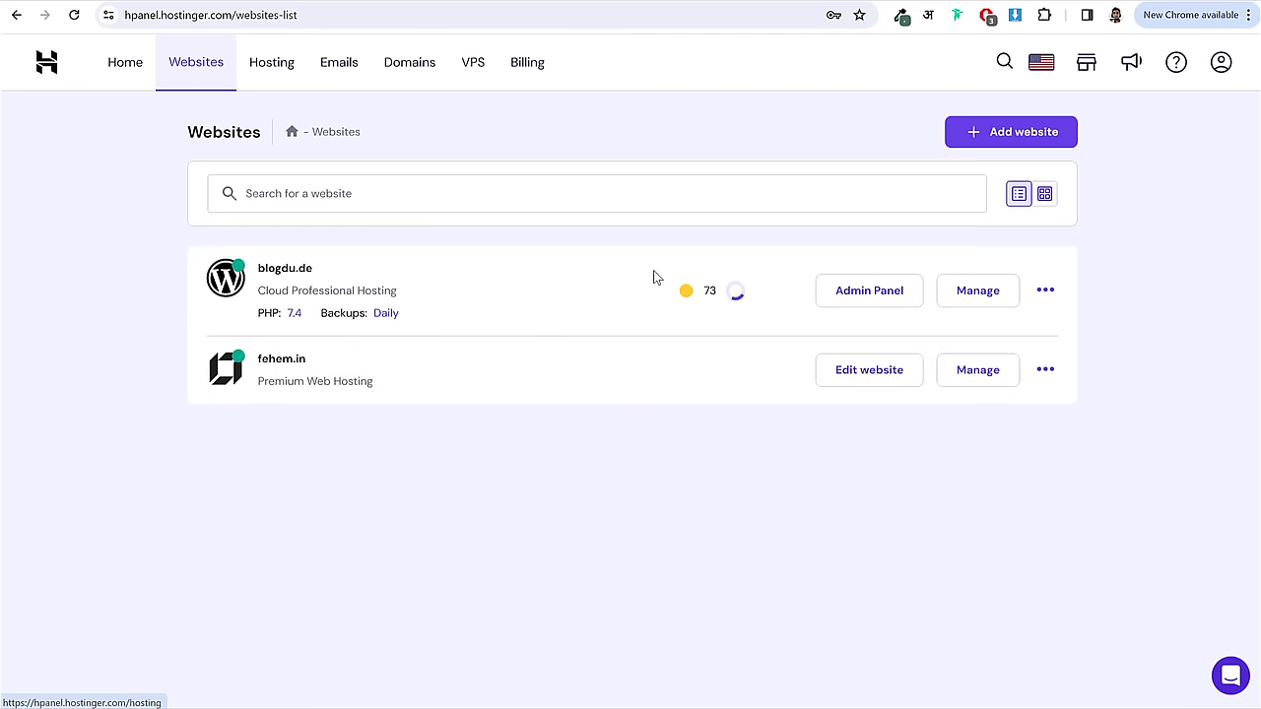
drag(332, 272, 262, 270)
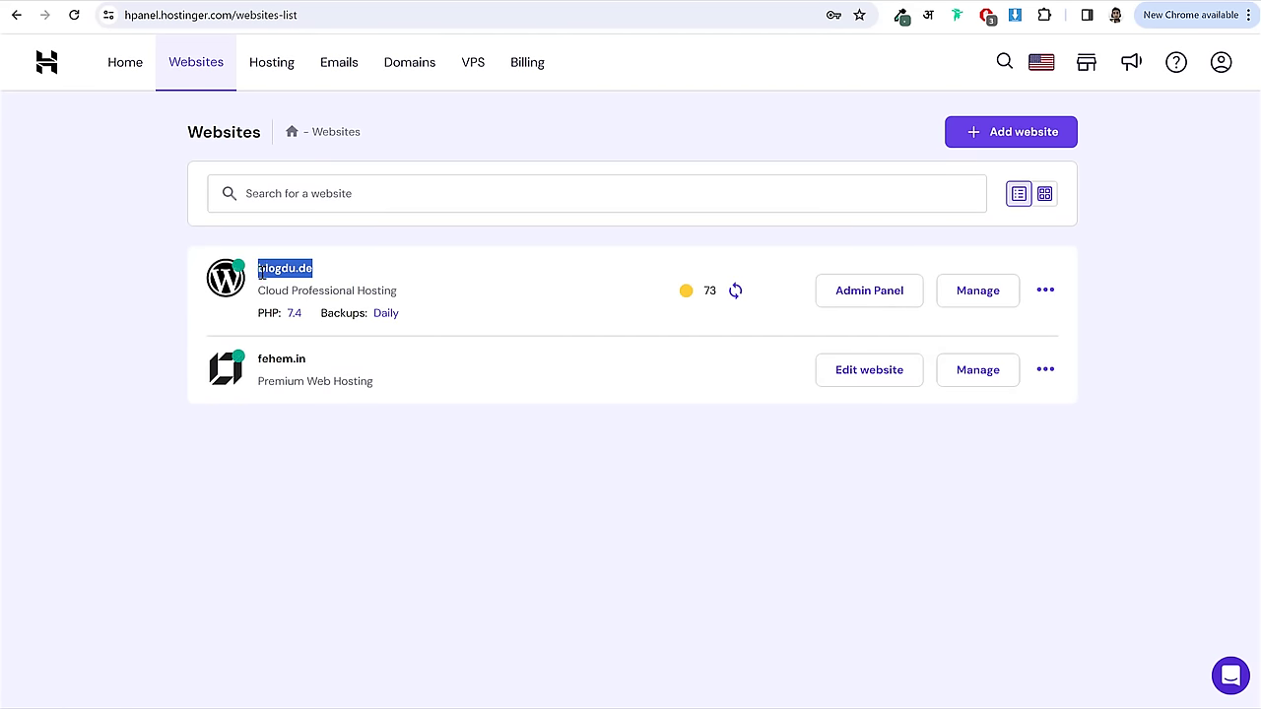
click(678, 417)
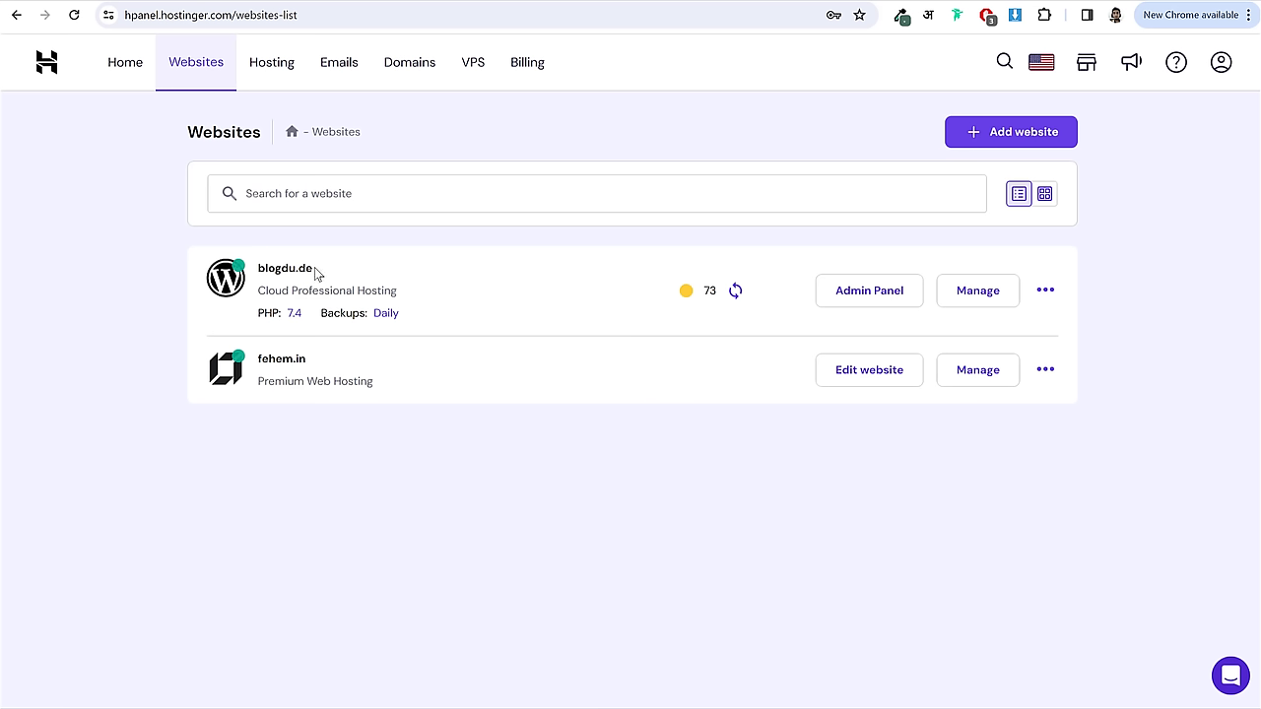
drag(315, 271, 258, 270)
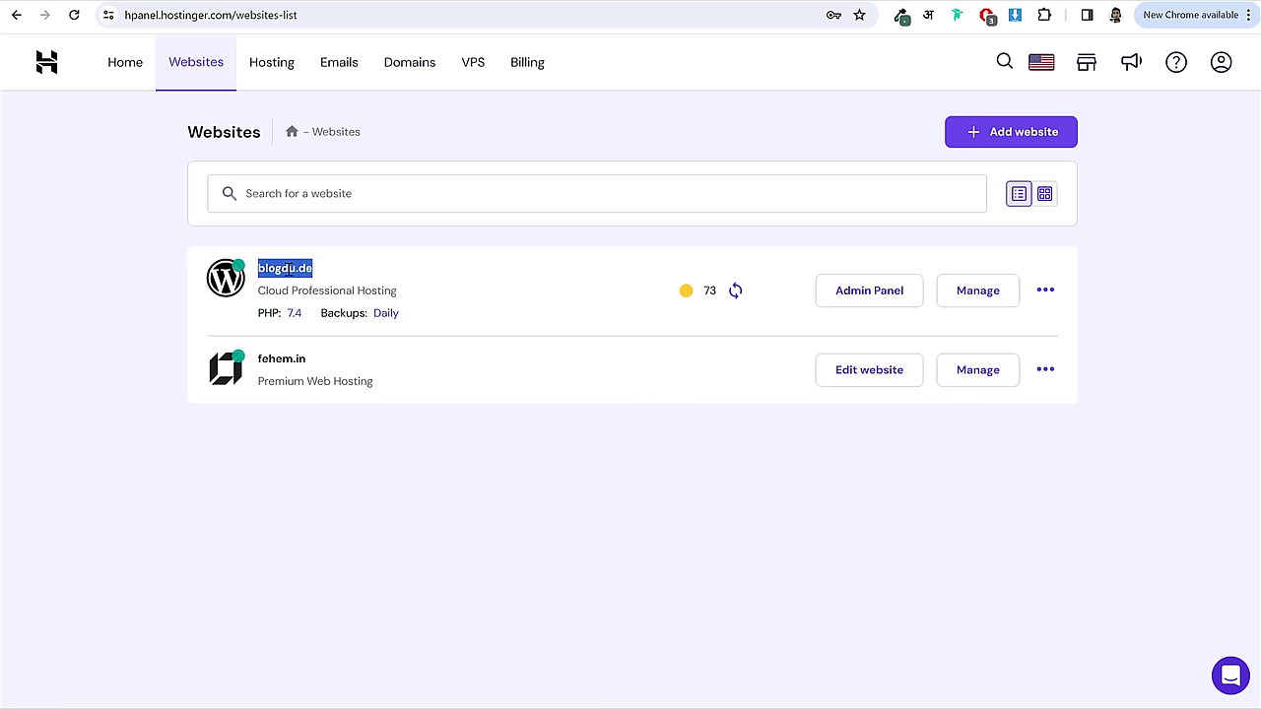
click(367, 277)
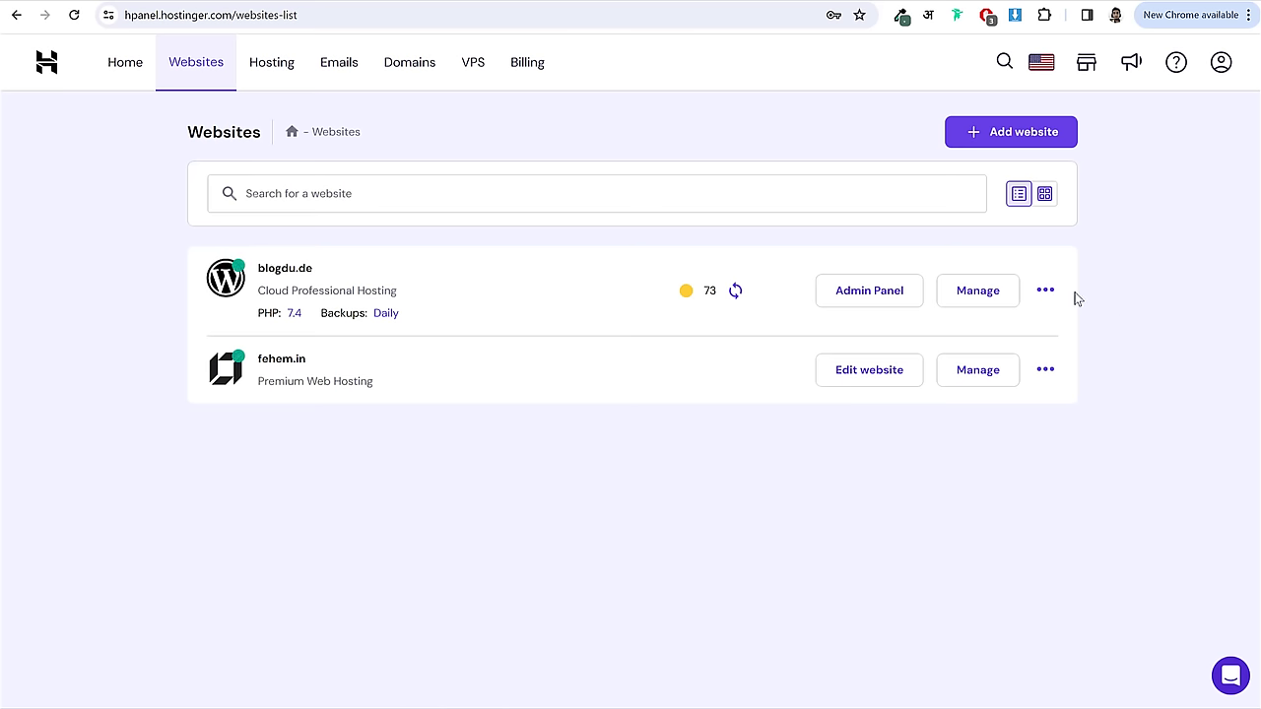
click(971, 303)
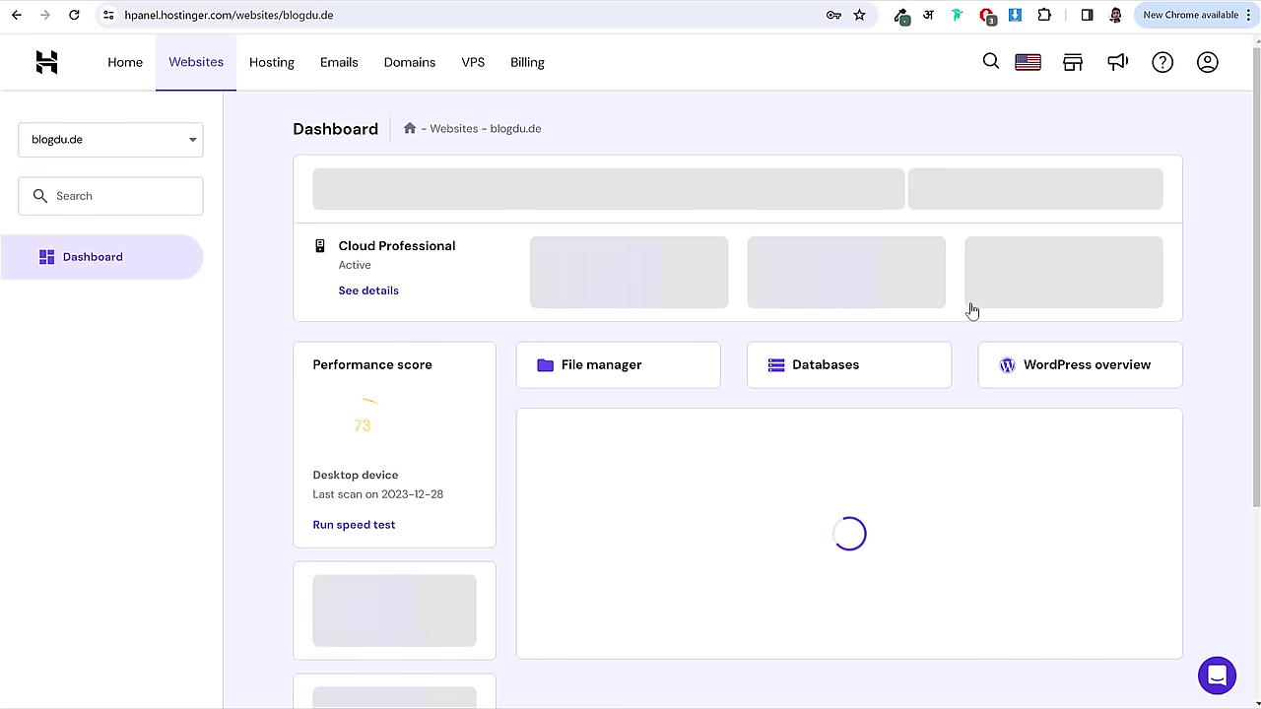
click(1099, 367)
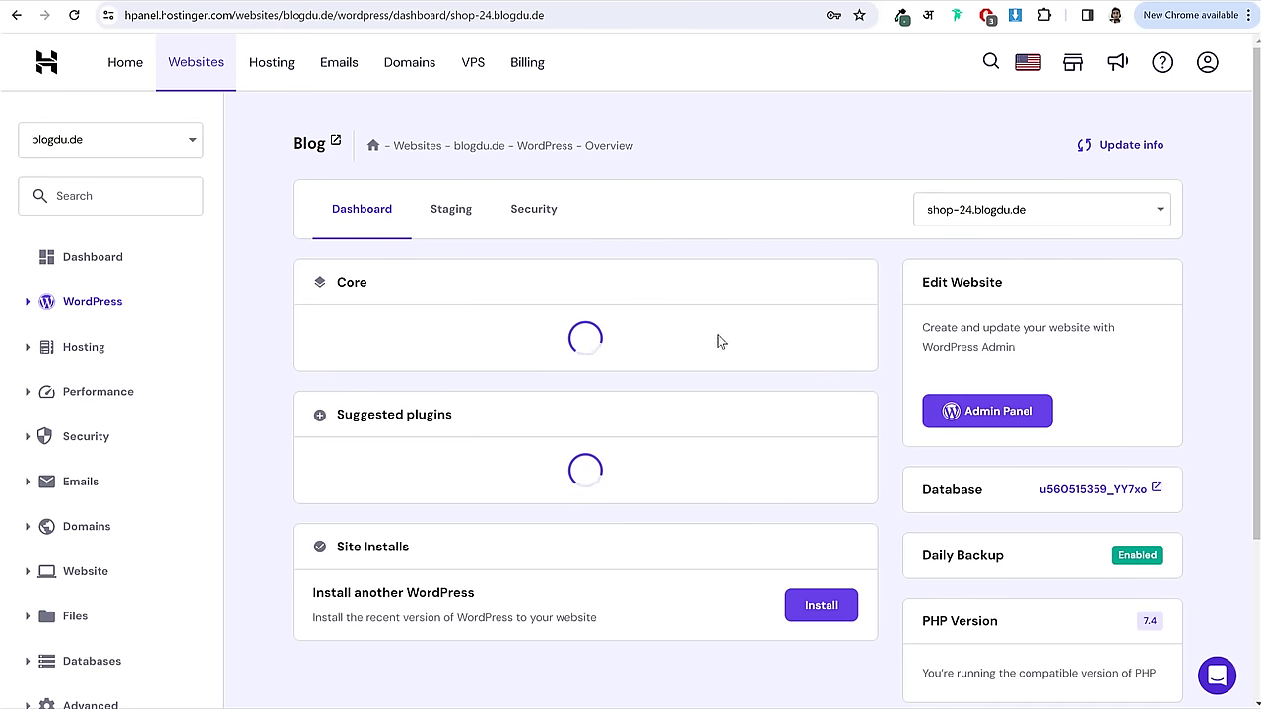
- Examine the Force HTTPS, SSL certificate and LiteSpeed settings in the WordPress overview of shop-24.blogdu.de
scroll(785, 395, down, 1)
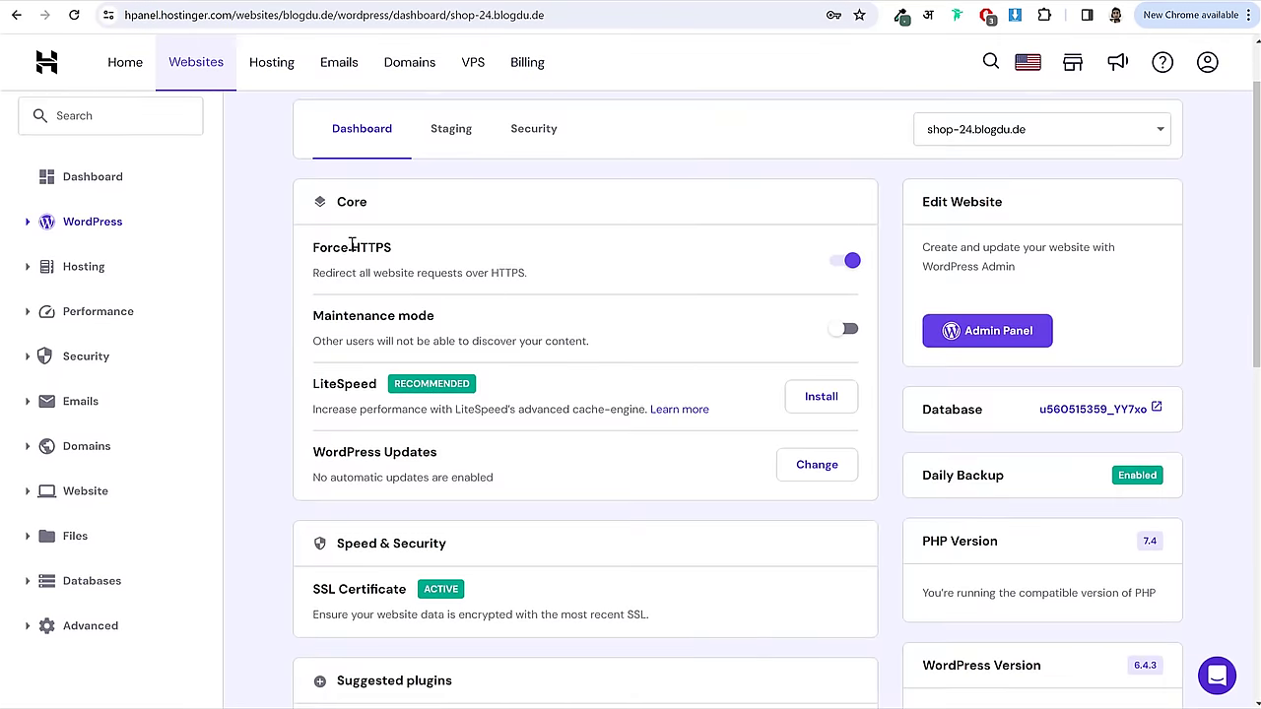
scroll(675, 416, down, 3)
drag(313, 350, 408, 351)
click(437, 365)
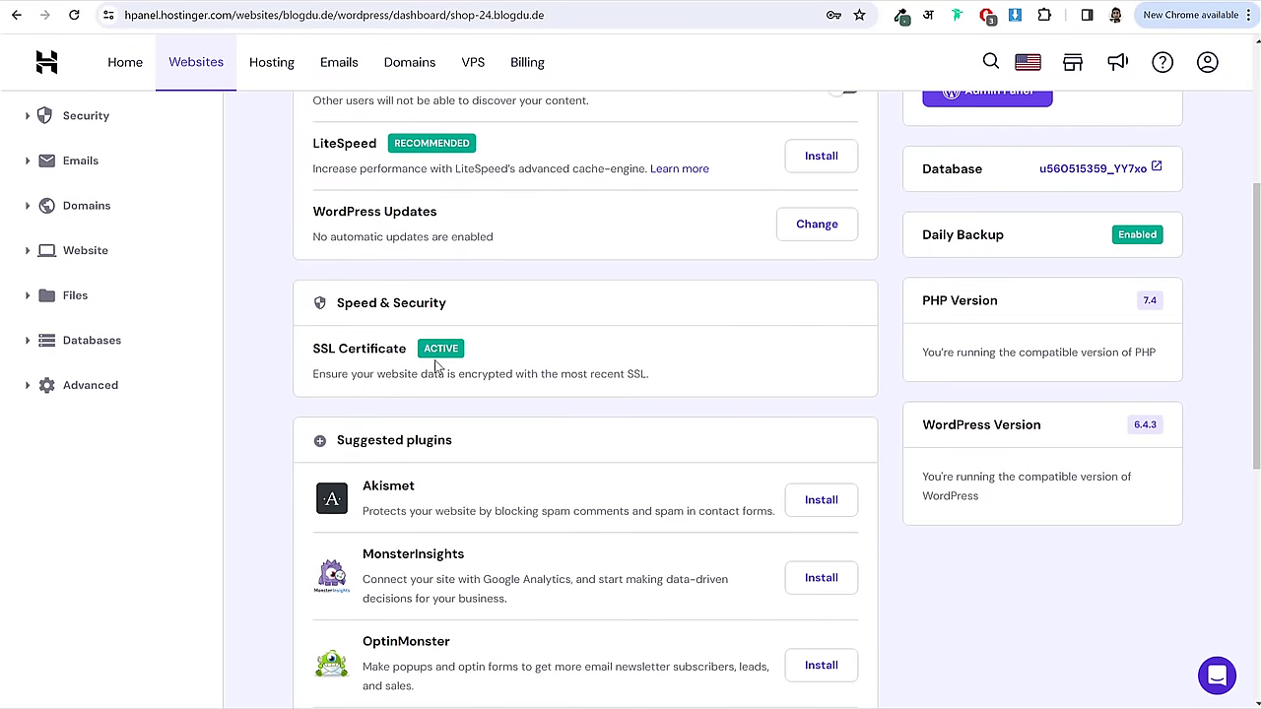
scroll(437, 364, up, 4)
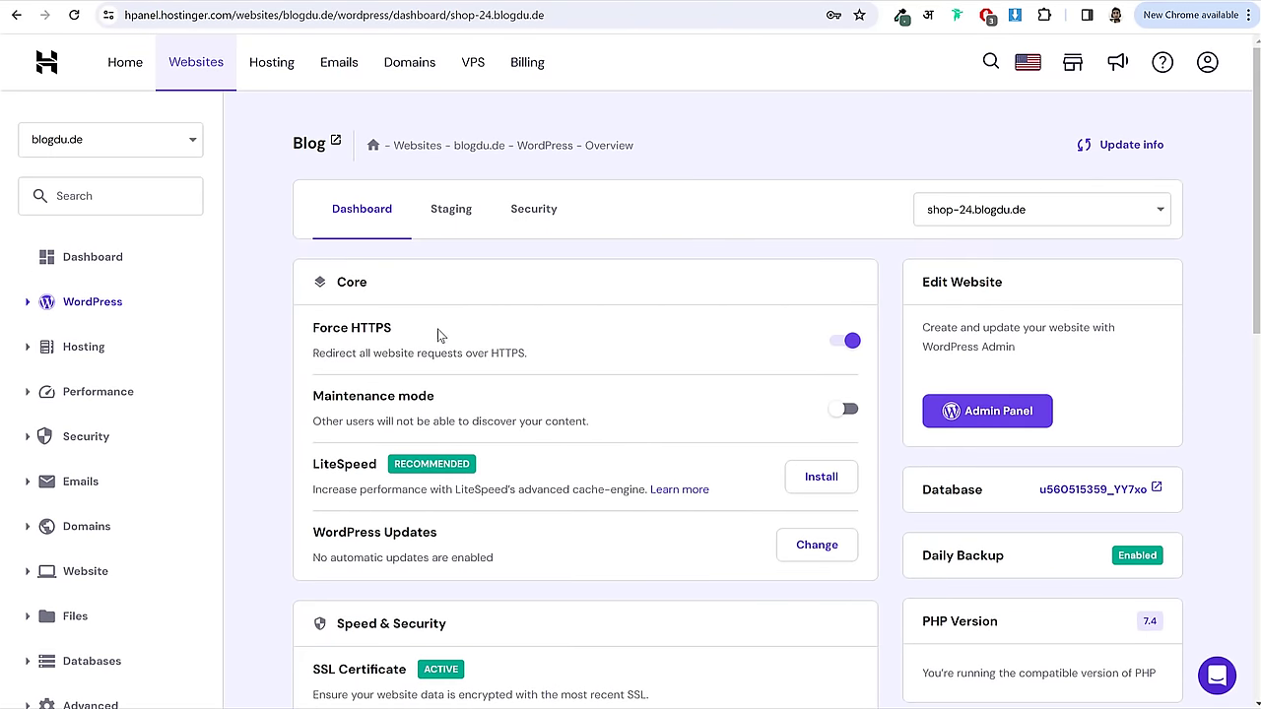
scroll(1062, 483, down, 3)
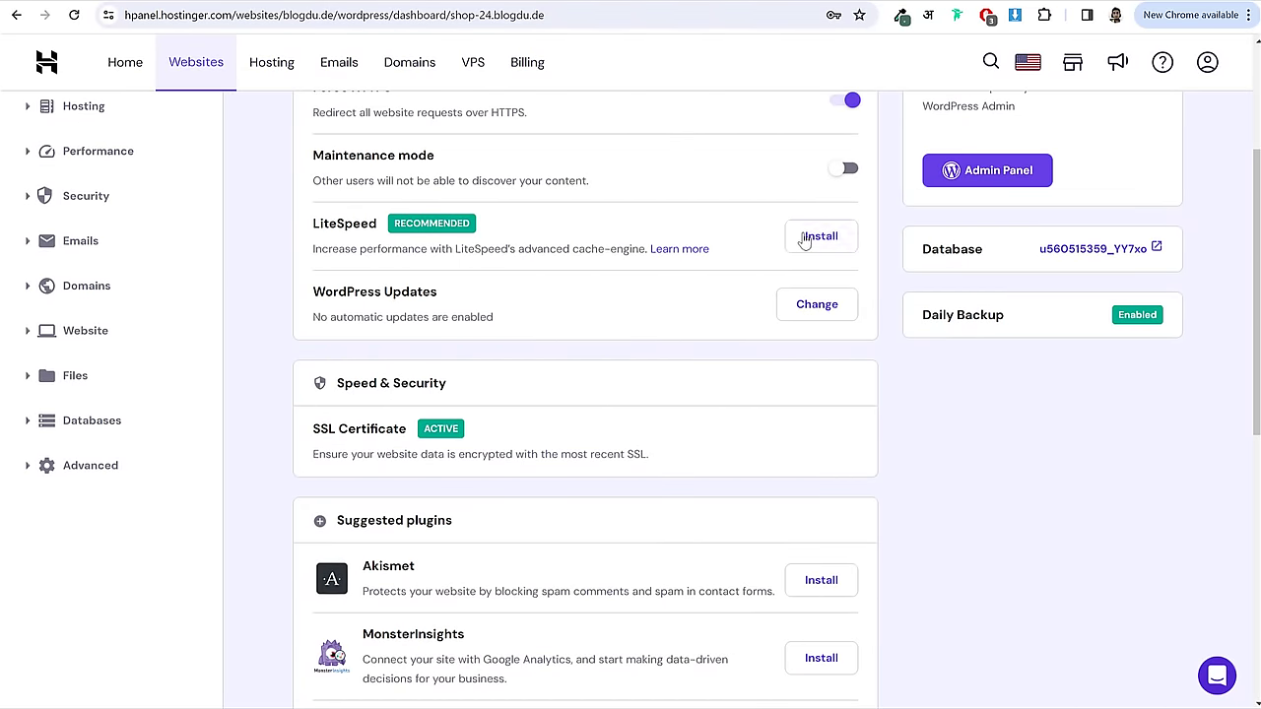
click(821, 237)
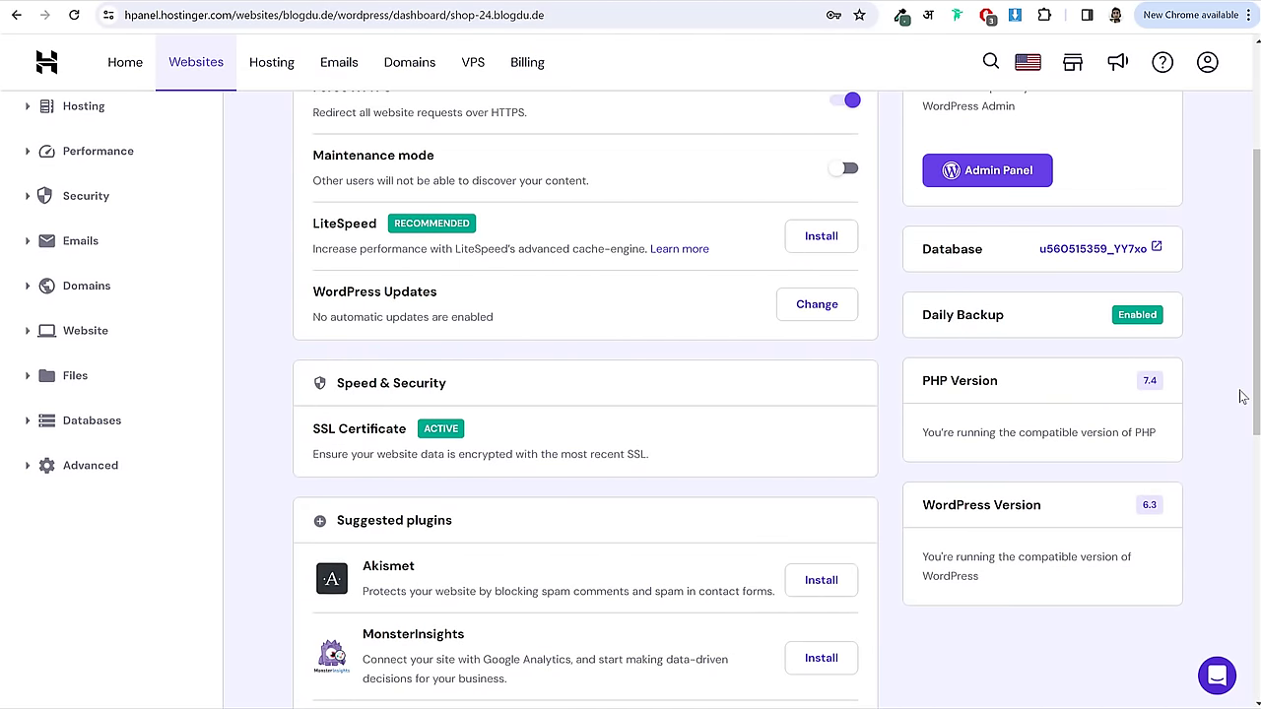
- Check the WordPress and PHP versions, view the staging options and return to the WordPress overview
drag(944, 502, 1080, 510)
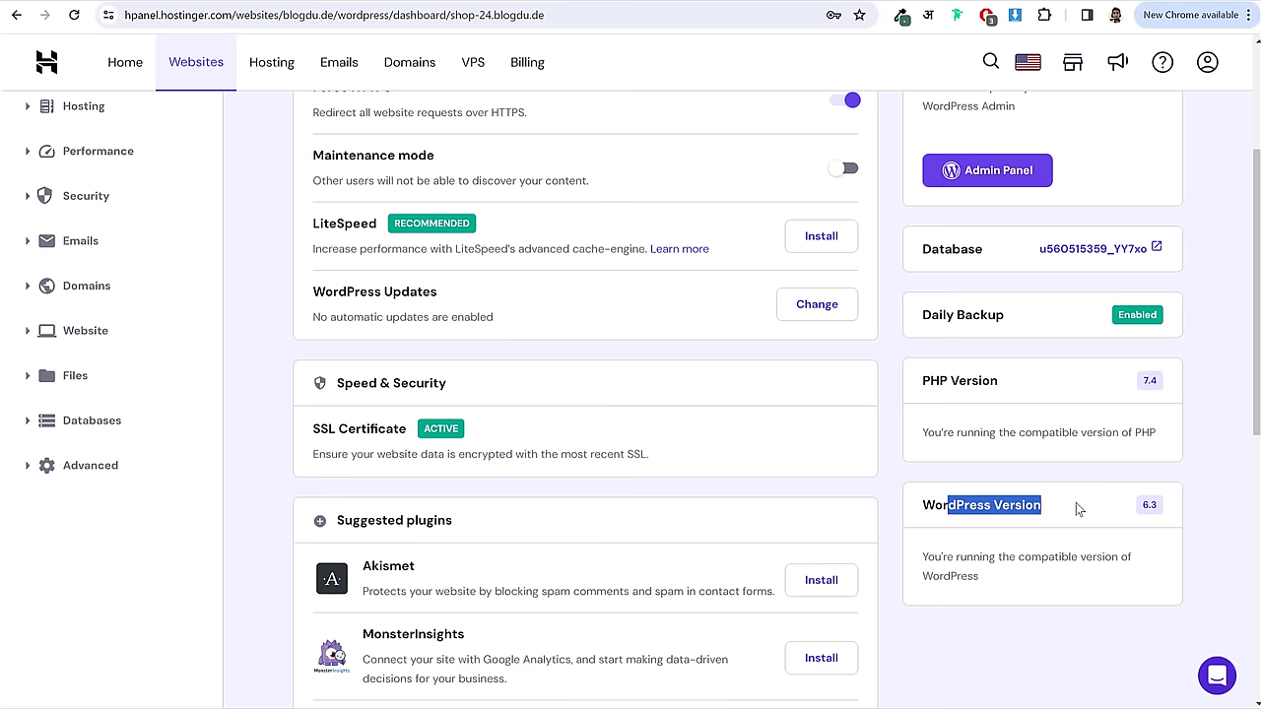
click(1064, 514)
drag(936, 380, 1108, 383)
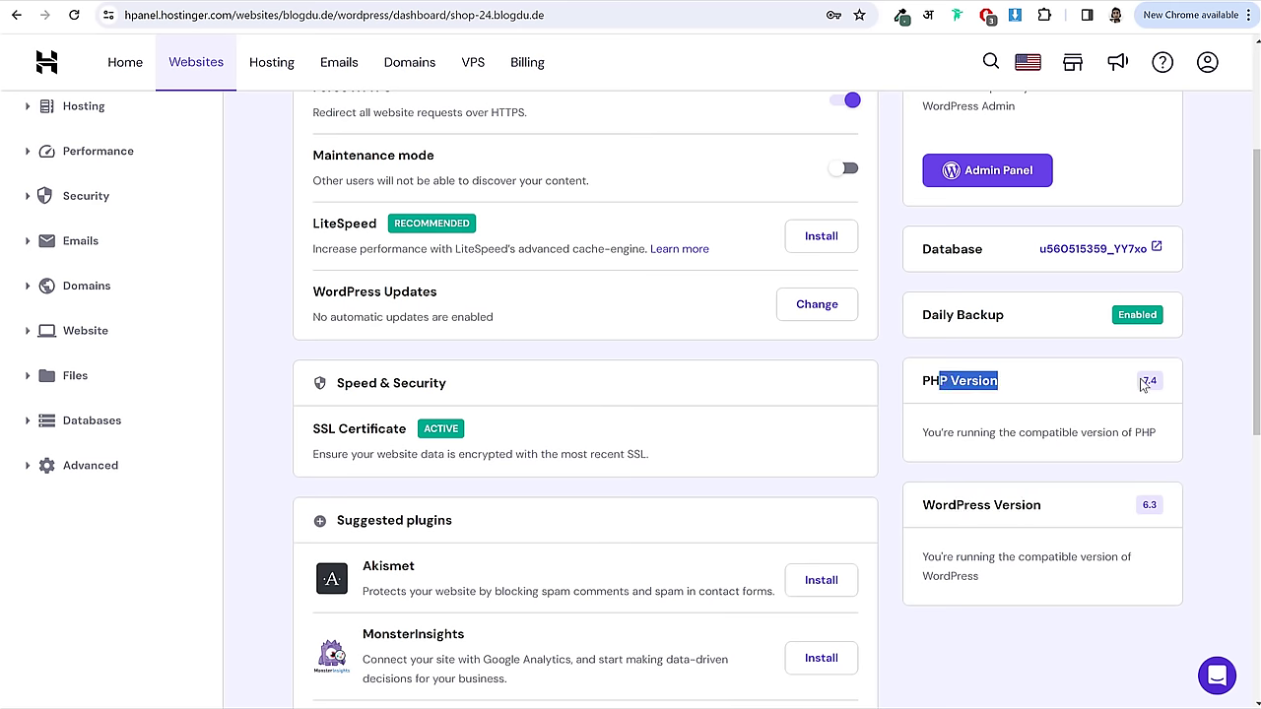
click(1163, 387)
scroll(1157, 384, up, 3)
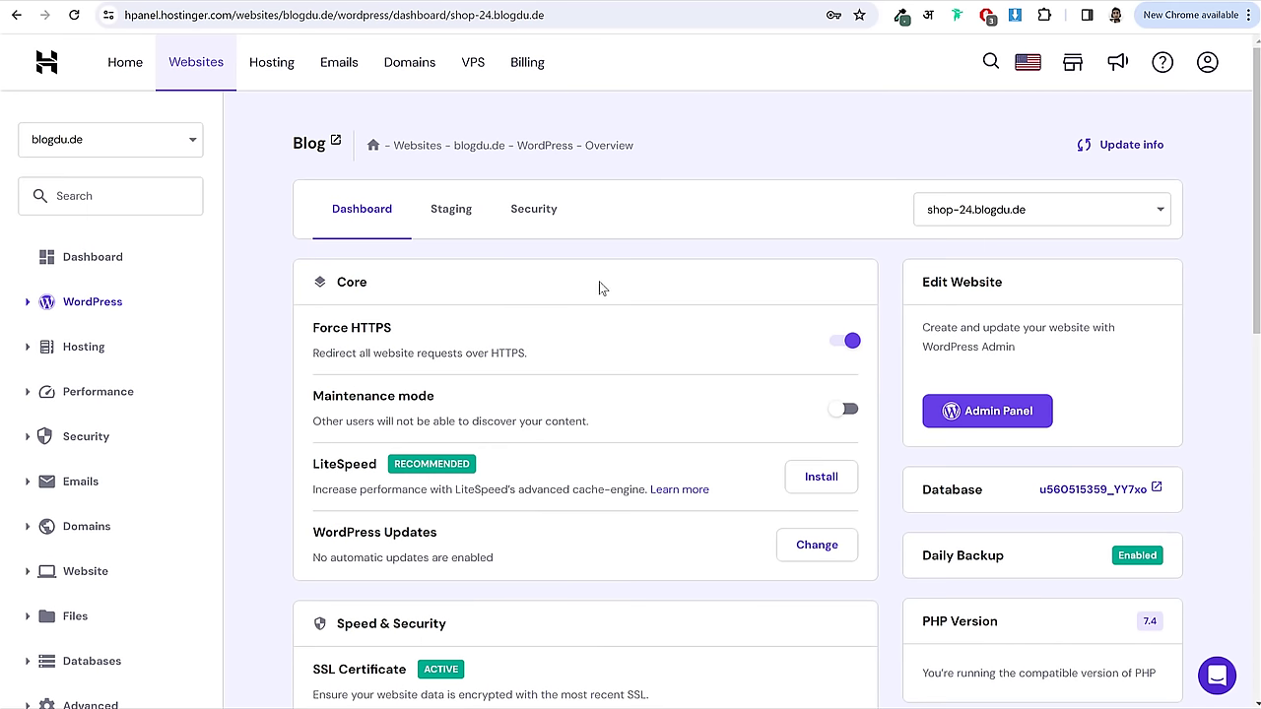
click(453, 232)
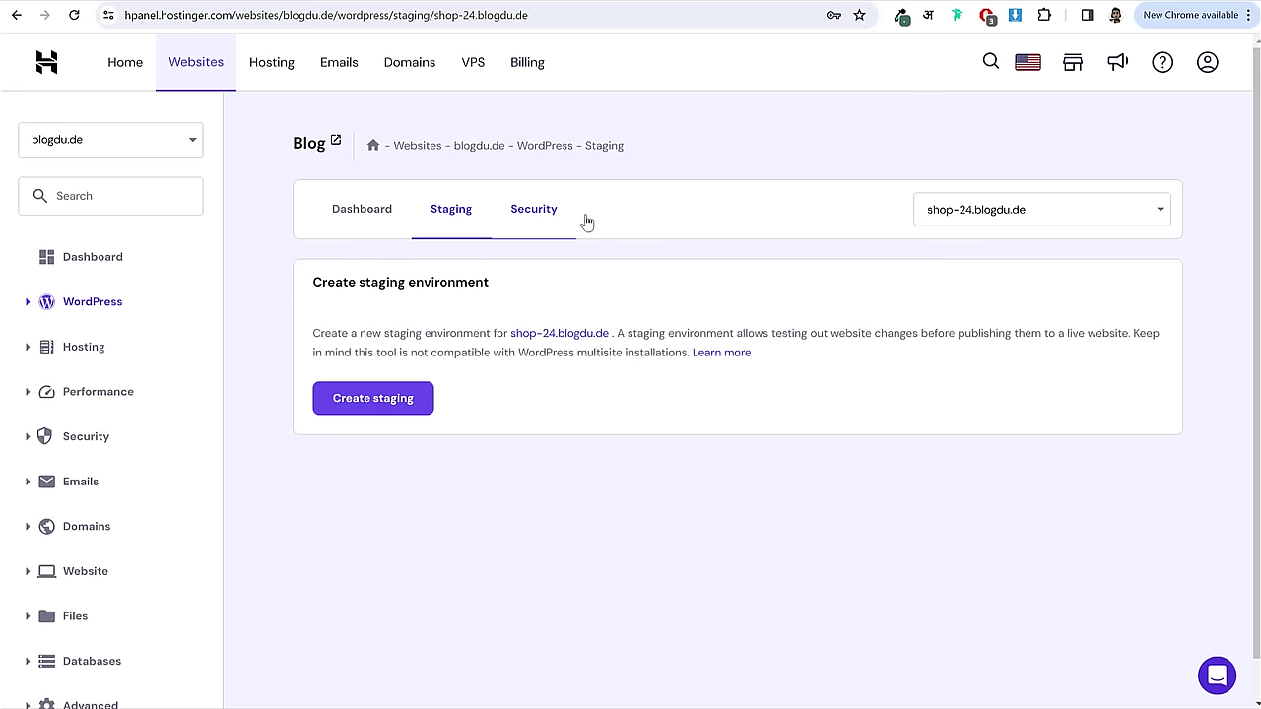
click(345, 227)
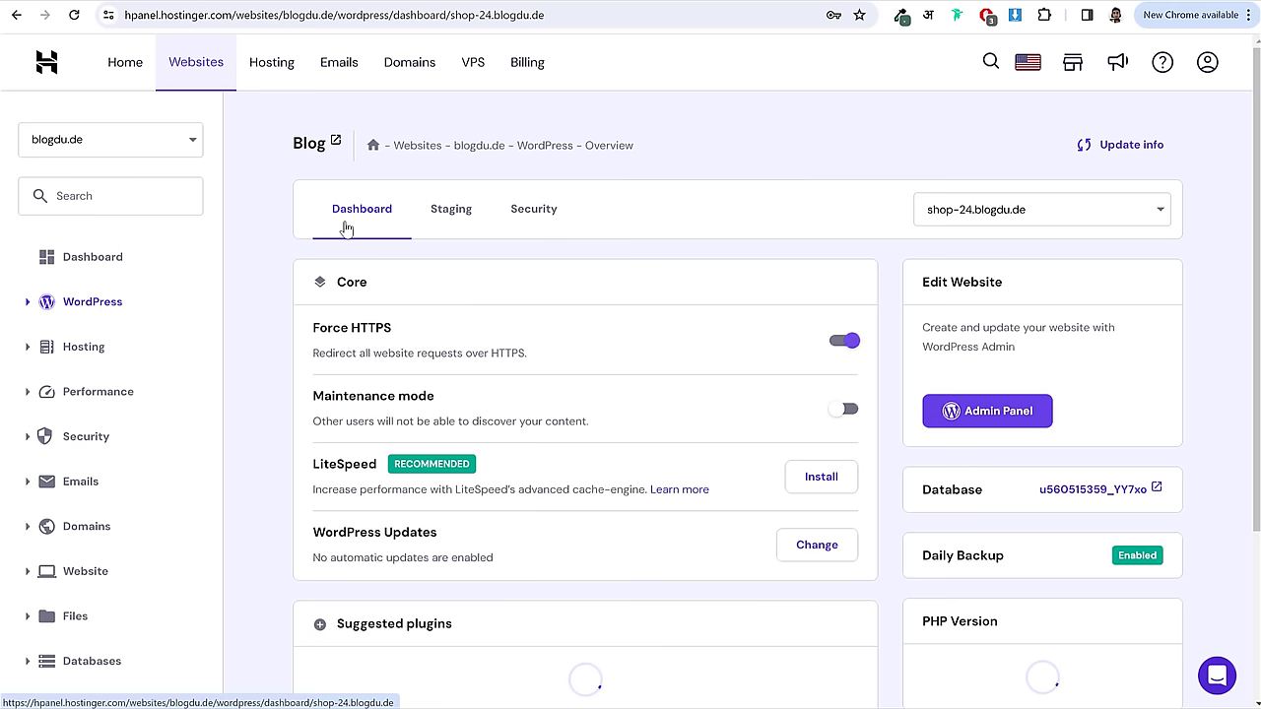
- Open the WordPress admin panel of shop-24.blogdu.de and look through its main dashboard
click(995, 419)
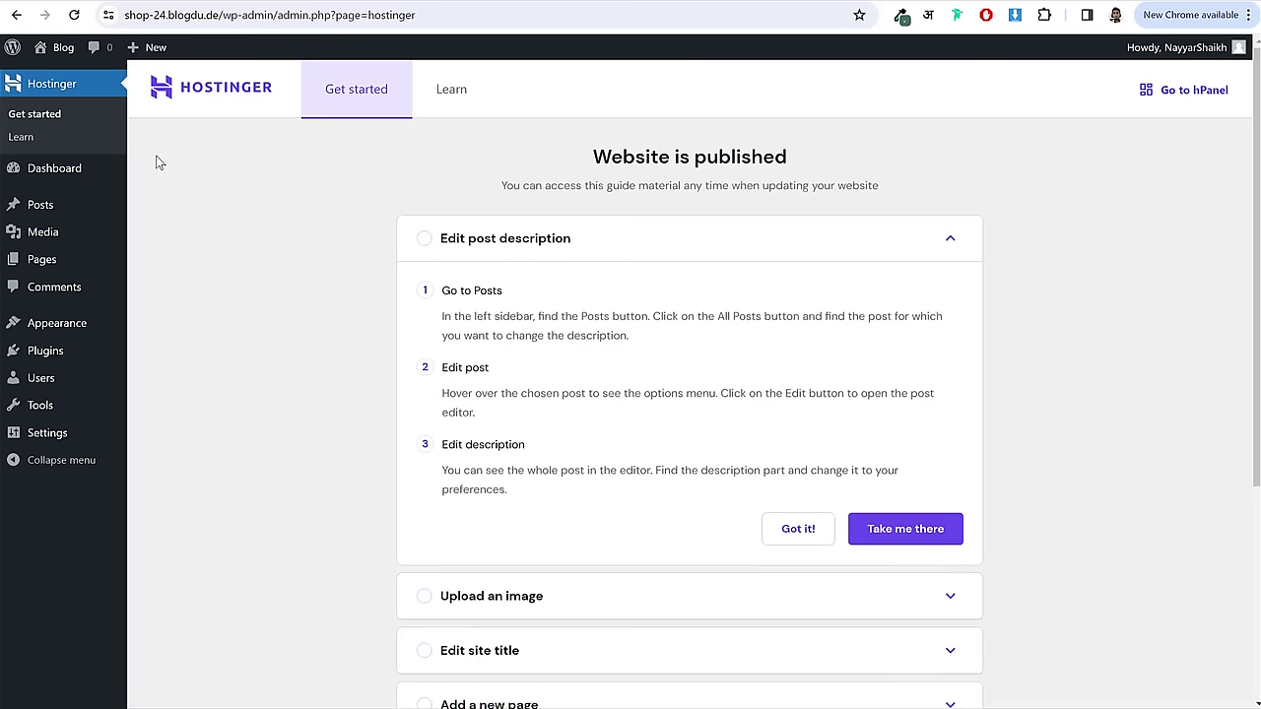
click(57, 171)
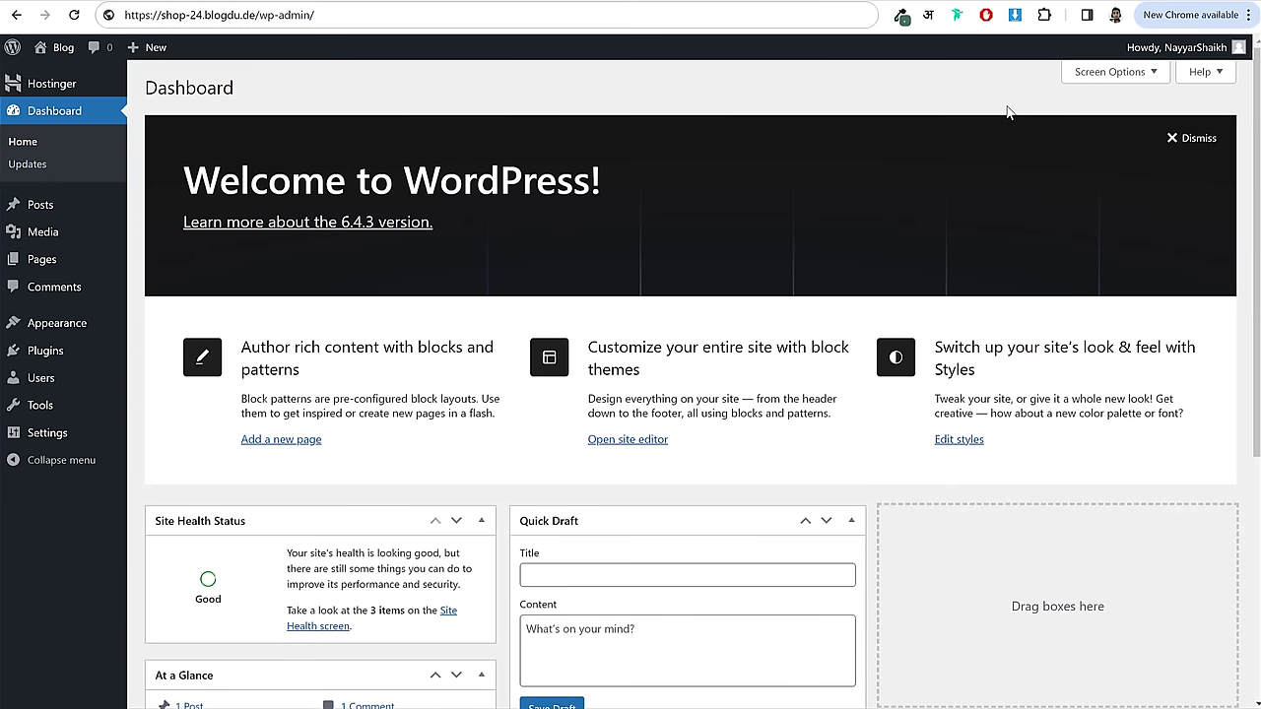
scroll(912, 397, down, 5)
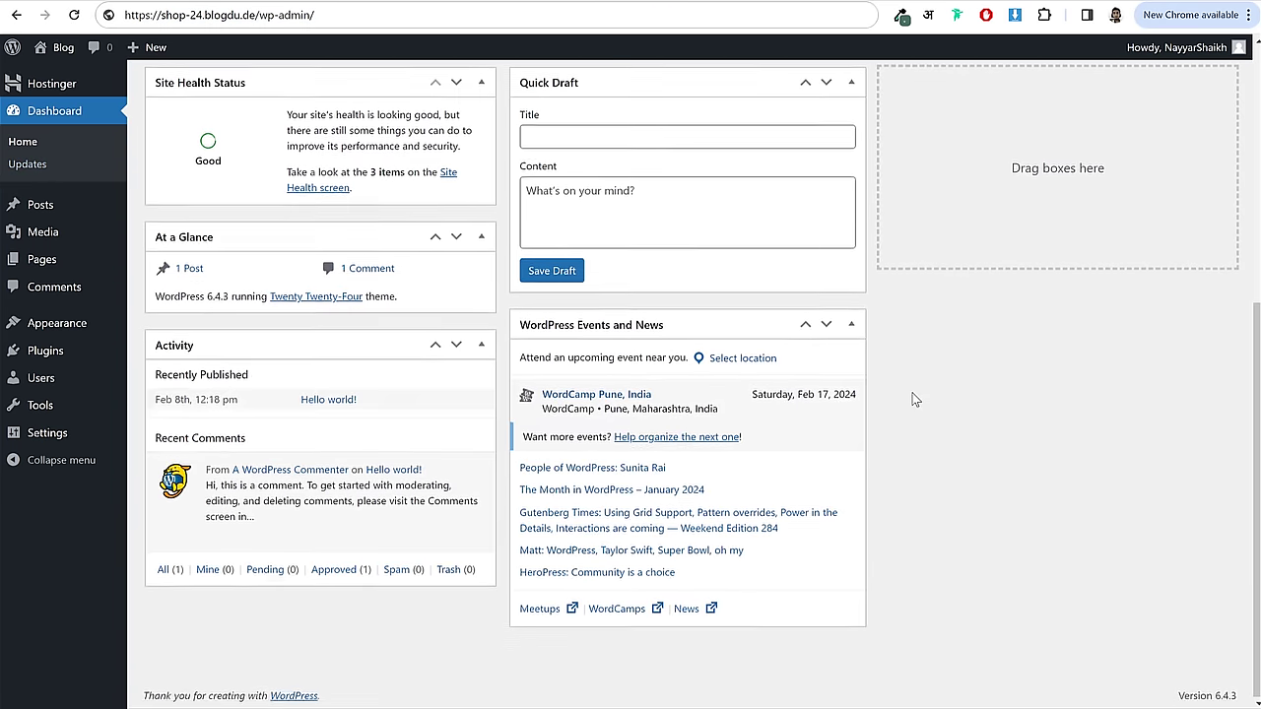
scroll(912, 397, up, 5)
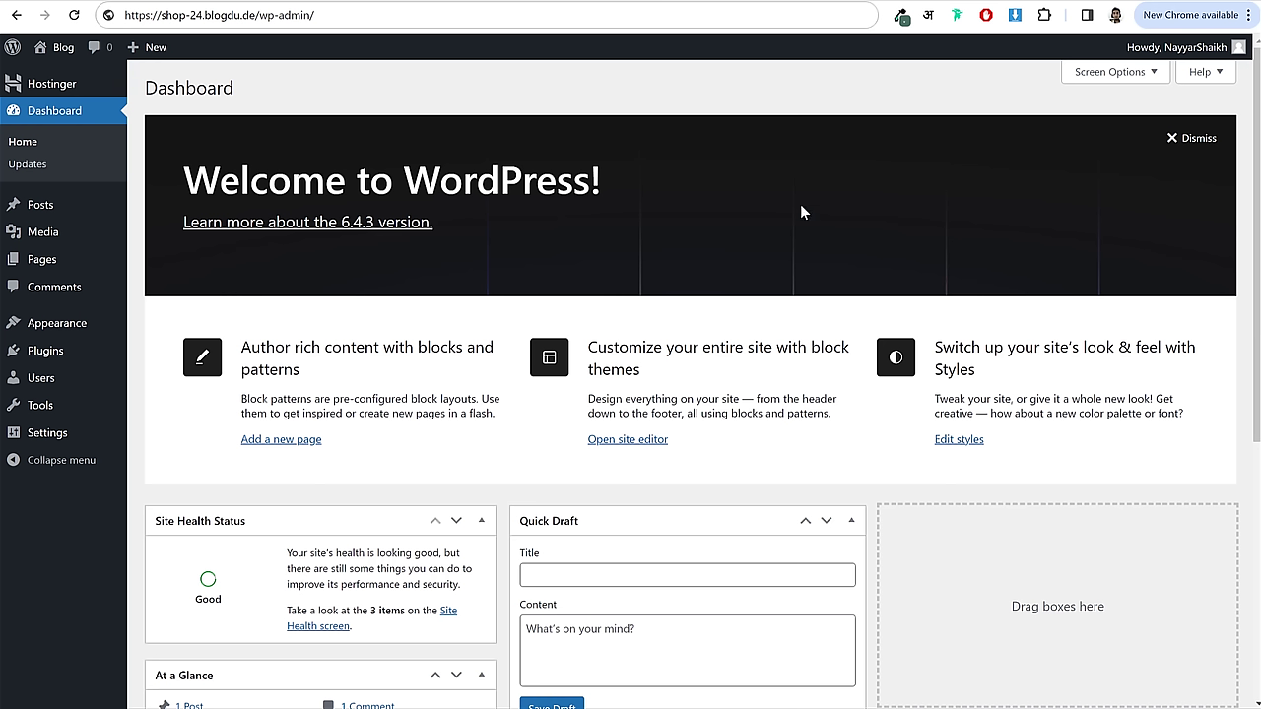
- Highlight the /wp-admin/ ending of the shop-24.blogdu.de address
click(158, 15)
click(163, 15)
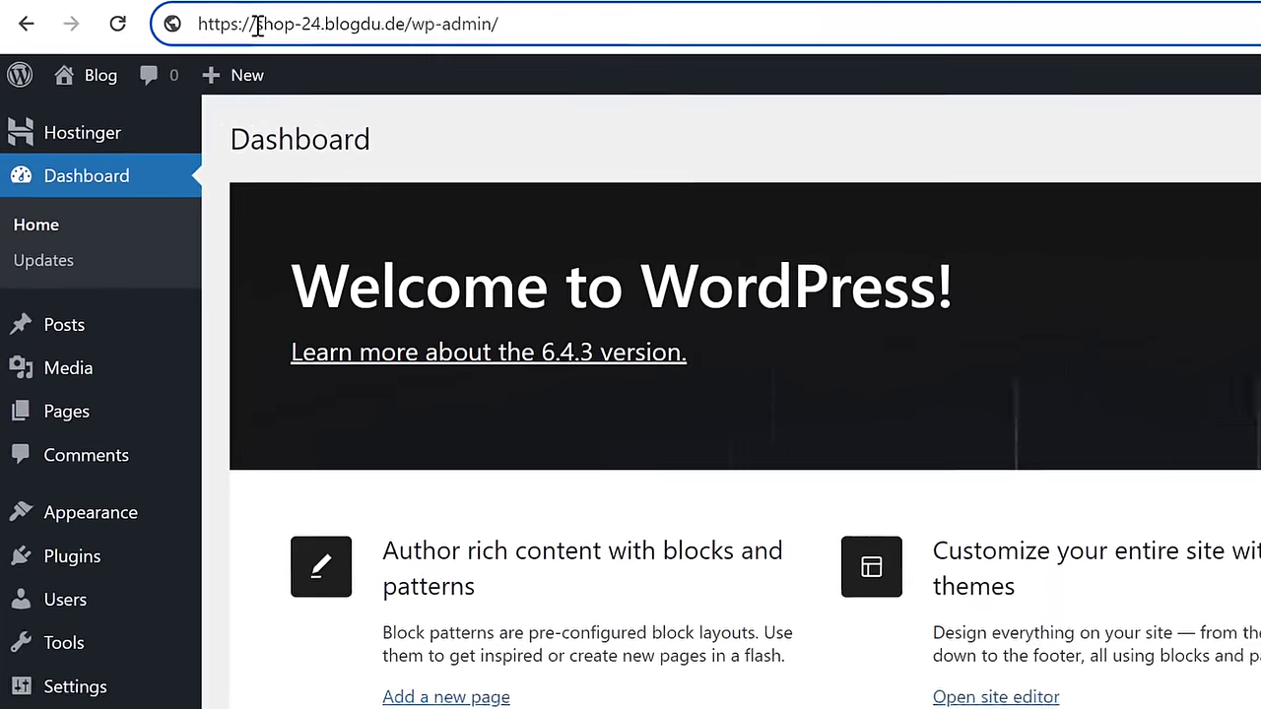
drag(256, 26, 406, 29)
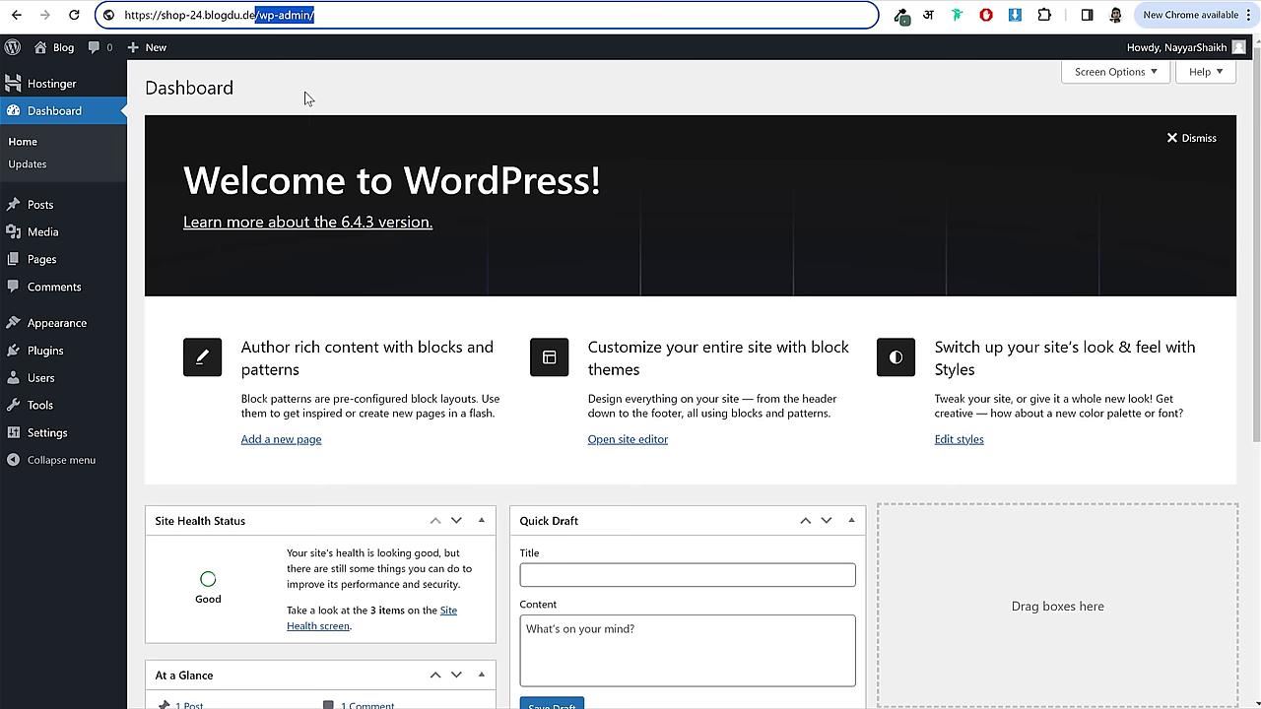
click(479, 135)
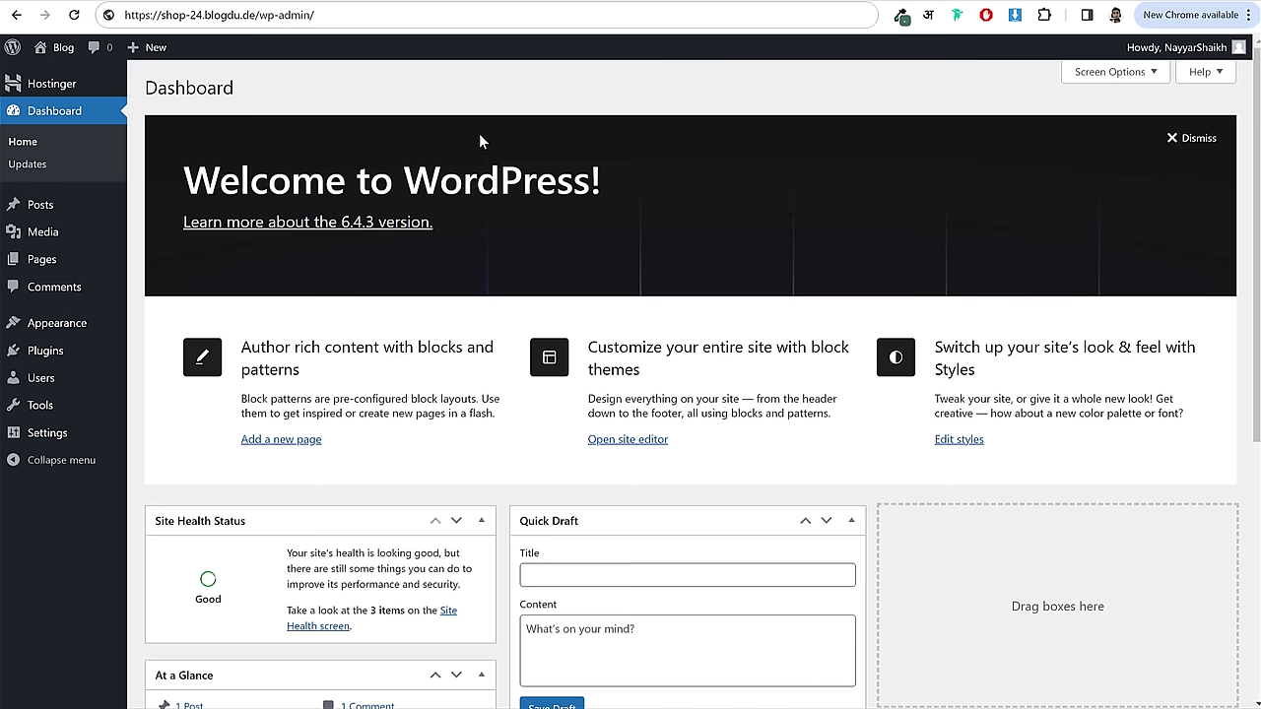
- Reopen the WordPress admin panel of shop-24.blogdu.de from hPanel and look over the dashboard widgets
key(ctrl+w)
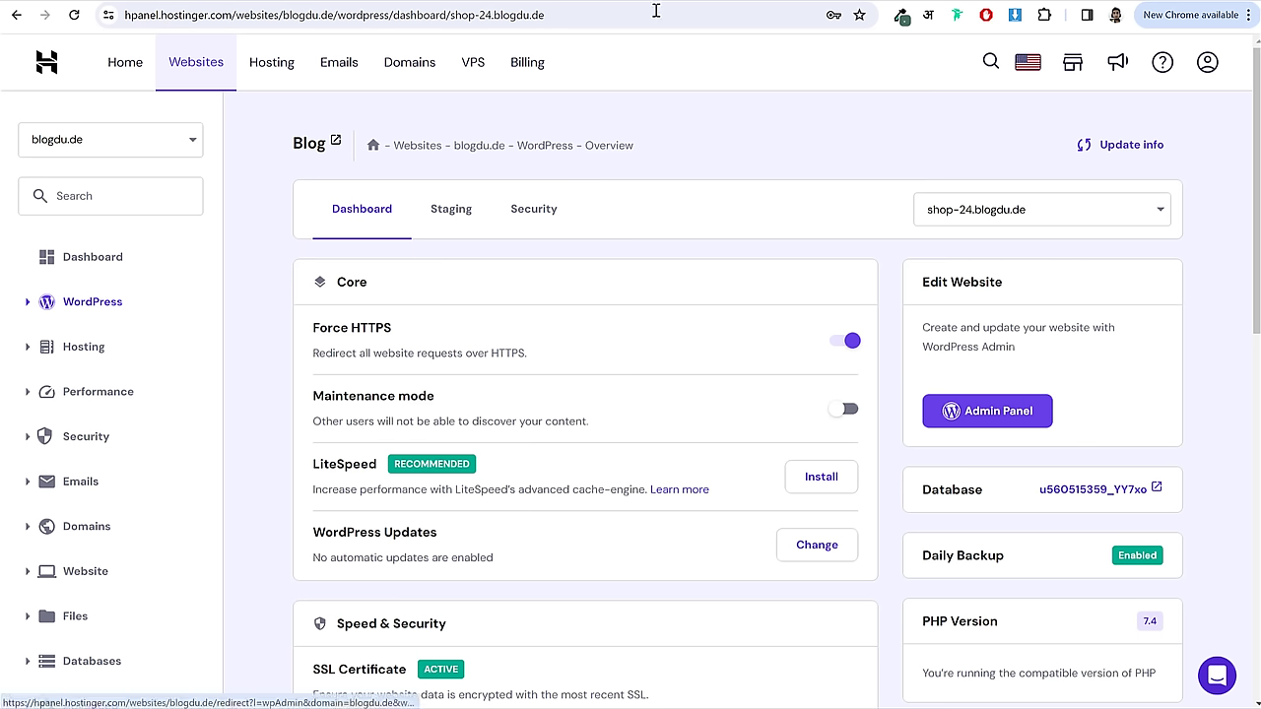
click(981, 422)
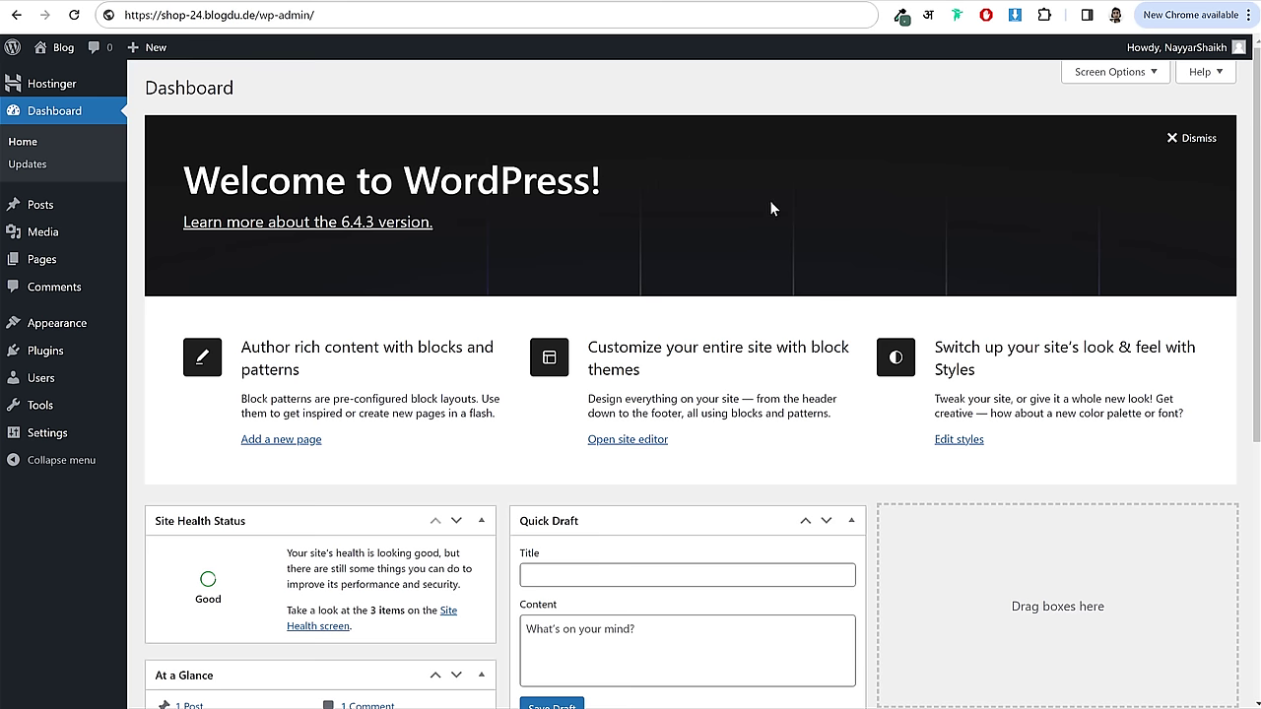
scroll(757, 262, down, 5)
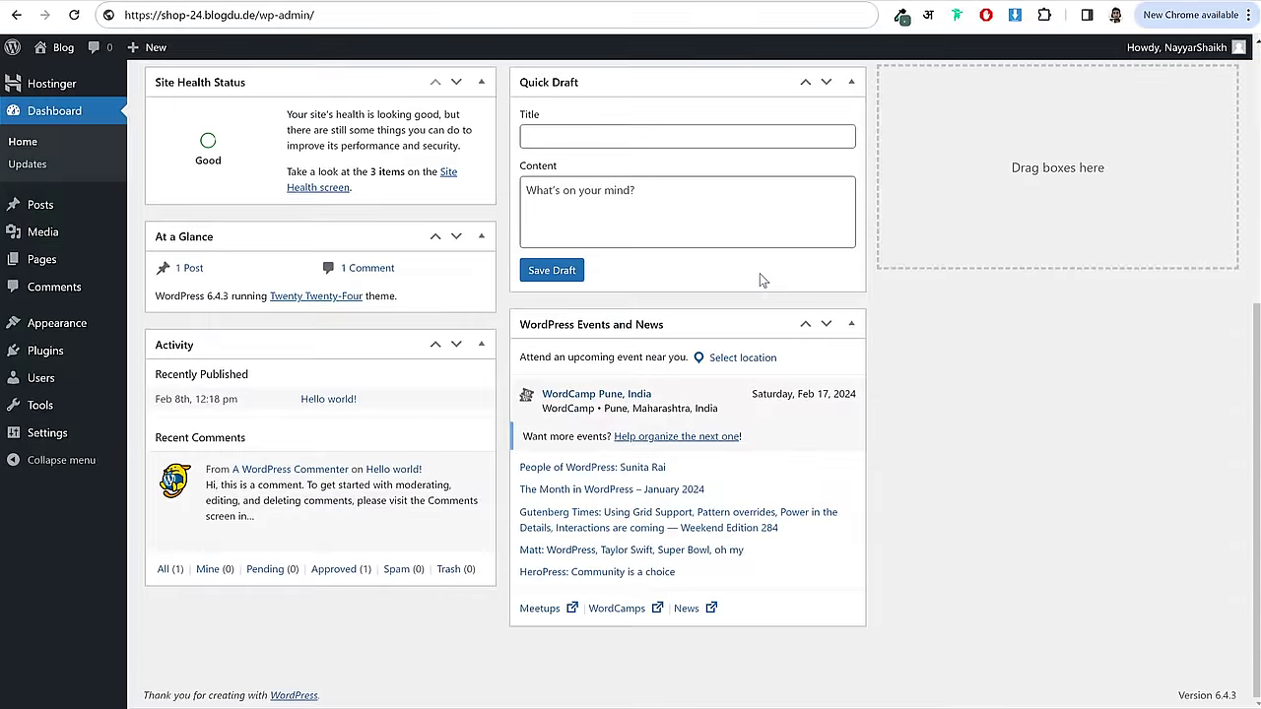
scroll(760, 278, up, 2)
scroll(759, 281, up, 2)
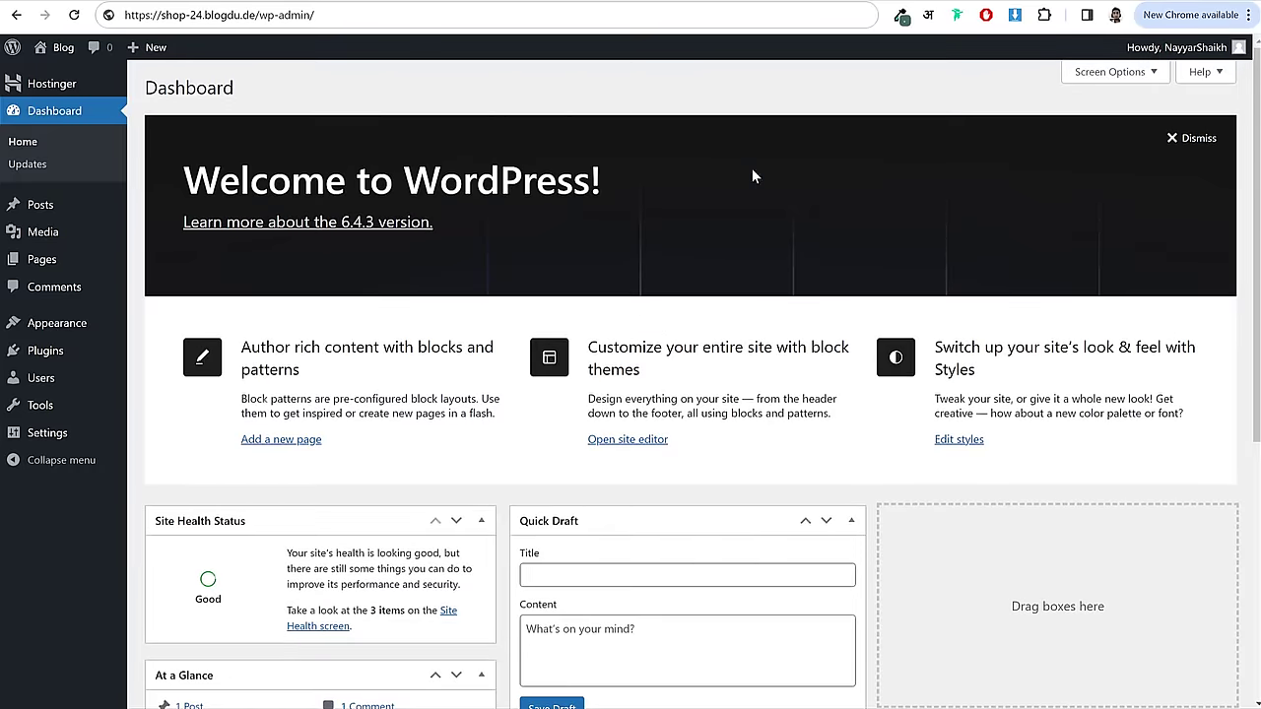
scroll(366, 316, down, 4)
scroll(503, 266, up, 1)
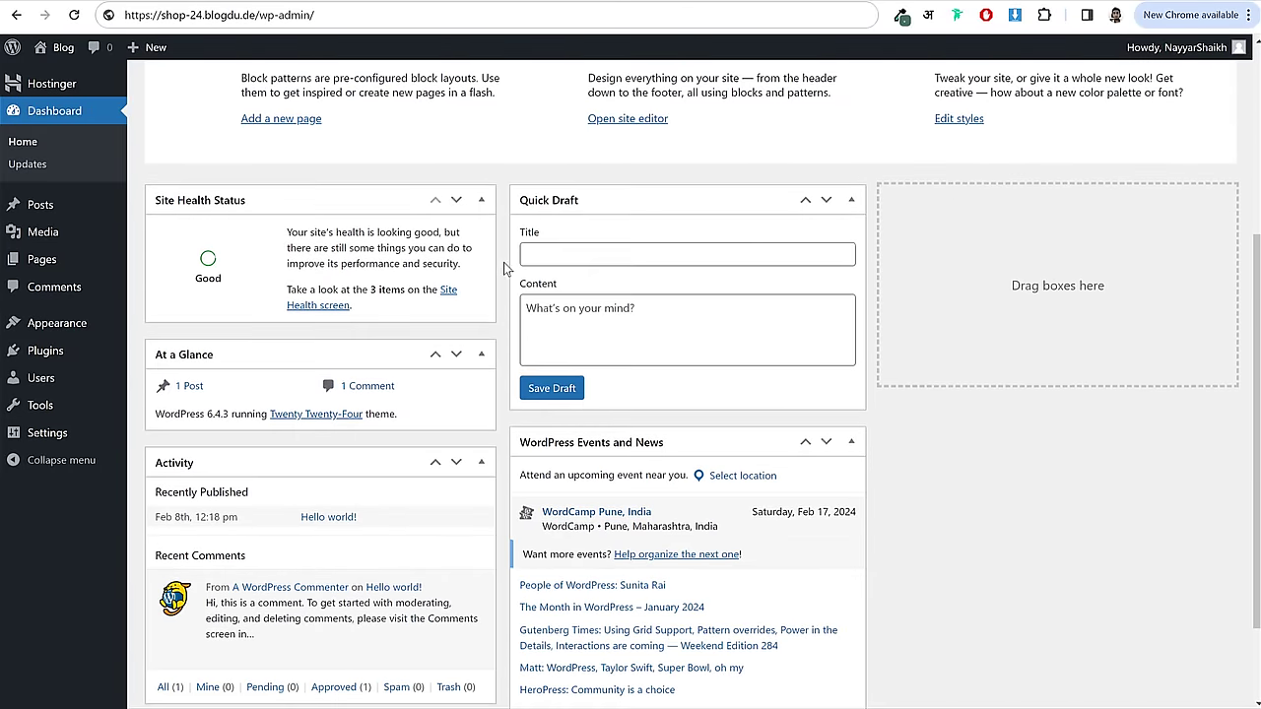
scroll(706, 322, up, 3)
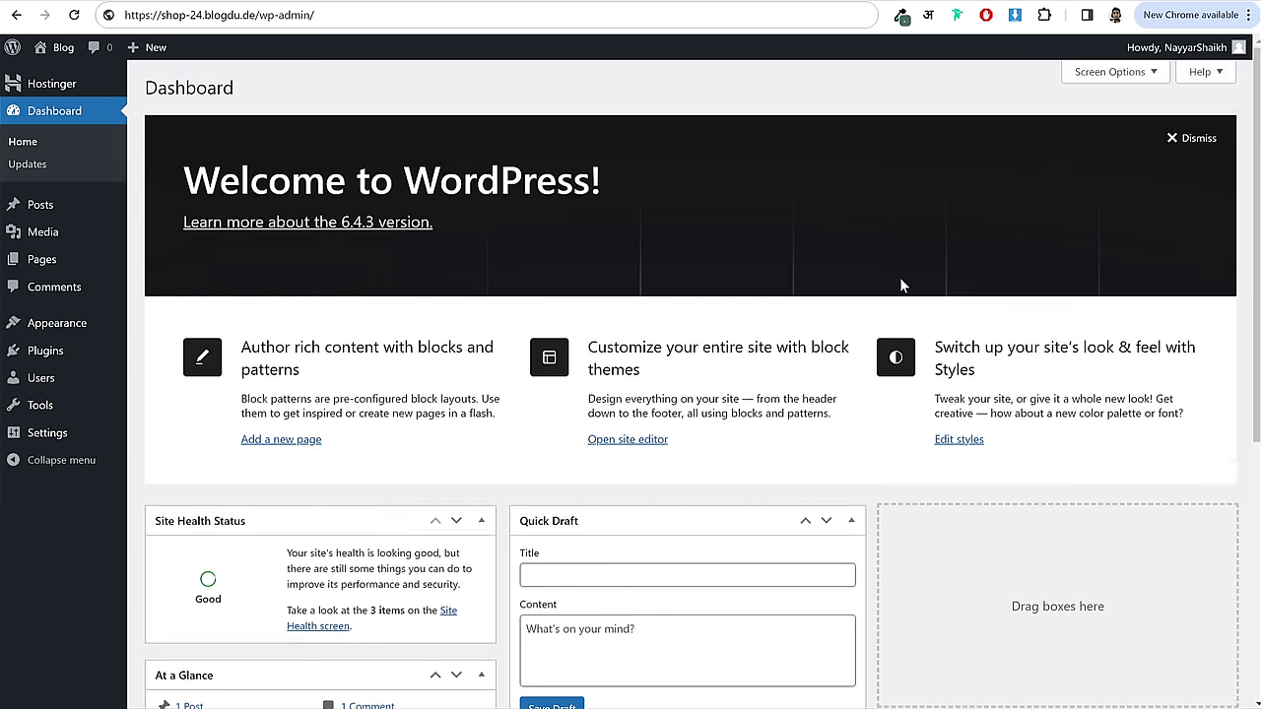
- Hide the Welcome, Site Health Status, At a Glance, Activity, Quick Draft and WordPress Events and News elements on the dashboard
click(1109, 73)
click(659, 143)
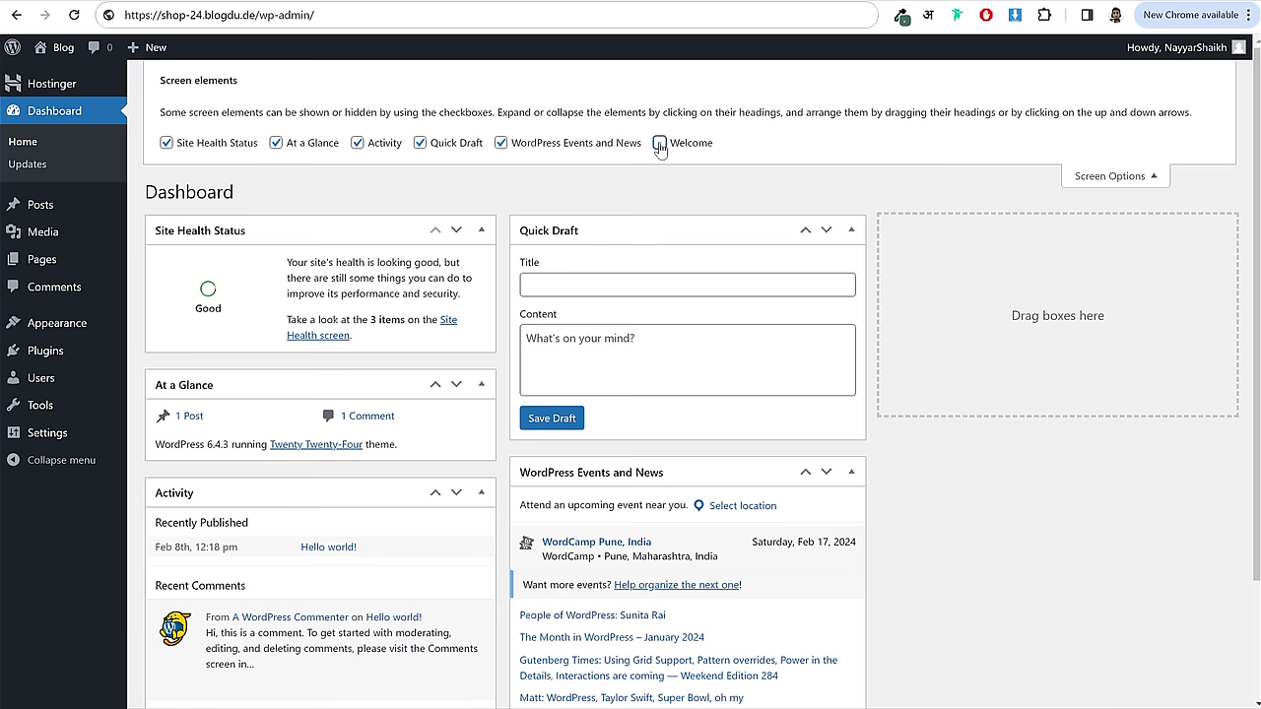
click(167, 143)
click(276, 143)
click(357, 143)
click(420, 142)
click(552, 150)
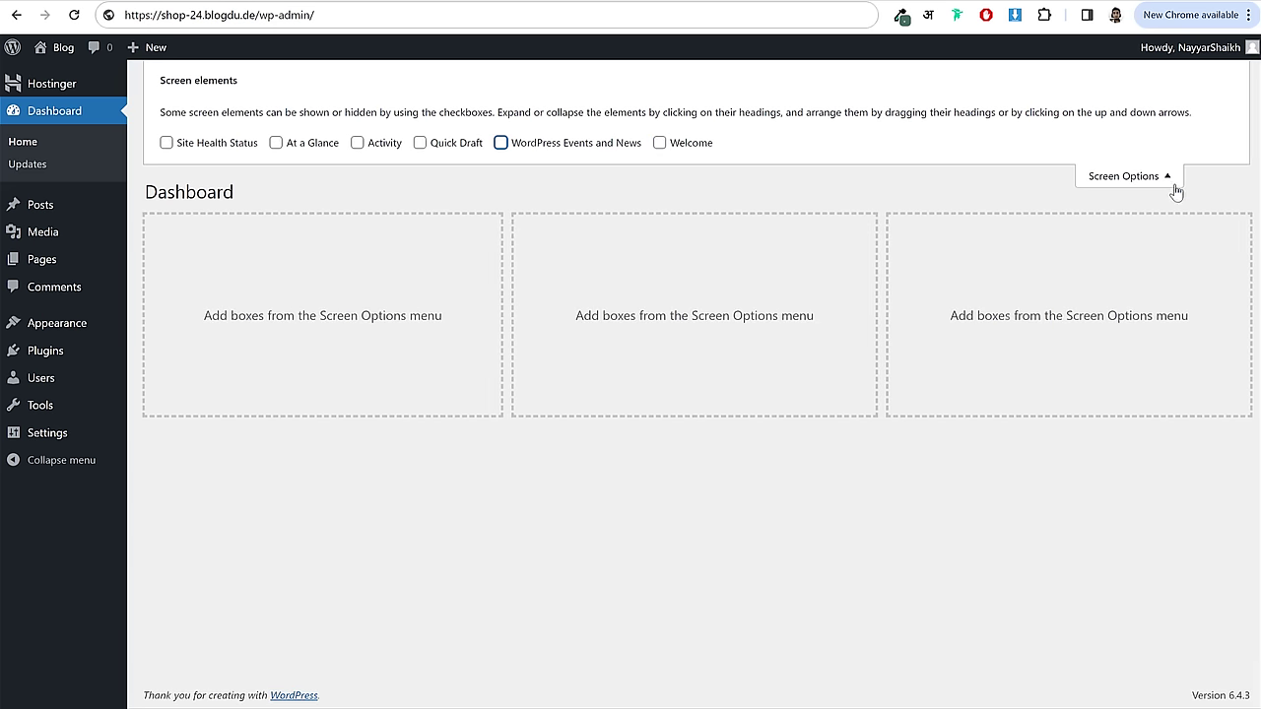
click(1143, 178)
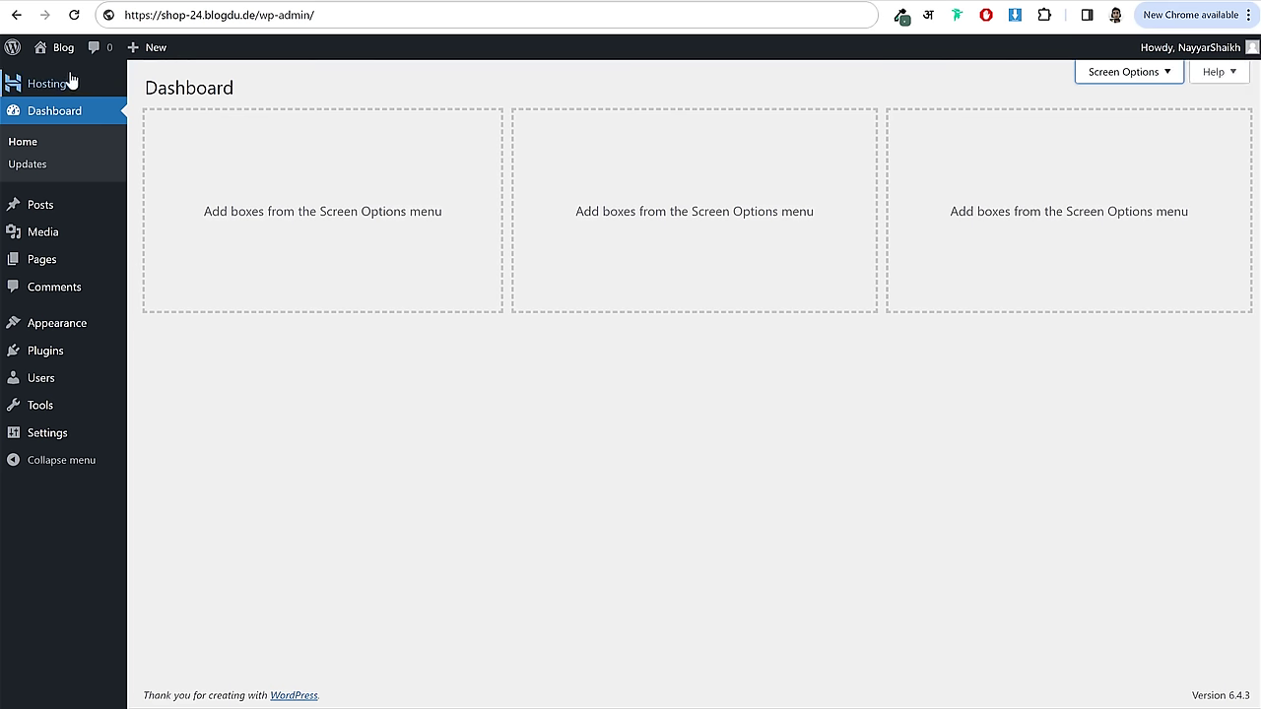
- View the site's posts list and look at the posts on the blog page of the shop2024.blogdu.de demo store
click(43, 209)
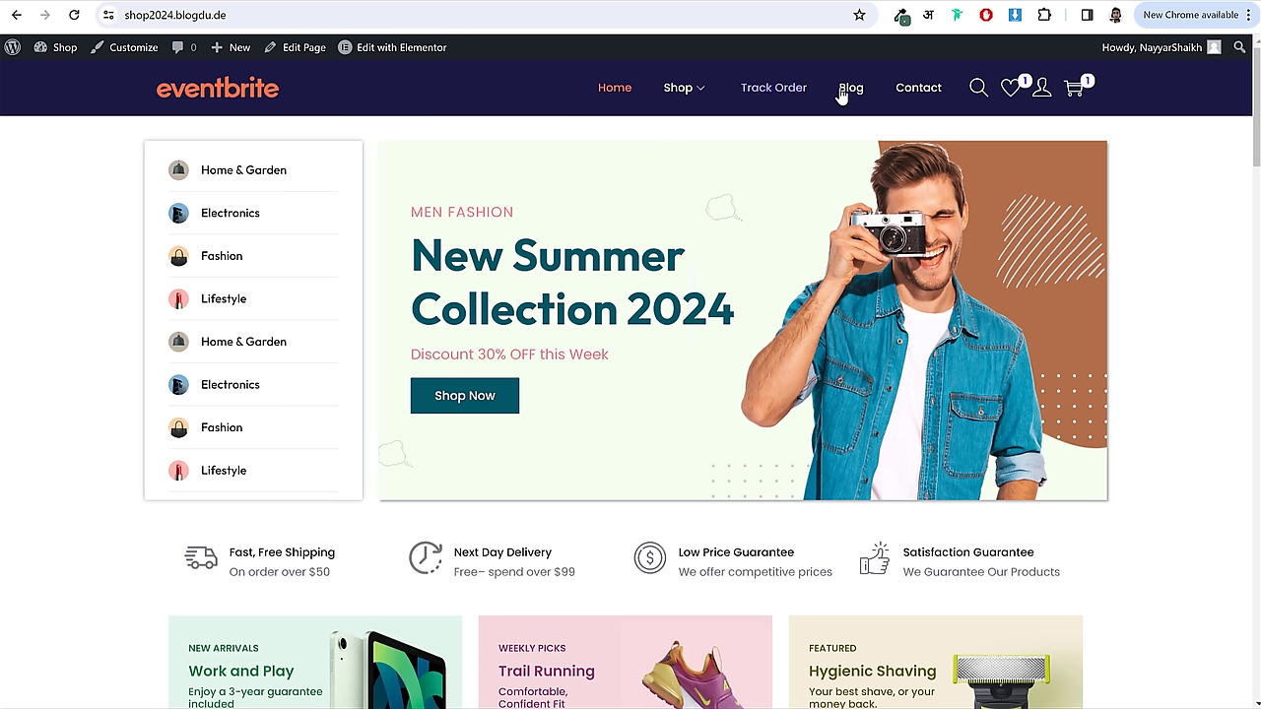
click(833, 92)
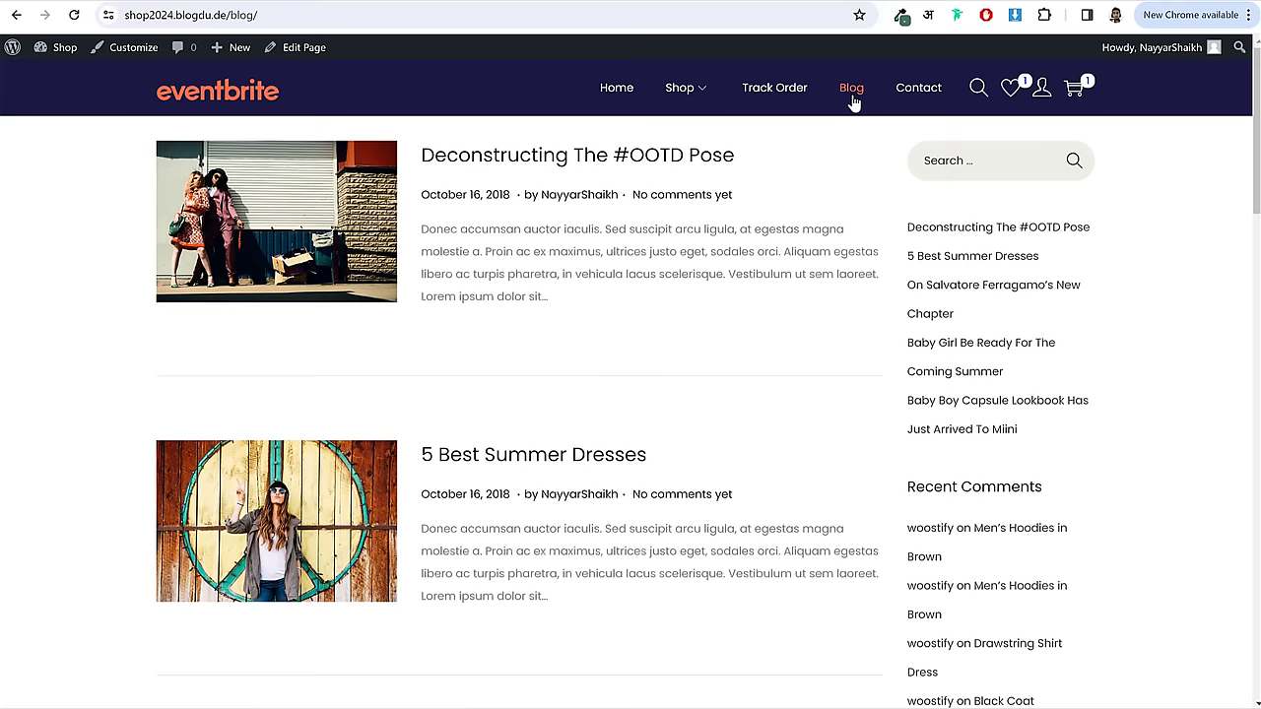
scroll(510, 411, down, 3)
scroll(522, 216, up, 2)
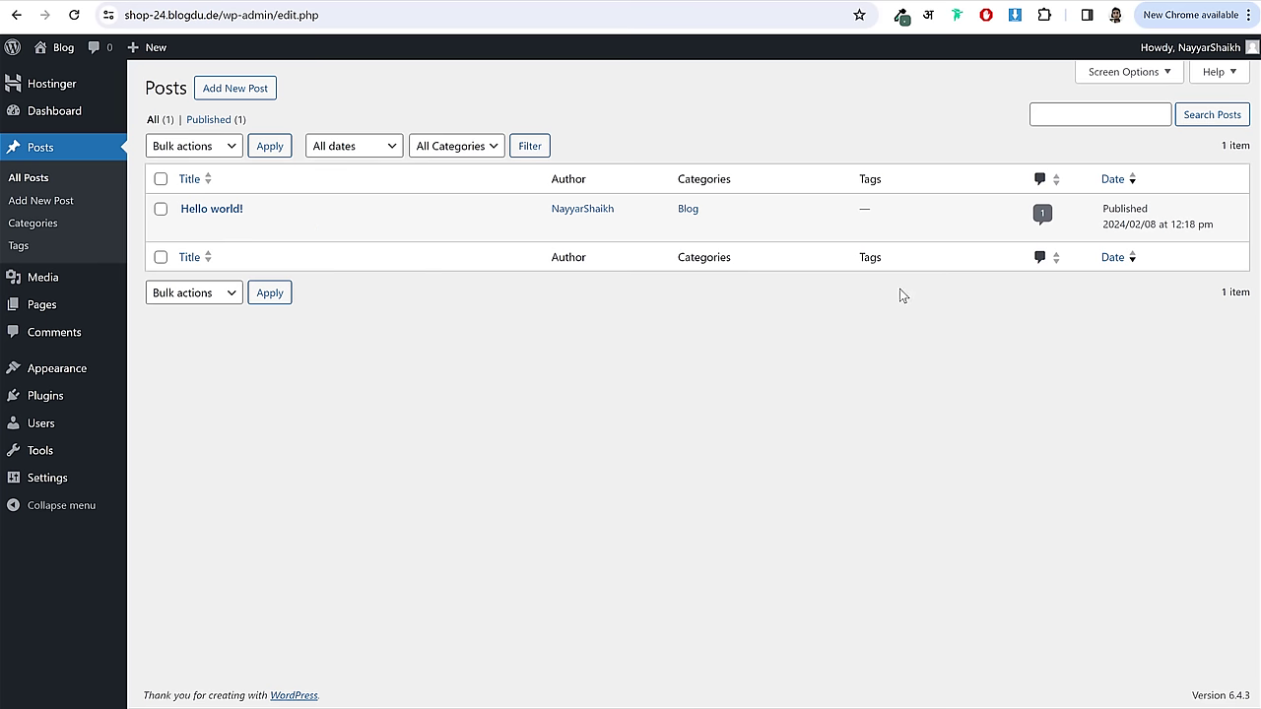
- Open the media library and look through the images on the demo store's blog page
click(50, 284)
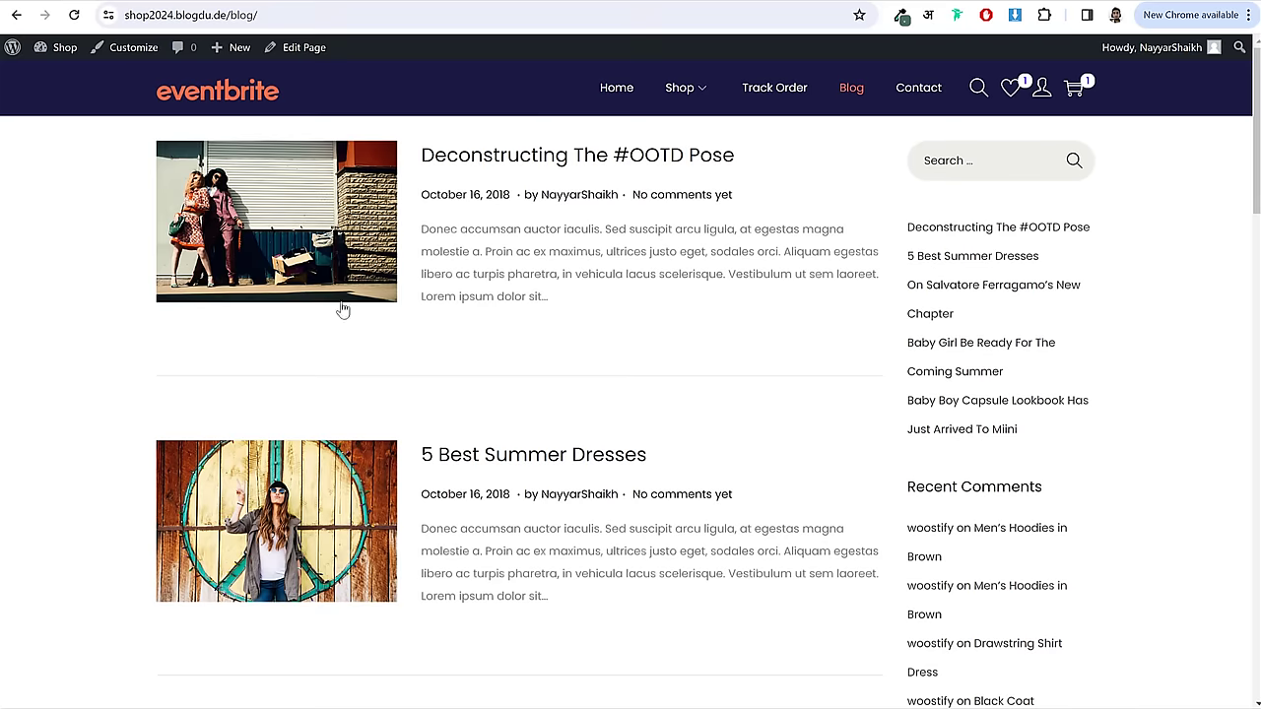
scroll(1072, 392, down, 5)
scroll(1072, 392, down, 5)
scroll(1070, 388, up, 10)
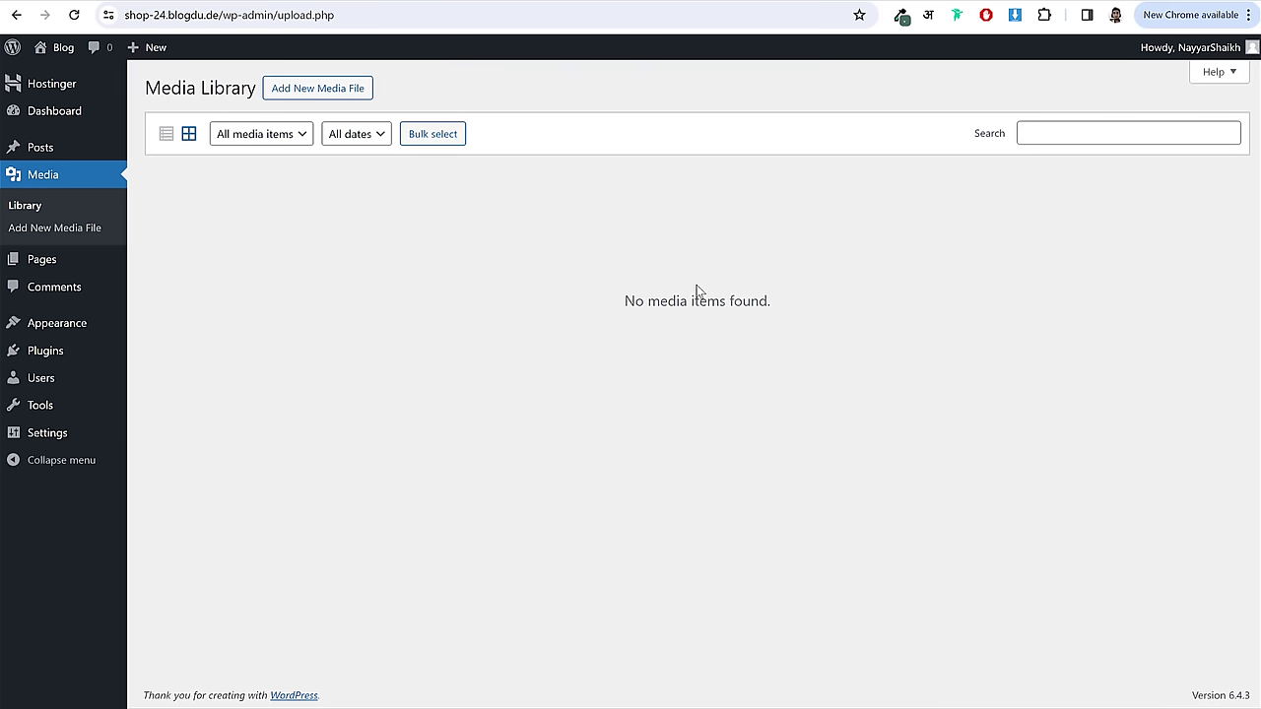
- Check the site's pages list and examine the moderation options for the sample comment
click(65, 264)
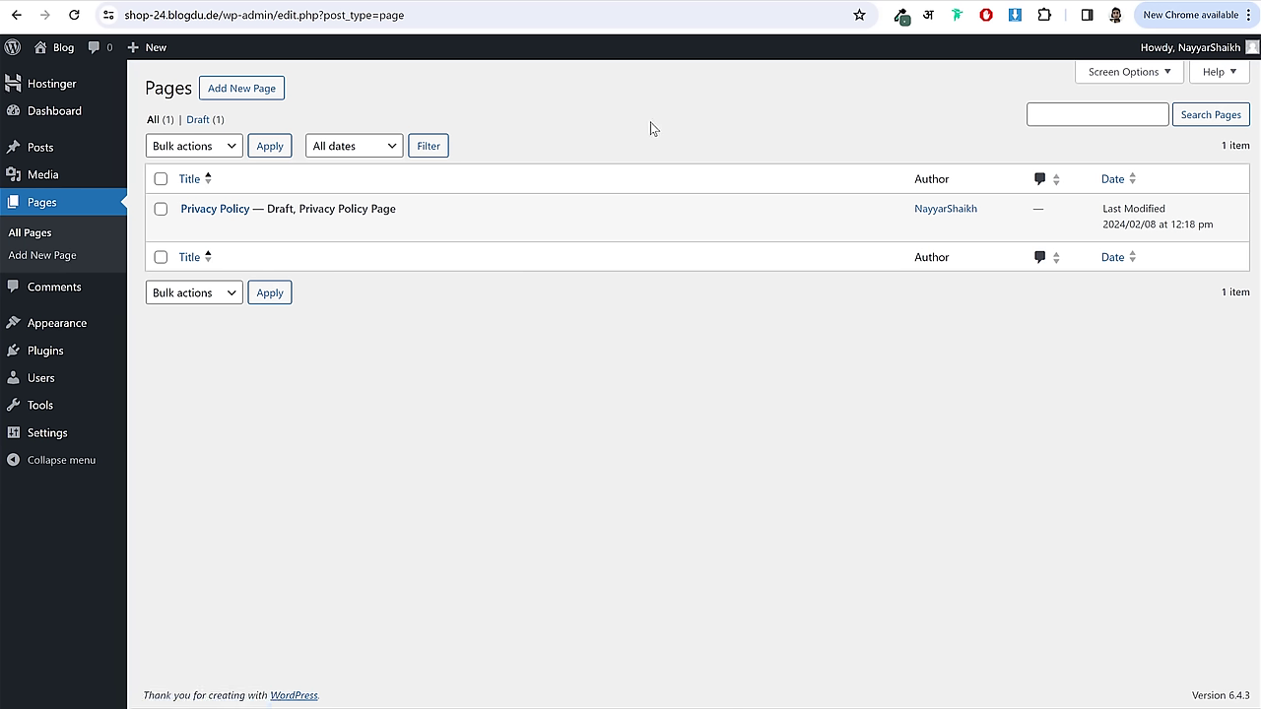
click(85, 291)
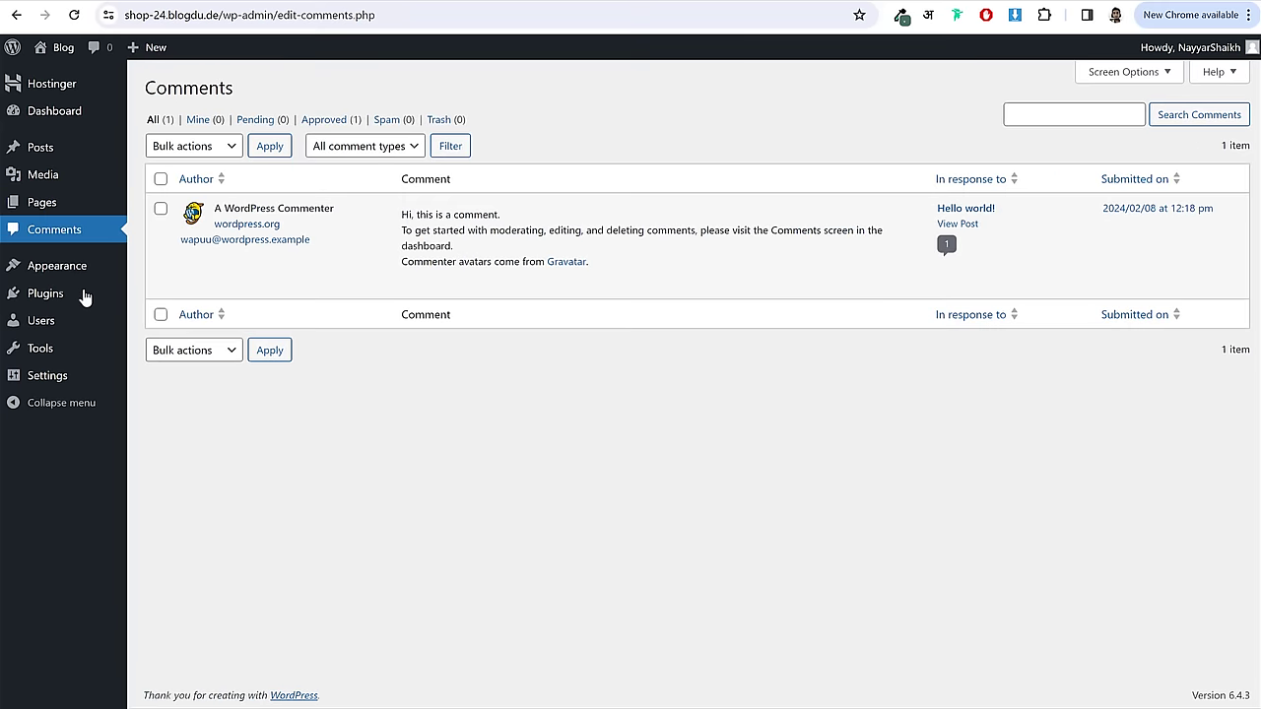
mouse_move(603, 264)
mouse_move(586, 295)
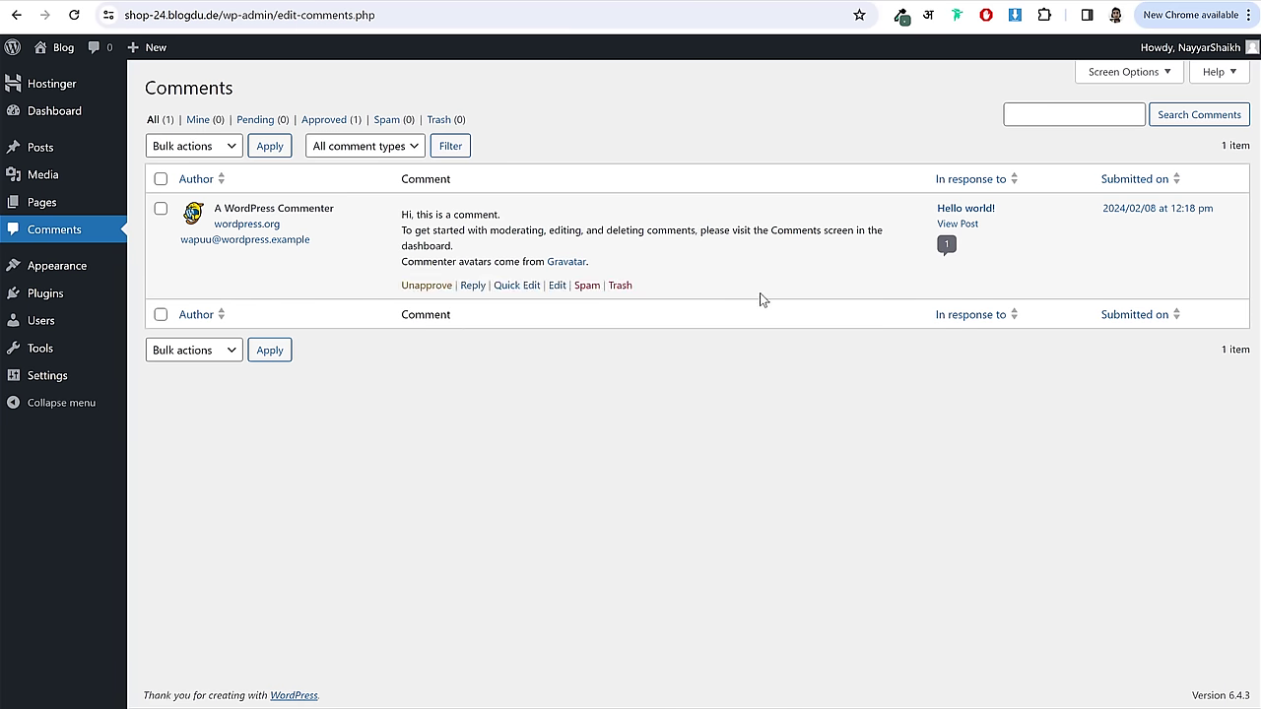
- Examine the installed themes and view the shop-24.blogdu.de front page with the Twenty Twenty-Four theme
click(59, 276)
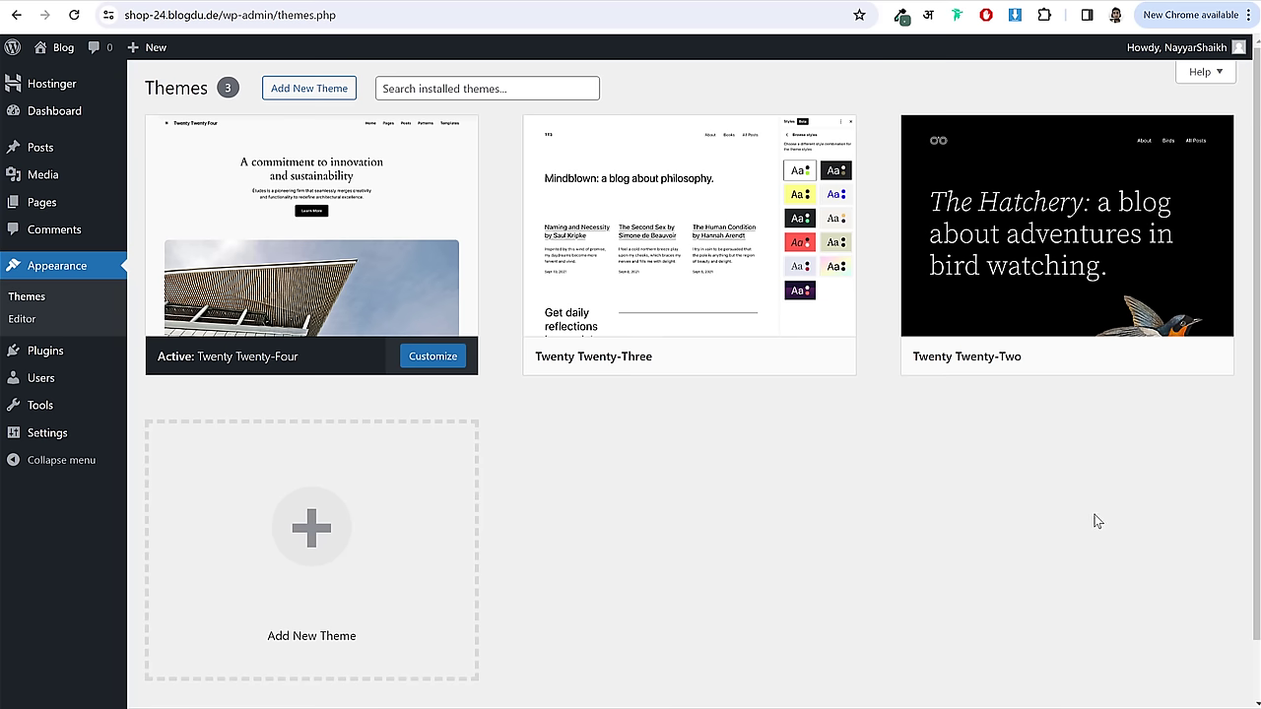
mouse_move(292, 370)
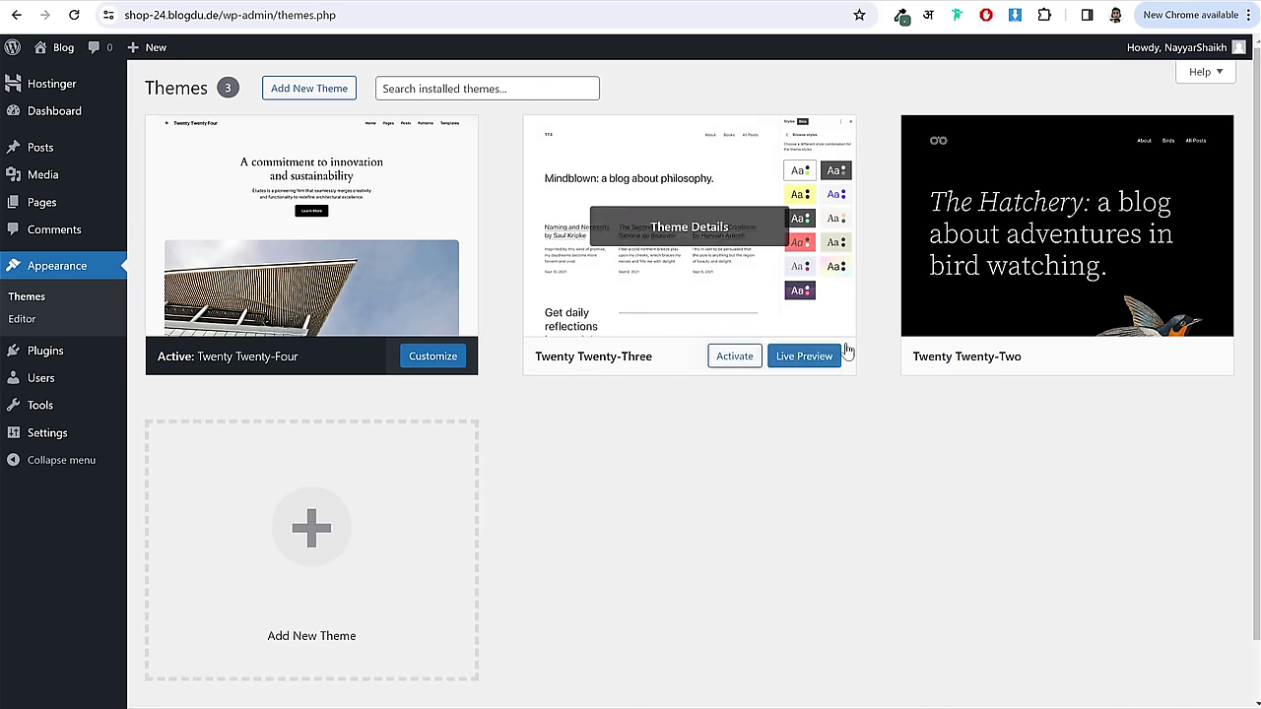
right_click(55, 53)
key(Escape)
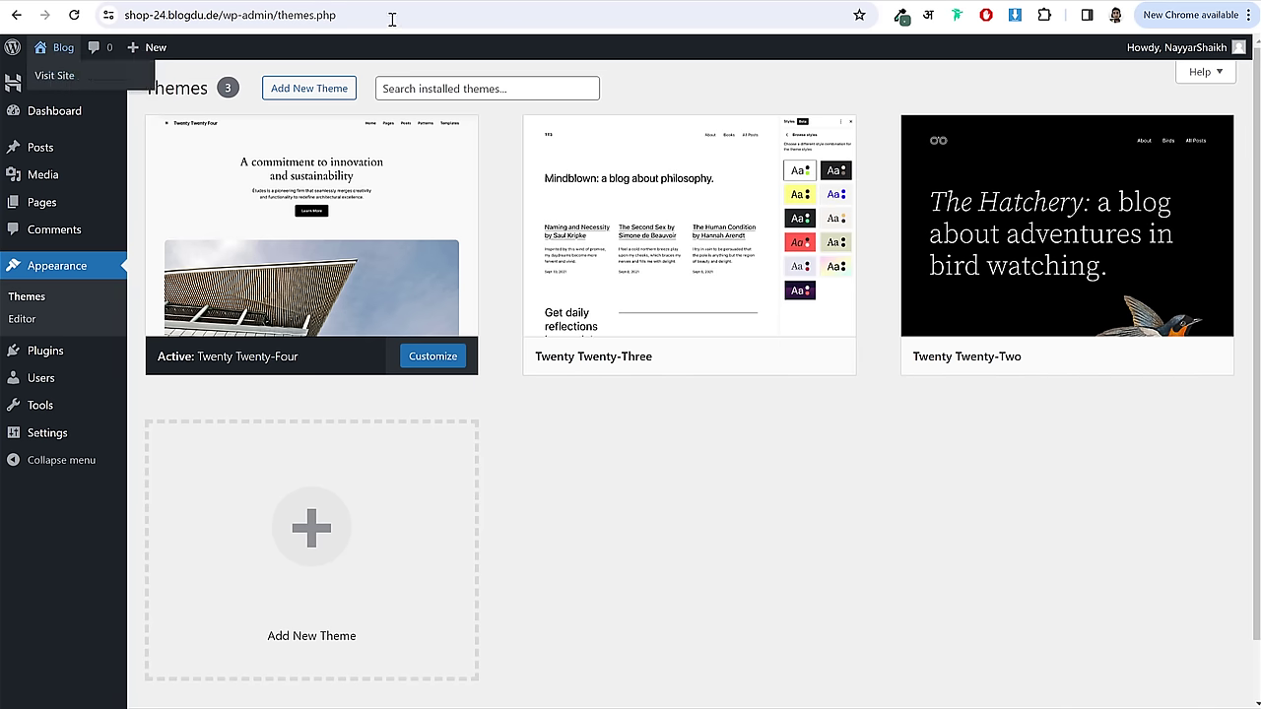
click(44, 75)
scroll(870, 315, down, 12)
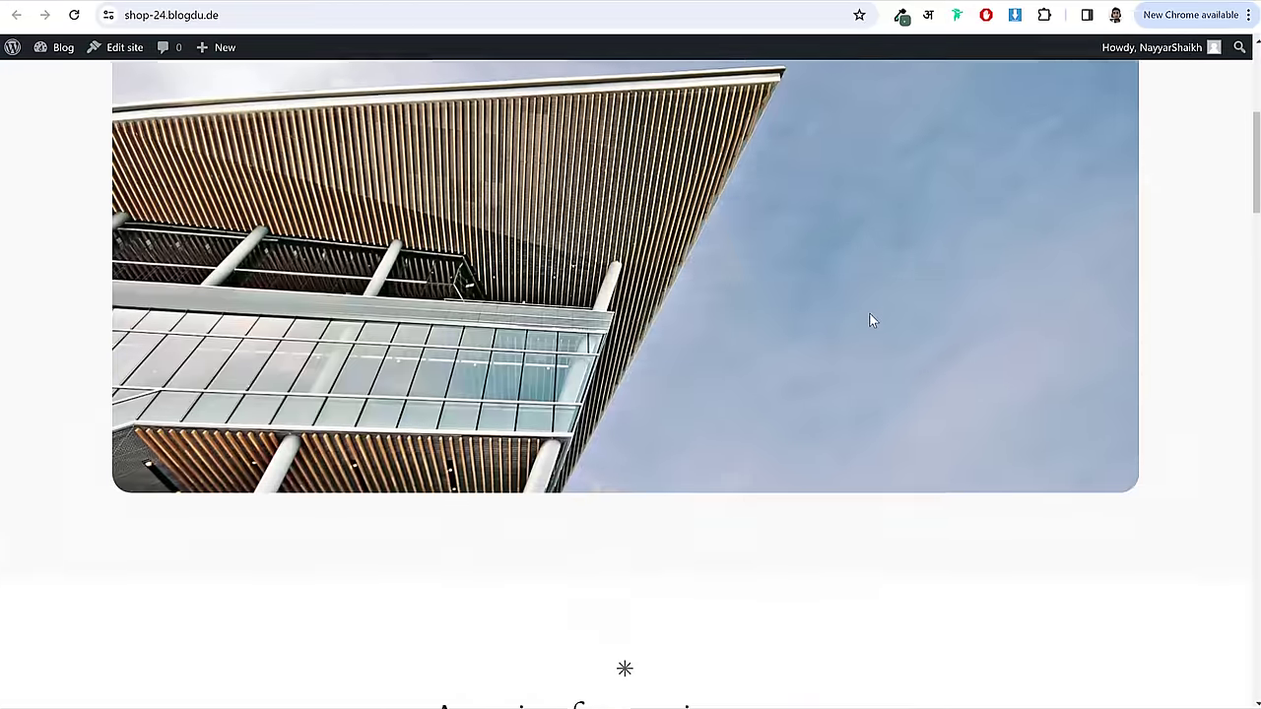
scroll(871, 323, up, 12)
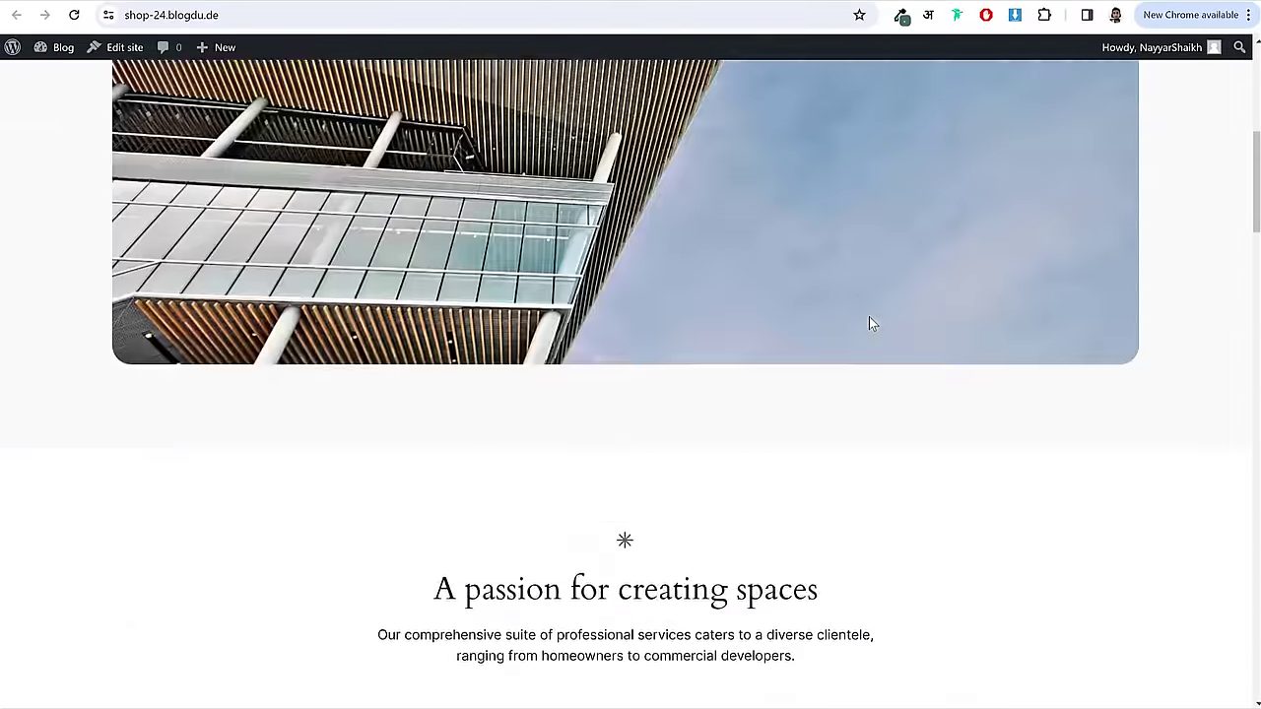
key(alt+Left)
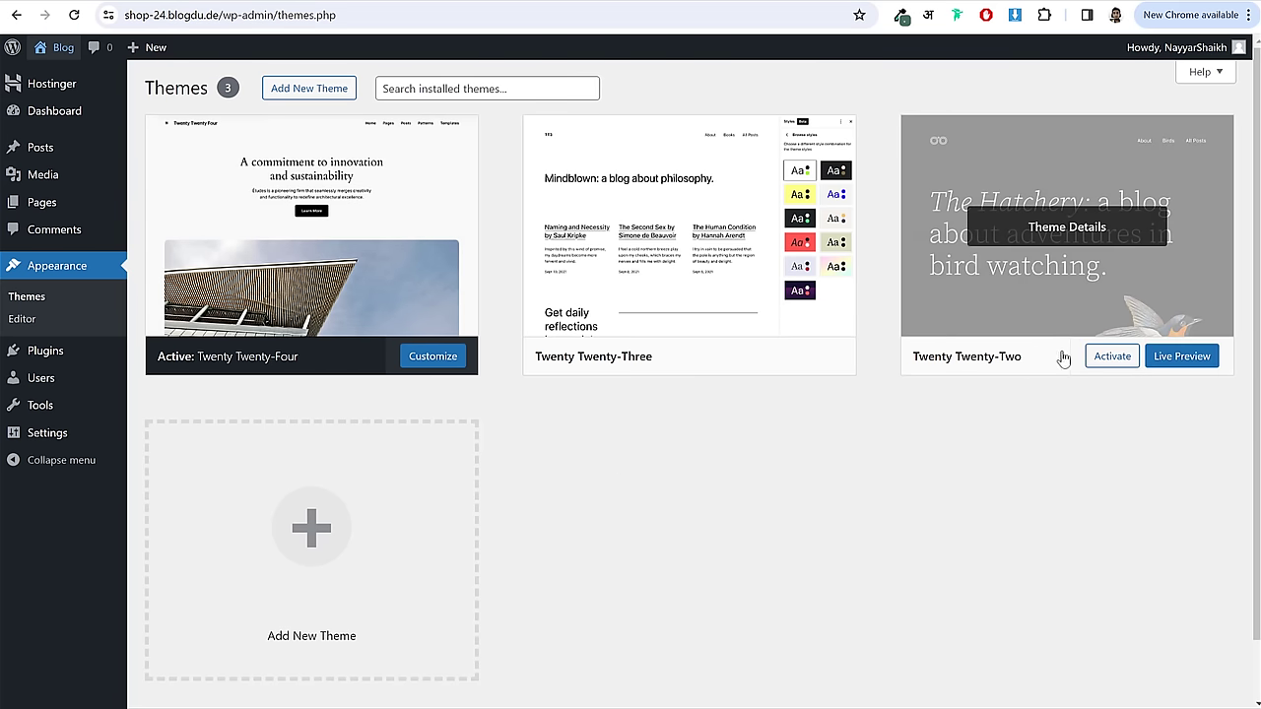
- Activate the Twenty Twenty-Two theme and check the reloaded front page of shop-24.blogdu.de
click(1123, 360)
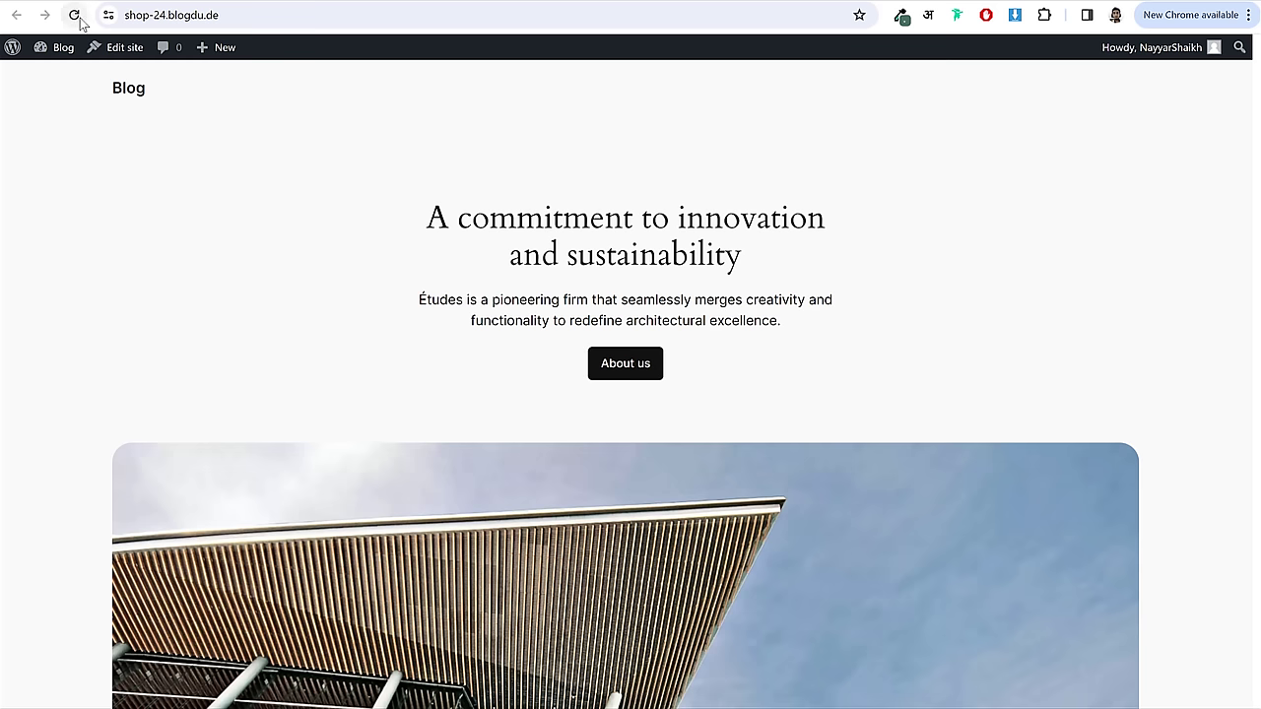
click(75, 16)
scroll(701, 345, down, 3)
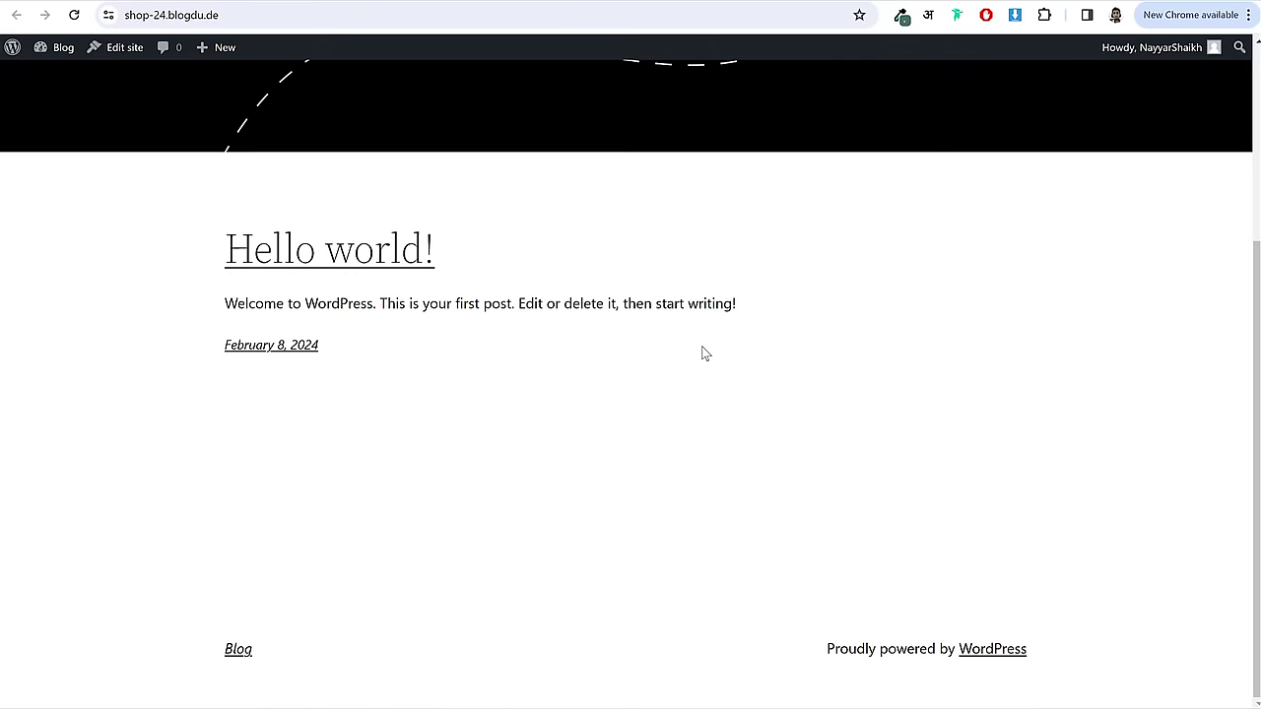
scroll(702, 350, up, 3)
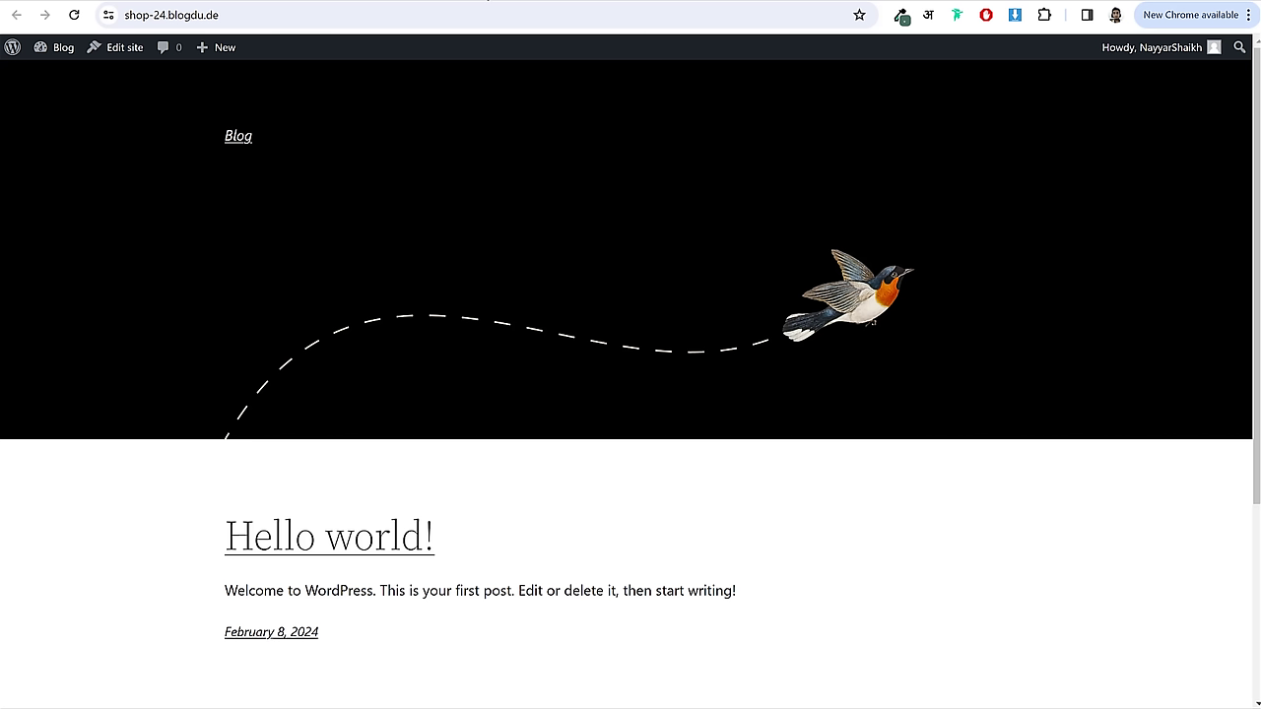
key(ctrl+w)
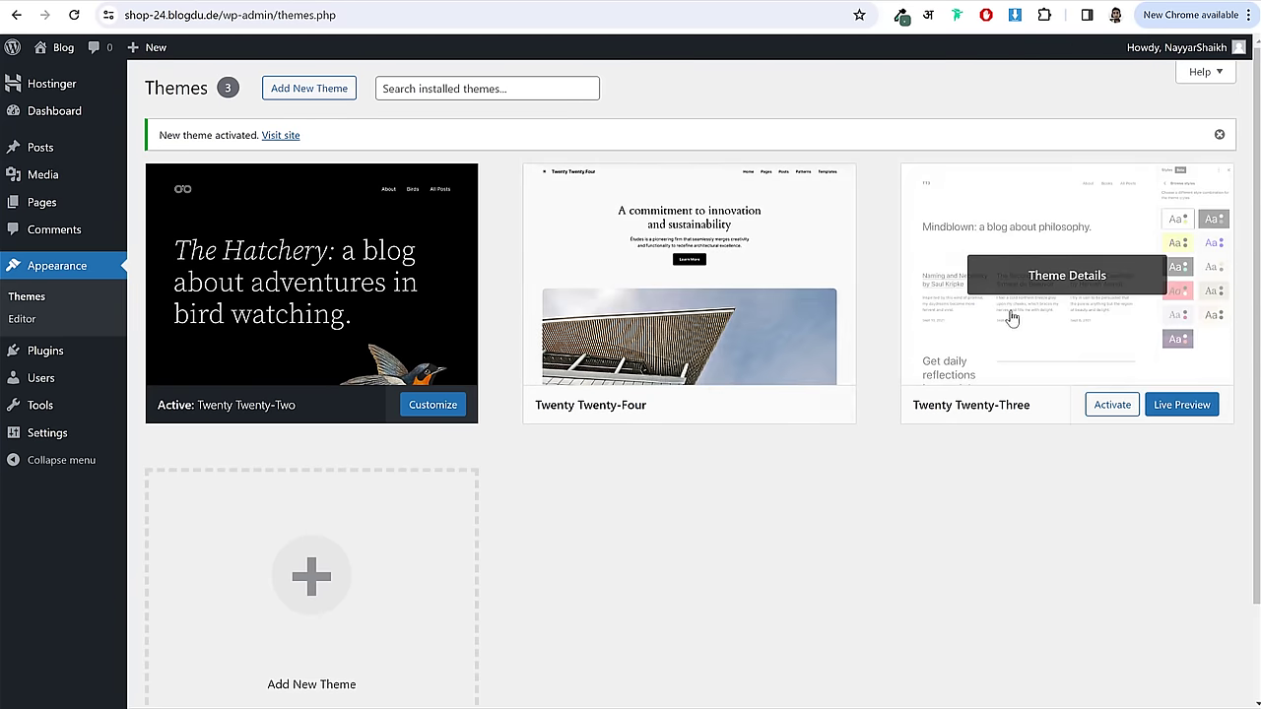
- Delete the inactive Twenty Twenty-Four and Twenty Twenty-Three themes
click(692, 275)
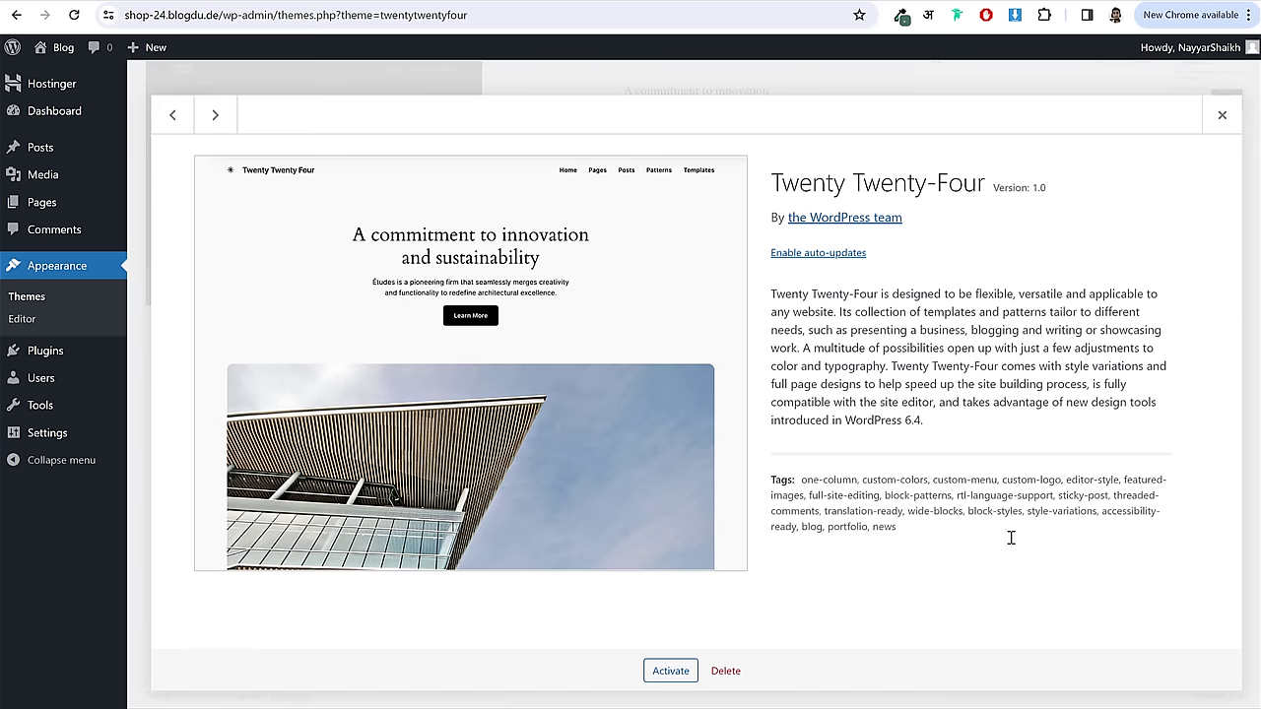
click(725, 671)
click(707, 160)
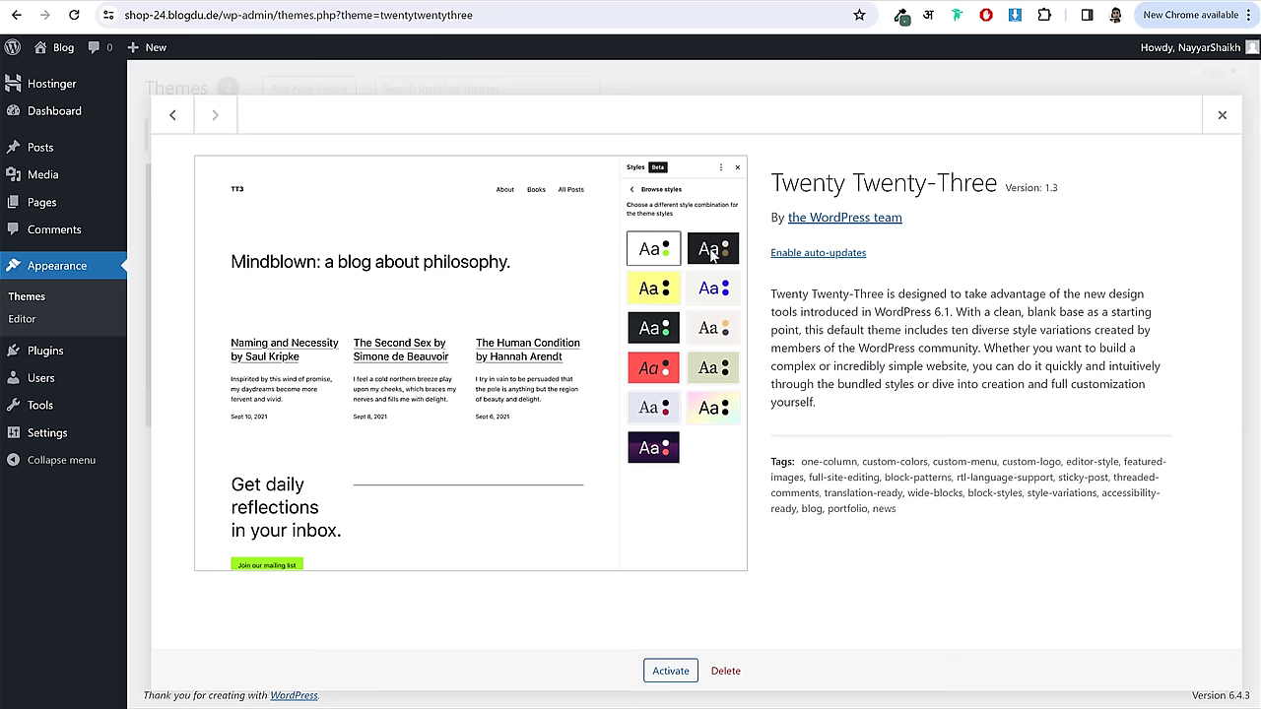
click(727, 671)
click(704, 150)
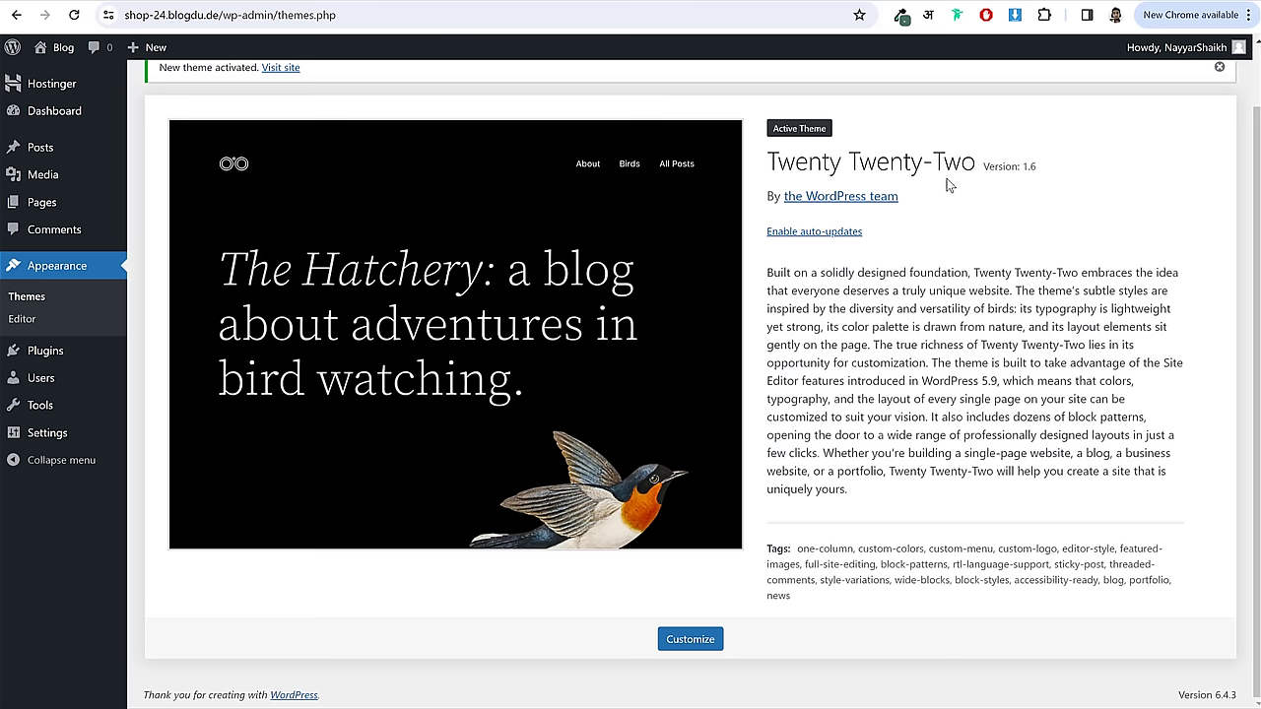
- Open the installed plugins list and look through the products on the shop2024.blogdu.de demo store's home page
click(38, 361)
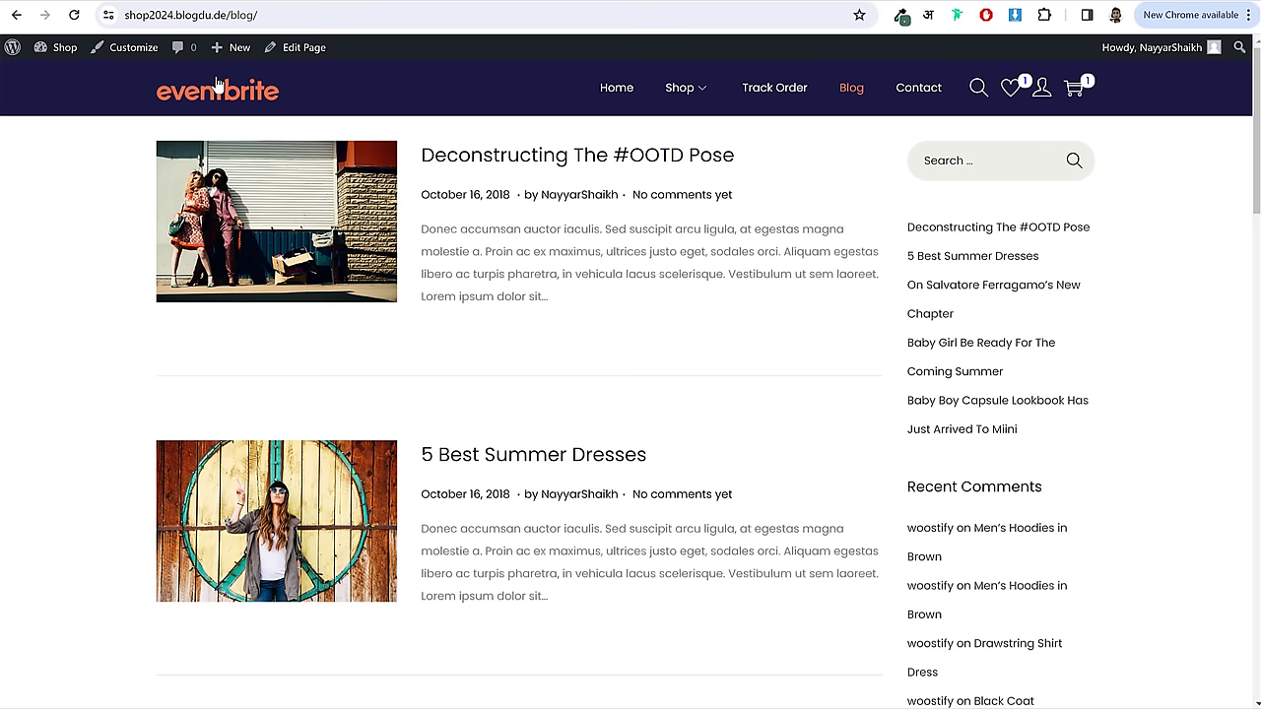
click(218, 83)
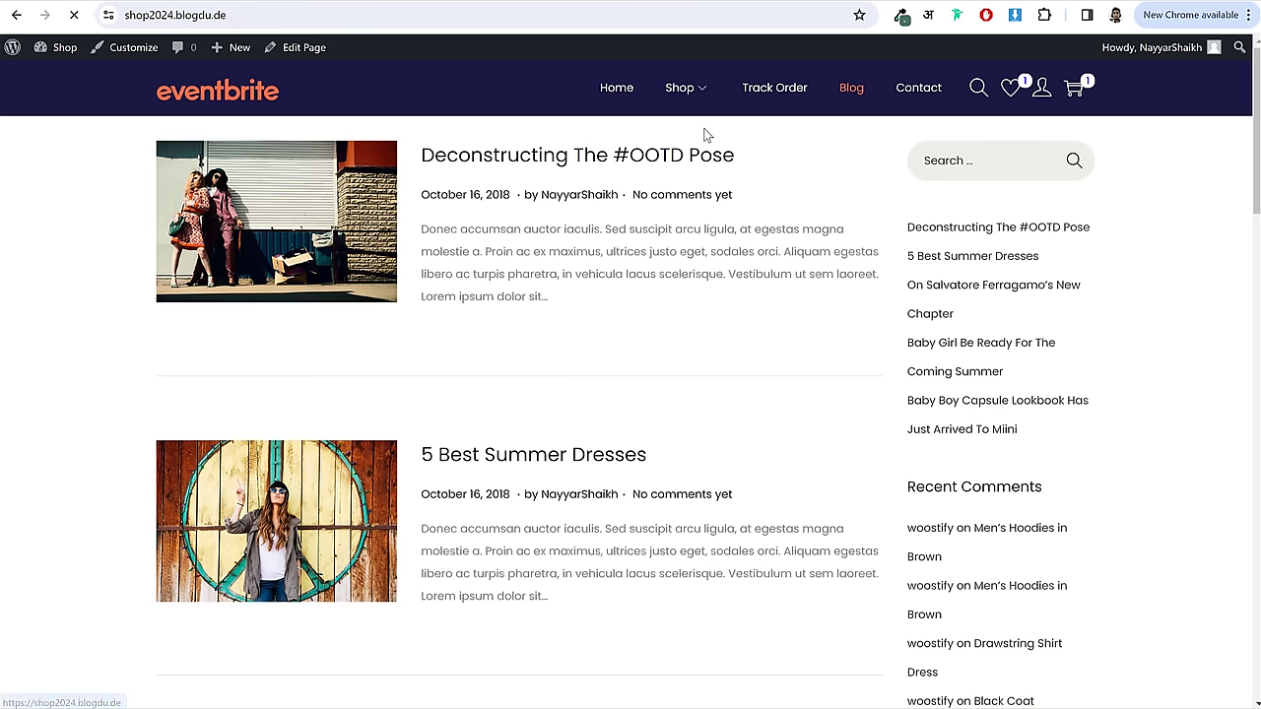
scroll(840, 339, down, 3)
scroll(841, 340, down, 4)
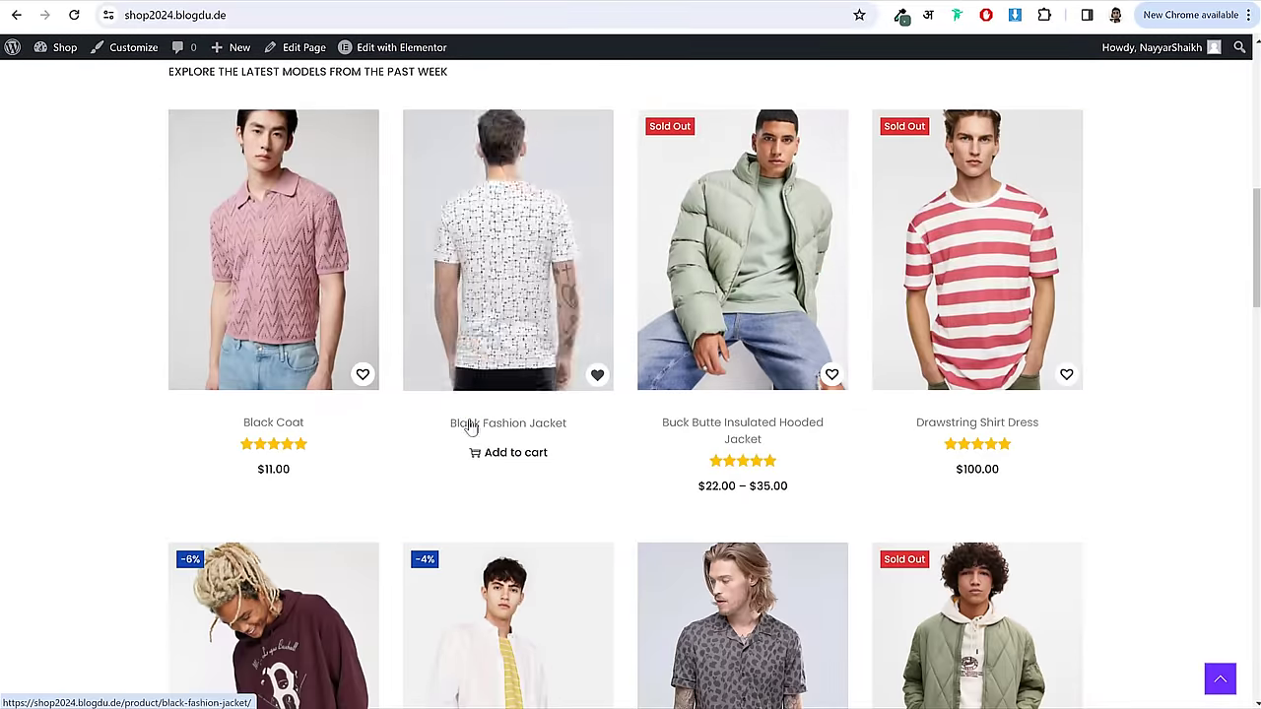
scroll(1202, 296, up, 8)
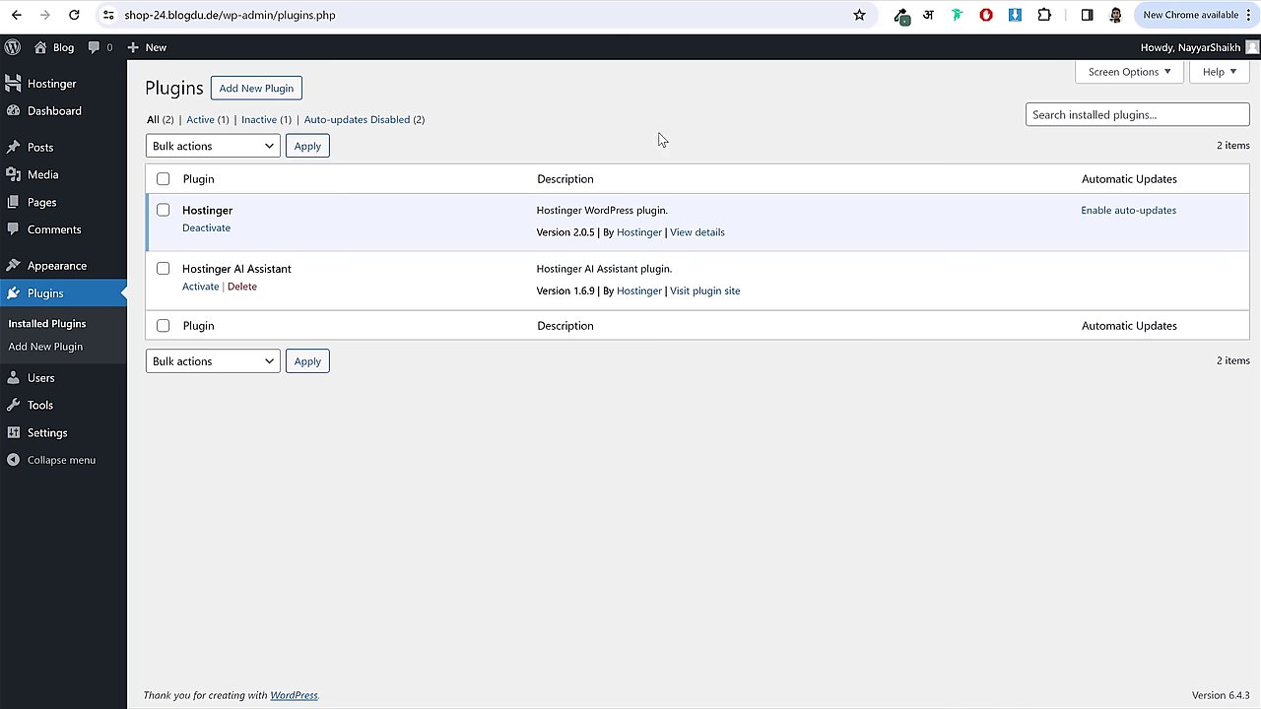
- Set the site title to FlipCart in the WordPress general settings, leaving the tagline empty
click(54, 437)
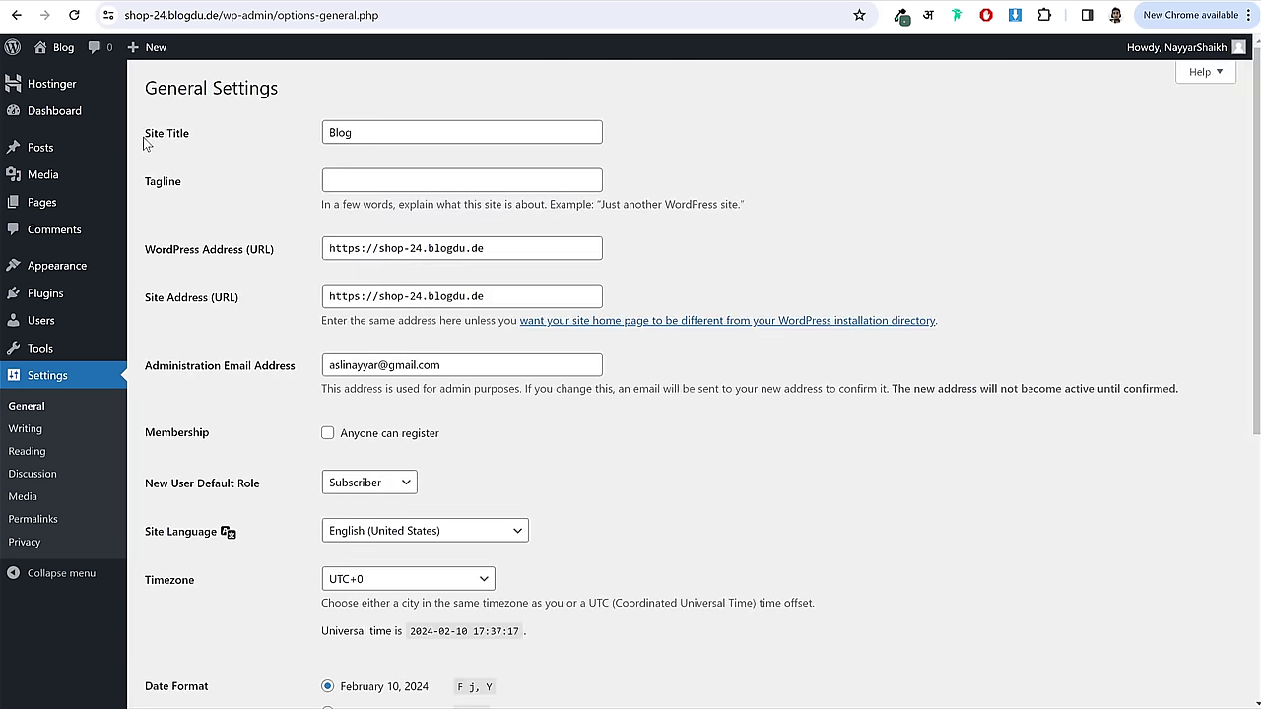
drag(143, 135, 165, 136)
click(196, 145)
double_click(374, 130)
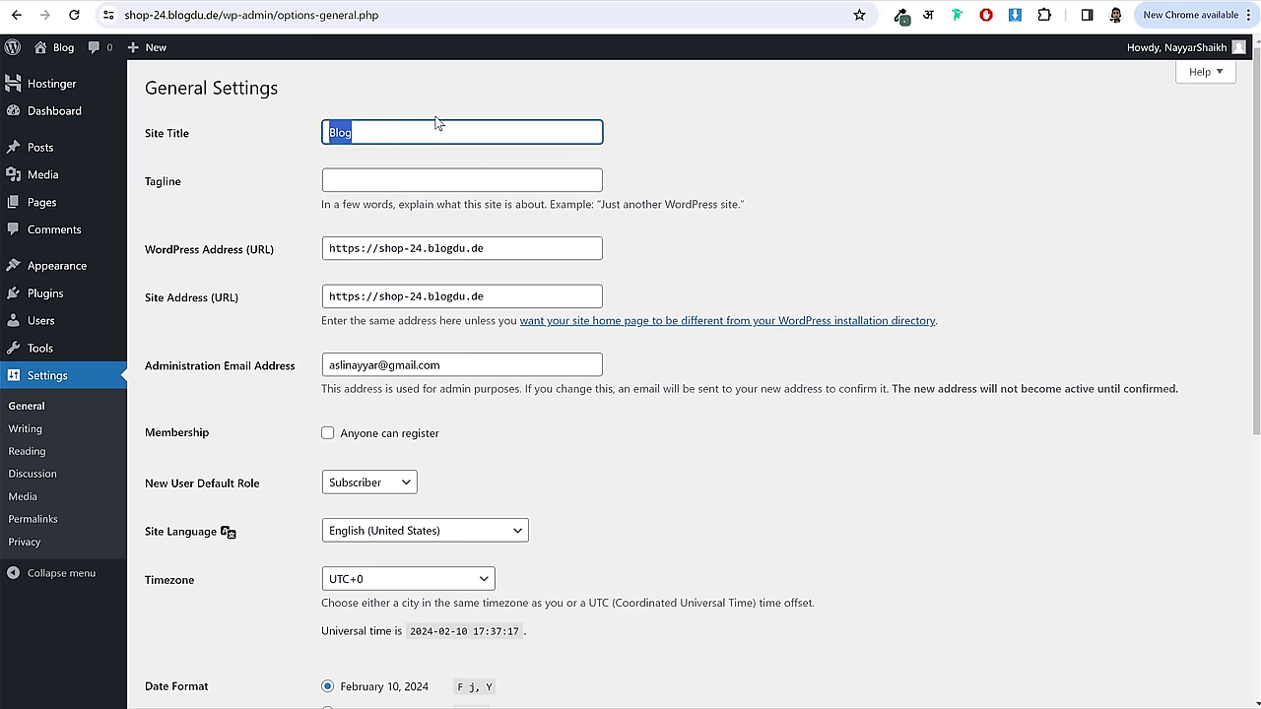
text(Flip)
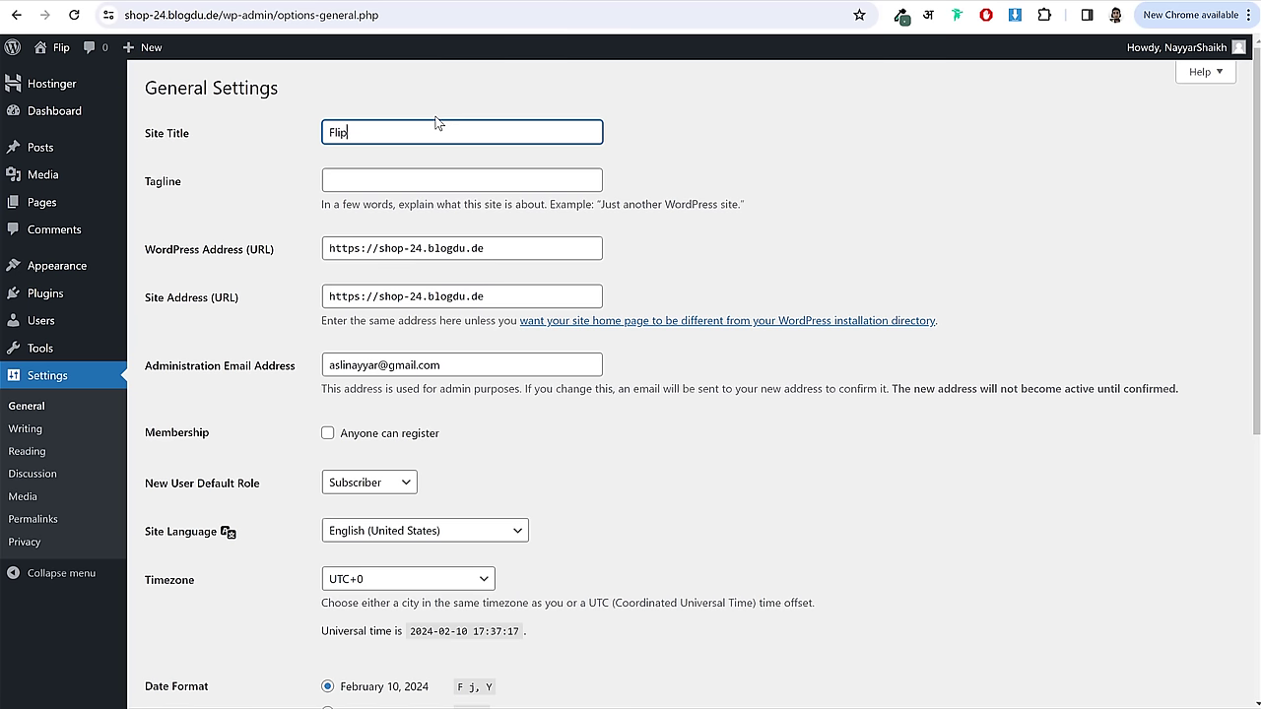
text(kar)
key(BackSpace)
key(BackSpace)
key(BackSpace)
text(C)
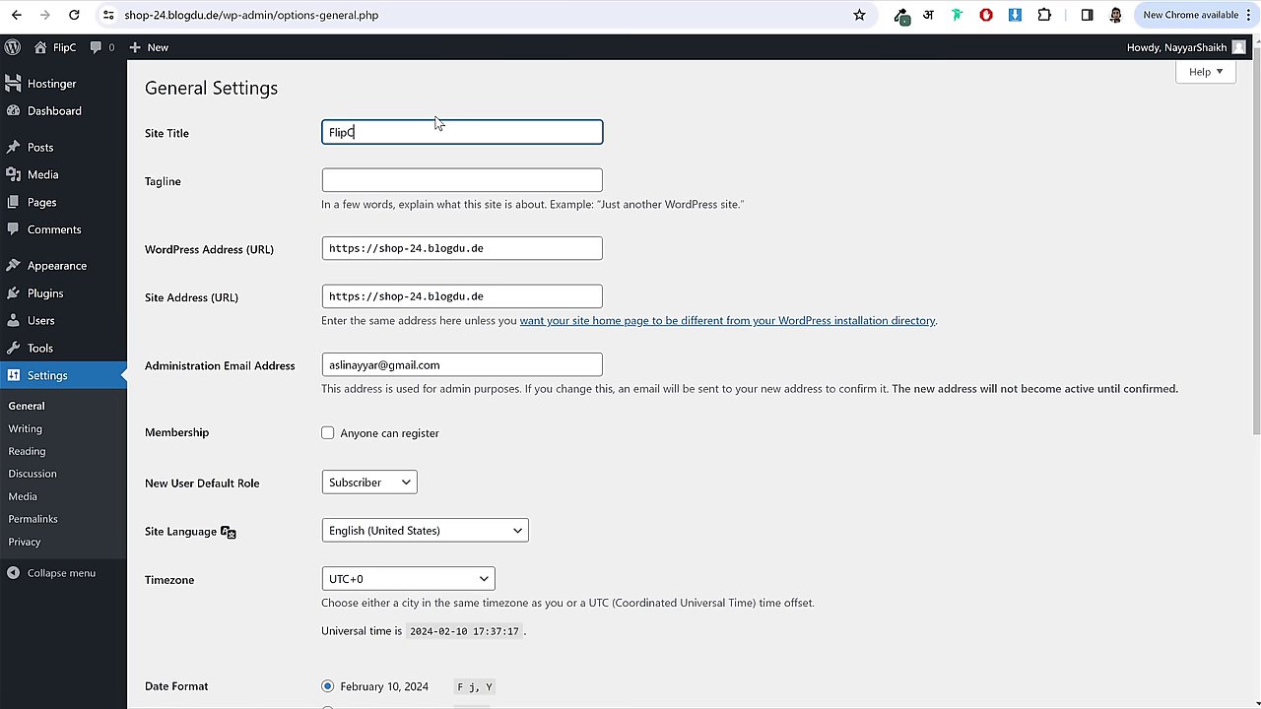
text(art)
double_click(417, 121)
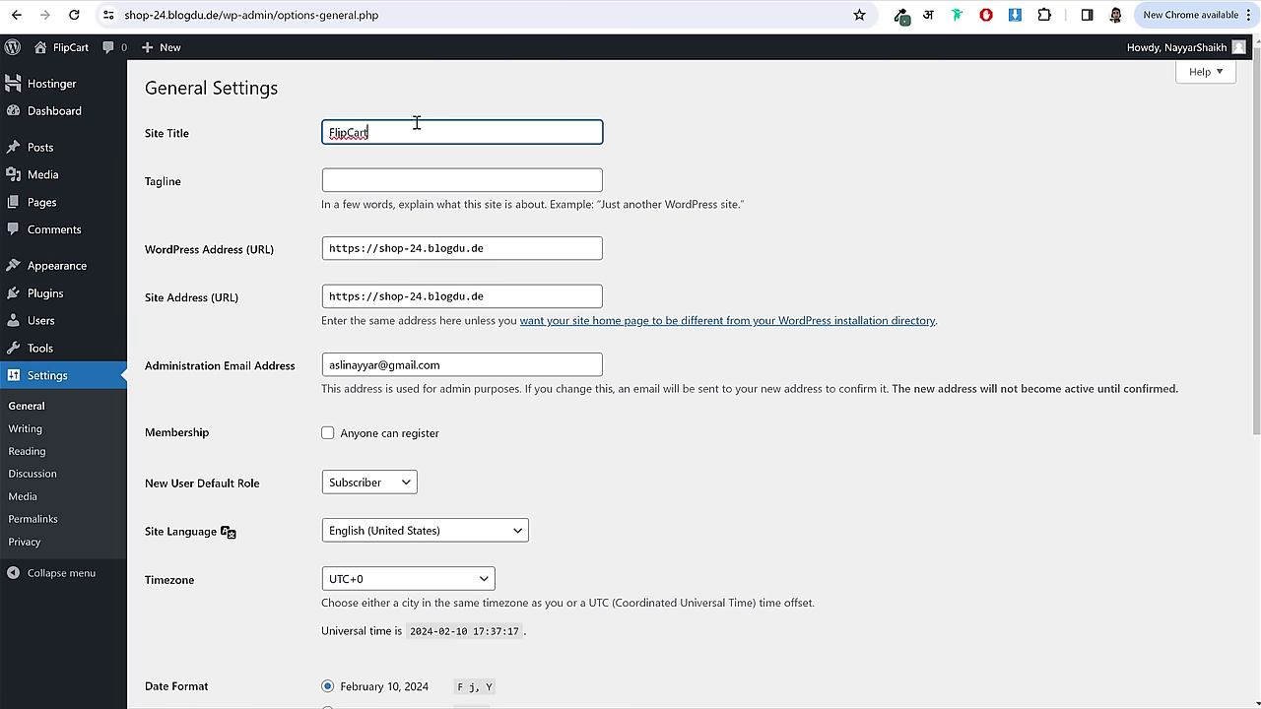
click(367, 189)
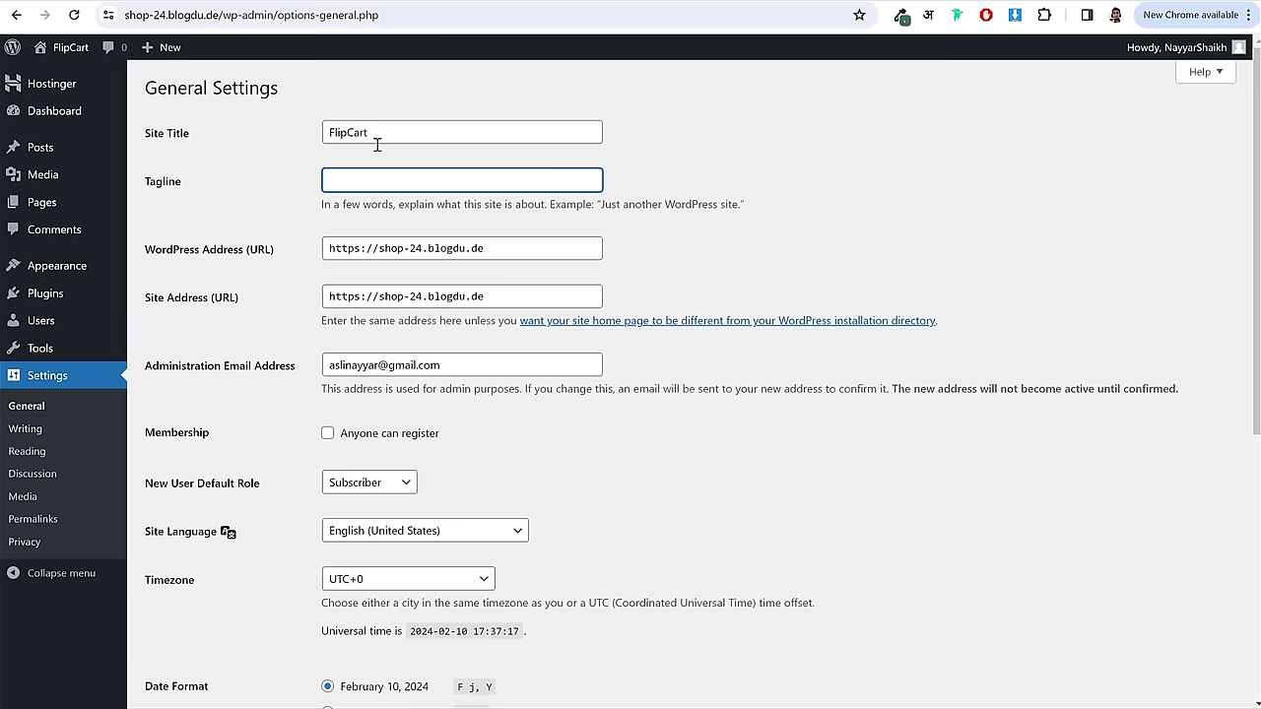
- Enable membership in the general settings so that anyone can register
scroll(897, 345, down, 2)
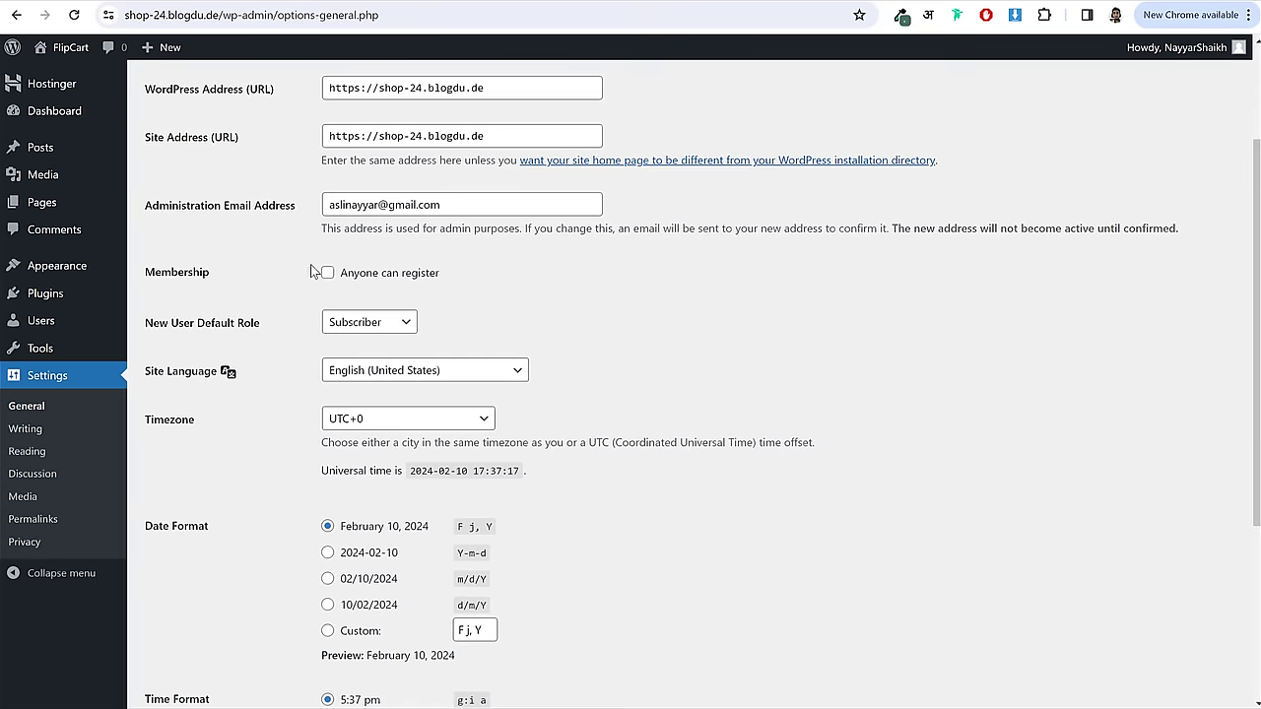
click(347, 278)
drag(447, 278, 342, 283)
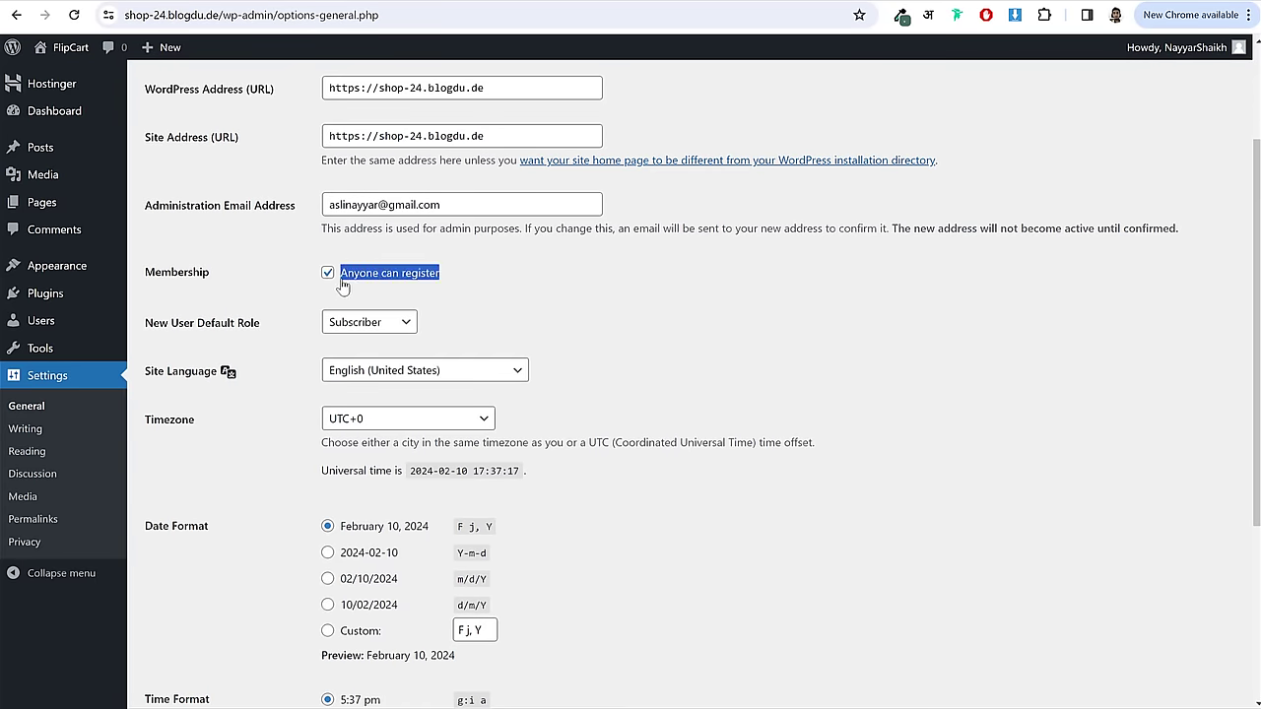
drag(146, 276, 245, 290)
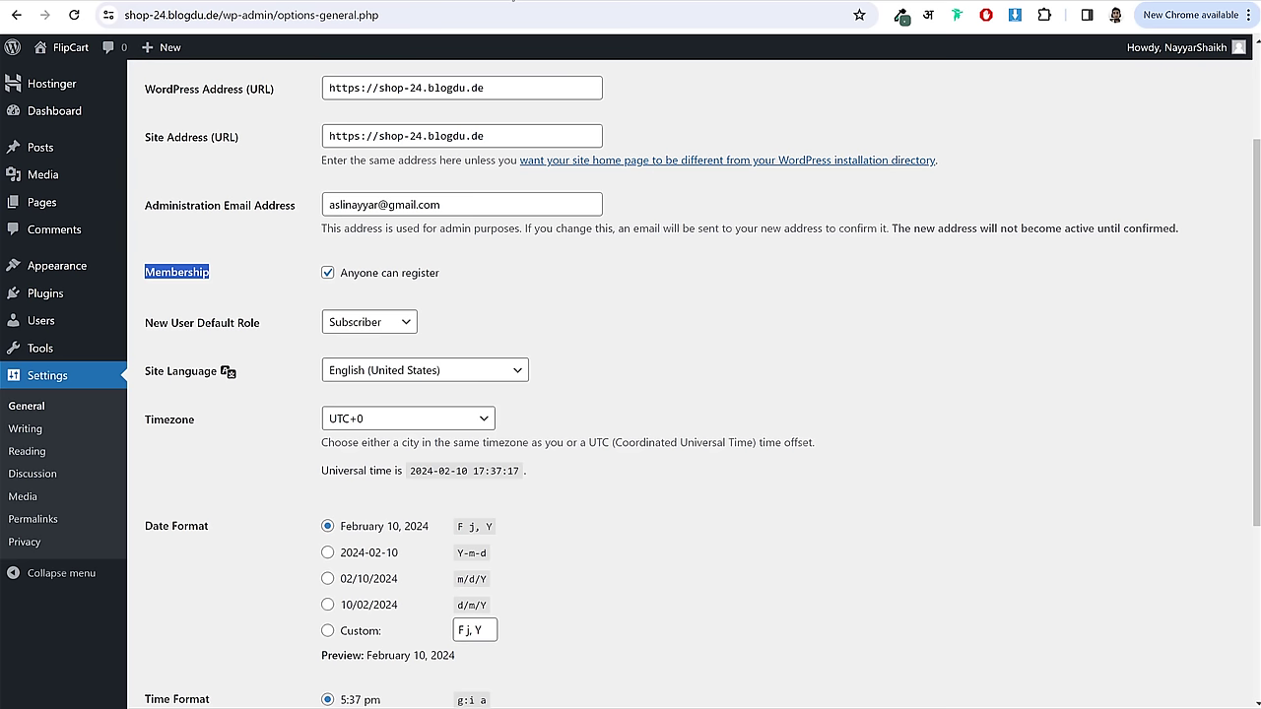
click(941, 333)
- Set the site's timezone to Kolkata and save the general settings
scroll(1066, 424, down, 1)
click(423, 340)
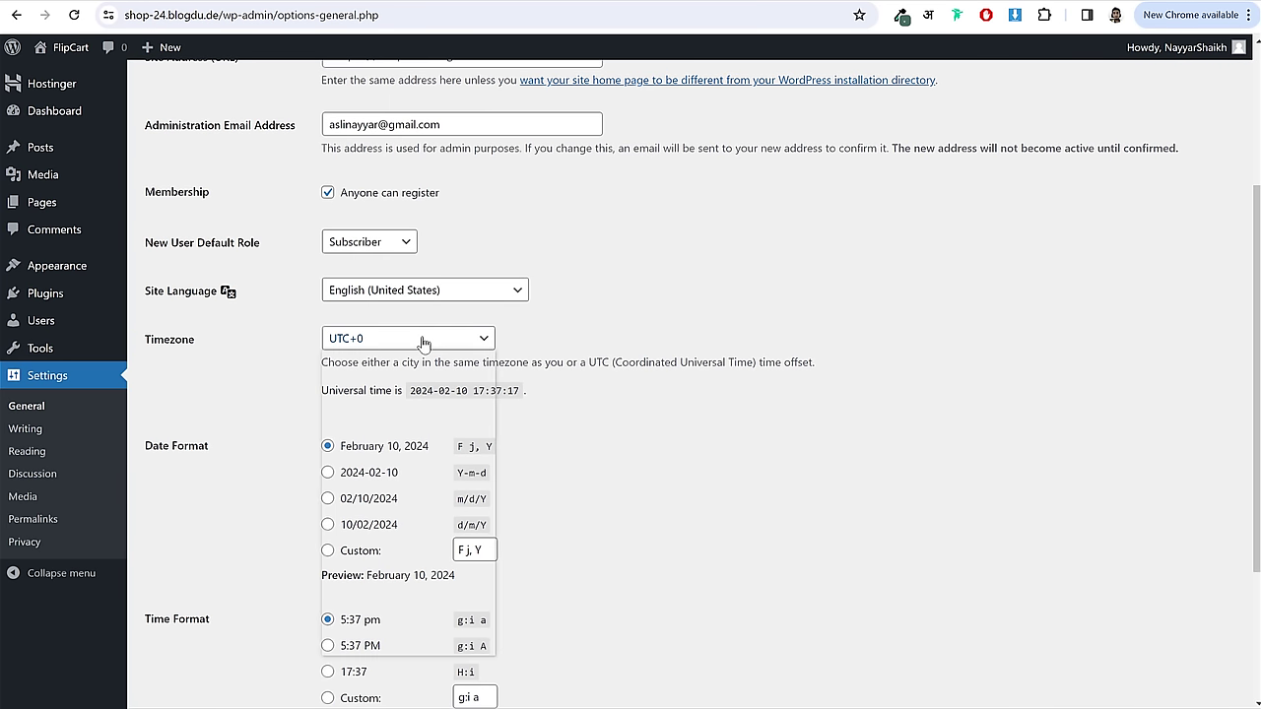
scroll(432, 510, down, 3)
scroll(403, 533, up, 10)
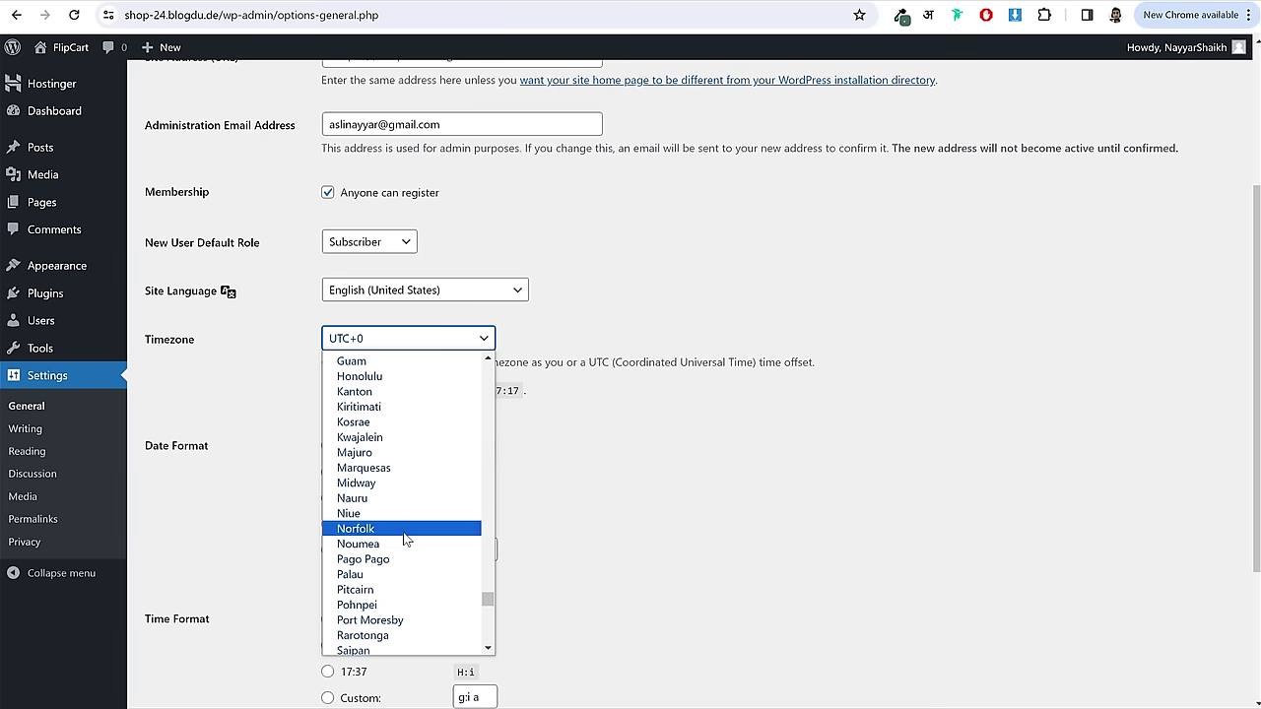
text(kolkata)
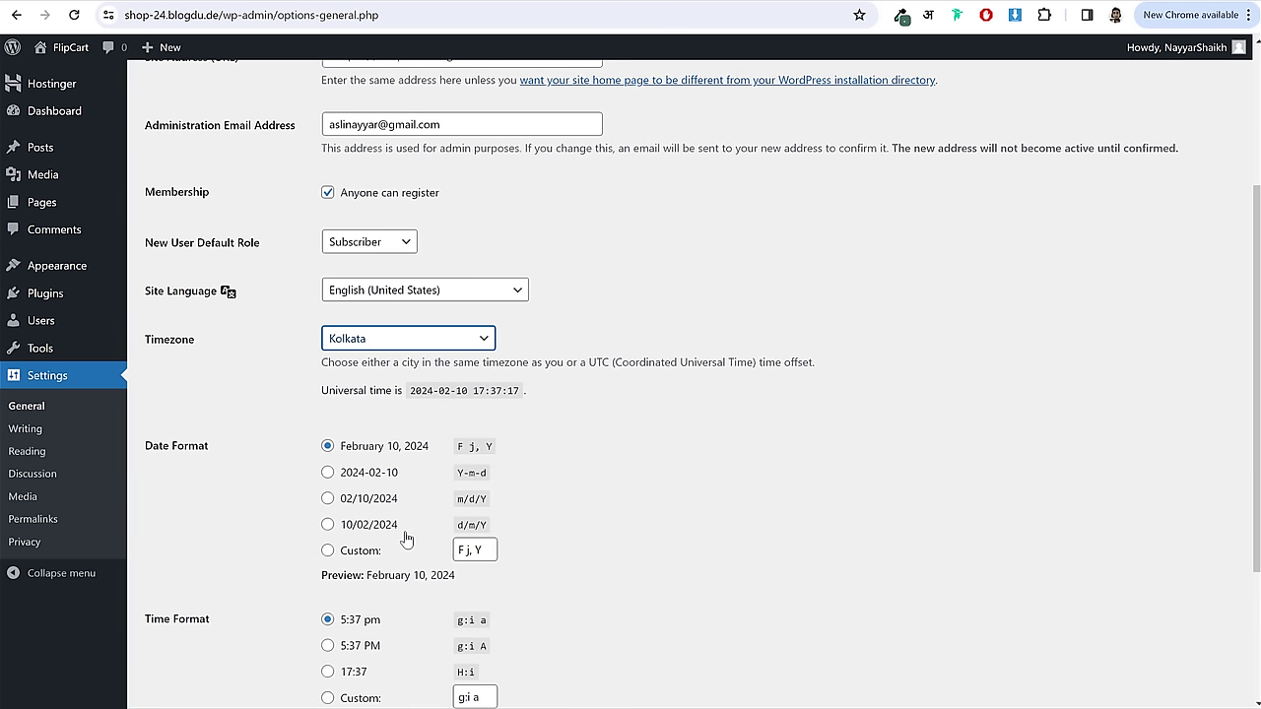
click(645, 378)
scroll(671, 427, down, 3)
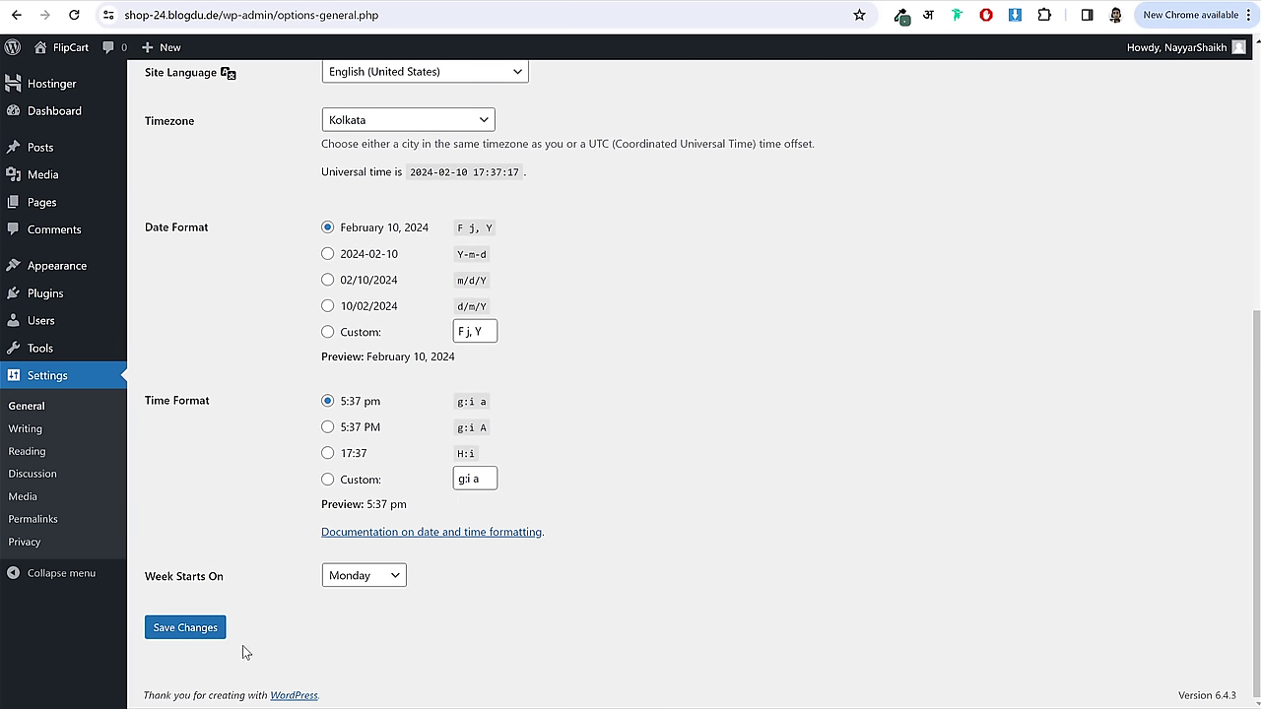
click(177, 645)
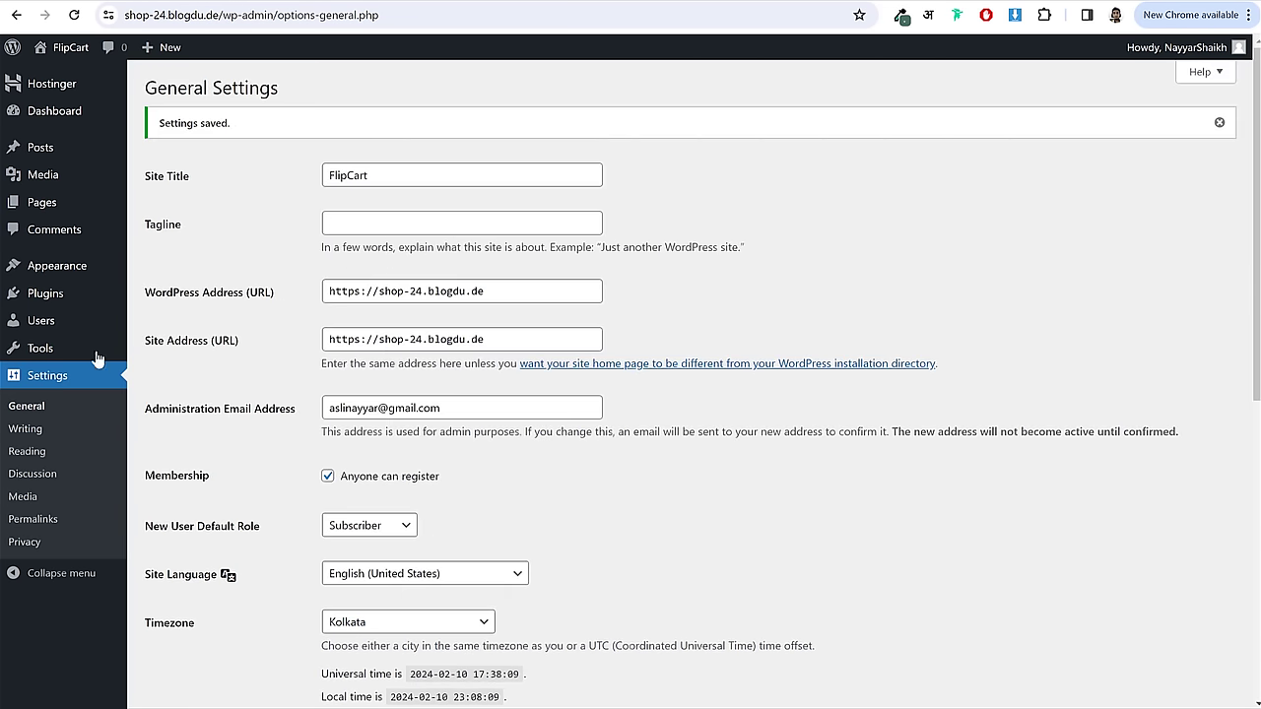
- Set the permalink structure to Post name and save the permalink settings
click(34, 522)
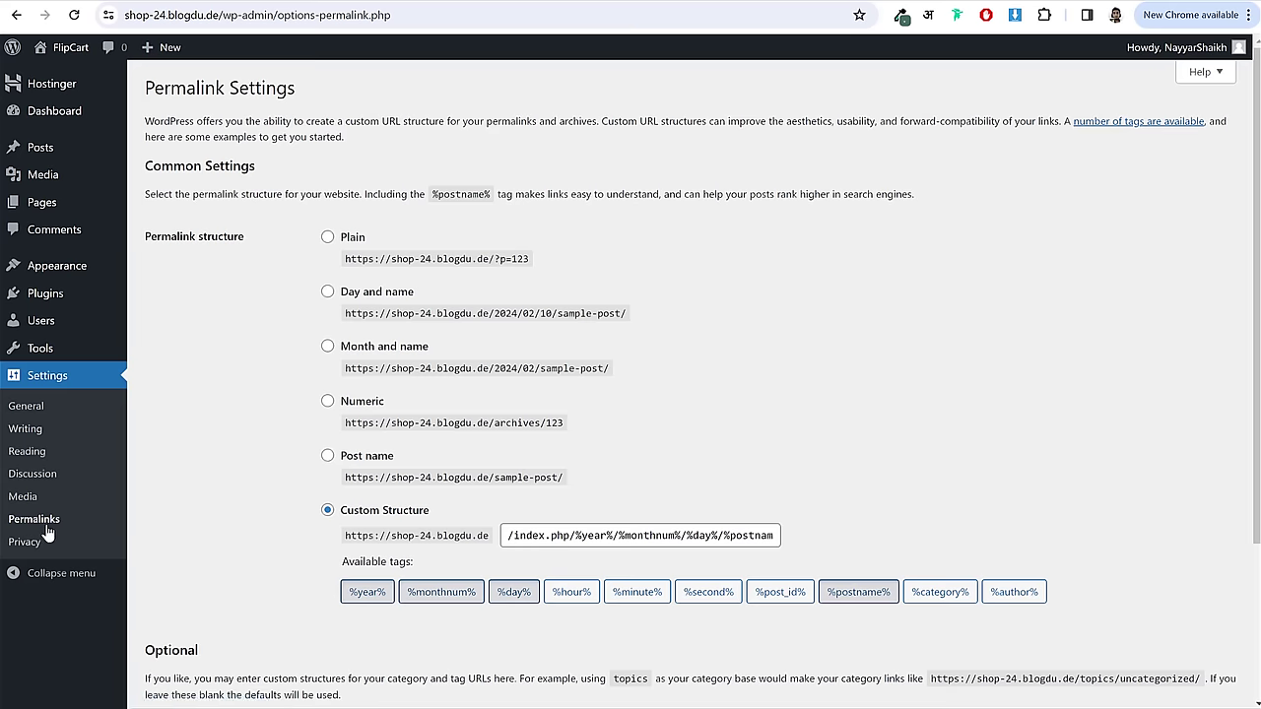
scroll(607, 433, down, 3)
click(397, 248)
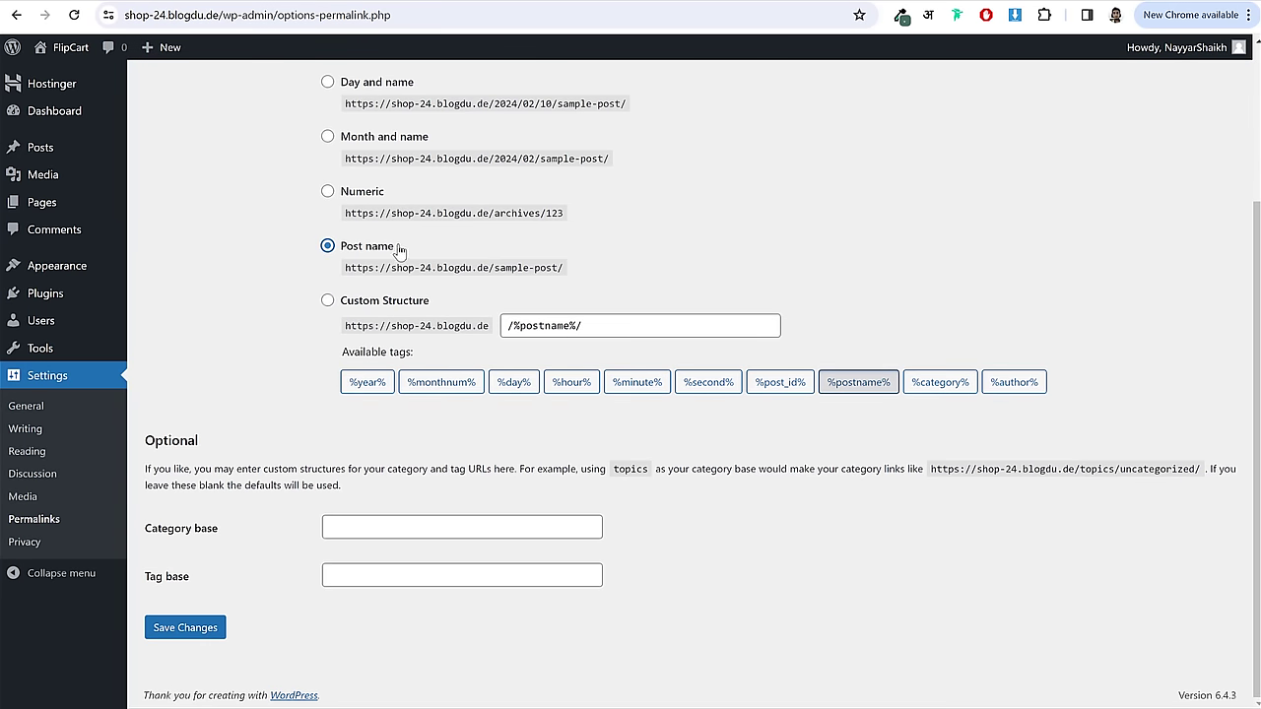
triple_click(394, 248)
click(374, 252)
click(195, 627)
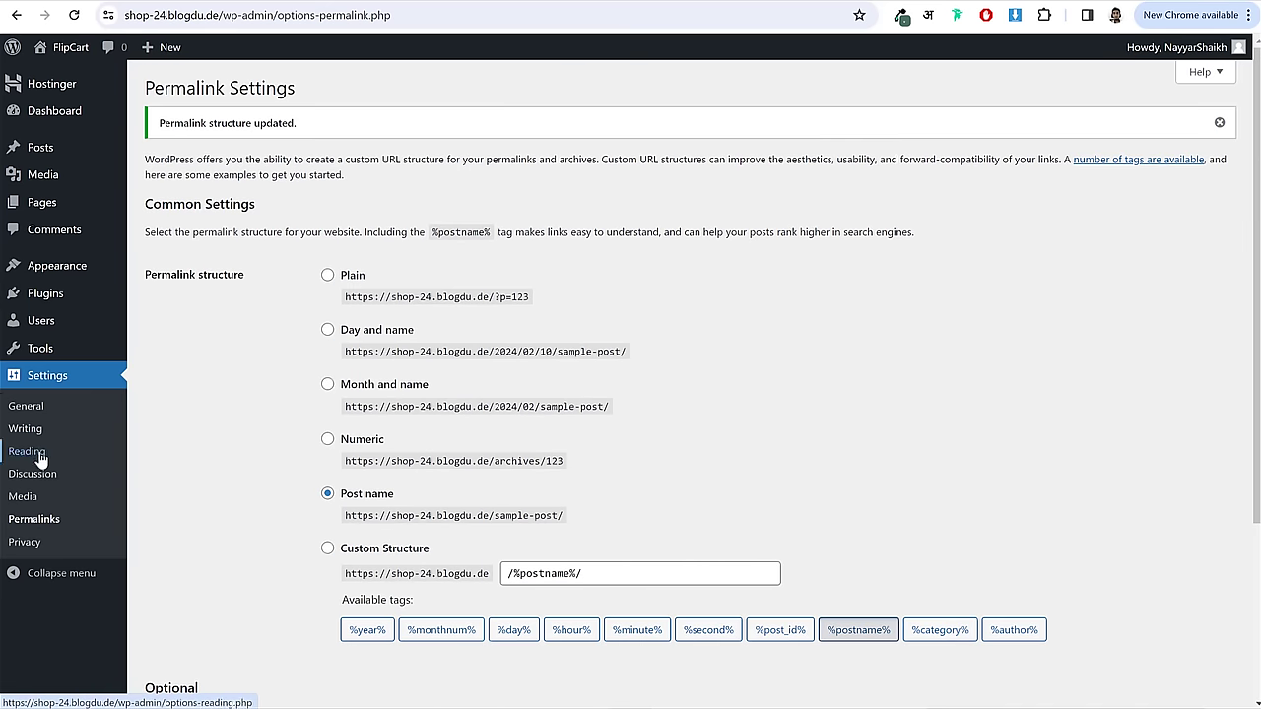
- Stop requiring comment authors to have a previously approved comment, save the discussion settings, and return to the dashboard
click(39, 455)
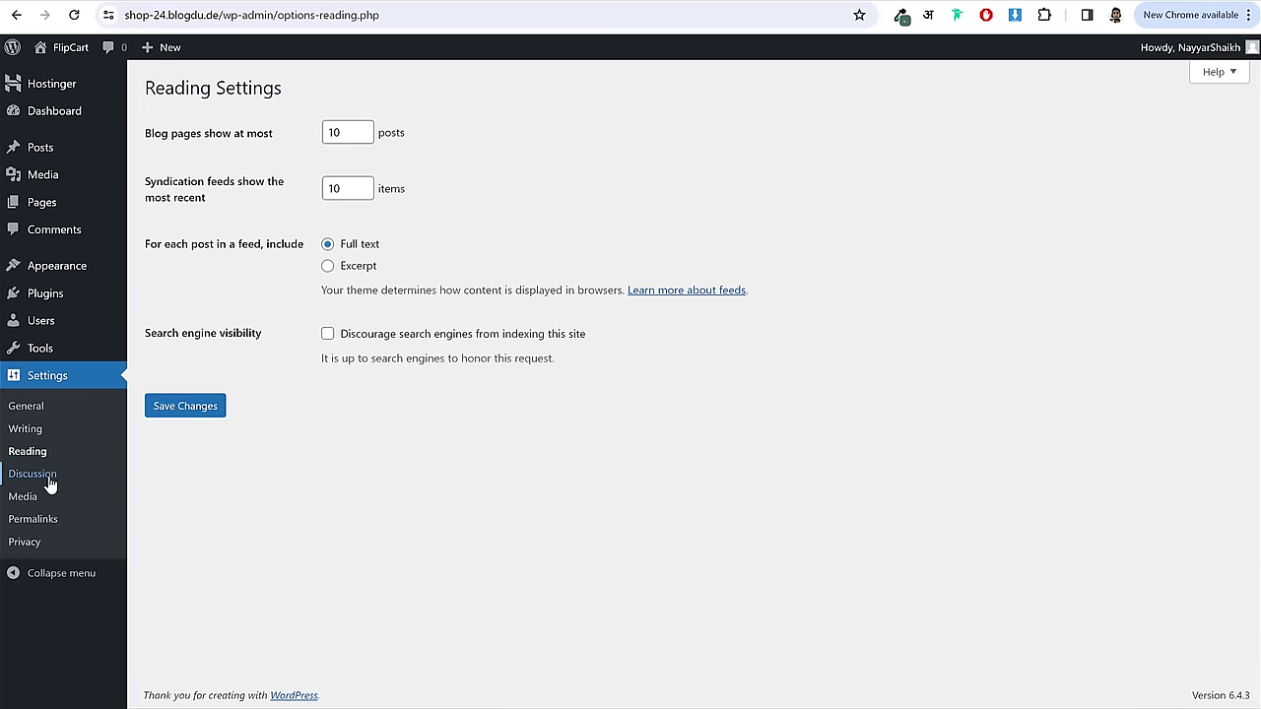
click(47, 479)
scroll(705, 353, down, 3)
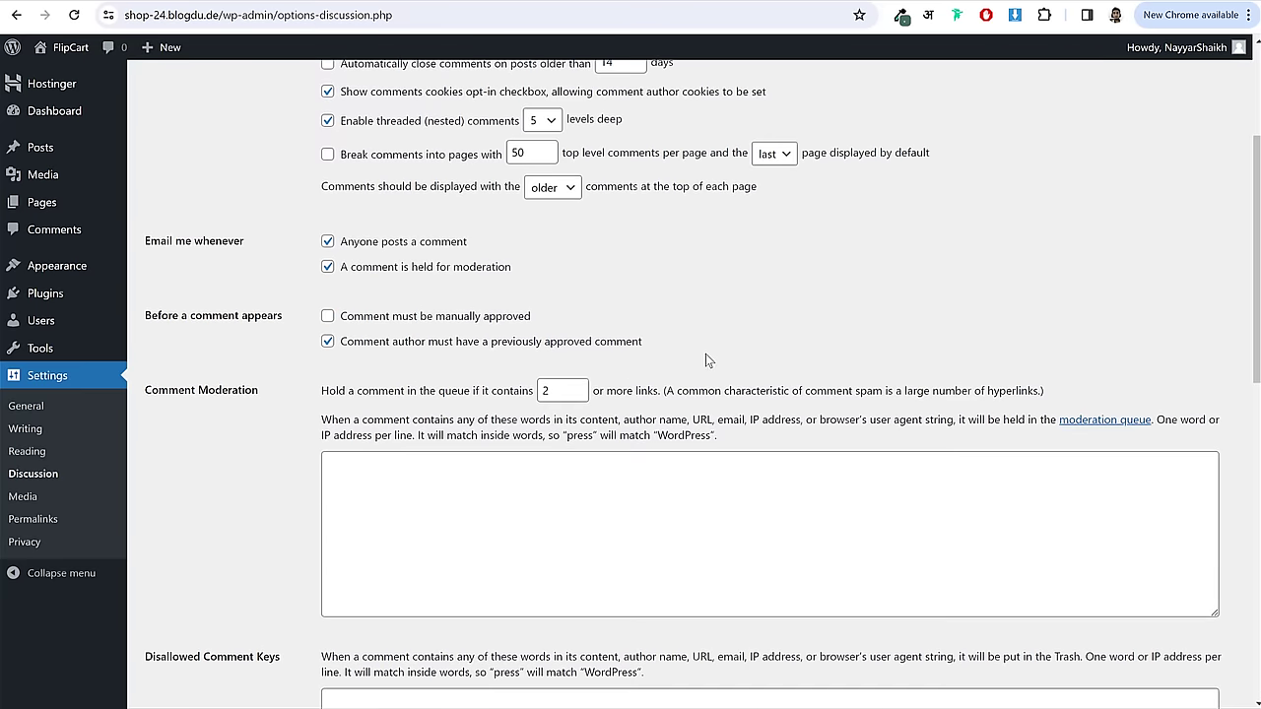
click(384, 347)
drag(634, 350, 353, 347)
scroll(141, 676, down, 10)
click(197, 631)
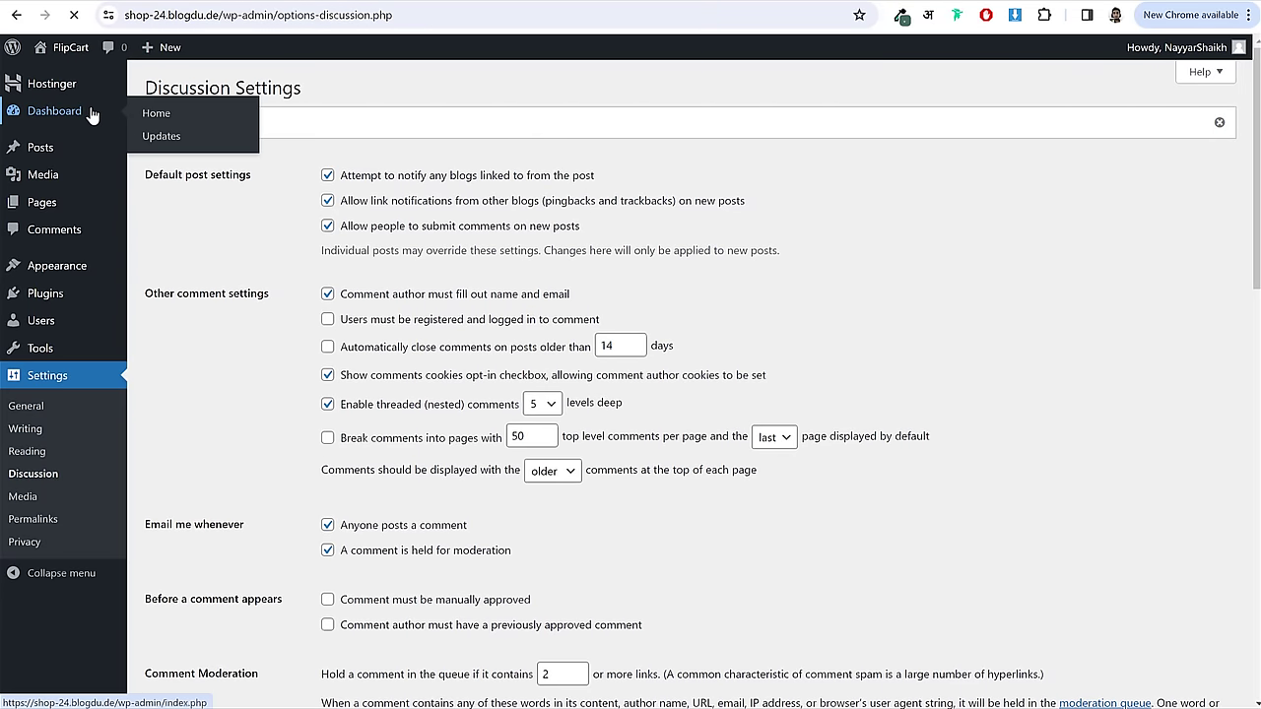
click(89, 114)
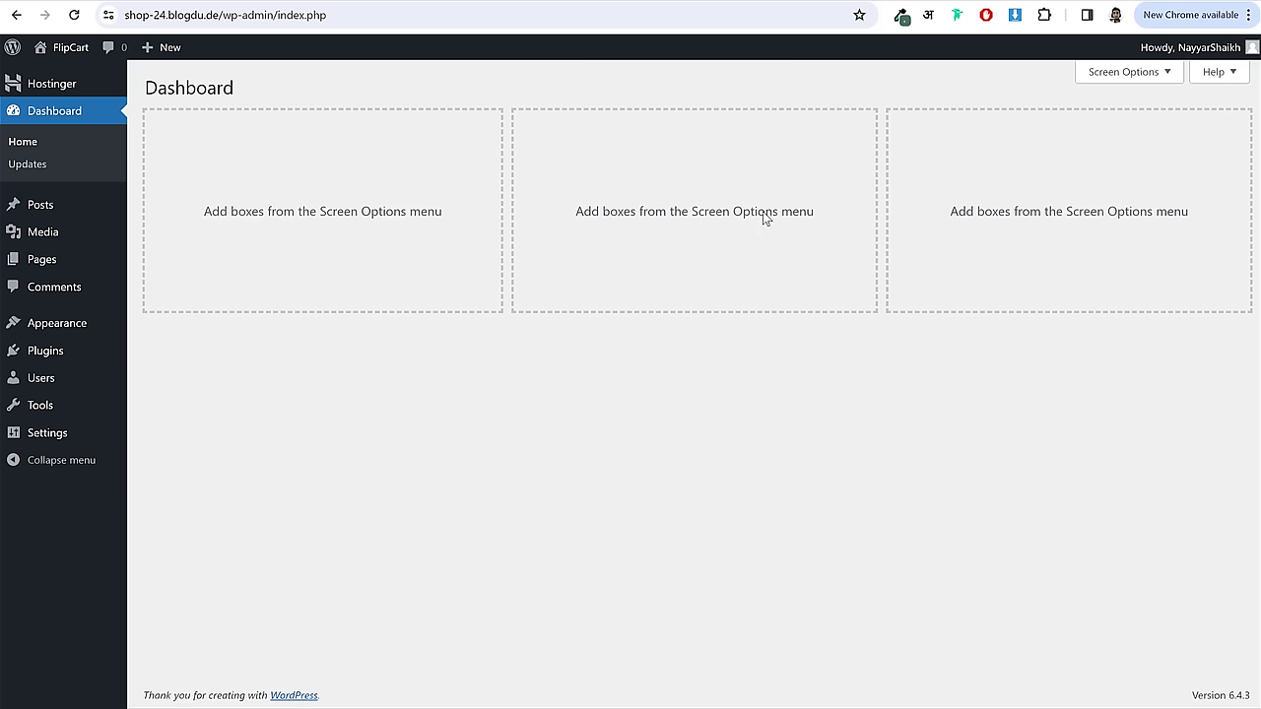
- Switch to Hostinger's hPanel and start adding a new WordPress website of the Online store type
key(ctrl+Tab)
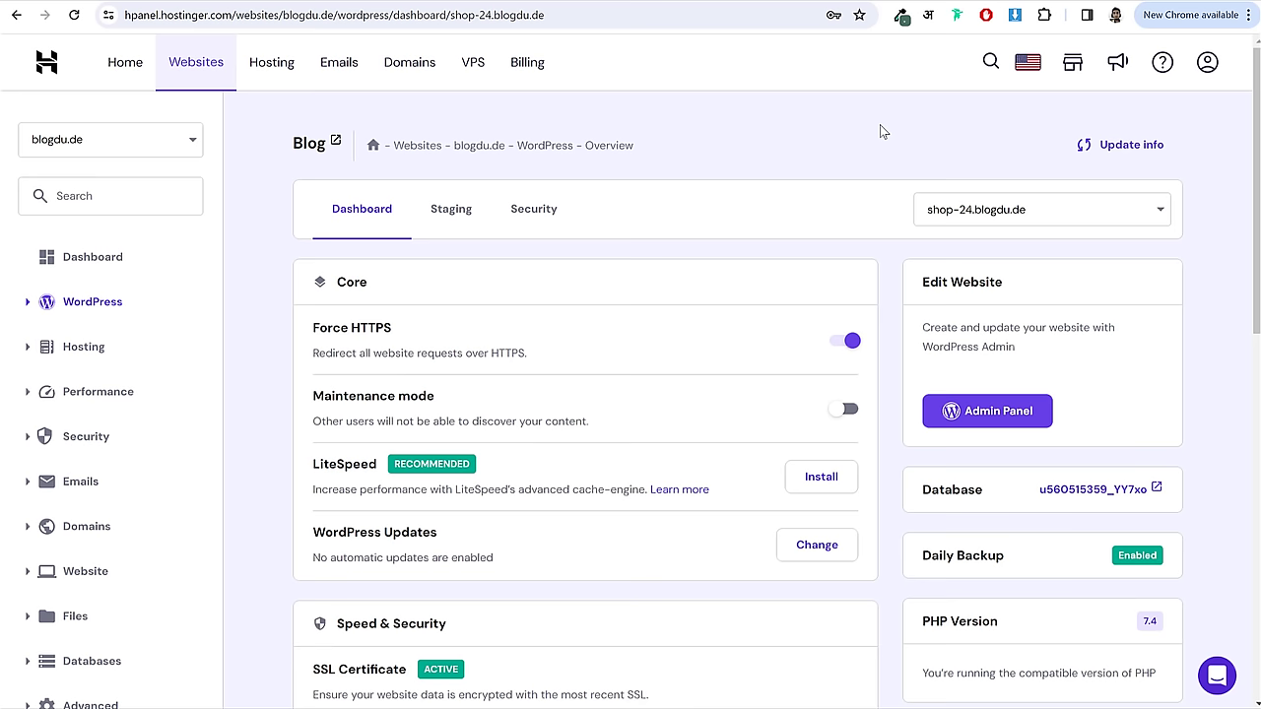
click(189, 64)
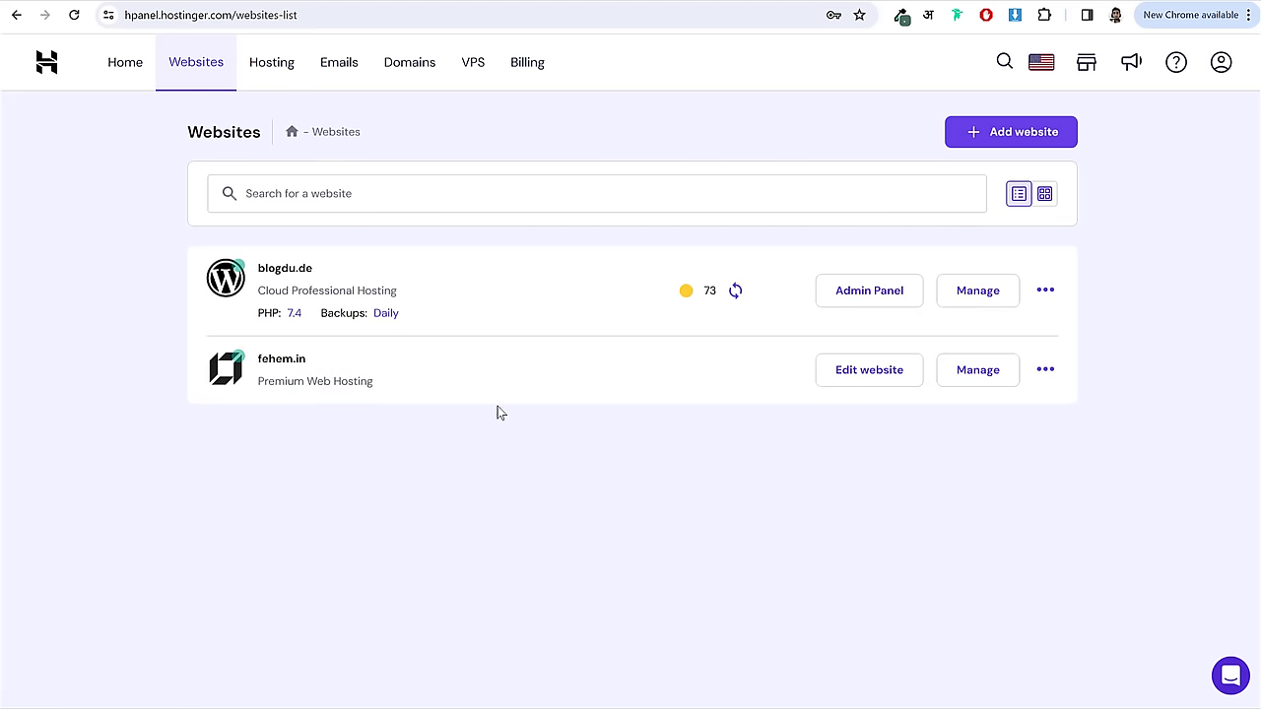
click(1003, 137)
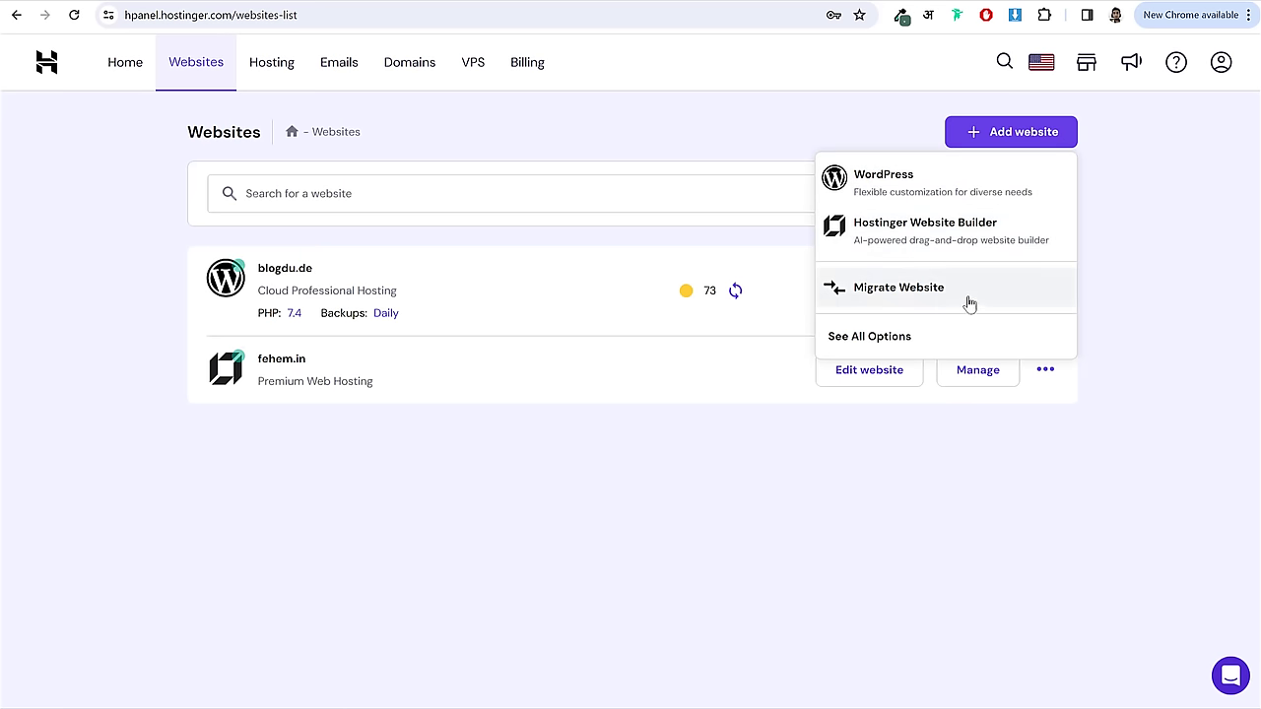
click(918, 185)
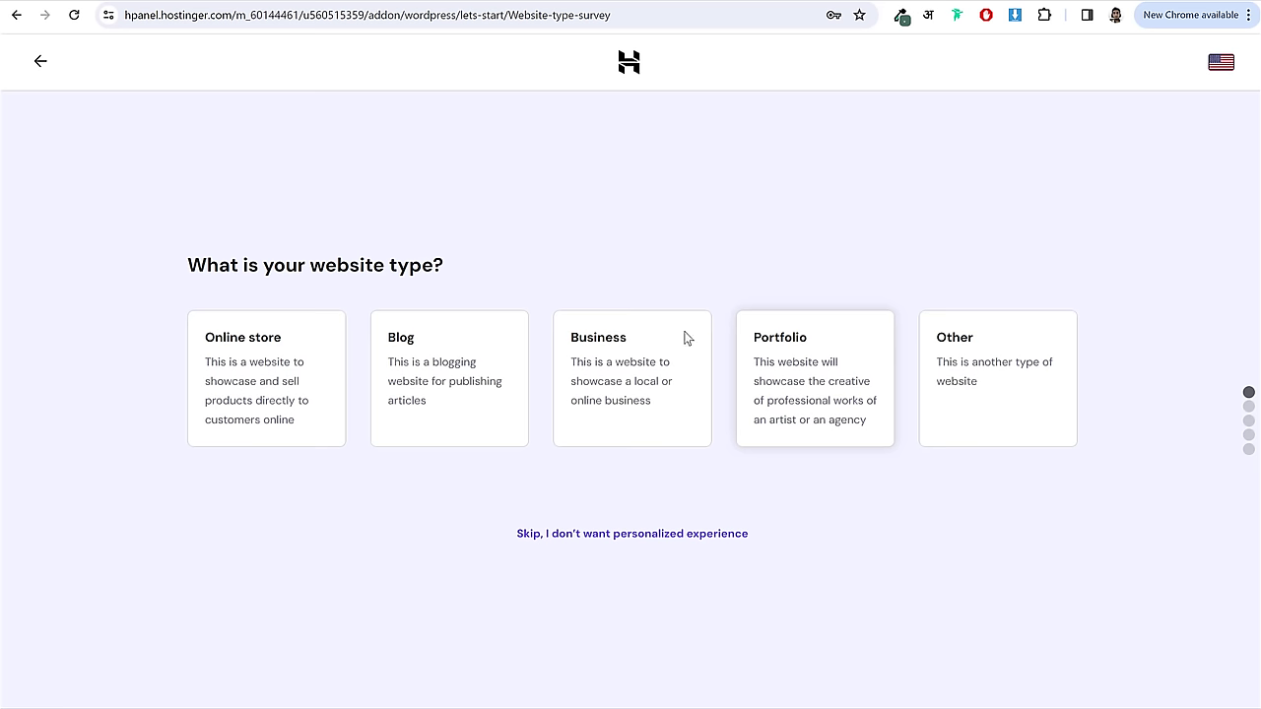
click(284, 388)
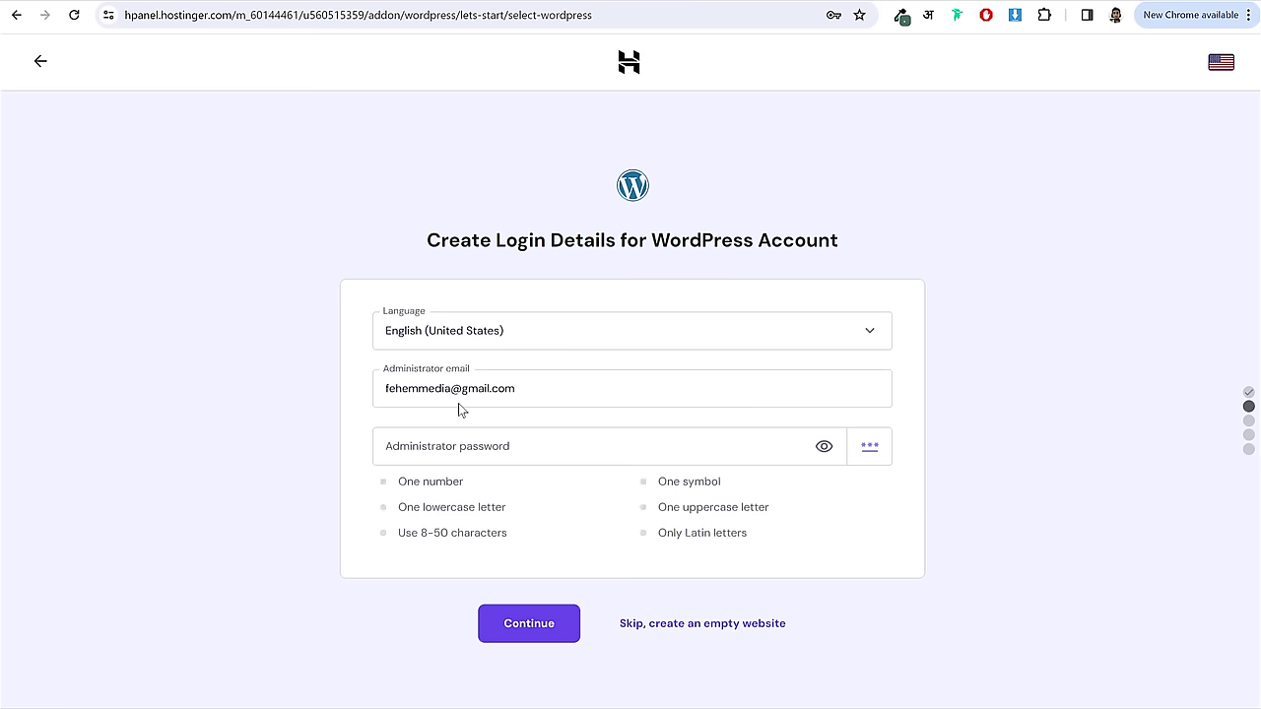
- Enter the administrator password for the new WordPress account, continue, and save the password in the browser
click(520, 445)
click(946, 346)
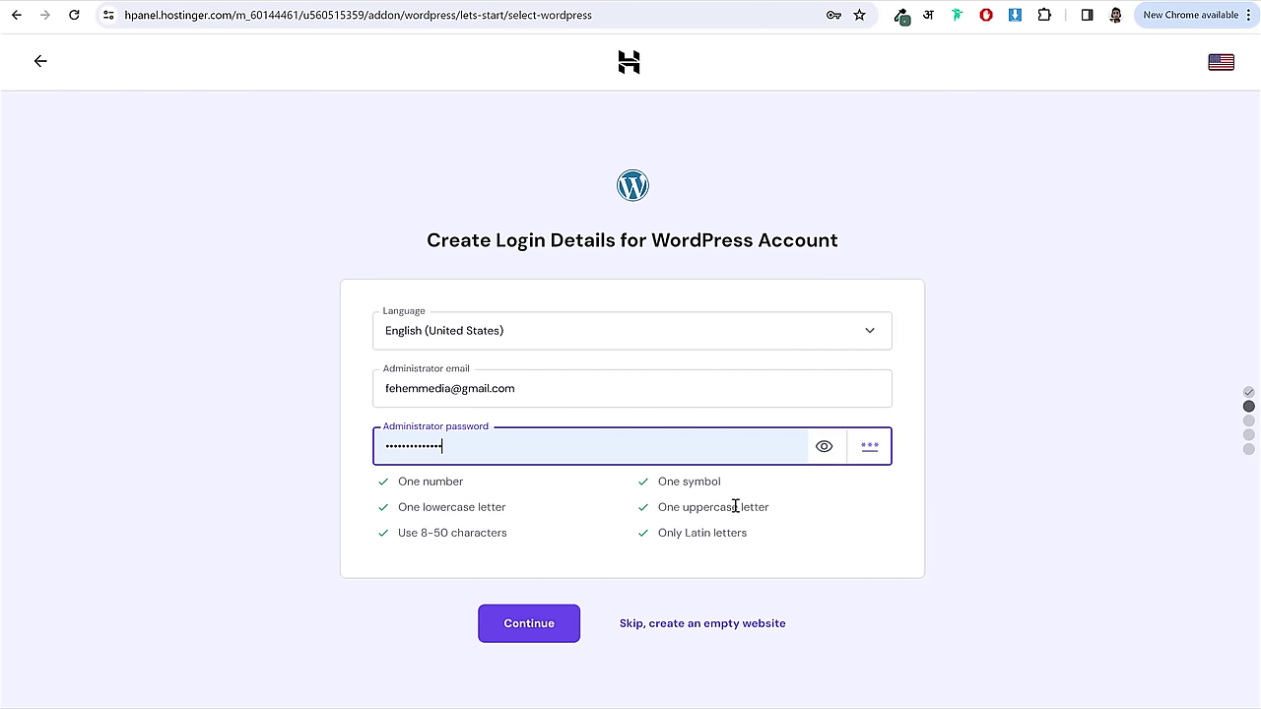
click(540, 626)
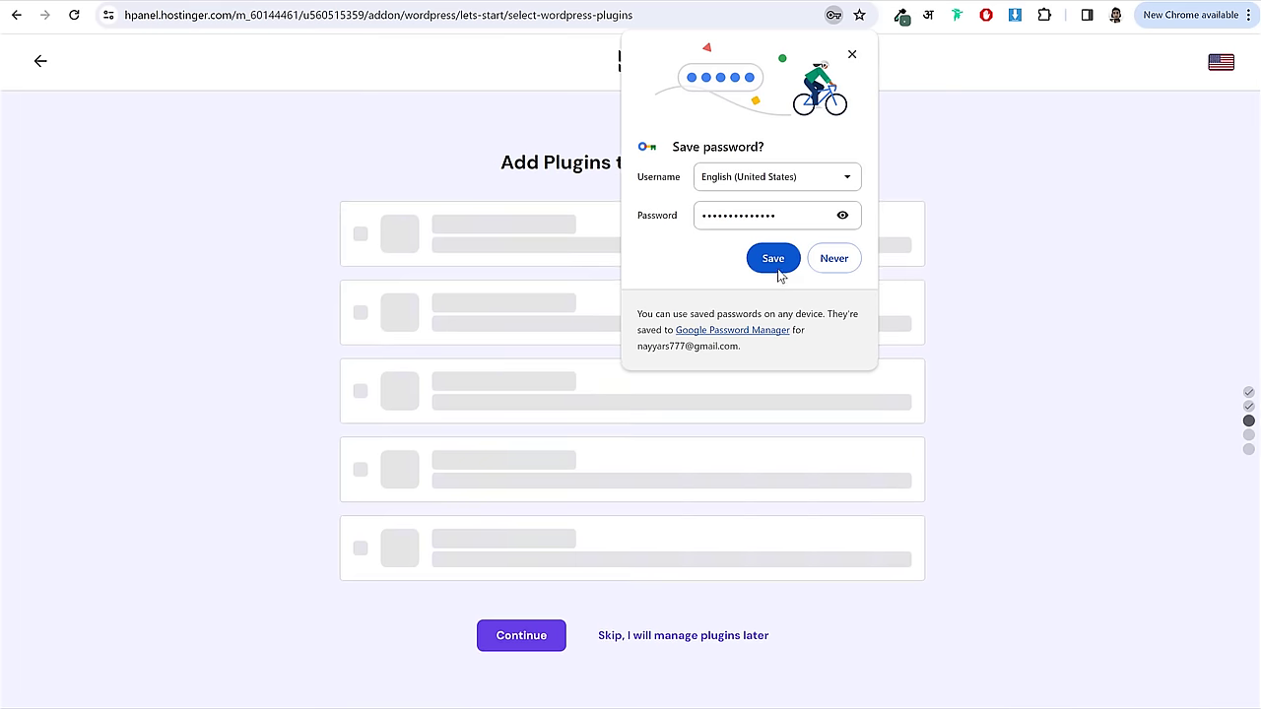
click(773, 260)
- Skip the optional plugin, template and AI setup pages for the new website
scroll(650, 247, down, 1)
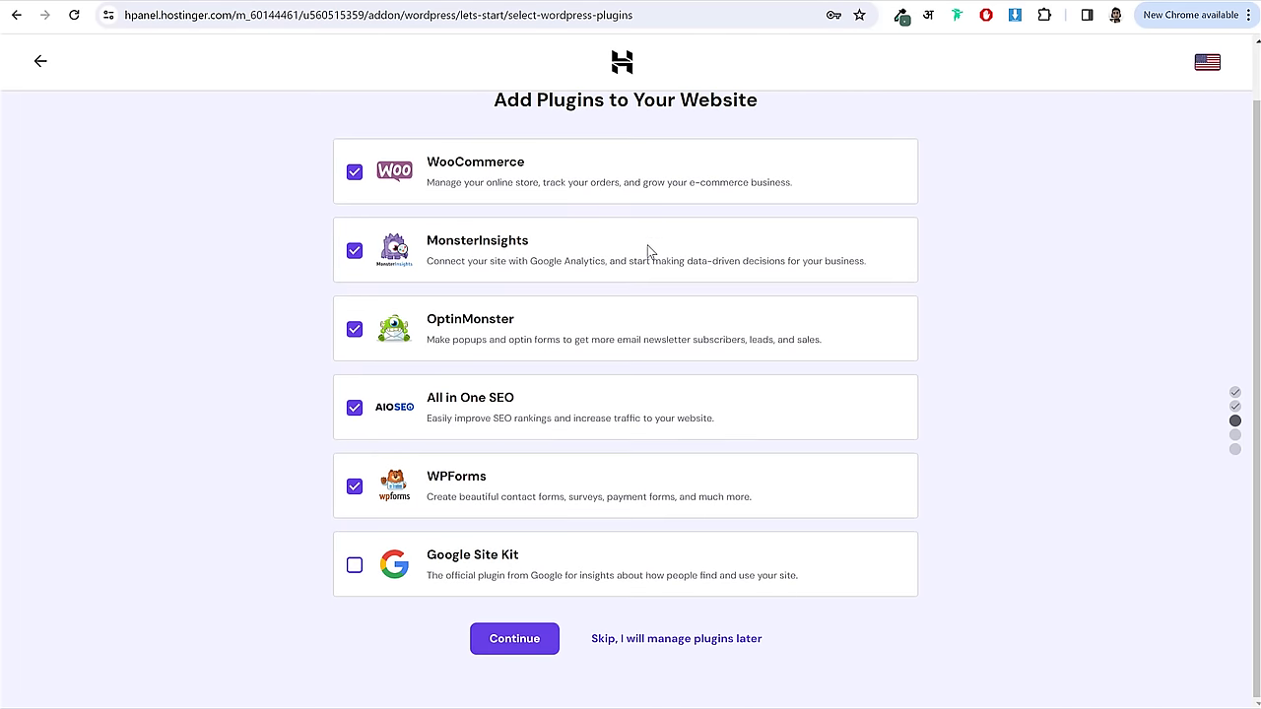
click(637, 642)
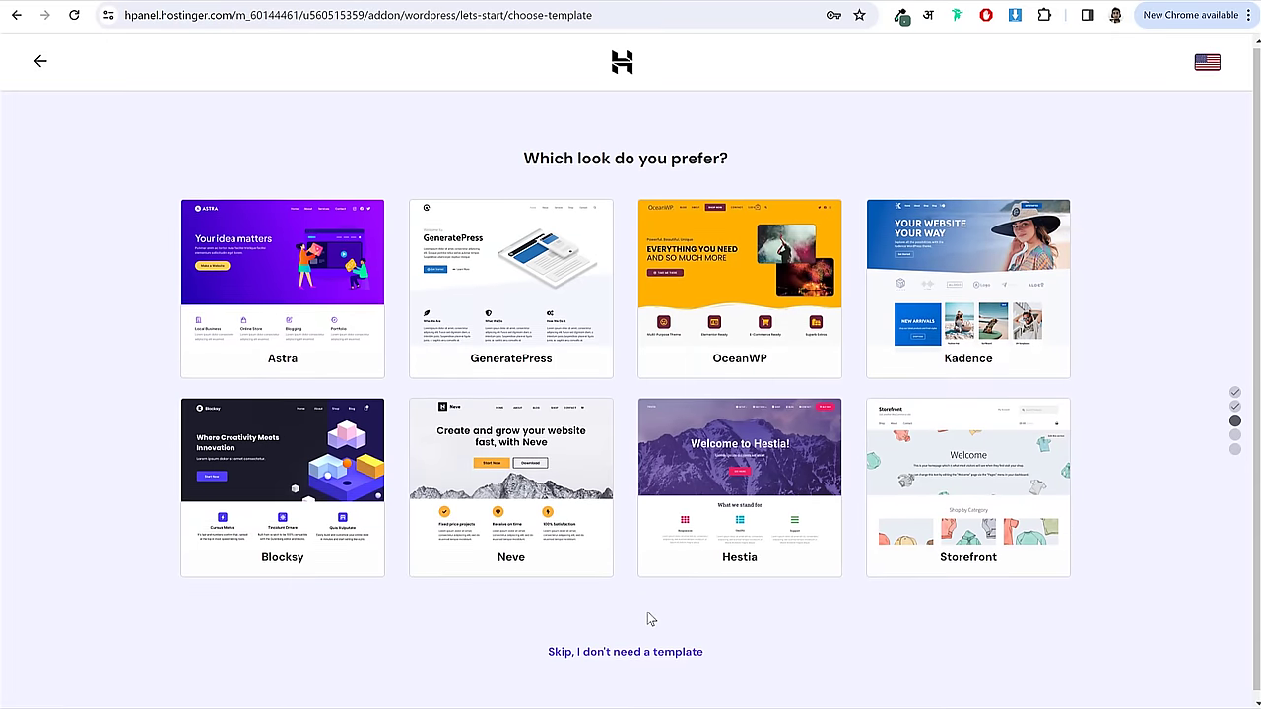
click(620, 649)
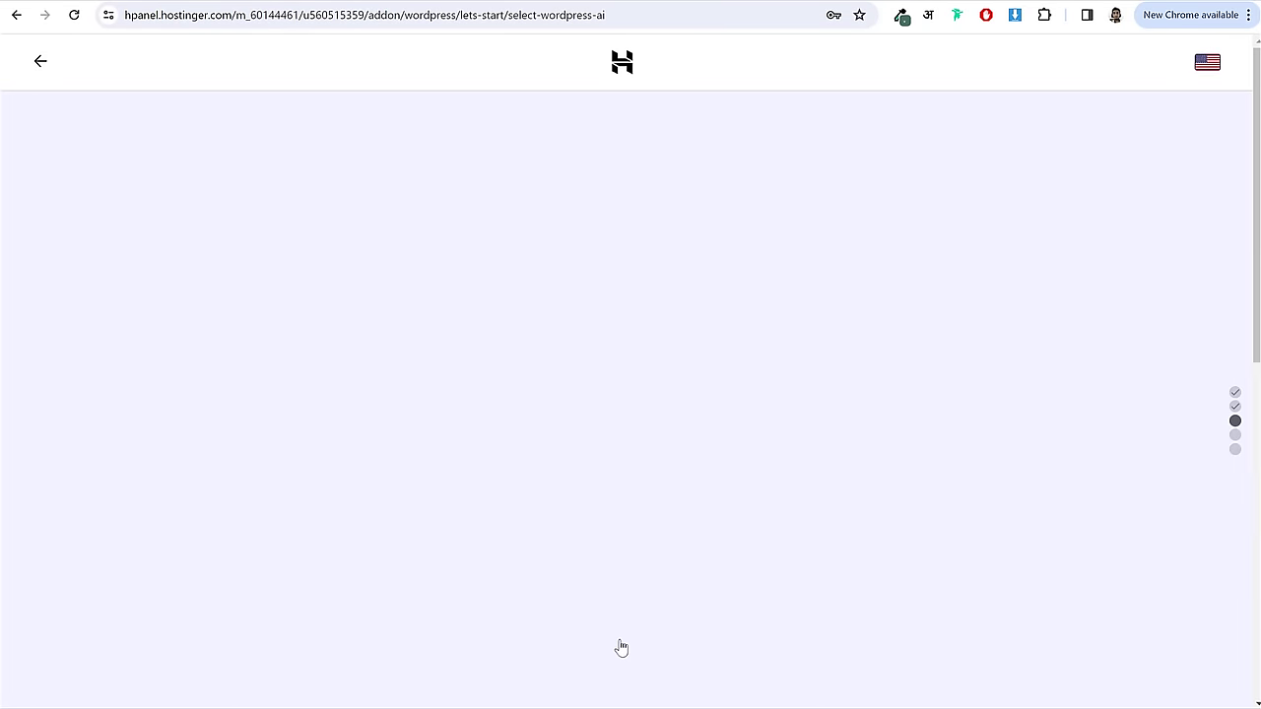
scroll(660, 601, down, 1)
click(670, 638)
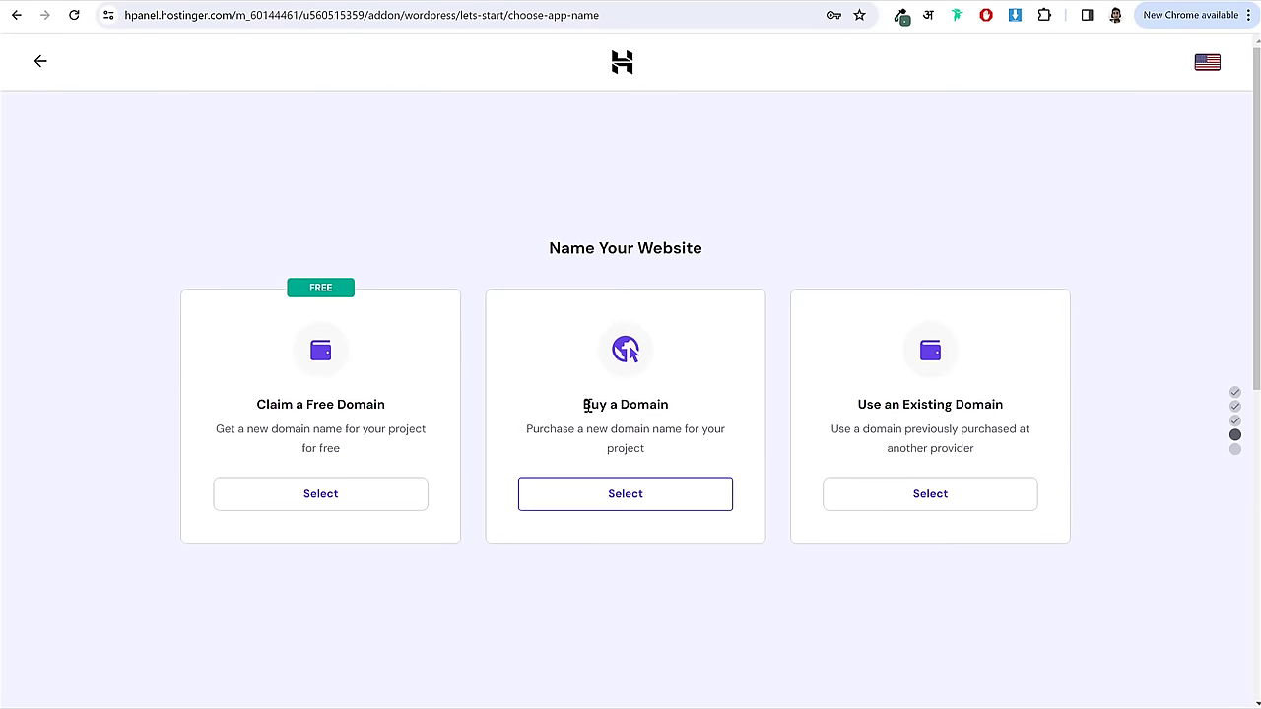
- Choose Use an Existing Domain for naming the website and enter the existing domain name
drag(584, 405, 665, 408)
click(660, 412)
scroll(906, 295, down, 1)
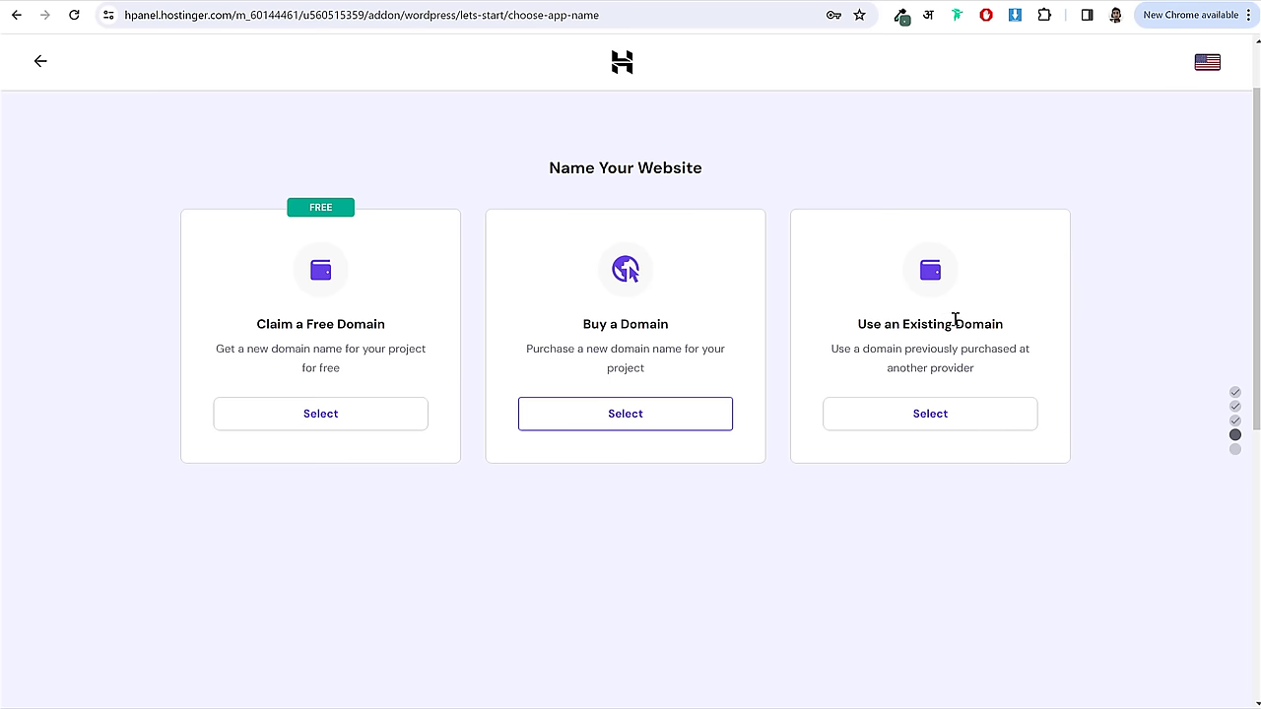
click(912, 428)
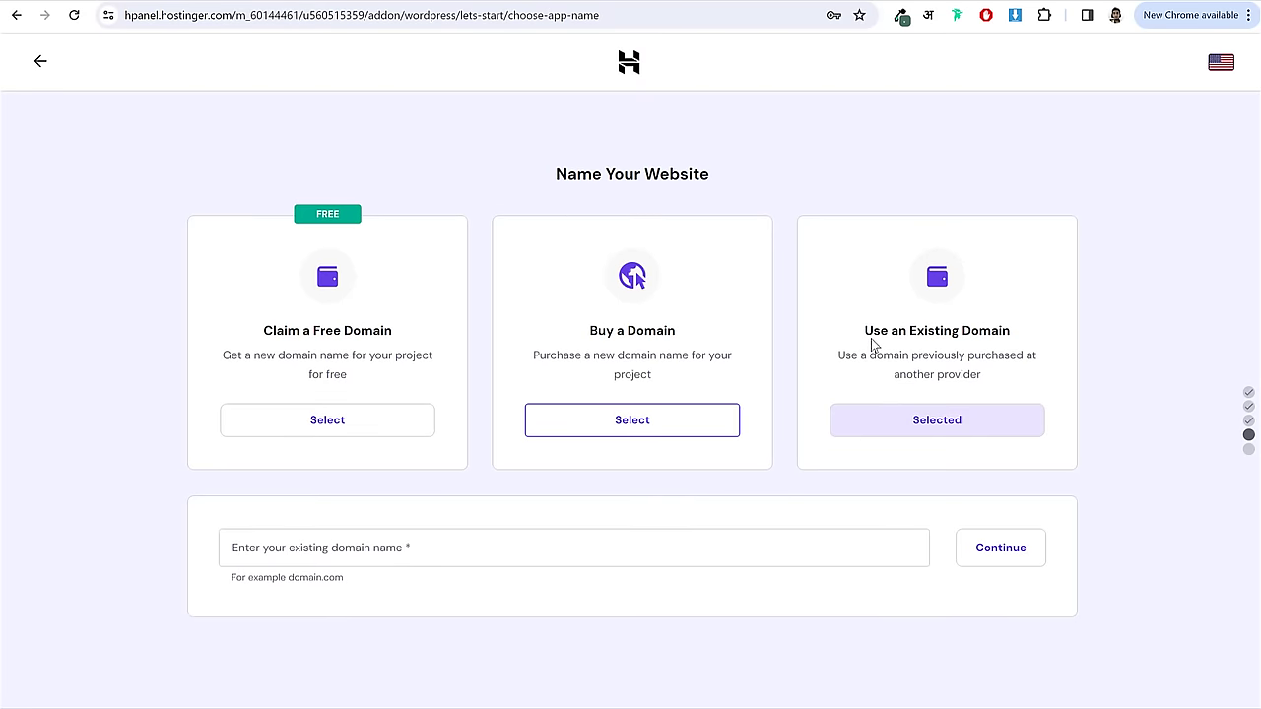
click(603, 564)
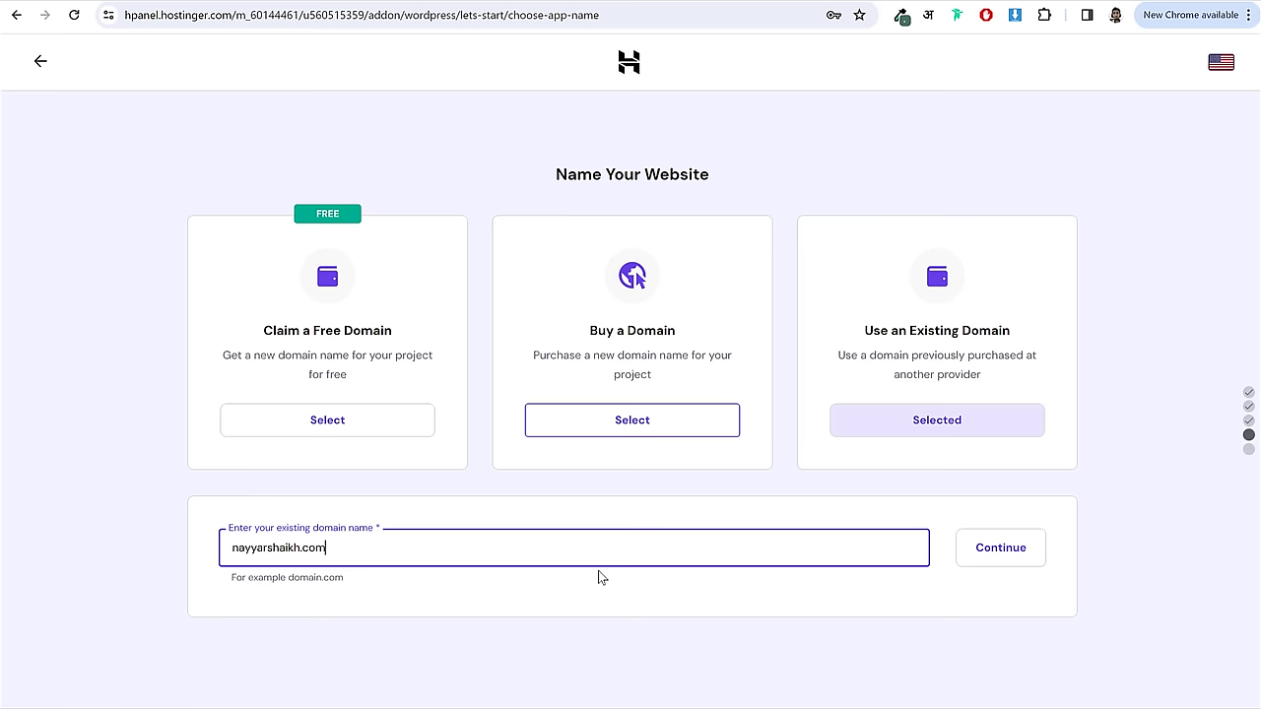
- Continue with the entered existing domain and review its provider, existing nameservers and required nameservers
click(598, 570)
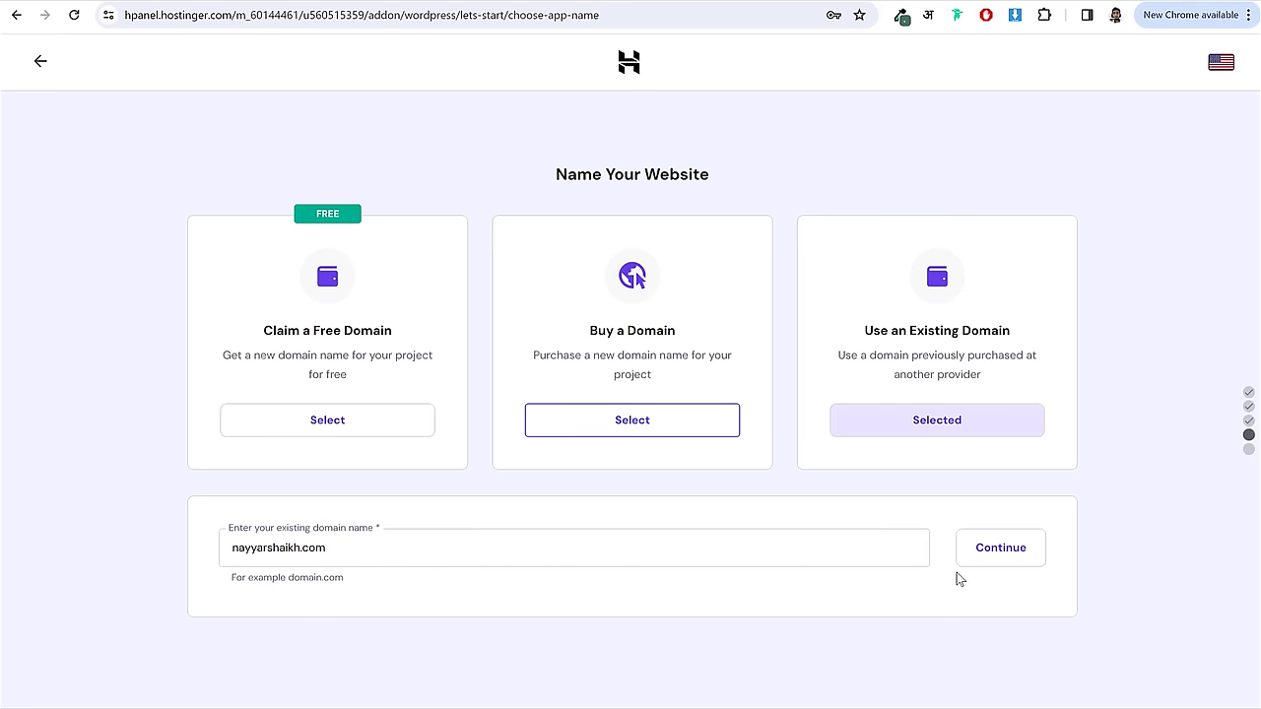
click(993, 560)
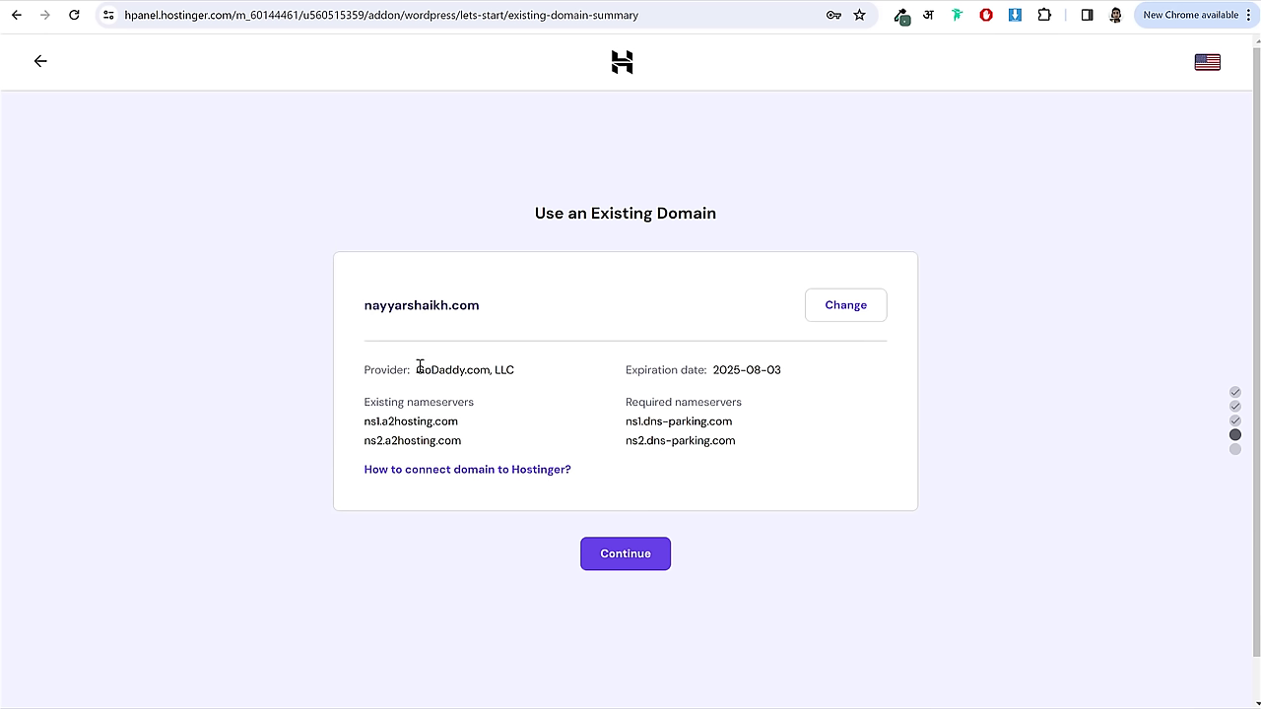
drag(420, 366, 556, 372)
click(557, 372)
drag(420, 371, 498, 373)
click(572, 390)
mouse_move(364, 421)
mouse_down()
mouse_move(463, 442)
mouse_move(364, 421)
mouse_up()
click(463, 443)
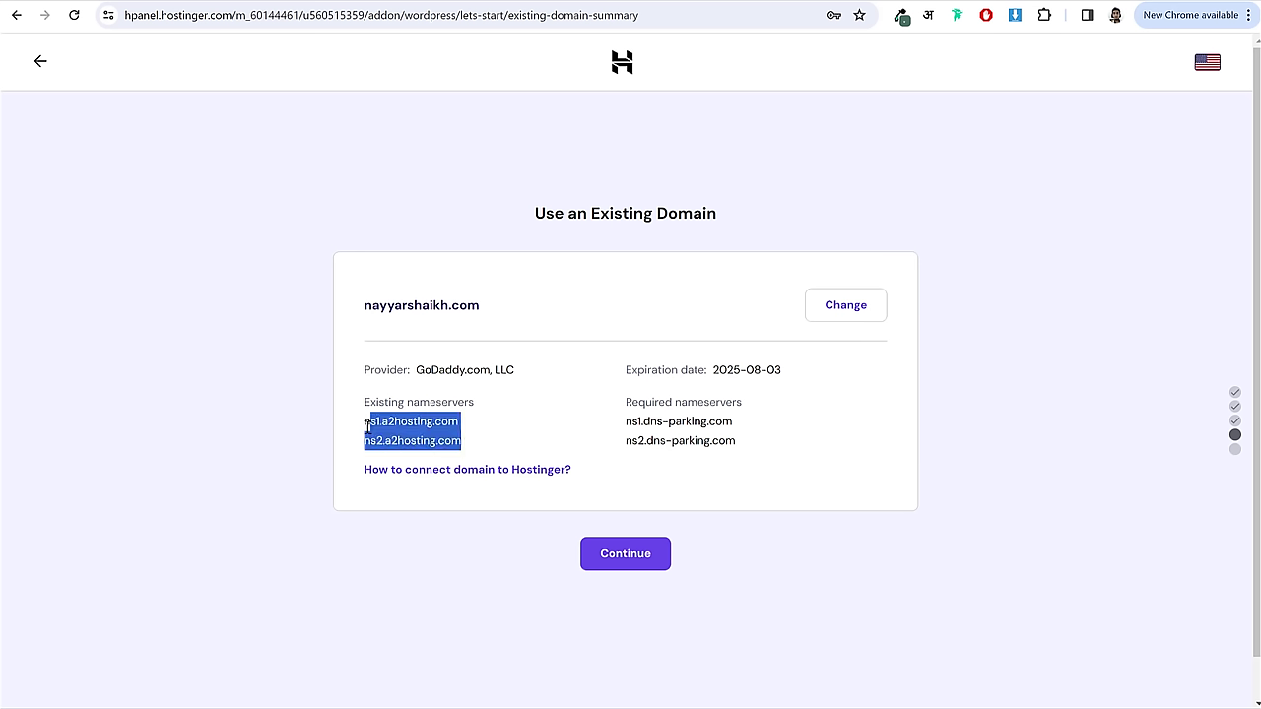
click(629, 421)
drag(629, 422, 736, 442)
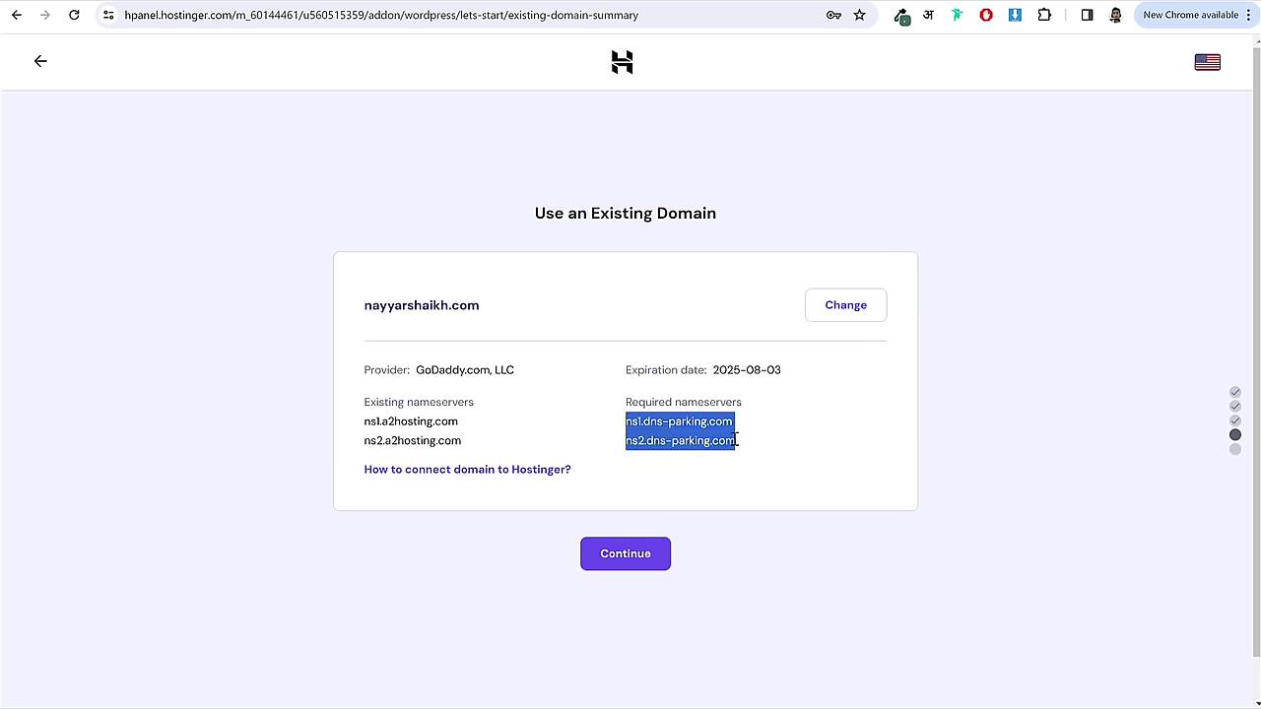
click(737, 443)
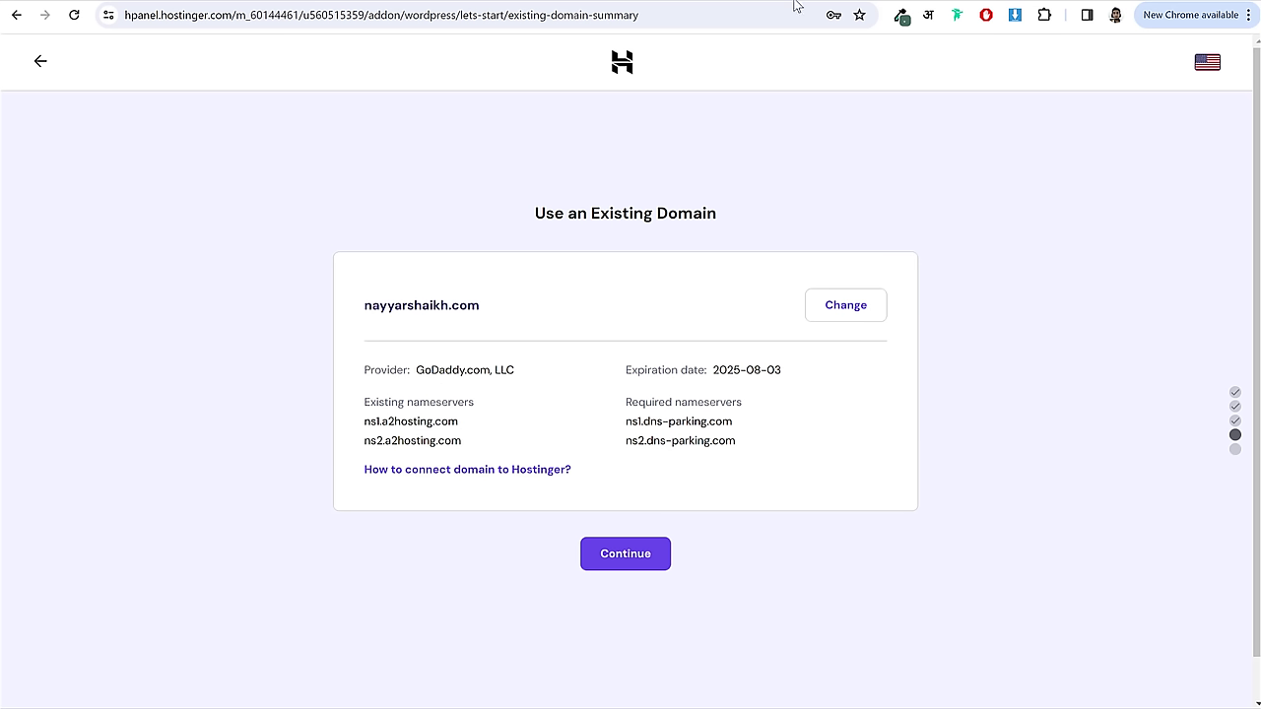
- Switch to GoDaddy and open the nameserver settings of the existing domain from the account's product list
click(847, 1)
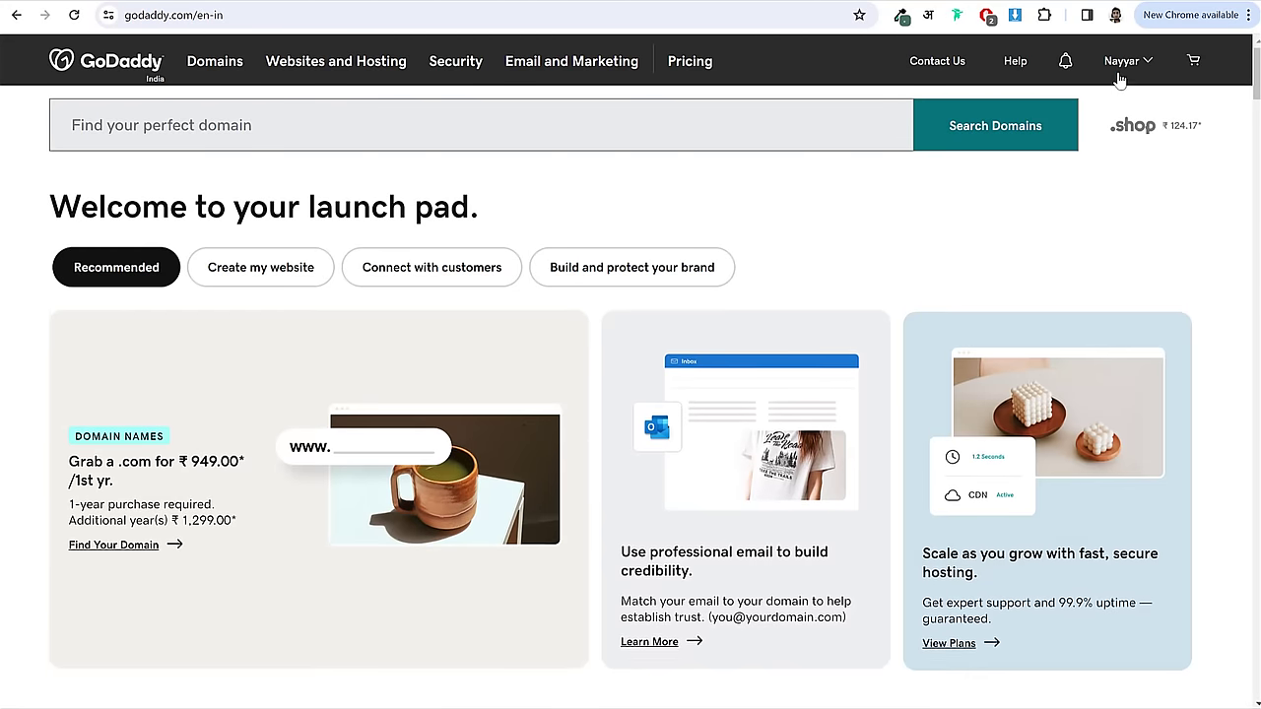
click(1123, 61)
click(960, 225)
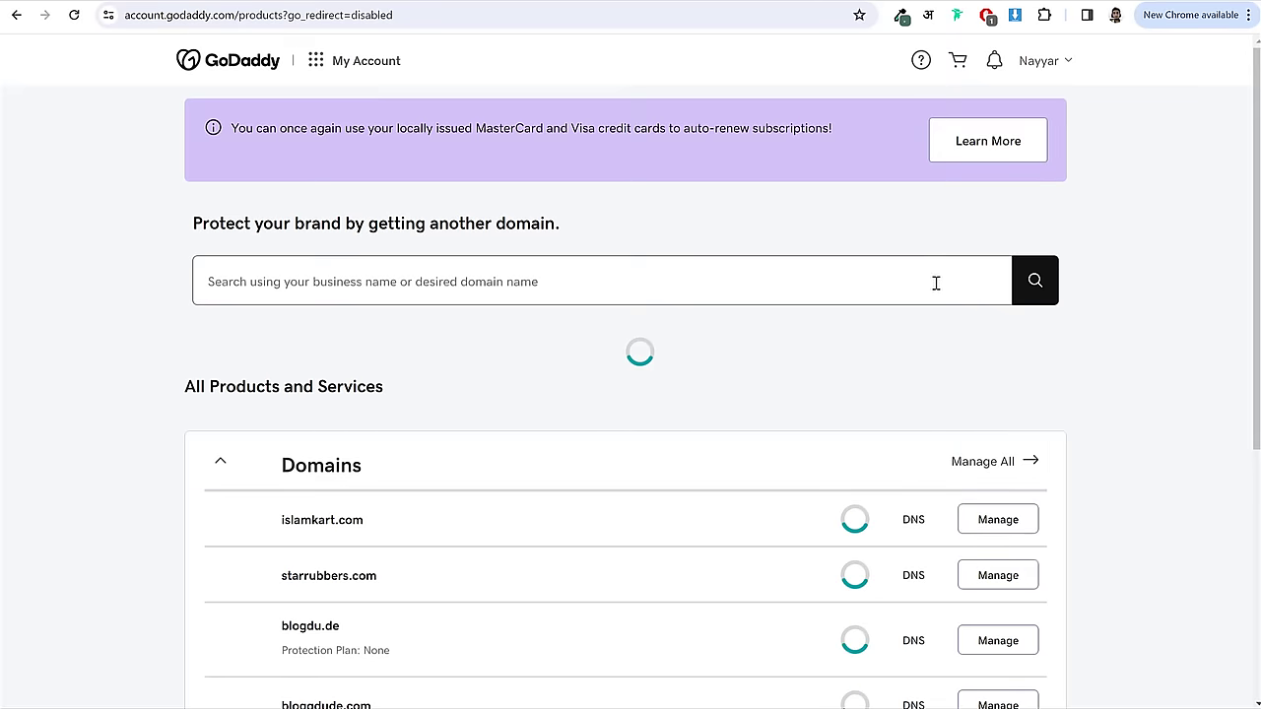
scroll(936, 286, down, 3)
scroll(936, 286, down, 4)
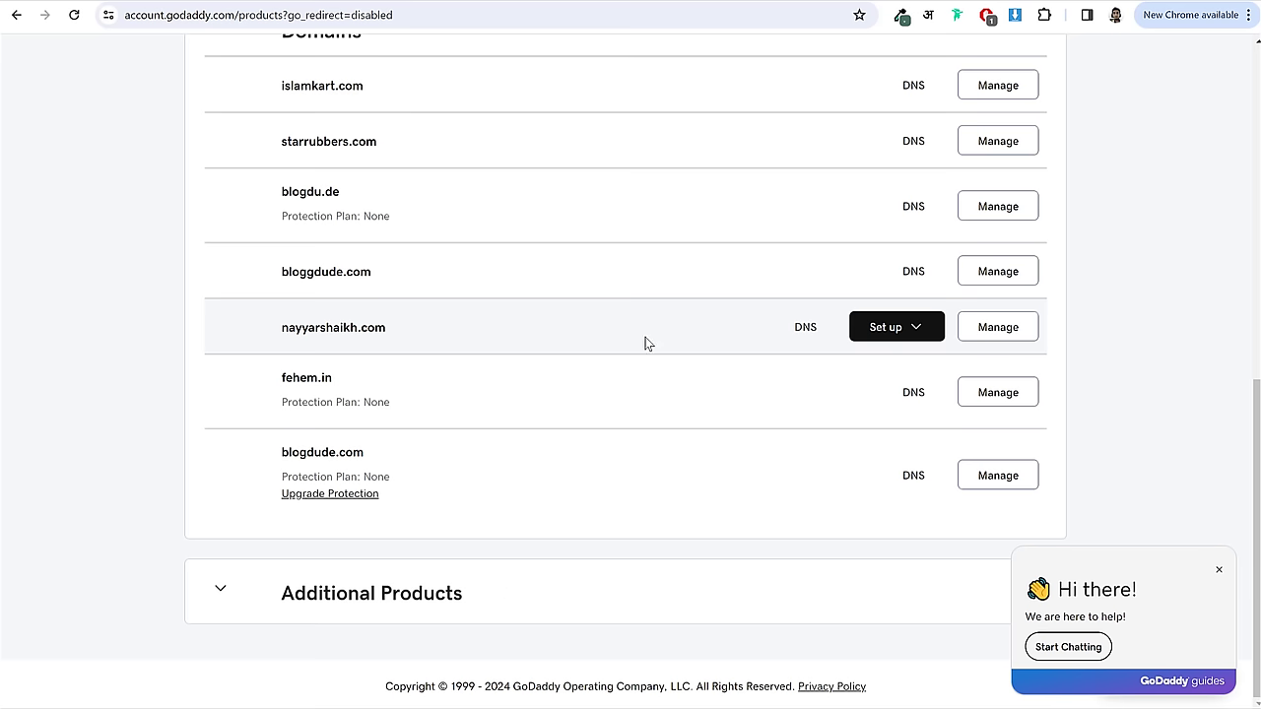
click(798, 329)
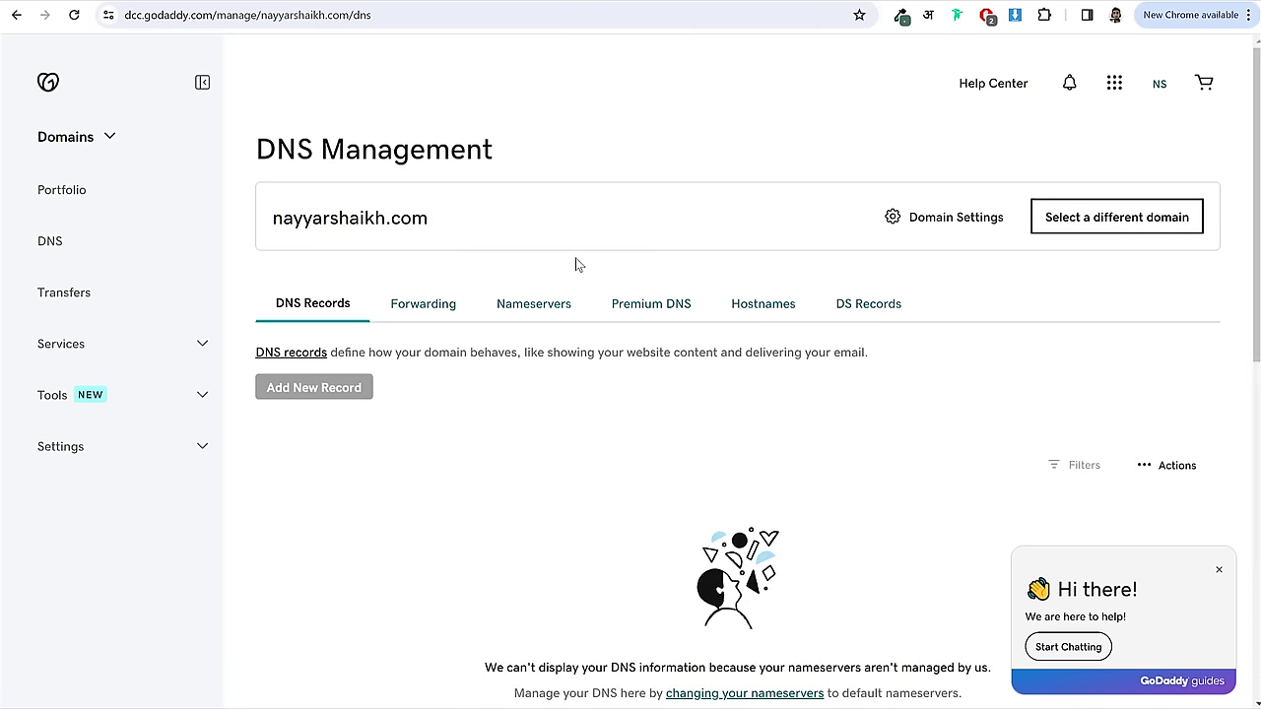
click(530, 315)
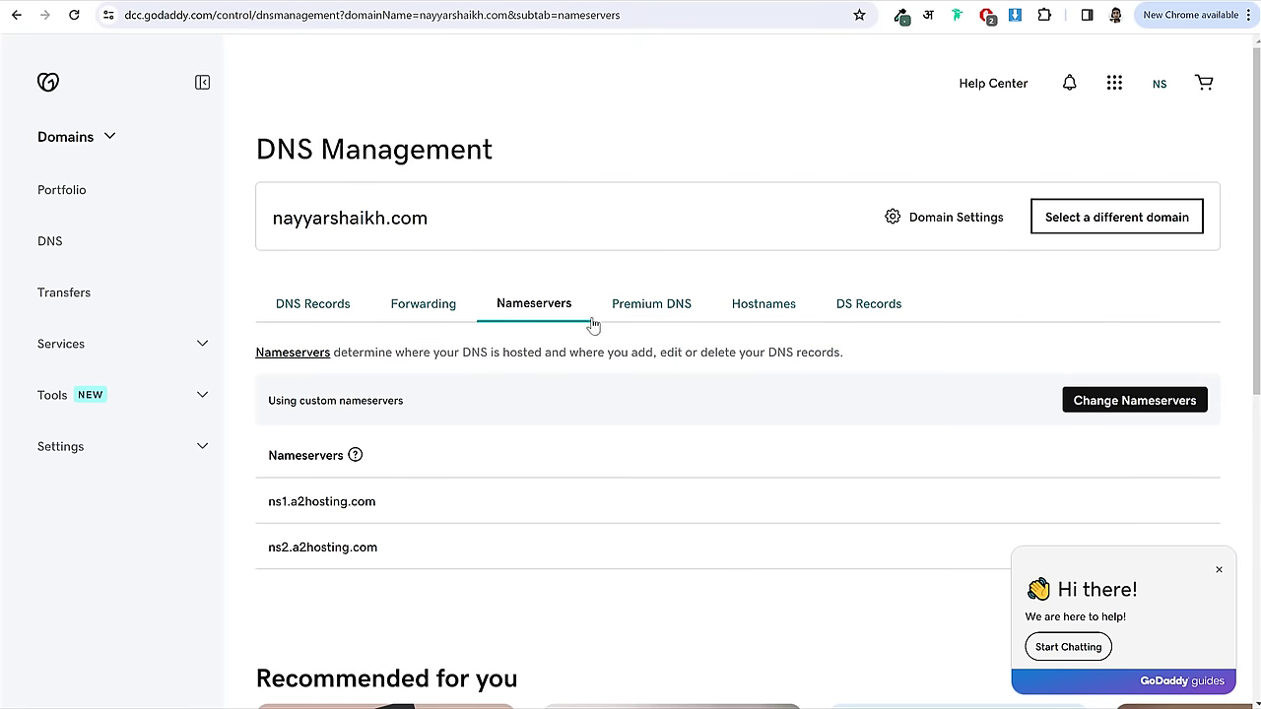
- Open the domain's nameservers for editing and clear both custom nameserver entries
scroll(525, 352, down, 3)
click(1134, 164)
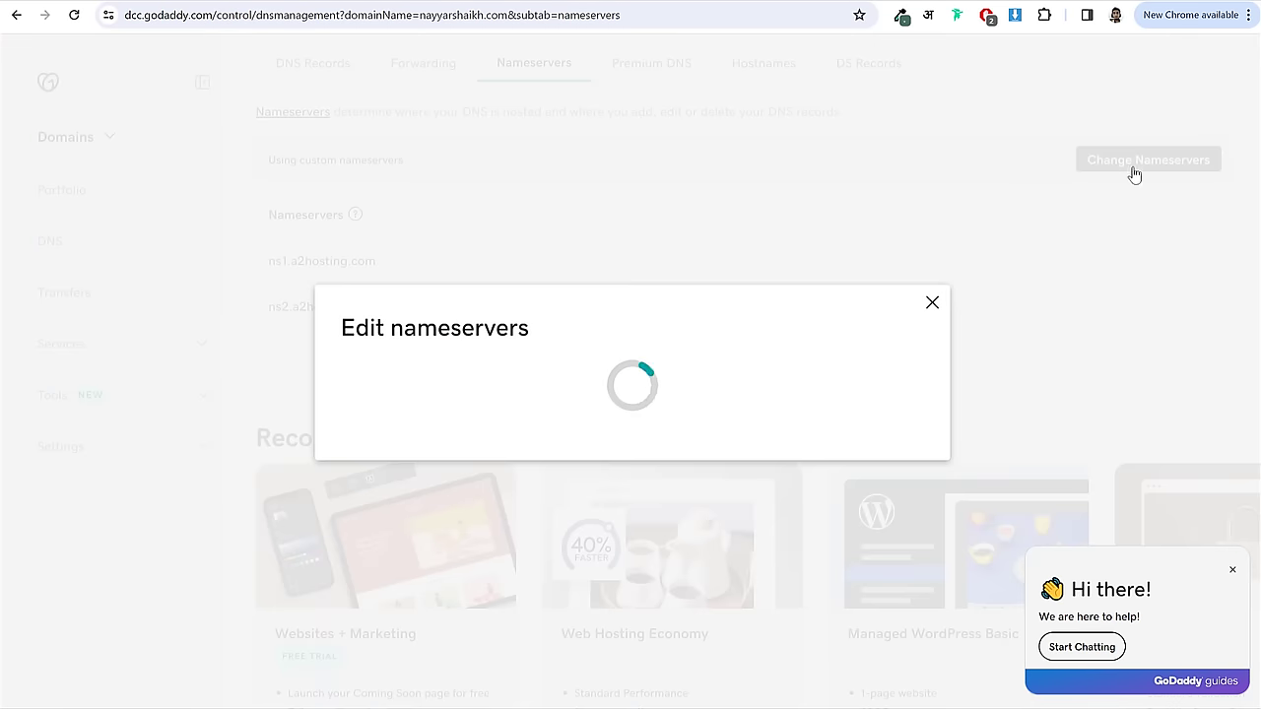
double_click(547, 350)
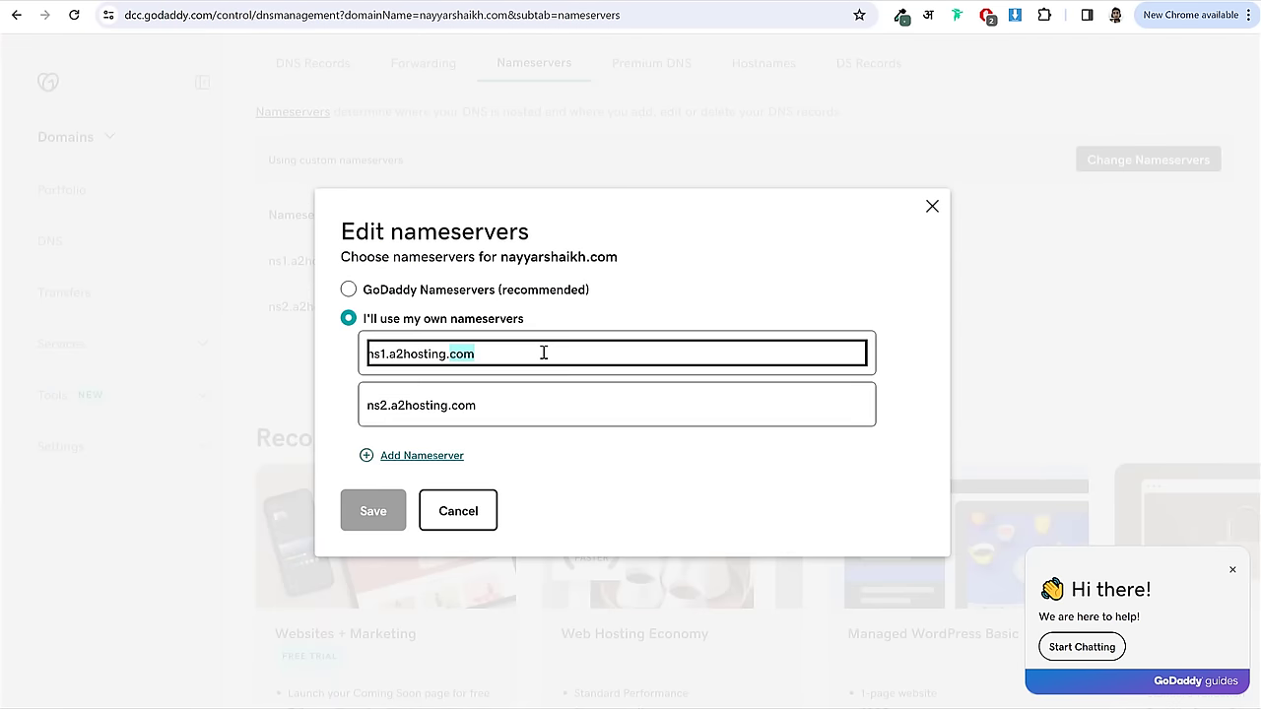
key(ctrl+a)
key(BackSpace)
double_click(515, 408)
key(ctrl+a)
key(BackSpace)
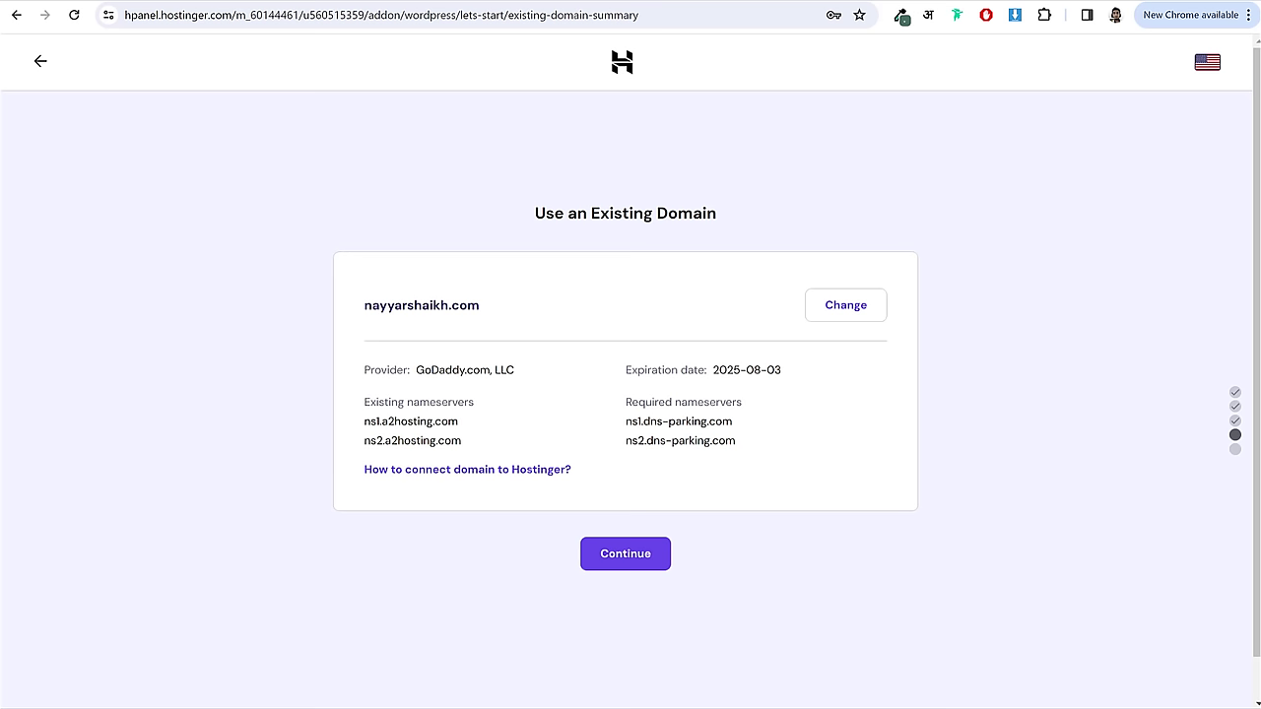
- Copy Hostinger's required nameservers ns1.dns-parking.com and ns2.dns-parking.com into GoDaddy's two custom nameserver entries and cancel the edit
mouse_move(636, 423)
mouse_down()
mouse_move(731, 421)
mouse_move(627, 428)
mouse_up()
key(ctrl+c)
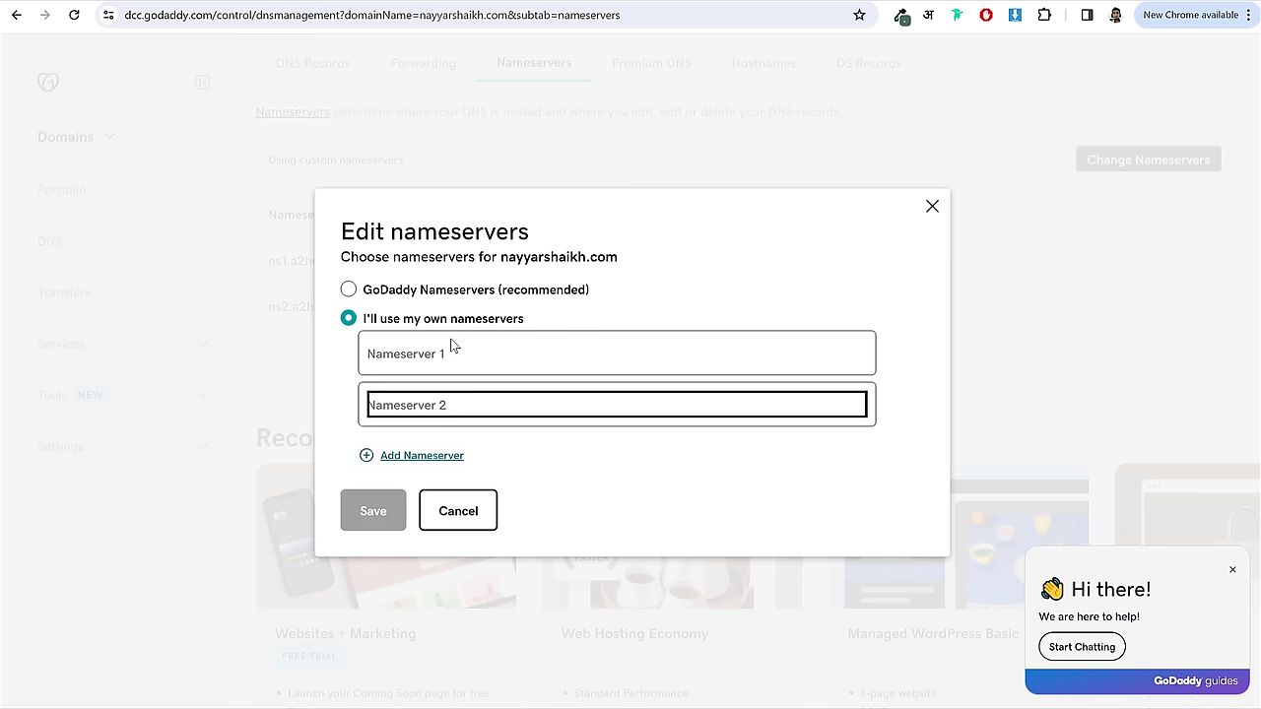
click(450, 344)
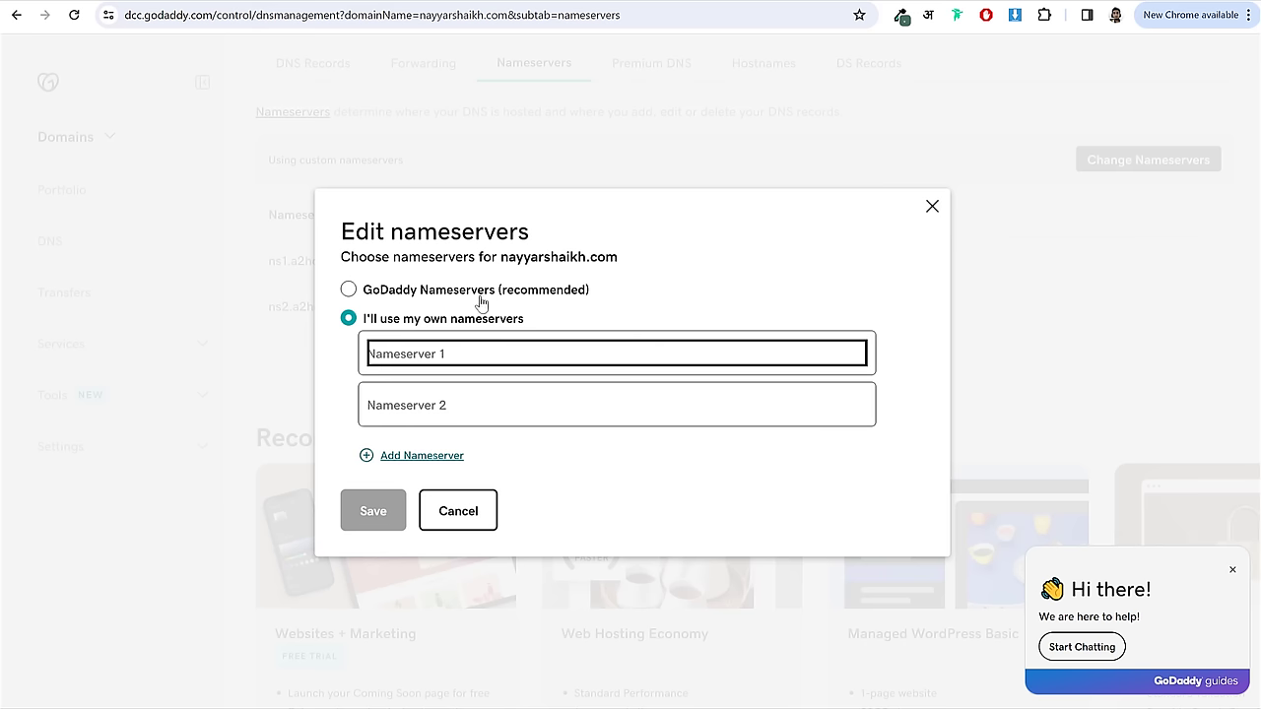
key(ctrl+v)
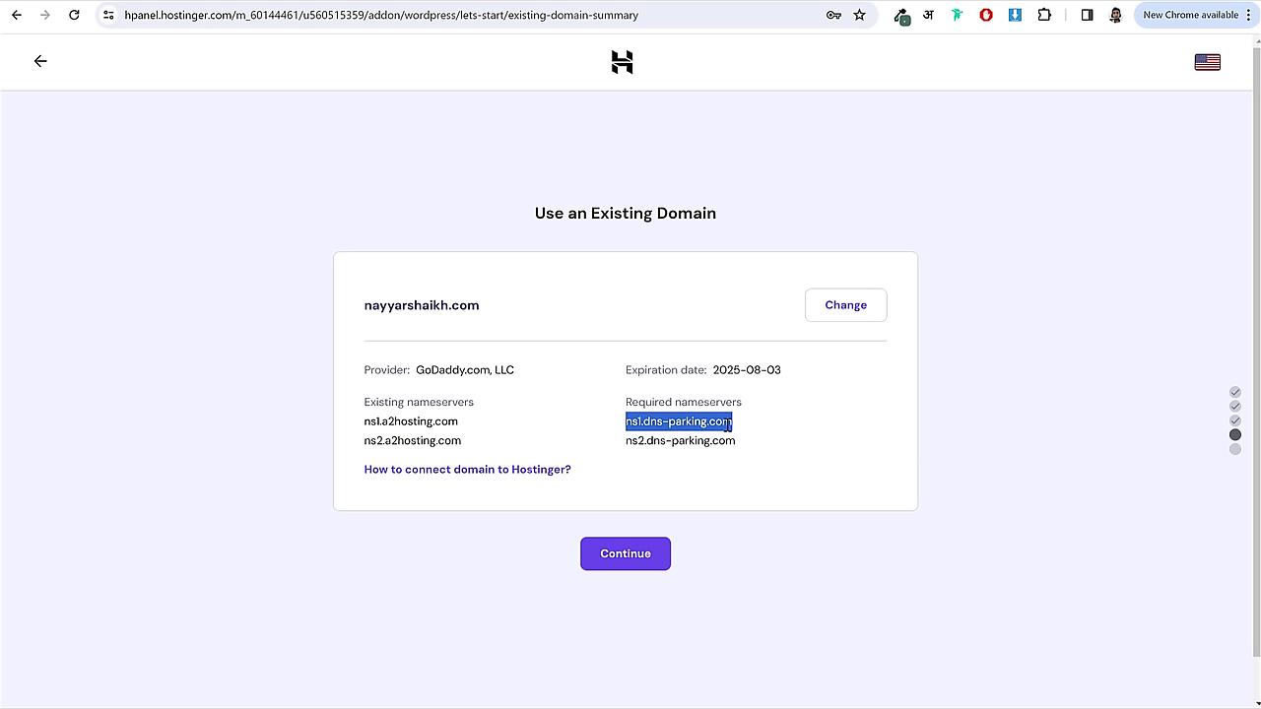
drag(740, 446, 627, 444)
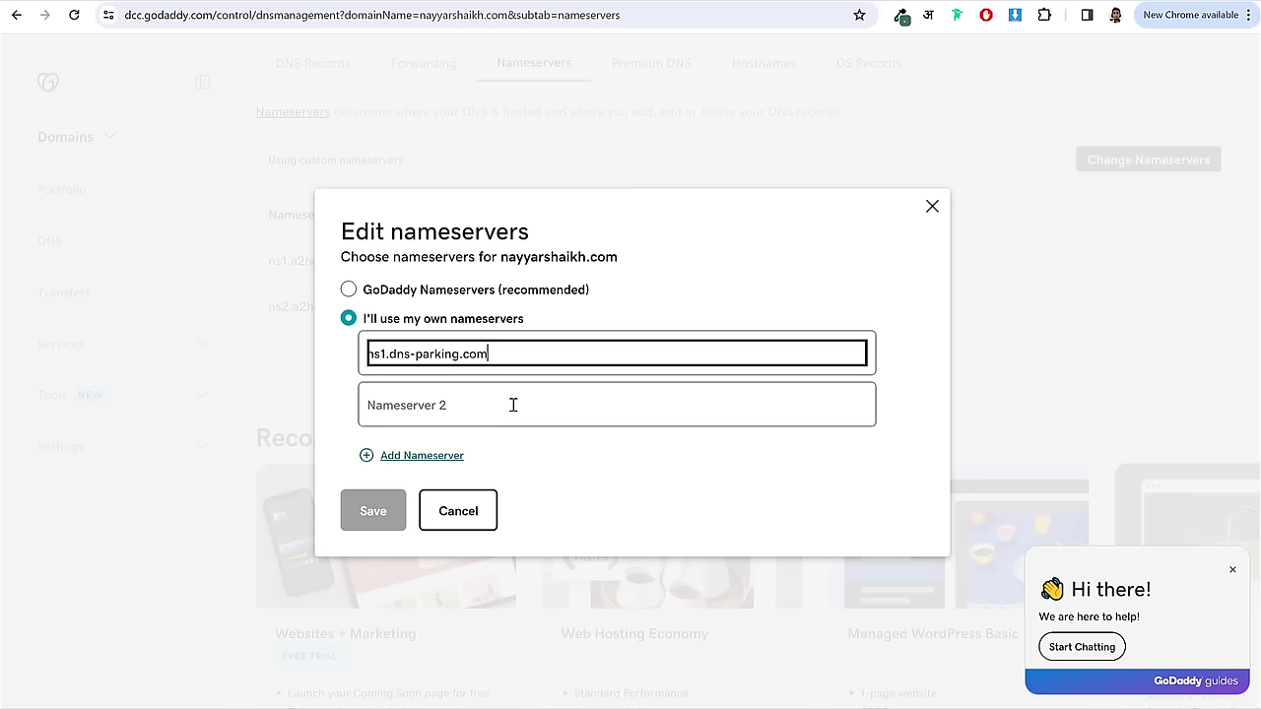
click(512, 403)
text(ns2.dns-parking.com)
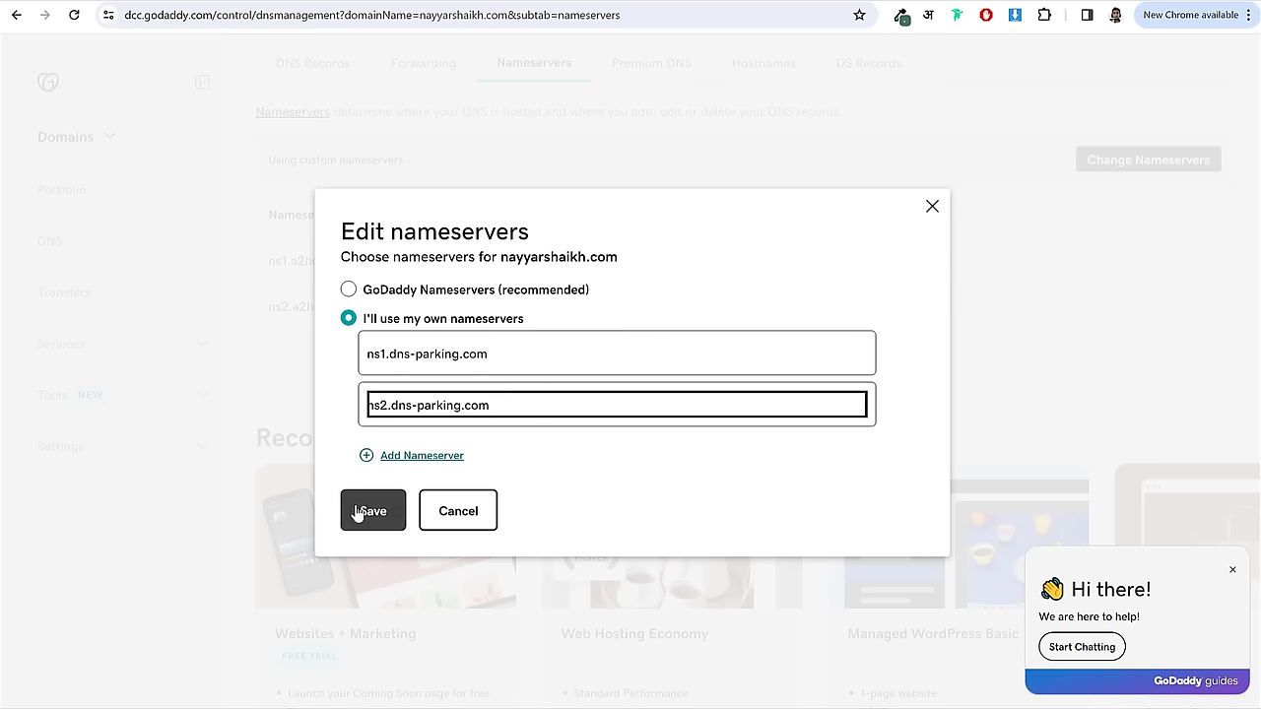
click(458, 511)
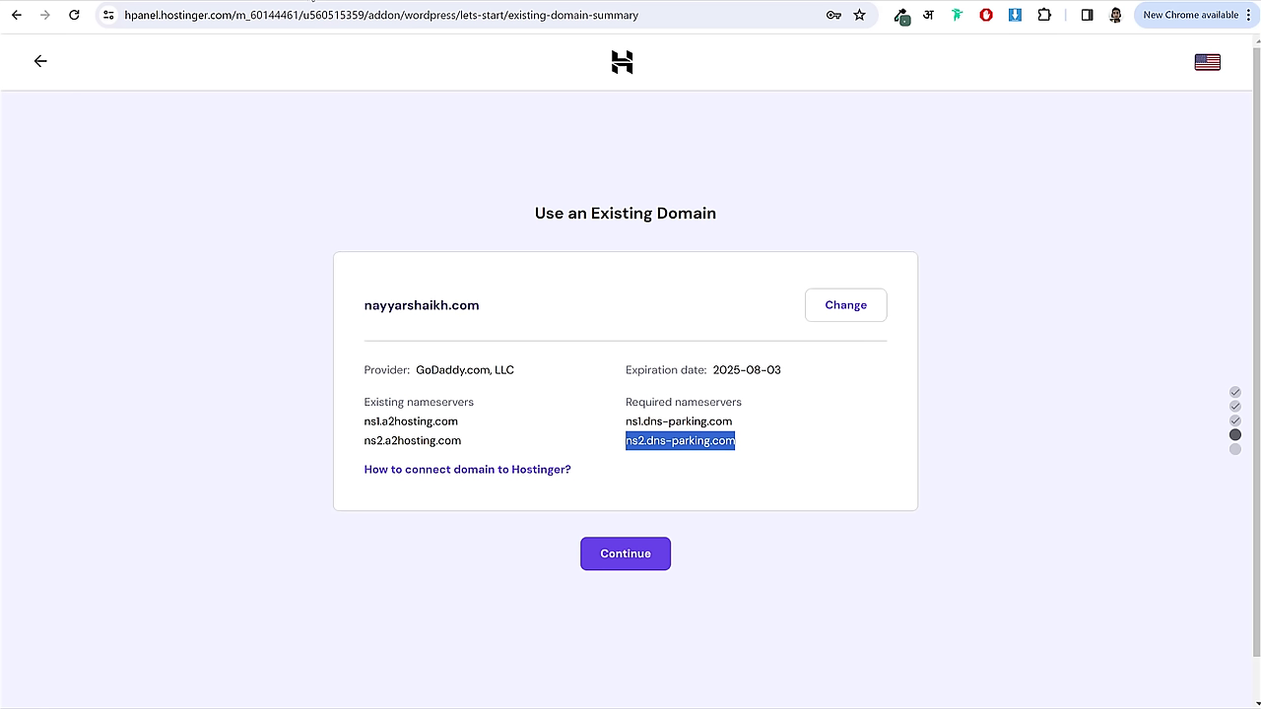
- Switch back to Hostinger, complete the existing-domain website setup and locate the new site in the websites list
click(1099, 269)
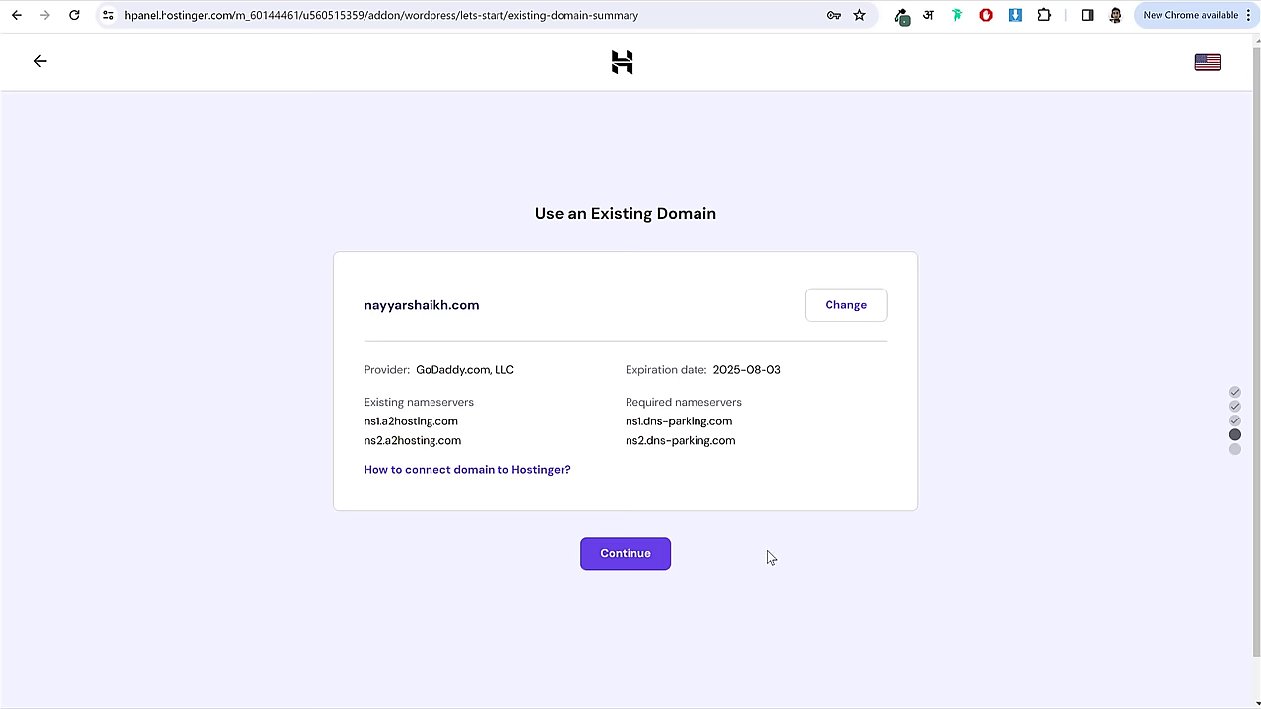
click(621, 558)
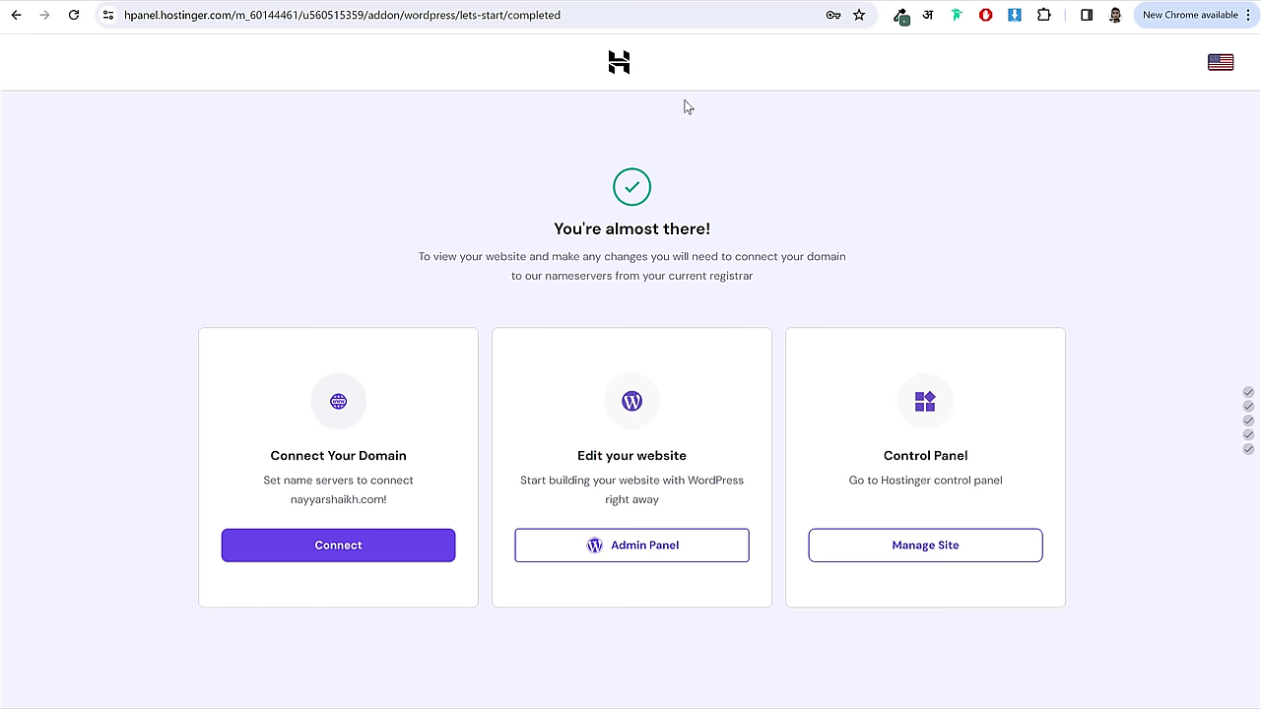
click(619, 65)
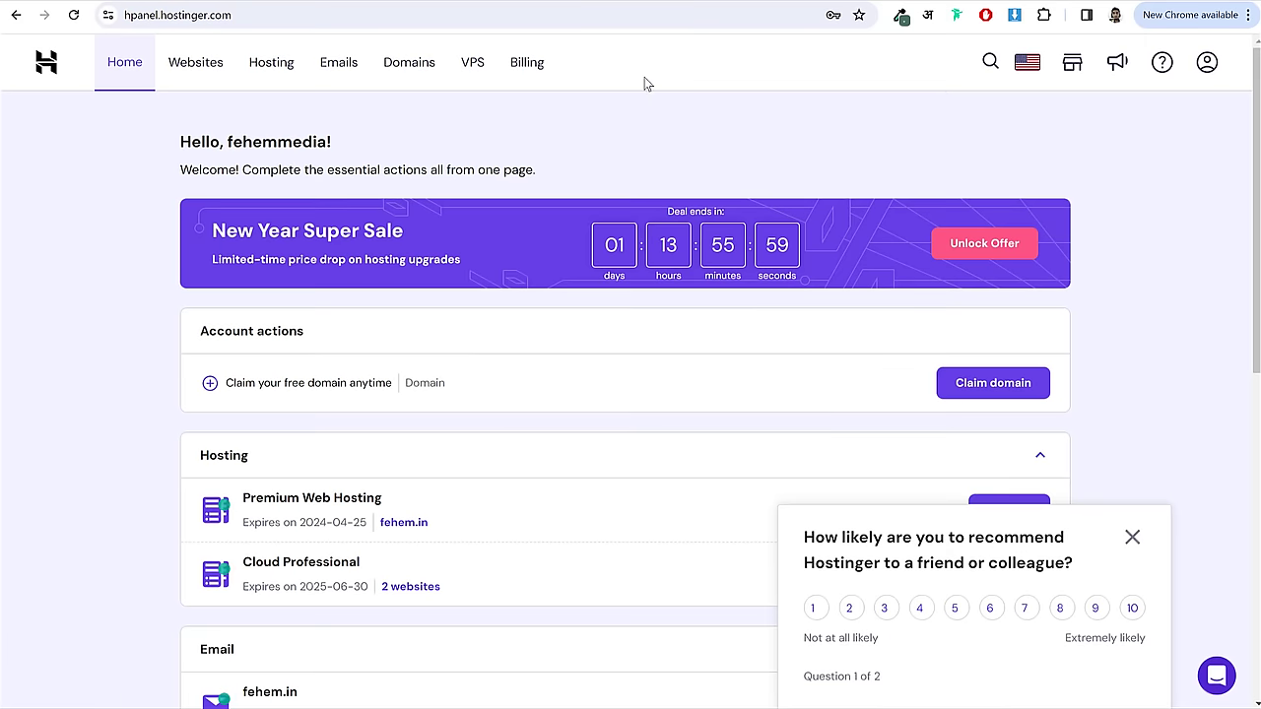
click(197, 74)
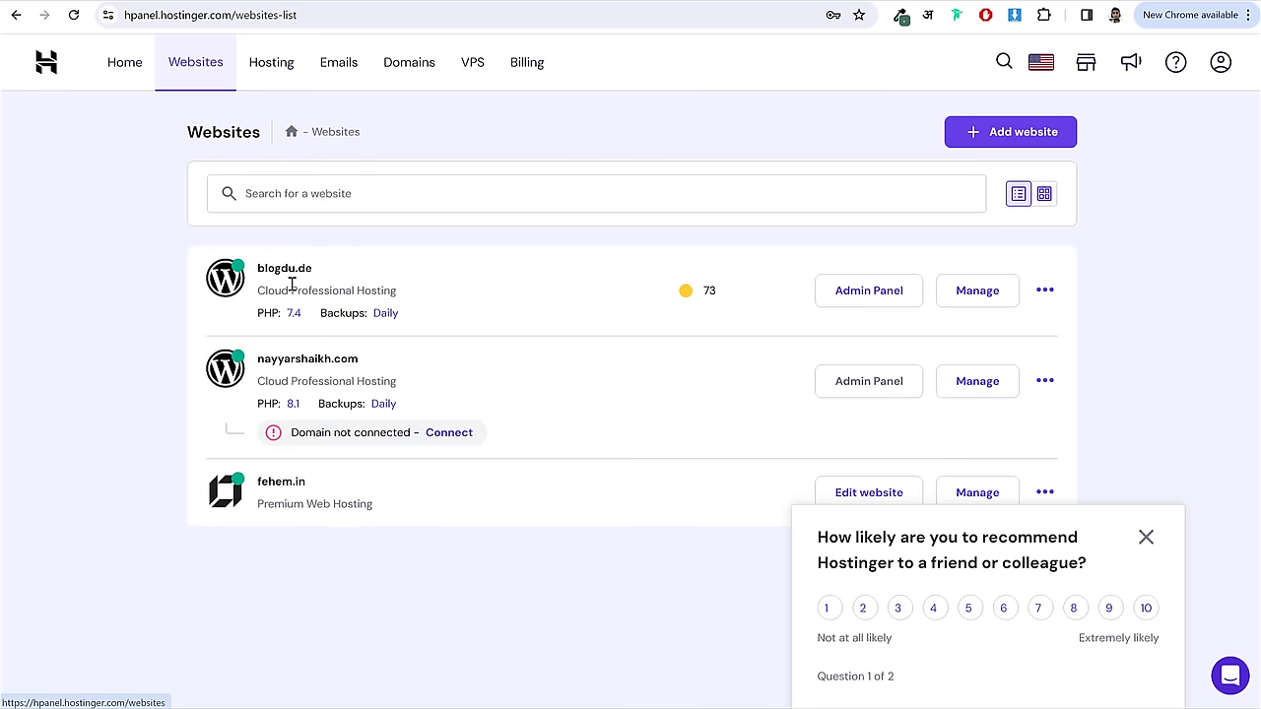
drag(260, 366, 382, 365)
click(380, 365)
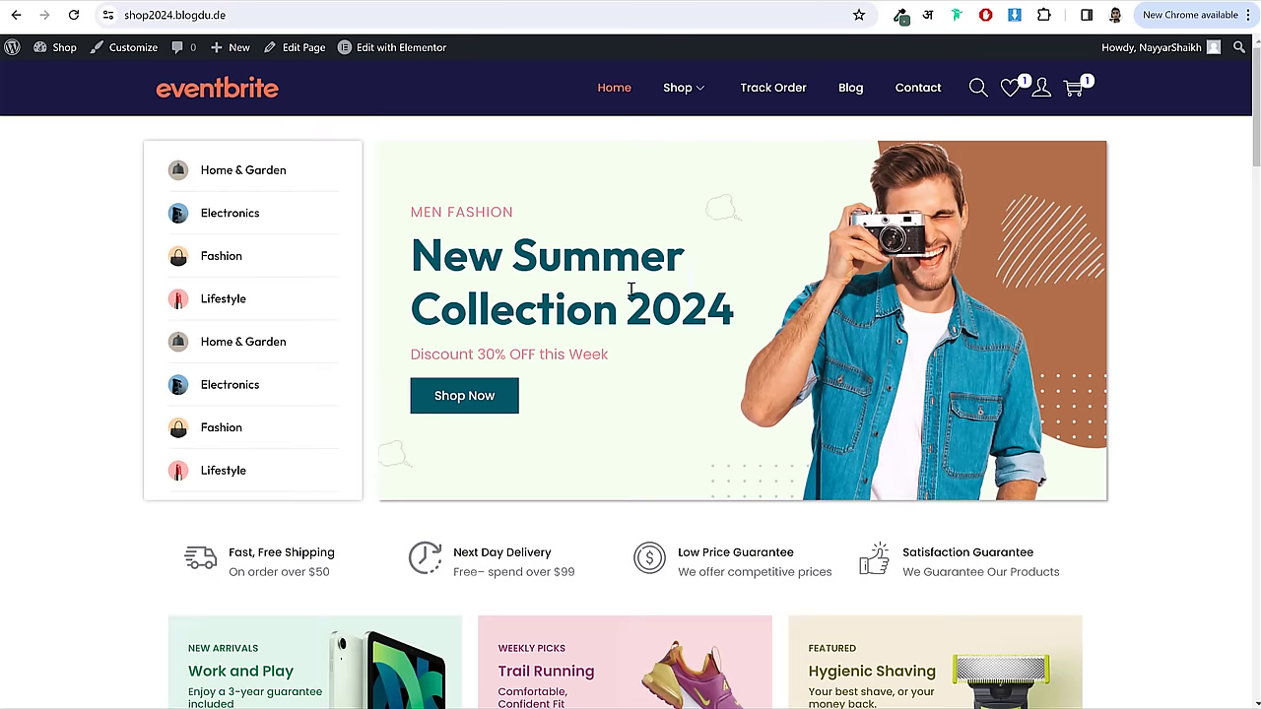
- Switch to the demo shop's homepage, examine its banner, promotional tiles and product sections, and return to the start of the page
scroll(684, 402, down, 3)
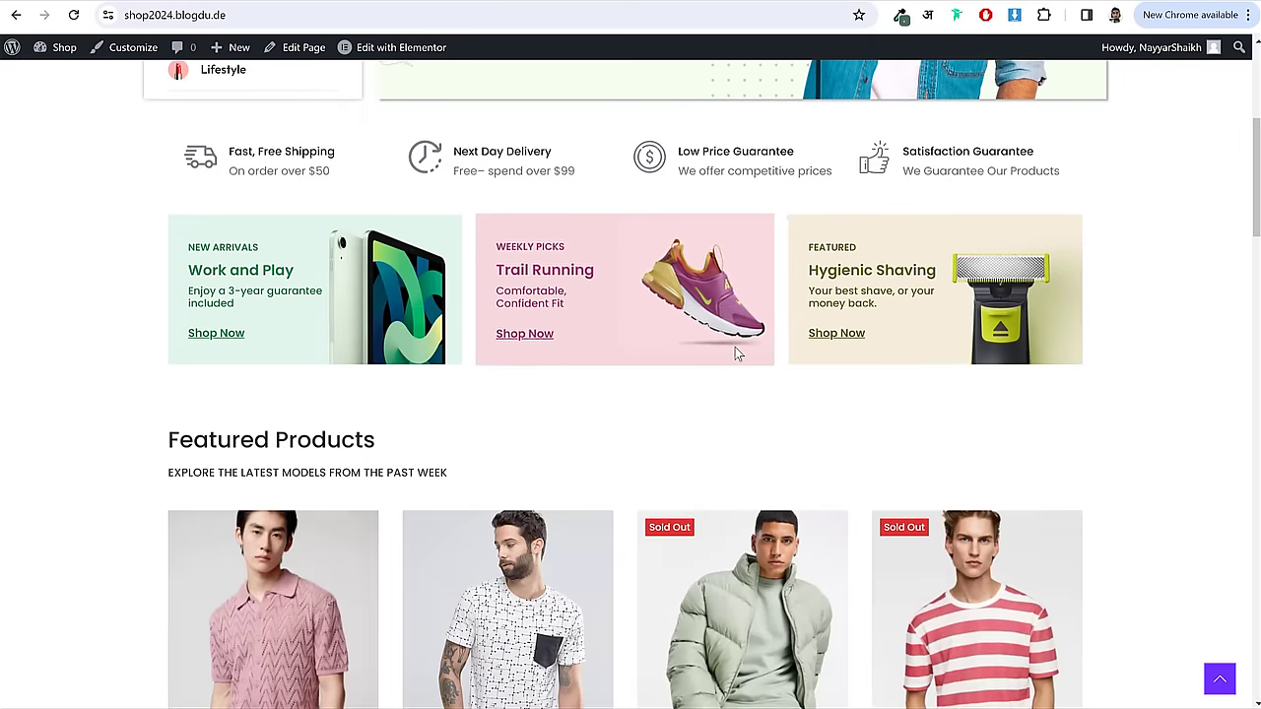
scroll(738, 351, down, 3)
scroll(571, 223, up, 7)
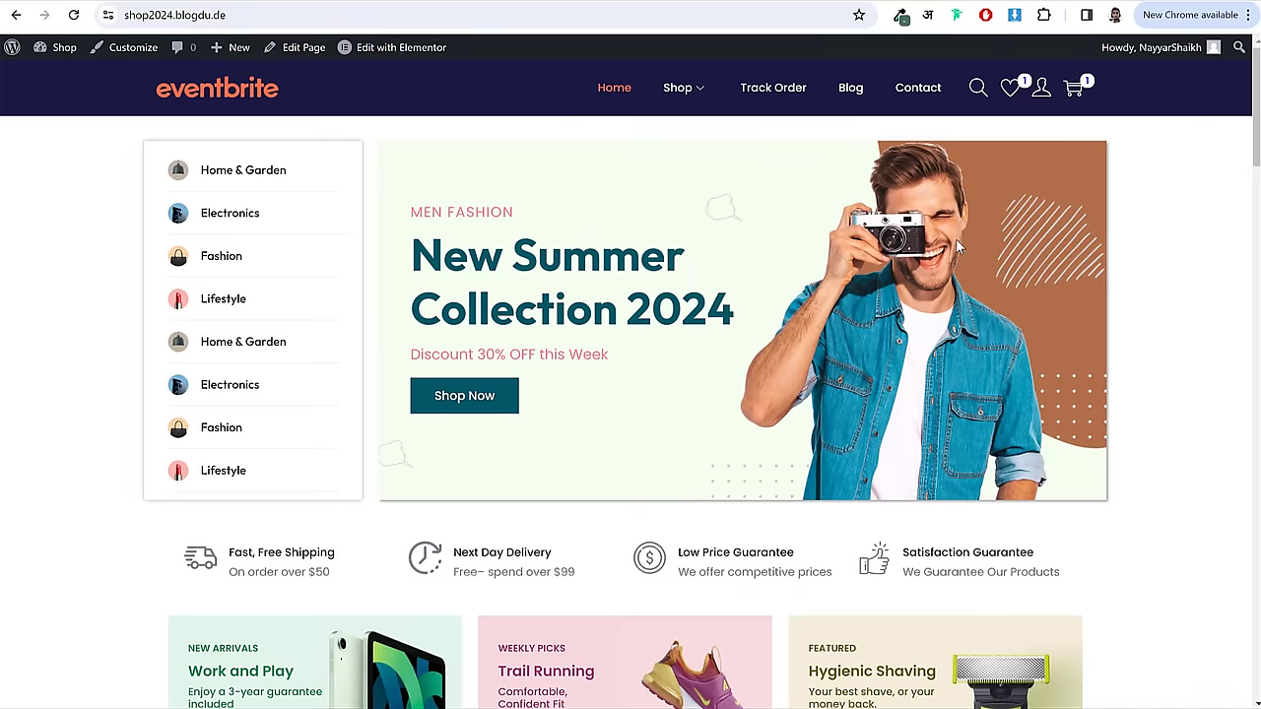
scroll(1151, 295, down, 10)
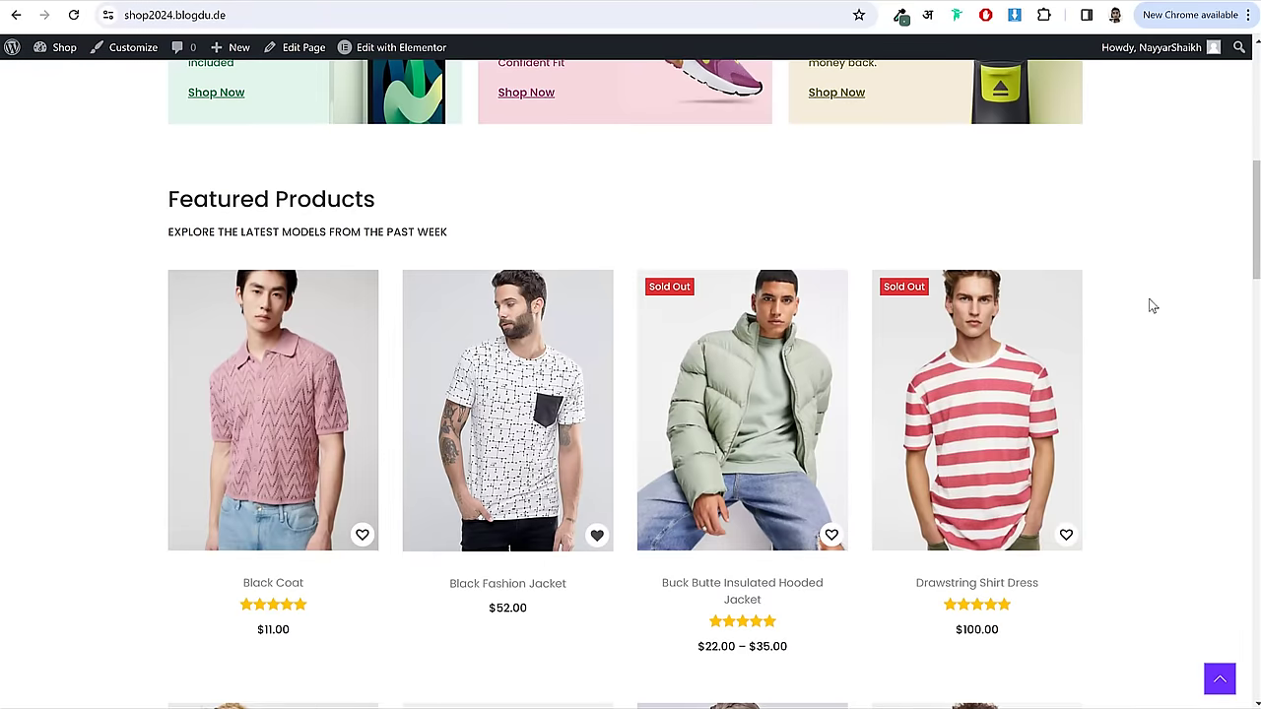
scroll(1151, 305, up, 10)
scroll(1173, 471, down, 8)
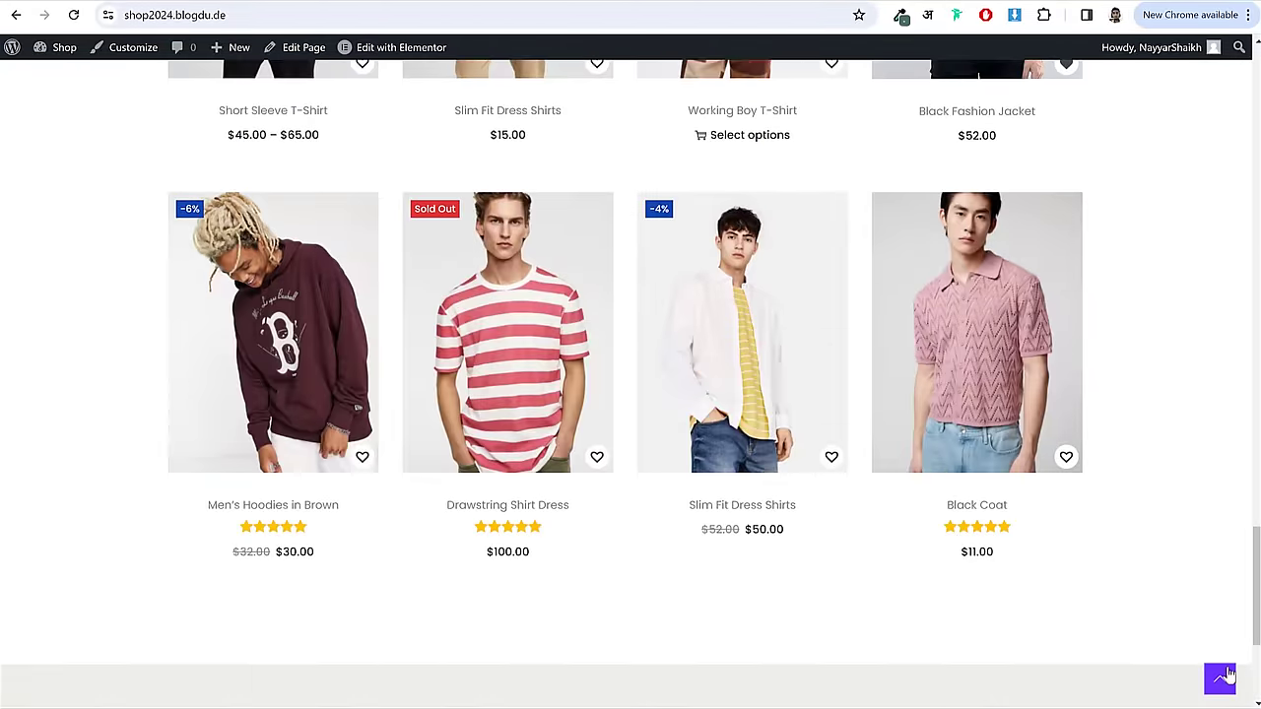
click(1217, 677)
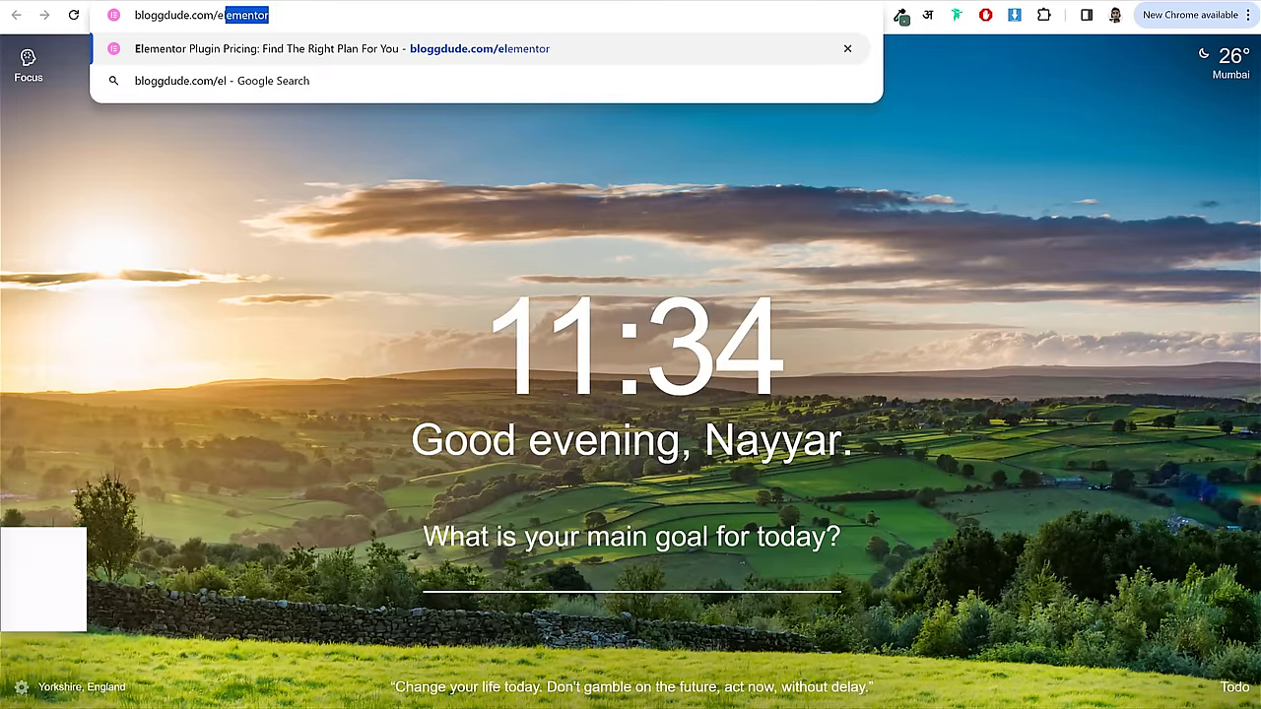
- Go to bloggdude.com/elementor and examine the Elementor plugin's pricing plans and their features
text(elementor)
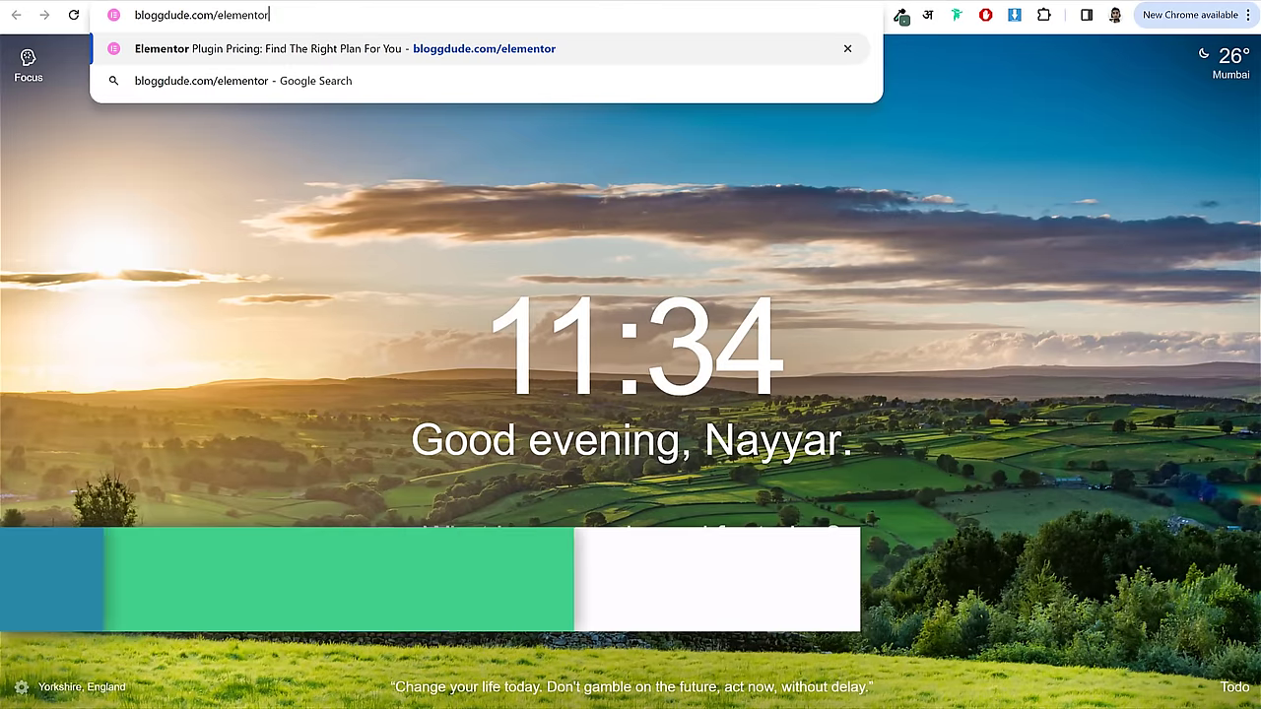
key(Return)
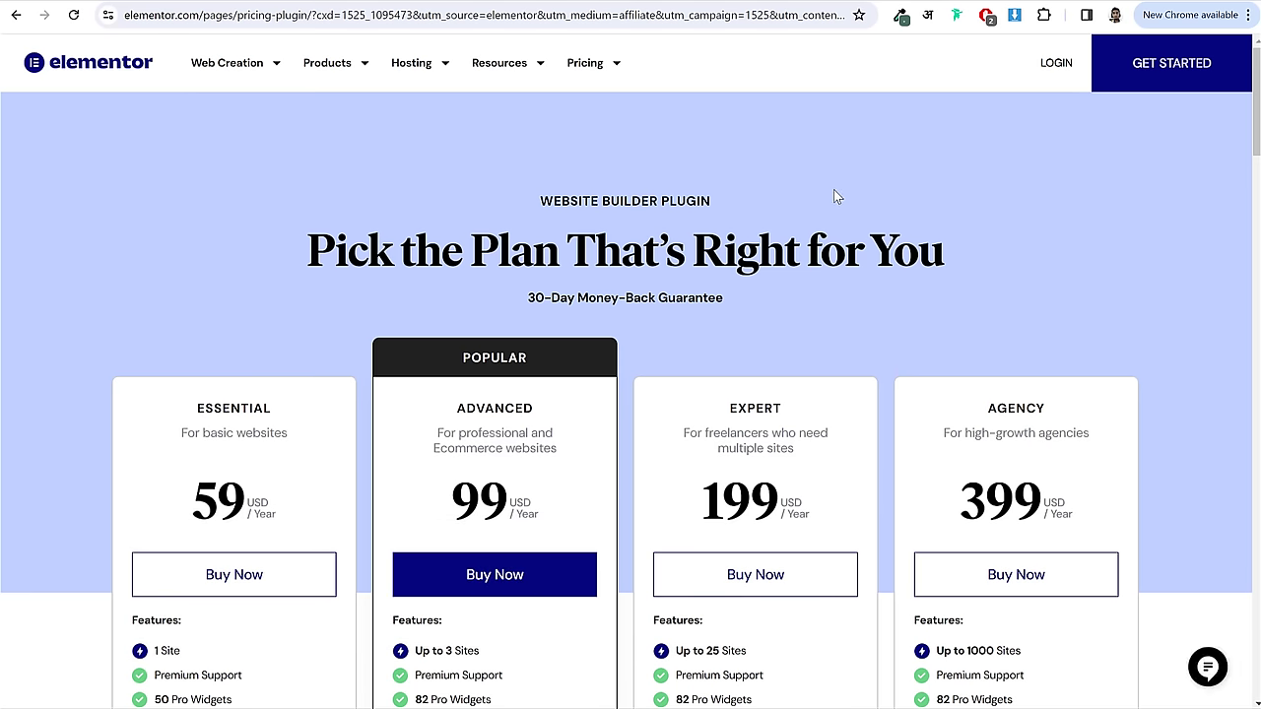
scroll(844, 256, down, 3)
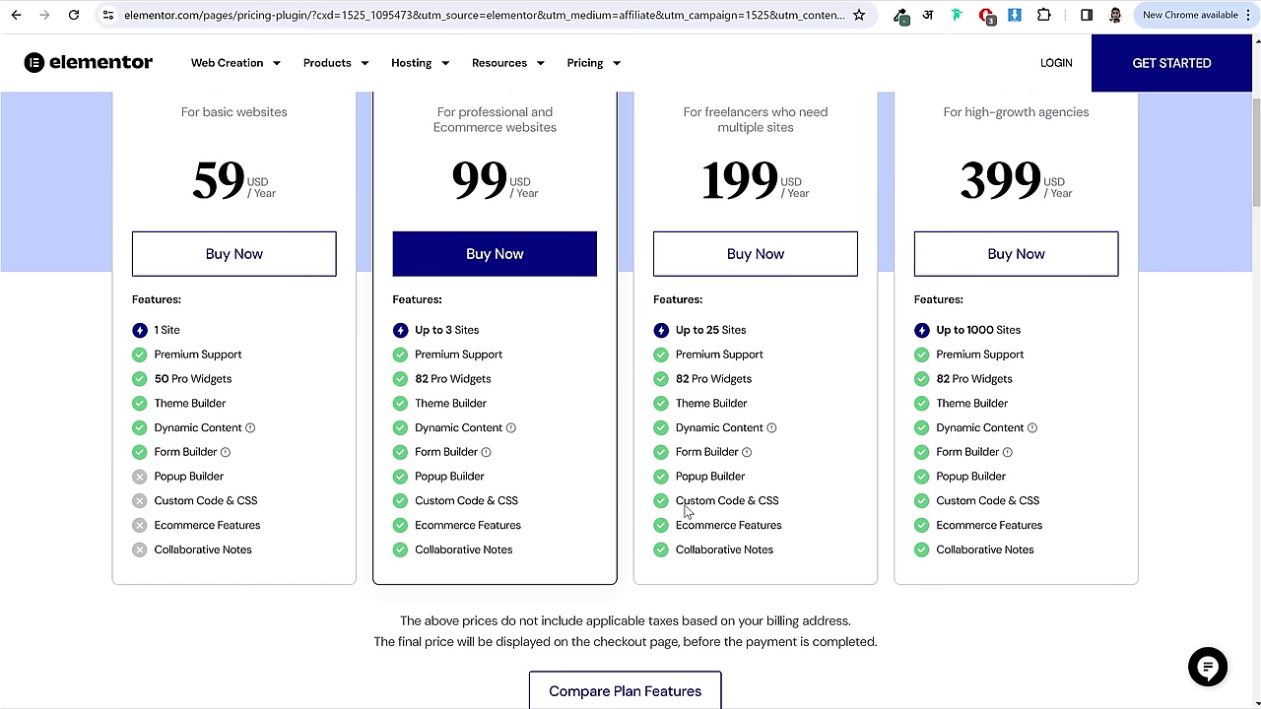
scroll(574, 275, up, 1)
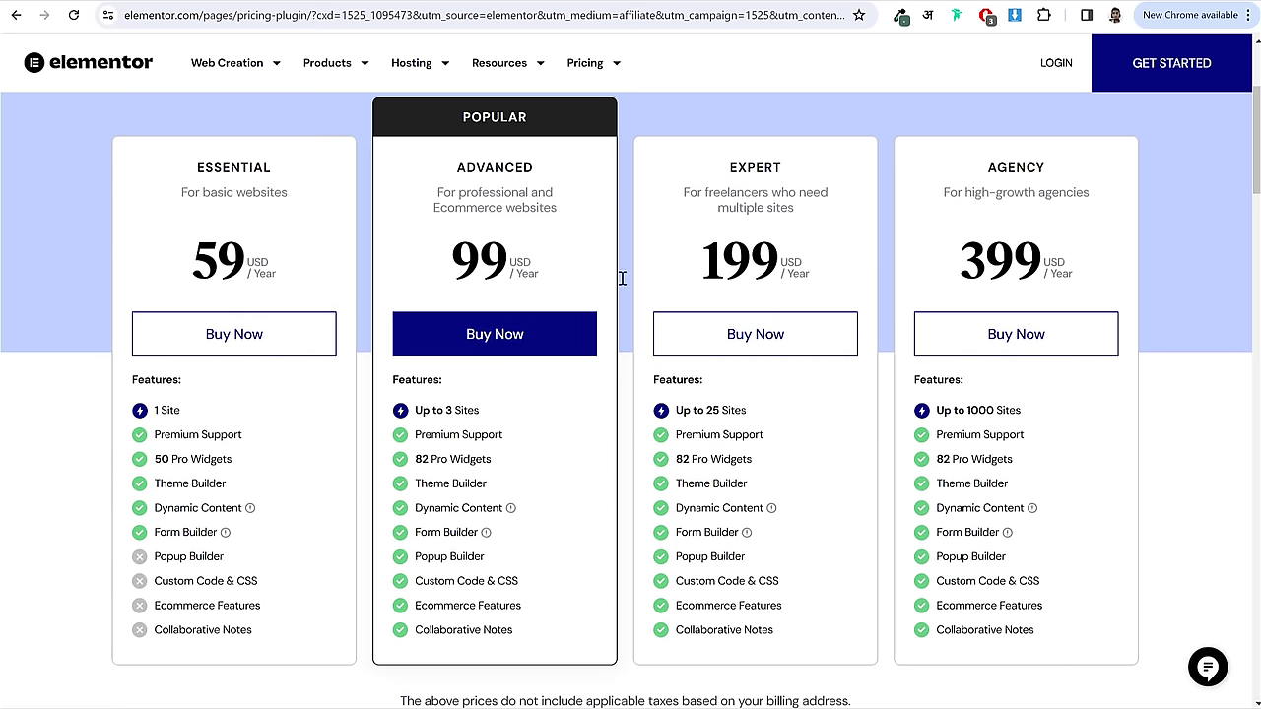
scroll(573, 294, down, 8)
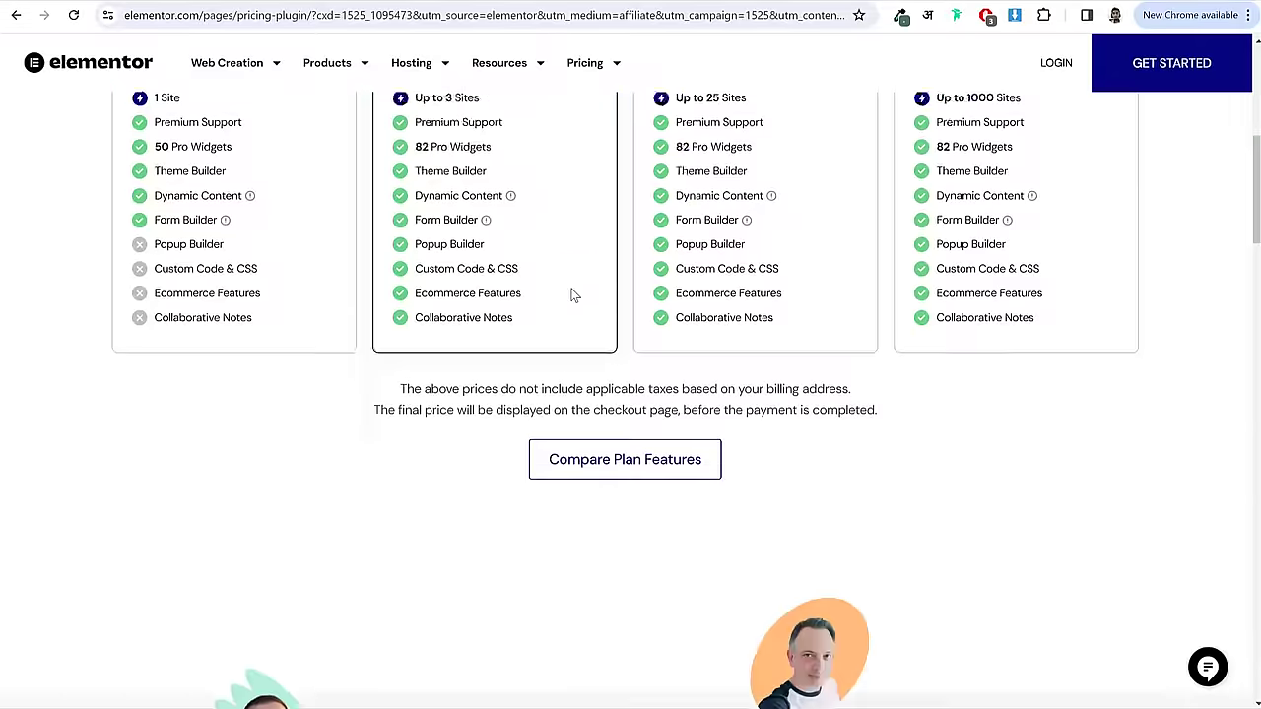
scroll(573, 293, down, 10)
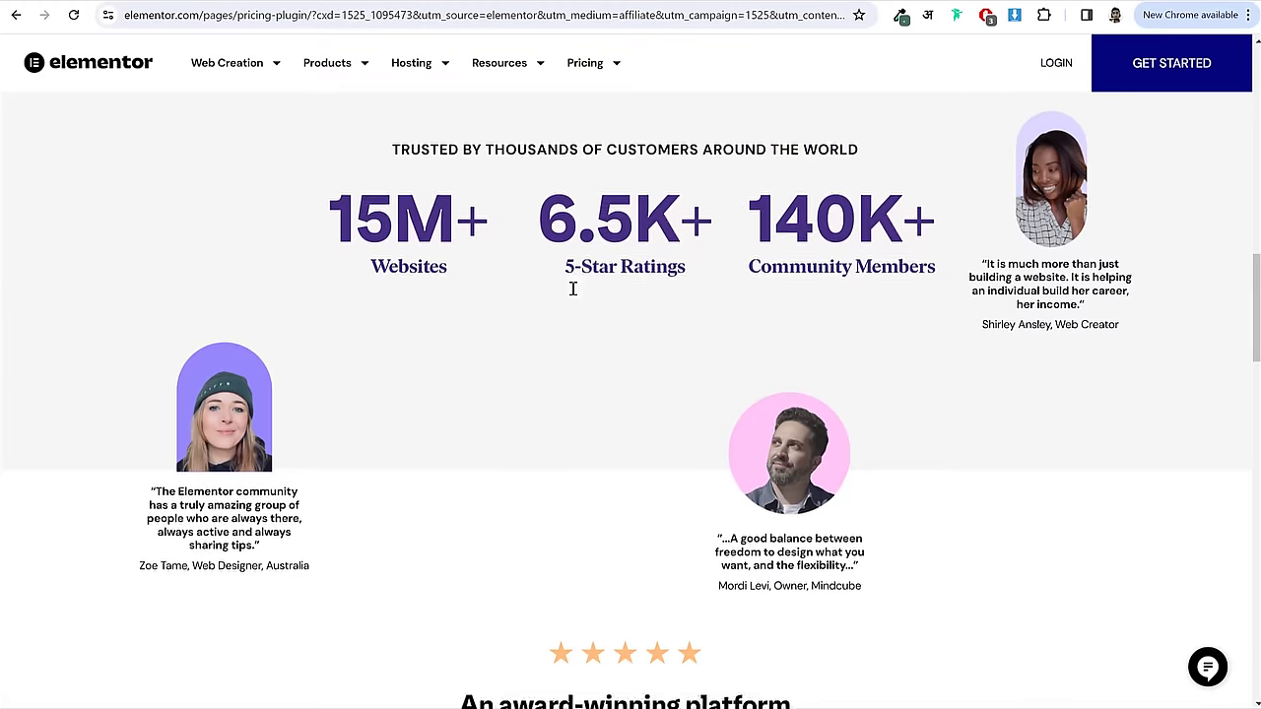
- Finish reviewing the Elementor plugin pricing page and log in to the Elementor account
scroll(573, 289, down, 10)
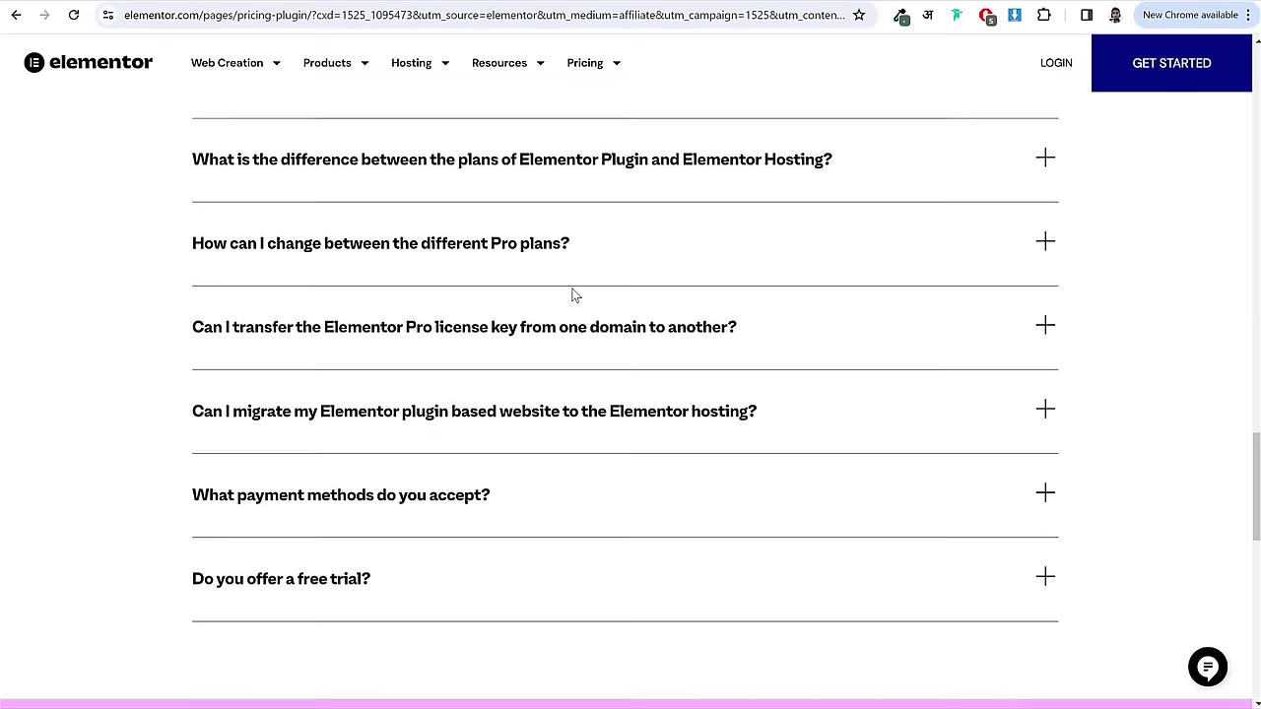
scroll(690, 305, up, 9)
scroll(746, 315, up, 20)
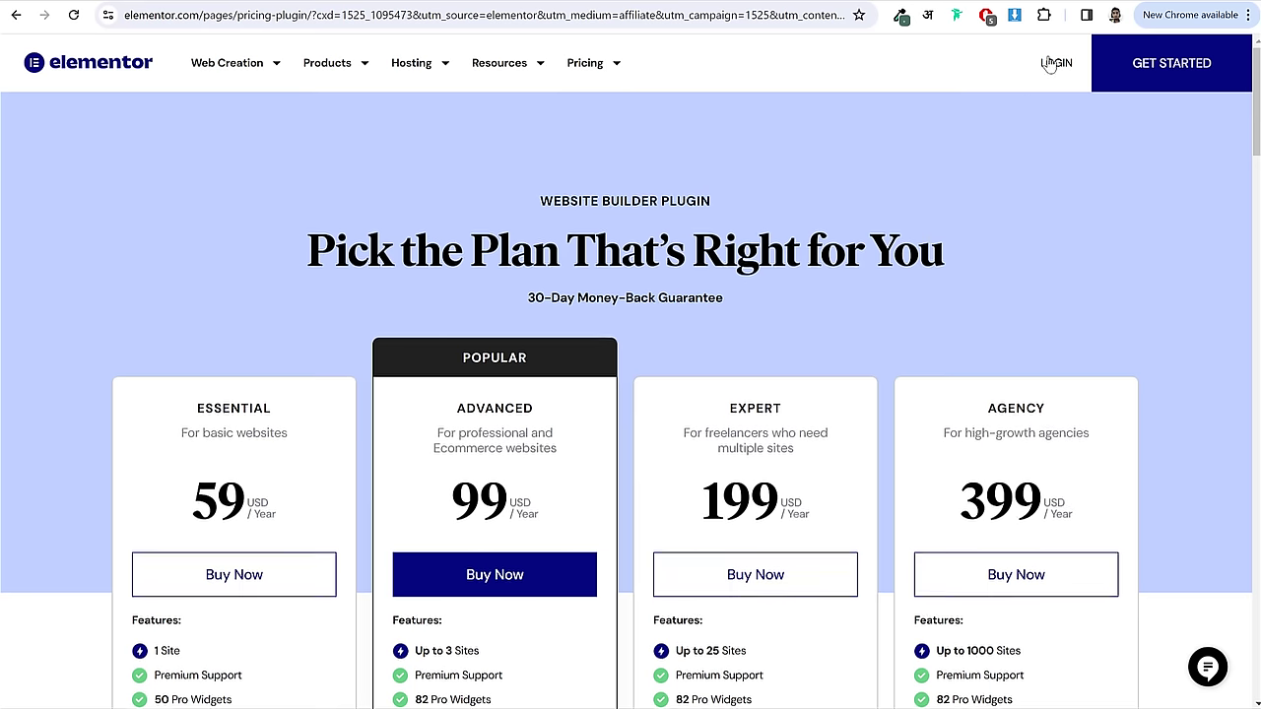
click(1051, 64)
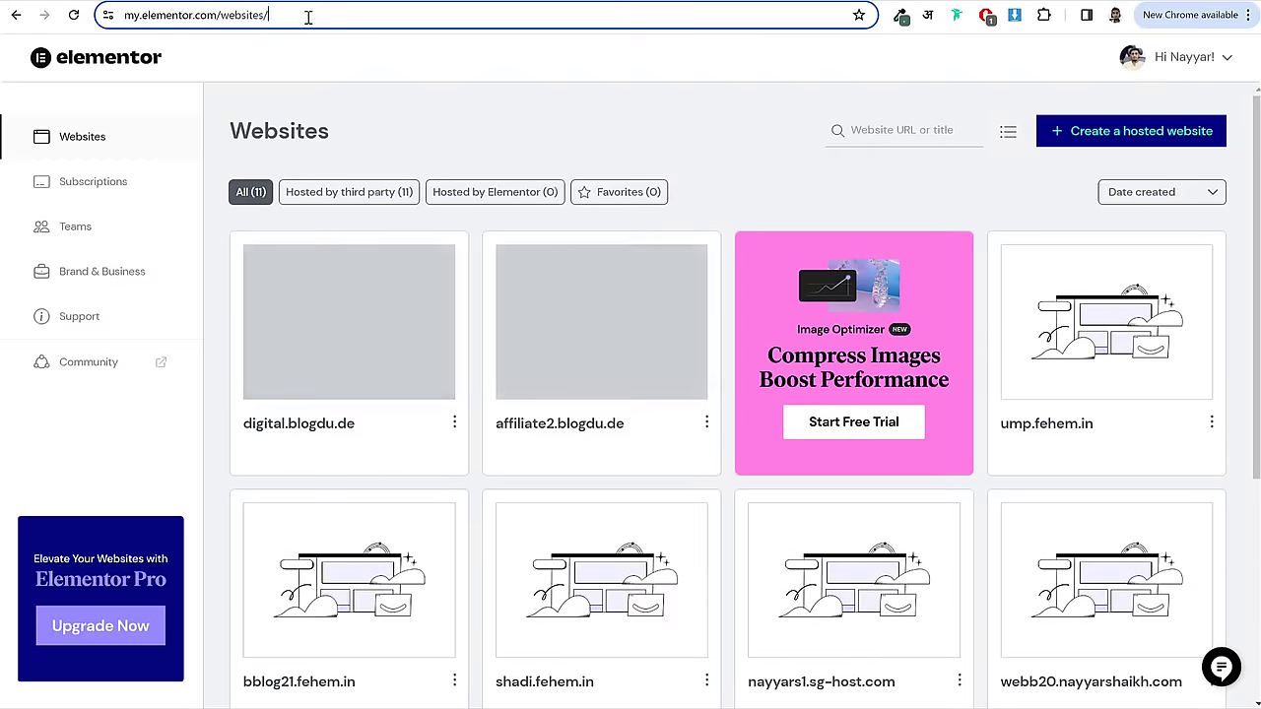
- Open my.elementor.com/welcome/auto-install/ to view the library of ready-made website designs
click(300, 14)
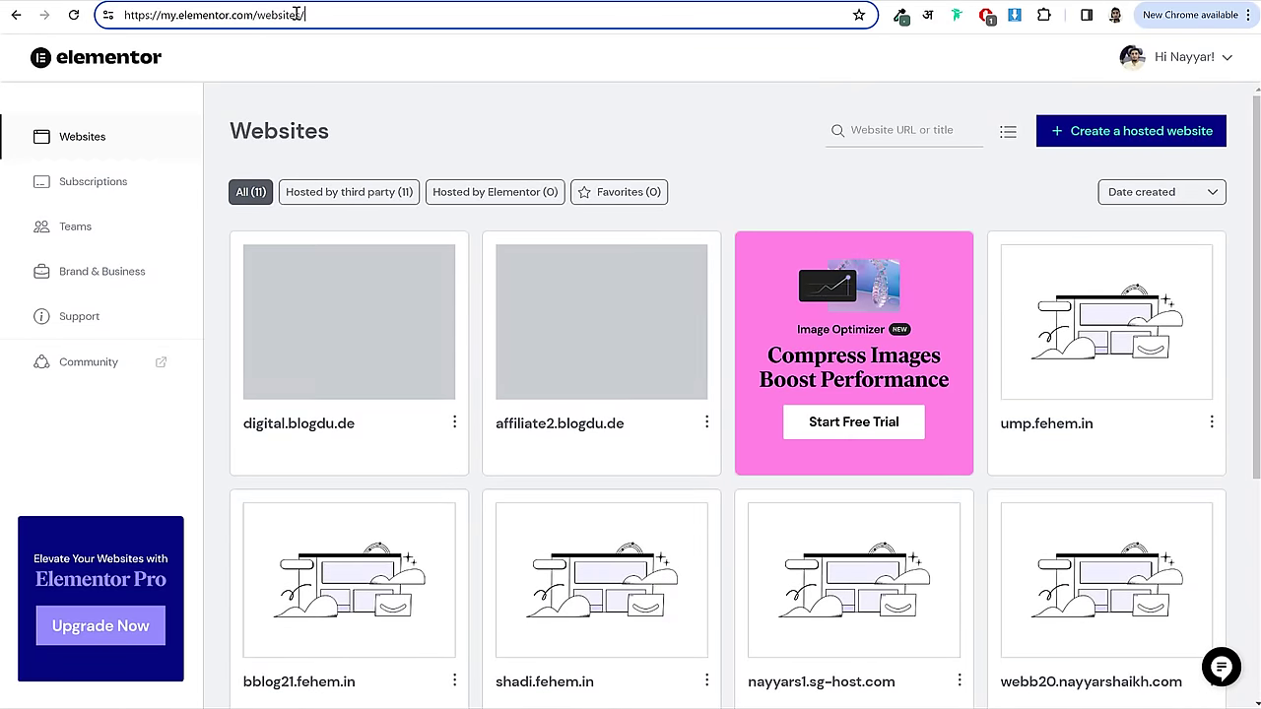
drag(305, 14, 256, 14)
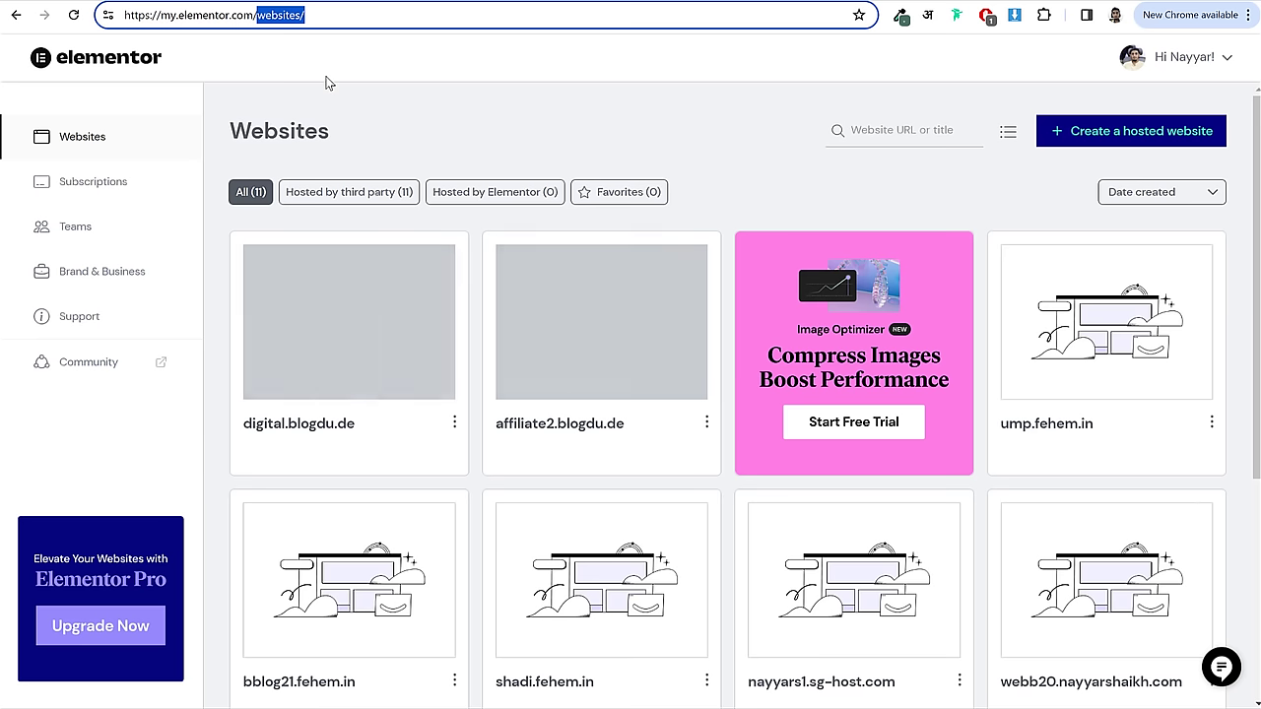
key(BackSpace)
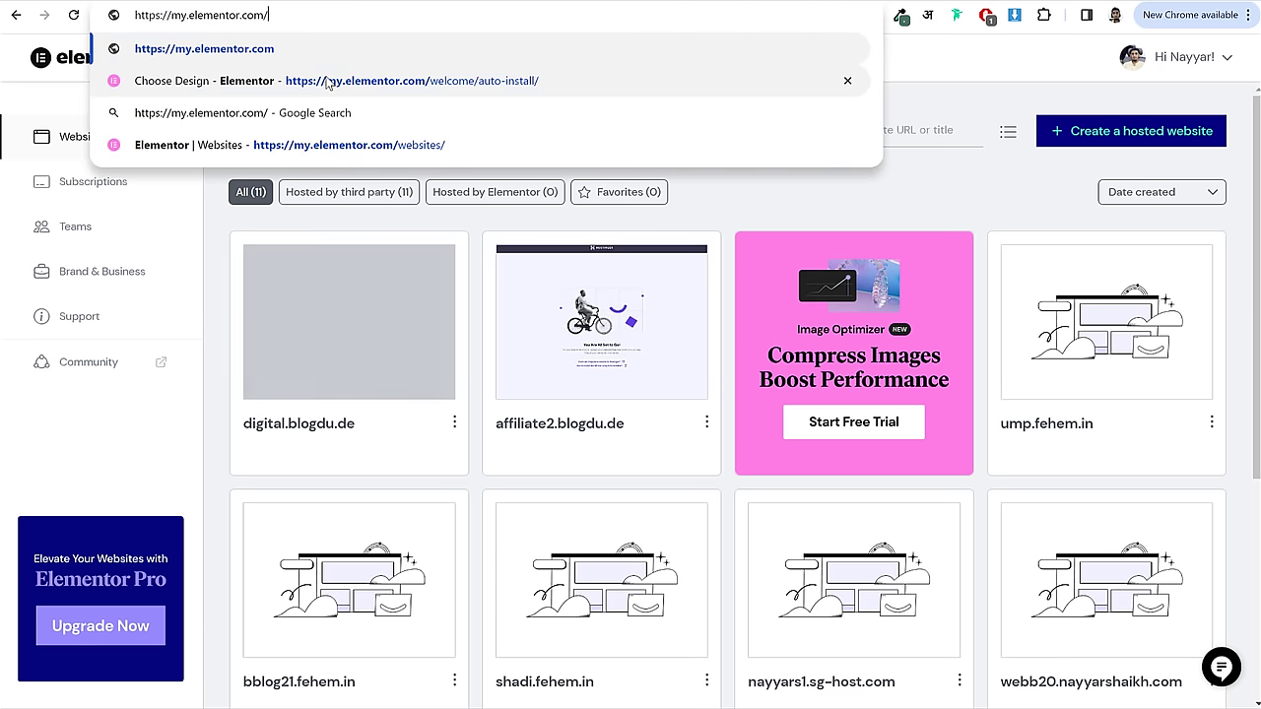
key(Down)
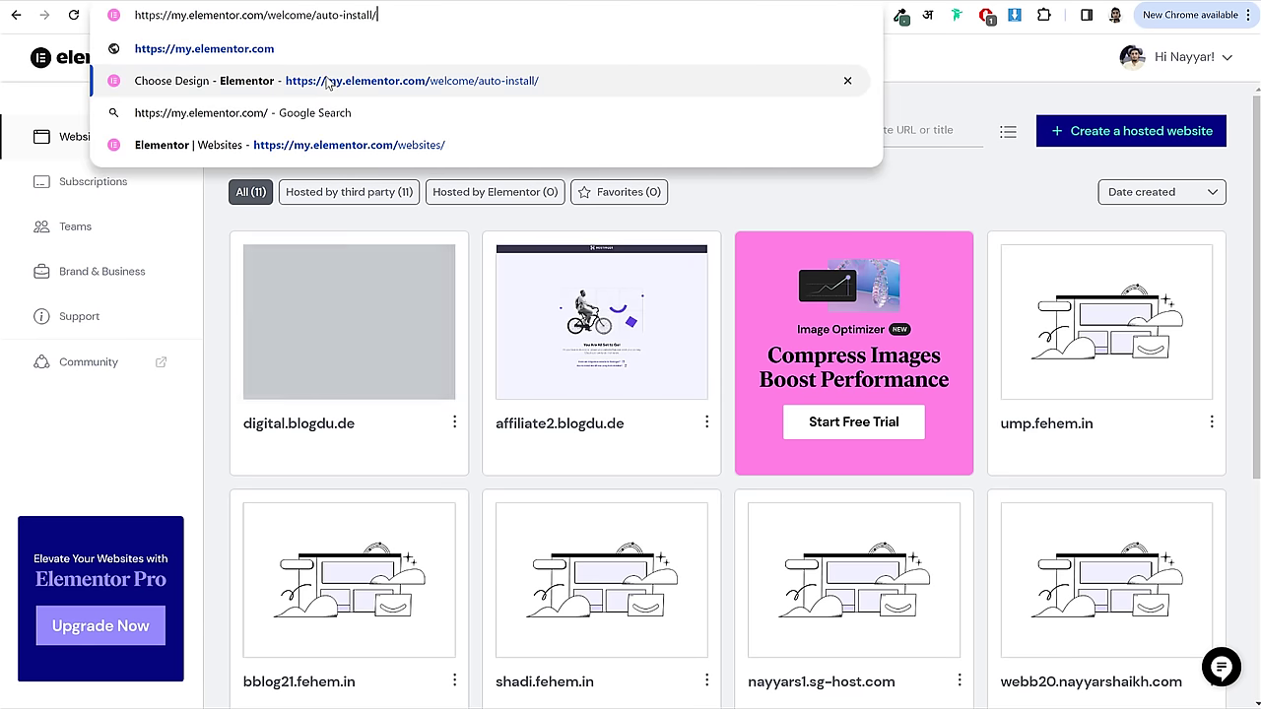
key(Return)
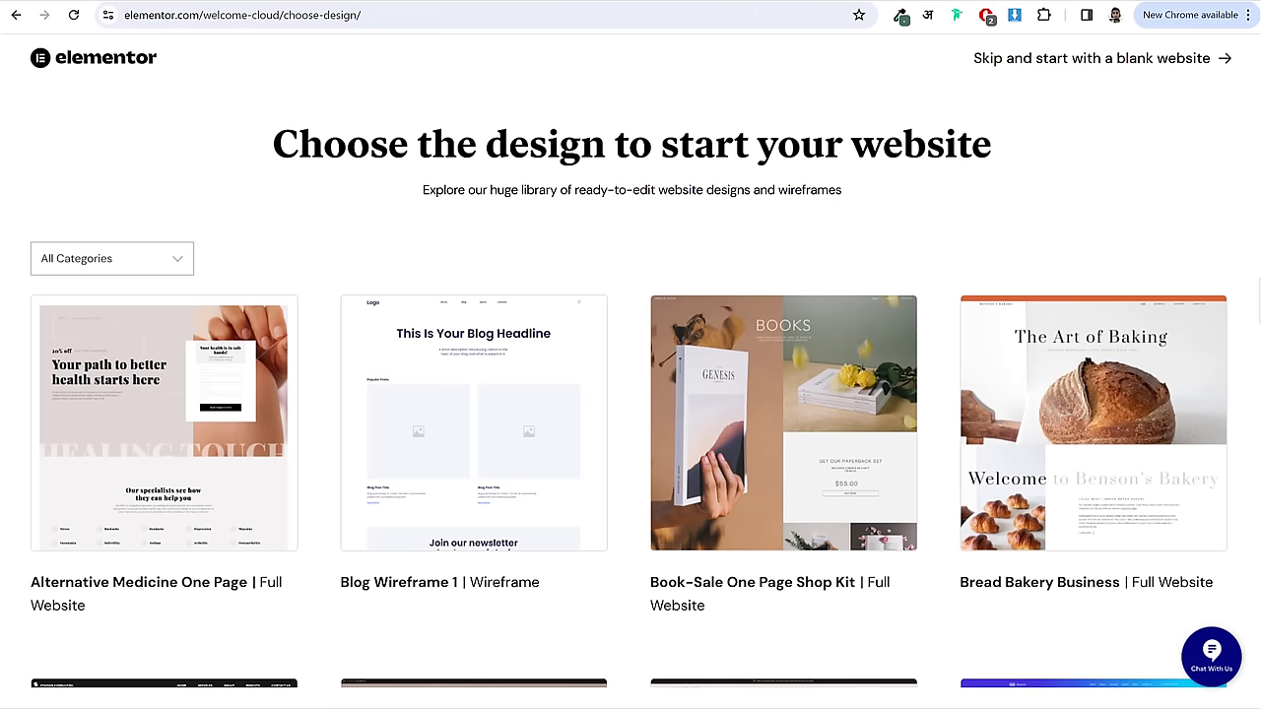
- Go back to the shop's WordPress dashboard and open bloggdude.com/woostify in a new browser tab
click(544, 5)
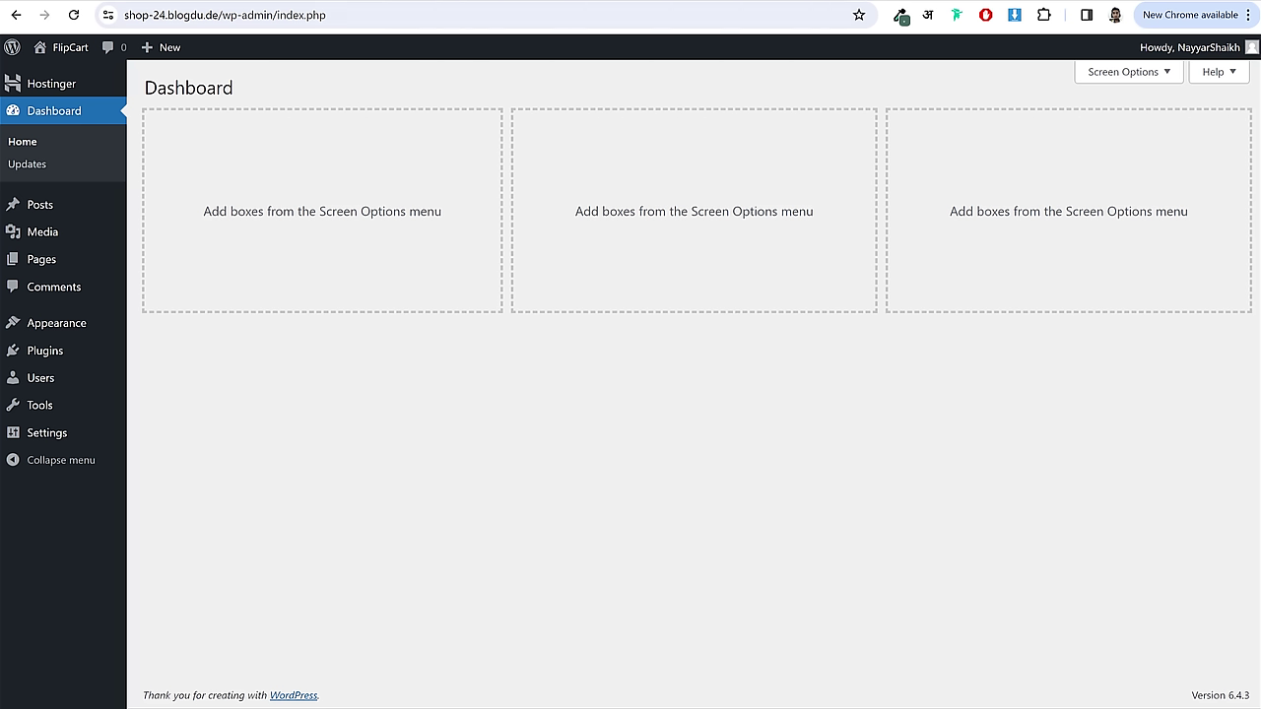
key(ctrl+t)
text(bloggdude.com/woostify)
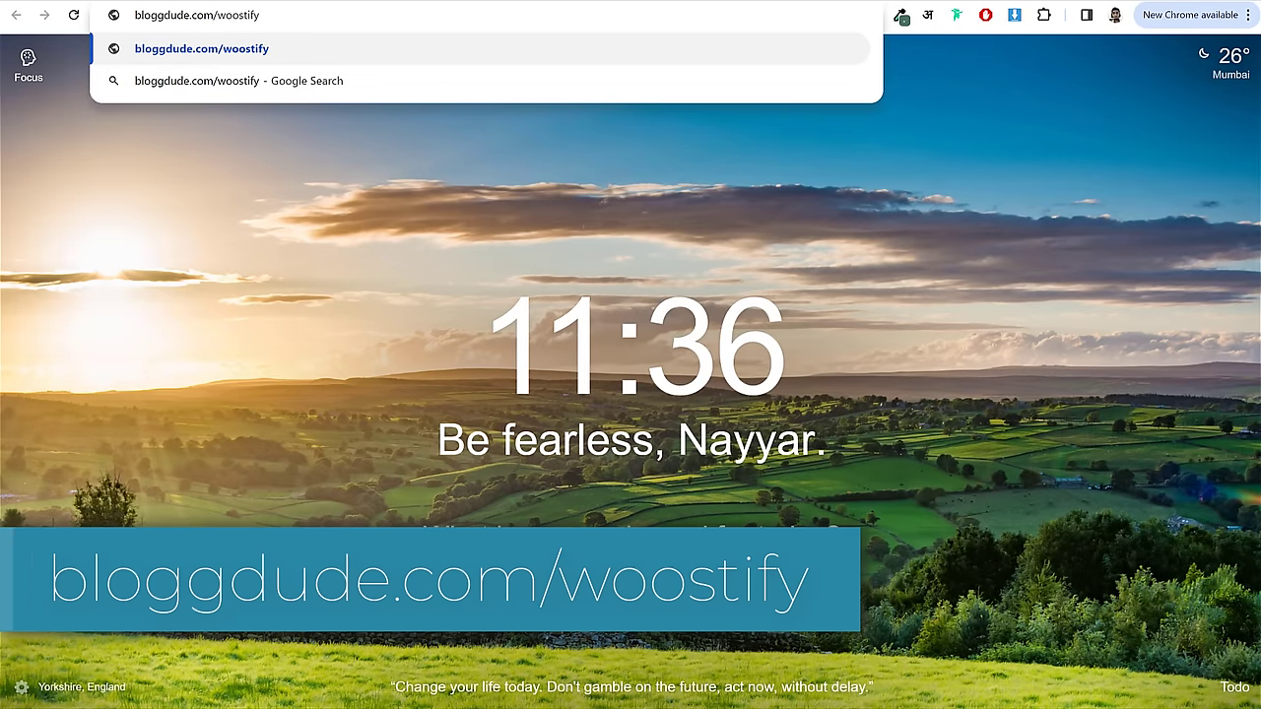
key(Return)
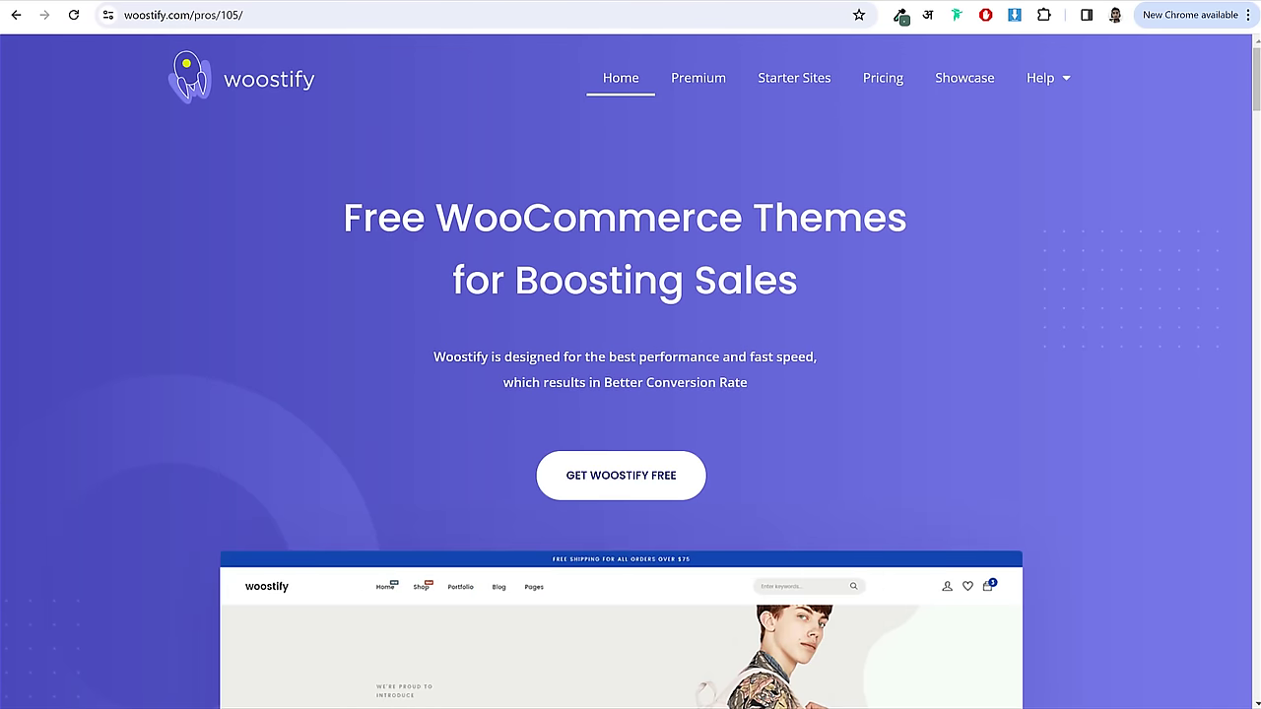
- Download the free Woostify theme without subscribing and check the file in the recent downloads
scroll(661, 155, down, 7)
scroll(673, 301, up, 4)
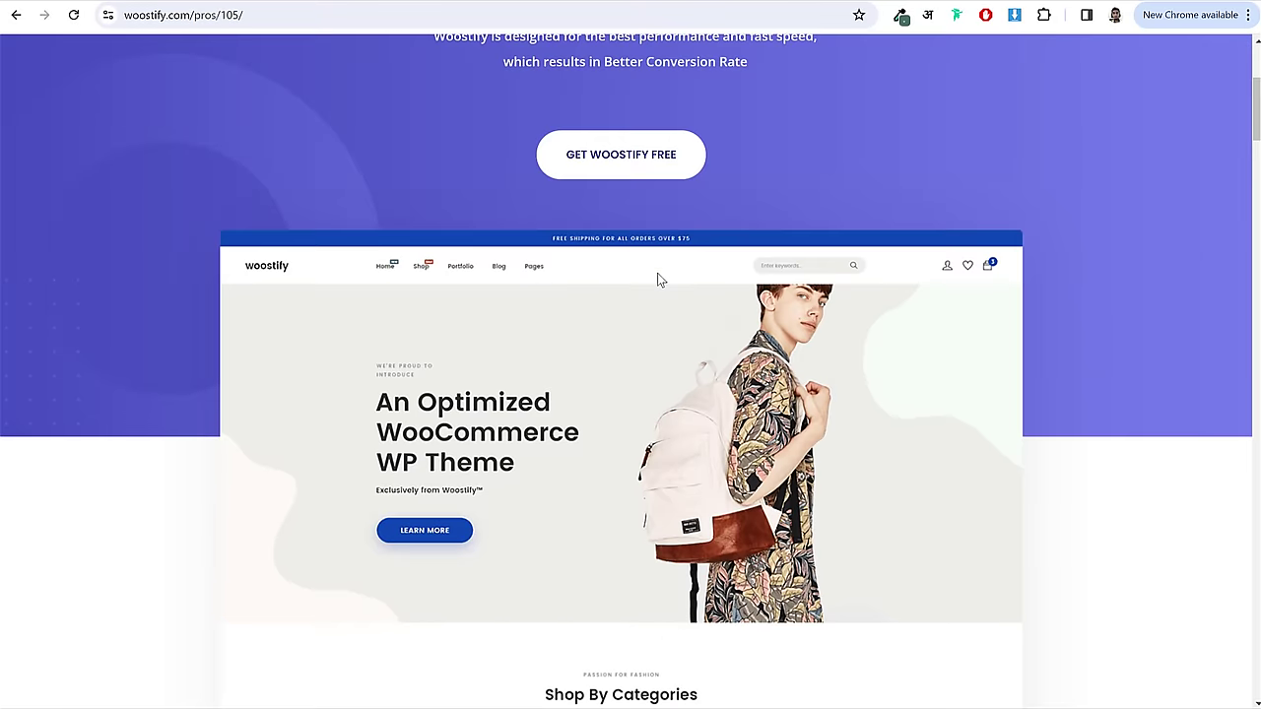
click(627, 160)
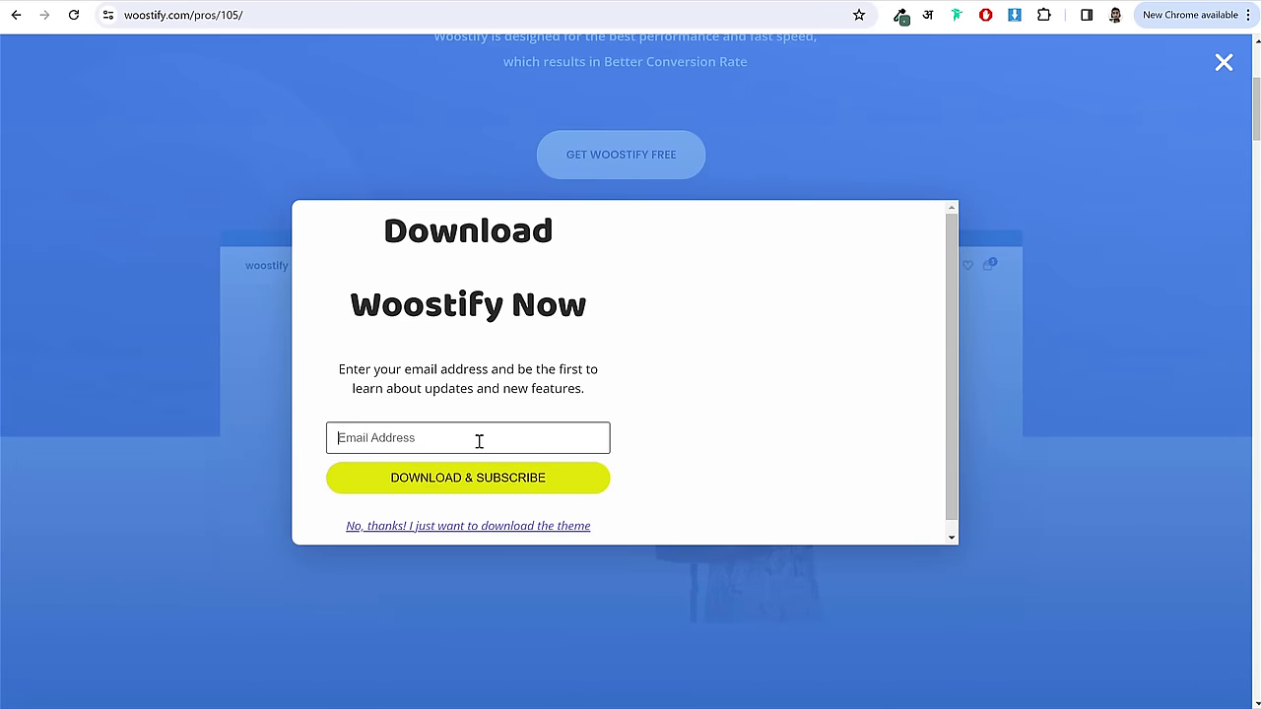
click(490, 487)
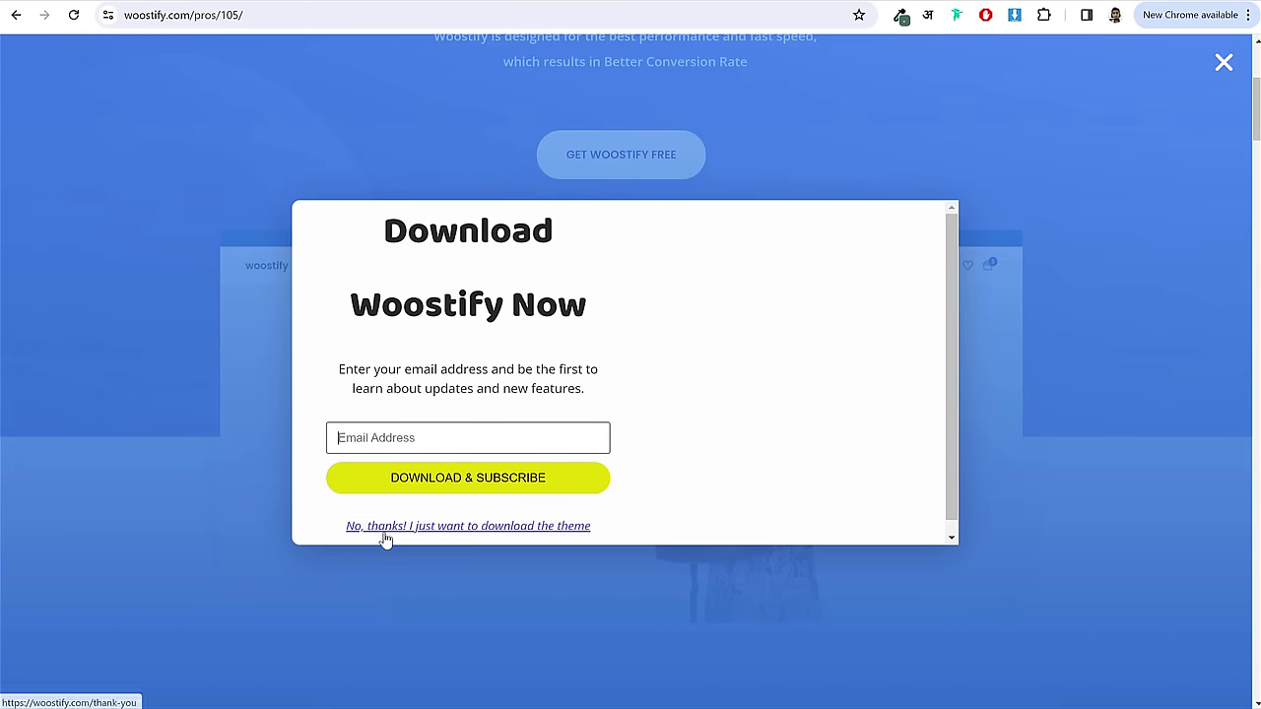
click(417, 530)
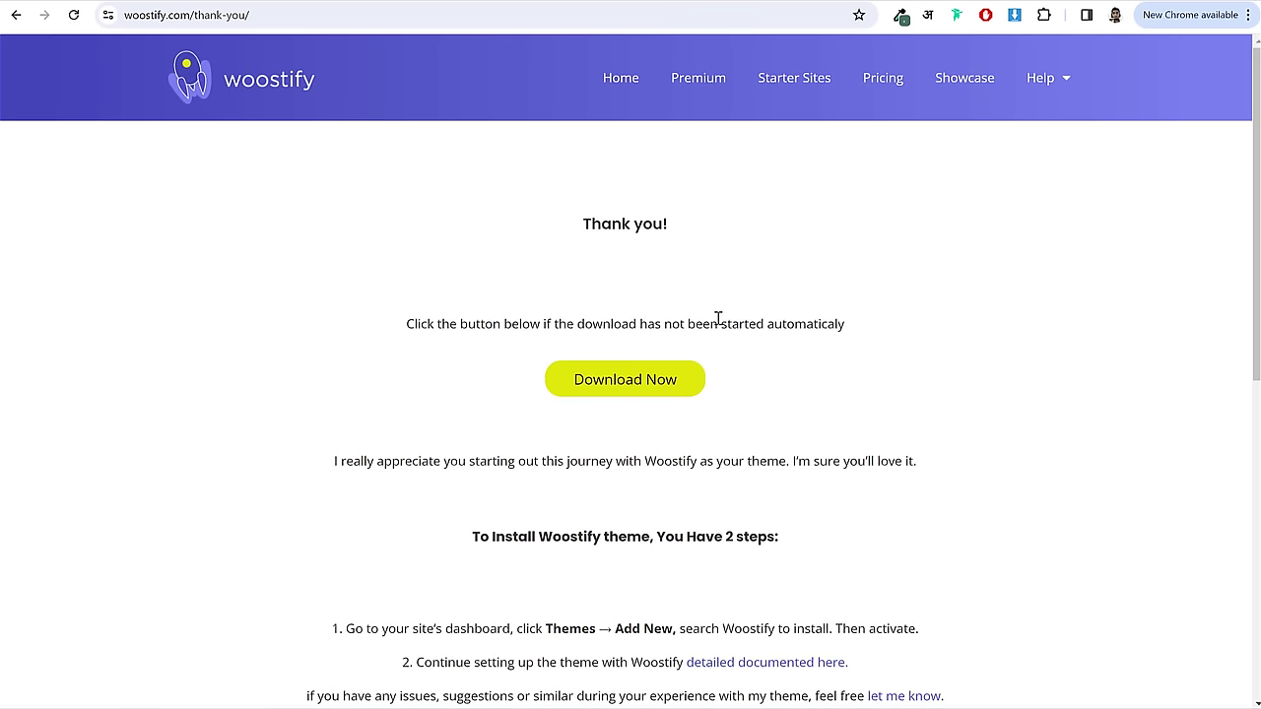
click(642, 382)
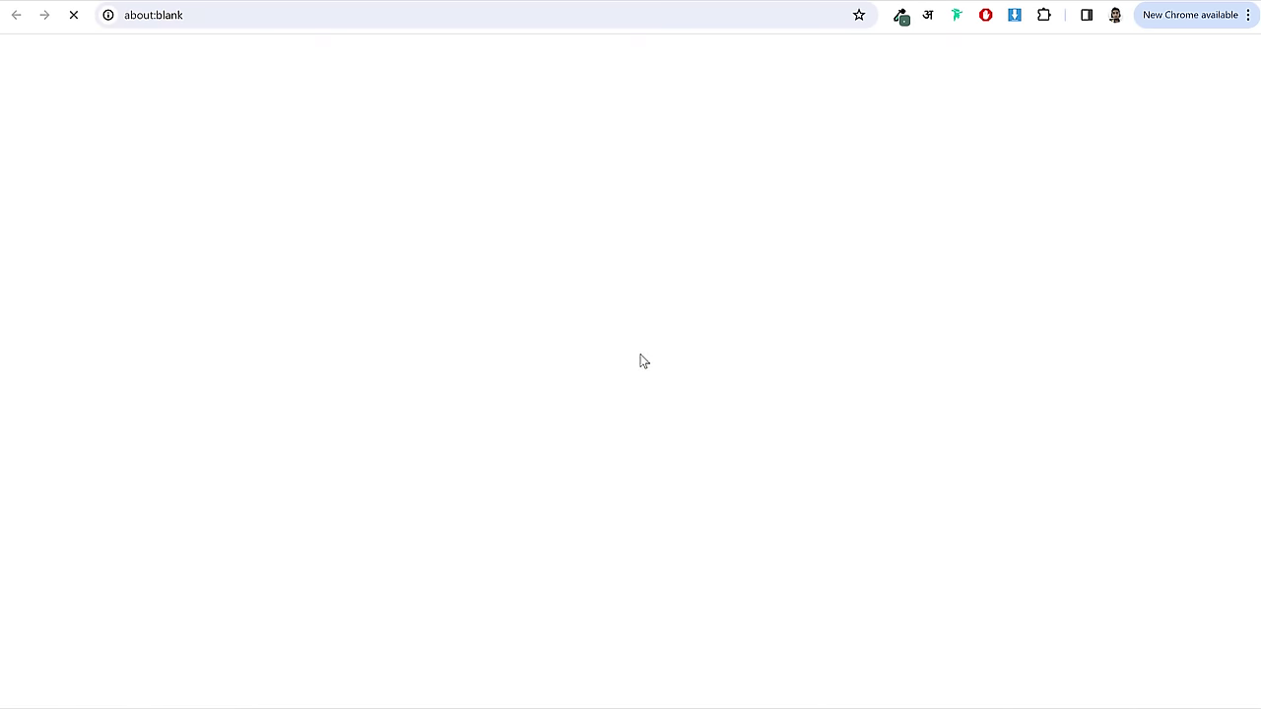
click(1057, 16)
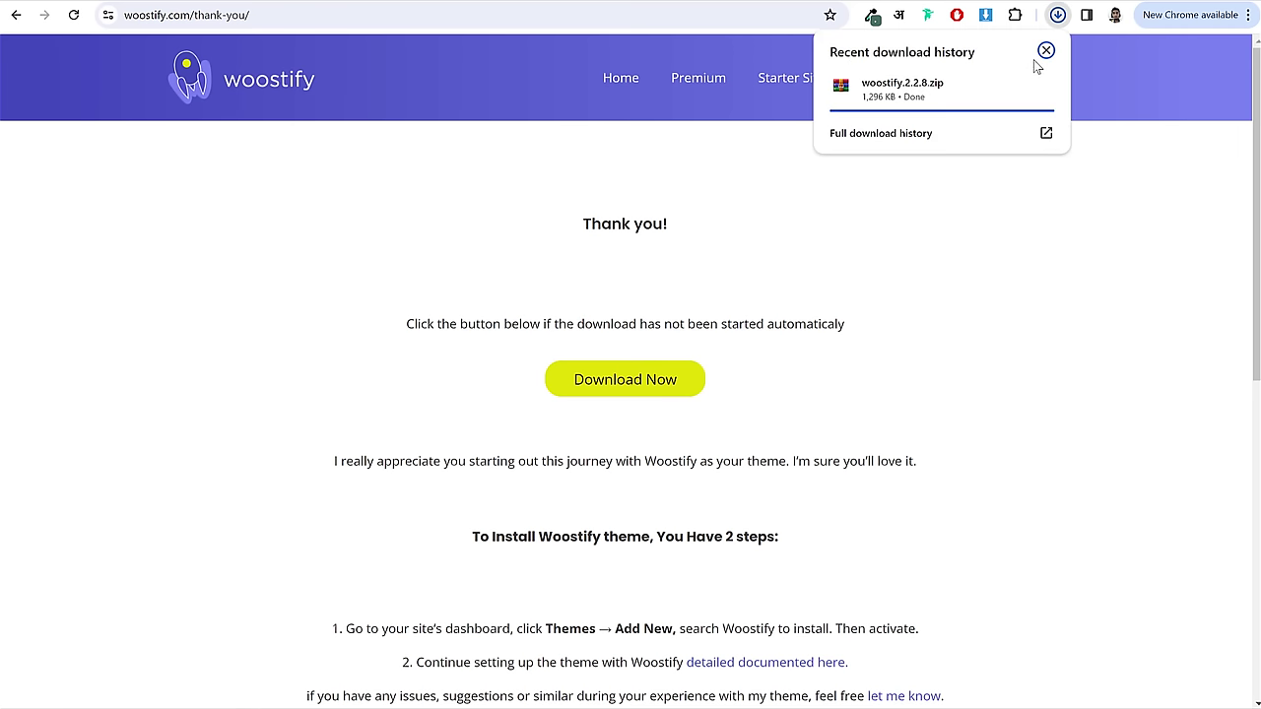
- Return to the shop's WordPress dashboard and open the upload form for adding a new theme
click(347, 4)
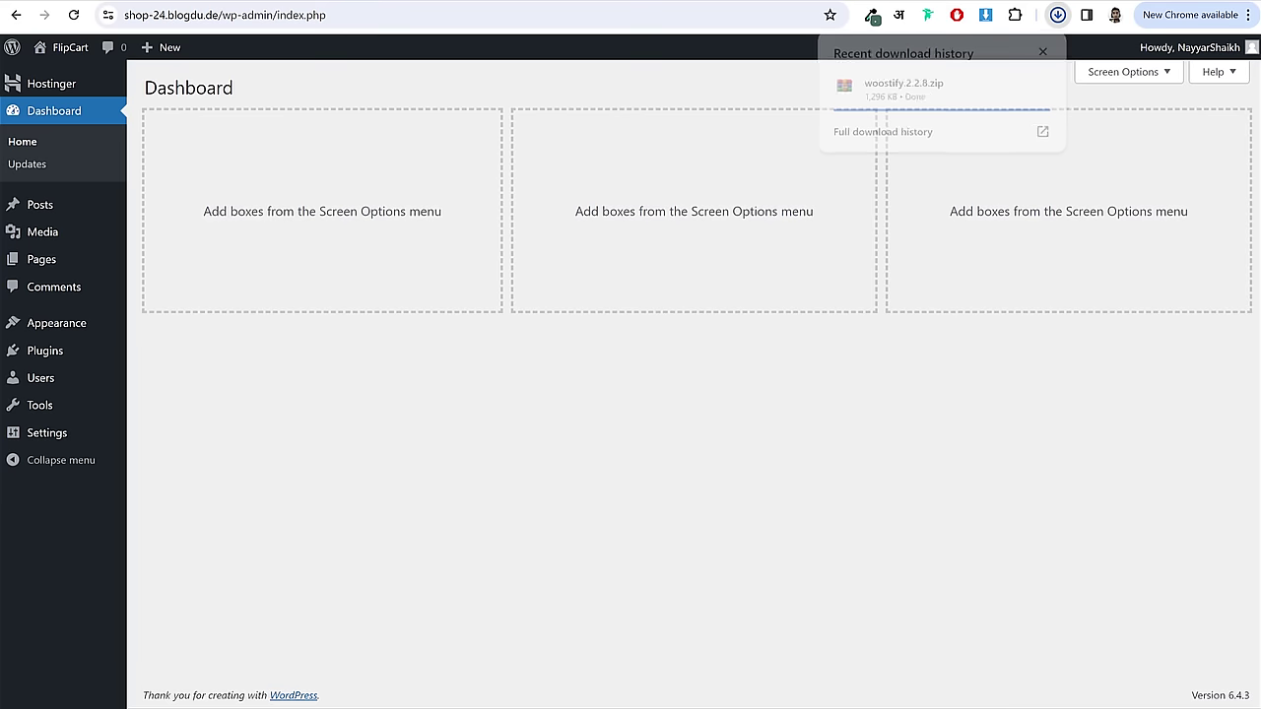
click(1060, 25)
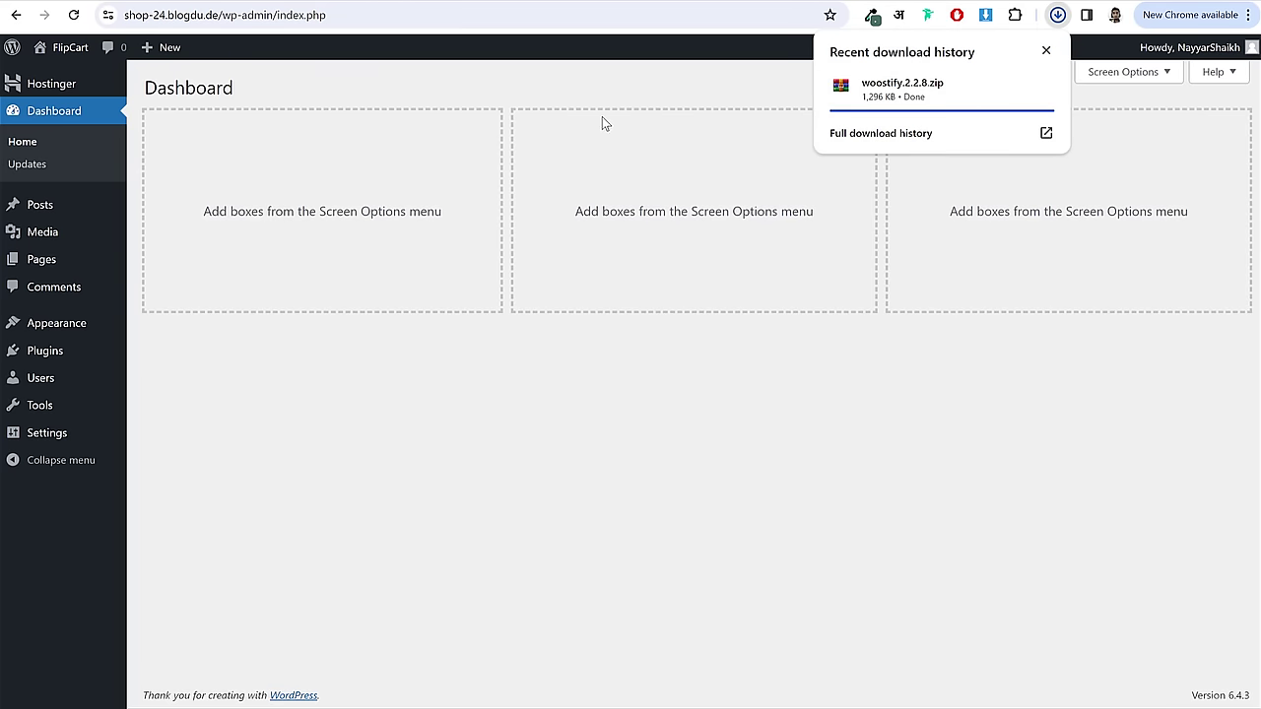
click(635, 118)
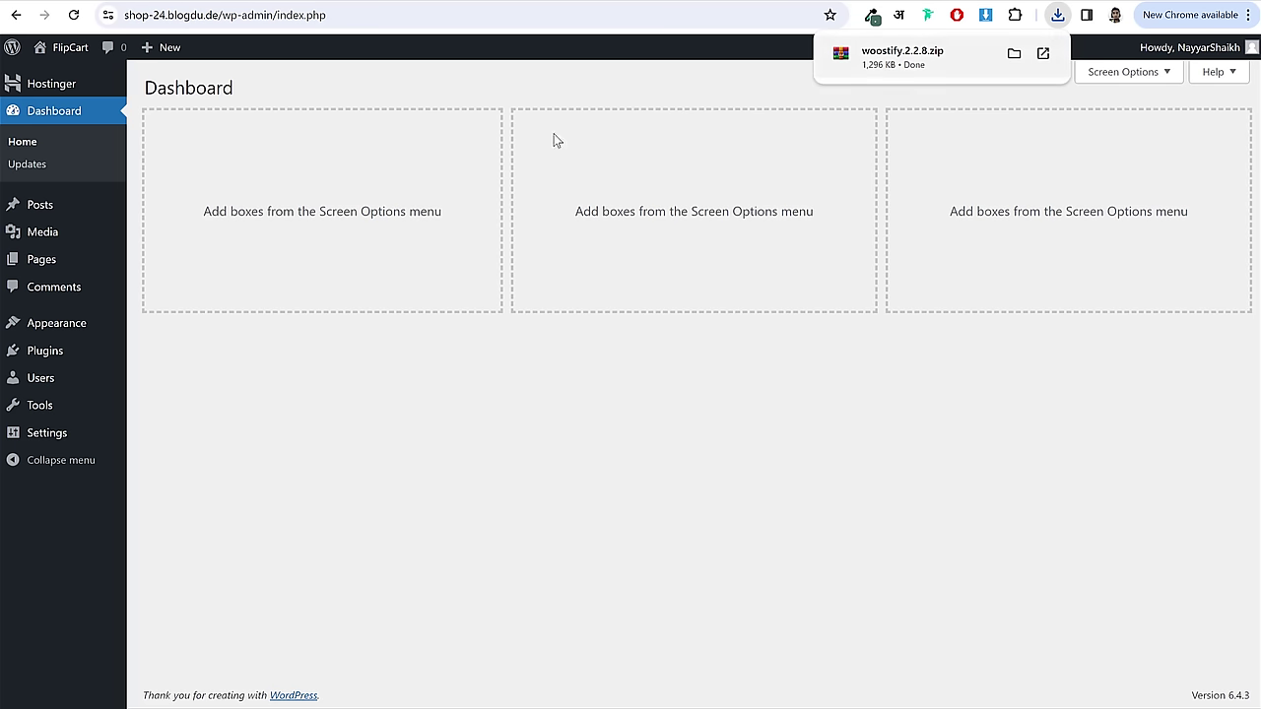
click(76, 324)
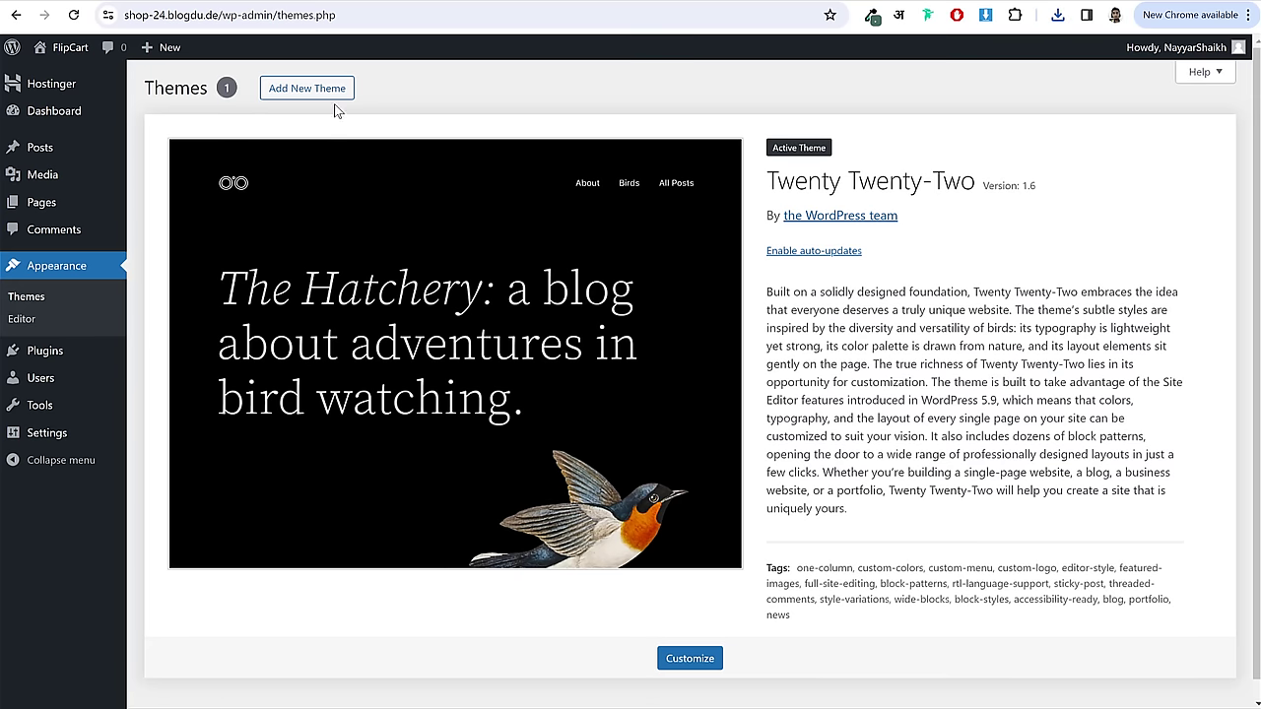
click(306, 88)
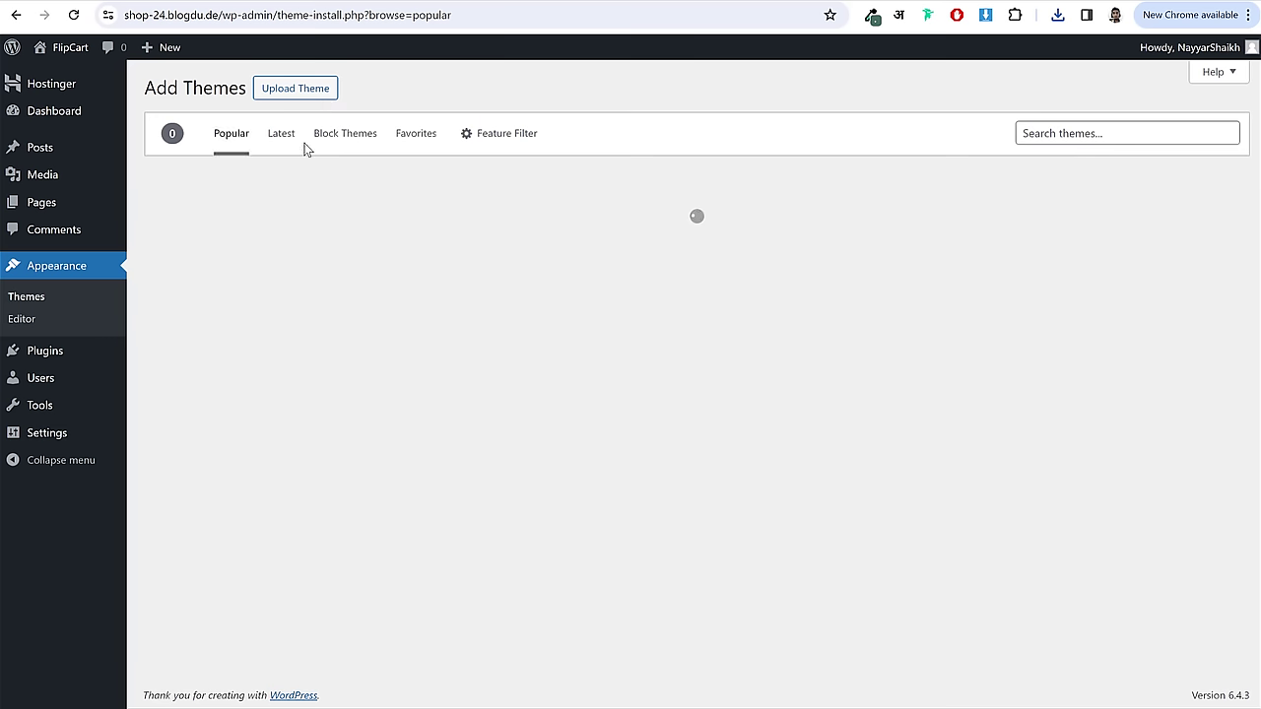
click(301, 87)
- Upload the downloaded woostify.2.2.8.zip as a theme, install it and activate it
click(1058, 16)
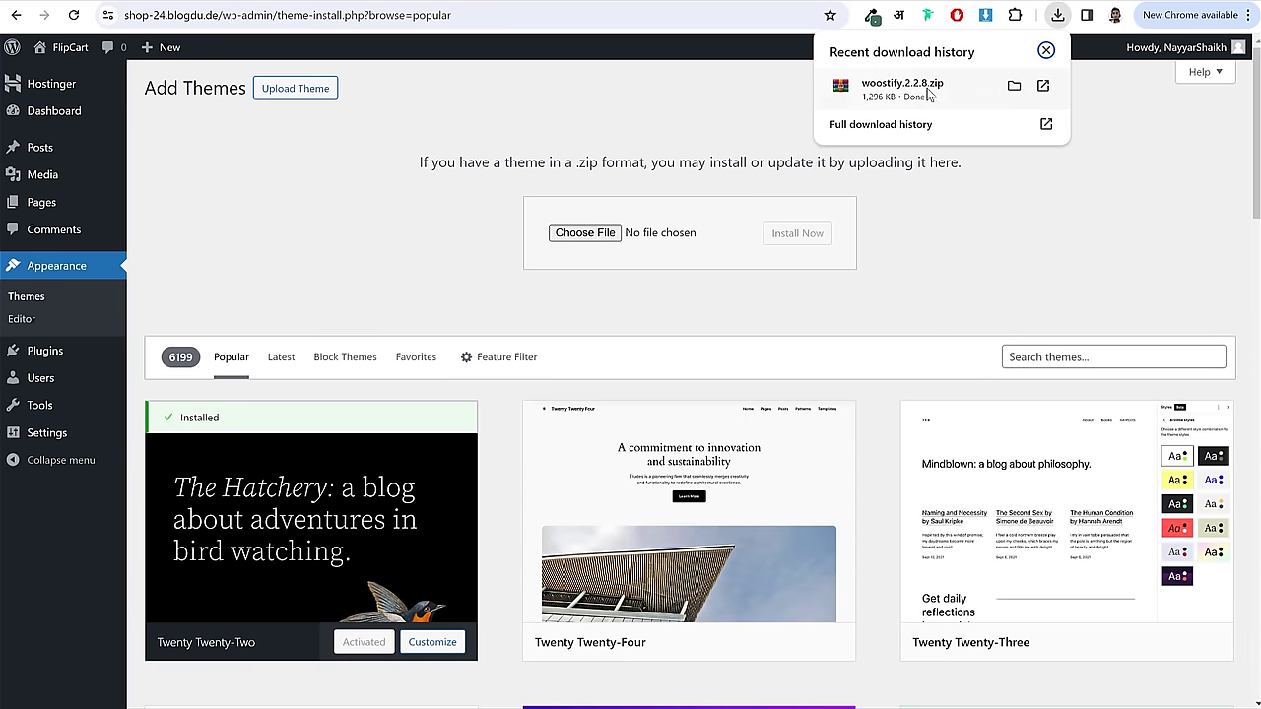
drag(840, 84, 594, 234)
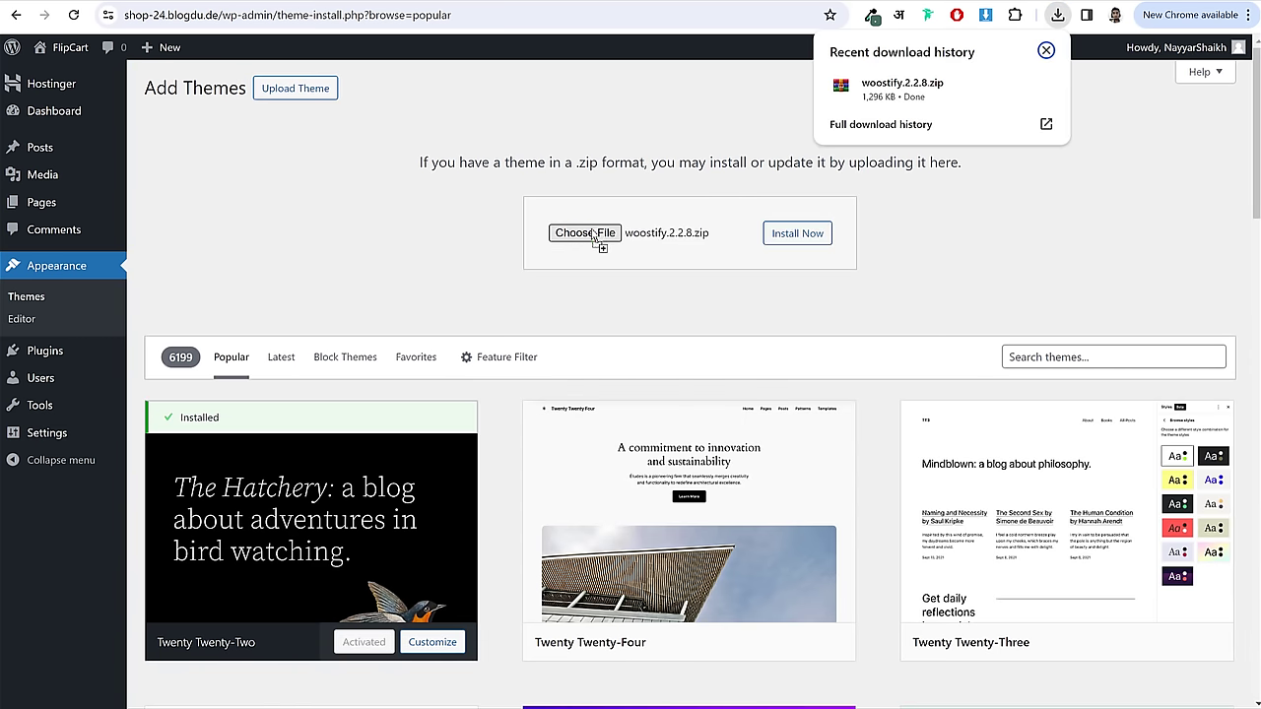
click(806, 232)
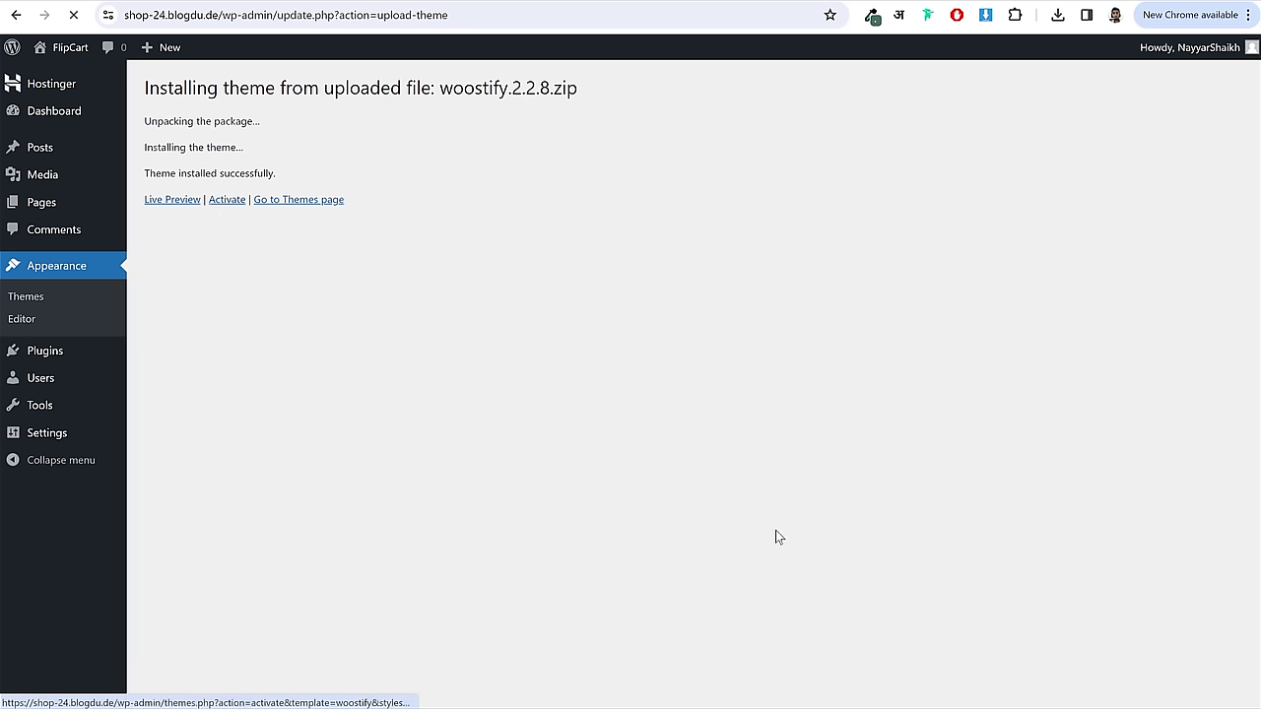
click(226, 201)
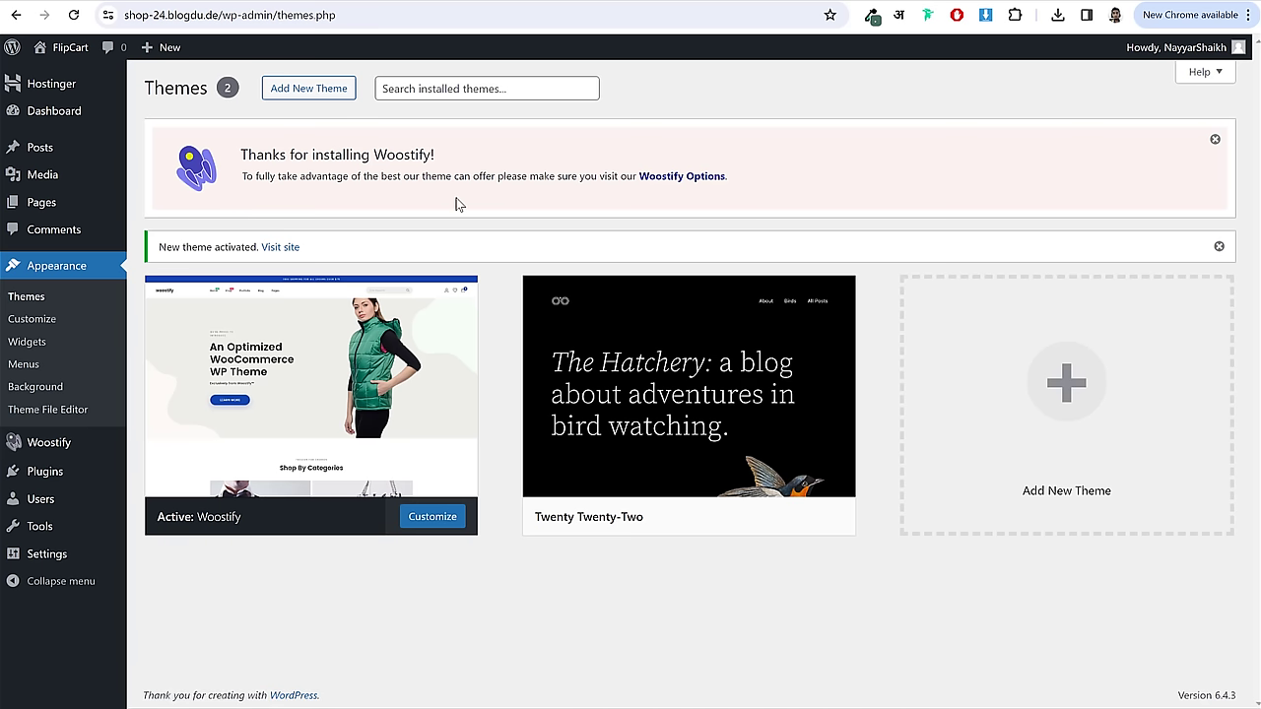
- Delete the inactive Twenty Twenty-Two theme from the installed themes and confirm the deletion
mouse_move(636, 404)
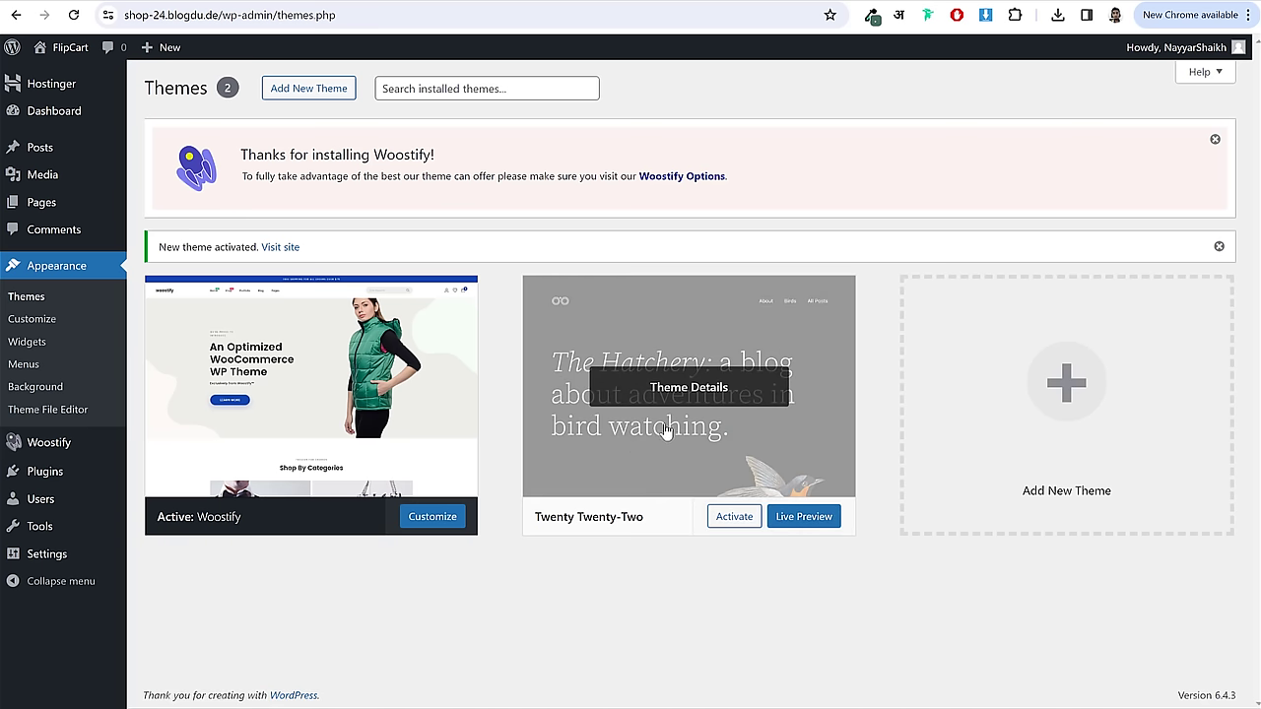
click(712, 388)
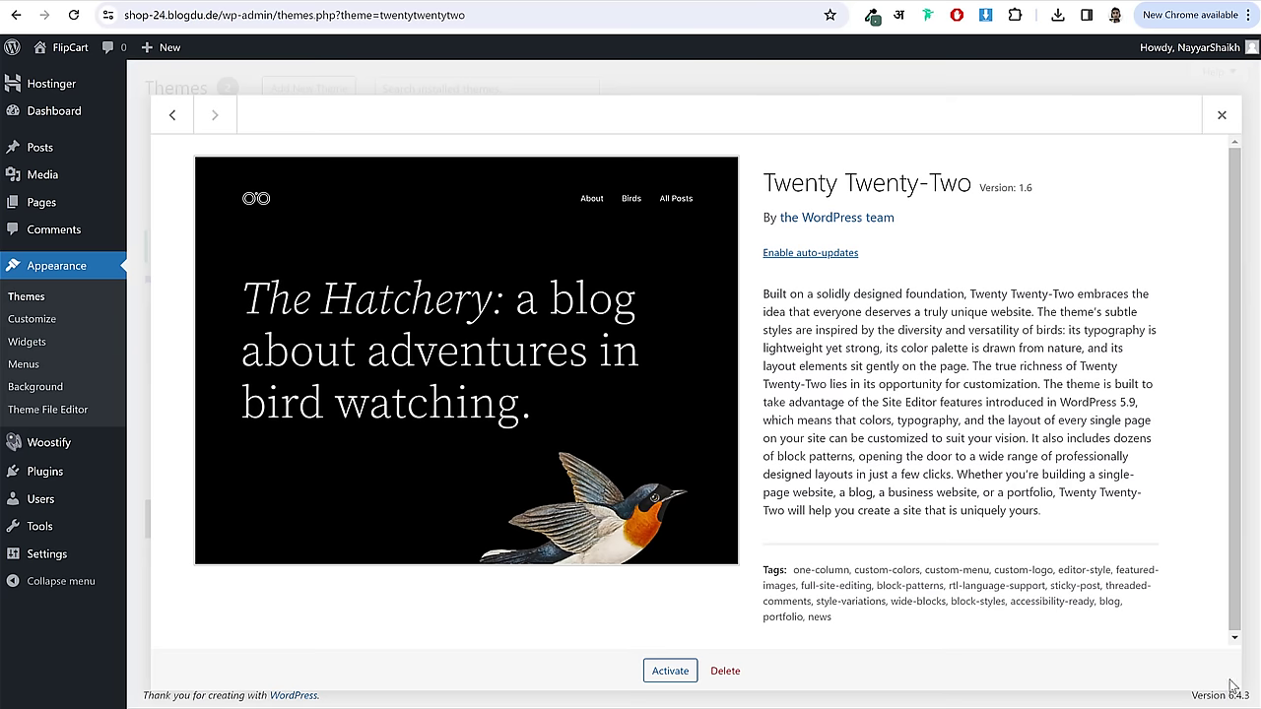
click(725, 671)
click(700, 149)
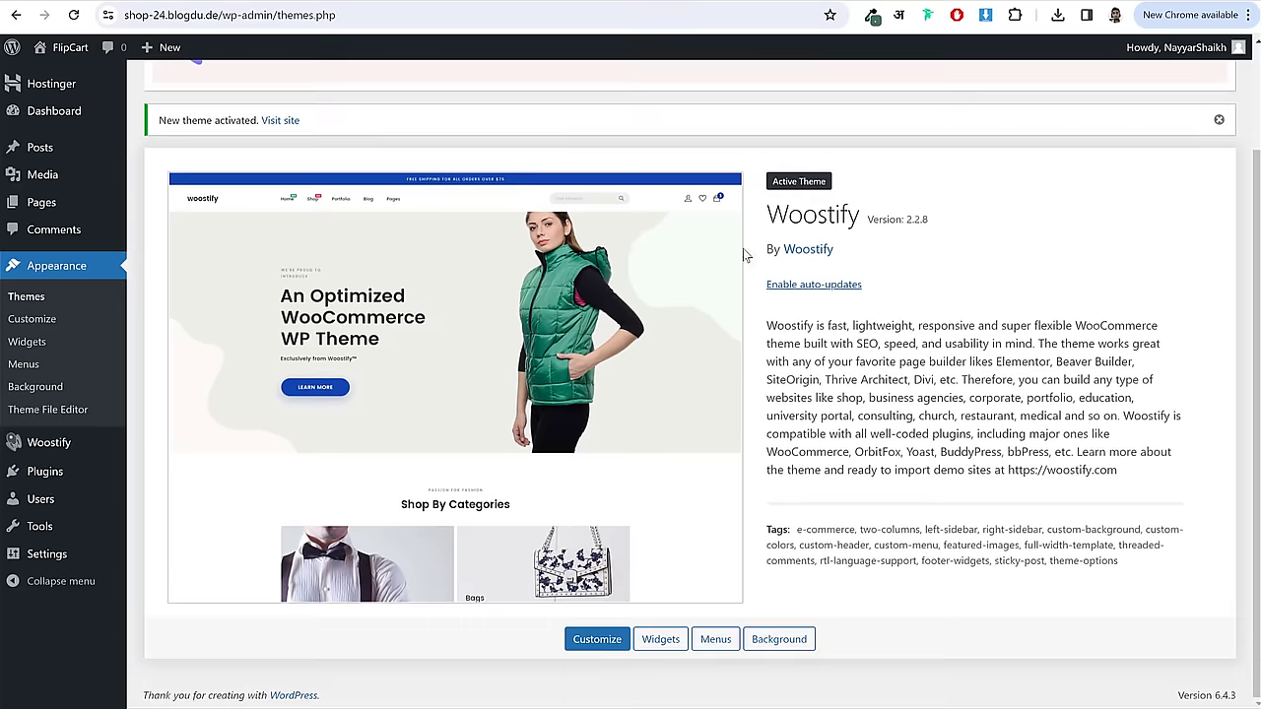
- Enable auto-updates for the active Woostify theme and check its version number
click(800, 285)
drag(932, 220, 911, 219)
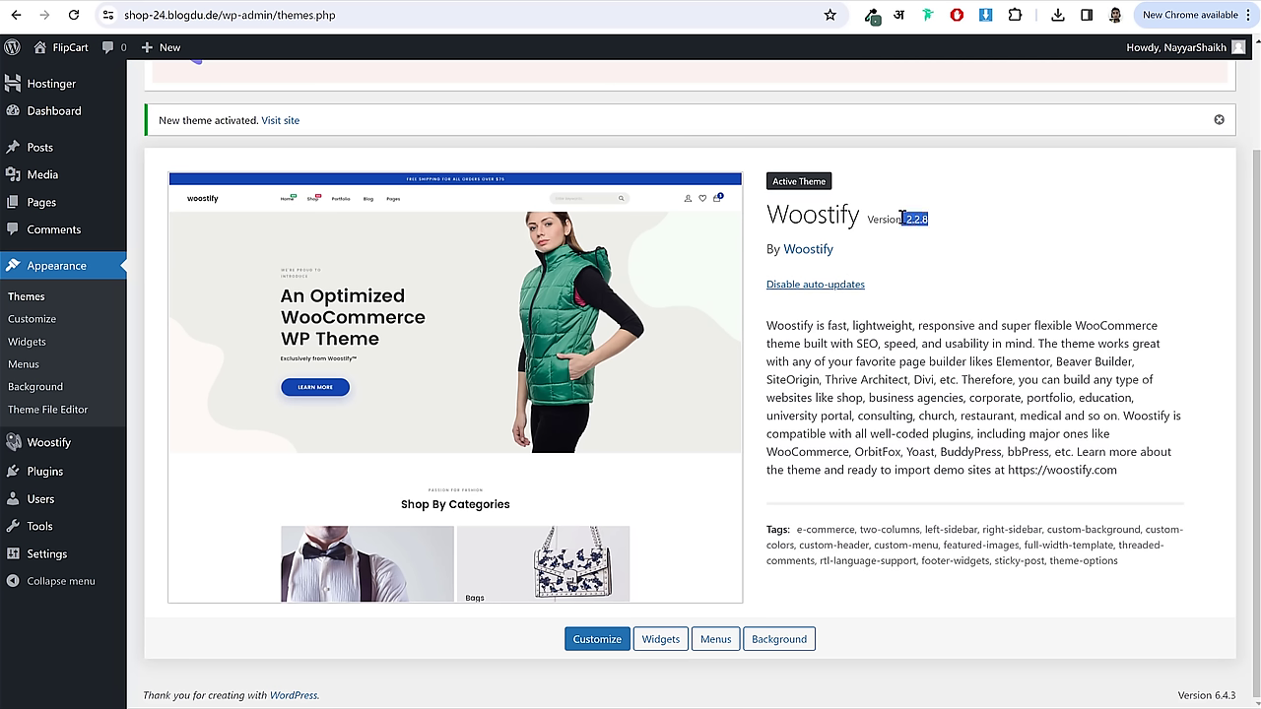
click(911, 219)
click(808, 284)
click(813, 287)
scroll(970, 384, up, 2)
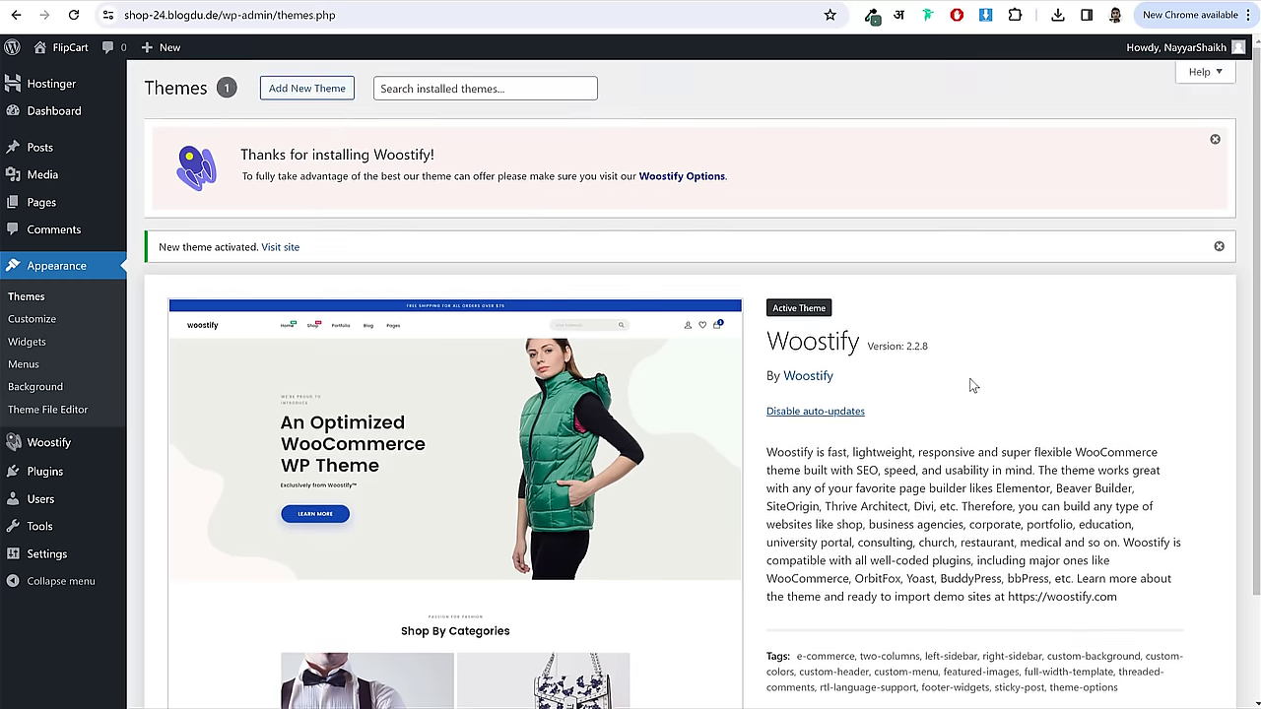
- Search the plugin directory for elementor and install the Elementor Website Builder plugin
click(66, 474)
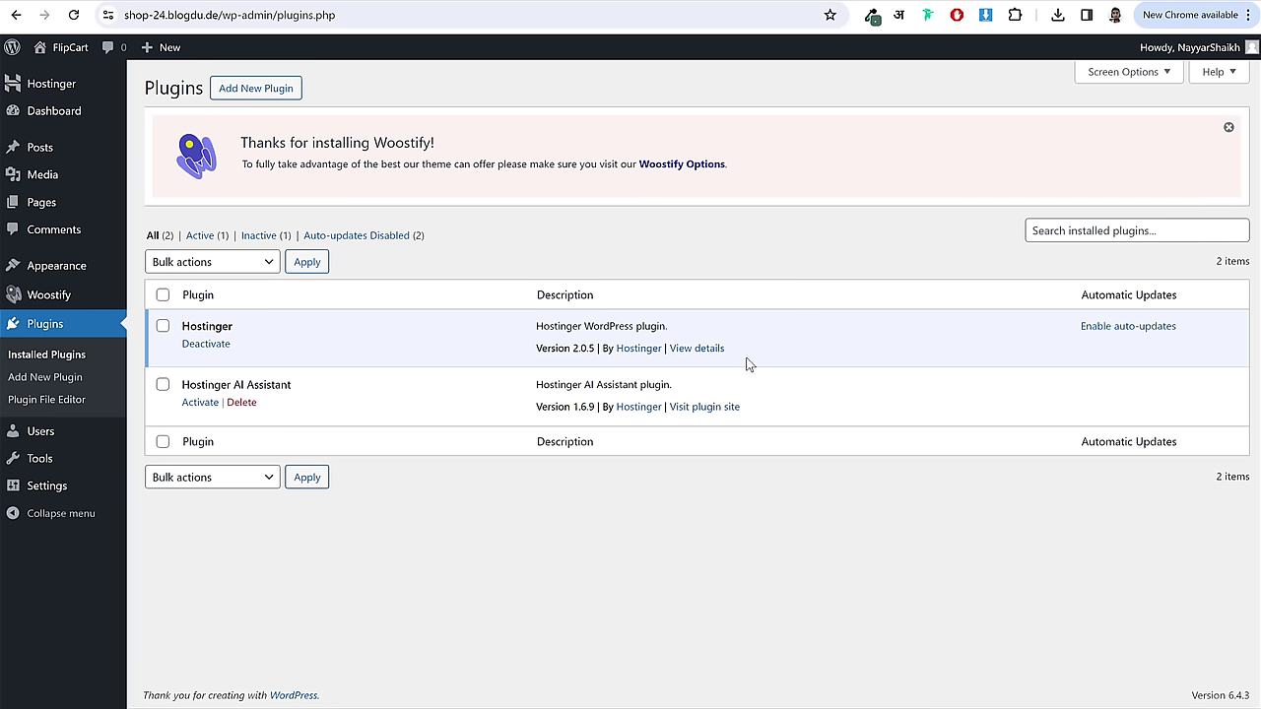
click(244, 96)
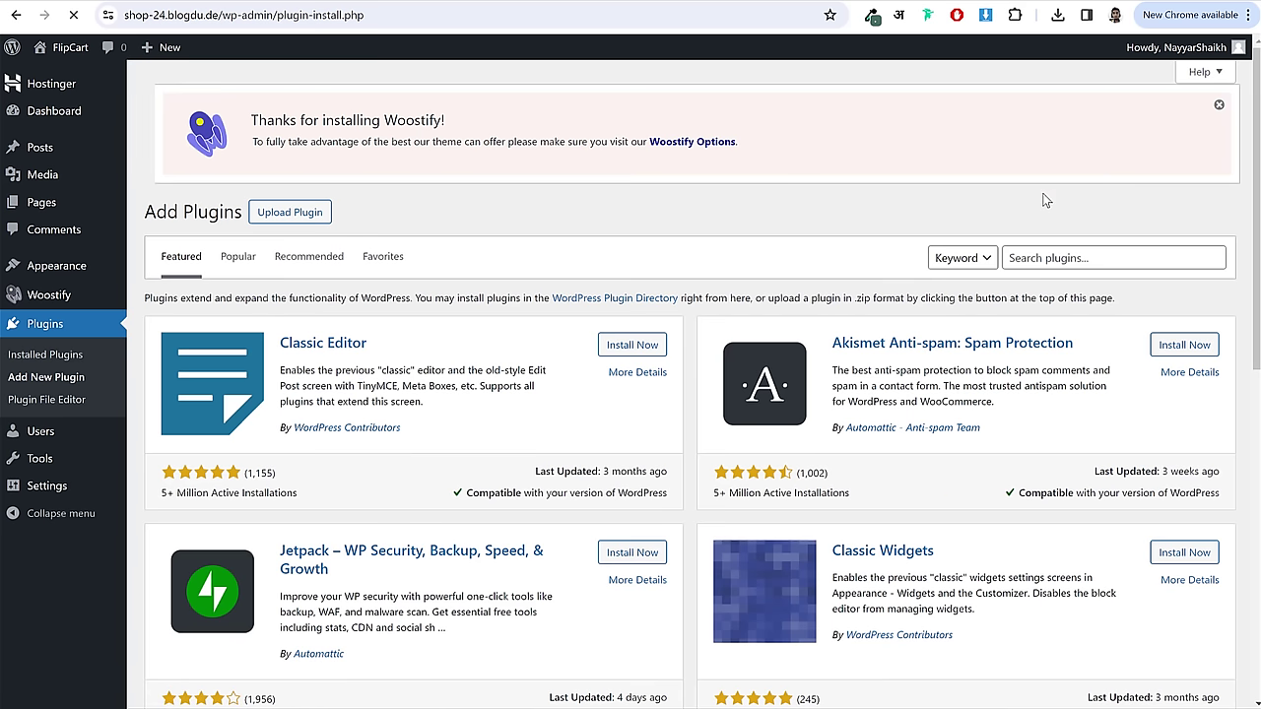
click(1074, 240)
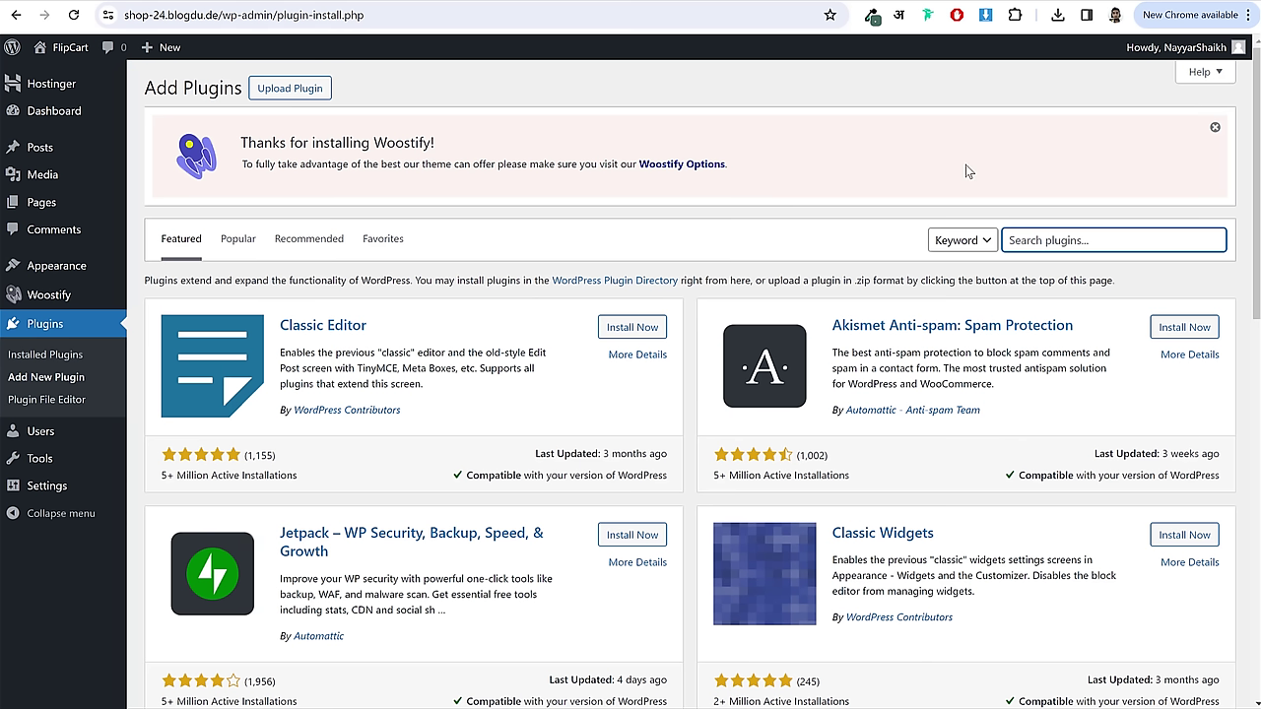
text(elementor)
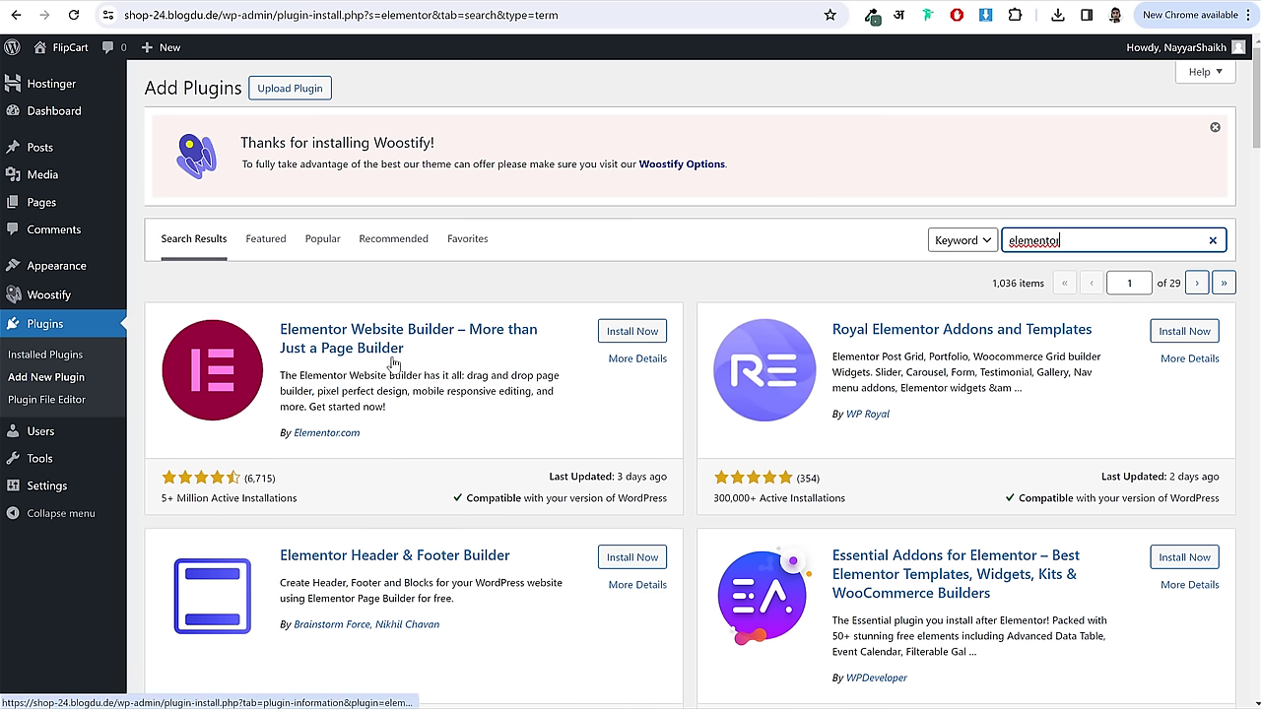
click(639, 333)
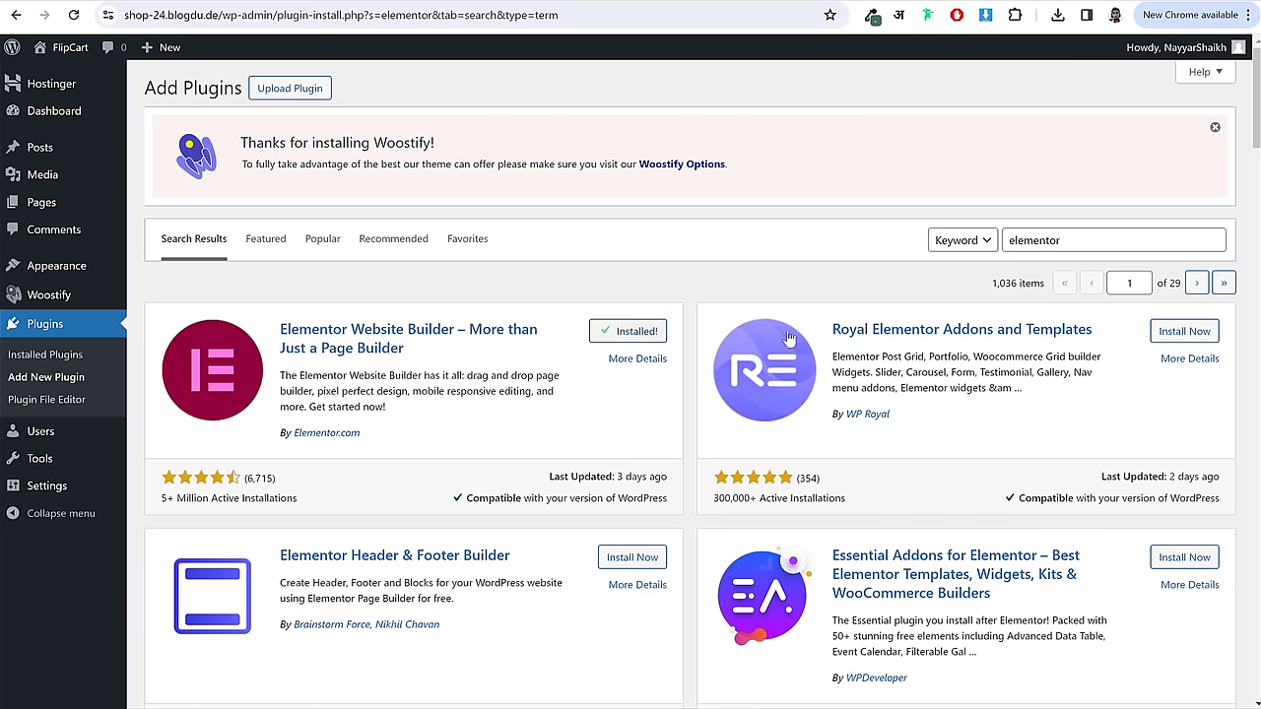
- Search the plugin directory for variation and install the plugin named exactly Variation Swatches for WooCommerce, not the CartFlows one
double_click(1086, 241)
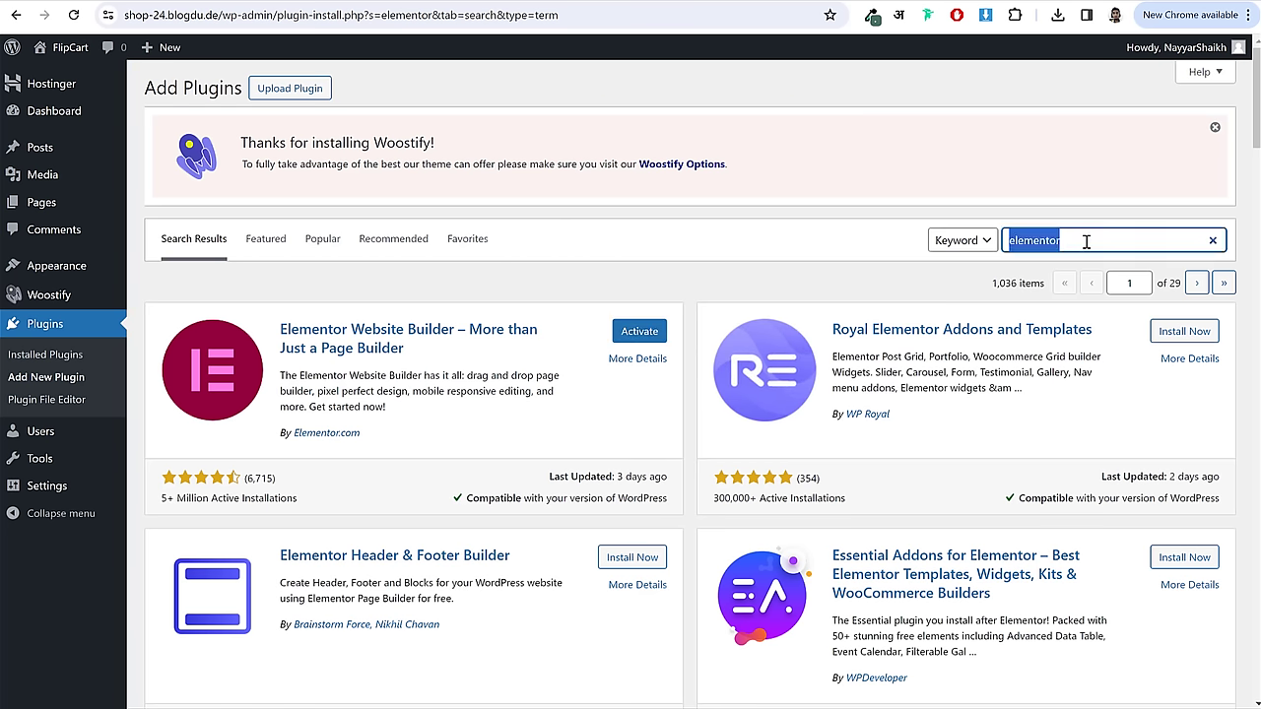
text(w)
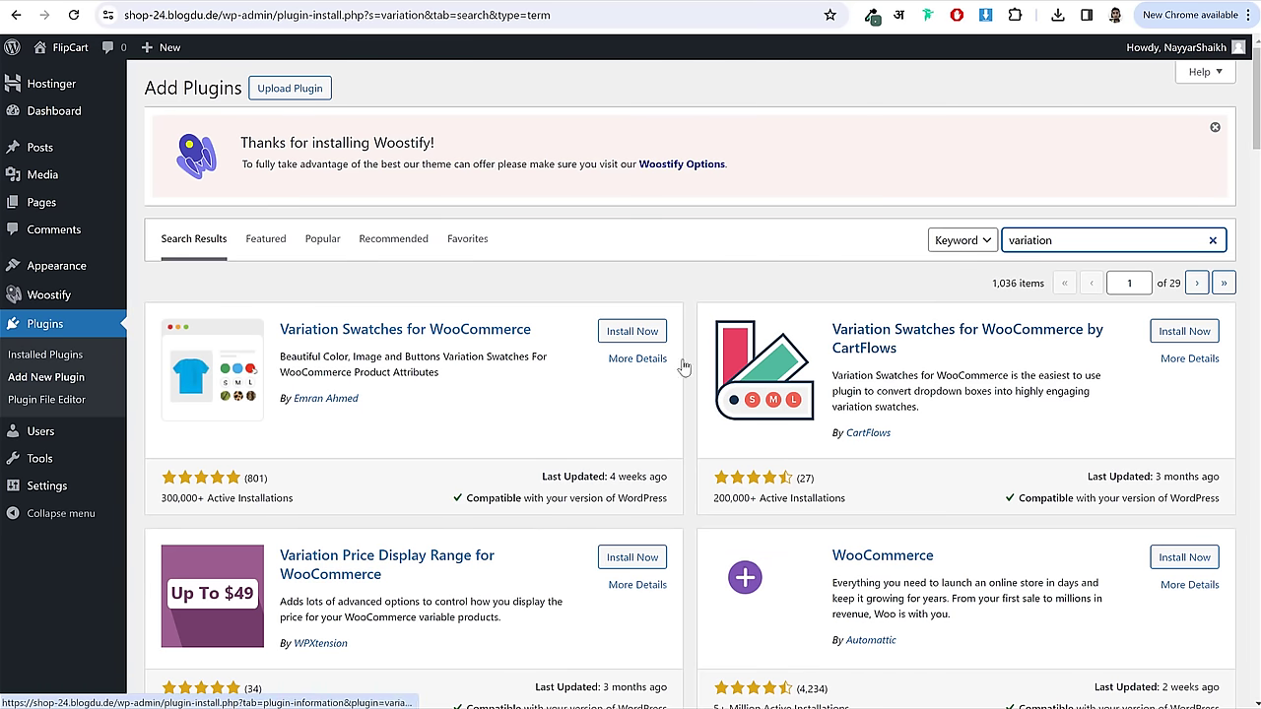
drag(280, 328, 552, 337)
click(552, 338)
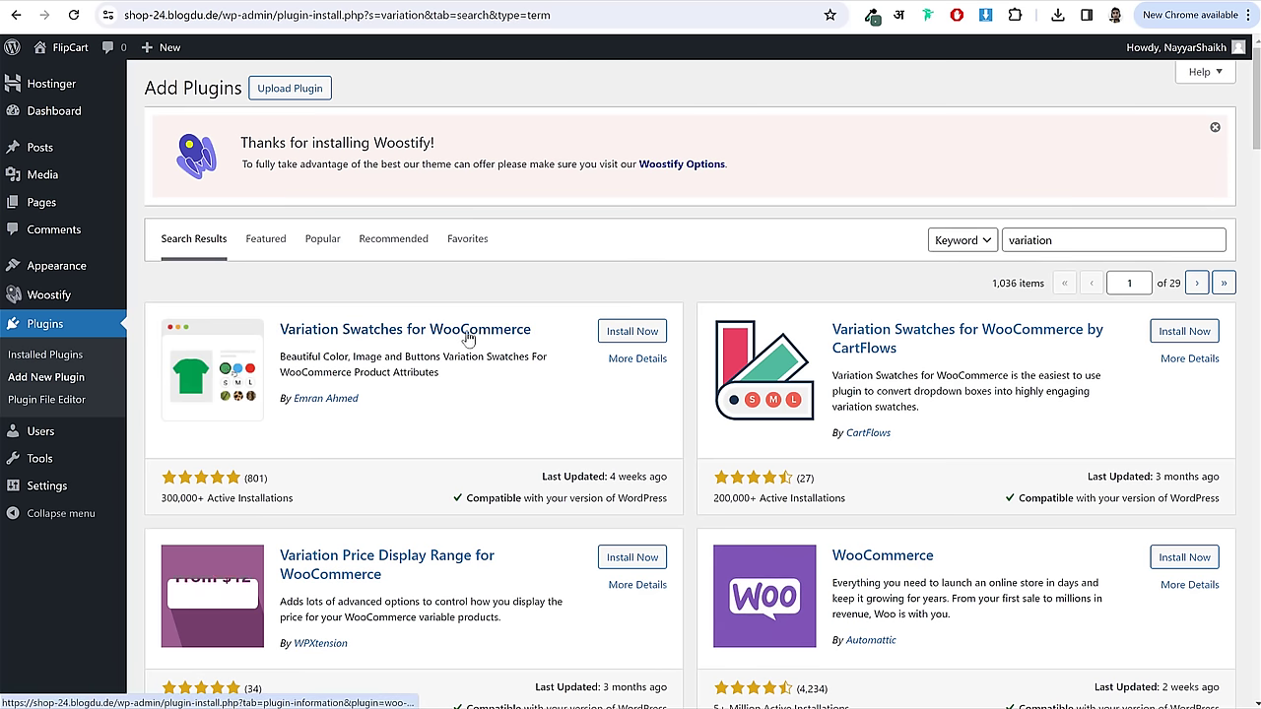
drag(376, 401, 282, 399)
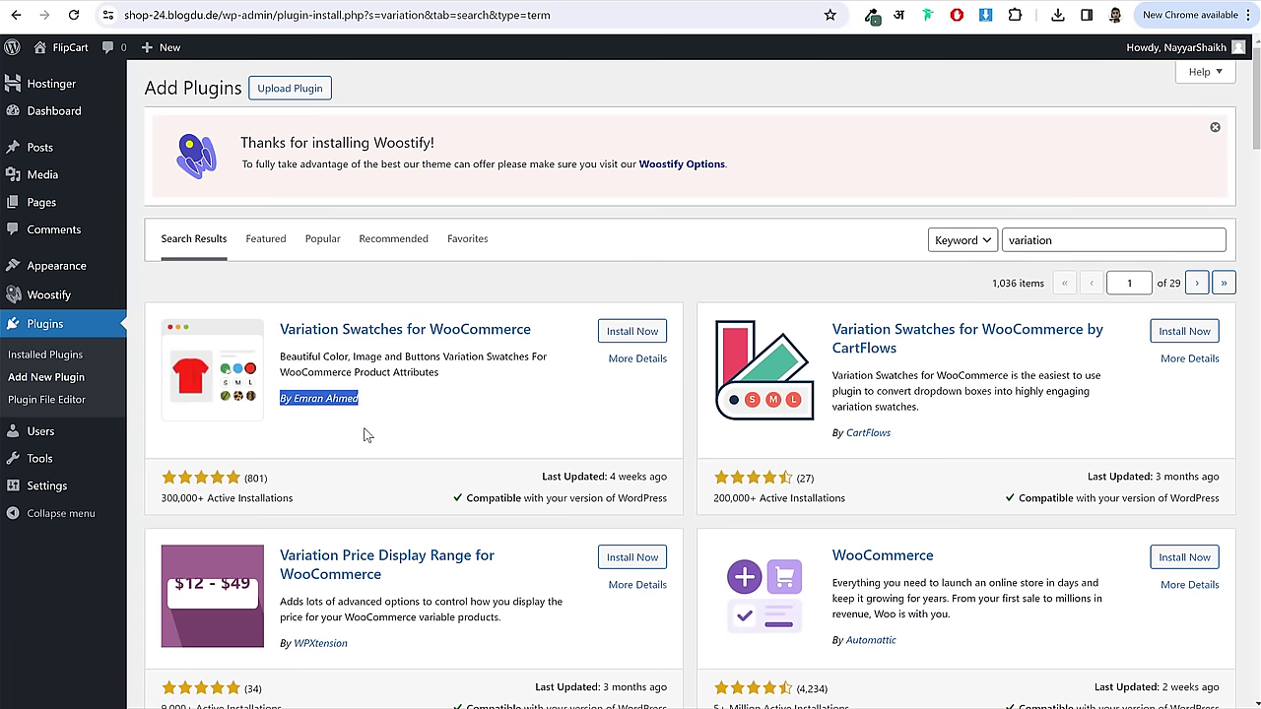
click(532, 397)
click(618, 331)
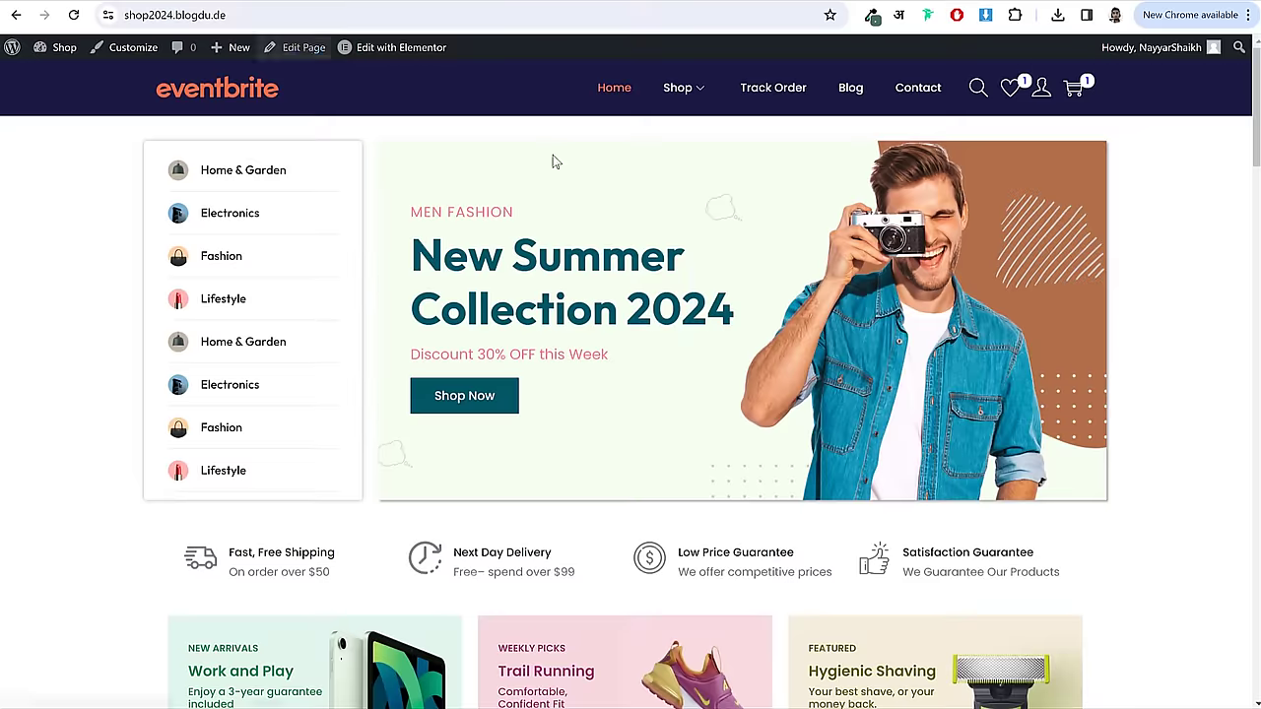
- On the demo shop shop2024.blogdu.de, open the Short Sleeve T-Shirt product and choose the green color swatch
scroll(720, 326, down, 10)
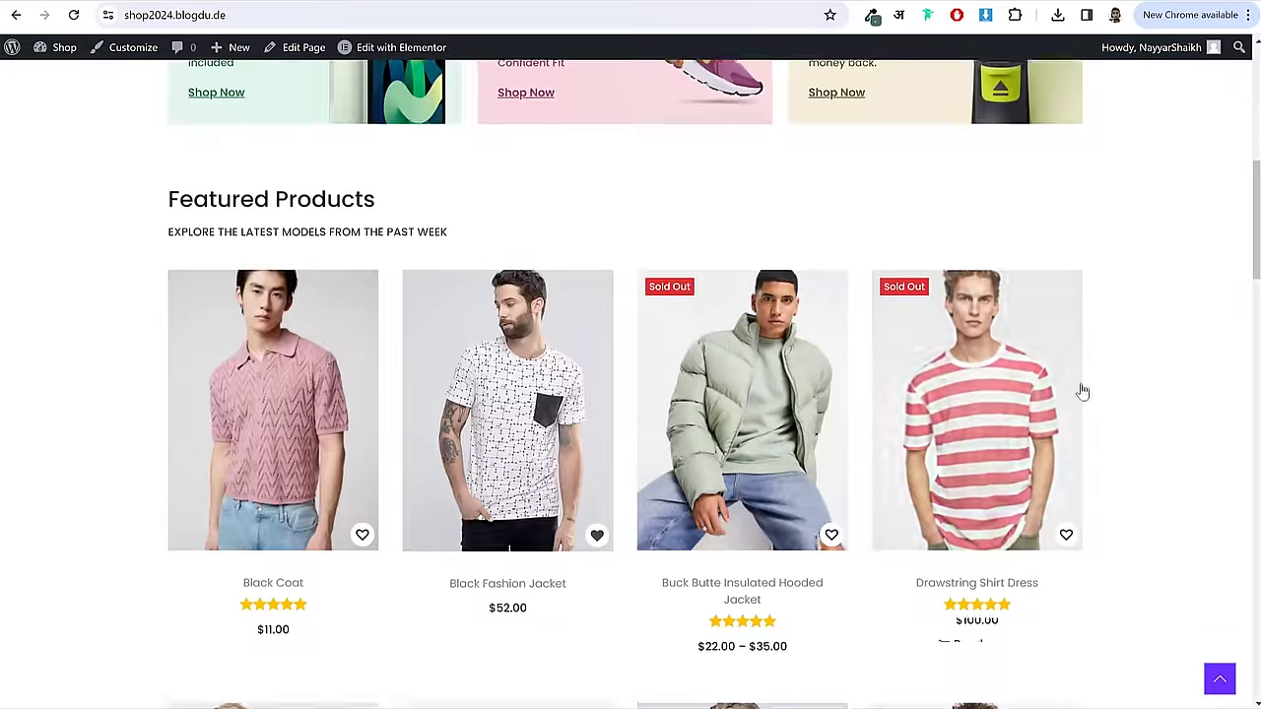
scroll(1090, 391, down, 10)
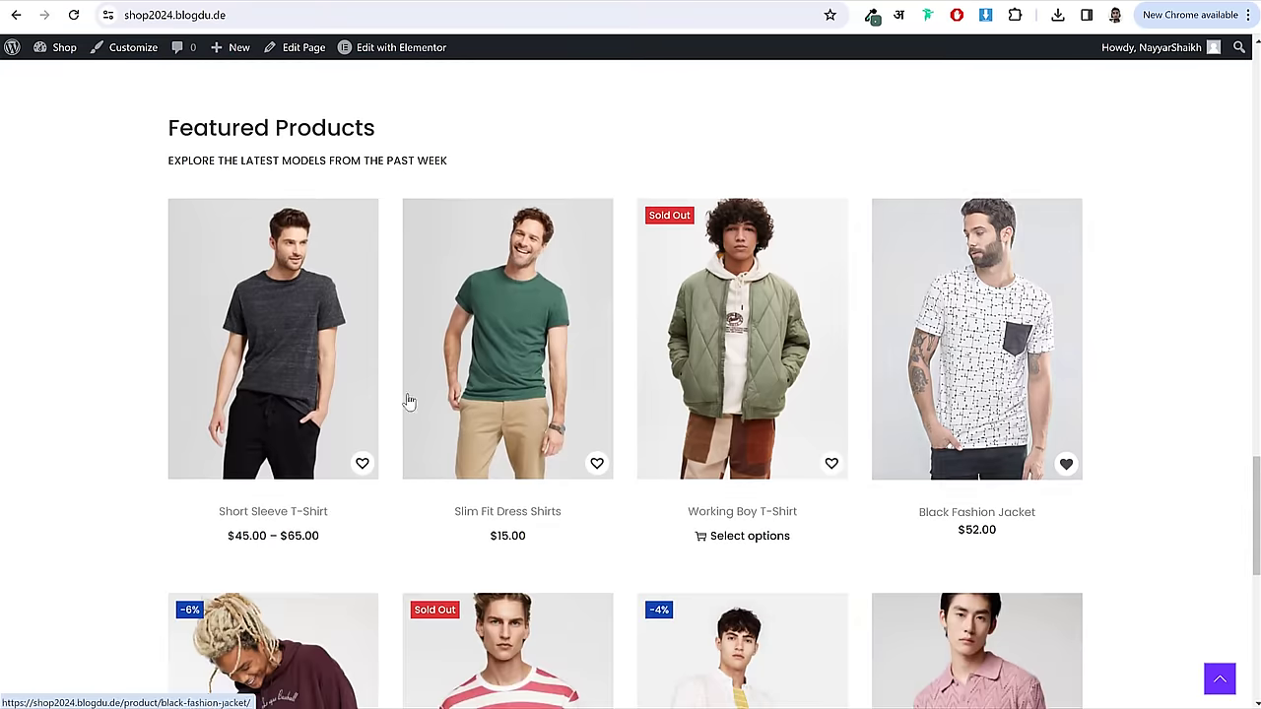
click(268, 359)
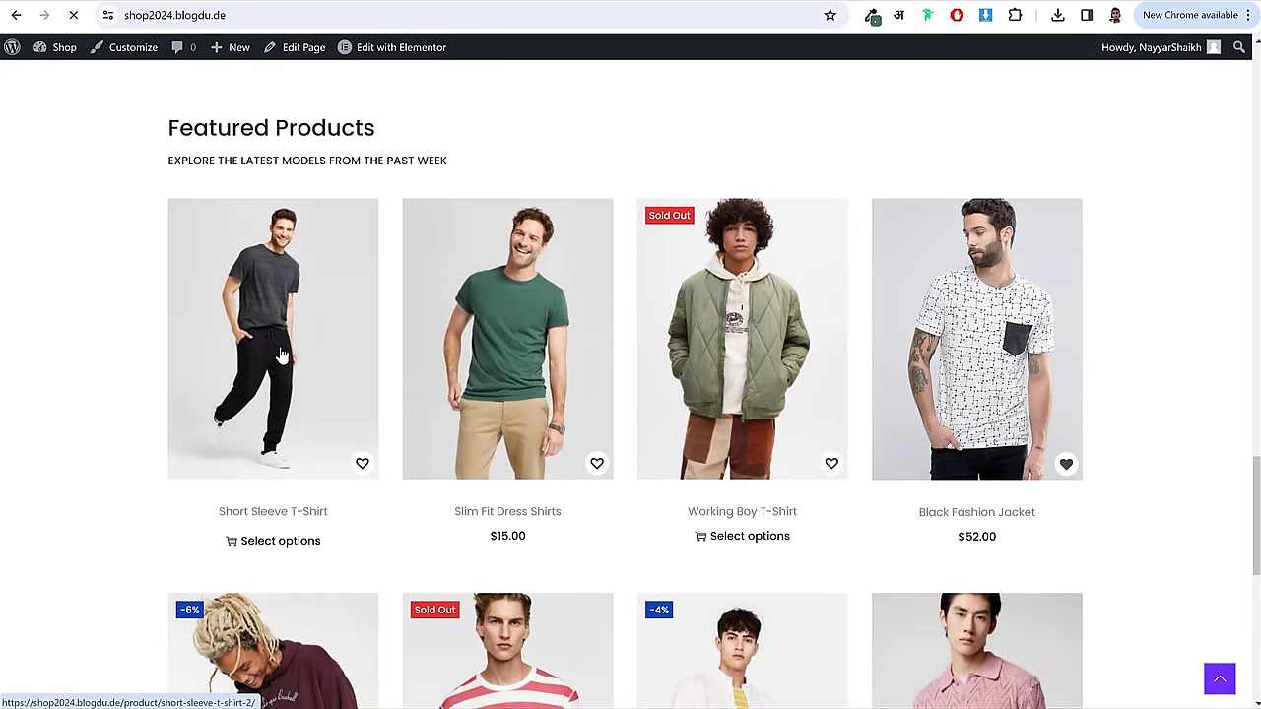
scroll(729, 398, down, 2)
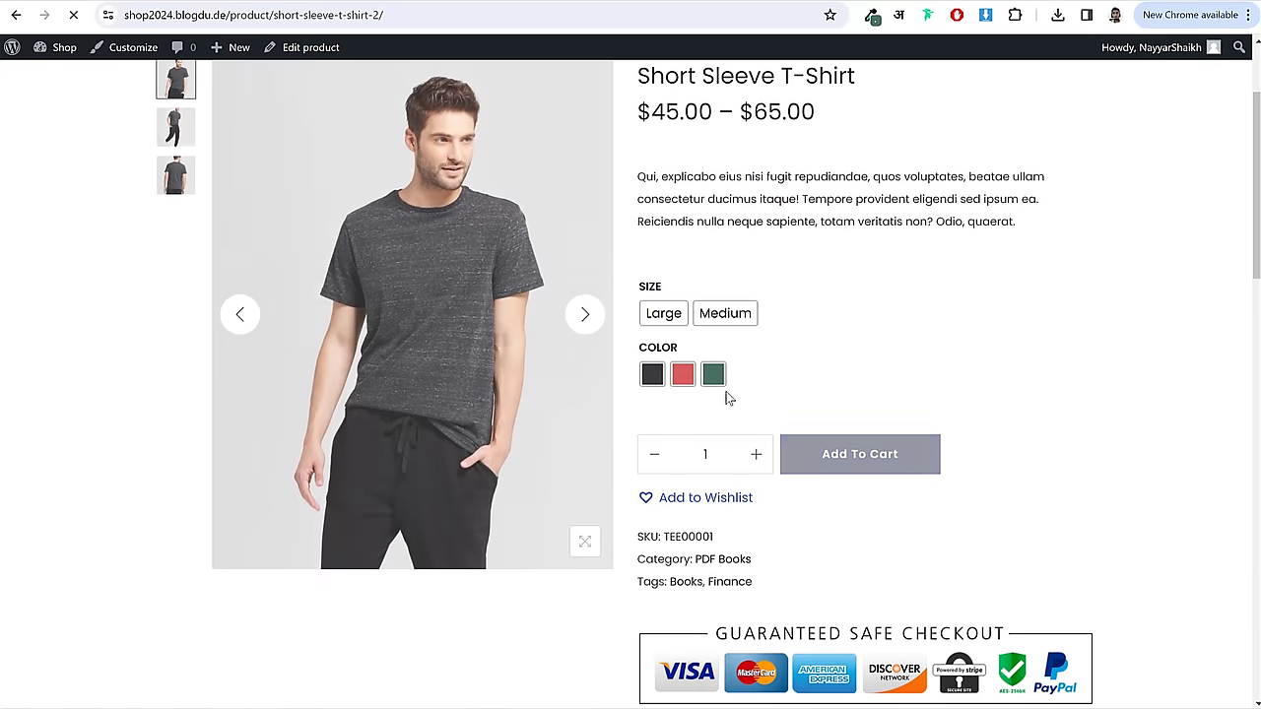
click(713, 375)
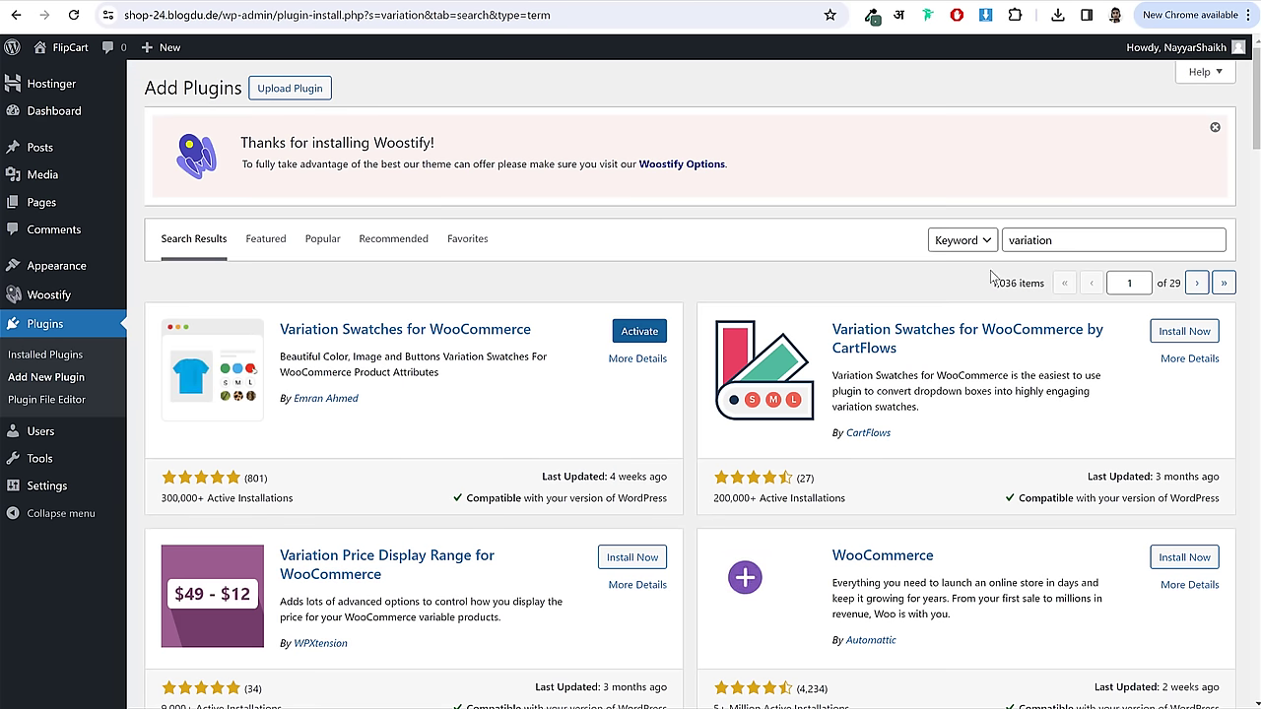
- Back in the WordPress dashboard, search the plugins for wishlist and install TI WooCommerce Wishlist by TemplateInvaders
click(1084, 243)
key(ctrl+a)
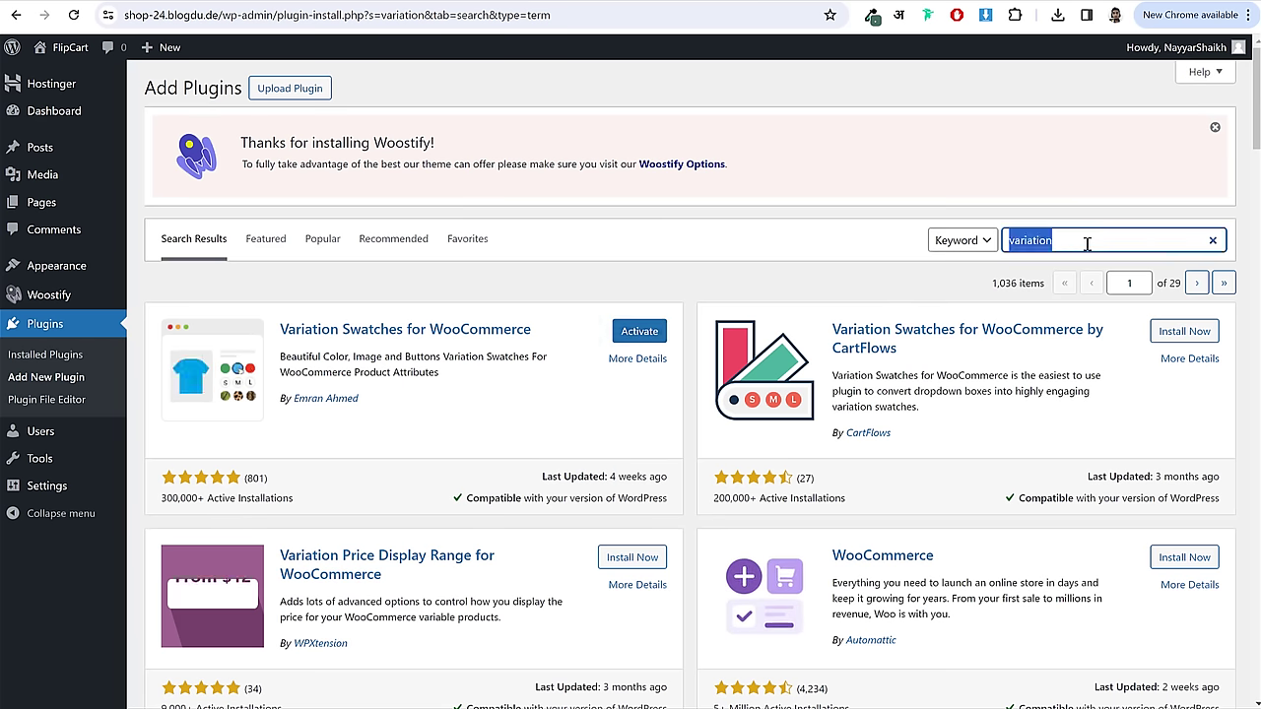
text(wishlist)
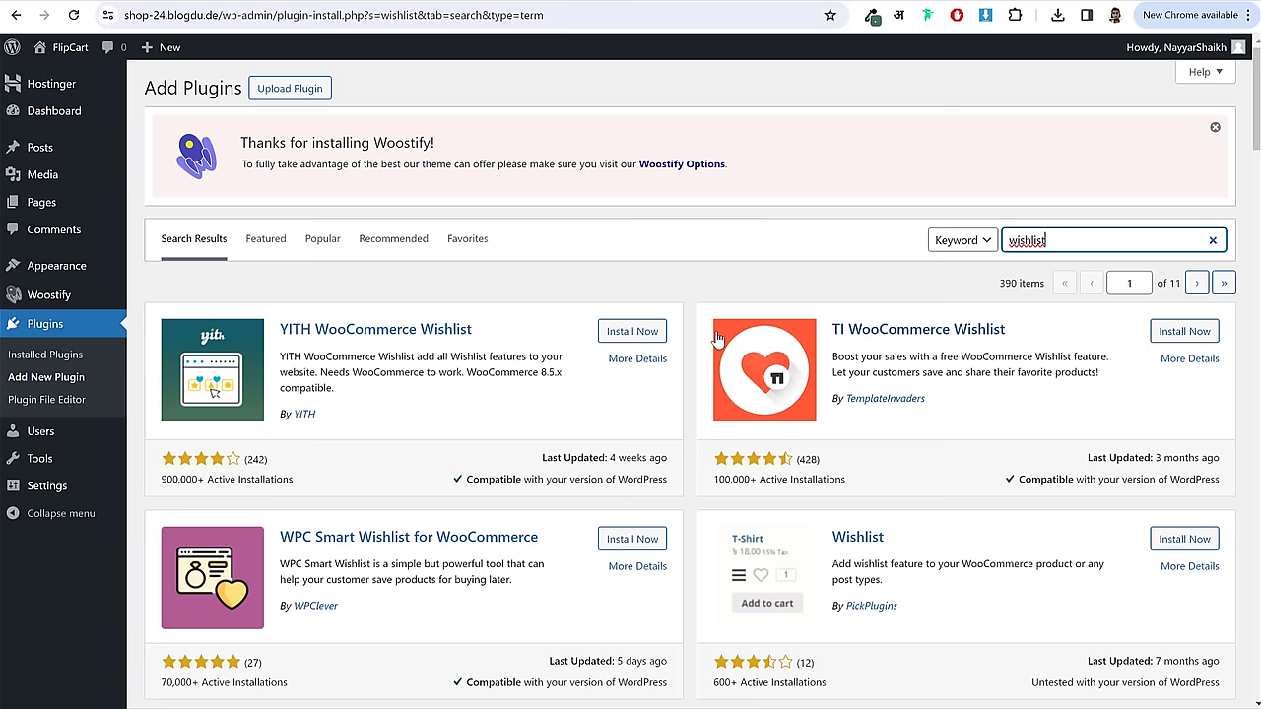
drag(1049, 335, 830, 331)
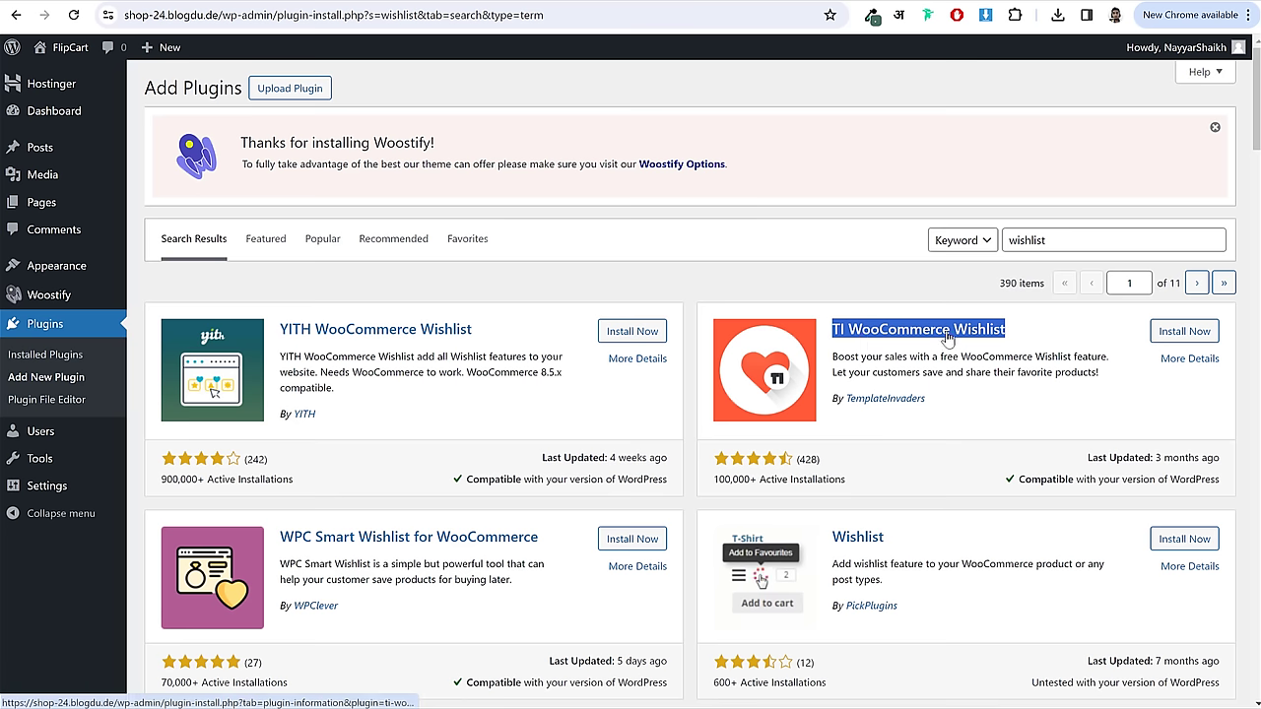
click(1192, 333)
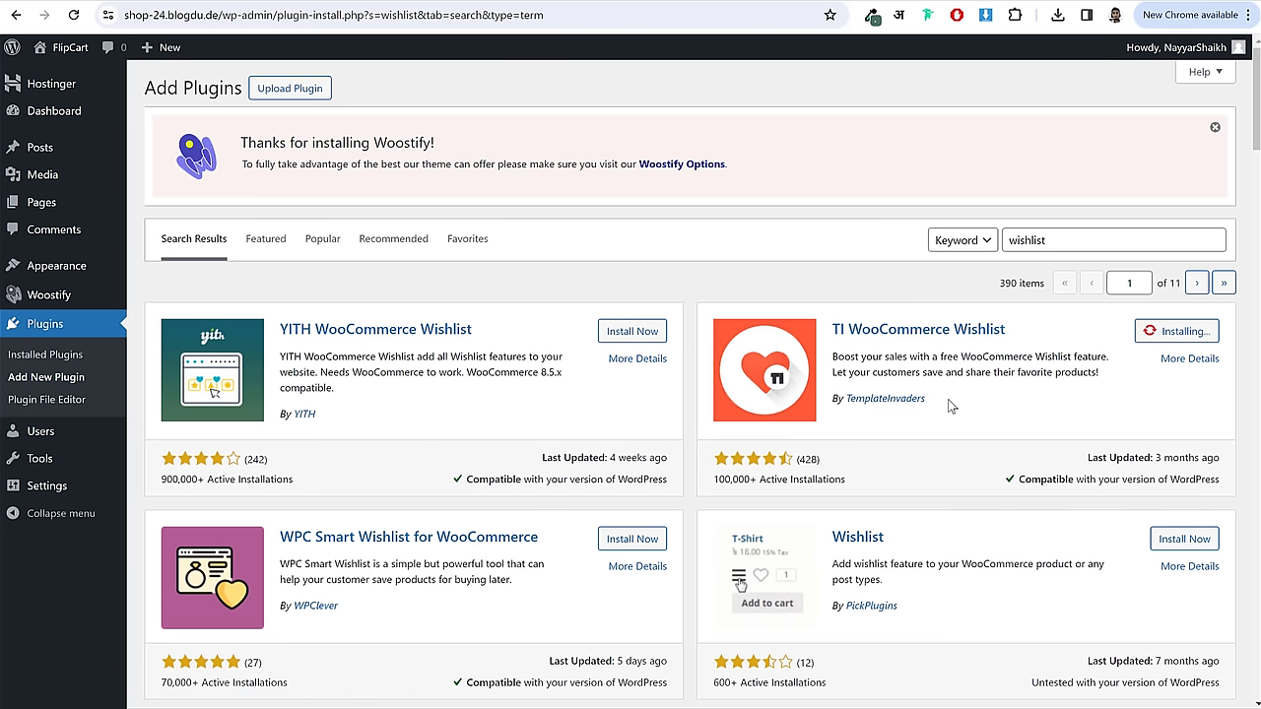
drag(948, 399, 830, 408)
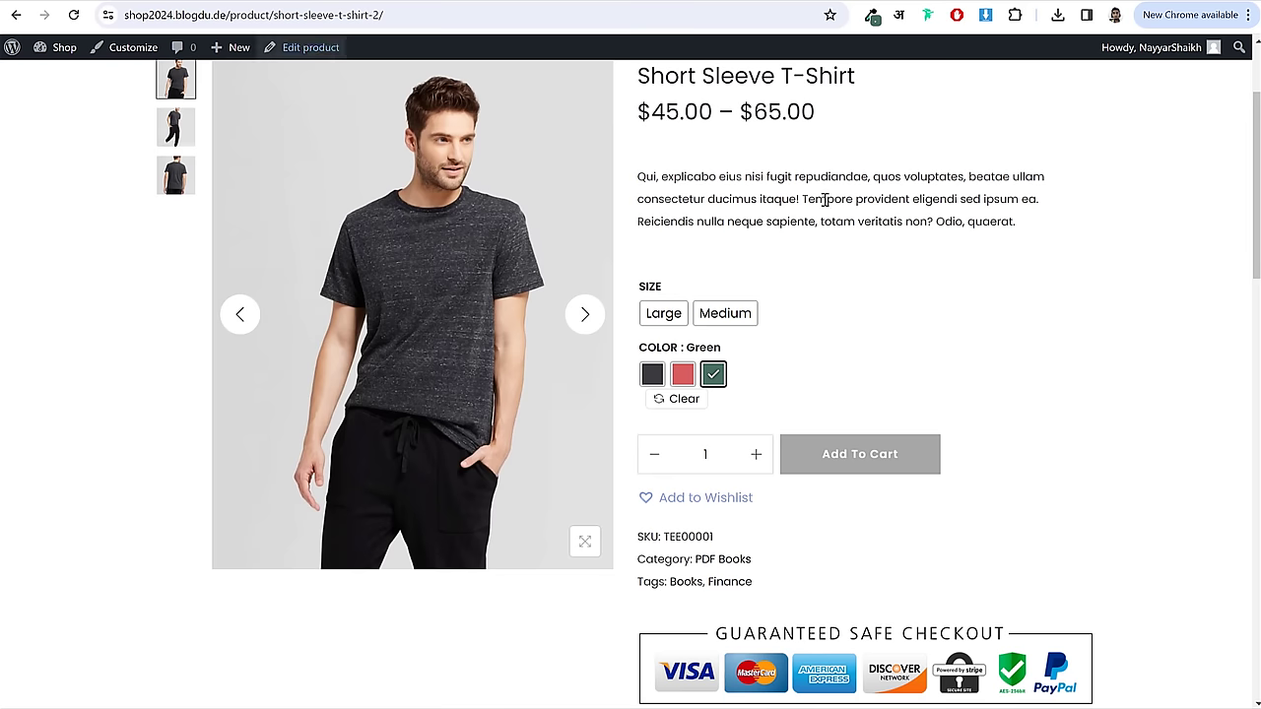
- Examine the wishlist icon in the demo shop's header and the Add to Wishlist option on the Short Sleeve T-Shirt page
scroll(989, 302, up, 3)
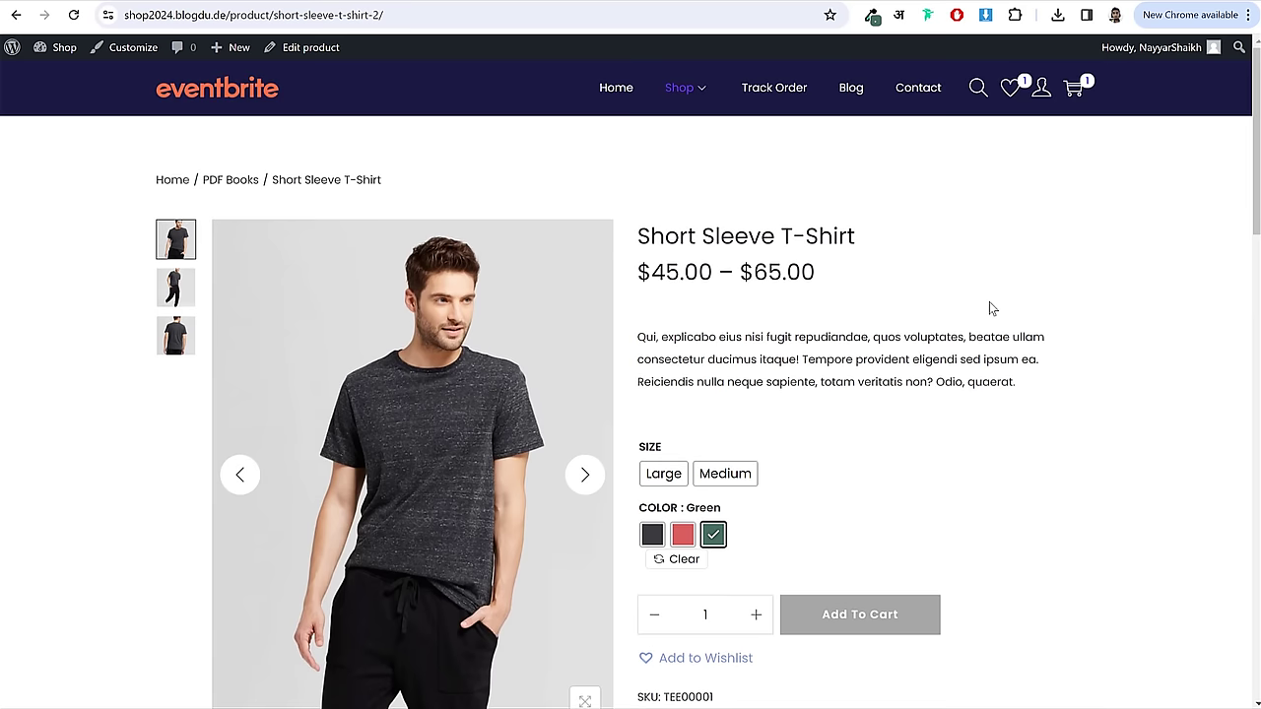
scroll(889, 406, down, 3)
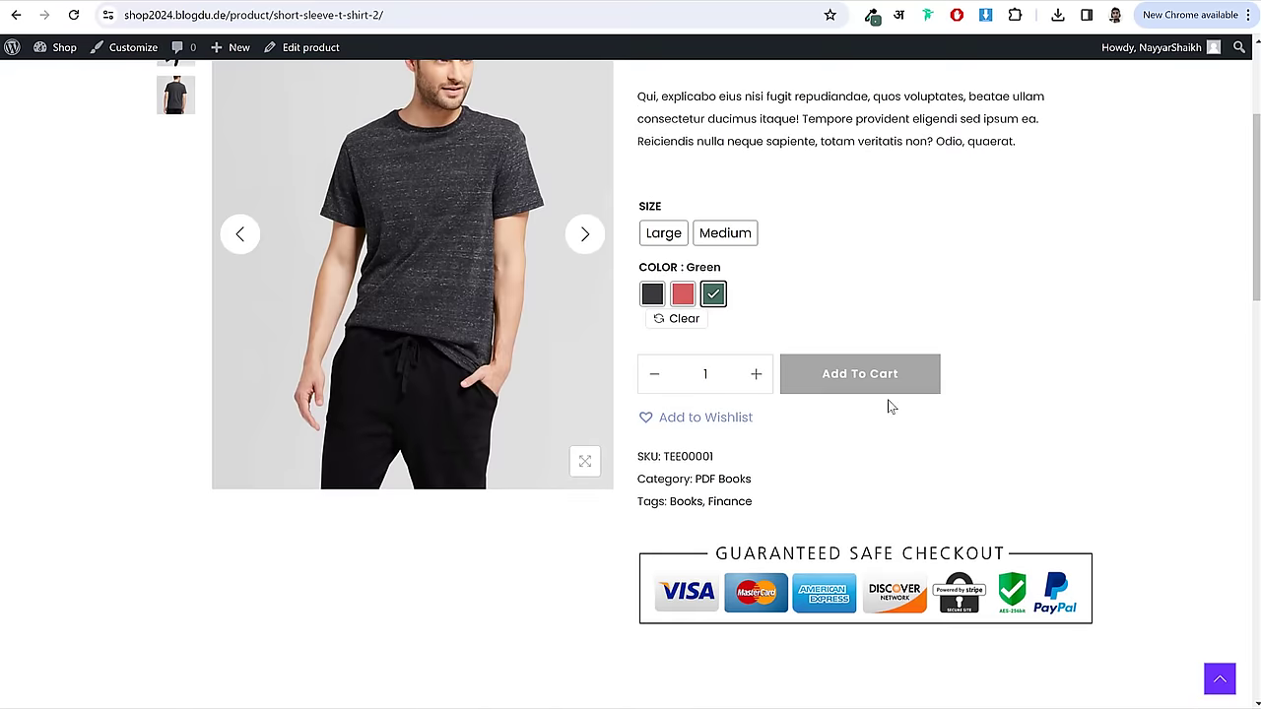
triple_click(723, 421)
scroll(819, 375, up, 3)
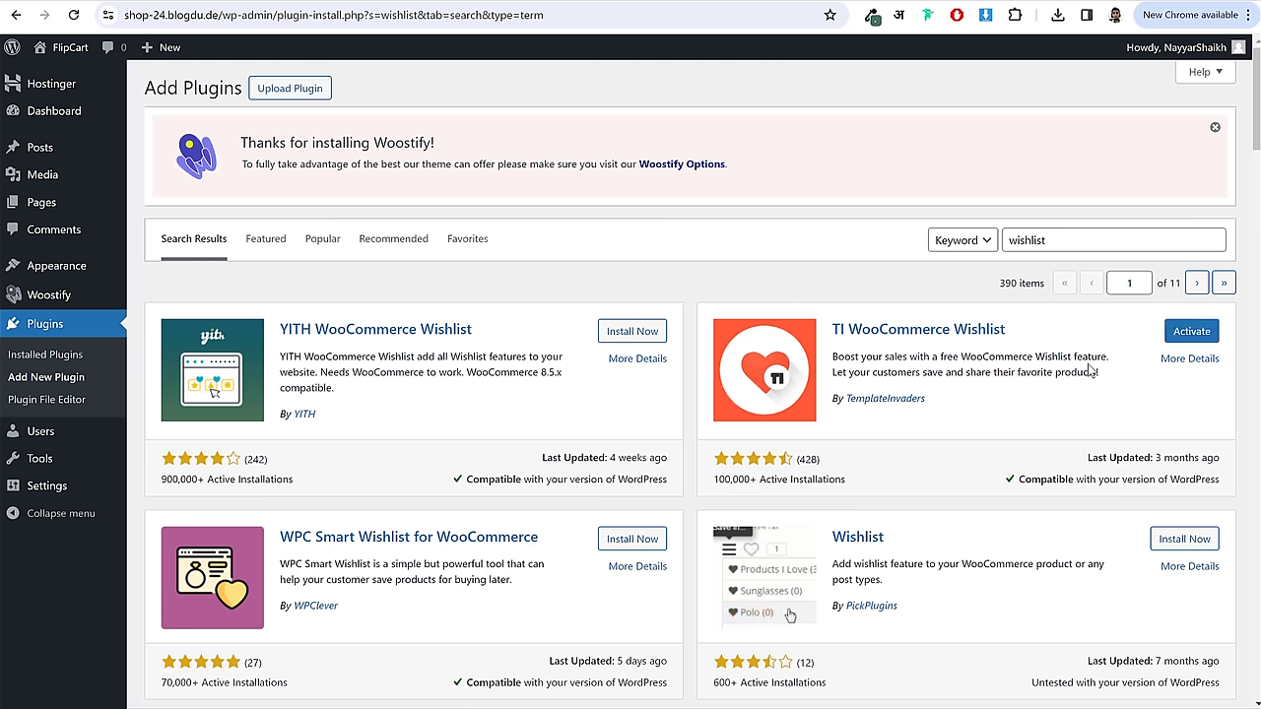
- Return to the plugin directory, search for contact and install Contact Form 7
triple_click(1077, 239)
text(cont)
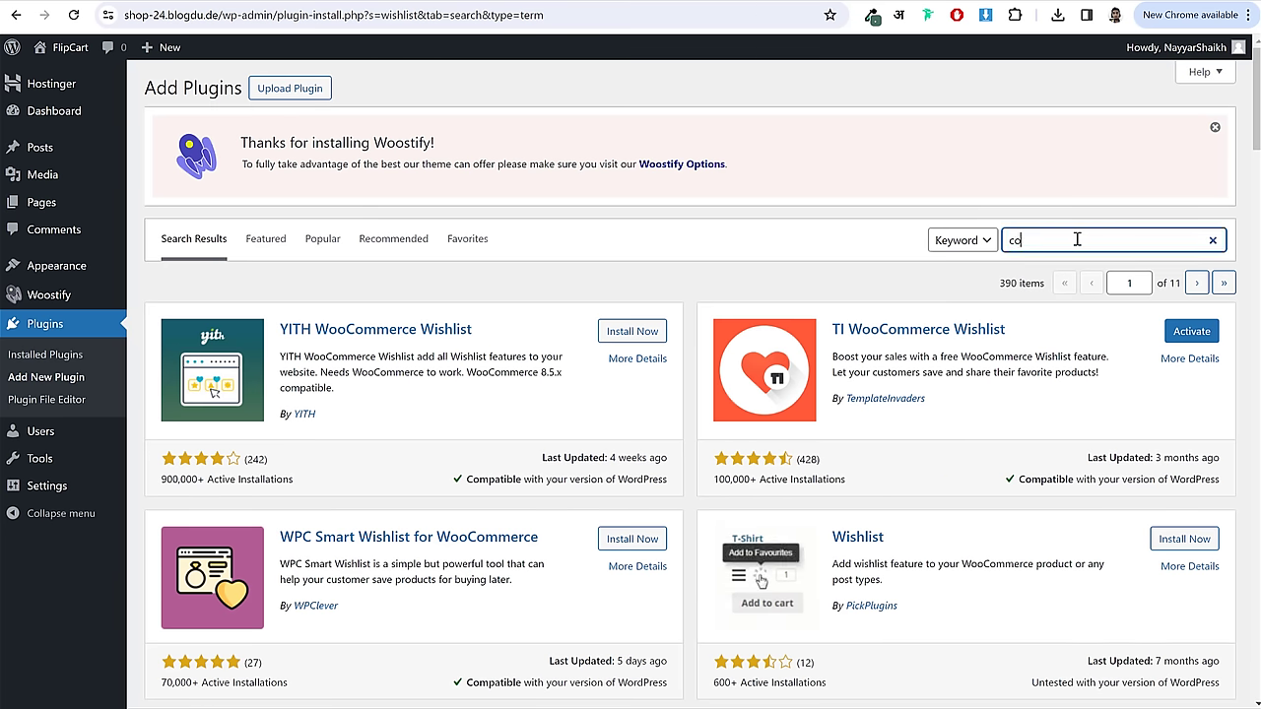
text(act)
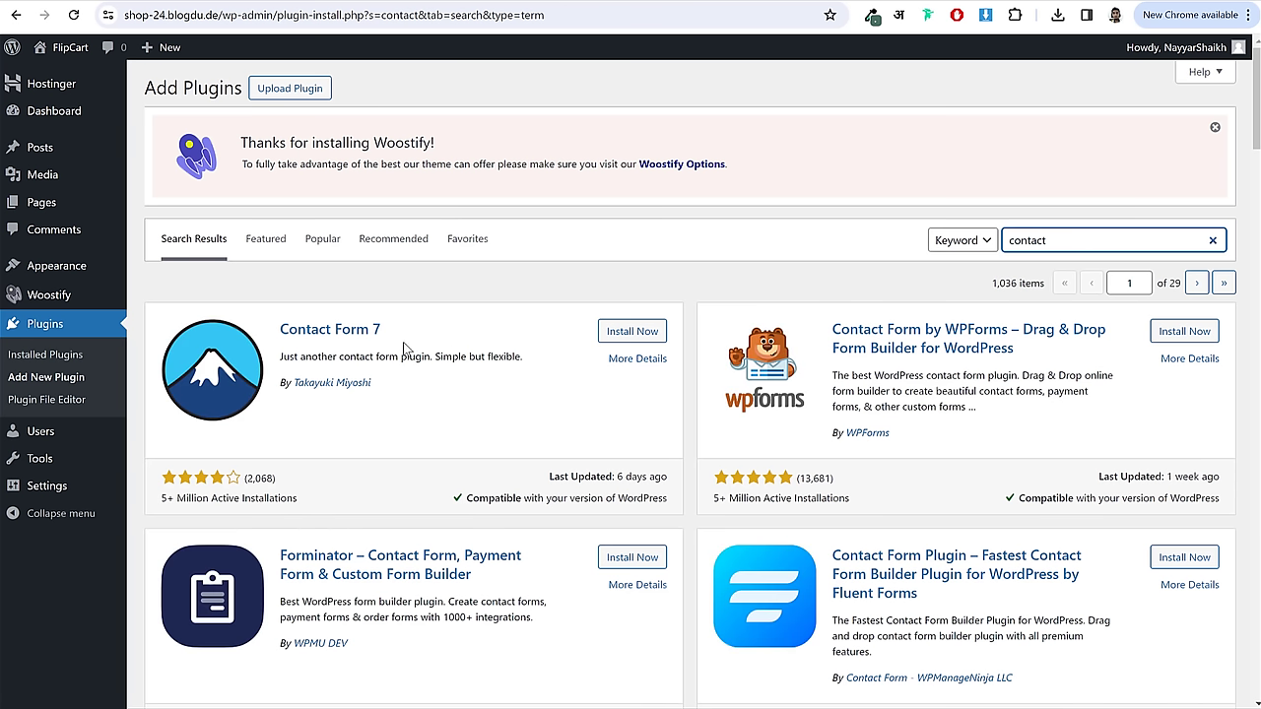
drag(381, 329, 280, 329)
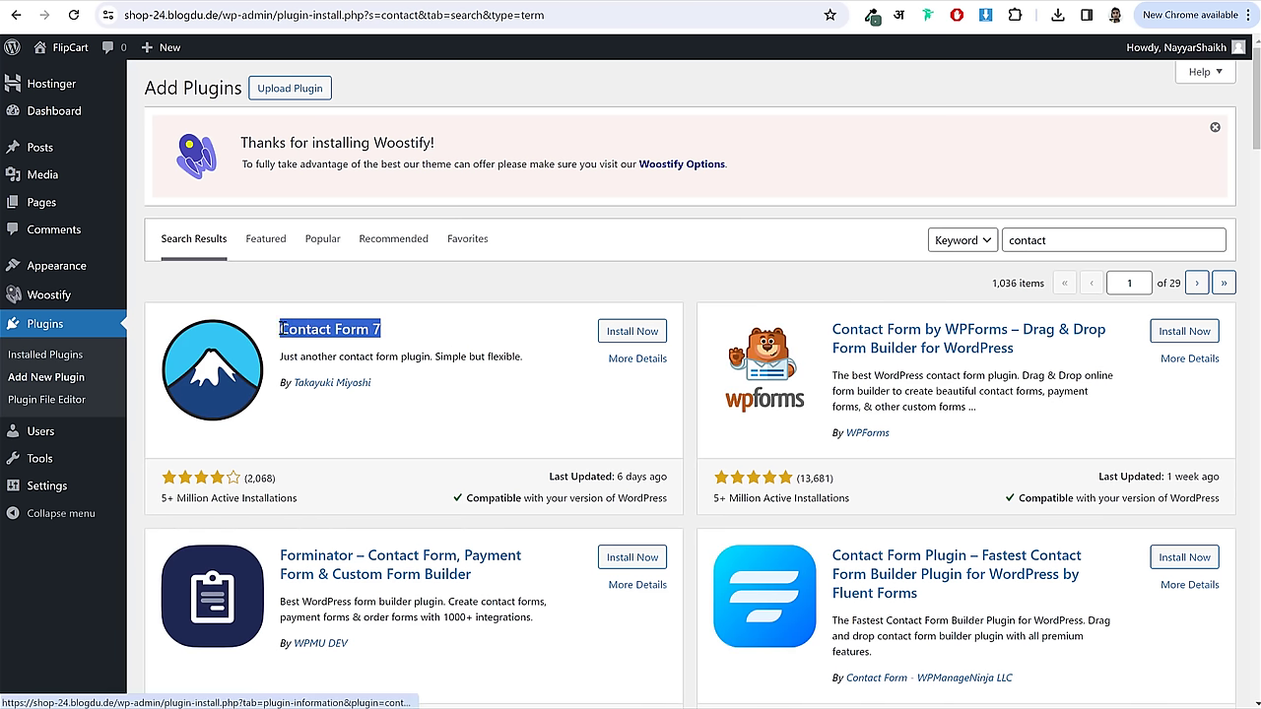
click(633, 331)
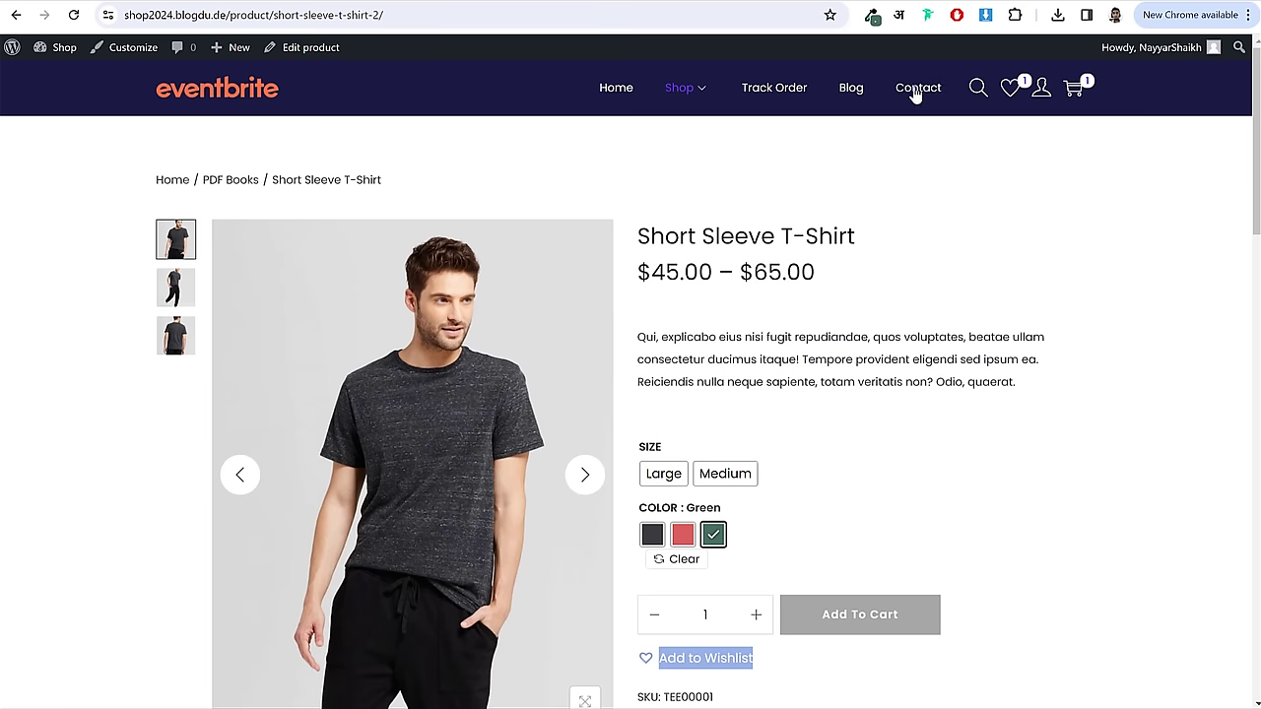
- Open the demo shop's Contact page and look through it to the Leave Your Message section
click(916, 94)
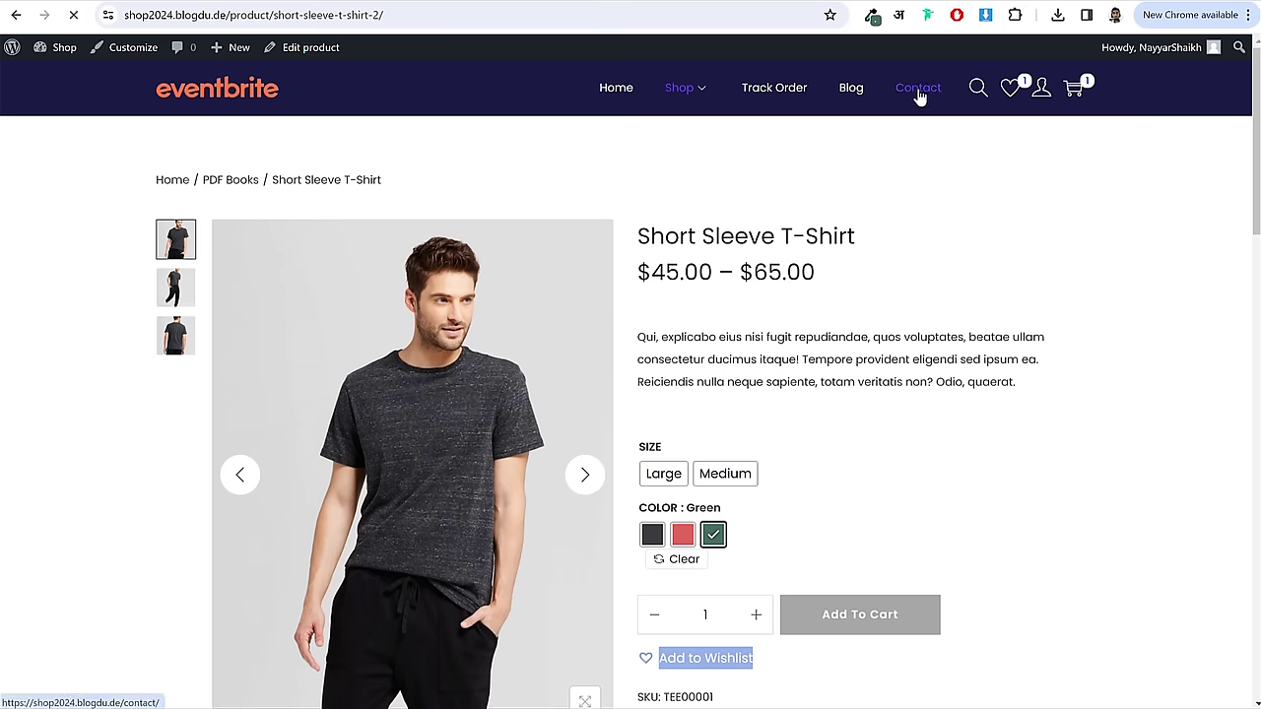
scroll(995, 291, down, 5)
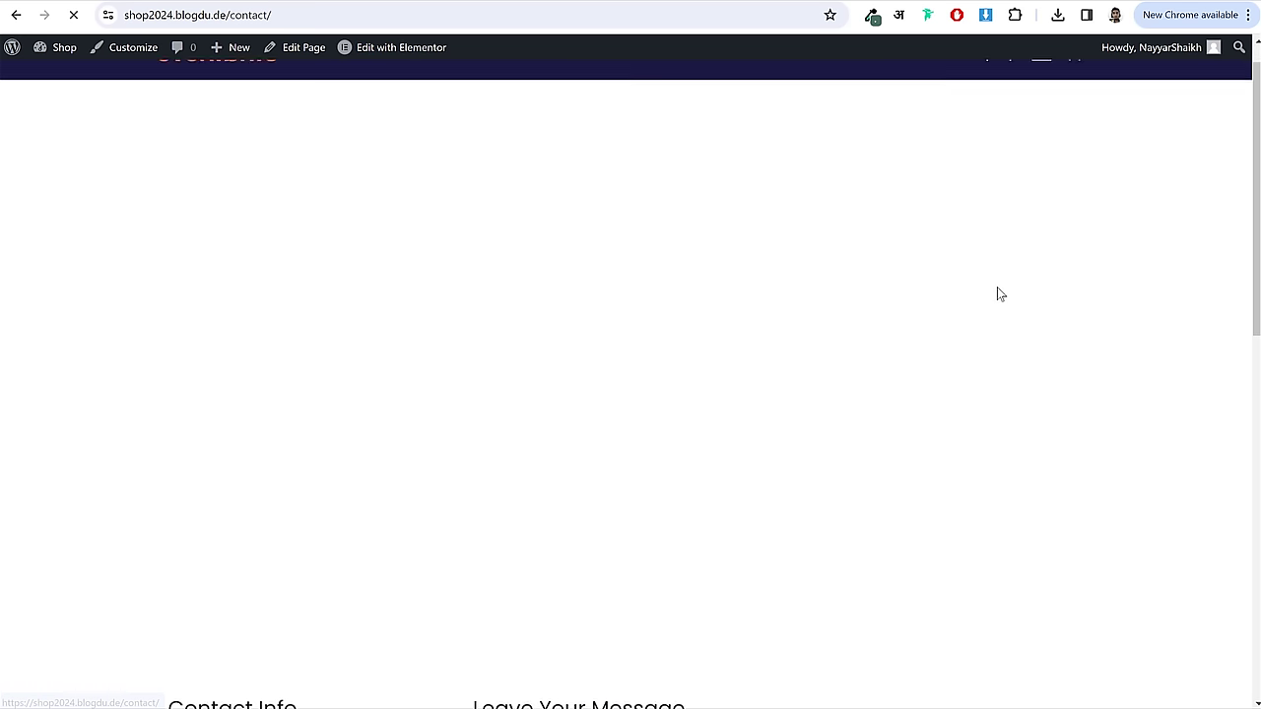
scroll(994, 292, down, 3)
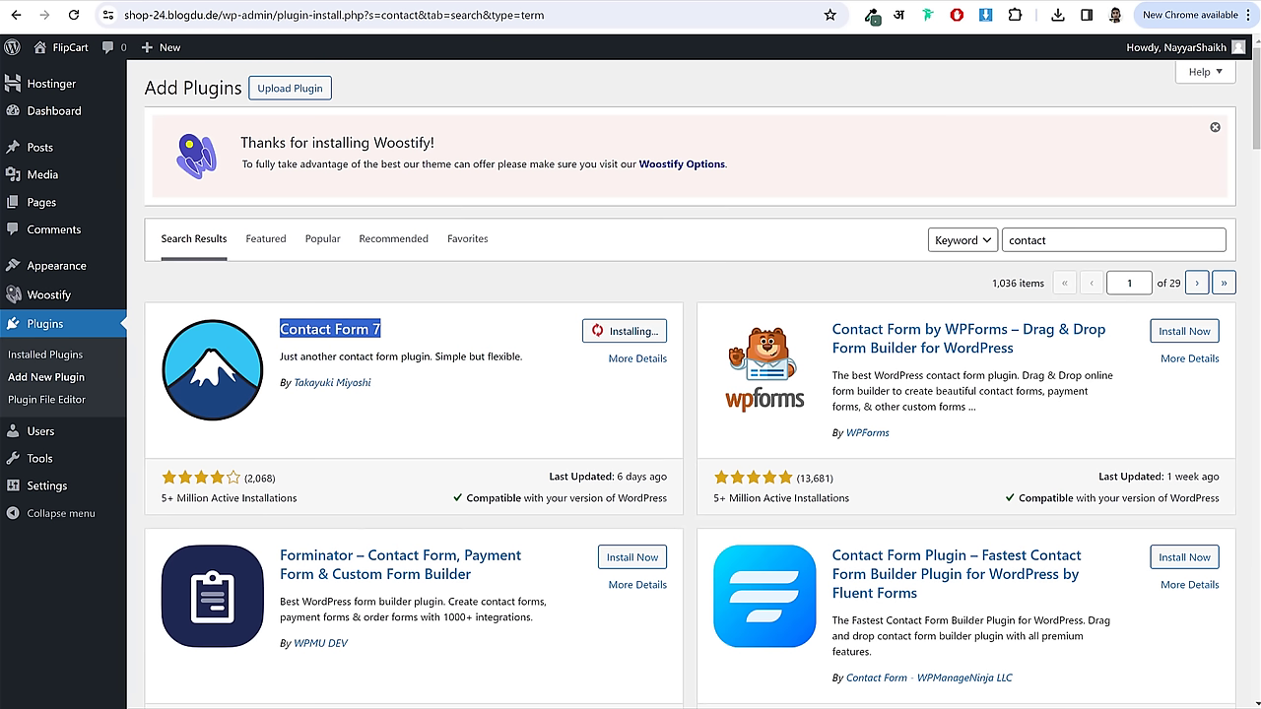
- In the WordPress plugin directory, search for woostify and install the Woostify Sites Library plugin
double_click(1089, 239)
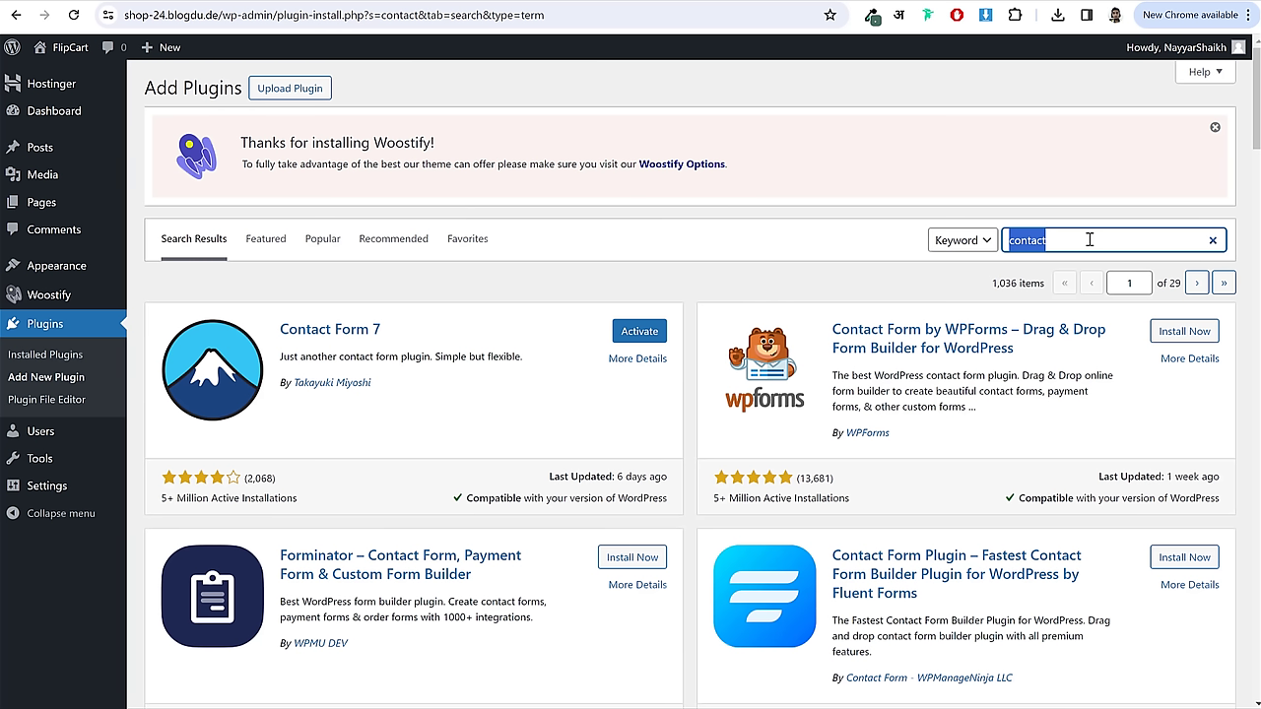
text(woostify)
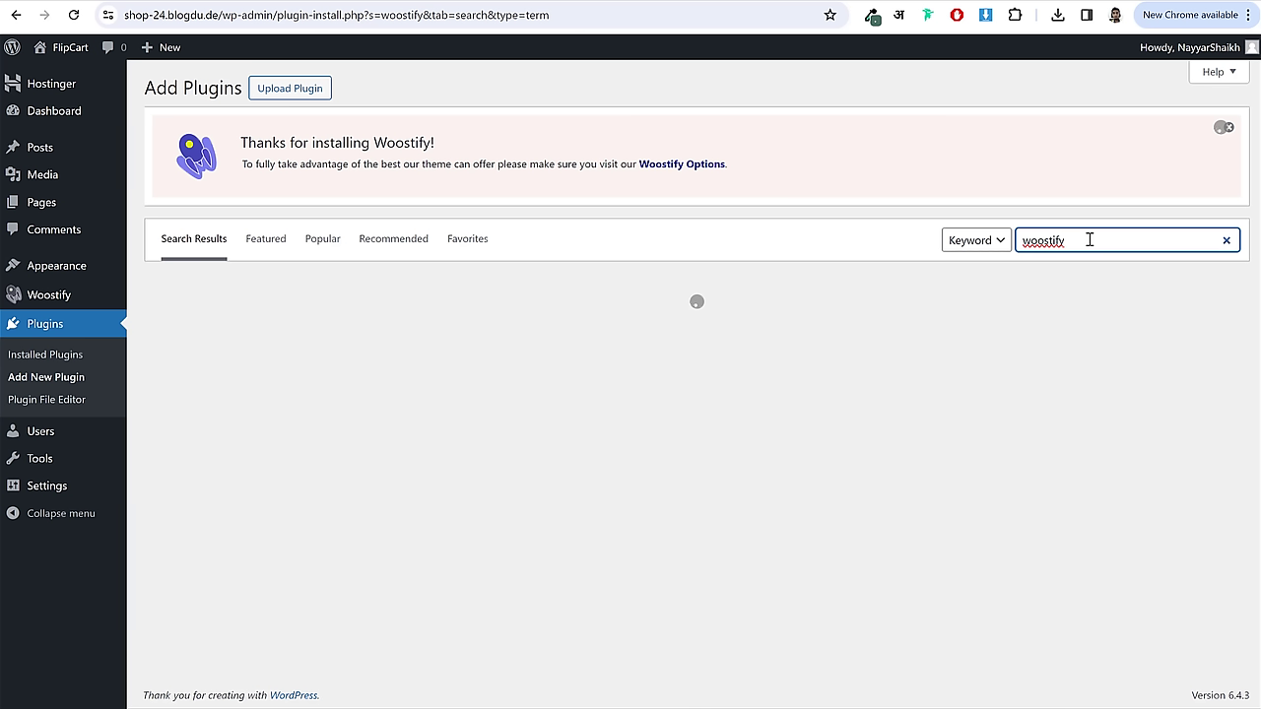
drag(1067, 241, 1017, 250)
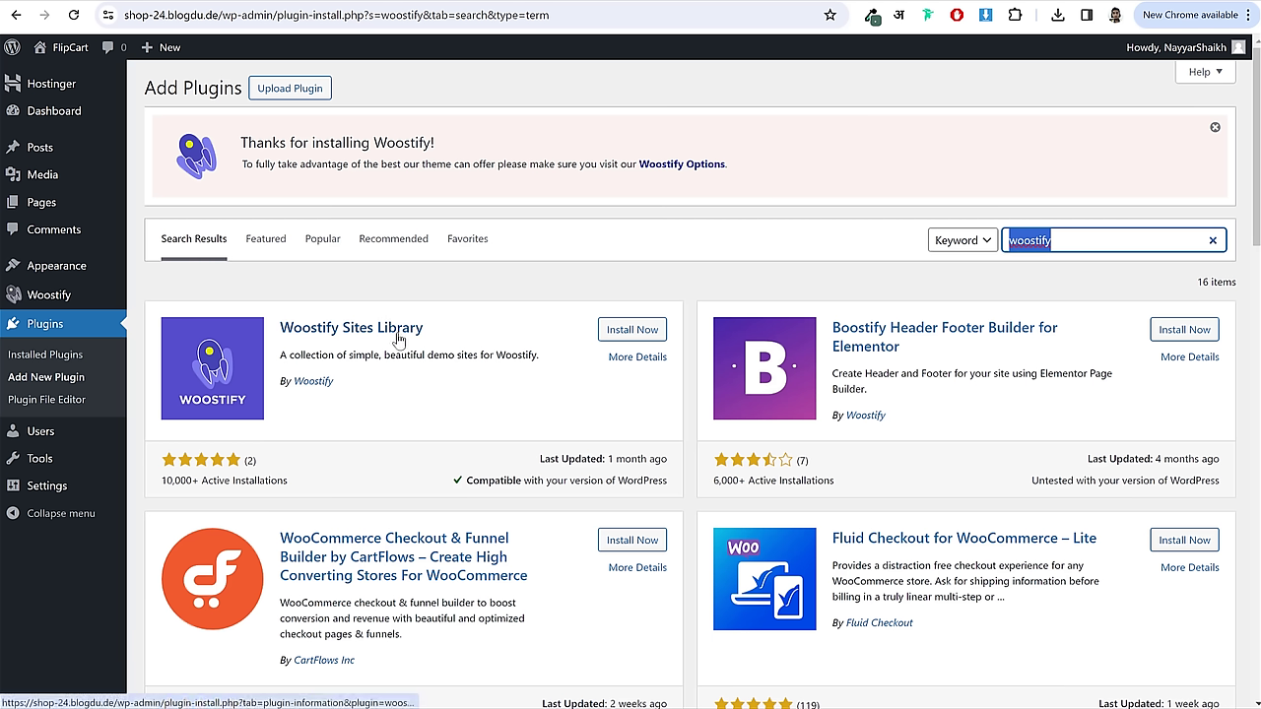
click(630, 333)
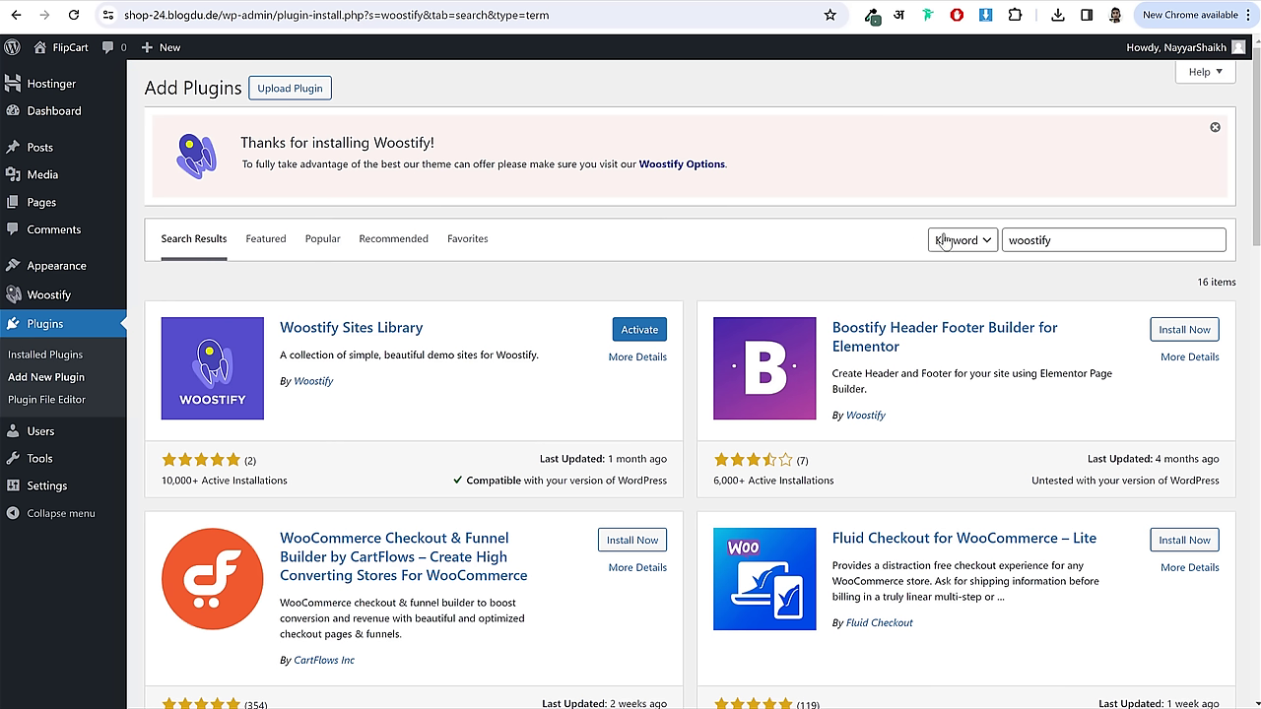
- Search the plugin directory for woocommerce and install the WooCommerce plugin by Automattic
double_click(1071, 239)
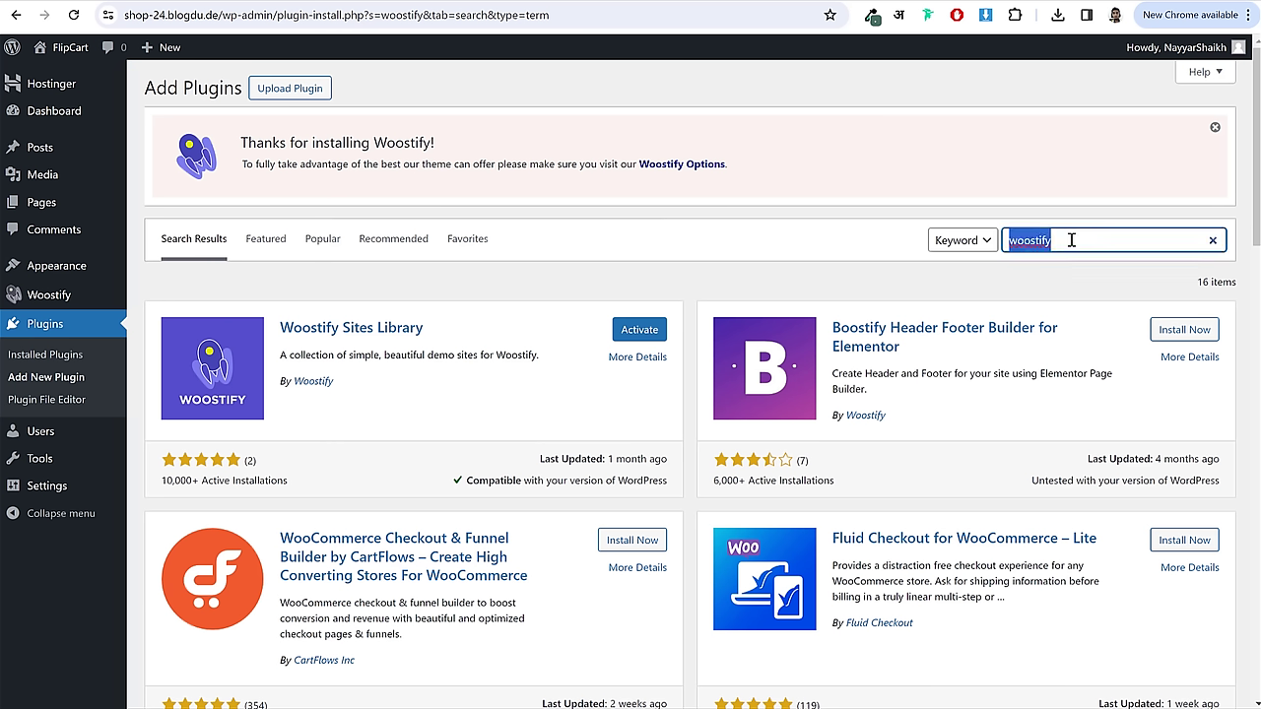
text(woocommerce)
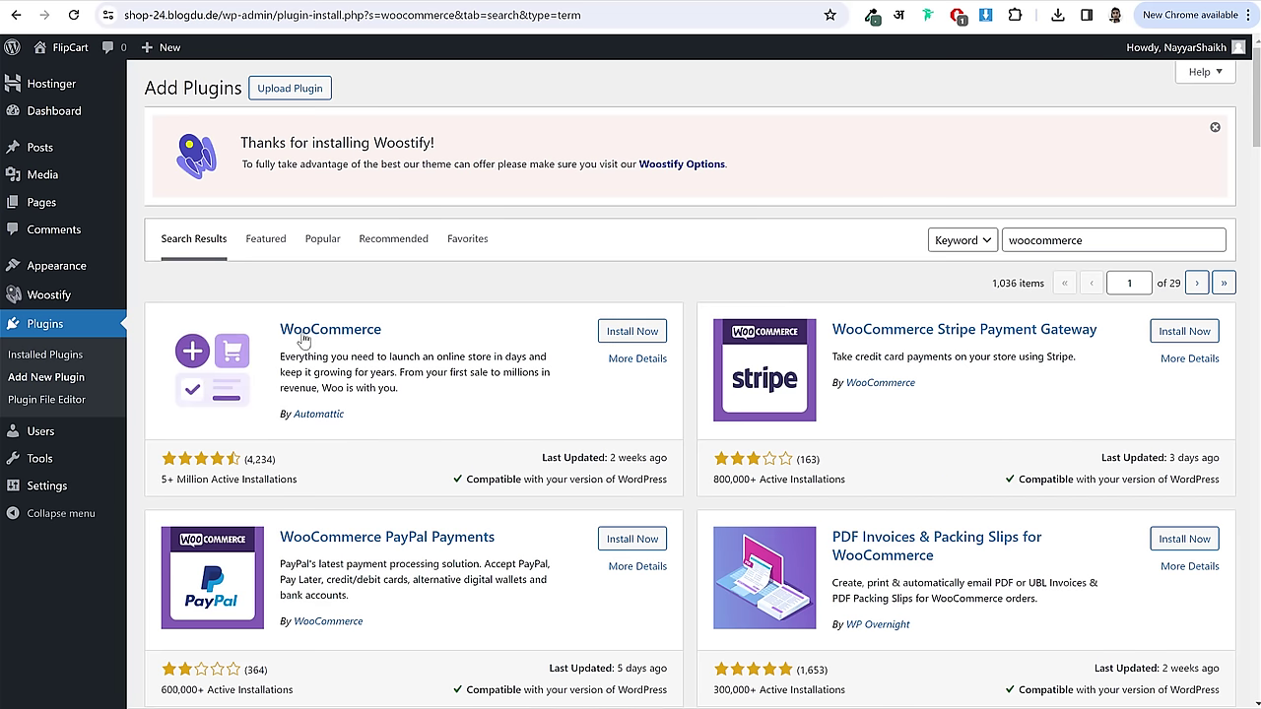
click(642, 332)
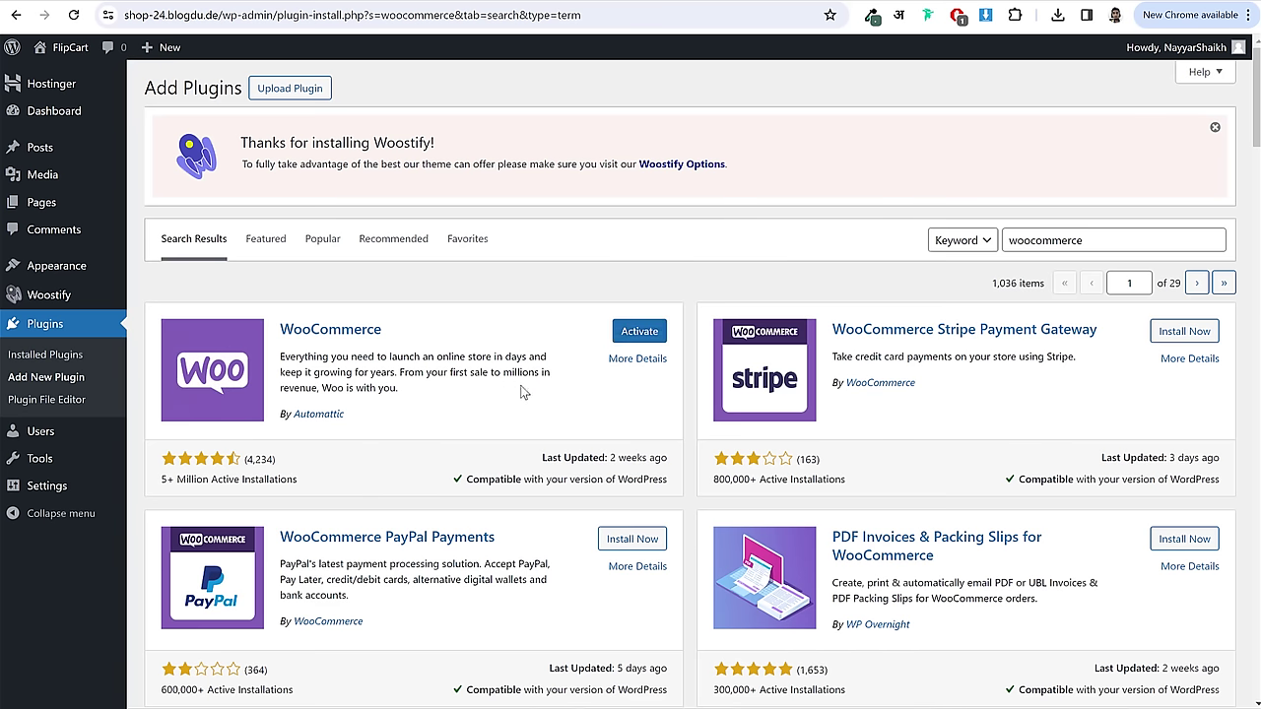
- Open the installed plugins list, select all plugins and activate them with one bulk action
click(42, 326)
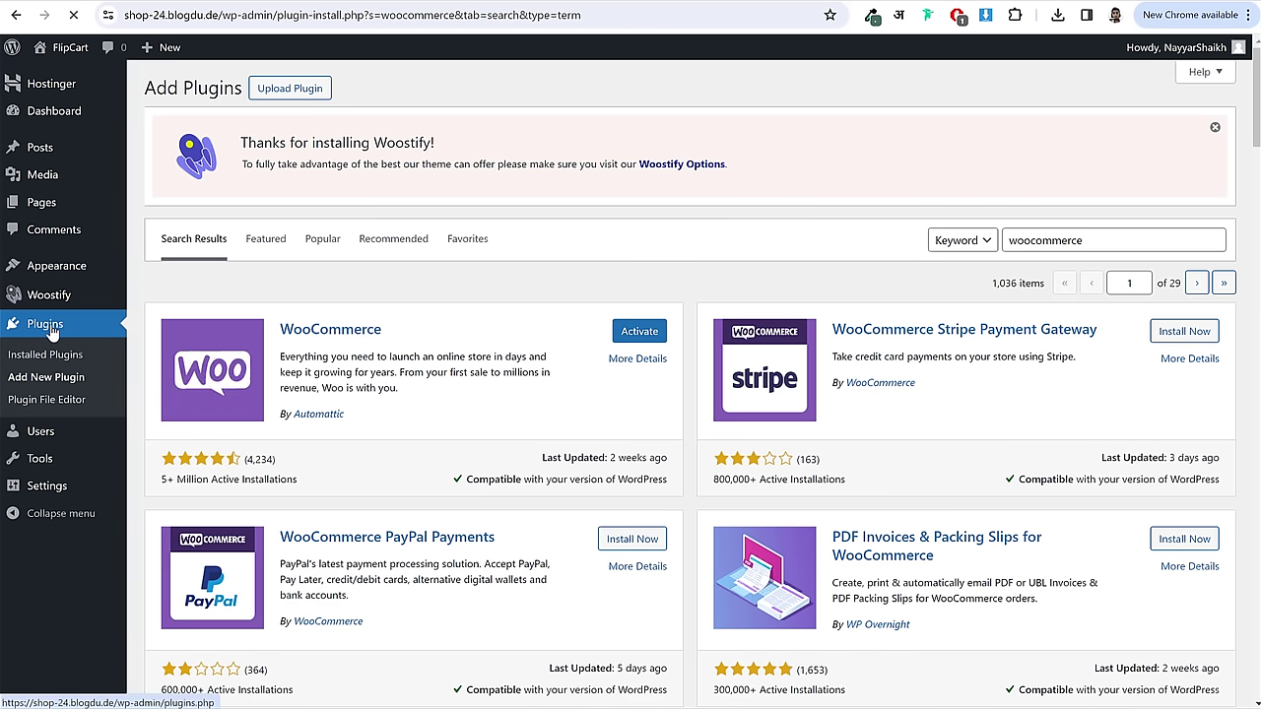
scroll(664, 381, down, 3)
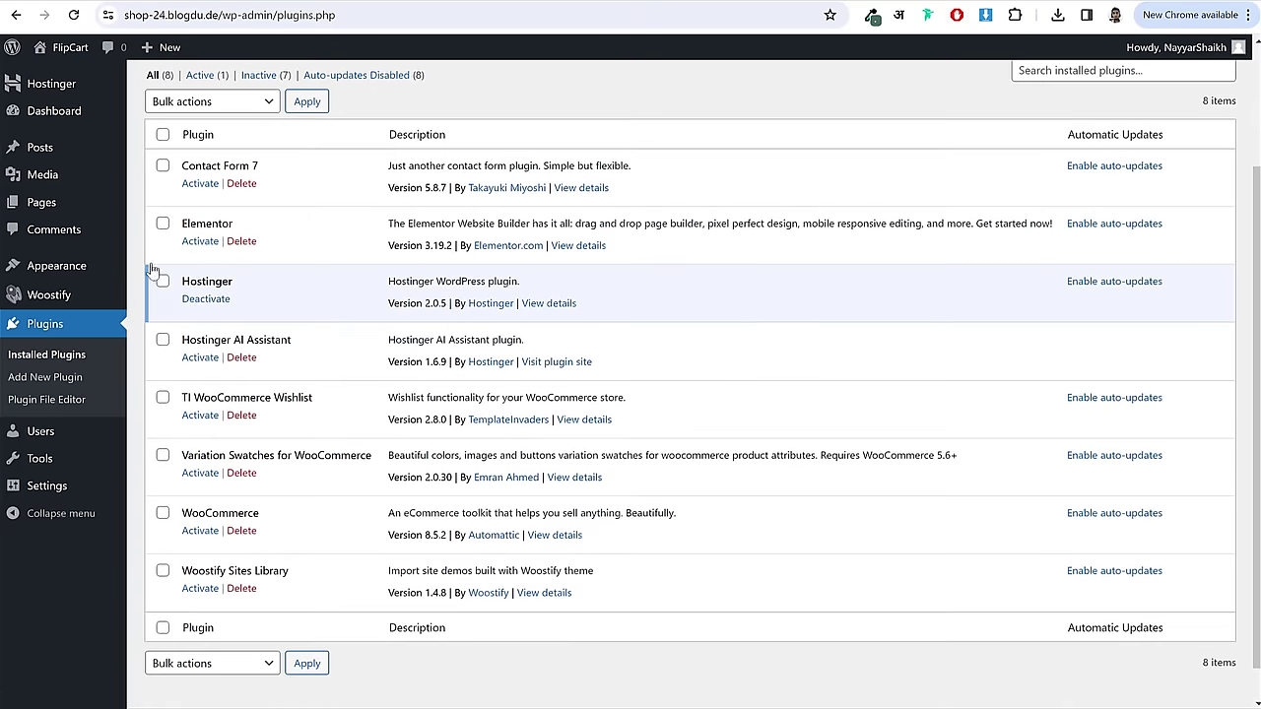
click(162, 532)
click(163, 474)
scroll(202, 483, up, 3)
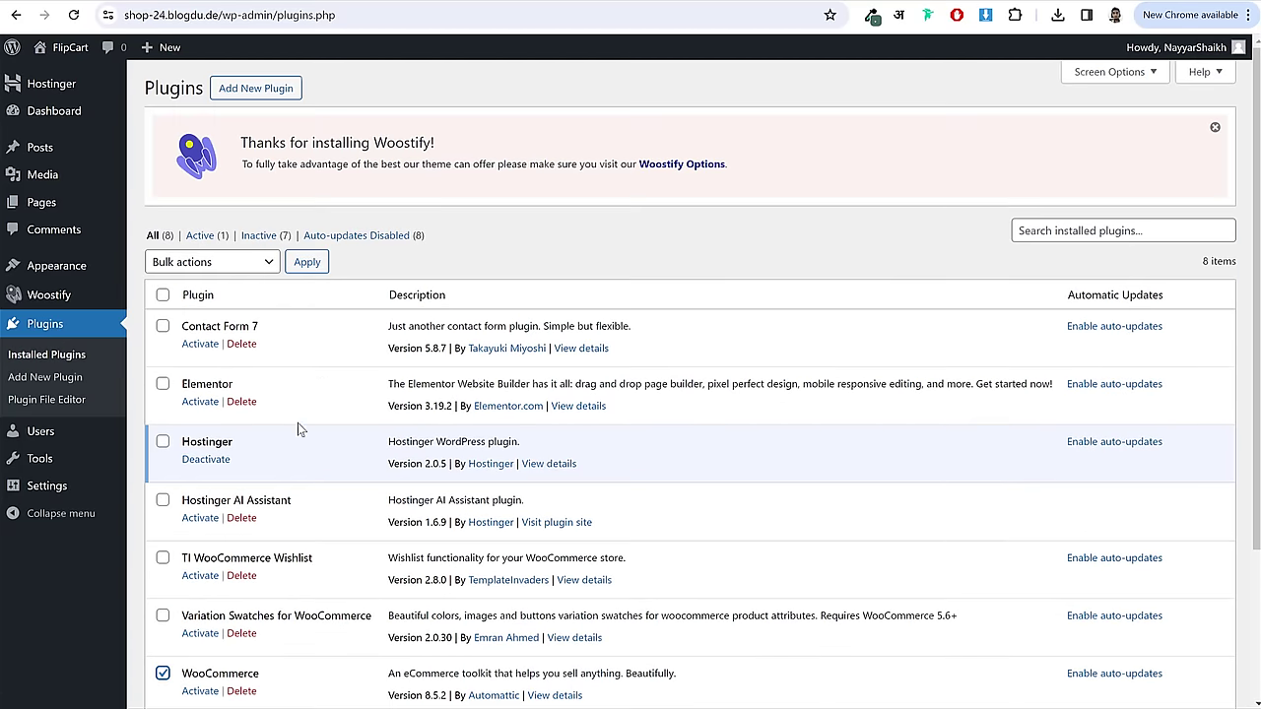
click(162, 293)
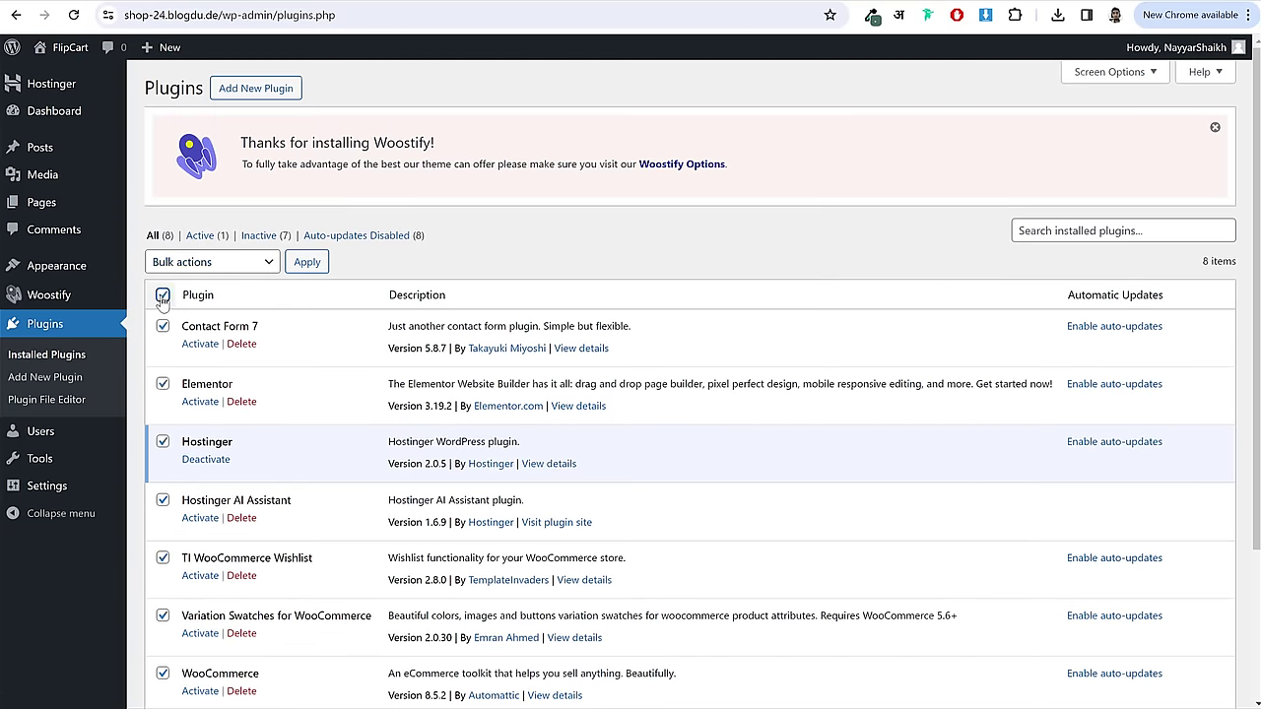
scroll(246, 535, down, 3)
scroll(245, 535, up, 2)
click(258, 224)
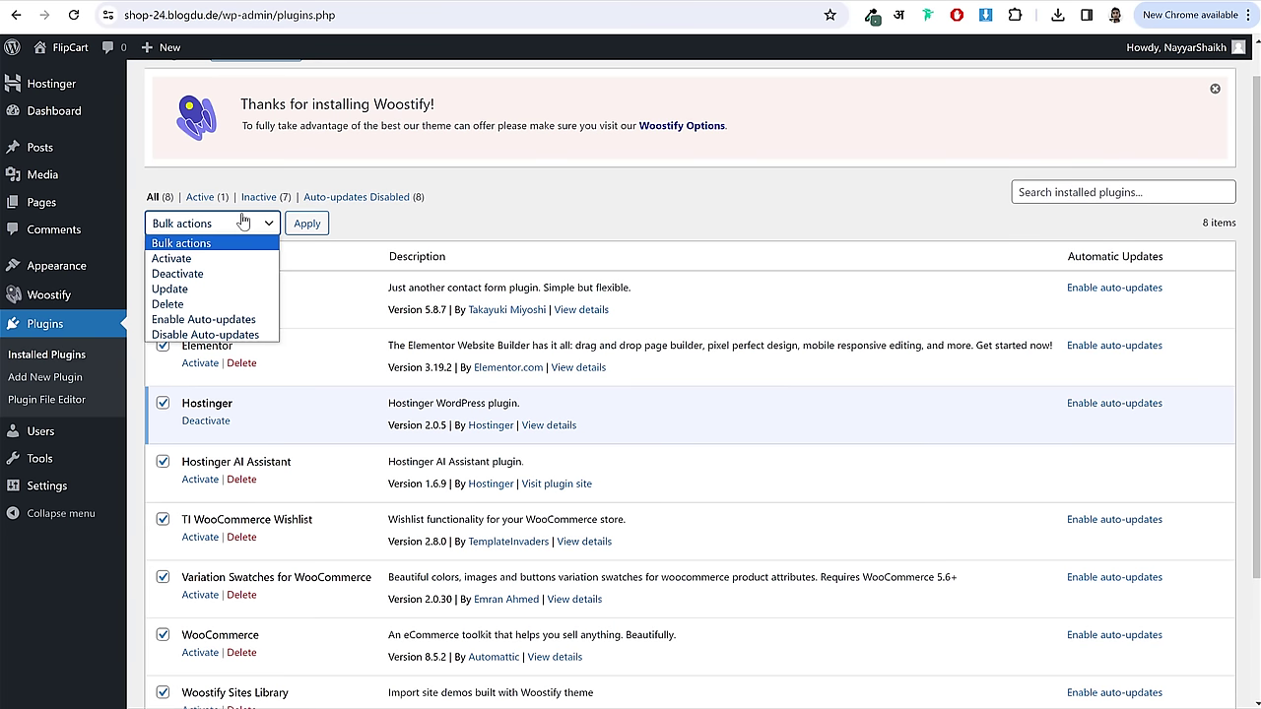
click(197, 256)
click(310, 227)
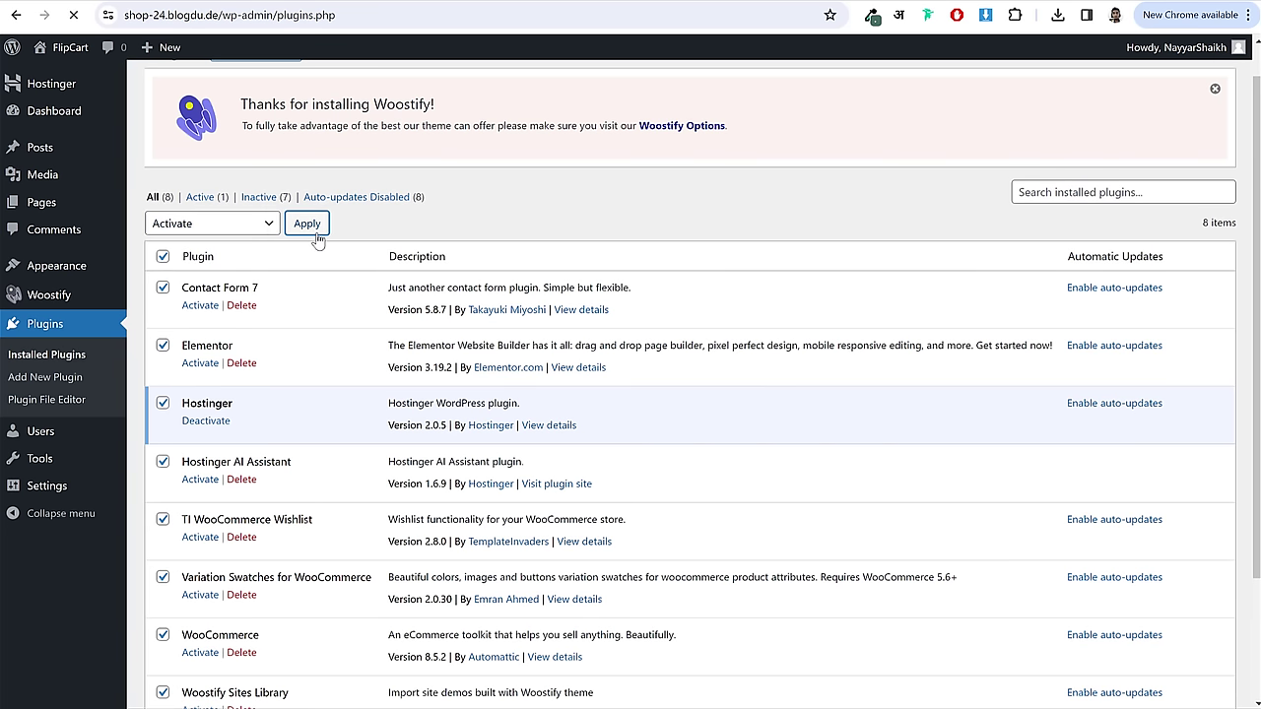
scroll(323, 390, down, 2)
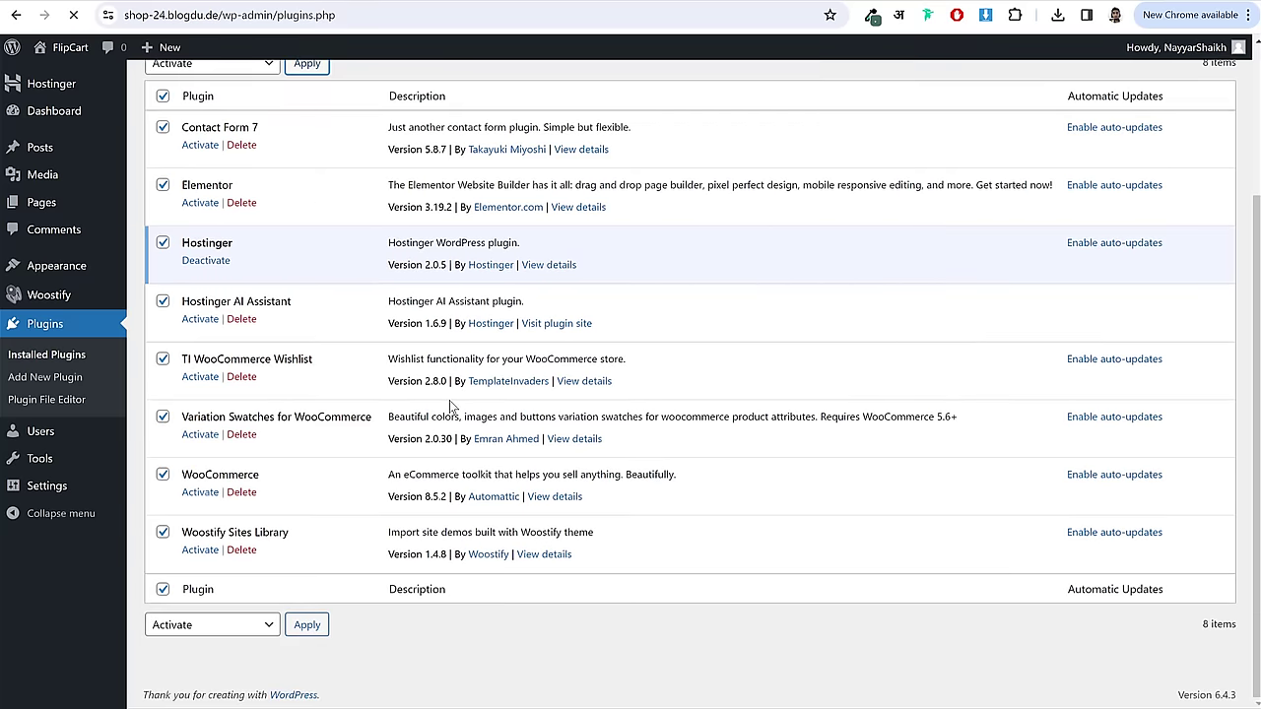
scroll(650, 381, down, 5)
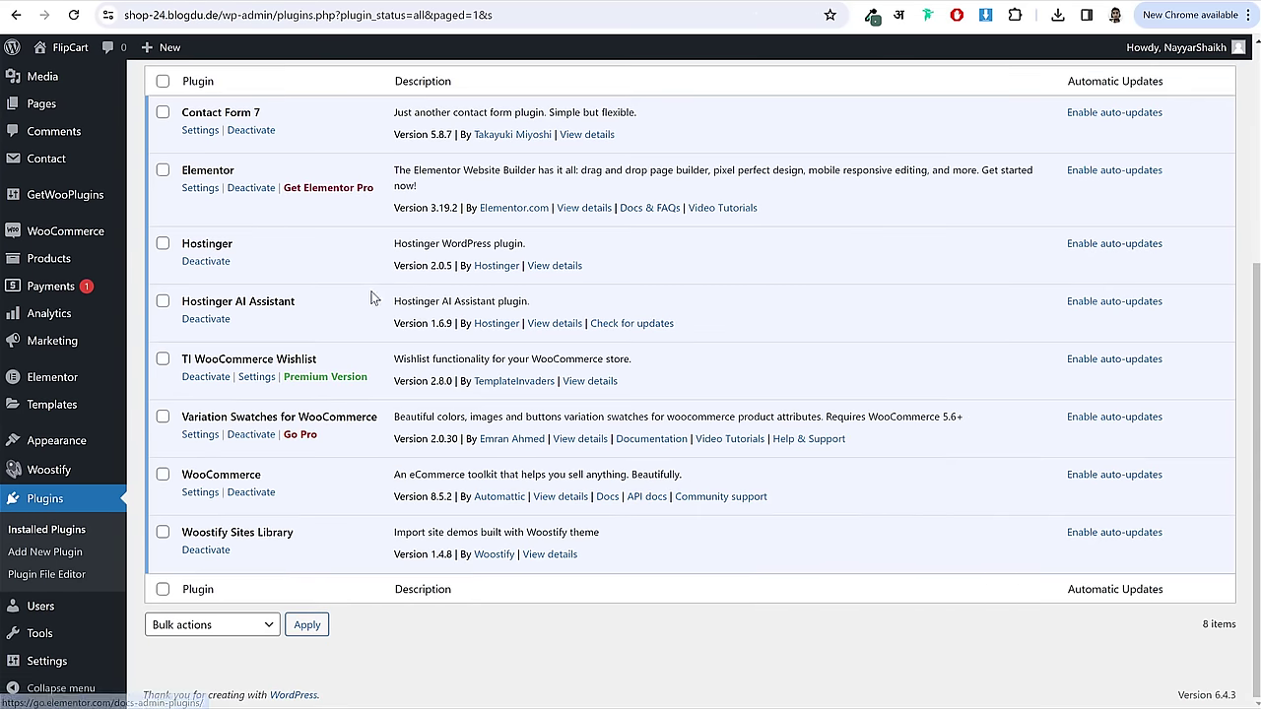
scroll(274, 364, up, 4)
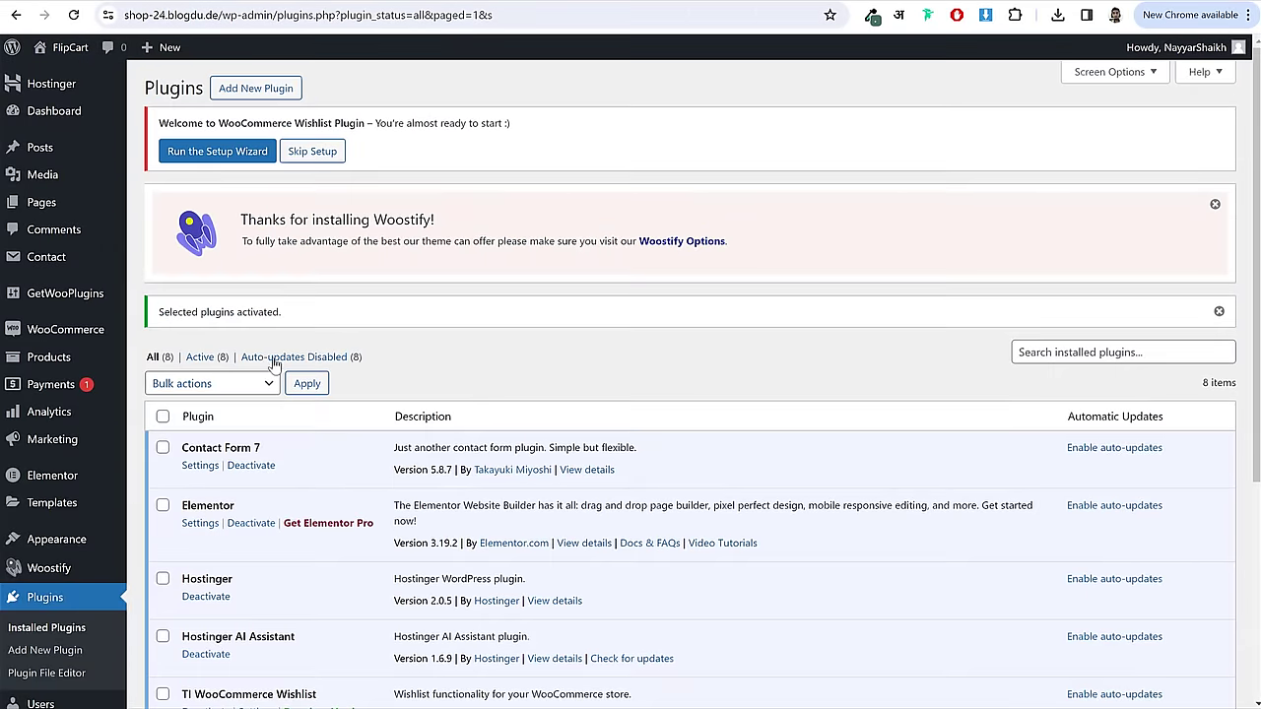
- Enable auto-updates for every installed plugin, from Woostify Sites Library up to Contact Form 7
scroll(794, 420, down, 2)
click(1130, 628)
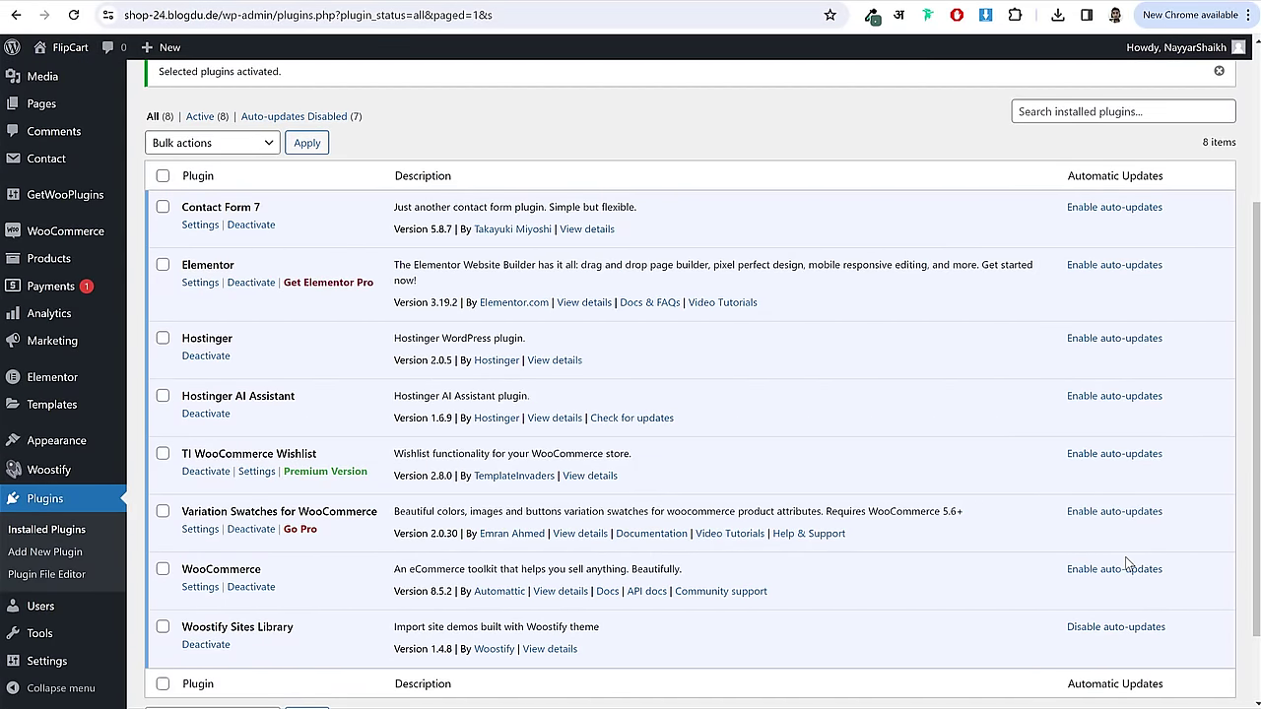
click(1123, 570)
click(1123, 514)
click(1128, 453)
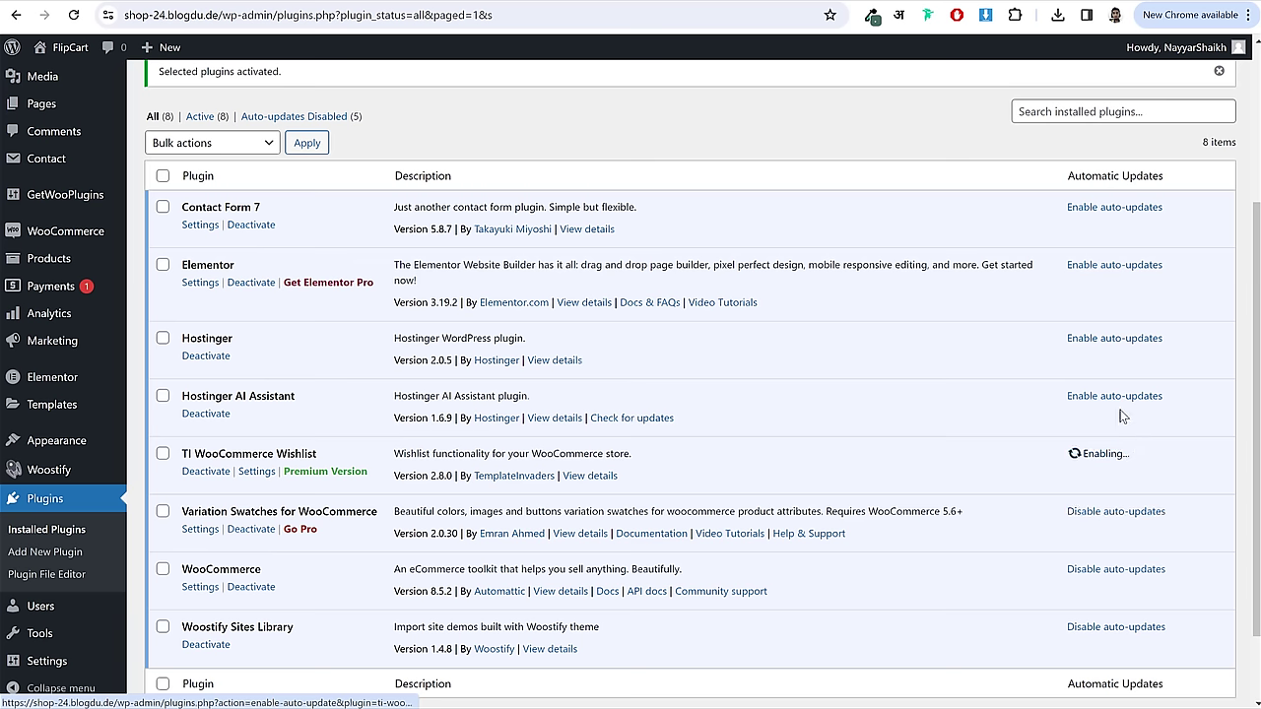
click(1121, 397)
click(1120, 341)
click(1114, 266)
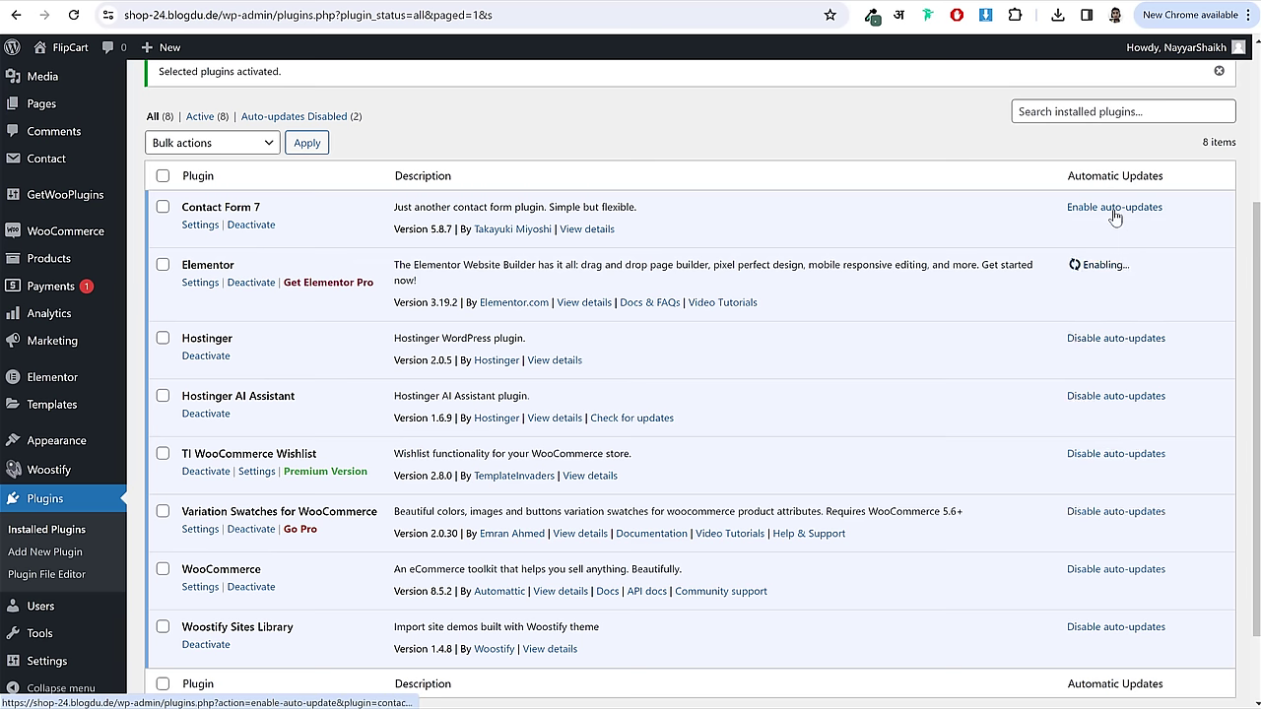
click(1114, 207)
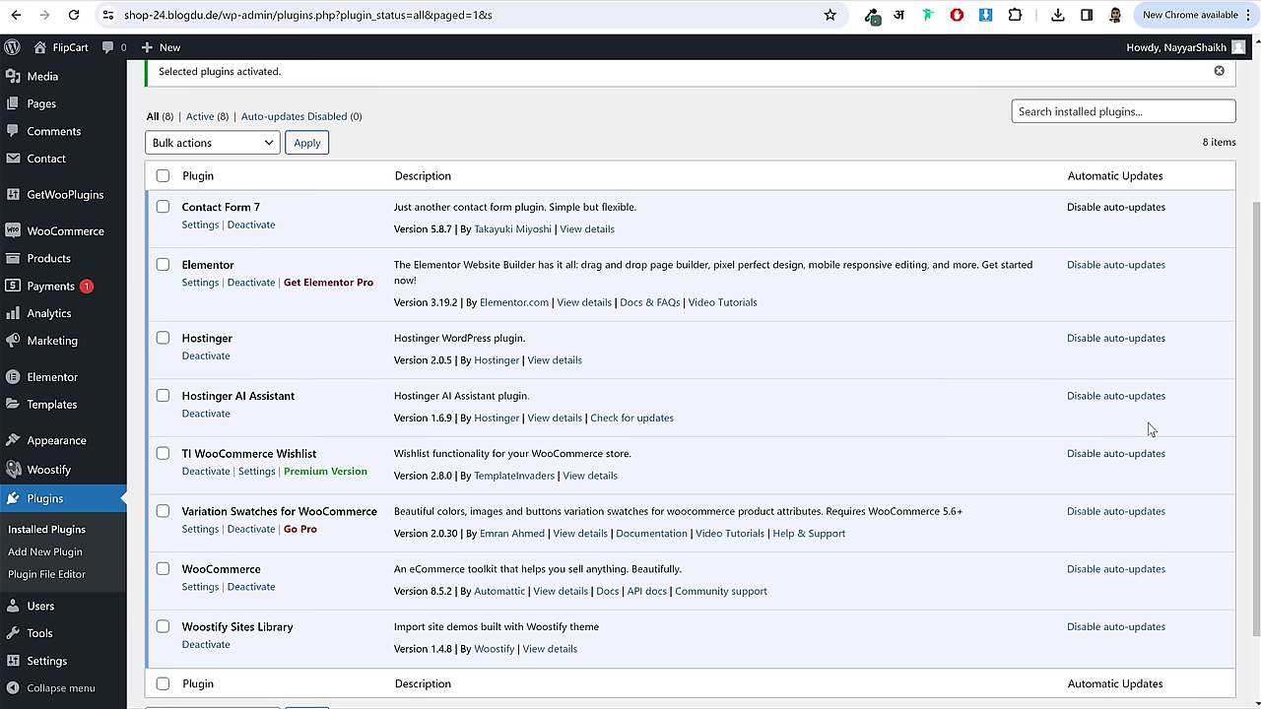
scroll(1158, 463, up, 3)
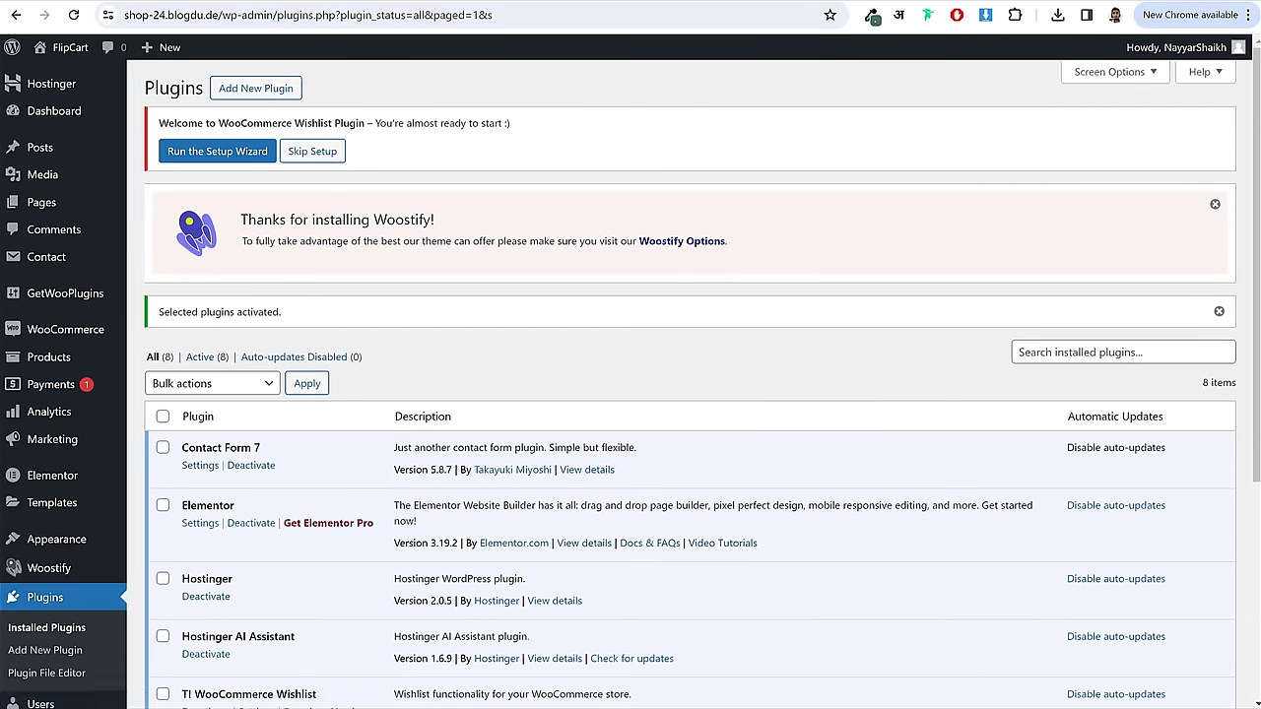
- Go to the Dashboard and hide the Elementor Overview box through the screen options
click(77, 116)
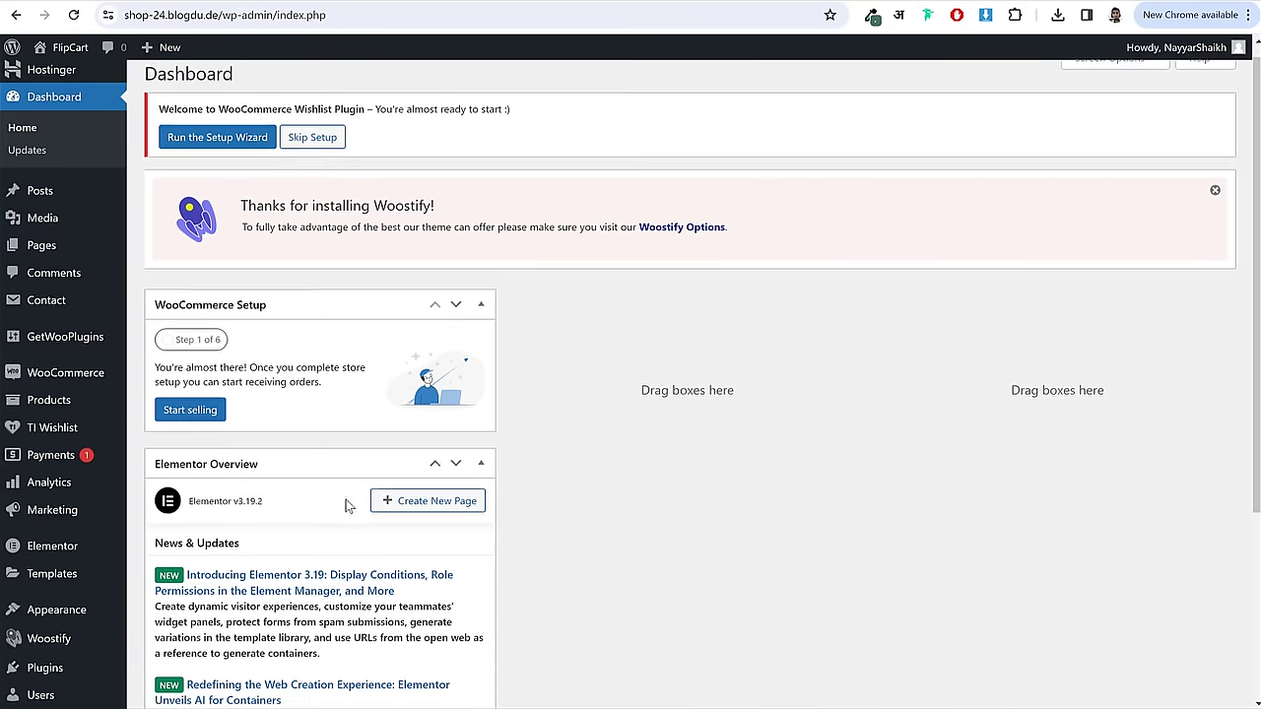
click(1106, 75)
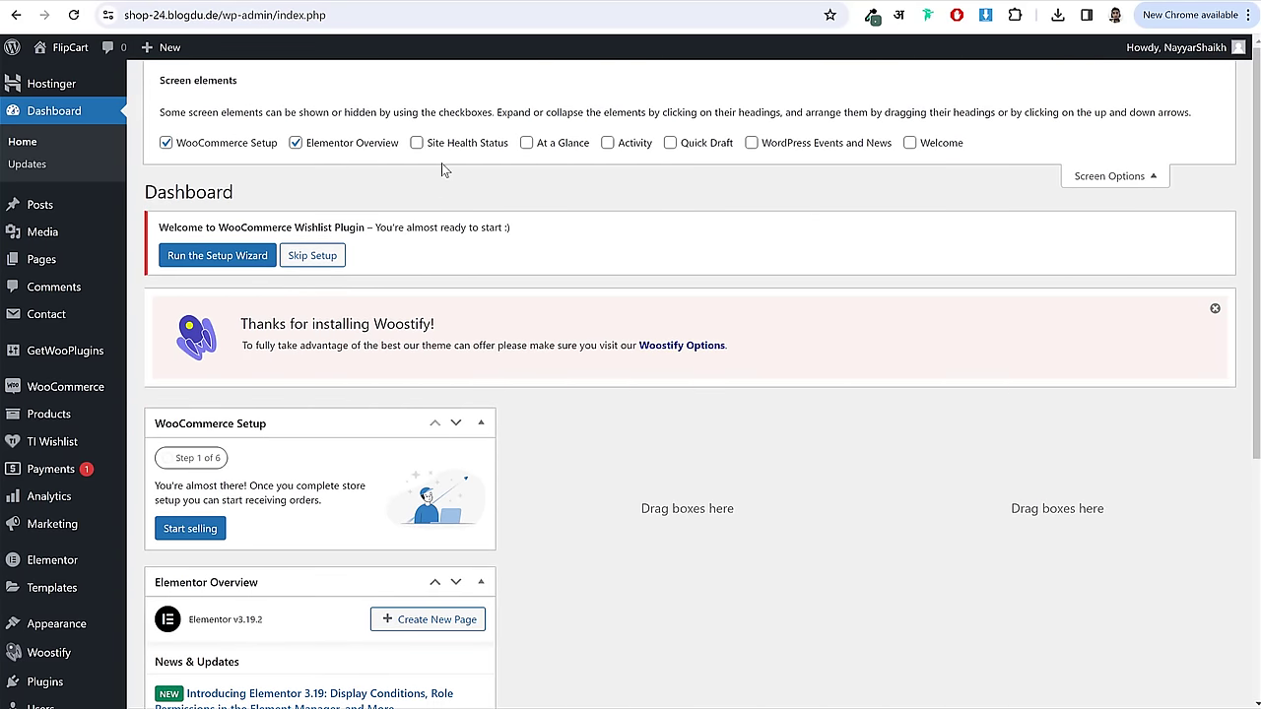
click(296, 146)
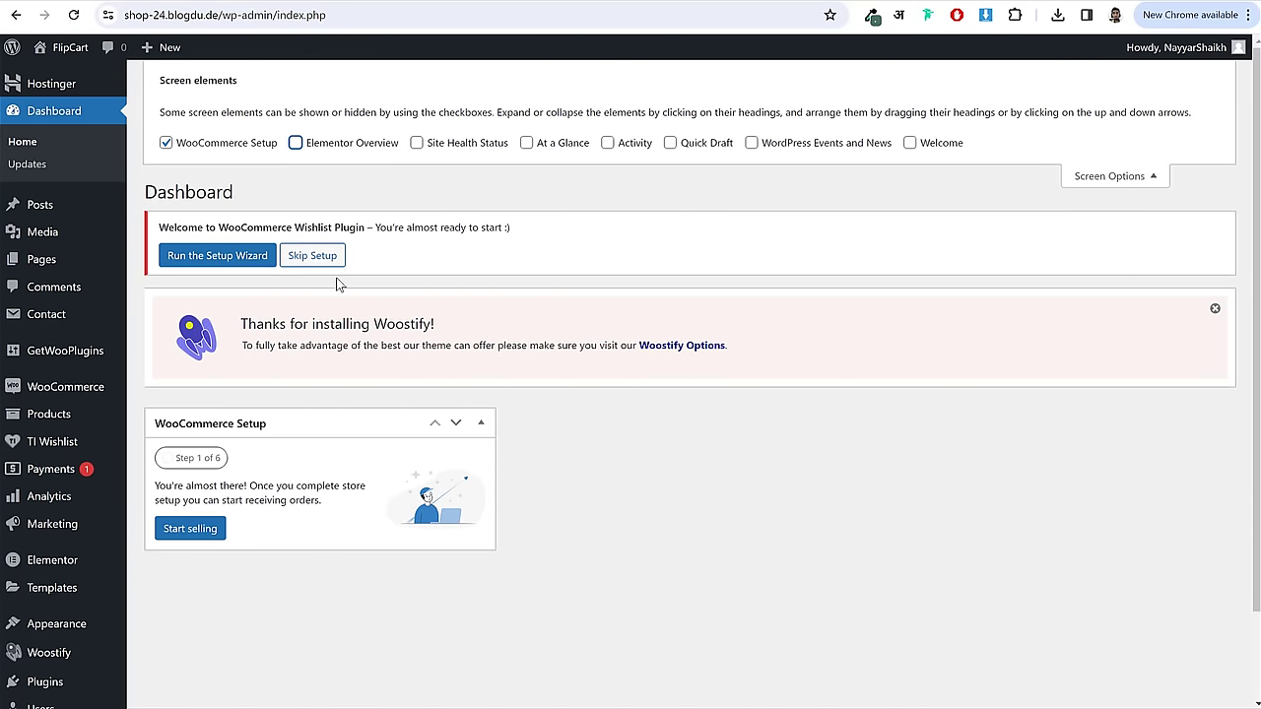
click(1090, 176)
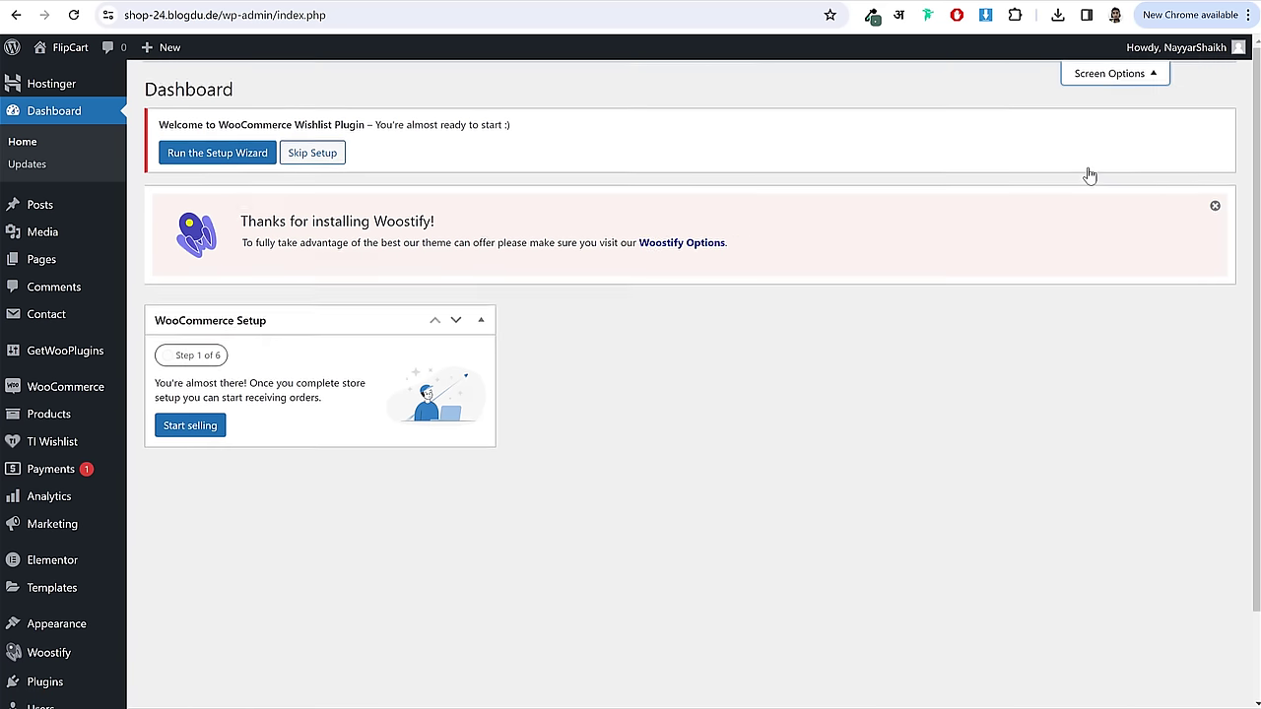
- Run the WooCommerce Wishlist setup wizard and accept its page setup, with Default wishlist as the name and My Wishlist created automatically
drag(296, 125, 374, 121)
click(335, 133)
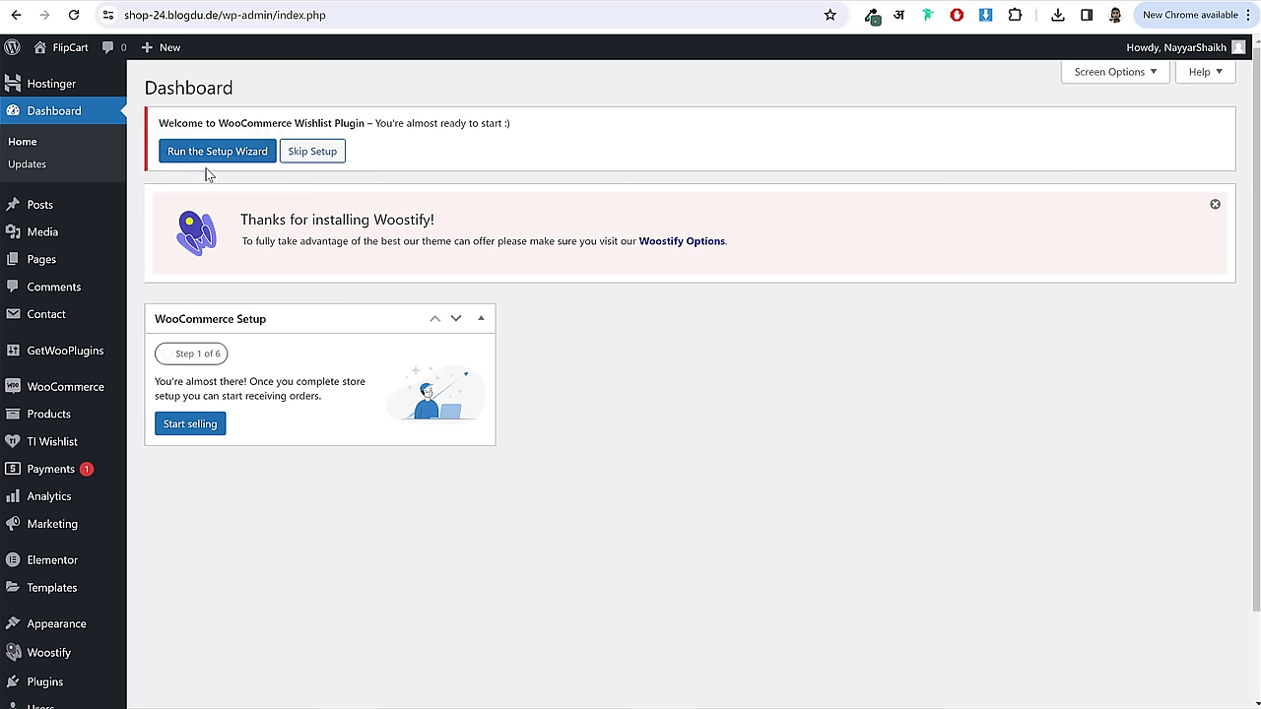
mouse_move(65, 444)
click(223, 159)
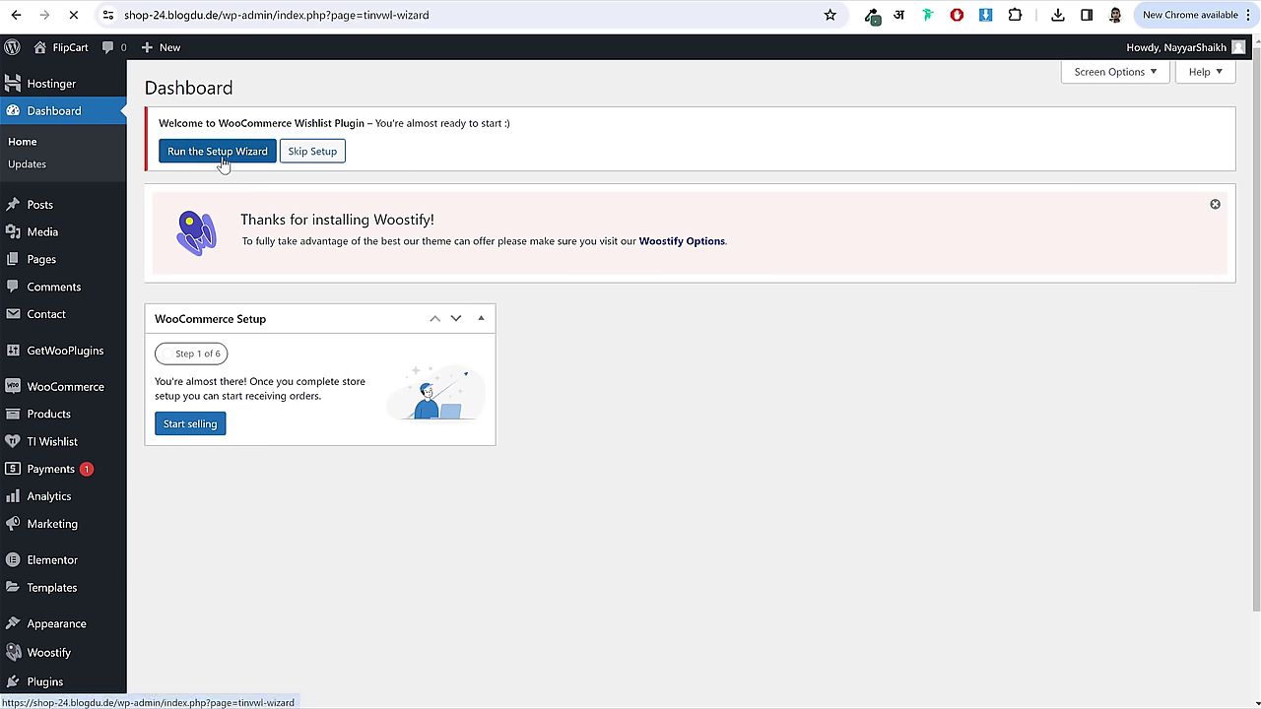
scroll(719, 292, down, 1)
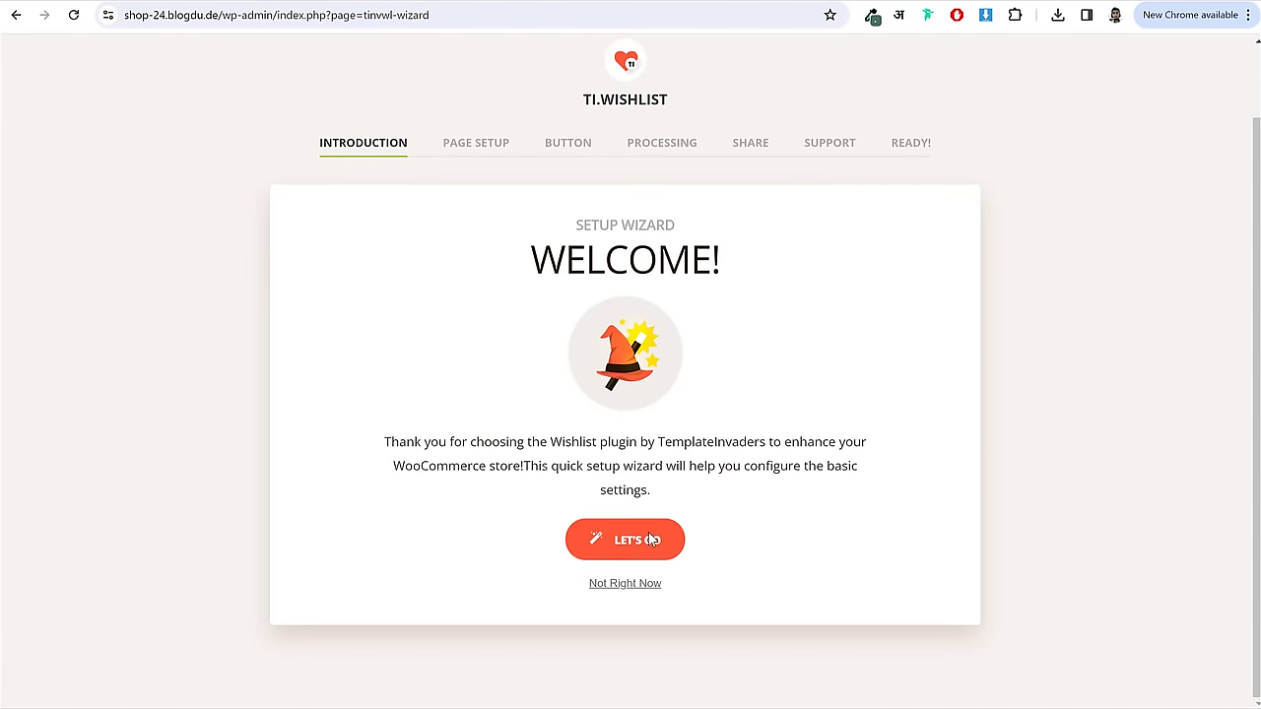
click(626, 558)
scroll(791, 484, down, 2)
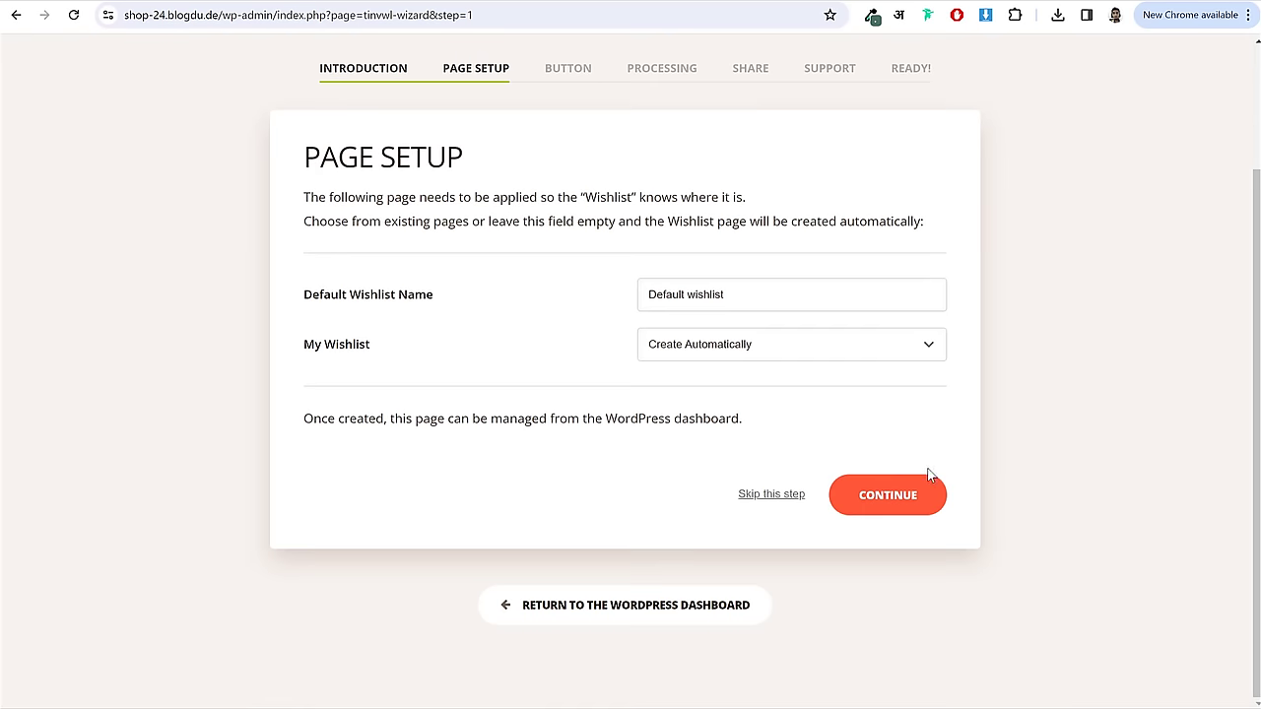
scroll(811, 445, down, 3)
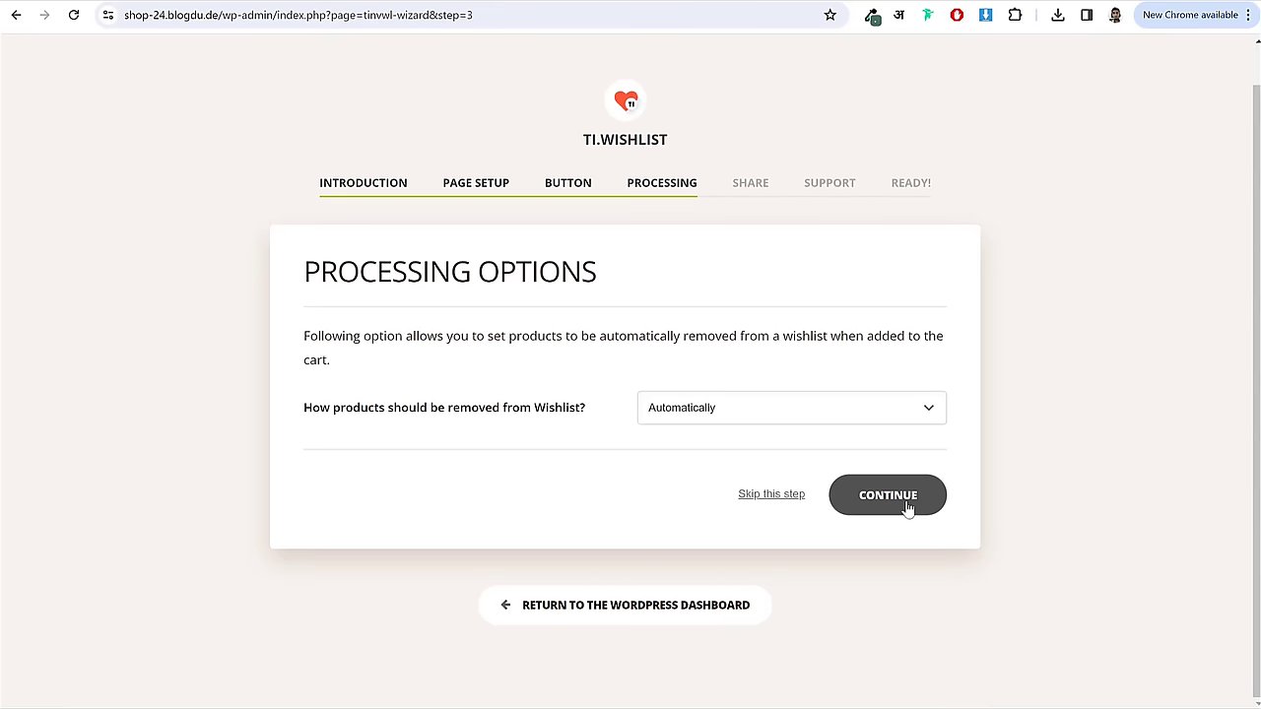
- Finish the wishlist wizard with automatic product removal and support chat disabled, and return to the WordPress dashboard
click(907, 506)
scroll(867, 454, down, 3)
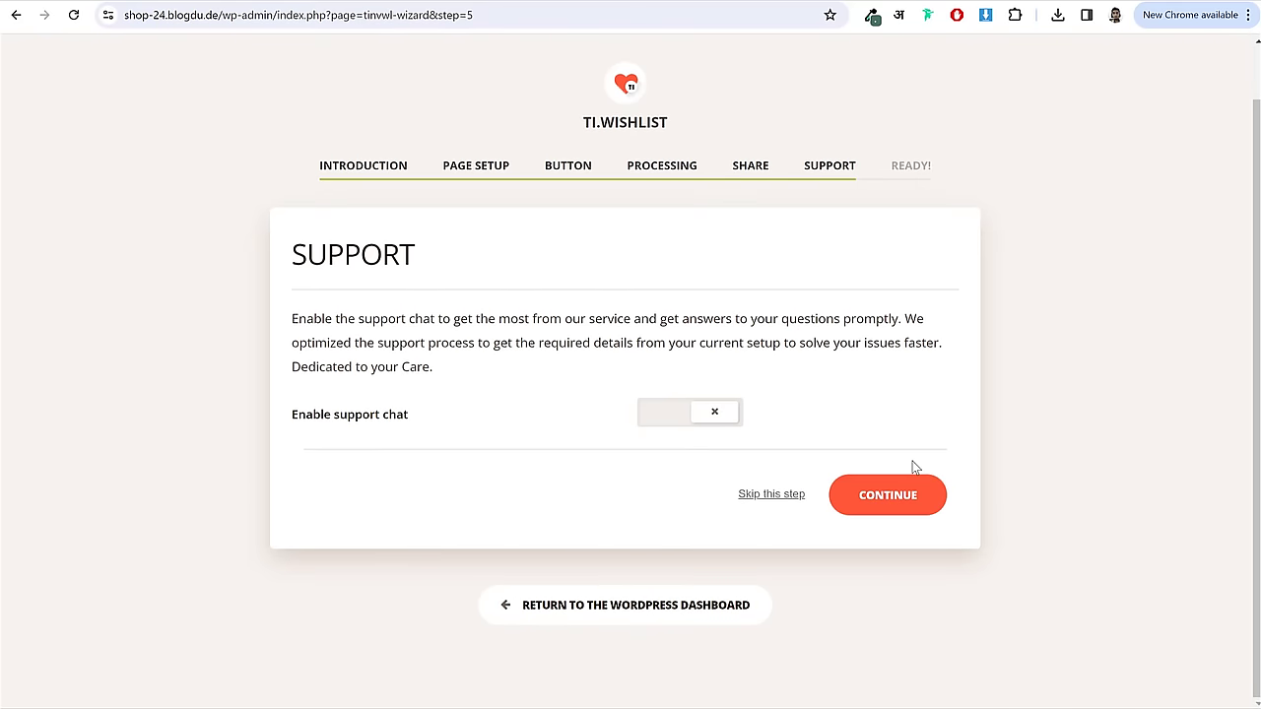
scroll(817, 526, down, 1)
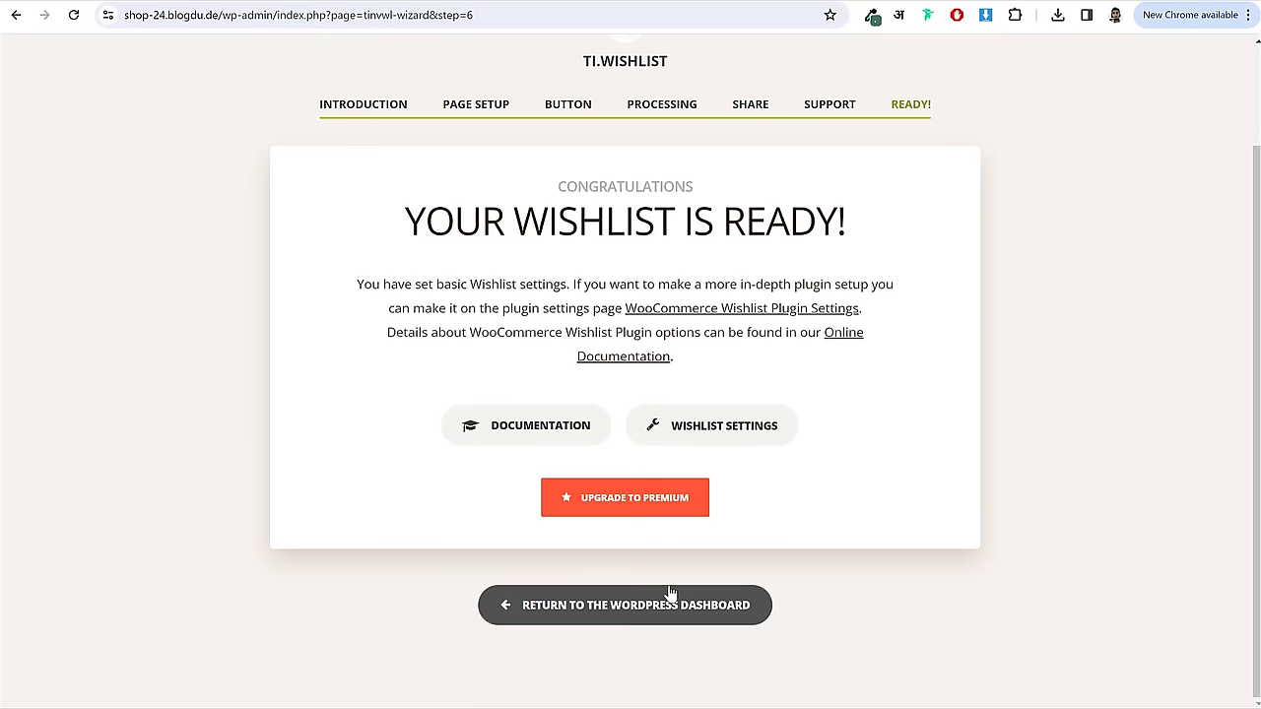
click(600, 609)
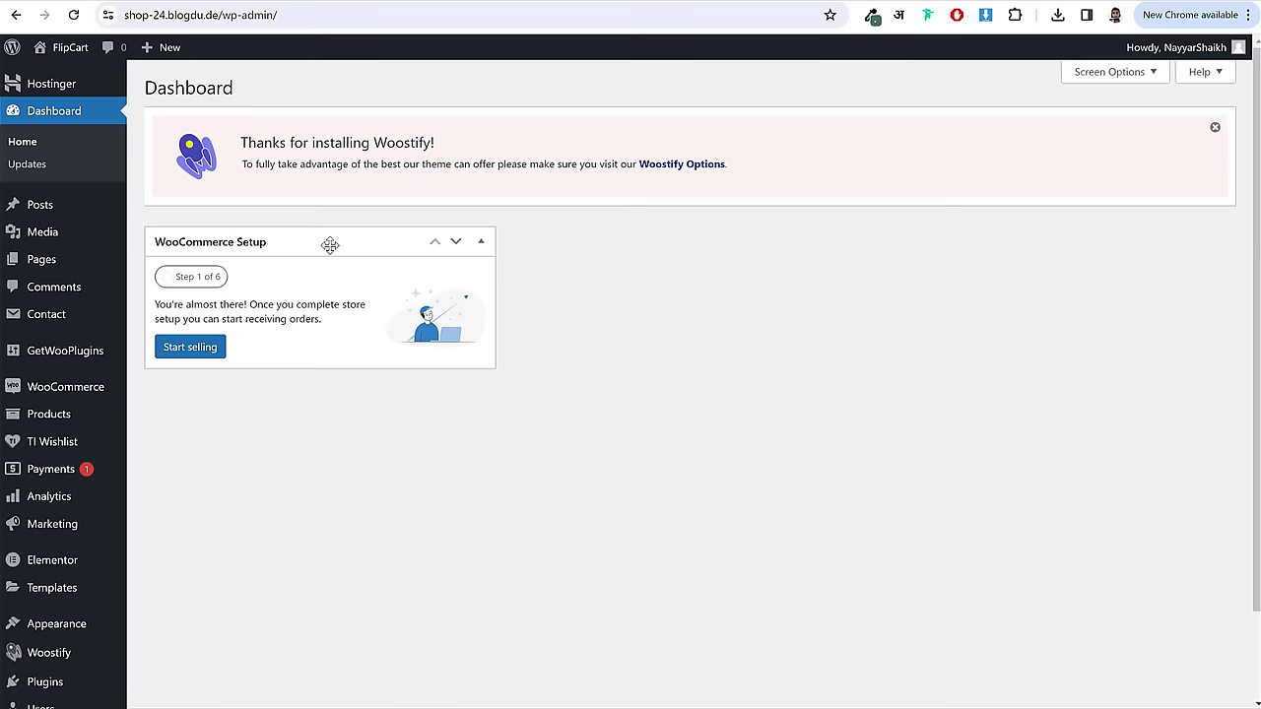
- Open the Pages list and look through the pages WooCommerce and the wishlist plugin have created
click(62, 259)
scroll(386, 365, down, 2)
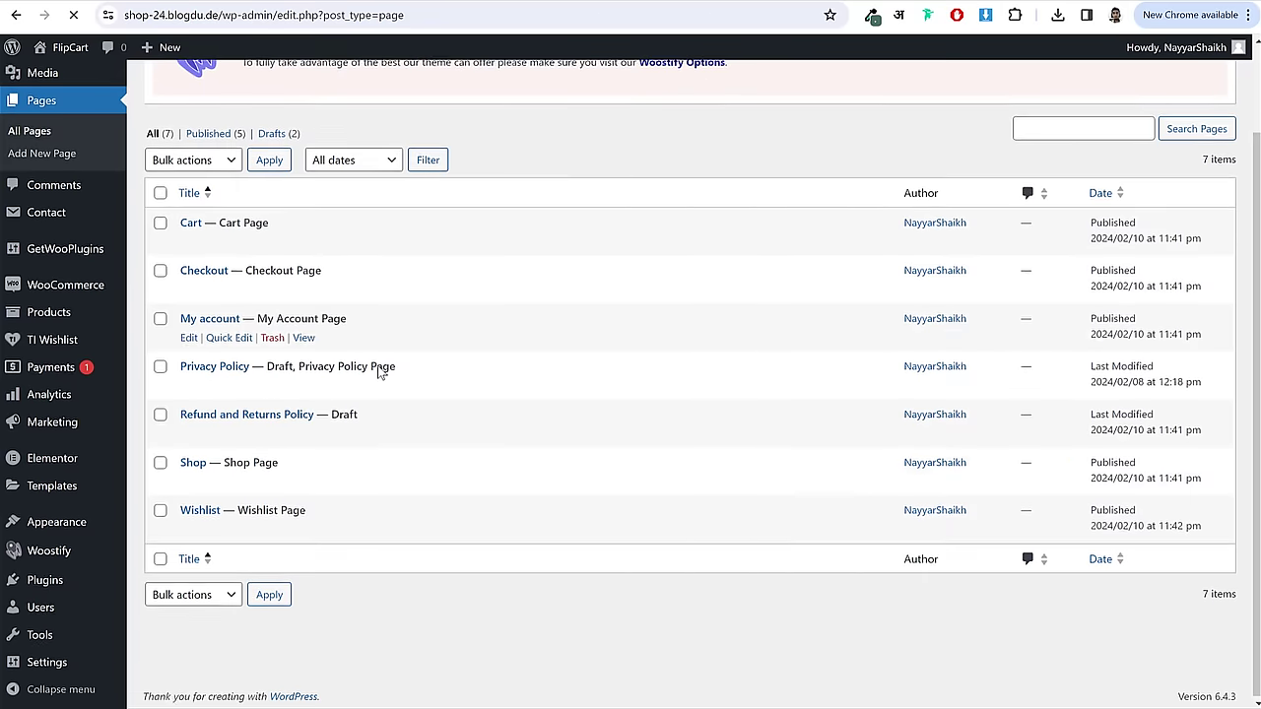
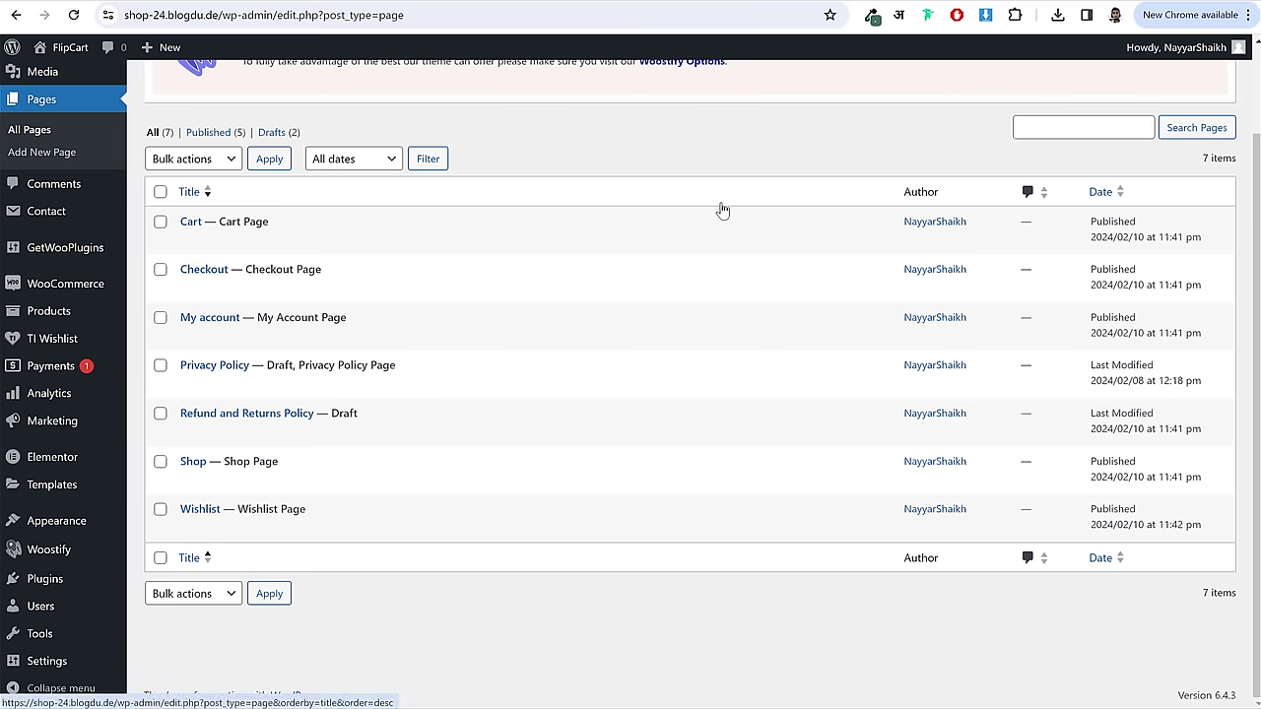
scroll(722, 208, up, 2)
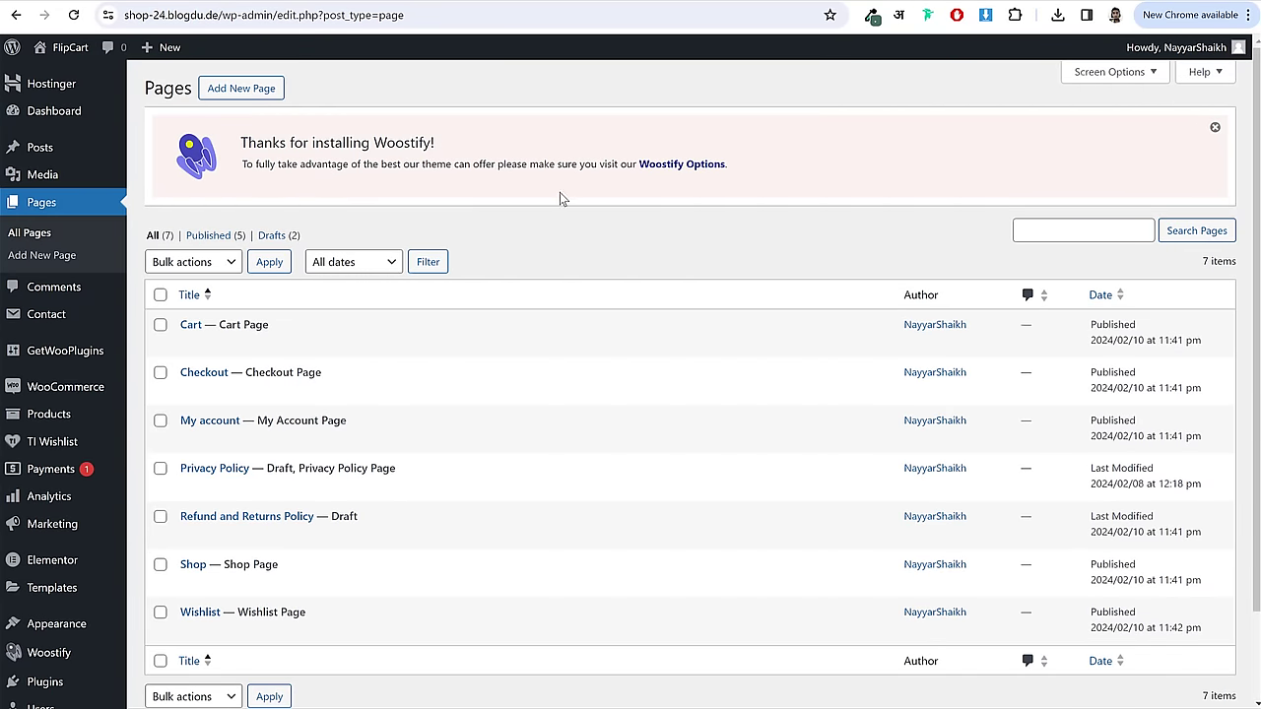
scroll(597, 207, down, 2)
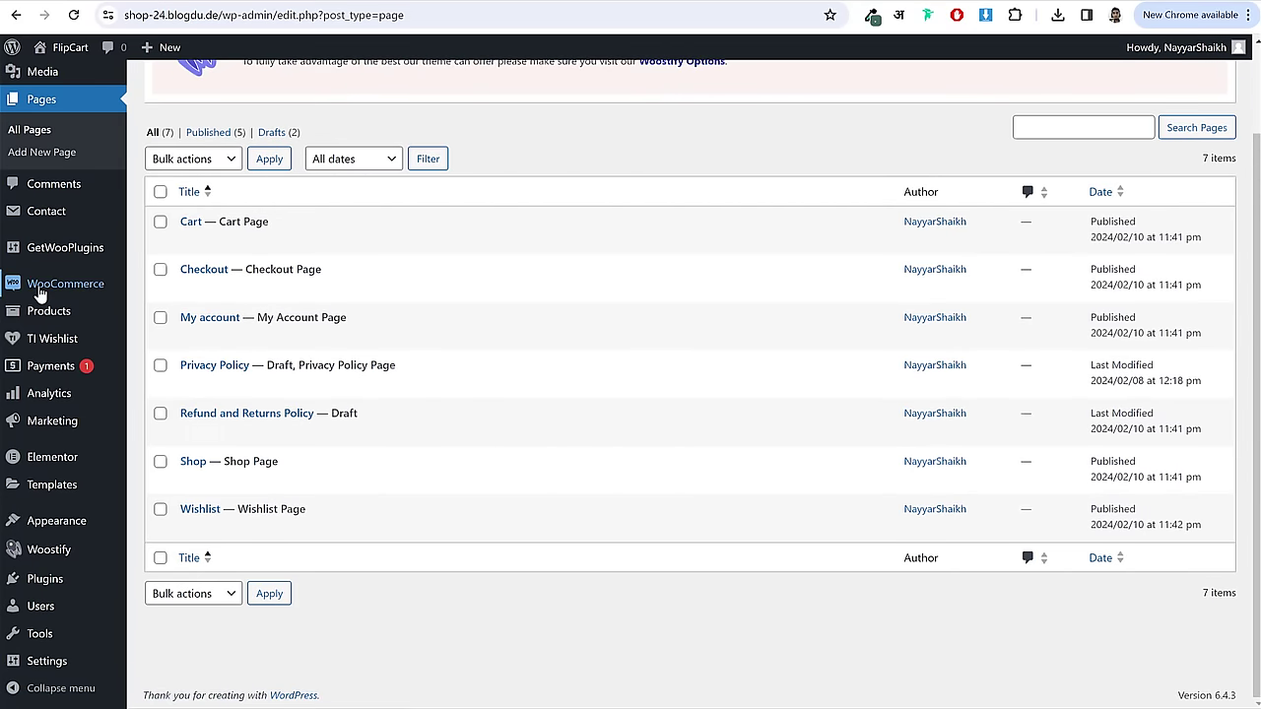
- Open the WooCommerce settings and enter the store's street address and city in the General store address section
mouse_move(47, 292)
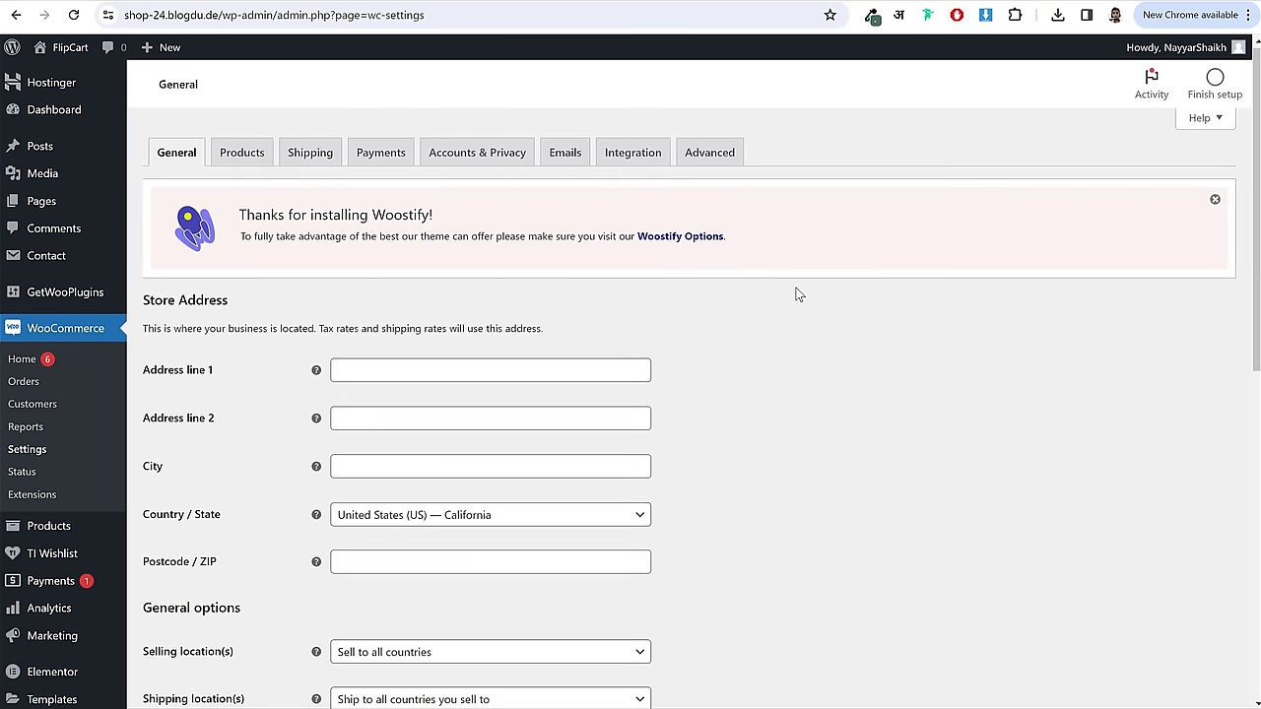
scroll(796, 290, down, 2)
click(402, 212)
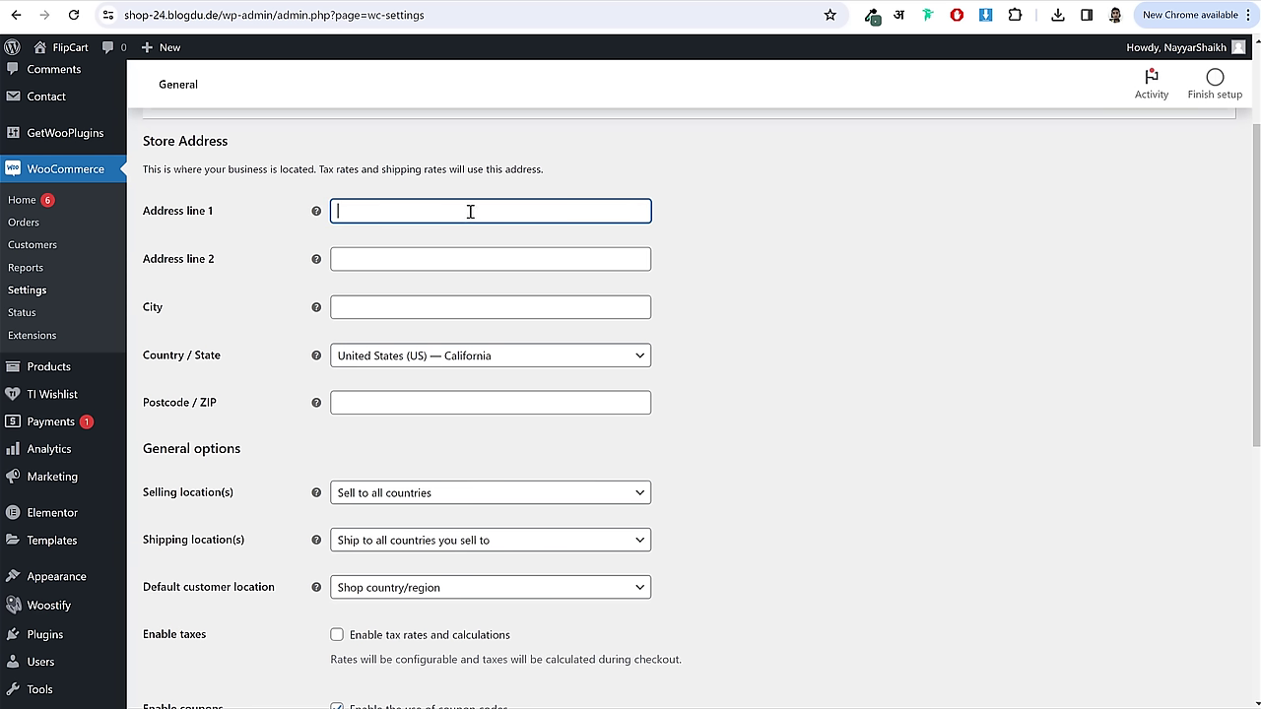
text(A123, Random Street)
key(Tab)
key(Tab)
text(Mumbai)
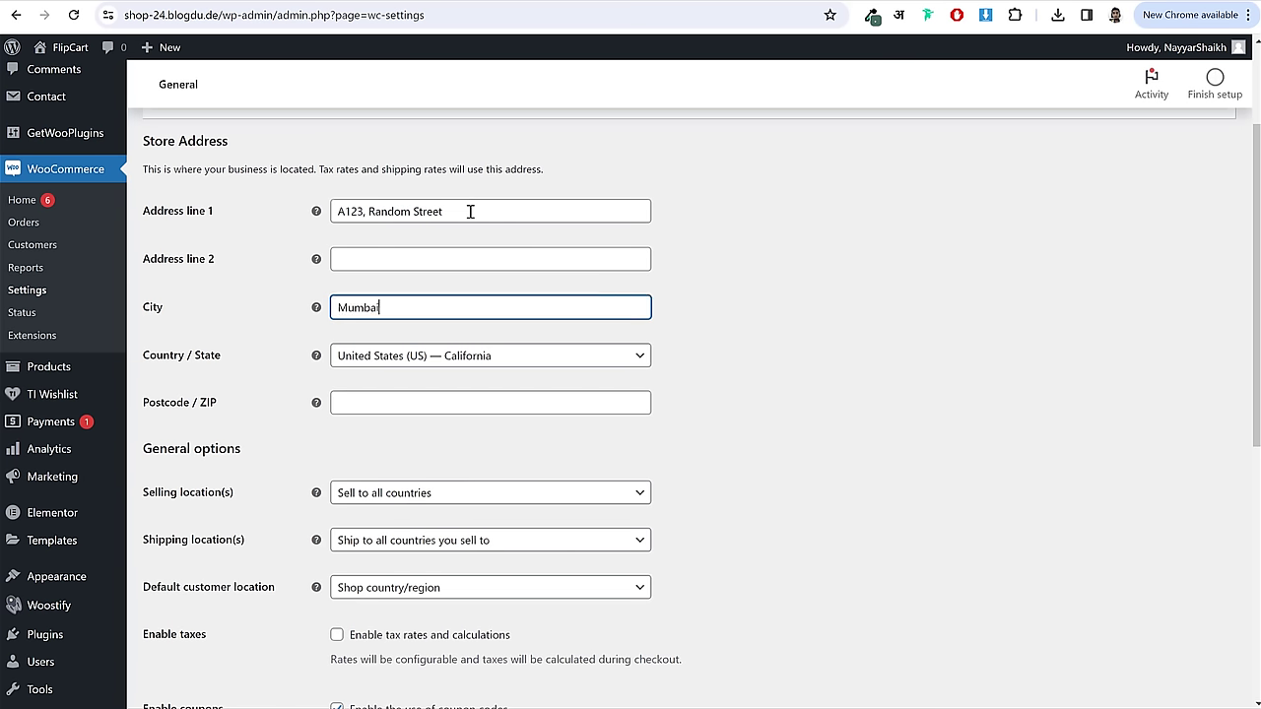
- Set the store's country and state to India — Maharashtra and fill in the store's postcode
click(409, 357)
scroll(493, 352, down, 1)
click(443, 304)
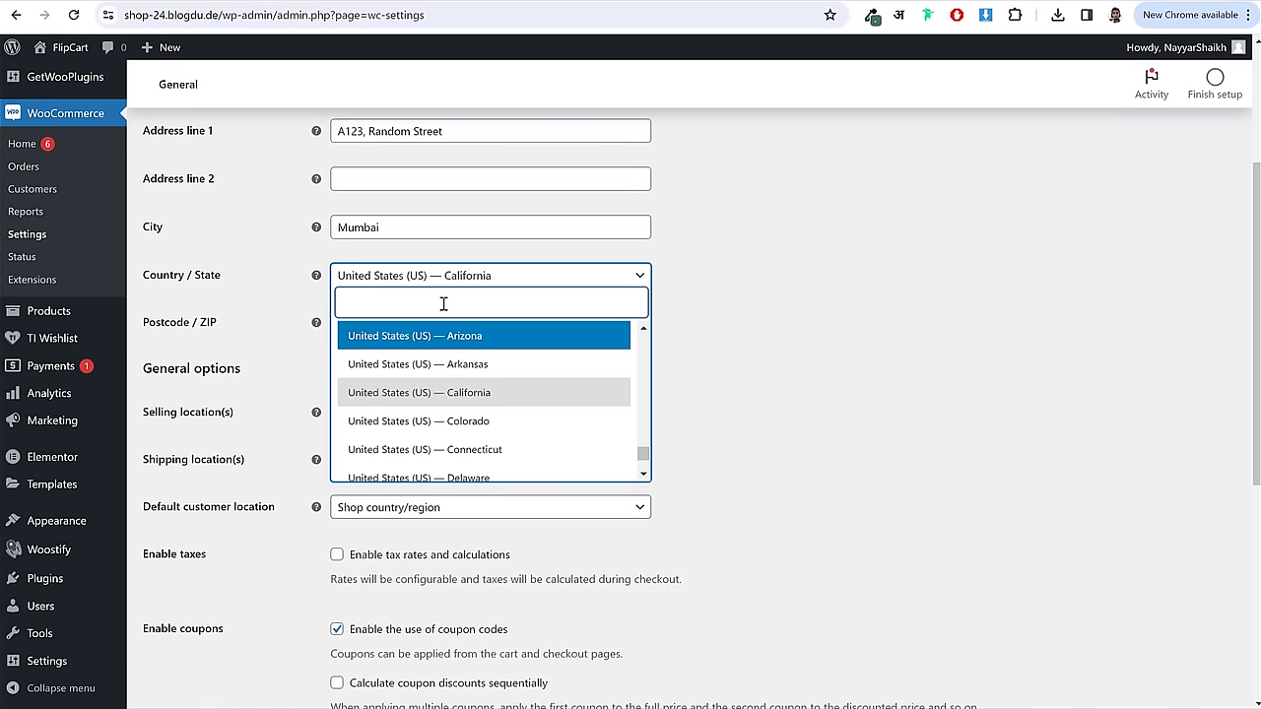
text(maha)
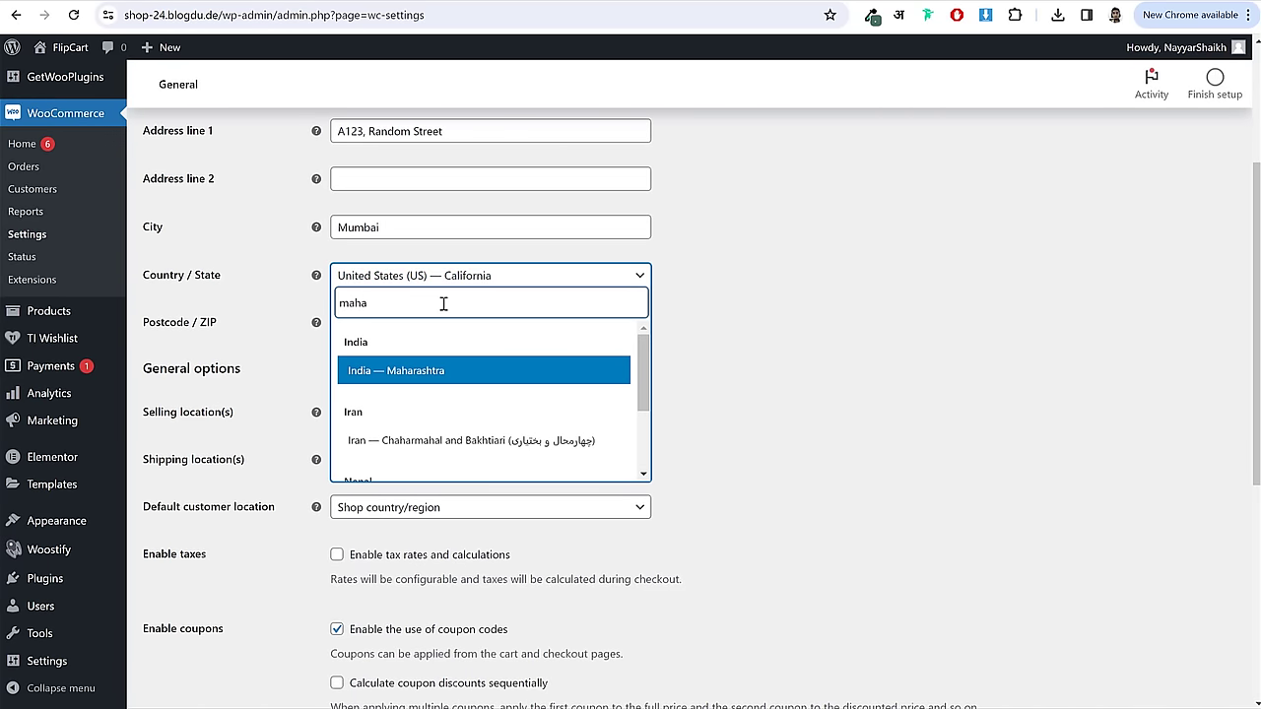
click(421, 369)
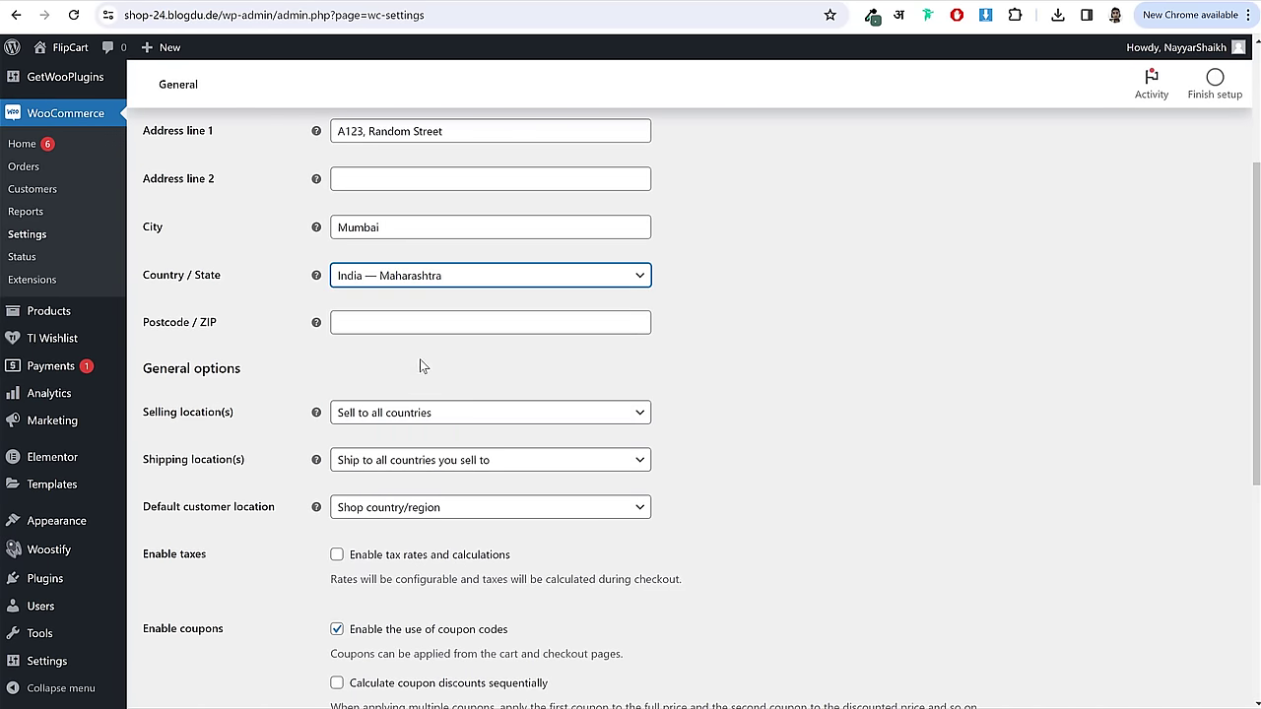
click(522, 324)
text(400001)
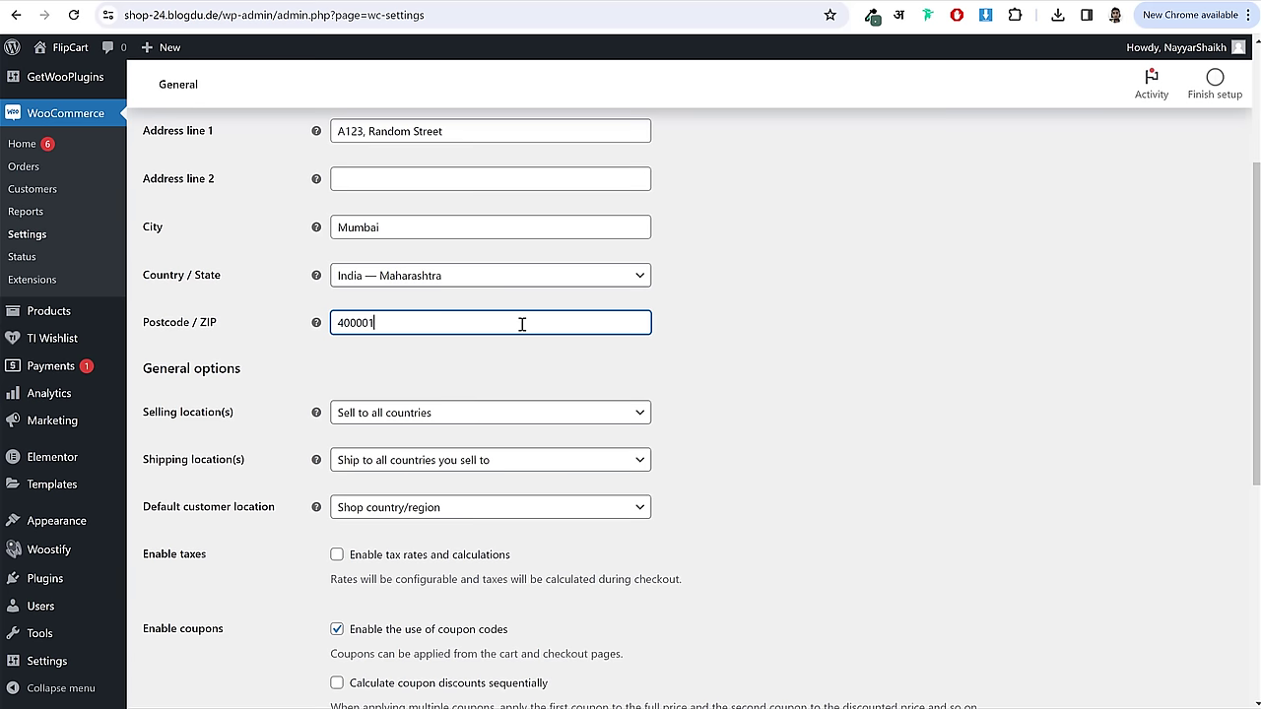
click(795, 334)
- Limit the selling locations to specific countries and add India and United States (US)
scroll(795, 334, down, 2)
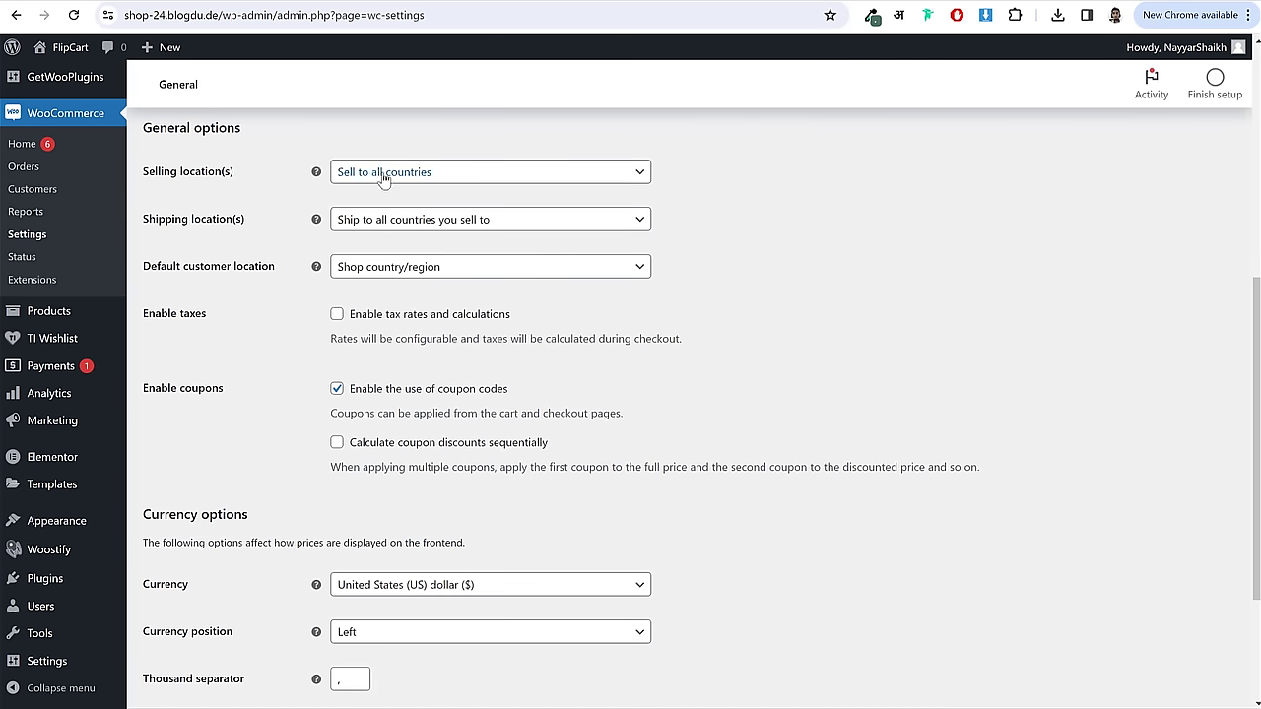
click(439, 177)
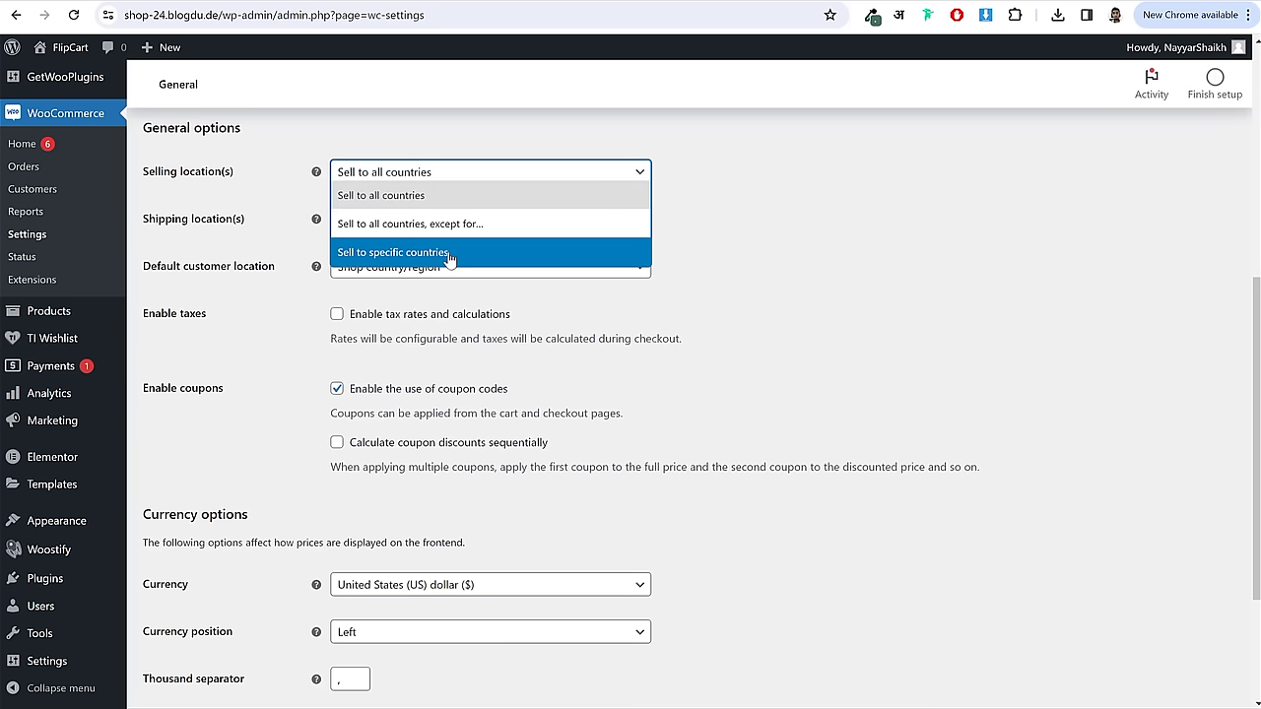
click(423, 196)
click(426, 171)
click(395, 253)
click(452, 222)
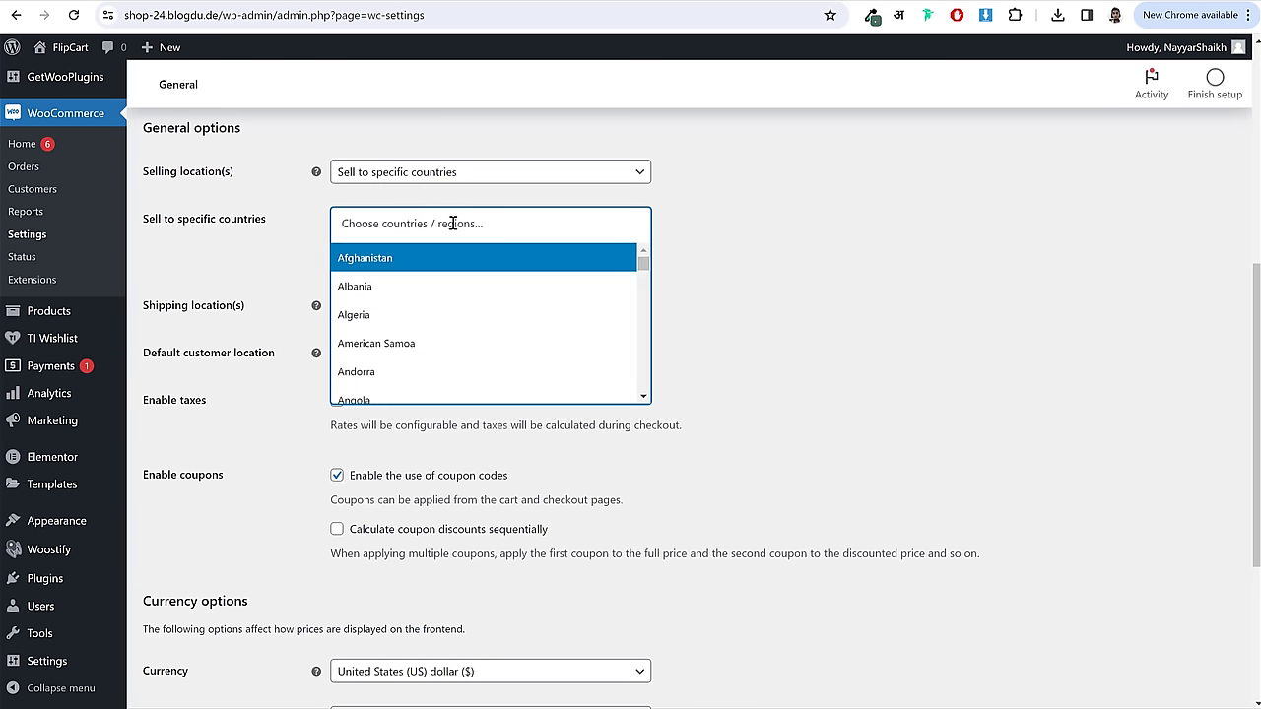
text(ind)
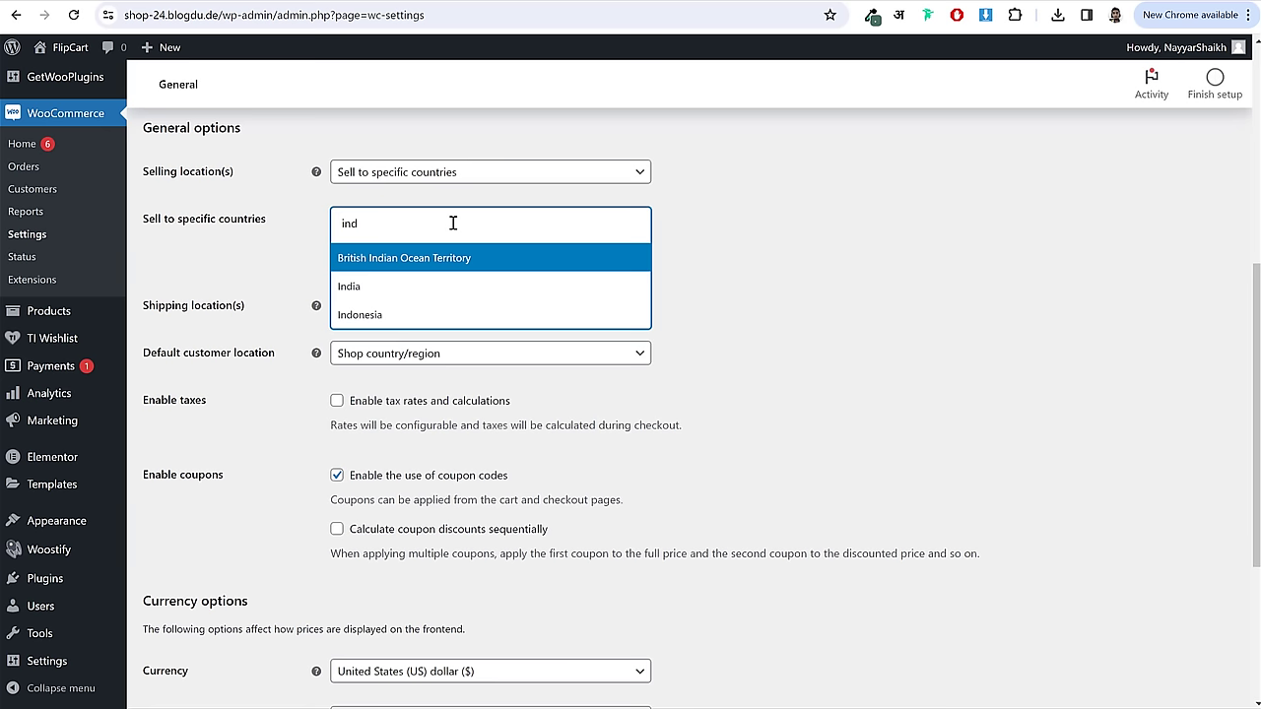
click(380, 287)
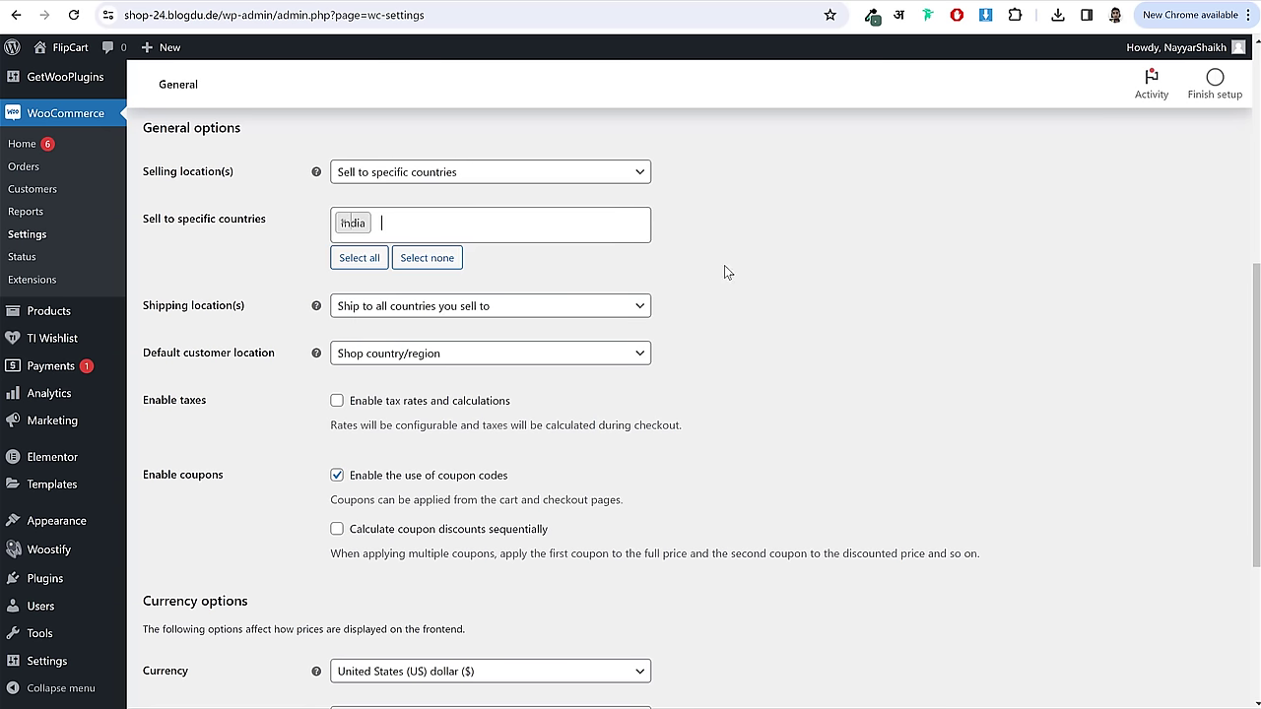
click(495, 225)
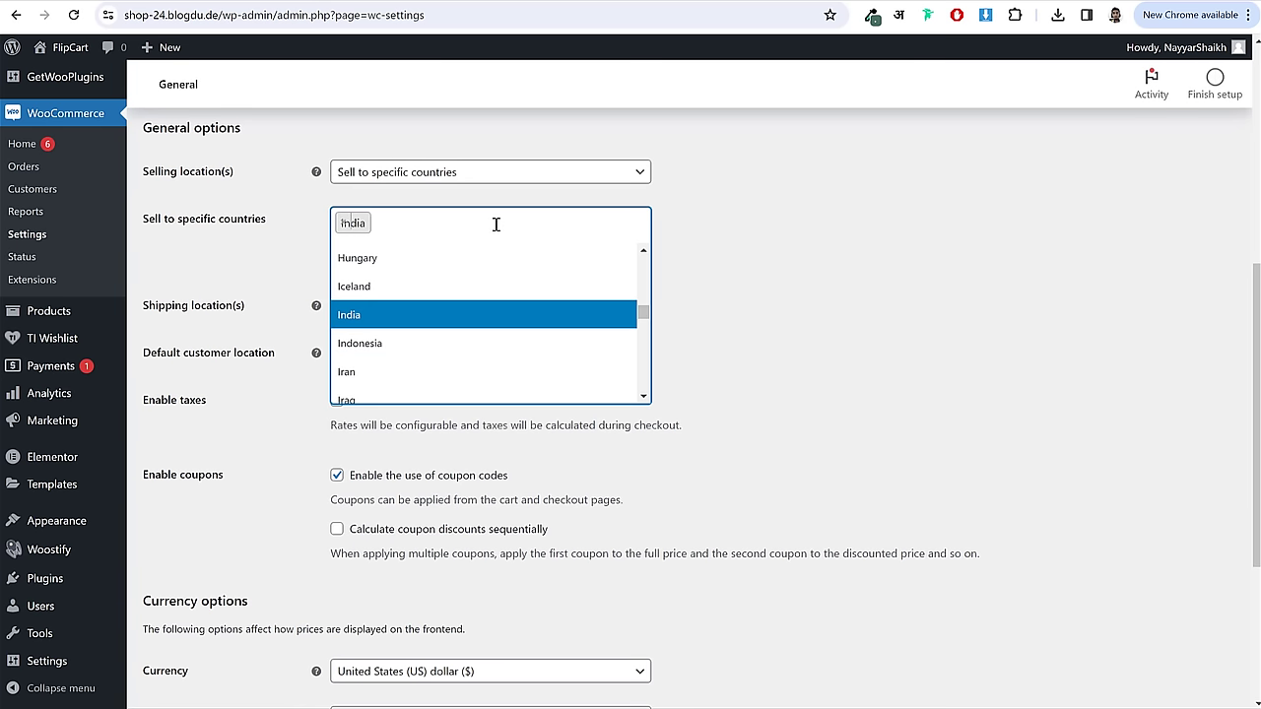
text(unit)
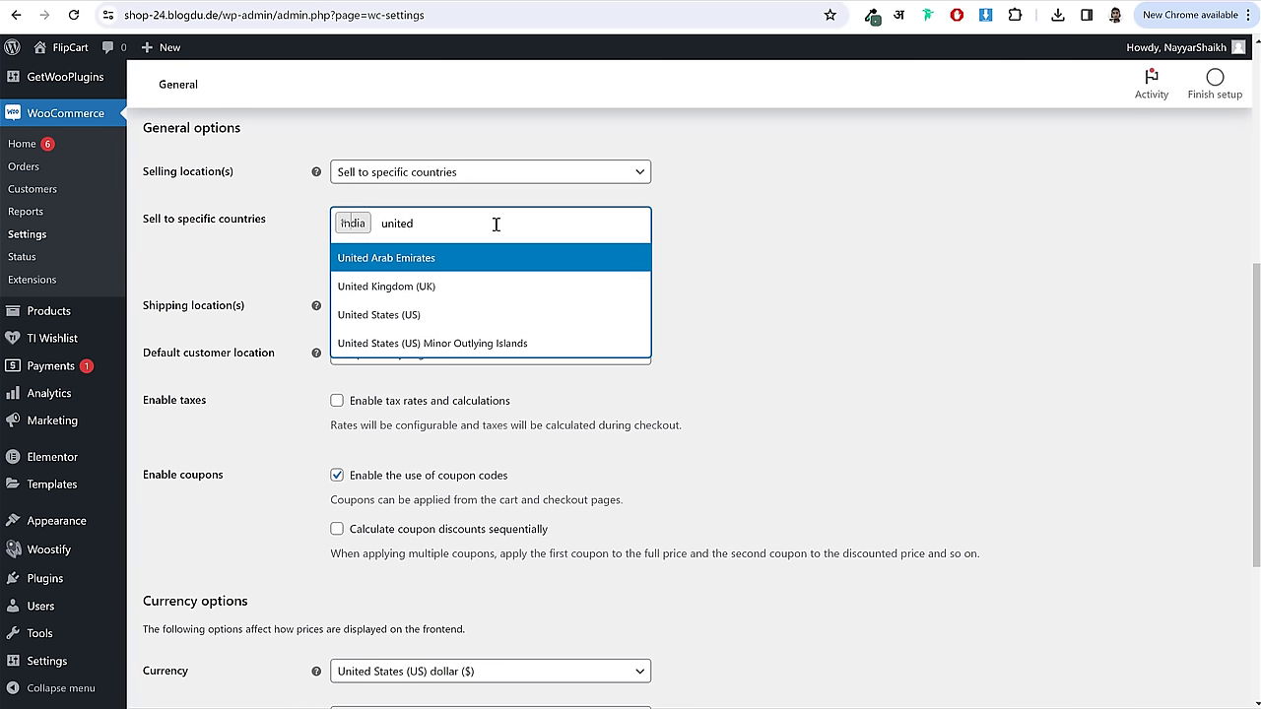
text(ed)
click(473, 315)
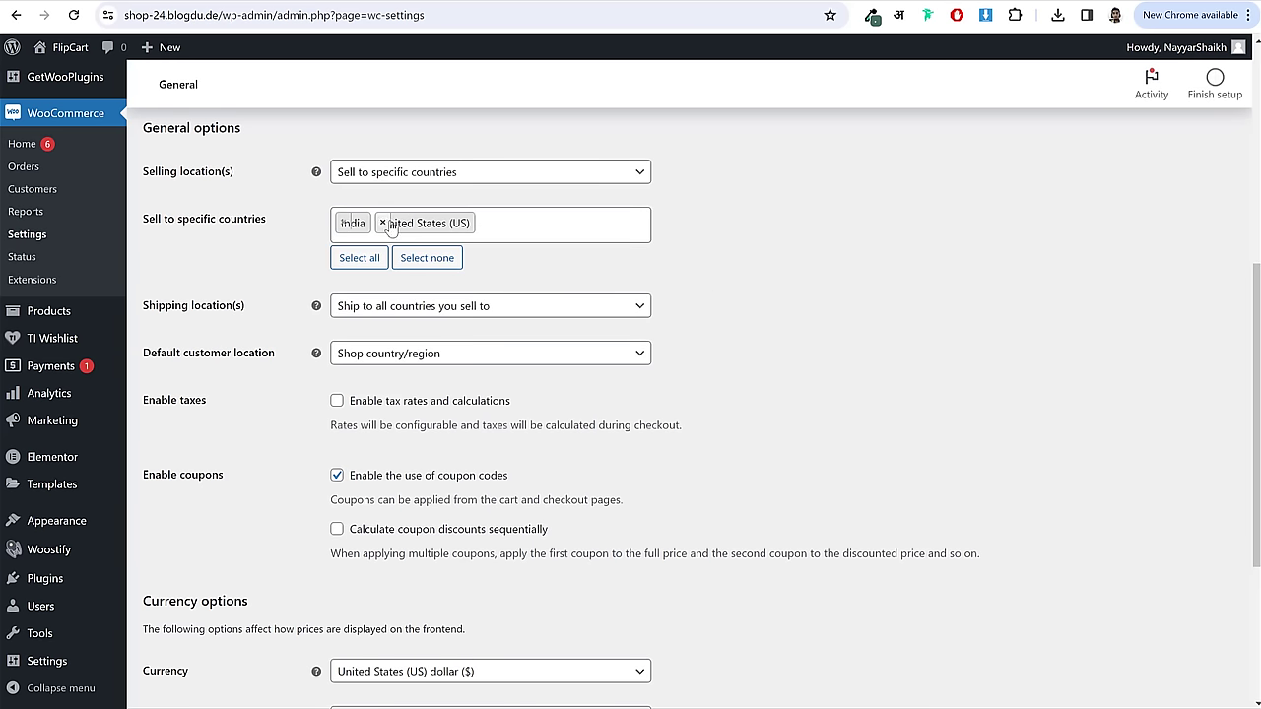
- Enable tax rates and calculations for the store in the general options
scroll(845, 316, down, 1)
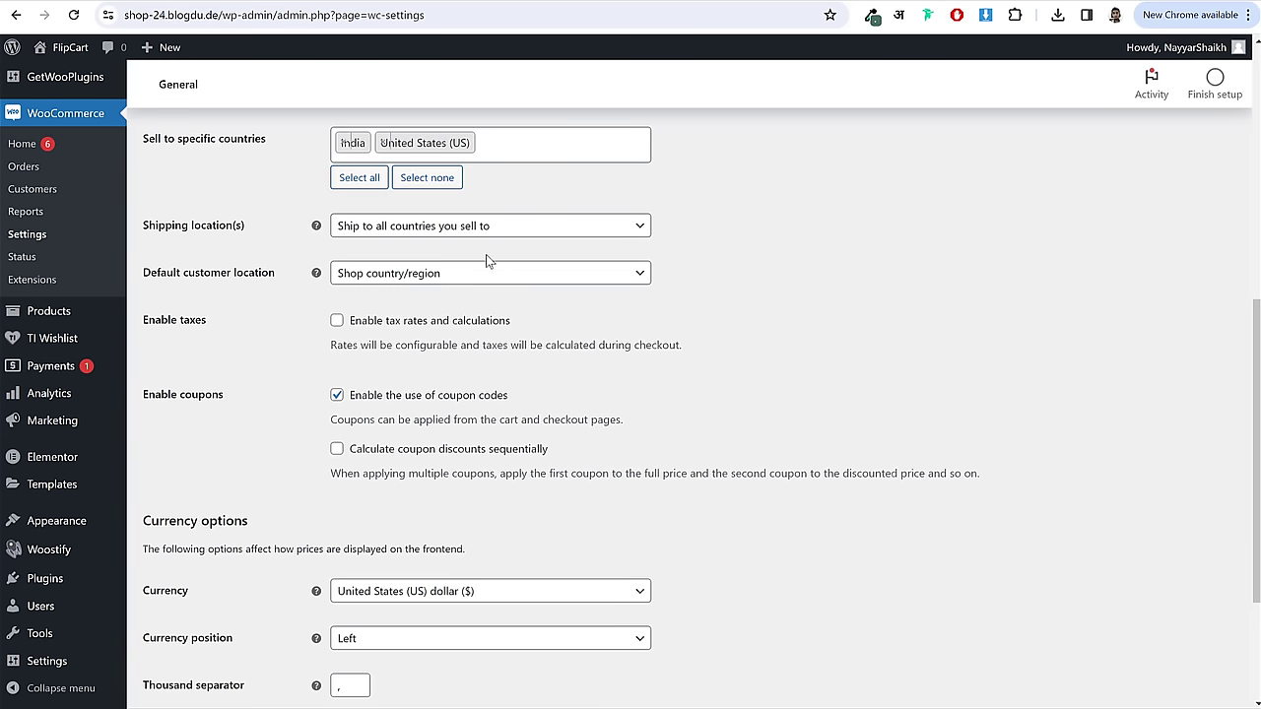
scroll(571, 278, down, 1)
click(384, 246)
drag(523, 244, 364, 249)
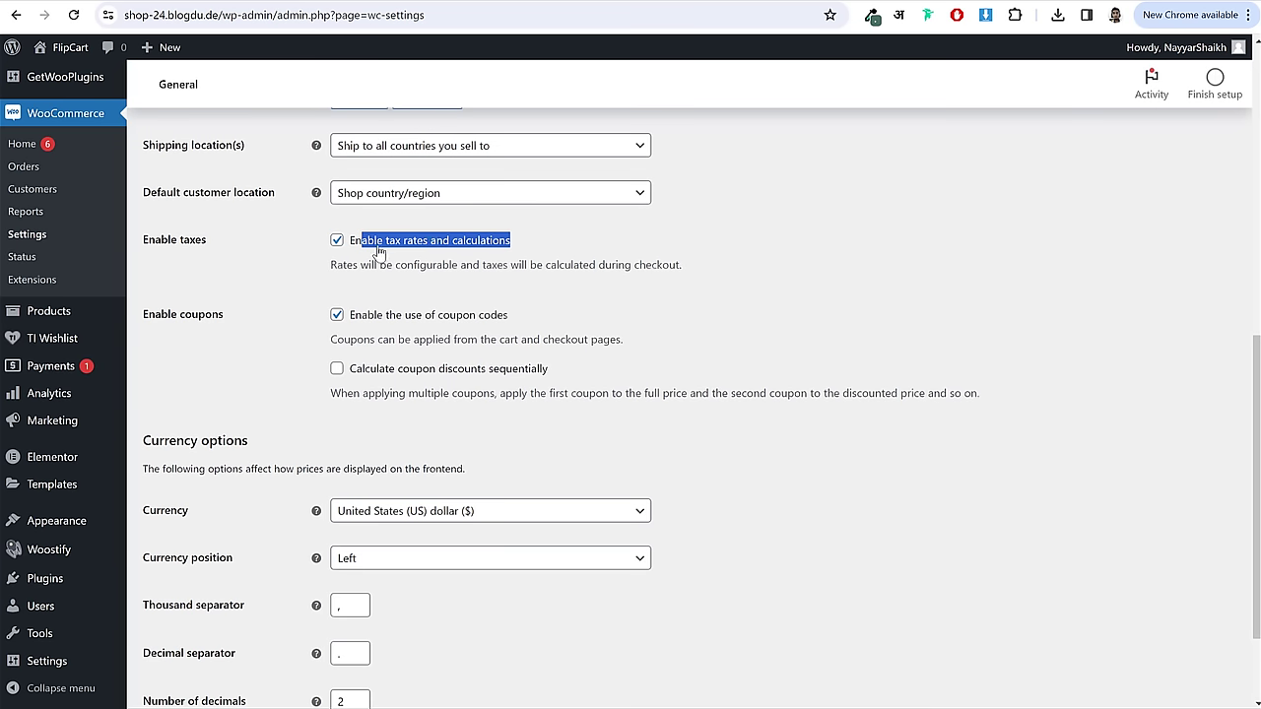
- Set the store currency to Indian rupee (₹) in the currency options
scroll(793, 333, down, 1)
click(431, 384)
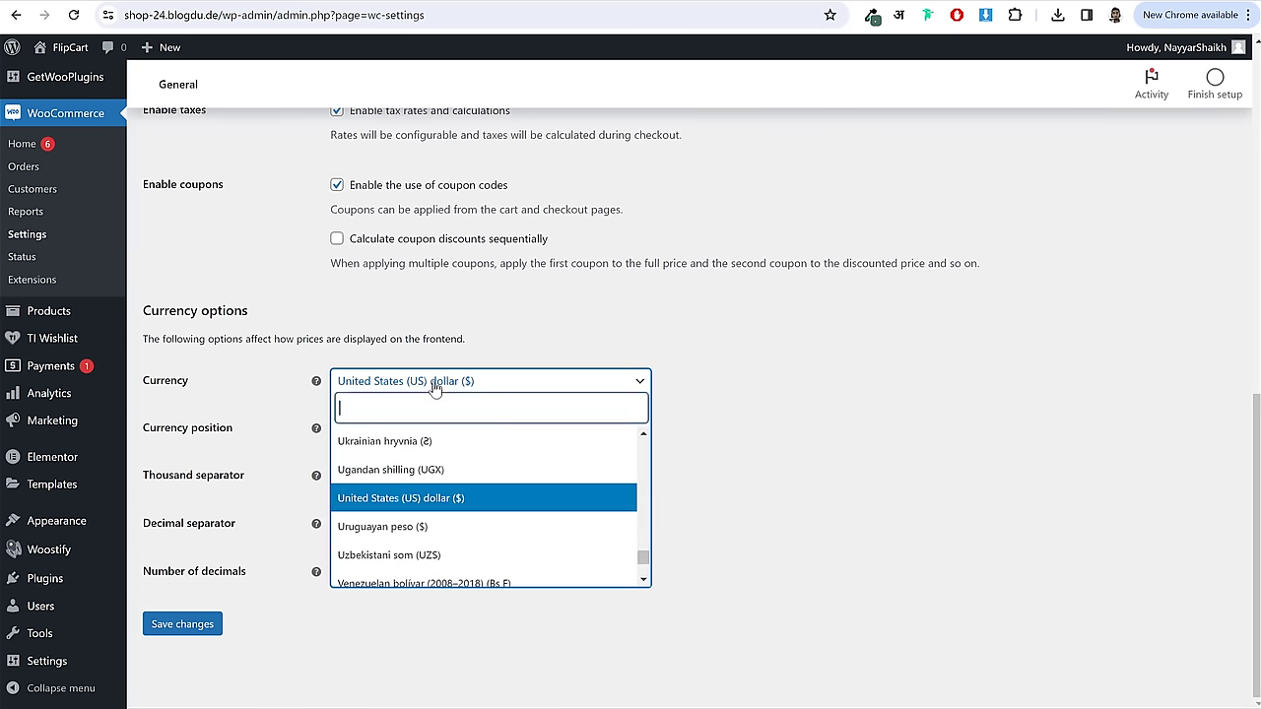
click(423, 408)
text(india)
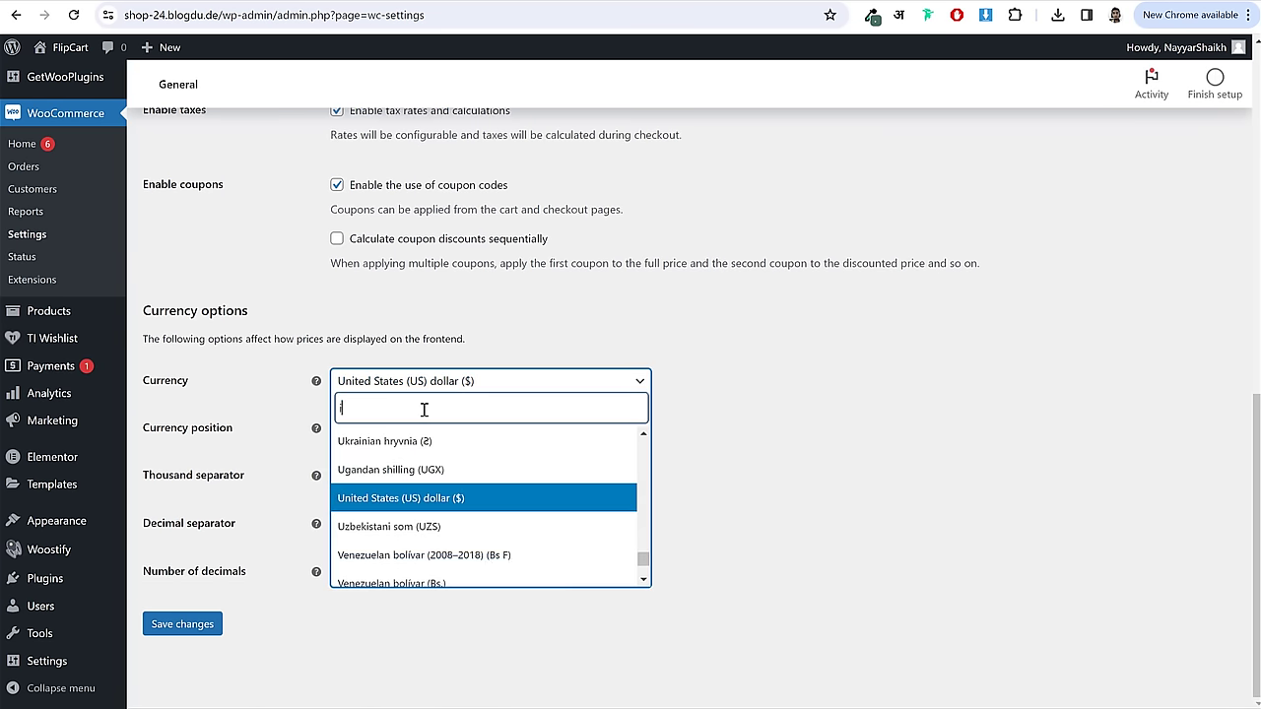
click(391, 442)
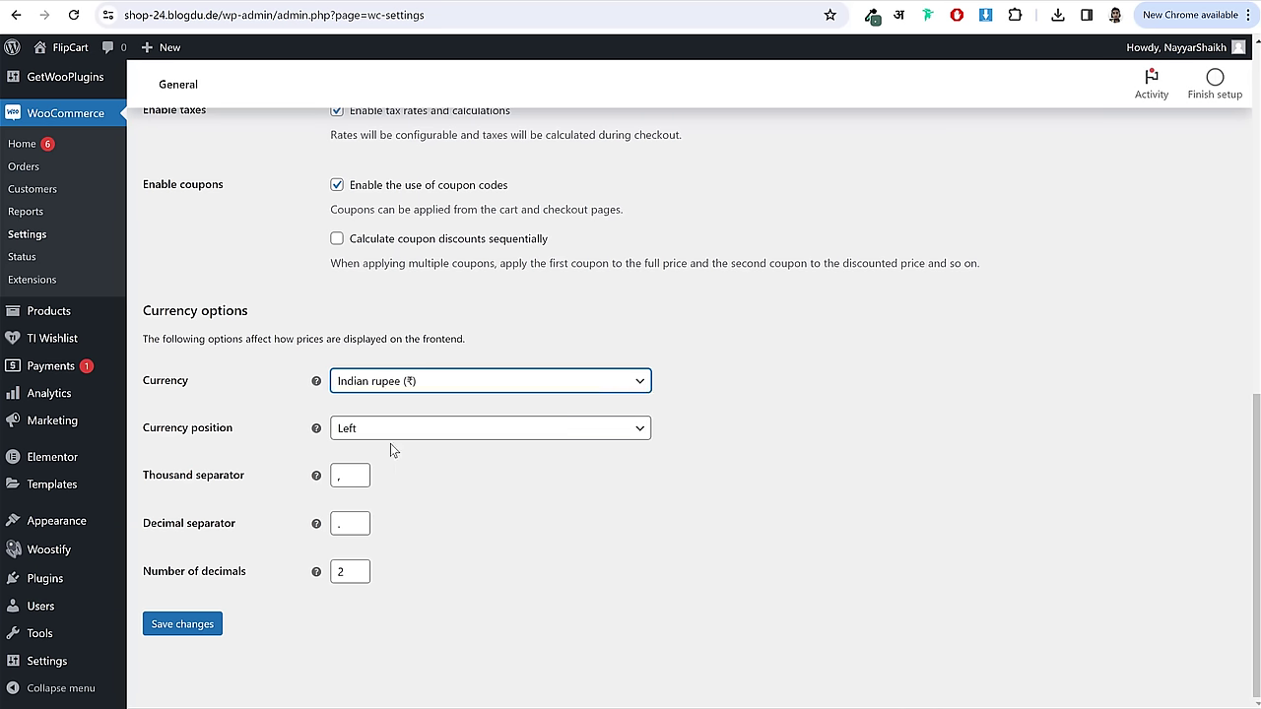
- Set the store currency to United States (US) dollar ($) and save the general settings
click(462, 386)
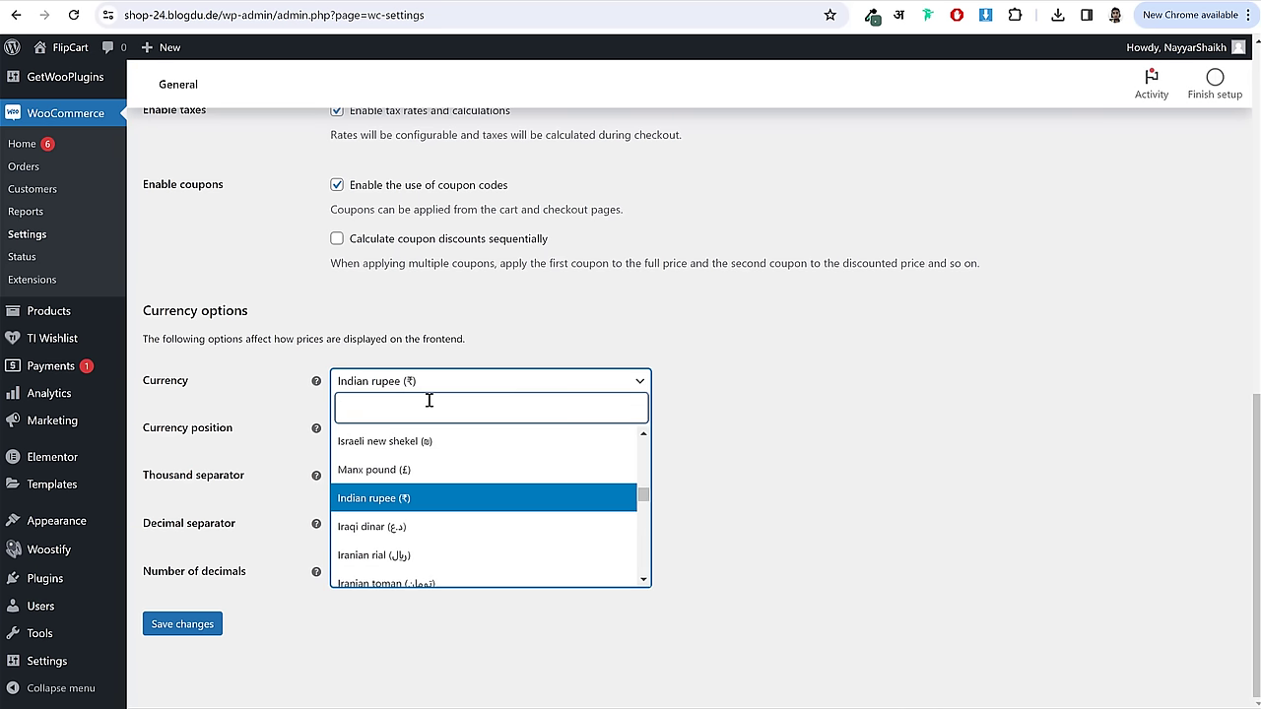
text(unit)
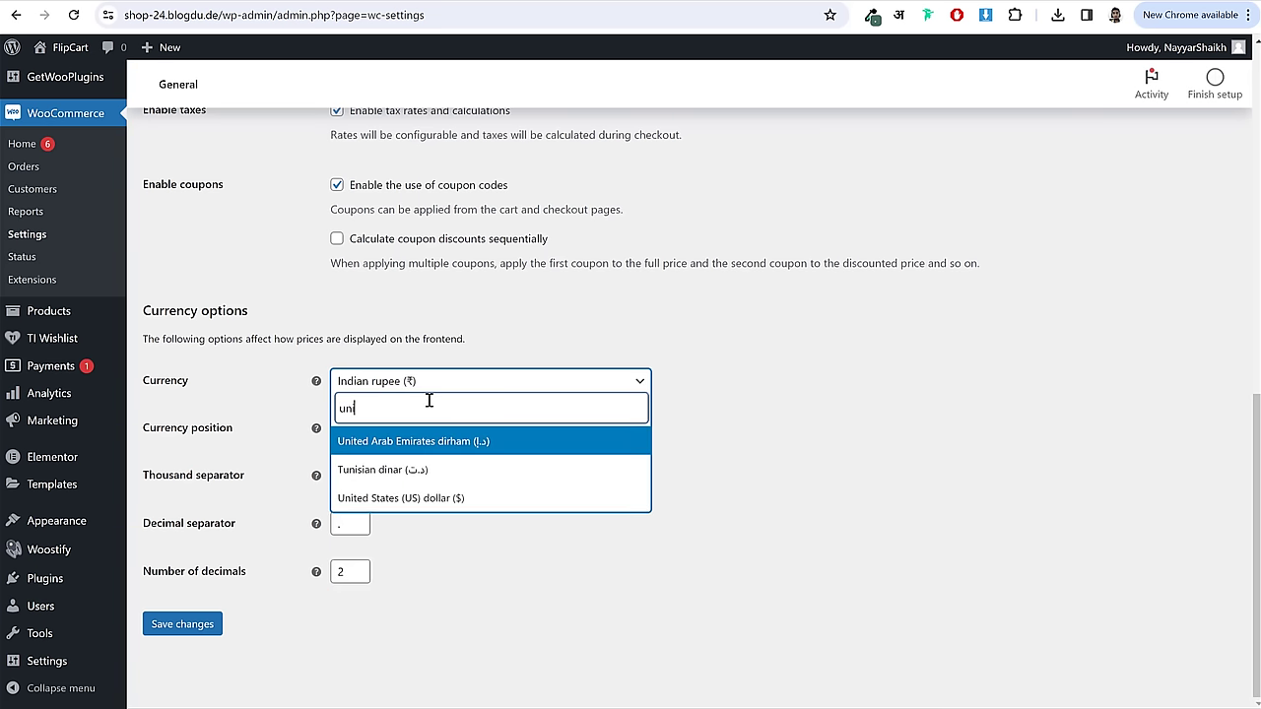
click(424, 473)
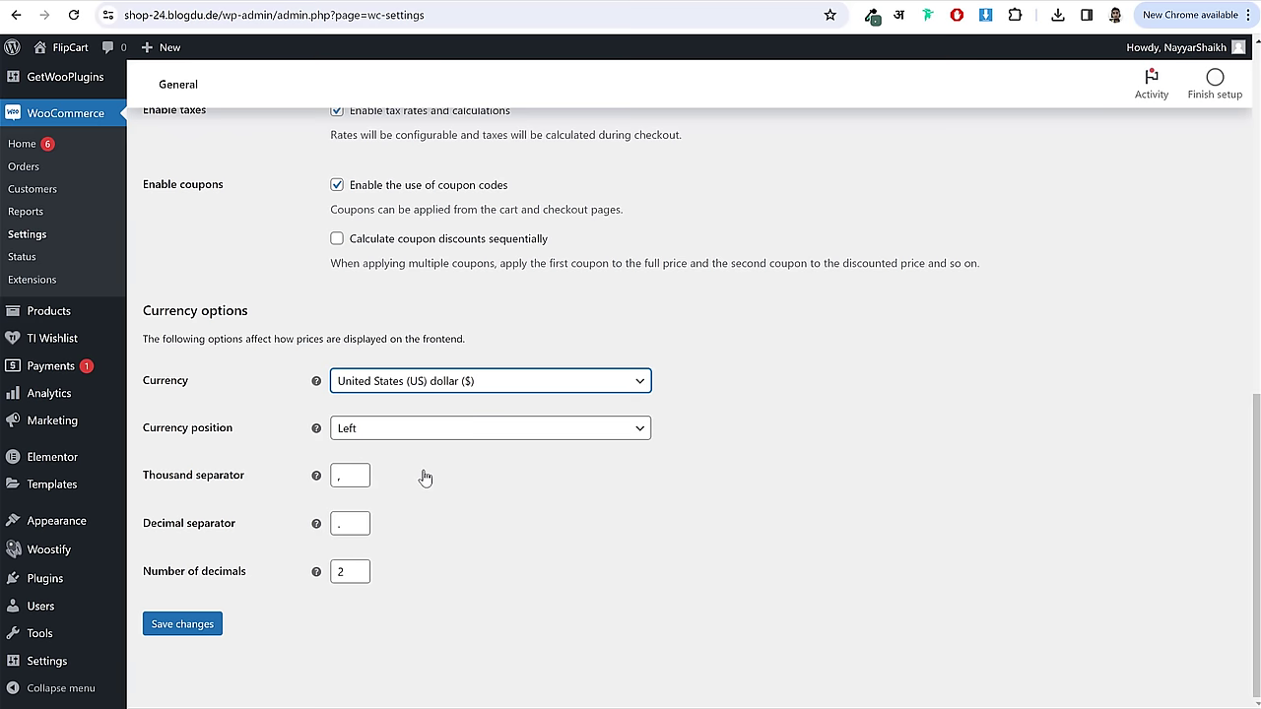
click(158, 629)
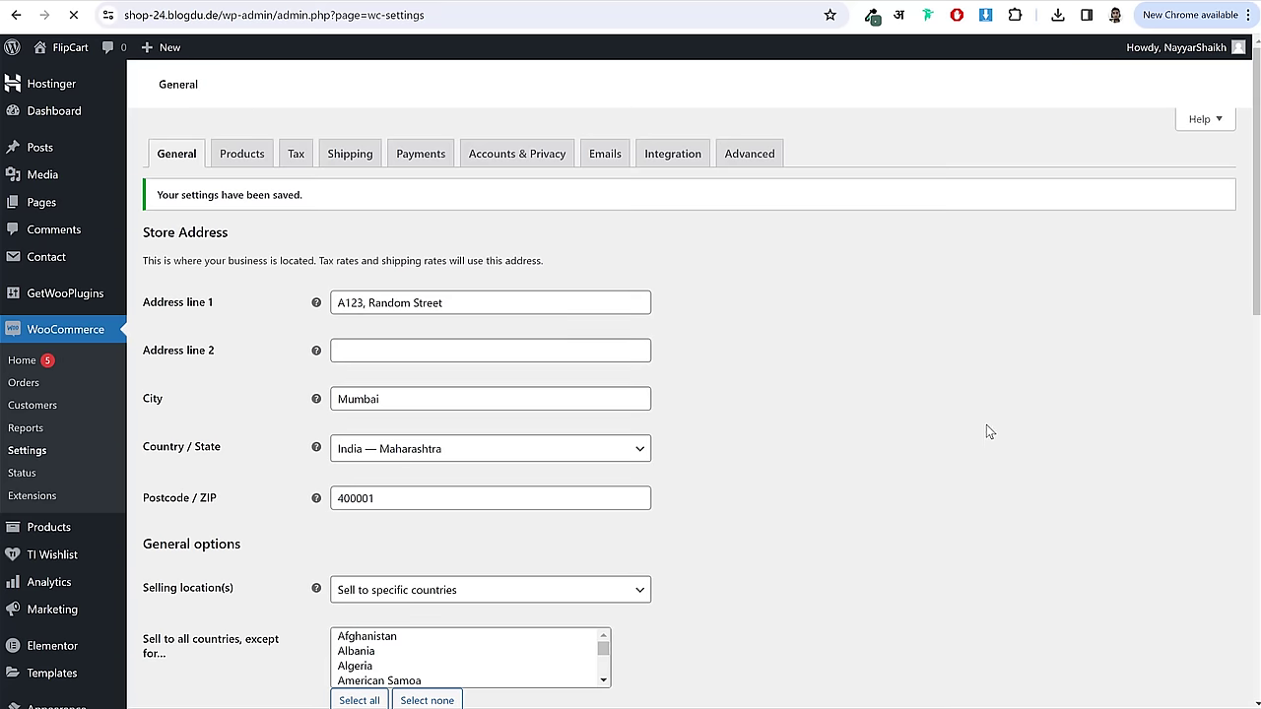
- Open the WooCommerce product settings and review the shop page, add-to-cart, measurement and review options
click(237, 162)
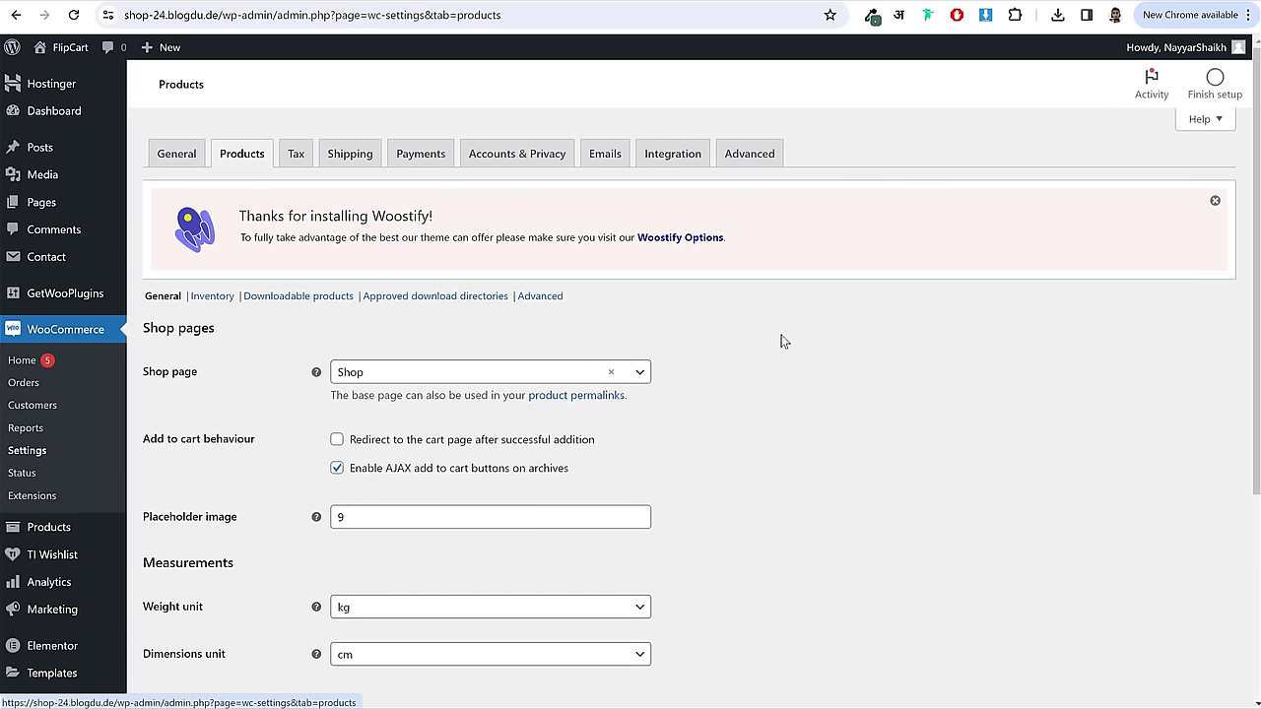
scroll(793, 355, down, 2)
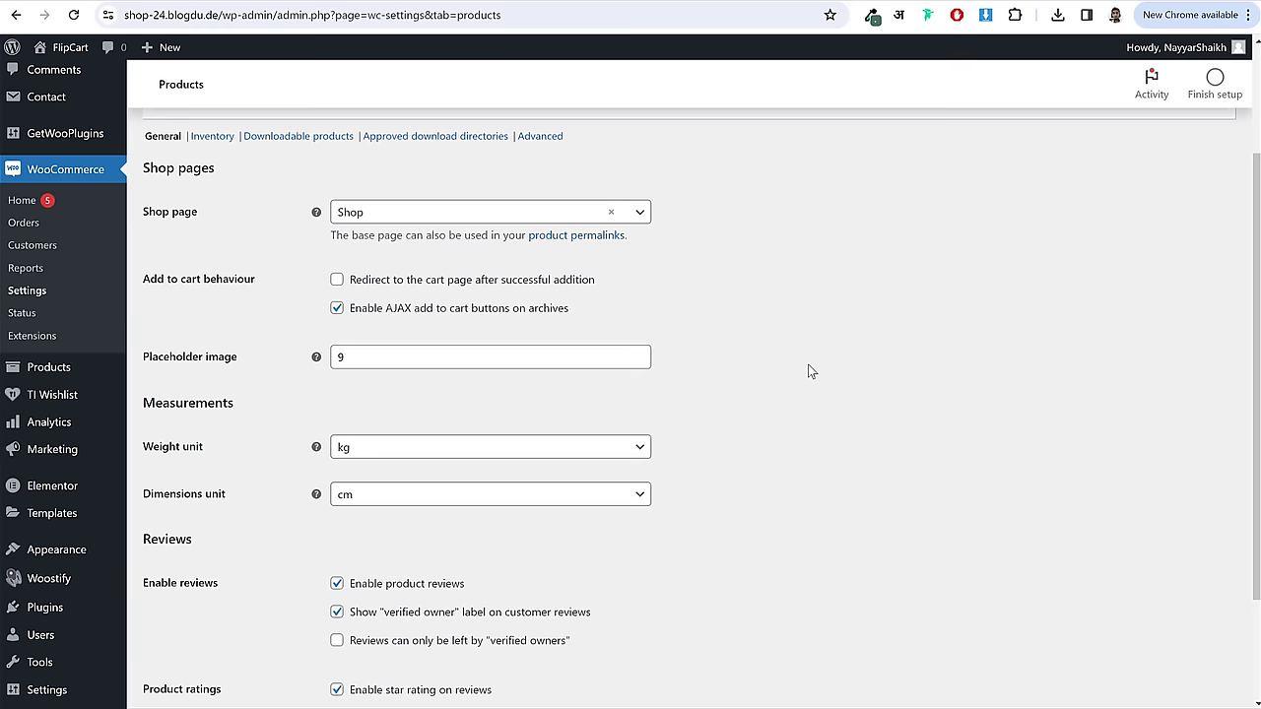
triple_click(175, 213)
scroll(690, 296, down, 1)
scroll(690, 307, down, 2)
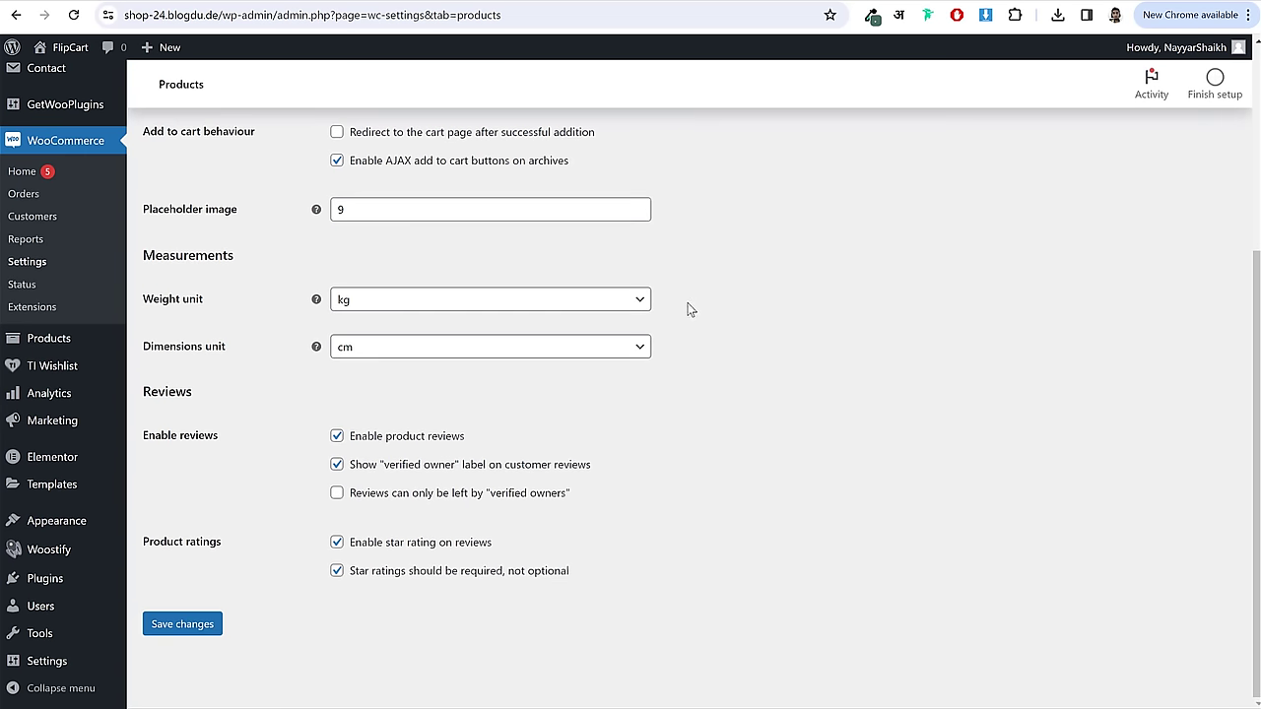
scroll(484, 270, up, 5)
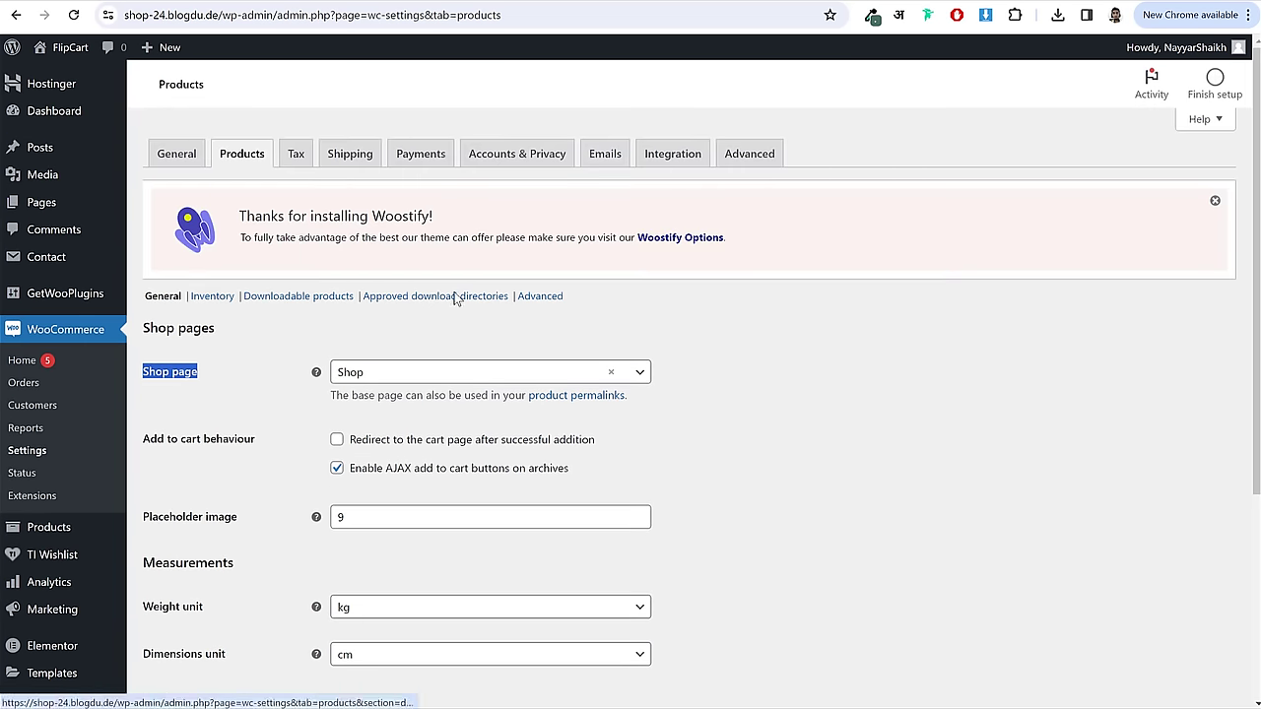
scroll(667, 270, down, 2)
scroll(667, 270, down, 1)
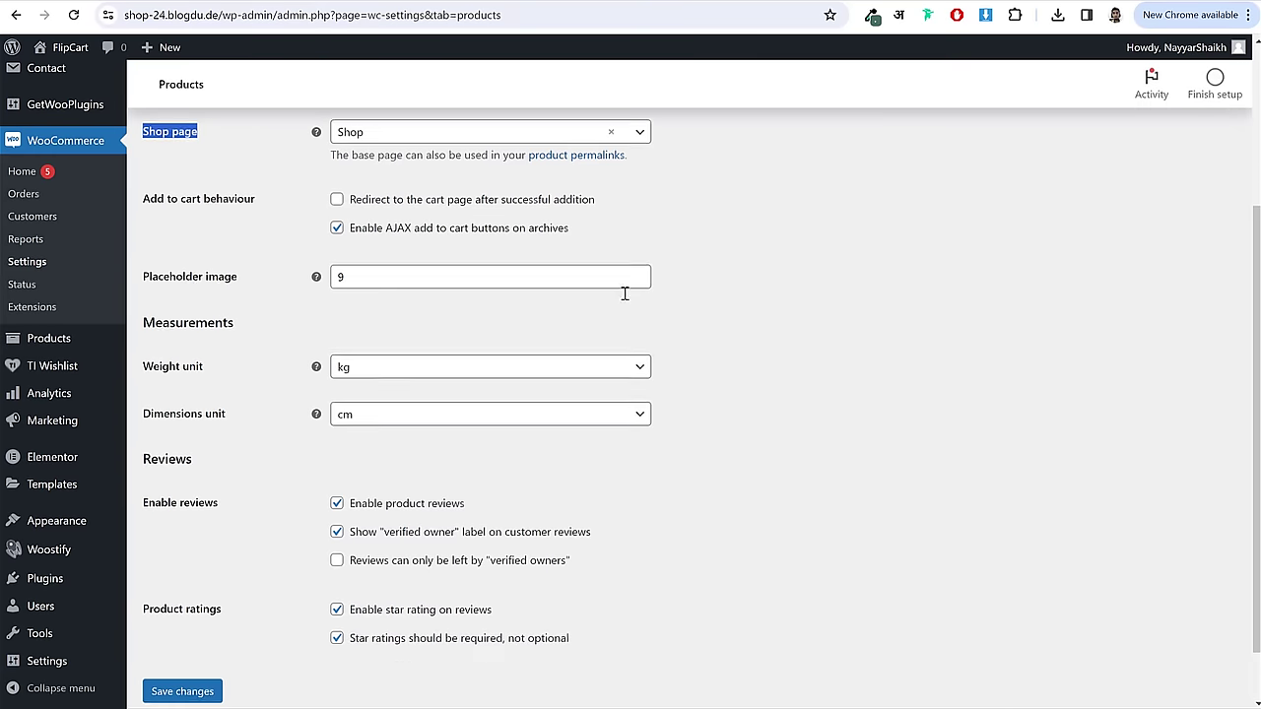
- Set the product weight unit to g in the measurement settings
triple_click(227, 365)
click(437, 367)
click(437, 366)
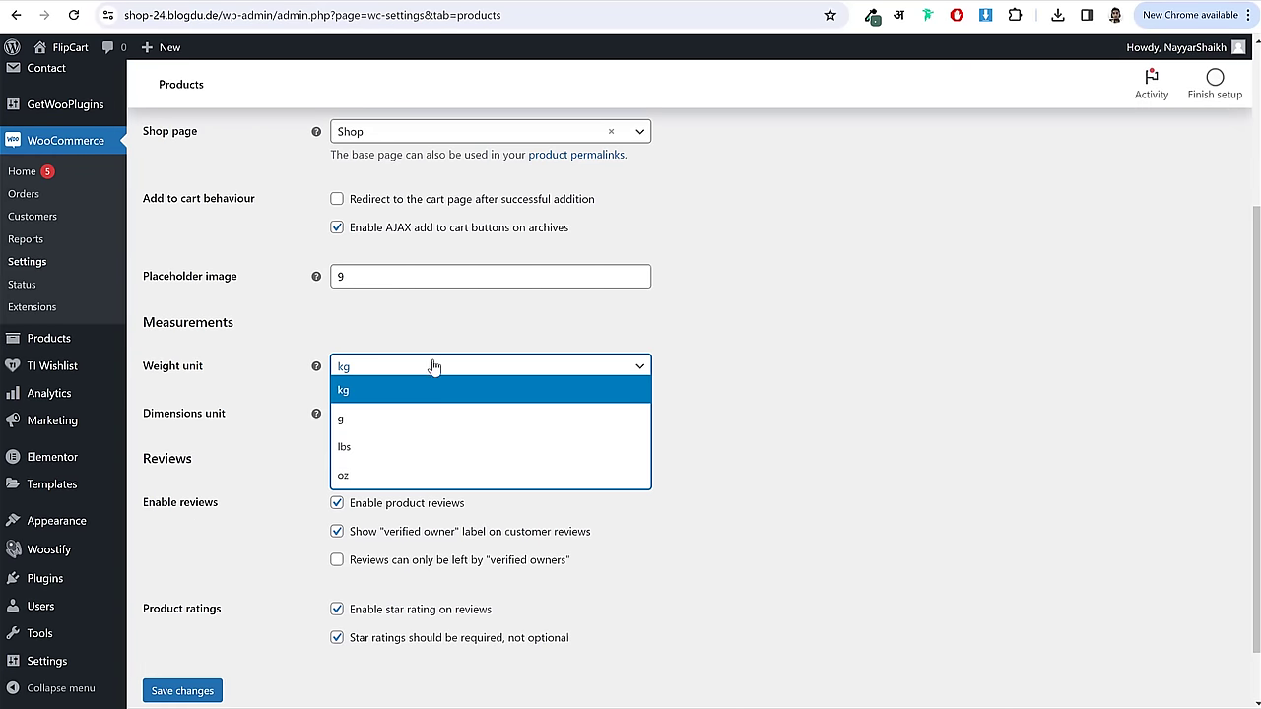
click(415, 422)
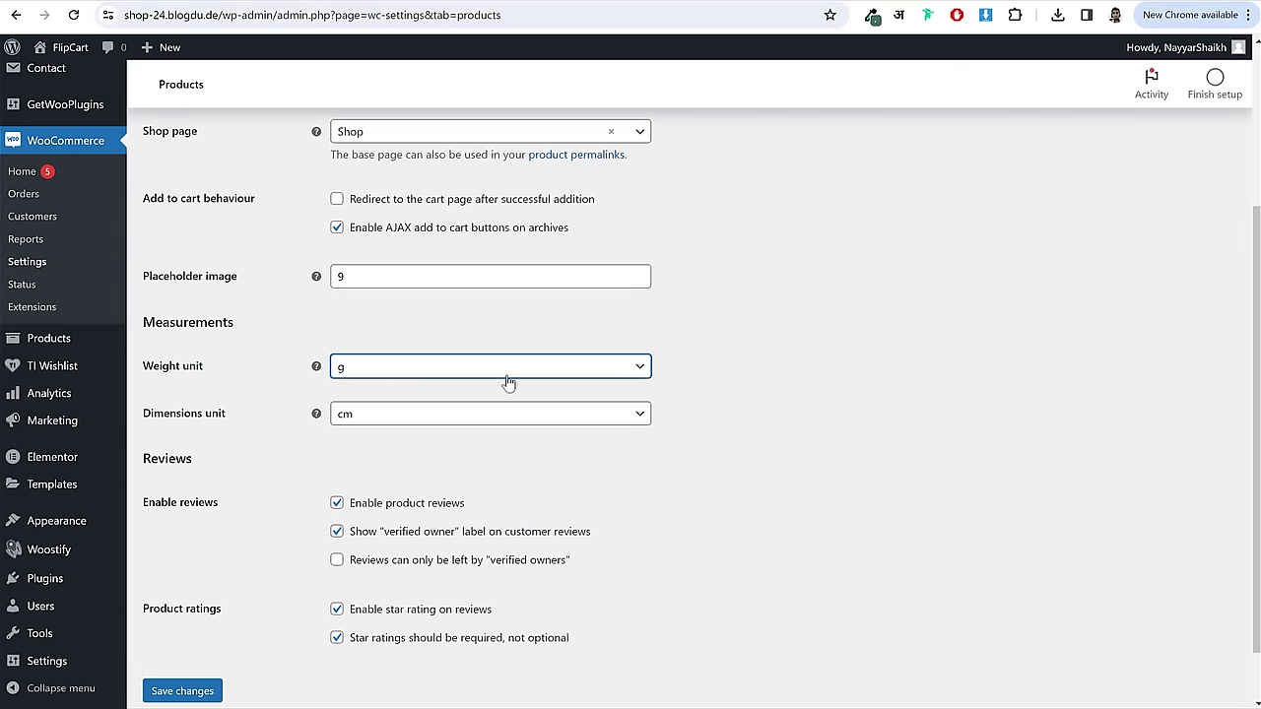
- Review the product weight unit choices and keep g selected
click(467, 374)
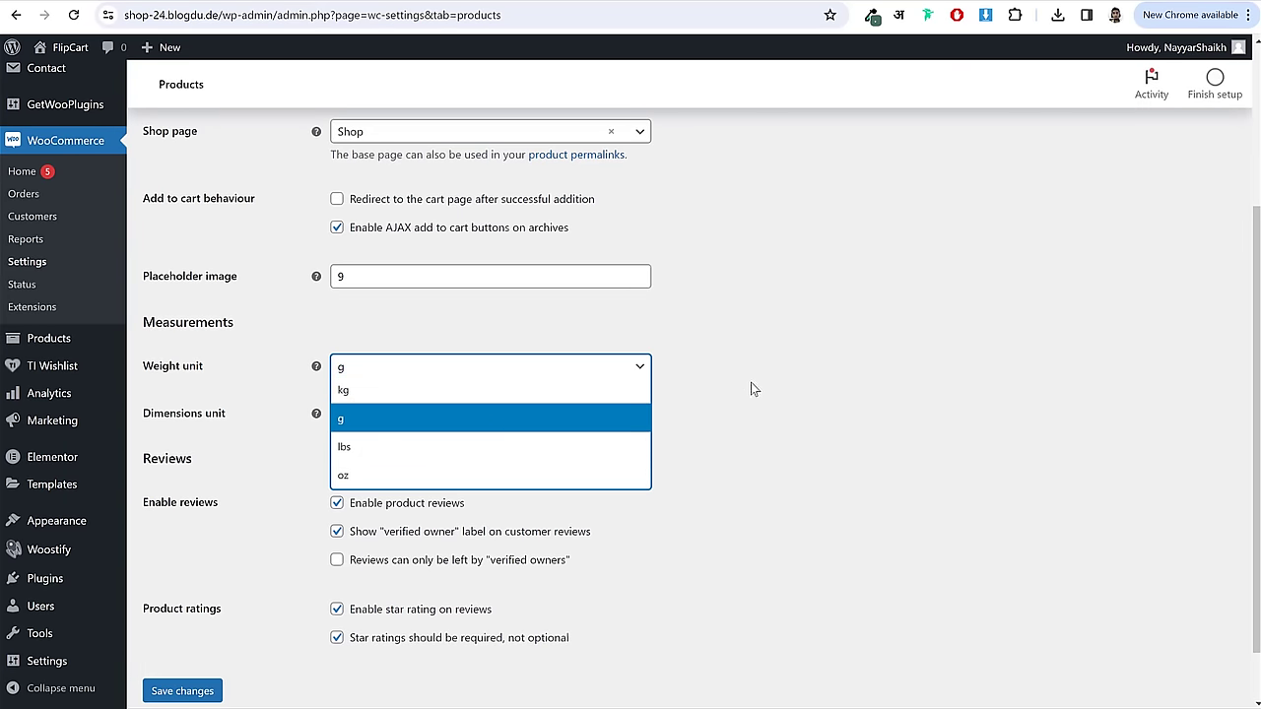
click(794, 382)
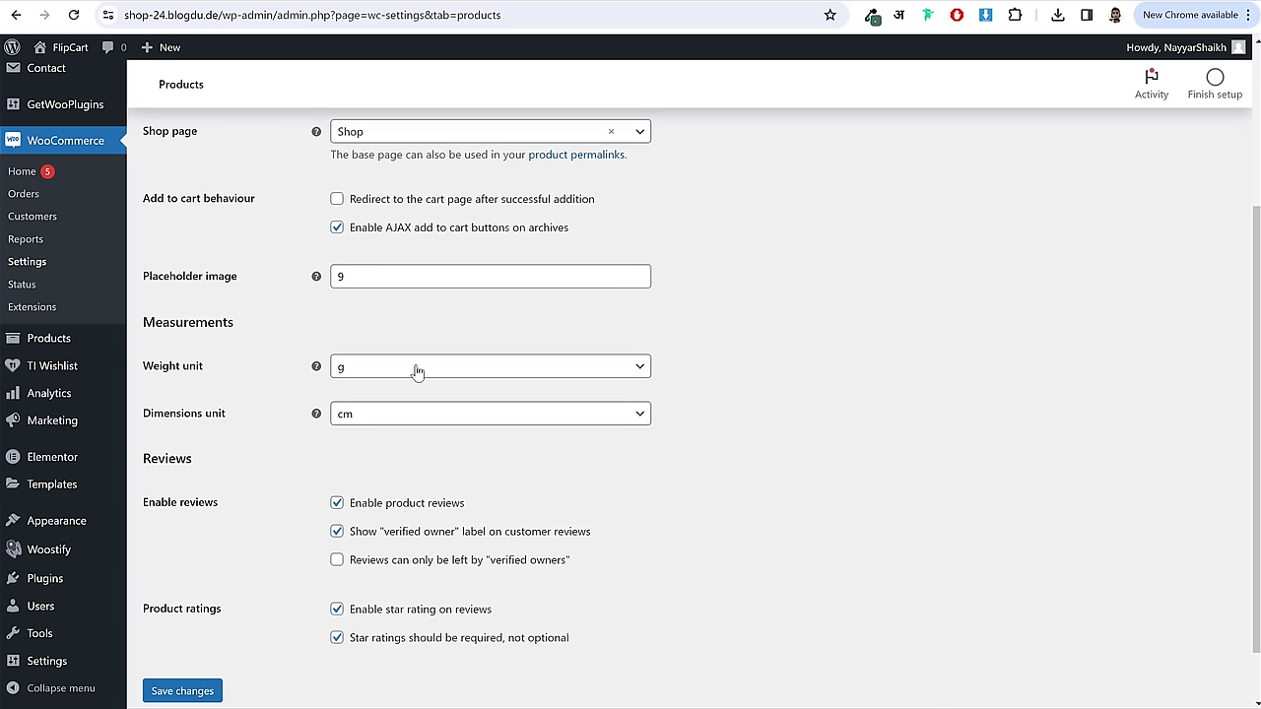
drag(213, 372, 147, 372)
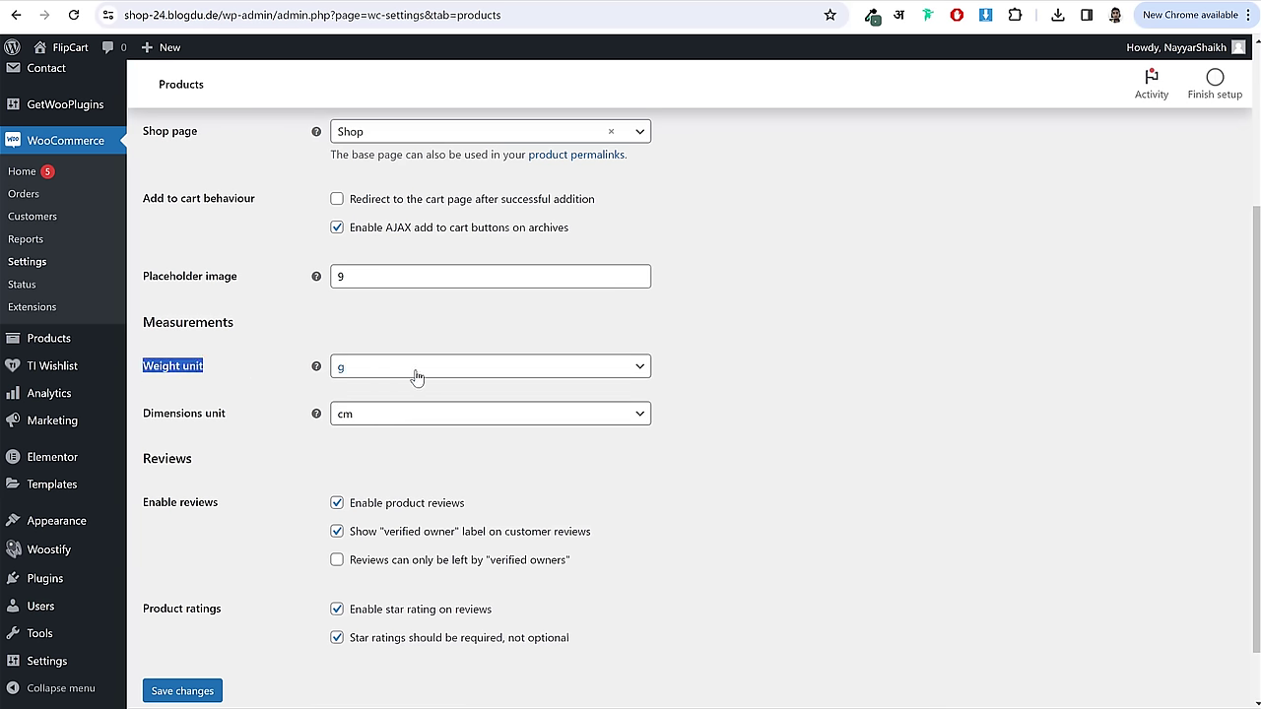
click(371, 376)
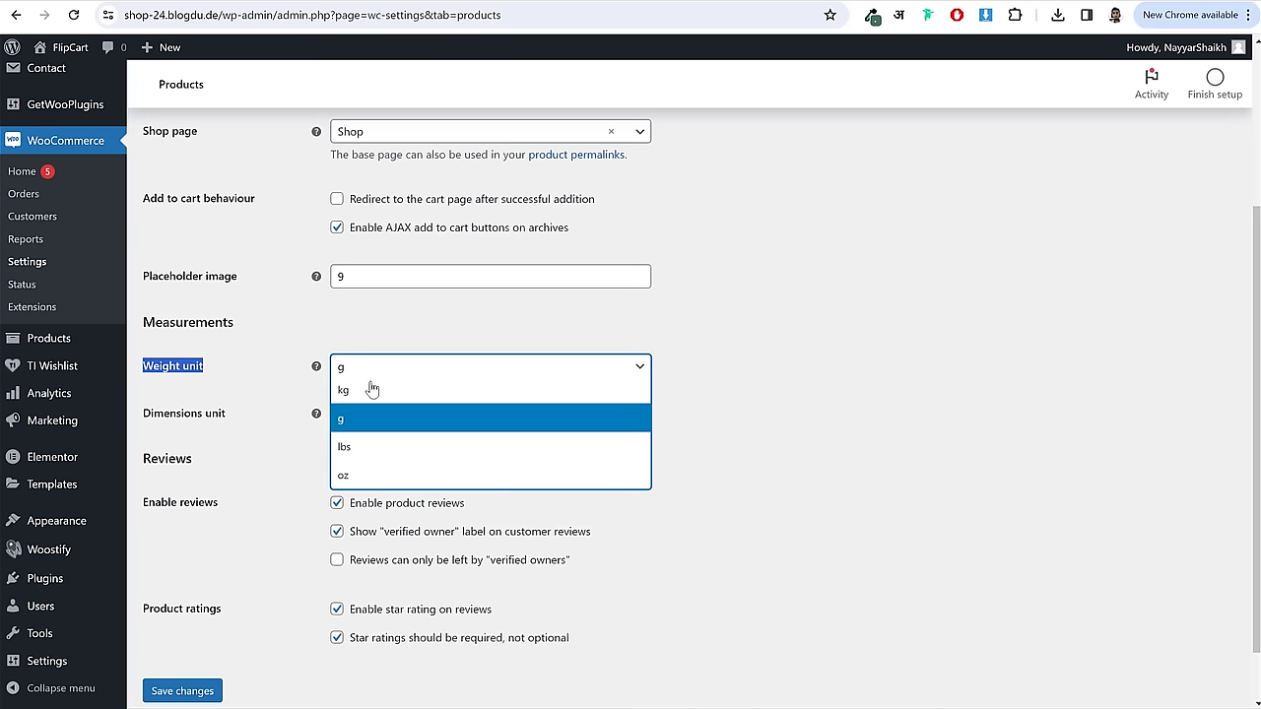
click(369, 418)
click(751, 365)
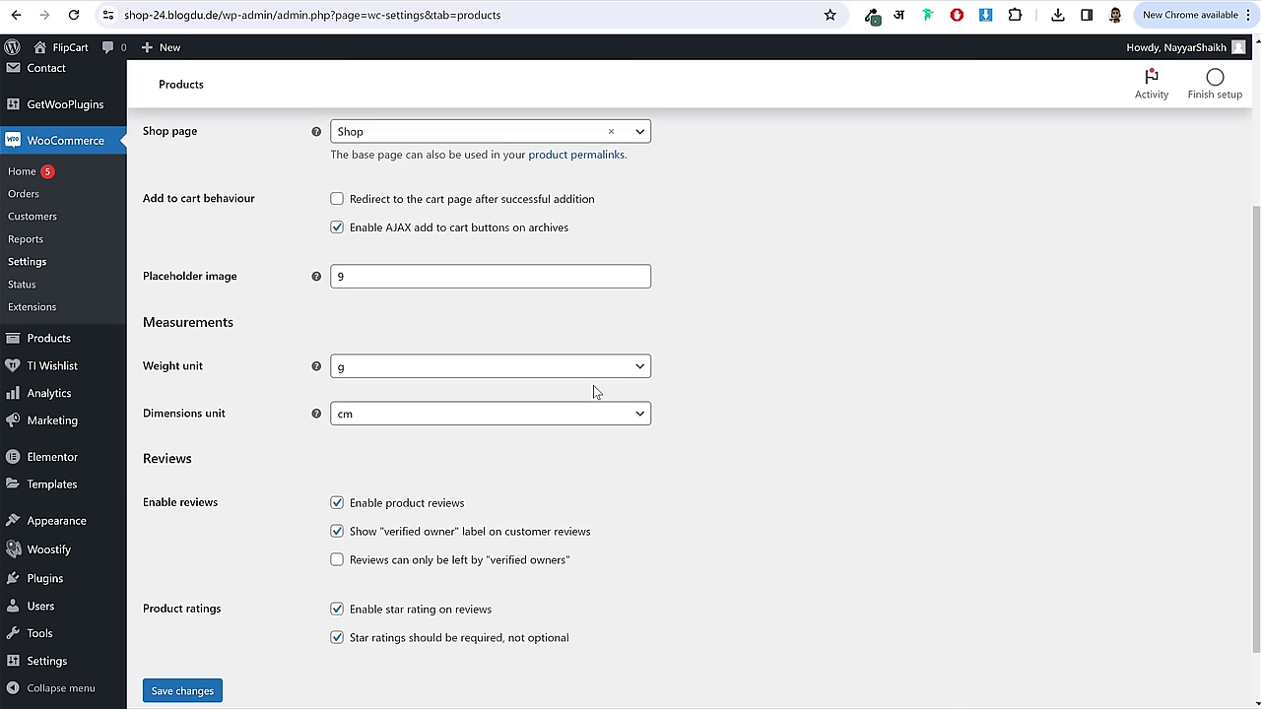
- Check the dimensions unit choices without changing them and save the product settings
click(348, 418)
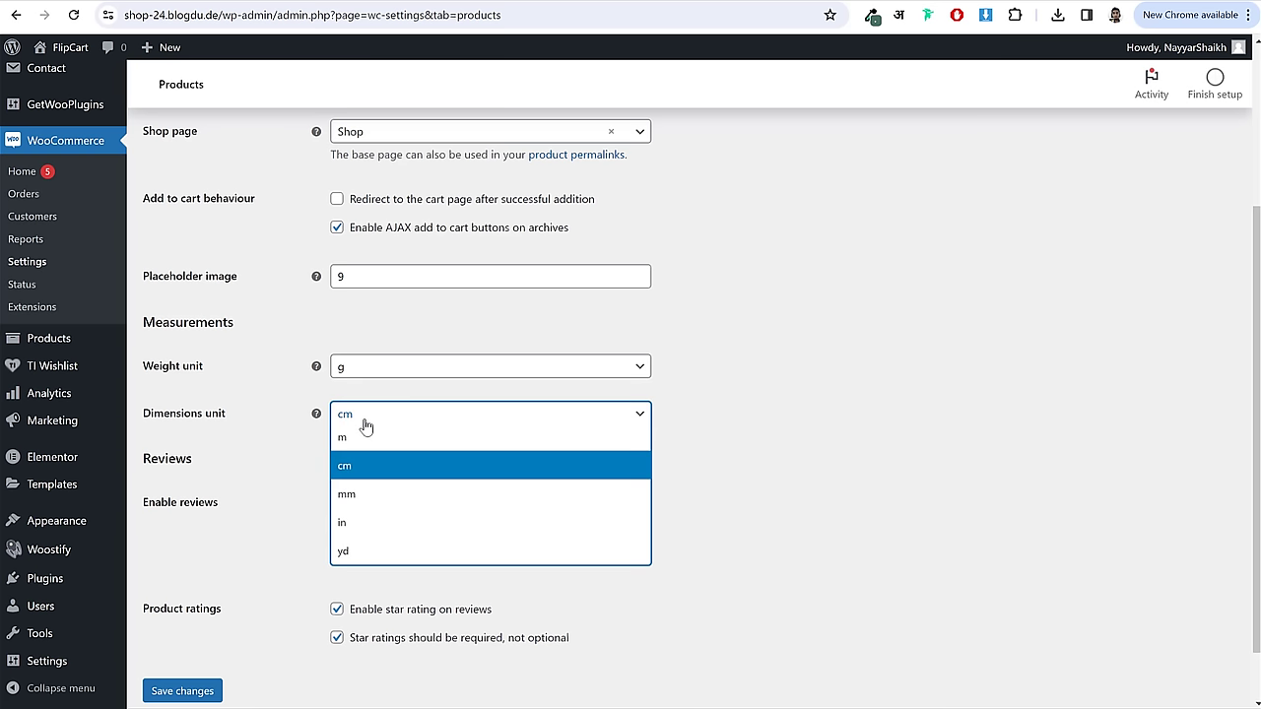
click(754, 424)
scroll(493, 414, down, 1)
click(204, 624)
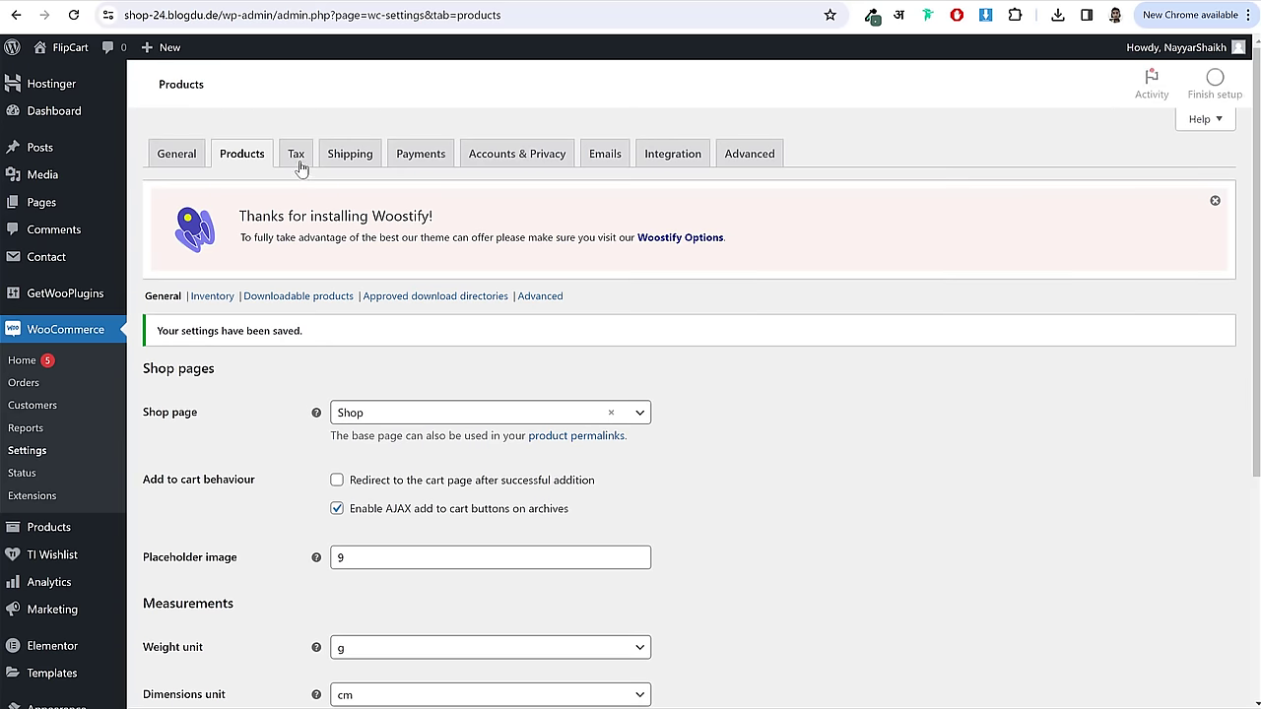
- Open the WooCommerce tax settings and enlarge the Additional tax classes box for editing
click(312, 156)
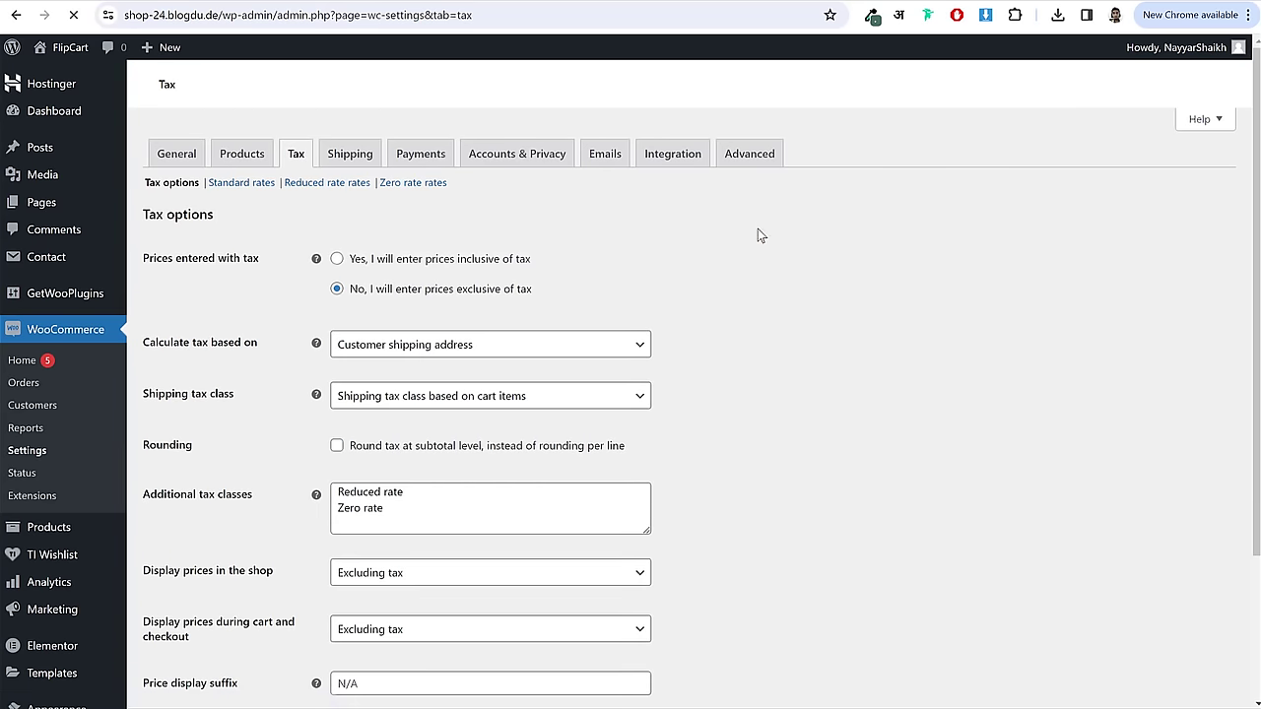
scroll(825, 274, down, 1)
scroll(825, 273, down, 2)
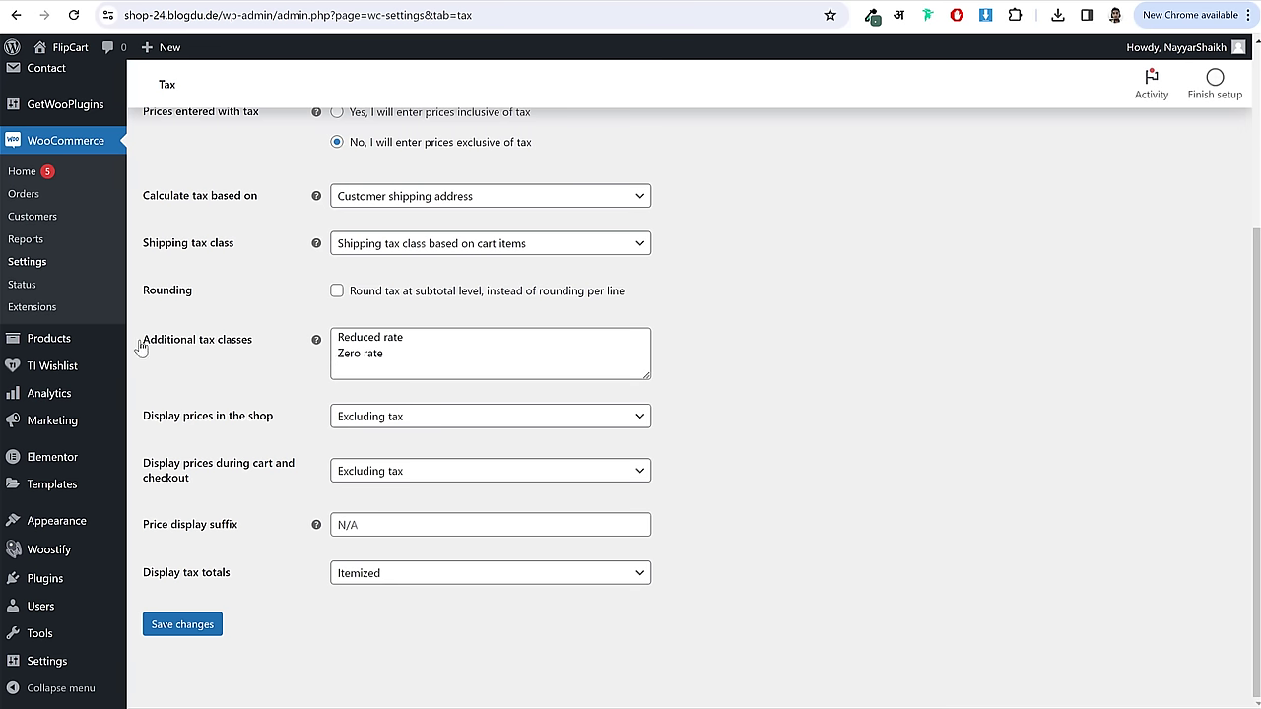
drag(142, 348, 171, 345)
click(263, 342)
click(227, 355)
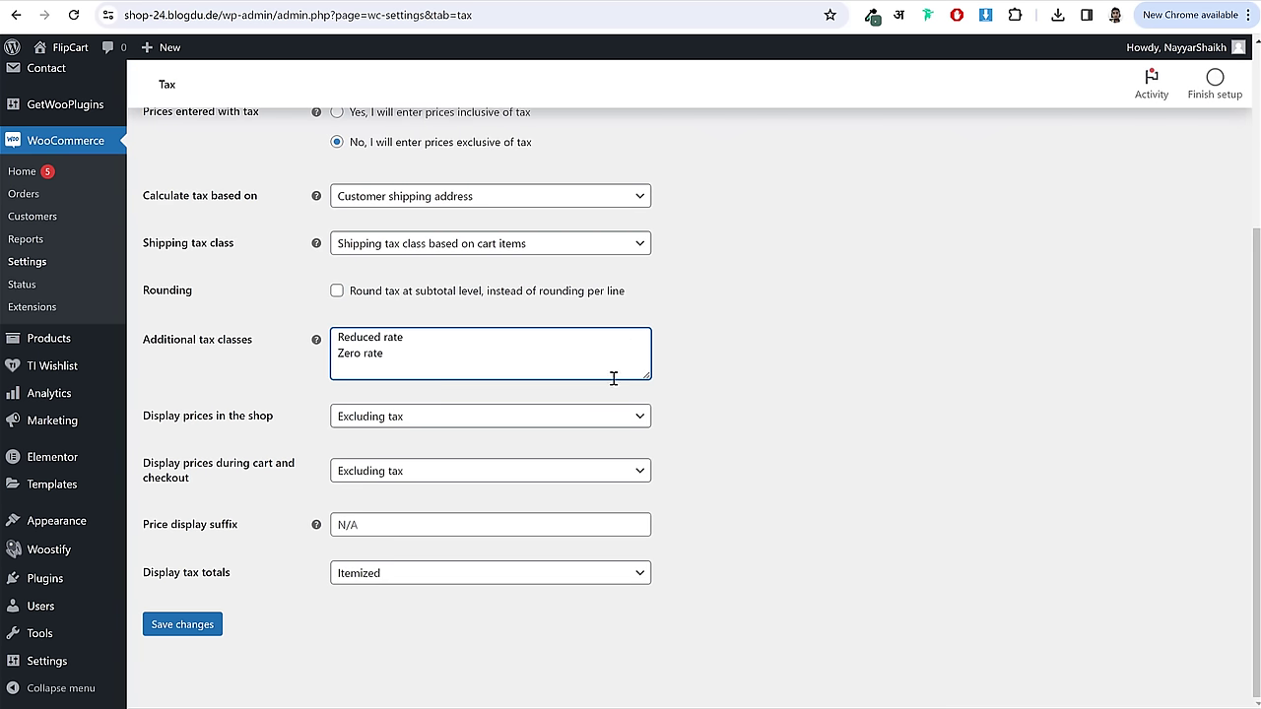
drag(646, 375, 649, 484)
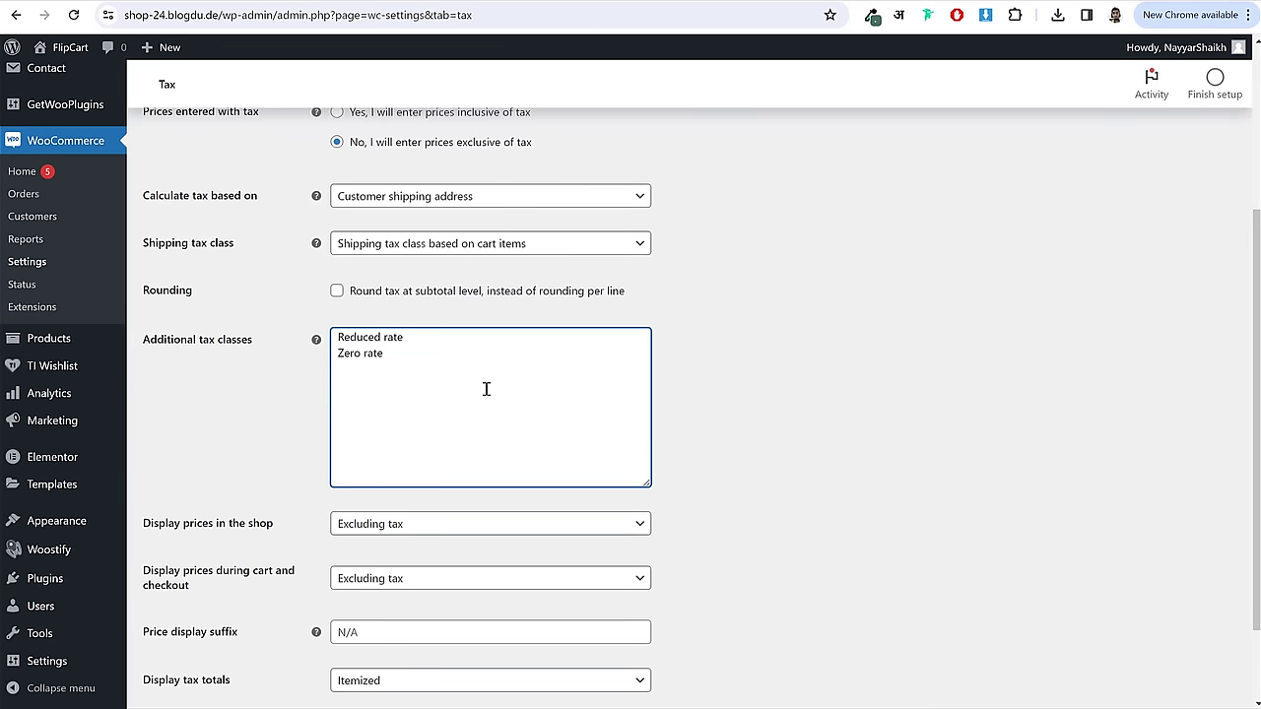
- Add GST 5% and GST 12% as additional tax classes on separate lines and save the tax options
text(VA)
text(T 5%)
key(BackSpace)
key(BackSpace)
key(BackSpace)
text(GHST)
text(GST 12)
text(%)
drag(377, 368, 325, 360)
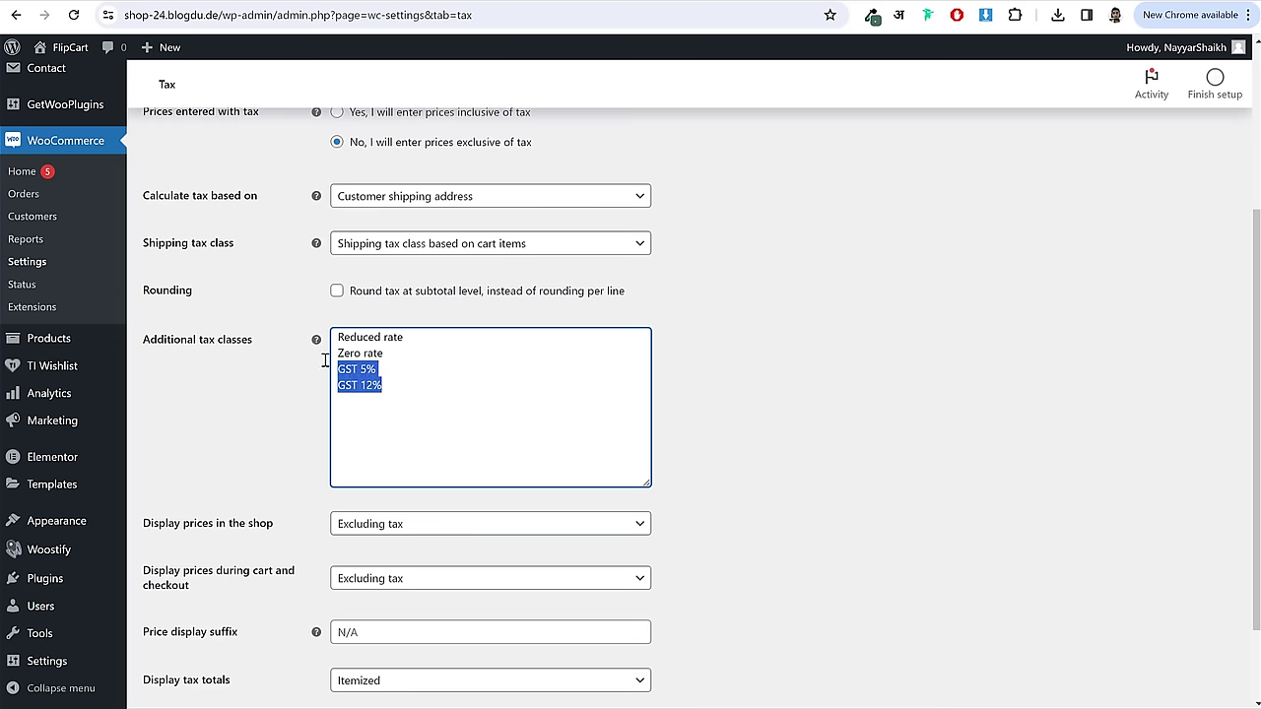
scroll(275, 493, down, 2)
click(202, 629)
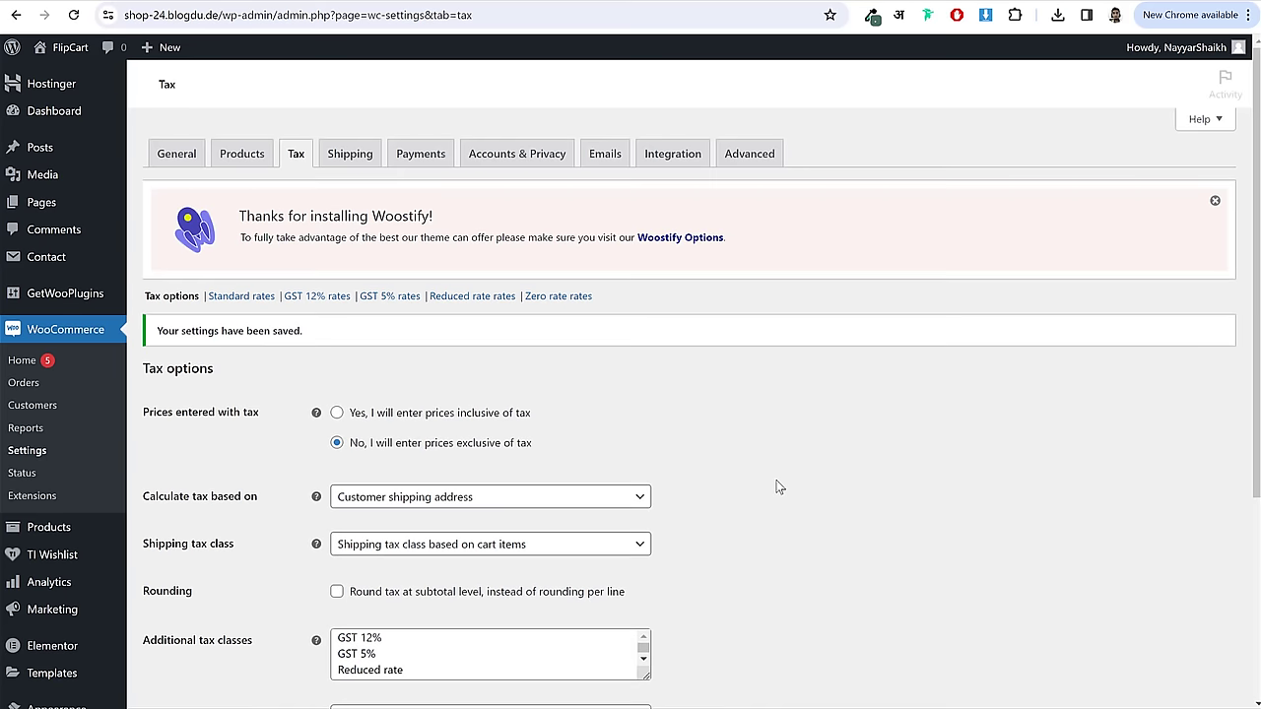
- Insert a new row in the GST 12% tax rates and open its country code for editing
scroll(719, 329, down, 3)
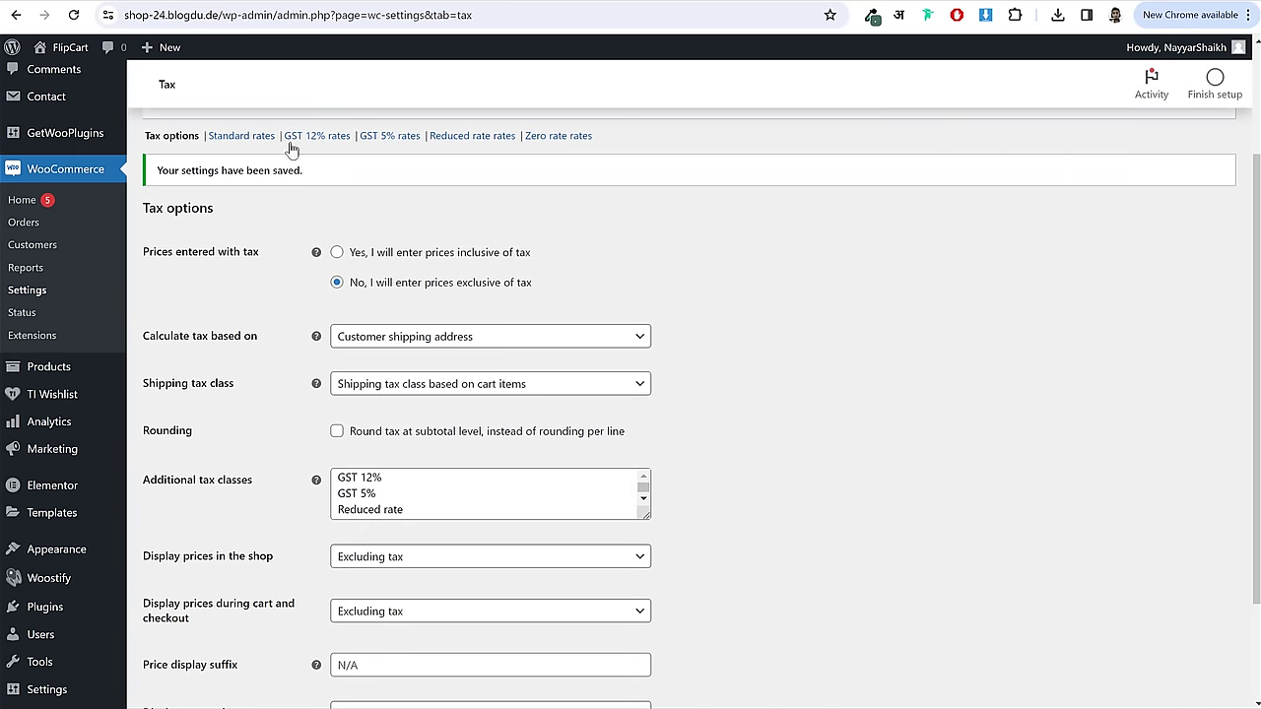
click(317, 136)
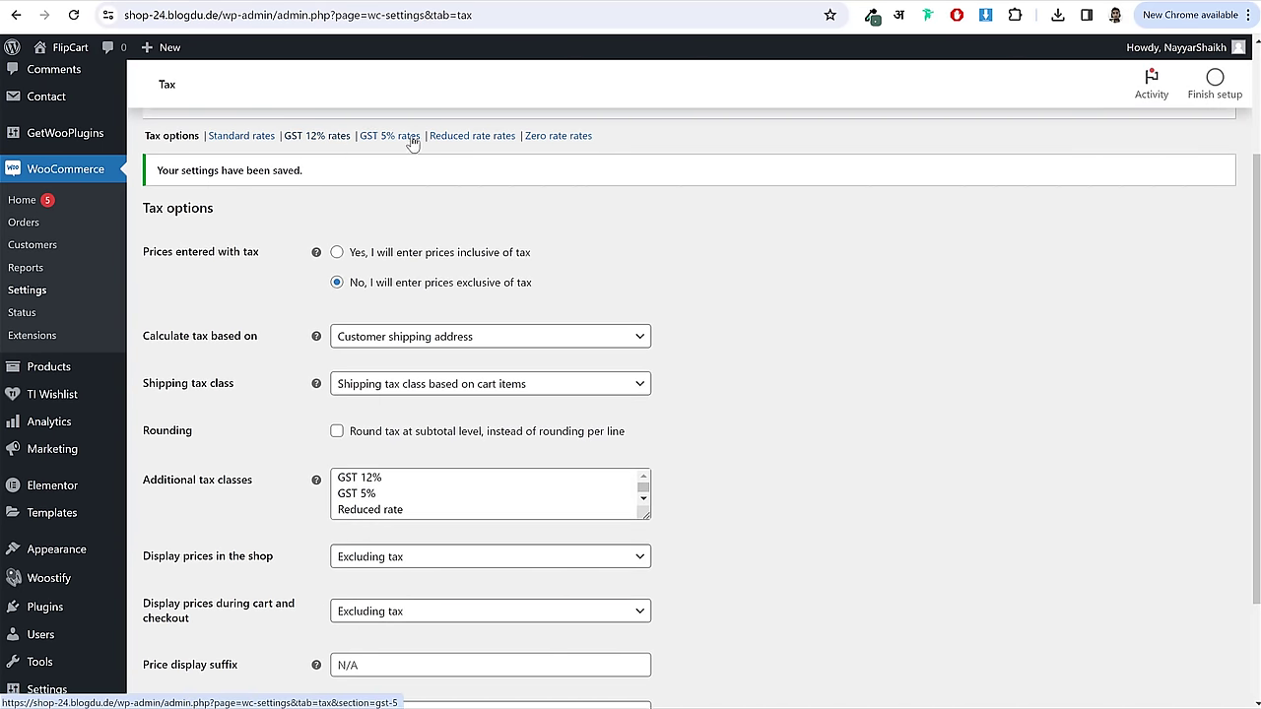
click(317, 138)
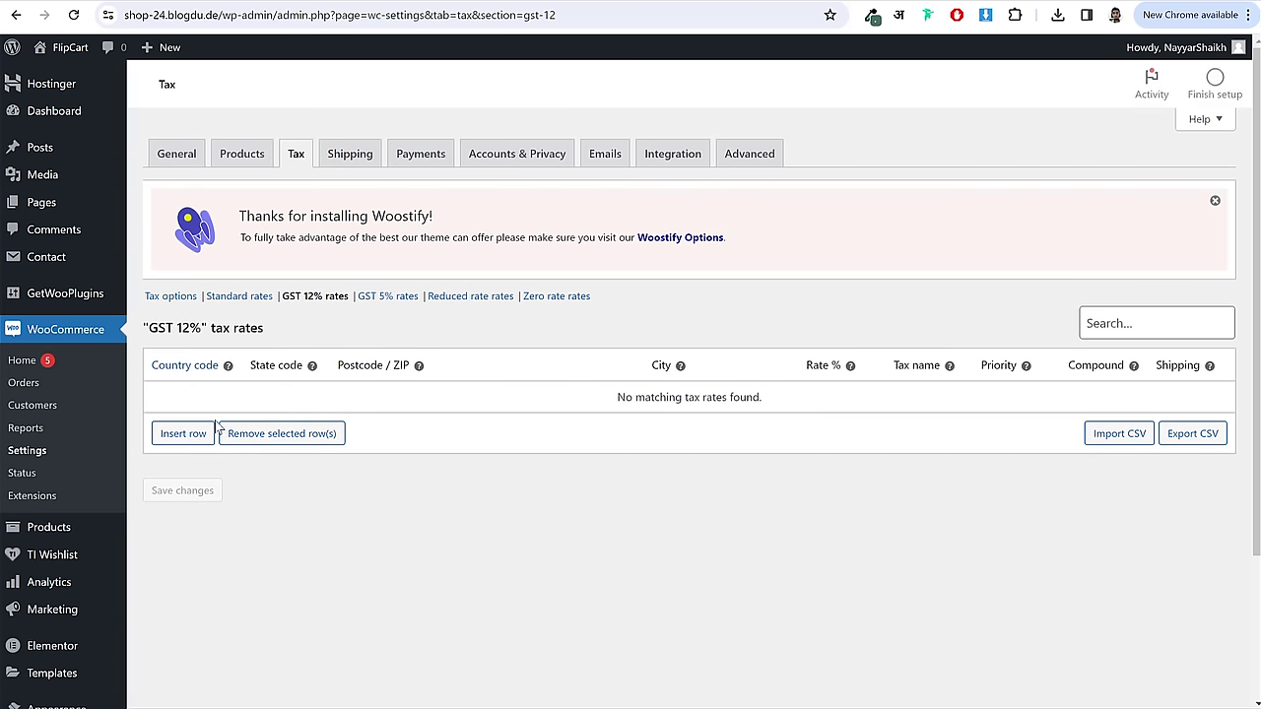
click(187, 433)
scroll(444, 394, down, 2)
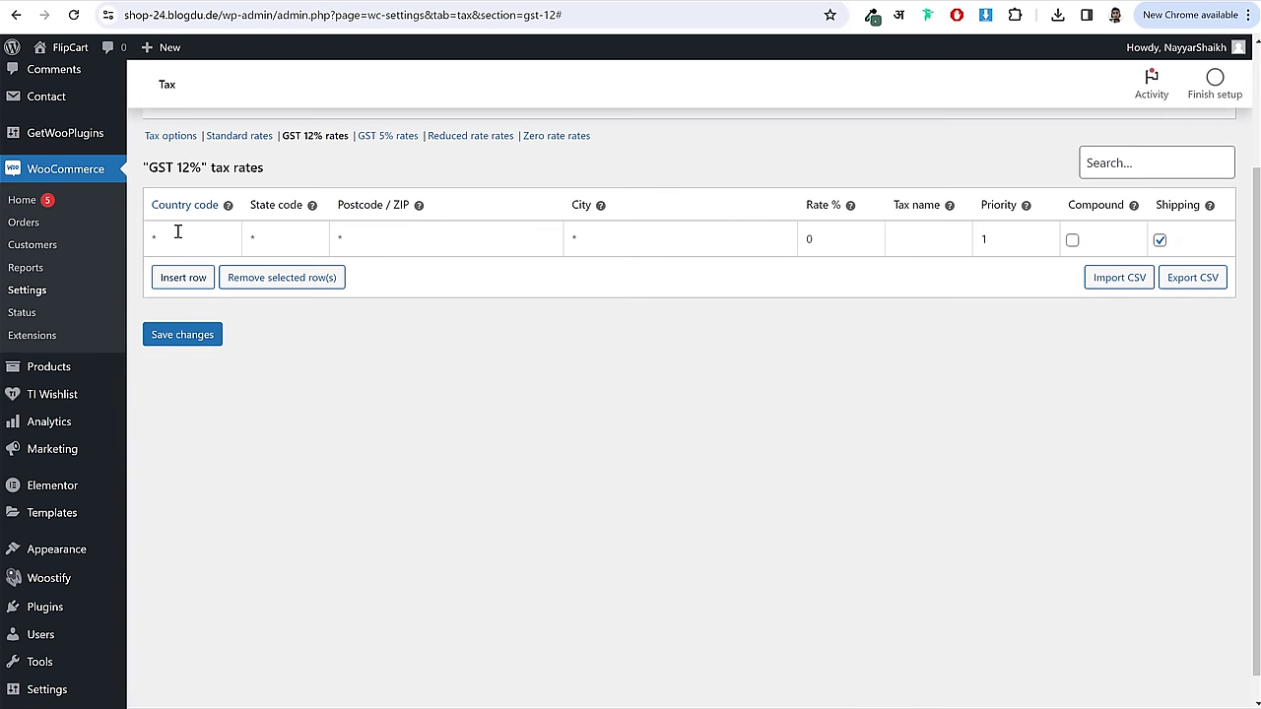
click(177, 232)
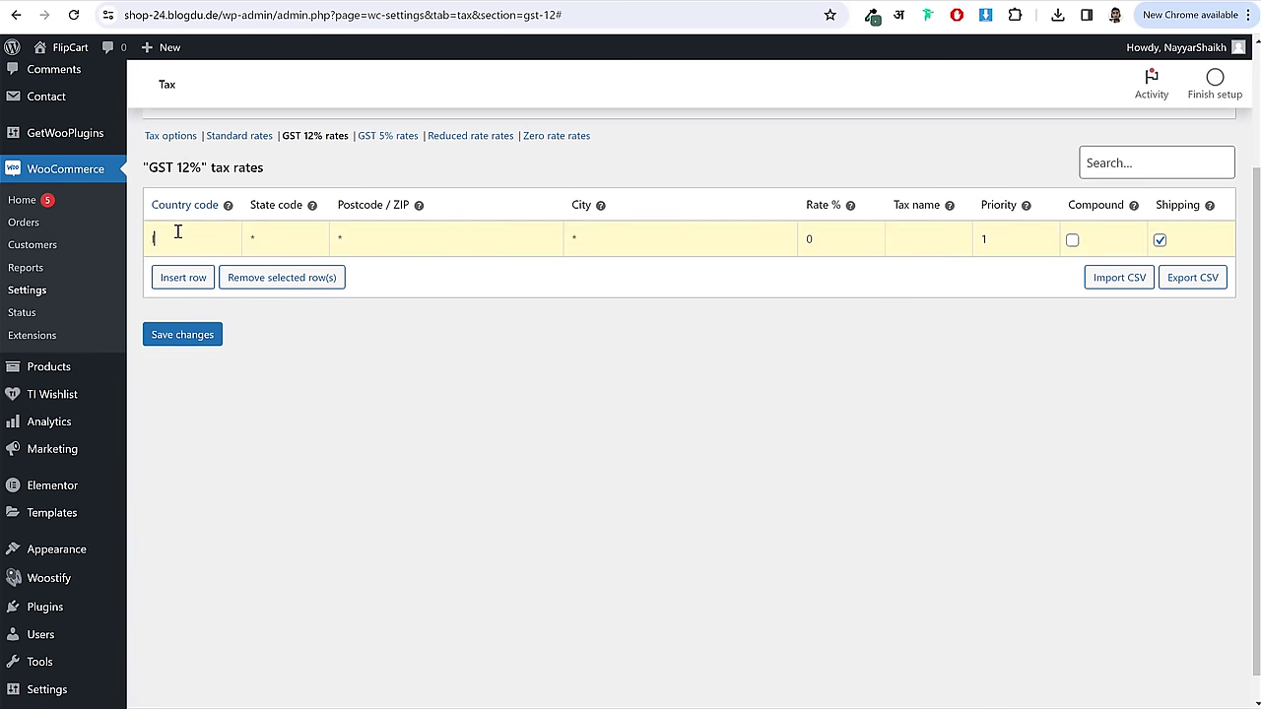
- Try the country codes IN, US and PK in the new GST 12% row, clearing each one
text(IN)
key(BackSpace)
key(BackSpace)
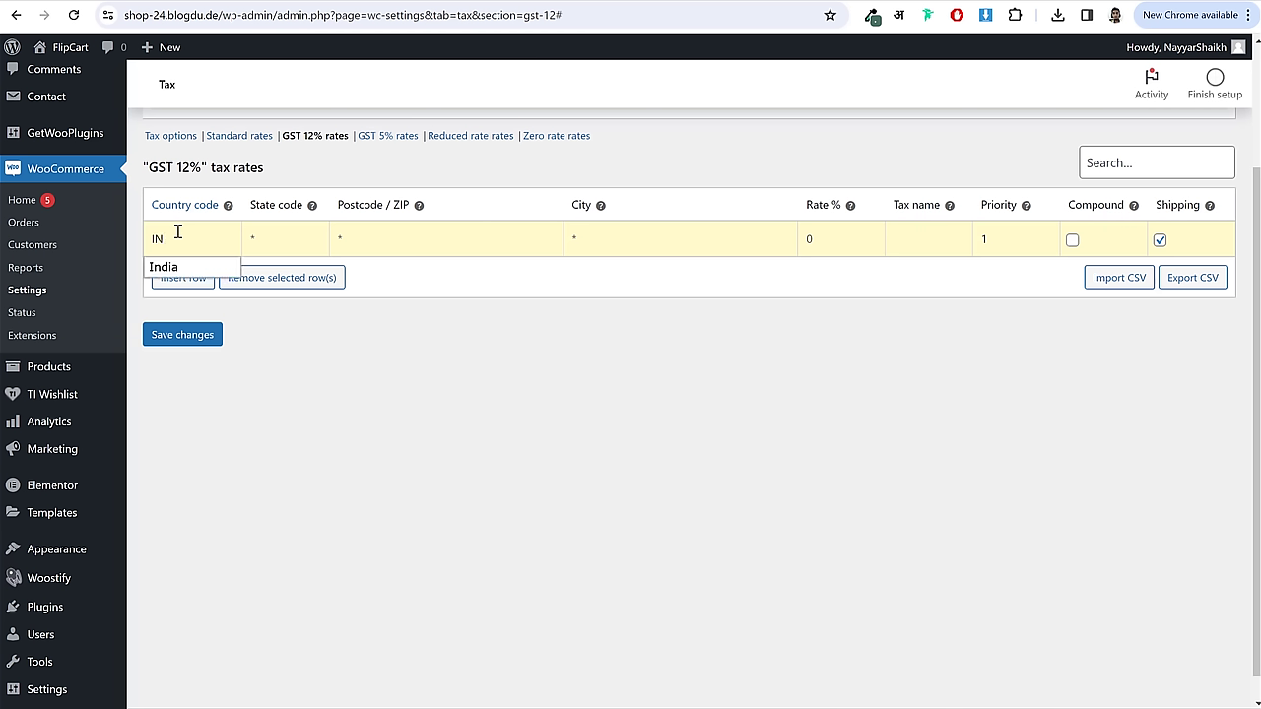
text(A)
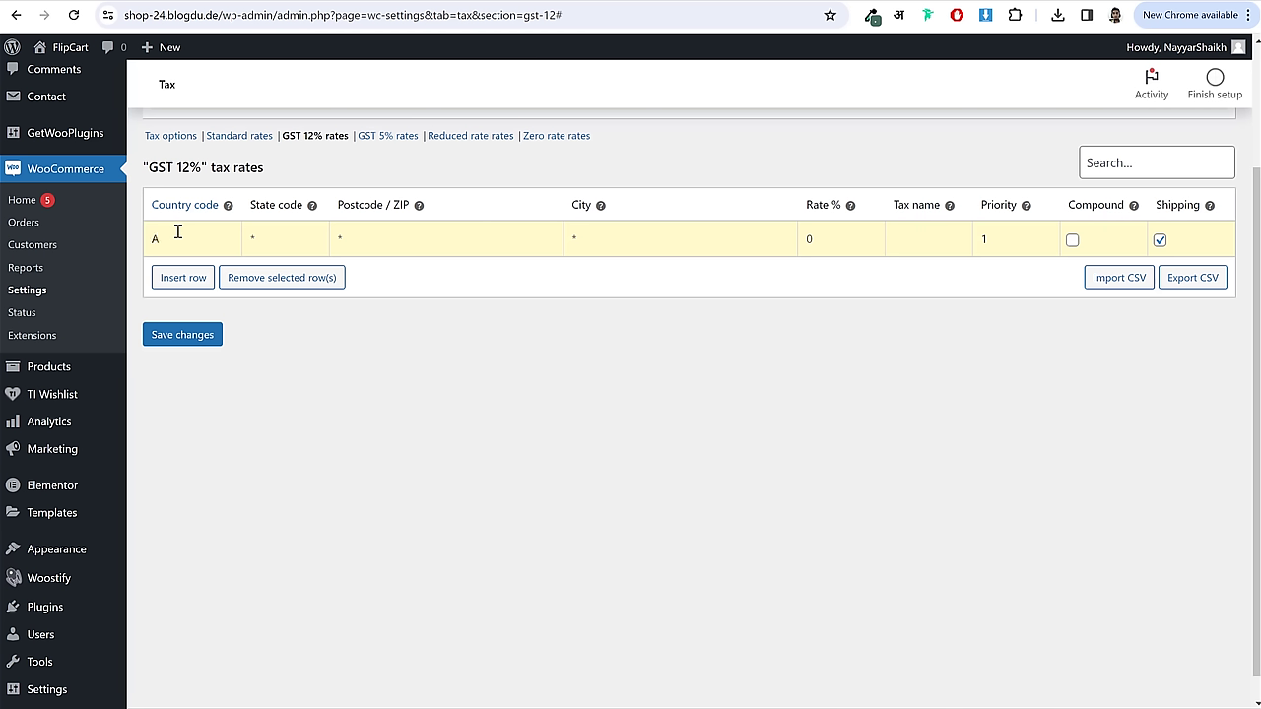
key(BackSpace)
text(US)
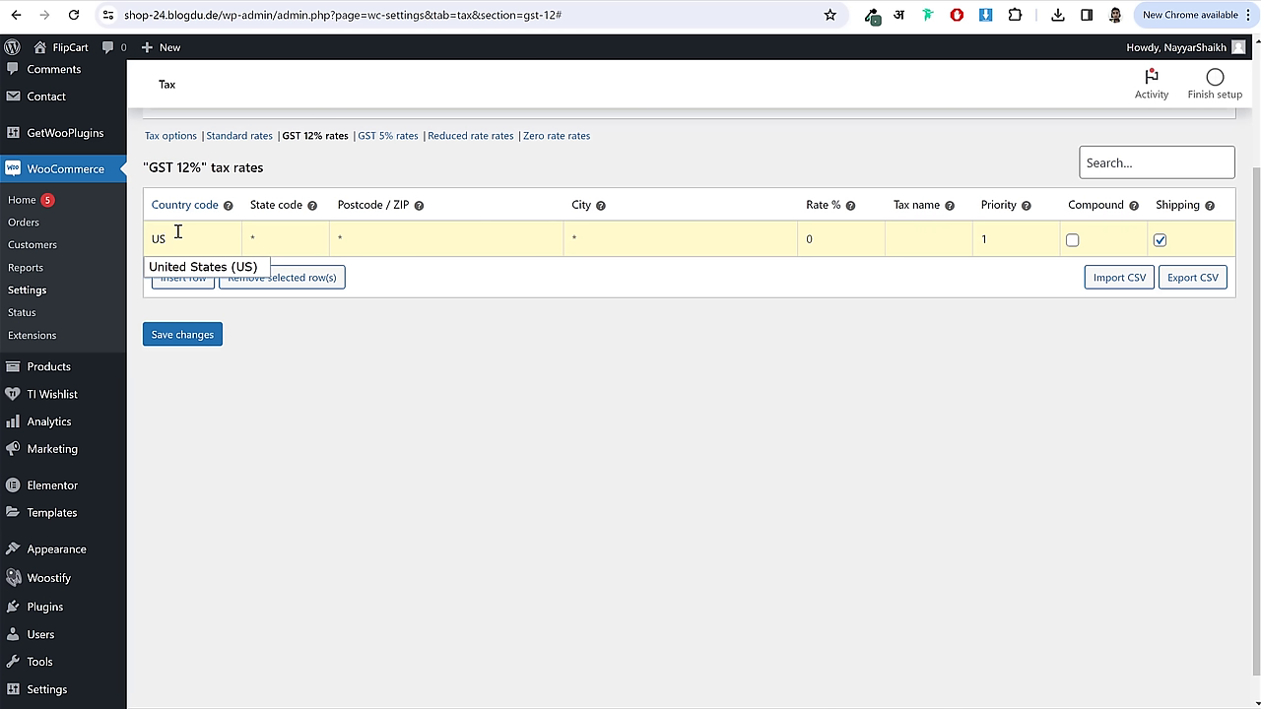
key(BackSpace)
key(BackSpace)
text(PK)
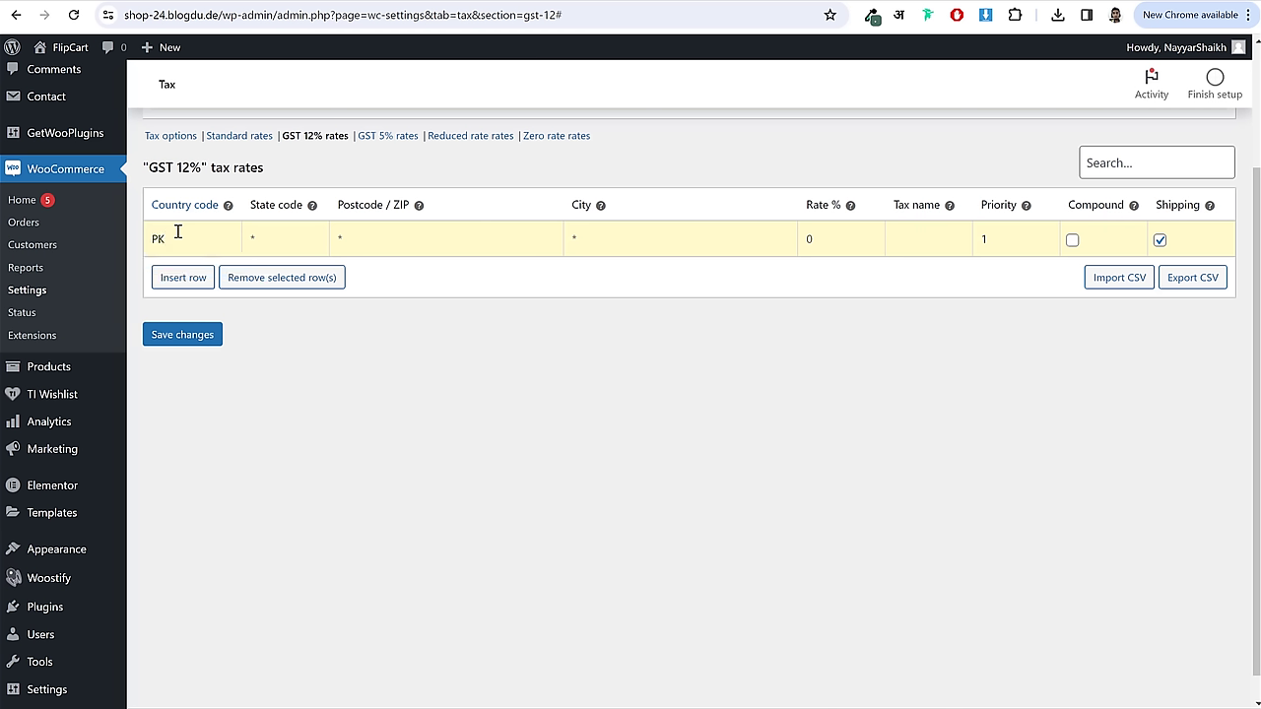
key(BackSpace)
text(A)
key(BackSpace)
key(BackSpace)
- Fill the GST 12% row with country code IN, rate 12 and tax name GST 12%
text(IN)
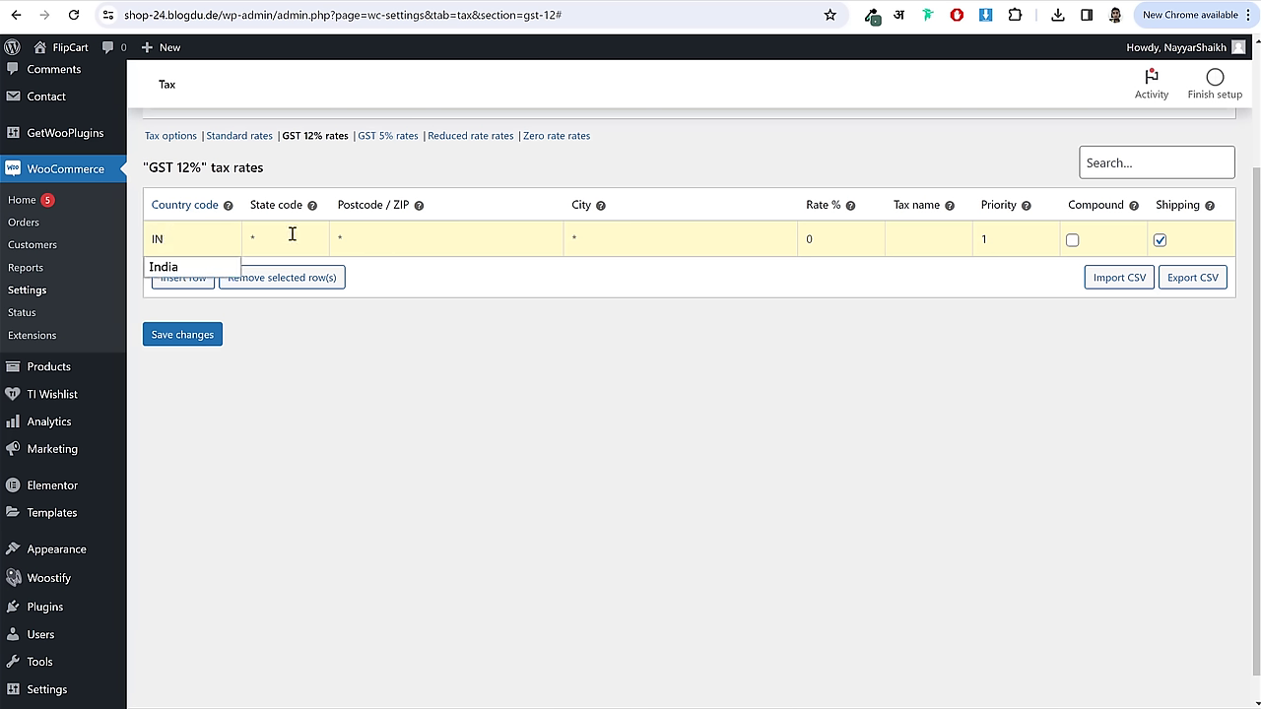
click(578, 238)
click(812, 240)
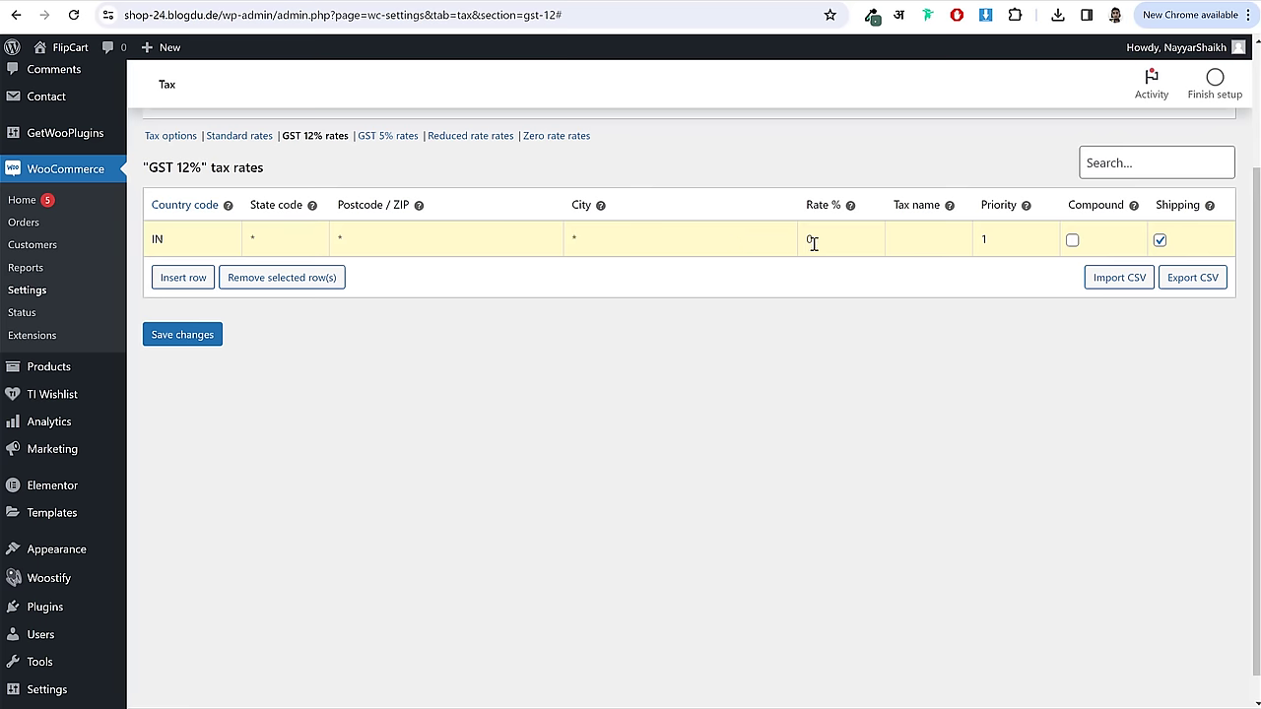
scroll(889, 305, up, 2)
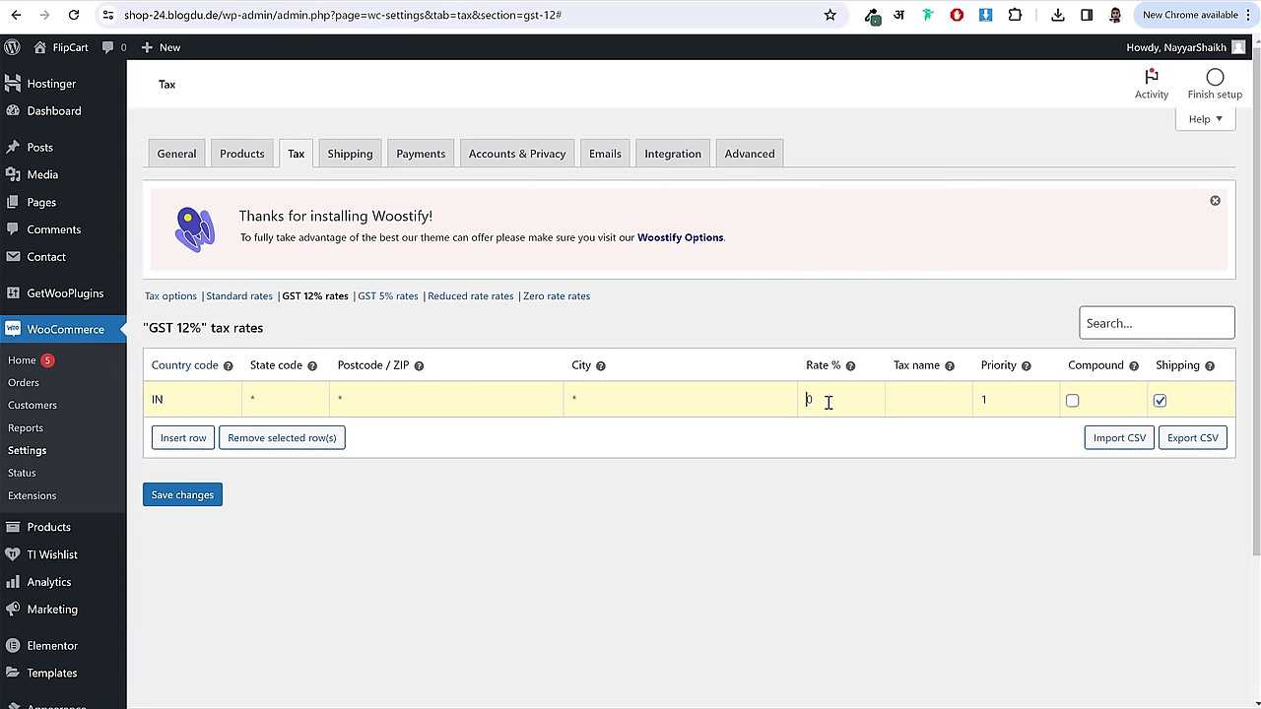
text(12)
click(926, 404)
text(GST 12%)
- Turn off shipping for the GST 12% rate and save the changes
scroll(1193, 380, down, 2)
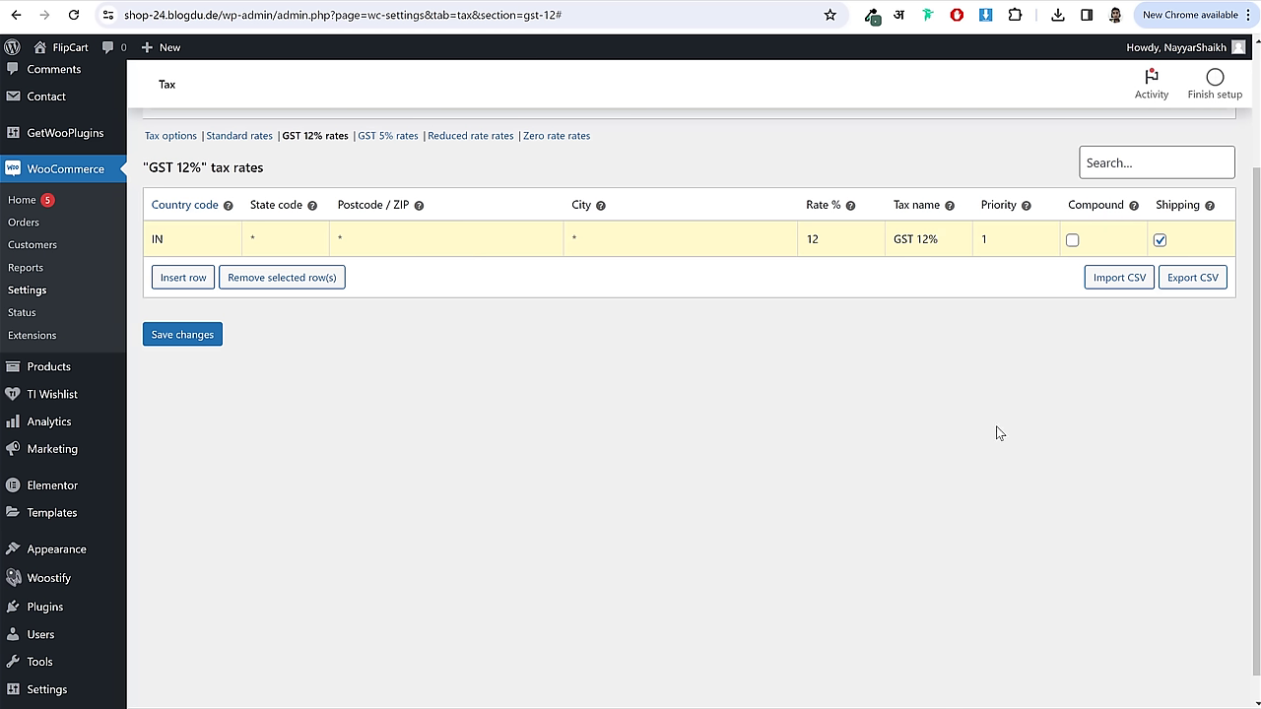
click(1159, 240)
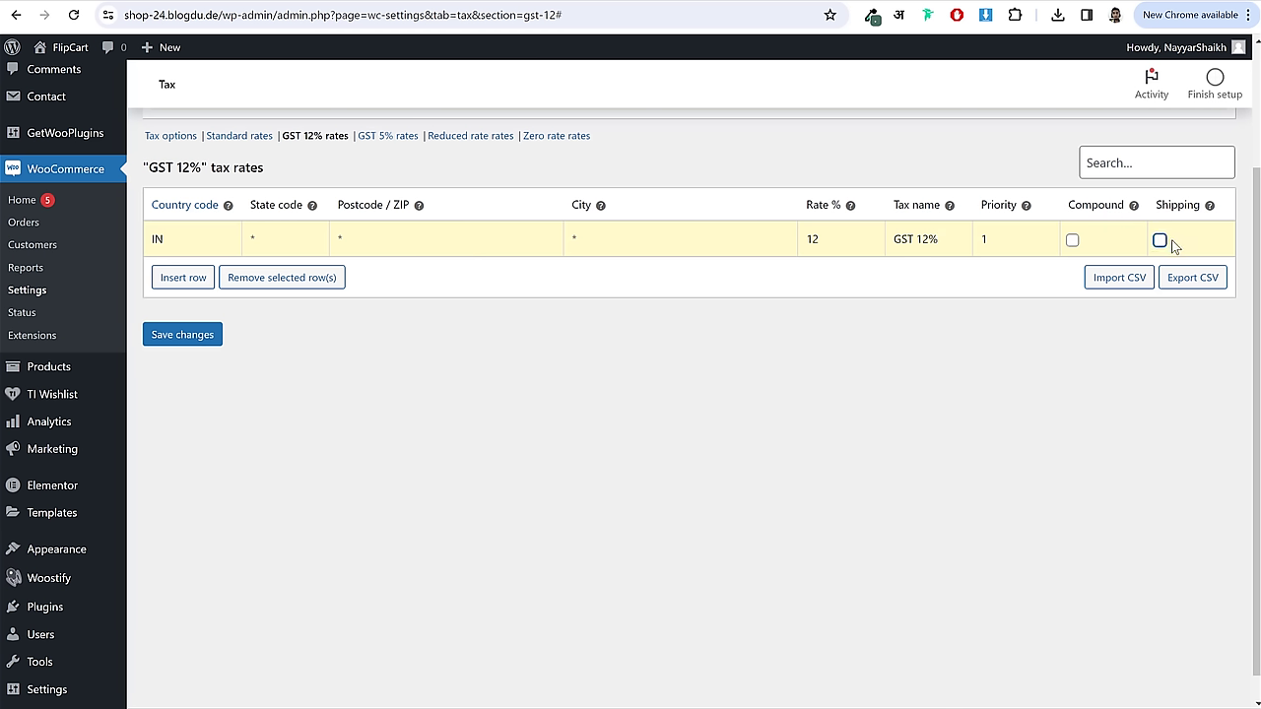
click(223, 336)
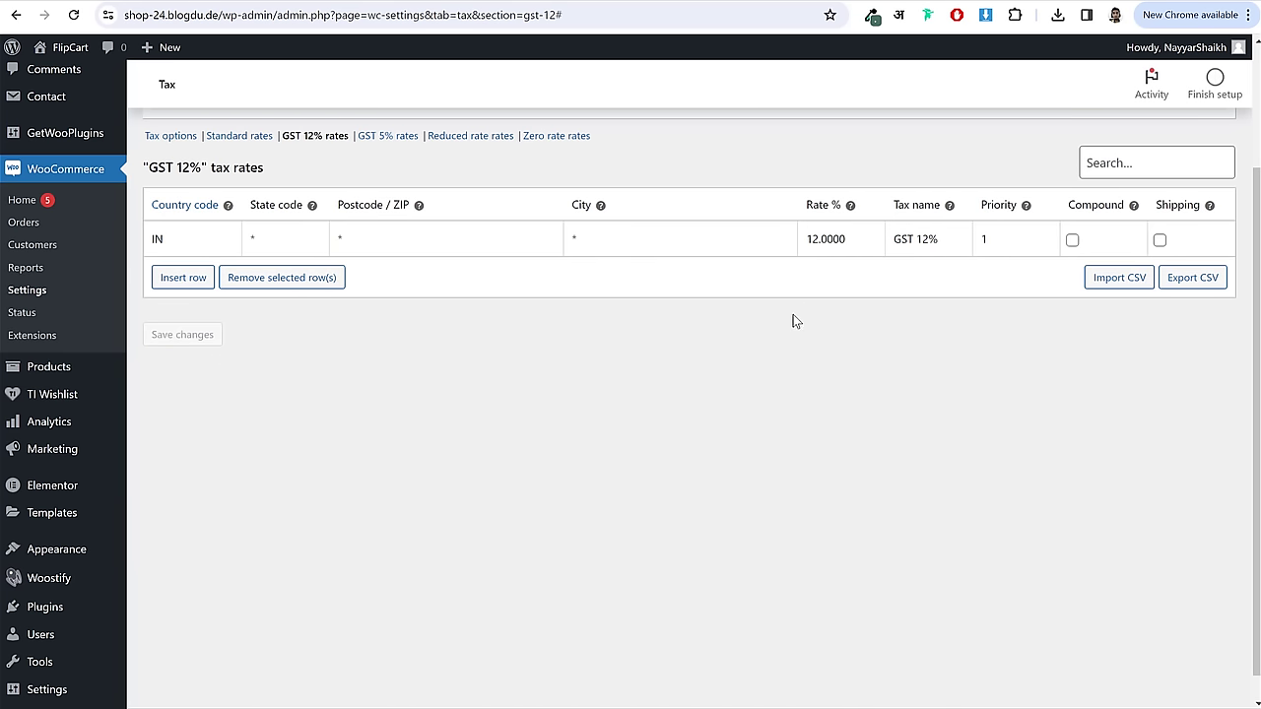
- Add a row to the GST 5% rates with country code IN, rate 5, tax name GST 5% and shipping off, and save it
click(387, 221)
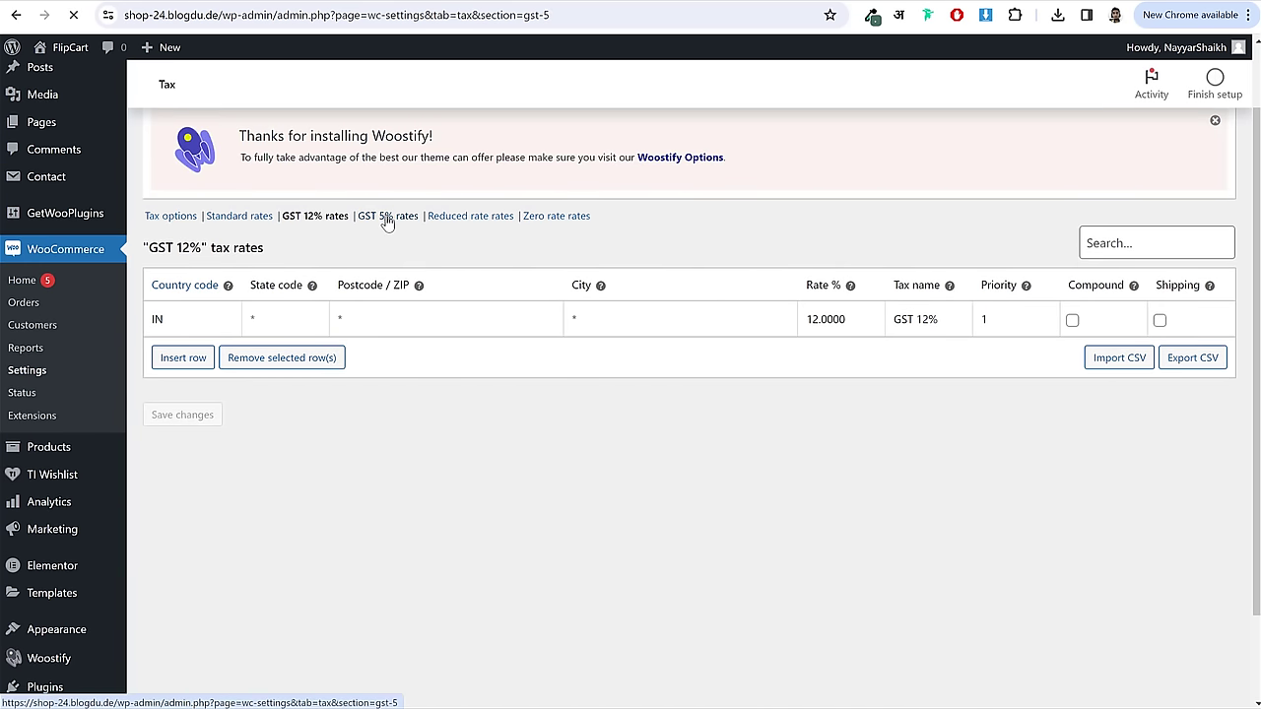
click(177, 437)
click(190, 398)
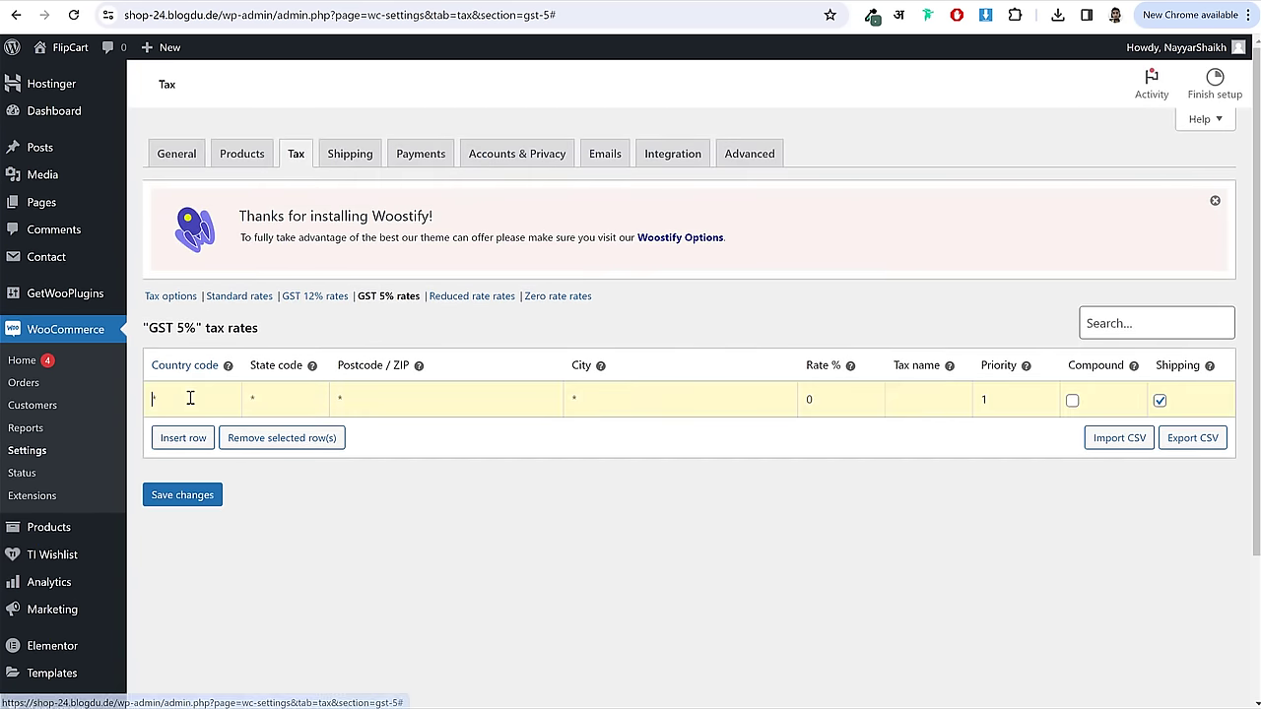
text(IN)
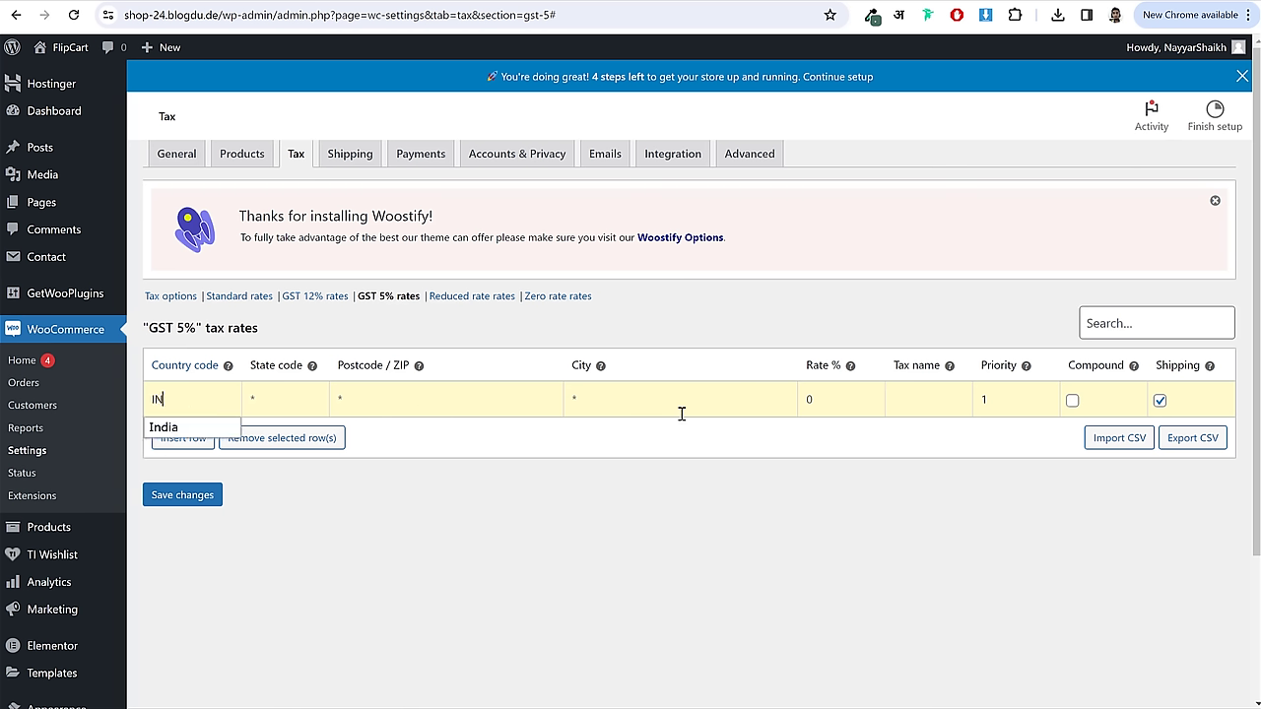
click(821, 400)
text(5)
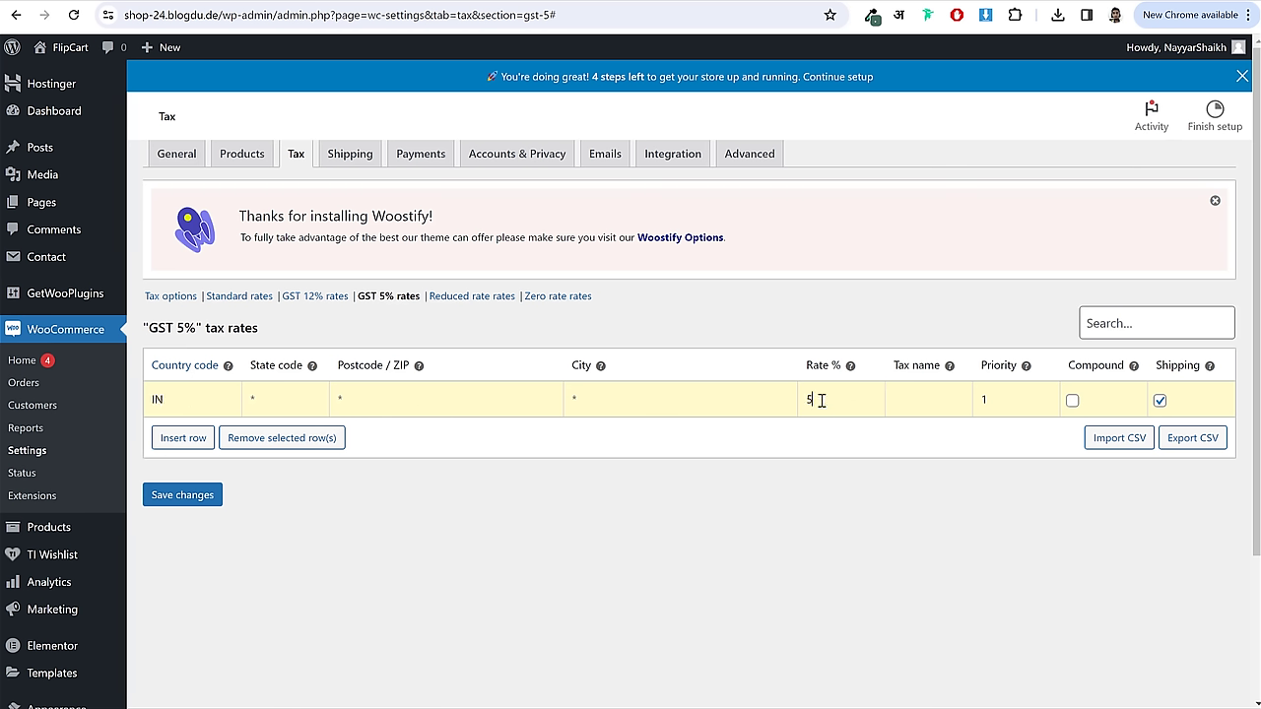
click(908, 400)
text(GST 5%)
click(1159, 400)
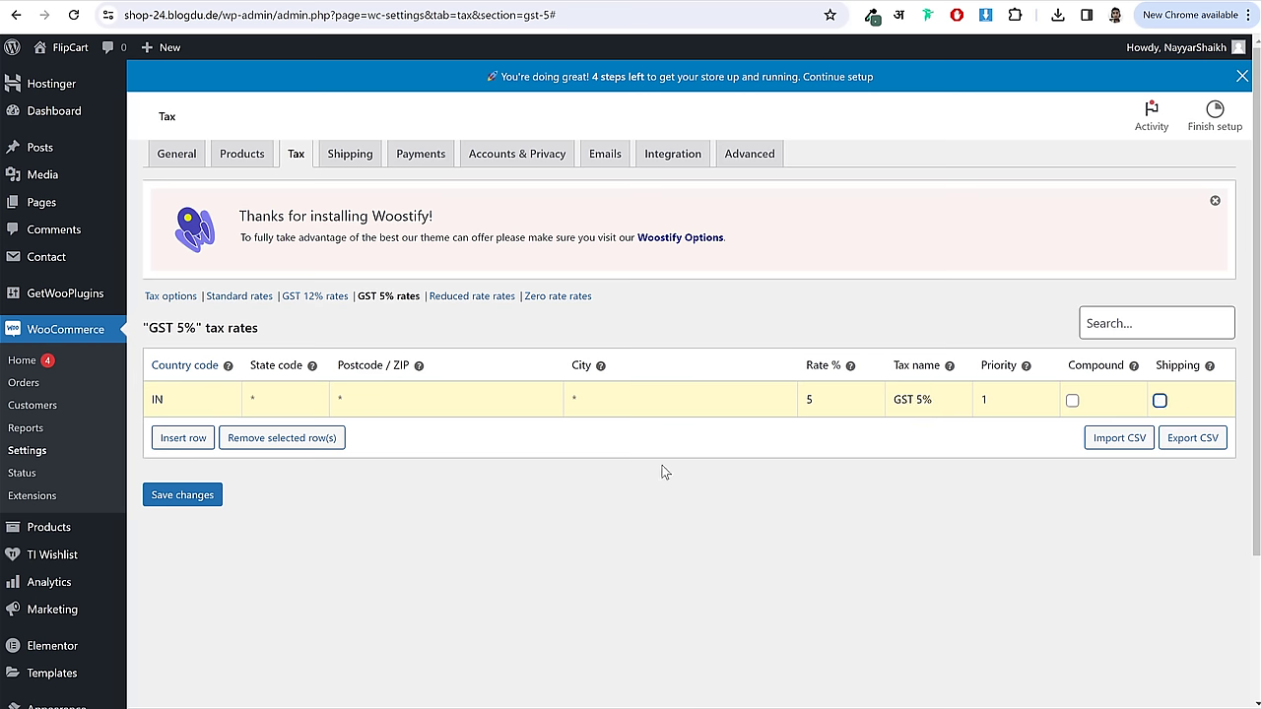
click(211, 495)
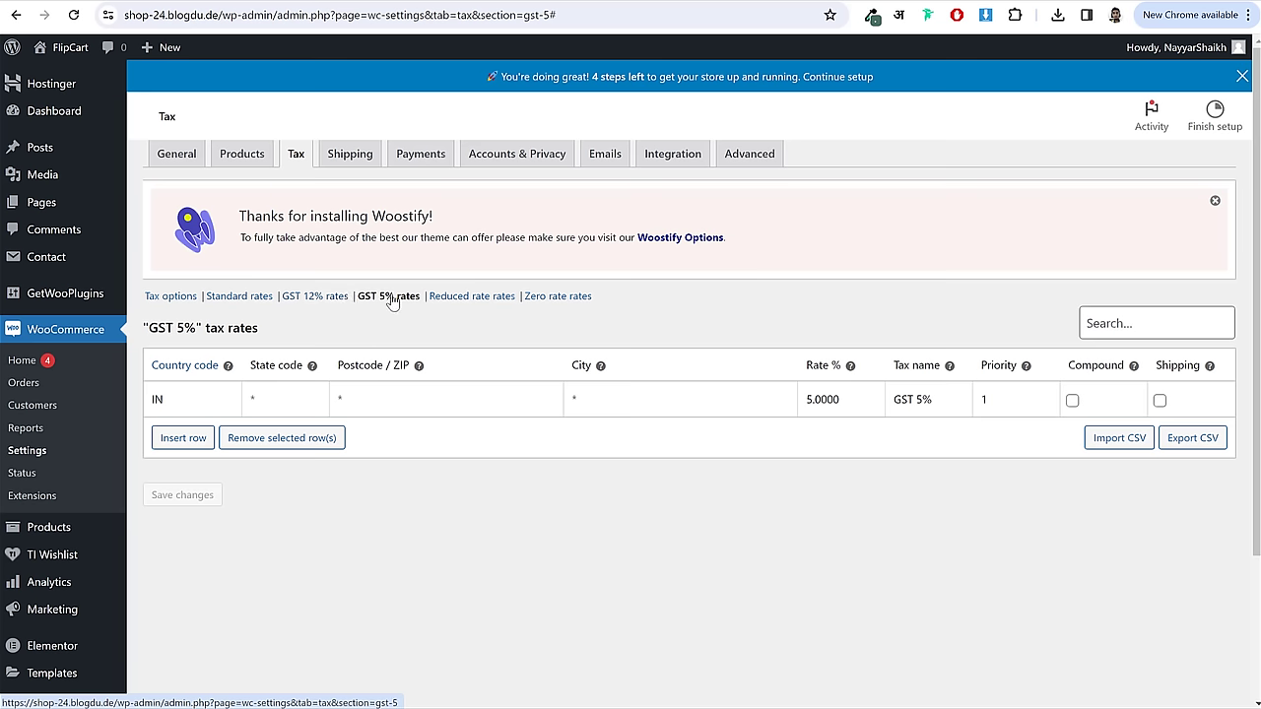
- Open the WooCommerce shipping settings at the shipping zones
click(344, 158)
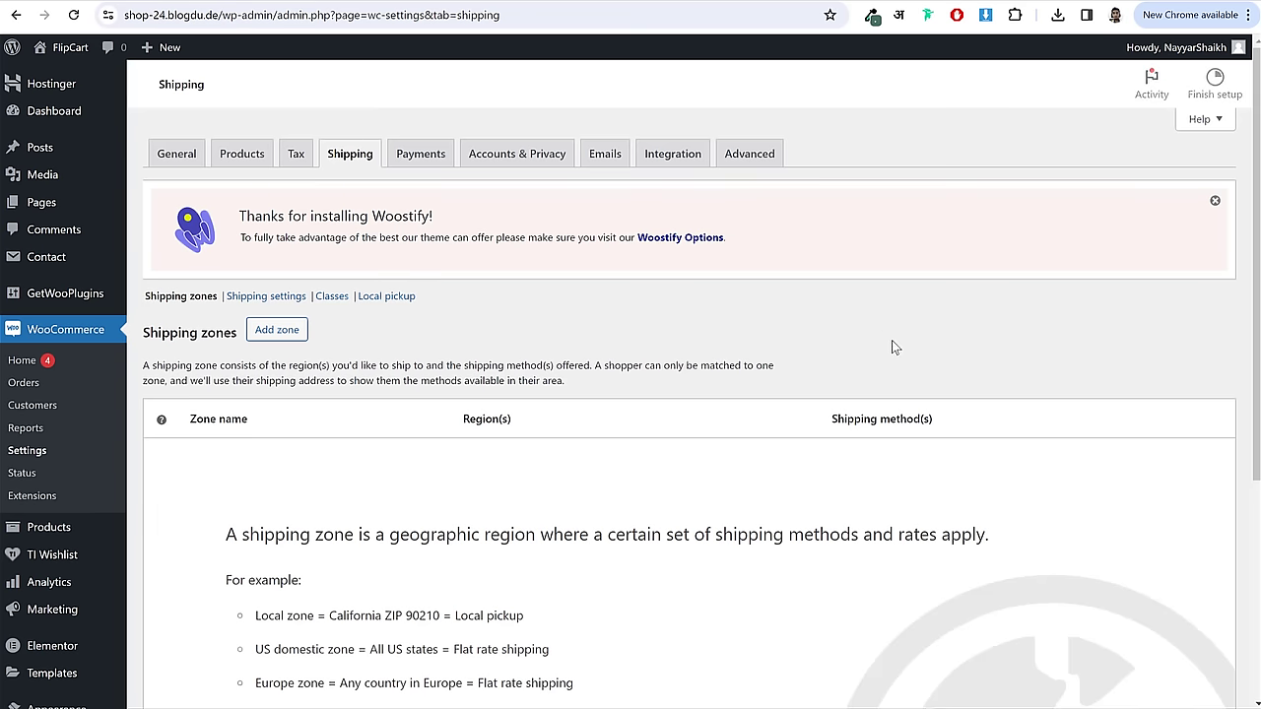
- Add a new shipping zone and name it Maharashtra
scroll(897, 350, down, 1)
scroll(902, 354, down, 2)
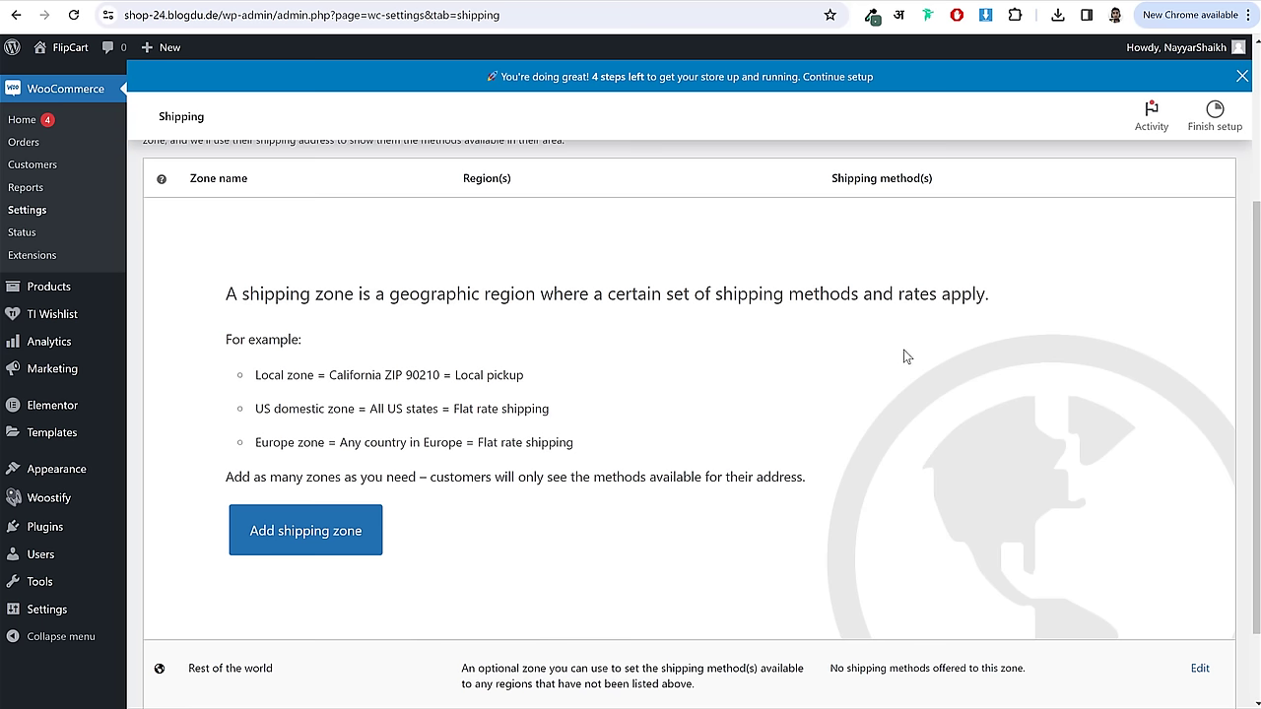
scroll(907, 352, up, 2)
scroll(906, 359, down, 1)
click(365, 614)
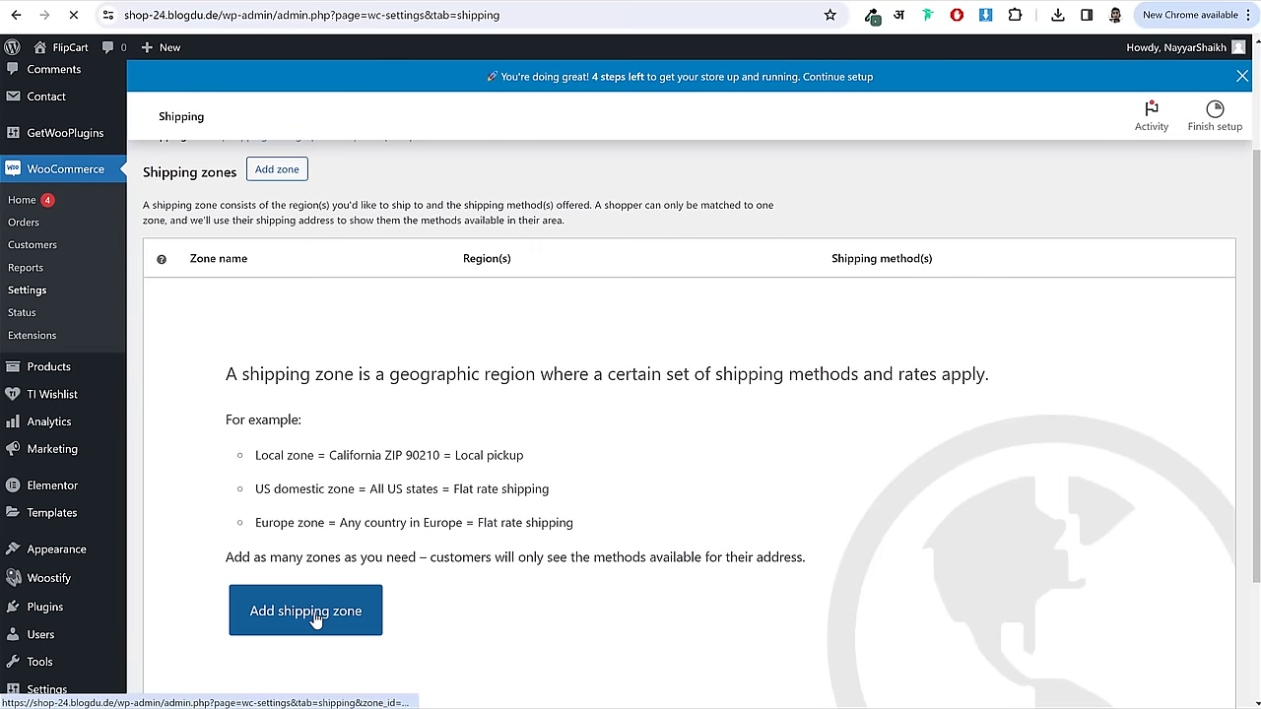
scroll(431, 400, down, 2)
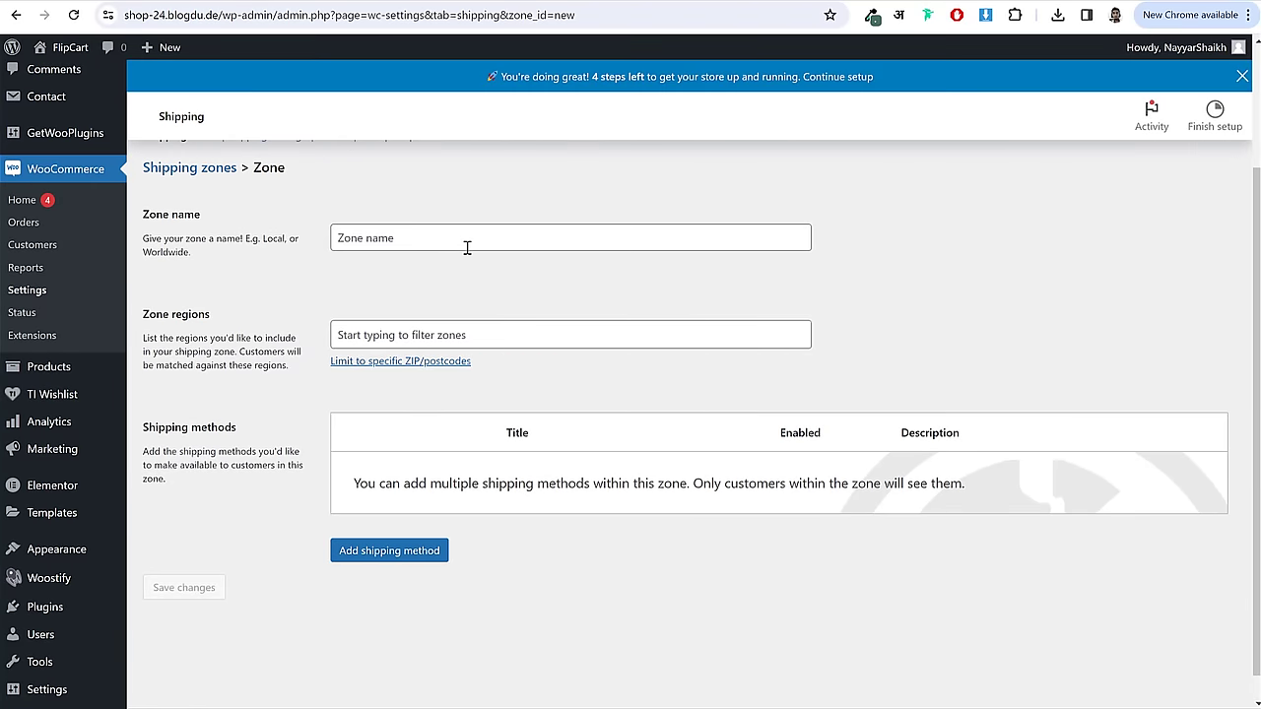
click(467, 246)
text(Maharash)
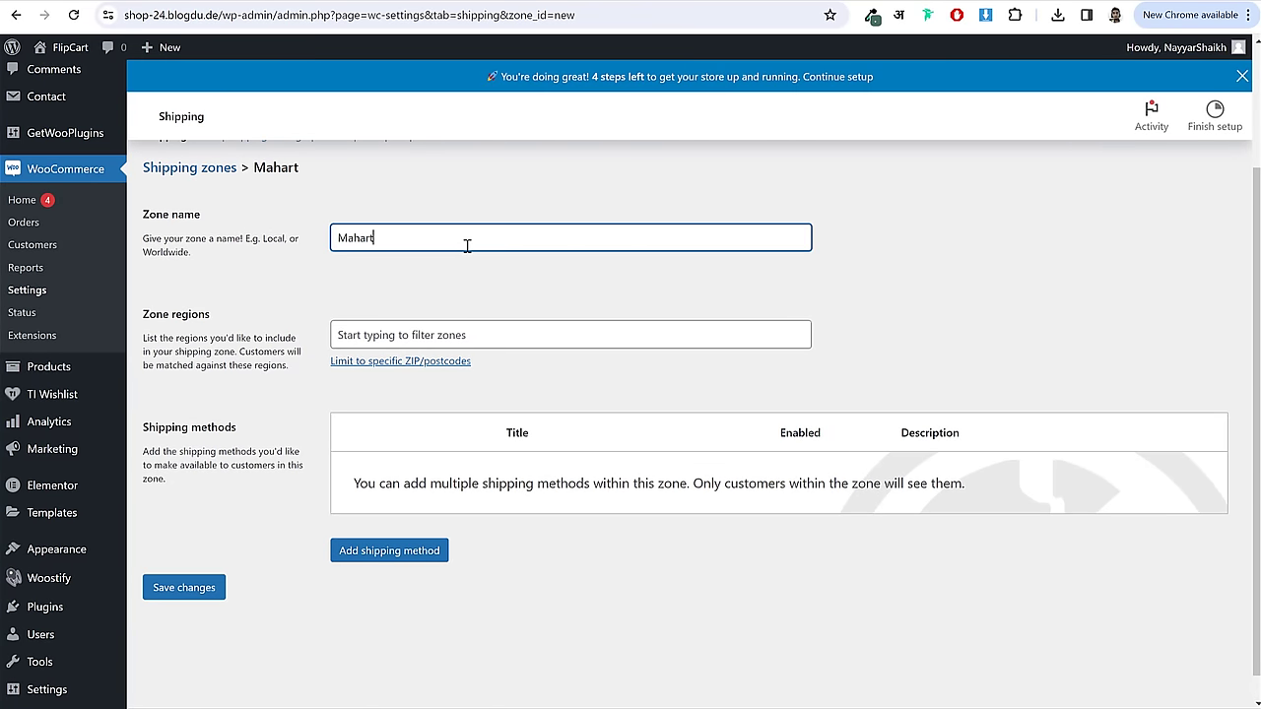
text(tra)
- Set the zone's region to Maharashtra, India and save the zone
click(481, 327)
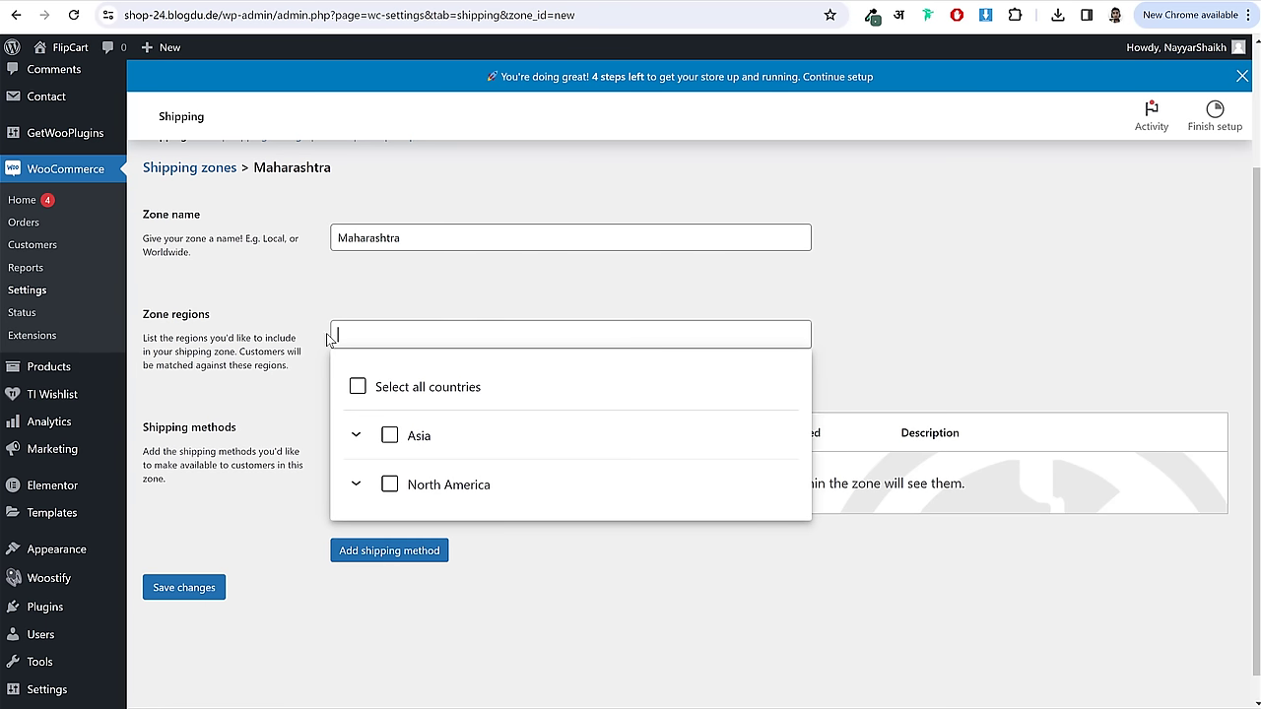
text(maha)
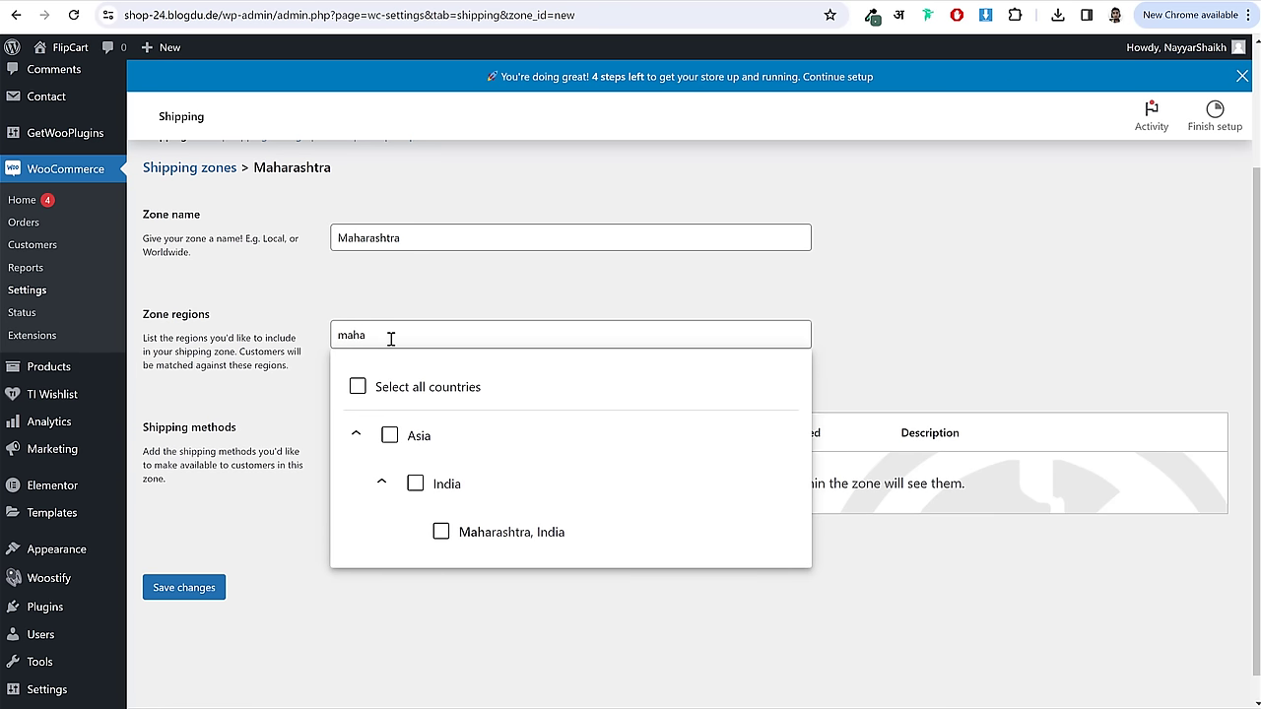
click(479, 535)
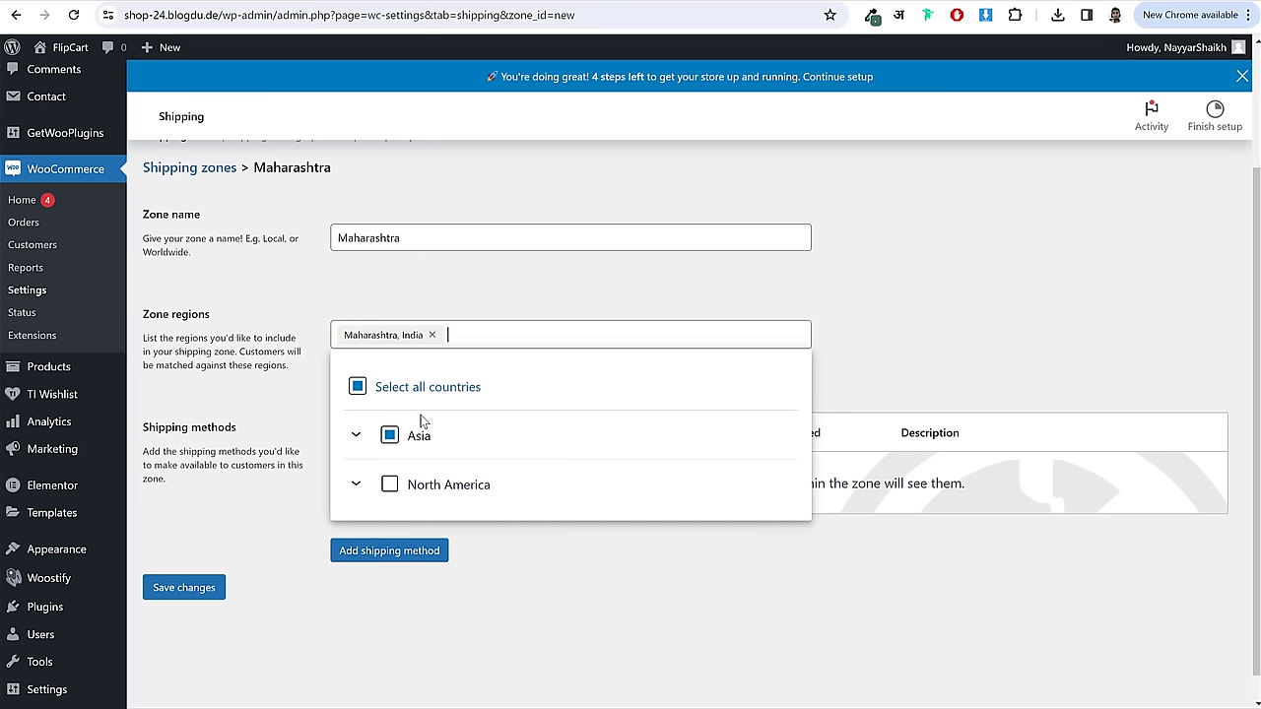
click(738, 262)
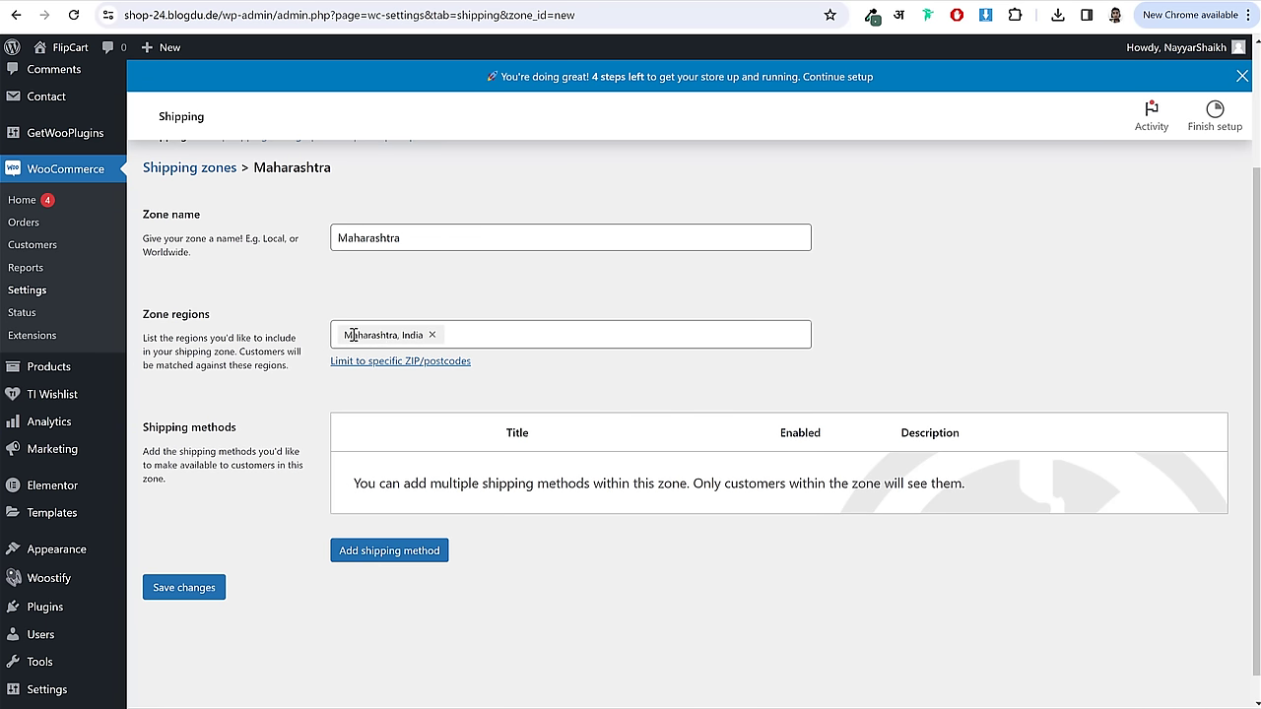
drag(352, 335, 433, 335)
click(298, 305)
click(177, 592)
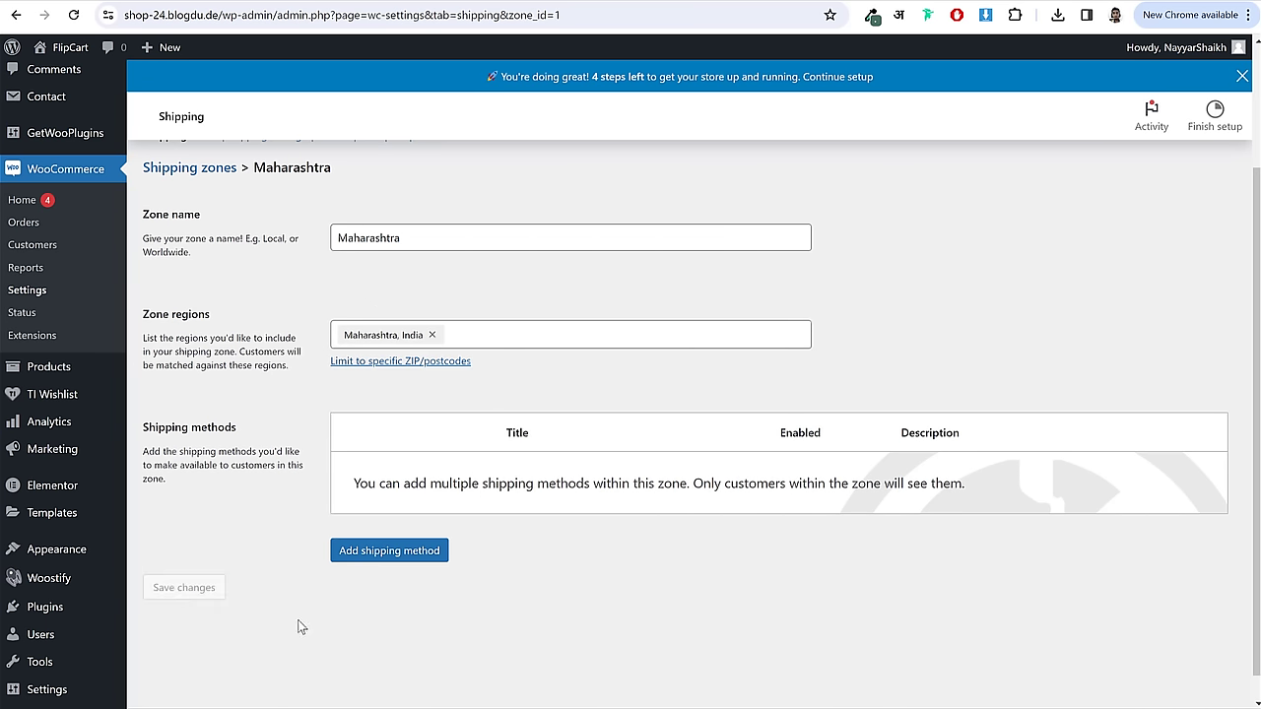
- Add a Flat rate shipping method to the Maharashtra zone and continue to its setup
click(402, 552)
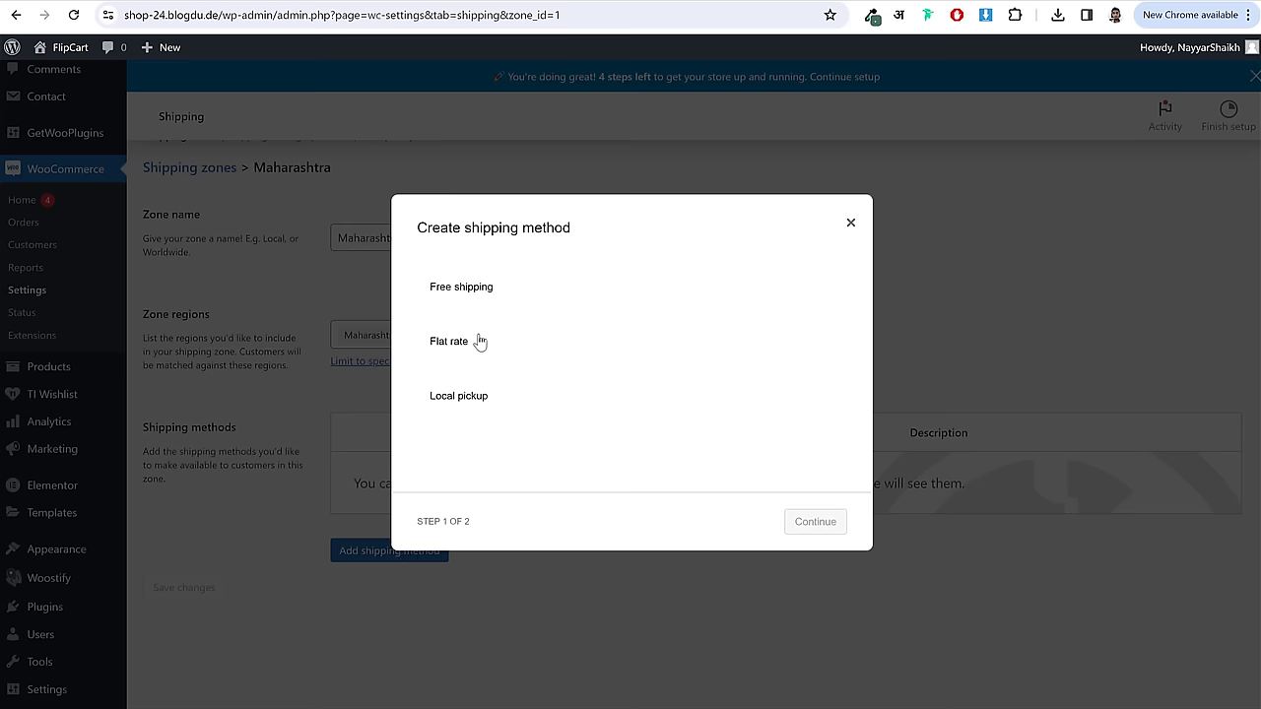
click(465, 296)
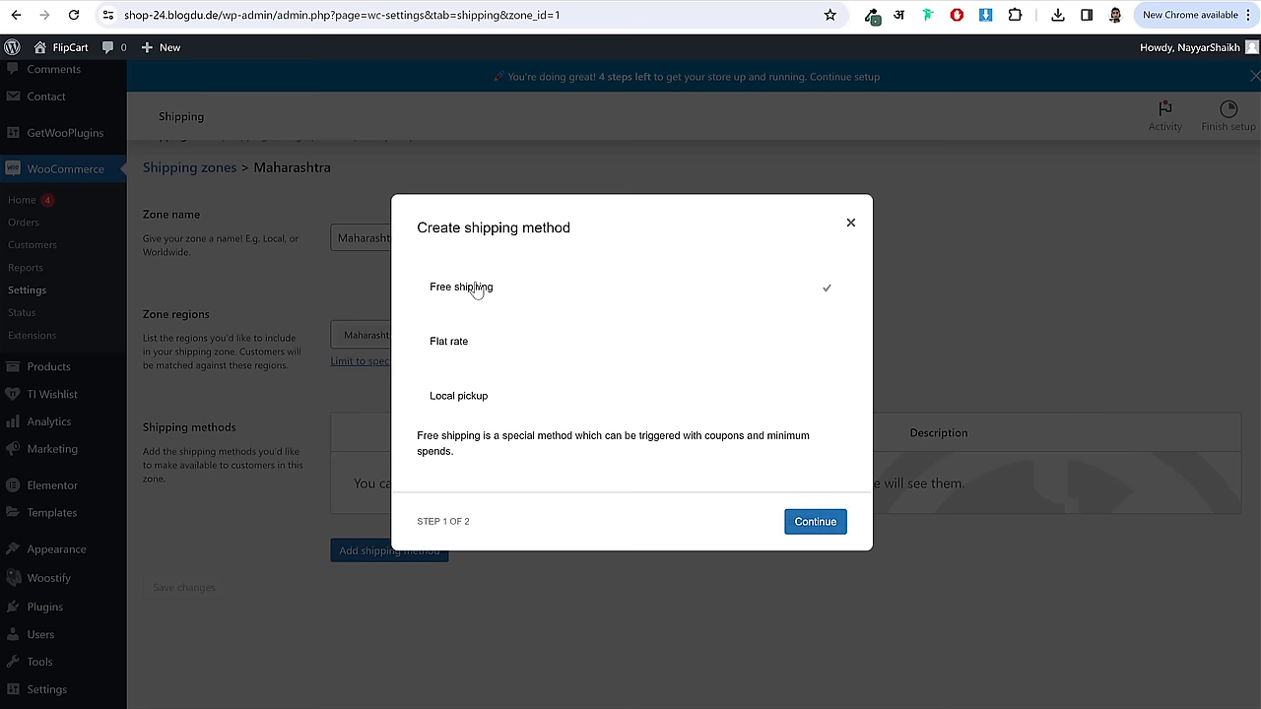
click(463, 342)
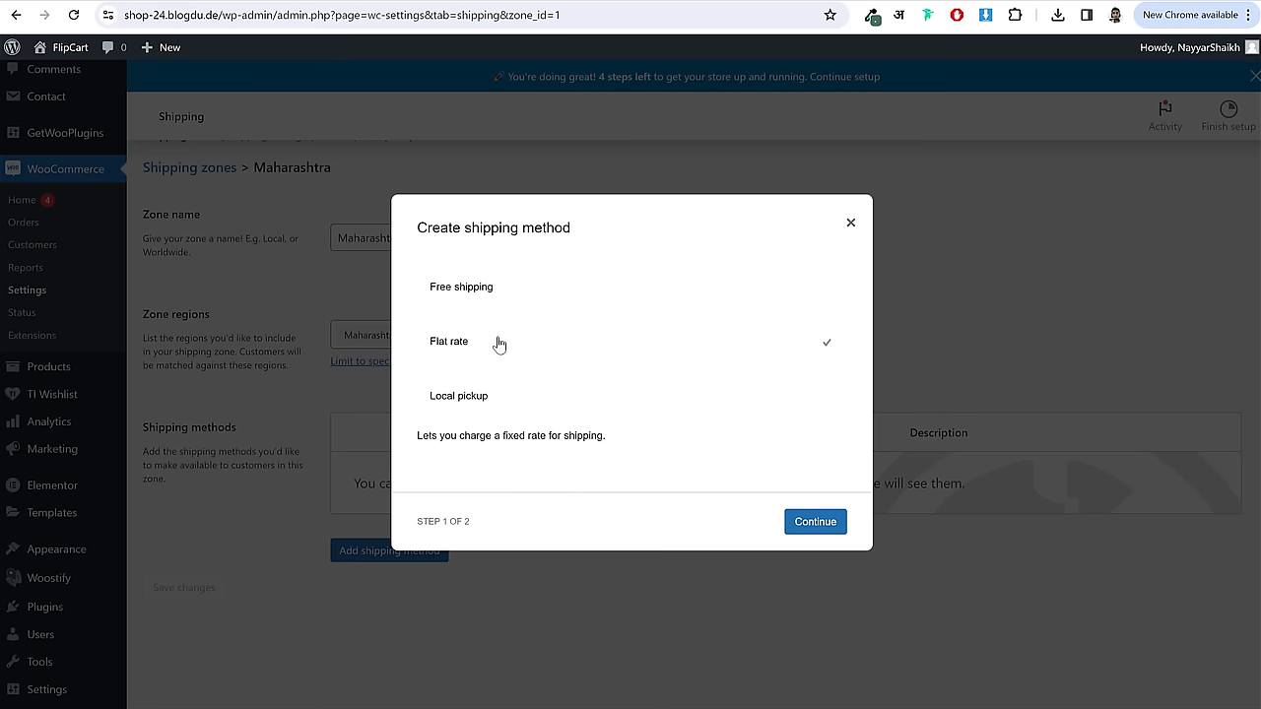
click(817, 522)
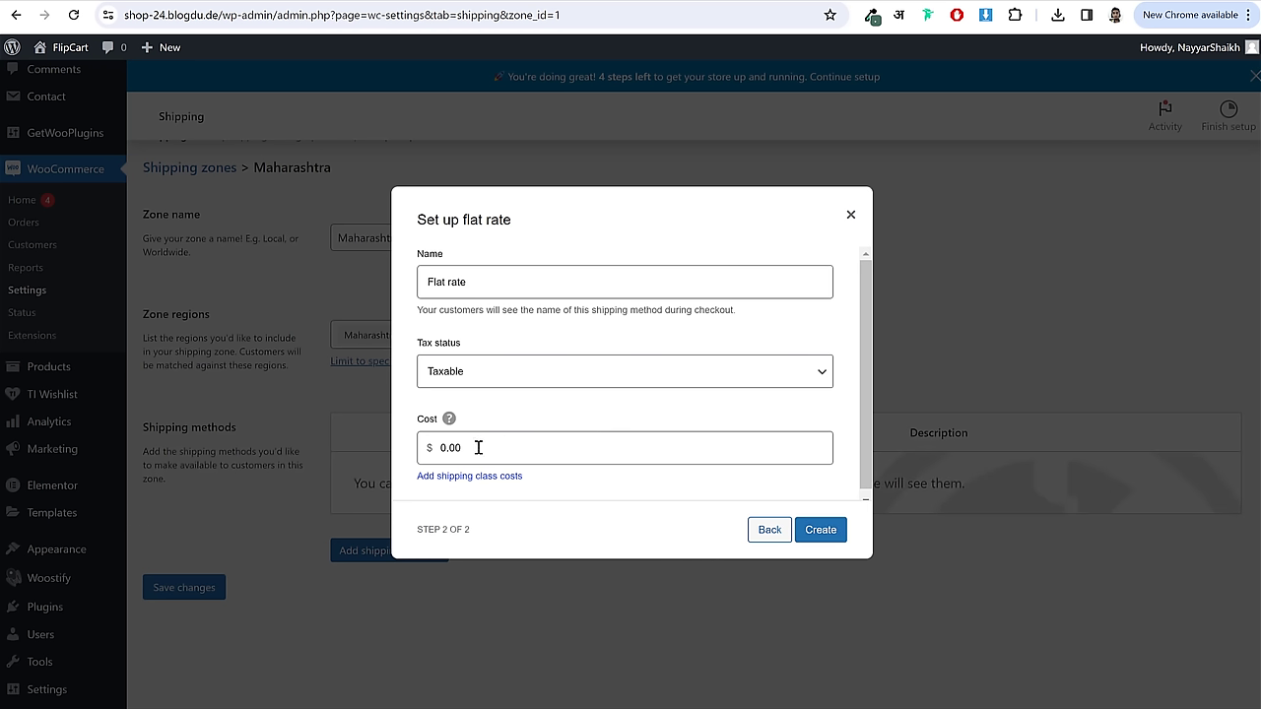
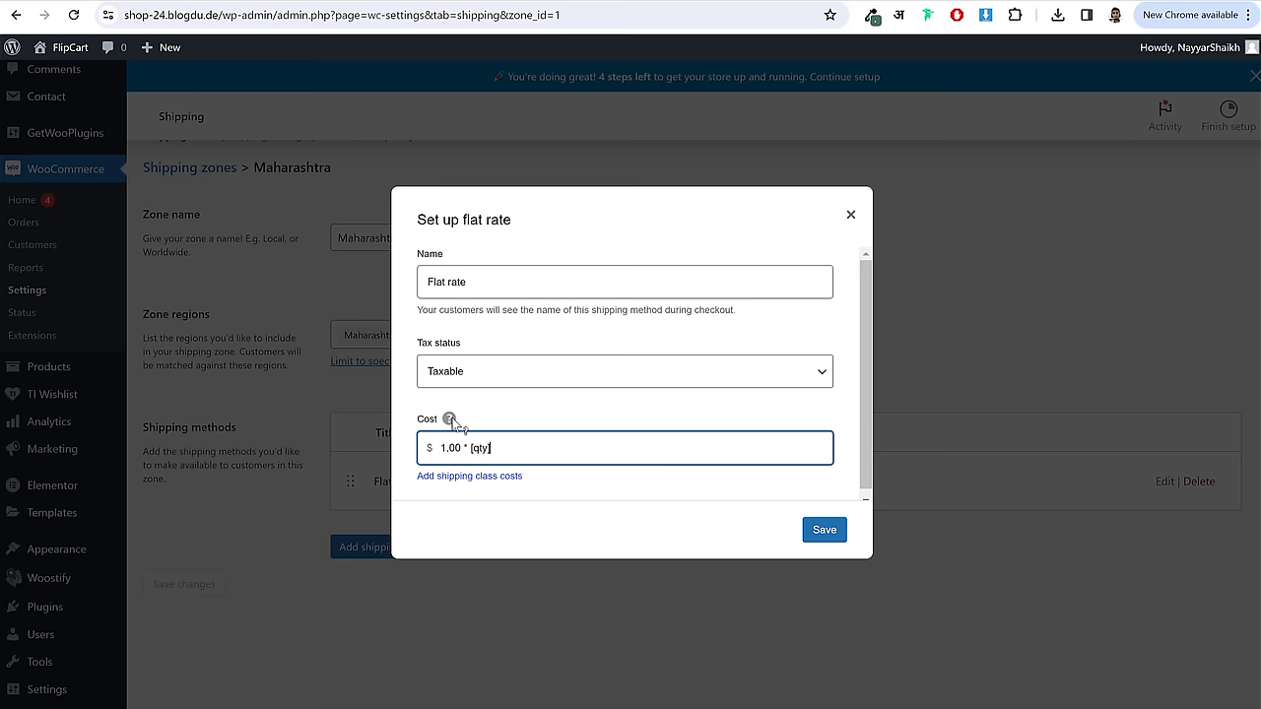
- Save the flat rate method with the cost formula 1.00 * [qty]
mouse_move(449, 420)
drag(509, 445, 538, 446)
click(467, 450)
click(540, 446)
double_click(448, 448)
click(837, 537)
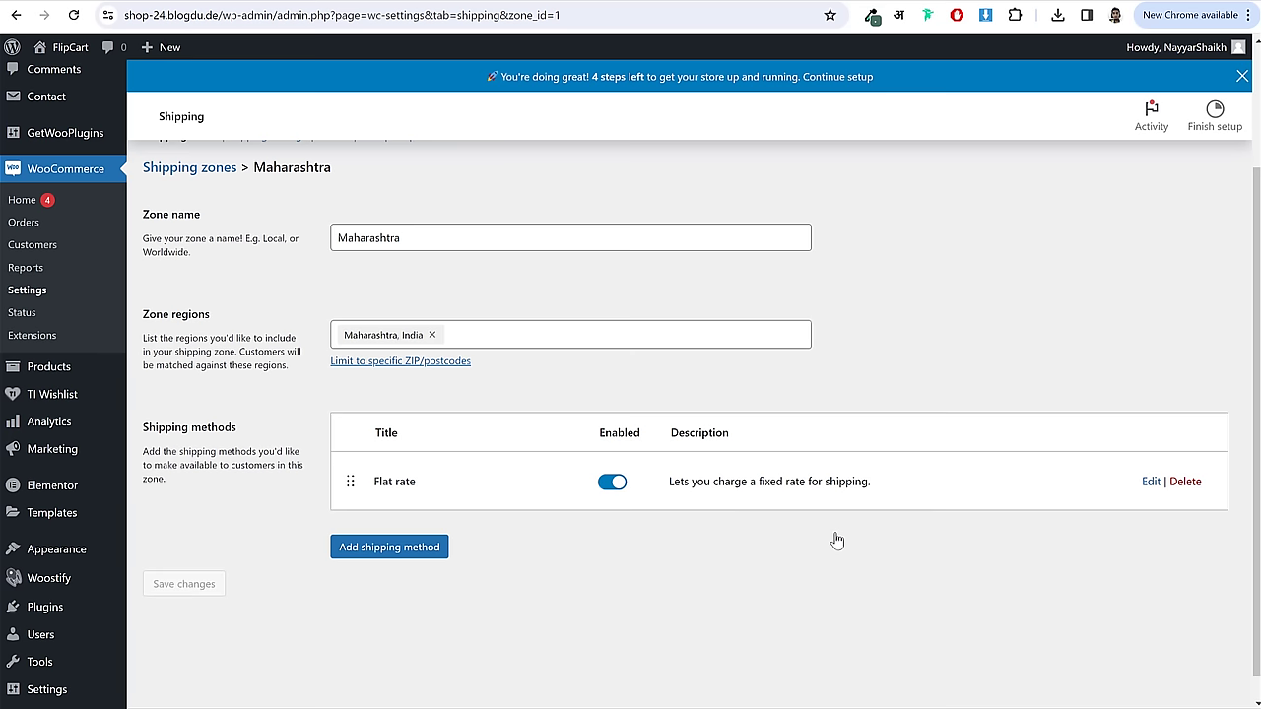
- Start a new shipping class and name it T-Shirt
scroll(835, 542, up, 3)
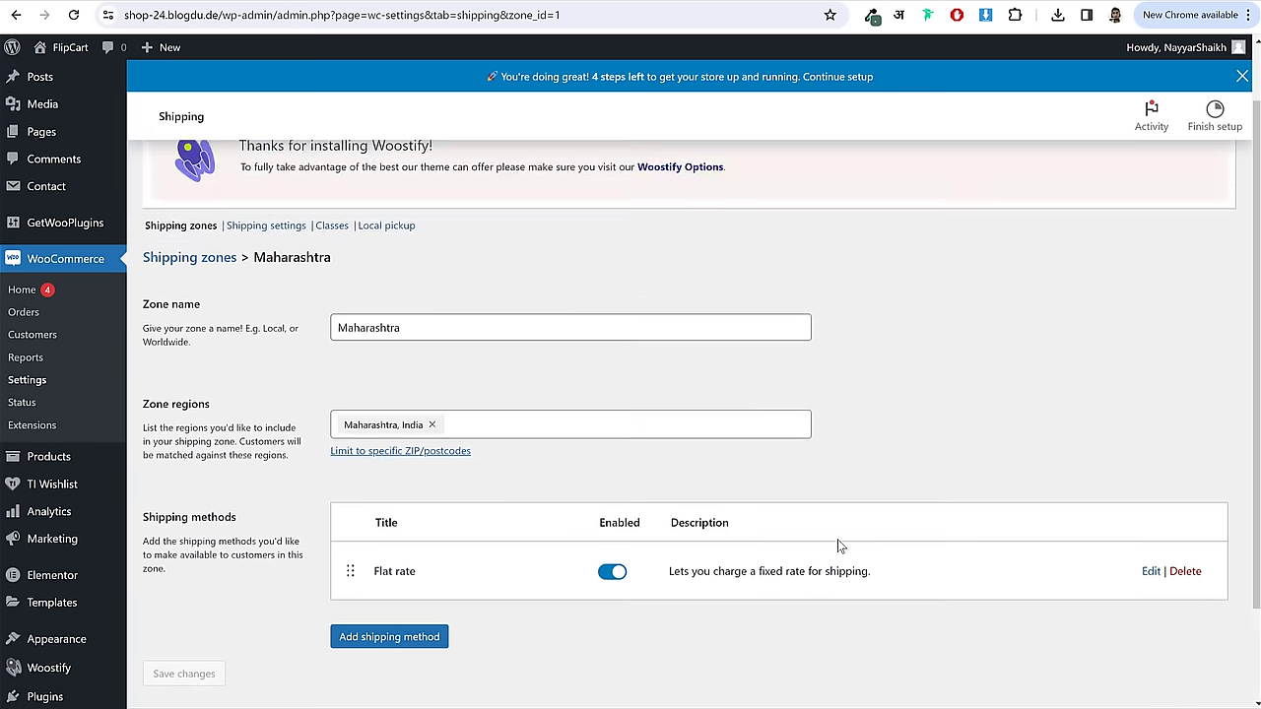
click(335, 298)
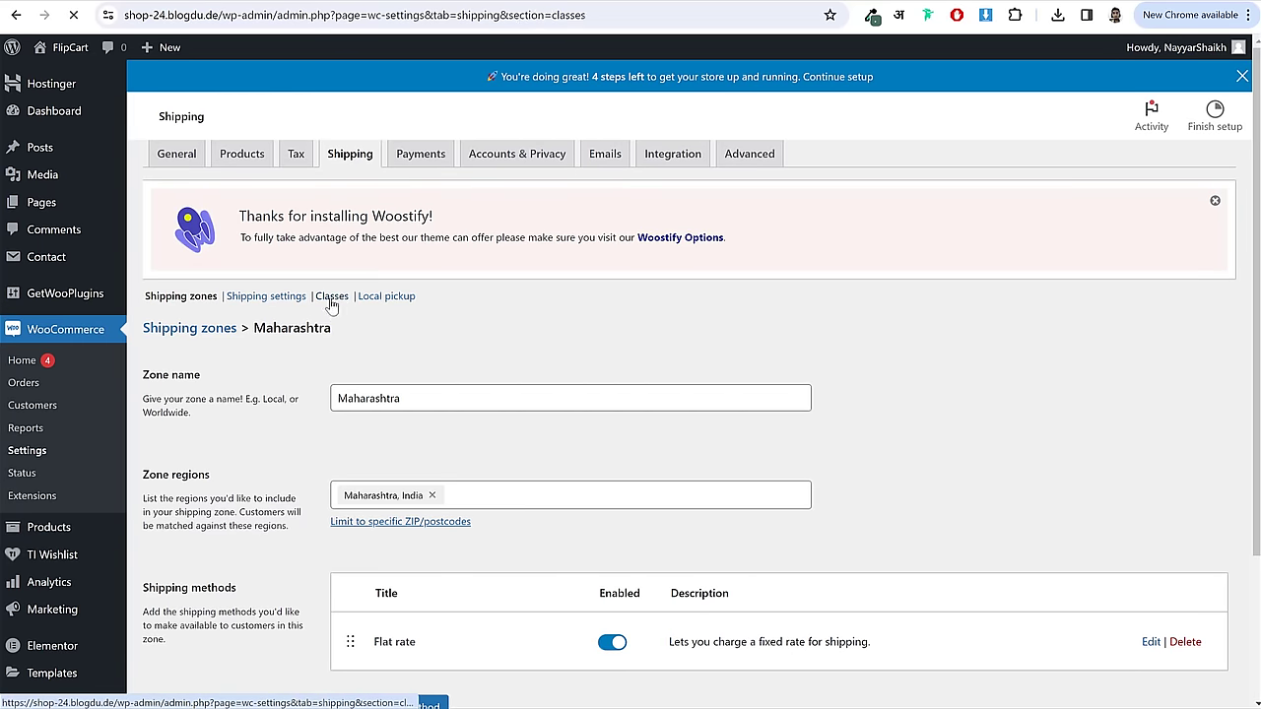
click(304, 329)
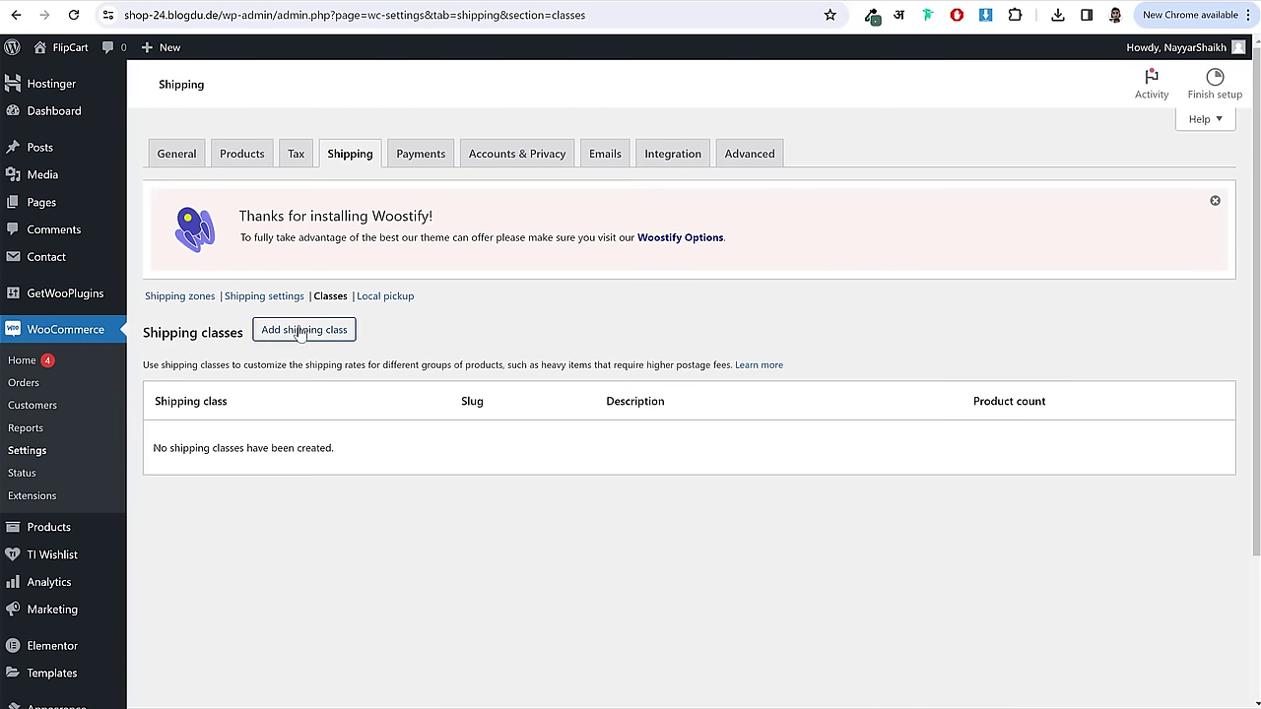
text(T-Shirt)
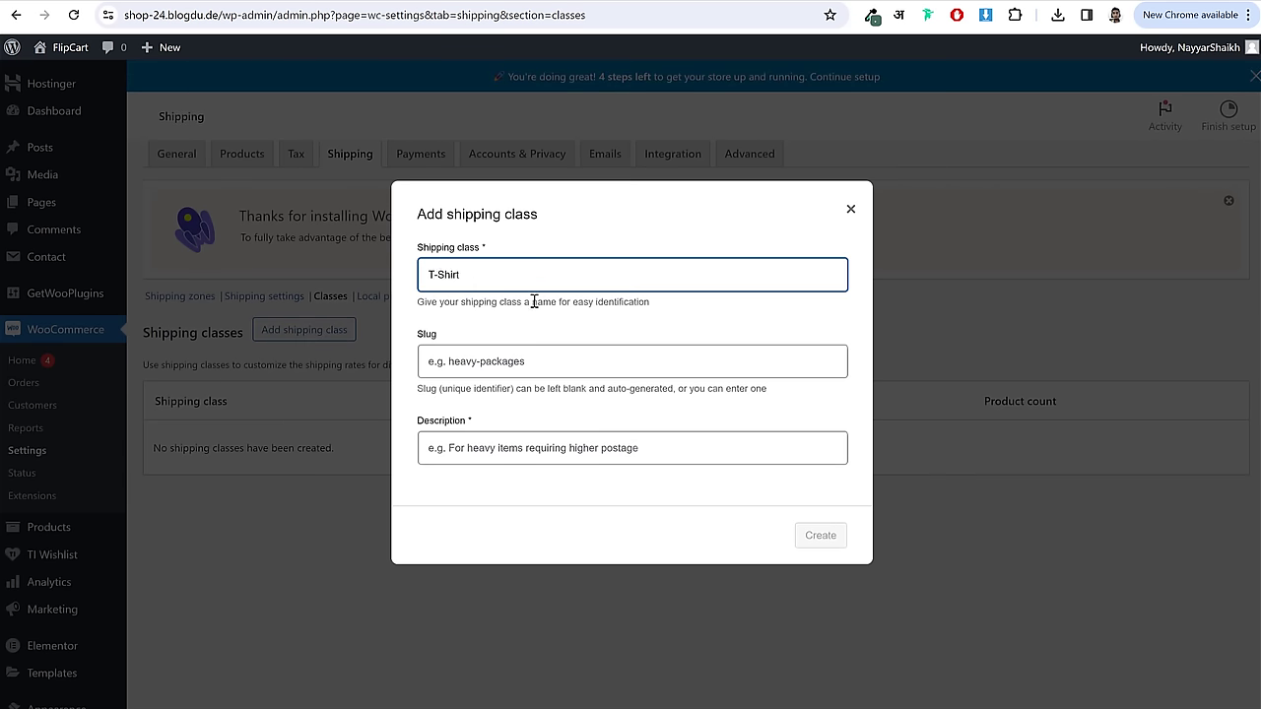
- Set the new class's slug and description to T-Shirt and create the class
click(477, 361)
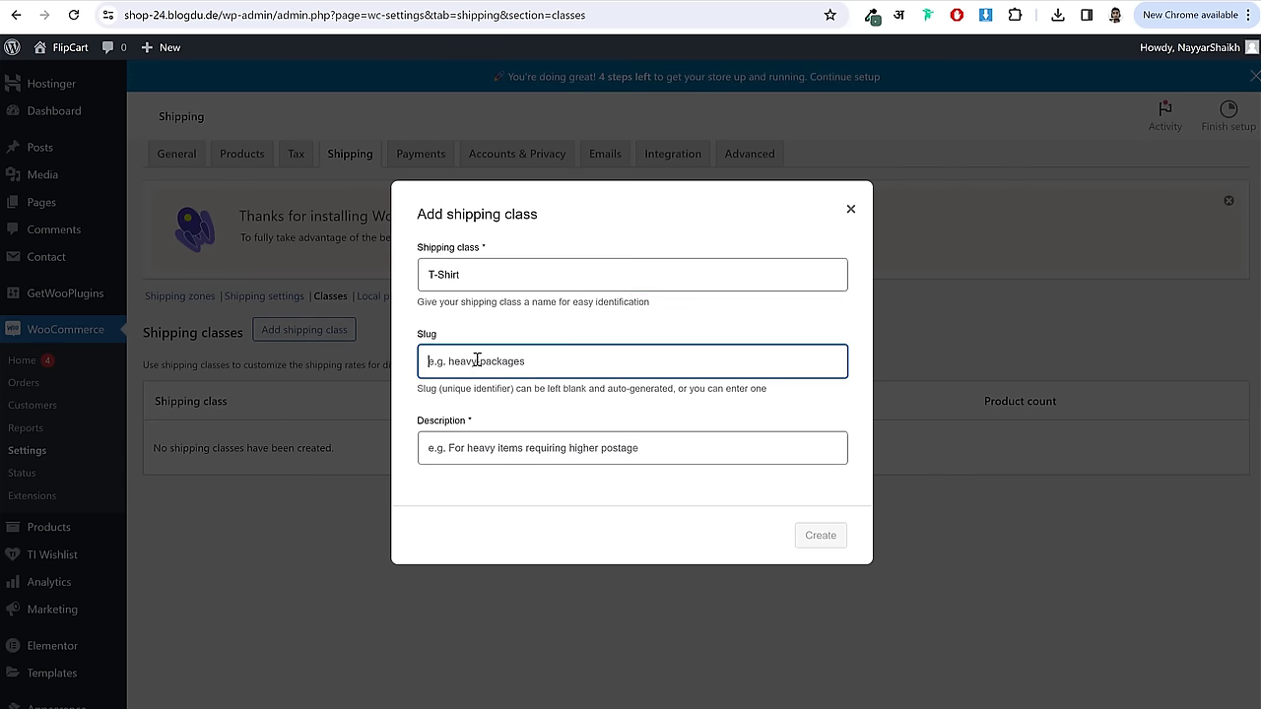
drag(487, 281, 400, 285)
key(ctrl+c)
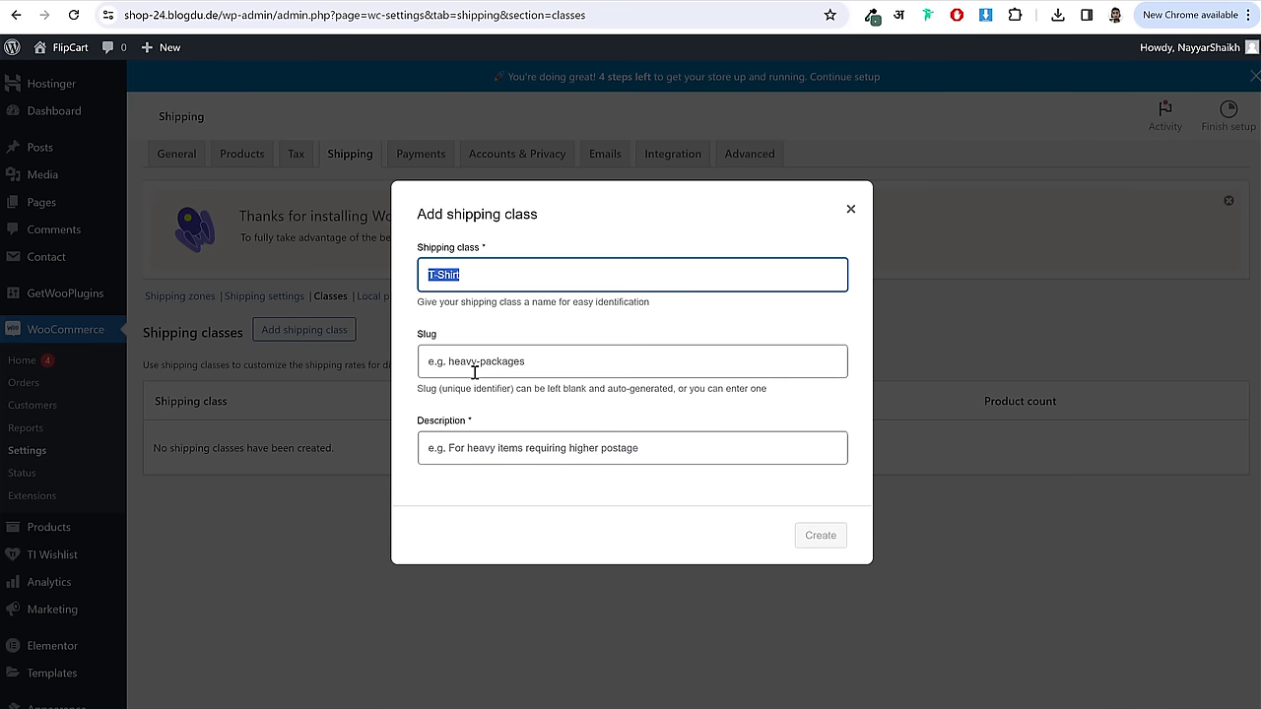
click(476, 372)
key(ctrl+v)
click(830, 538)
click(584, 446)
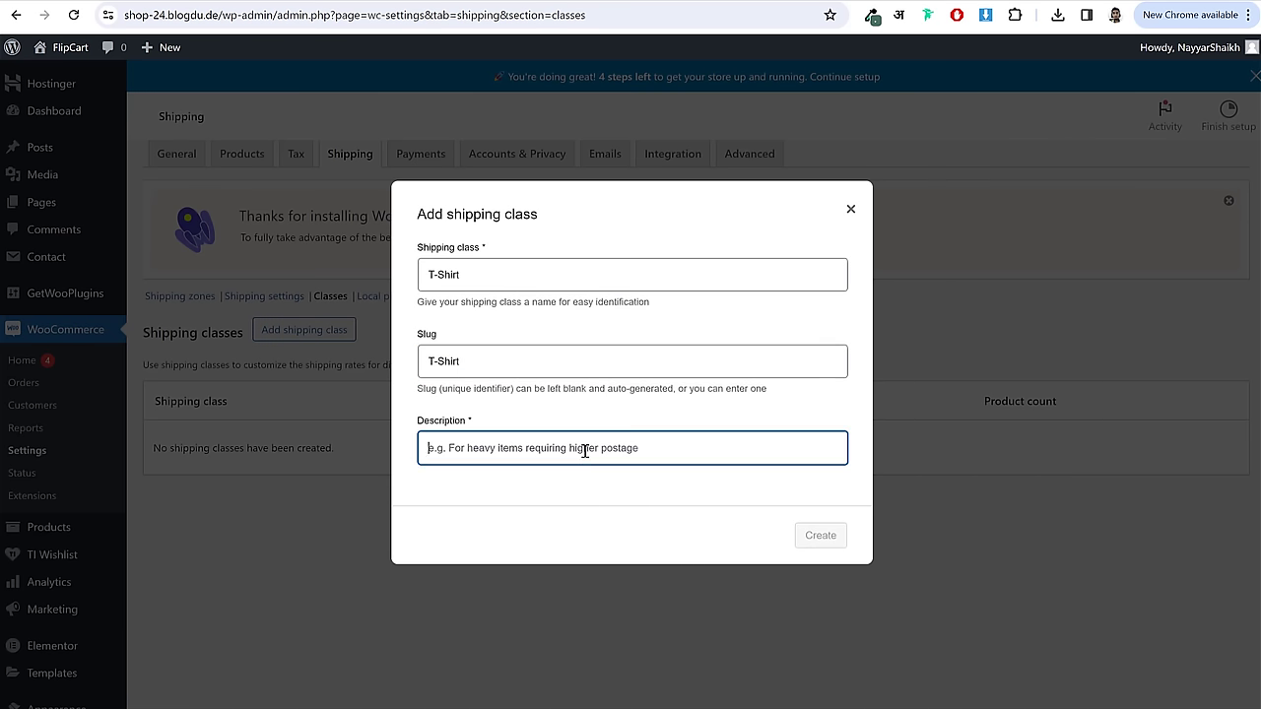
key(ctrl+v)
click(824, 538)
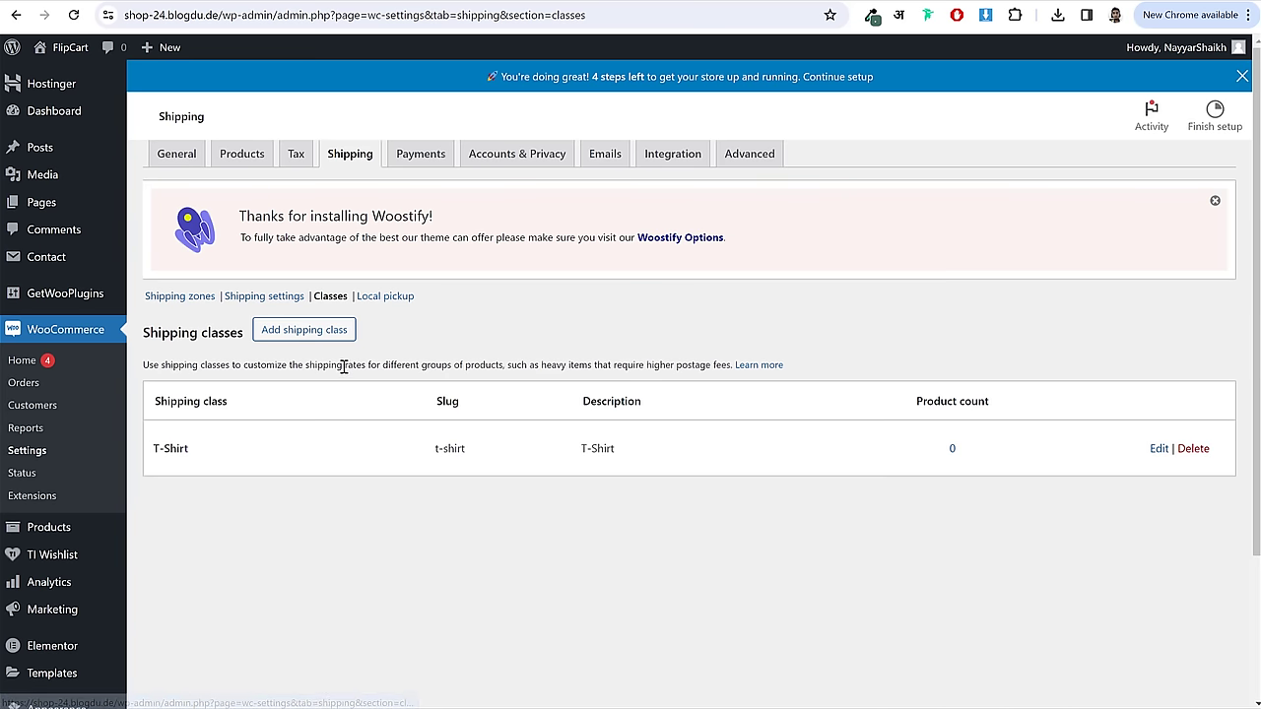
- Create another shipping class with Refrigerator as its name, slug and description
click(342, 331)
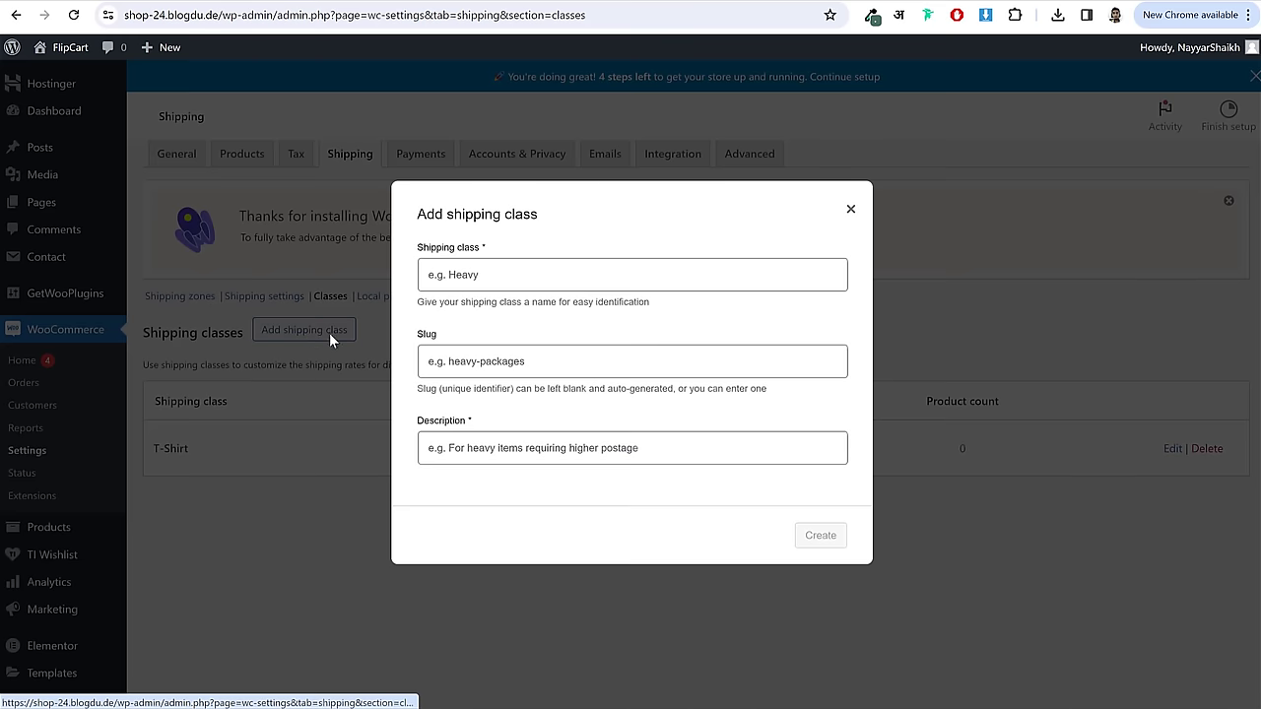
click(467, 285)
text(Ref)
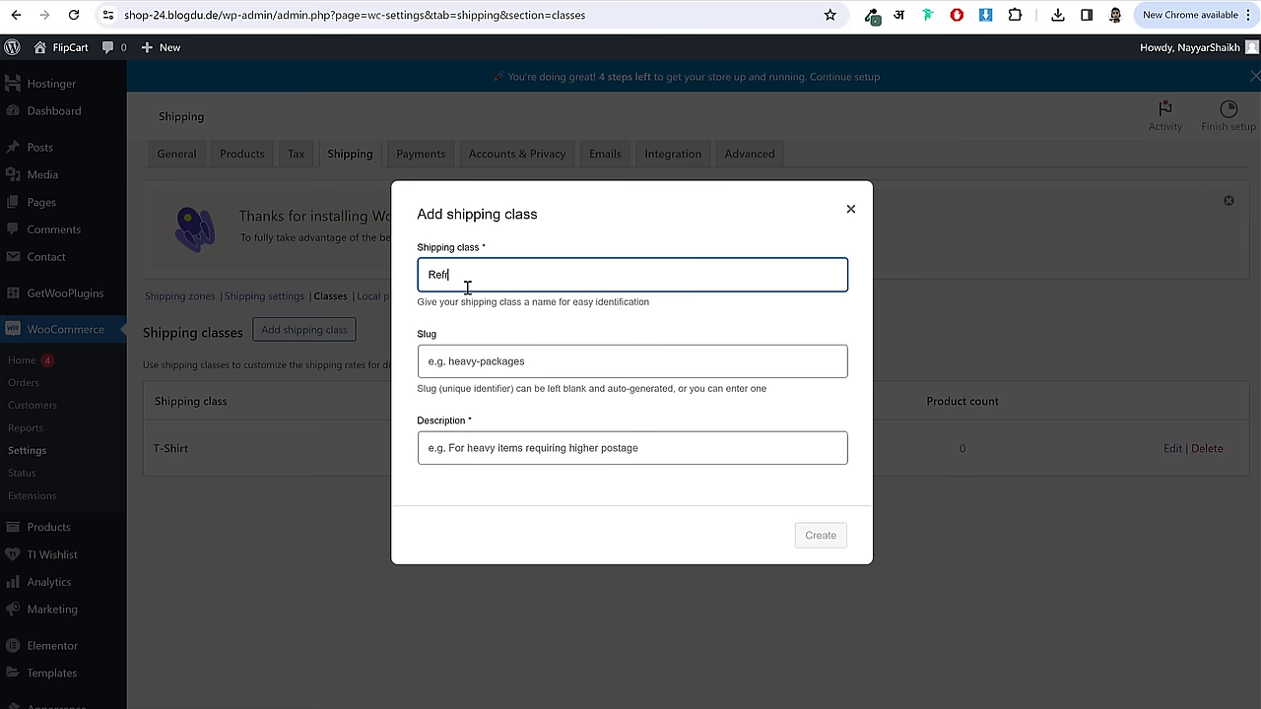
text(rigerator)
key(ctrl+a)
key(ctrl+c)
click(493, 364)
key(ctrl+v)
click(497, 445)
key(ctrl+v)
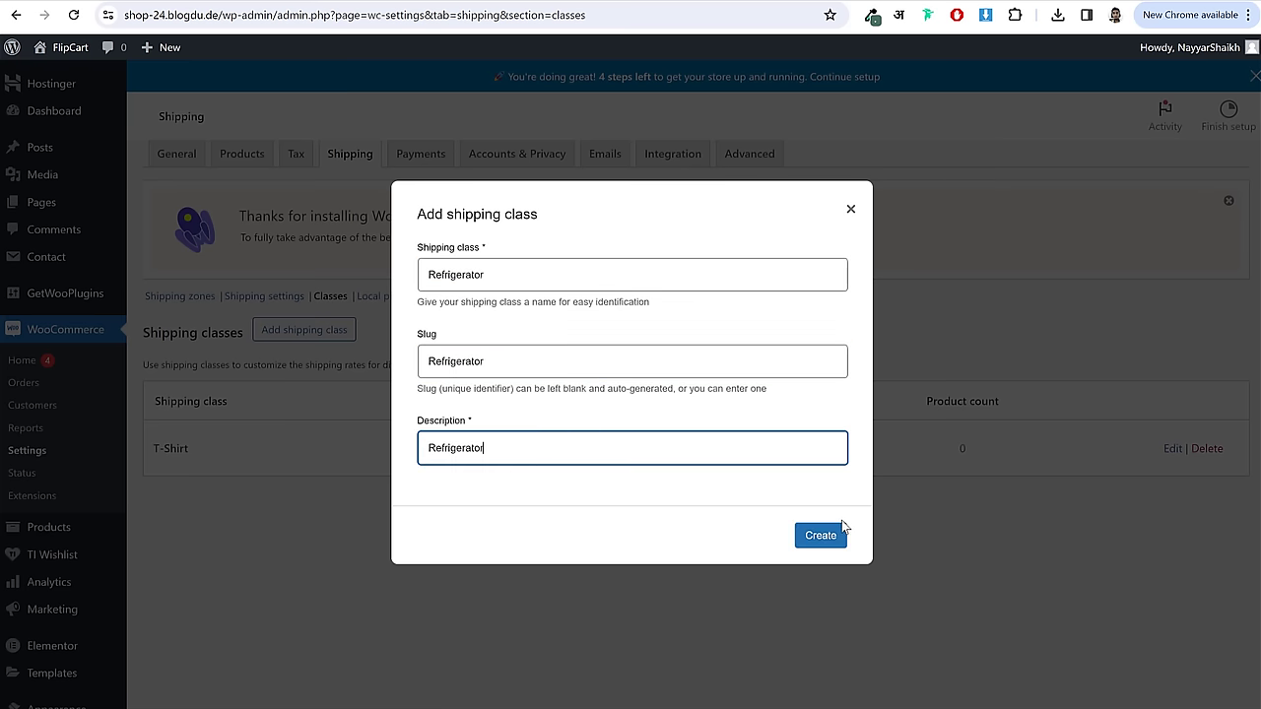
click(843, 532)
- Open the flat rate method of the Maharashtra shipping zone for editing
scroll(828, 512, down, 1)
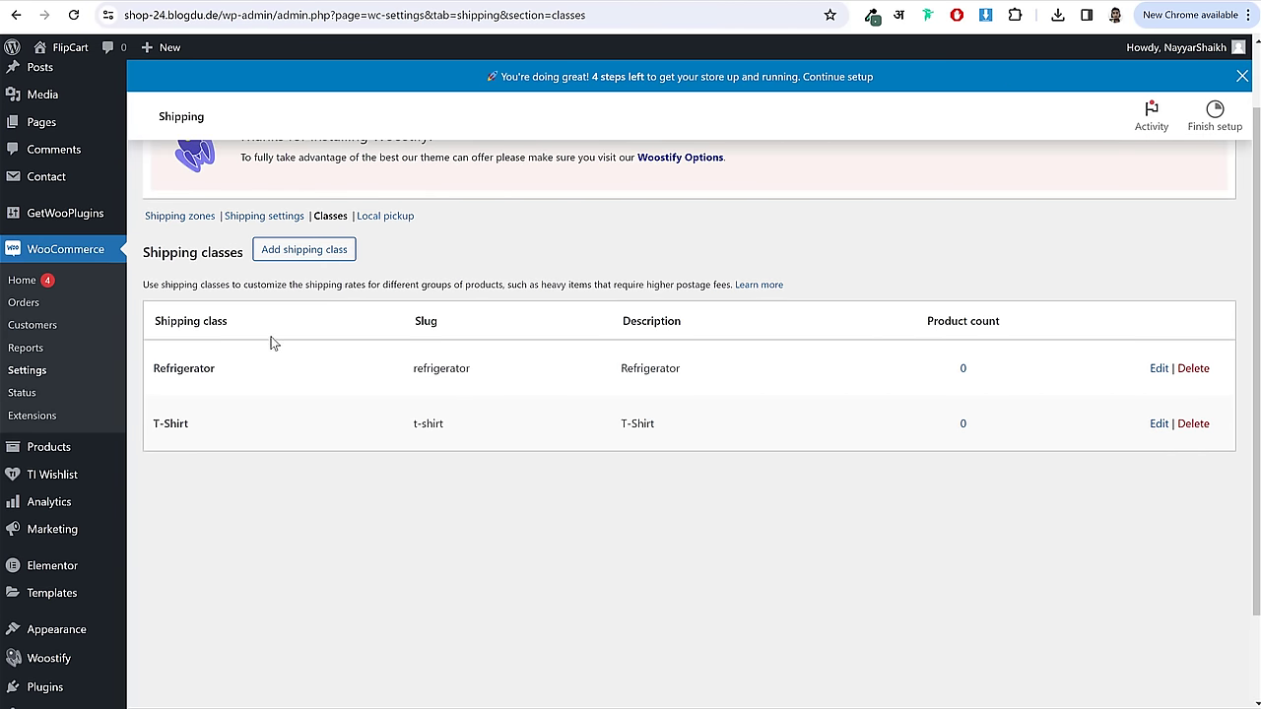
scroll(744, 452, up, 1)
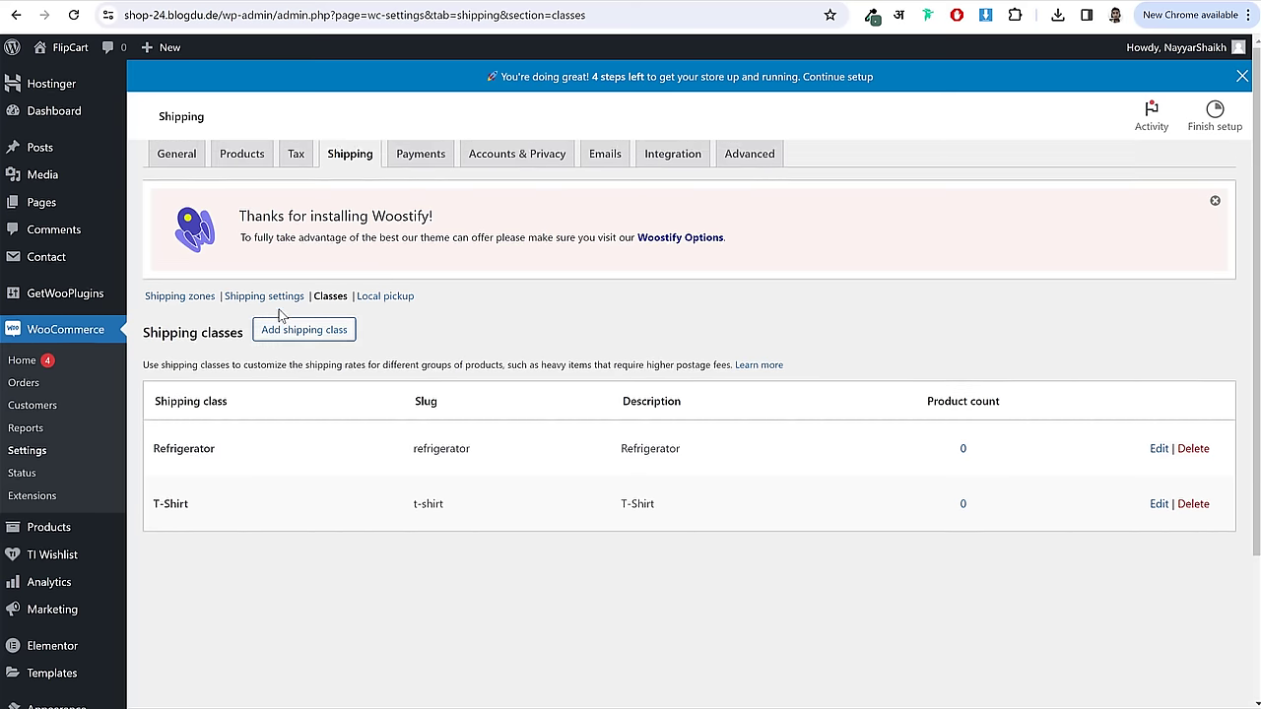
click(193, 299)
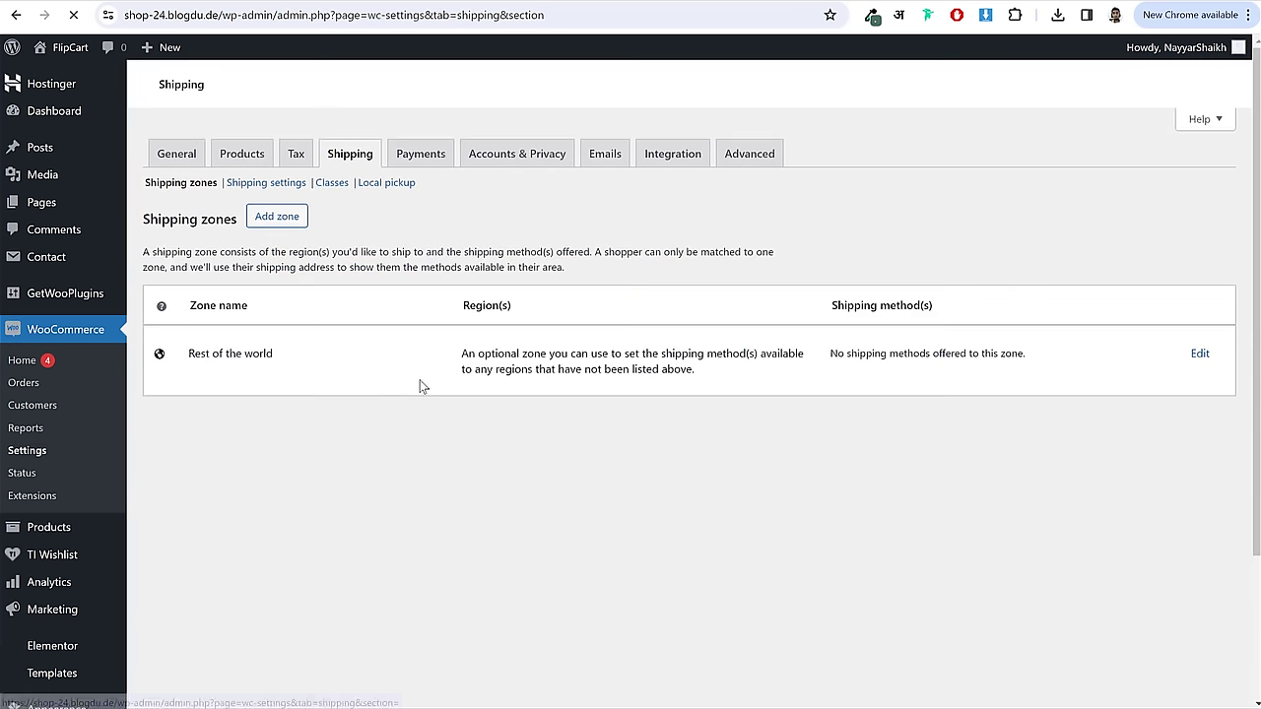
scroll(402, 397, down, 3)
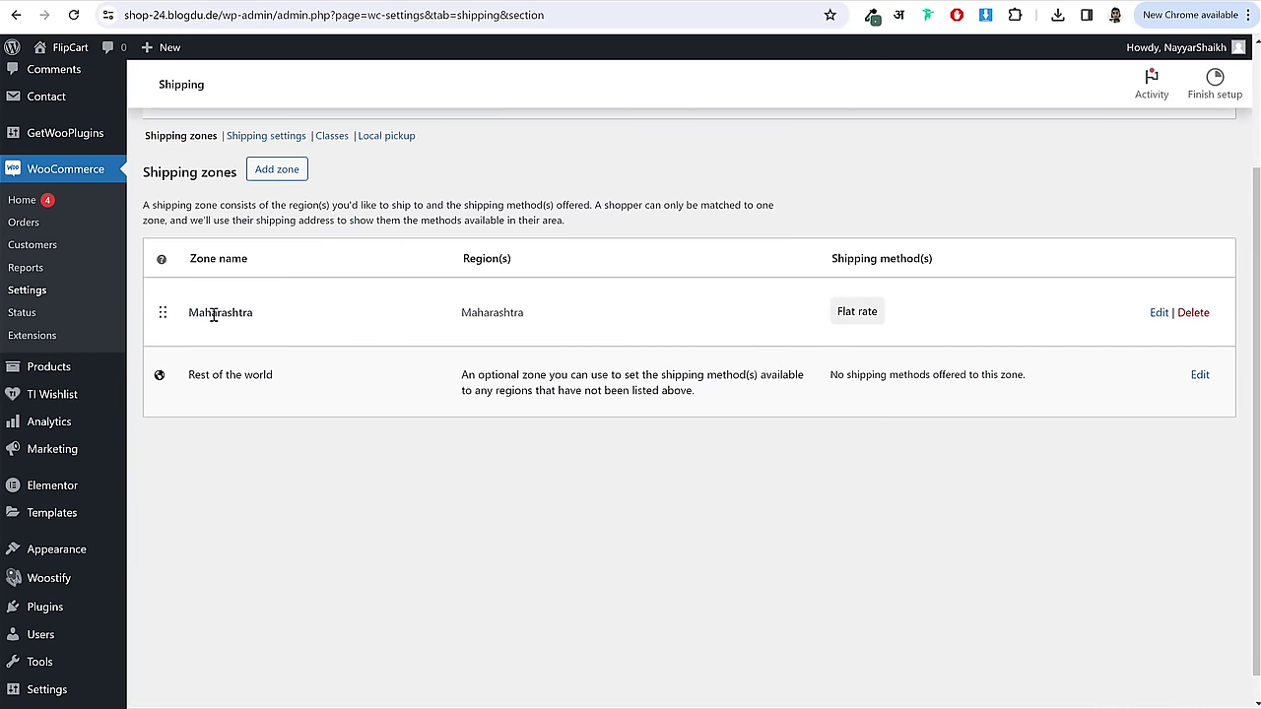
click(1162, 314)
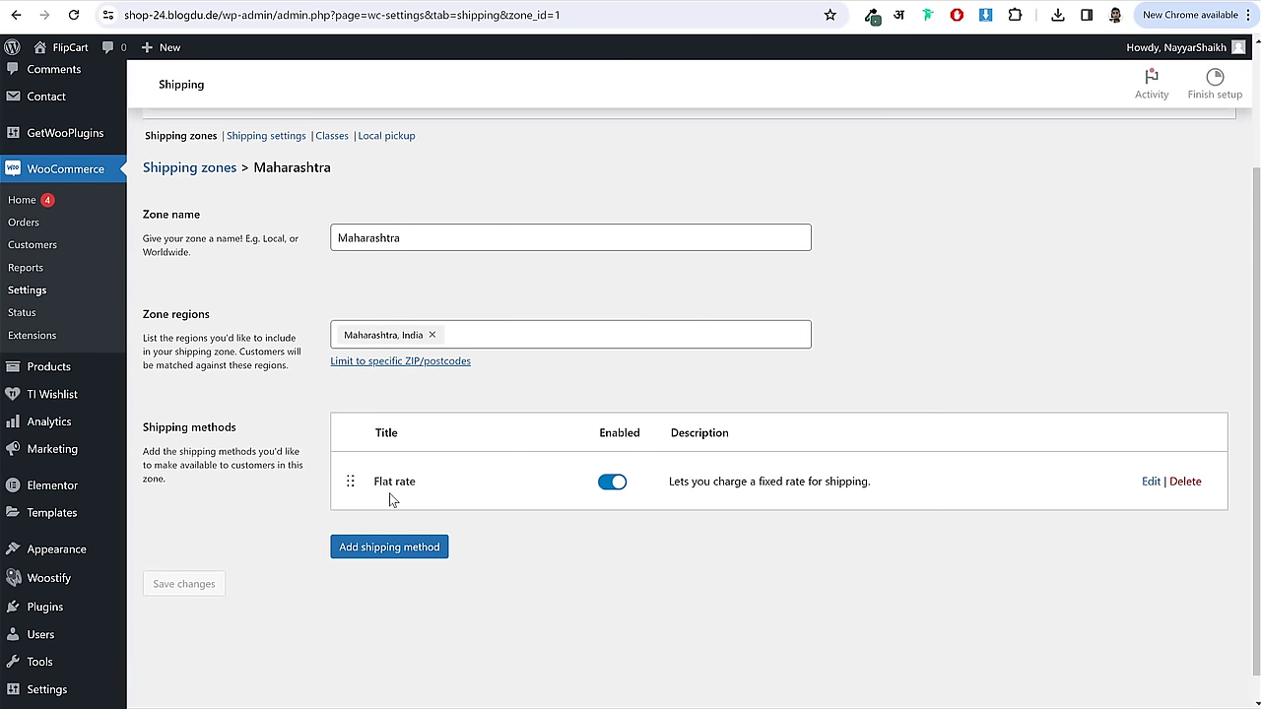
click(1151, 480)
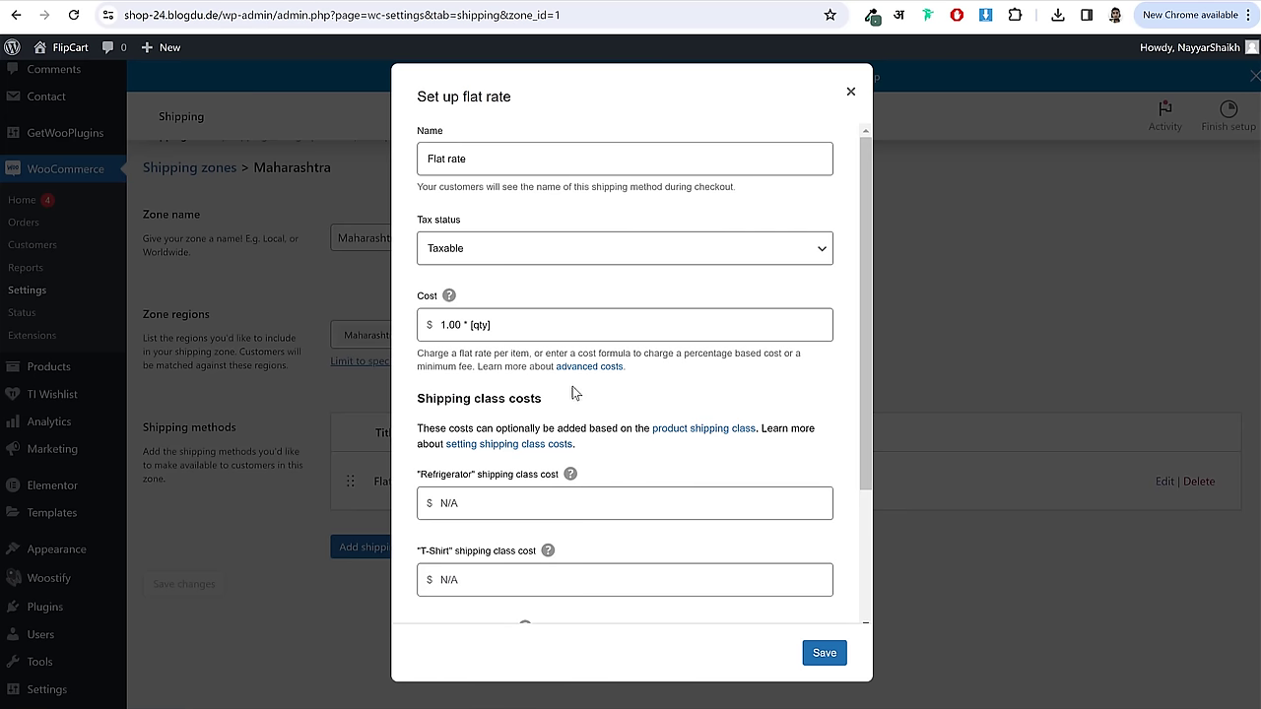
scroll(574, 392, down, 2)
scroll(523, 442, up, 2)
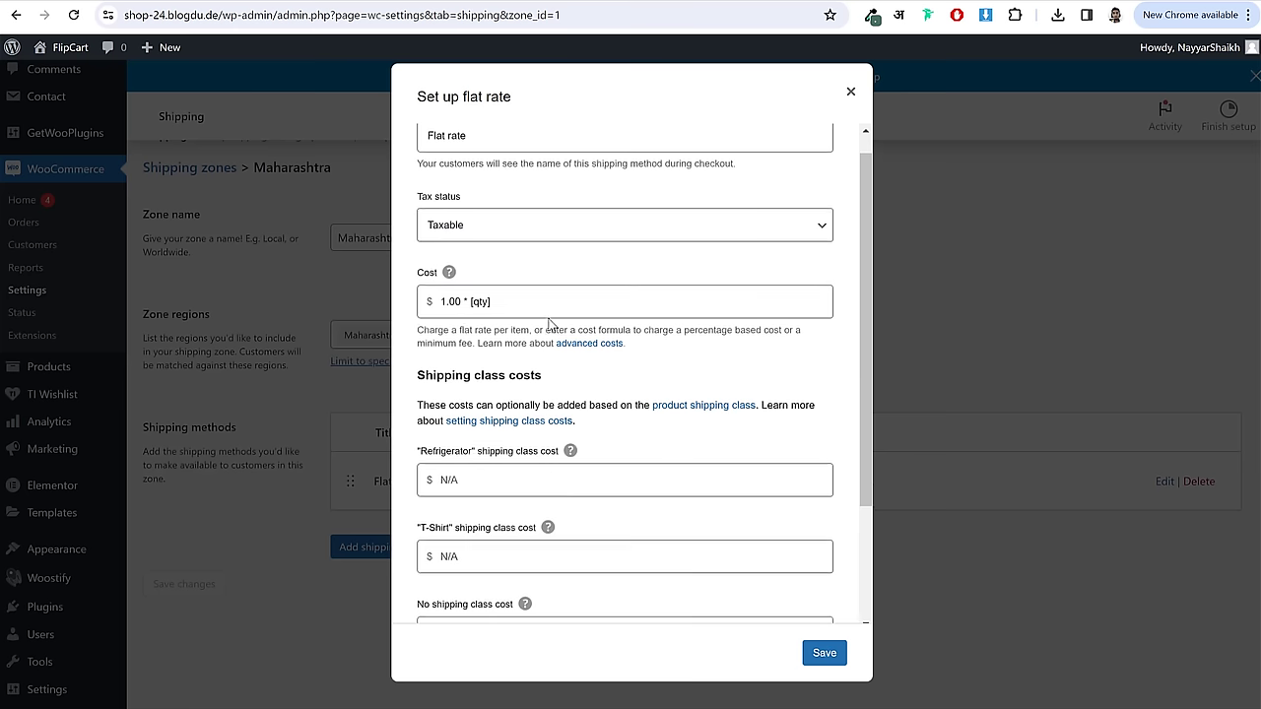
- Clear the flat rate's general cost and set the No shipping class cost to 1.00 * [qty]
double_click(427, 273)
triple_click(547, 303)
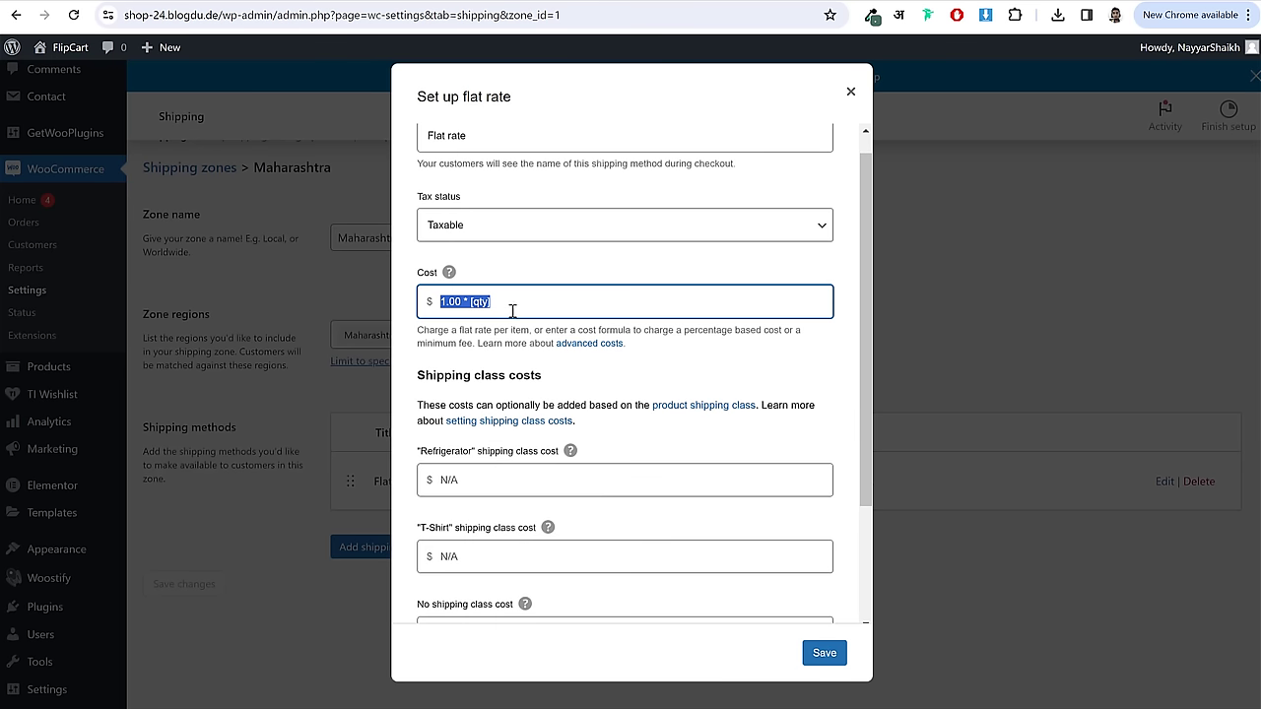
key(BackSpace)
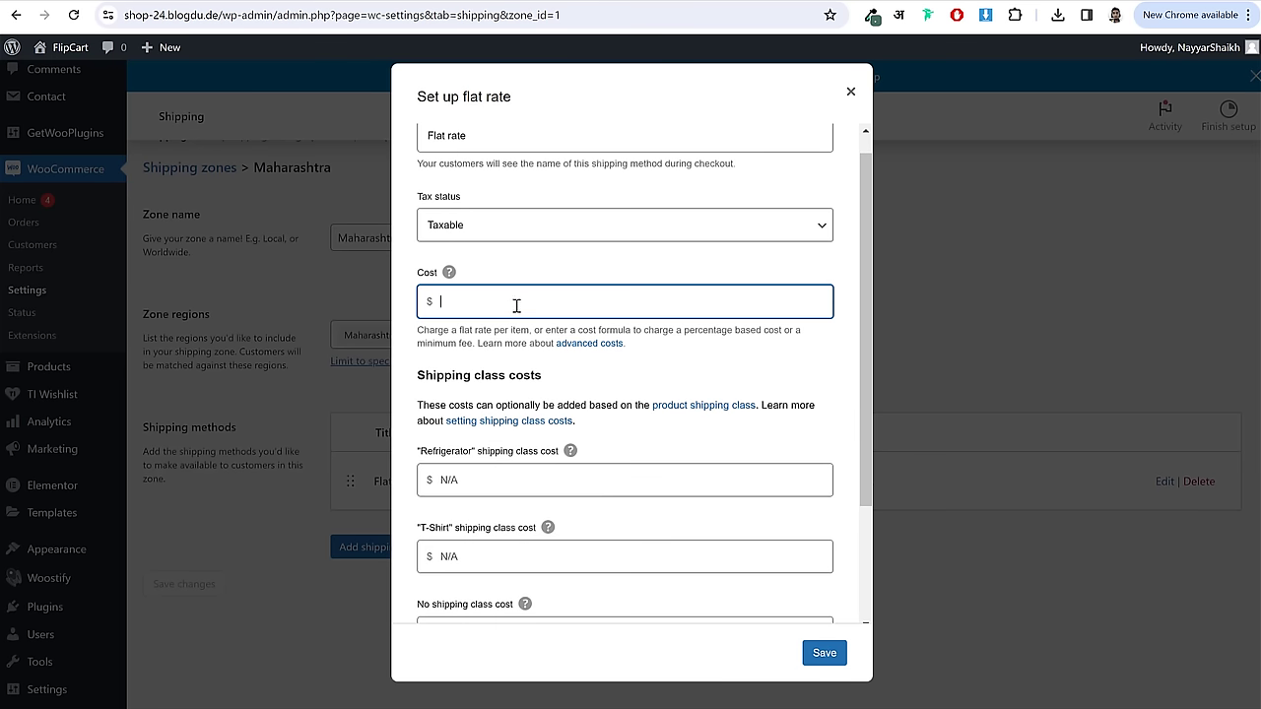
scroll(498, 489, down, 2)
click(495, 480)
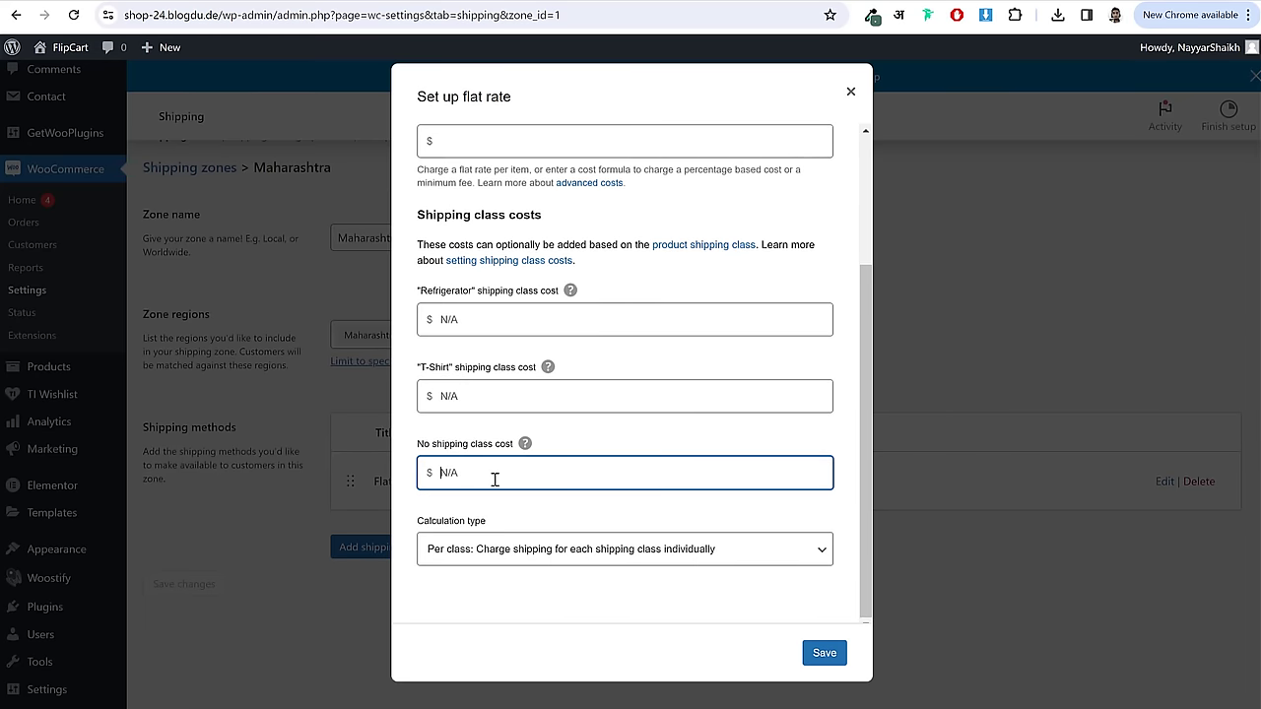
key(ctrl+v)
drag(511, 472, 418, 483)
click(517, 473)
- Set the Refrigerator class cost to 10 * [qty] and the T-Shirt class cost to 0.50 * [qty], and save the flat rate
scroll(562, 532, up, 2)
click(511, 411)
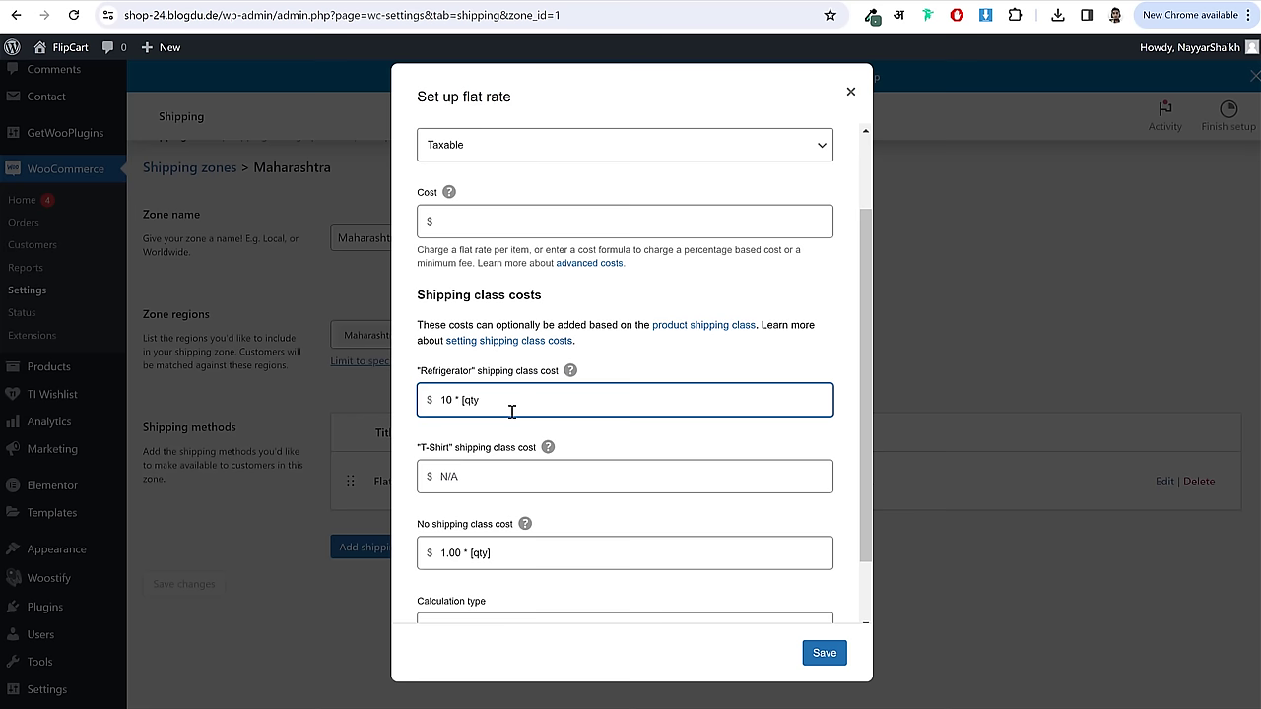
click(461, 475)
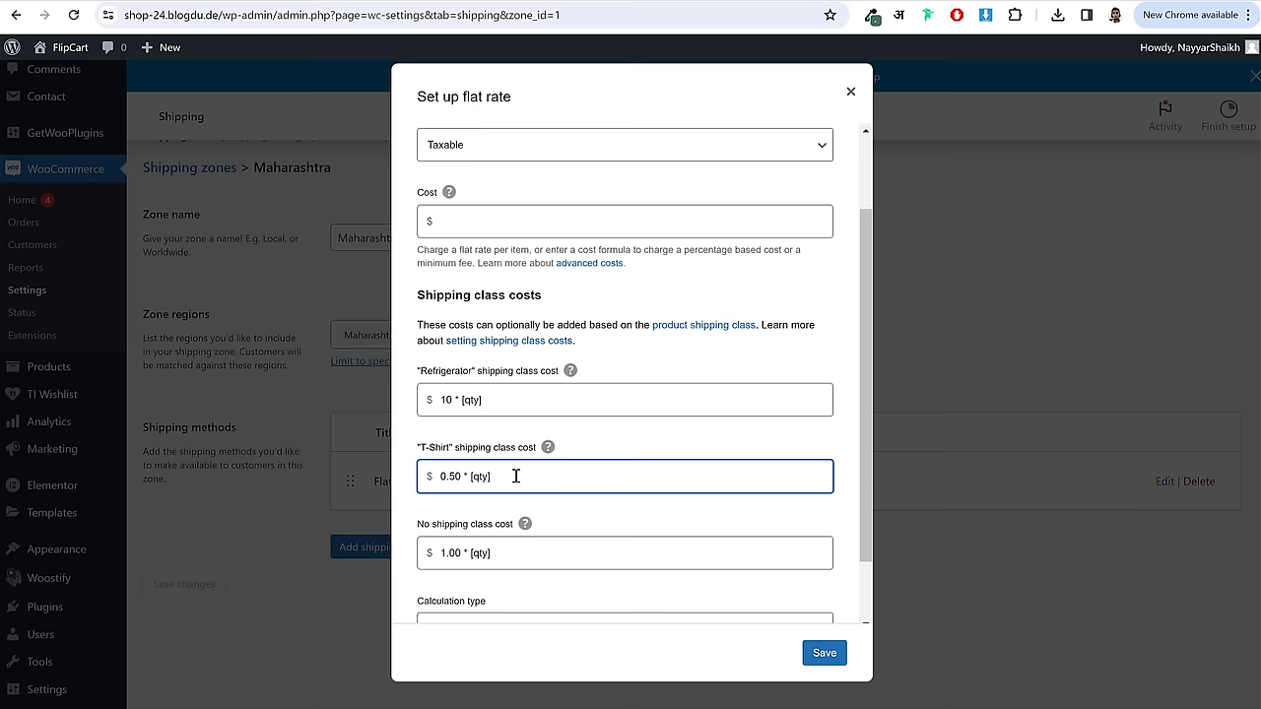
mouse_move(550, 448)
drag(512, 476, 438, 476)
drag(500, 399, 432, 399)
click(462, 401)
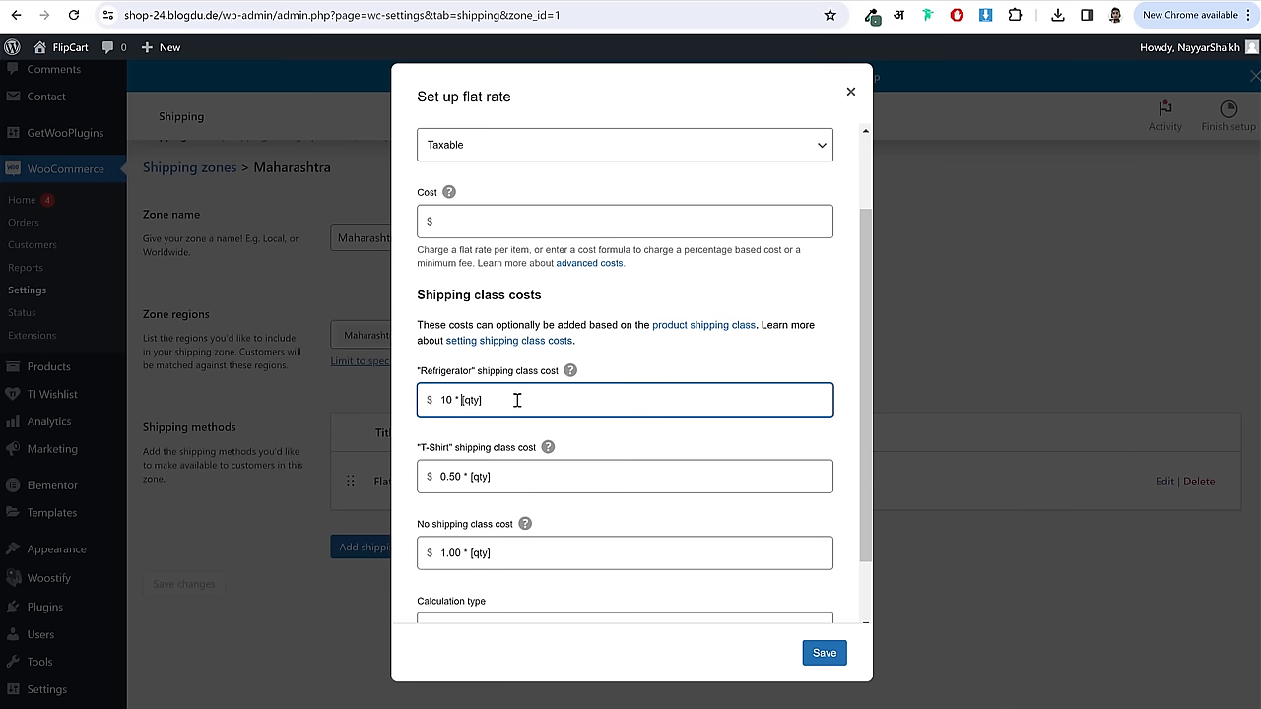
scroll(739, 552, down, 2)
click(833, 655)
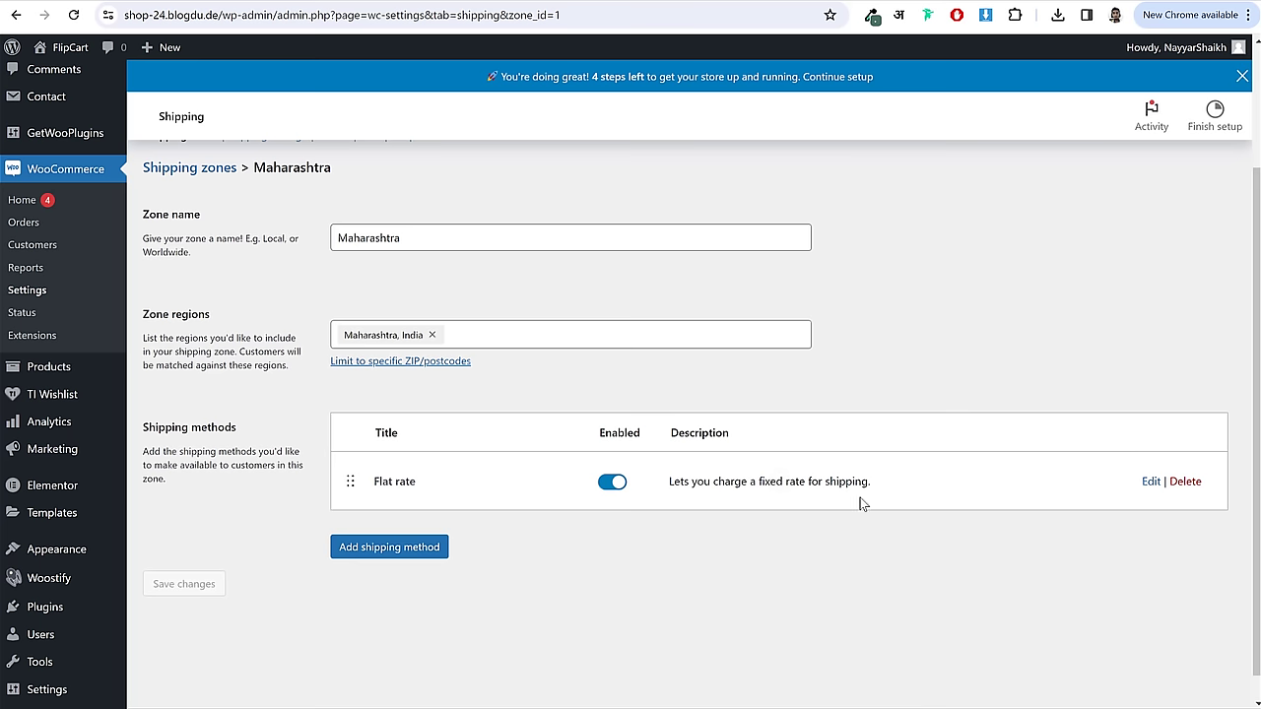
- Return to the shipping zones list and add a new zone named Rest of India
scroll(909, 501, up, 2)
click(185, 339)
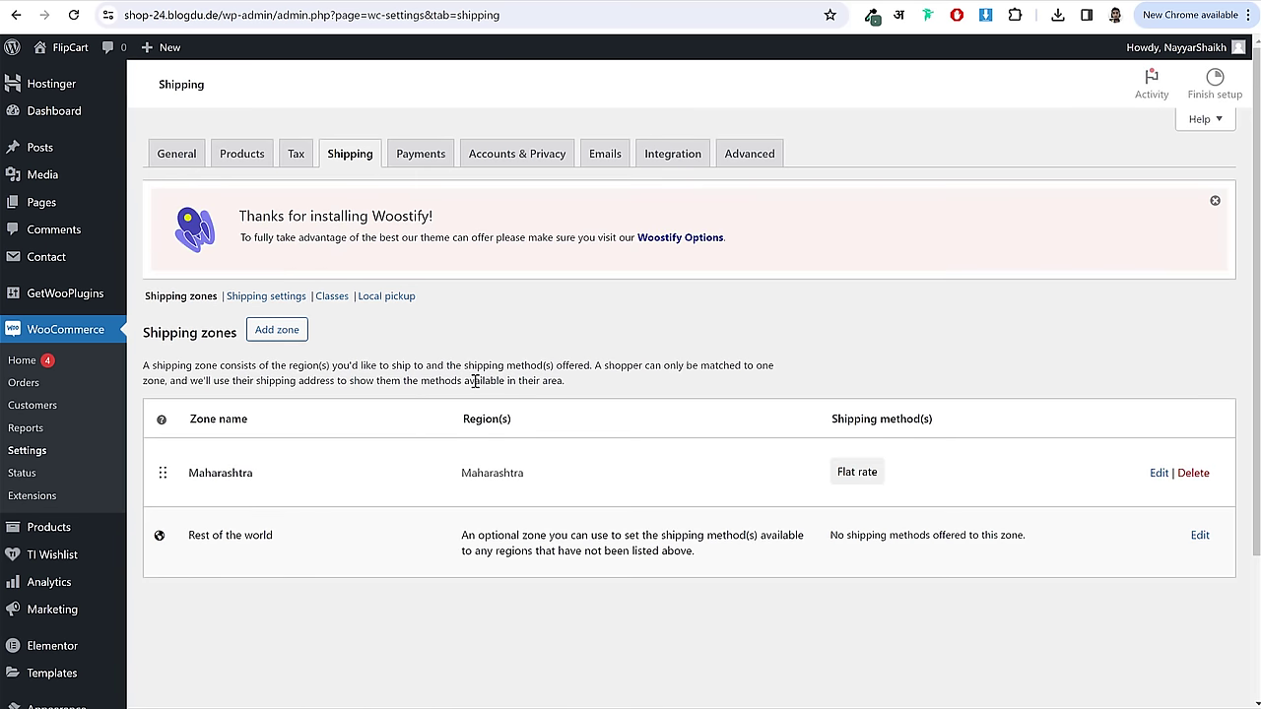
click(275, 340)
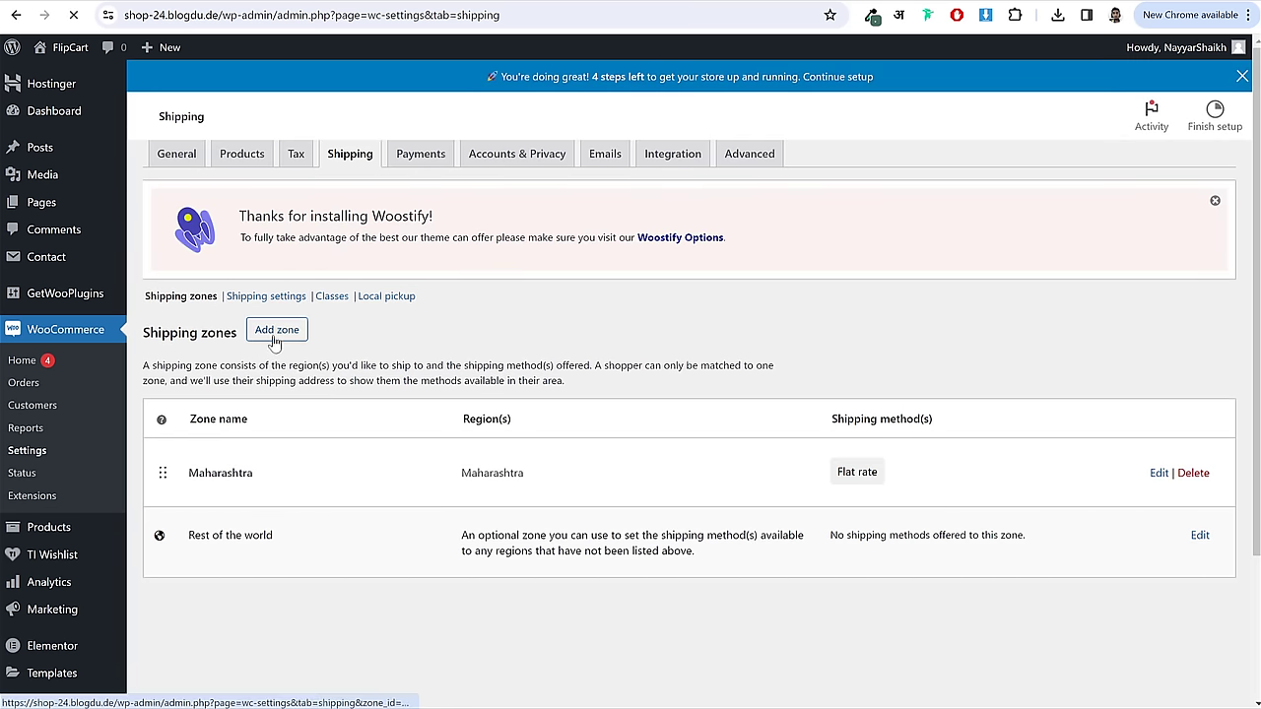
click(402, 394)
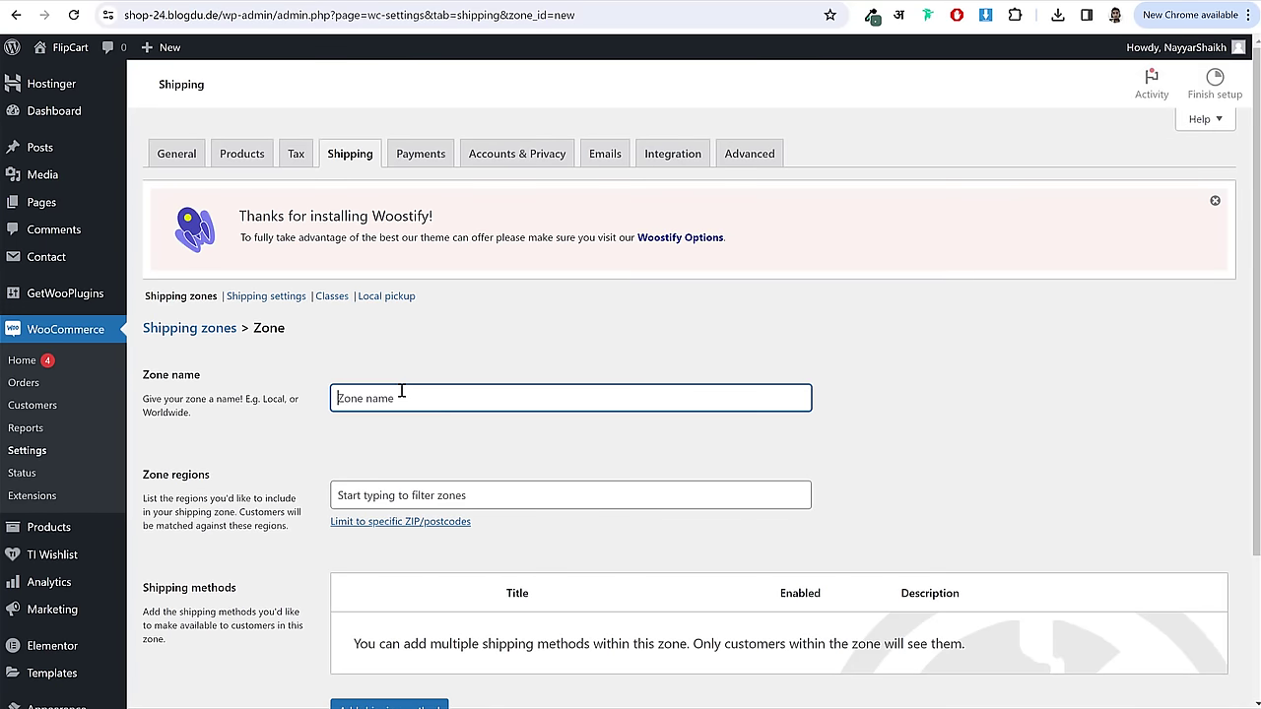
text(Rw)
key(BackSpace)
text(est )
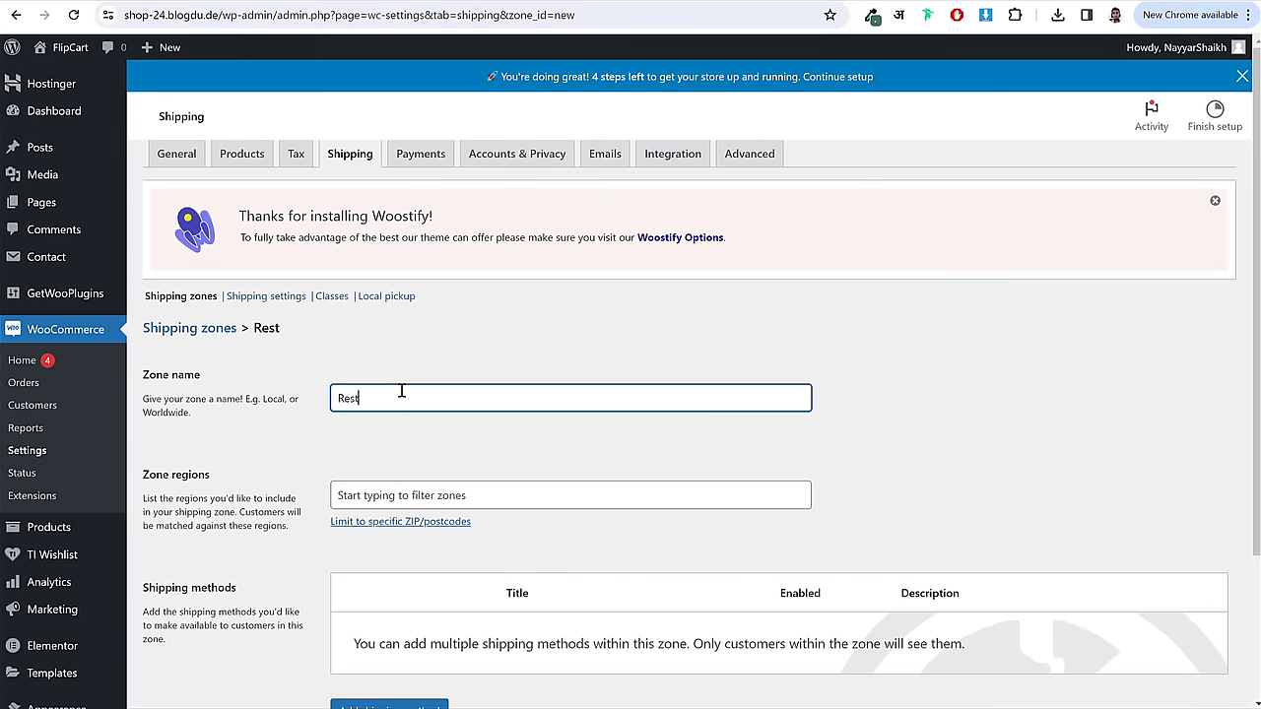
text(of India)
- Add the Indian states Andhra Pradesh, Arunachal Pradesh, Assam, Bihar and Chhattisgarh to the zone regions
scroll(512, 394, down, 2)
click(460, 310)
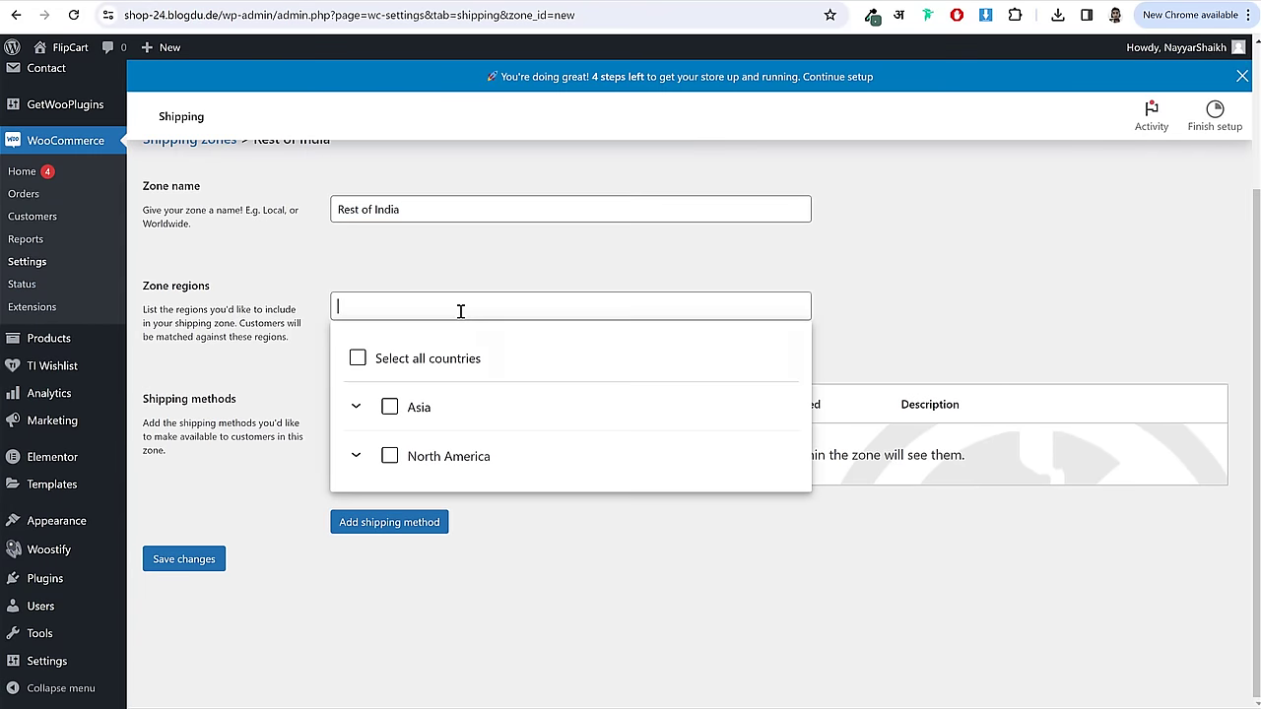
text(india)
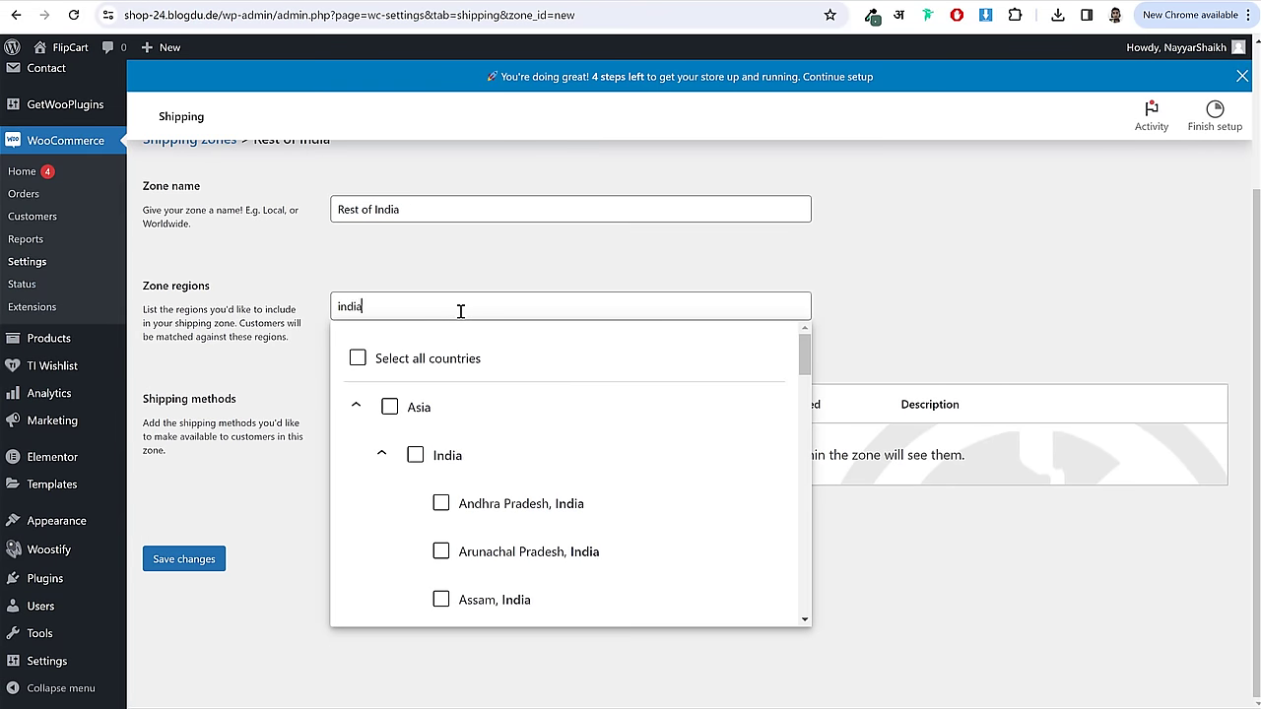
click(516, 505)
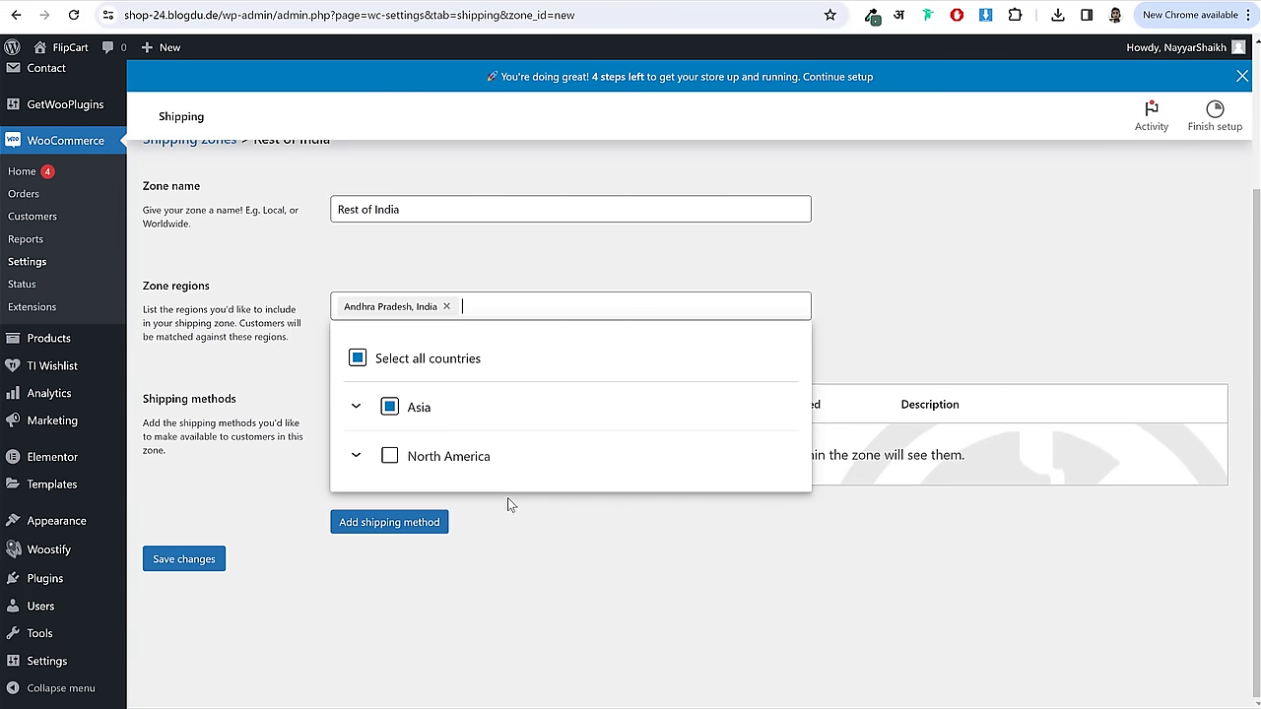
click(356, 406)
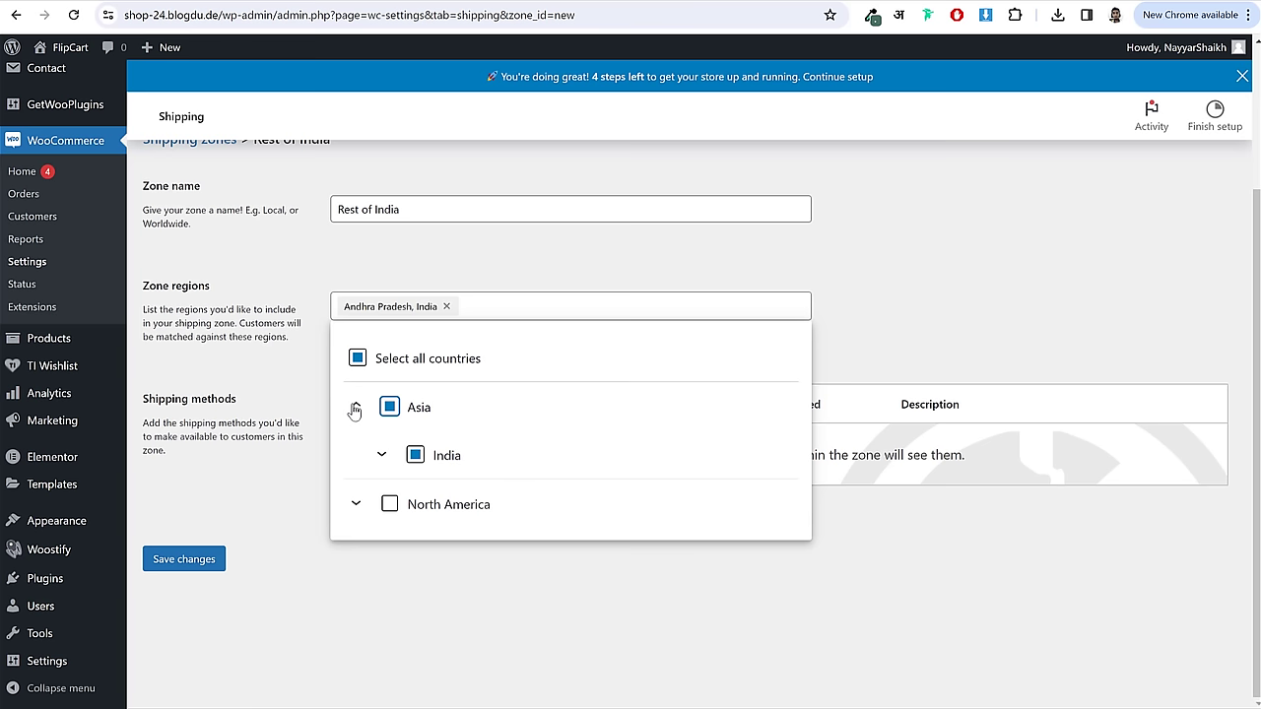
click(382, 455)
scroll(591, 473, down, 1)
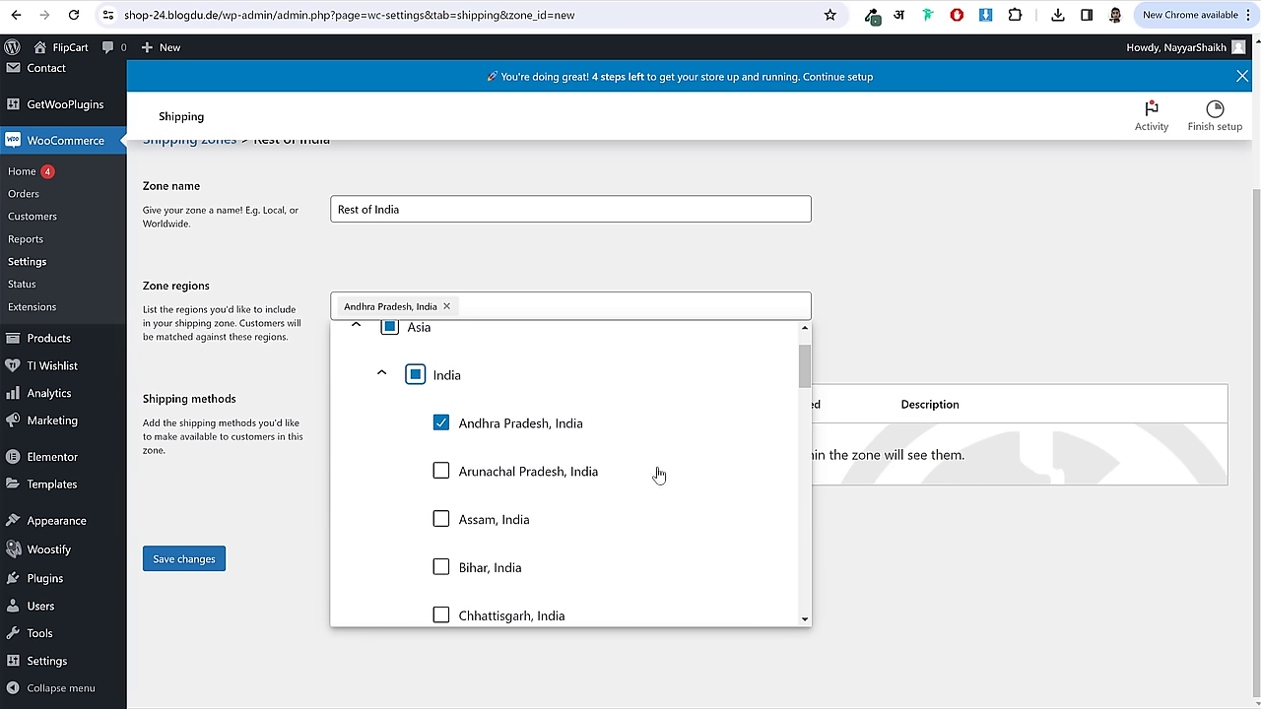
click(506, 473)
click(488, 519)
click(483, 578)
scroll(607, 545, down, 2)
click(487, 469)
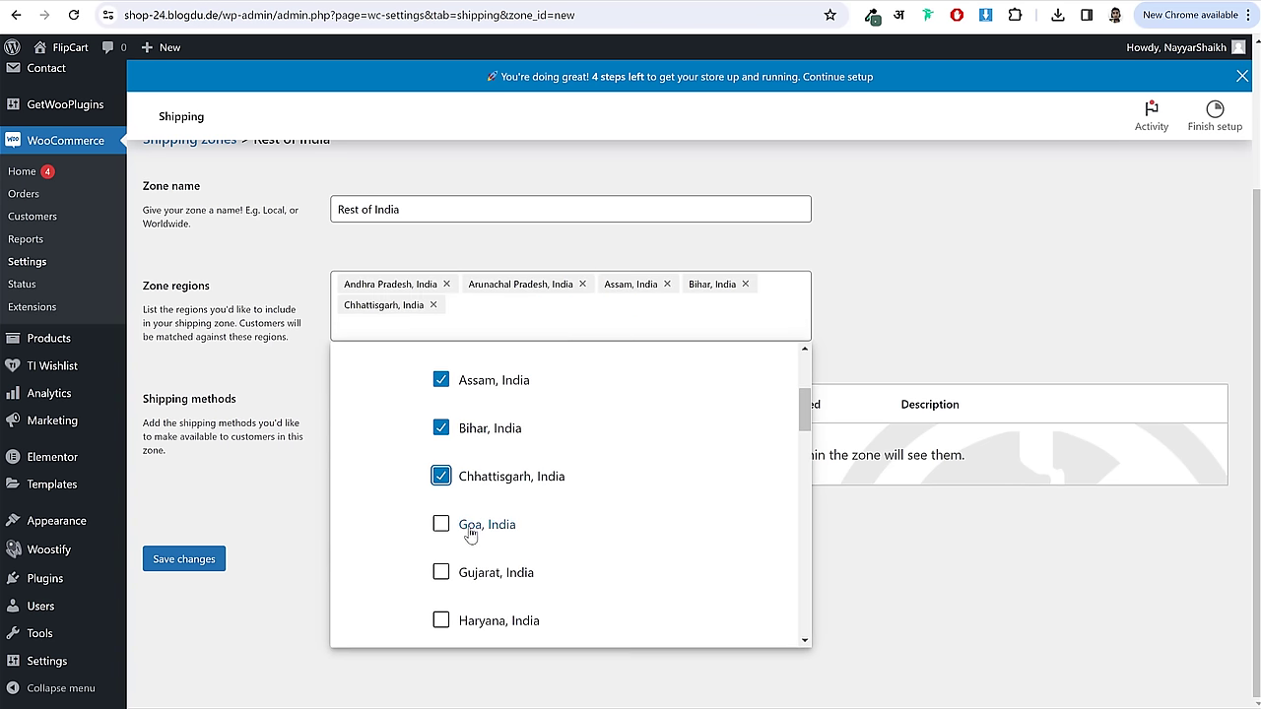
- Add every Indian state listed from Goa through Madhya Pradesh to the zone regions
click(478, 525)
click(495, 576)
scroll(584, 557, down, 2)
click(488, 460)
click(487, 509)
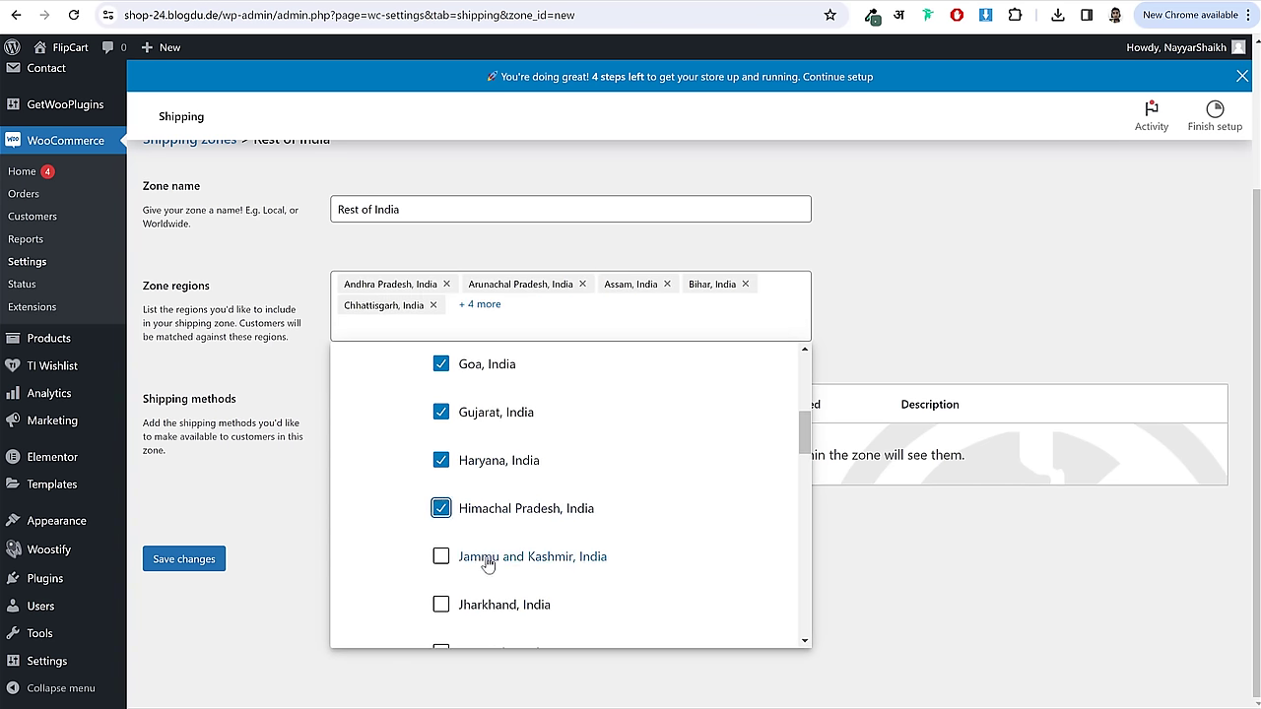
click(487, 557)
click(487, 604)
scroll(487, 552, down, 2)
click(487, 412)
click(488, 460)
click(488, 508)
click(484, 557)
- Leave Maharashtra unselected and add Manipur, Meghalaya, Mizoram and Nagaland to the zone regions
scroll(506, 447, down, 2)
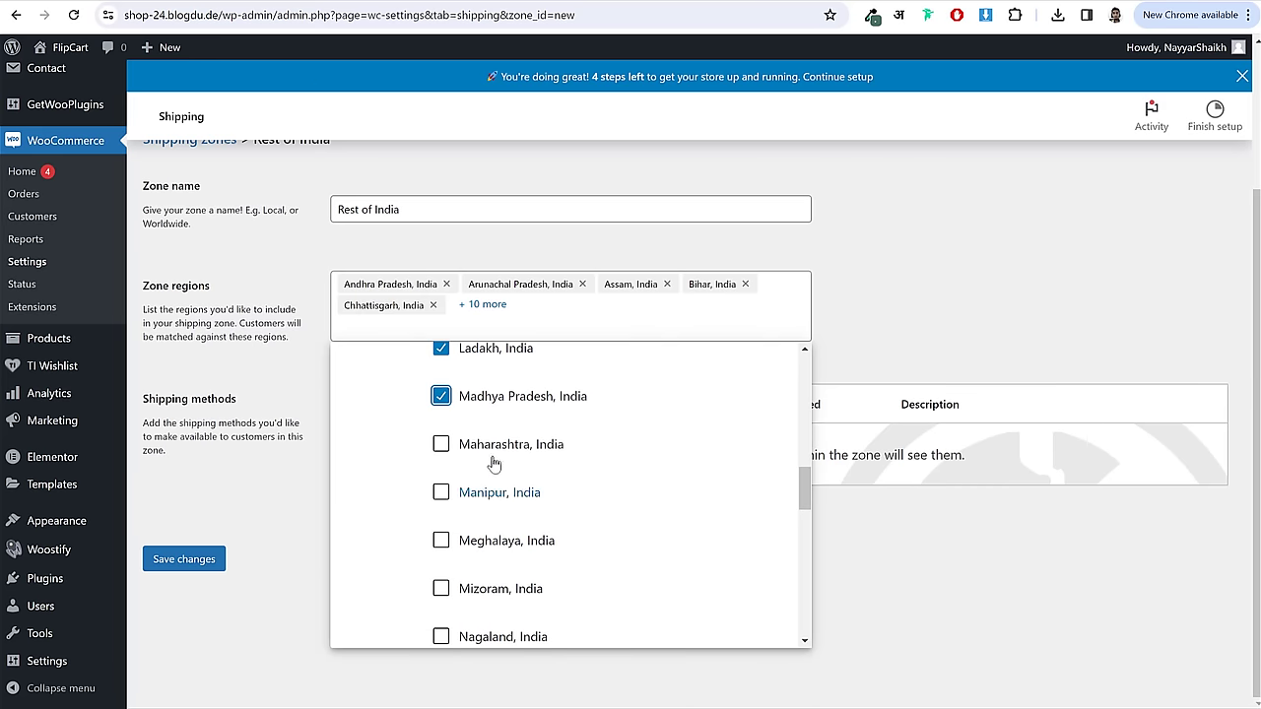
scroll(630, 448, down, 1)
click(493, 414)
click(488, 461)
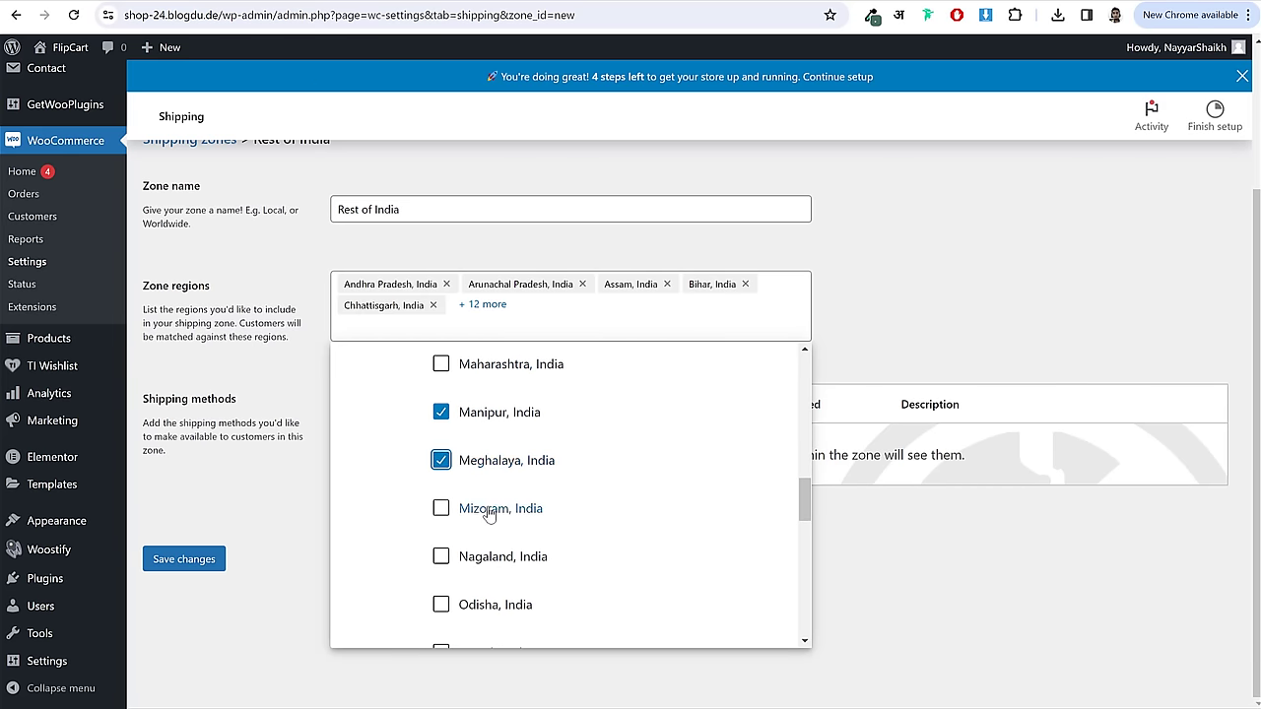
click(482, 509)
click(493, 558)
- Add every Indian state listed from Odisha through Uttarakhand to the zone regions
scroll(488, 493, down, 3)
click(484, 461)
click(485, 508)
click(484, 556)
click(485, 604)
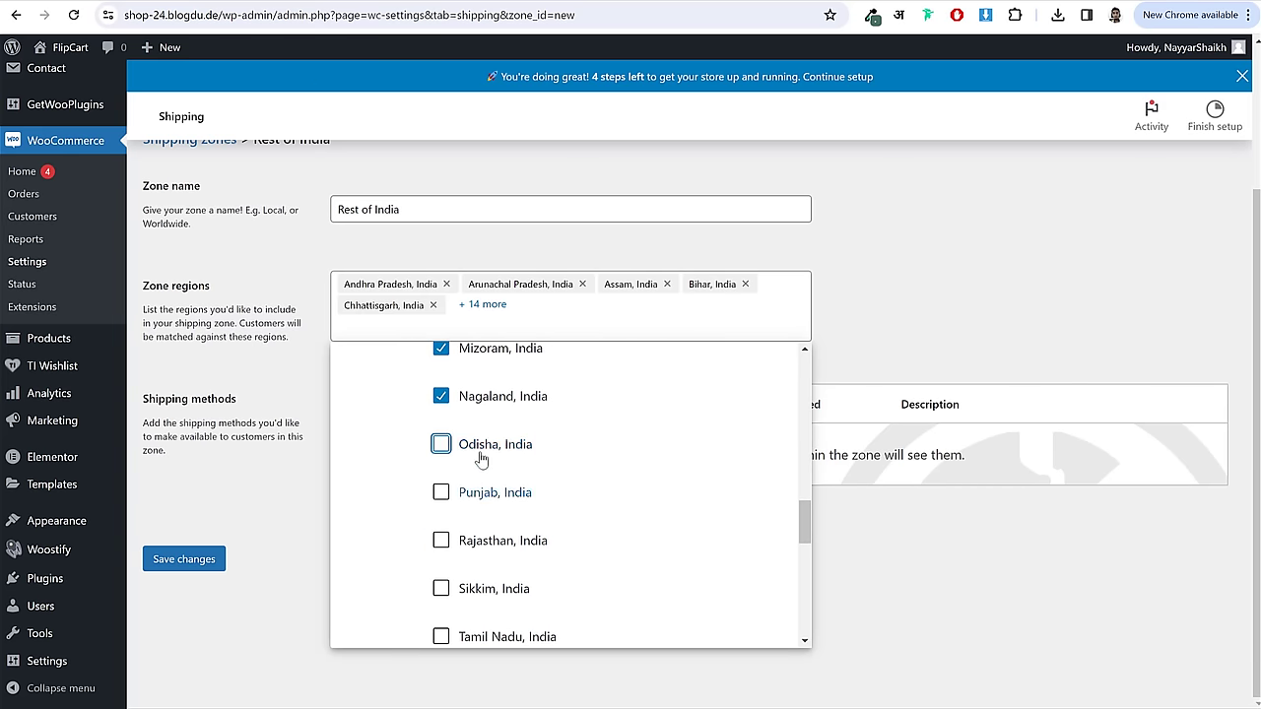
scroll(488, 493, down, 2)
click(493, 412)
click(496, 455)
click(494, 492)
click(498, 540)
- Add Uttar Pradesh, West Bengal, Andaman and Nicobar Islands and Chandigarh to the zone regions
scroll(506, 447, down, 2)
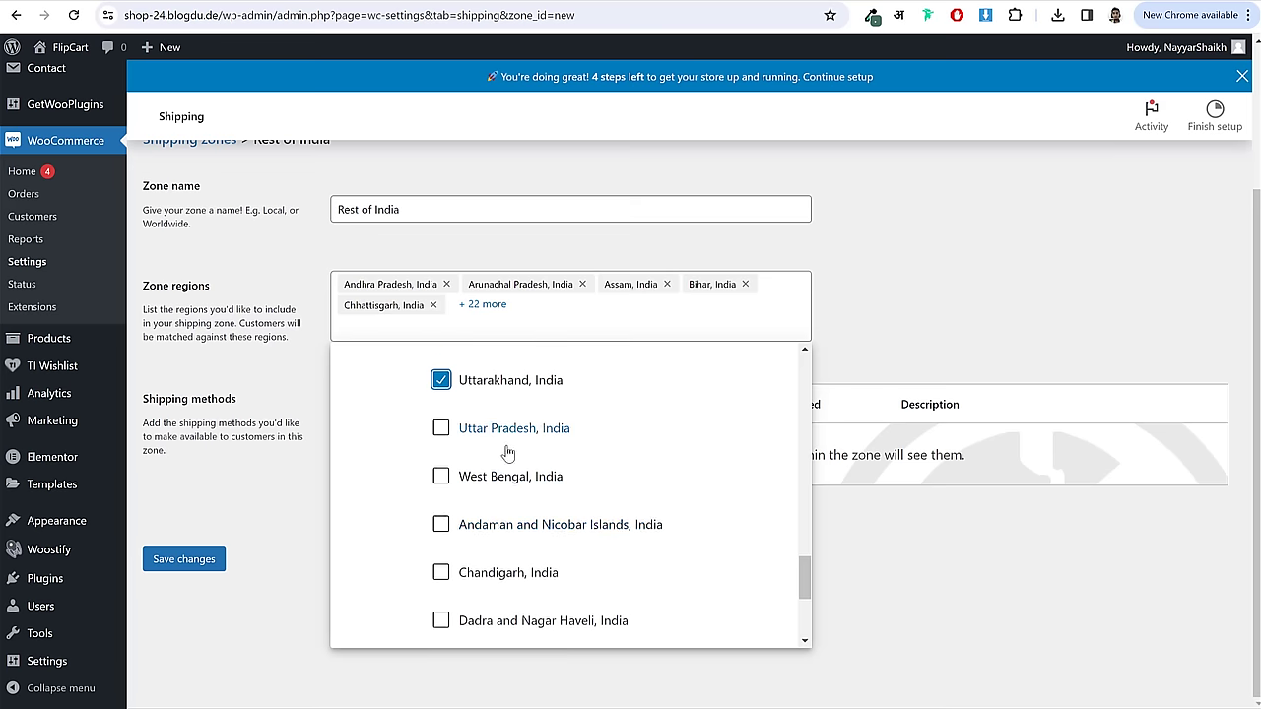
click(507, 430)
click(502, 476)
click(493, 525)
click(490, 569)
- Add Dadra and Nagar Haveli, Daman and Diu, Delhi, Lakshadeep and Pondicherry to the regions and save the zone
scroll(493, 476, down, 2)
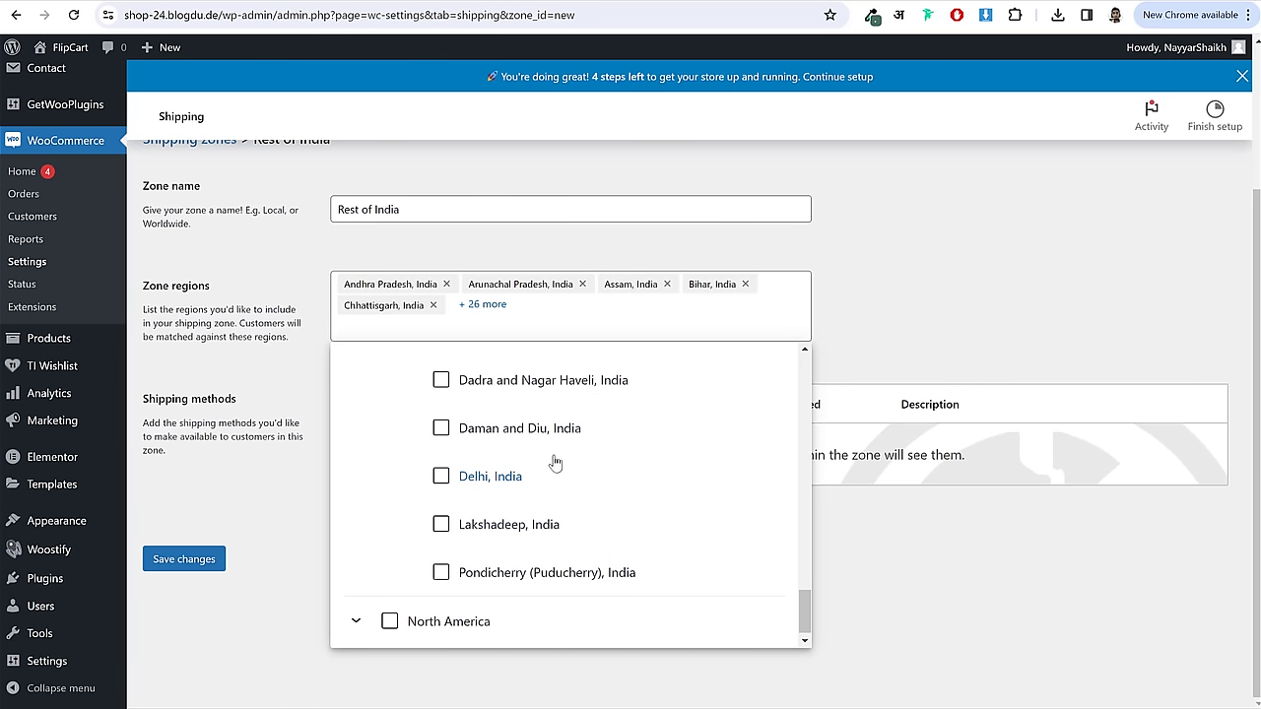
click(502, 384)
click(503, 429)
click(502, 480)
click(500, 525)
click(499, 574)
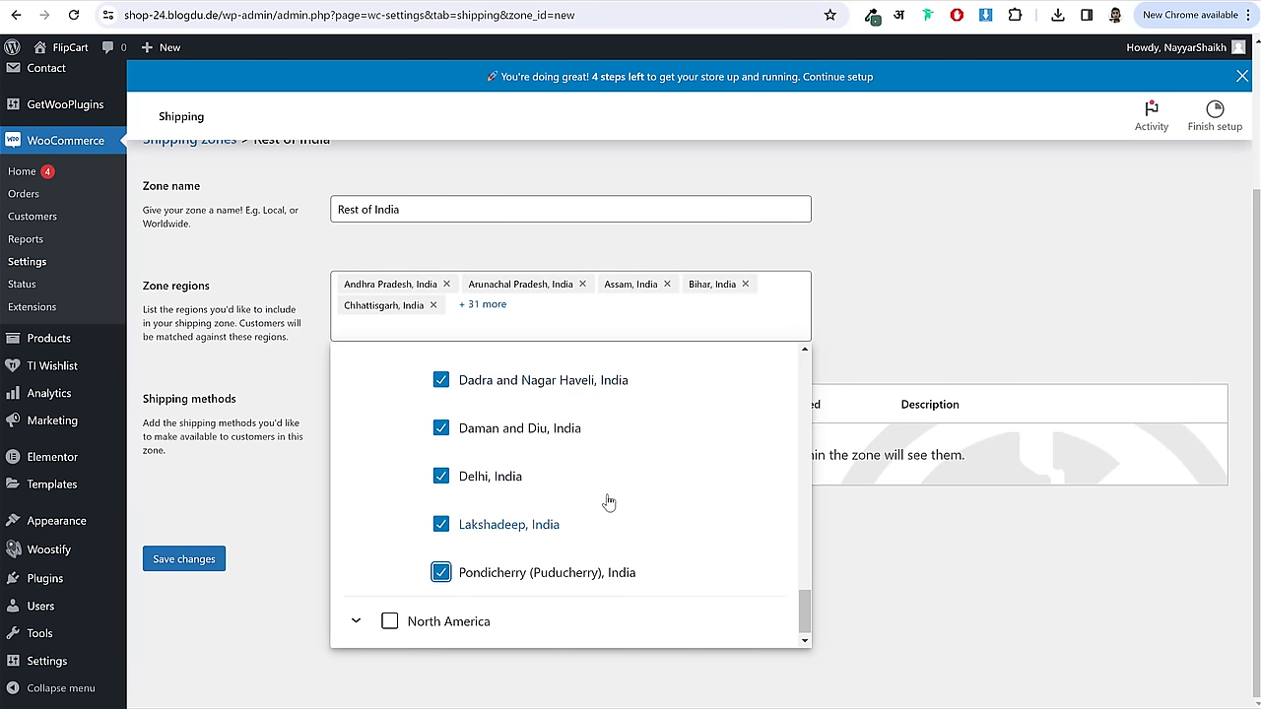
scroll(612, 502, up, 3)
scroll(612, 502, down, 2)
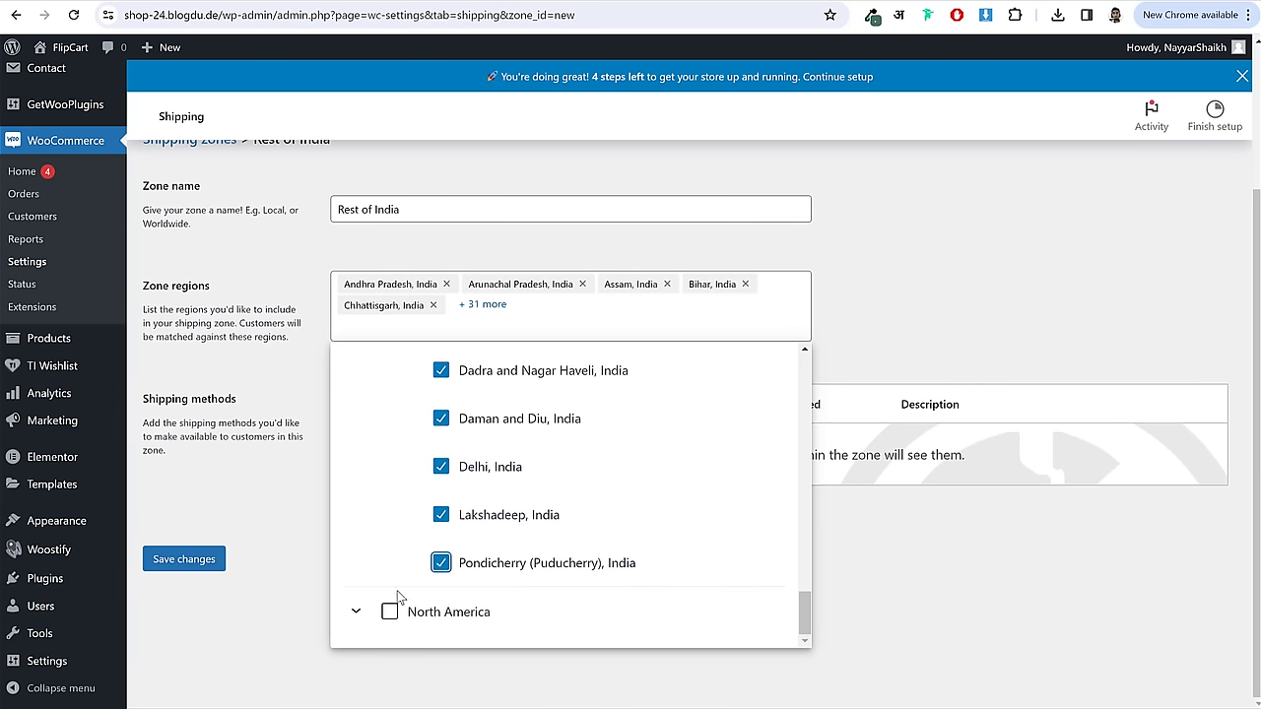
click(943, 322)
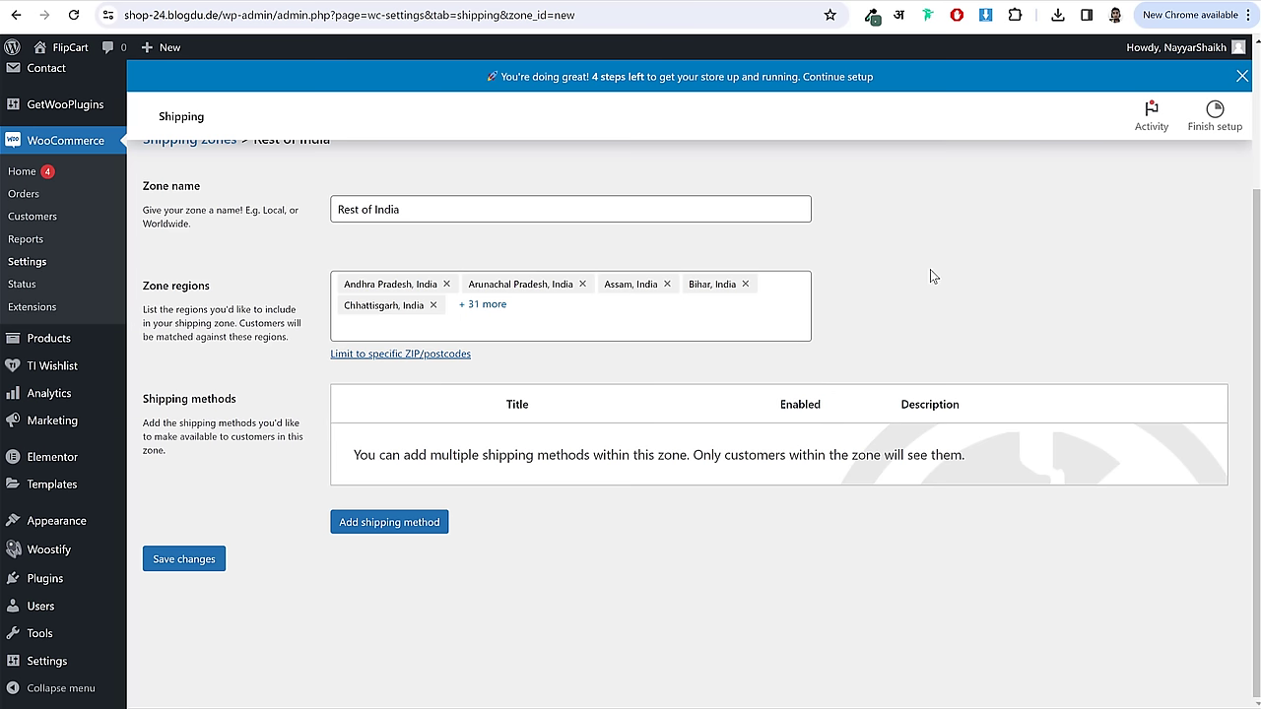
click(202, 570)
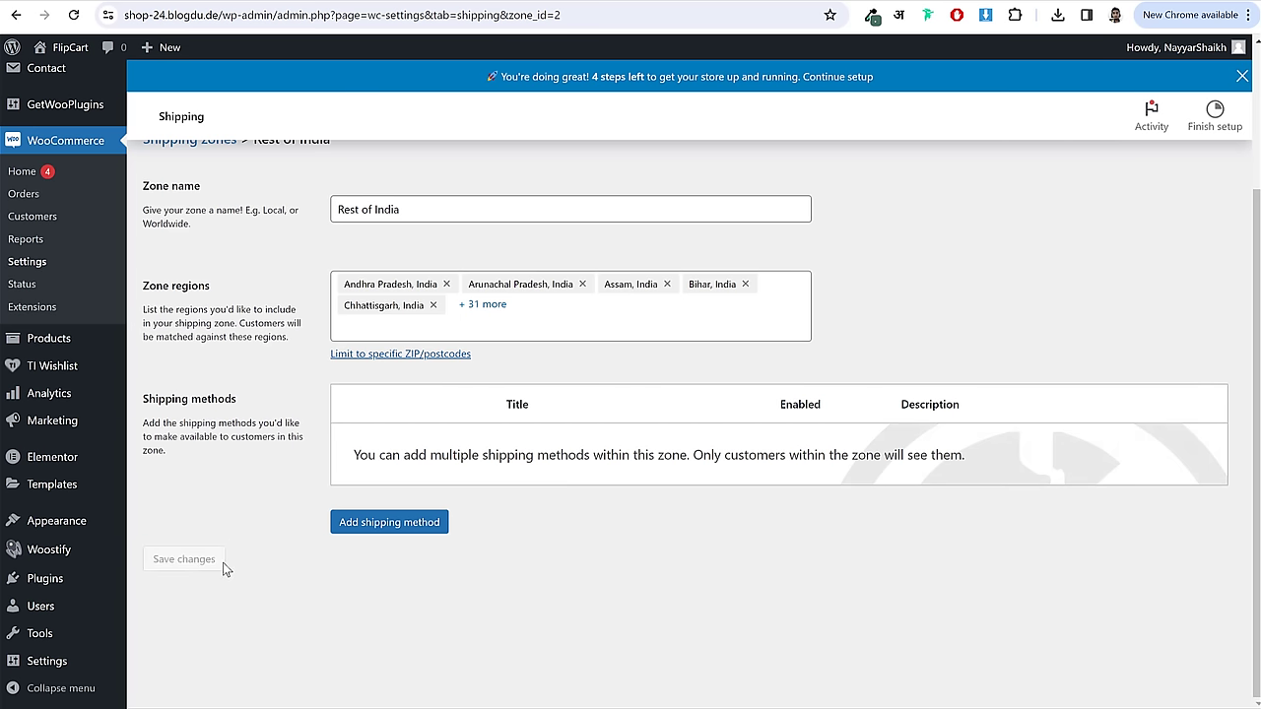
- Add a flat rate shipping method to the Rest of India zone and continue to its setup
click(387, 523)
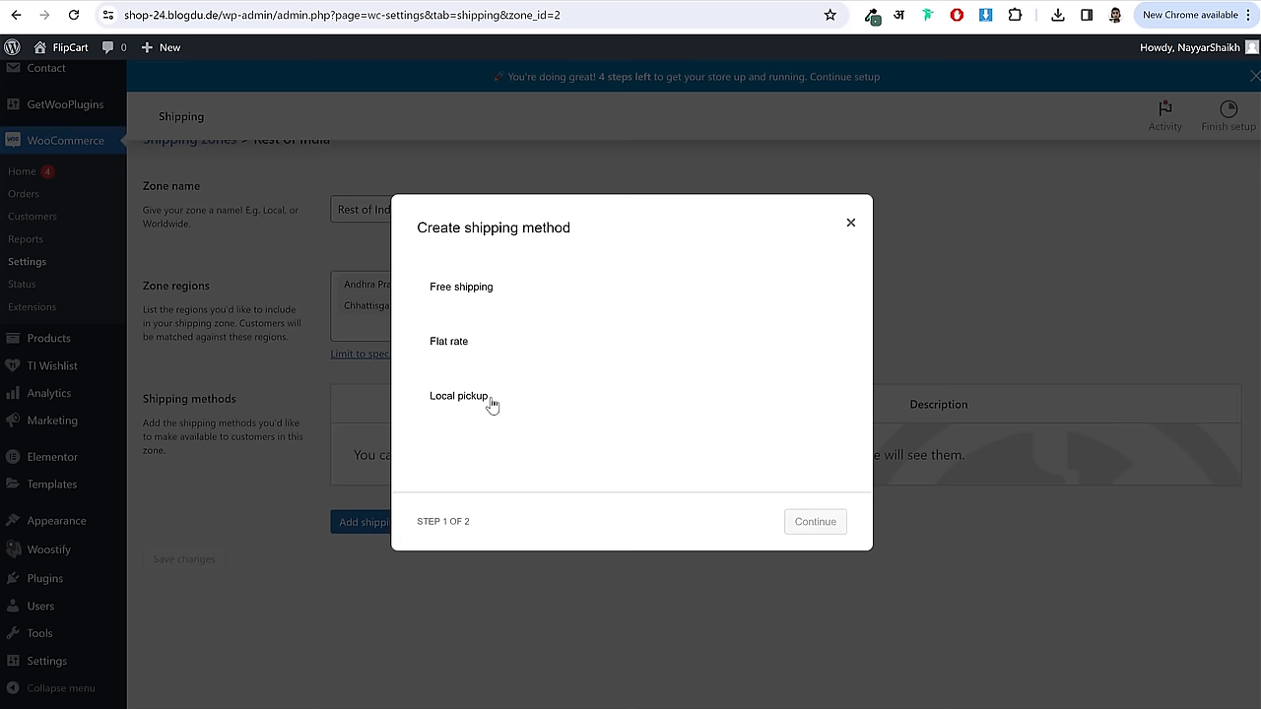
click(456, 351)
click(814, 522)
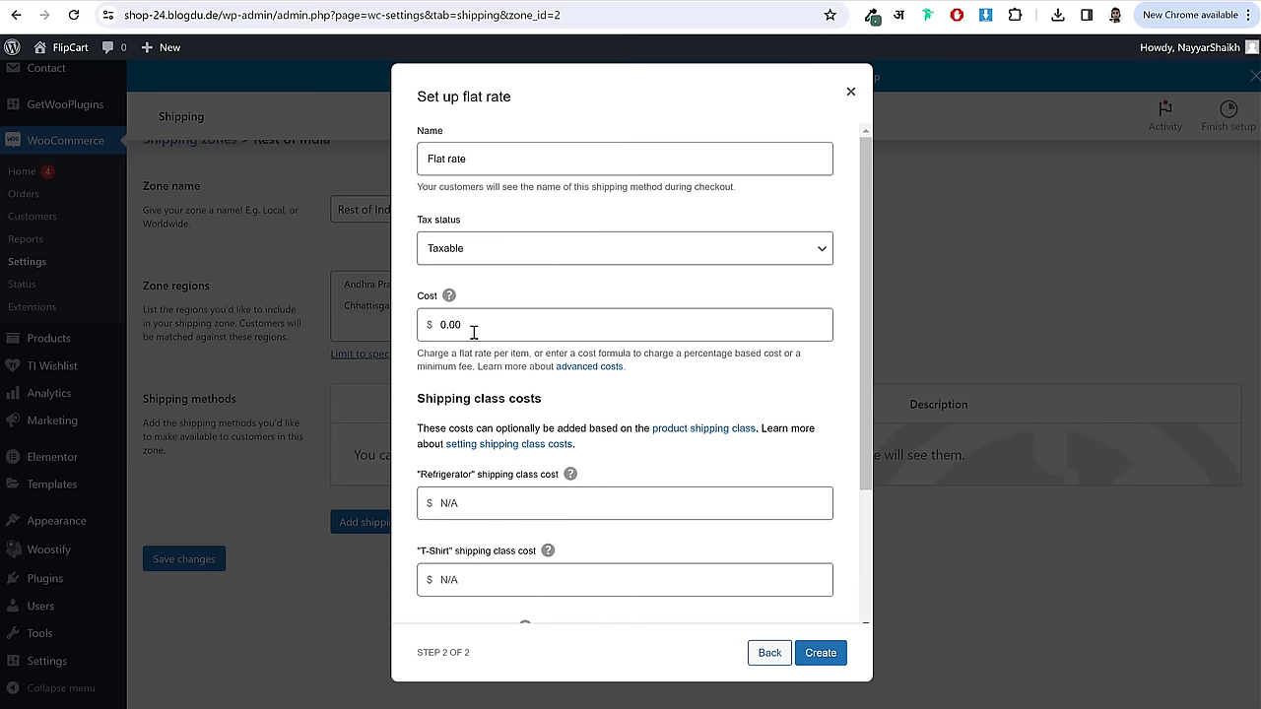
- Set the new flat rate's No shipping class cost to 1.00 * [qty] and select its leading digit for editing
scroll(603, 419, down, 2)
click(523, 470)
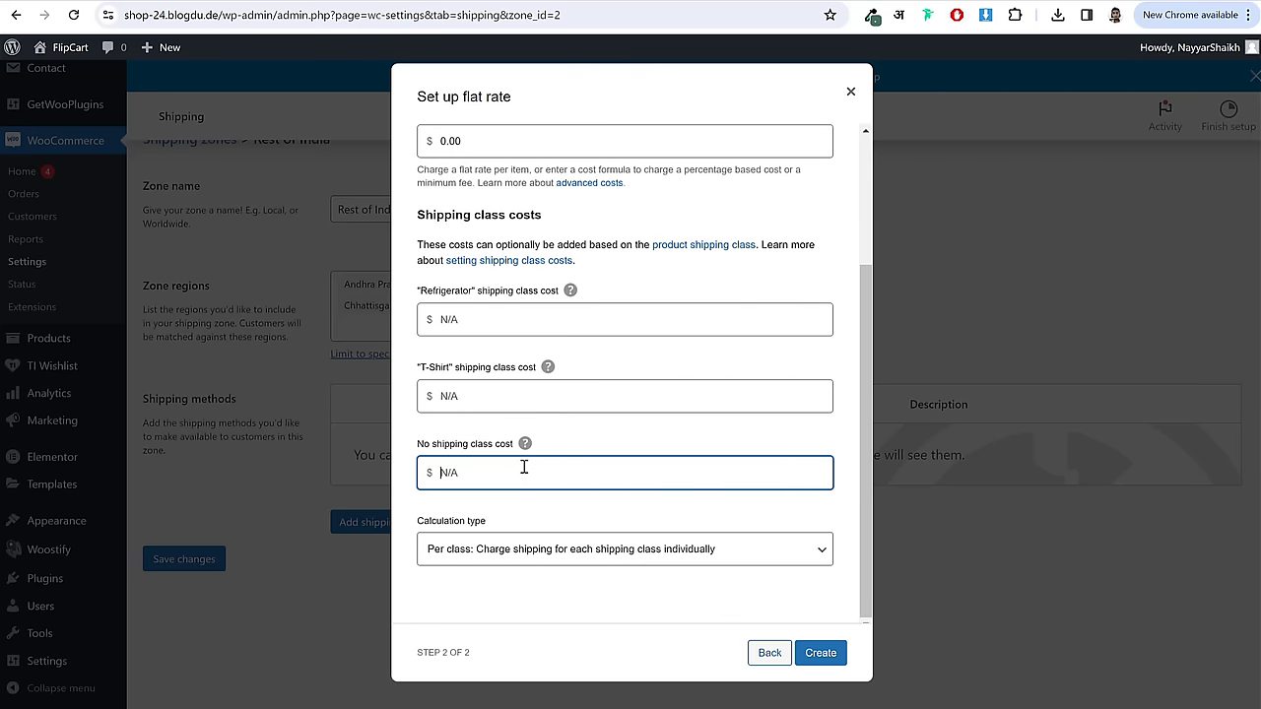
text(1.00 * [qty])
drag(446, 473, 439, 473)
drag(417, 293, 492, 297)
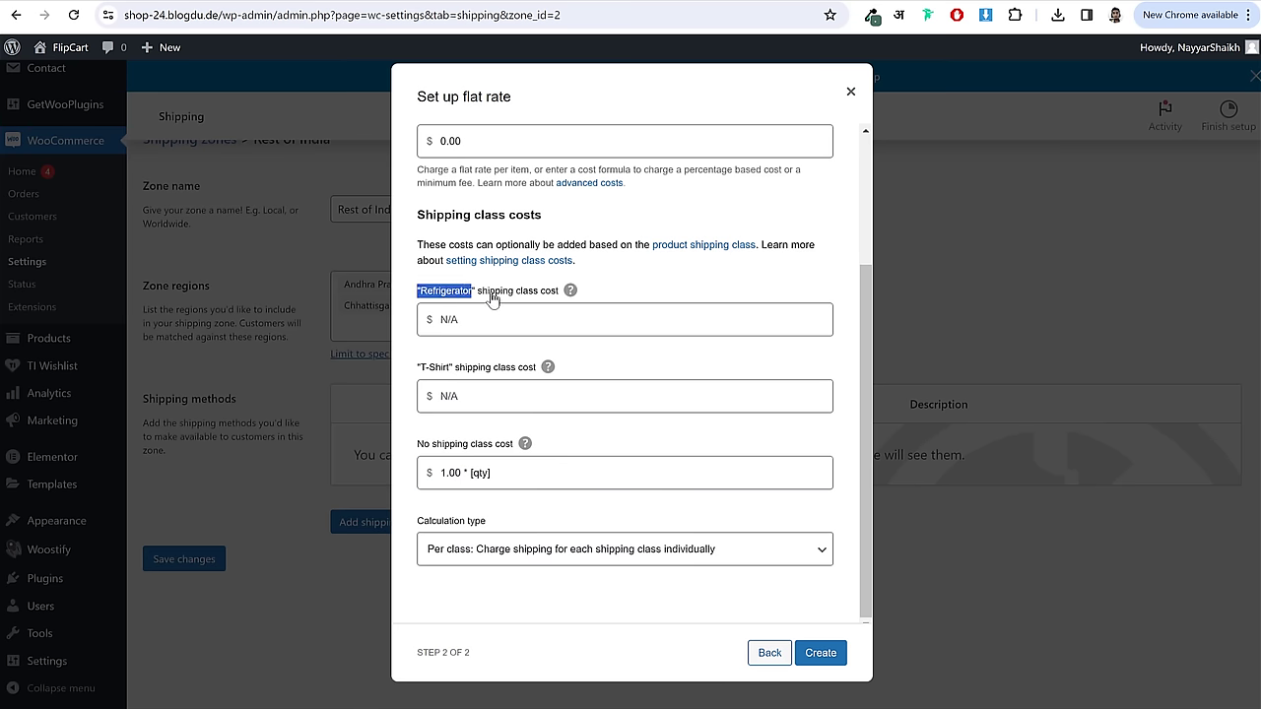
triple_click(445, 477)
key(ctrl+c)
click(445, 473)
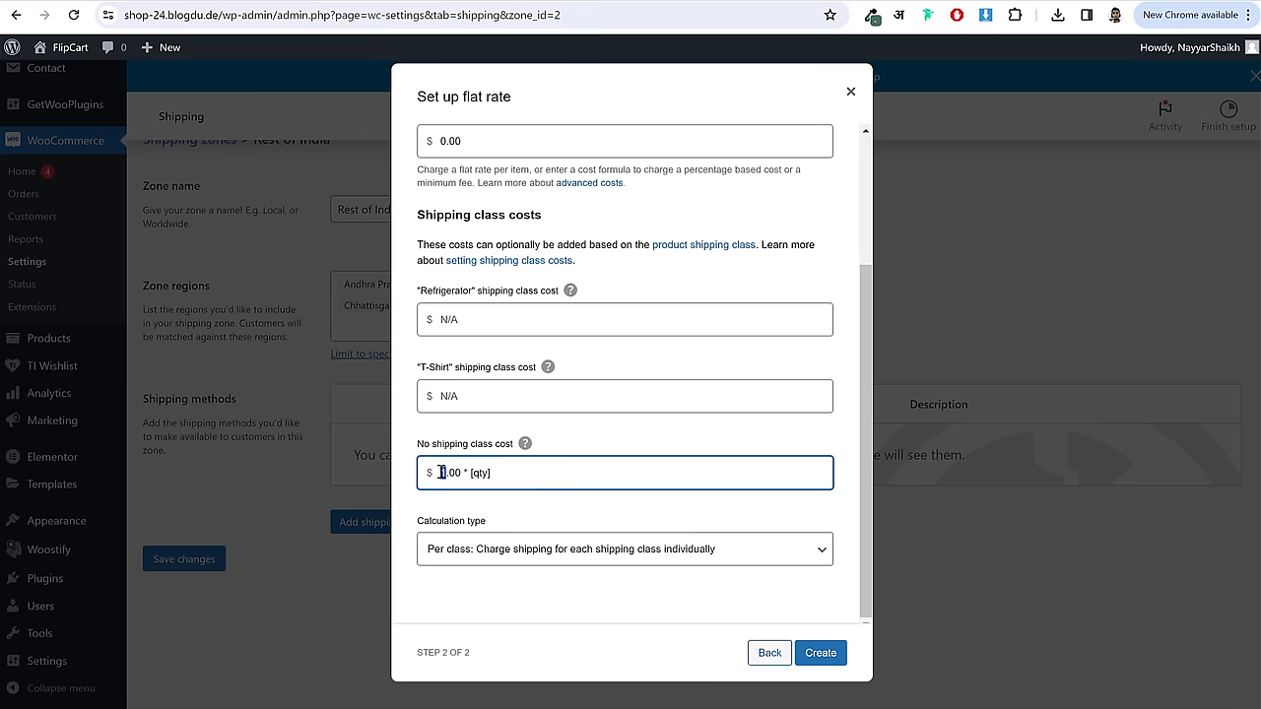
- Set the "Refrigerator" shipping class cost of the Rest of India flat rate to 20 * [qty]
click(448, 333)
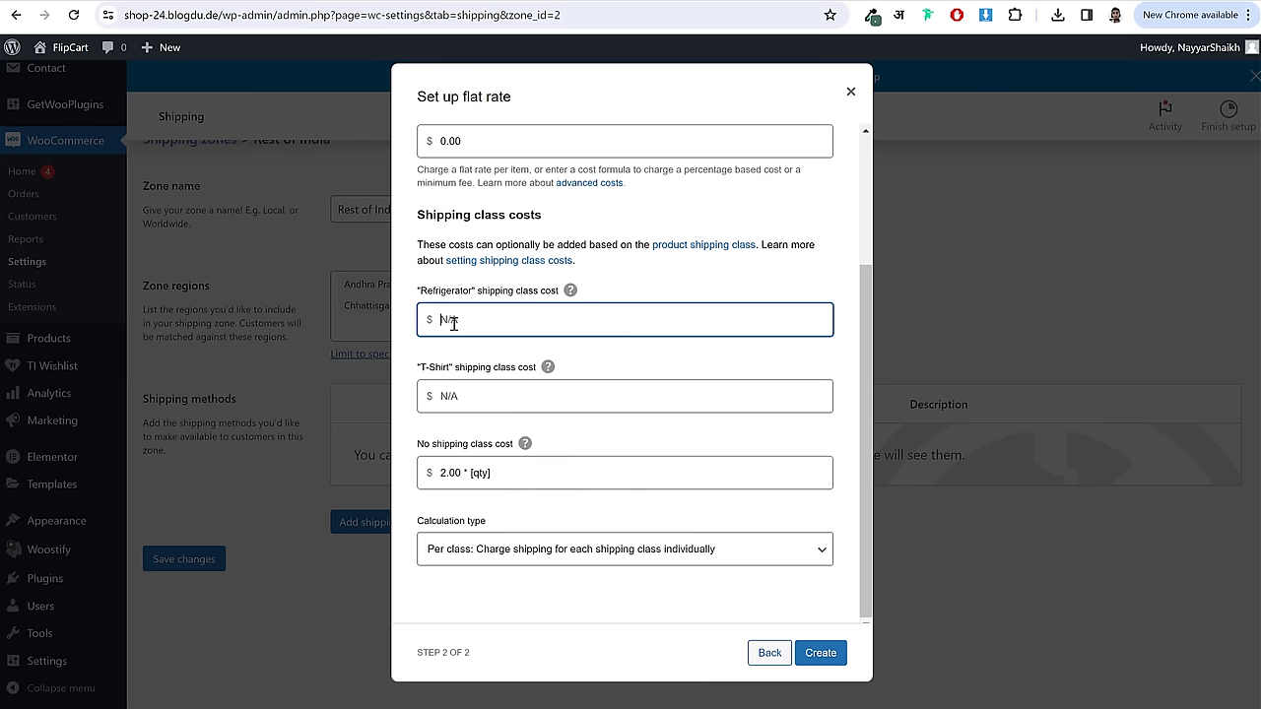
key(ctrl+v)
double_click(459, 319)
text(20)
- Fill in the "T-Shirt" shipping class cost with the copied per-quantity formula and create the Rest of India flat rate
click(480, 397)
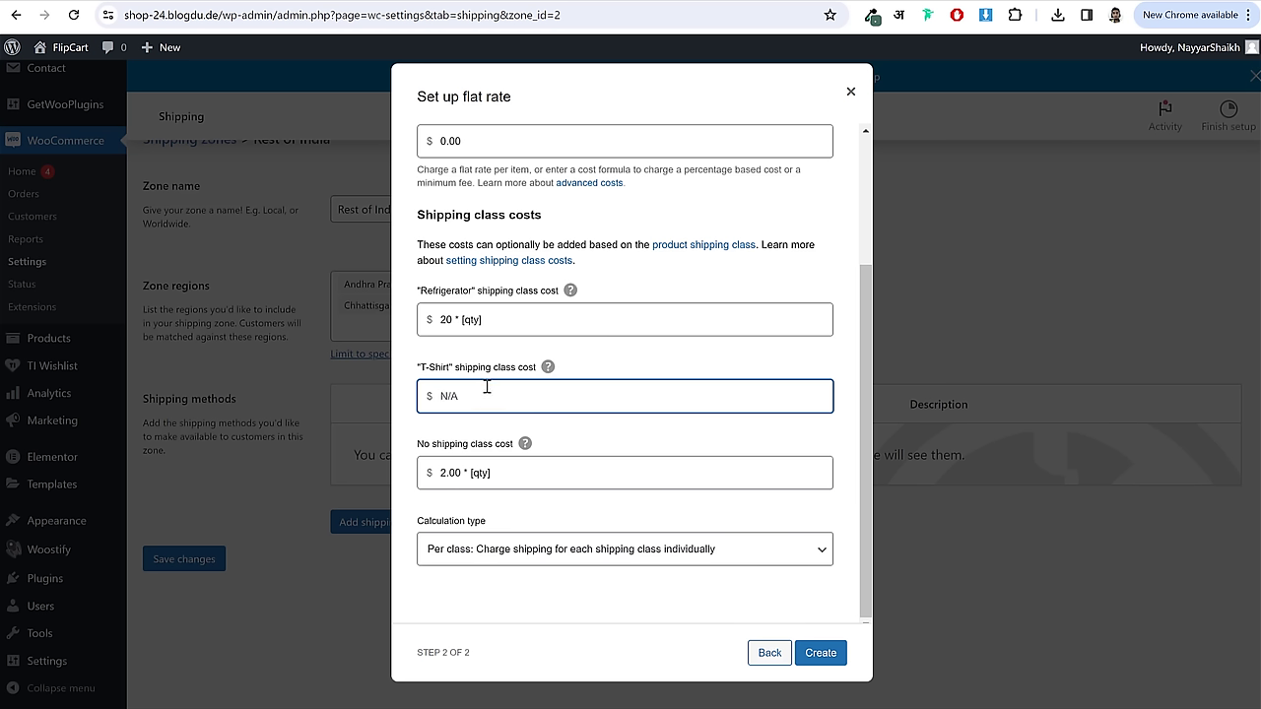
key(ctrl+v)
drag(461, 397, 422, 395)
key(ctrl+c)
click(820, 653)
- Return to the shipping zones overview and add a new zone named USA
scroll(805, 615, up, 2)
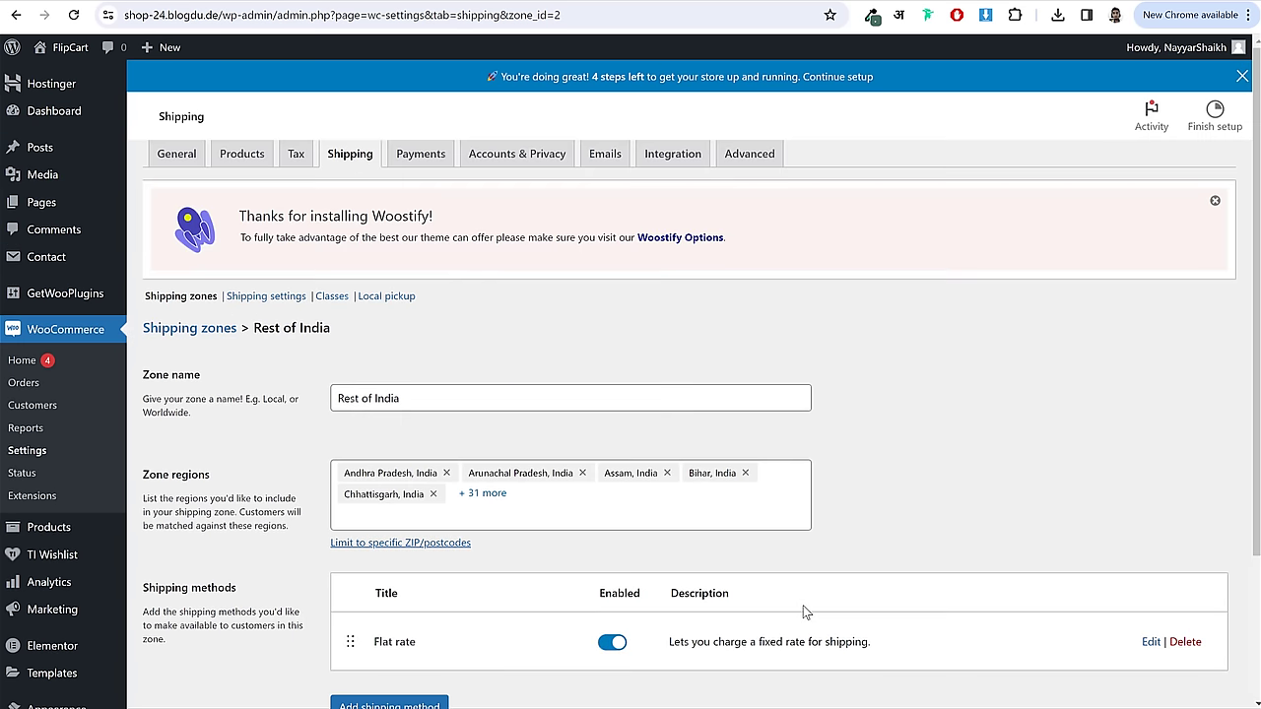
click(184, 331)
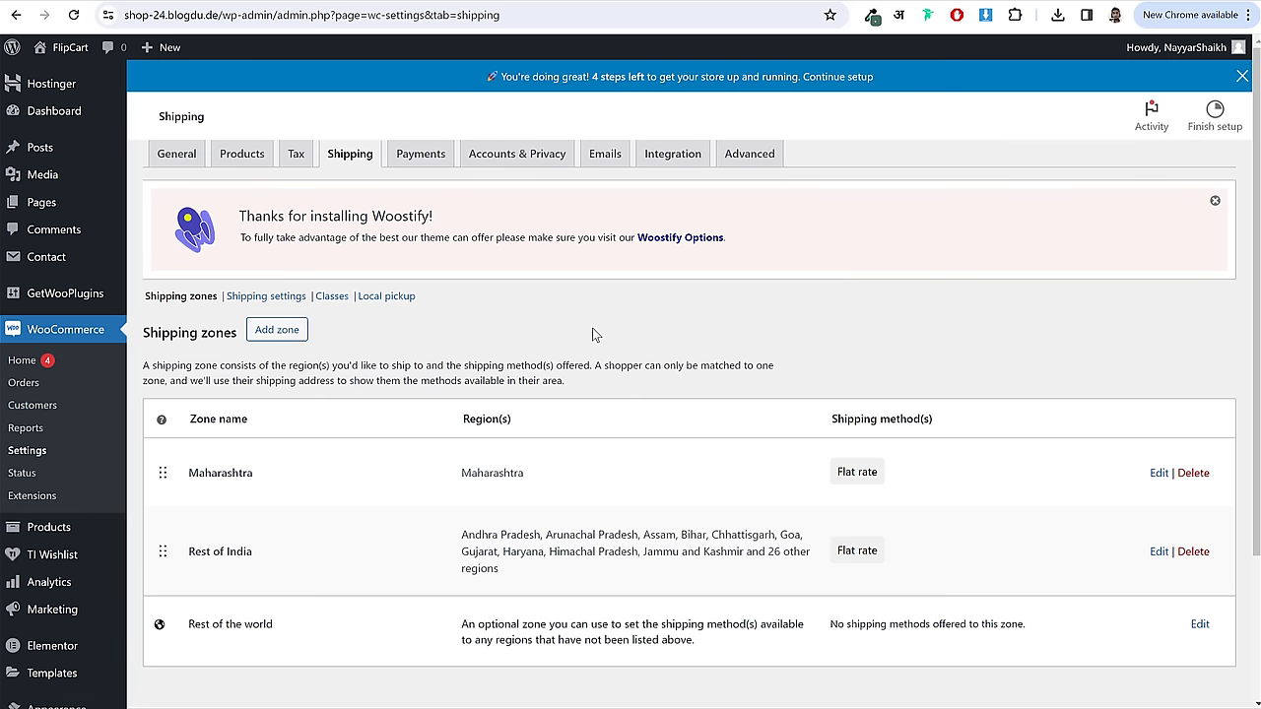
click(278, 333)
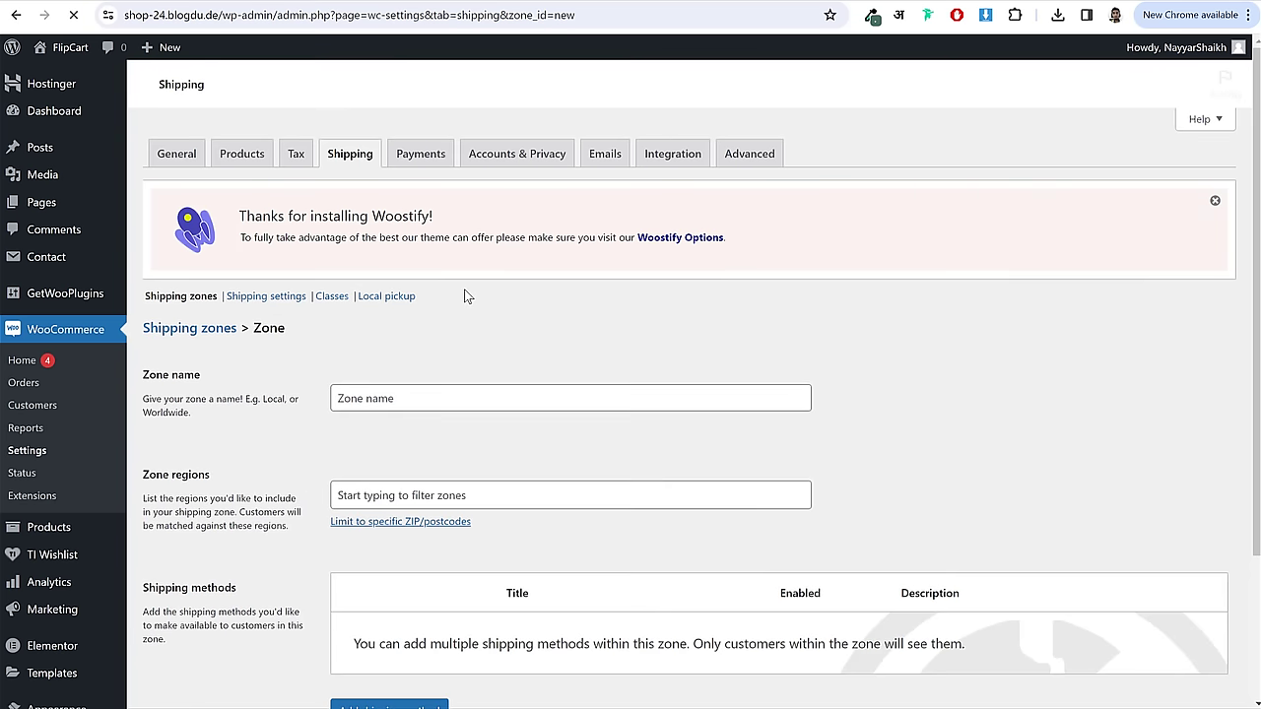
click(417, 399)
text(USA)
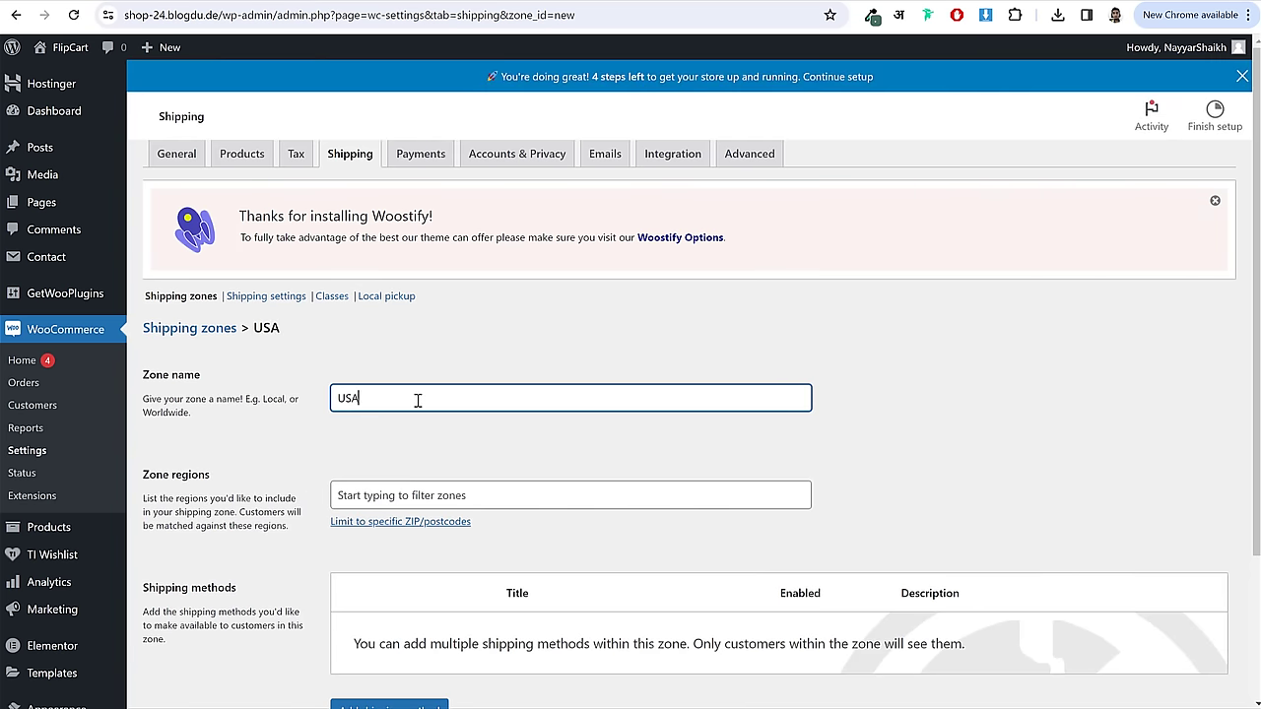
- Assign United States (US) as the region of the USA zone and save the changes
scroll(538, 413, down, 1)
click(538, 414)
text(u)
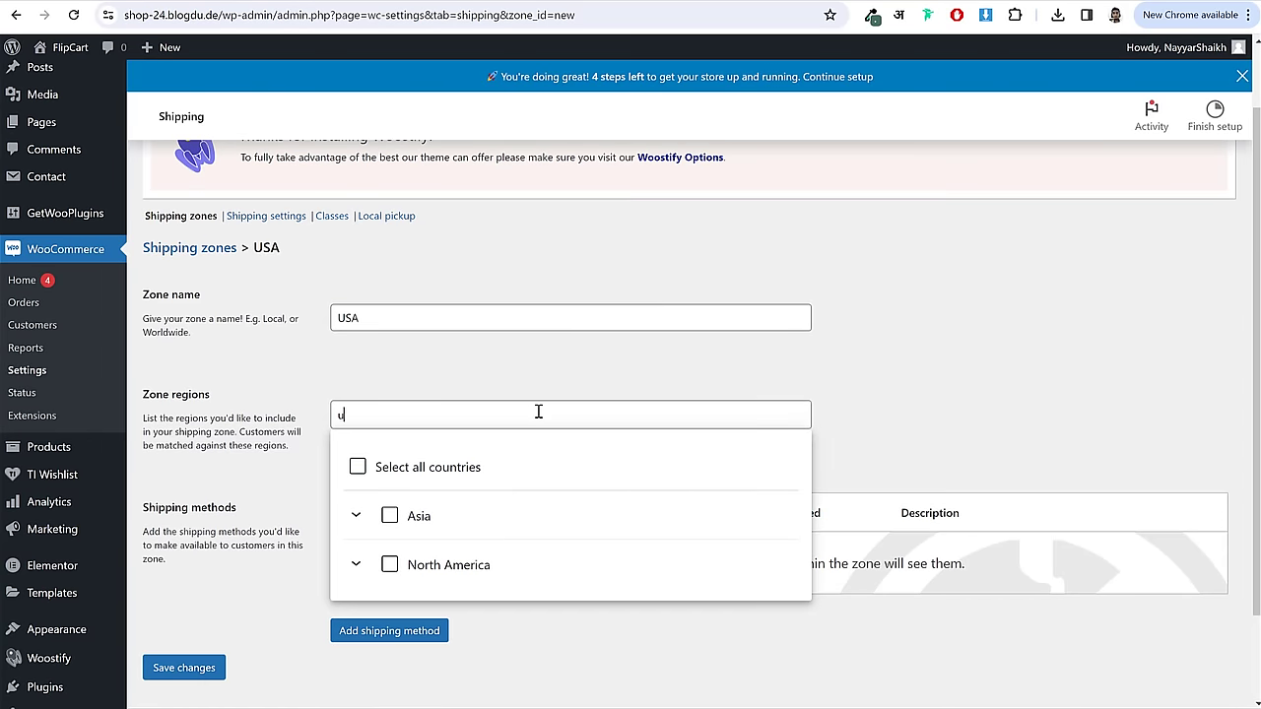
text(nited)
click(412, 569)
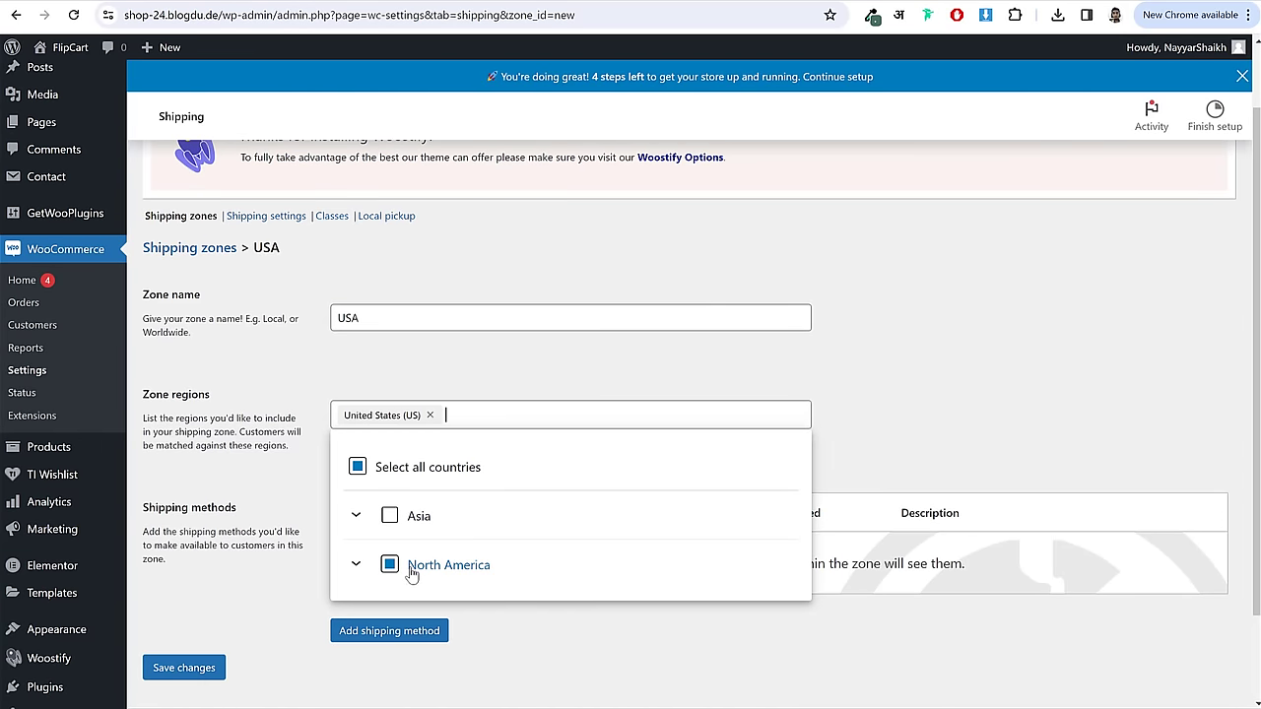
click(909, 372)
click(209, 668)
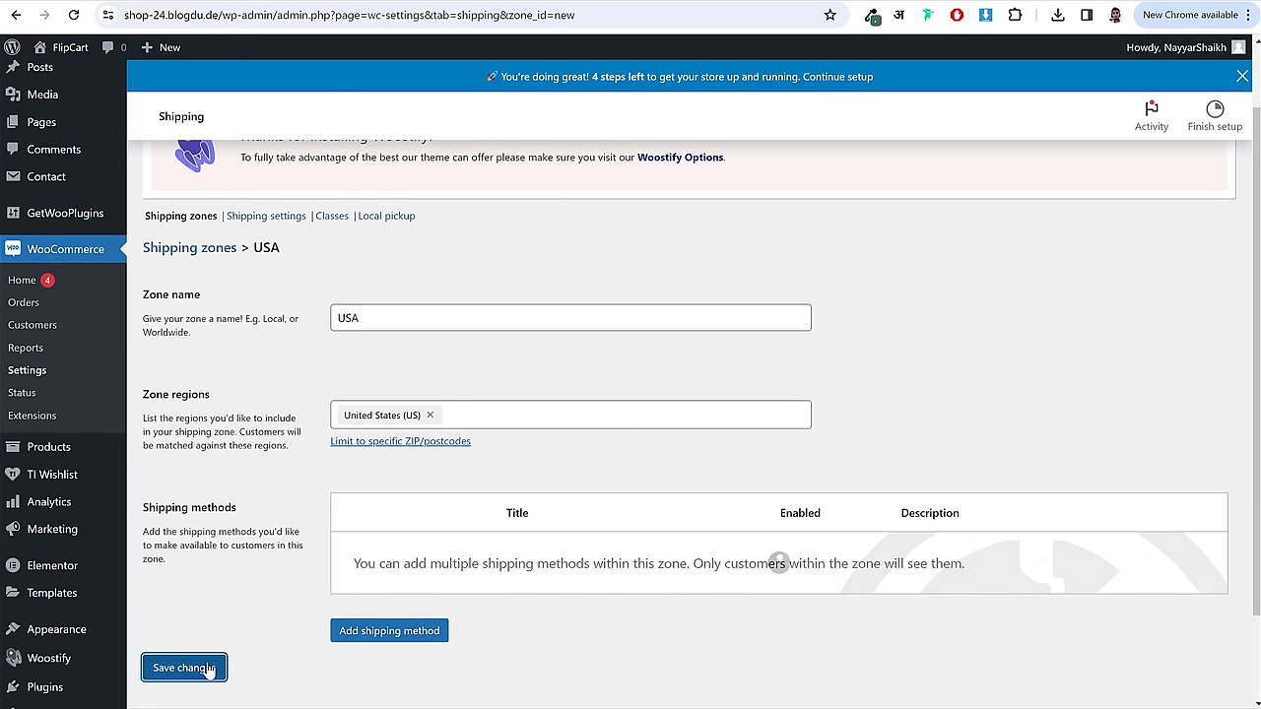
- Begin a flat rate shipping method for the USA zone with a "Refrigerator" shipping class cost of 300 * [qty]
click(404, 631)
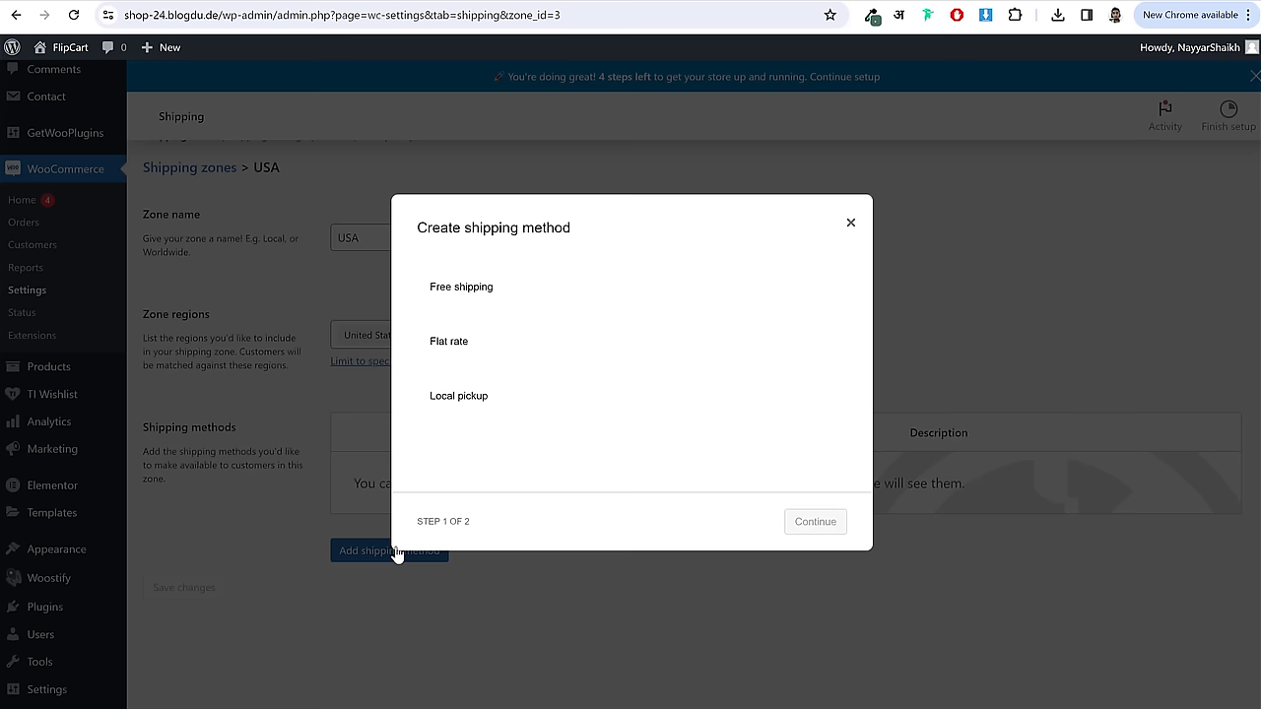
click(491, 352)
click(798, 523)
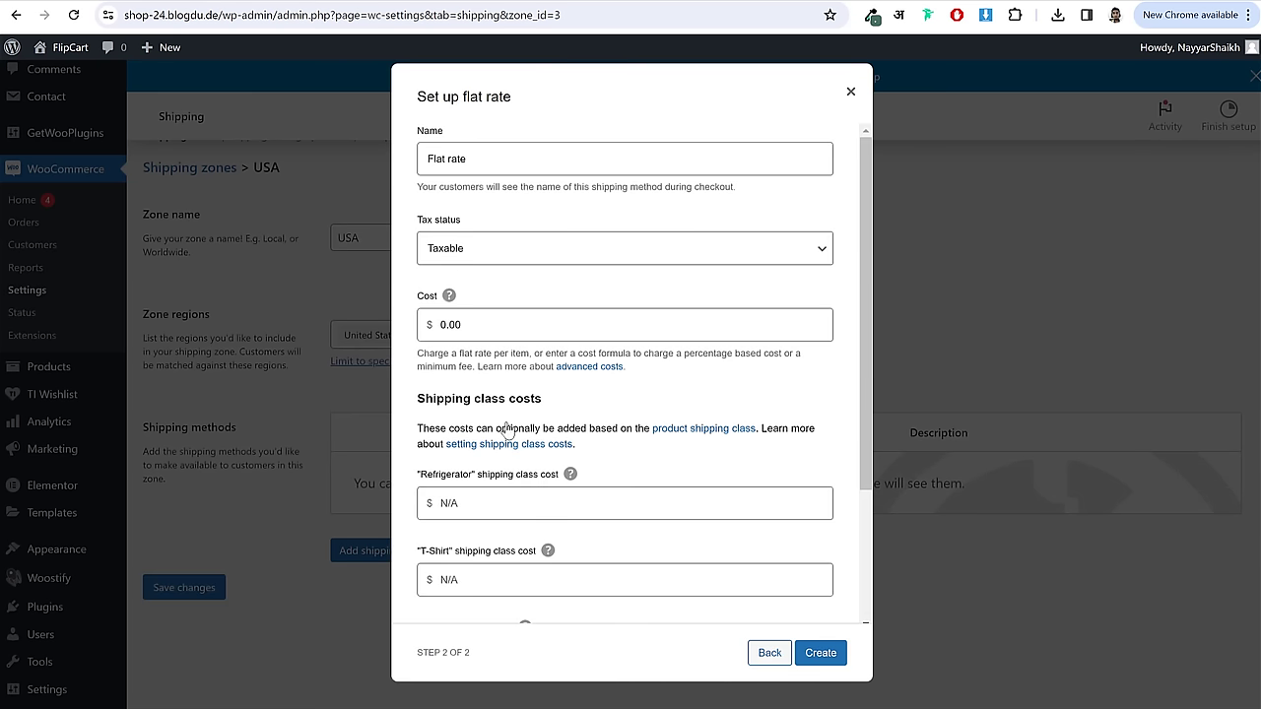
click(498, 504)
key(ctrl+v)
scroll(501, 467, down, 1)
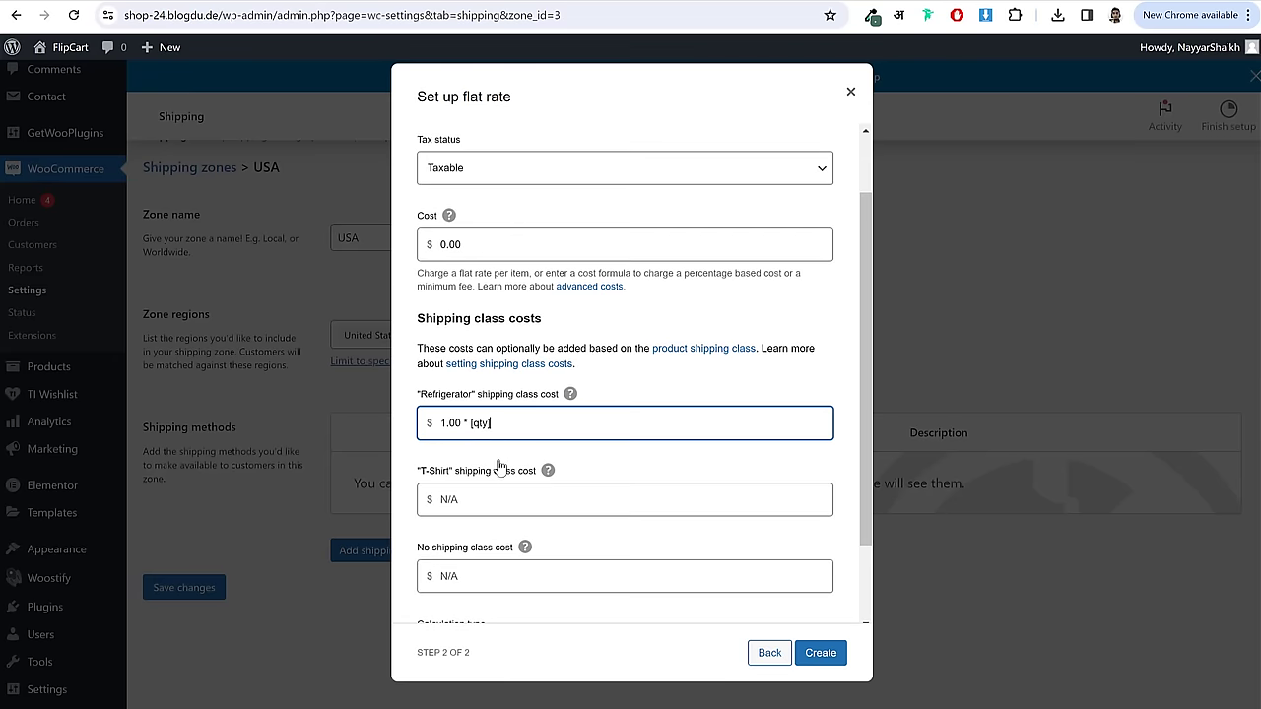
double_click(462, 424)
text(100)
key(Left)
key(shift+Home)
text(300)
key(BackSpace)
- Set the "T-Shirt" and no shipping class costs to 10.00 * [qty] and create the USA flat rate
click(463, 504)
key(ctrl+v)
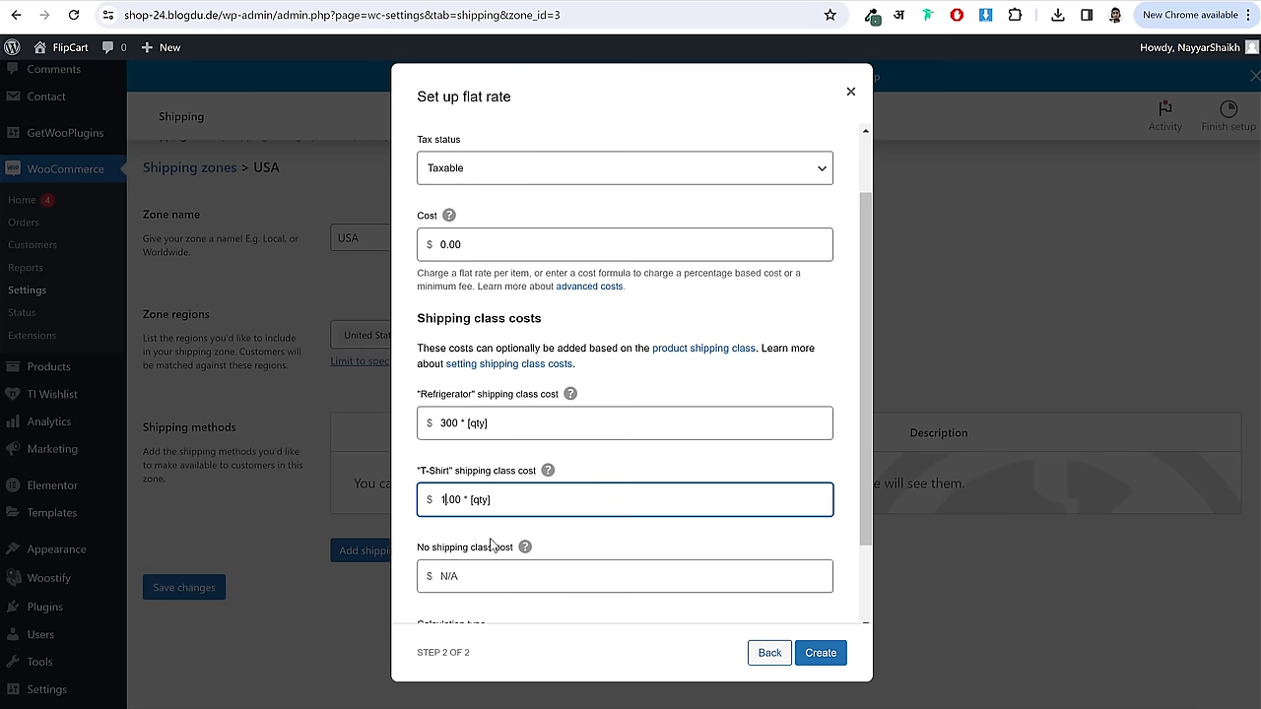
text(0)
click(464, 582)
text(1.00 * [qty])
click(452, 579)
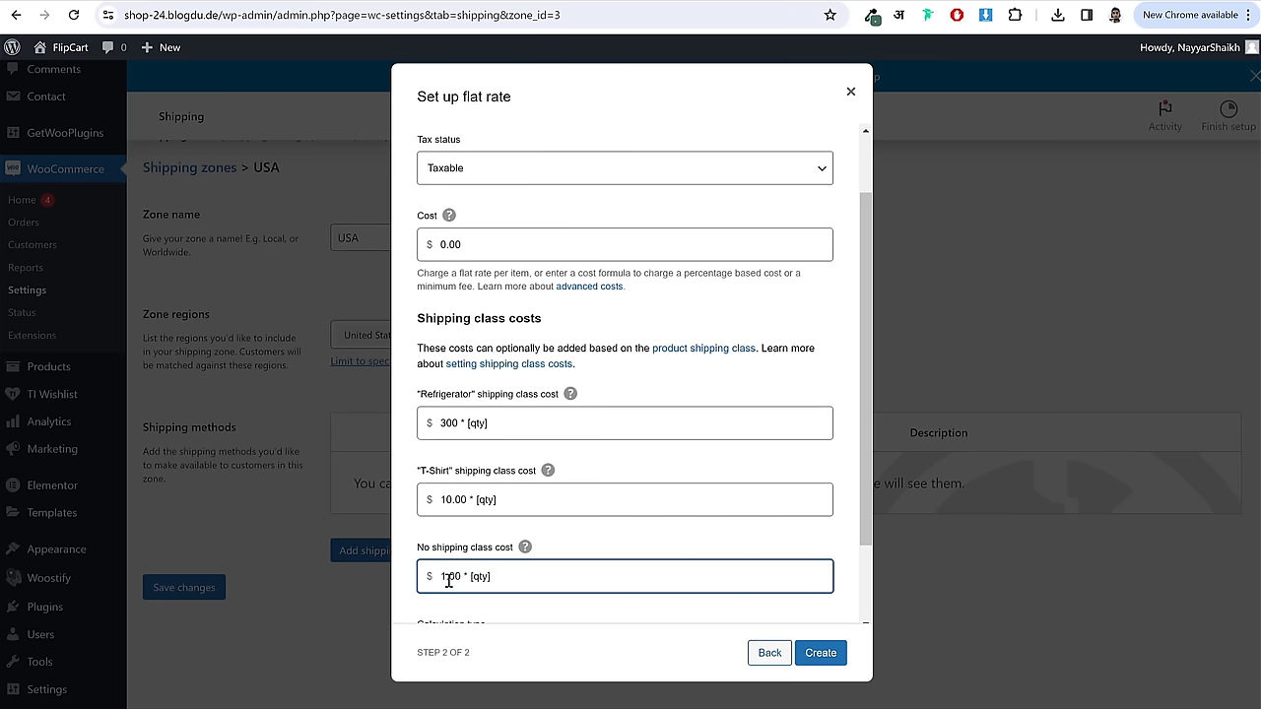
text(0)
click(820, 652)
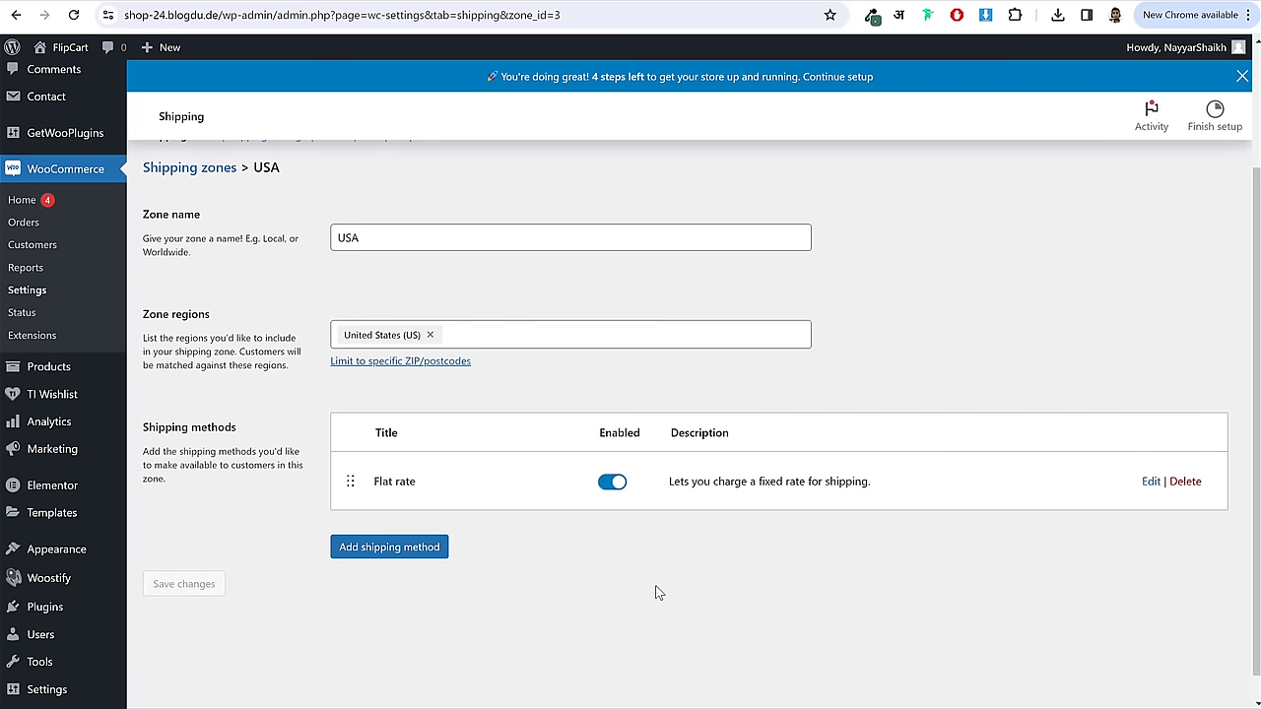
- Dismiss the store setup banner, and enable and save Cash on delivery in the payment settings
scroll(659, 594, up, 2)
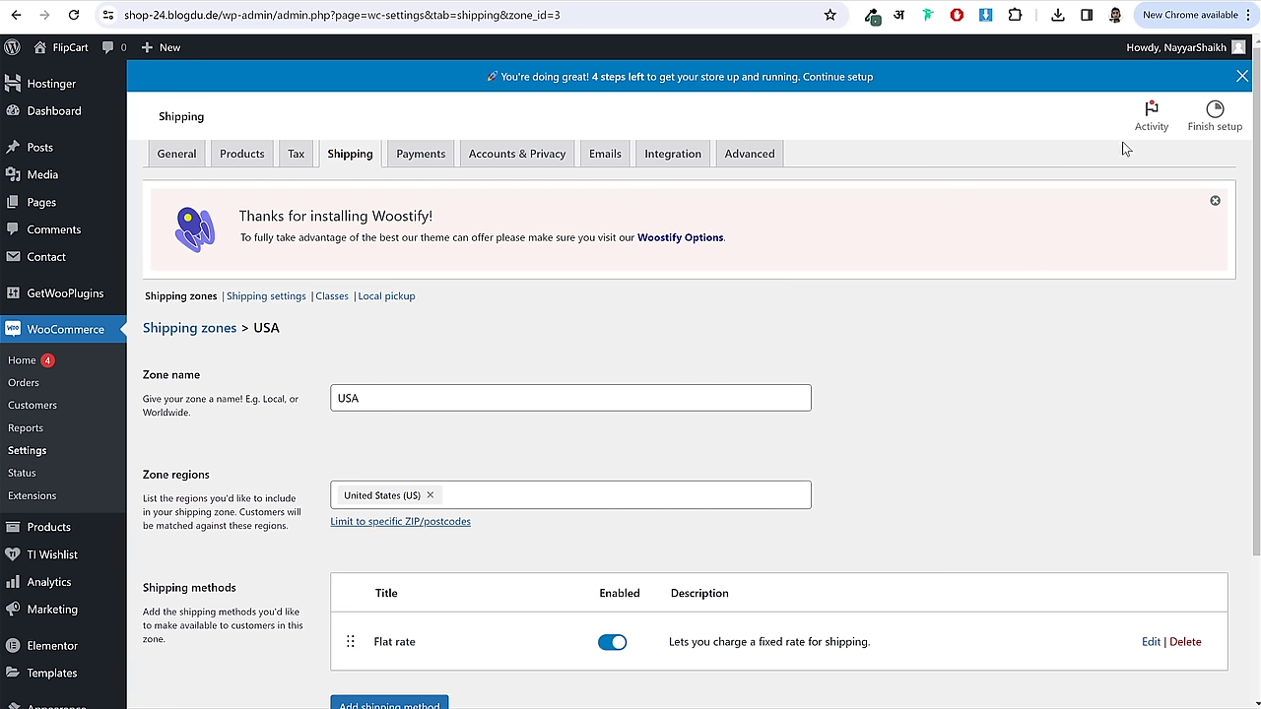
click(1242, 76)
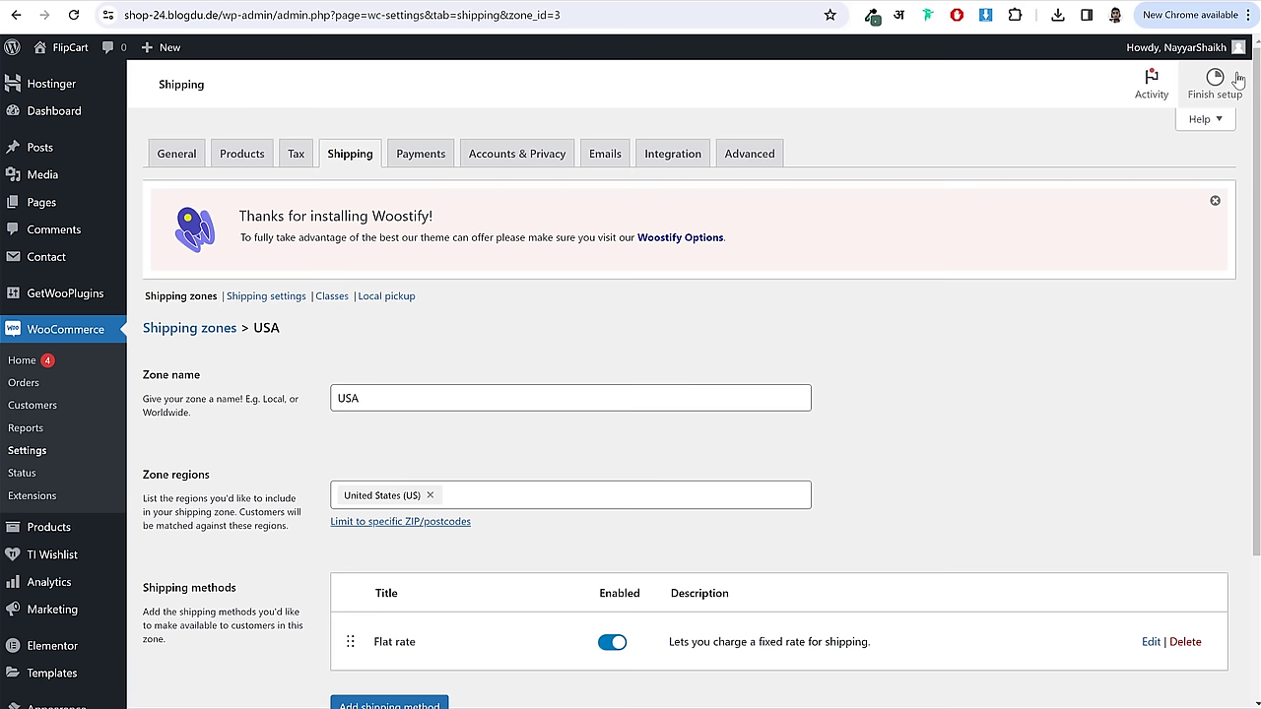
click(433, 167)
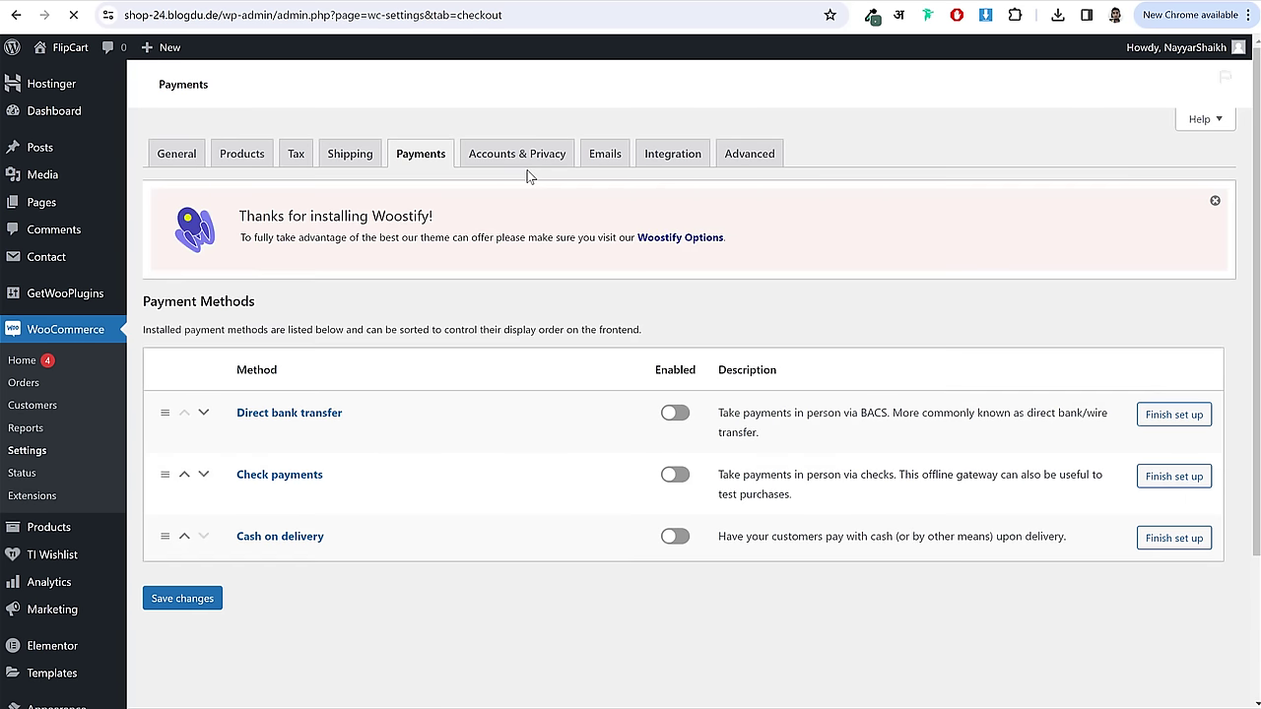
scroll(374, 392, down, 2)
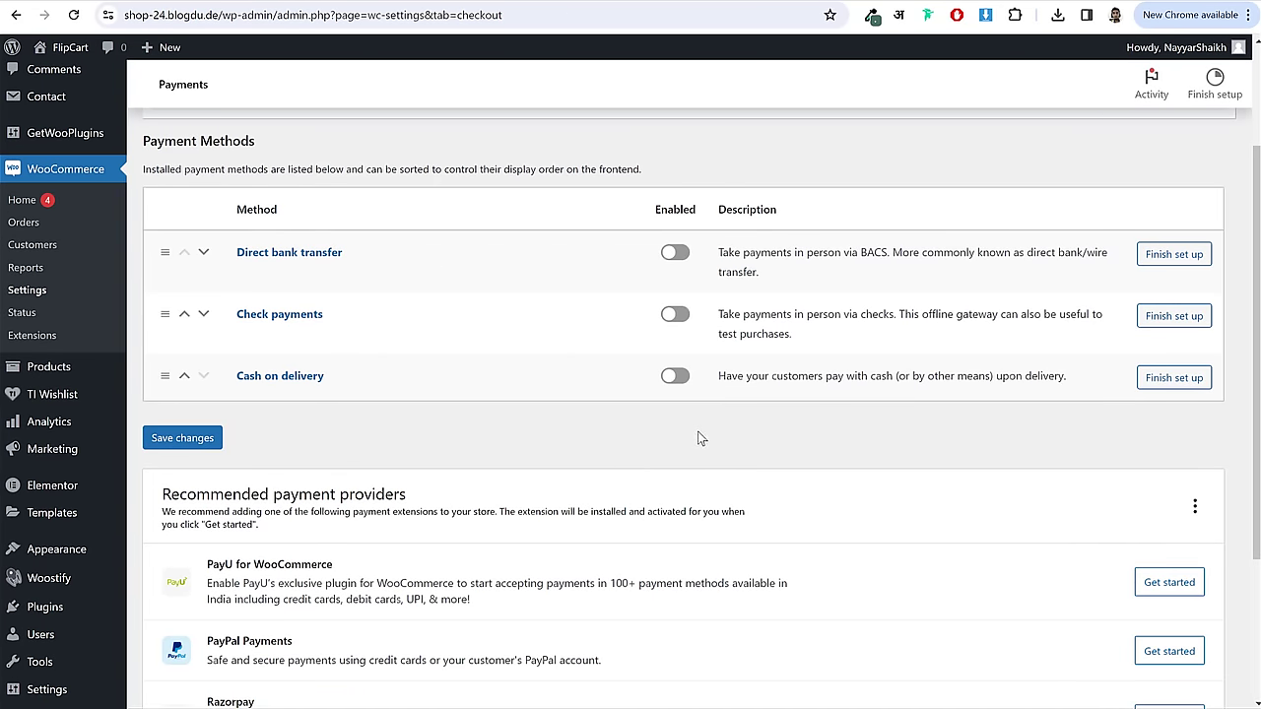
click(678, 376)
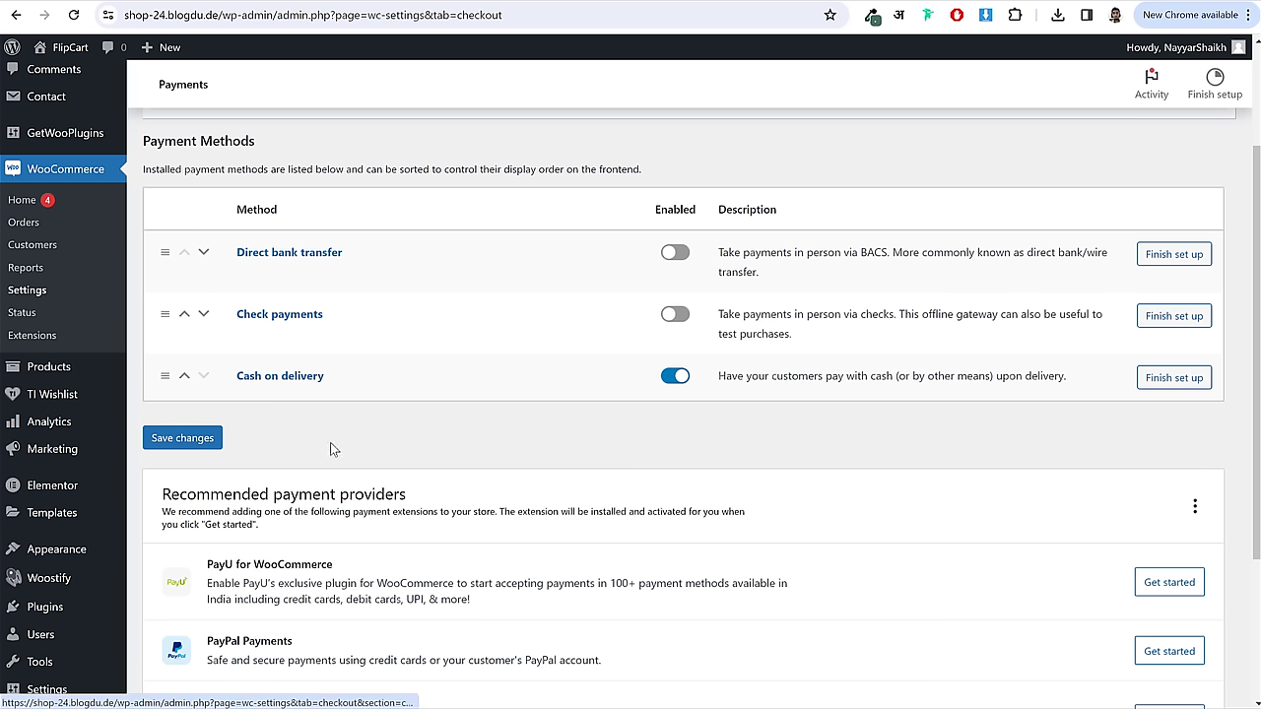
click(169, 442)
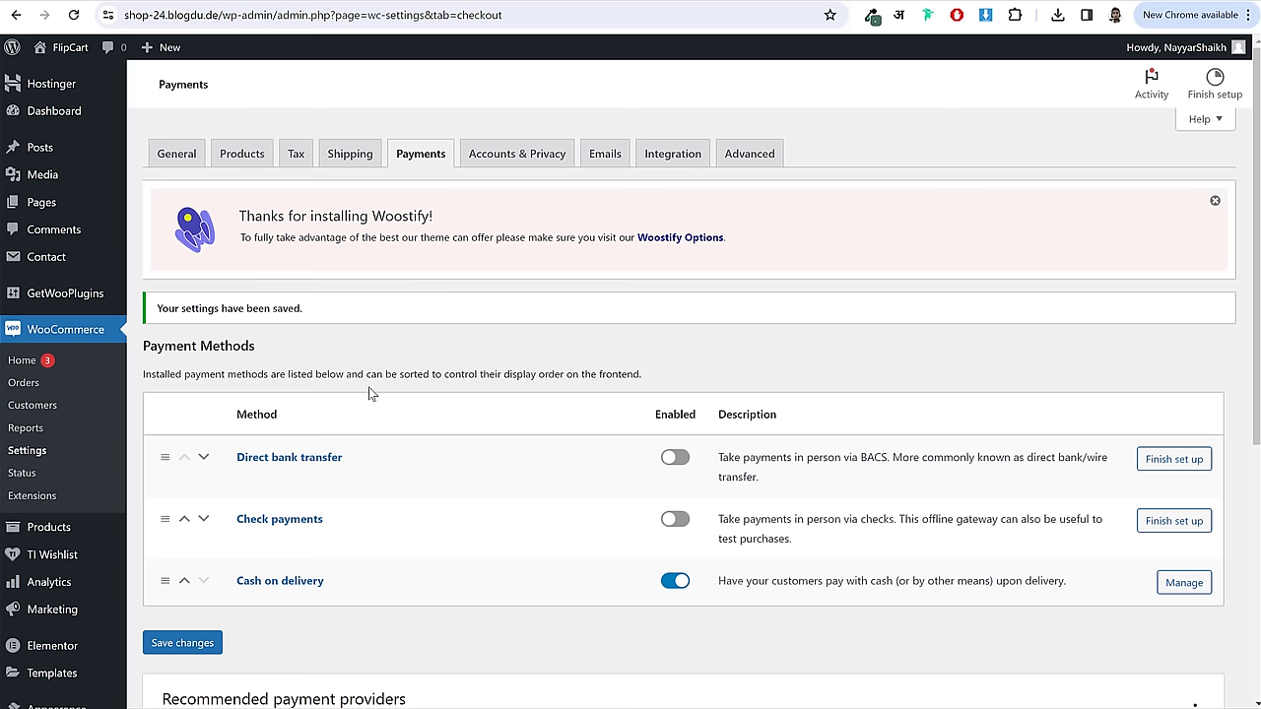
drag(393, 376, 544, 375)
click(647, 366)
scroll(759, 382, down, 1)
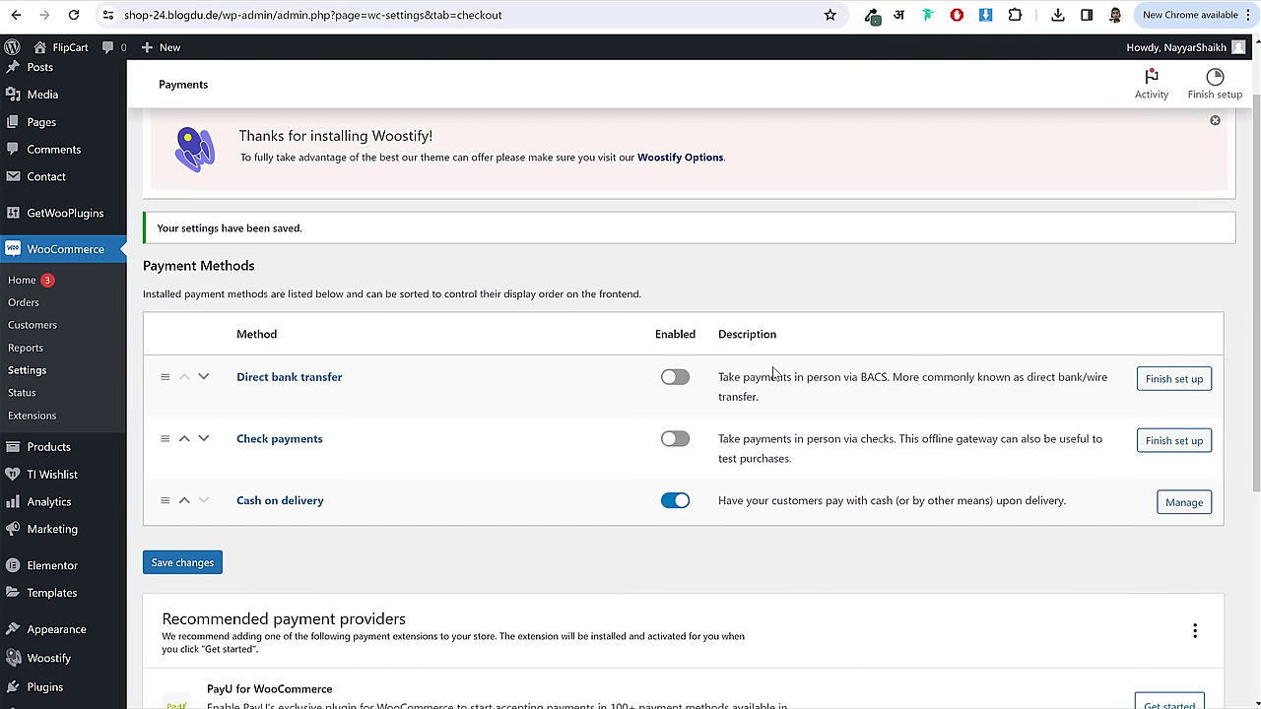
scroll(822, 360, down, 2)
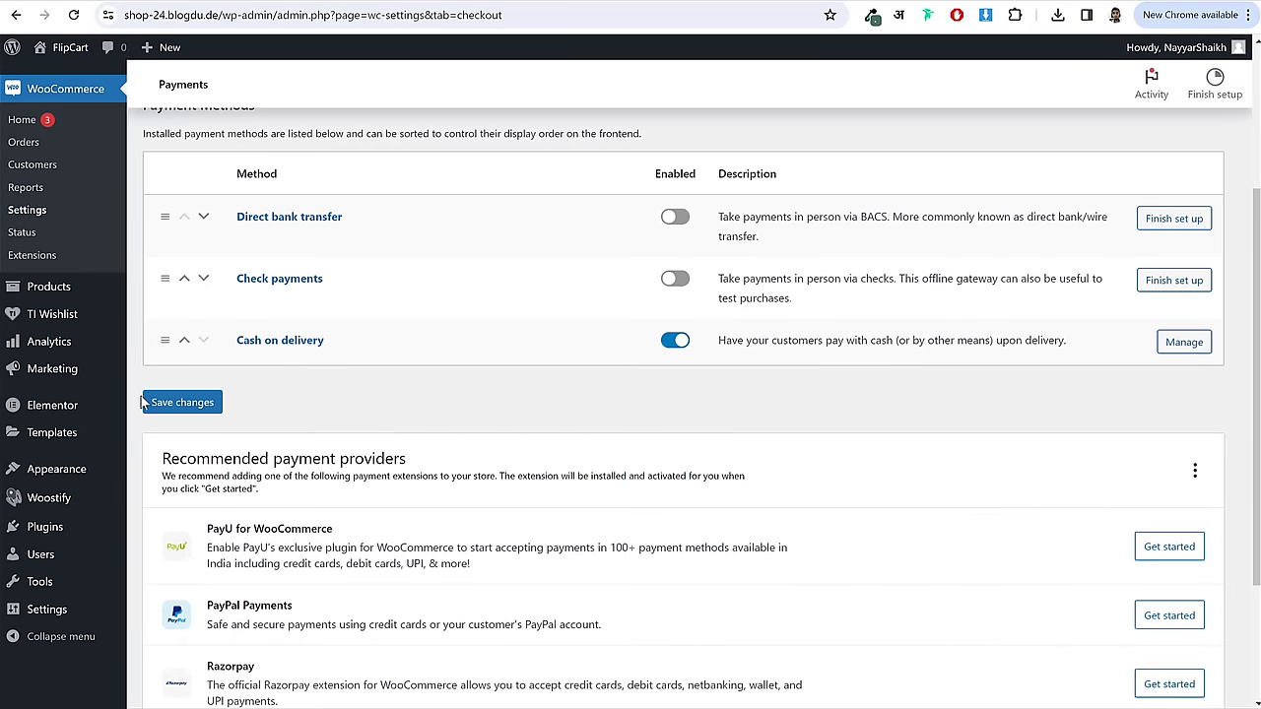
- Go to the page for adding new plugins and search for "paypal"
right_click(39, 532)
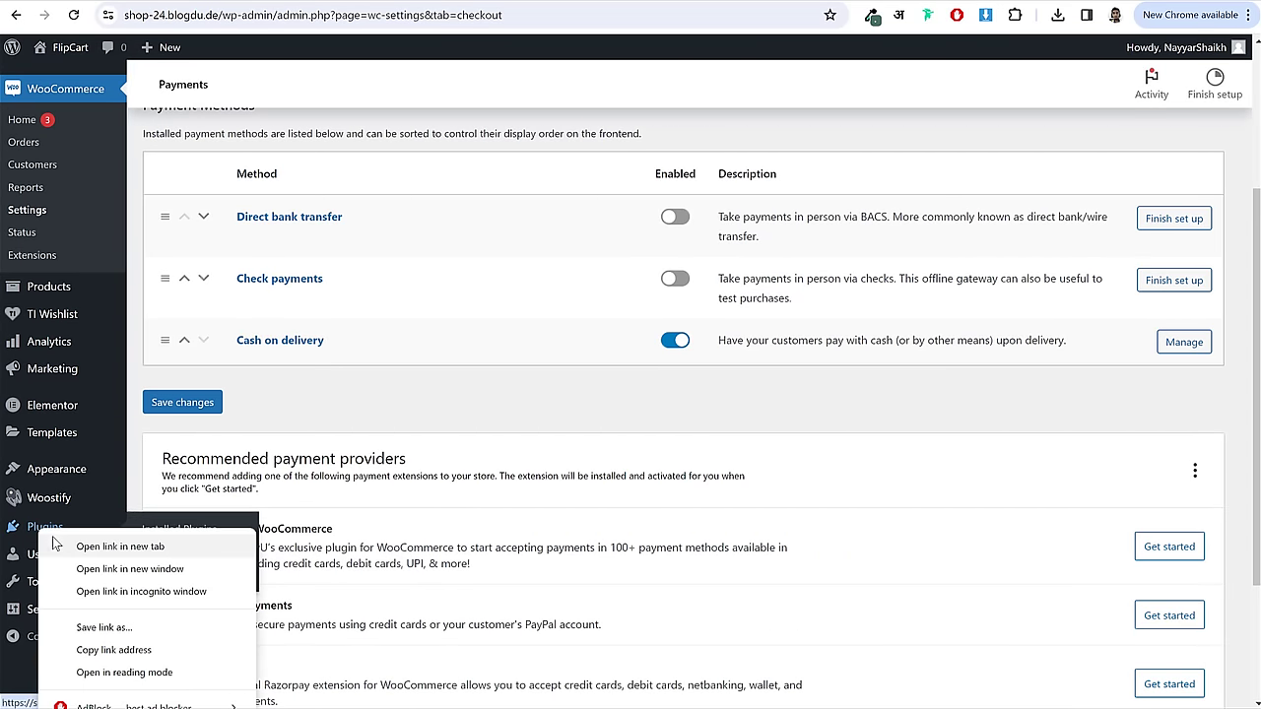
key(Escape)
click(43, 530)
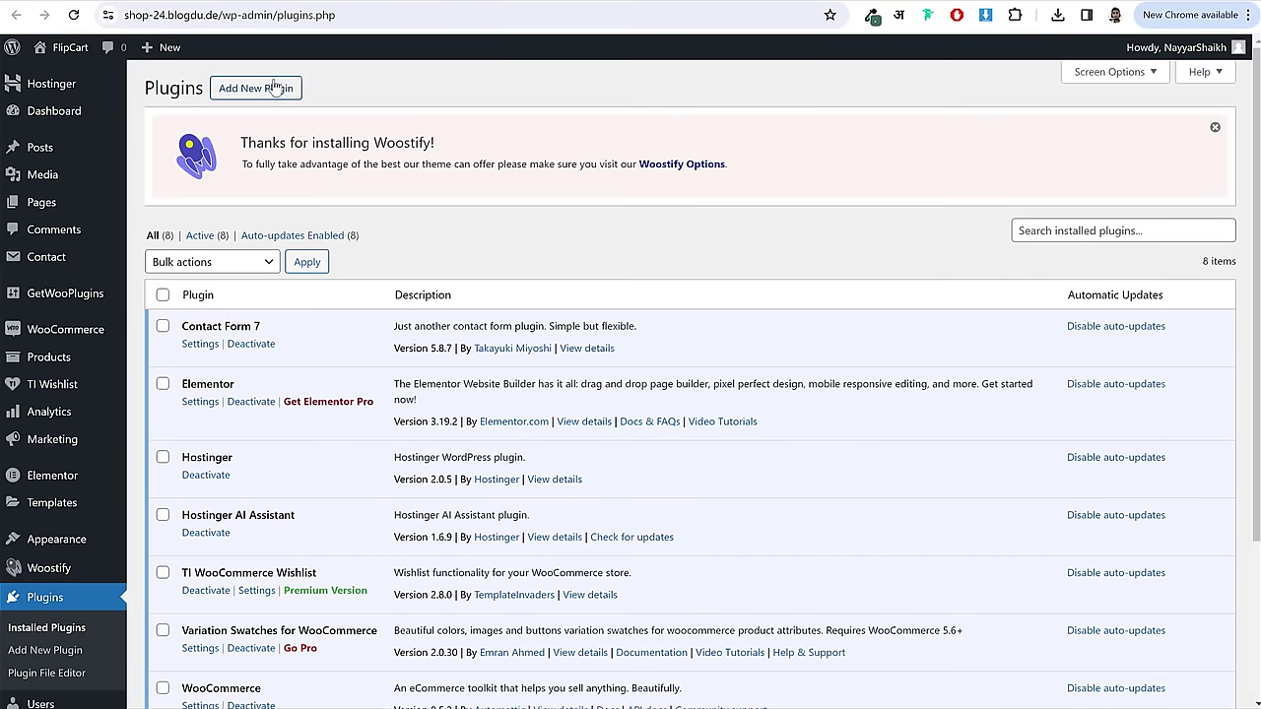
click(275, 87)
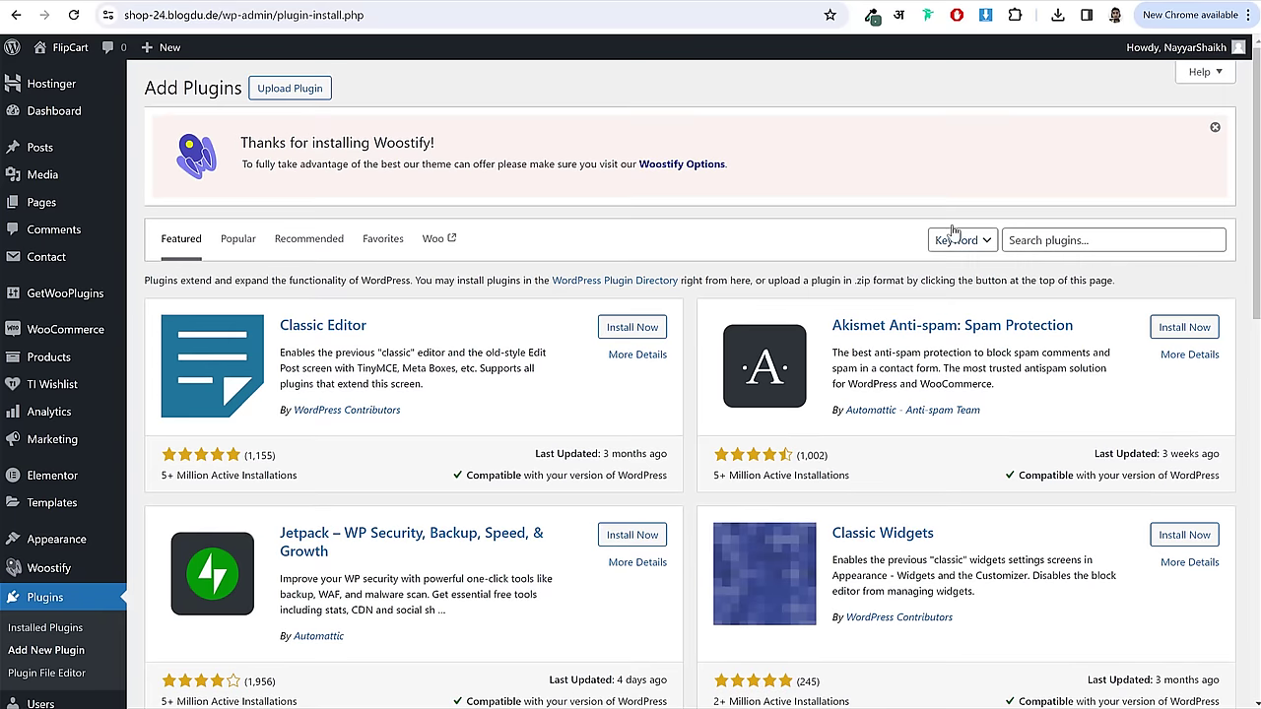
click(1064, 241)
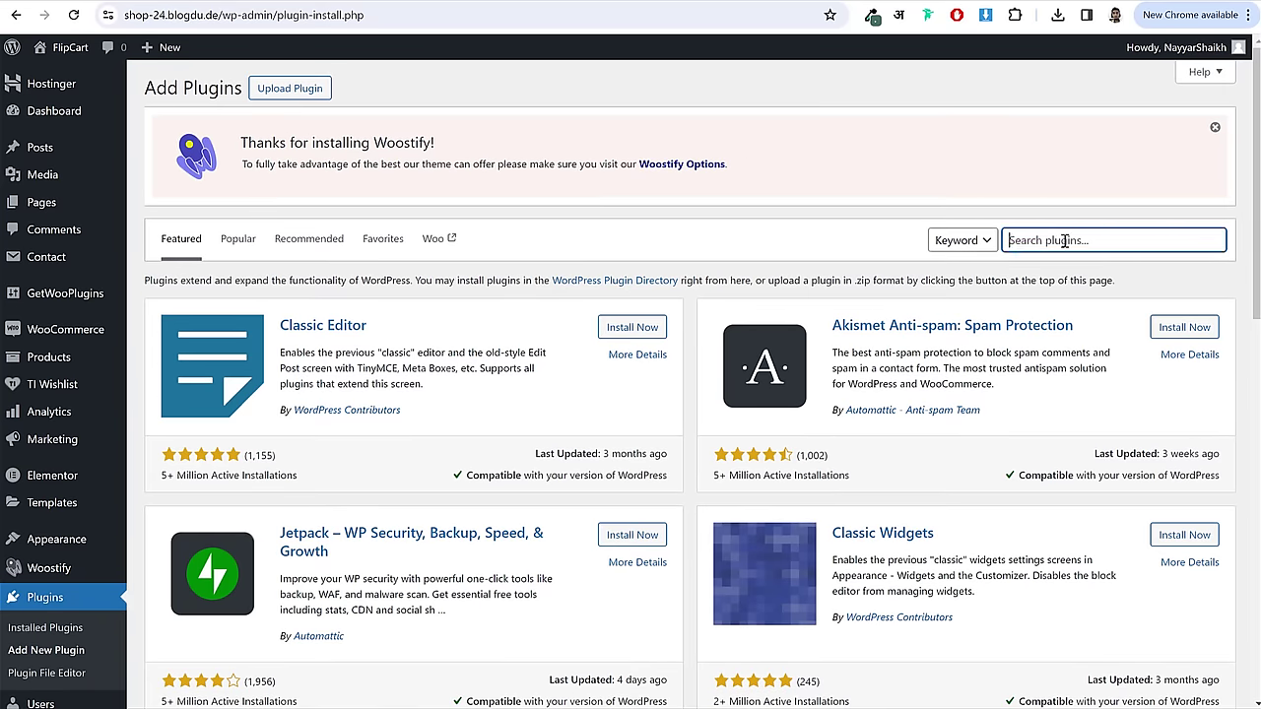
text(paypal)
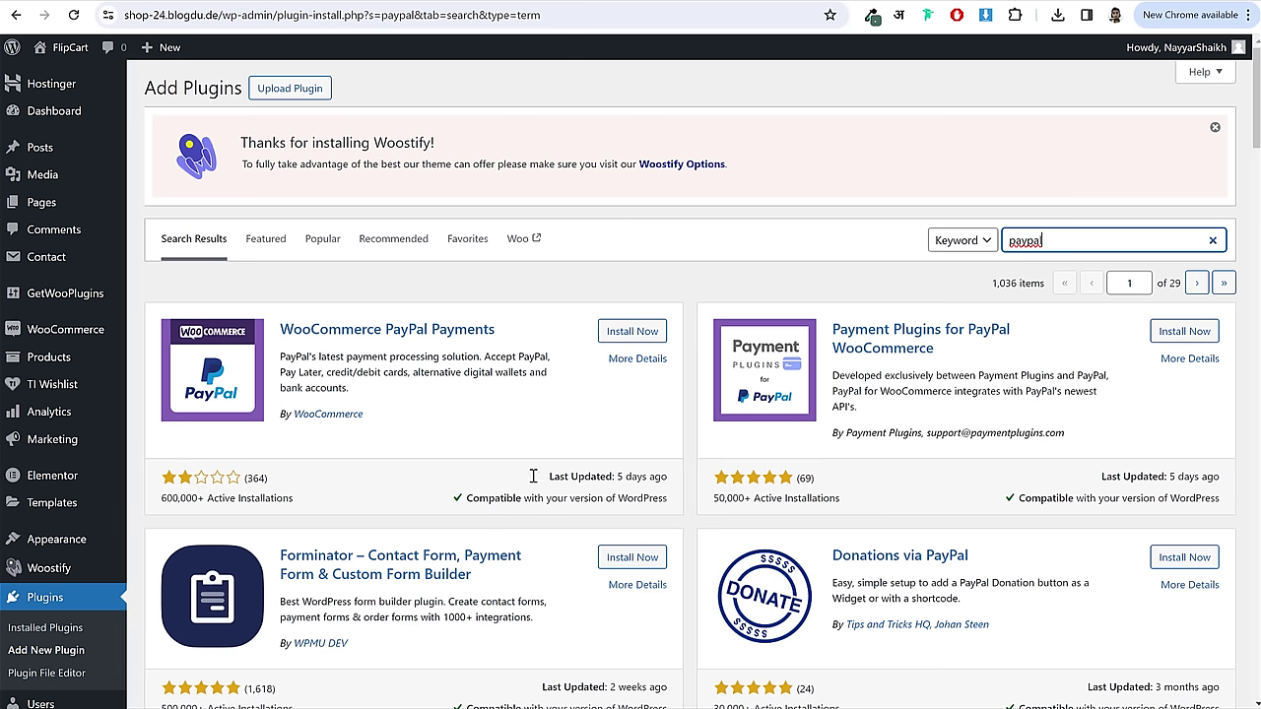
- Install the Payment Plugins for PayPal WooCommerce plugin from the search results
scroll(533, 482, down, 5)
scroll(532, 490, up, 5)
drag(836, 338, 977, 347)
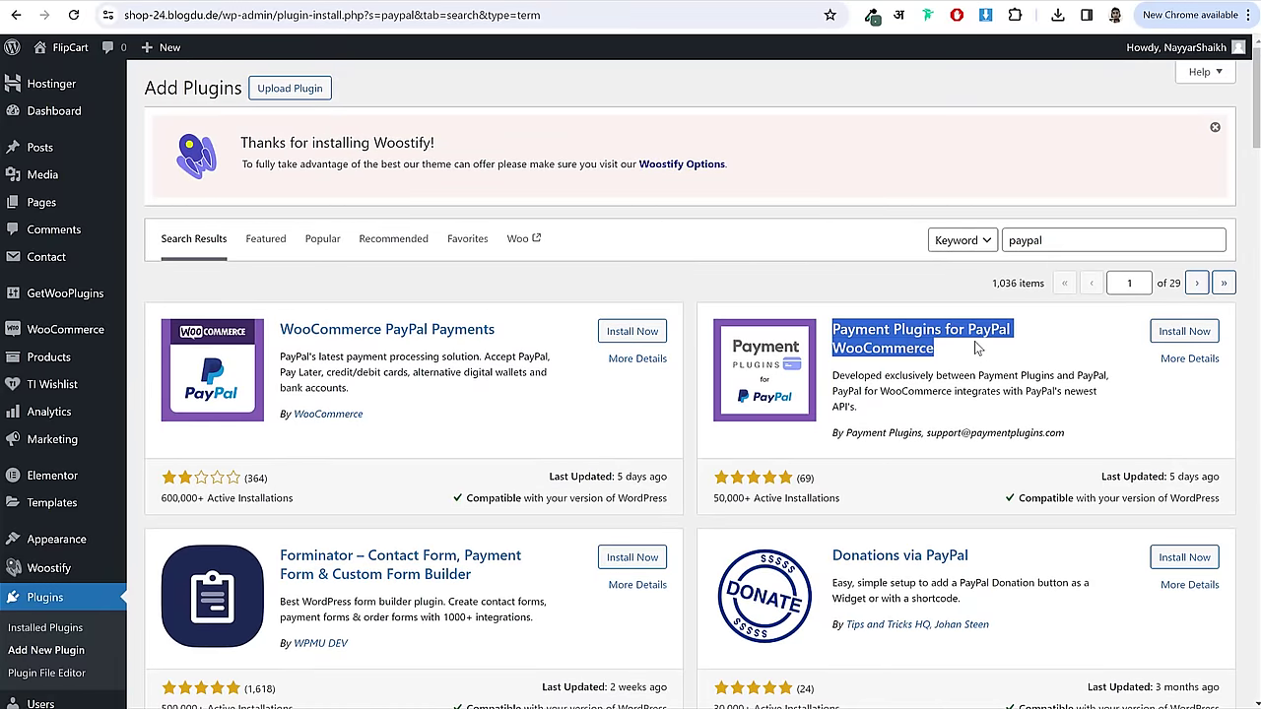
click(926, 428)
click(1169, 345)
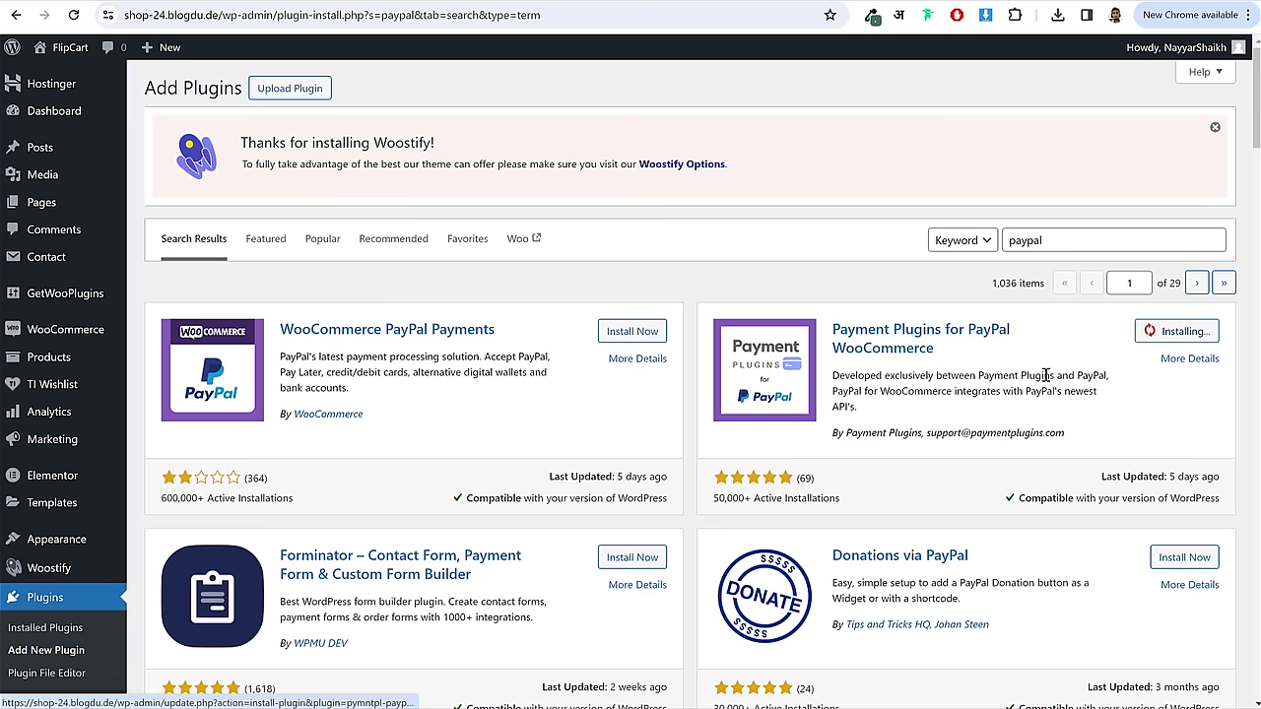
drag(843, 433, 926, 432)
click(924, 429)
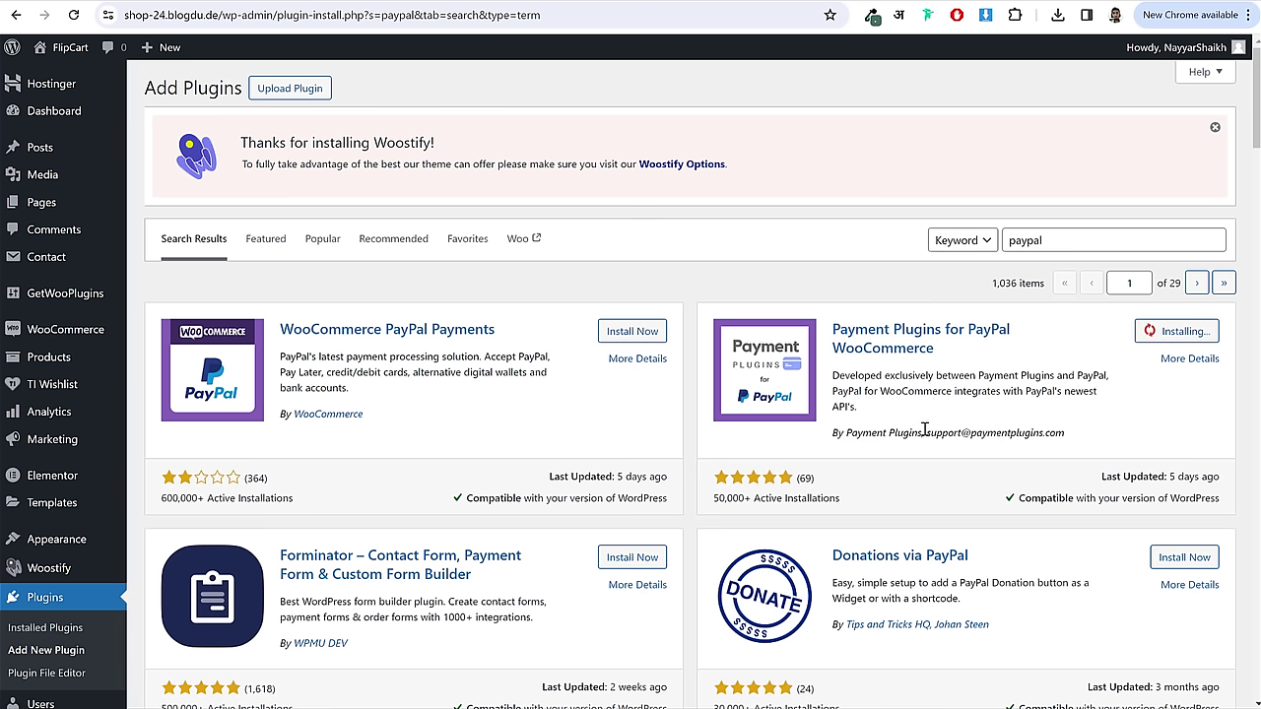
drag(494, 331, 282, 333)
click(490, 364)
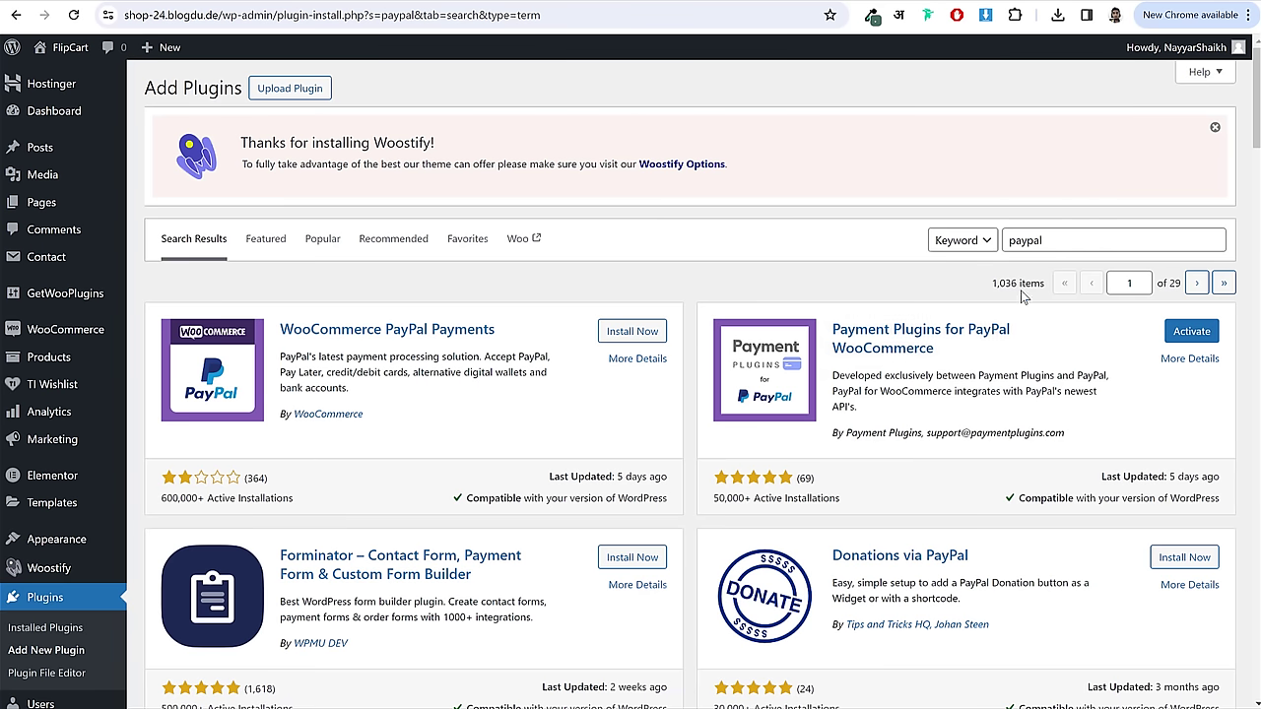
- Search the plugin directory for "stripe" and highlight the WooCommerce Stripe Payment Gateway title
double_click(1024, 240)
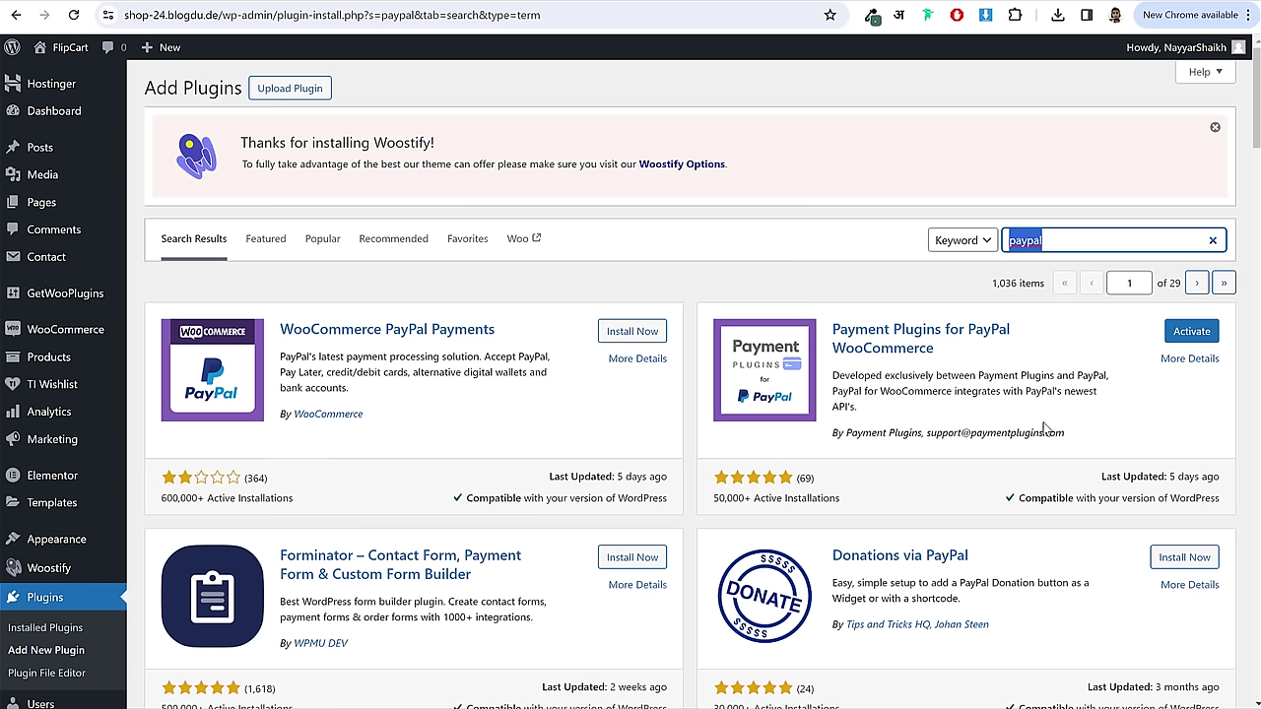
text(stripe)
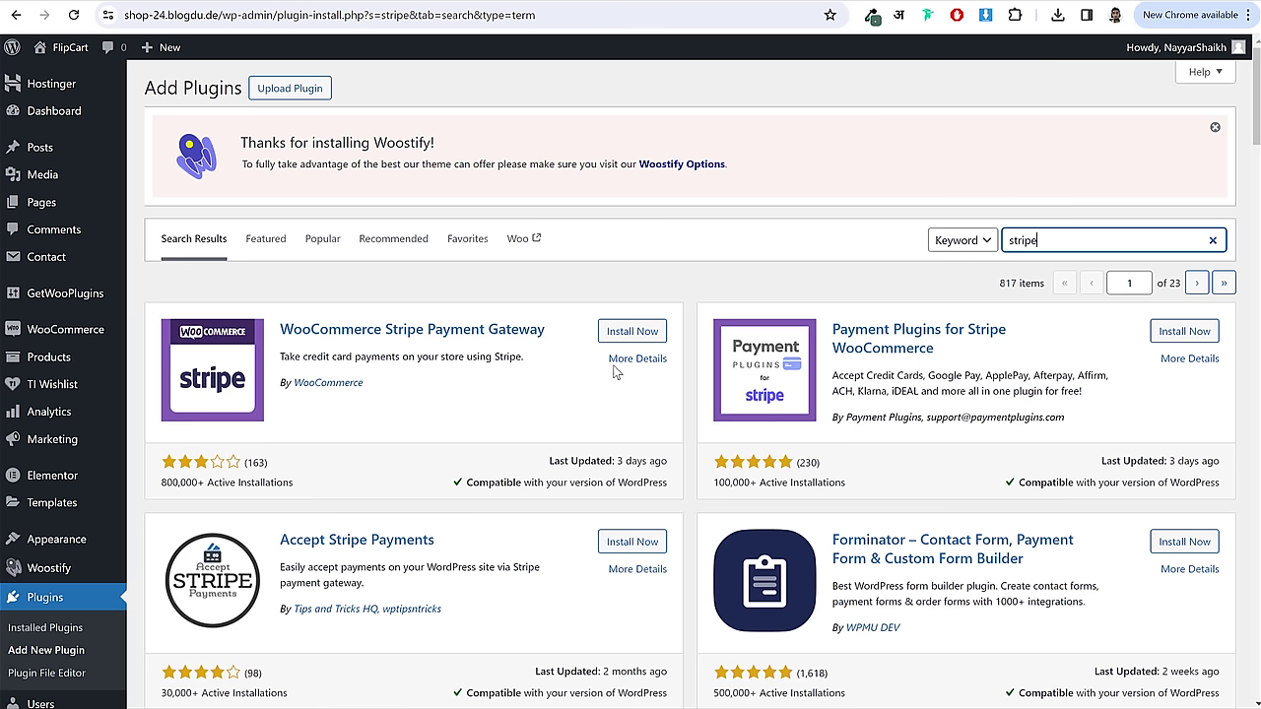
drag(280, 329, 549, 337)
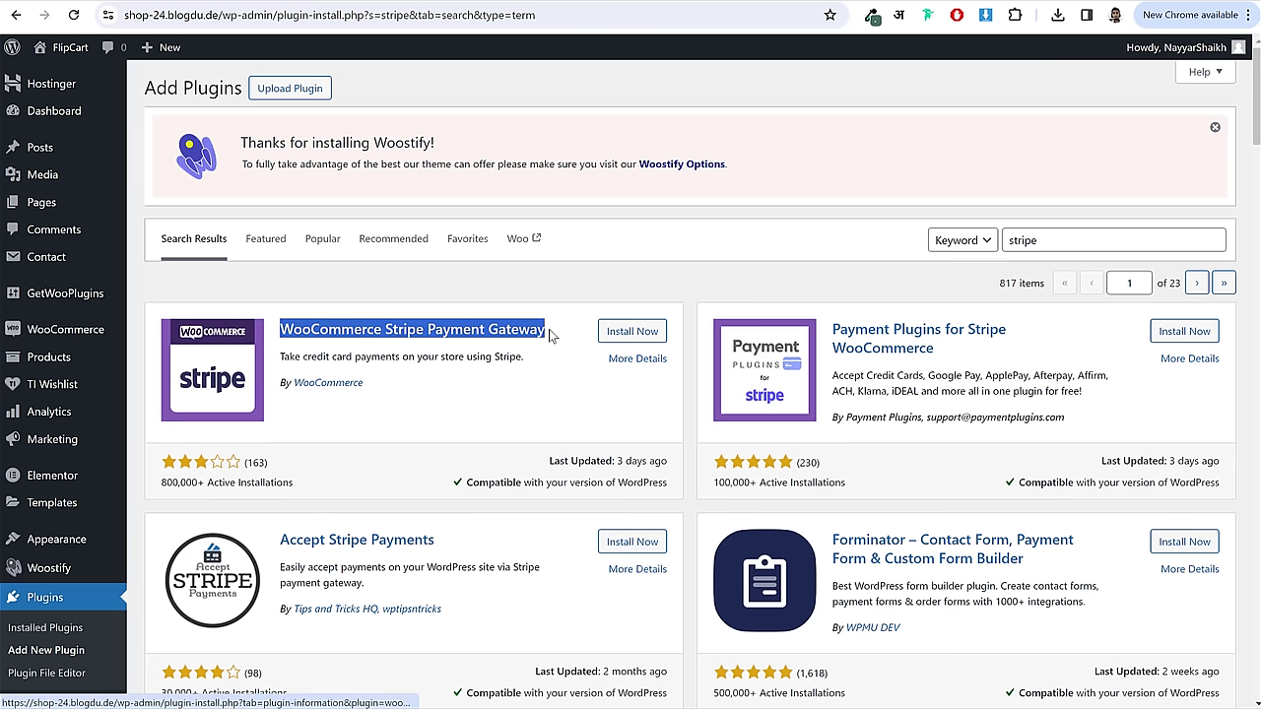
- Install the WooCommerce Stripe Payment Gateway plugin from the search results
click(628, 331)
drag(364, 384, 281, 385)
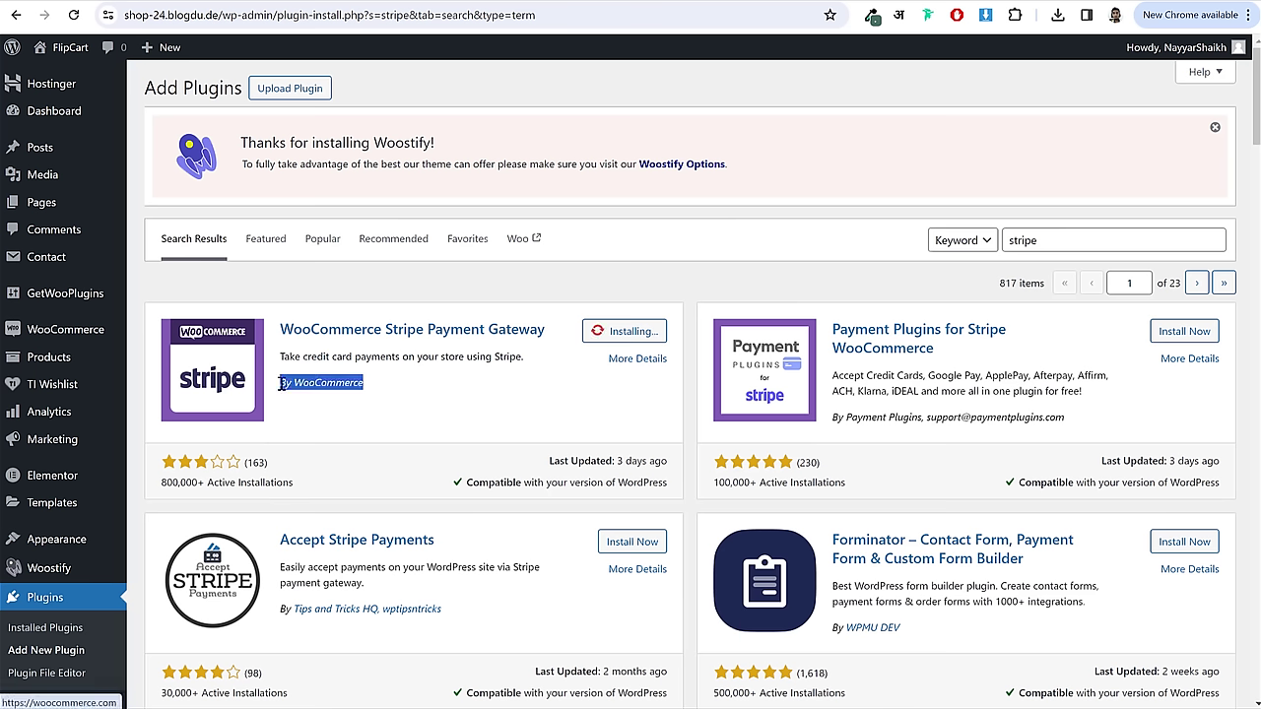
click(510, 382)
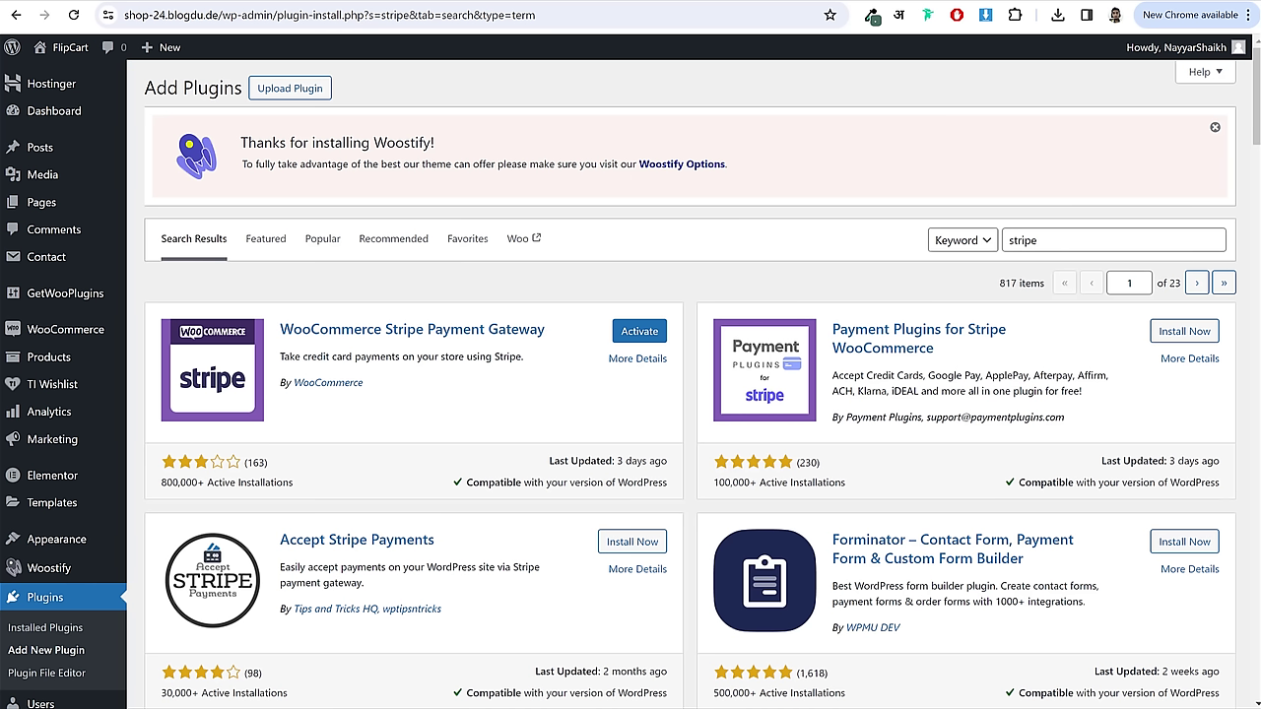
- Search the plugin directory for "razorpay" and install the Razorpay for WooCommerce plugin
click(1094, 239)
key(ctrl+a)
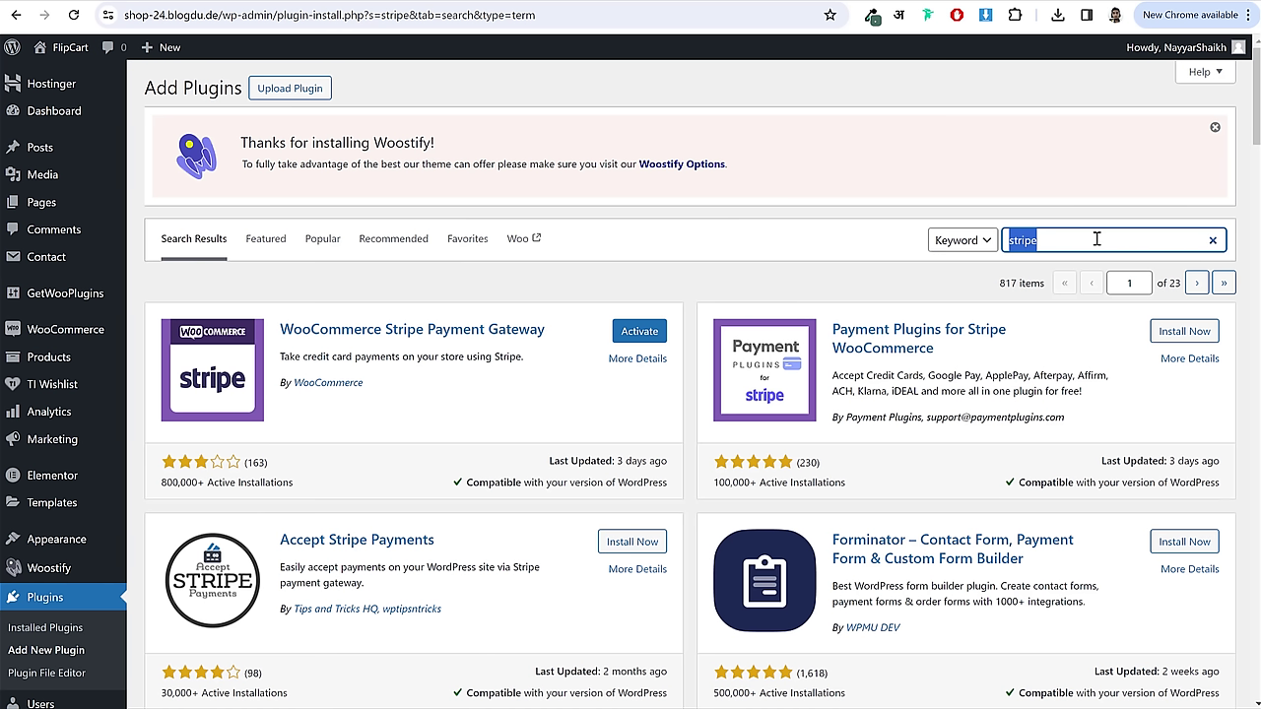
text(razorpay)
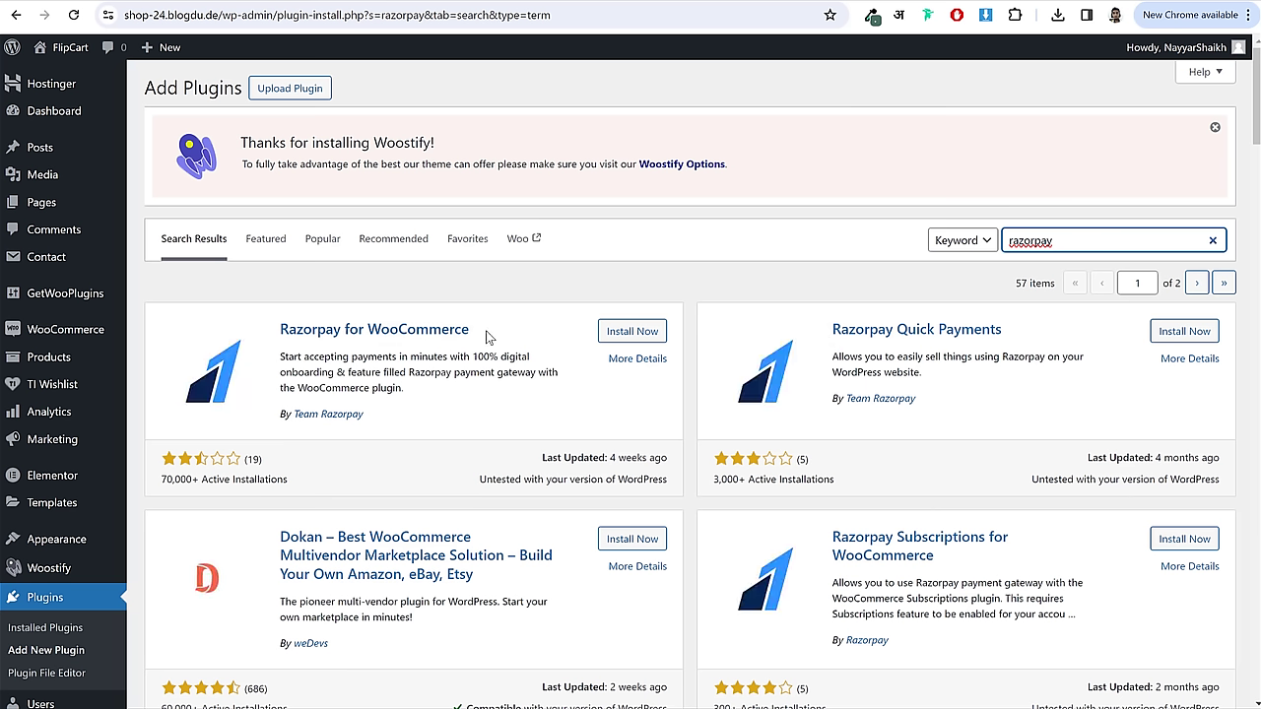
drag(483, 332, 370, 335)
click(632, 331)
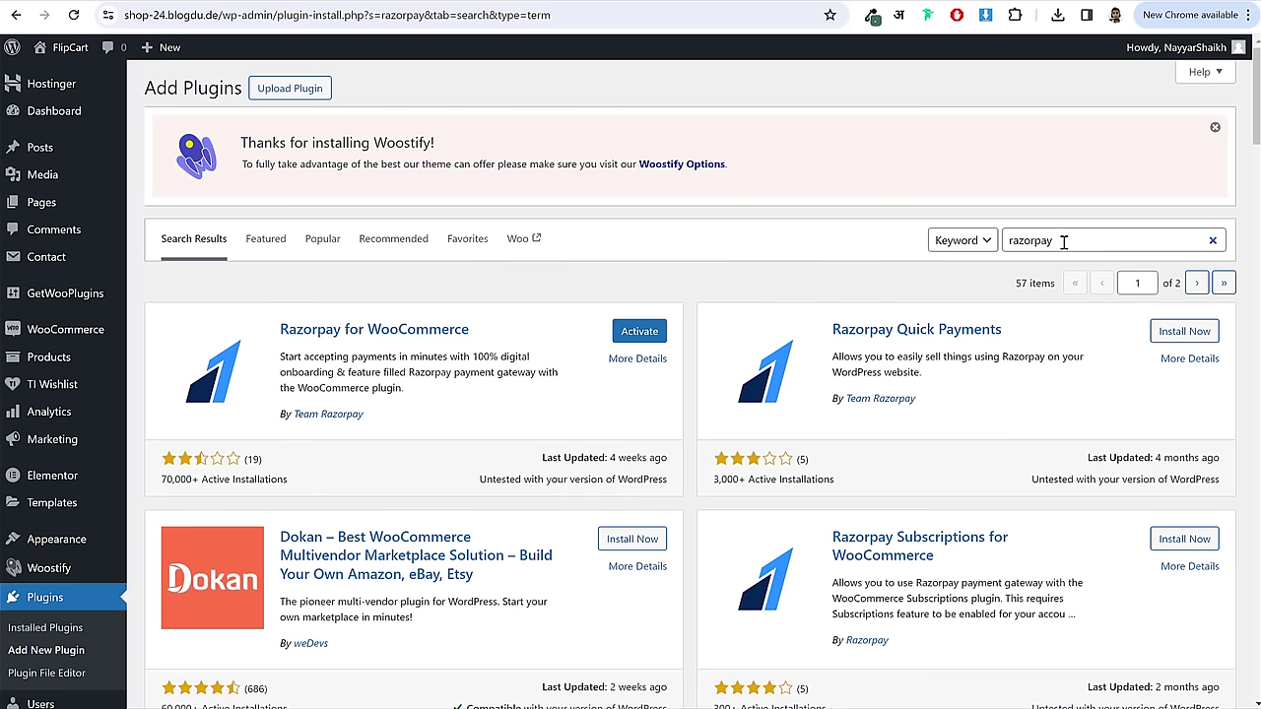
- Go to the installed plugins list and select the Razorpay, Payment Plugins for PayPal WooCommerce and WooCommerce Stripe Gateway plugins
scroll(1039, 242, down, 2)
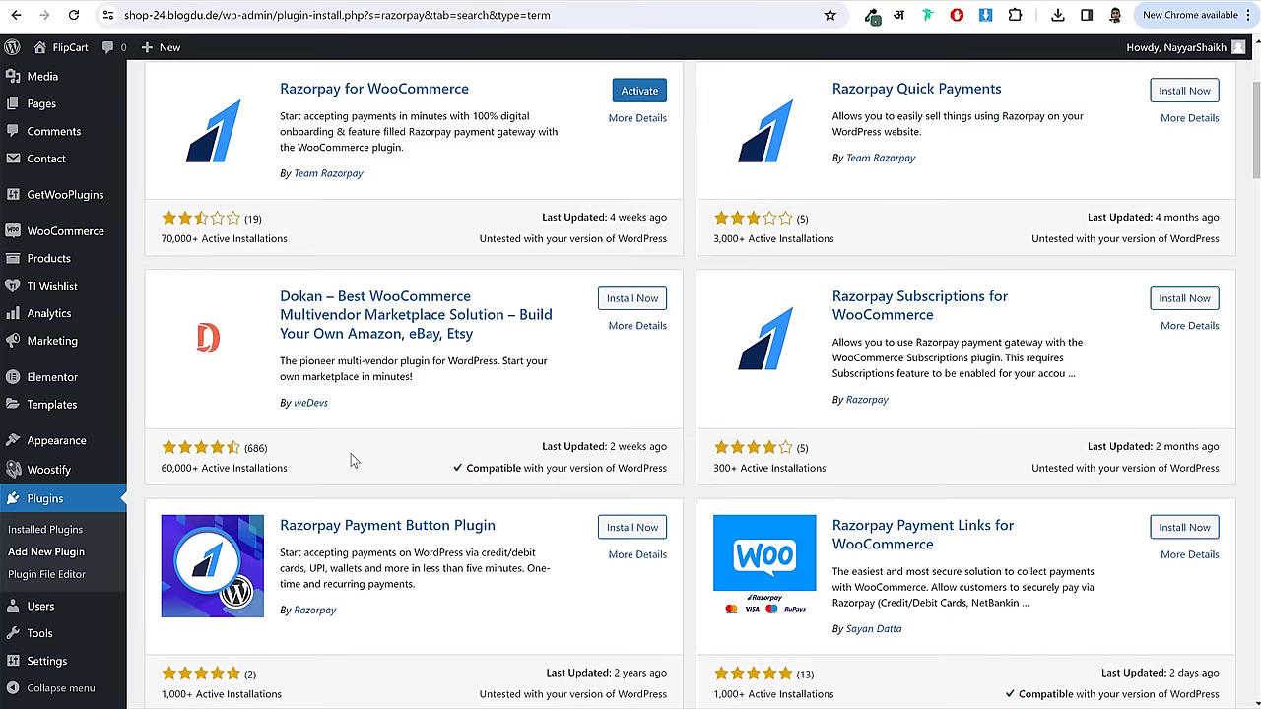
click(62, 504)
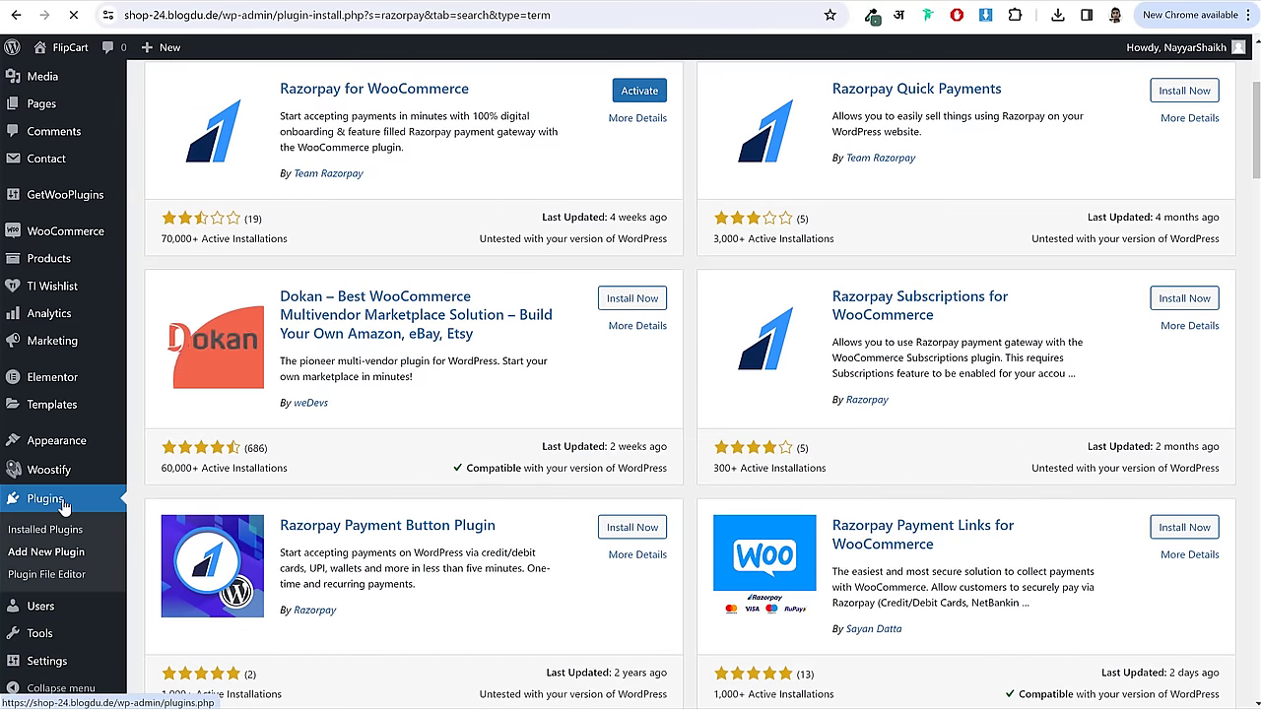
scroll(388, 434, down, 3)
scroll(388, 433, up, 3)
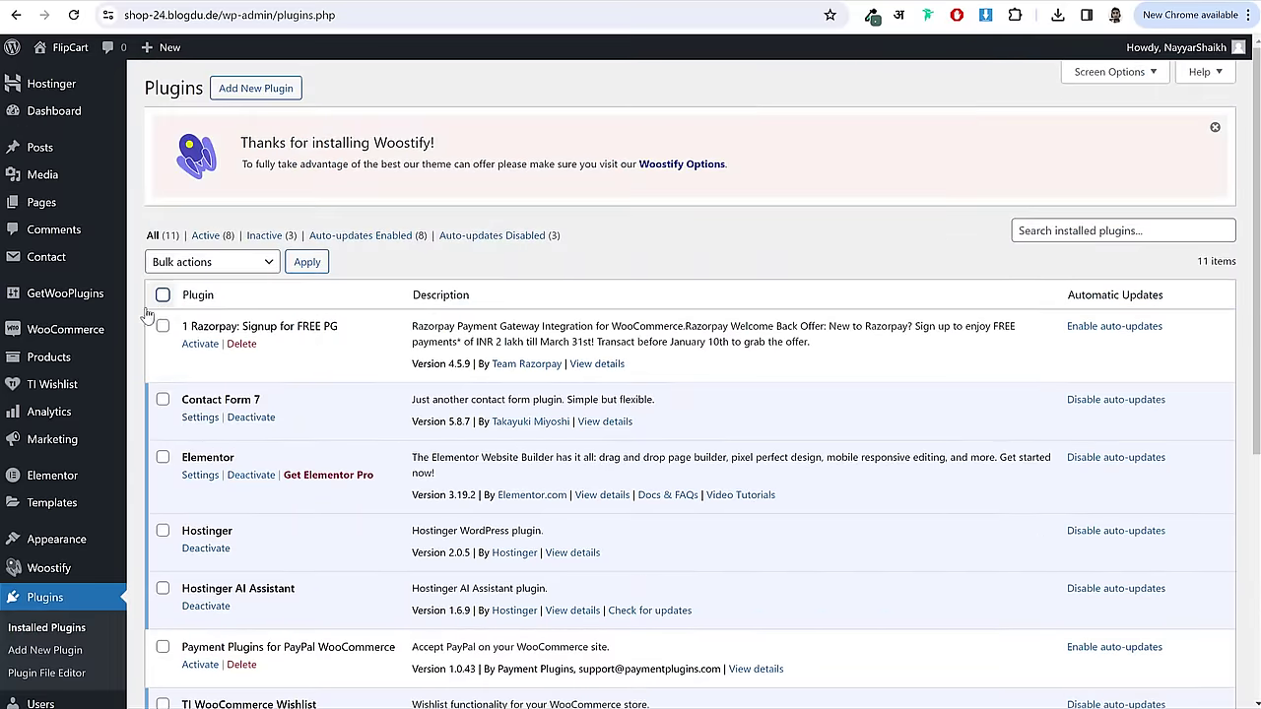
click(162, 326)
scroll(328, 349, down, 1)
scroll(328, 349, down, 3)
click(163, 326)
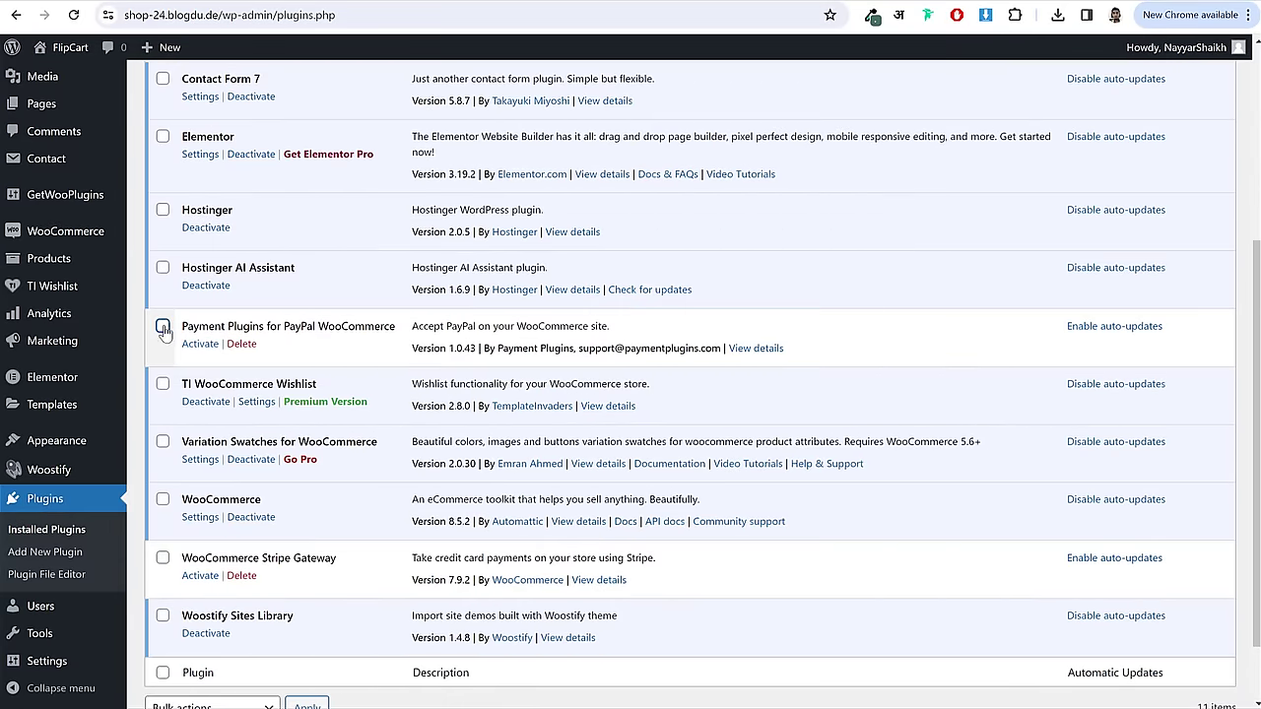
click(163, 557)
scroll(345, 541, down, 1)
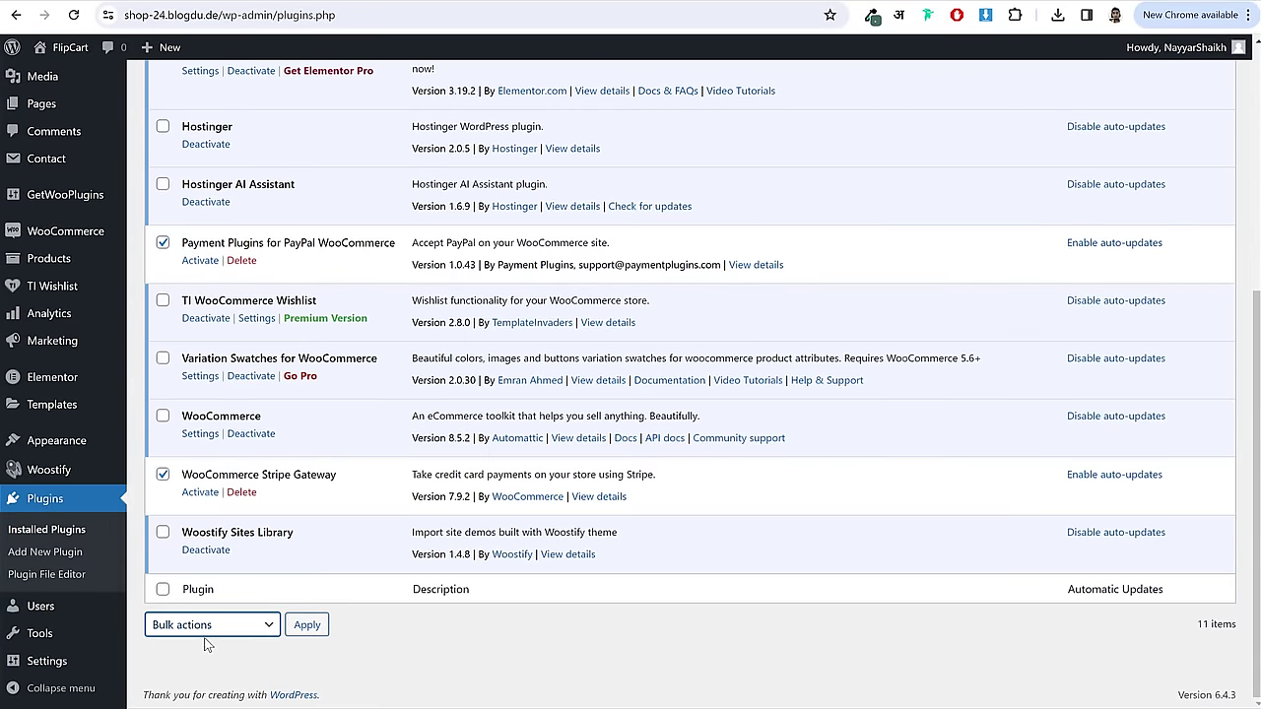
- Add Woostify Sites Library to the selection and bulk-activate the selected plugins, agreeing to leave the page
click(210, 625)
click(187, 664)
click(309, 626)
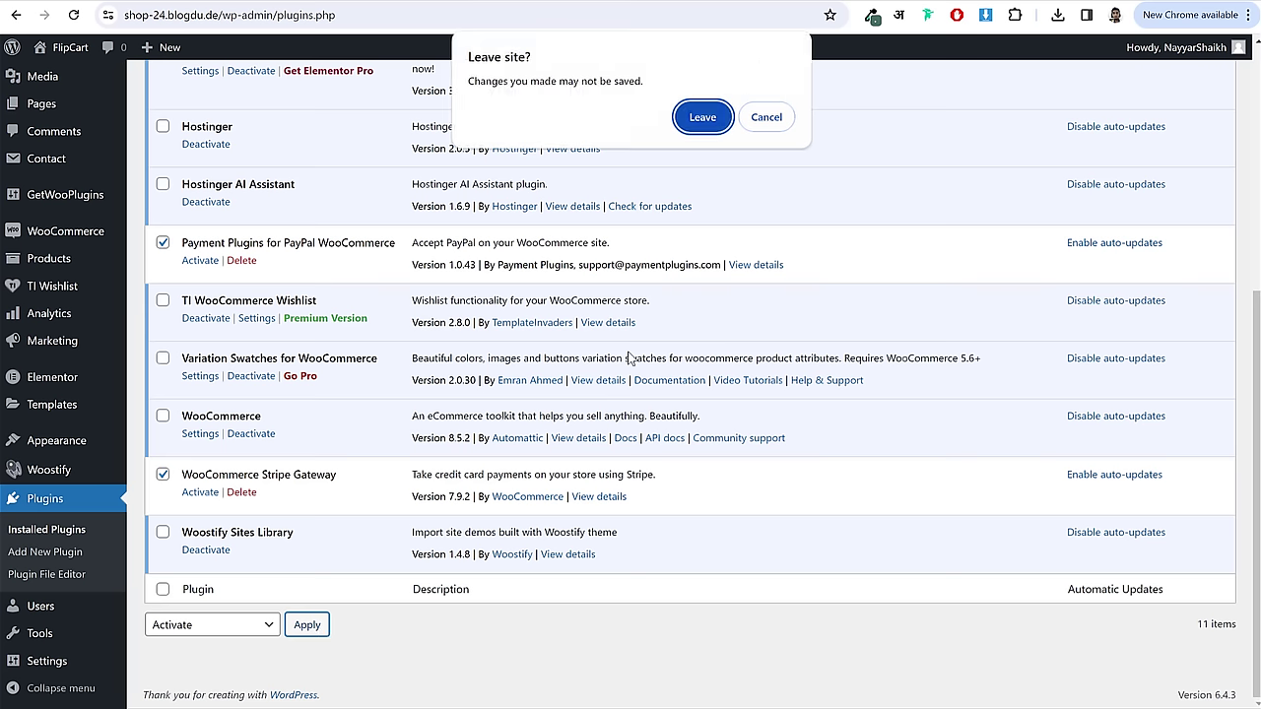
click(767, 117)
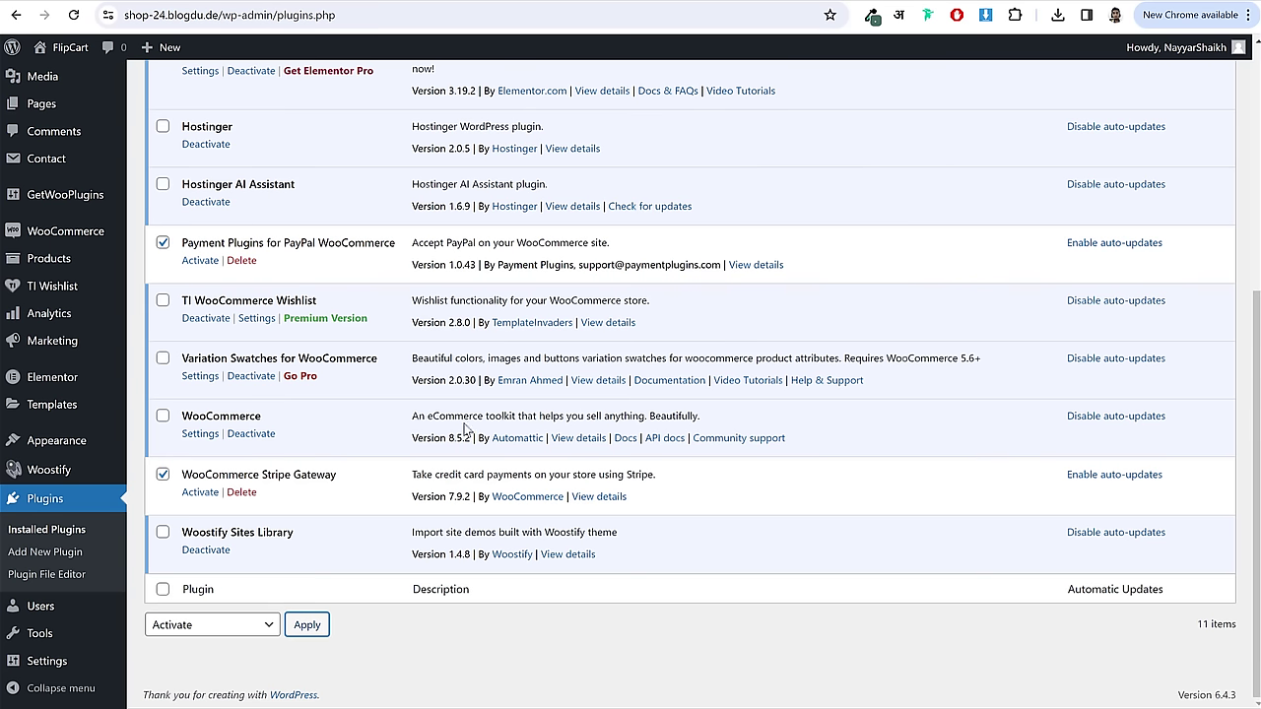
click(162, 532)
click(307, 624)
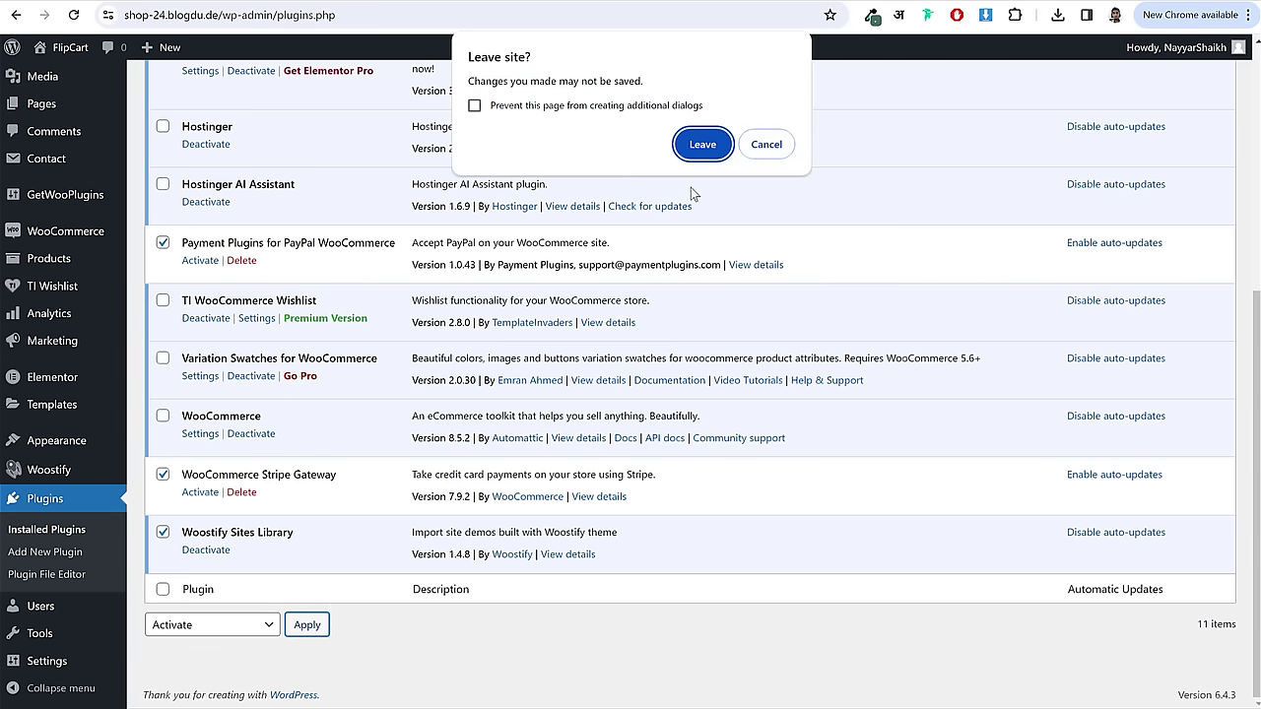
click(697, 141)
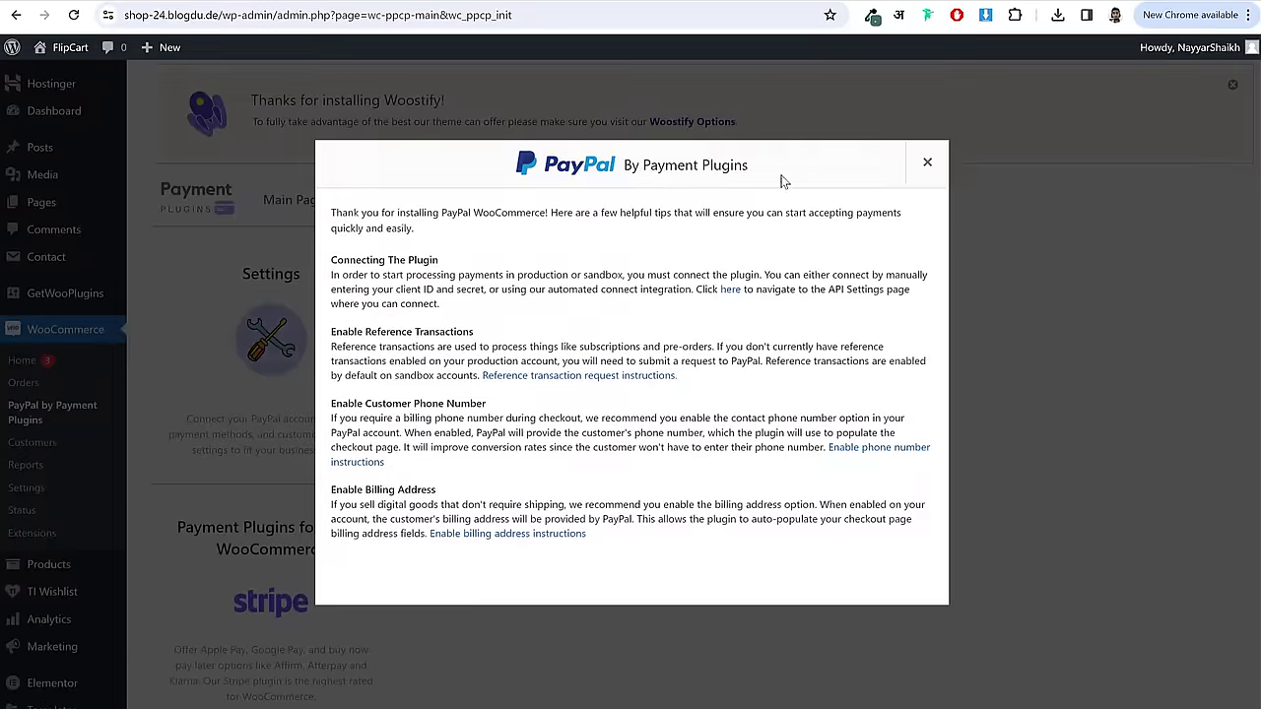
- Close the PayPal welcome dialog and check the payment plugins' activation in the installed plugins list
click(918, 164)
scroll(82, 522, down, 3)
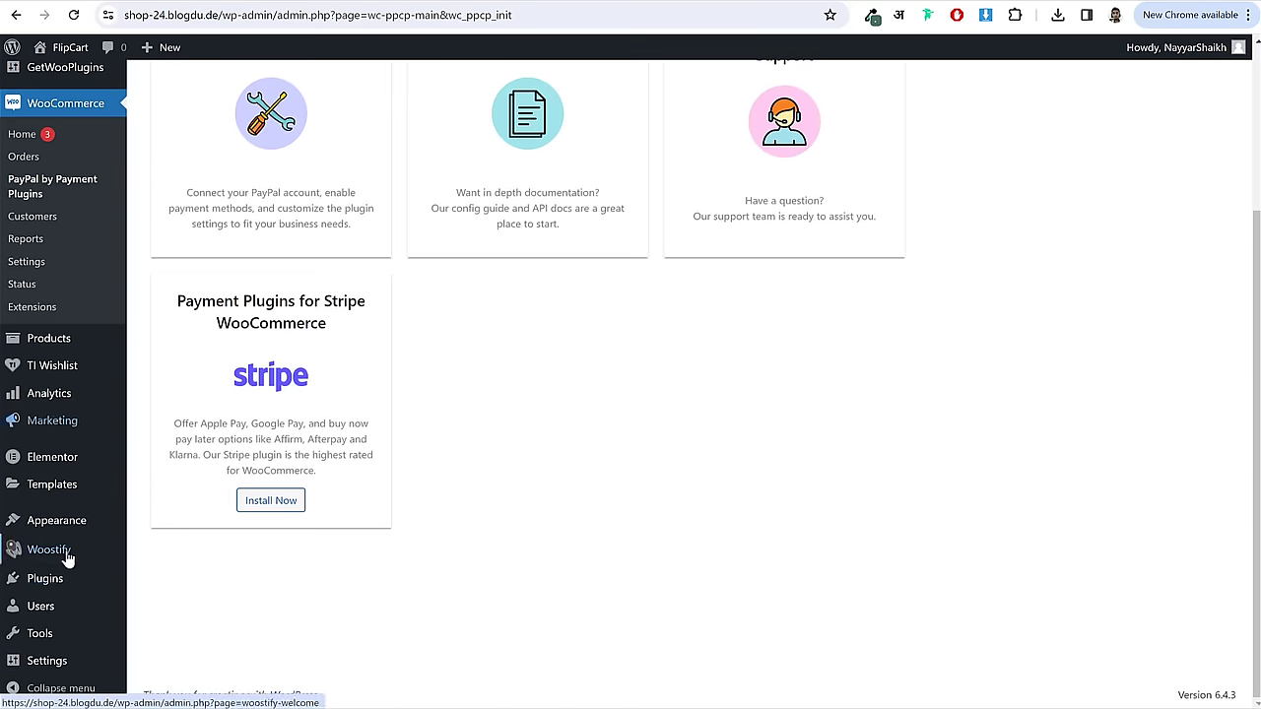
click(55, 589)
scroll(591, 394, down, 5)
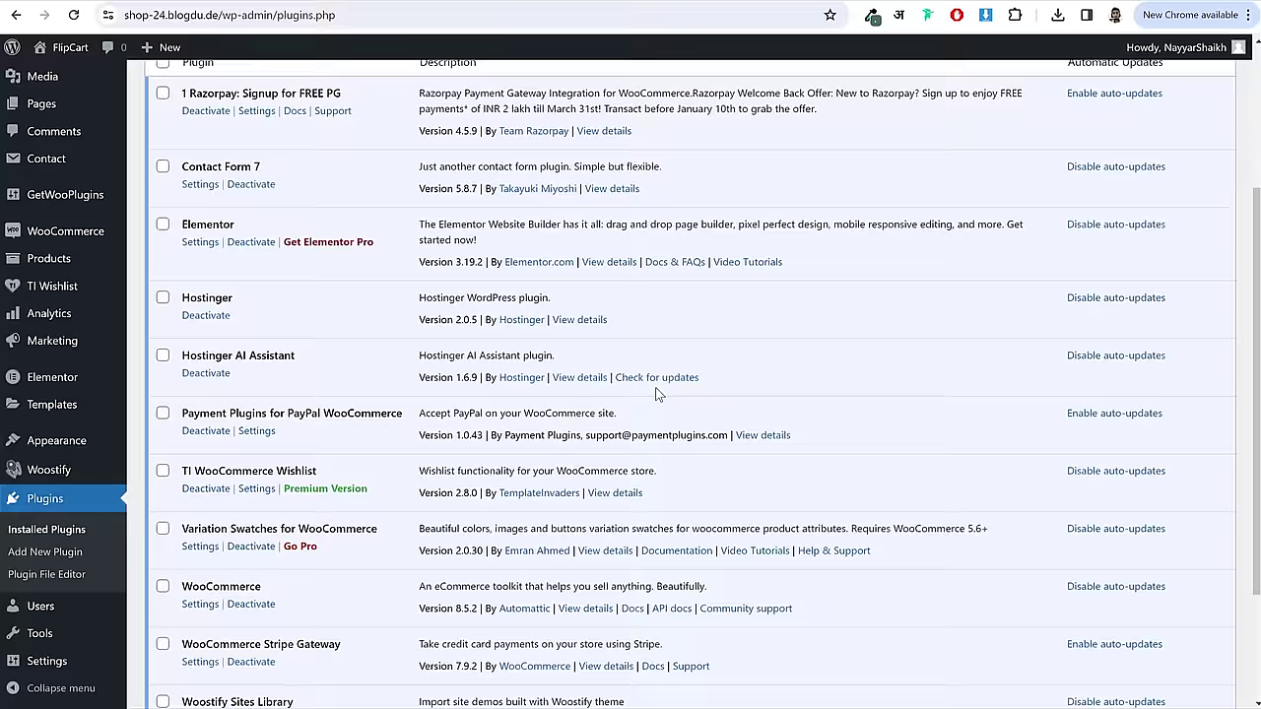
scroll(658, 394, up, 4)
scroll(658, 394, up, 2)
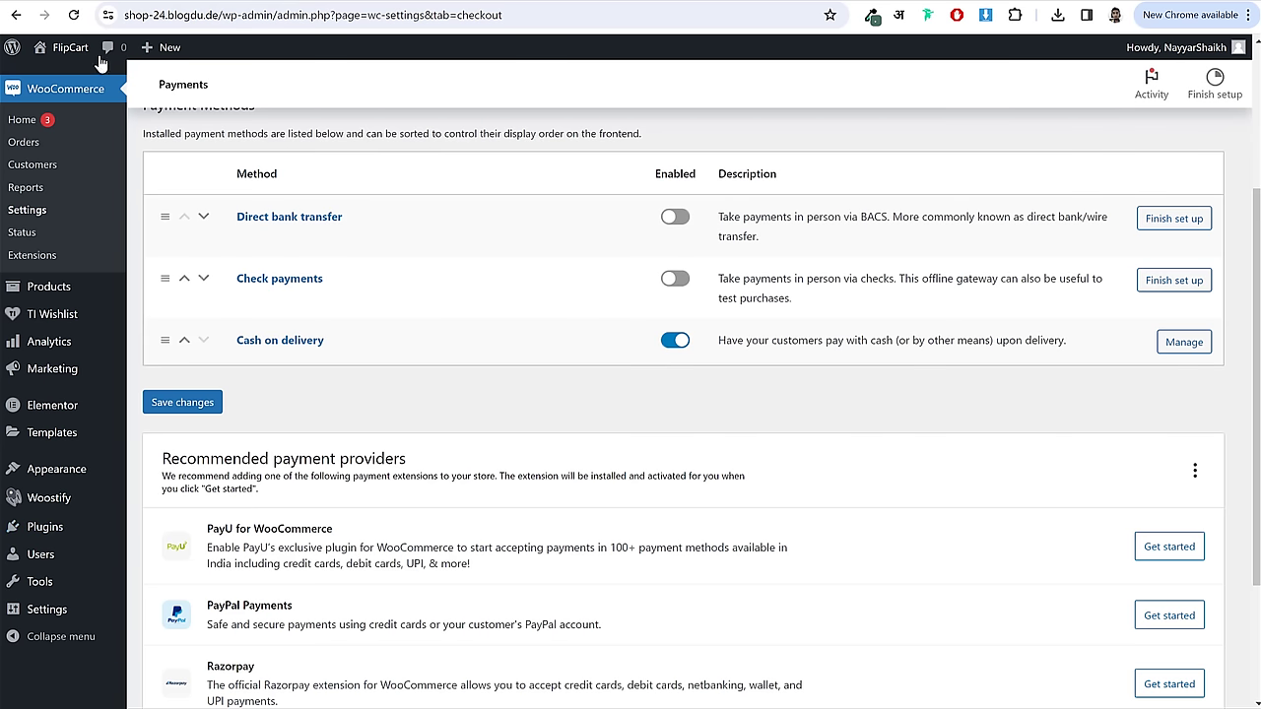
- Reload the WooCommerce payment settings, enable PayPal Gateway By Payment Plugins, and save the changes
click(72, 14)
scroll(744, 340, down, 6)
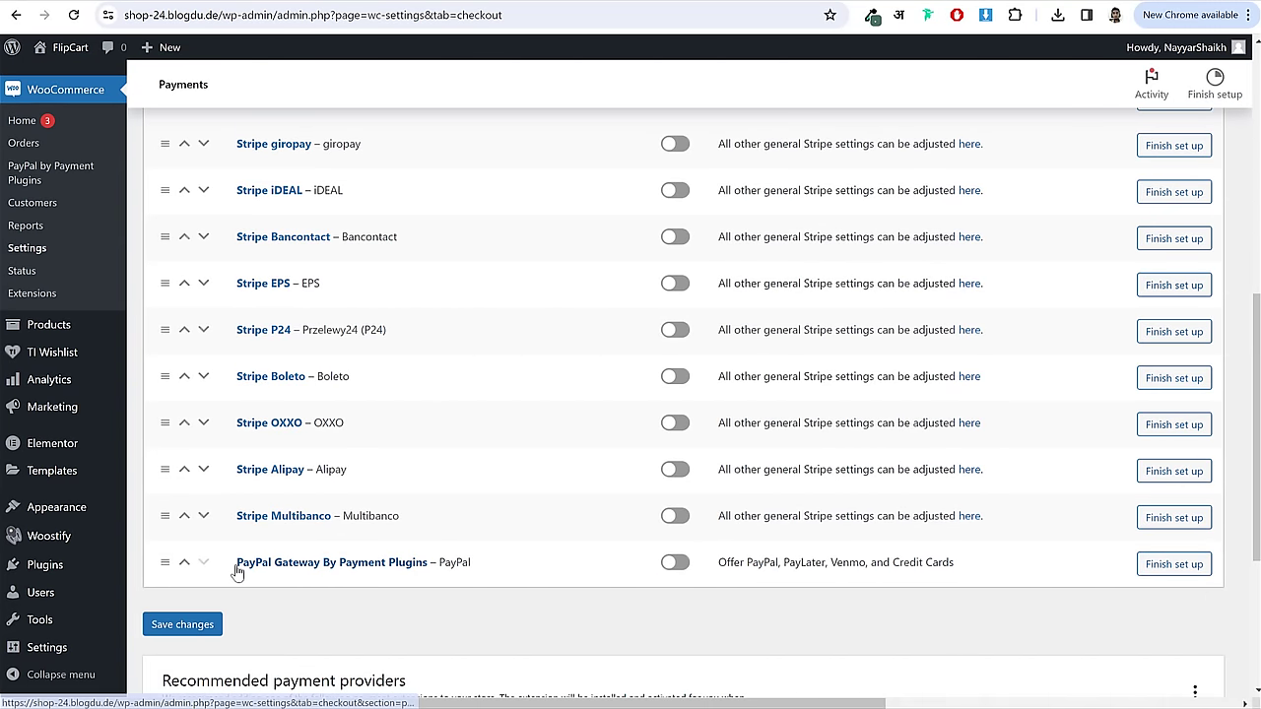
drag(236, 567, 474, 563)
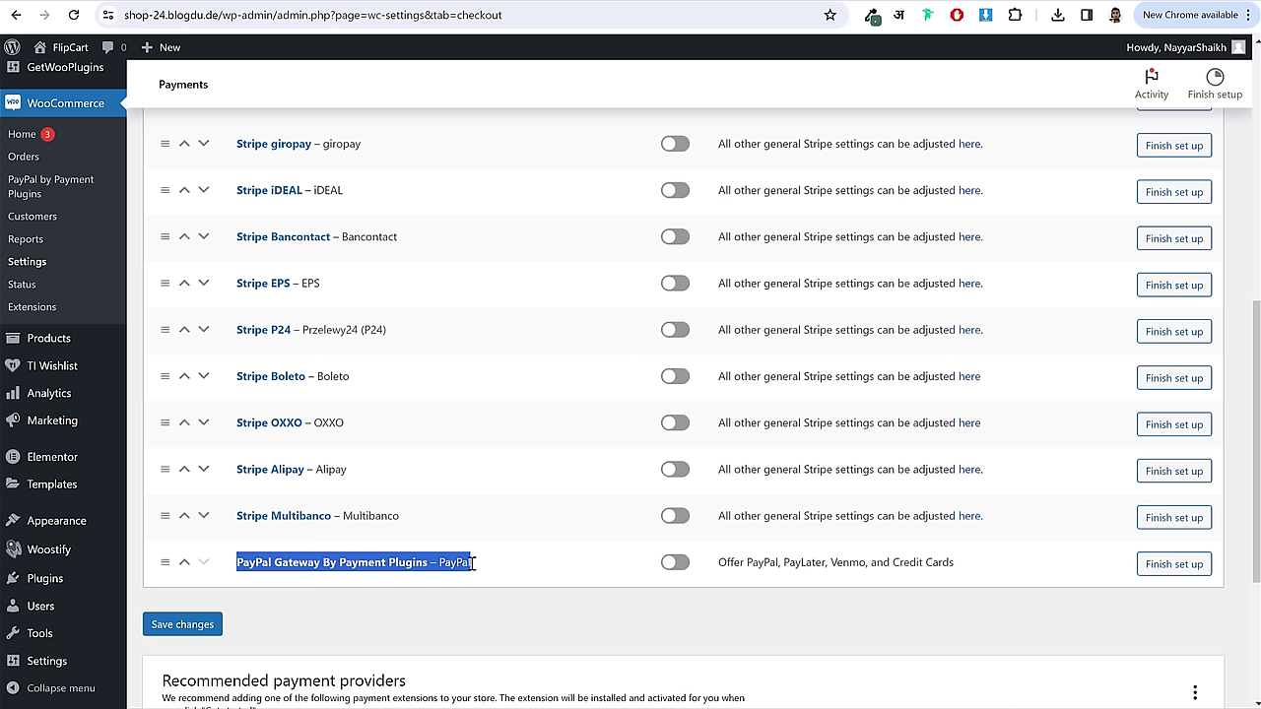
click(686, 569)
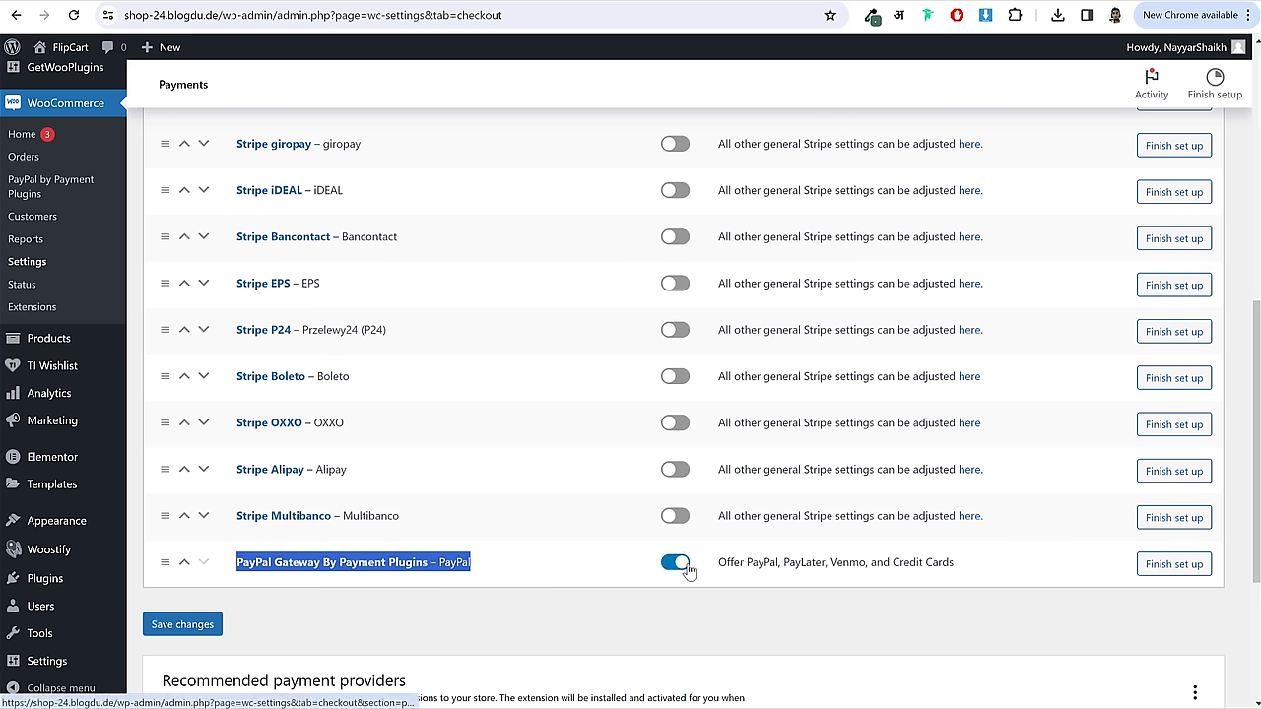
click(200, 636)
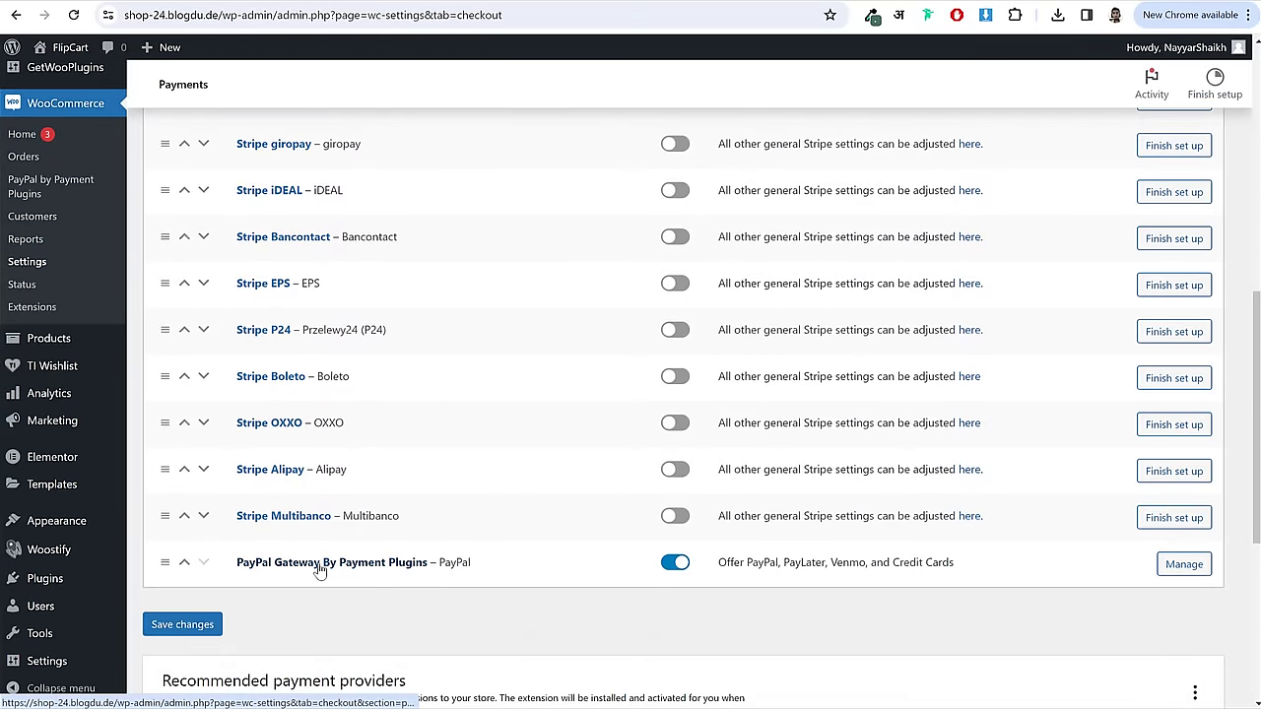
- Open the PayPal gateway's configuration and go to its API settings
click(345, 575)
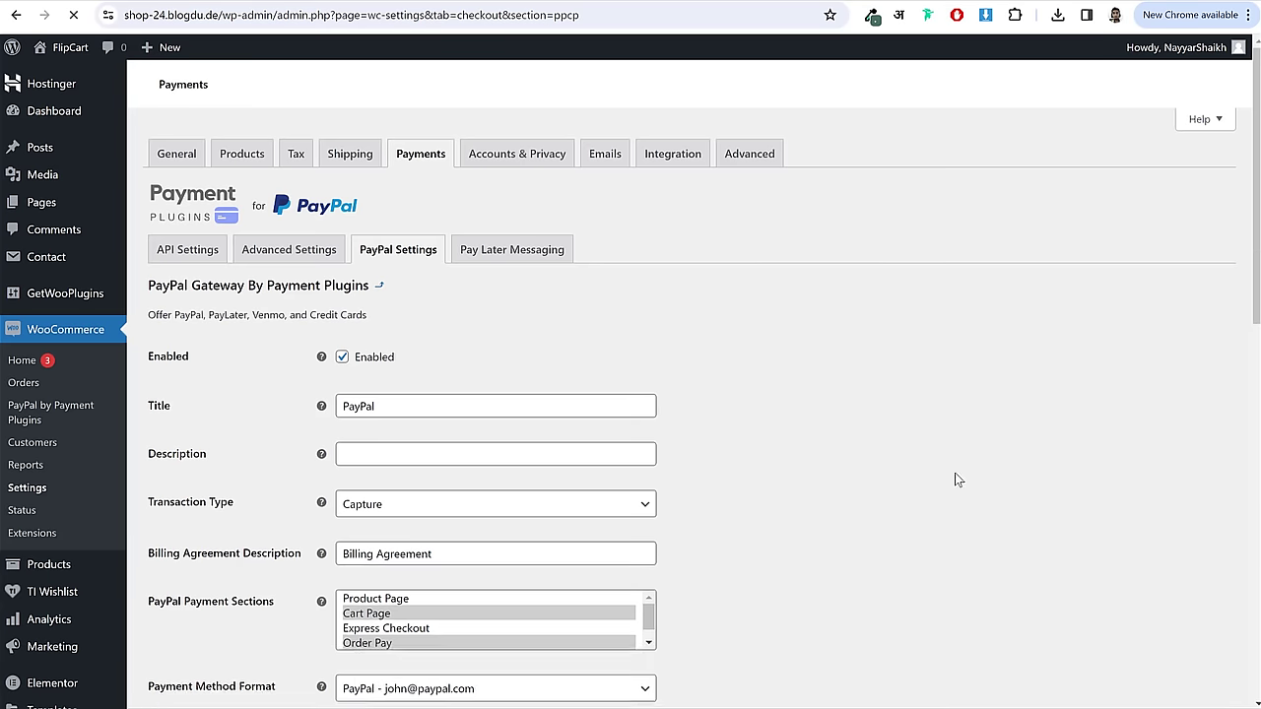
scroll(924, 473, down, 2)
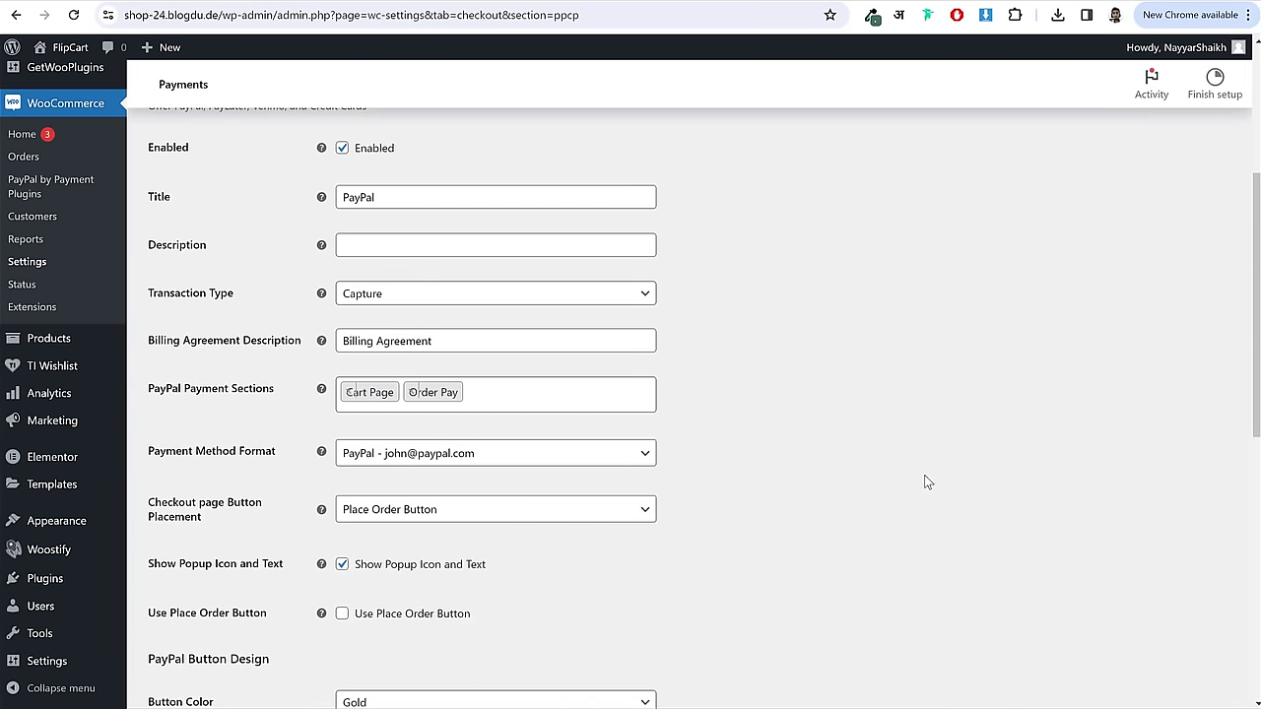
scroll(926, 473, up, 5)
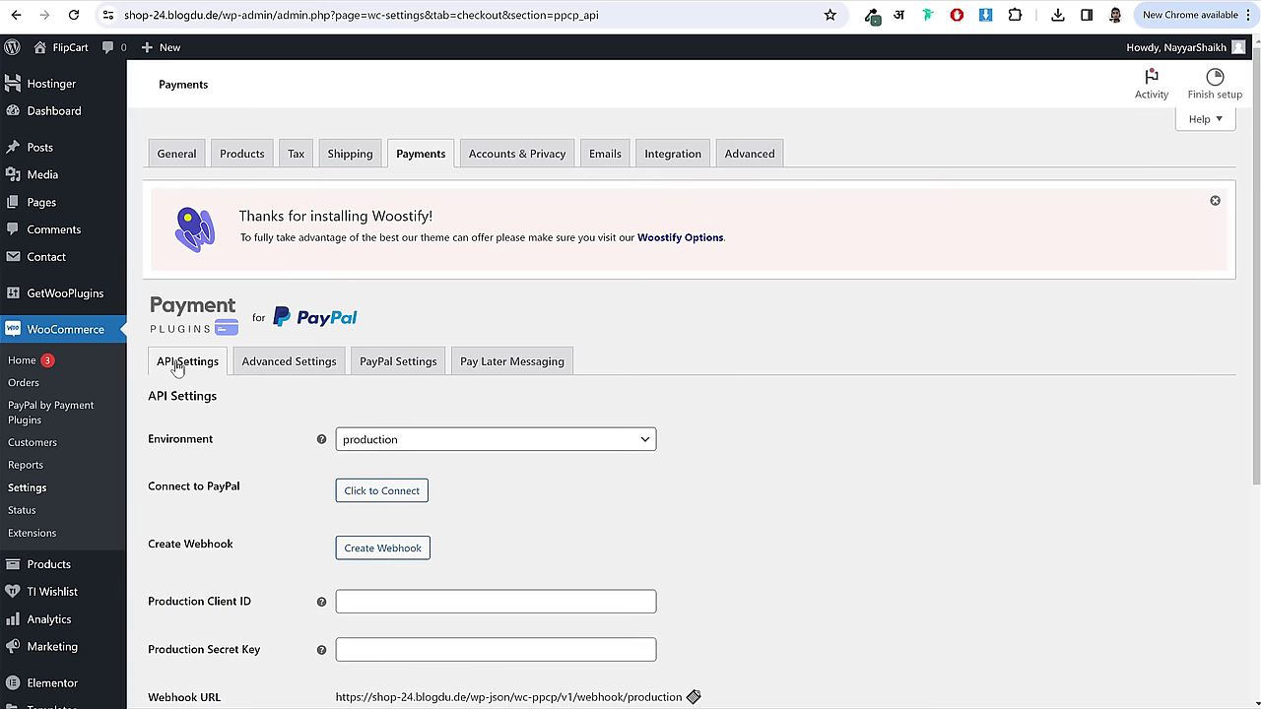
scroll(628, 451, down, 3)
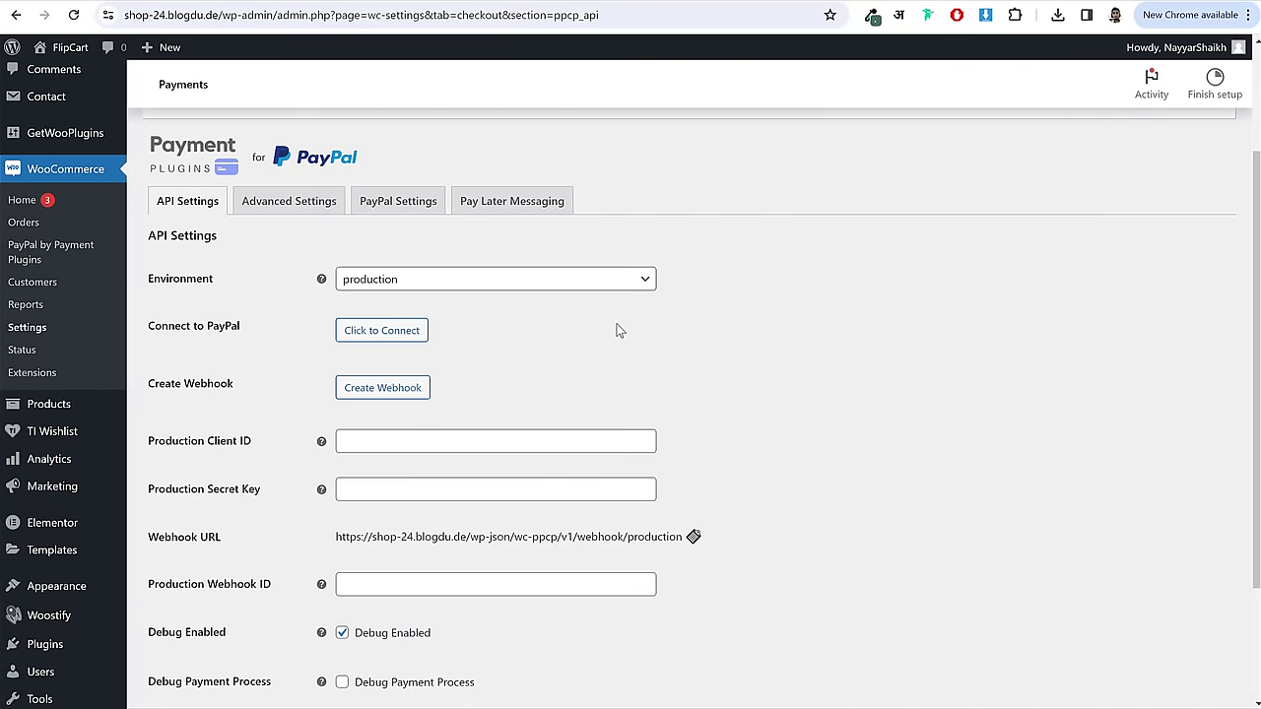
- Connect the PayPal account in the production environment by submitting the account email and agreeing to link it with Payment Plugins
click(365, 335)
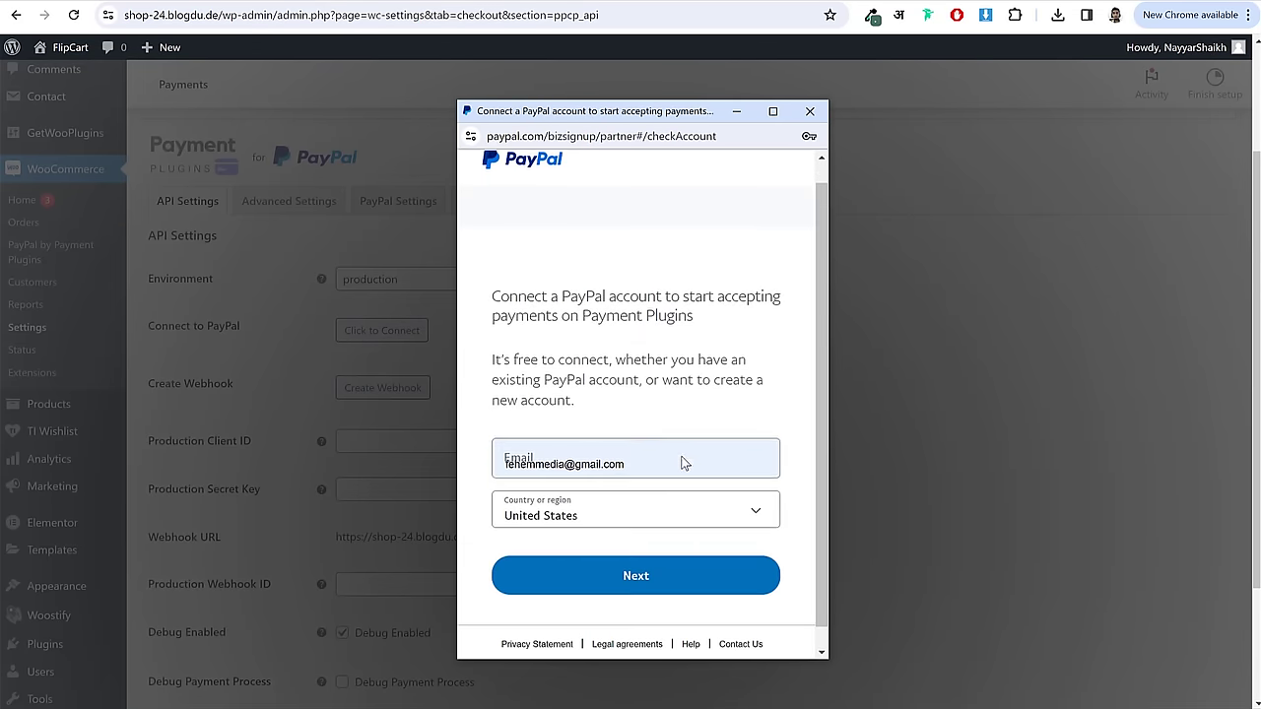
scroll(670, 483, down, 1)
click(638, 544)
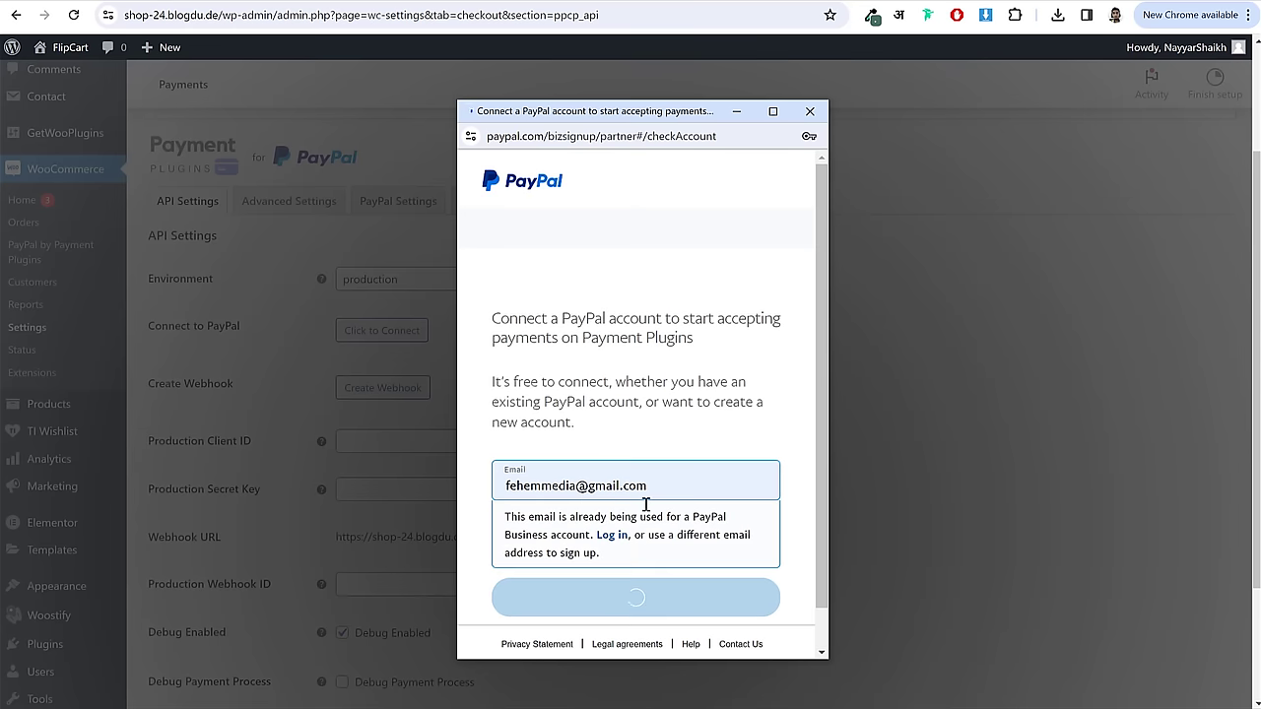
click(641, 425)
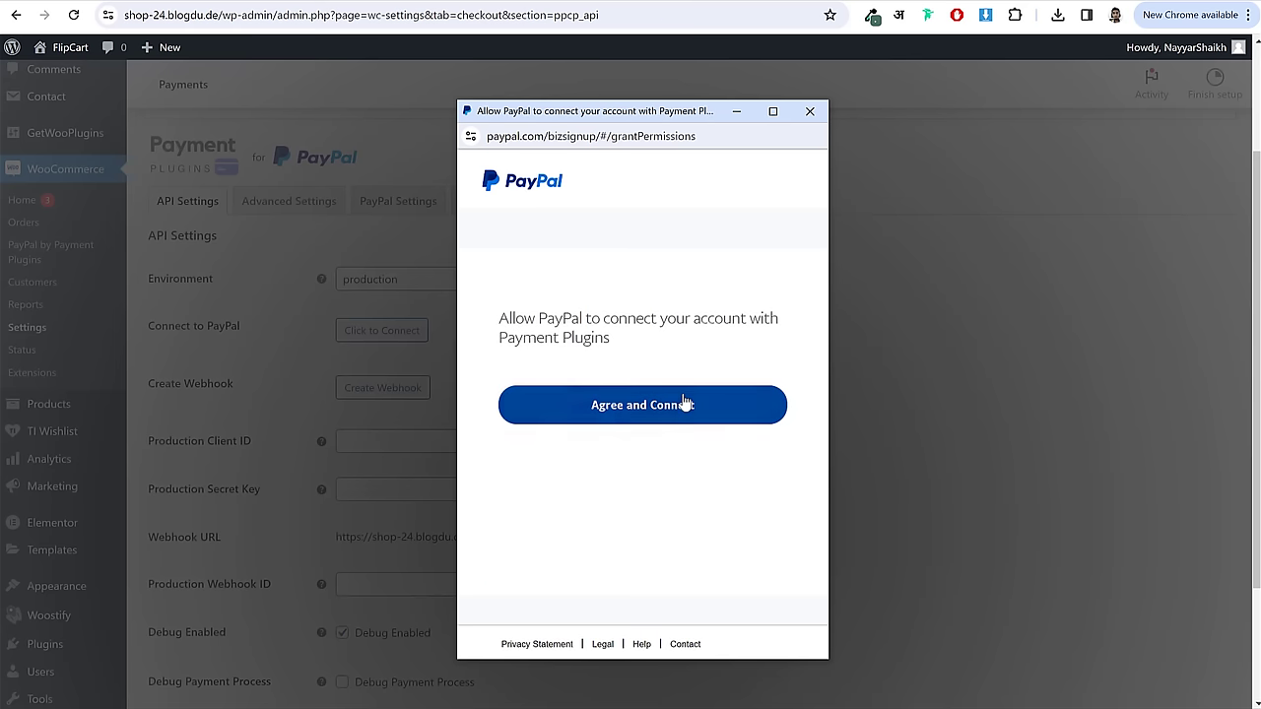
click(650, 409)
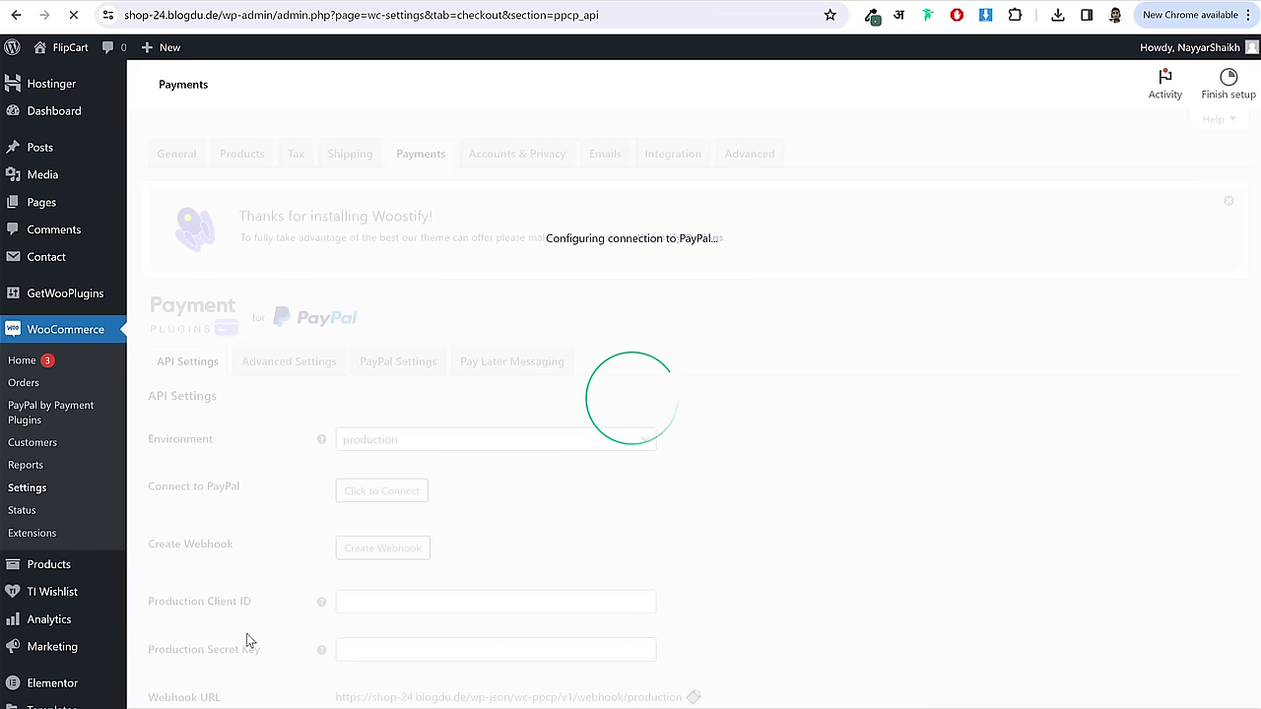
- Save the PayPal API settings with the connected account's credentials
scroll(604, 506, down, 3)
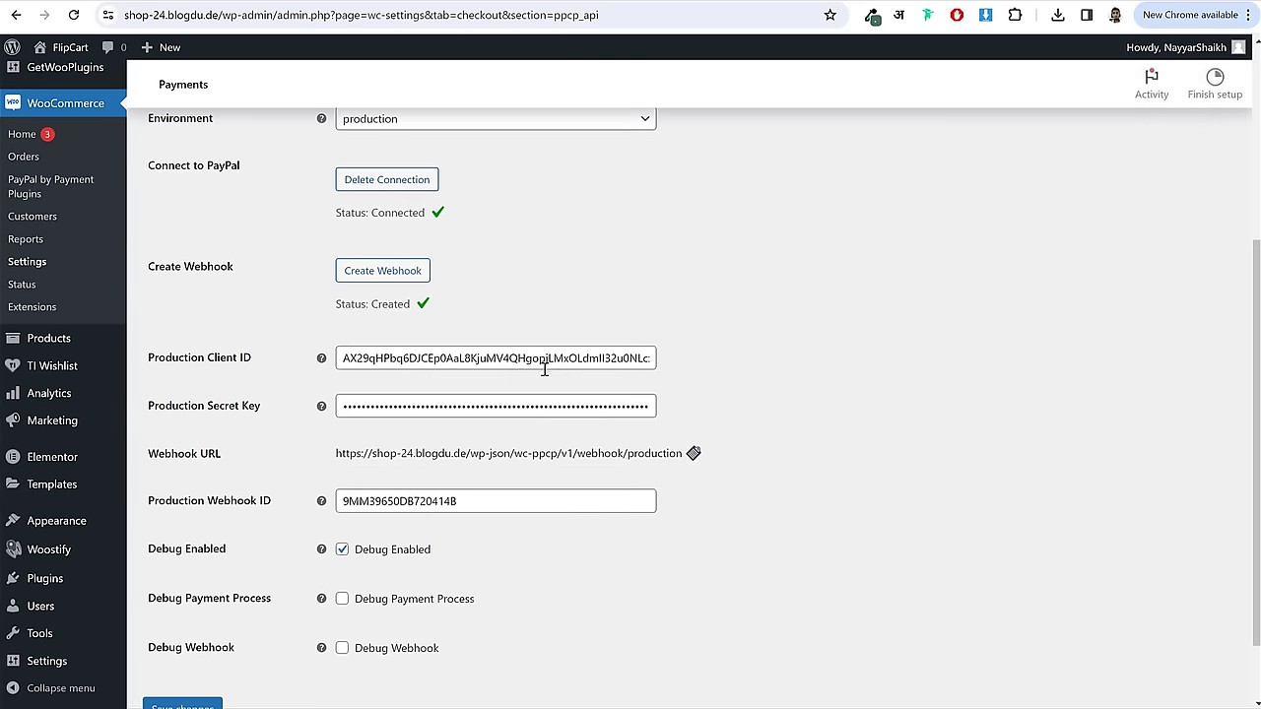
scroll(535, 408, down, 1)
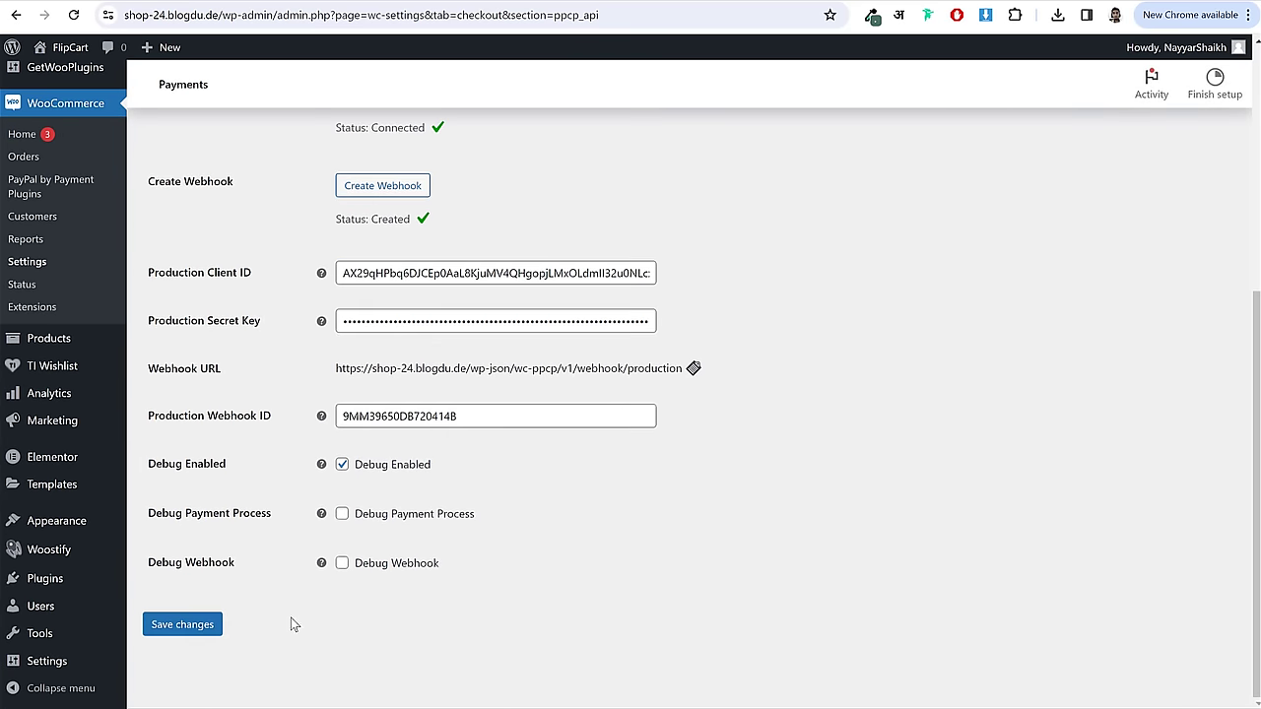
click(214, 626)
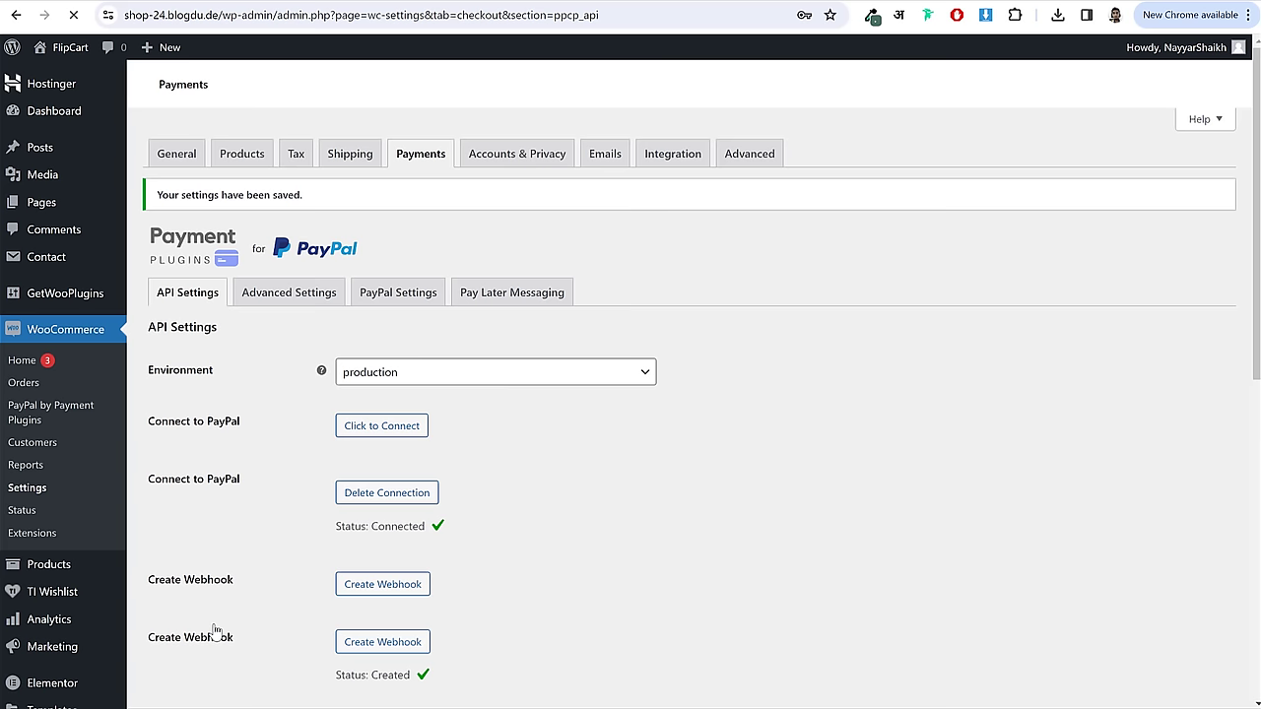
- Return to the list of payment methods and open the setup page for Stripe credit card payments
click(429, 158)
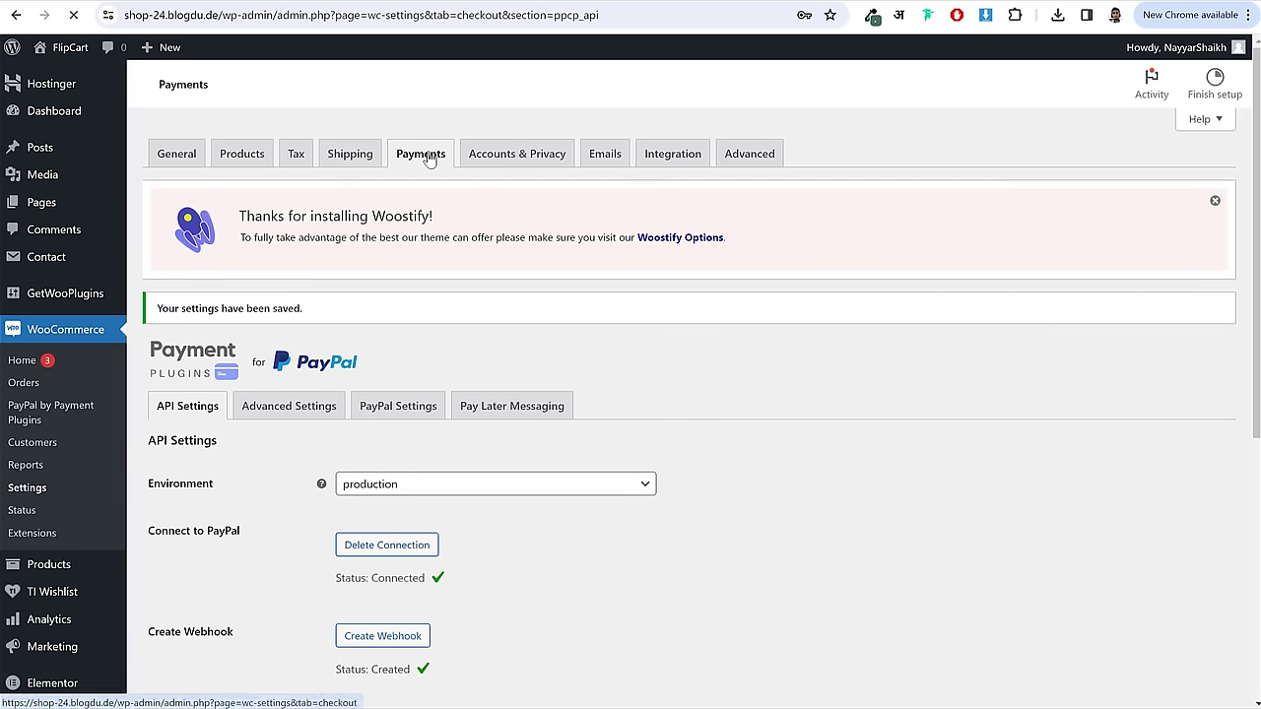
scroll(970, 347, down, 3)
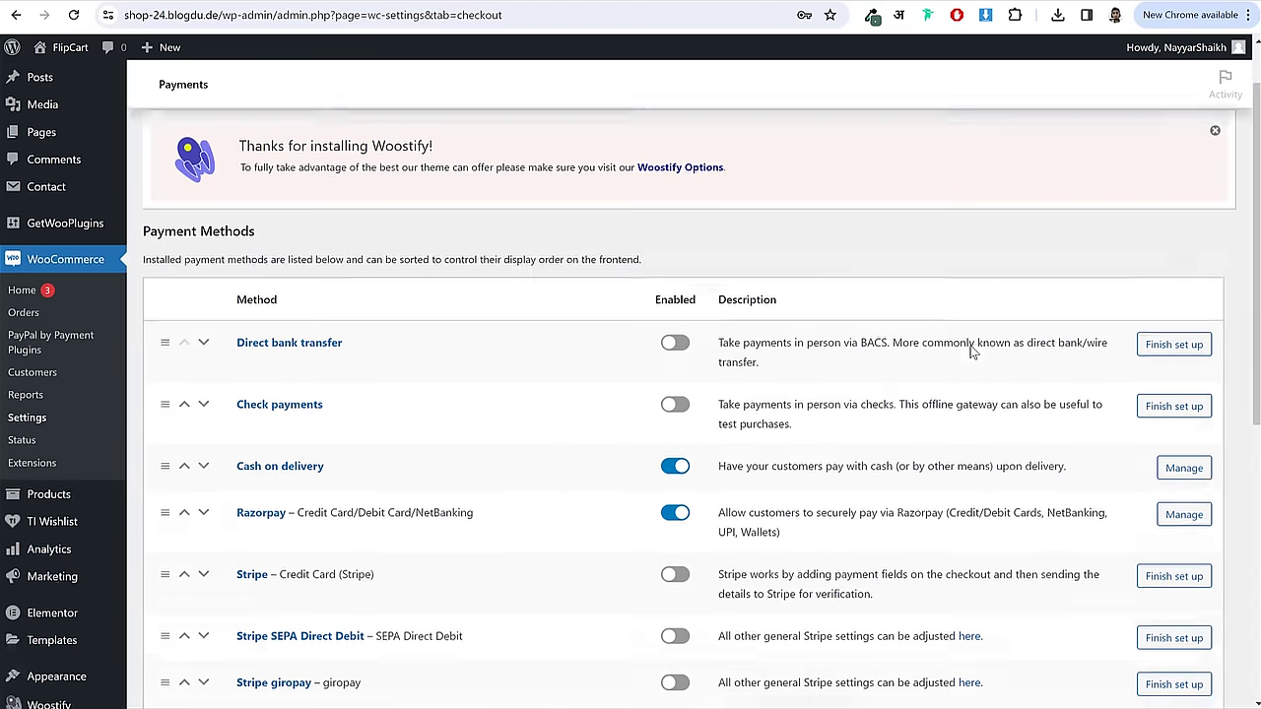
scroll(971, 347, down, 1)
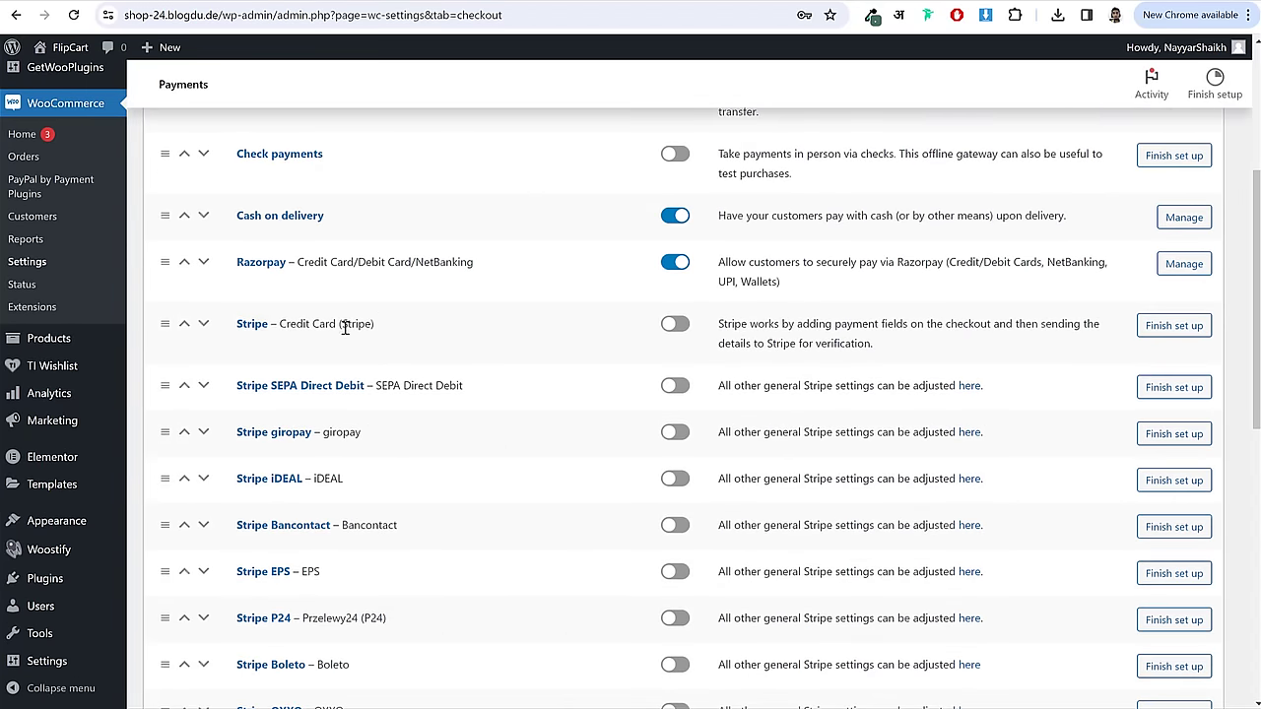
drag(375, 325, 286, 326)
click(254, 335)
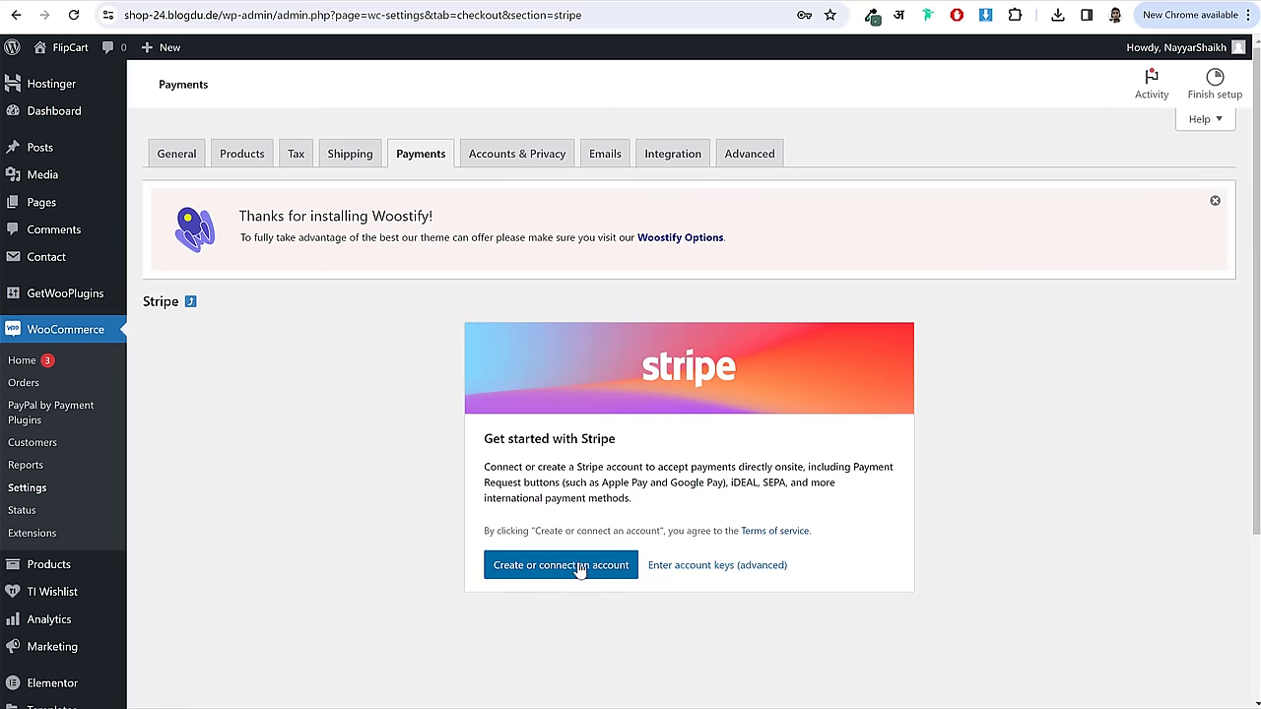
- Enable Stripe credit card payments from the payment methods list and start creating or connecting a Stripe account
click(419, 160)
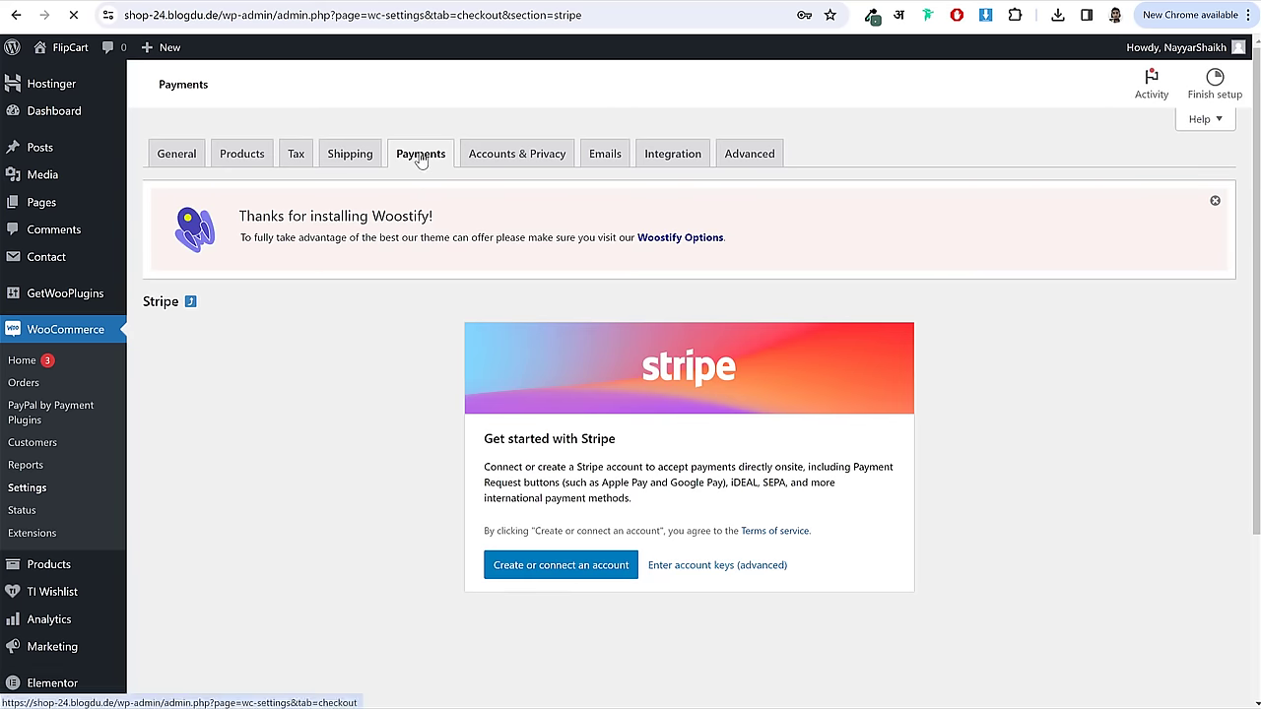
scroll(676, 501, down, 1)
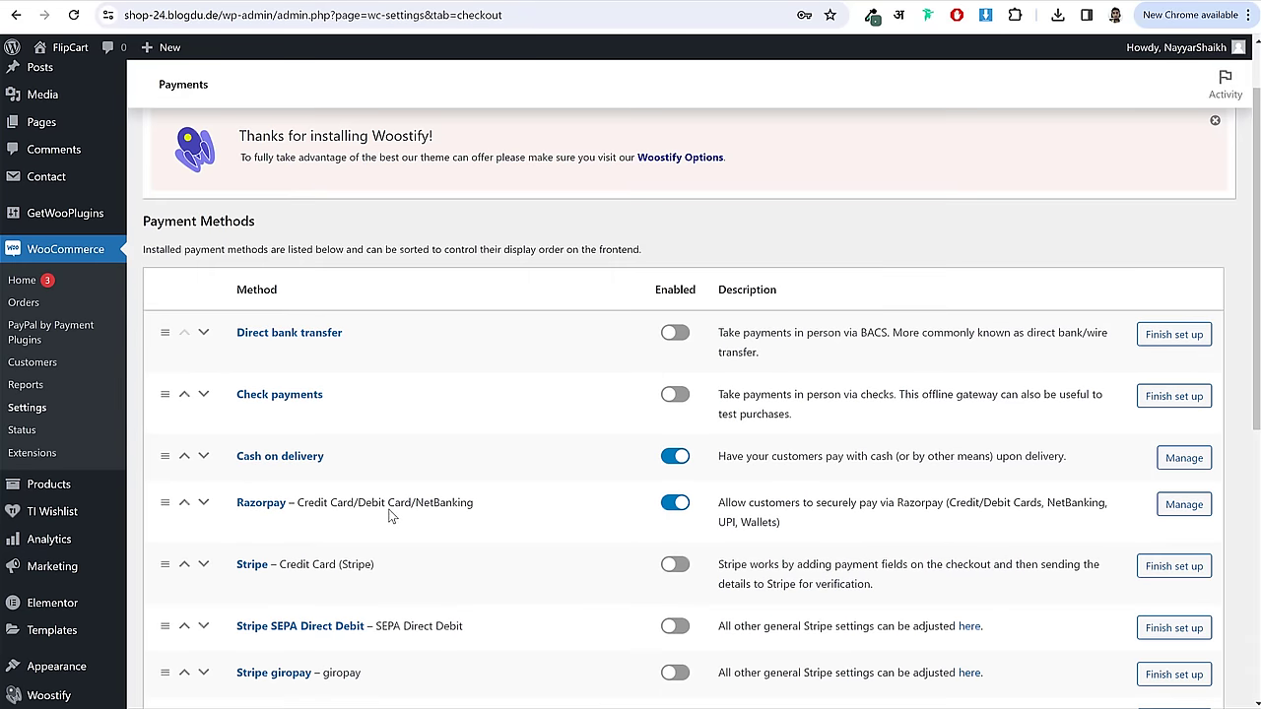
scroll(670, 473, down, 2)
click(680, 415)
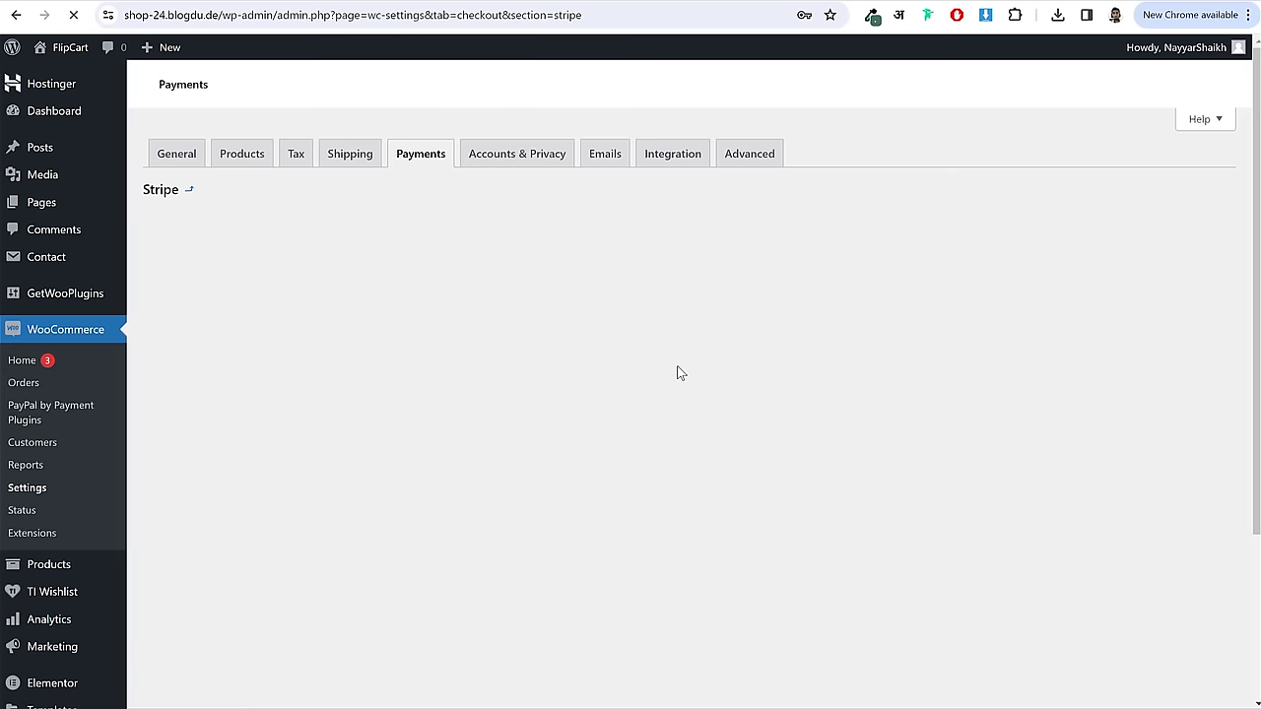
click(582, 572)
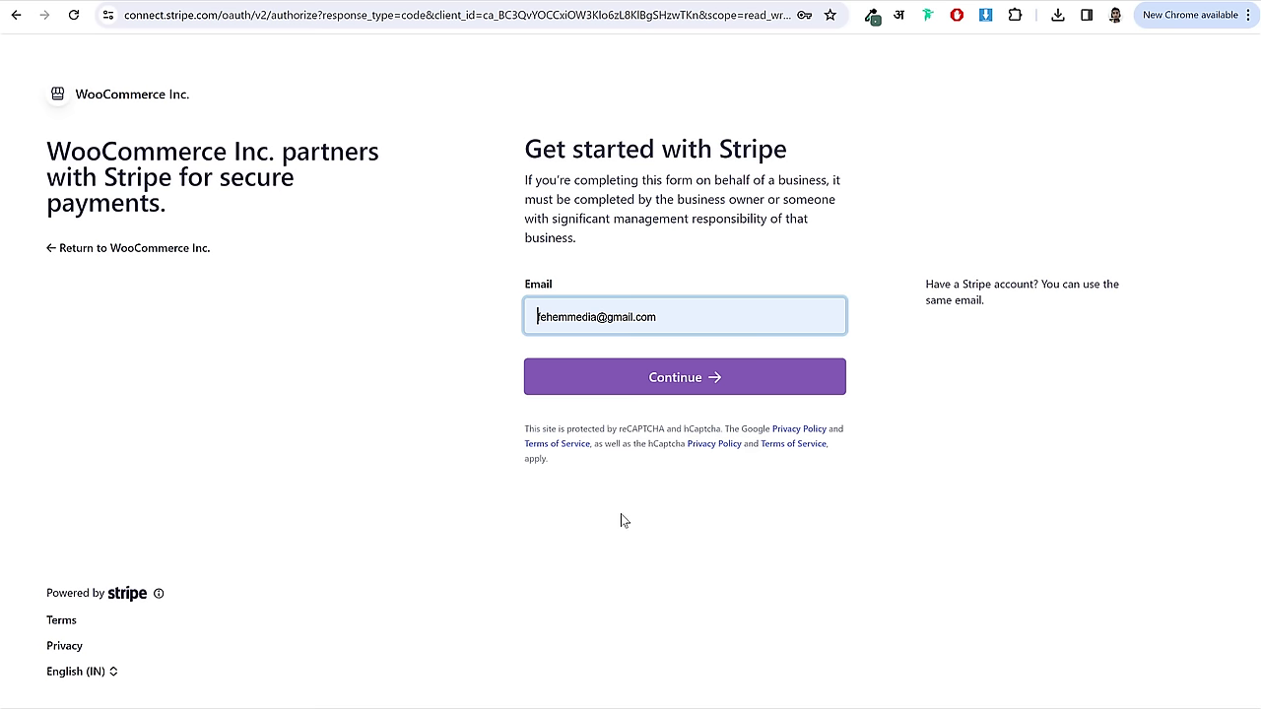
- Log in to Stripe with the account email and password, and connect an existing Stripe account to WooCommerce
click(688, 325)
click(824, 269)
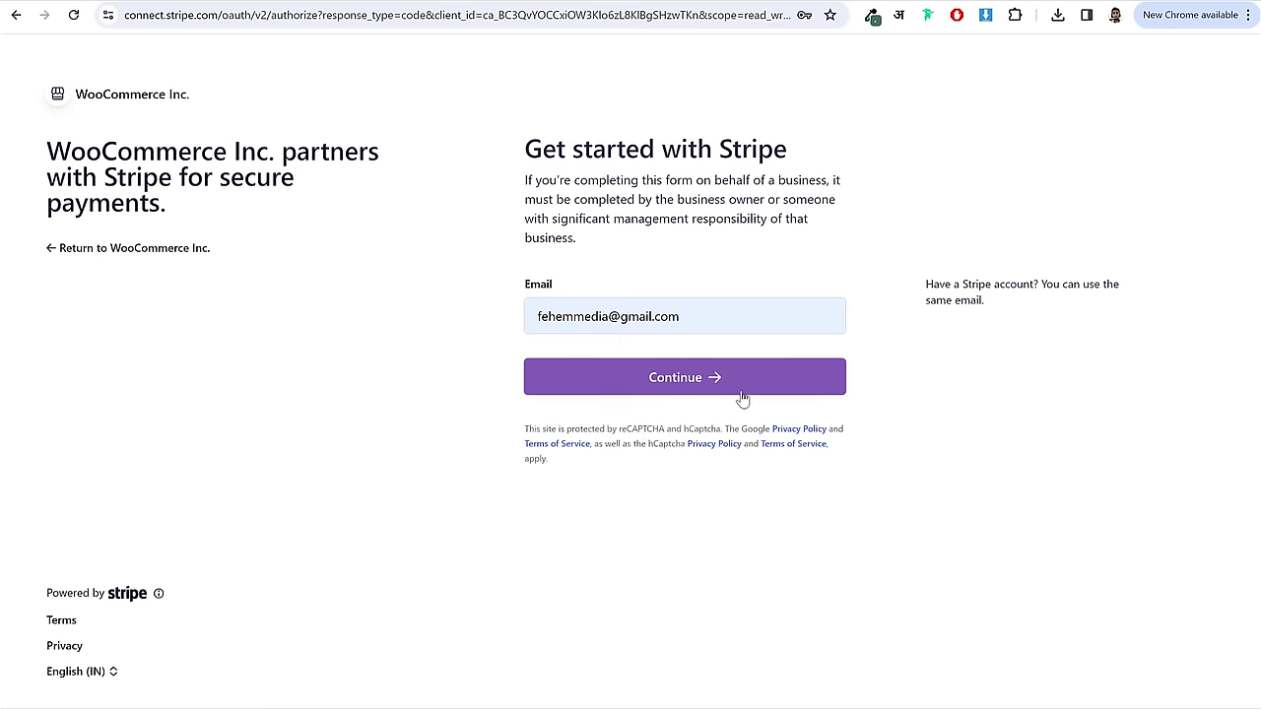
click(712, 384)
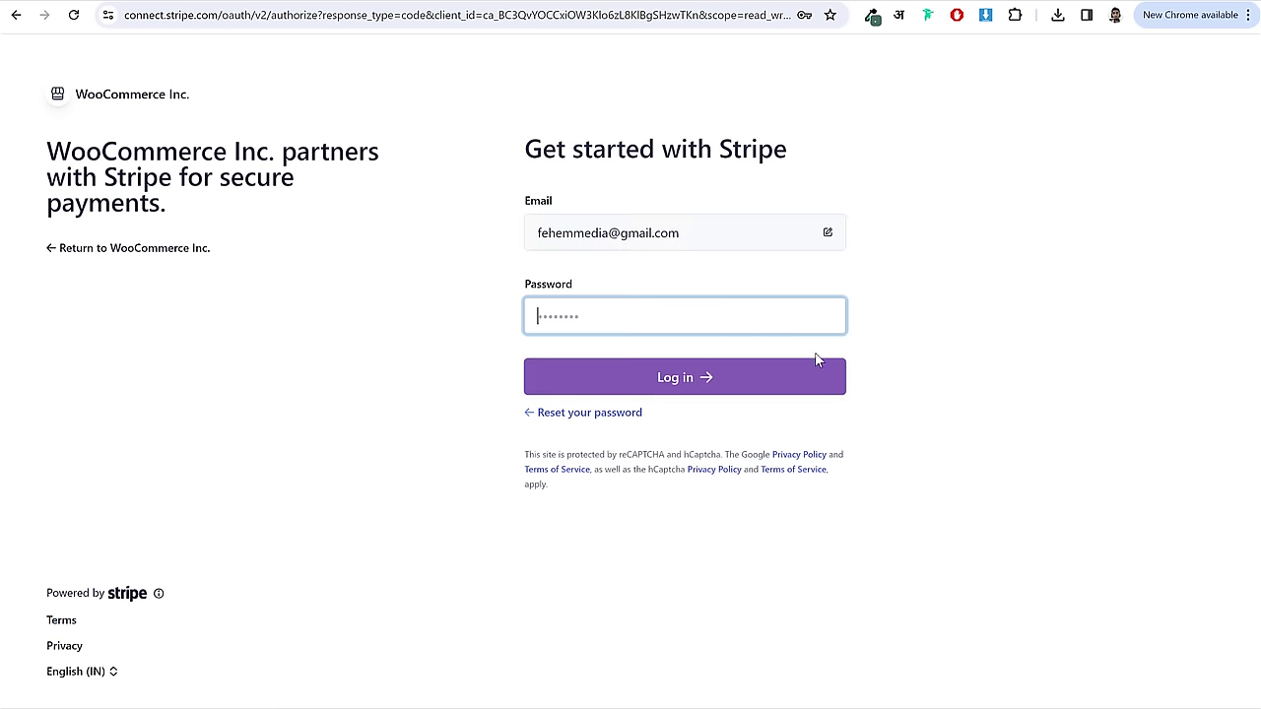
click(708, 324)
click(698, 359)
click(684, 380)
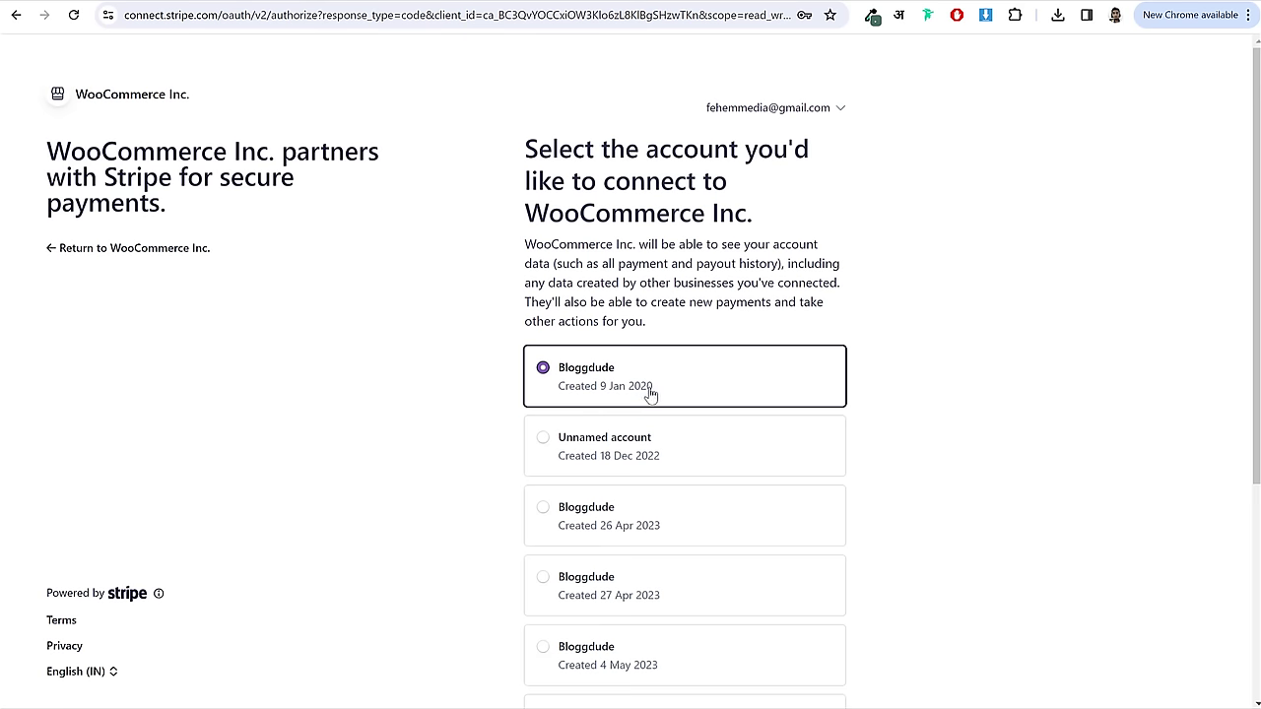
scroll(666, 386, down, 3)
click(647, 517)
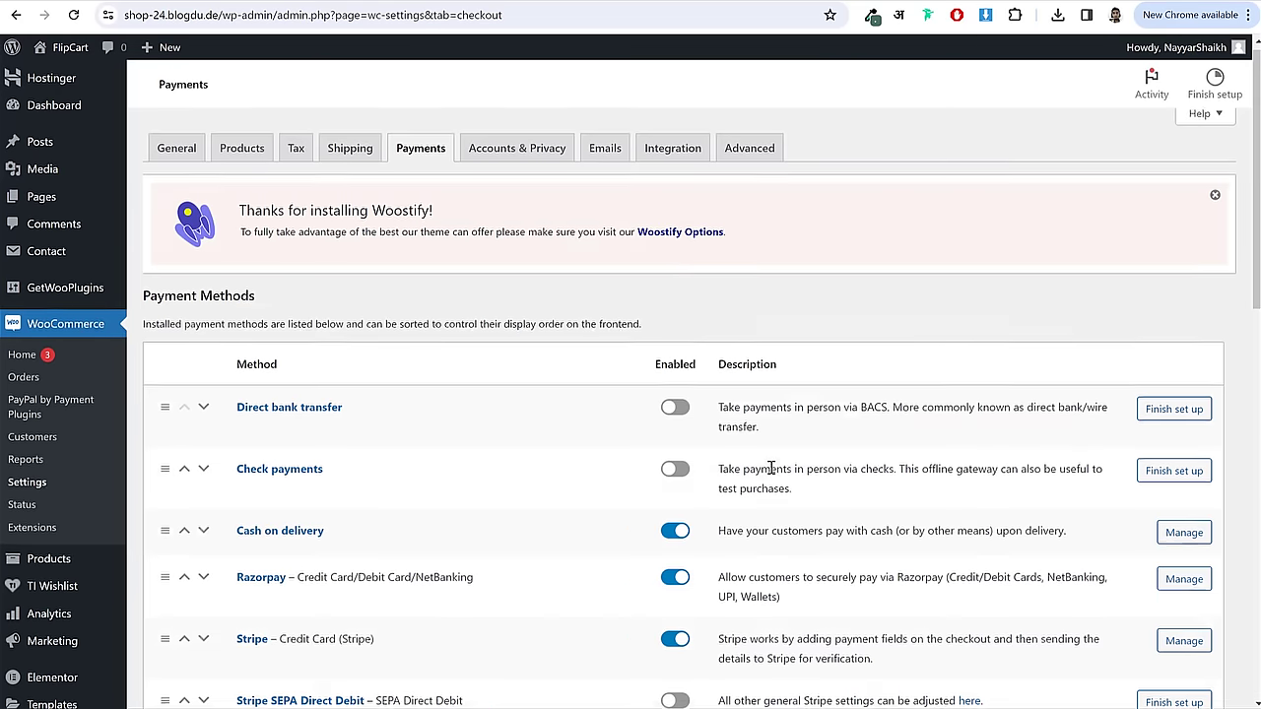
- Open the Razorpay gateway's settings from the payment methods list and review its Title, Key ID and Key Secret fields
scroll(770, 470, down, 2)
scroll(770, 470, down, 2)
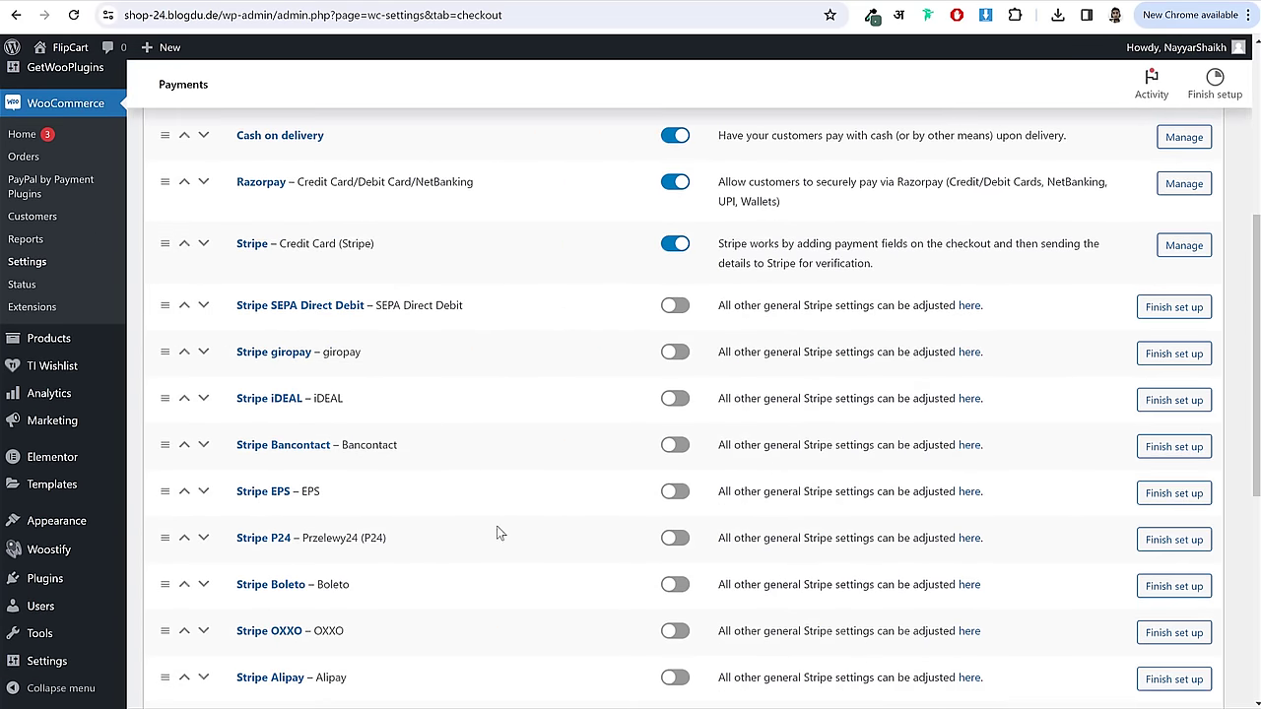
click(259, 187)
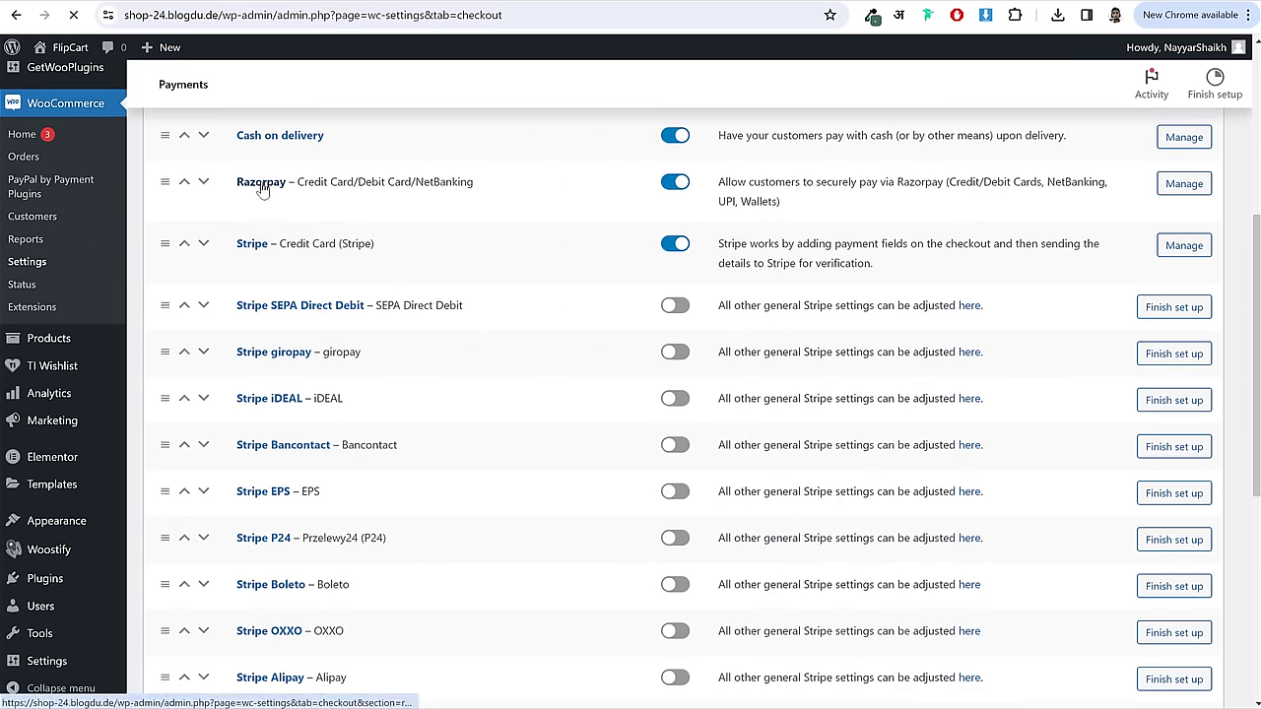
scroll(680, 355, down, 4)
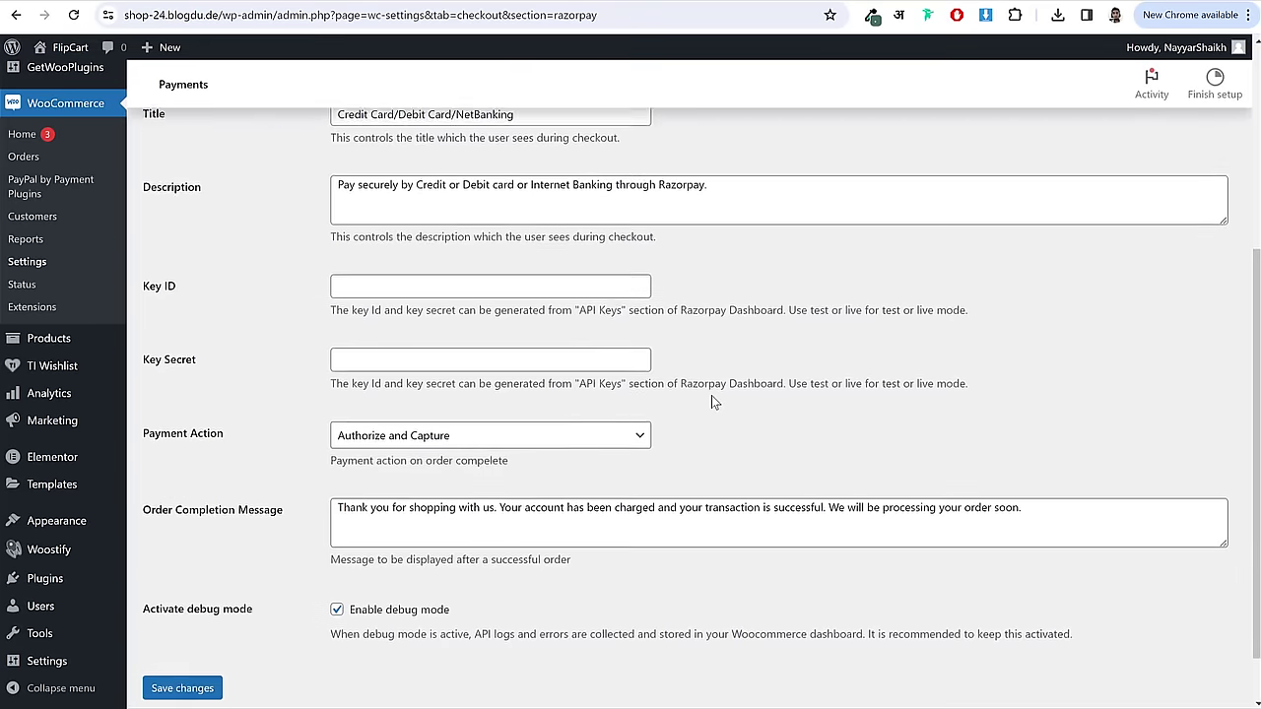
scroll(714, 401, down, 1)
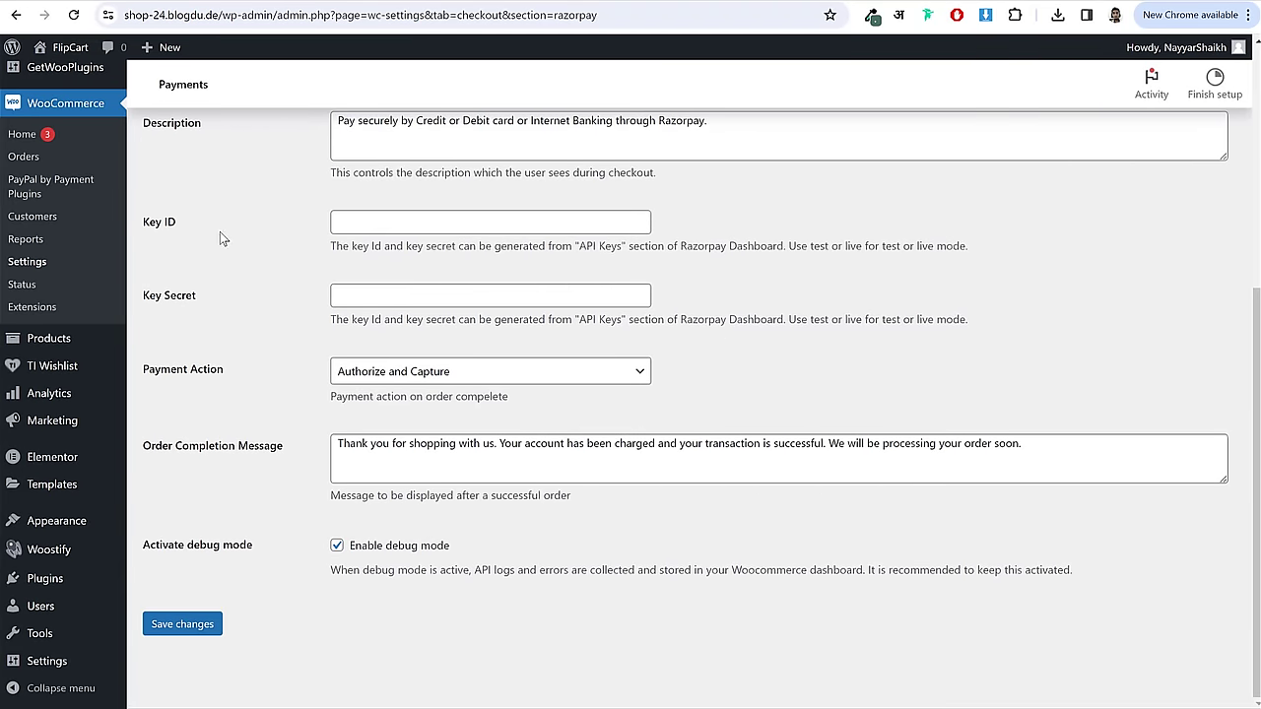
drag(145, 225, 180, 230)
drag(205, 299, 146, 307)
click(207, 294)
scroll(539, 336, up, 3)
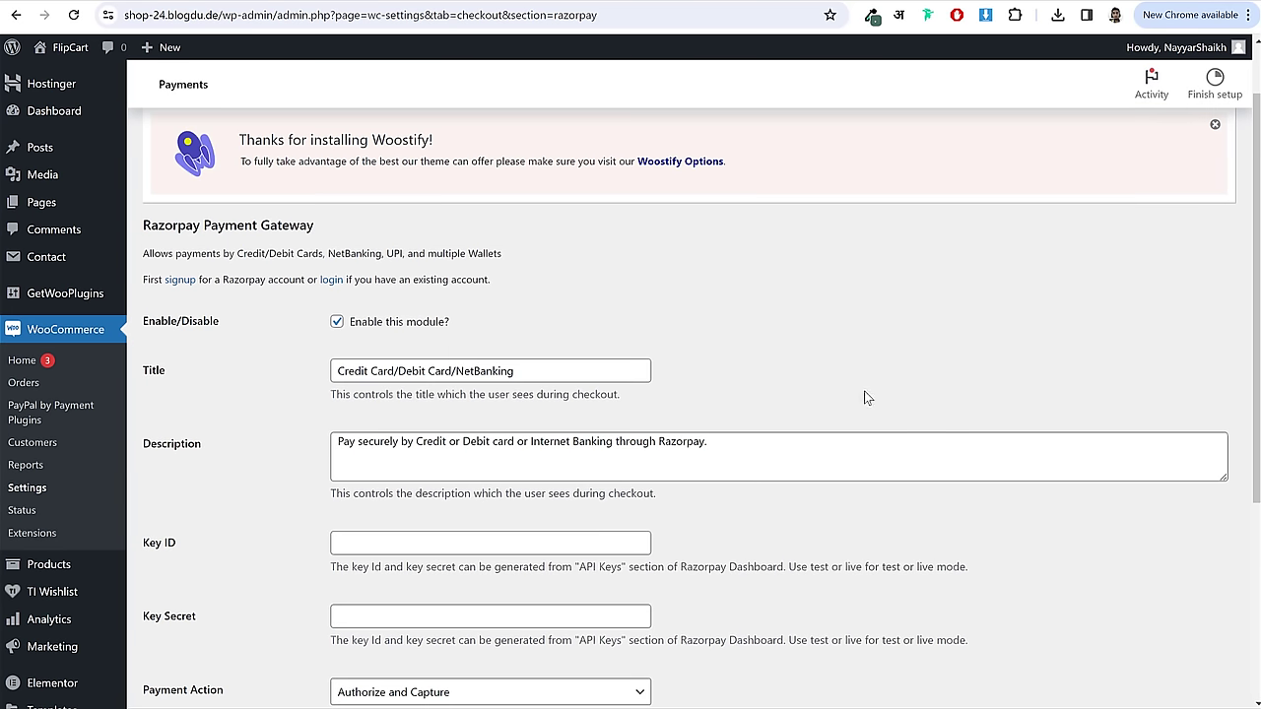
click(406, 372)
click(552, 370)
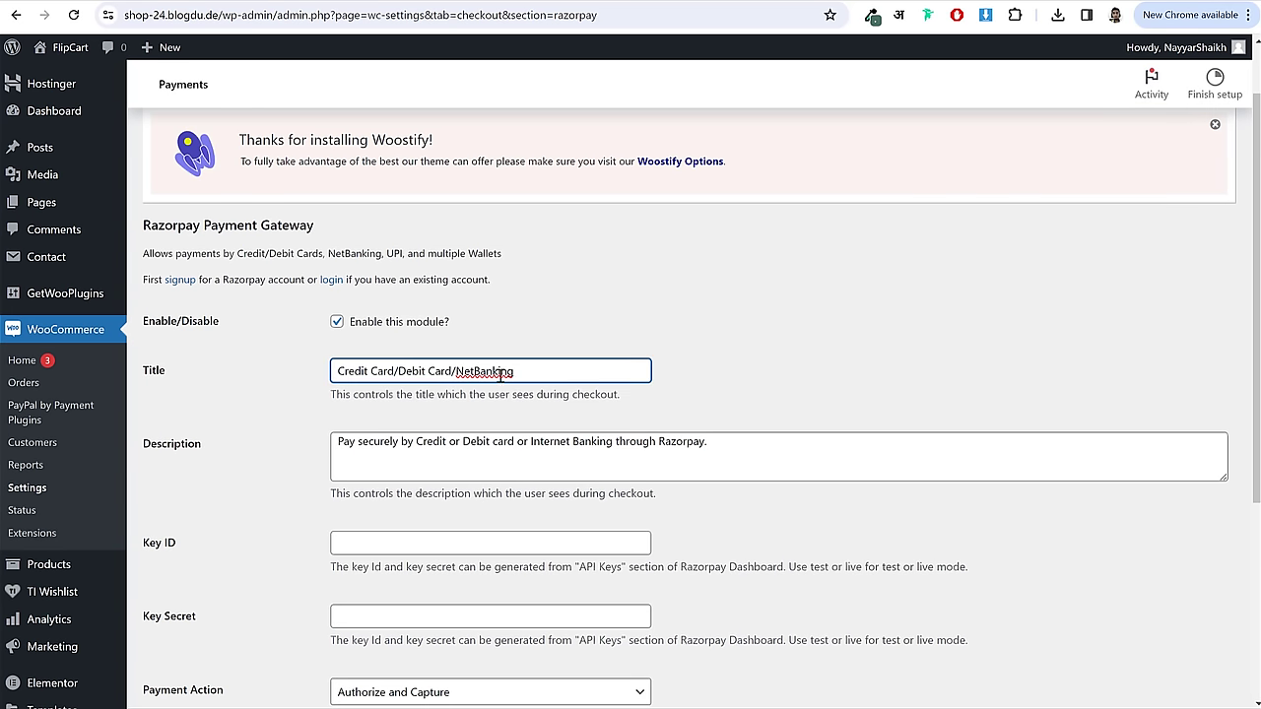
scroll(778, 380, down, 2)
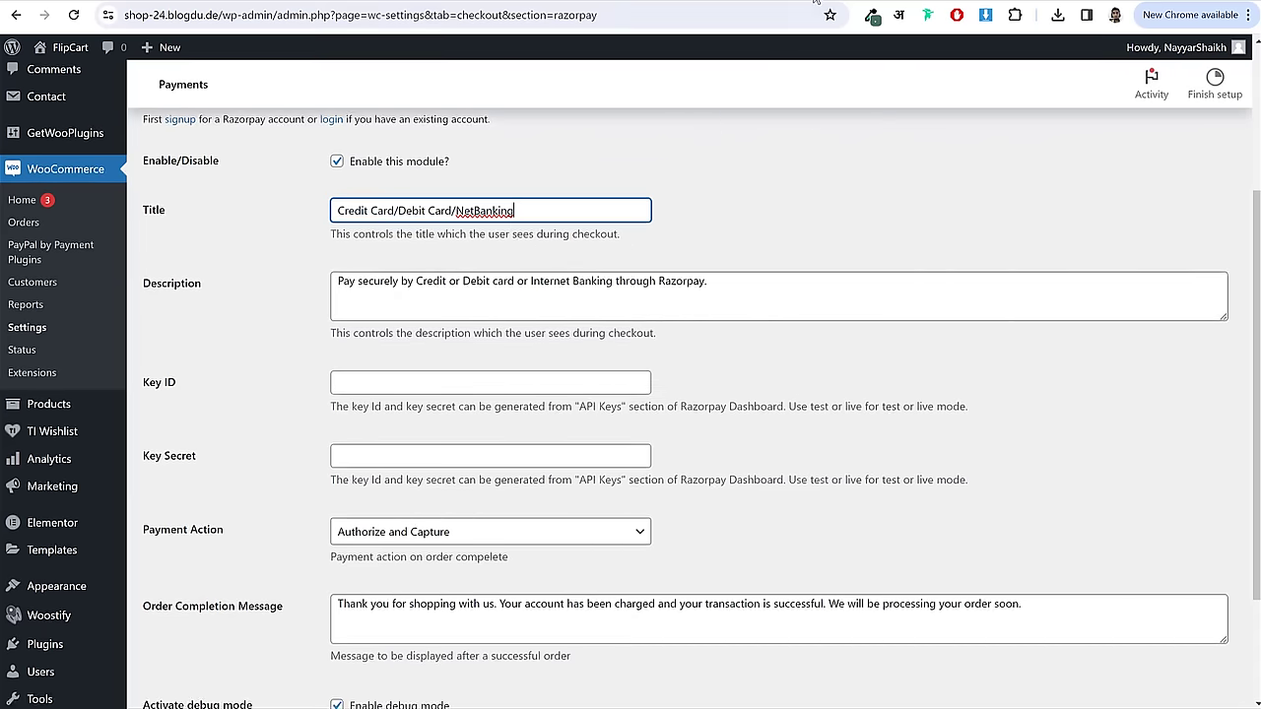
- Open dashboard.razorpay.com in a new browser tab and go to the API keys in the account's website and app settings
key(ctrl+t)
text(dash)
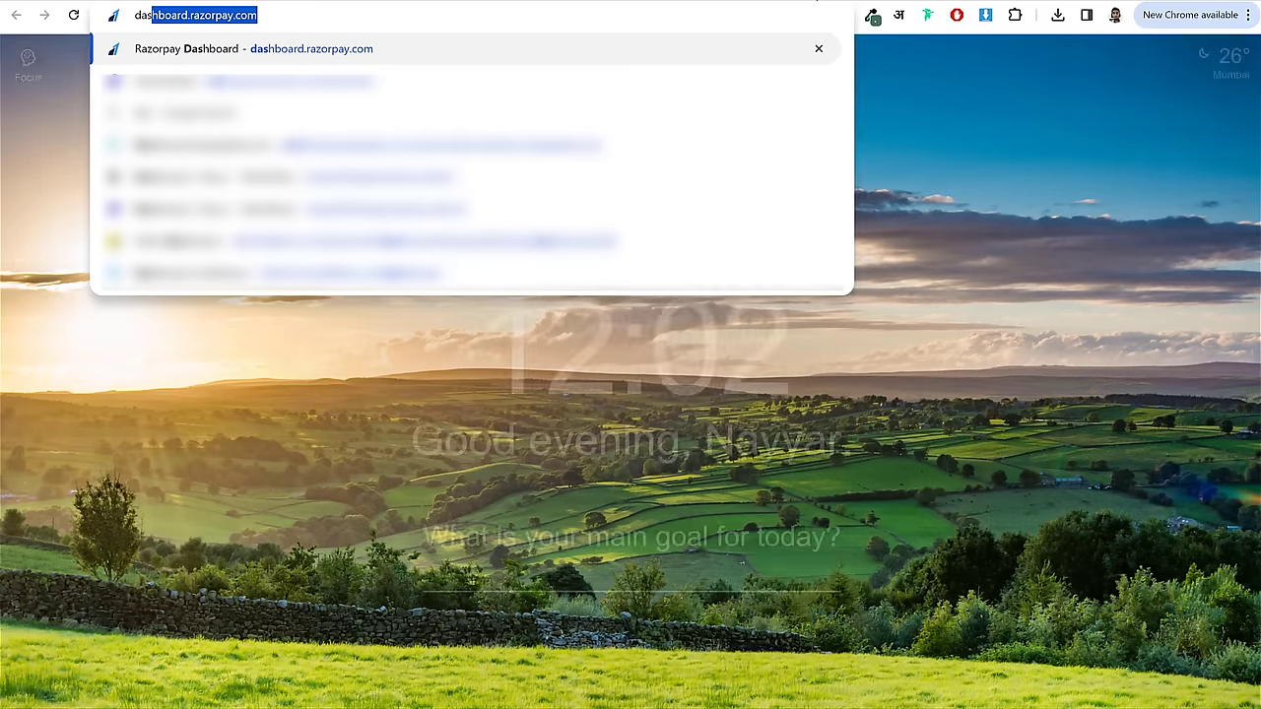
key(Return)
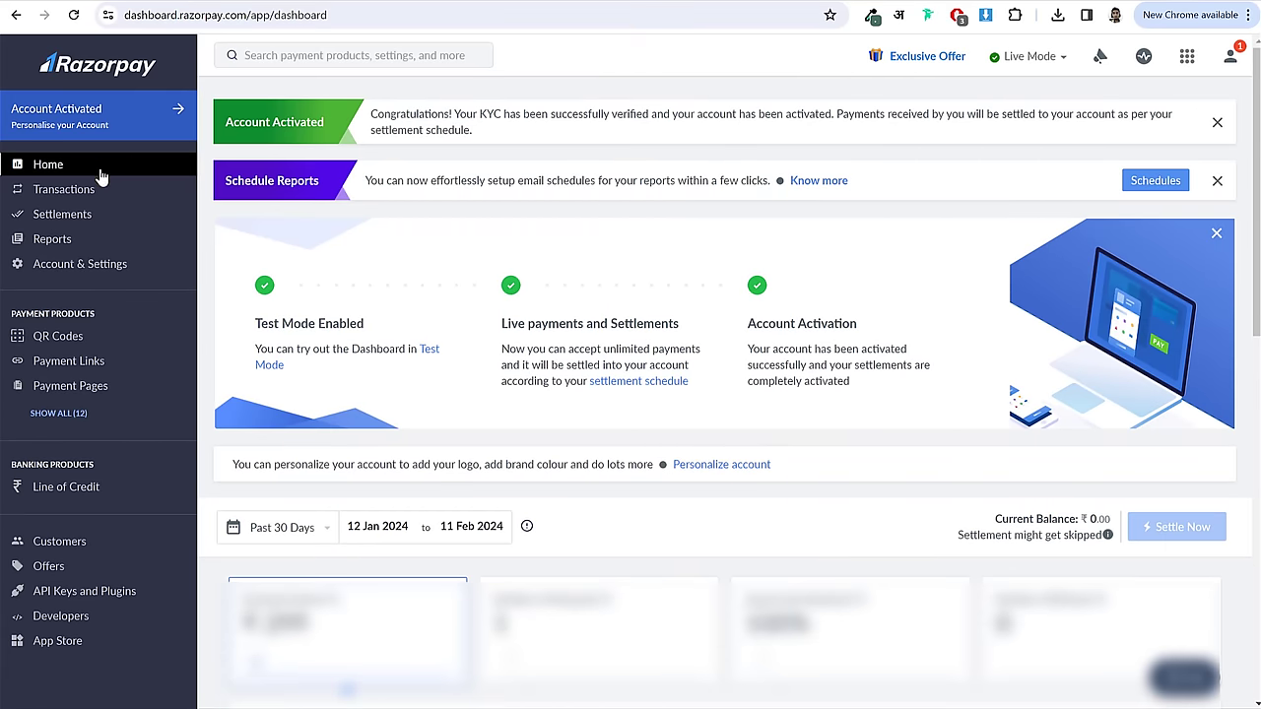
click(87, 266)
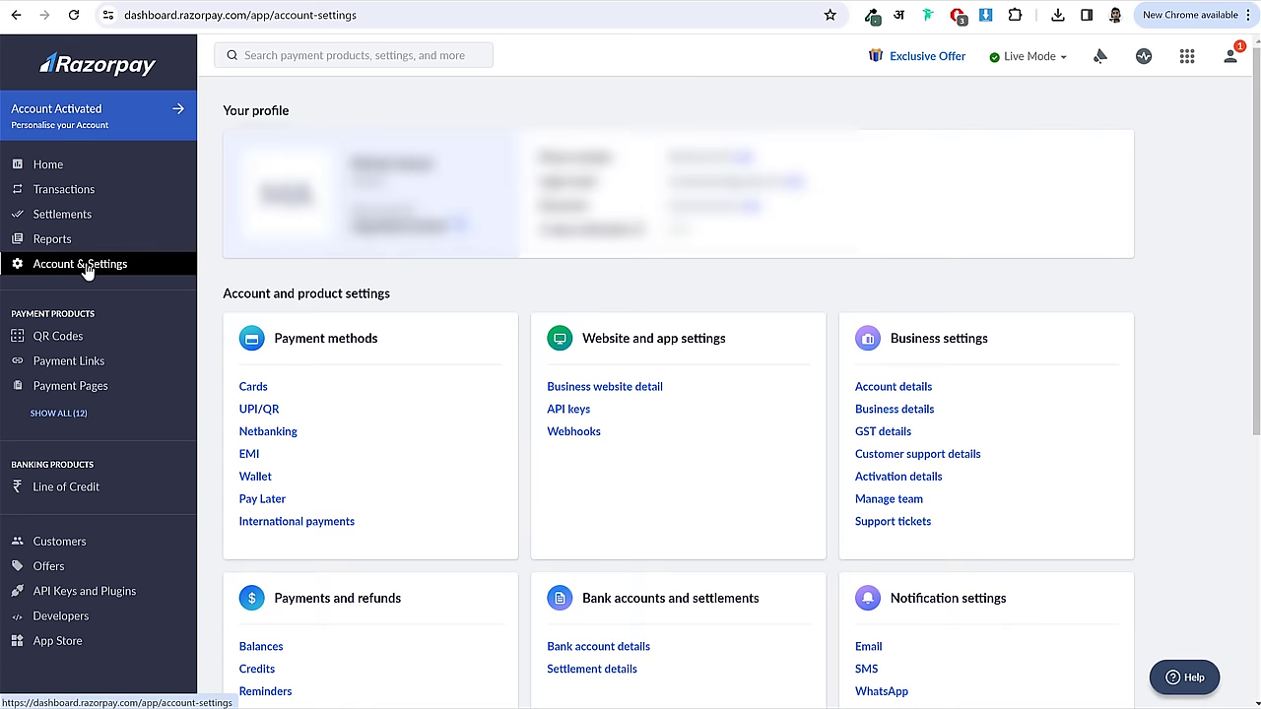
click(567, 414)
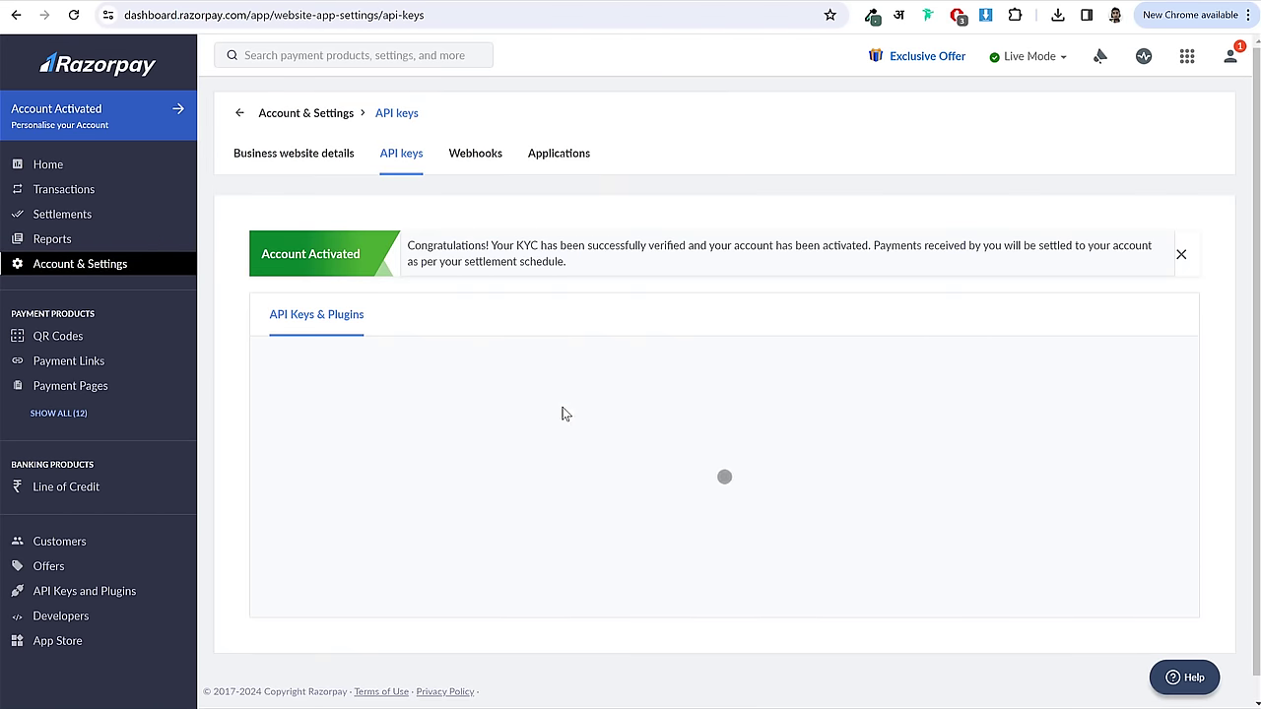
scroll(577, 397, down, 1)
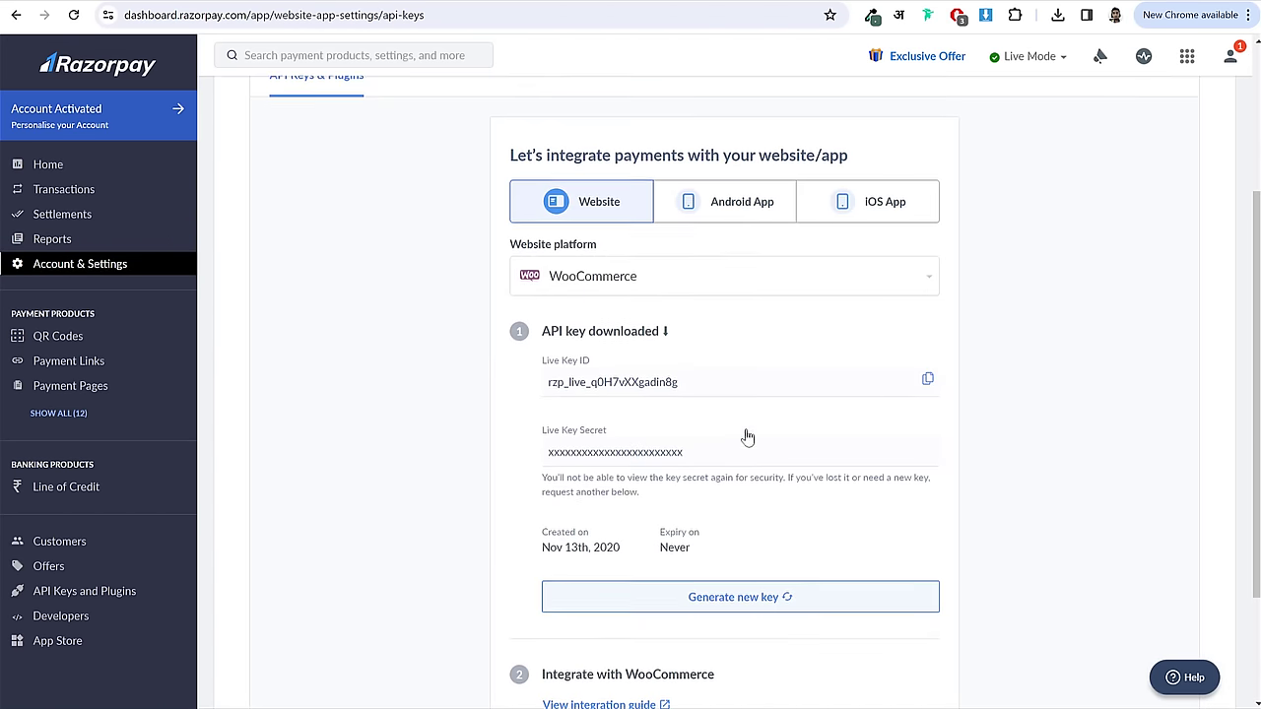
- Copy the Live Key ID from the Razorpay dashboard and paste it into WooCommerce's Razorpay Key ID field
click(927, 377)
key(ctrl+Tab)
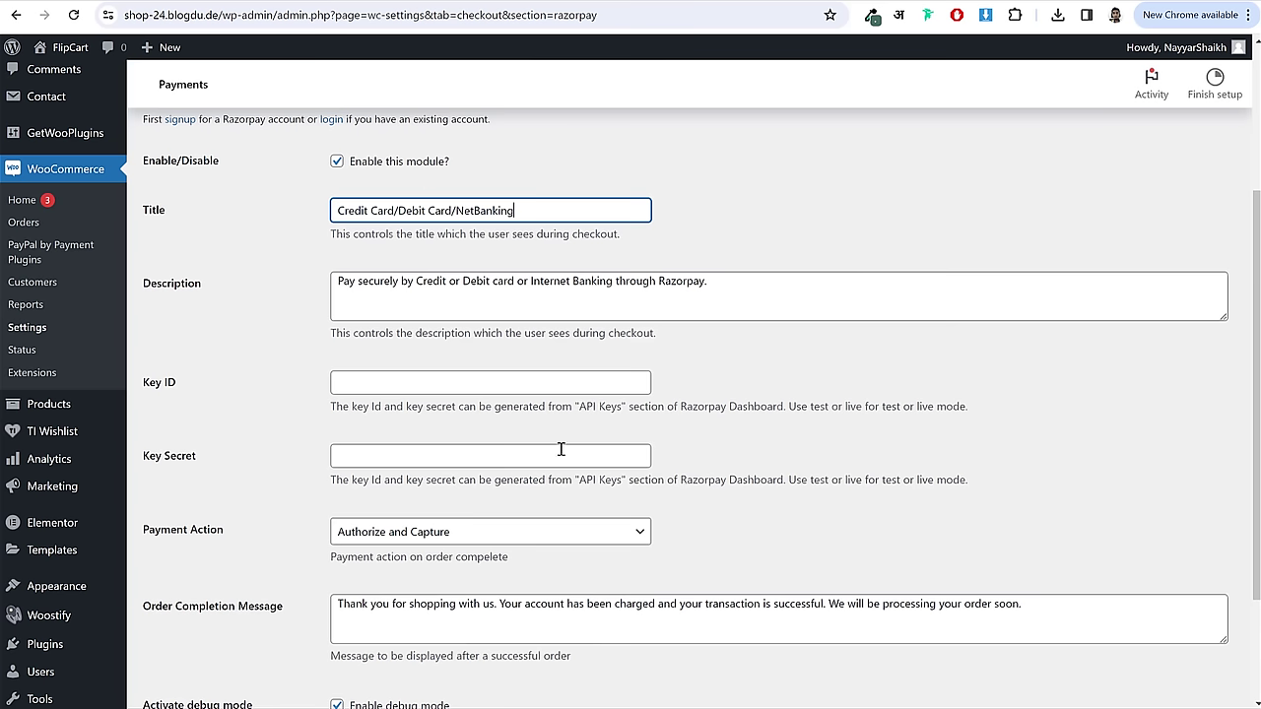
click(482, 378)
key(ctrl+v)
- Copy the Live Key Secret from the Razorpay dashboard into WooCommerce's Key Secret field and save the gateway settings
key(ctrl+shift+Tab)
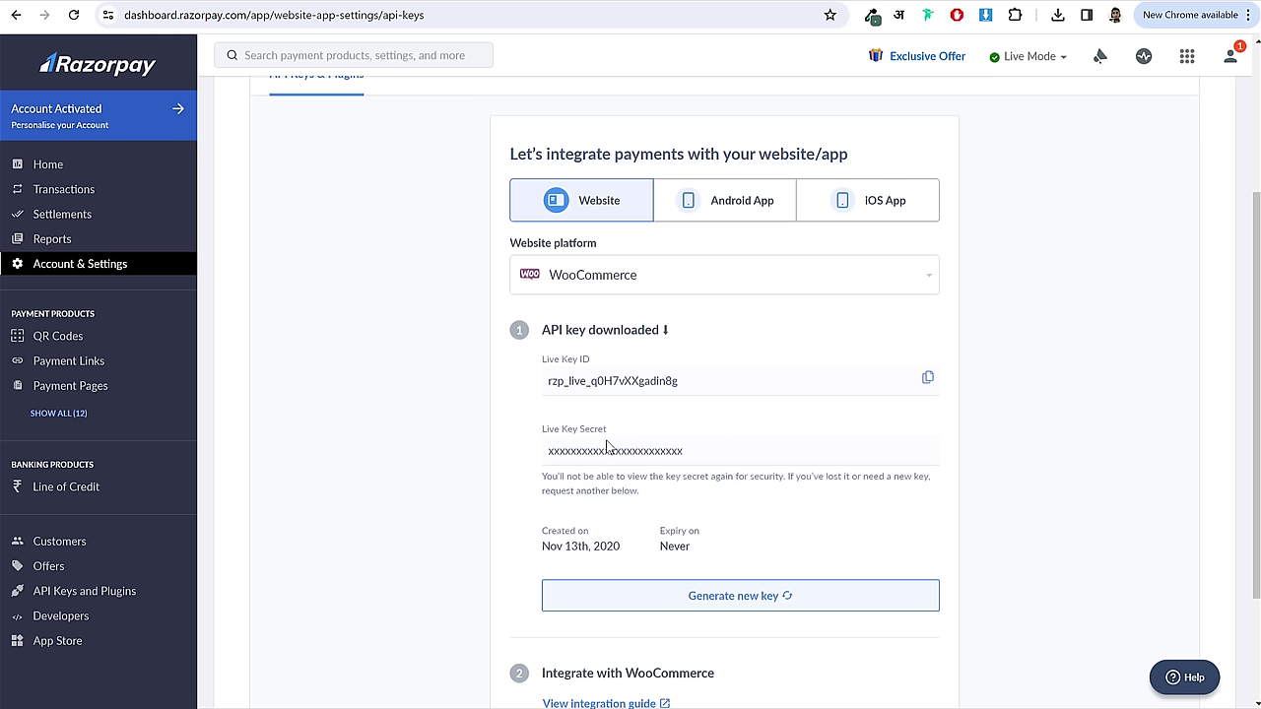
double_click(603, 449)
key(ctrl+c)
key(ctrl+Tab)
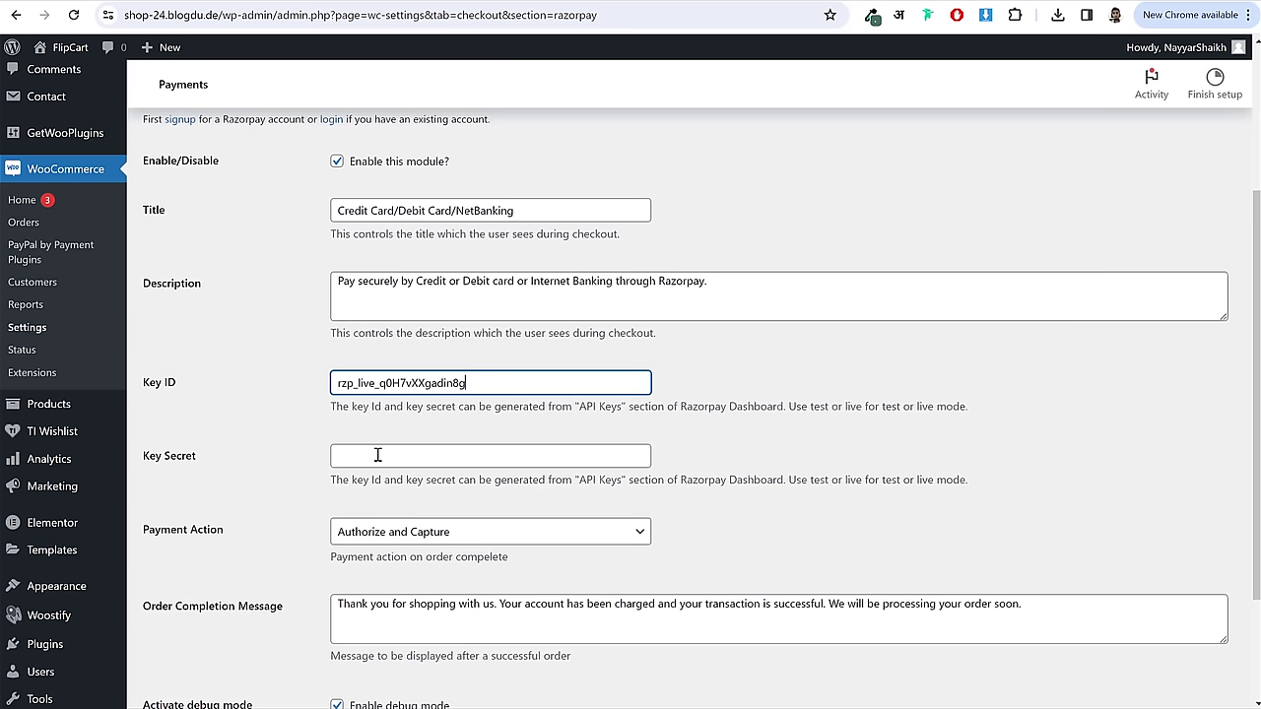
click(378, 456)
key(ctrl+v)
scroll(387, 481, down, 2)
click(178, 627)
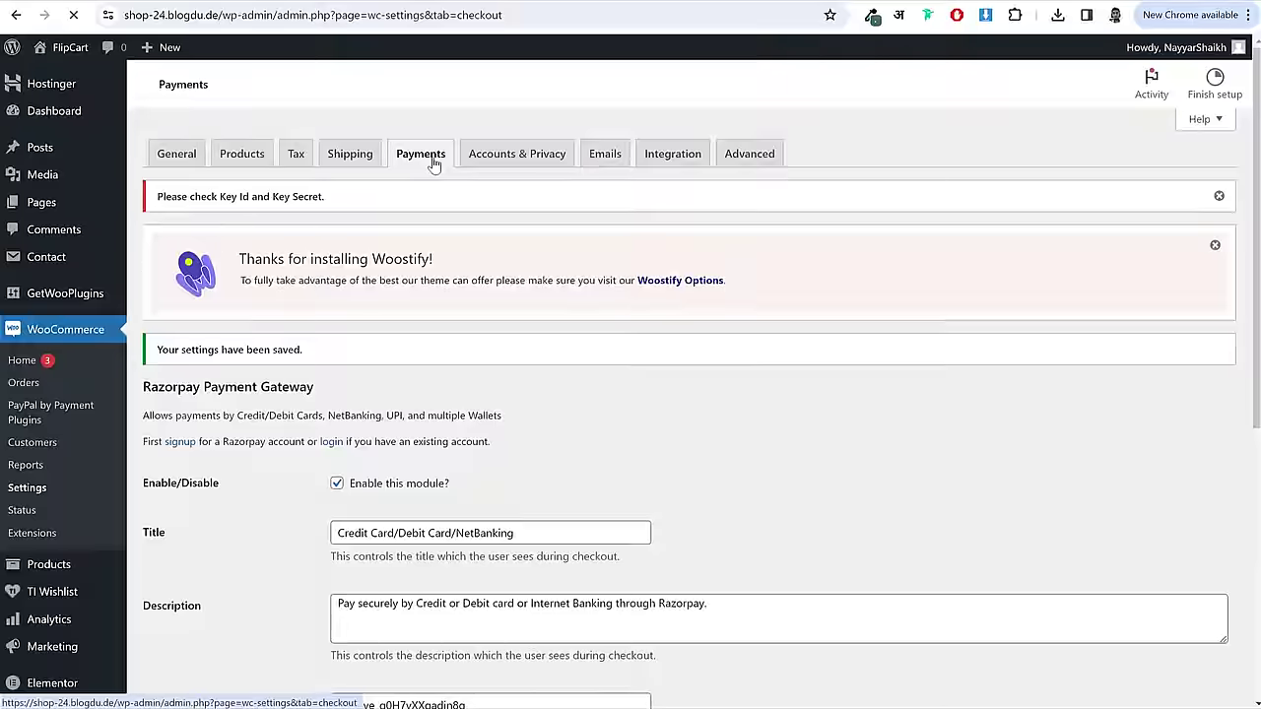
- Return to the payment methods list and review which payment gateways are enabled
click(423, 231)
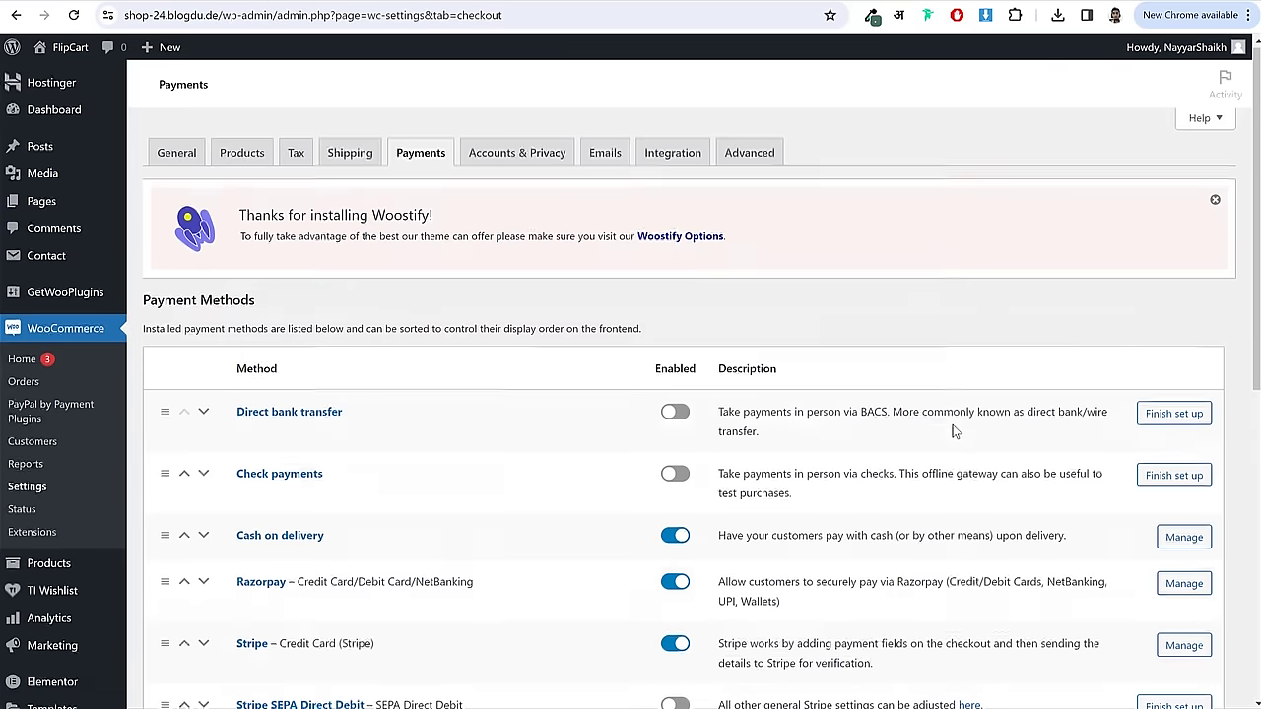
scroll(954, 431, down, 5)
scroll(953, 430, down, 5)
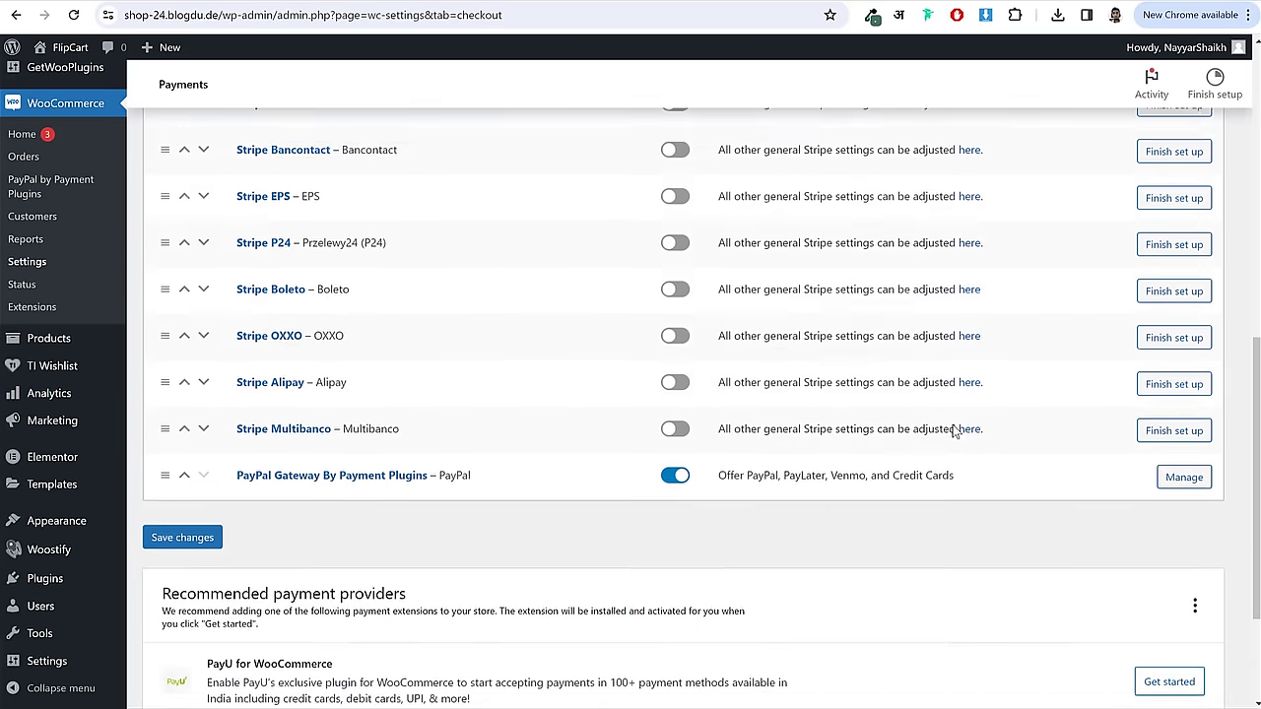
scroll(953, 431, down, 2)
scroll(953, 430, up, 7)
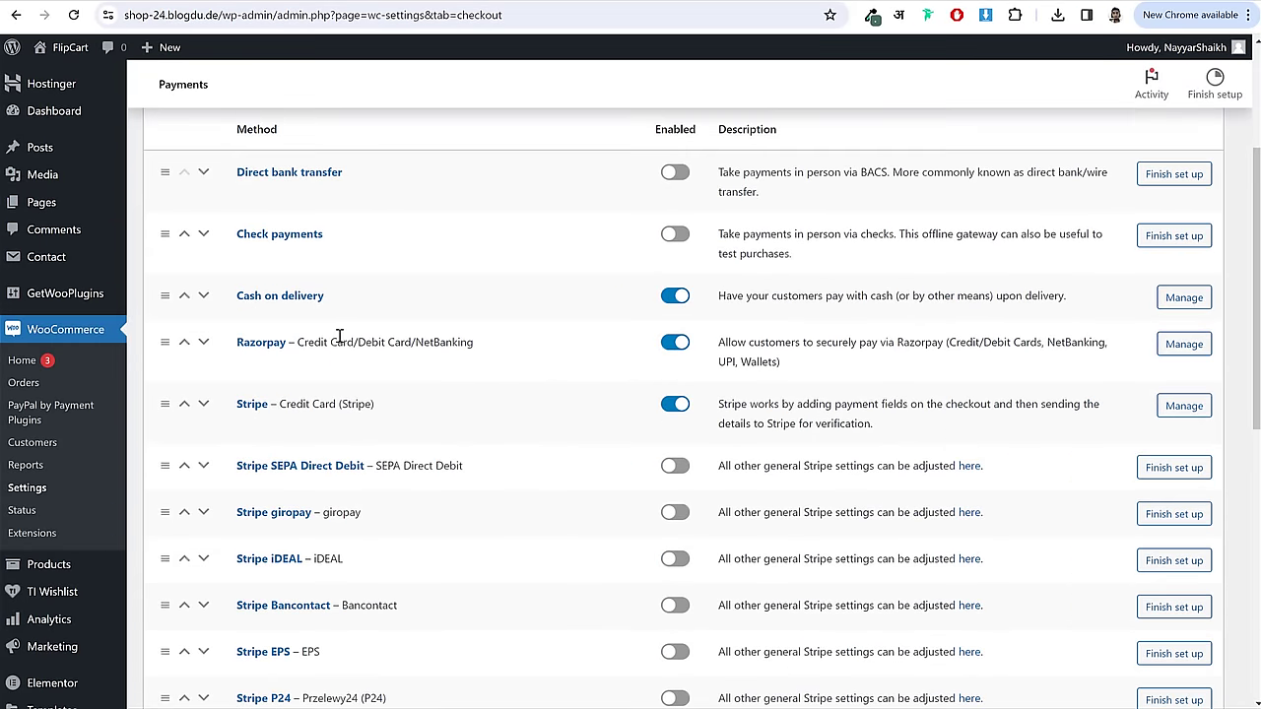
scroll(451, 384, up, 3)
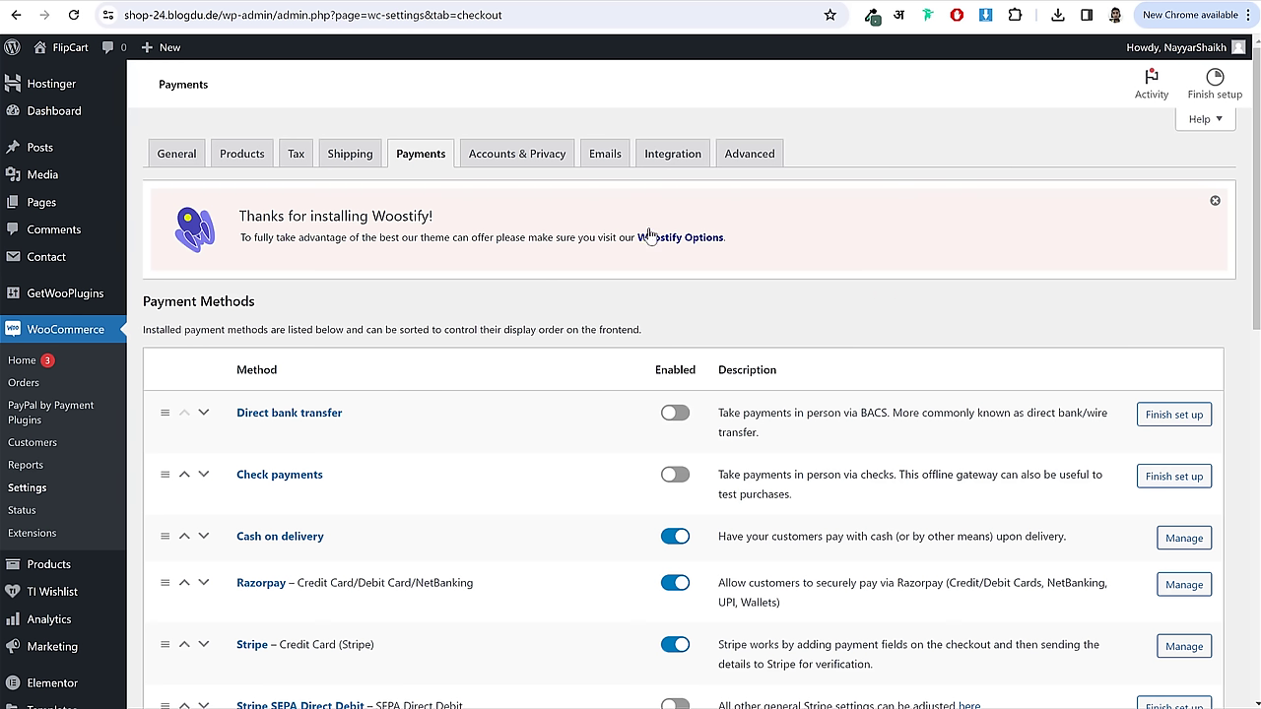
- Open the Accounts & Privacy settings and allow customers to log into an existing account during checkout
click(513, 157)
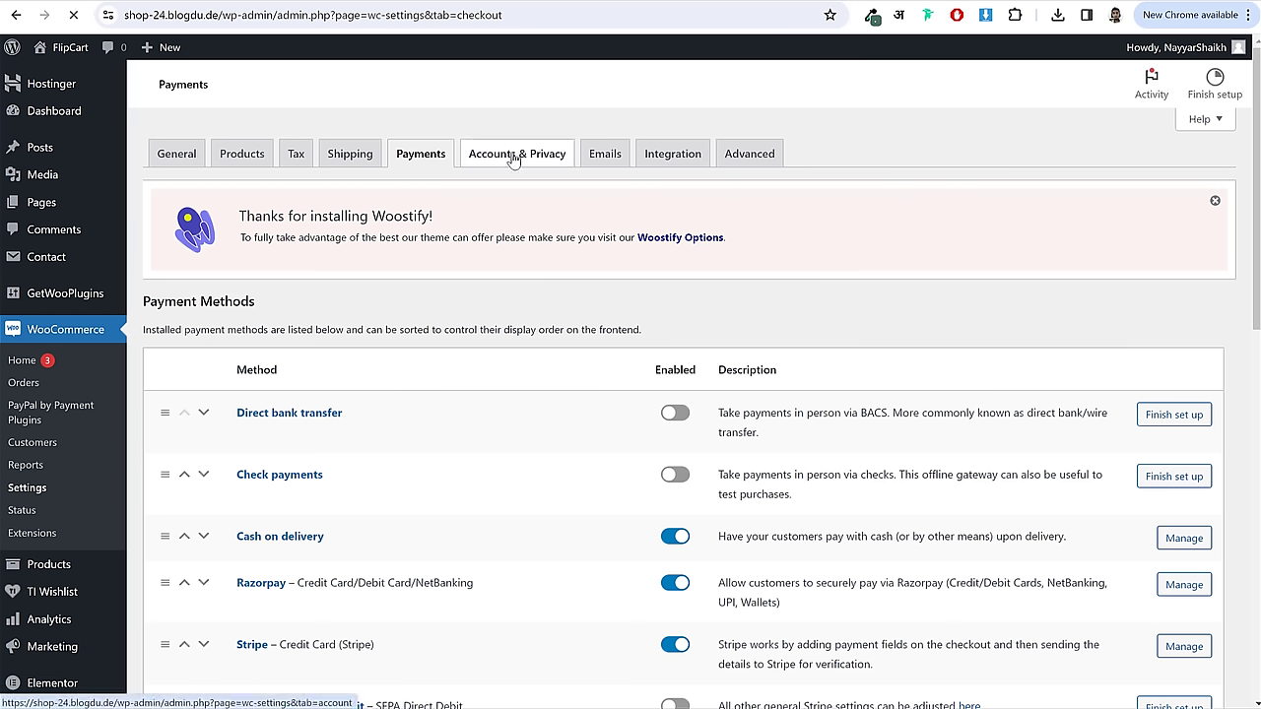
scroll(463, 210, down, 2)
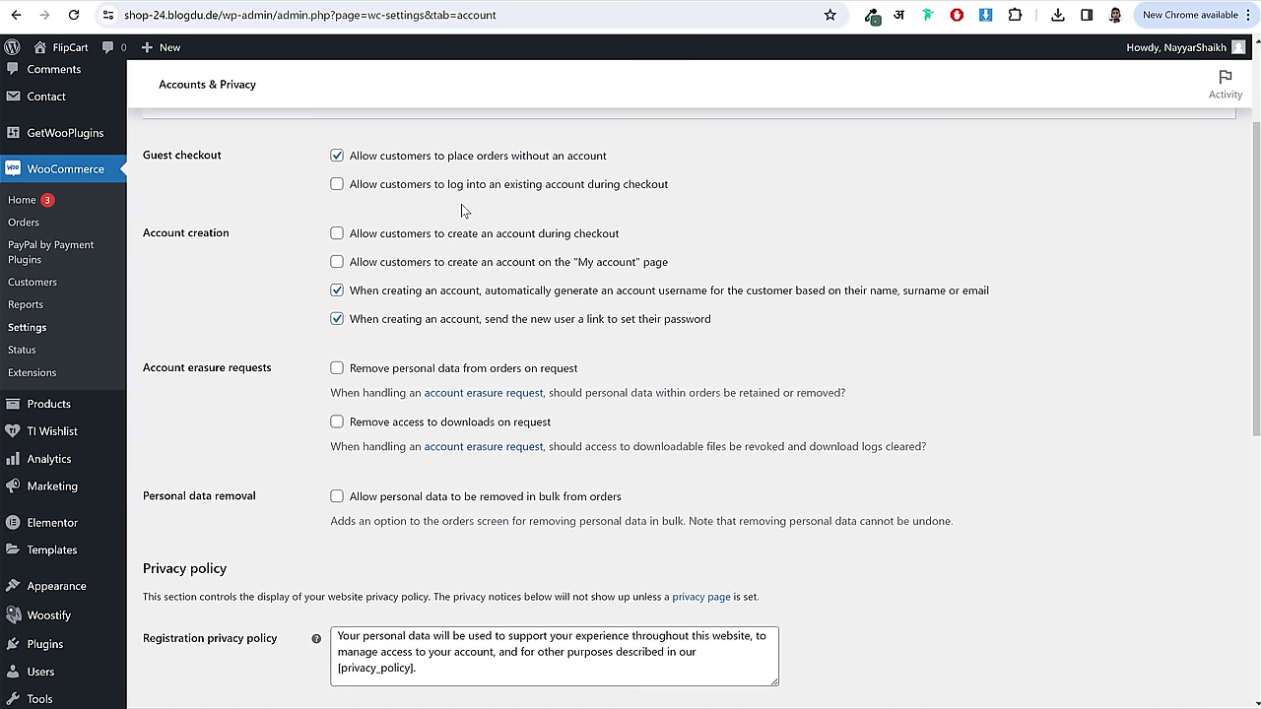
click(424, 185)
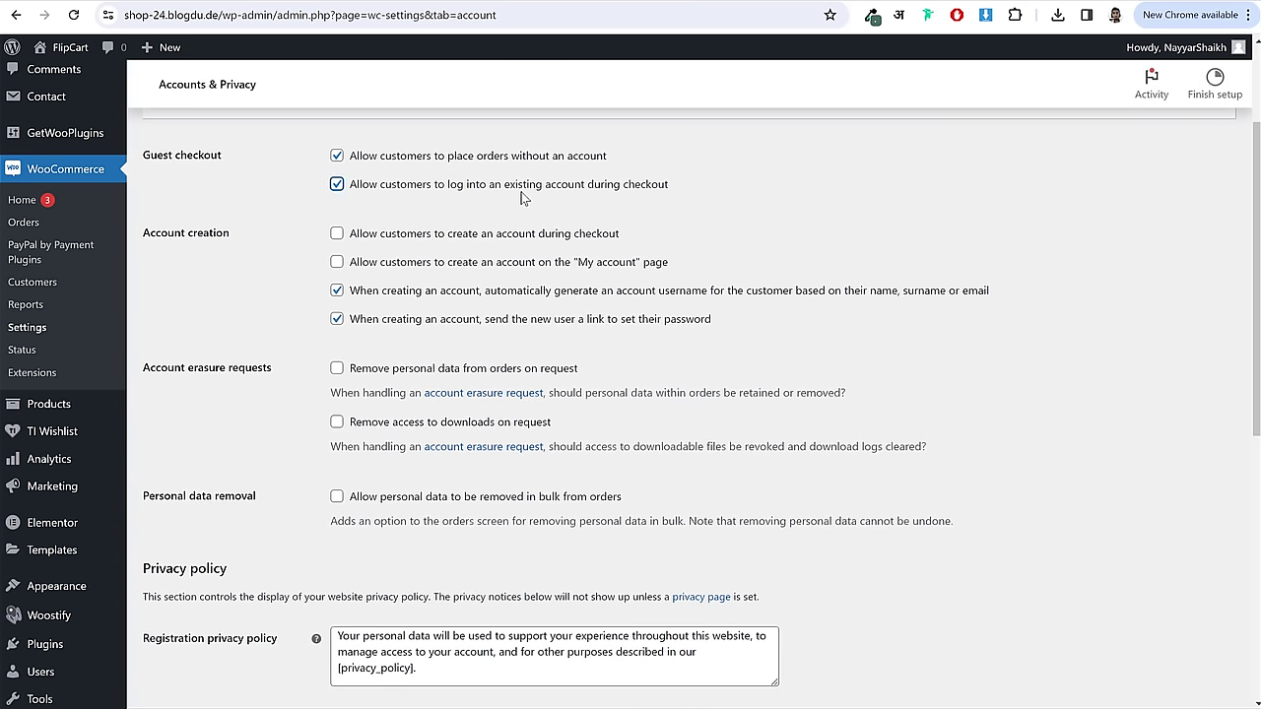
- Allow customers to create an account during checkout and on the "My account" page
click(356, 236)
click(365, 264)
drag(351, 264, 656, 270)
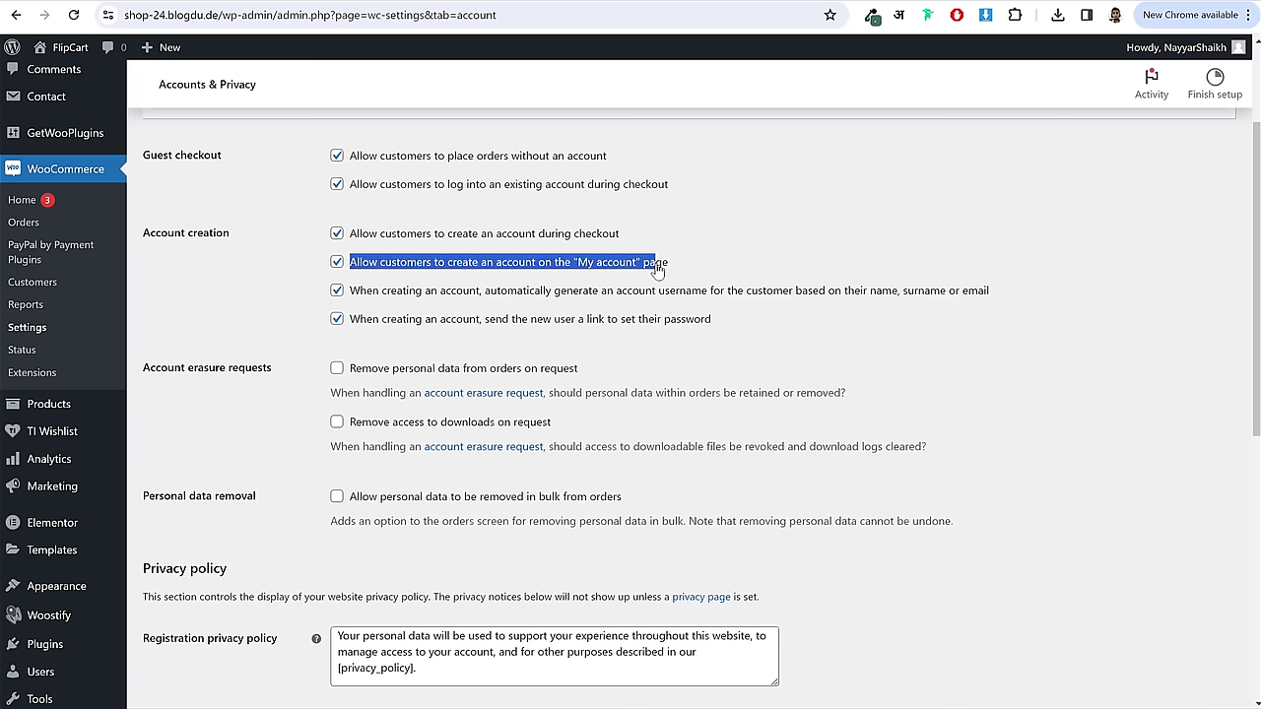
- Disable automatic username generation and the link for new users to set their password, and save the Accounts & Privacy settings
click(337, 319)
click(337, 291)
drag(360, 293, 670, 321)
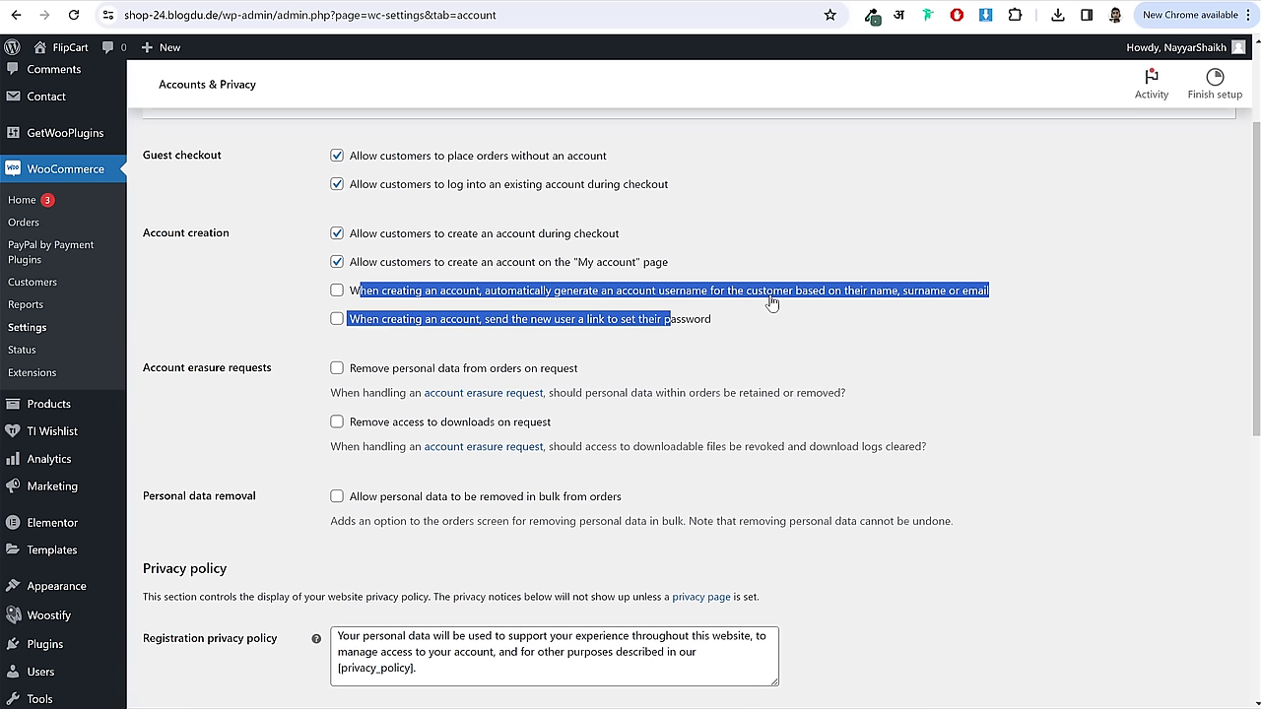
click(731, 311)
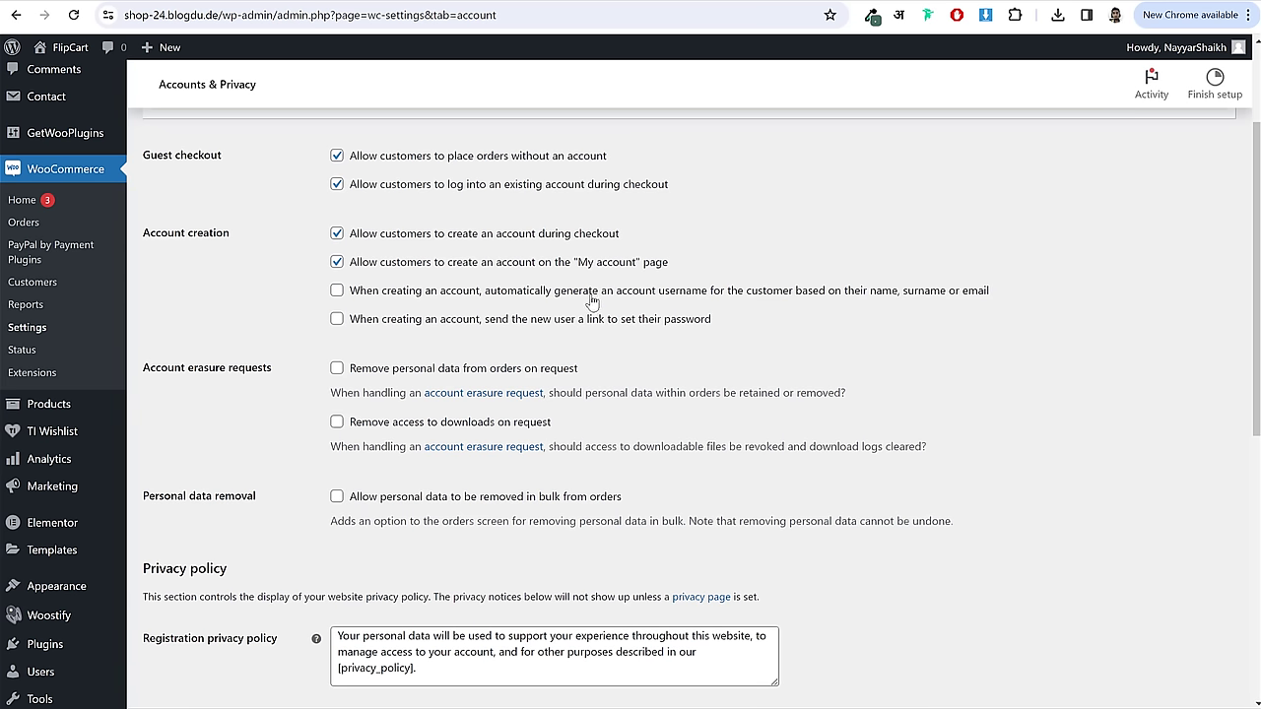
drag(554, 293, 715, 324)
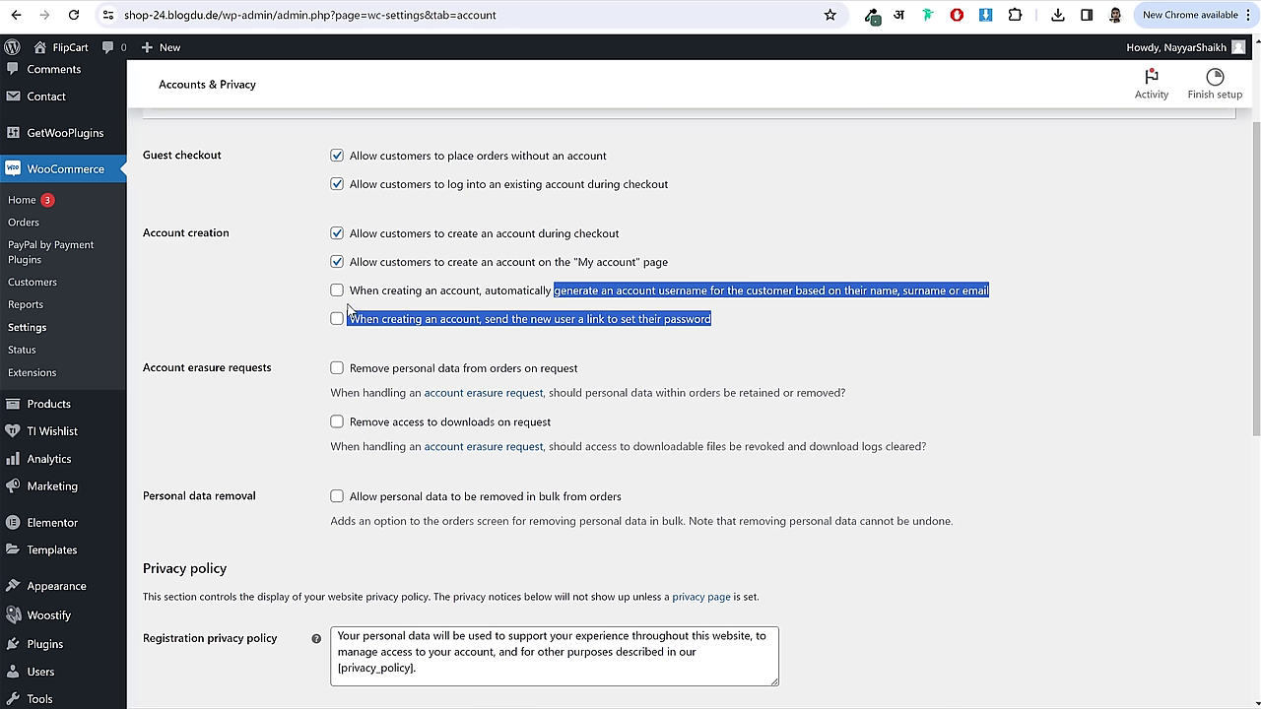
scroll(476, 327, down, 6)
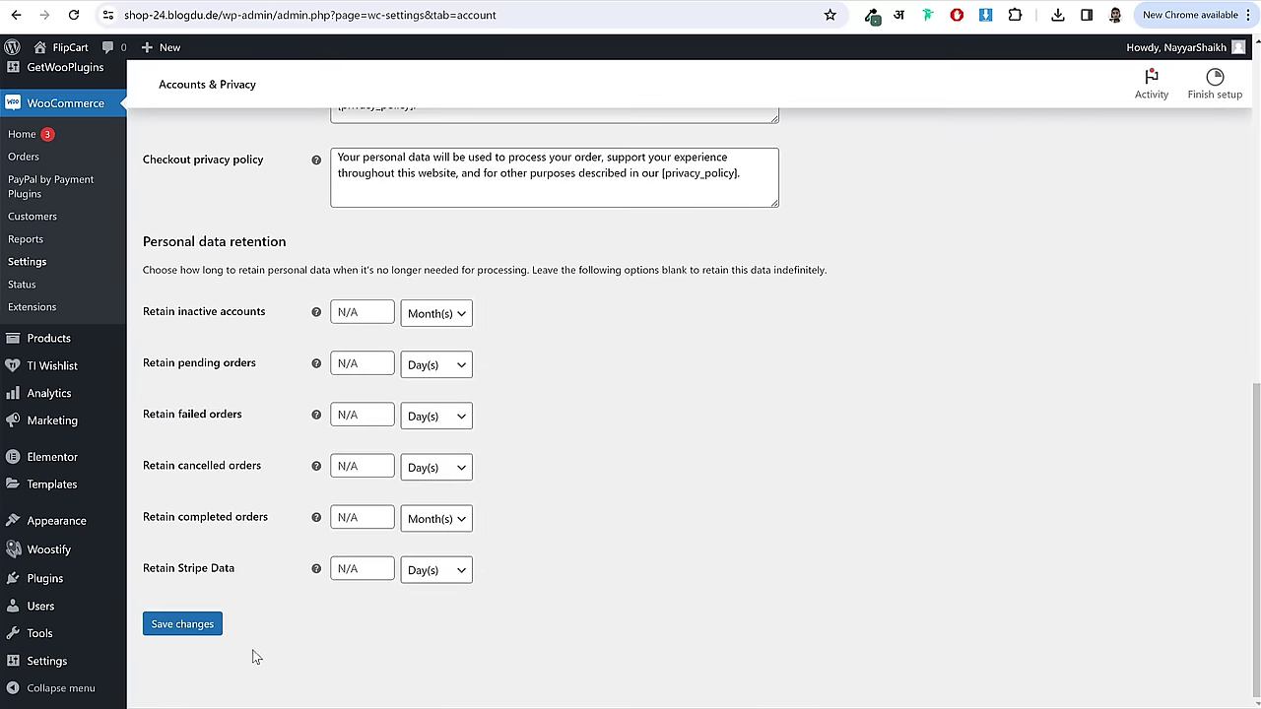
click(158, 631)
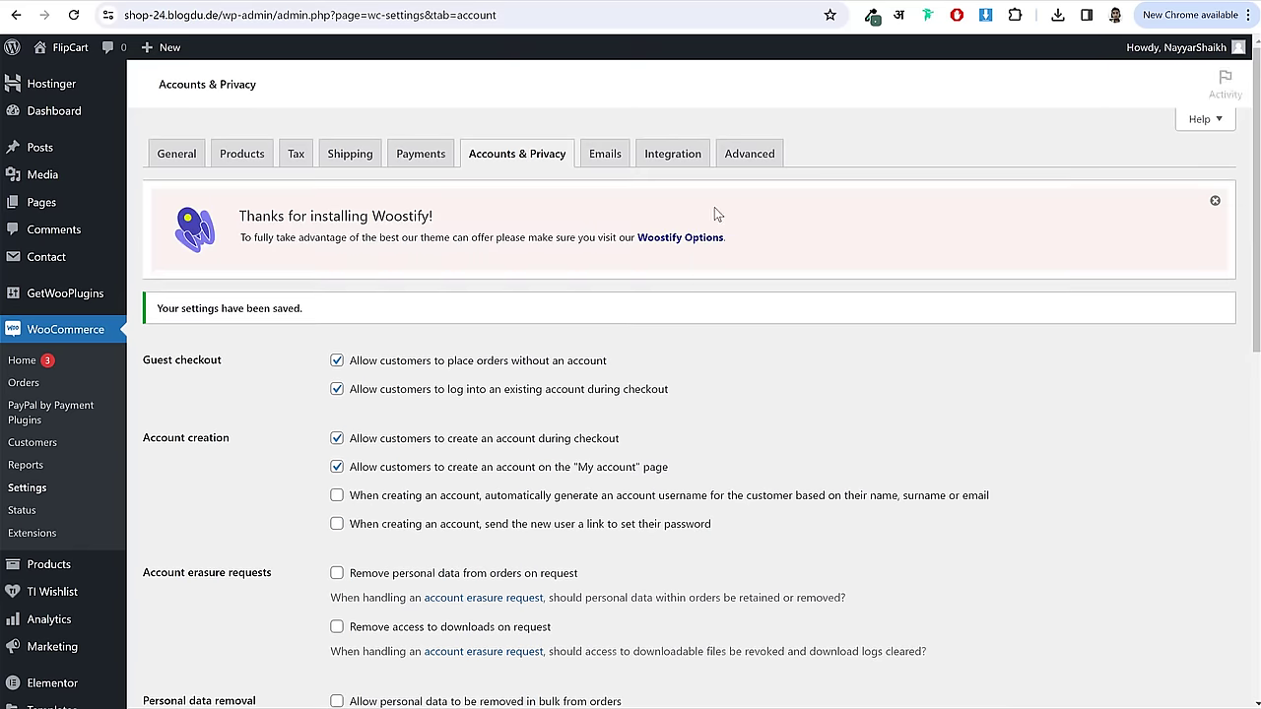
- Save the Advanced page setup with its existing page assignments and open the product list
click(751, 164)
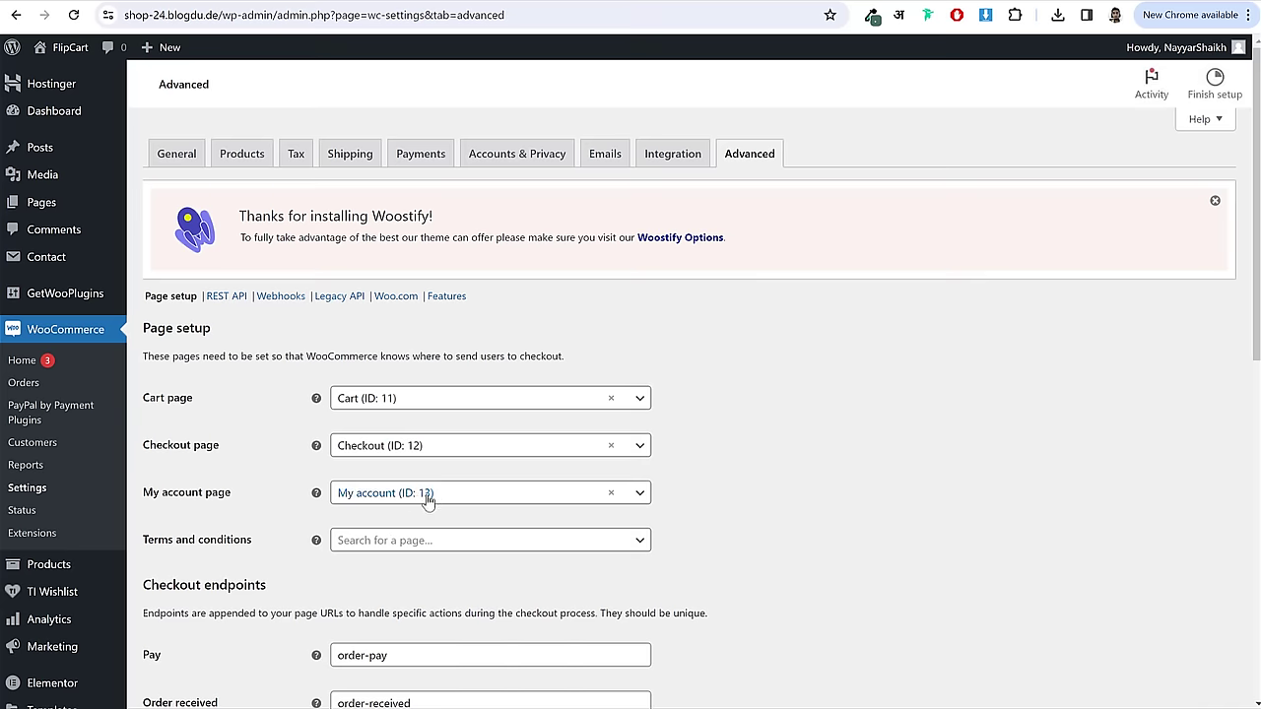
scroll(428, 489, down, 10)
click(177, 639)
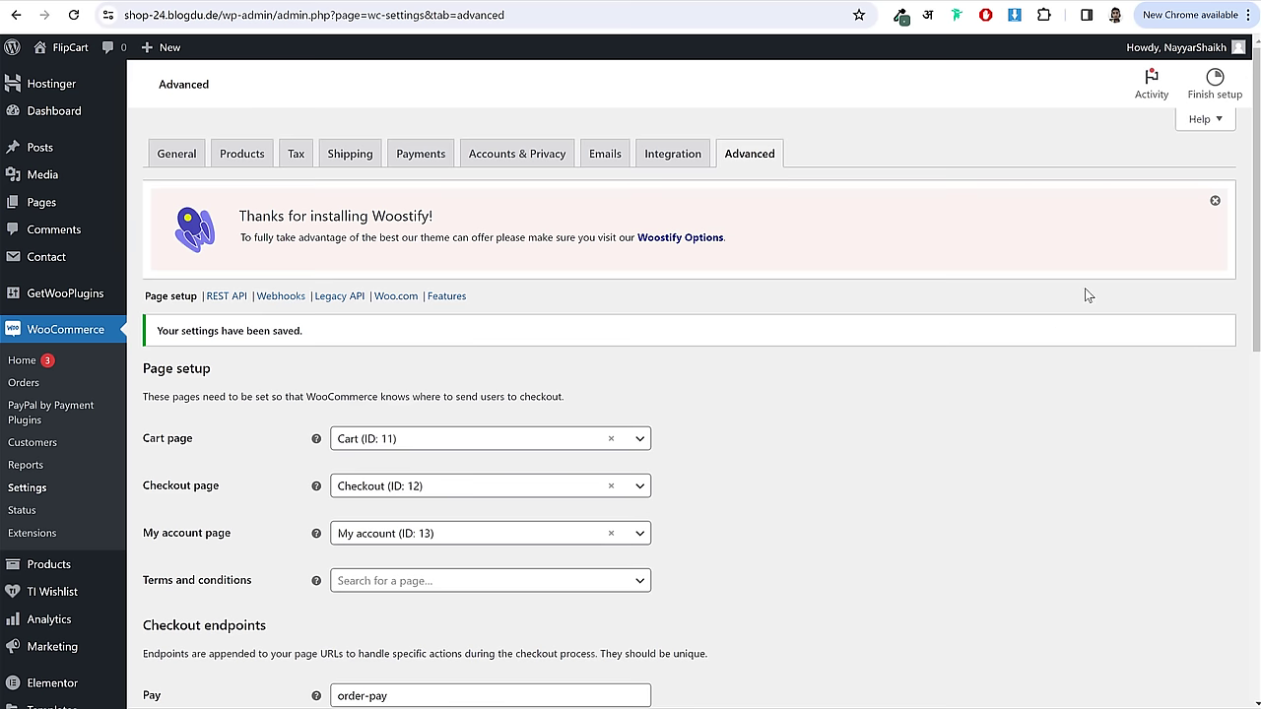
scroll(1025, 322, down, 3)
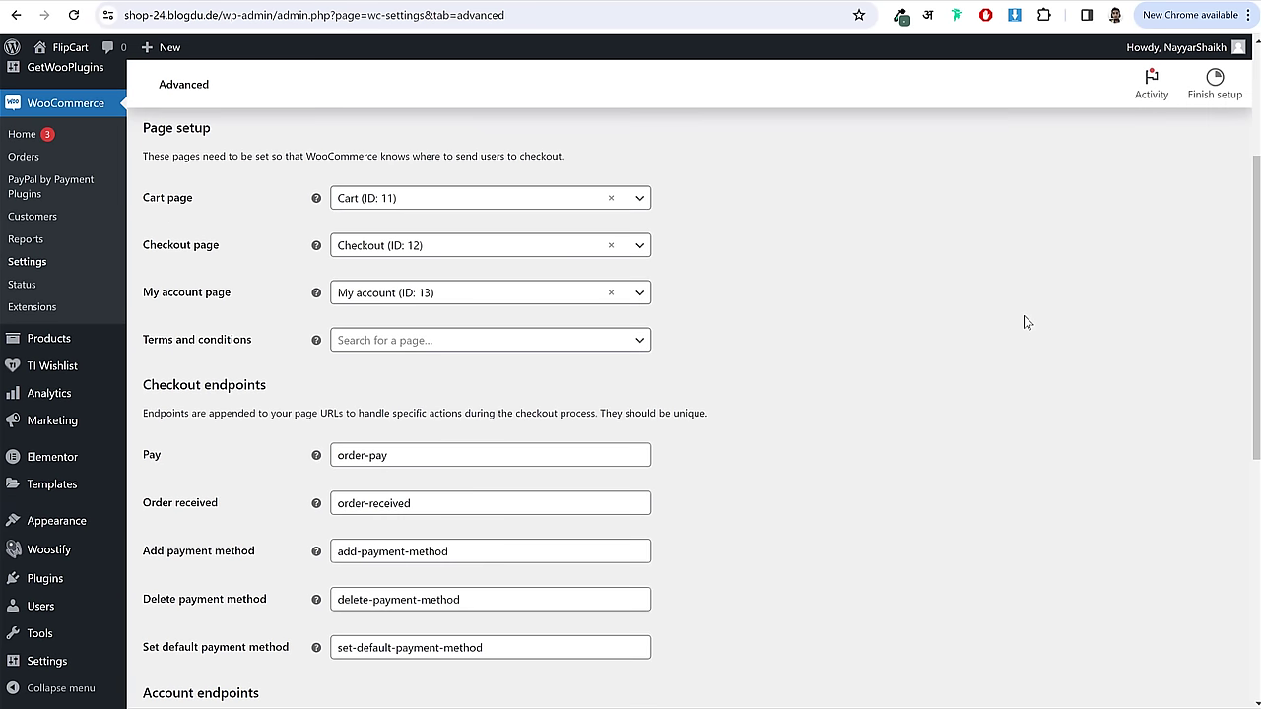
click(51, 347)
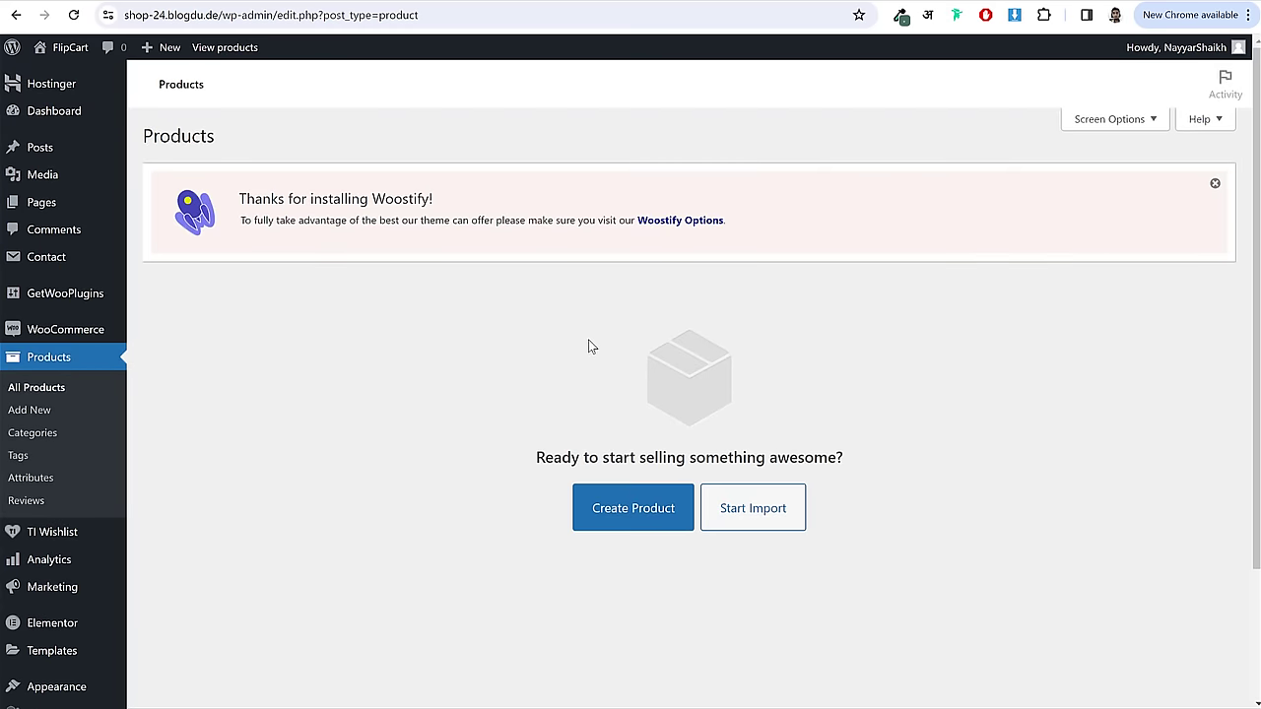
- Browse from the demo store's contact page to its home page, view the Black Coat product, and open the Black Fashion Jacket product page
scroll(749, 425, down, 2)
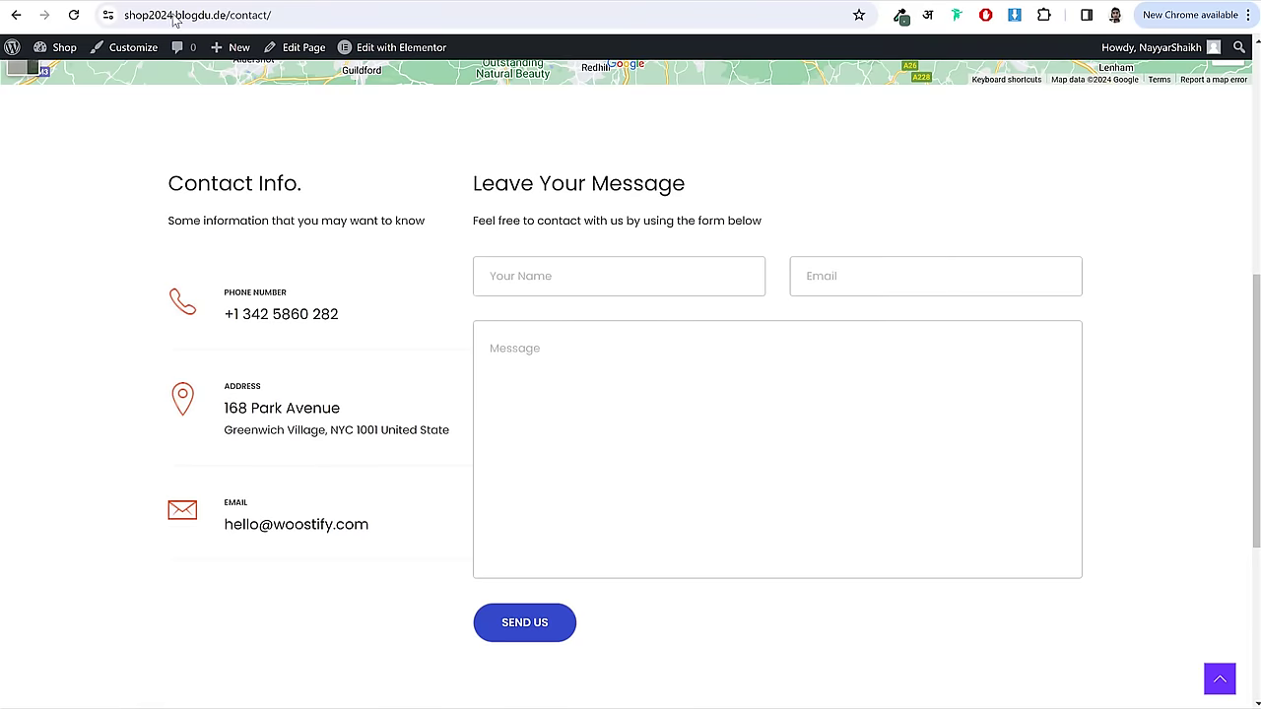
scroll(293, 192, up, 1)
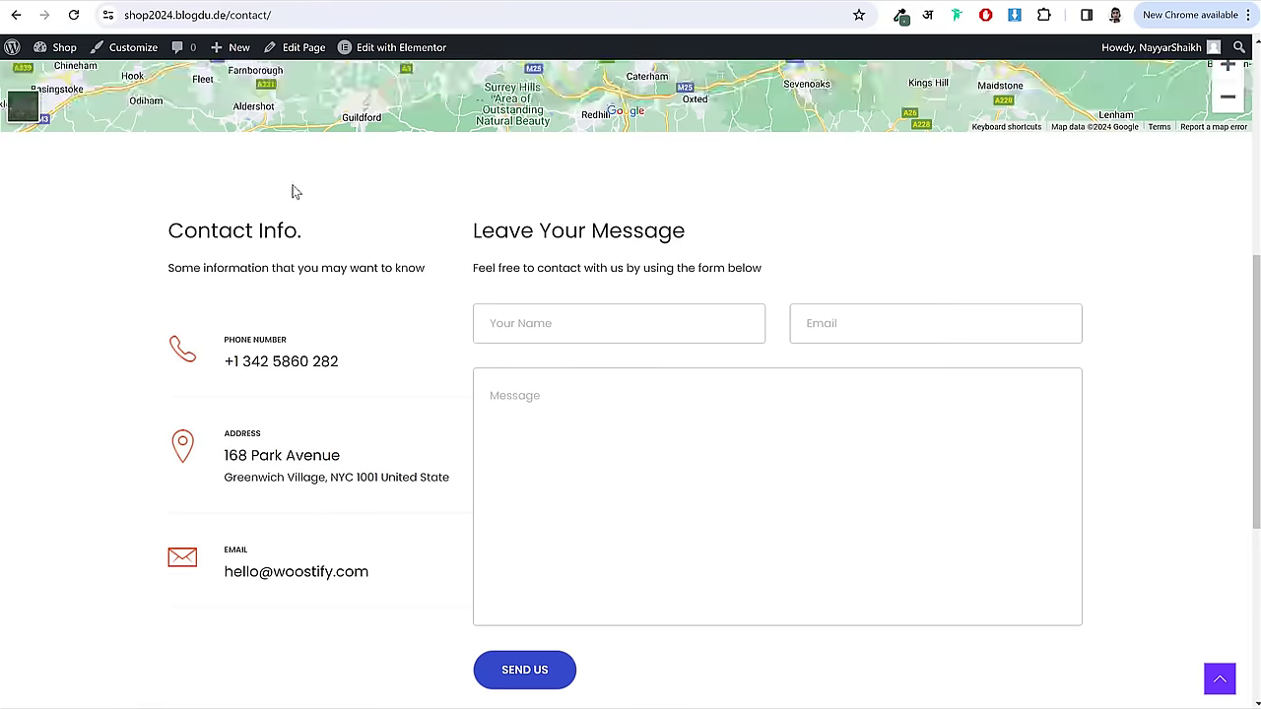
scroll(293, 192, up, 5)
click(197, 98)
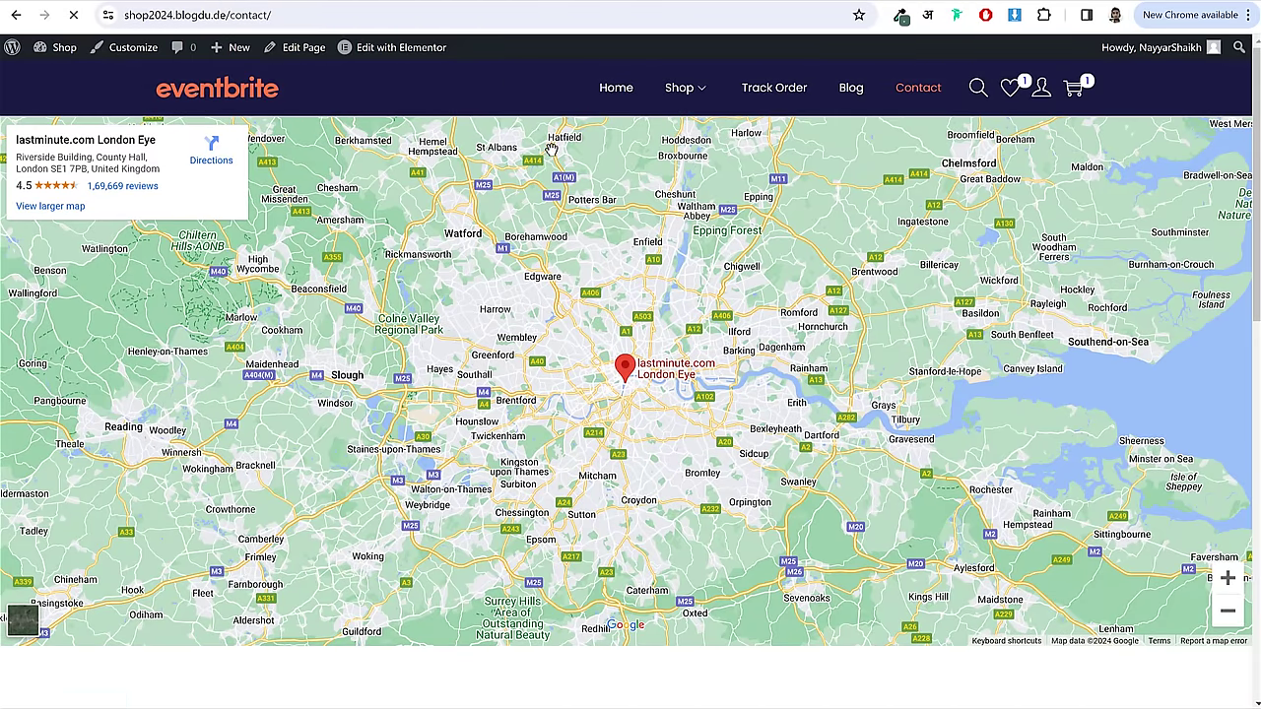
scroll(513, 252, down, 6)
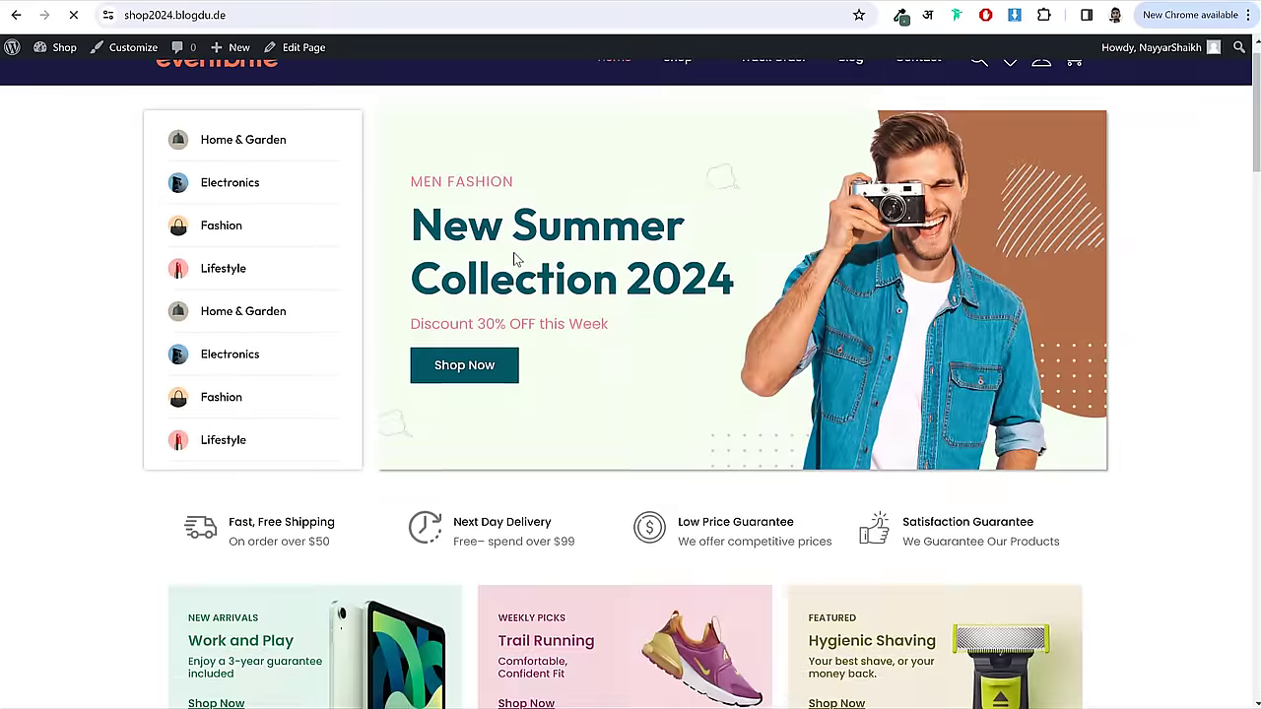
scroll(515, 253, down, 2)
click(302, 216)
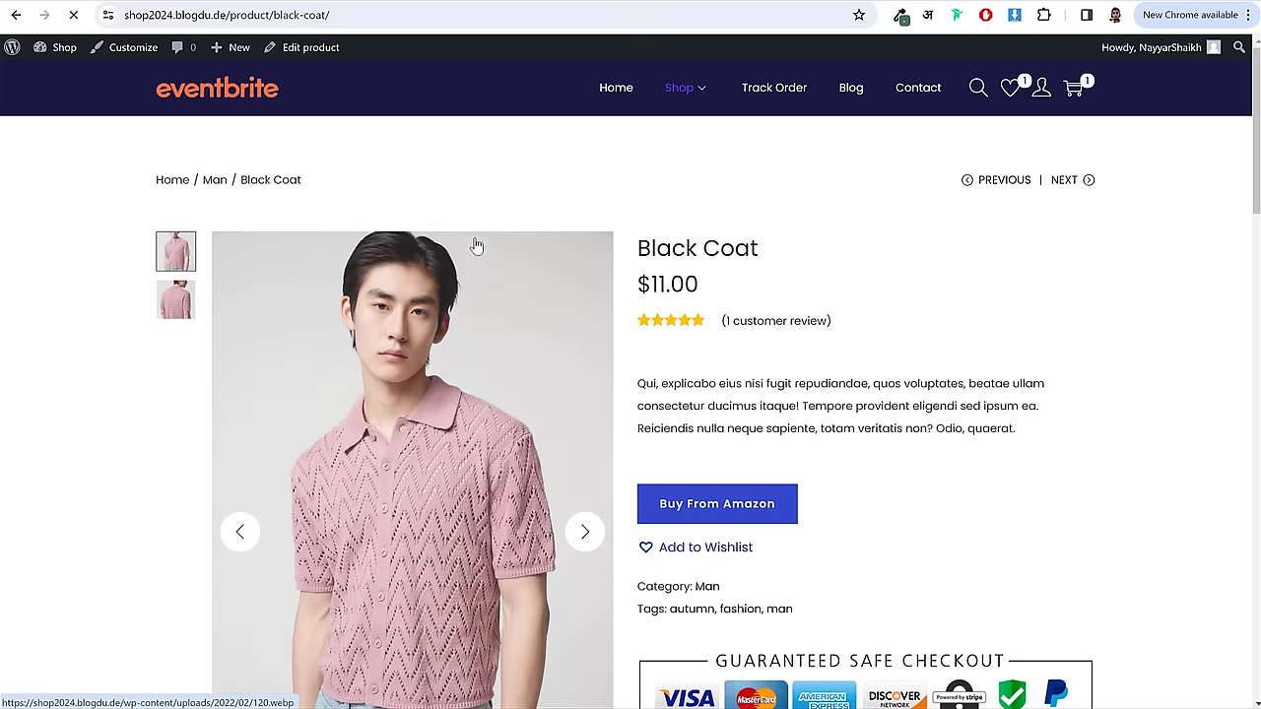
key(alt+Left)
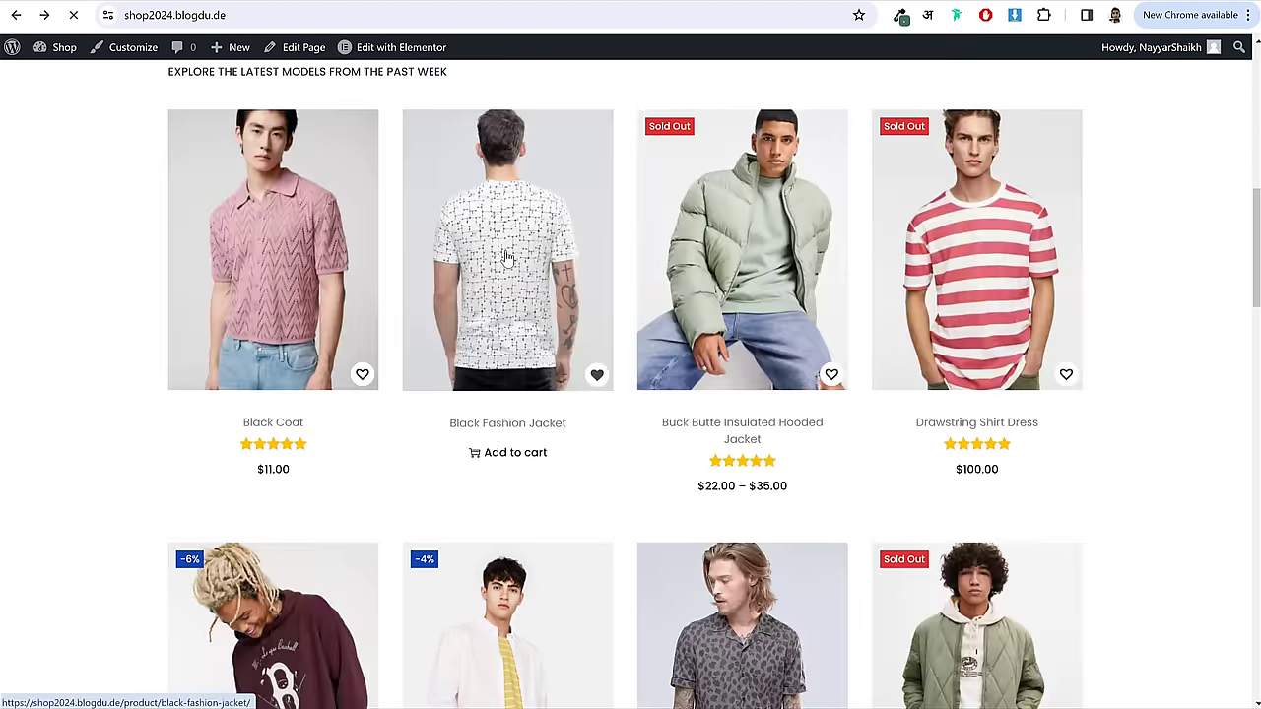
click(506, 258)
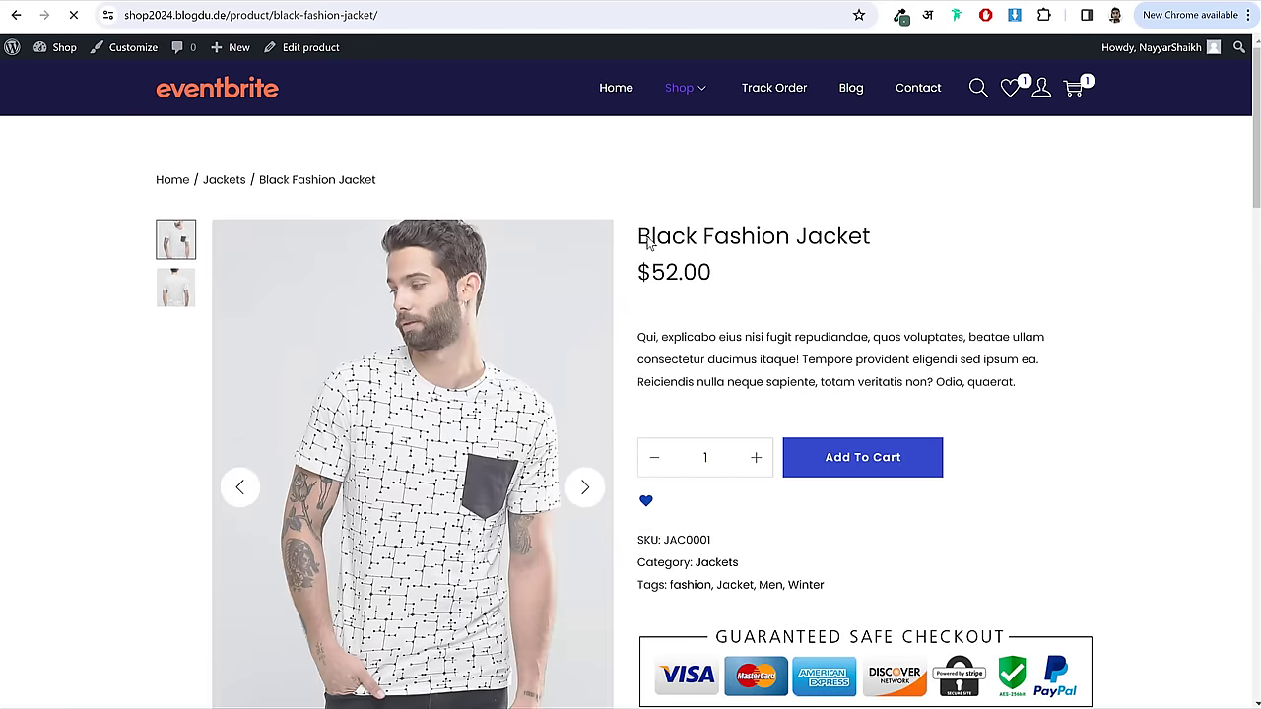
- Copy the name Black Fashion Jacket from the demo product page and use it as the new WooCommerce product's name
drag(643, 239, 871, 238)
key(ctrl+c)
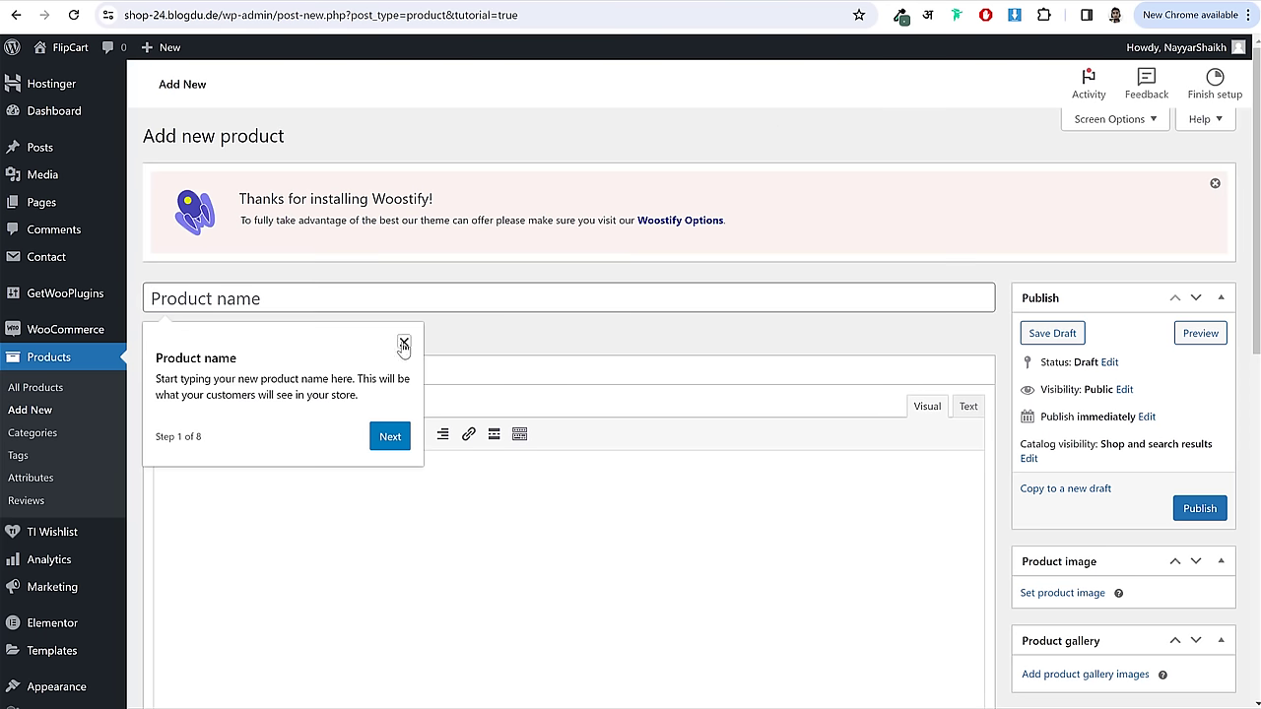
click(402, 338)
key(ctrl+v)
scroll(512, 306, down, 1)
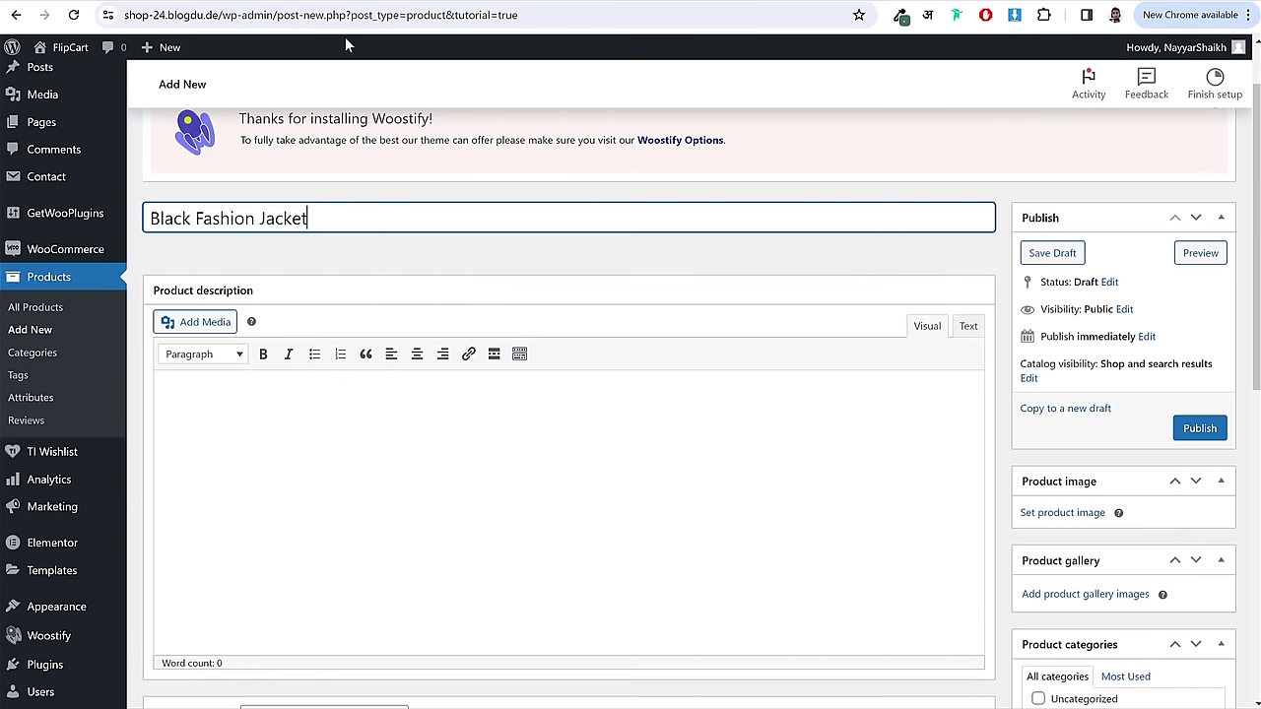
drag(329, 218, 139, 213)
click(361, 219)
key(ctrl+a)
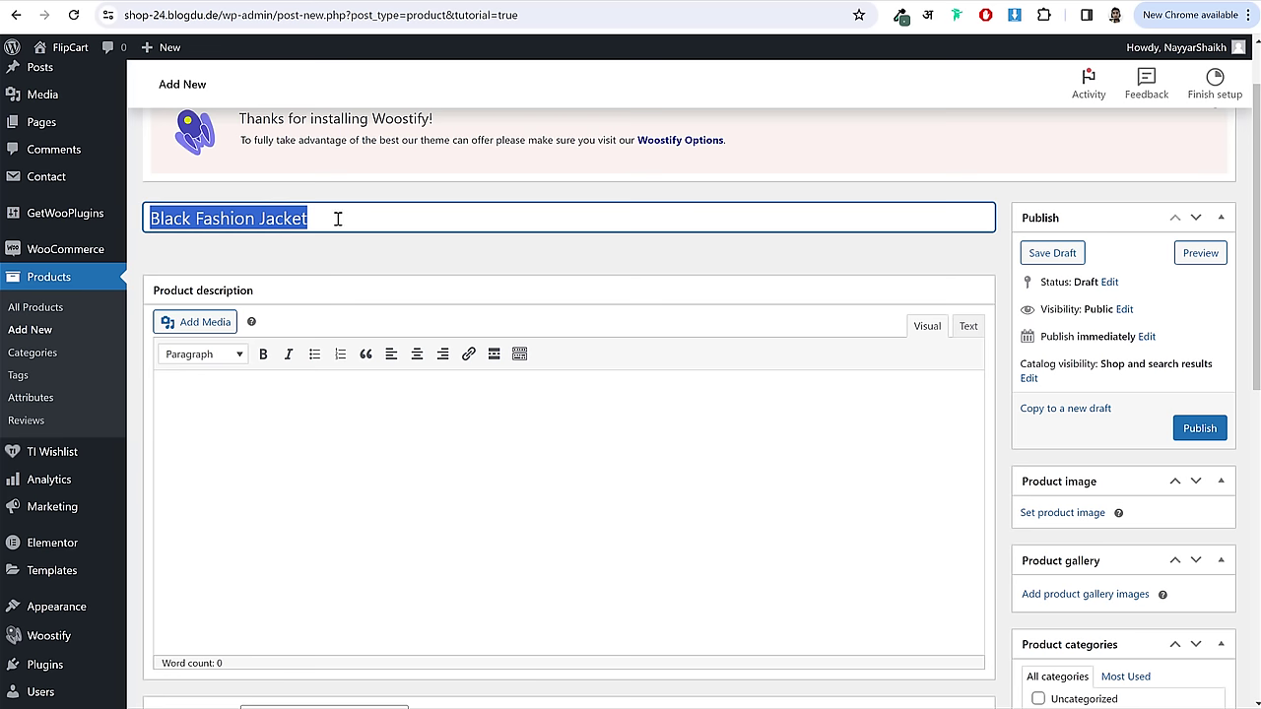
scroll(417, 262, down, 1)
- Copy the demo product's two description paragraphs, starting with "Eum culpa assumenda", into the new product's description
click(224, 380)
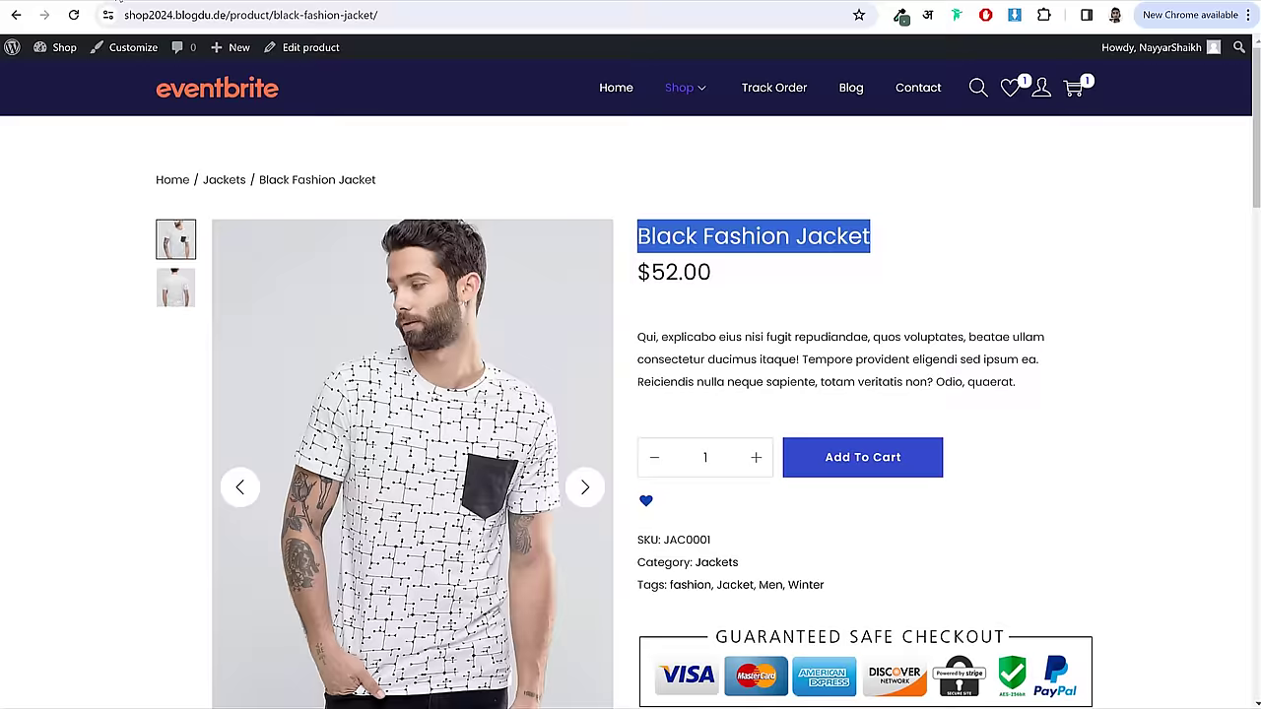
scroll(688, 408, down, 5)
scroll(687, 408, down, 2)
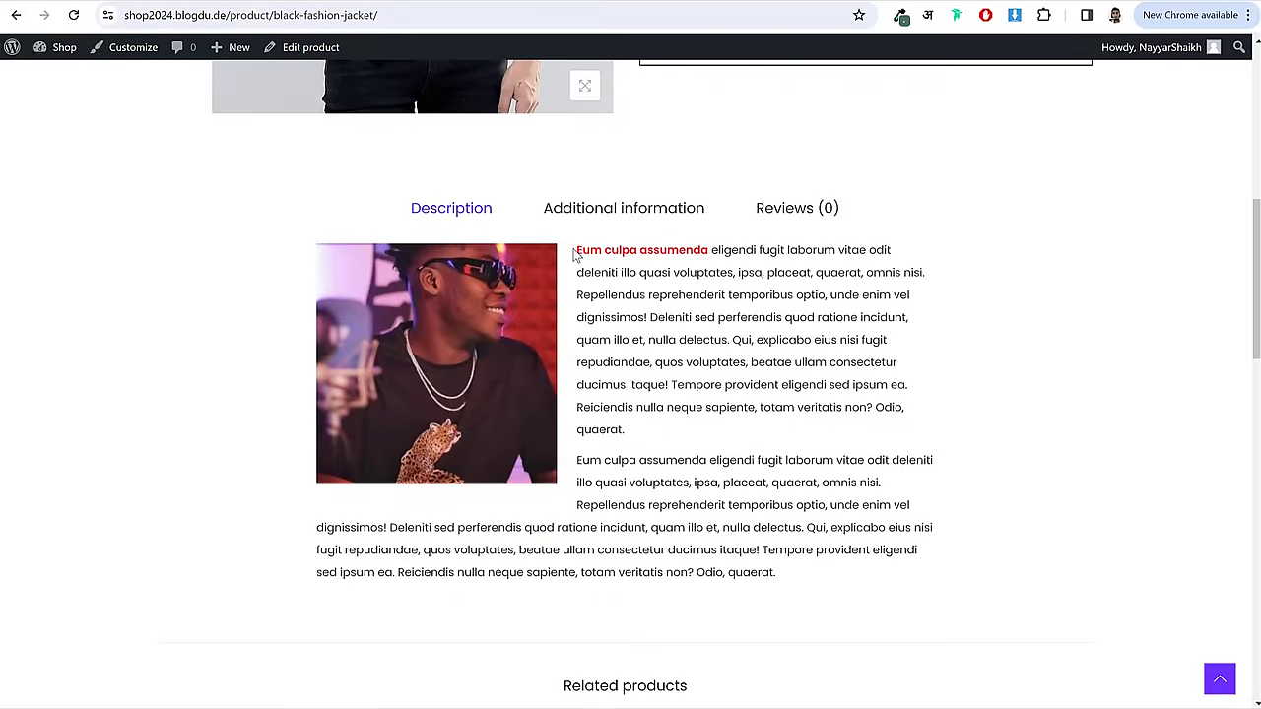
drag(577, 250, 776, 572)
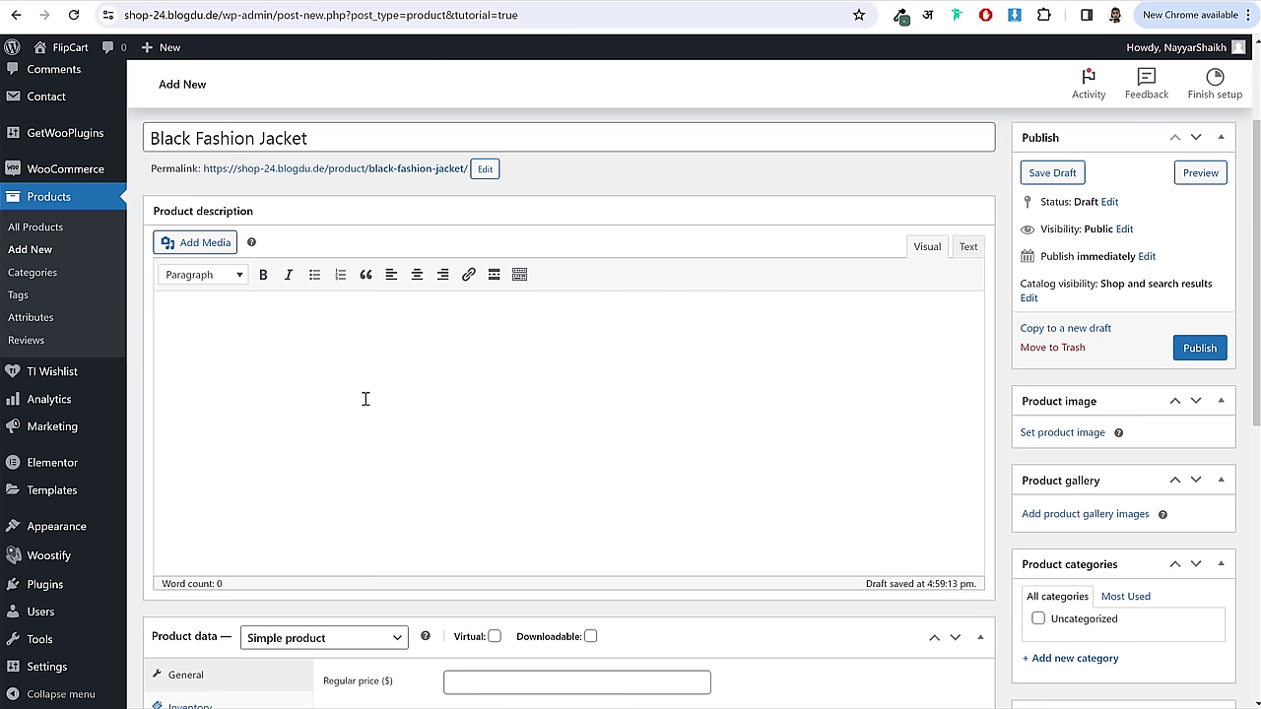
text(Eum culpa assumenda eligendi fugit laborum vitae odit deleniti illo quasi voluptates, ipsa, placeat, quaerat, omnis nisi. Repellendus reprehenderit temporibus optio, unde enim vel dignissimos! Deleniti sed perferendis quod ratione incidunt, quam illo et, nulla delectus. Qui, explicabo eius nisi fugit repudiandae, quos voluptates, beatae ullam consectetur ducimus itaque! Tempore provident eligendi sed ipsum ea. Reiciendis nulla neque sapiente, totam veritatis non? Odio, quaerat.  Eum culpa assumenda eligendi fugit laborum vitae odit deleniti illo quasi voluptates, ipsa, placeat, quaerat, omnis nisi. Repellendus reprehenderit temporibus optio, unde enim vel dignissimos! Deleniti sed perferendis quod ratione incidunt, quam illo et, nulla delectus. Qui, explicabo eius nisi fugit repudiandae, quos voluptates, beatae ullam consectetur ducimus itaque! Tempore provident eligendi sed ipsum ea. Reiciendis nulla neque sapiente, totam veritatis non? Odio, quaerat.)
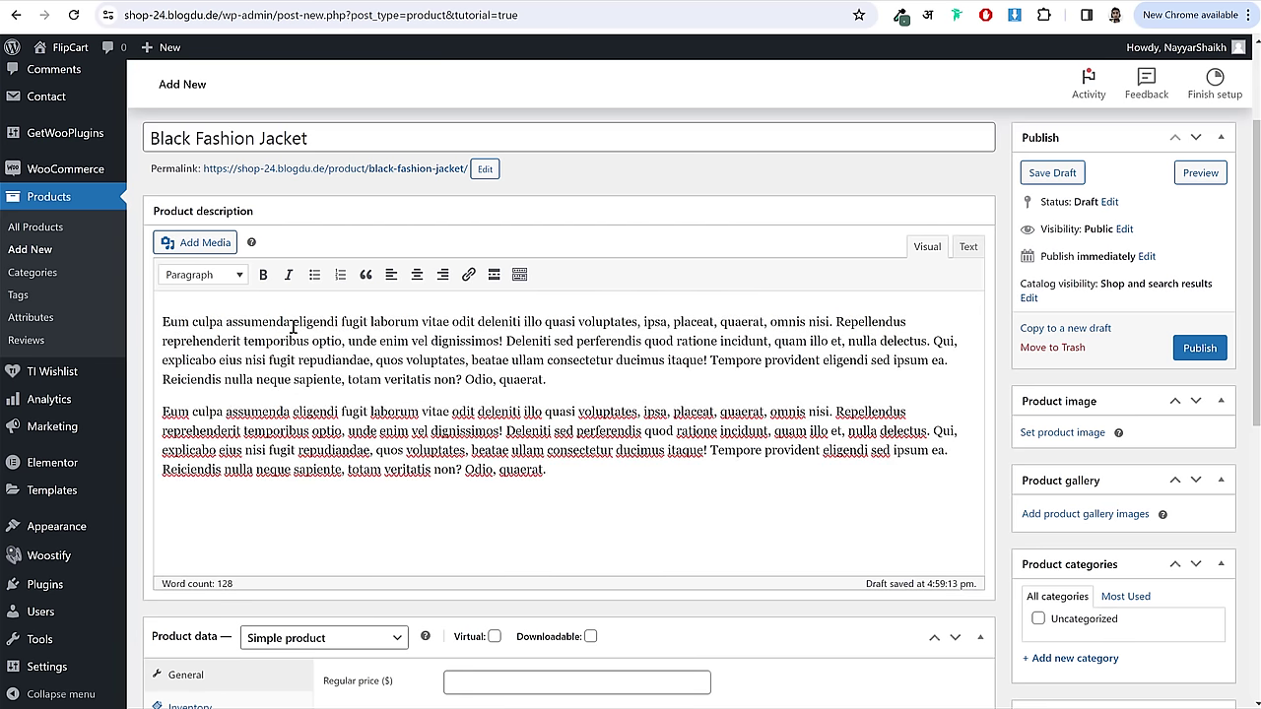
- Color the opening words "Eum culpa assumenda" of the product description orange
drag(162, 322, 291, 324)
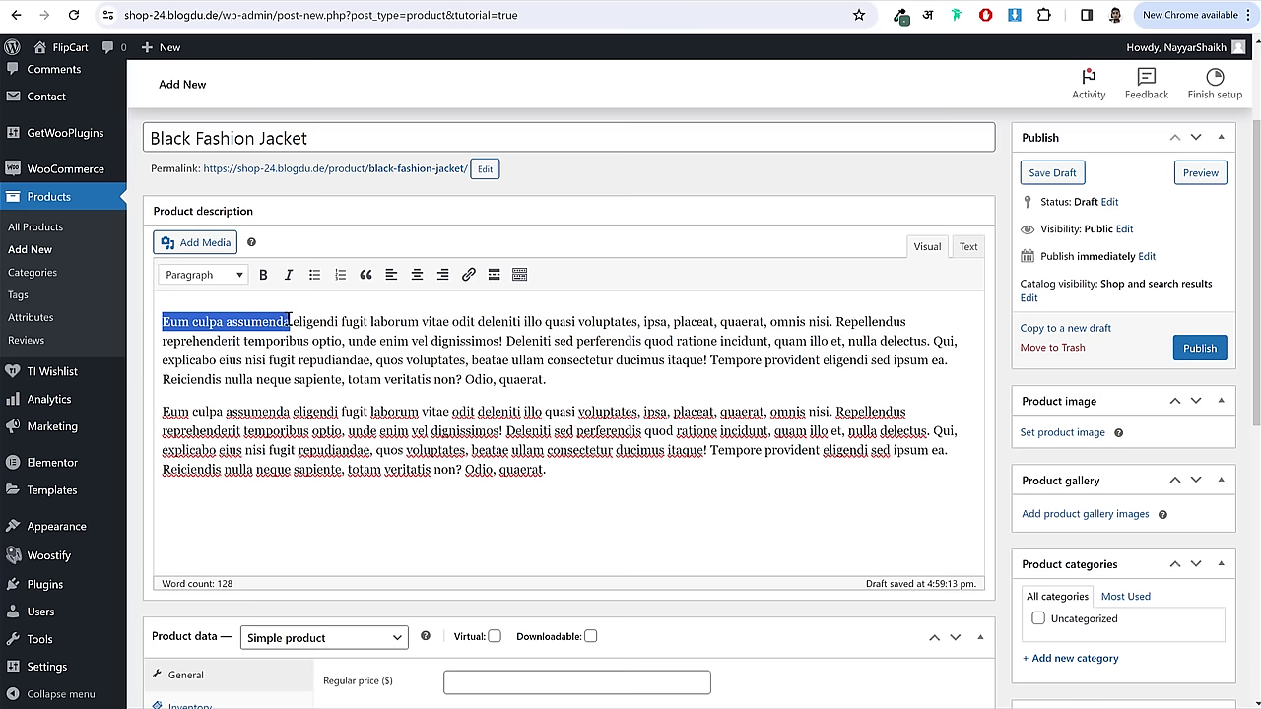
click(519, 275)
click(239, 303)
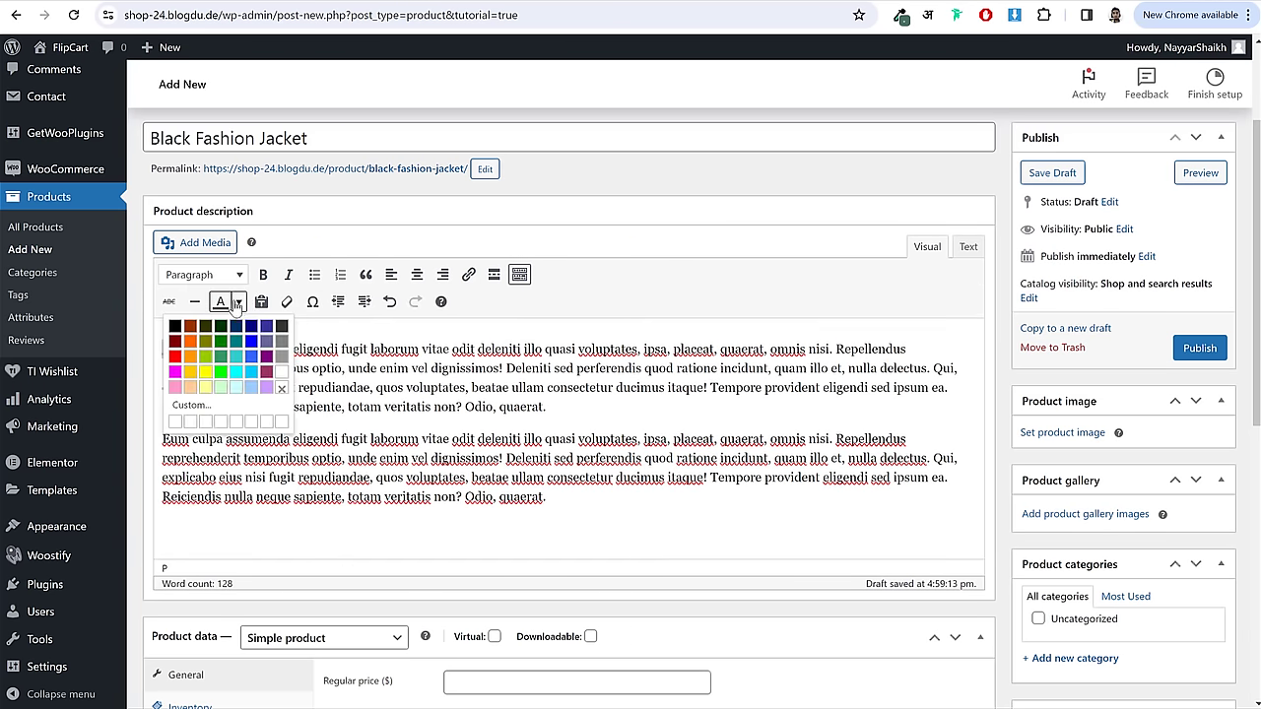
click(191, 343)
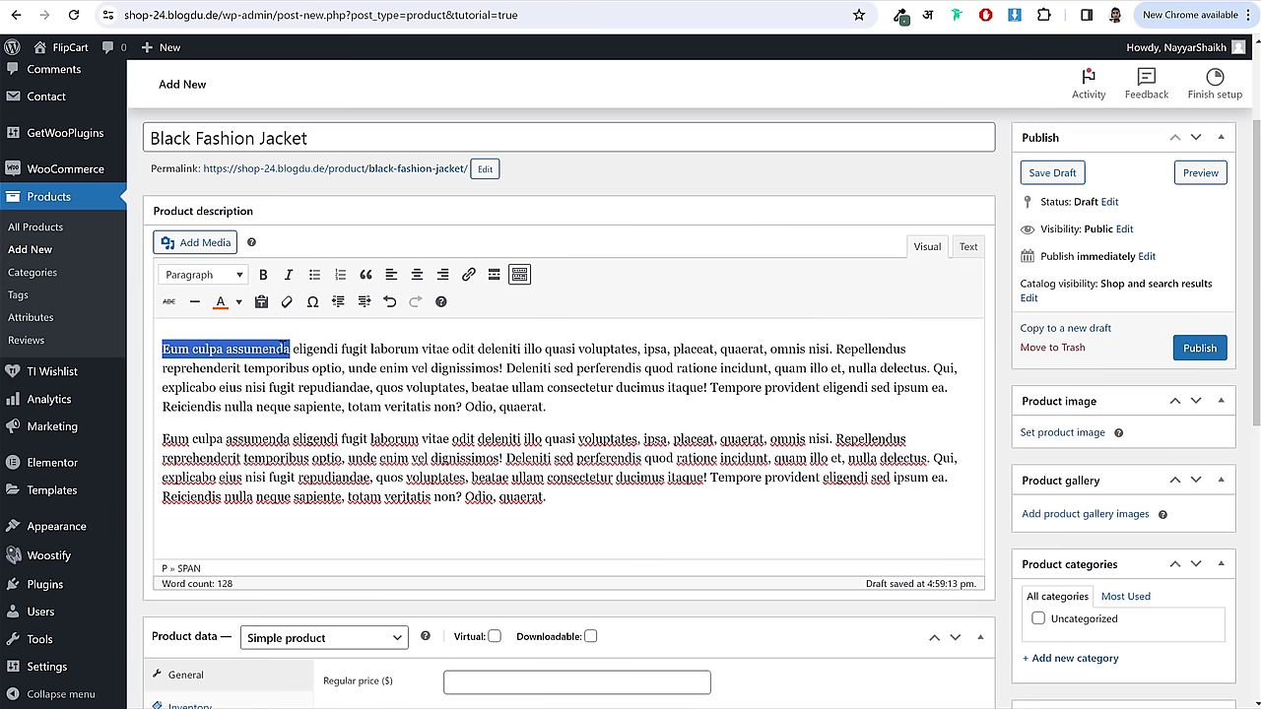
click(294, 349)
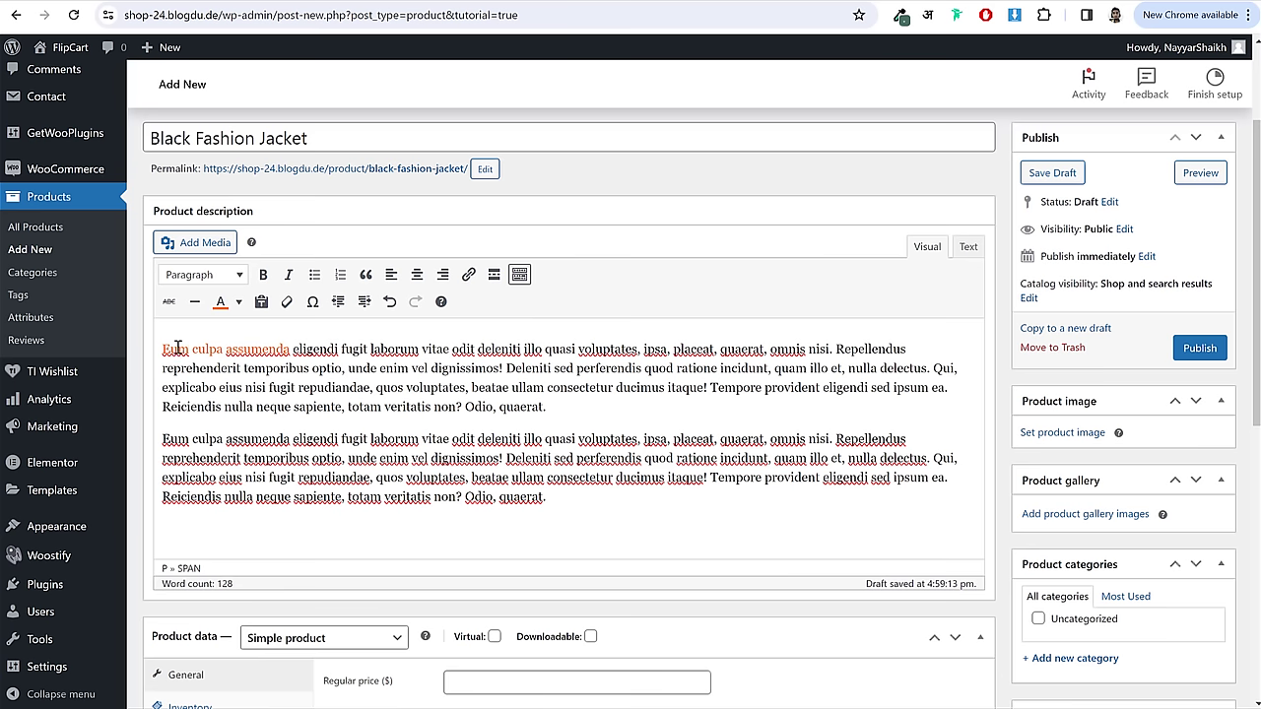
- Make the words "eligendi fugit laborum" in the first description paragraph bold
drag(294, 349, 418, 349)
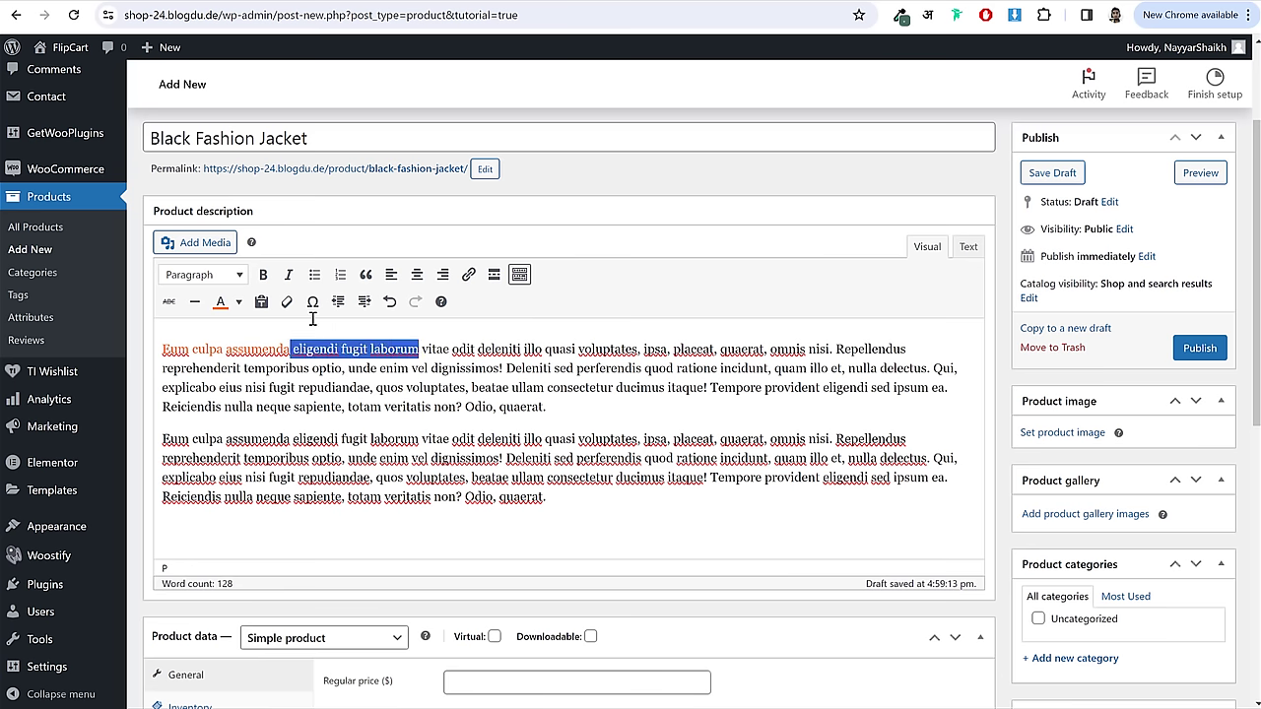
click(263, 274)
click(490, 348)
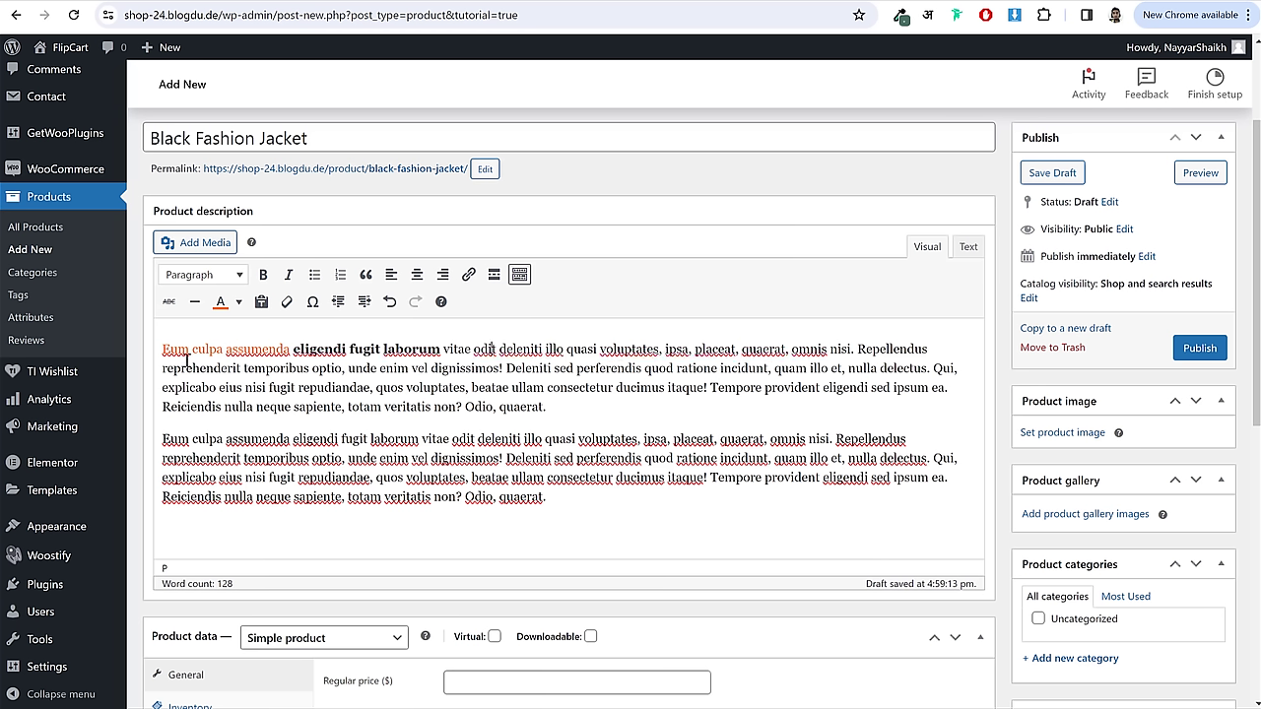
- Browse the computer's Products folder for an image to upload into the product description
click(221, 244)
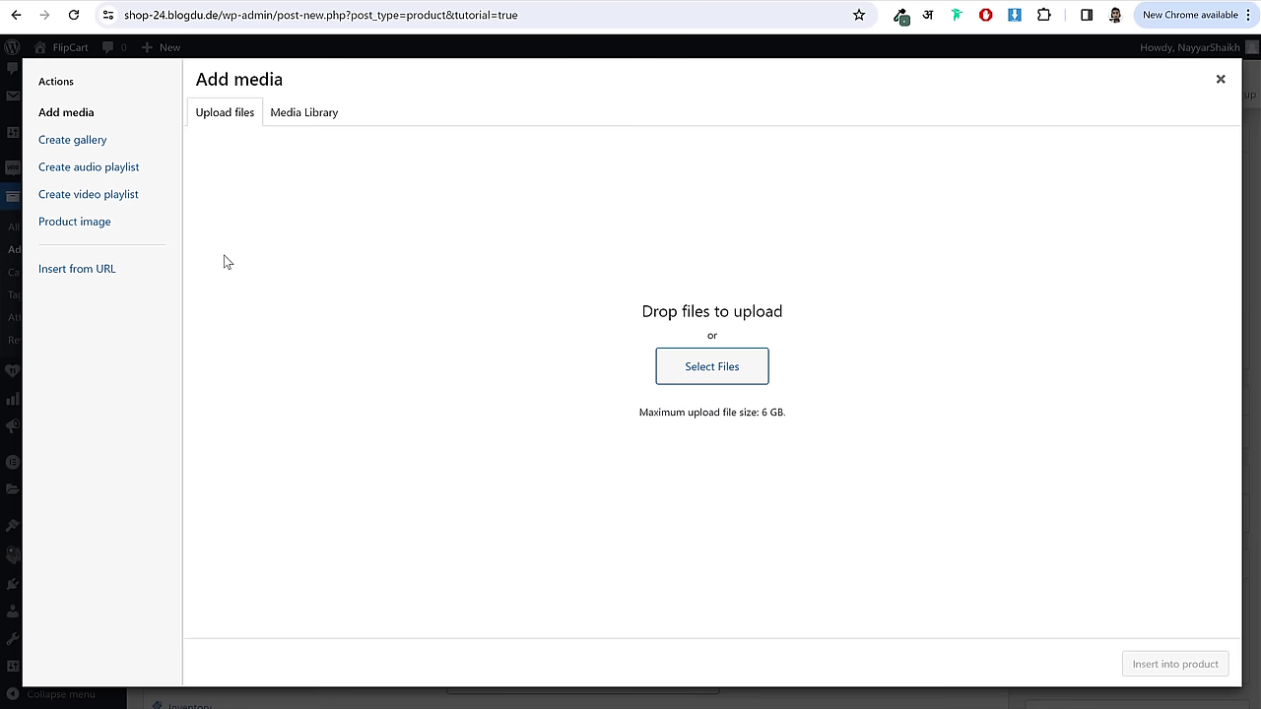
click(315, 116)
click(238, 119)
click(740, 369)
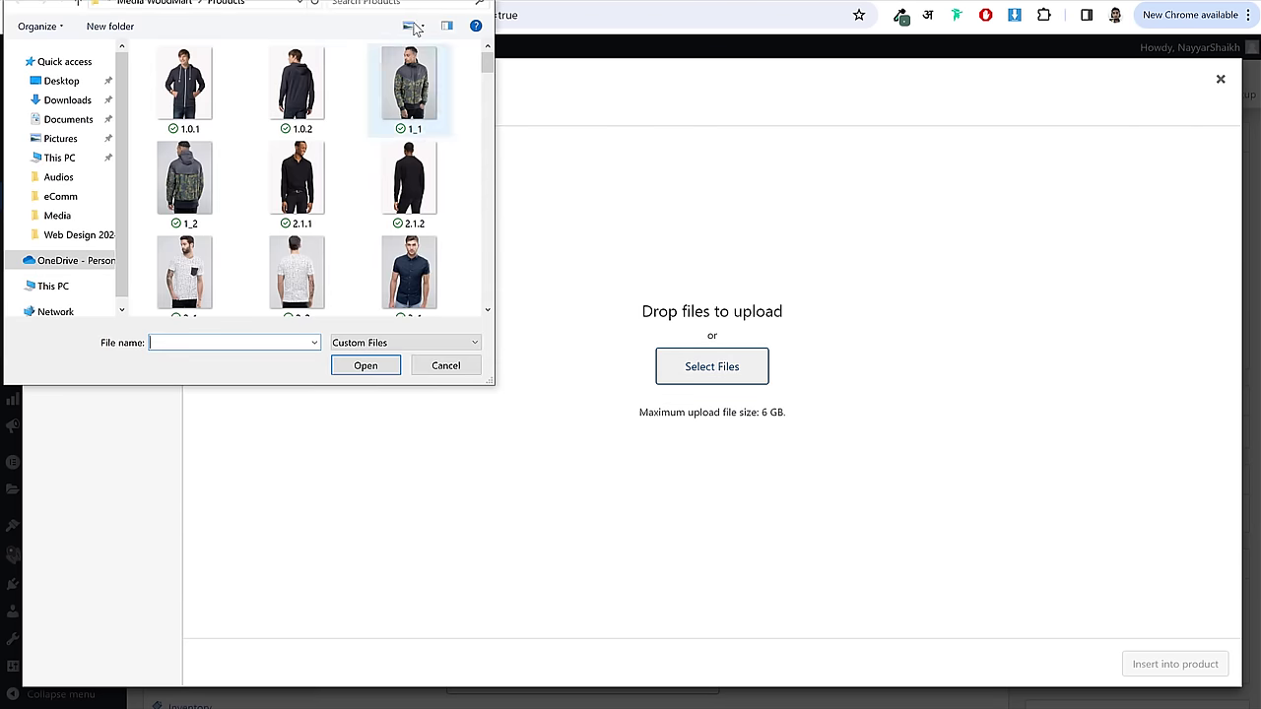
key(Escape)
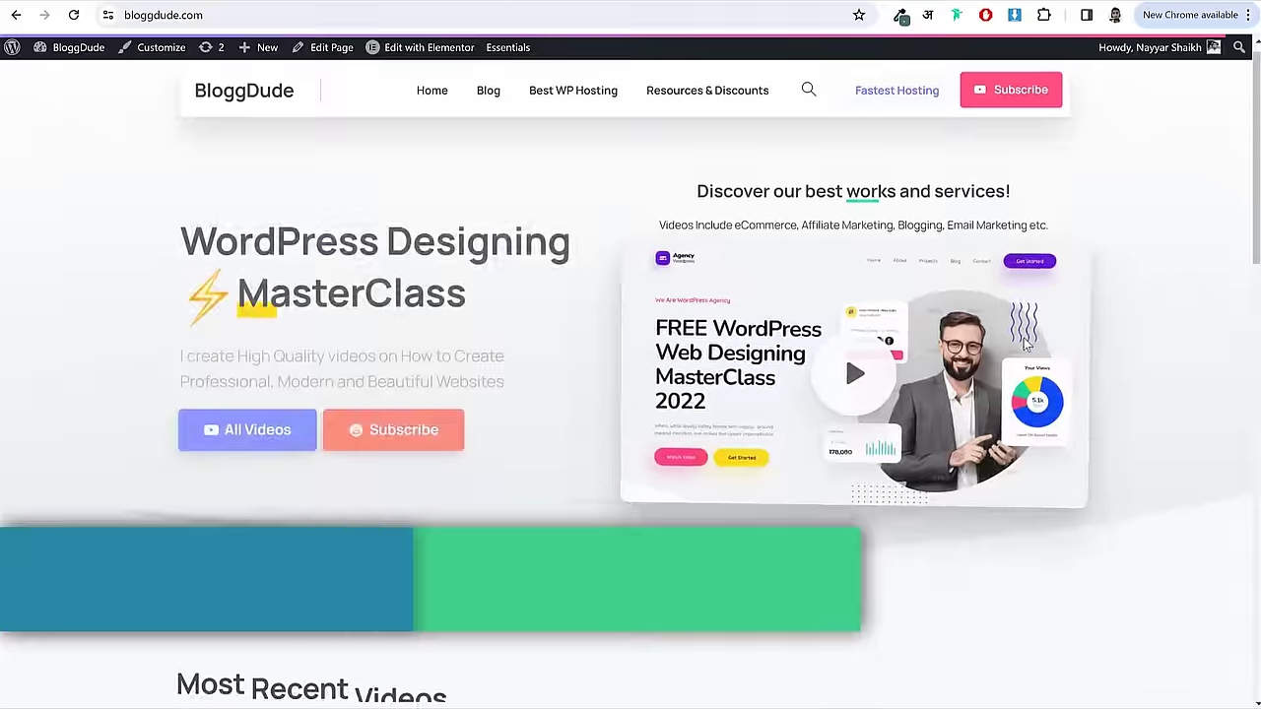
- On bloggdude.com, open the recent post "How to Make a WordPress Website for FREE 2024 – WordPress Designing MasterClass"
scroll(1025, 340, down, 6)
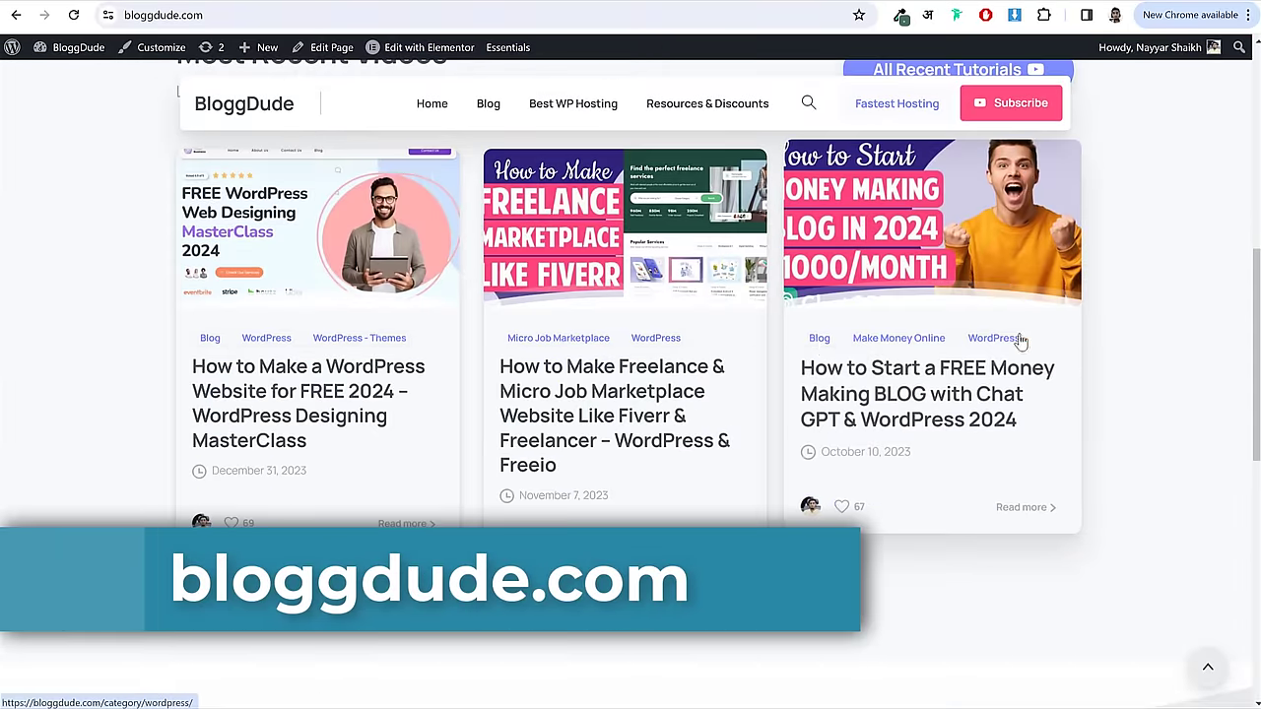
click(382, 414)
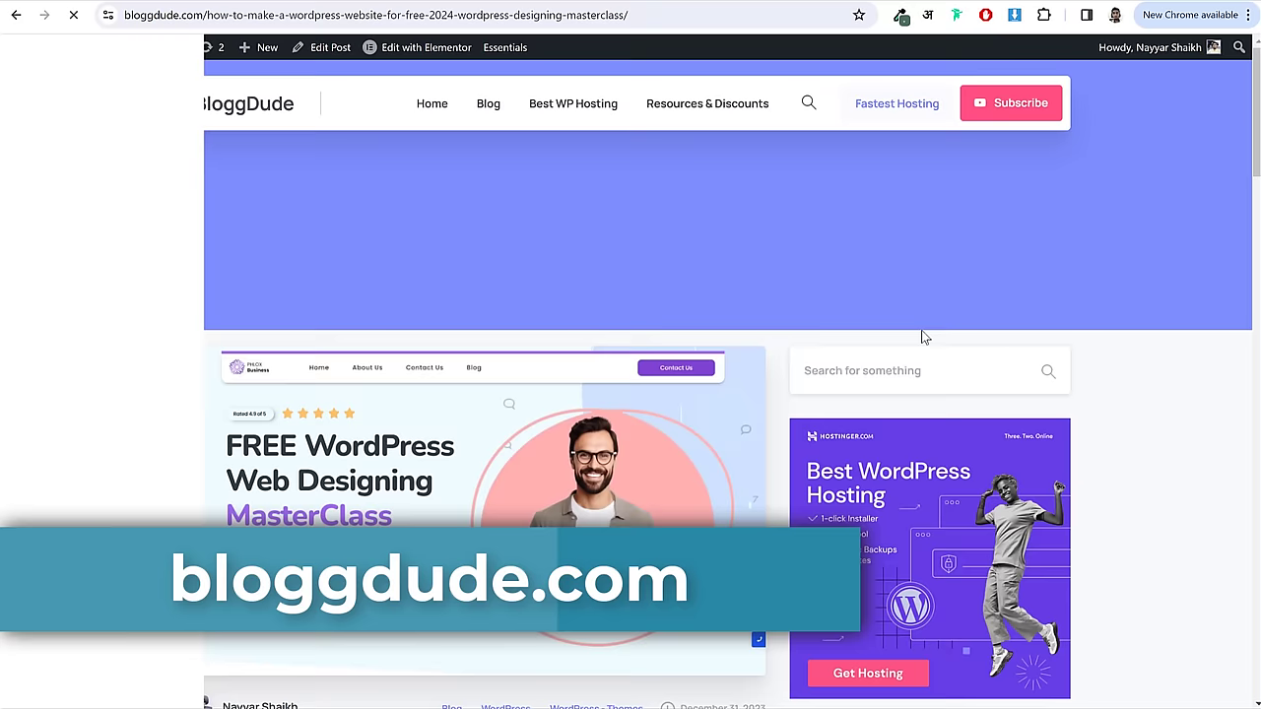
- Find the Download Free Images entry among the download links in the WordPress MasterClass post
scroll(555, 394, down, 6)
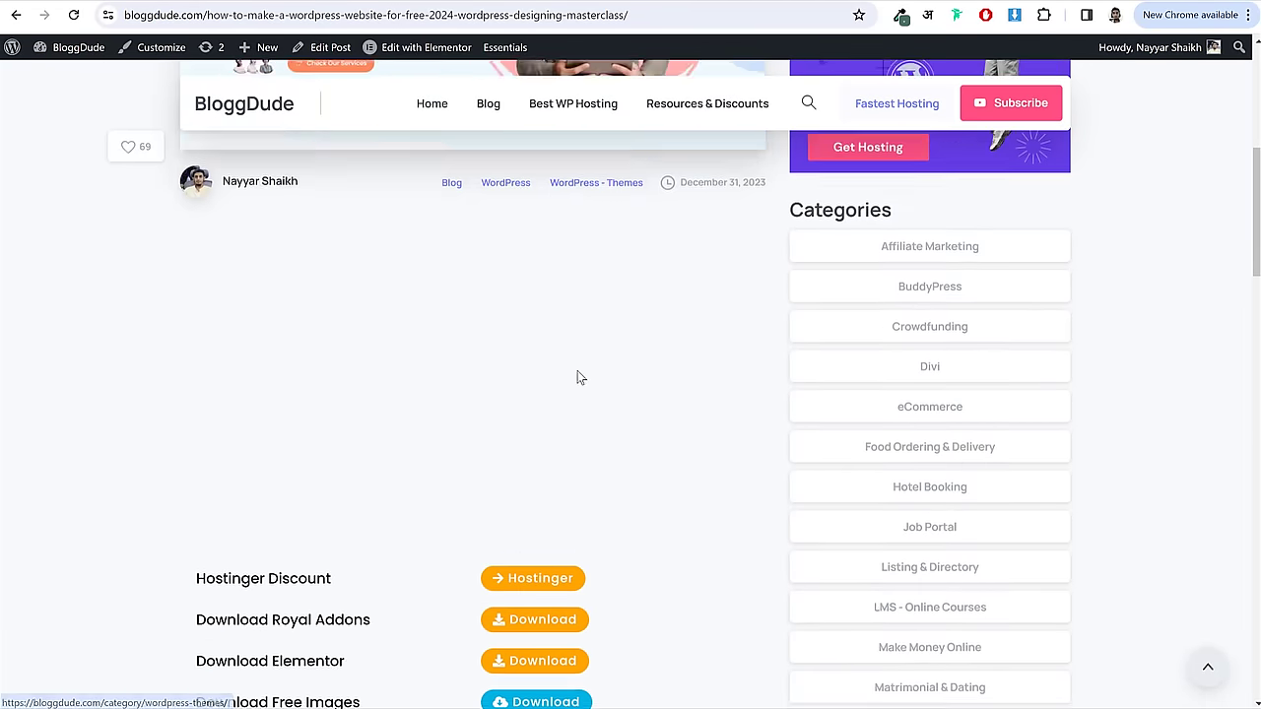
scroll(555, 451, down, 3)
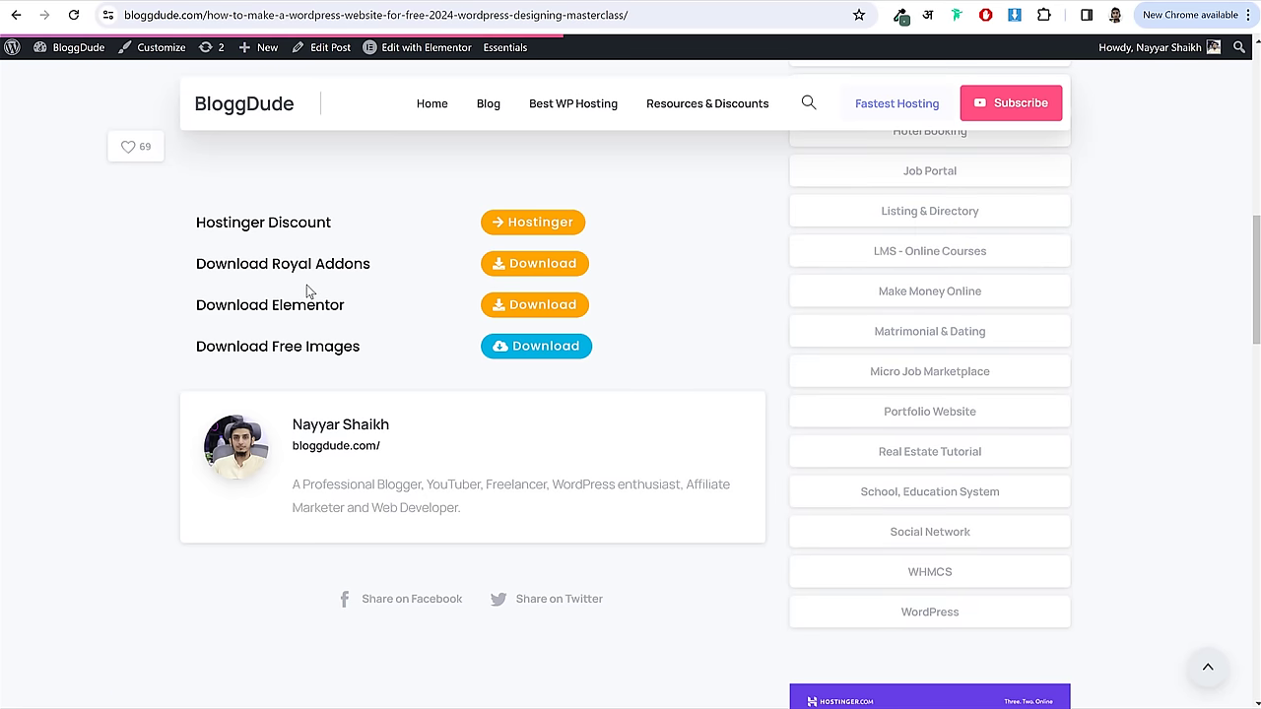
scroll(307, 284, up, 1)
drag(197, 426, 373, 432)
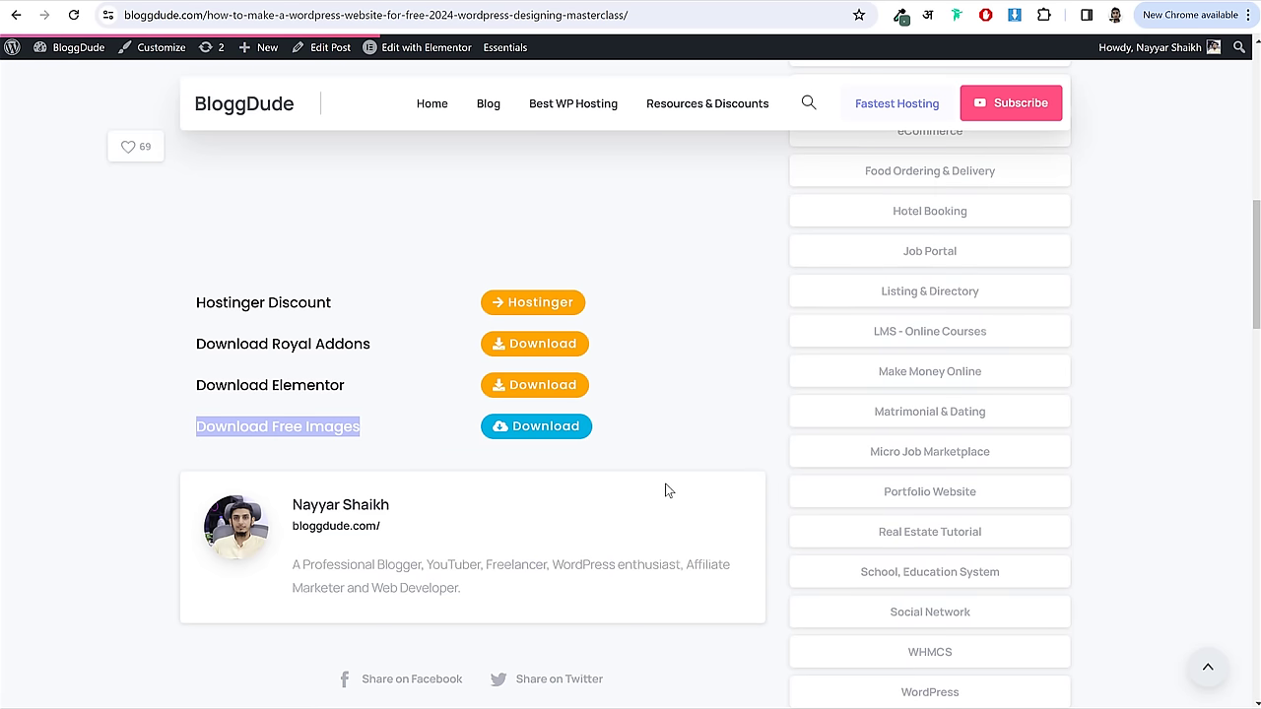
- Switch to File Explorer, open the Media folder inside eComm, review its images and paste the Products folder into it
key(alt+Tab)
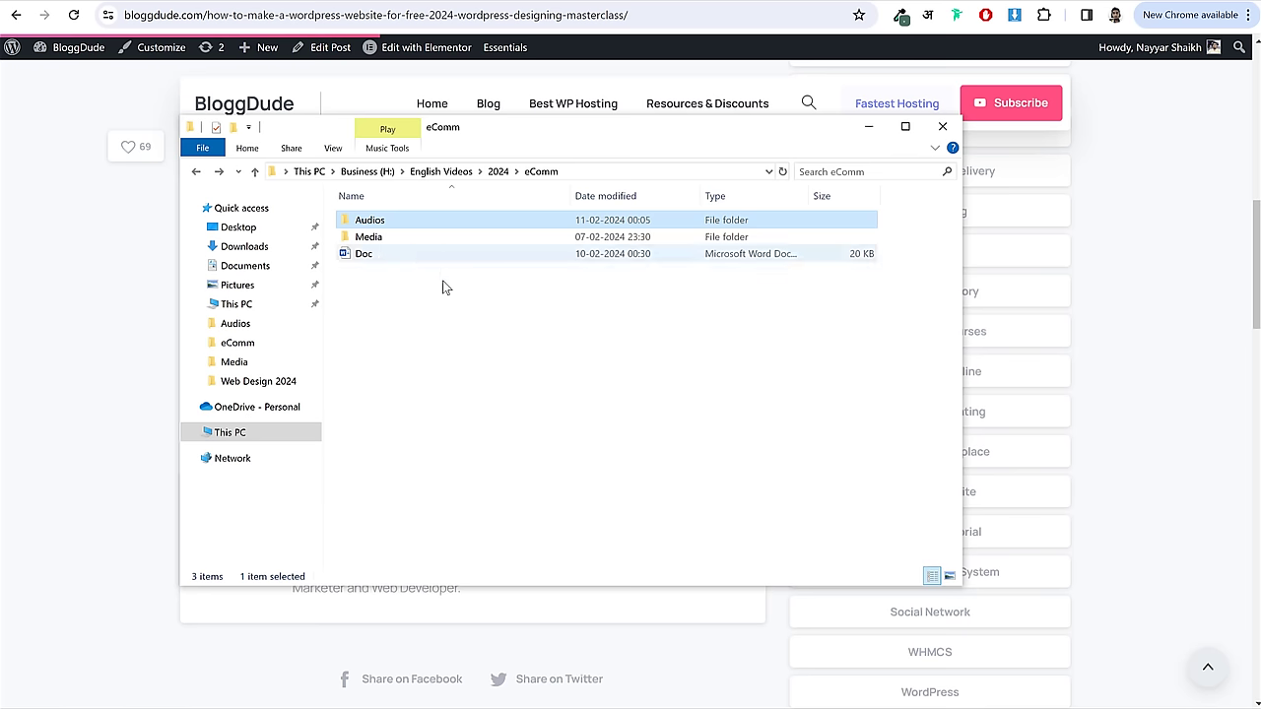
click(405, 241)
double_click(405, 240)
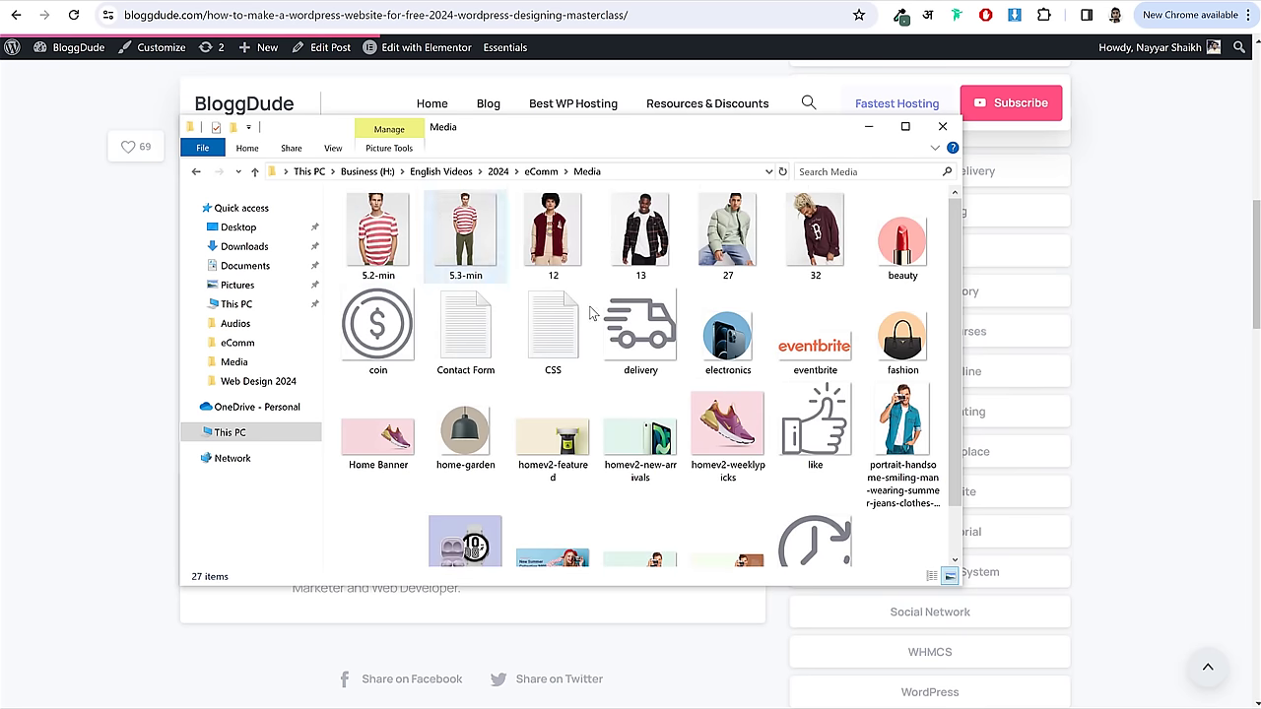
scroll(727, 419, down, 1)
scroll(727, 419, up, 1)
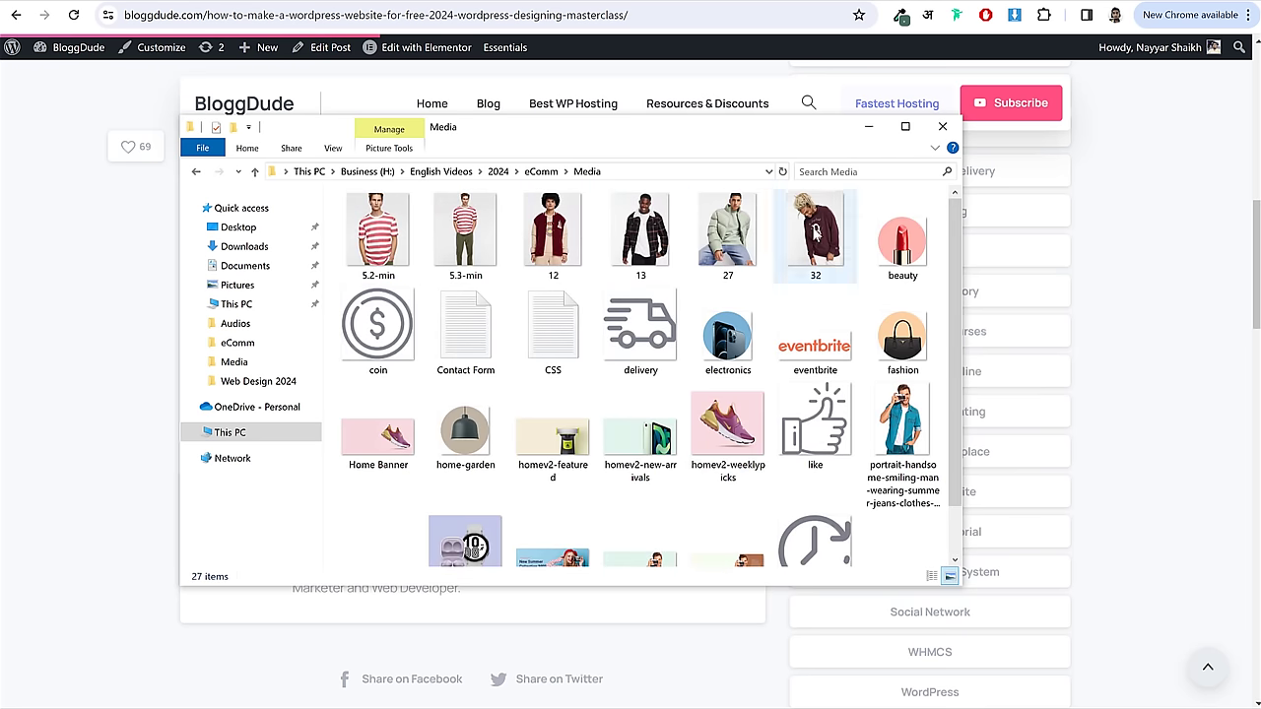
scroll(768, 350, down, 1)
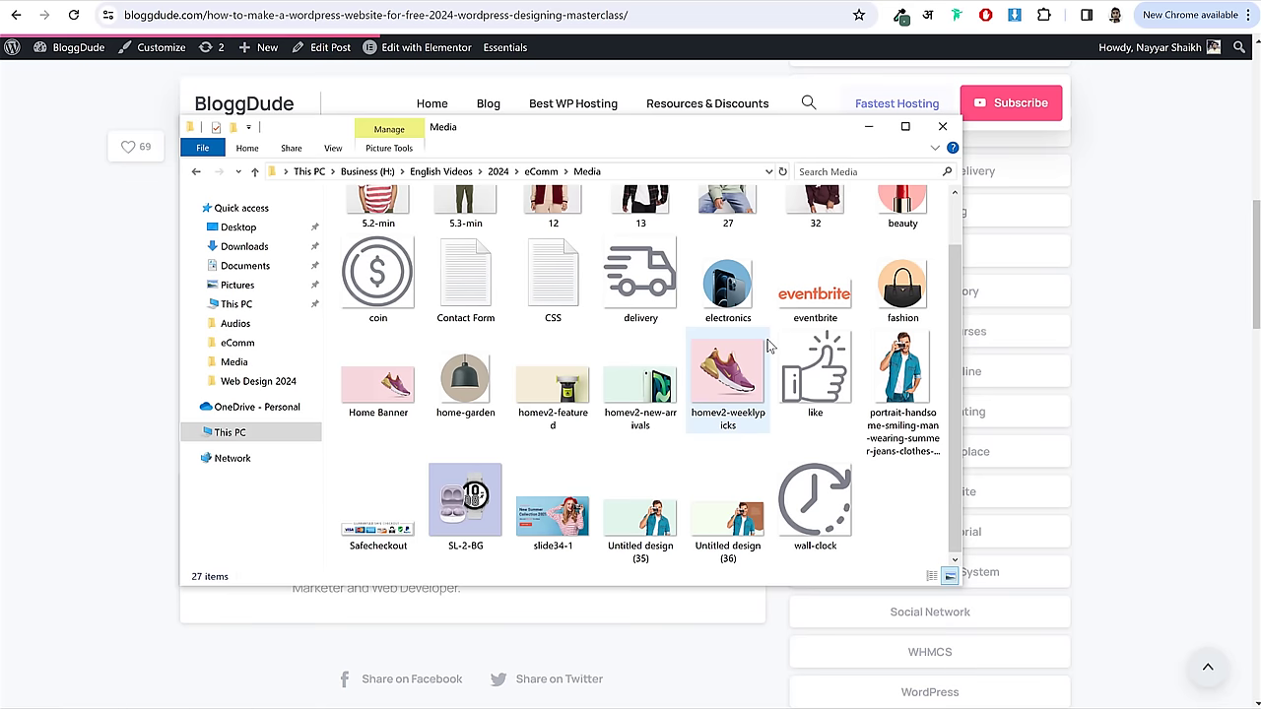
scroll(769, 350, up, 1)
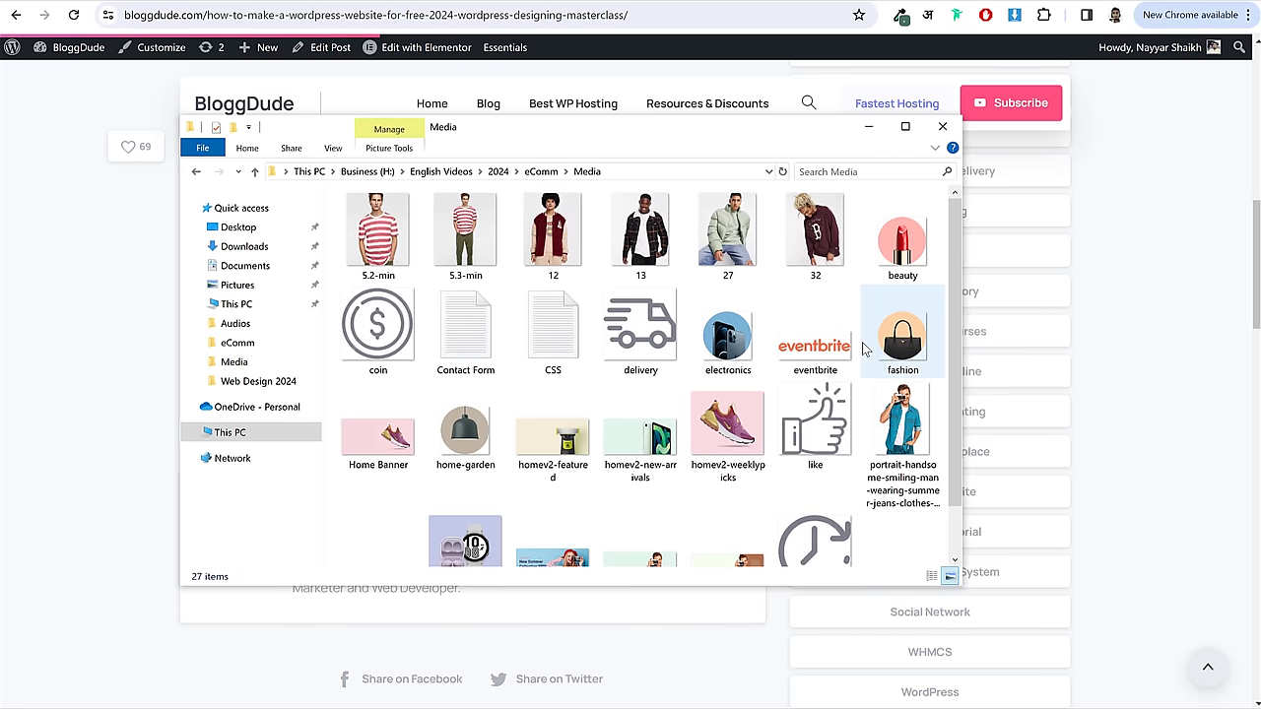
key(ctrl+v)
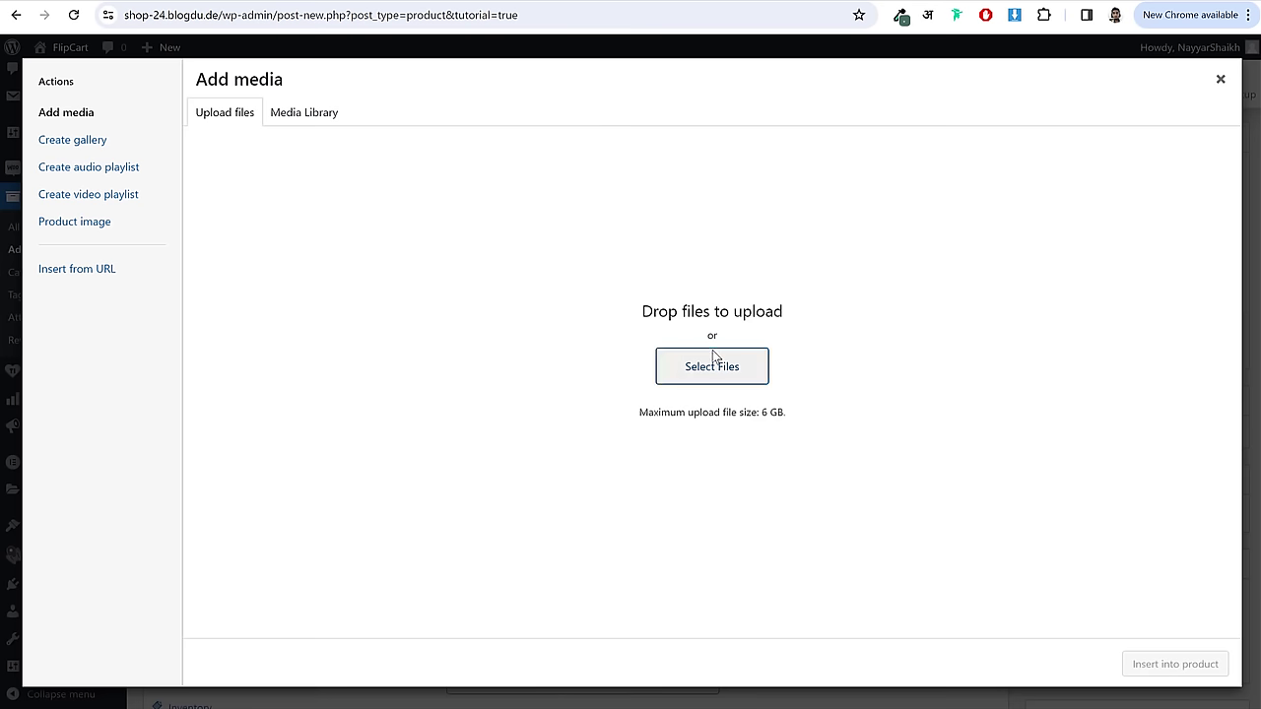
- Upload the homev2-weeklypicks image from the eComm Media folder and insert it into the product description
click(713, 363)
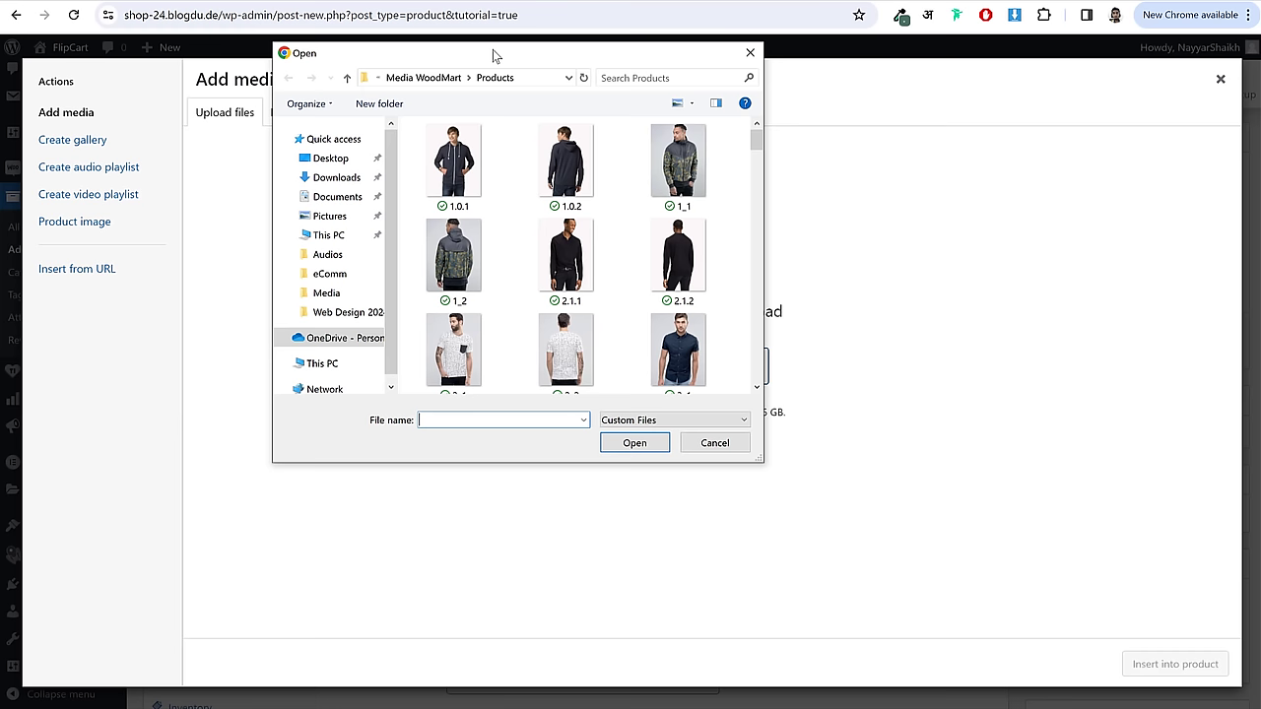
click(335, 276)
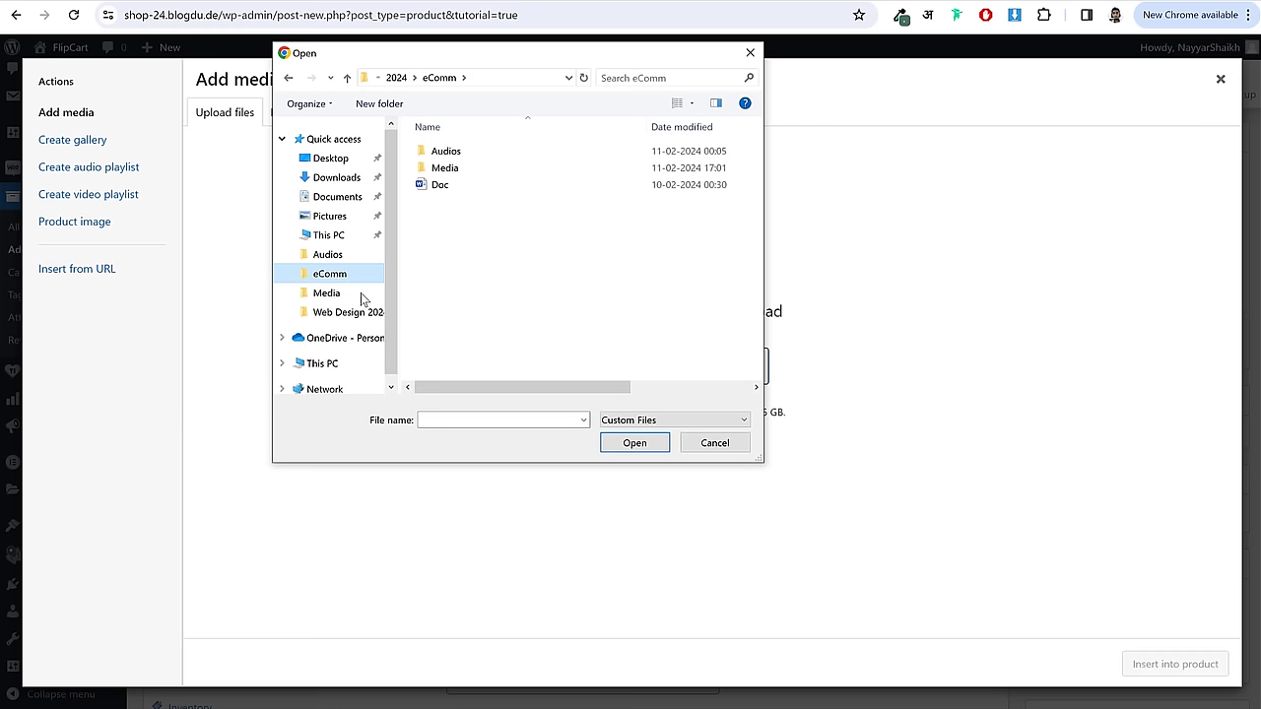
double_click(444, 167)
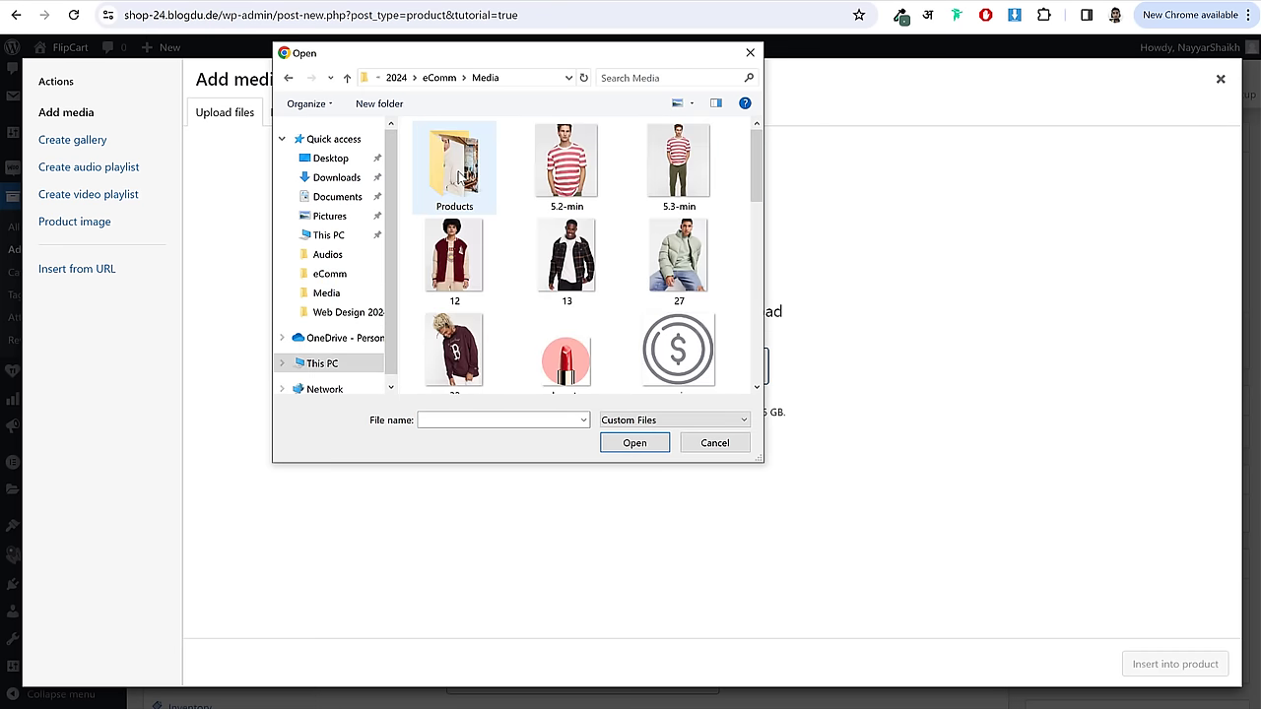
scroll(660, 295, down, 2)
scroll(665, 325, down, 2)
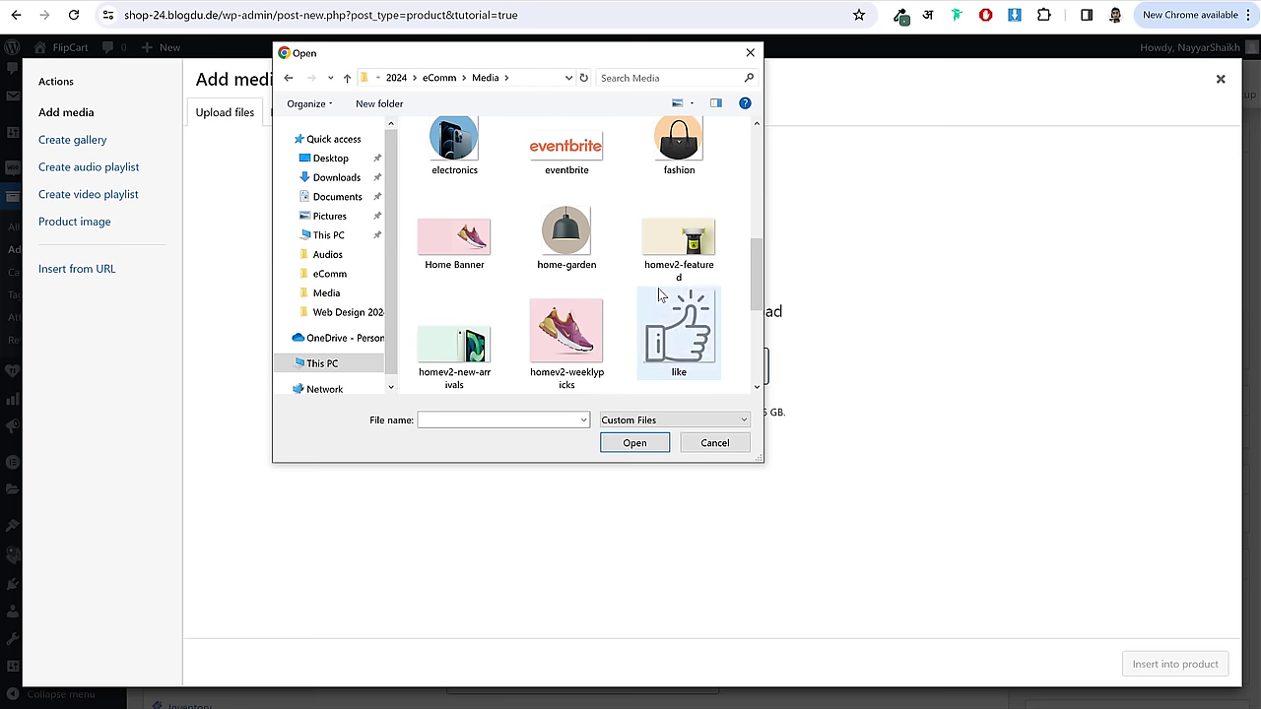
scroll(630, 345, down, 1)
click(581, 231)
click(634, 443)
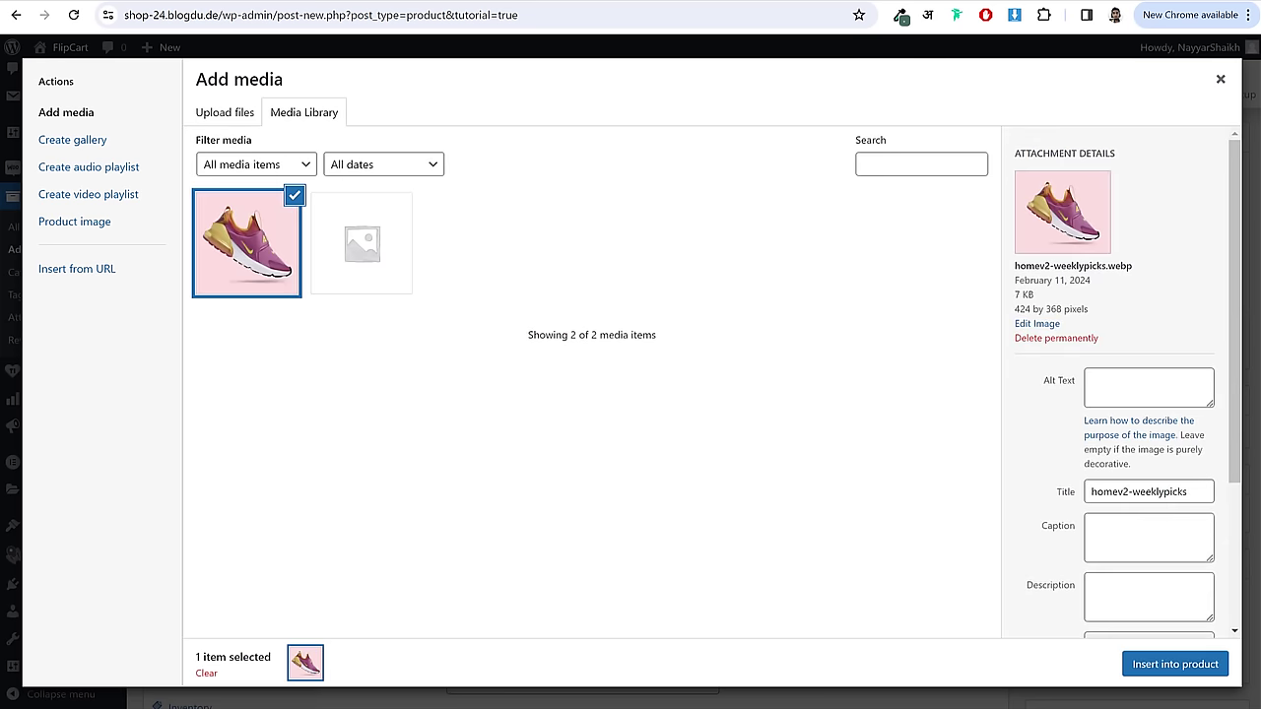
click(1176, 664)
- Align the shoe image in the product description to the left of the text
scroll(509, 470, down, 2)
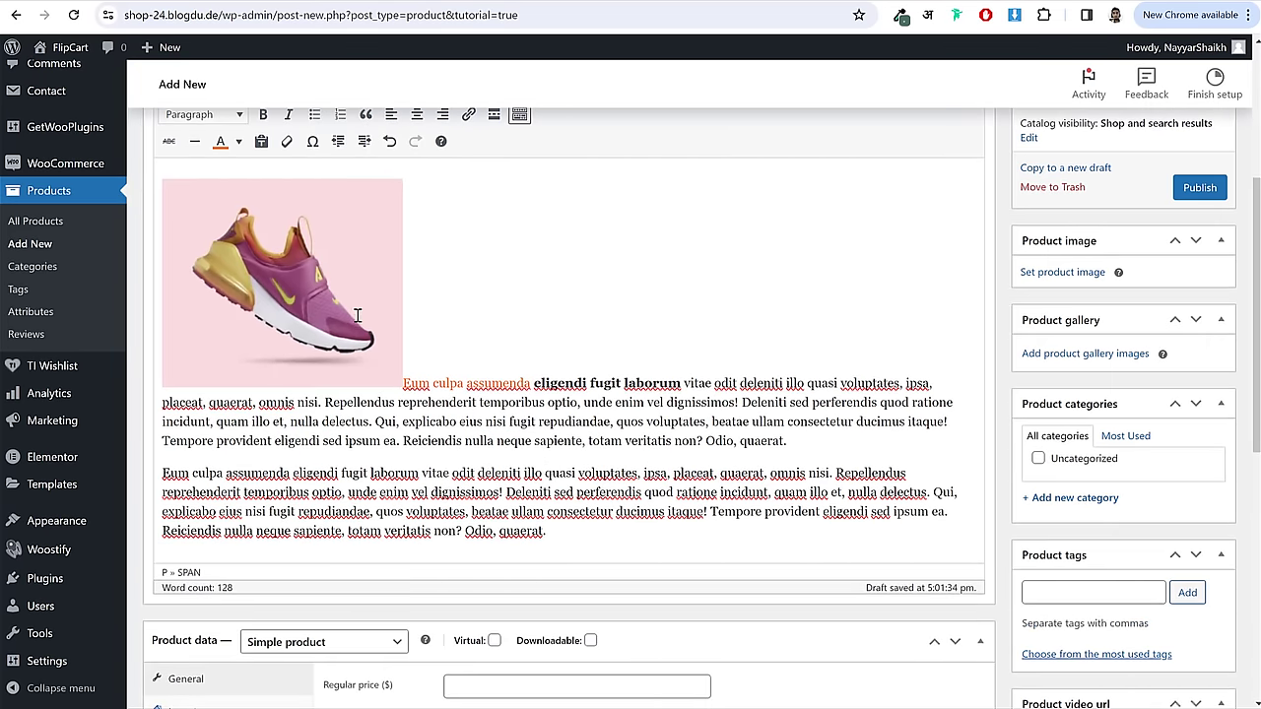
click(356, 315)
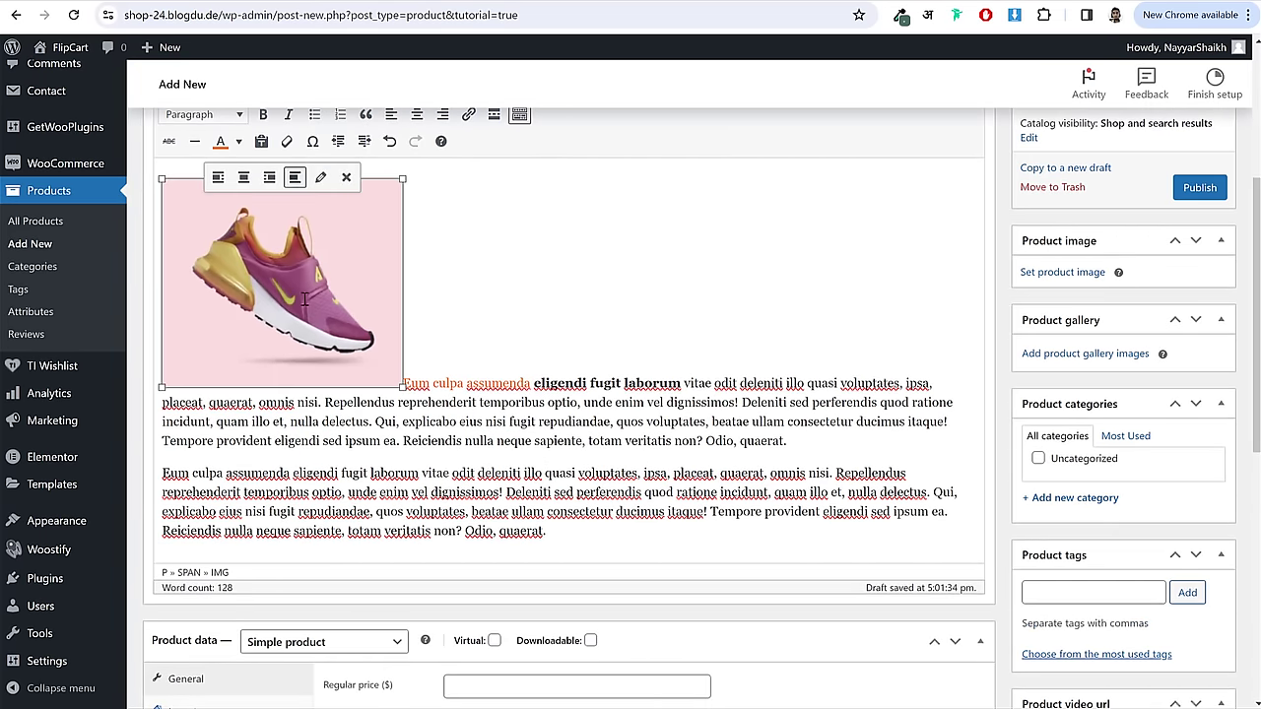
click(218, 178)
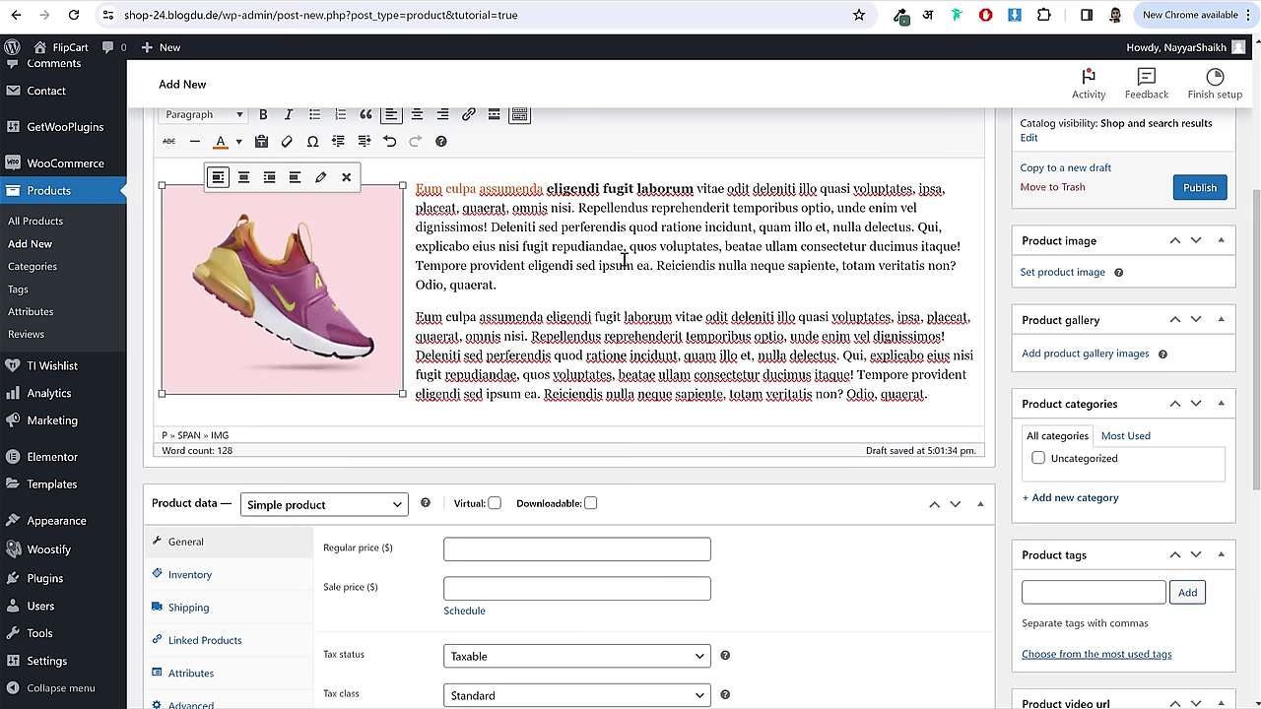
scroll(590, 283, up, 3)
scroll(434, 365, down, 2)
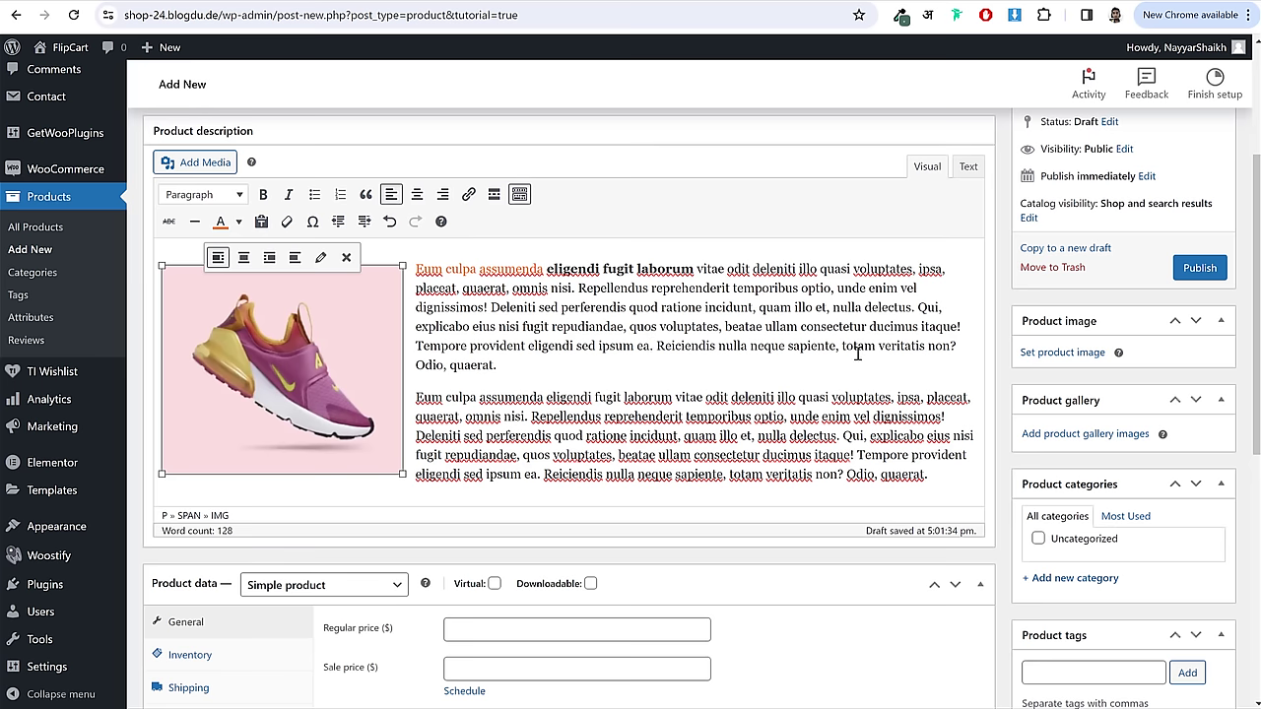
- Compare the empty regular price field with the price on the demo store's Black Fashion Jacket page
scroll(789, 430, down, 3)
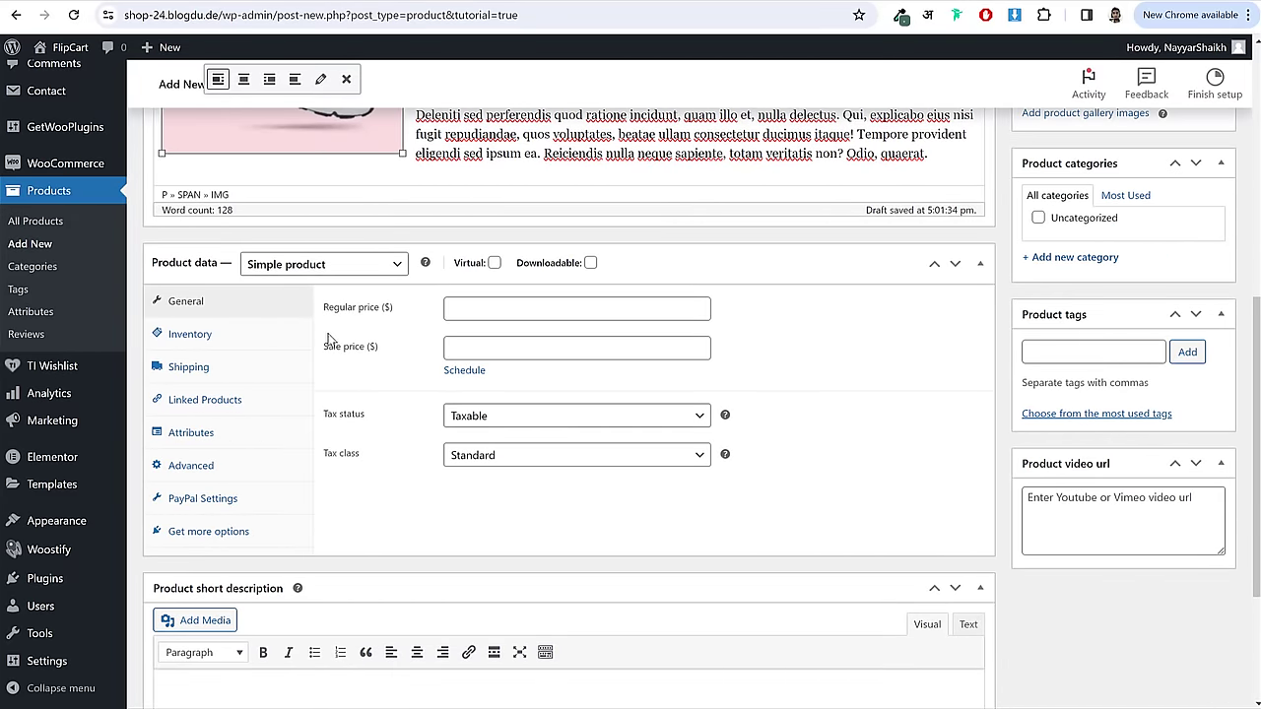
click(508, 313)
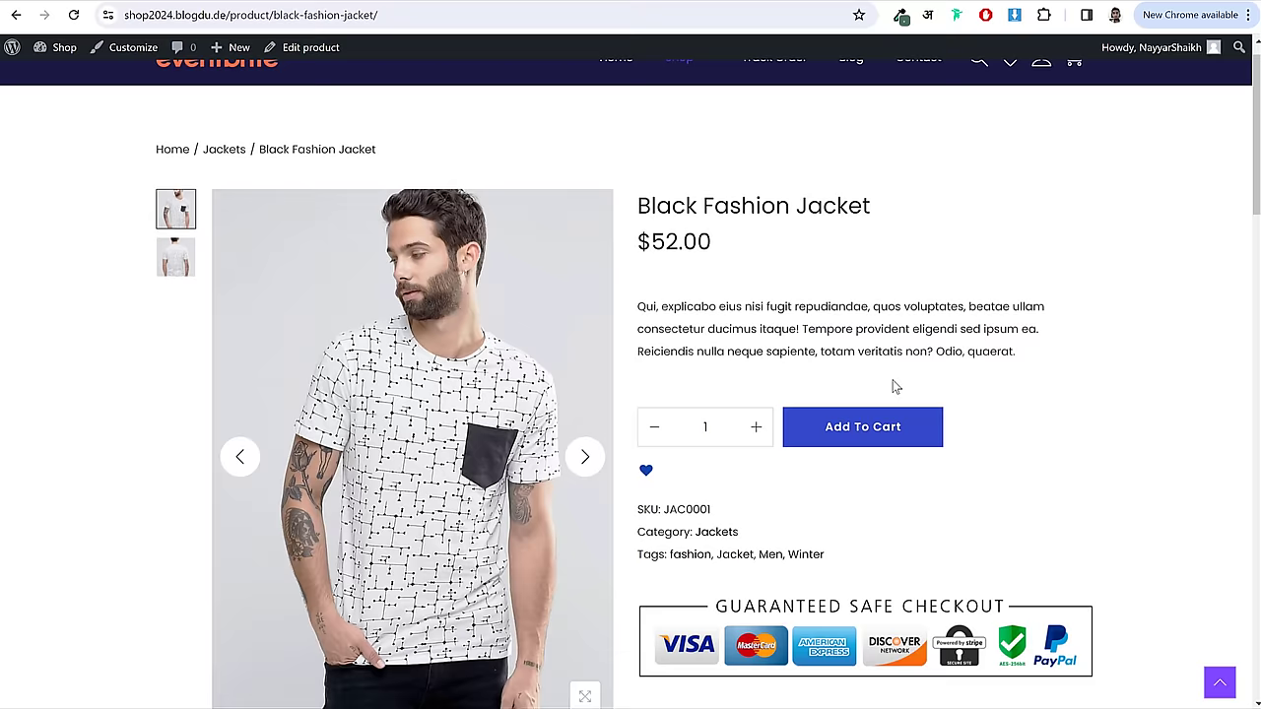
scroll(857, 354, up, 1)
drag(654, 273, 683, 273)
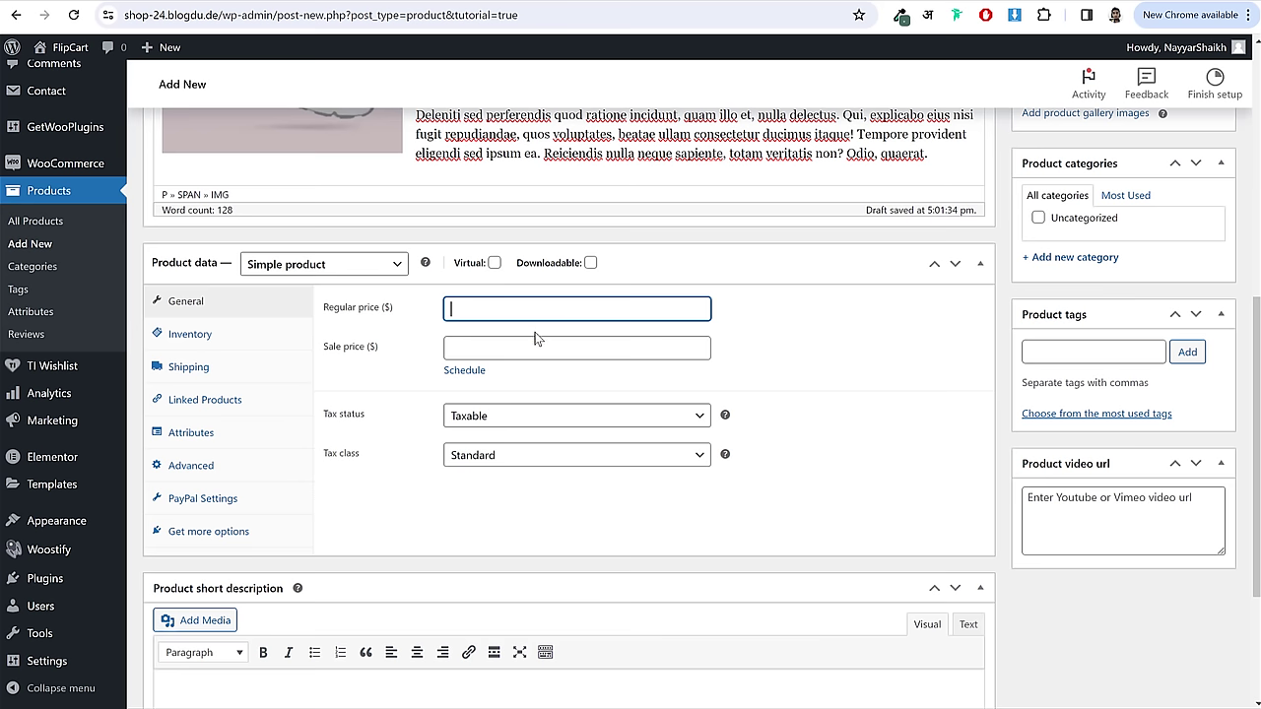
- Try to set the product's sale price to 199 while the regular price is empty
click(514, 344)
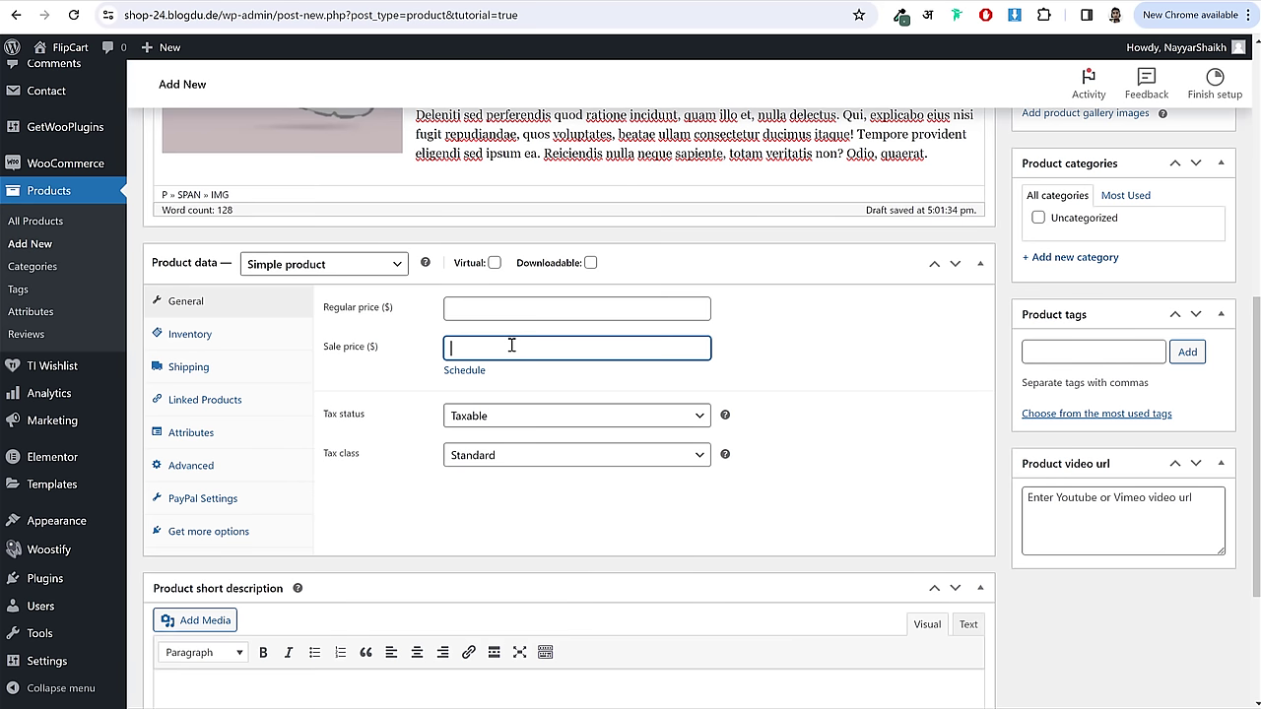
text(199)
click(583, 307)
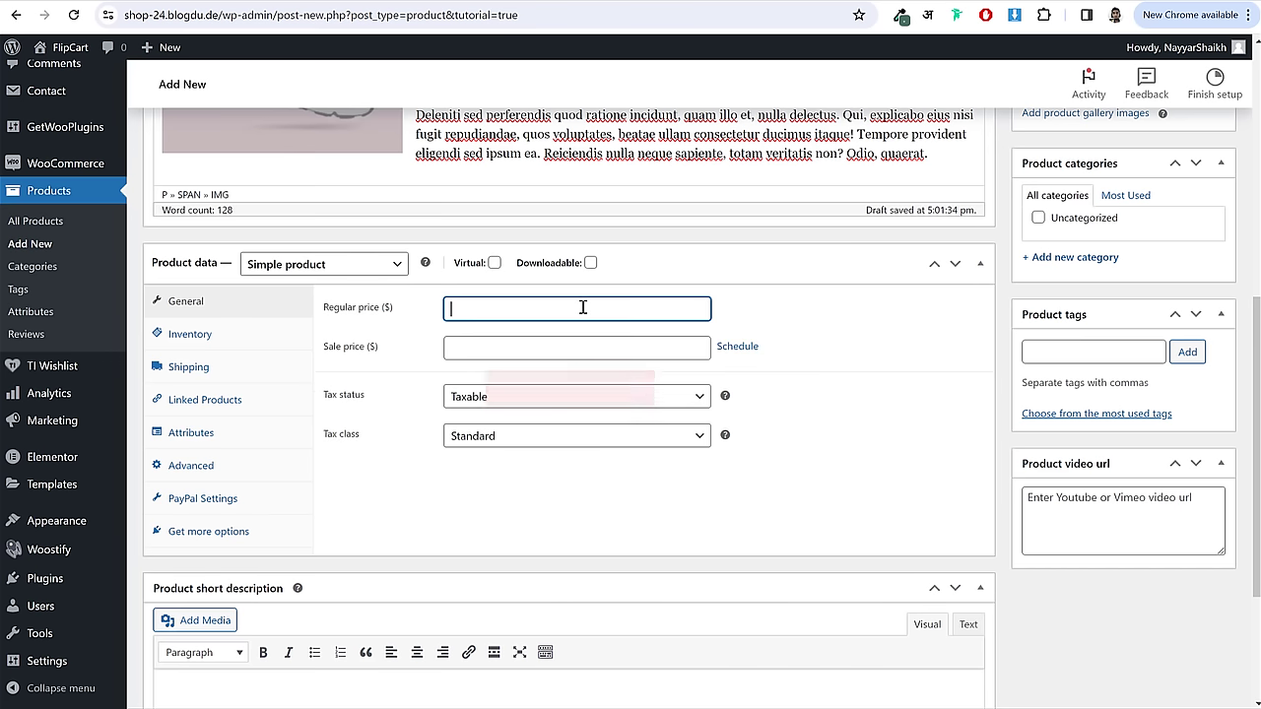
click(562, 351)
text(199)
- Set the product's regular price to 199
click(475, 309)
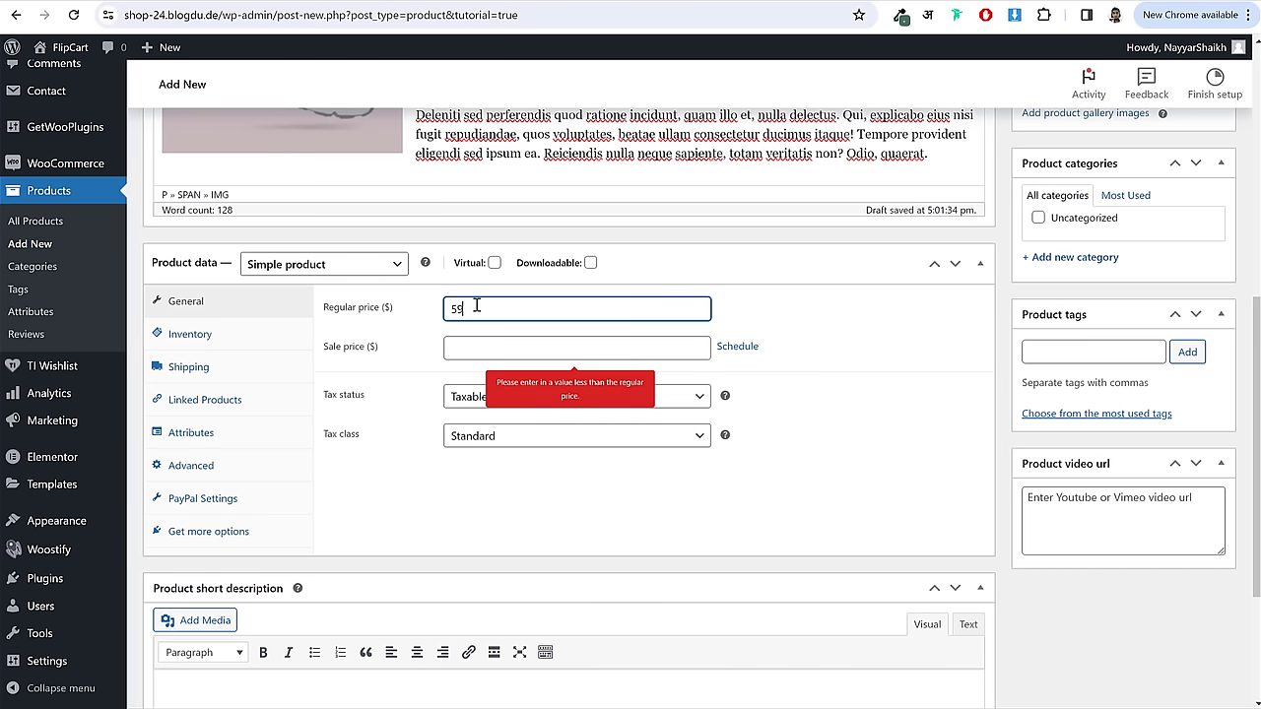
double_click(453, 309)
click(473, 313)
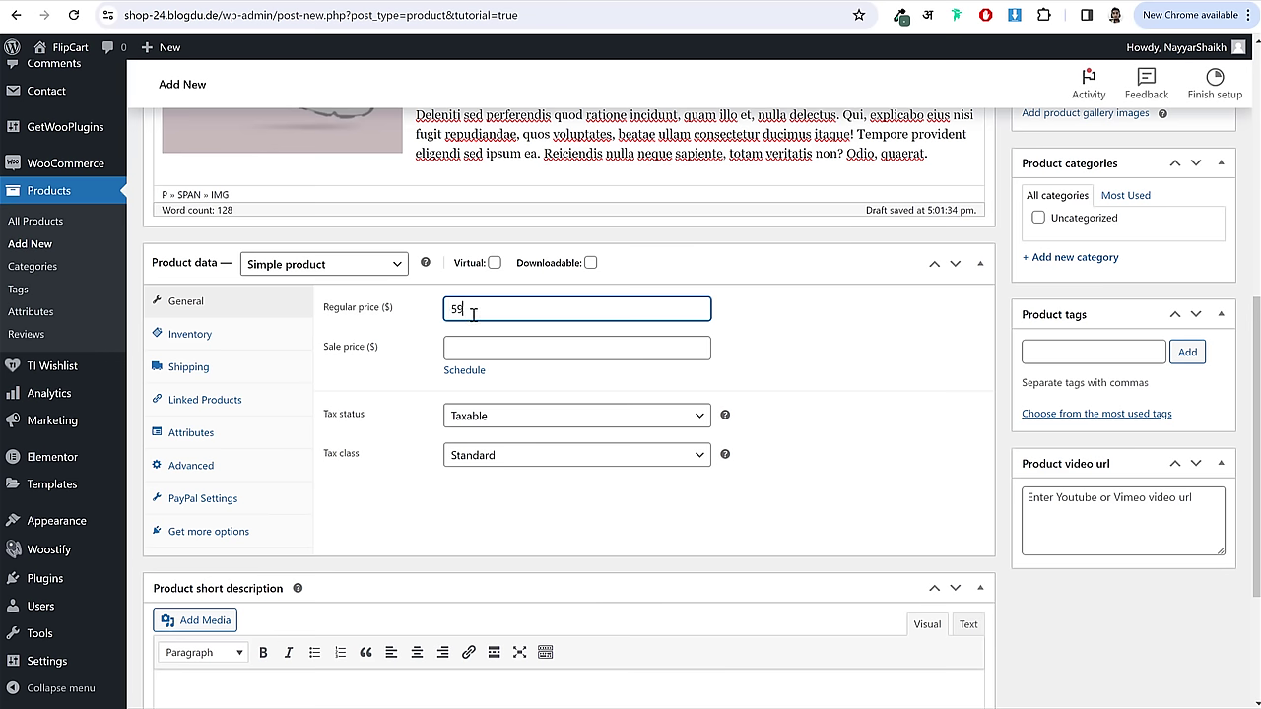
double_click(472, 314)
text(1+99)
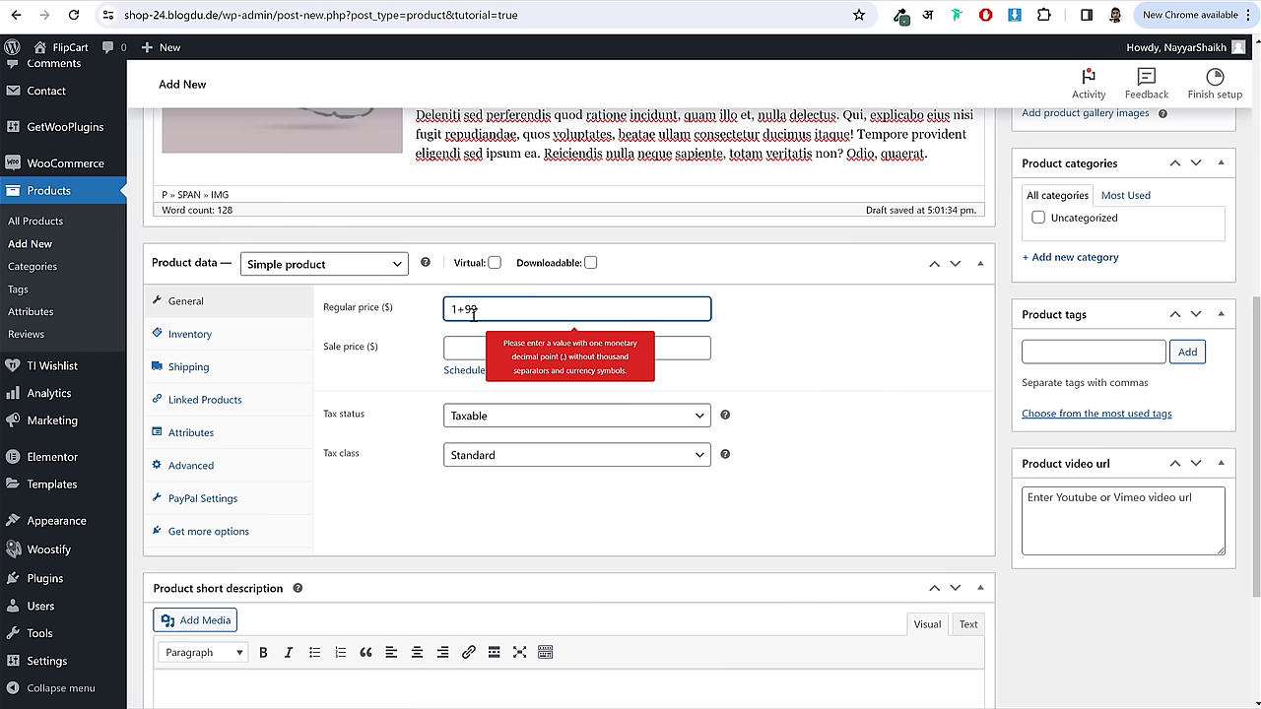
key(BackSpace)
text(9)
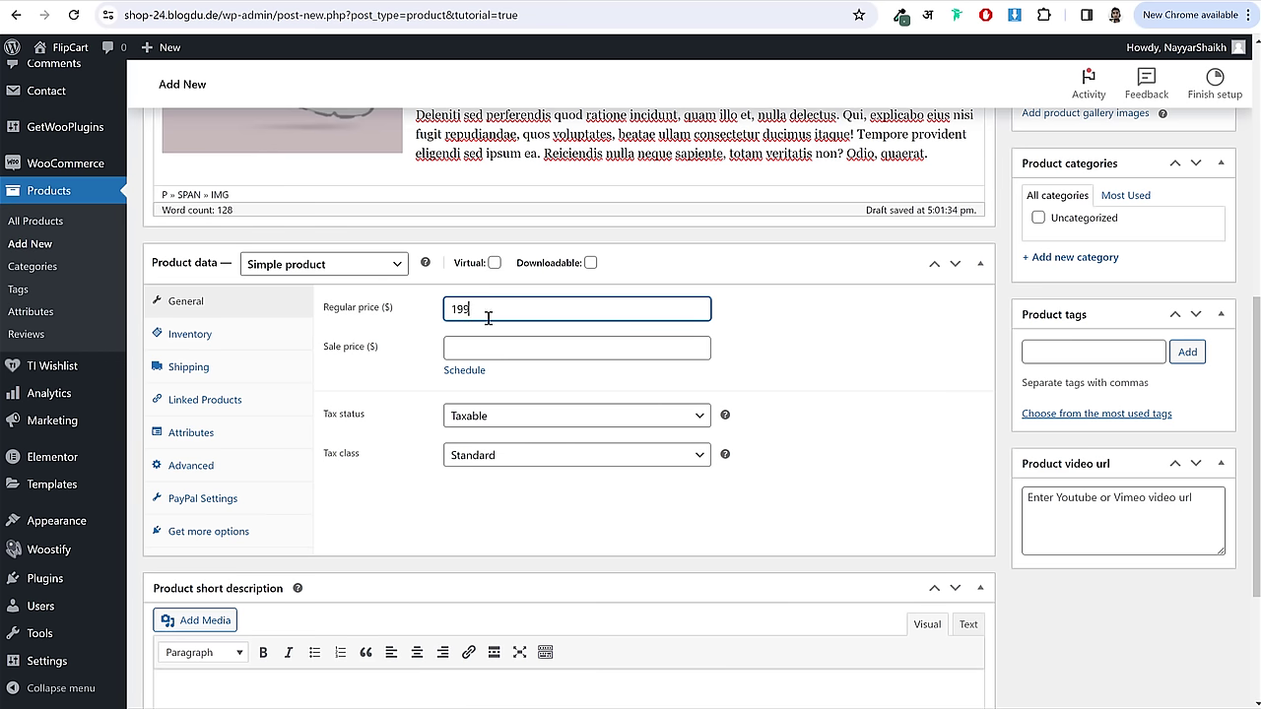
- Set the product's sale price to 59 and its tax class to GST 5%
click(486, 351)
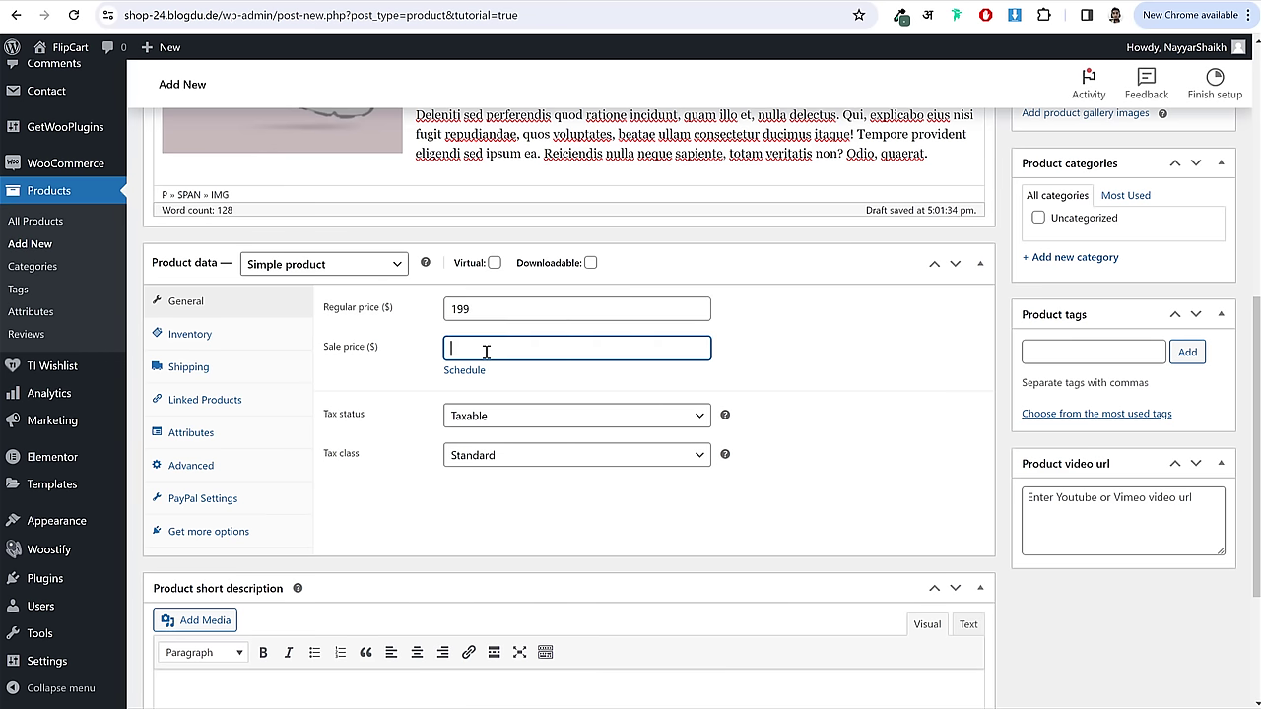
click(880, 333)
drag(491, 303, 424, 310)
key(Tab)
click(485, 463)
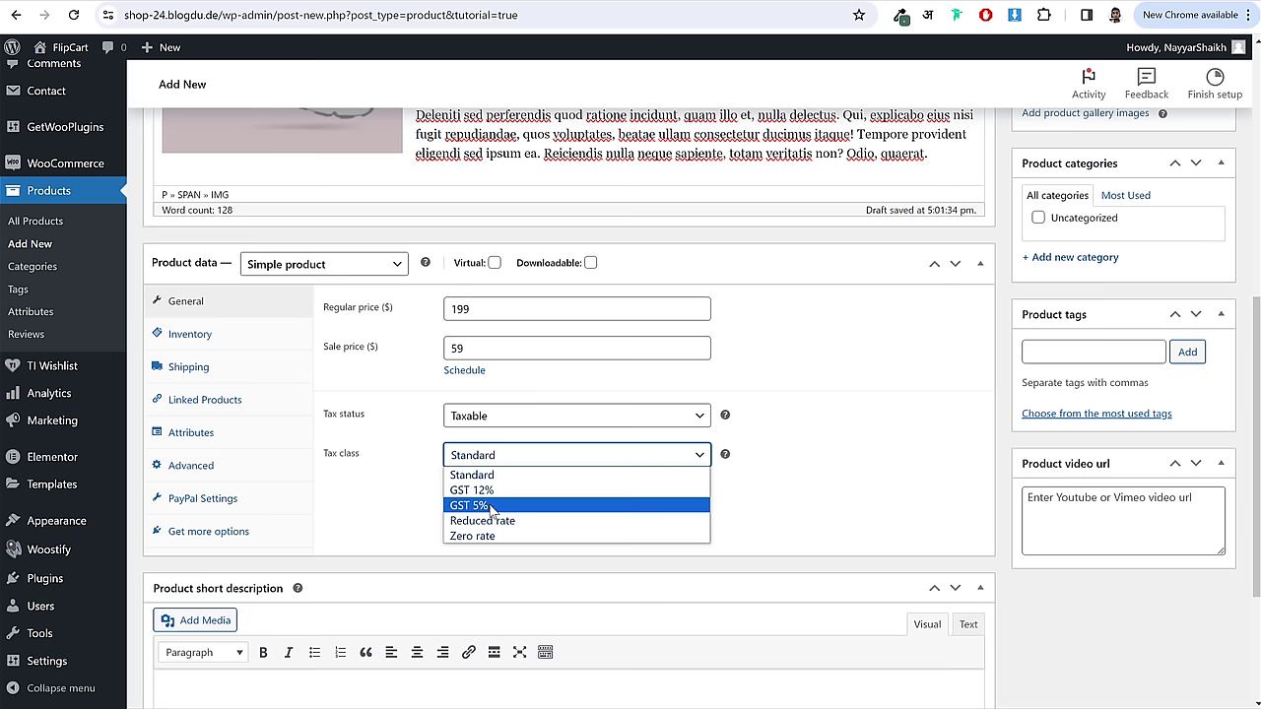
click(489, 505)
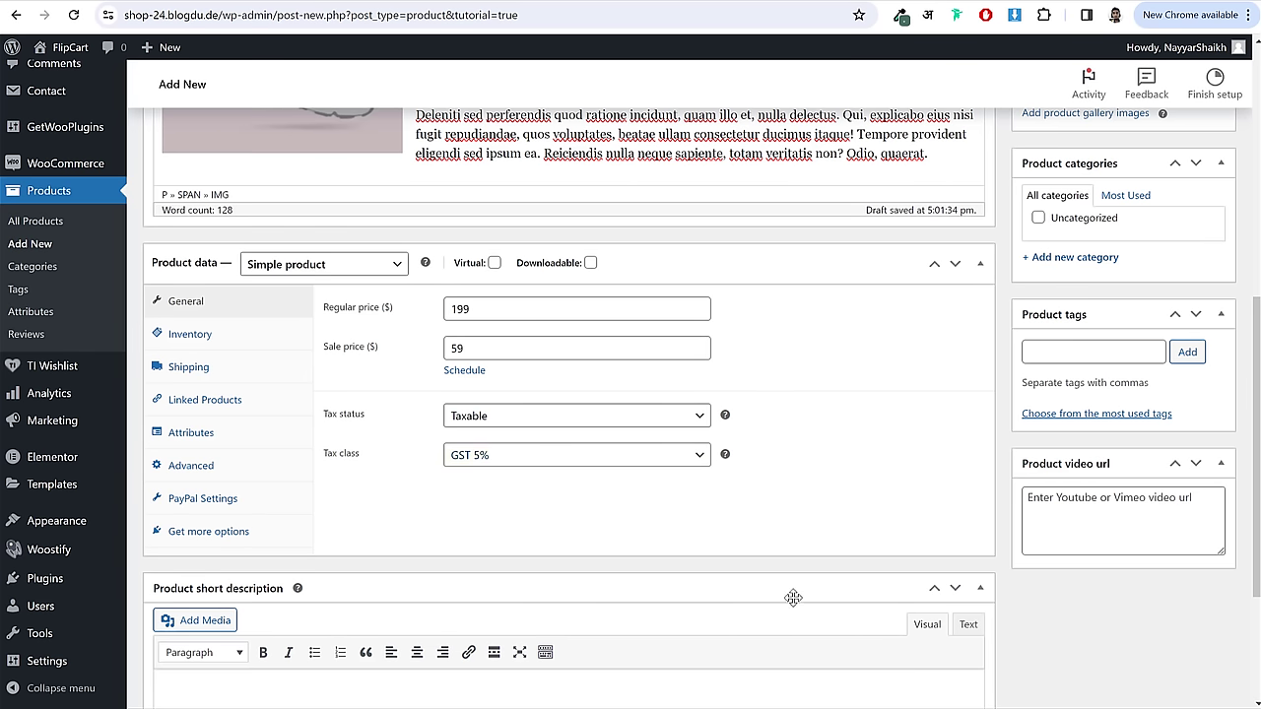
- In the inventory settings, set the SKU to TEE001 and track the product's stock with a quantity of 50
click(239, 337)
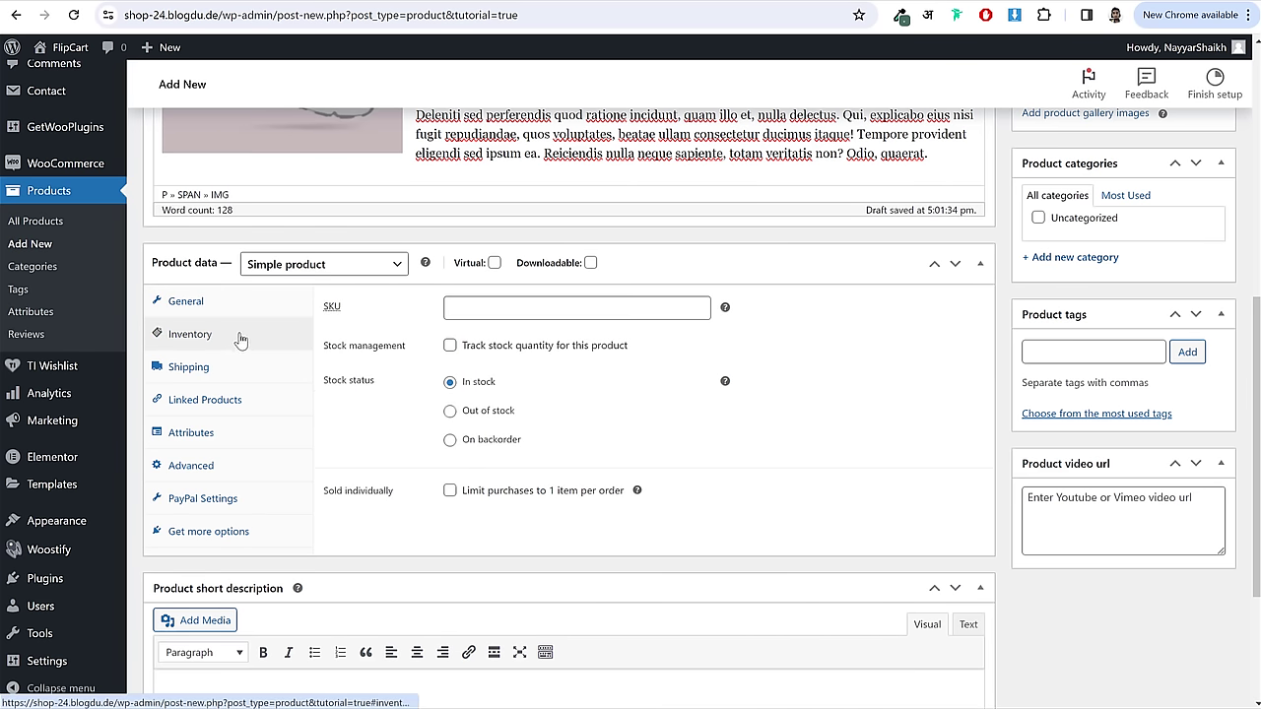
click(479, 307)
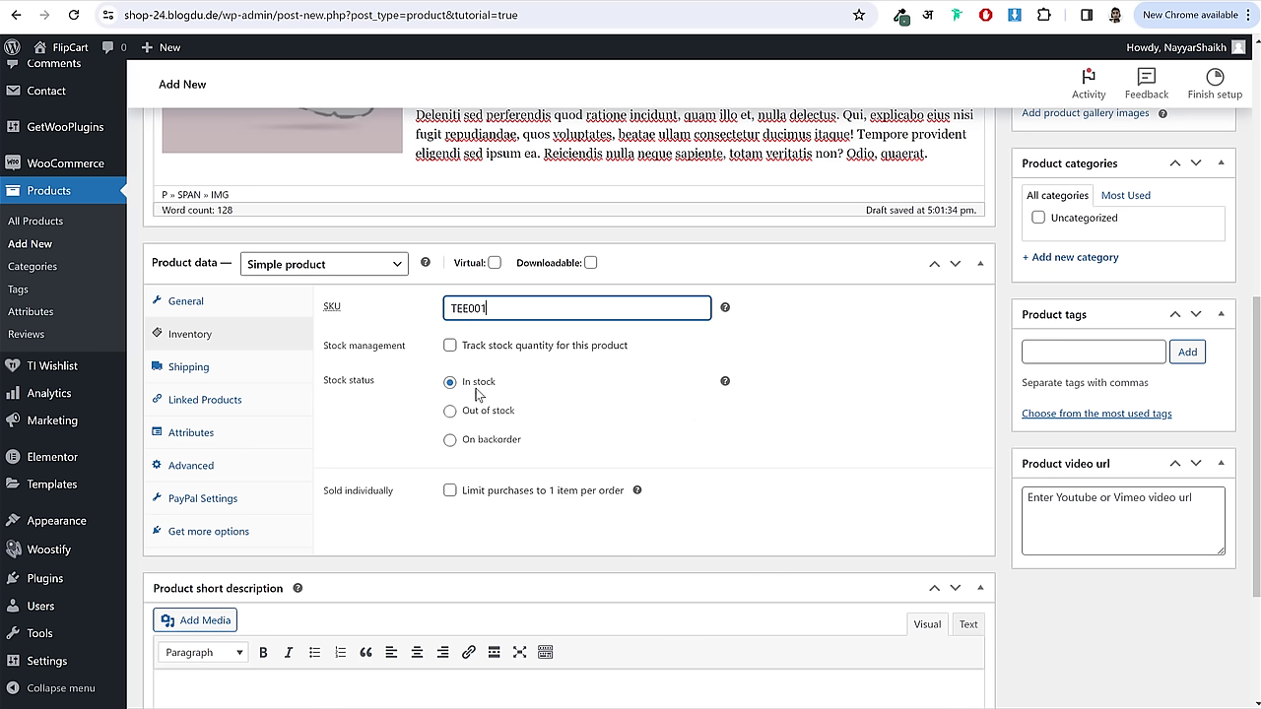
click(449, 346)
key(Tab)
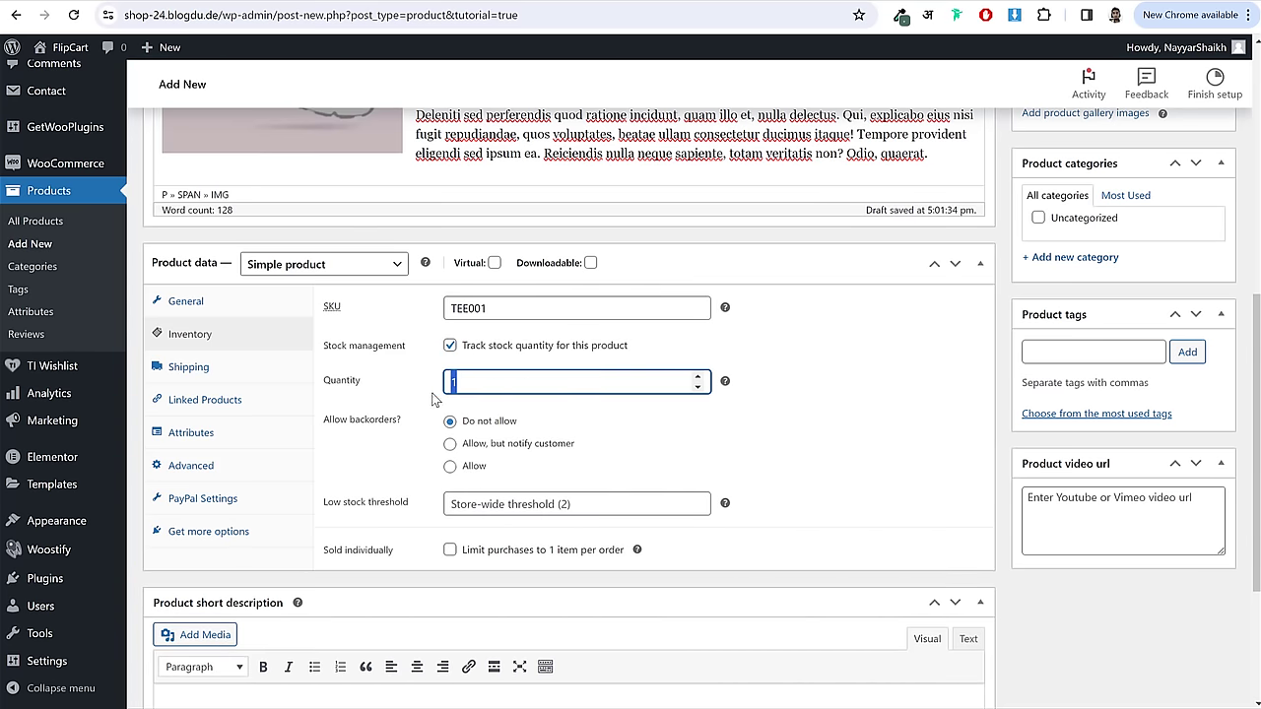
text(50)
drag(471, 382, 438, 381)
click(838, 380)
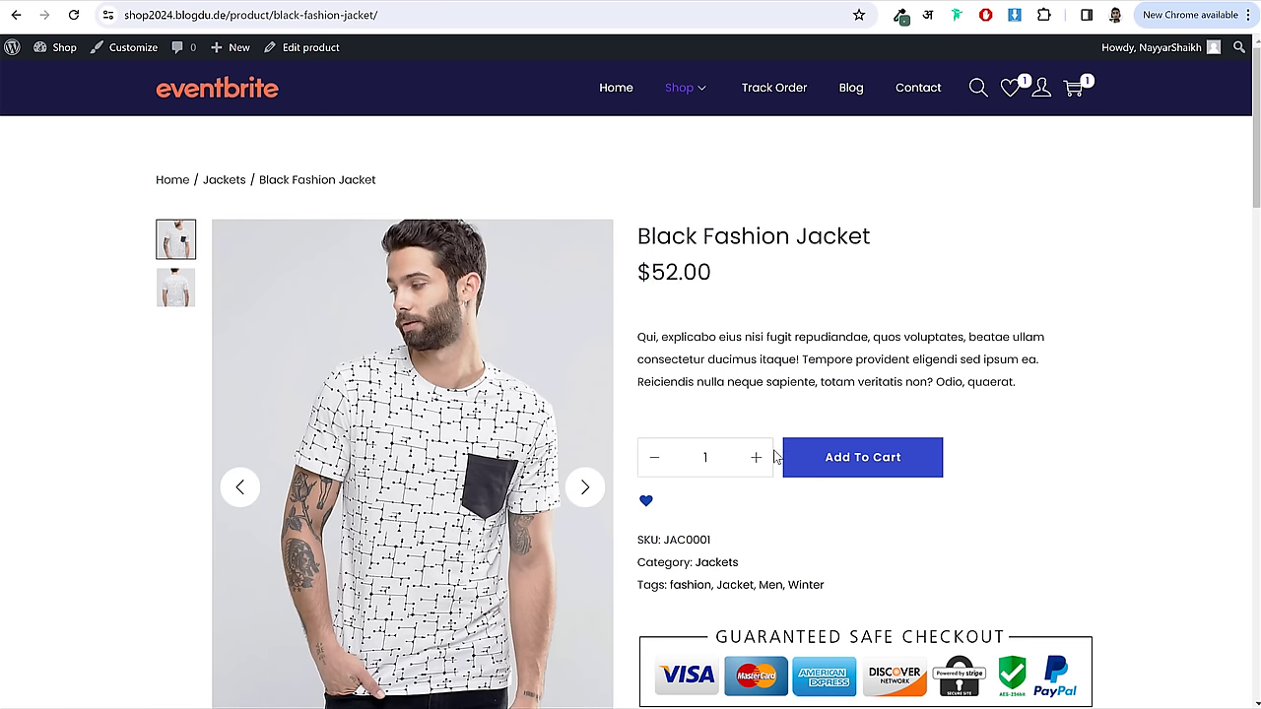
scroll(776, 457, down, 1)
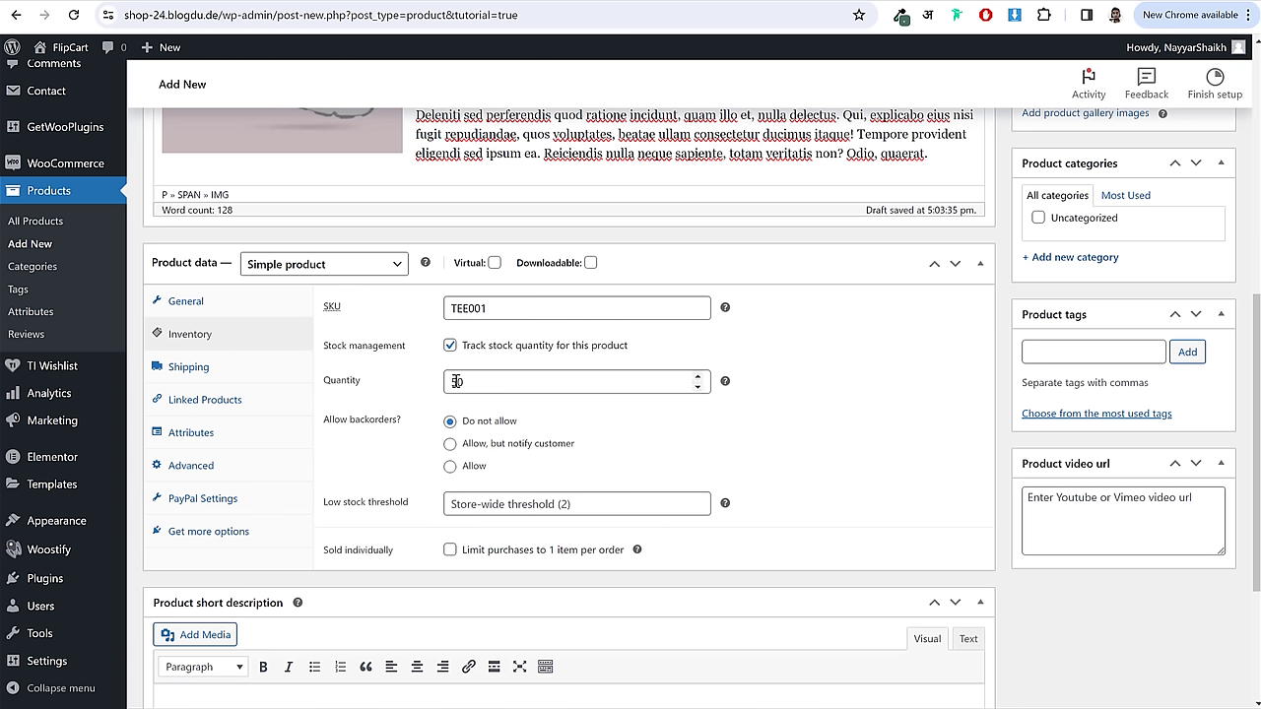
- Set the product's low stock threshold to 5 in the inventory settings
drag(459, 382, 435, 387)
click(793, 384)
click(498, 500)
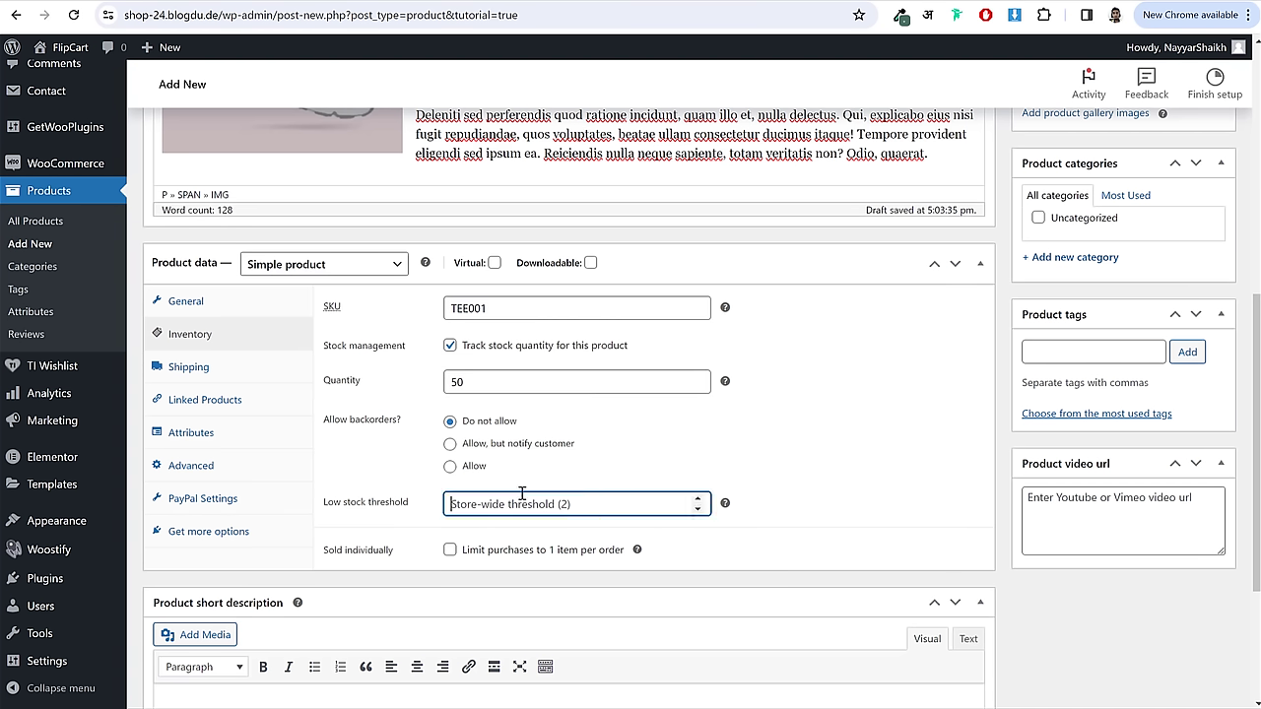
text(5)
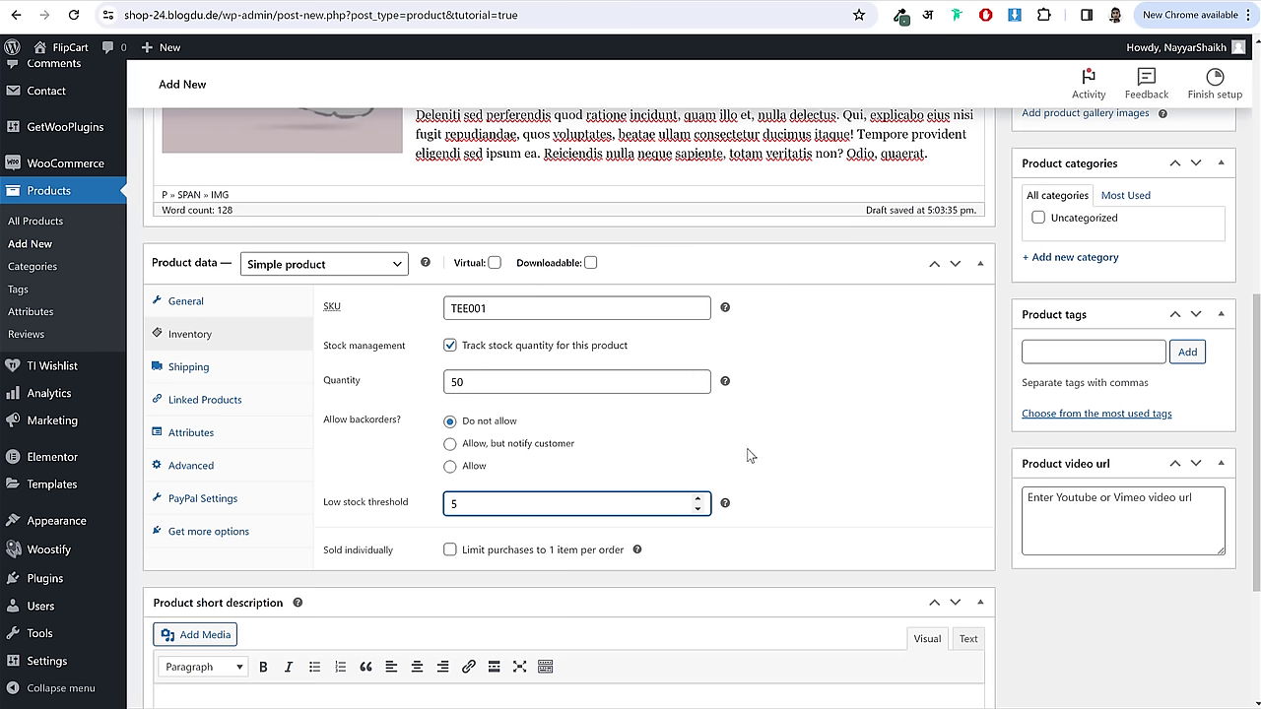
- In the shipping settings, set the weight to 150 g, the dimensions to 50 × 50 × 50 cm and the shipping class to T-Shirt
click(183, 372)
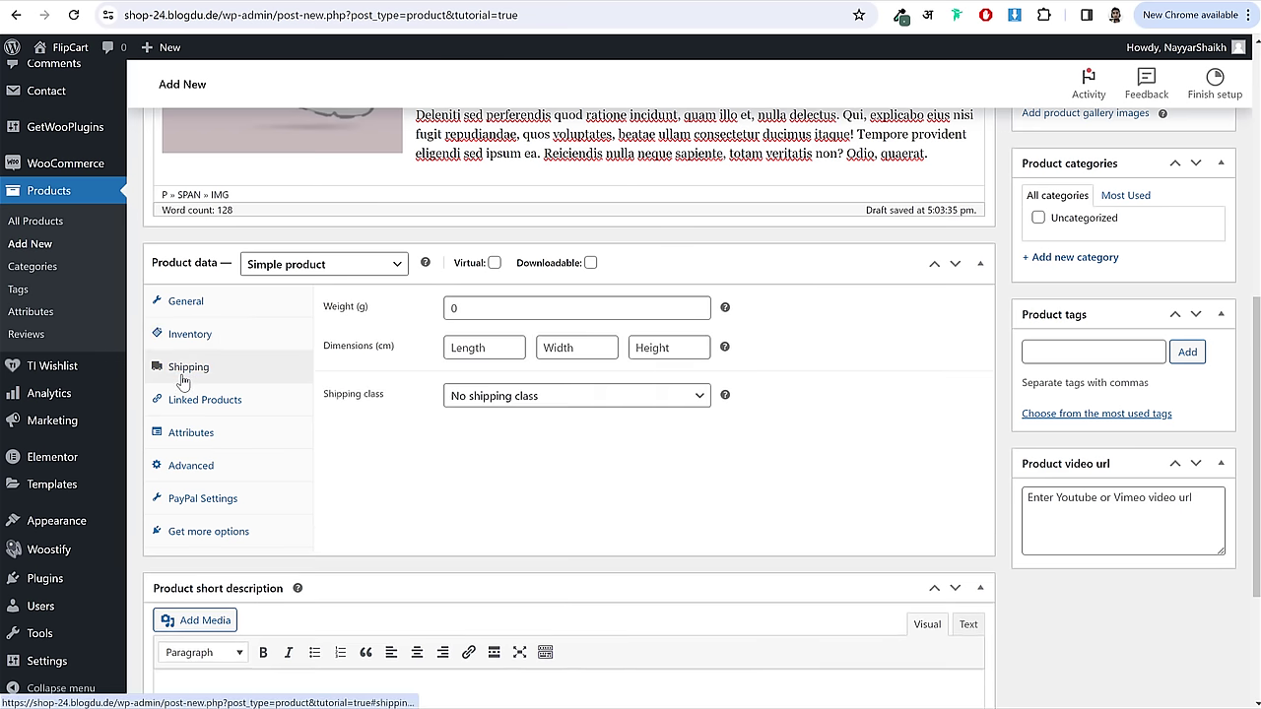
click(501, 314)
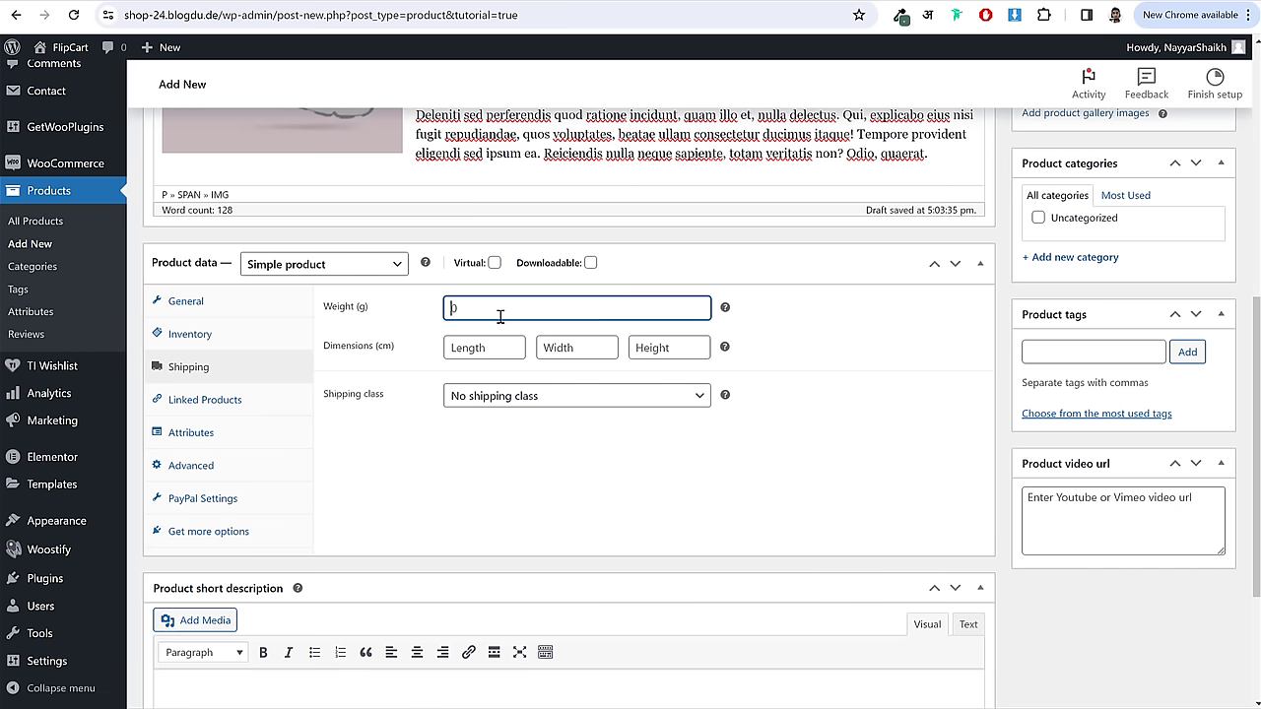
click(452, 345)
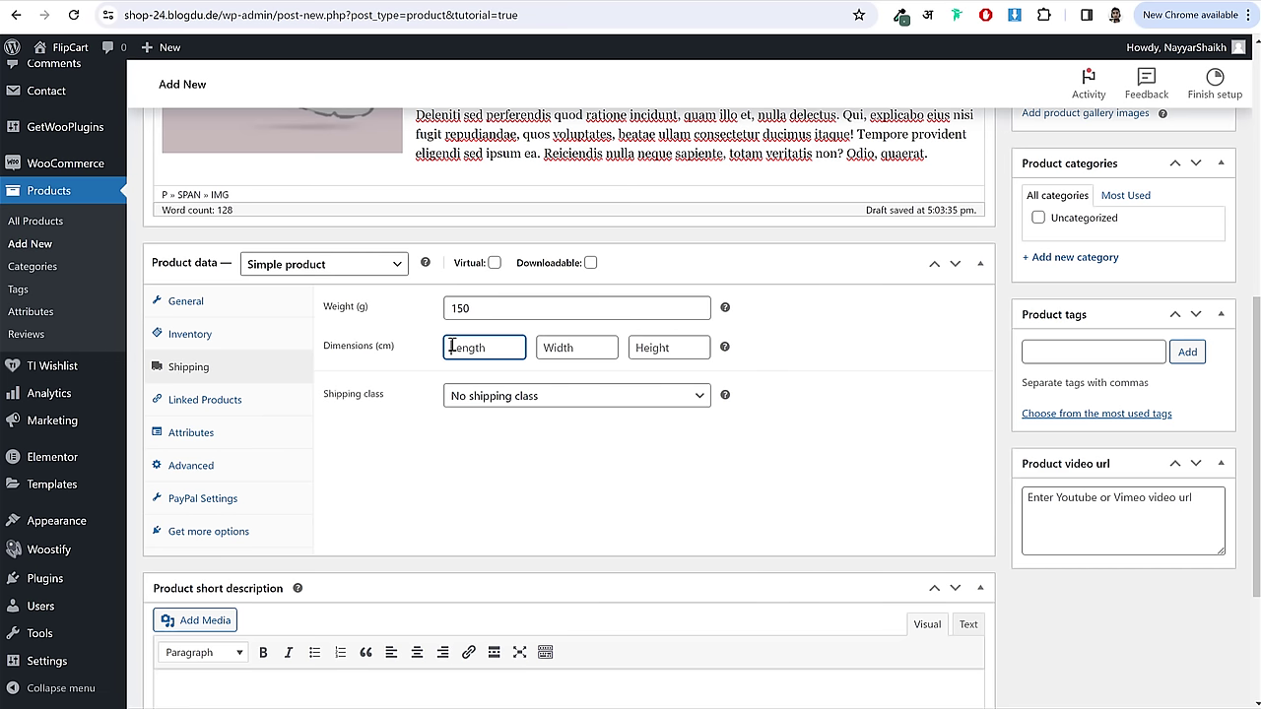
text(50)
key(Tab)
text(5)
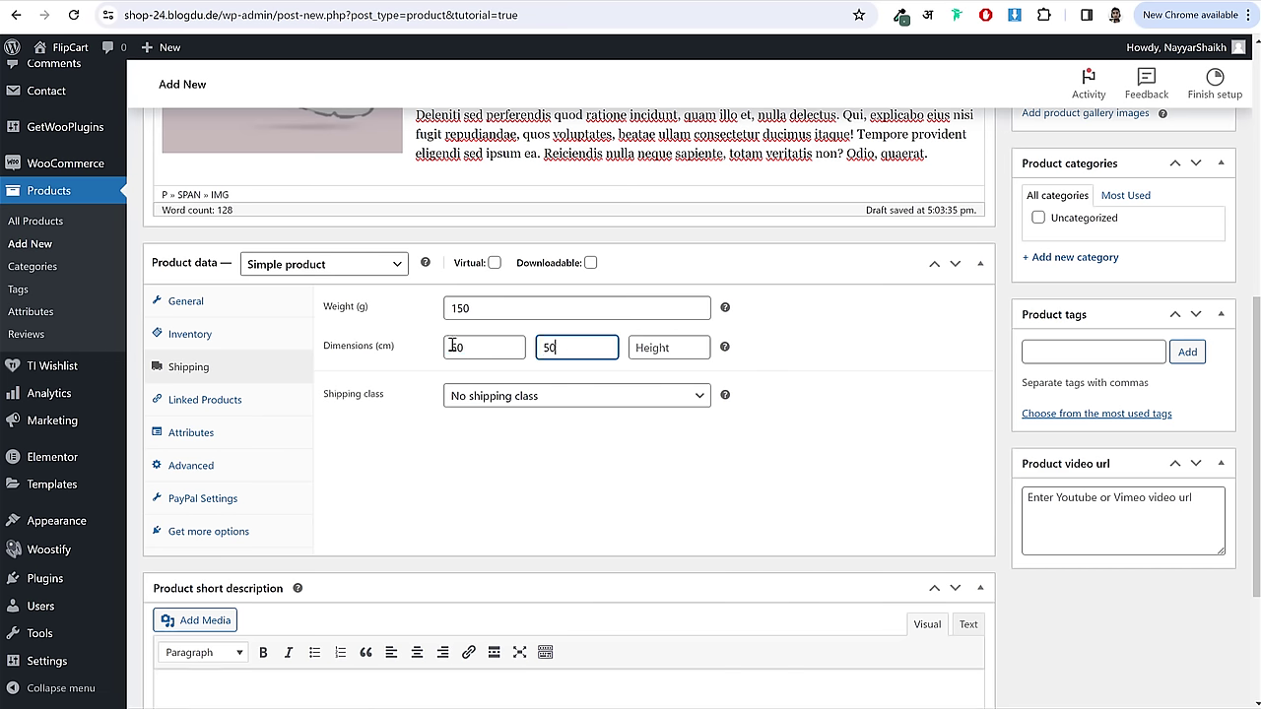
key(Tab)
text(50)
click(564, 396)
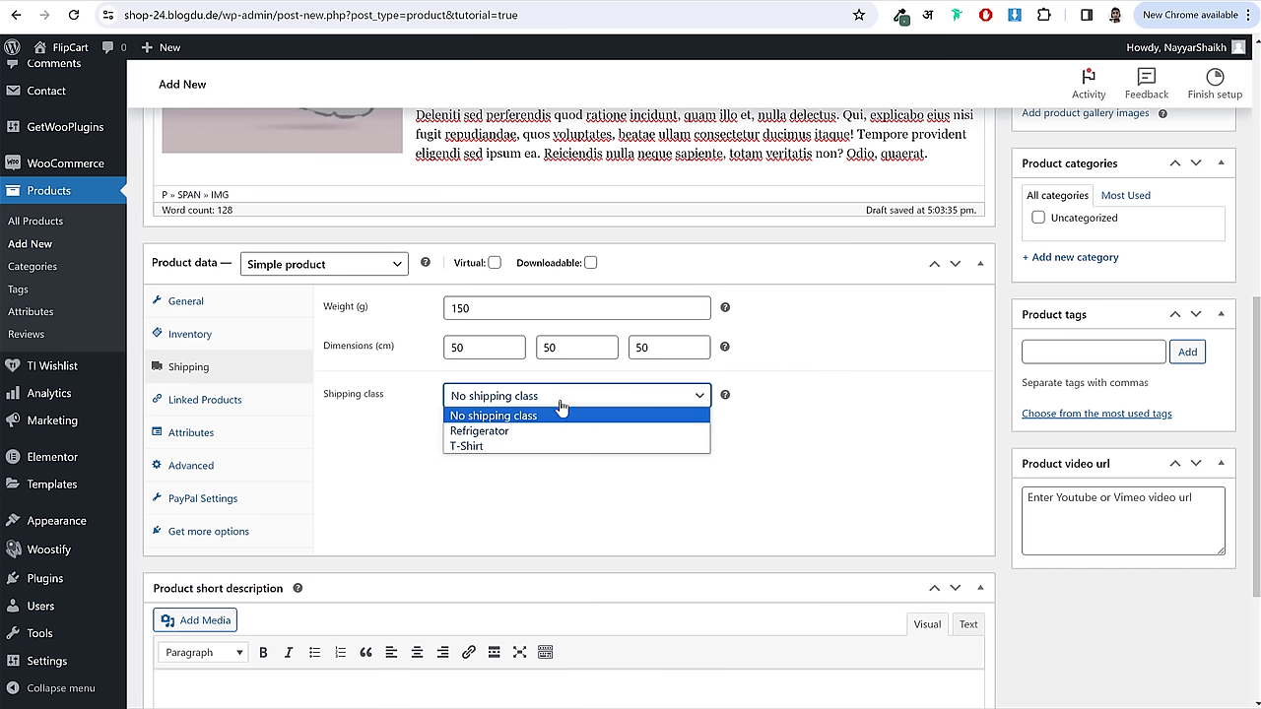
click(516, 445)
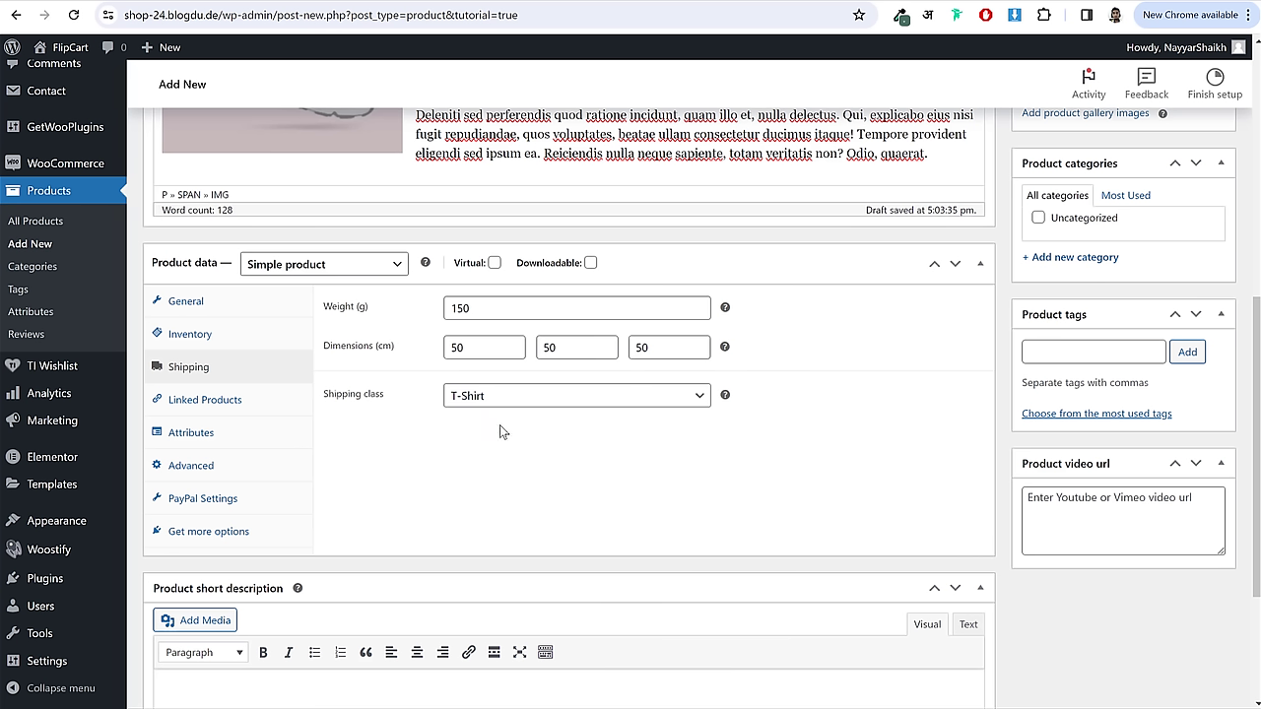
- Review the product's general, inventory and shipping settings
click(197, 334)
click(202, 364)
click(205, 306)
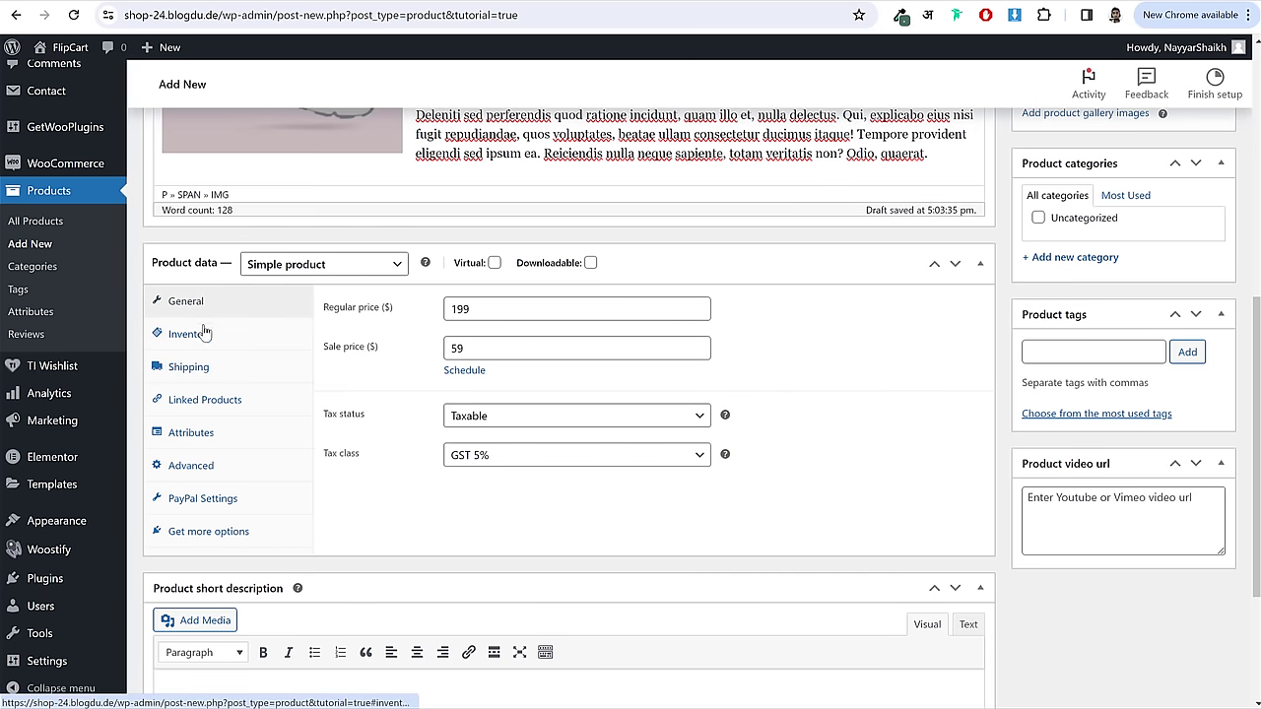
click(204, 334)
click(191, 366)
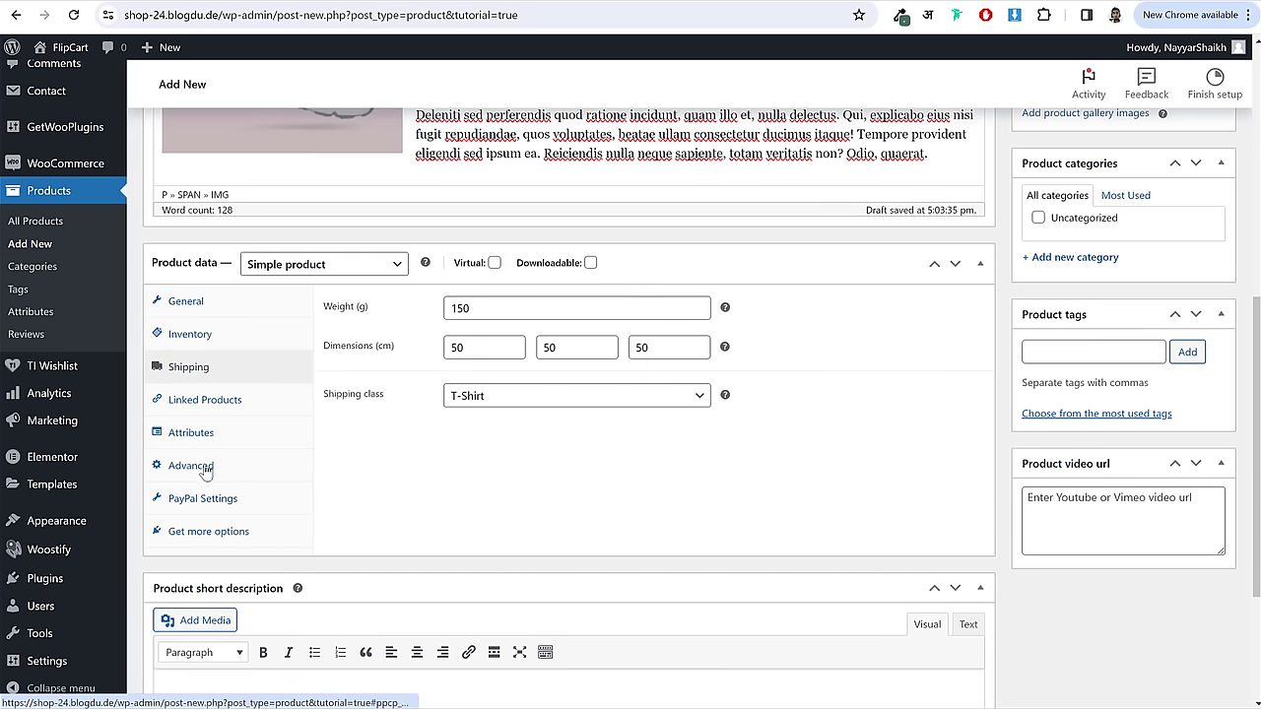
click(231, 306)
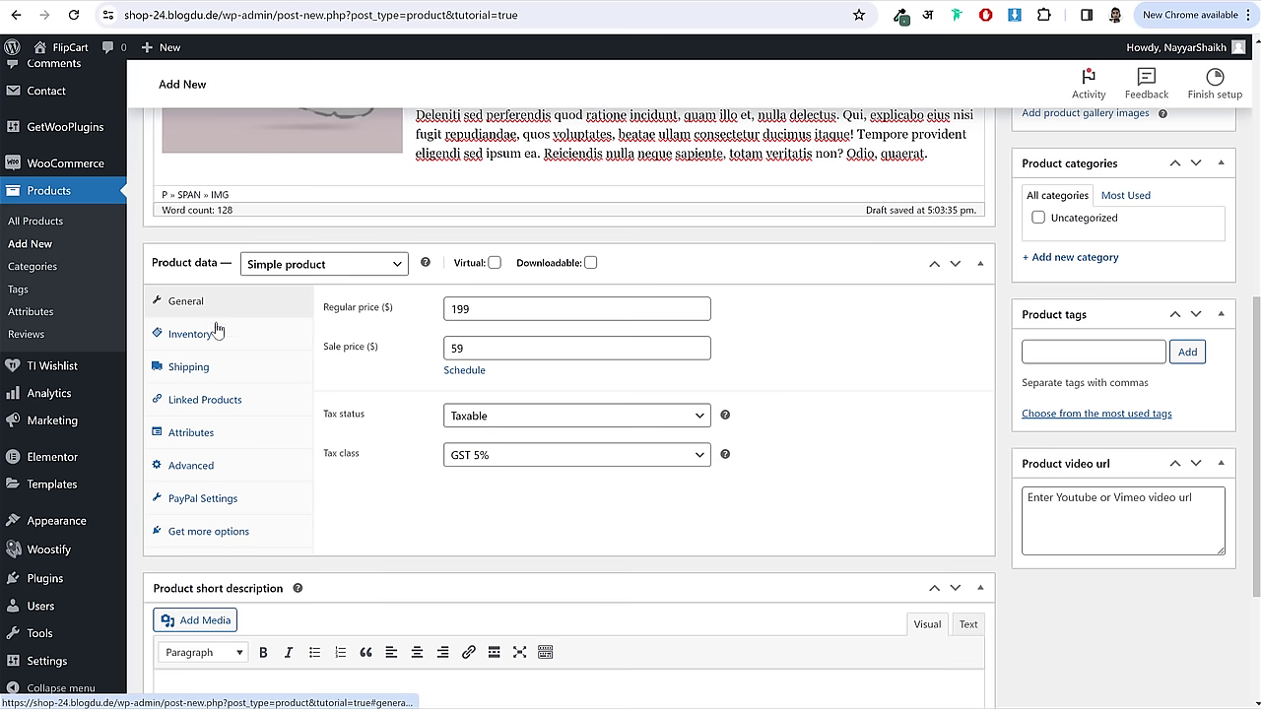
click(204, 336)
click(197, 366)
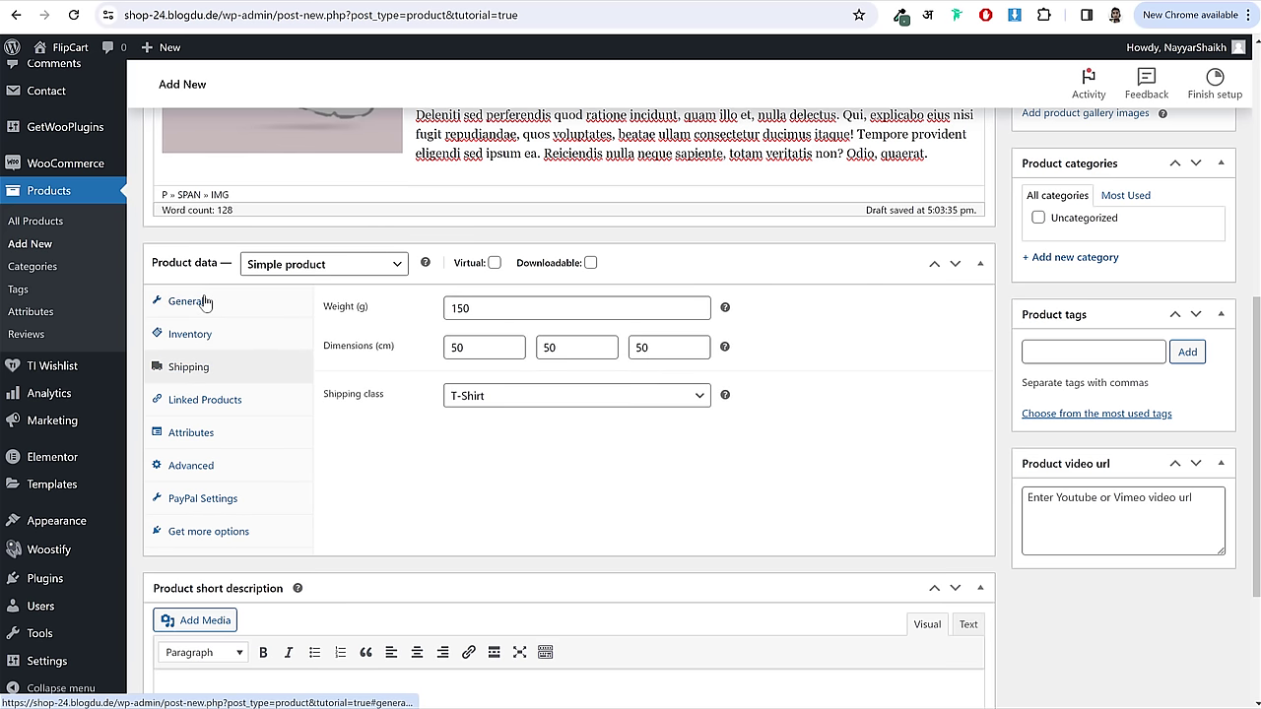
click(204, 301)
- Copy the short paragraph starting "Qui, explicabo eius" from the demo shop's Black Fashion Jacket page into this product's short description
scroll(839, 493, down, 2)
click(631, 495)
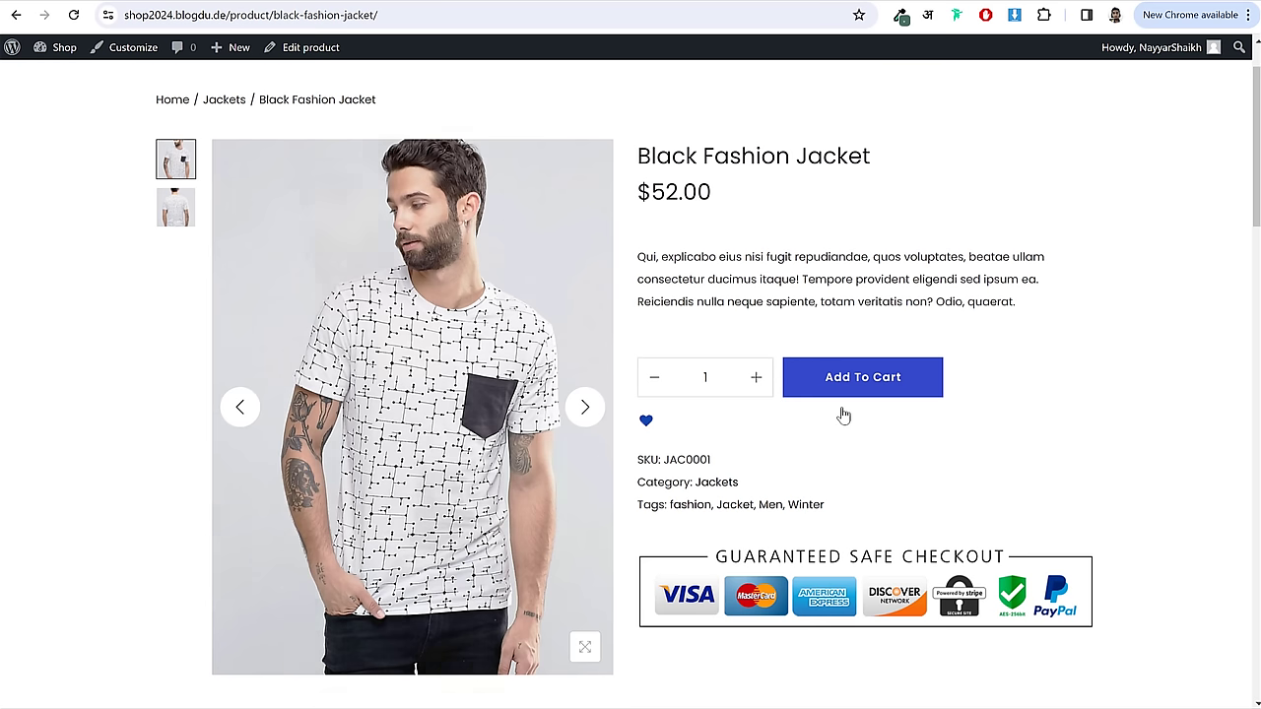
drag(638, 261, 1023, 316)
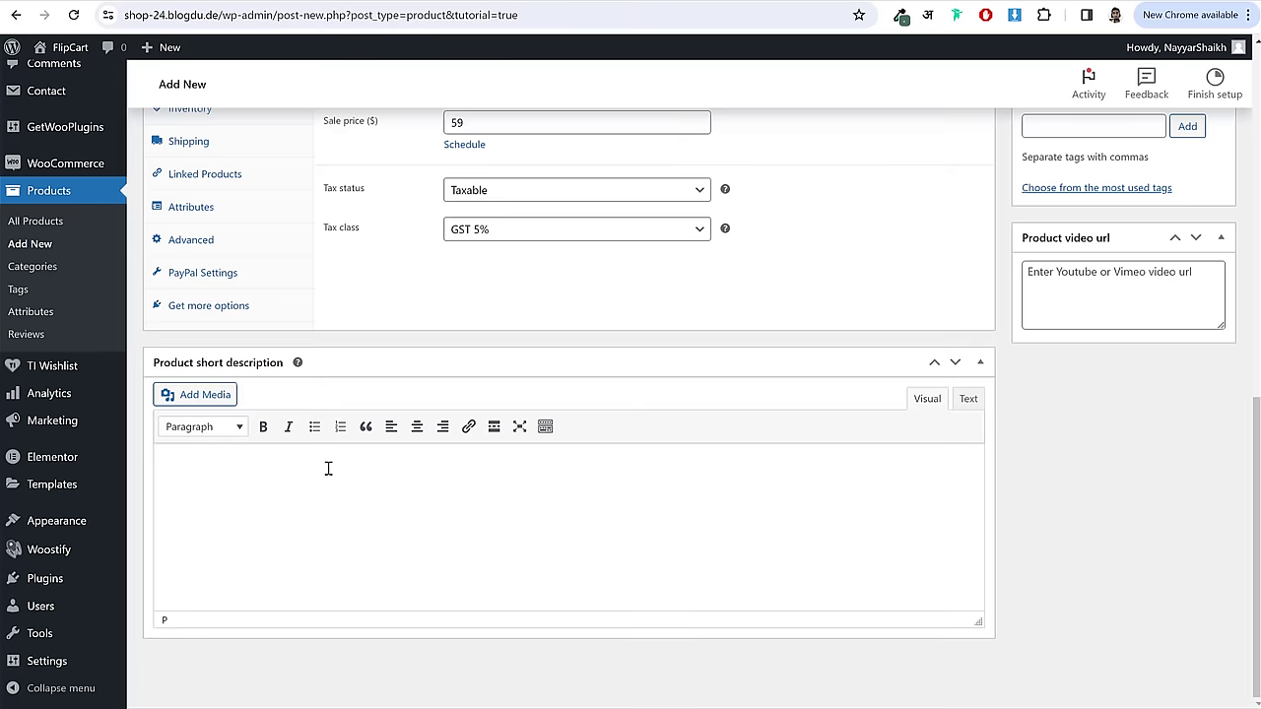
text(Qui, explicabo eius nisi fugit repudiandae, quos voluptates, beatae ullam consectetur ducimus itaque! Tempore provident eligendi sed ipsum ea. Reiciendis nulla neque sapiente, totam veritatis non? Odio, quaerat.)
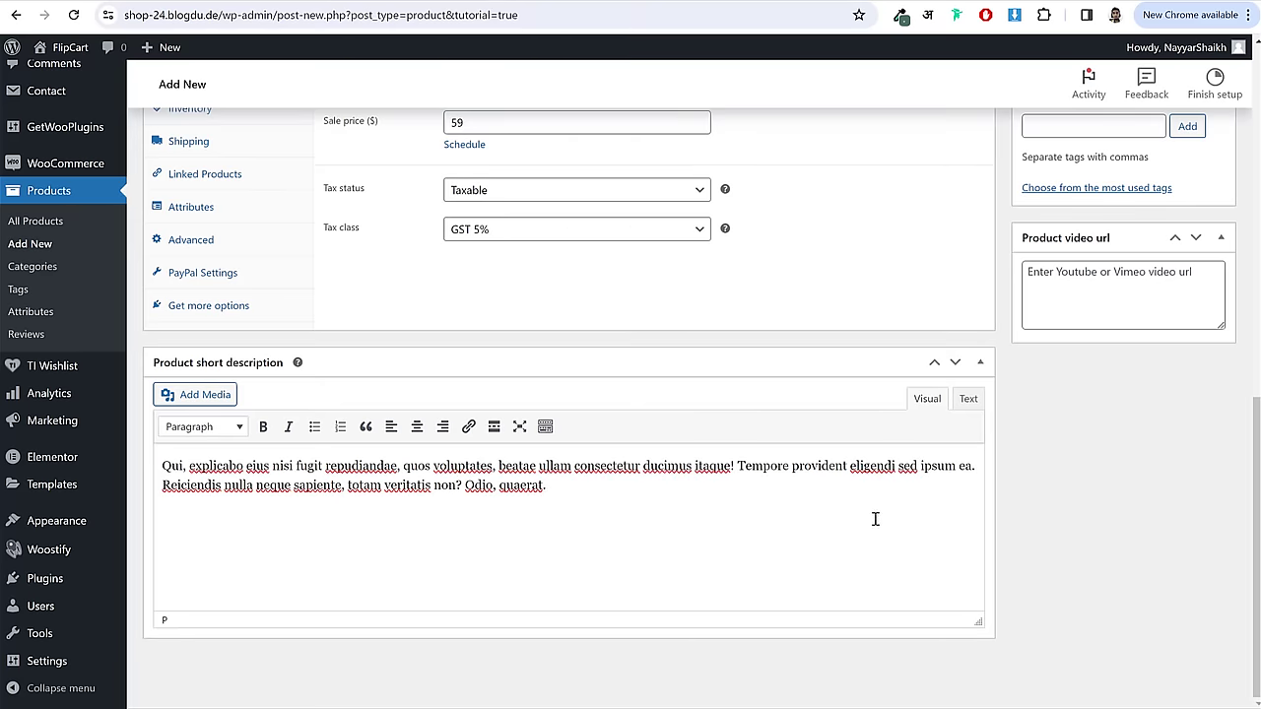
- Upload the image 2_1 from the Media > Products folder and set it as the product image
scroll(875, 532, up, 12)
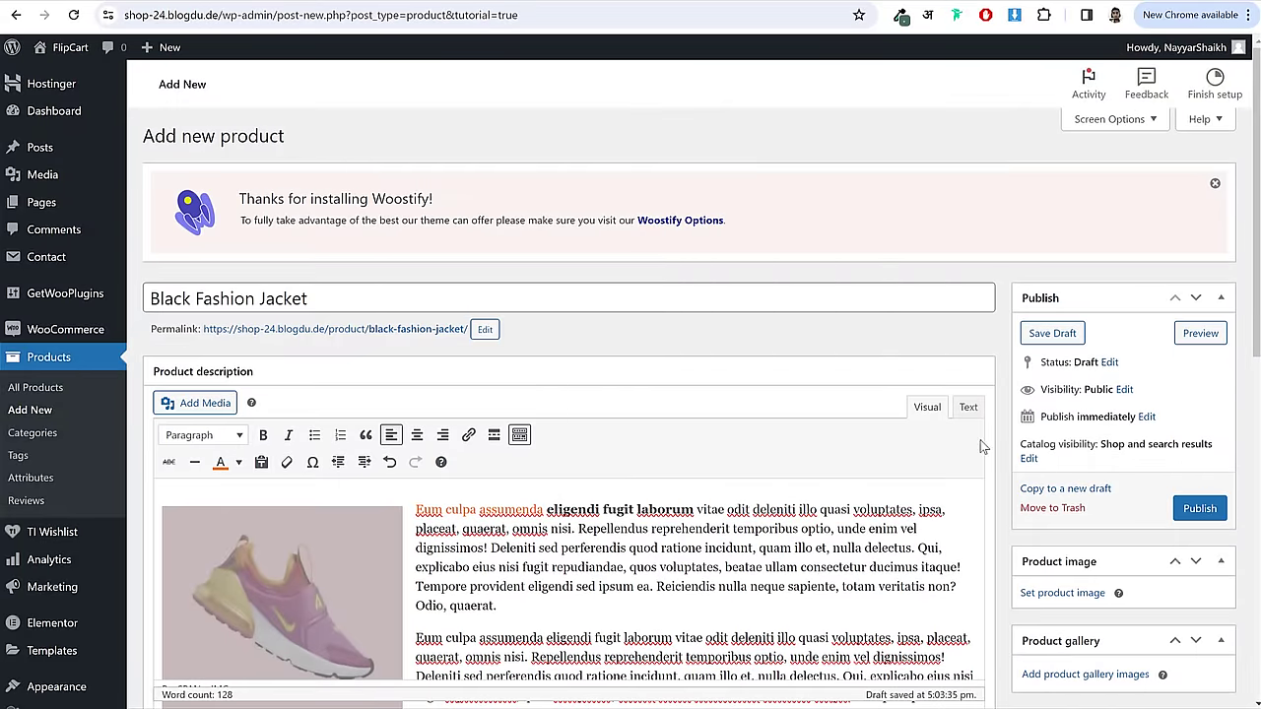
scroll(1210, 394, down, 2)
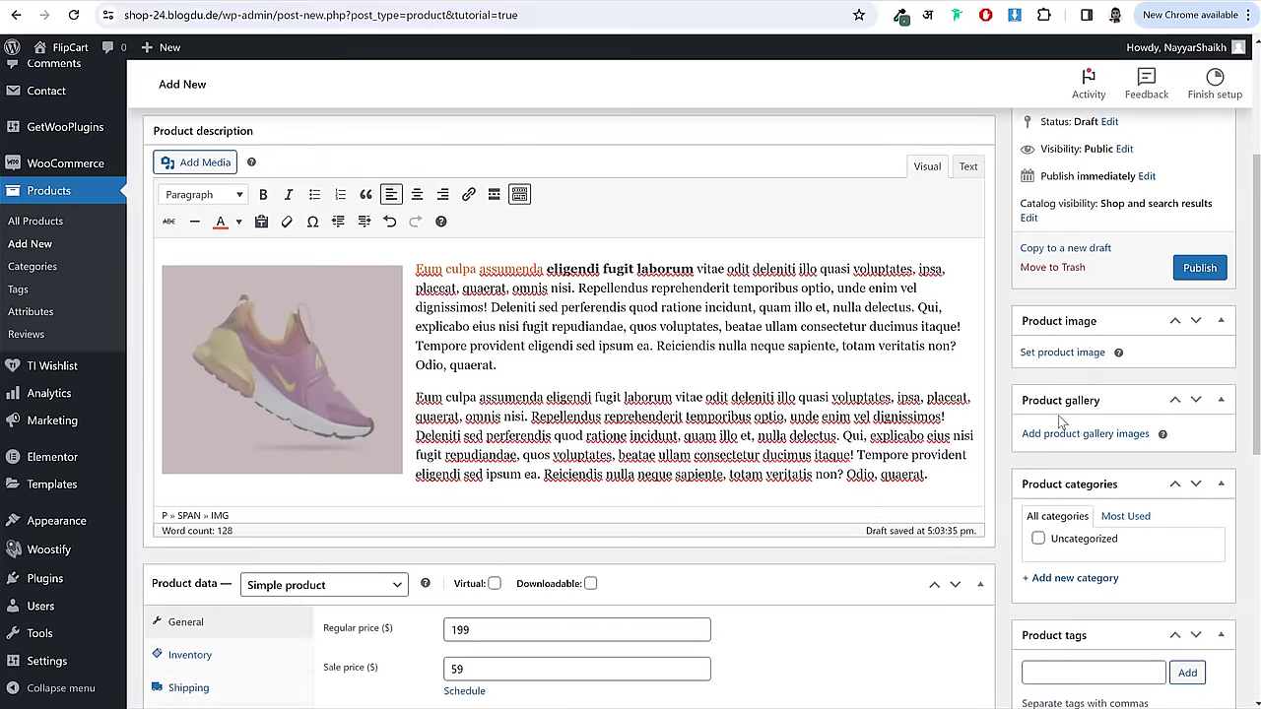
scroll(1145, 418, down, 2)
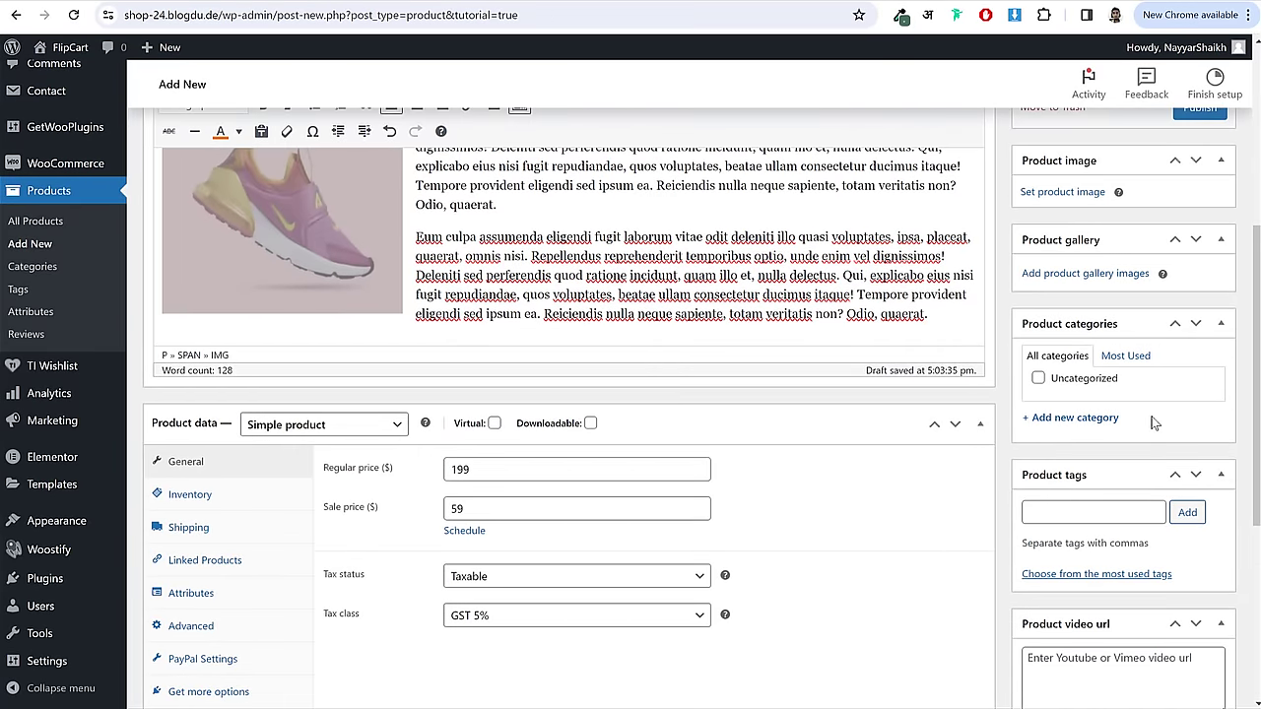
scroll(1155, 422, up, 1)
click(1064, 279)
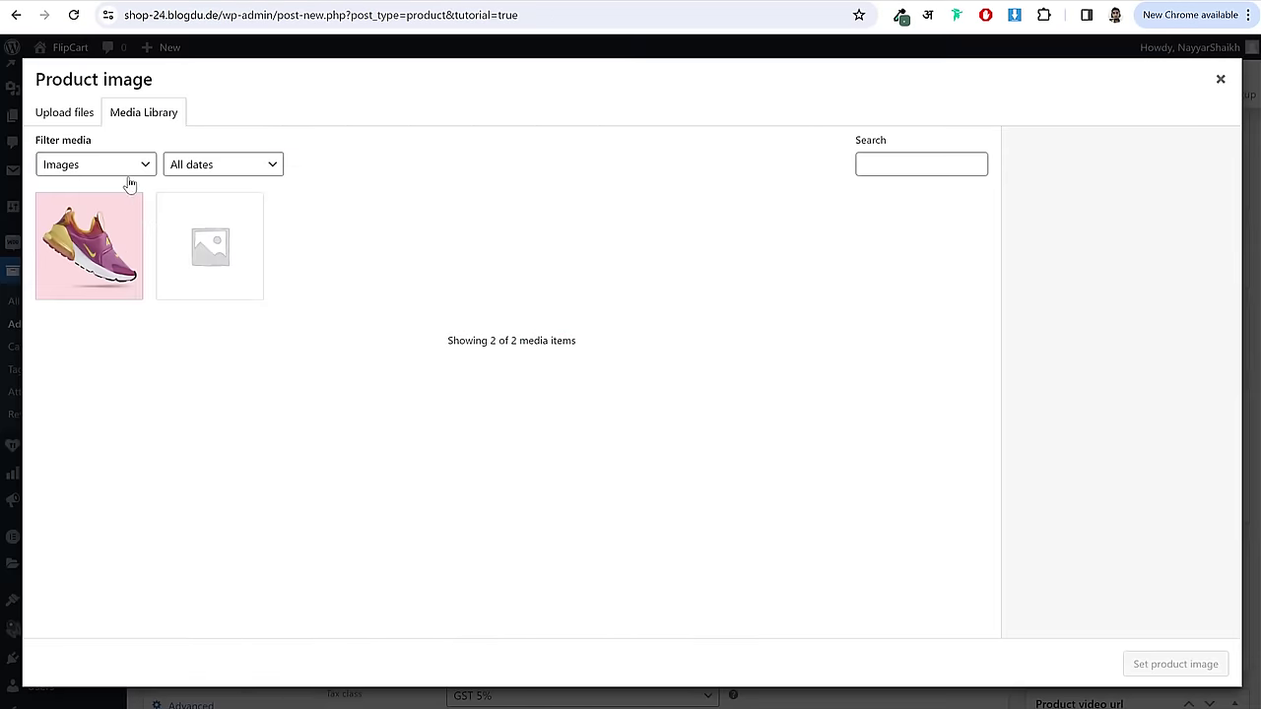
click(81, 116)
click(614, 370)
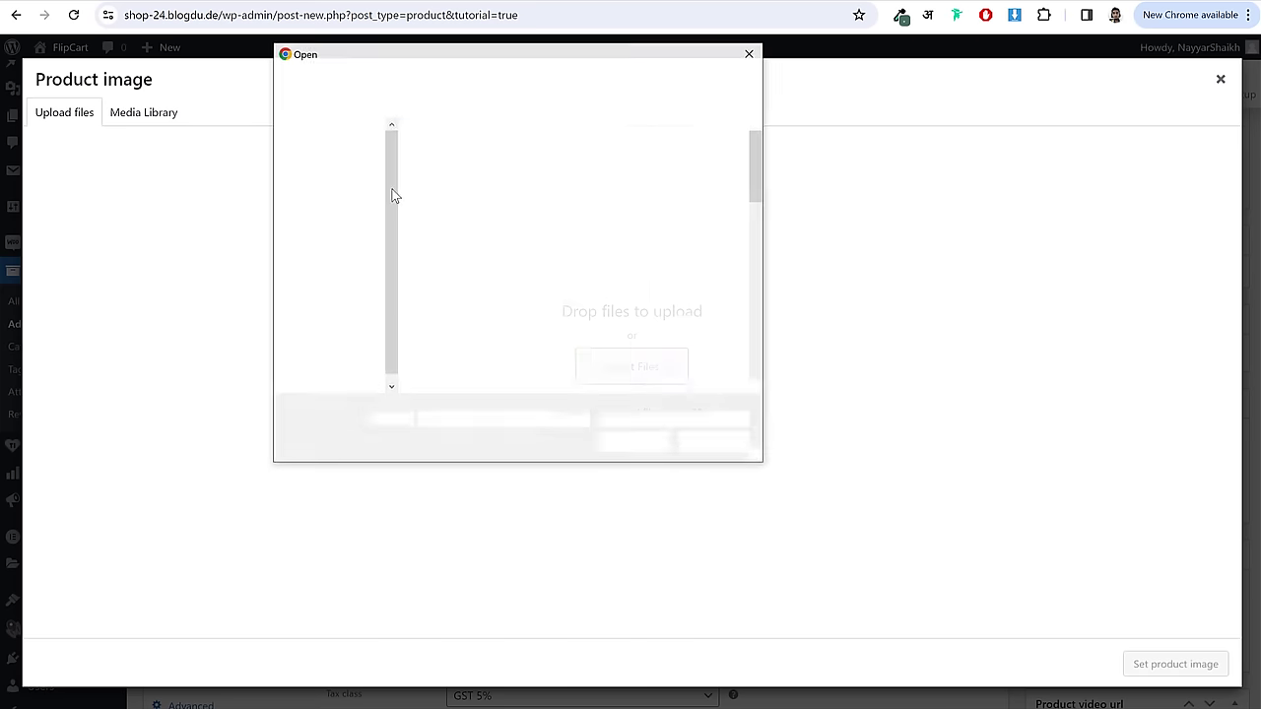
scroll(557, 328, down, 3)
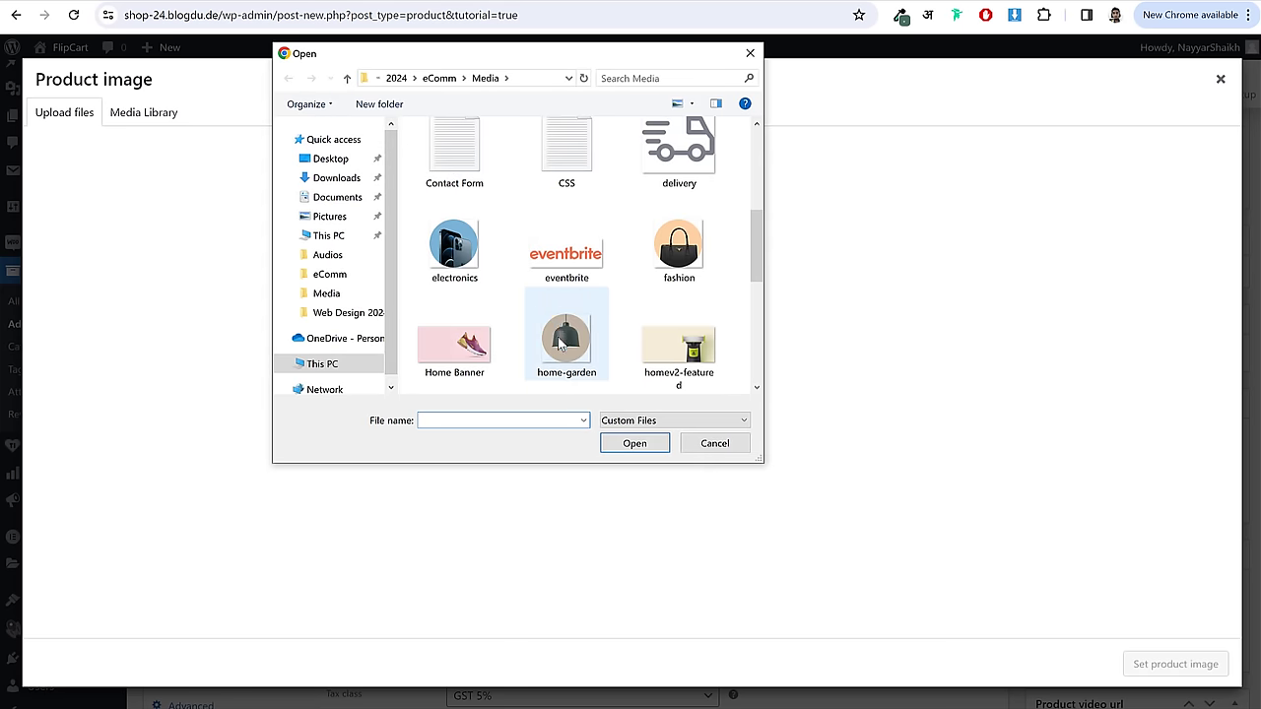
scroll(560, 345, down, 5)
scroll(558, 346, up, 15)
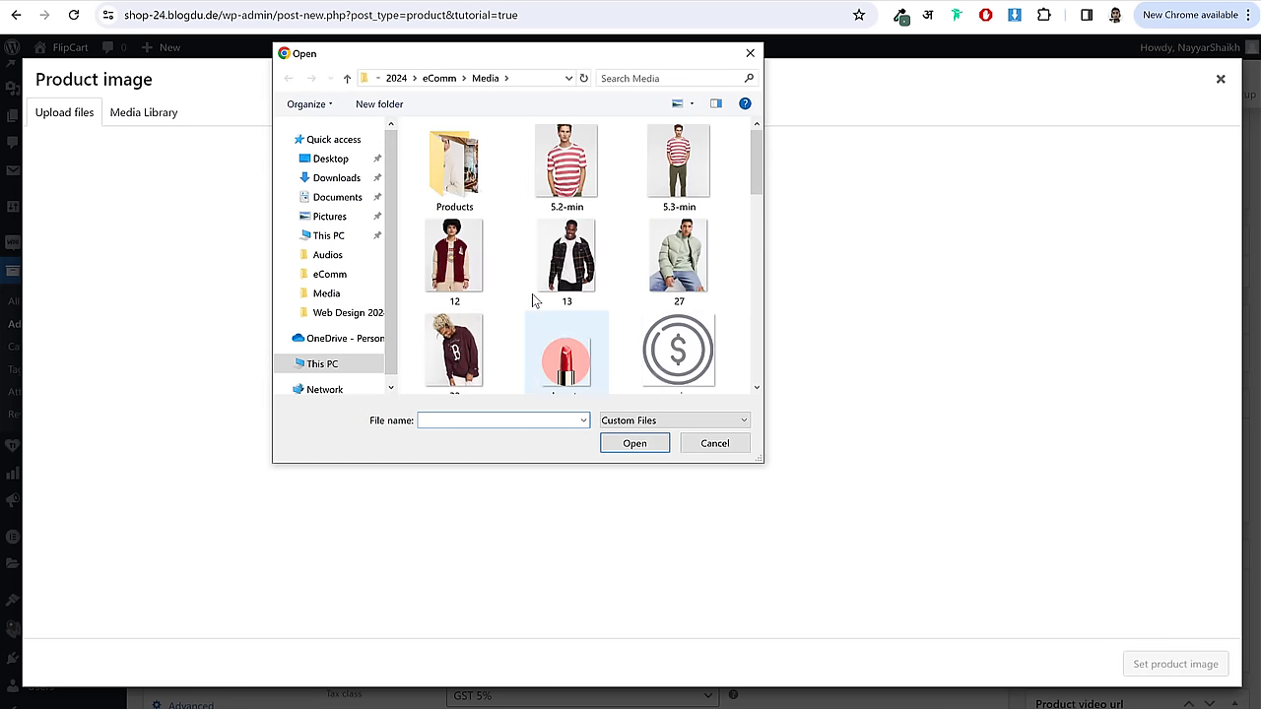
double_click(473, 180)
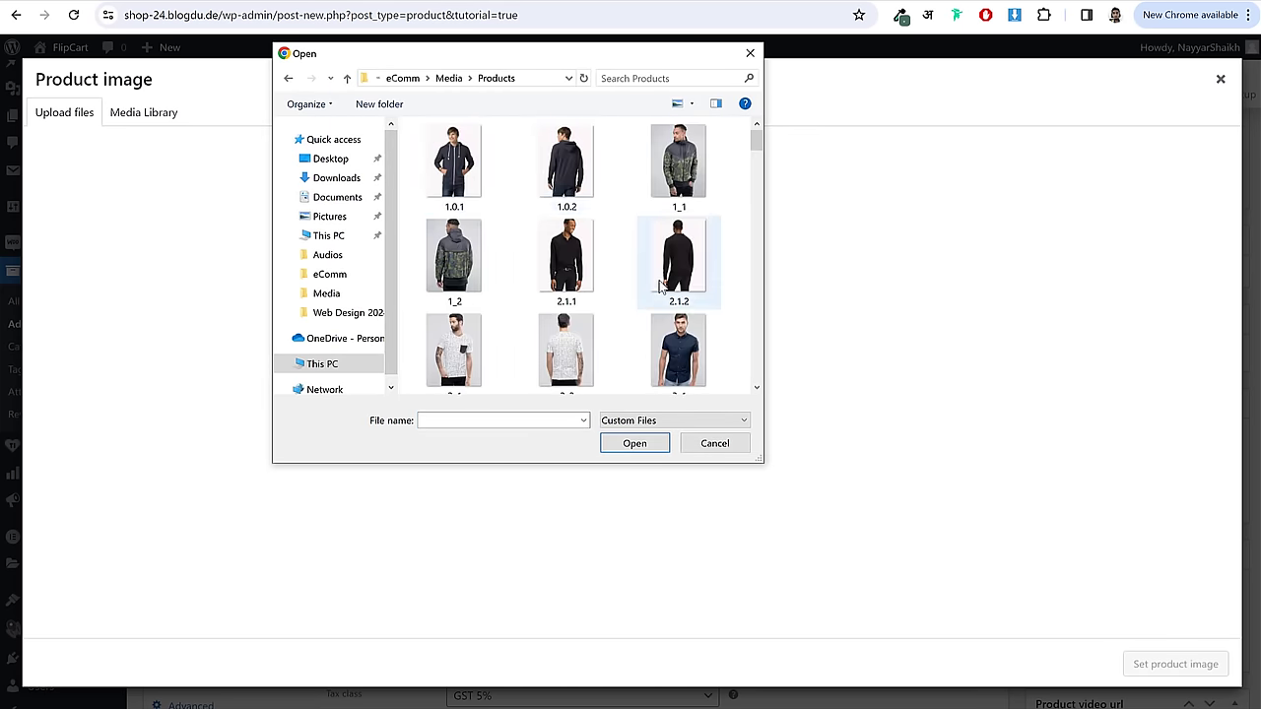
scroll(660, 285, down, 2)
click(454, 160)
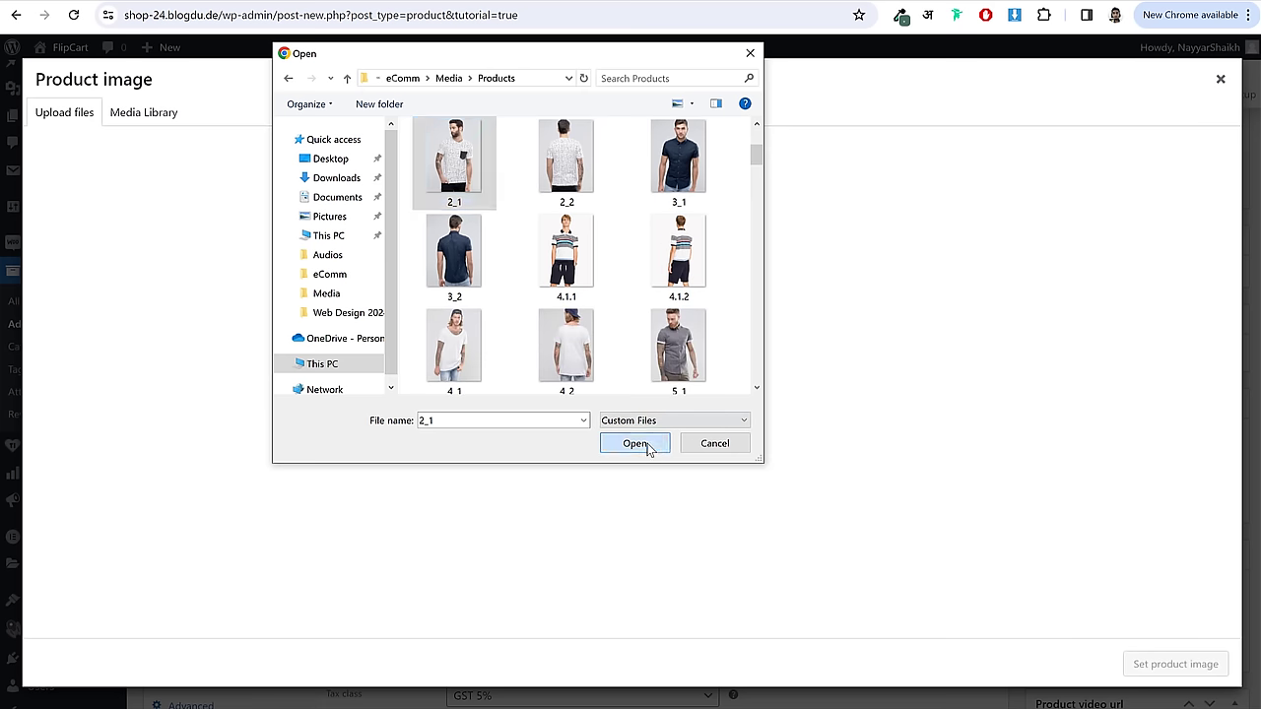
click(635, 444)
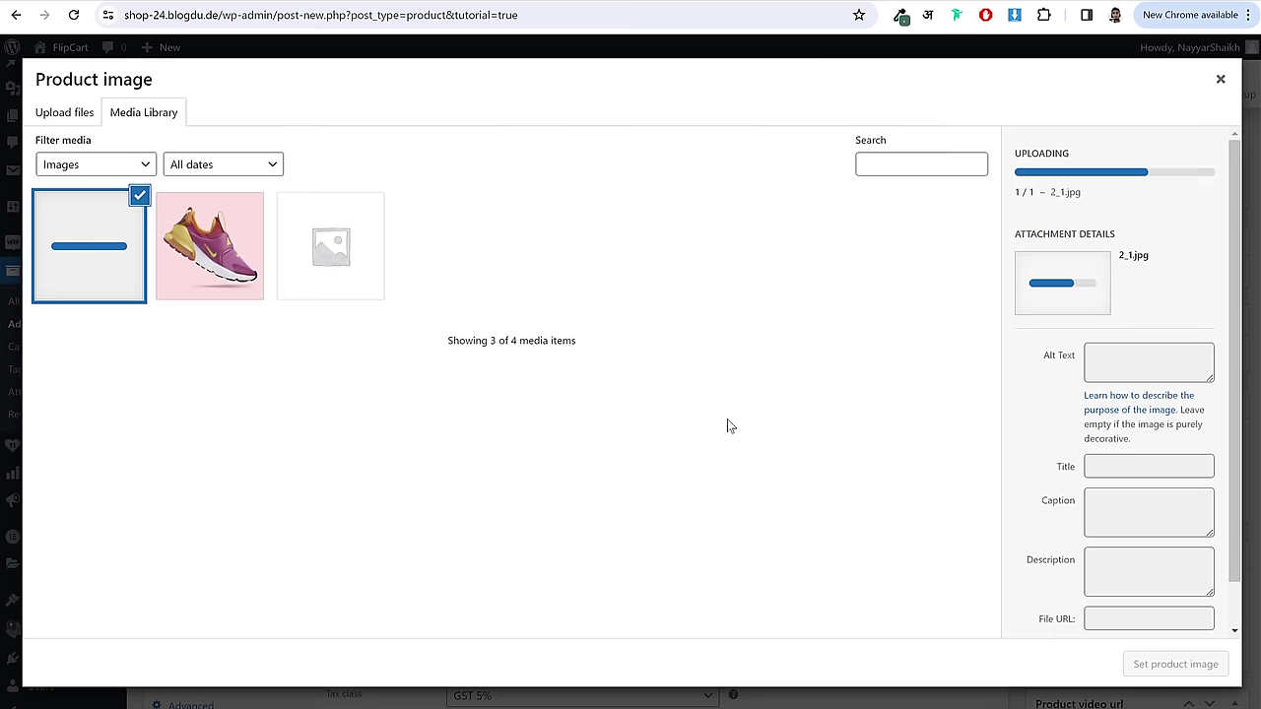
click(1200, 670)
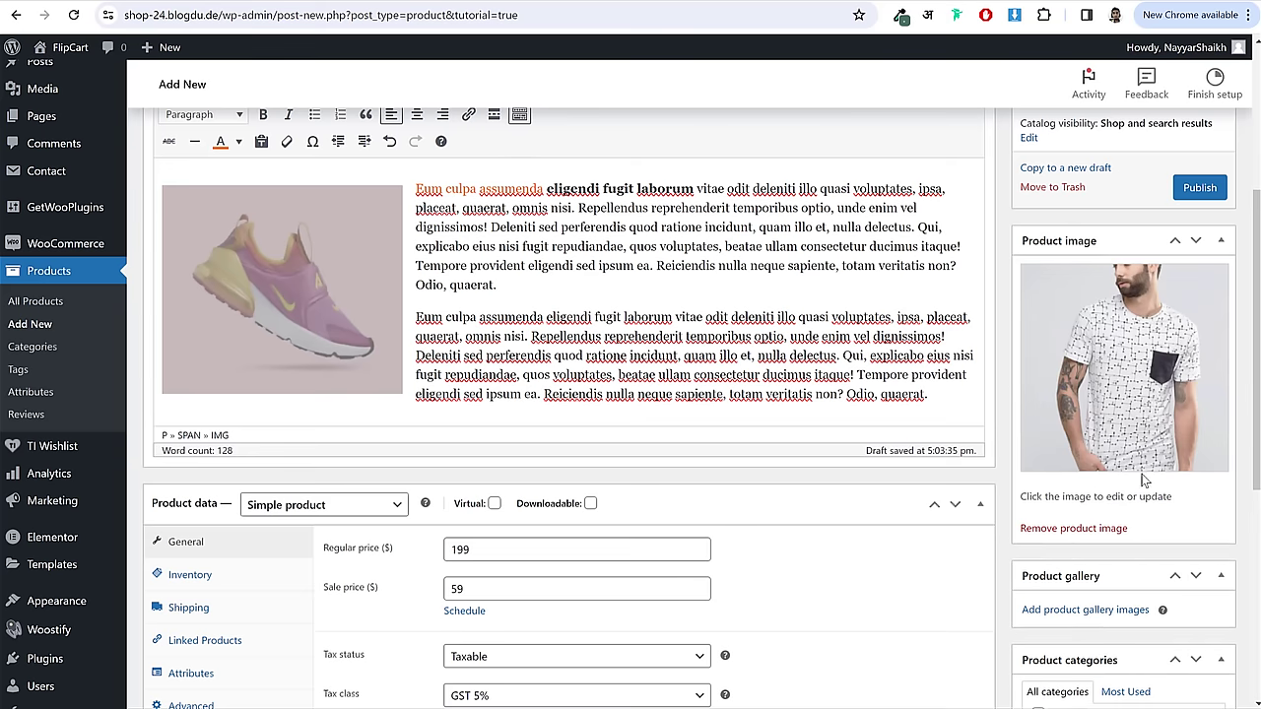
- Upload the image 2_2 from the Products folder and add it to the product gallery
scroll(1138, 493, down, 3)
click(1084, 369)
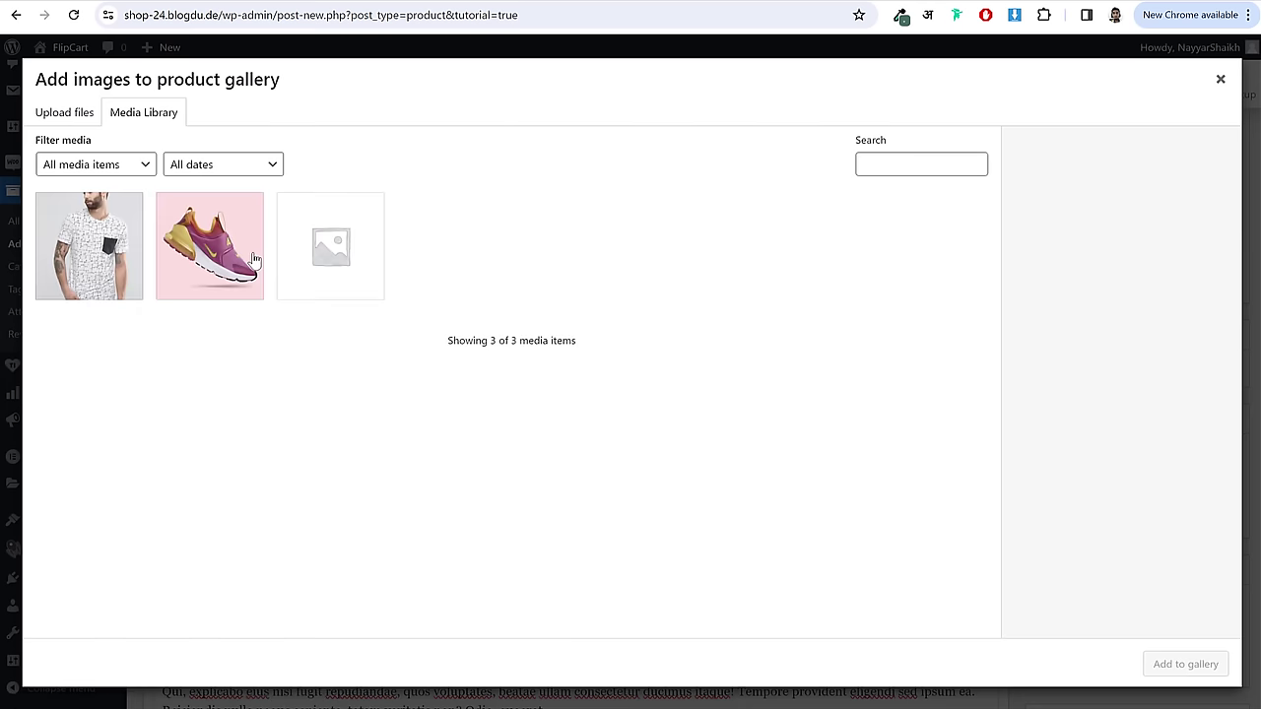
click(64, 112)
click(655, 374)
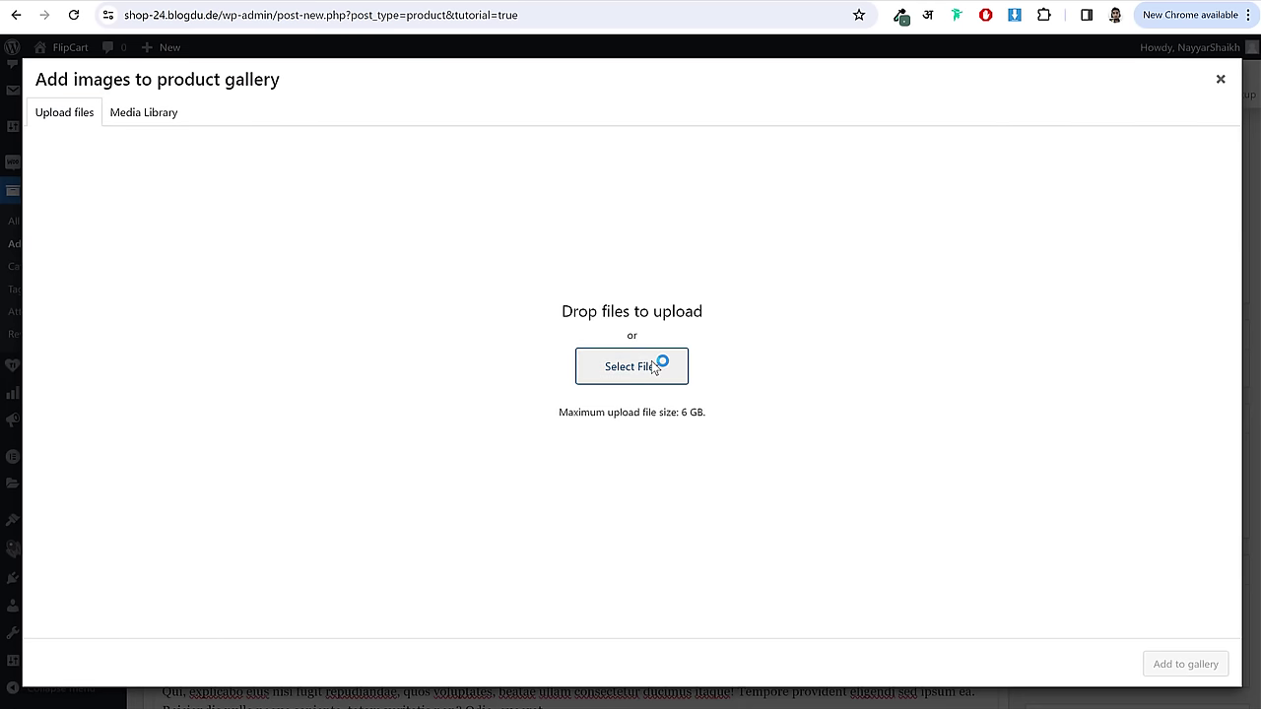
click(553, 320)
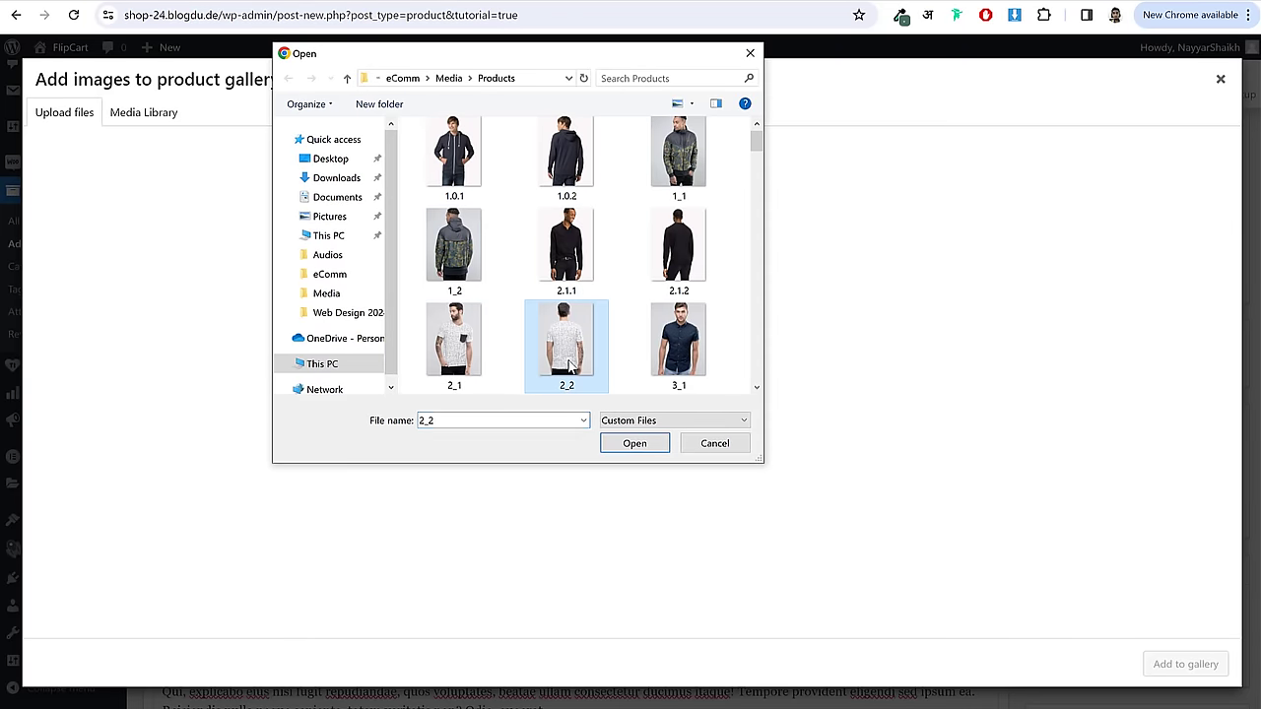
scroll(554, 344, down, 2)
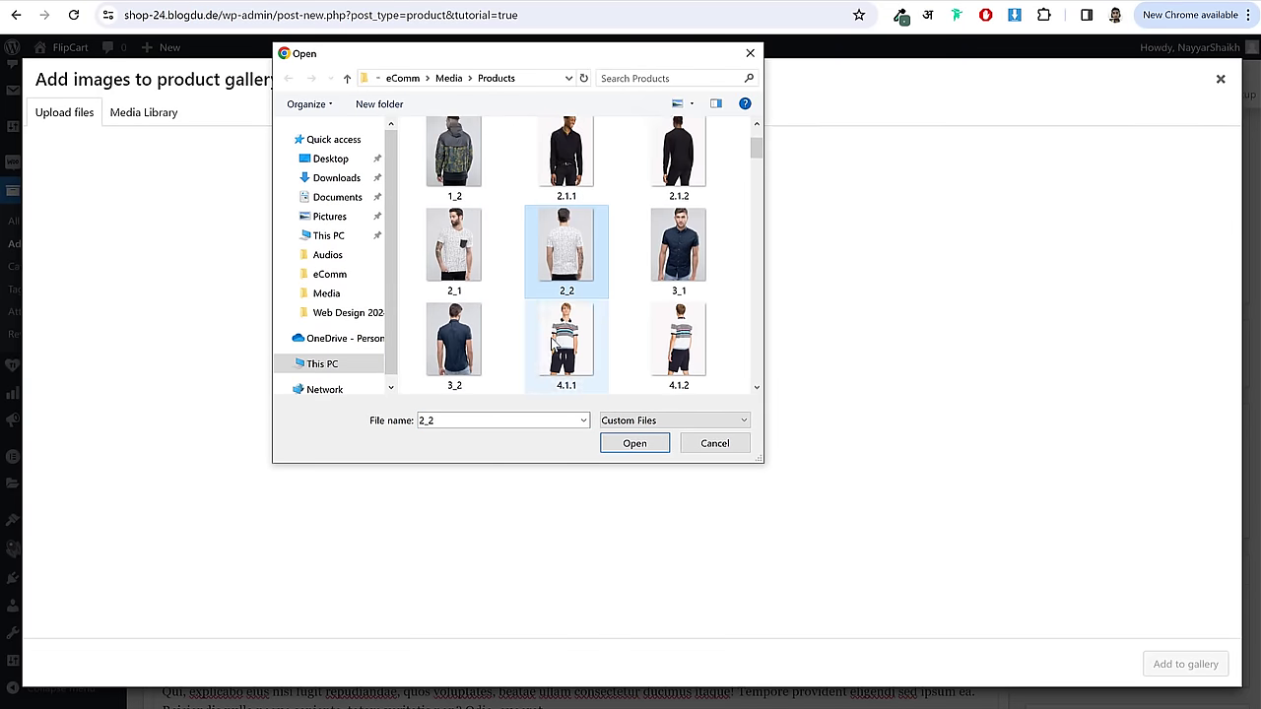
click(635, 444)
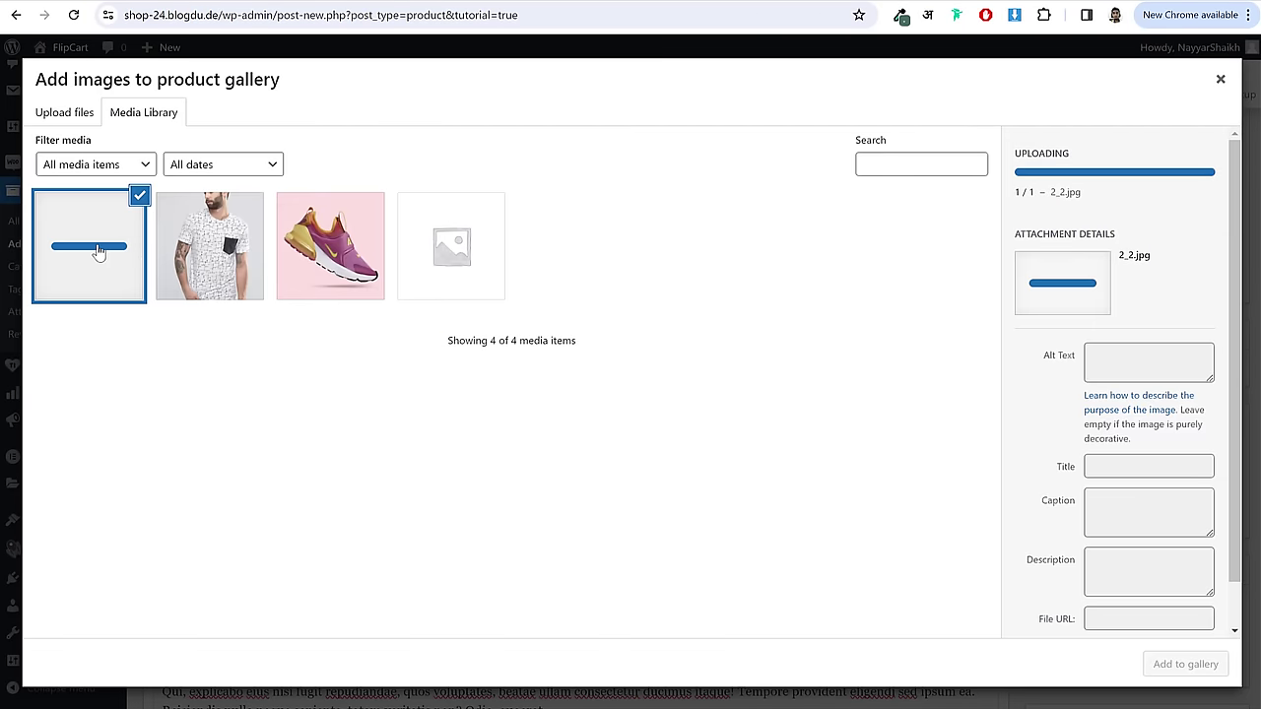
click(1185, 665)
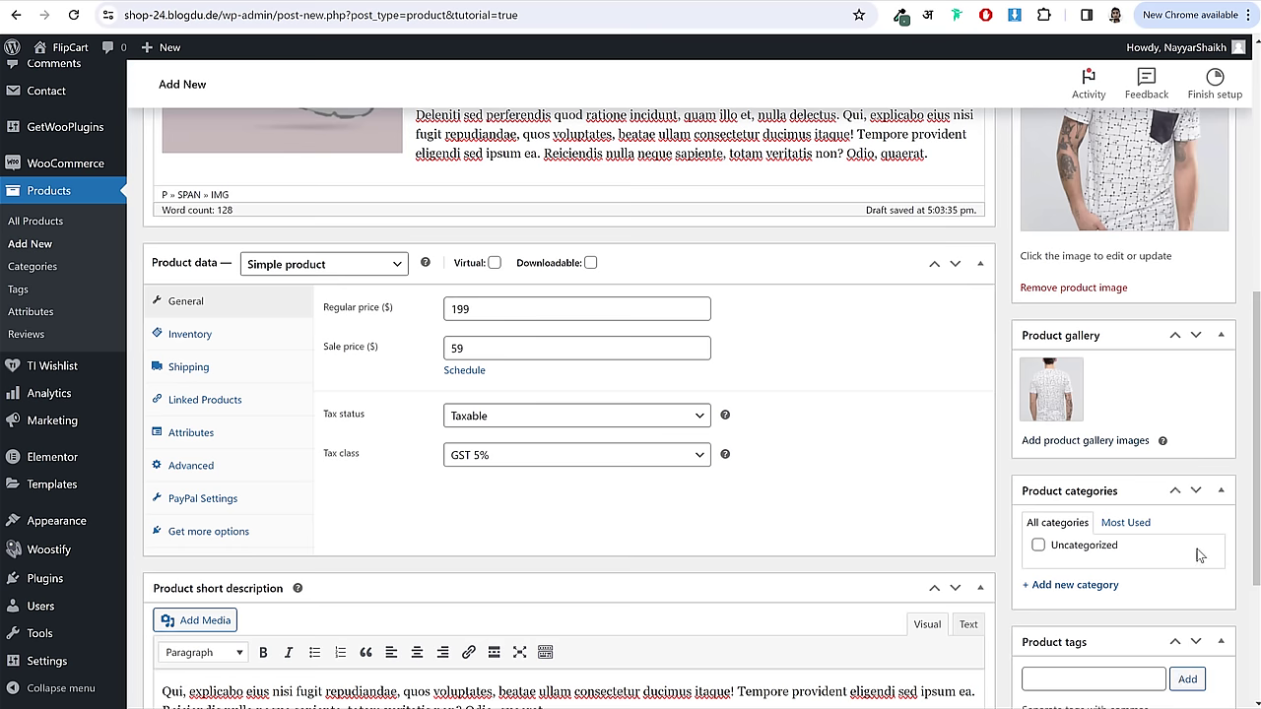
- Add a new product category named T-Shirt to the product
scroll(1172, 379, down, 2)
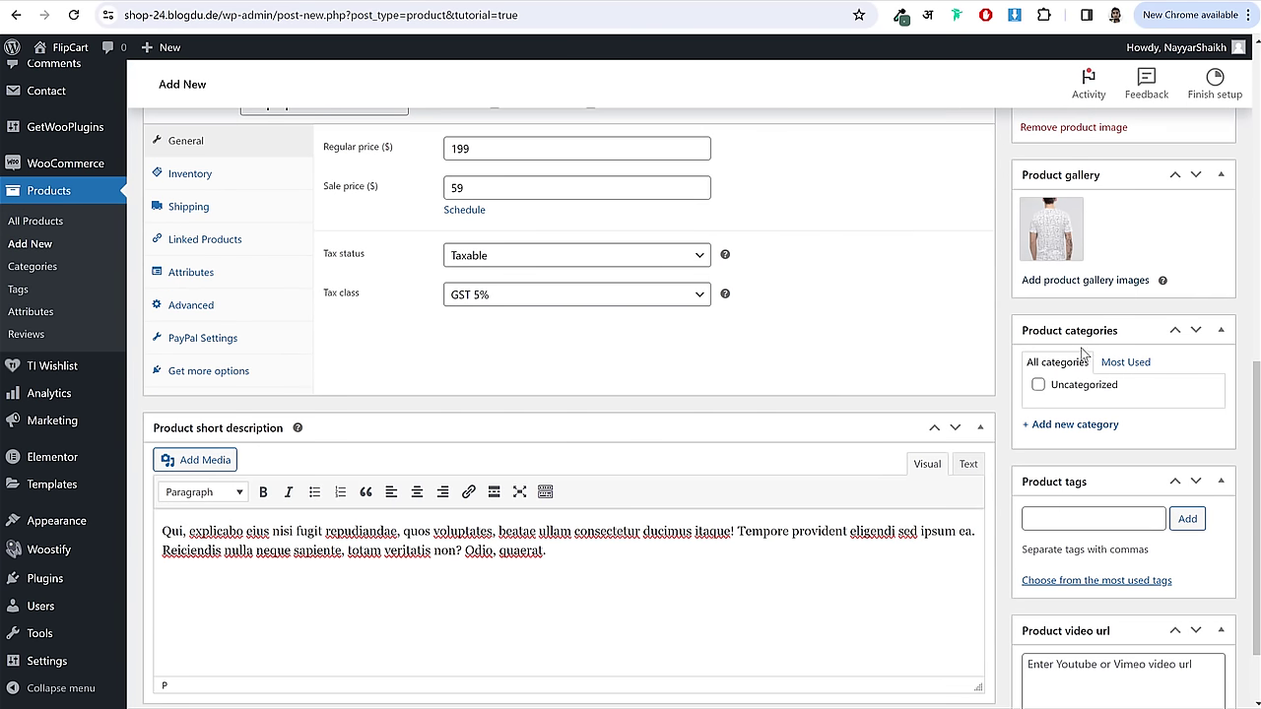
click(1082, 427)
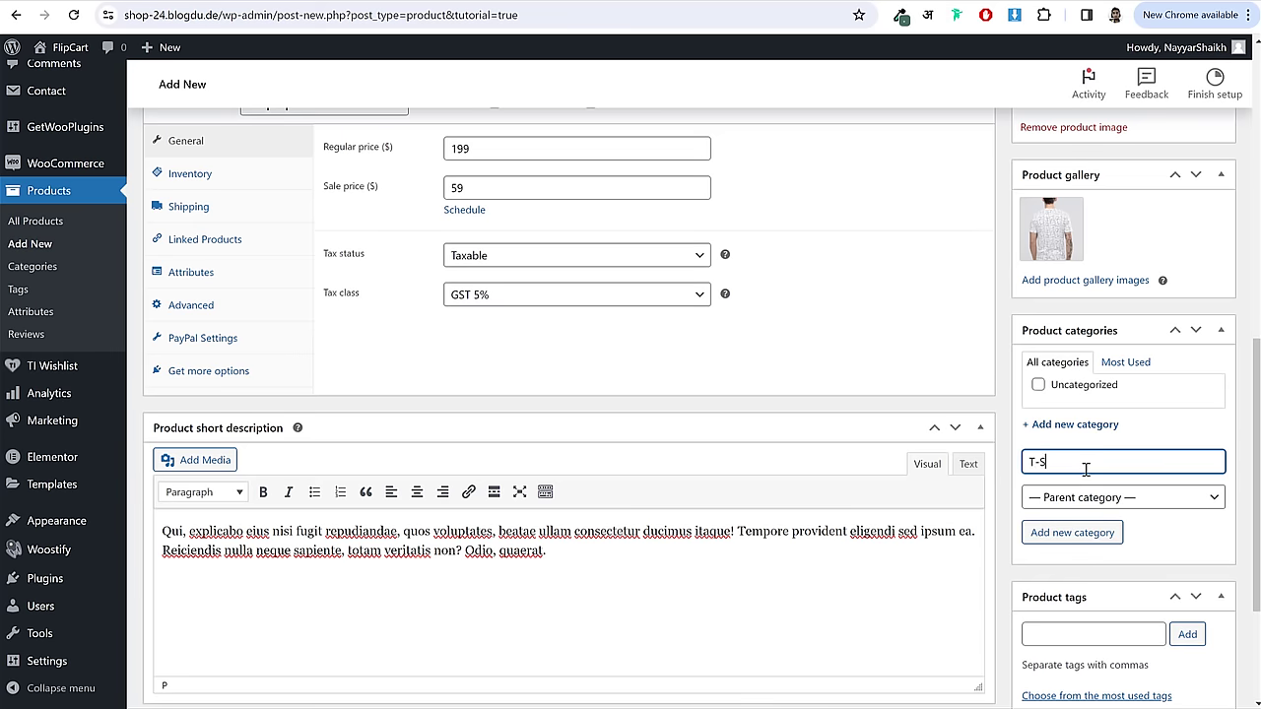
text(T-Shirt)
click(1078, 532)
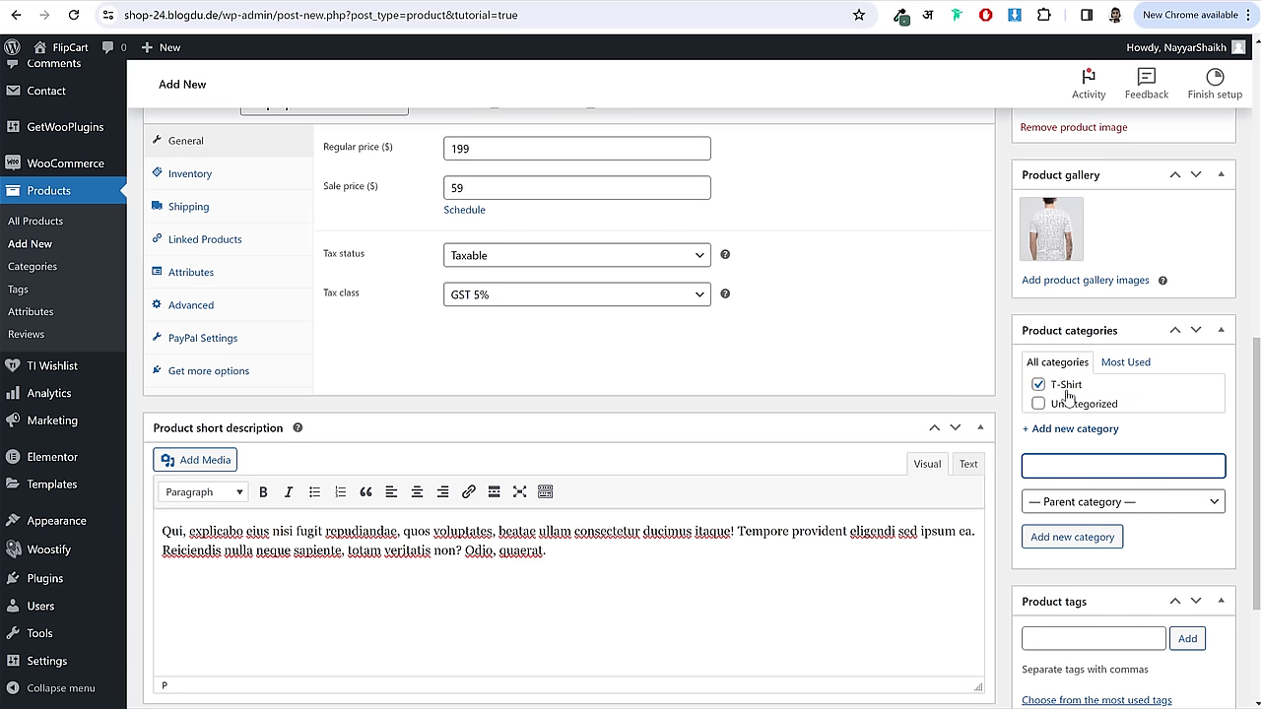
- Add the product tags Fashion and White, and publish the Black Fashion Jacket product
scroll(1231, 507, down, 2)
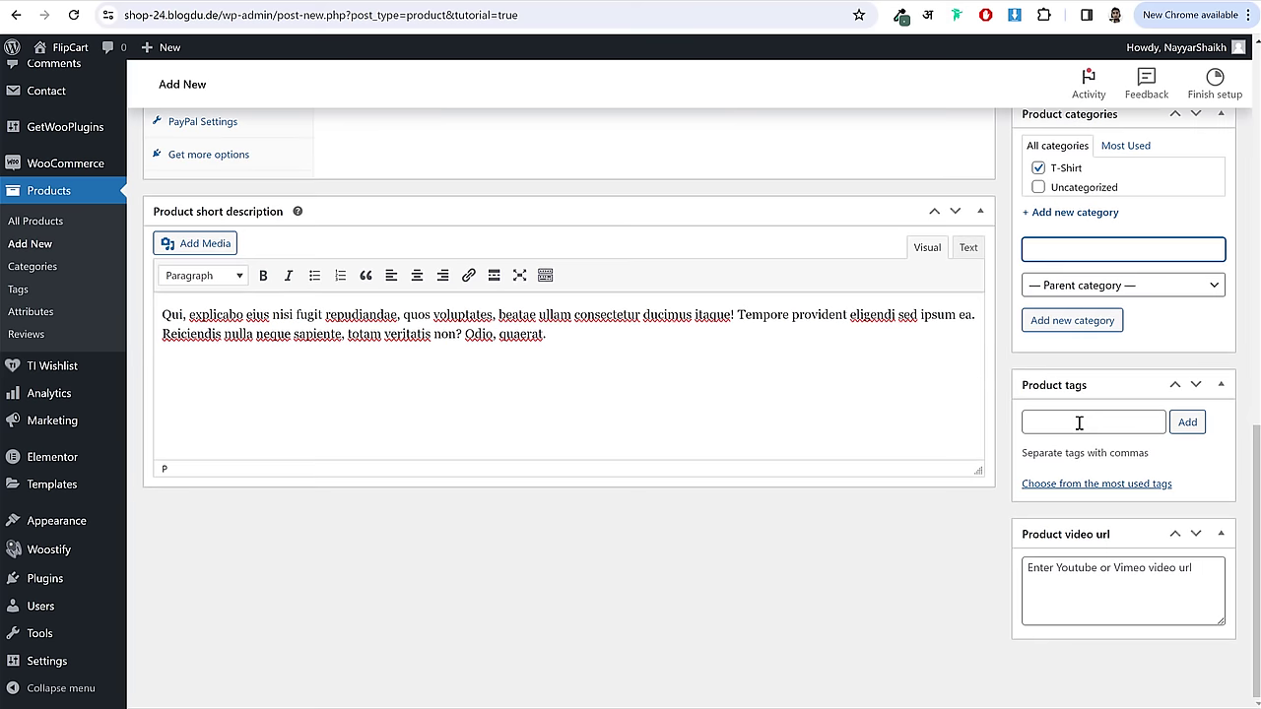
click(1080, 422)
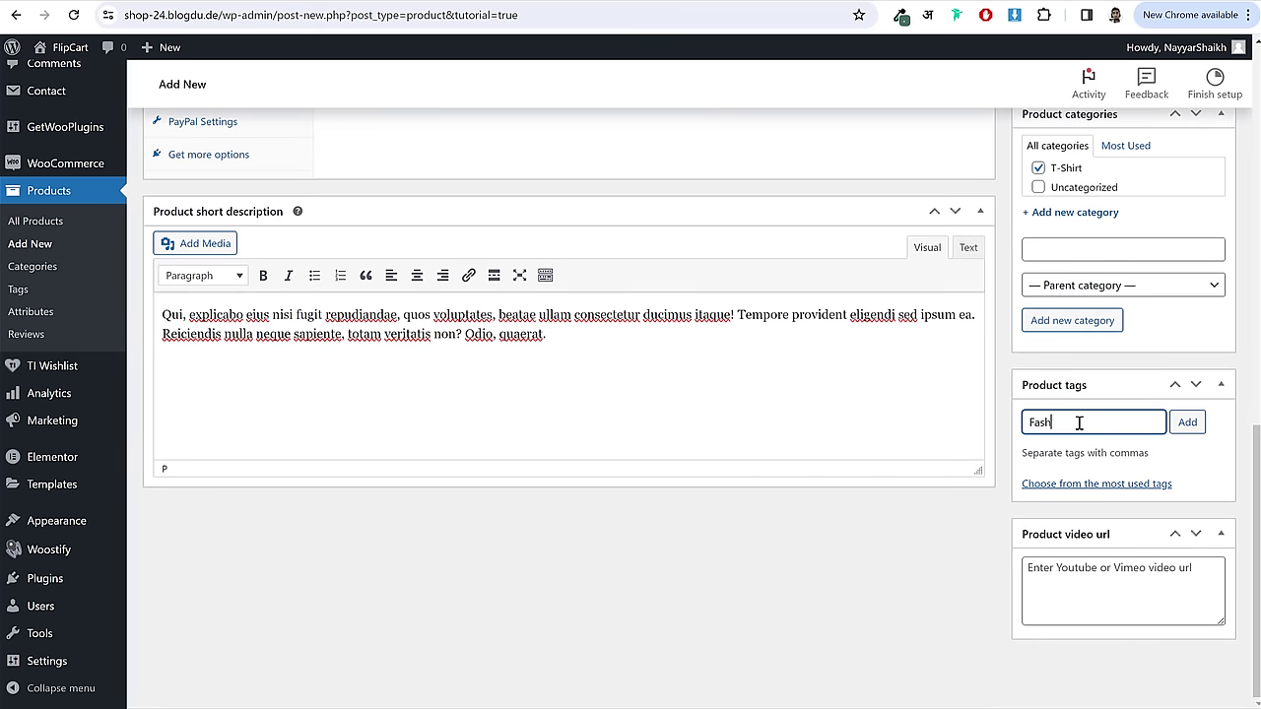
text(Fashion)
key(Return)
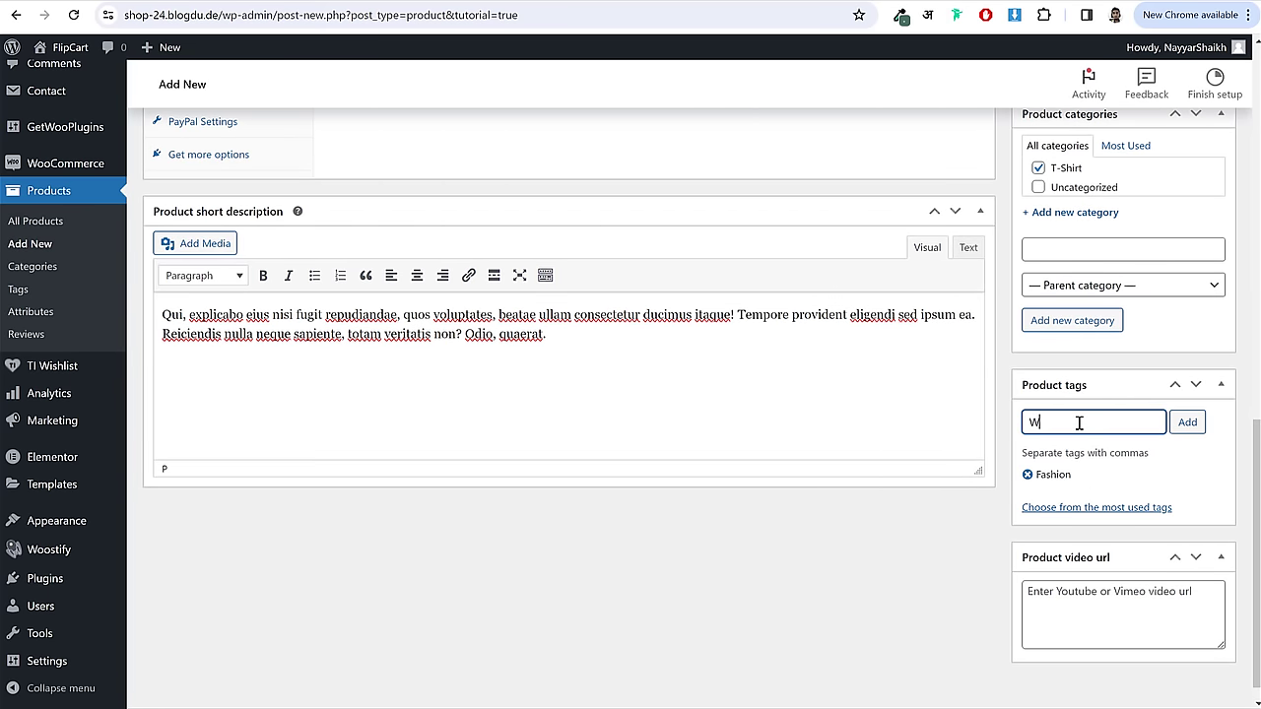
text(White)
key(Return)
scroll(1084, 463, up, 10)
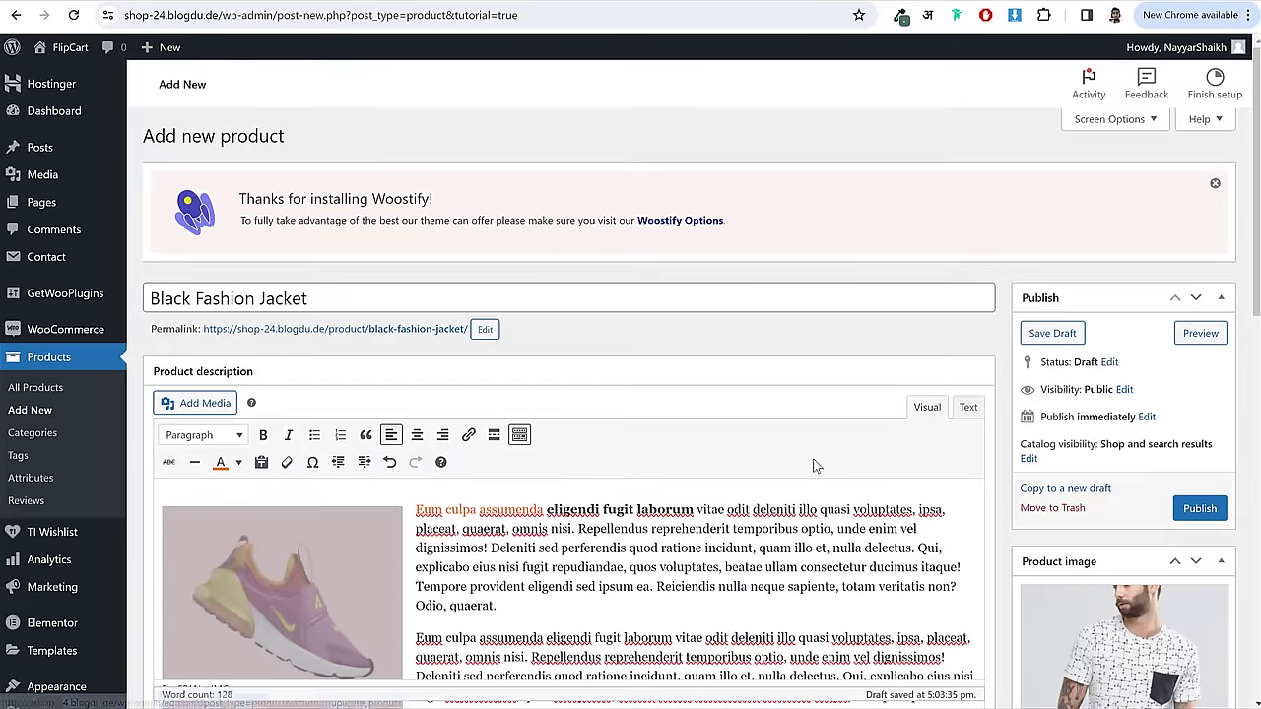
click(1194, 508)
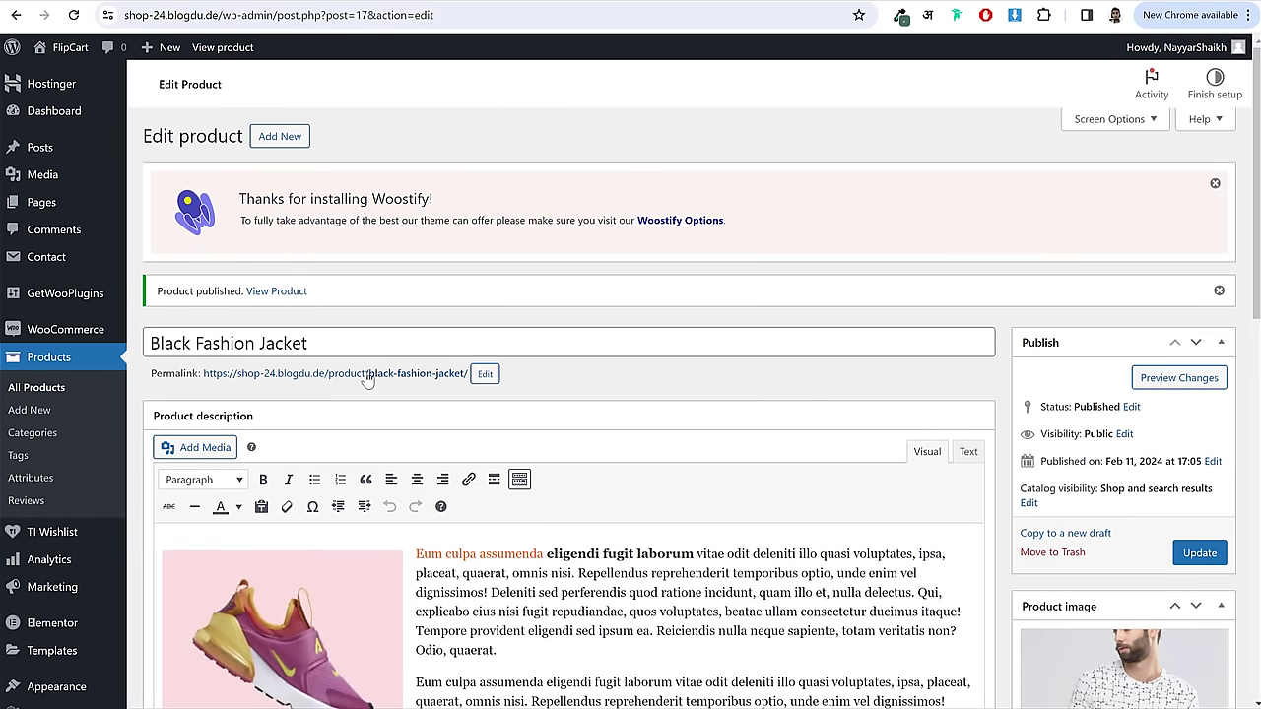
- Open the published Black Fashion Jacket page in a new tab and examine its prices, stock, tags and description, then return to the product editor
right_click(367, 374)
click(449, 388)
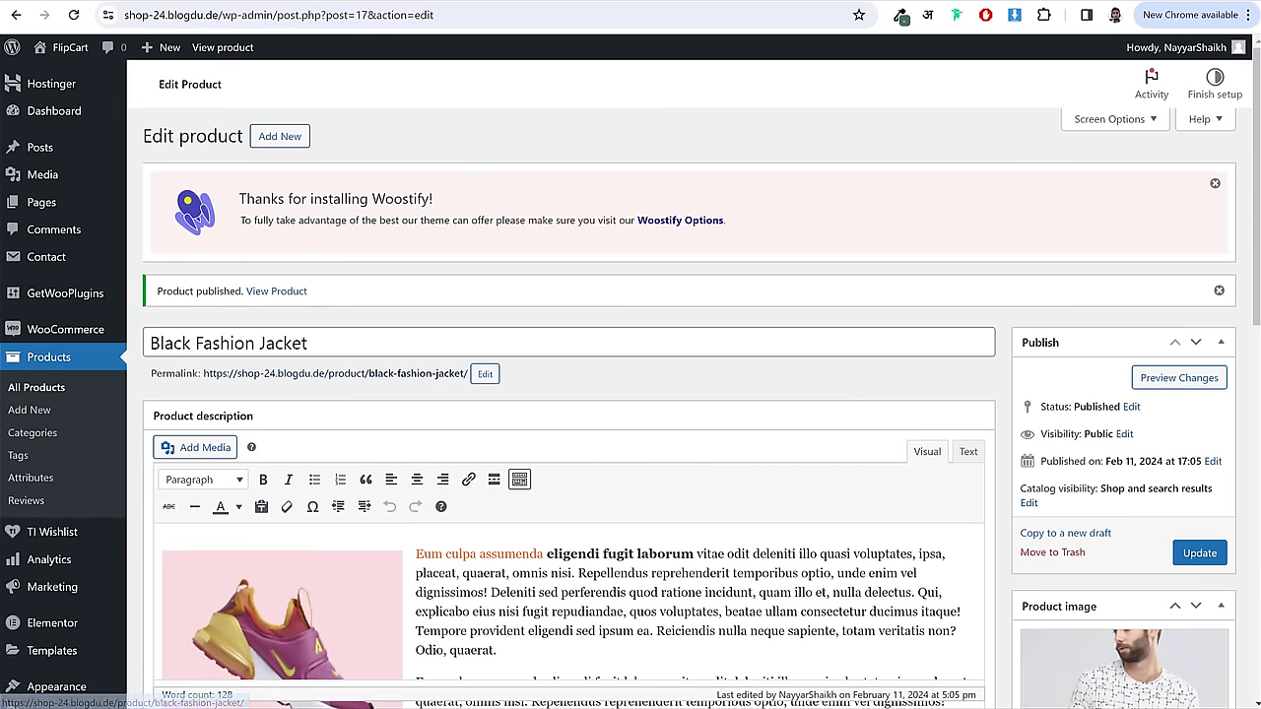
key(ctrl+Tab)
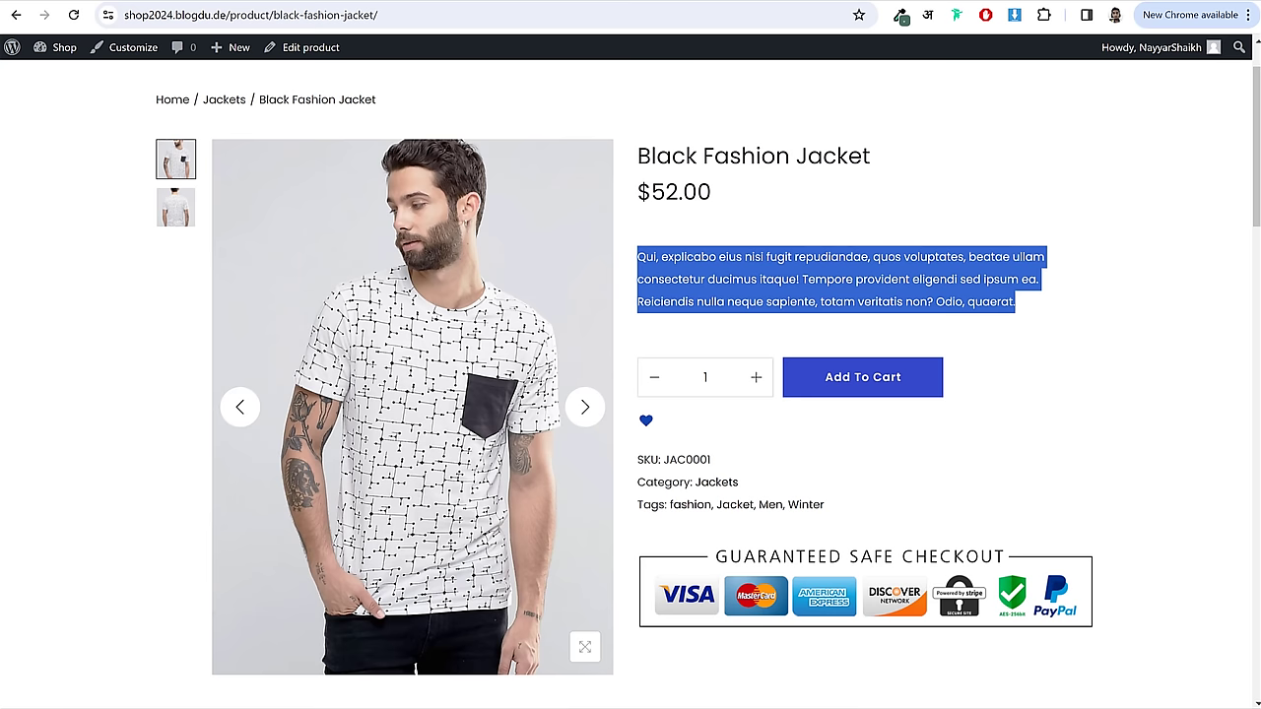
key(ctrl+Tab)
click(815, 326)
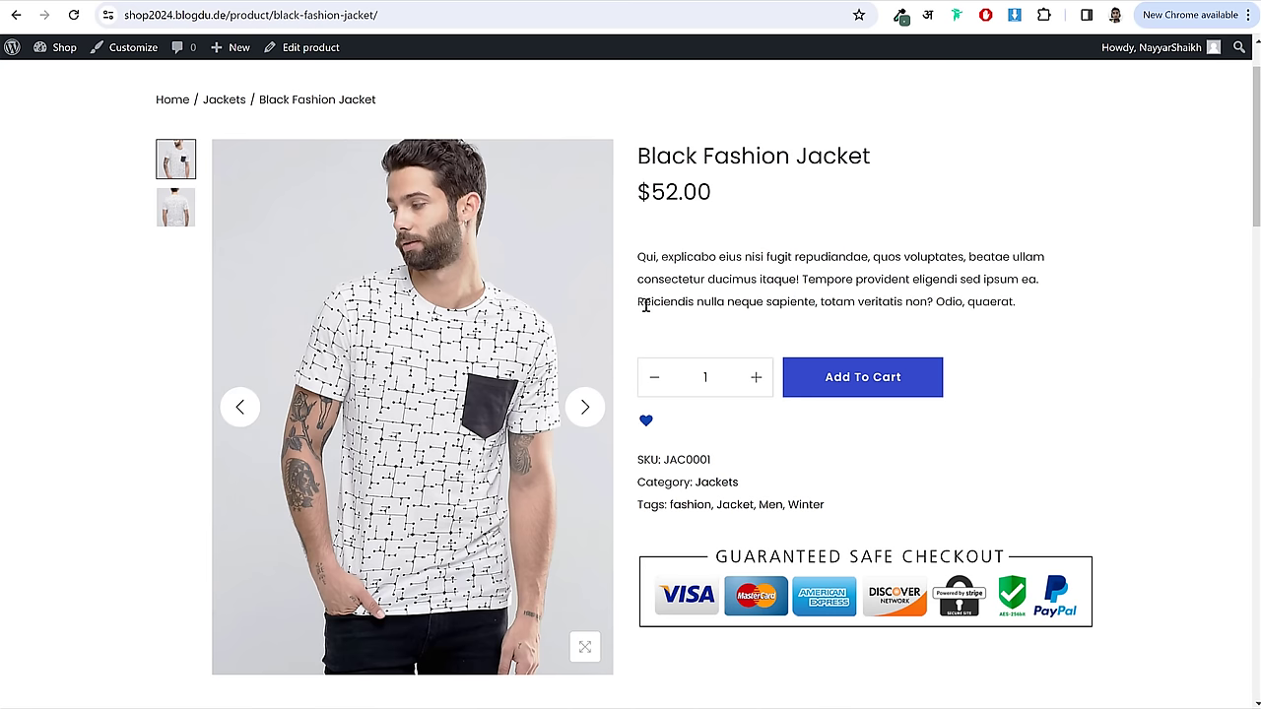
key(ctrl+Tab)
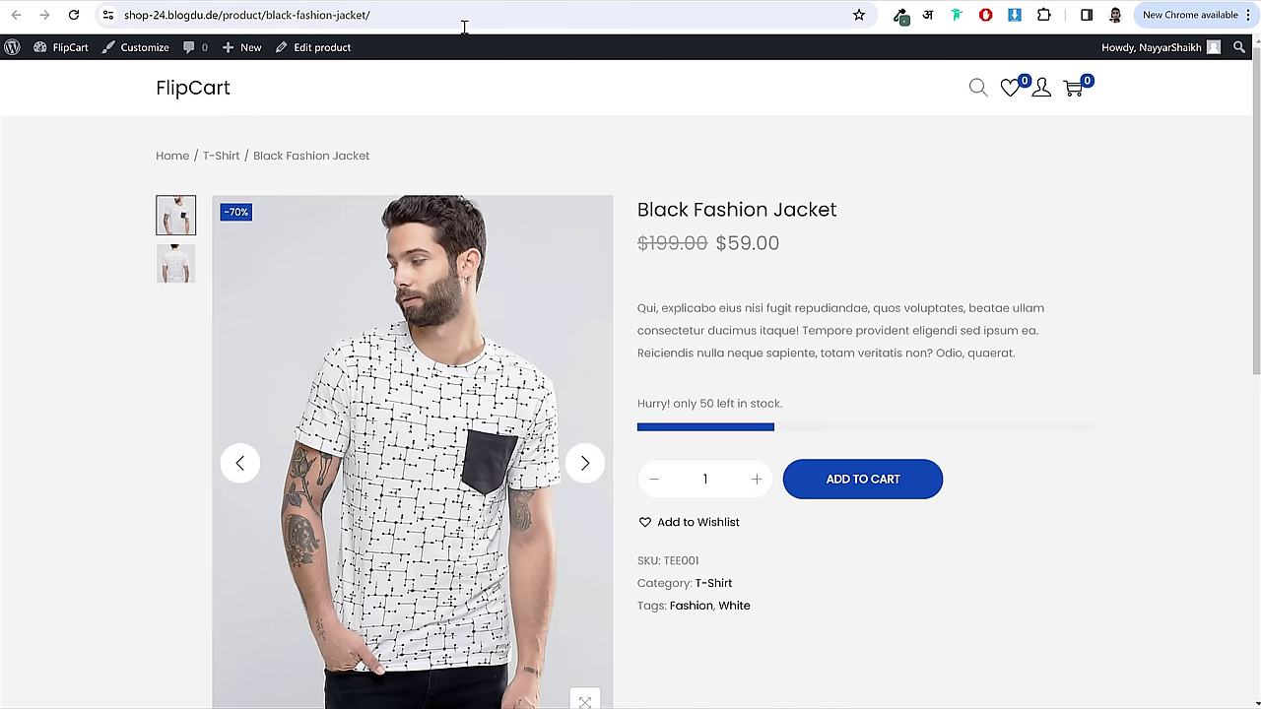
scroll(858, 320, down, 3)
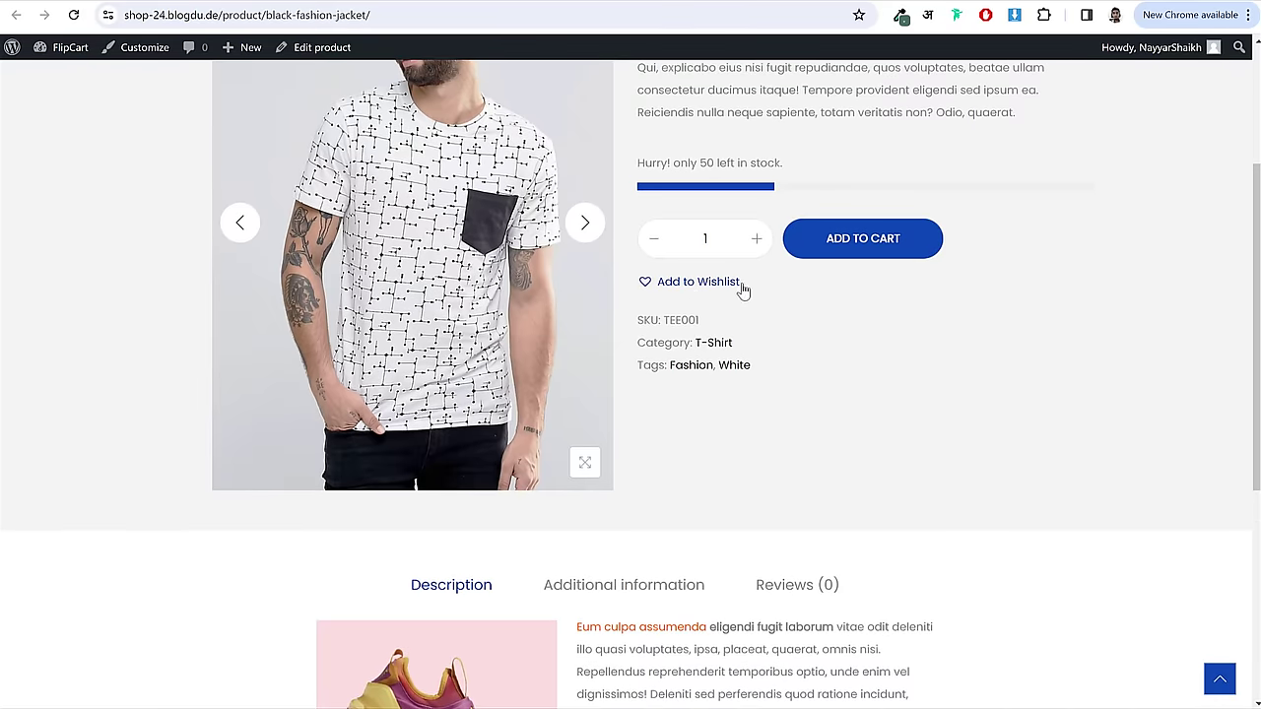
scroll(838, 239, up, 3)
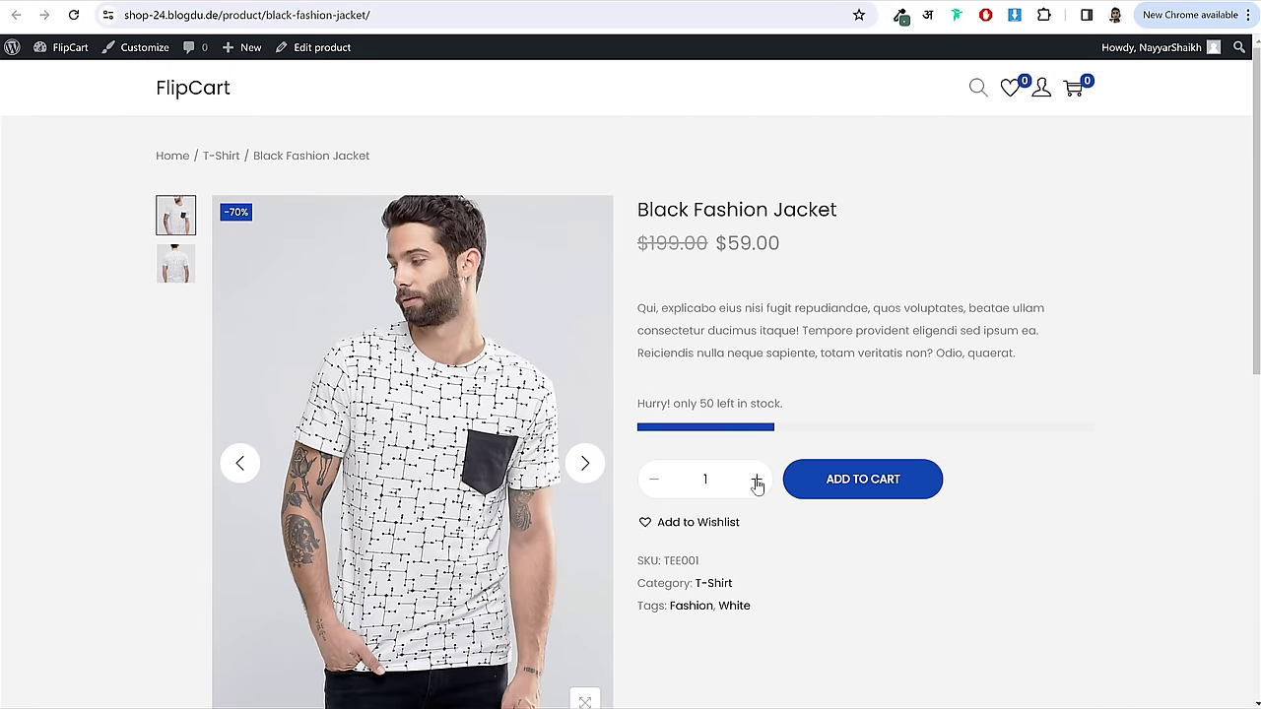
scroll(798, 388, down, 6)
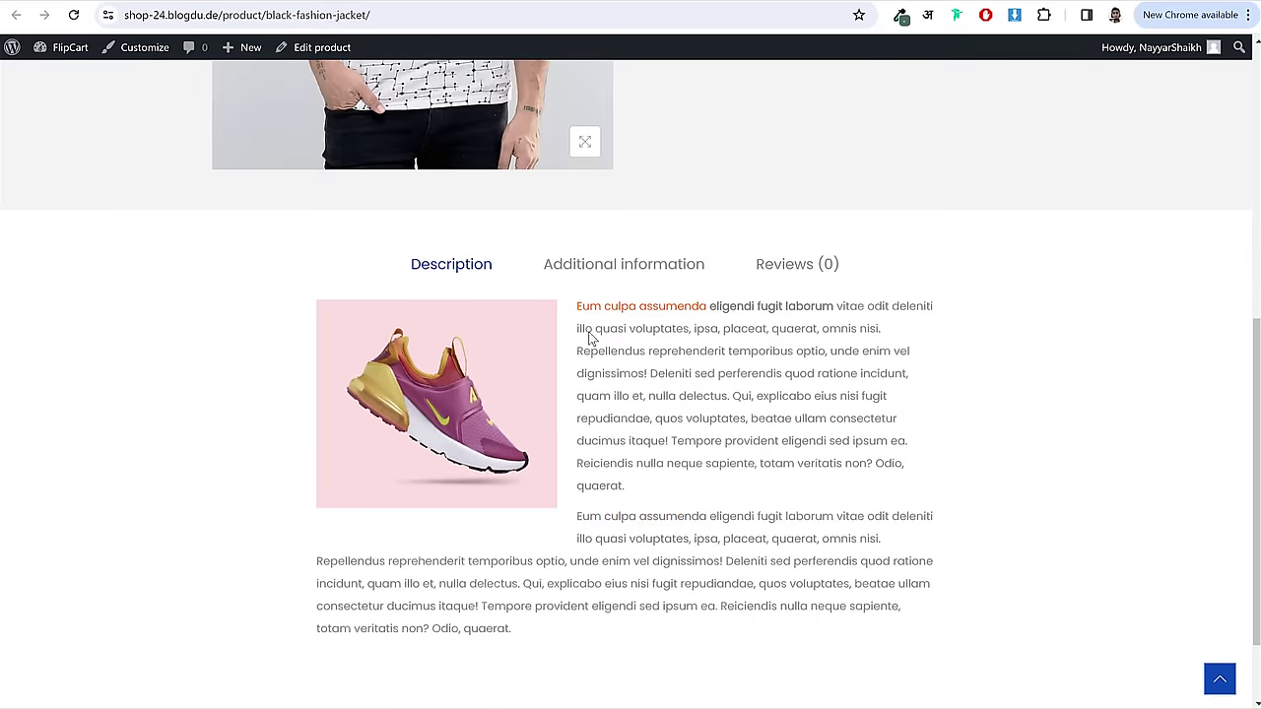
click(631, 268)
click(451, 443)
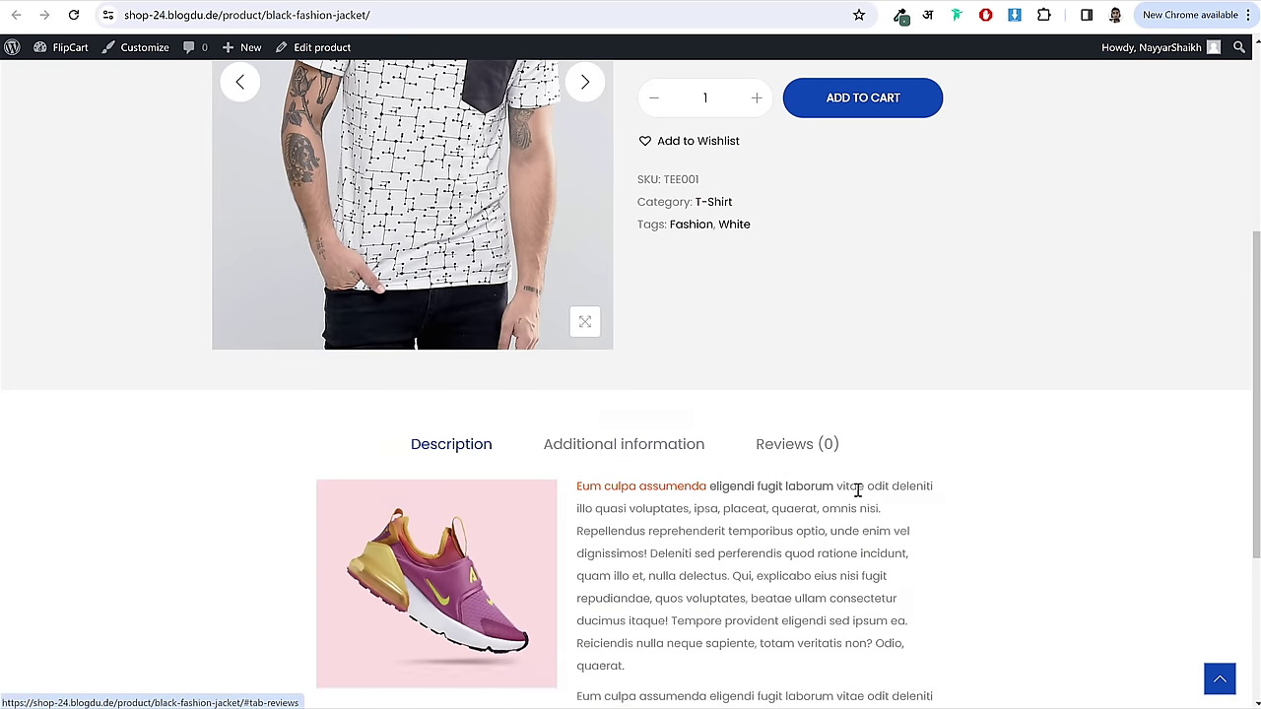
scroll(858, 490, up, 4)
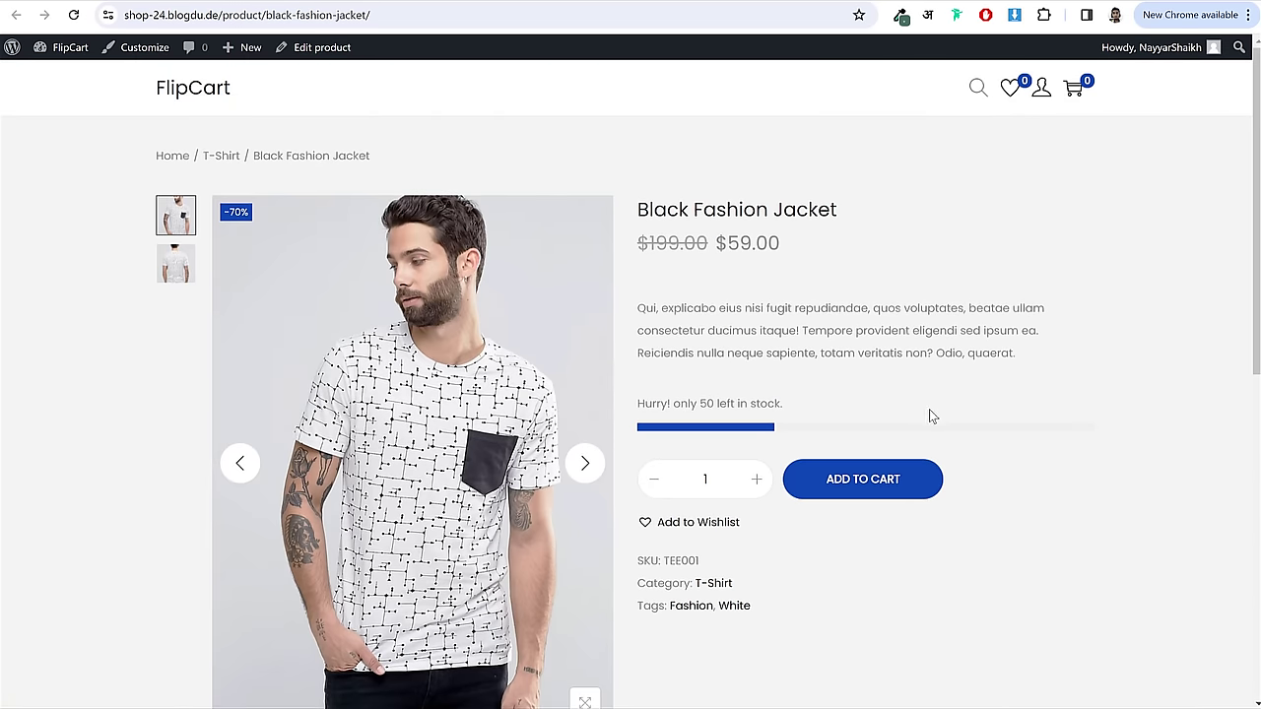
key(alt+Left)
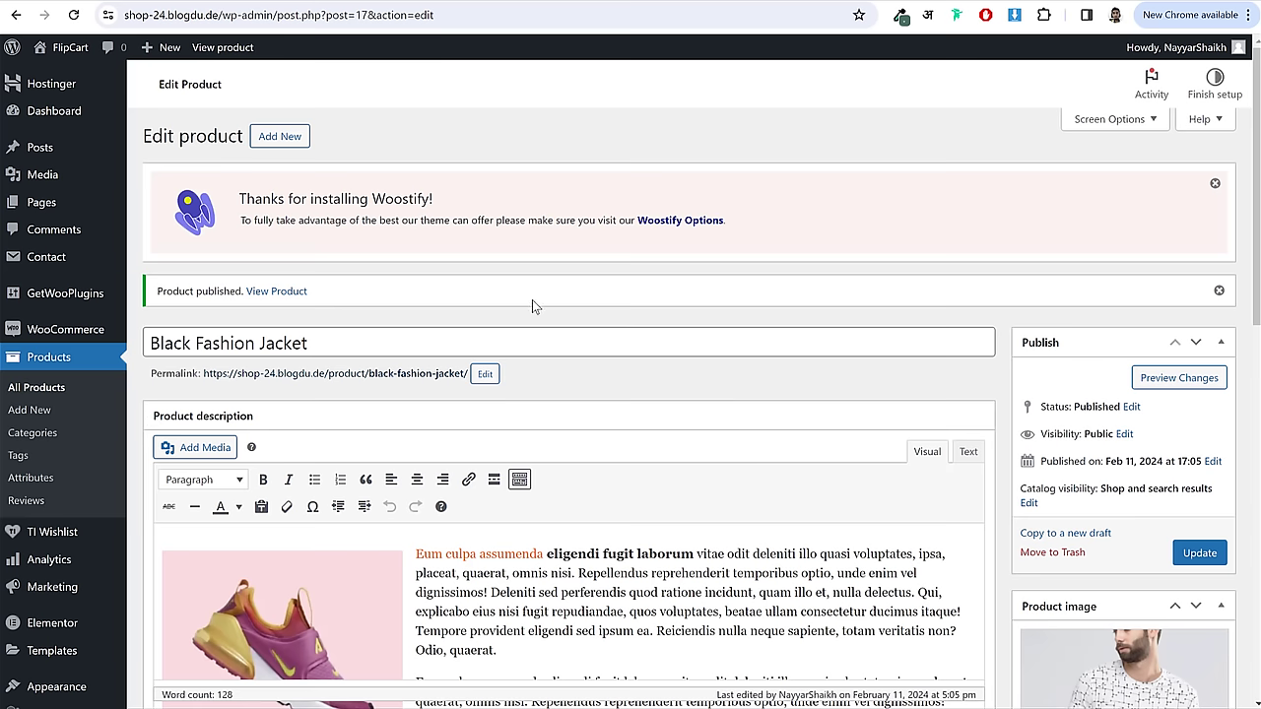
- Duplicate Black Fashion Jacket from the all-products list and copy the Short Sleeve T-Shirt title from the demo shop's product page
click(37, 388)
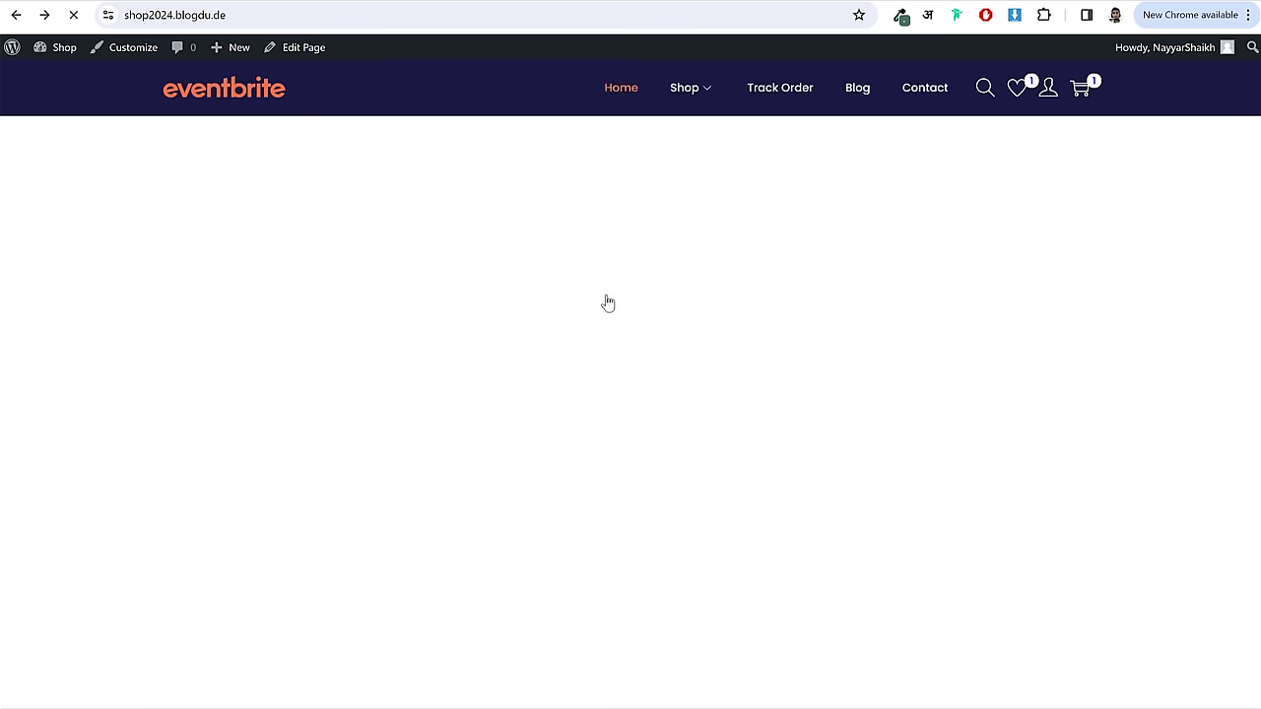
scroll(601, 313, down, 4)
scroll(603, 314, down, 7)
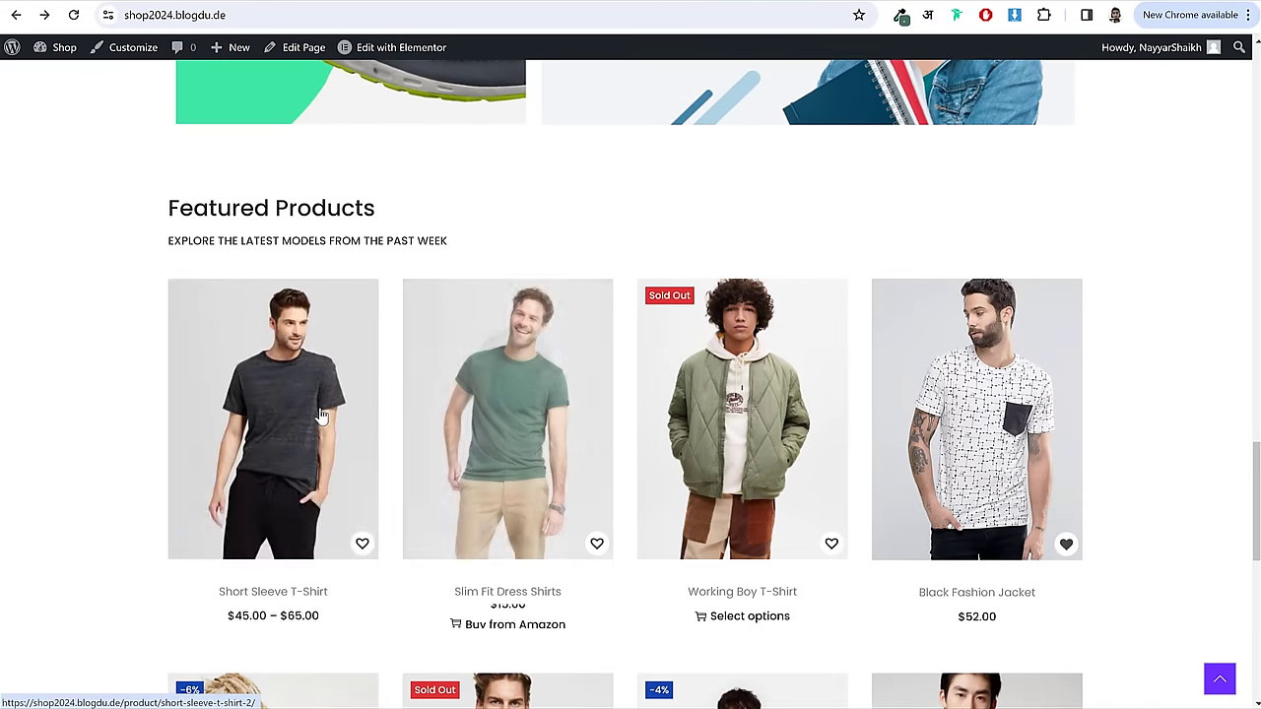
click(278, 383)
drag(867, 243, 638, 245)
key(ctrl+c)
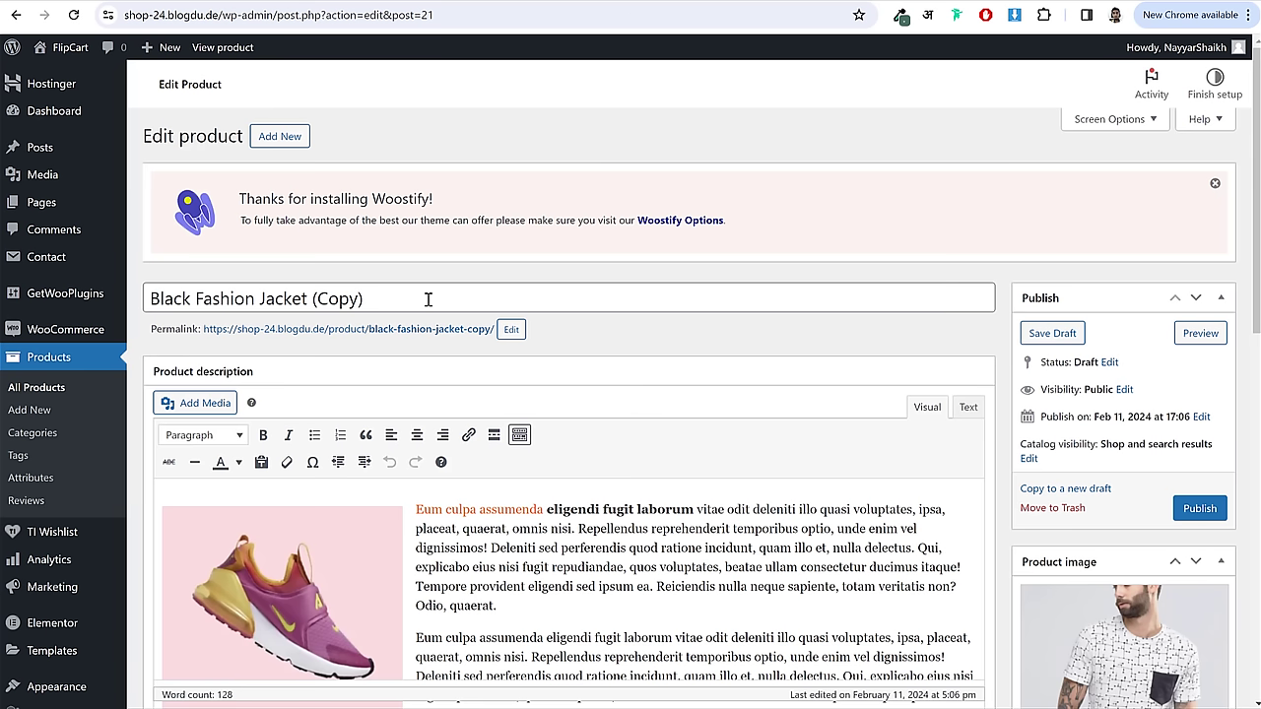
- Replace both the duplicated product's title and its permalink slug with the copied name Short Sleeve T-Shirt
triple_click(428, 299)
key(ctrl+v)
click(510, 329)
key(ctrl+v)
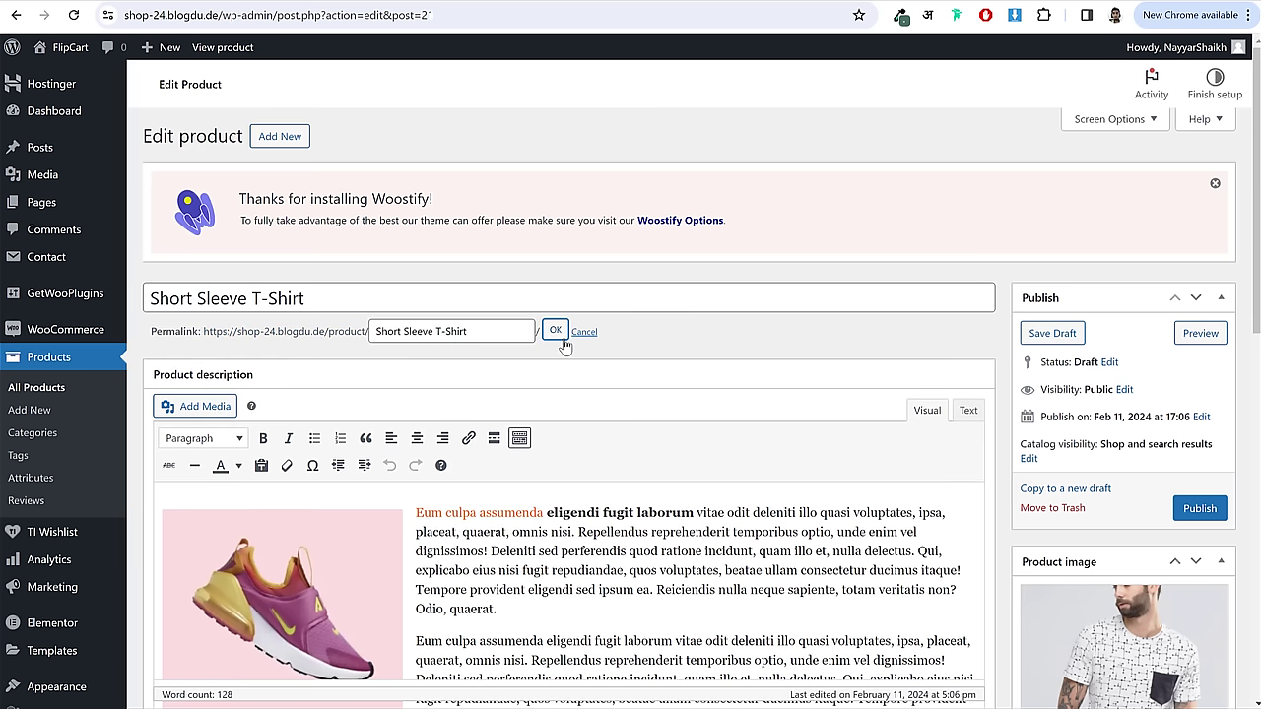
click(555, 331)
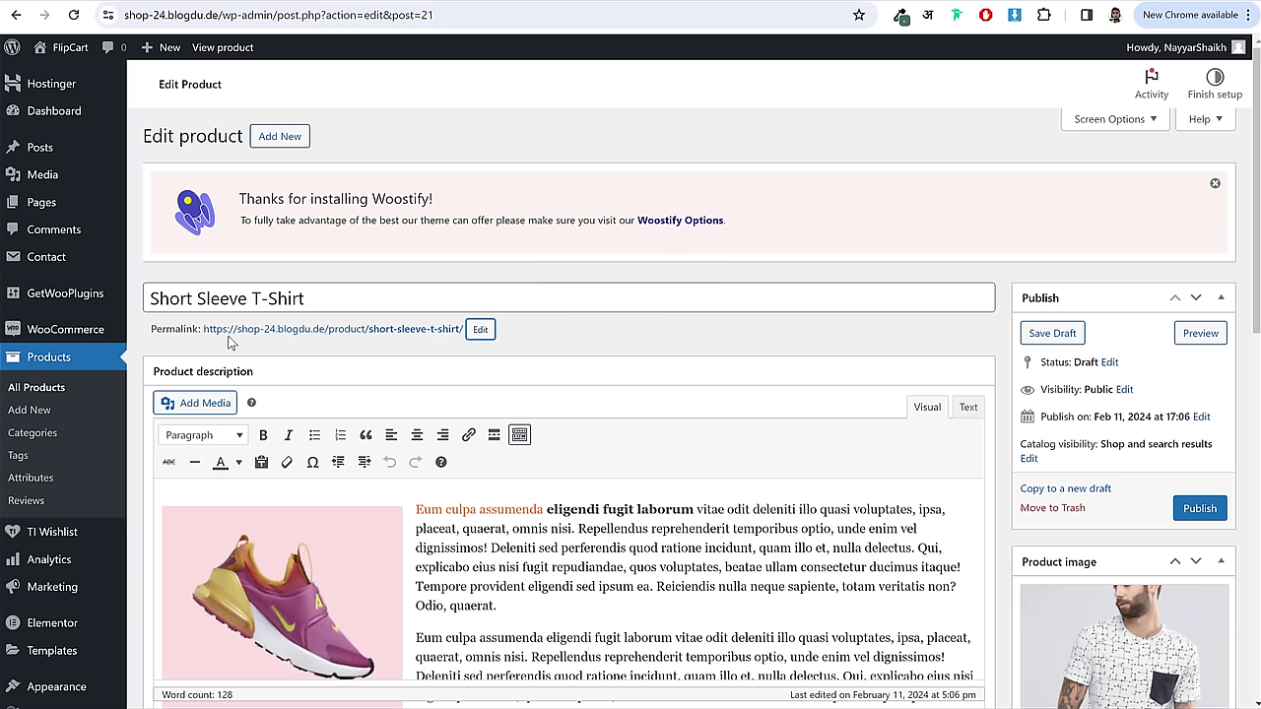
drag(149, 332, 207, 336)
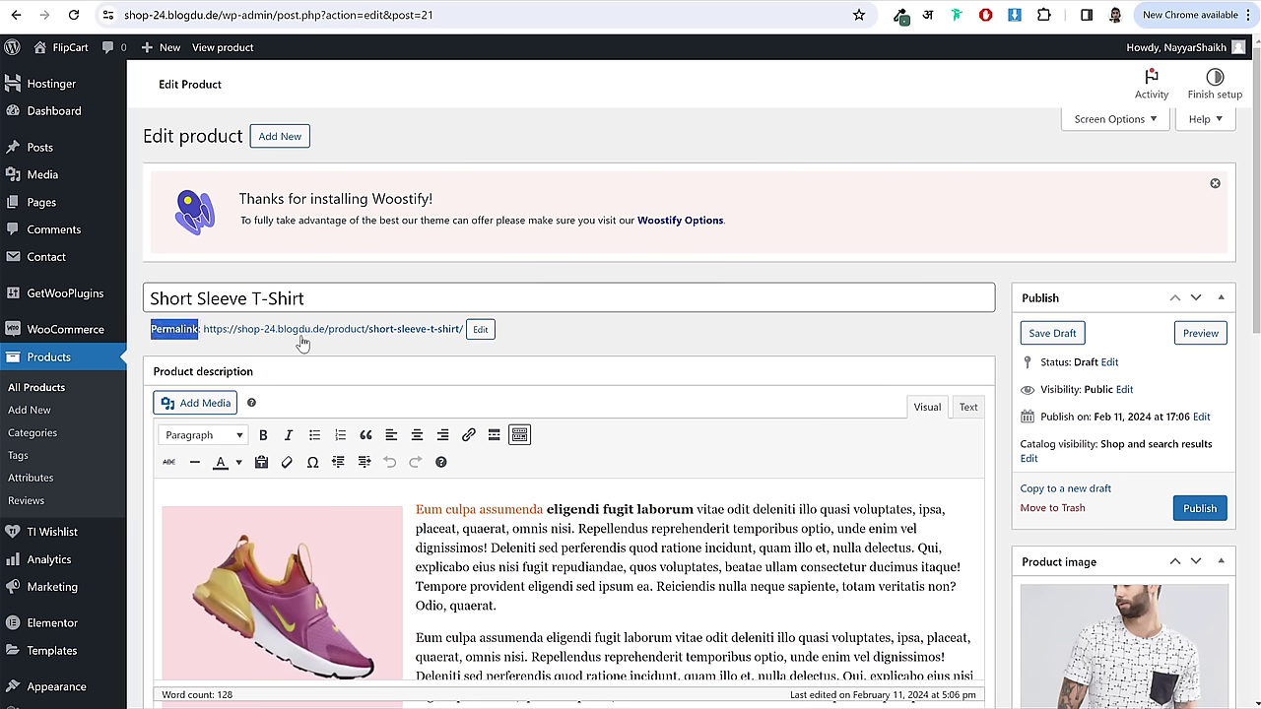
click(480, 329)
triple_click(499, 333)
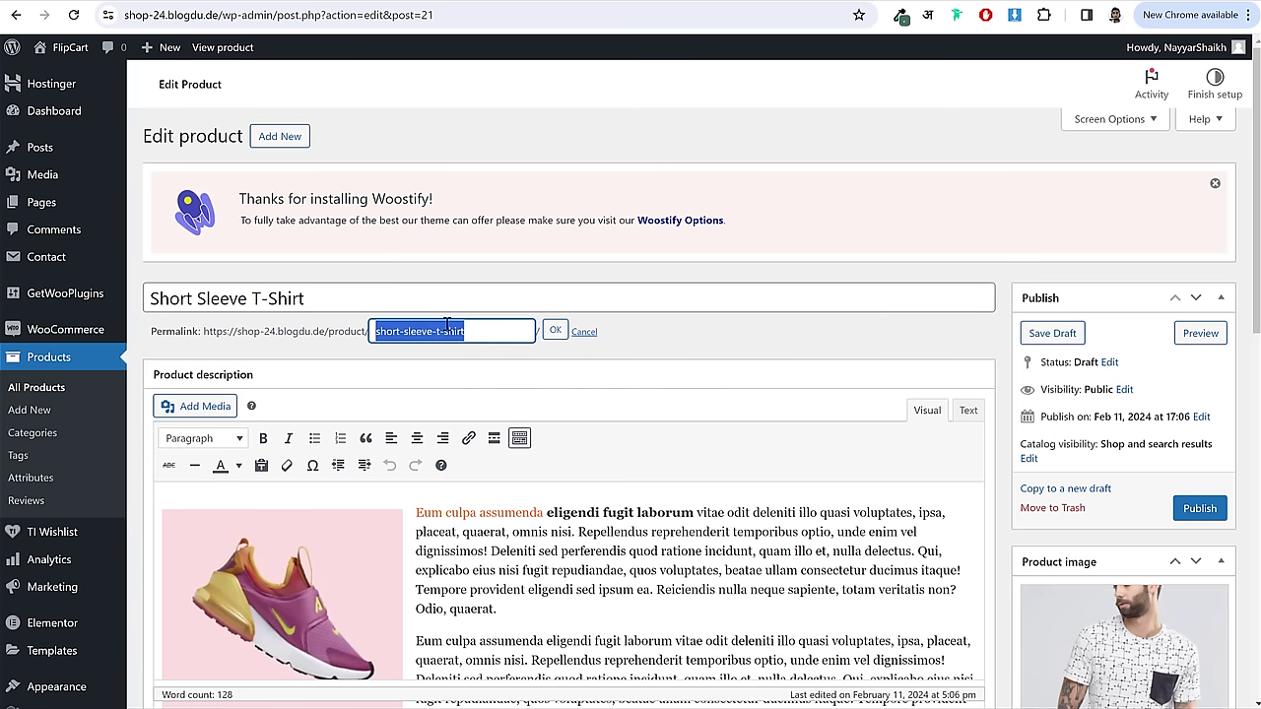
click(554, 330)
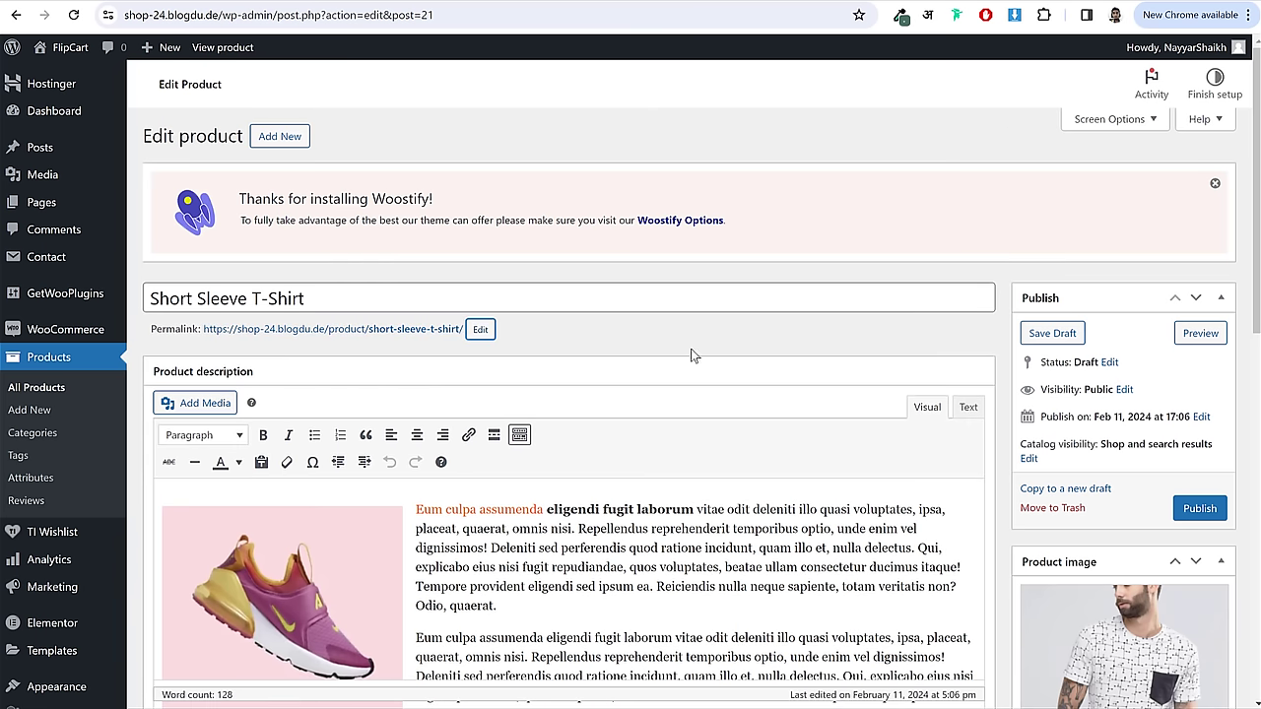
- Change the Short Sleeve T-Shirt's product type to Variable product, dismiss the hint about adding attributes, and publish the product
scroll(693, 354, down, 2)
scroll(701, 348, down, 1)
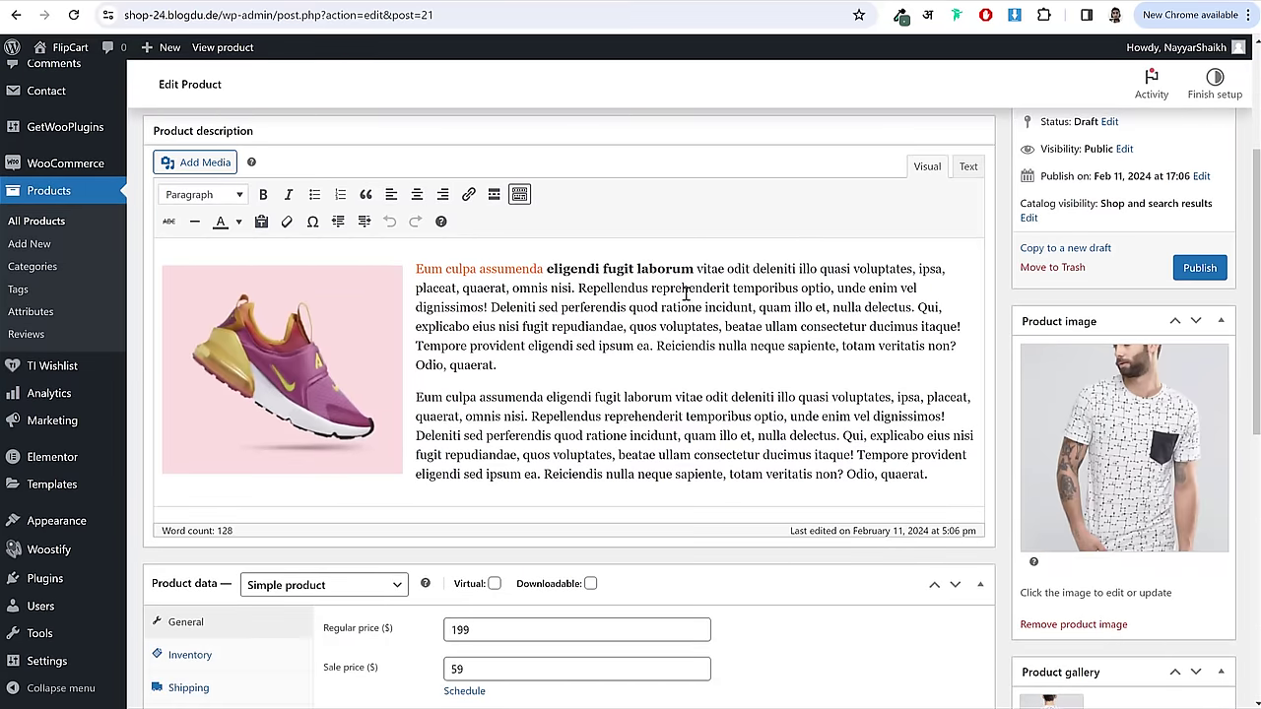
scroll(683, 306, down, 4)
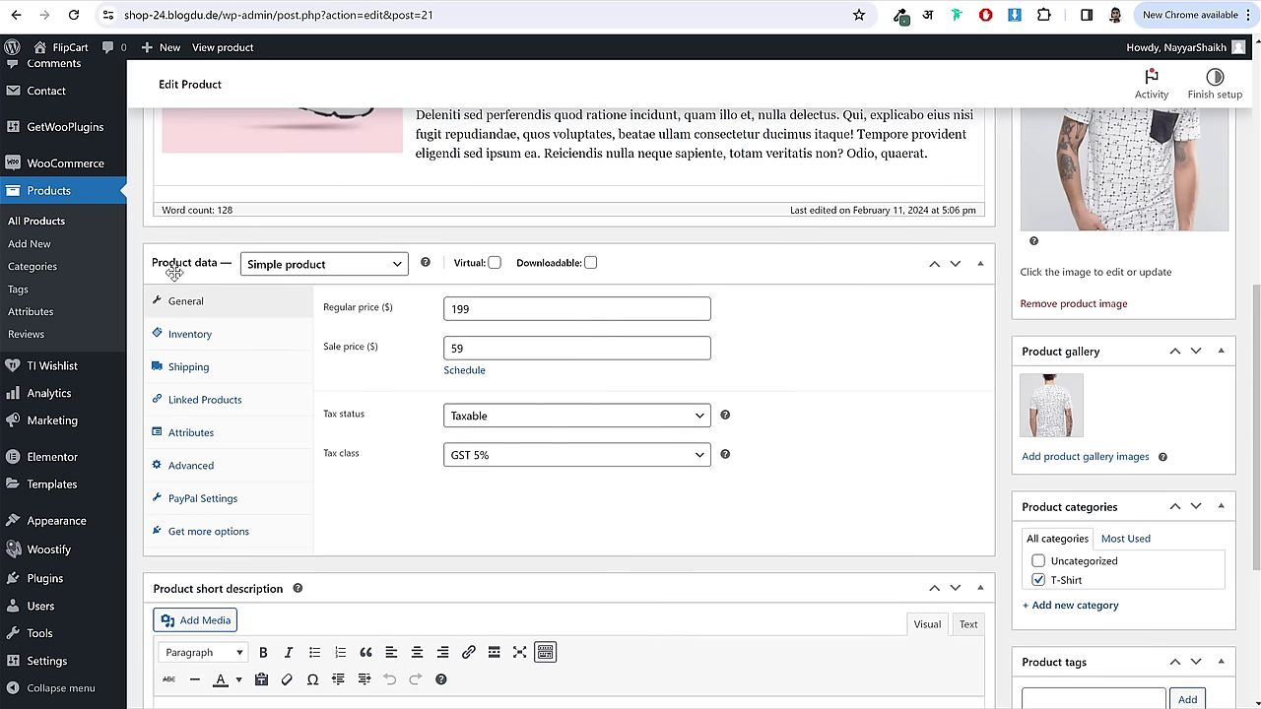
click(307, 266)
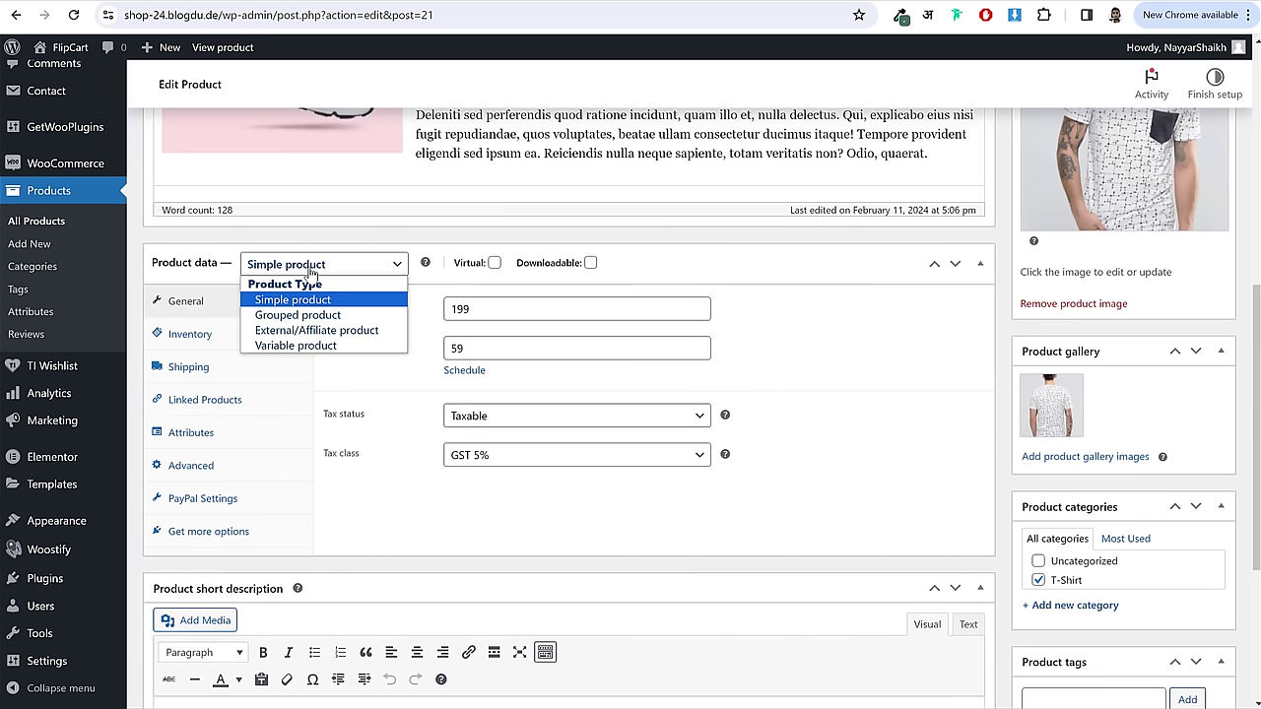
click(318, 346)
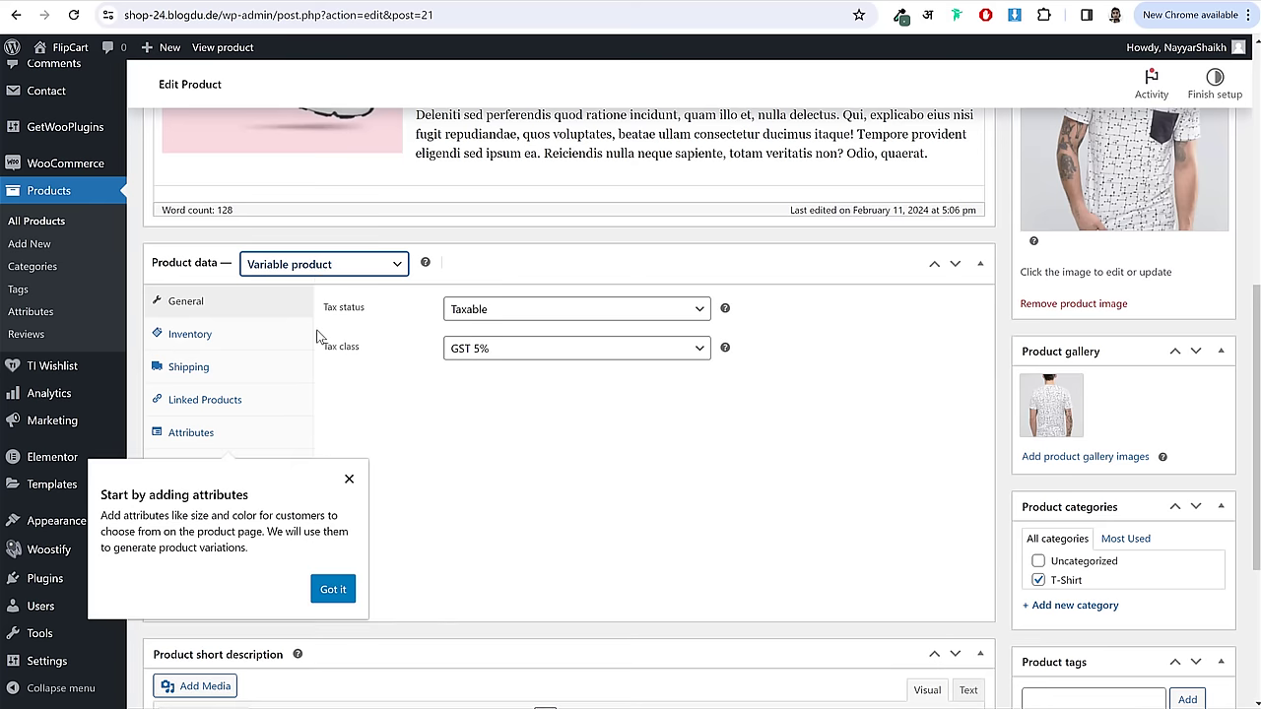
click(349, 481)
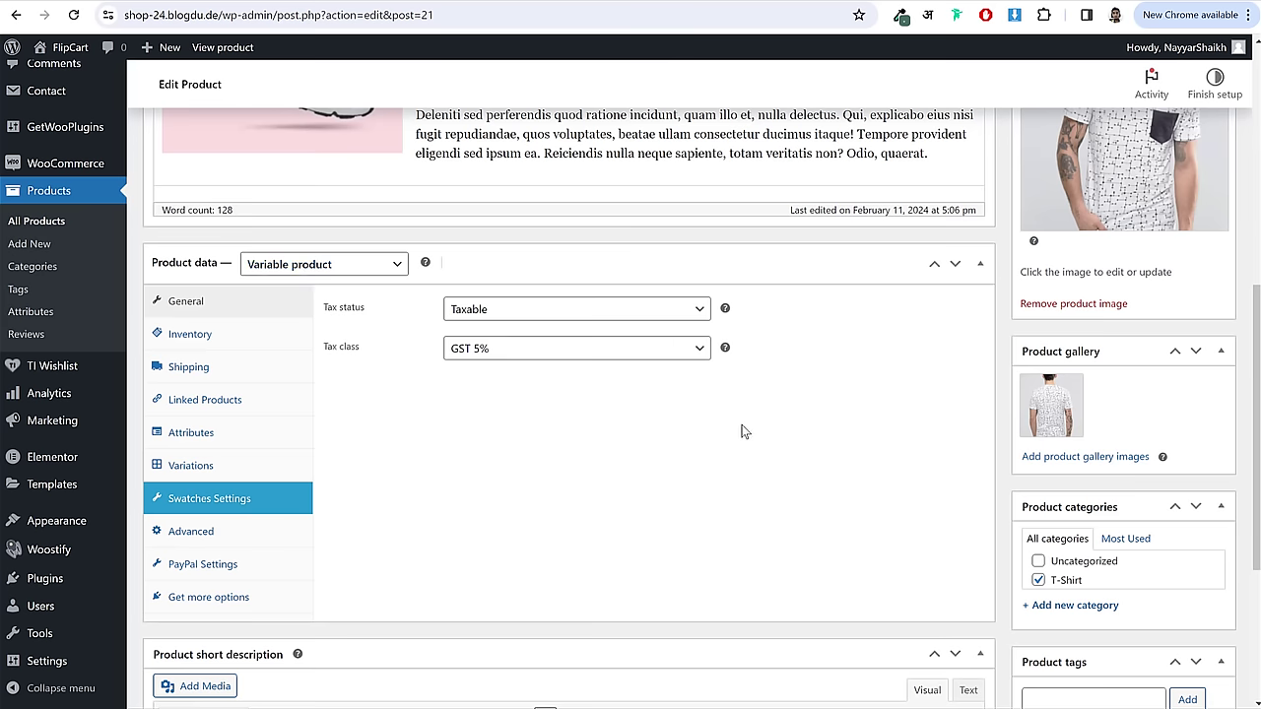
scroll(715, 500, up, 6)
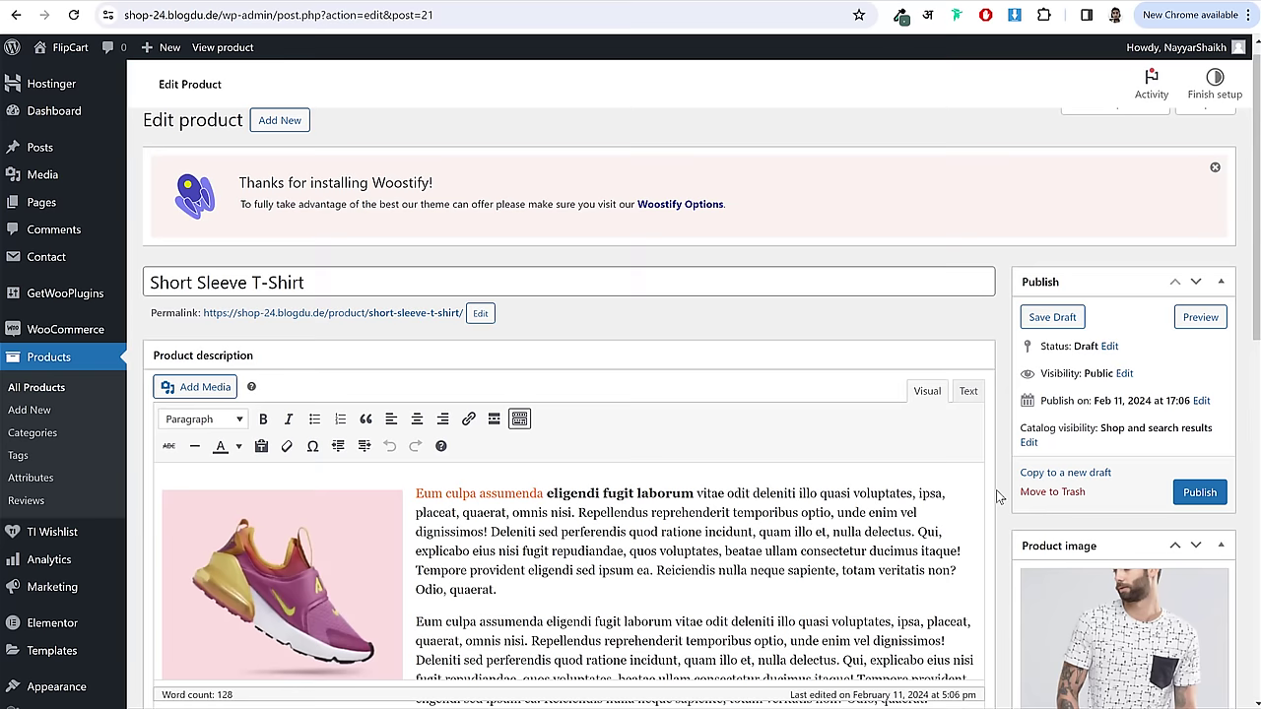
click(1198, 506)
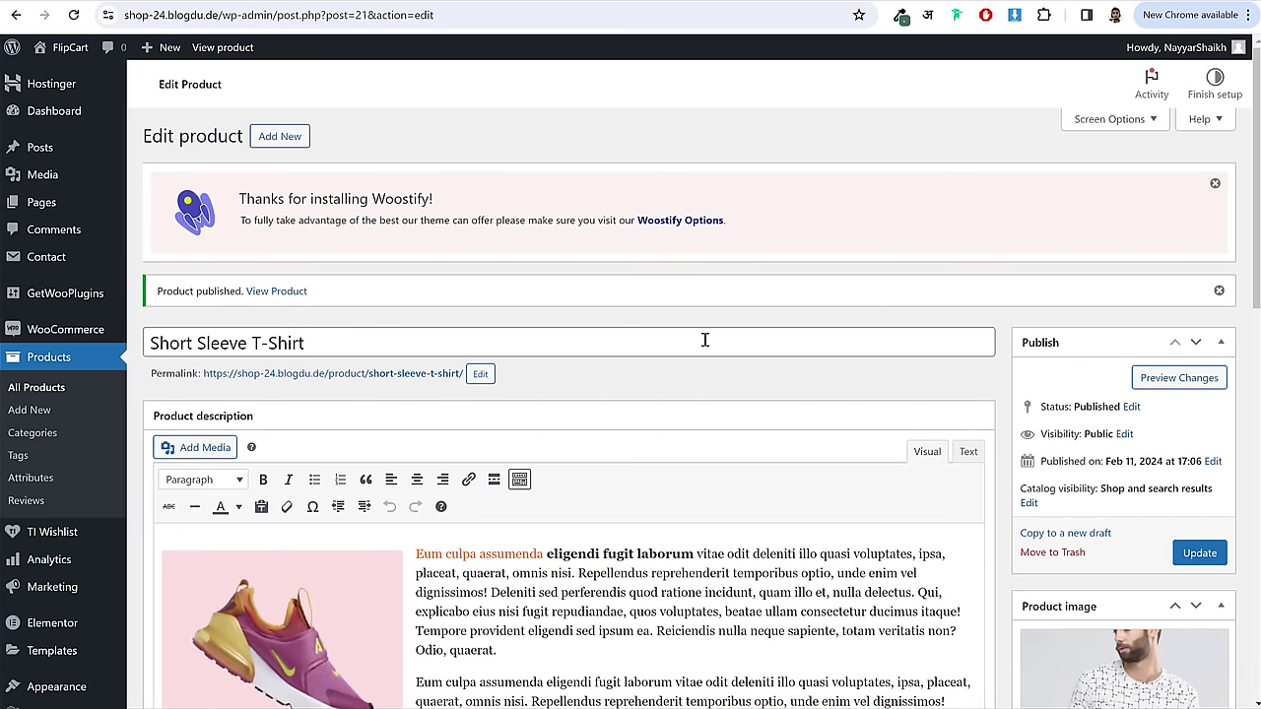
- Open the store's product Attributes page in a new tab and bring up the demo shop's Short Sleeve T-Shirt page for reference
scroll(717, 354, down, 3)
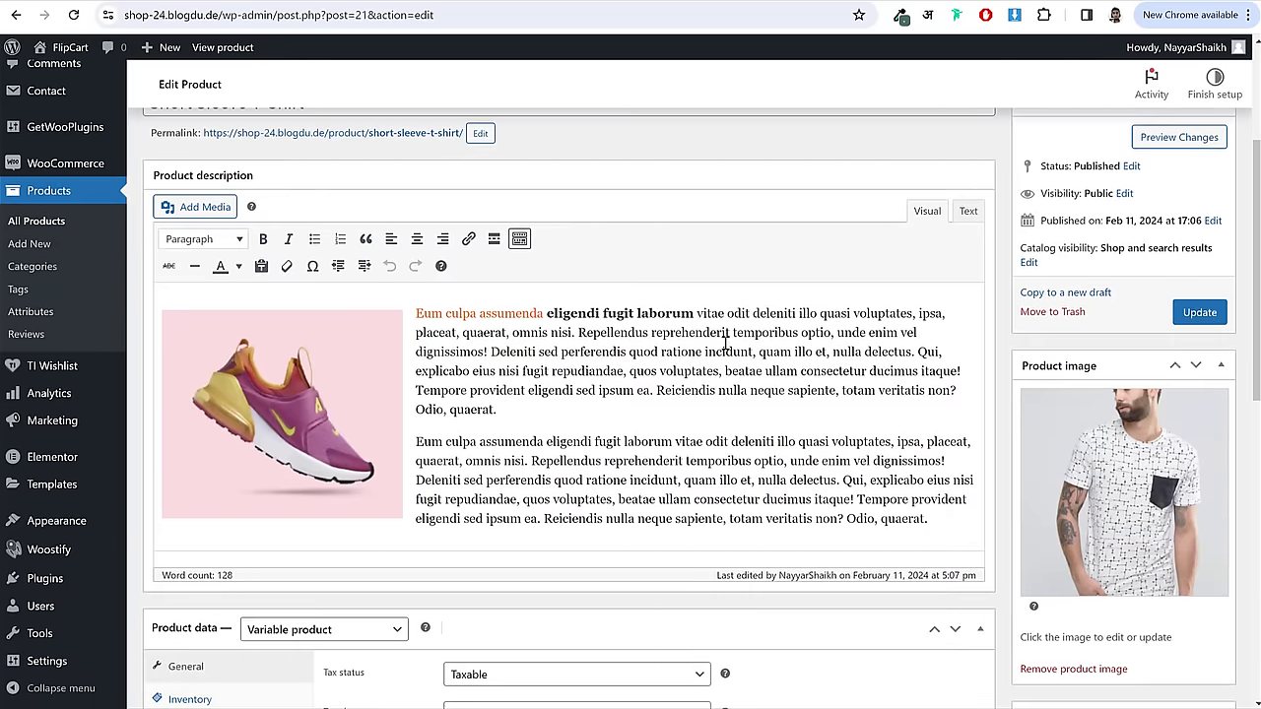
scroll(725, 343, down, 5)
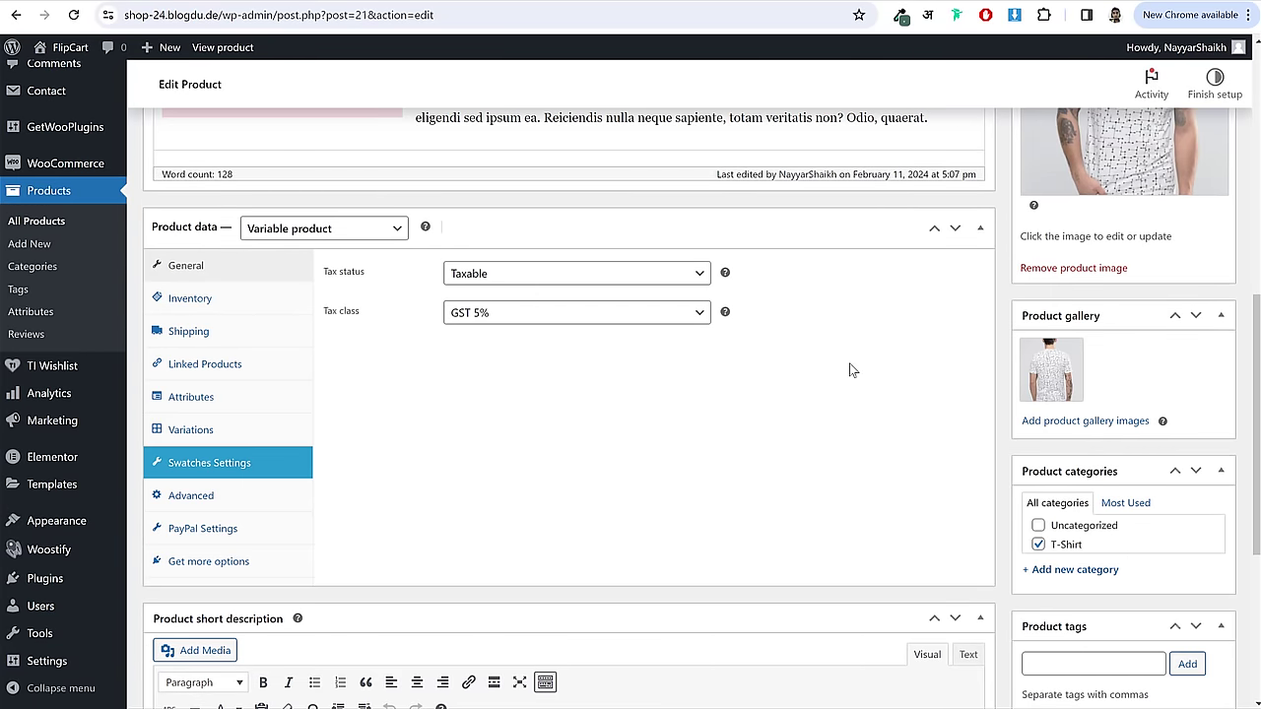
scroll(853, 370, up, 2)
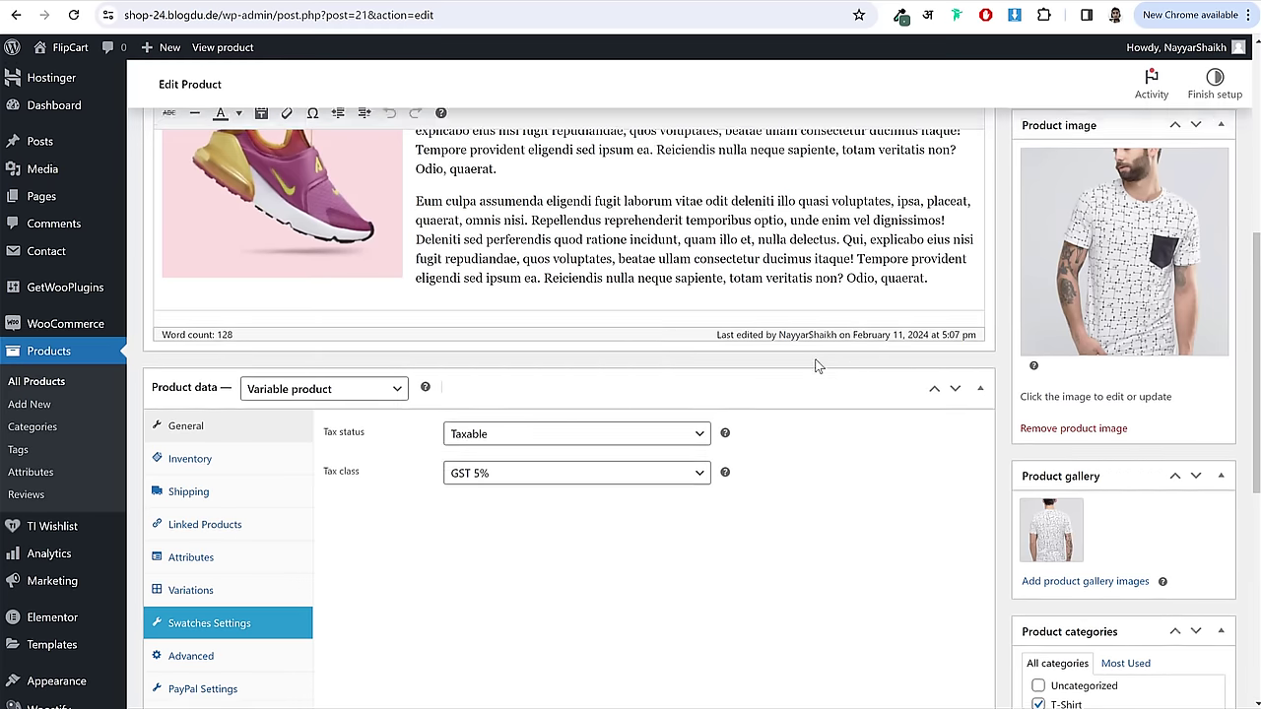
right_click(25, 478)
click(48, 488)
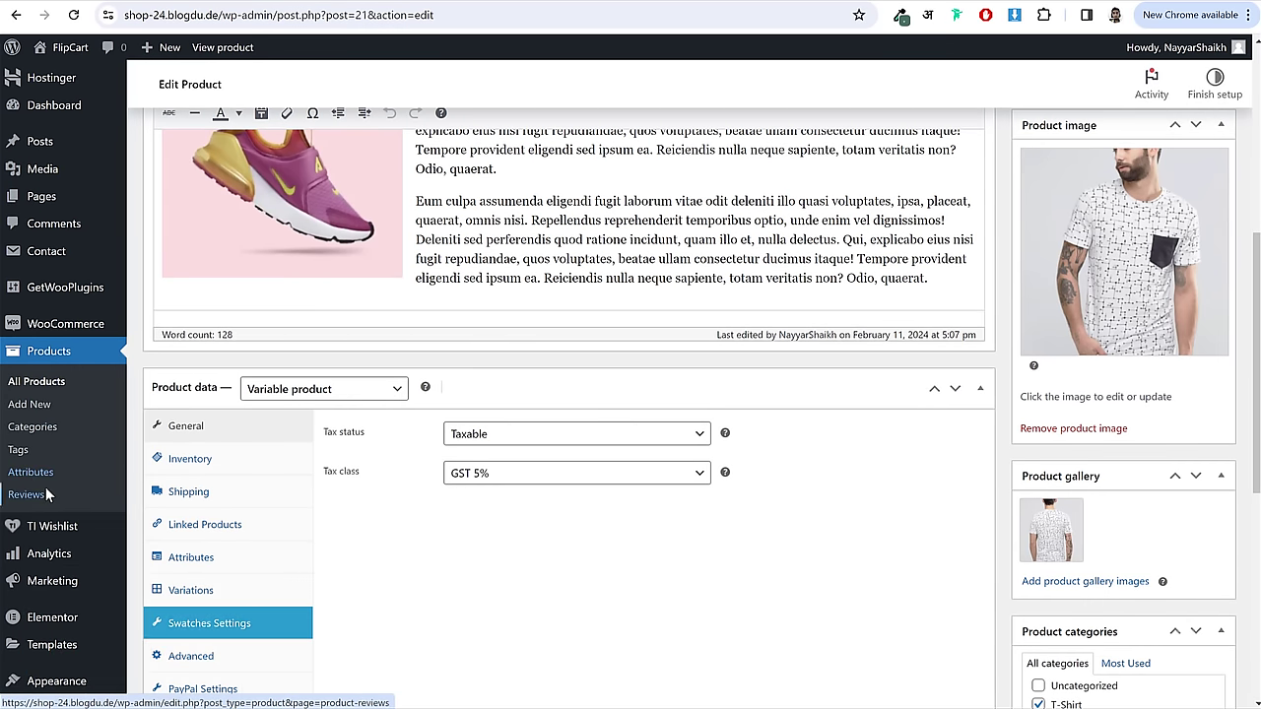
click(28, 472)
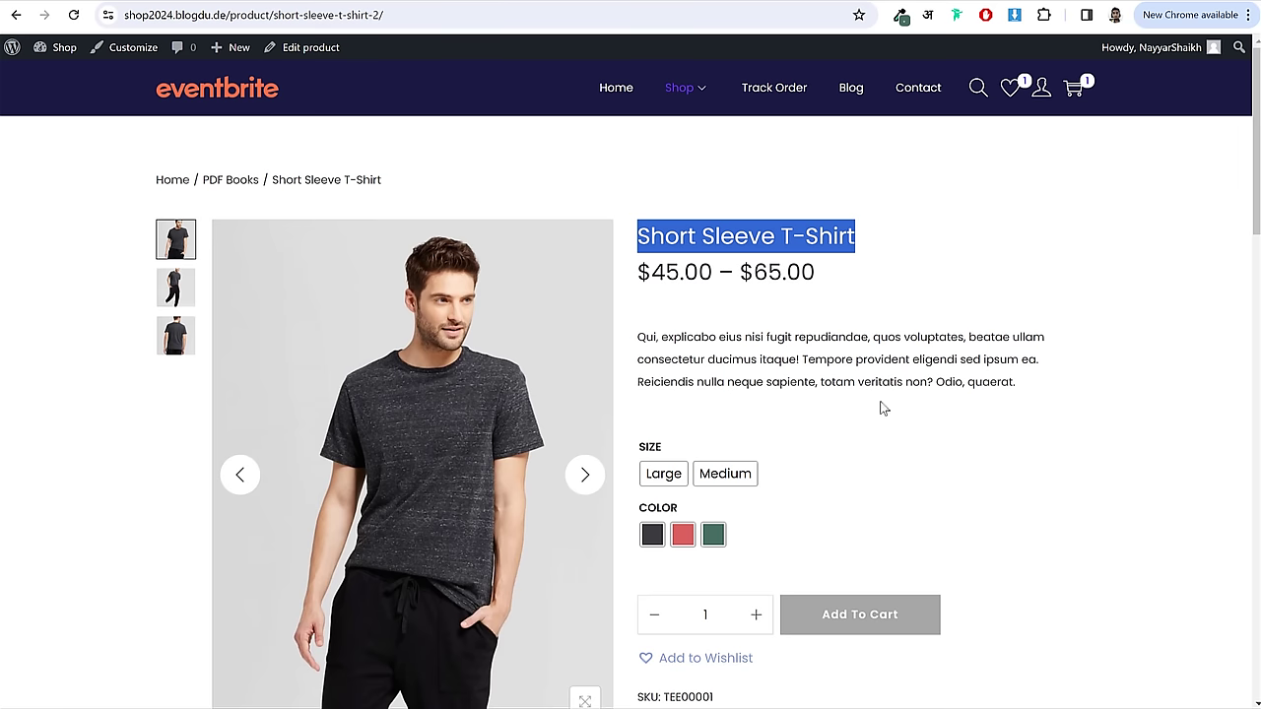
- Check the demo T-shirt's size and color options, then add a Size attribute to the store with archives enabled and type Button
click(883, 411)
scroll(631, 308, down, 2)
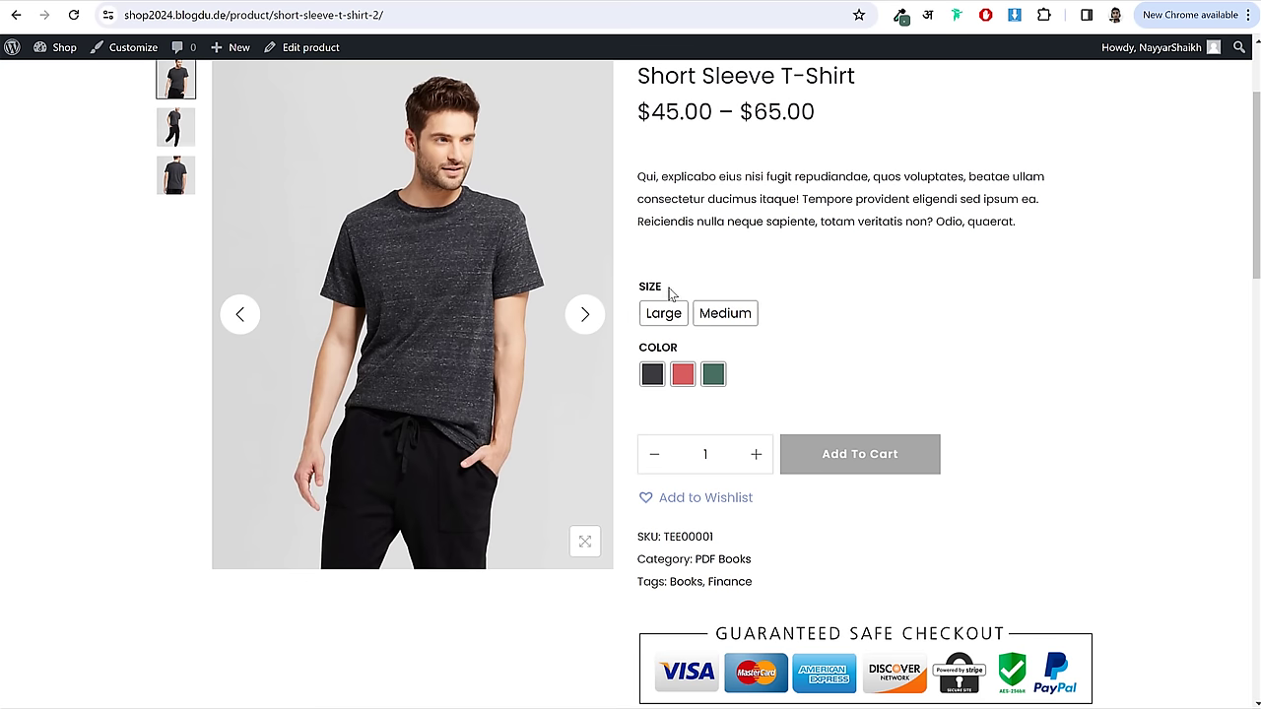
drag(666, 291, 641, 355)
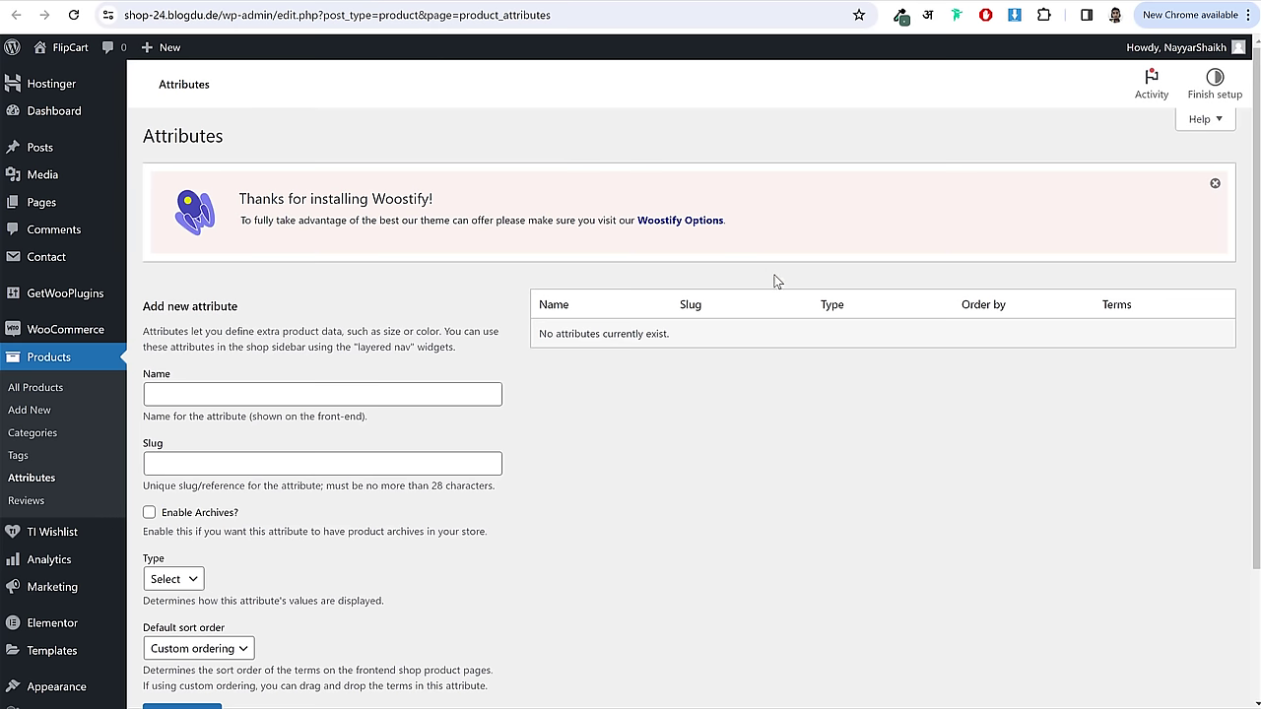
scroll(774, 282, down, 2)
click(204, 230)
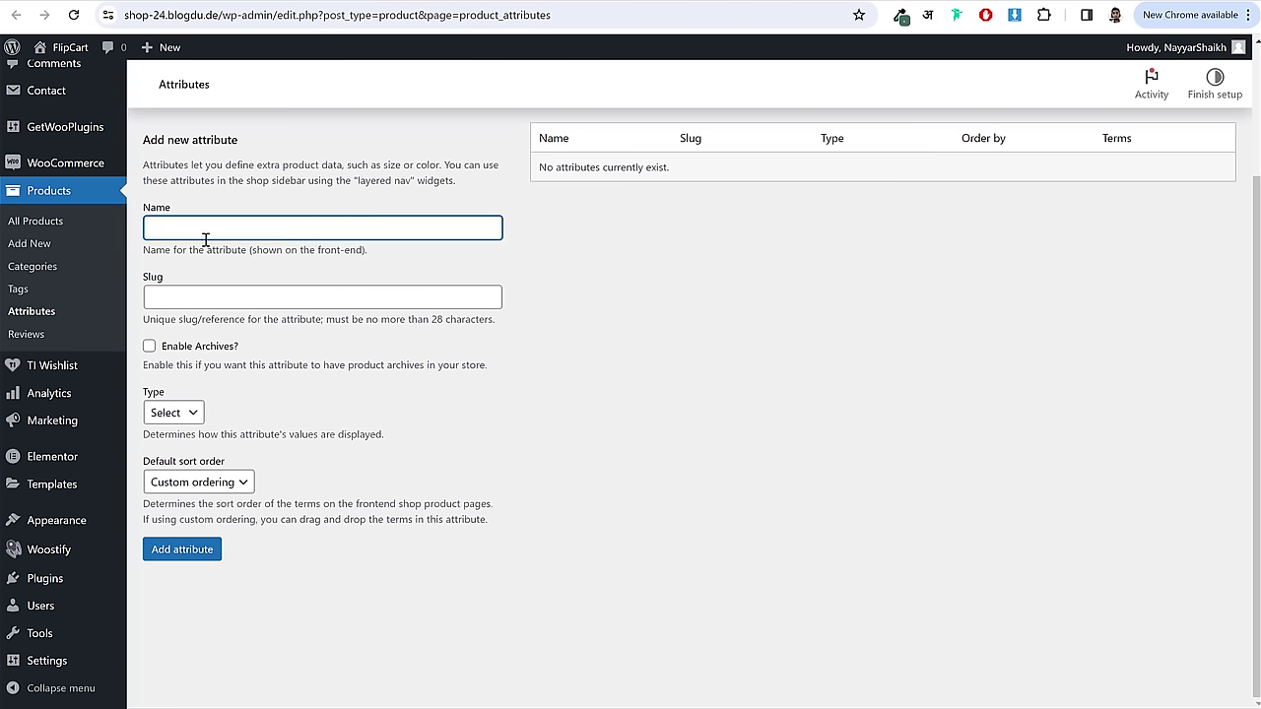
click(202, 349)
click(171, 417)
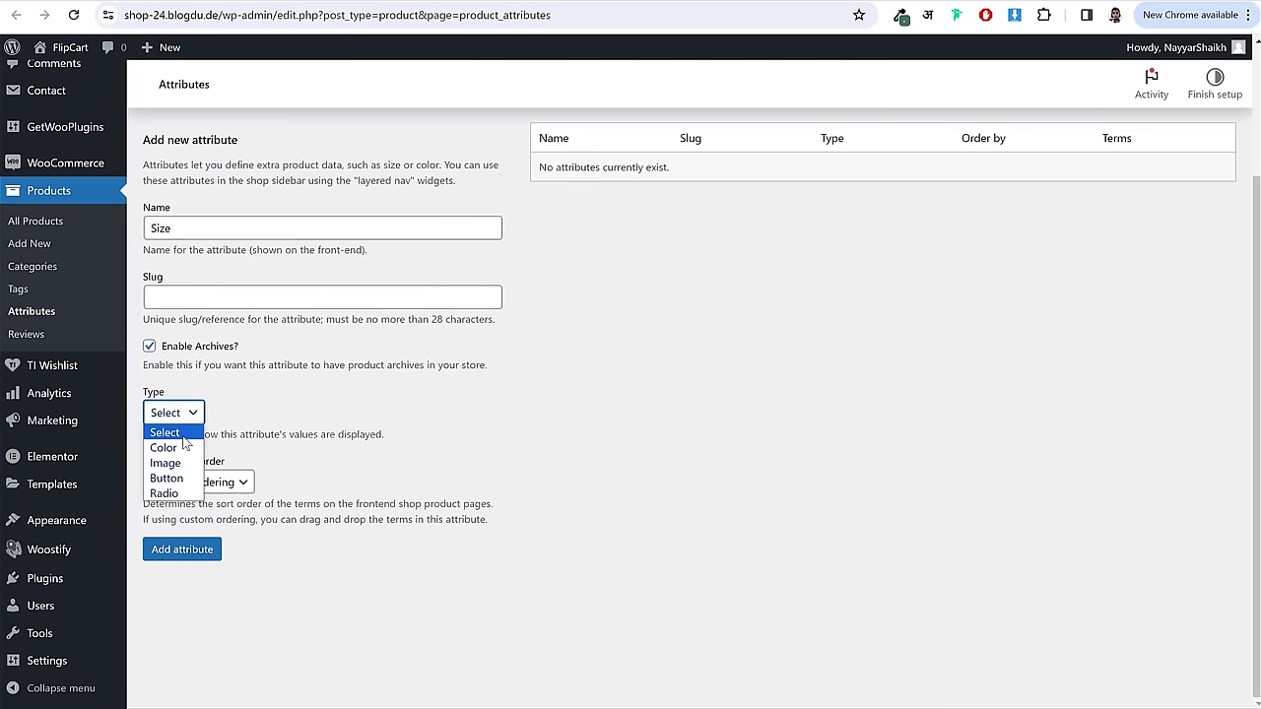
click(183, 483)
key(Tab)
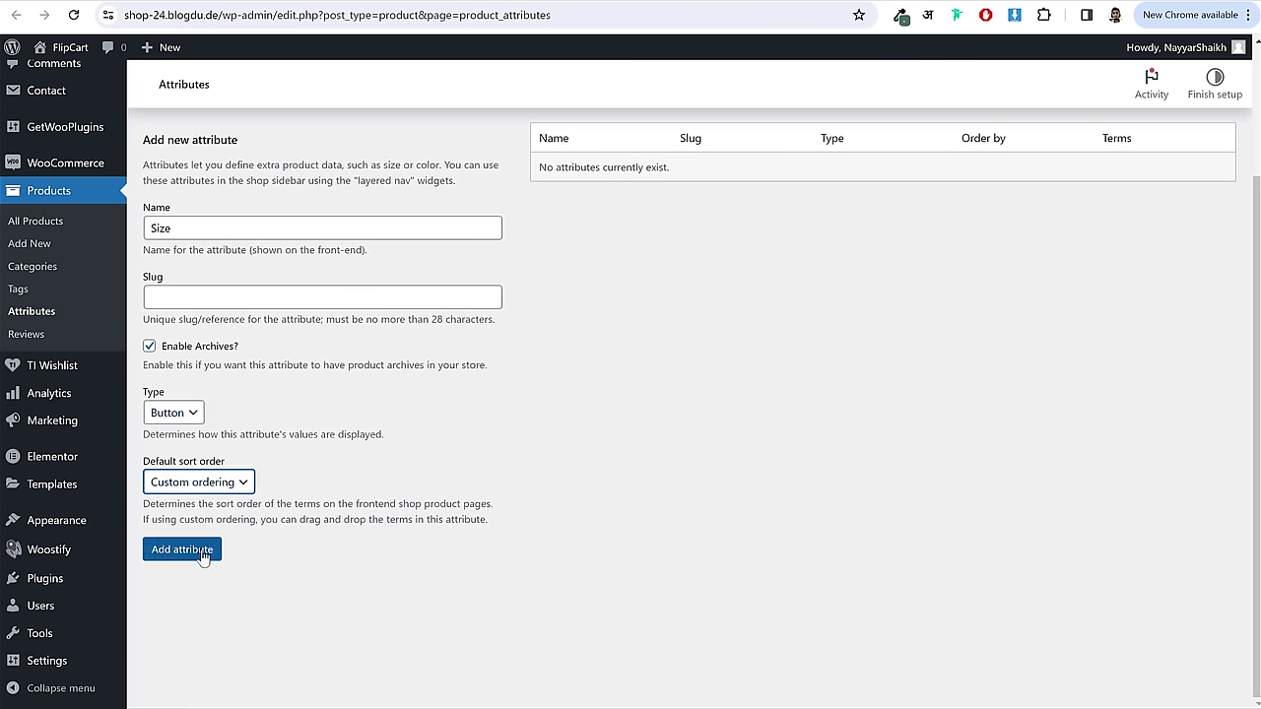
click(211, 552)
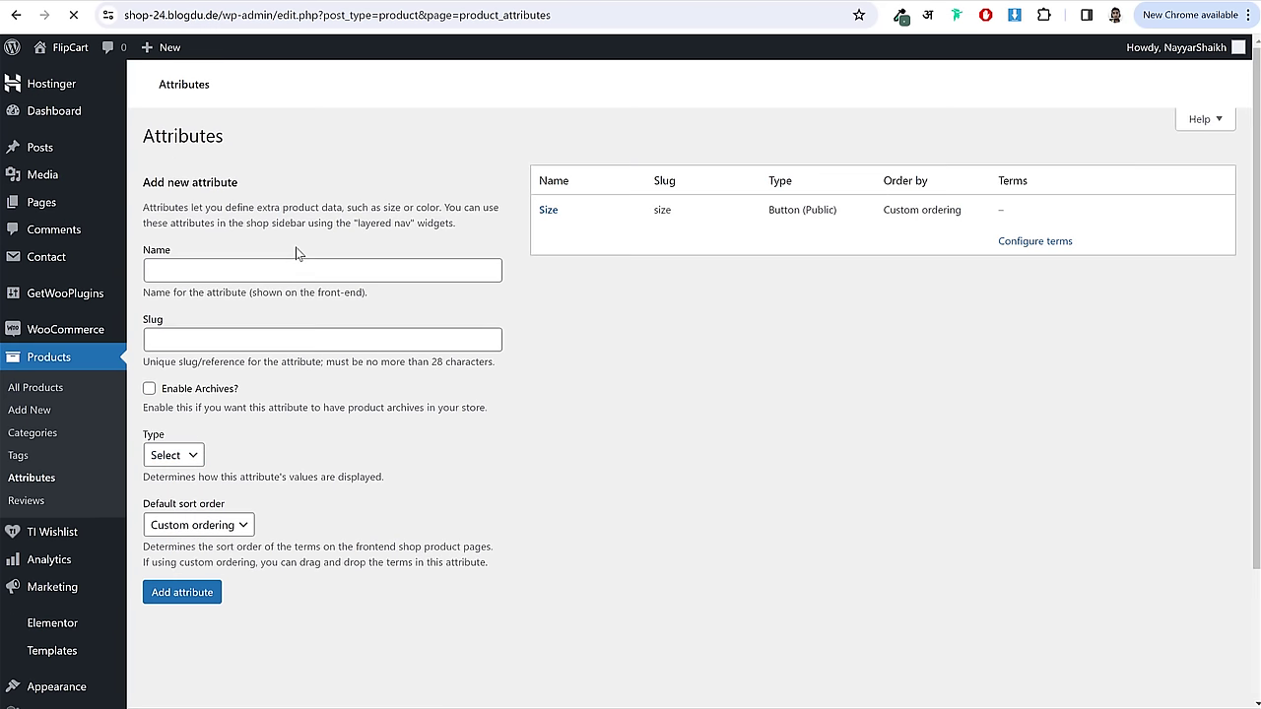
- Add a second product attribute named Color with archives enabled and type Color
click(318, 395)
scroll(325, 404, down, 2)
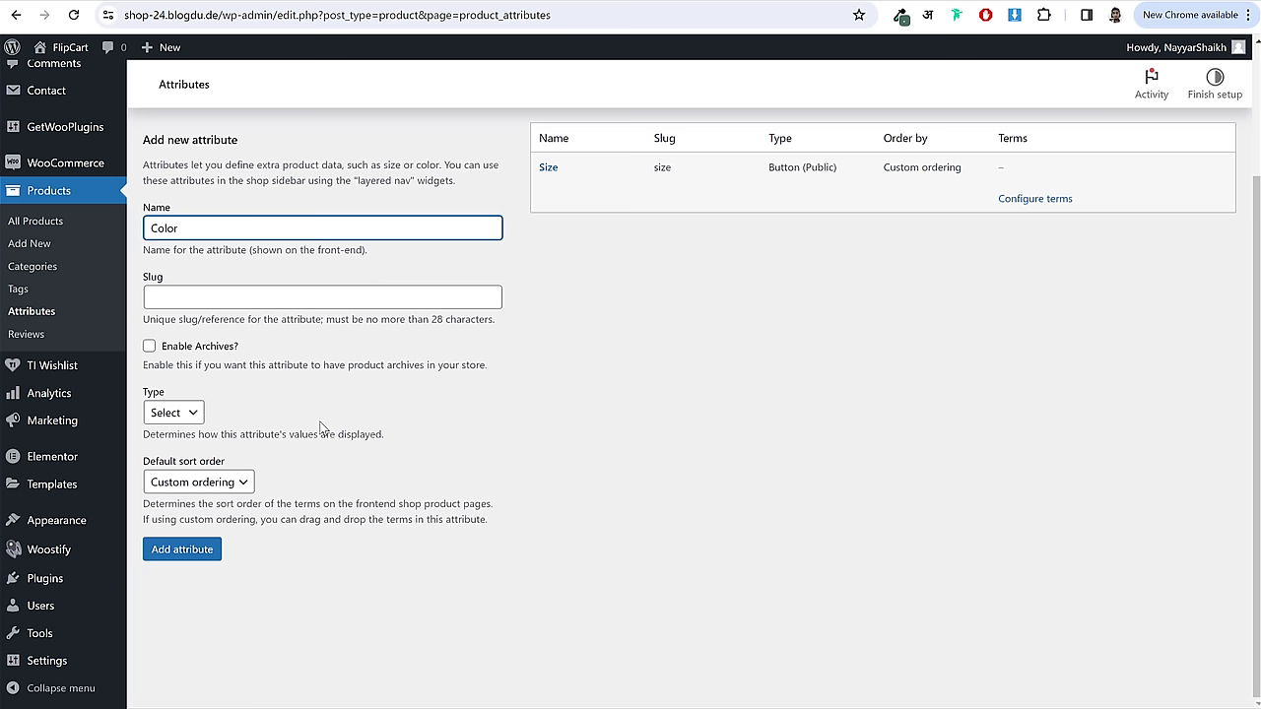
click(148, 345)
click(173, 412)
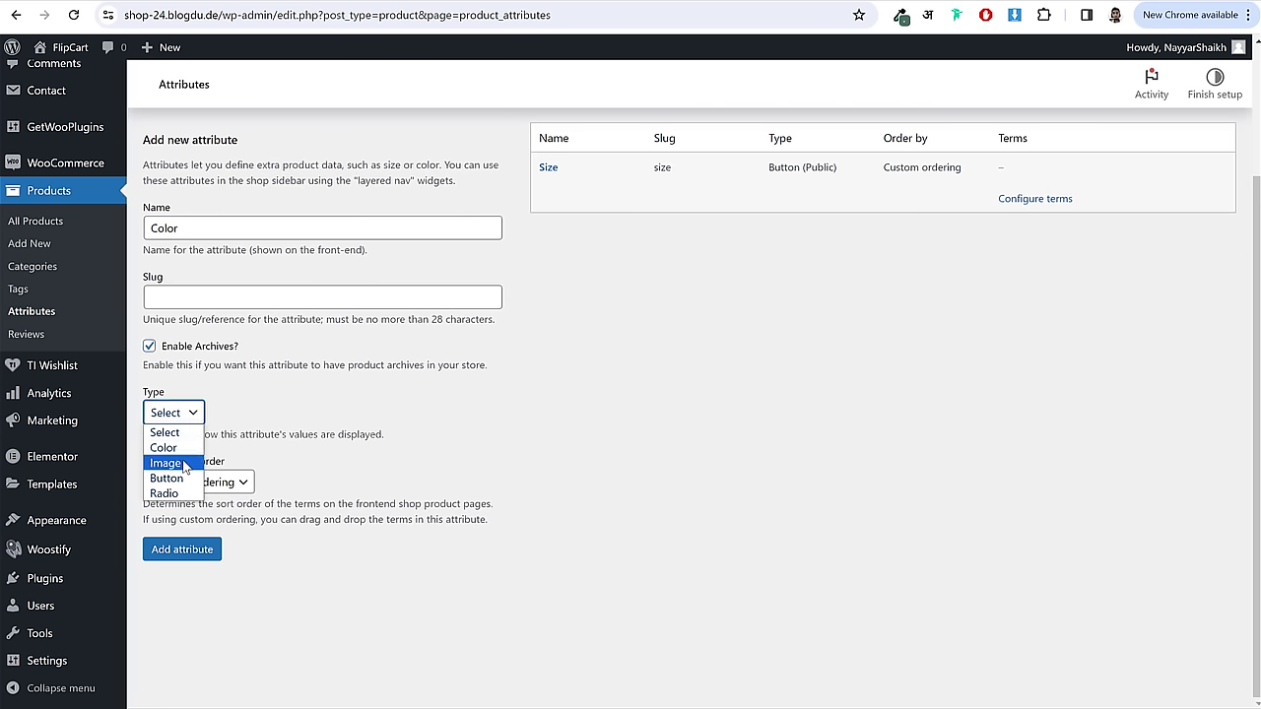
click(166, 447)
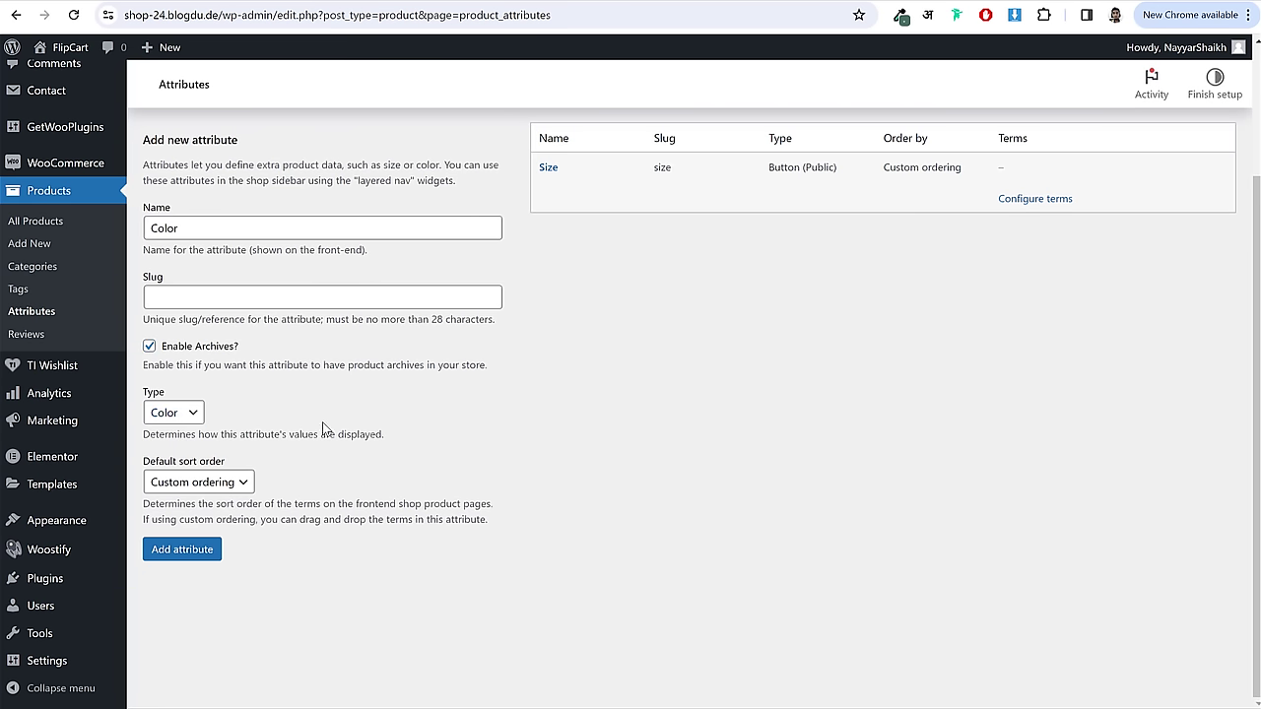
click(203, 552)
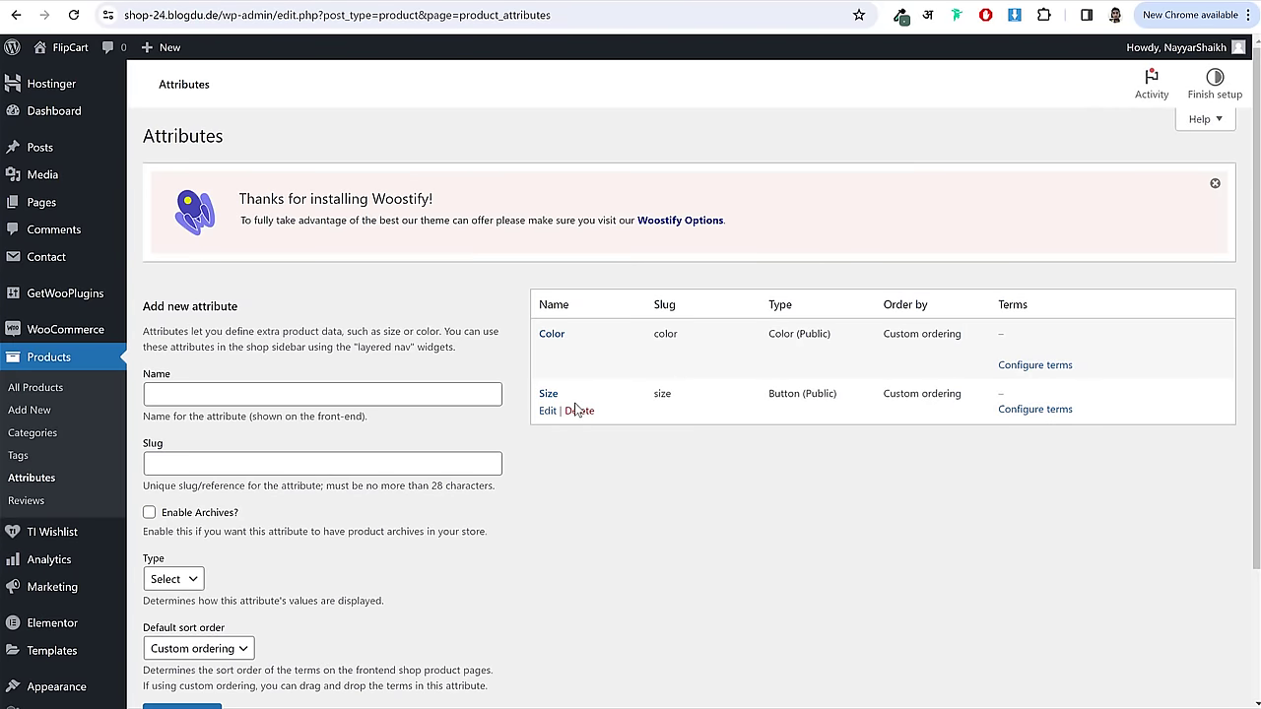
- Configure the Size attribute's terms by adding Small, Medium and Large
drag(1092, 413, 991, 416)
click(1036, 426)
click(1033, 408)
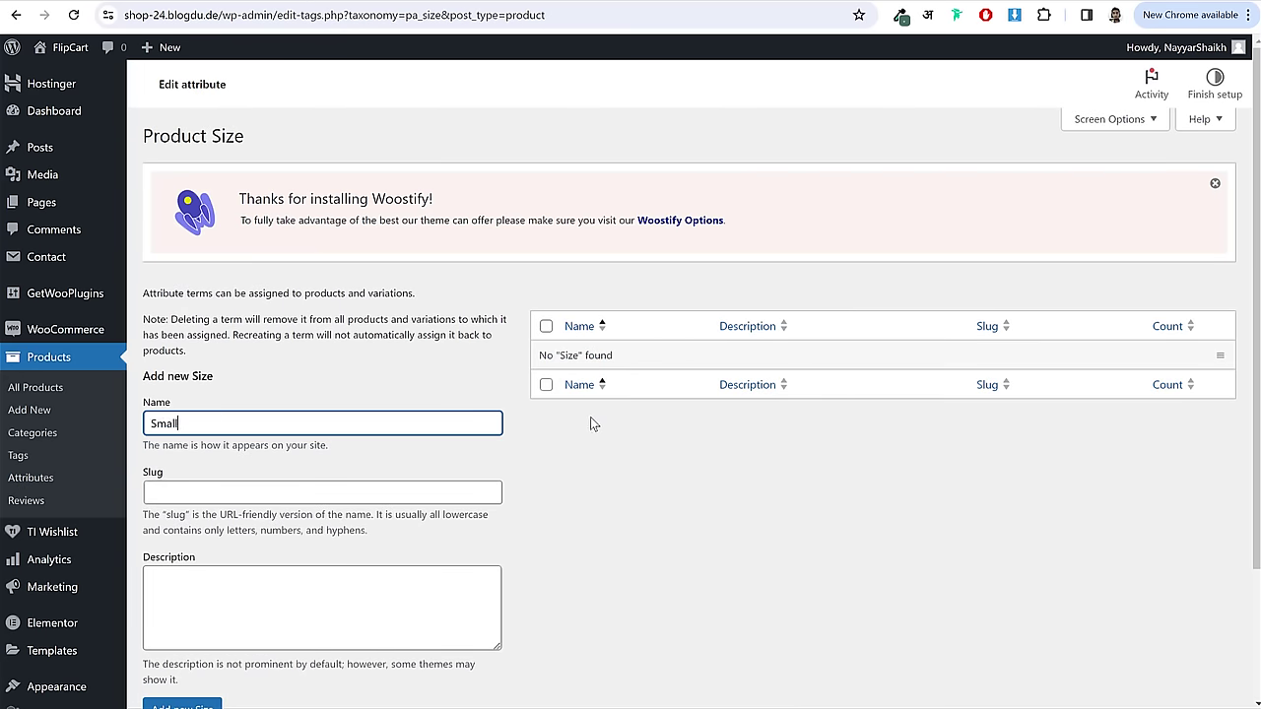
scroll(394, 473, down, 2)
click(215, 550)
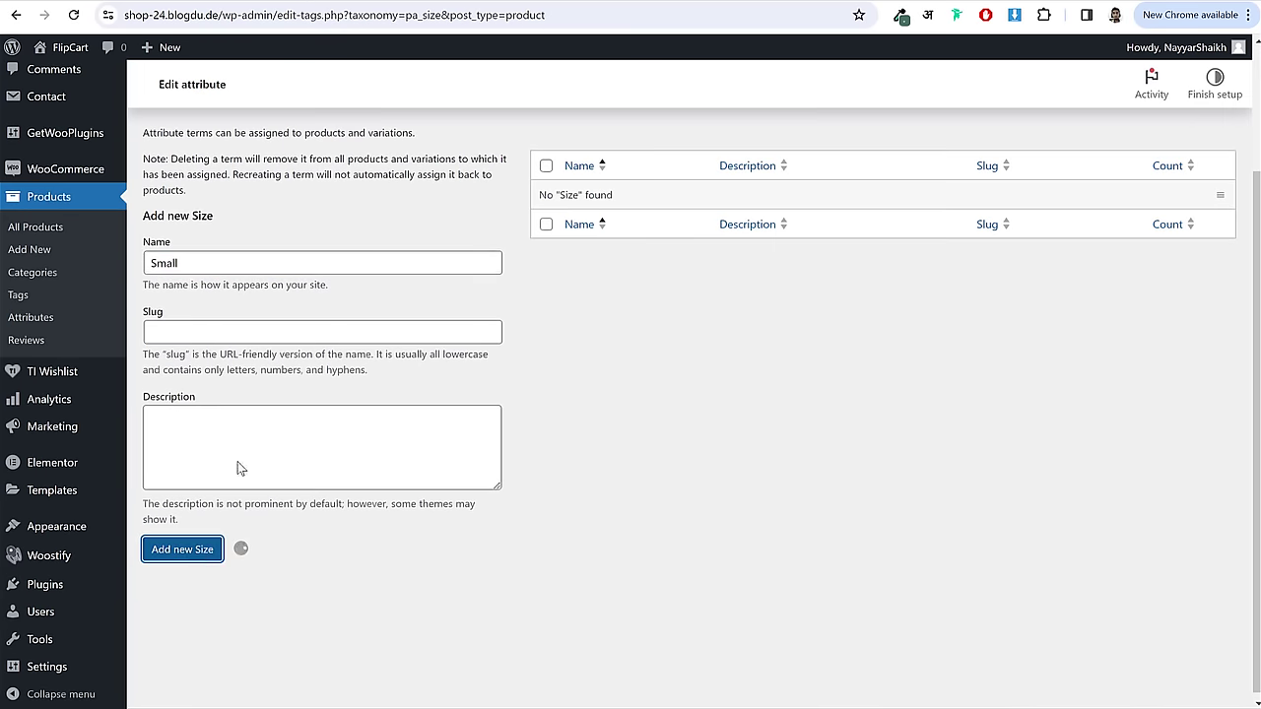
click(221, 302)
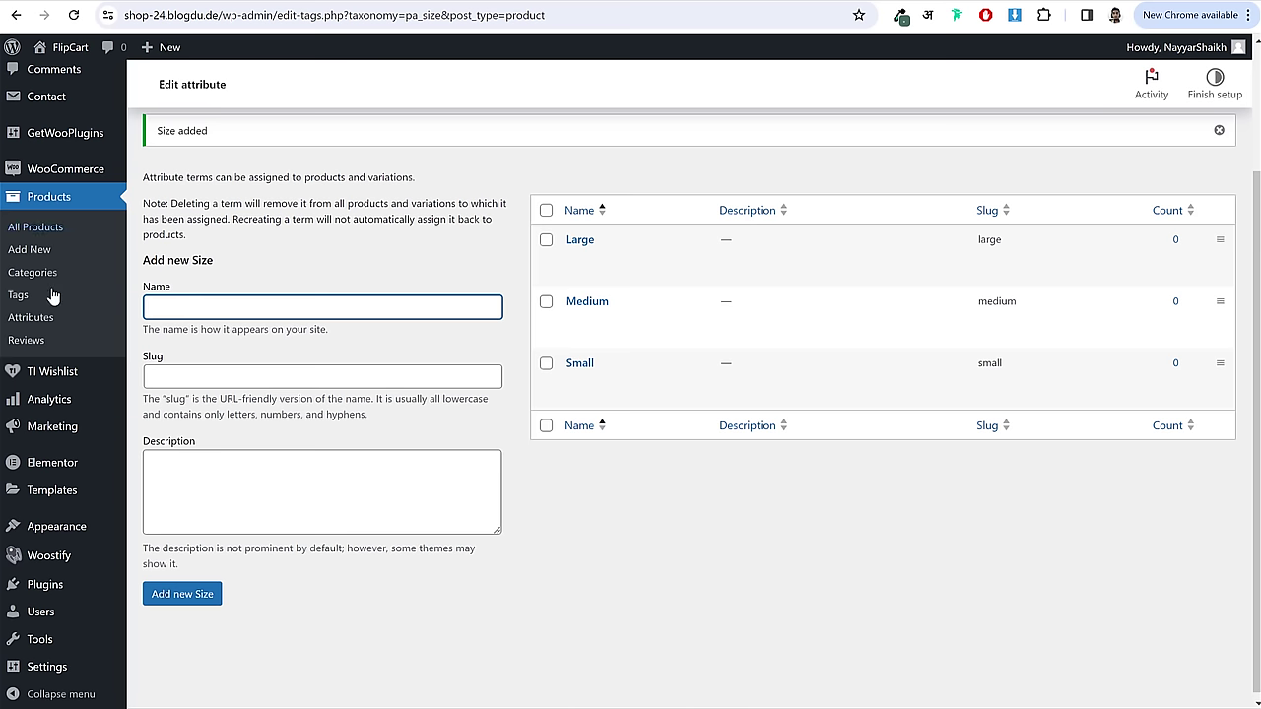
- Open the Color attribute's terms and add the term Black with the preset black swatch color
click(40, 325)
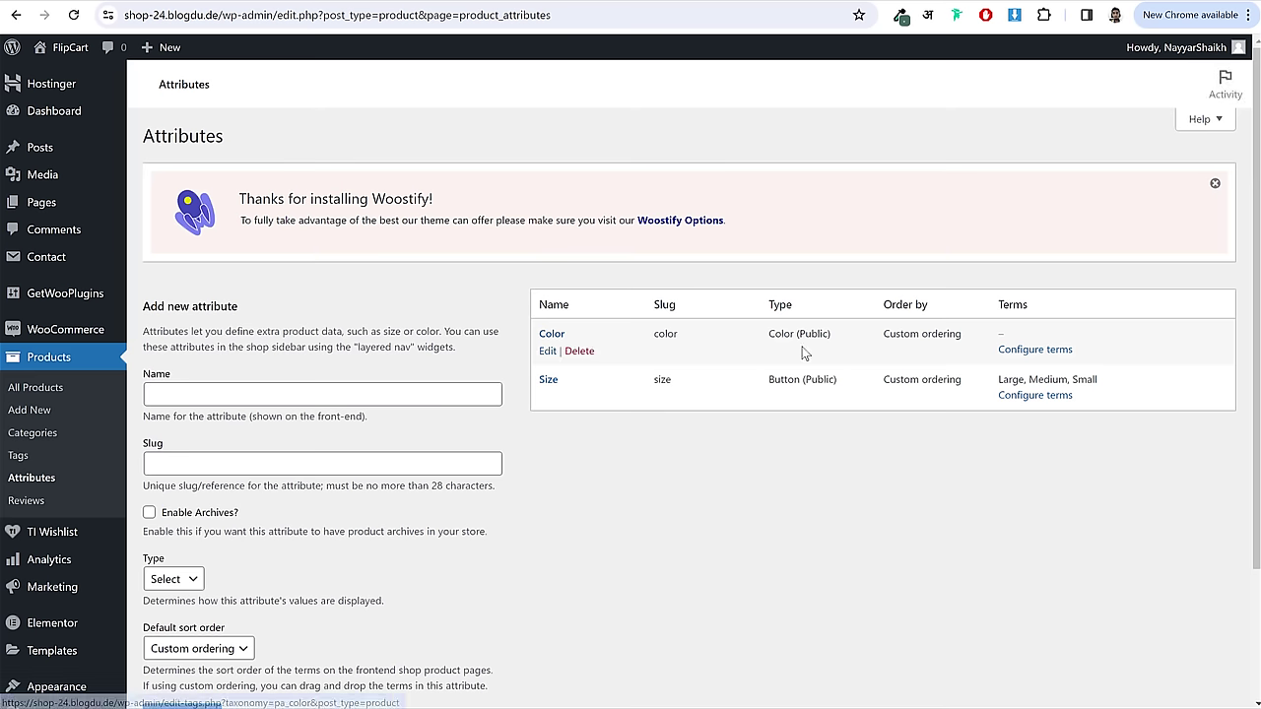
click(1027, 355)
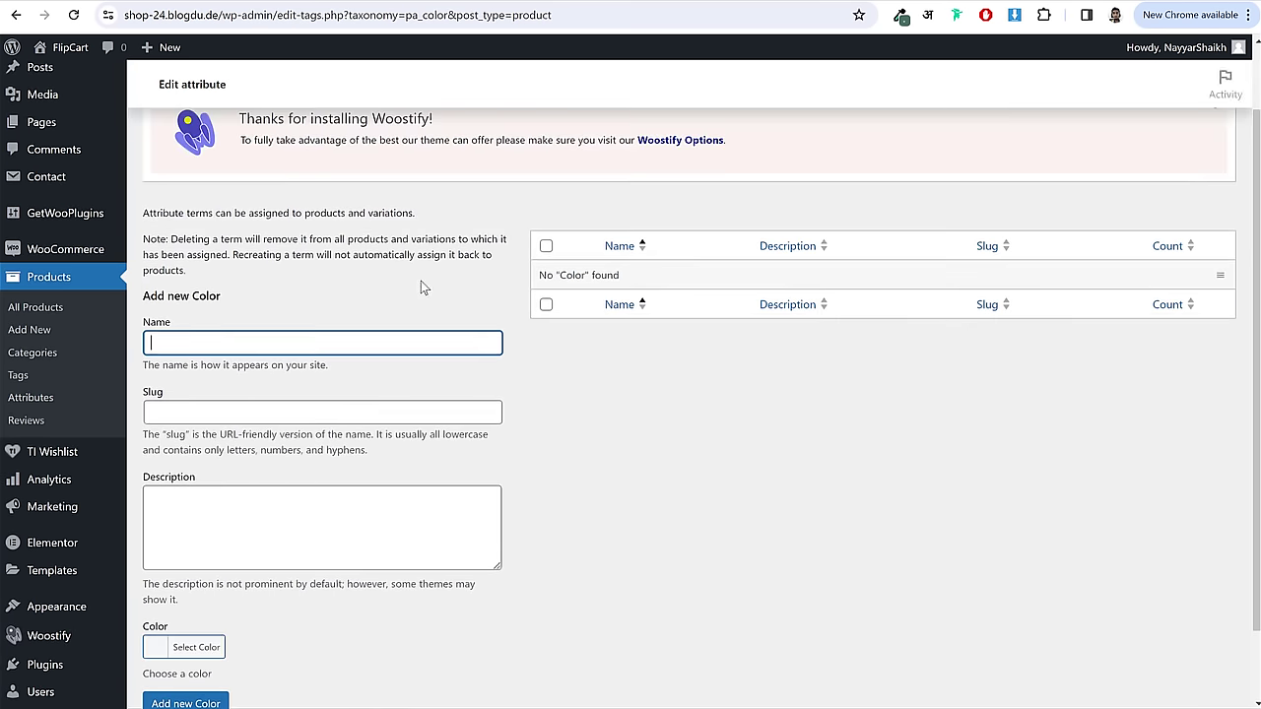
scroll(420, 283, down, 2)
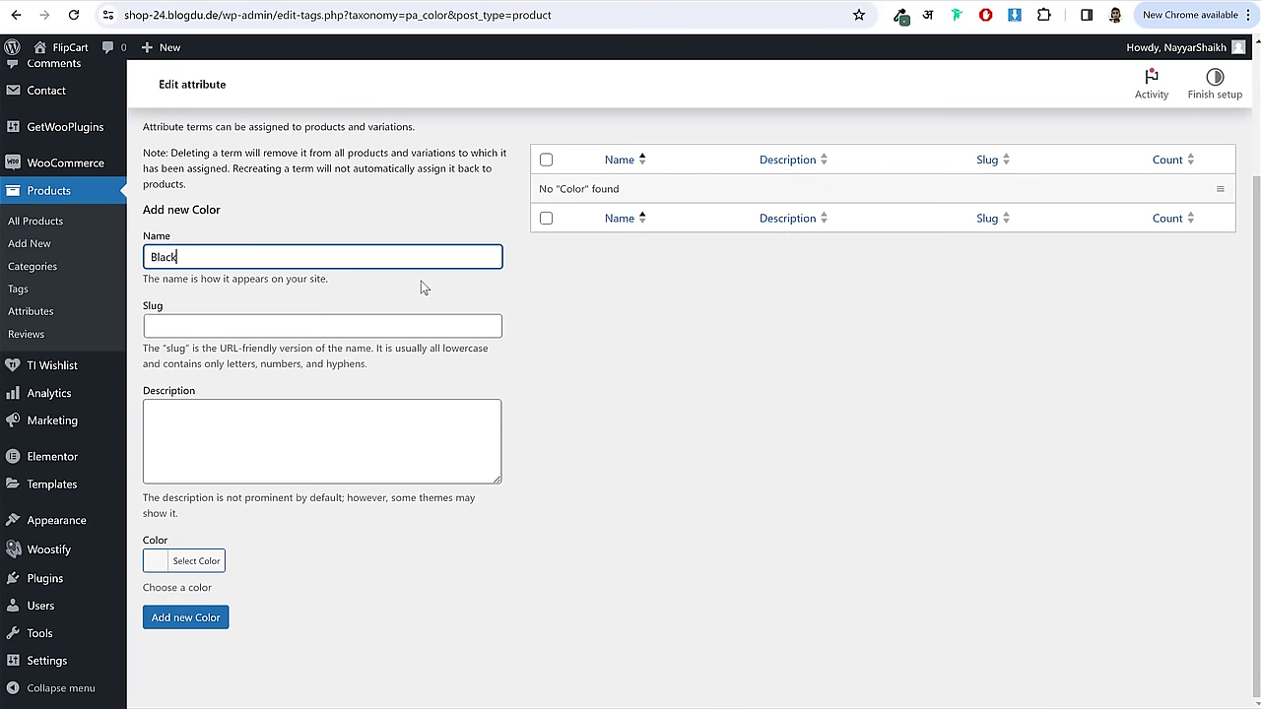
drag(179, 257, 146, 259)
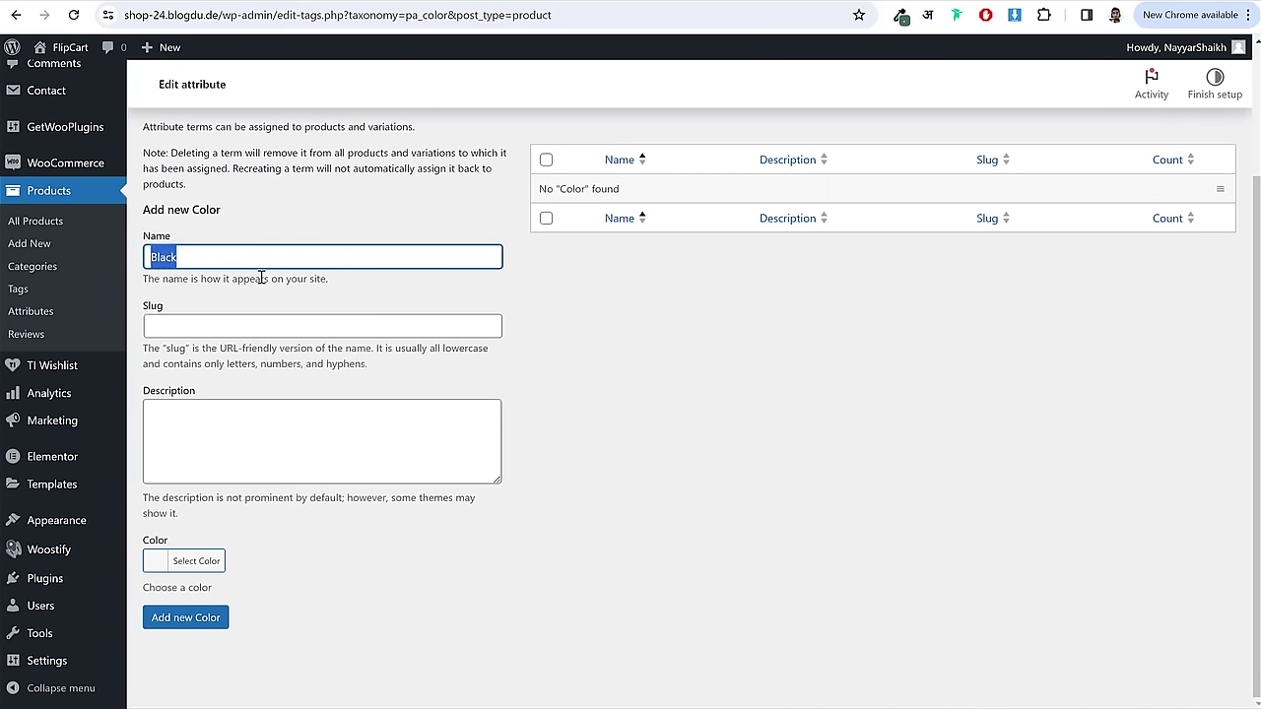
drag(144, 540, 167, 540)
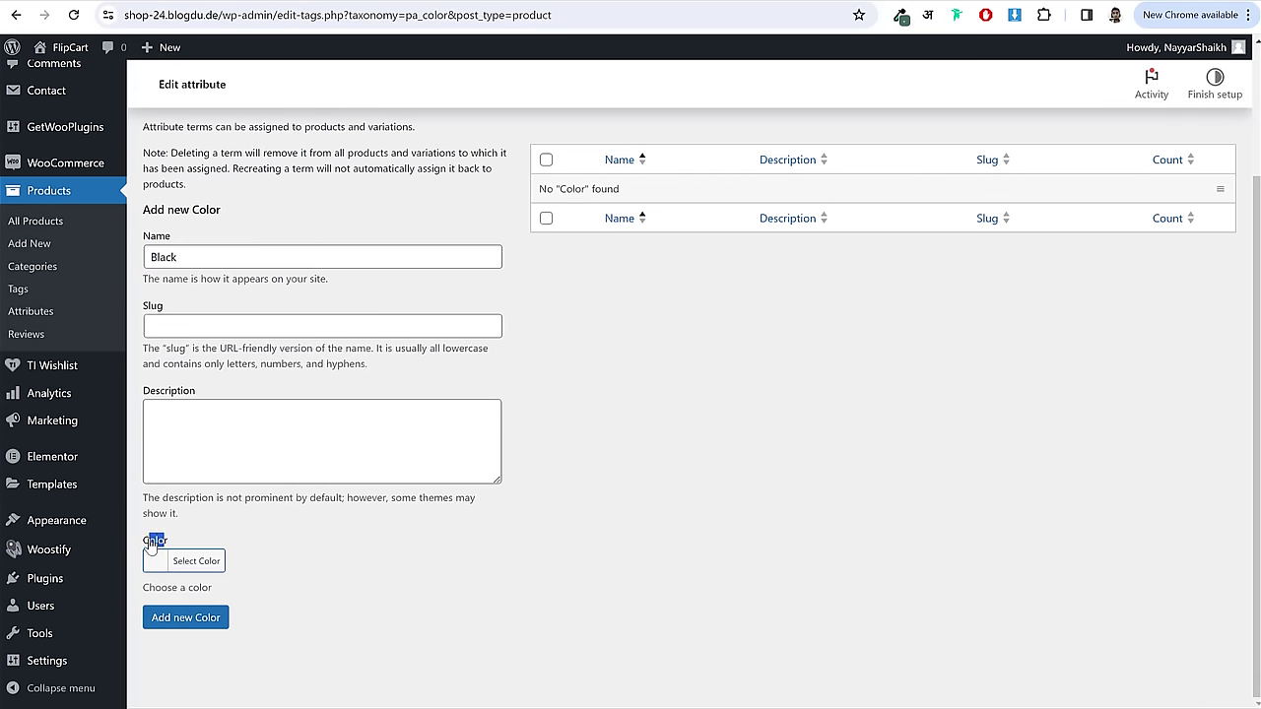
click(202, 561)
scroll(461, 490, down, 3)
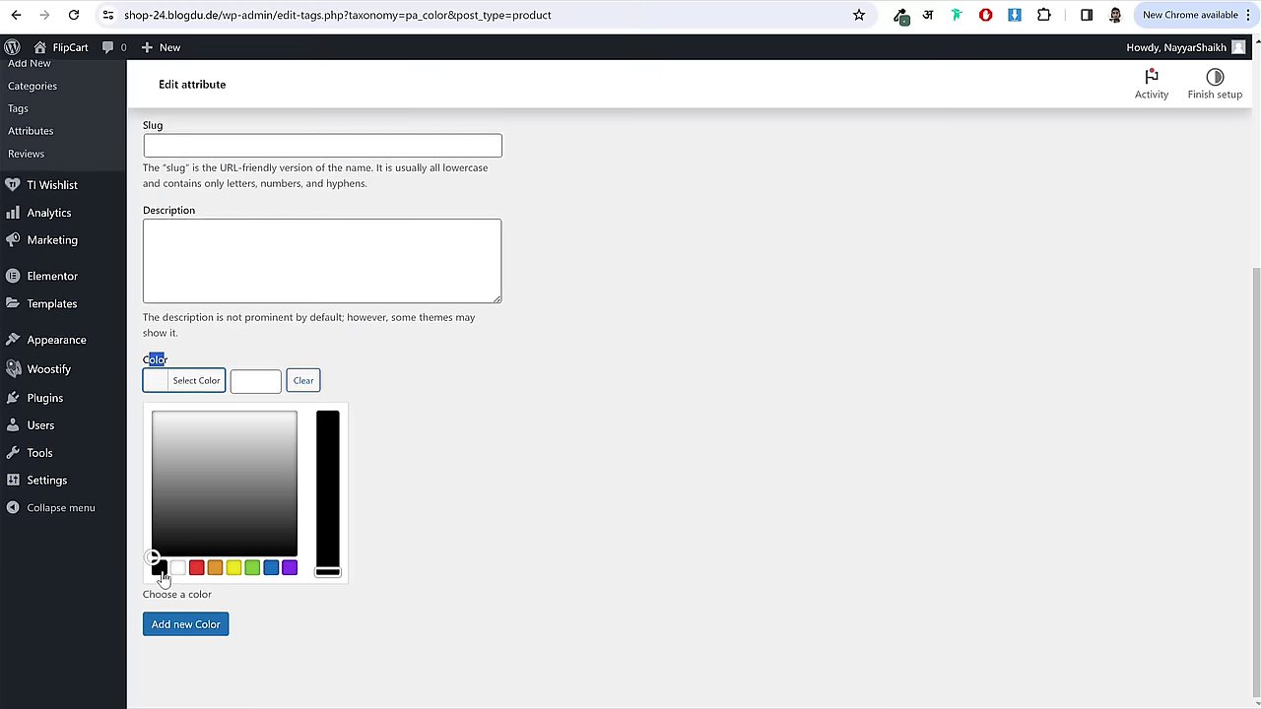
click(161, 567)
click(561, 424)
click(202, 621)
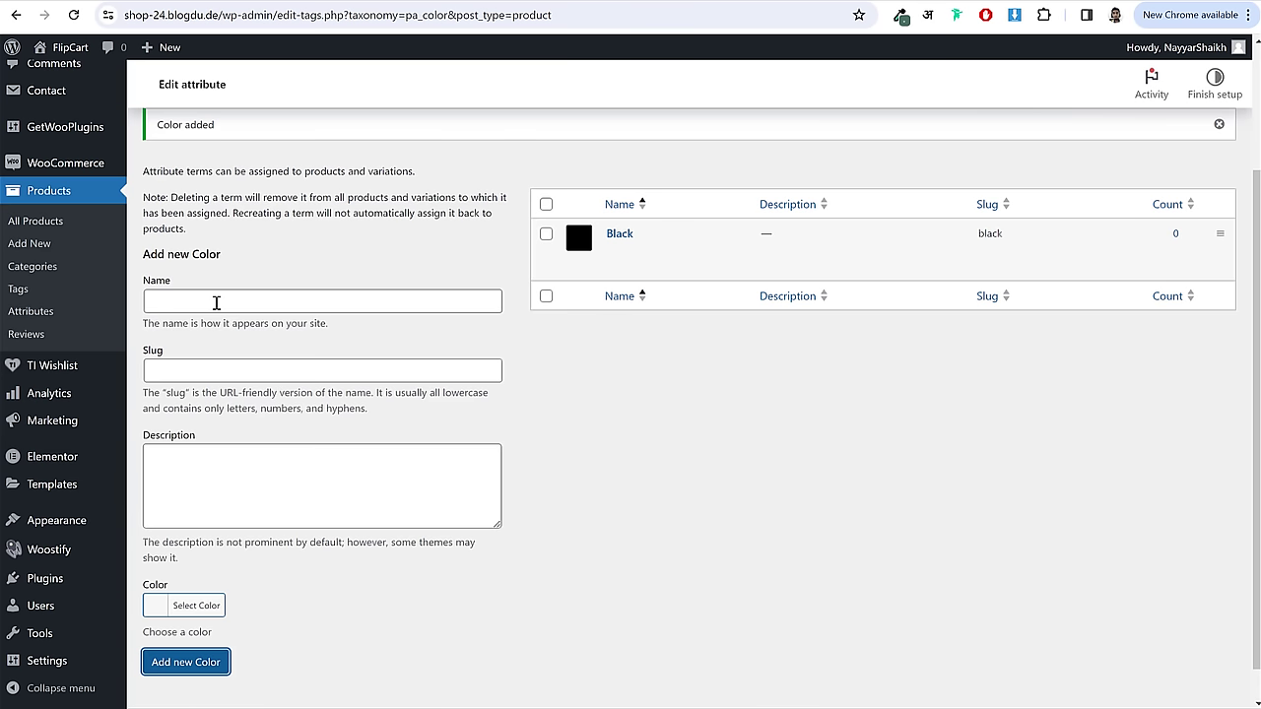
- Add the term Red to the Color attribute, starting from the preset red and fine-tuning its shade and saturation
click(217, 302)
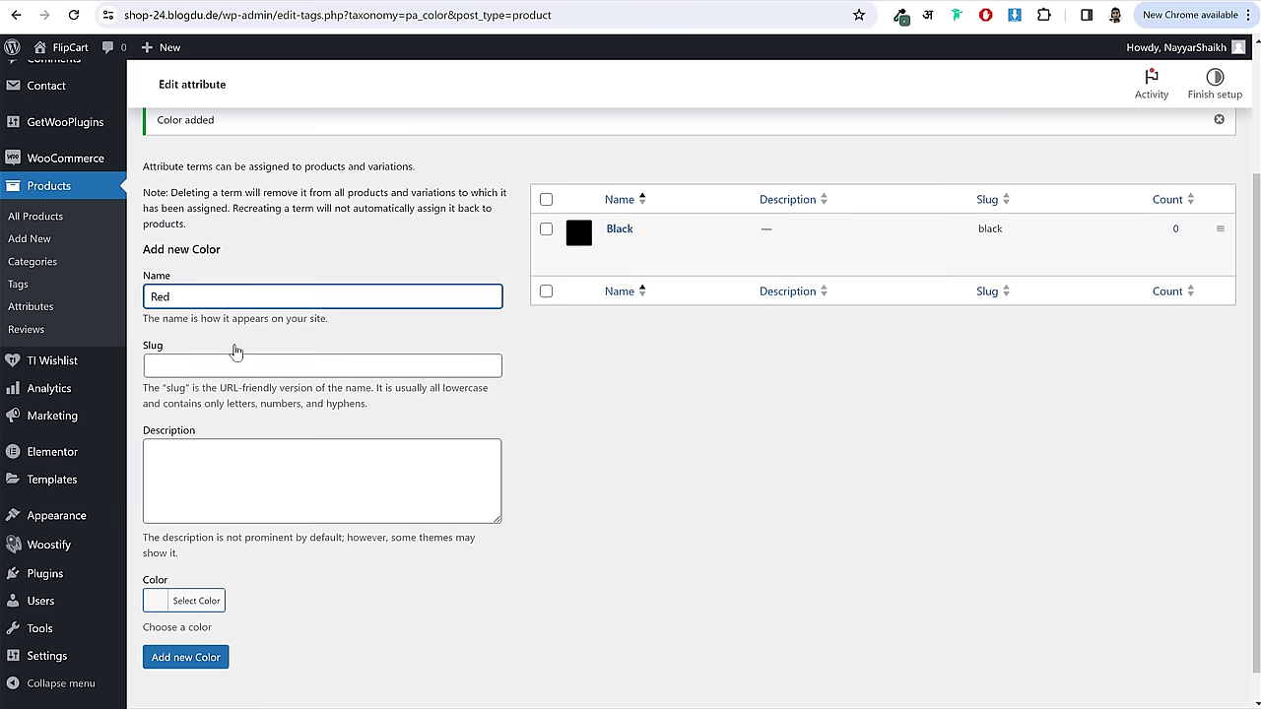
click(187, 605)
scroll(394, 548, down, 2)
click(197, 569)
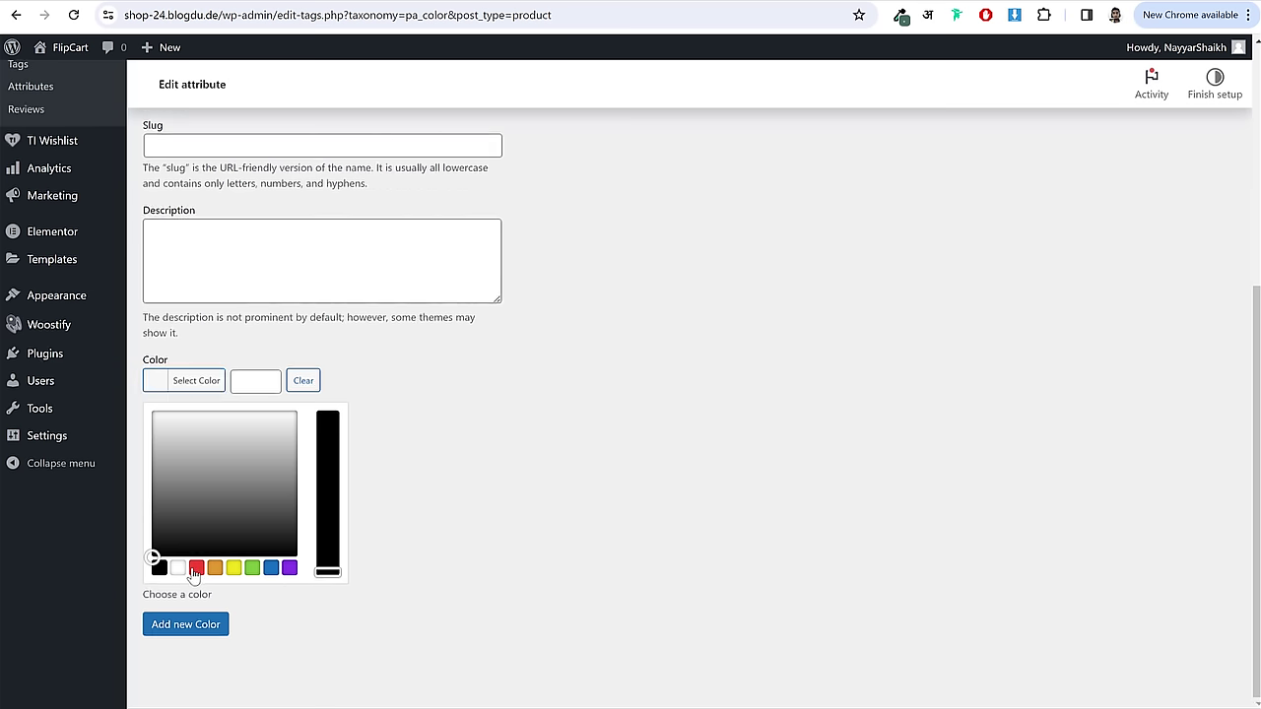
drag(328, 450, 331, 464)
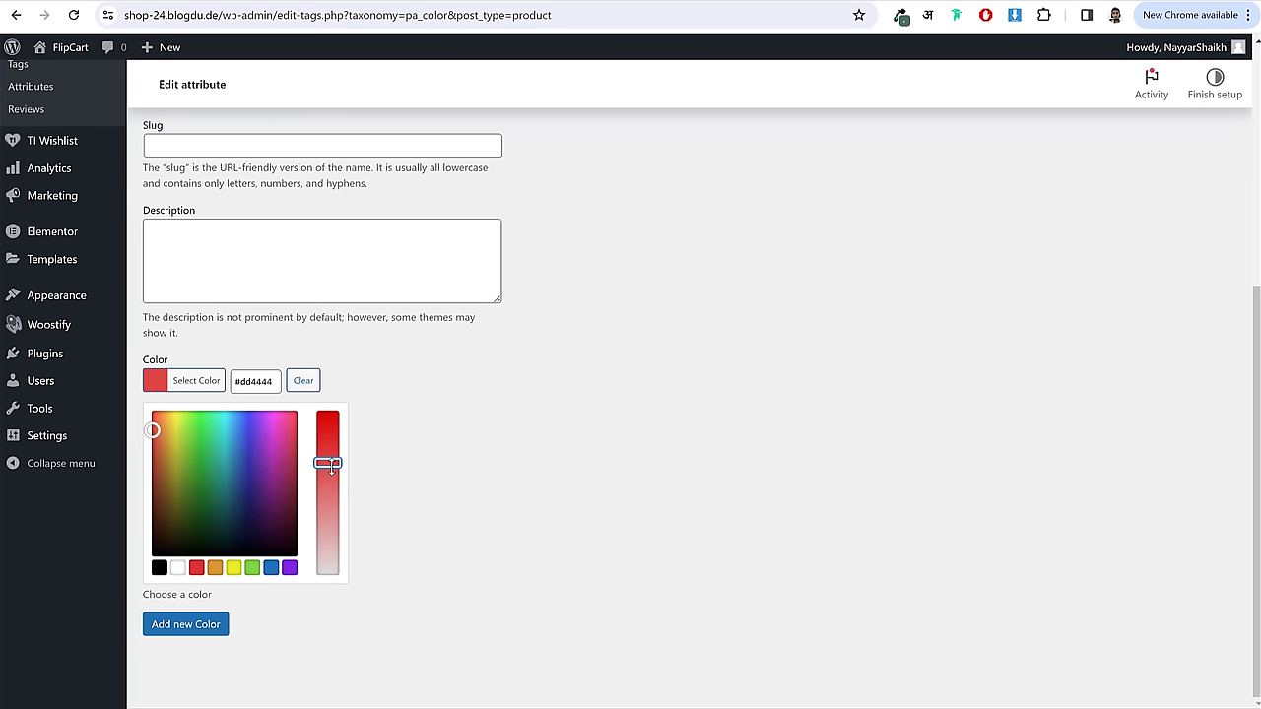
drag(153, 431, 149, 425)
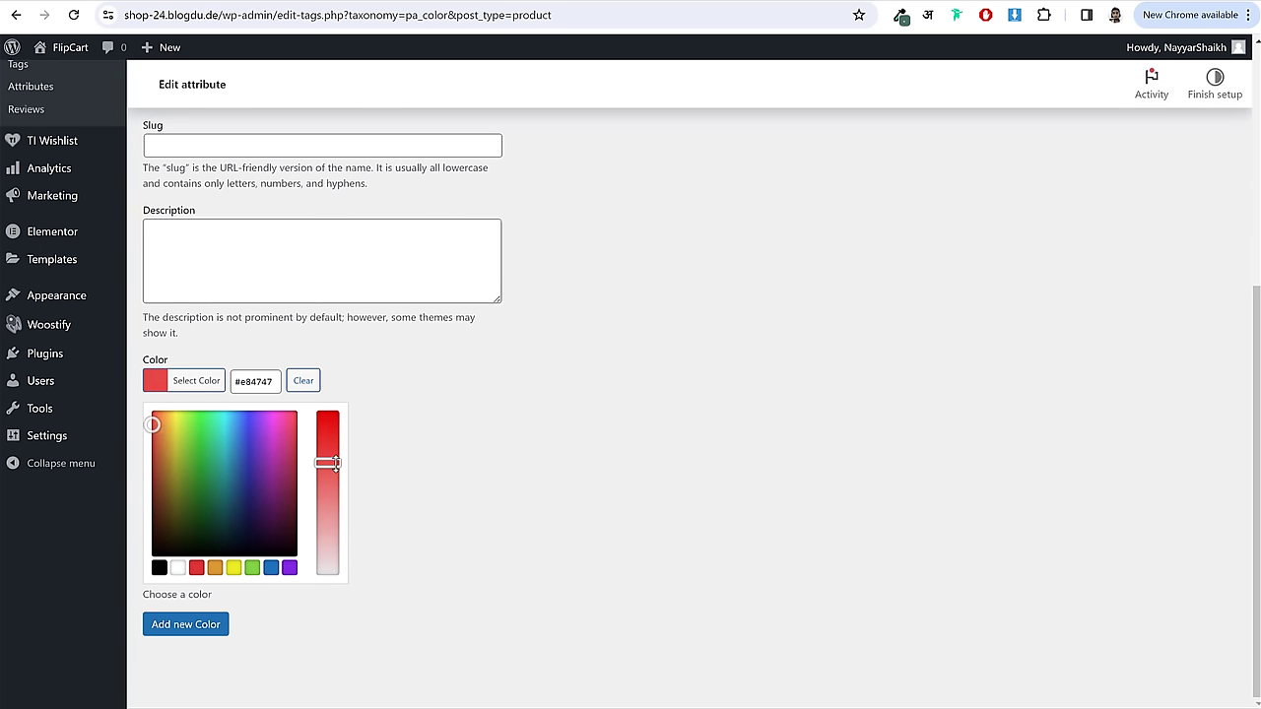
drag(329, 463, 334, 459)
click(197, 625)
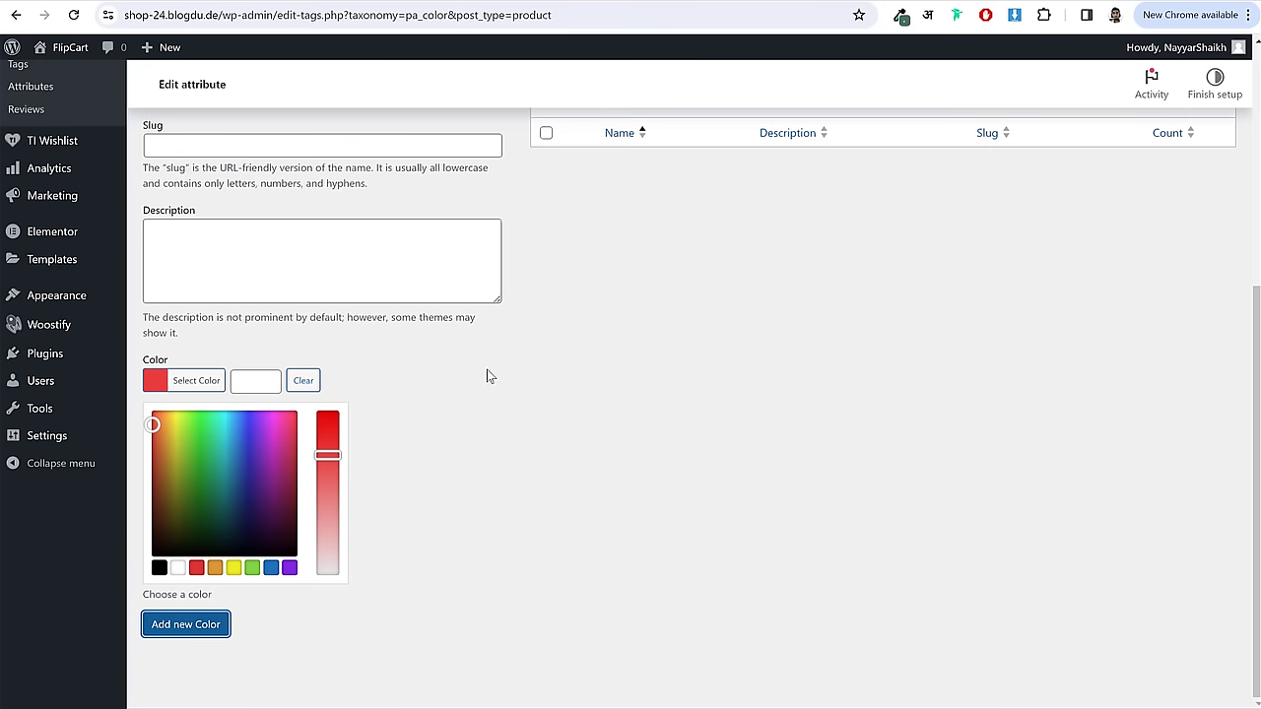
- Add the term Green to the Color attribute with the swatch color #2edb79
scroll(385, 338, up, 3)
click(305, 327)
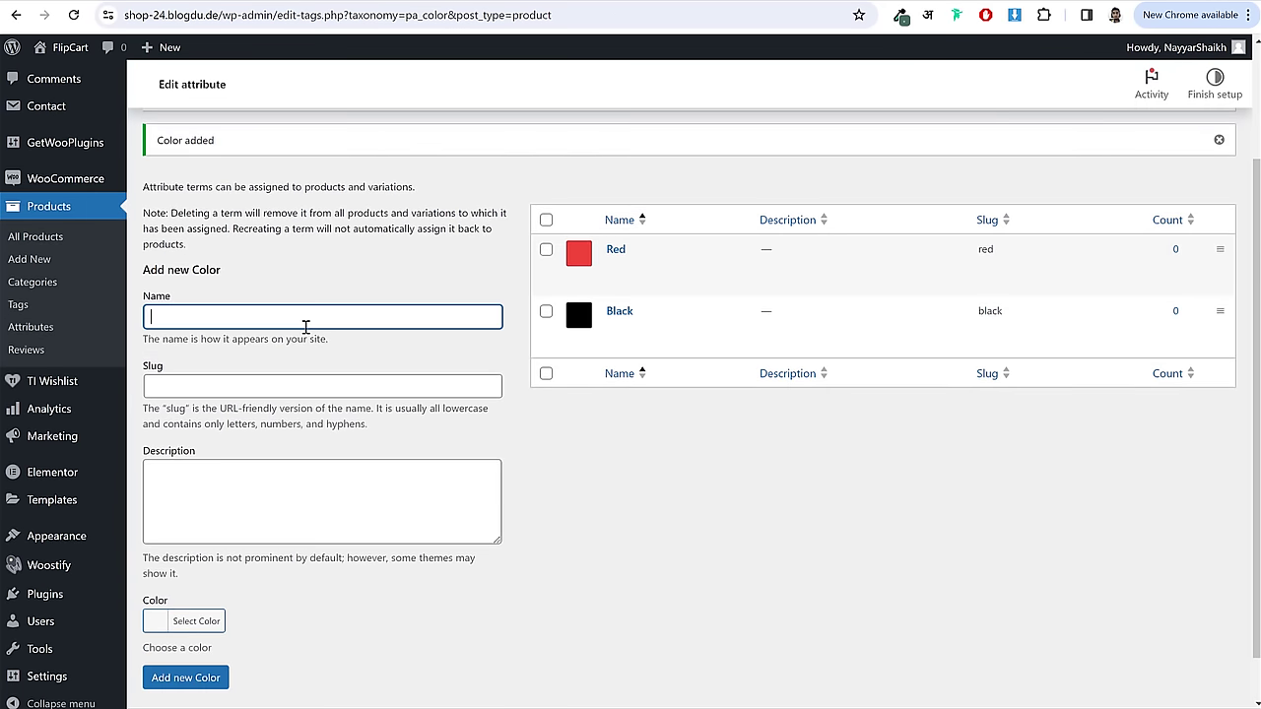
scroll(295, 394, down, 1)
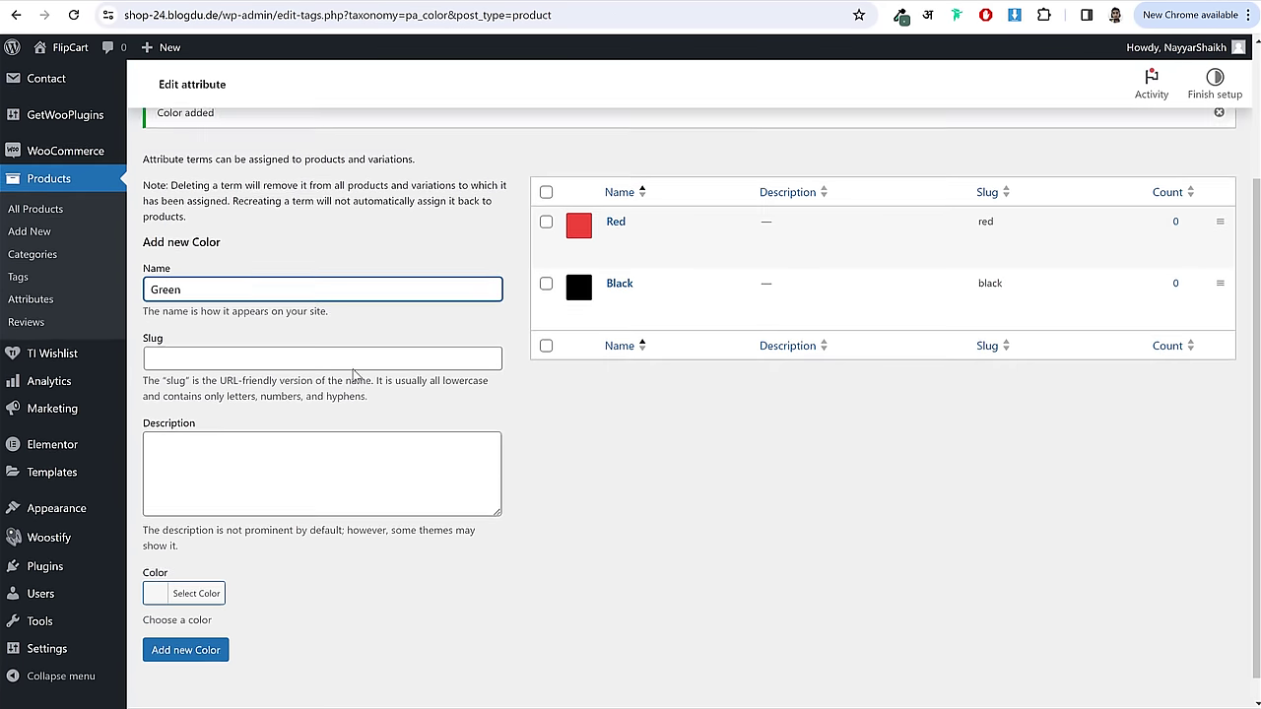
click(192, 567)
scroll(244, 583, down, 2)
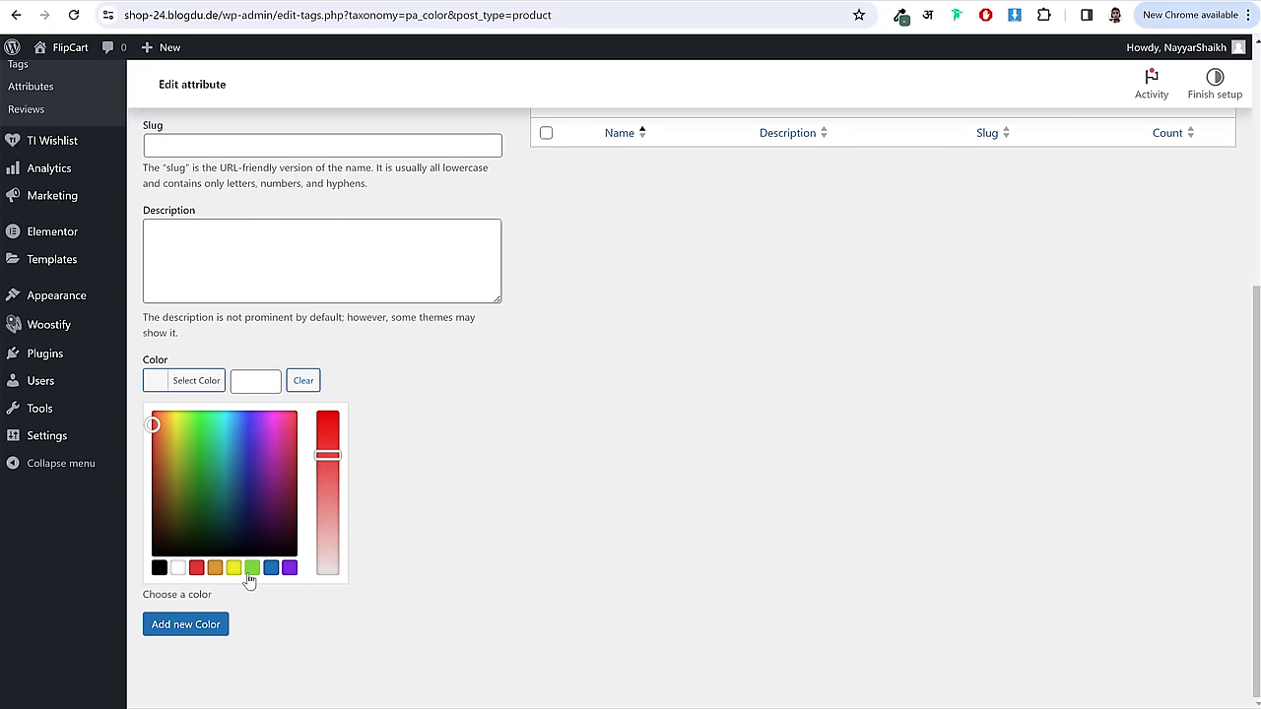
click(252, 568)
click(192, 416)
drag(197, 417, 214, 434)
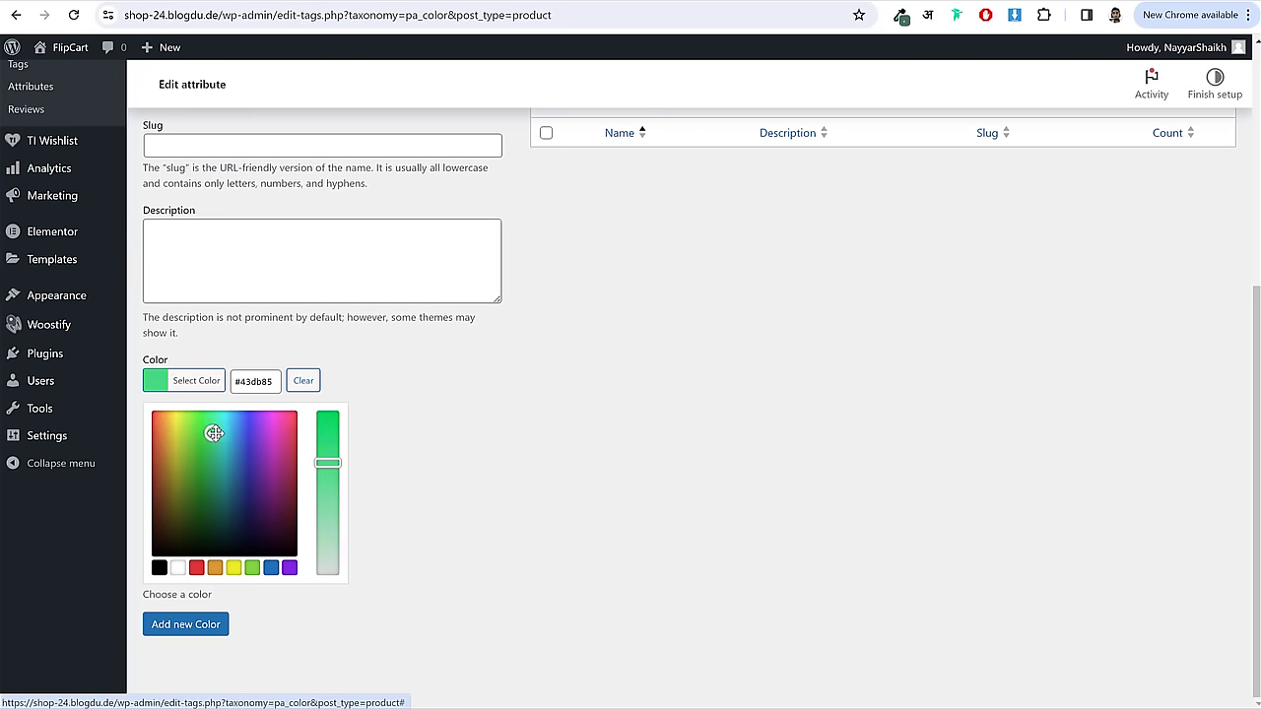
drag(327, 462, 327, 447)
click(193, 631)
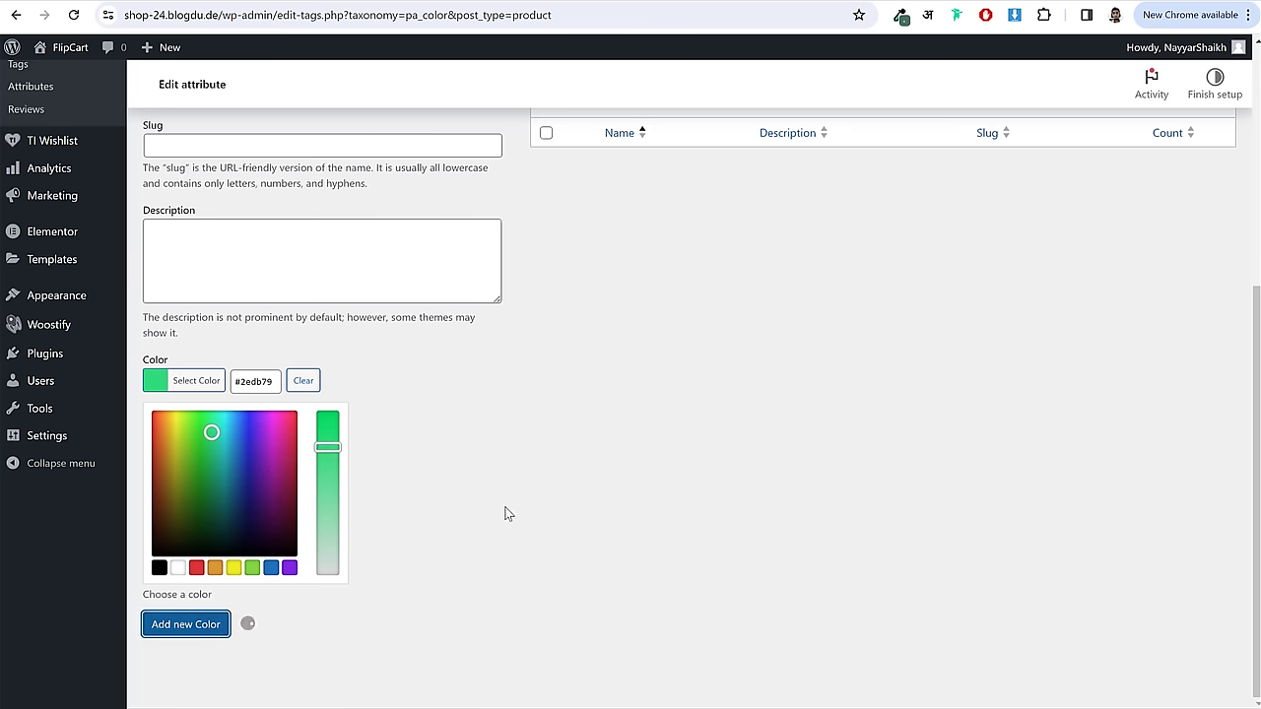
- Add the term White to the Color attribute with the preset white swatch color
scroll(702, 414, up, 3)
click(247, 323)
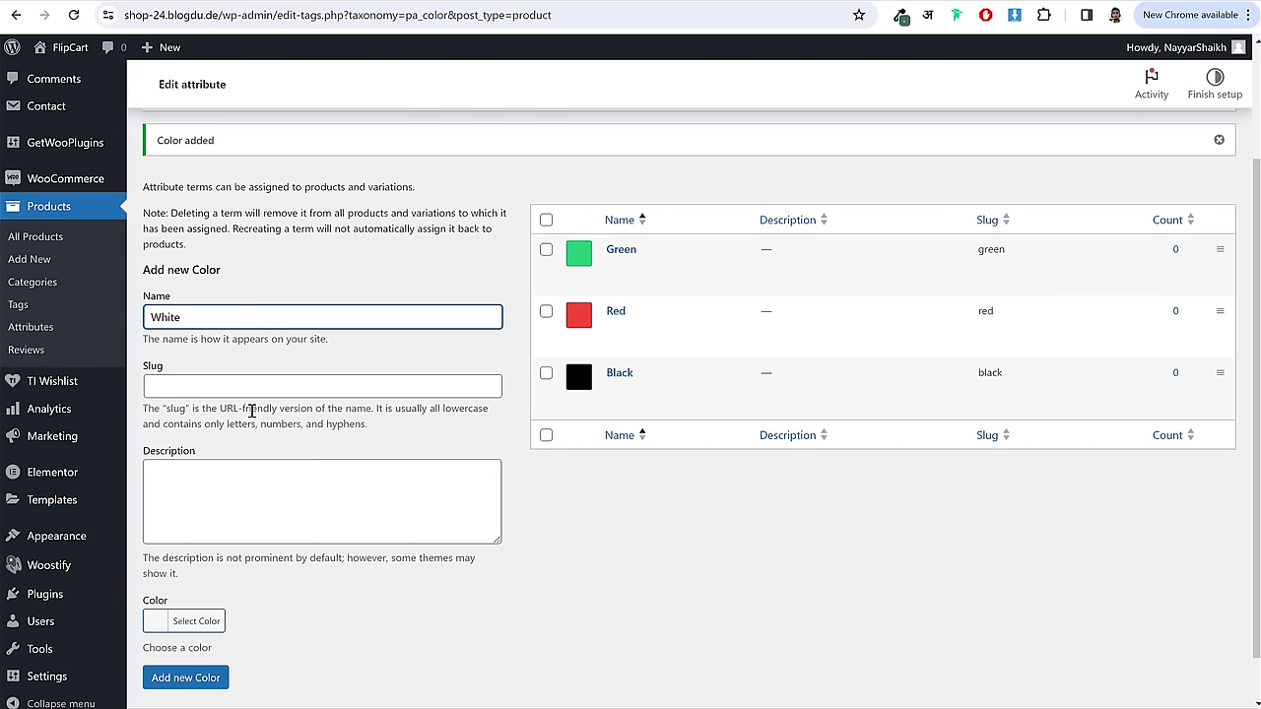
click(196, 567)
scroll(242, 591, down, 2)
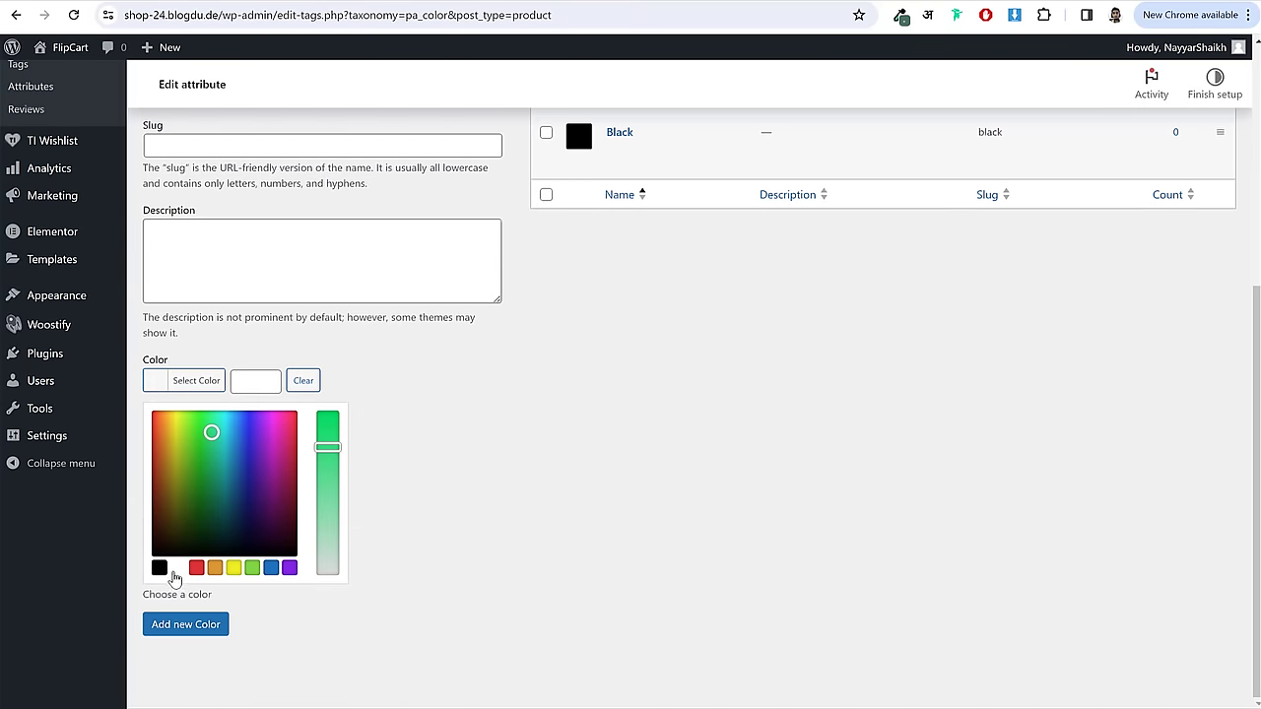
click(196, 568)
click(185, 624)
- Return to the Short Sleeve T-Shirt's edit page, reload it and bring its product data section into view
scroll(572, 548, up, 5)
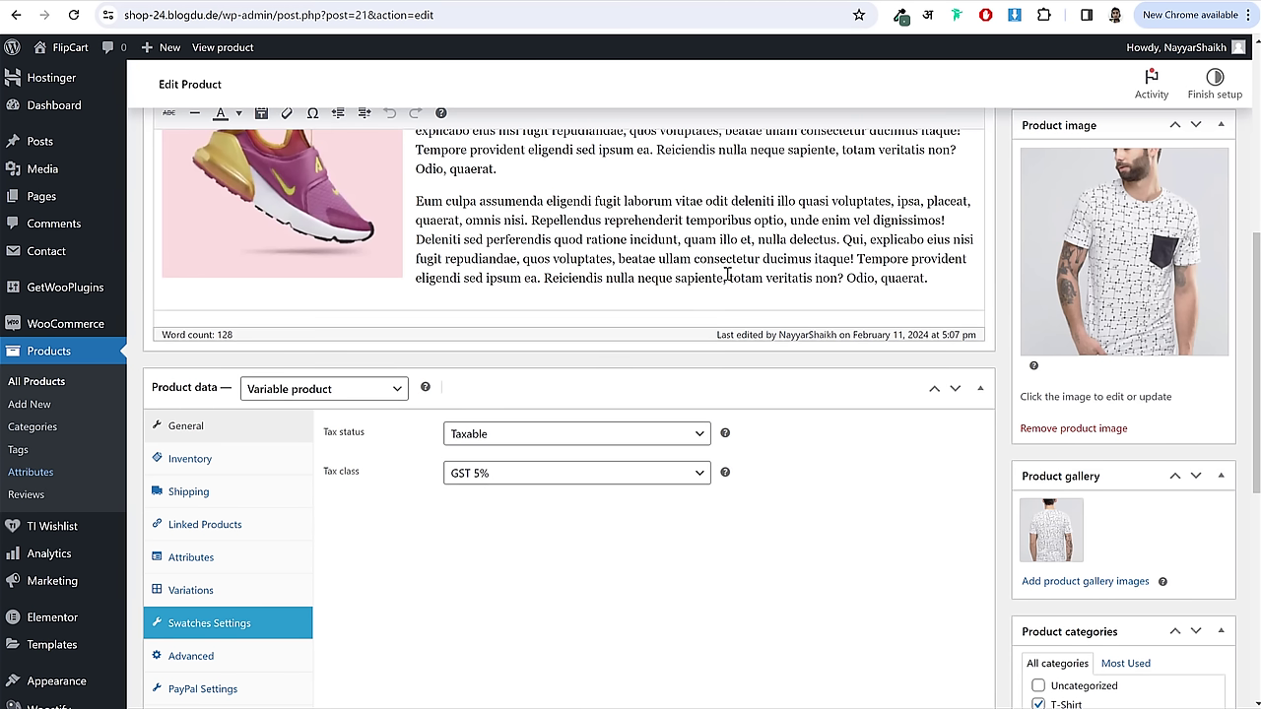
click(74, 14)
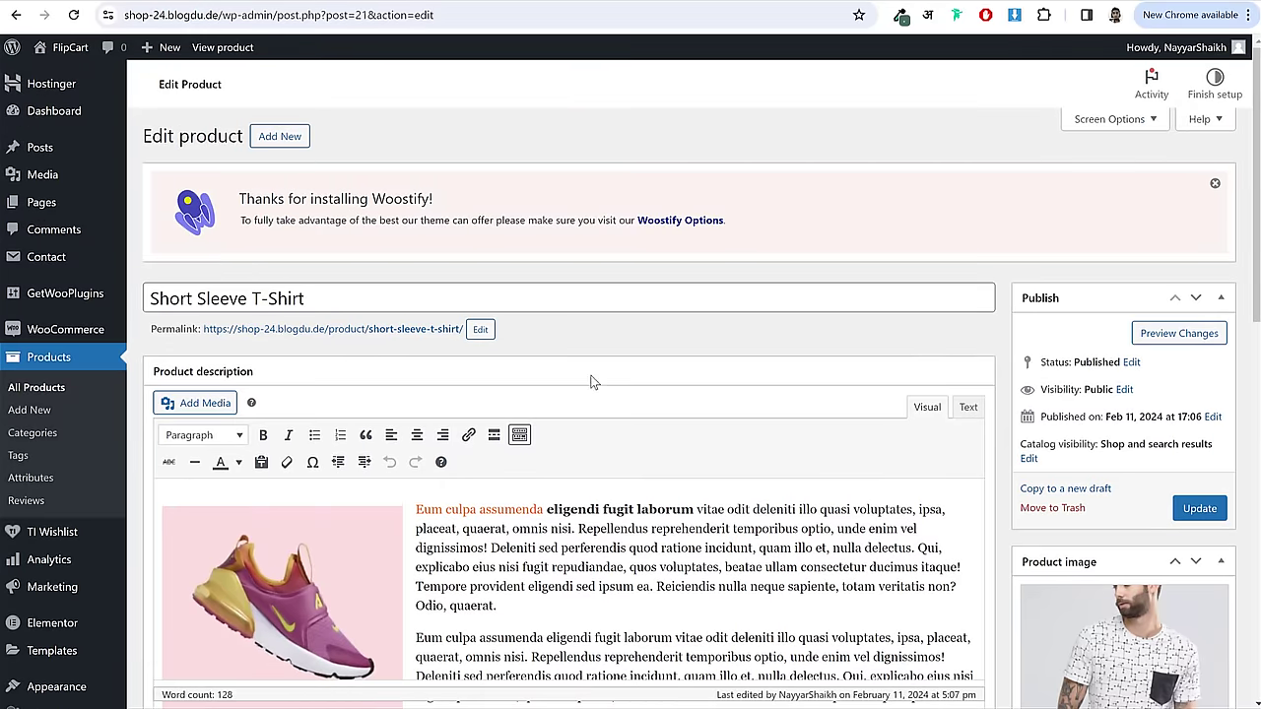
scroll(591, 382, down, 6)
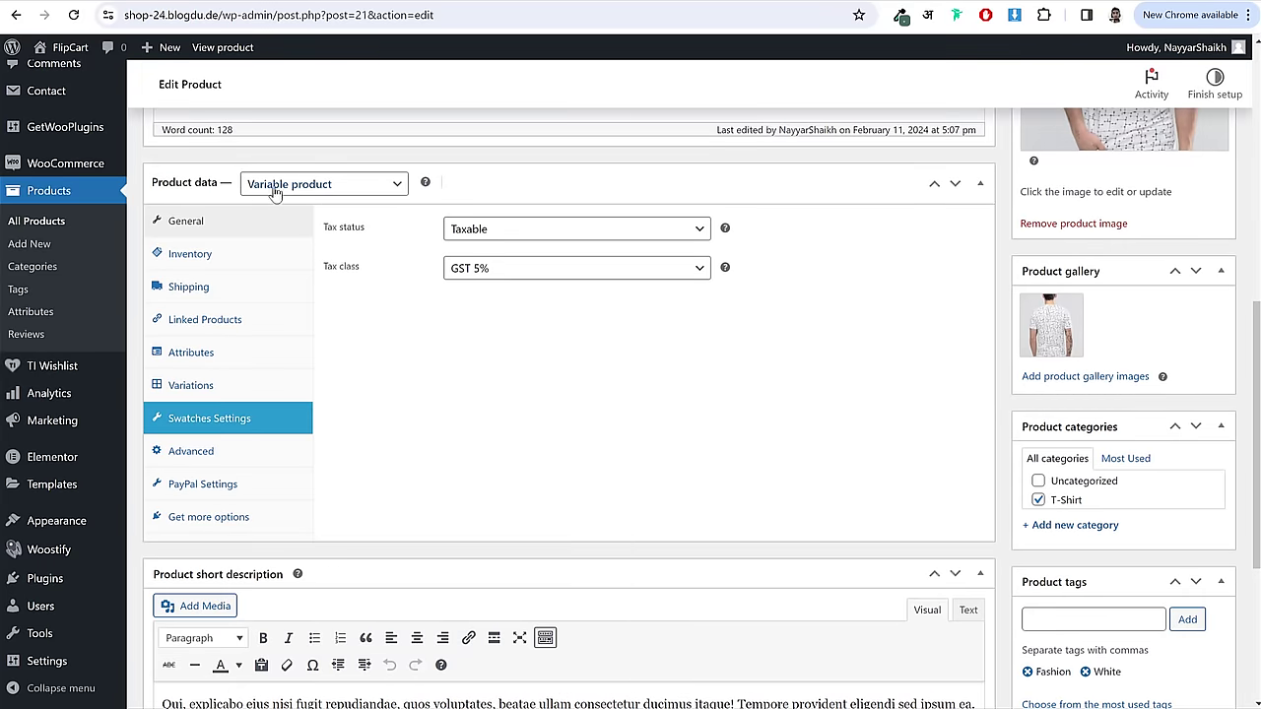
- Set the product's SKU to TEE002 in its inventory data and turn off stock quantity tracking
click(325, 188)
click(328, 192)
click(209, 254)
click(485, 240)
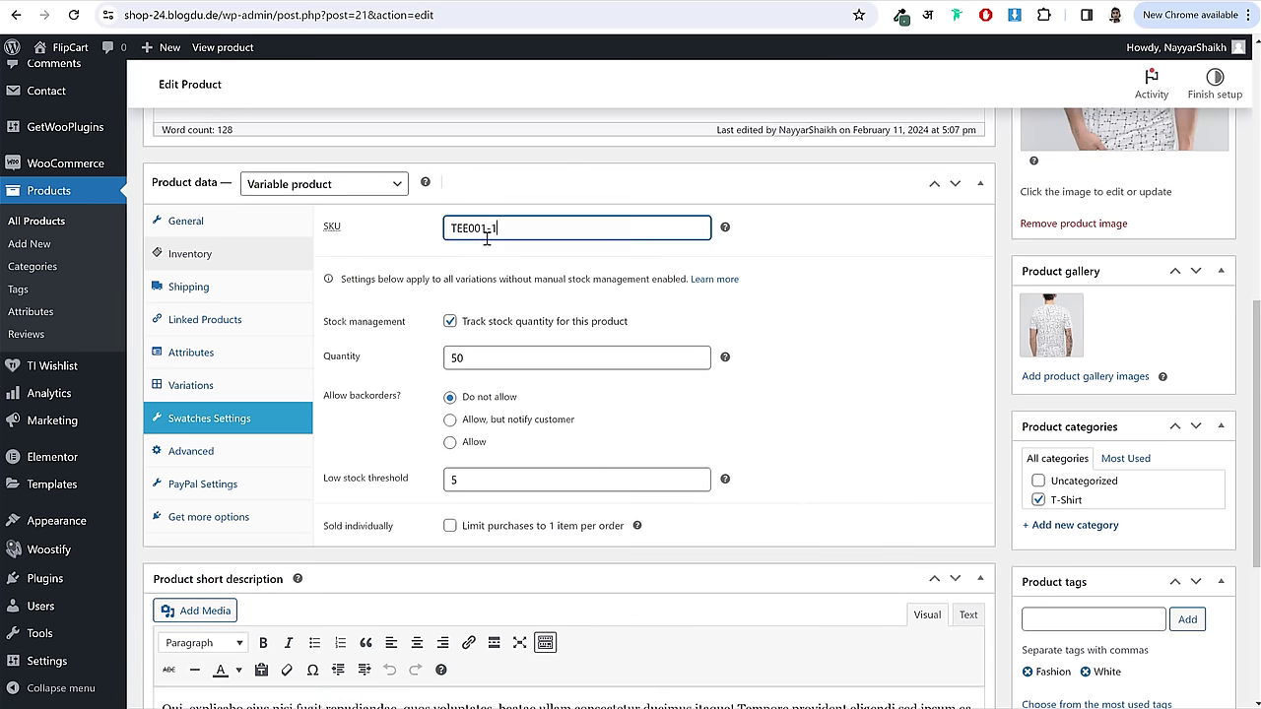
shift+click(483, 241)
text(2)
click(449, 321)
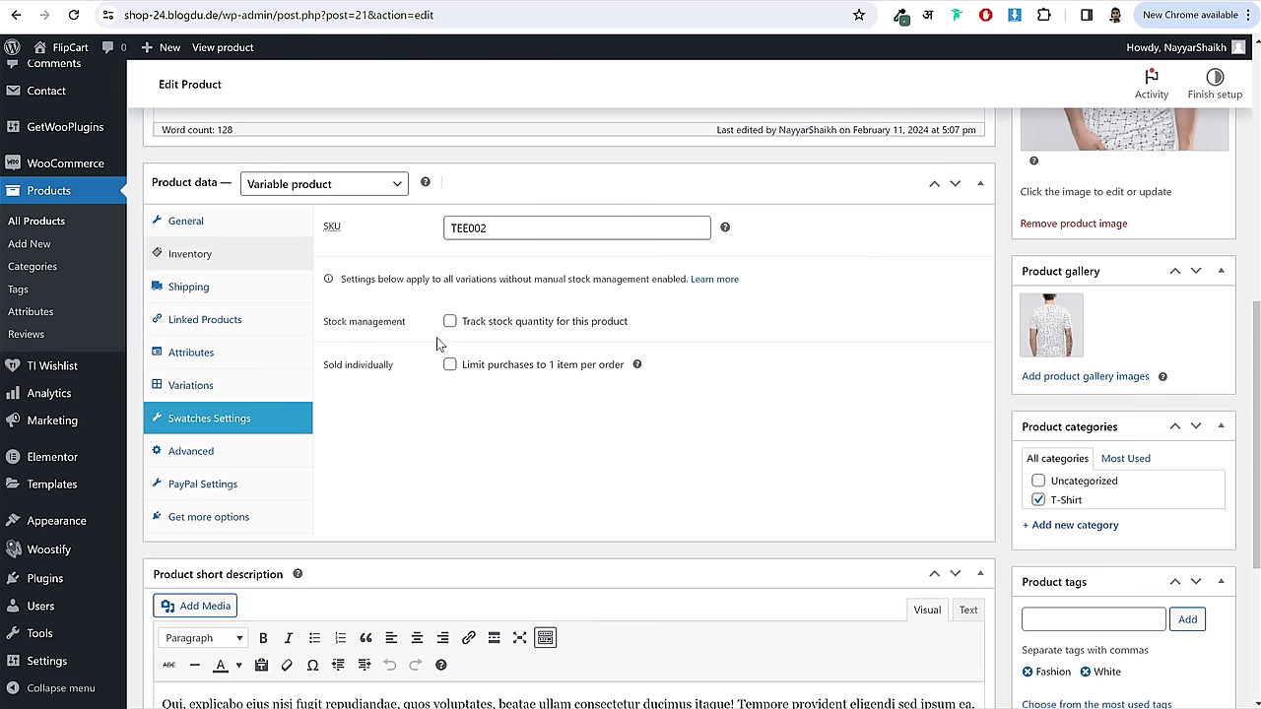
- Add the existing Size and Color attributes to the product
click(218, 295)
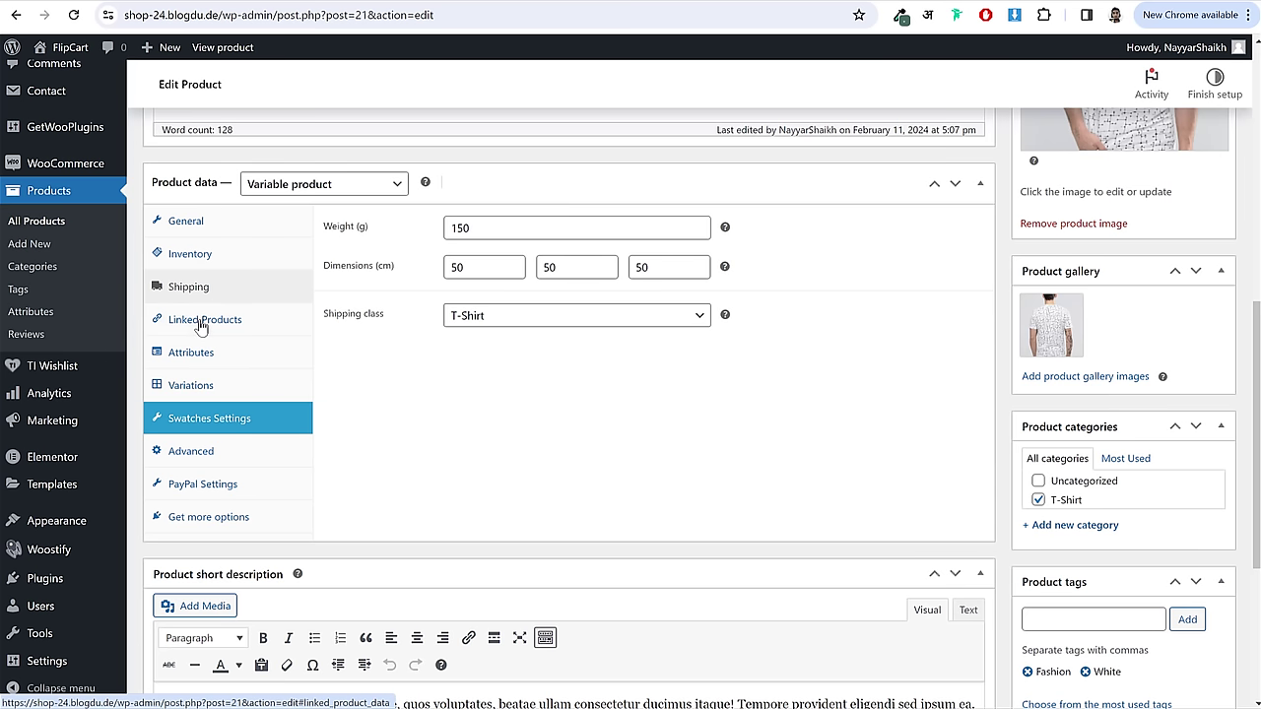
click(203, 325)
click(197, 362)
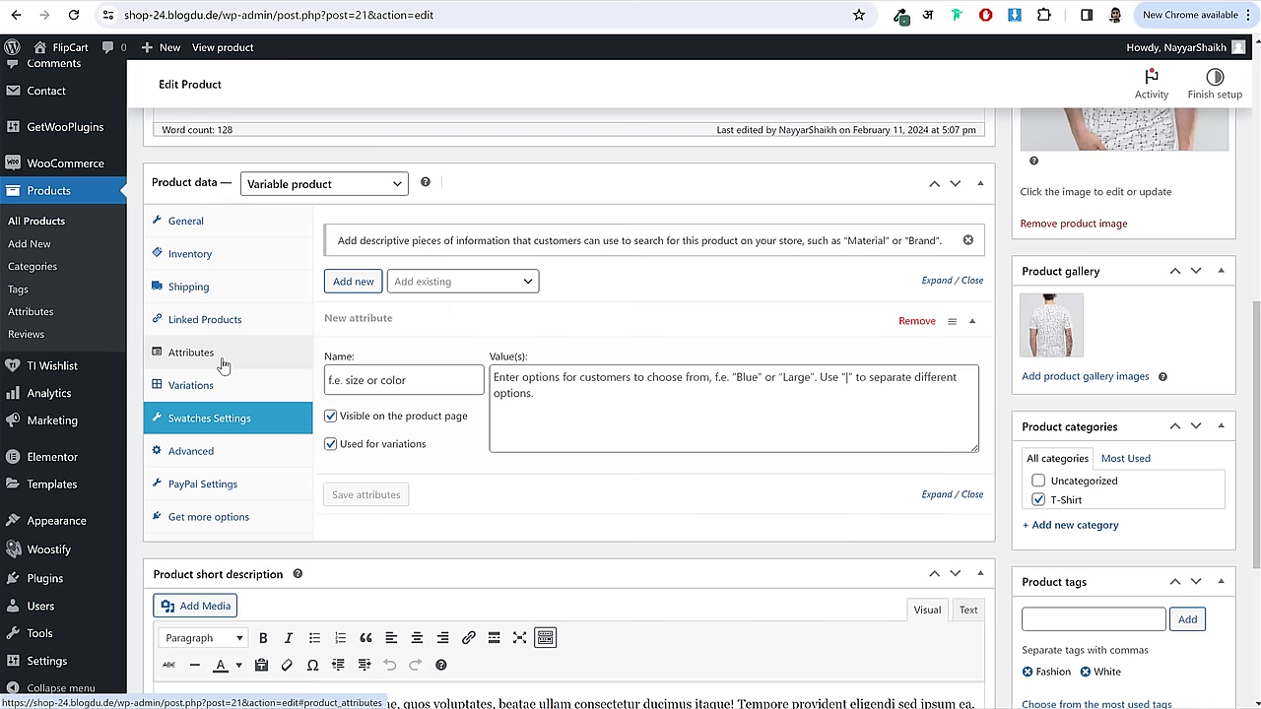
click(396, 380)
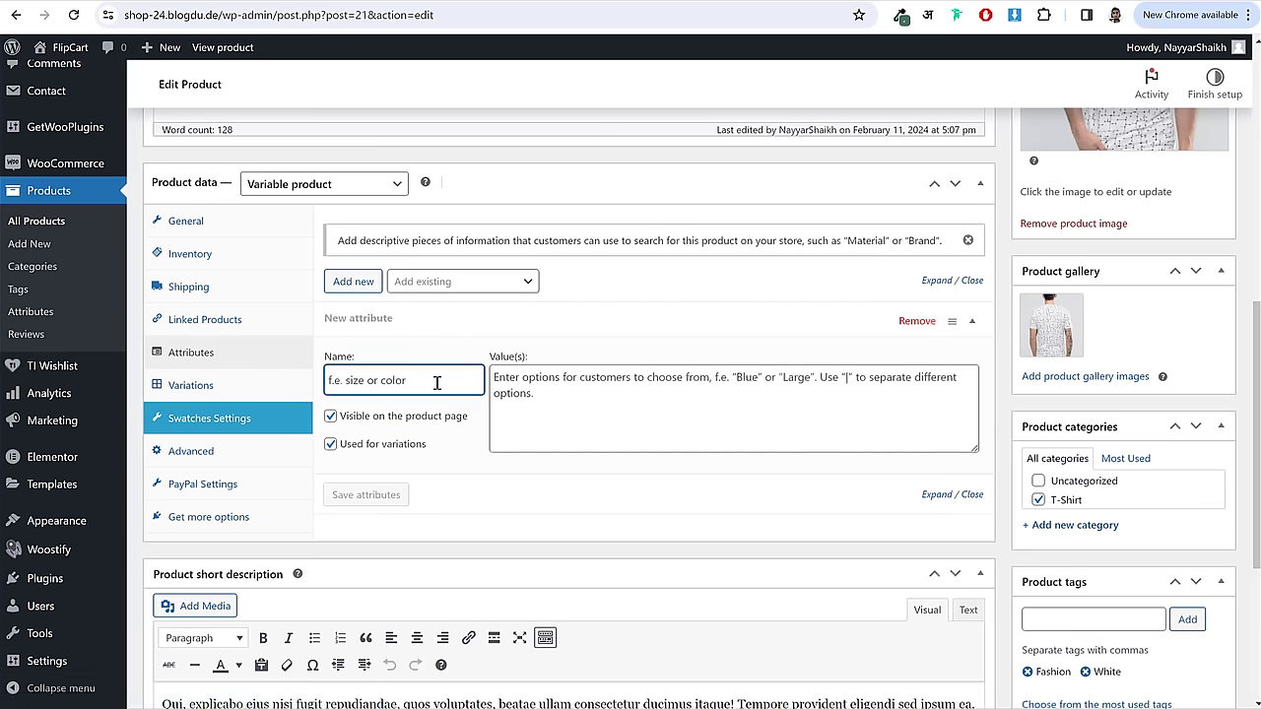
click(456, 283)
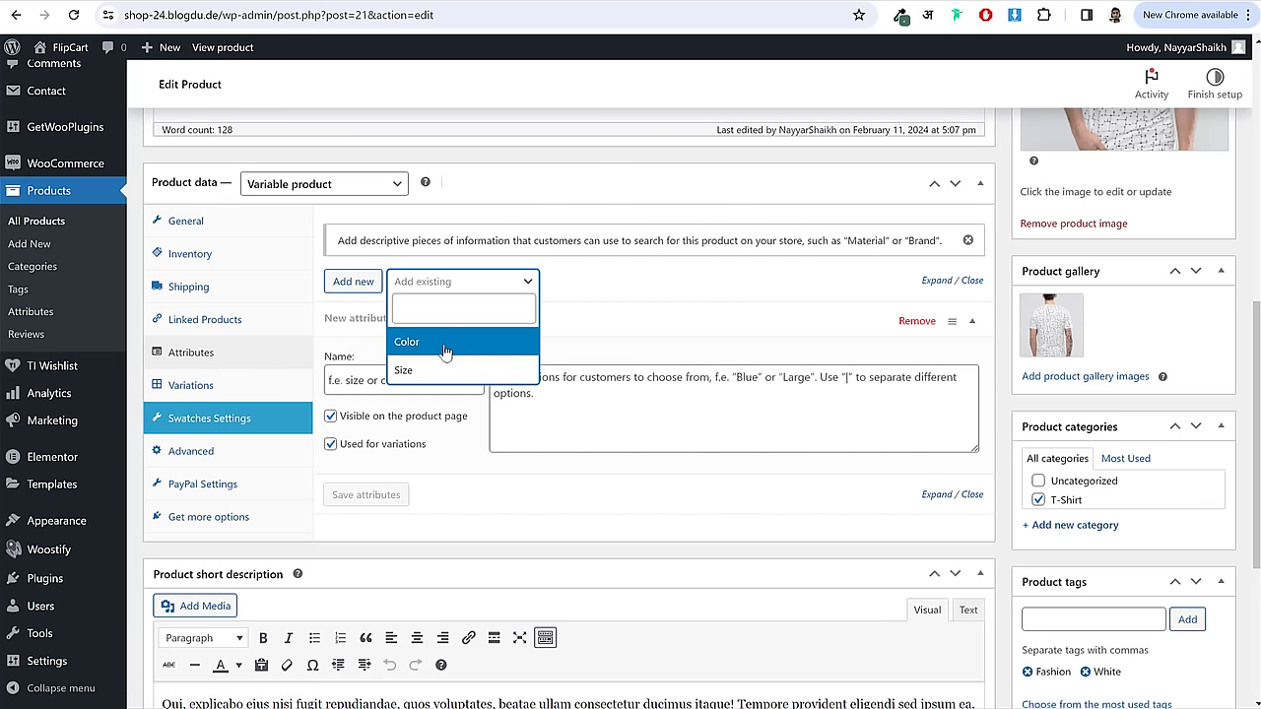
click(436, 370)
click(470, 293)
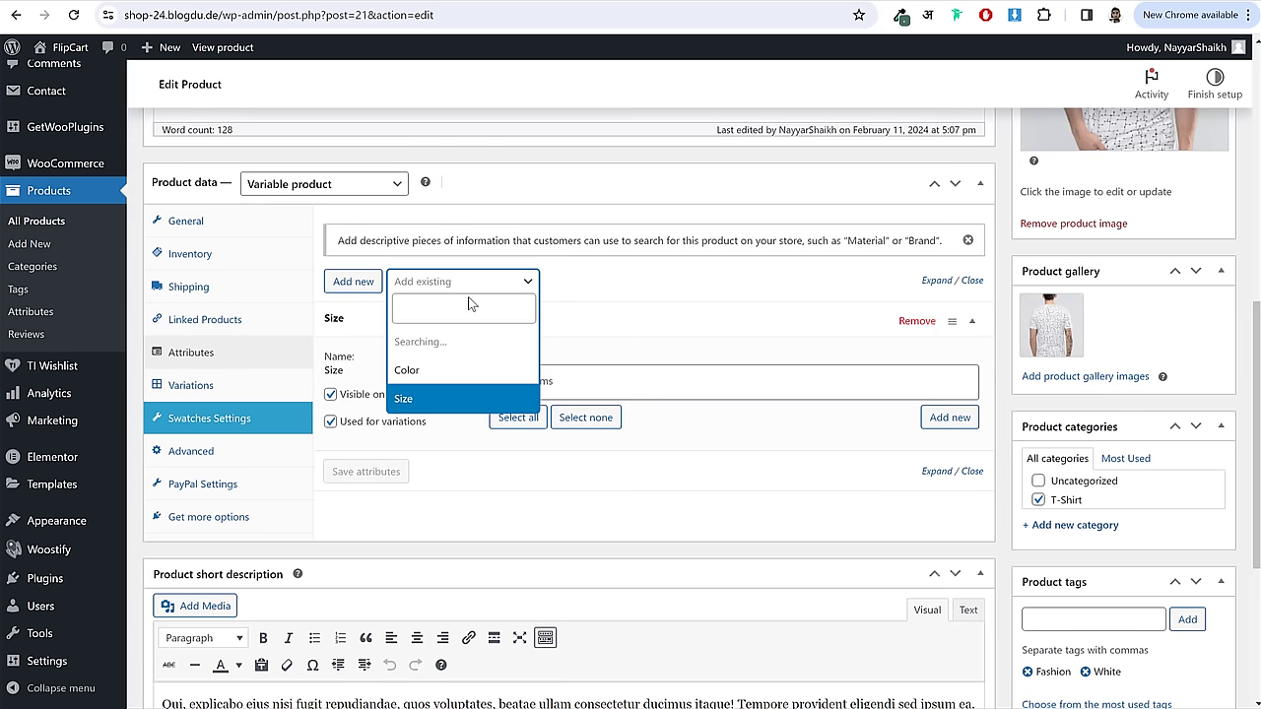
click(440, 342)
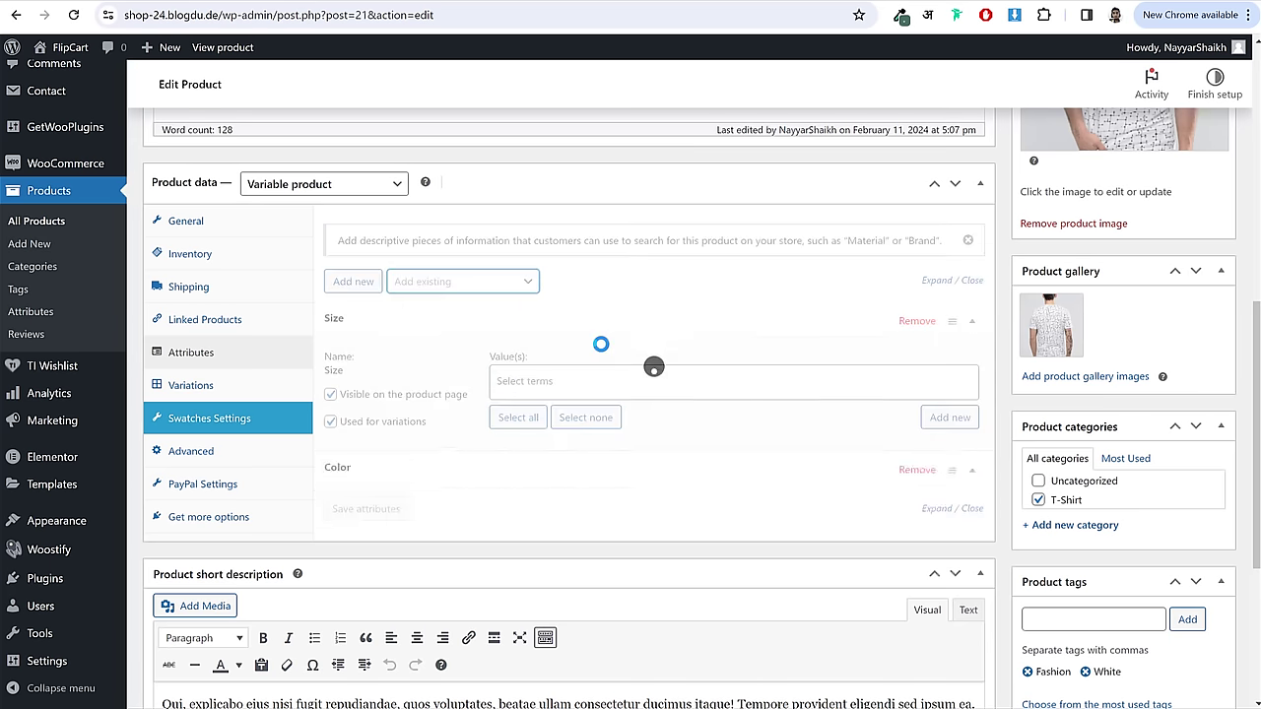
- Select the terms Medium and Large as values of the product's Size attribute
click(519, 382)
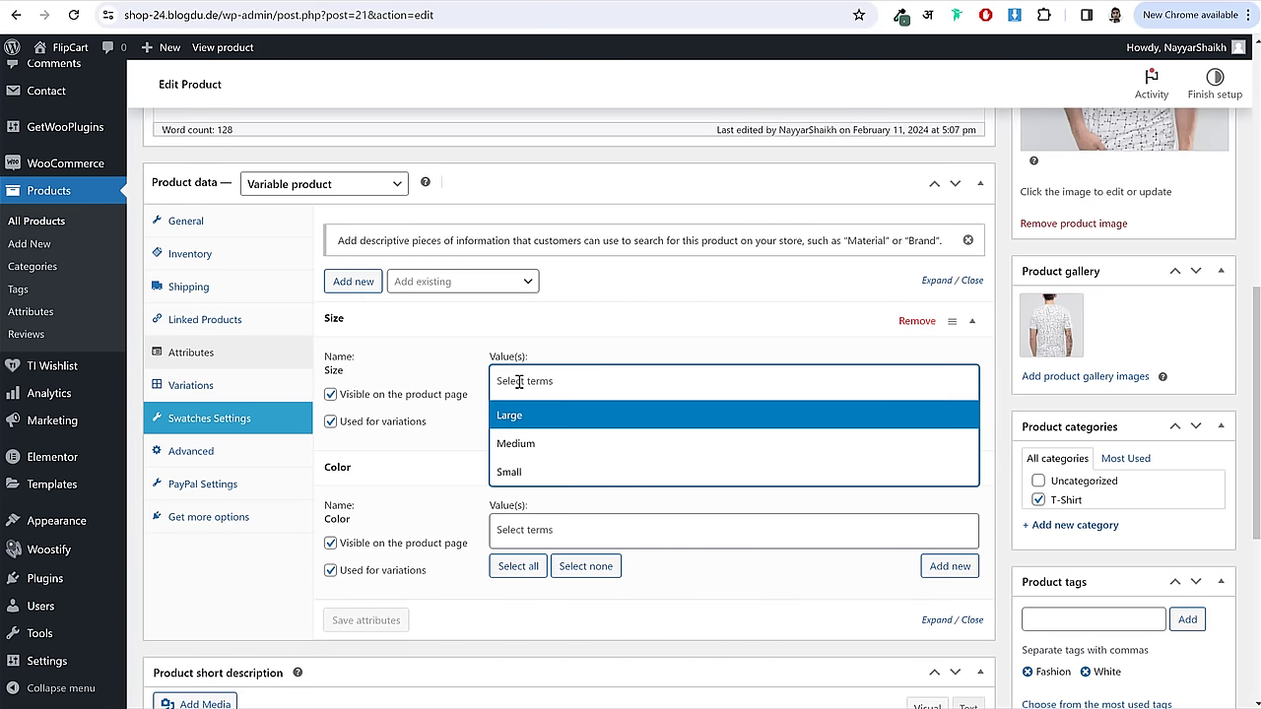
click(552, 445)
click(588, 380)
click(563, 414)
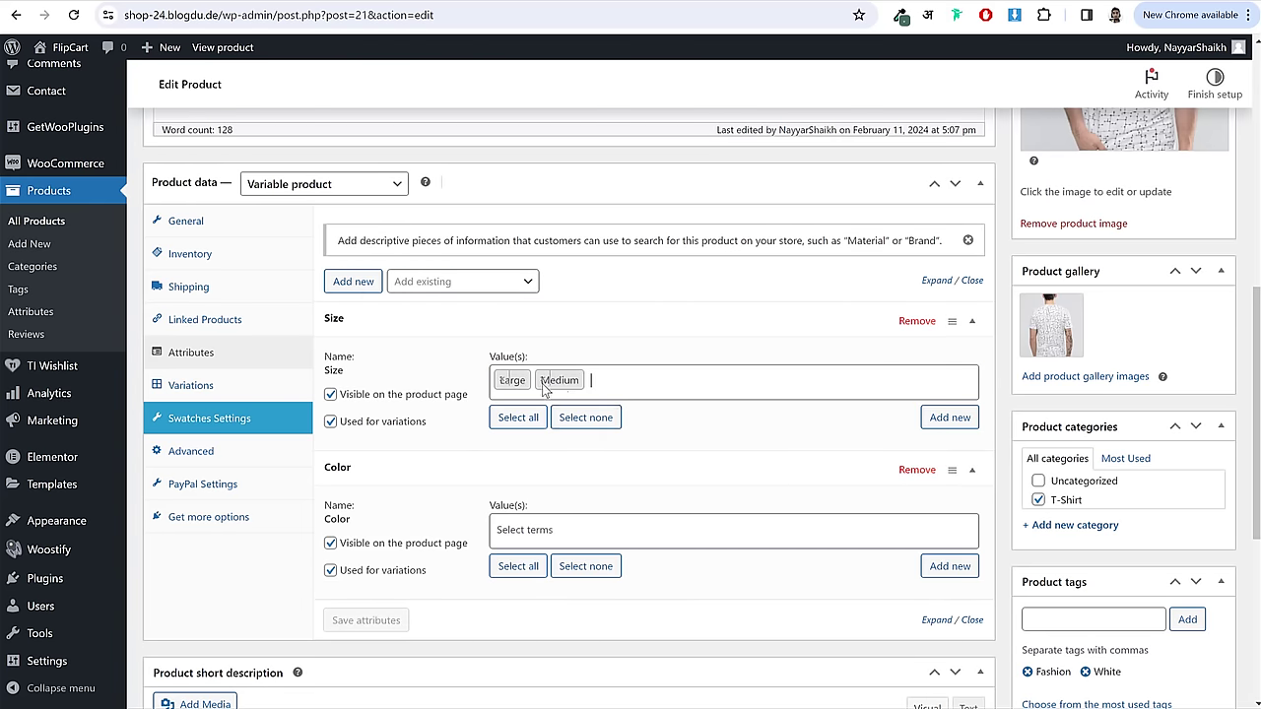
- Select Black, Green and Red as values of the product's Color attribute and save the attributes
scroll(674, 407, down, 2)
click(586, 381)
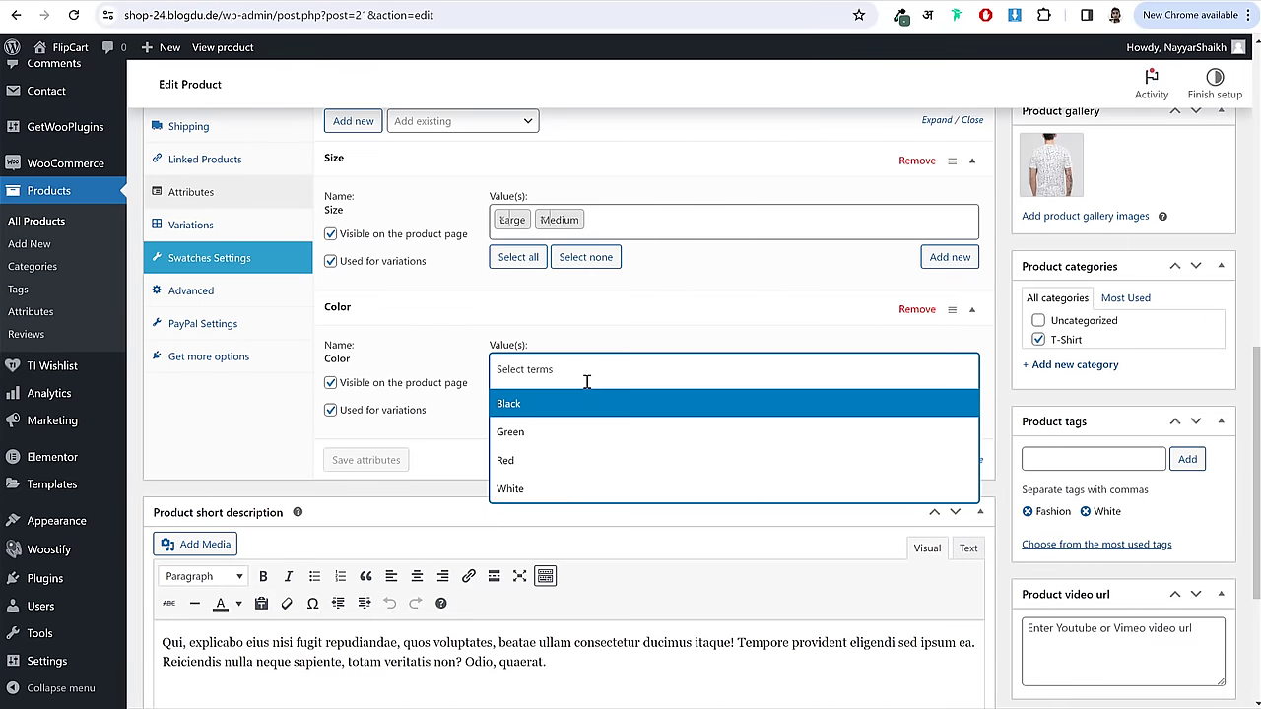
click(524, 412)
click(580, 365)
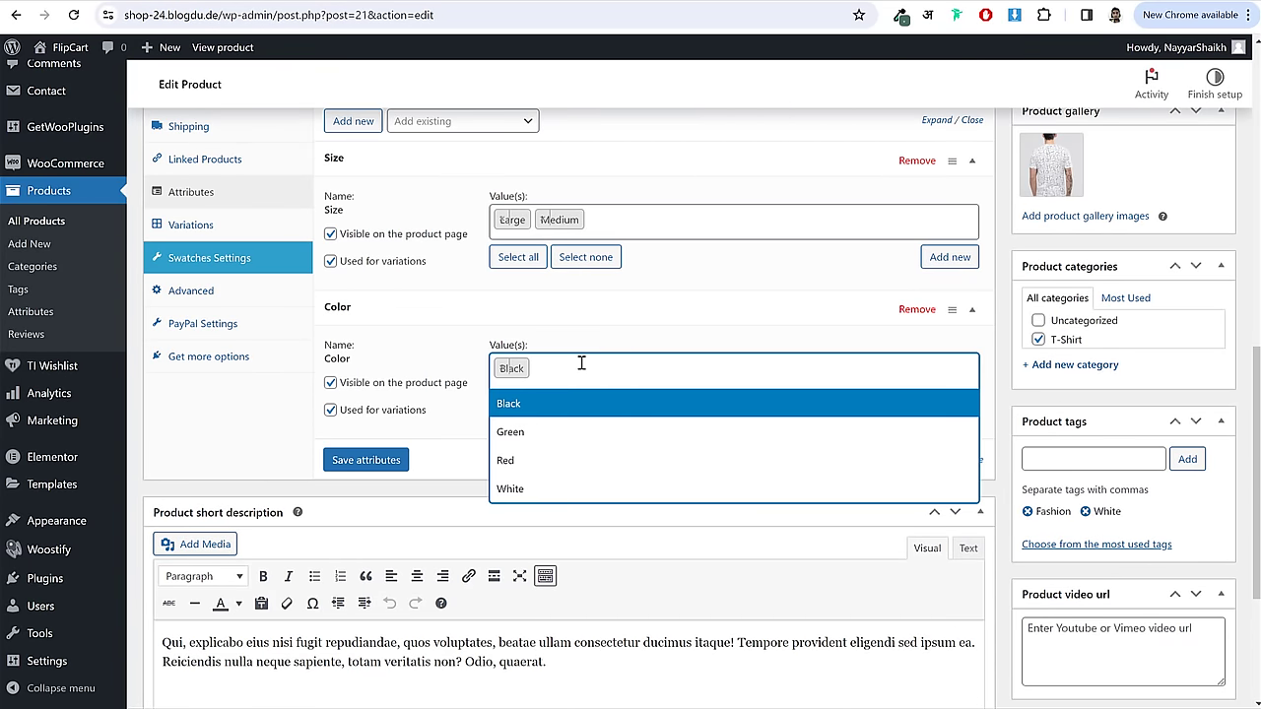
click(567, 446)
click(599, 370)
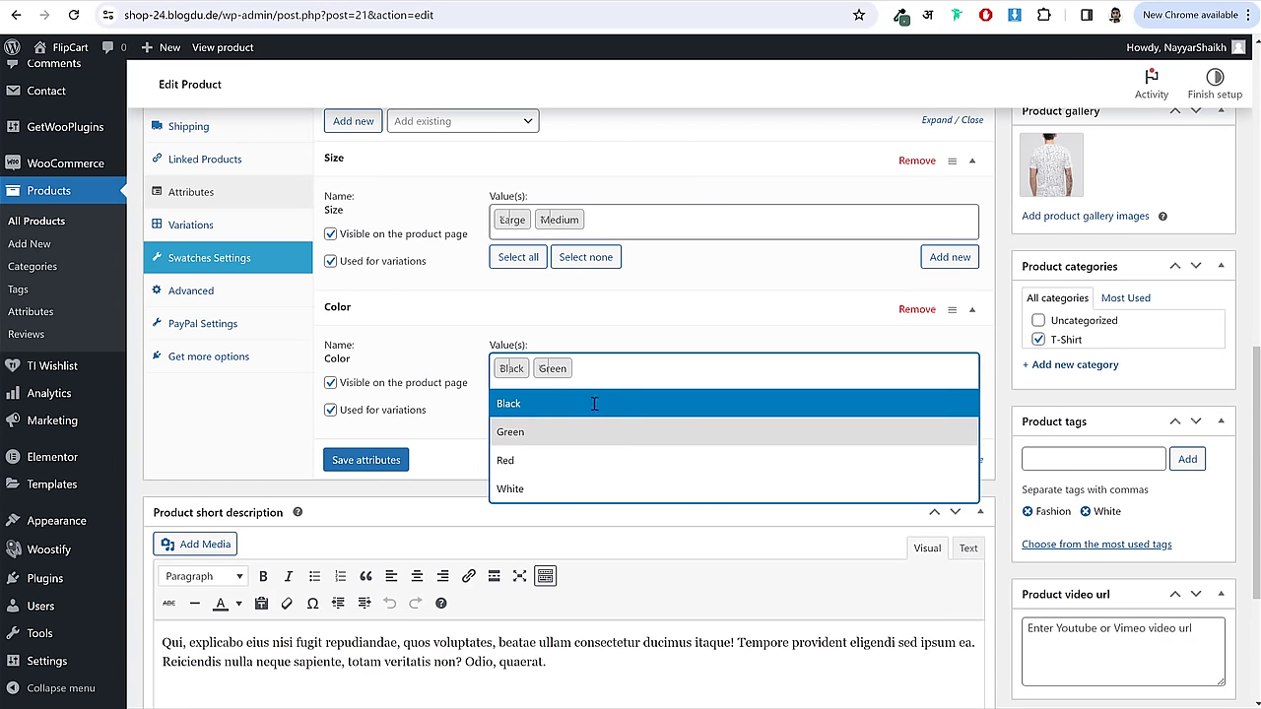
click(558, 469)
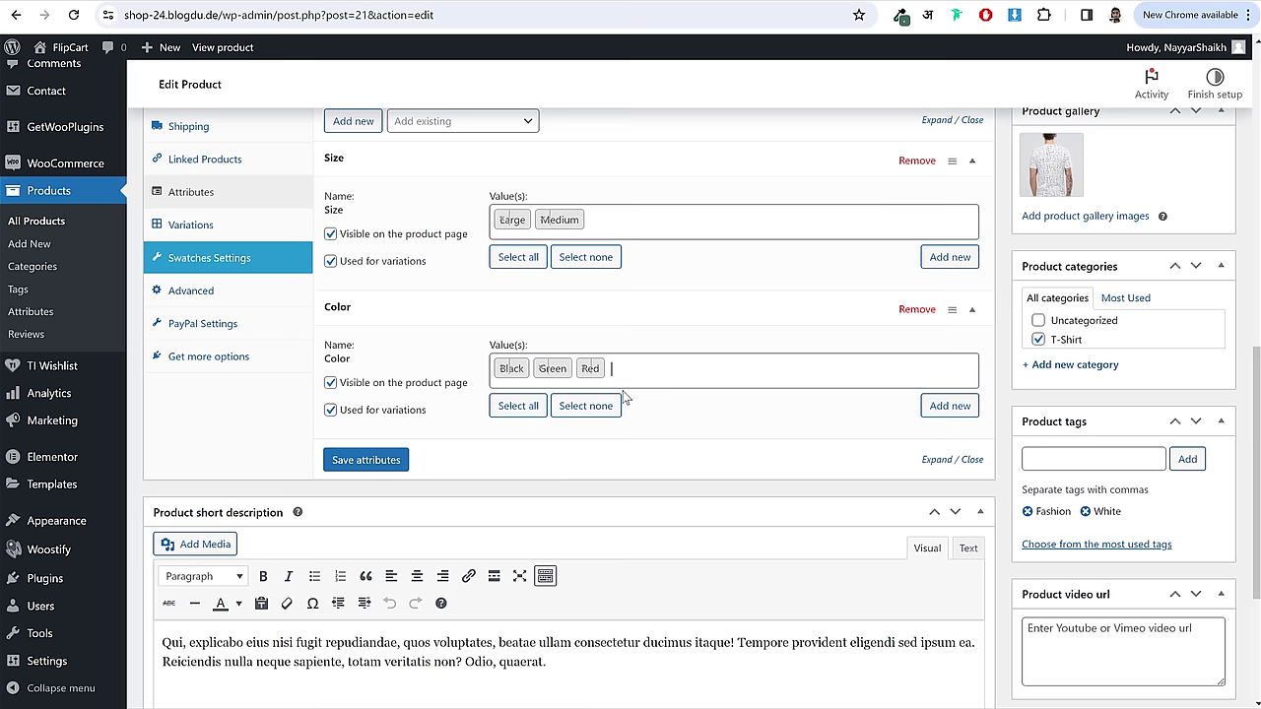
click(351, 465)
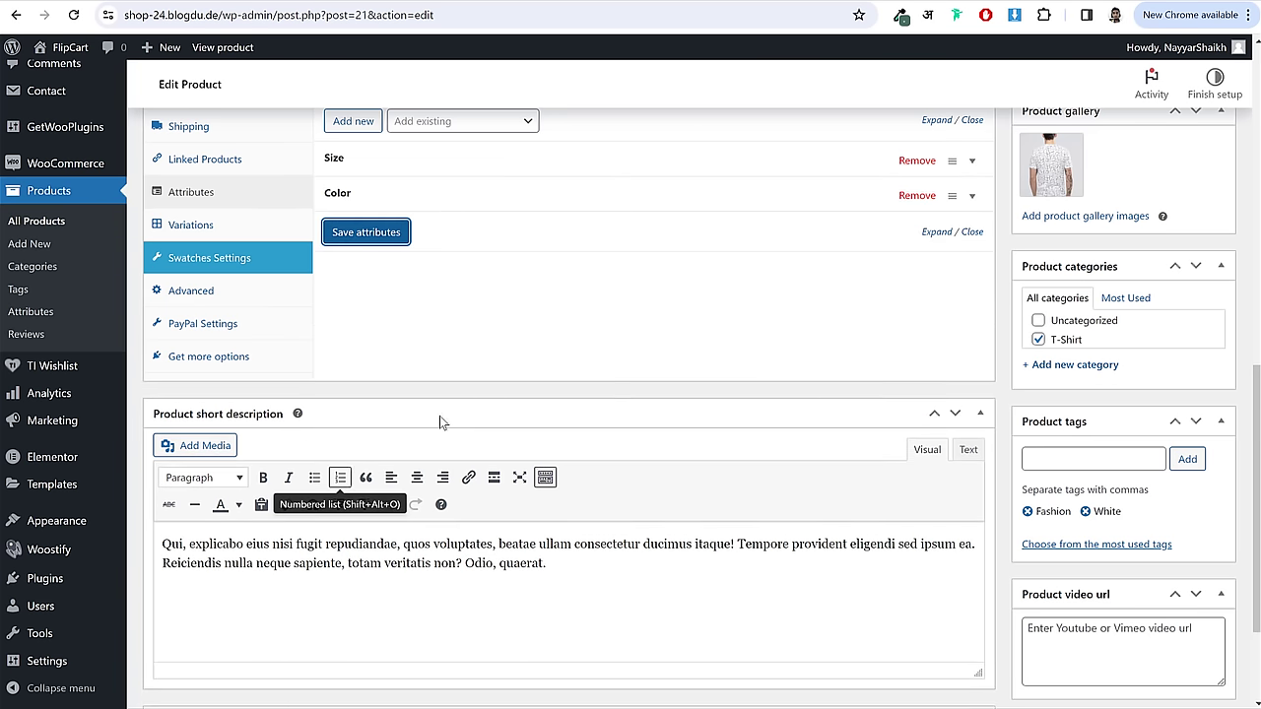
- Check the saved attributes' terms and generate variations for every combination of Size and Color
click(451, 161)
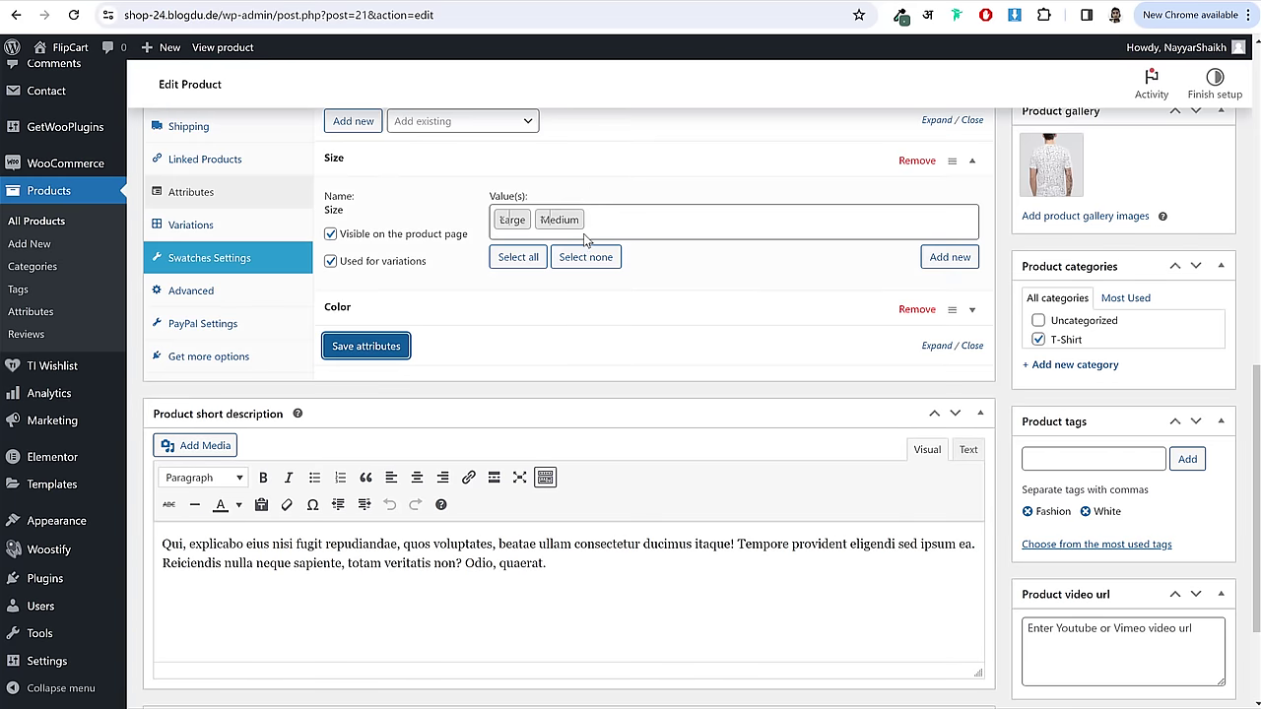
click(554, 319)
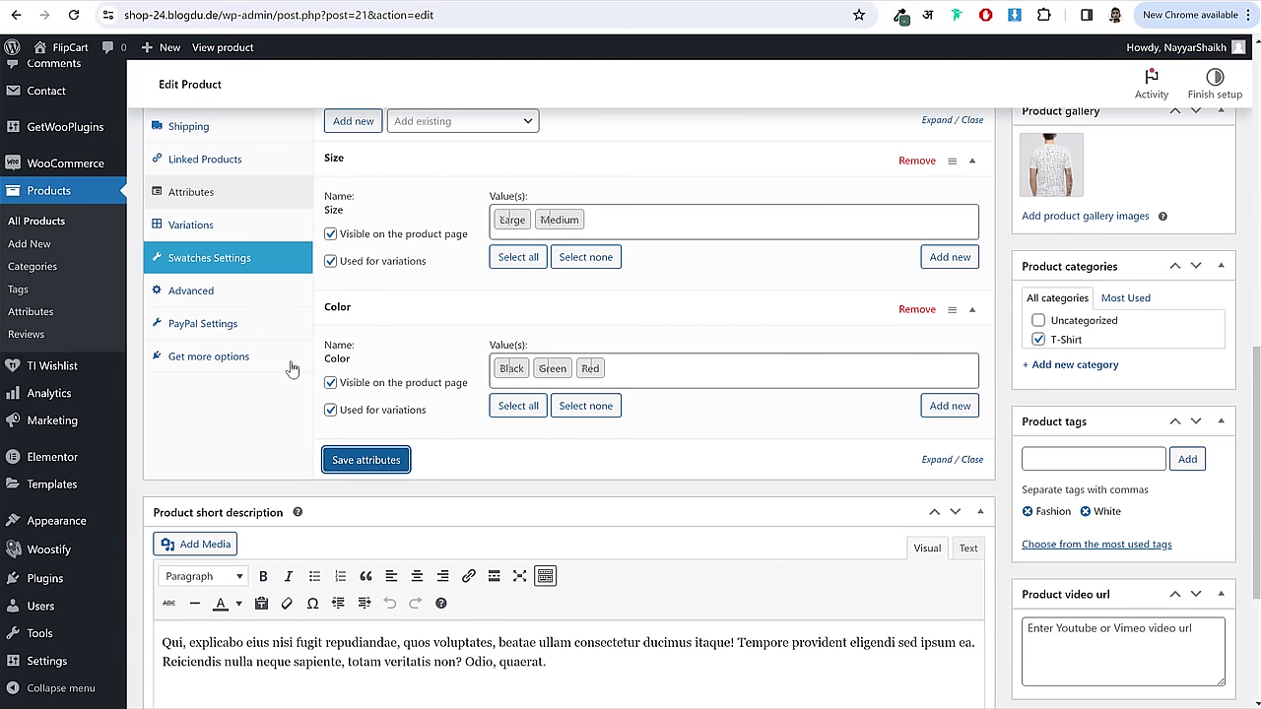
scroll(696, 338, up, 1)
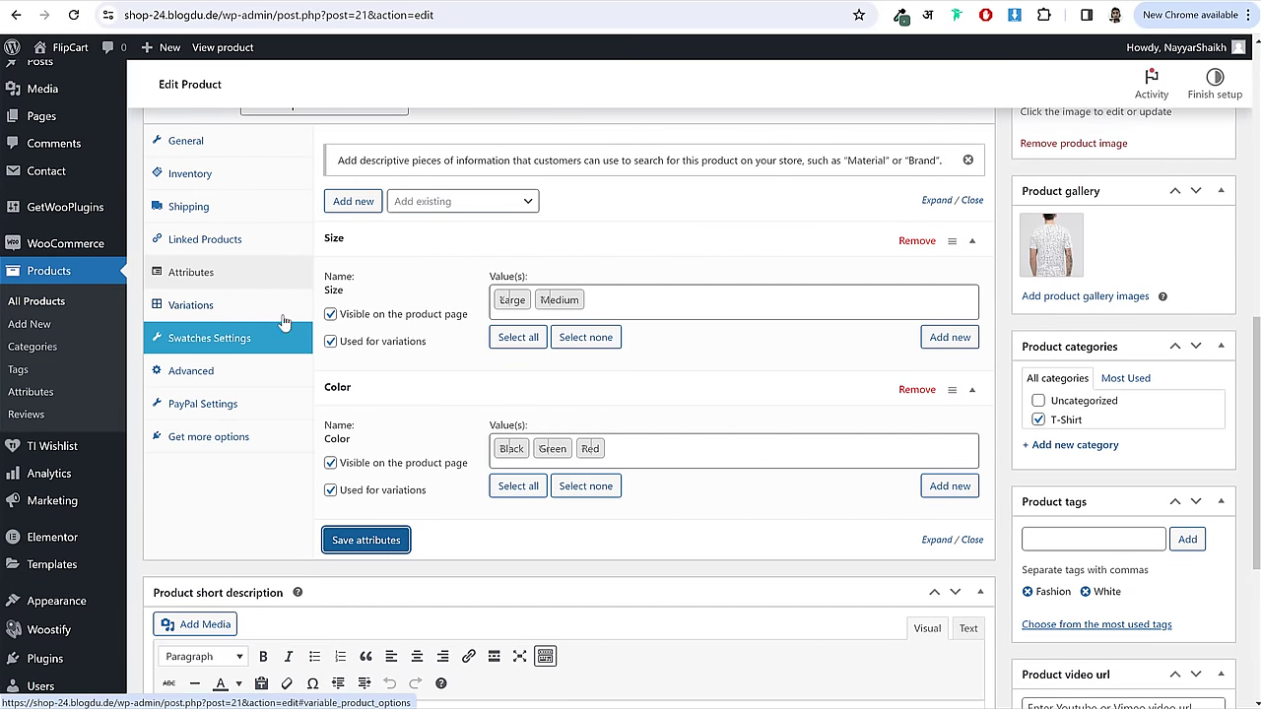
drag(440, 355, 339, 342)
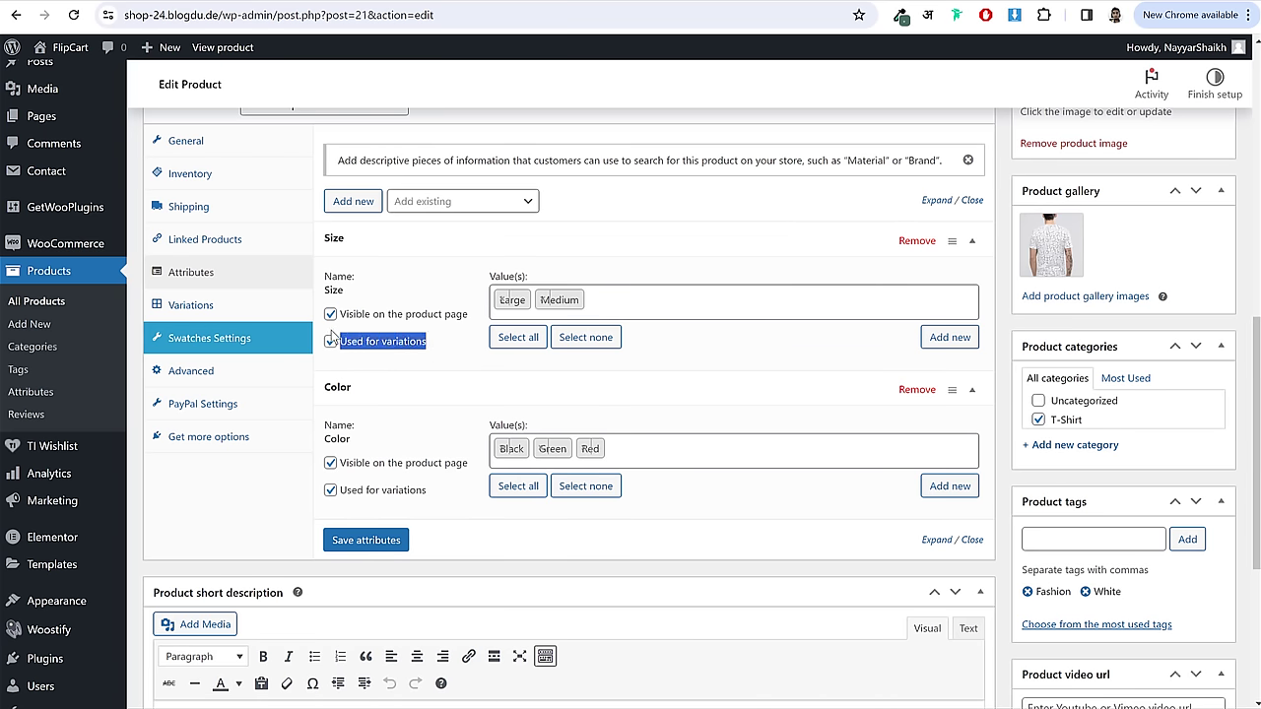
click(220, 307)
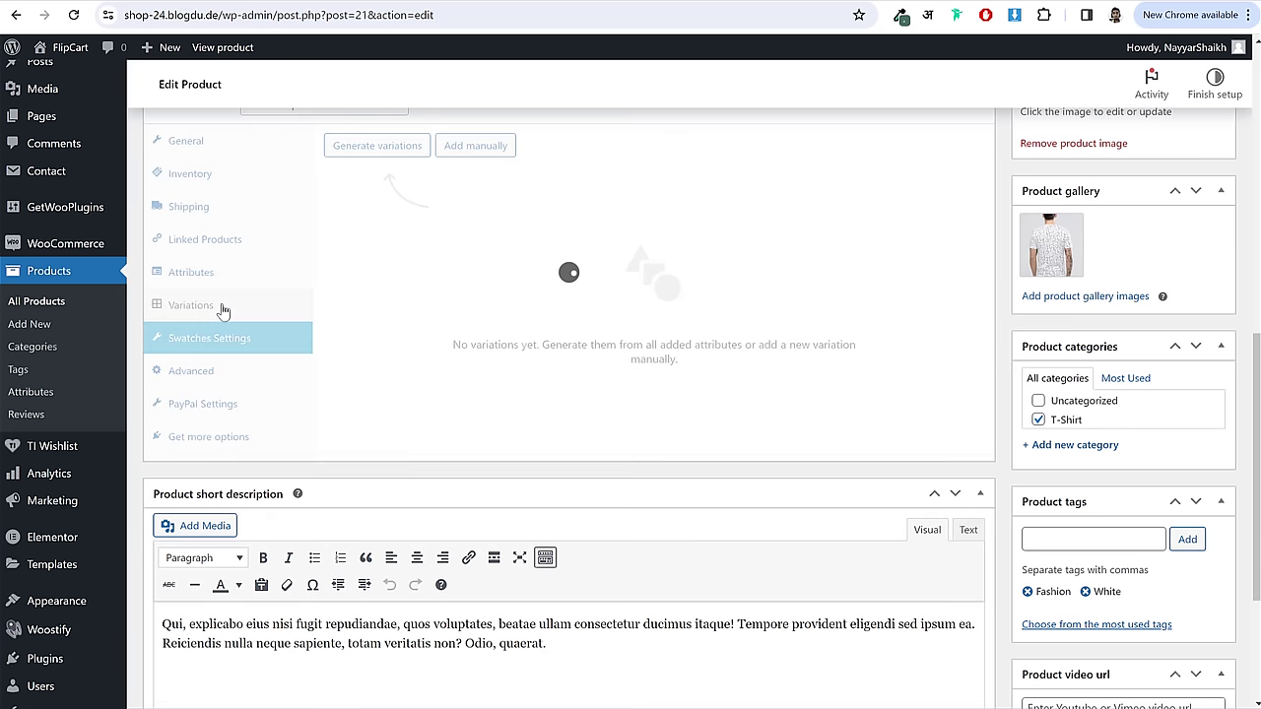
scroll(290, 321, up, 1)
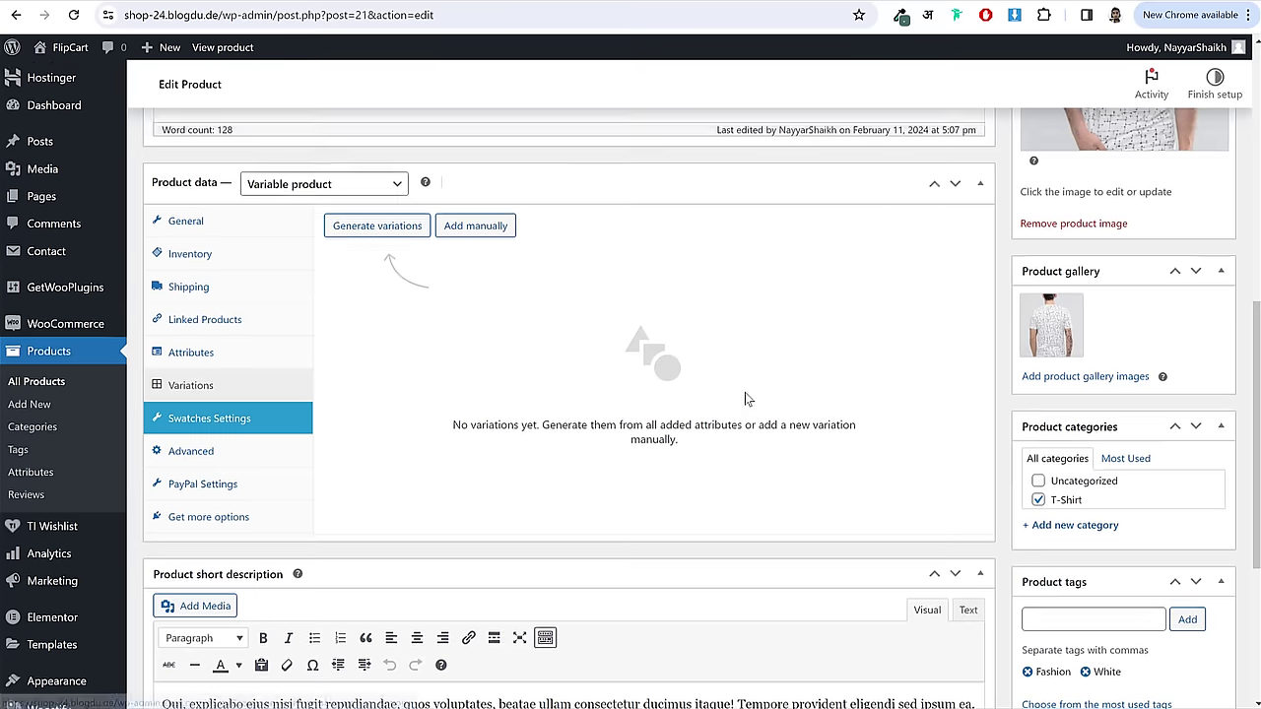
click(390, 235)
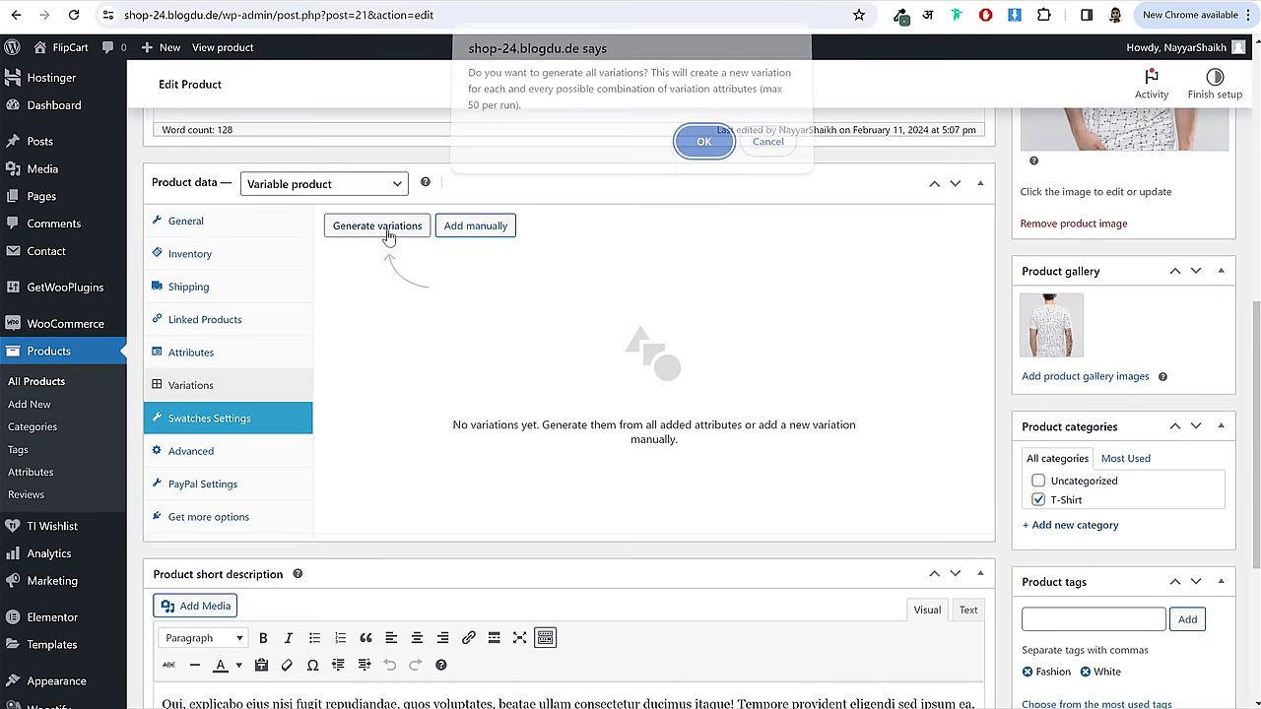
click(706, 152)
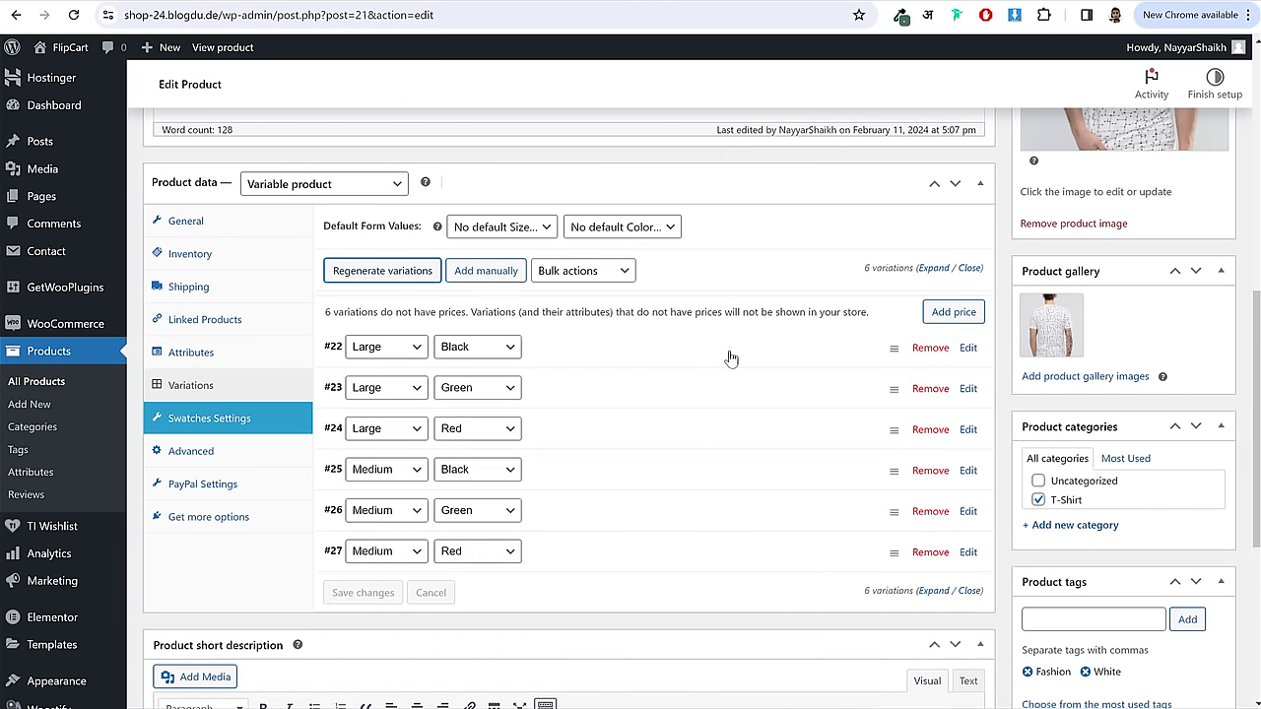
- Expand the Large Black variation and open the file chooser for uploading its image
scroll(731, 359, down, 2)
click(598, 192)
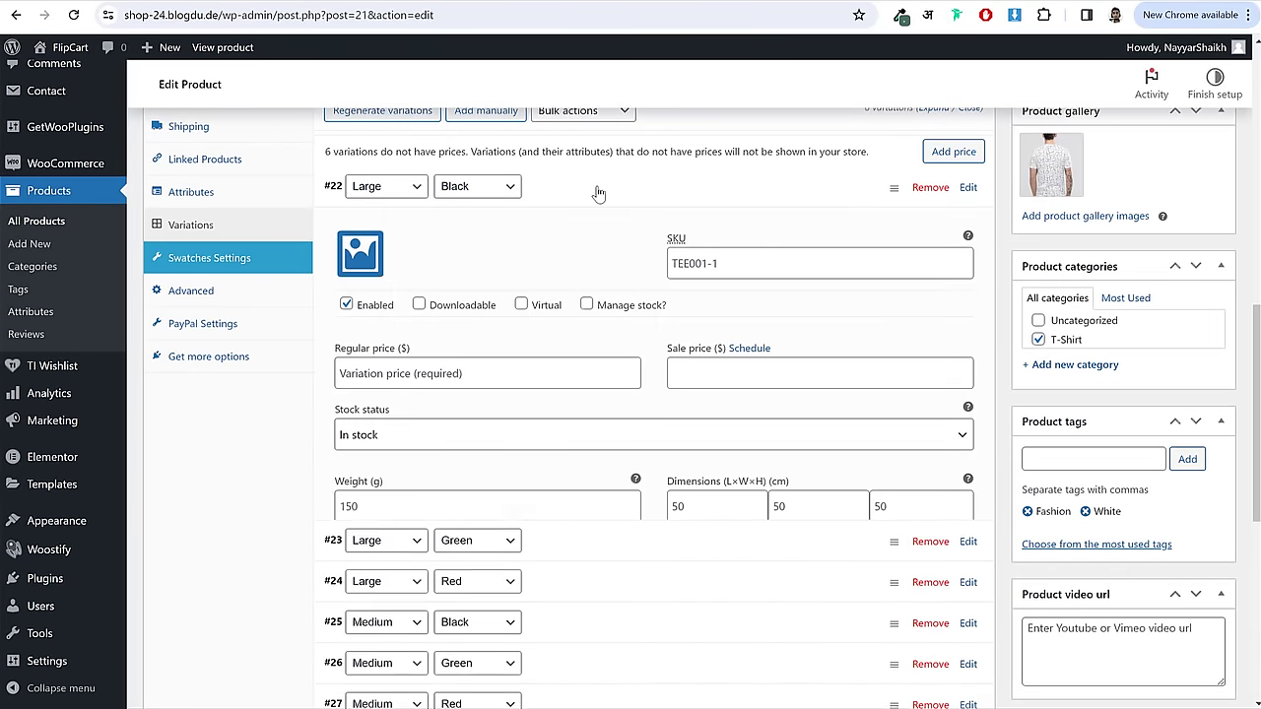
click(356, 246)
click(78, 115)
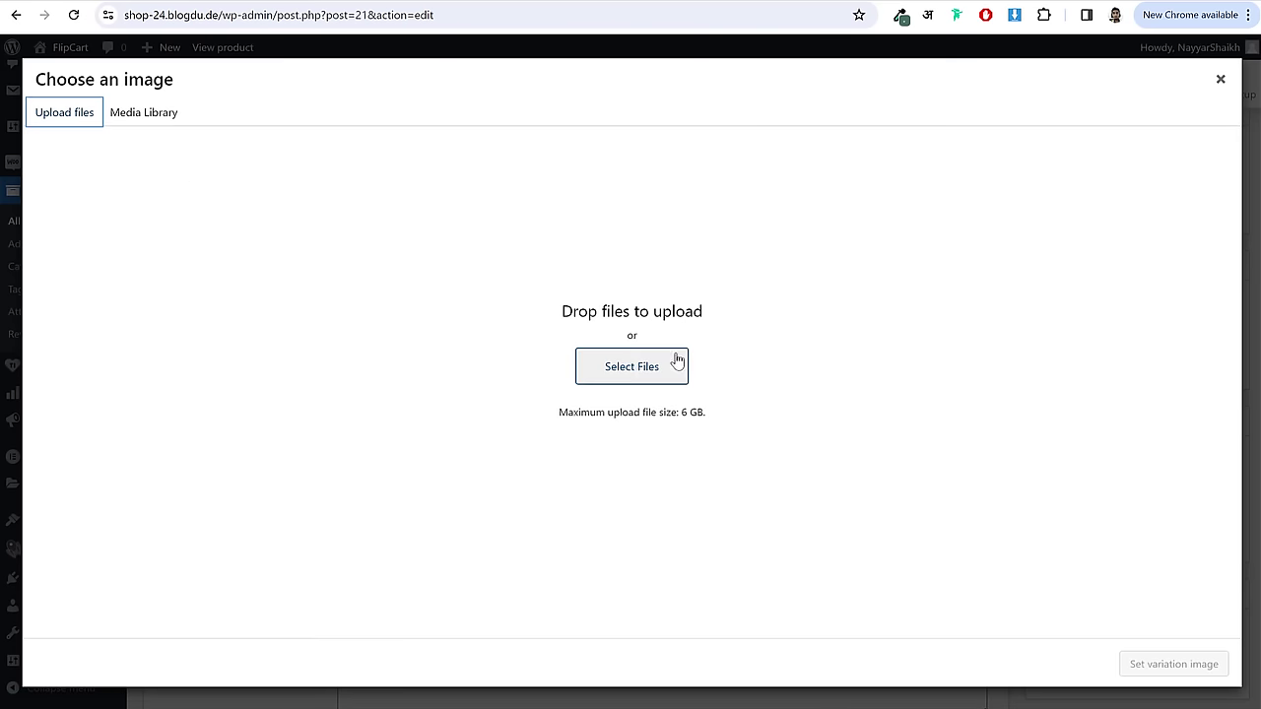
click(642, 369)
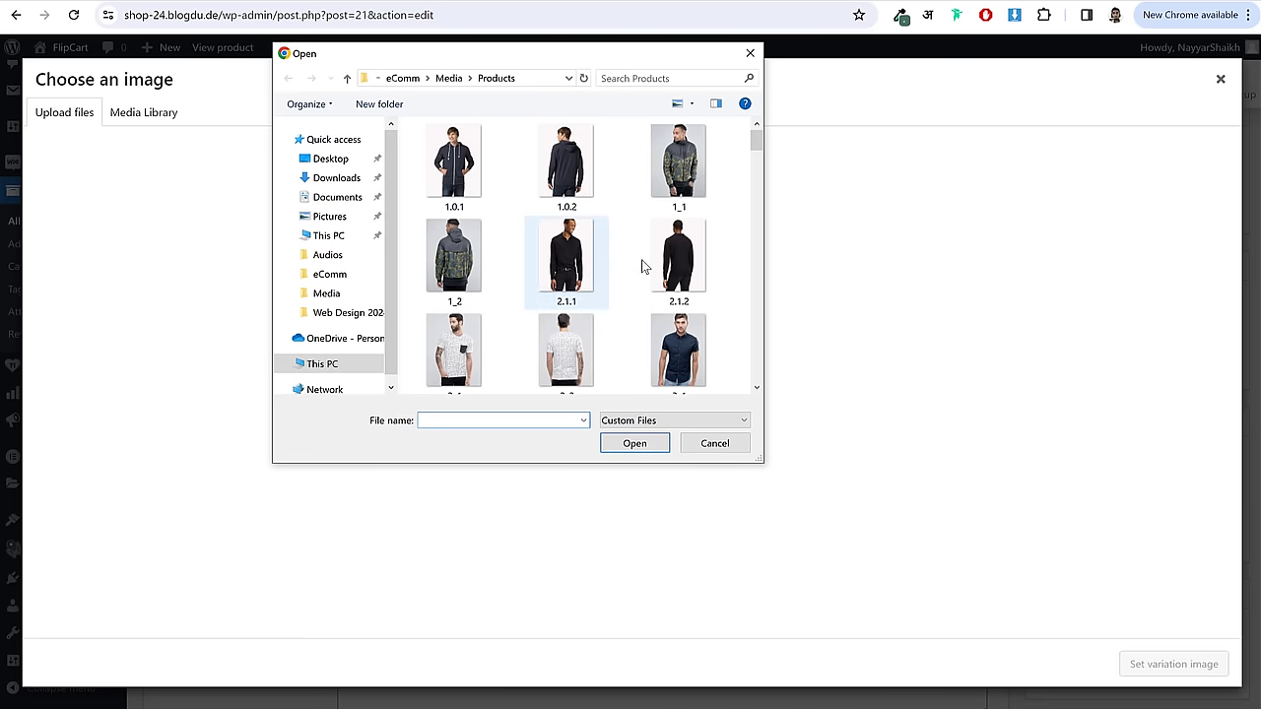
- Upload the red V-neck front photo, the dark crew T-shirt's front and back photos, and the green crew T-shirt's front photo from the Products folder
scroll(645, 264, down, 1)
scroll(676, 262, down, 10)
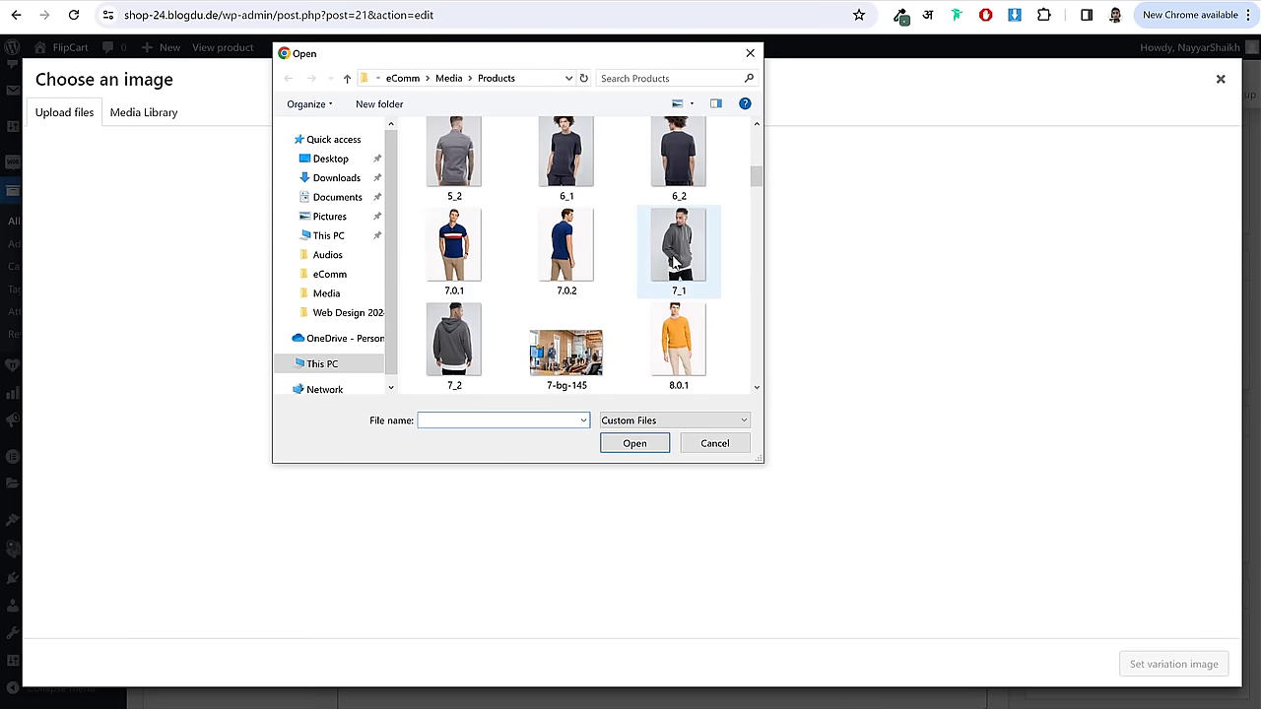
scroll(676, 262, down, 10)
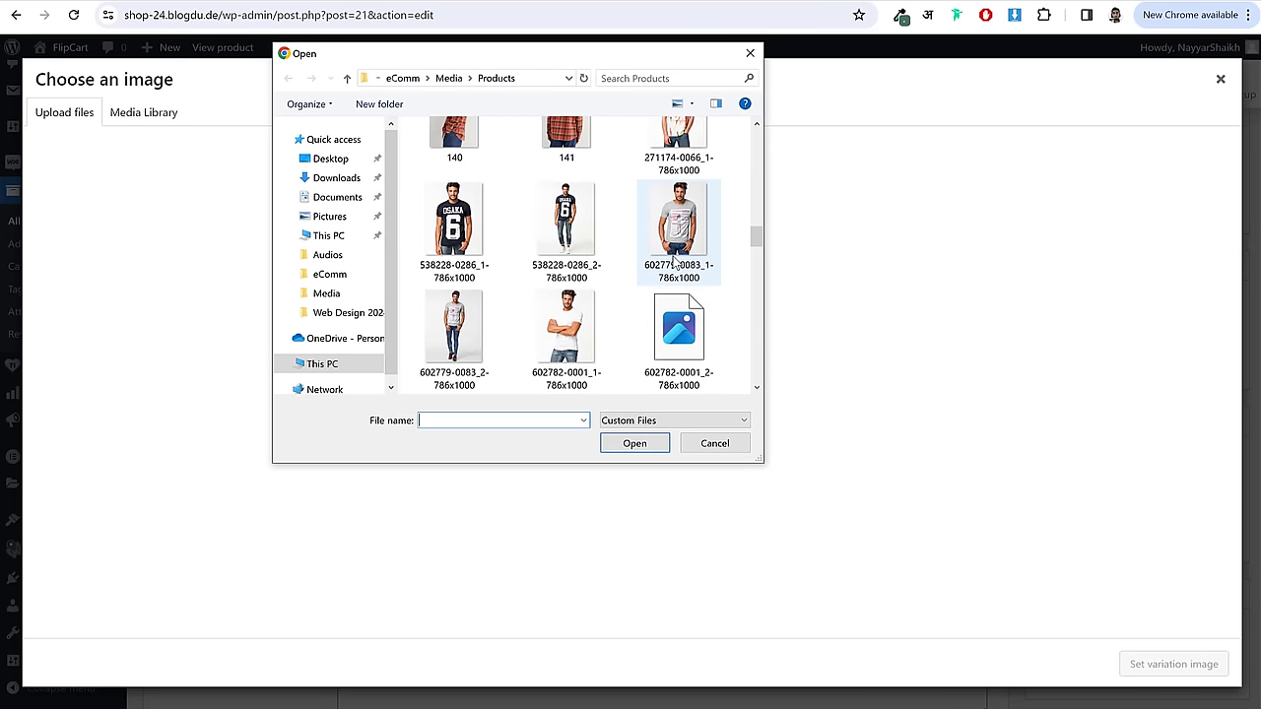
scroll(676, 261, down, 10)
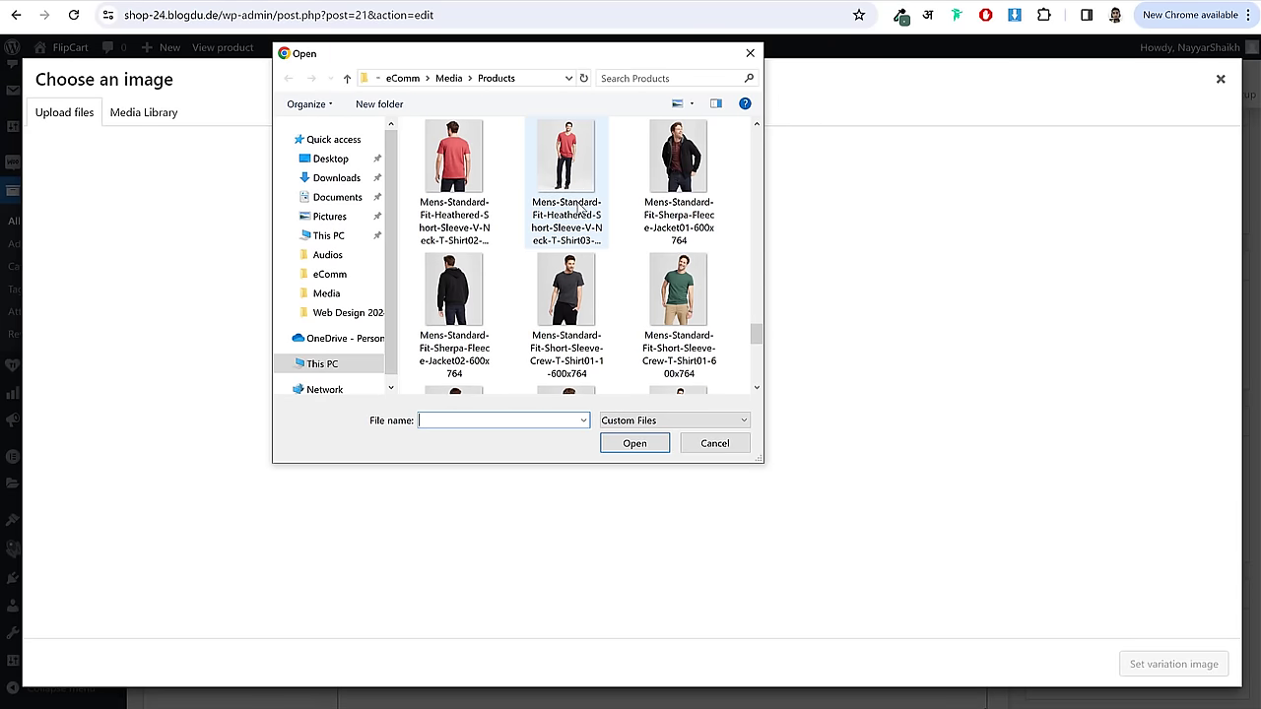
scroll(575, 212, up, 1)
click(668, 204)
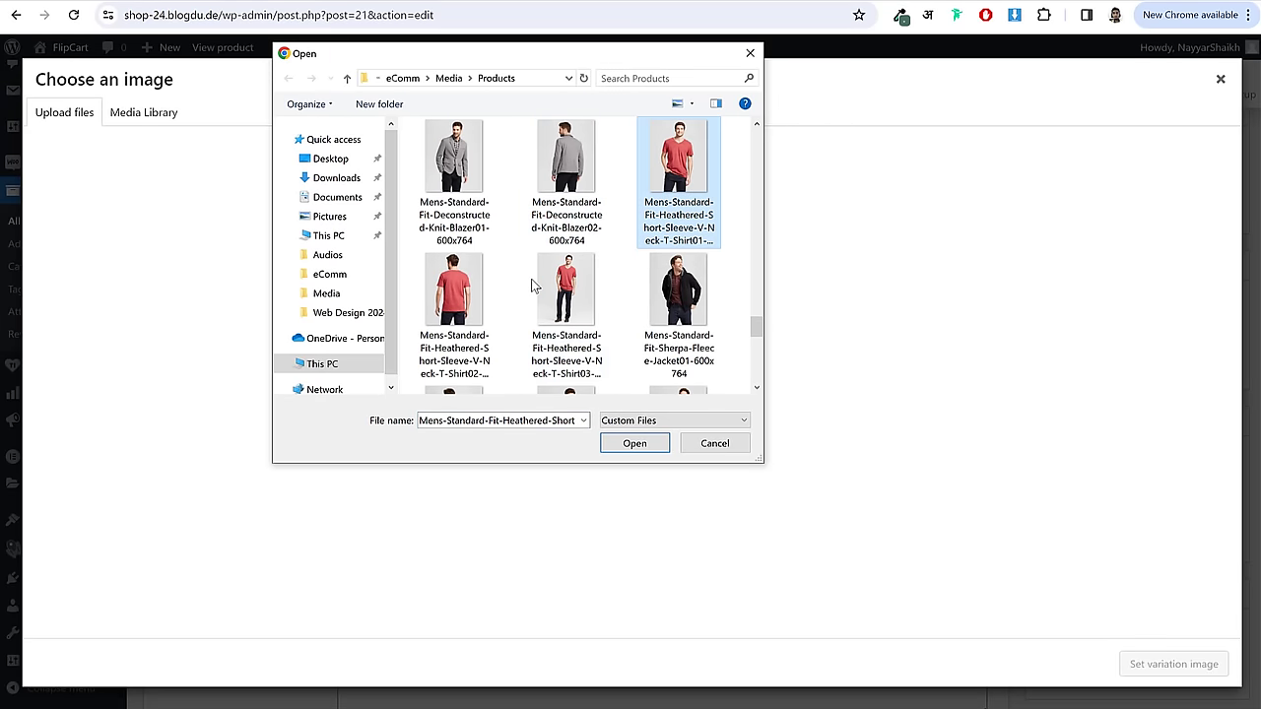
scroll(602, 279, up, 1)
scroll(678, 276, down, 2)
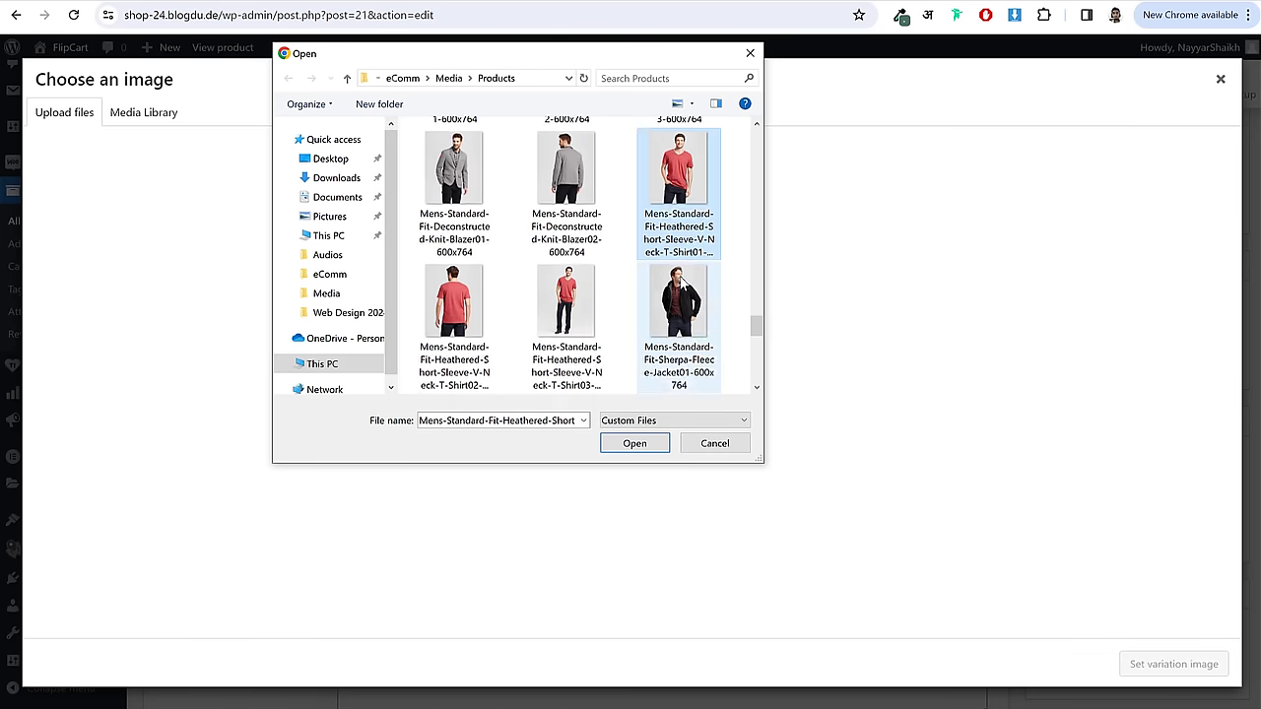
click(567, 301)
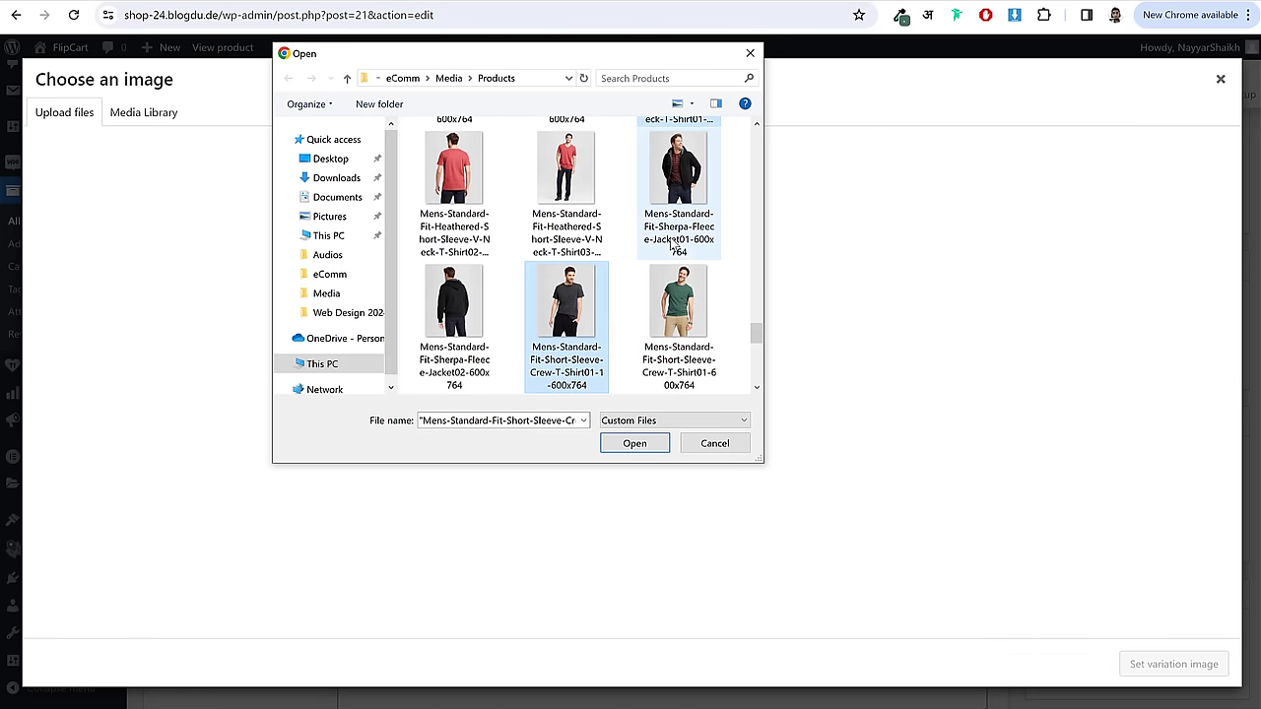
scroll(471, 306, down, 1)
ctrl+click(464, 307)
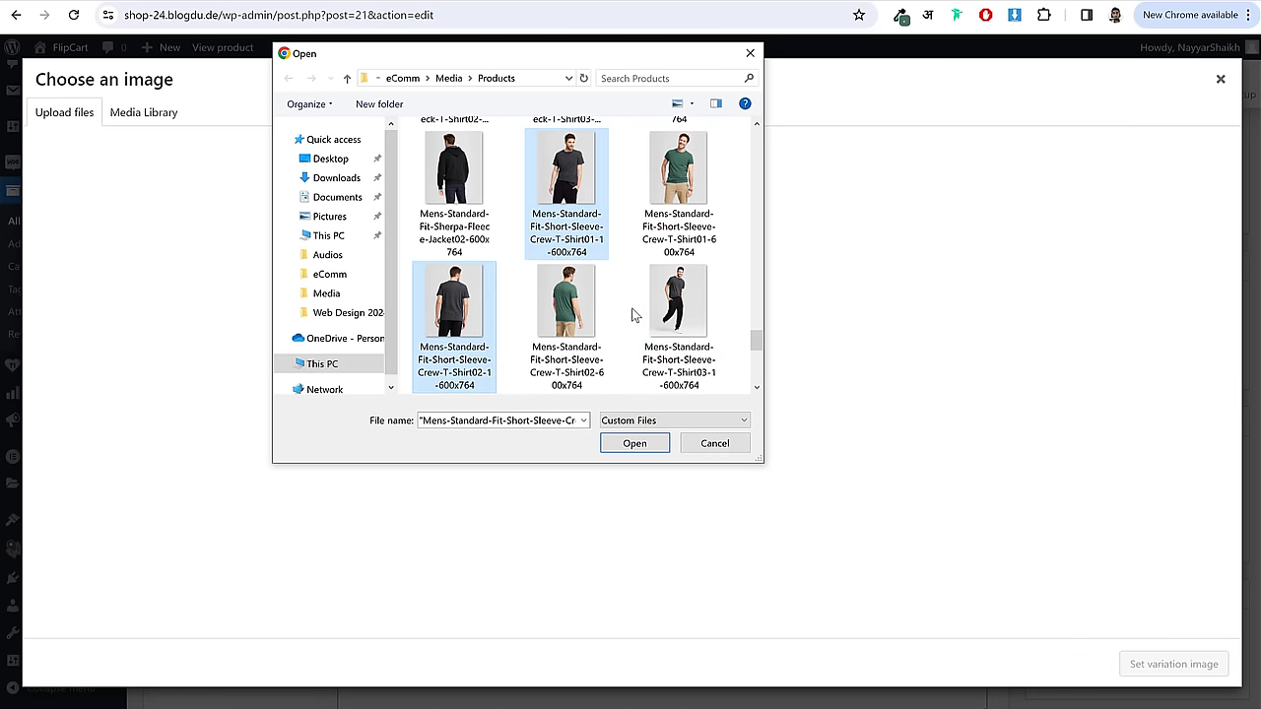
ctrl+click(677, 178)
click(653, 446)
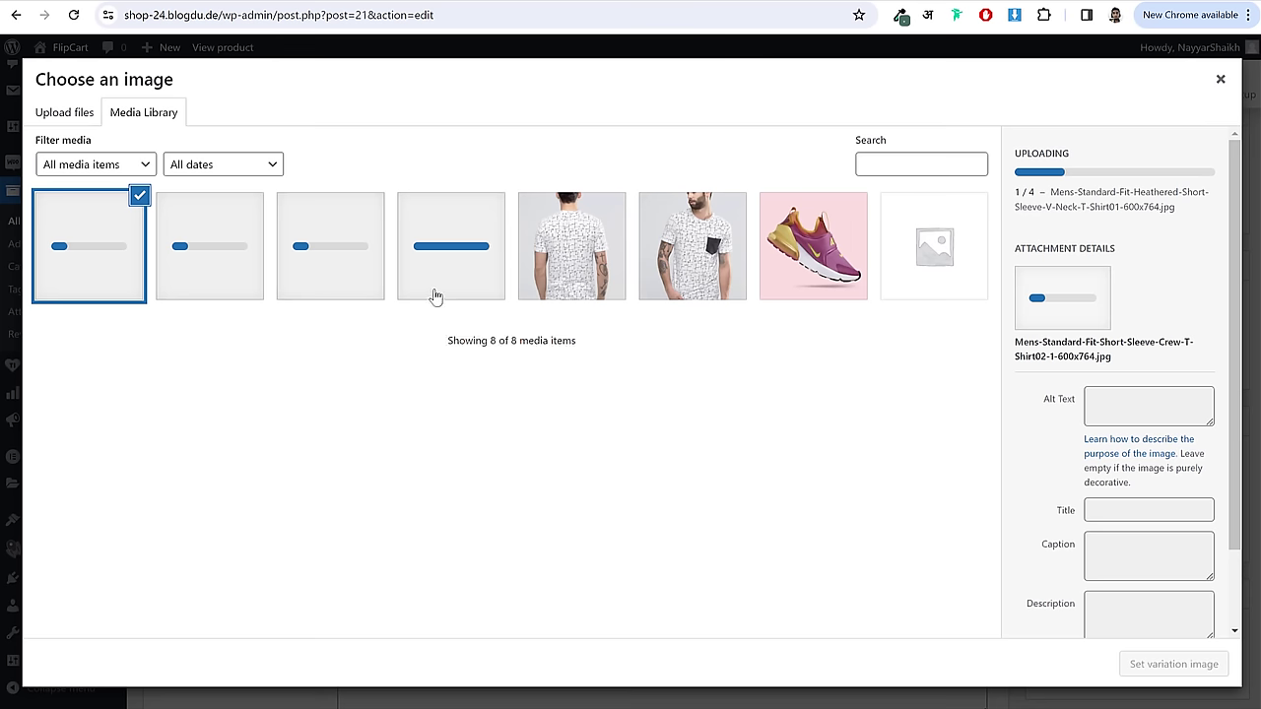
- Set the dark crew T-shirt's front photo as the image of the Large Black variation
click(288, 264)
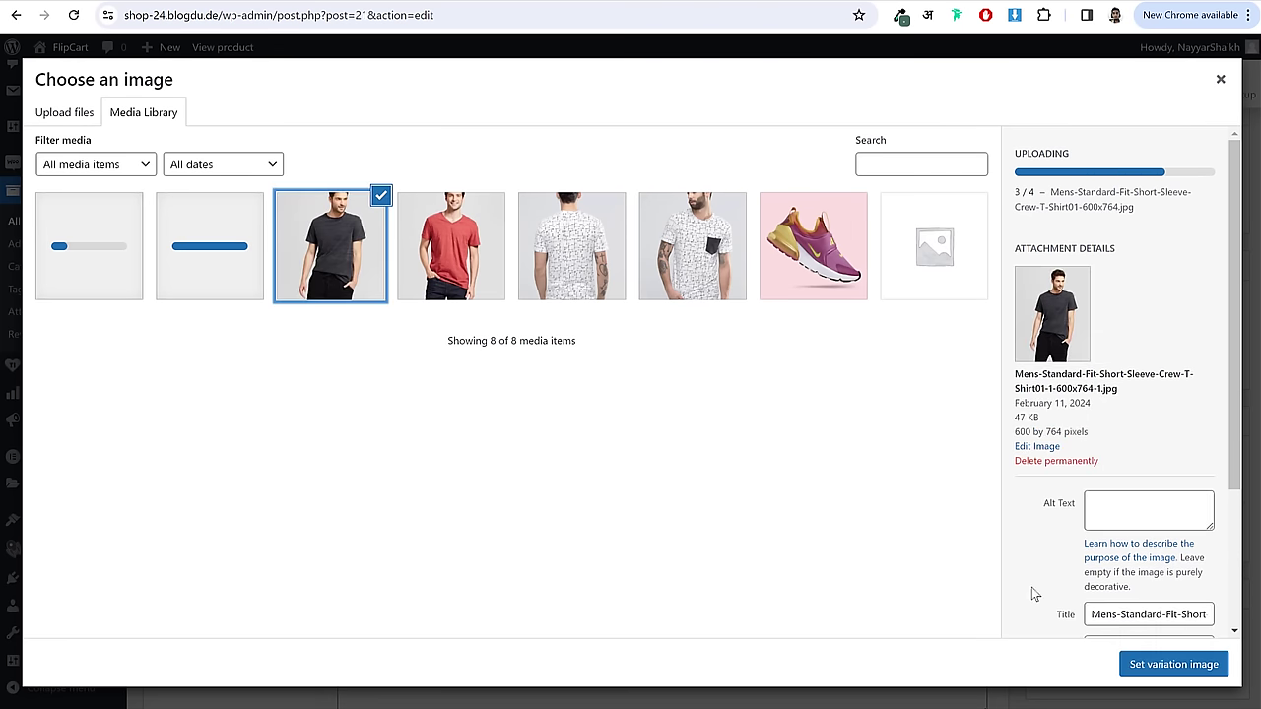
click(1188, 665)
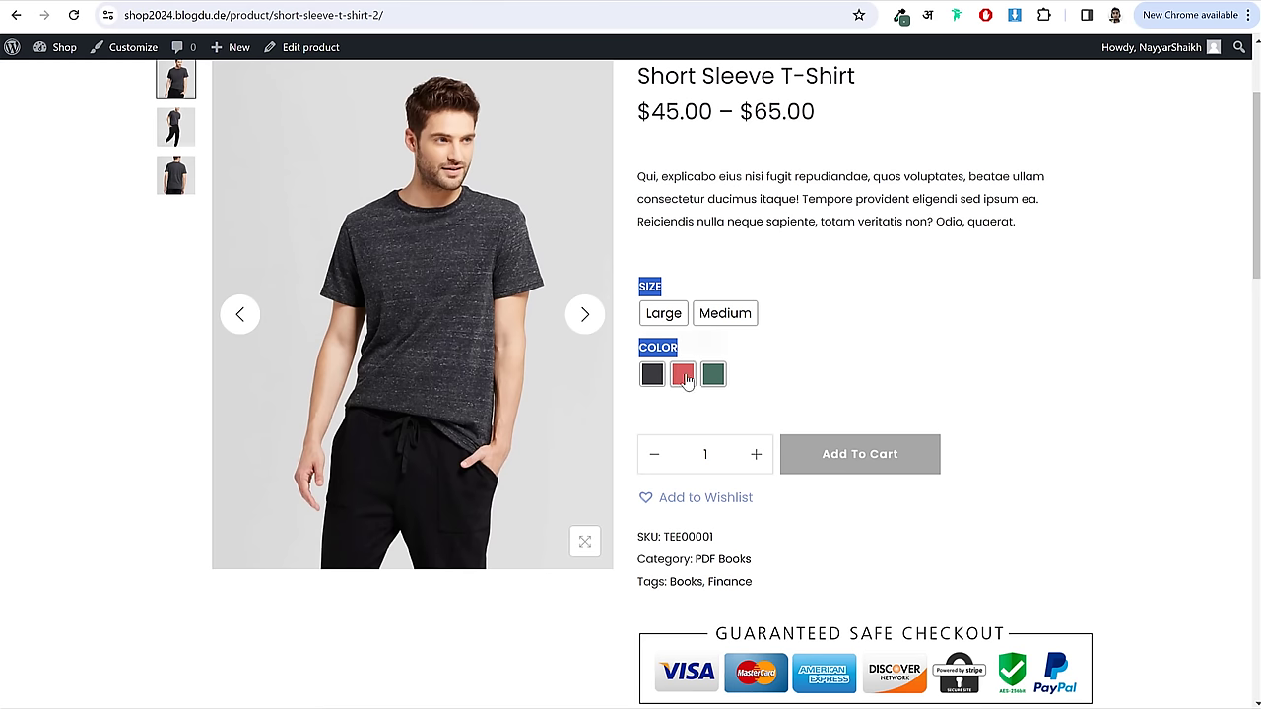
- On the demo store's Short Sleeve T-Shirt page, preview the Red swatch in size Large and switch to the Black swatch
click(682, 375)
click(671, 325)
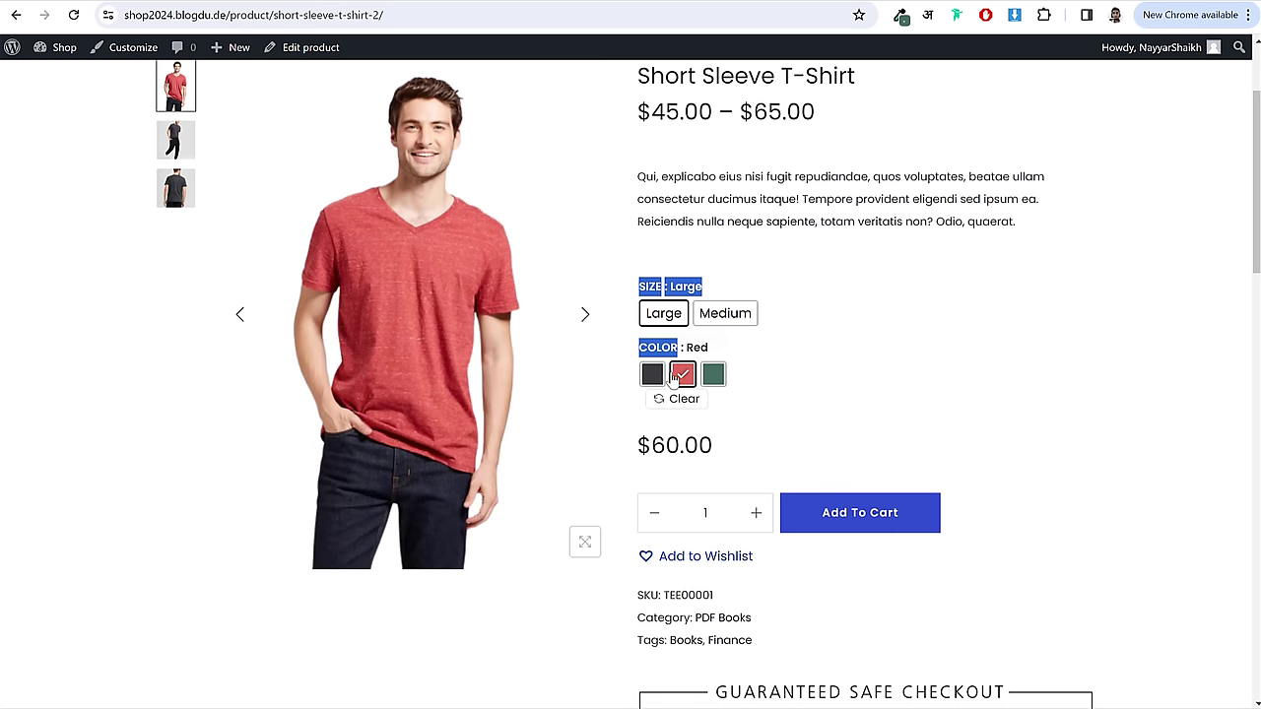
click(651, 375)
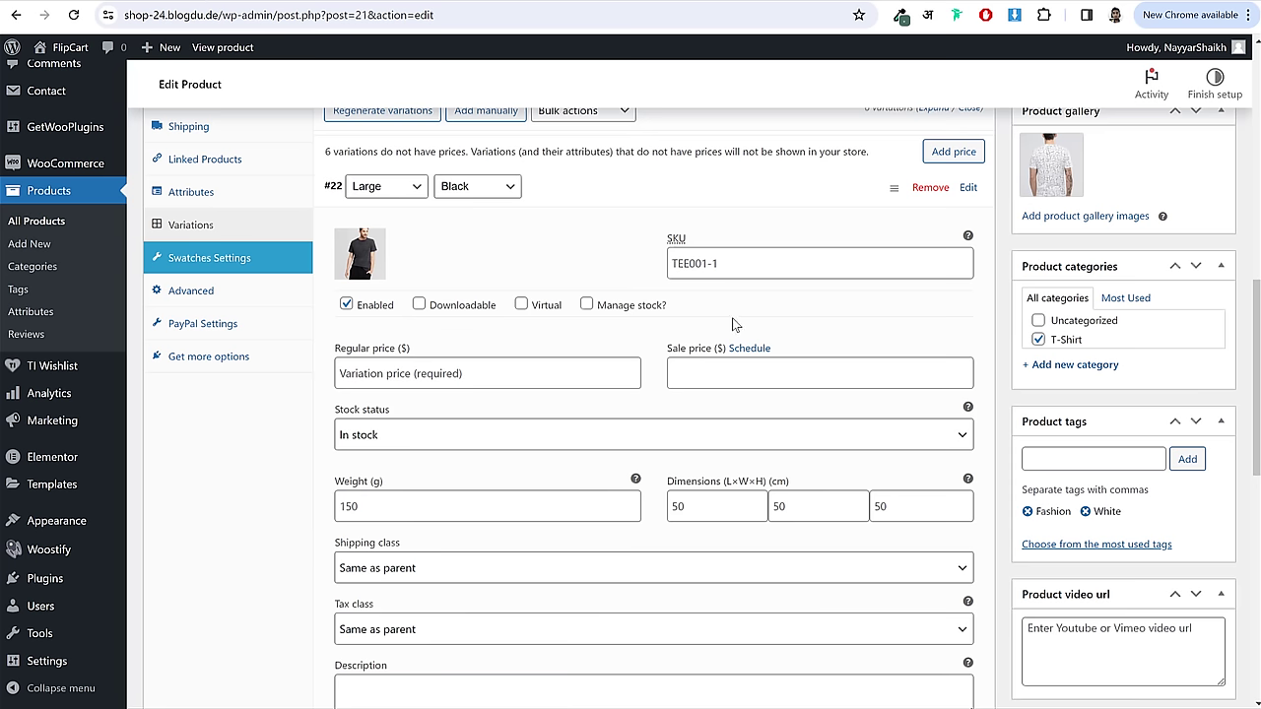
- Set the Large Black variation's regular price to $49 and collapse it
click(452, 372)
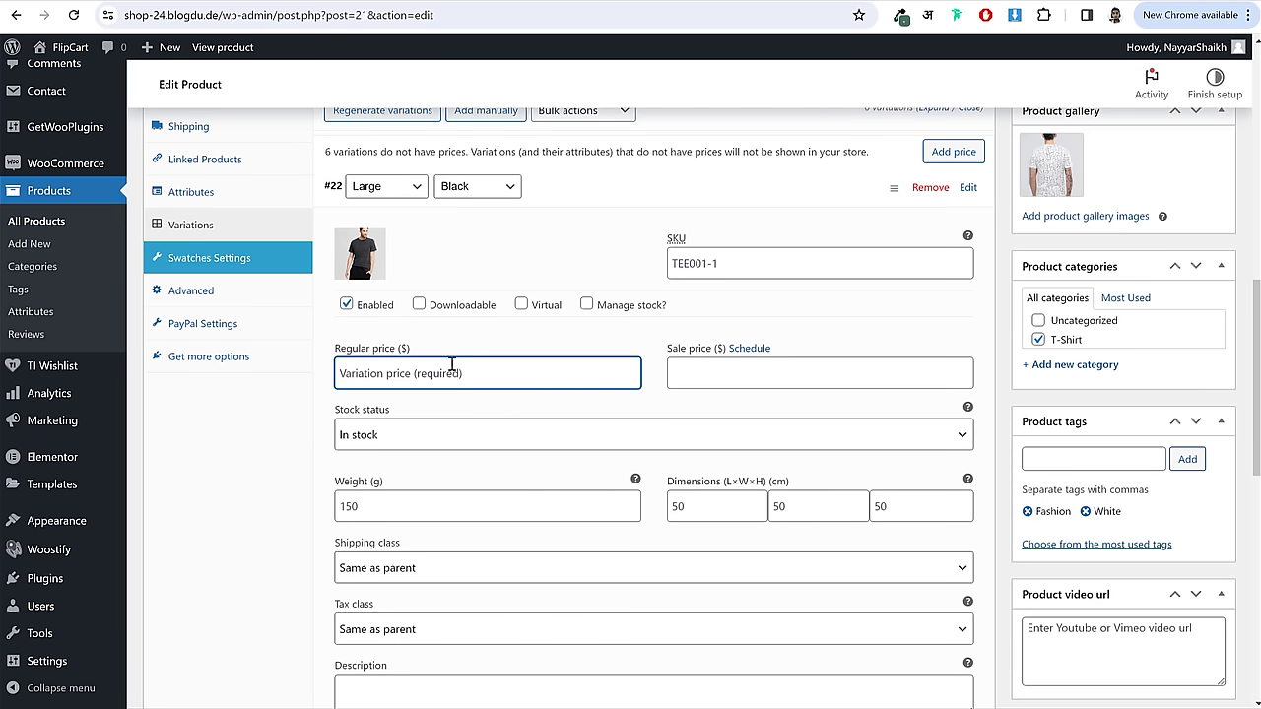
text(49)
click(597, 192)
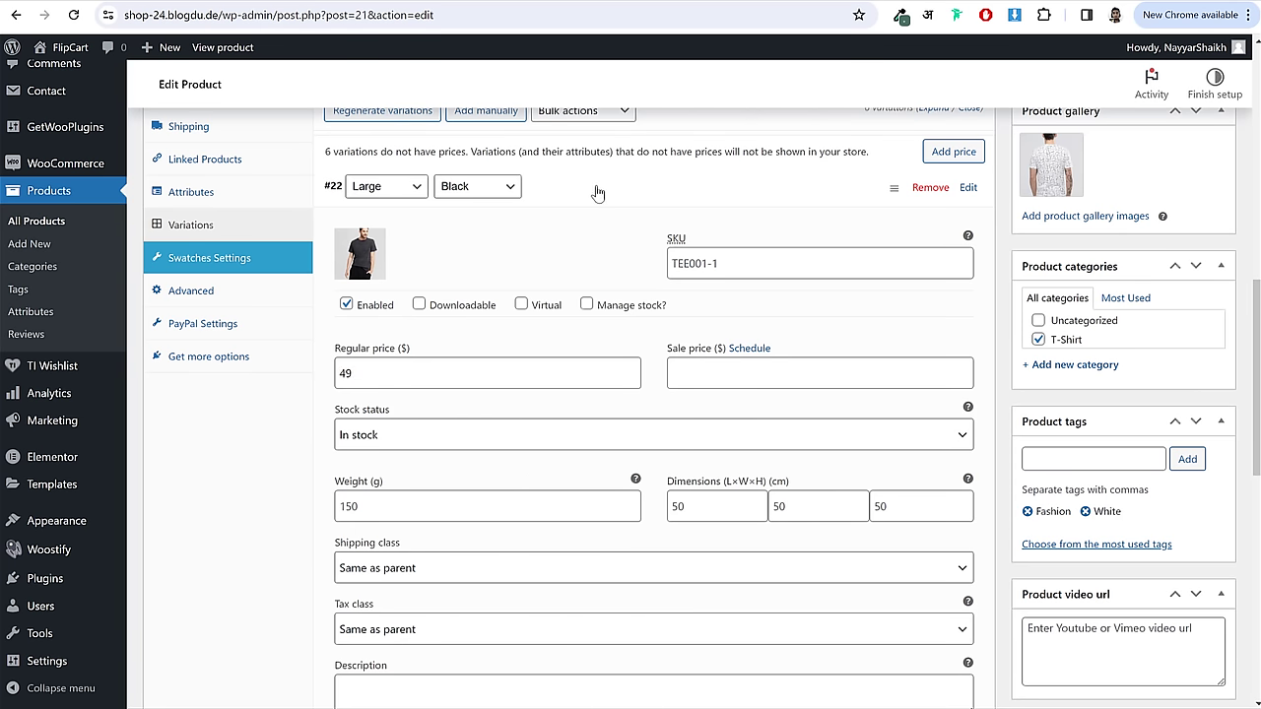
- Give the Large Green variation the green crew T-shirt photo and a regular price of $55
click(571, 234)
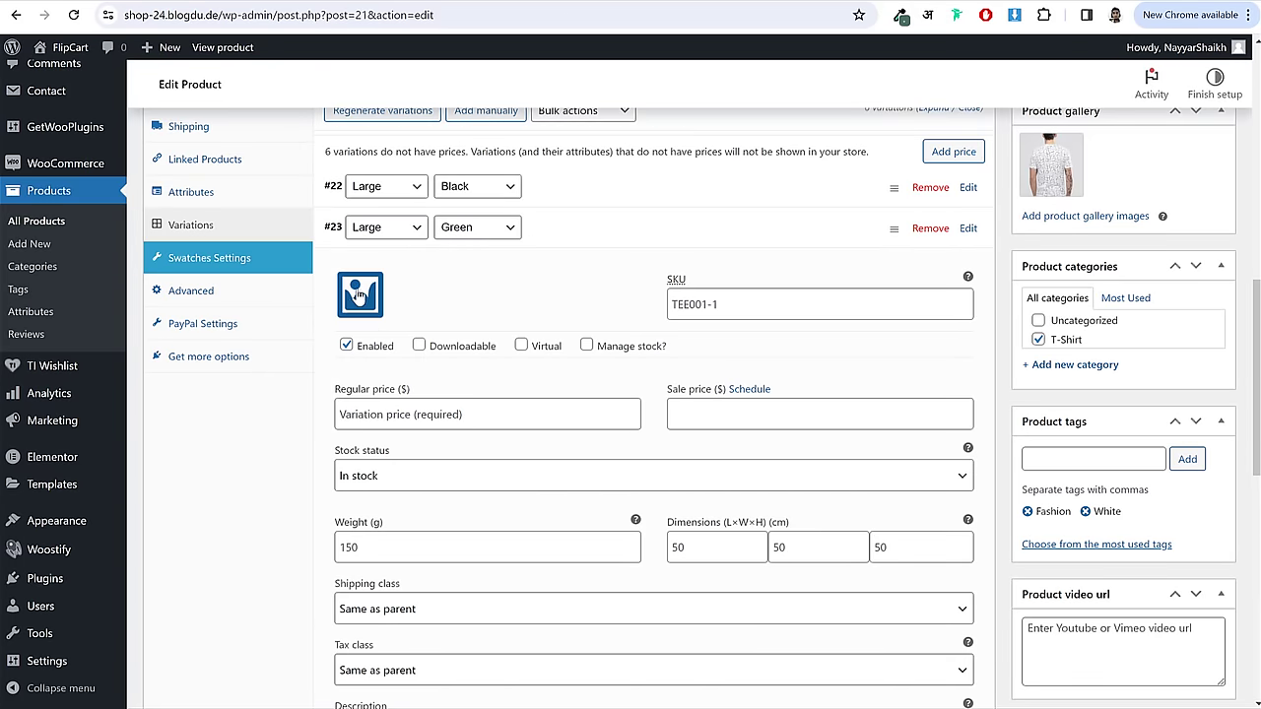
click(360, 292)
click(213, 272)
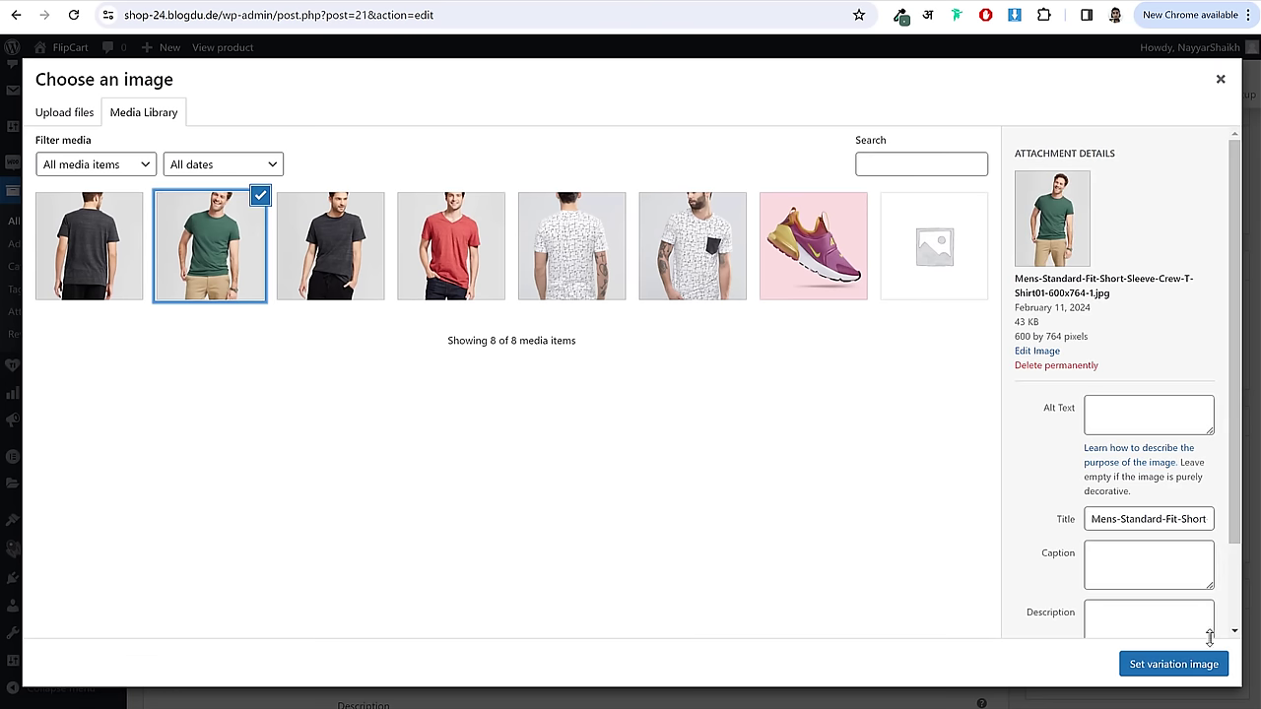
click(1187, 670)
click(448, 414)
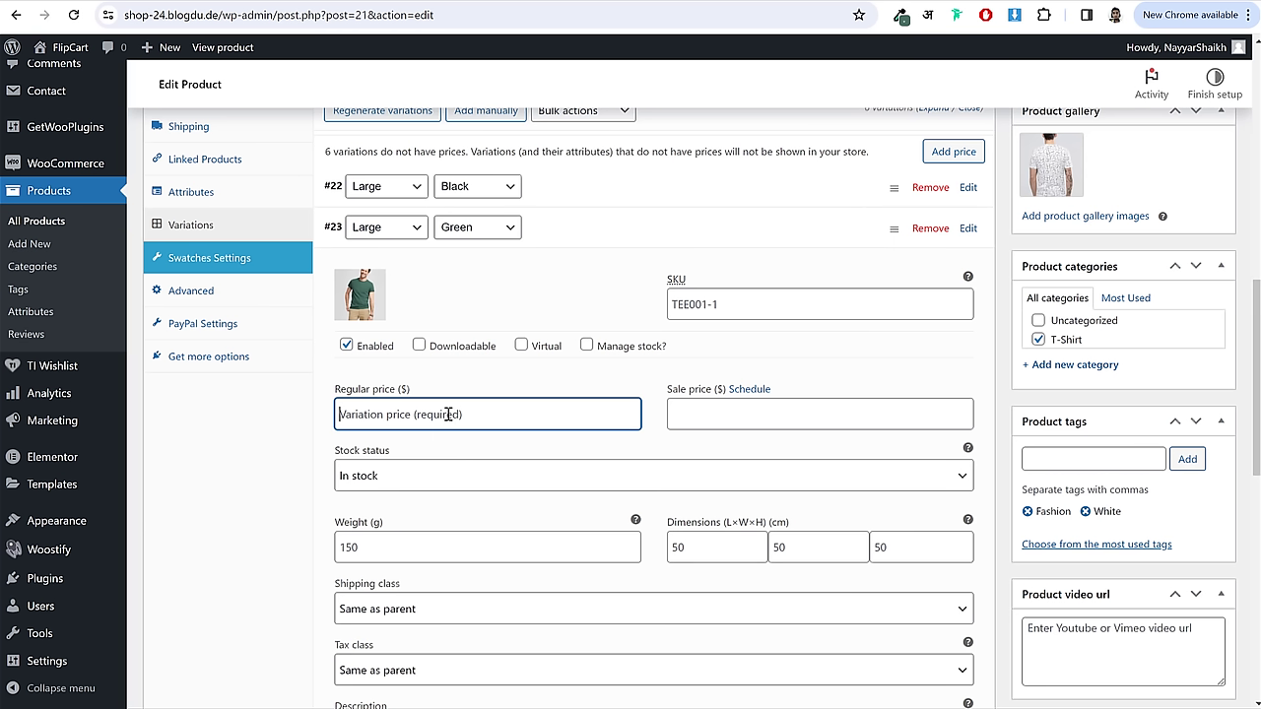
text(59)
drag(361, 416, 317, 424)
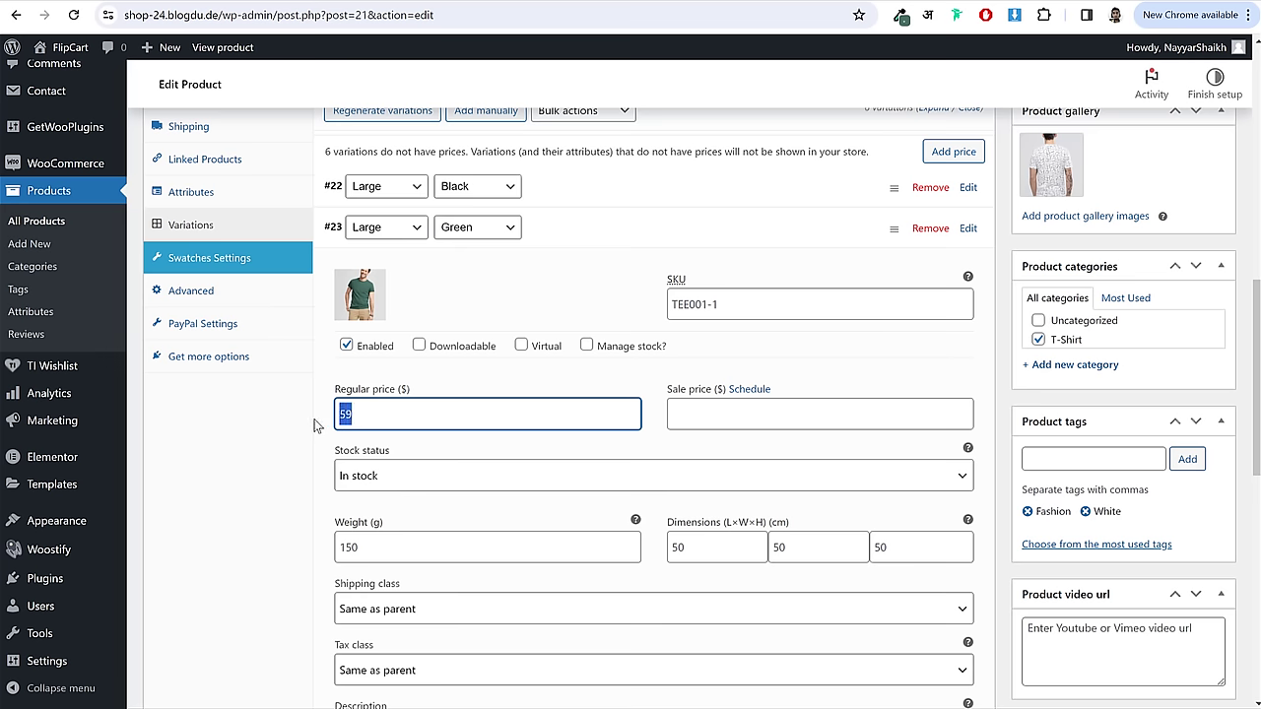
click(696, 233)
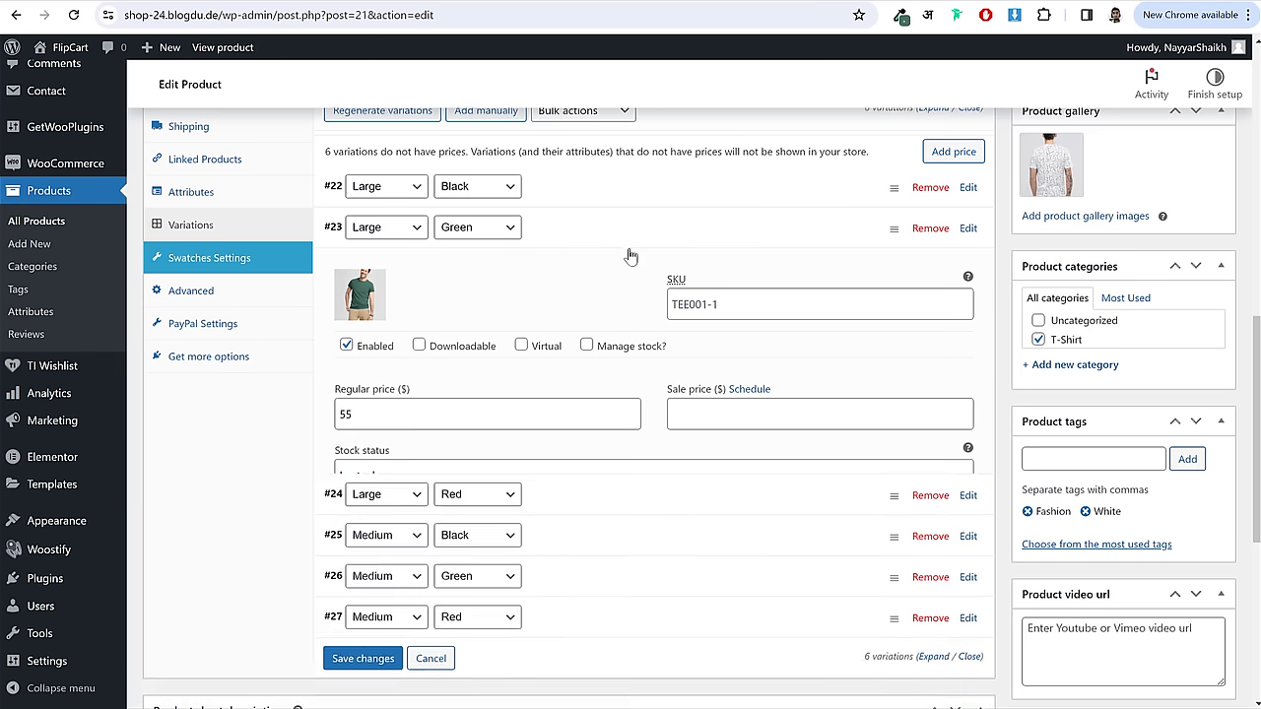
- Give the Large Red variation the red V-neck T-shirt photo and a regular price of $59
click(595, 279)
click(355, 345)
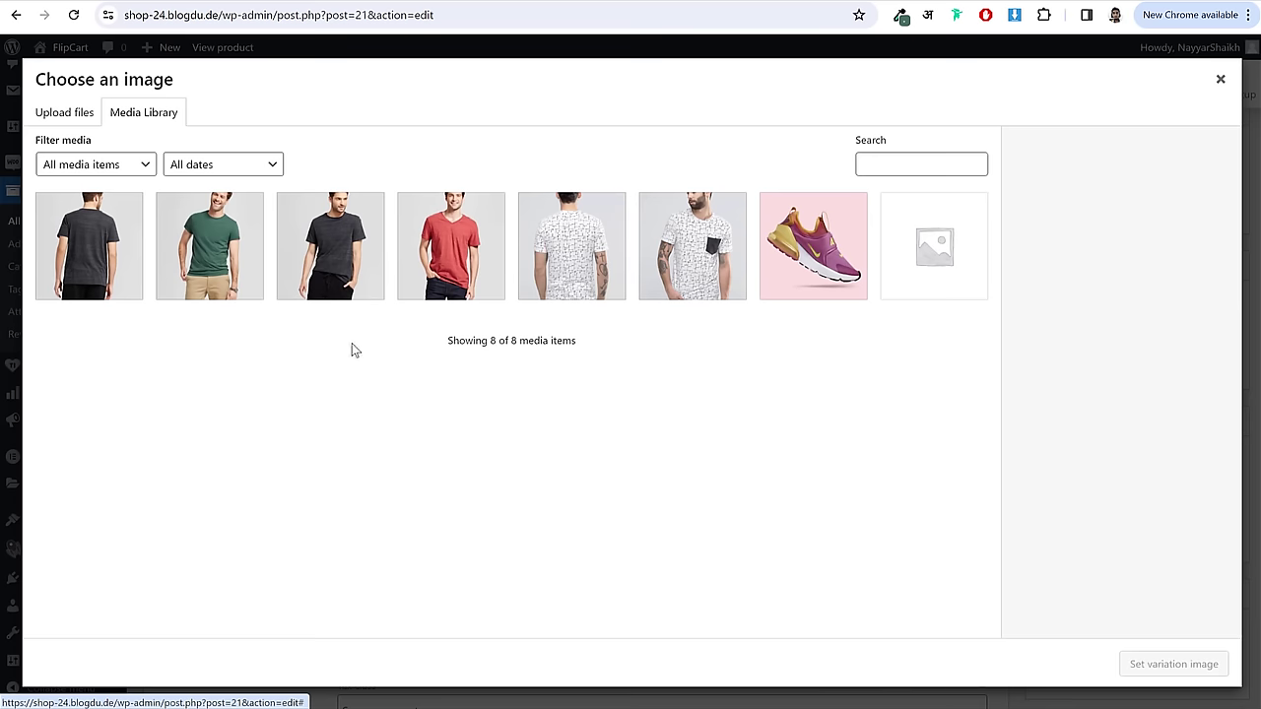
click(453, 257)
click(1174, 664)
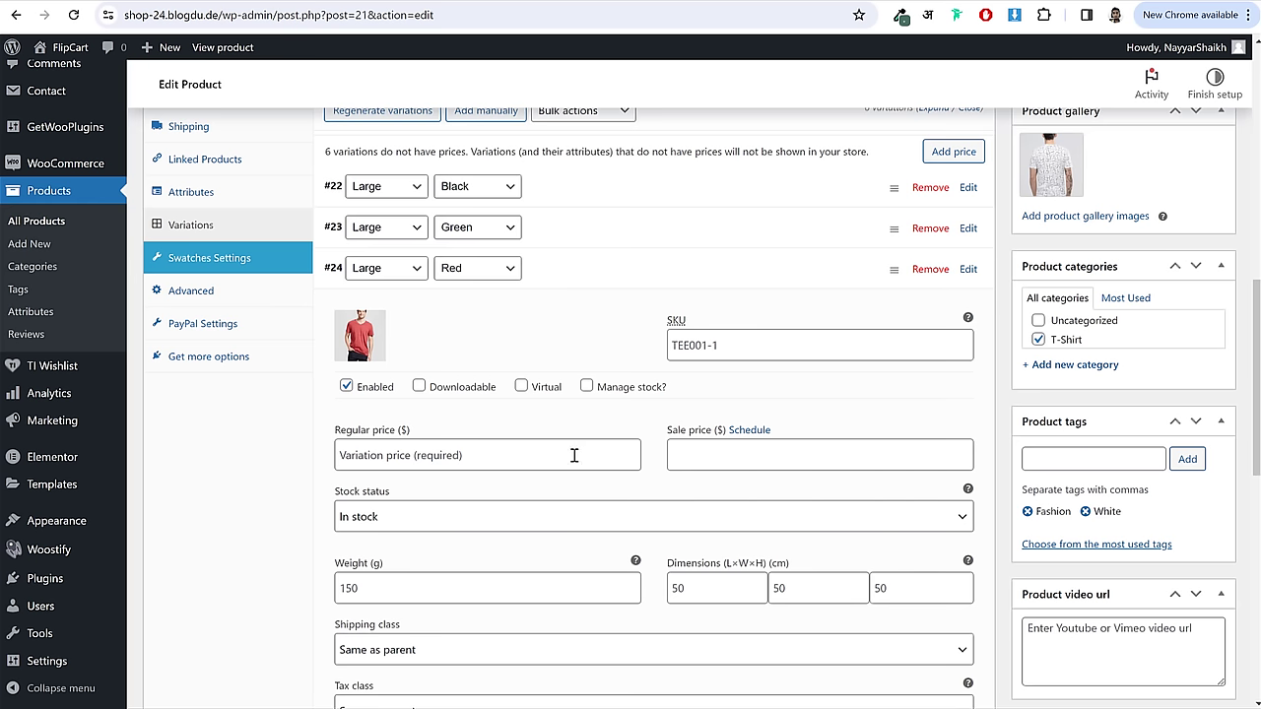
click(441, 448)
text(59)
click(664, 274)
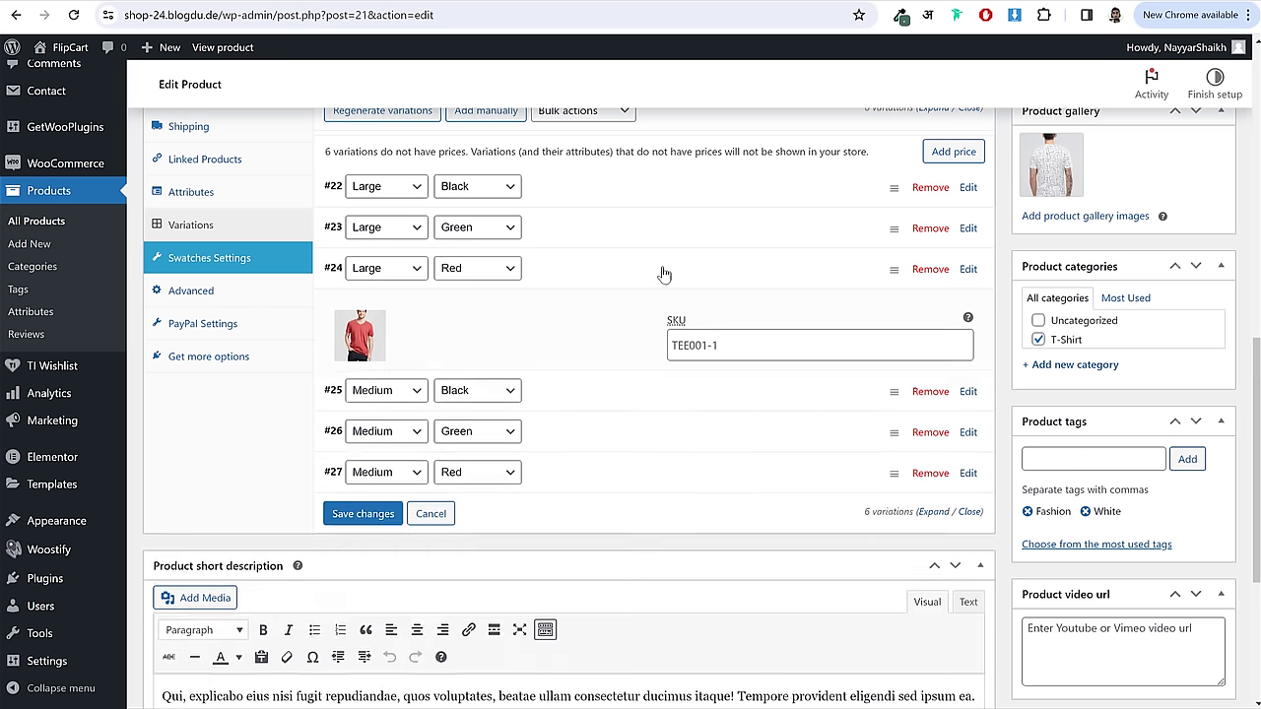
- Give the Medium Black variation the dark crew T-shirt's front photo and a regular price of $39
click(611, 314)
click(361, 377)
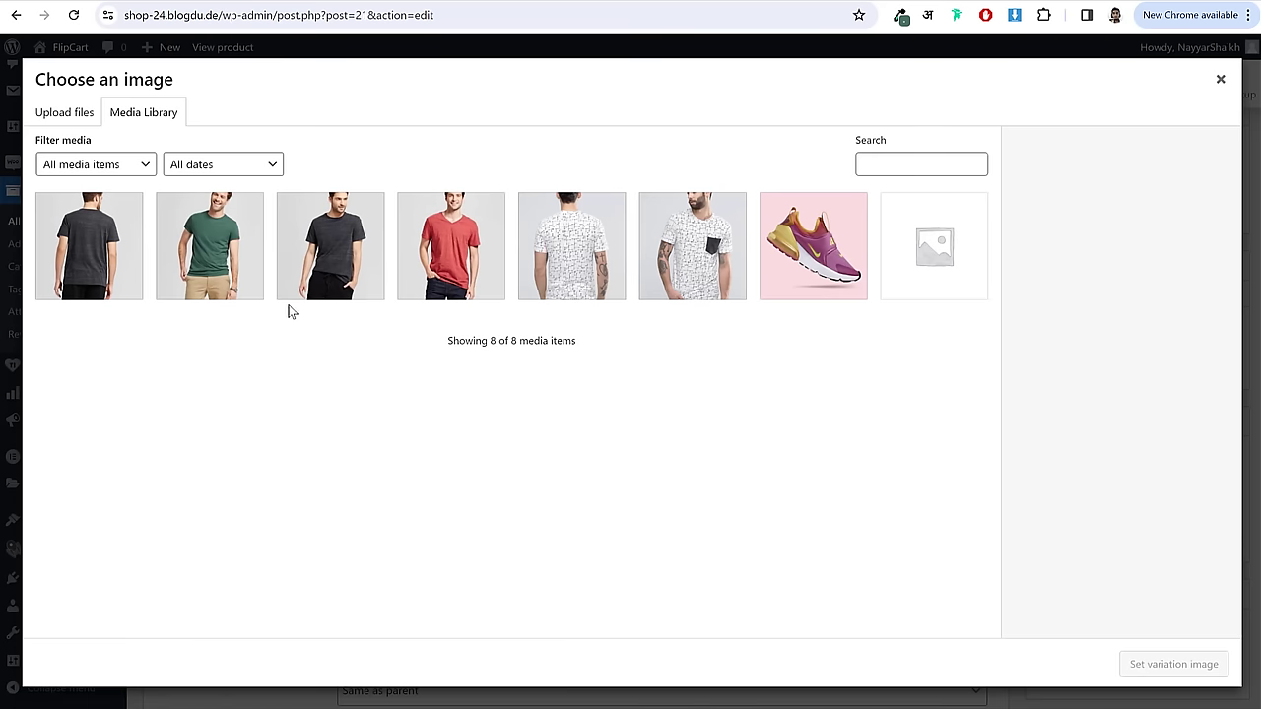
click(331, 275)
click(1172, 664)
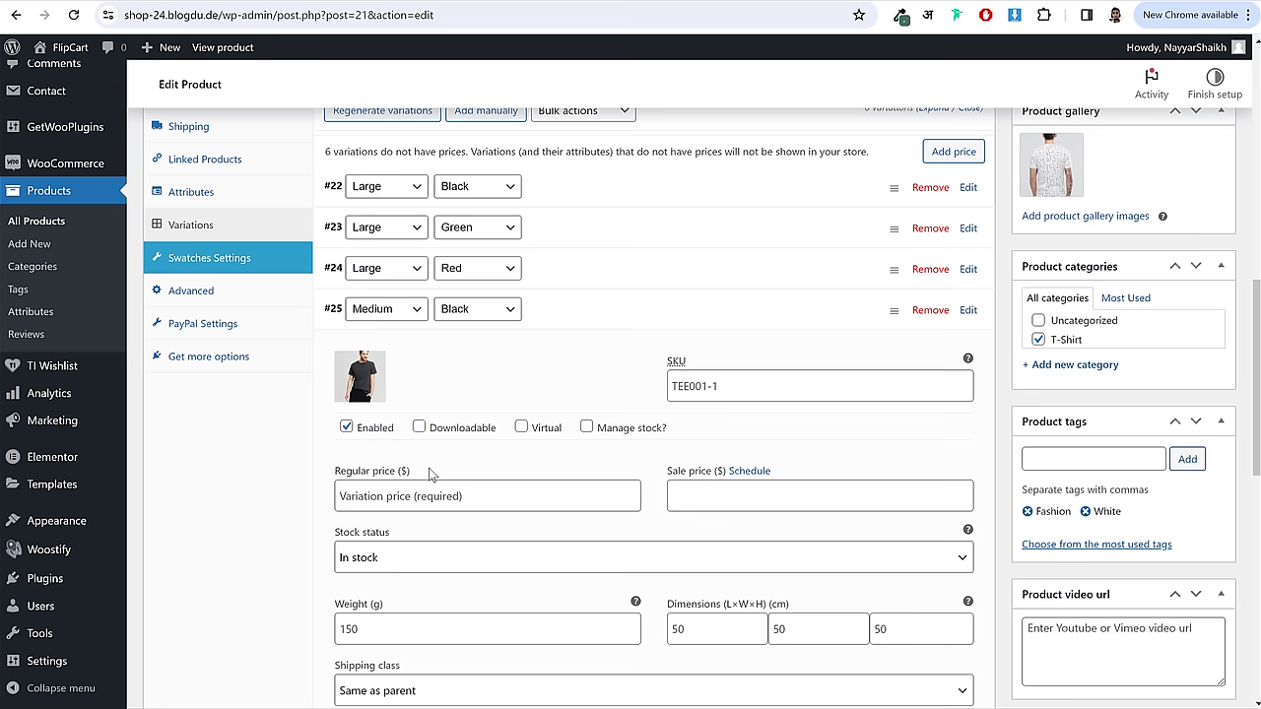
click(385, 495)
text(35)
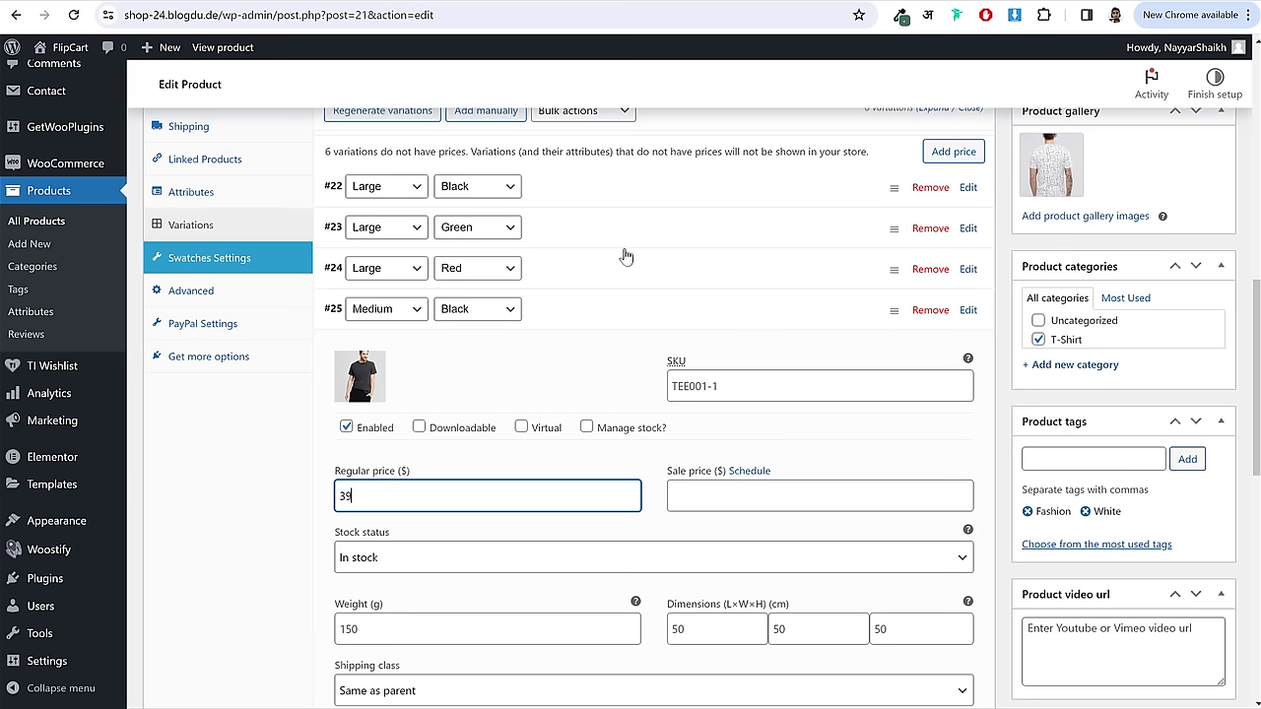
click(613, 311)
- Give the Medium Green variation the green crew T-shirt photo and a regular price of $42
click(551, 351)
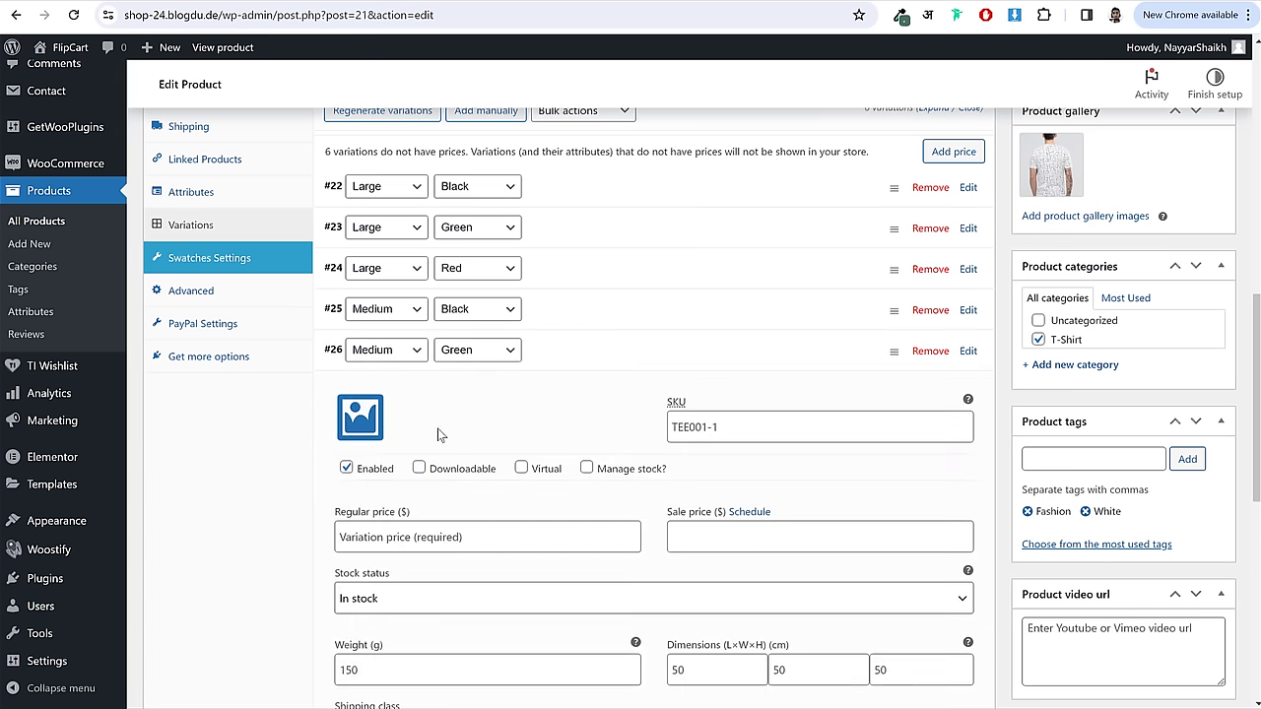
click(359, 419)
click(211, 245)
click(1172, 666)
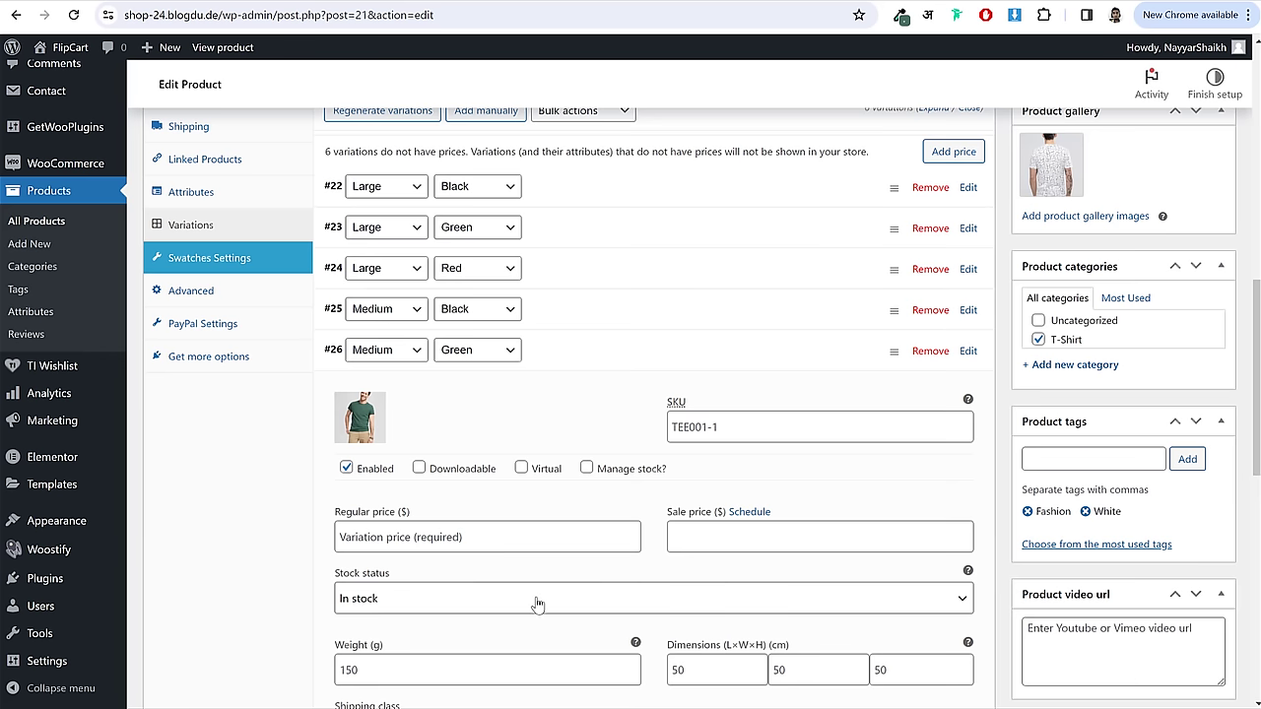
click(479, 541)
text(40)
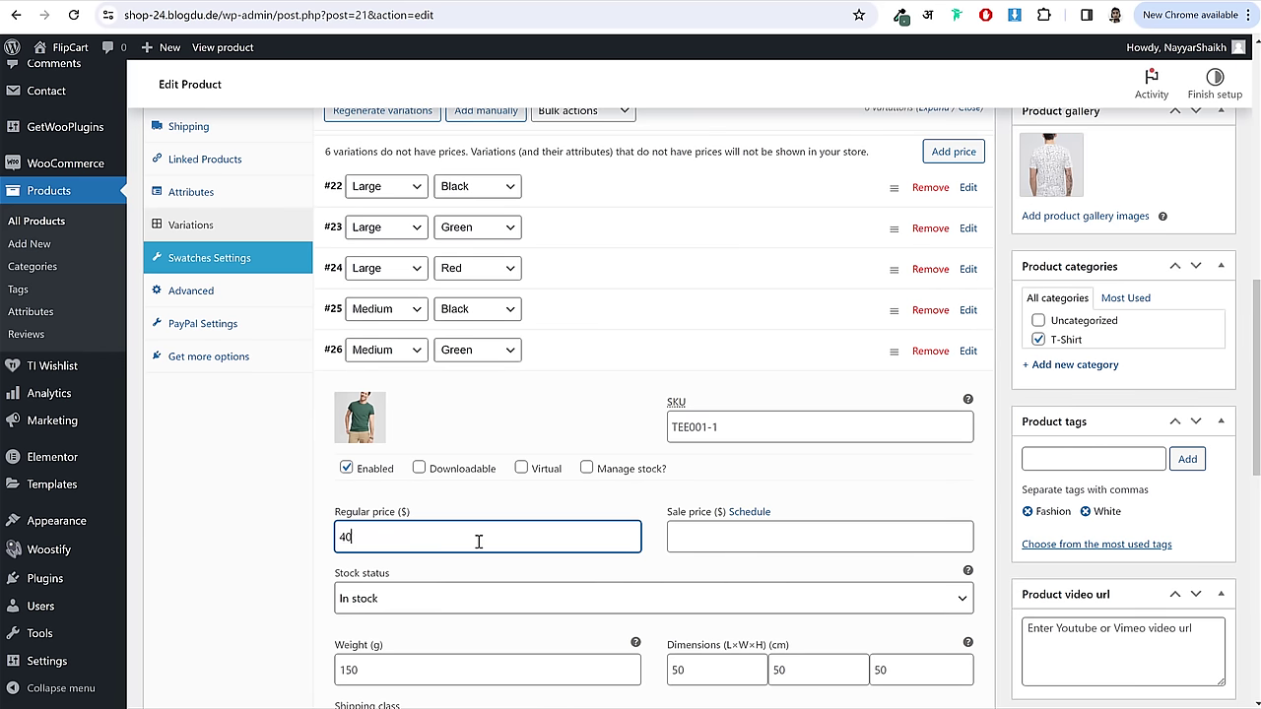
key(BackSpace)
text(42)
click(582, 350)
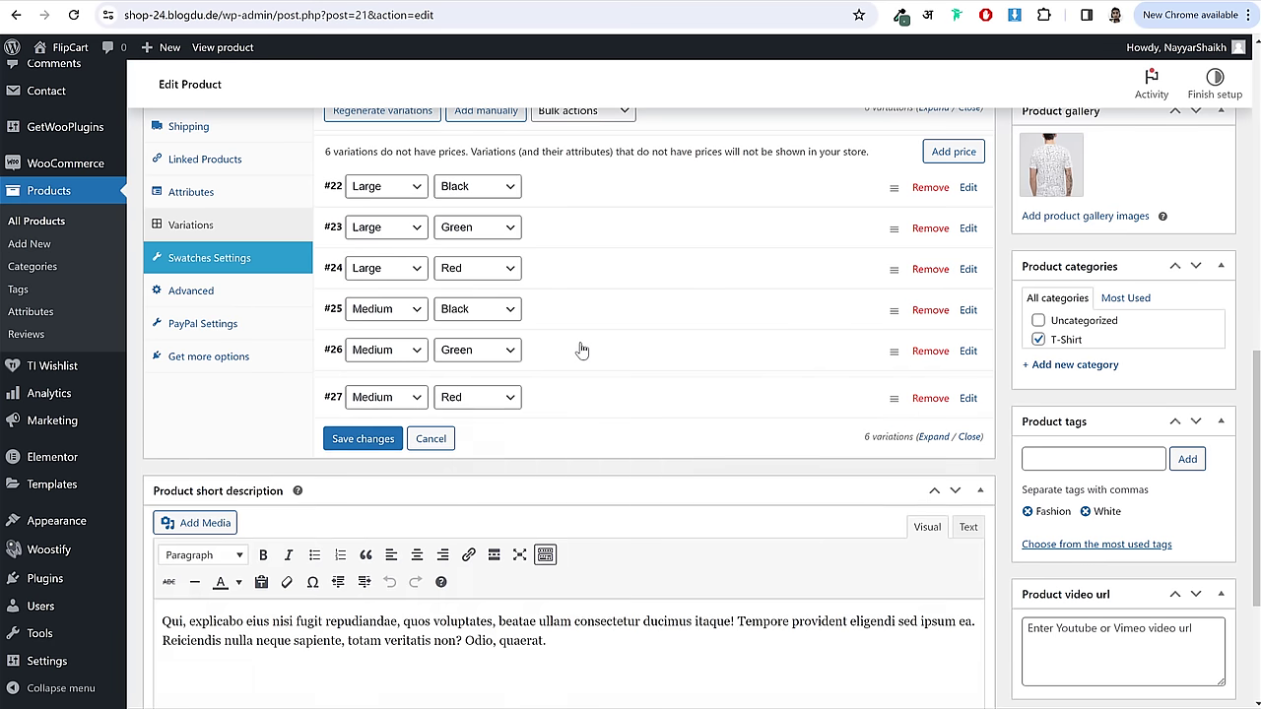
- Give the Medium Red variation the red V-neck photo and a regular price of $45, and save the variation changes
click(537, 395)
scroll(599, 441, down, 1)
click(357, 377)
click(451, 245)
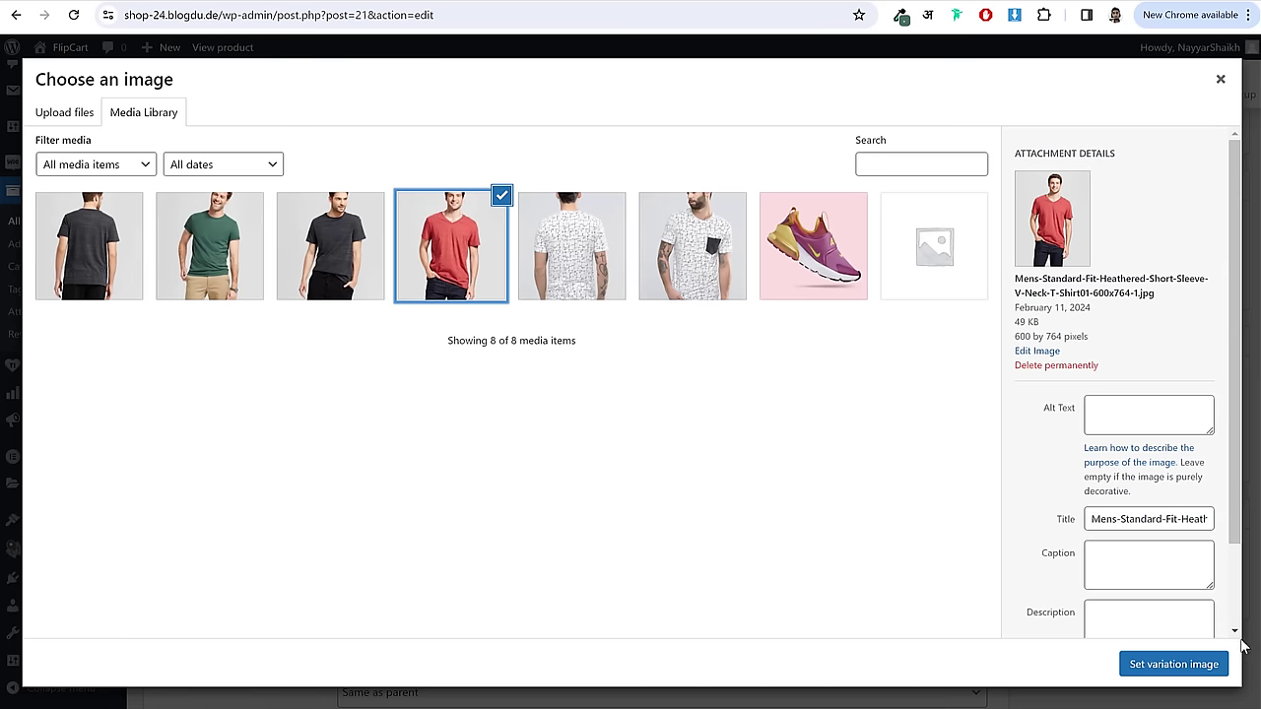
click(1163, 664)
click(499, 511)
text(45)
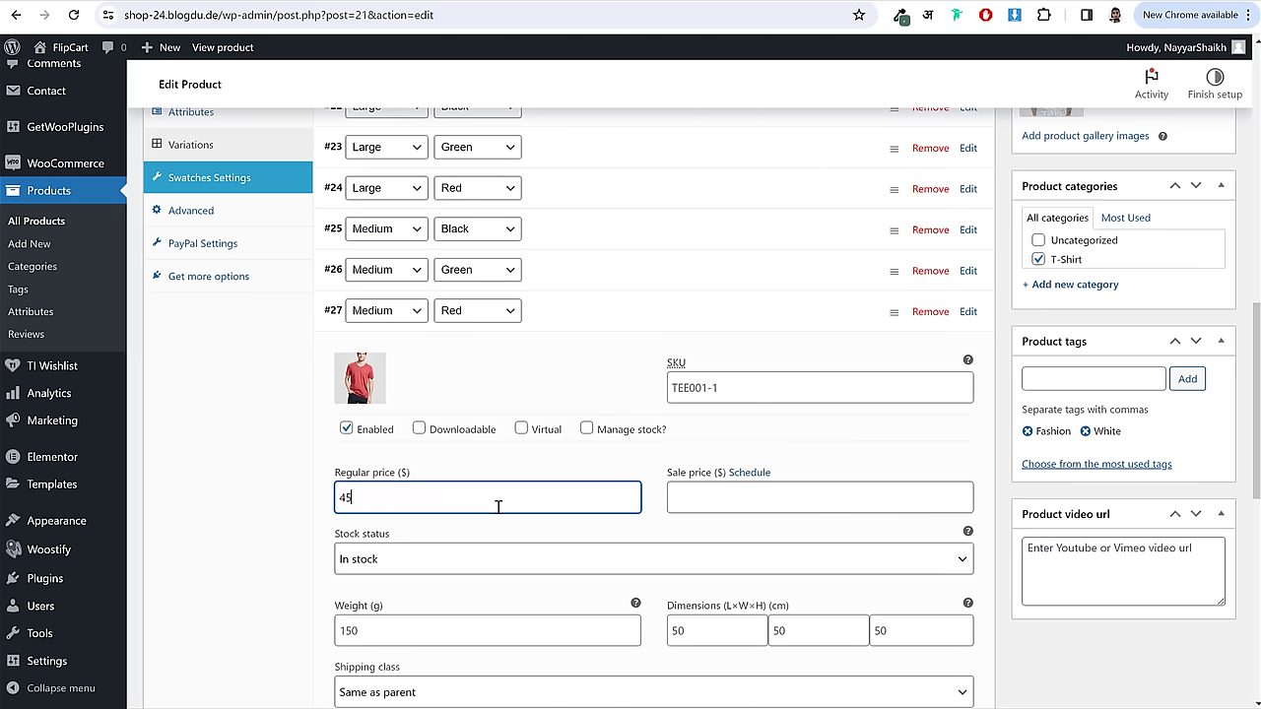
click(581, 309)
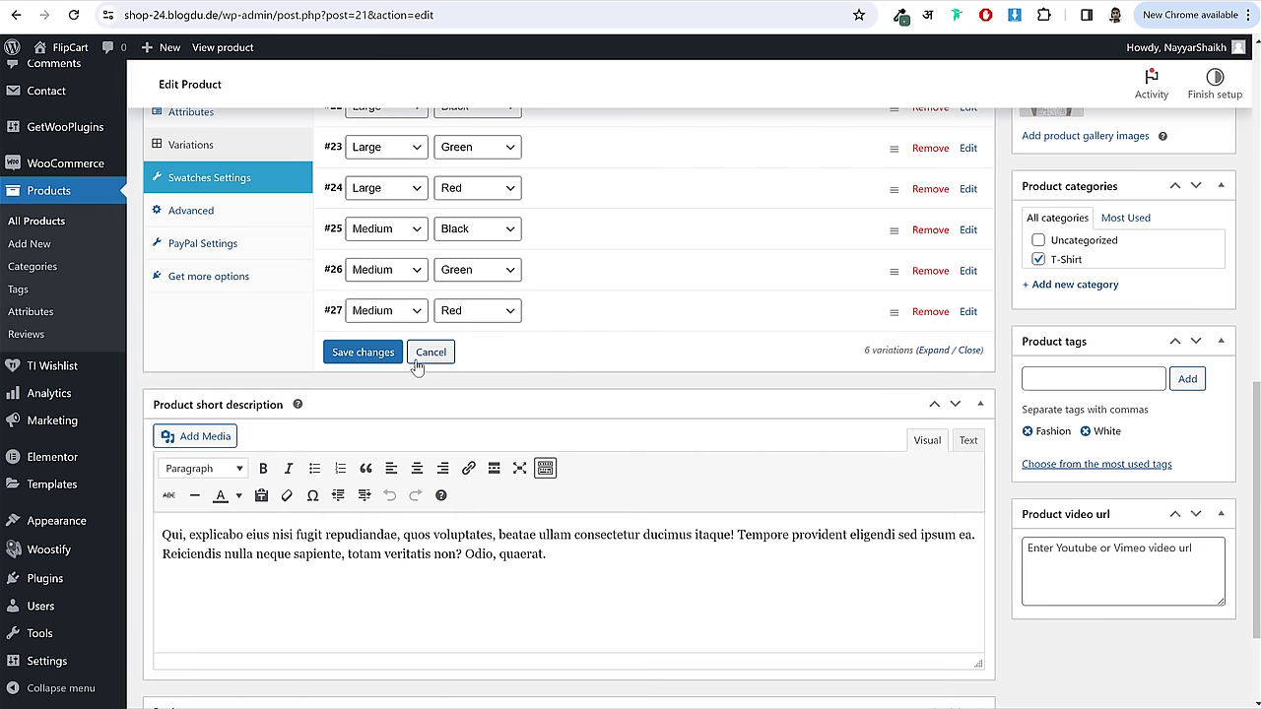
click(382, 361)
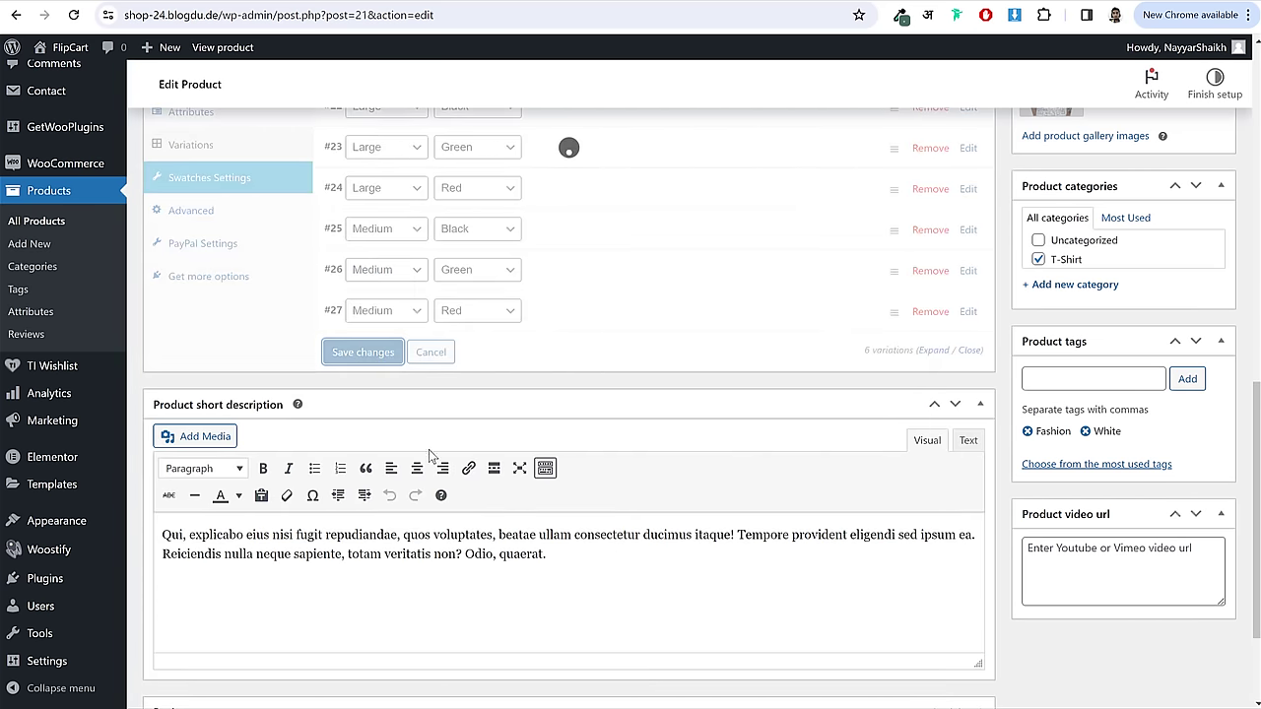
- Remove the white patterned T-shirt photos from the product image and the product gallery
scroll(429, 450, down, 2)
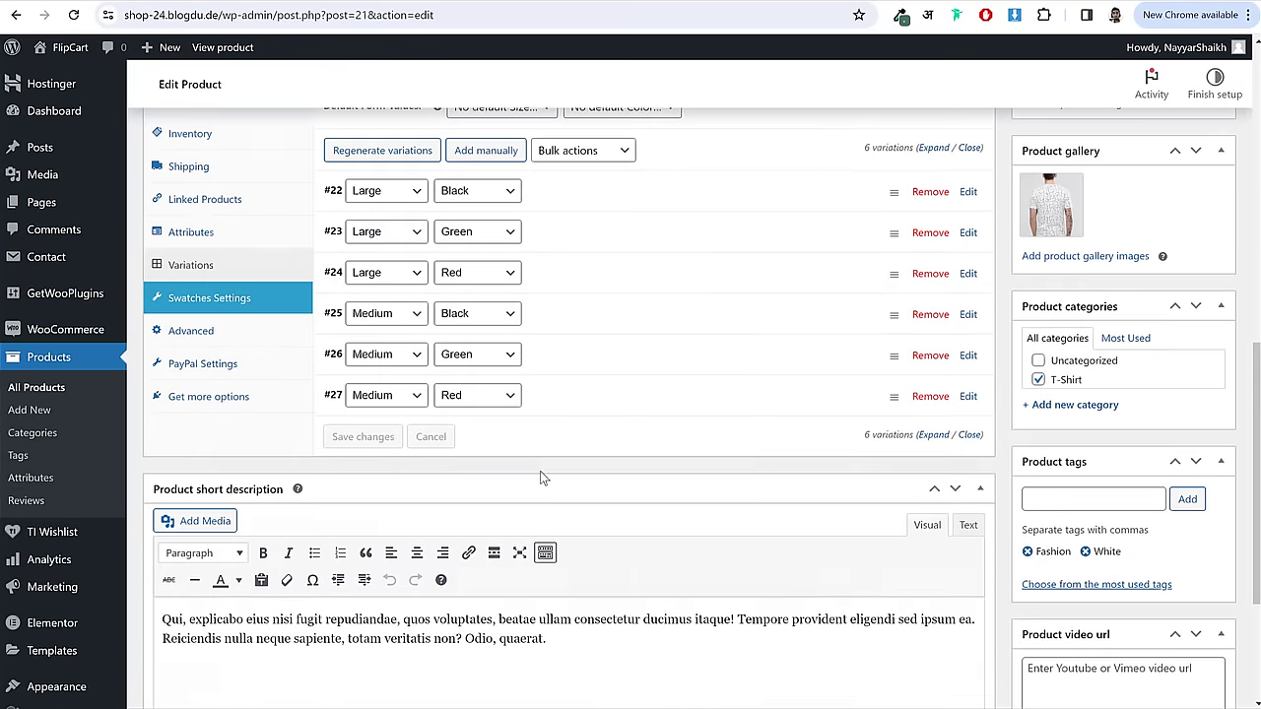
scroll(542, 434, up, 15)
scroll(1133, 463, down, 3)
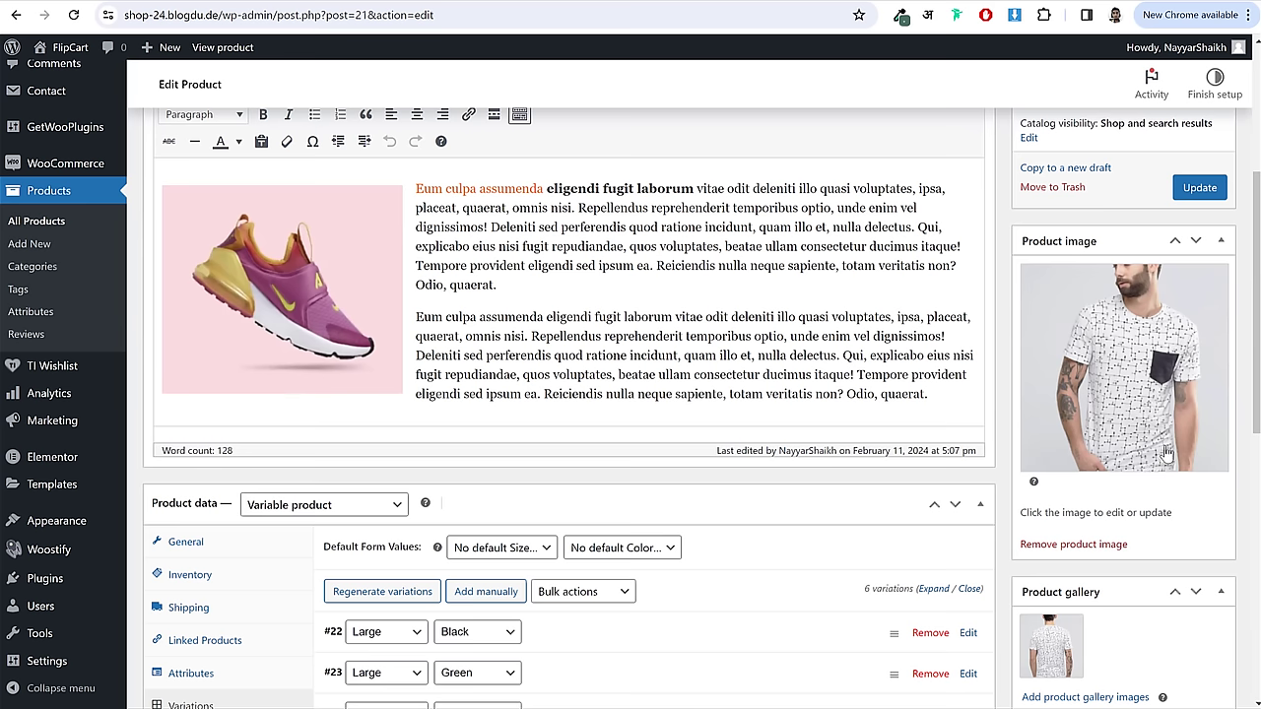
click(1088, 545)
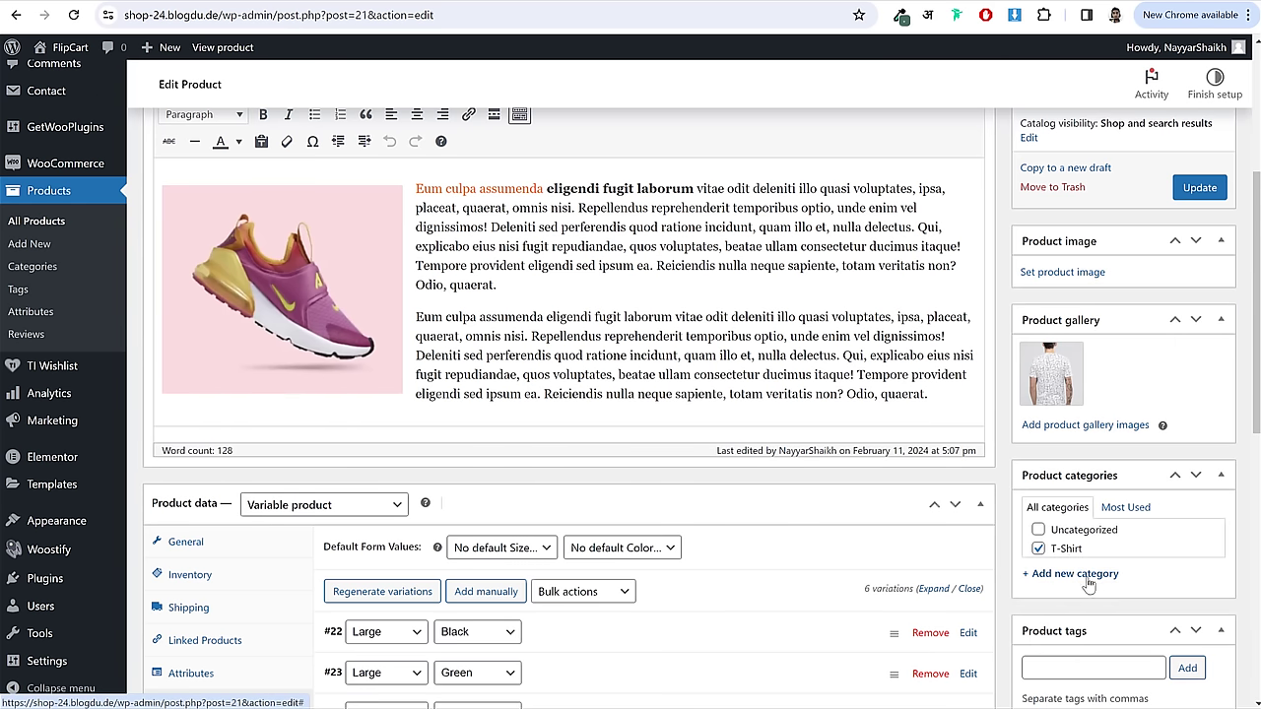
mouse_move(1080, 361)
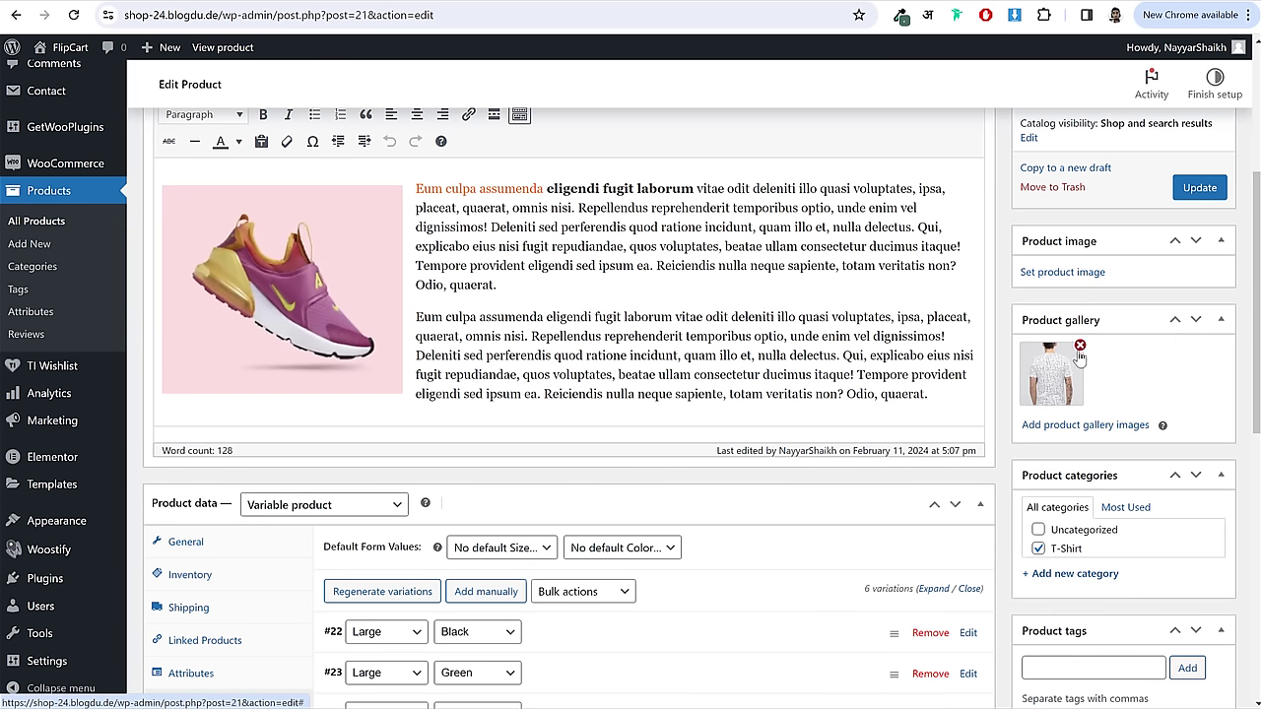
- Set the dark crew T-shirt's front photo as the main product image
click(1080, 275)
click(369, 252)
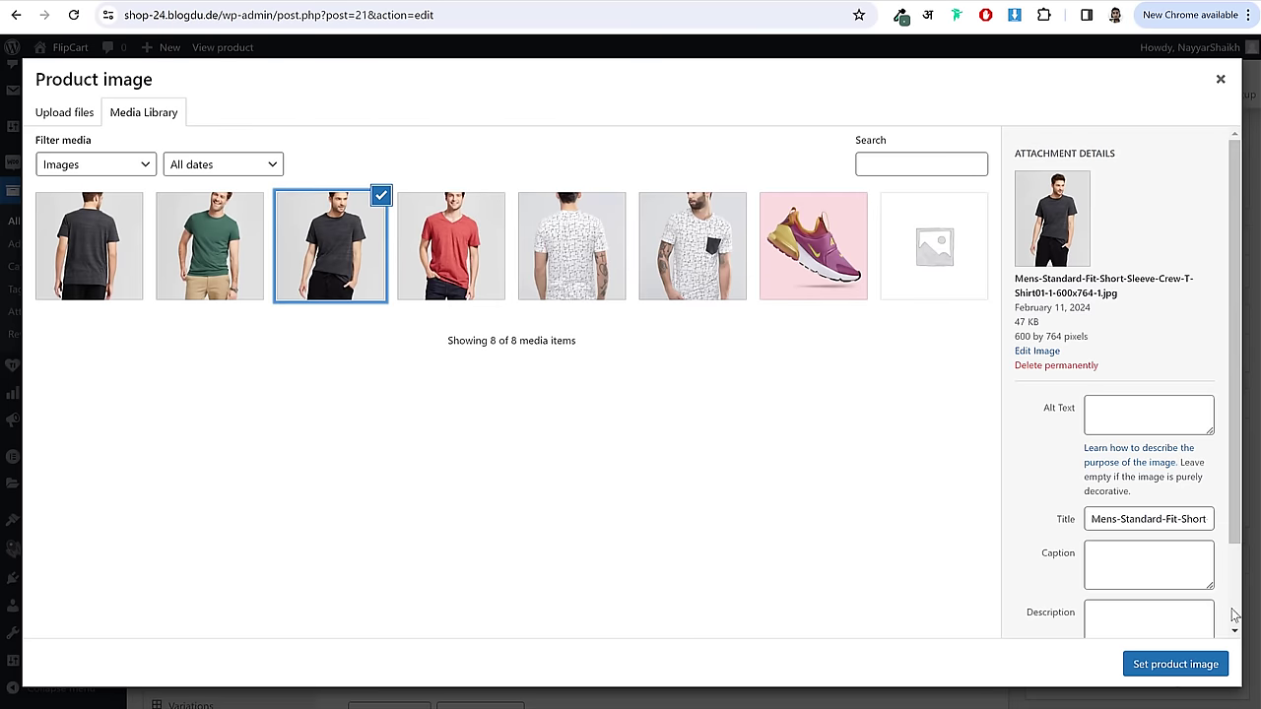
click(1174, 664)
- Add the dark T-shirt's back photo, the red V-neck photo and the green crew T-shirt photo to the product gallery
scroll(1085, 552, down, 2)
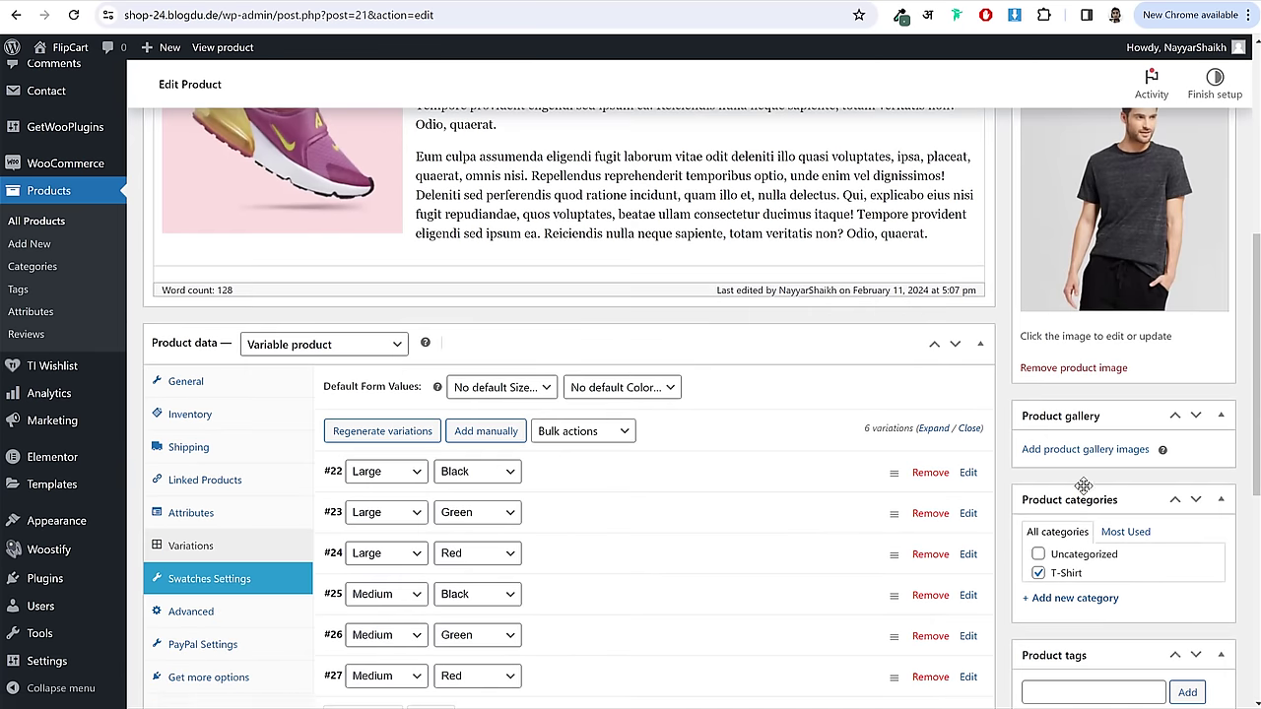
click(1088, 451)
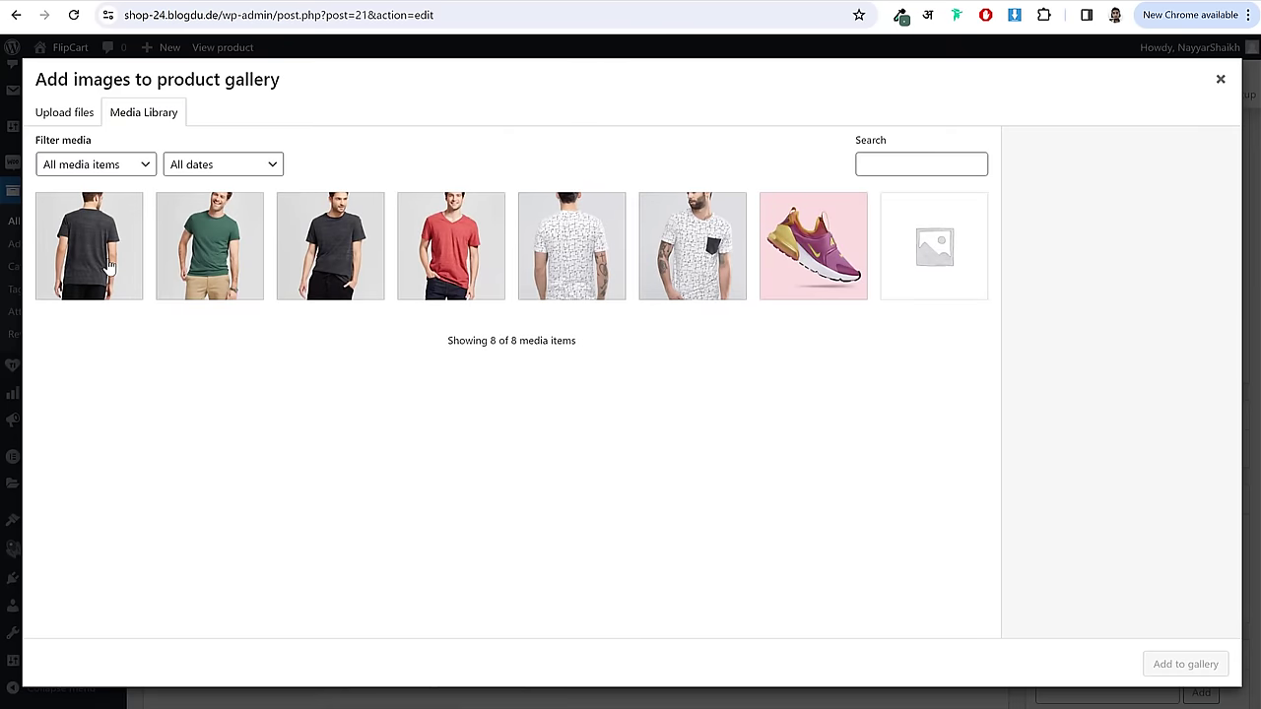
click(109, 266)
click(456, 260)
click(208, 248)
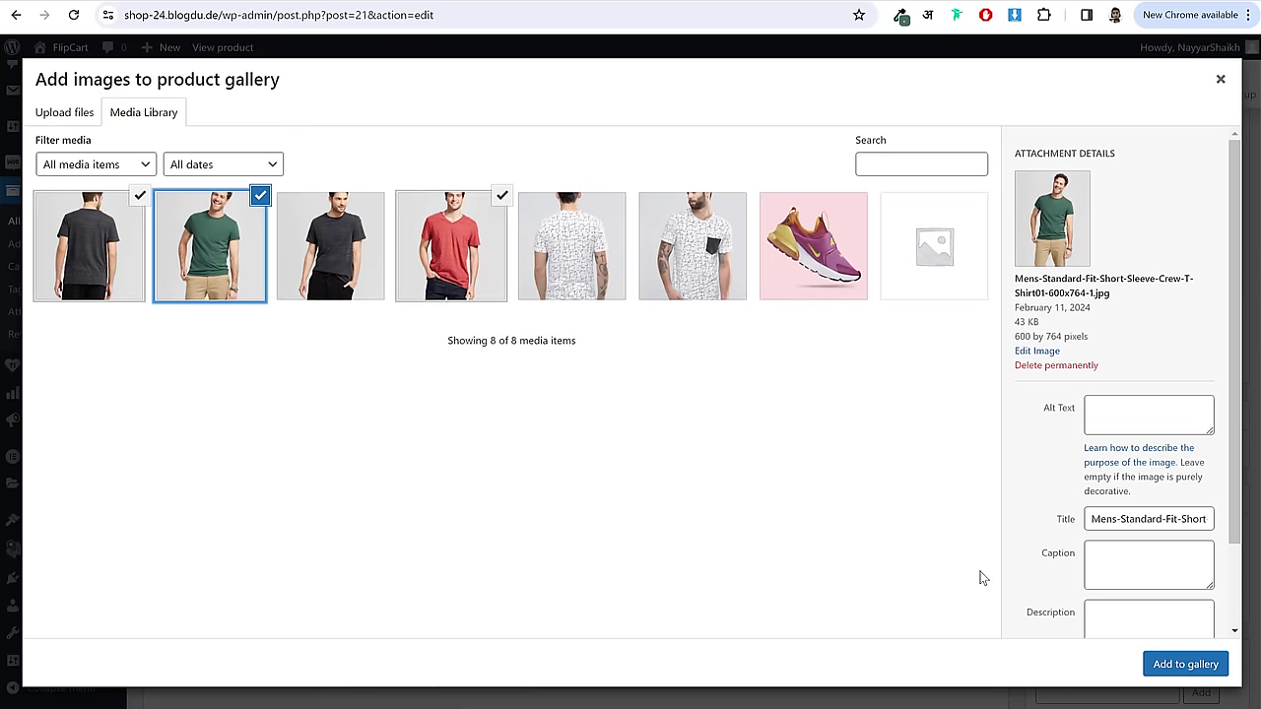
click(1156, 672)
scroll(1143, 609, down, 5)
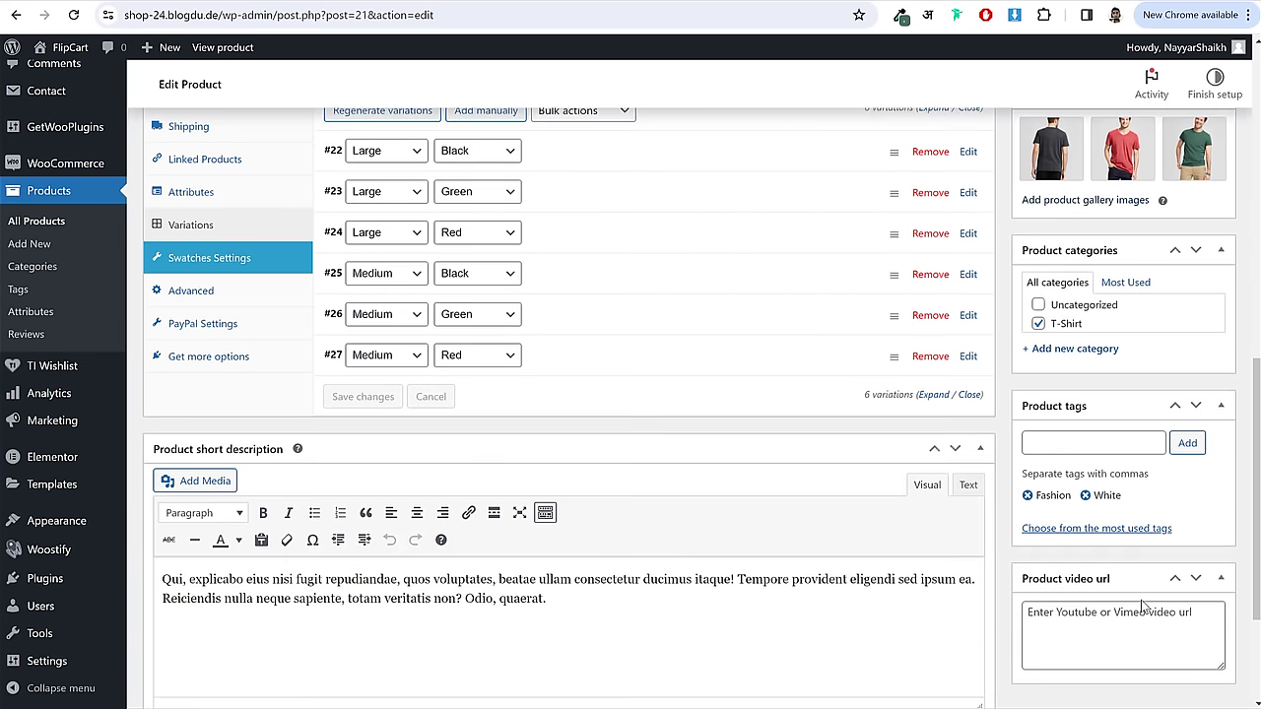
scroll(1143, 609, up, 4)
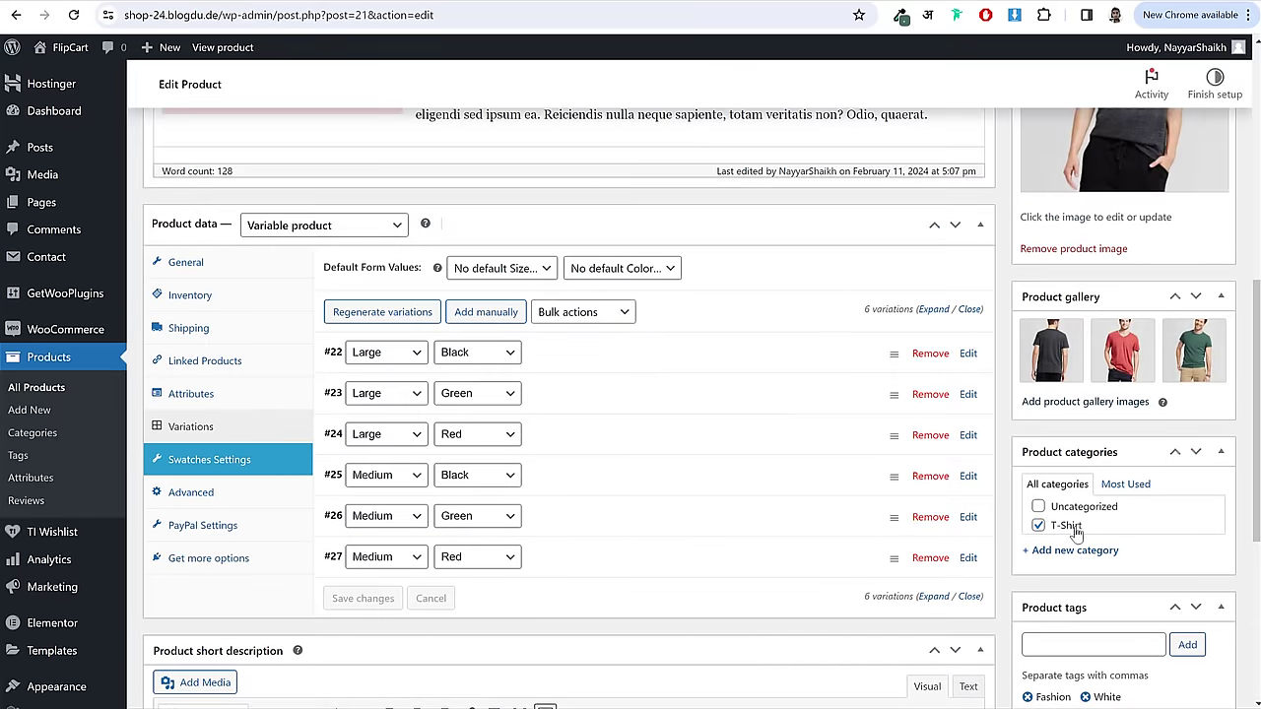
- Replace the White product tag with the tags Red and Green, and update the product
scroll(1056, 532, up, 6)
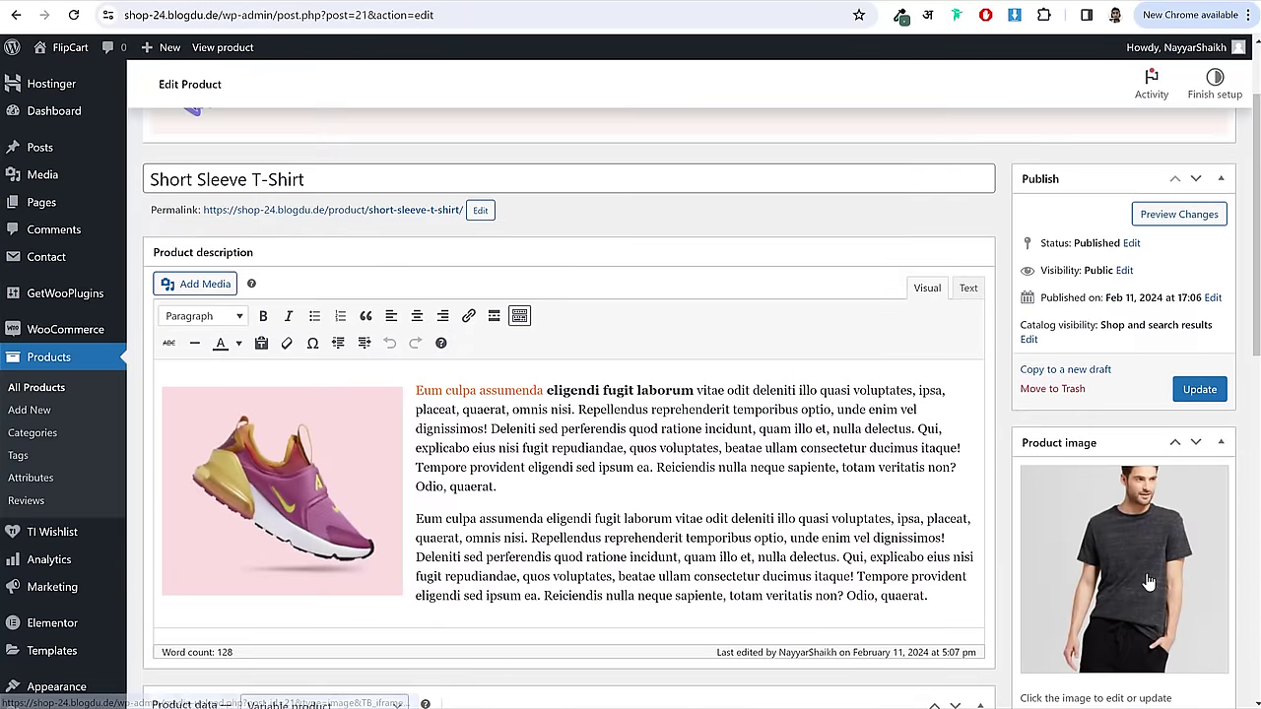
scroll(1144, 588, down, 10)
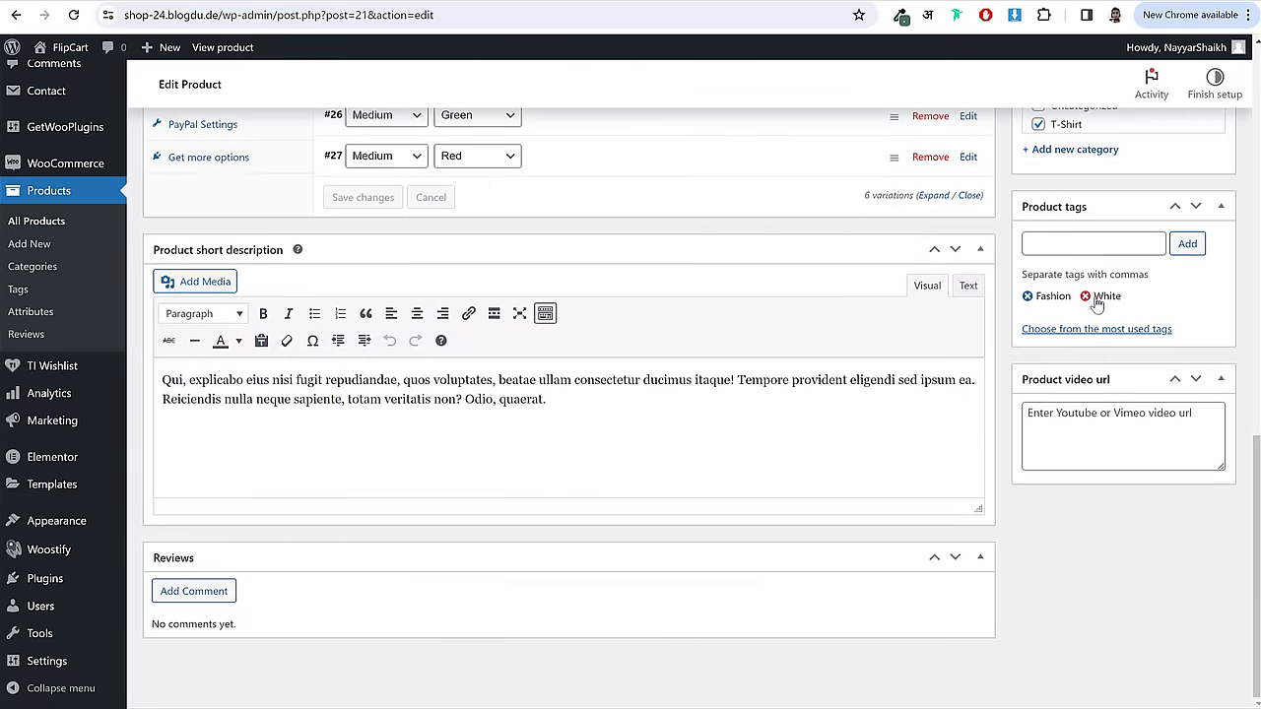
click(1085, 297)
click(1081, 250)
text(Red)
key(Return)
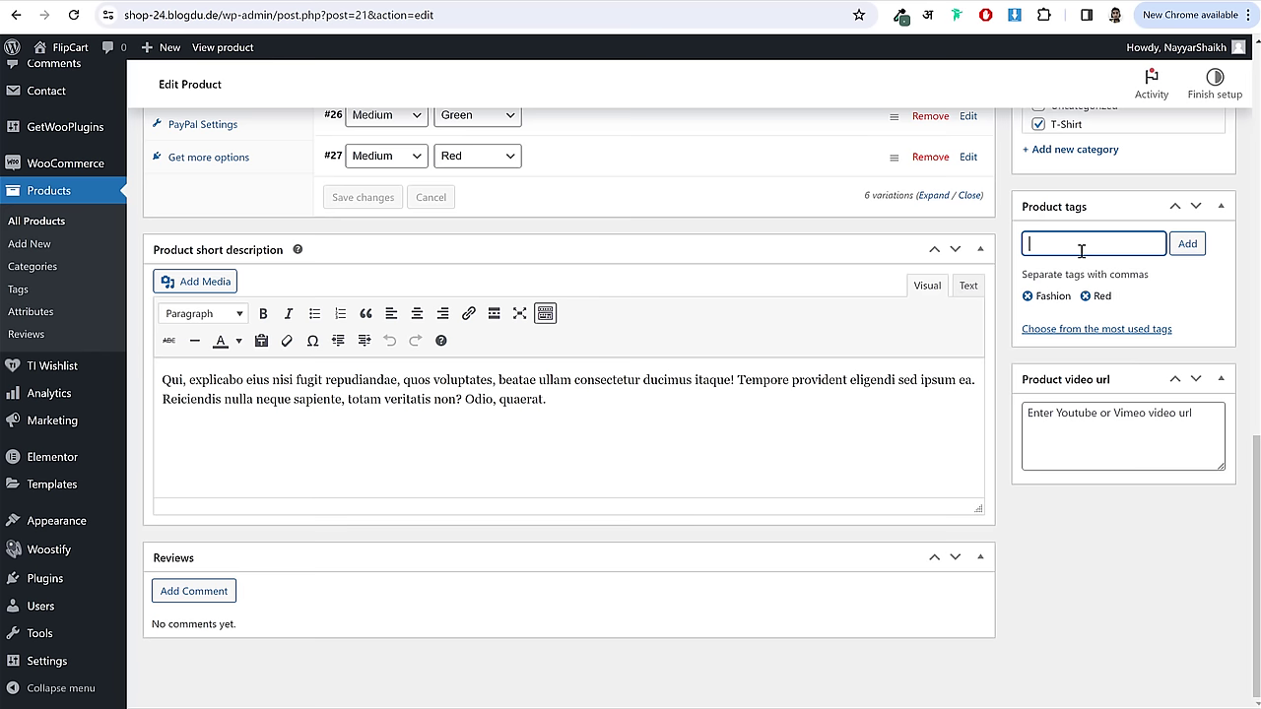
text(Green)
key(Return)
scroll(1094, 251, up, 10)
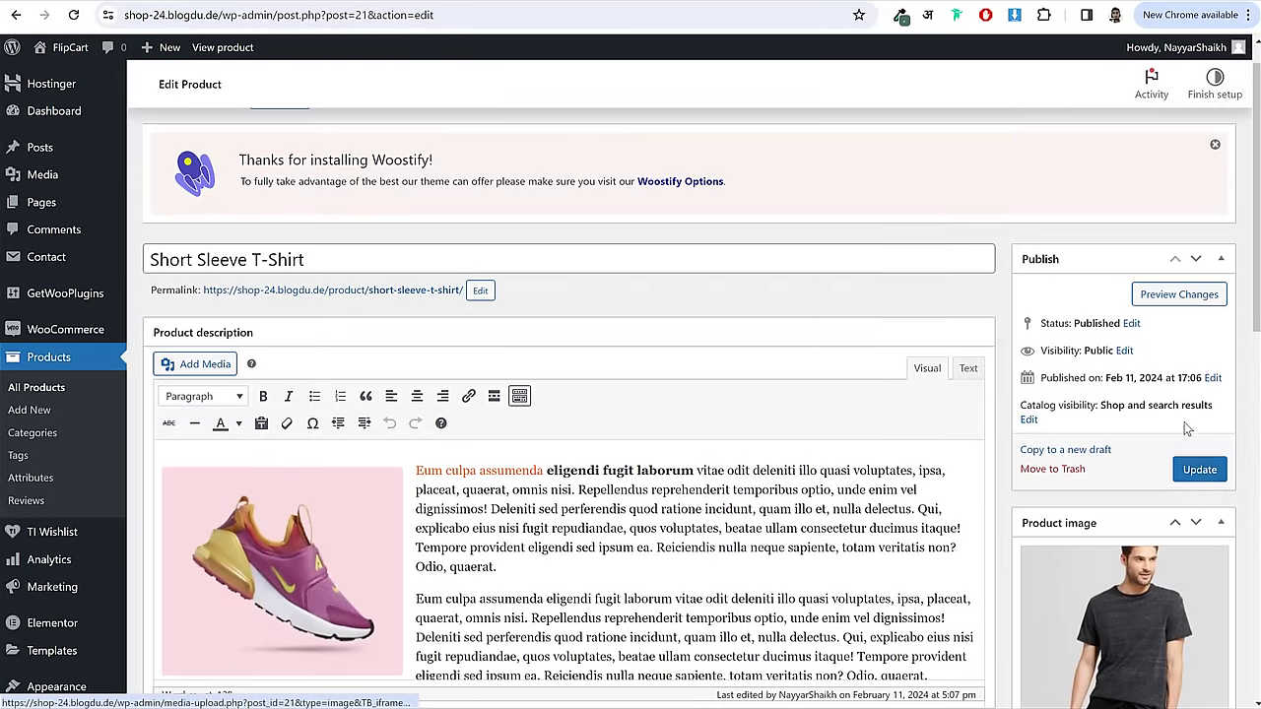
click(1190, 479)
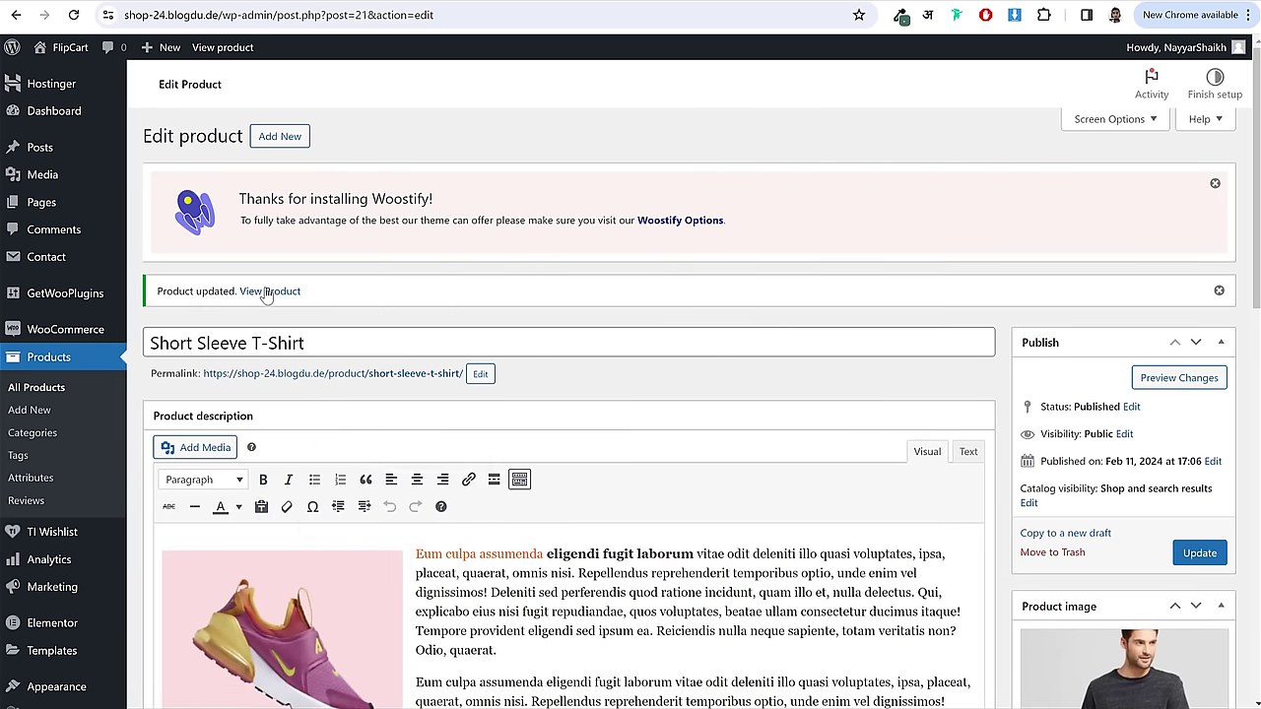
- Open the updated product's shop page in a new tab and check the photo and price for Large in Green
right_click(276, 292)
click(385, 306)
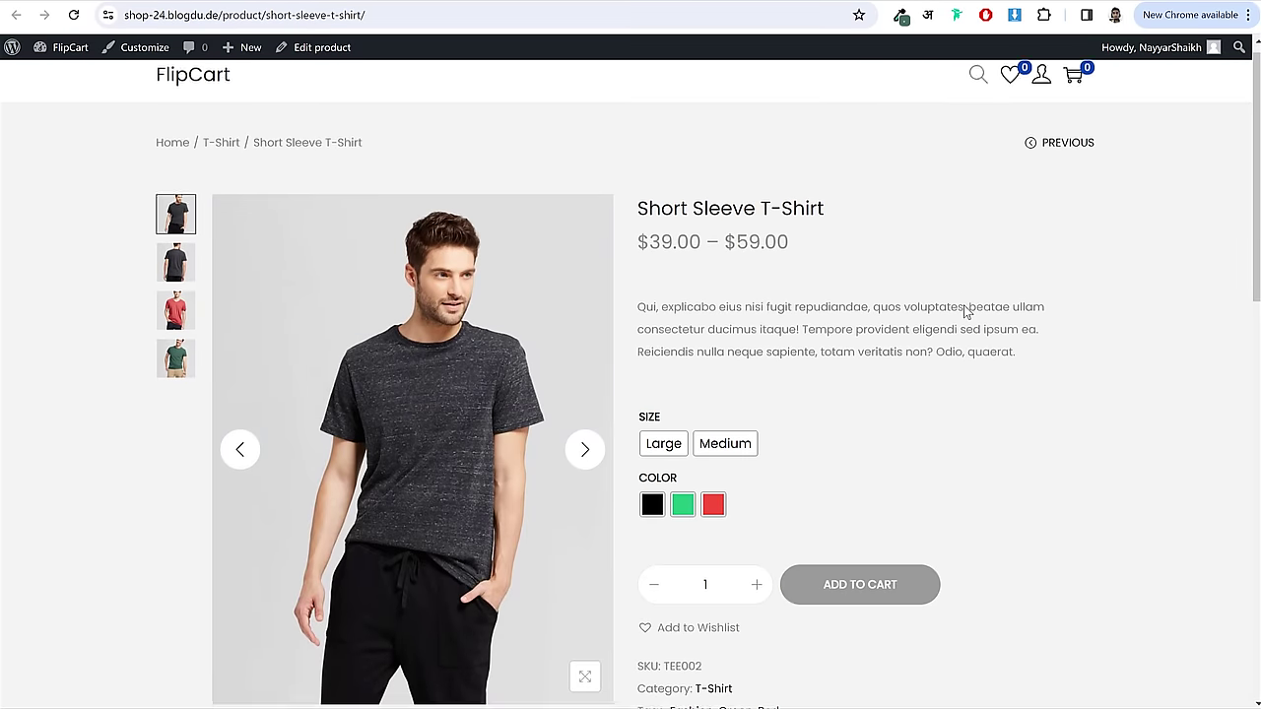
scroll(967, 311, down, 1)
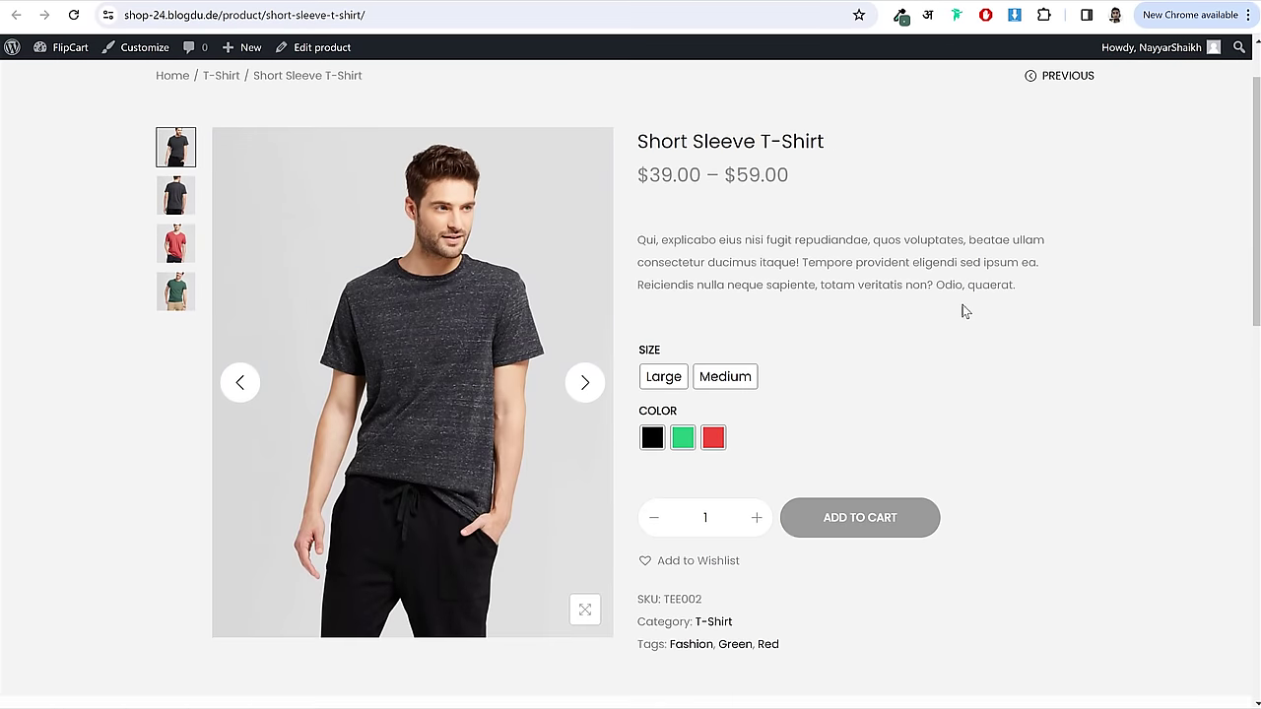
click(666, 378)
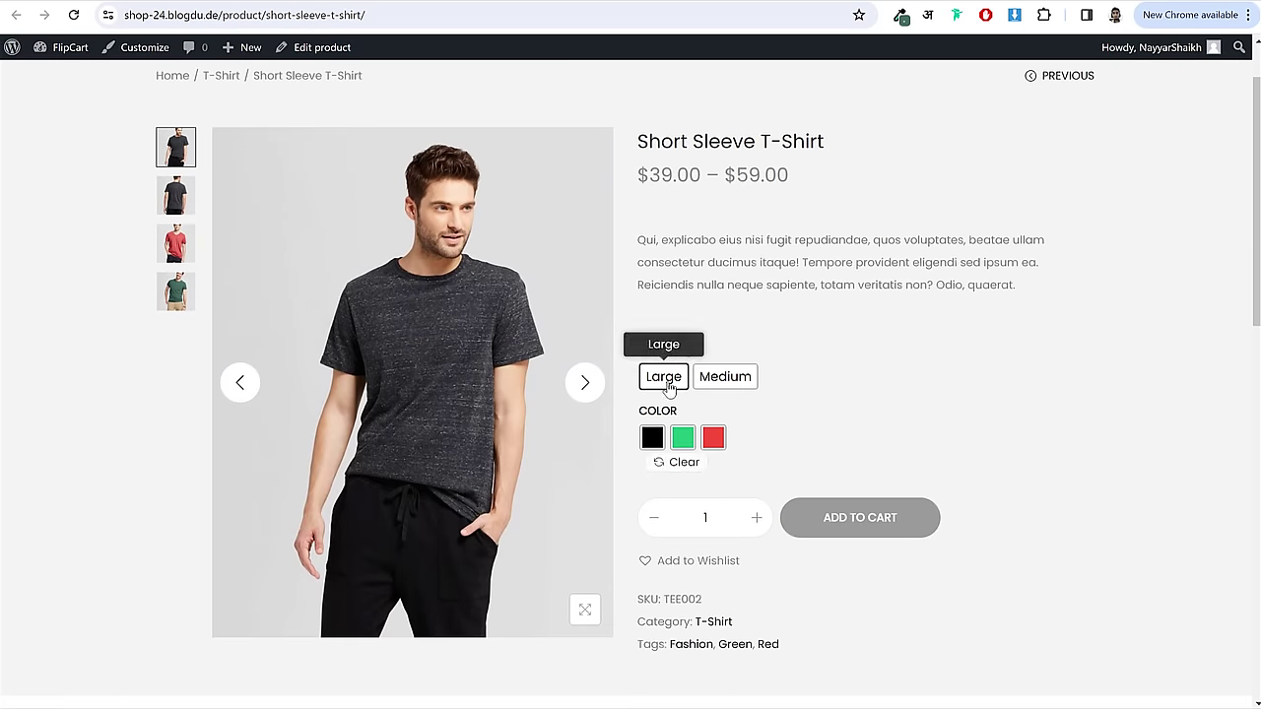
click(681, 438)
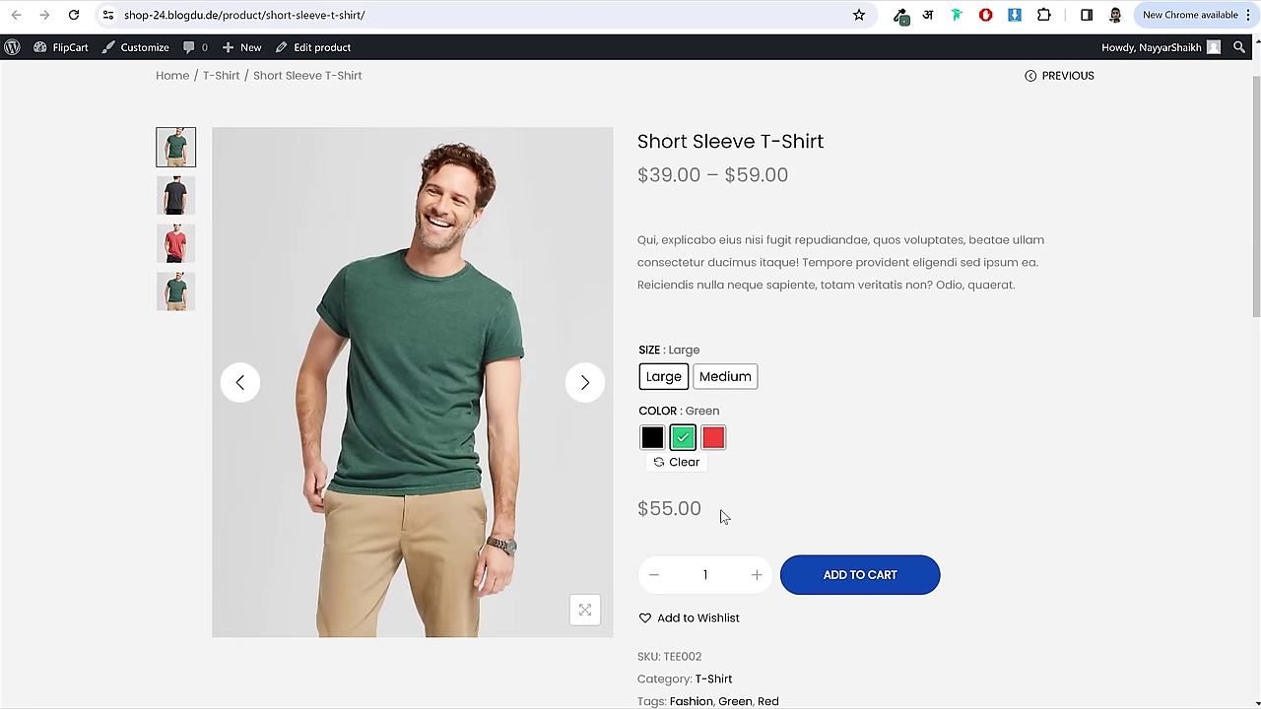
drag(721, 515, 652, 508)
click(652, 509)
- Check the photo, price and details for Large in Red, and view the eventbrite demo shop's home page
click(715, 439)
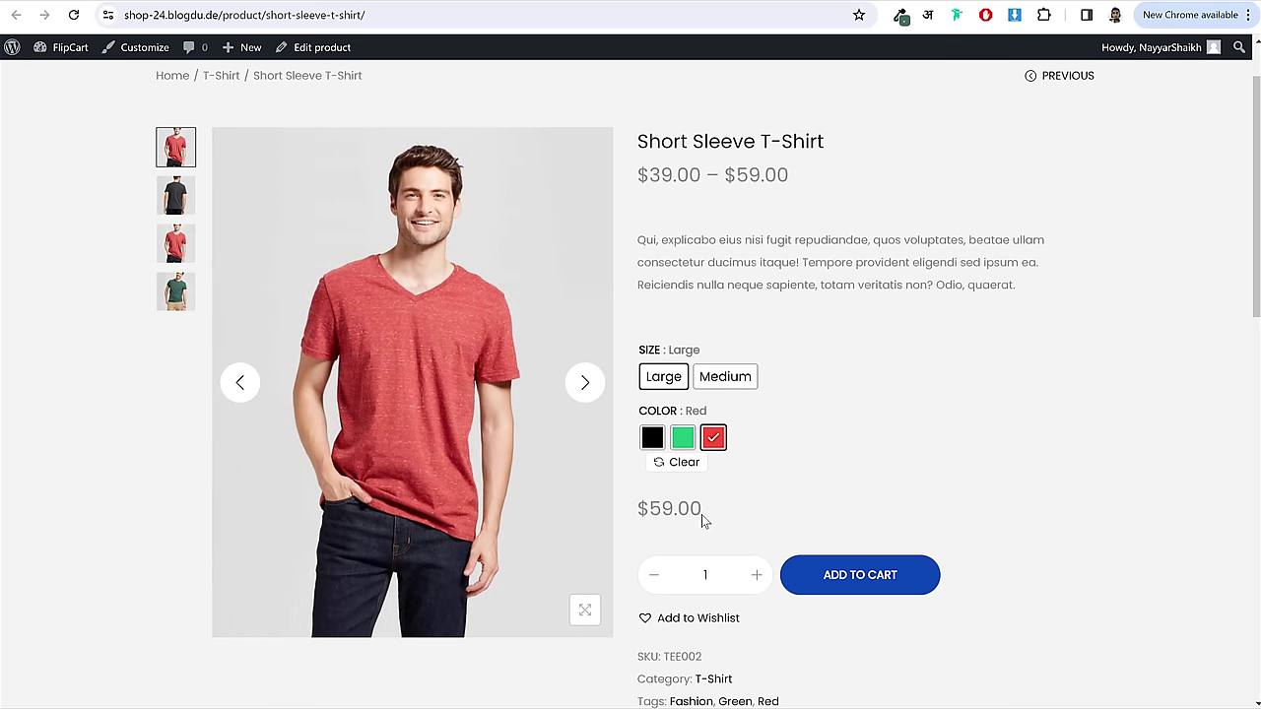
drag(703, 519, 631, 510)
click(668, 509)
scroll(903, 431, up, 1)
scroll(905, 425, down, 3)
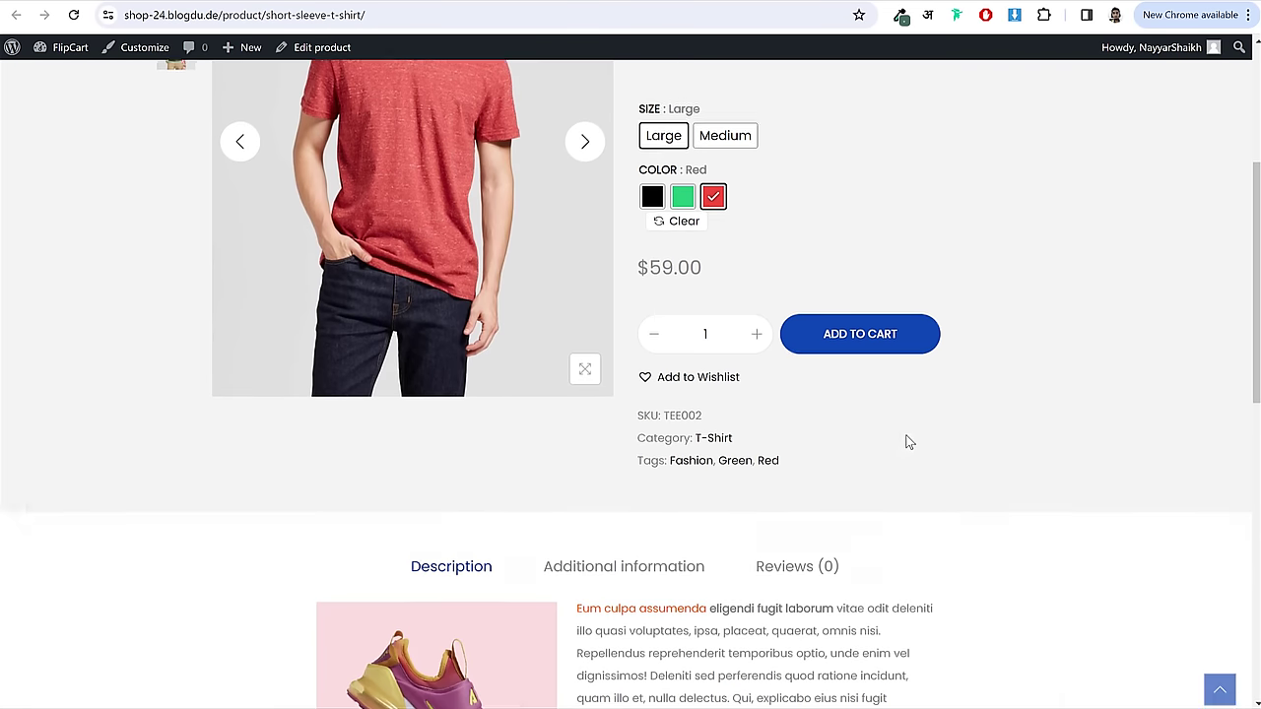
scroll(891, 414, up, 3)
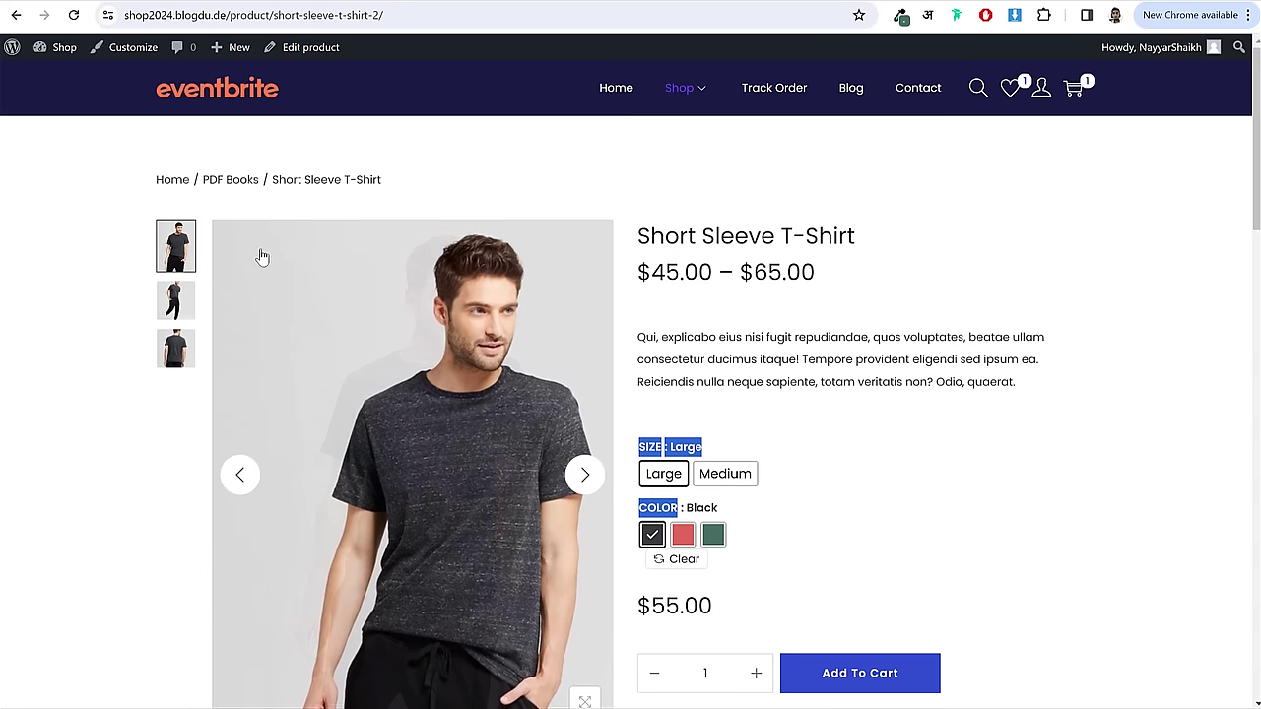
click(182, 86)
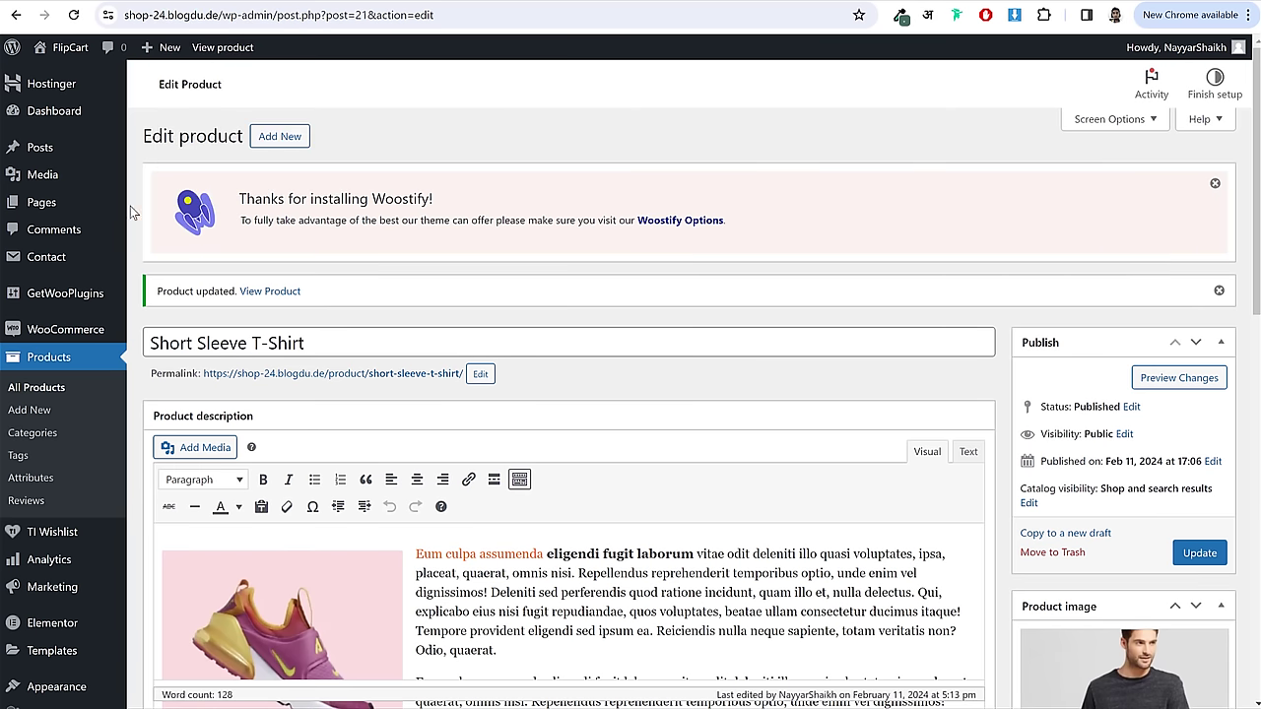
- Add a new page in the FlipCart site admin, dismiss the welcome guide and title the page Home
click(55, 213)
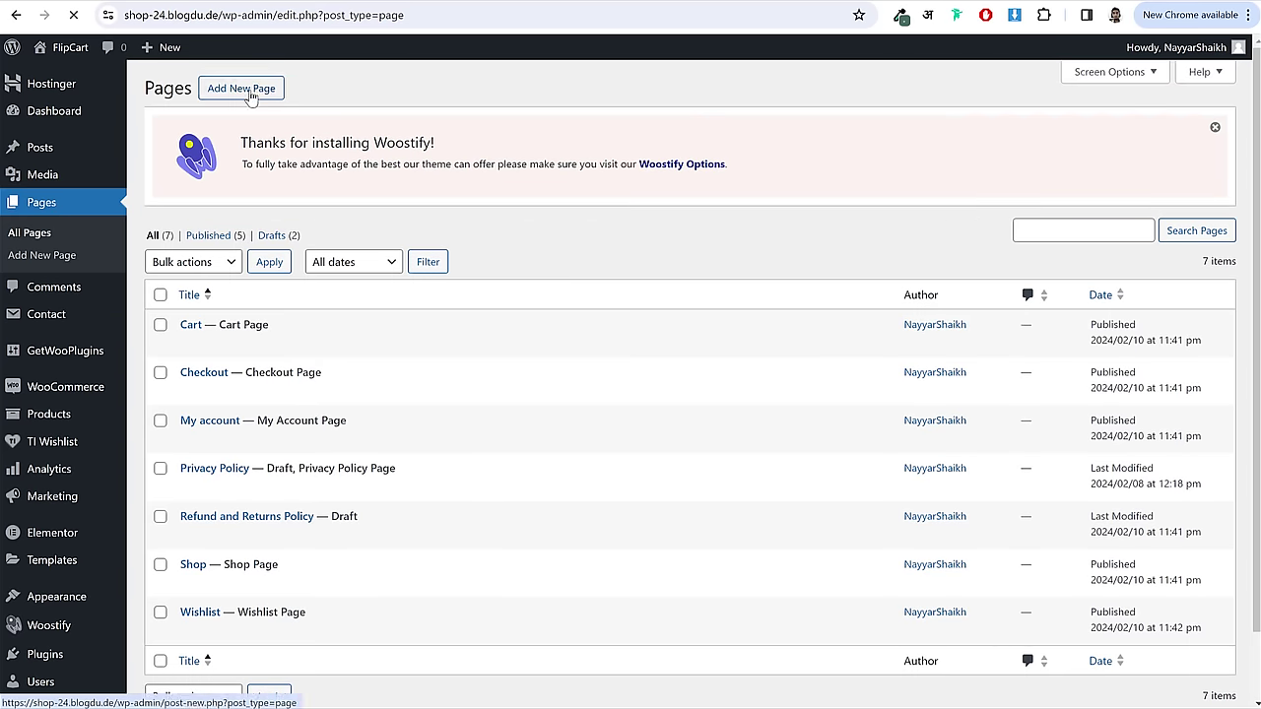
click(251, 96)
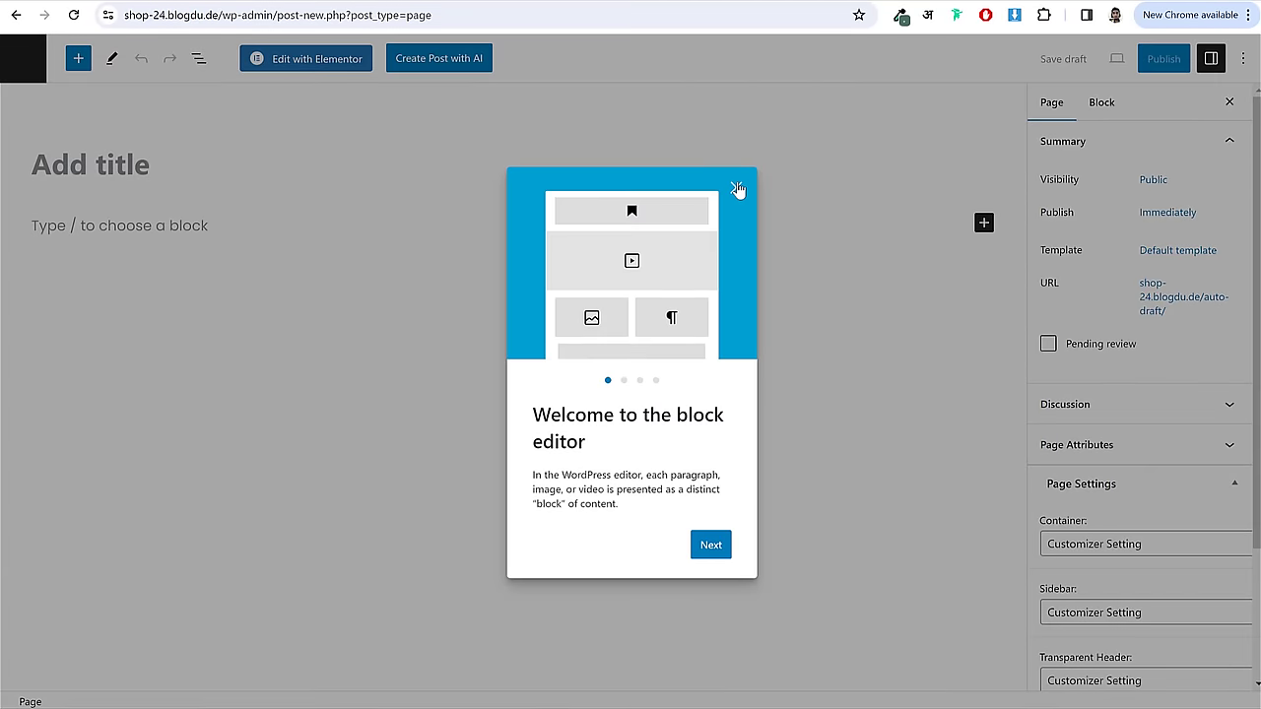
click(726, 186)
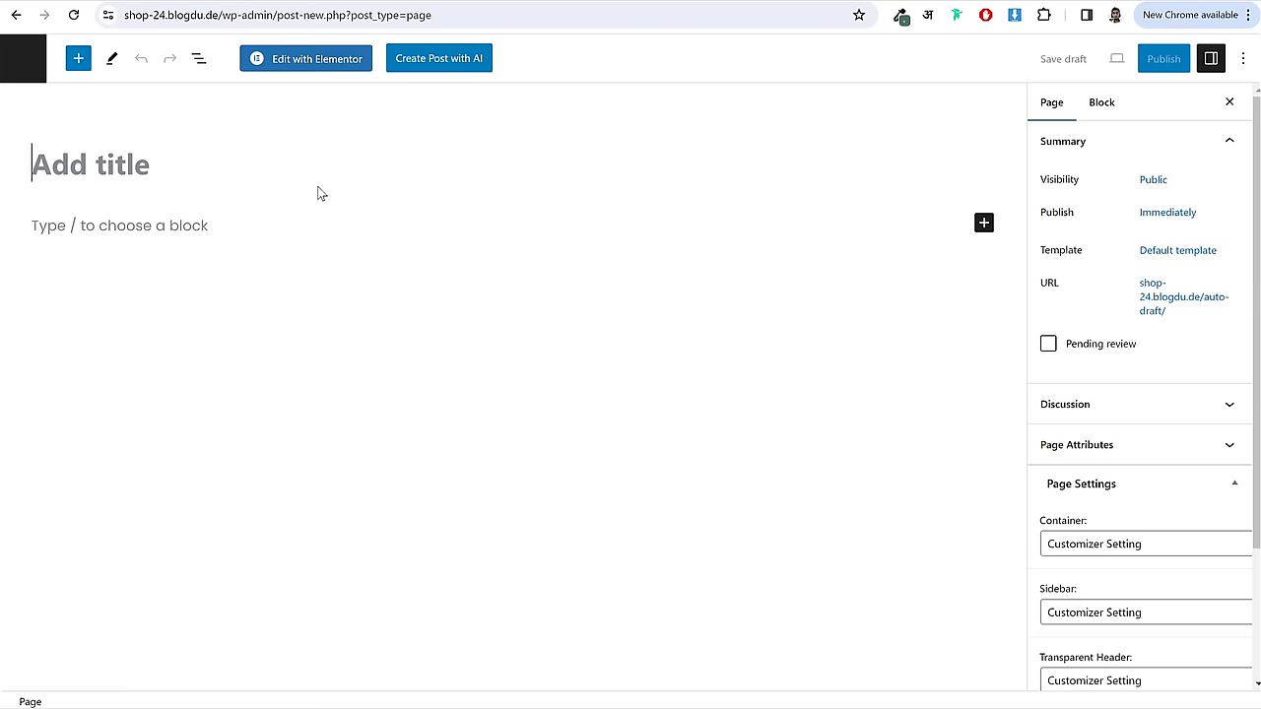
text(Home)
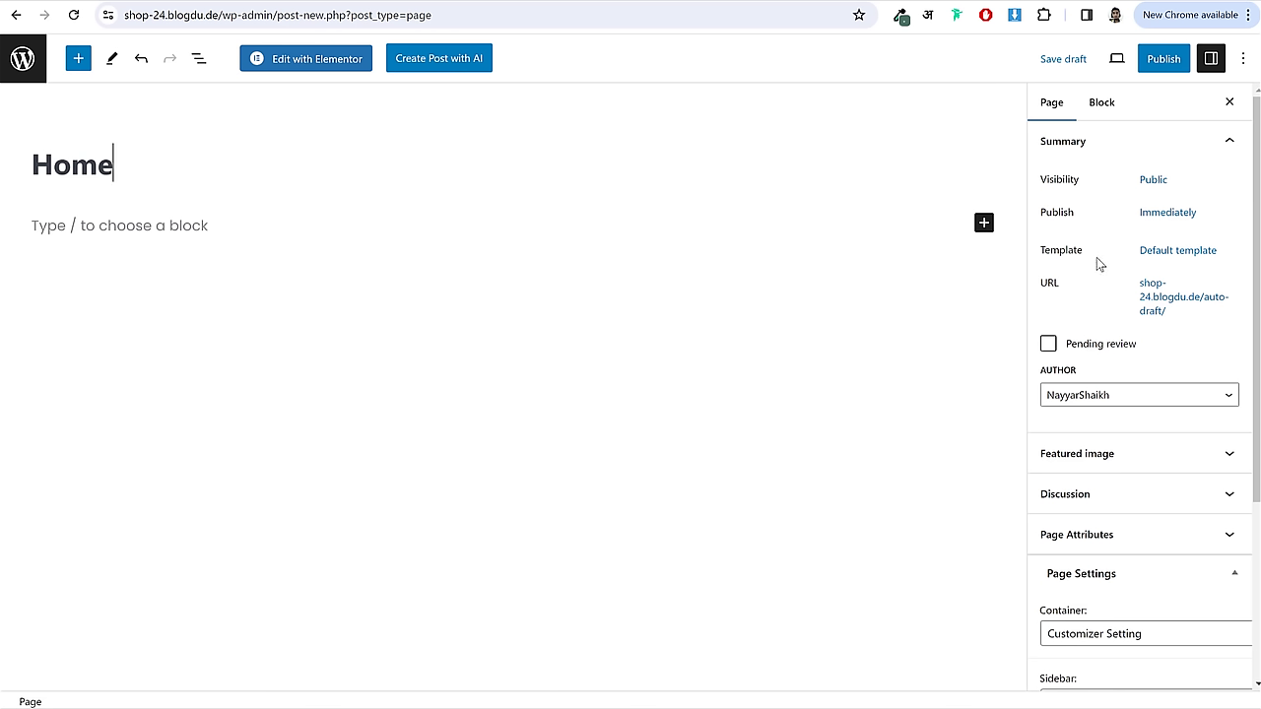
- Set the Home page's template to Elementor Full Width and start publishing the page
drag(1097, 262, 1043, 254)
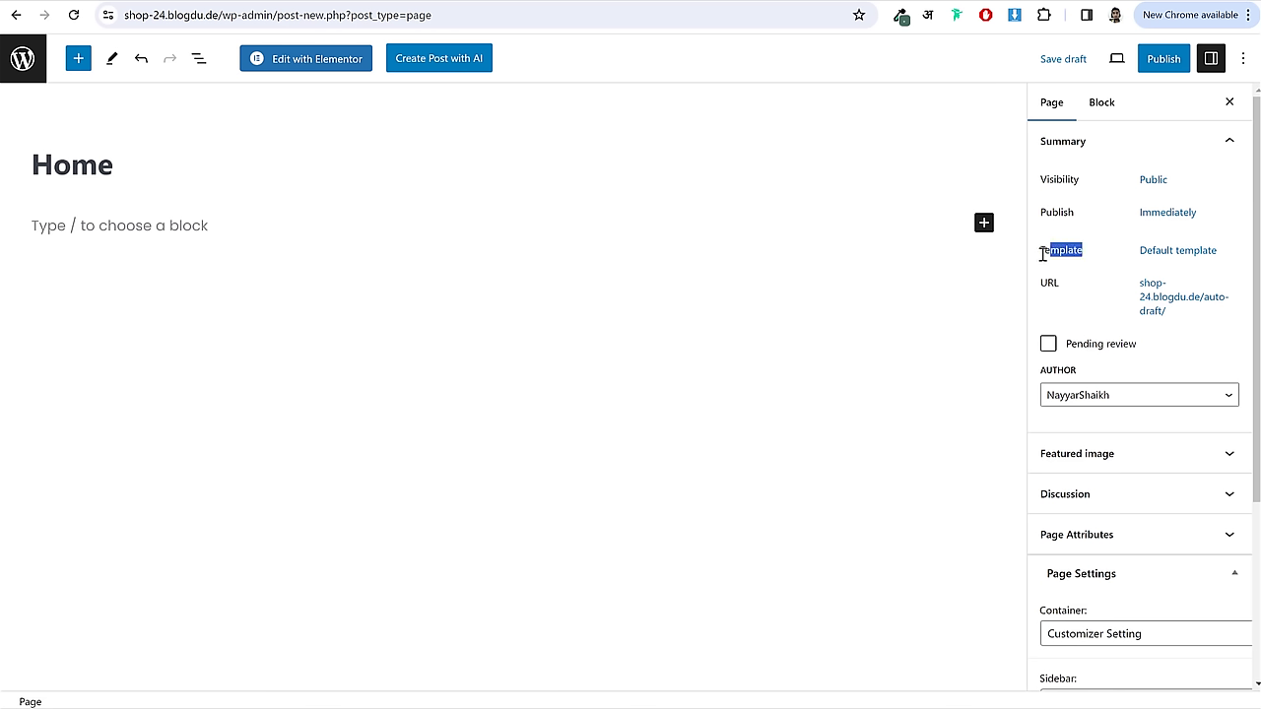
click(1179, 256)
click(1164, 372)
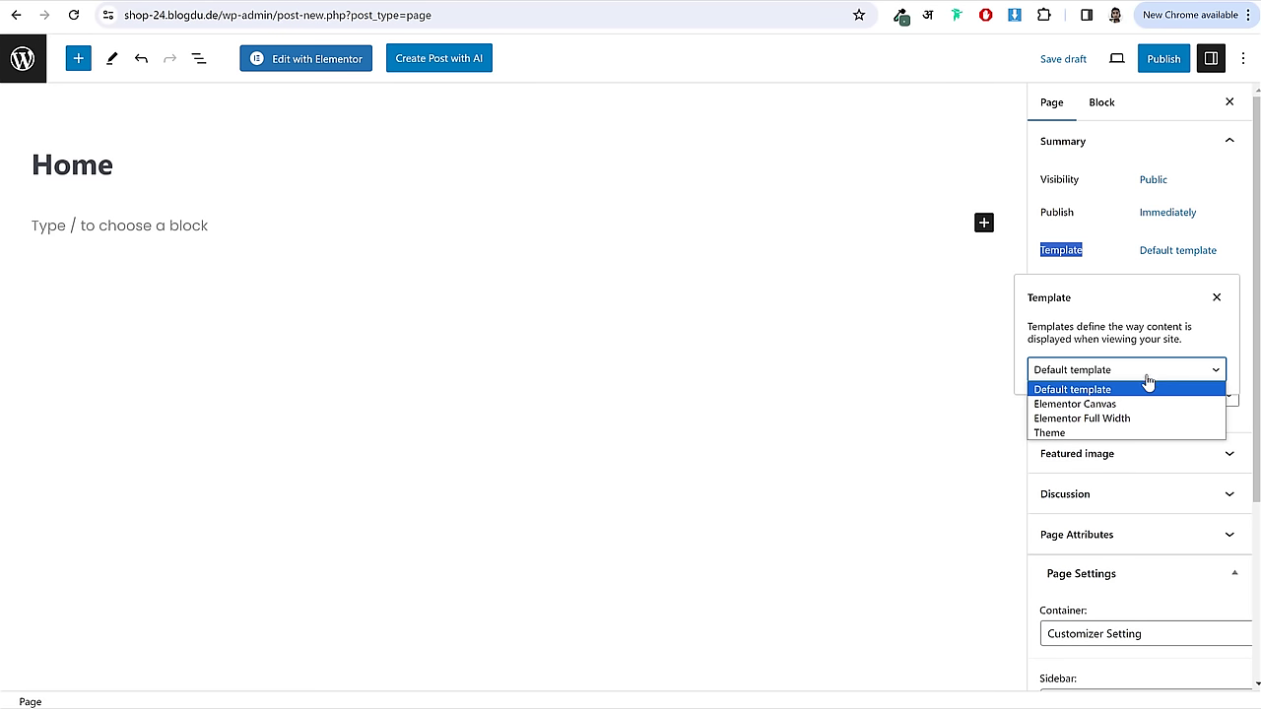
click(1102, 420)
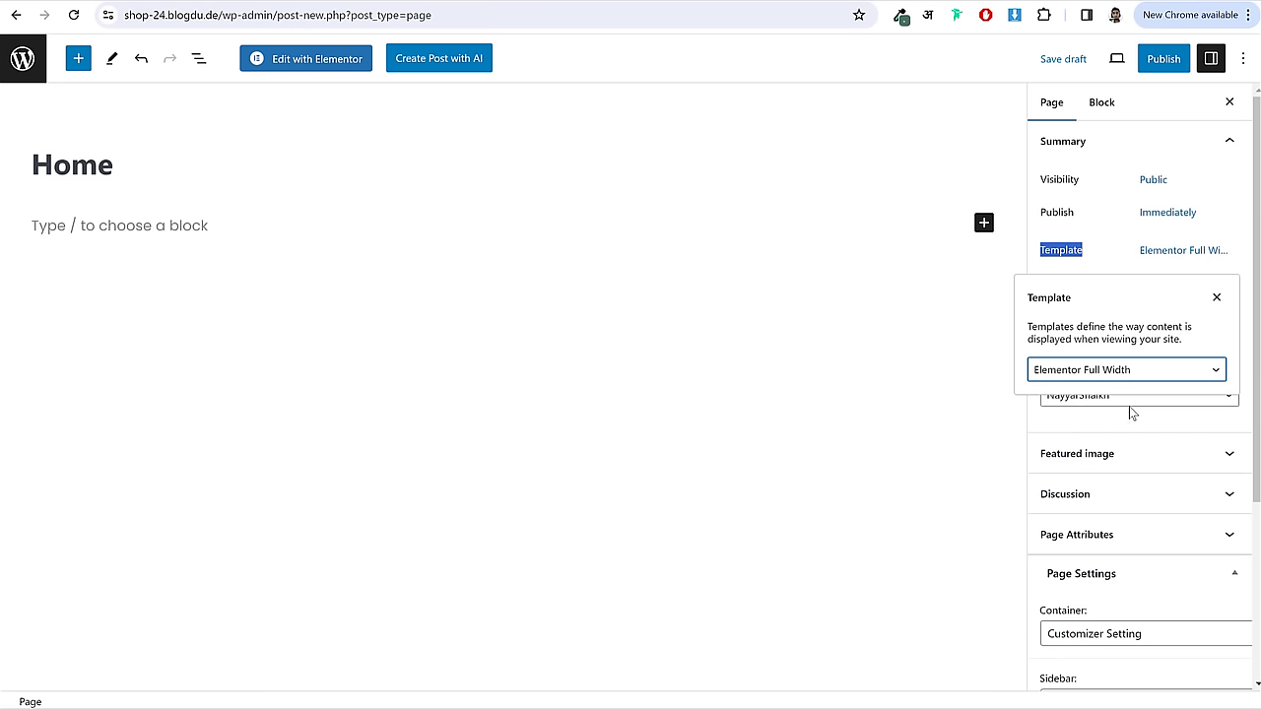
click(1114, 190)
click(1159, 62)
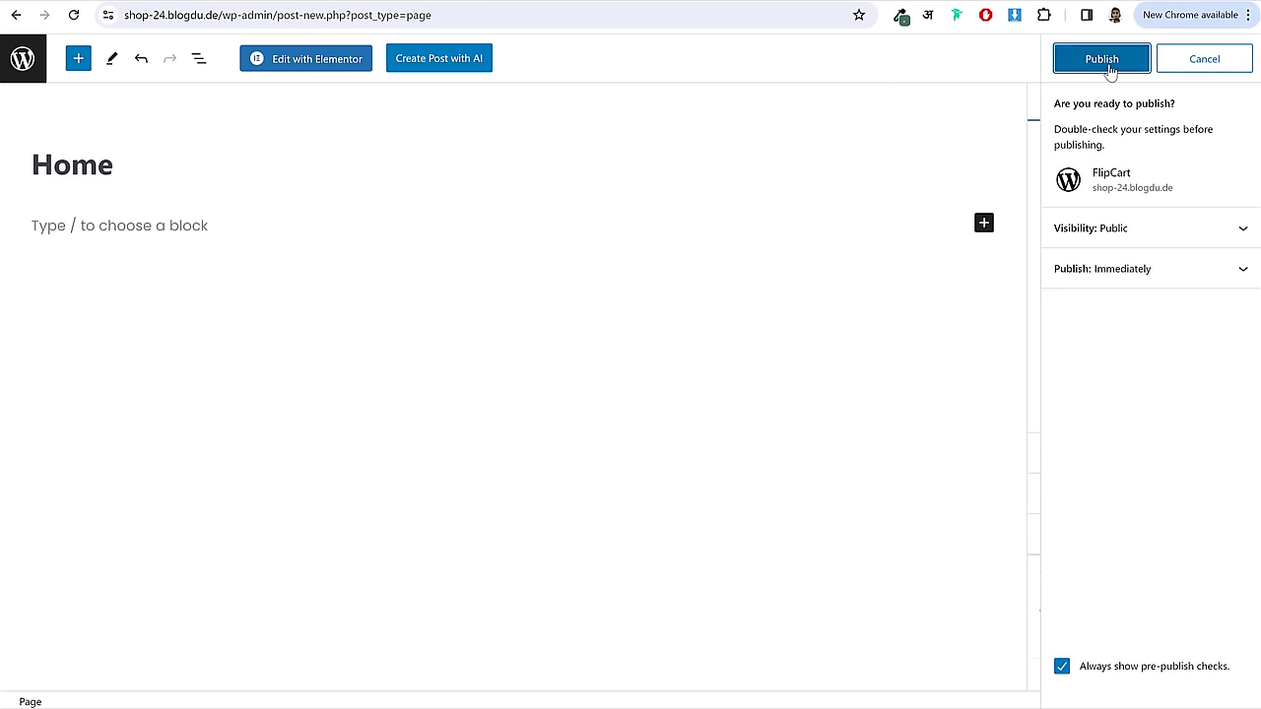
- Publish the new Home page
click(1108, 63)
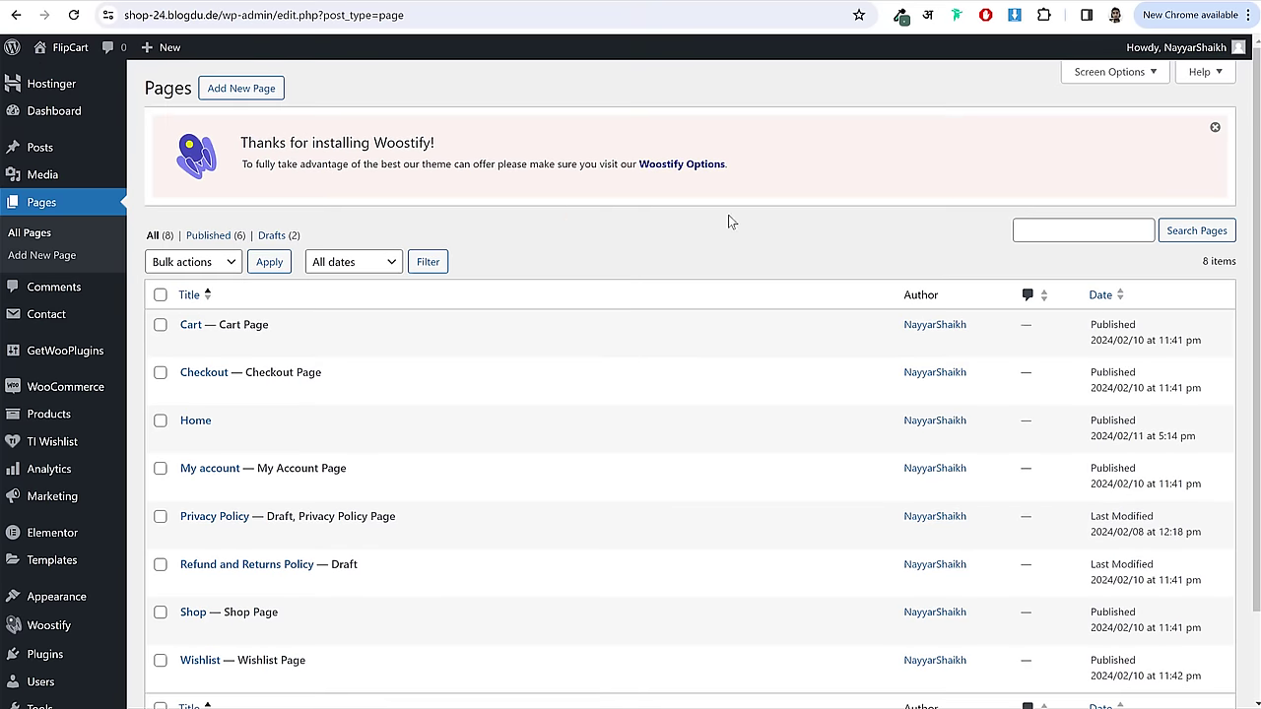
- Examine the site's page list, comparing the role labels beside the Cart and Checkout titles with the Home entry
scroll(731, 305, down, 2)
scroll(731, 304, down, 1)
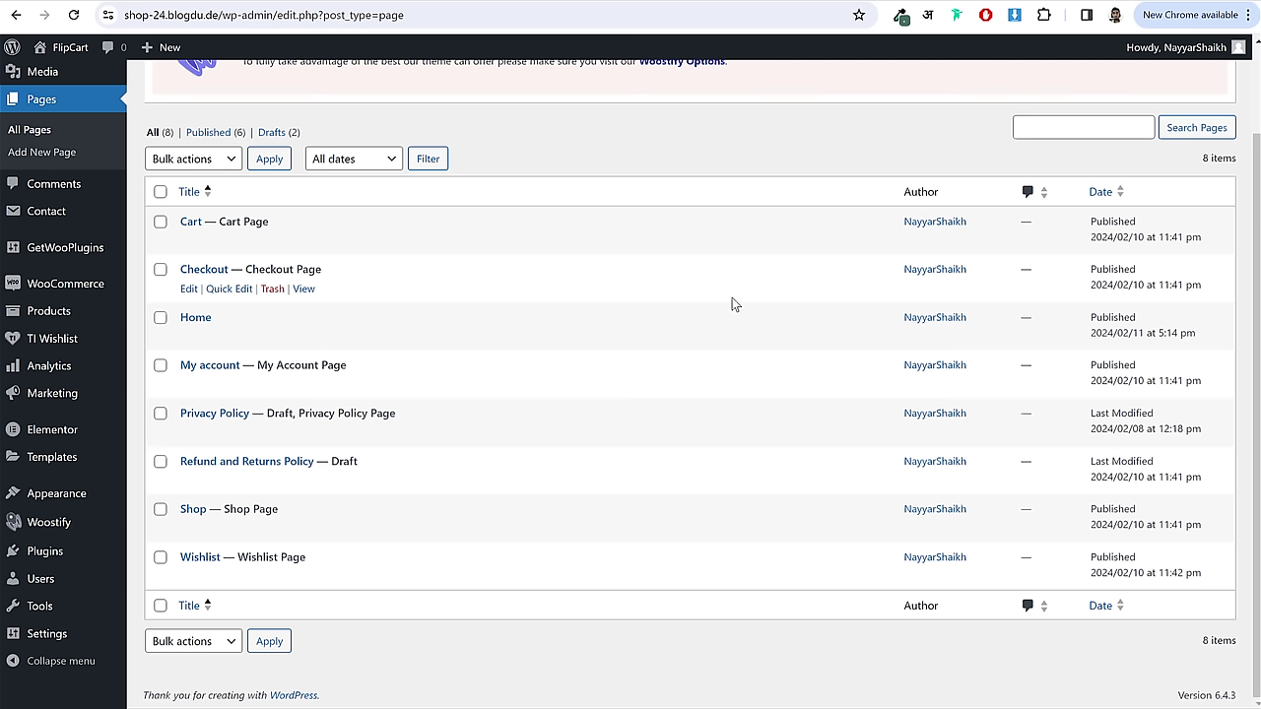
drag(174, 220, 203, 220)
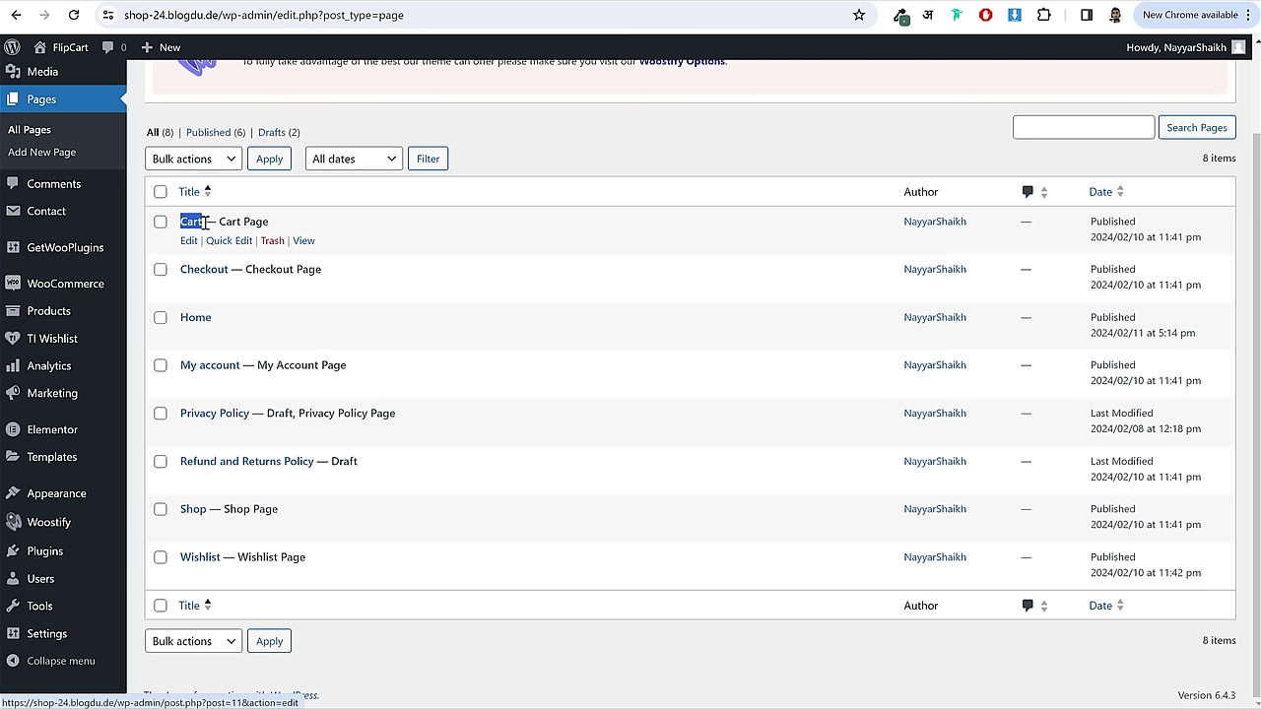
click(210, 215)
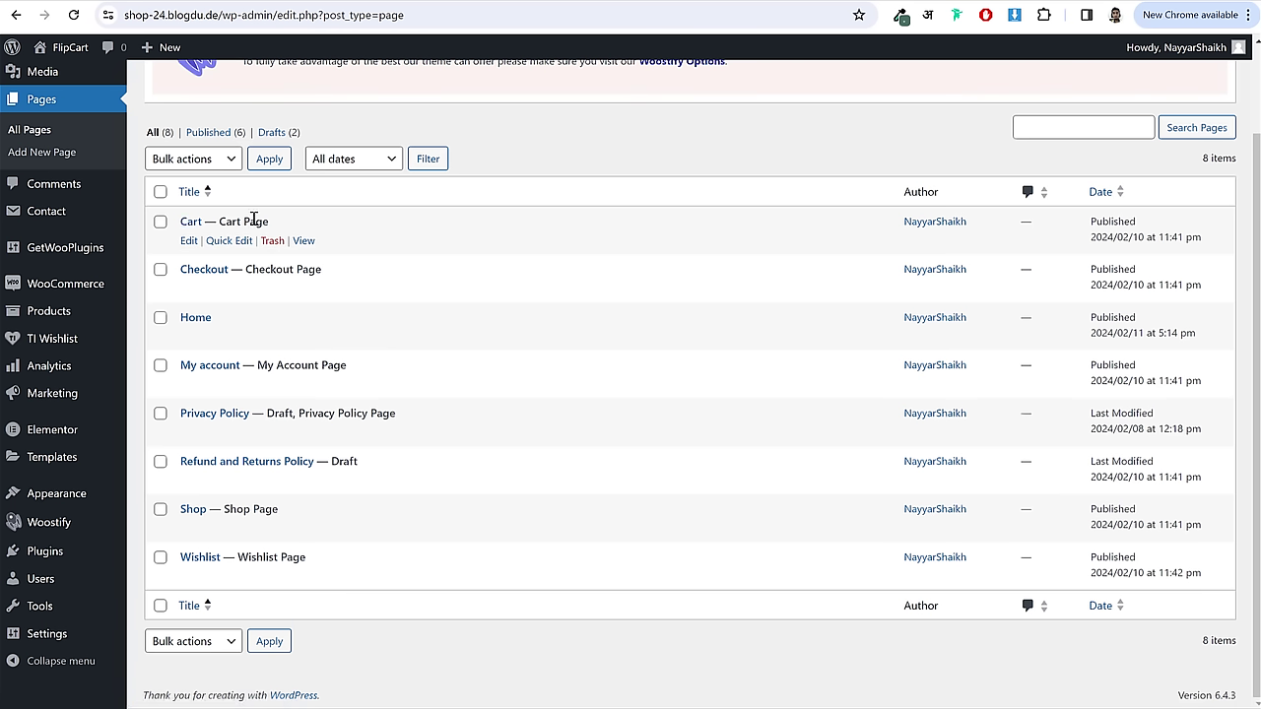
drag(269, 222, 221, 222)
drag(335, 269, 245, 269)
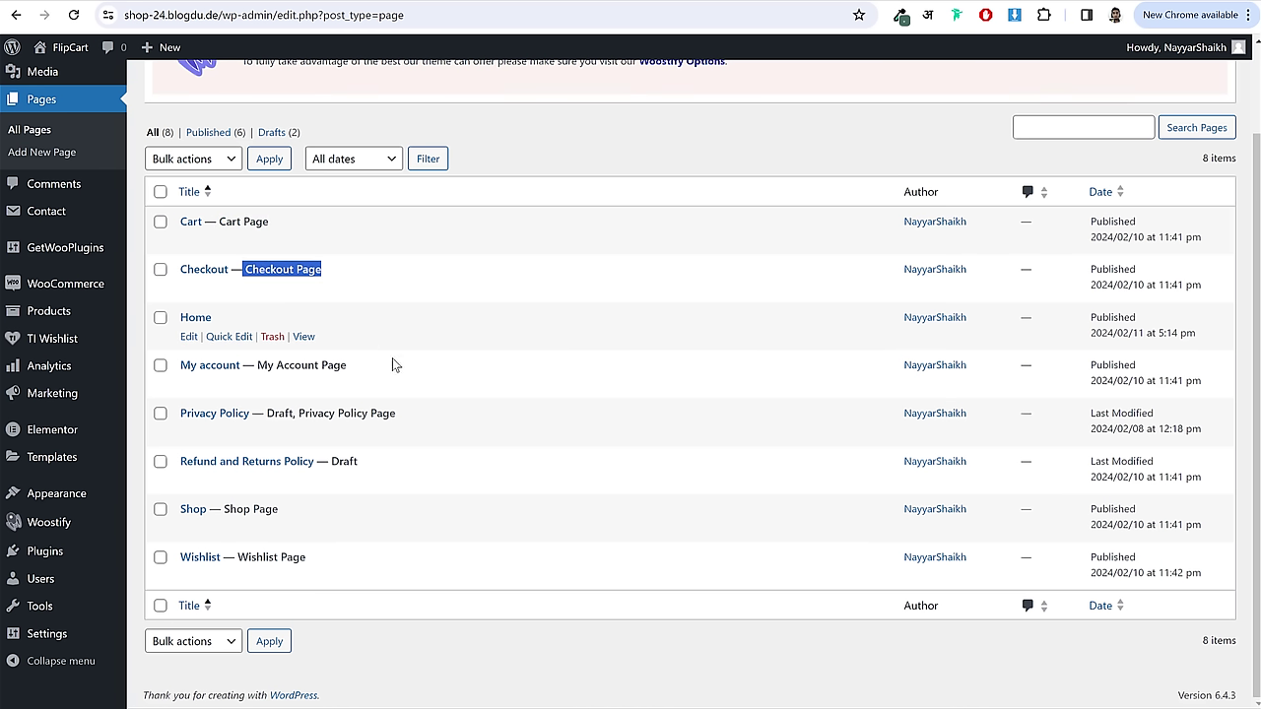
click(223, 320)
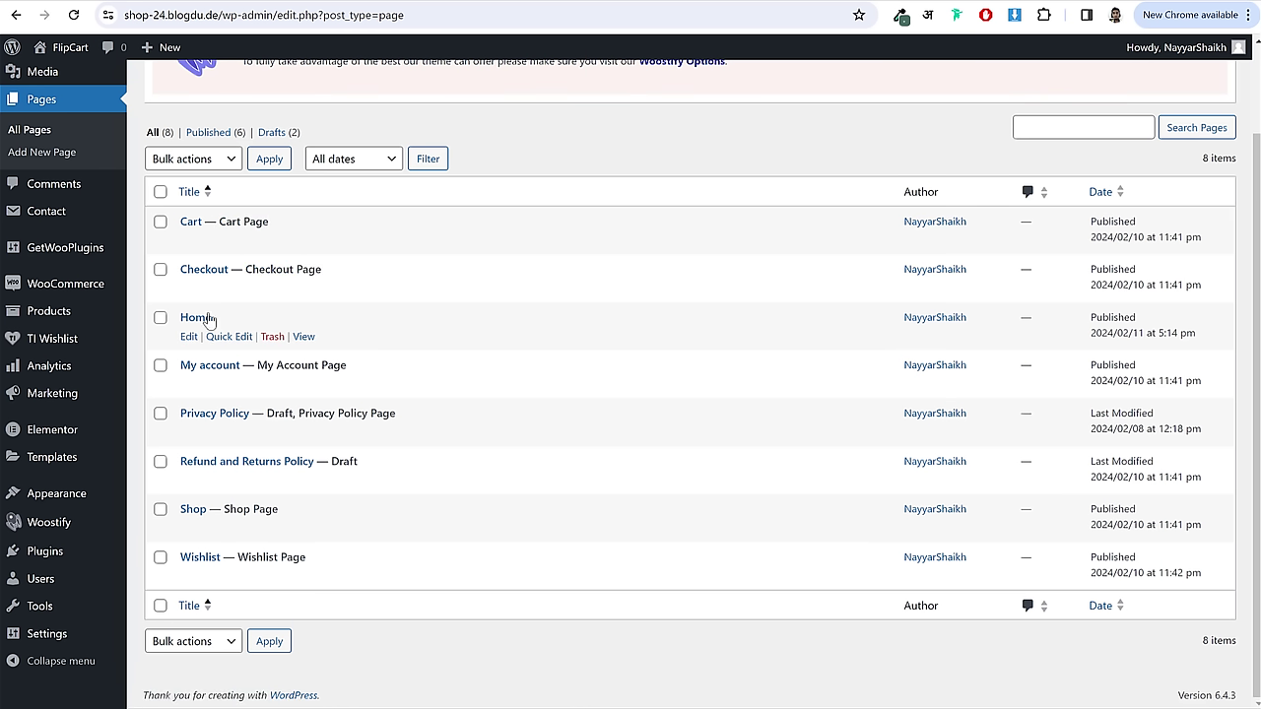
drag(229, 318, 179, 317)
click(234, 321)
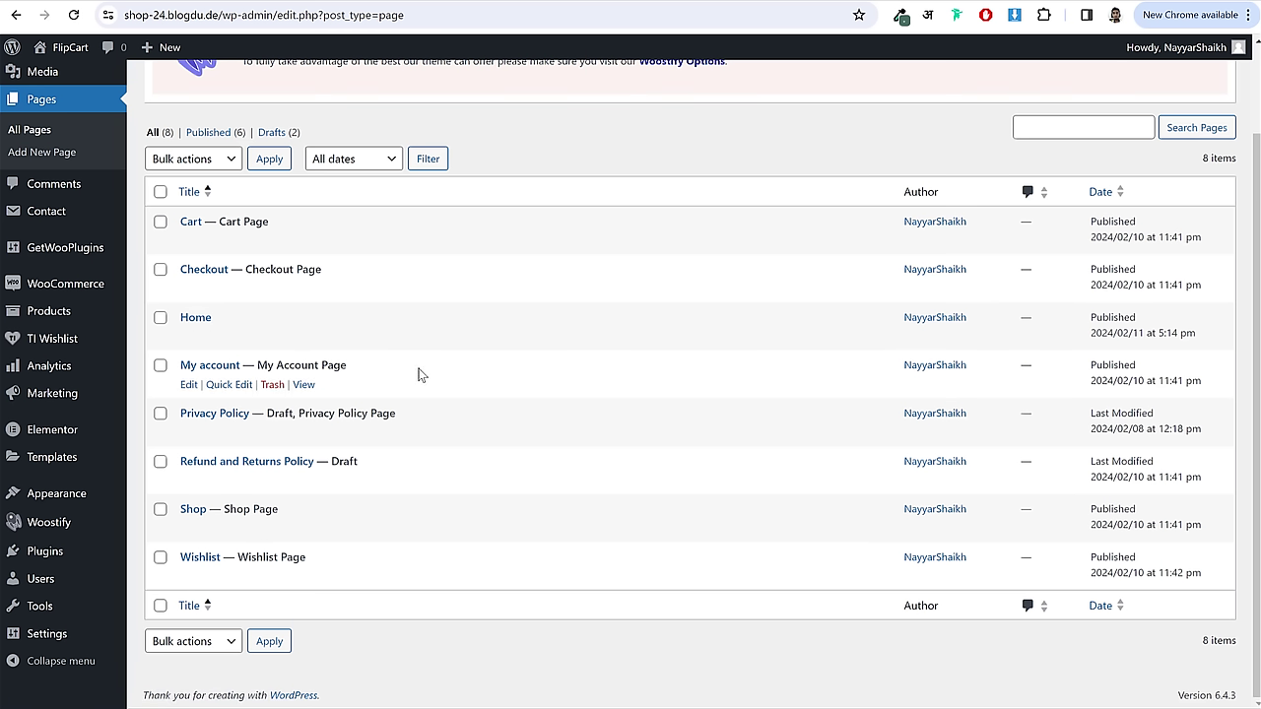
- Set the site's homepage display to a static page using Home as the homepage, and save the reading settings
mouse_move(48, 641)
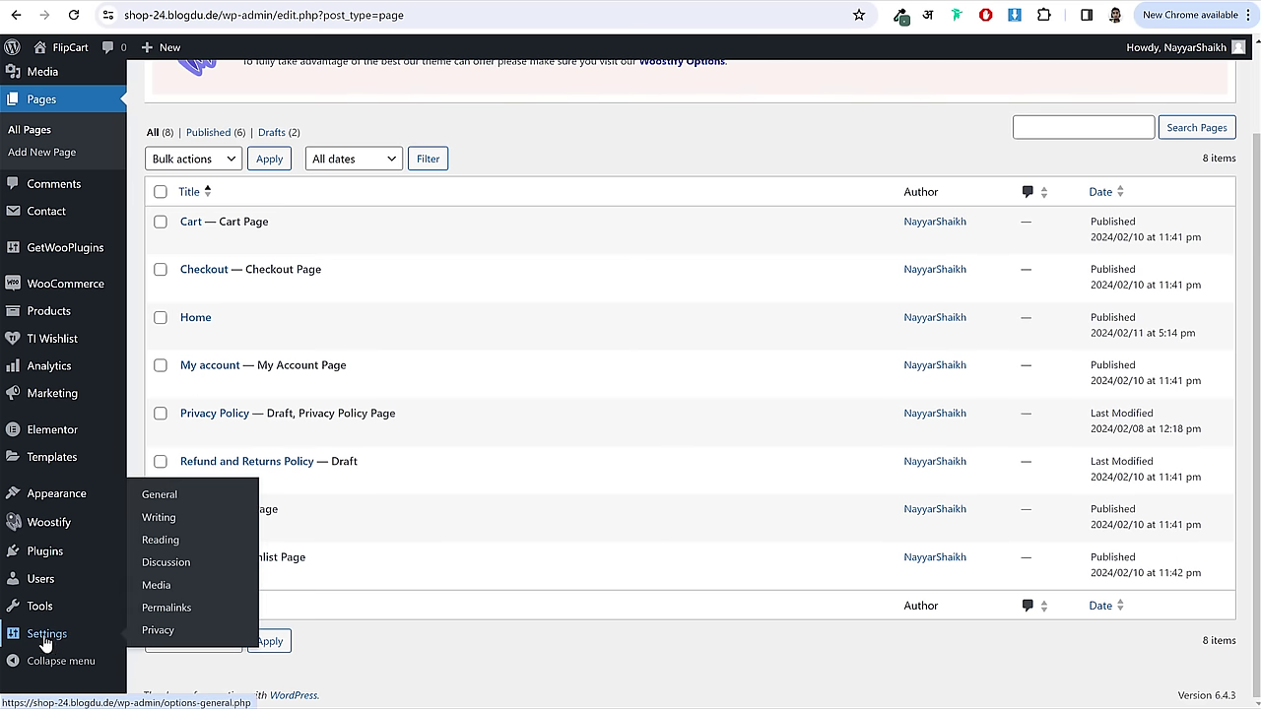
click(163, 546)
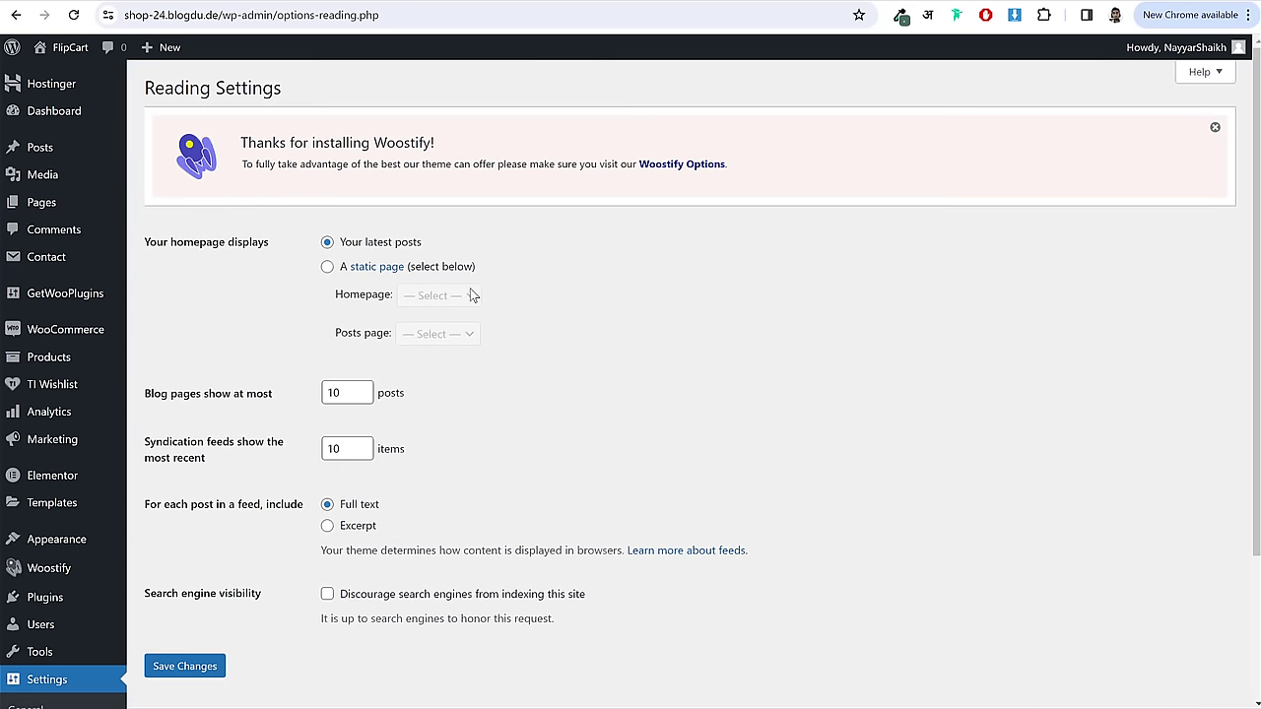
click(331, 268)
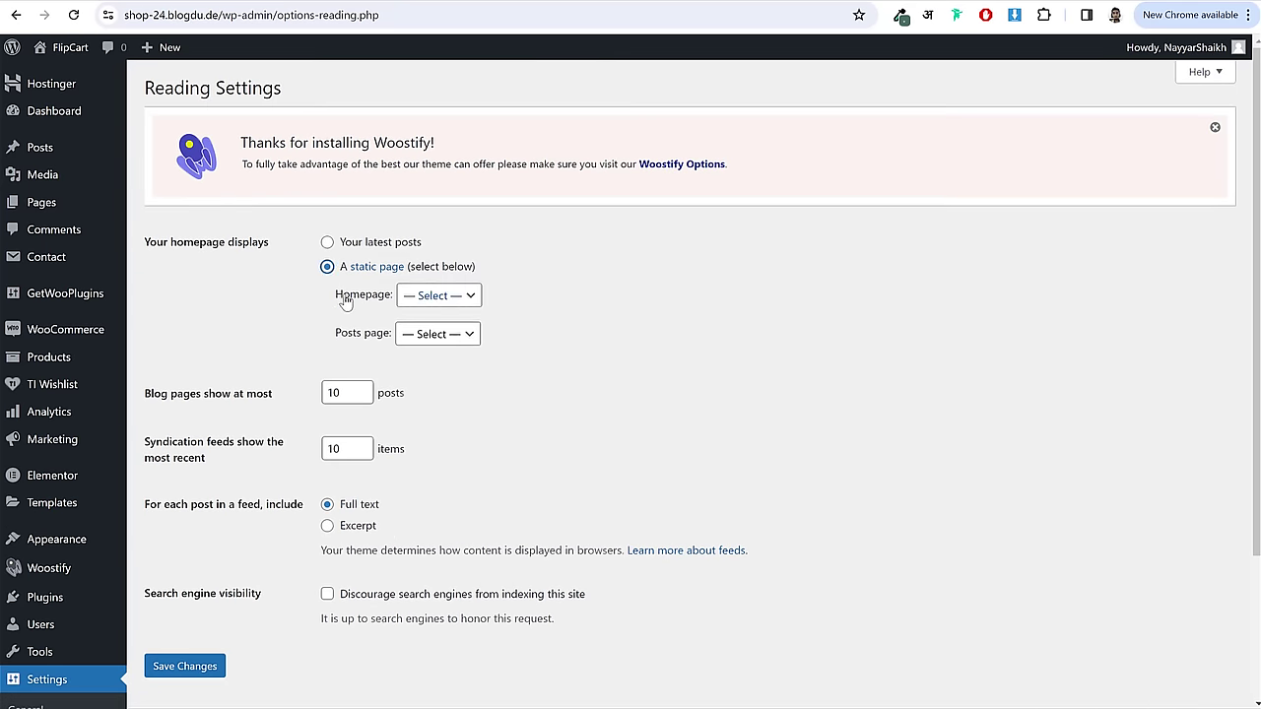
drag(337, 296, 380, 303)
click(434, 295)
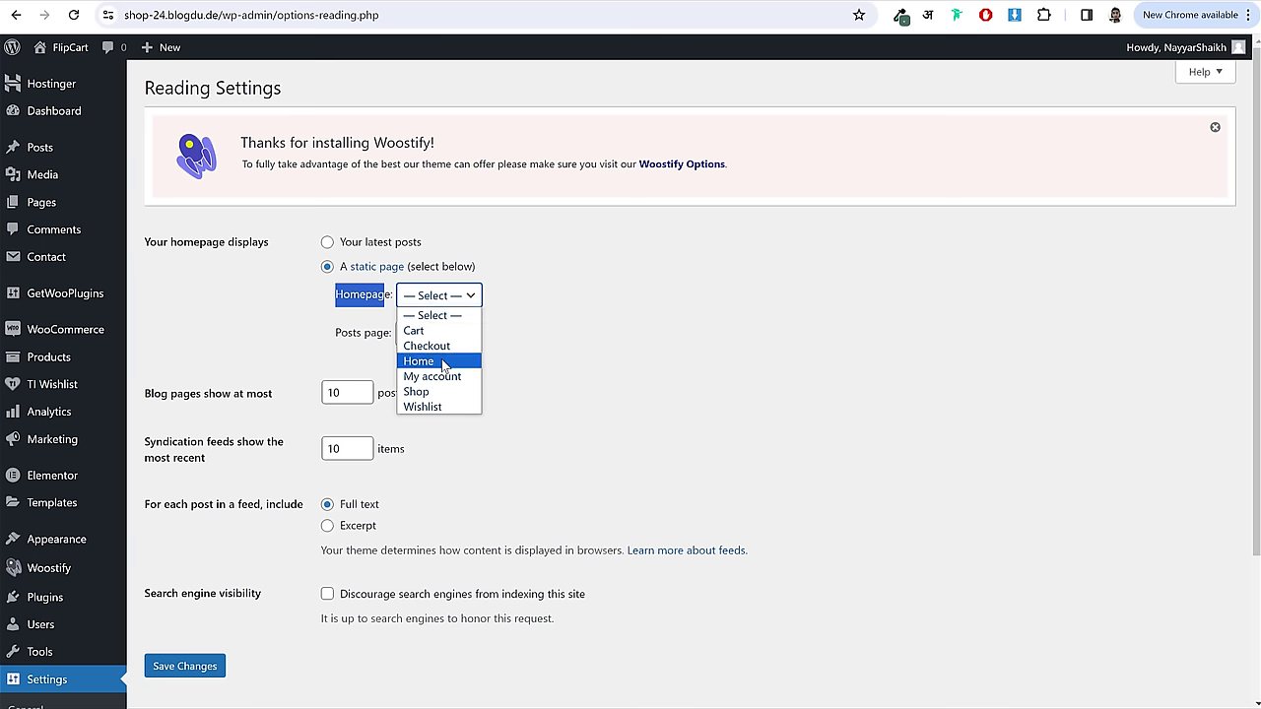
click(458, 361)
click(174, 670)
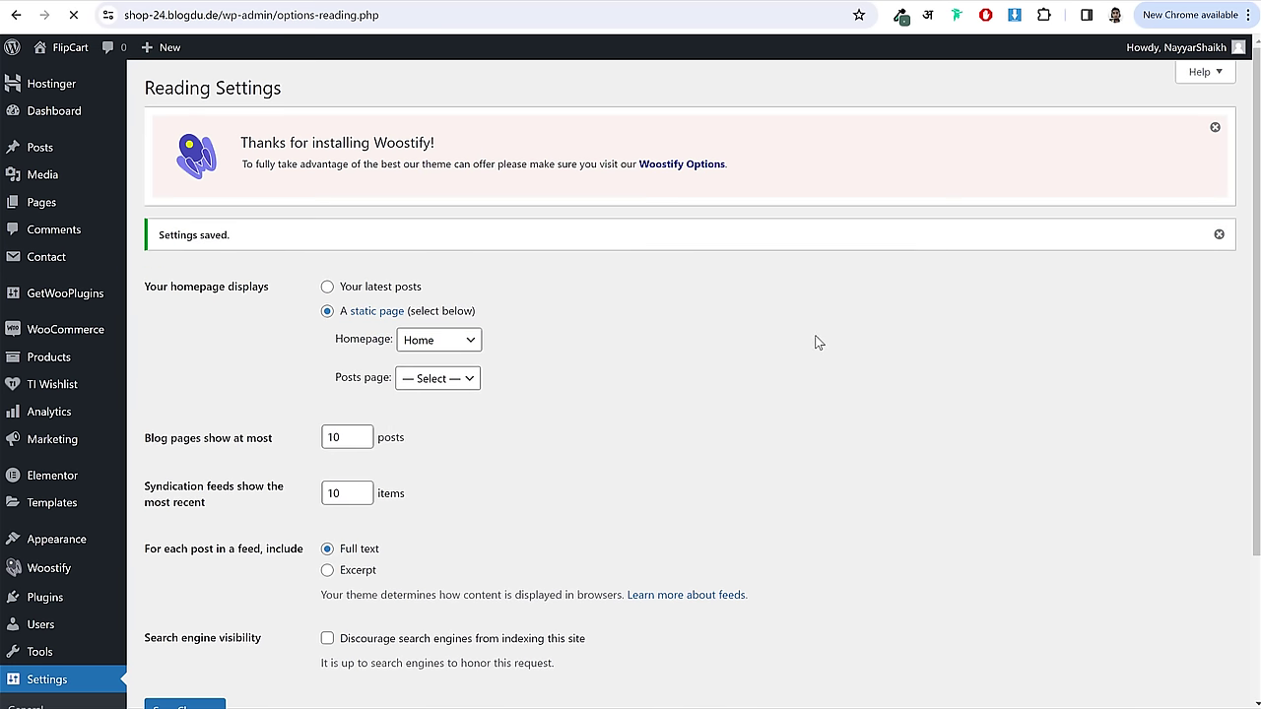
- Check the Home entry's role label in the page list and open that page in Elementor, dismissing the notification and the Navigator
click(58, 211)
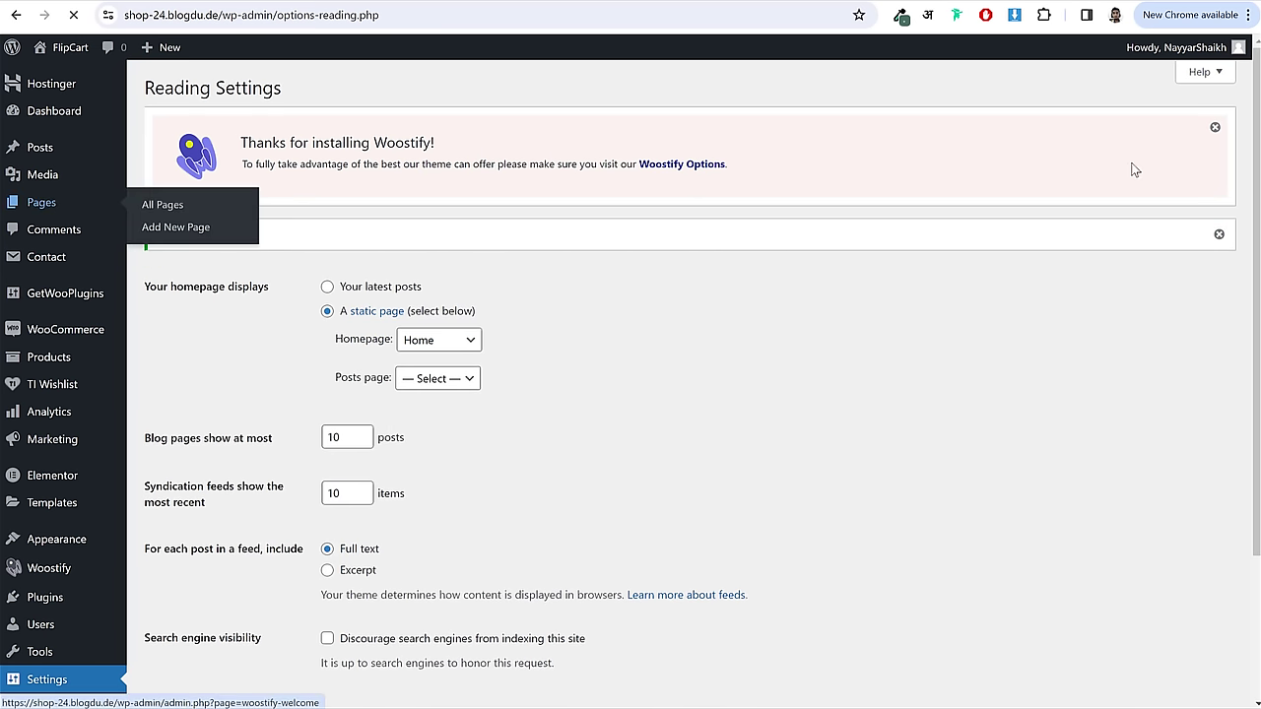
mouse_move(238, 299)
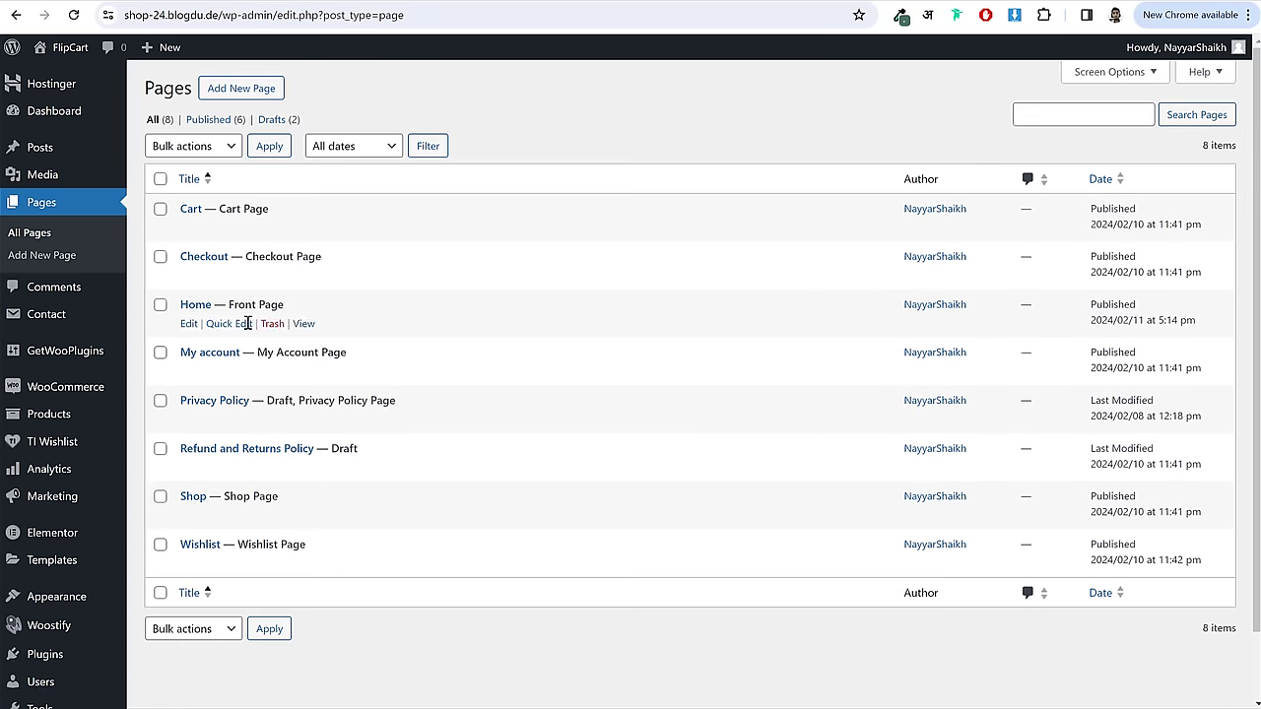
drag(294, 307, 235, 308)
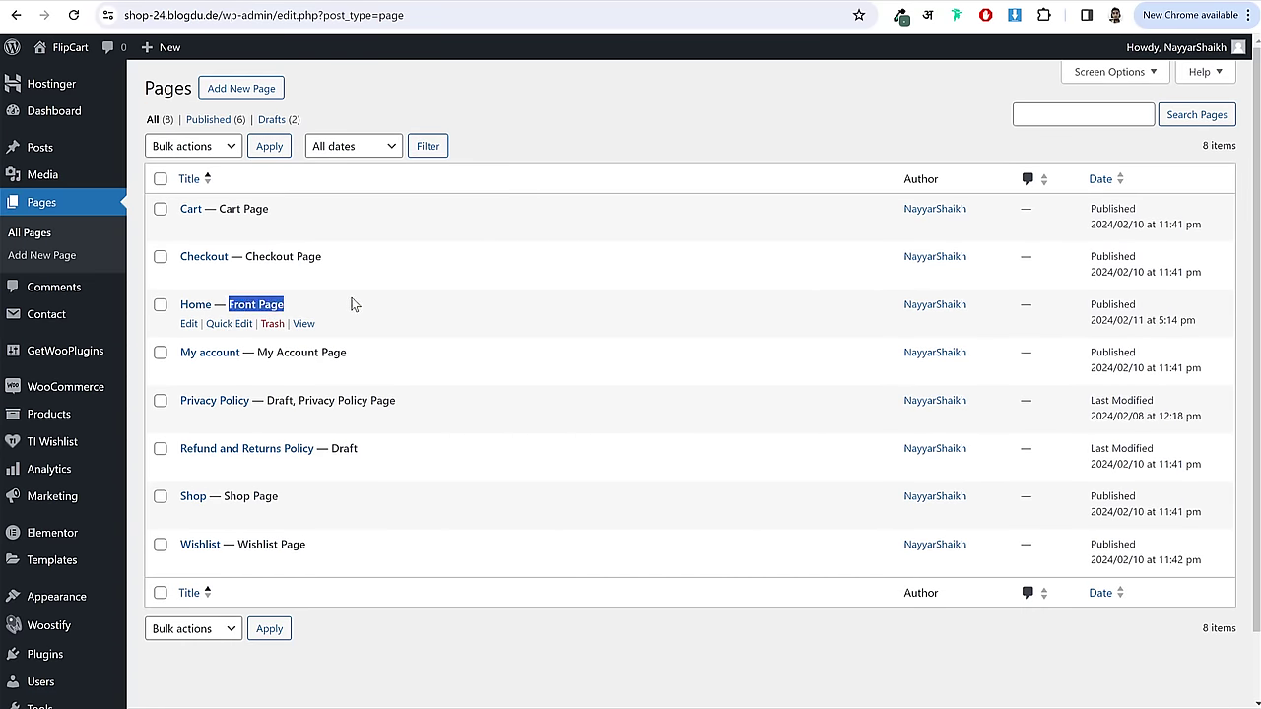
click(190, 326)
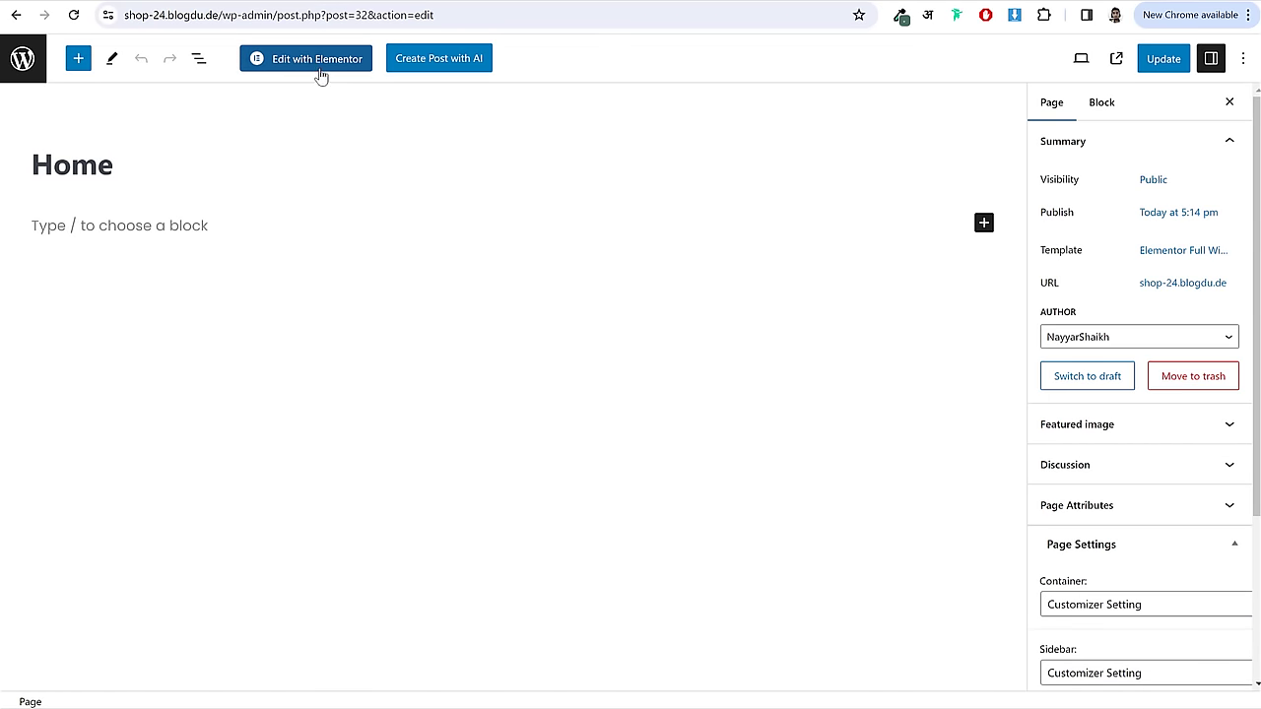
click(303, 59)
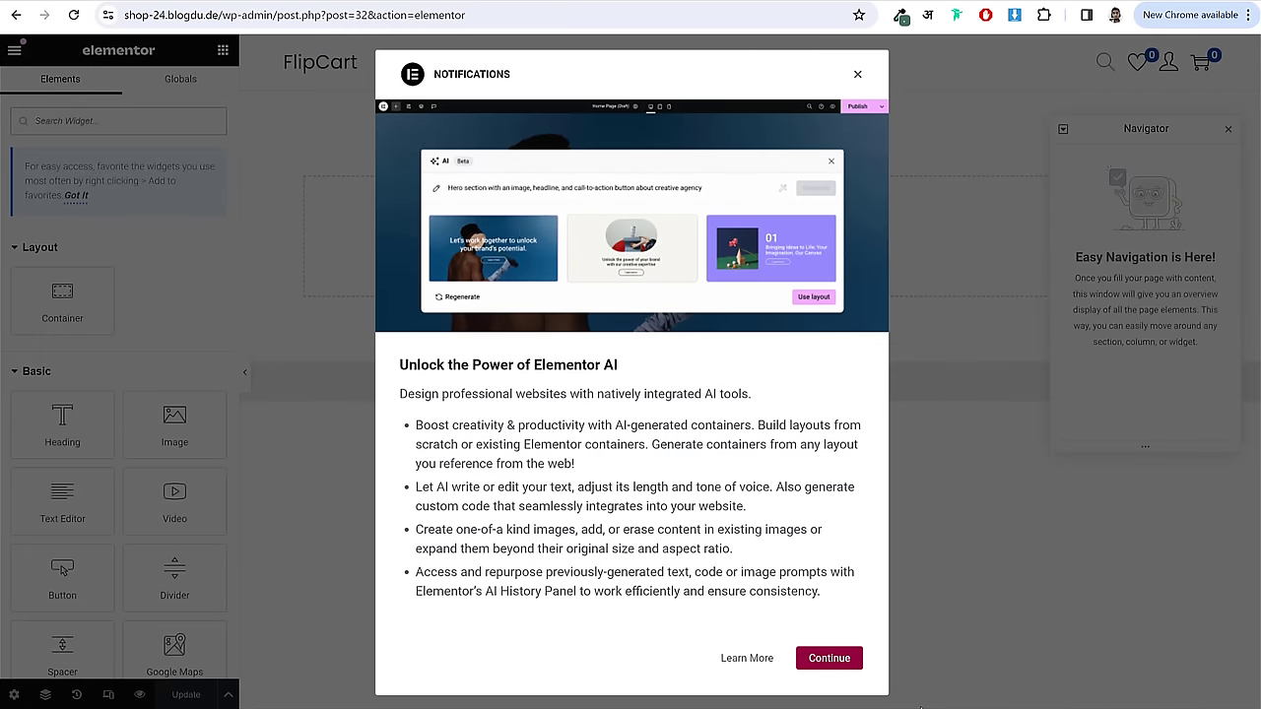
click(821, 660)
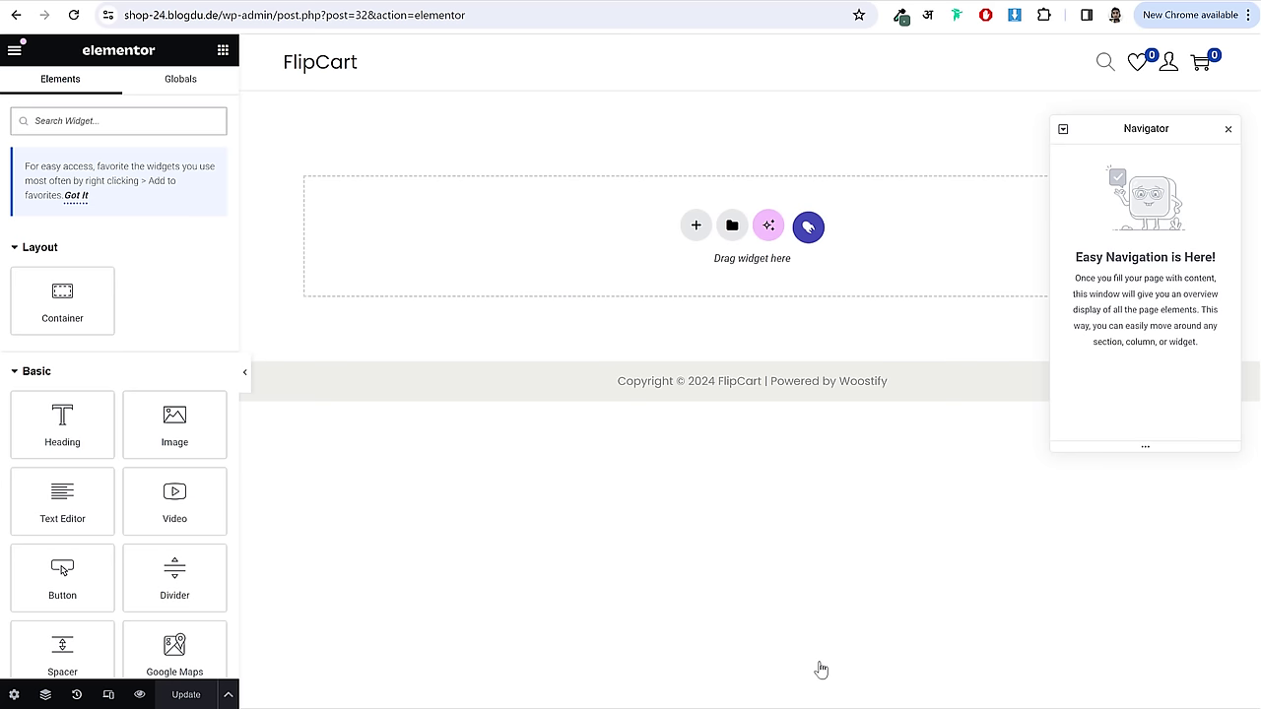
click(1227, 134)
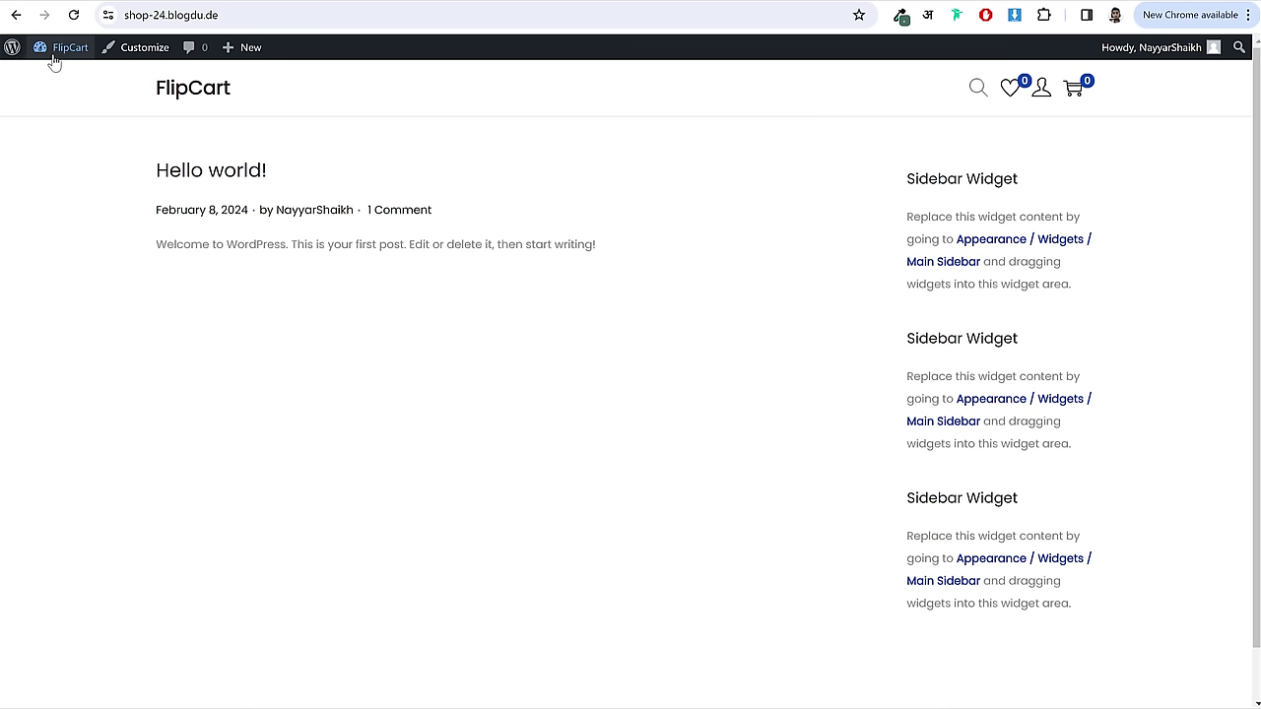
- Go to the FlipCart dashboard and open the Features section of the Elementor settings
mouse_move(54, 61)
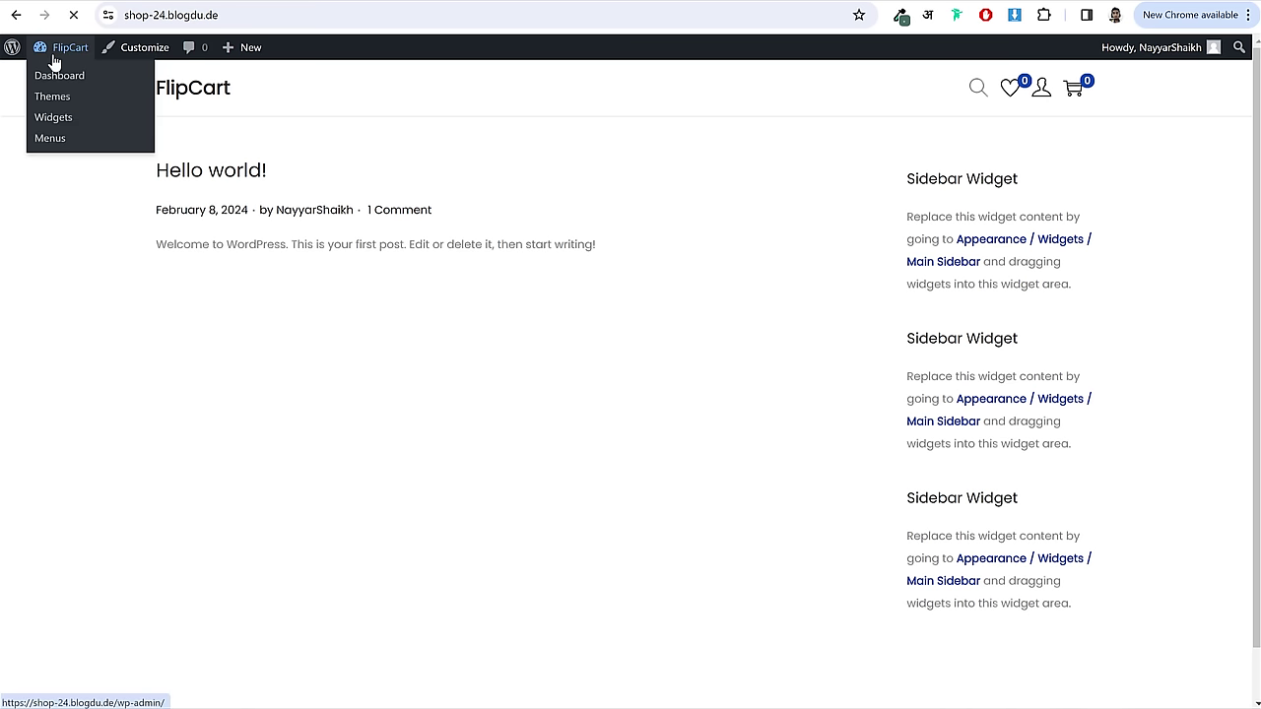
scroll(608, 300, down, 1)
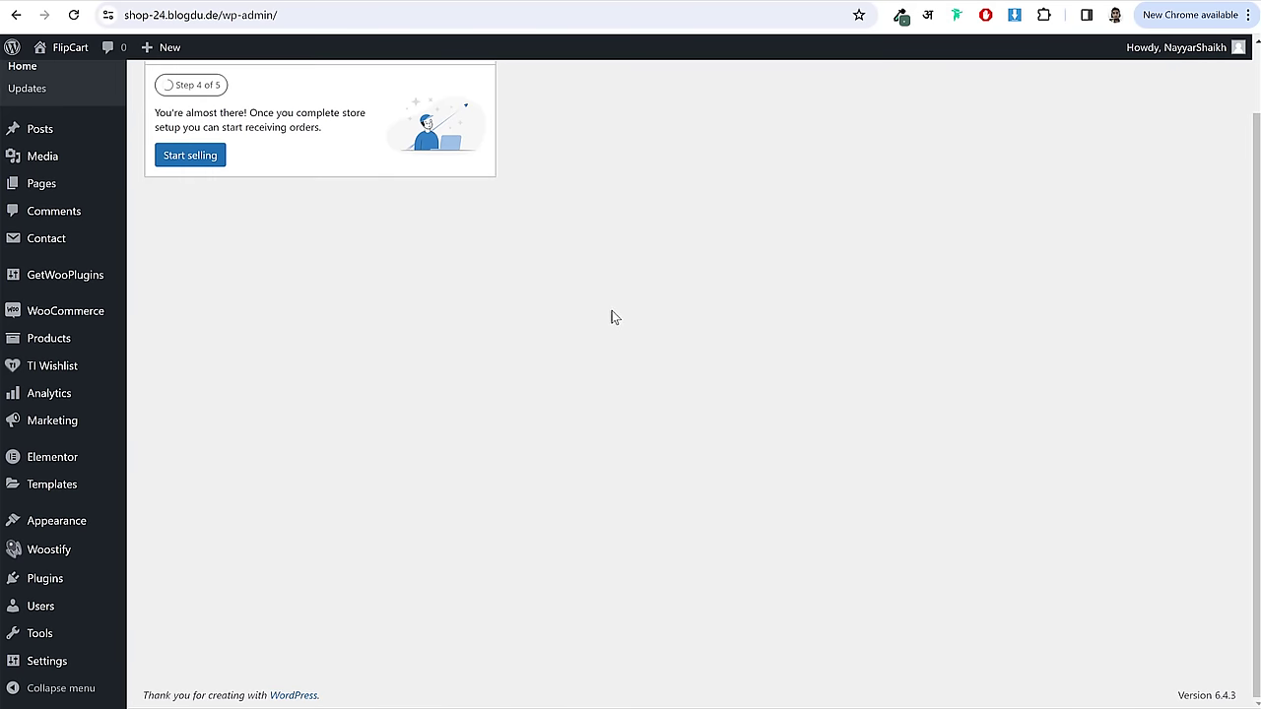
mouse_move(54, 463)
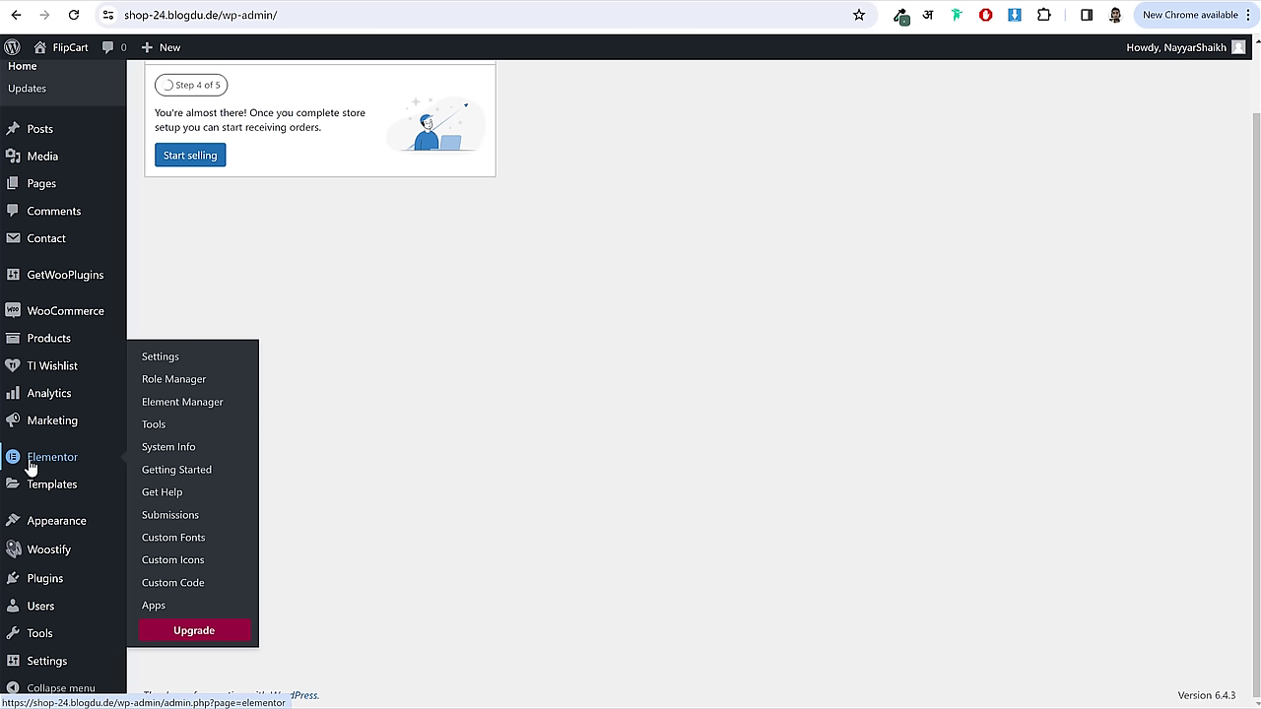
click(163, 359)
click(420, 146)
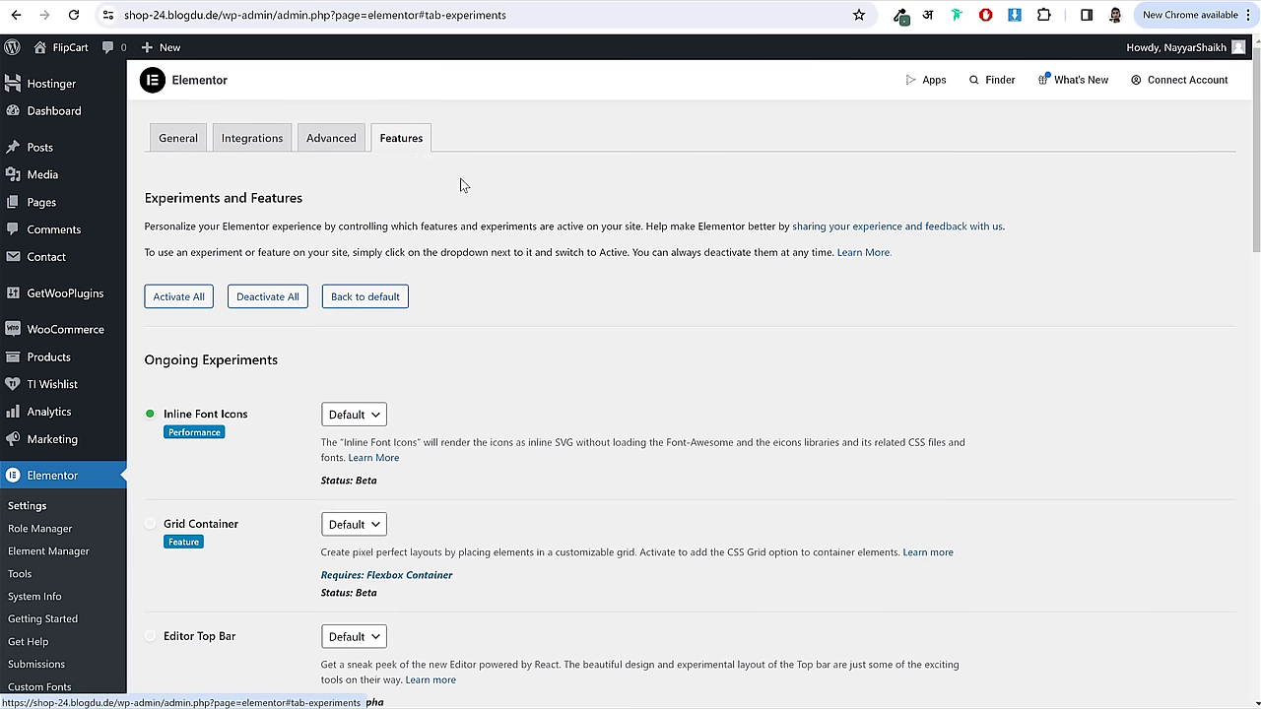
- Set the Grid Container experiment to Active and save the Elementor feature settings
scroll(621, 358, down, 2)
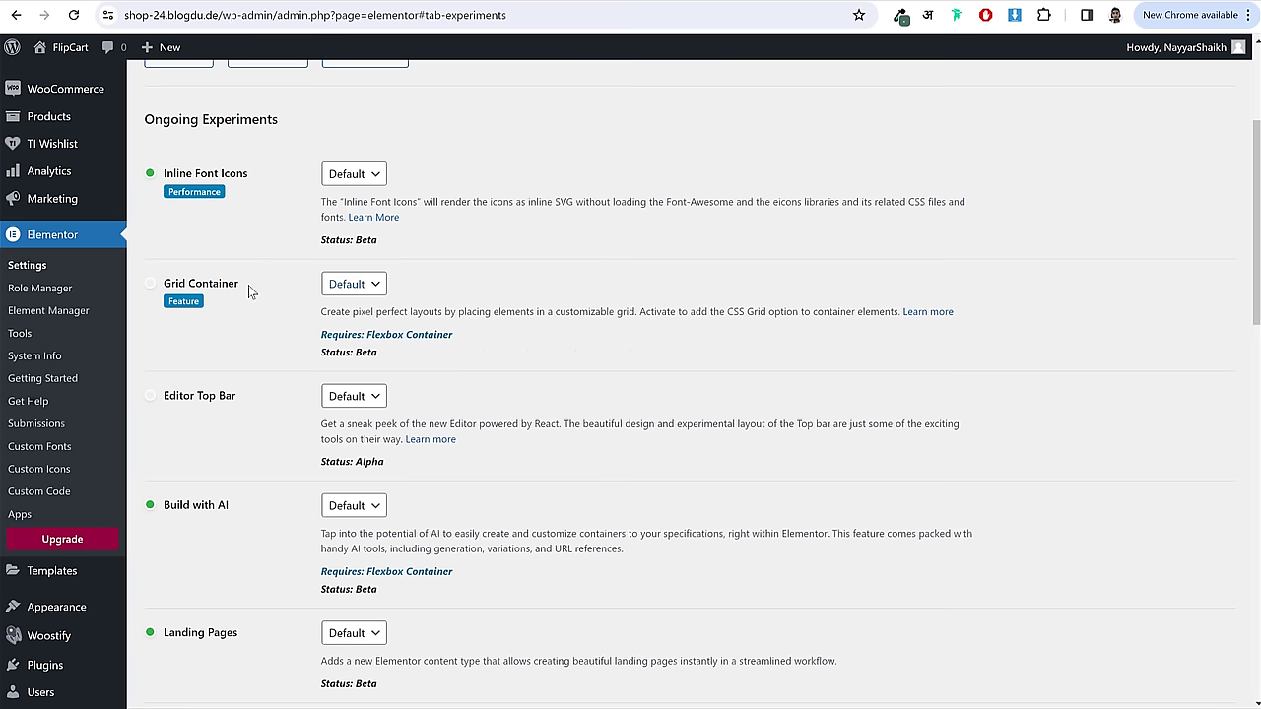
drag(248, 285, 161, 286)
click(354, 283)
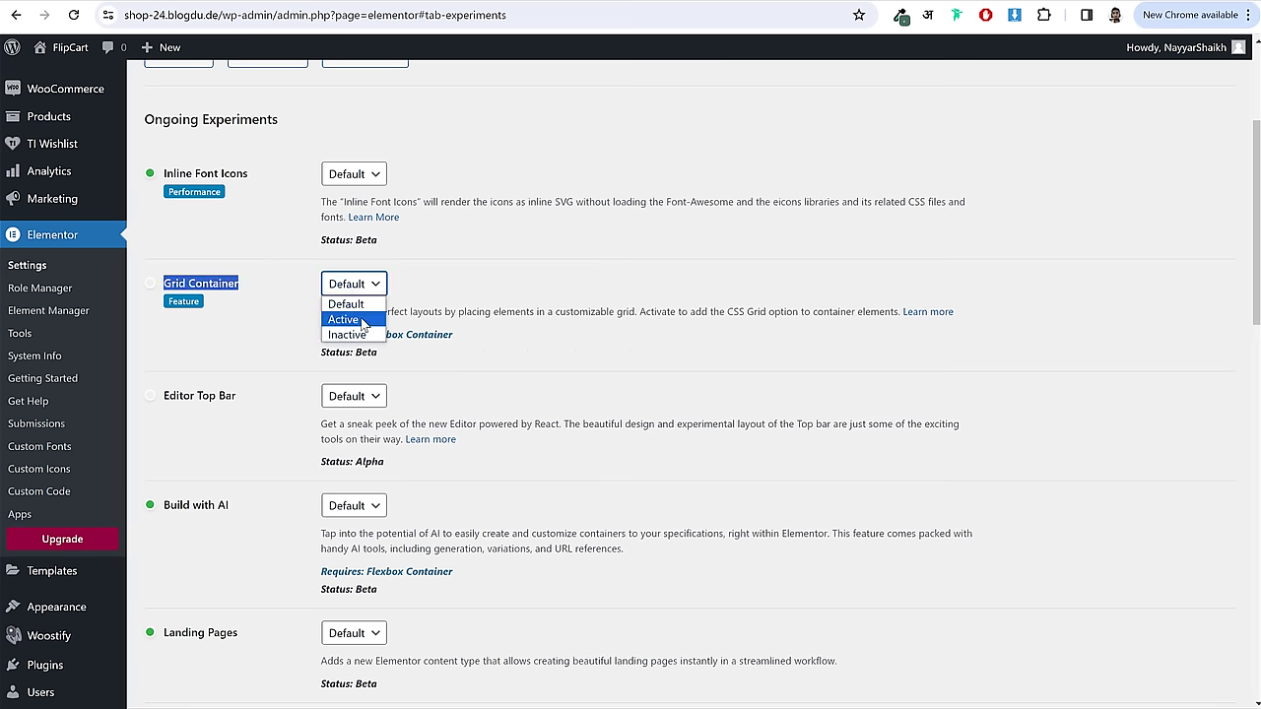
click(344, 320)
drag(247, 285, 163, 285)
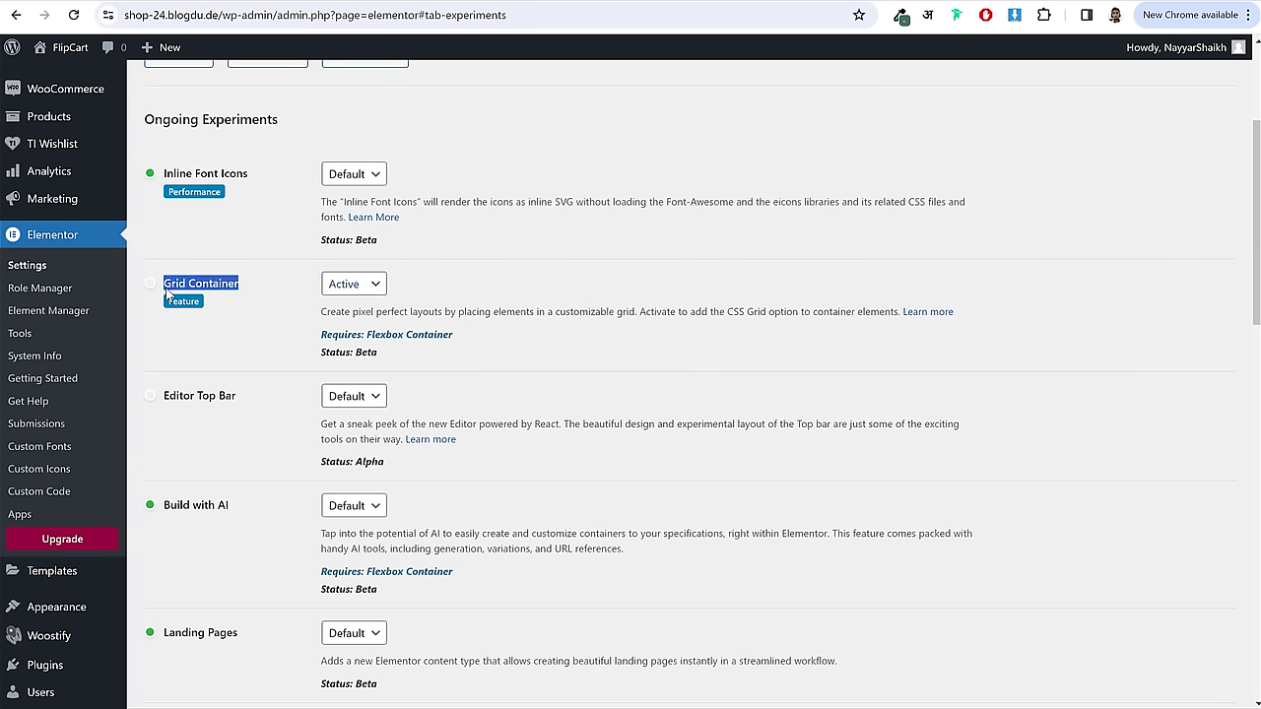
scroll(522, 460, down, 20)
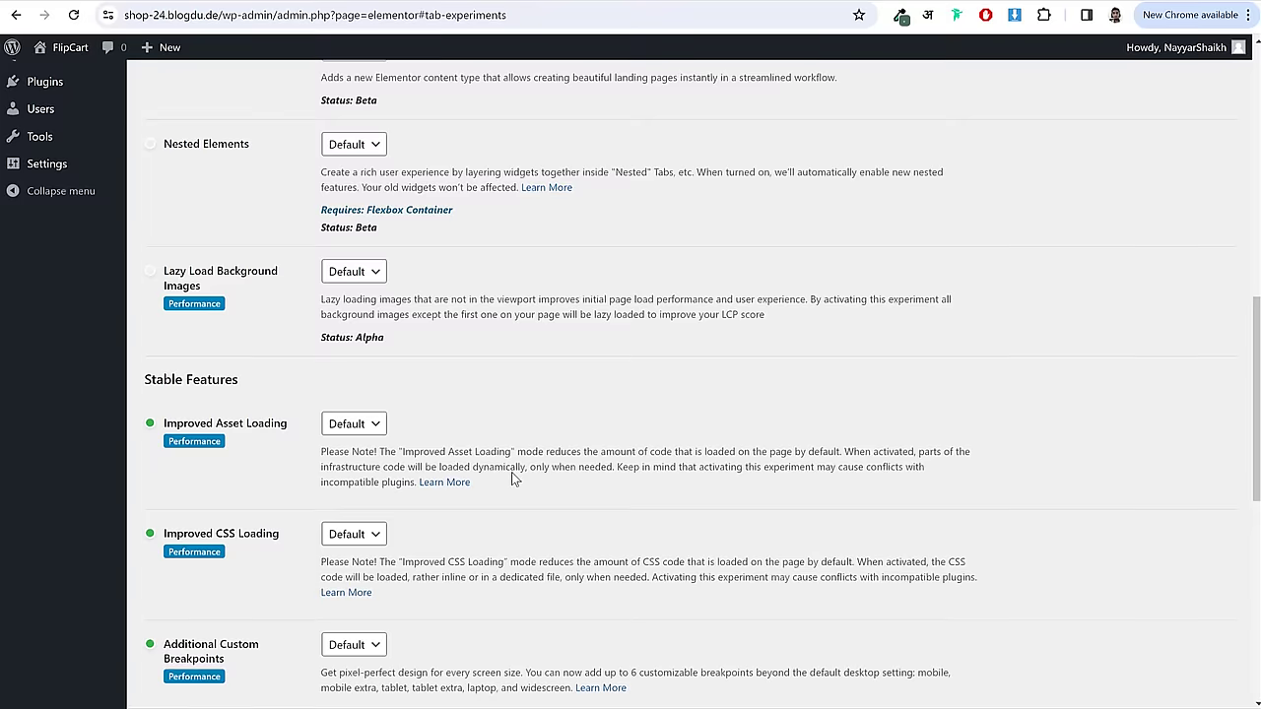
click(211, 628)
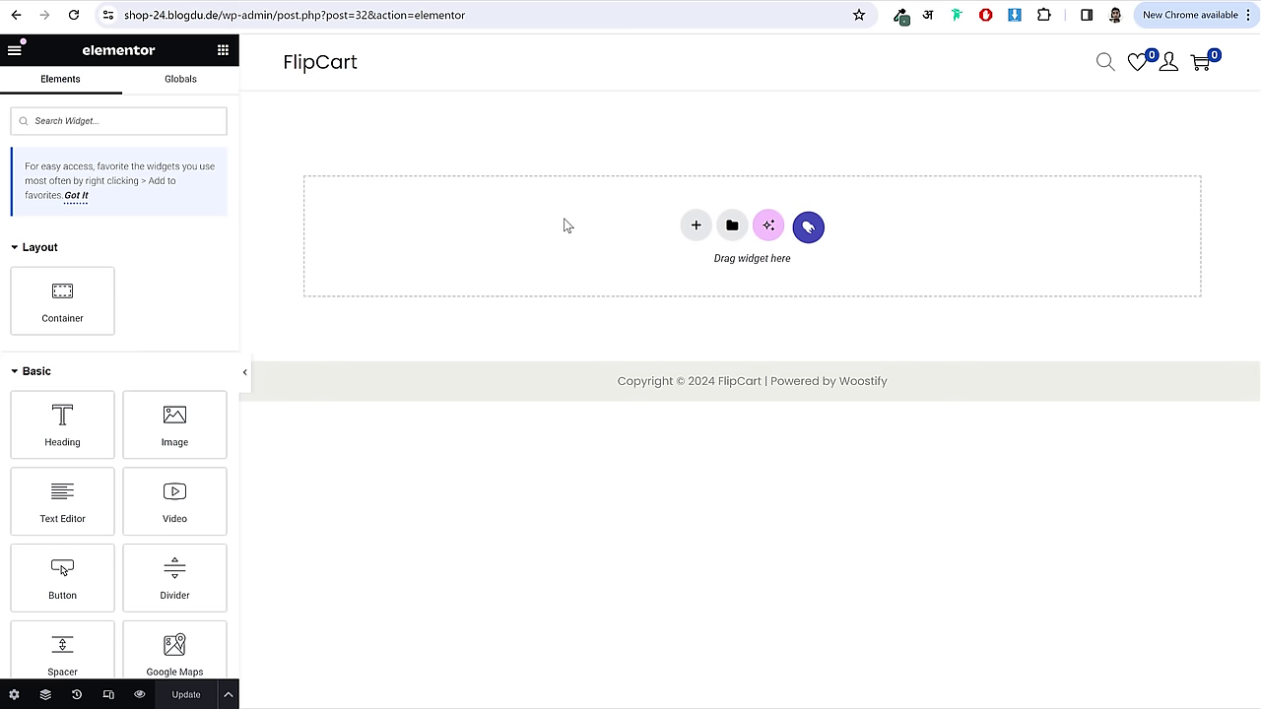
- Reload the Home page's Elementor editor and look through the available layout, basic and pro widgets
click(73, 14)
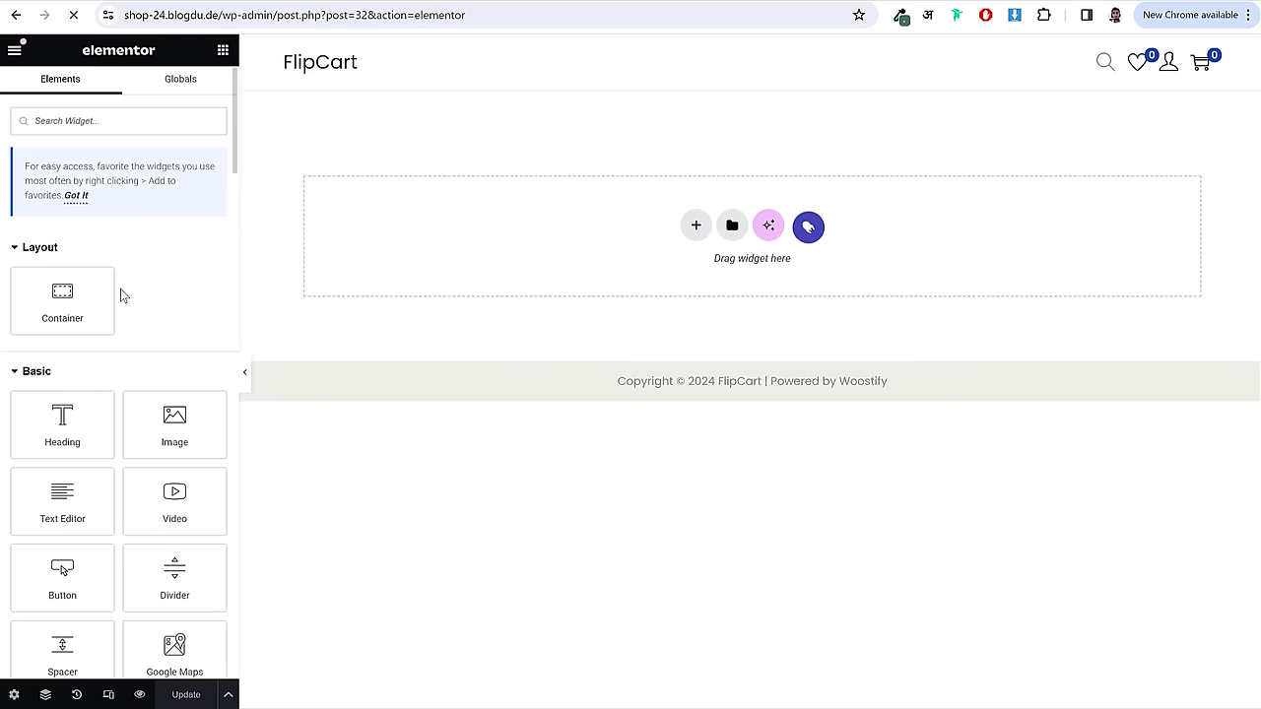
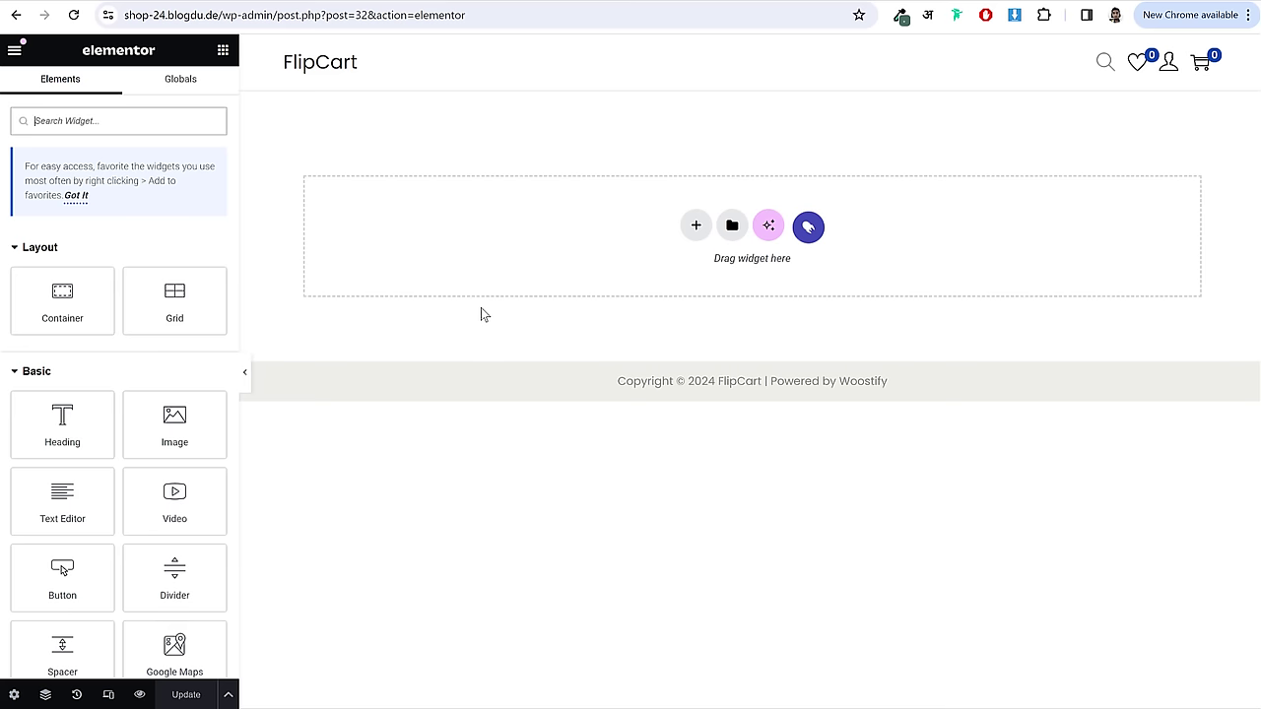
scroll(116, 424, down, 9)
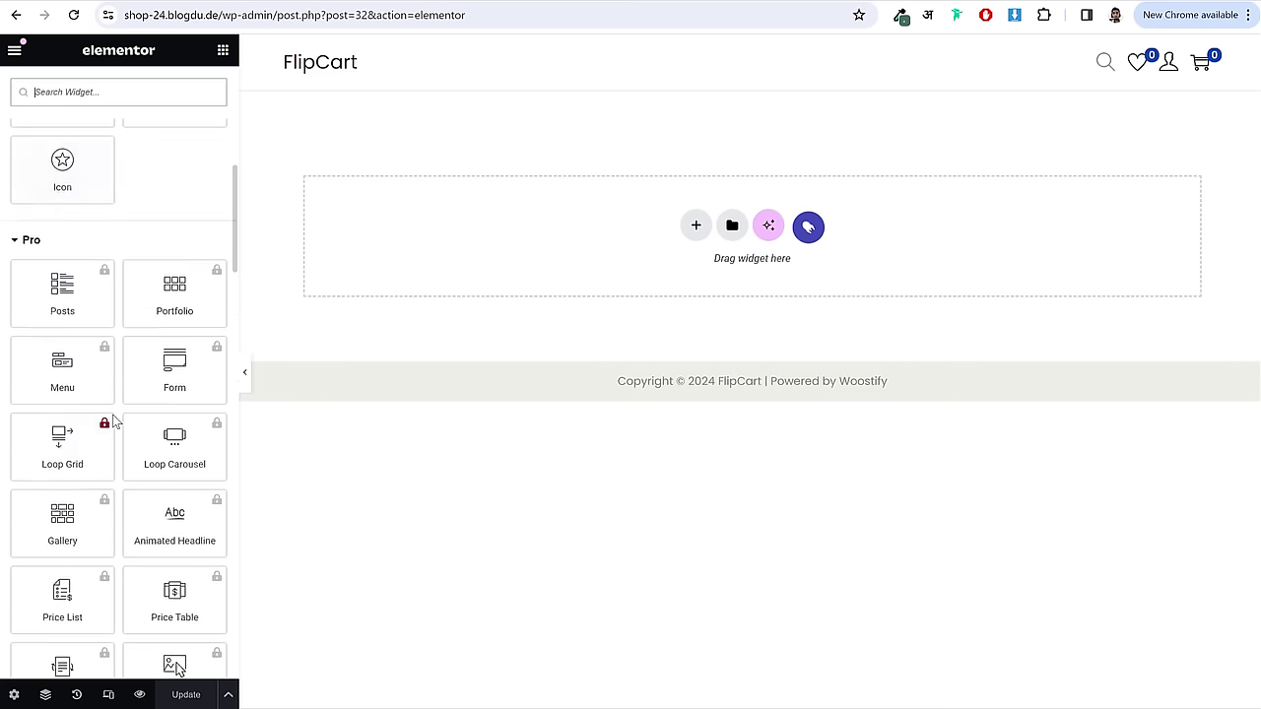
scroll(118, 426, down, 8)
scroll(120, 427, up, 6)
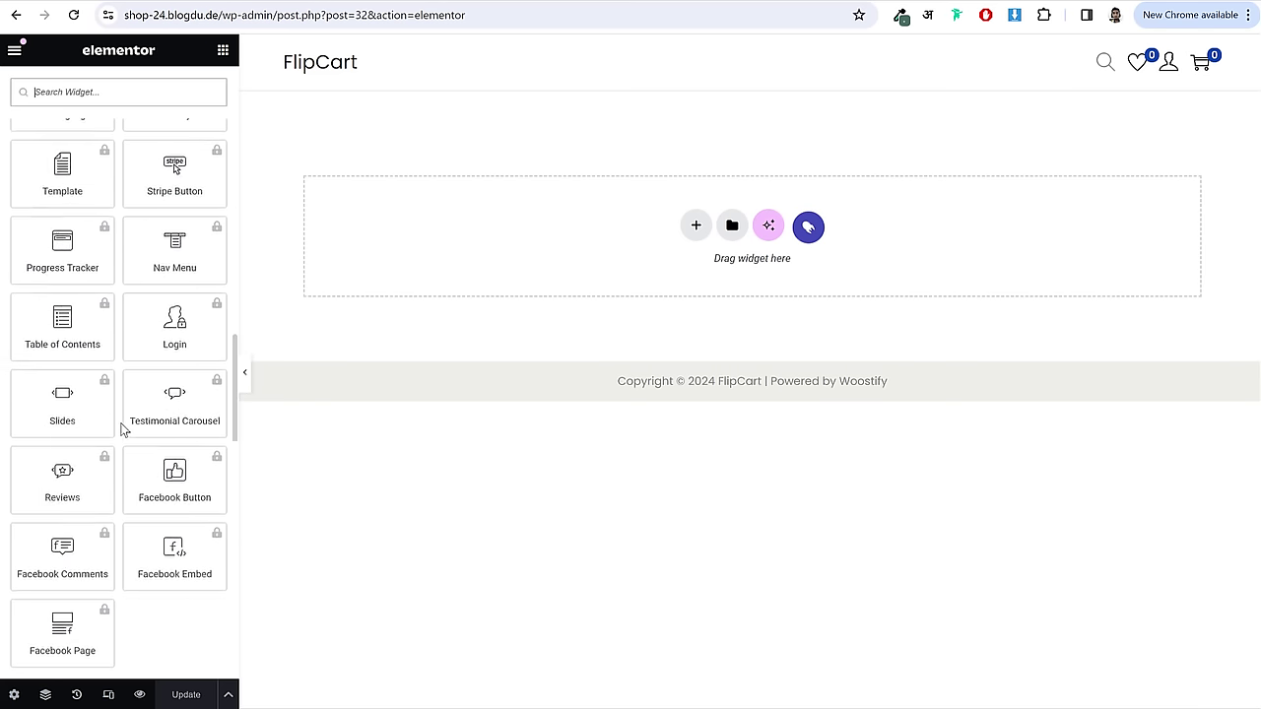
scroll(123, 428, up, 10)
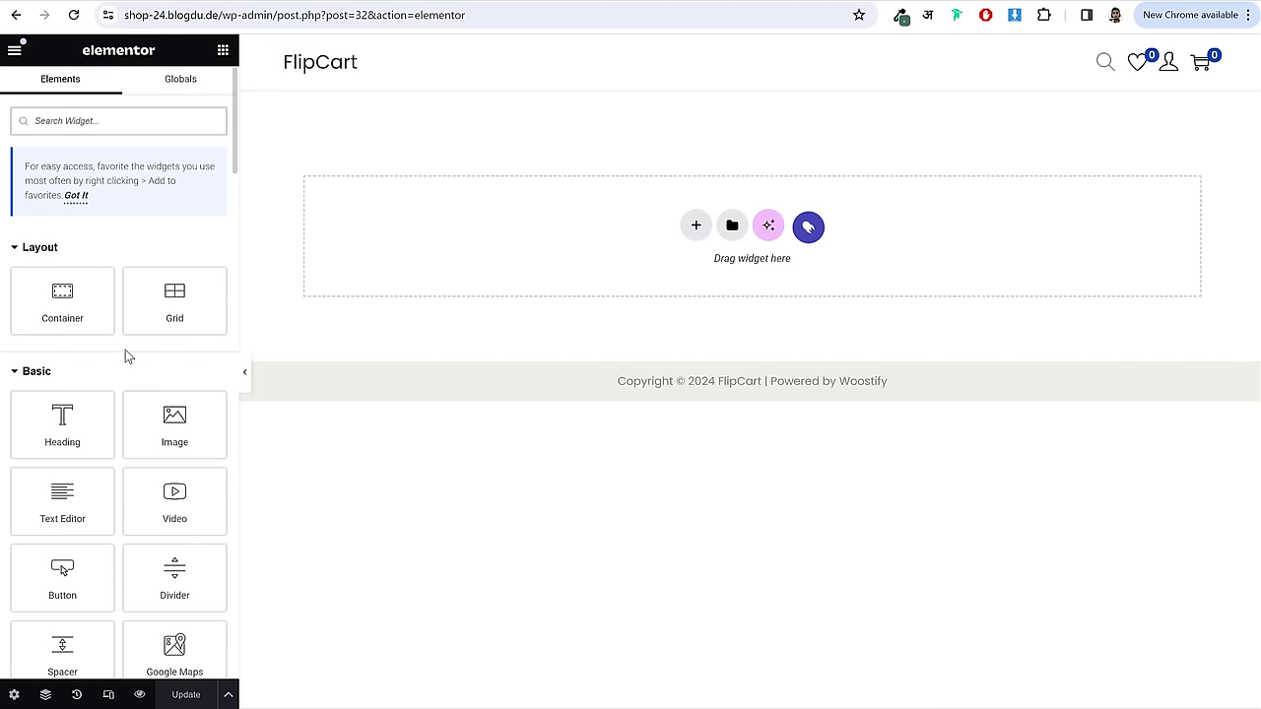
scroll(124, 364, down, 12)
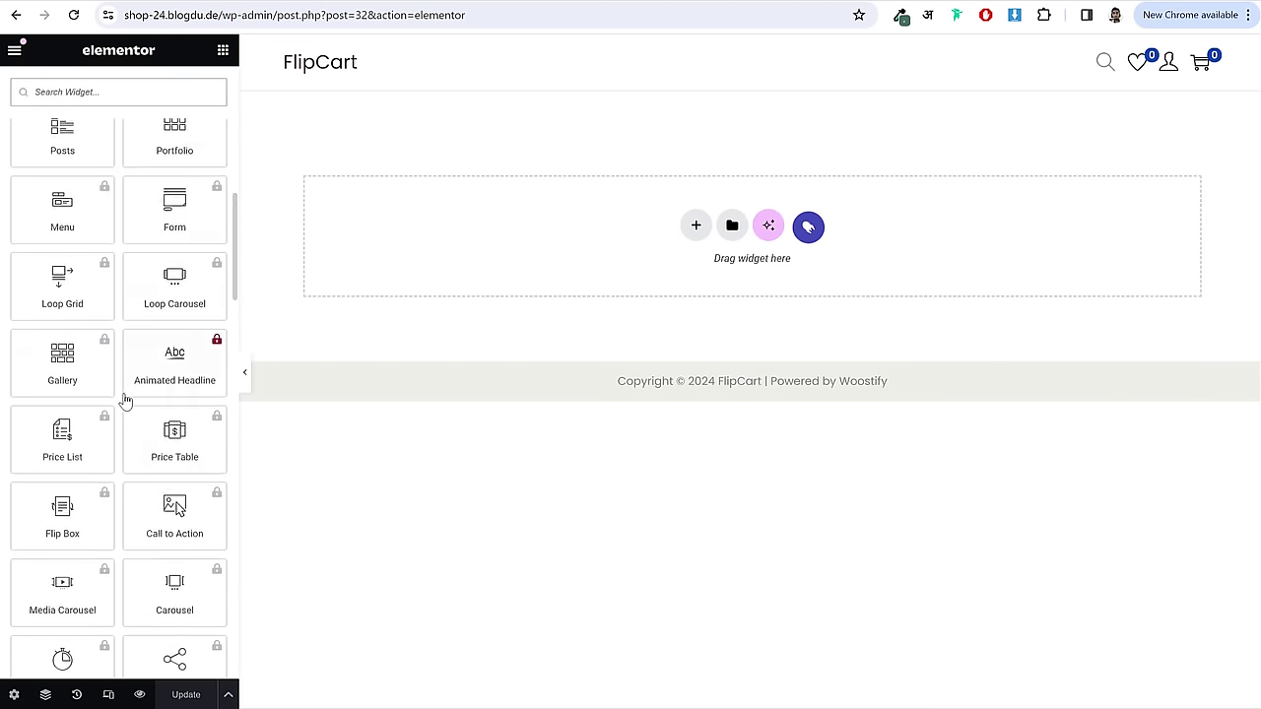
scroll(122, 404, up, 12)
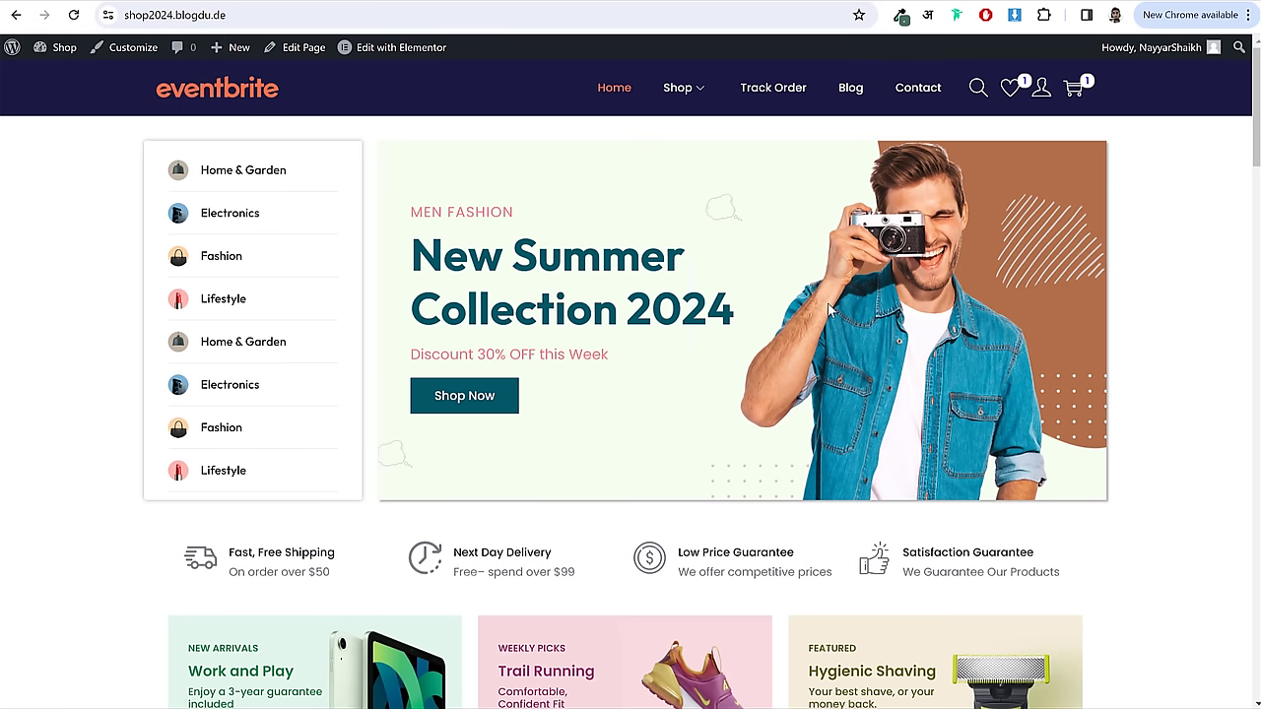
- Examine the reference shop's home page sections, from the hero banner and category list through the What's new banners
drag(69, 177, 610, 358)
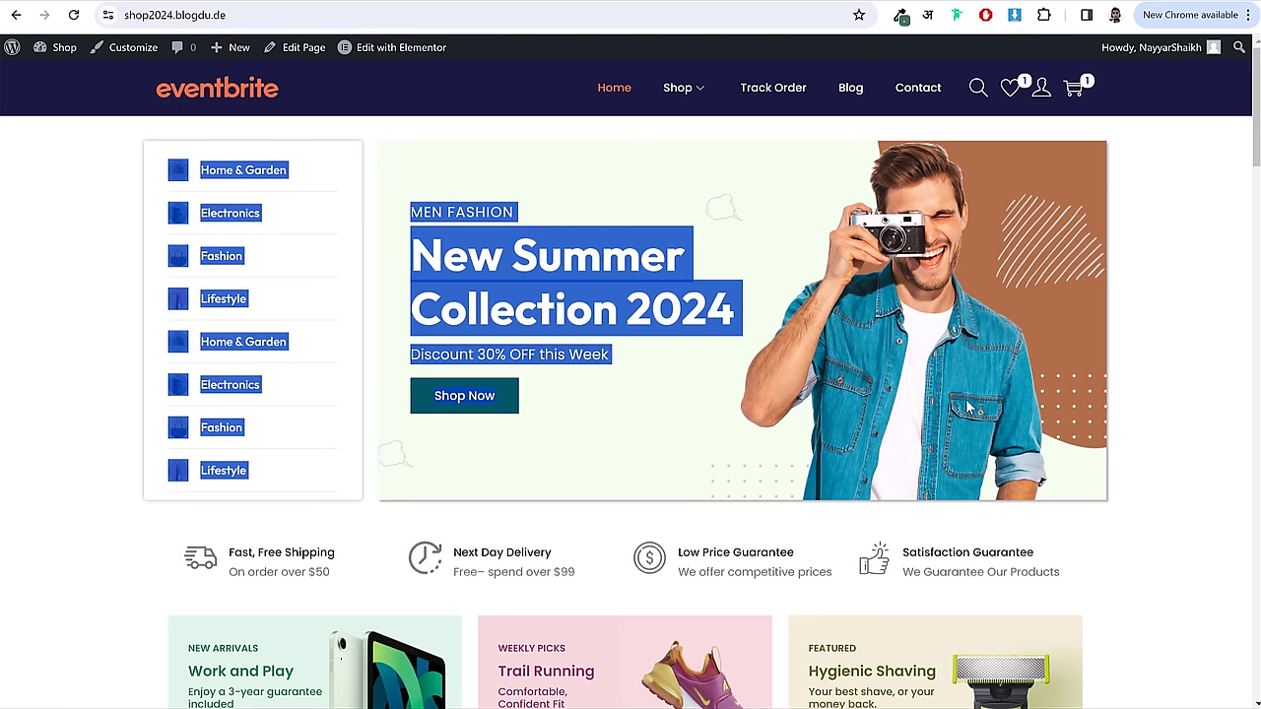
click(979, 410)
scroll(1050, 400, down, 1)
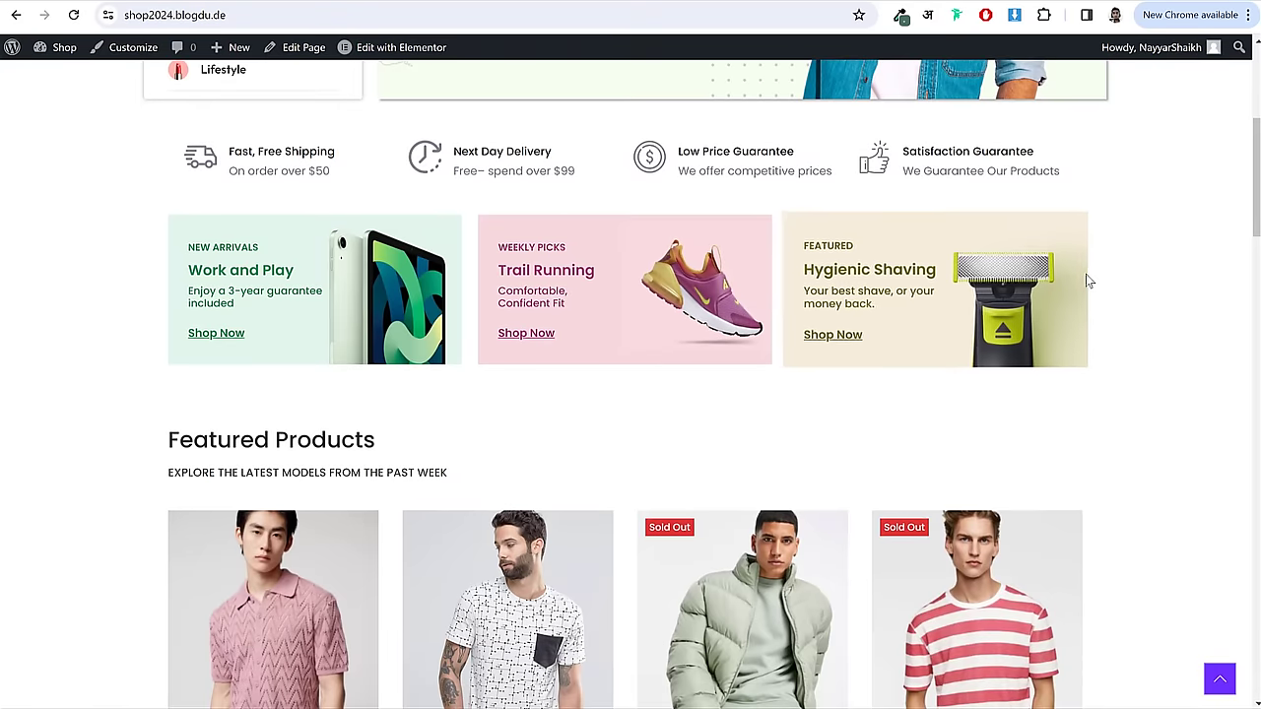
scroll(166, 145, down, 4)
scroll(165, 145, up, 1)
drag(166, 145, 748, 512)
click(1101, 400)
scroll(1094, 414, down, 5)
scroll(1078, 438, down, 5)
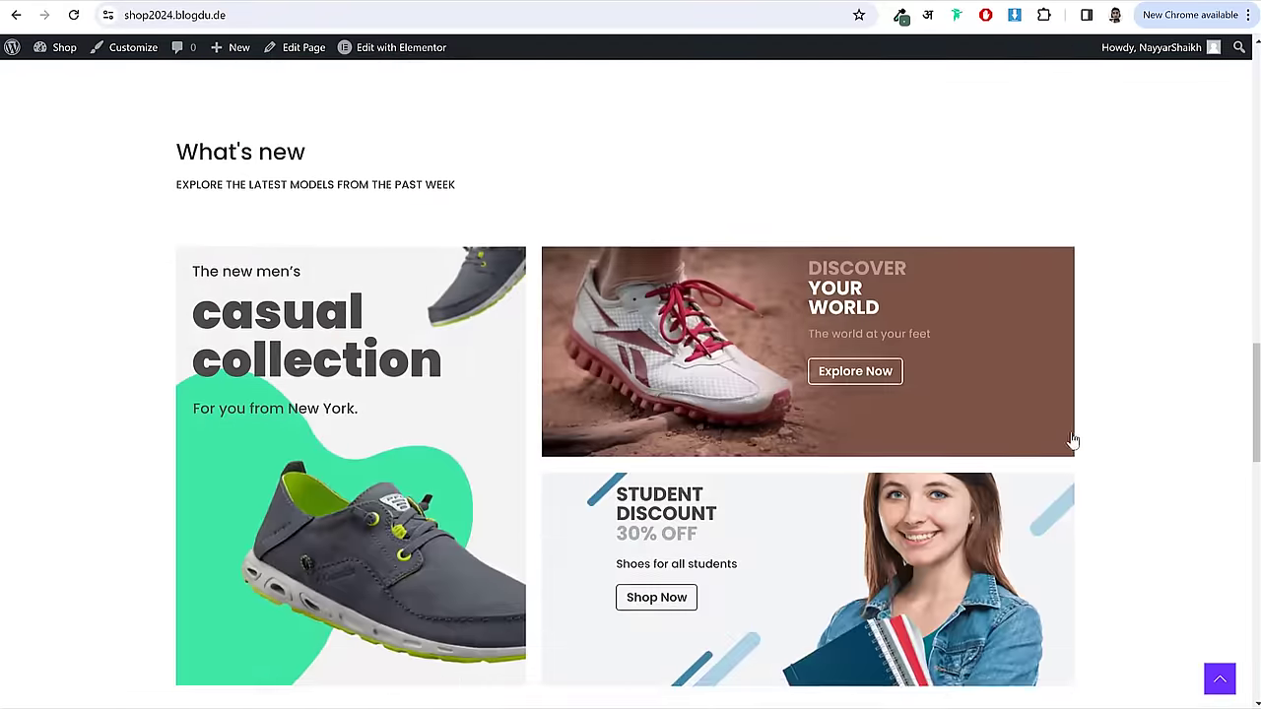
scroll(1066, 453, up, 15)
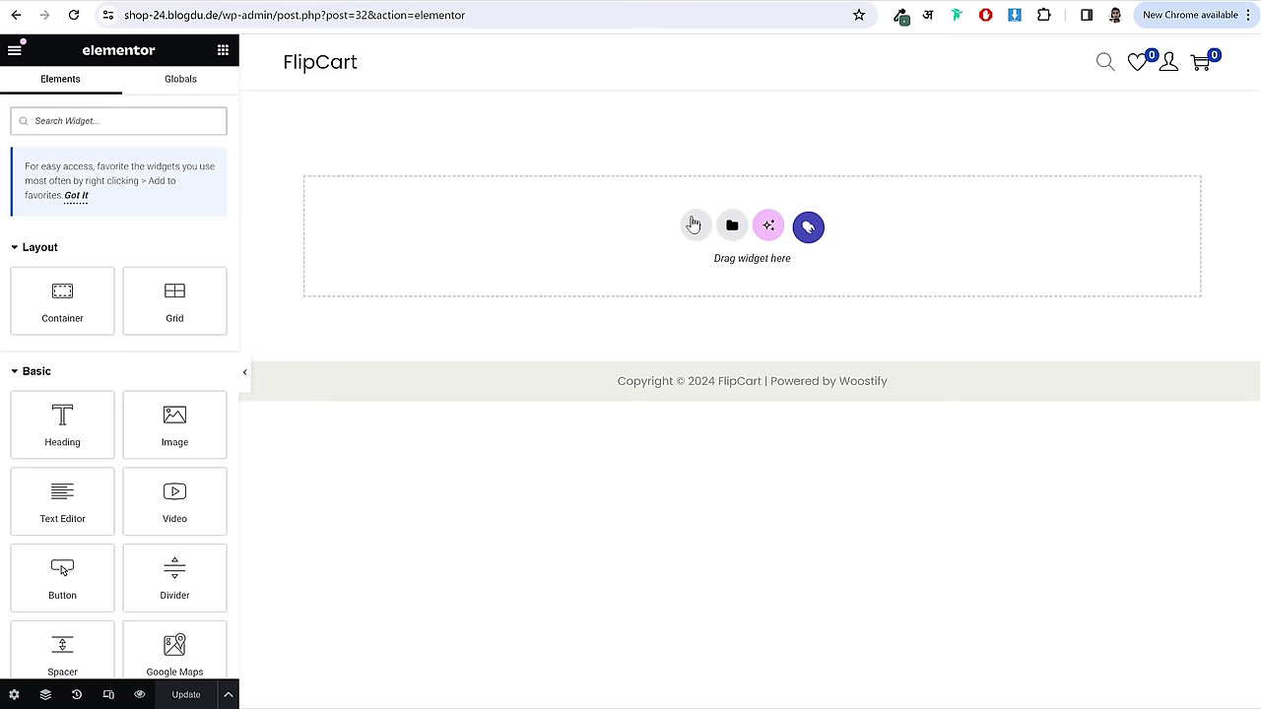
- Add a Flexbox container with a narrow first column and a wide second column, and review its layout settings
click(694, 225)
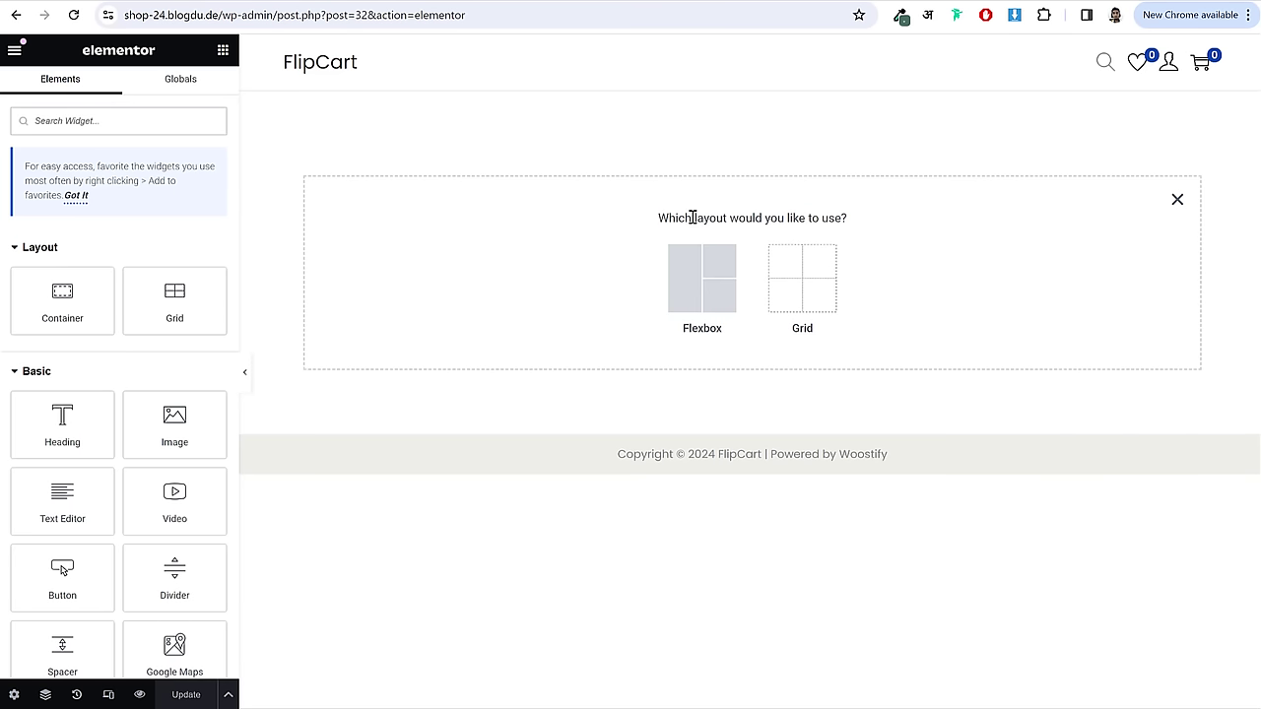
click(714, 291)
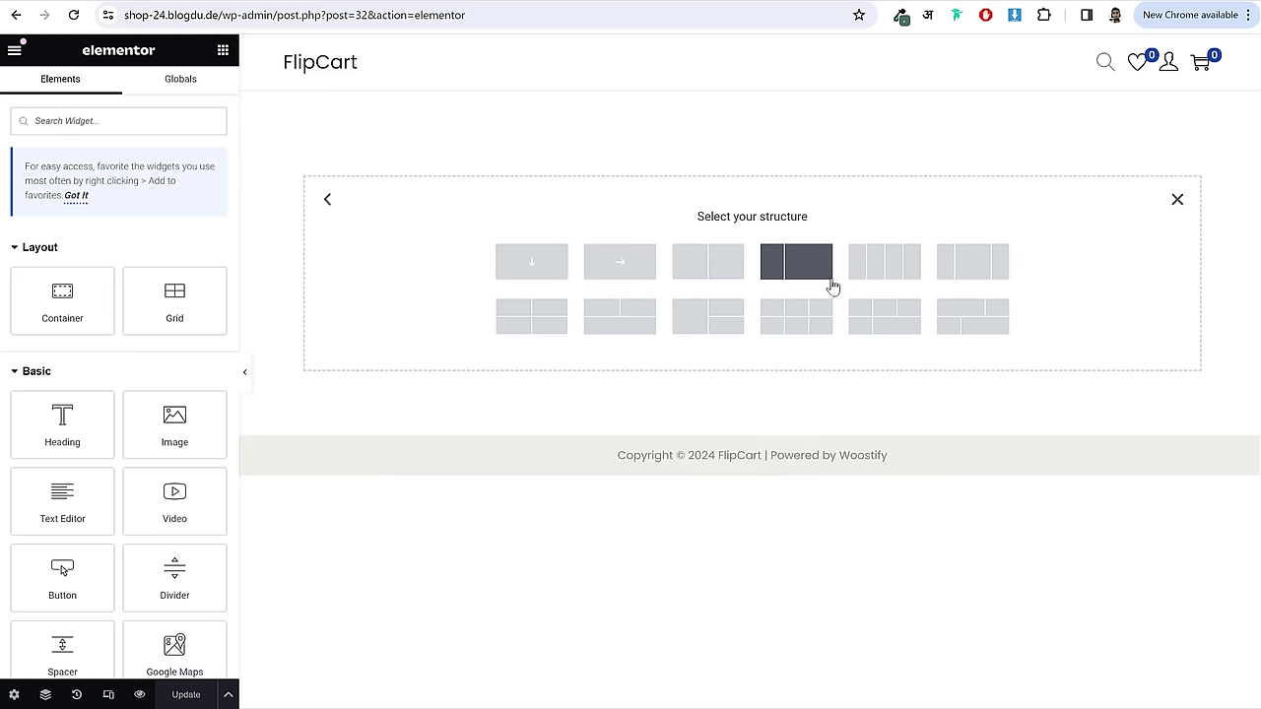
click(805, 264)
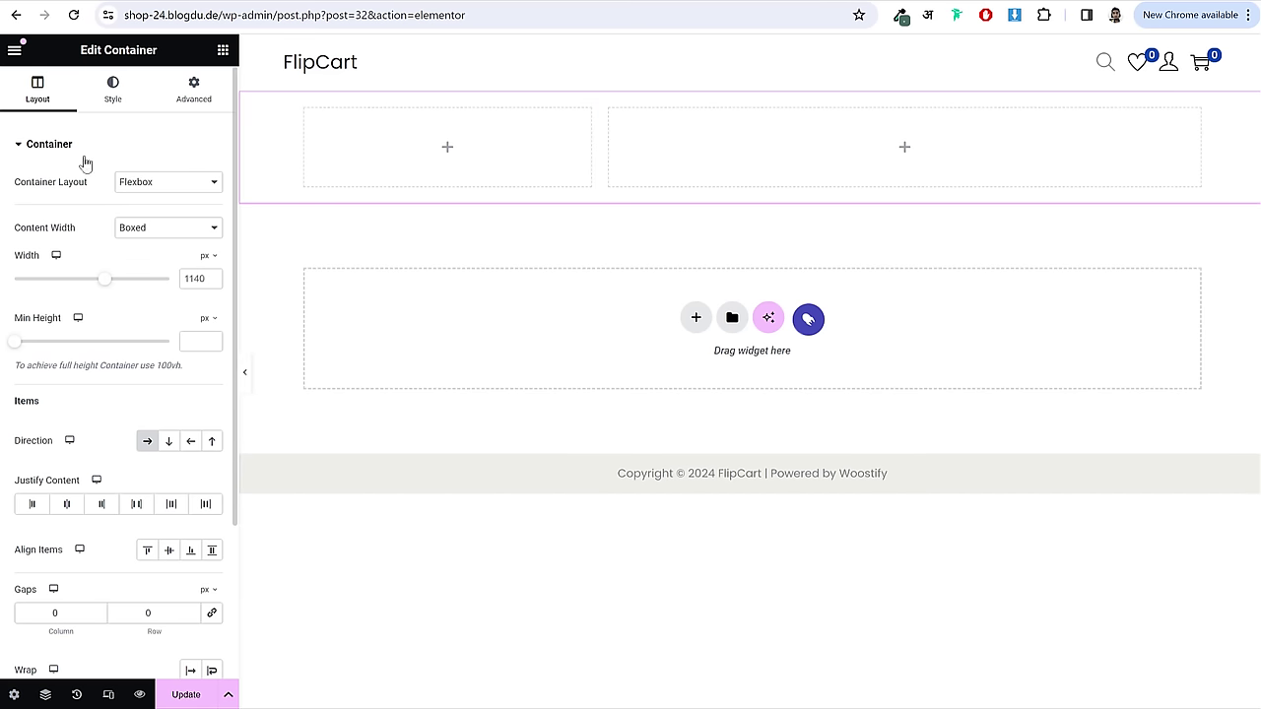
scroll(113, 463, down, 3)
scroll(118, 433, up, 3)
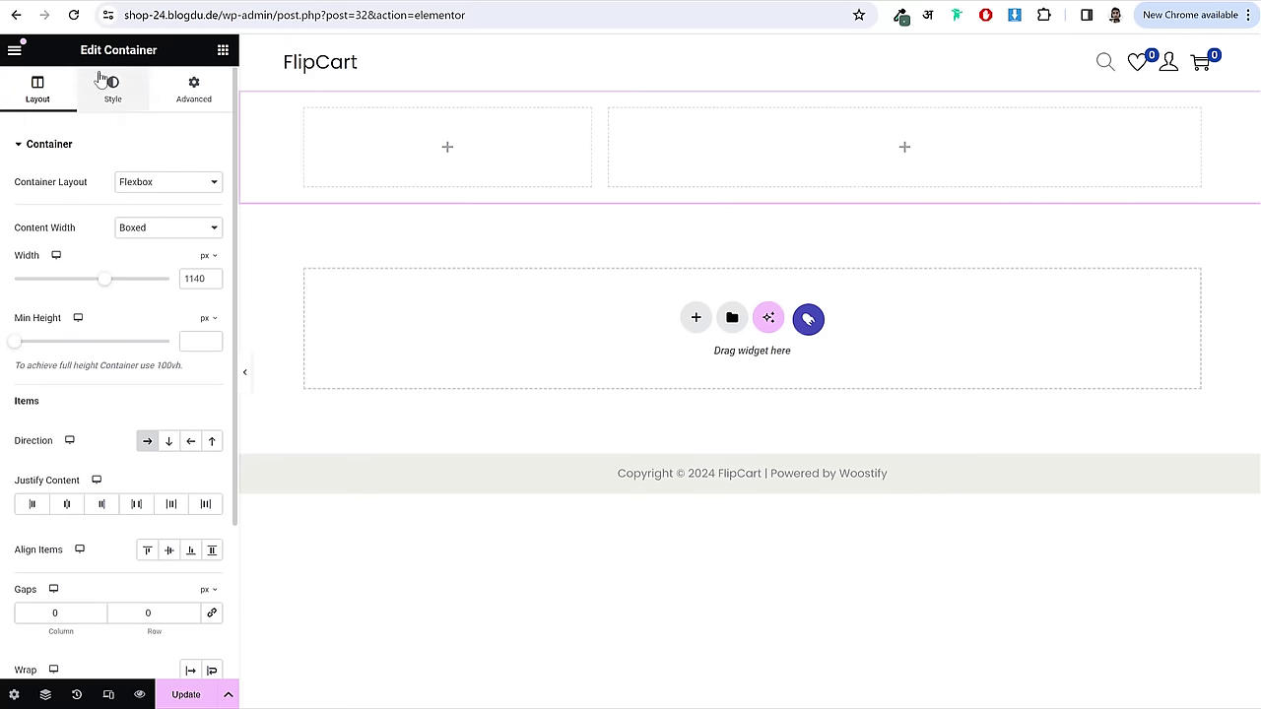
- Return to the widget list and place a Button widget in the container's narrow column
drag(79, 50, 183, 56)
click(183, 56)
click(223, 54)
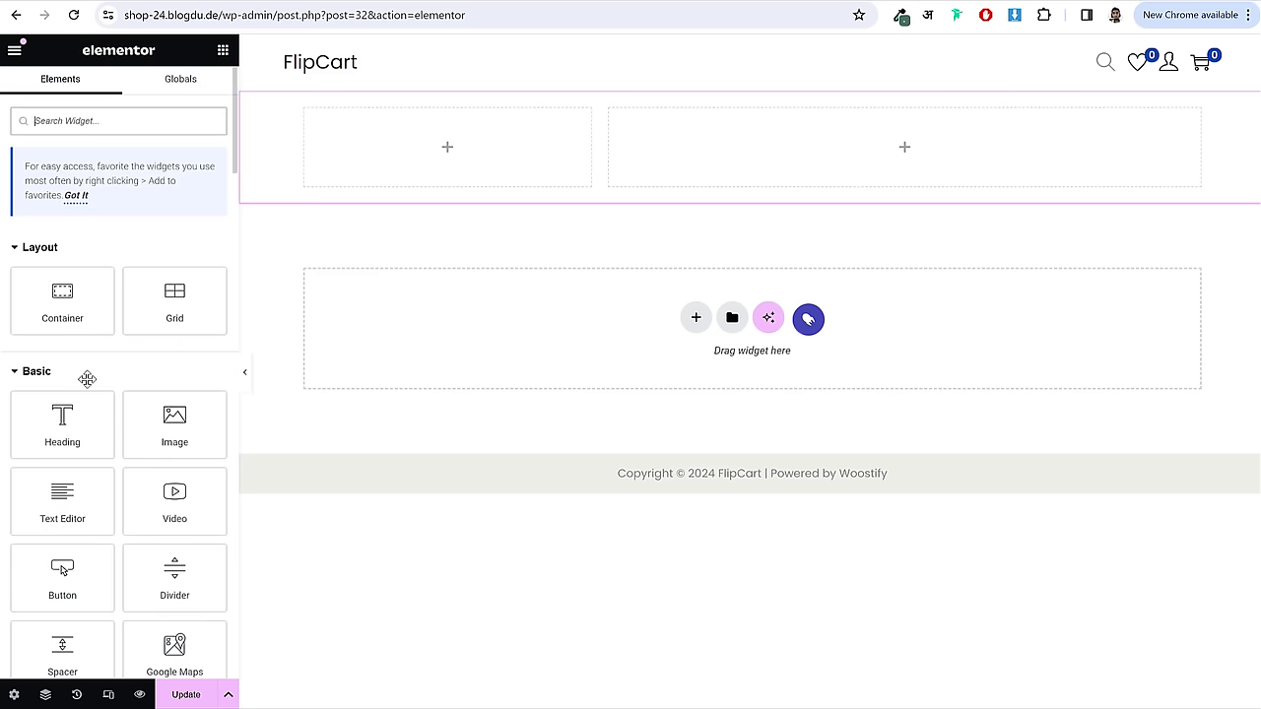
scroll(84, 375, down, 6)
scroll(90, 391, up, 4)
scroll(90, 397, up, 2)
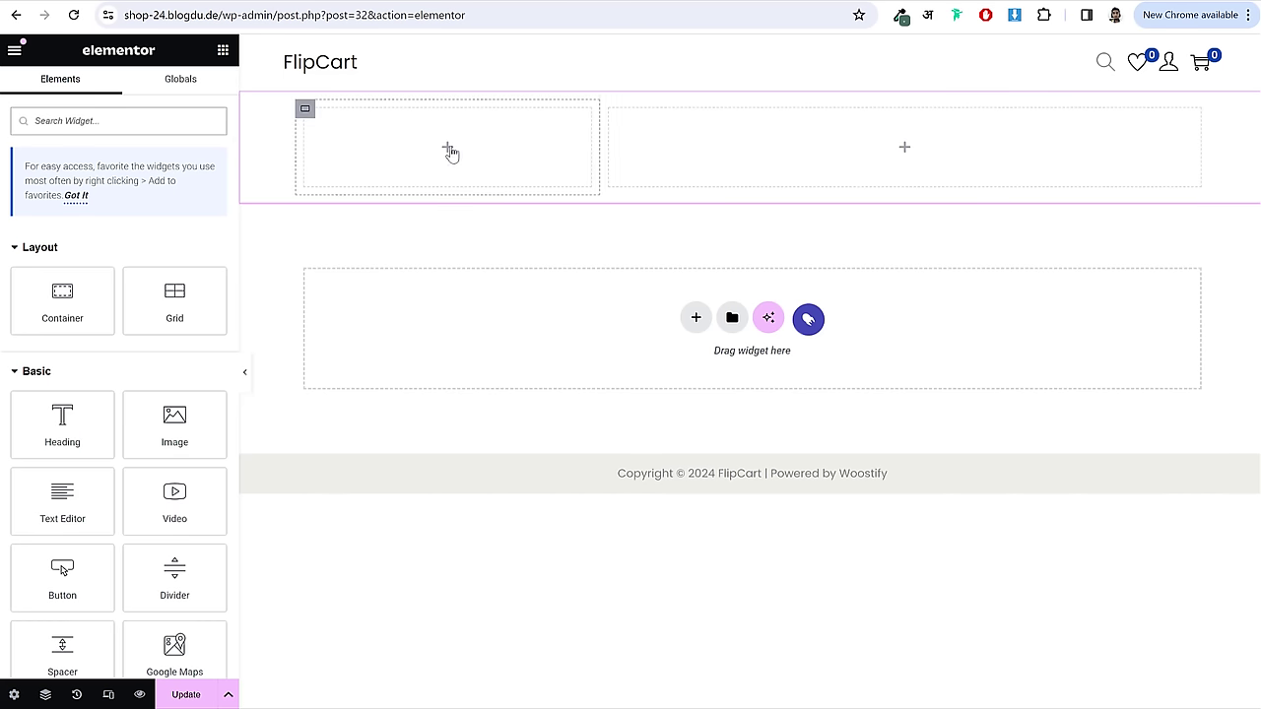
scroll(86, 347, down, 2)
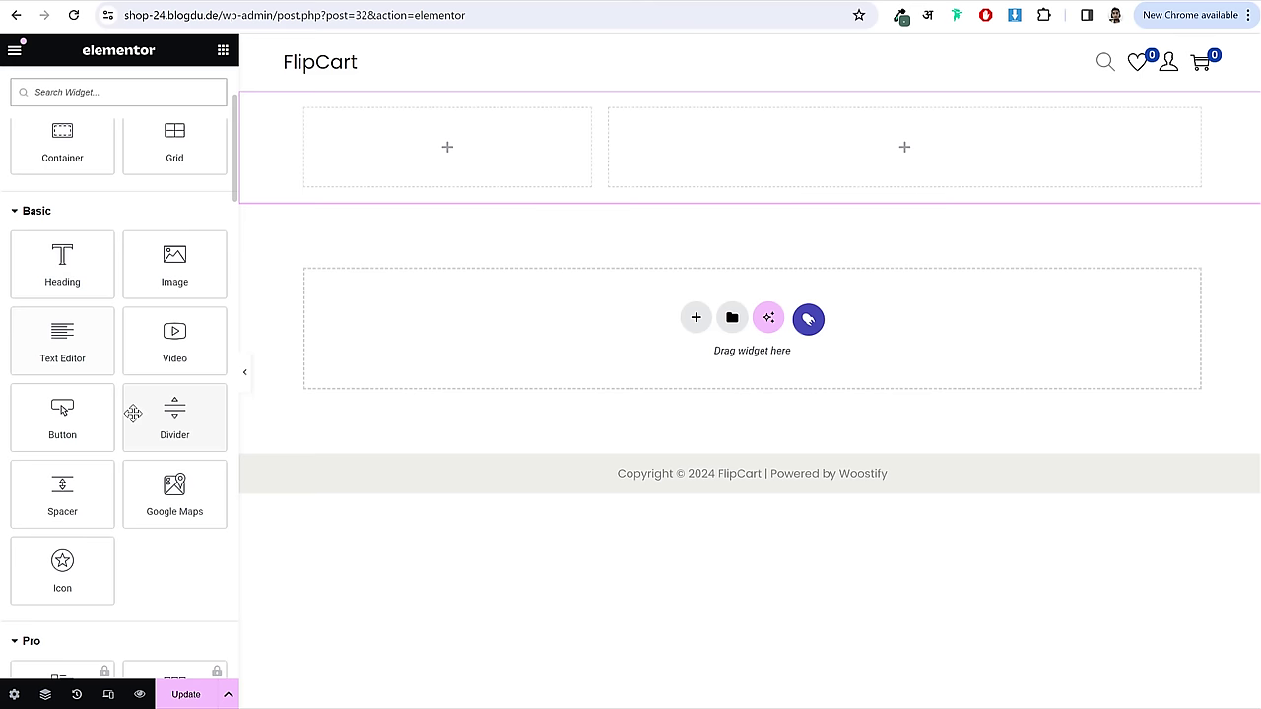
drag(92, 423, 420, 153)
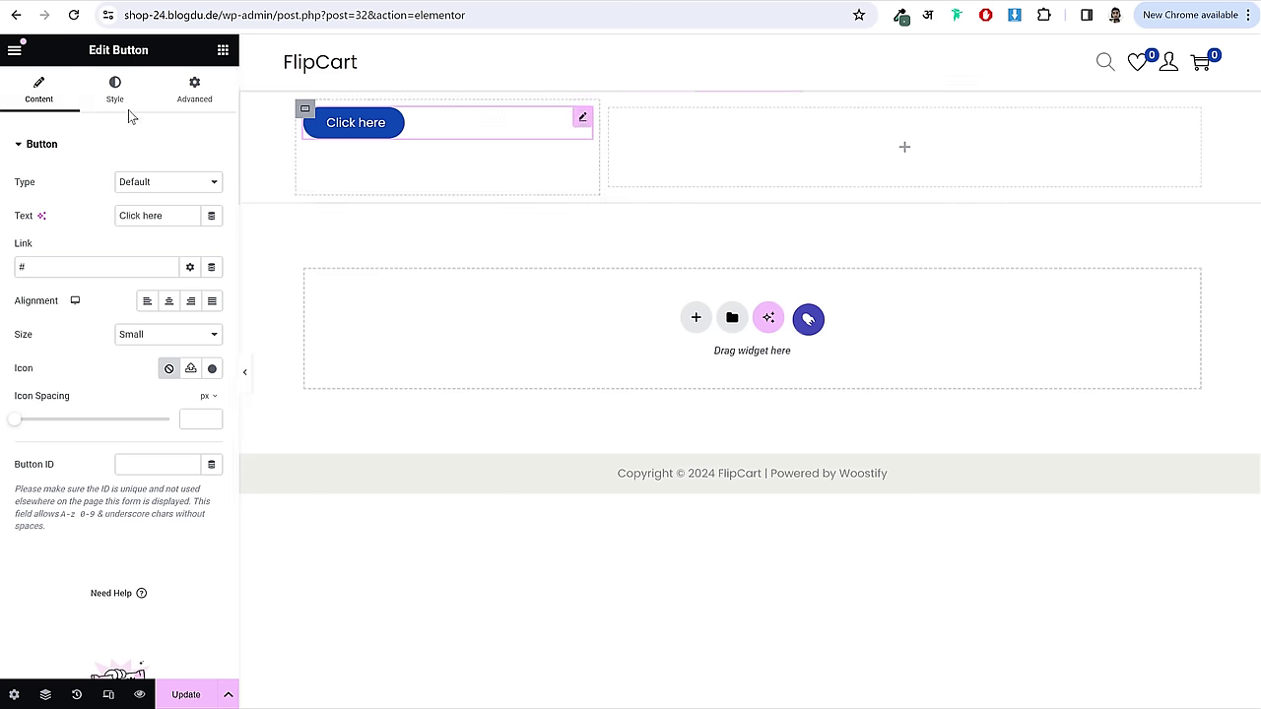
- Look over the button's style and advanced settings, and change its text to "Read More"
triple_click(107, 55)
click(149, 57)
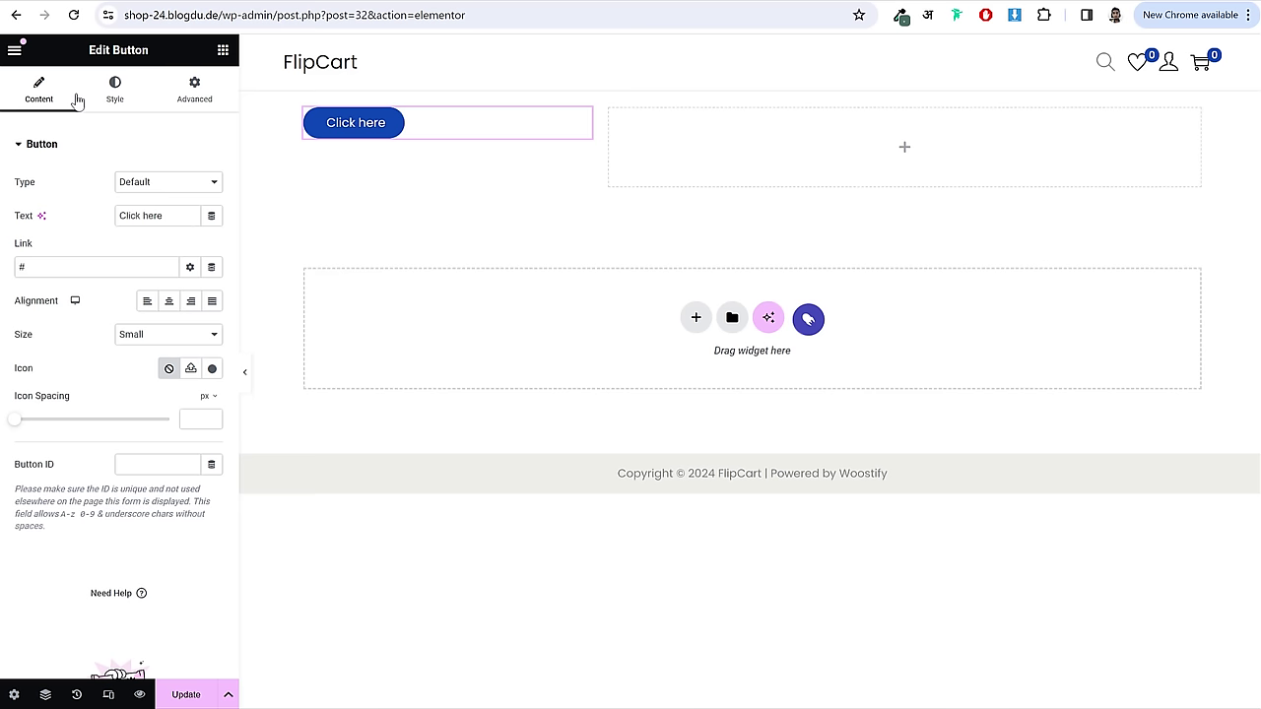
click(116, 102)
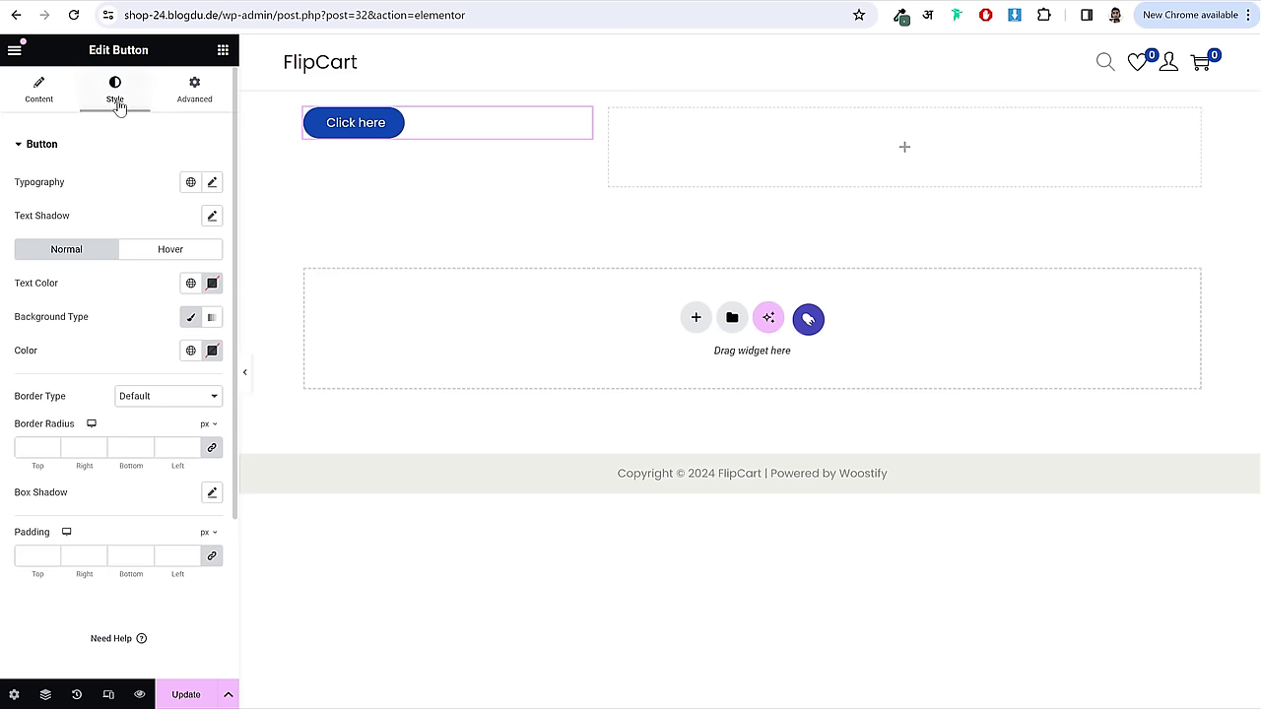
click(193, 94)
click(61, 107)
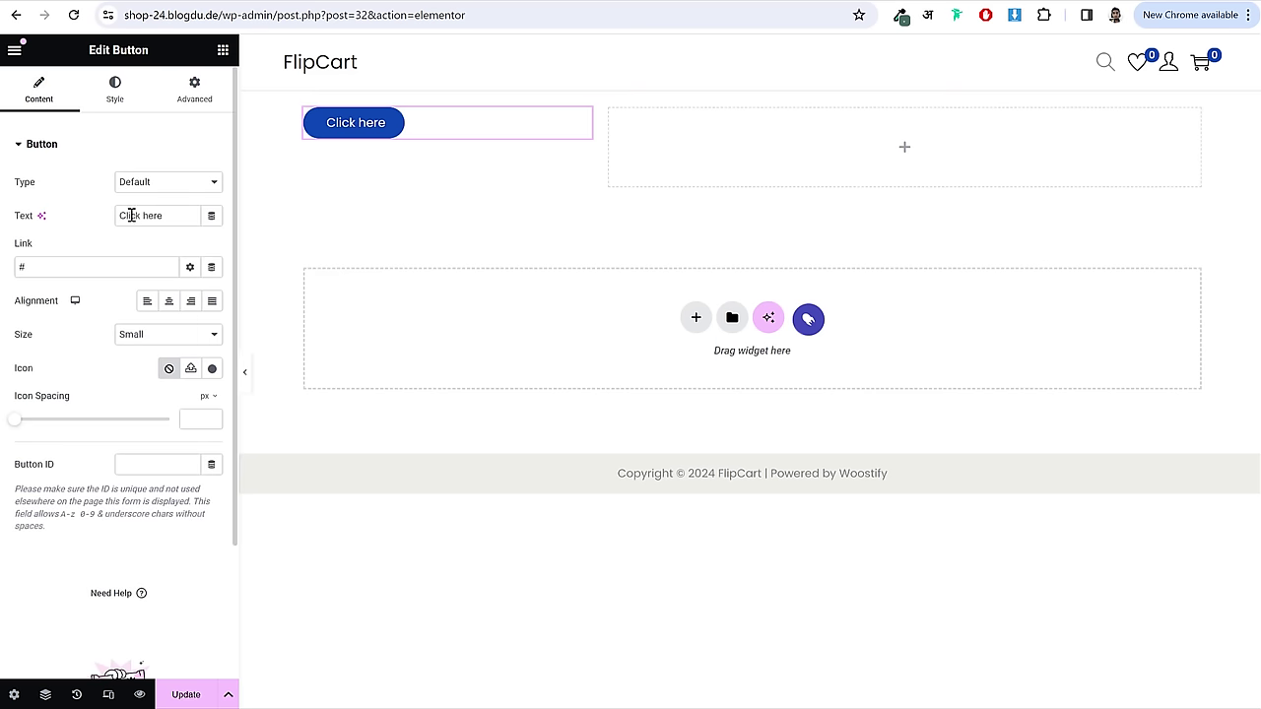
drag(174, 215, 79, 231)
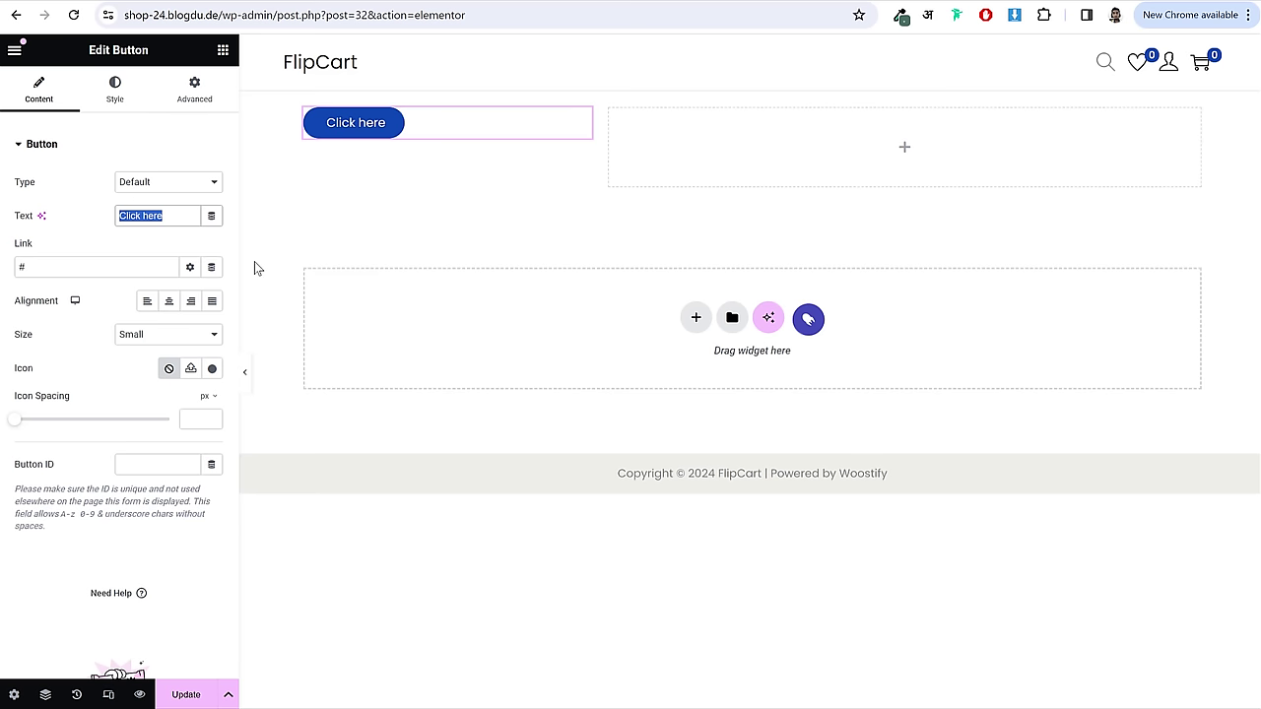
text(Read More)
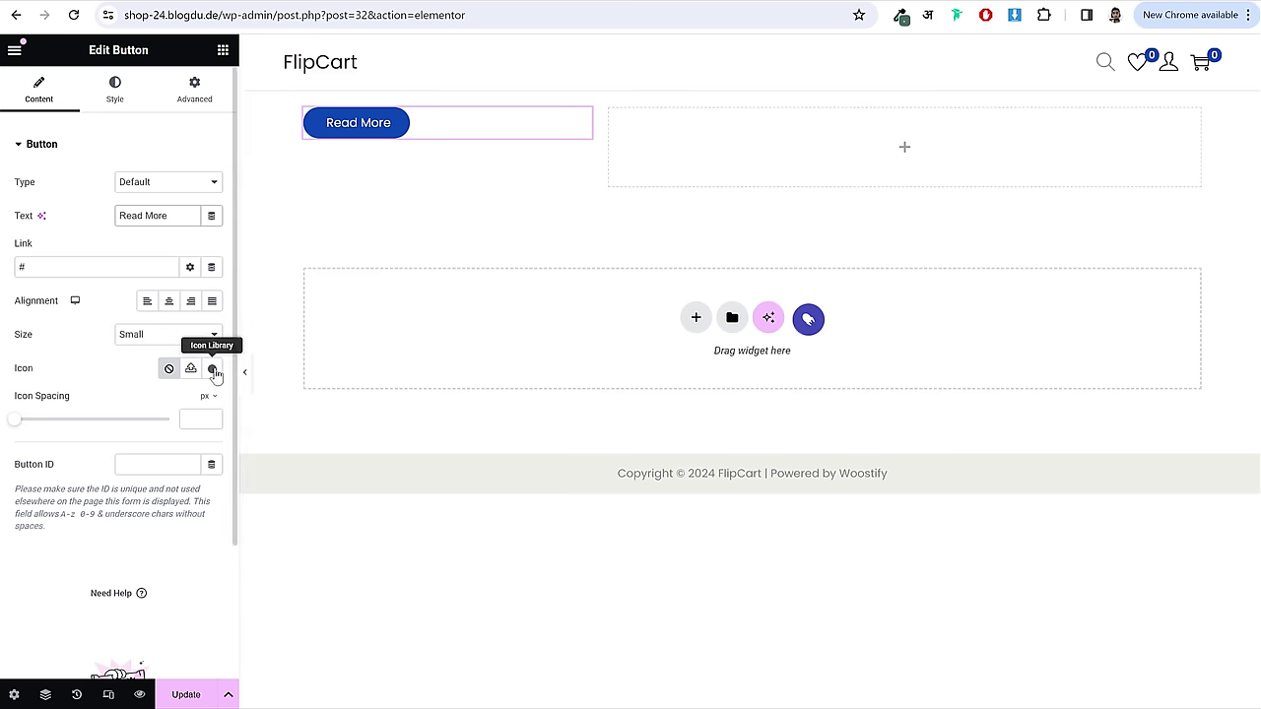
- Set the button's text color to the light red #FF6464
click(115, 88)
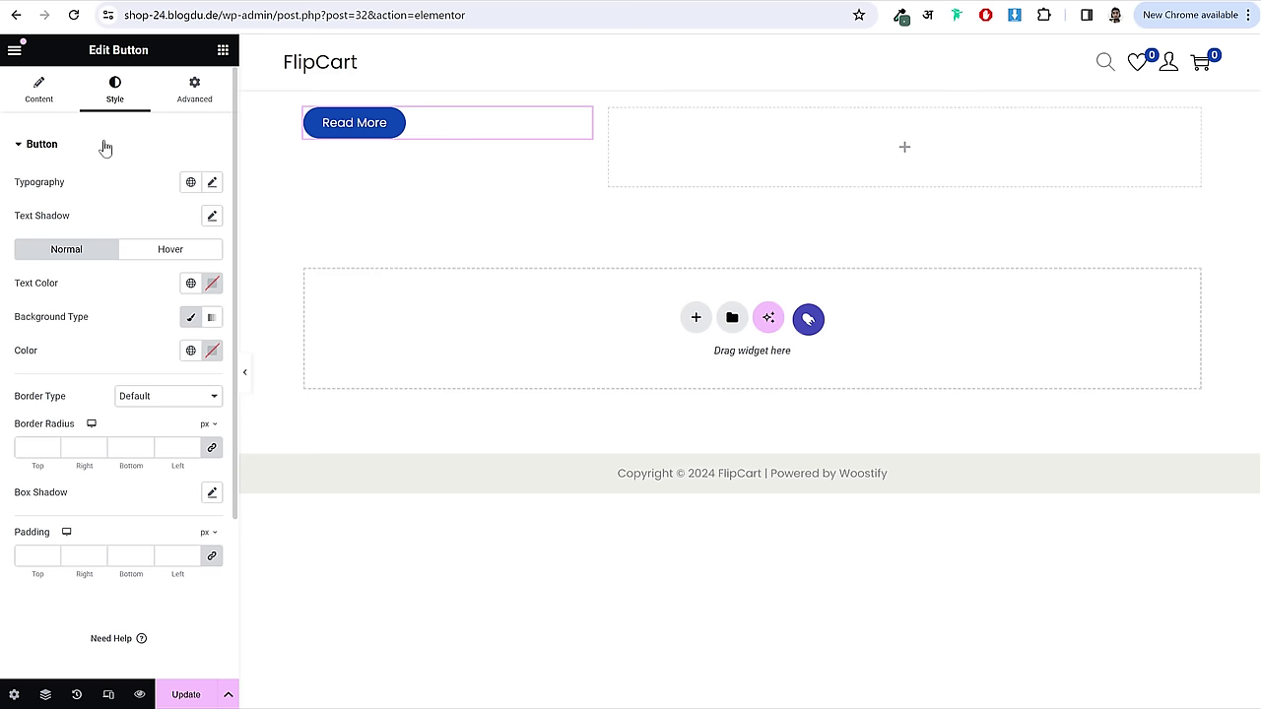
click(212, 285)
click(232, 348)
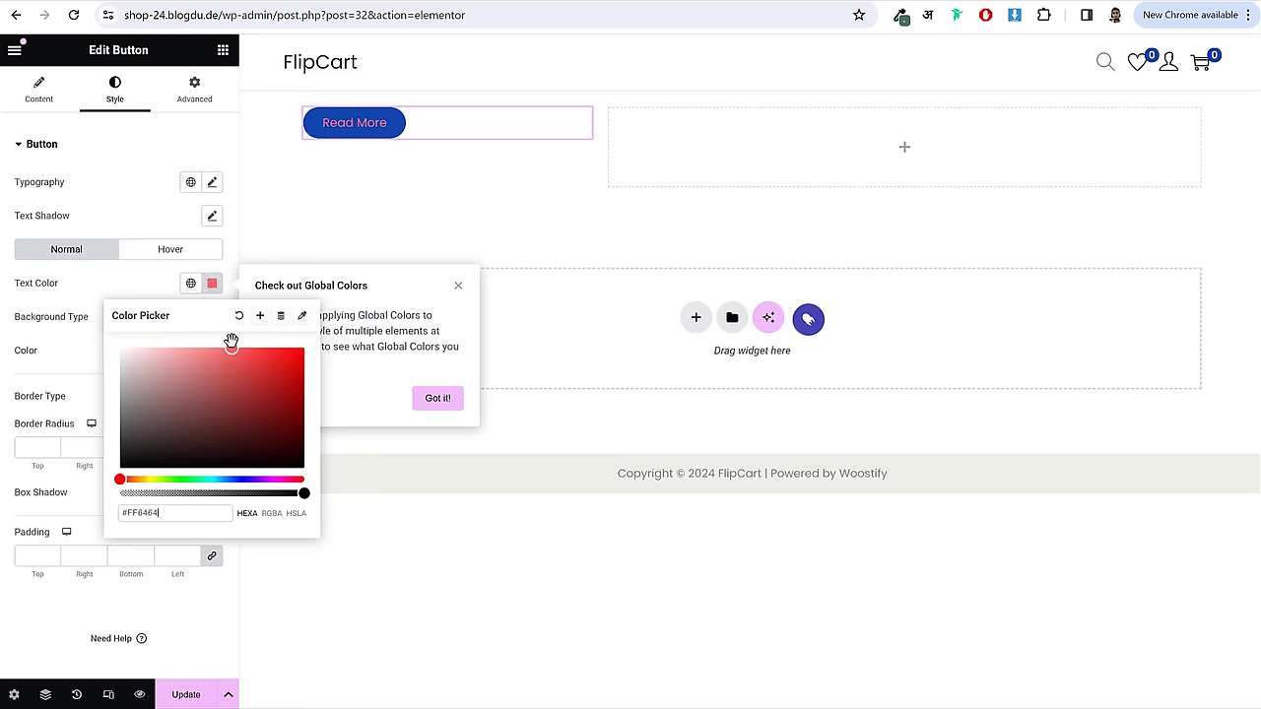
click(133, 281)
- Try purple and green shades for the button's background color and settle on #A5C54B
click(212, 351)
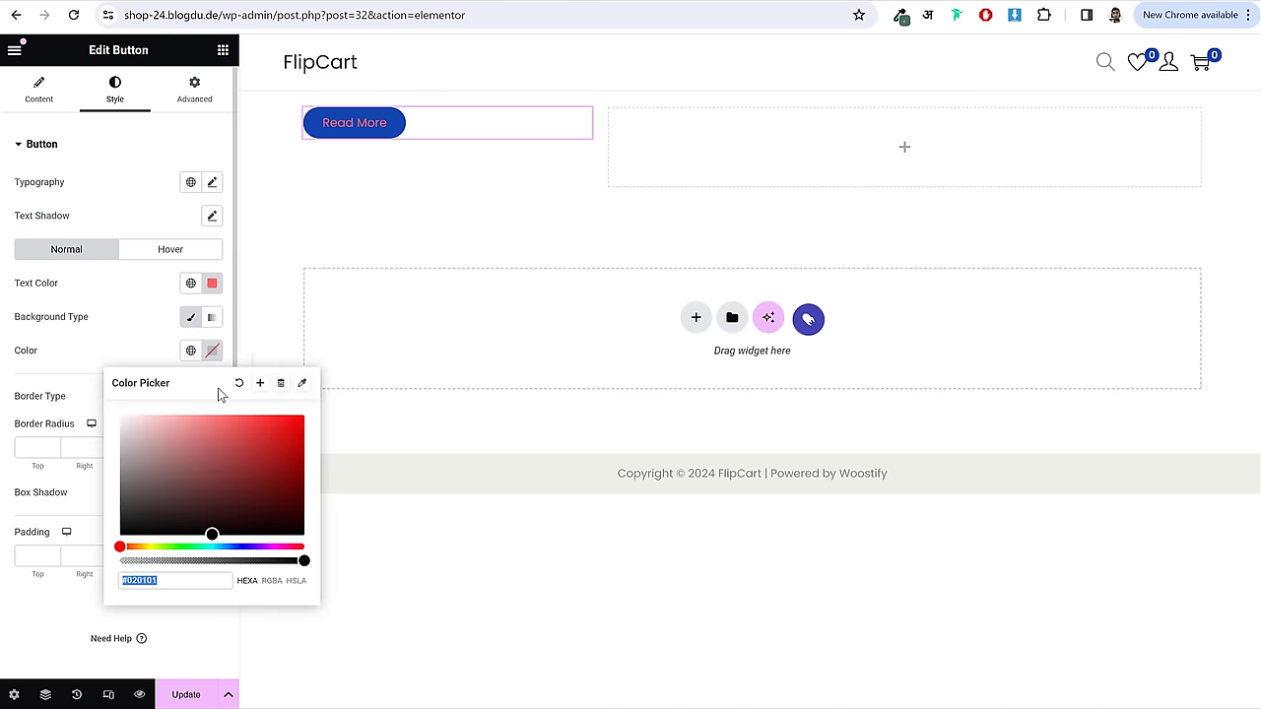
drag(165, 547, 257, 548)
click(237, 455)
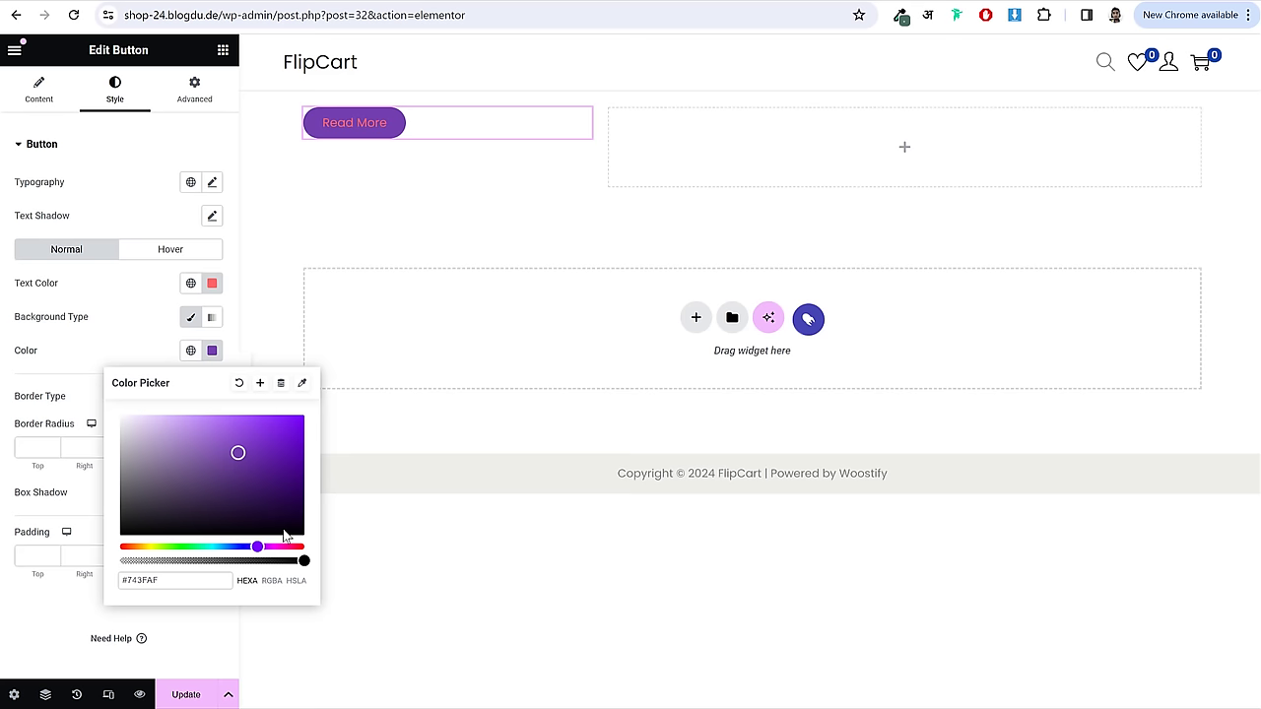
drag(237, 455, 291, 439)
drag(259, 547, 159, 548)
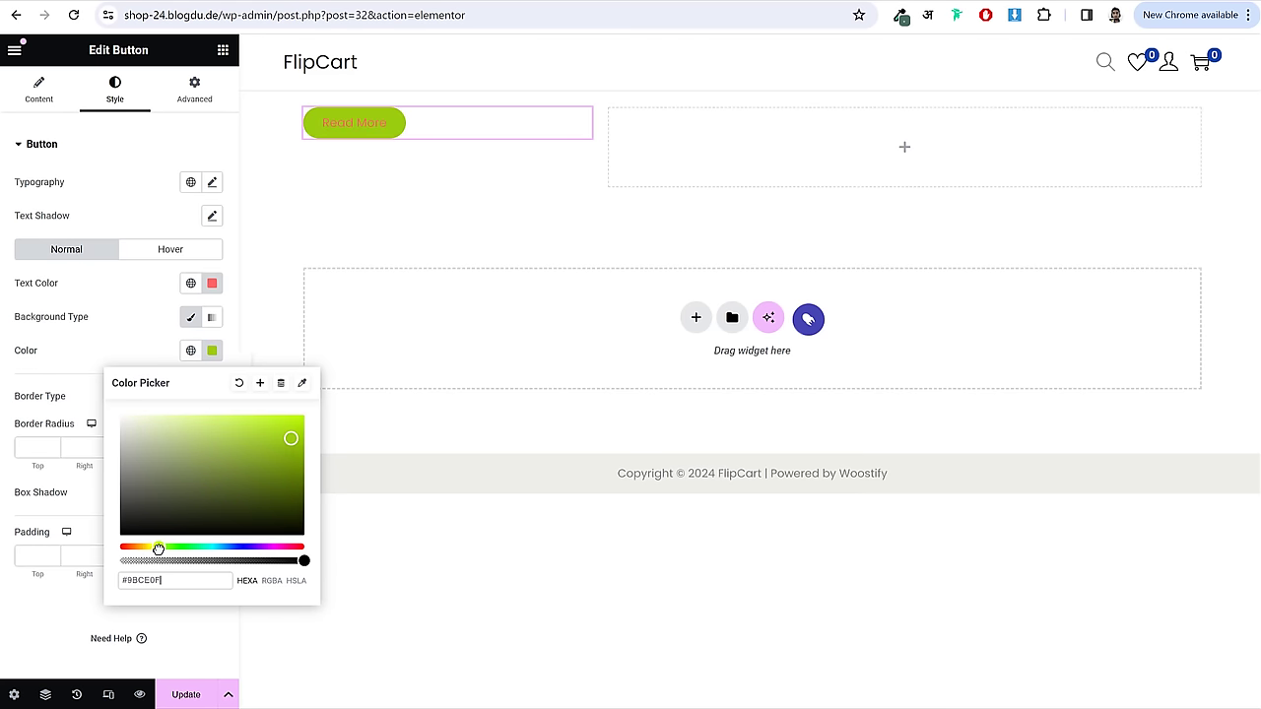
drag(200, 425, 234, 441)
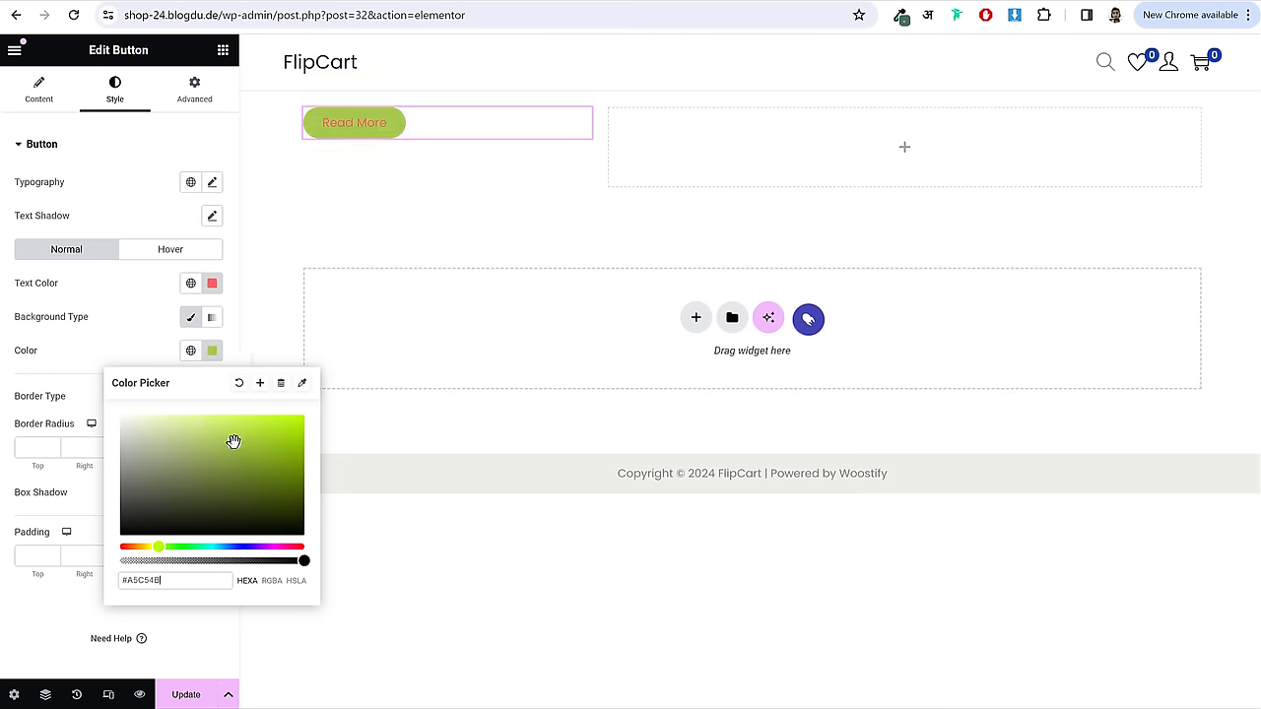
click(132, 311)
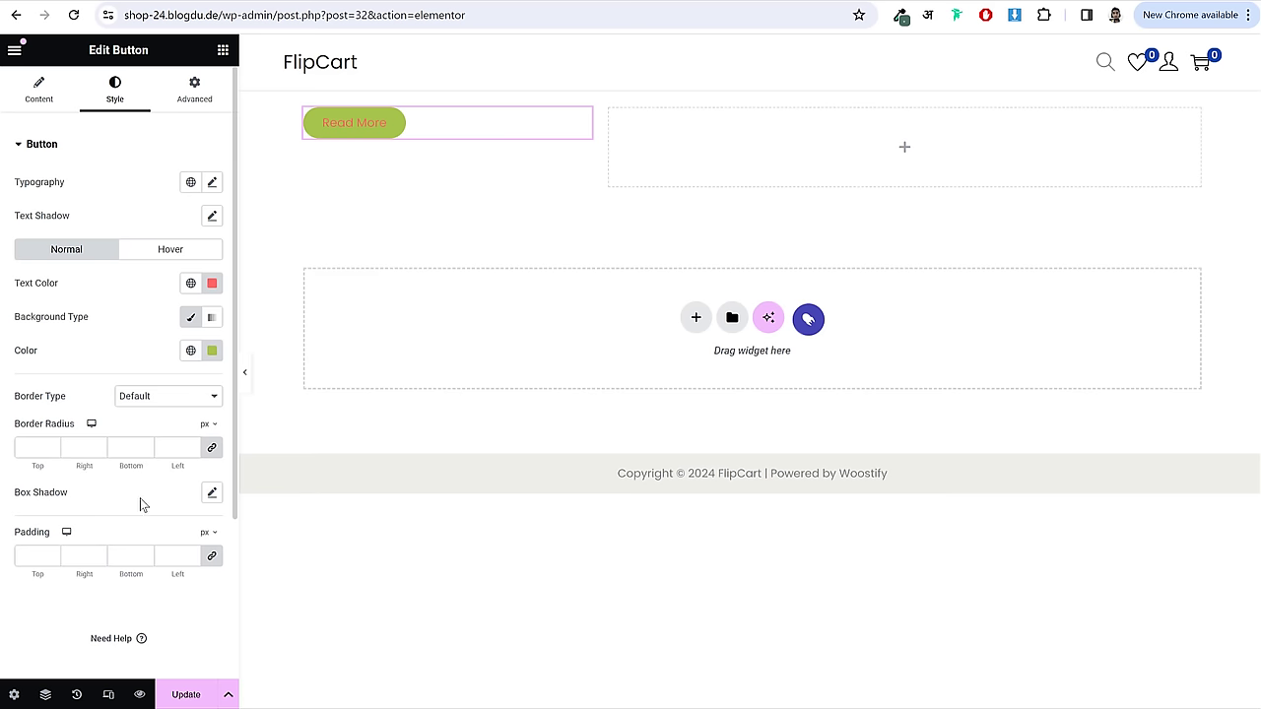
- Look through the button's advanced margin, padding, width and position settings, and return to its content settings
click(192, 88)
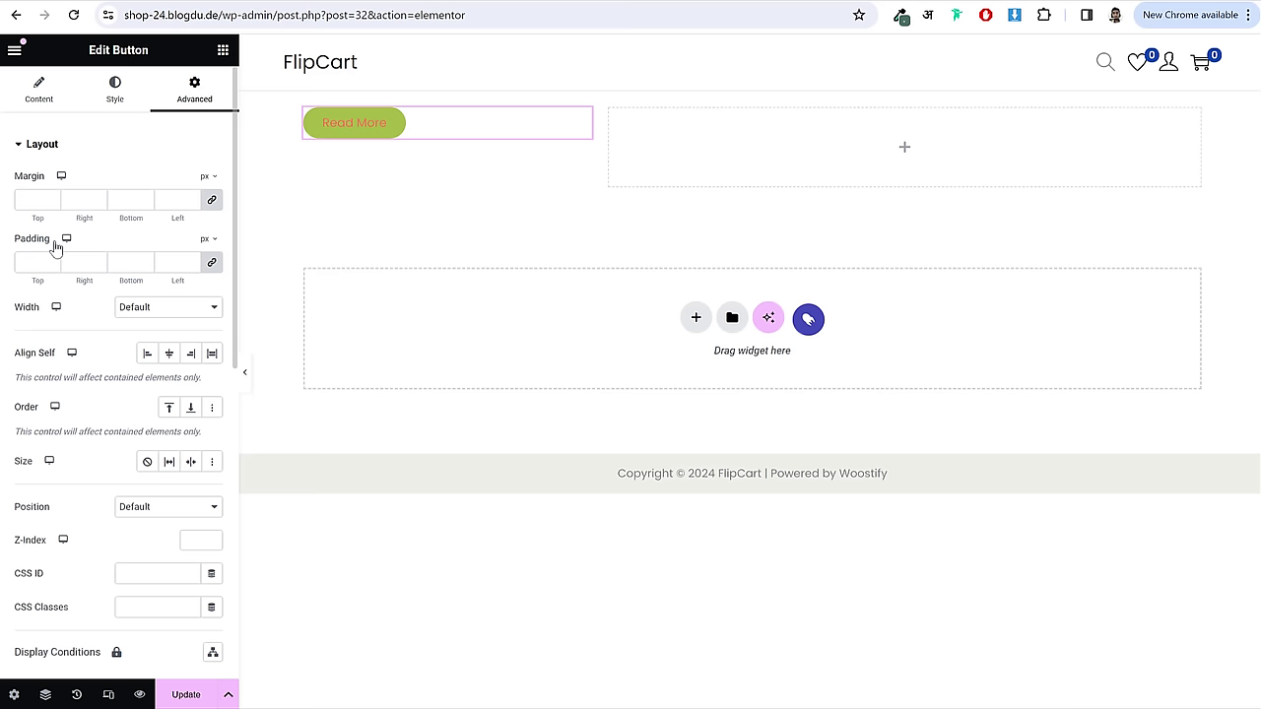
scroll(115, 412, down, 2)
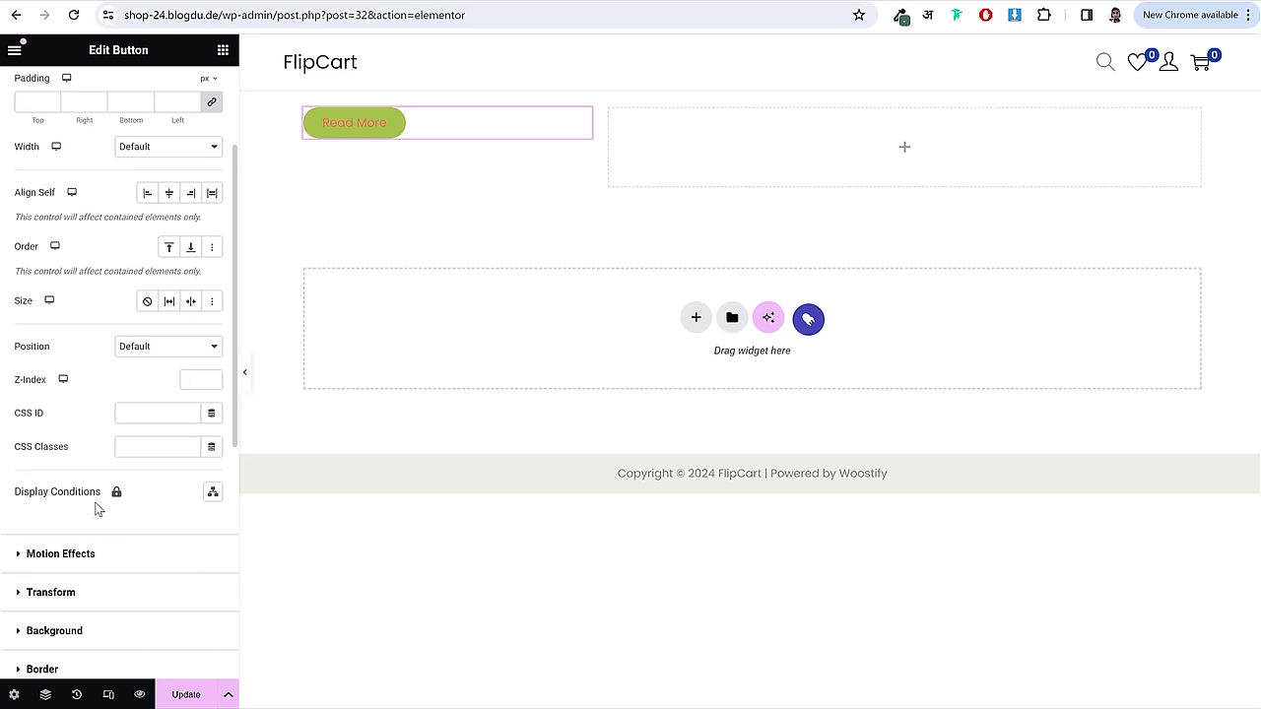
scroll(118, 475, up, 2)
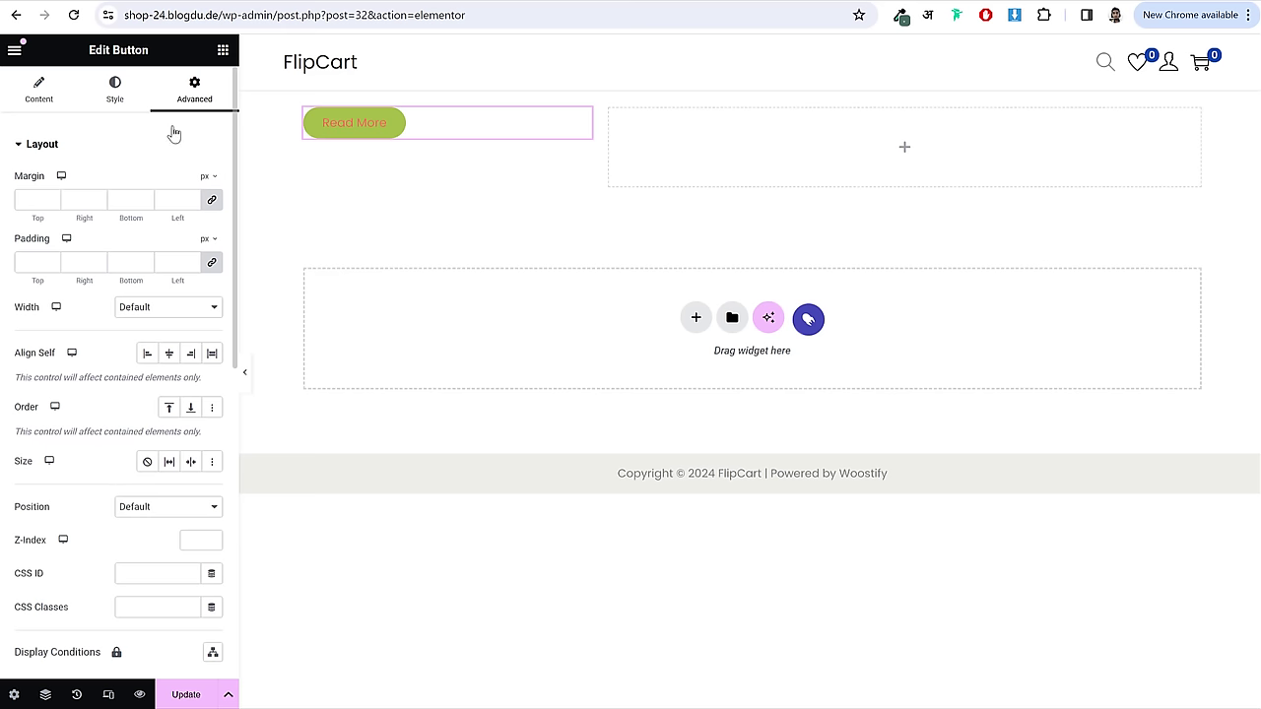
click(34, 99)
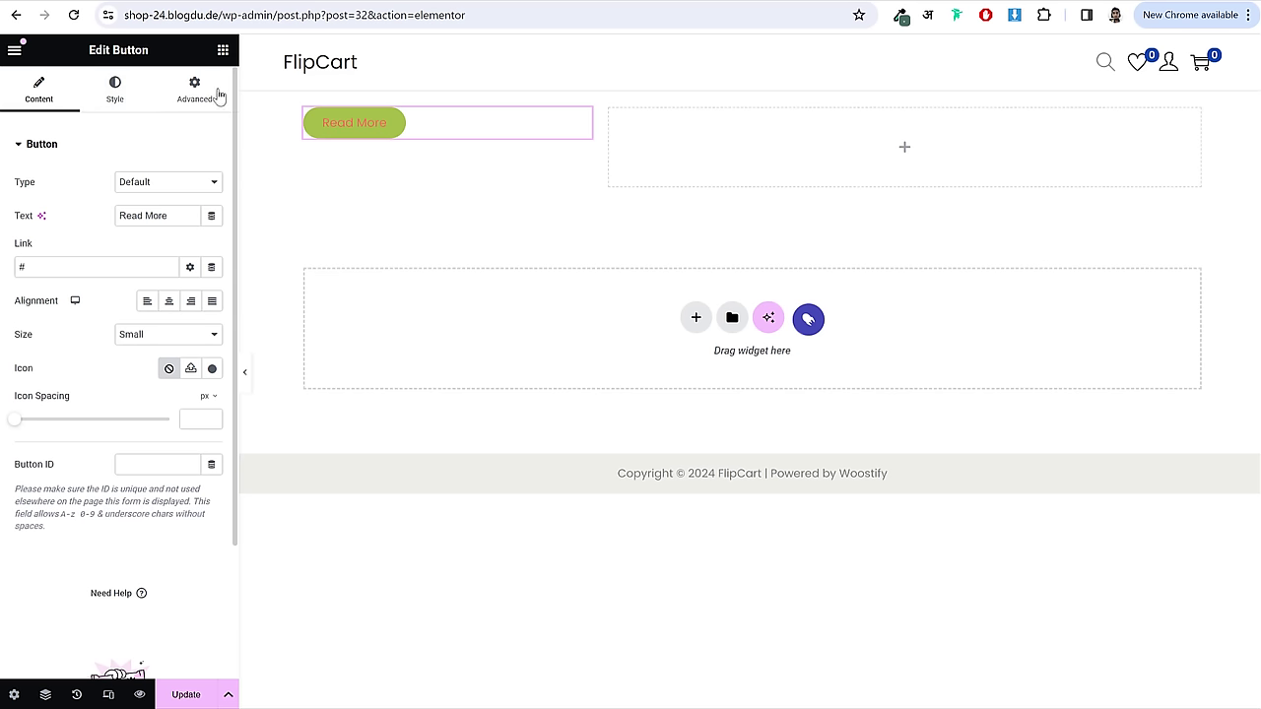
- Place an Icon widget from the Basic widgets in the container's wide column
click(223, 51)
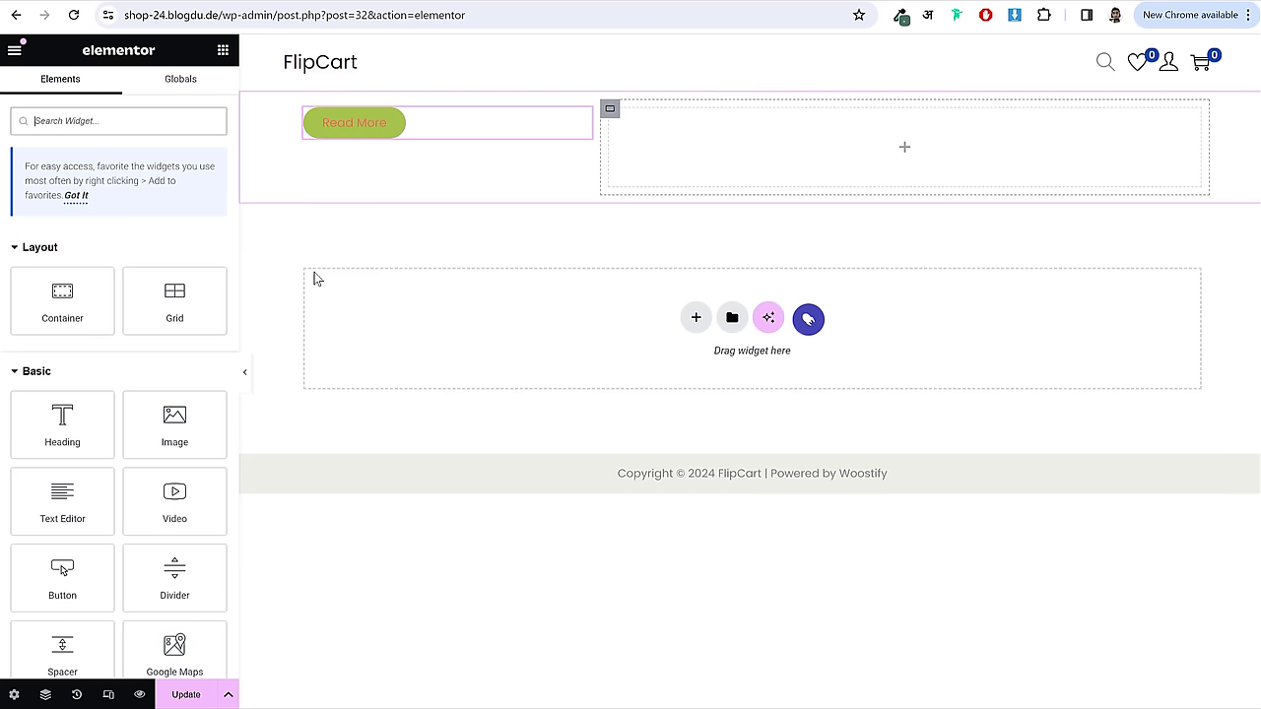
scroll(174, 417, down, 3)
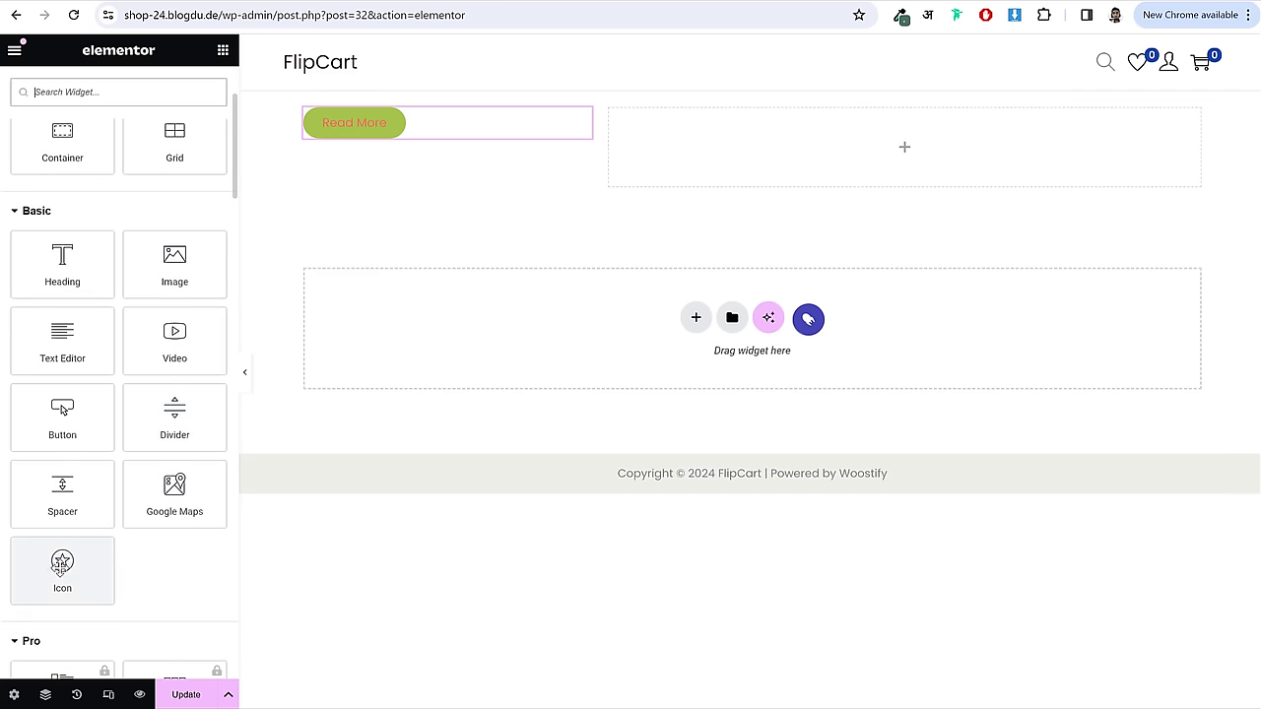
drag(62, 566, 877, 148)
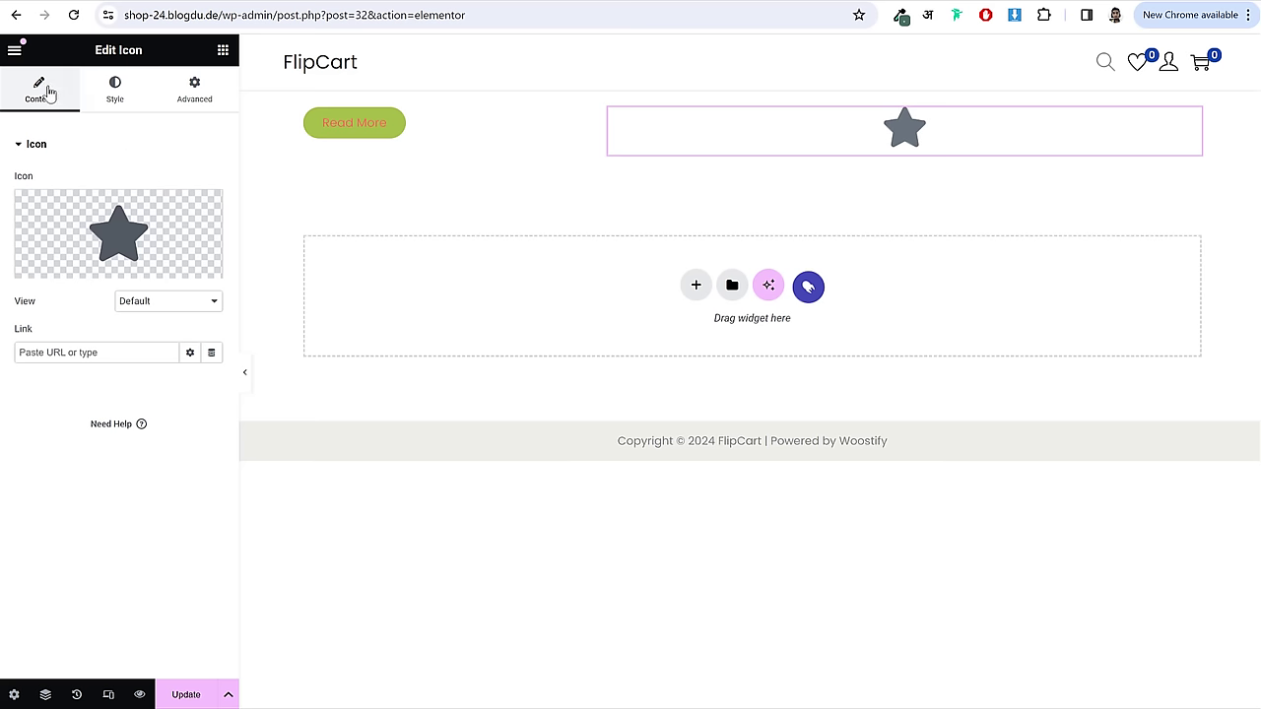
- Replace the default star with the Taxi icon from the icon library and open the icon's style settings
click(118, 94)
click(190, 94)
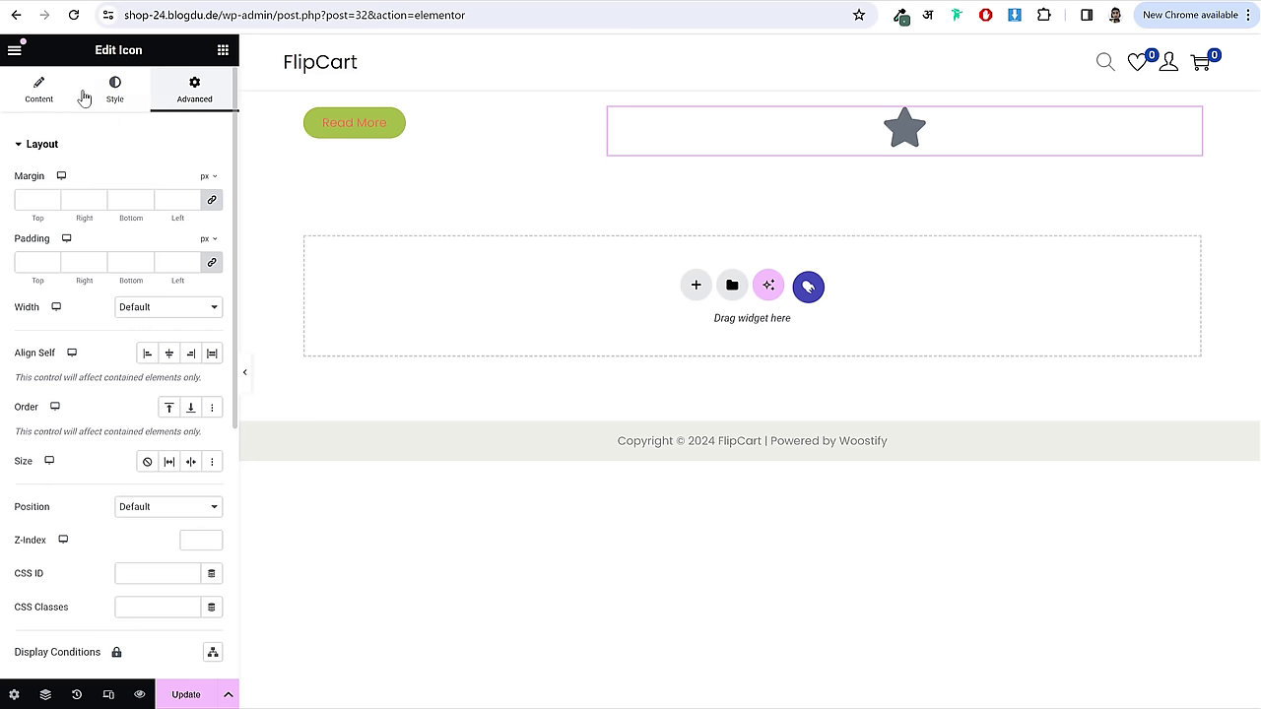
click(50, 94)
click(116, 216)
scroll(661, 366, down, 5)
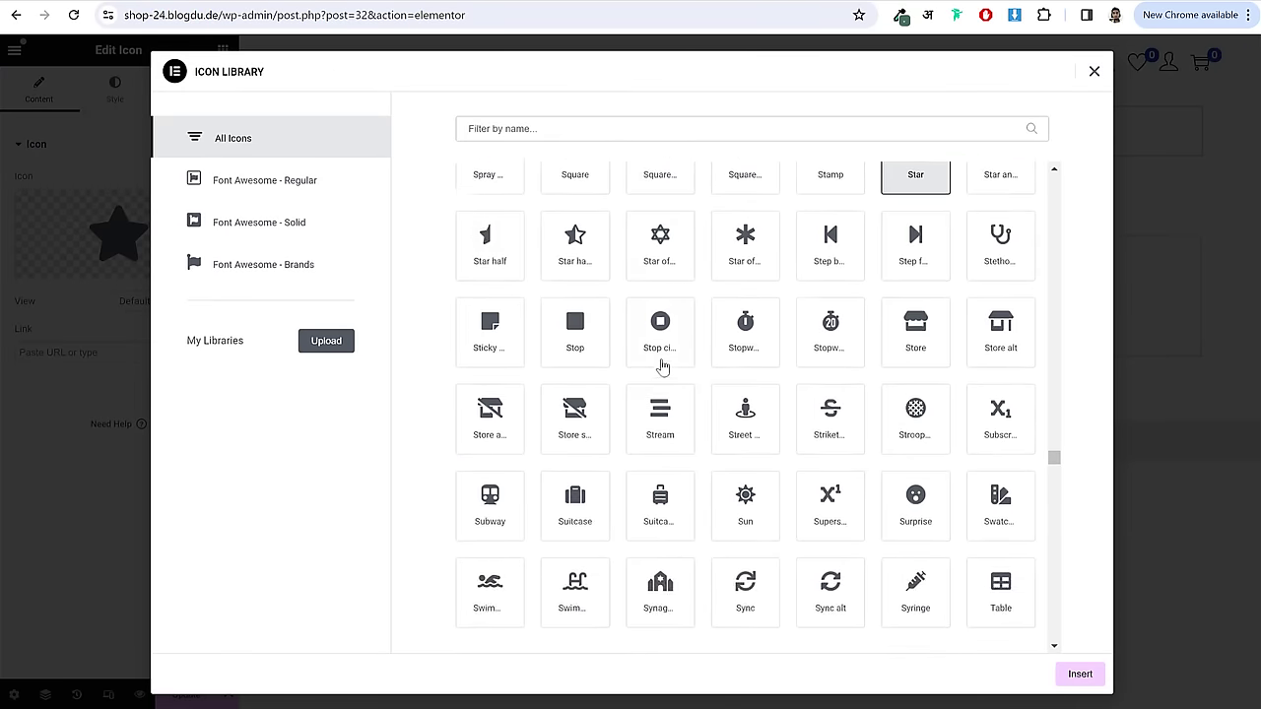
click(688, 291)
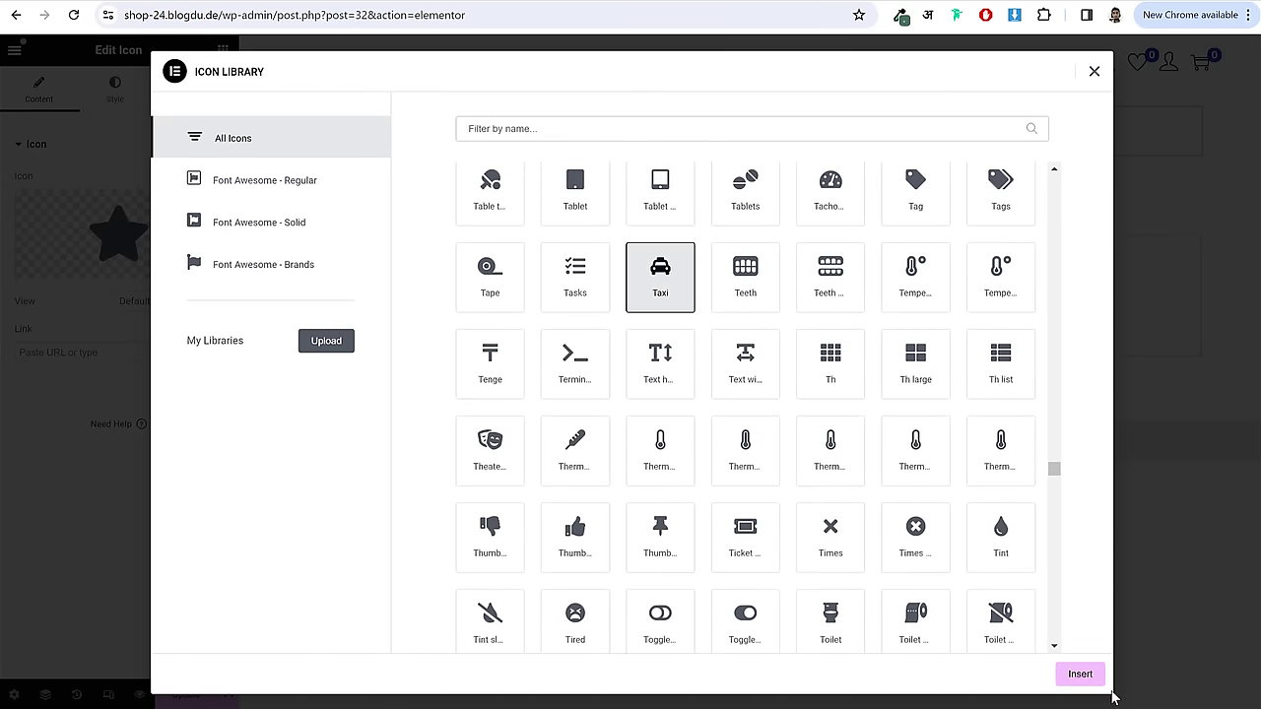
click(1080, 674)
click(115, 88)
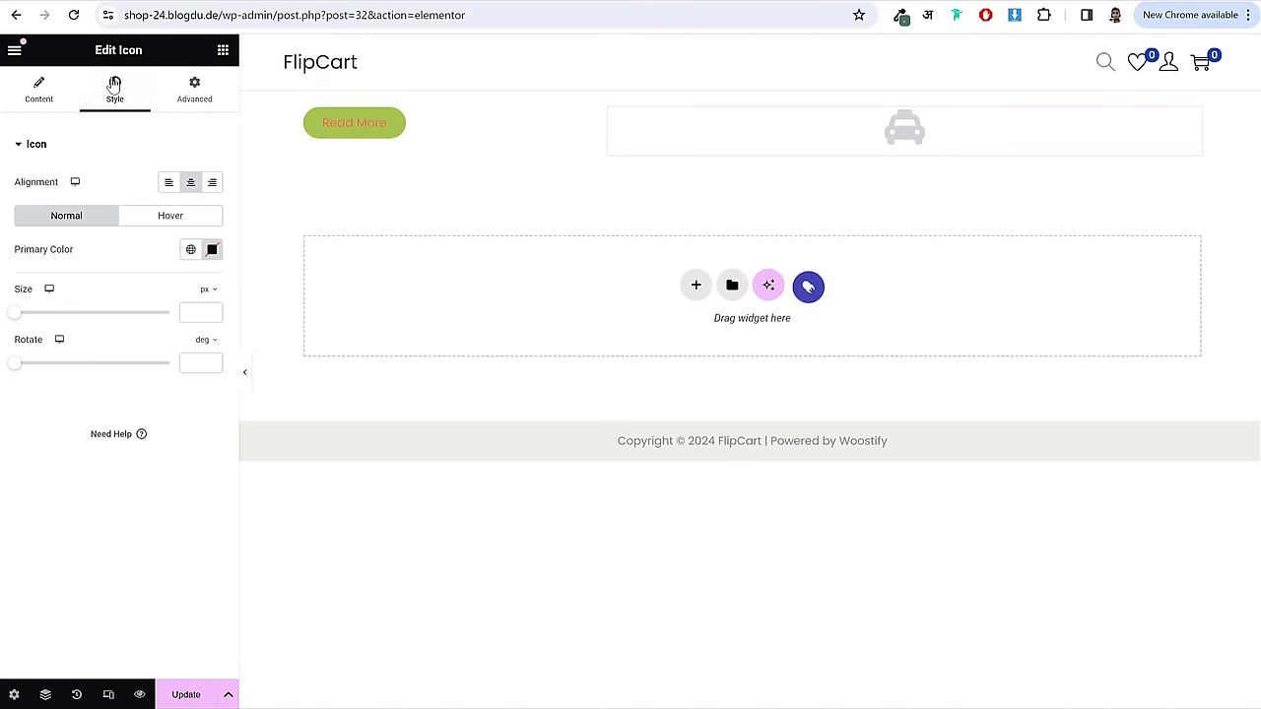
- Try a red and a blue primary color on the taxi icon, check its advanced settings and return to its content settings
click(212, 249)
drag(210, 327, 220, 320)
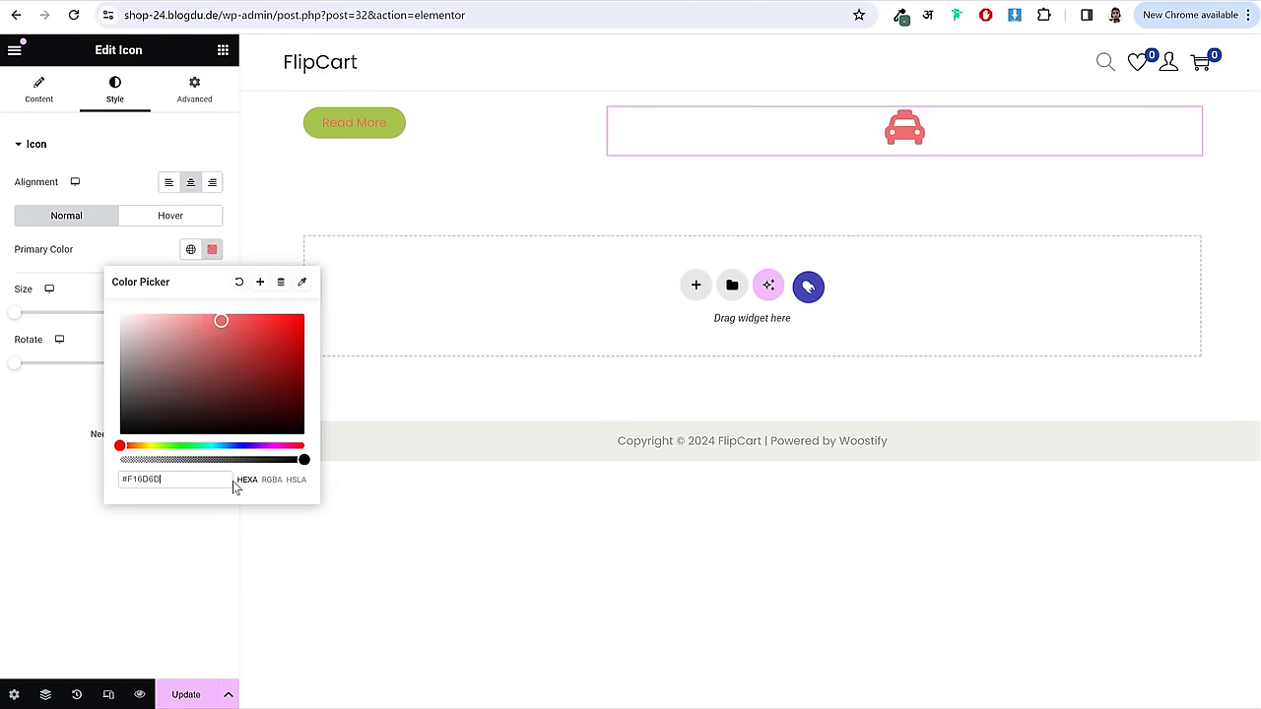
drag(209, 446, 237, 445)
click(135, 257)
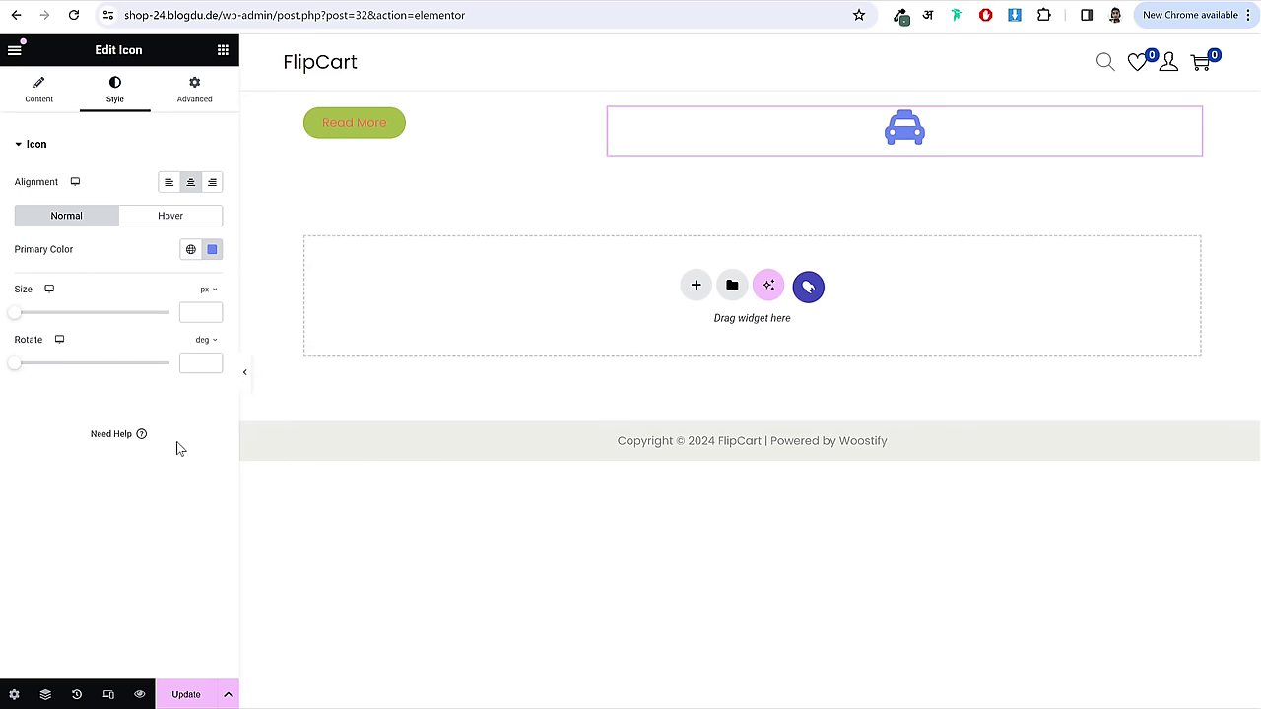
click(192, 93)
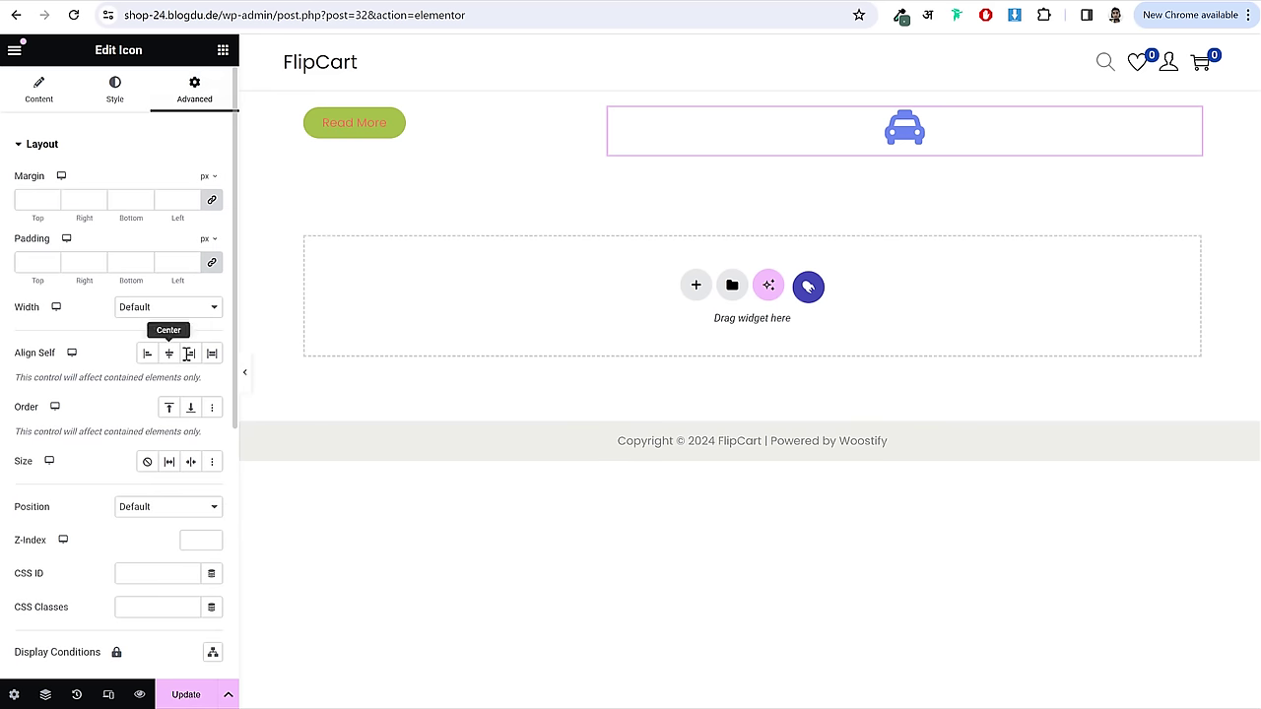
click(54, 88)
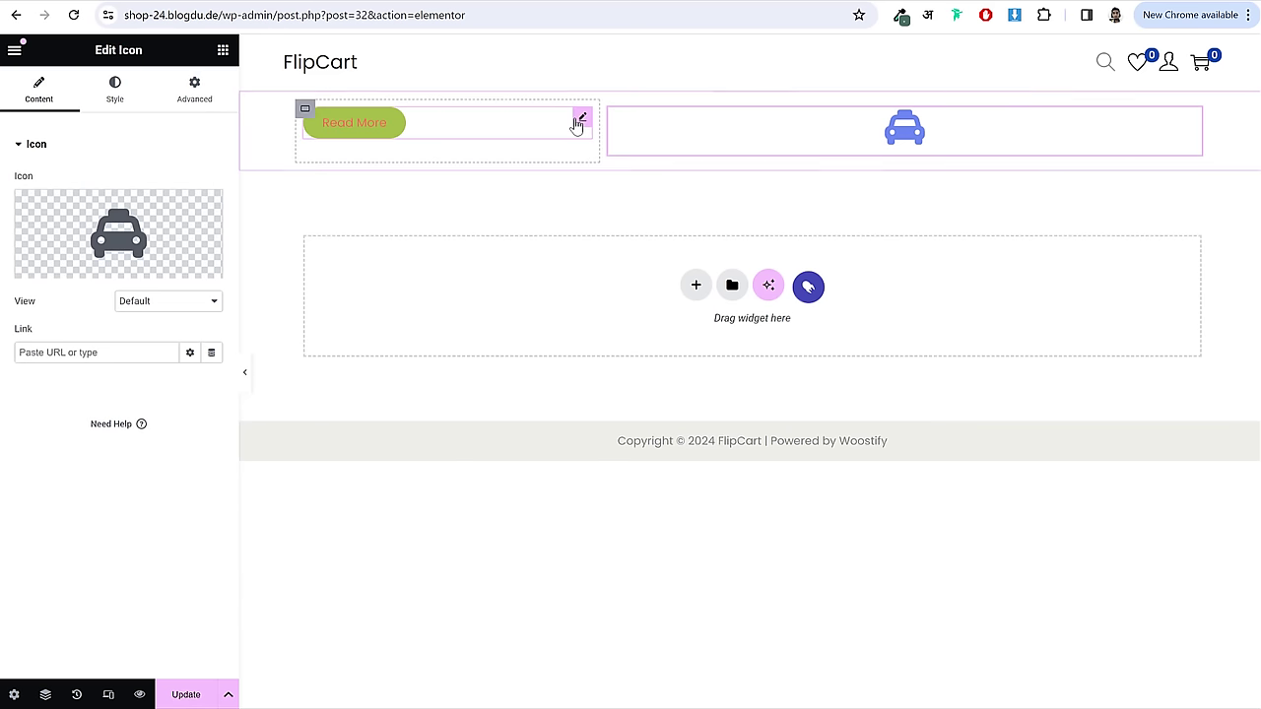
- Delete the practice container holding the Read More button and the taxi icon, and save the page
right_click(267, 110)
click(337, 532)
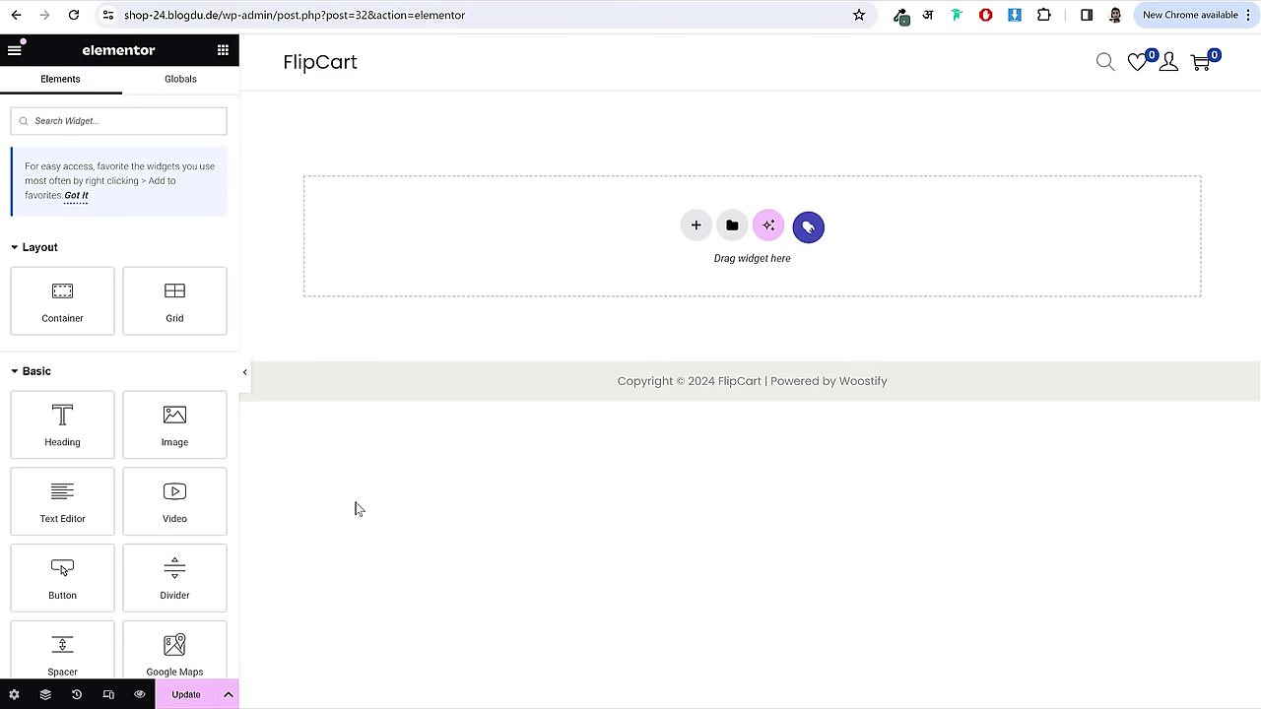
key(ctrl+s)
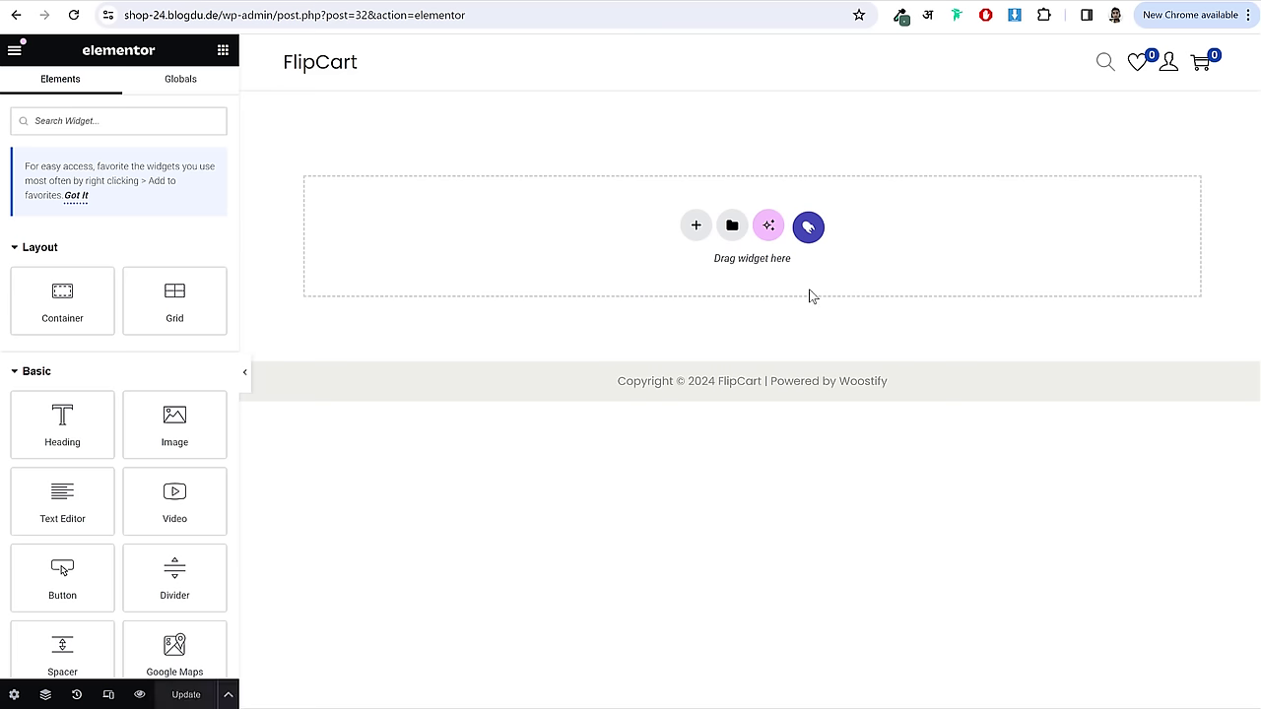
- Add a flexbox container with the two-column structure of one narrow and one wide column
click(696, 229)
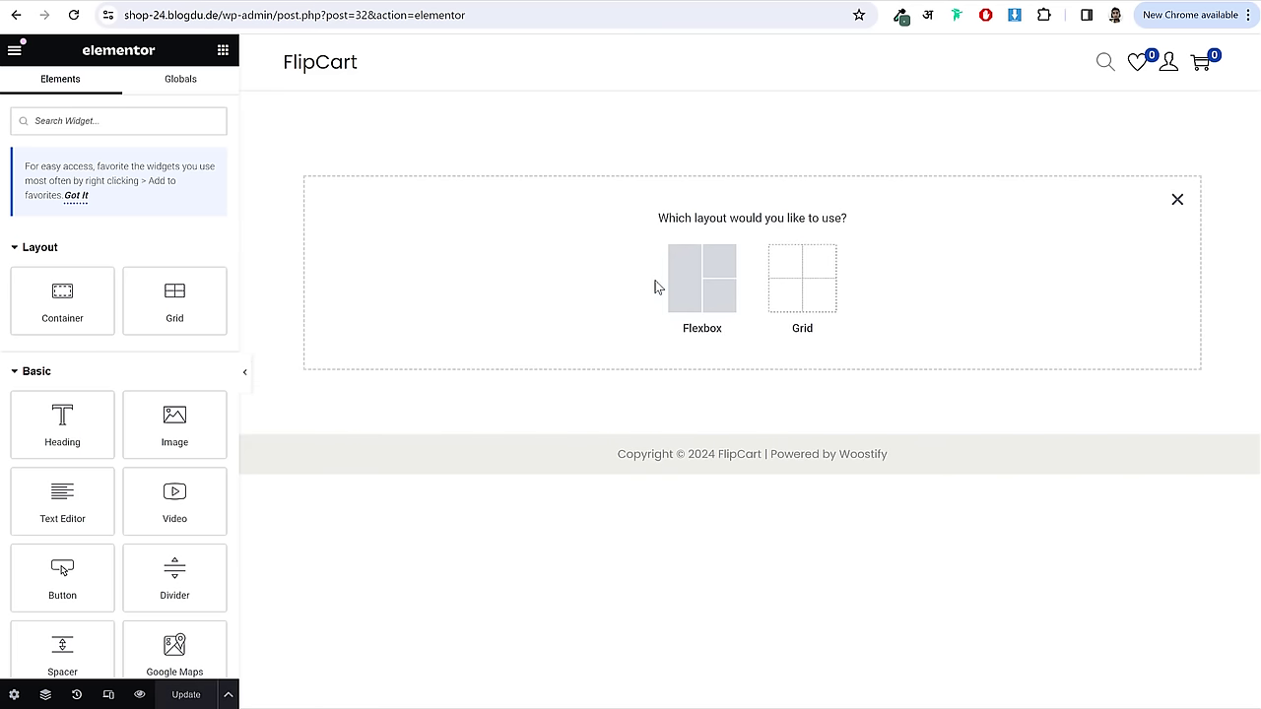
click(689, 281)
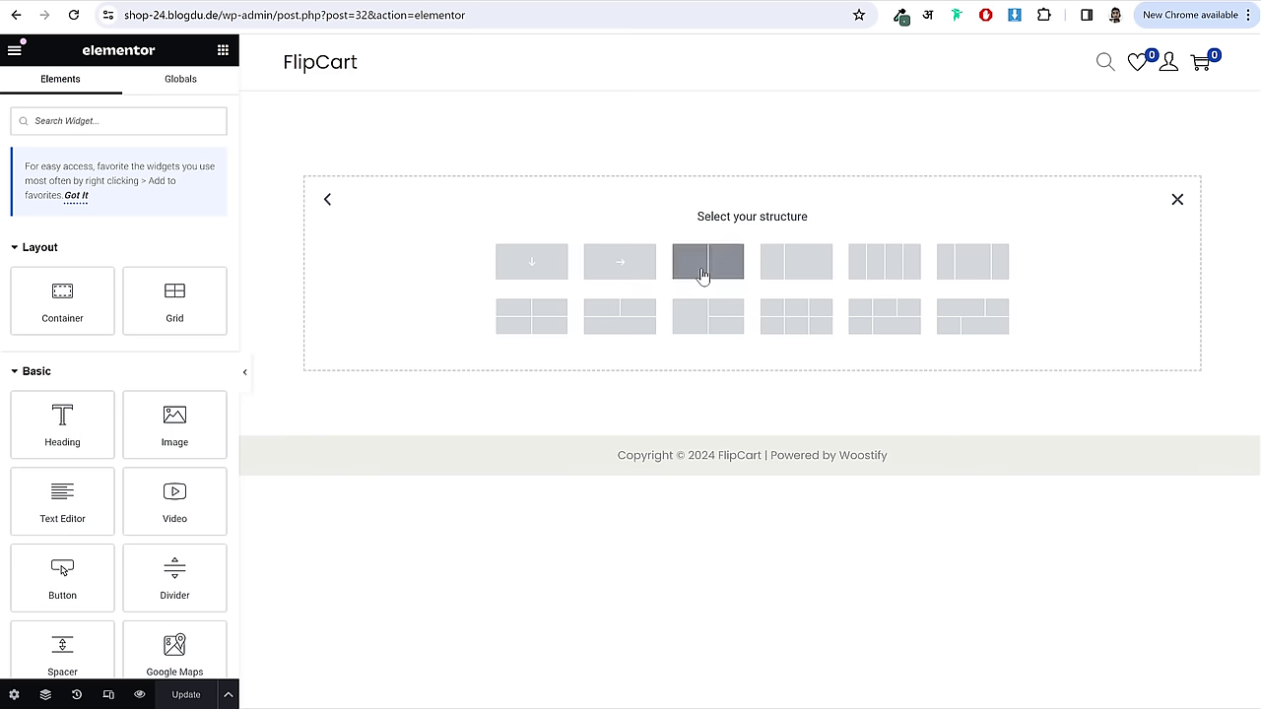
click(785, 266)
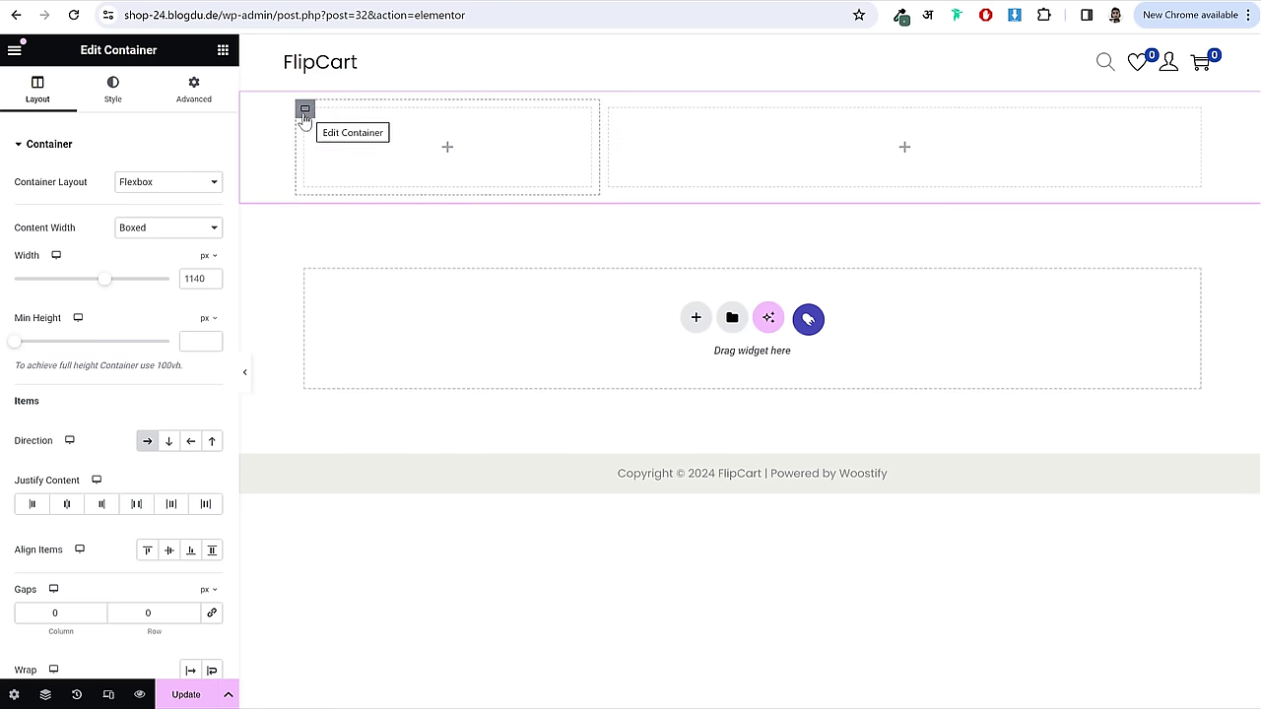
- Set the narrow column's width to 23% and the wide column's width to 77%
click(305, 109)
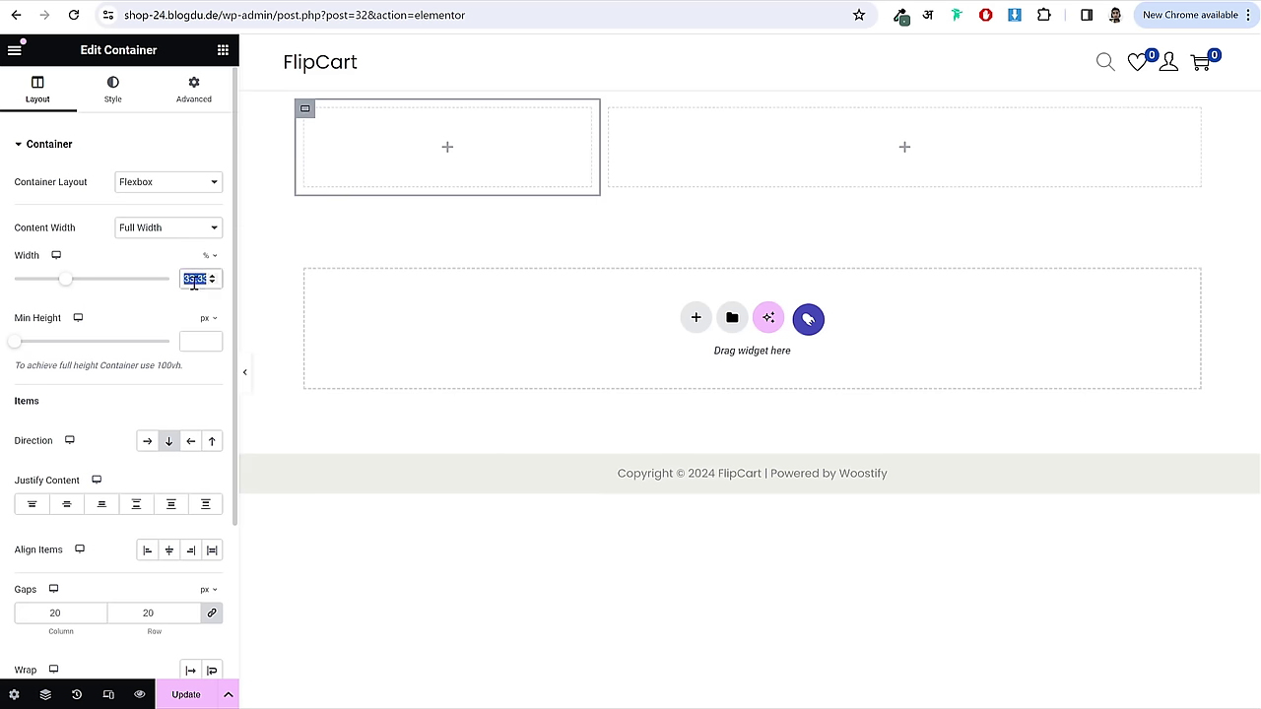
text(25)
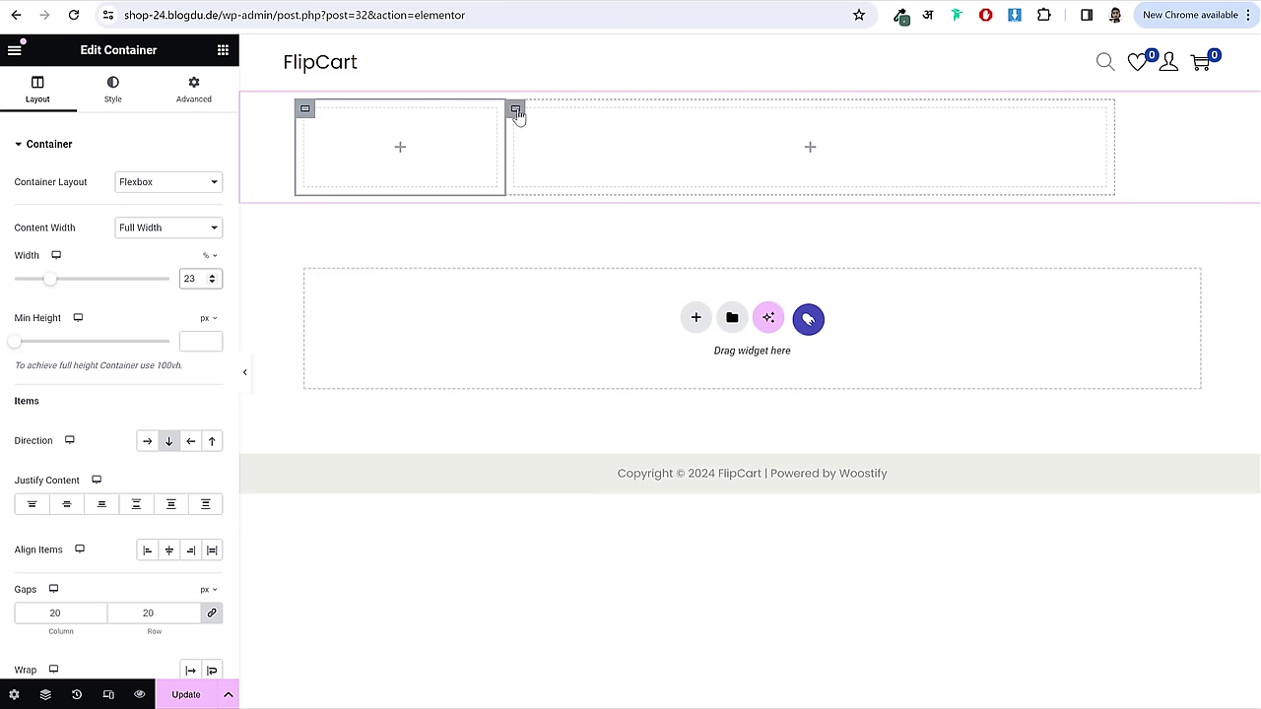
click(516, 110)
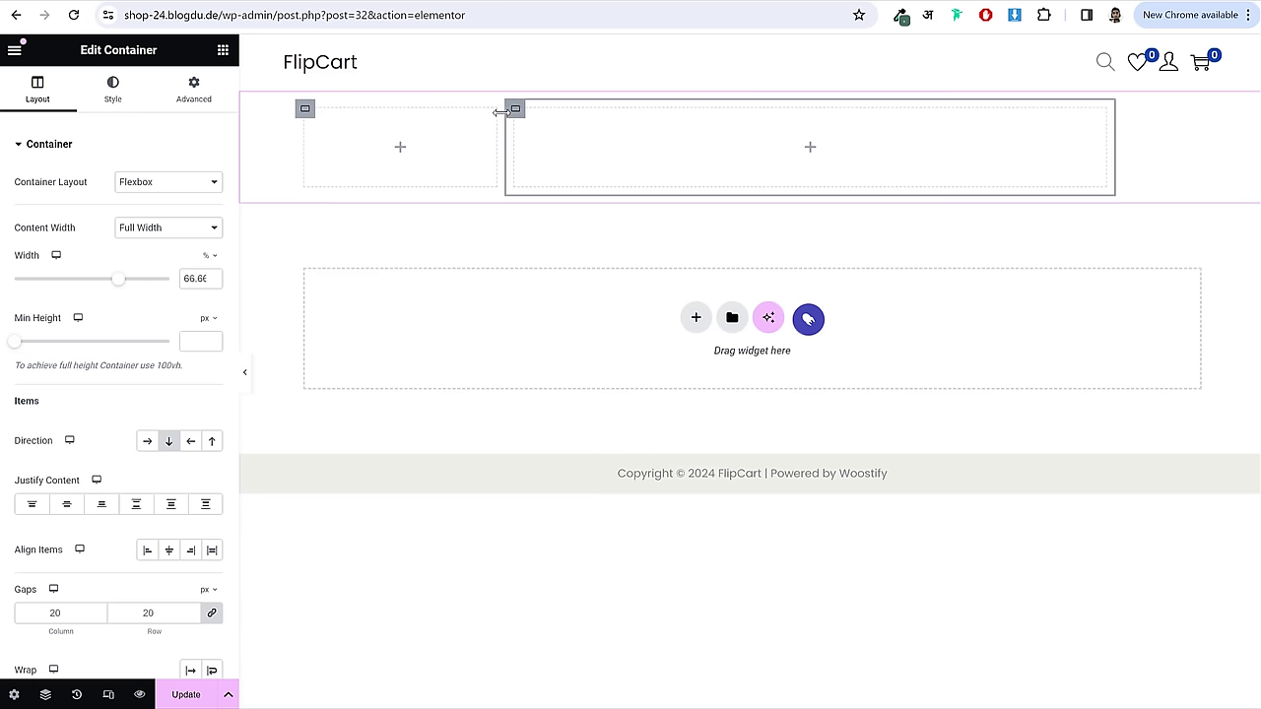
double_click(193, 277)
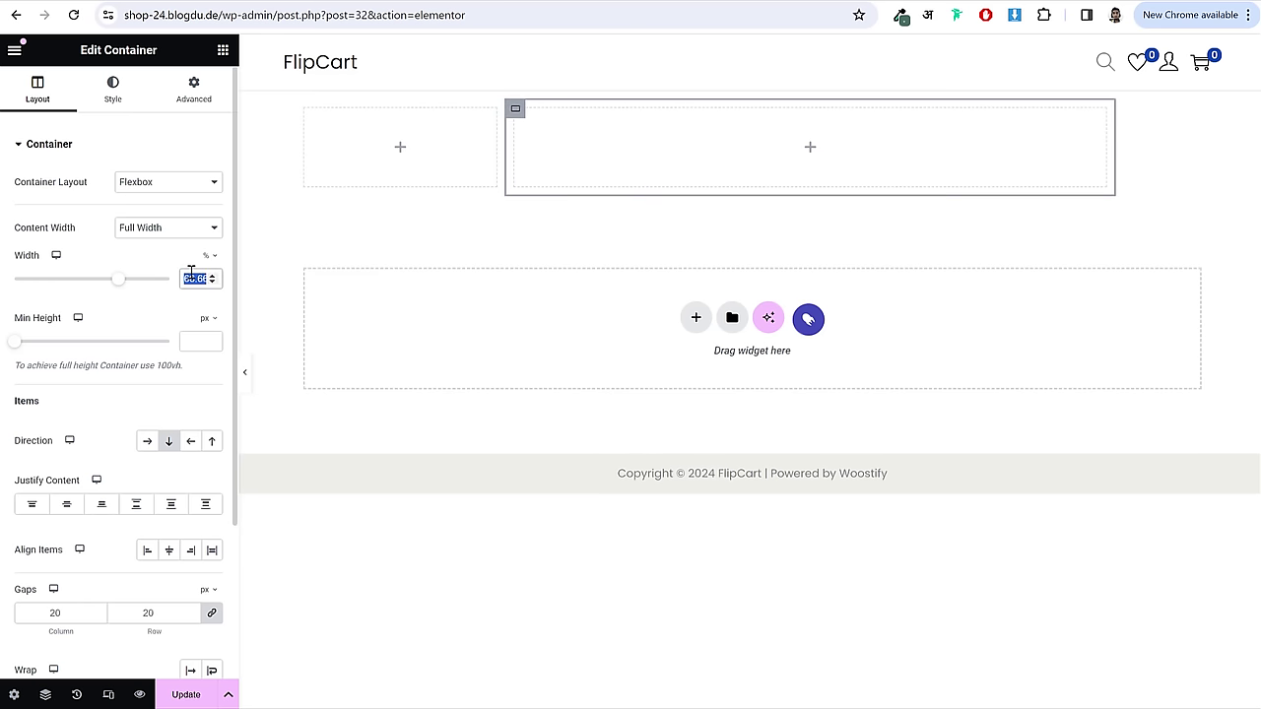
text(77)
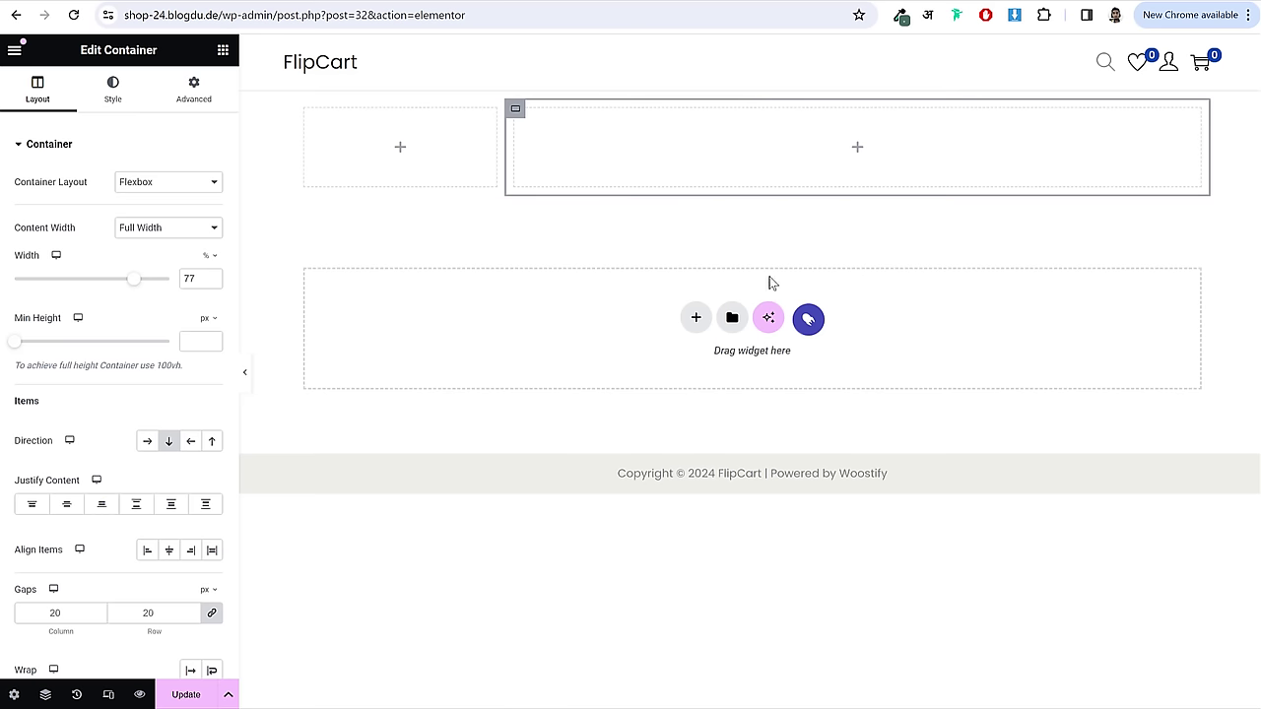
- Add a second flexbox container with two equal columns below the first one and delete it again
click(696, 317)
click(702, 368)
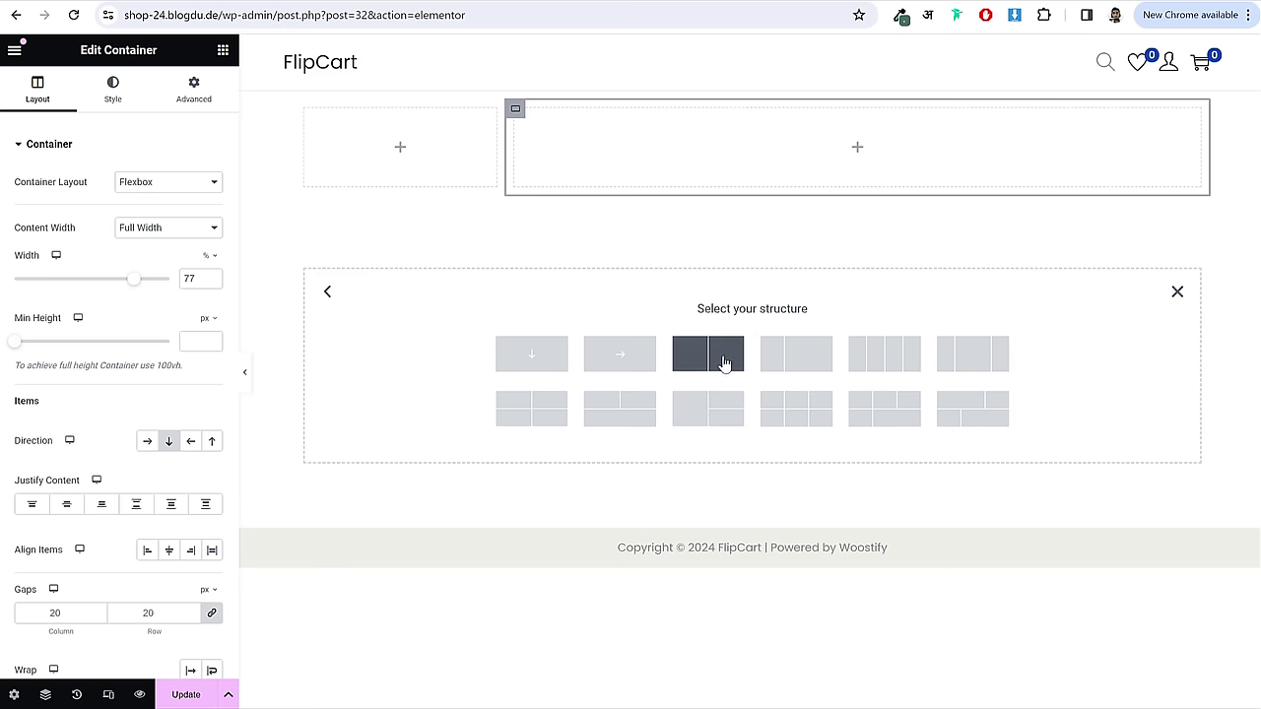
click(724, 363)
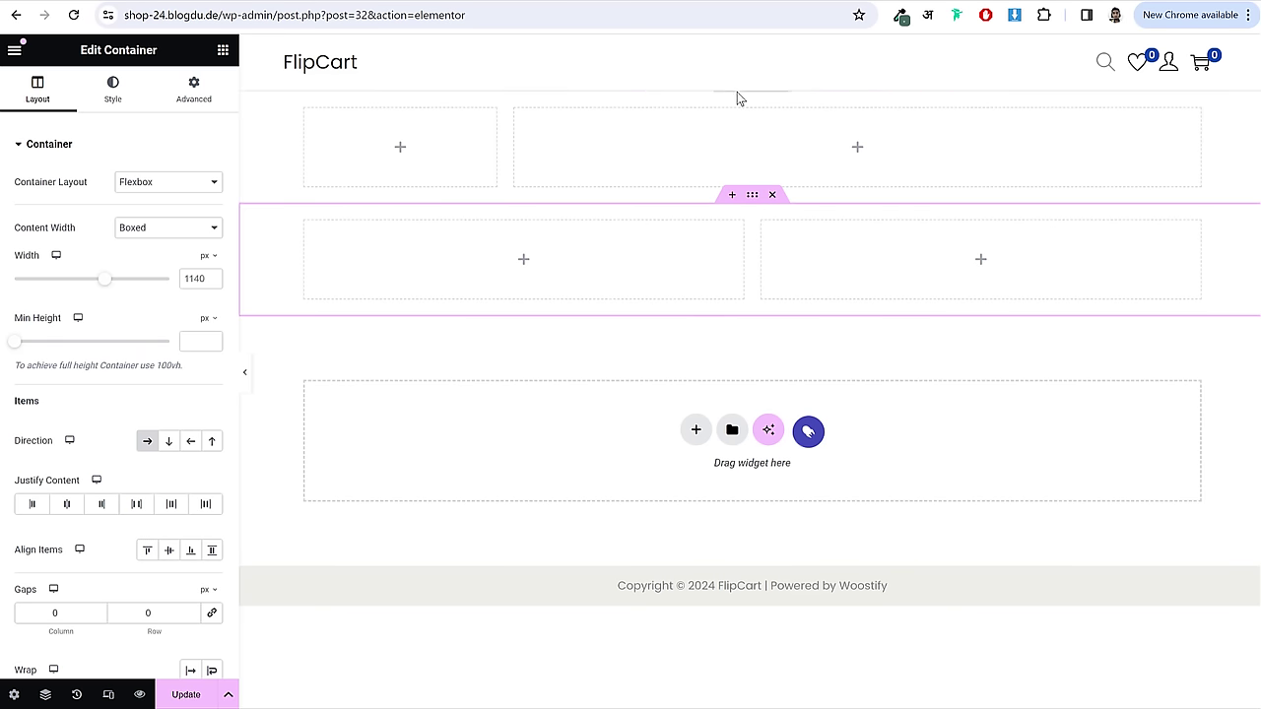
click(772, 195)
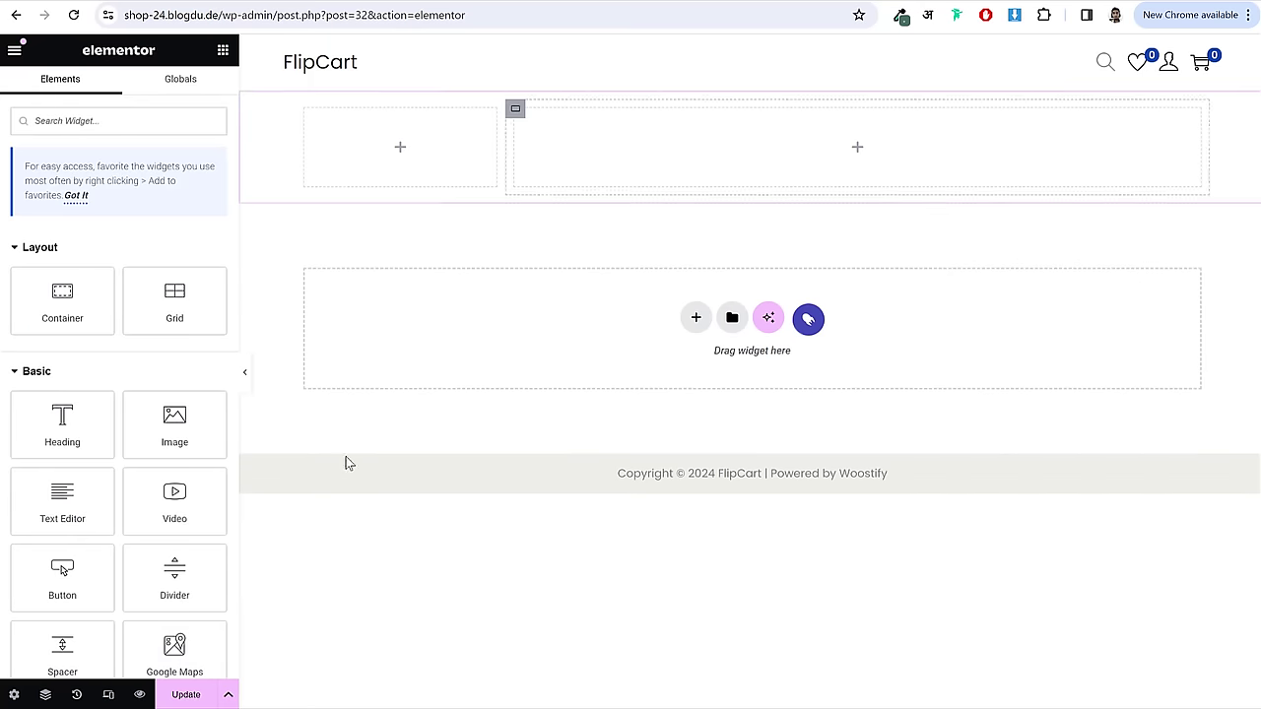
- Select the parent container in the Navigator, set its boxed width to 1200 px, close the Navigator and update the page
click(46, 697)
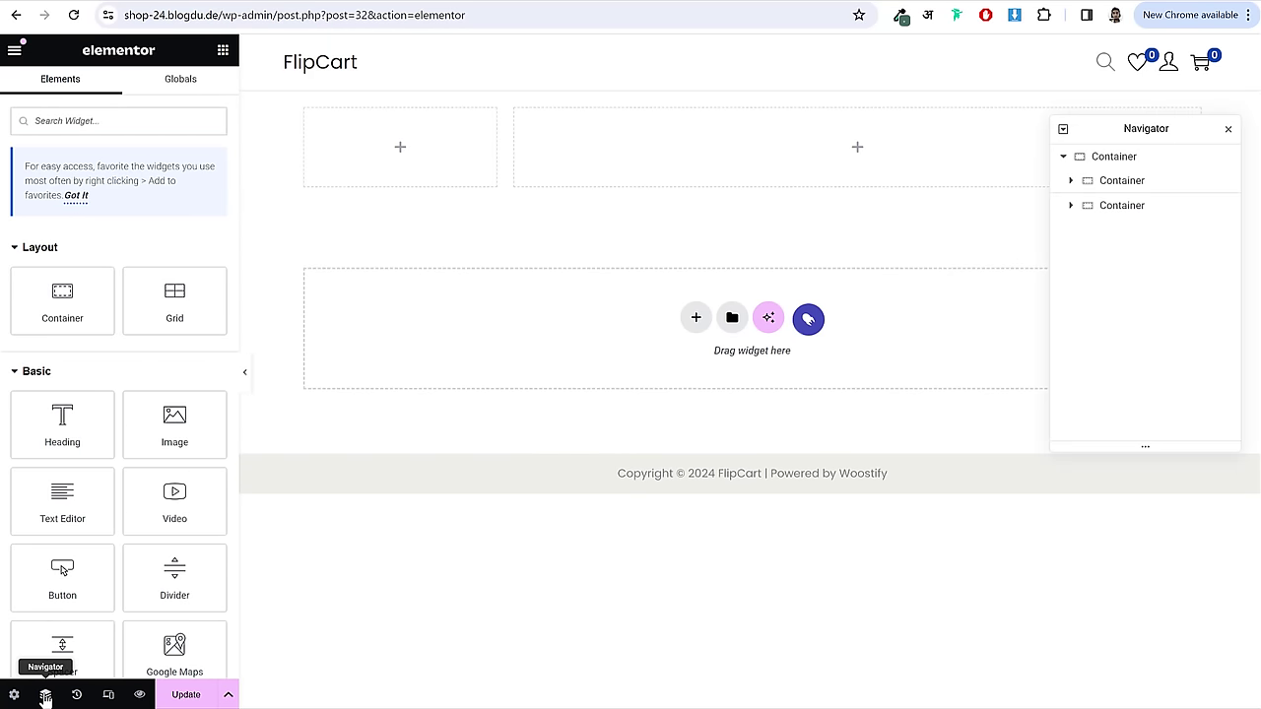
click(1118, 160)
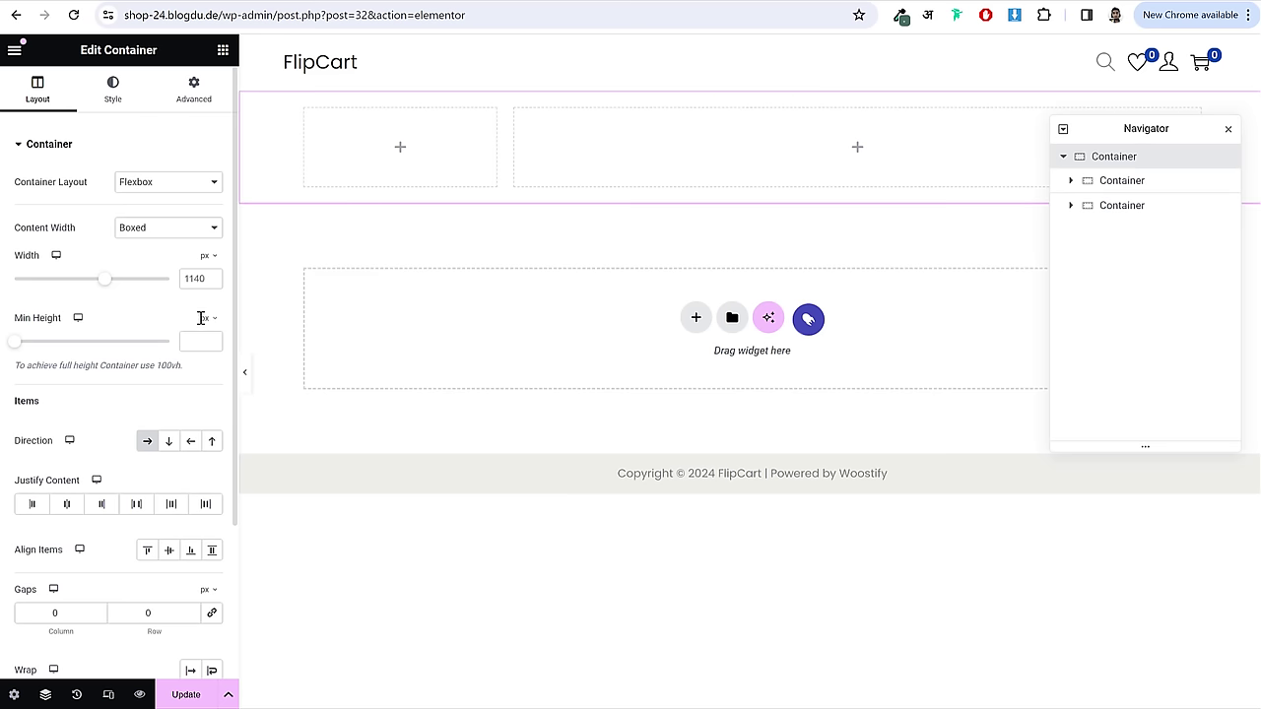
click(188, 279)
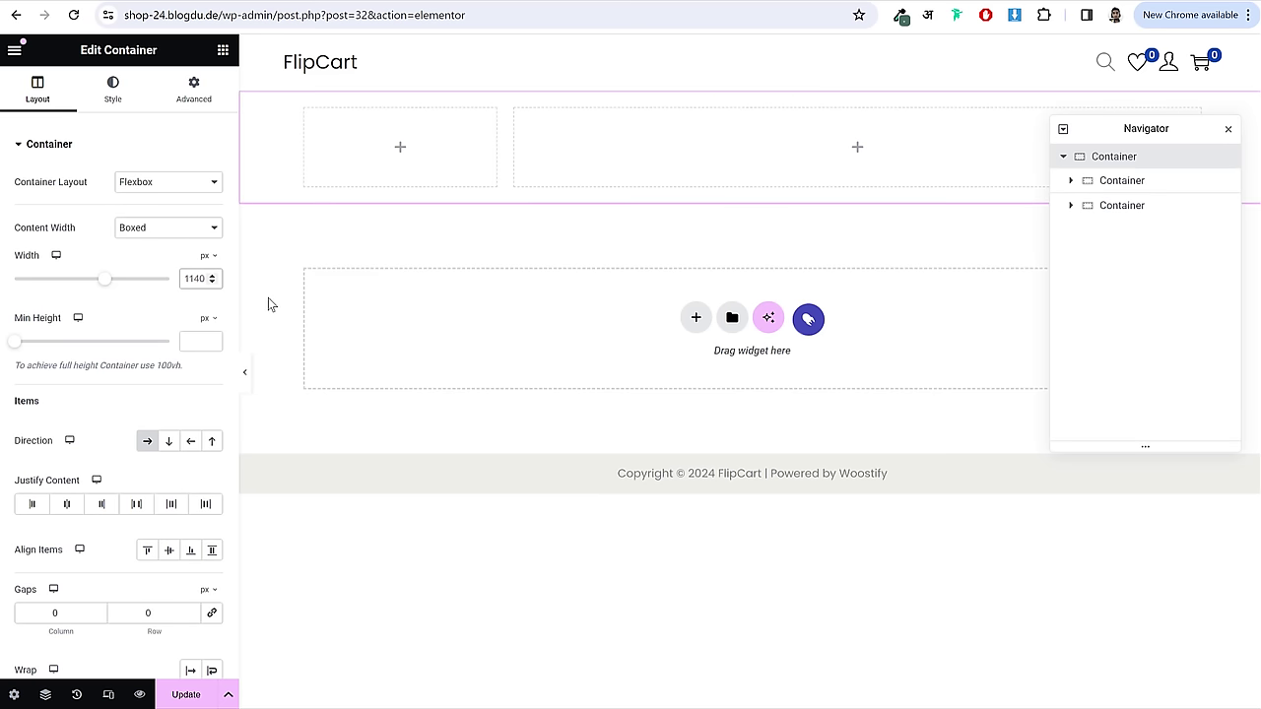
key(ctrl+a)
text(1200)
click(1229, 131)
click(181, 694)
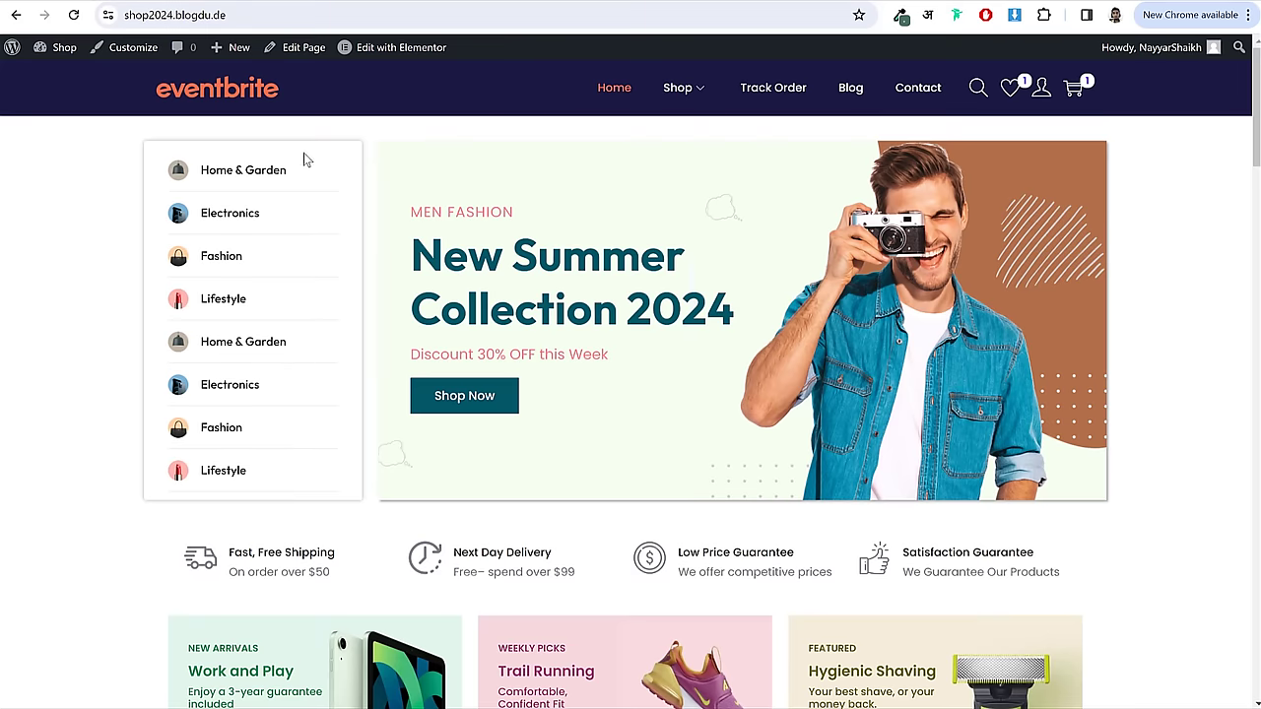
- Examine the section layout on the reference store's home page, from the category list and hero banner to the featured products
scroll(454, 323, down, 3)
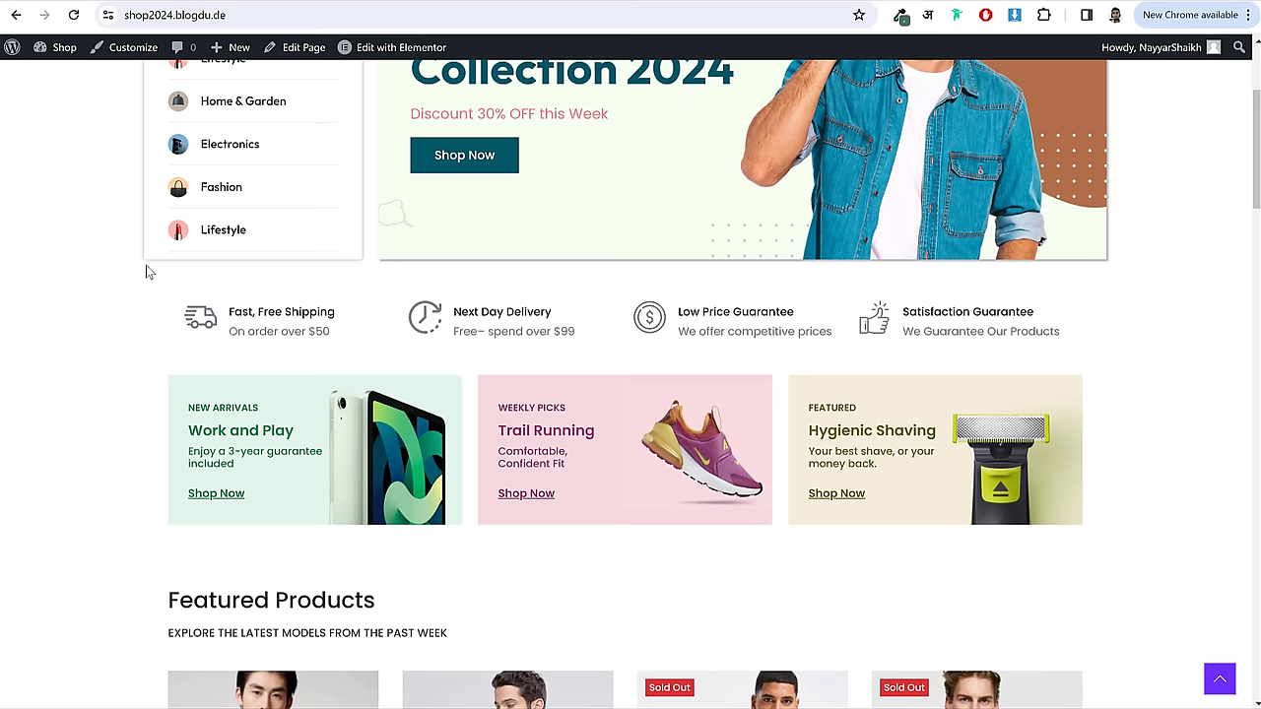
scroll(1120, 276, down, 3)
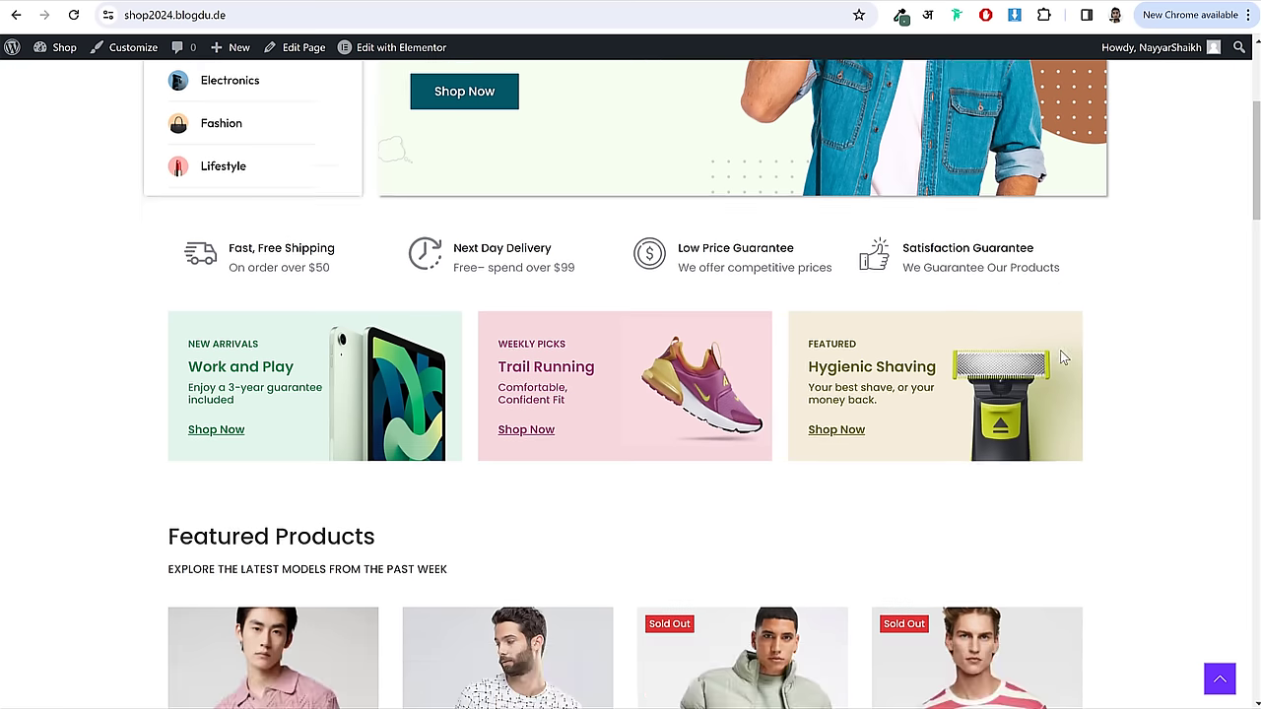
scroll(1051, 371, up, 5)
scroll(1024, 402, up, 1)
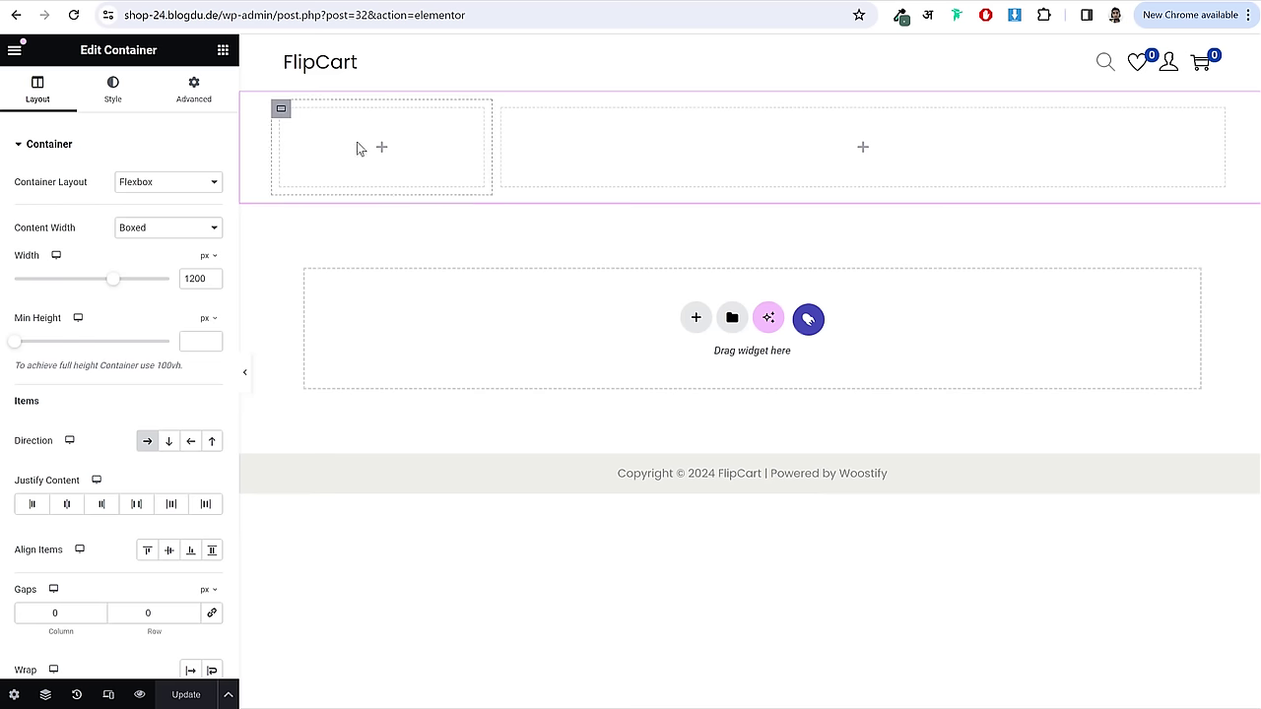
- Search the widgets for "image" and place an Image Box widget in the container's narrow column
click(223, 50)
text(image)
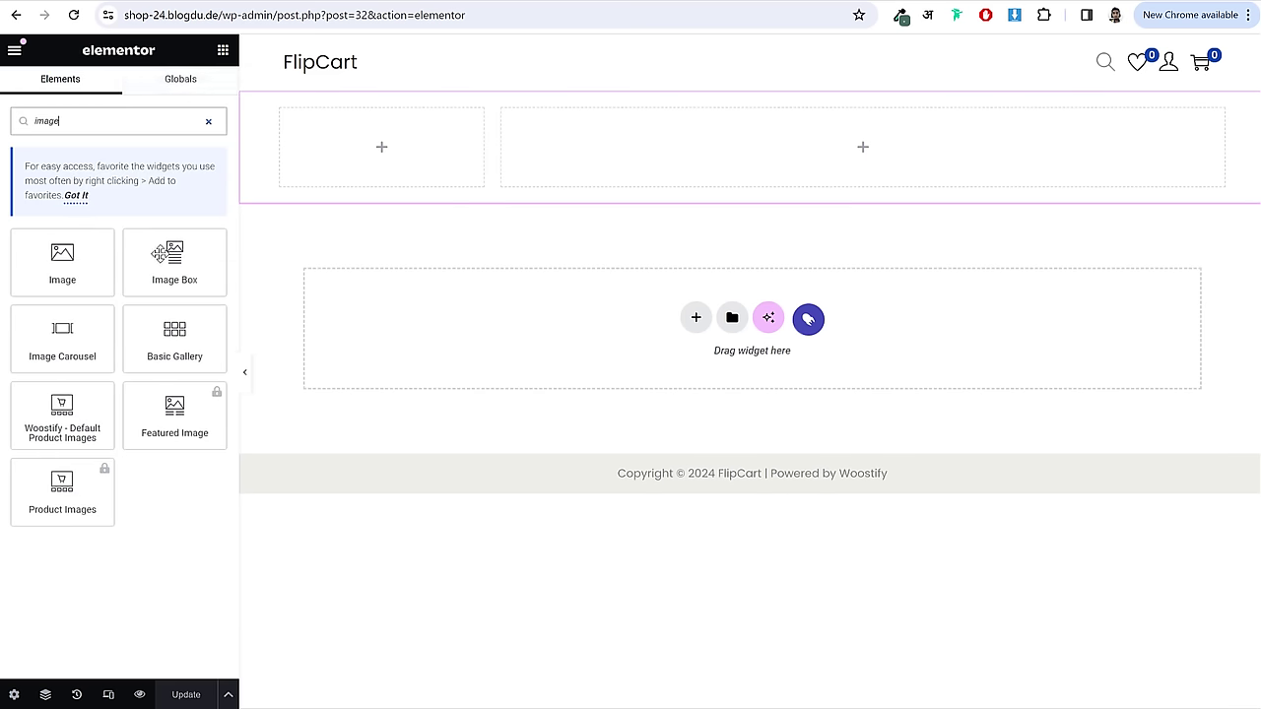
drag(180, 246, 389, 172)
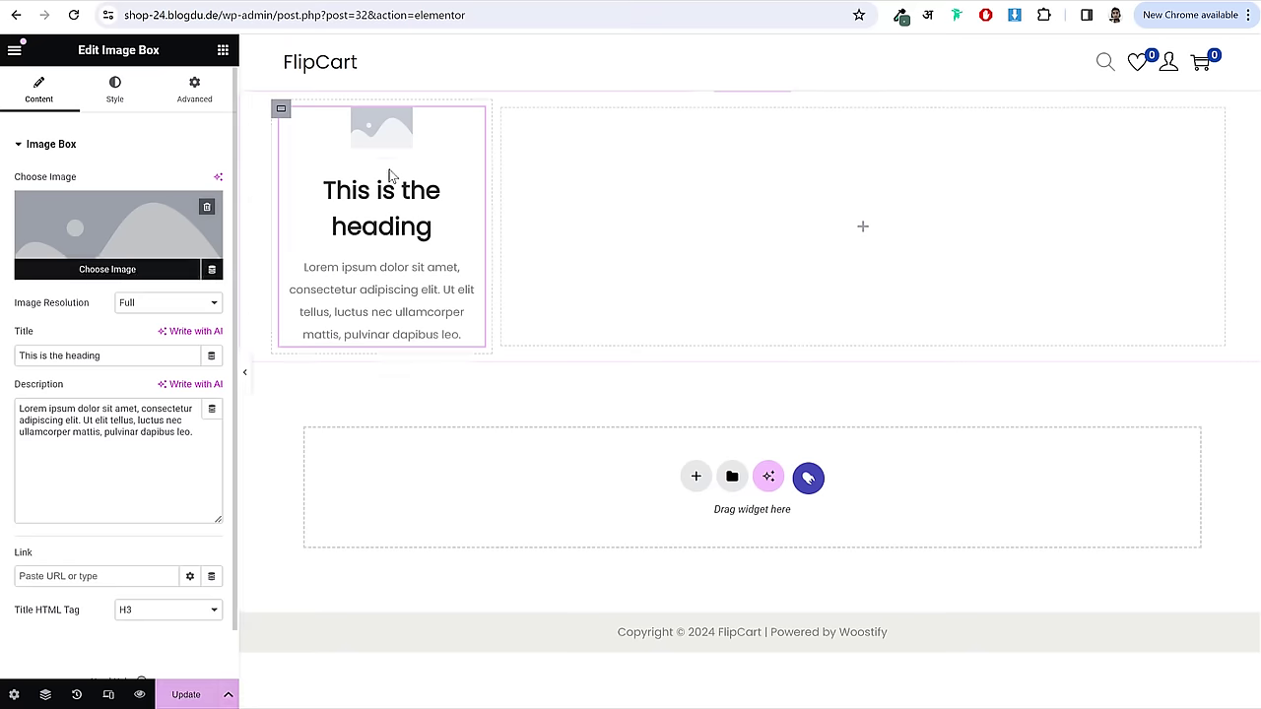
- Upload the beauty, fashion, electronics and home-garden images from the eComm Media folder to the image box's media library
click(108, 217)
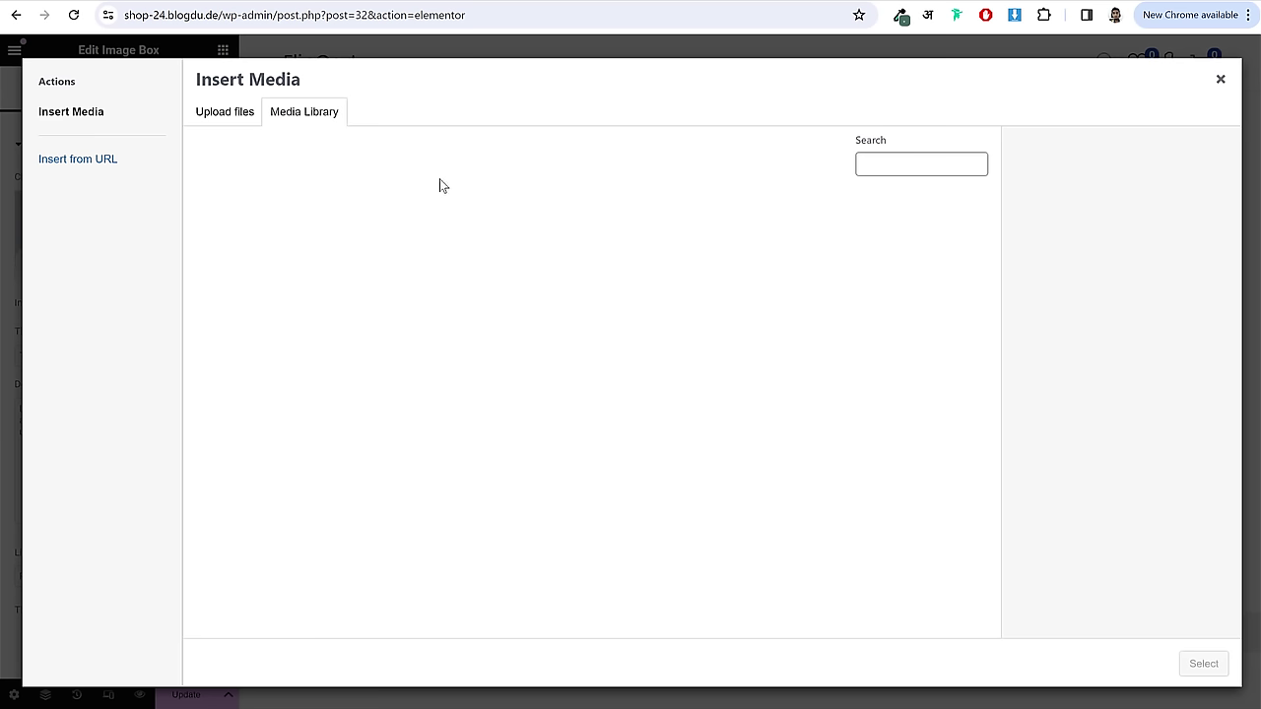
click(207, 123)
click(717, 355)
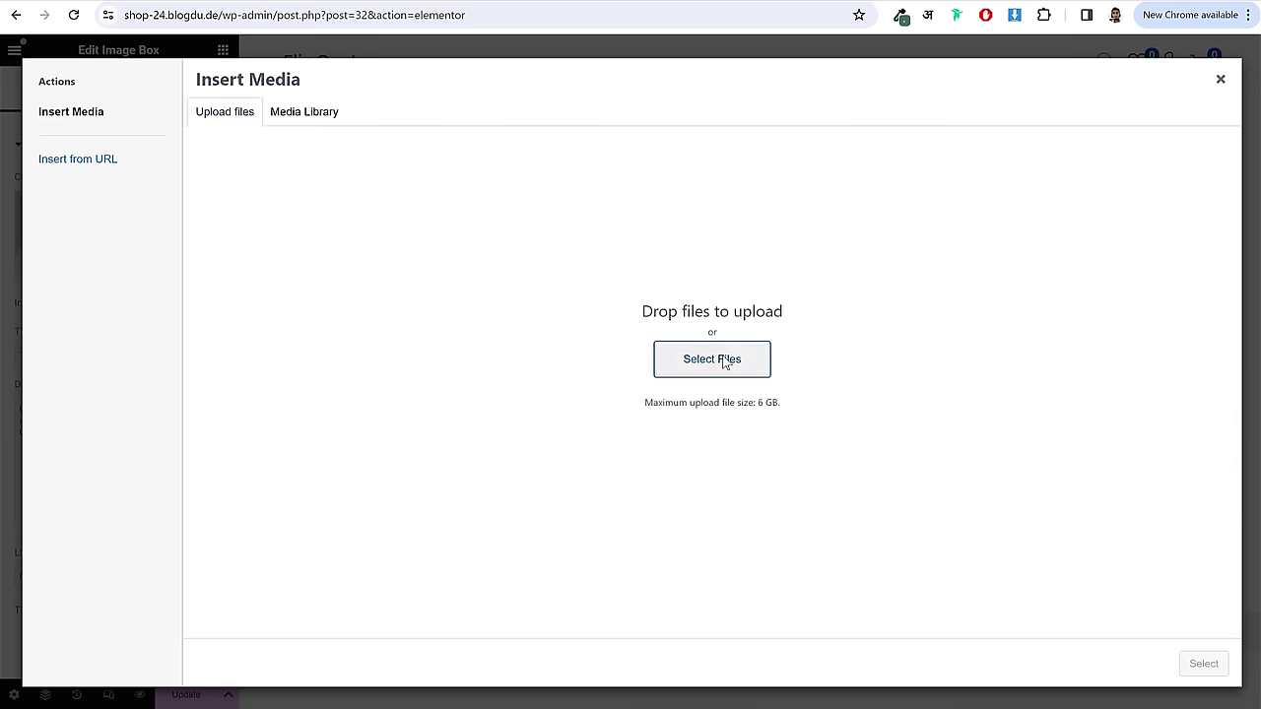
click(448, 79)
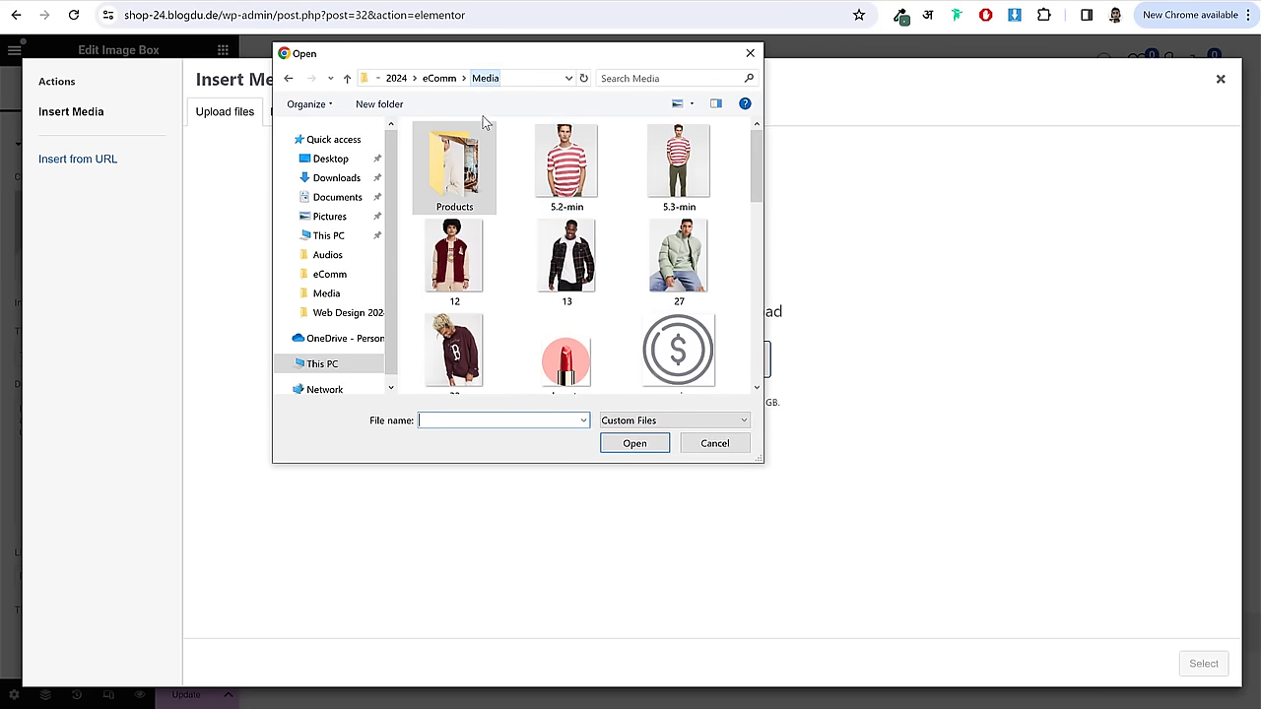
scroll(625, 245, down, 2)
click(572, 178)
ctrl+click(688, 386)
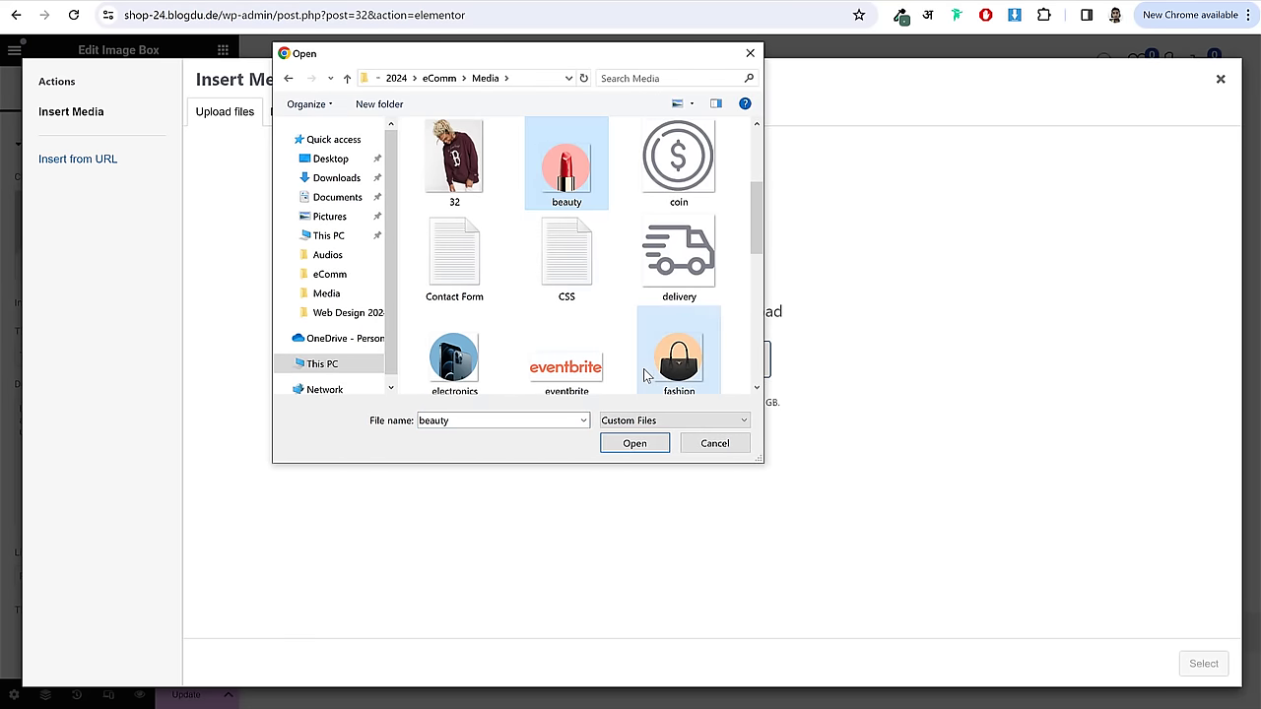
ctrl+click(455, 359)
scroll(567, 256, down, 2)
ctrl+click(567, 254)
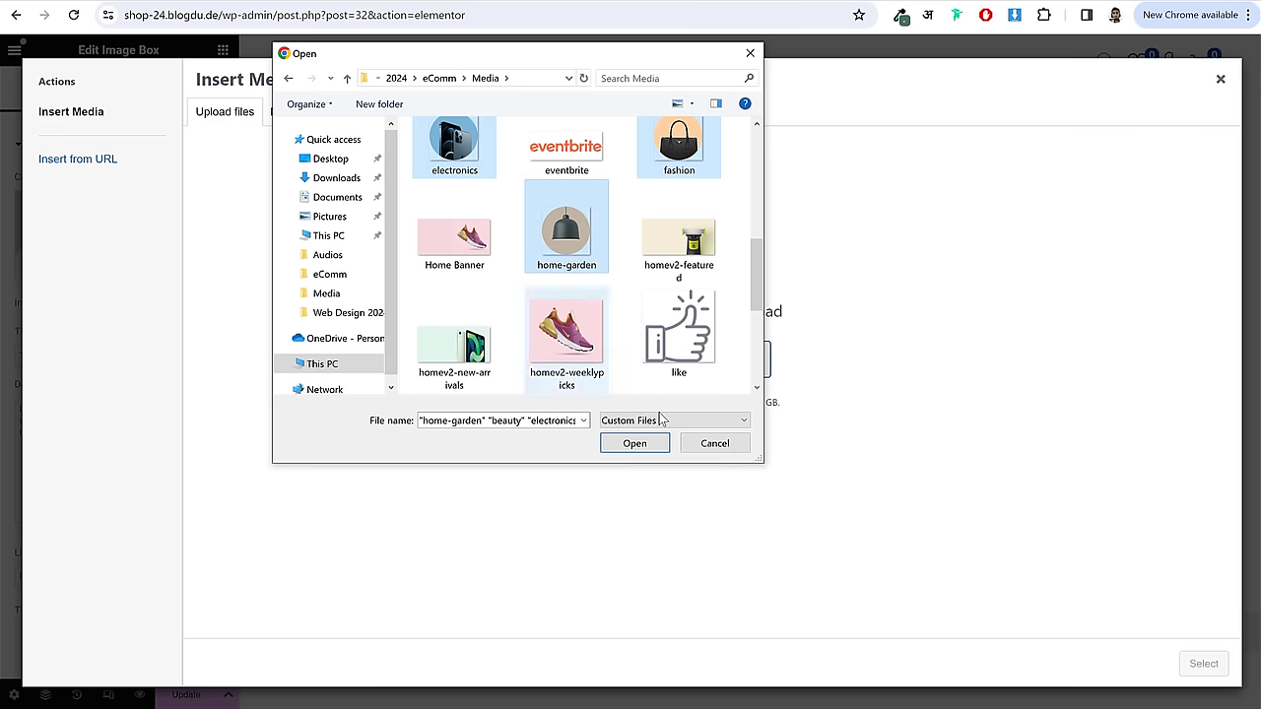
click(634, 443)
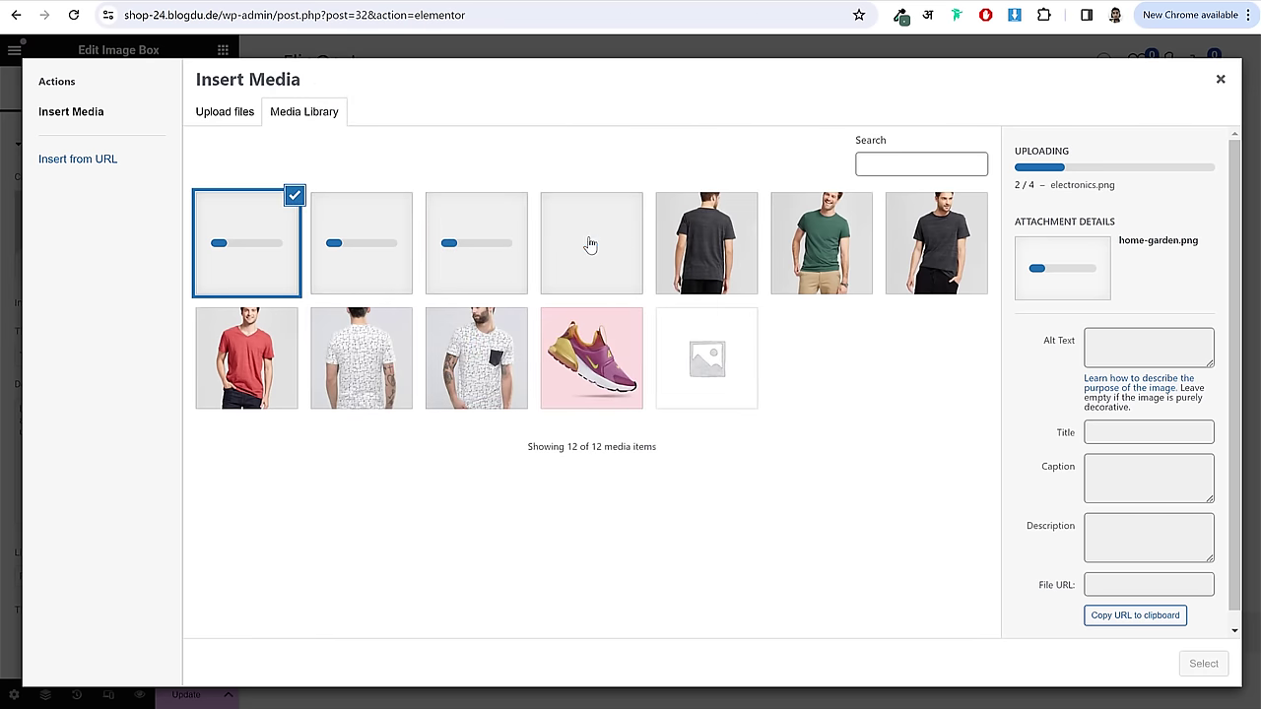
- Insert the beauty lipstick image into the image box and change its title to Fashion
click(588, 245)
click(1204, 665)
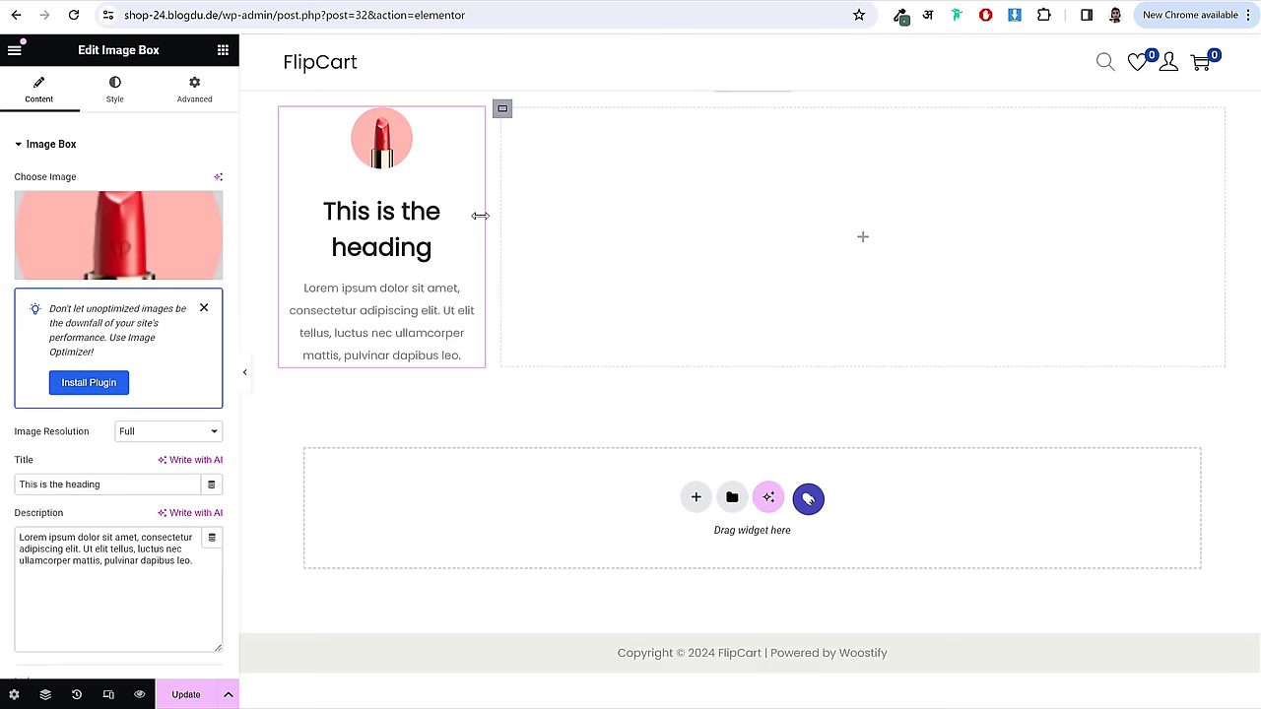
click(101, 482)
key(ctrl+a)
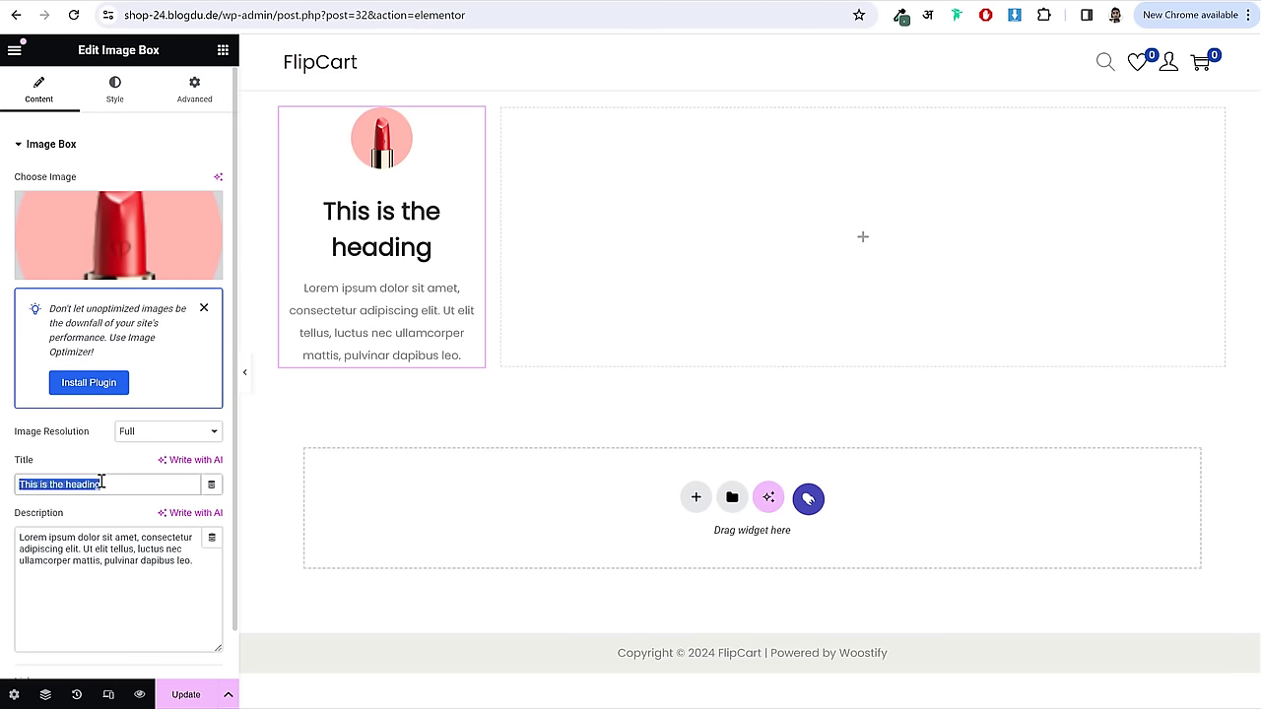
text(Fashion)
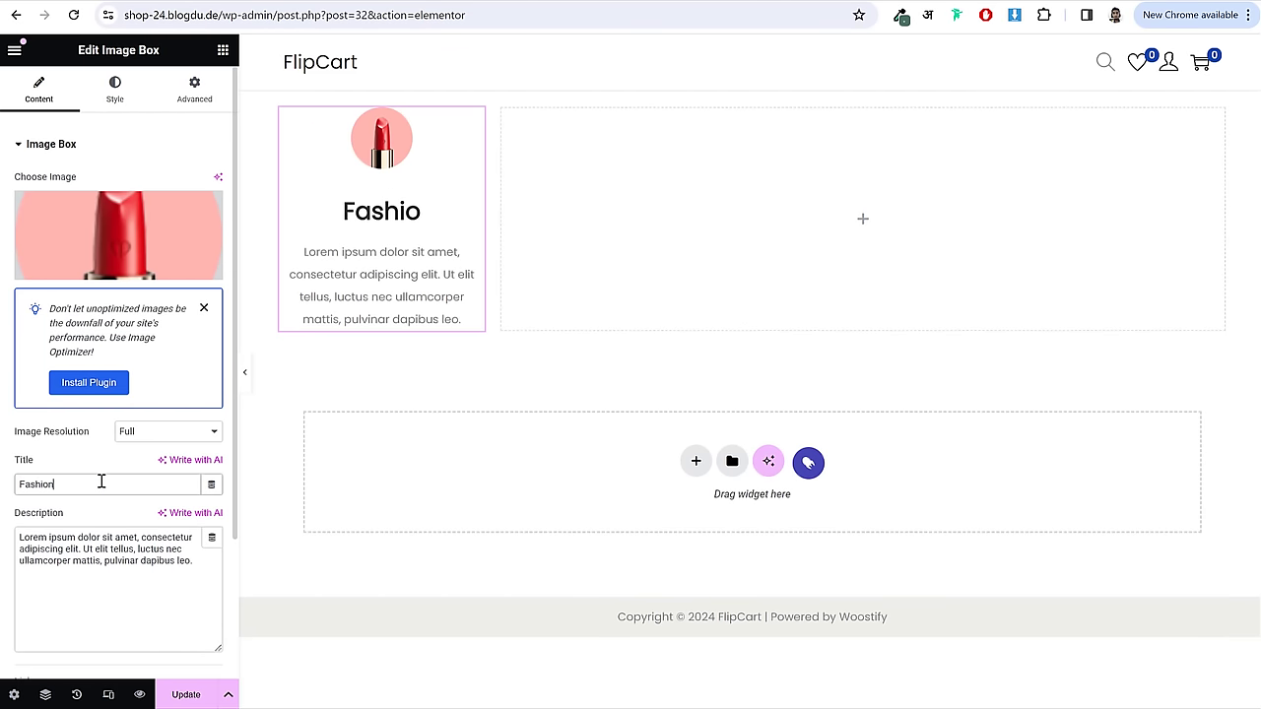
- Clear the image box's description text so that only the Fashion title remains
click(90, 563)
key(ctrl+a)
key(BackSpace)
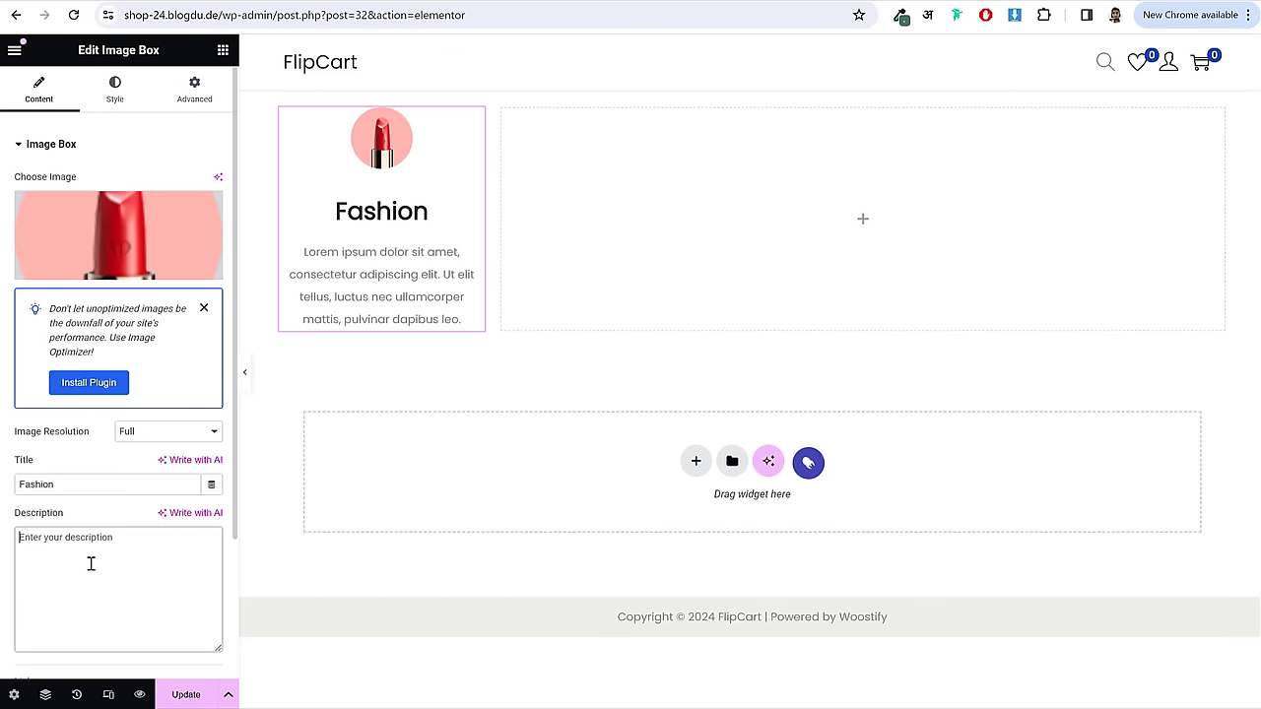
- Place the box's image left of its title with middle vertical alignment, and set the image width to 15%
click(114, 91)
click(167, 186)
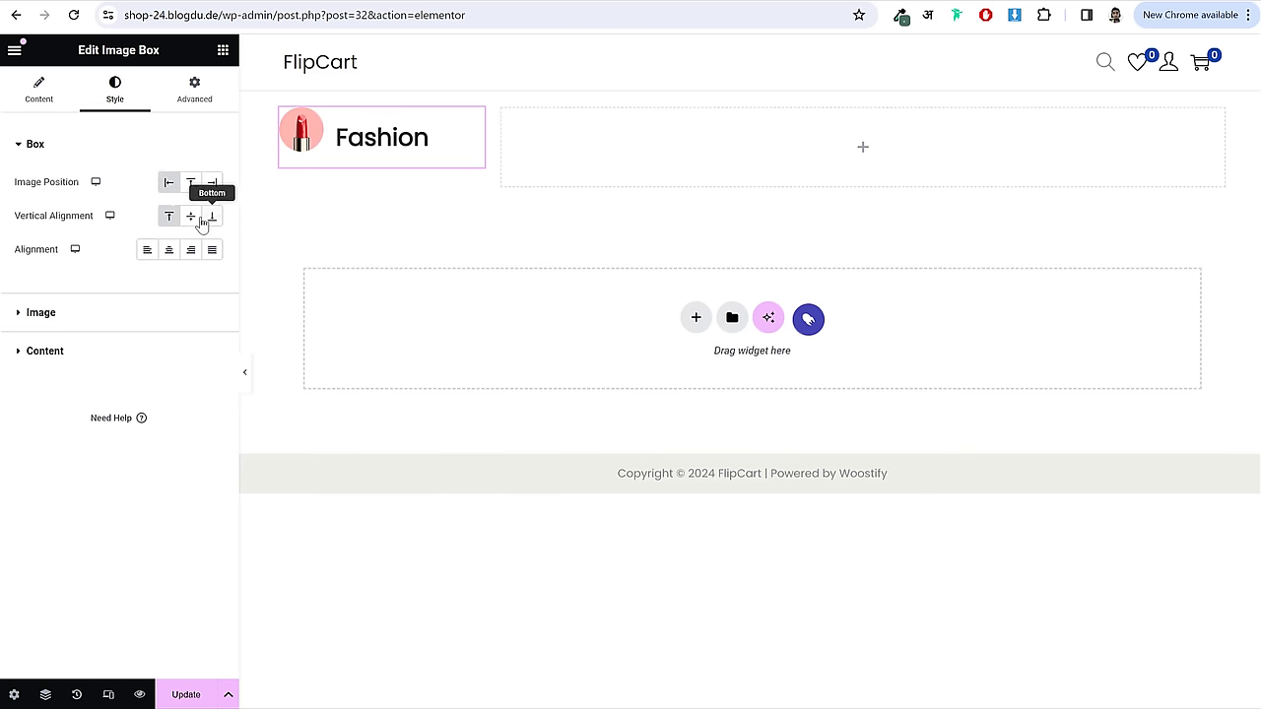
click(190, 219)
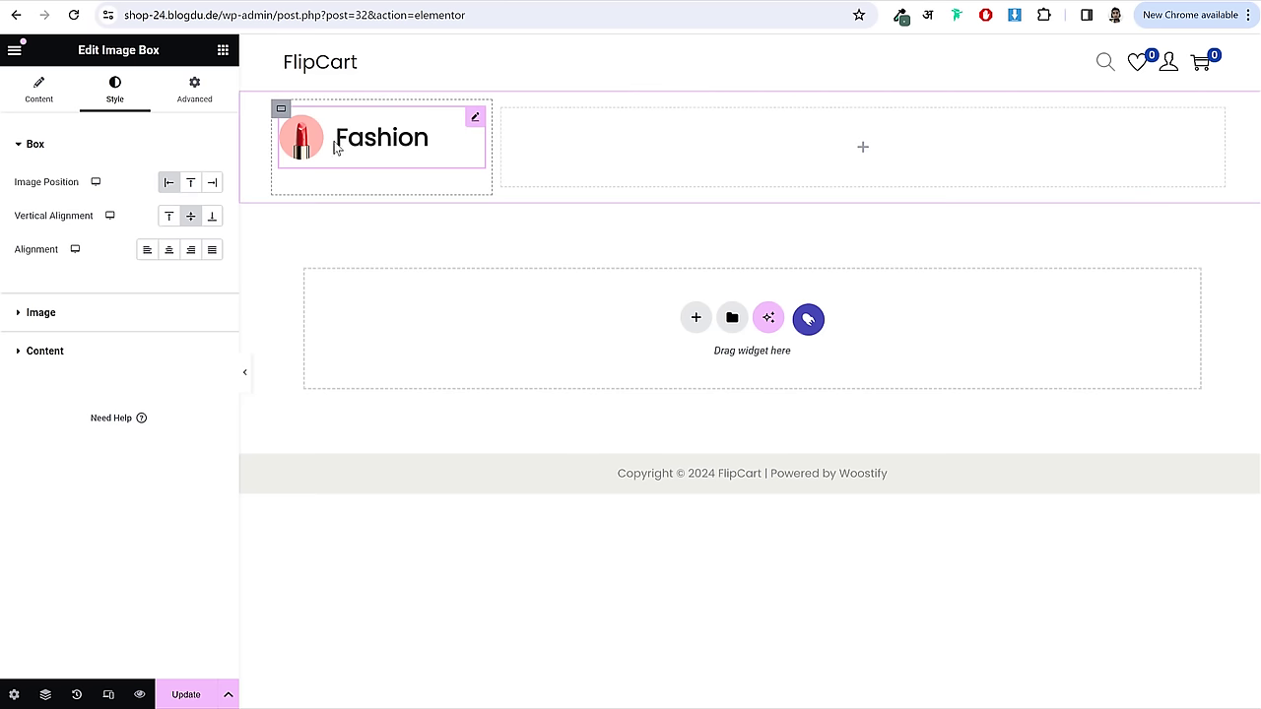
click(169, 216)
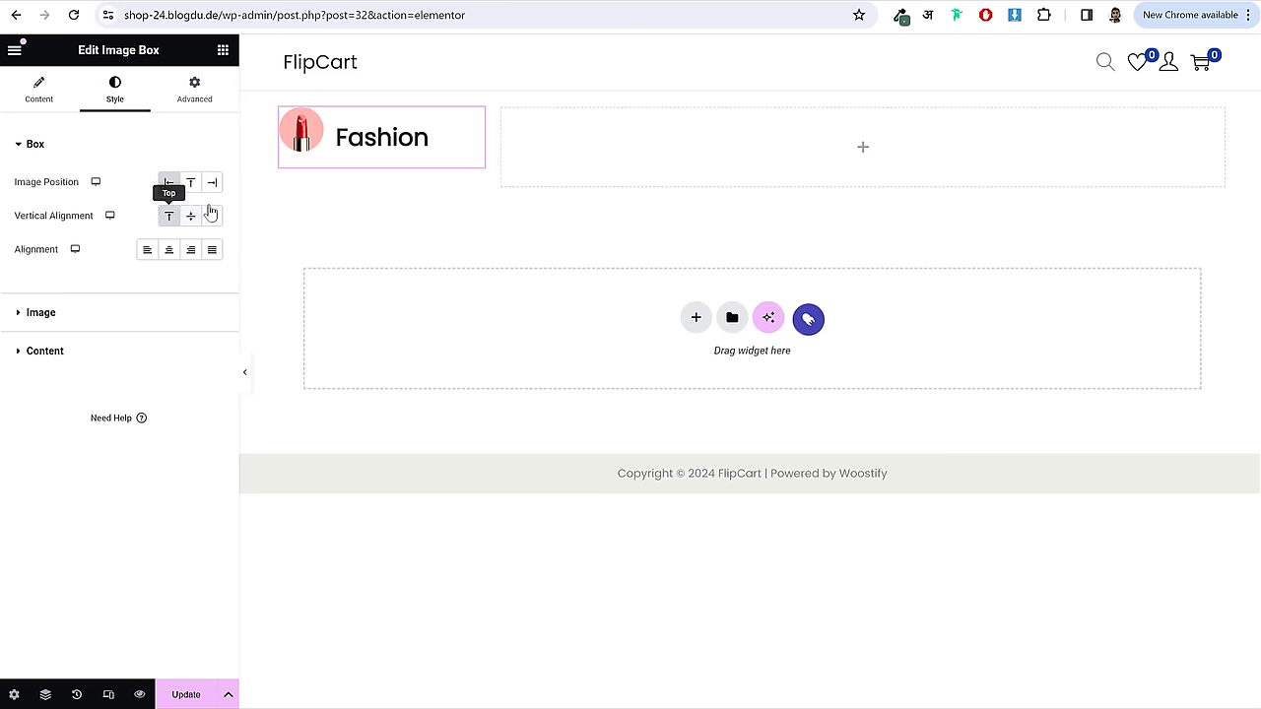
click(190, 216)
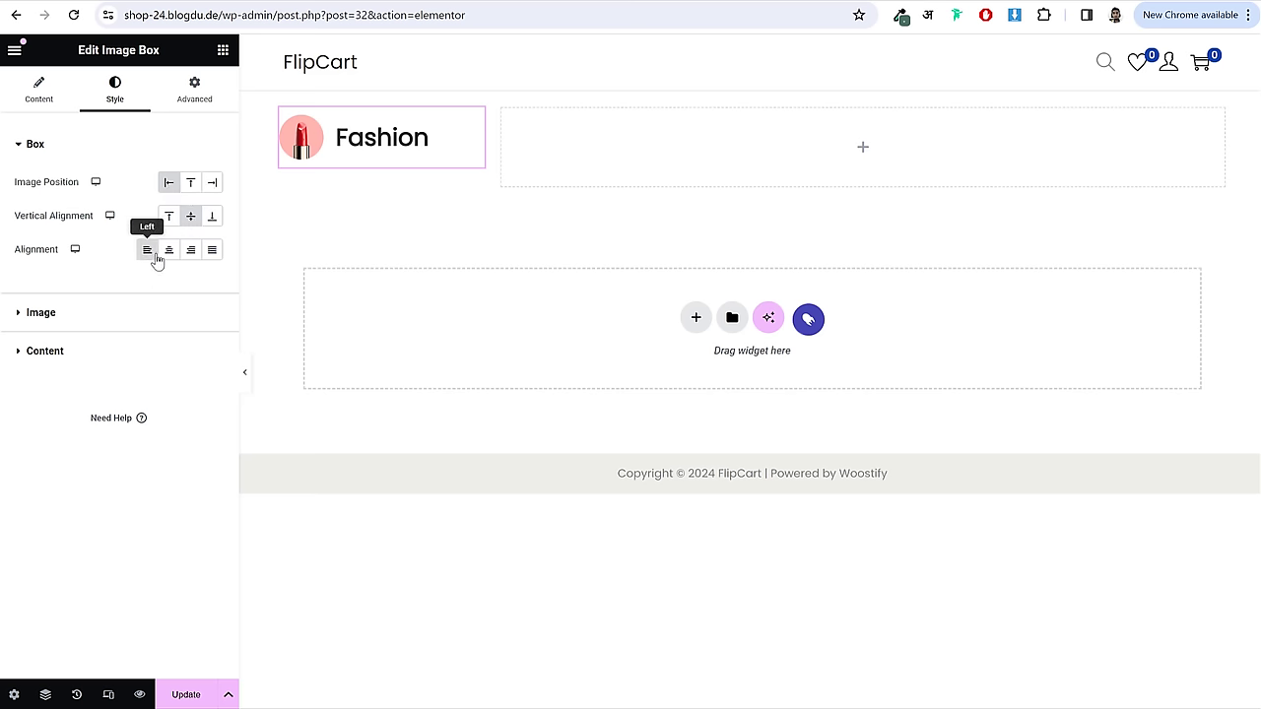
click(108, 318)
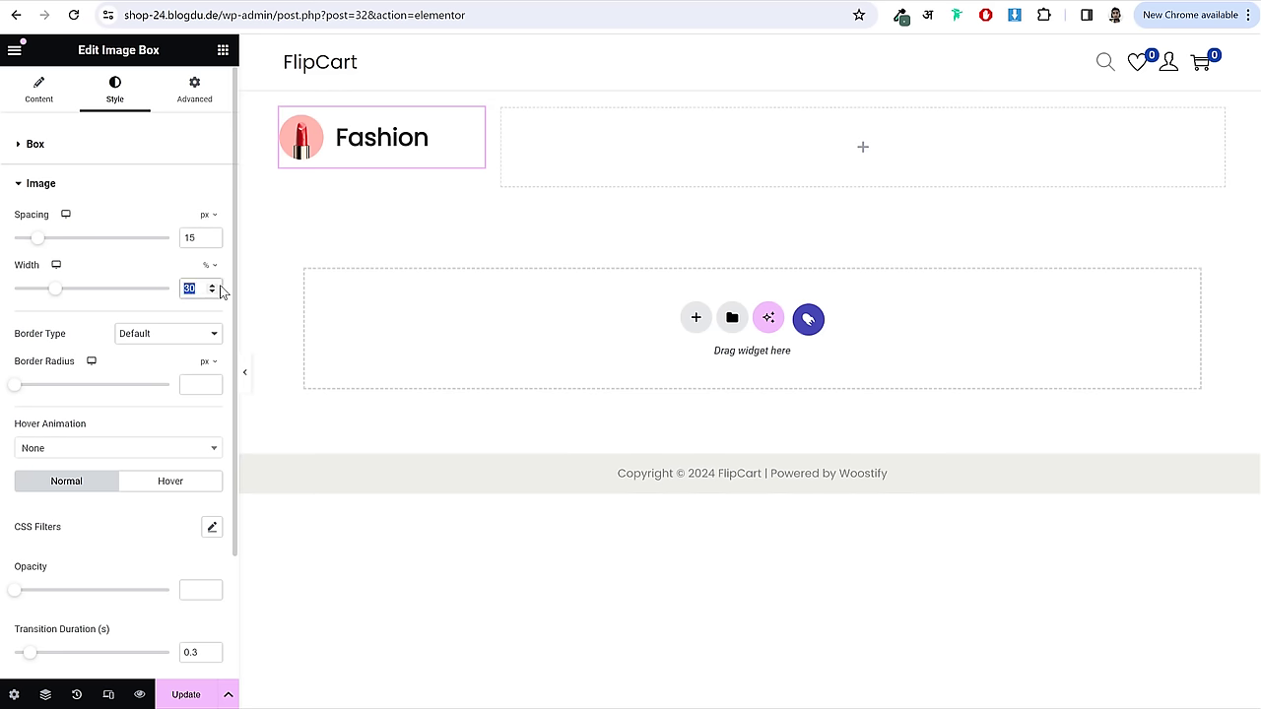
text(15)
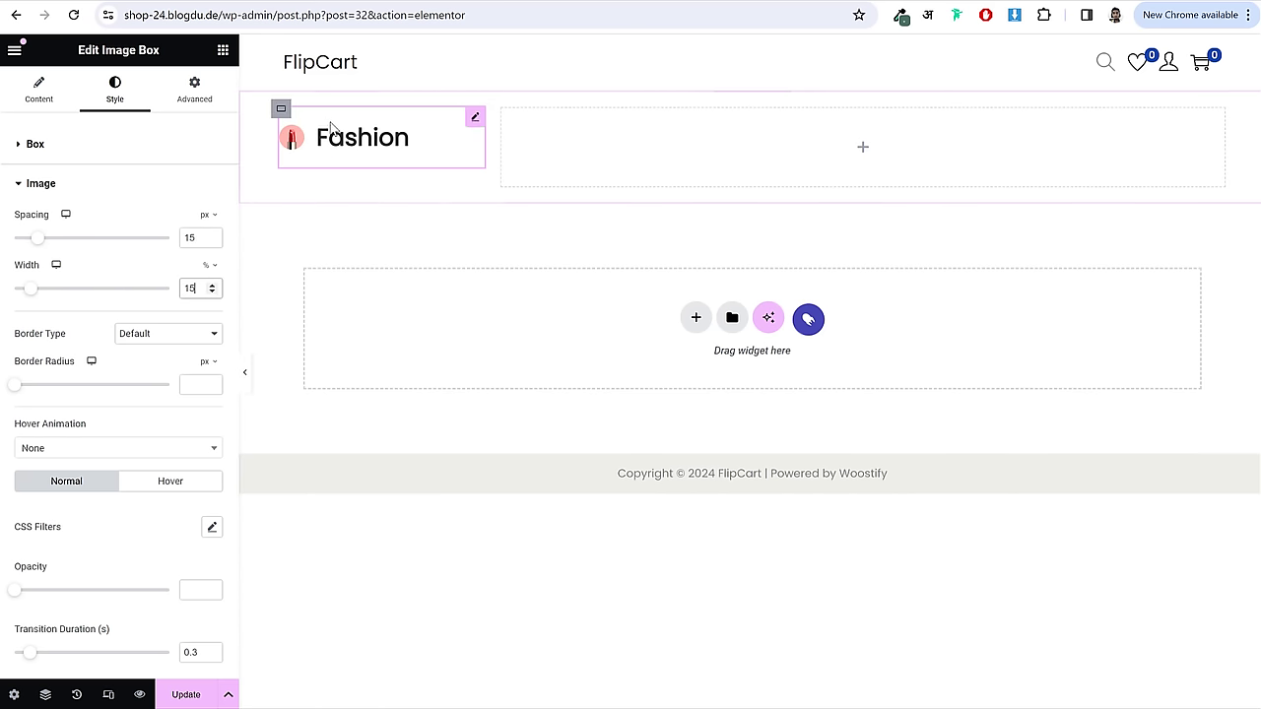
- Set the image box title's font family to Outfit
scroll(179, 335, down, 2)
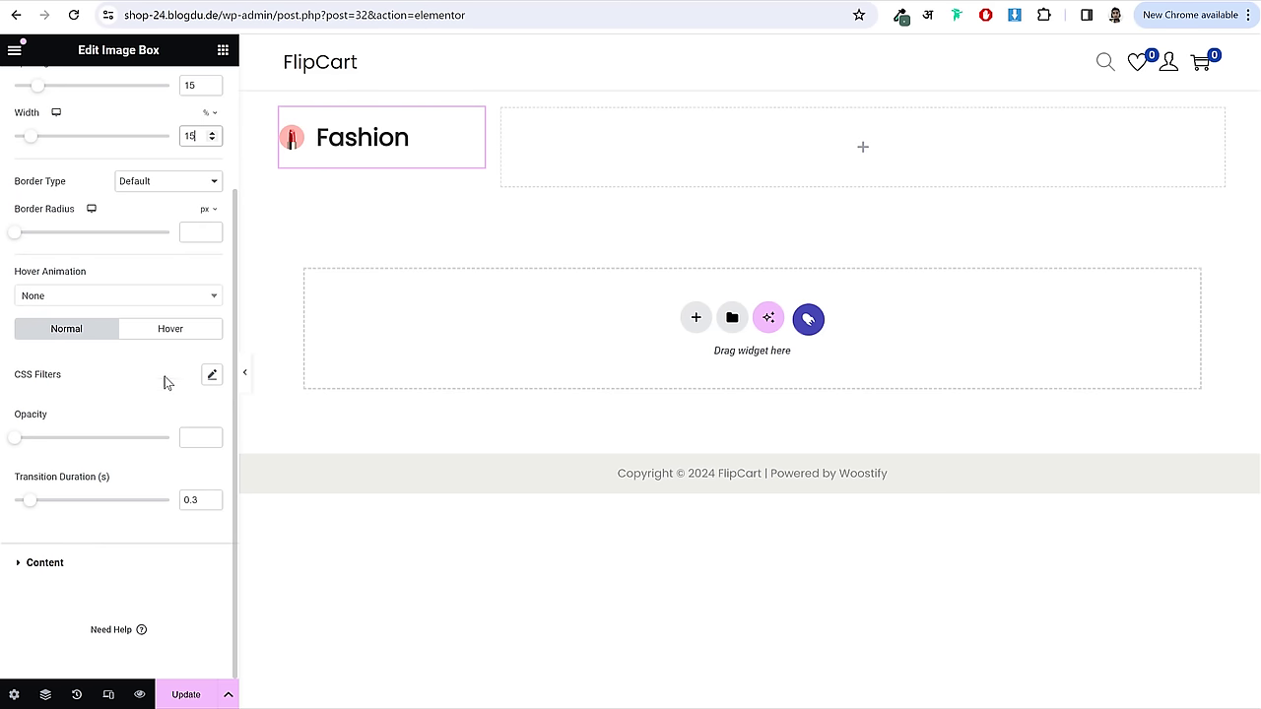
click(68, 572)
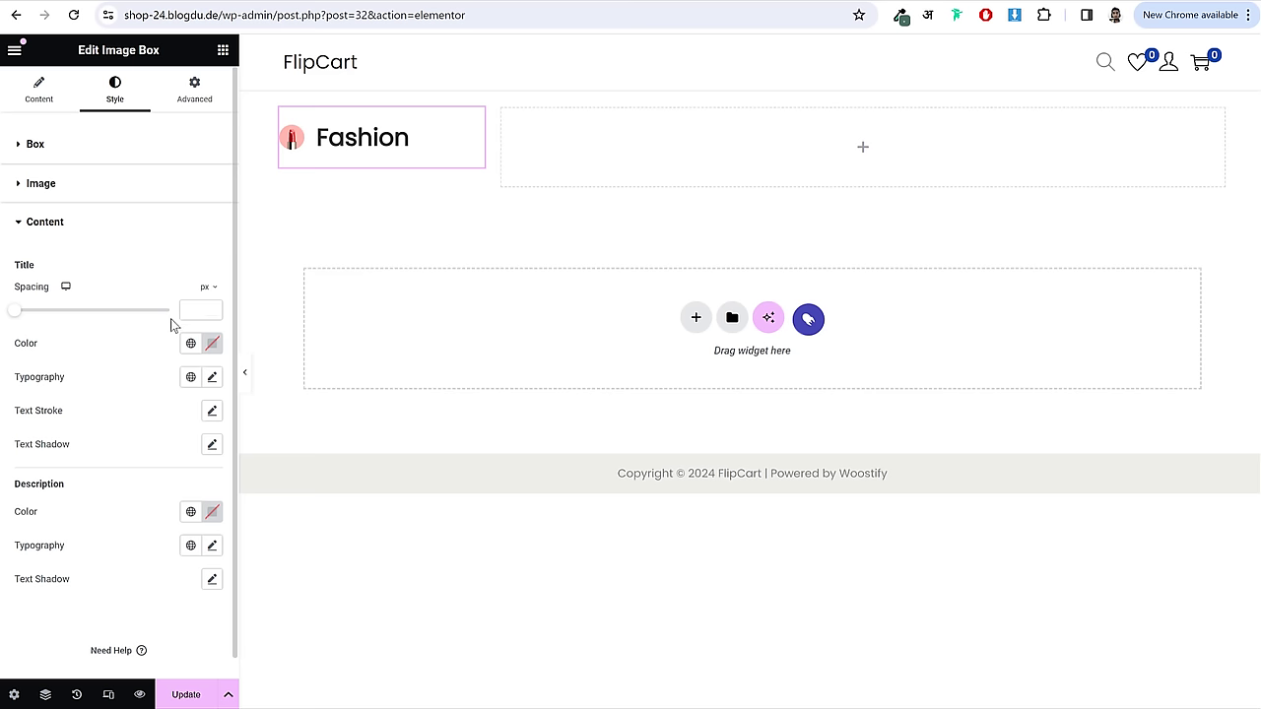
click(212, 356)
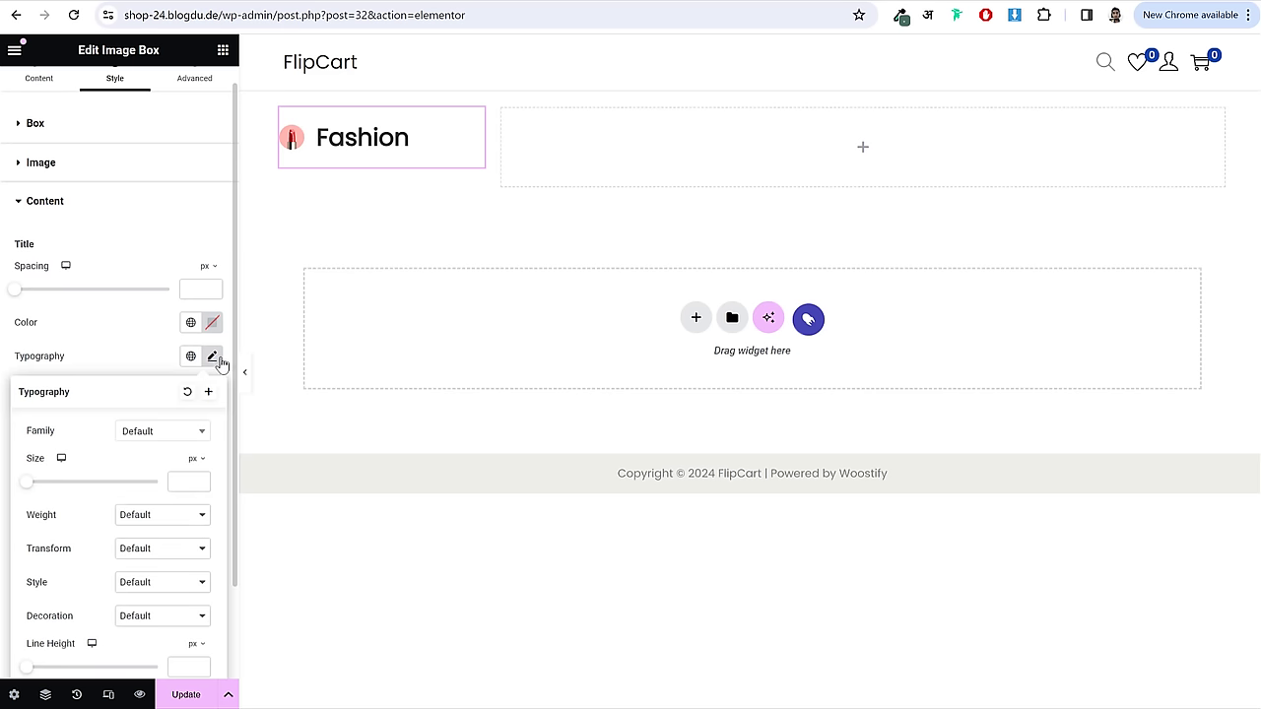
scroll(162, 335, down, 1)
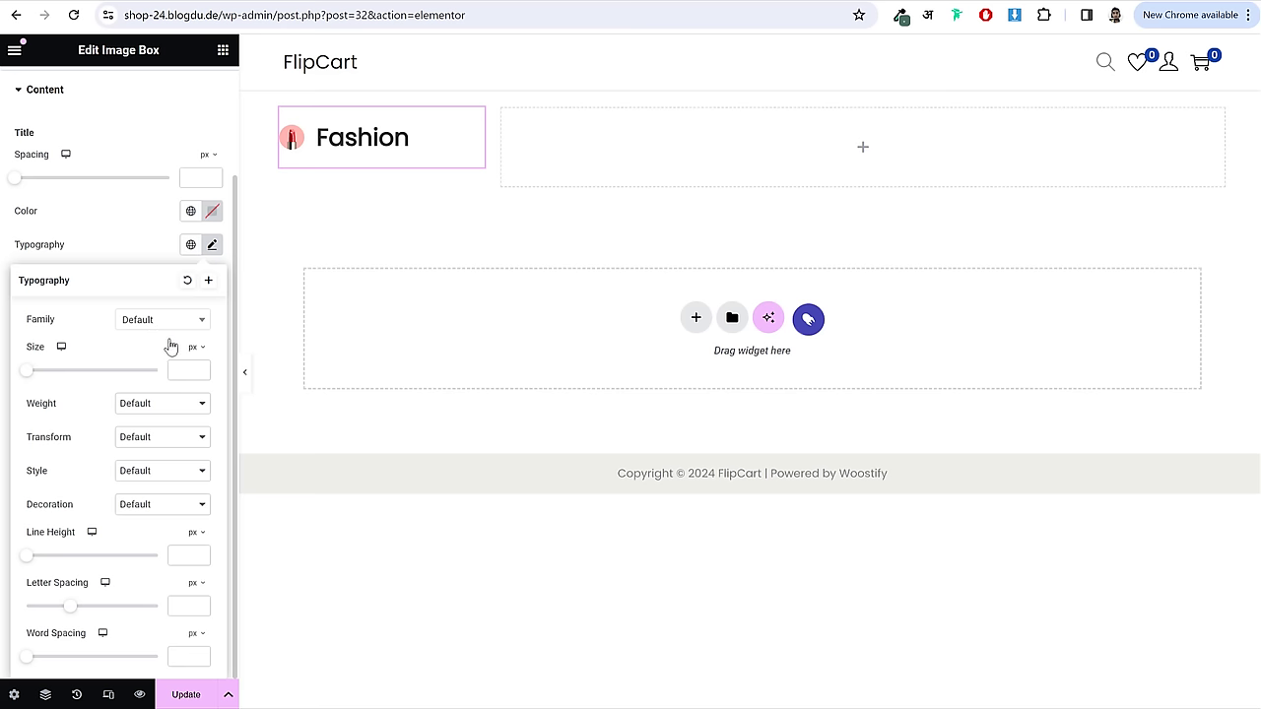
click(166, 323)
text(outf)
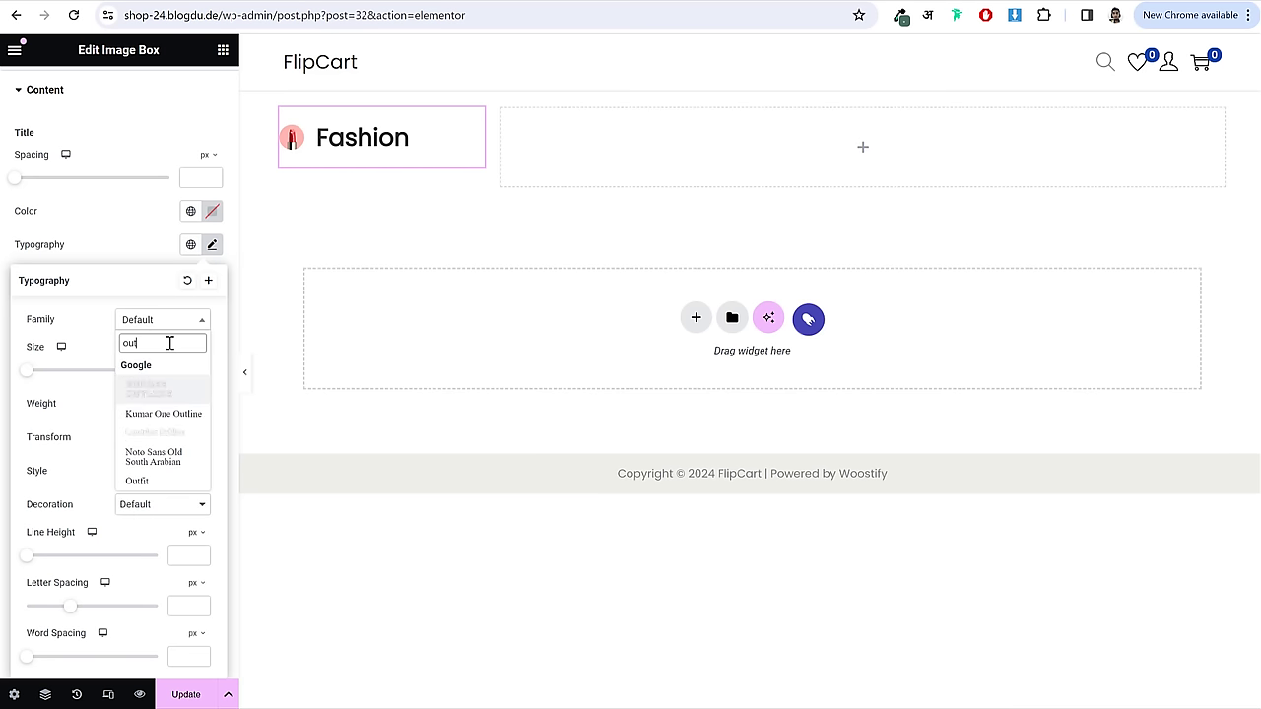
click(160, 389)
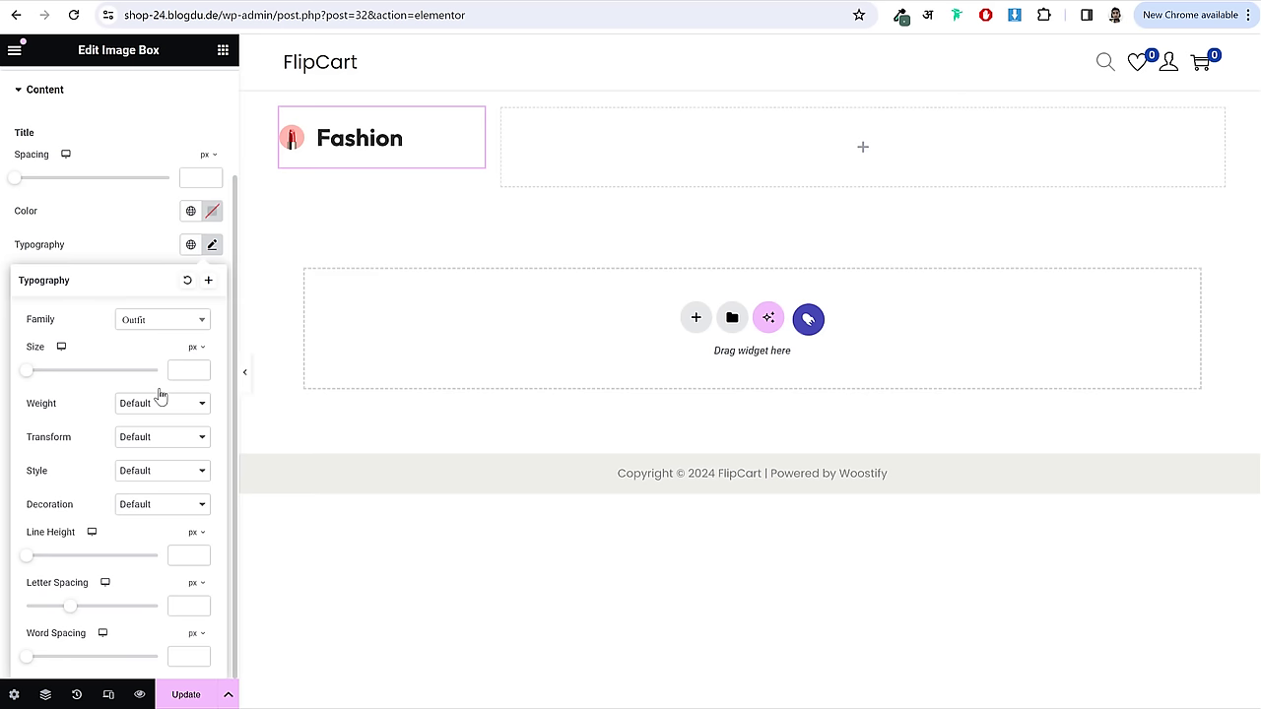
- Set the image box title's font size to 15 px and its weight to 500 (Medium)
click(197, 371)
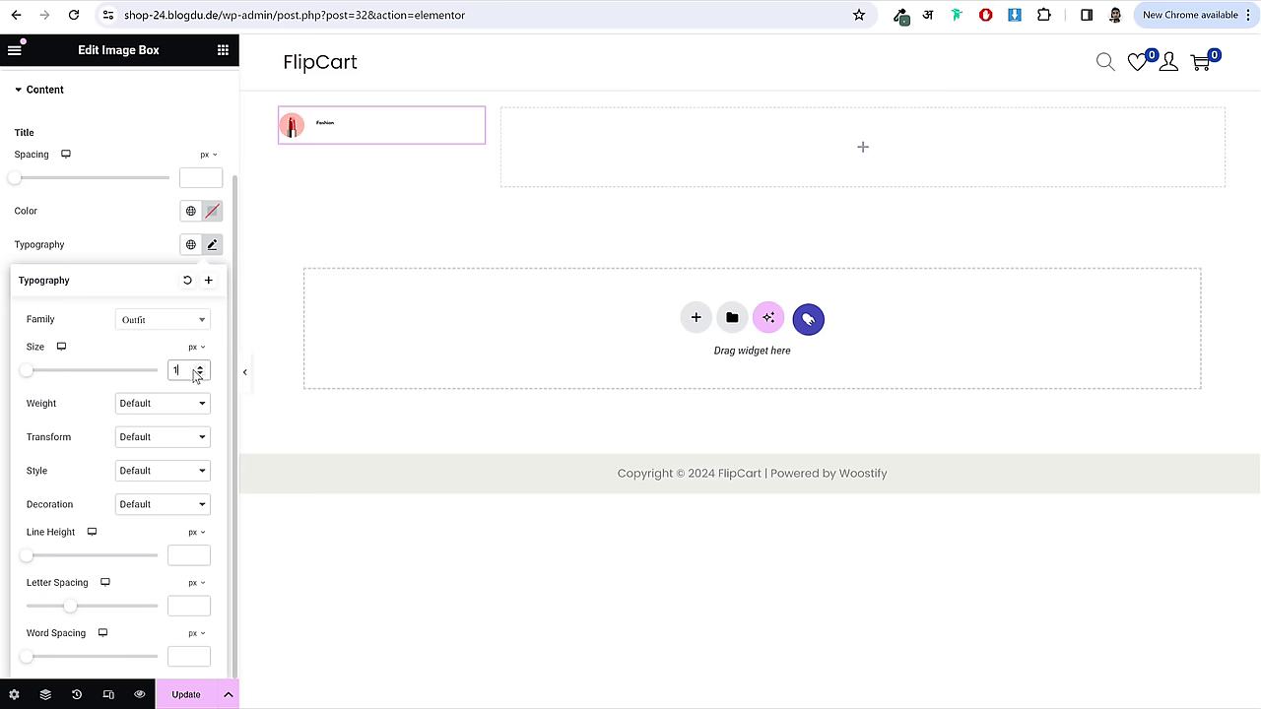
text(15)
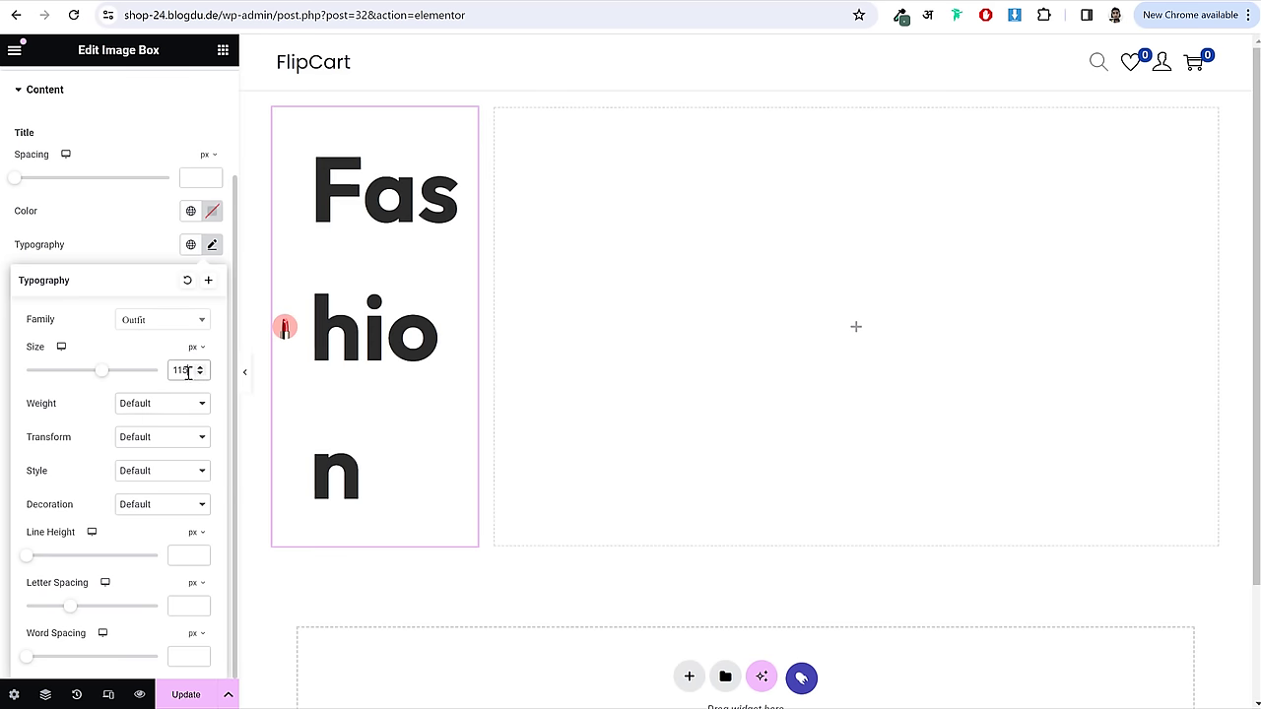
drag(187, 372, 143, 375)
text(15)
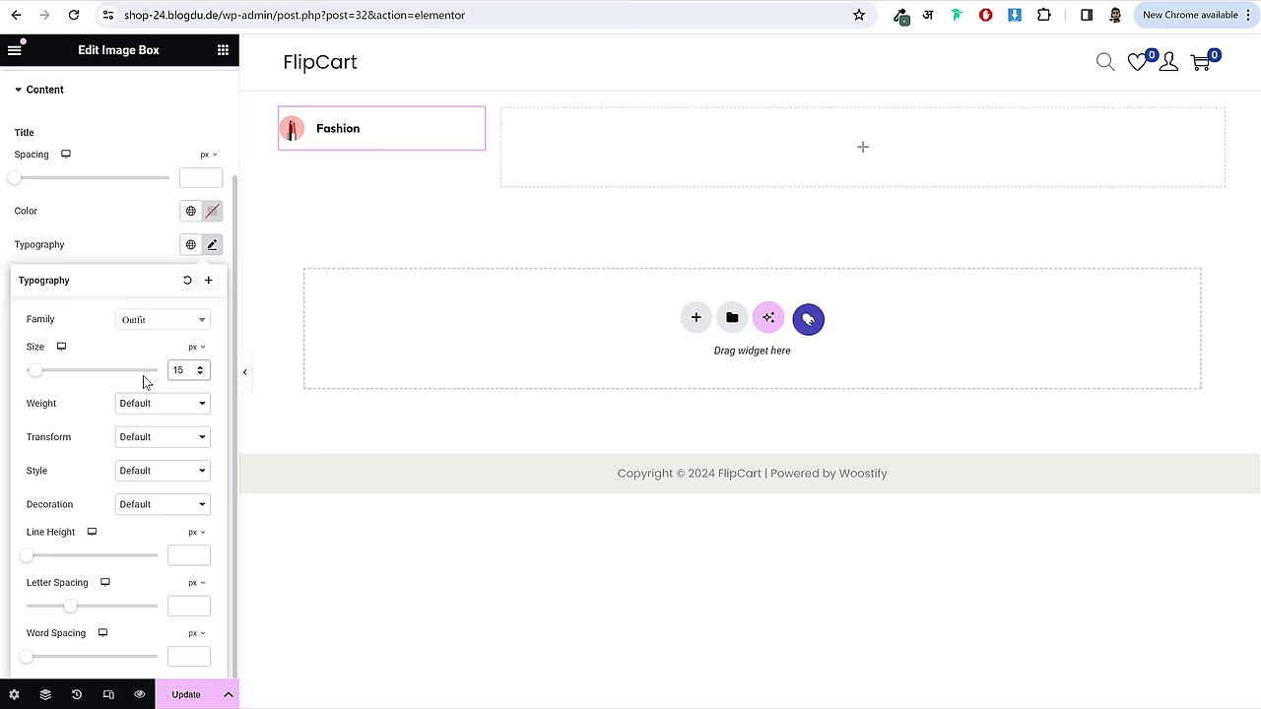
click(162, 399)
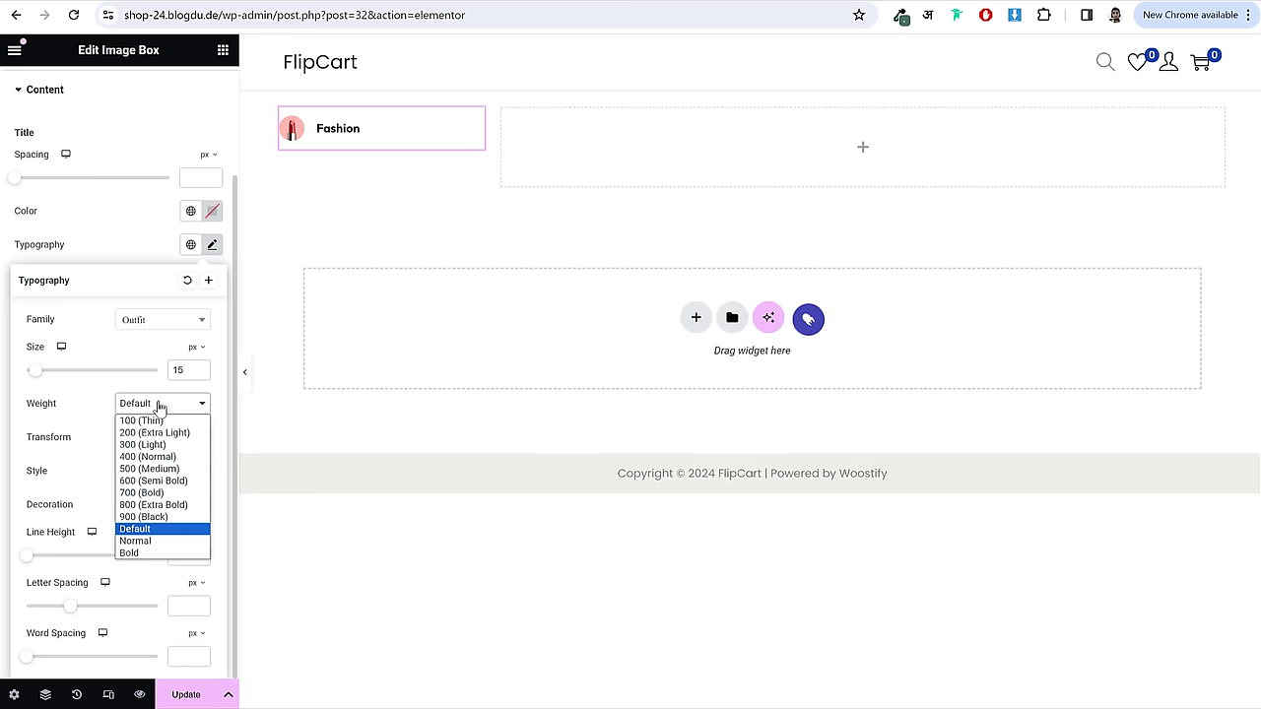
click(163, 467)
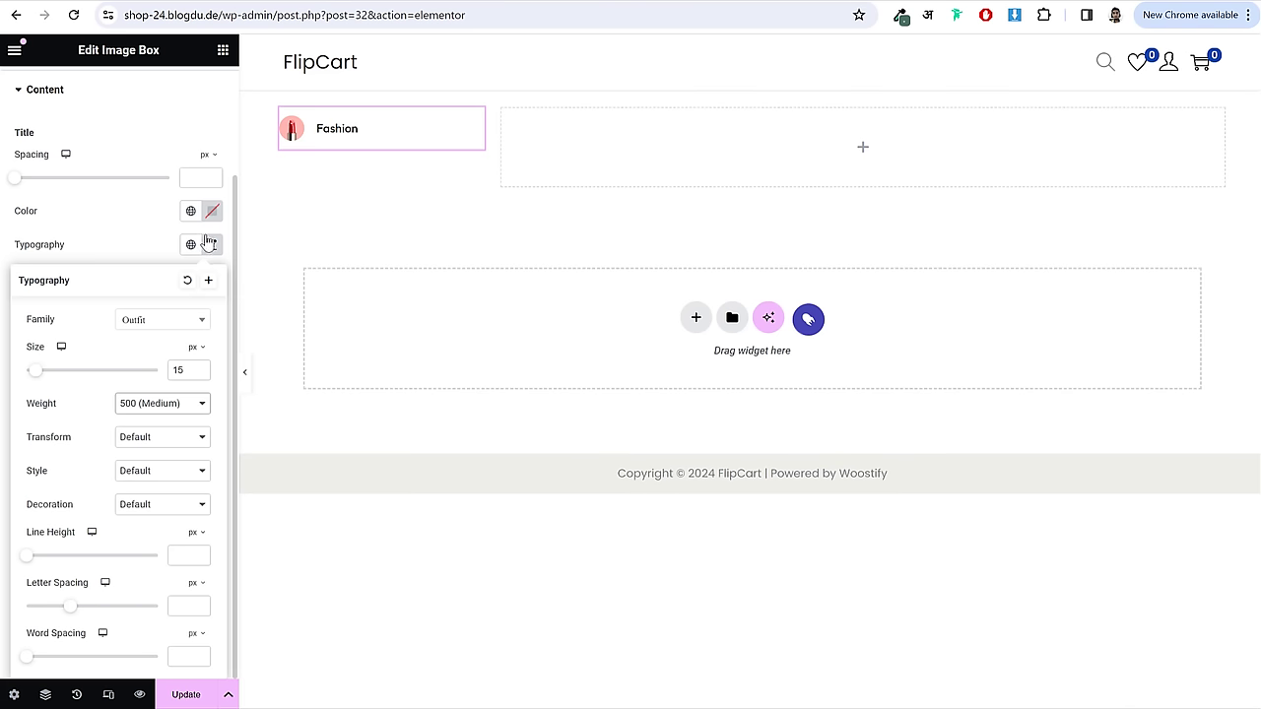
click(211, 247)
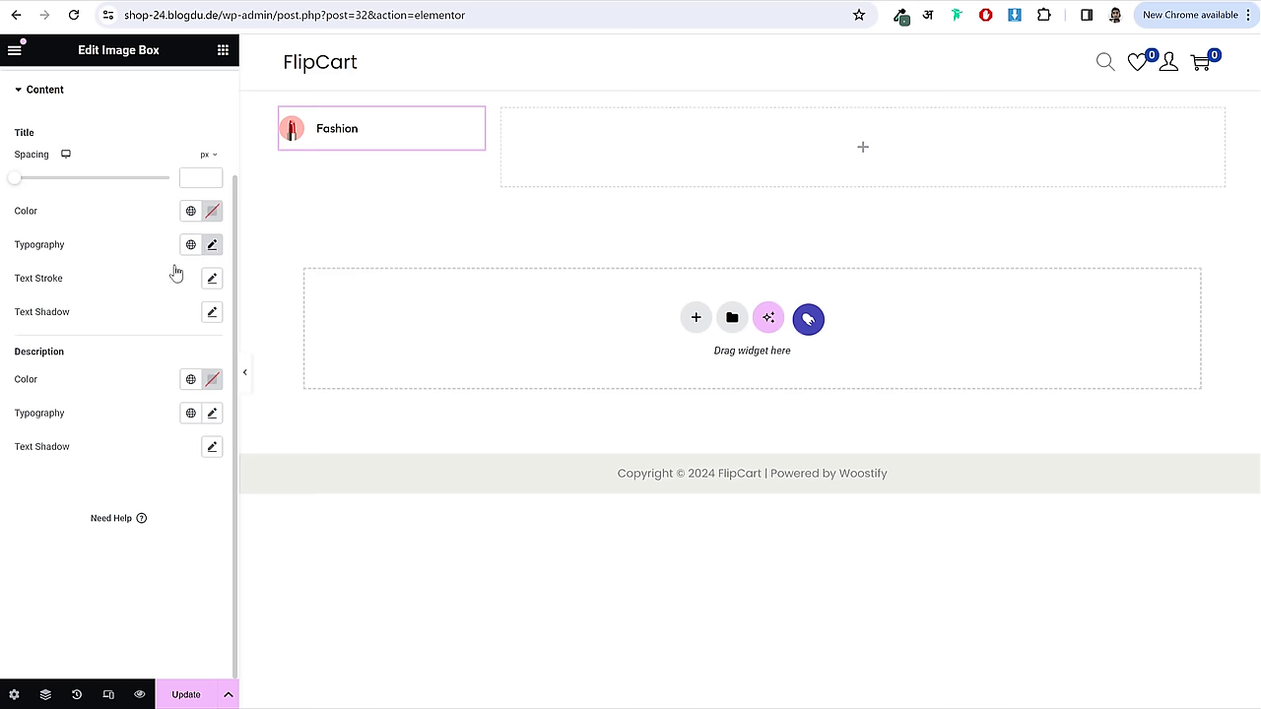
- Give the image box a solid border with unlinked widths, 1 px on the bottom and 0 on the other sides
scroll(122, 316, up, 2)
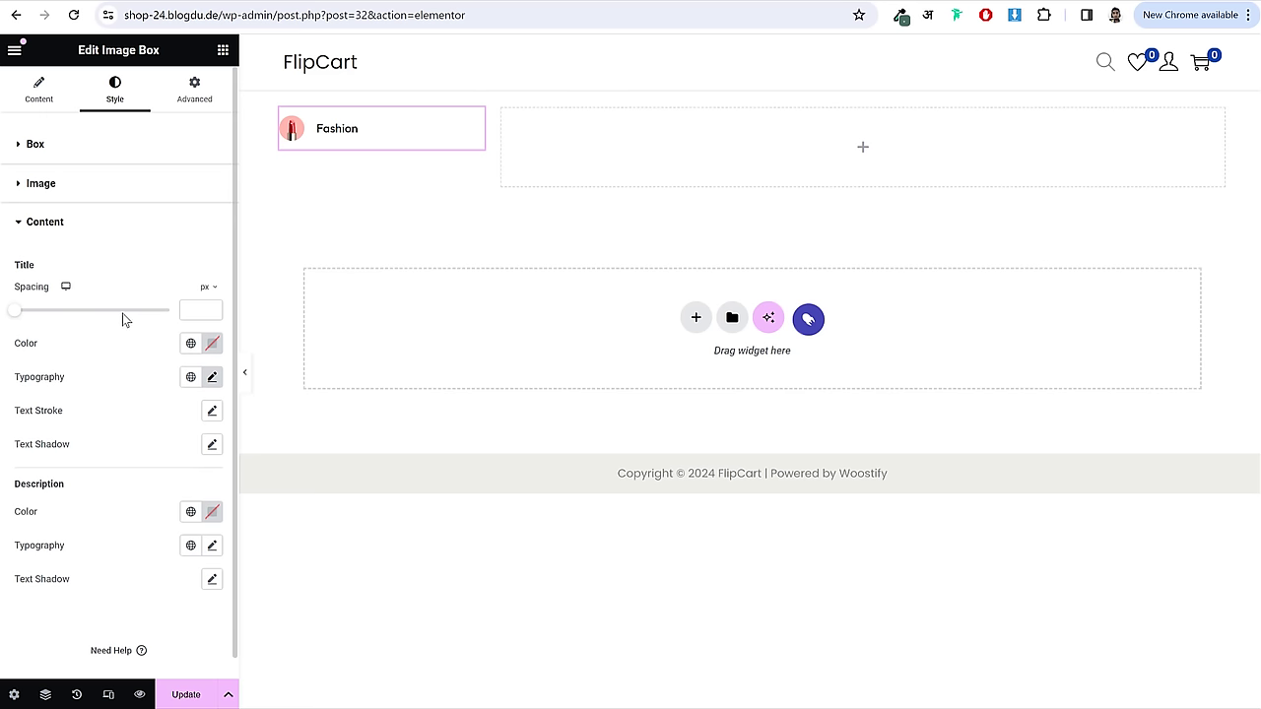
click(188, 110)
click(94, 148)
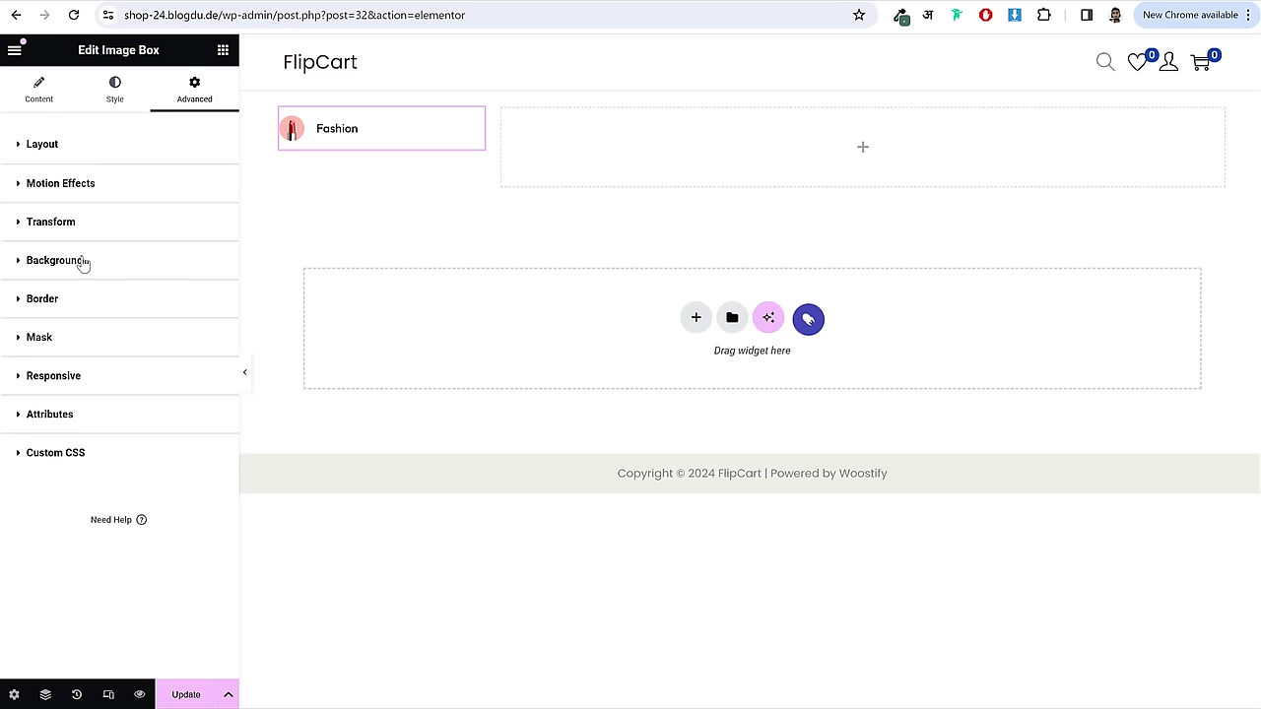
click(72, 305)
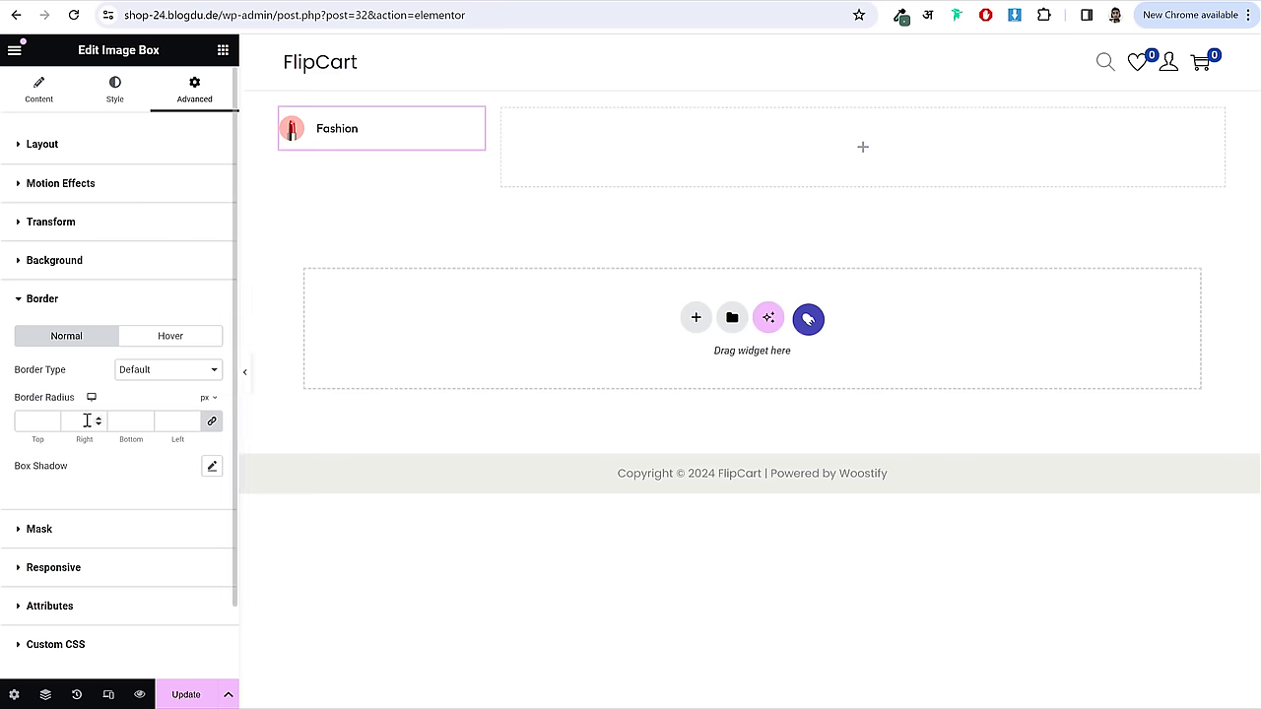
click(158, 369)
click(158, 412)
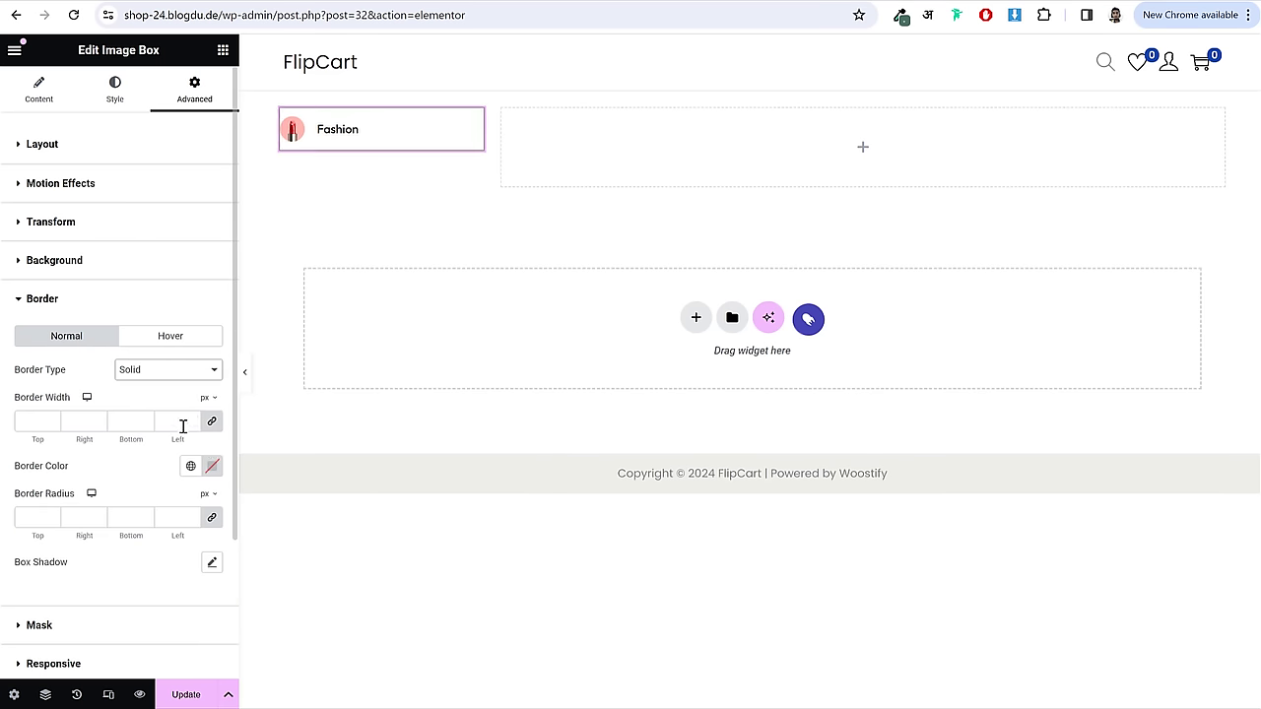
click(210, 422)
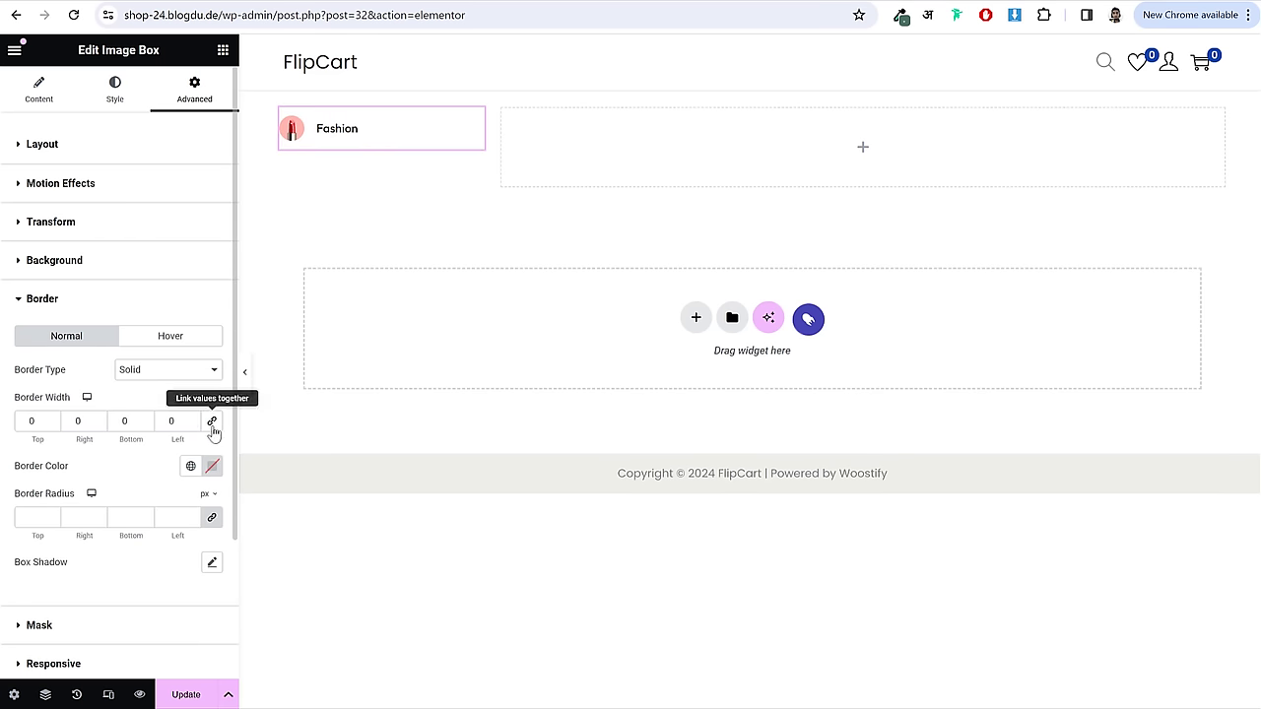
double_click(124, 422)
text(1)
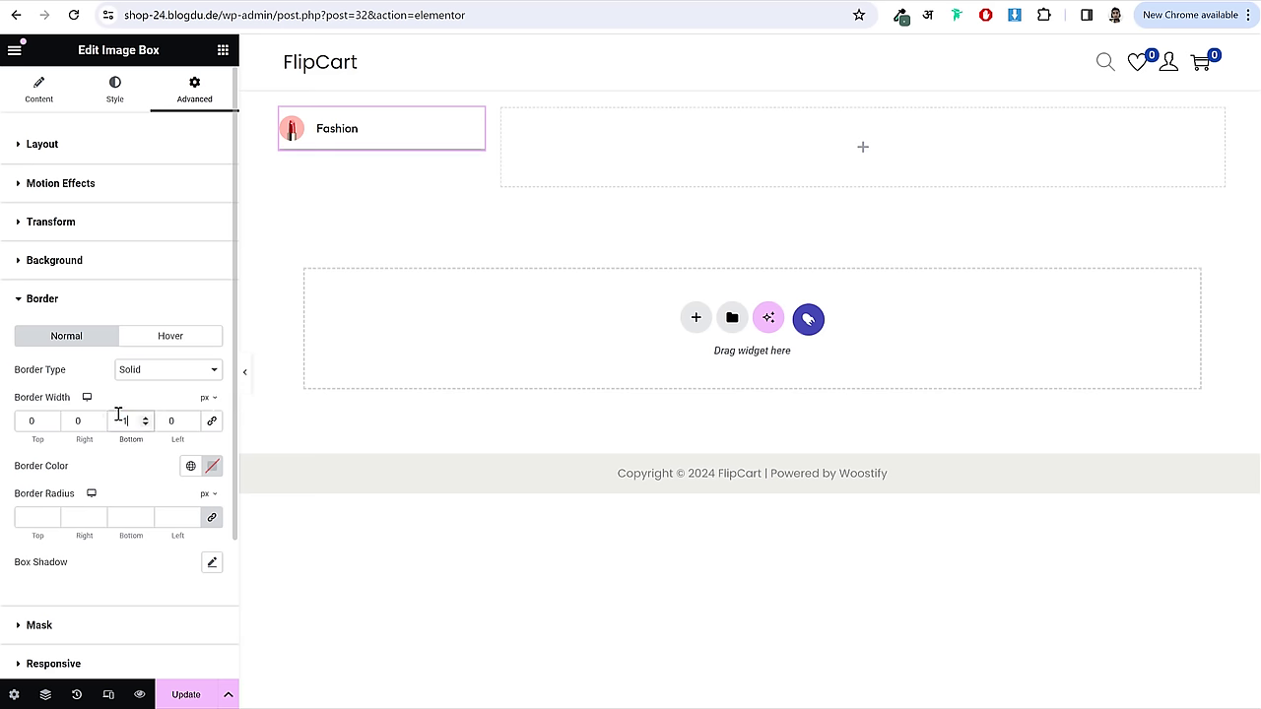
click(246, 372)
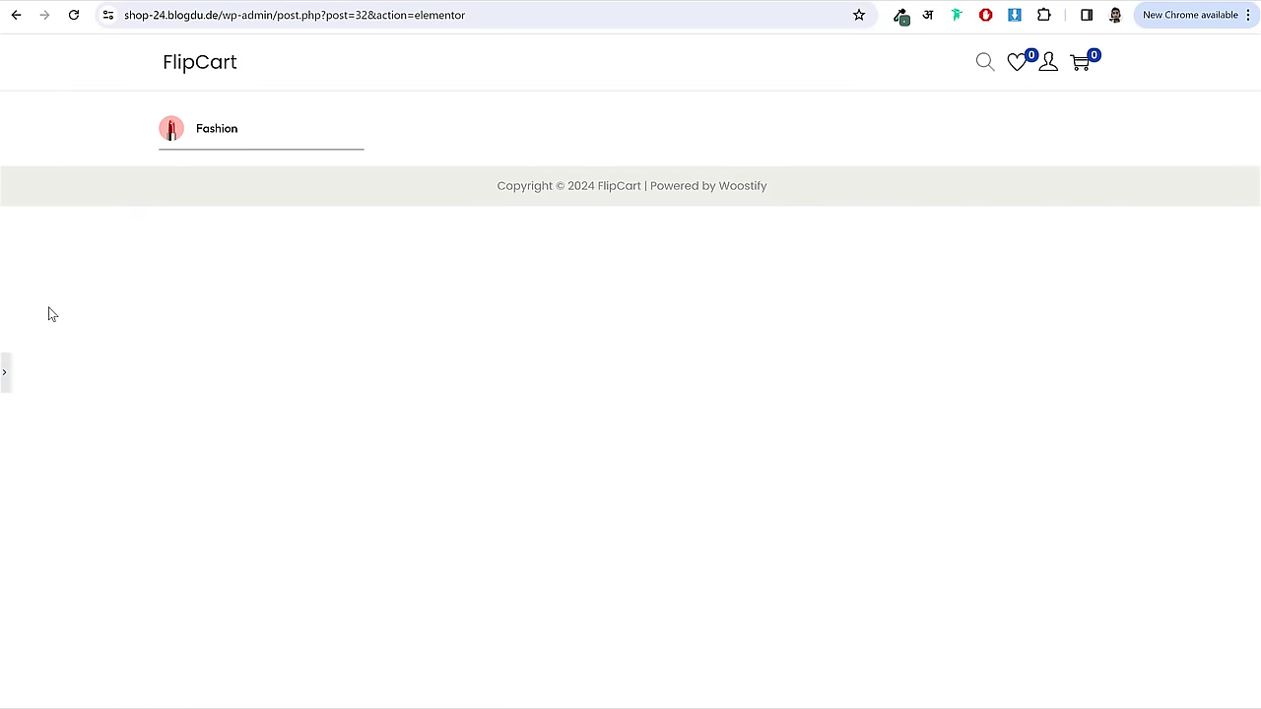
click(4, 372)
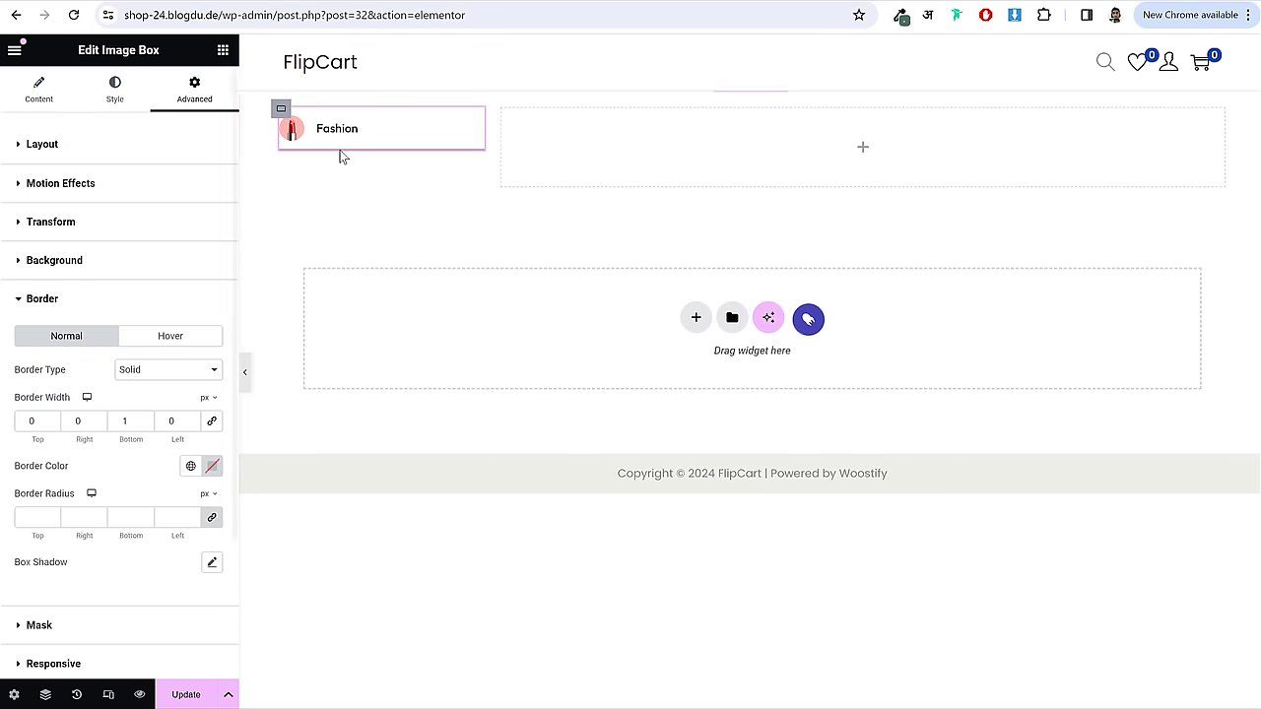
- Set the image box's border colour to the faint translucent #0201011A and preview it without the editing outlines
click(212, 467)
drag(301, 407, 189, 417)
click(621, 359)
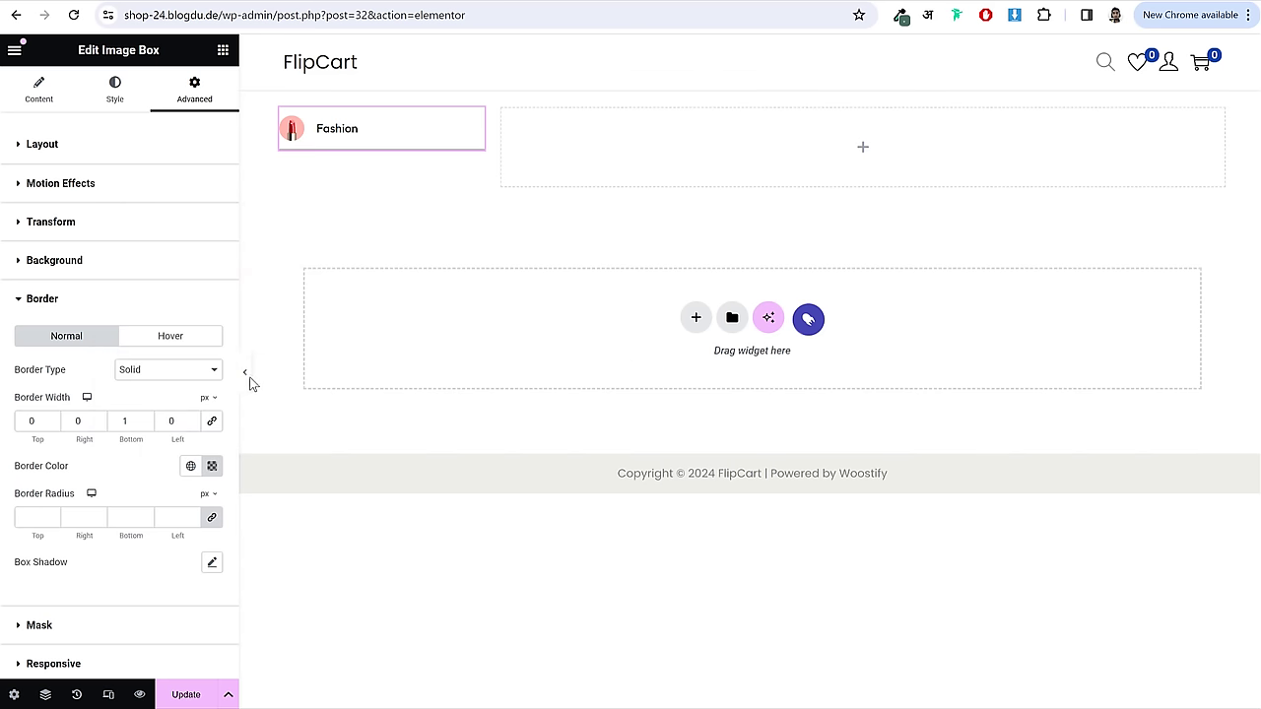
click(248, 380)
click(5, 372)
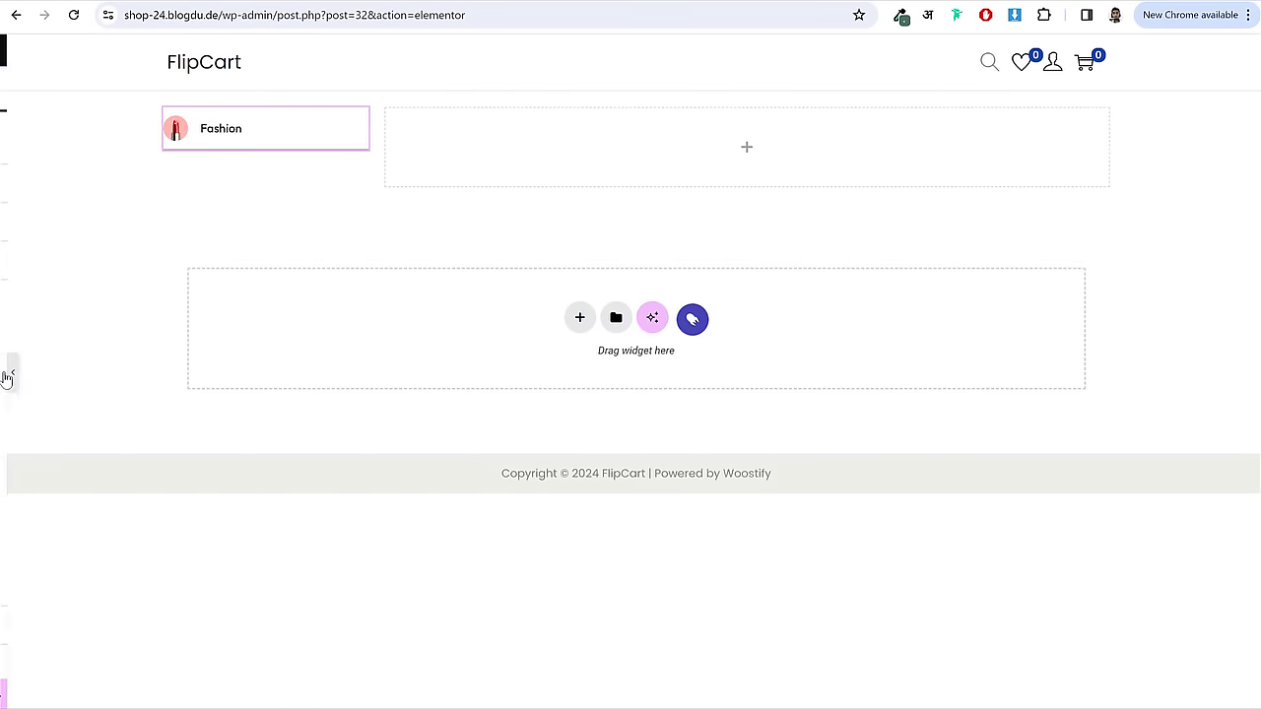
click(211, 466)
click(427, 354)
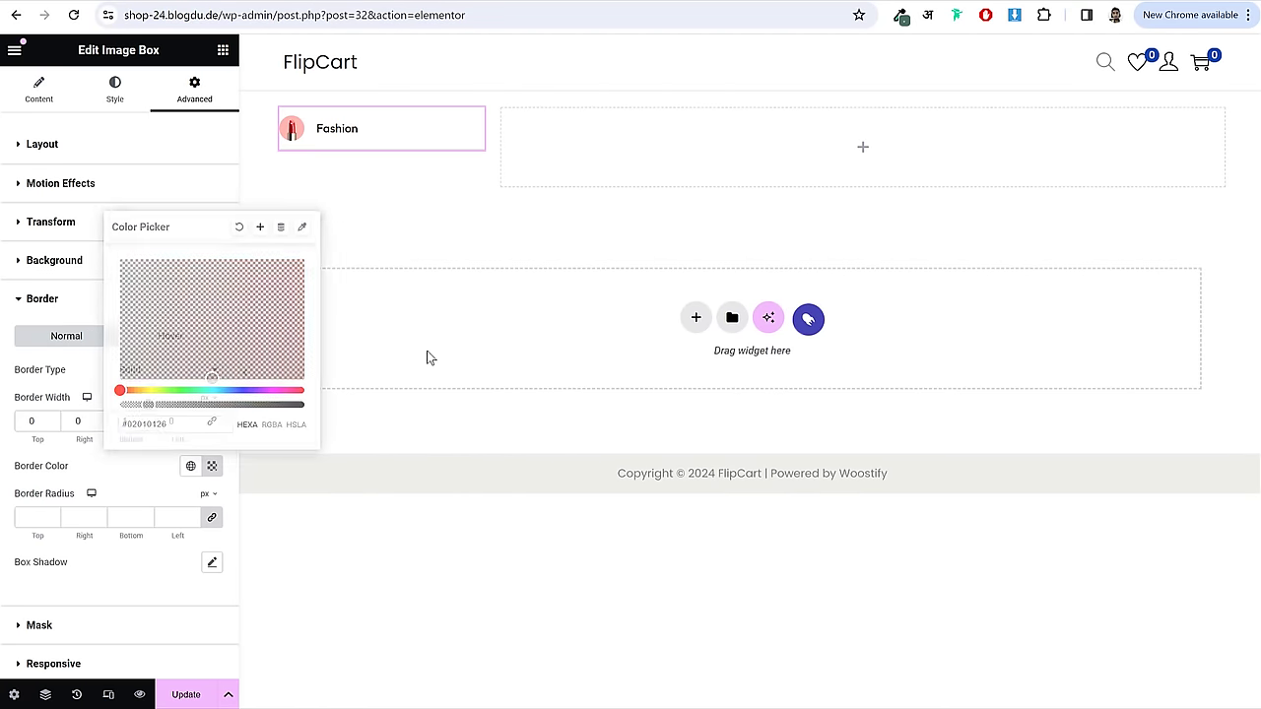
click(249, 381)
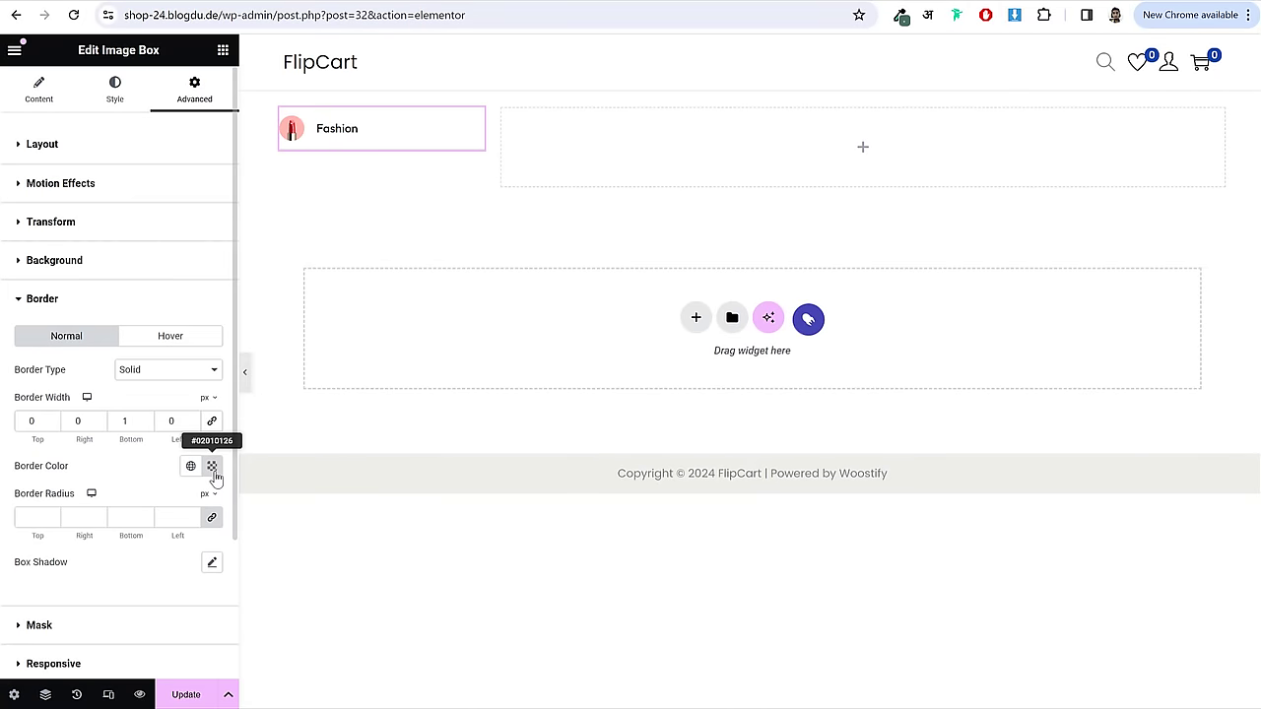
click(210, 466)
drag(146, 406, 140, 406)
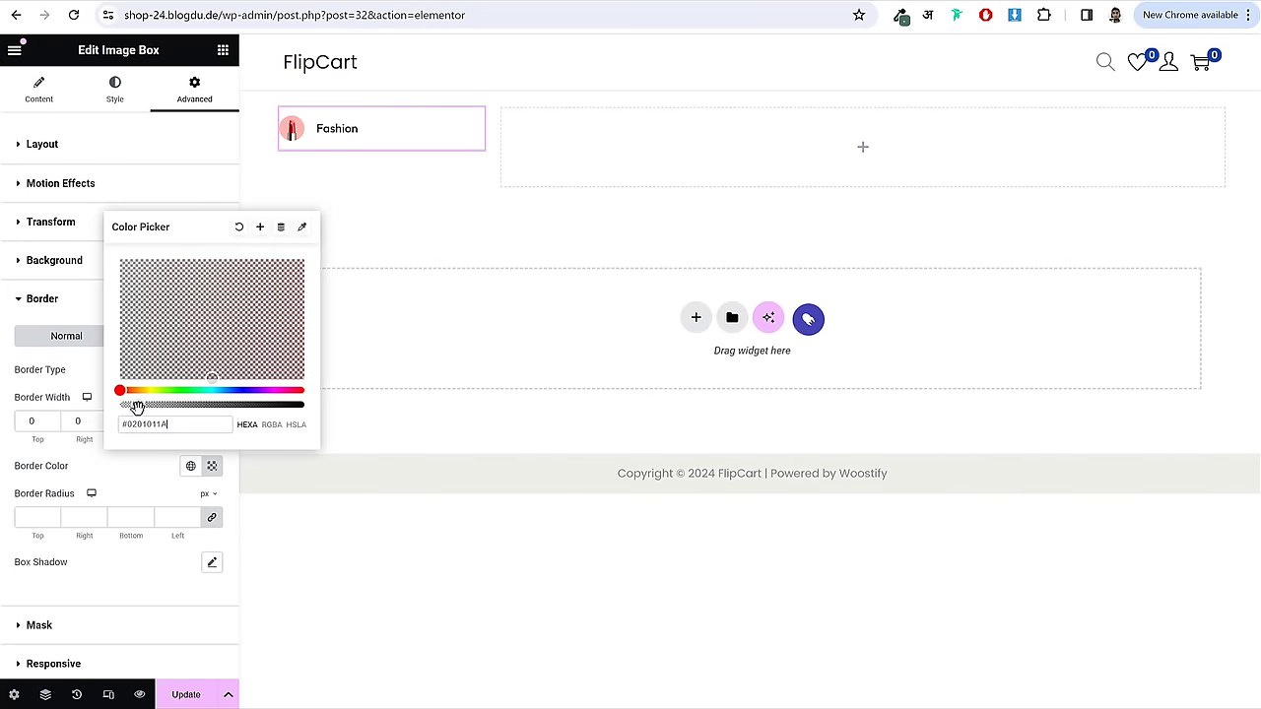
click(536, 406)
click(246, 375)
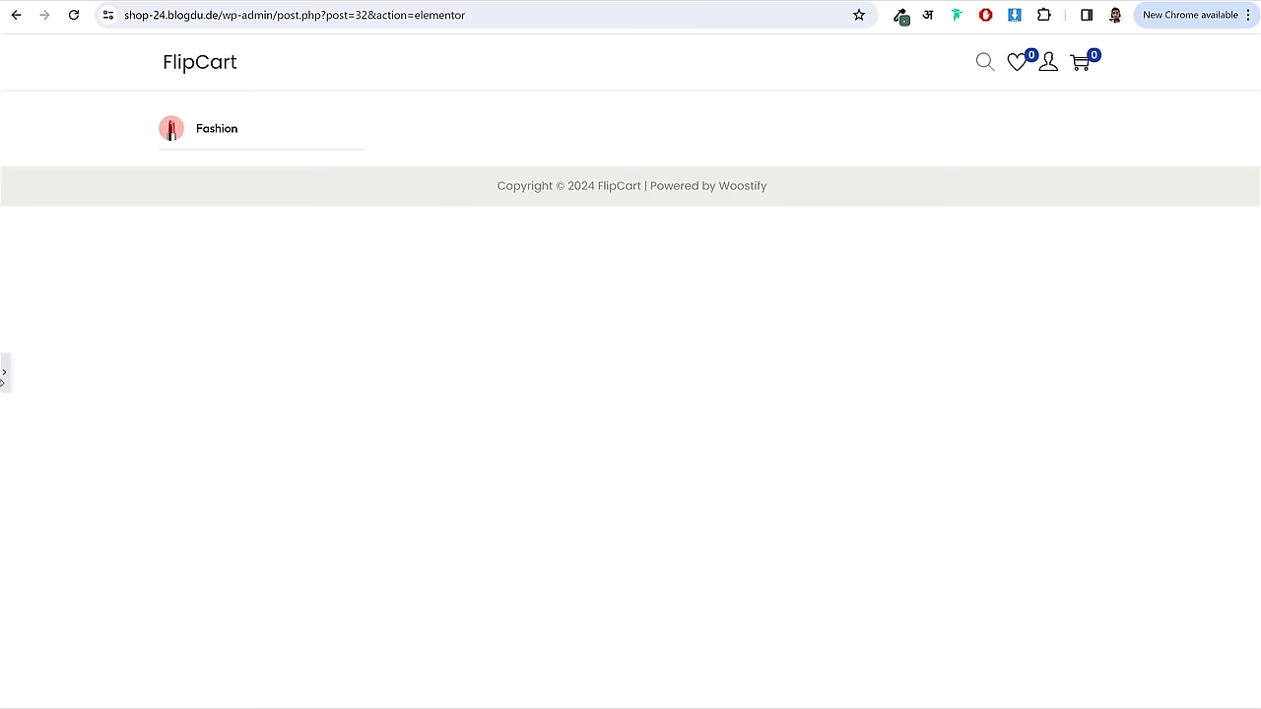
click(4, 381)
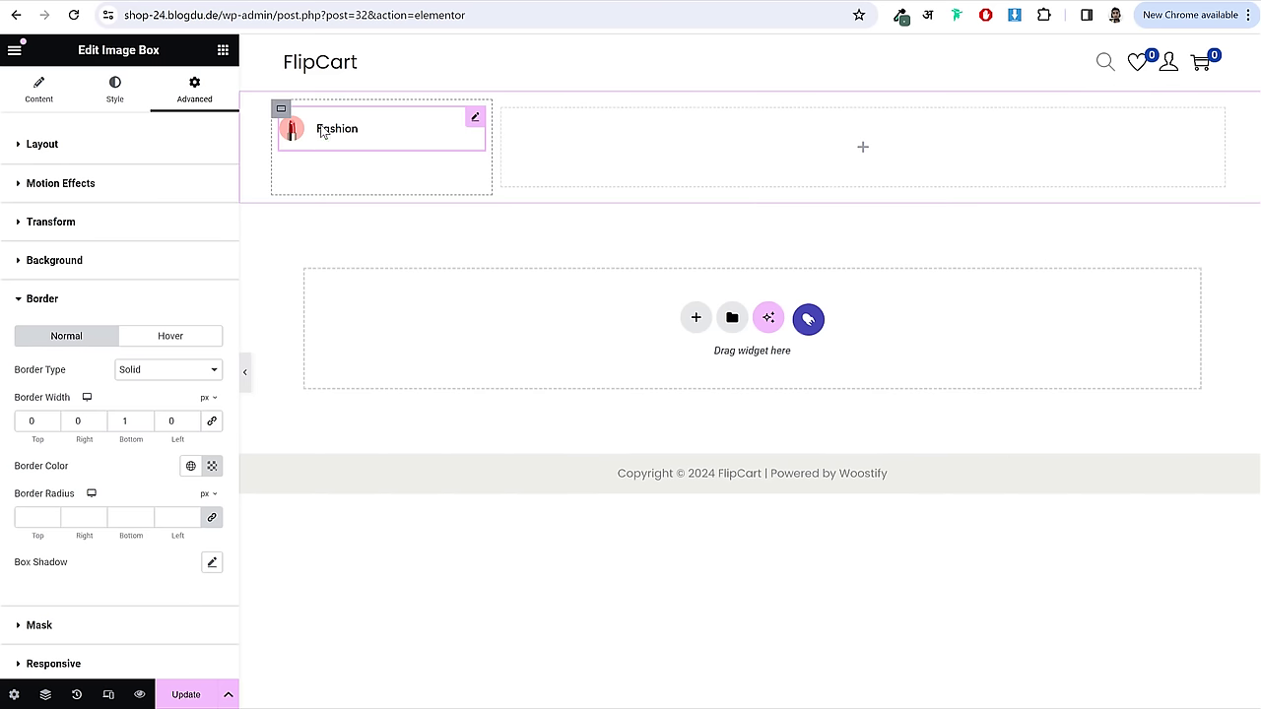
- Duplicate the Fashion image box seven times to build a list of eight category entries
right_click(322, 133)
click(352, 175)
right_click(324, 135)
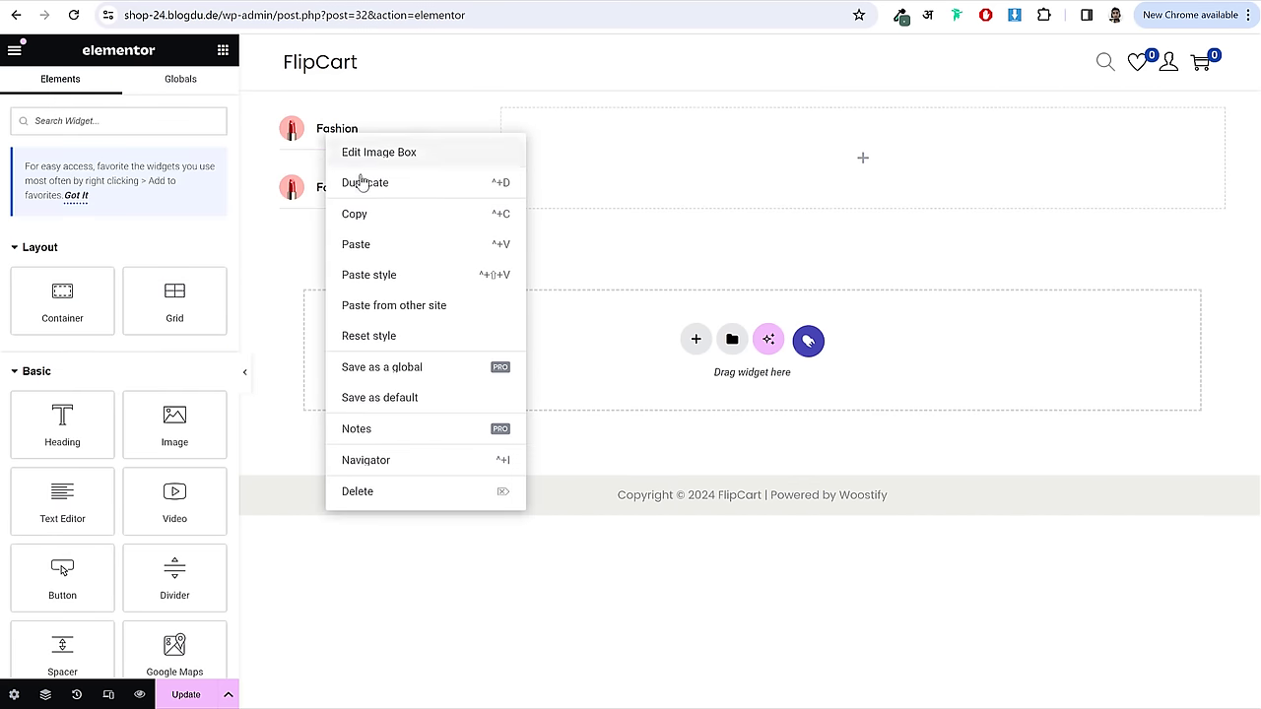
click(363, 182)
right_click(345, 130)
click(414, 183)
right_click(349, 122)
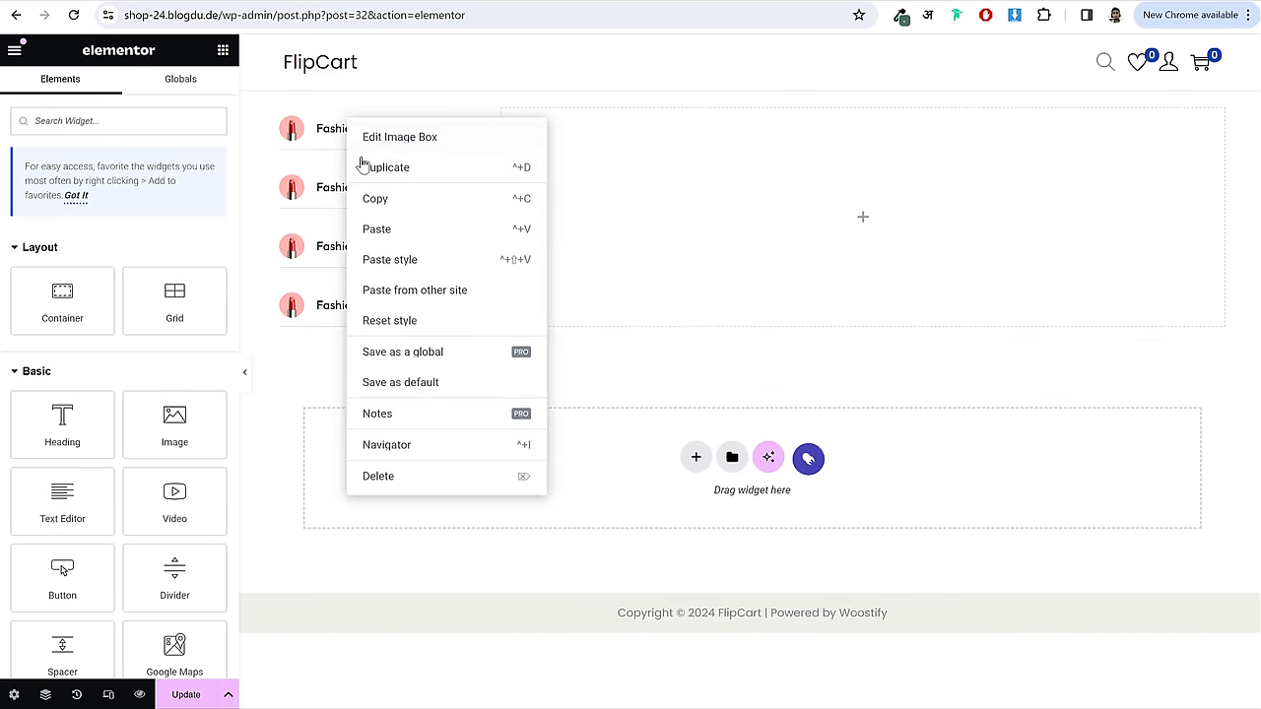
click(363, 168)
right_click(341, 135)
click(378, 181)
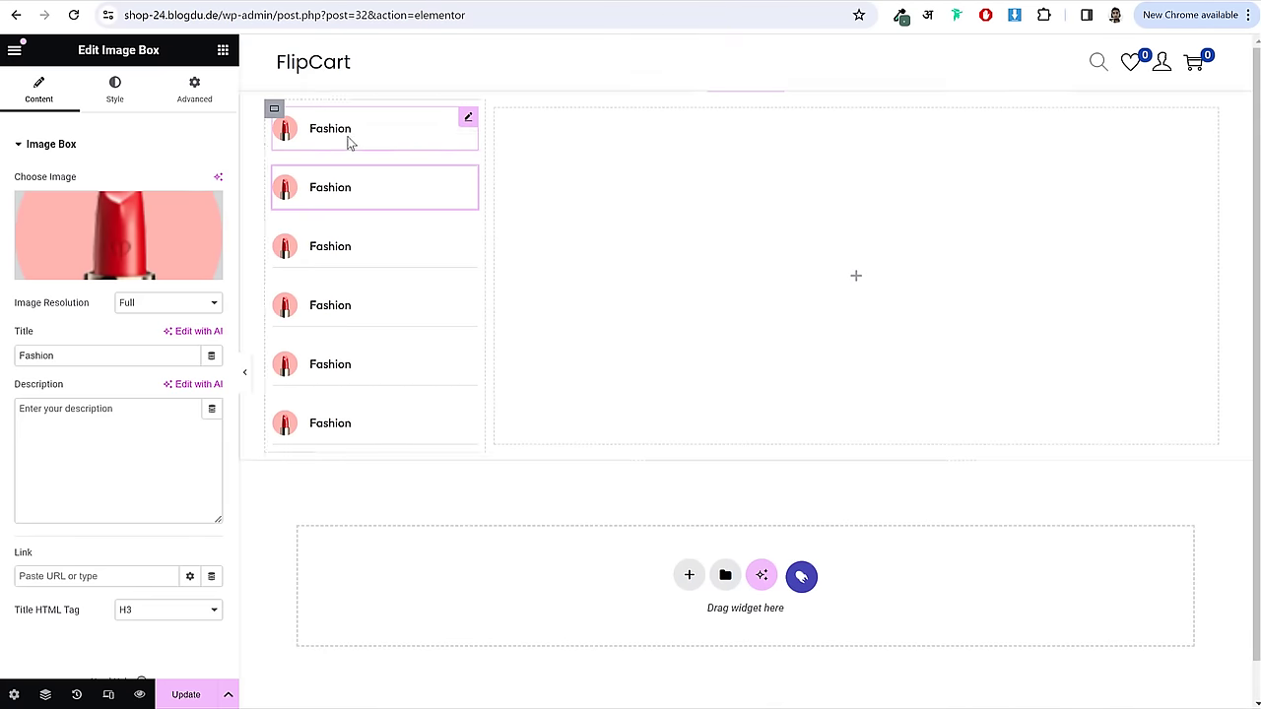
right_click(348, 143)
click(380, 188)
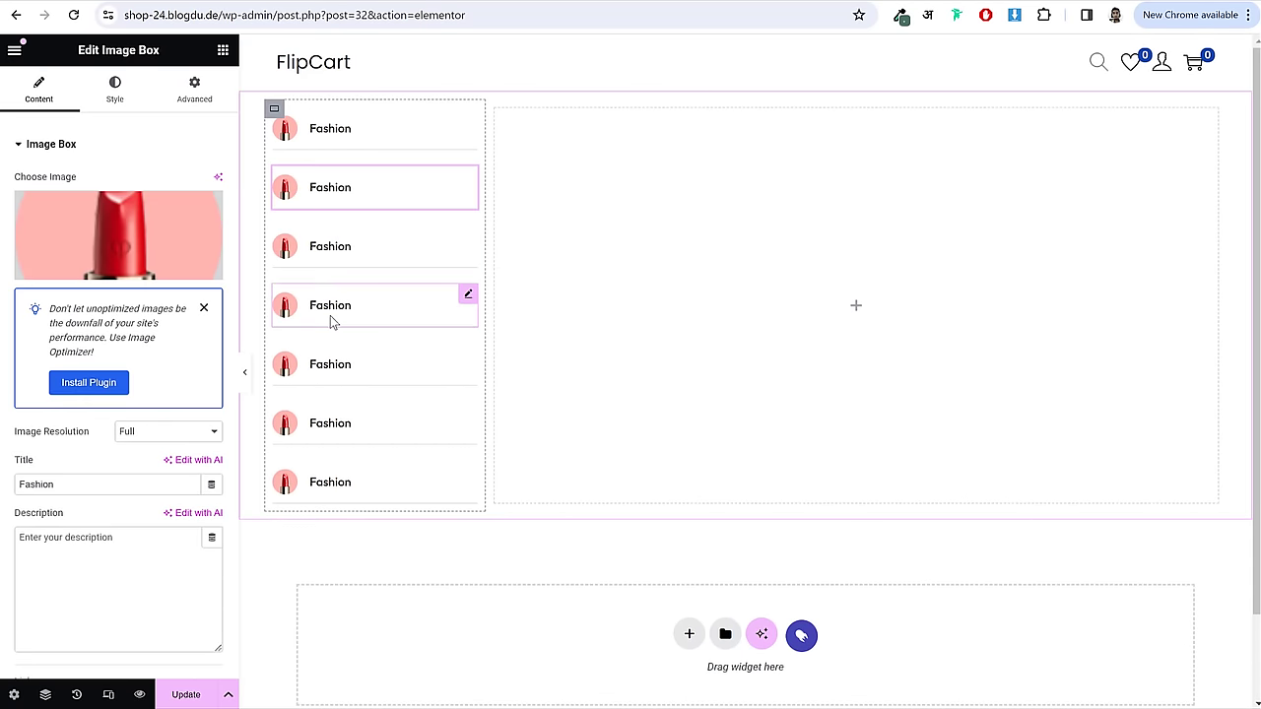
right_click(326, 136)
click(360, 178)
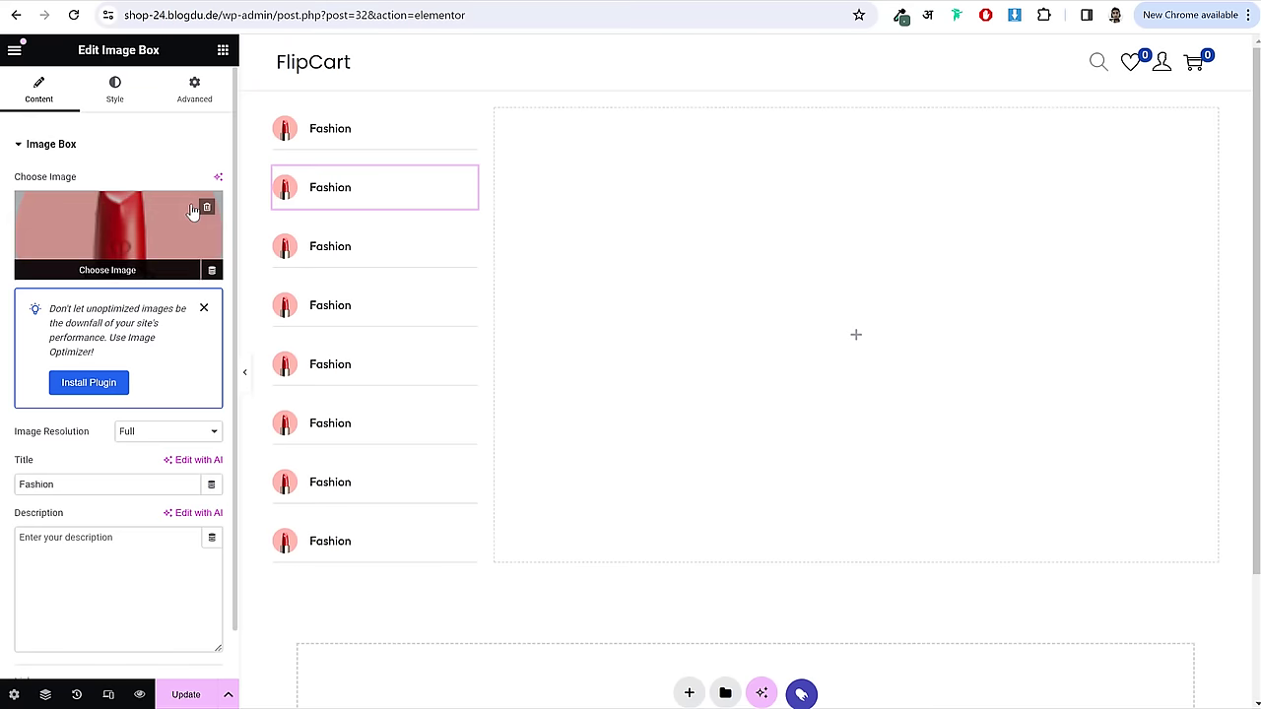
- Replace the second image box's picture with the blue phone image and set its title to Electronics
click(118, 246)
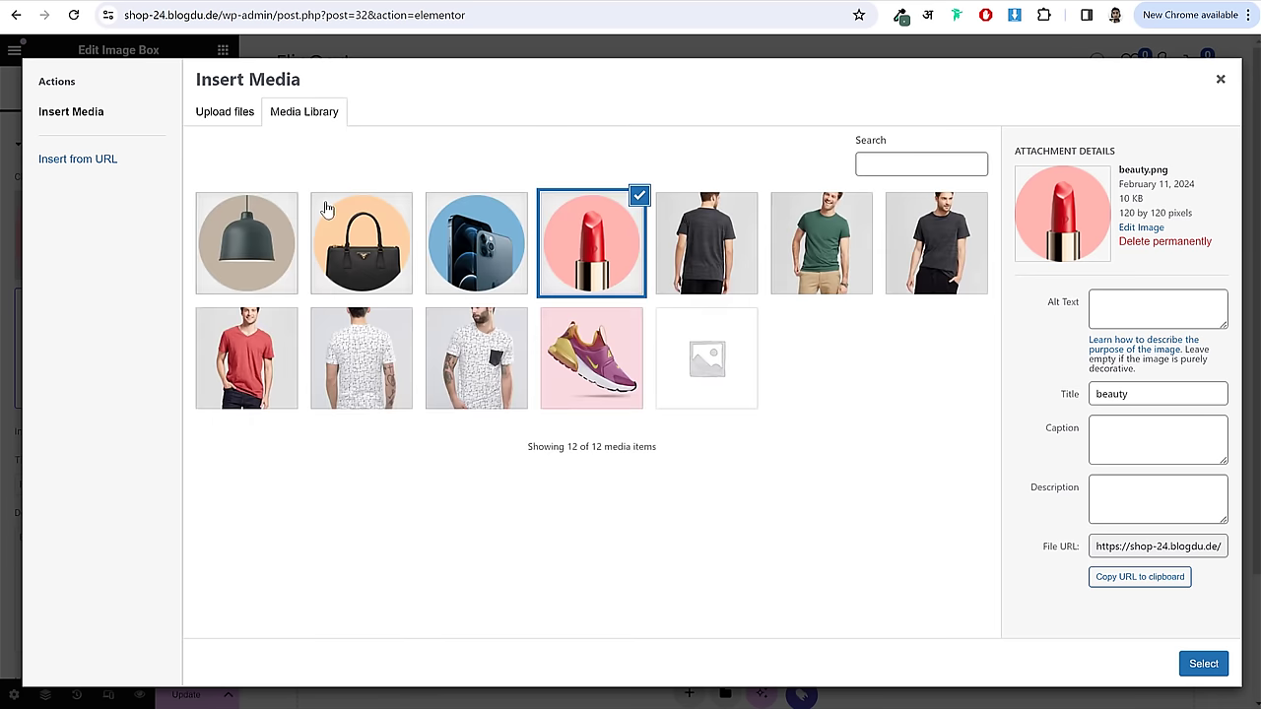
click(508, 270)
click(1204, 664)
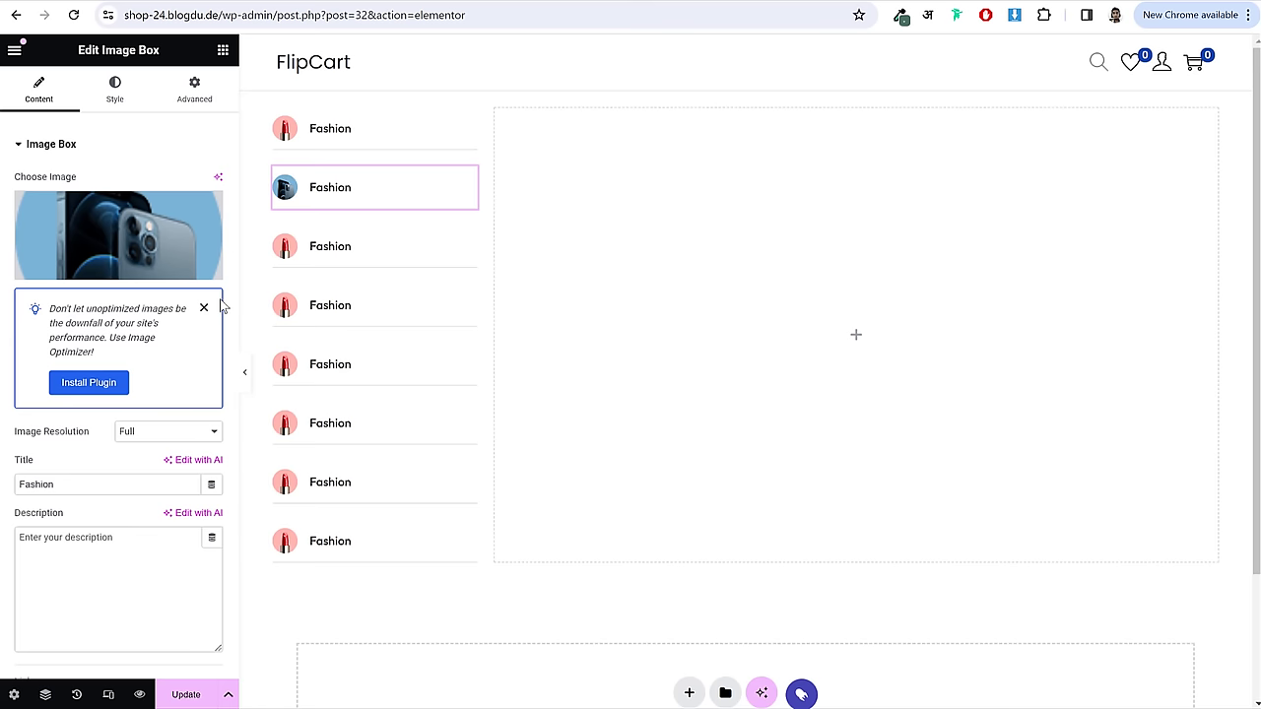
click(204, 307)
click(112, 352)
double_click(112, 352)
text(E)
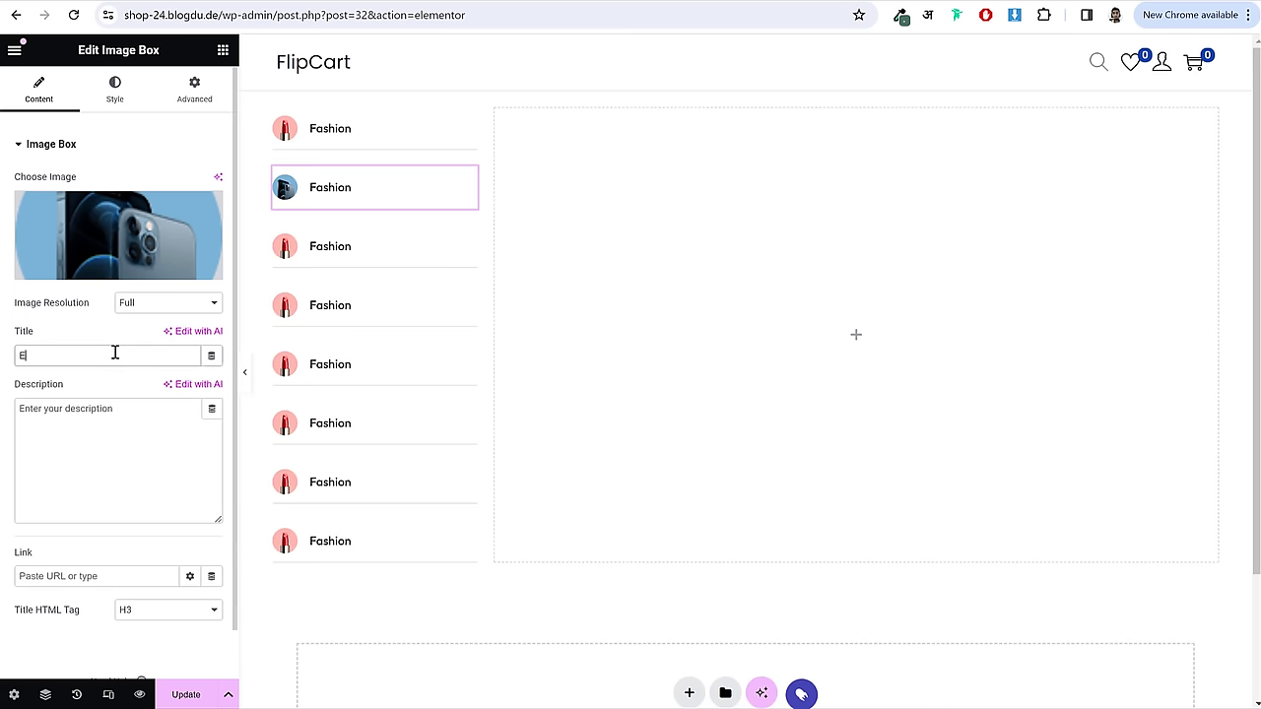
text(lectronics)
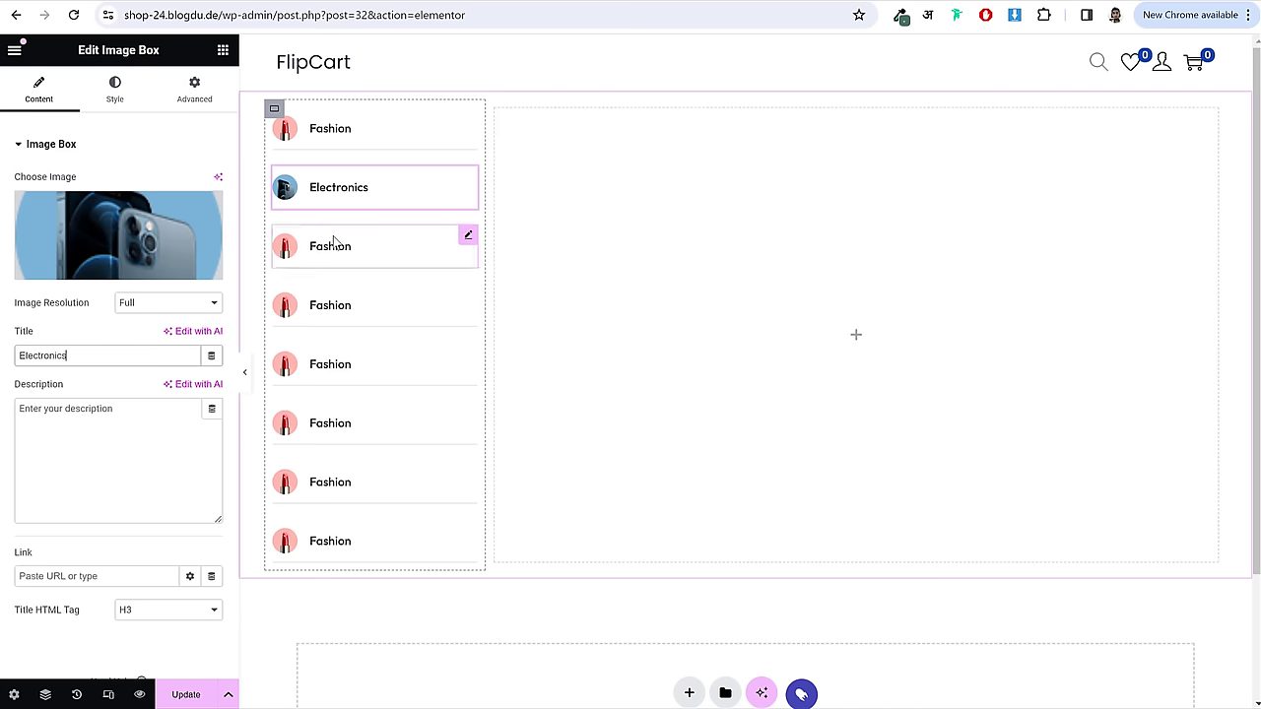
- Title the third image box Home & Garden, copying the text from the category list on the reference store page
click(132, 109)
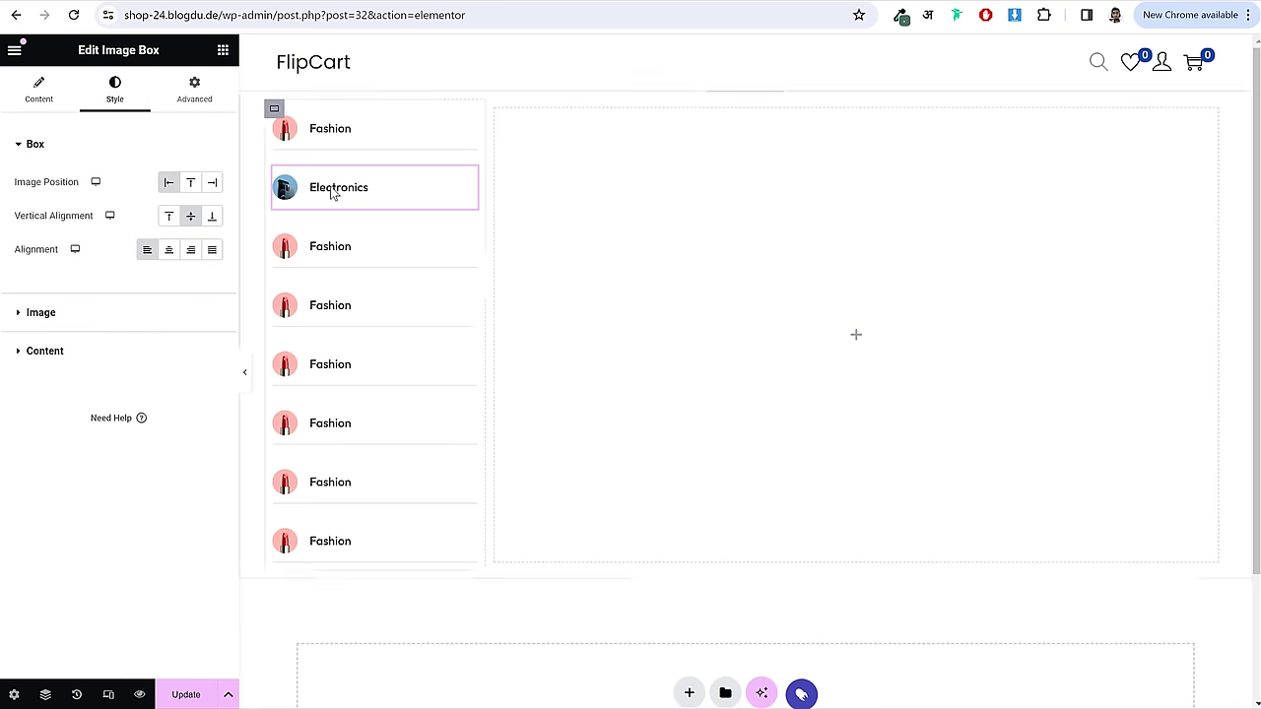
click(370, 262)
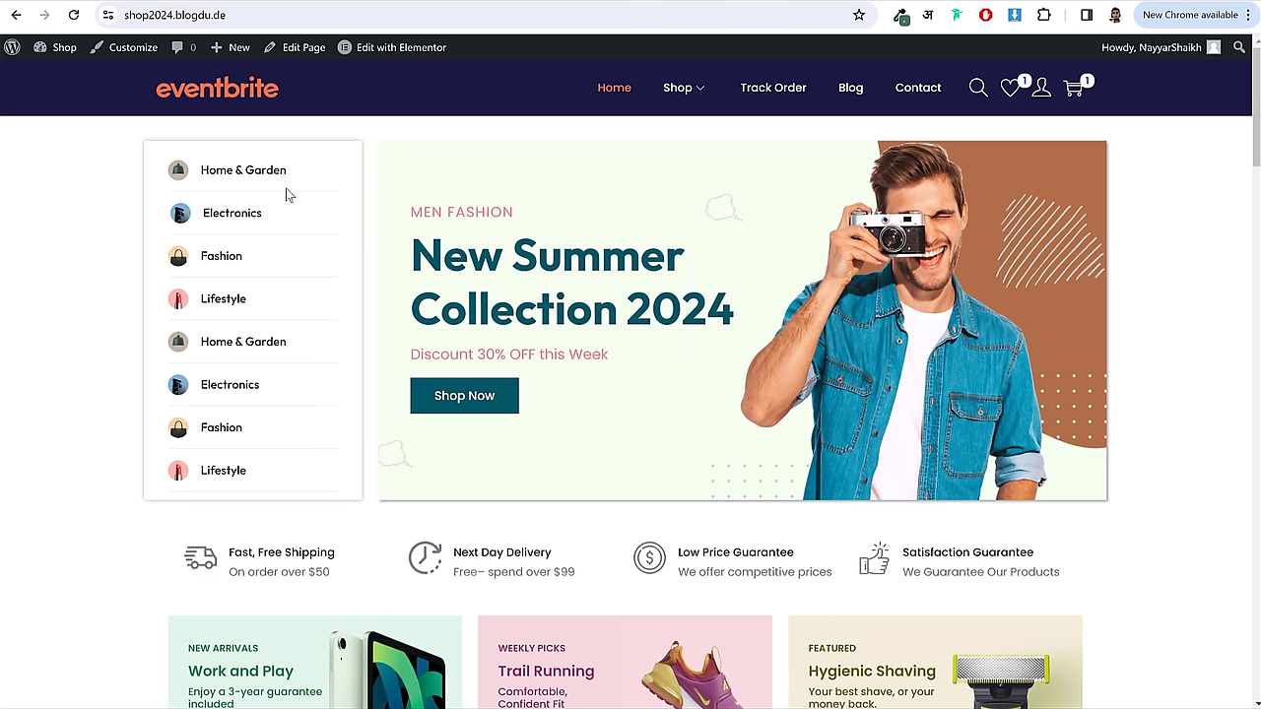
drag(294, 172, 181, 170)
key(ctrl+c)
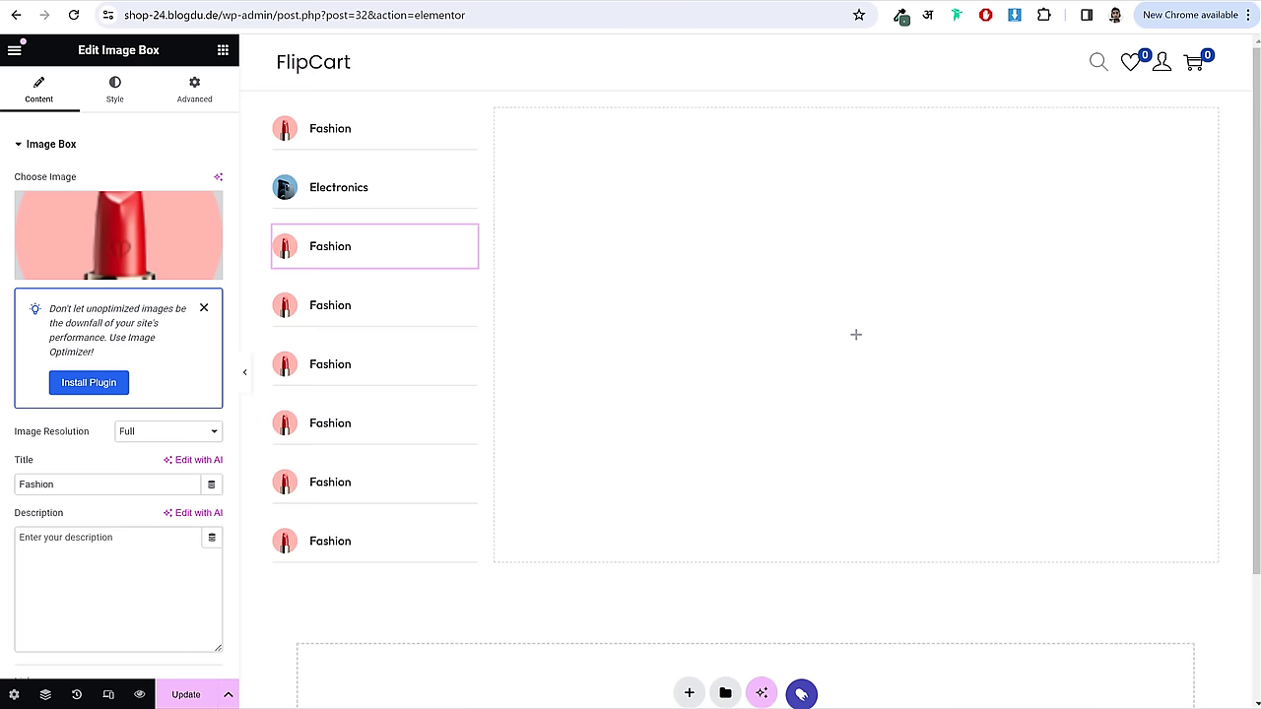
double_click(120, 487)
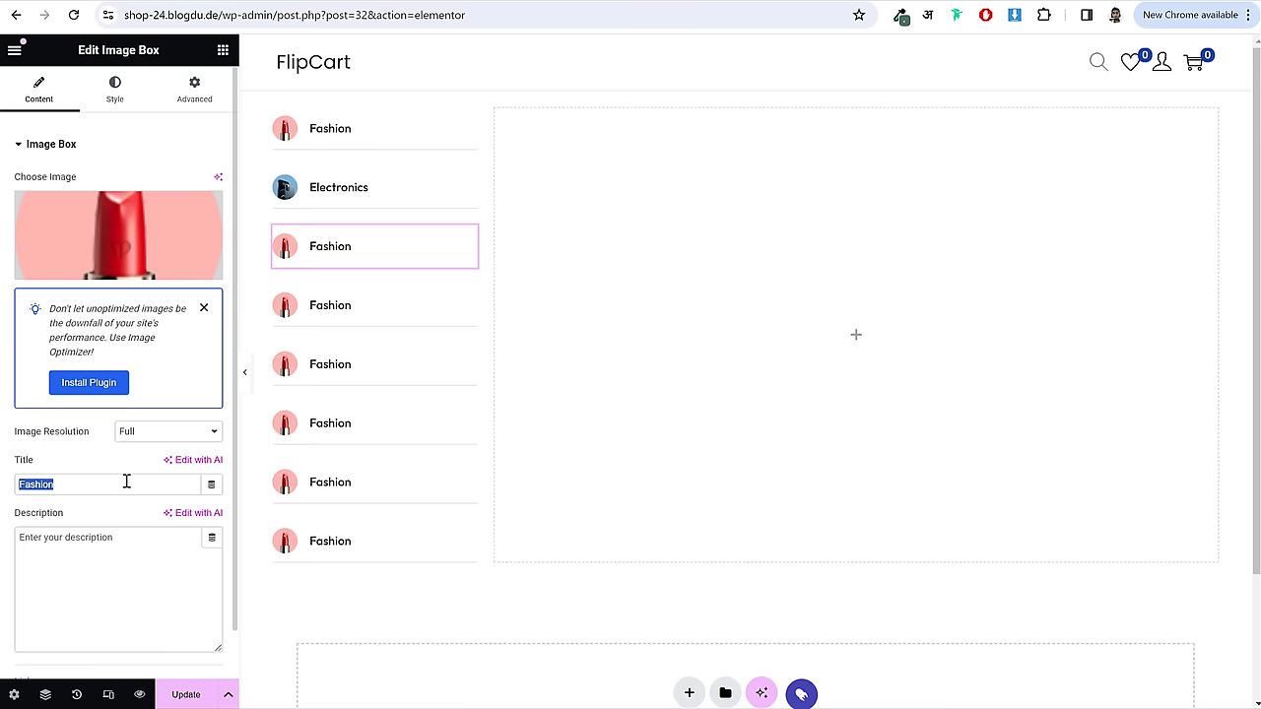
click(126, 481)
key(ctrl+v)
key(ctrl+a)
key(ctrl+v)
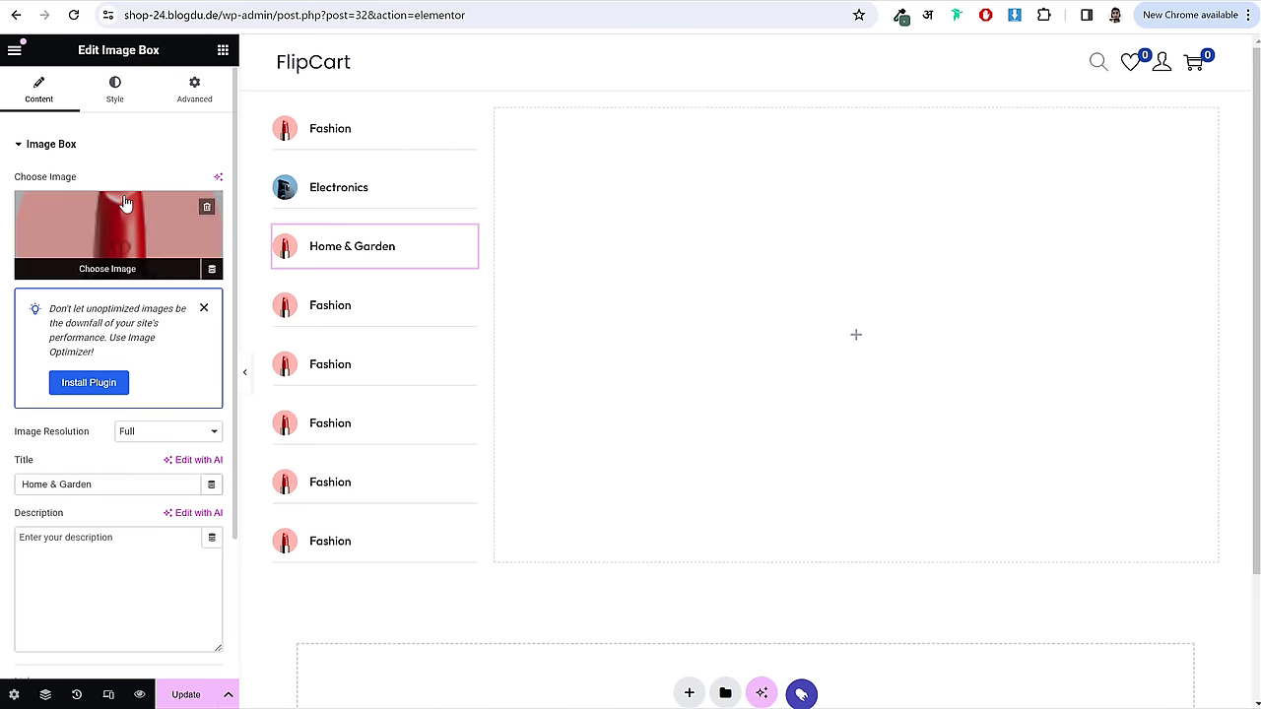
- Replace the third image box's picture with home-garden.png from the media library
click(118, 247)
click(207, 255)
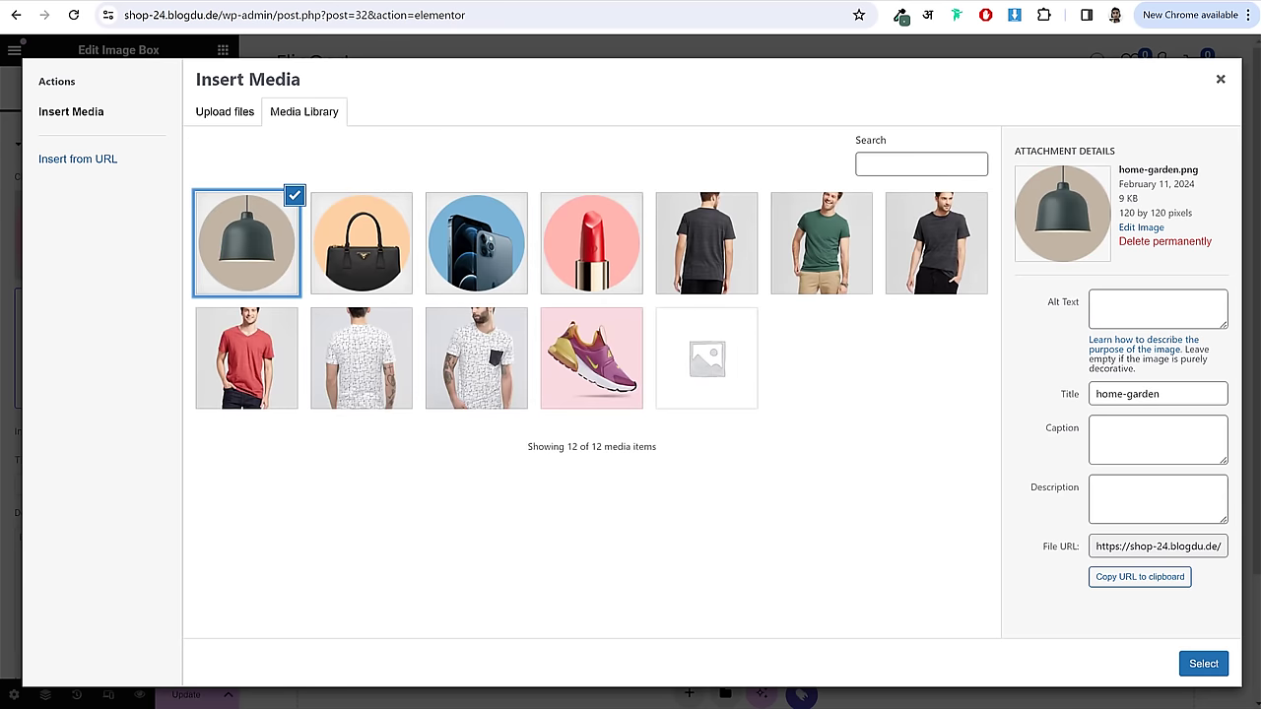
click(1218, 670)
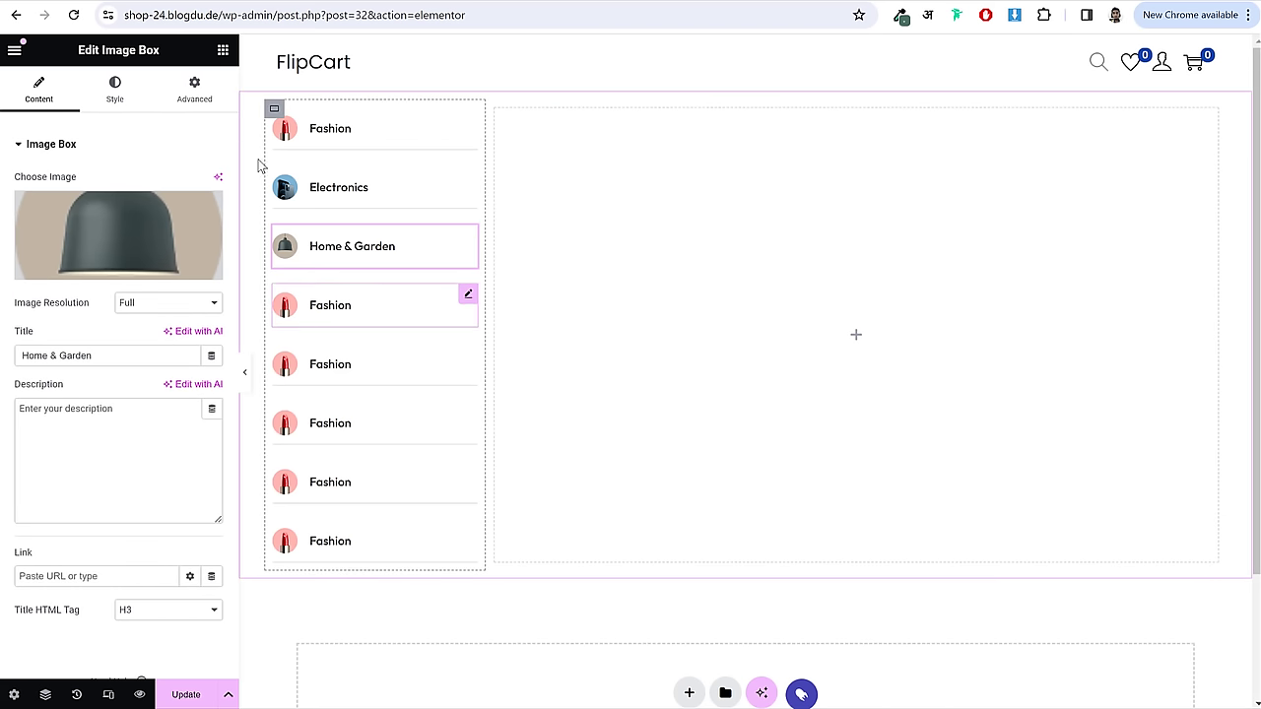
- Set the category list container's column and row gaps to 0 px
click(275, 108)
scroll(98, 383, down, 2)
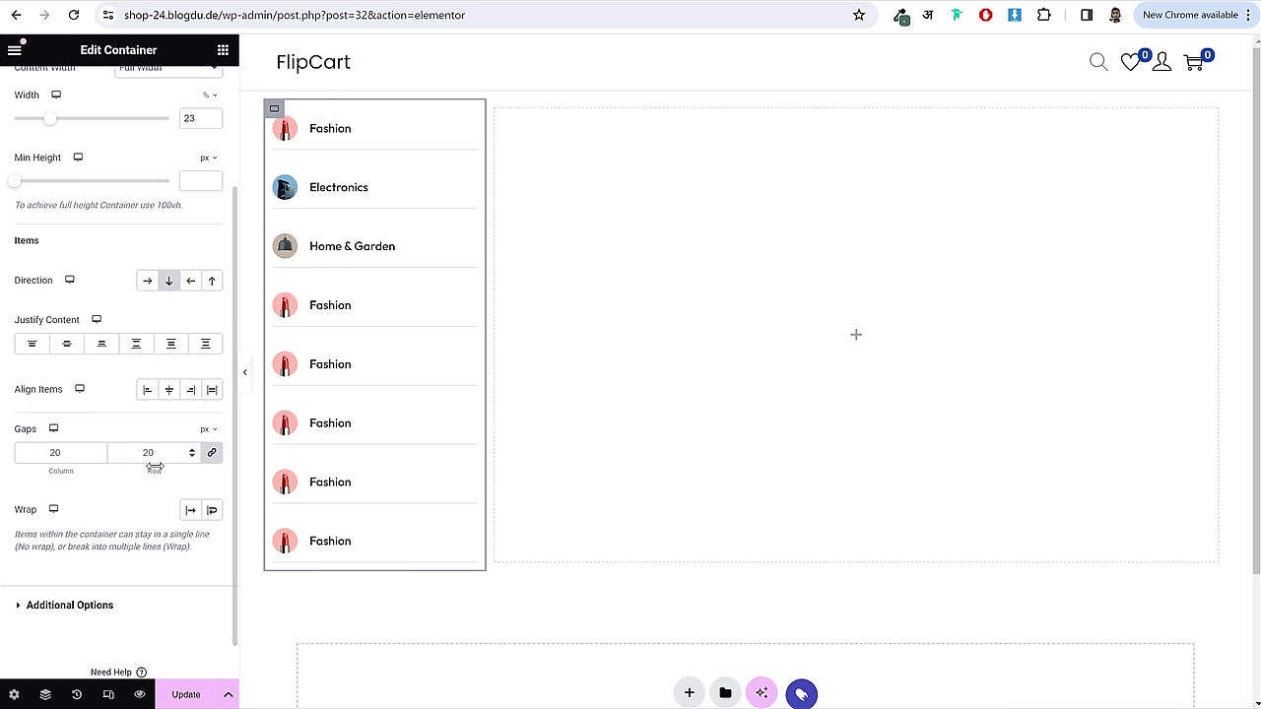
click(76, 445)
key(BackSpace)
key(BackSpace)
text(0)
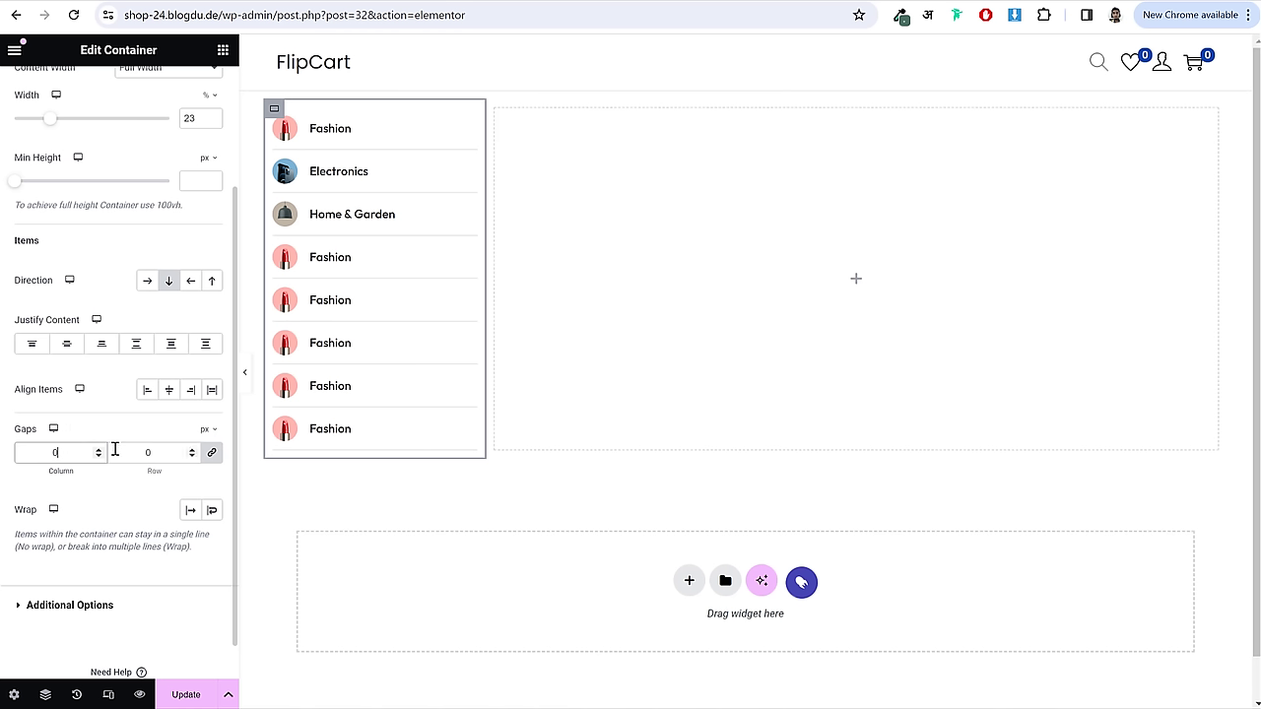
- Unlink the category list container's padding values and set the top padding to 10 px
scroll(116, 450, up, 3)
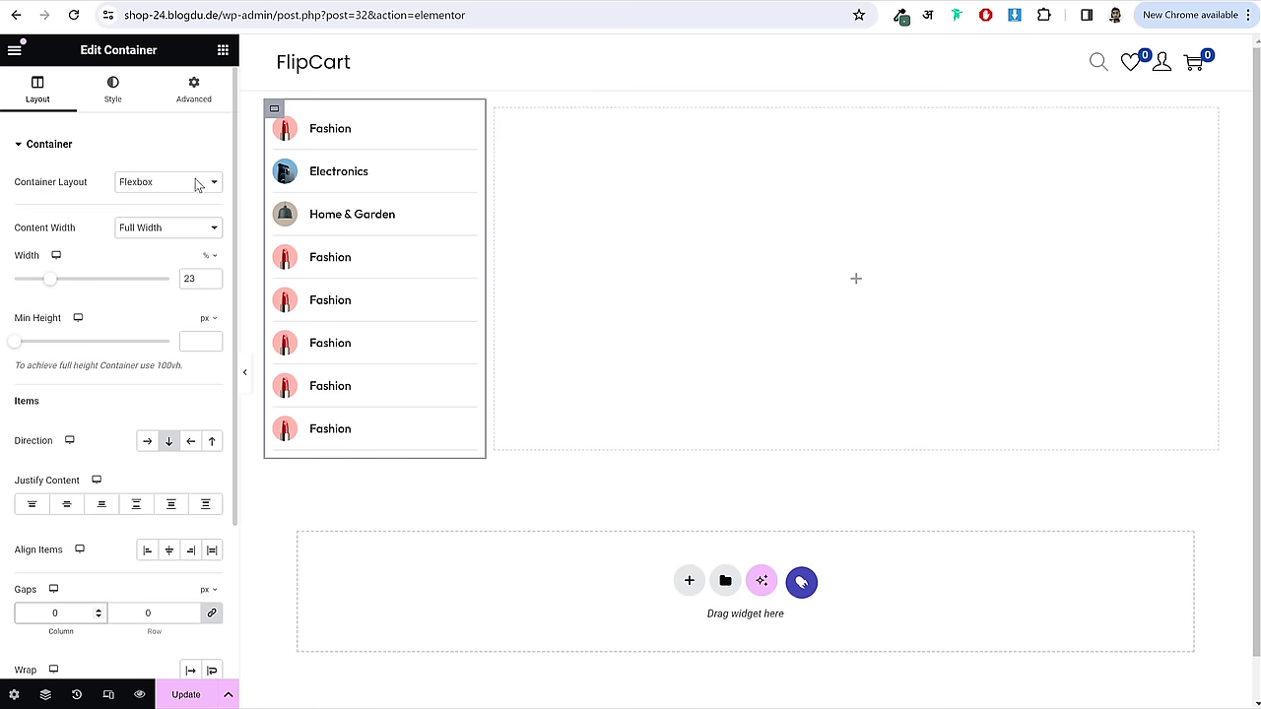
click(194, 93)
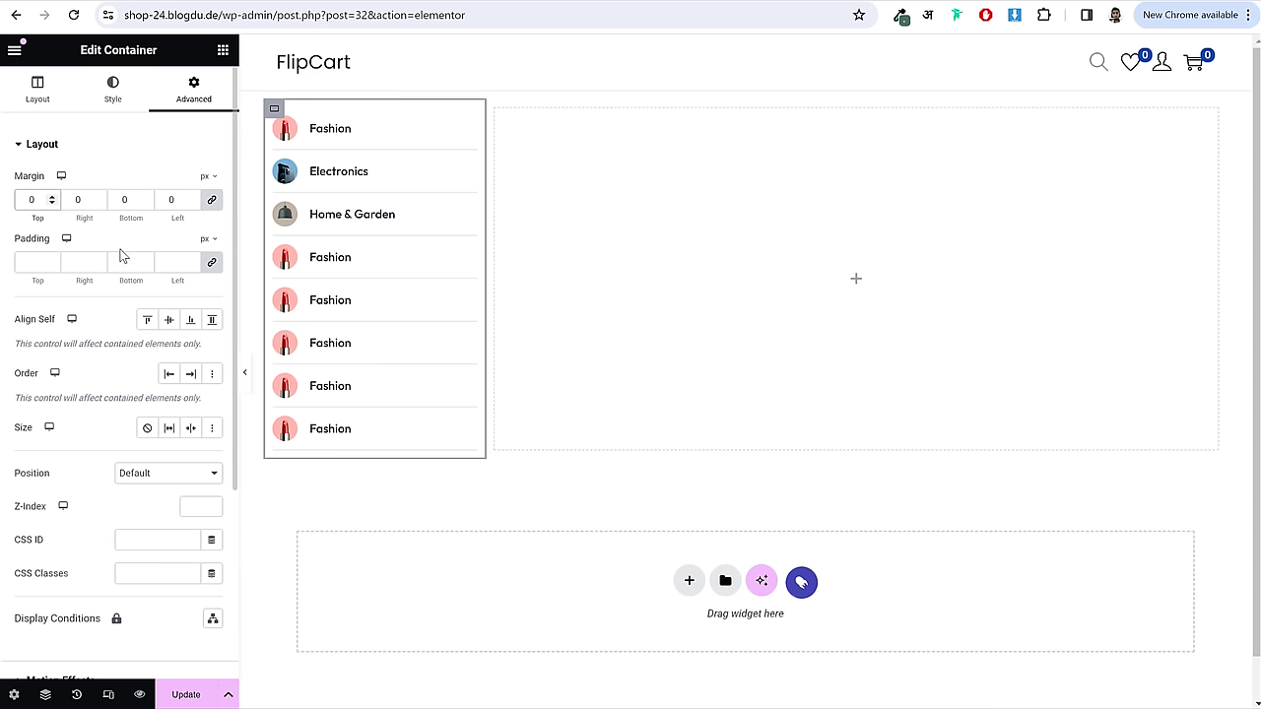
click(212, 263)
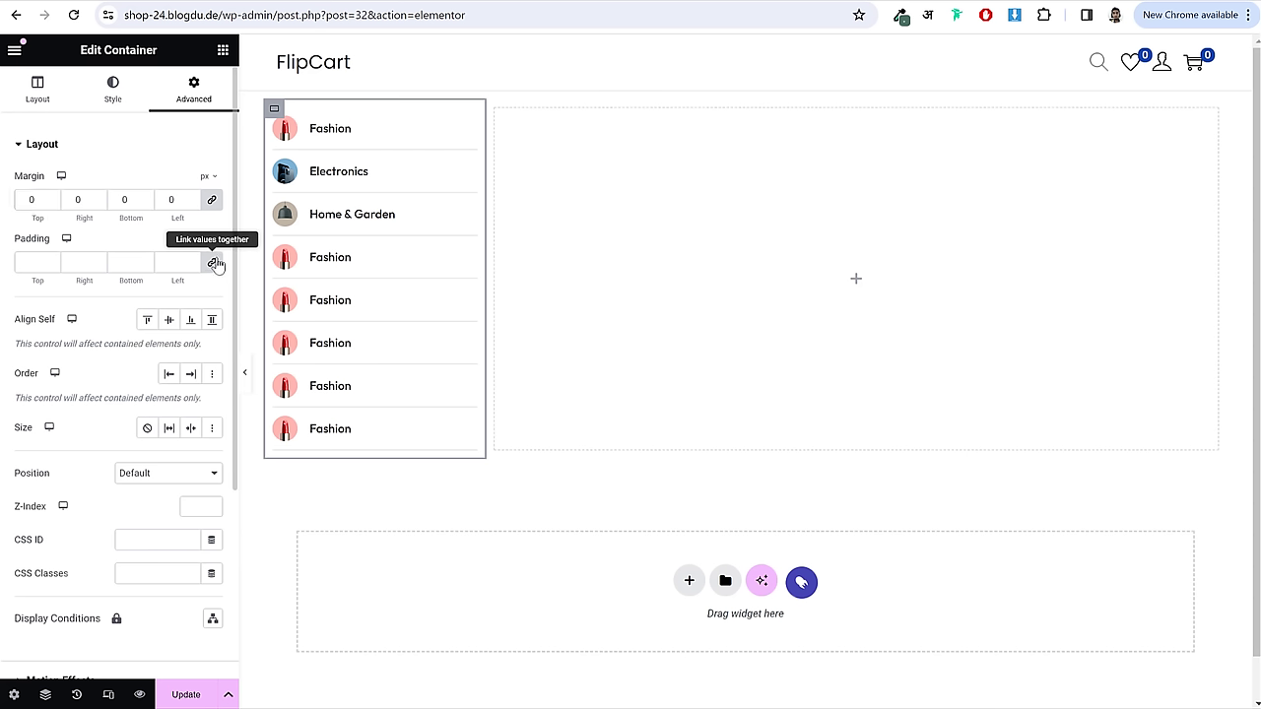
click(20, 264)
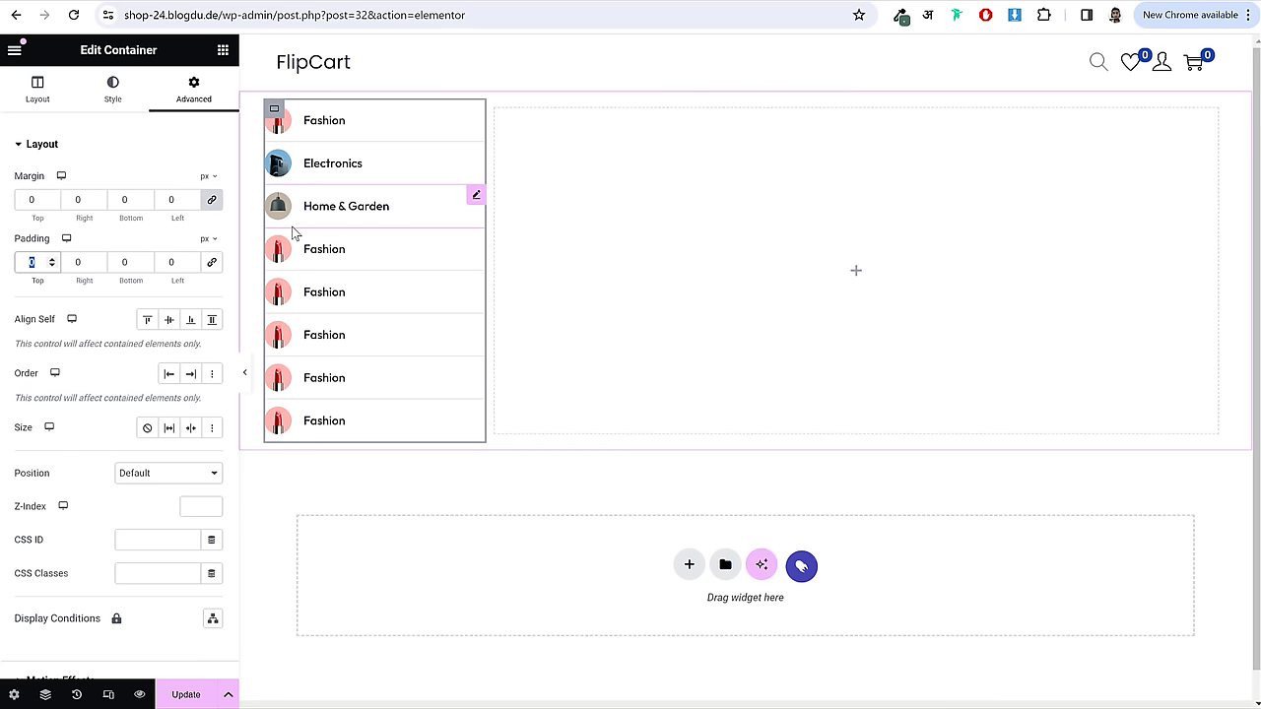
text(1030)
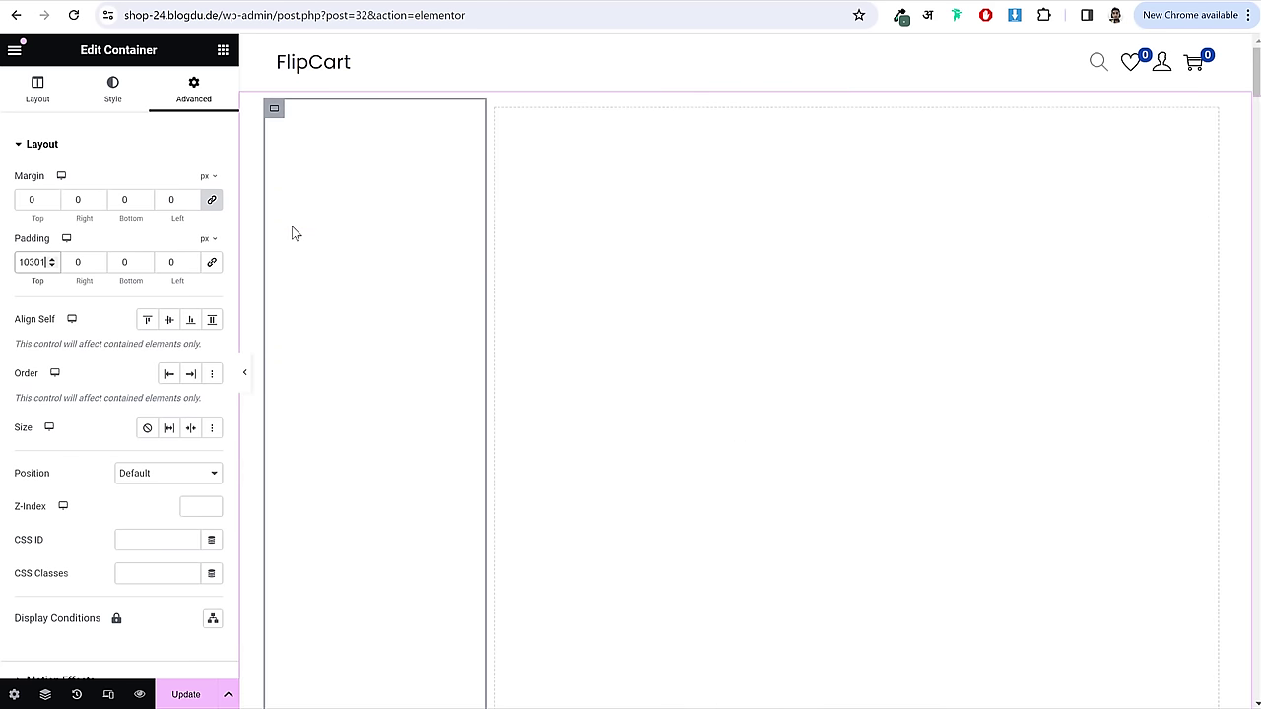
text(10)
double_click(37, 264)
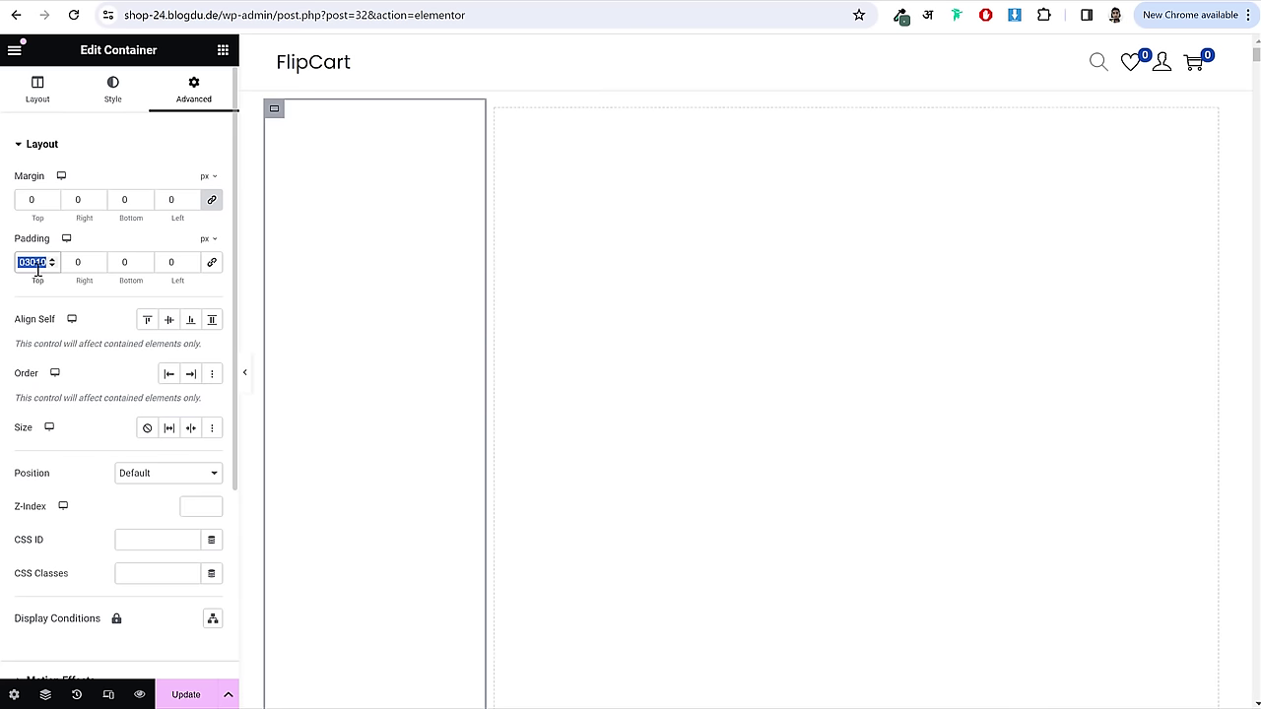
text(10)
- Set the category list container's padding to 30 px right, 10 px bottom and 30 px left
double_click(78, 262)
text(30)
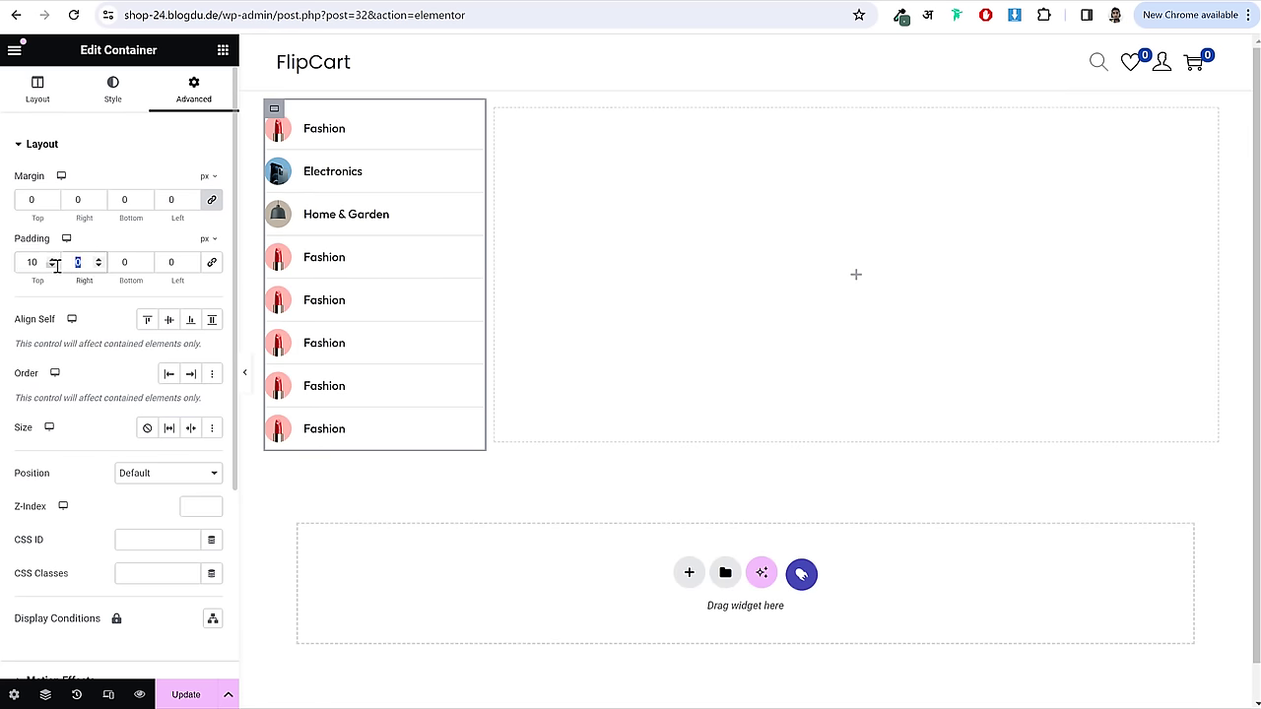
double_click(125, 262)
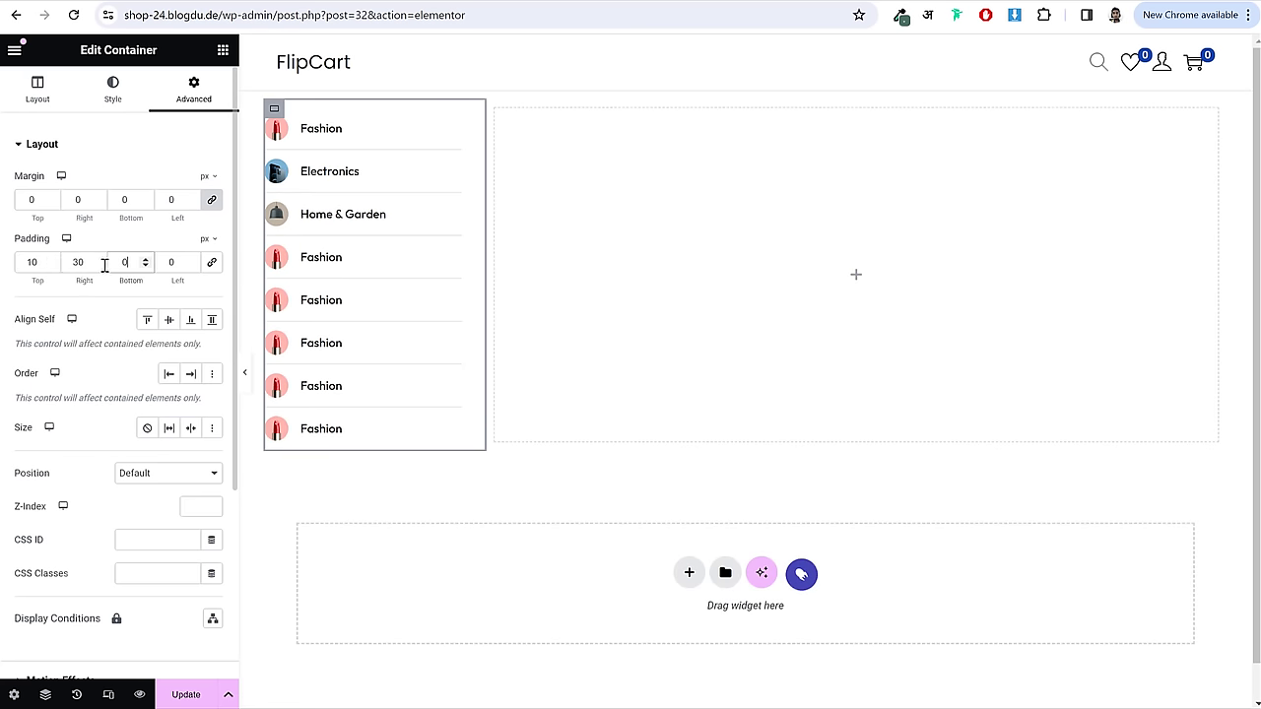
text(10)
double_click(173, 262)
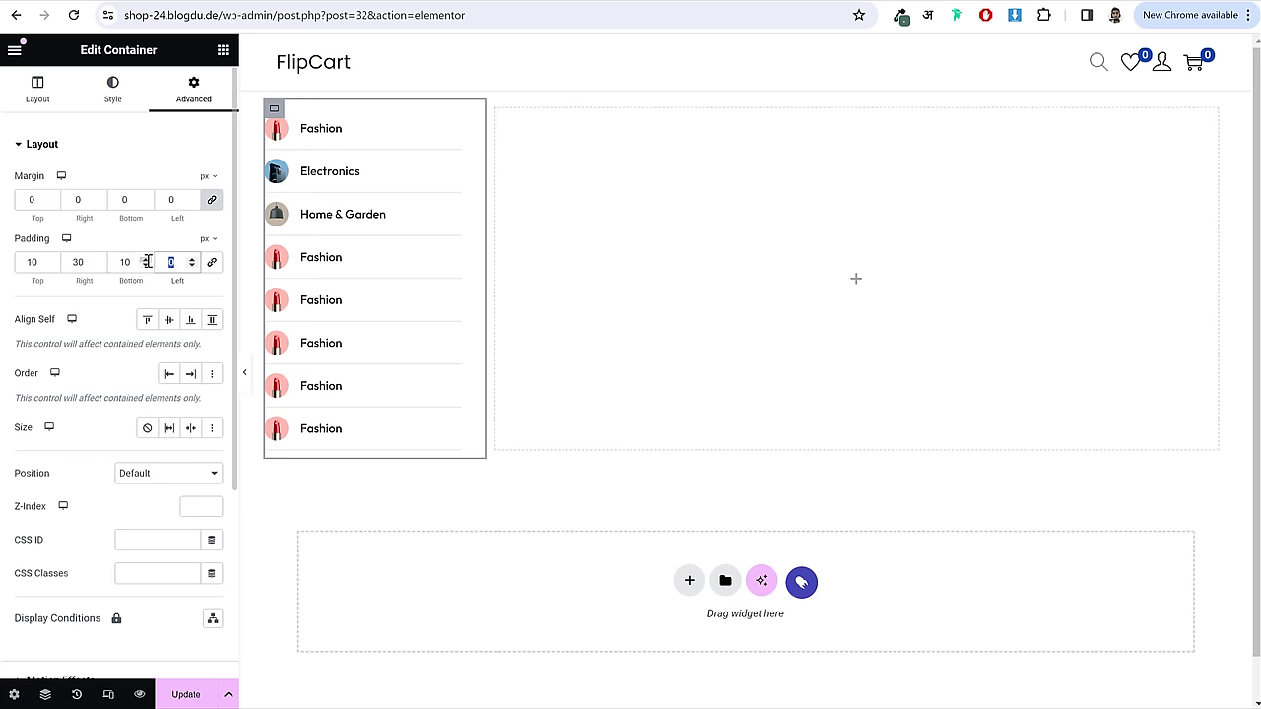
text(30)
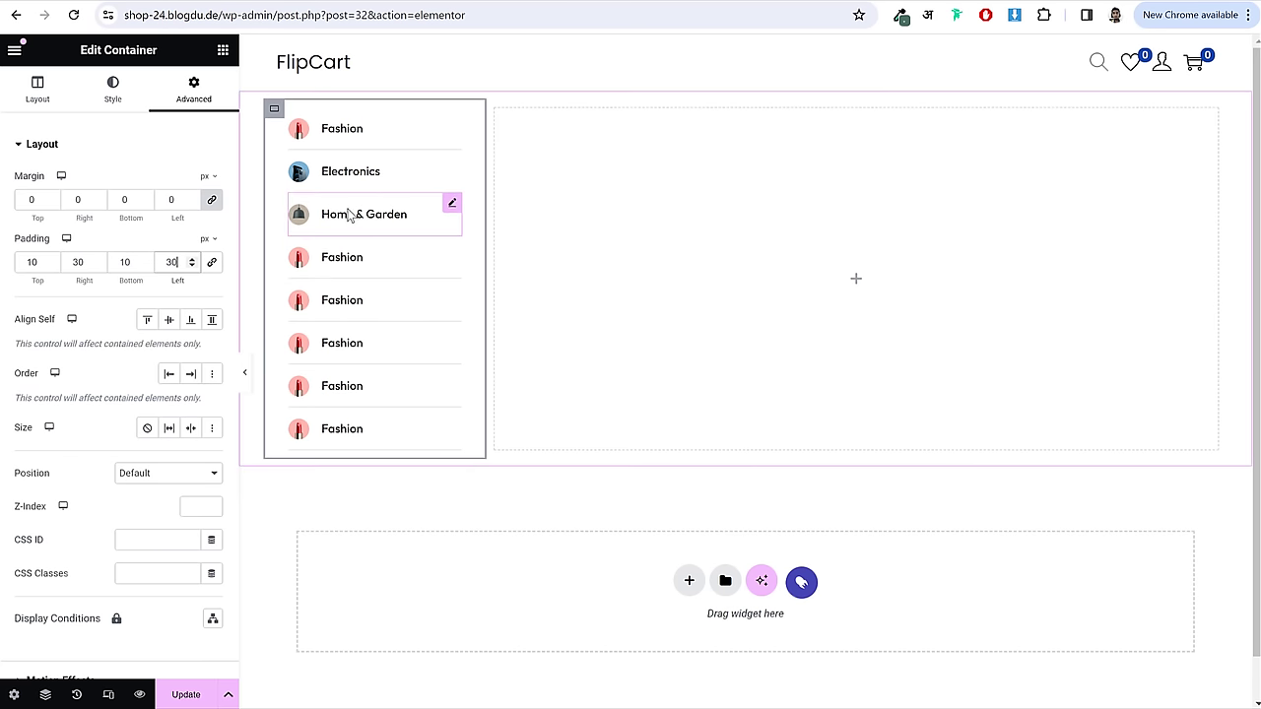
- Give the category list container a classic background in white, #FFFFFF, following the reference store page
scroll(111, 394, down, 2)
scroll(123, 247, up, 2)
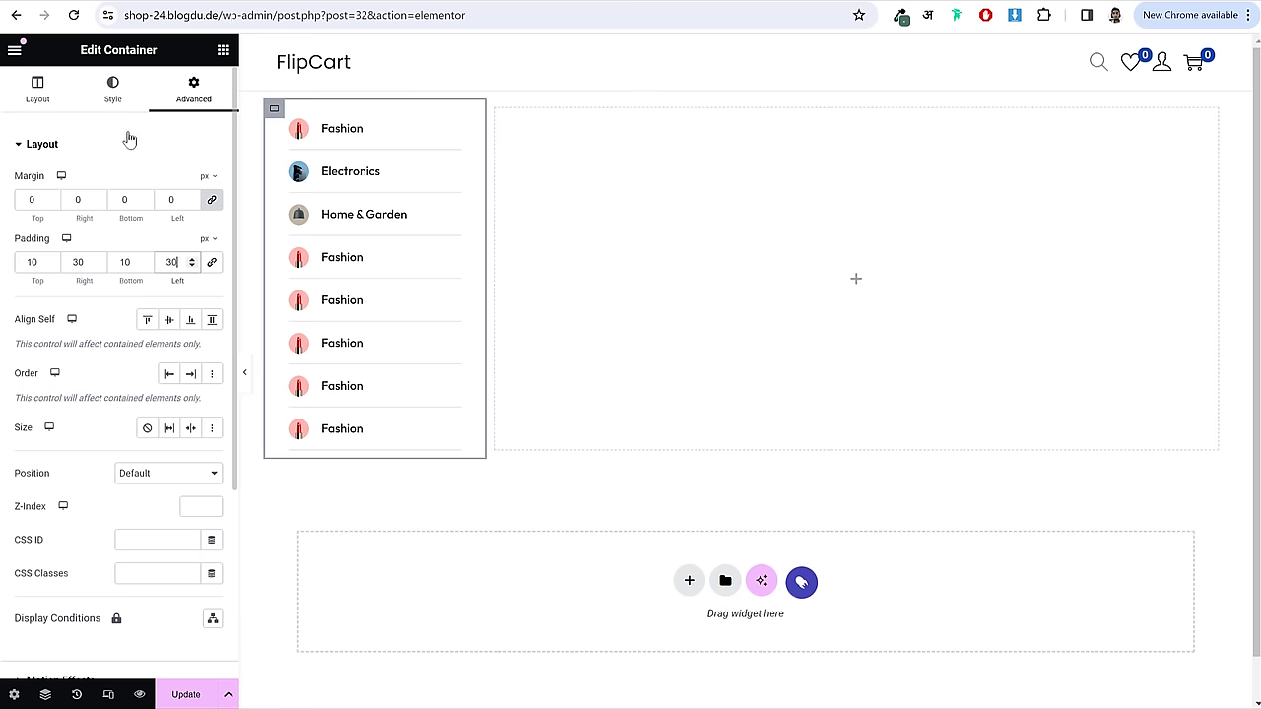
click(114, 91)
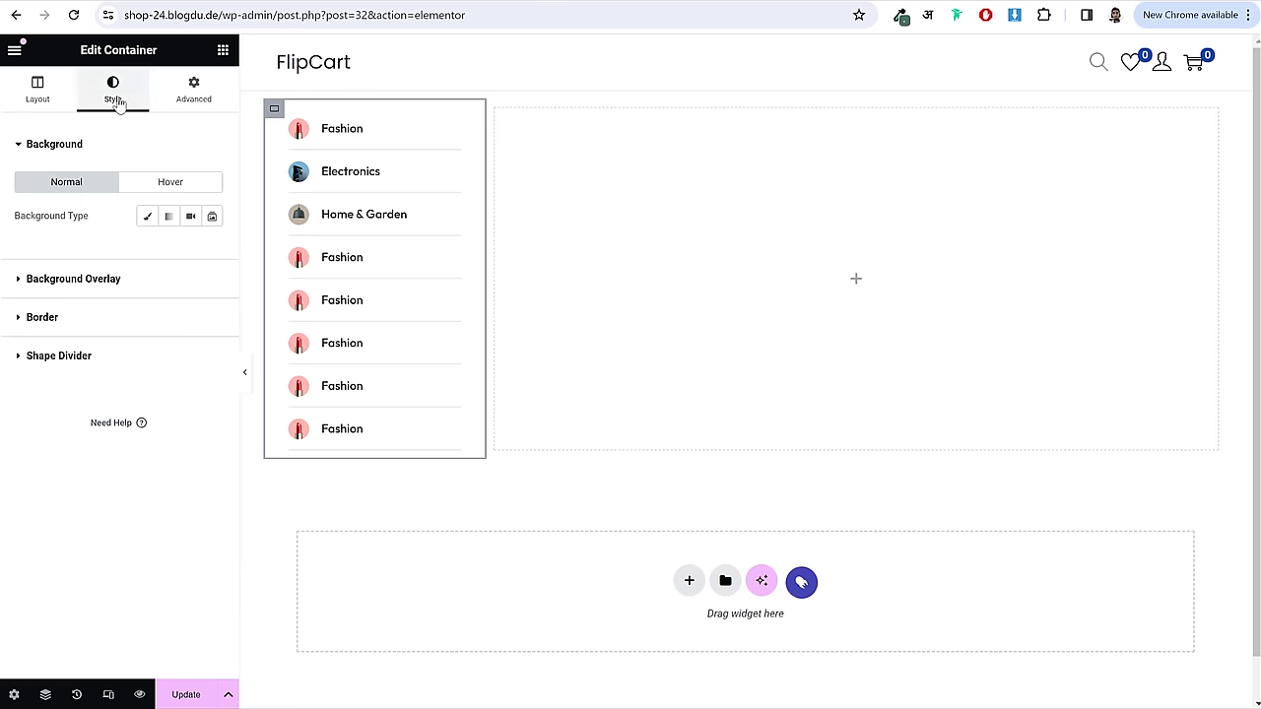
click(71, 3)
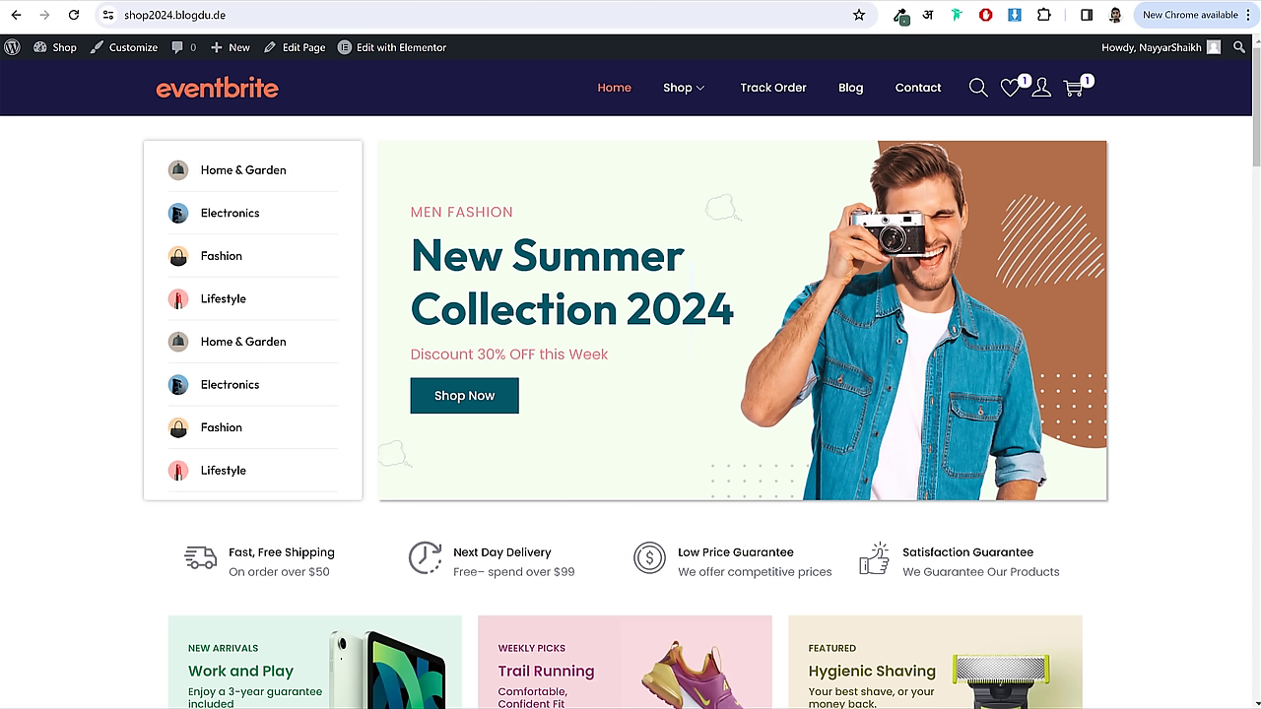
key(ctrl+Tab)
click(146, 216)
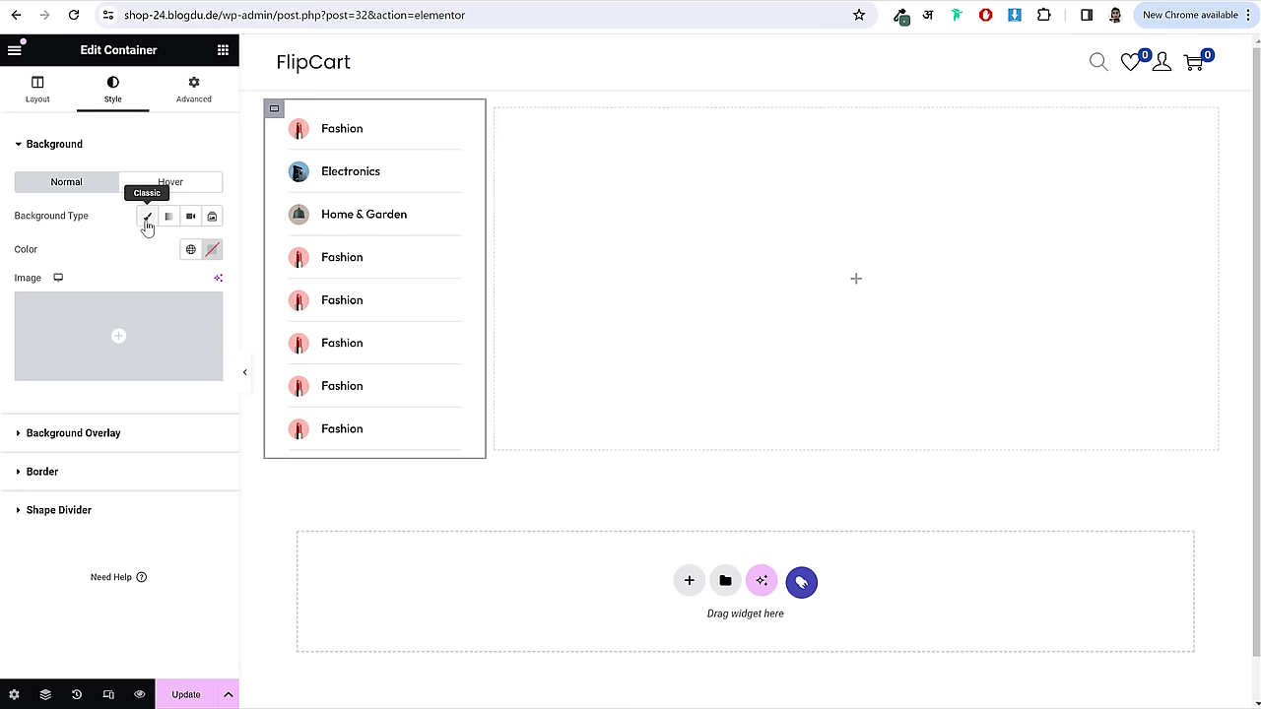
click(212, 250)
text(#FFFFFF)
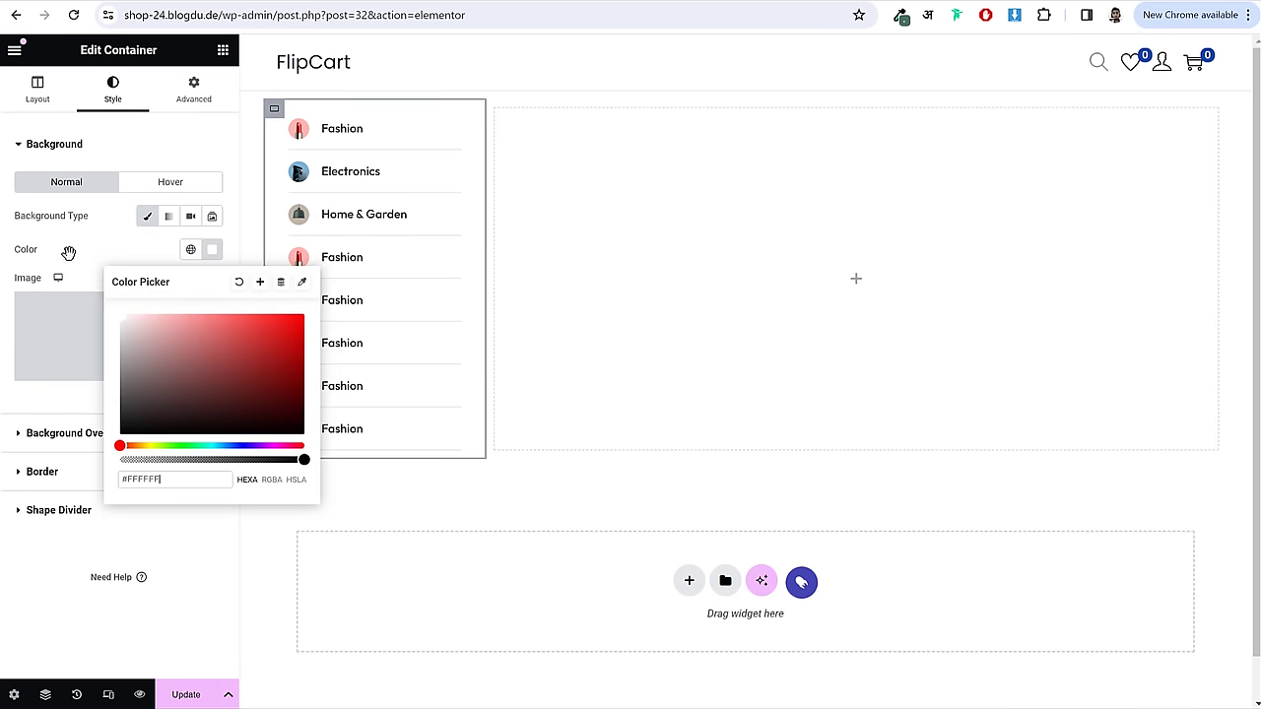
click(116, 239)
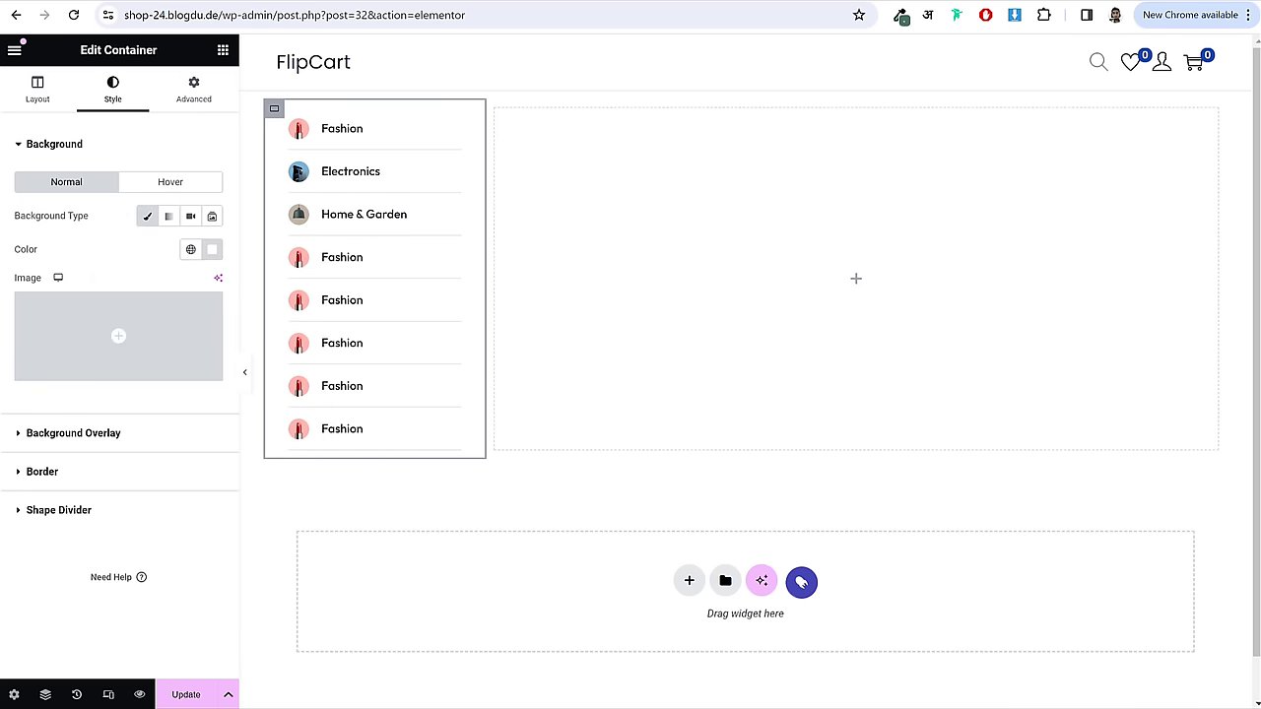
- Add a box shadow to the category list container with horizontal 59, vertical 59, blur 63 and spread -11
key(ctrl+Tab)
click(52, 479)
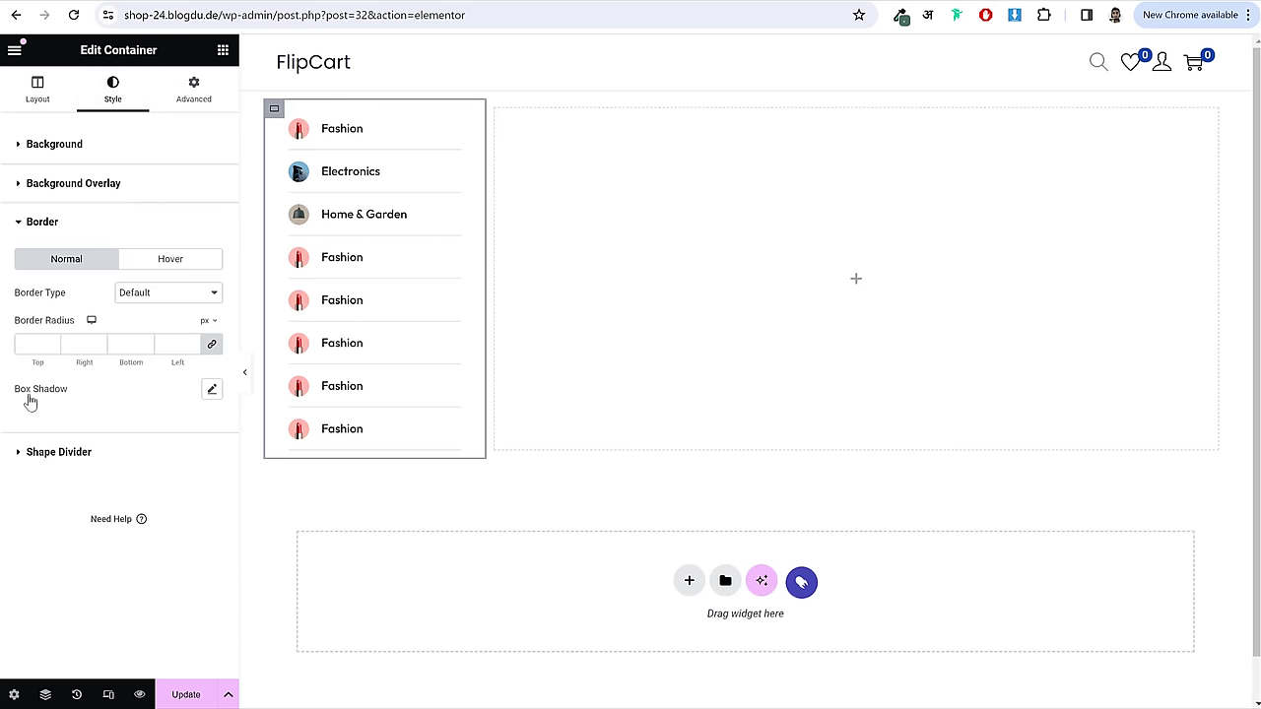
click(210, 390)
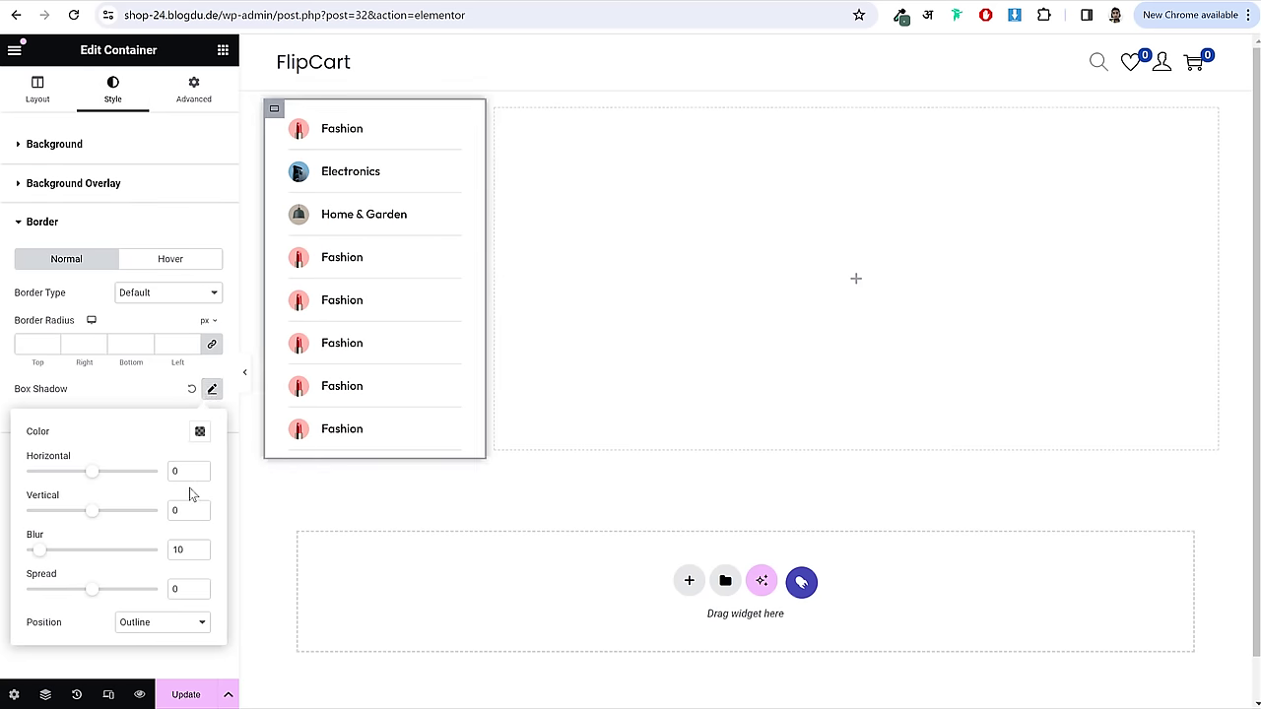
drag(96, 477, 128, 521)
drag(76, 555, 81, 592)
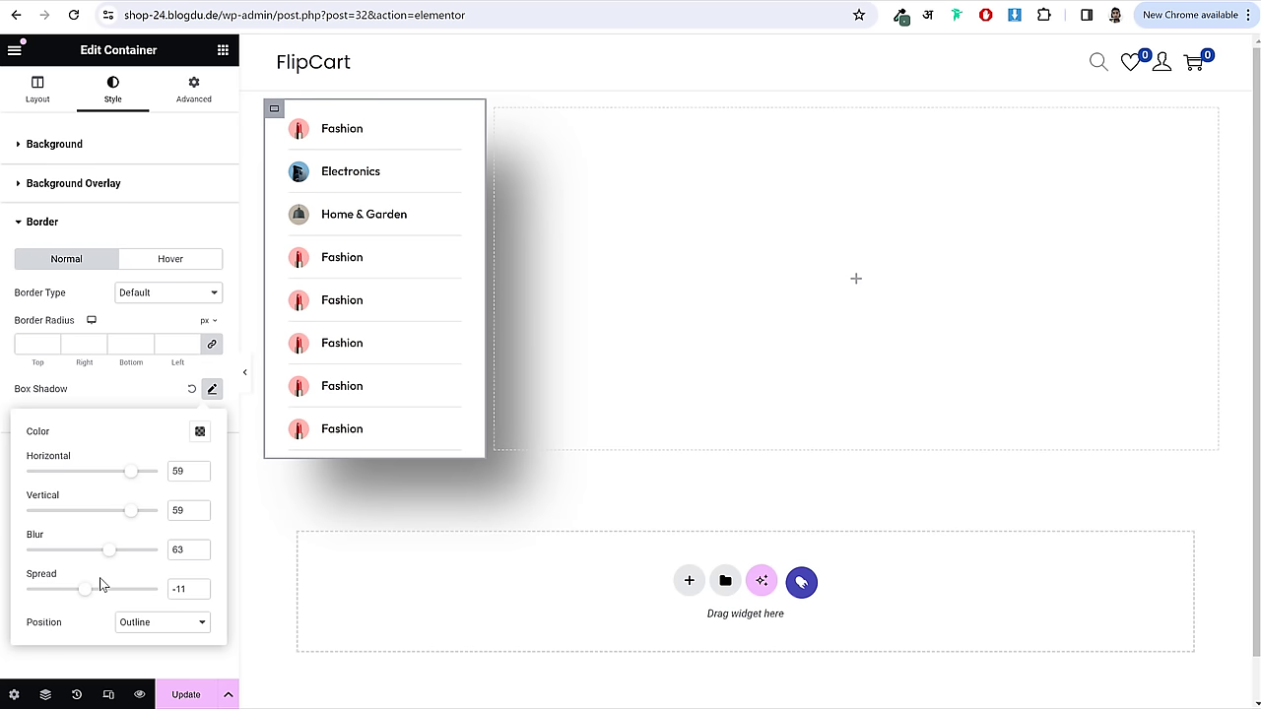
- Set the category list container's horizontal and vertical box shadow offsets to 0
double_click(181, 470)
text(0)
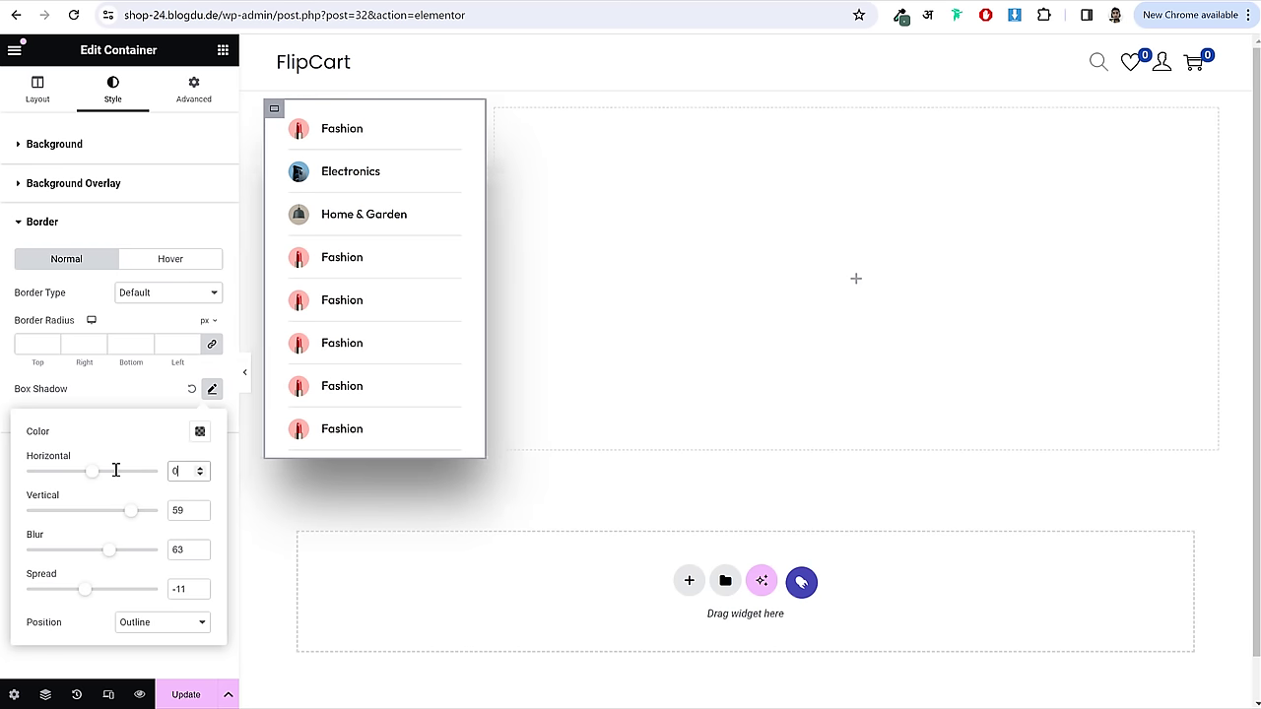
click(179, 510)
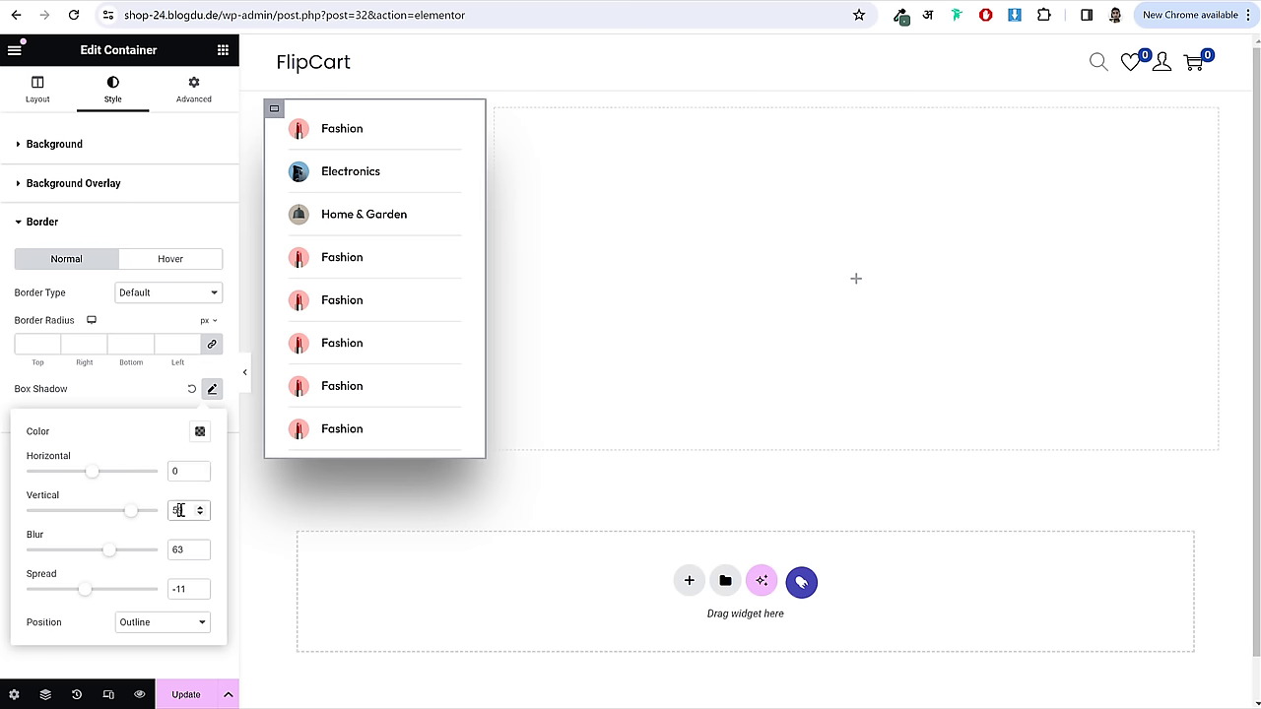
text(0)
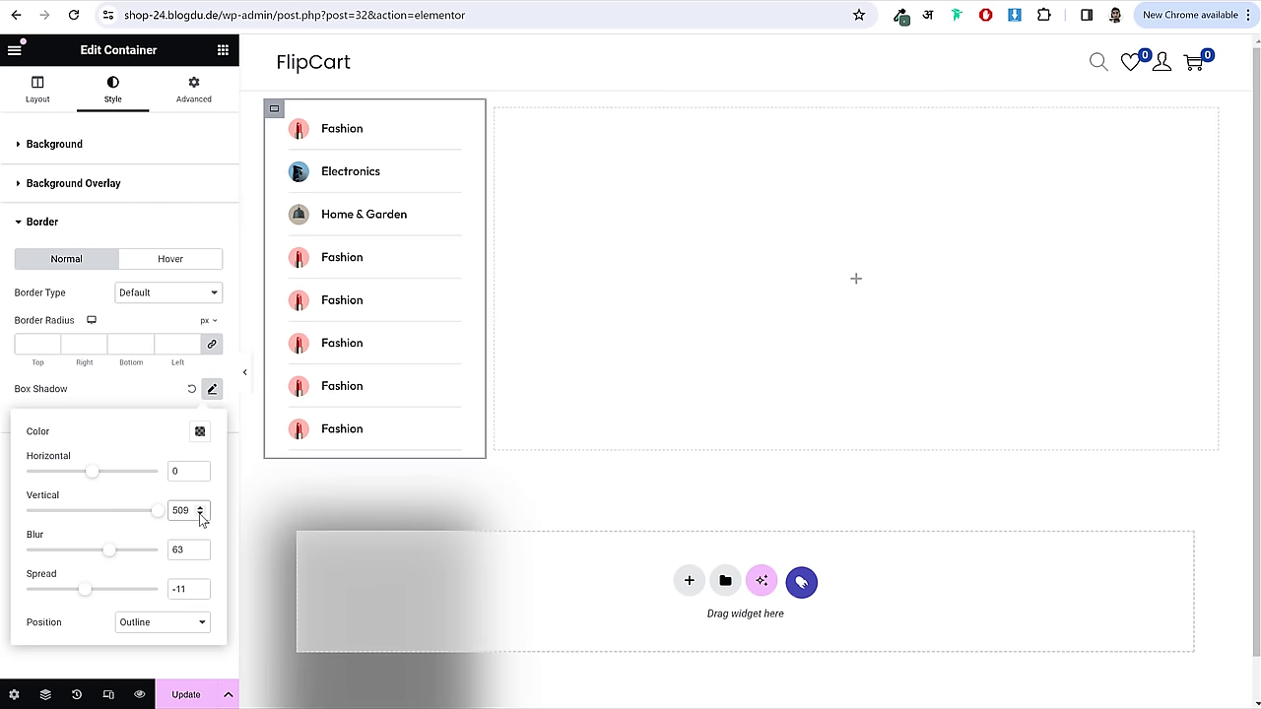
text(4)
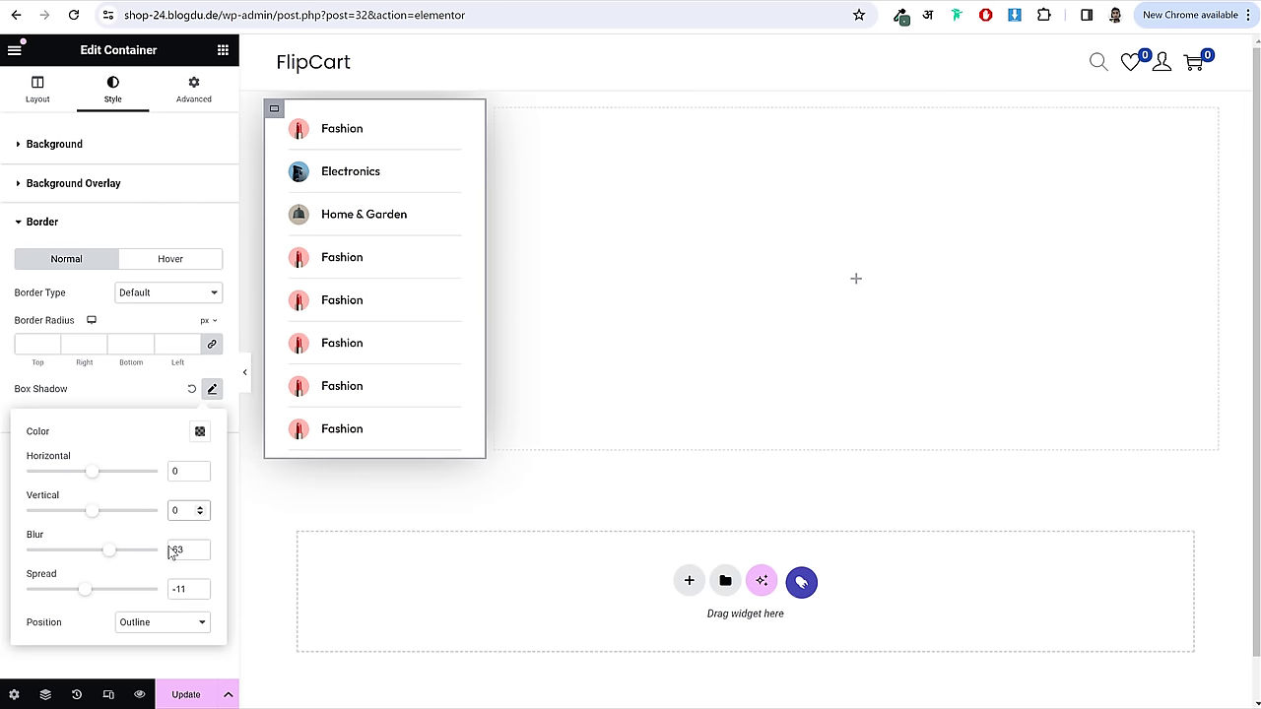
- Set the container's box shadow blur to 5 and spread to 0, and preview the list without the editing panel
drag(183, 550, 161, 554)
text(5)
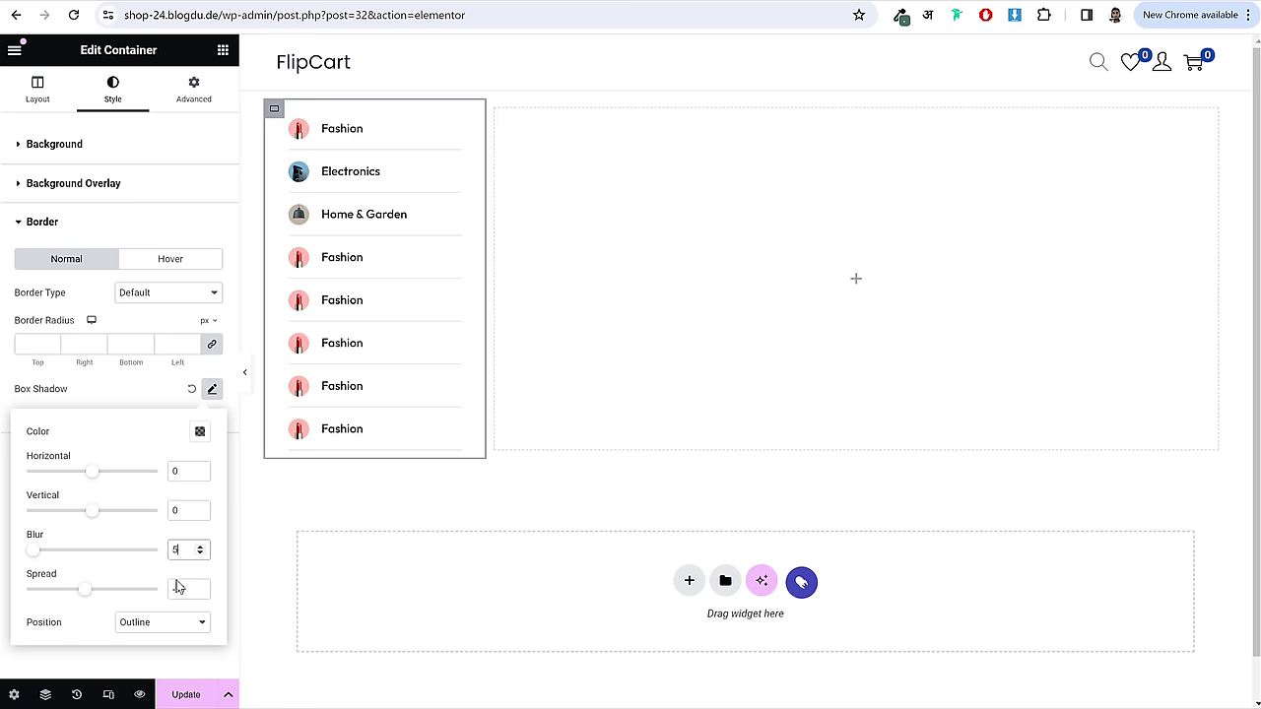
click(173, 586)
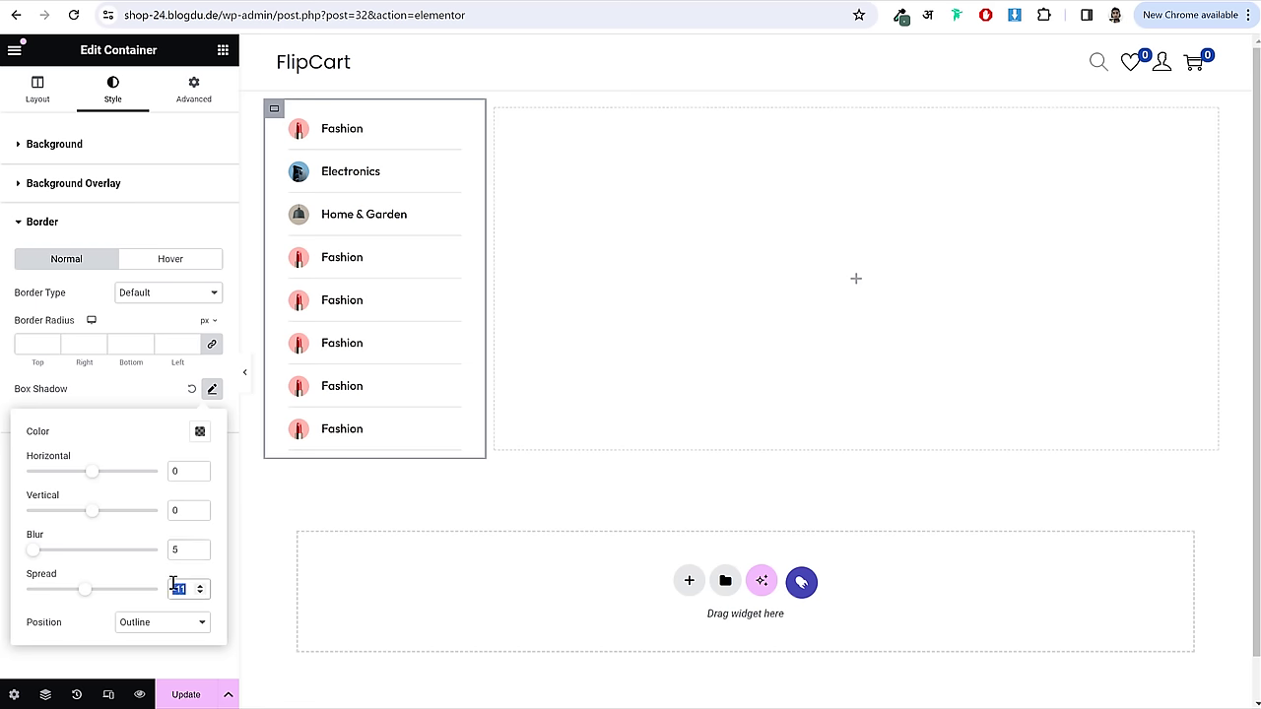
text(0)
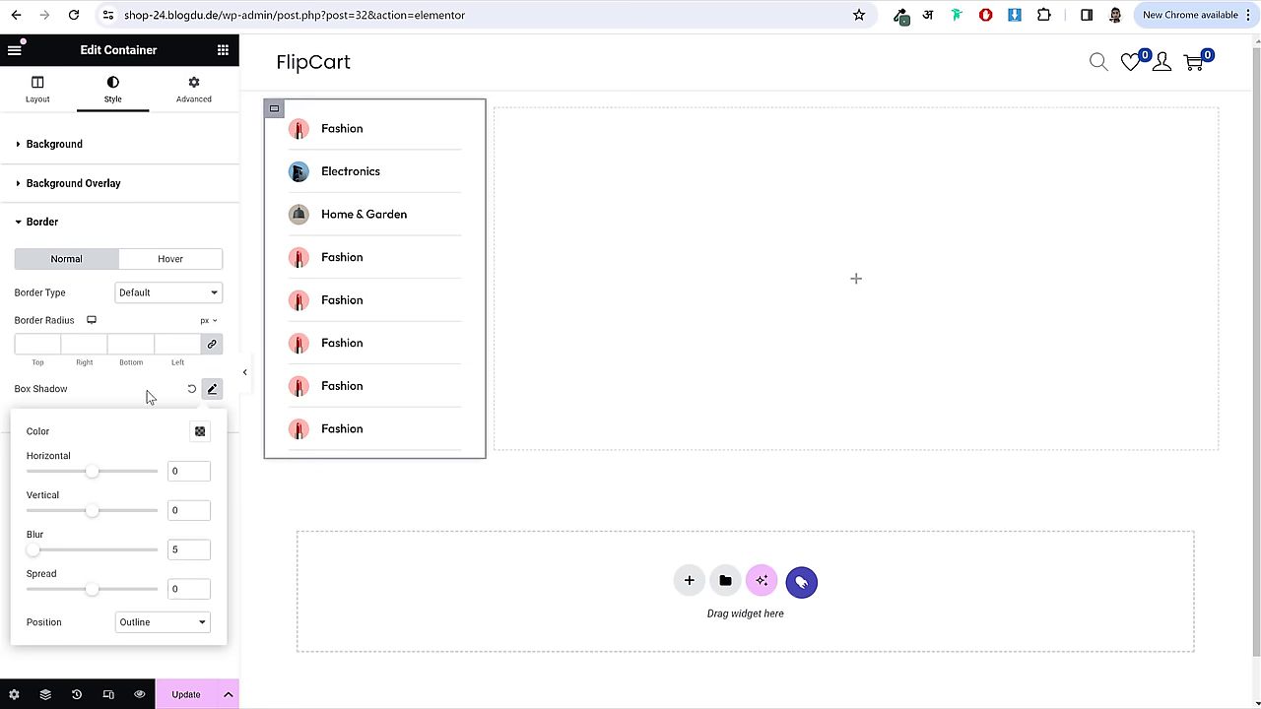
click(133, 394)
click(244, 373)
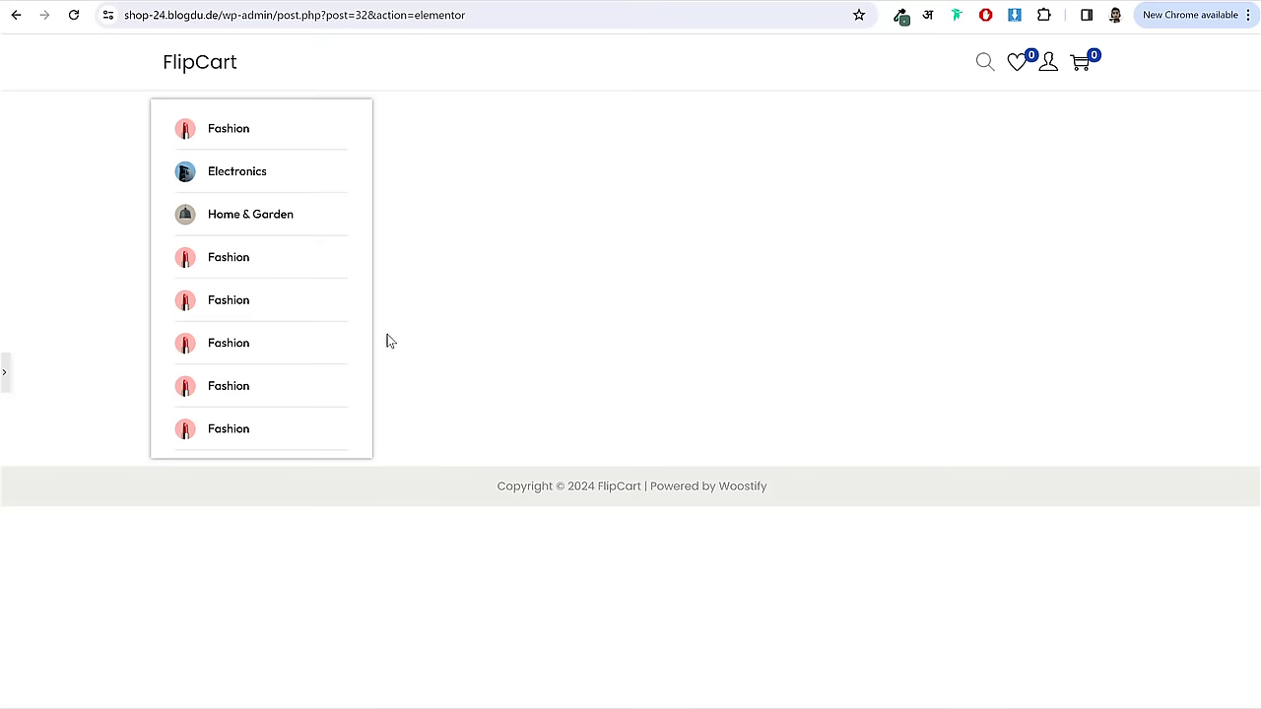
click(4, 374)
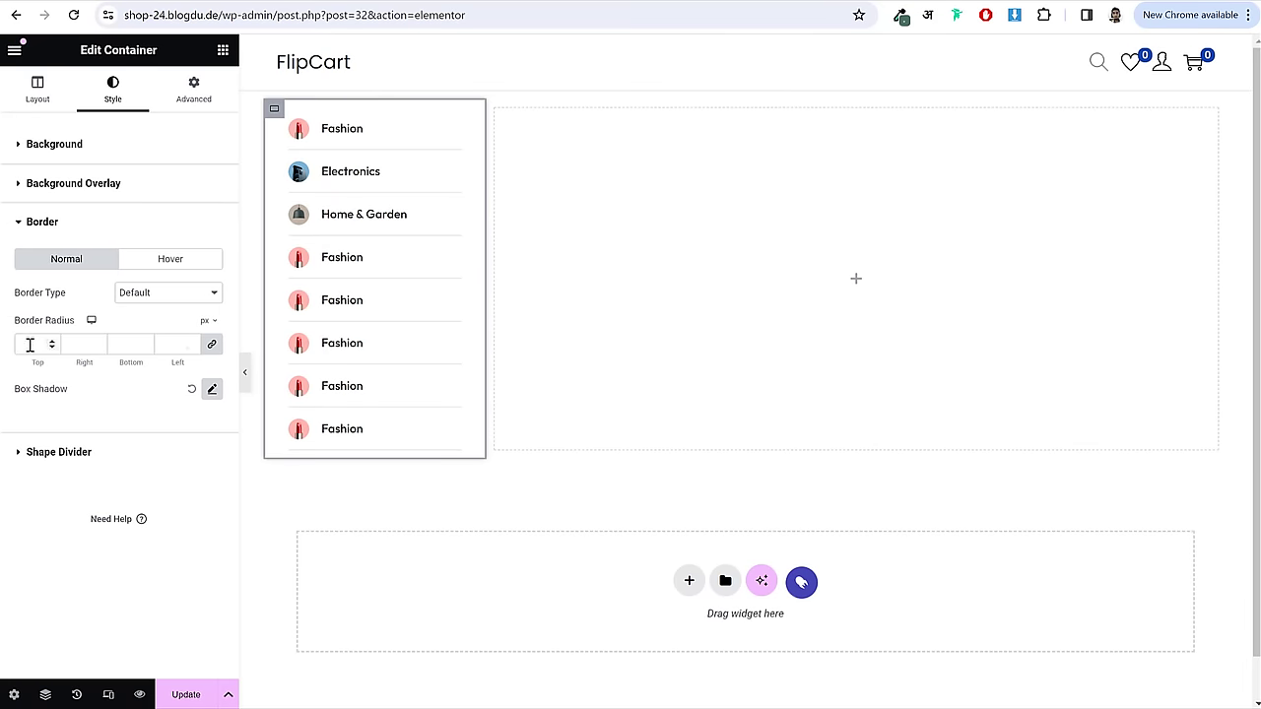
- Try a 5 px border radius on all corners of the category list container and preview it
click(30, 345)
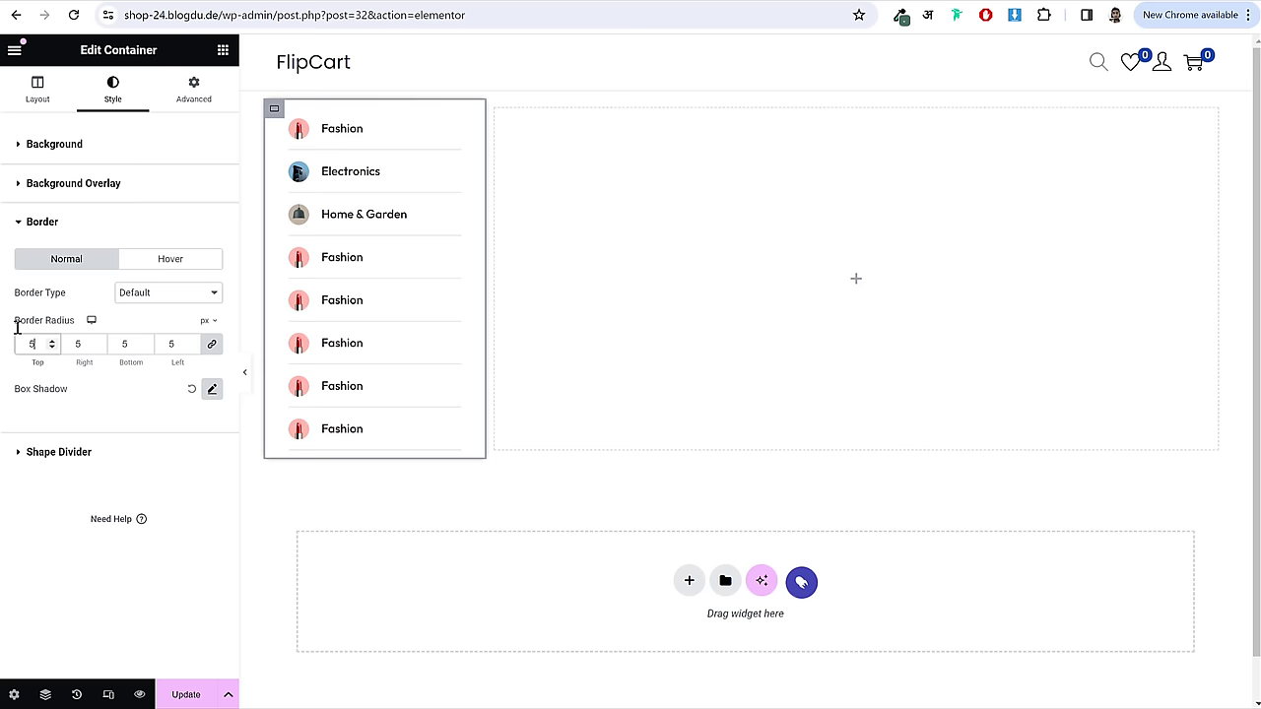
click(245, 373)
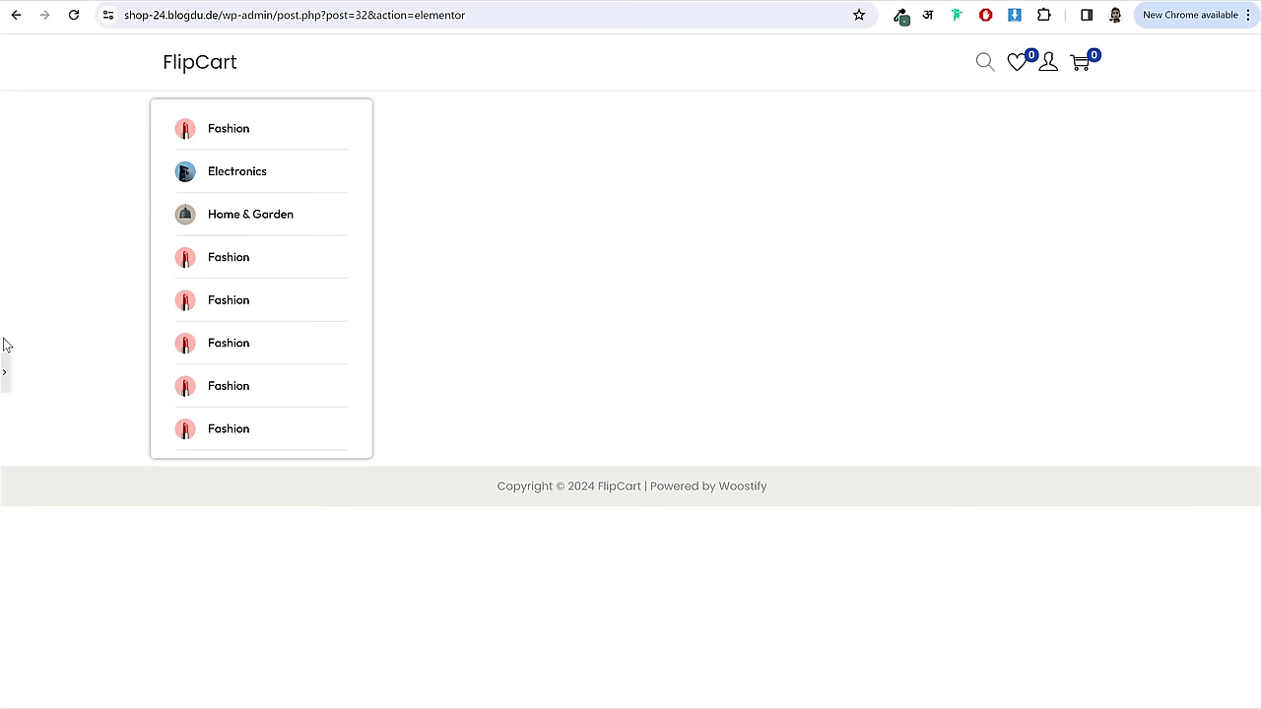
click(4, 370)
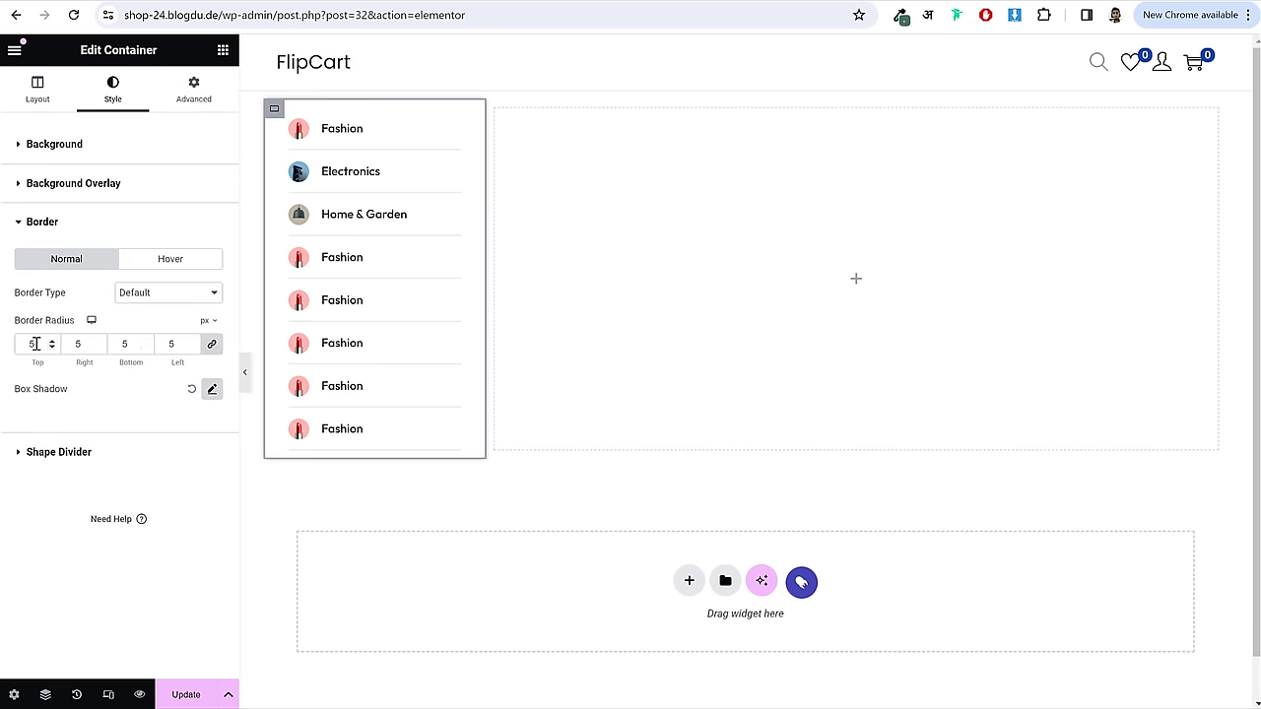
- Set the category list container's border radius to 3 px on all corners and preview the result
double_click(35, 344)
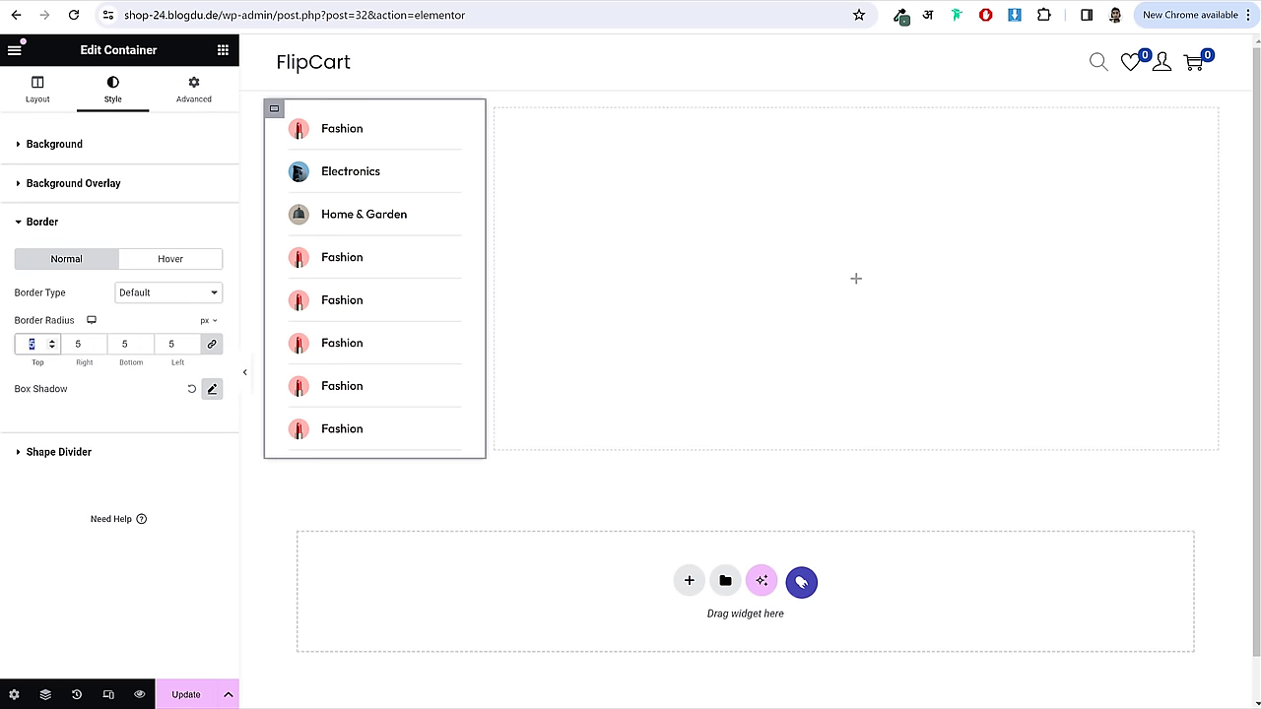
click(245, 374)
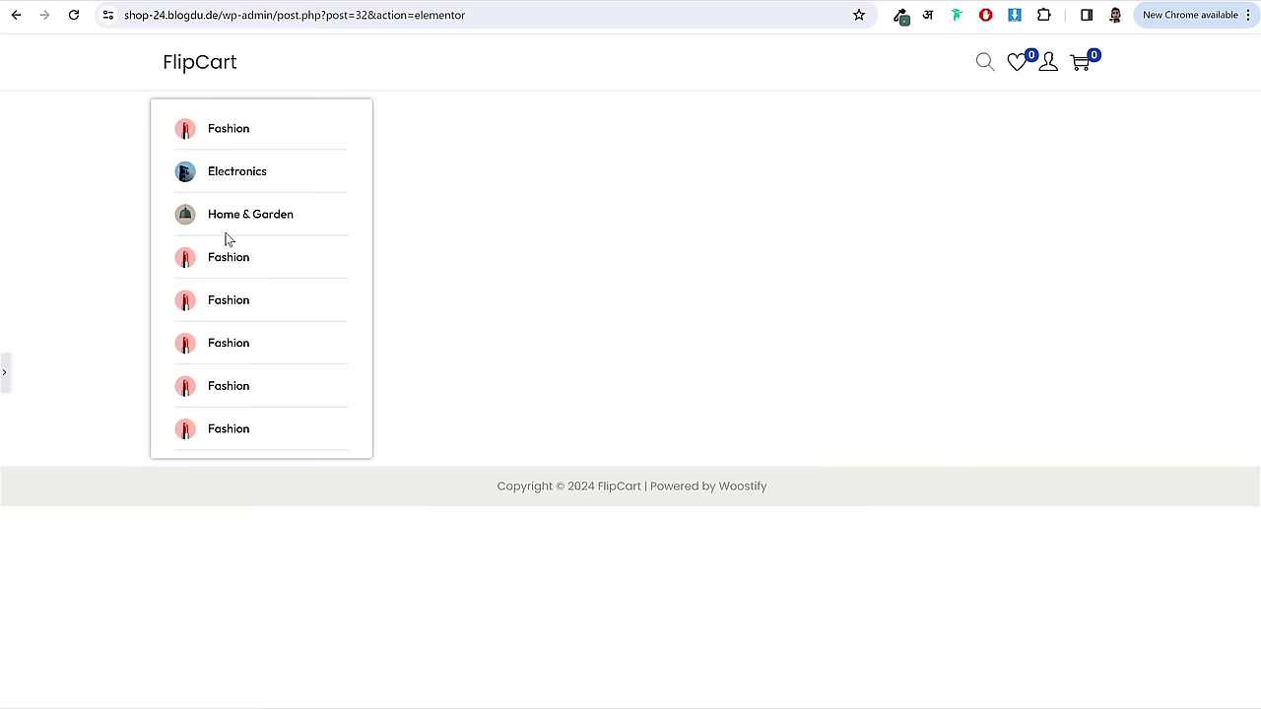
click(4, 378)
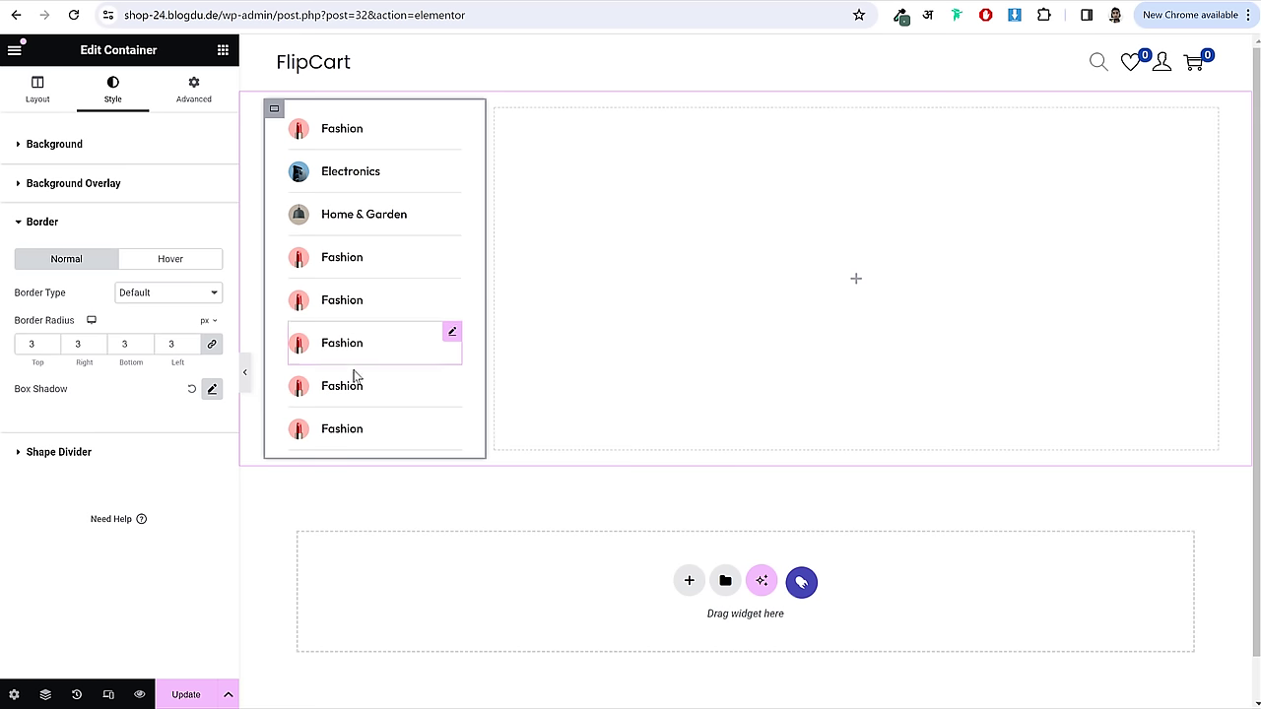
- Change the title of the first image box in the category list to T-Shirt
click(354, 138)
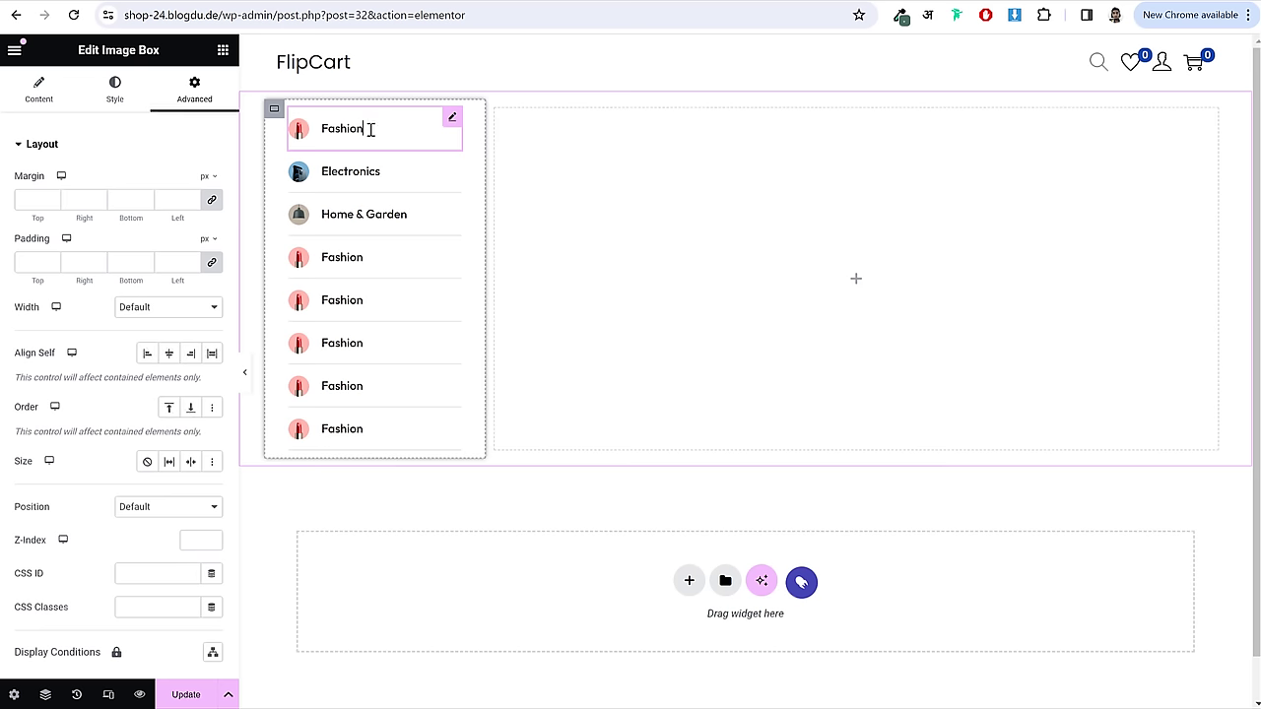
click(44, 93)
click(83, 483)
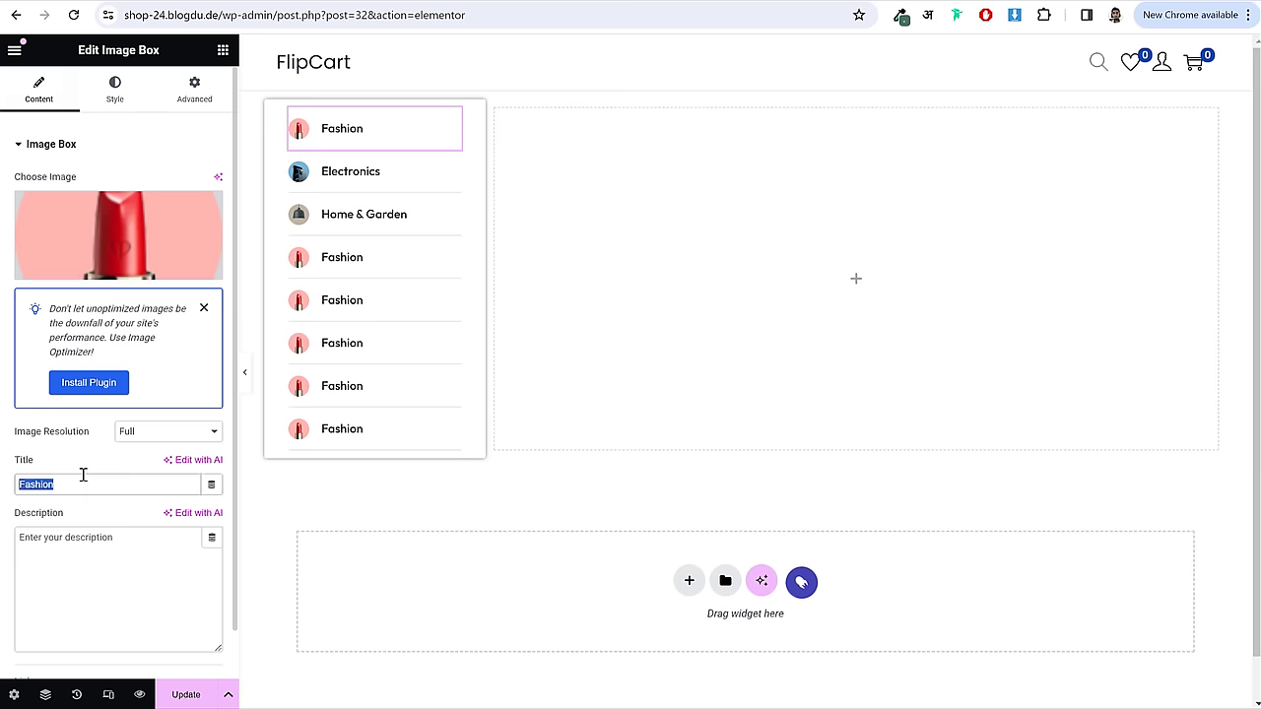
text(T-Shirt)
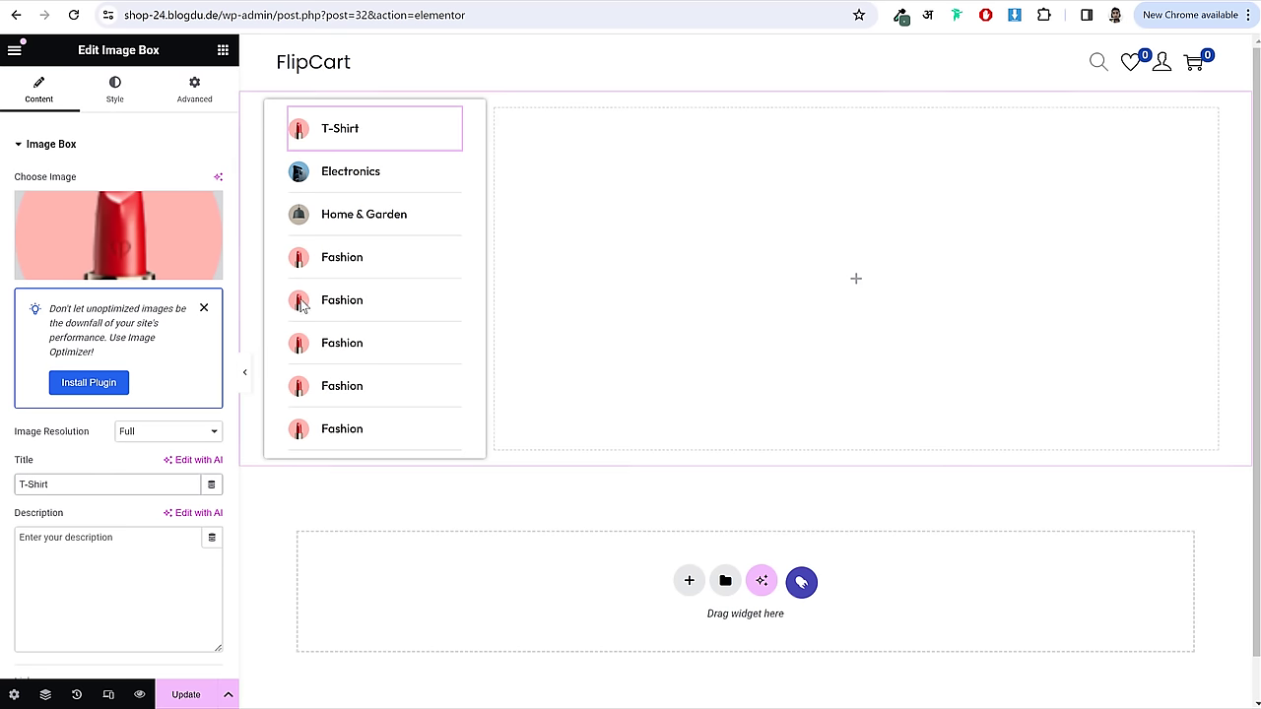
- Replace the T-Shirt image box's picture with the black handbag image from the media library and save the page
click(131, 231)
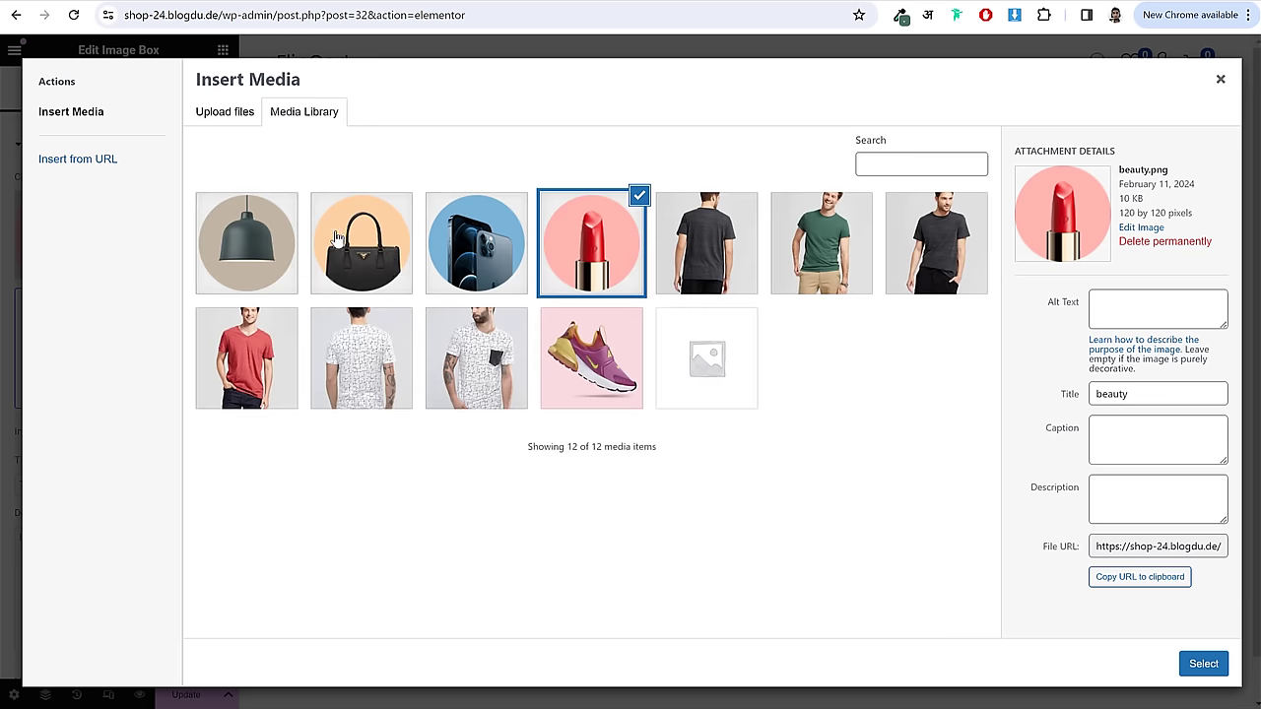
click(356, 253)
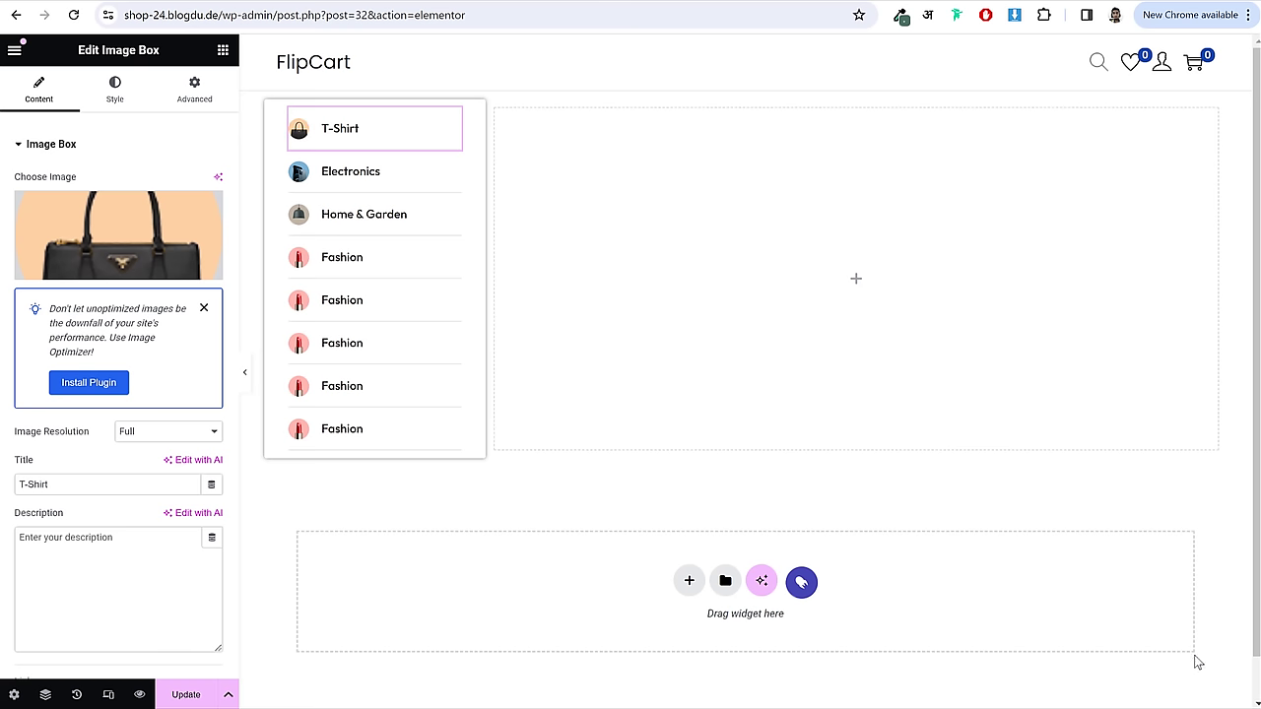
click(1204, 666)
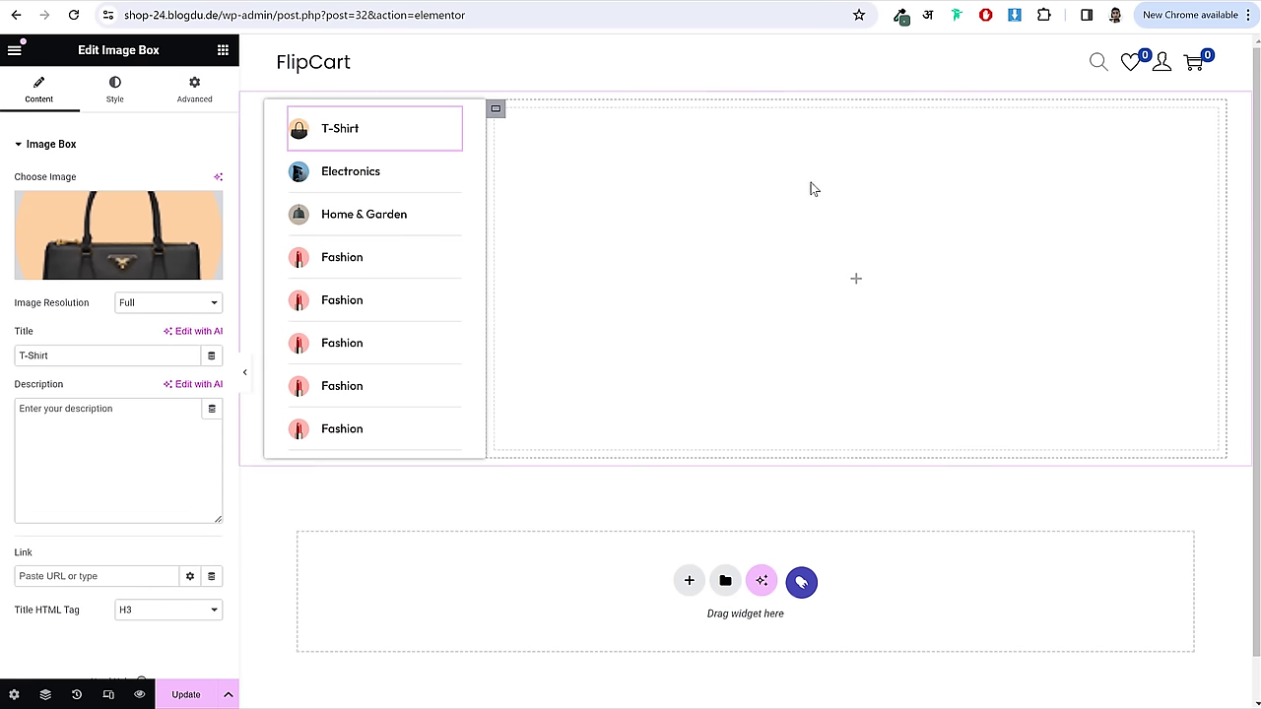
click(184, 701)
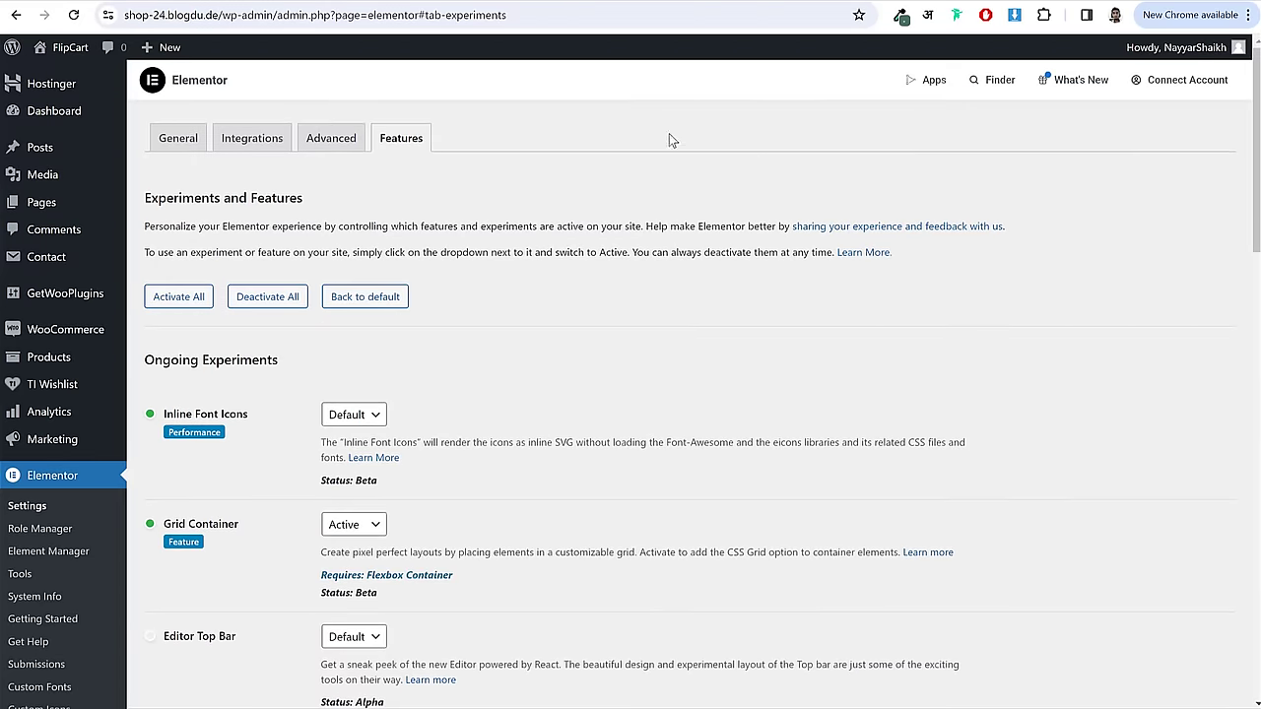
- Open the store's product categories in the WordPress dashboard and copy the T-Shirt category's page link
scroll(59, 266, down, 1)
mouse_move(122, 284)
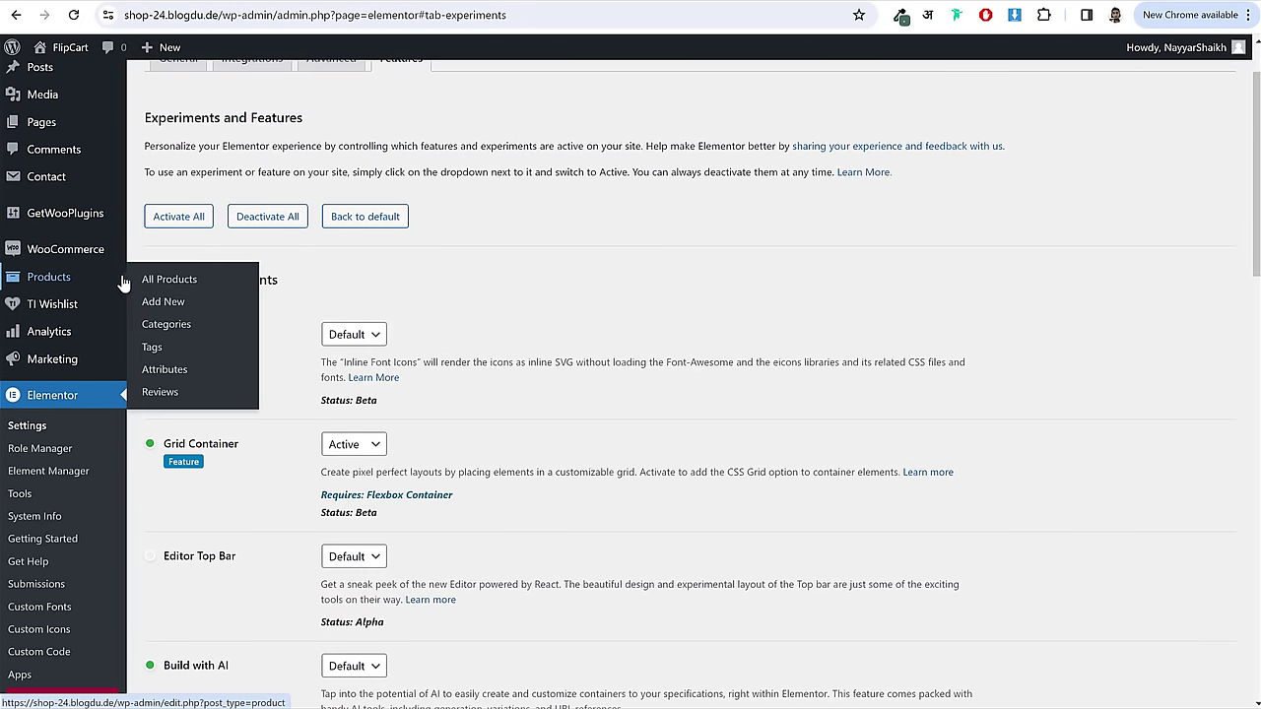
click(184, 333)
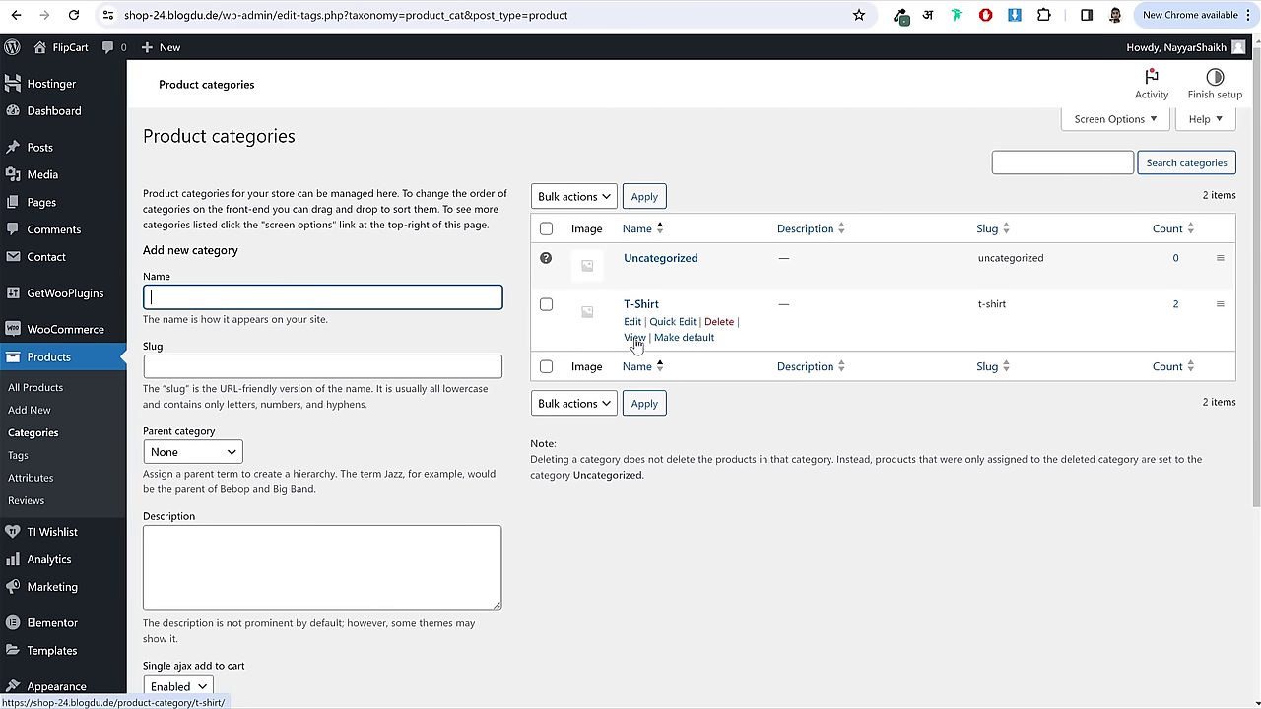
right_click(633, 340)
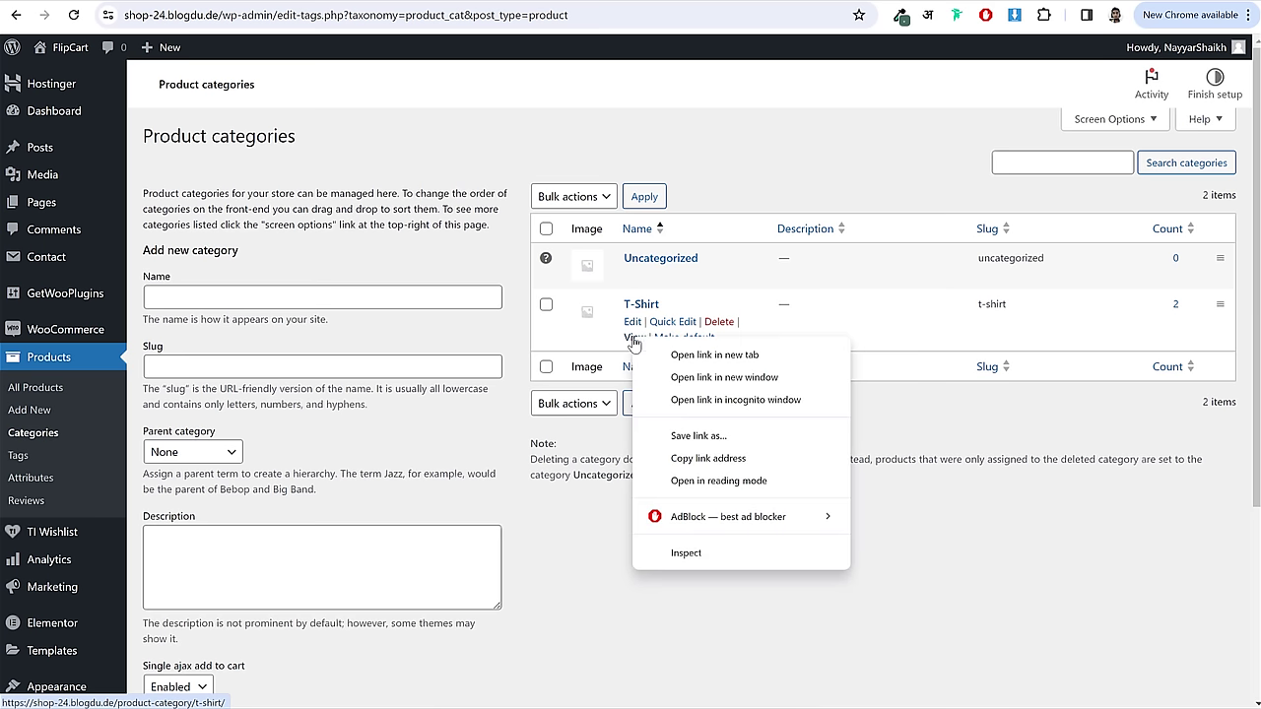
click(727, 460)
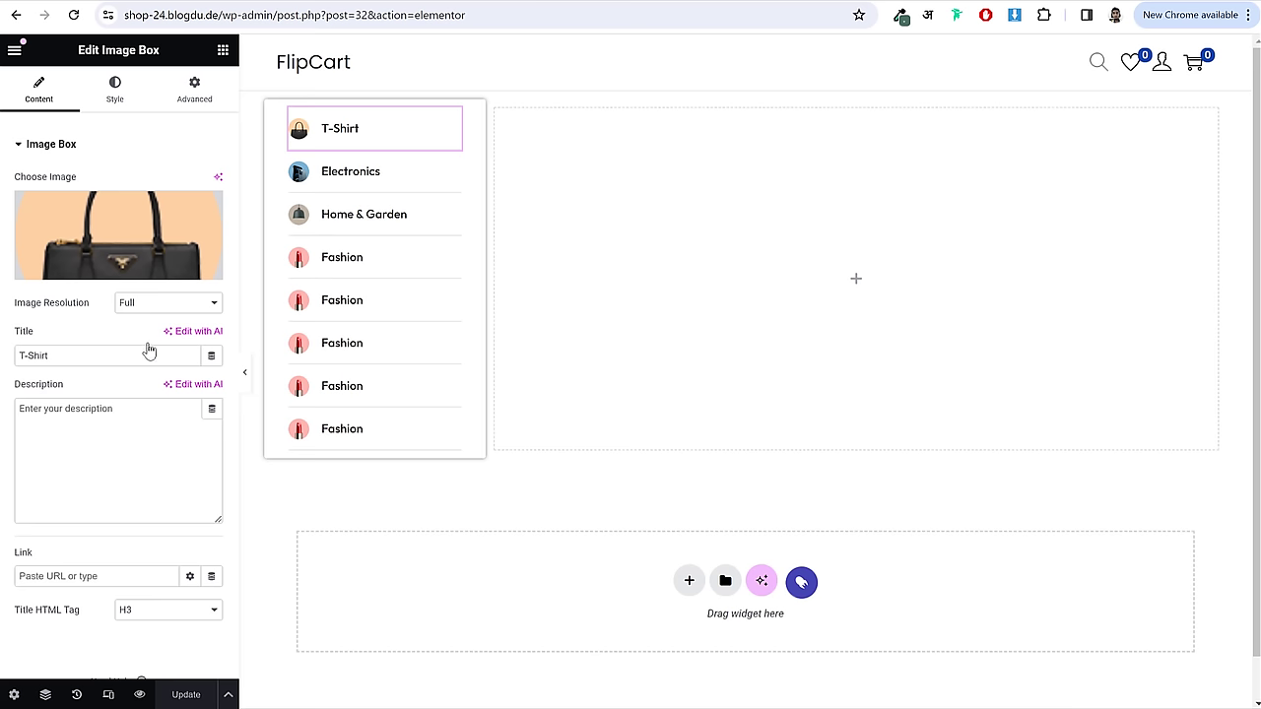
- Return to the Elementor editor and set the T-Shirt image box's link to the copied product category URL
scroll(135, 485, down, 1)
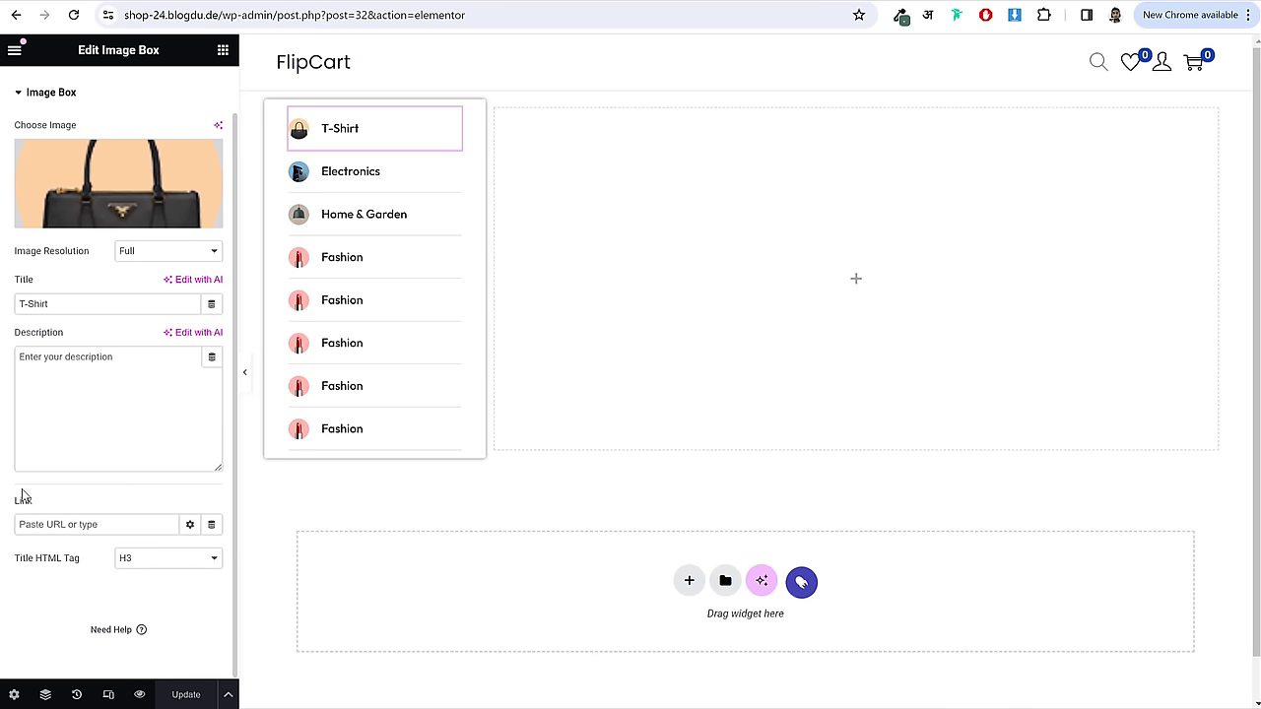
click(78, 523)
text(t-0s)
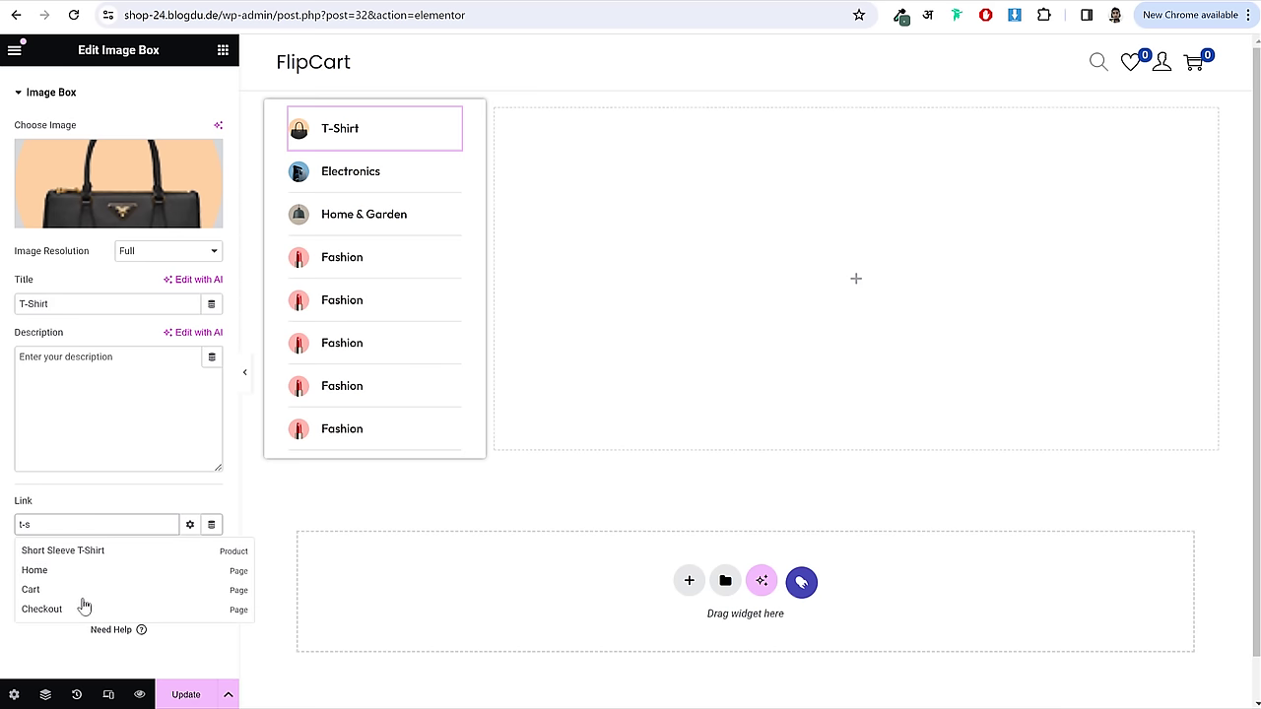
double_click(82, 526)
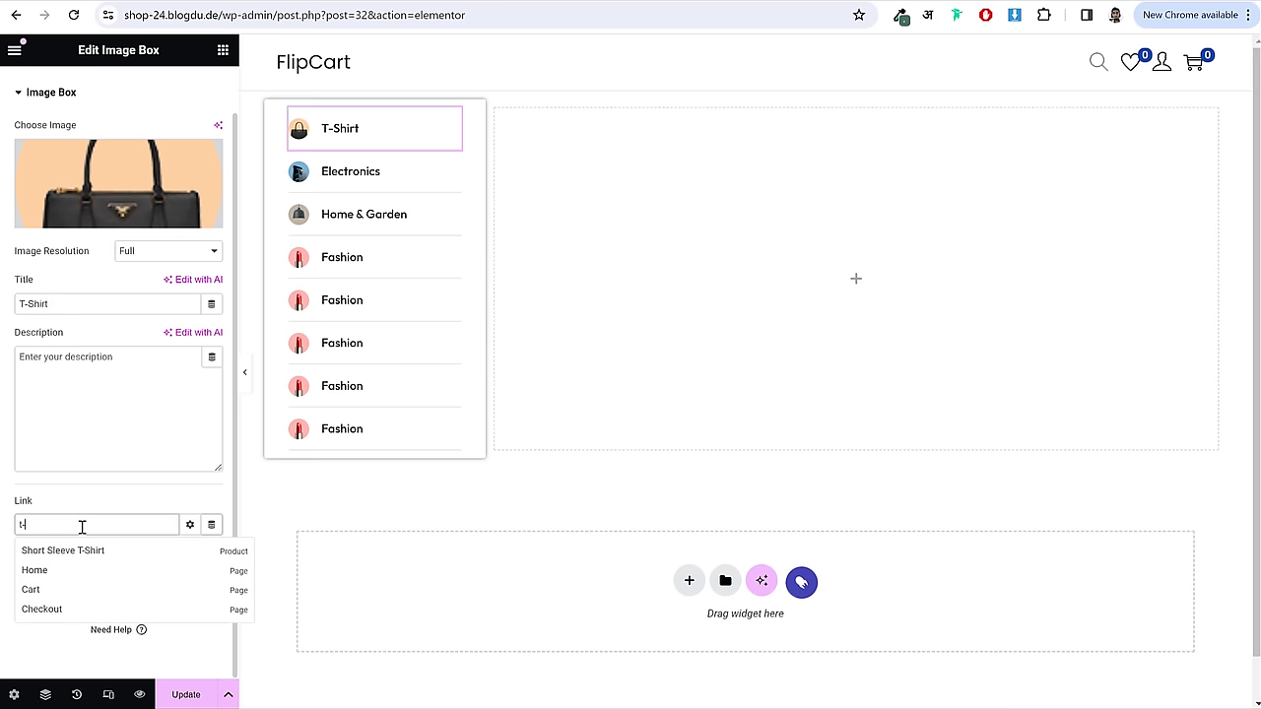
key(ctrl+v)
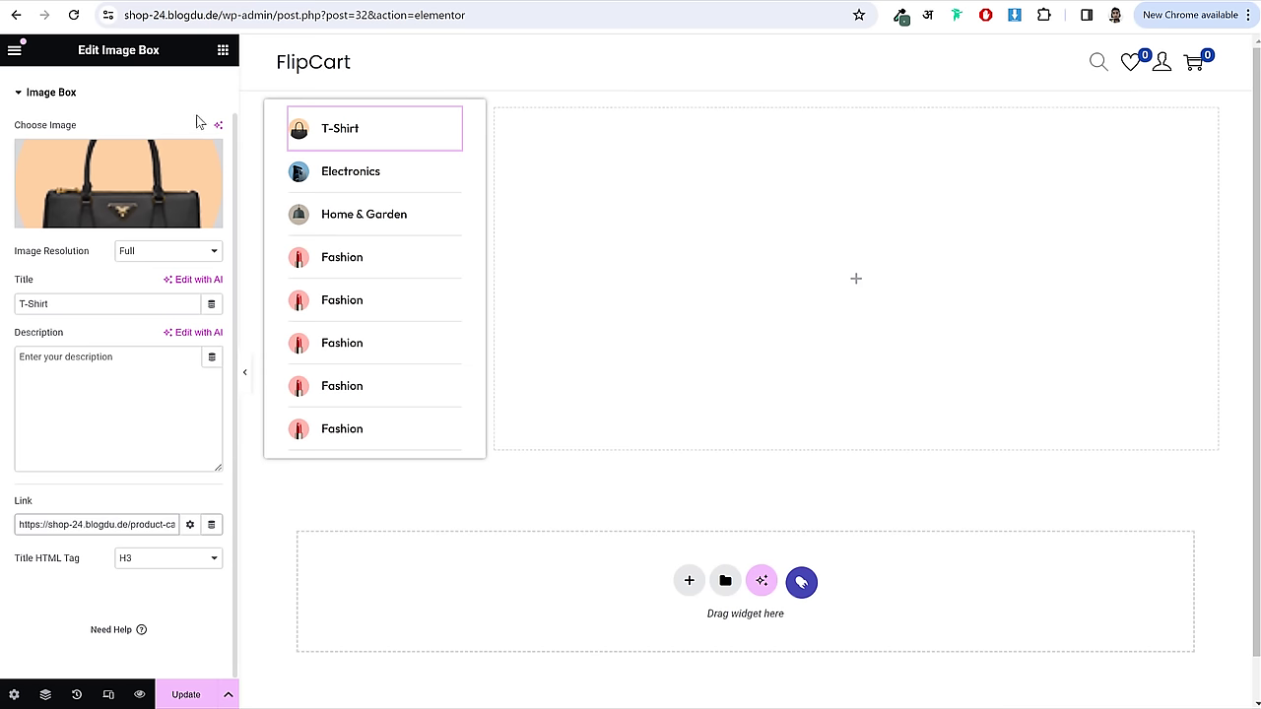
- Give the T-Shirt image box a hover transform with a horizontal offset of 5 px, and save the page
click(193, 88)
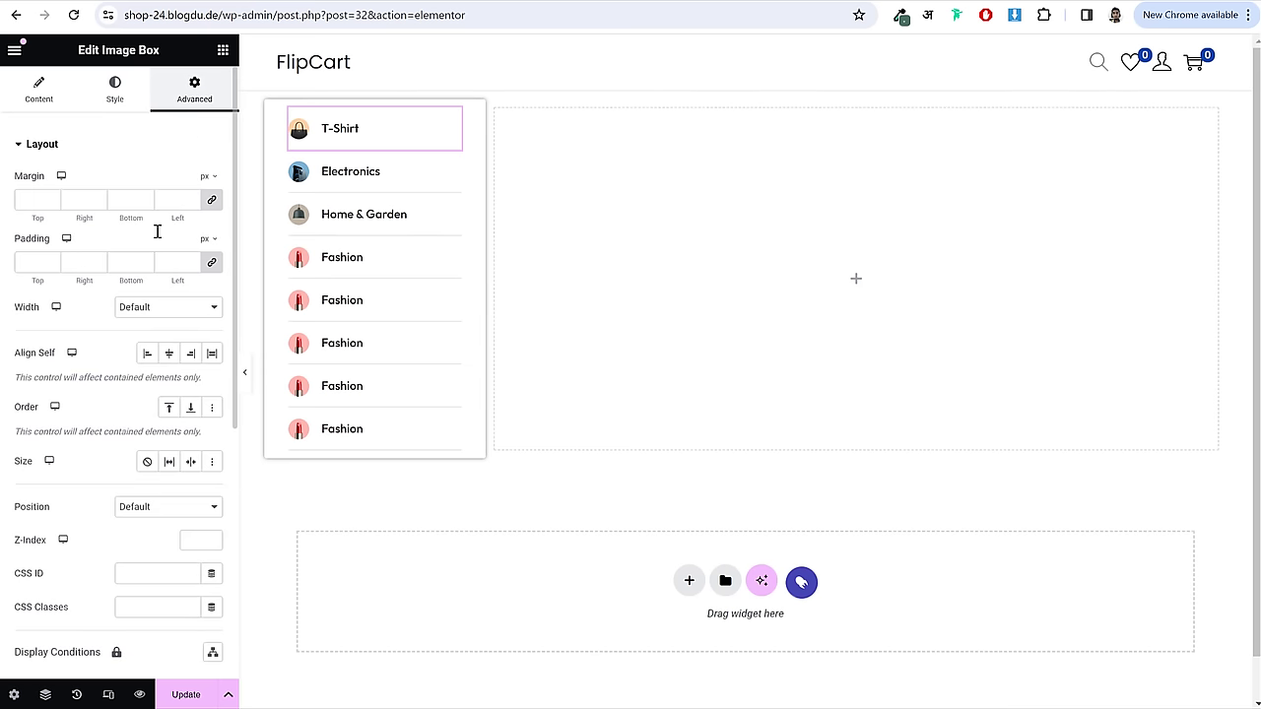
click(95, 152)
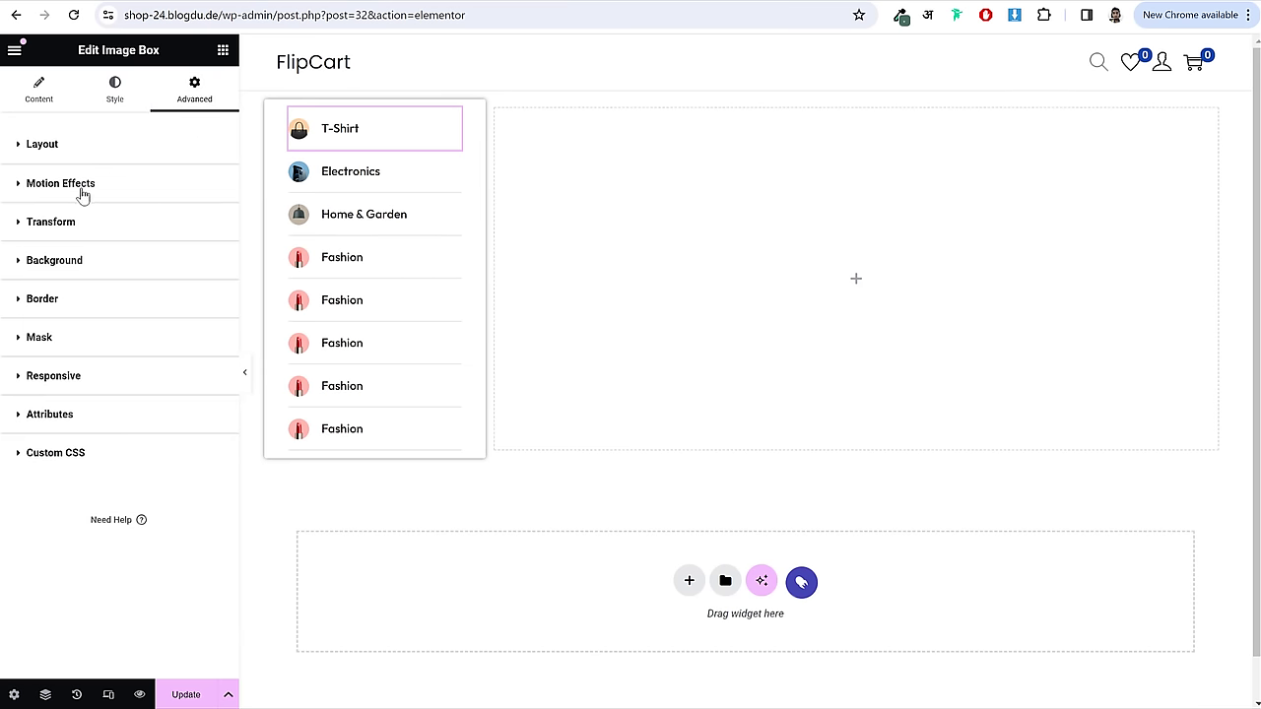
click(81, 226)
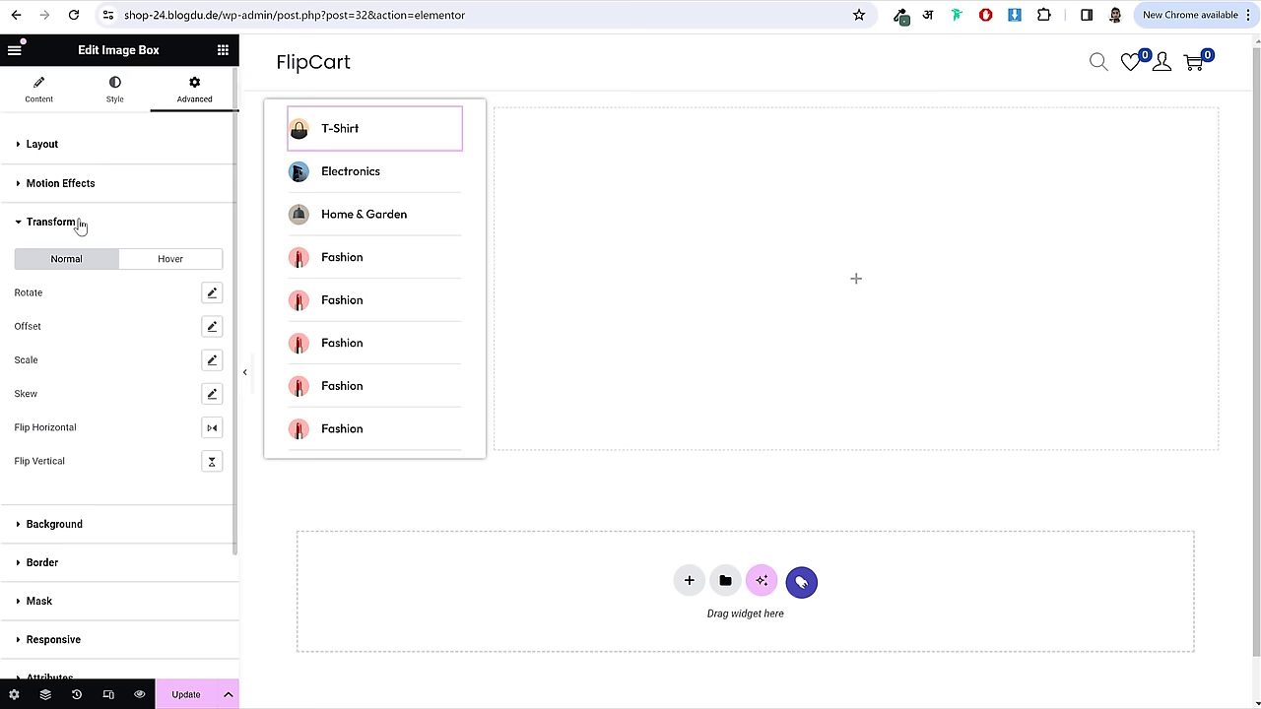
click(168, 261)
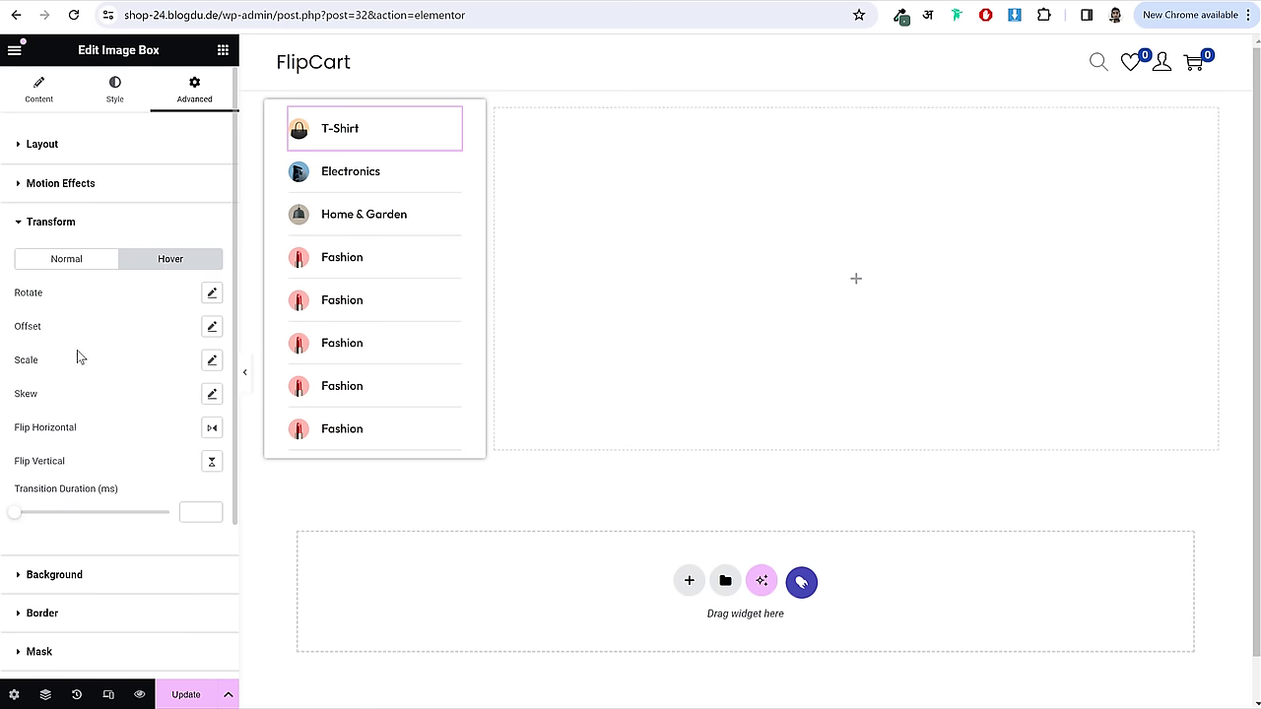
click(212, 328)
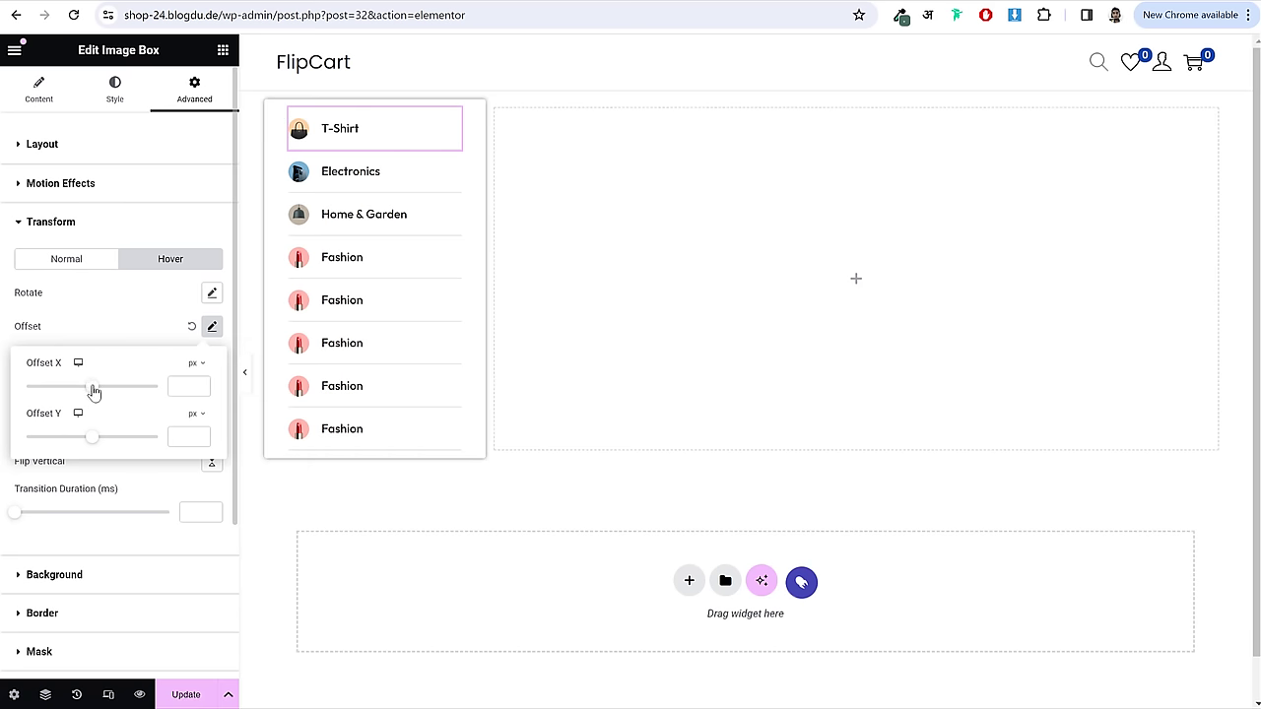
drag(93, 391, 99, 391)
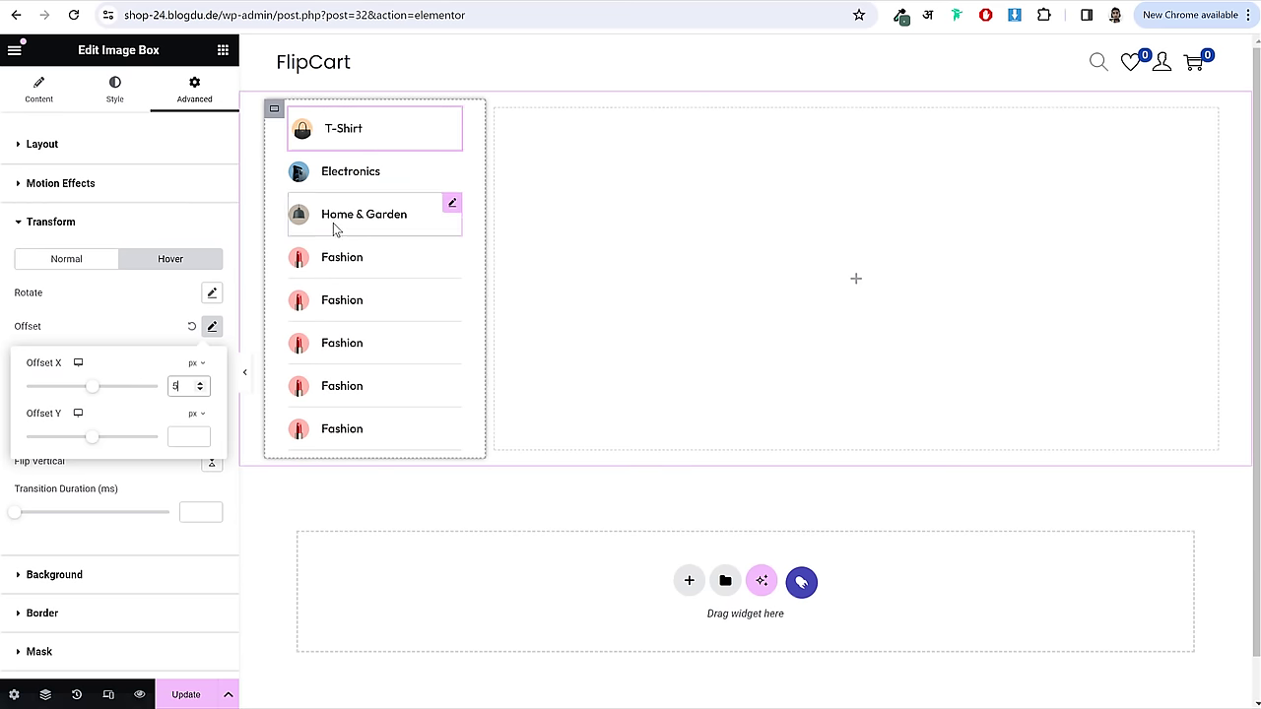
click(188, 693)
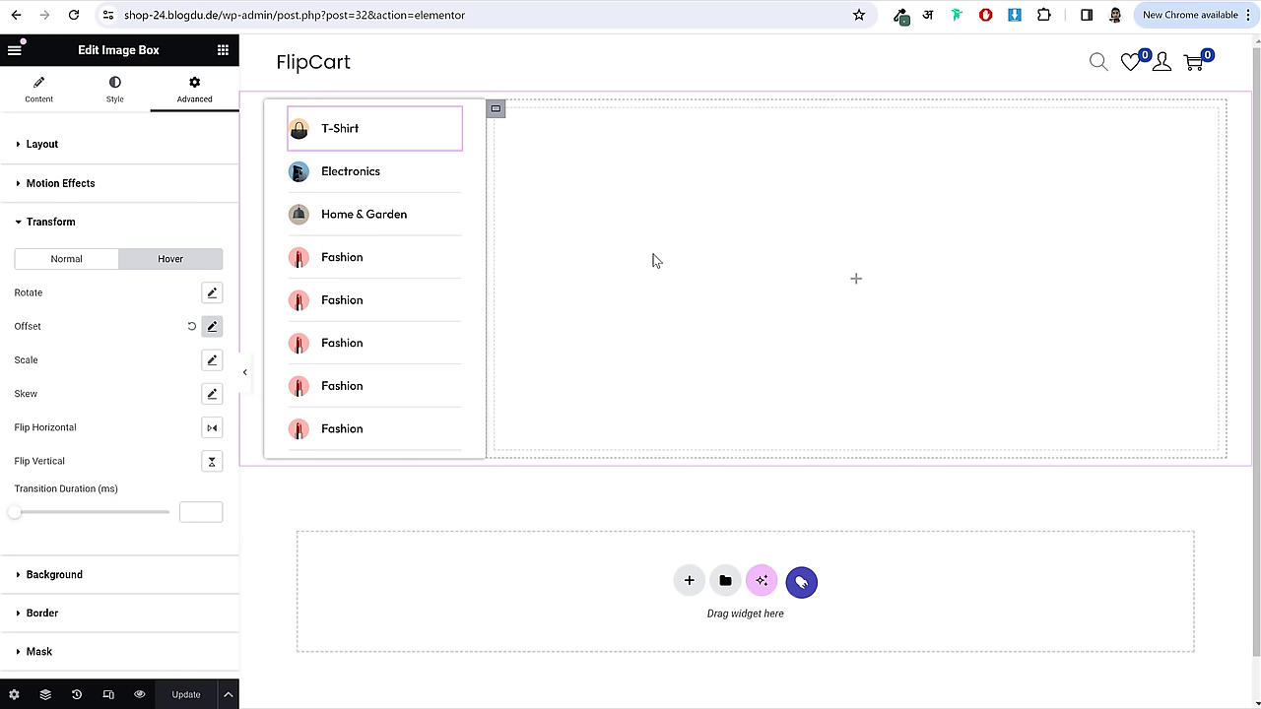
- Copy the T-Shirt image box and paste its style onto the Electronics and Home & Garden image boxes
right_click(340, 135)
click(405, 215)
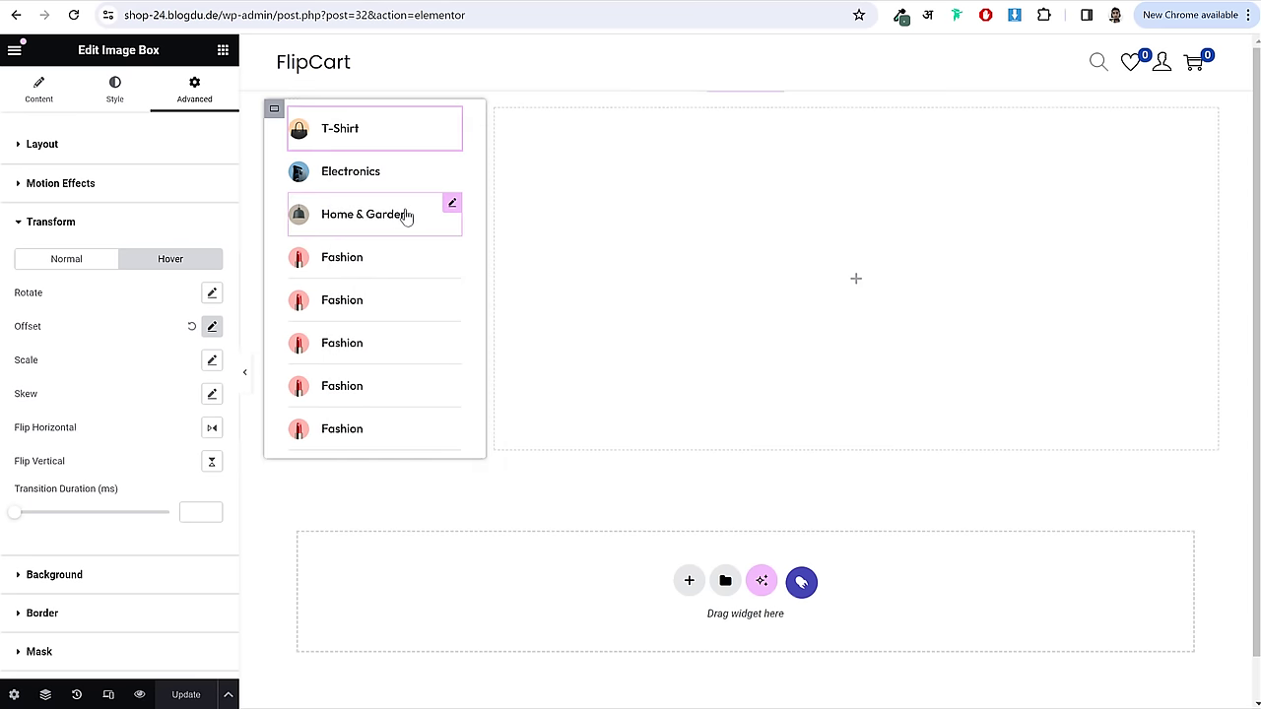
right_click(344, 176)
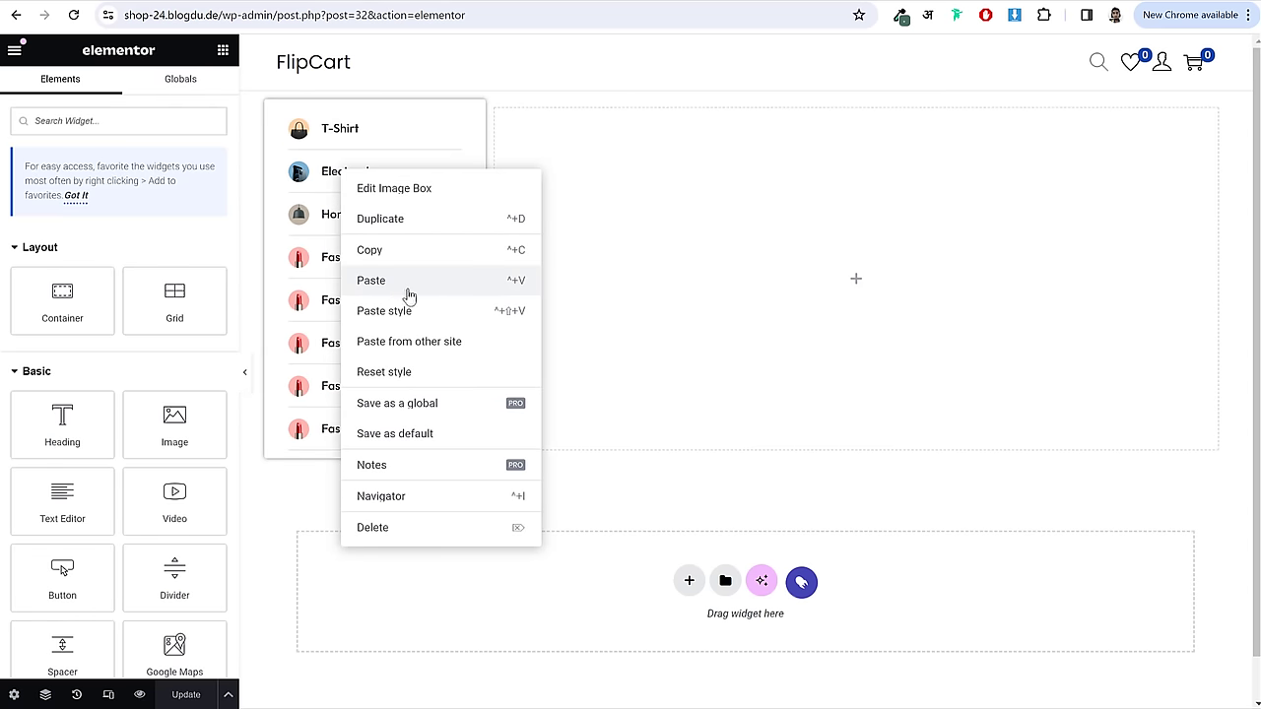
click(400, 318)
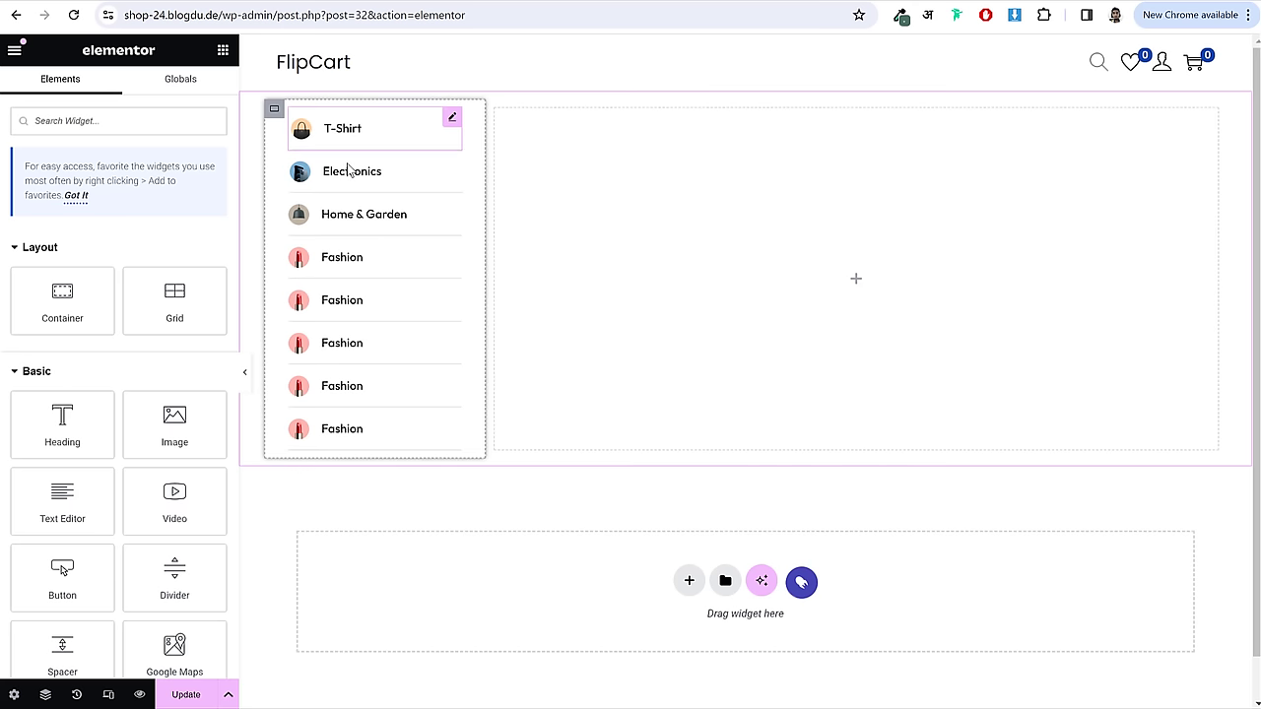
right_click(351, 220)
click(381, 359)
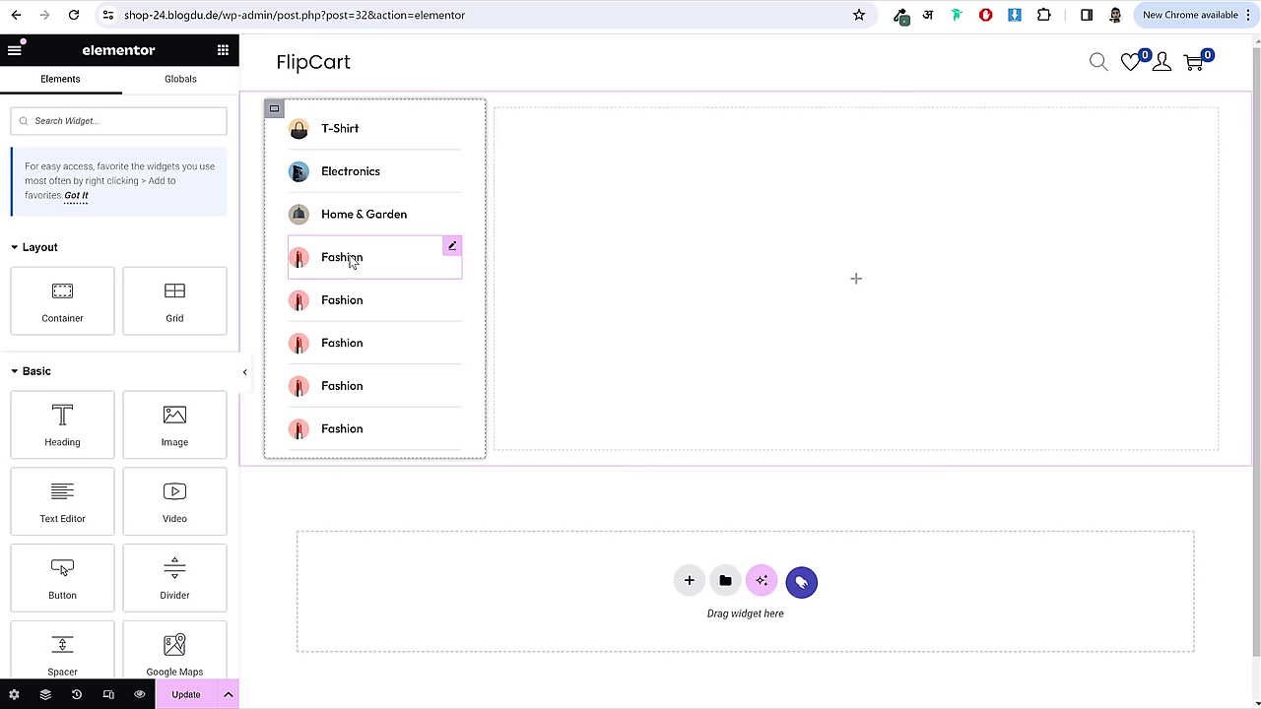
- Paste the copied T-Shirt style onto the five Fashion image boxes in the category list
right_click(352, 262)
click(414, 360)
right_click(350, 313)
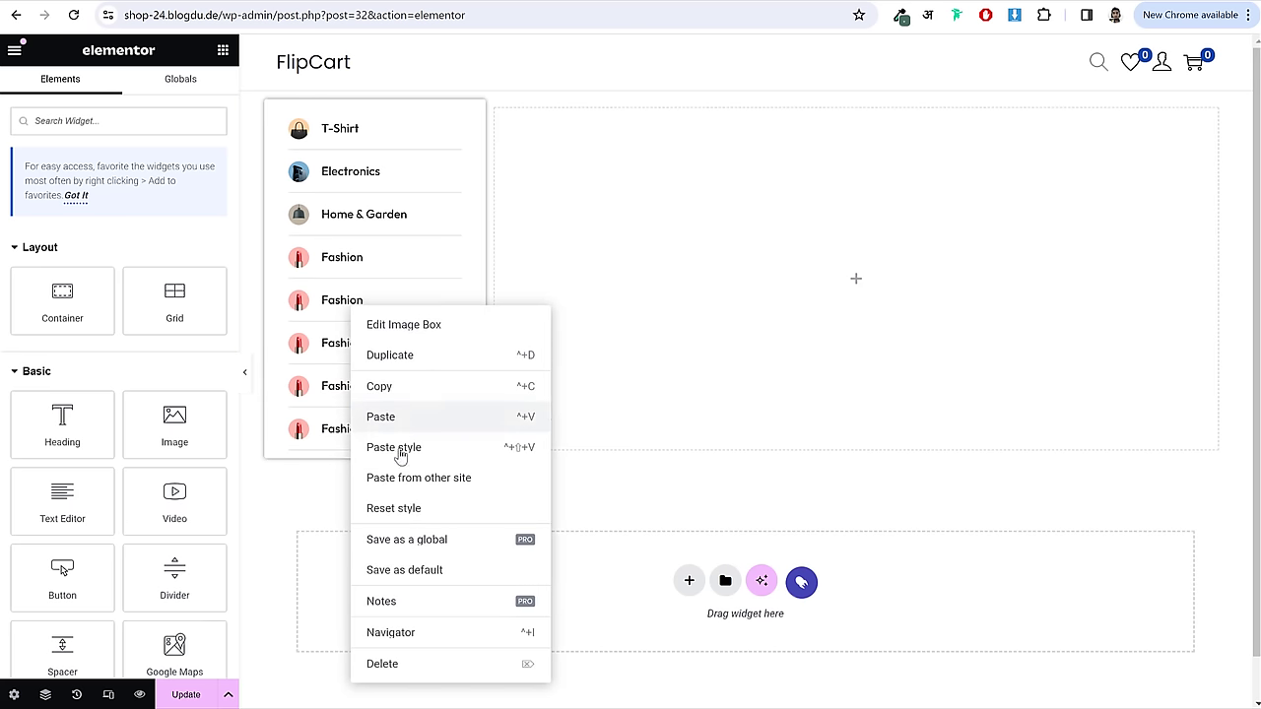
click(411, 449)
right_click(373, 304)
click(408, 430)
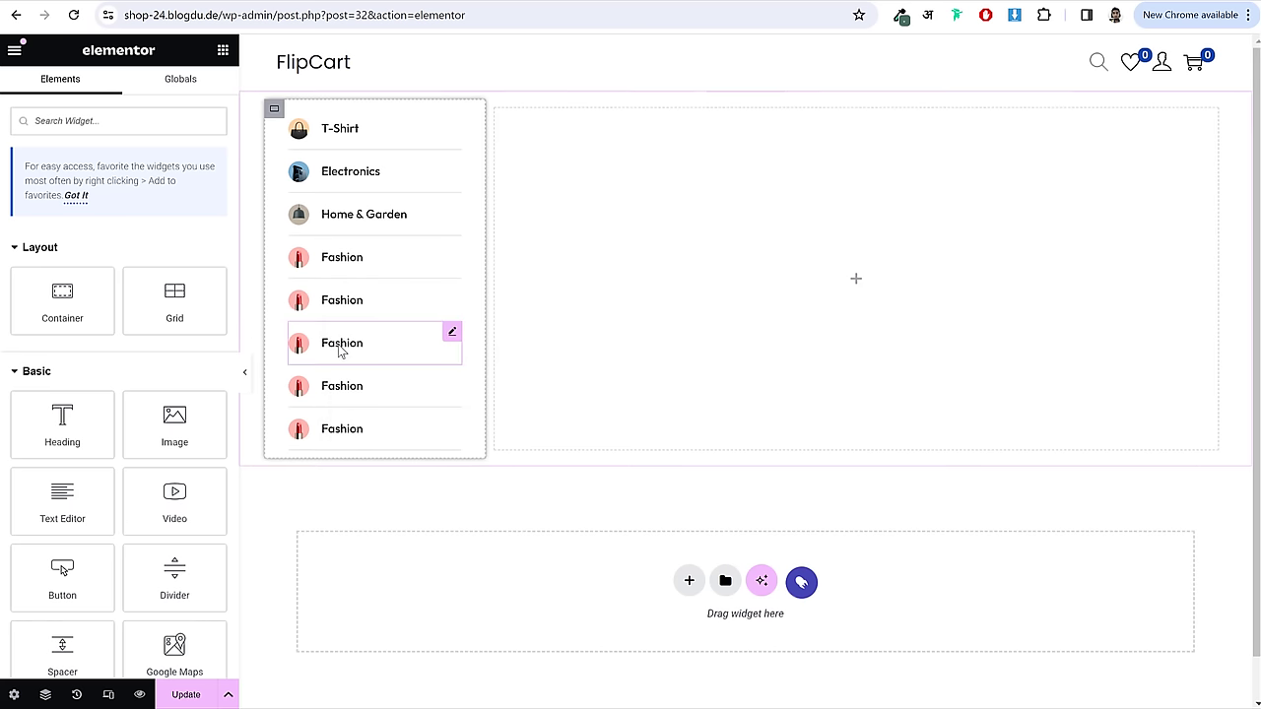
right_click(341, 347)
click(389, 477)
right_click(344, 389)
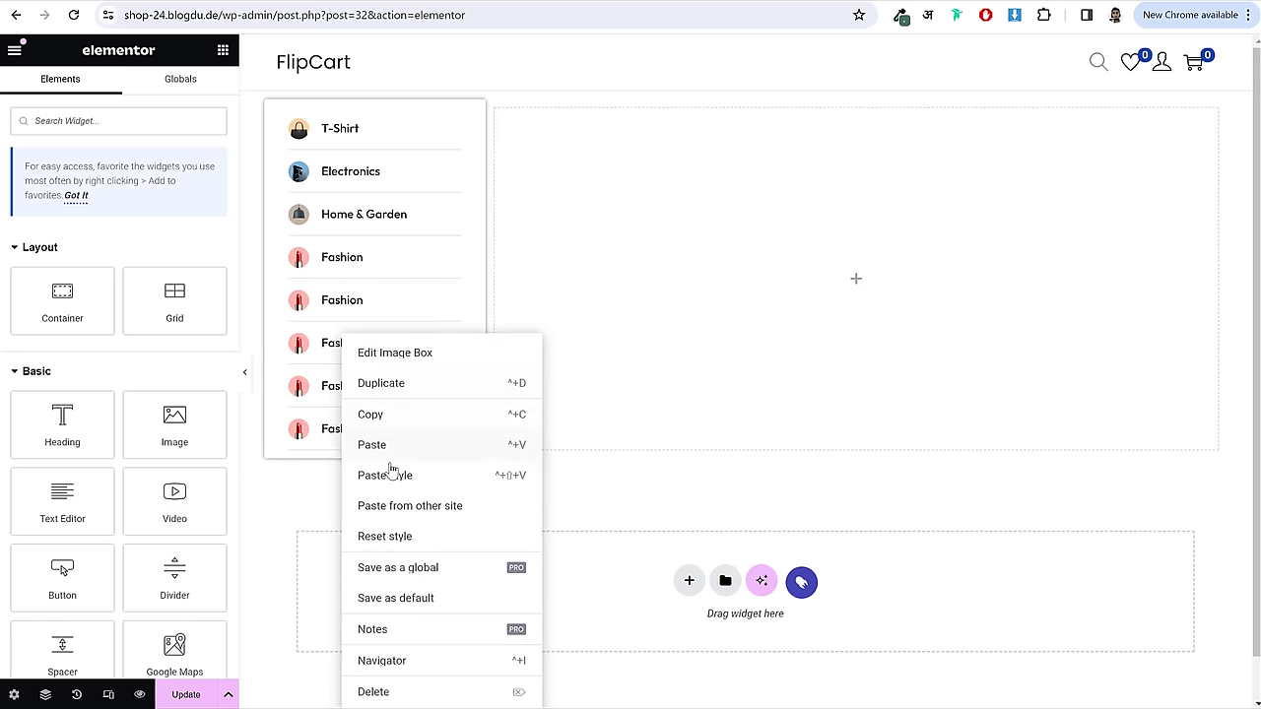
click(391, 475)
right_click(352, 432)
click(406, 477)
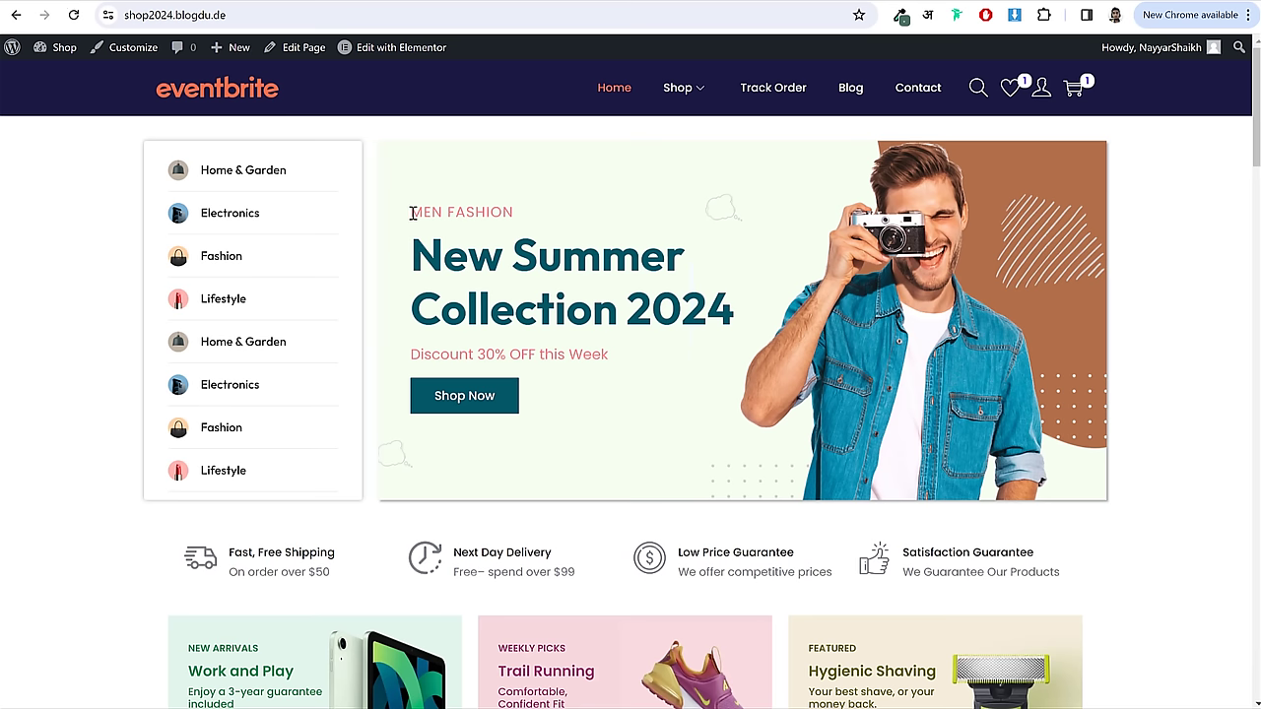
- Examine the heading text of the hero banner on the reference store's home page
drag(412, 213, 541, 329)
drag(415, 212, 506, 233)
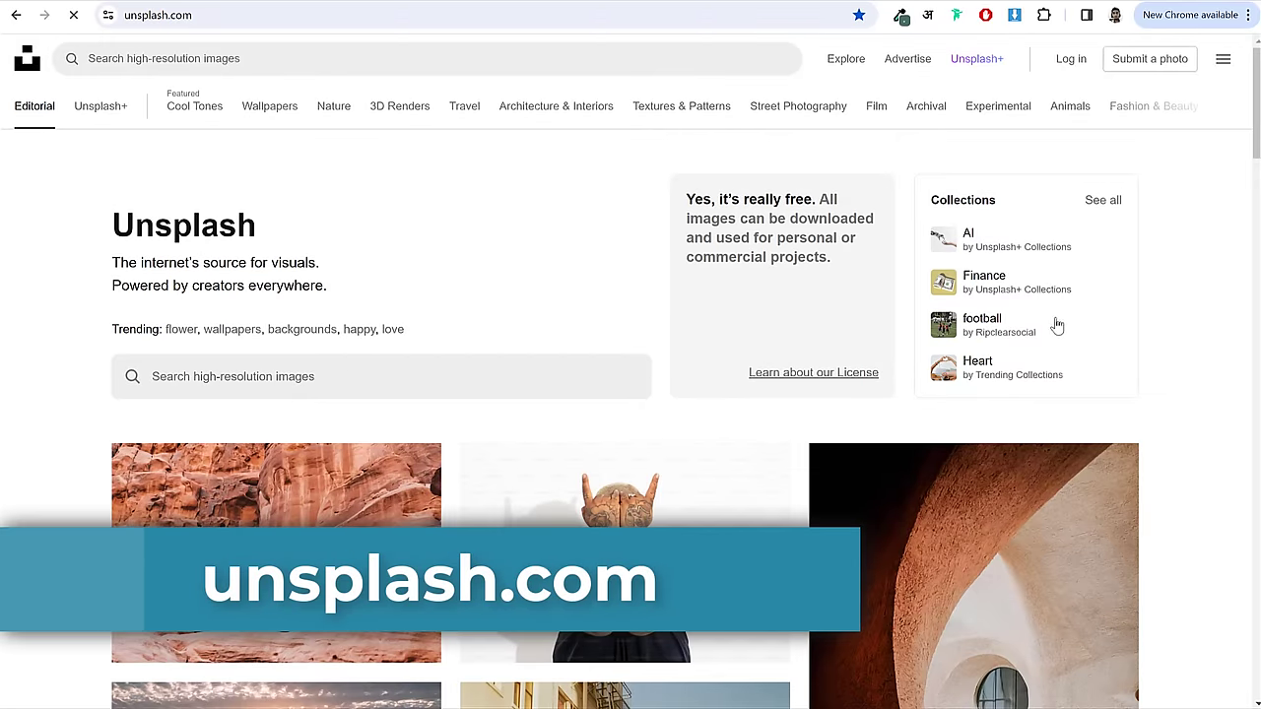
- Browse the free stock photos on the unsplash.com and pexels.com home pages
scroll(1055, 325, down, 4)
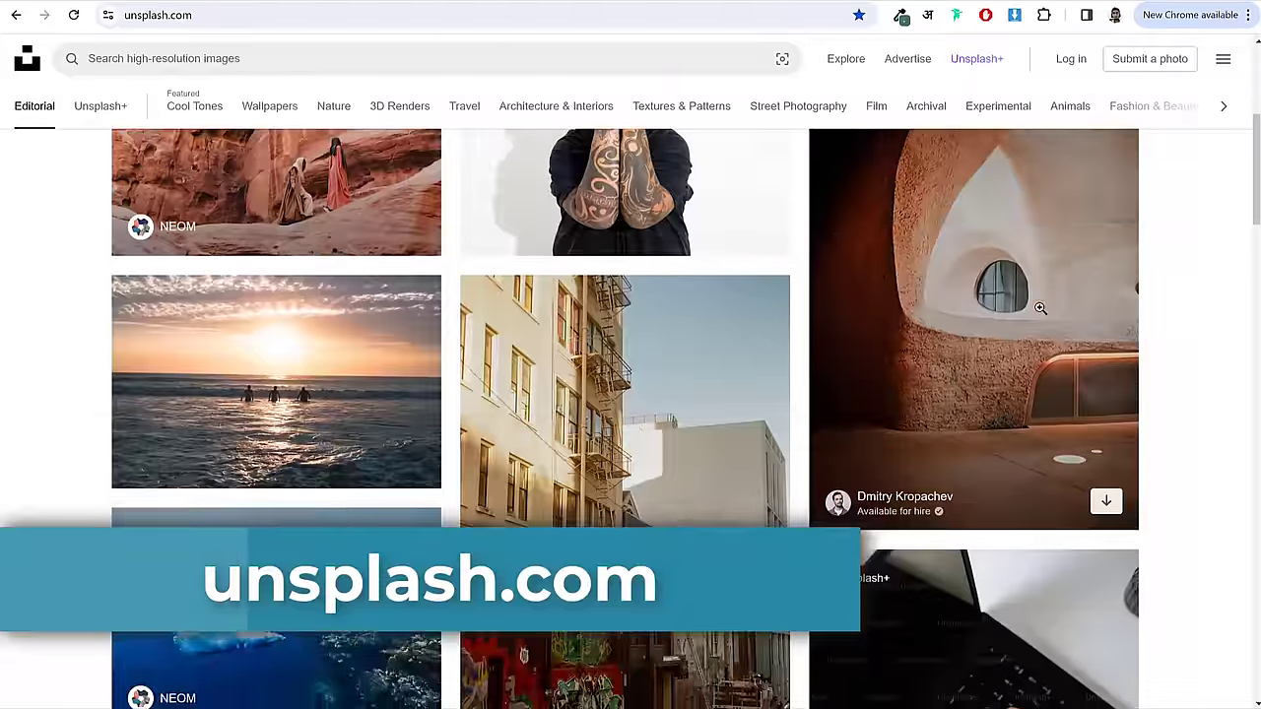
scroll(1040, 308, down, 3)
scroll(1055, 381, up, 10)
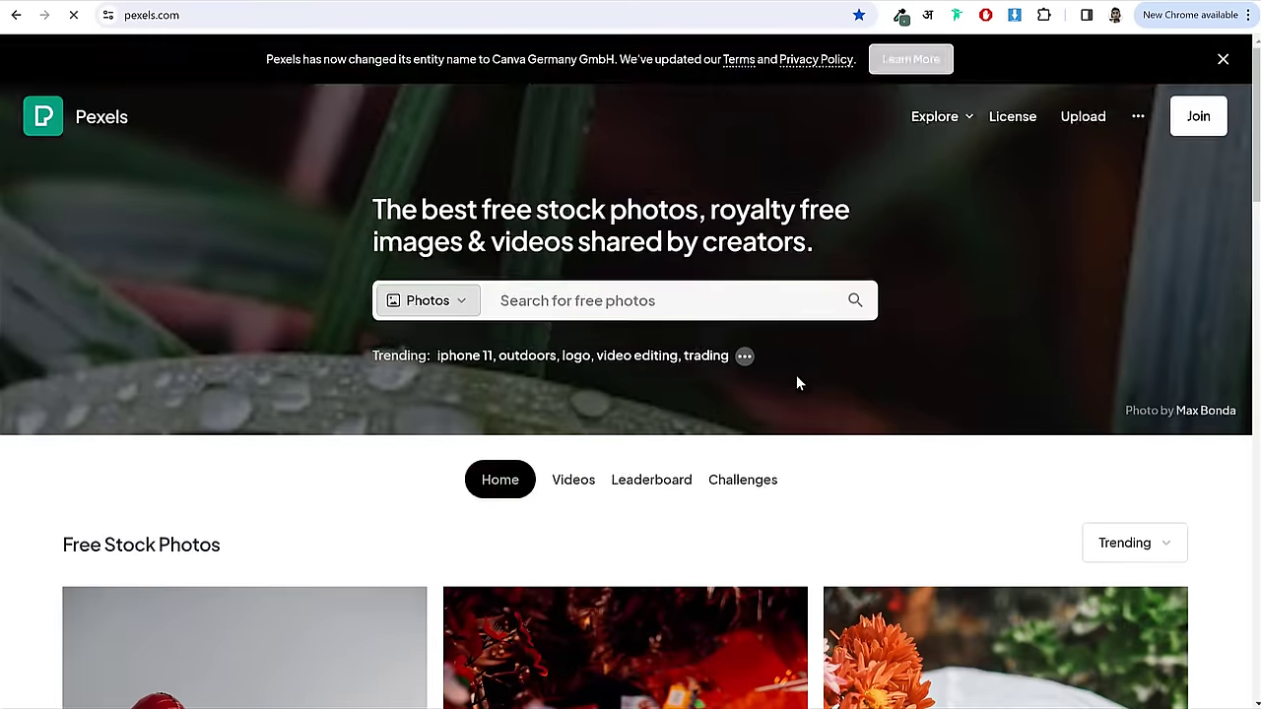
scroll(796, 375, down, 3)
scroll(803, 422, down, 5)
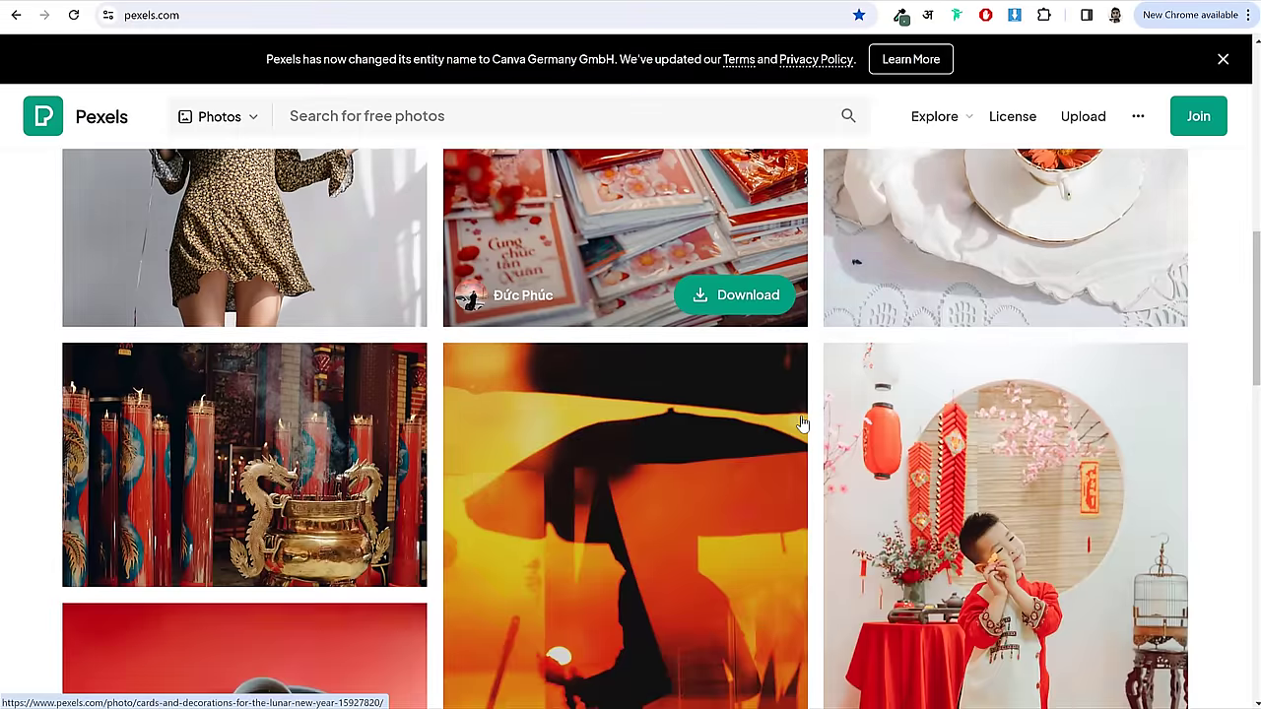
scroll(803, 422, up, 10)
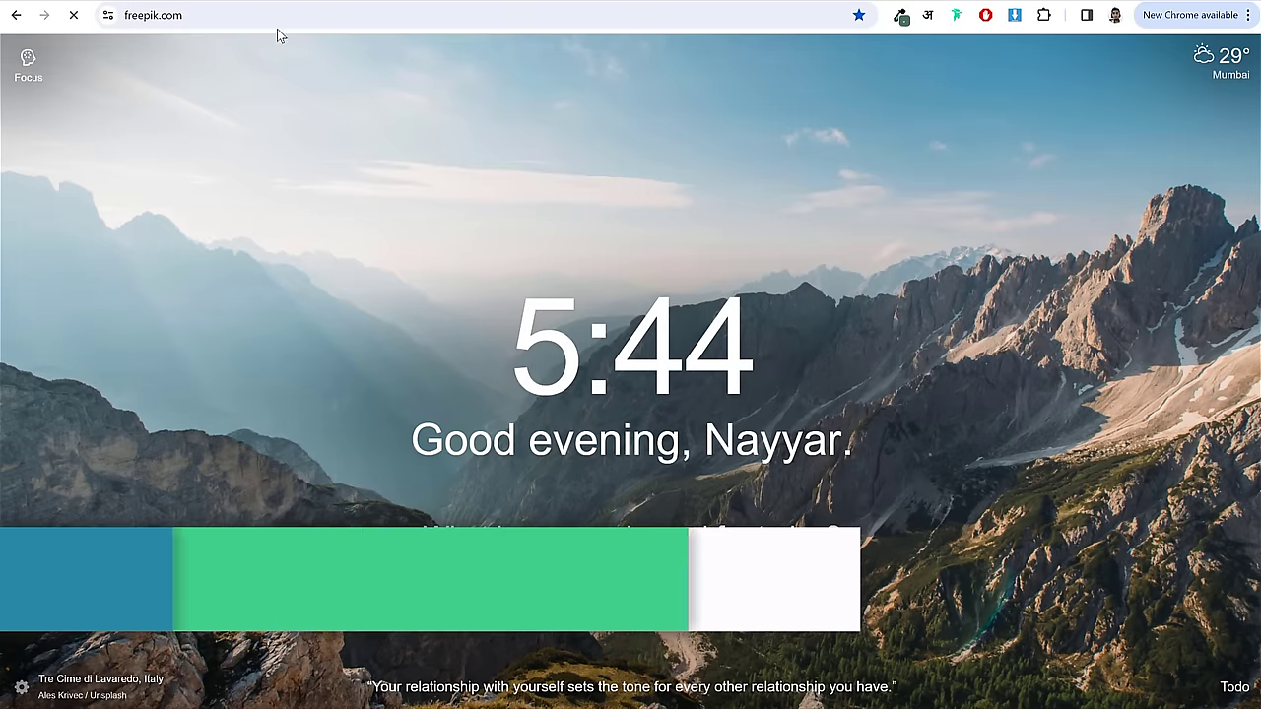
- Open freepik.com and search all assets for "man with a camera"
key(Return)
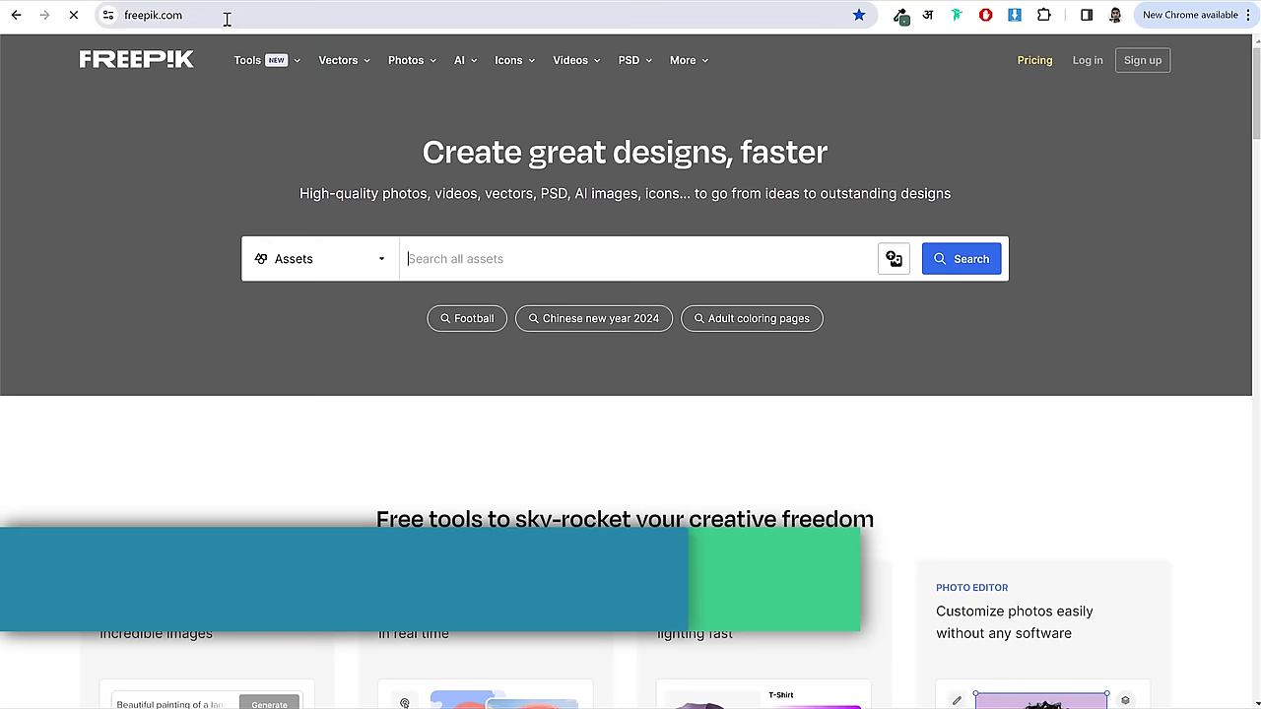
click(157, 18)
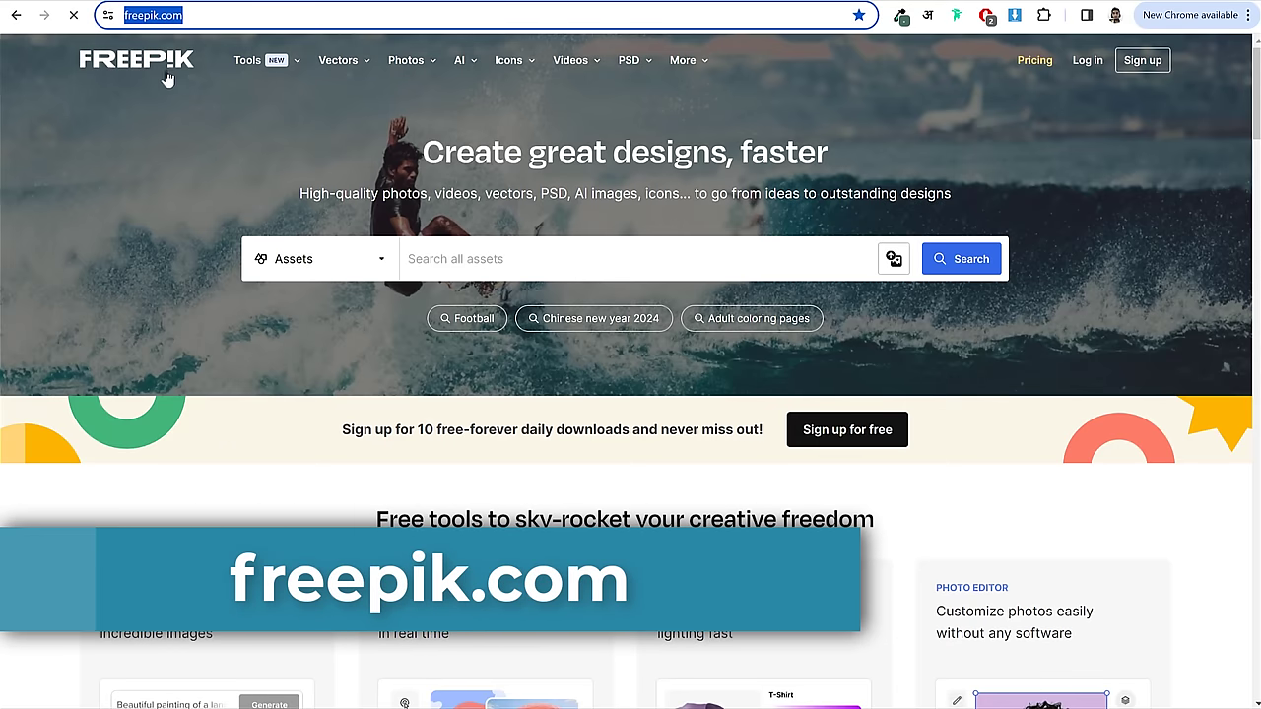
click(145, 17)
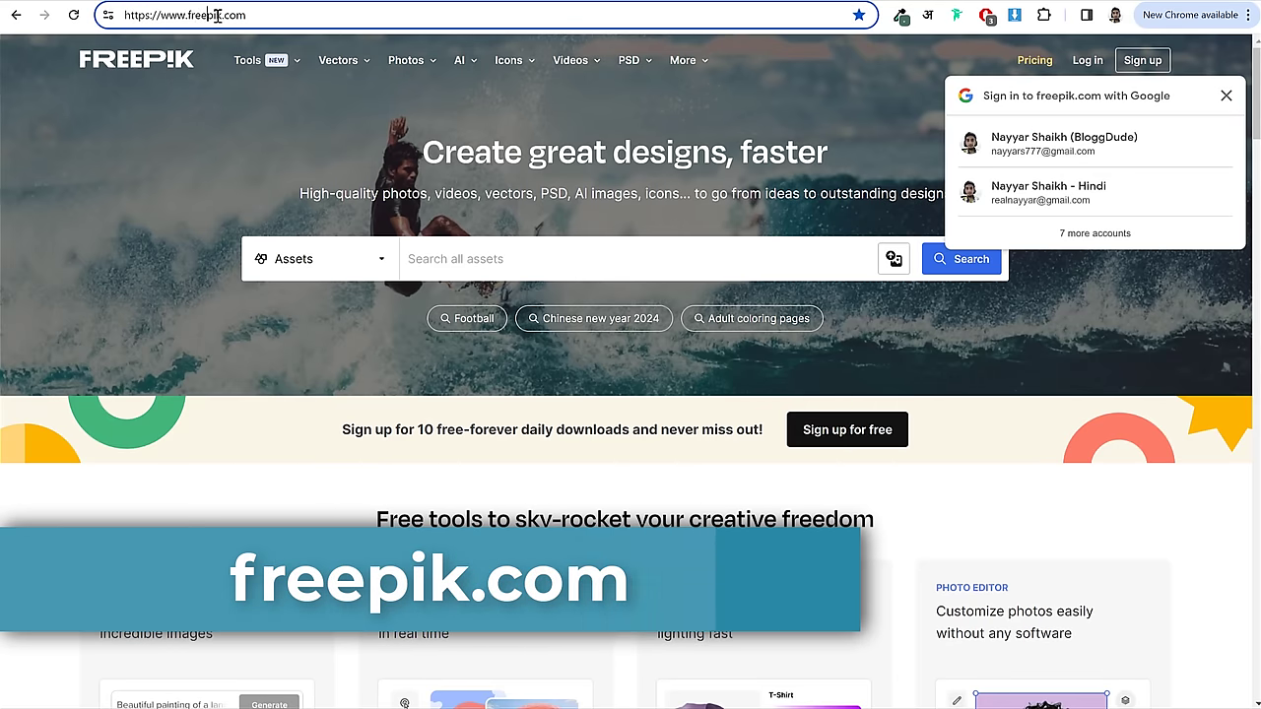
drag(216, 15, 223, 14)
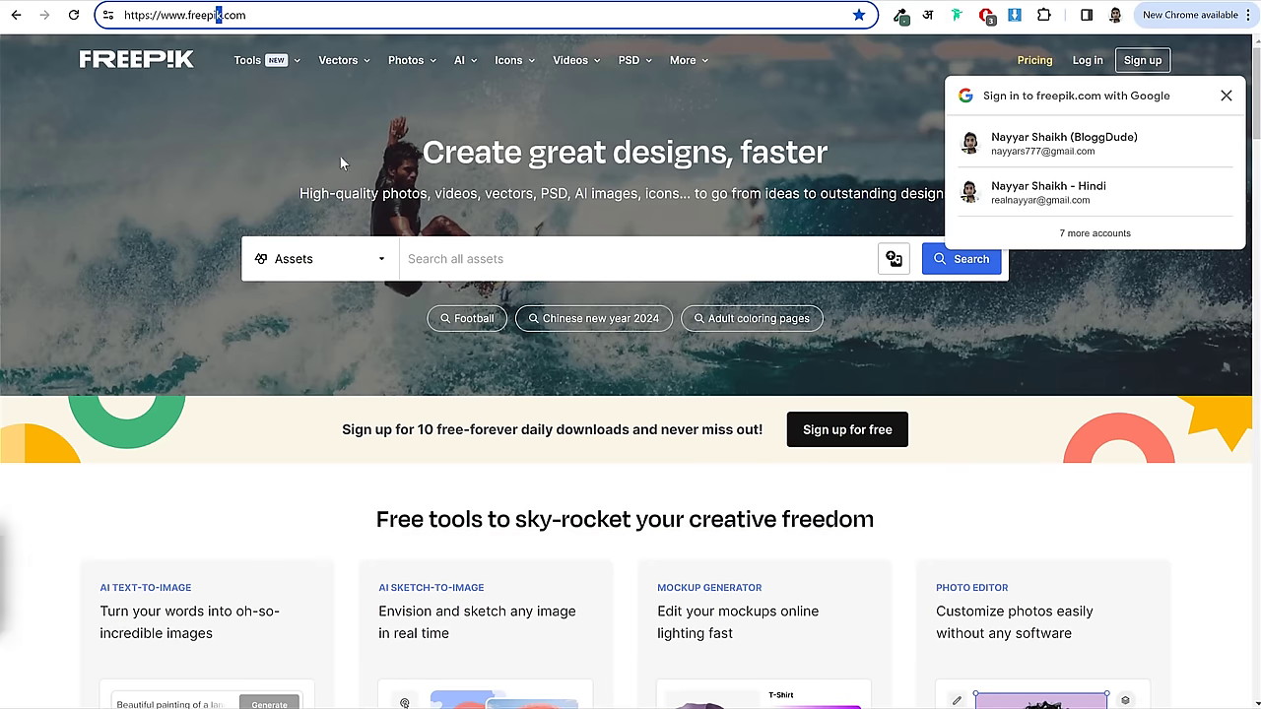
click(573, 248)
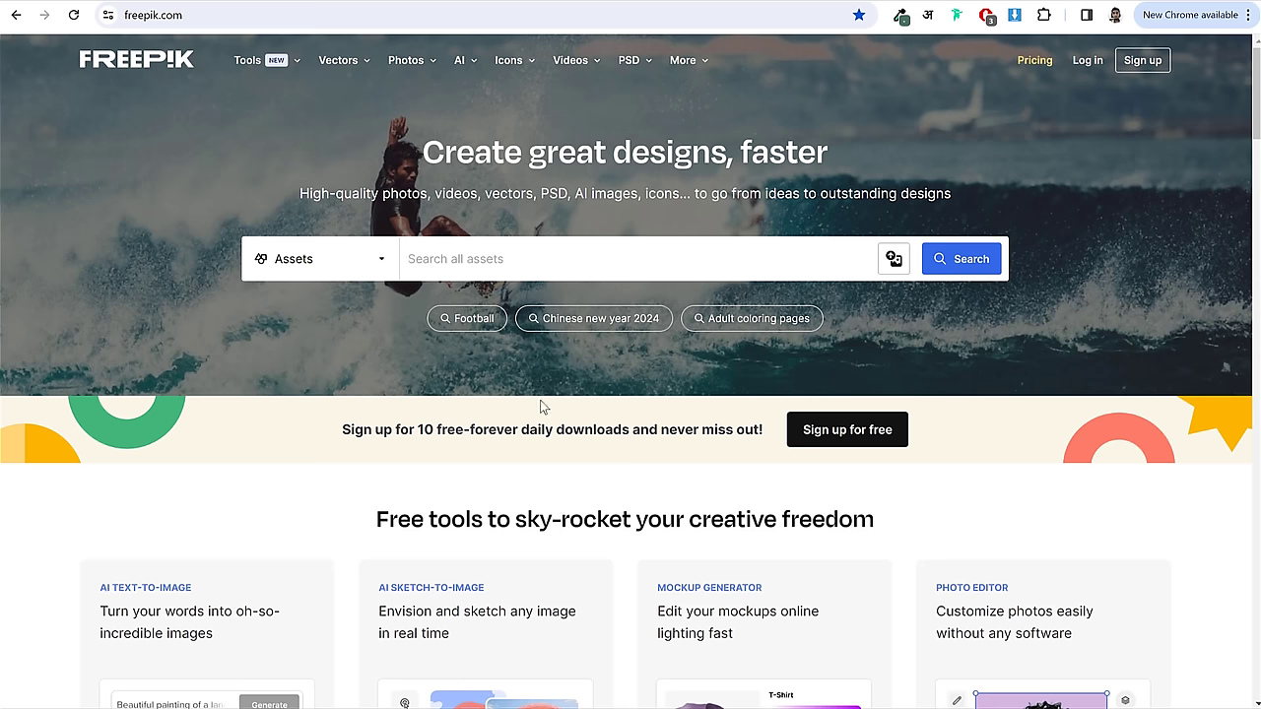
text(man wi)
key(BackSpace)
text(ith a camera)
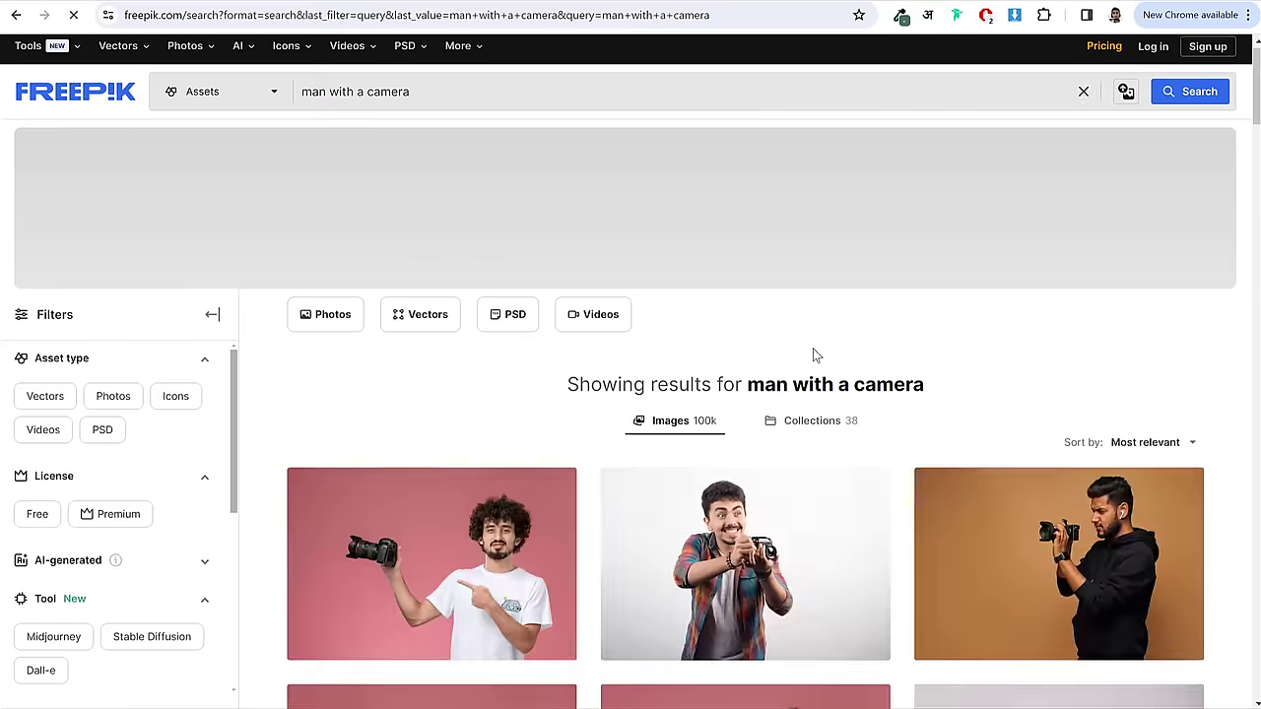
- Look through the first page of Freepik results for a suitable banner photo, dismissing the Google sign-in prompt
scroll(814, 354, down, 3)
scroll(1161, 352, down, 10)
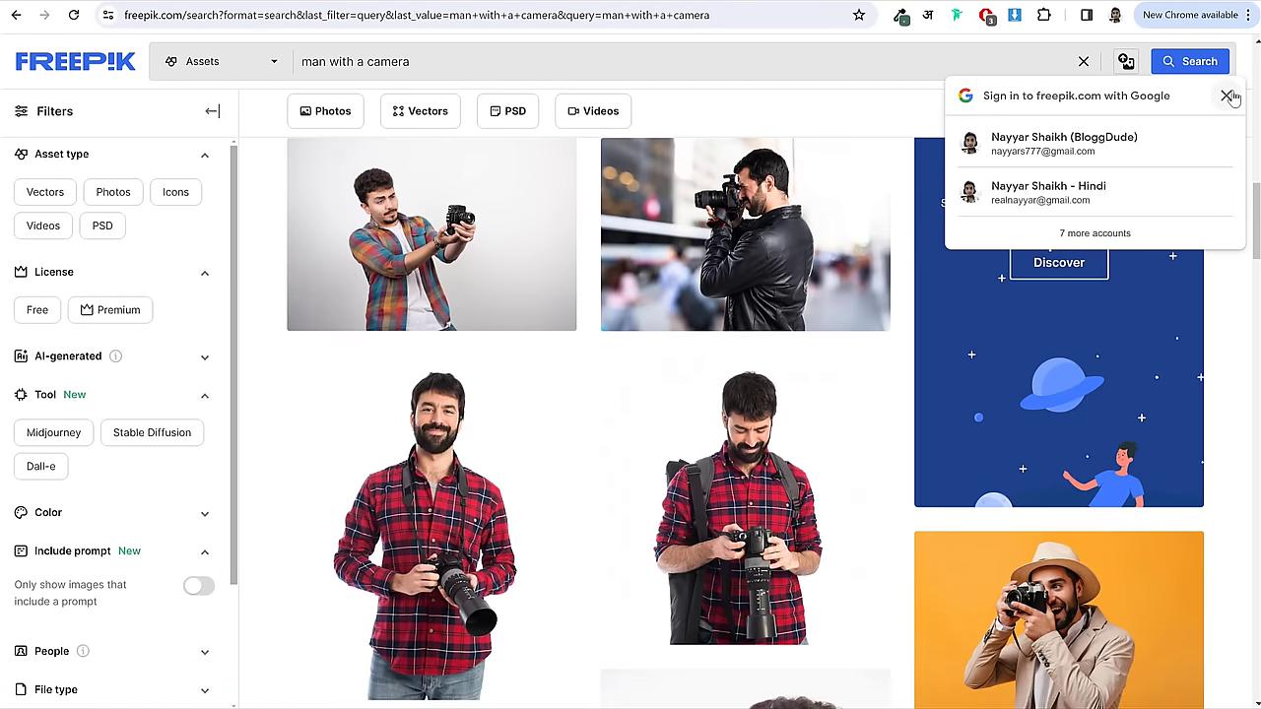
click(1226, 96)
scroll(1182, 361, down, 10)
scroll(1182, 361, down, 10)
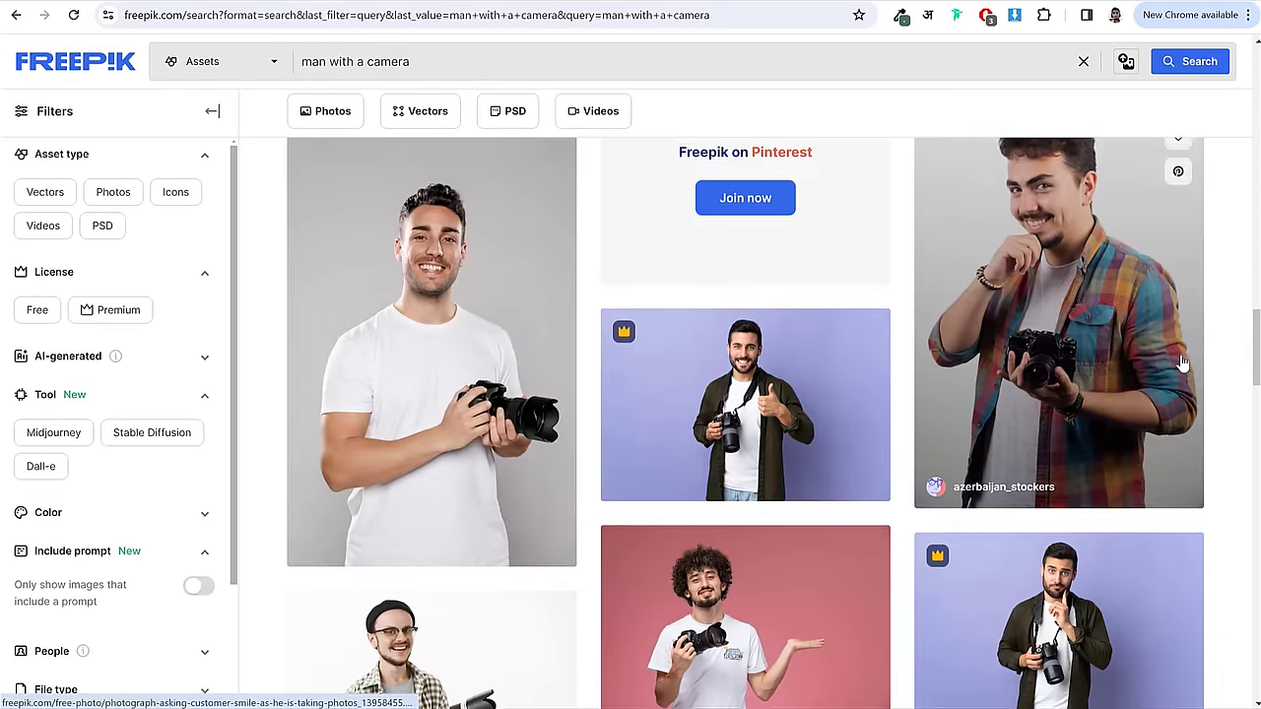
scroll(1185, 363, down, 10)
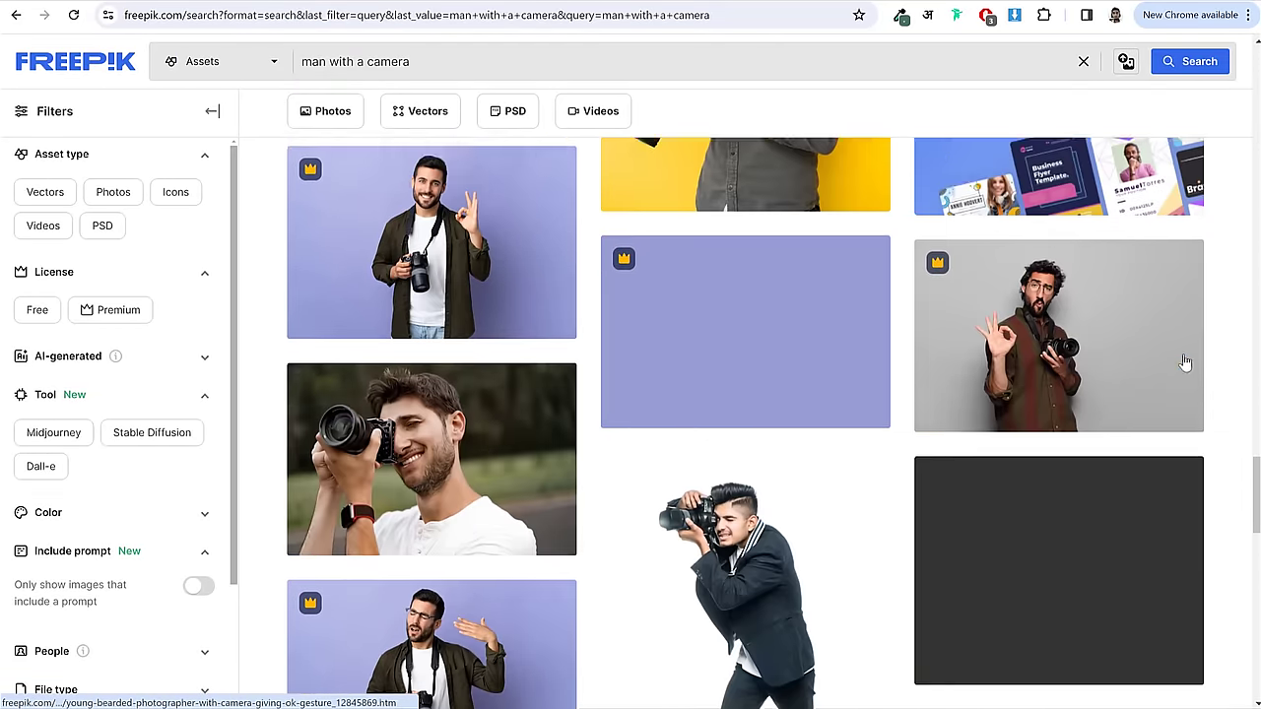
scroll(1185, 360, down, 5)
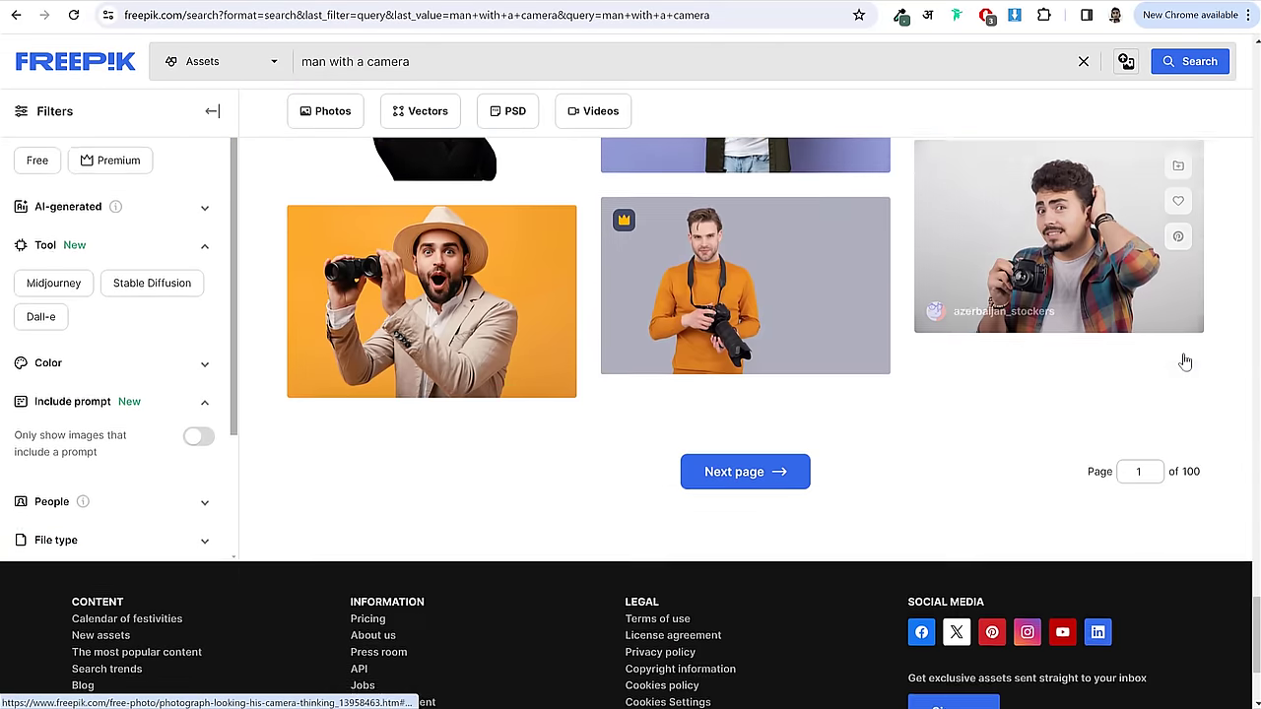
- Go to the second results page and open the photo of the smiling man in a blue denim shirt using a vintage camera
click(759, 388)
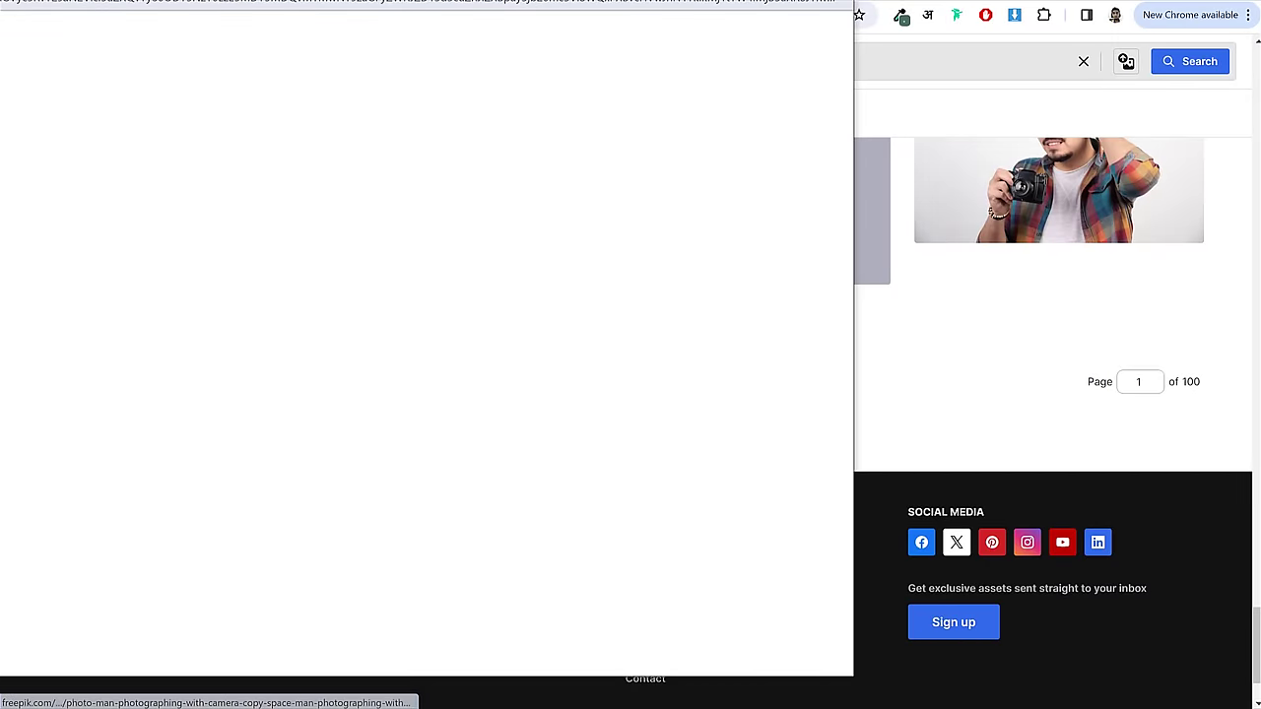
scroll(1027, 330, down, 3)
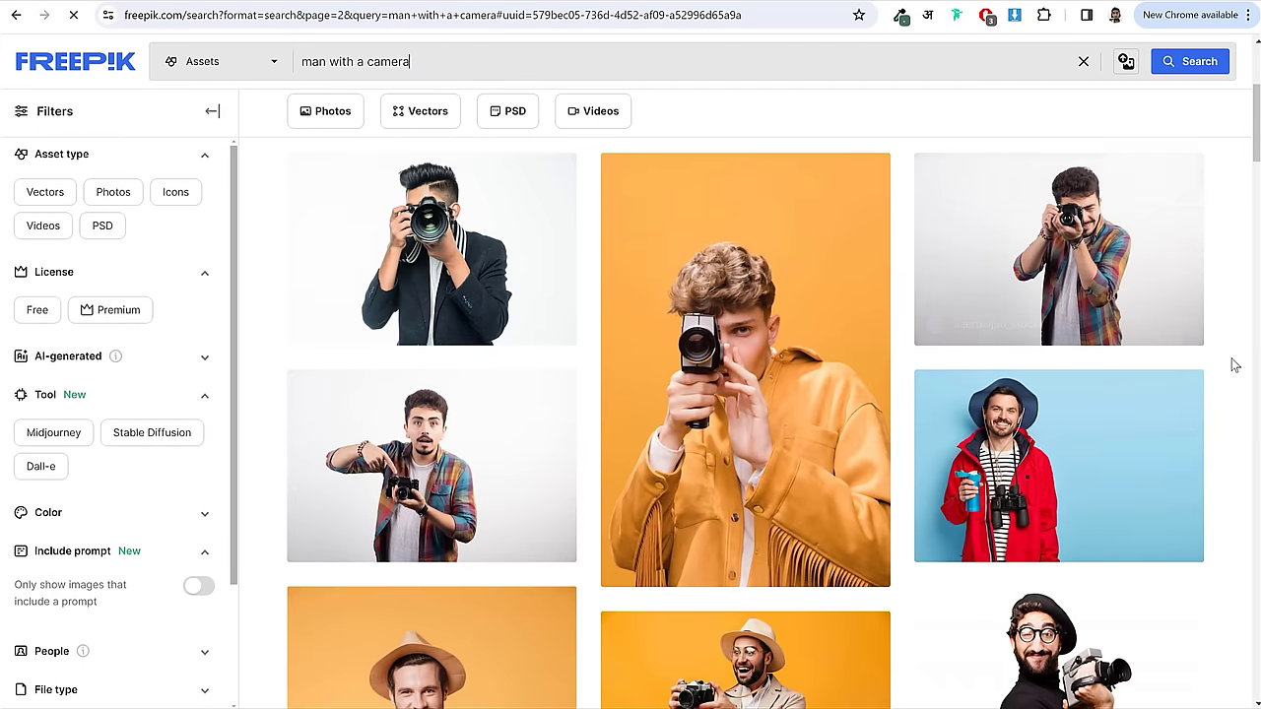
scroll(1231, 363, down, 10)
scroll(1246, 366, down, 10)
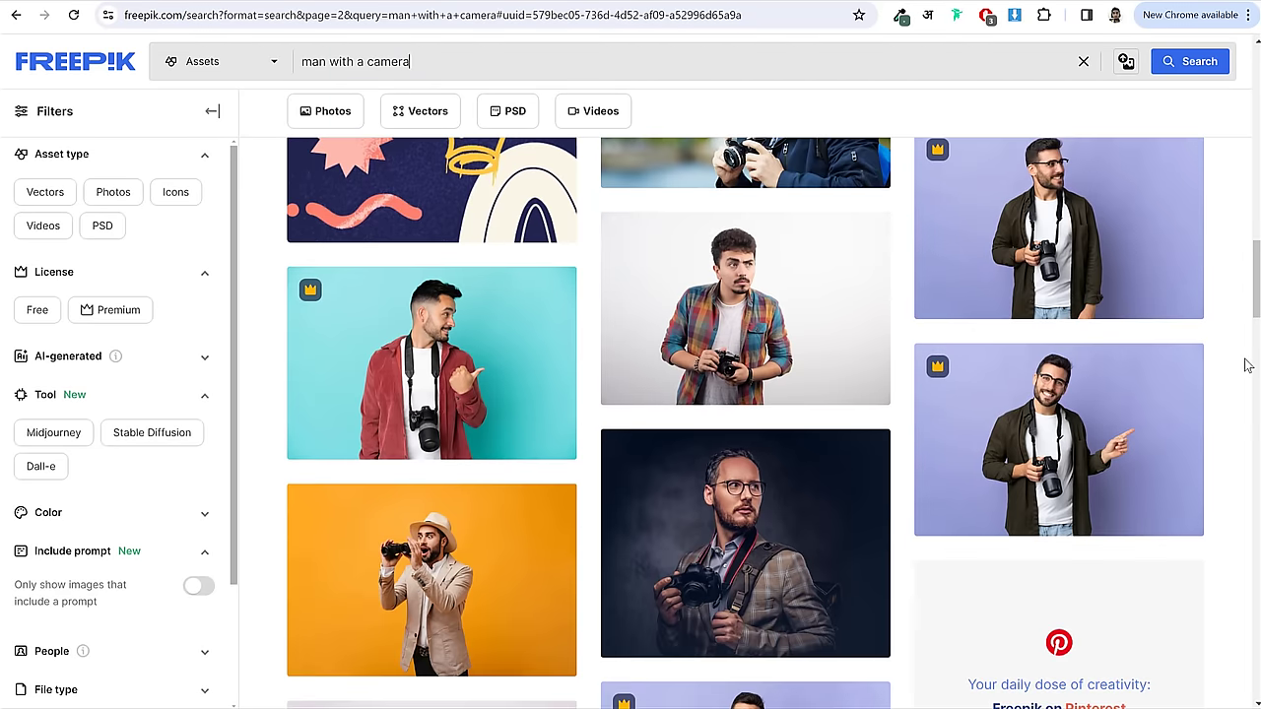
scroll(1249, 363, down, 10)
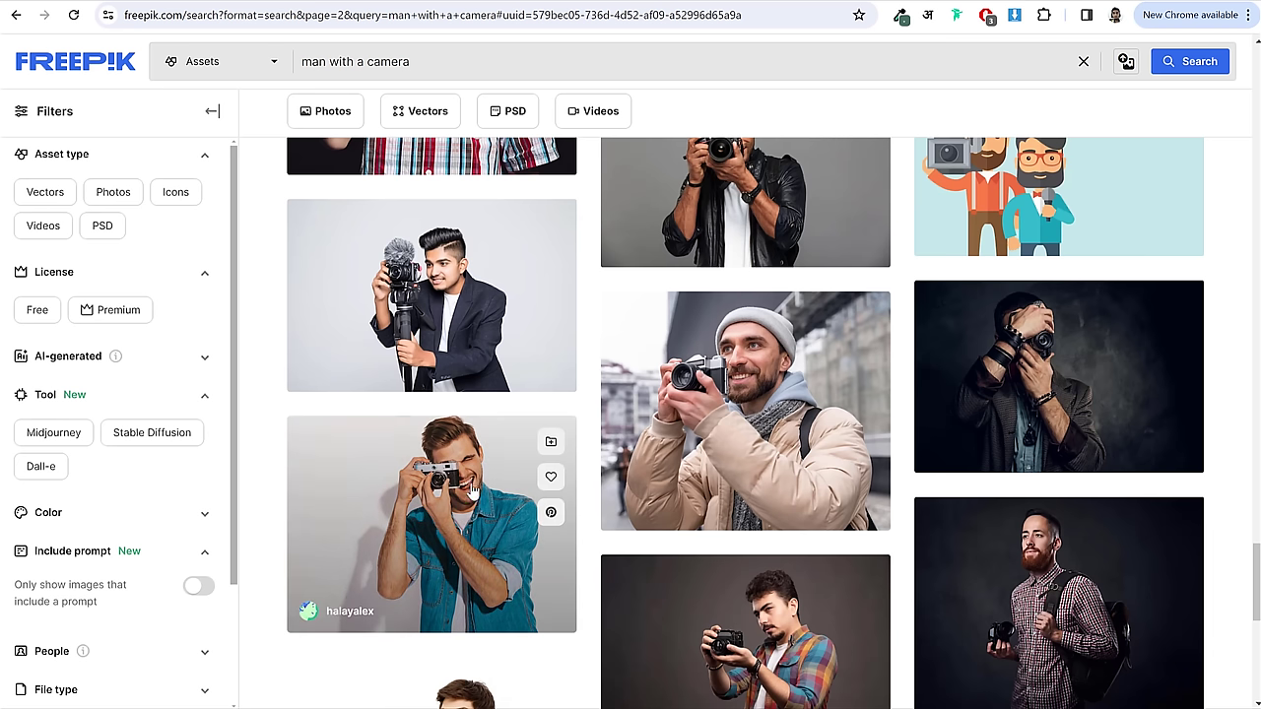
click(481, 521)
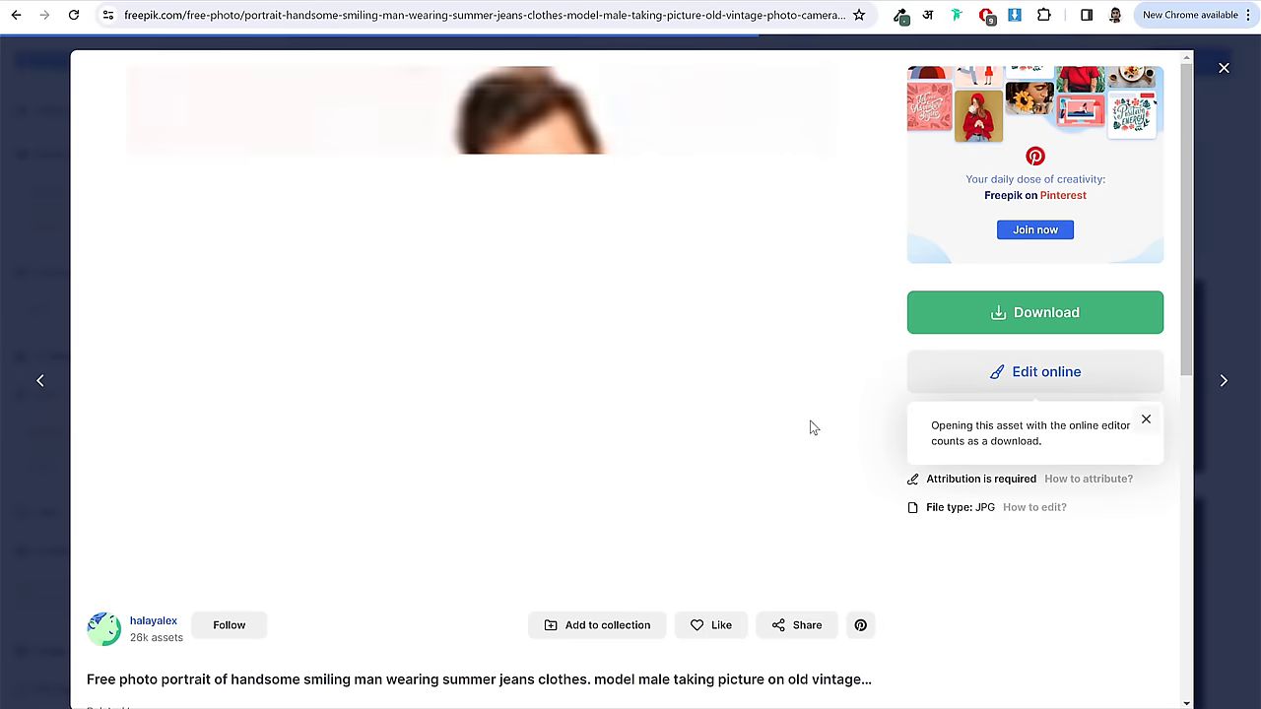
- Download the free JPG of the man in the denim shirt with a vintage camera and dismiss the attribution notice
scroll(527, 414, down, 5)
scroll(527, 414, down, 2)
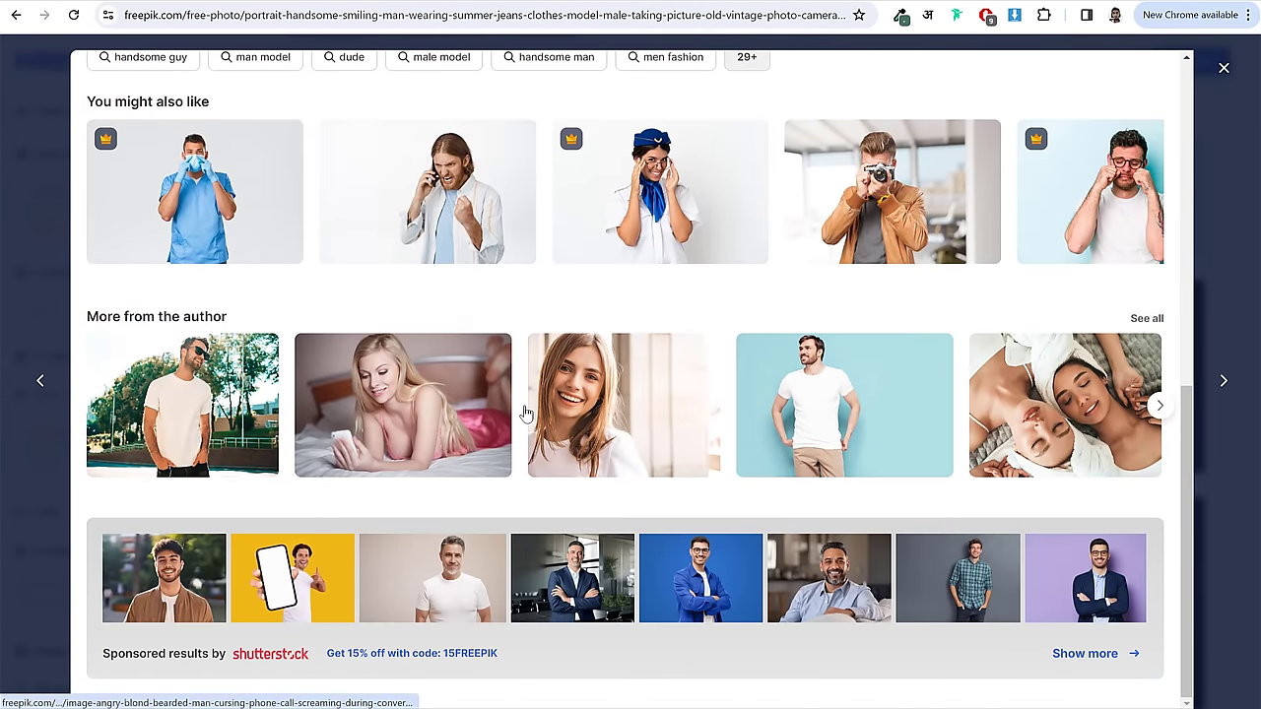
scroll(525, 414, up, 7)
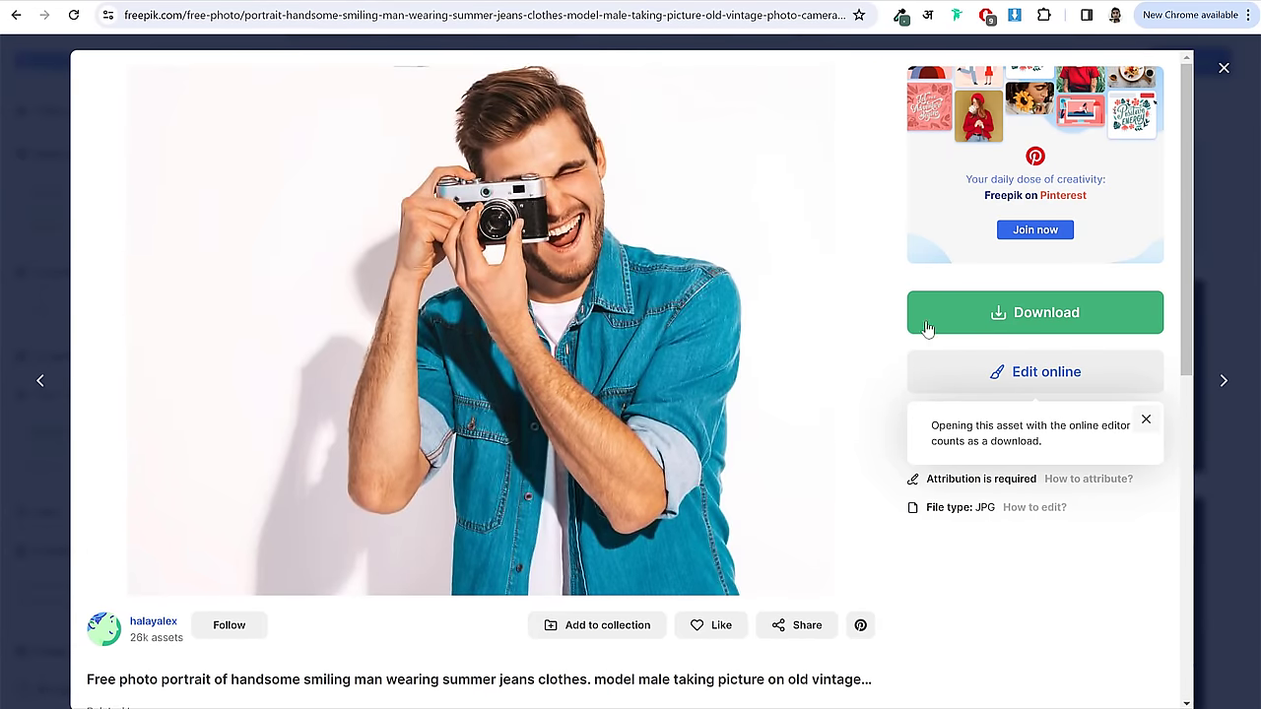
click(954, 307)
click(1043, 507)
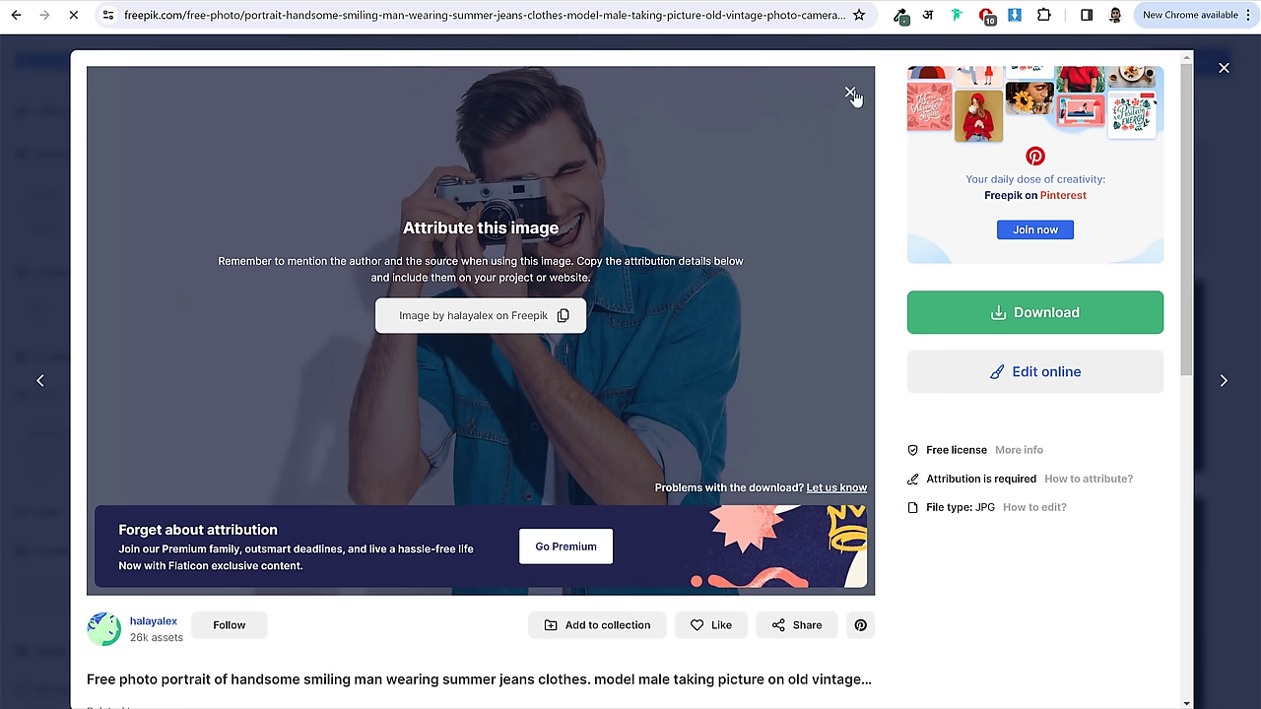
click(850, 93)
click(1059, 22)
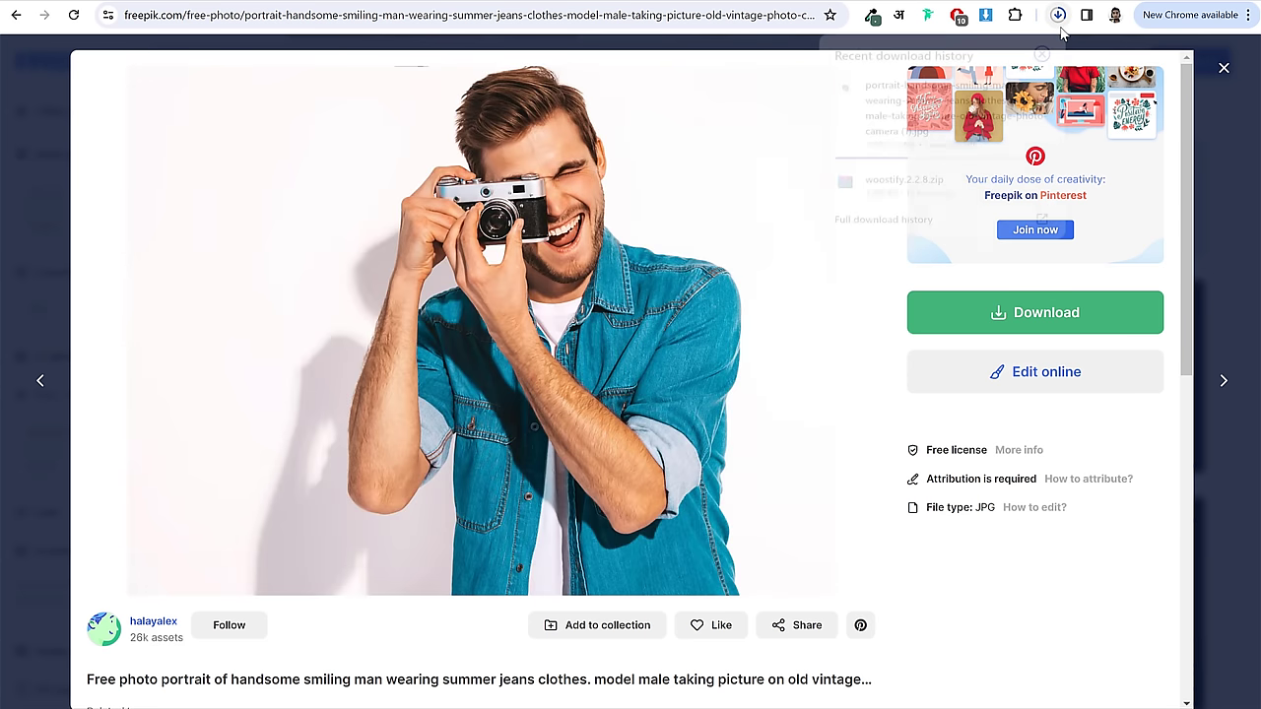
click(780, 250)
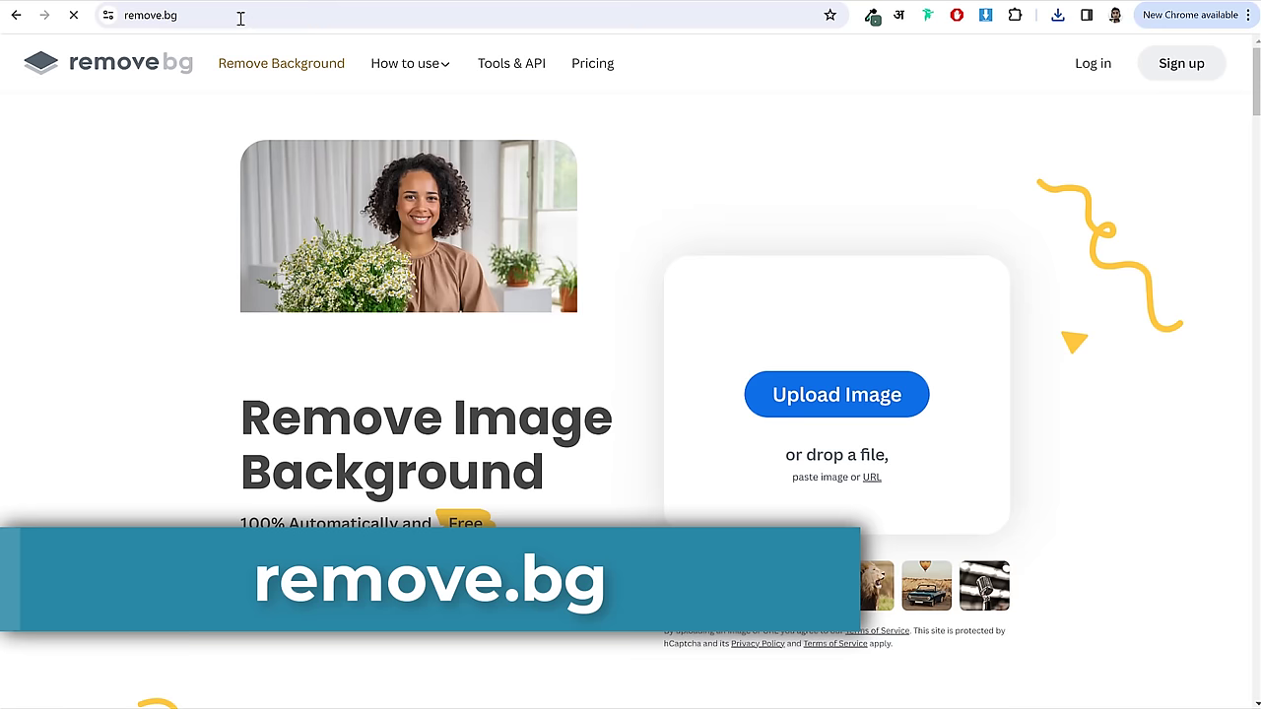
- On remove.bg, upload the downloaded JPG of the man with the camera to strip its background
click(1057, 15)
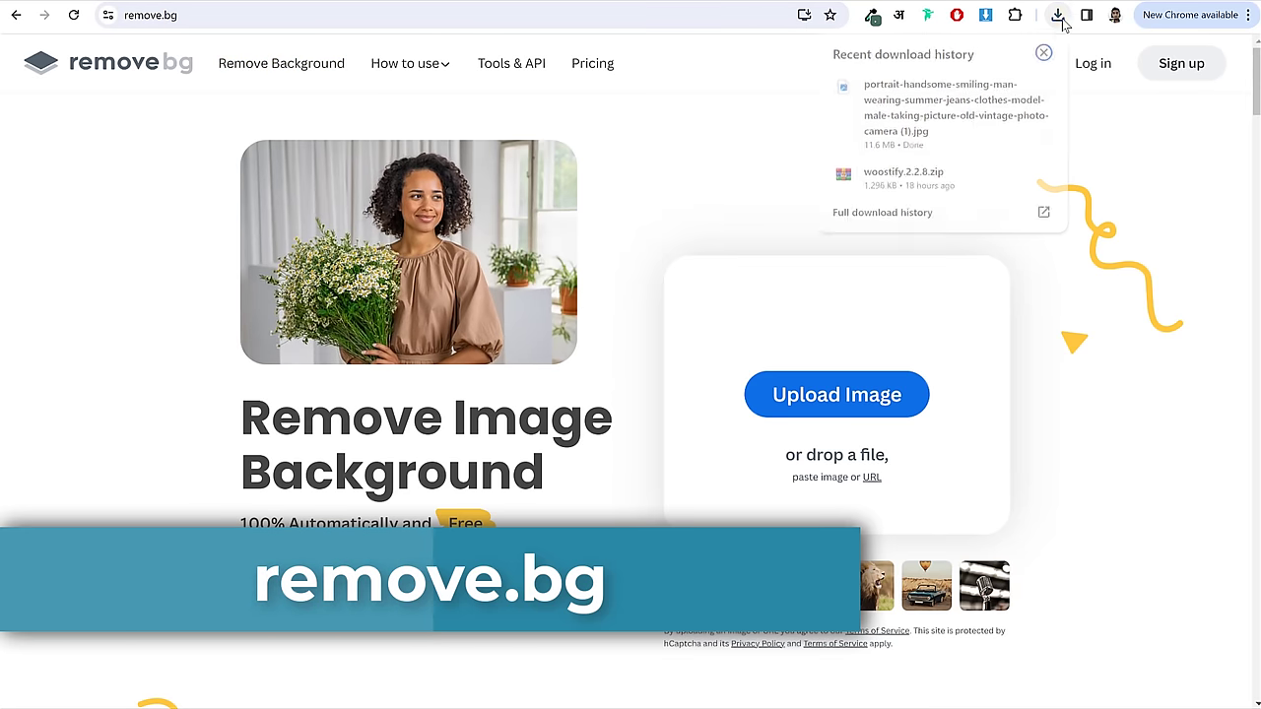
drag(944, 119, 831, 382)
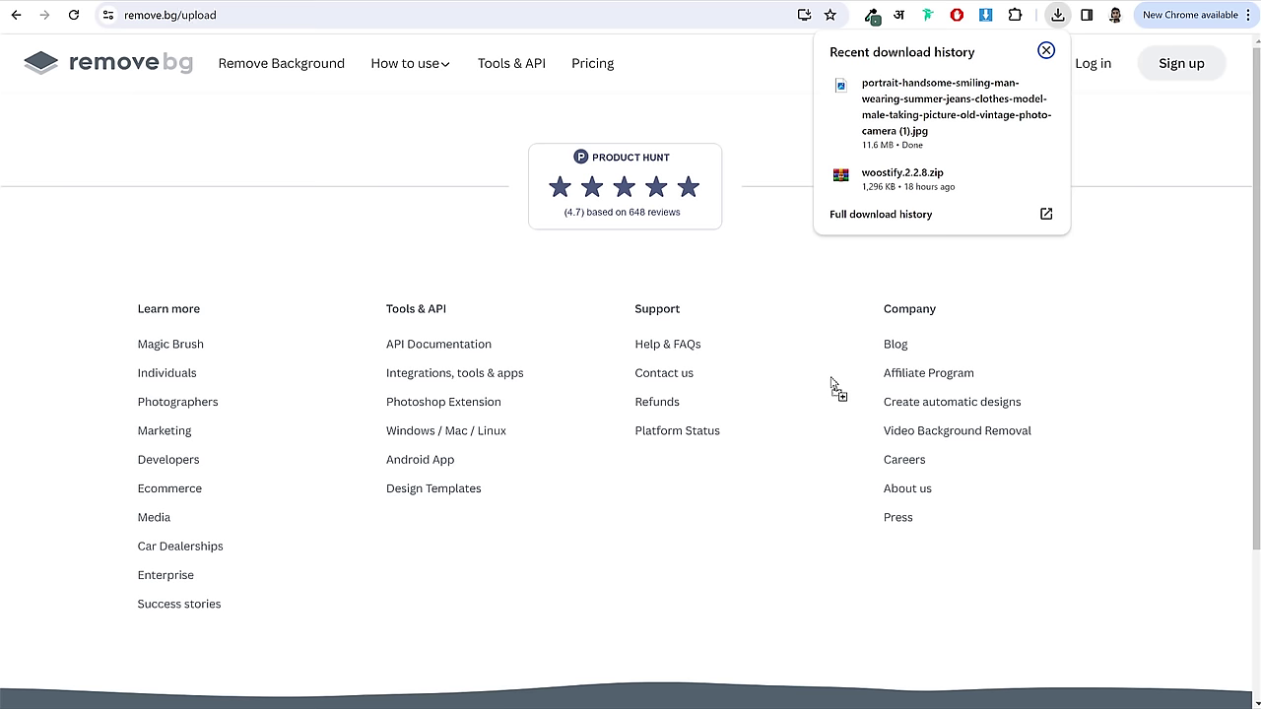
click(1046, 52)
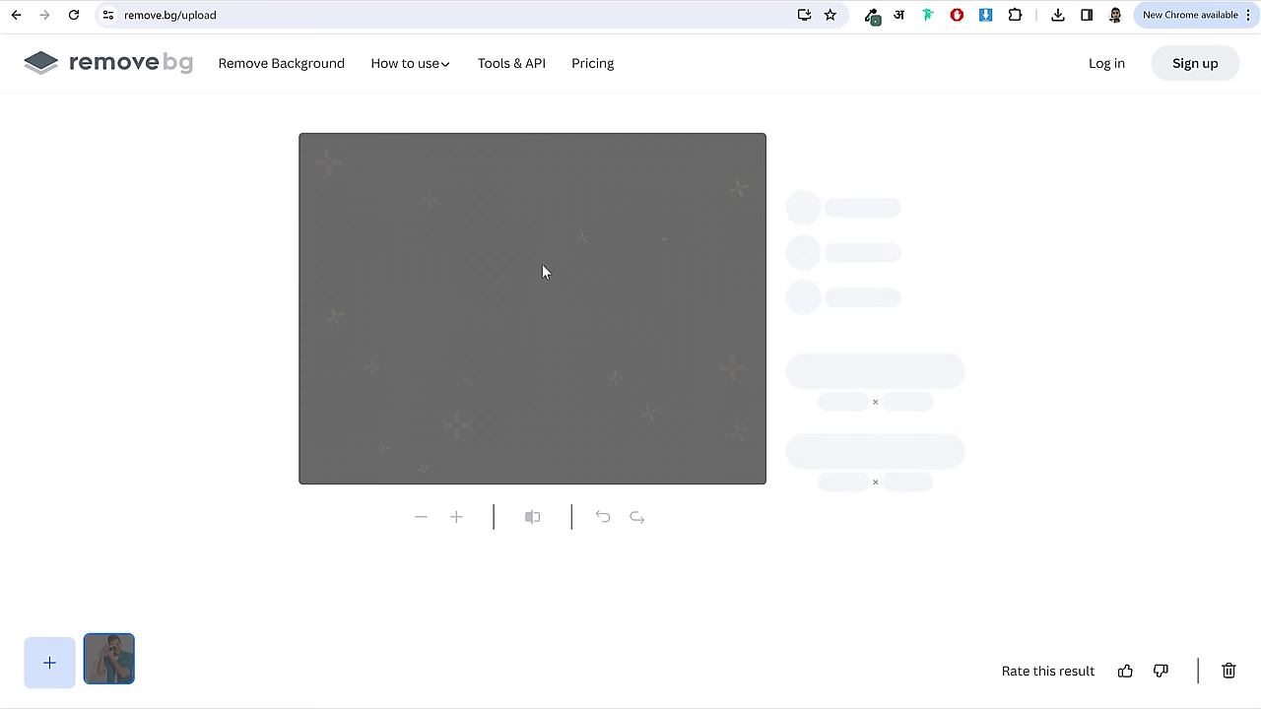
click(1058, 16)
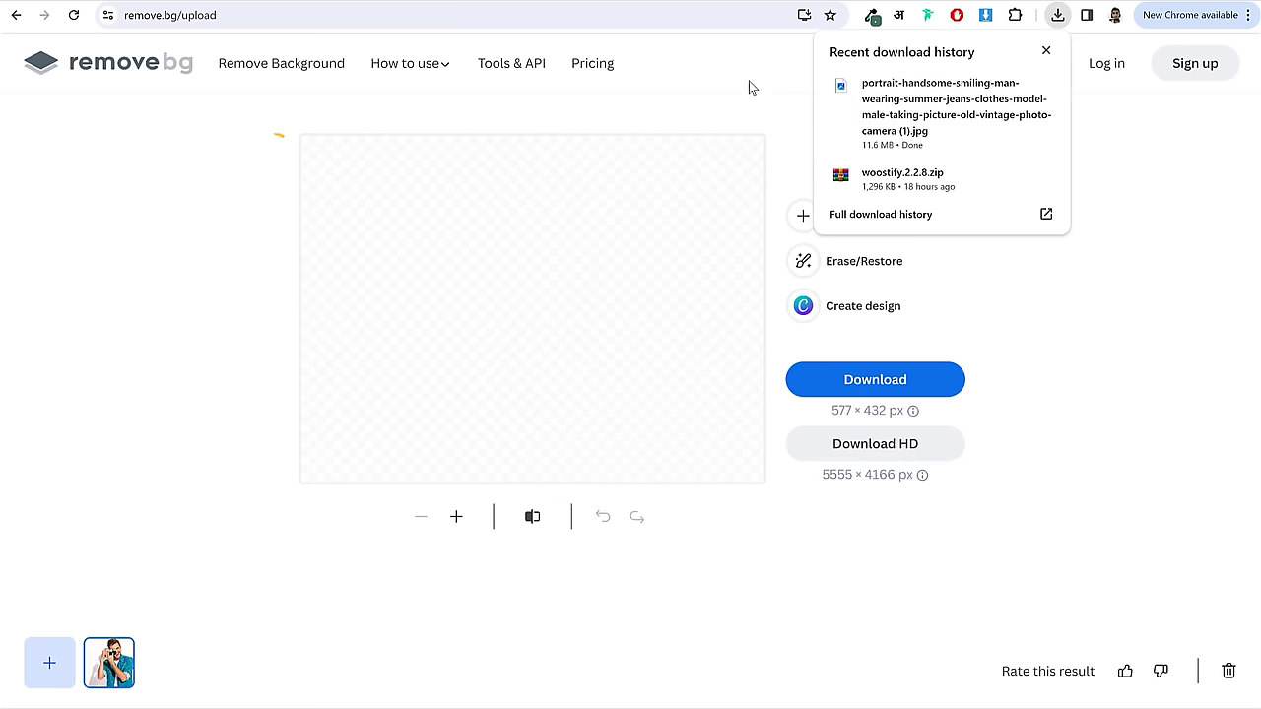
click(748, 86)
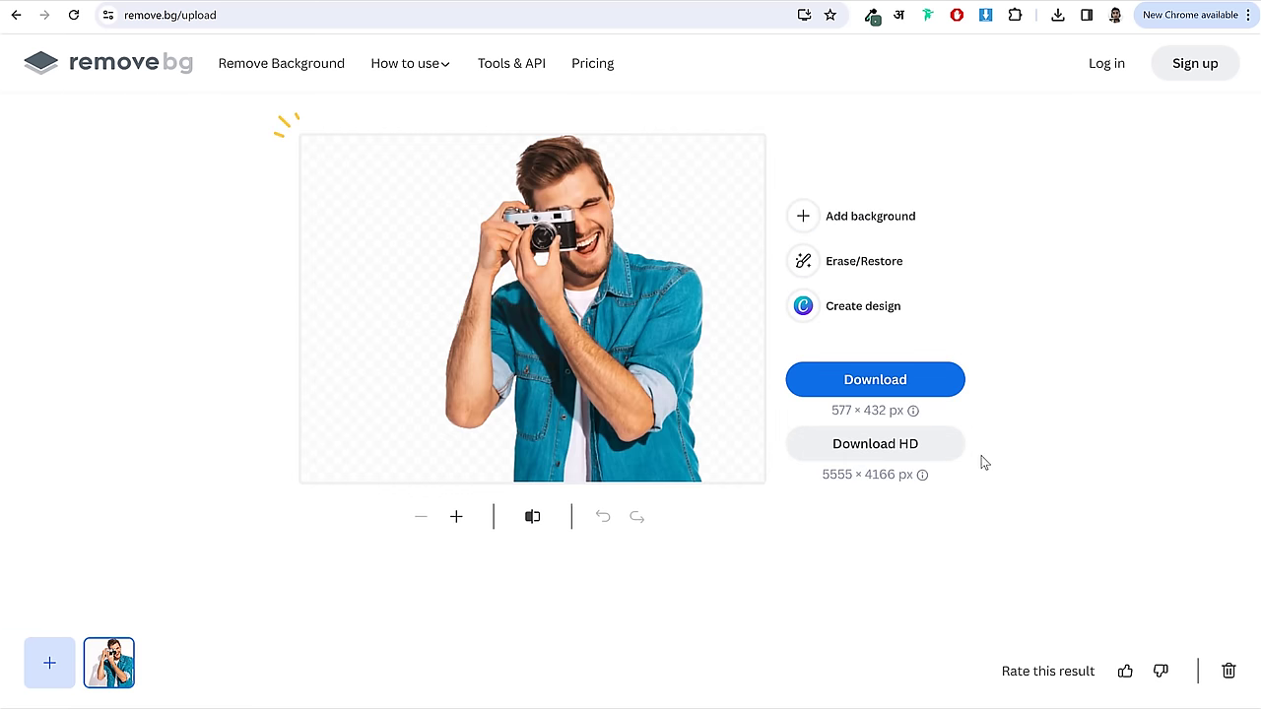
- Download the 577 × 432 px cutout as a PNG and open it briefly to check the image
click(879, 388)
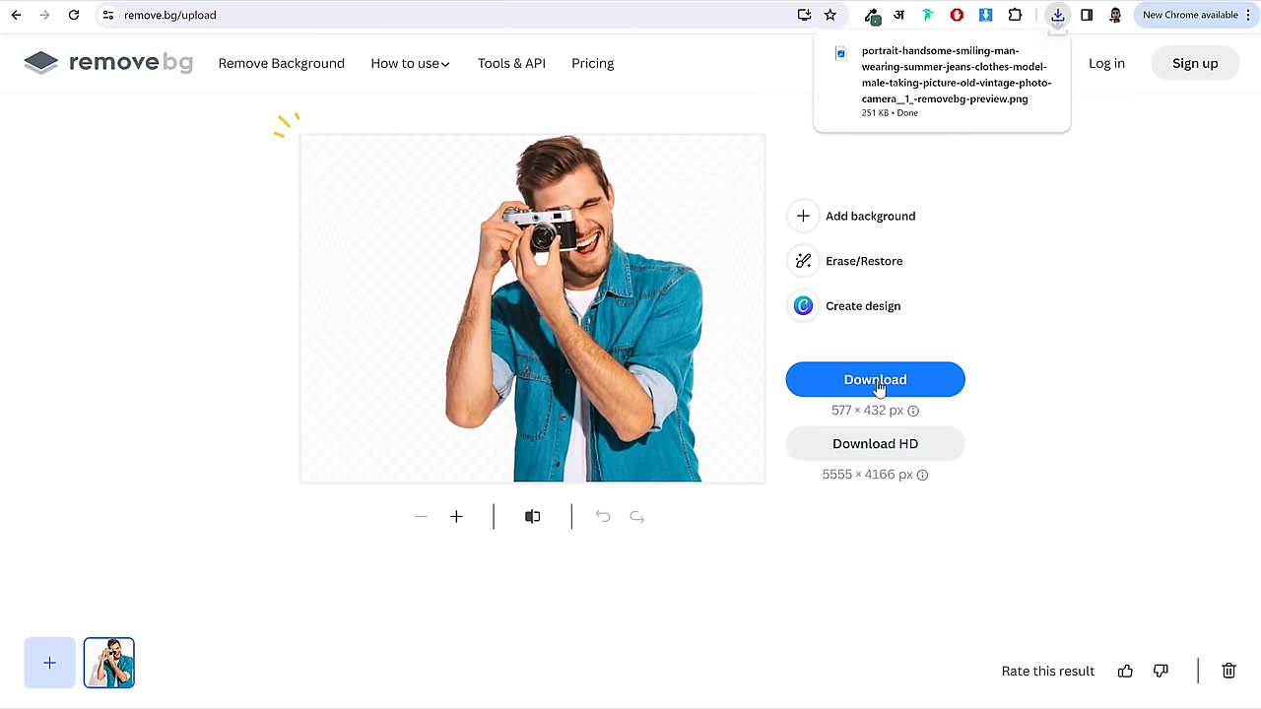
click(923, 91)
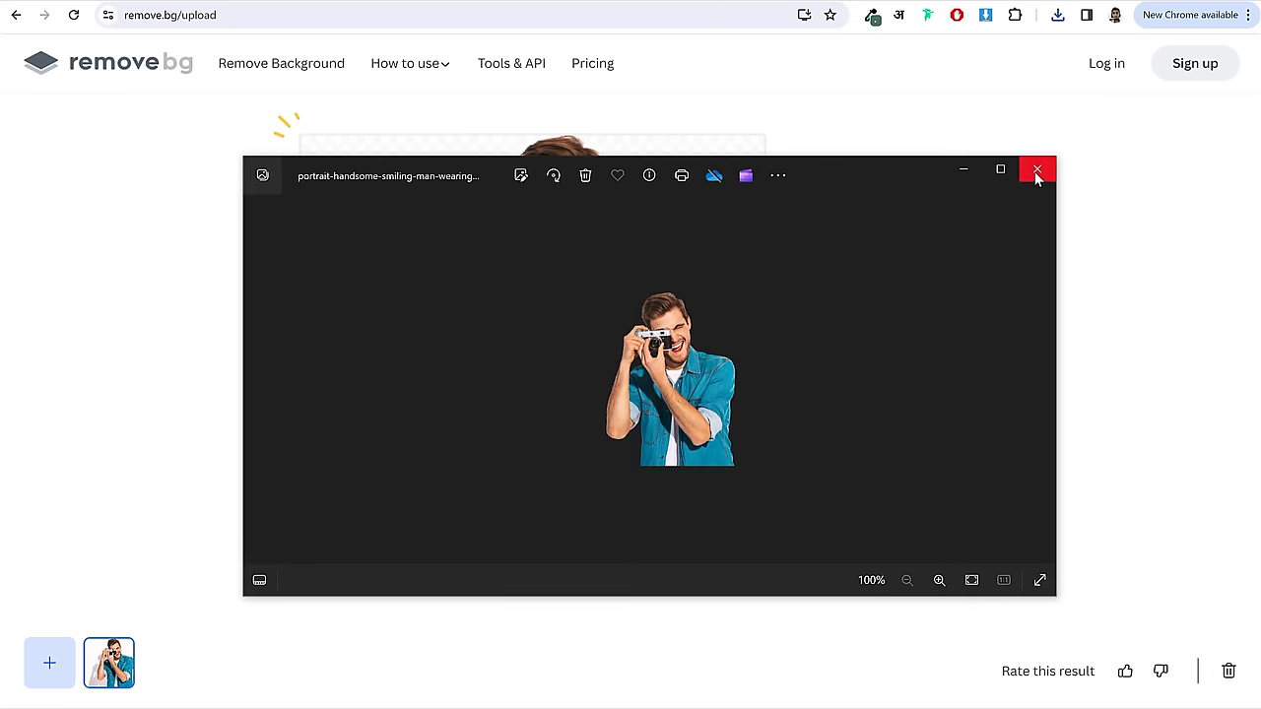
click(1037, 171)
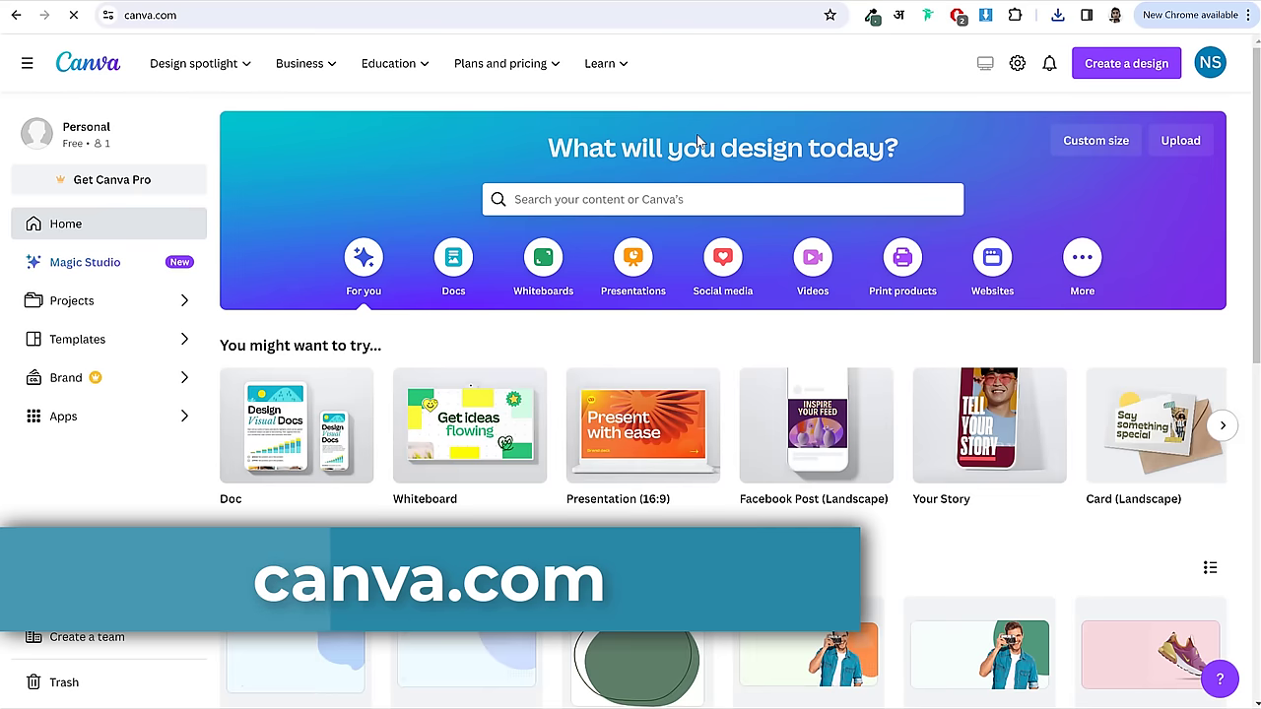
- On canva.com, create a new custom-size design of 1960 × 900 px
scroll(683, 245, down, 3)
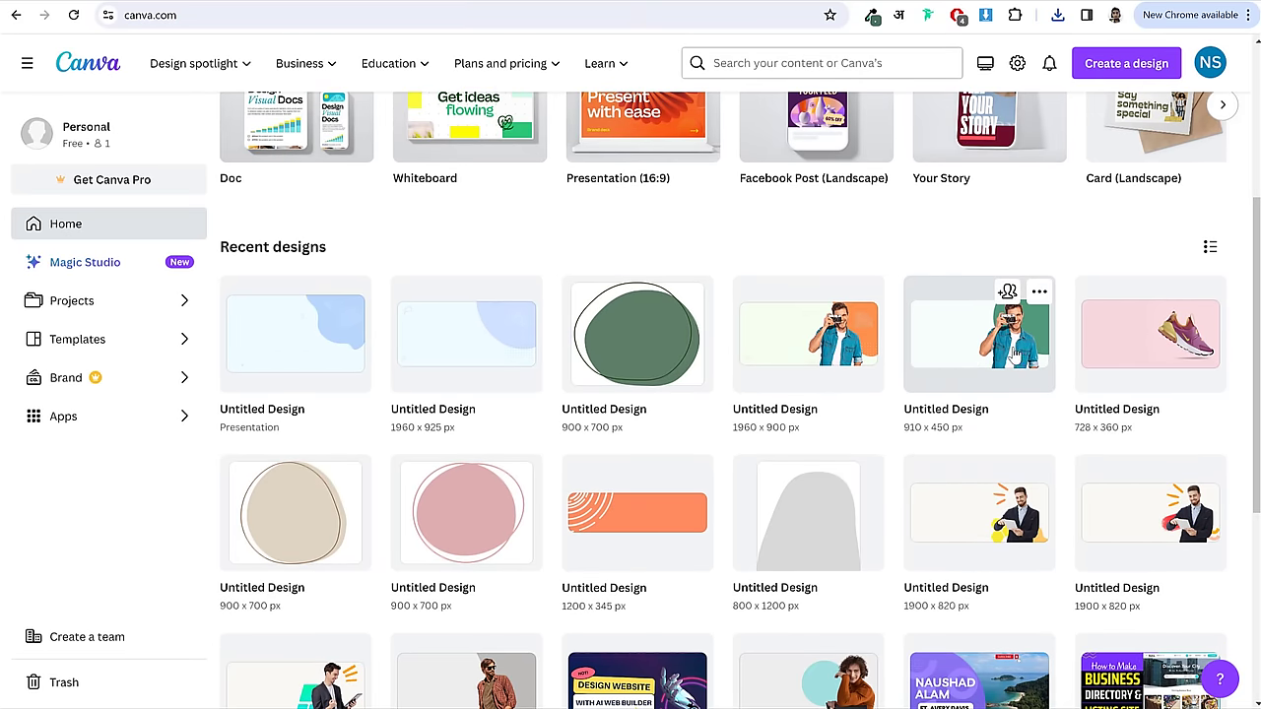
scroll(1025, 390, down, 2)
scroll(1024, 390, down, 2)
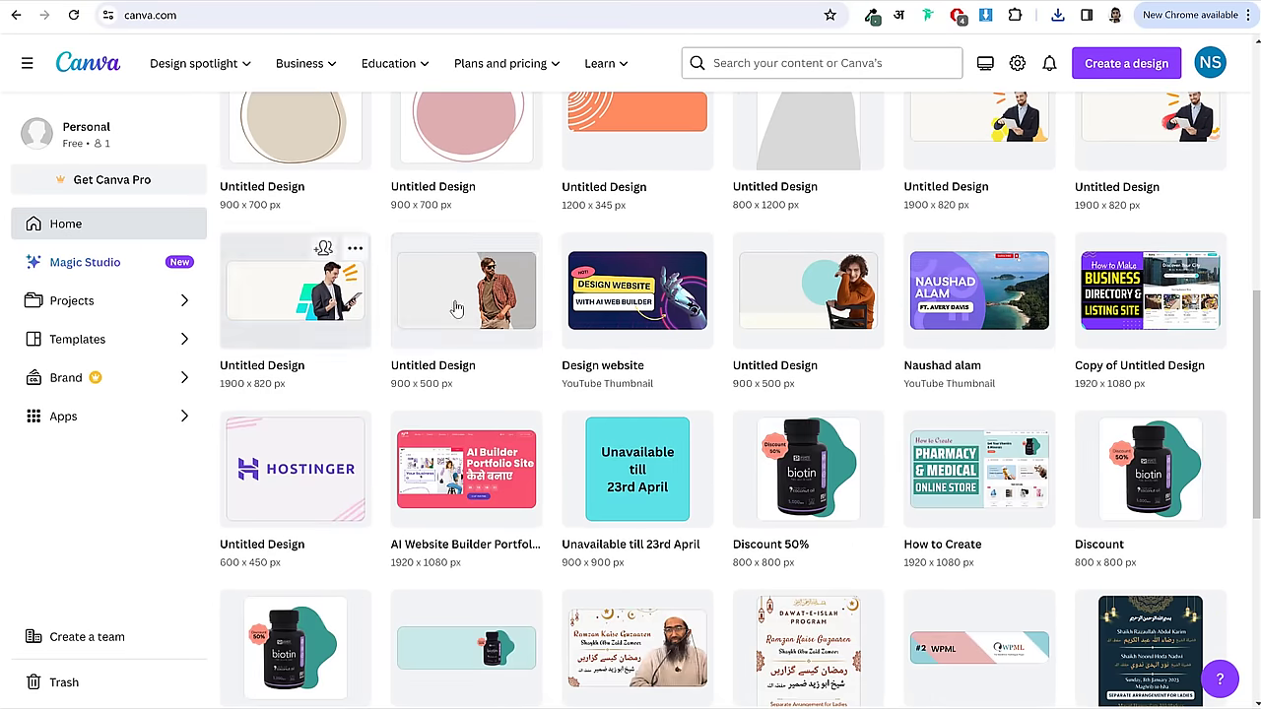
scroll(1124, 384, down, 1)
scroll(1123, 384, up, 7)
scroll(493, 358, down, 2)
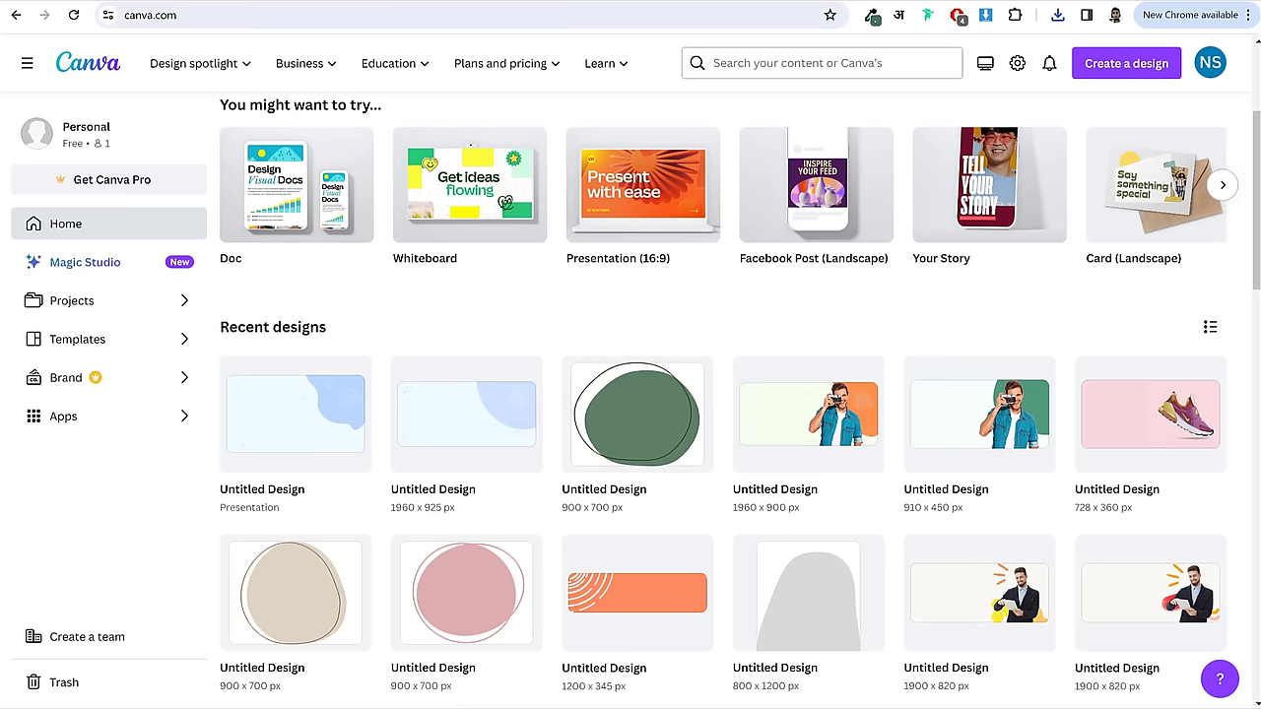
click(1129, 69)
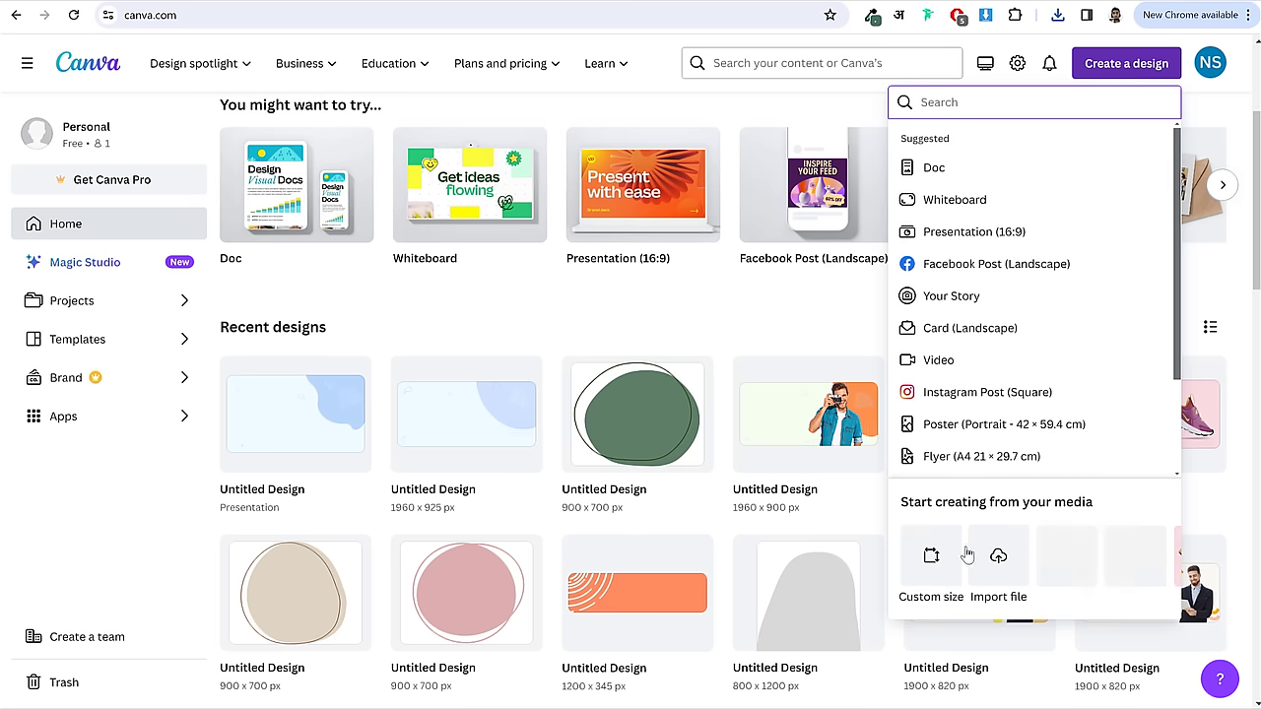
click(912, 574)
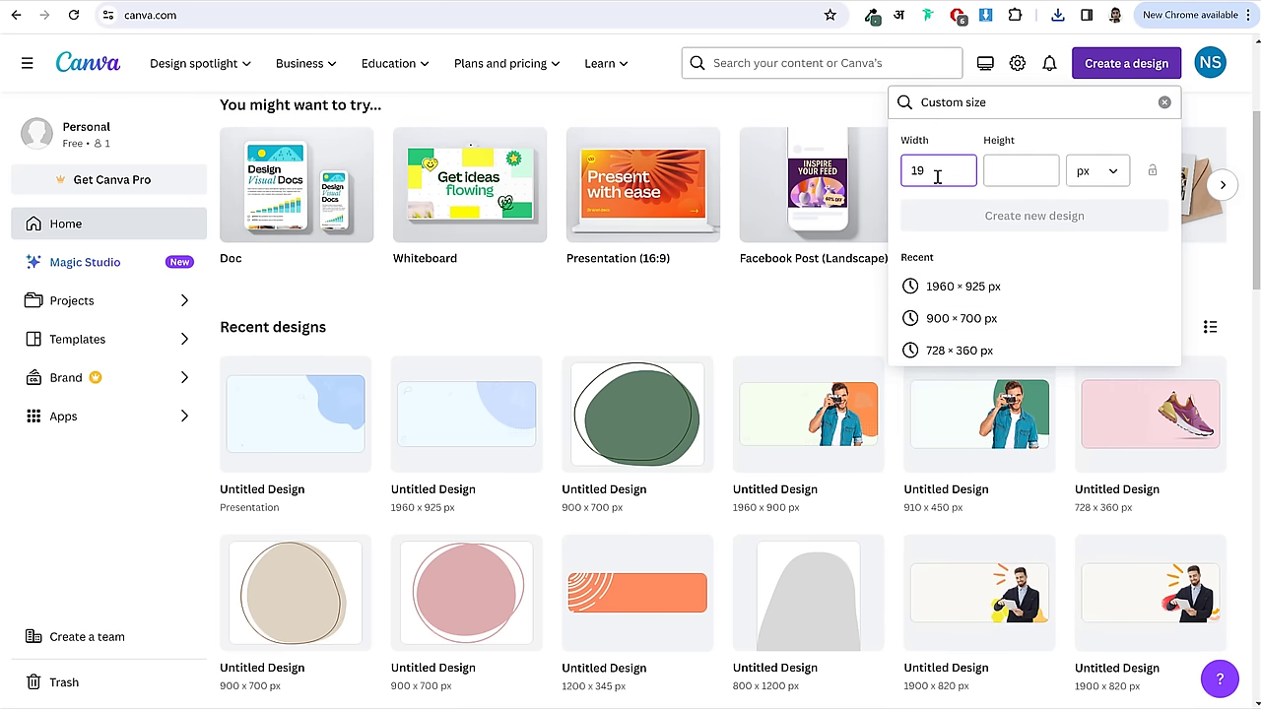
key(Tab)
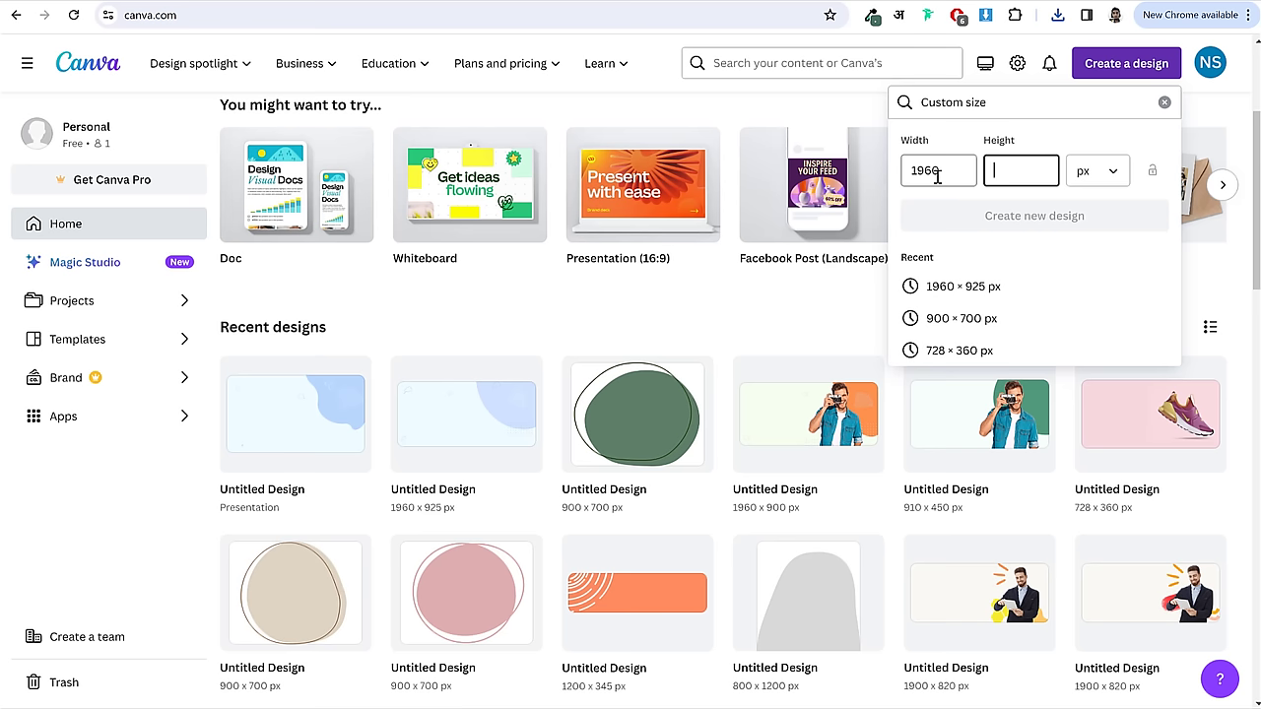
text(900)
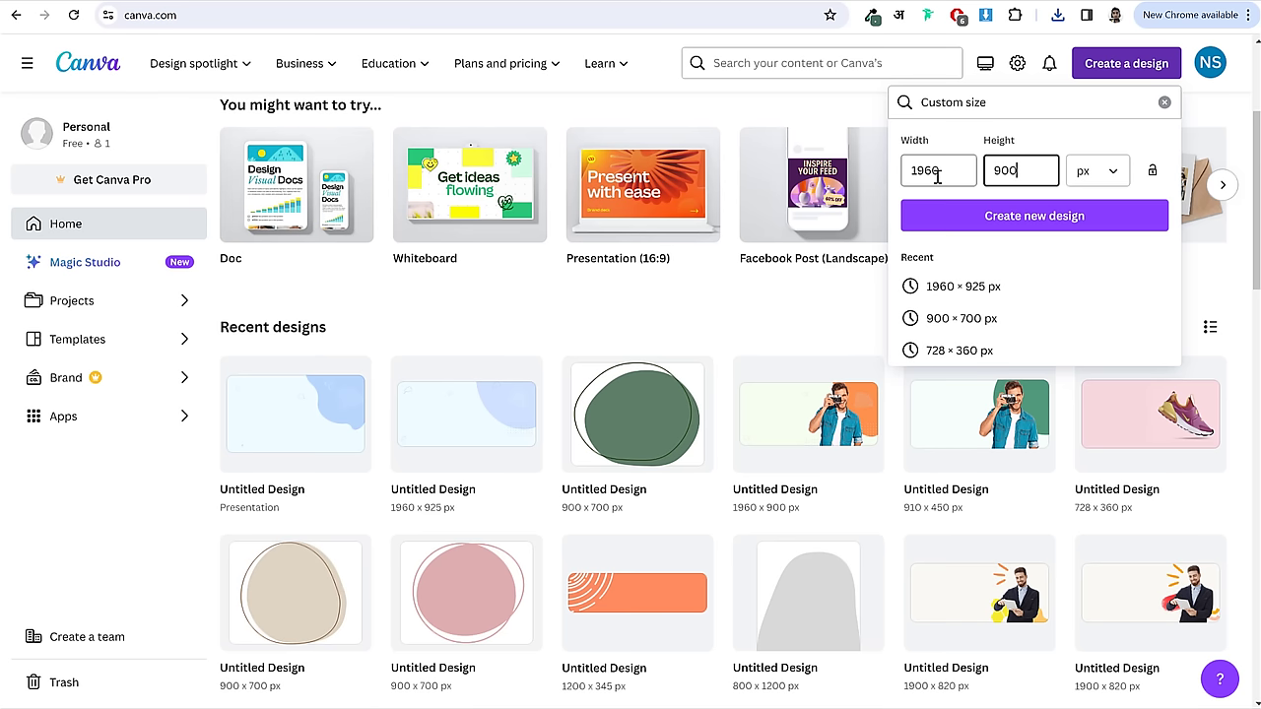
click(997, 219)
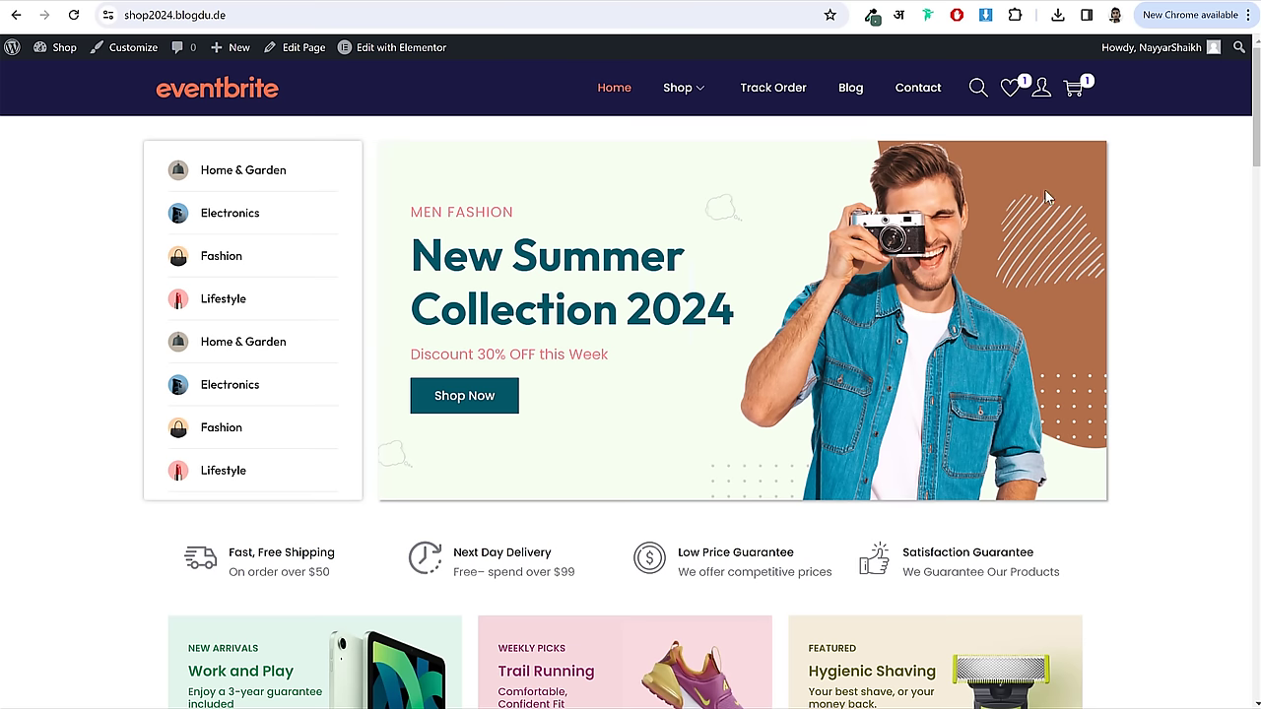
- Look over the demo store at shop2024.blogdu.de and sample its hero banner's pale green background, #F4FFF1, with the colour picker
scroll(1076, 257, down, 3)
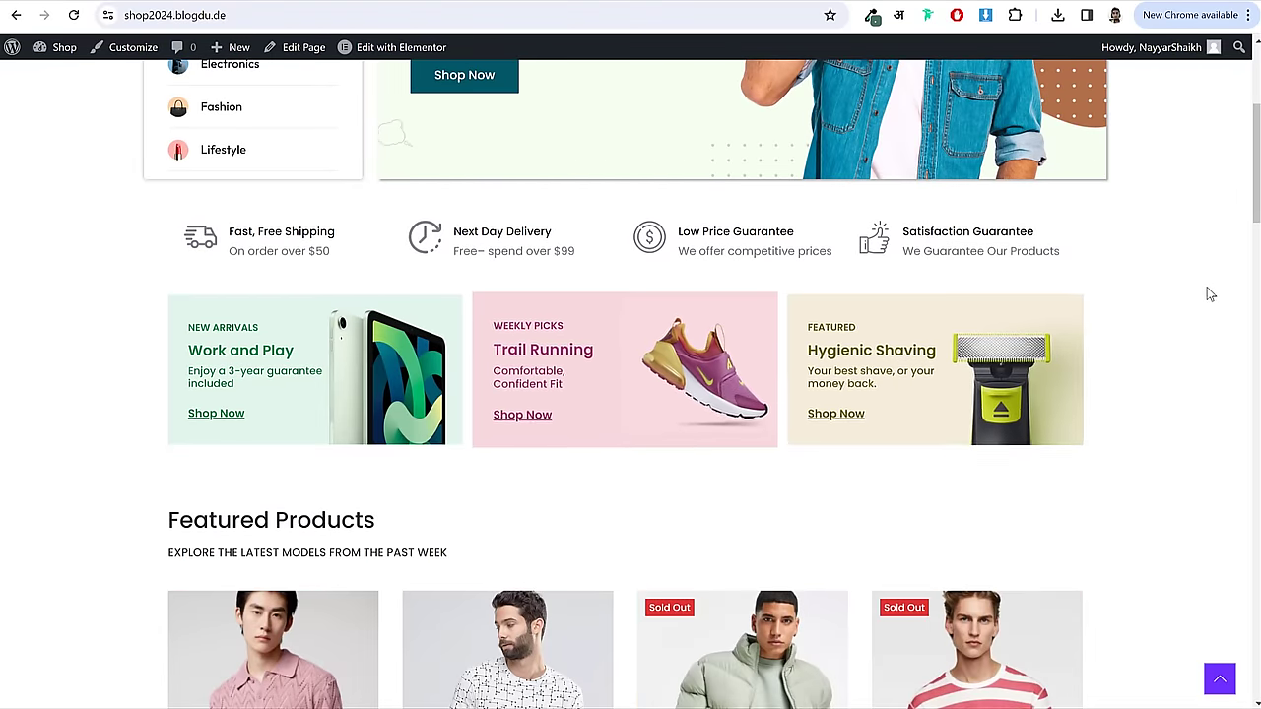
scroll(1212, 296, down, 3)
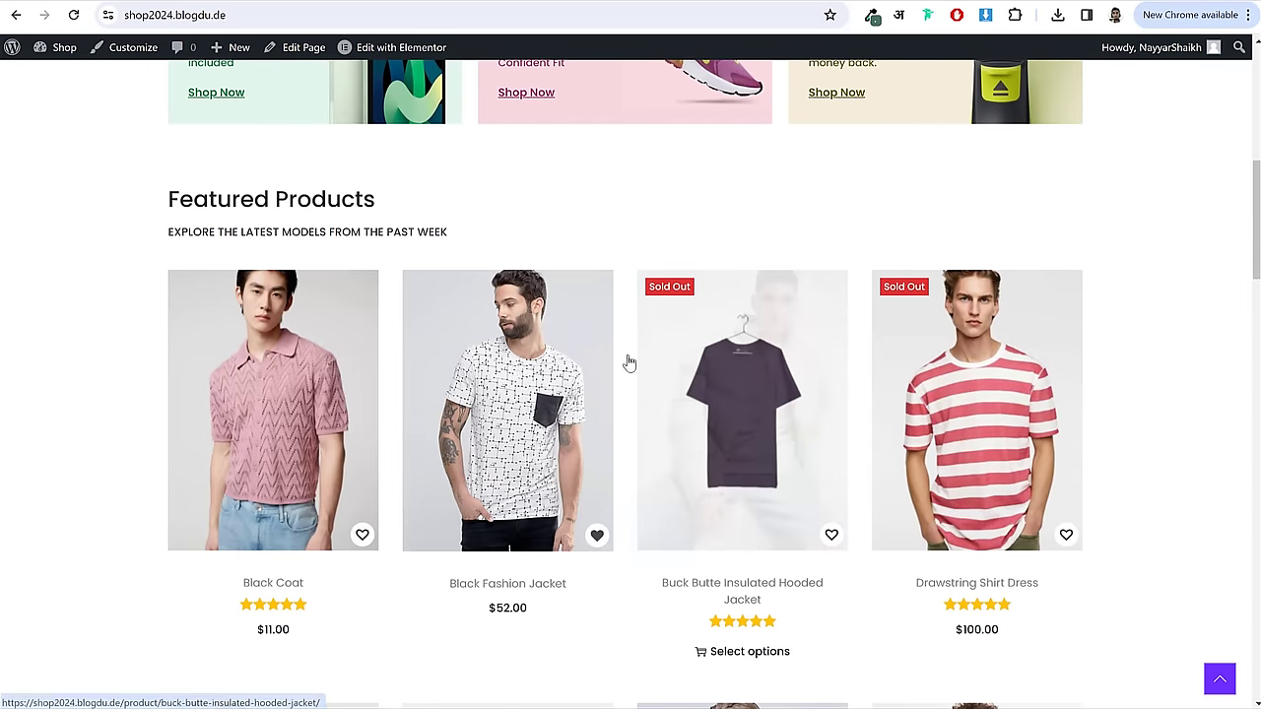
scroll(453, 256, up, 6)
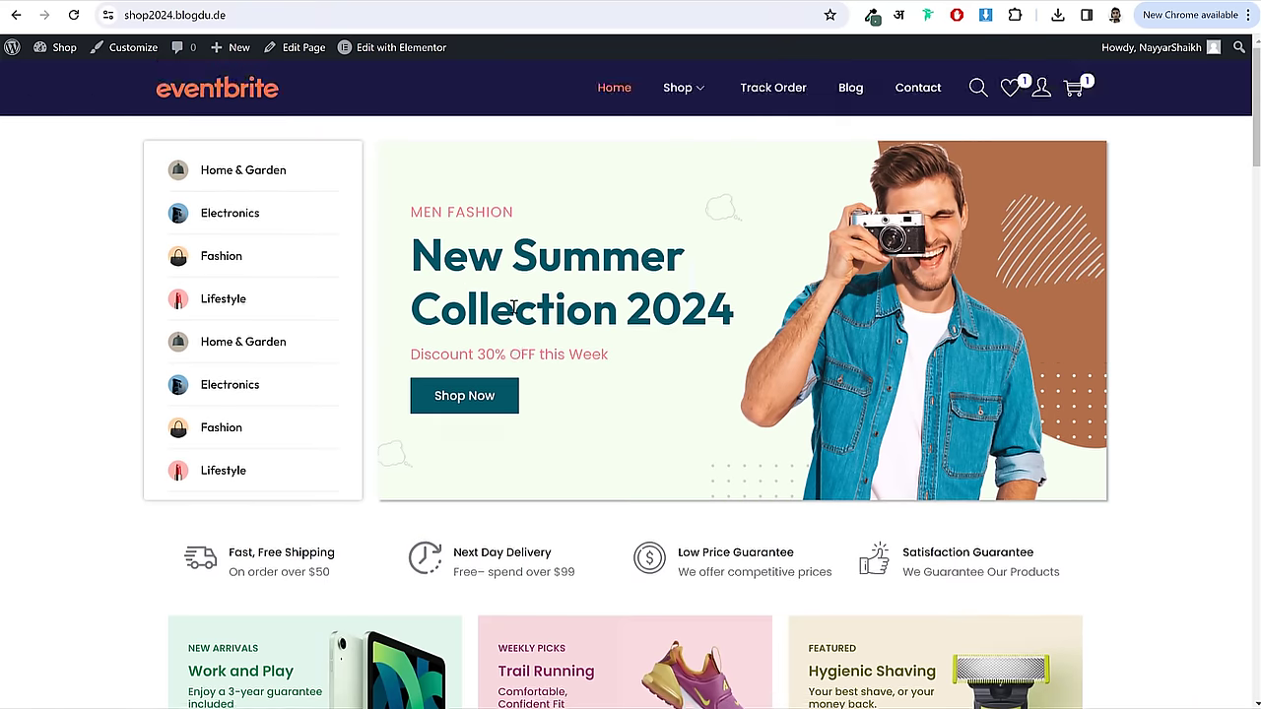
click(866, 15)
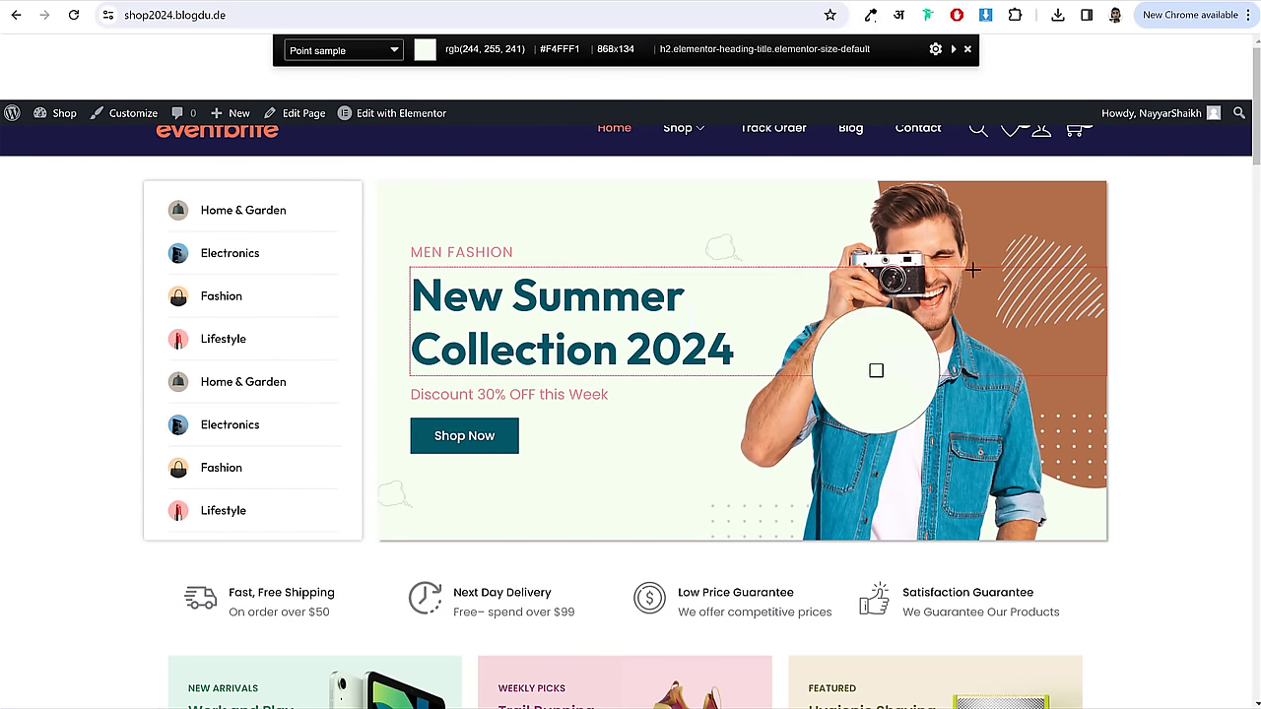
click(621, 207)
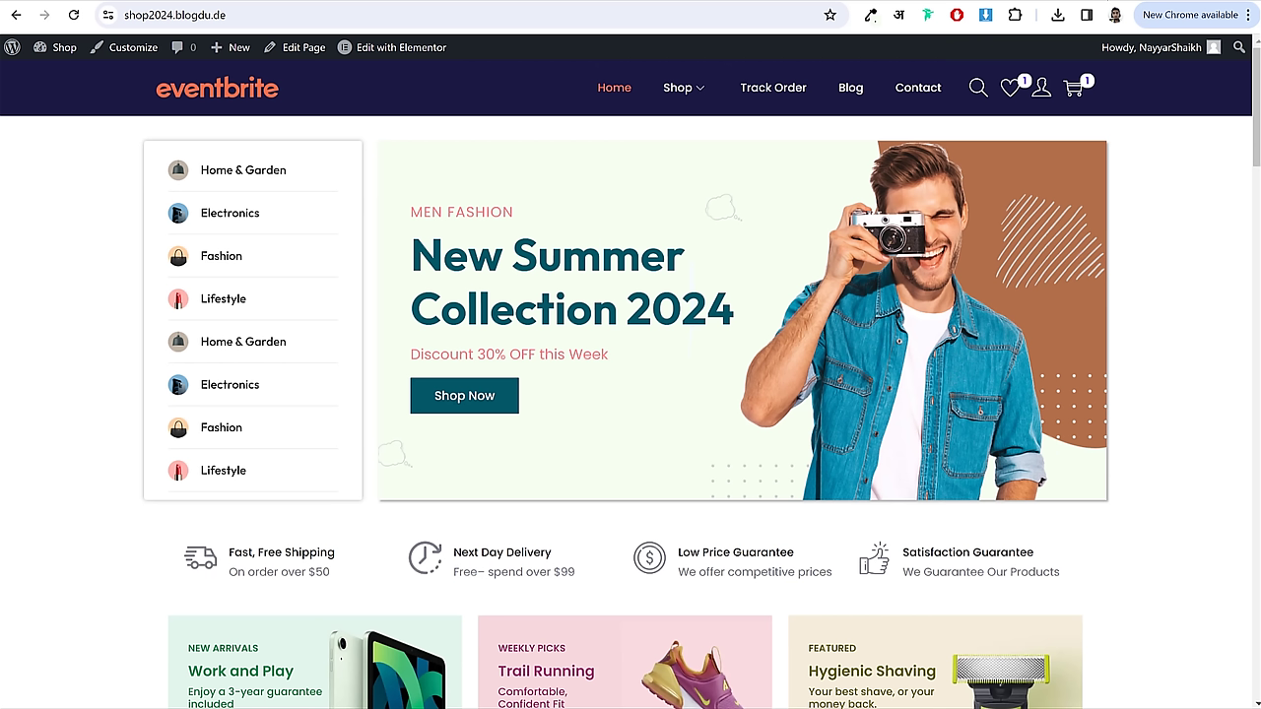
- Check the copied colour code by pasting it into a new browser tab's address bar, closing the tab again
key(ctrl+t)
key(ctrl+v)
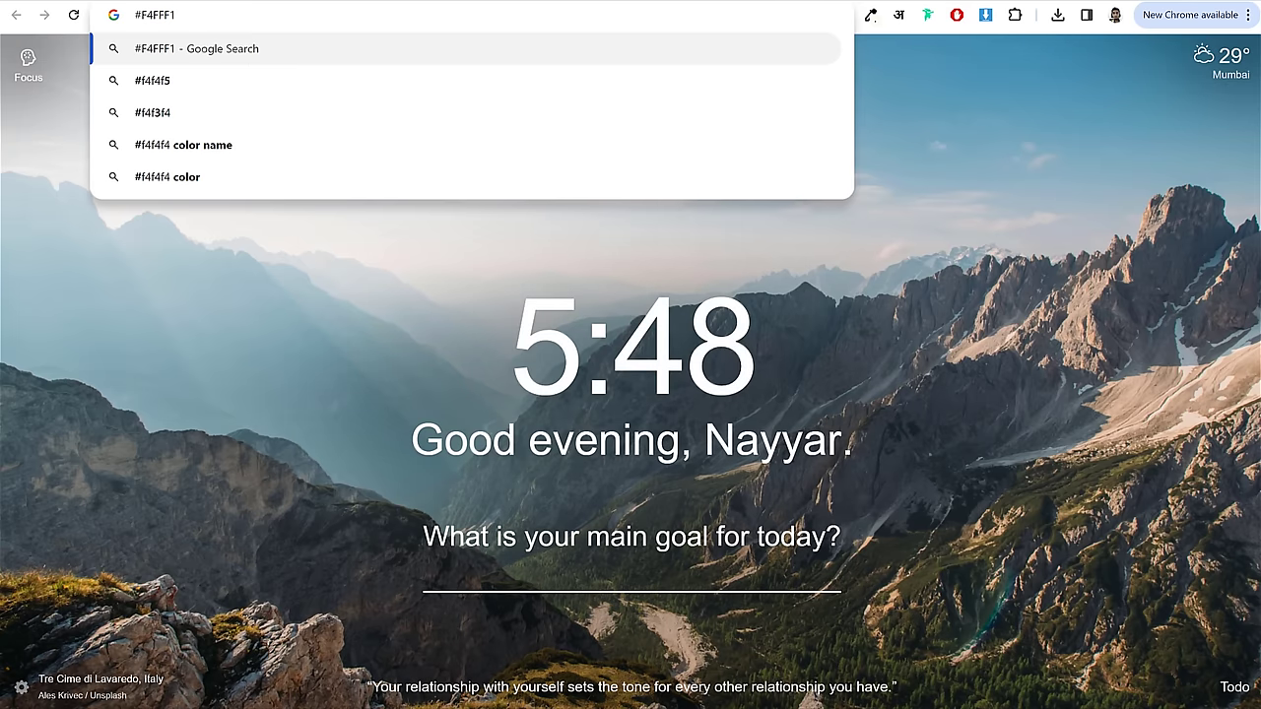
key(Escape)
key(ctrl+w)
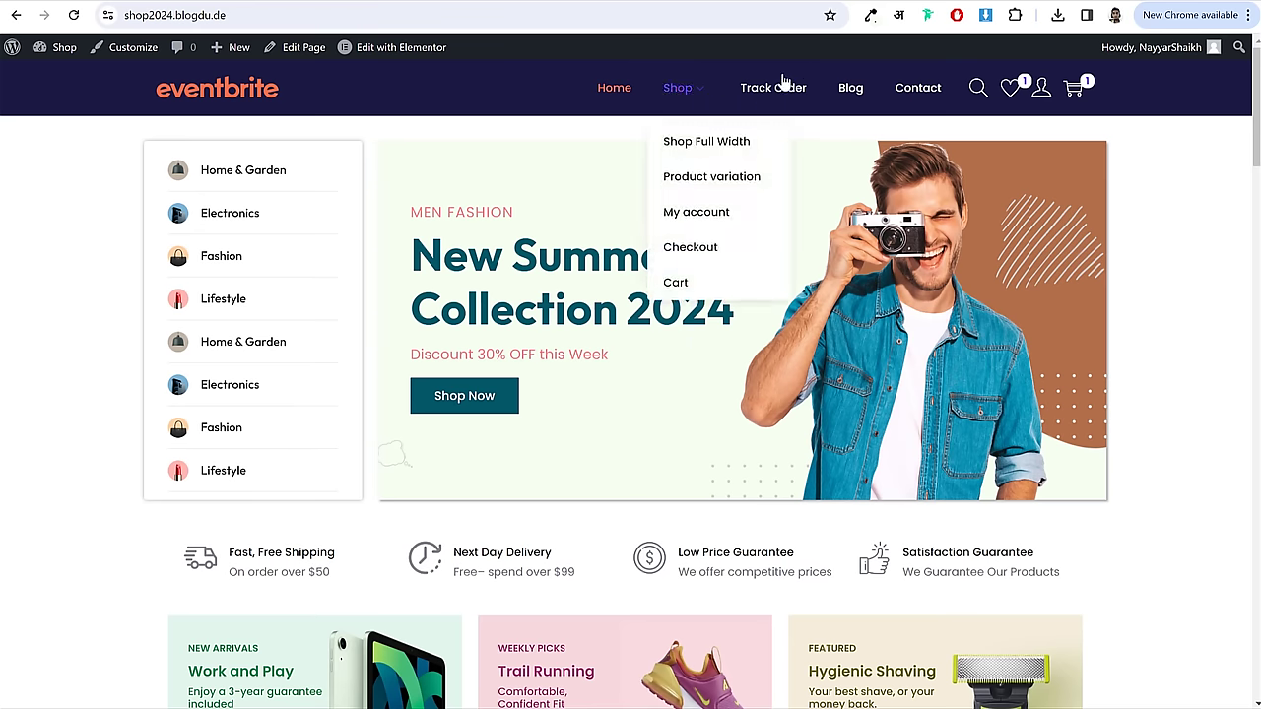
- Switch to the blank Canva design and set the page's background colour to #F4FFF1
key(ctrl+Tab)
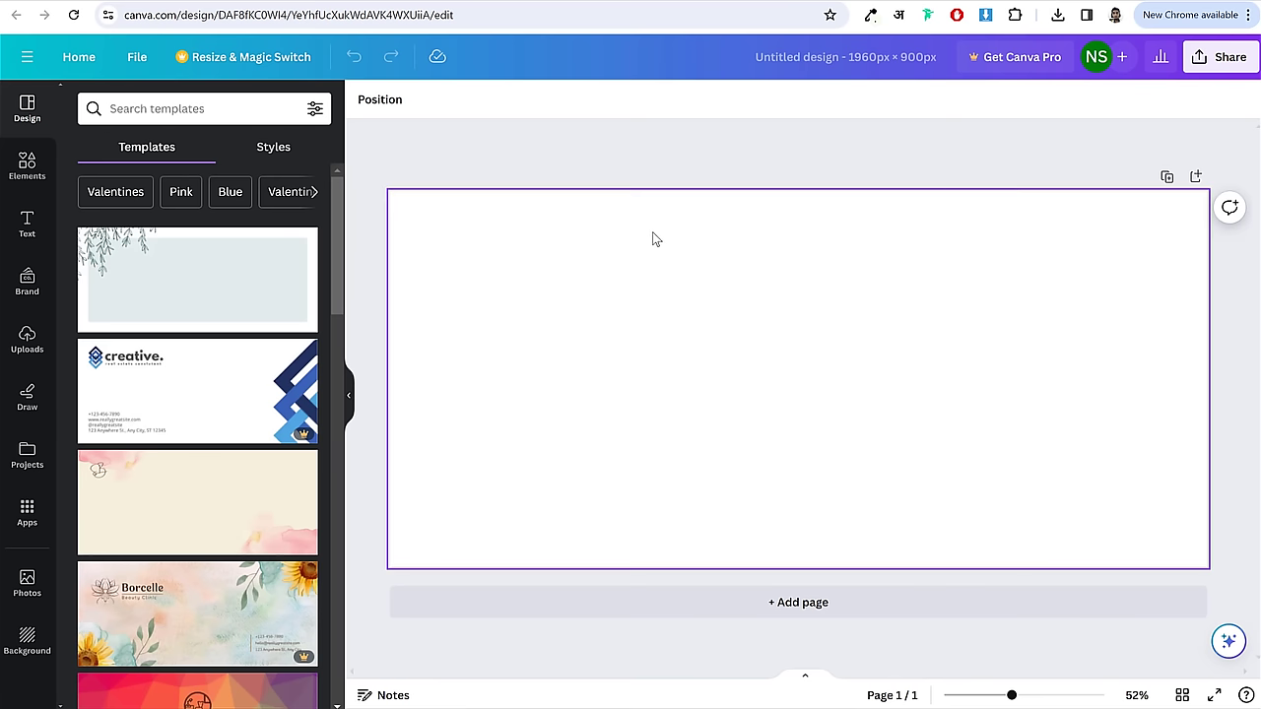
click(652, 239)
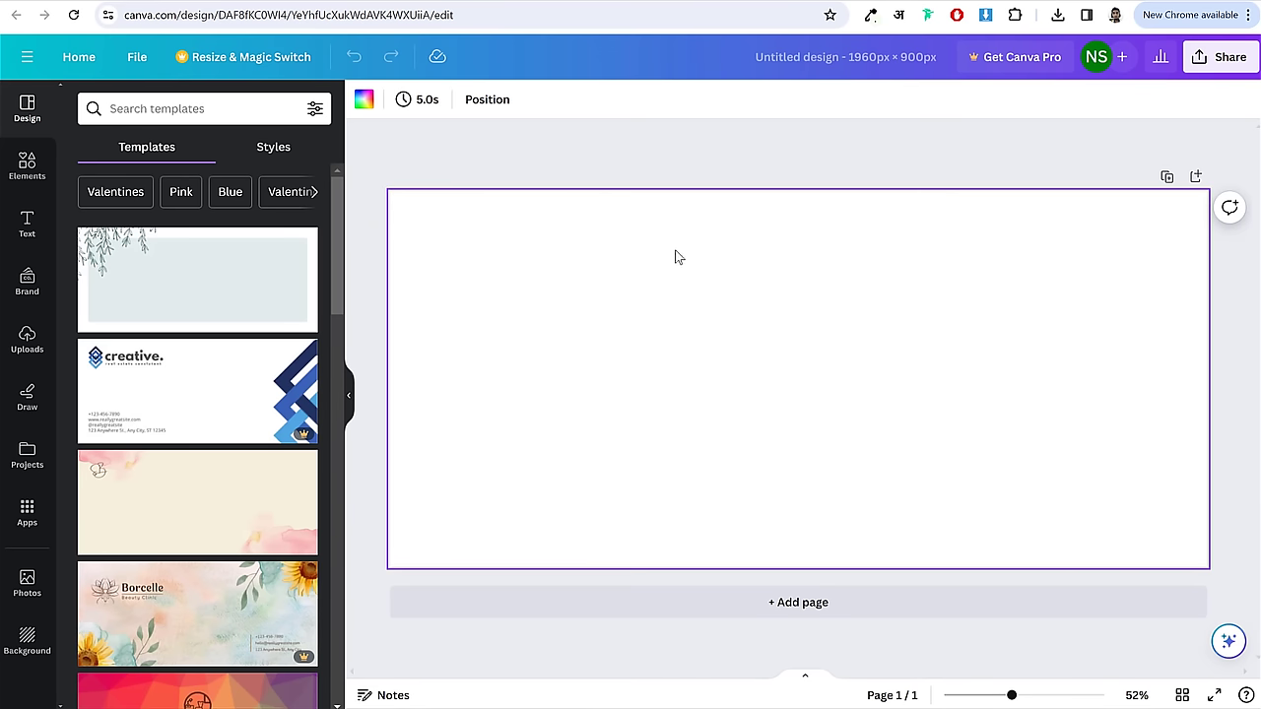
click(364, 103)
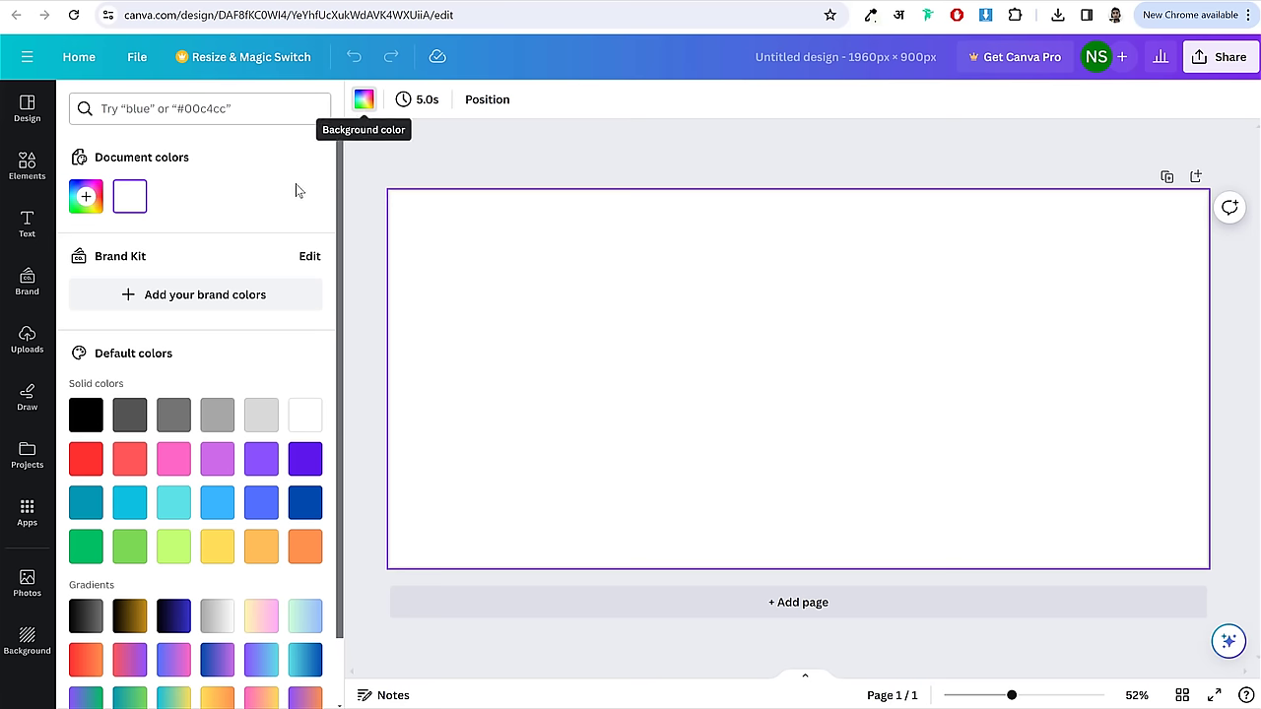
click(86, 197)
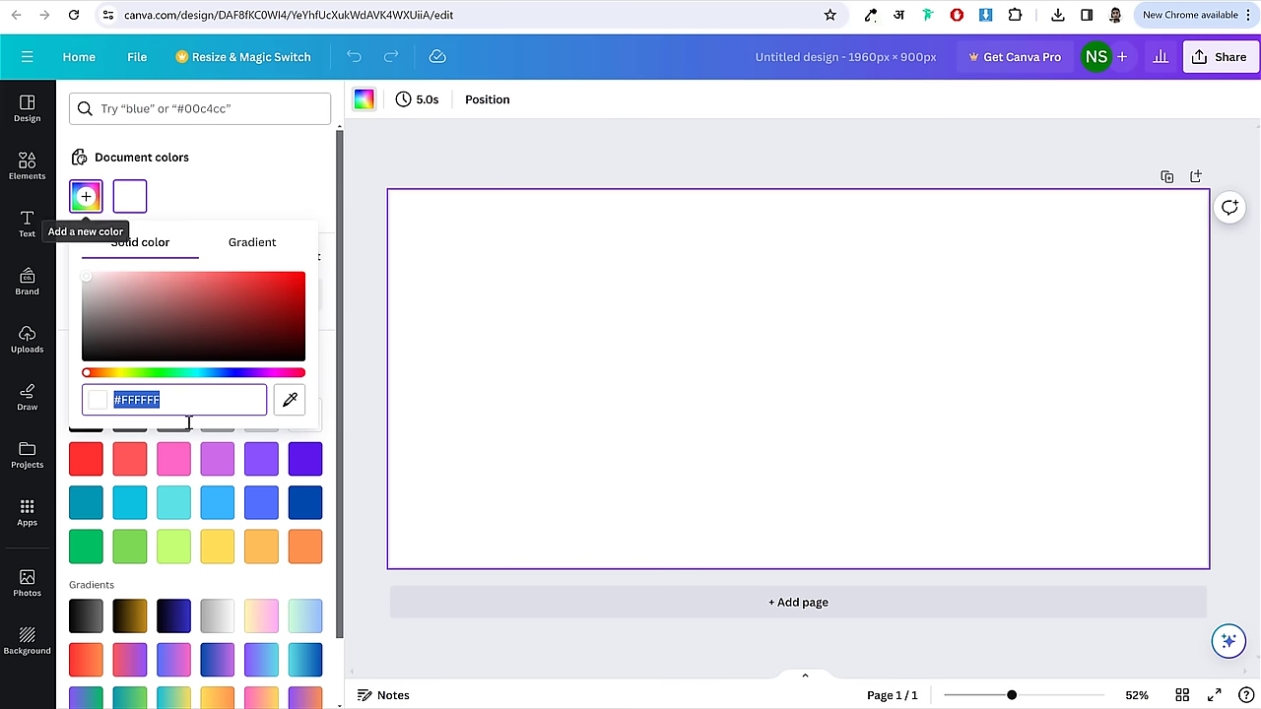
key(ctrl+v)
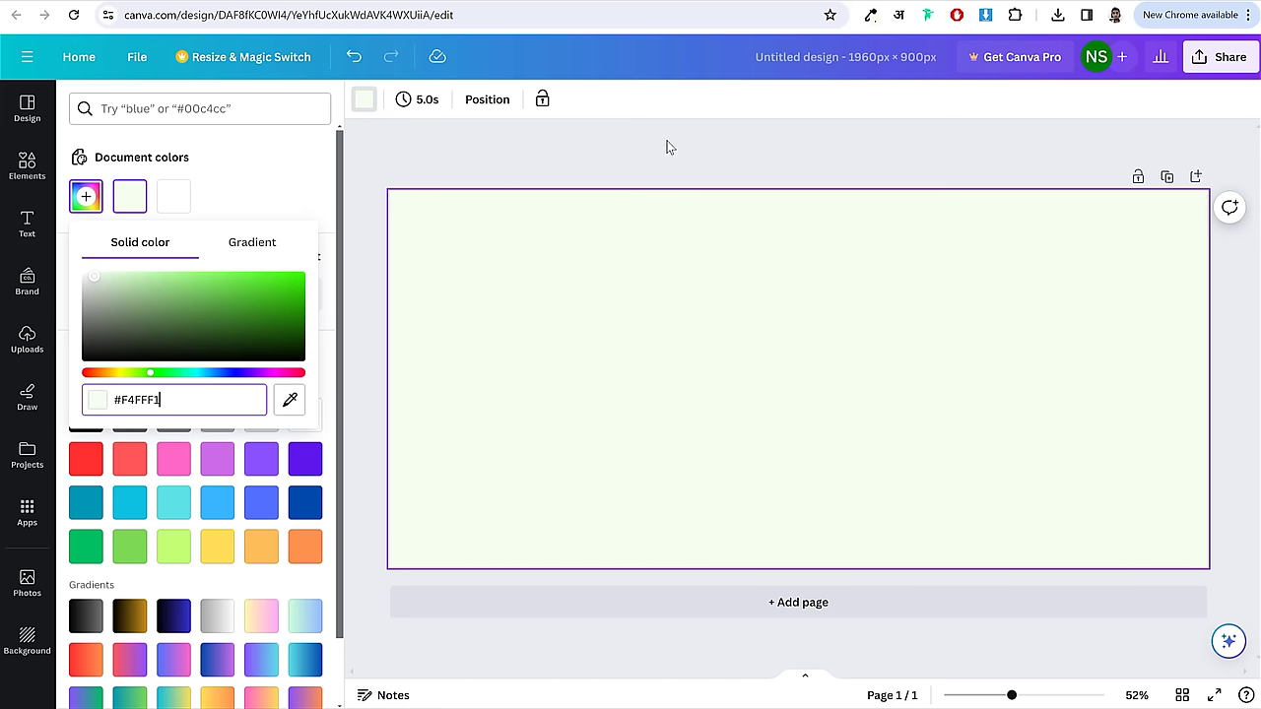
click(573, 158)
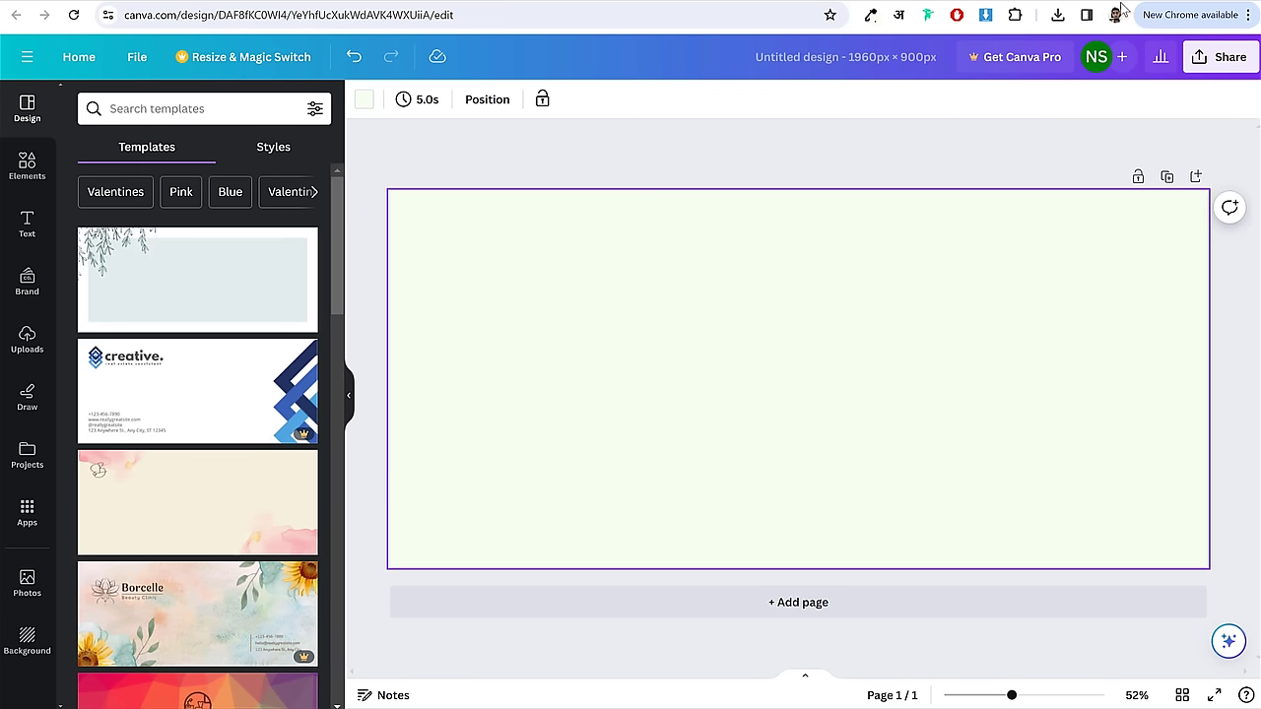
- Upload the background-removed PNG of the man with the camera to the Canva design's image uploads
click(1058, 15)
drag(939, 99, 93, 293)
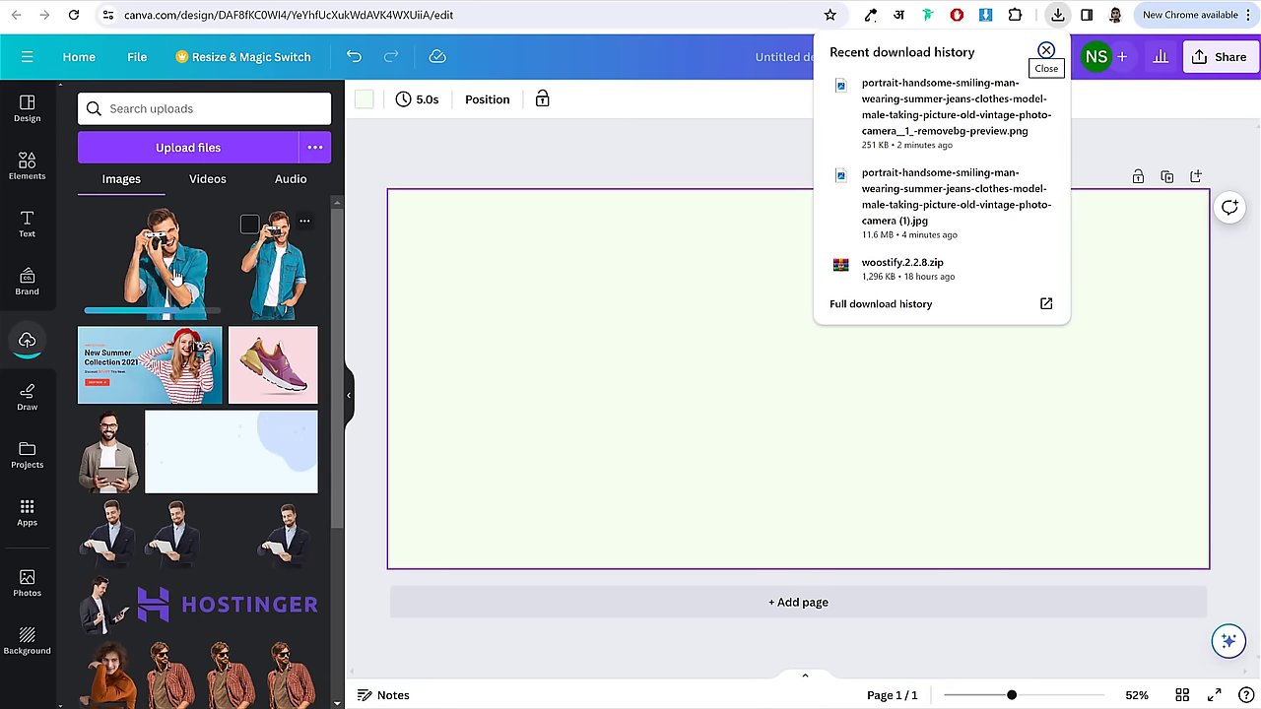
- Place the uploaded camera man cutout on the banner's right side and enlarge it until it spans the full page height
click(226, 268)
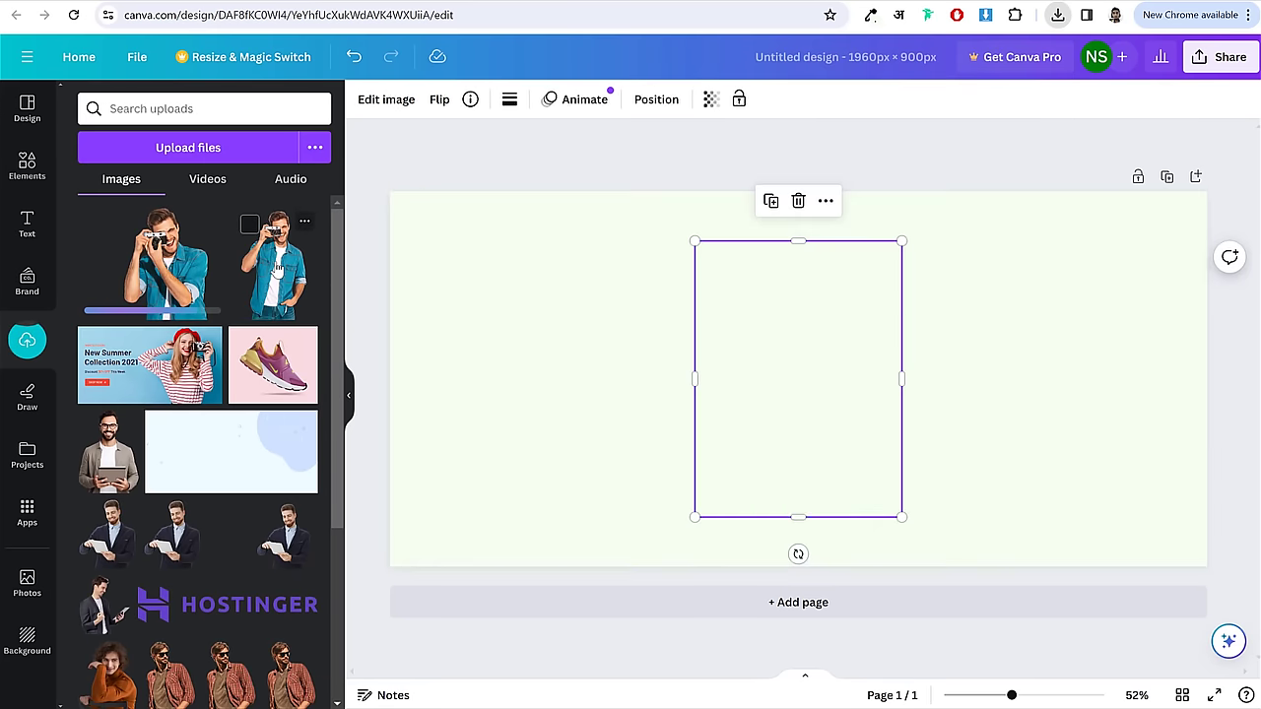
drag(871, 344, 1138, 301)
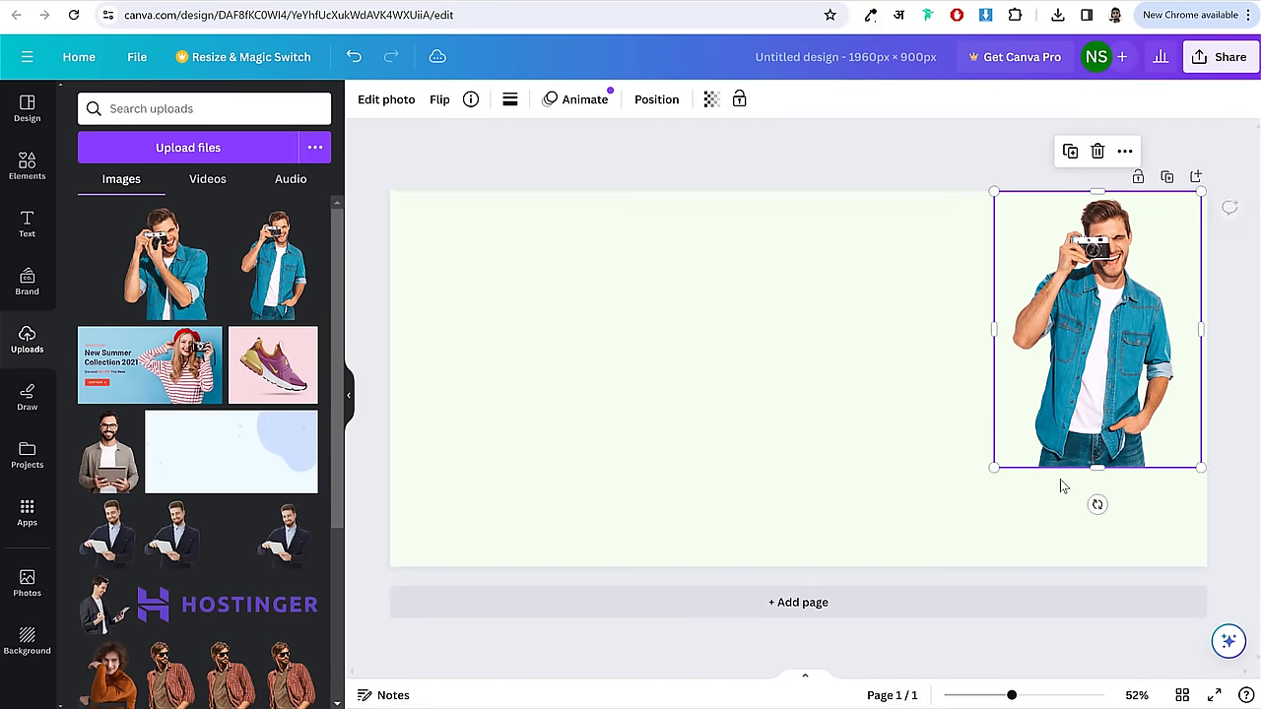
drag(994, 471, 712, 626)
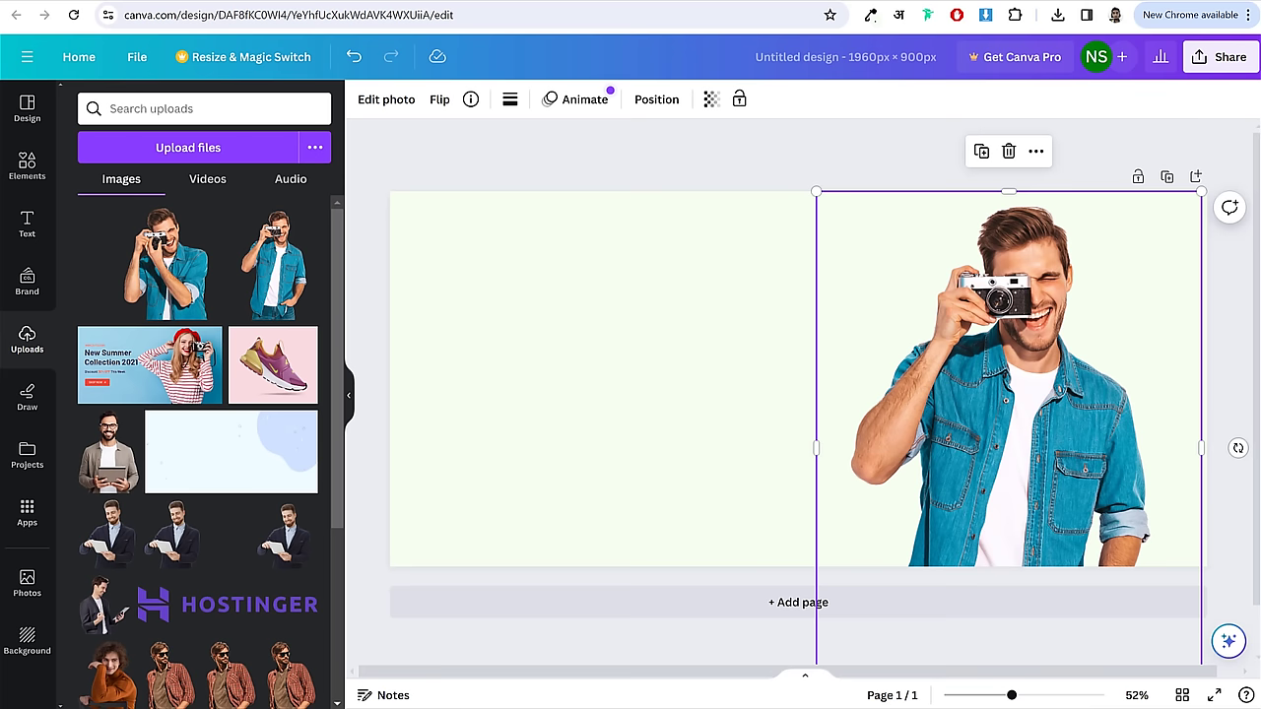
drag(990, 329, 961, 324)
click(883, 155)
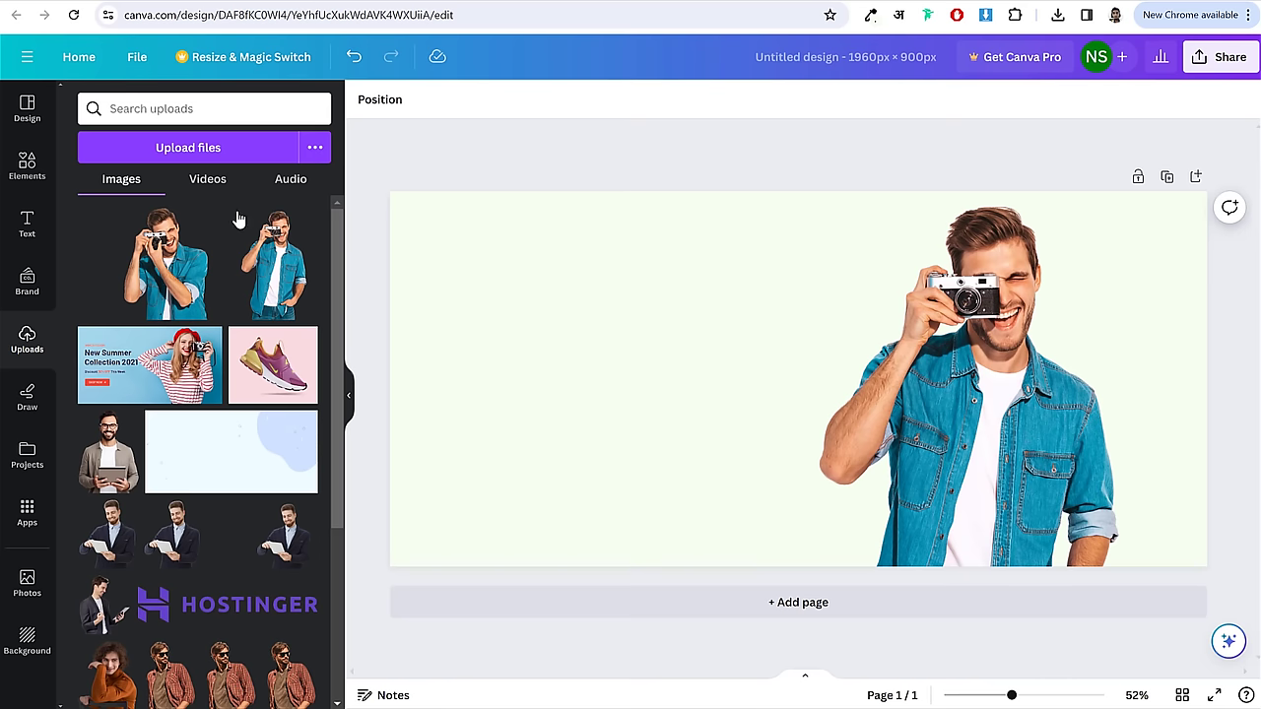
- Search the design elements for "gradient shape"
click(26, 177)
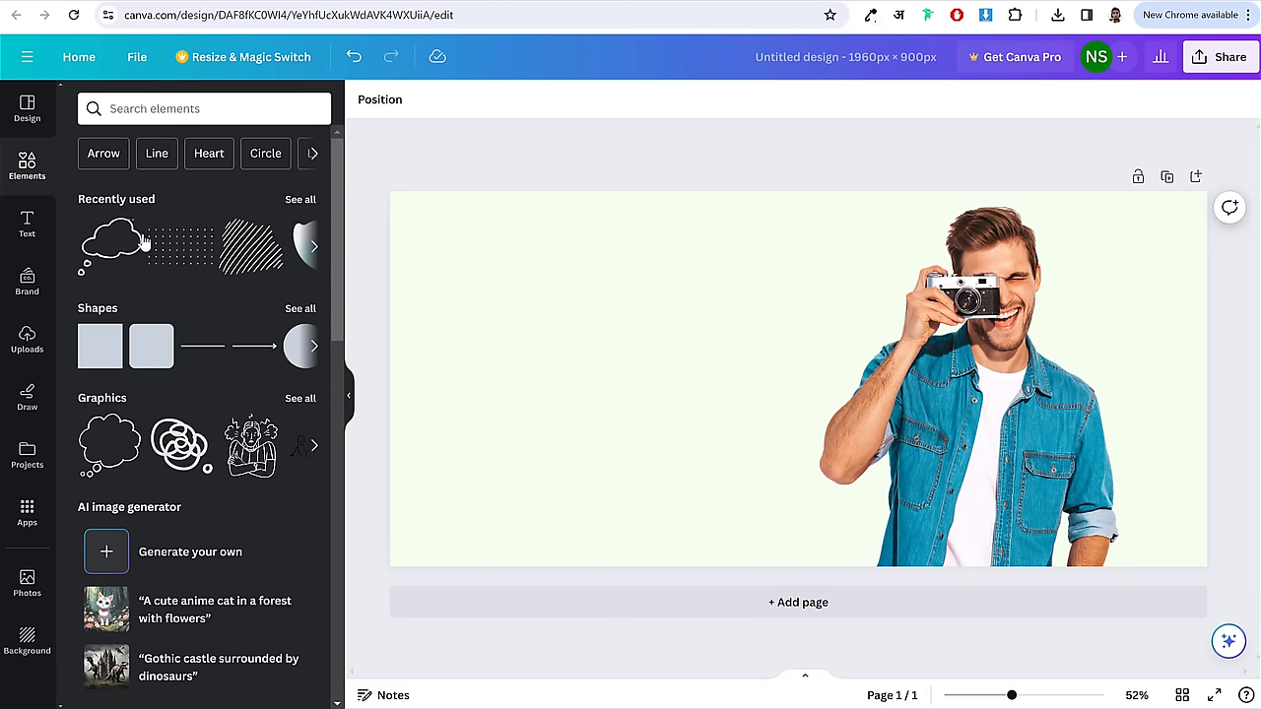
scroll(226, 326, down, 3)
scroll(197, 328, up, 3)
click(207, 111)
text(grad)
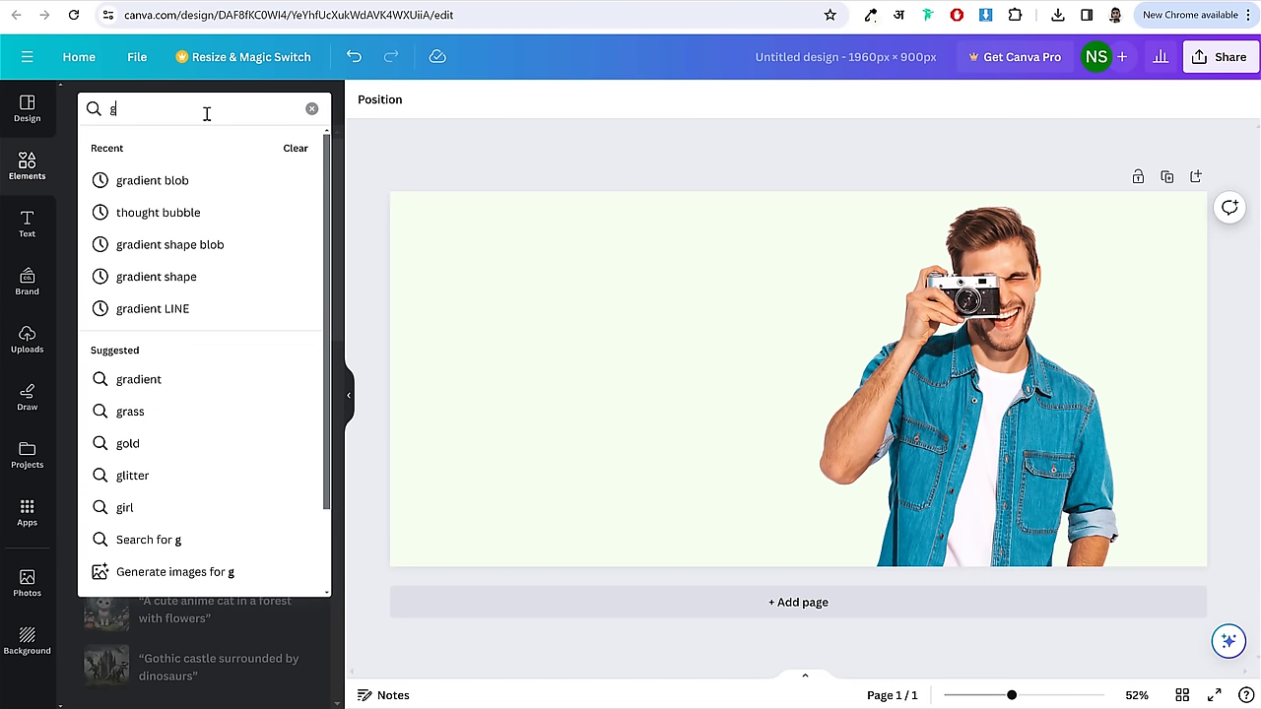
key(Down)
key(Down)
key(Down)
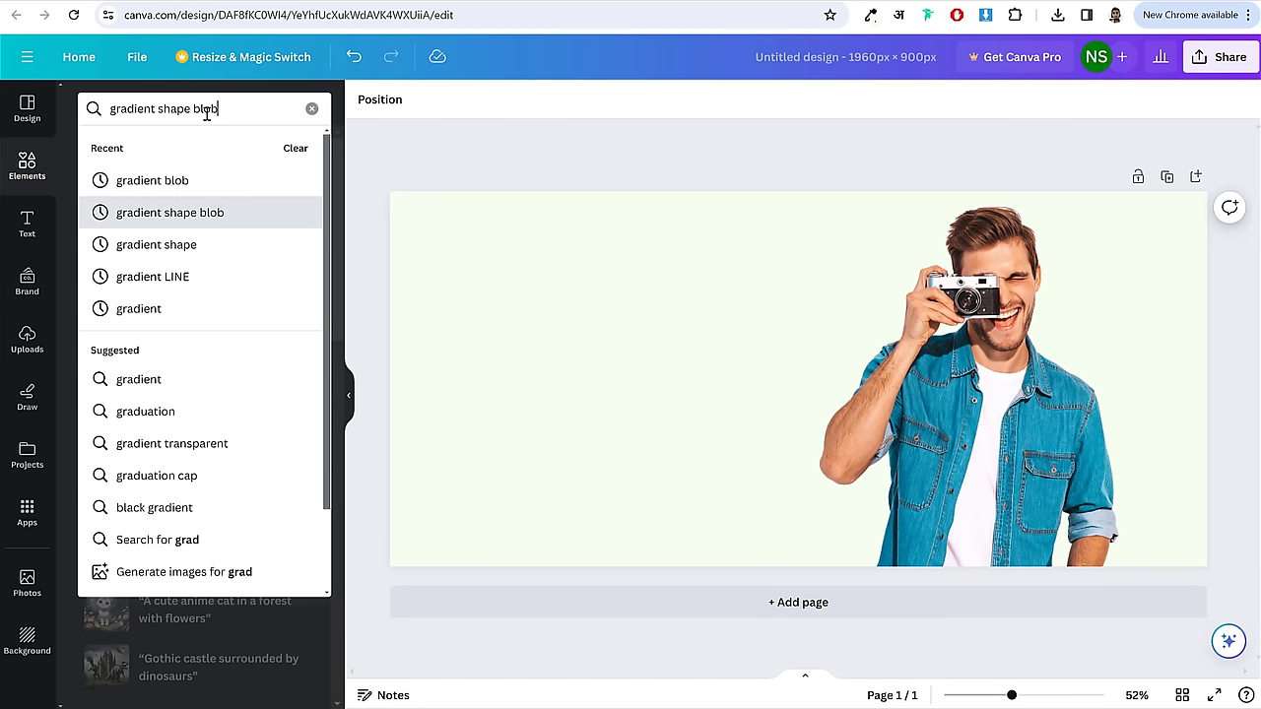
key(Return)
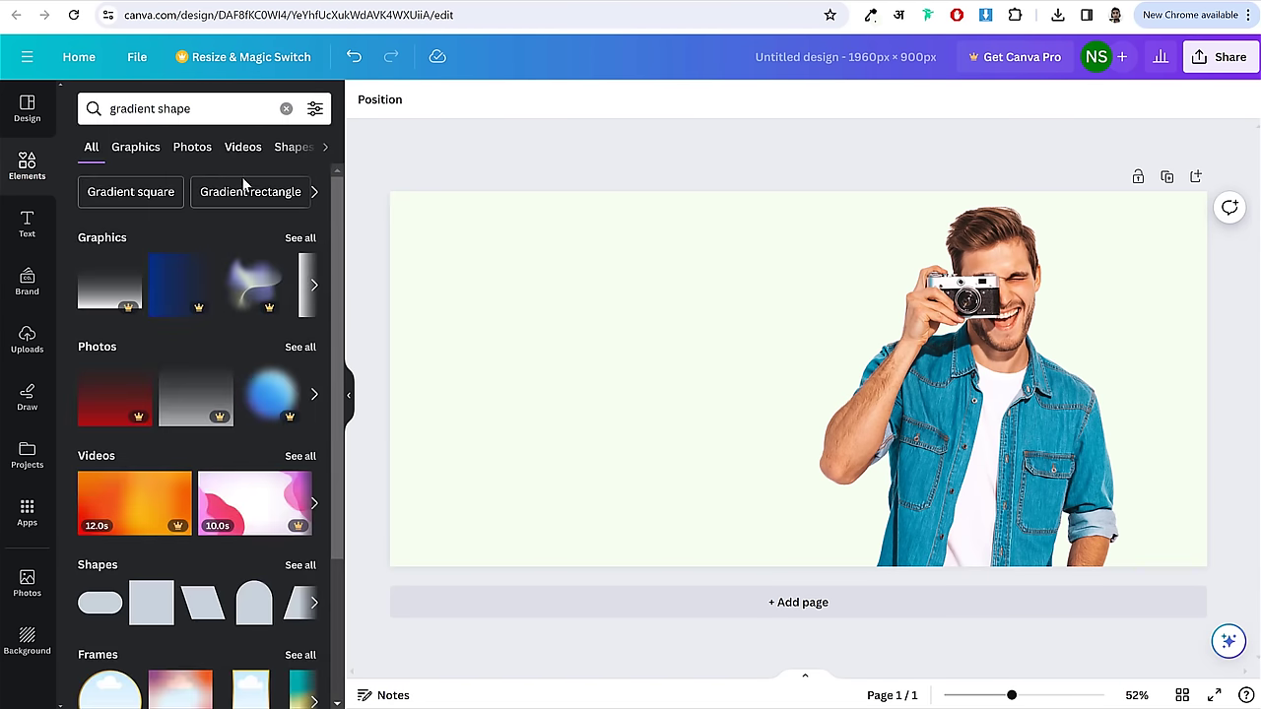
- Browse all gradient shape graphics and add the free teal-to-white shape with the wavy lower edge to the page
click(300, 242)
scroll(319, 382, down, 3)
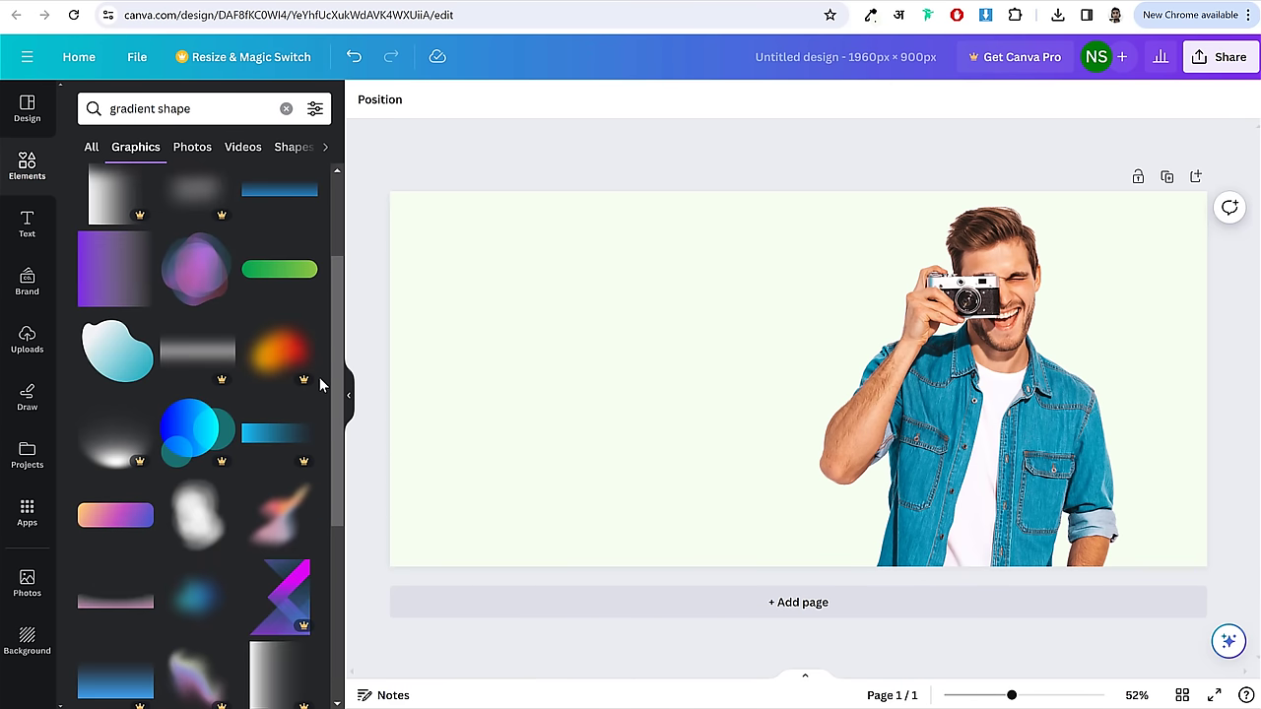
scroll(320, 385, down, 10)
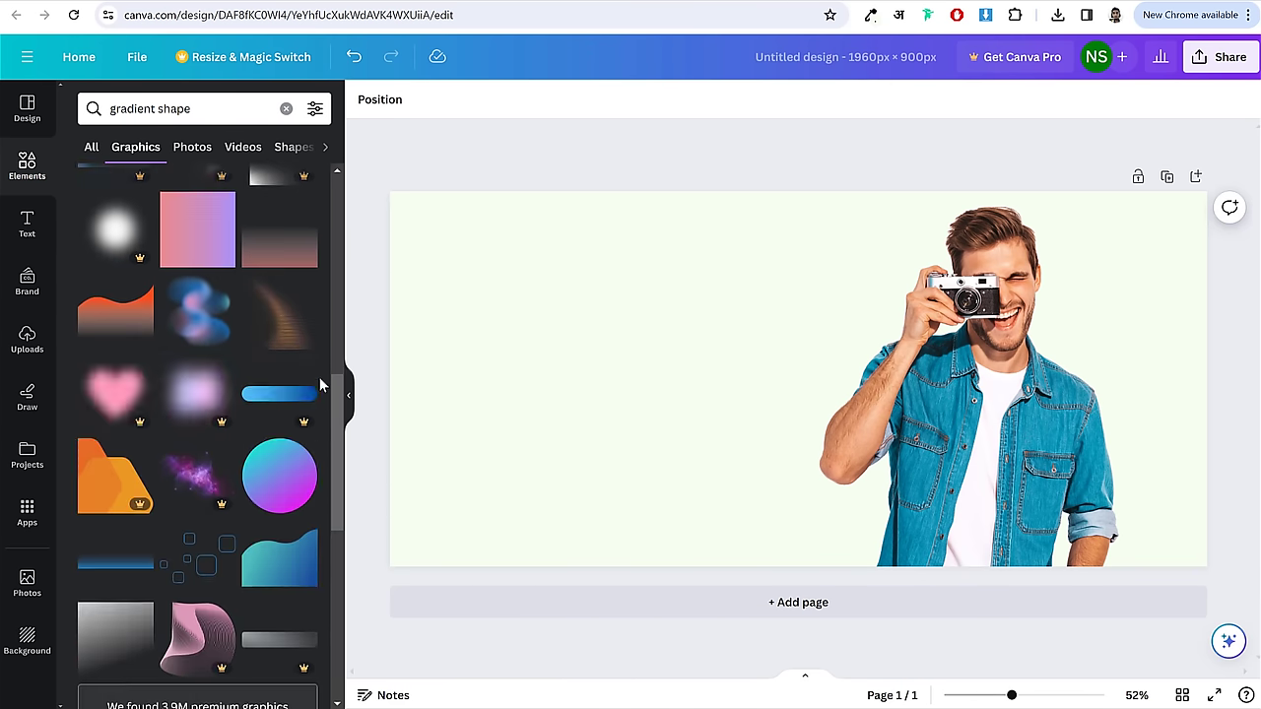
scroll(319, 384, down, 2)
scroll(320, 385, down, 4)
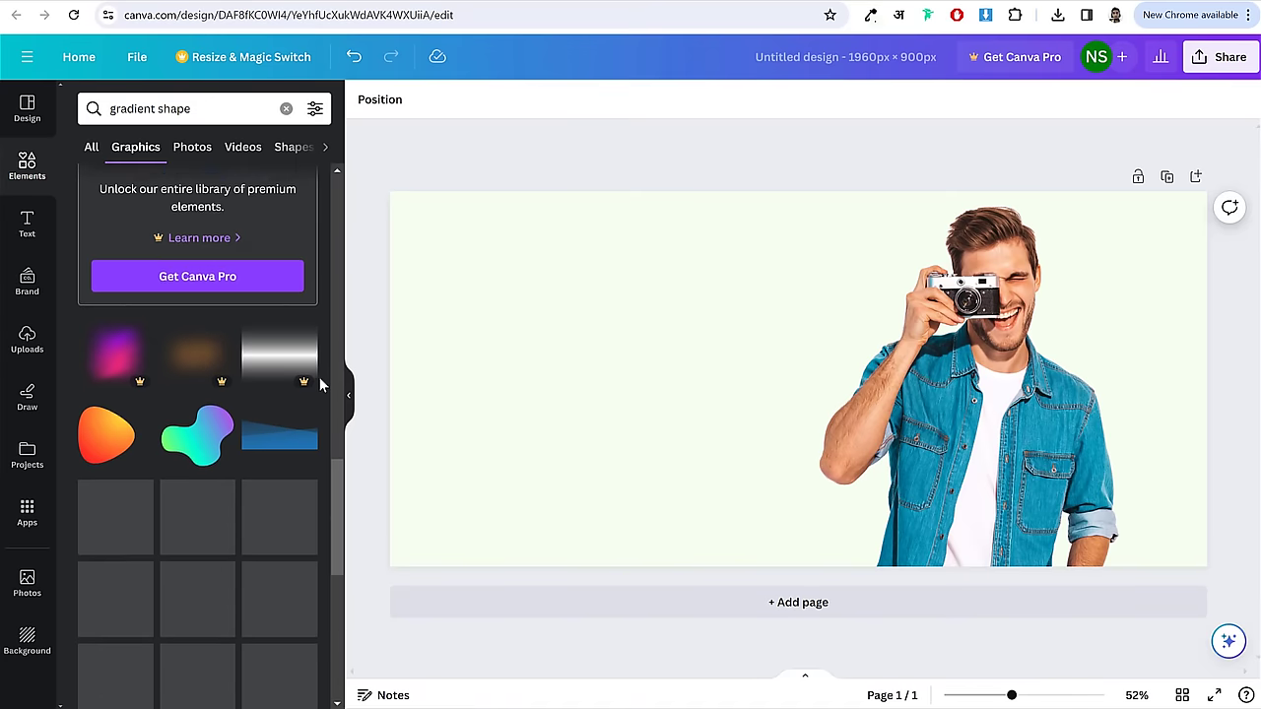
scroll(319, 385, down, 1)
scroll(319, 394, down, 3)
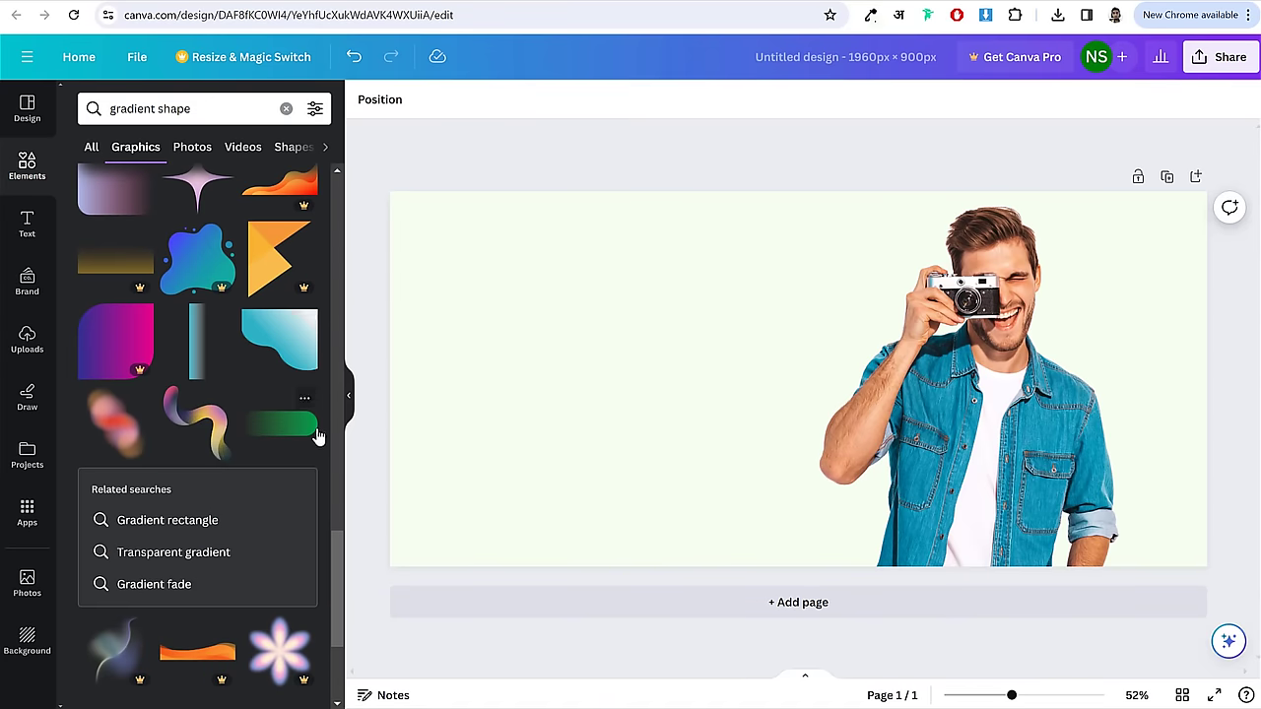
click(283, 340)
- Enlarge the wavy gradient shape and position it over the banner's upper right corner, running past the page edge
drag(726, 343, 528, 256)
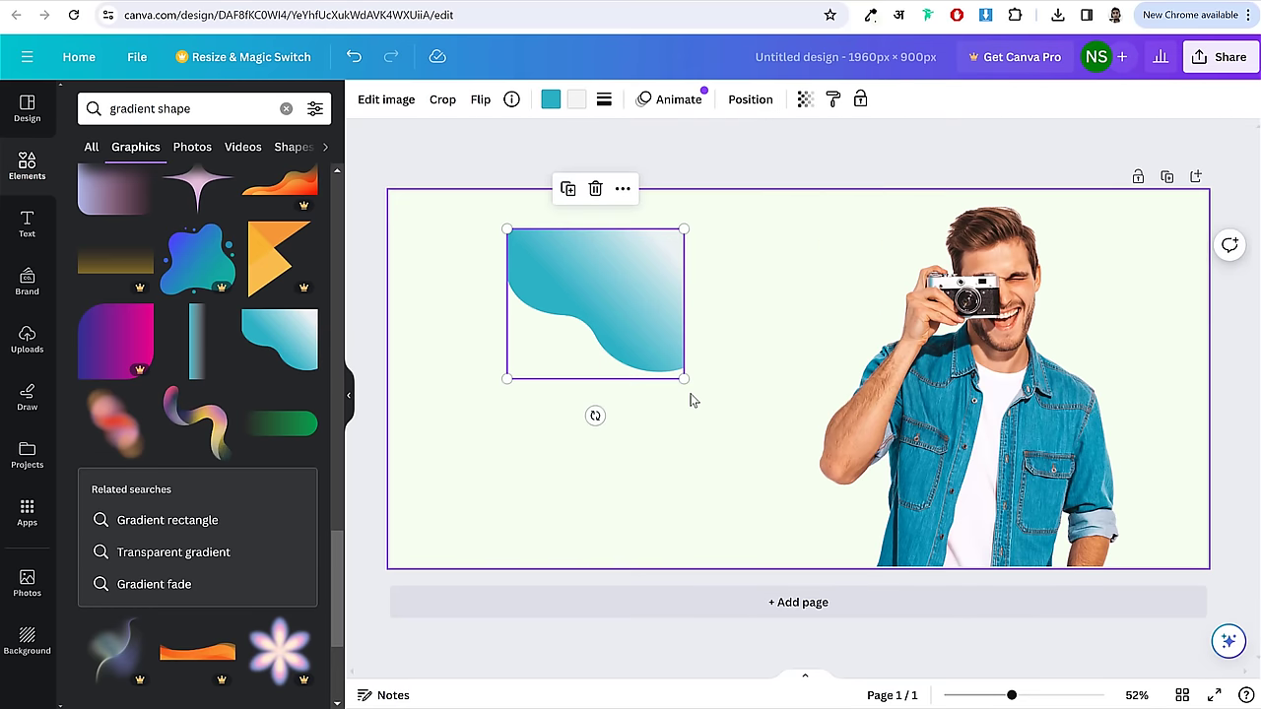
drag(686, 380, 948, 369)
drag(786, 233, 660, 157)
drag(916, 253, 982, 256)
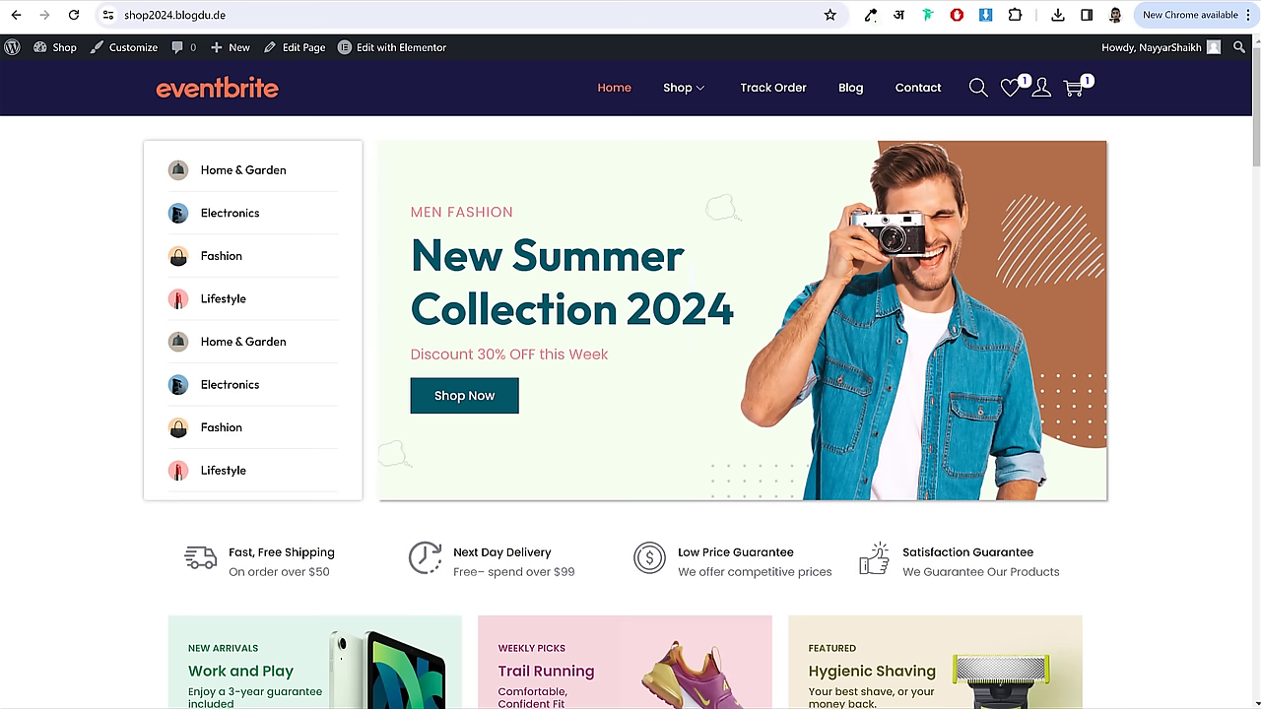
- Switch to the demo store at shop2024.blogdu.de and sample its hero banner's brown shape colour, #B26F4A, with the colour picker
click(870, 15)
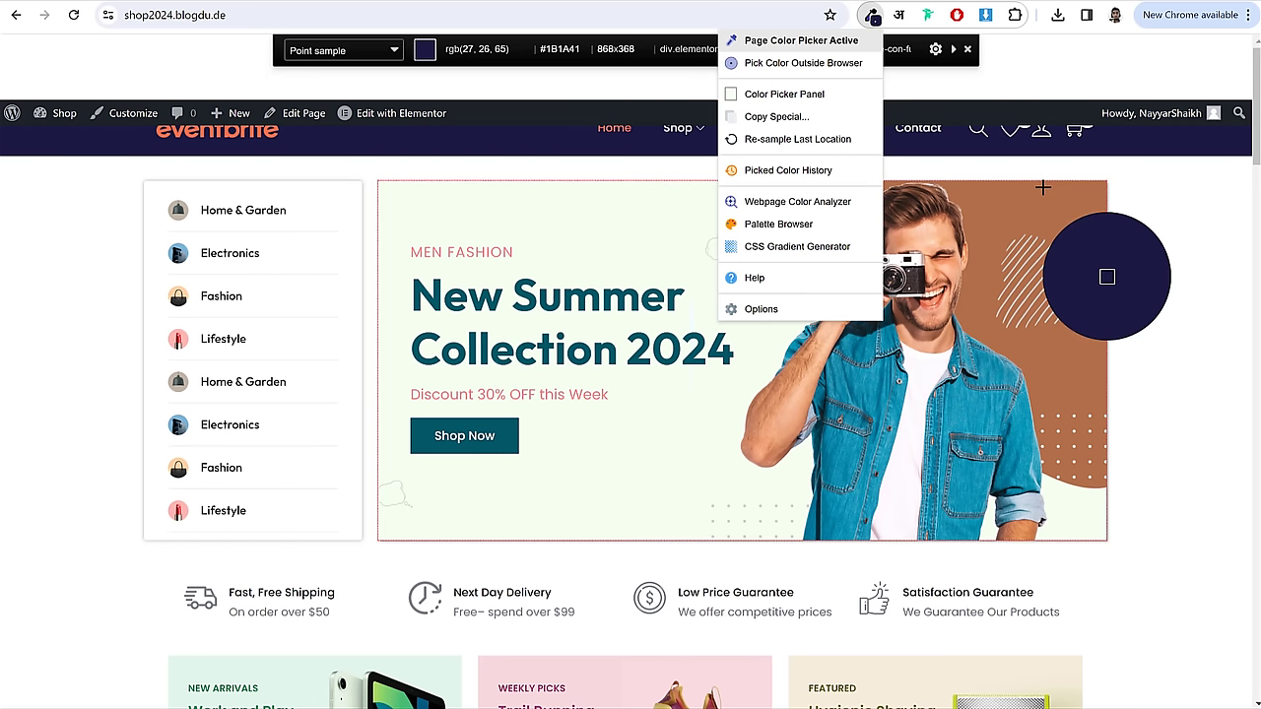
click(1029, 195)
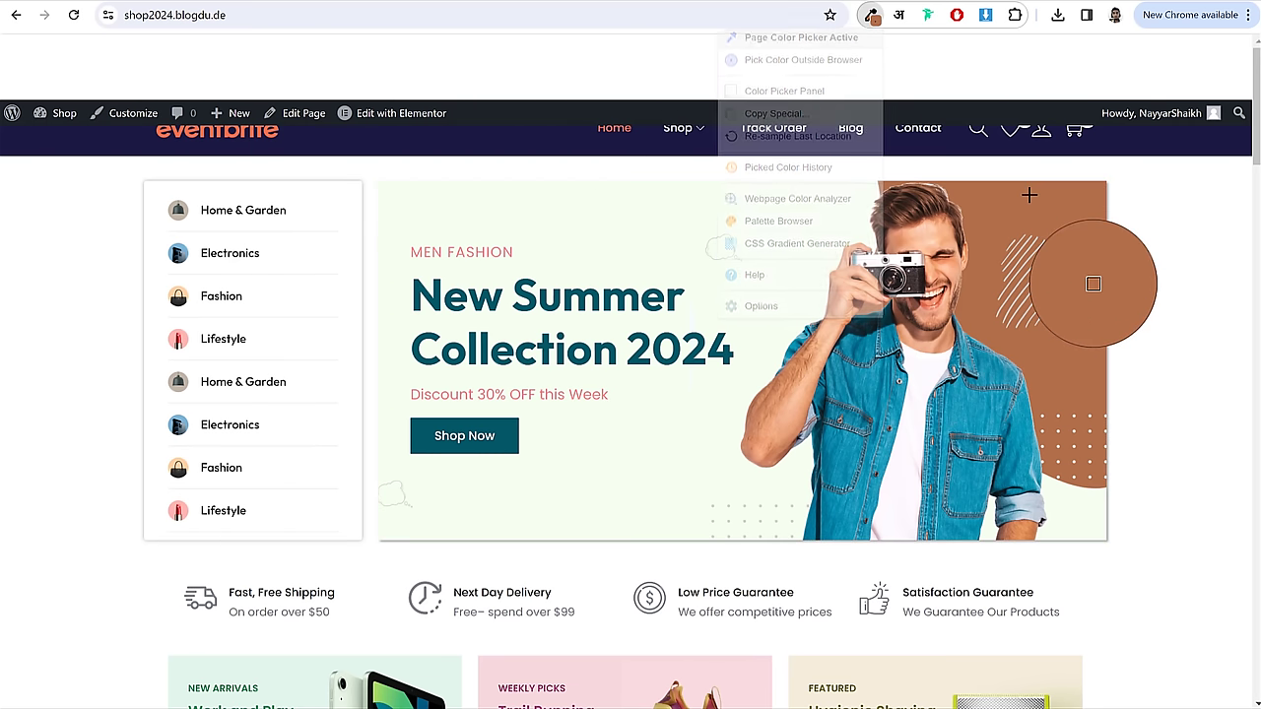
click(1029, 195)
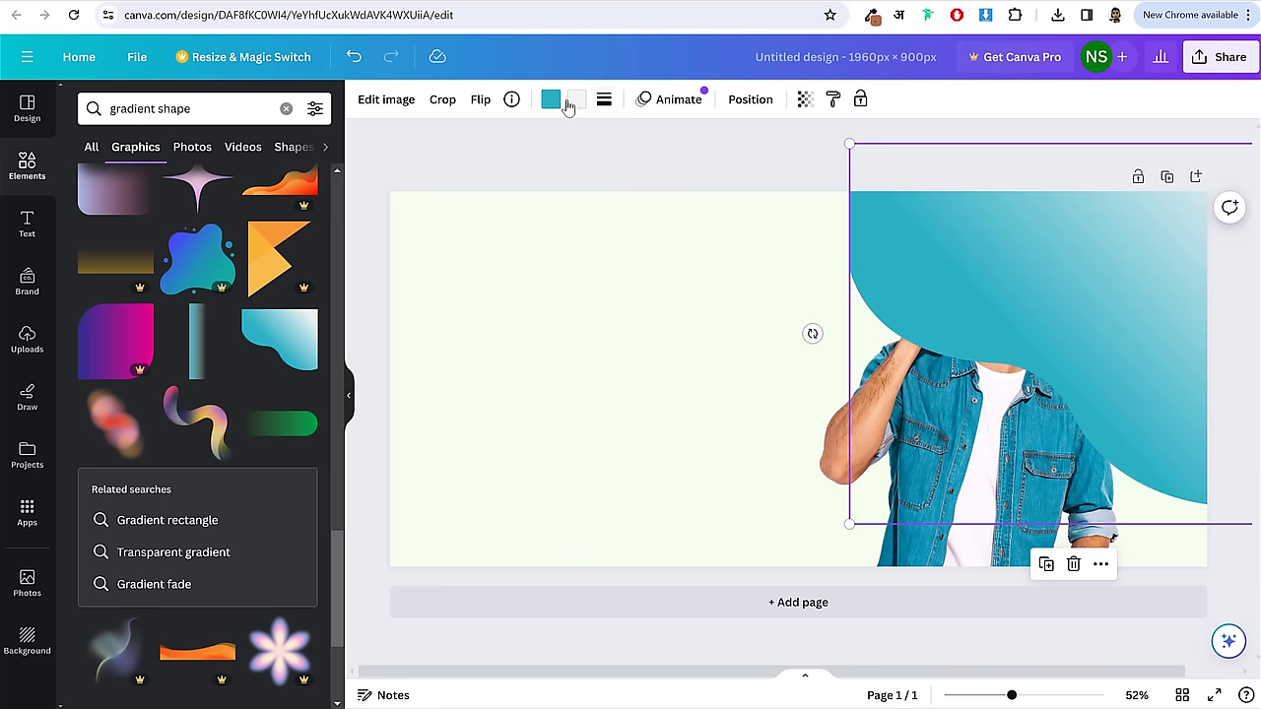
- Back in the Canva design, set both colours of the wavy gradient shape to #B26F4A
click(552, 101)
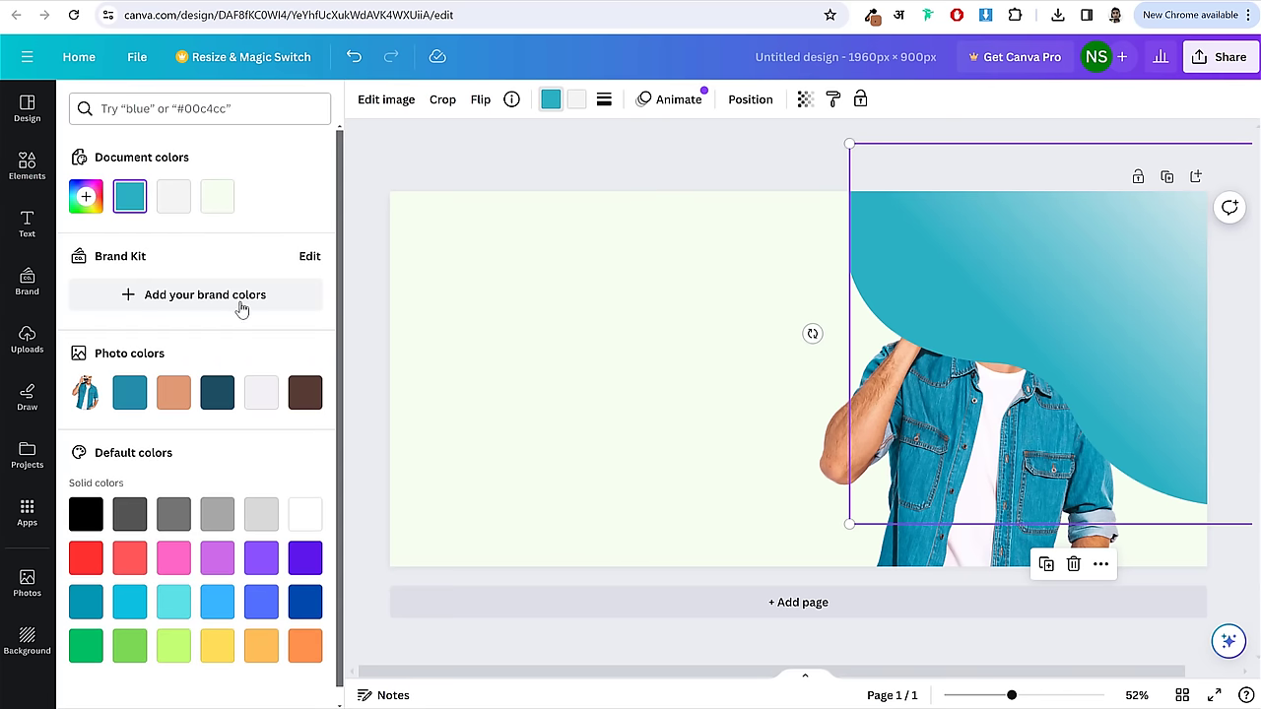
click(86, 196)
key(ctrl+v)
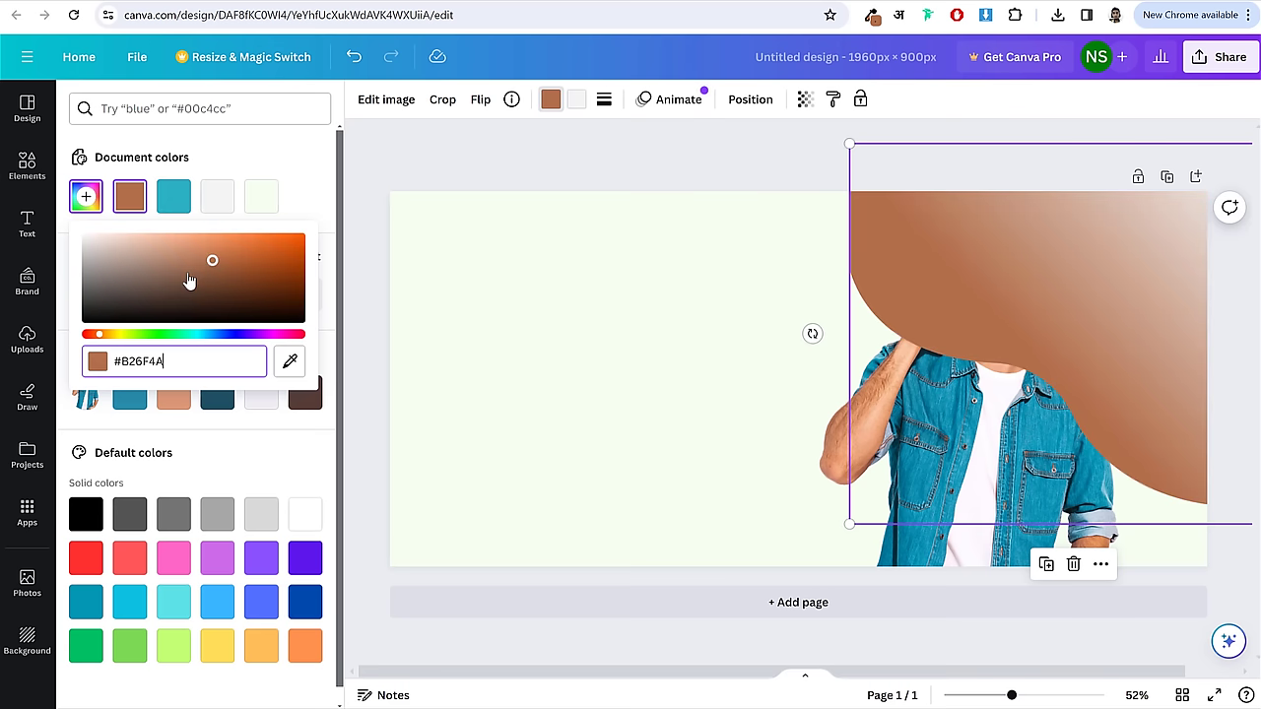
click(577, 99)
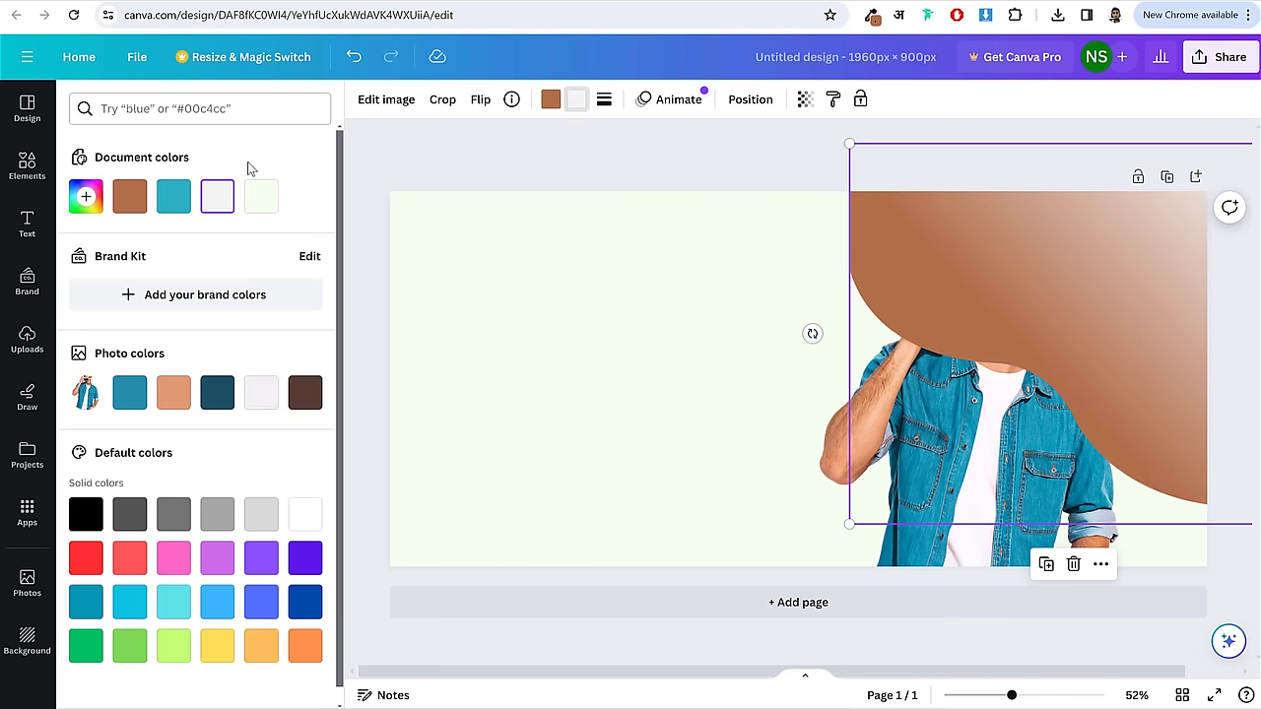
click(99, 200)
key(ctrl+v)
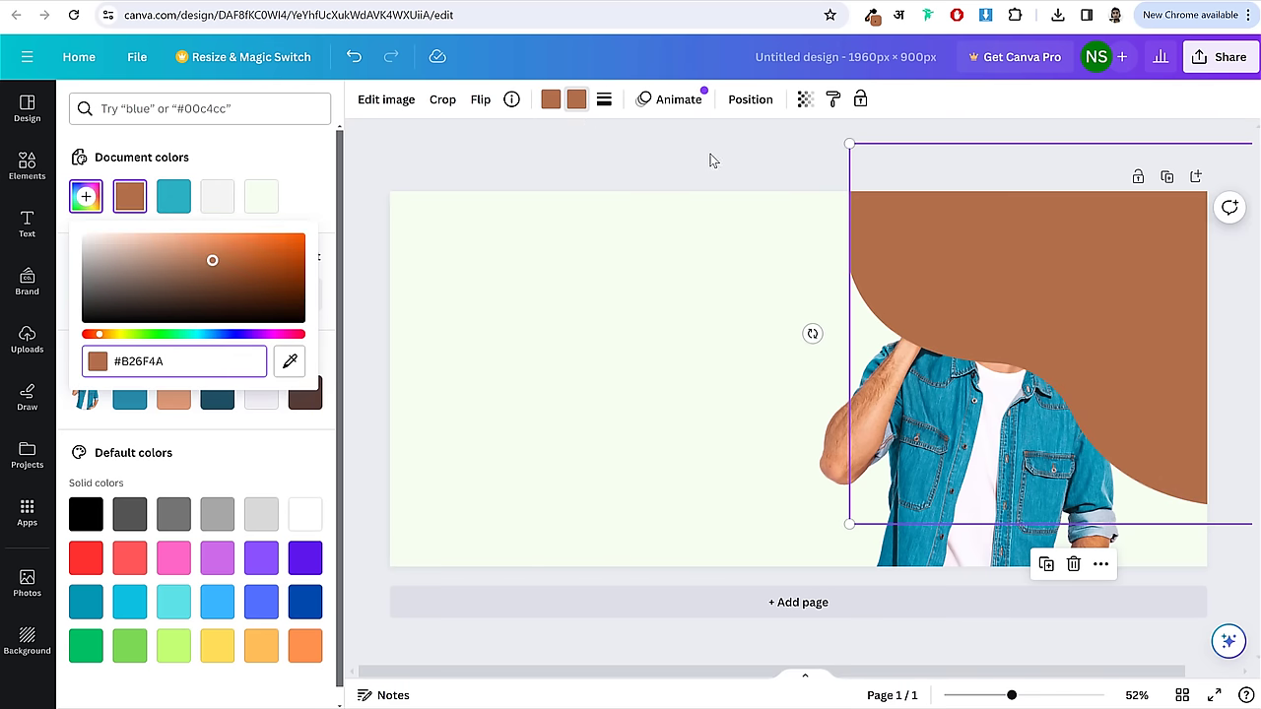
- Bring the photo of the man in front of the brown shape in the layer order
click(973, 480)
click(946, 483)
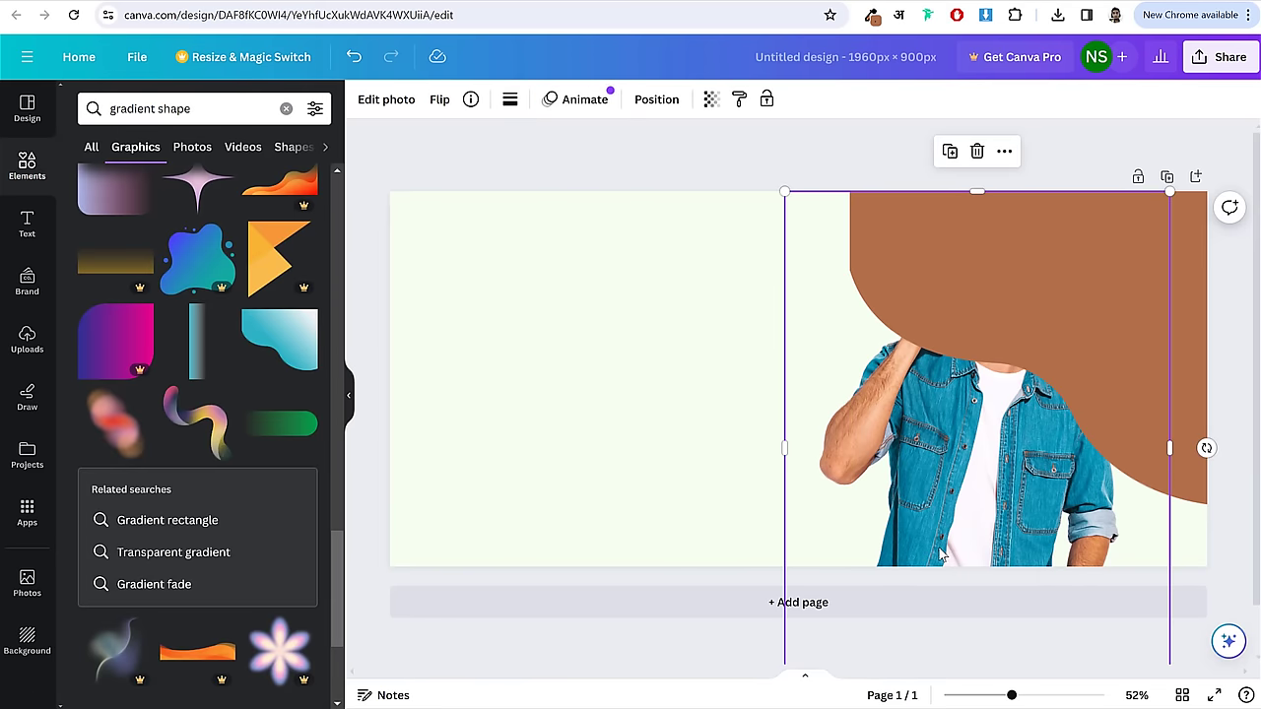
right_click(941, 555)
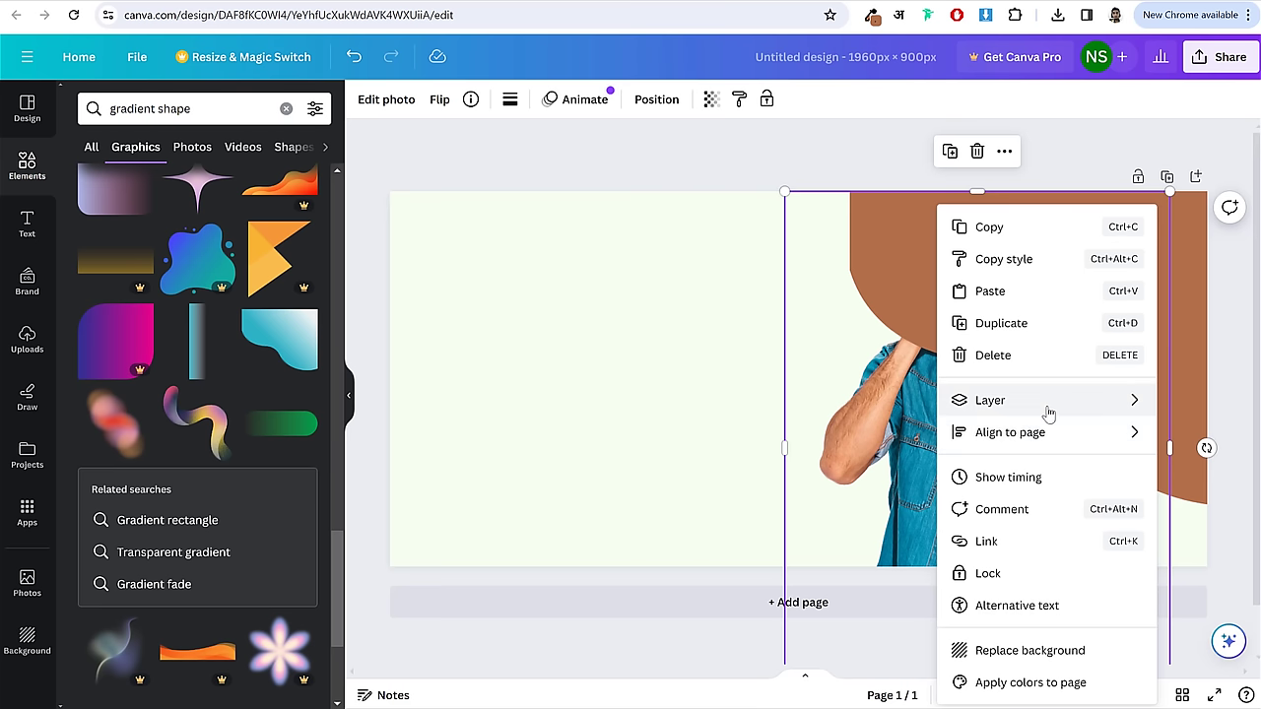
mouse_move(1050, 412)
click(861, 399)
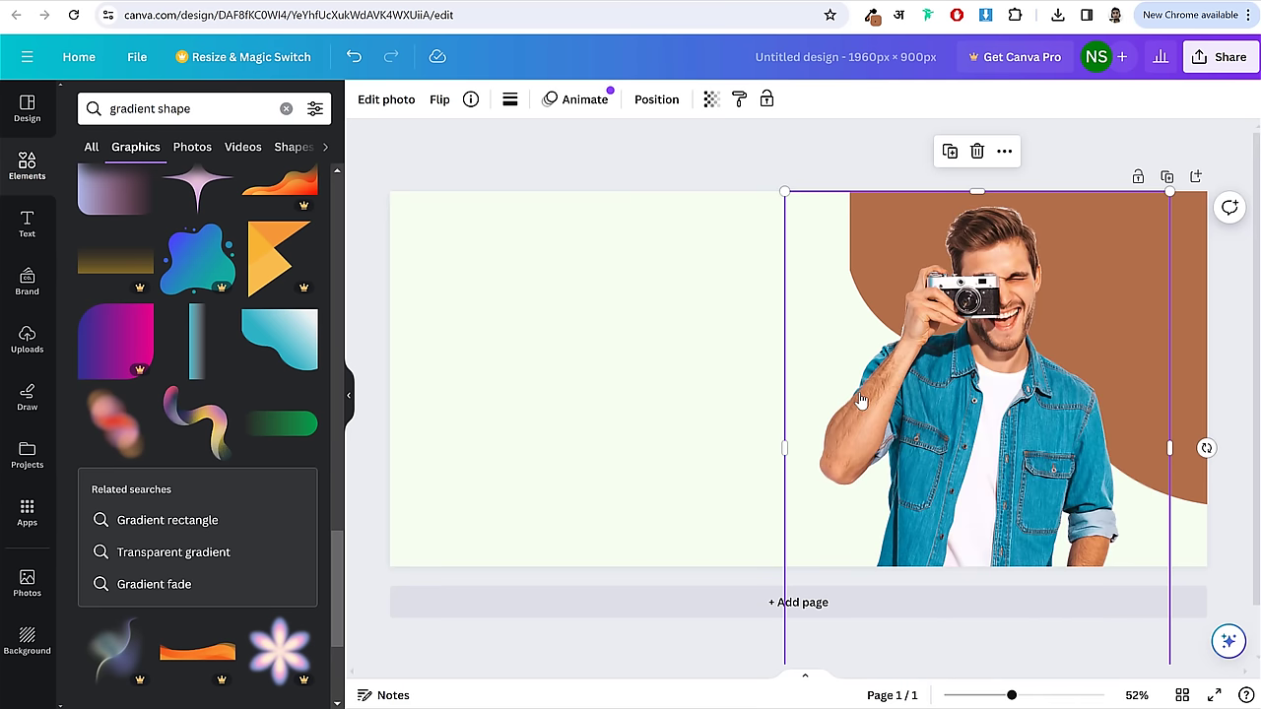
click(746, 144)
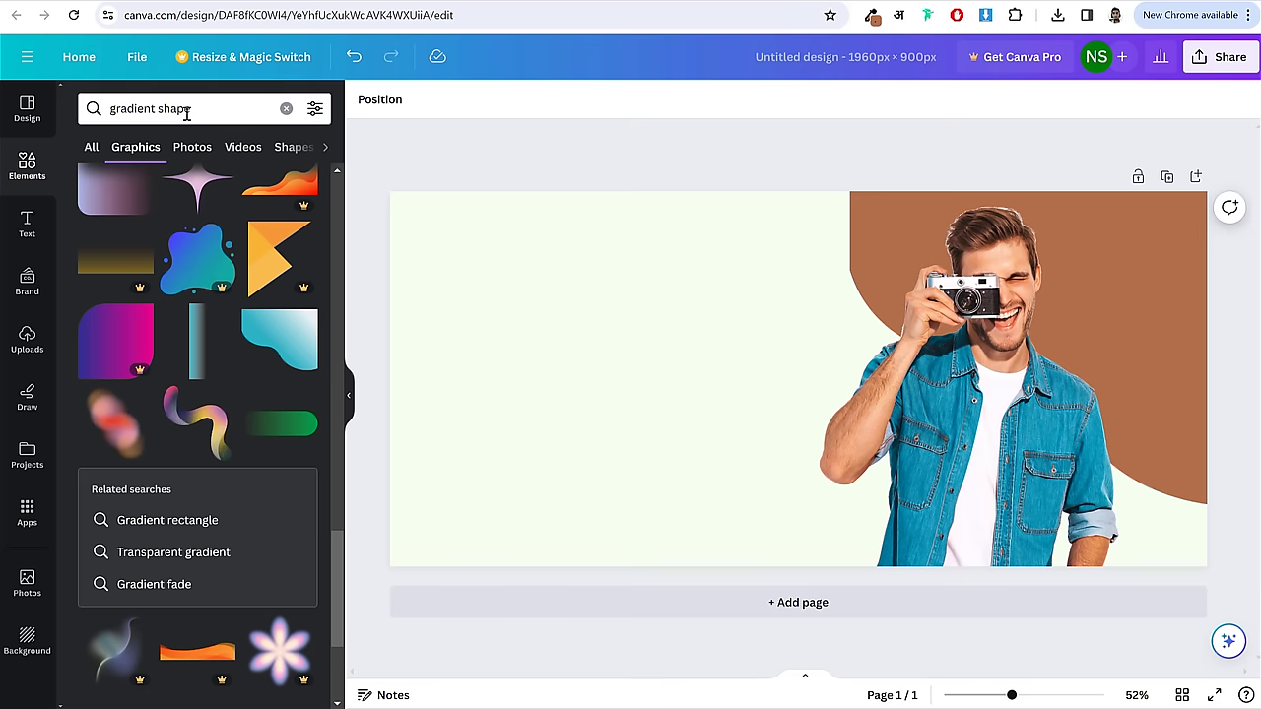
- Replace the element search term with "lines" and run the graphics search
triple_click(187, 109)
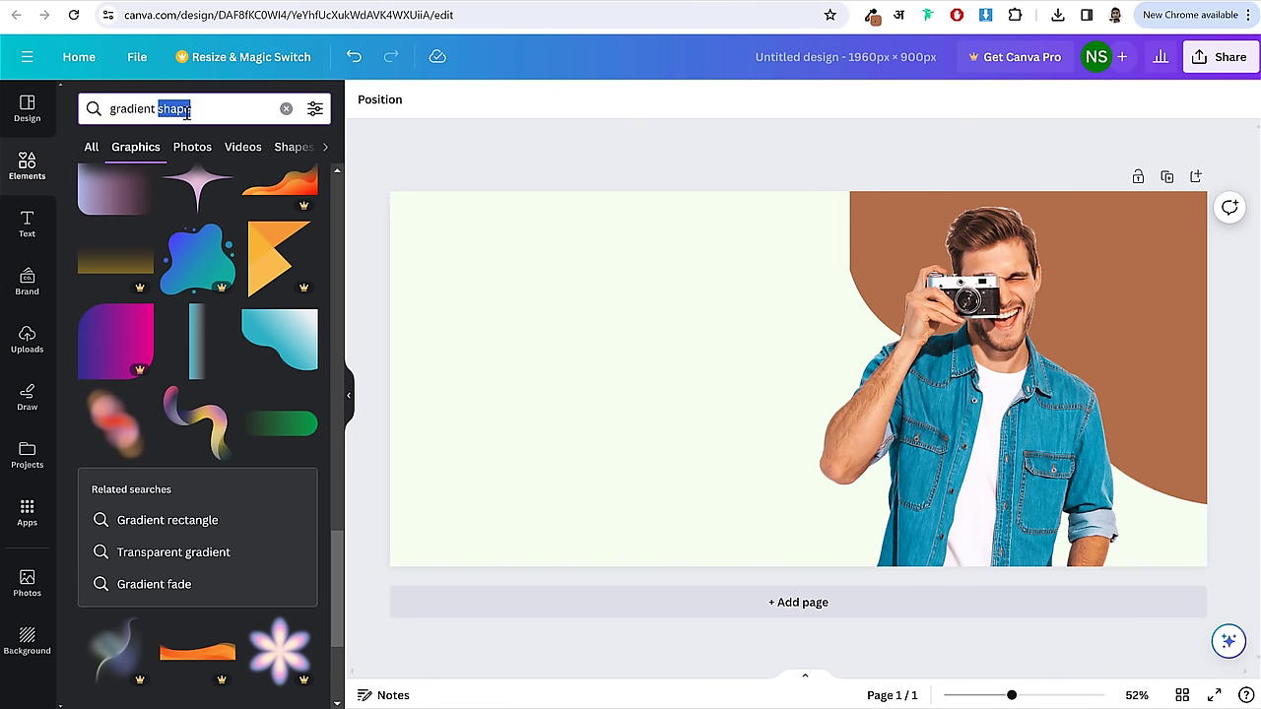
text(lines)
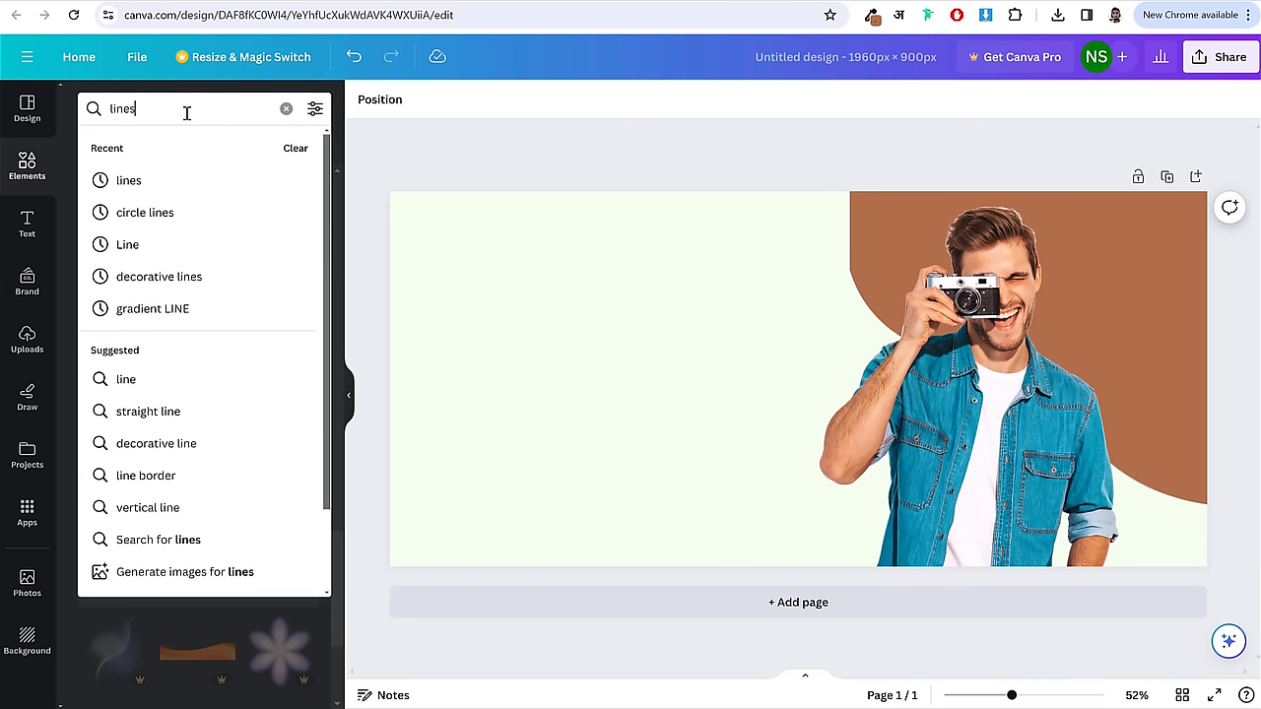
key(Return)
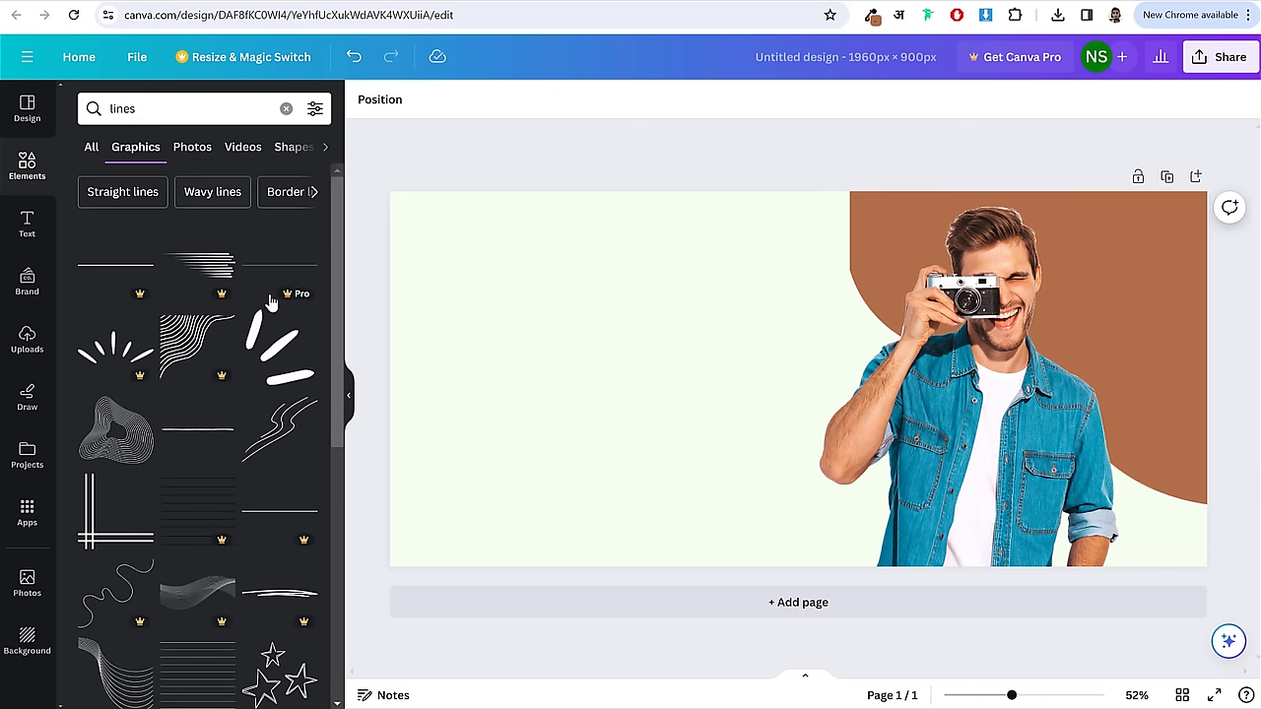
- Add the hand-drawn diagonal lines graphic, scale it down and place it on the brown shape beside the man's head
scroll(274, 394, down, 4)
scroll(312, 423, down, 10)
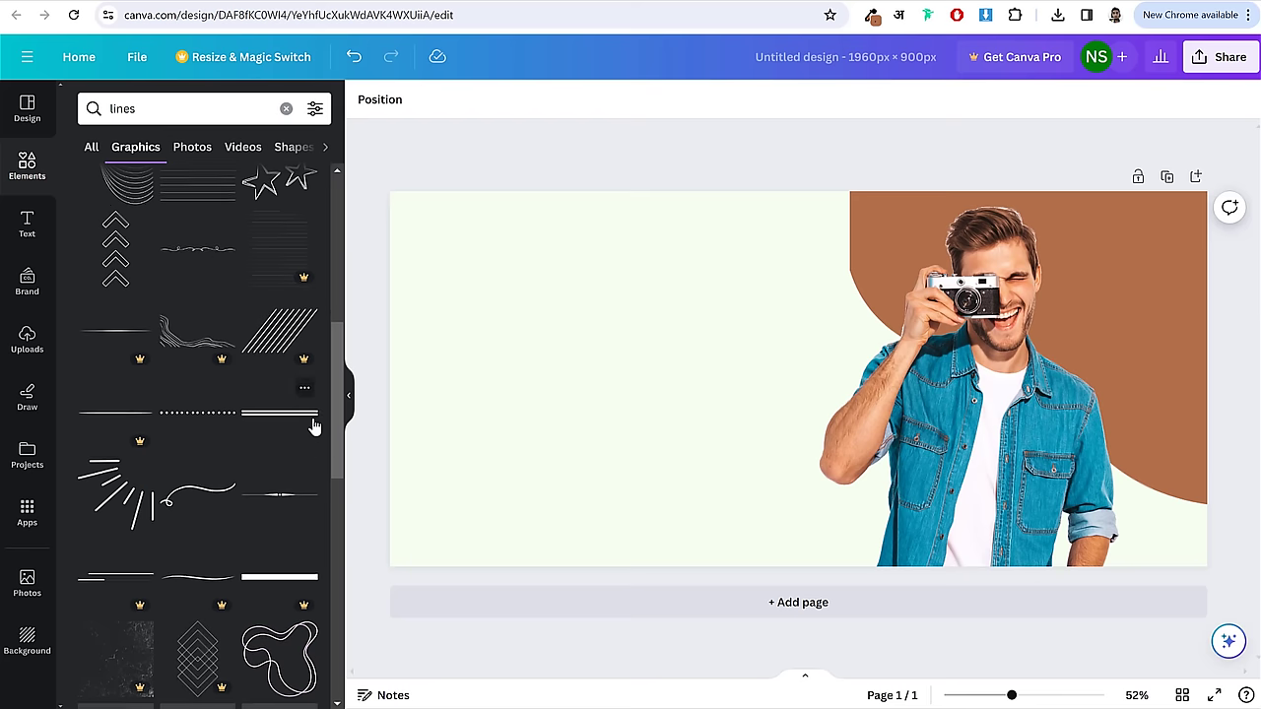
scroll(312, 429, down, 3)
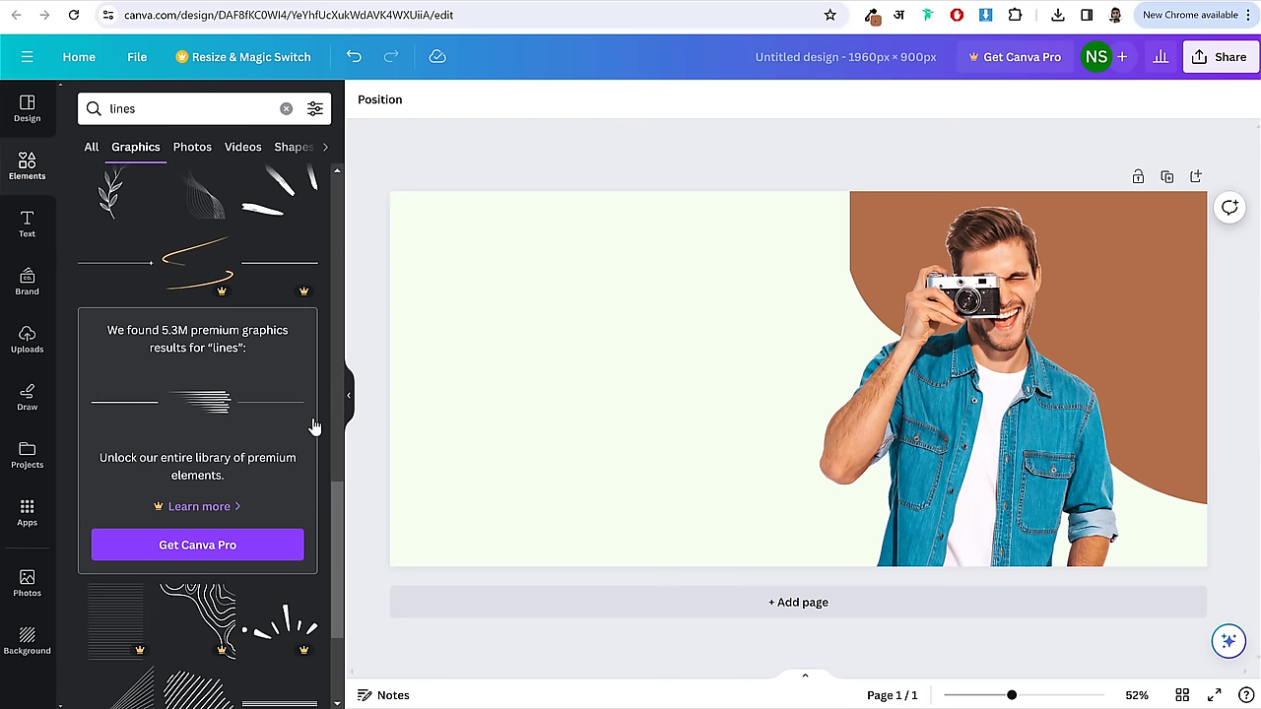
scroll(307, 441, up, 5)
scroll(305, 446, down, 7)
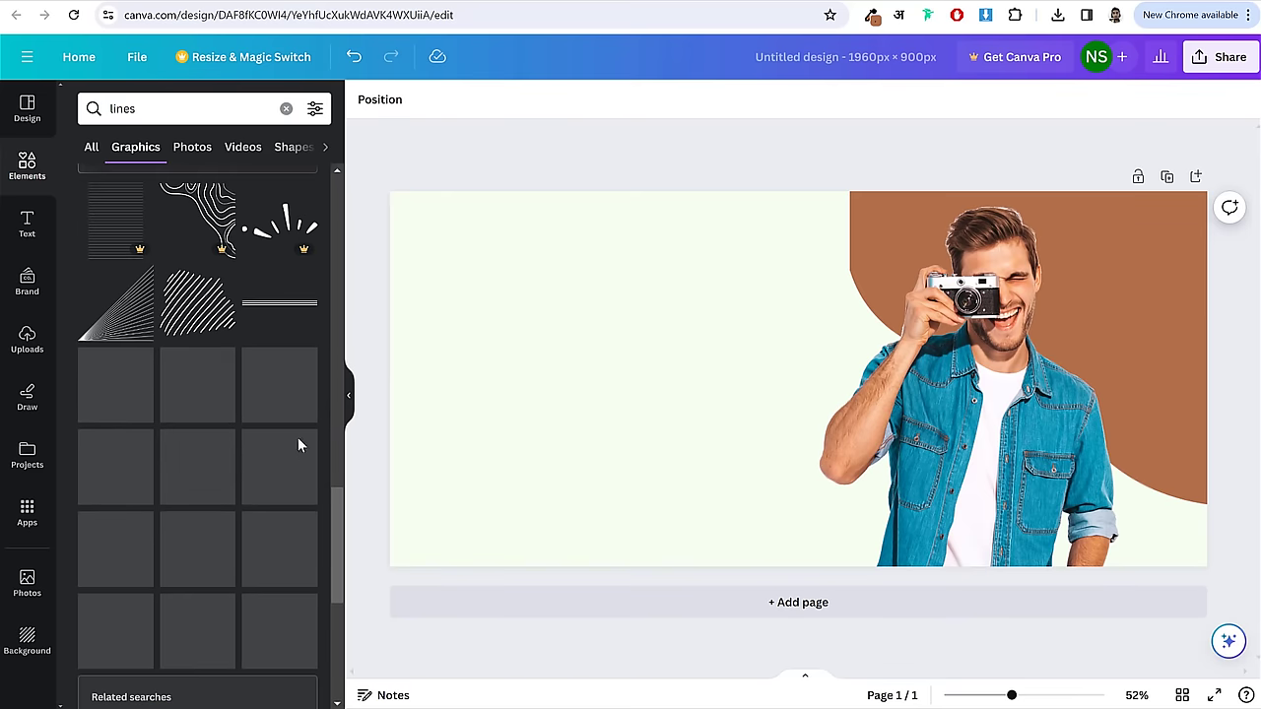
scroll(329, 382, down, 3)
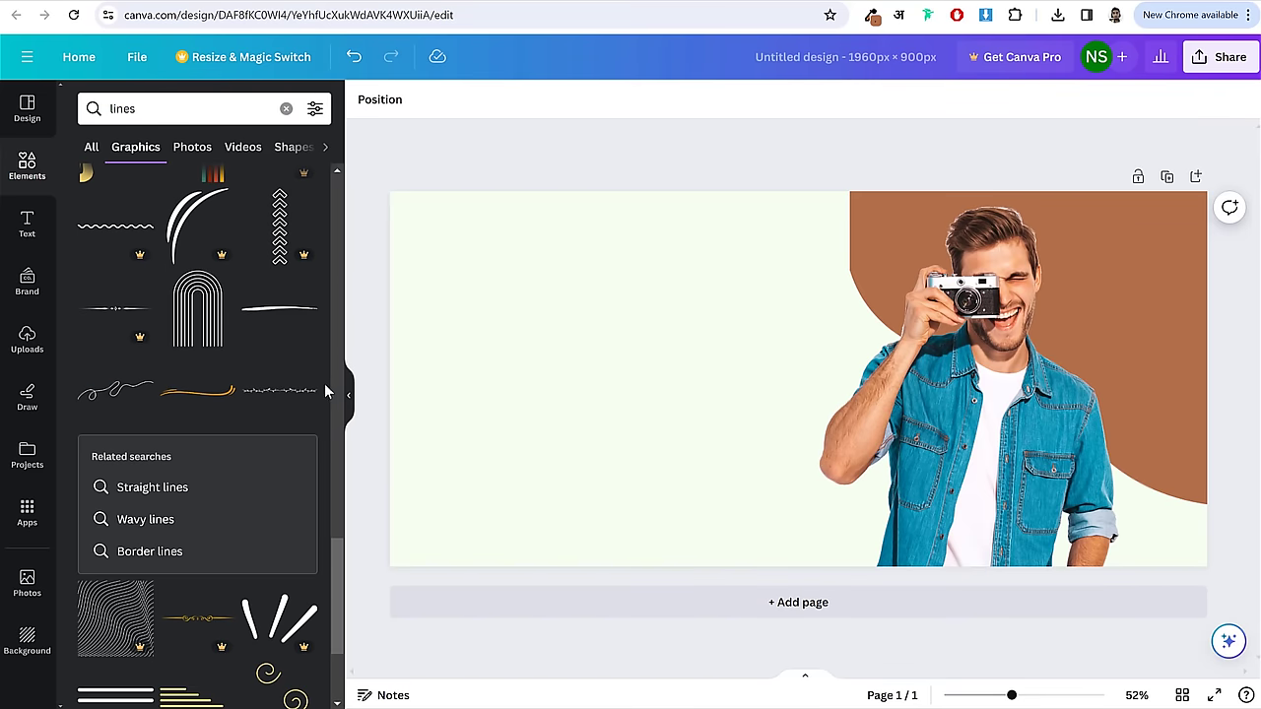
scroll(324, 383, up, 4)
click(190, 392)
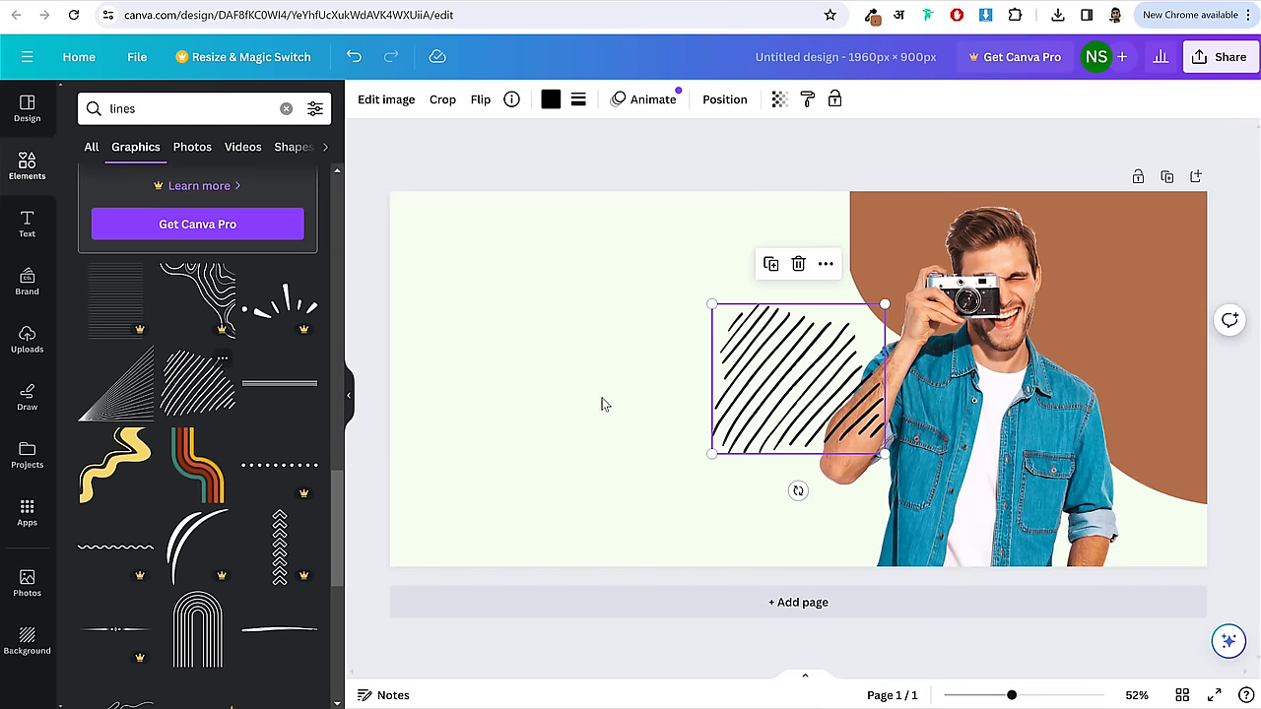
mouse_move(755, 385)
mouse_down()
mouse_move(706, 361)
mouse_move(789, 340)
mouse_up()
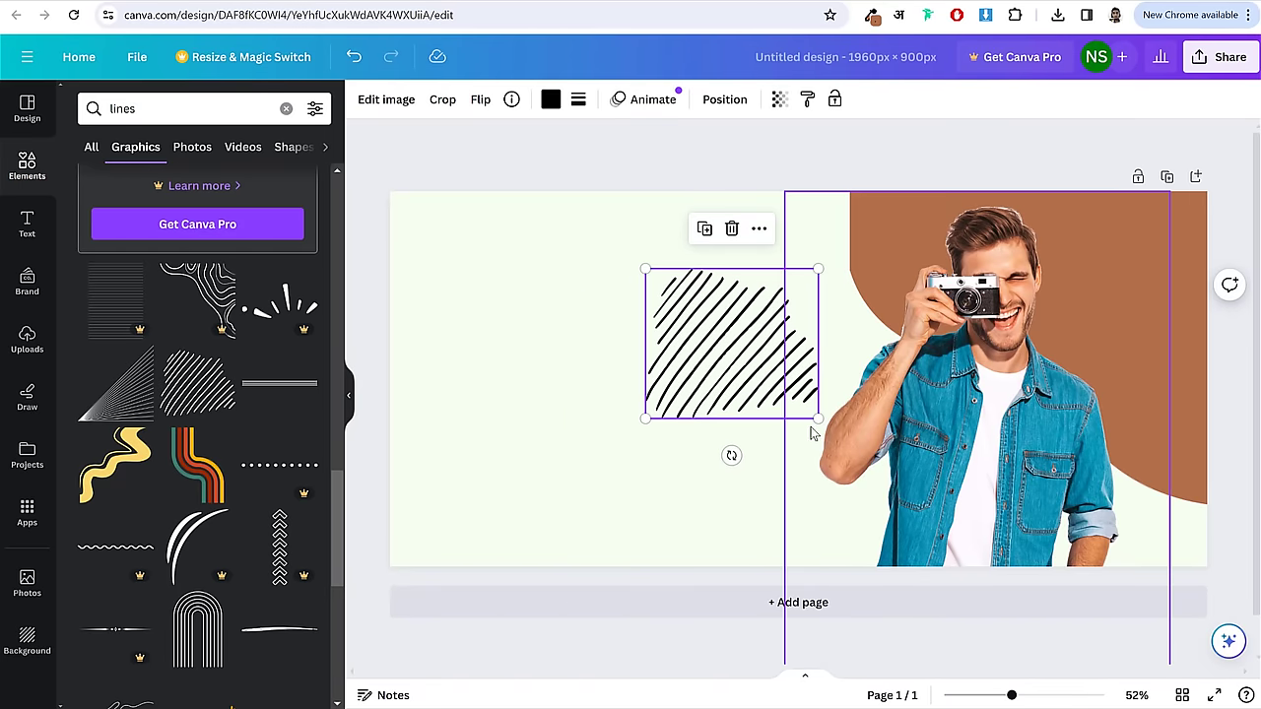
mouse_move(817, 419)
mouse_down()
mouse_move(738, 358)
mouse_move(1142, 341)
mouse_up()
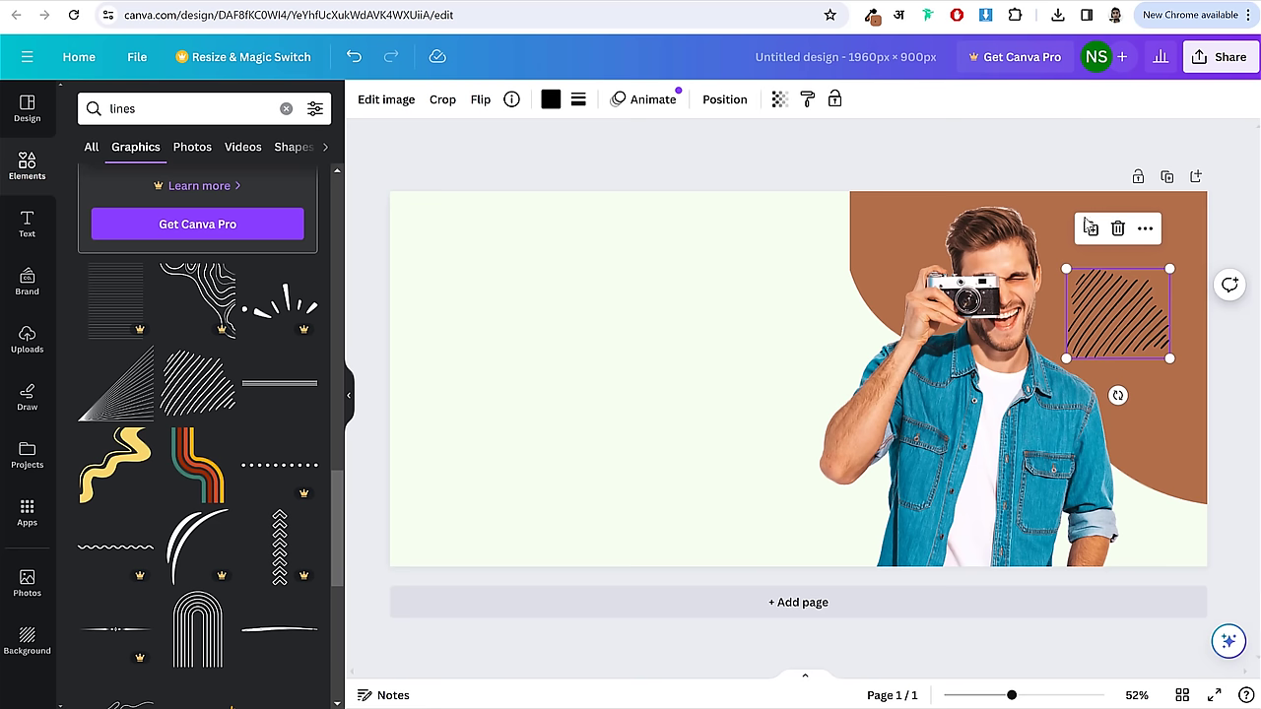
- Recolour the diagonal lines graphic on the brown shape to #FDFFFC, shift it away from the man's head and enlarge it slightly
drag(1131, 296, 1134, 291)
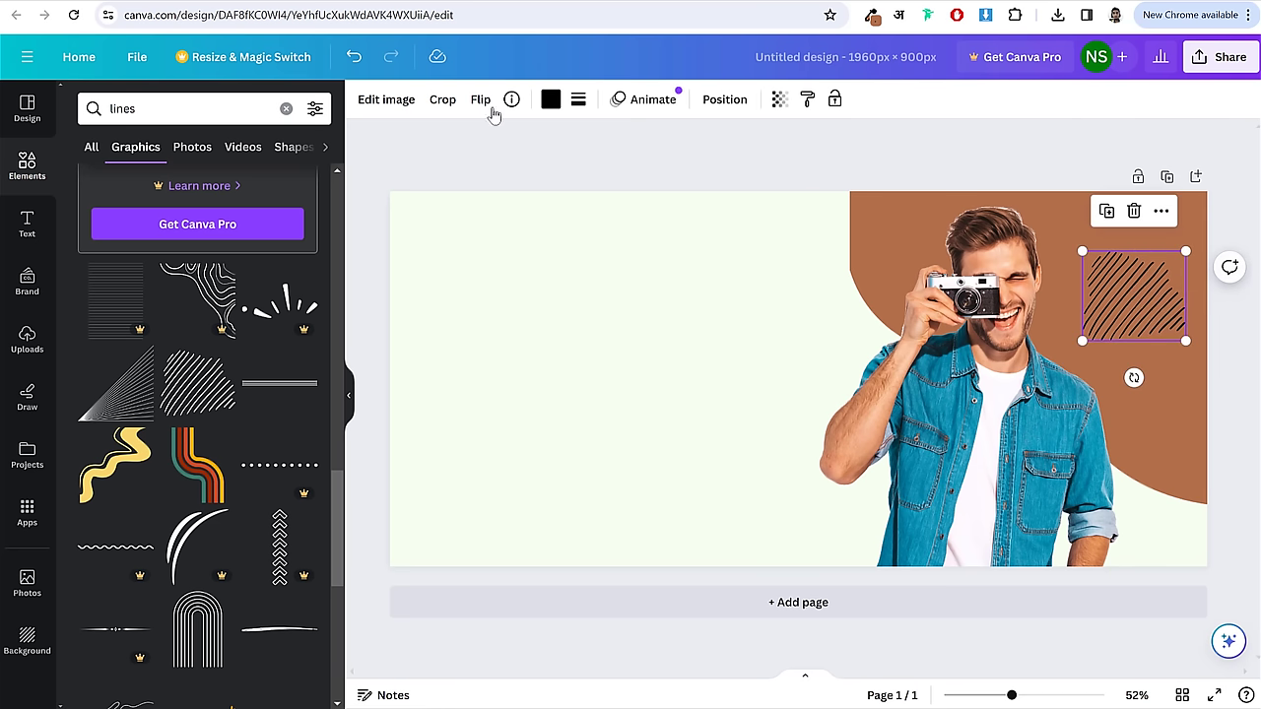
click(551, 100)
click(217, 198)
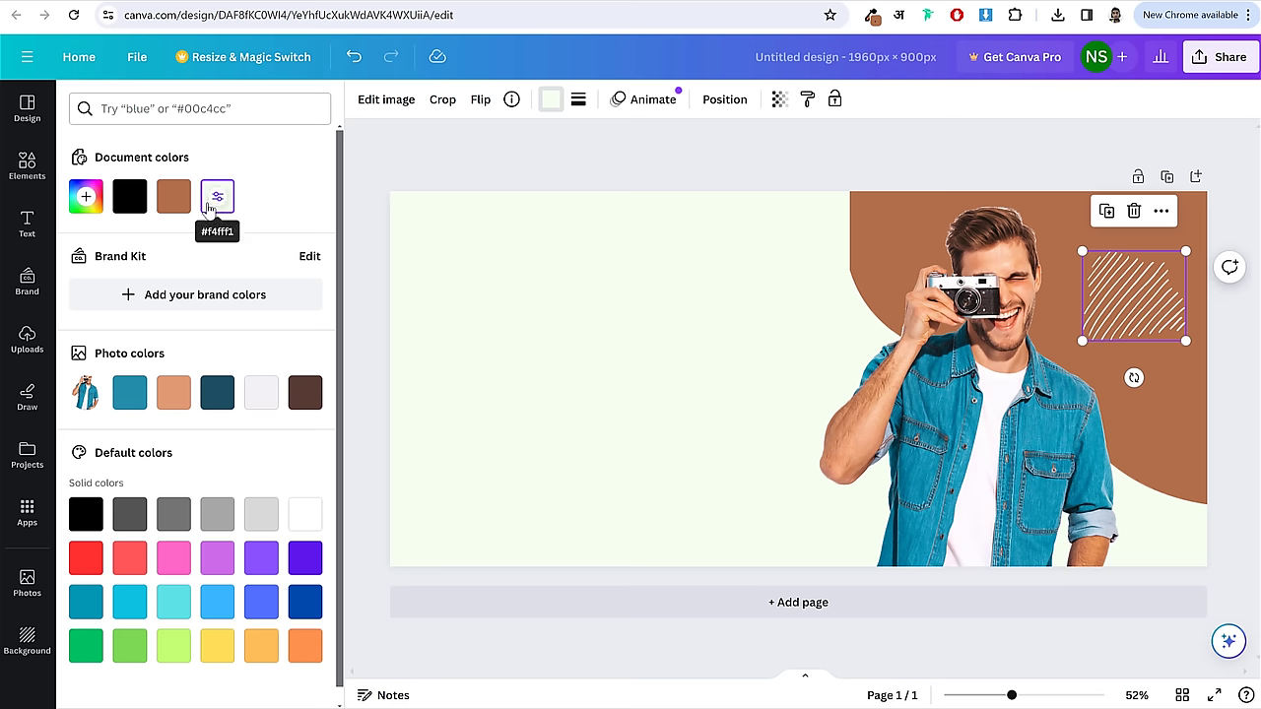
click(215, 198)
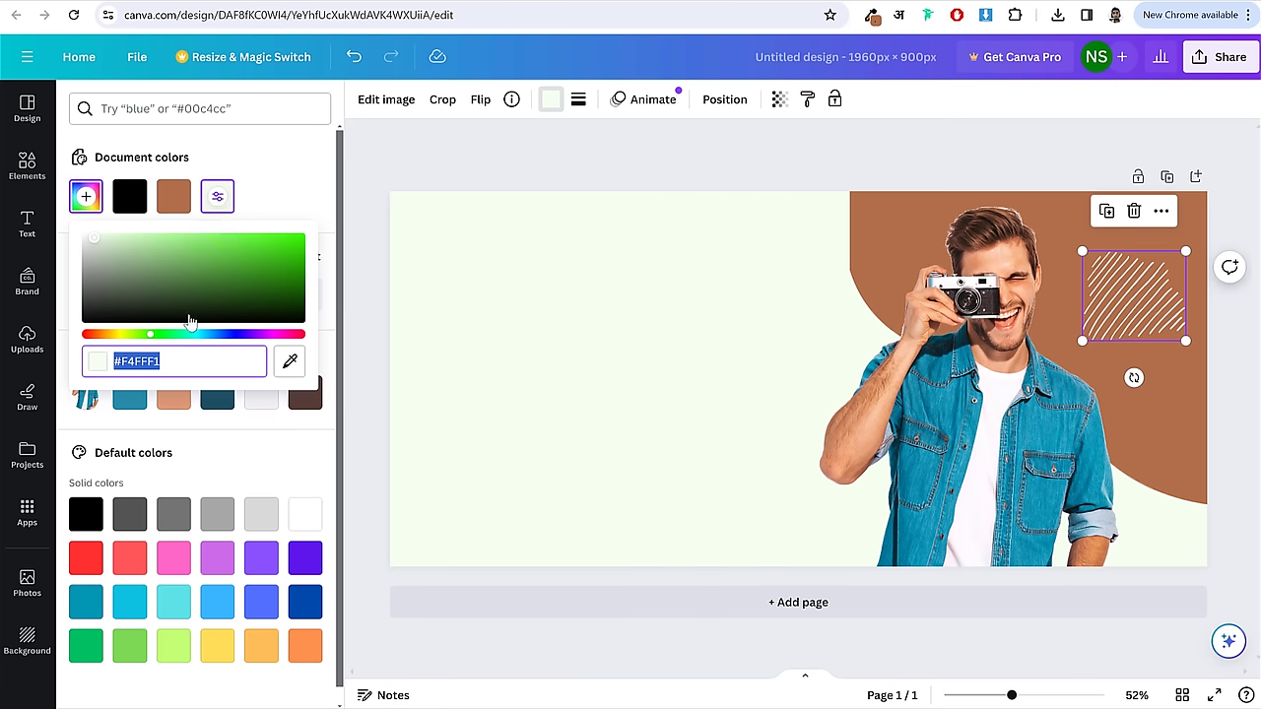
click(96, 241)
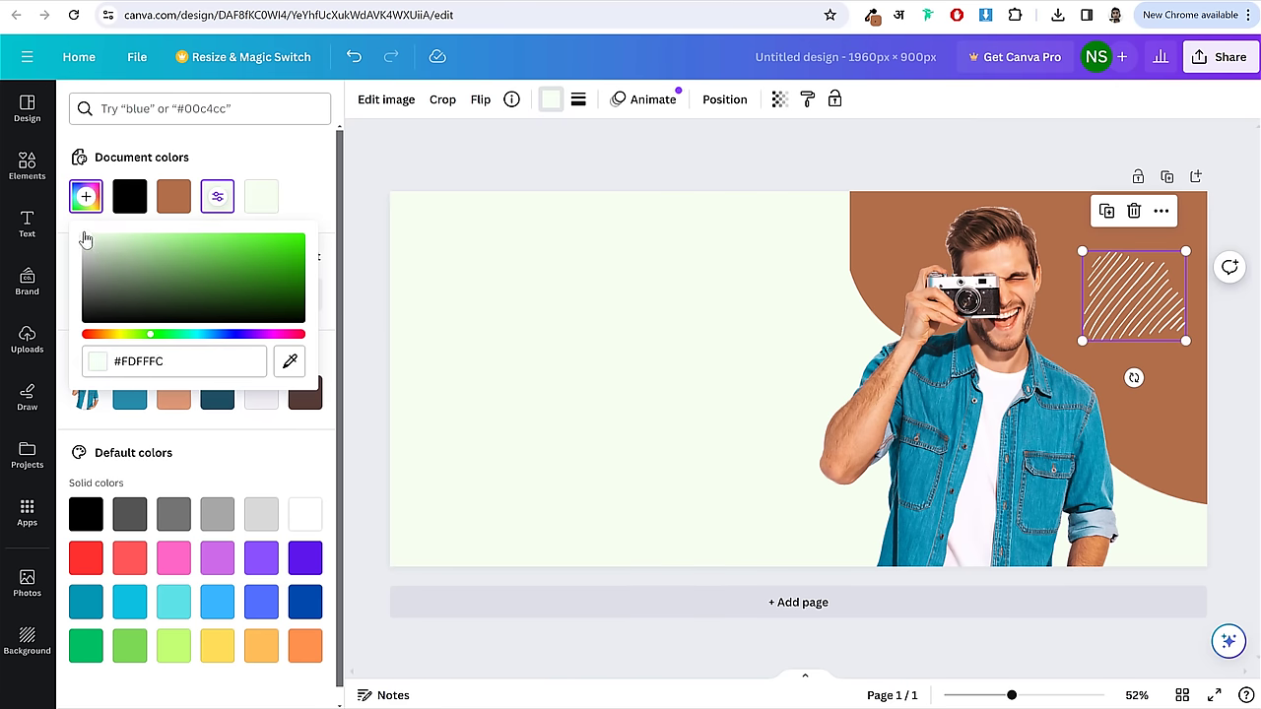
mouse_move(1078, 247)
mouse_down()
mouse_move(1036, 203)
mouse_move(1070, 234)
mouse_move(1075, 260)
mouse_up()
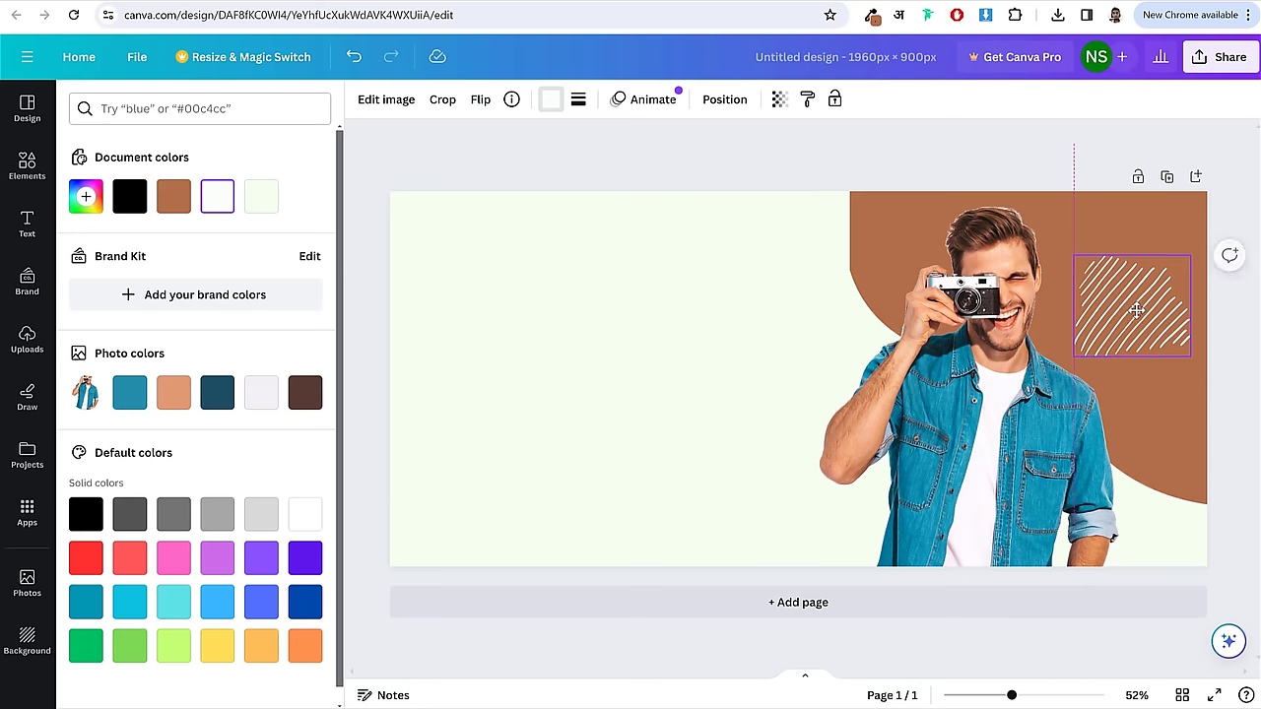
click(86, 196)
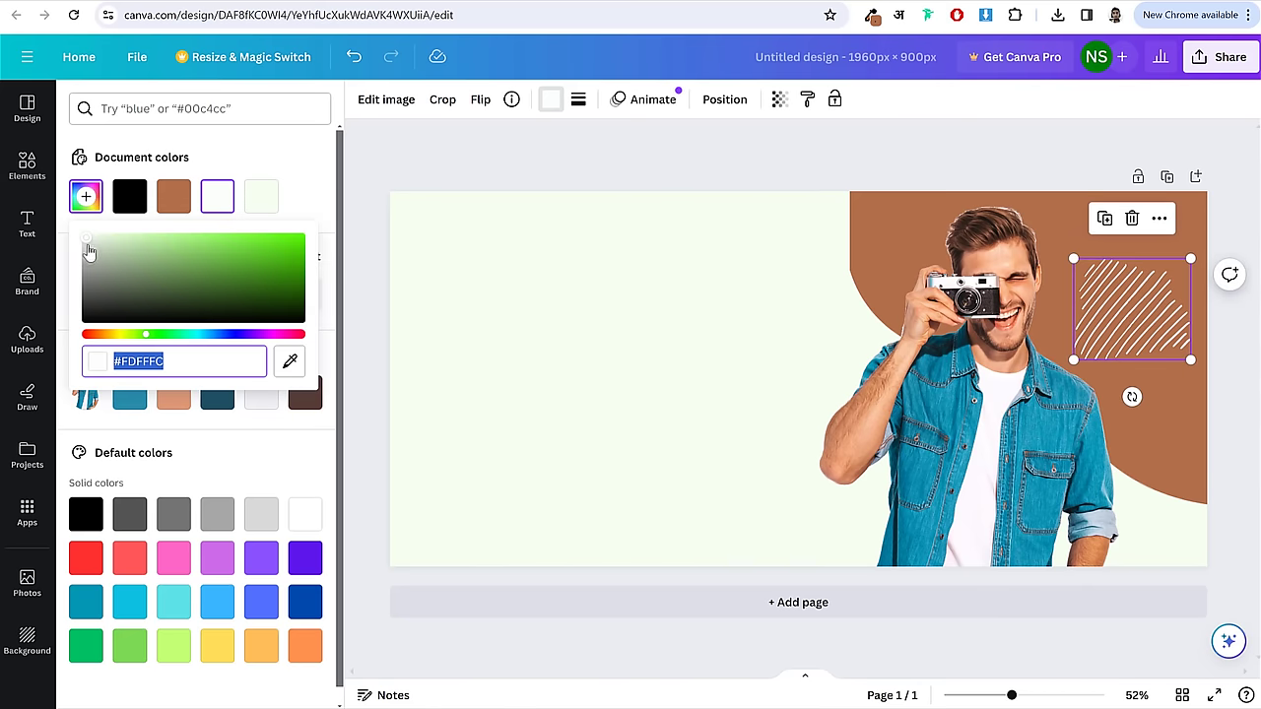
click(436, 166)
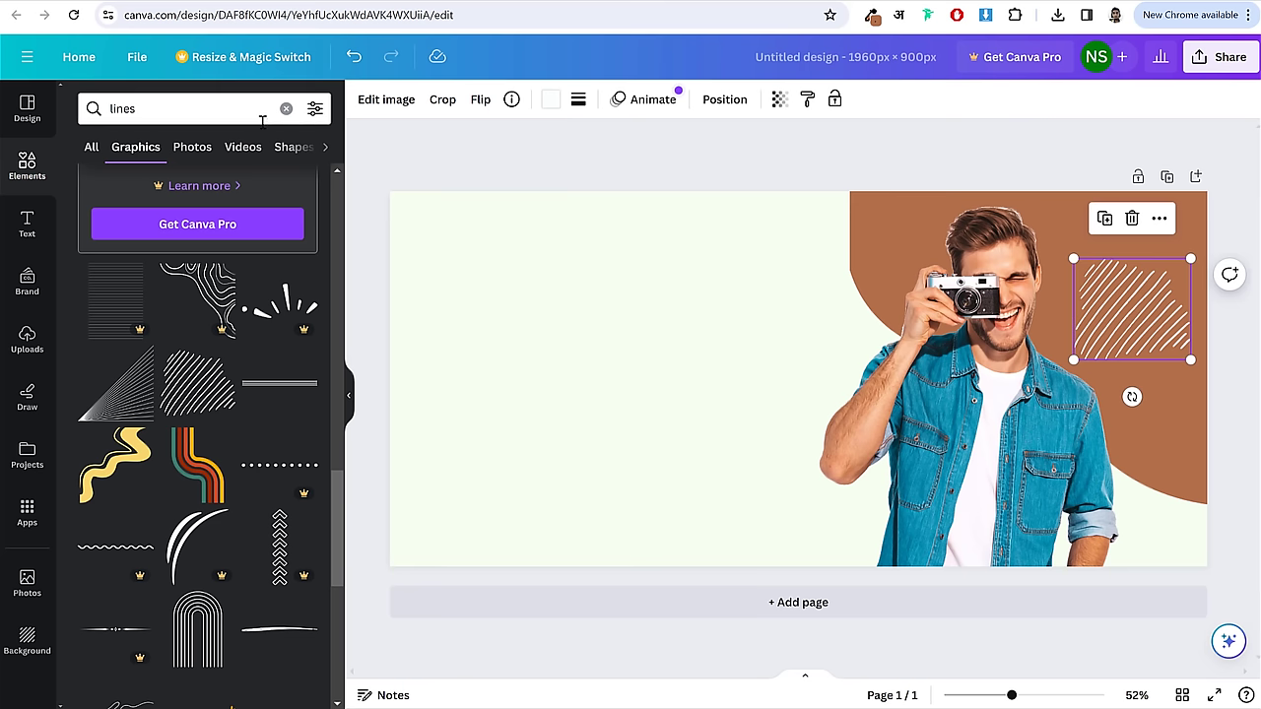
- Replace the element search term with "dots" and run the graphics search
double_click(226, 109)
text(do)
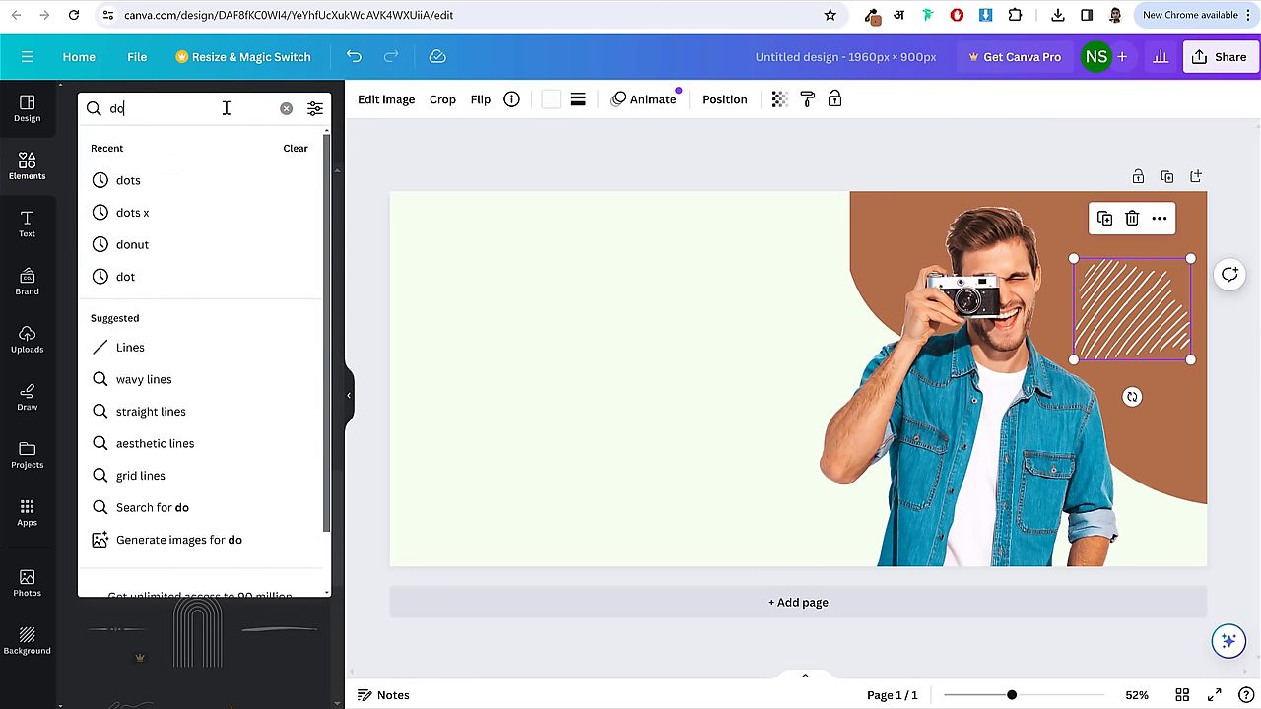
text(ts)
key(Return)
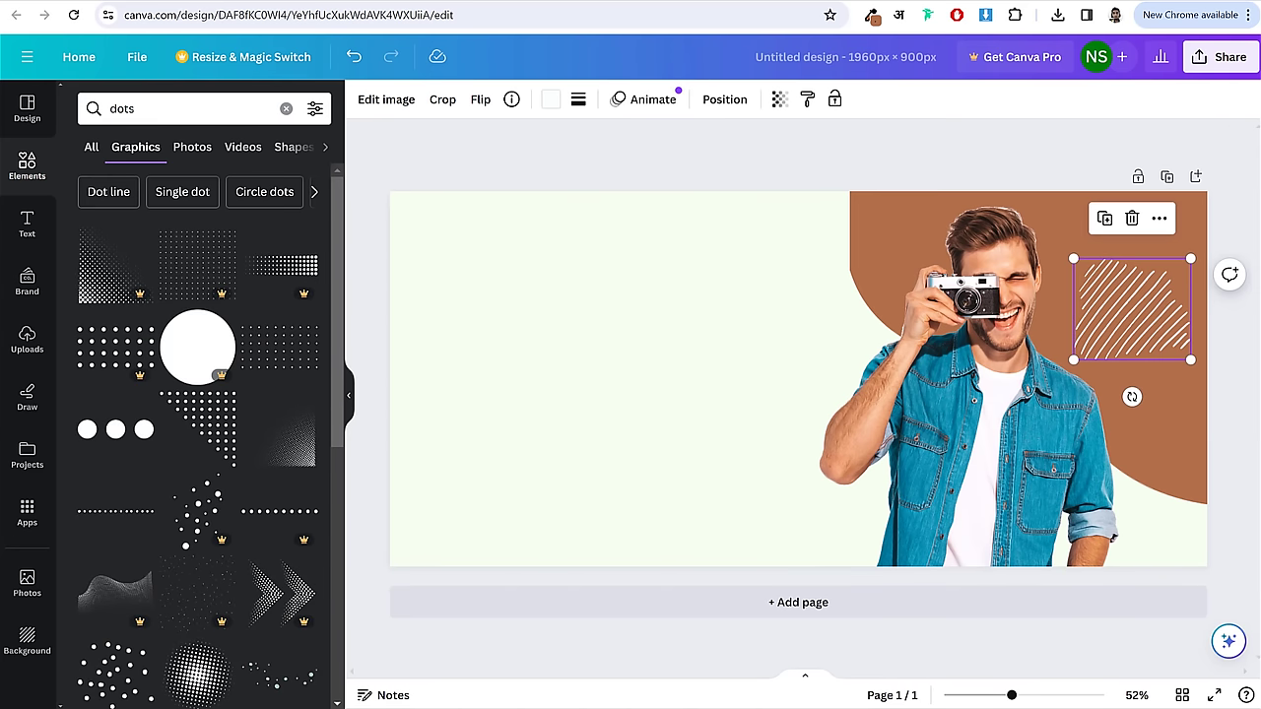
- Nudge the diagonal lines graphic slightly down and change its colour to the pale green #F5FFEF
drag(1123, 303, 1123, 308)
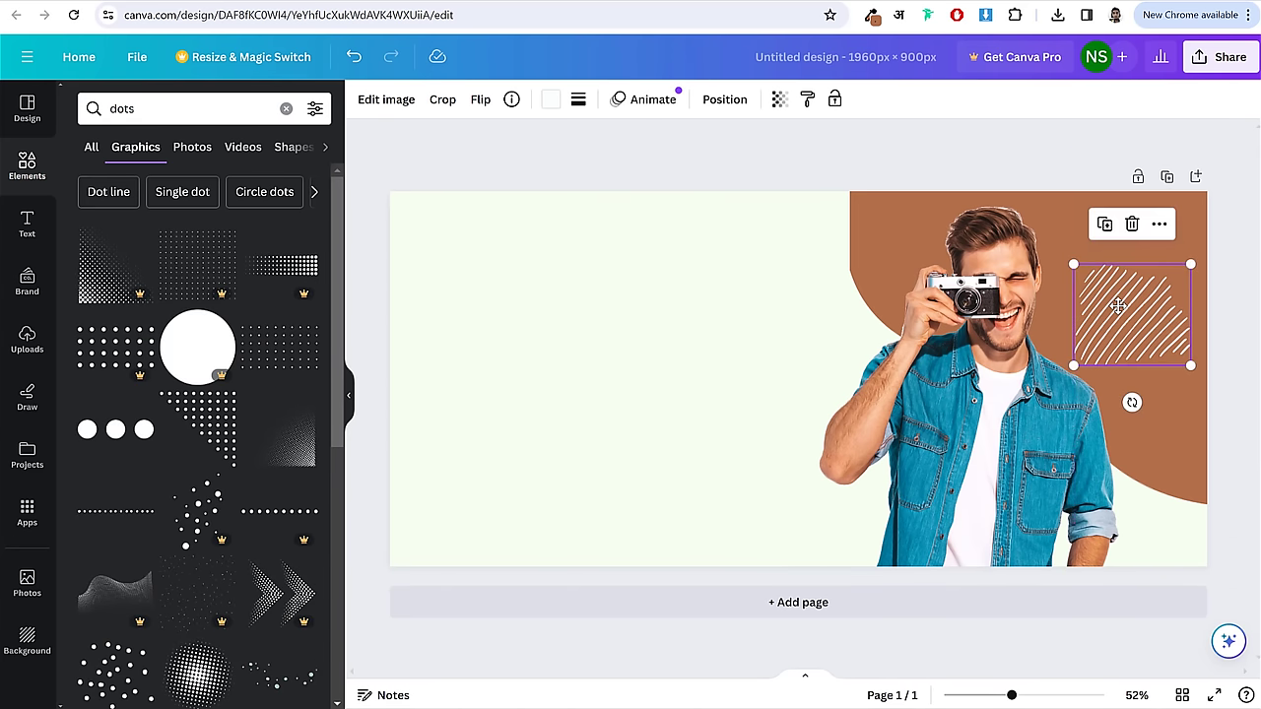
click(550, 99)
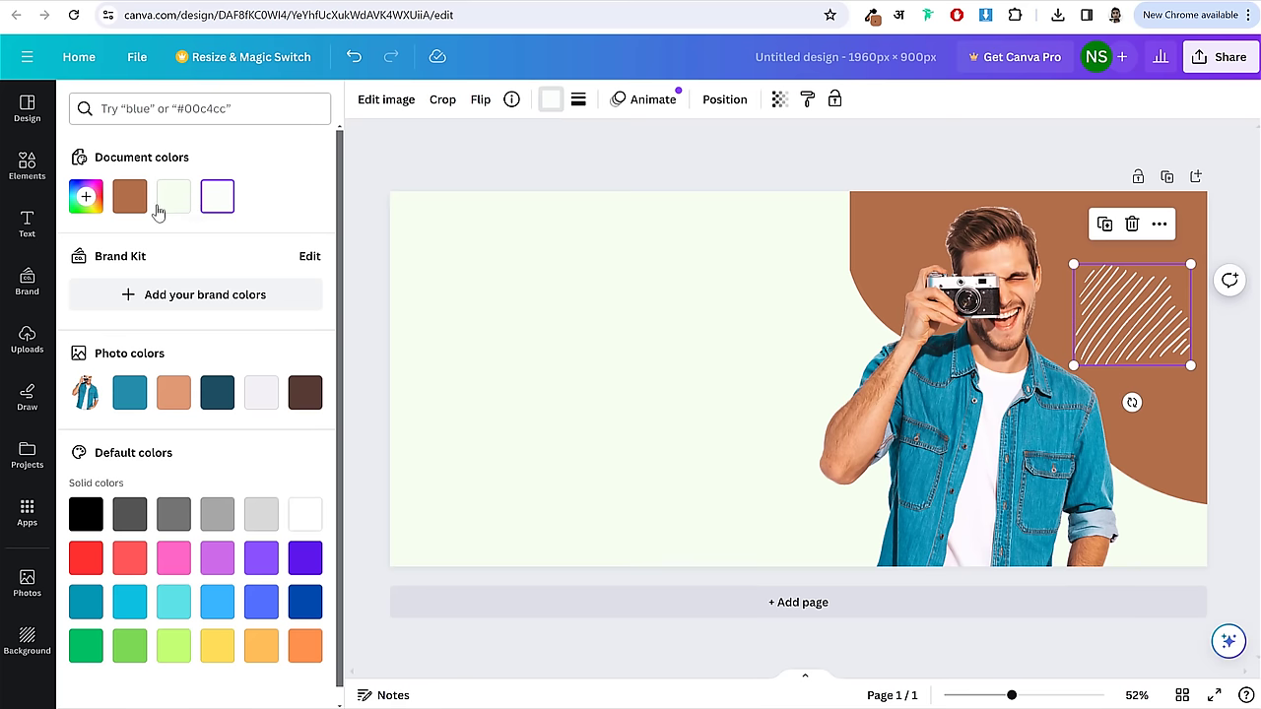
click(85, 196)
click(128, 236)
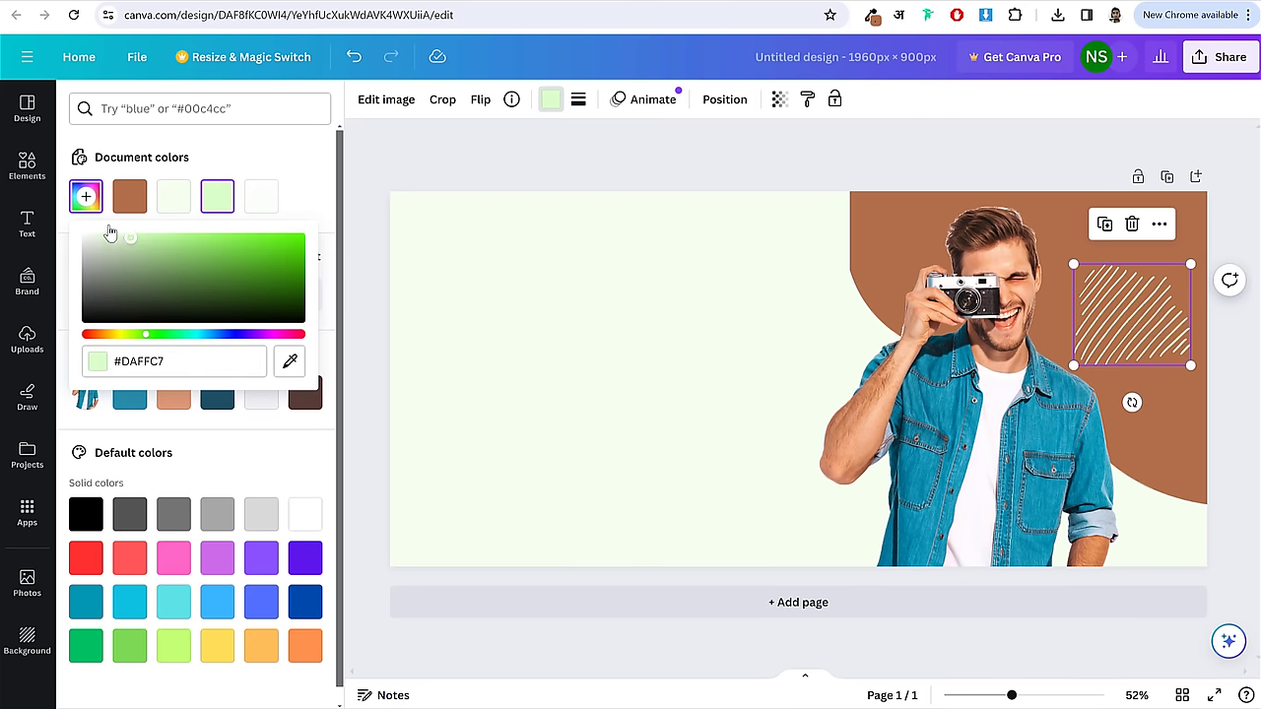
drag(110, 233, 99, 231)
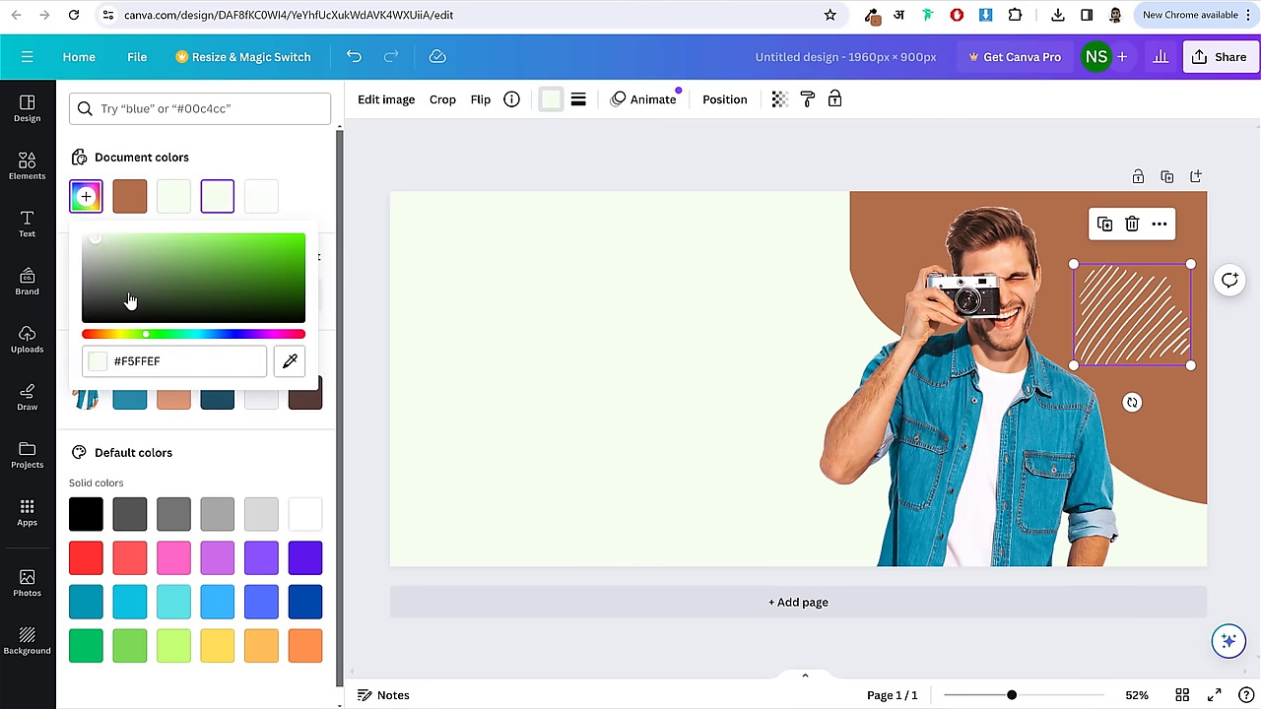
click(377, 186)
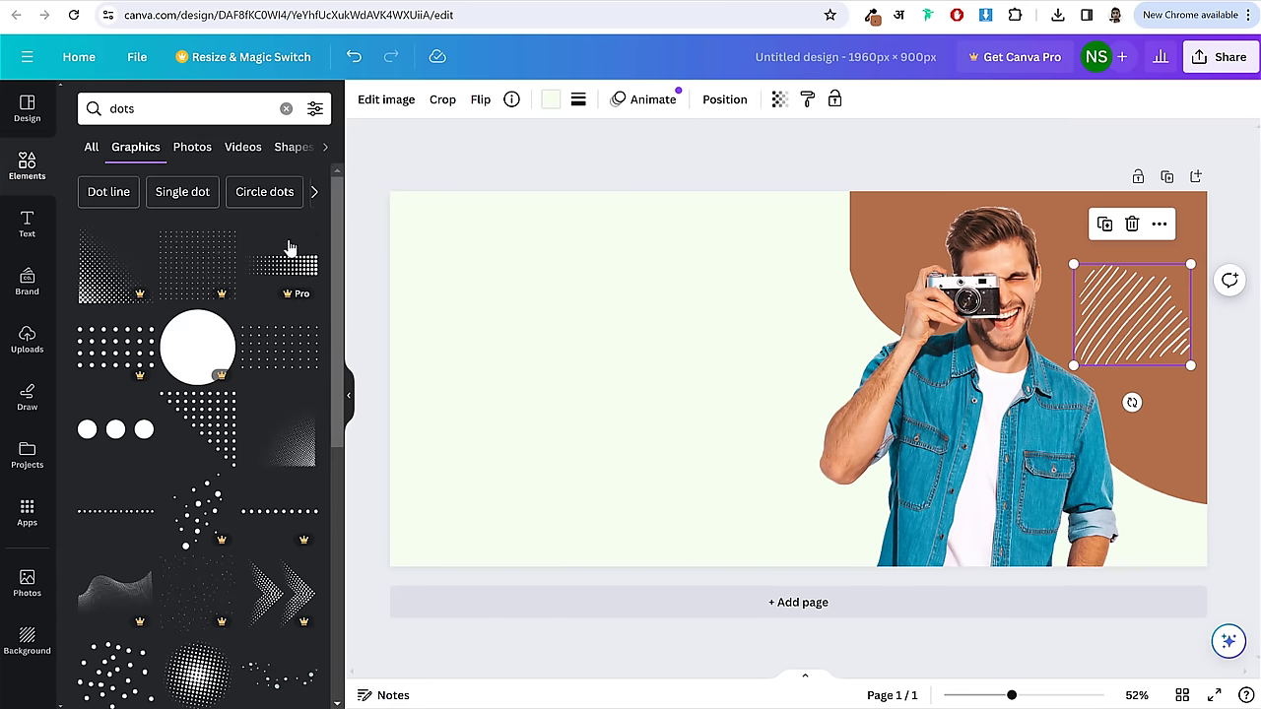
- Add the free scattered dots graphic and place it below the man's elbow, partly beyond the banner's lower edge
scroll(293, 305, down, 3)
scroll(303, 422, down, 4)
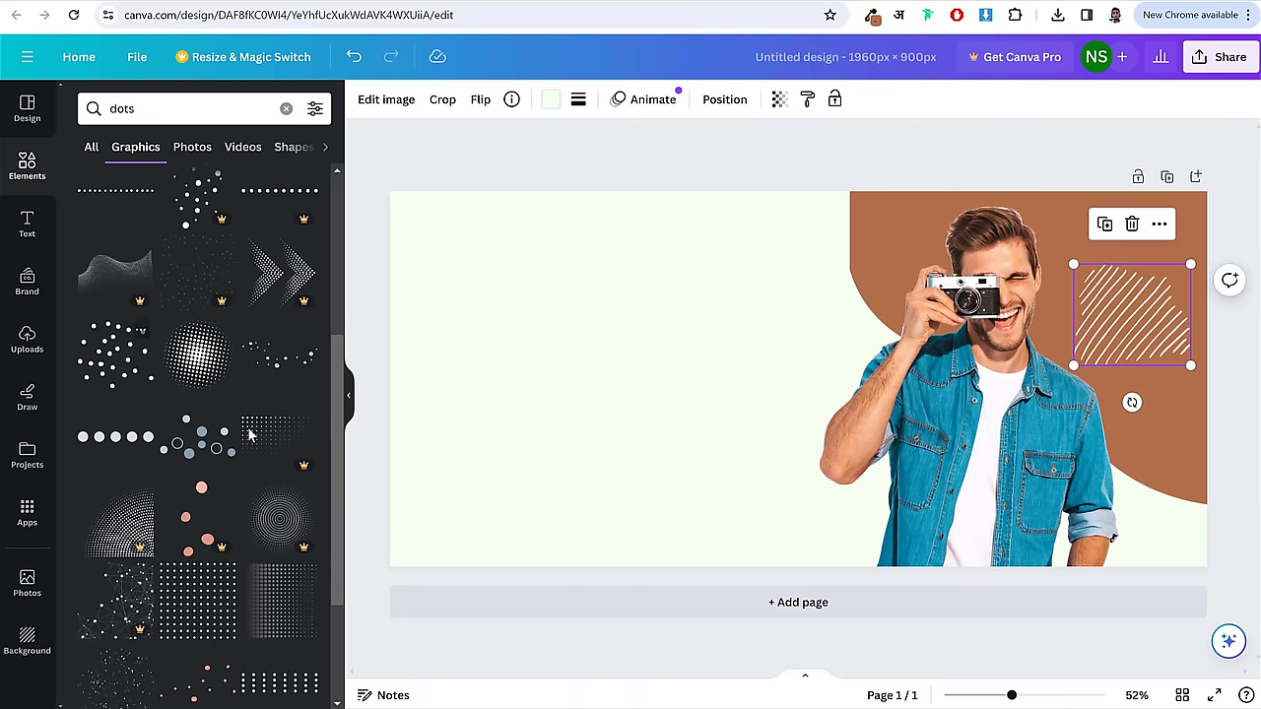
click(145, 263)
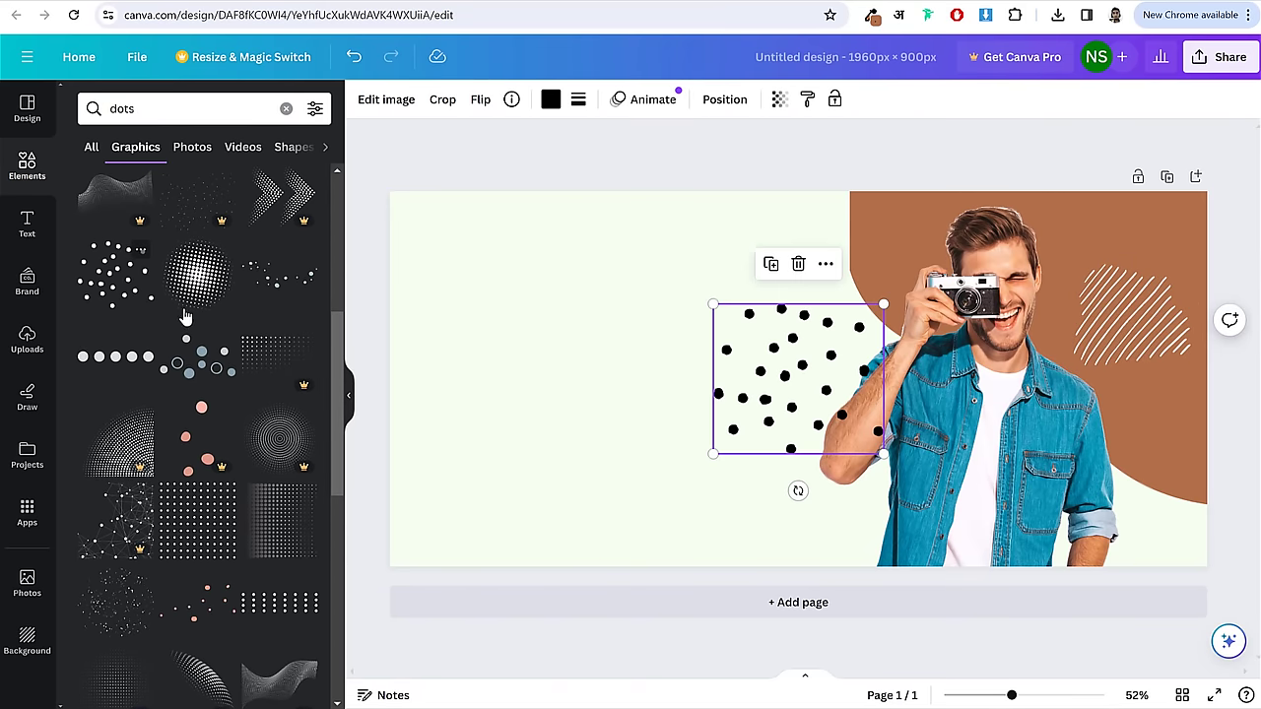
drag(825, 385, 860, 554)
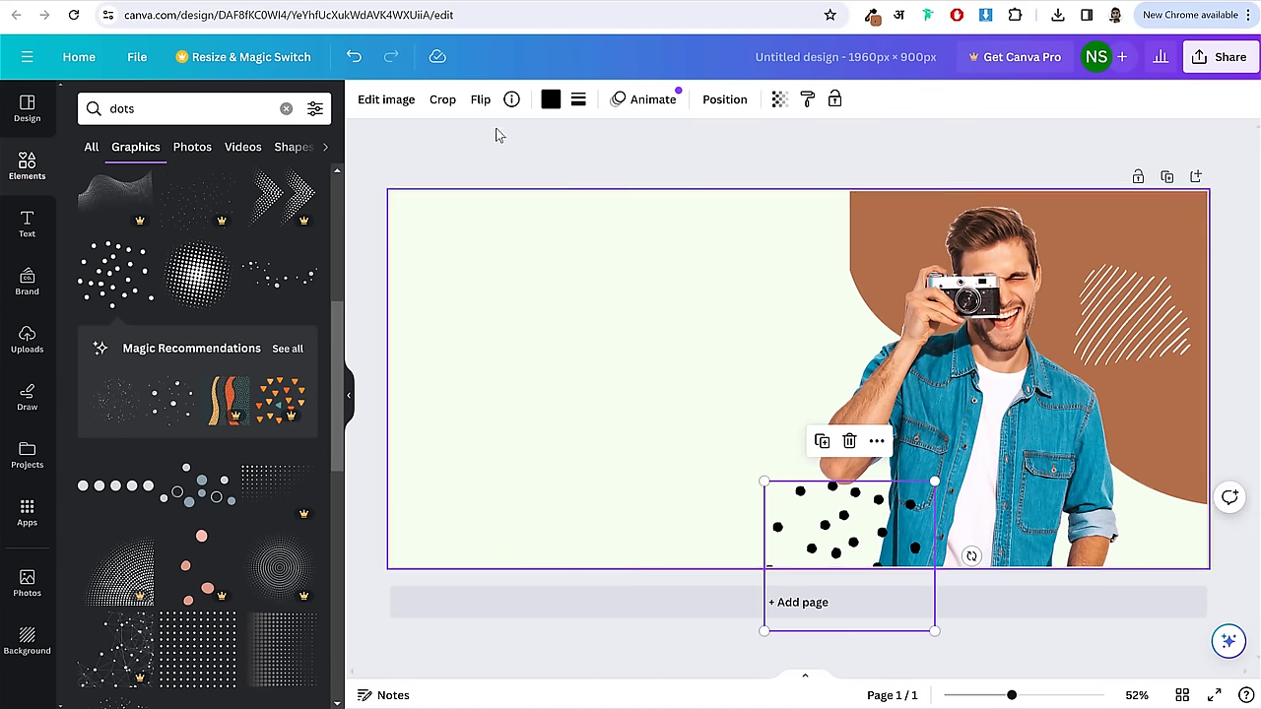
- Set the scattered dots graphic's colour to light grey #DBDBDB and nudge it slightly further down
click(551, 100)
click(85, 197)
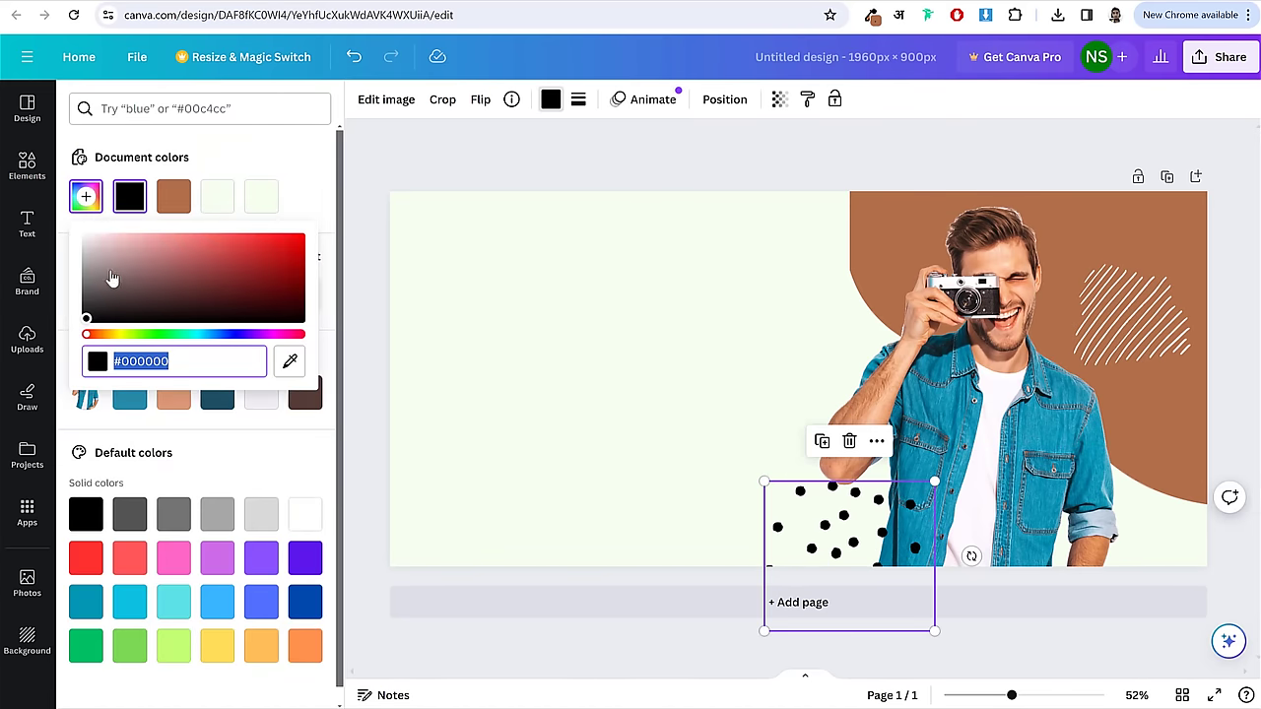
drag(113, 280, 68, 256)
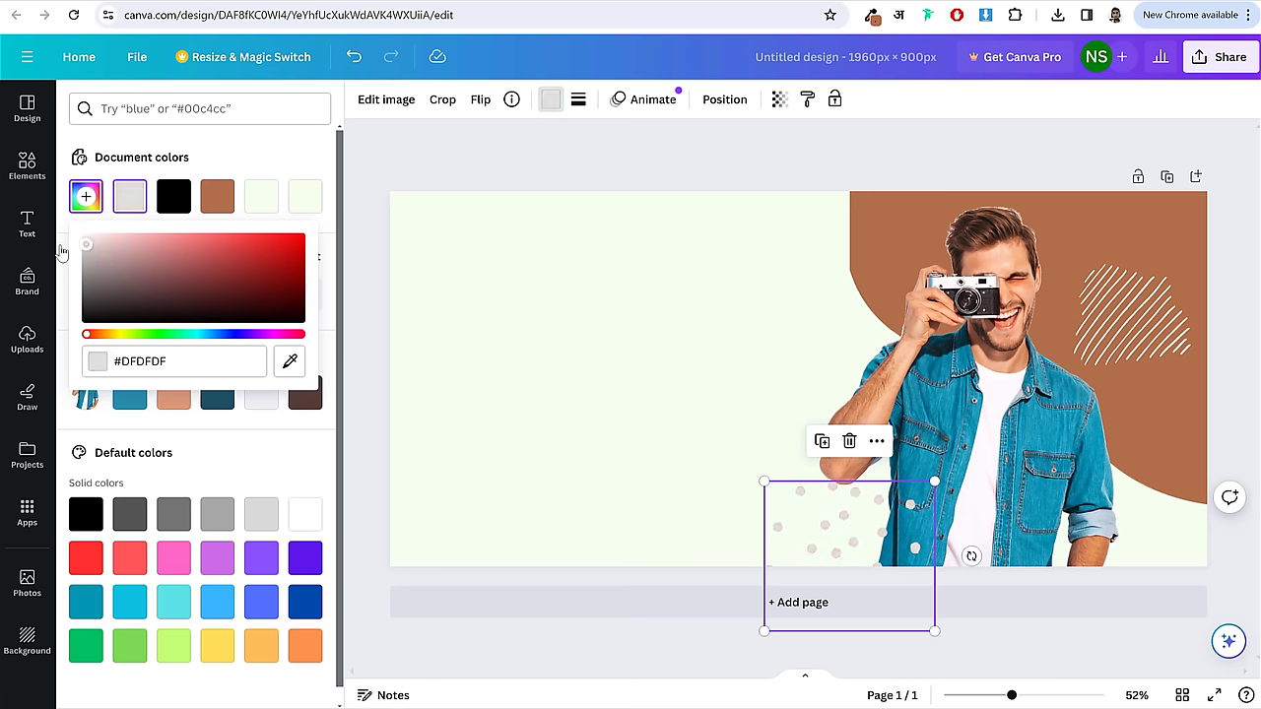
drag(62, 252, 189, 256)
click(129, 197)
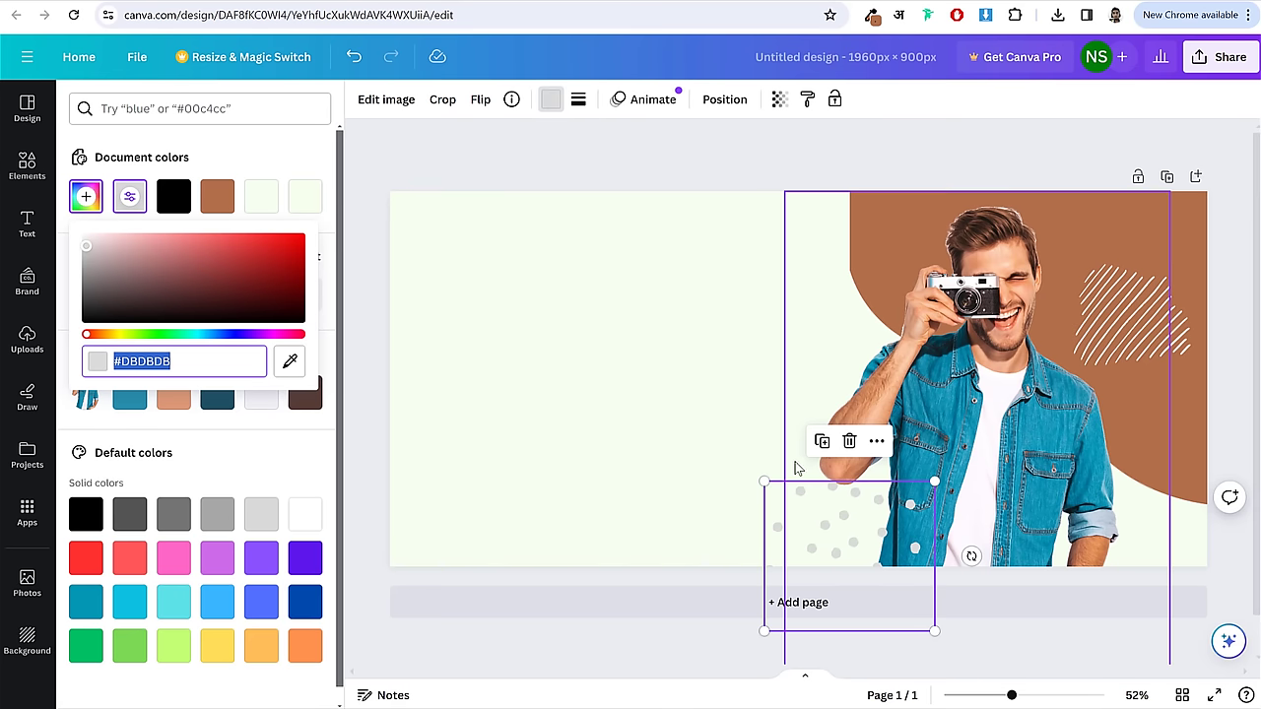
drag(896, 533, 896, 543)
click(27, 165)
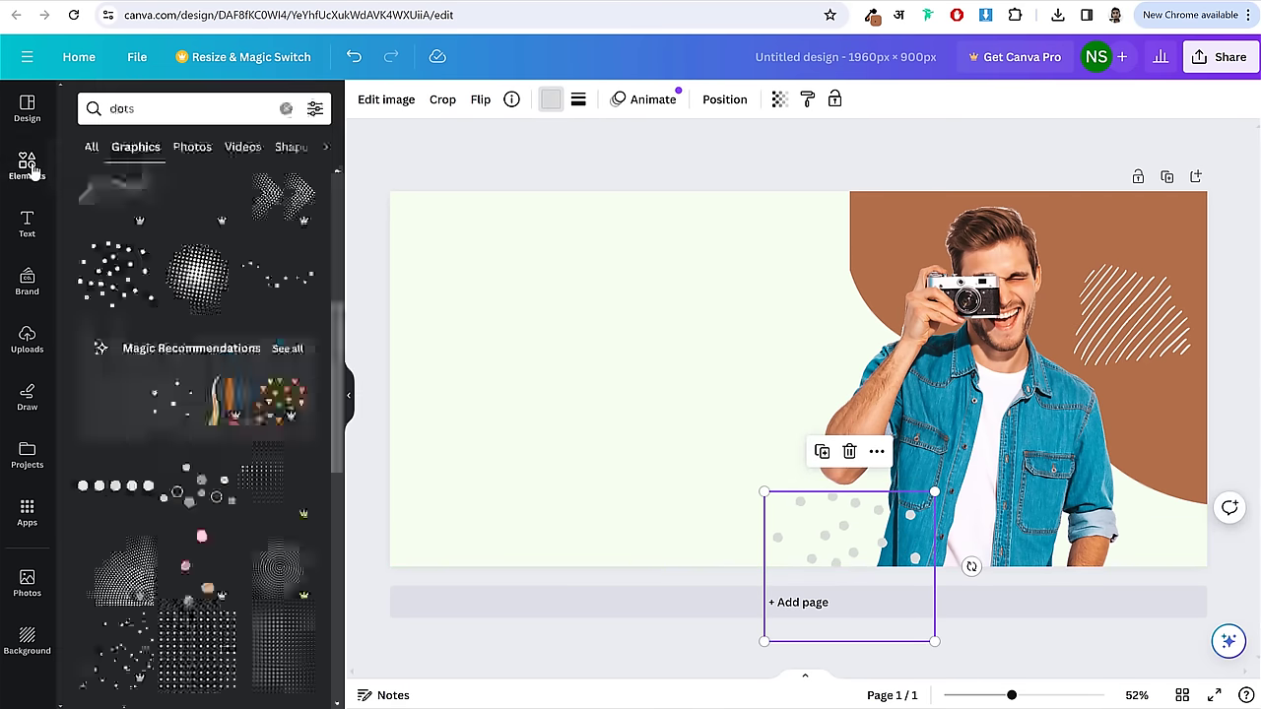
click(208, 120)
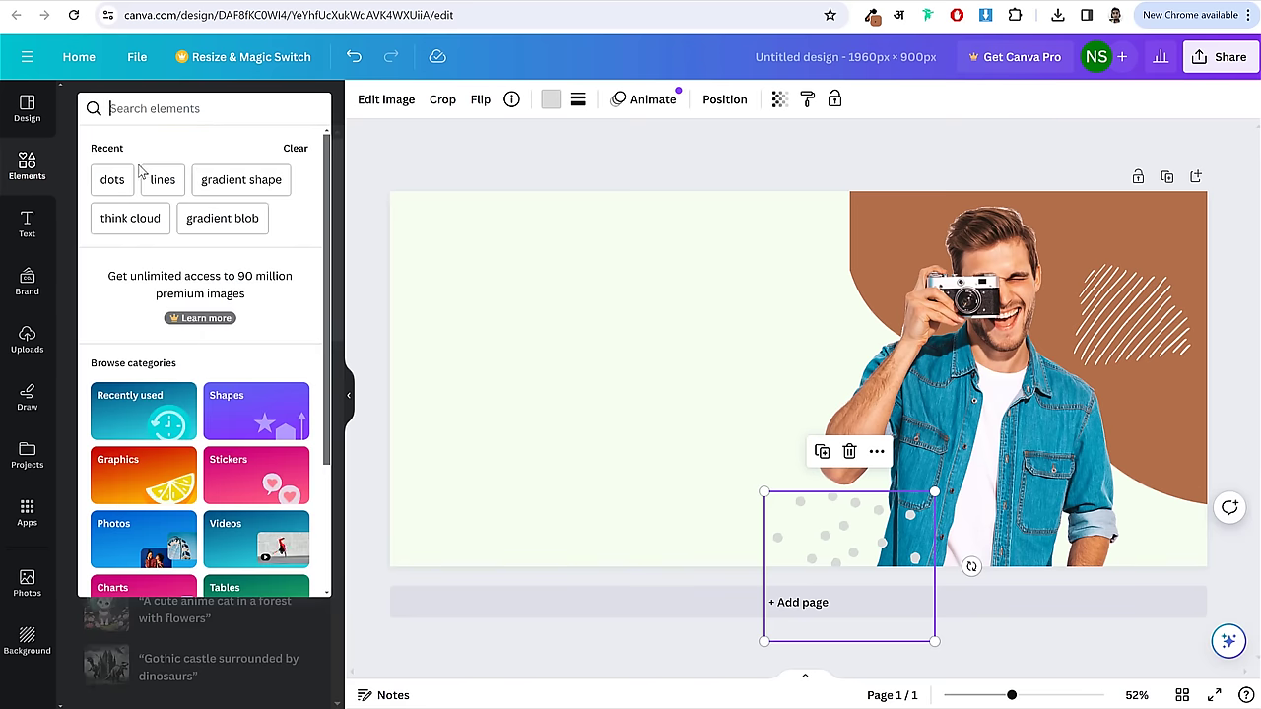
click(155, 182)
click(122, 108)
double_click(122, 108)
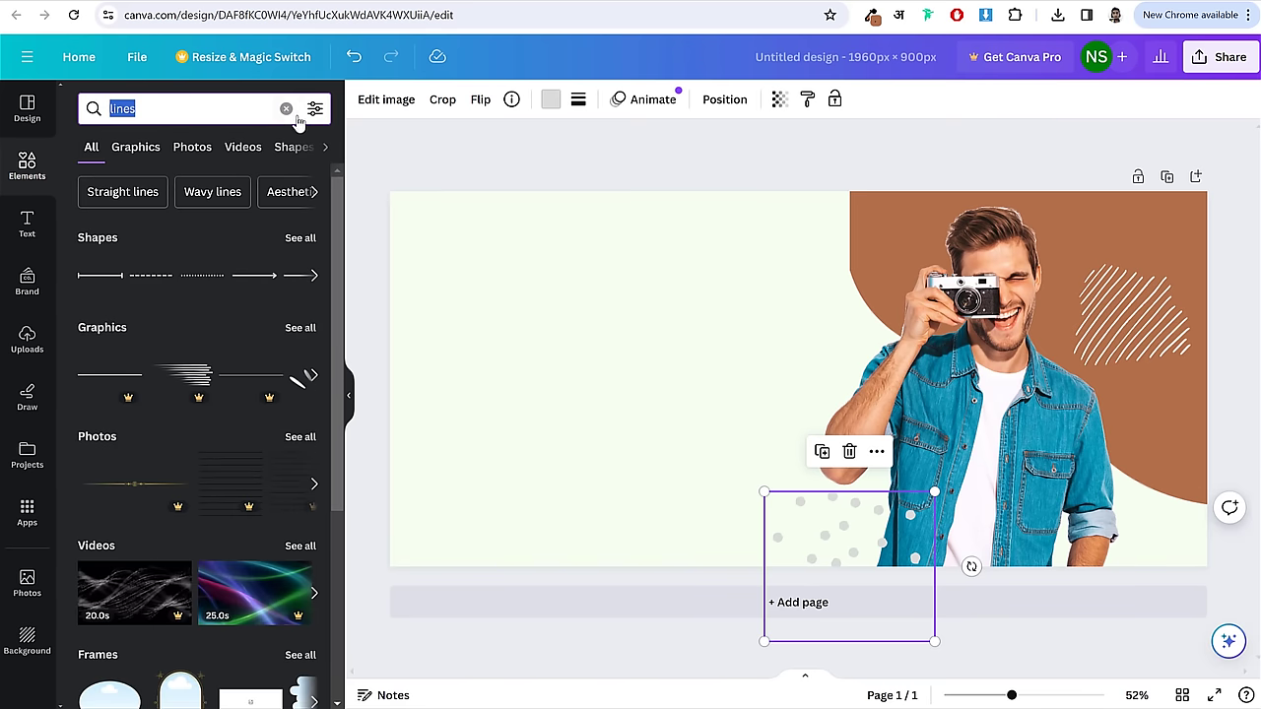
click(286, 108)
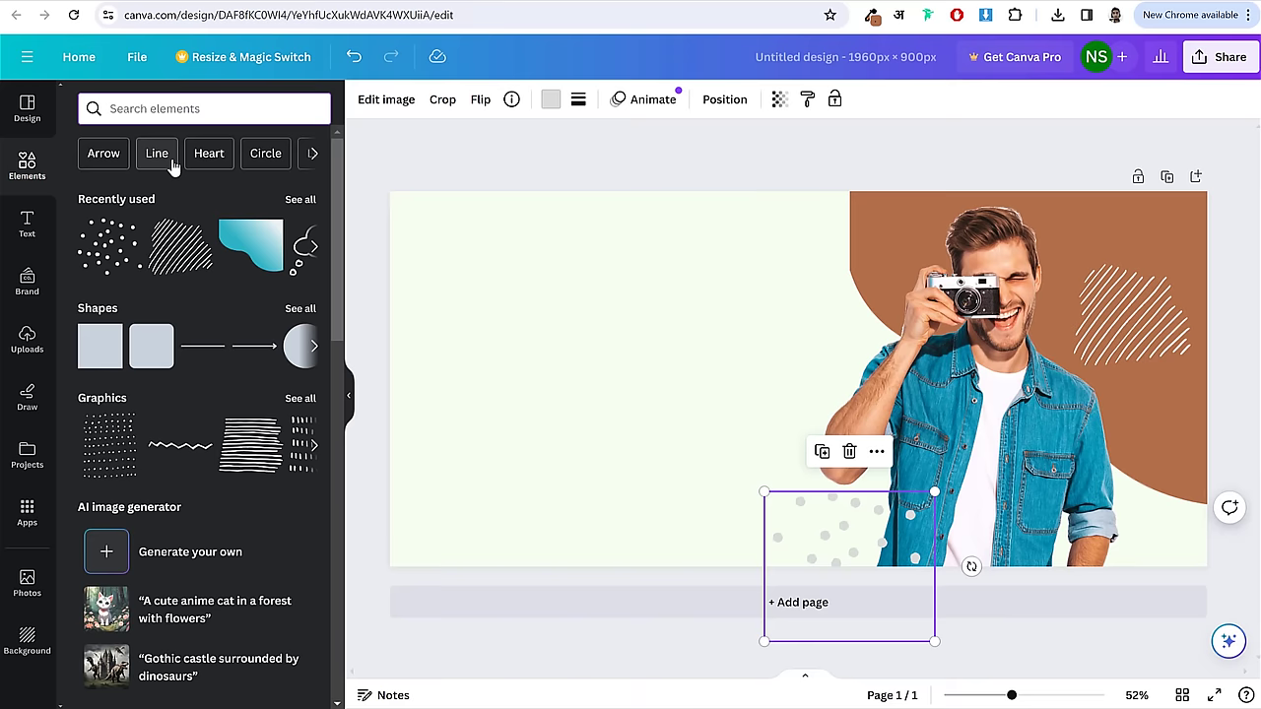
- Search the elements for "dots" again and show all the matching graphics
text(dots)
key(Return)
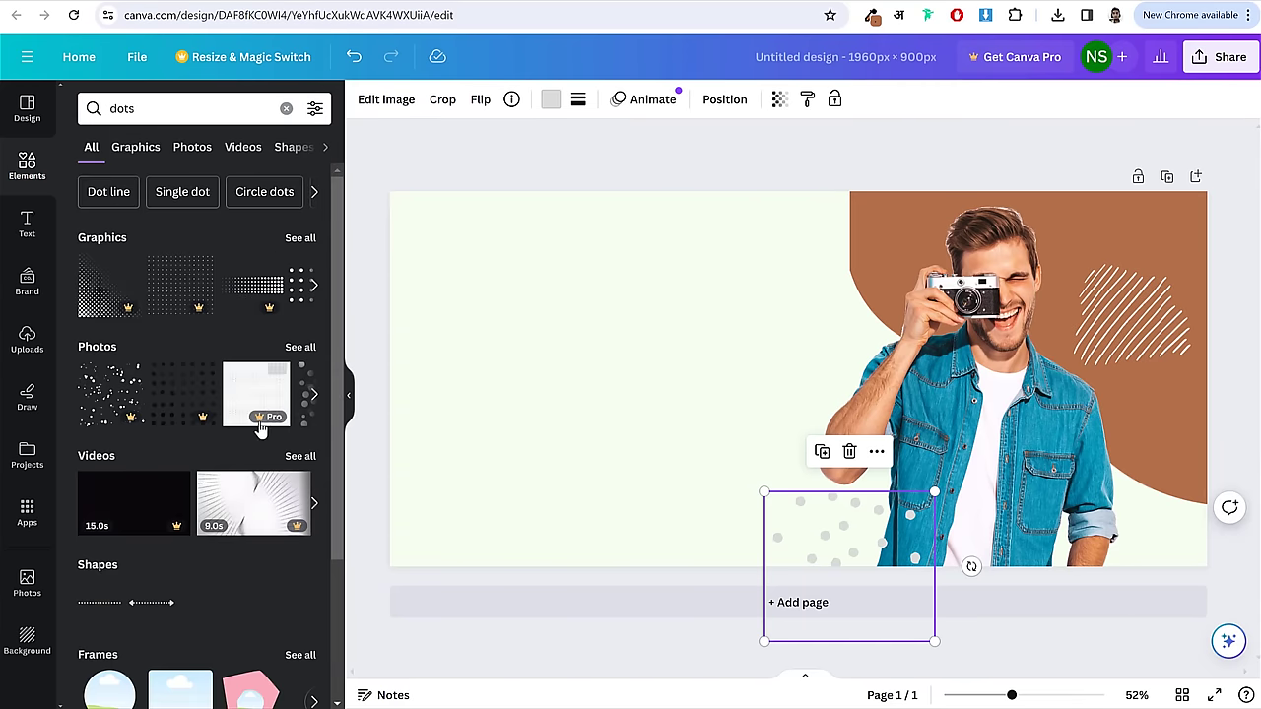
click(300, 240)
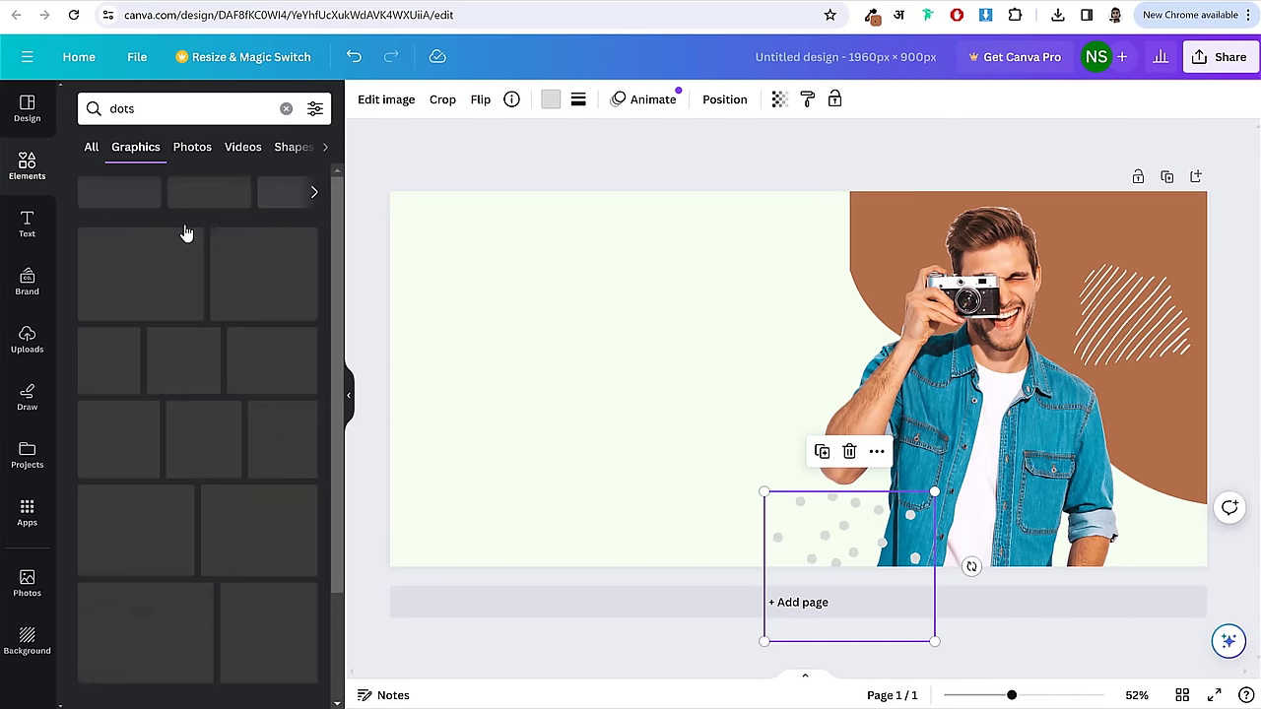
- Add the free ink-splatter dots graphic, enlarge it and place it over the banner's upper-left corner so it runs off the page
scroll(316, 434, down, 6)
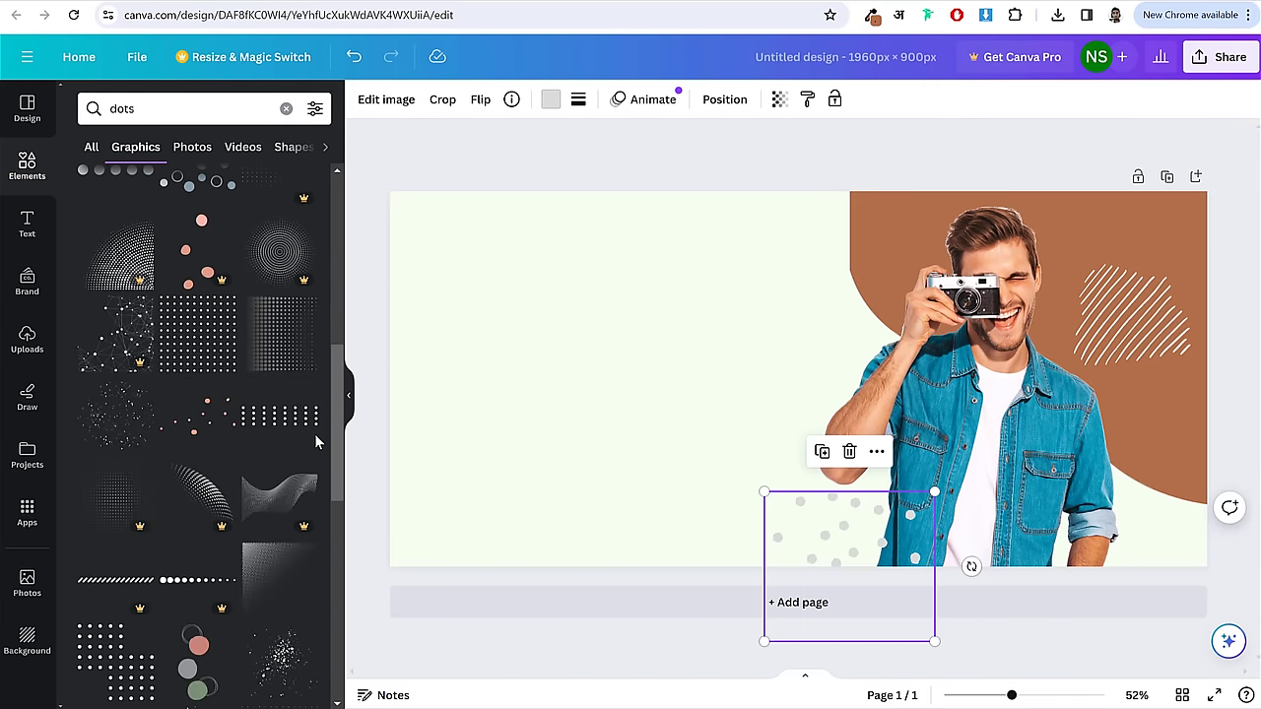
scroll(314, 433, down, 5)
scroll(315, 432, down, 4)
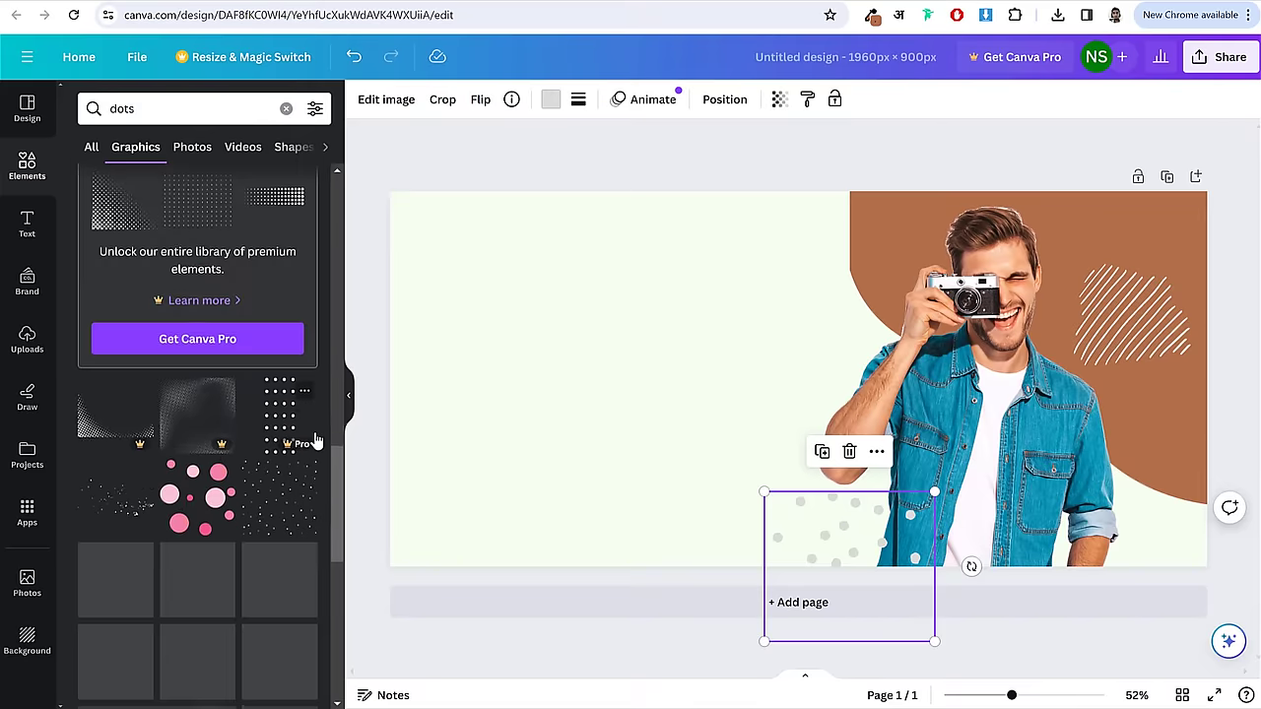
scroll(317, 431, up, 6)
click(311, 448)
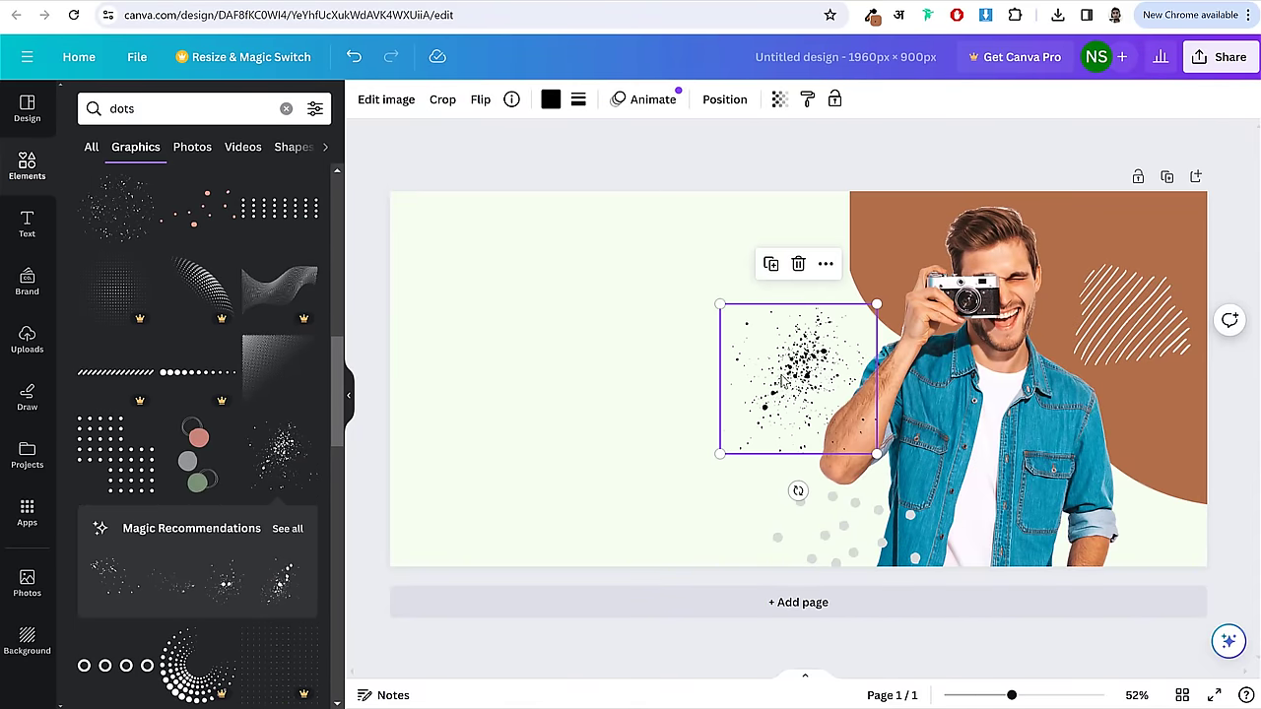
drag(781, 372, 422, 252)
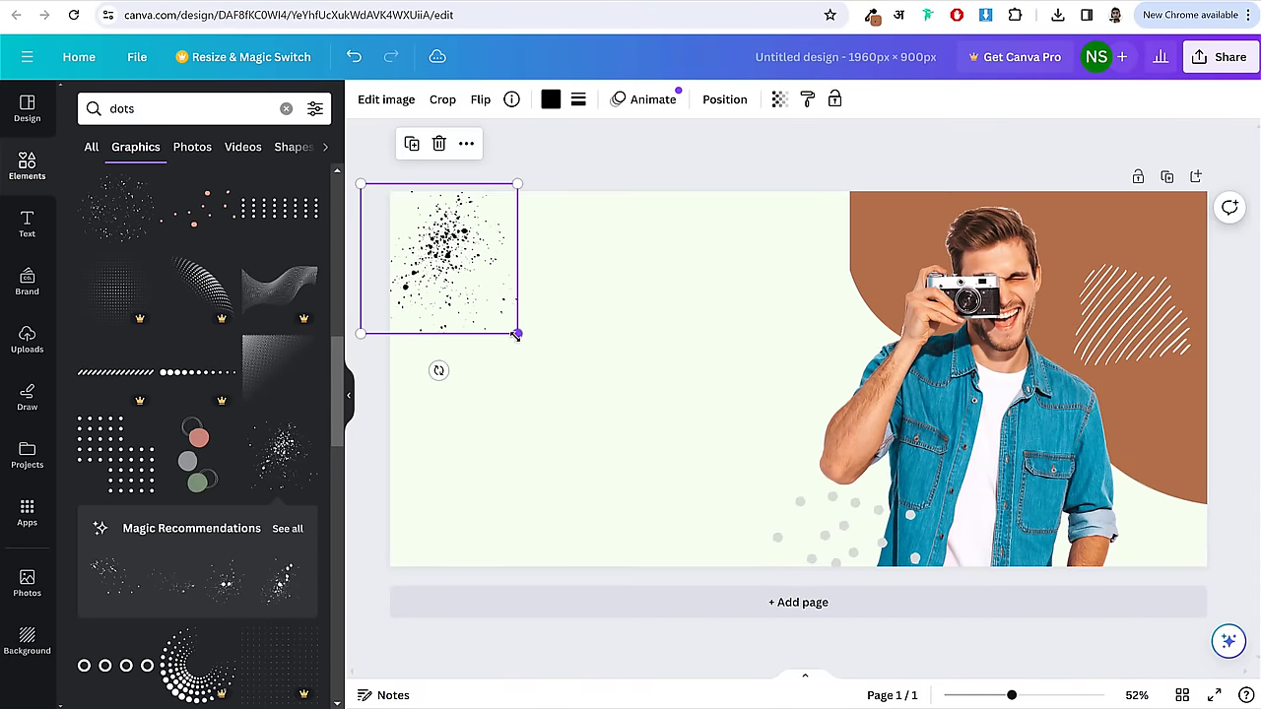
drag(515, 332, 421, 244)
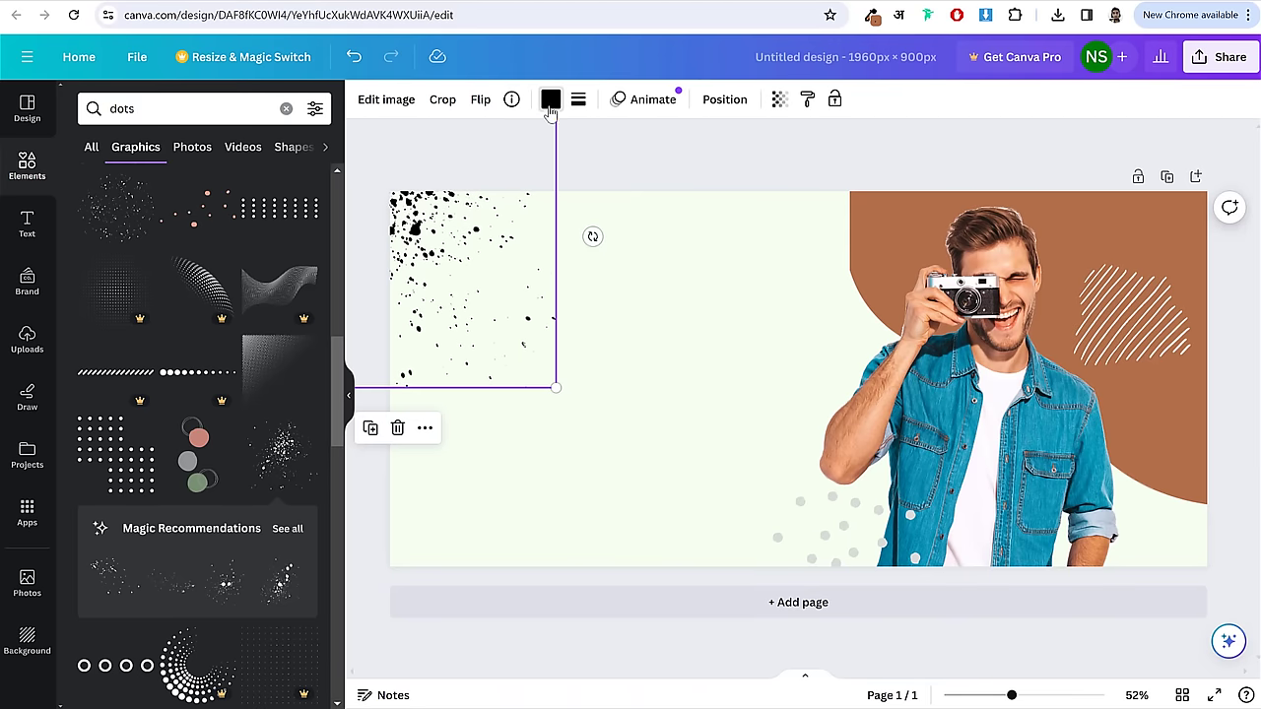
- Recolour the splatter graphic to the document's light grey #DBDBDB, enlarge it further and deselect it
click(550, 99)
click(217, 197)
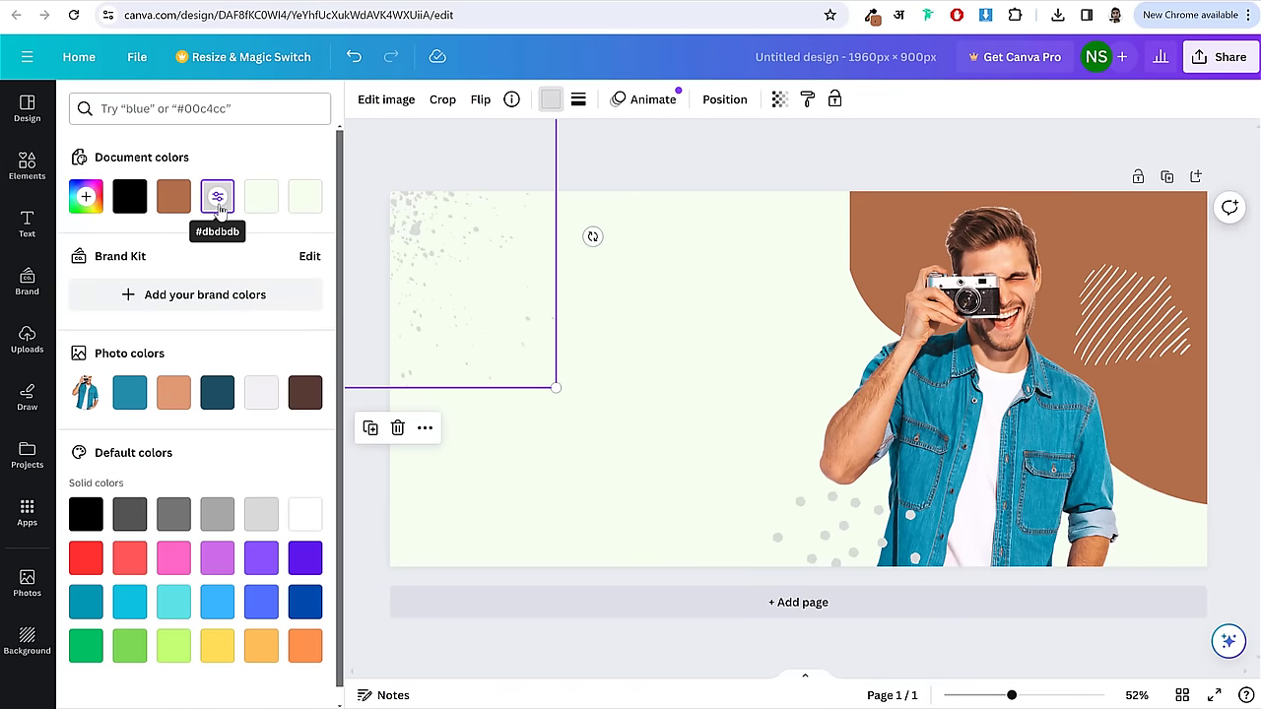
key(Escape)
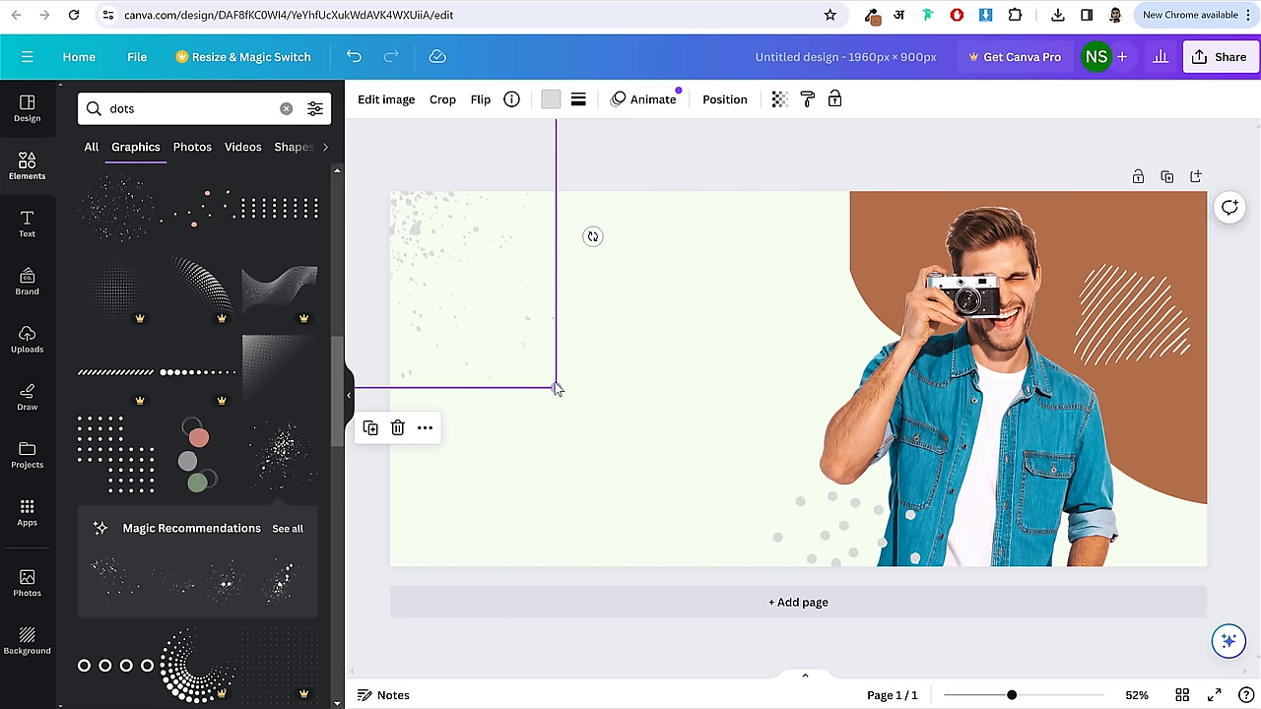
drag(557, 389, 611, 448)
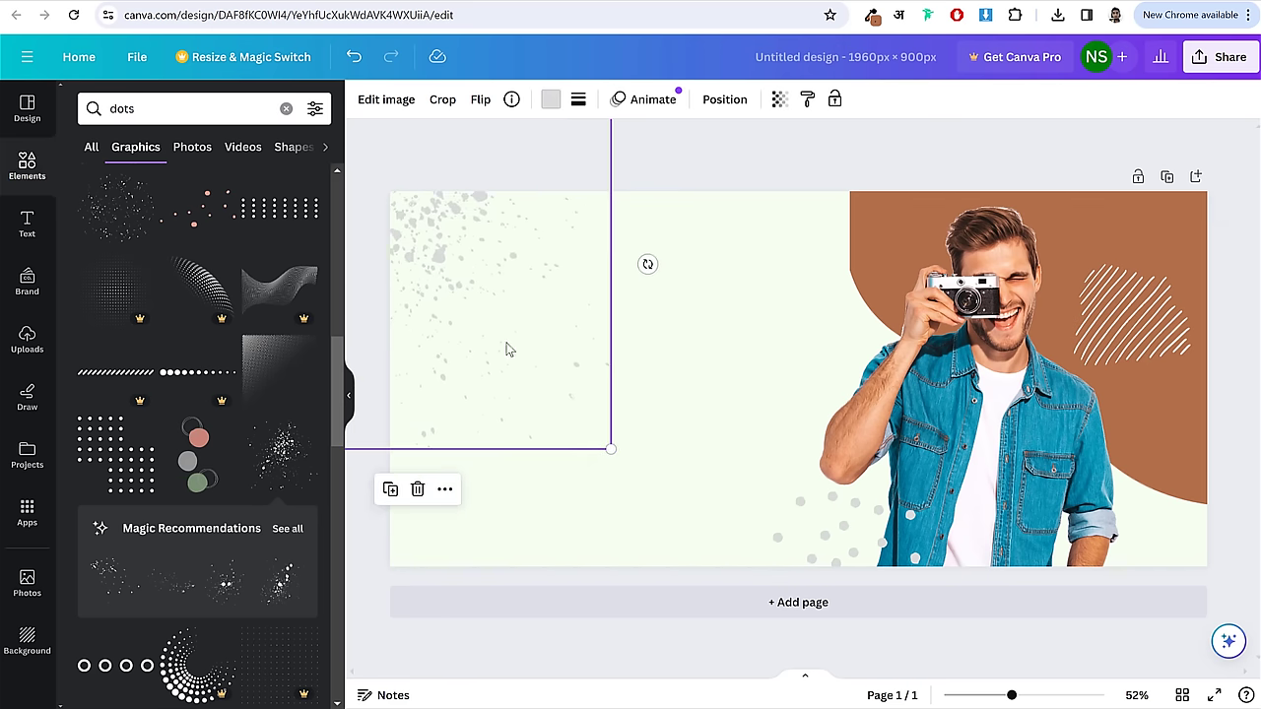
click(726, 177)
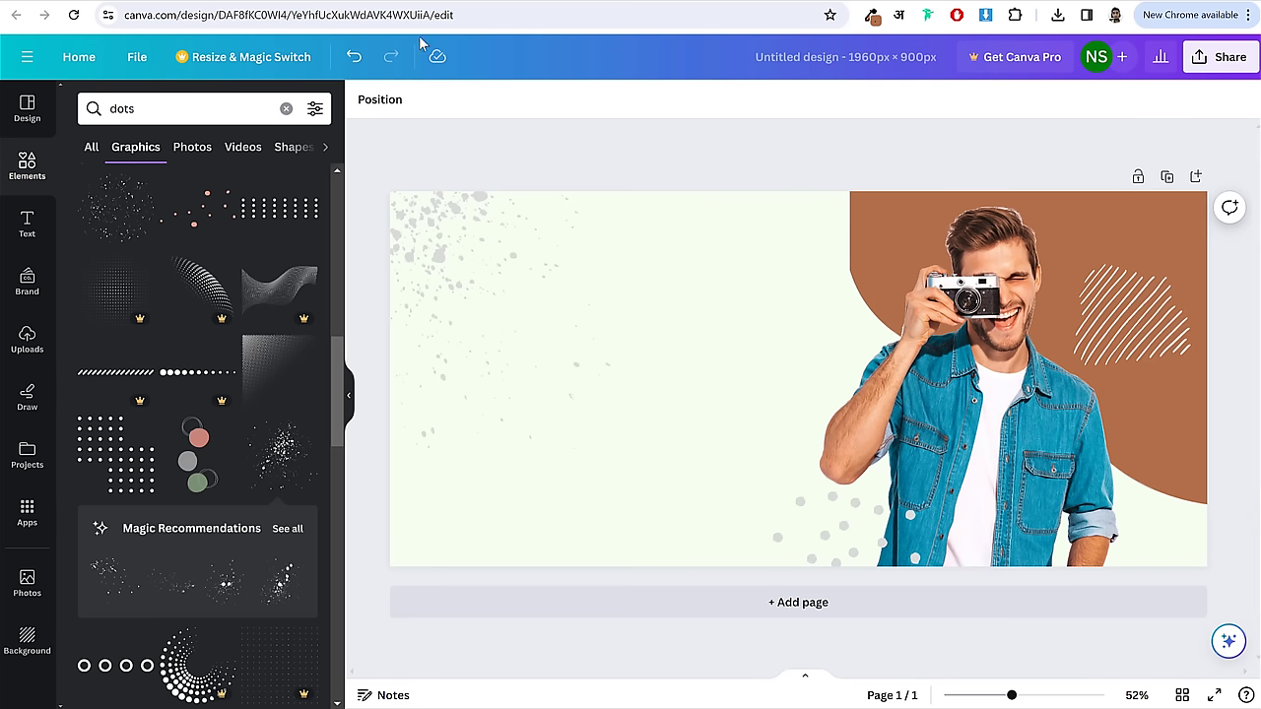
- Check the reference store's hero banner and replace the graphics search in the banner design with "cloud"
key(ctrl+Tab)
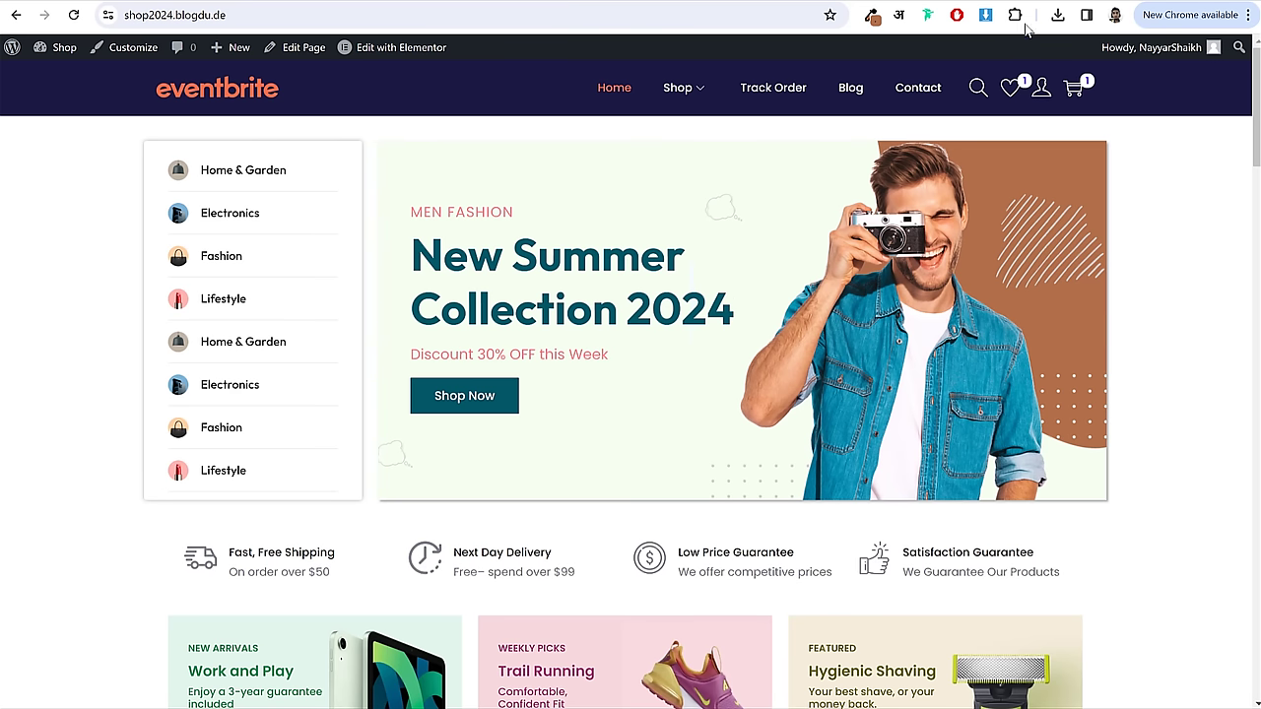
key(ctrl+Tab)
click(171, 108)
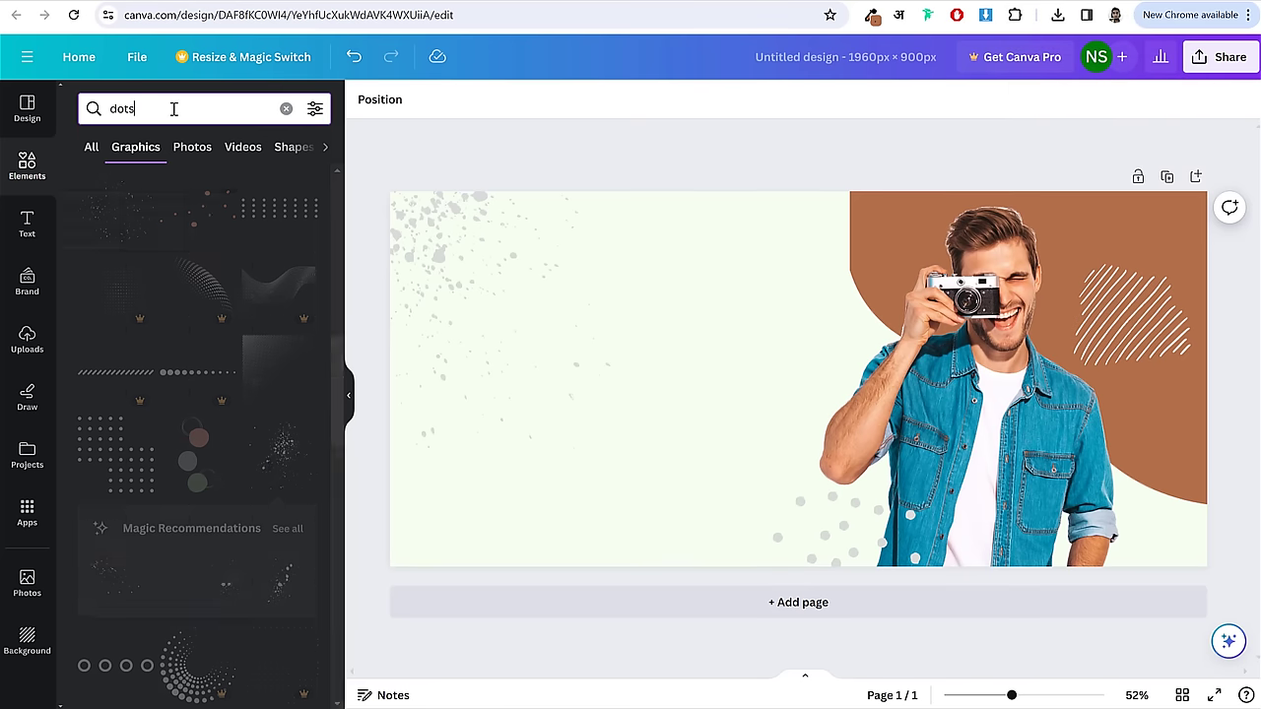
key(BackSpace)
key(BackSpace)
key(BackSpace)
key(BackSpace)
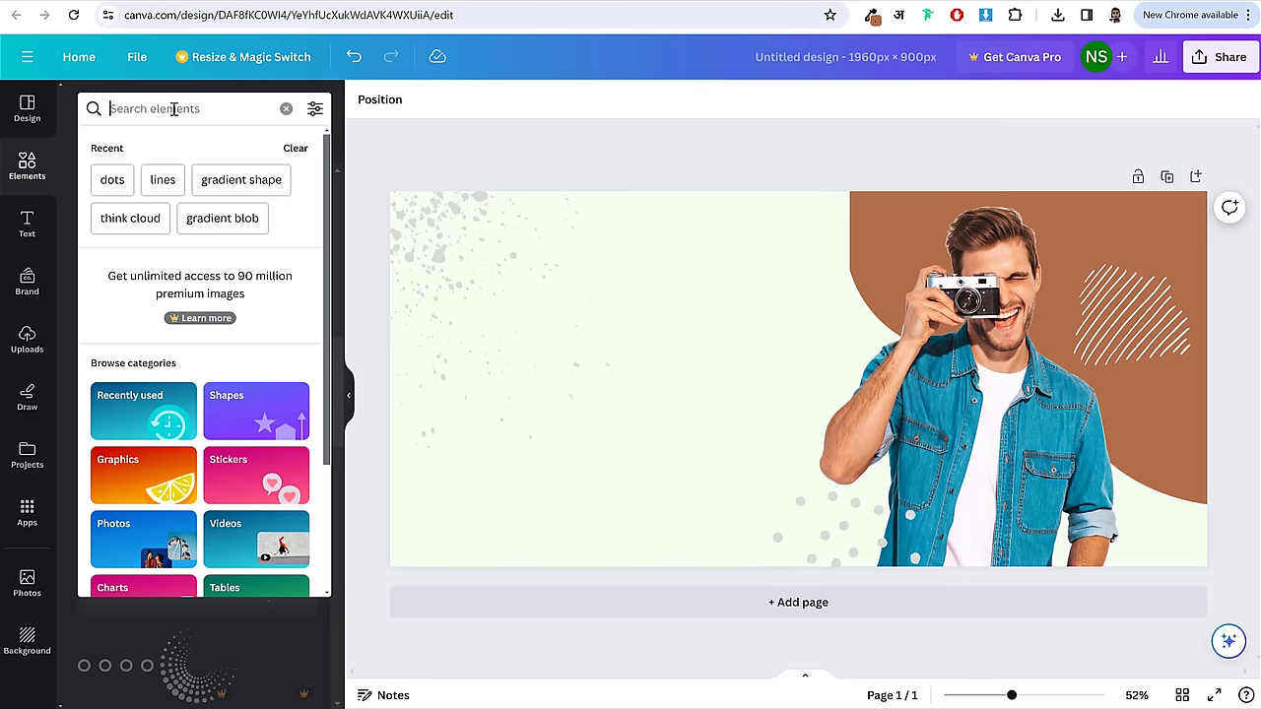
text(cloud)
key(Return)
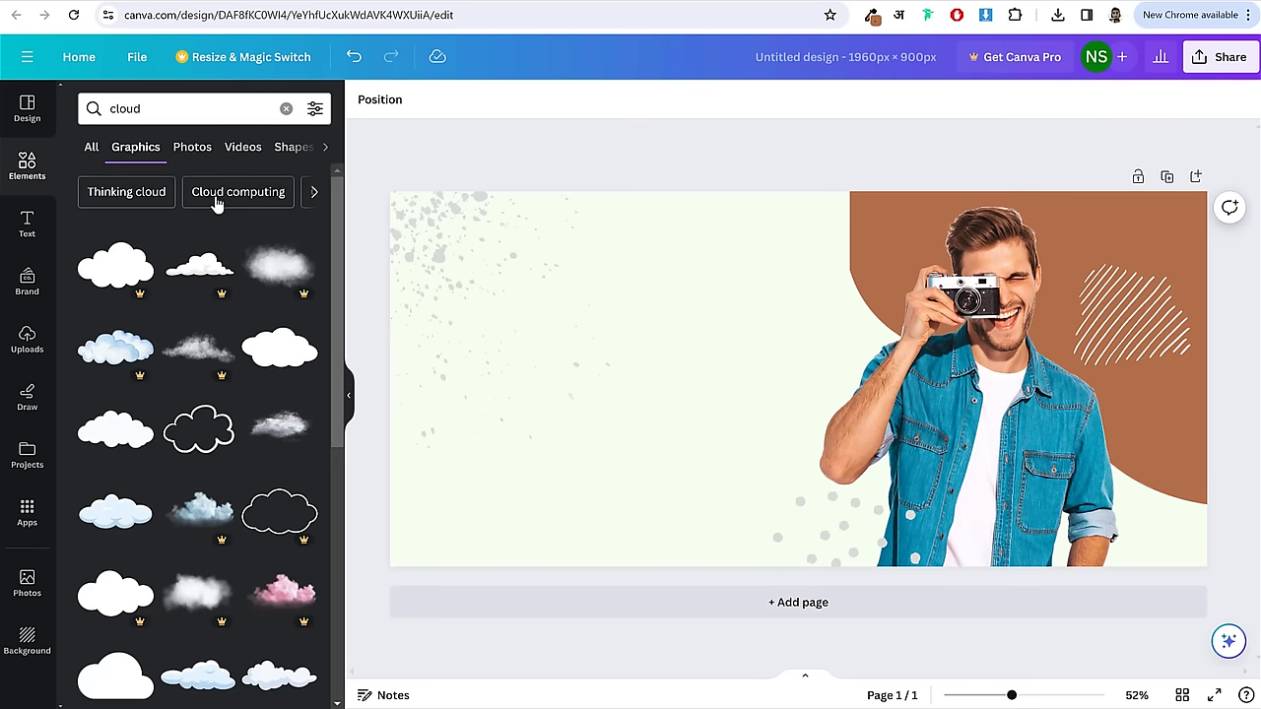
- Browse the cloud graphics and narrow the search to the suggested "Thinking cloud"
scroll(316, 335, down, 5)
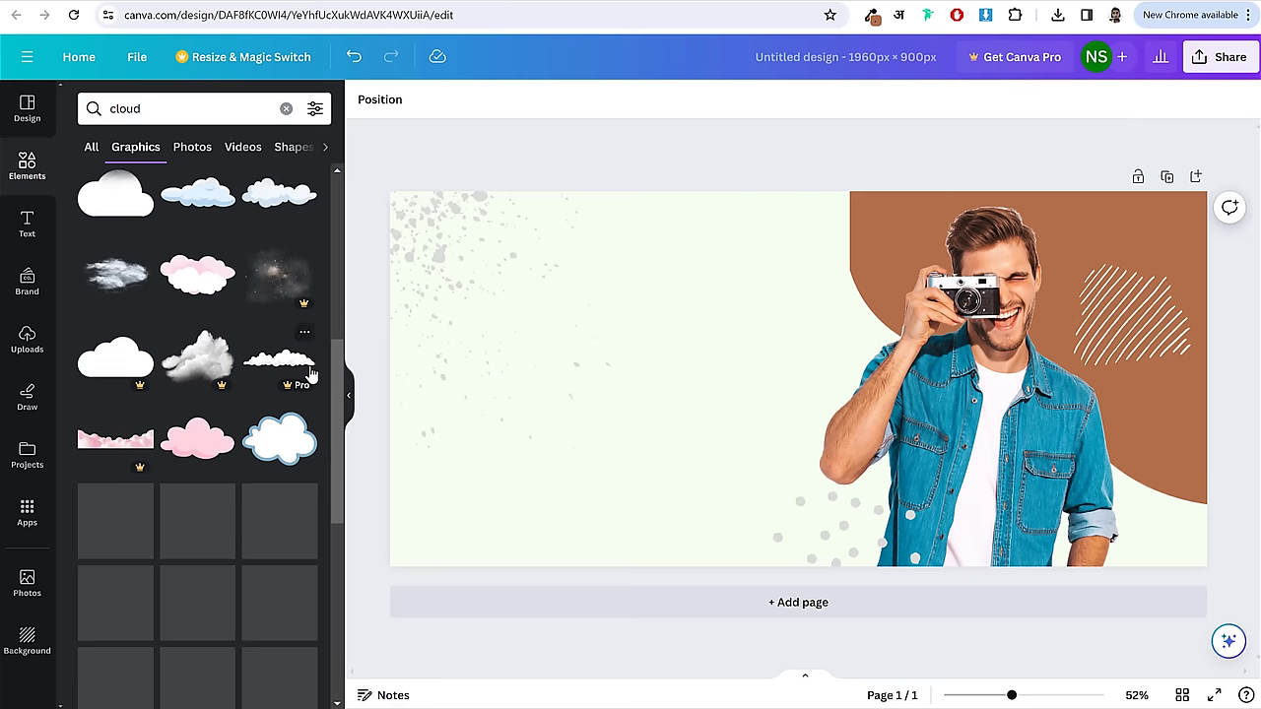
scroll(310, 372, down, 1)
scroll(300, 488, down, 1)
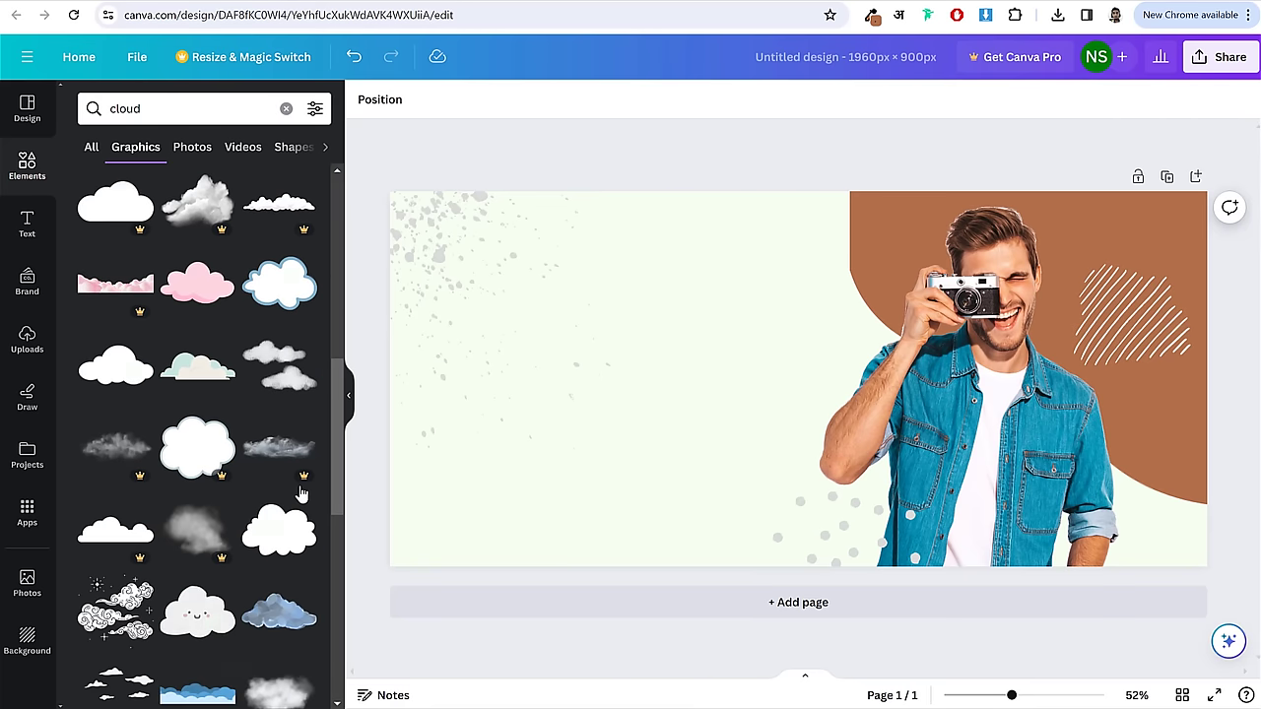
scroll(299, 485, up, 10)
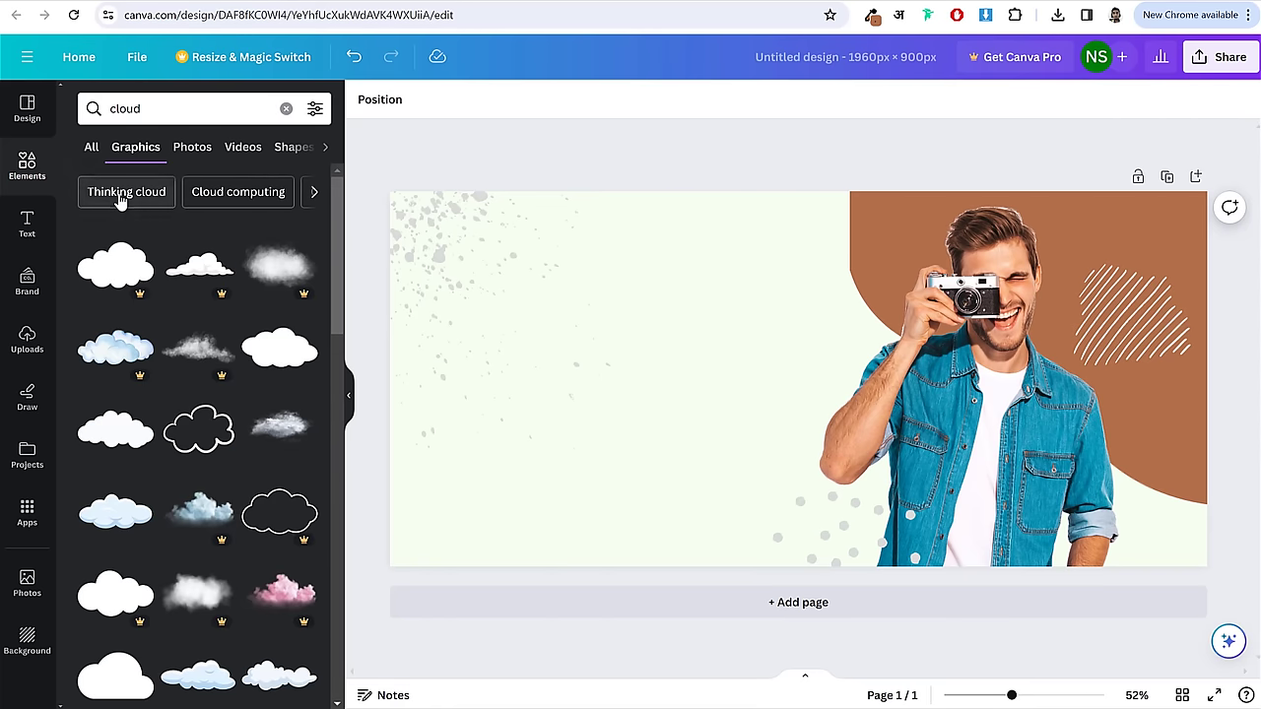
click(121, 195)
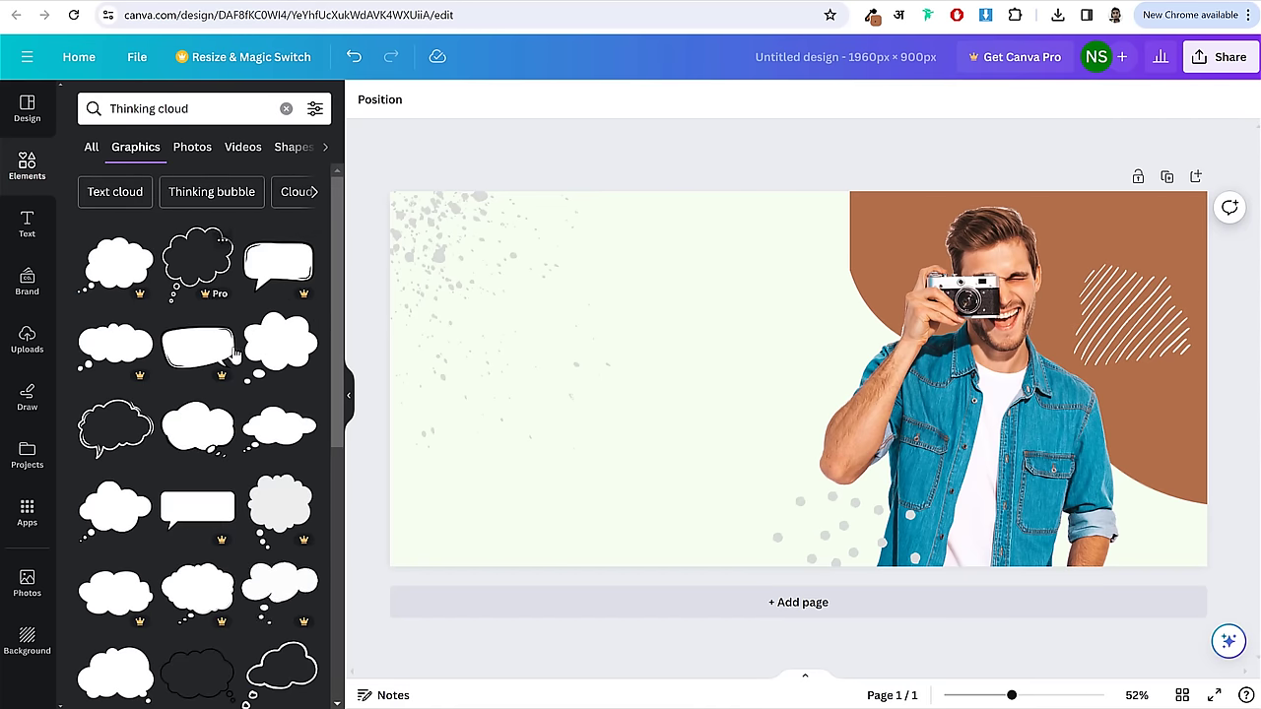
- Add the outlined thought-cloud graphic, shrink it near the banner's upper middle and recolour it to the document's light grey
scroll(246, 394, down, 3)
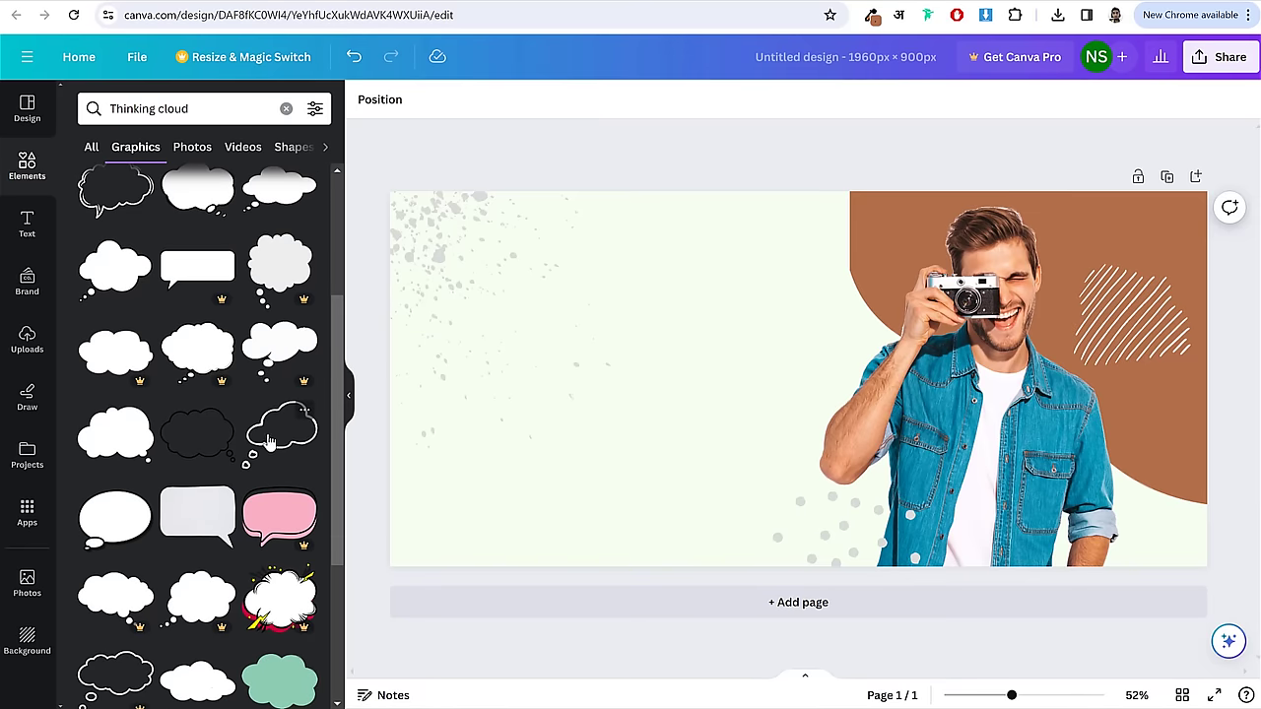
click(266, 441)
drag(810, 361, 729, 340)
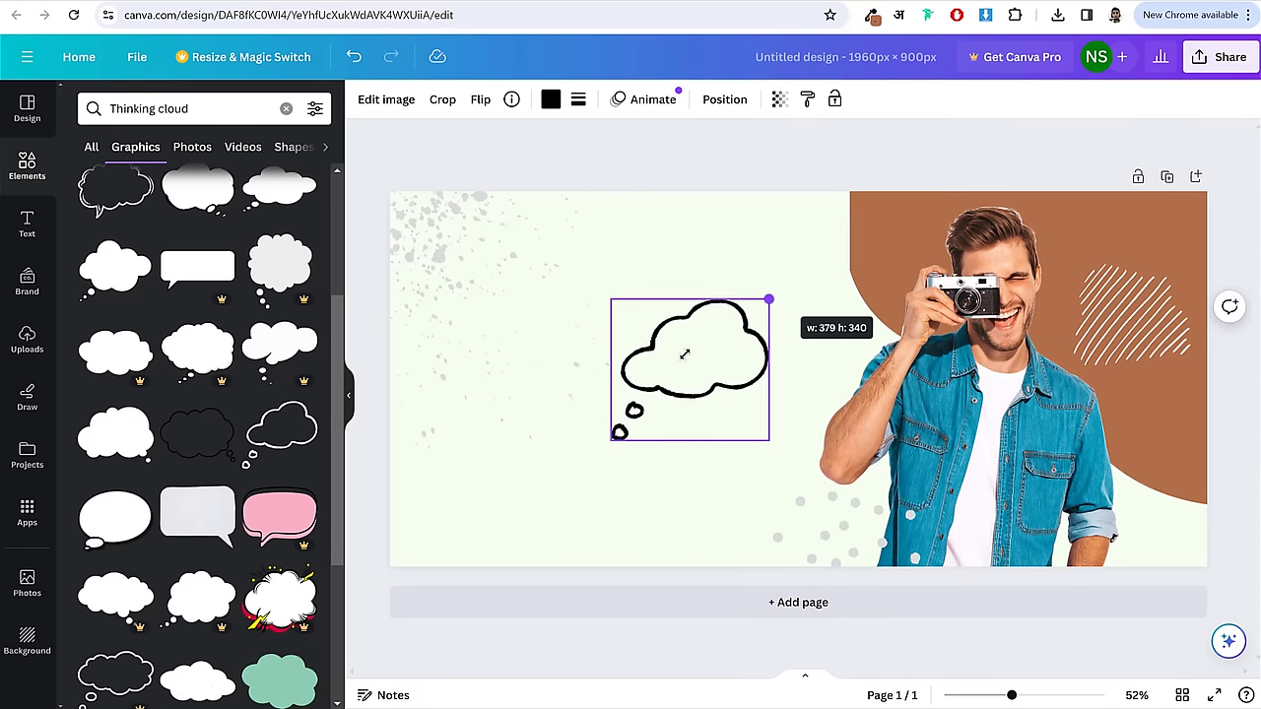
drag(769, 299, 739, 264)
click(551, 99)
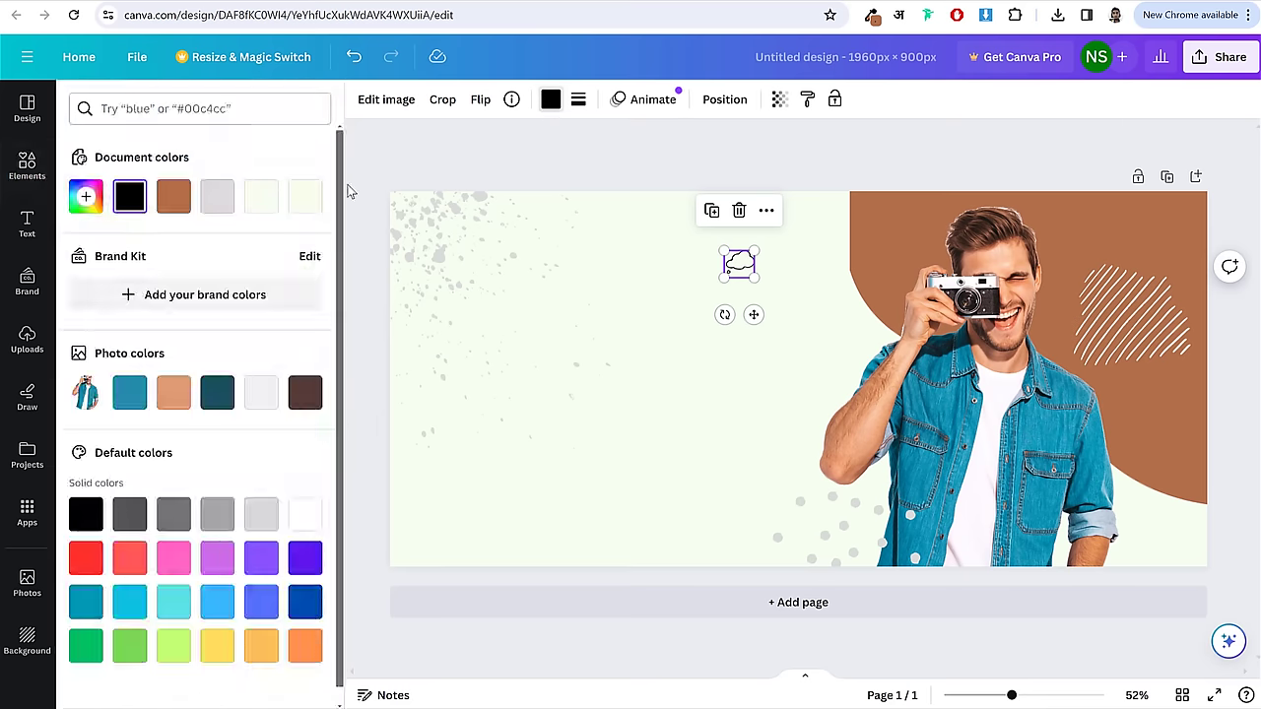
click(217, 196)
- Place two copies of the grey cloud: a larger one in the banner's lower-left corner and a small one in the lower-right corner
drag(739, 262, 480, 508)
click(741, 262)
drag(746, 266, 1244, 528)
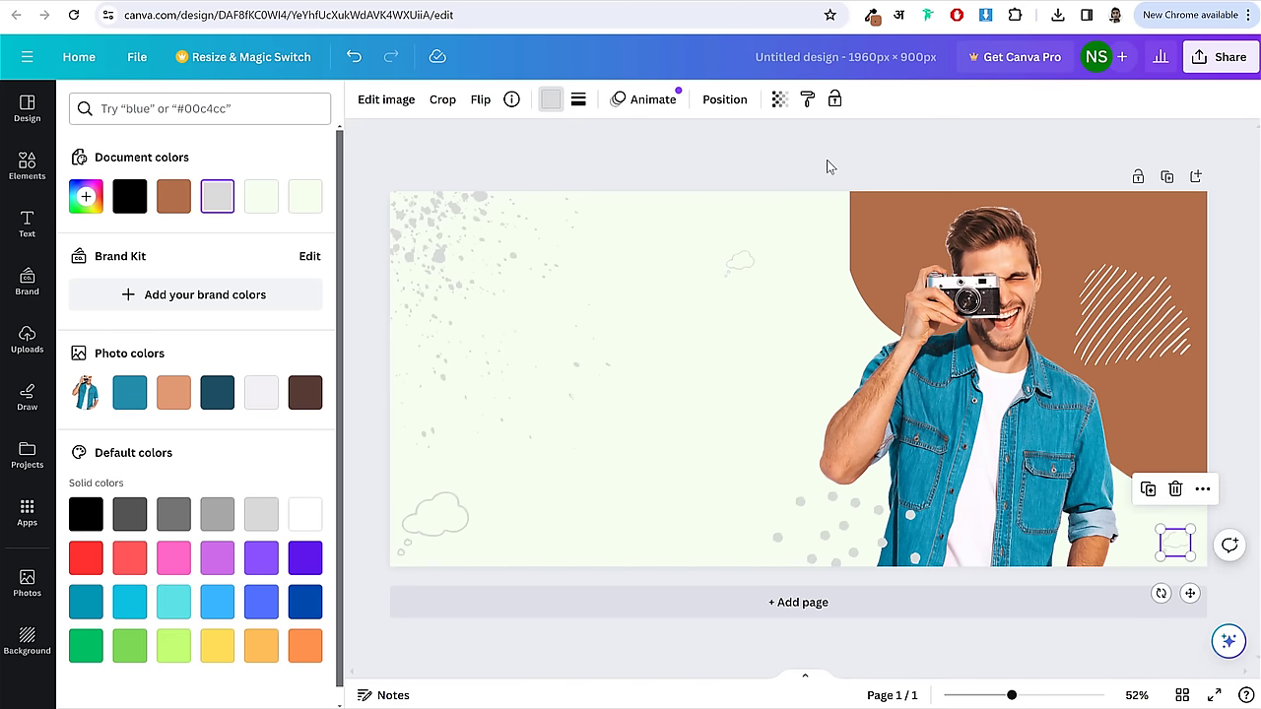
key(Escape)
click(951, 166)
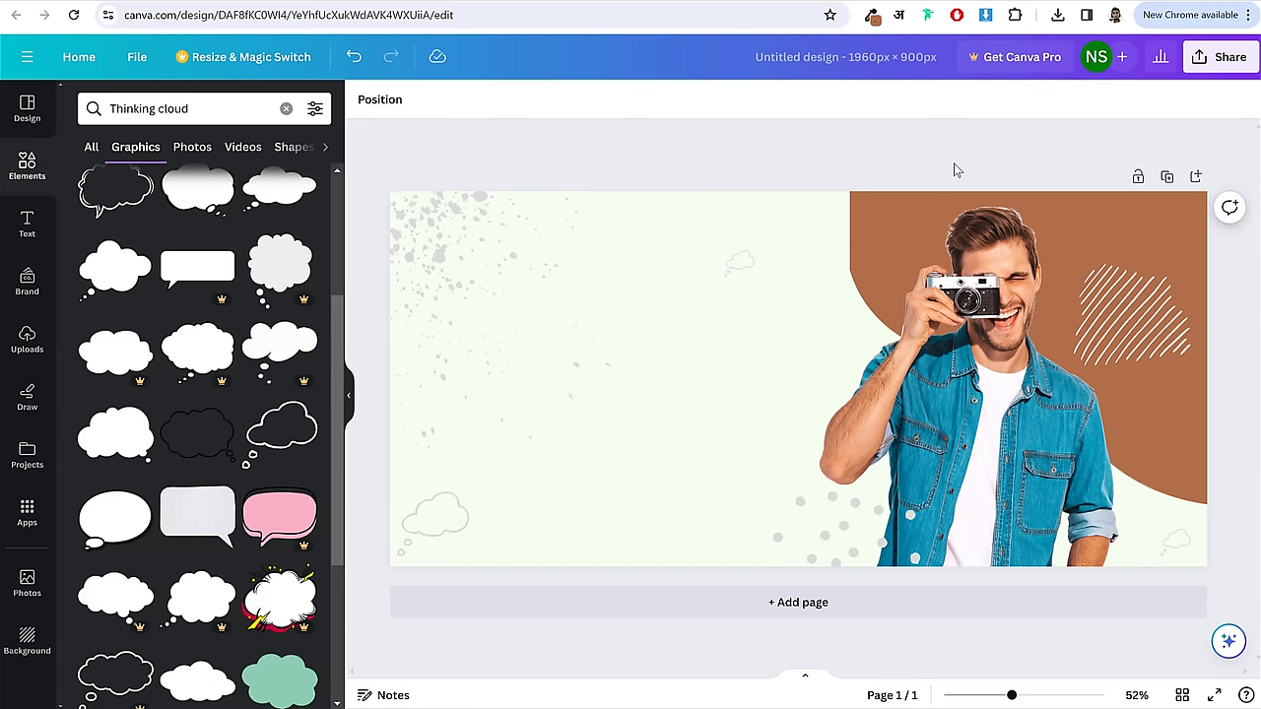
- Enlarge the camera man photo slightly towards the upper left and deselect it
click(954, 254)
mouse_move(785, 187)
mouse_down()
mouse_move(768, 175)
mouse_move(780, 181)
mouse_up()
click(872, 165)
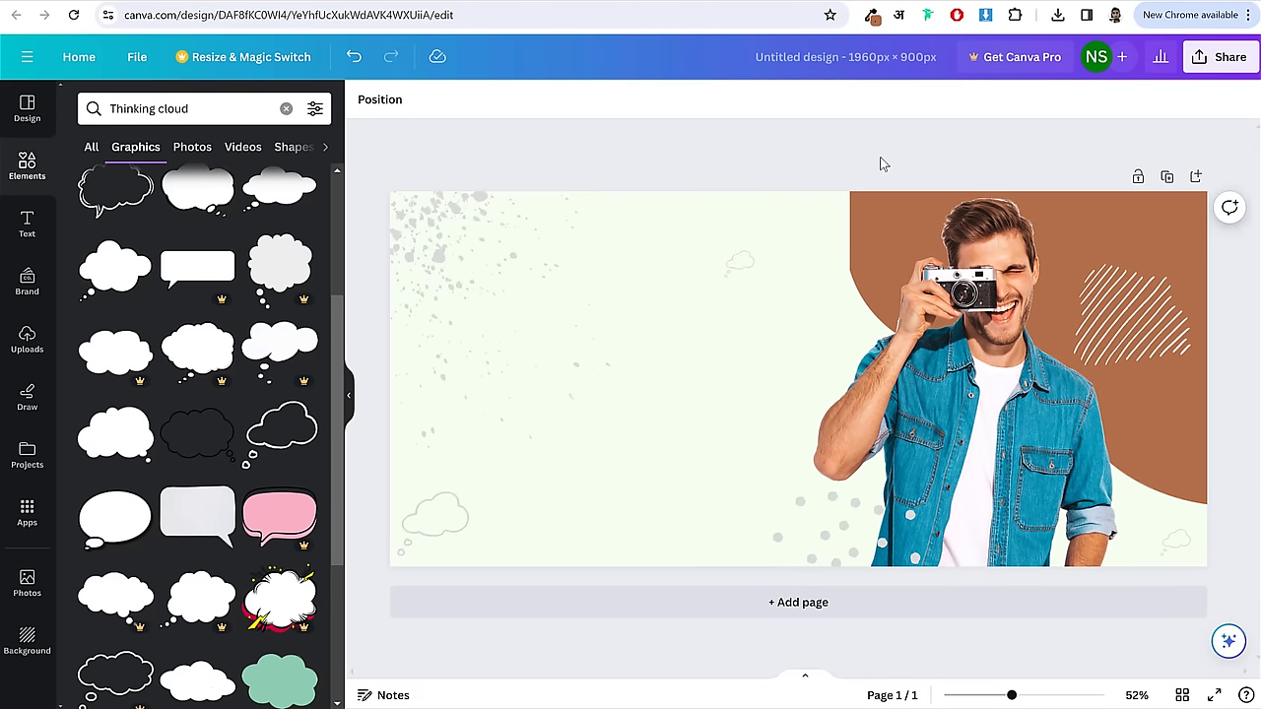
- Download the banner as a 1,960 × 900 px PNG, open the downloaded image to check it and close the viewer
click(1227, 57)
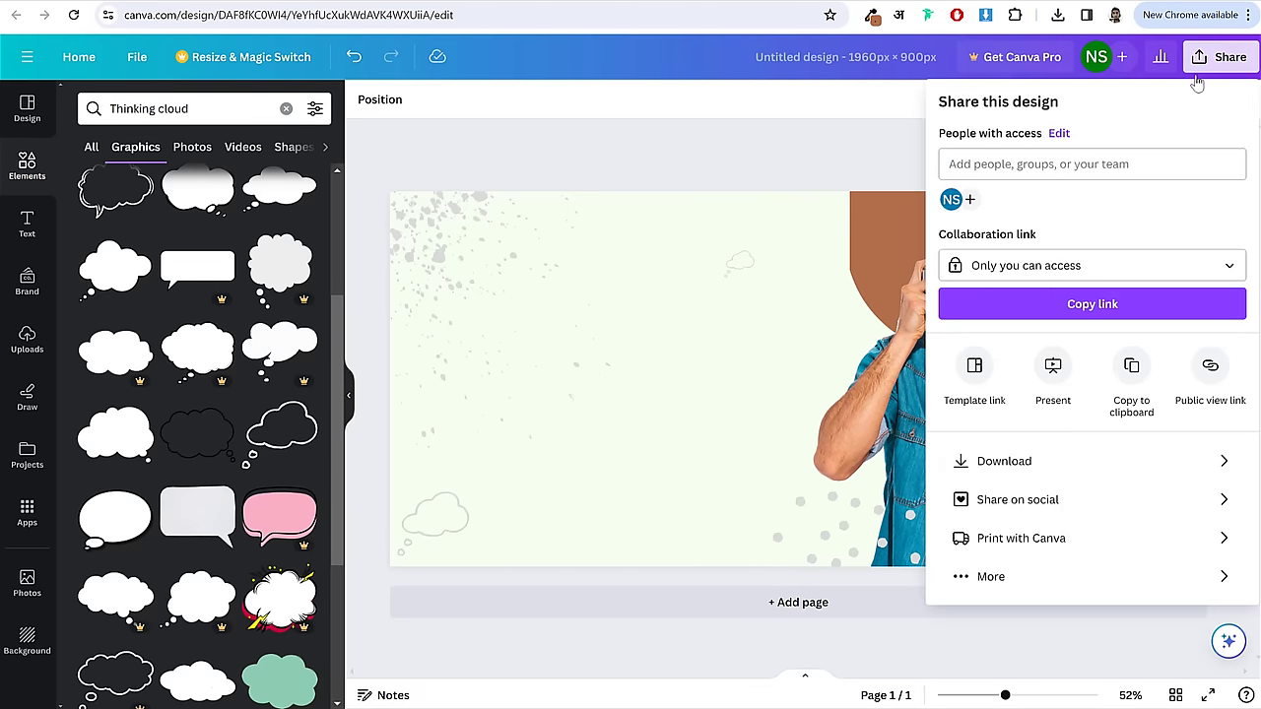
click(1025, 462)
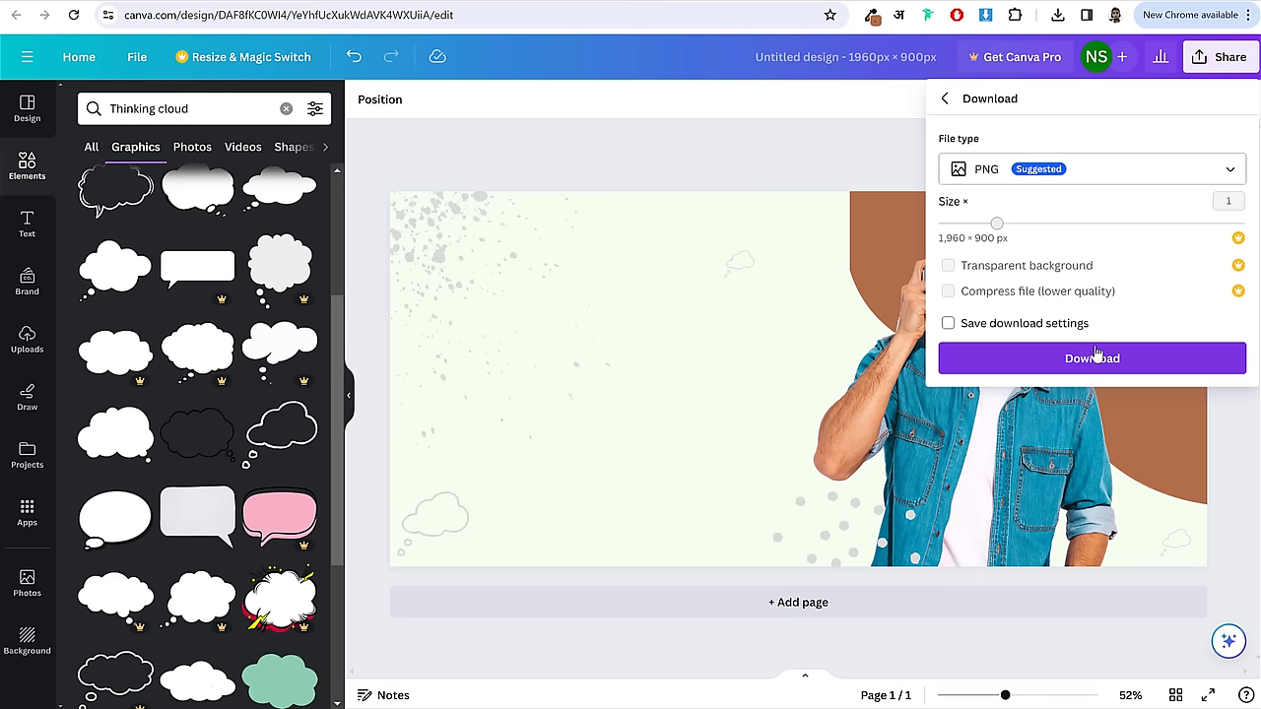
click(1072, 362)
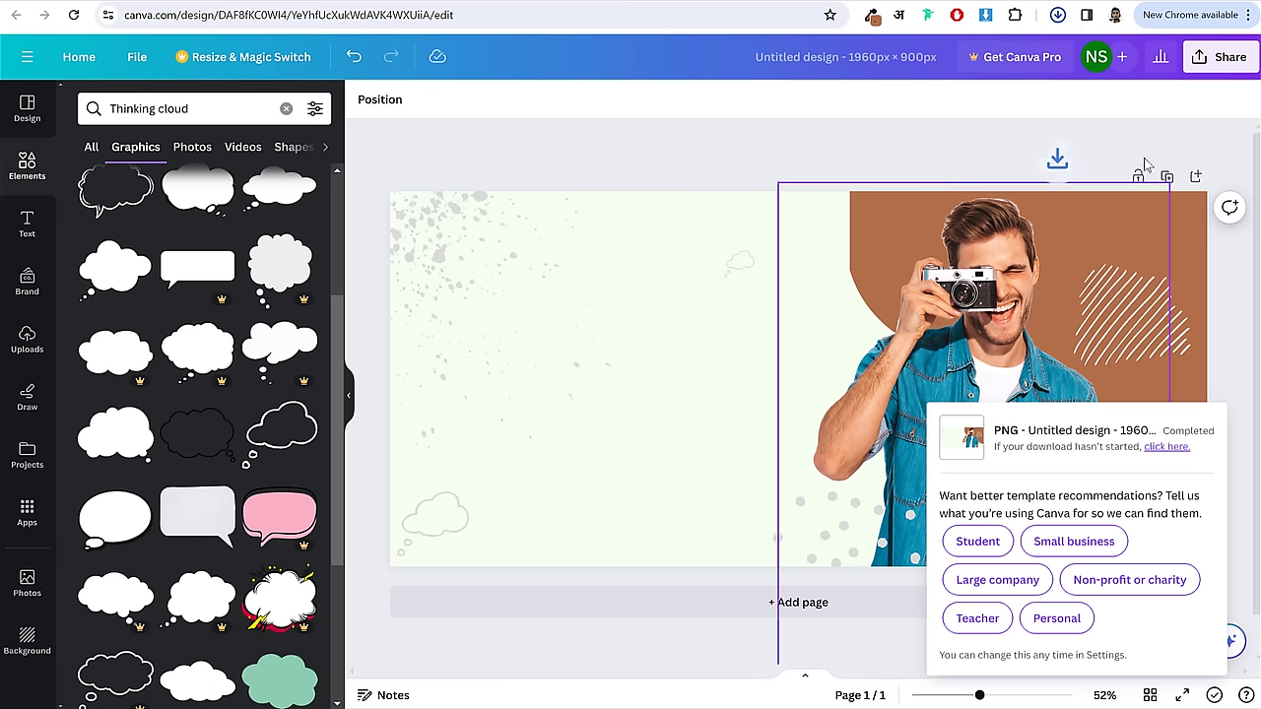
click(974, 59)
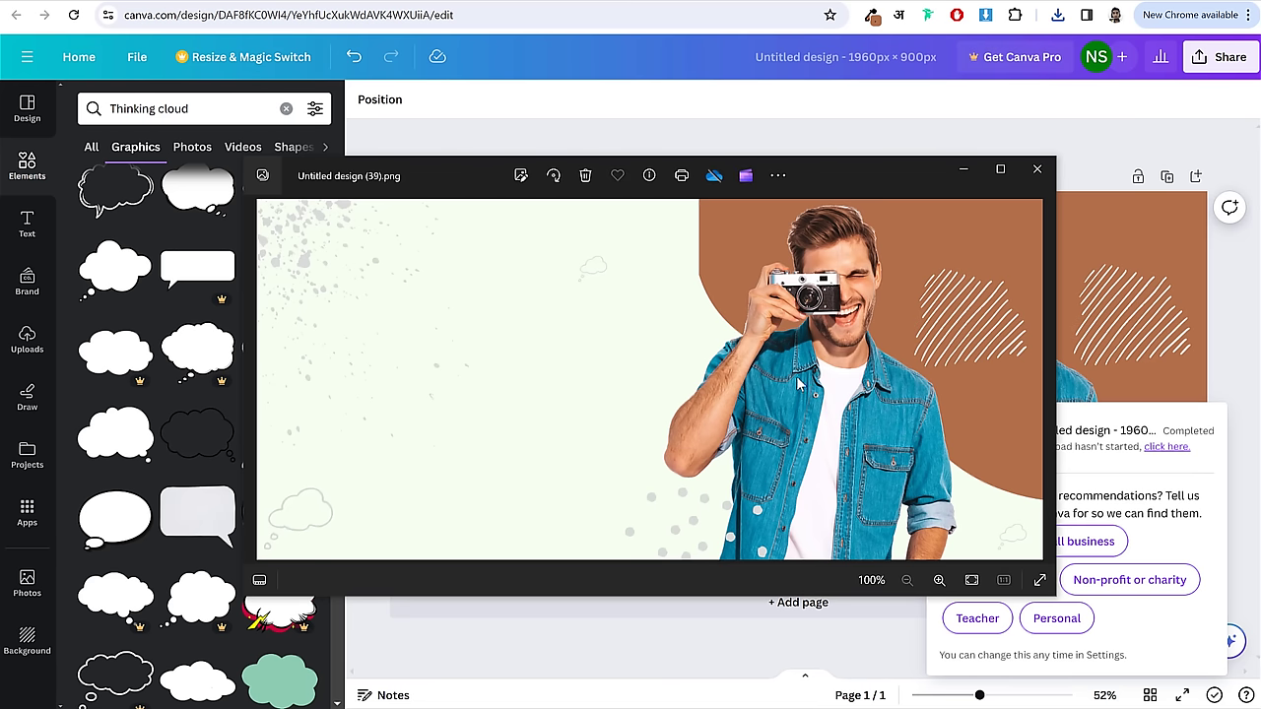
click(1036, 168)
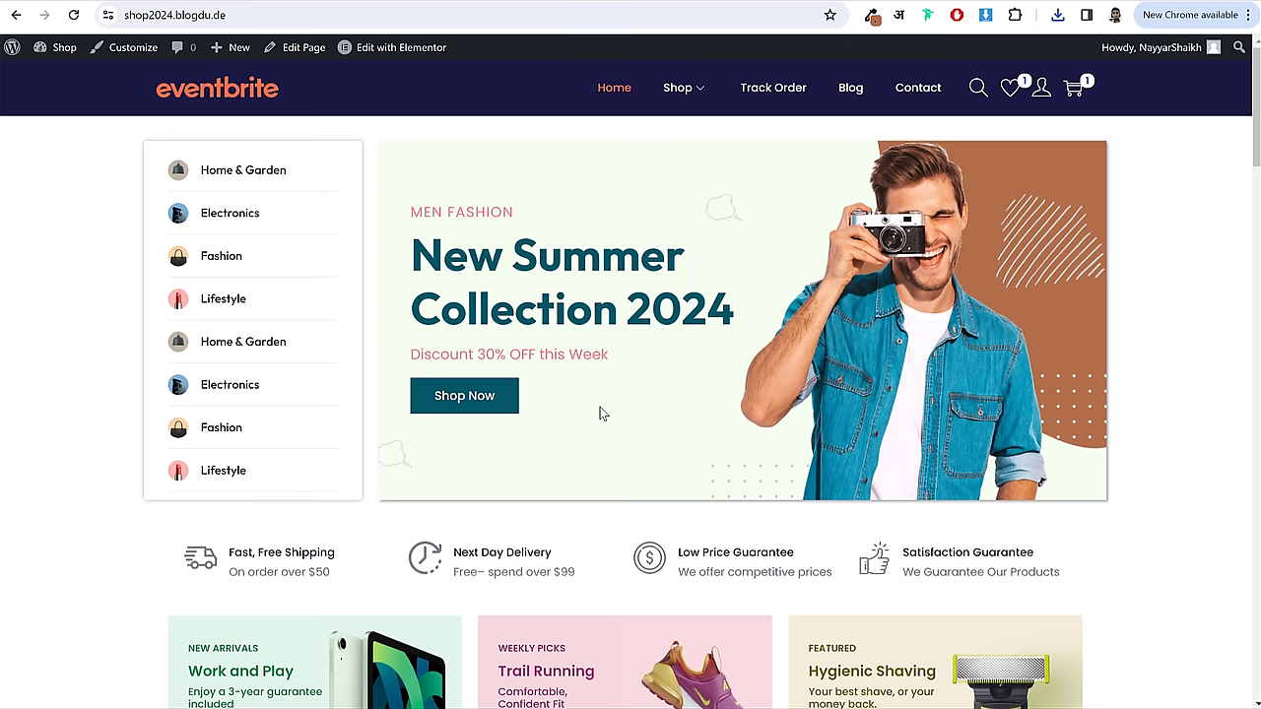
- Review the reference banner's heading texts and open the settings of the empty container beside the category list in the Elementor editor
drag(417, 203, 522, 374)
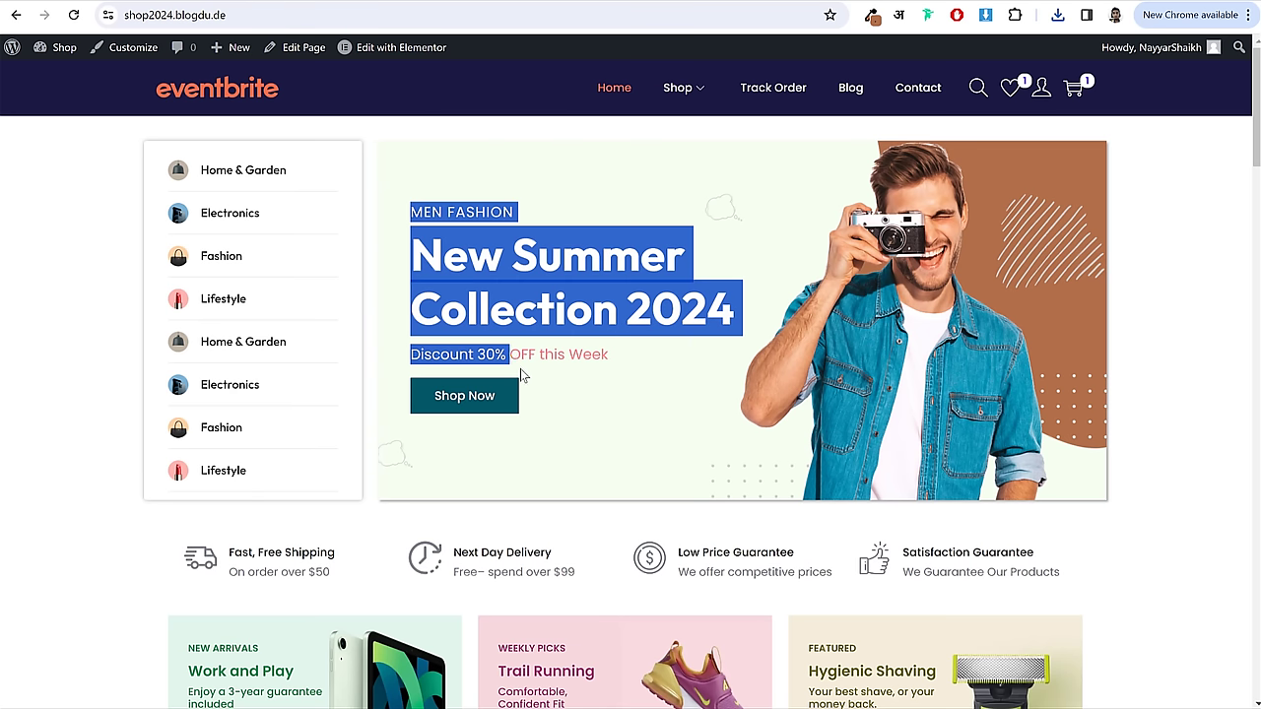
click(524, 380)
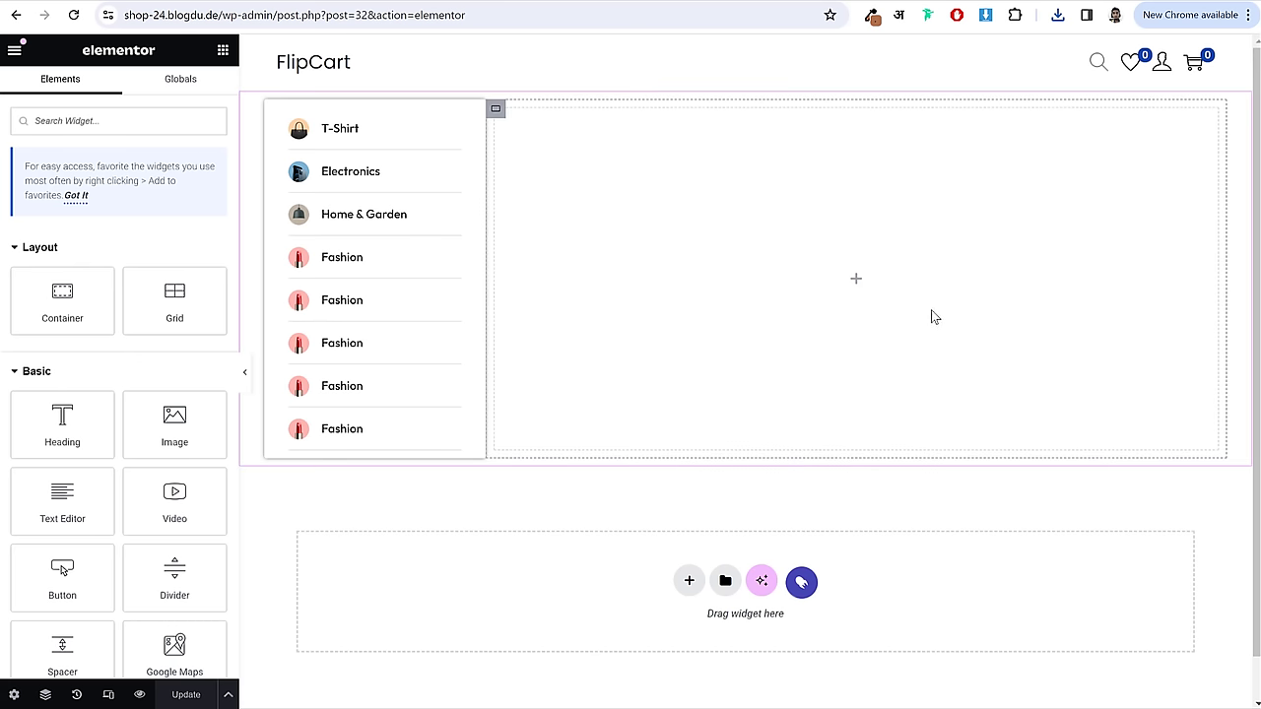
click(497, 110)
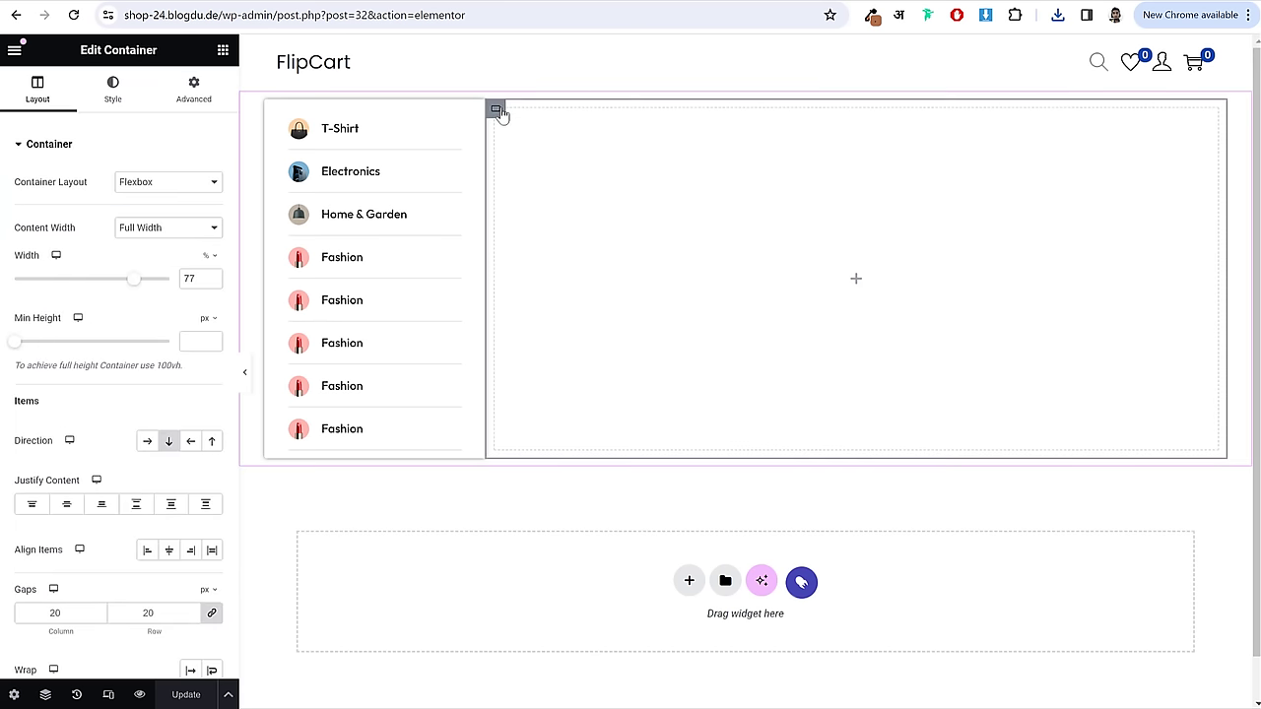
- Set the background type of the empty container beside the category list to Classic
click(115, 89)
click(147, 216)
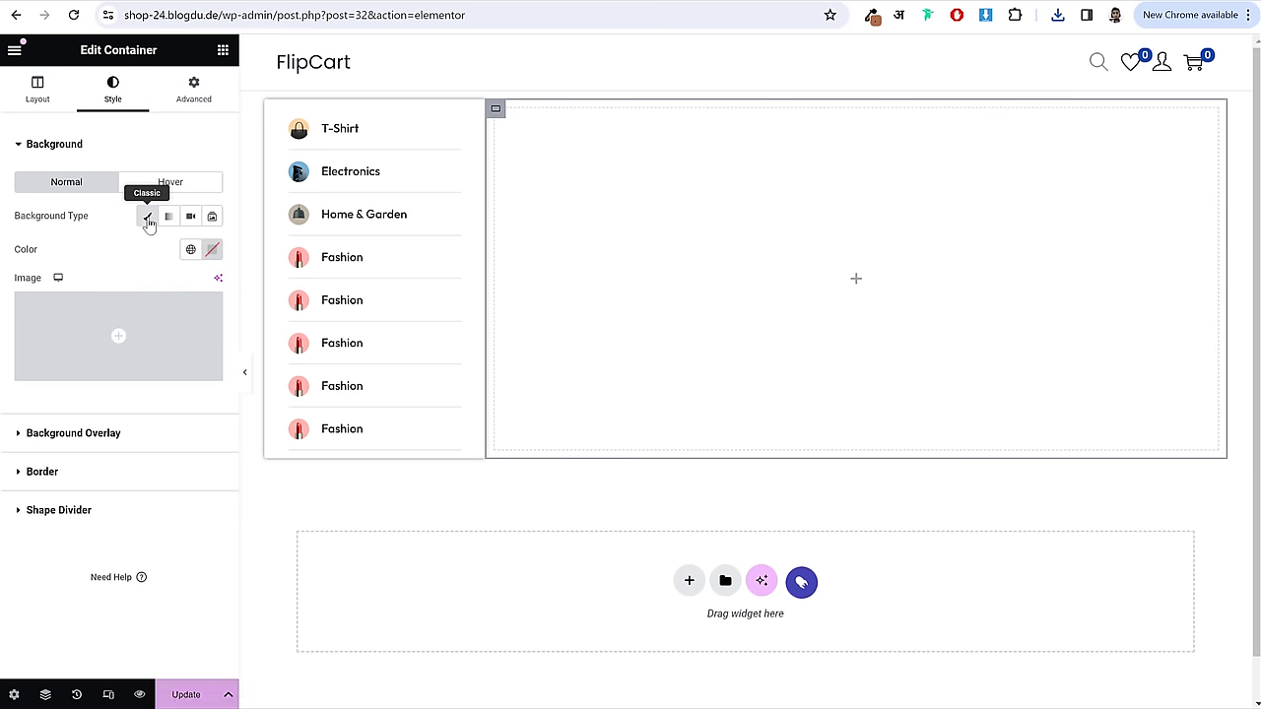
click(138, 317)
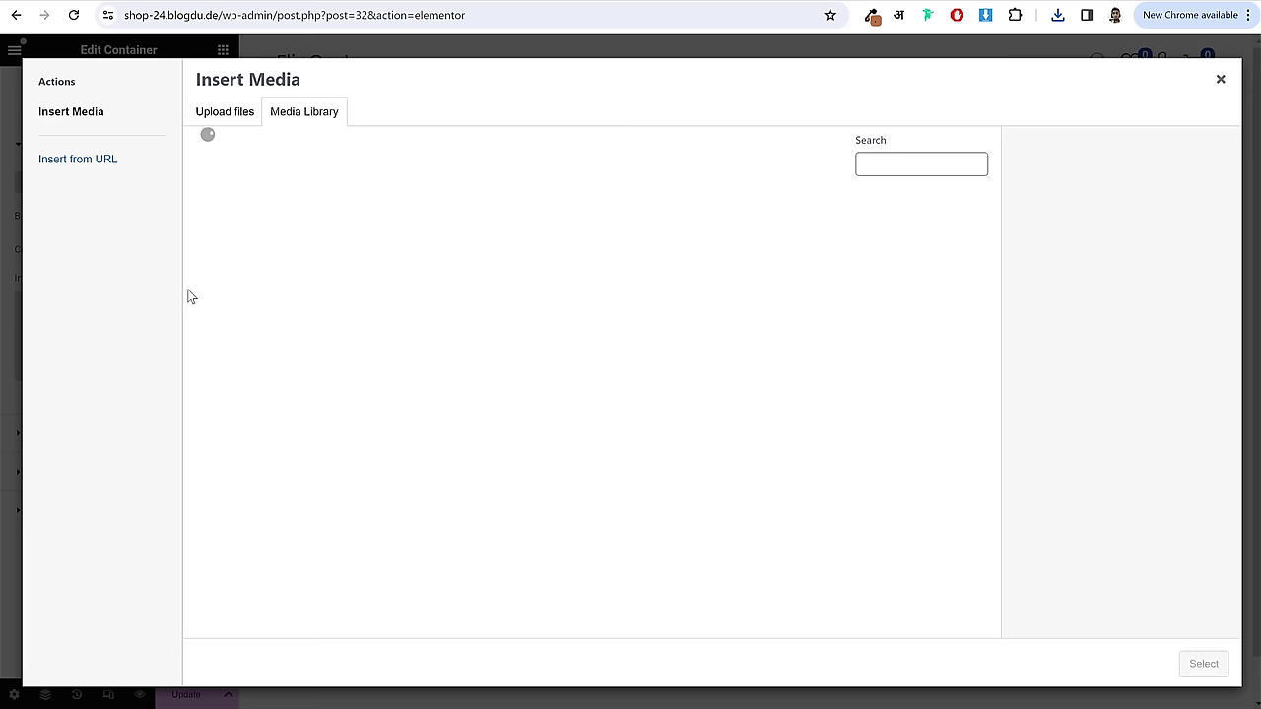
click(1221, 79)
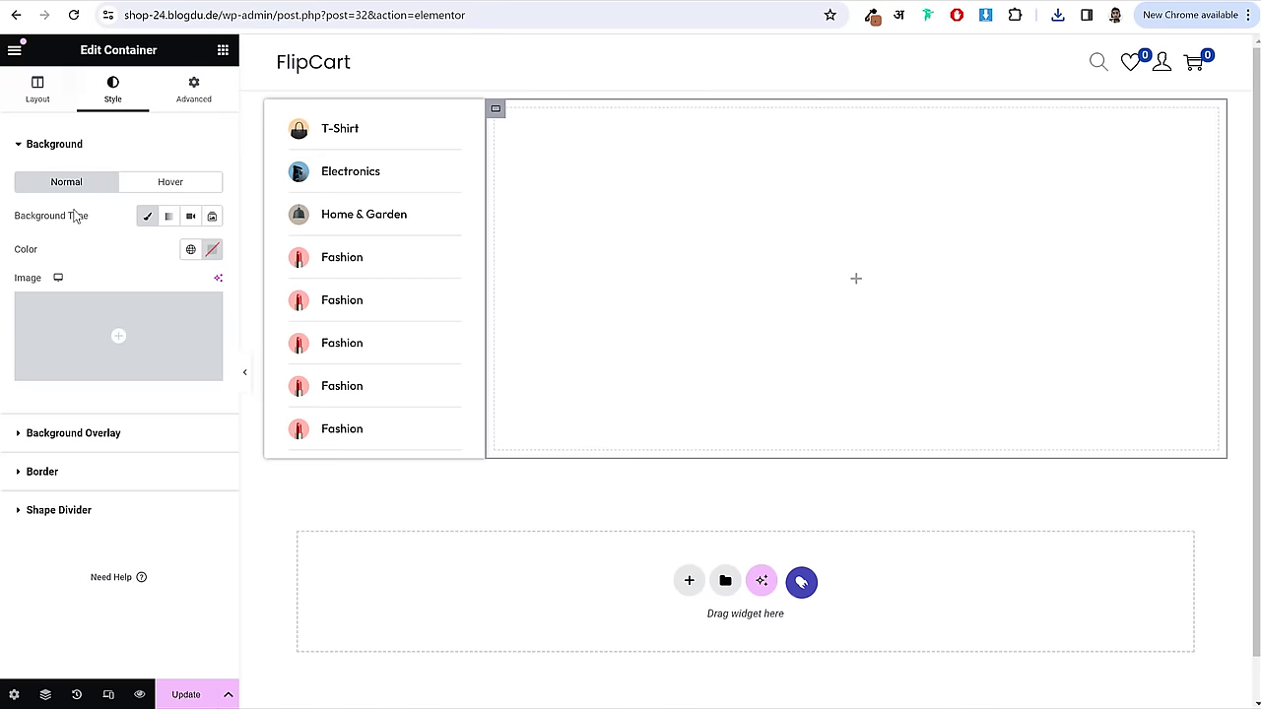
- Upload the image Untitled design (36) from the Media folder and use it as the container's background image
click(112, 326)
click(252, 120)
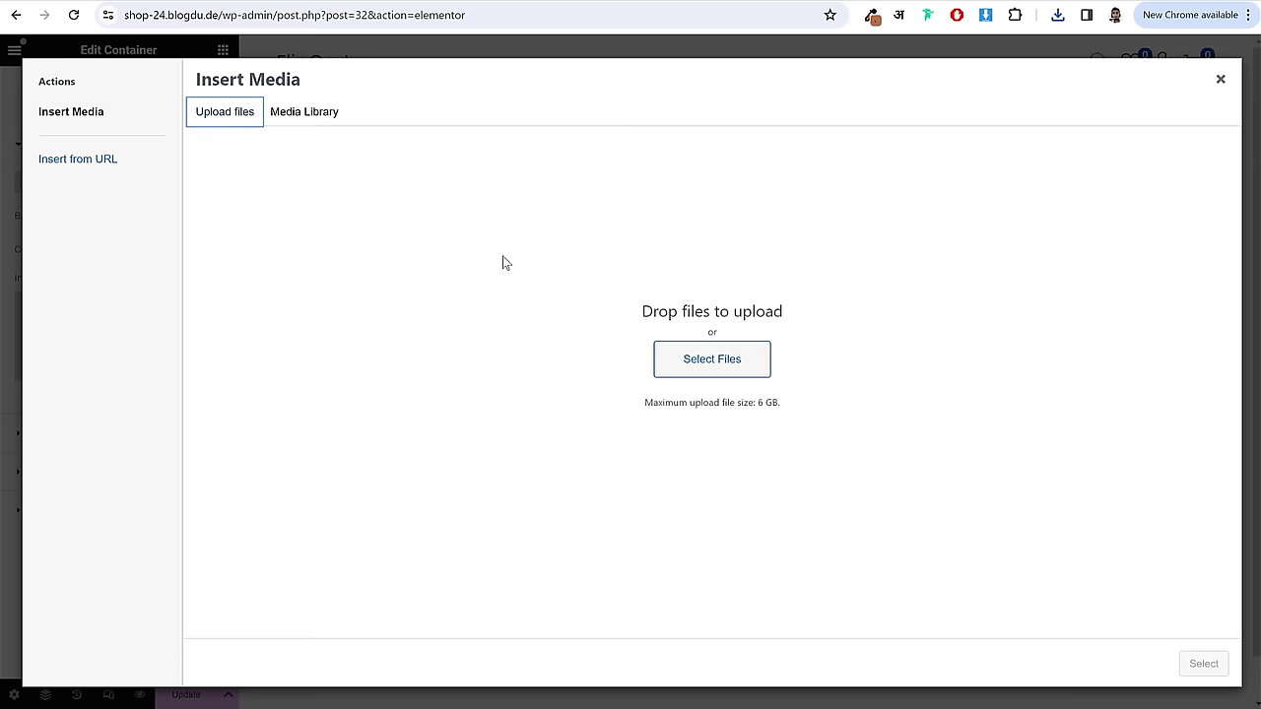
click(712, 357)
scroll(567, 254, down, 10)
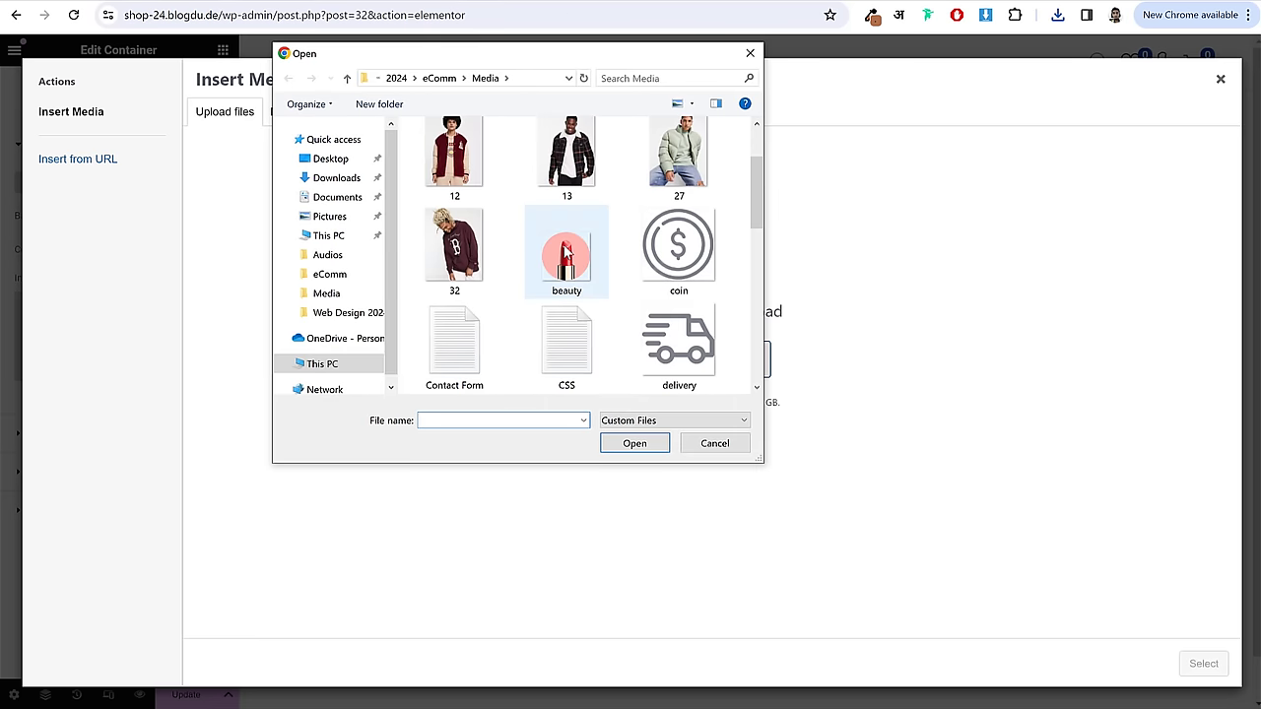
scroll(591, 256, down, 2)
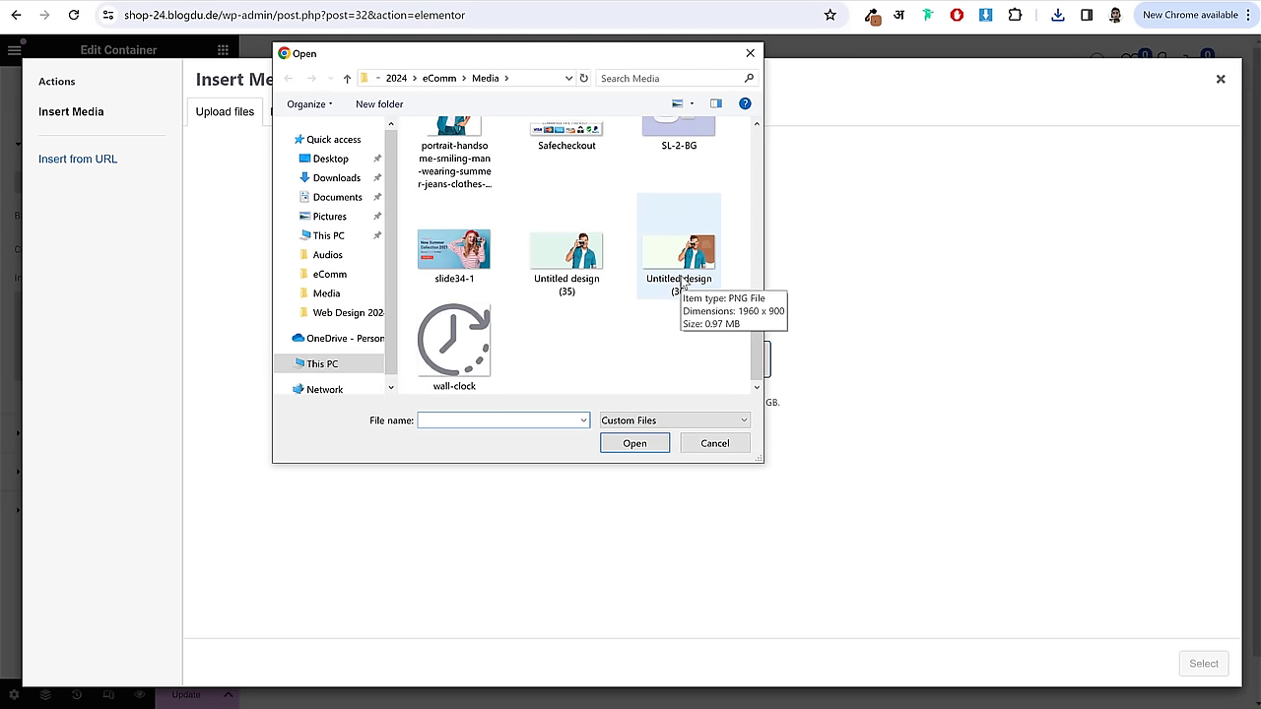
click(679, 251)
click(635, 446)
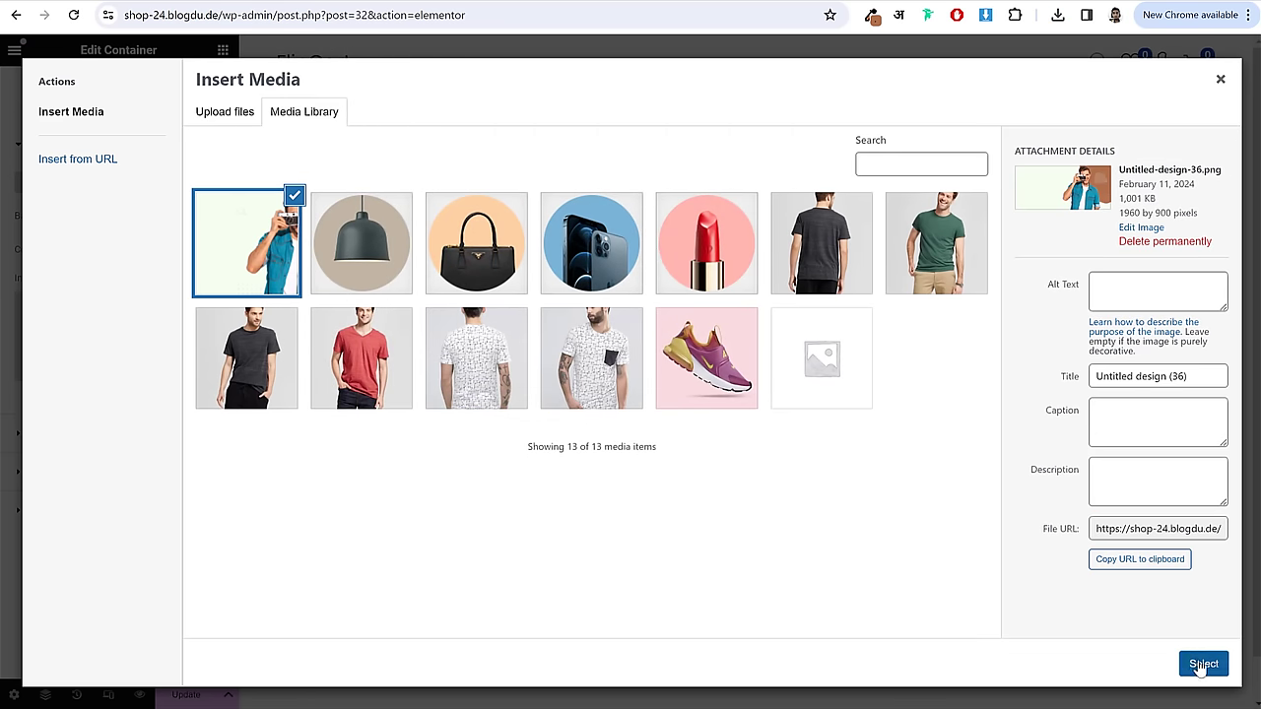
click(1202, 664)
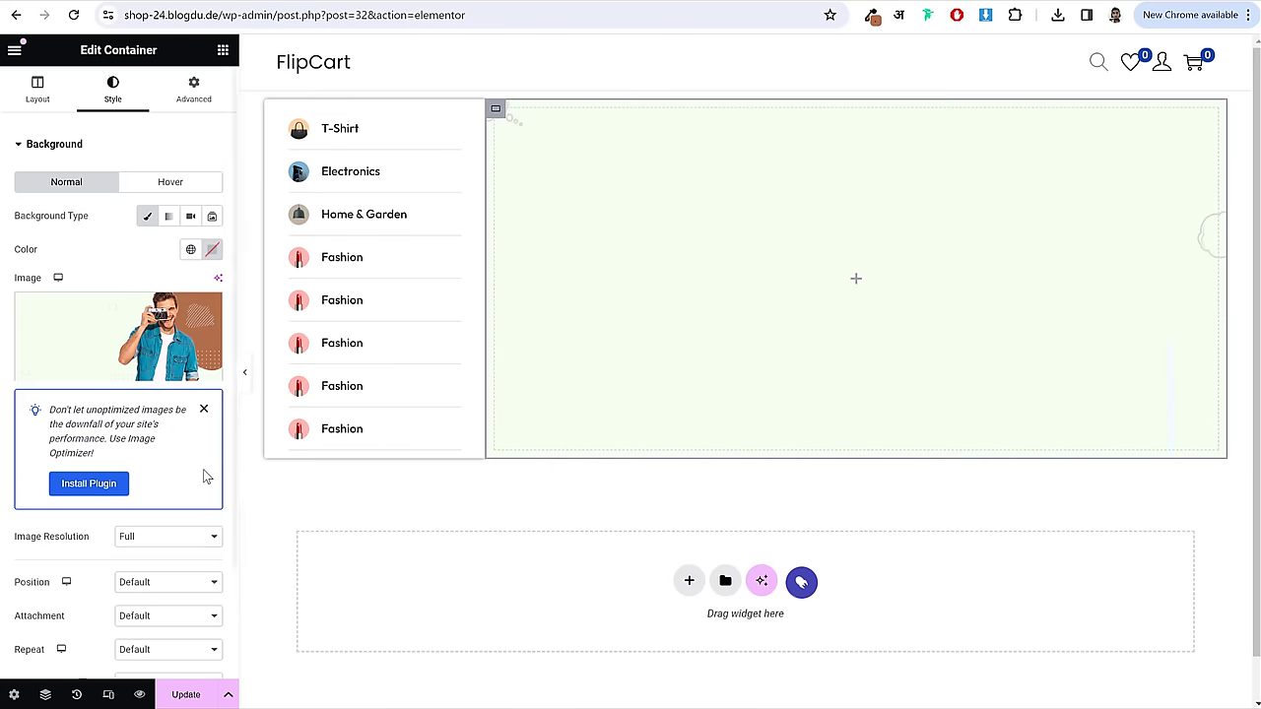
- Set the background image's display size to Cover and its position to Center Center, and preview the page
scroll(210, 498, down, 2)
click(135, 527)
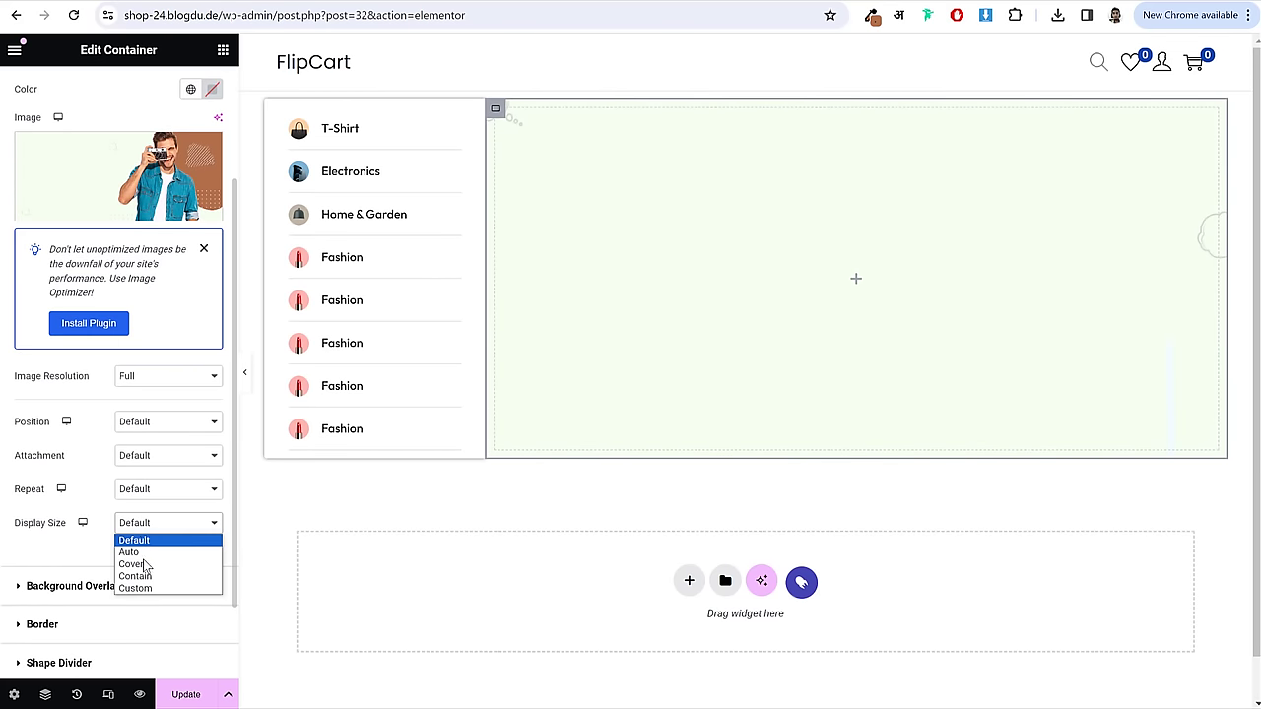
click(133, 564)
click(155, 430)
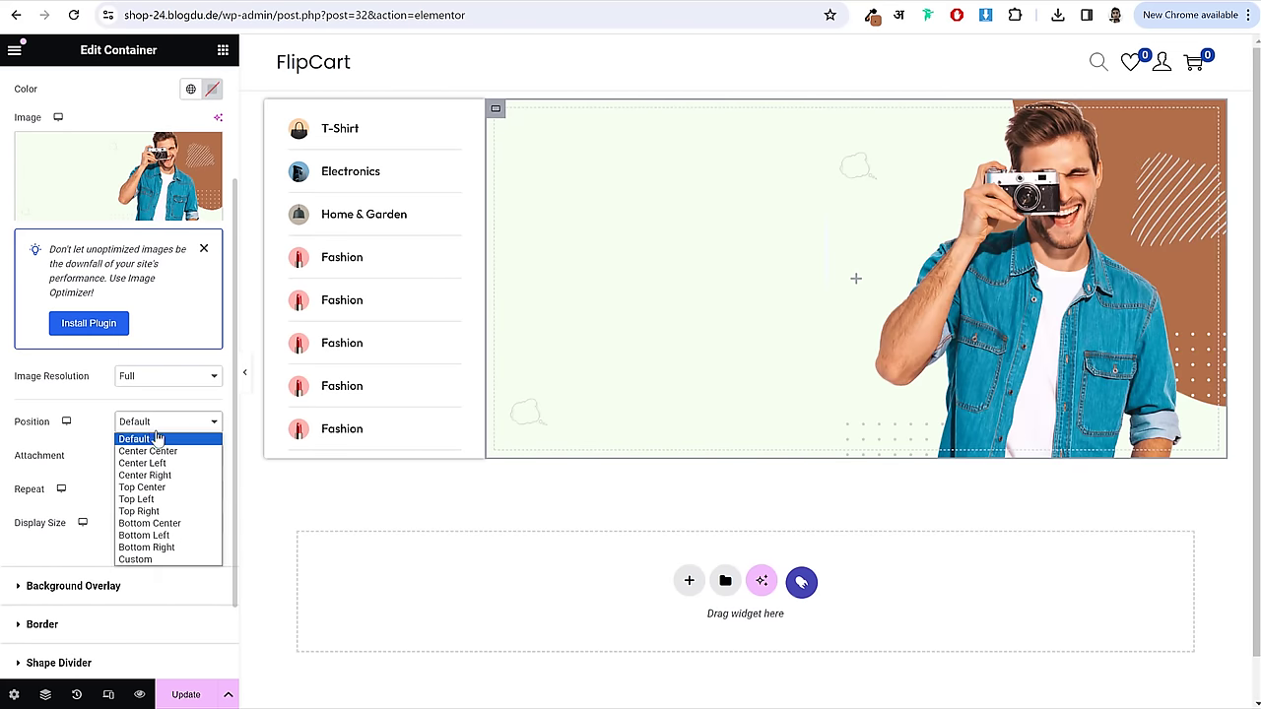
click(157, 447)
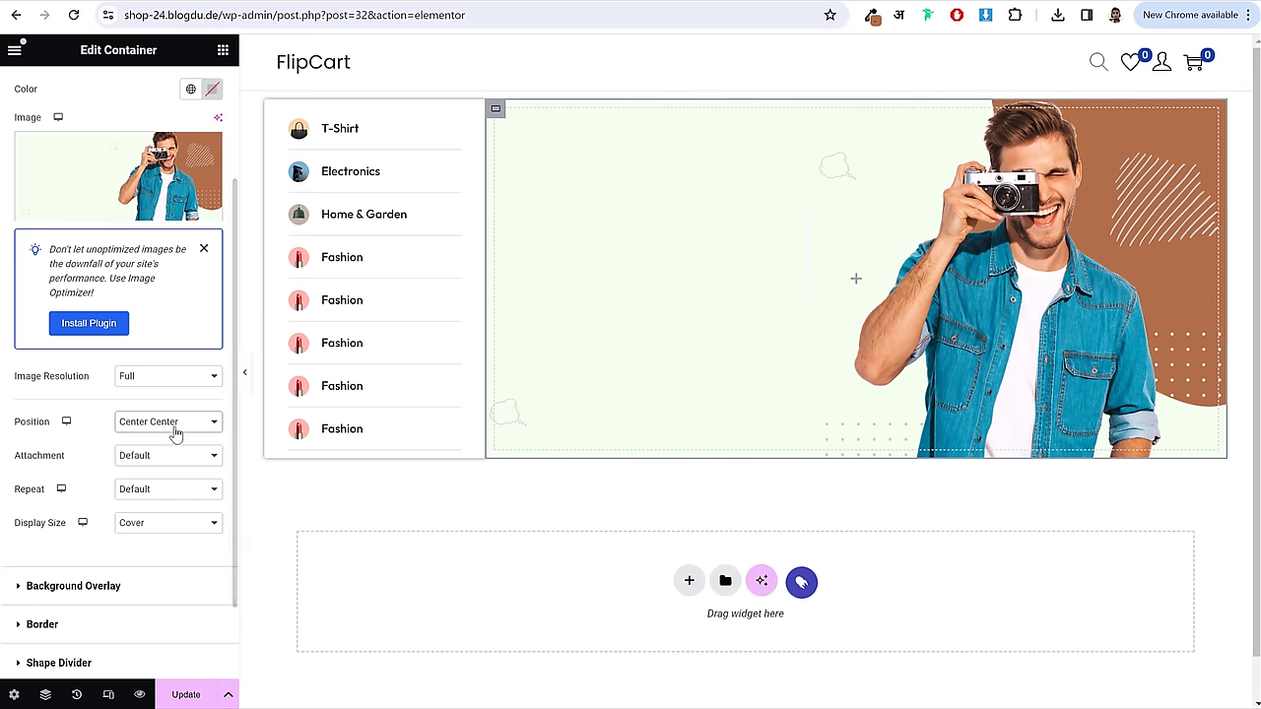
click(244, 373)
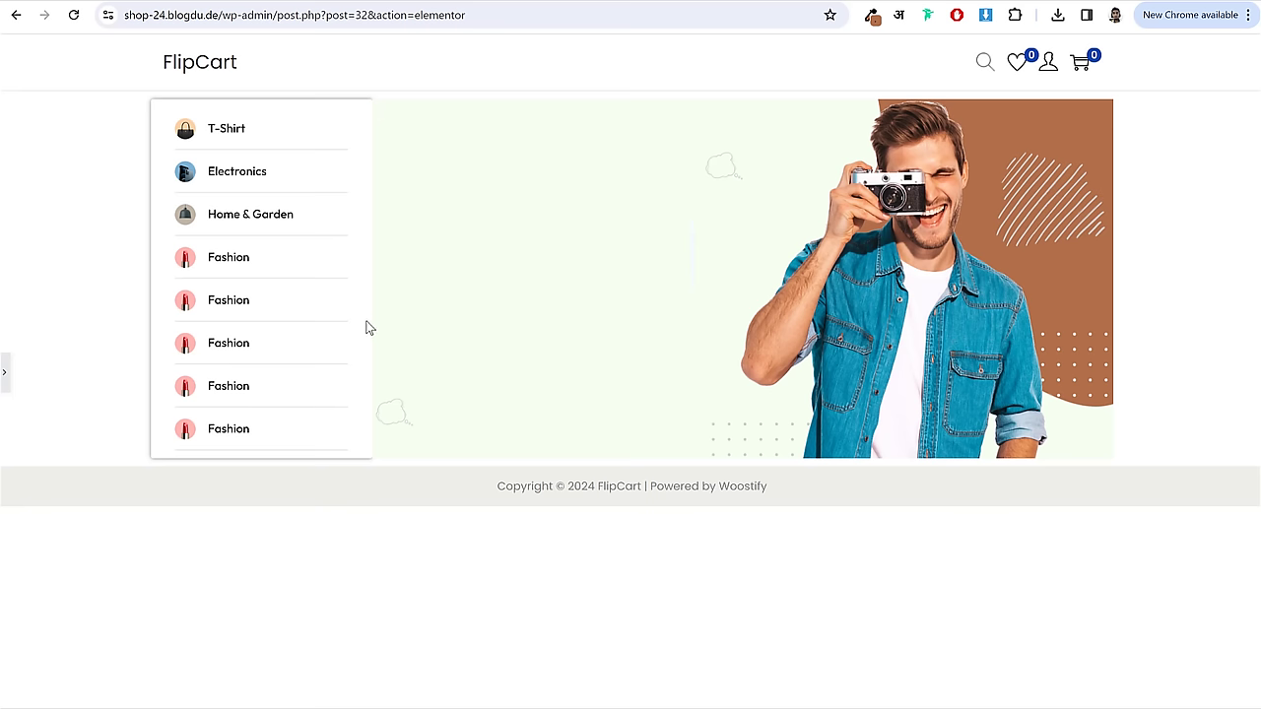
click(5, 385)
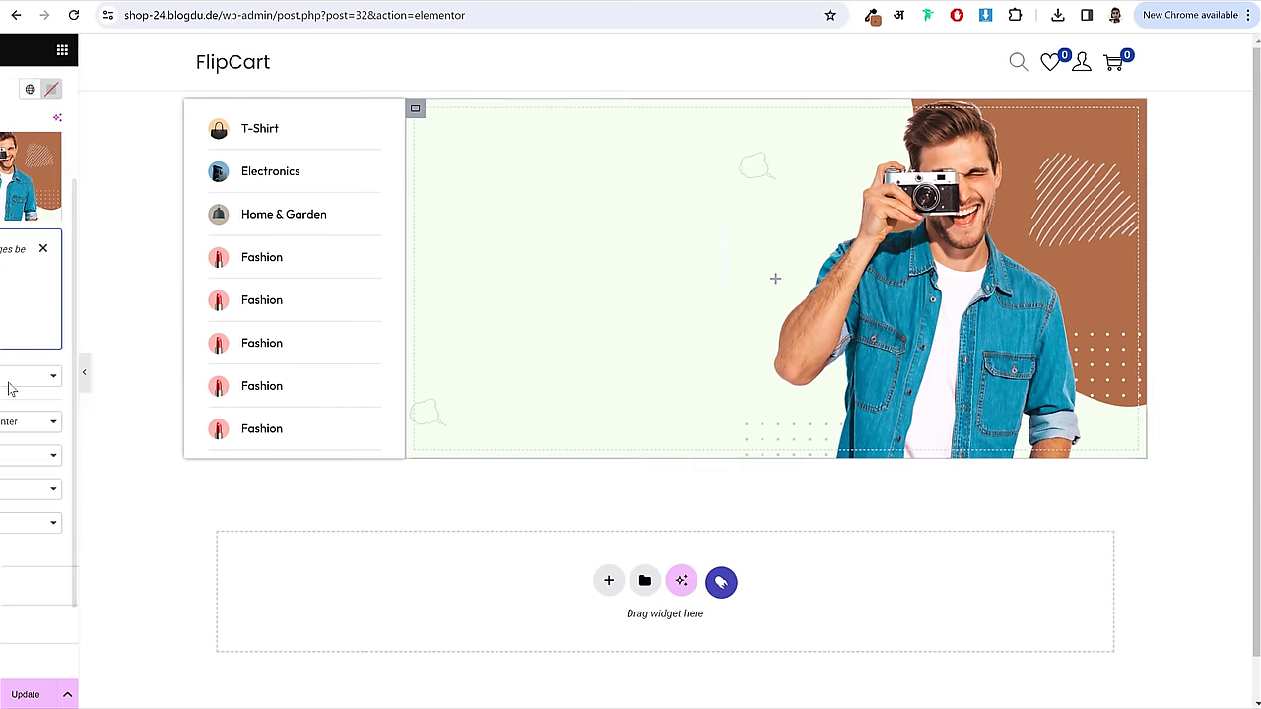
- Give the banner container unlinked margins with 20 px on the left only, and update the page
click(195, 93)
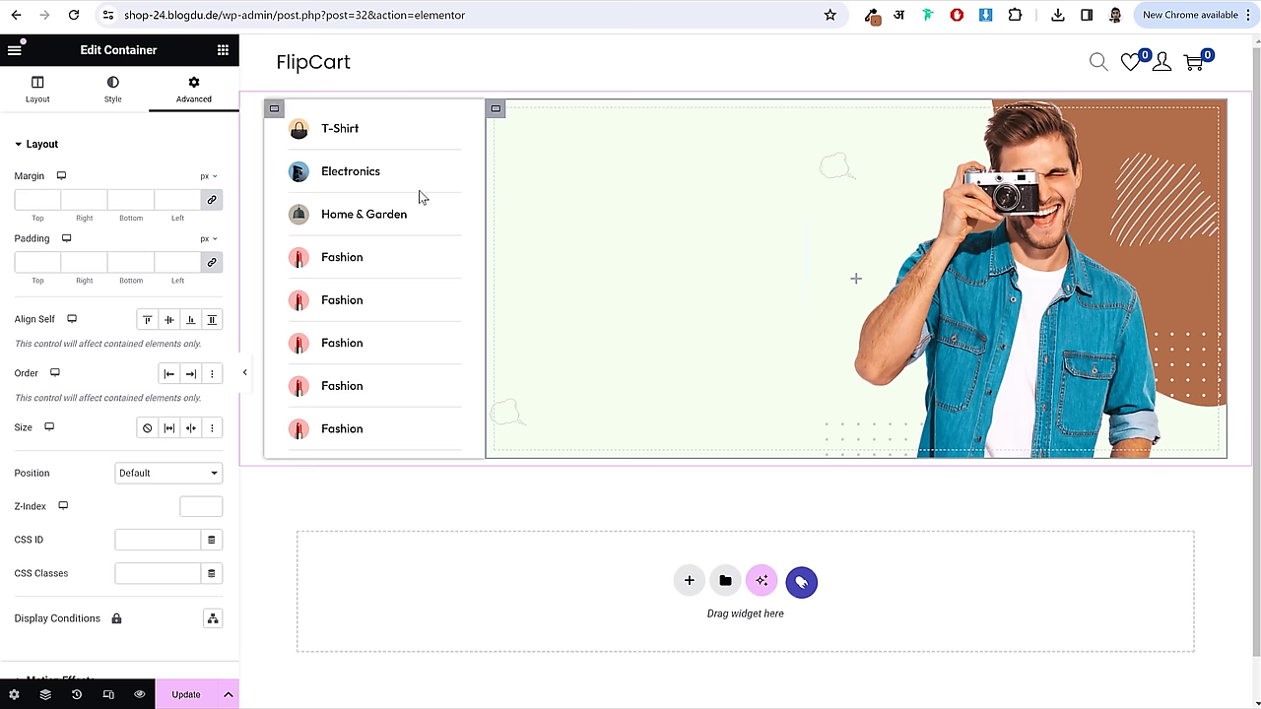
click(212, 200)
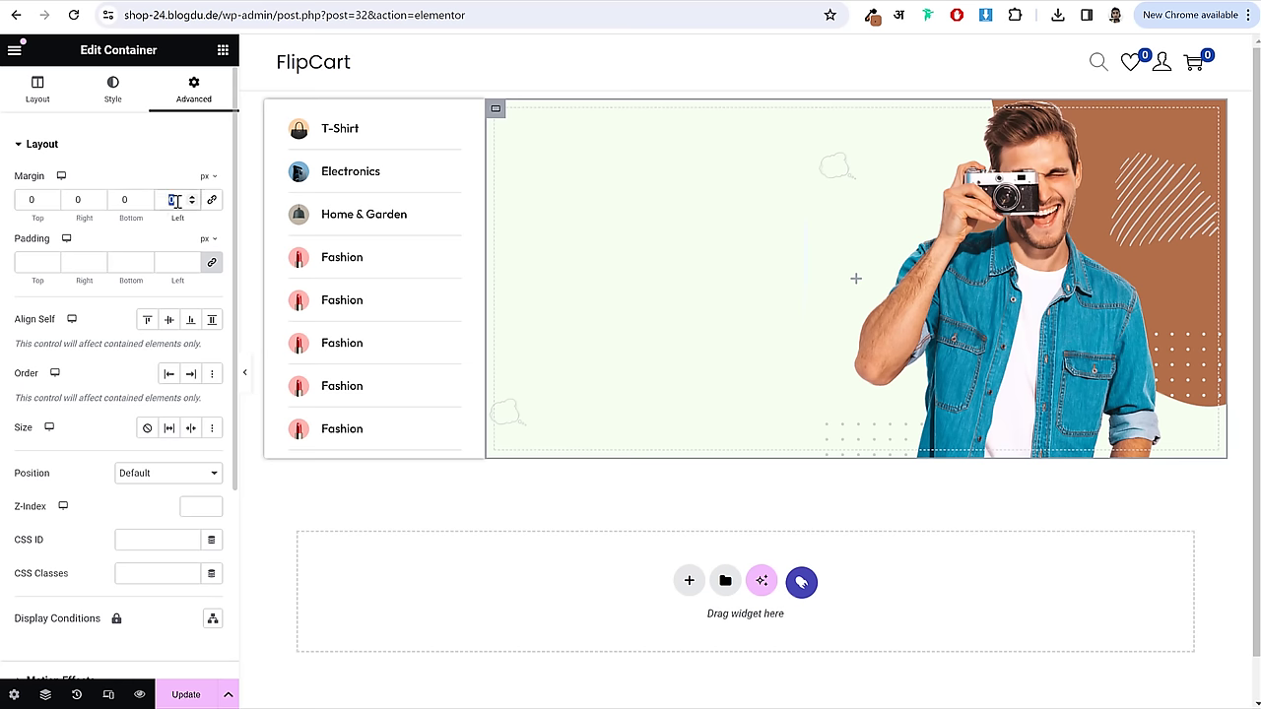
text(20)
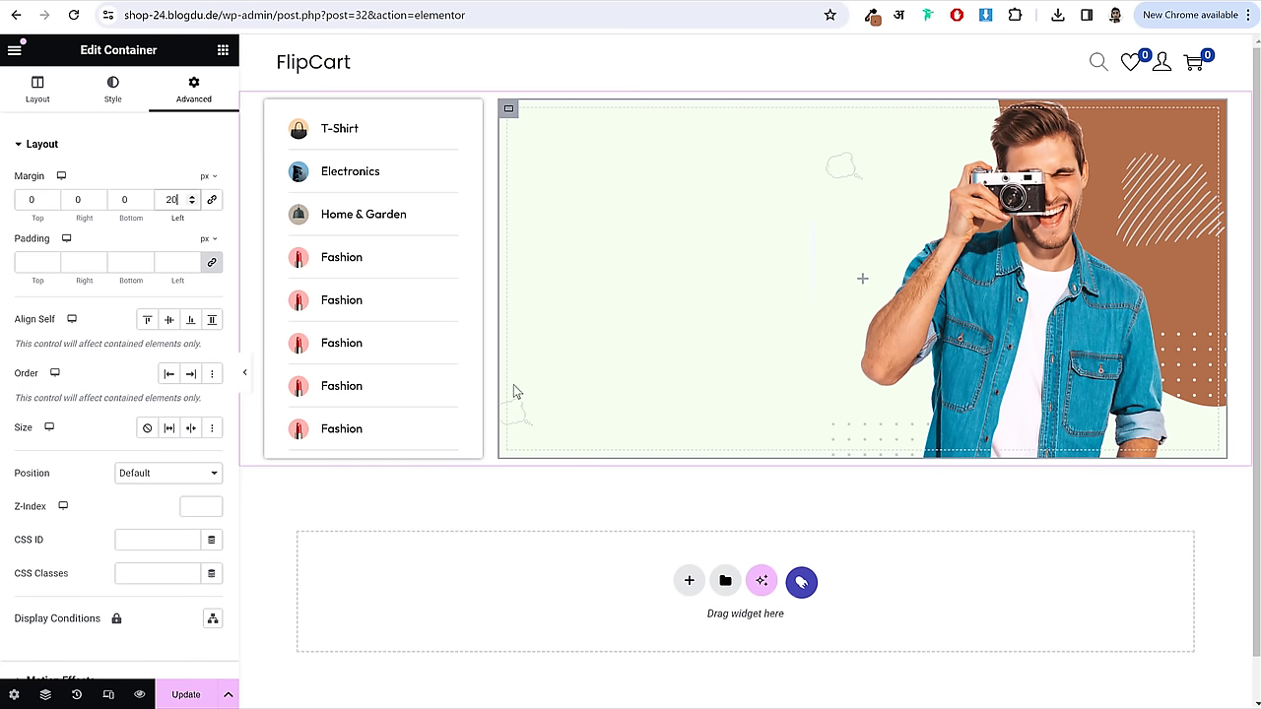
click(173, 696)
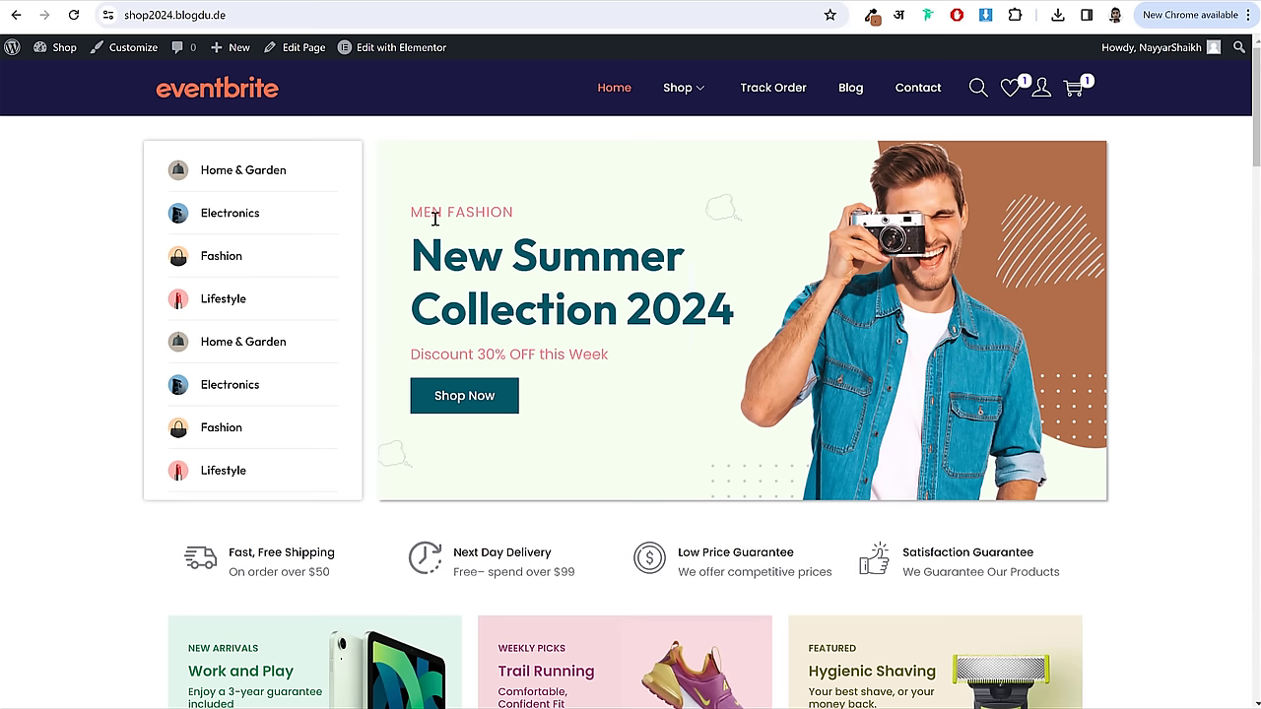
- Add a heading to the banner container and title it MEN FASHION, copying the text from the reference shop page
drag(435, 219, 642, 391)
click(511, 222)
drag(410, 212, 575, 355)
click(511, 308)
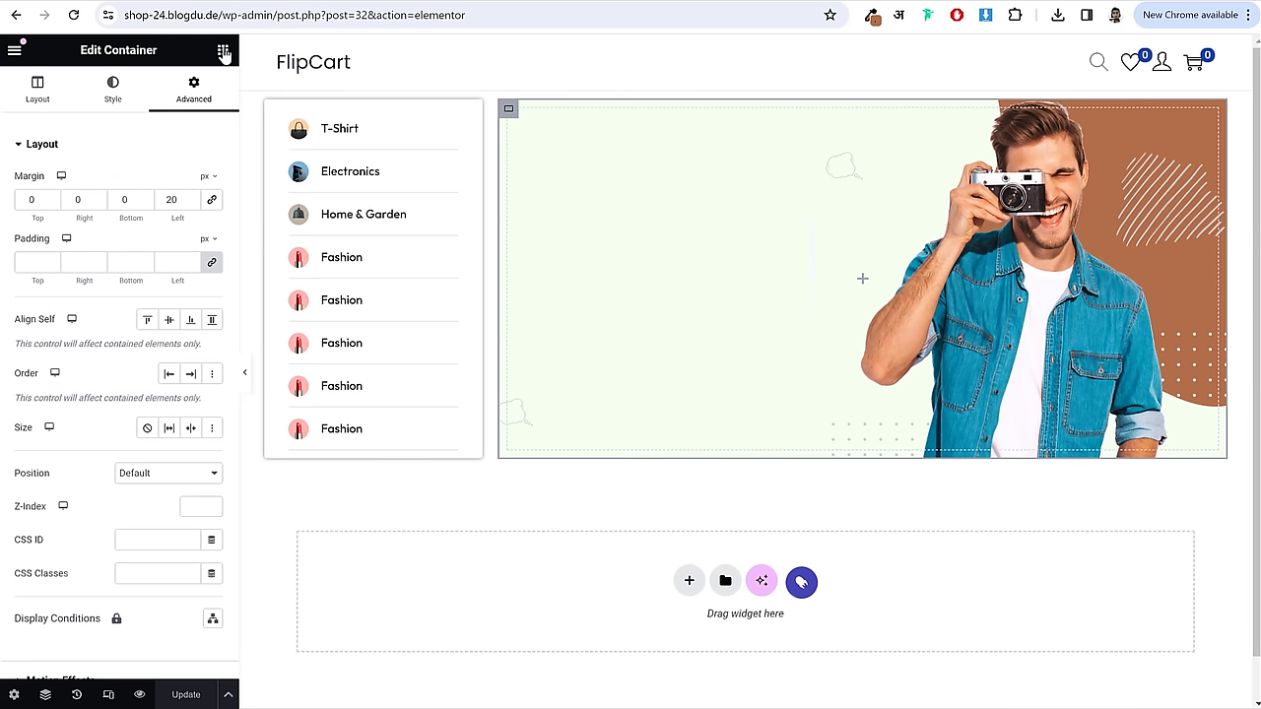
click(223, 51)
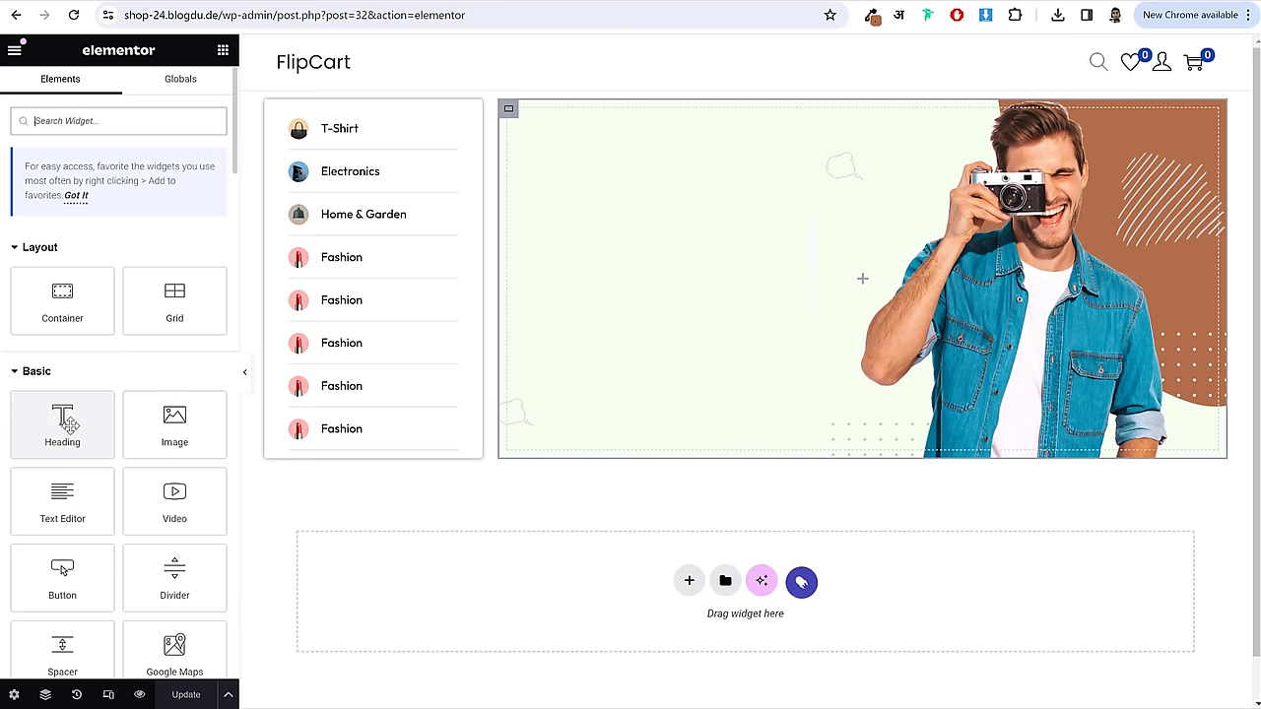
drag(56, 421, 636, 240)
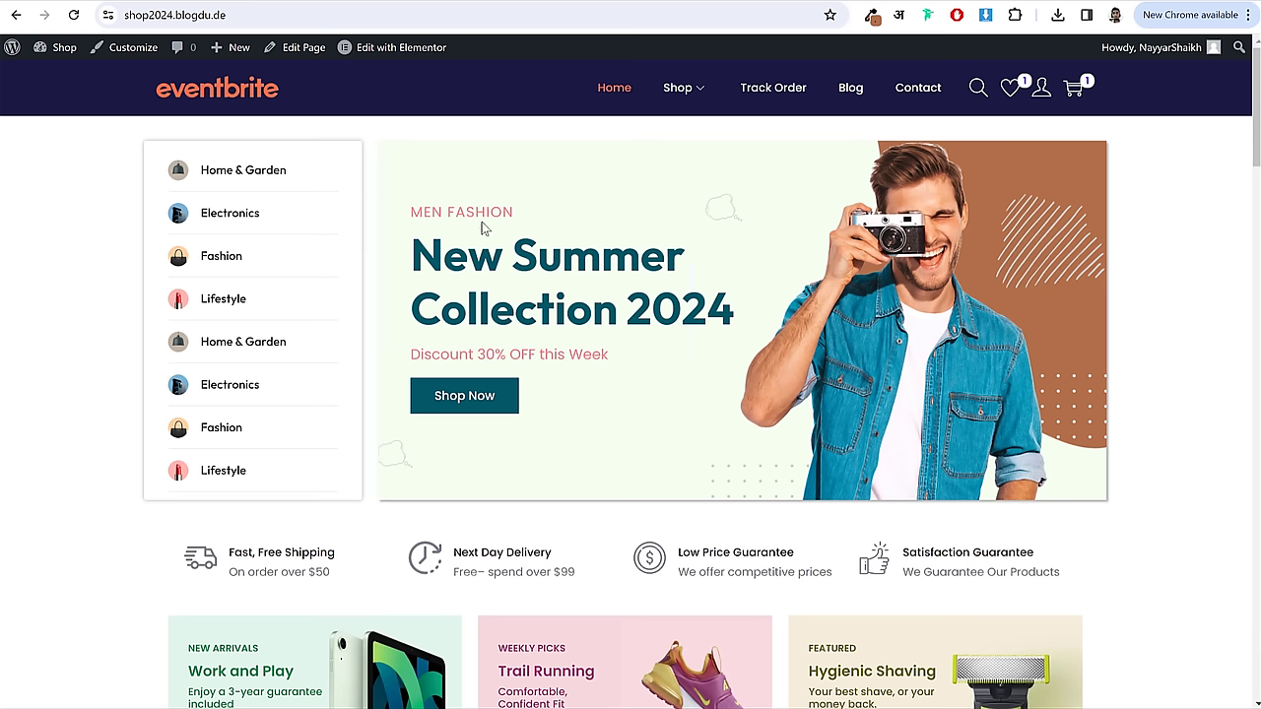
triple_click(470, 218)
key(ctrl+c)
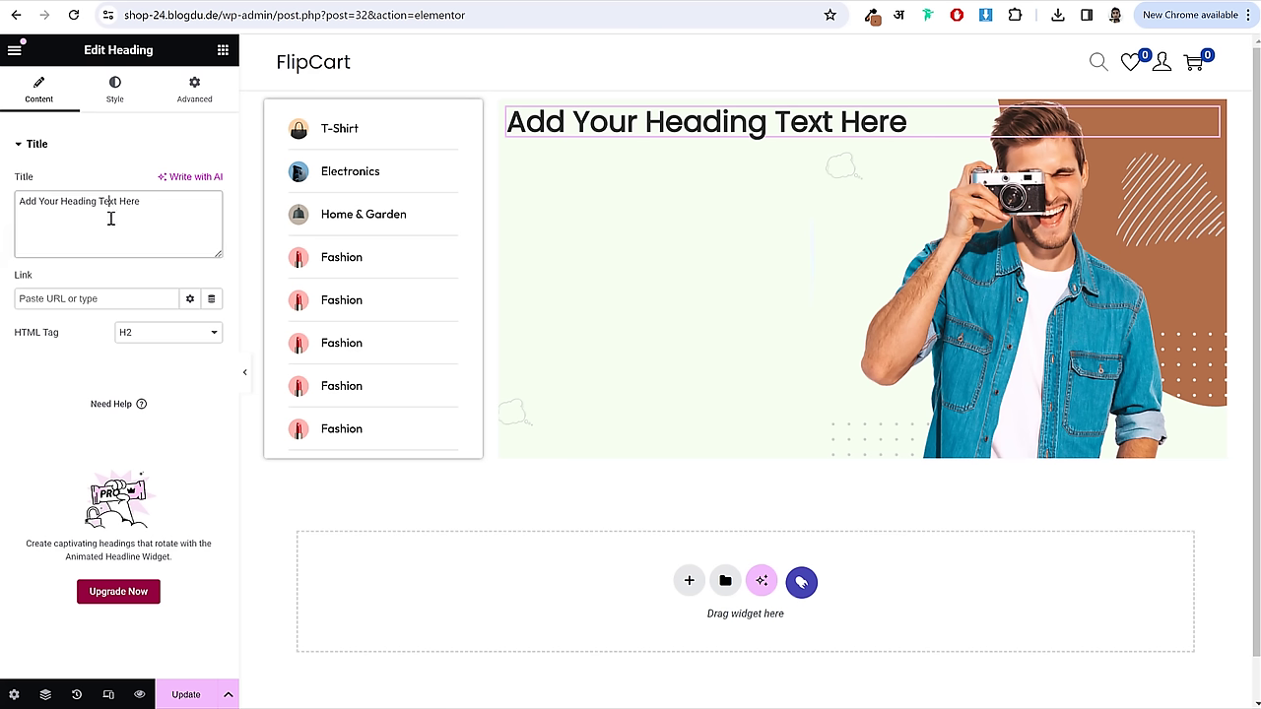
triple_click(110, 219)
key(ctrl+v)
- Sample the pink of the MEN FASHION text on the reference shop page and apply #FF7F84 as the heading's text color
click(116, 87)
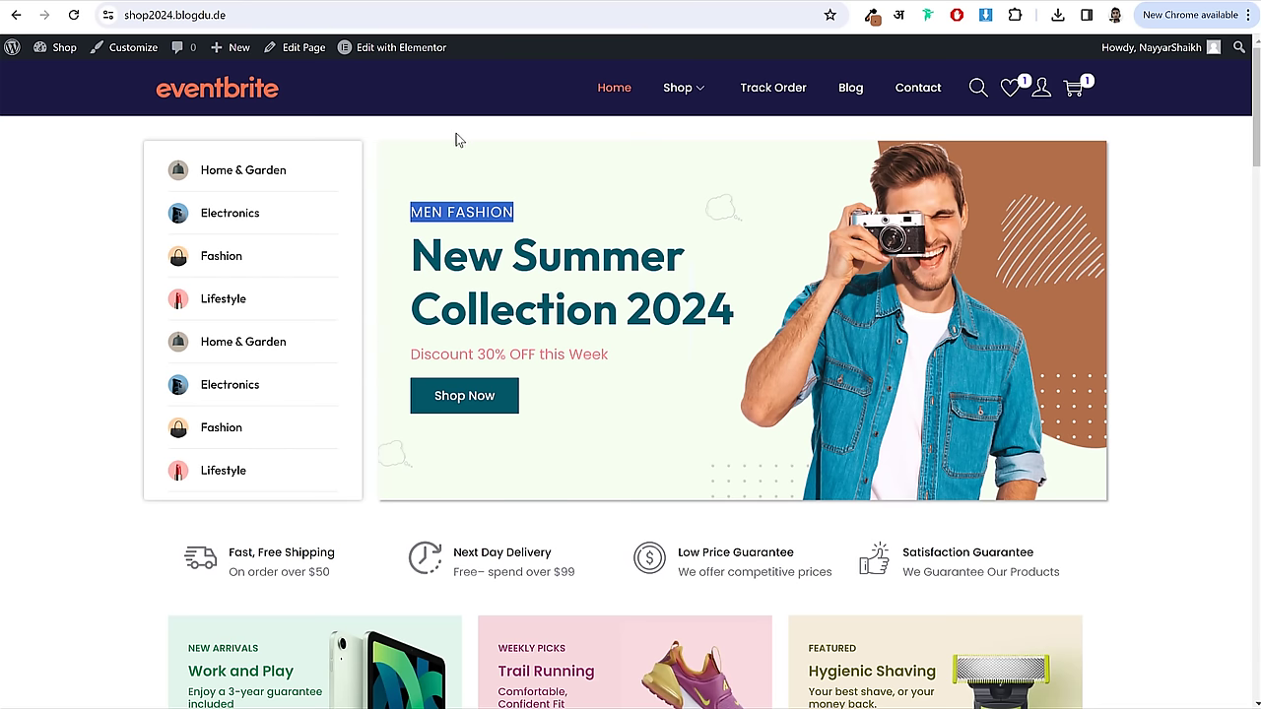
click(529, 204)
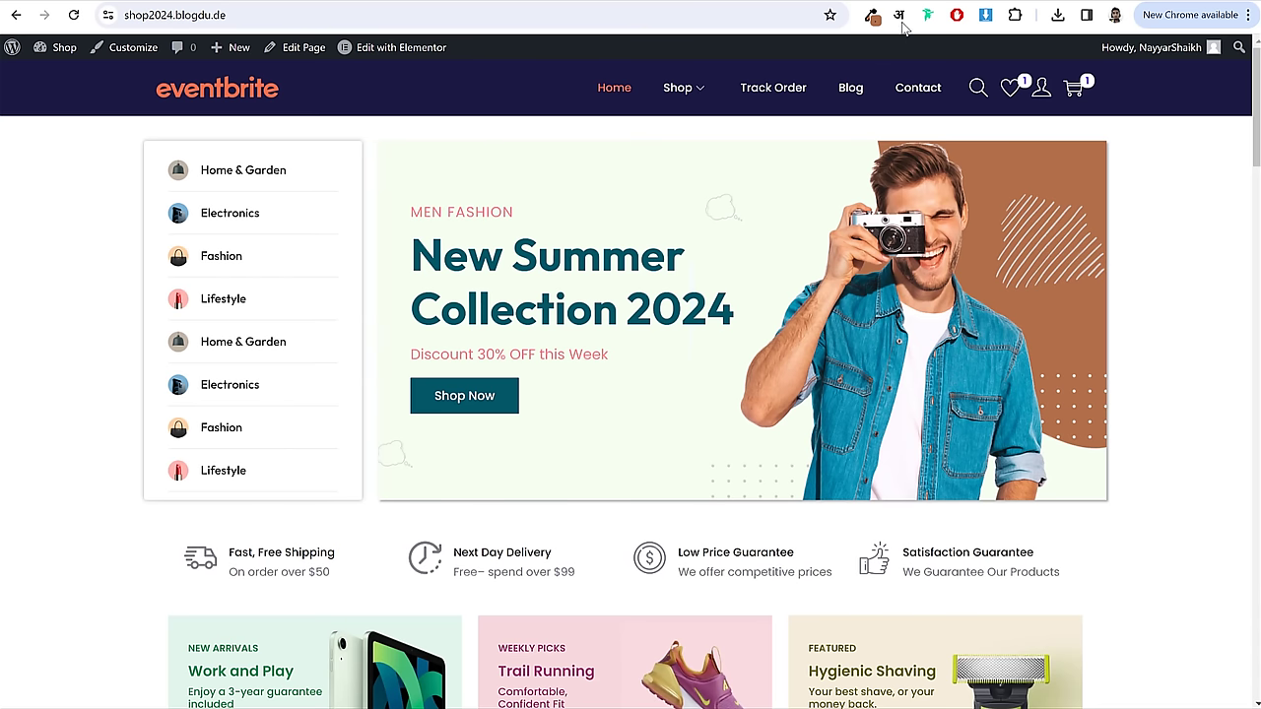
click(871, 15)
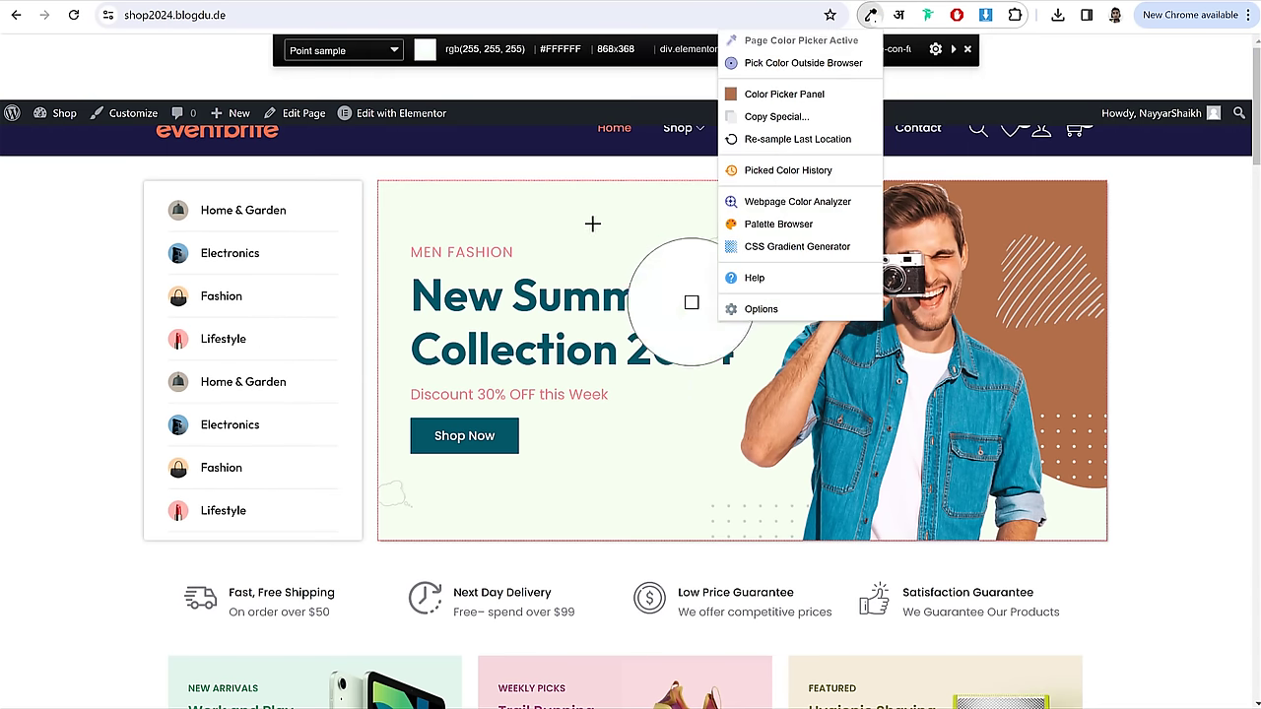
click(512, 253)
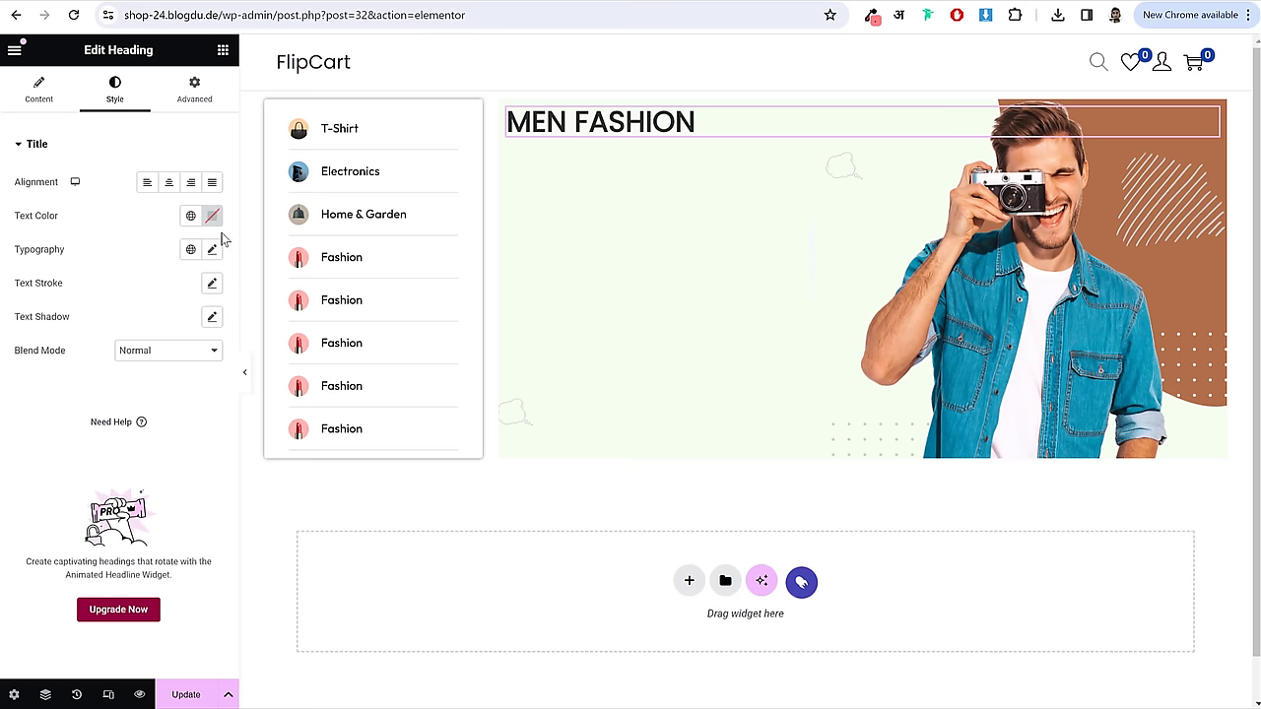
click(213, 218)
key(ctrl+v)
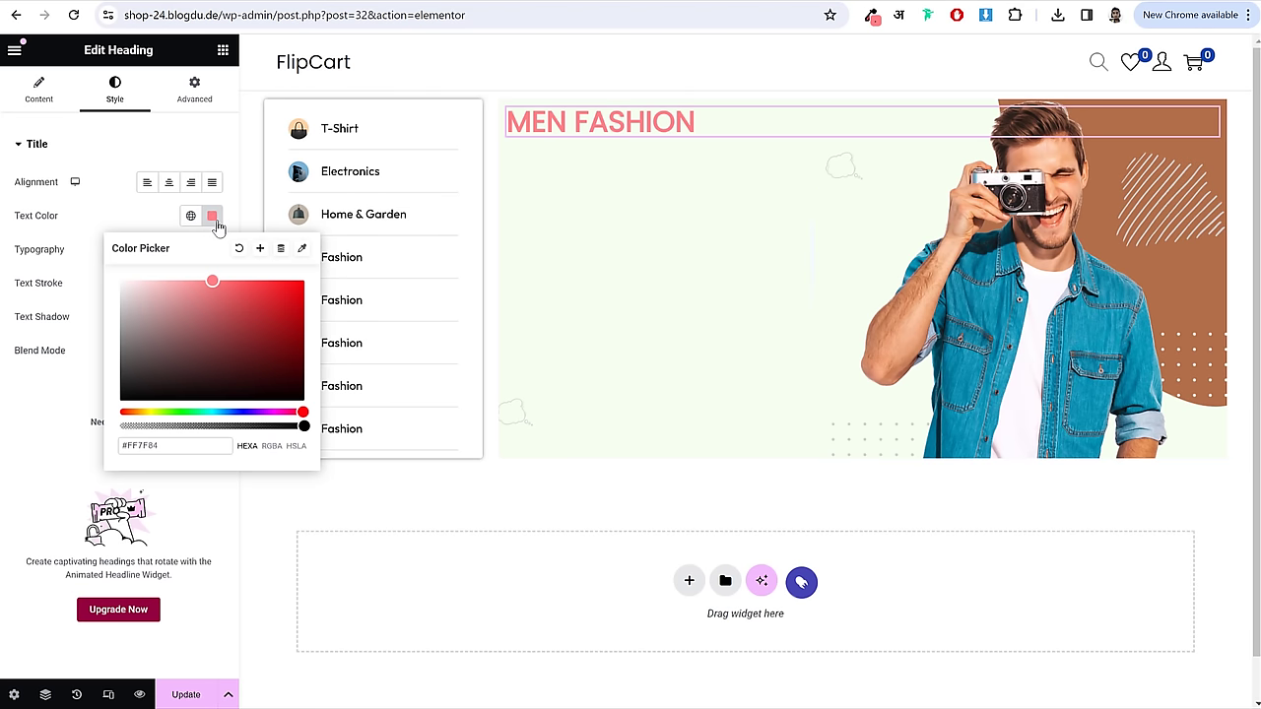
click(215, 221)
- Set the MEN FASHION heading's font size to 18 px and its weight to 400 (Normal)
click(212, 250)
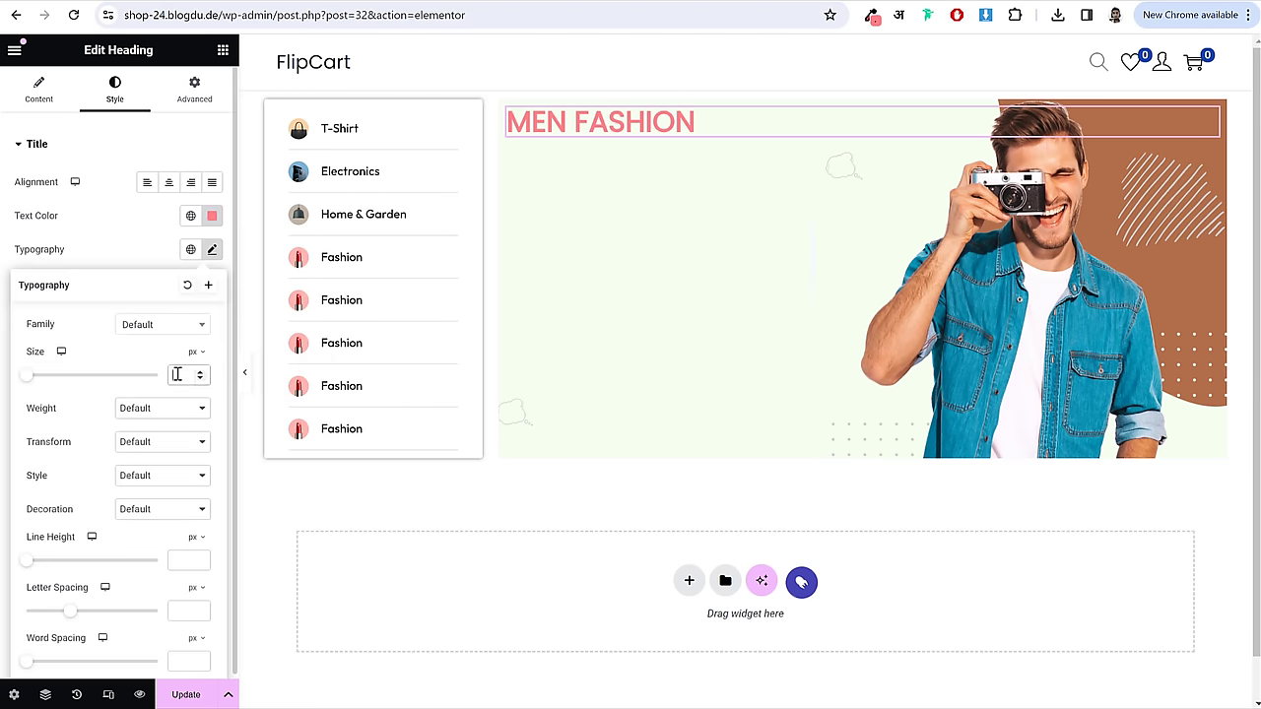
click(178, 375)
text(16)
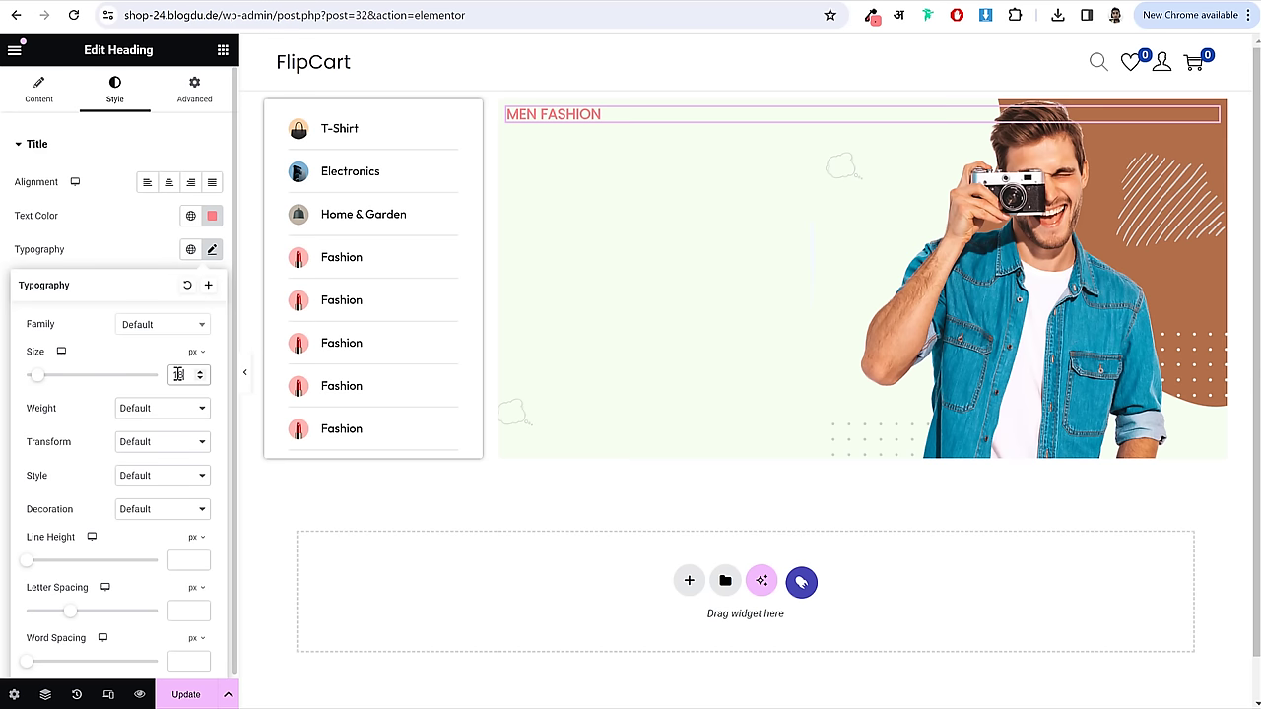
click(179, 410)
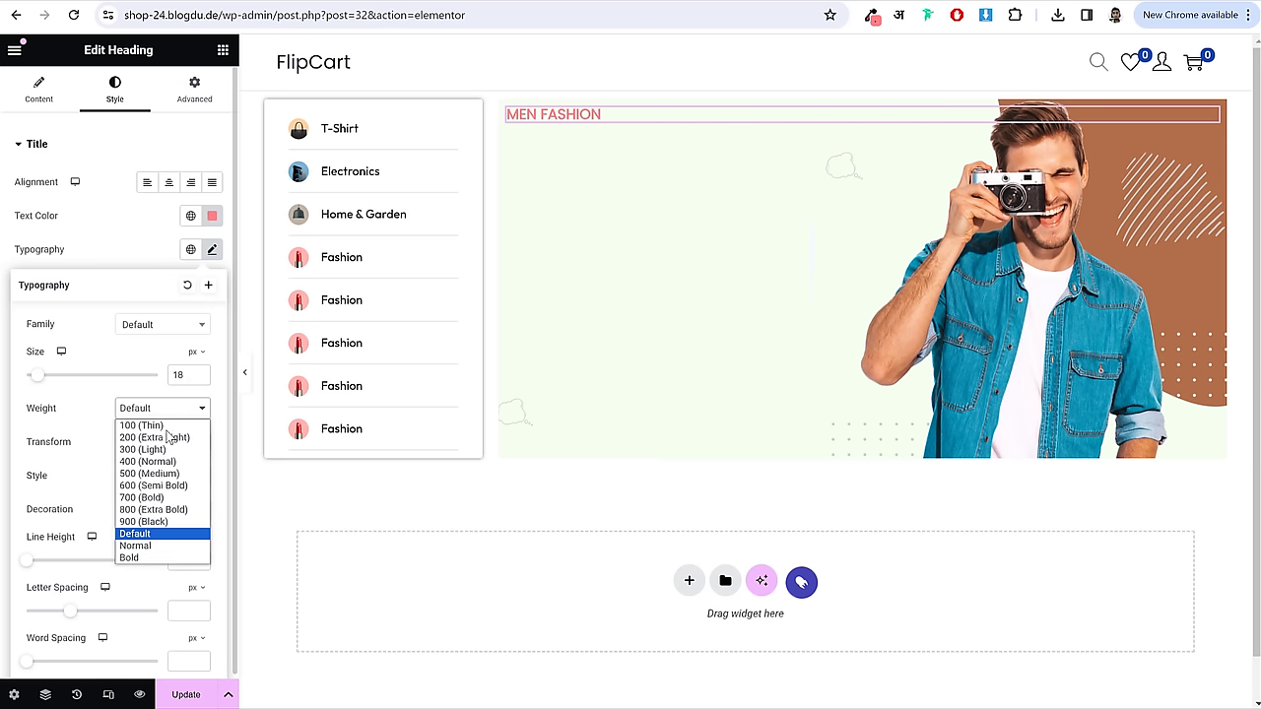
click(147, 462)
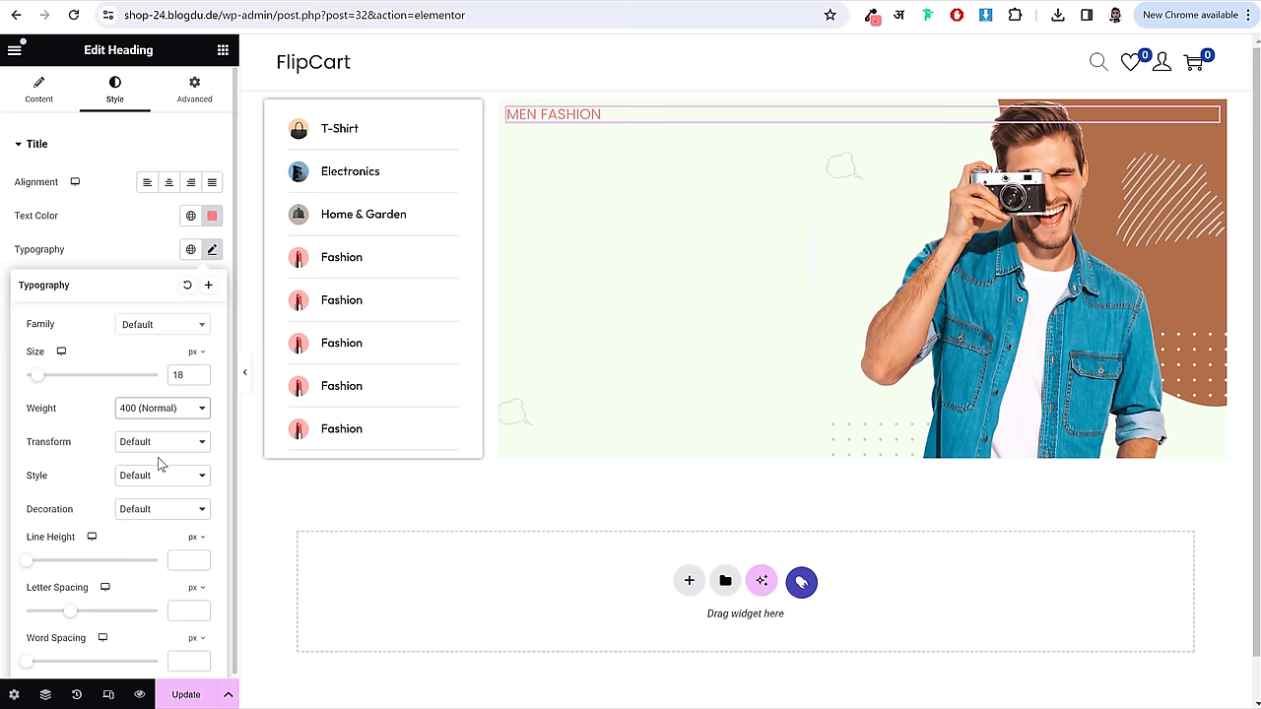
- Set the MEN FASHION heading's letter spacing to 1 px and close the typography settings
scroll(167, 584, down, 1)
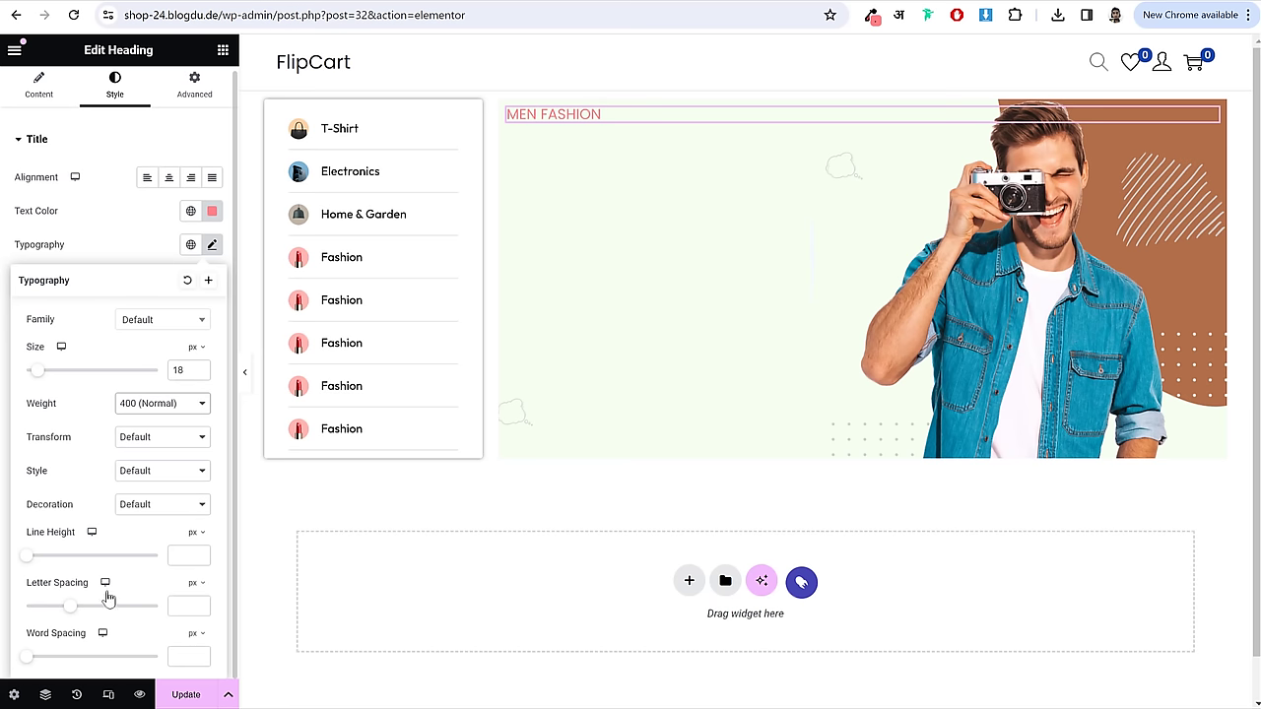
mouse_move(73, 612)
mouse_down()
mouse_move(115, 618)
mouse_move(73, 617)
mouse_up()
drag(205, 609, 107, 602)
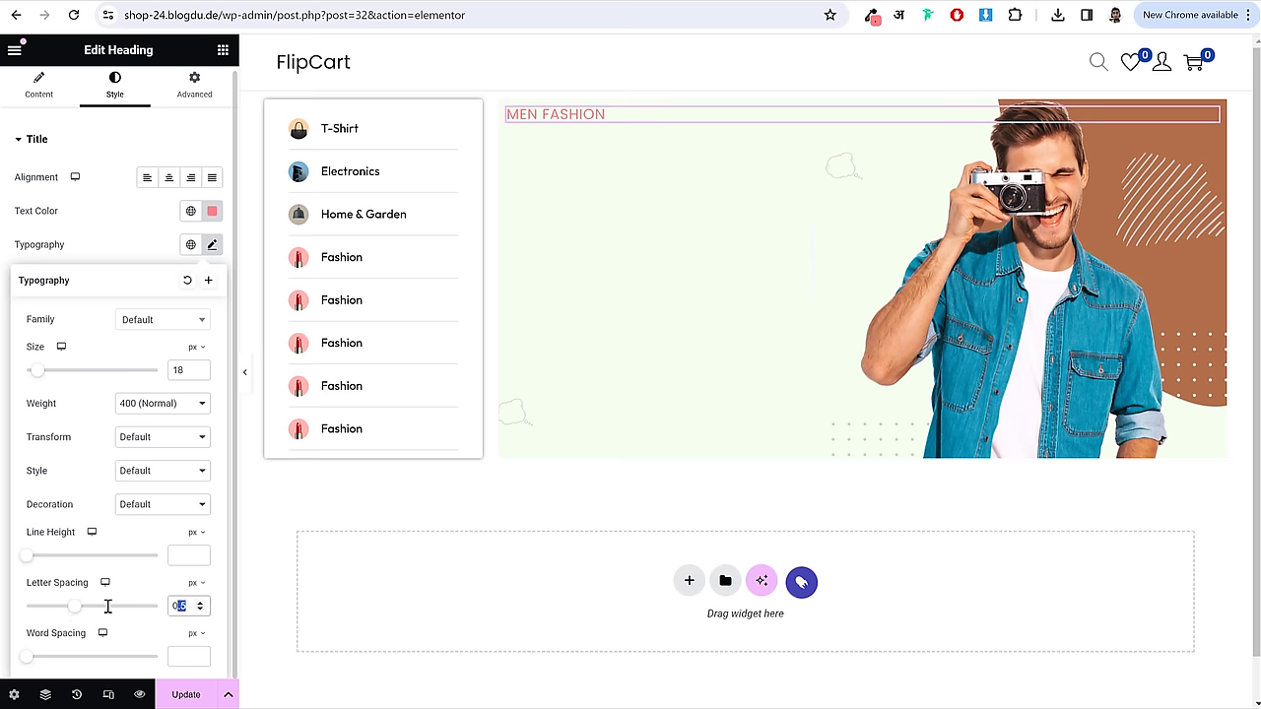
text(1)
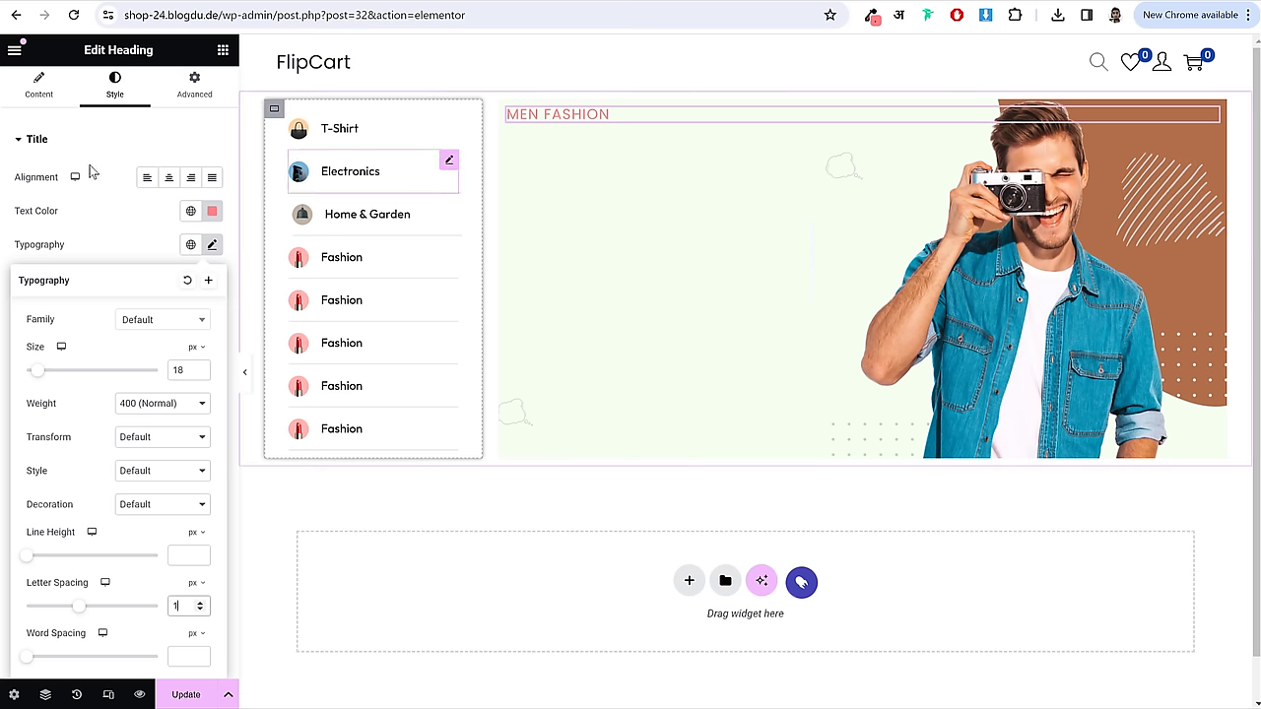
click(150, 242)
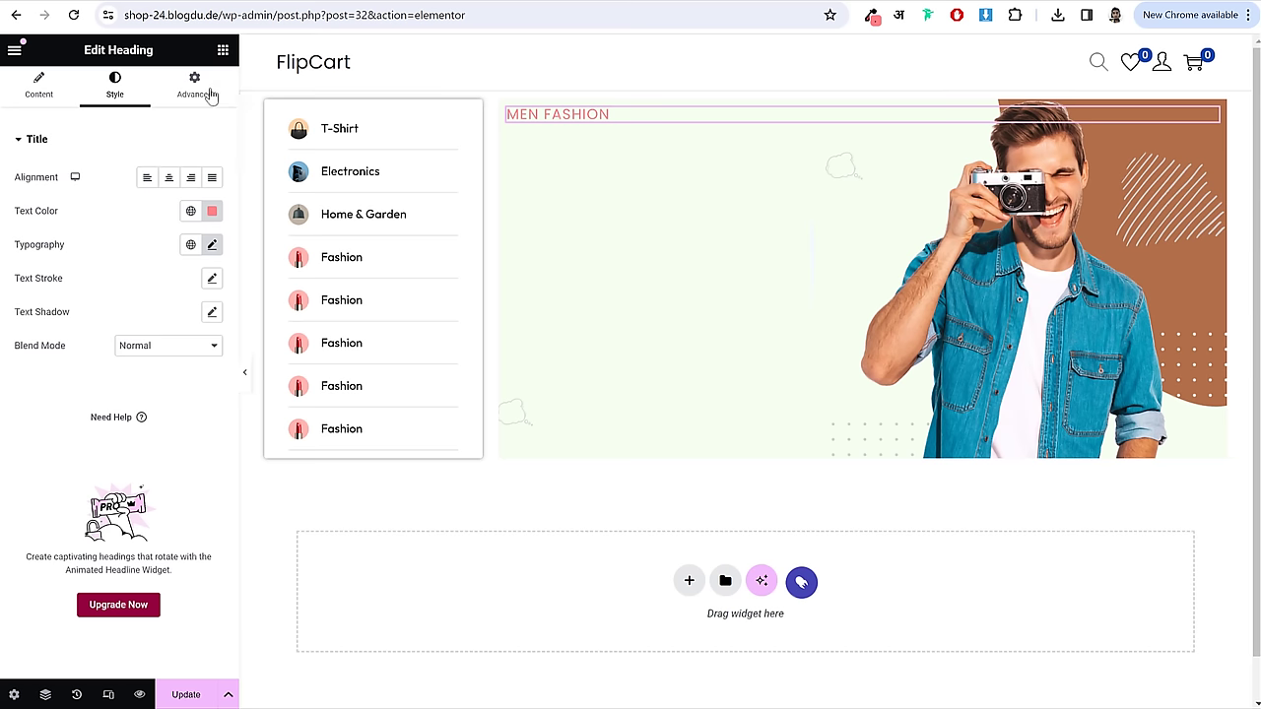
- Unlink the MEN FASHION heading's margin values and set its bottom margin to 10 px
click(197, 91)
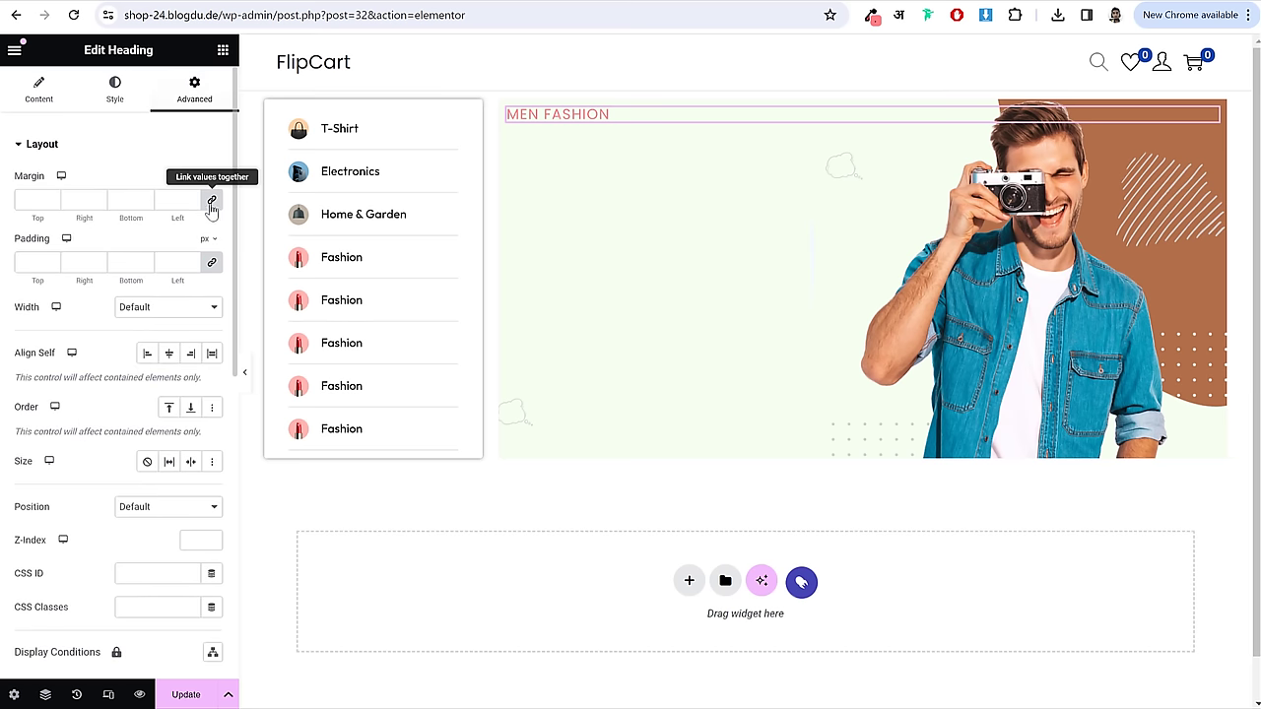
double_click(124, 200)
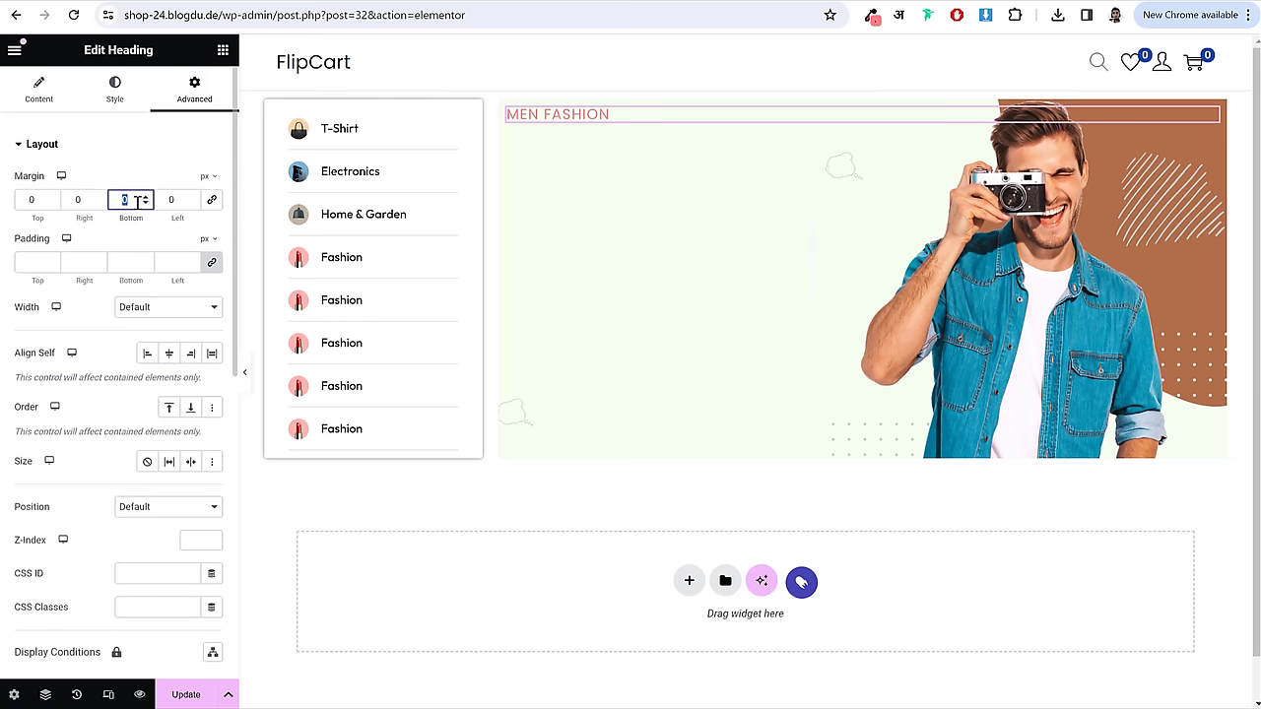
text(210)
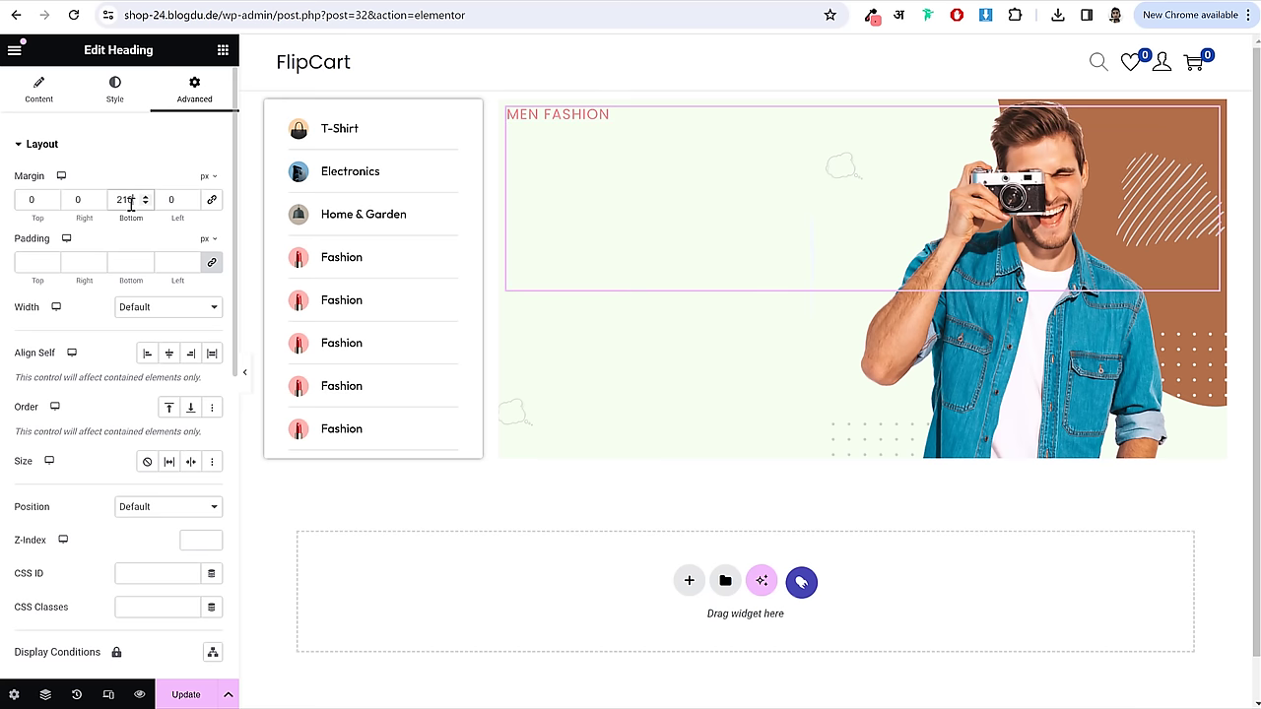
drag(131, 203, 40, 203)
text(10)
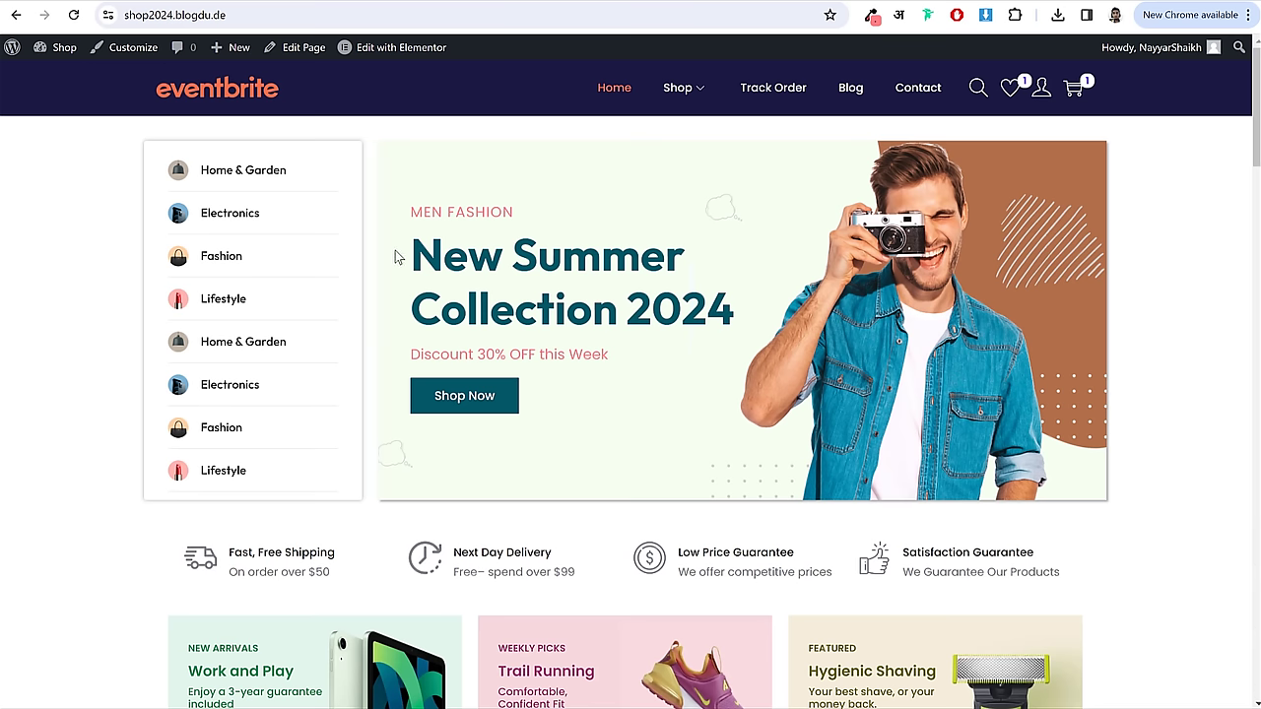
- Add a second heading below MEN FASHION and title it New Summer Collection 2024, copying the text from the reference shop page
drag(395, 254, 725, 314)
key(ctrl+c)
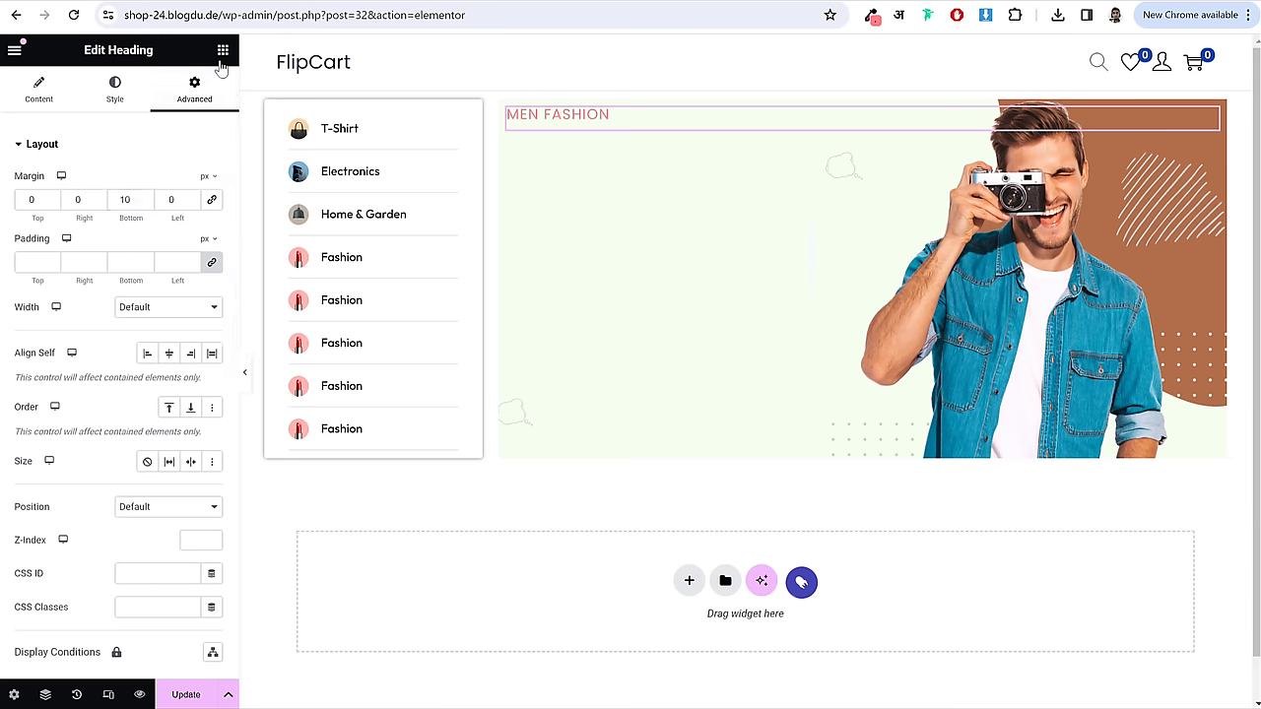
click(223, 49)
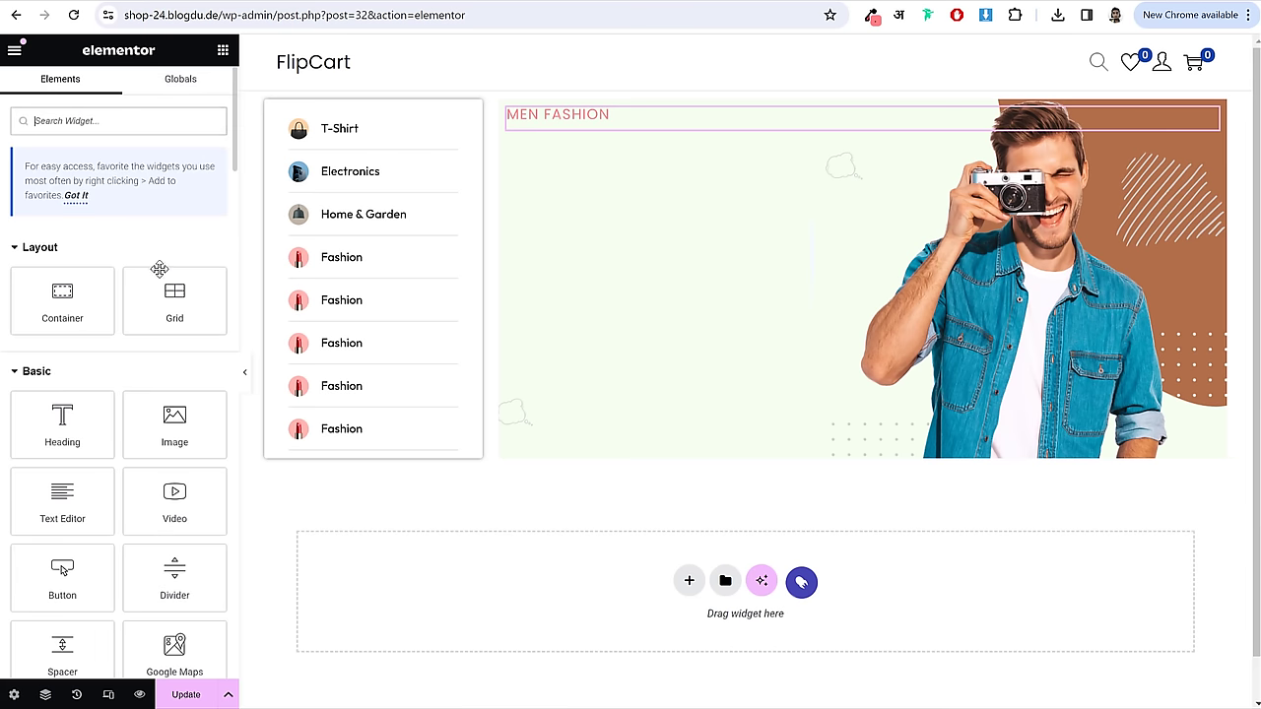
drag(69, 414, 591, 138)
click(91, 215)
key(ctrl+a)
key(ctrl+v)
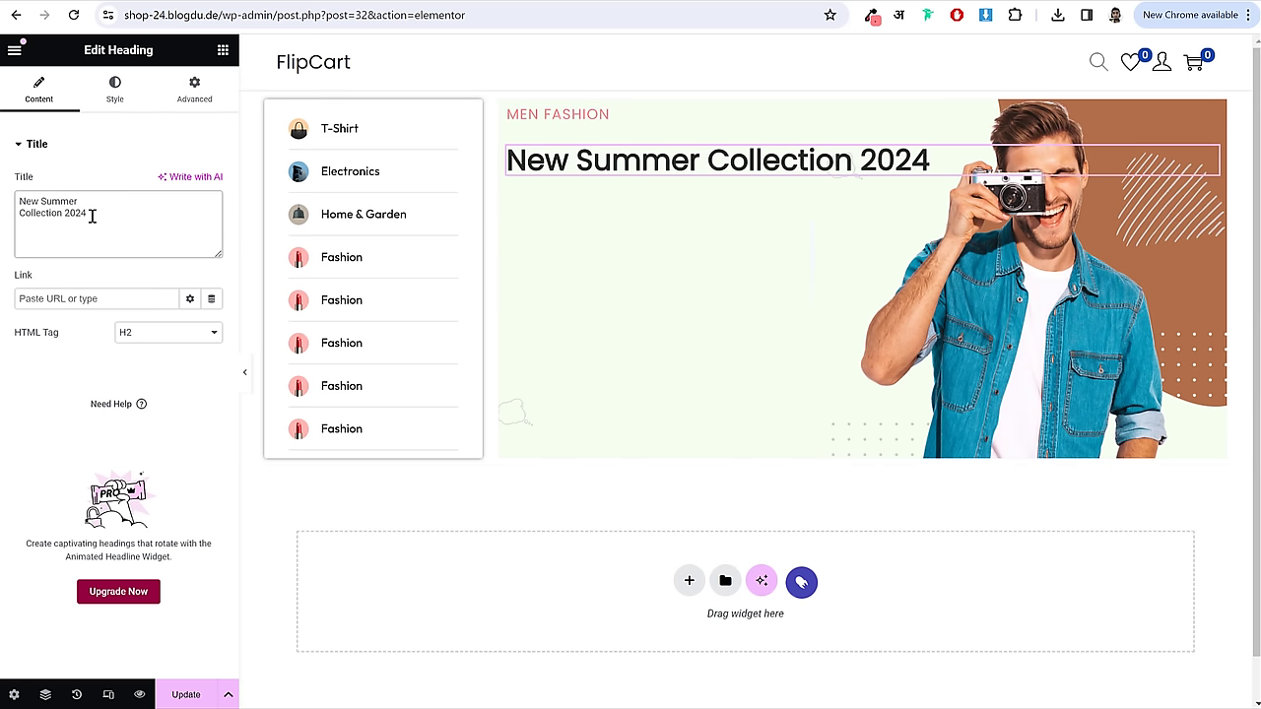
- Sample the dark teal of the reference page's New Summer Collection 2024 title and apply #015866 as the new heading's text color
click(114, 89)
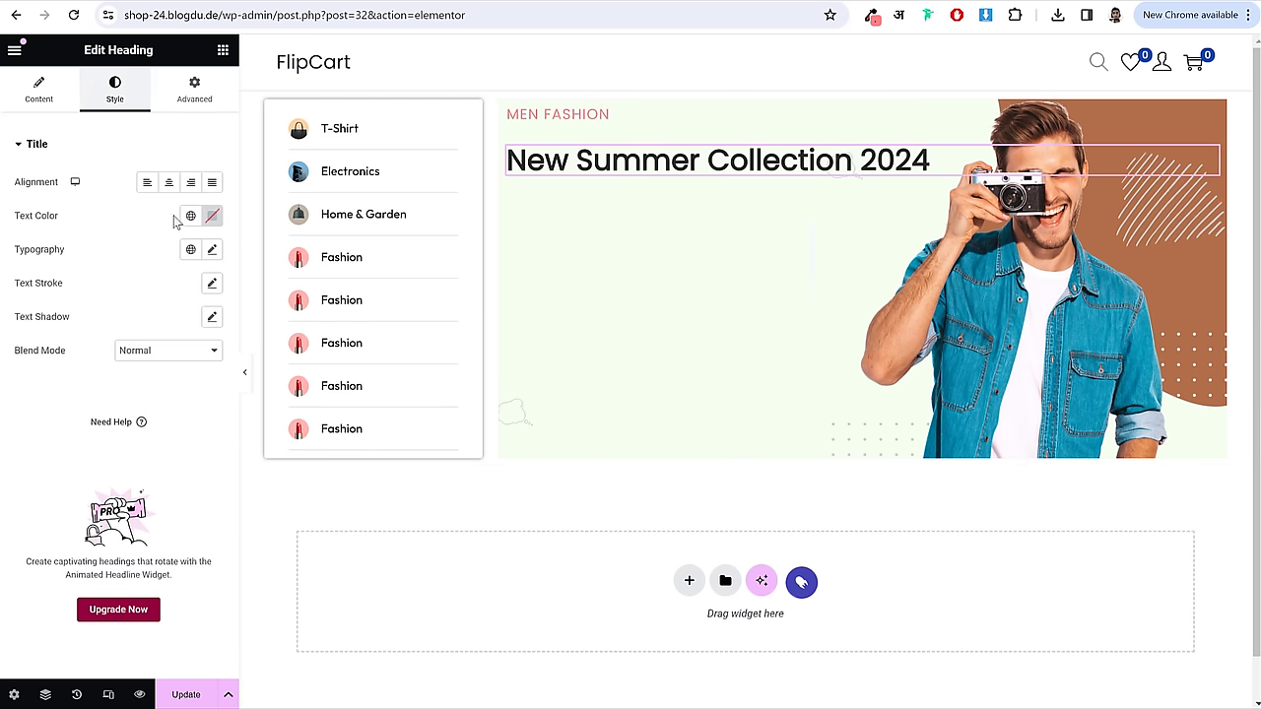
click(213, 216)
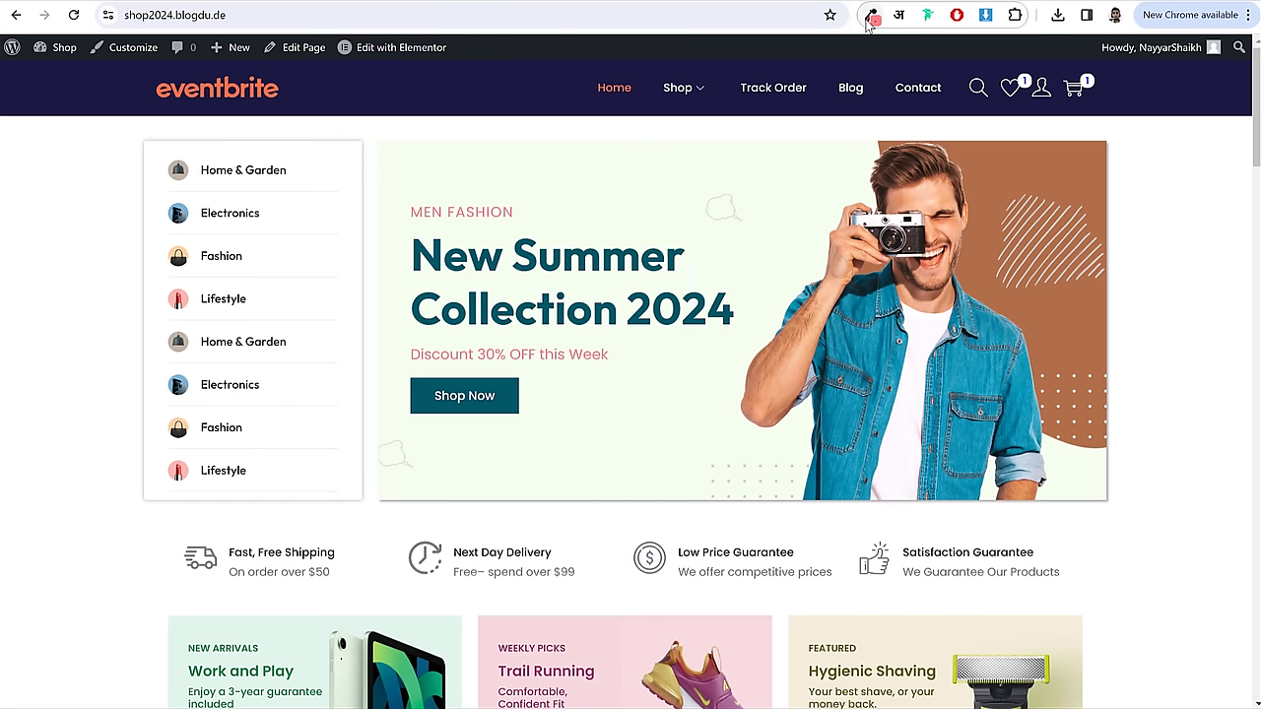
click(872, 15)
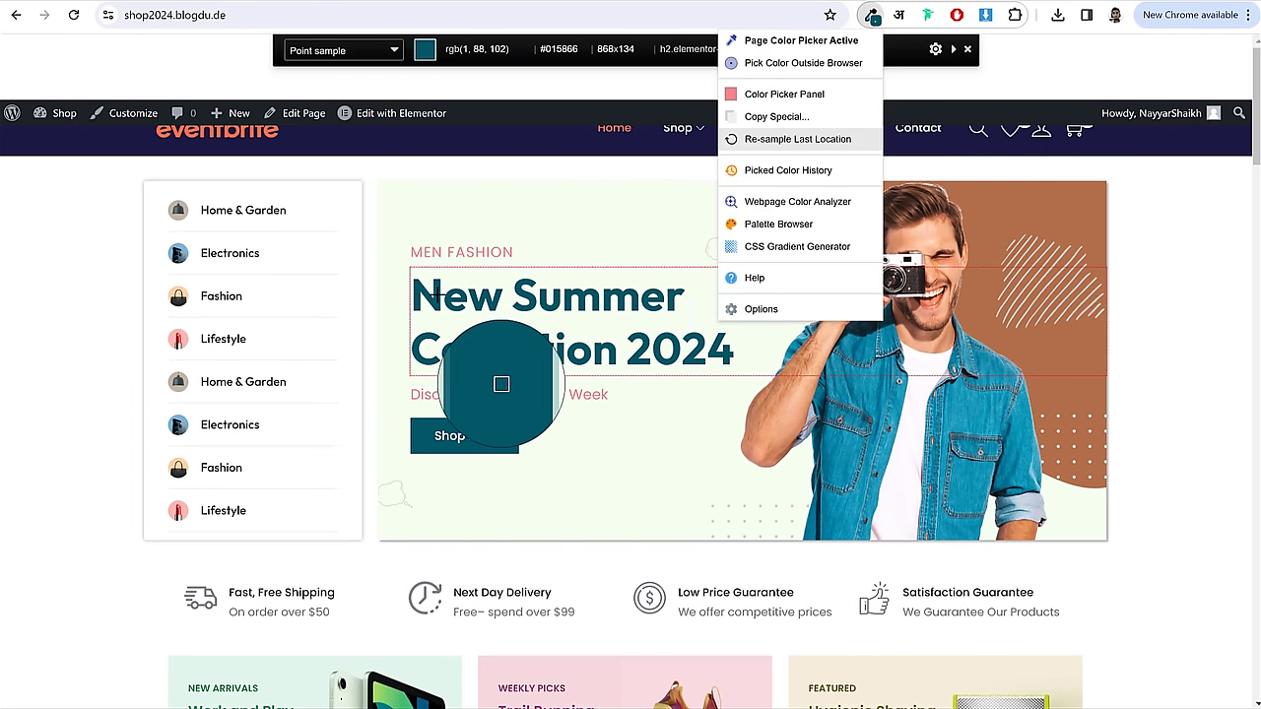
click(497, 380)
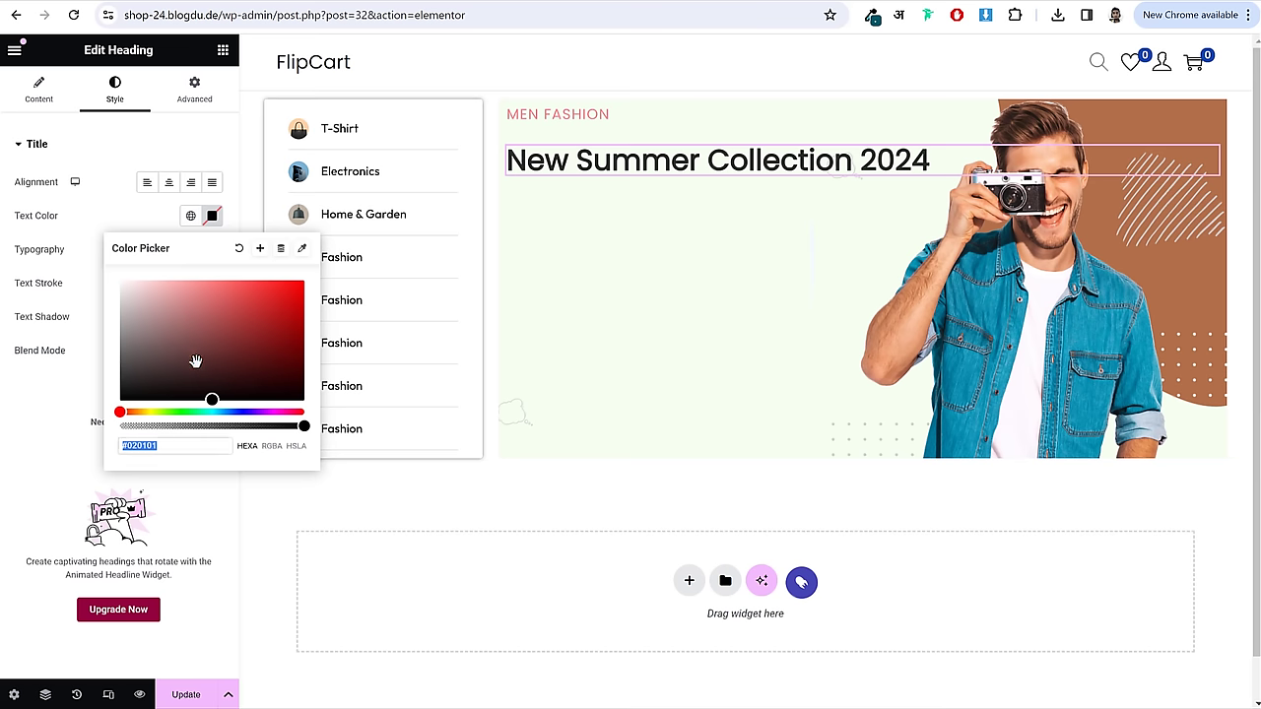
text(#015866)
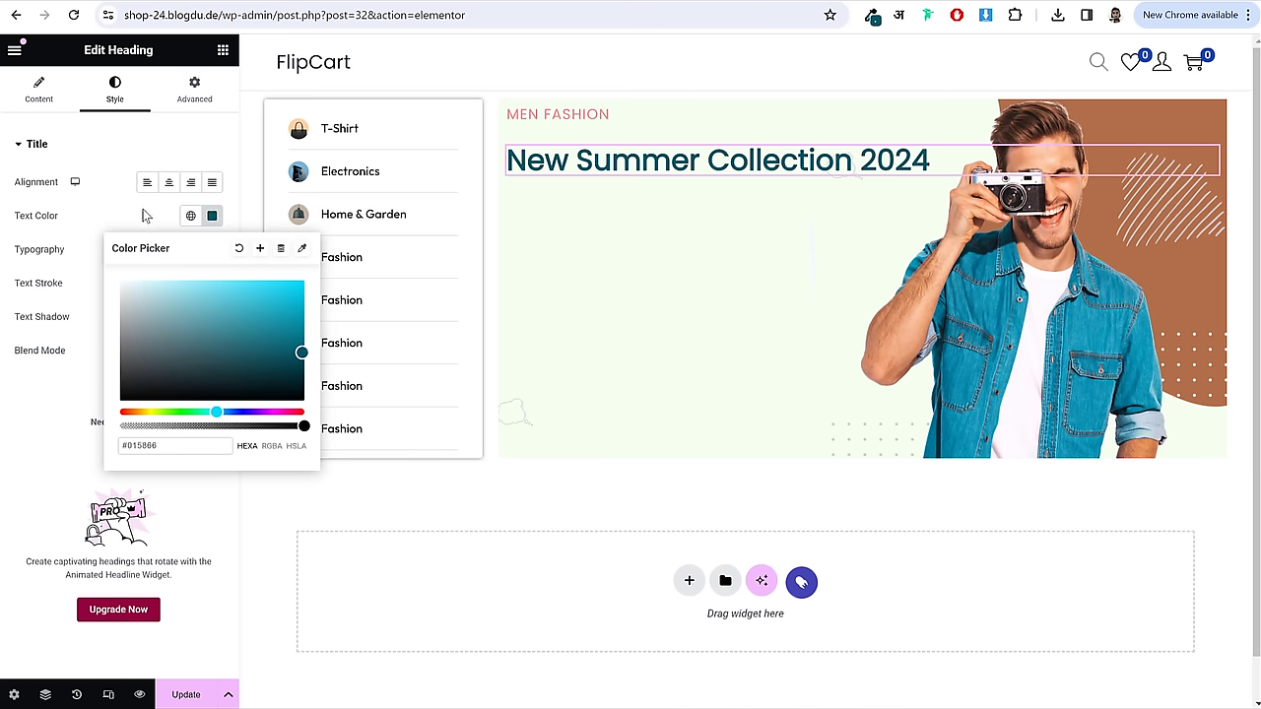
click(118, 230)
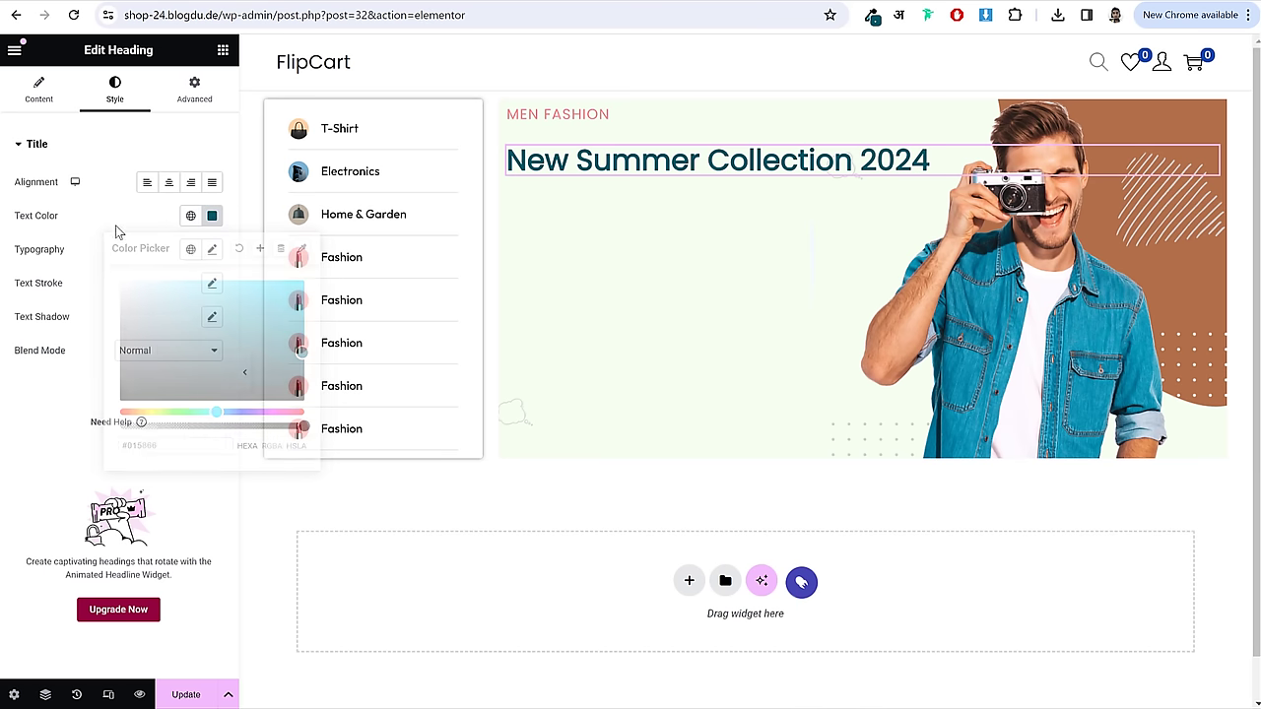
- Set the New Summer Collection 2024 heading's font size to 56 px and its weight to 700 (Bold)
click(212, 249)
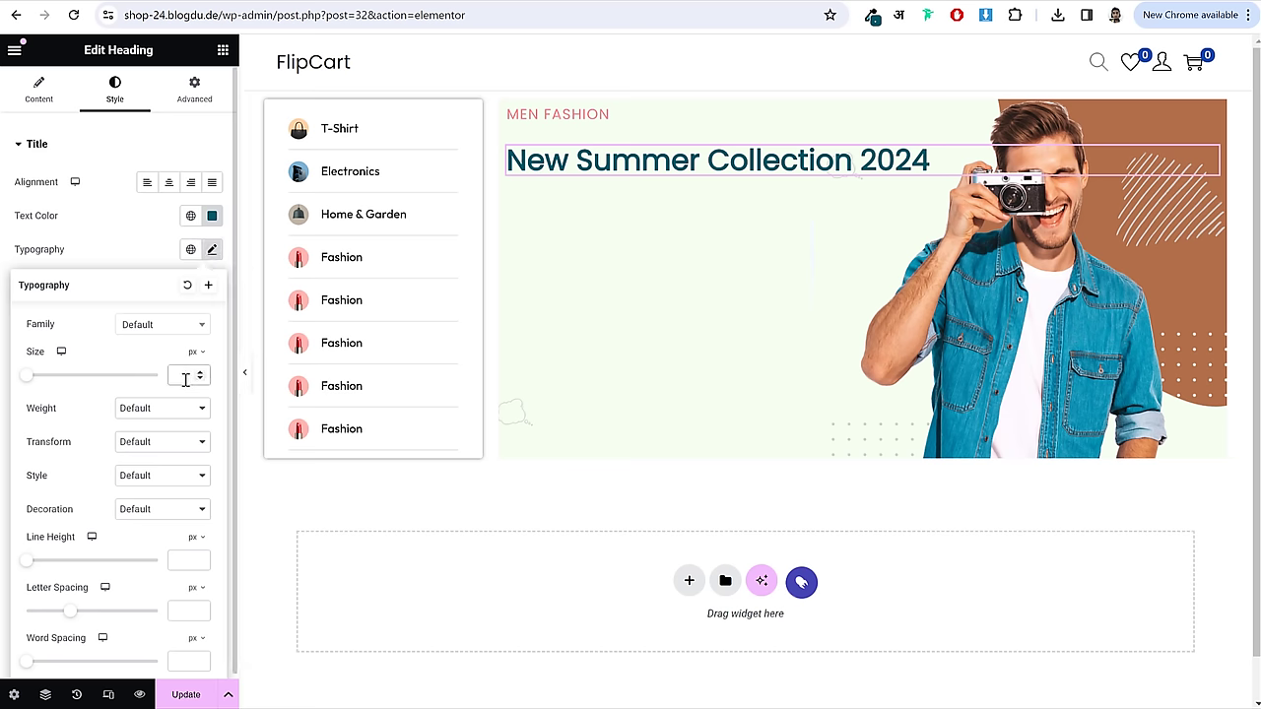
text(56)
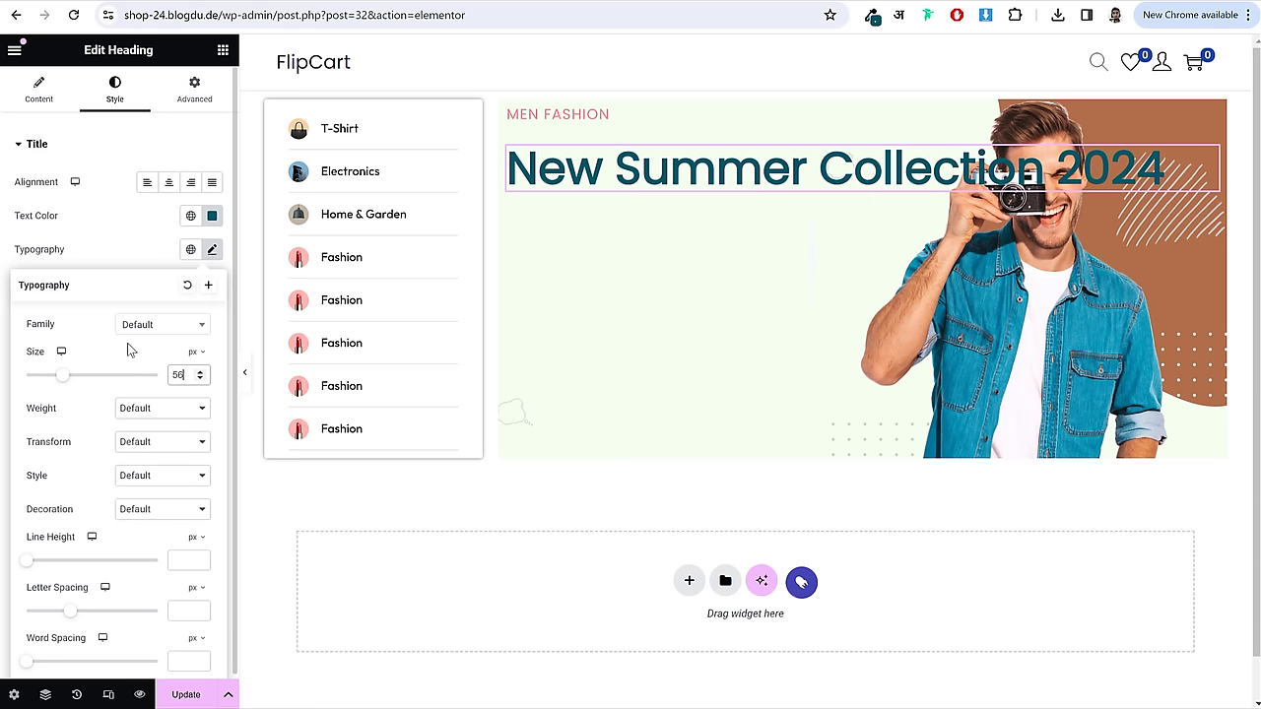
click(143, 409)
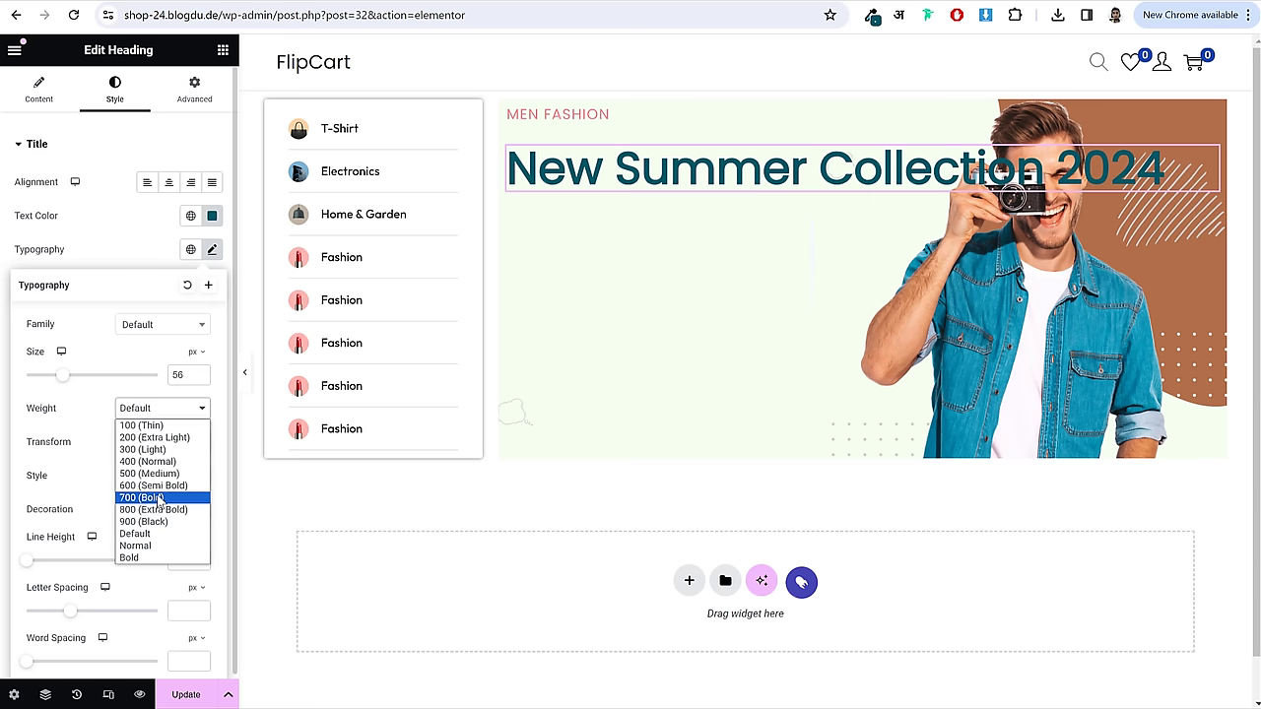
click(152, 498)
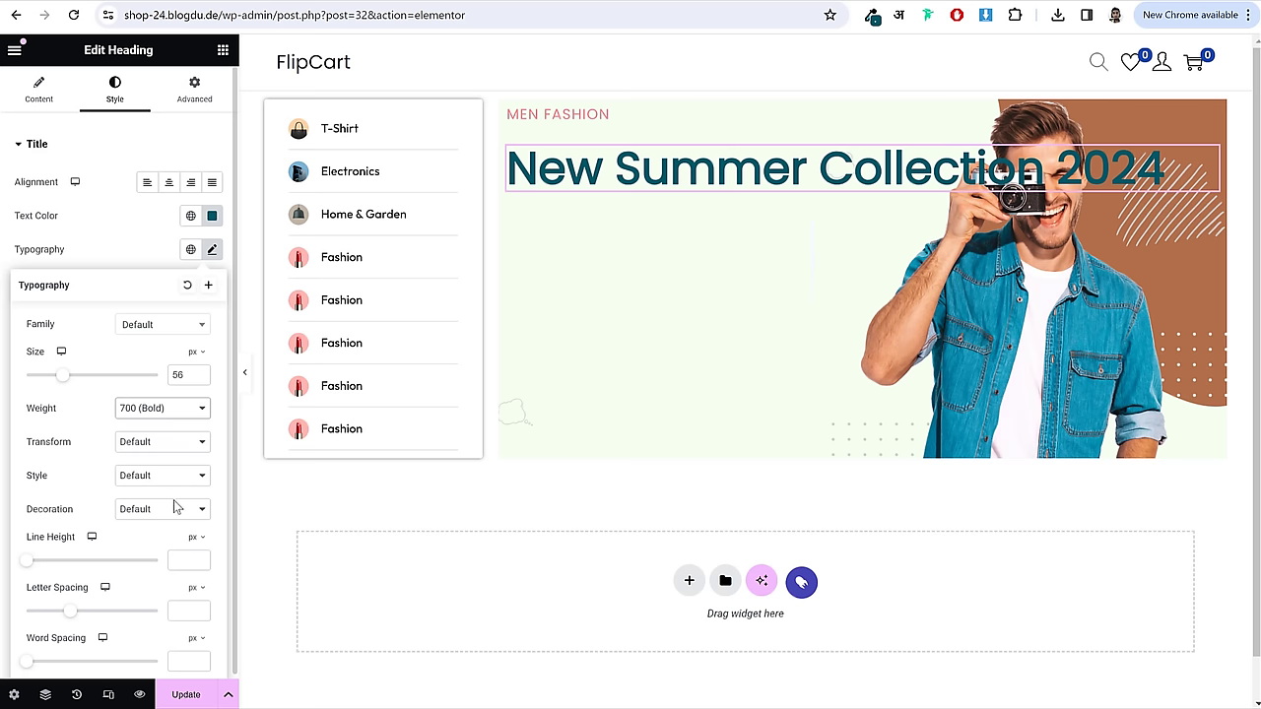
- Set the New Summer Collection 2024 heading's line height to 1.2 em and return to its content settings
scroll(176, 506, down, 1)
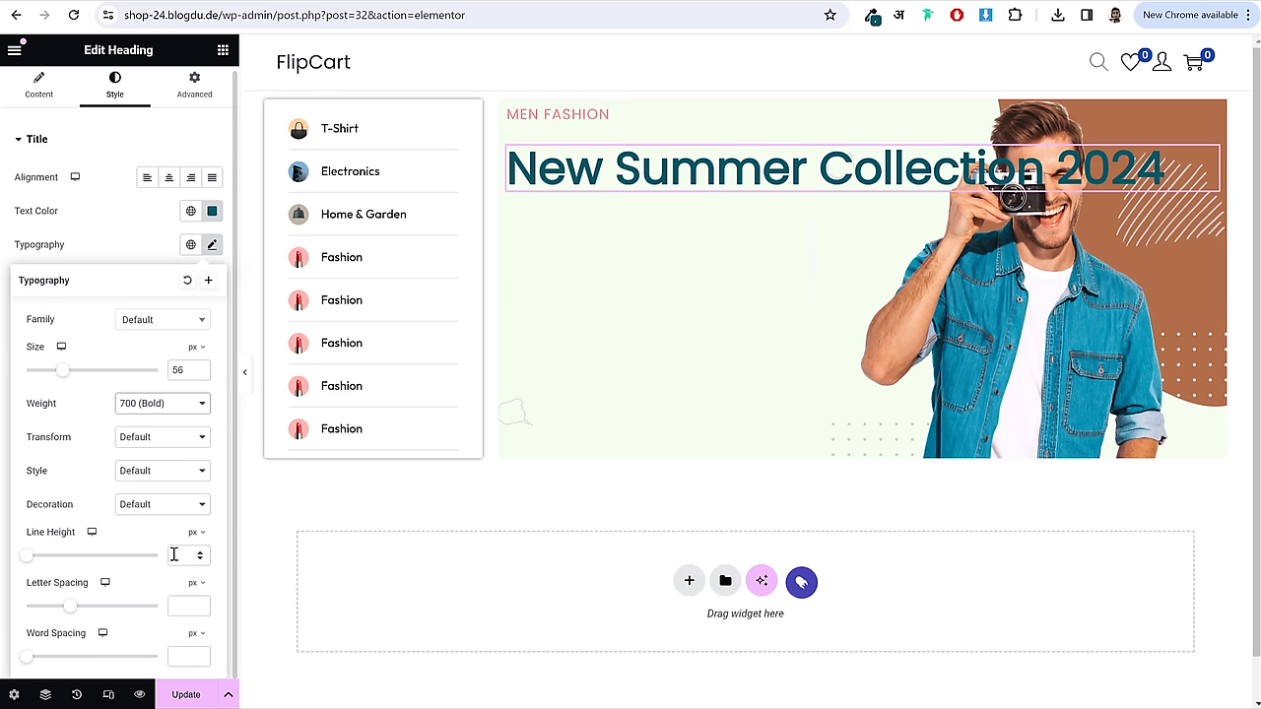
click(175, 556)
click(192, 534)
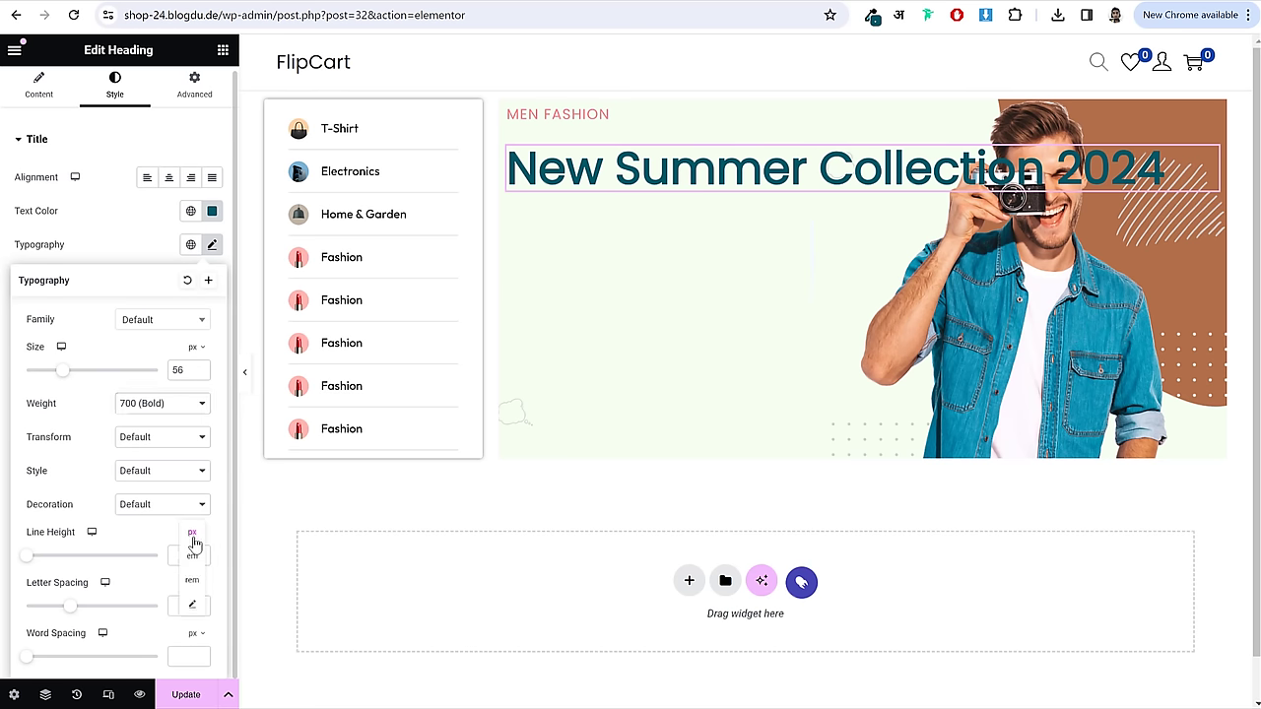
click(195, 557)
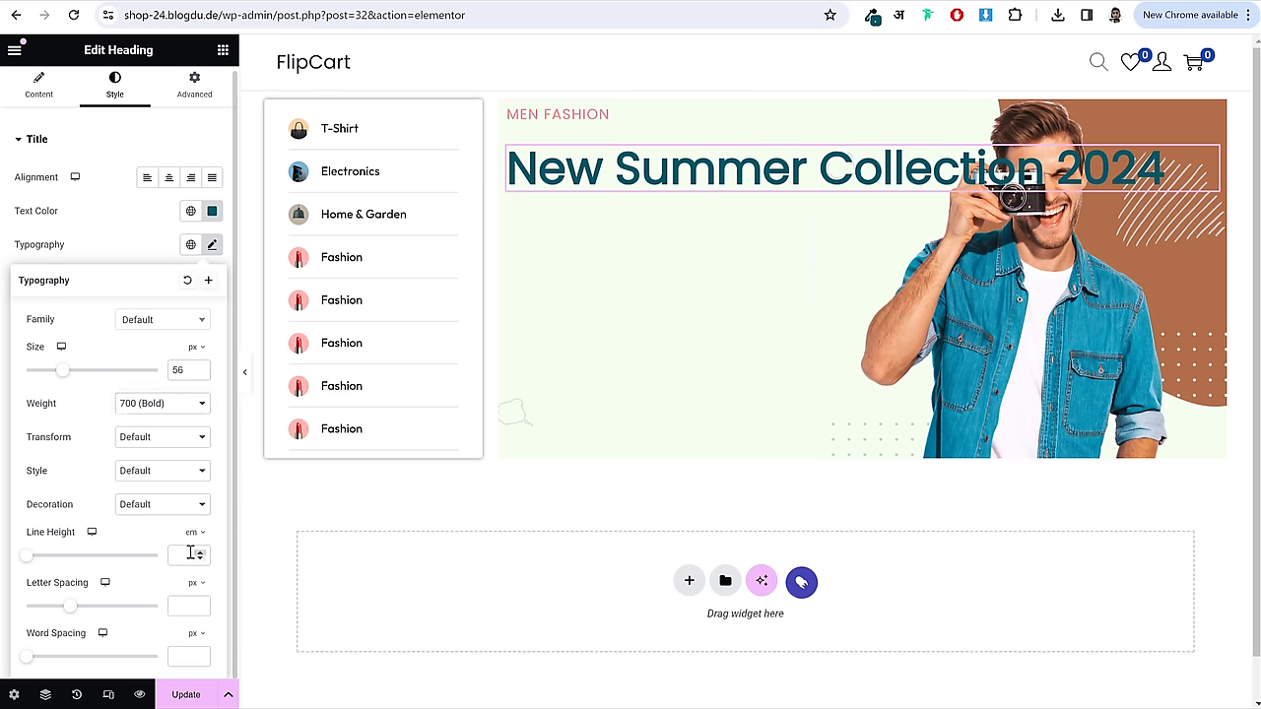
click(179, 554)
text(1)
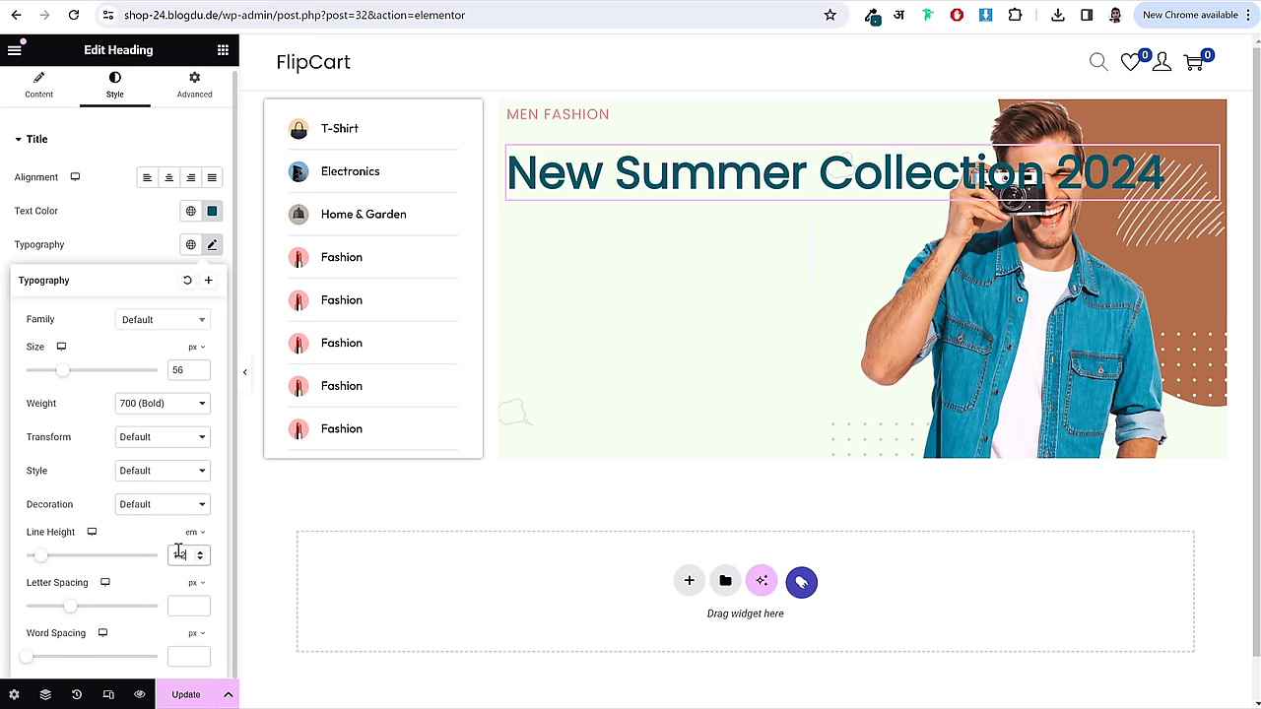
text(.2)
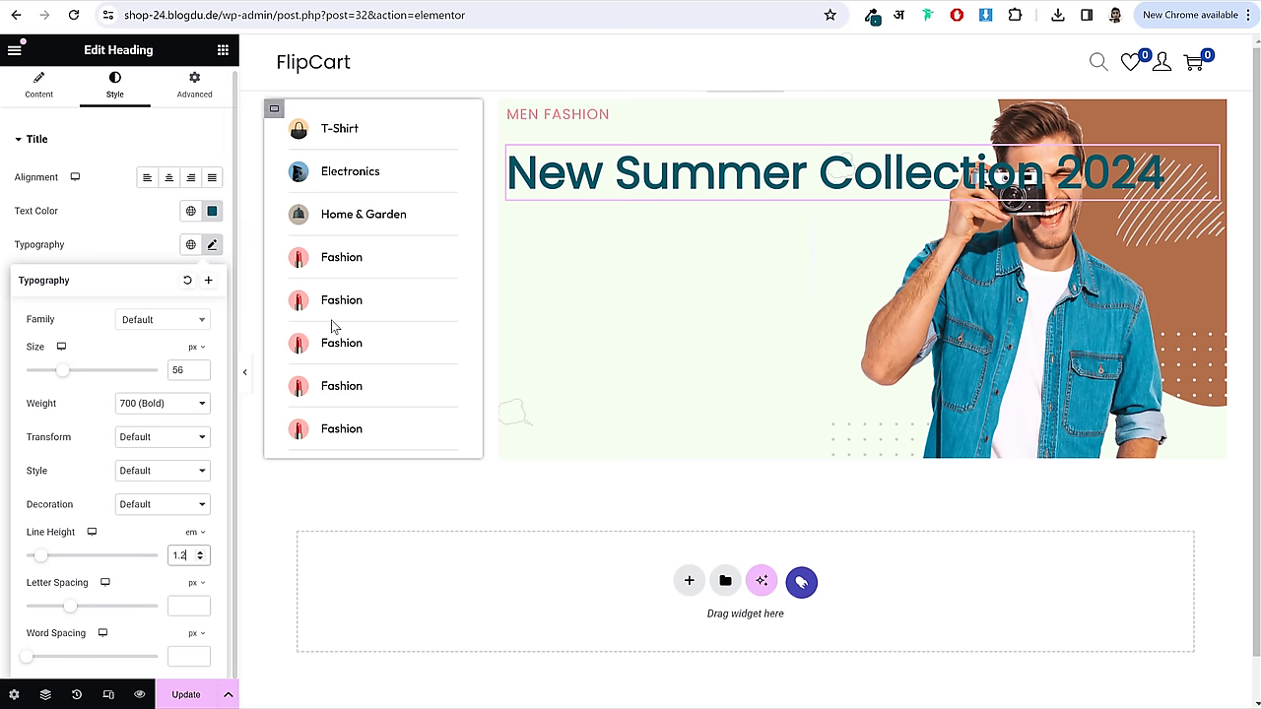
click(56, 97)
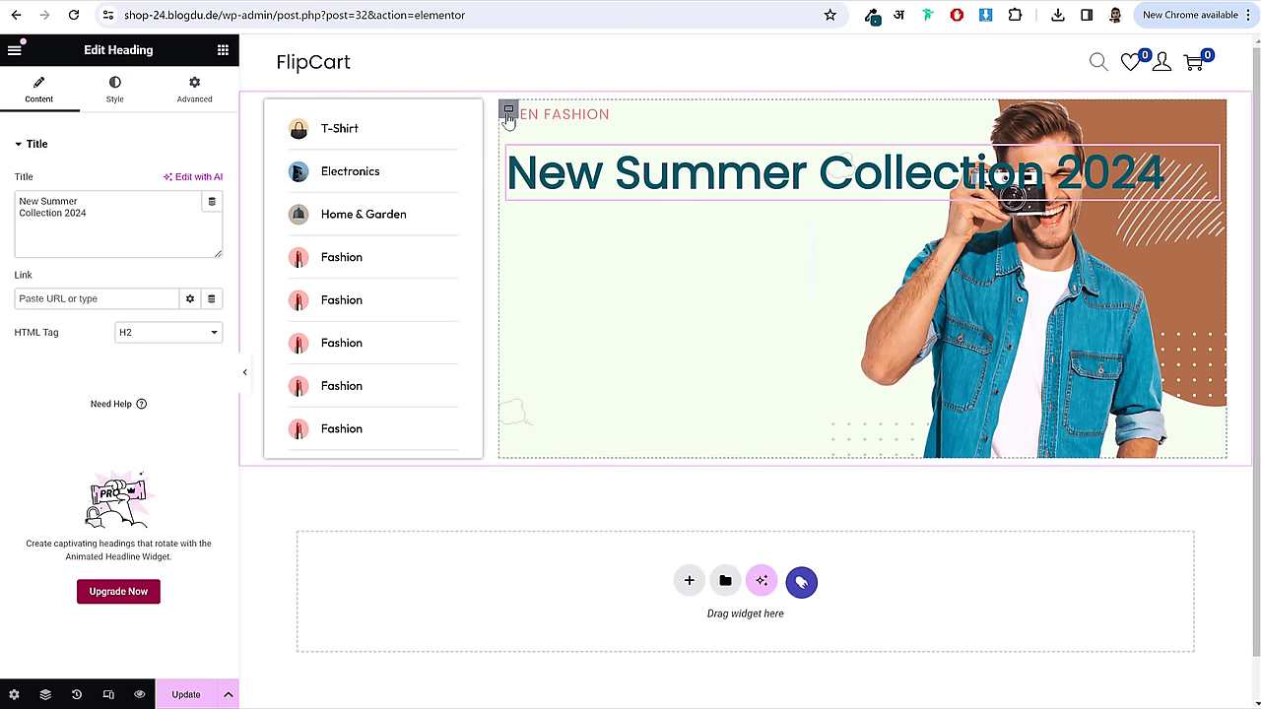
- Unlink the banner container's padding values and set its top padding to 80 px and left padding to 40 px
click(508, 110)
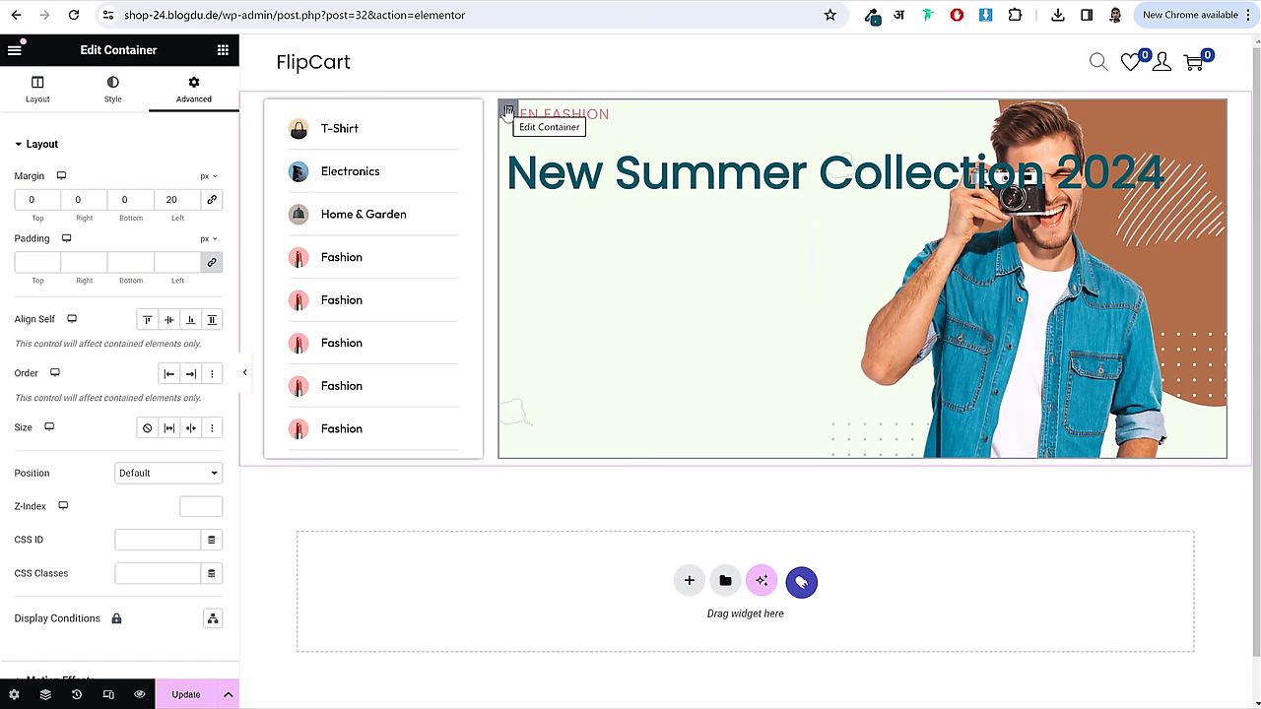
click(211, 264)
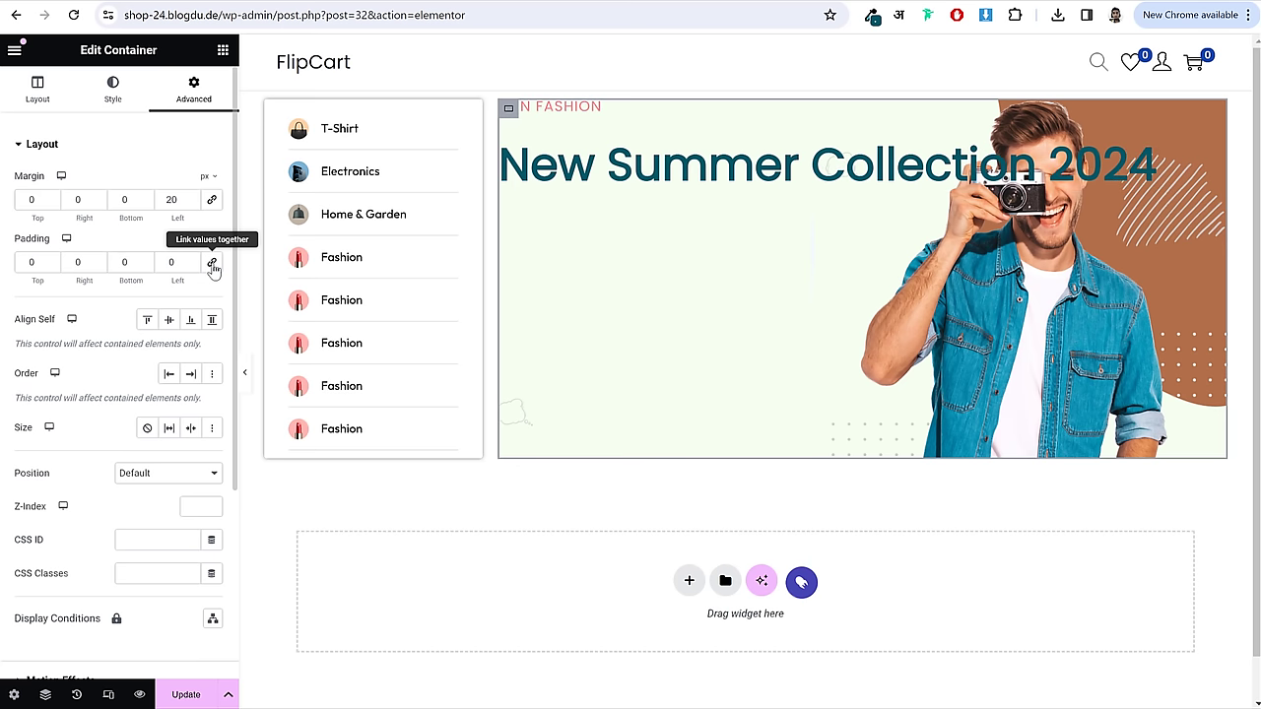
double_click(21, 263)
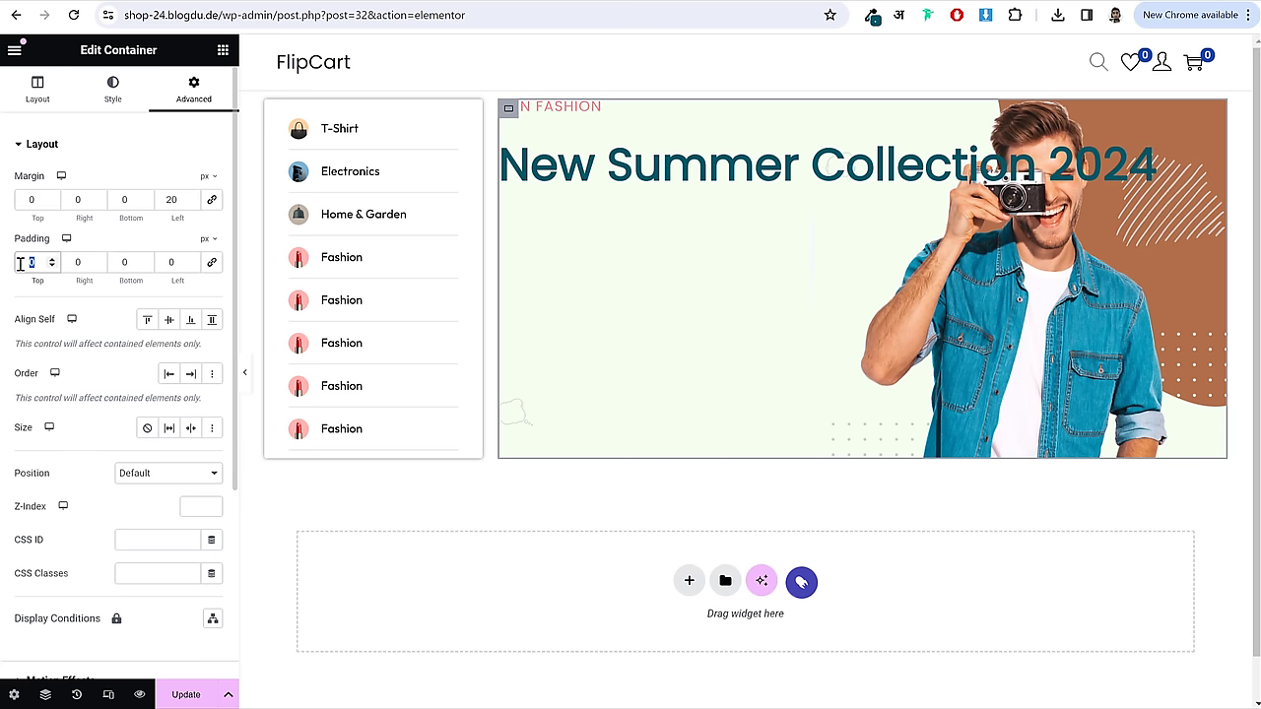
text(80)
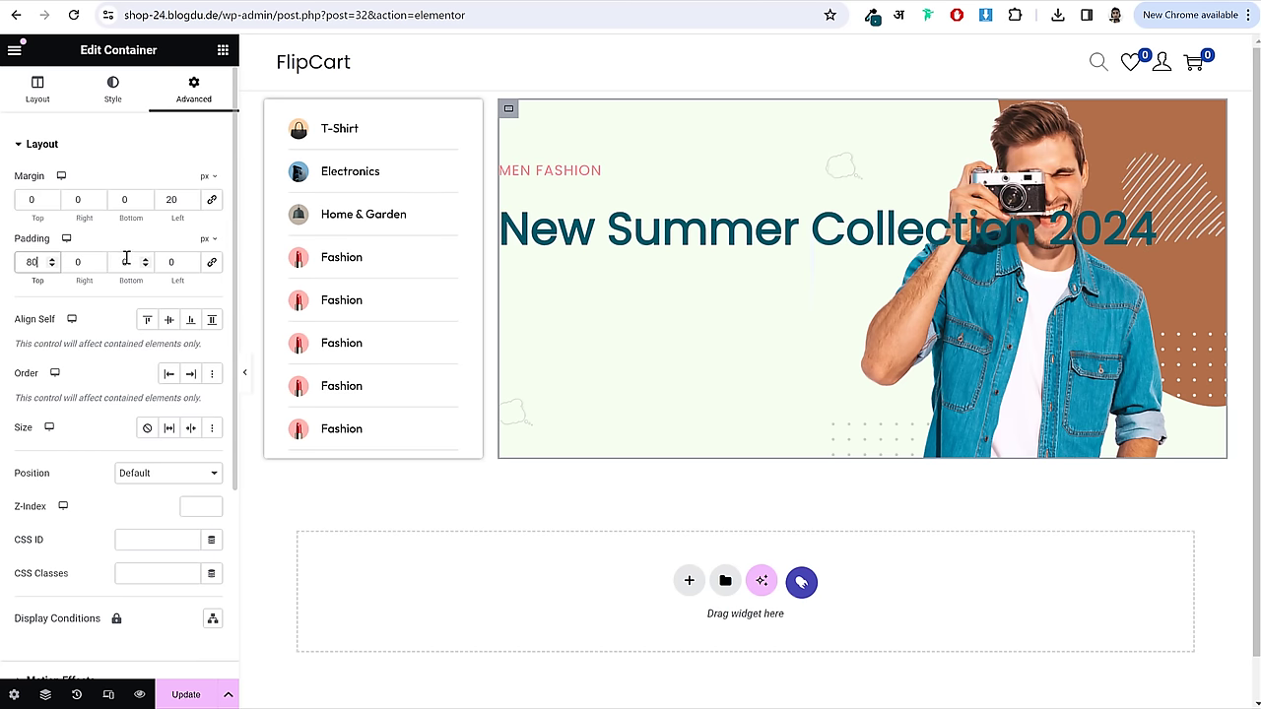
click(160, 262)
text(4)
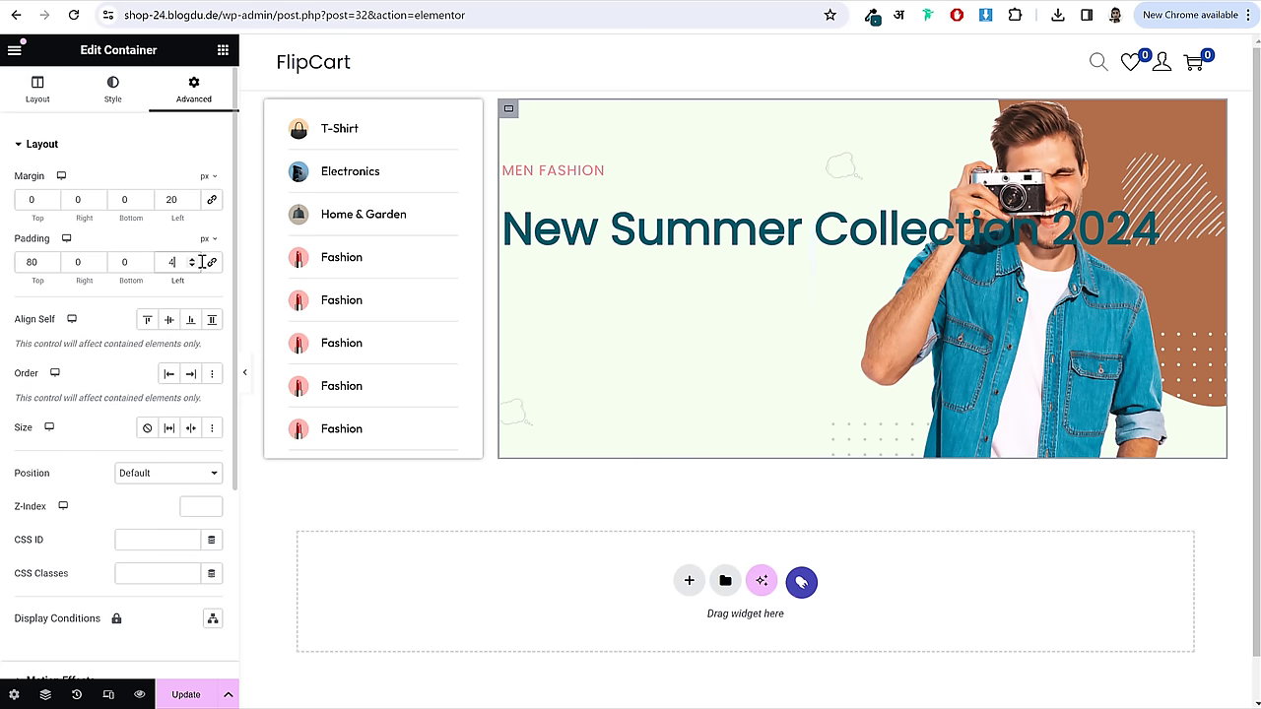
- Set the banner container's right padding to 250 px
double_click(118, 262)
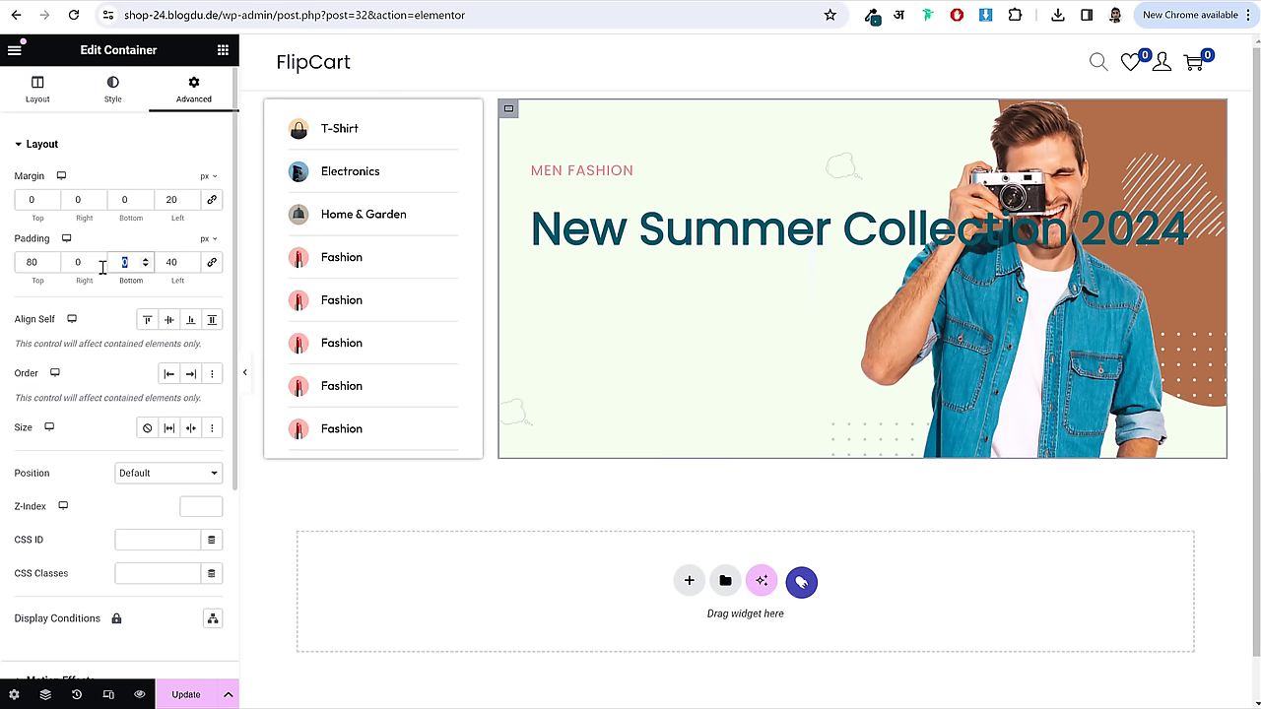
double_click(86, 263)
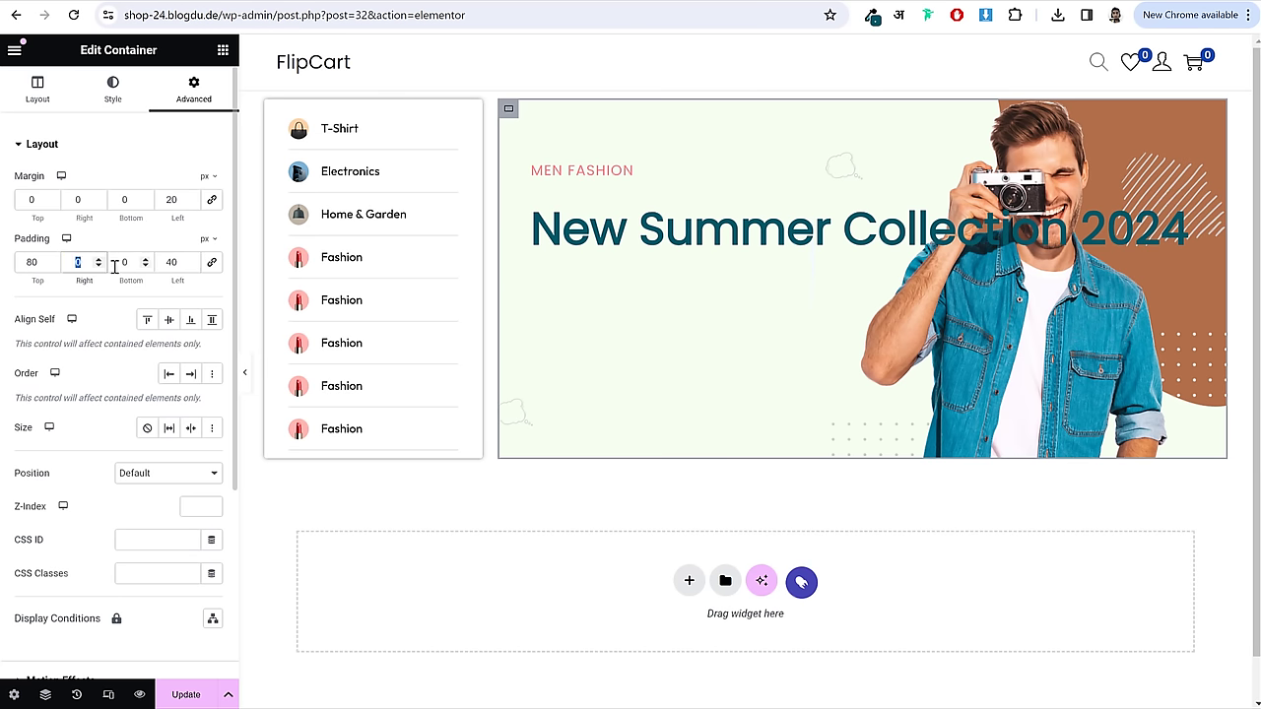
text(80)
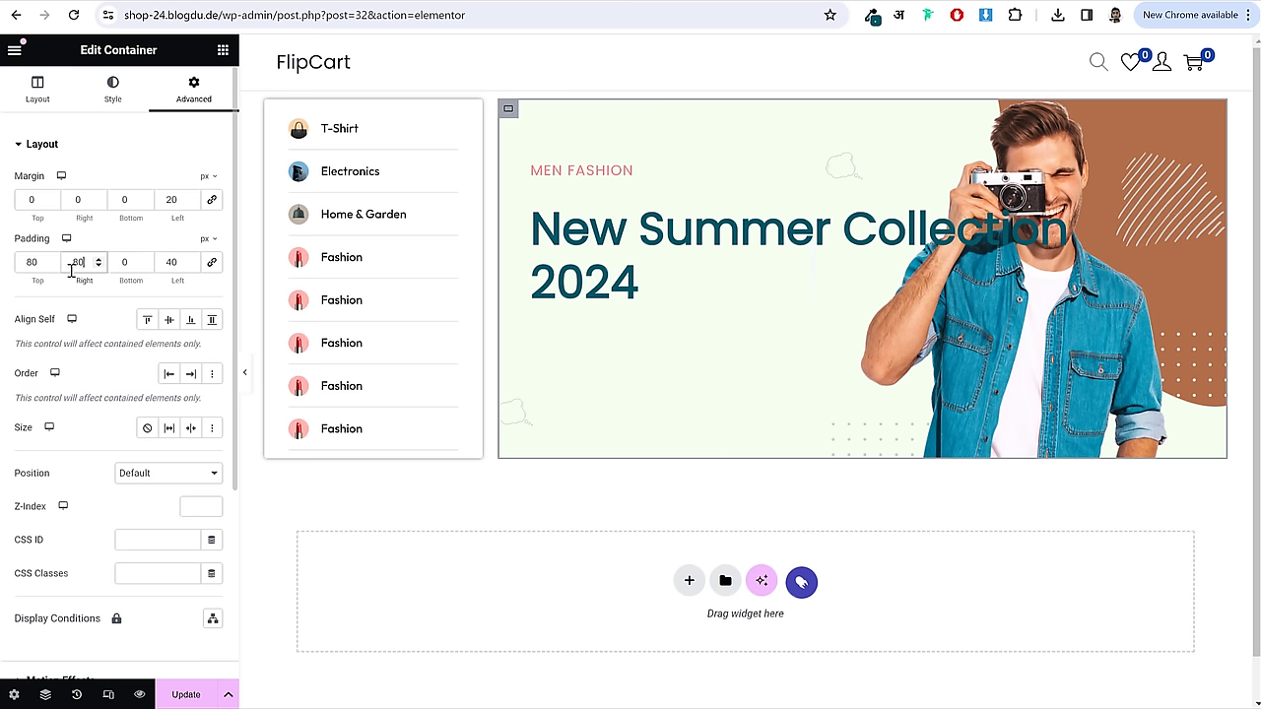
text(200)
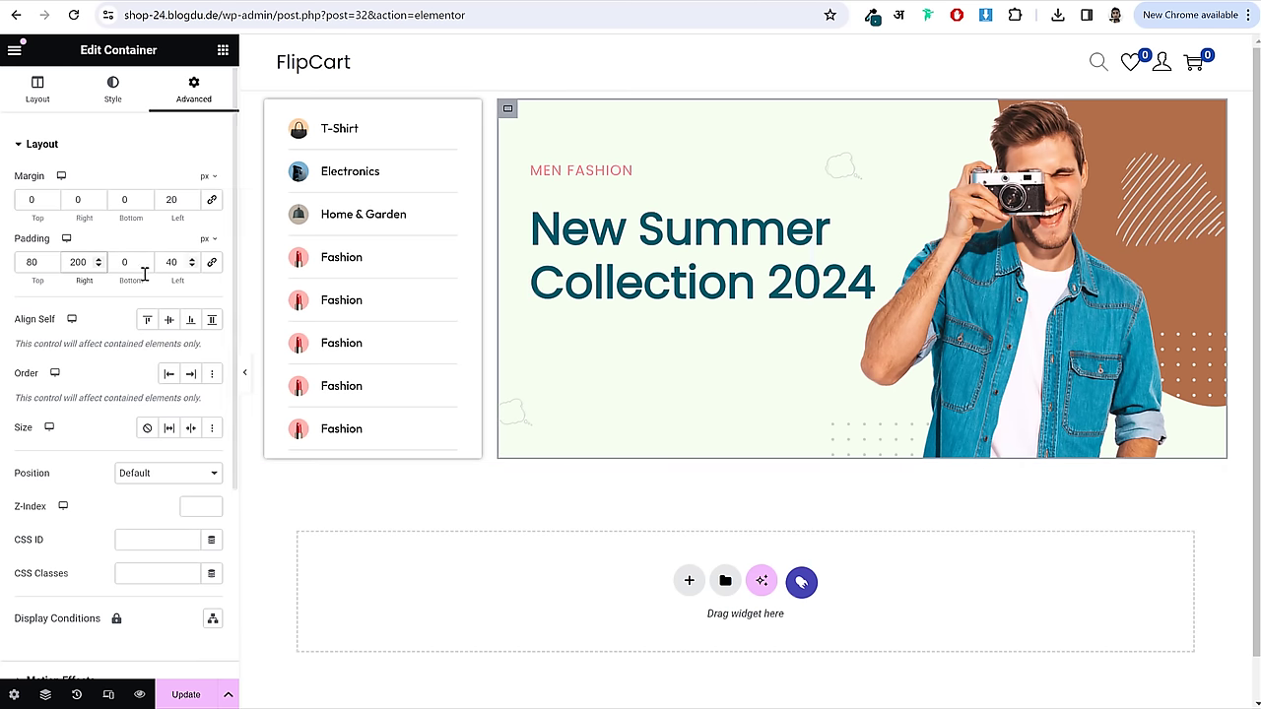
click(79, 263)
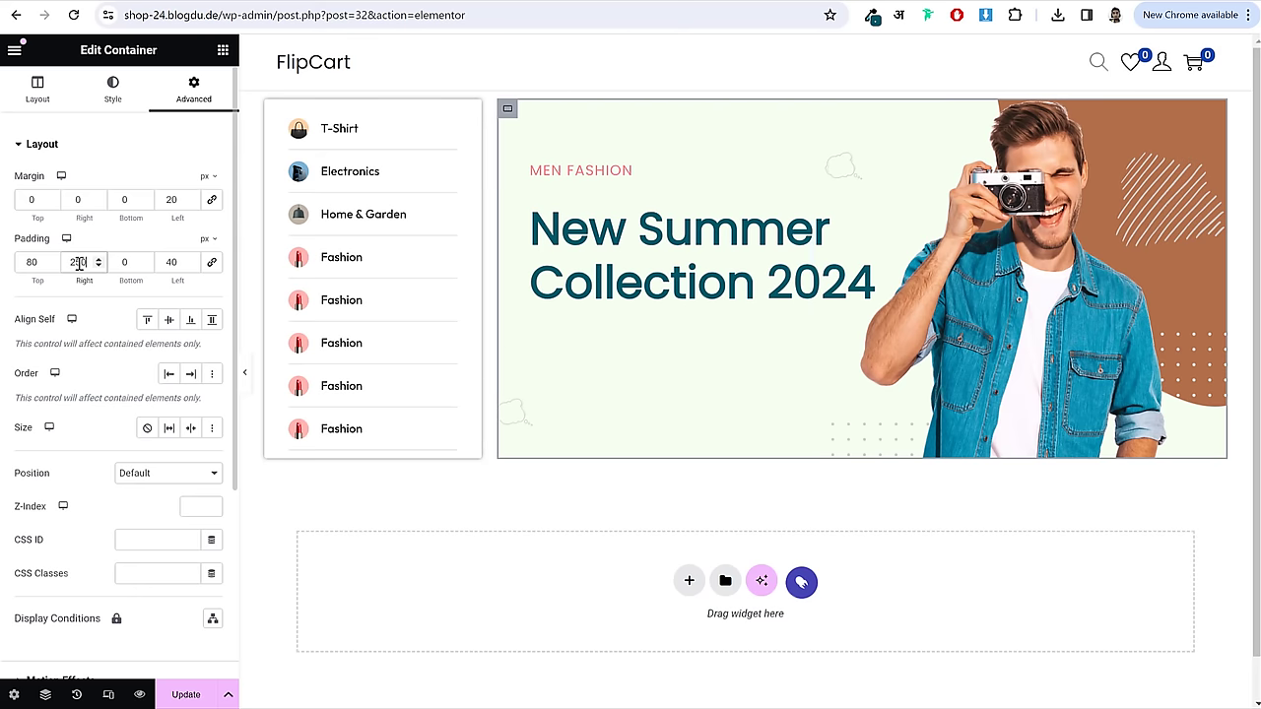
key(BackSpace)
text(5)
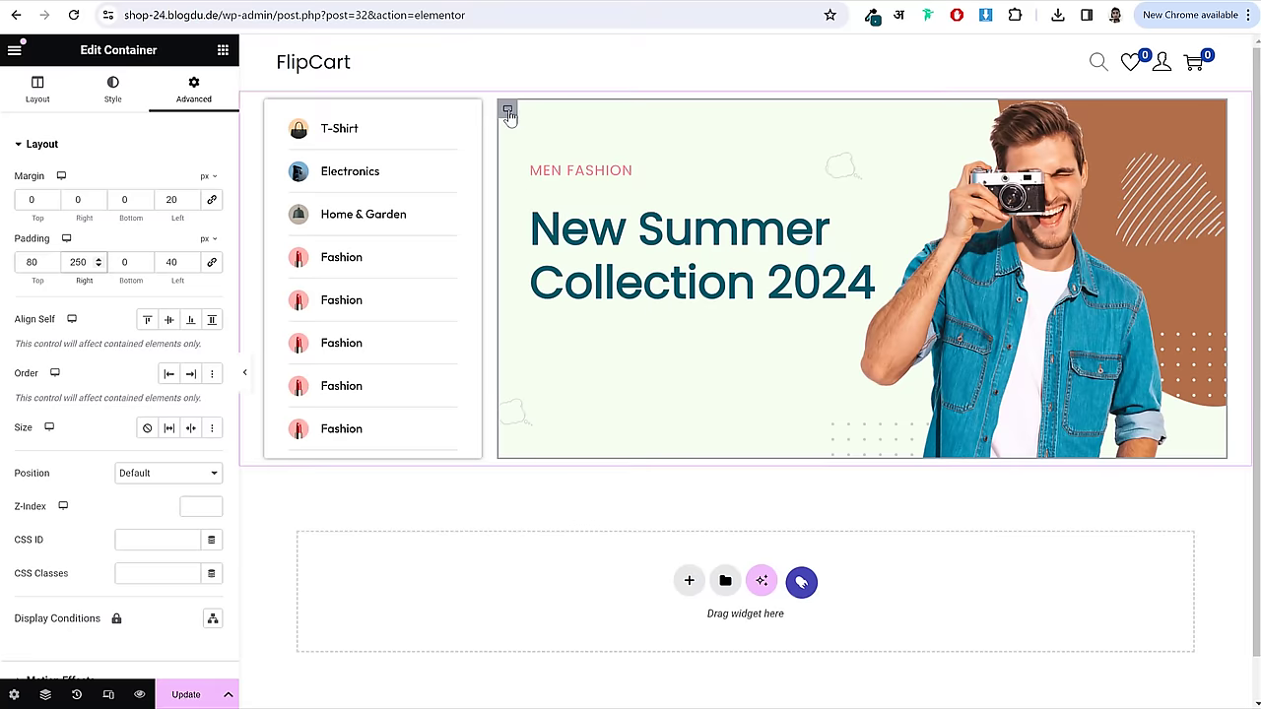
- Set the banner container's column and row gaps to 0 px
click(36, 90)
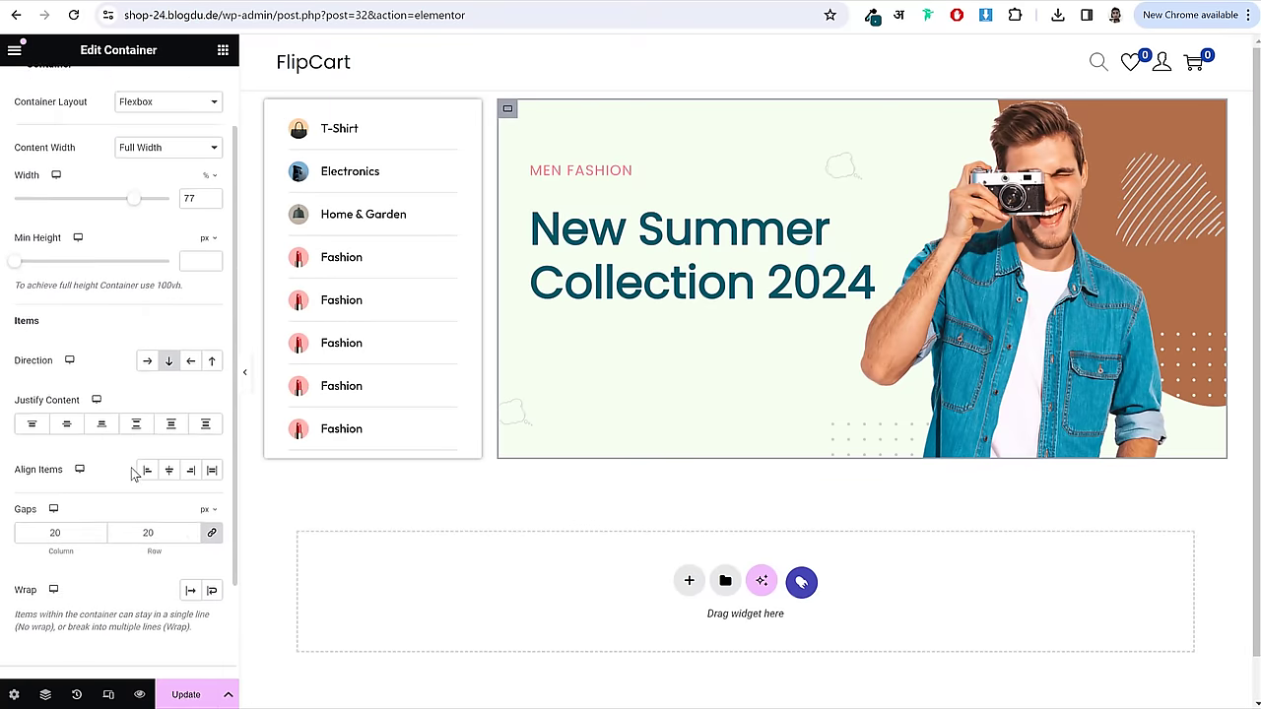
scroll(59, 414, down, 3)
double_click(54, 452)
text(0)
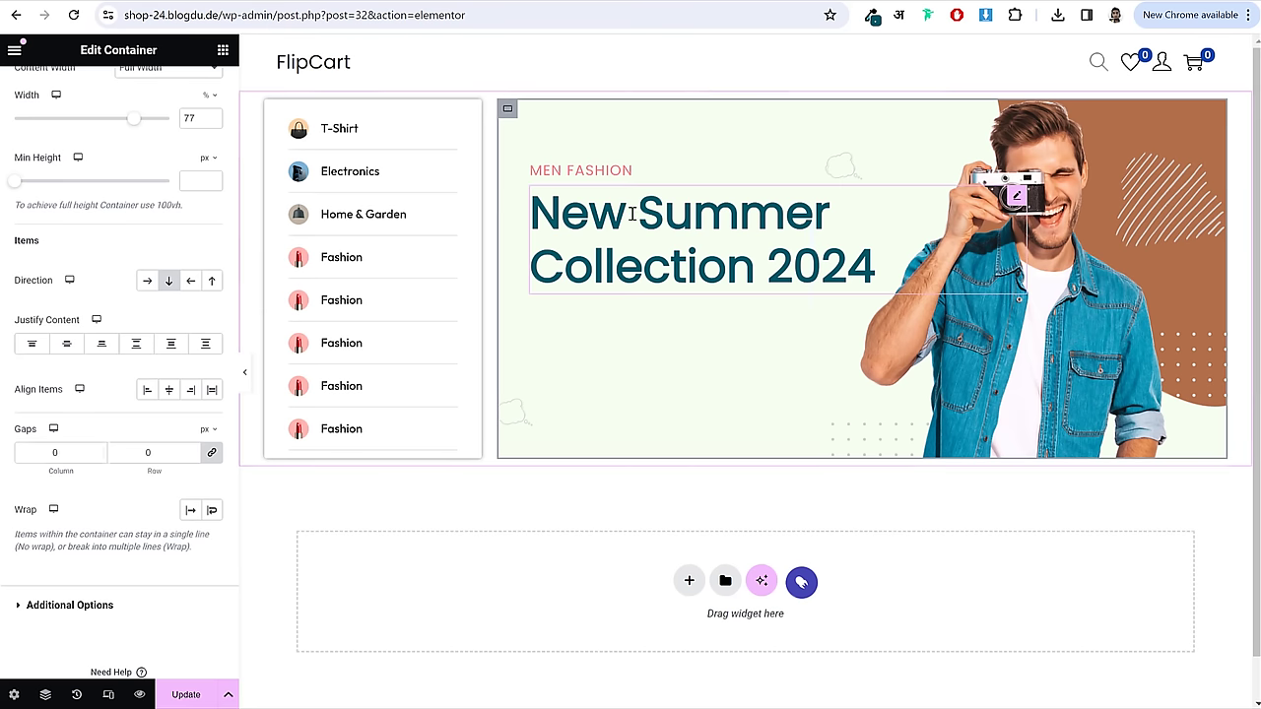
- Open the typography settings of the New Summer Collection 2024 heading
click(582, 207)
click(114, 89)
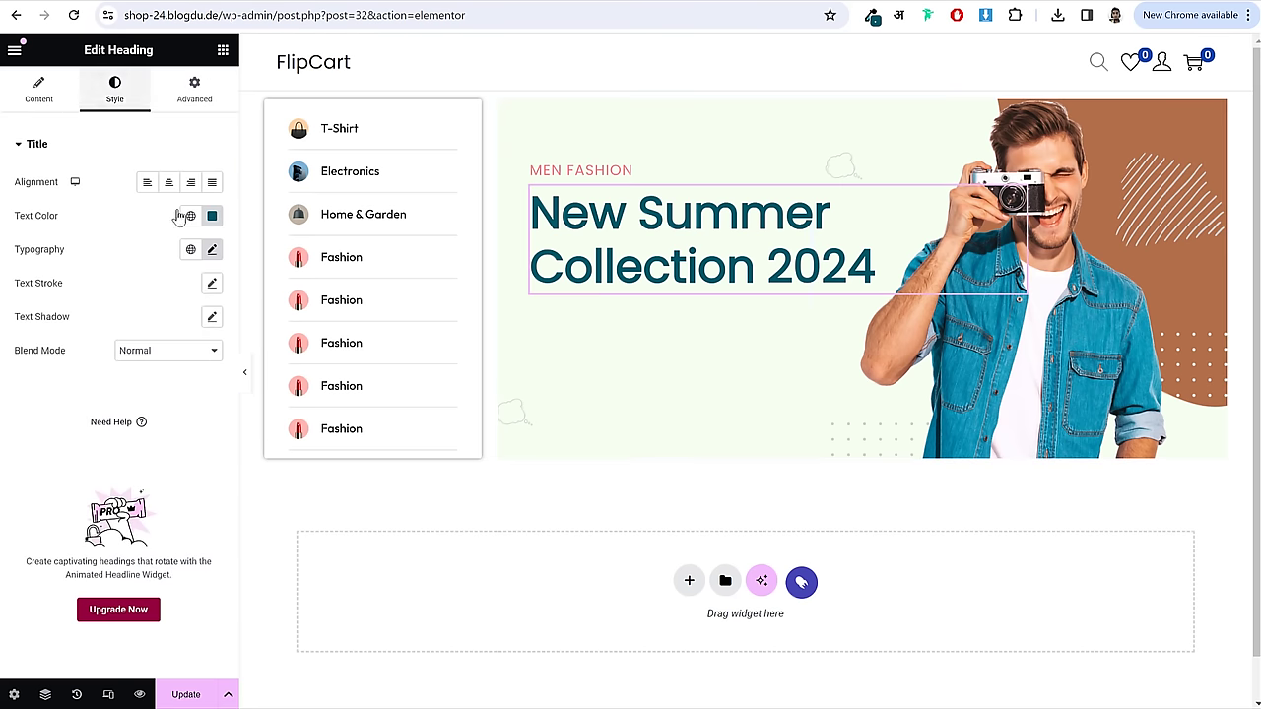
click(212, 249)
- Try the 800 (Extra Bold) and 900 (Black) weights on the New Summer Collection 2024 heading
click(187, 408)
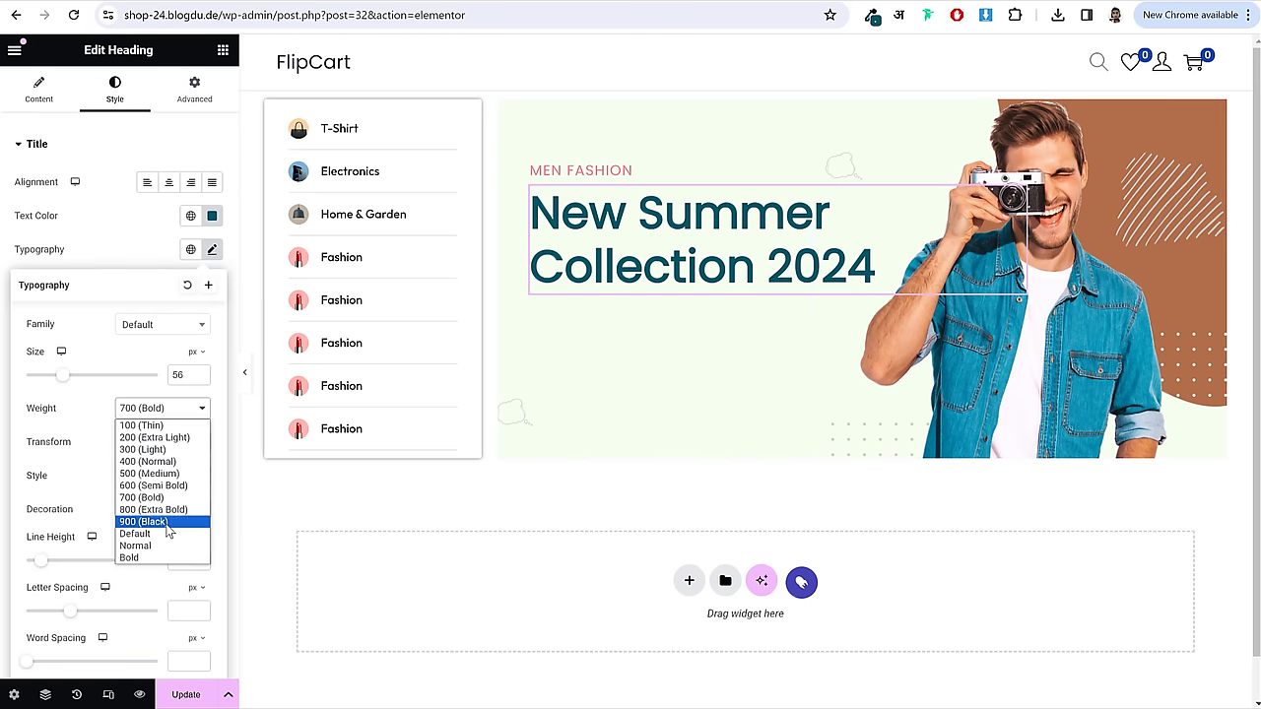
click(169, 510)
click(184, 408)
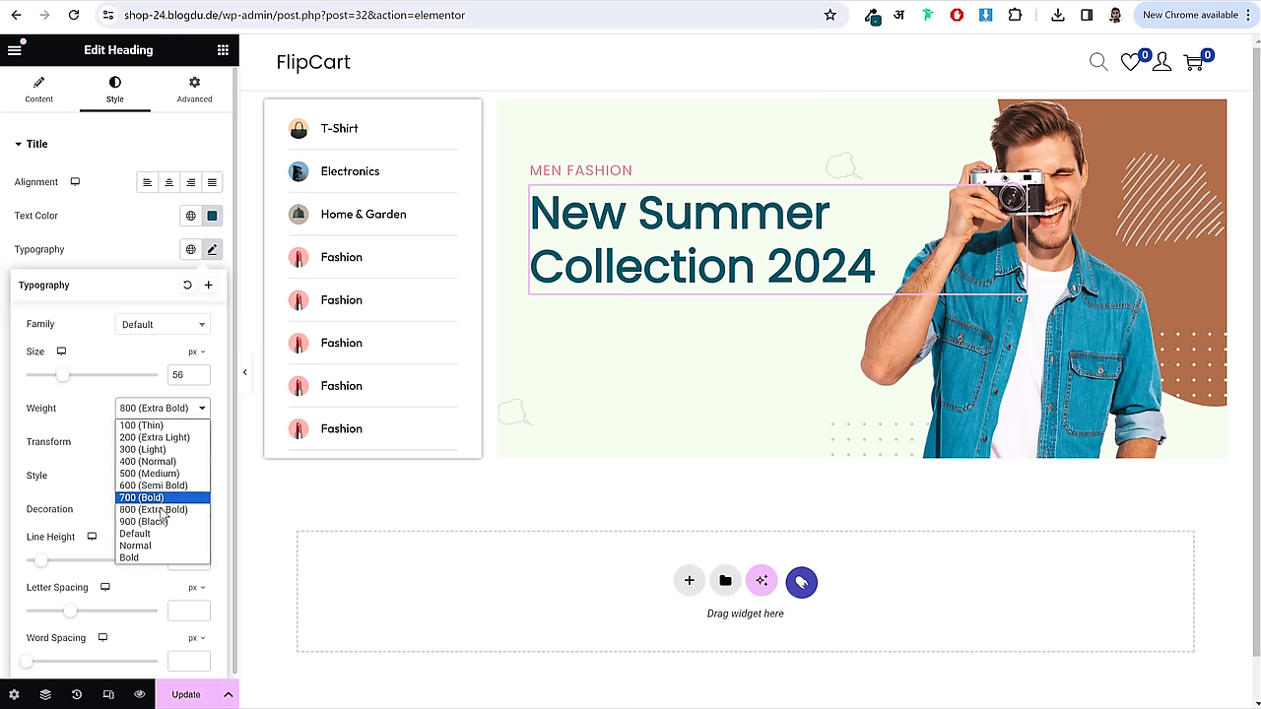
click(158, 523)
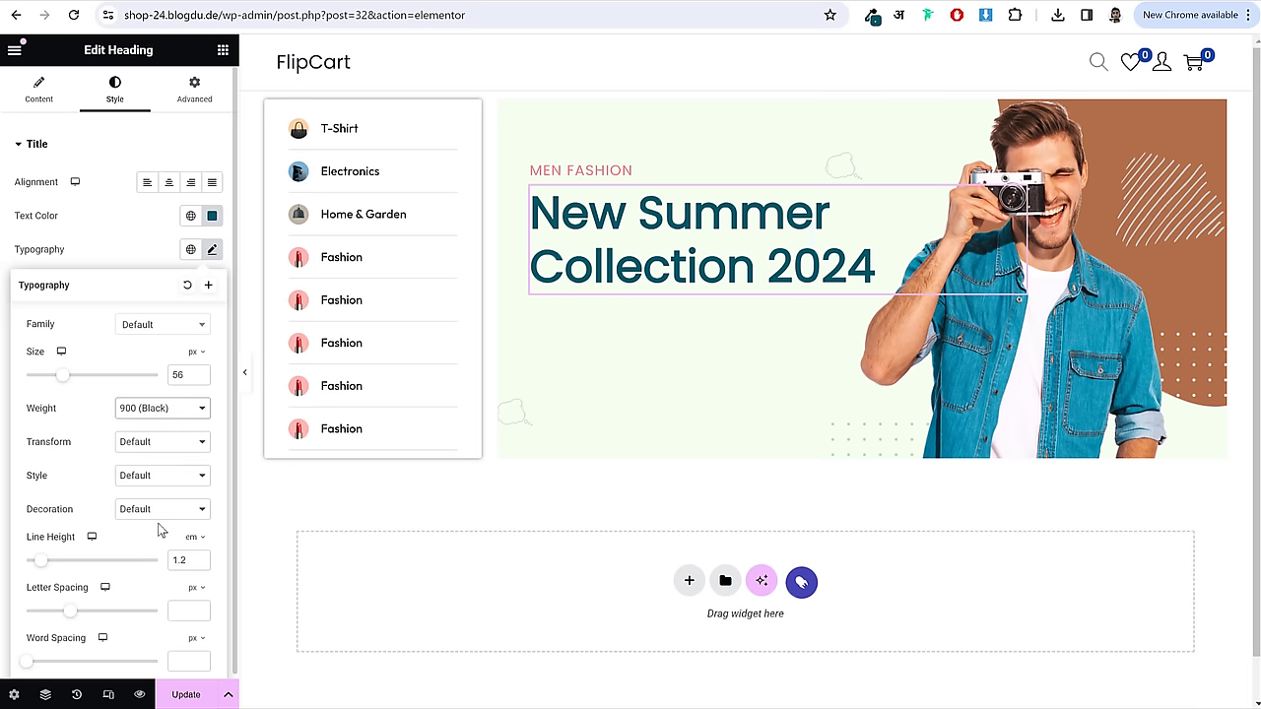
- Set the New Summer Collection 2024 heading's font family to Poppins and its weight to 700 (Bold)
click(164, 331)
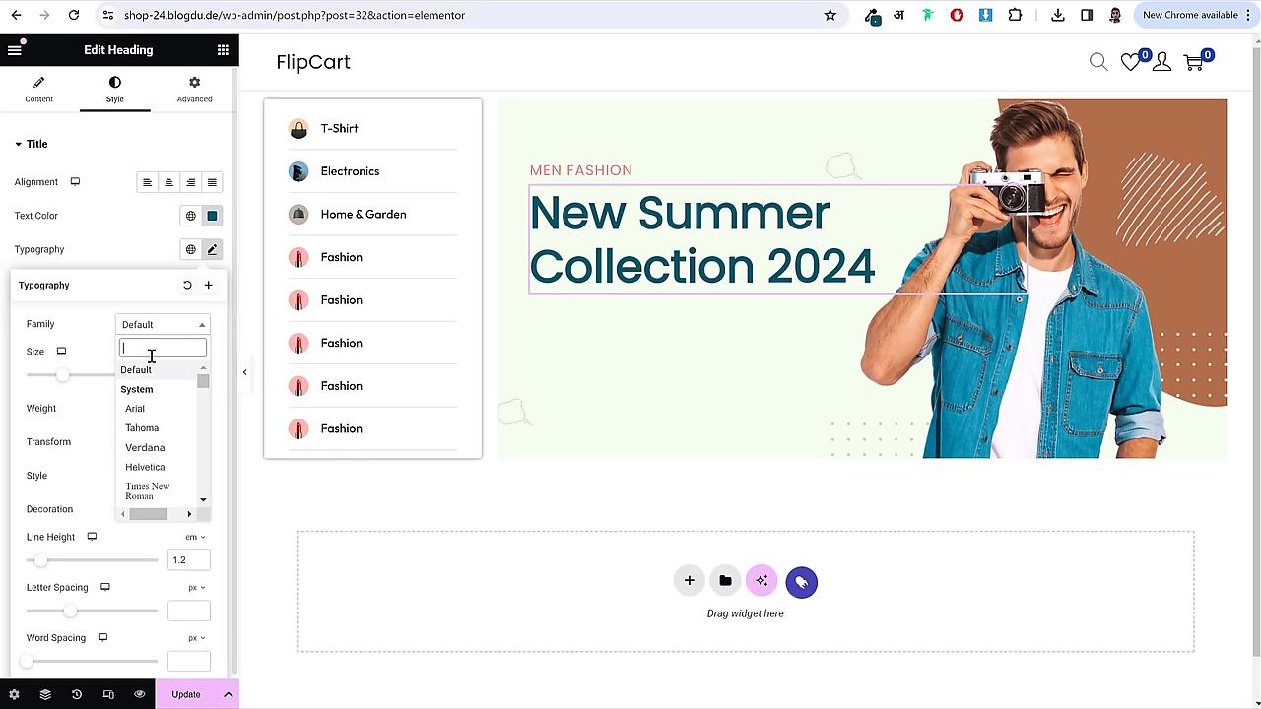
text(popp)
key(Return)
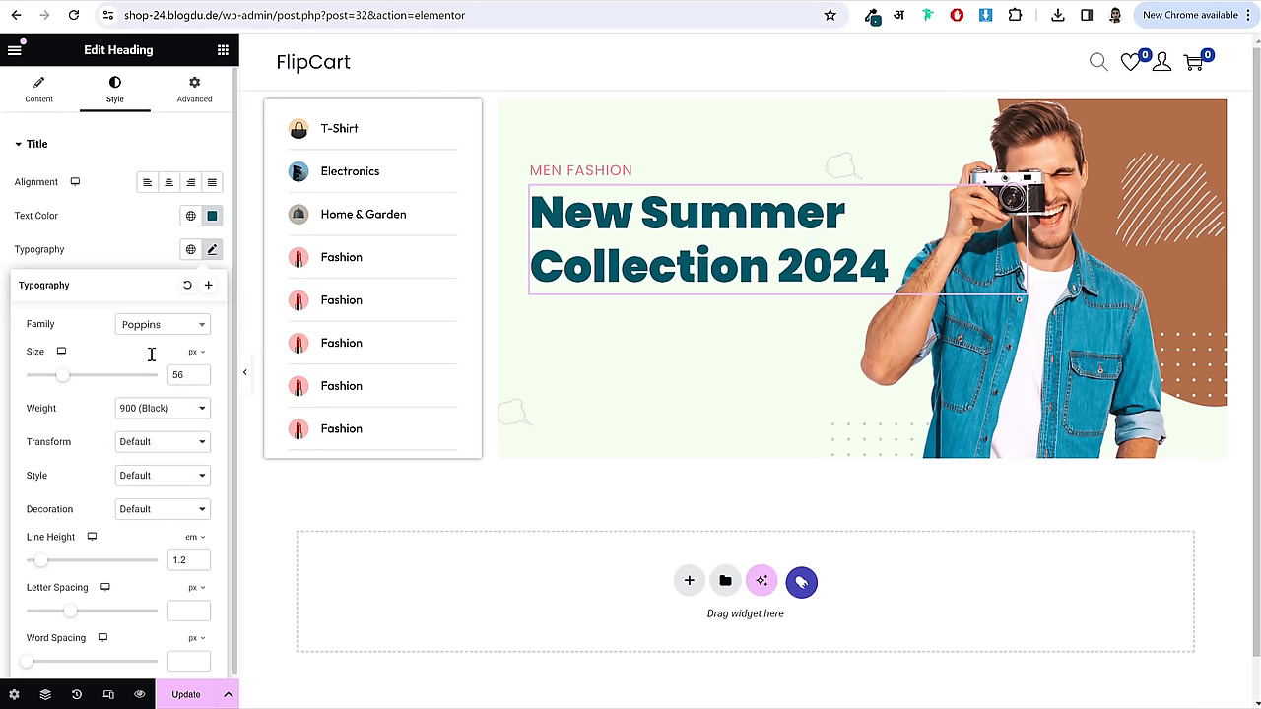
click(162, 414)
click(163, 500)
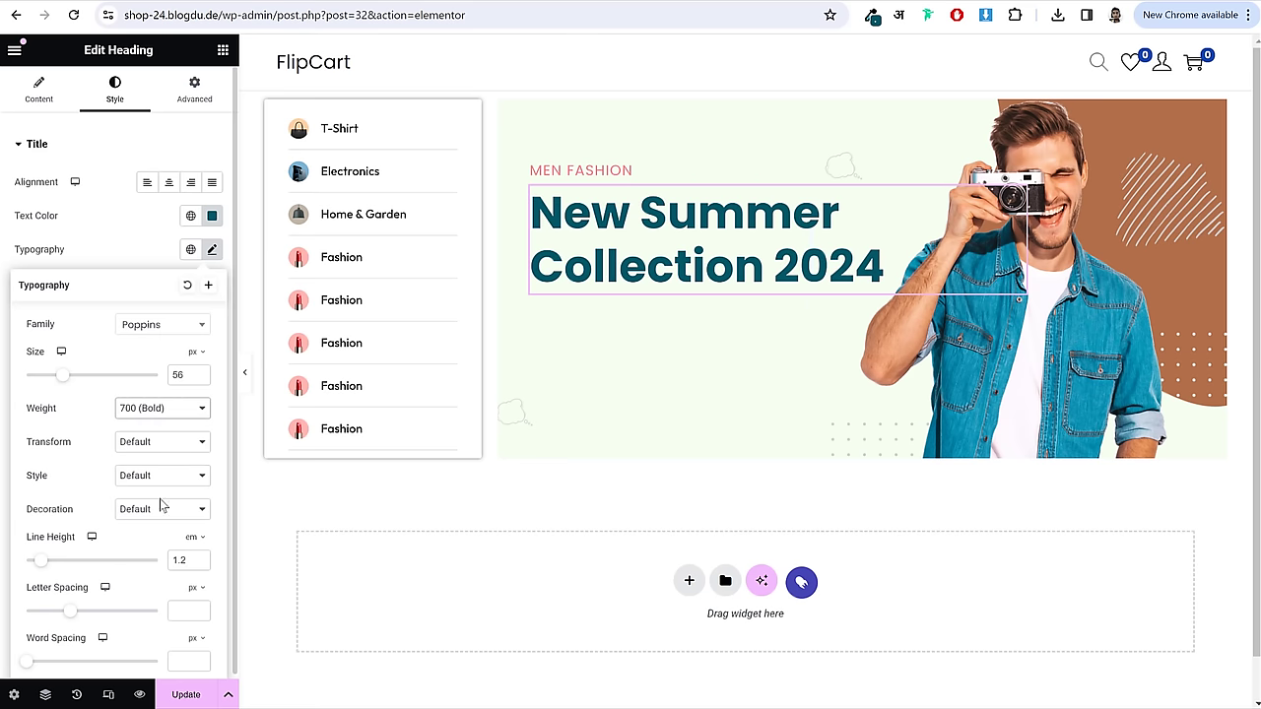
click(131, 153)
click(129, 155)
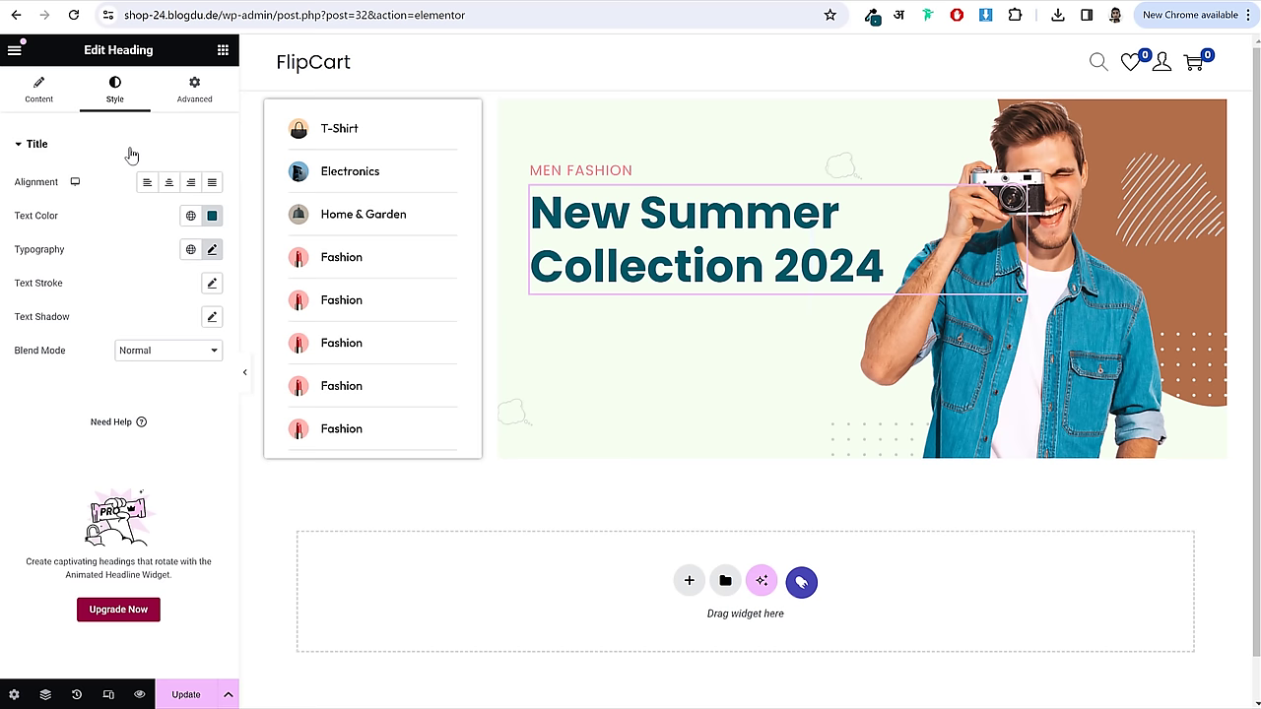
- Set the MEN FASHION heading's font family to Poppins and save the page changes
click(603, 169)
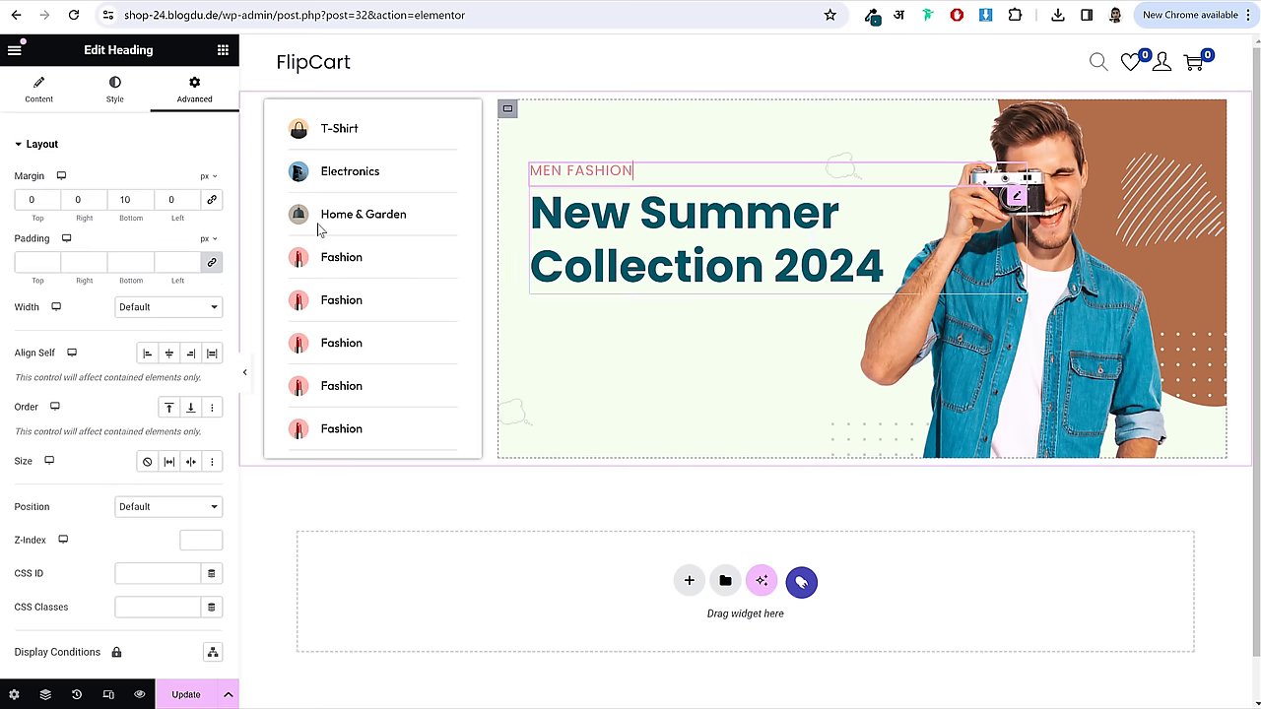
click(118, 99)
click(212, 249)
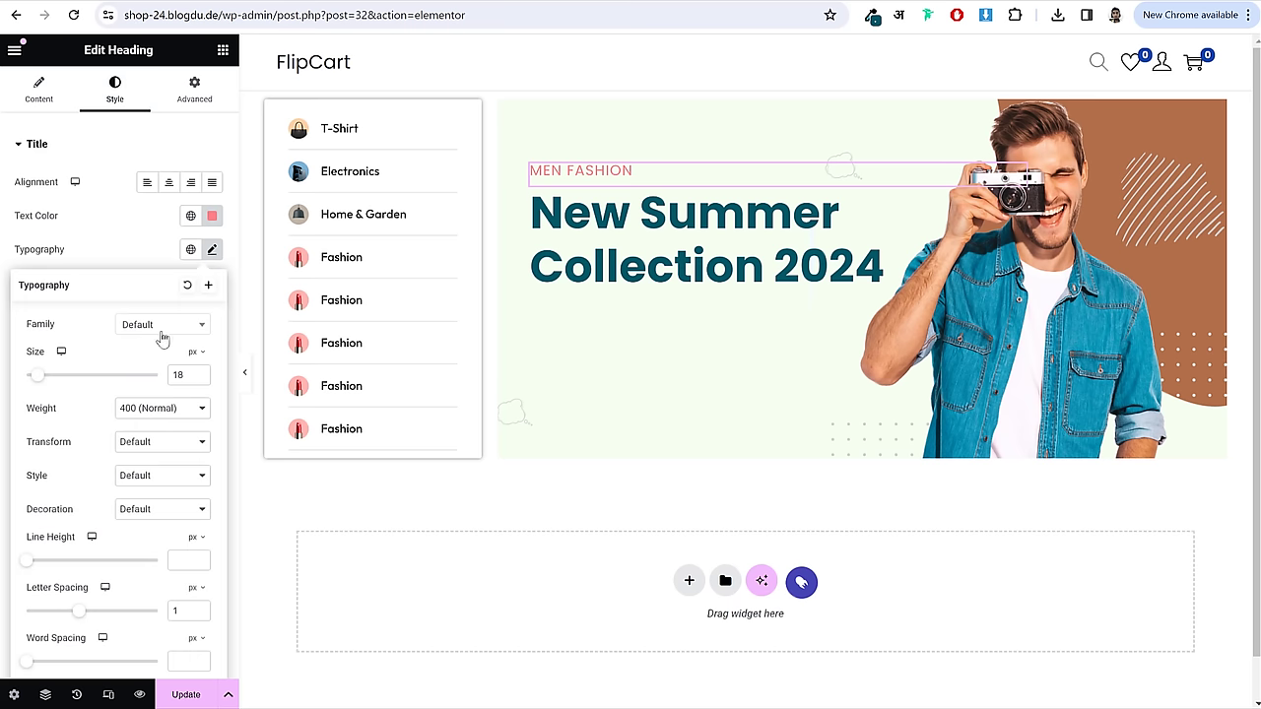
click(163, 338)
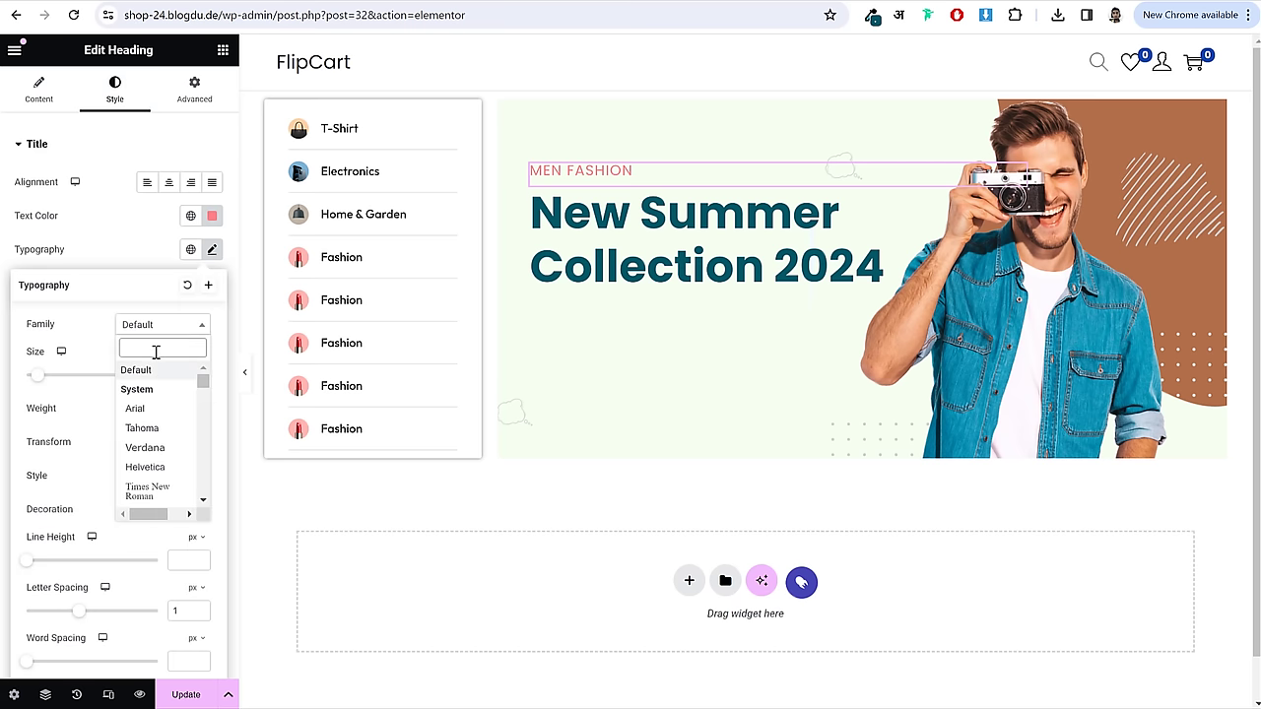
text(poppins)
key(Return)
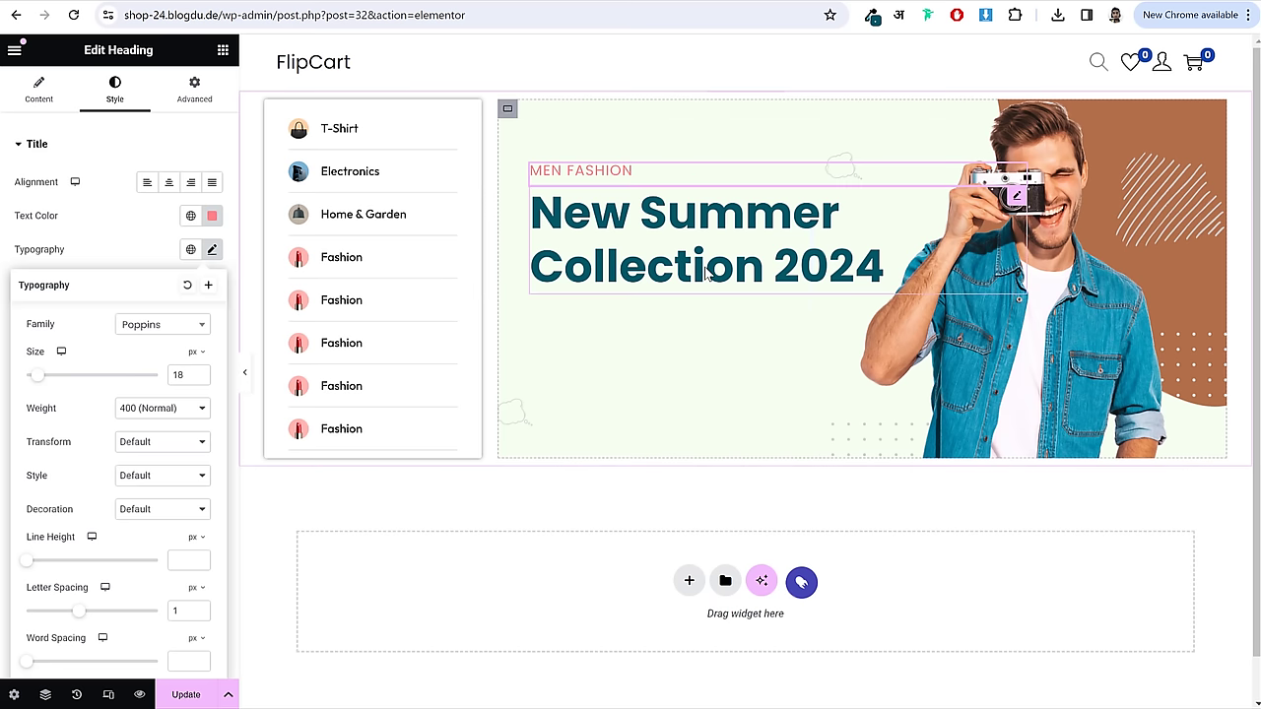
click(734, 251)
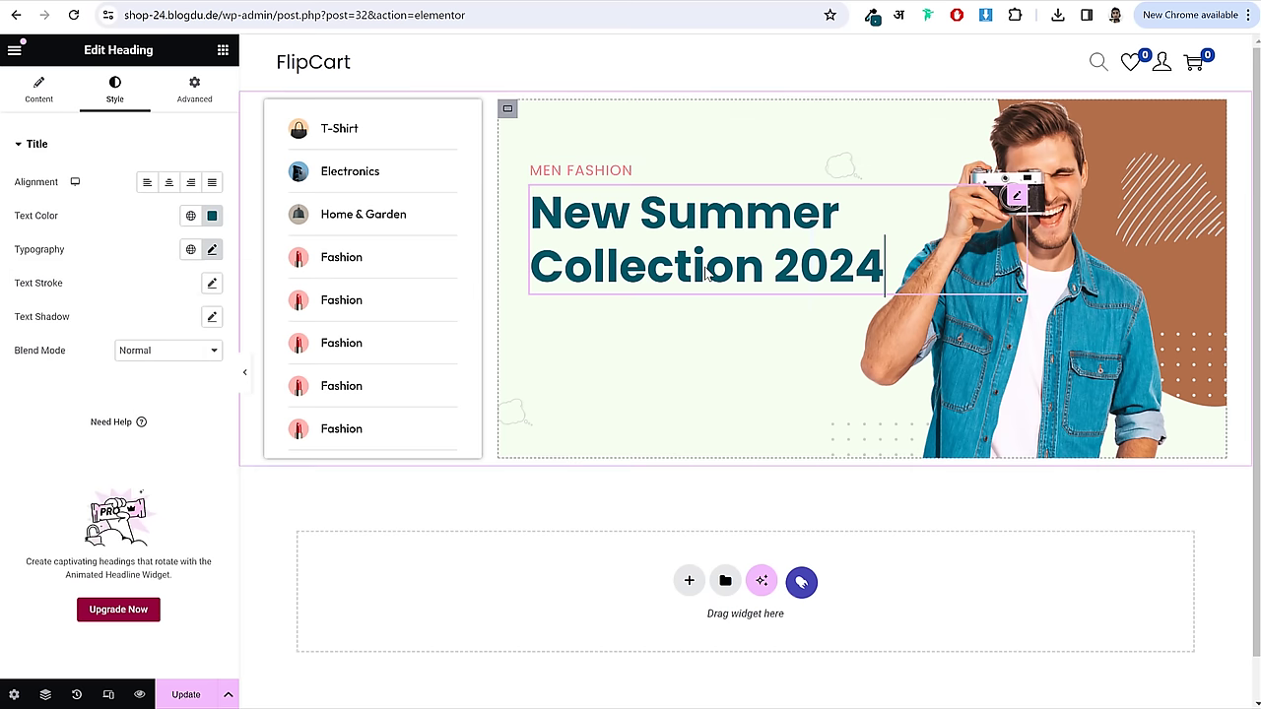
click(187, 695)
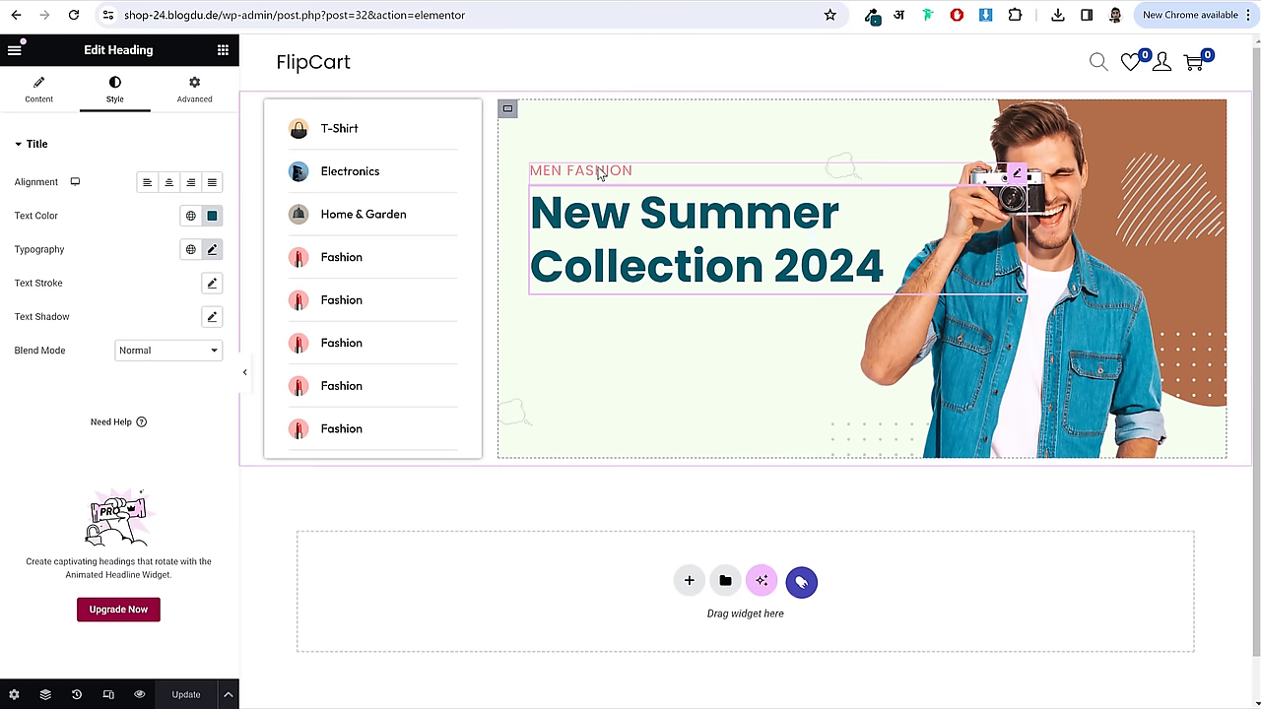
- Copy the MEN FASHION heading and paste it below the New Summer Collection 2024 heading
right_click(599, 170)
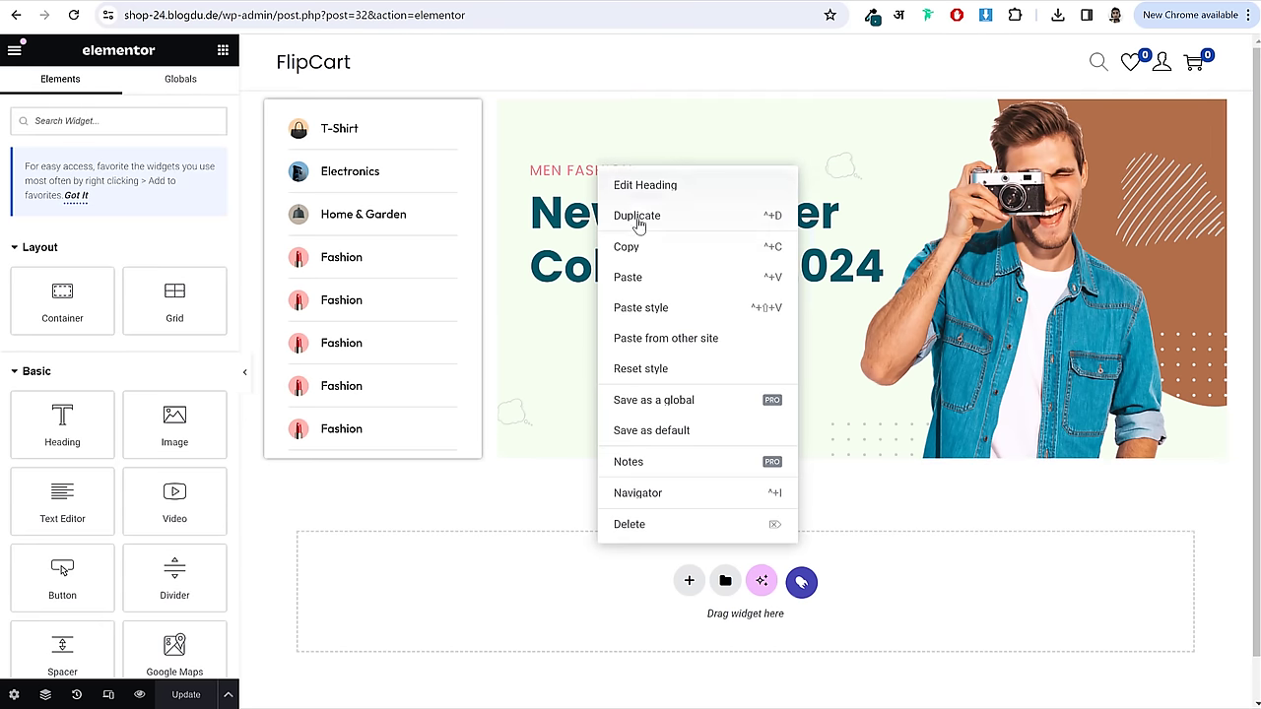
click(635, 246)
right_click(599, 225)
click(655, 366)
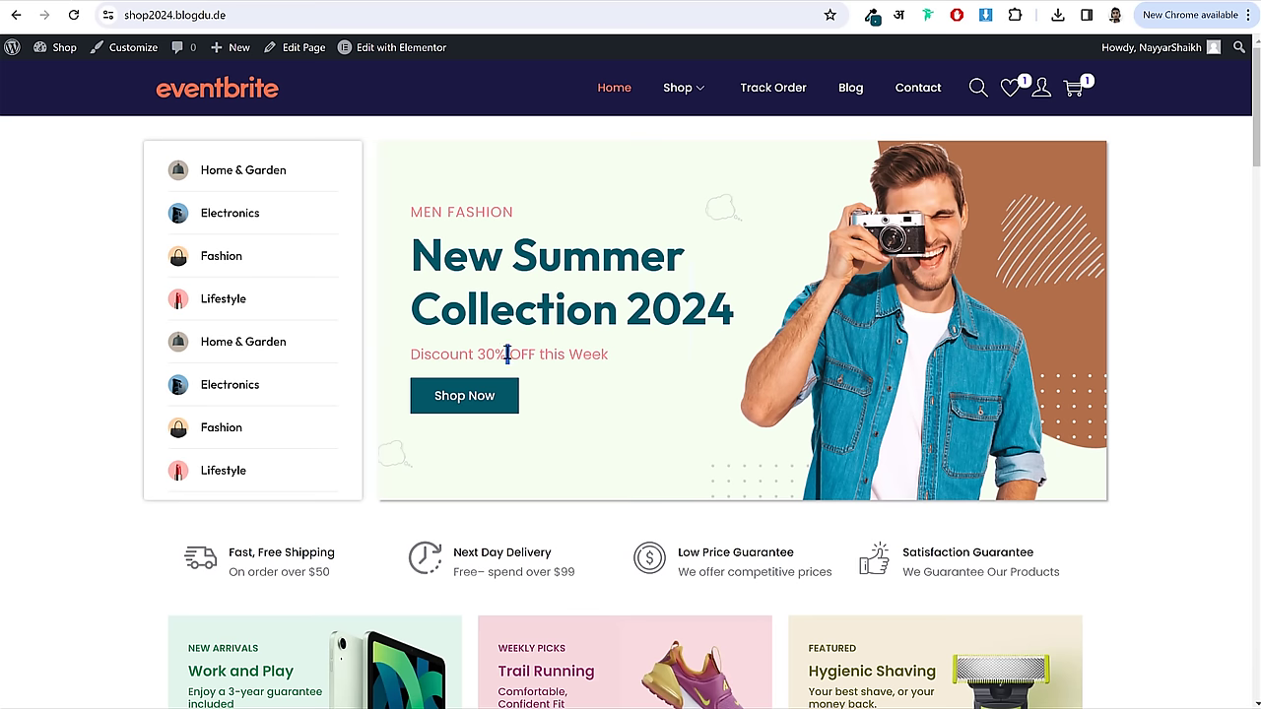
- Replace the pasted heading's text with "Discount 30% OFF this Week", copied from the reference shop's banner
triple_click(507, 355)
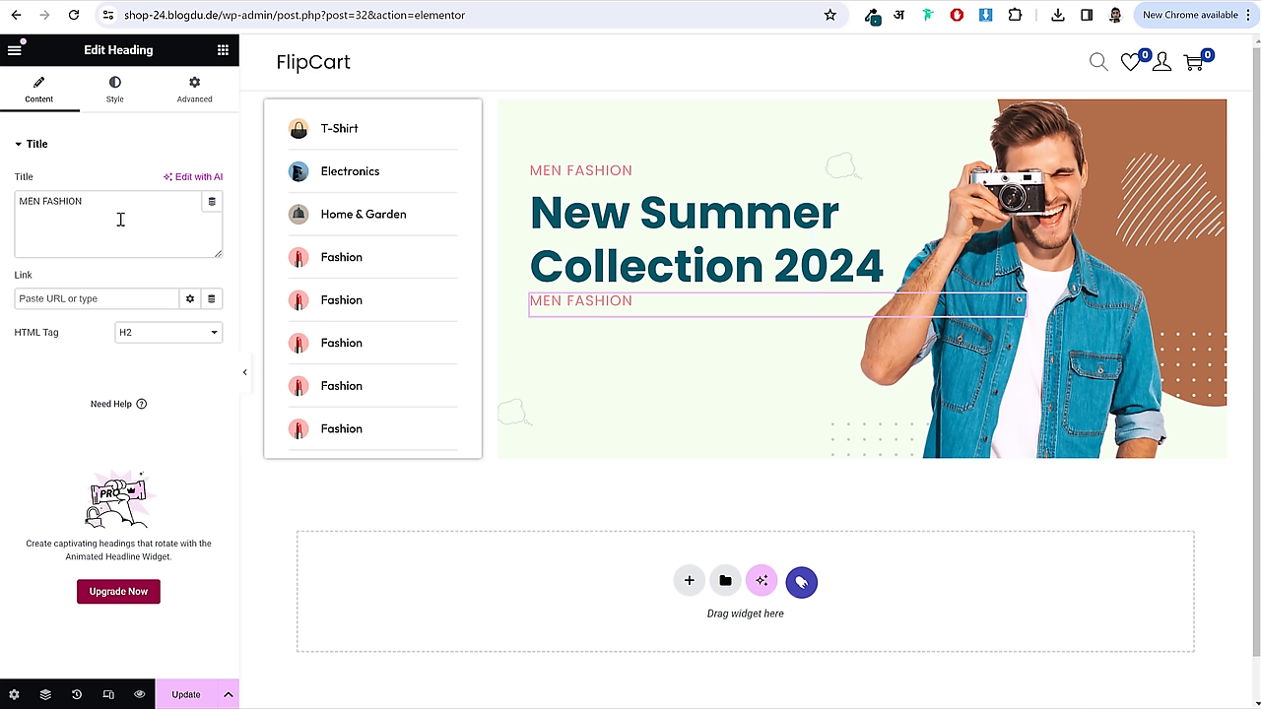
triple_click(128, 221)
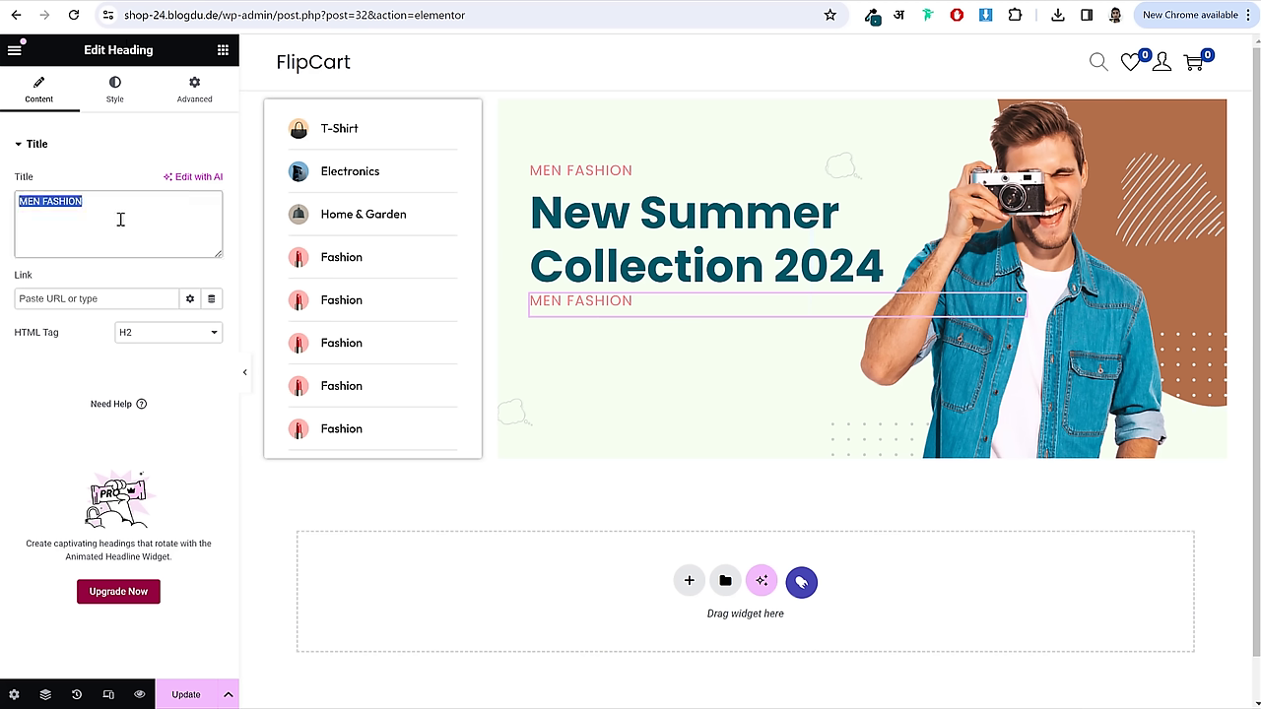
key(ctrl+v)
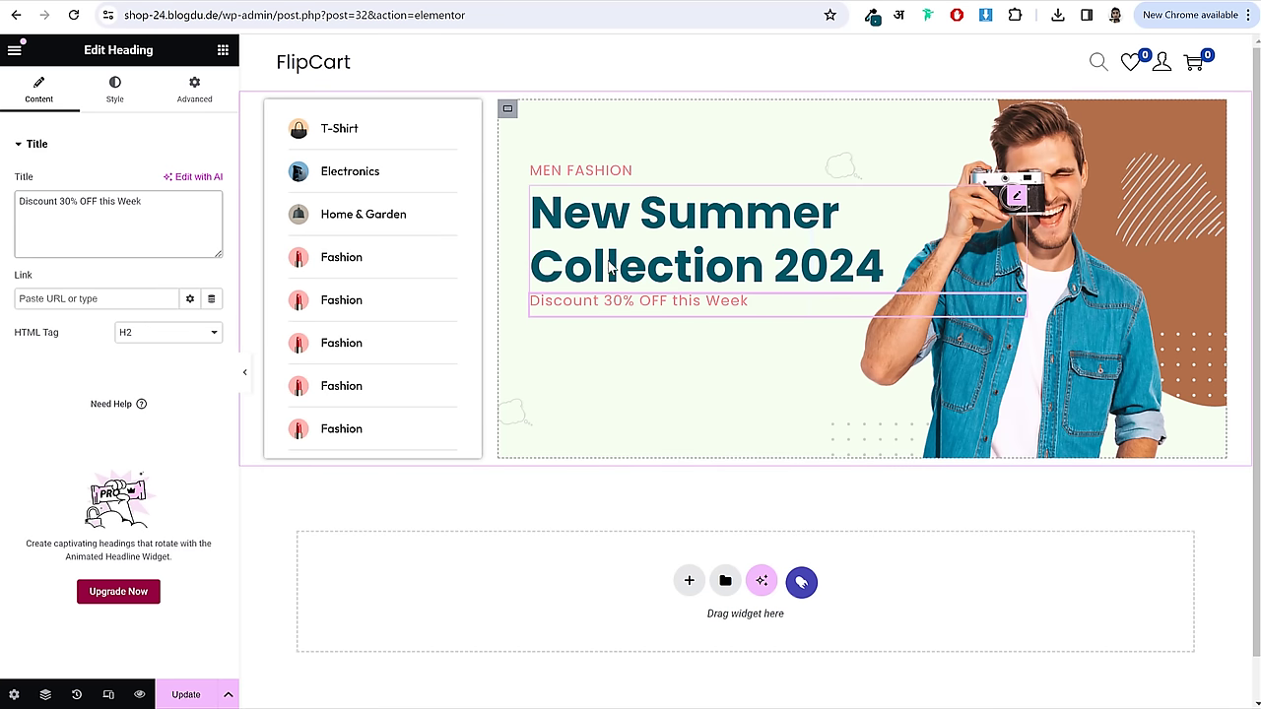
- Set the Discount 30% OFF this Week heading's top margin to 20 px and compare with the reference shop's banner
click(193, 91)
drag(138, 201, 22, 200)
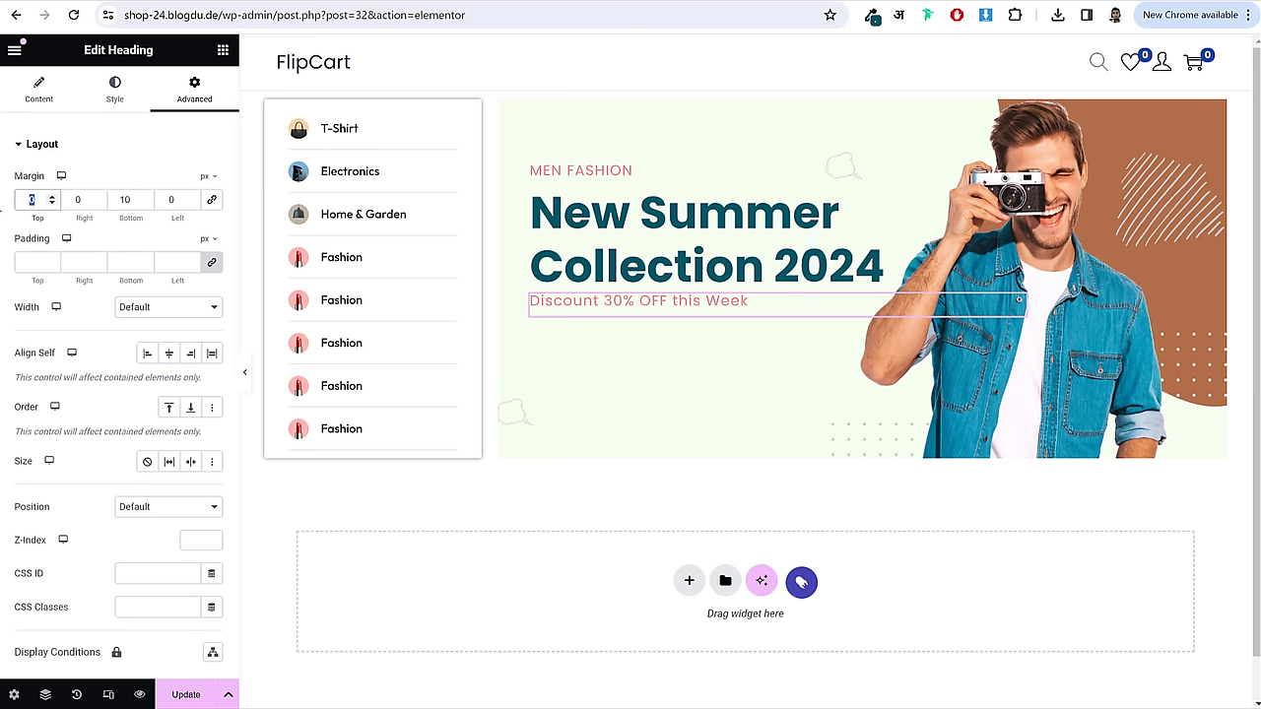
text(20)
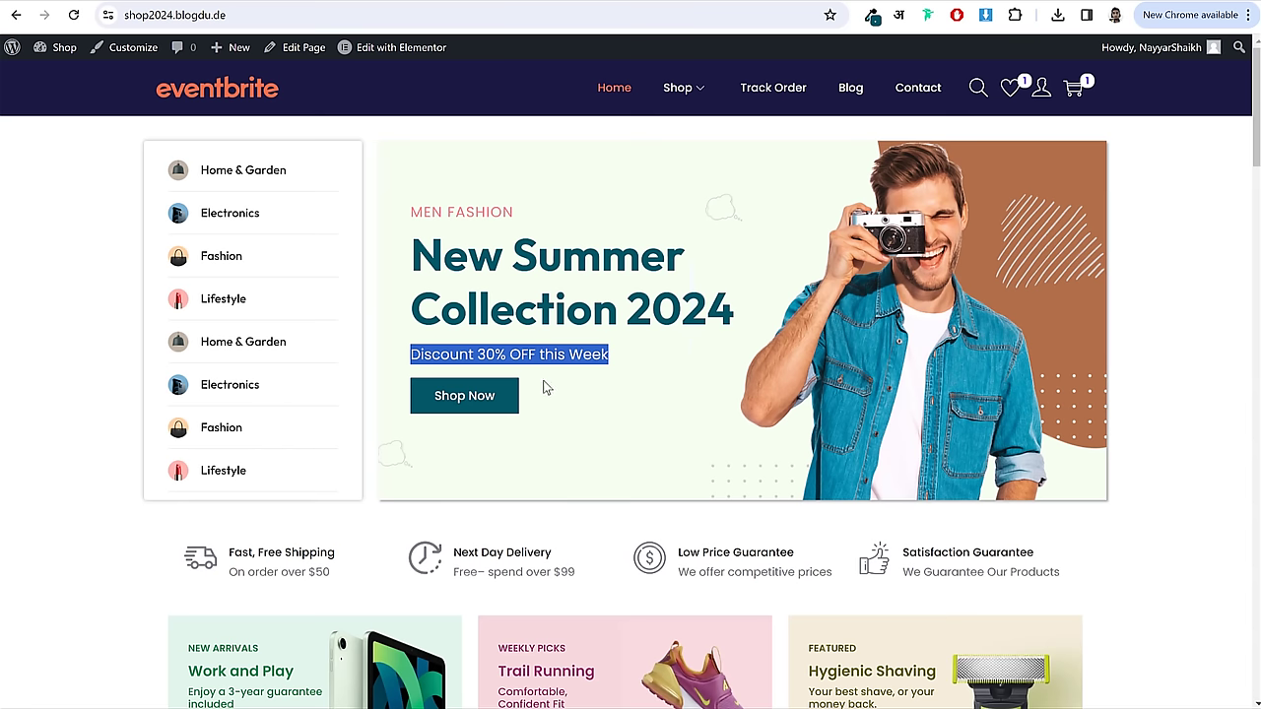
click(543, 388)
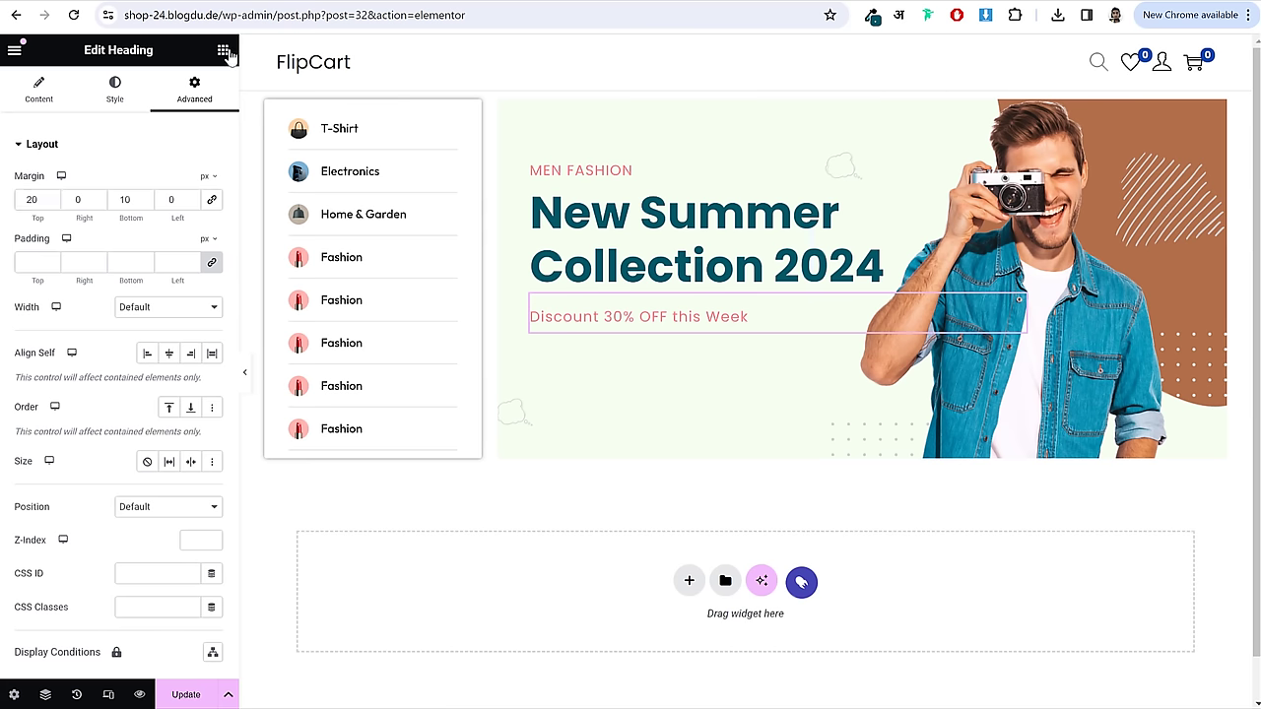
- Add a button below the Discount 30% OFF this Week heading and set its text to "Shop Now"
click(223, 50)
drag(65, 571, 681, 333)
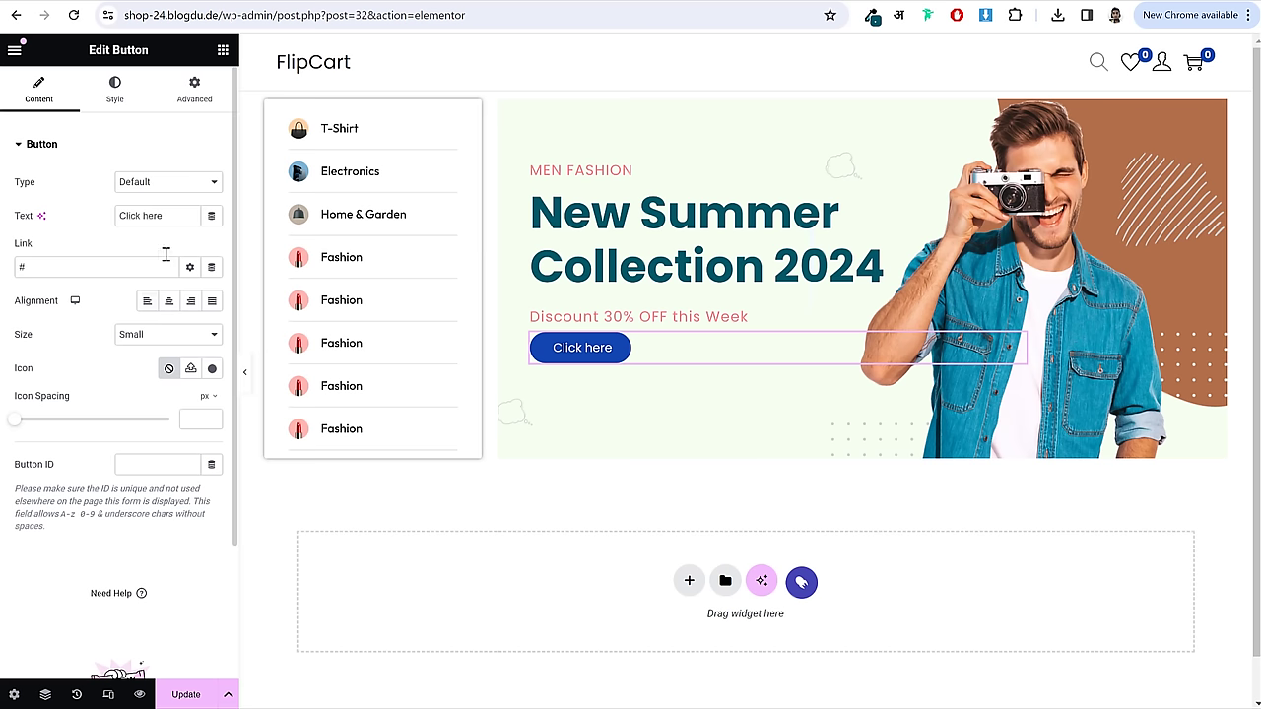
triple_click(174, 218)
text(Shop Now)
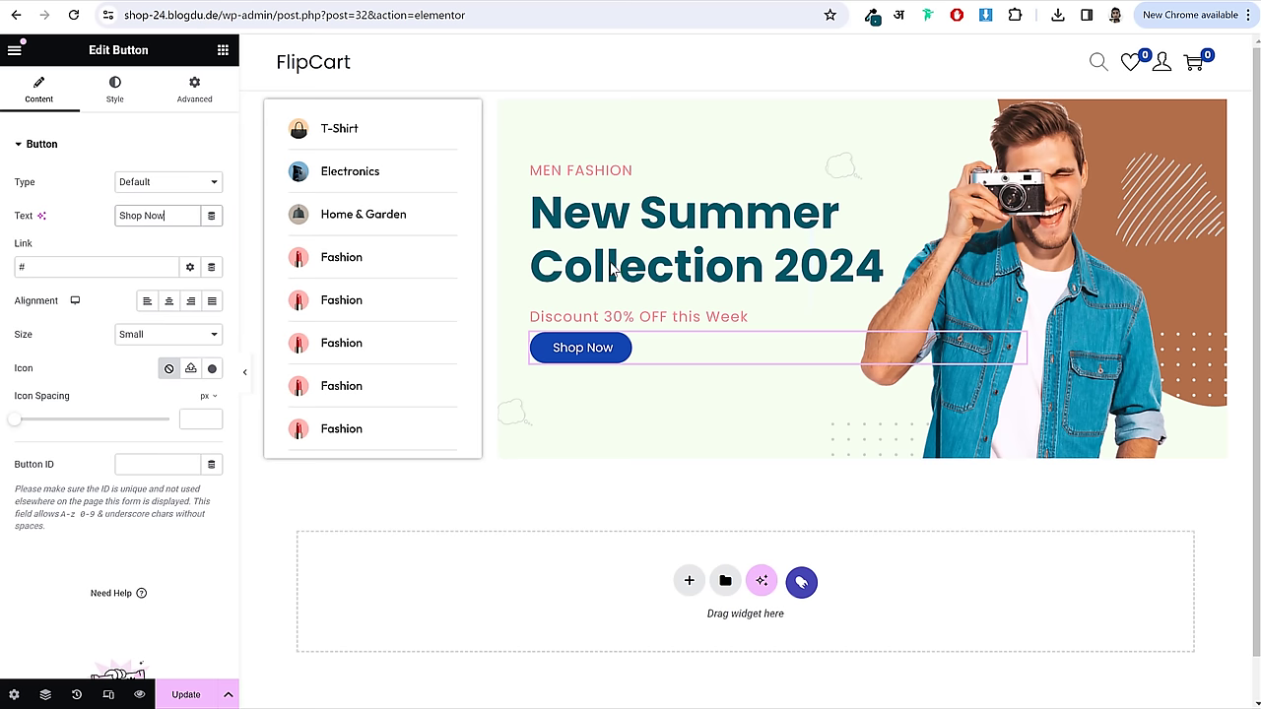
- Set the Shop Now button's background color to #015866, sampled from the reference shop's button, and its border radius to 0 px
click(114, 89)
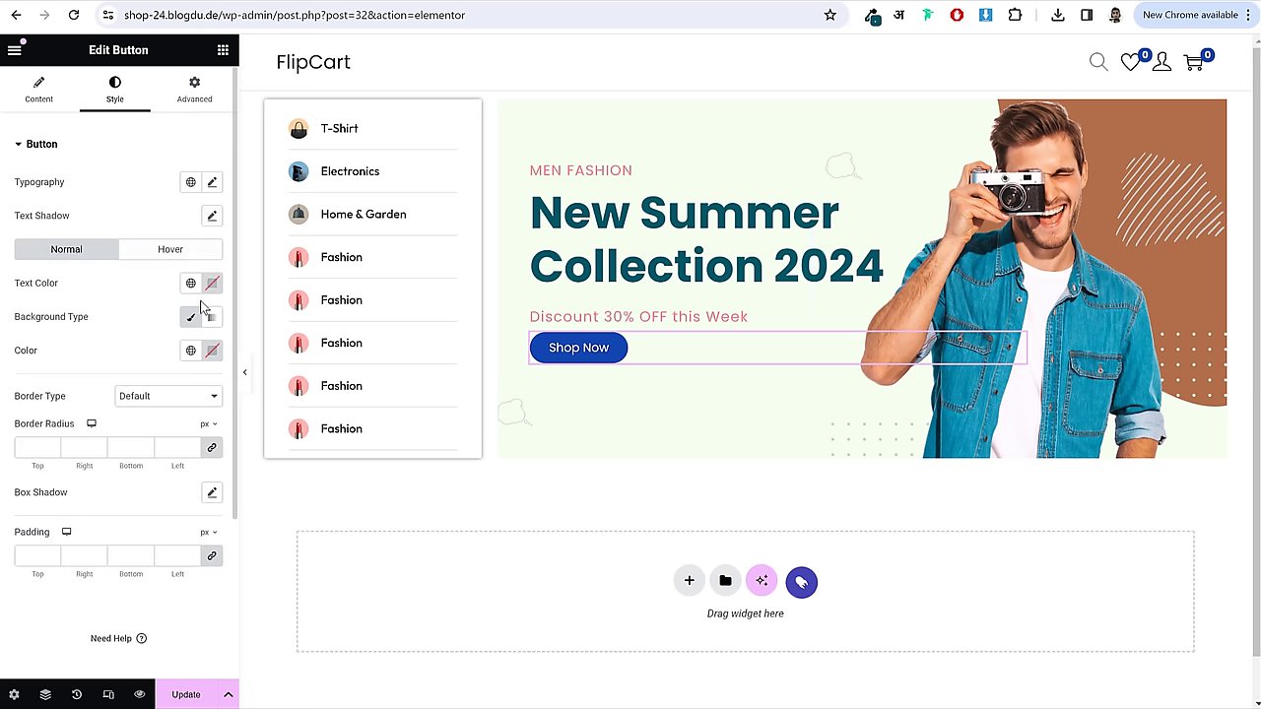
click(211, 351)
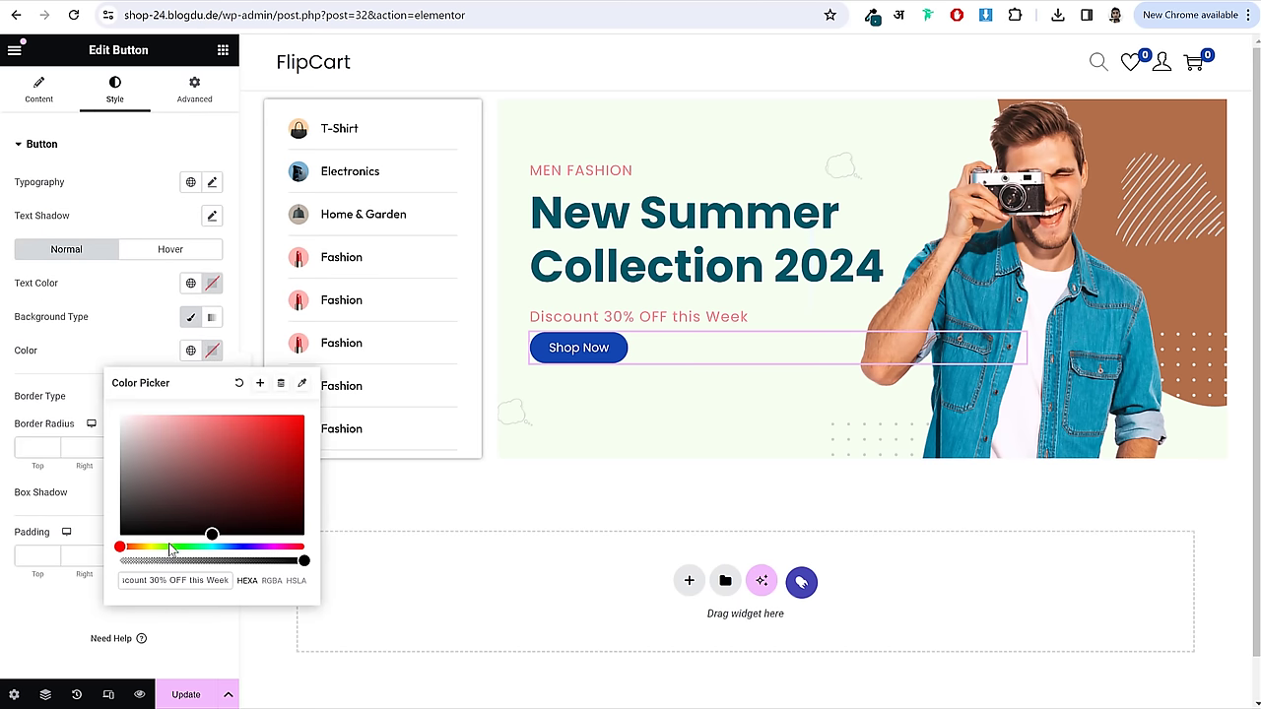
triple_click(168, 584)
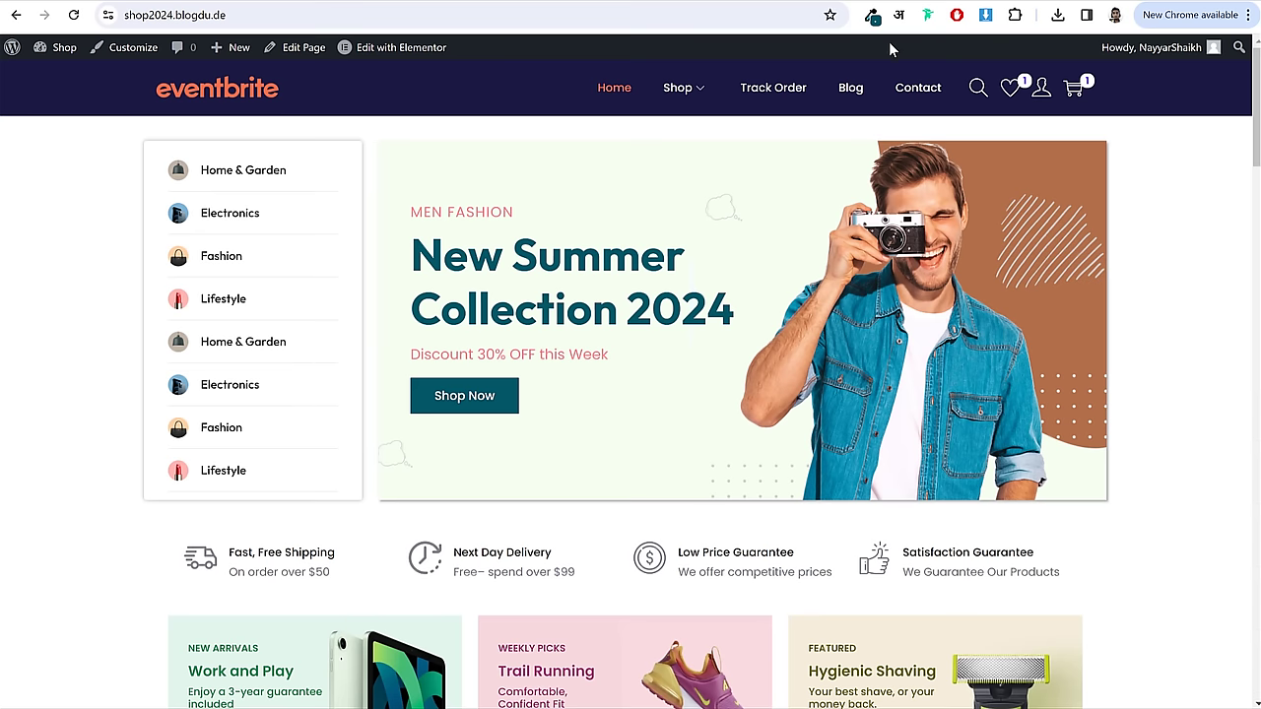
click(872, 15)
click(788, 34)
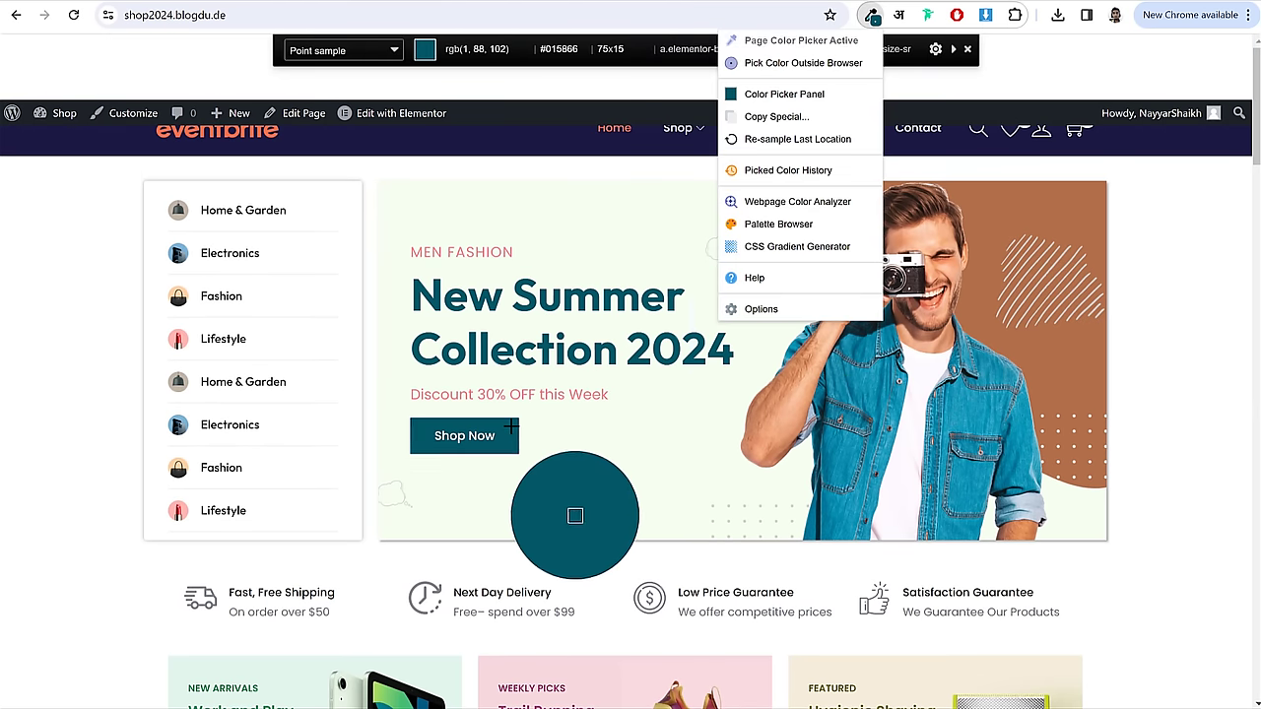
click(574, 497)
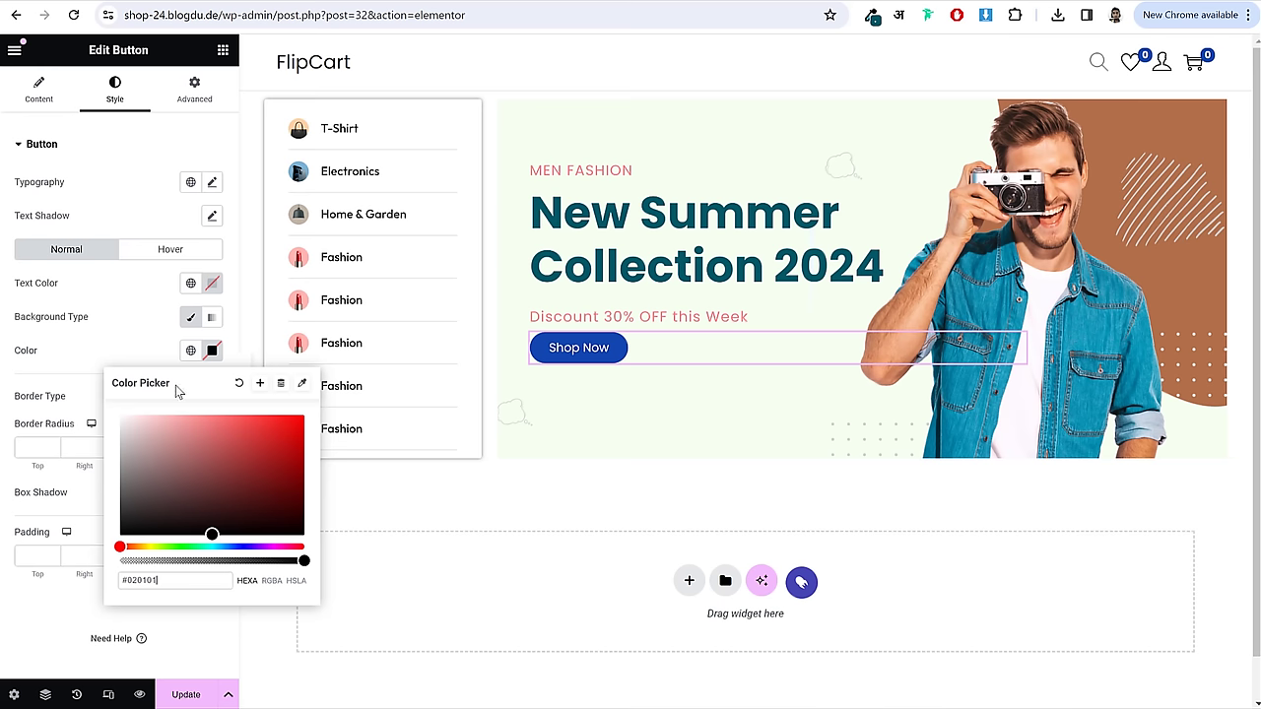
key(ctrl+v)
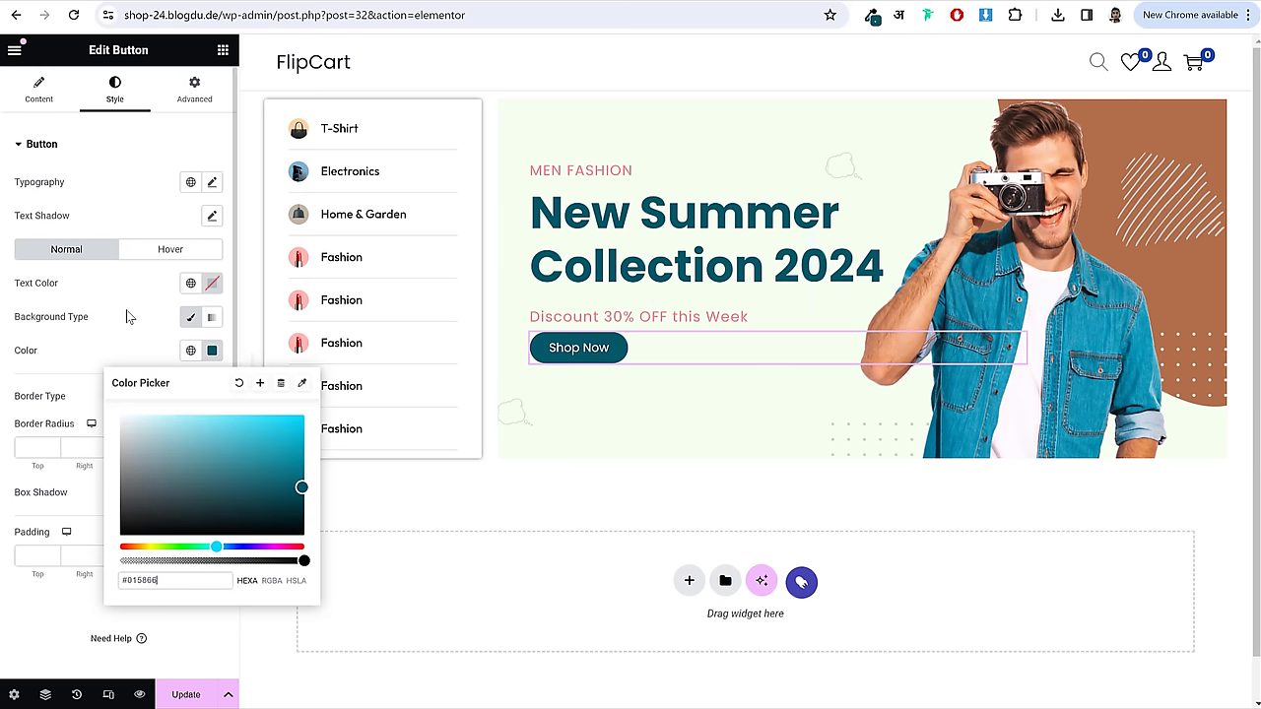
click(184, 318)
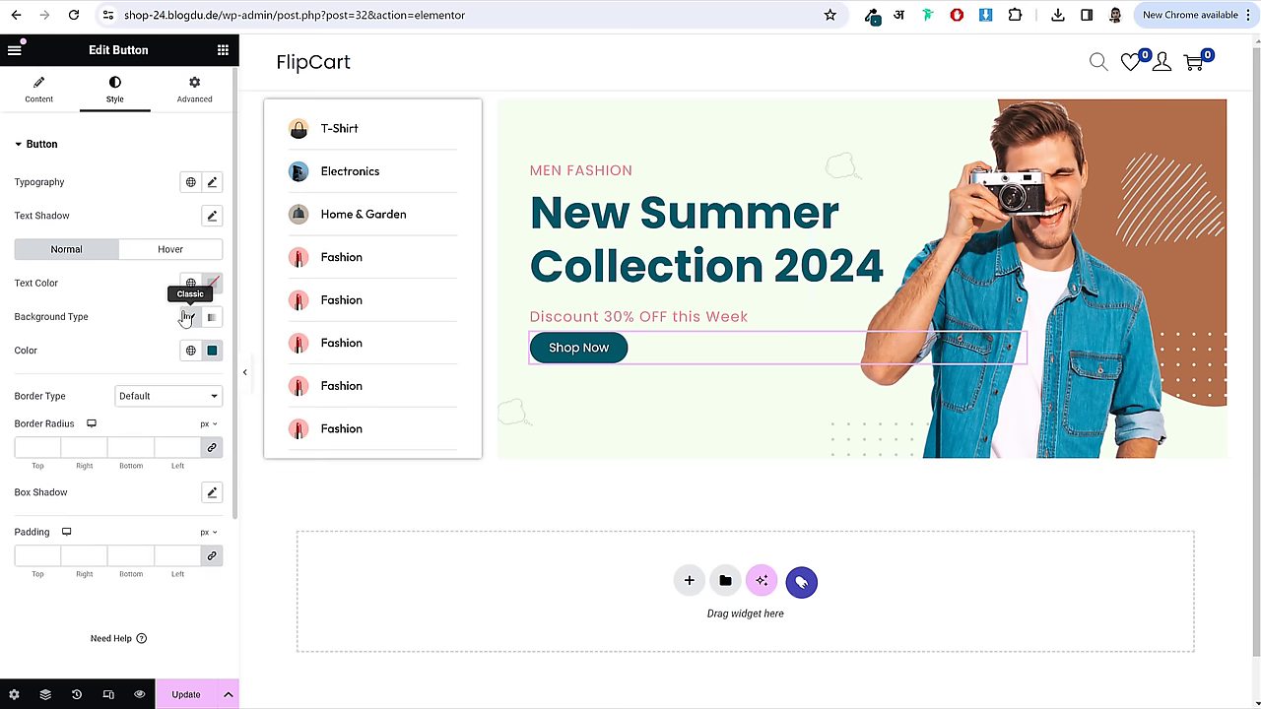
click(34, 446)
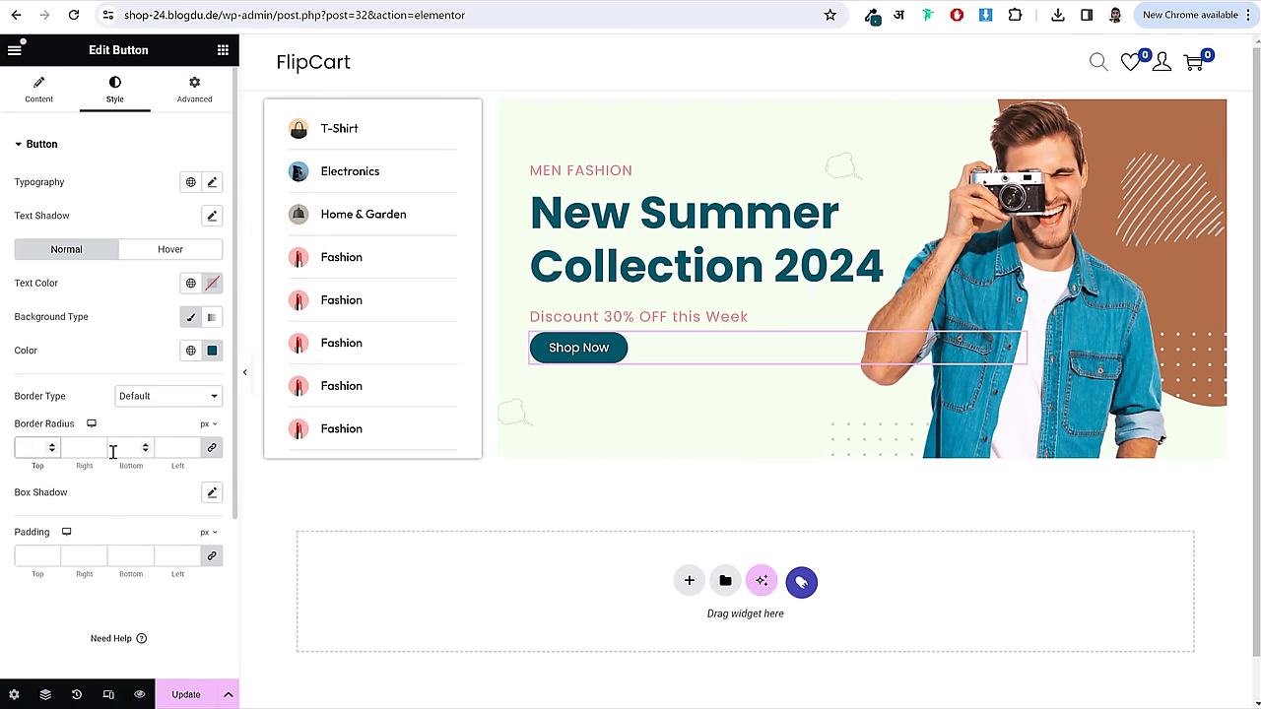
text(0)
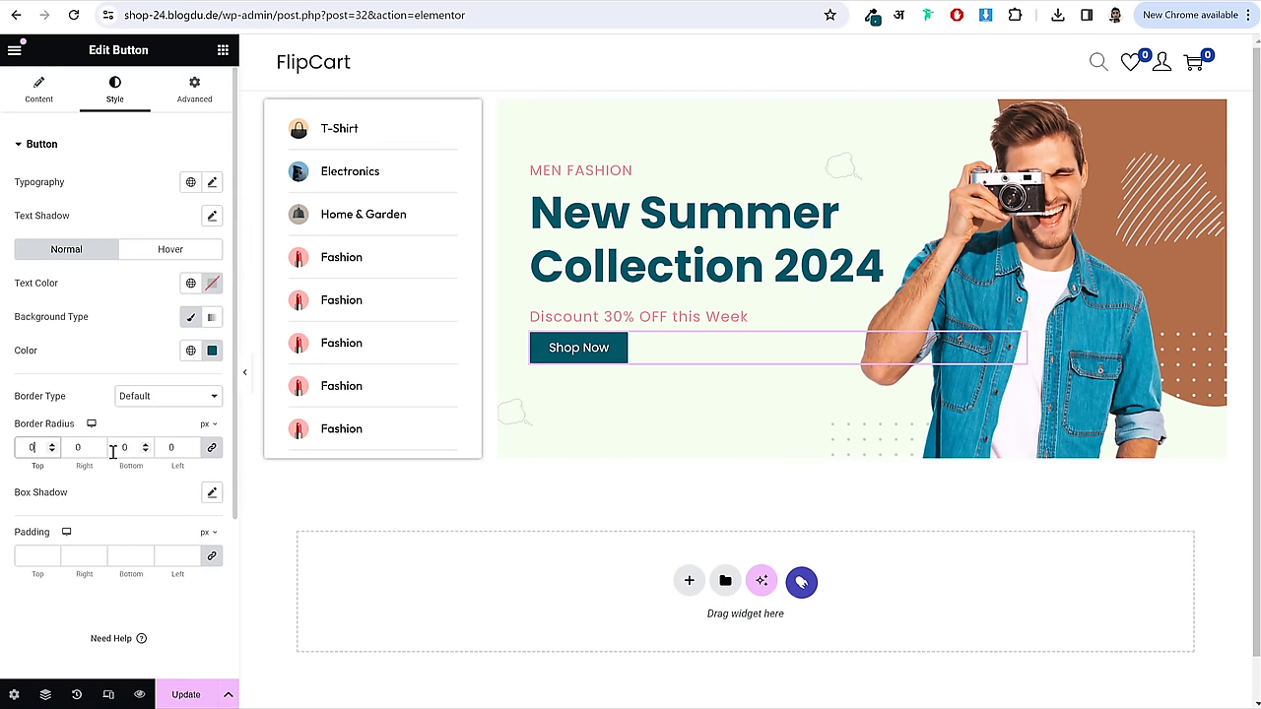
- Set the Shop Now button's padding to 15 px top and bottom and 30 px right and left
click(245, 374)
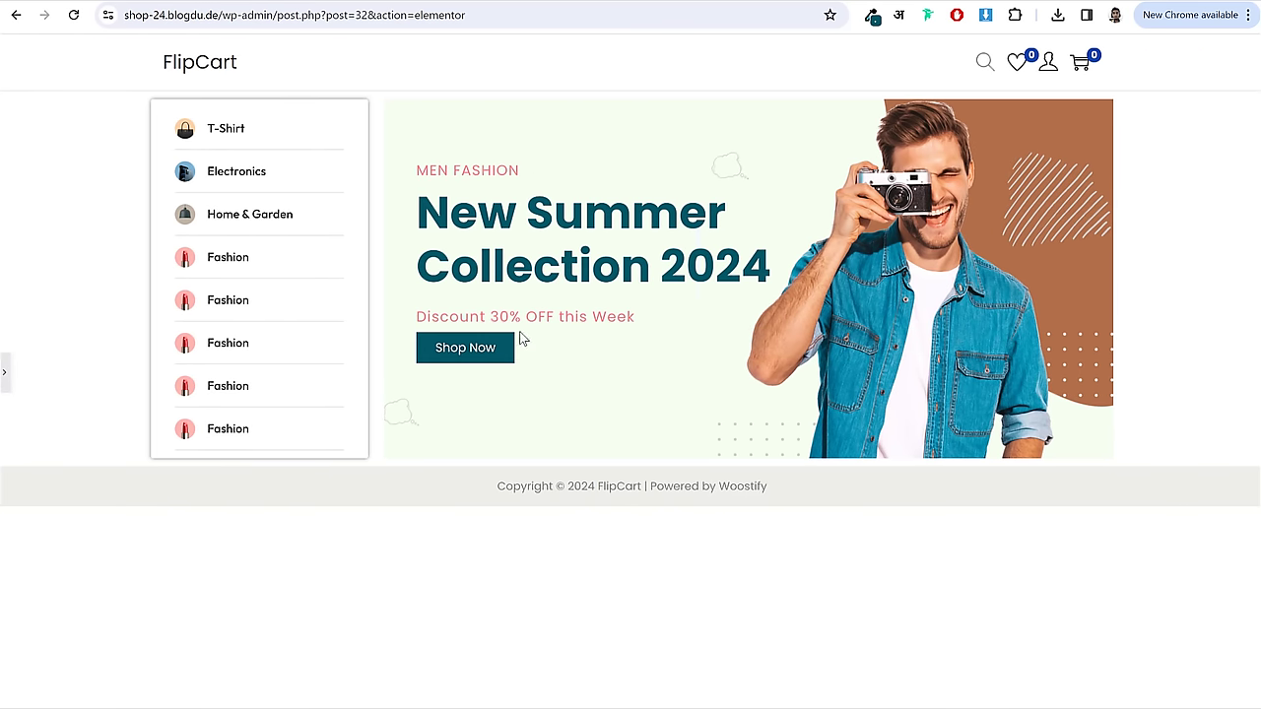
click(6, 379)
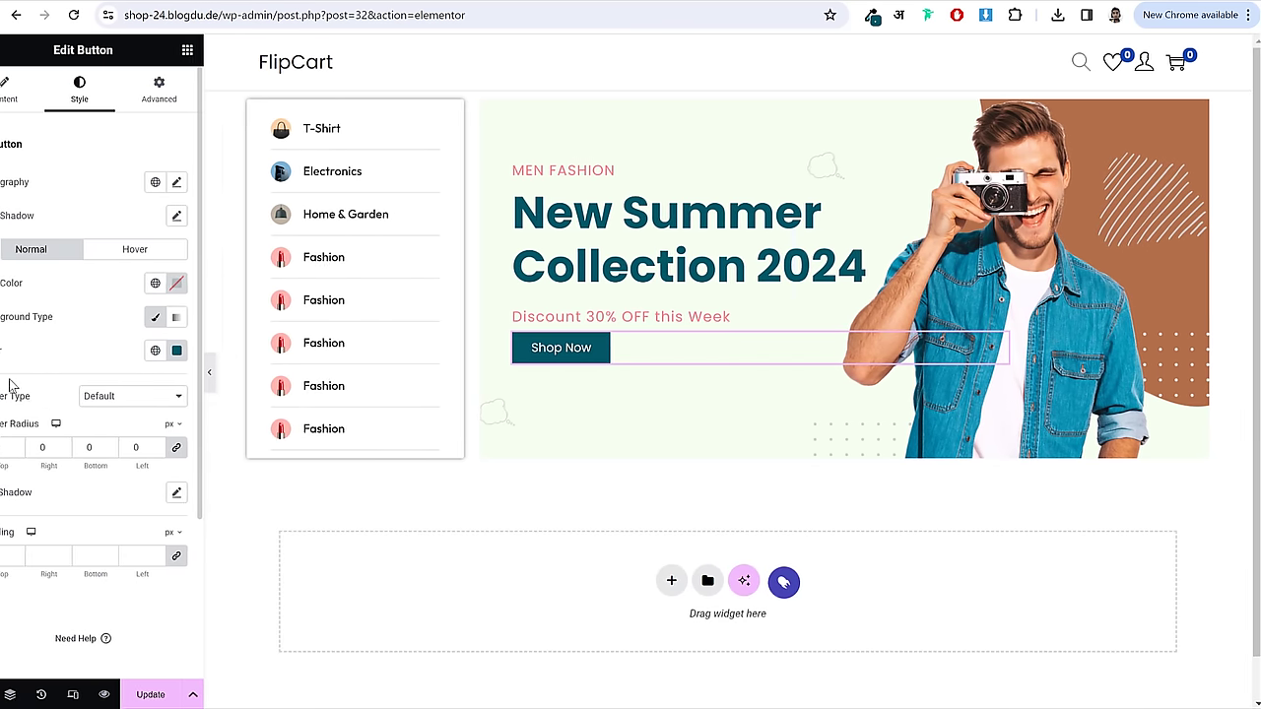
click(177, 561)
text(0)
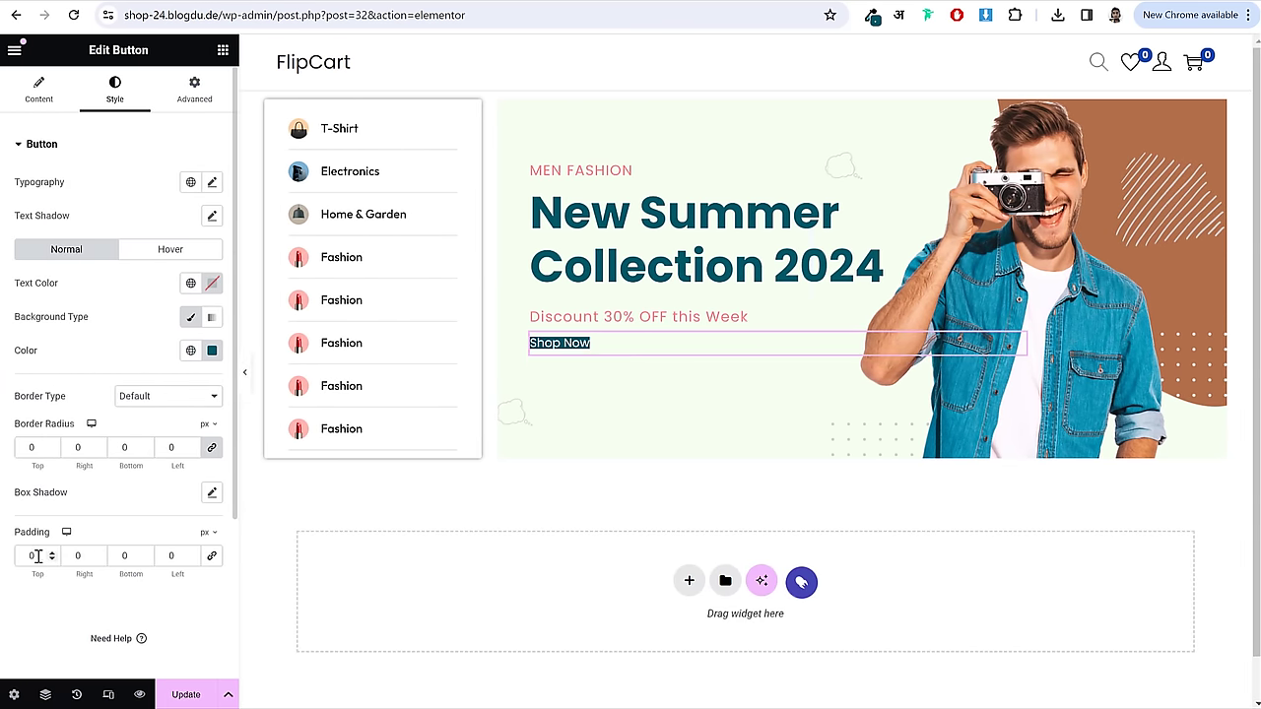
drag(33, 555, 3, 557)
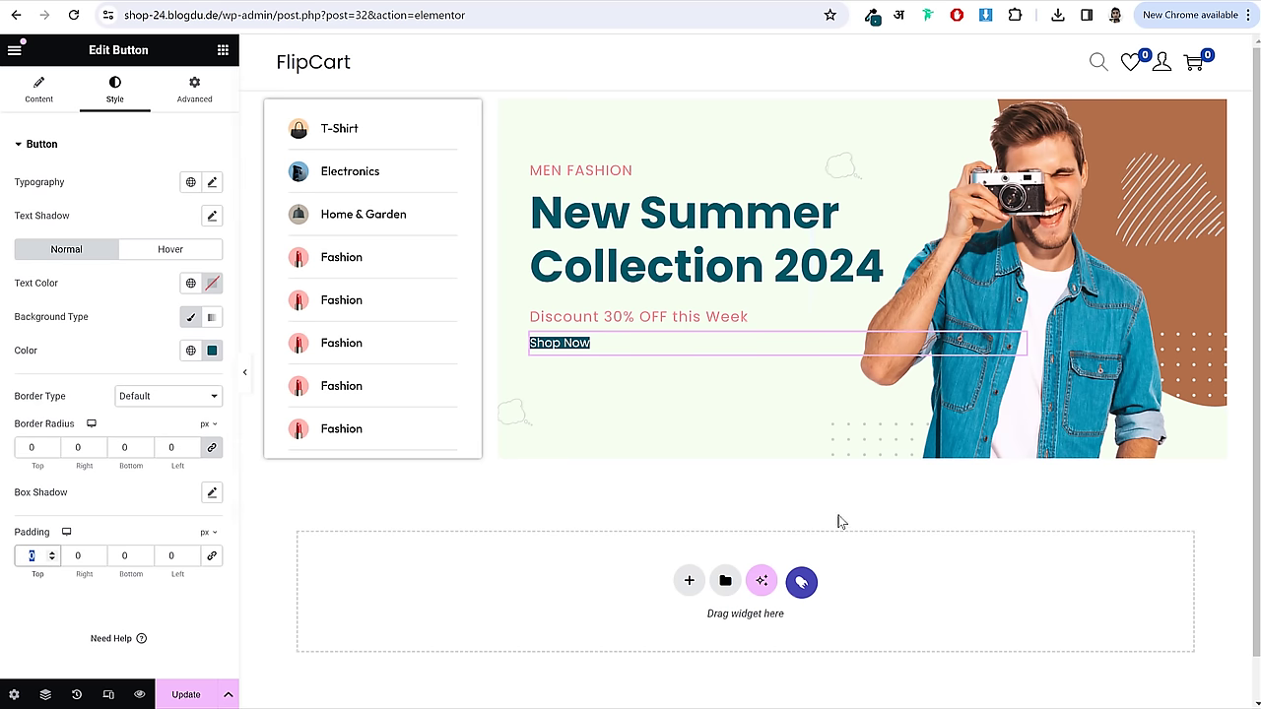
text(15)
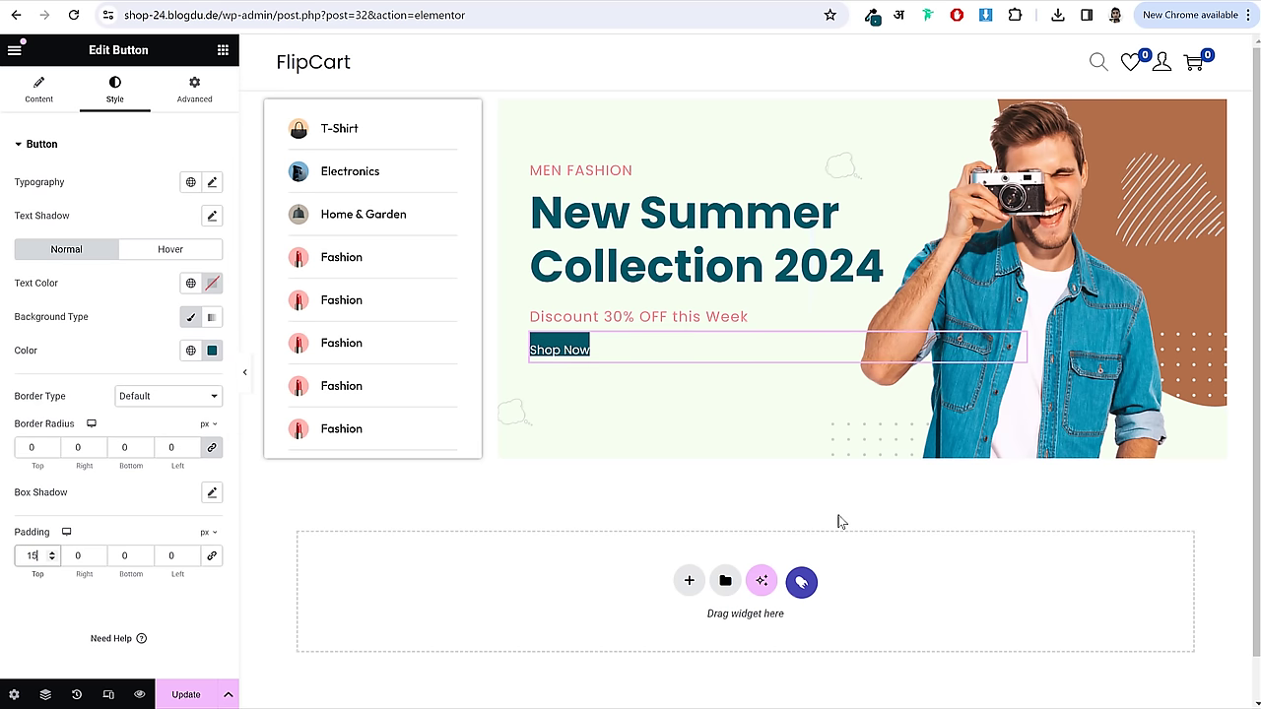
drag(87, 557, 52, 559)
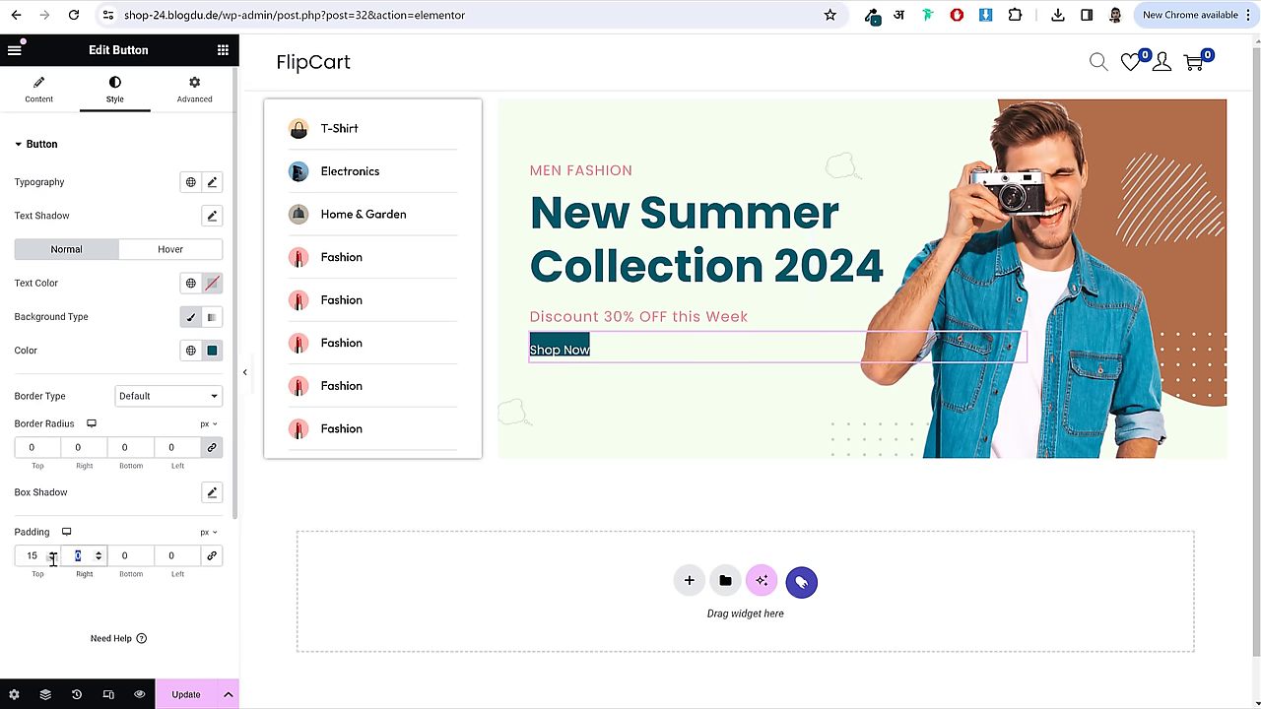
text(30)
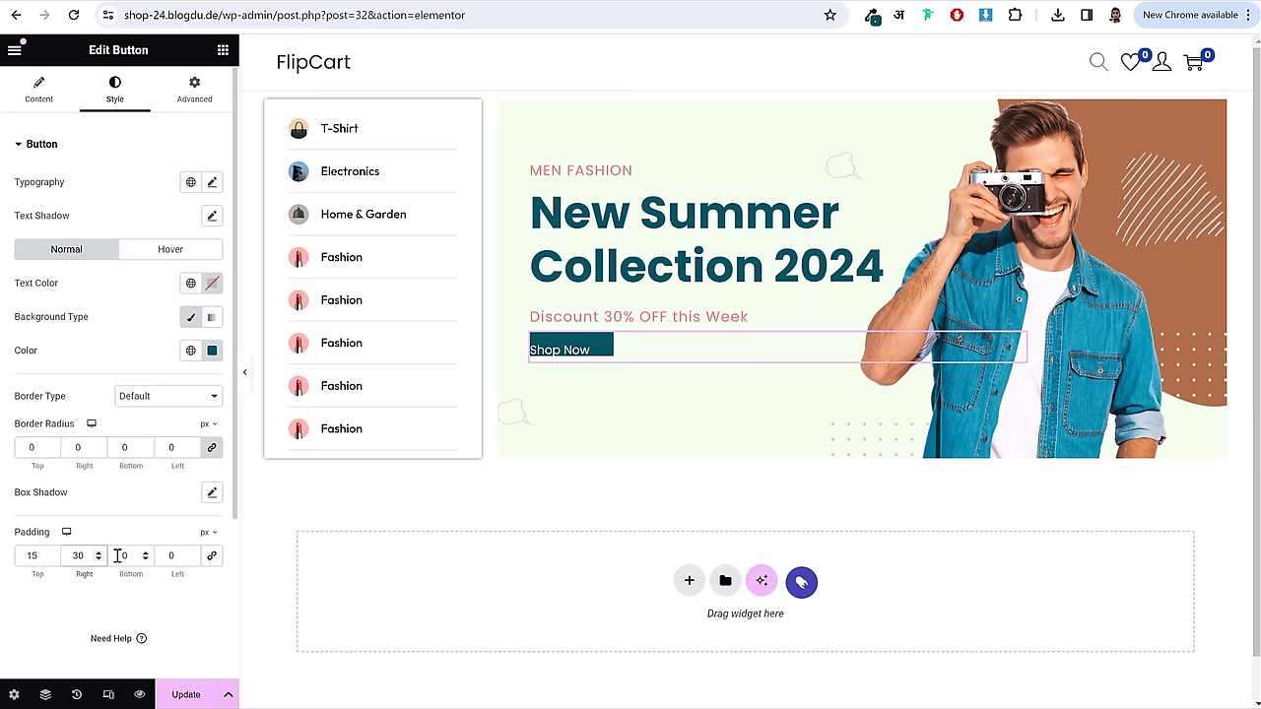
click(122, 556)
text(15)
click(172, 557)
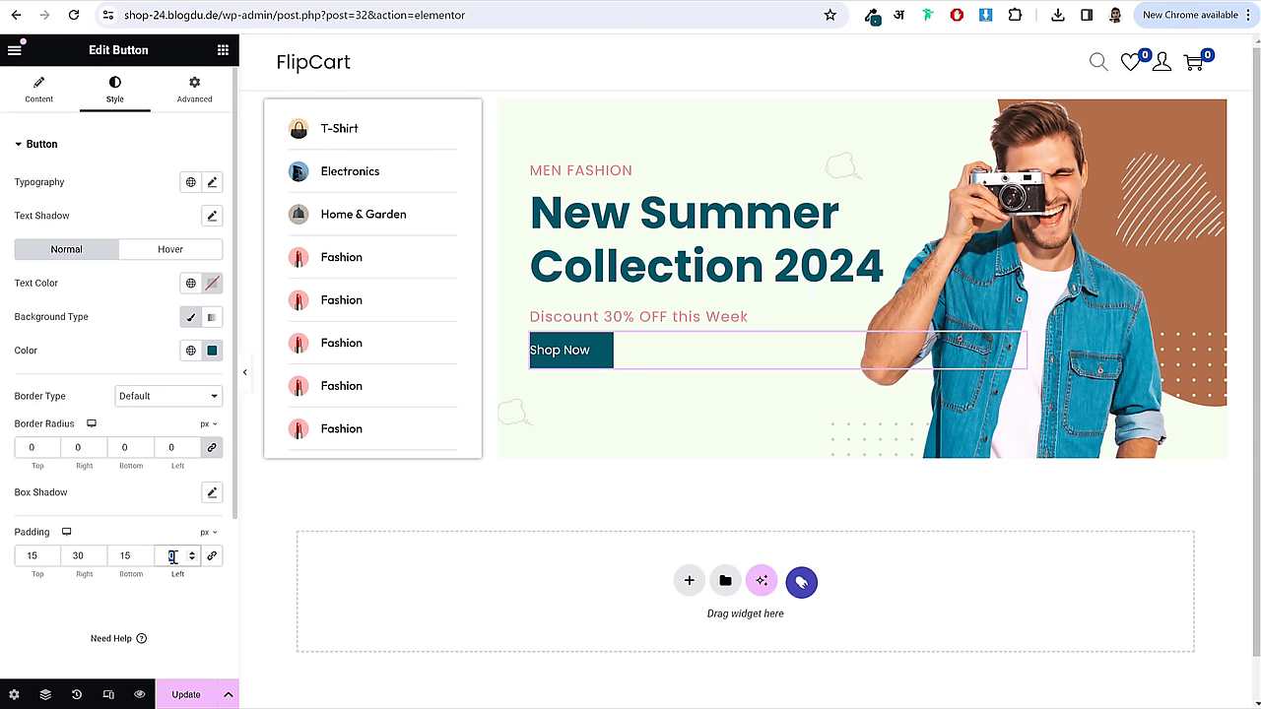
text(30)
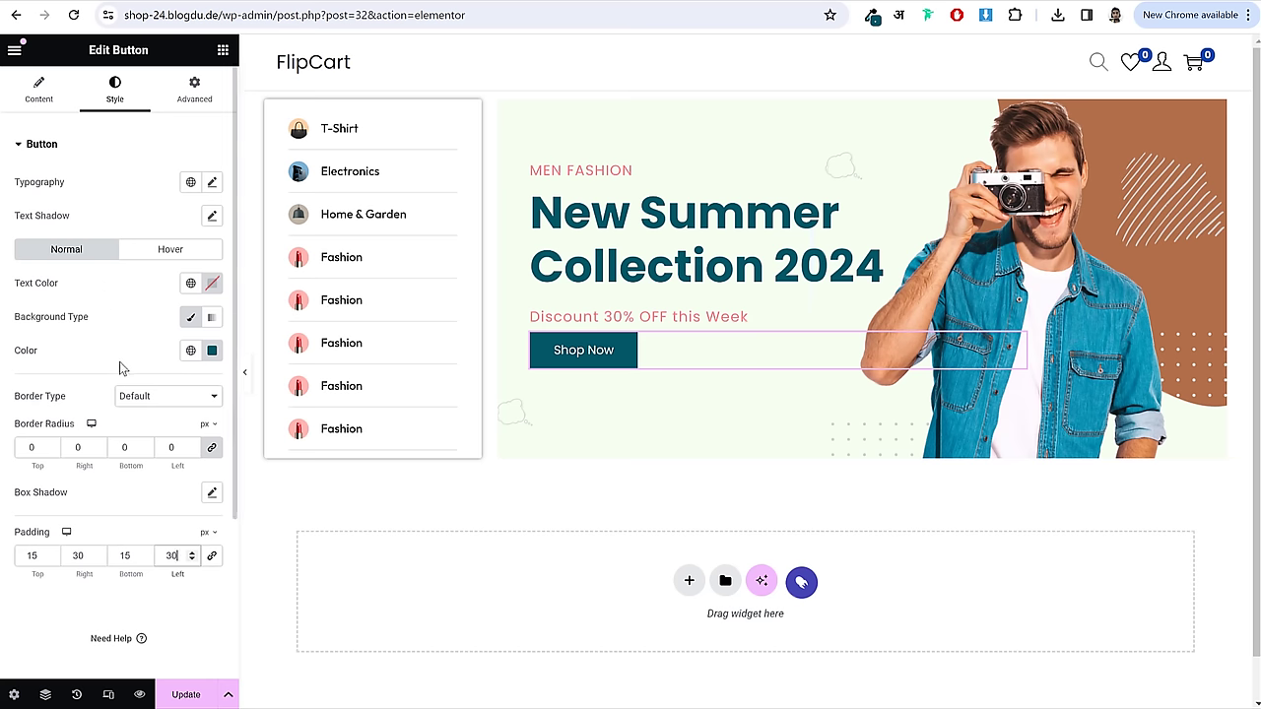
- Set the Discount 30% OFF this Week heading's bottom margin to 20 px, preview the banner, and update the page
click(632, 320)
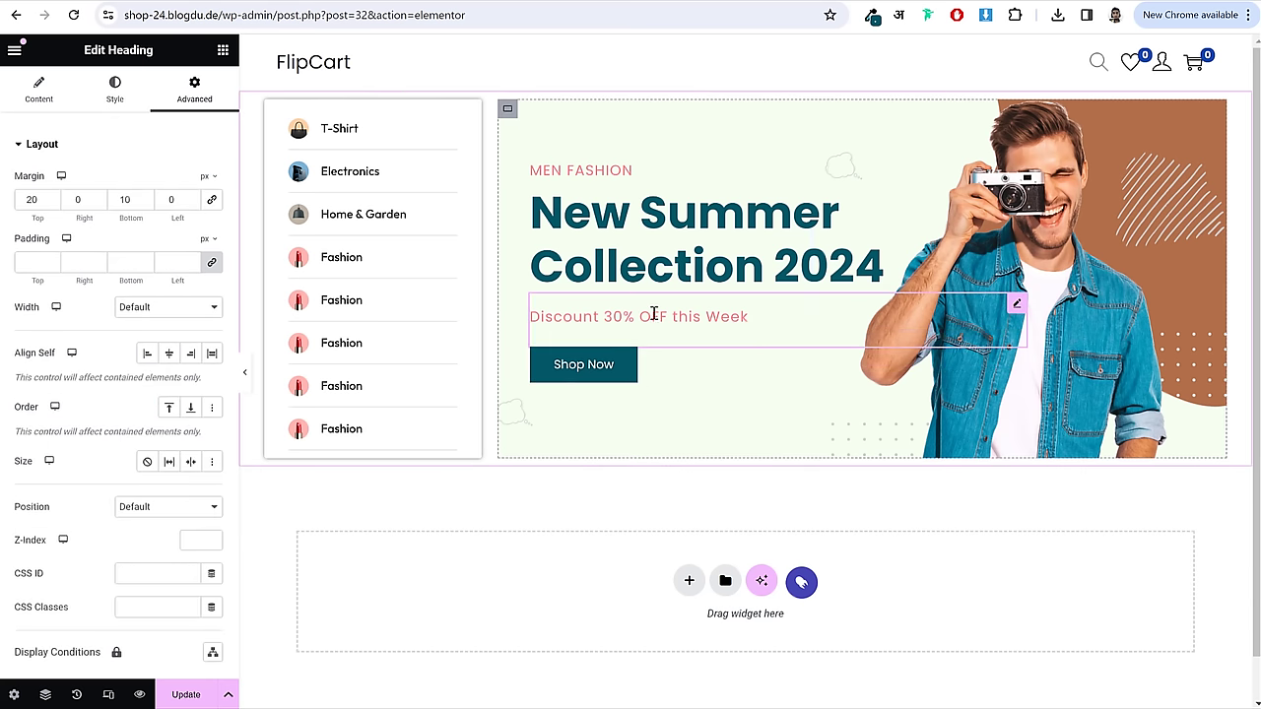
double_click(128, 200)
text(20)
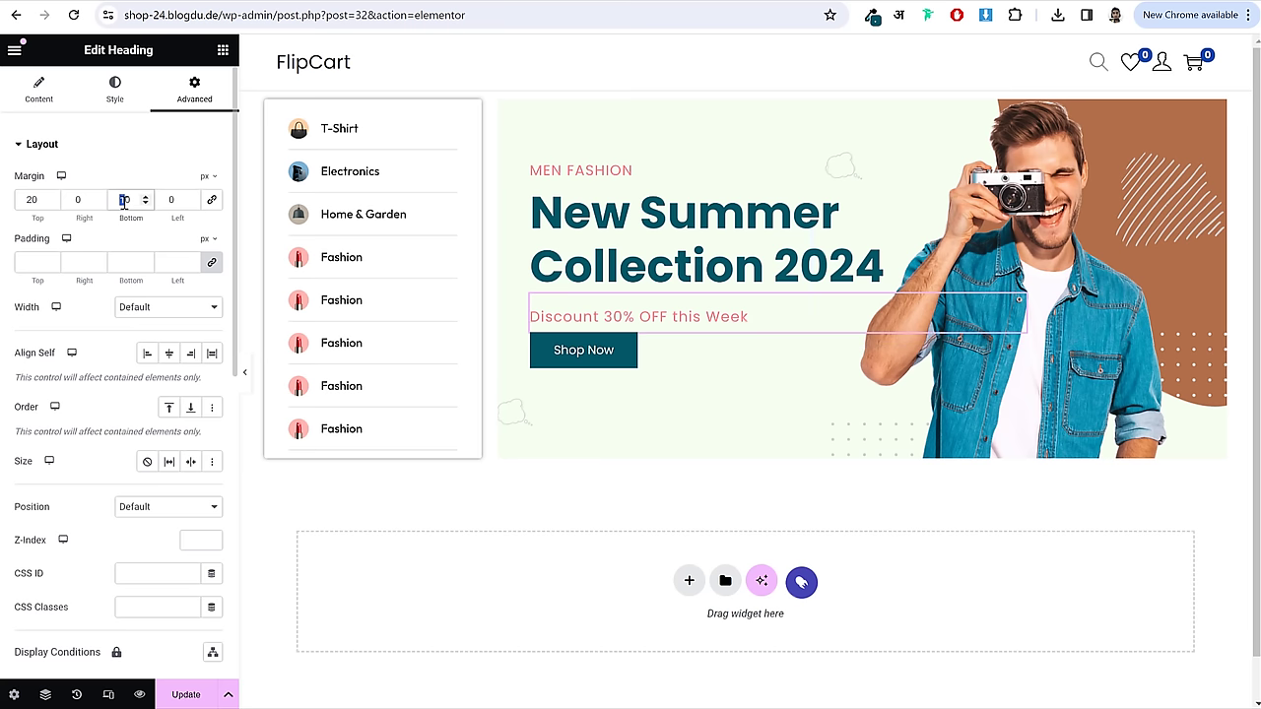
click(246, 382)
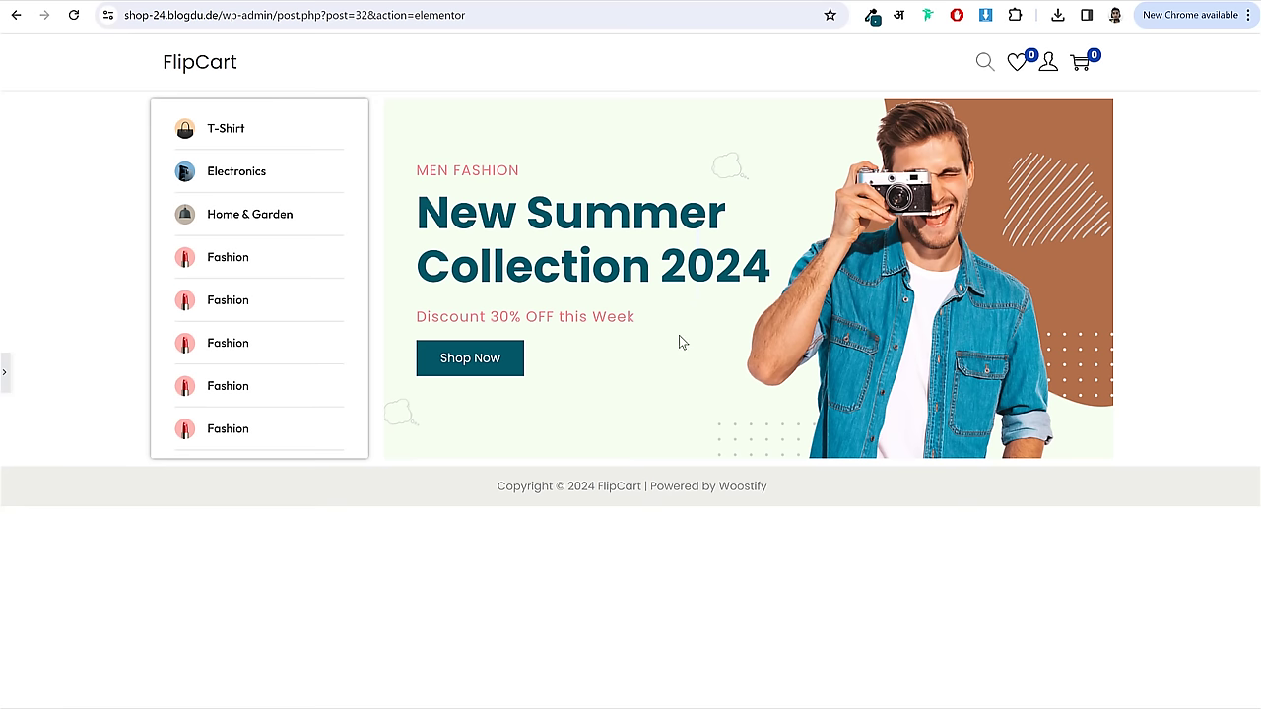
click(5, 375)
click(179, 694)
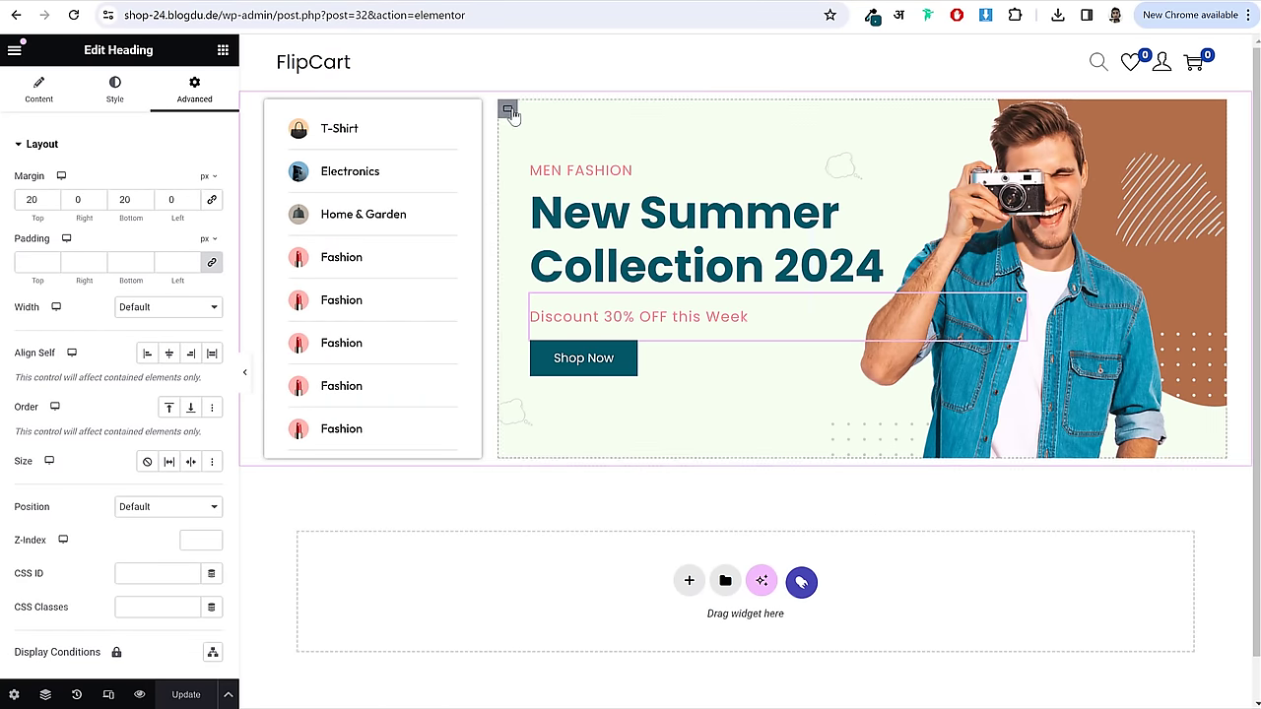
- Add a box shadow to the hero banner container and preview it without the editing panel
click(507, 110)
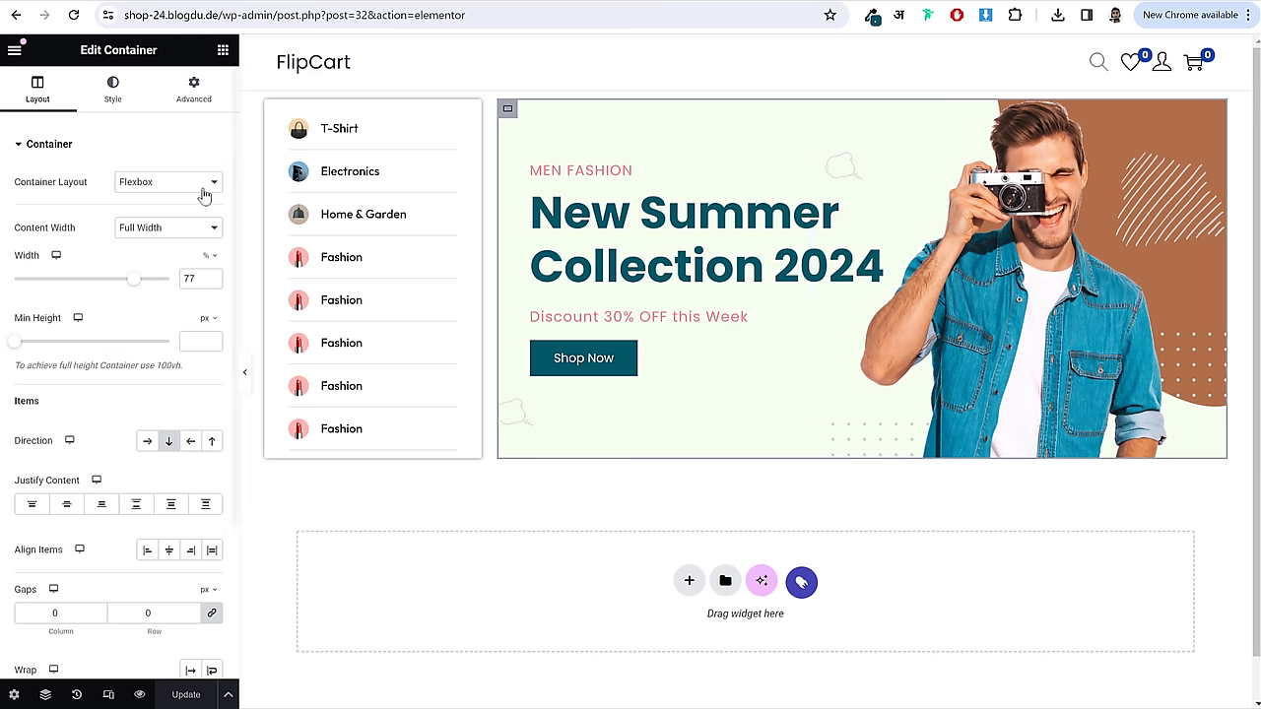
click(174, 102)
click(97, 148)
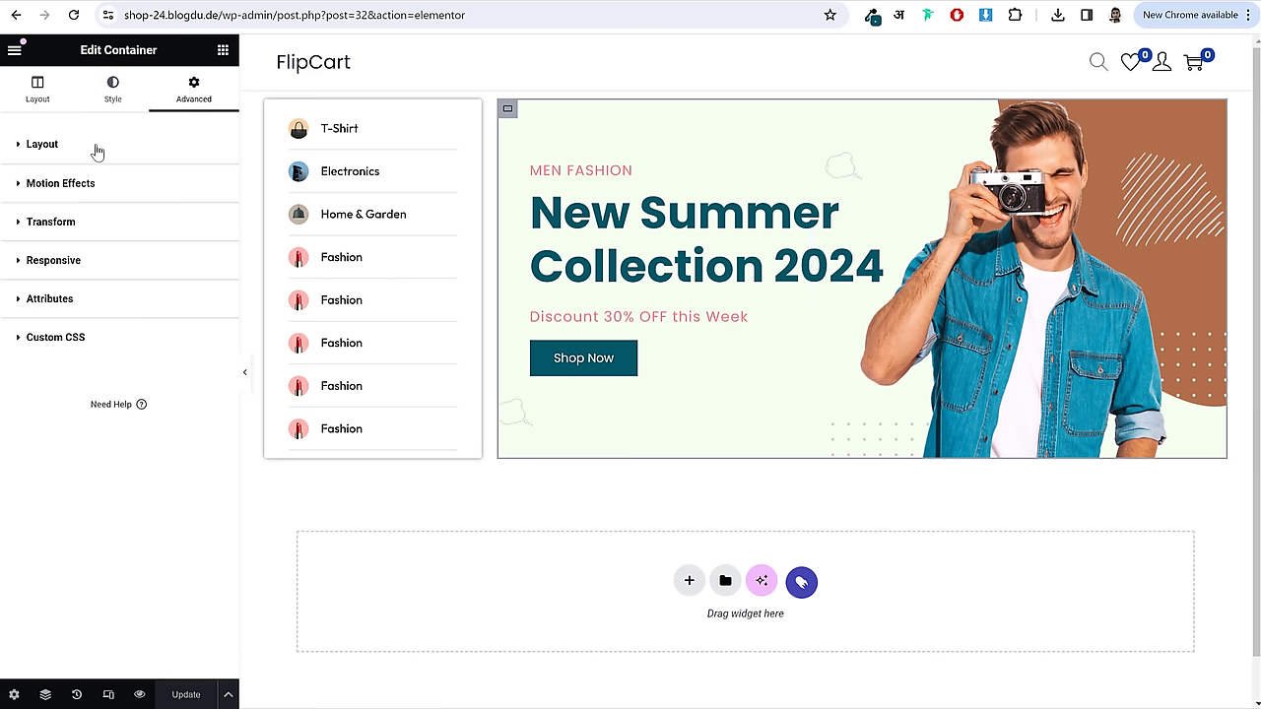
click(112, 89)
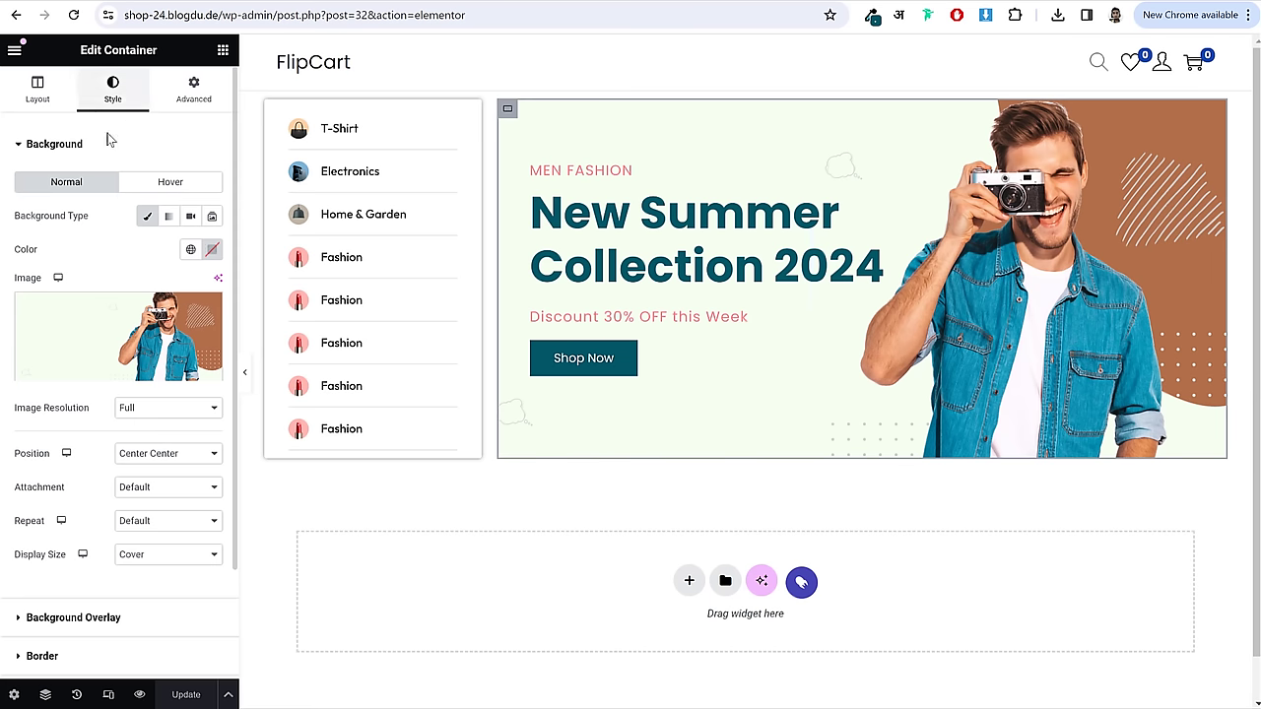
click(98, 148)
click(61, 225)
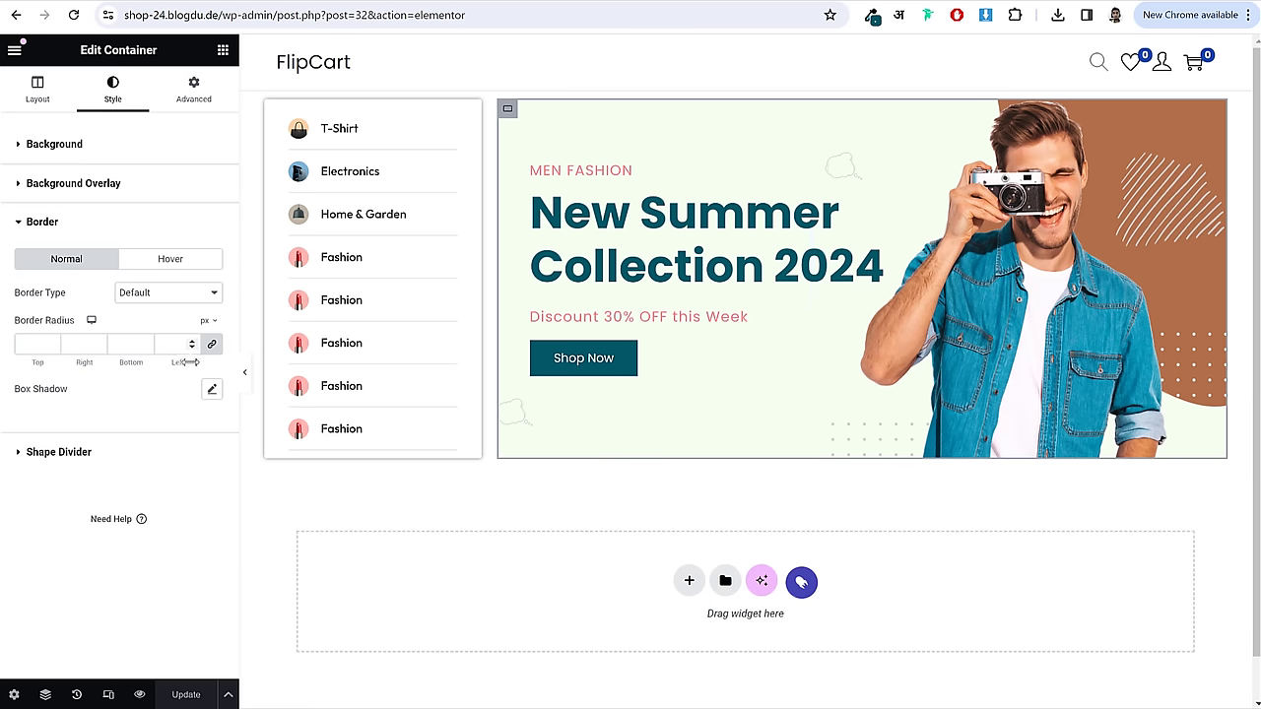
click(212, 390)
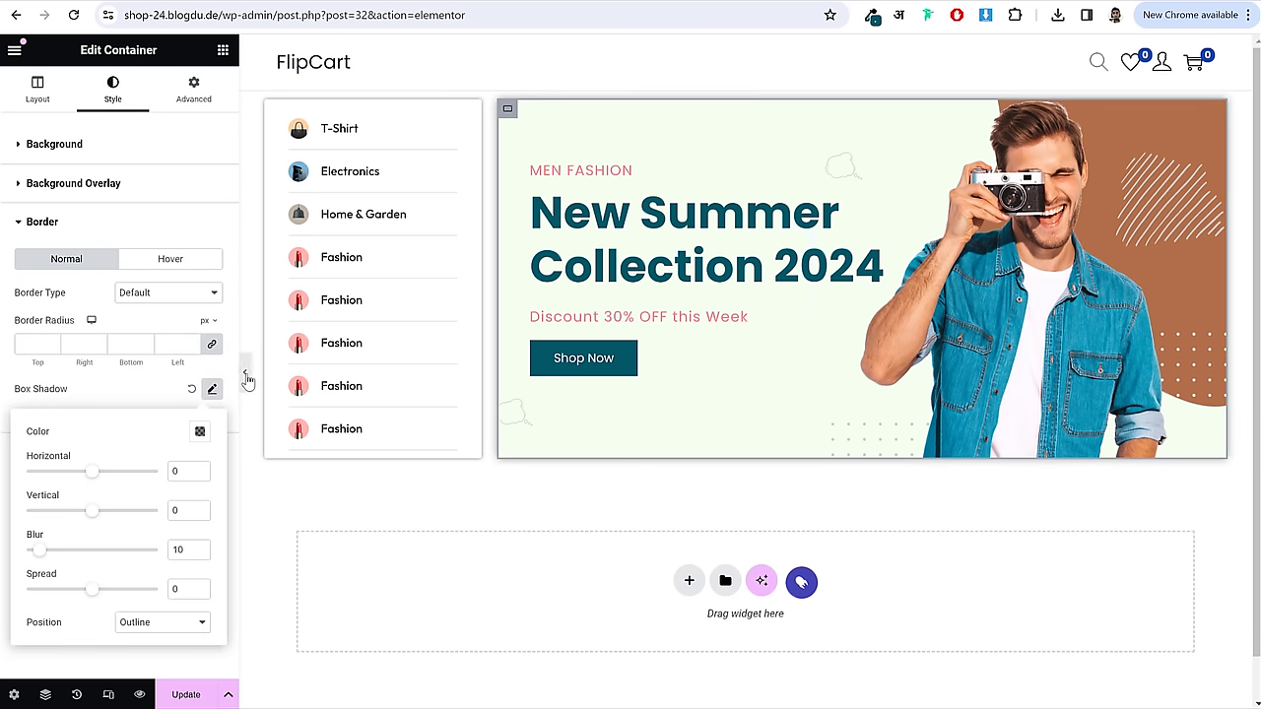
click(245, 376)
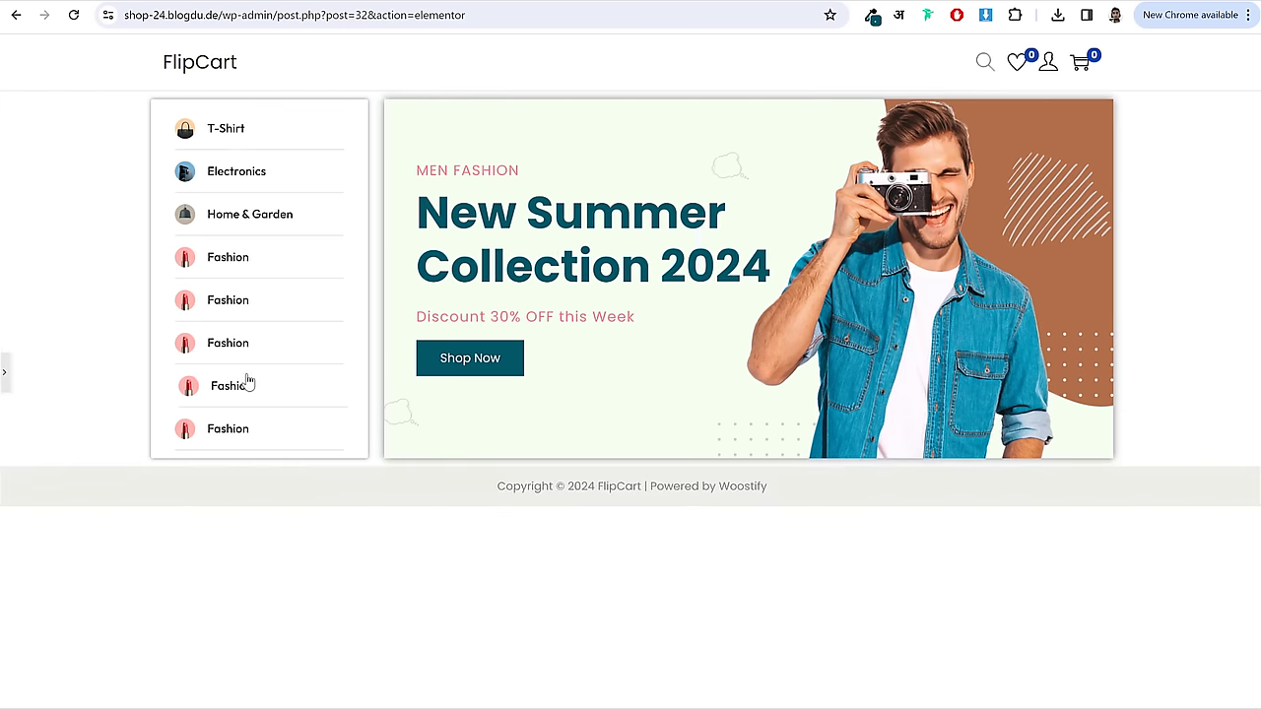
click(4, 374)
- Set the banner container's box shadow to a horizontal offset of 3 and a vertical offset of 3, and preview it
click(212, 394)
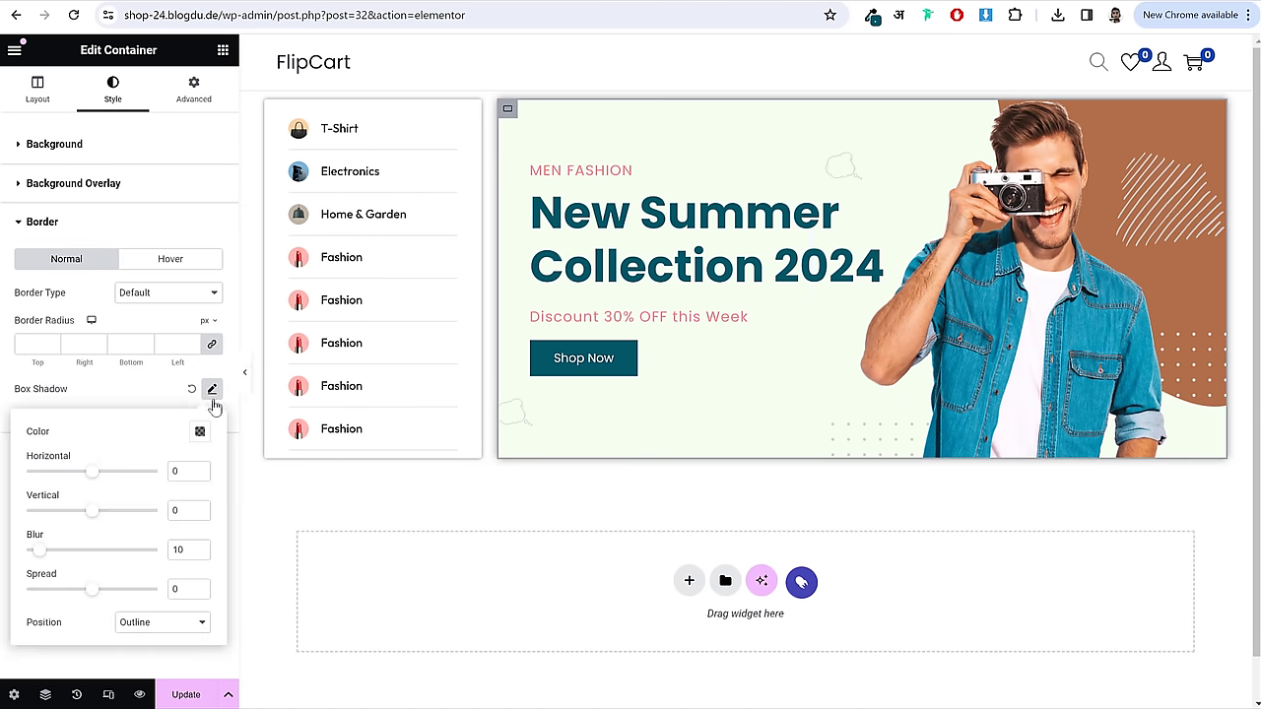
double_click(186, 473)
double_click(200, 475)
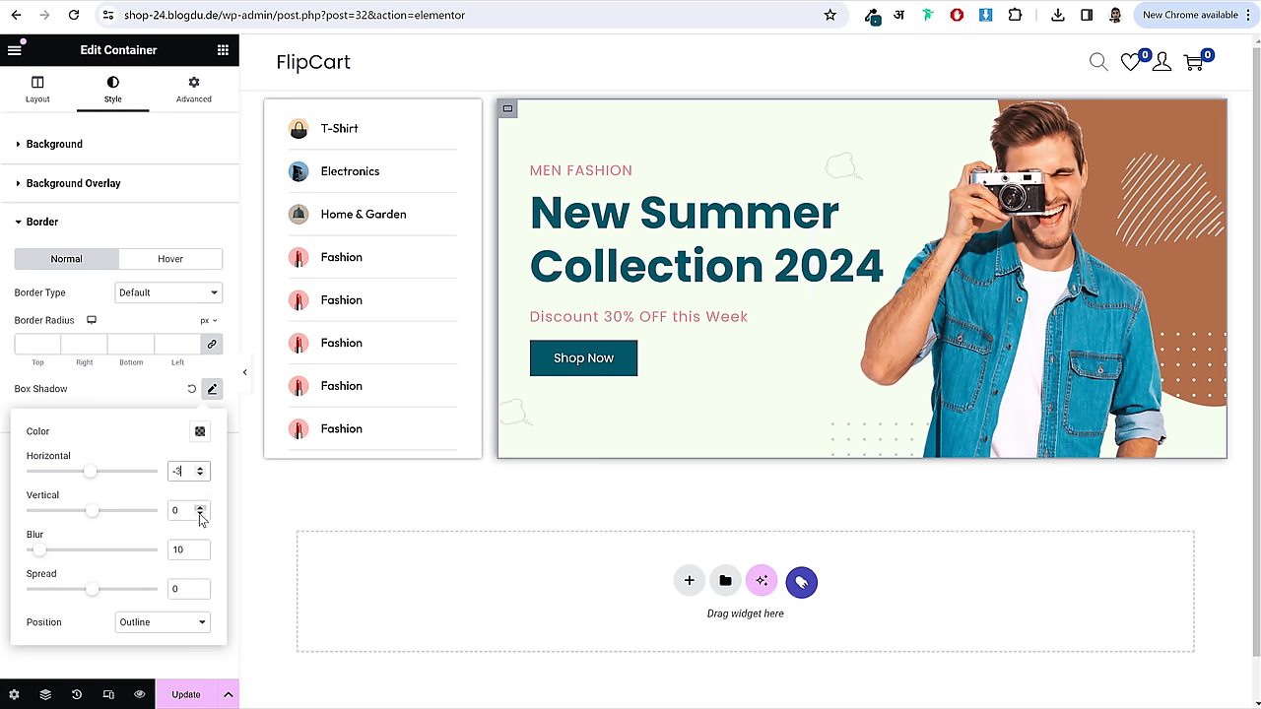
click(200, 514)
click(201, 514)
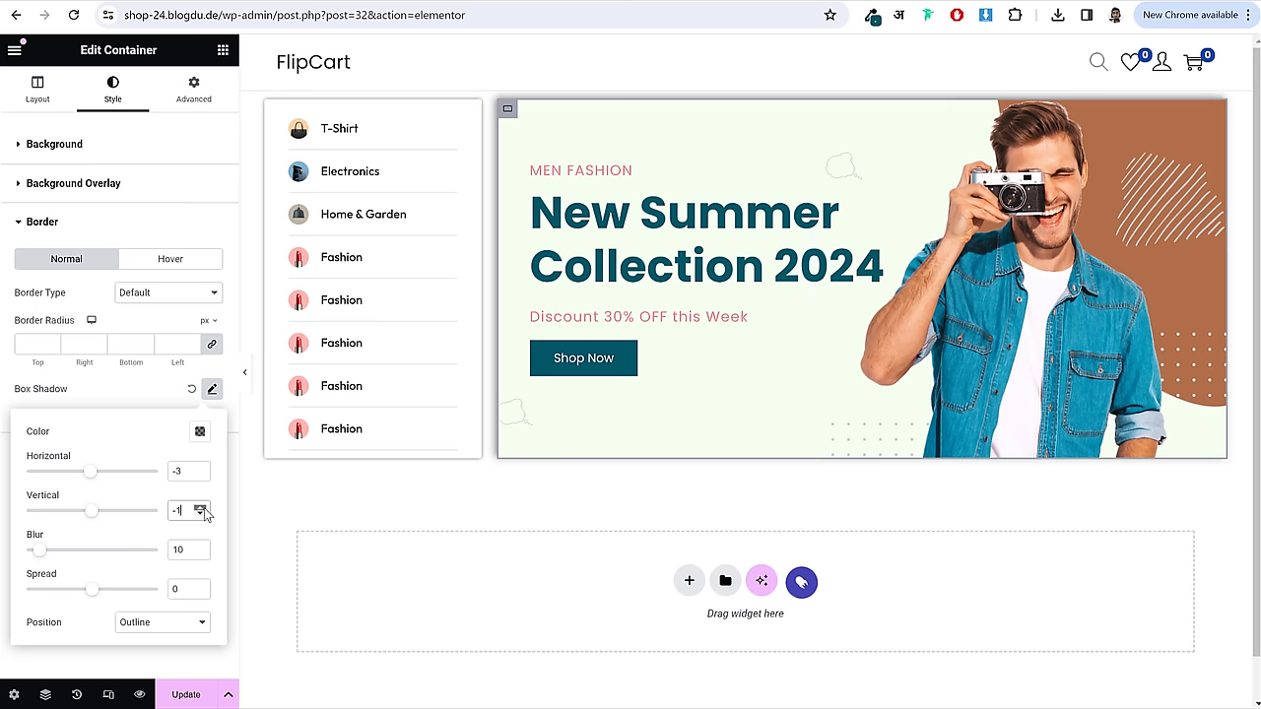
click(200, 506)
click(200, 467)
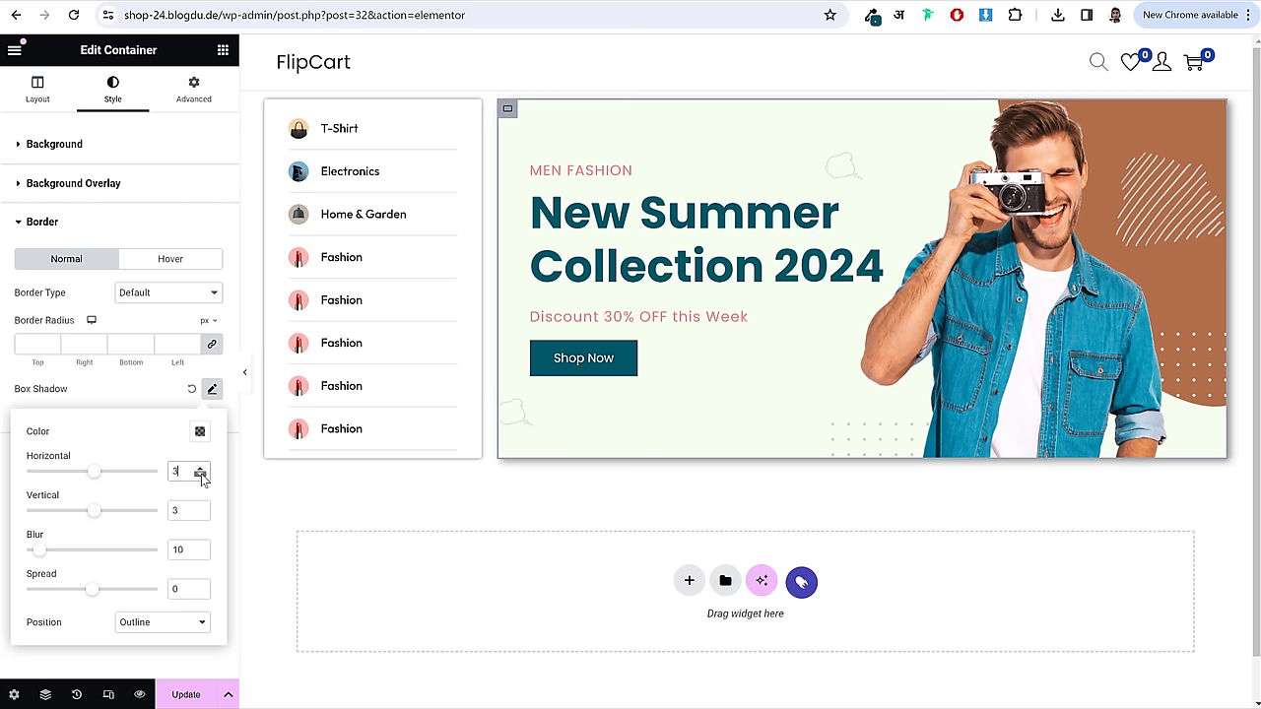
click(244, 375)
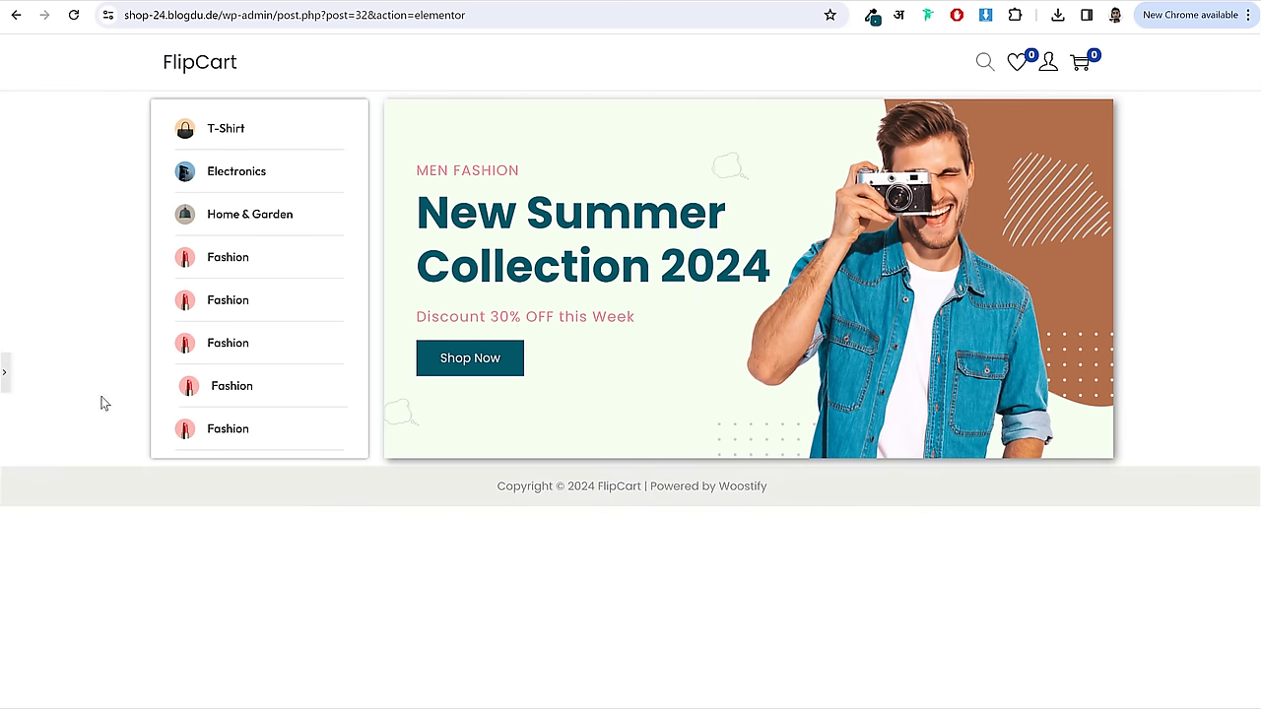
click(5, 373)
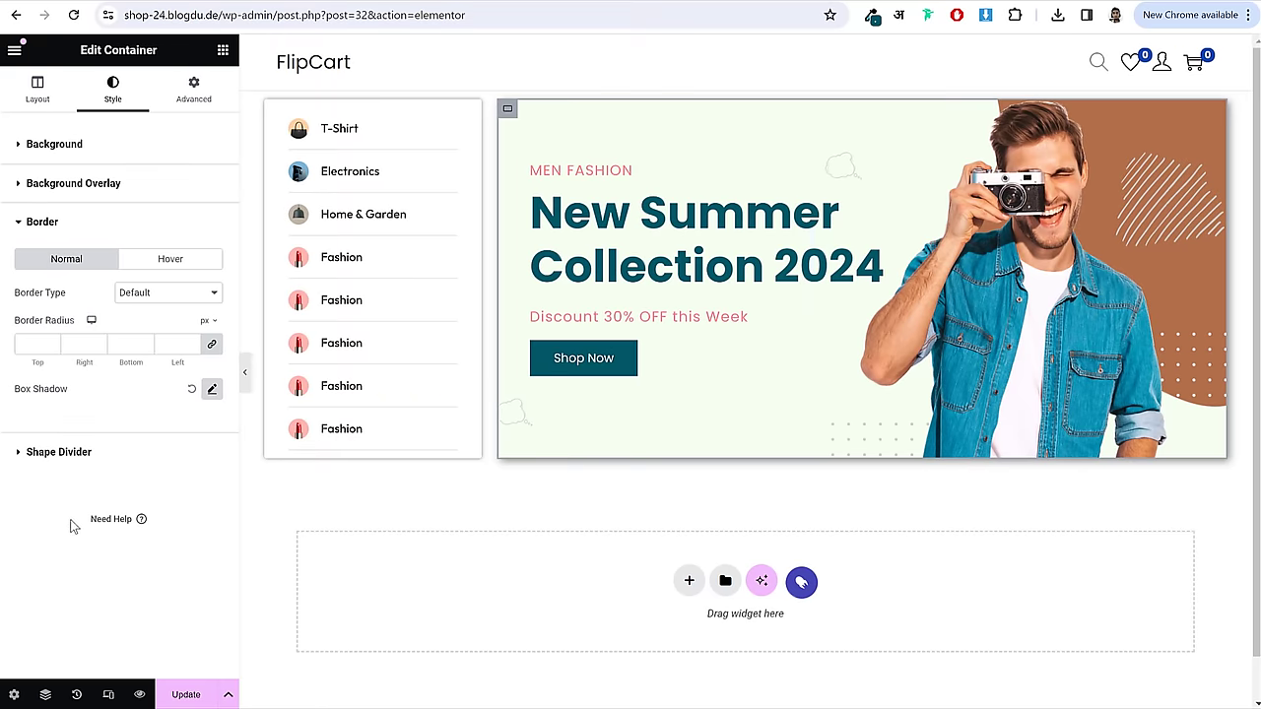
- Reduce the banner container's box shadow blur to 5 and preview the banner
click(212, 389)
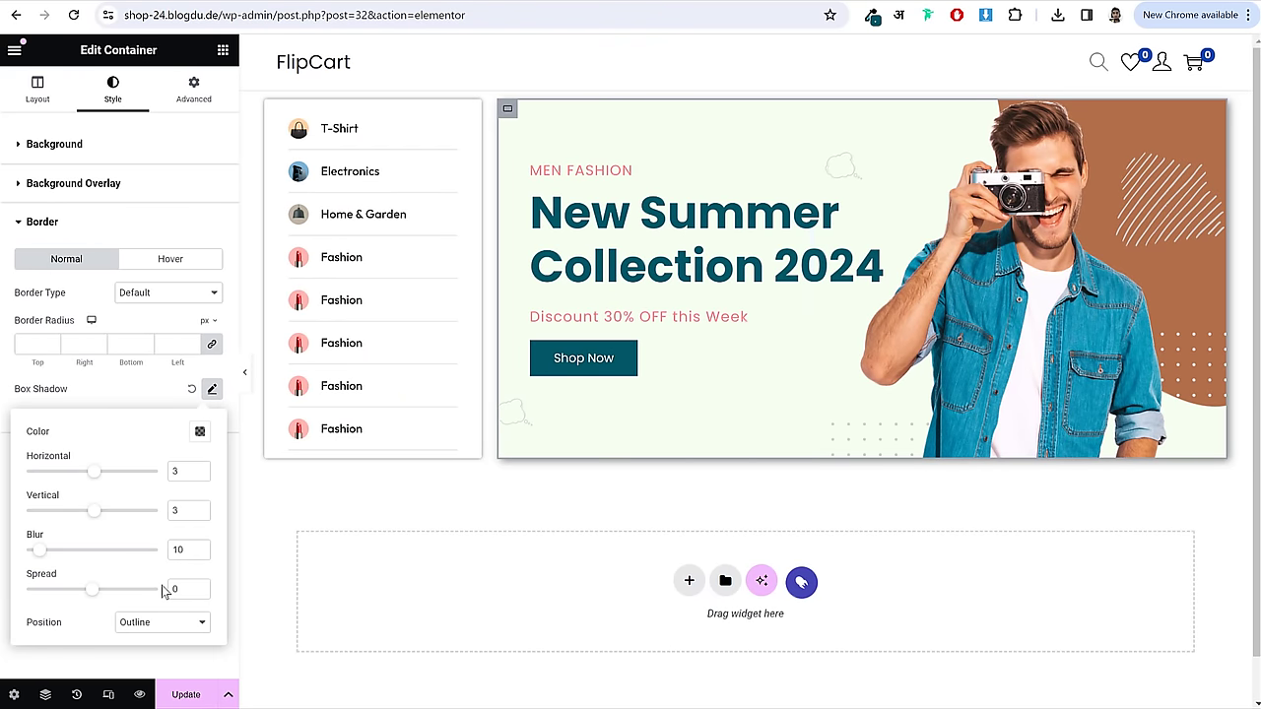
click(200, 554)
click(200, 555)
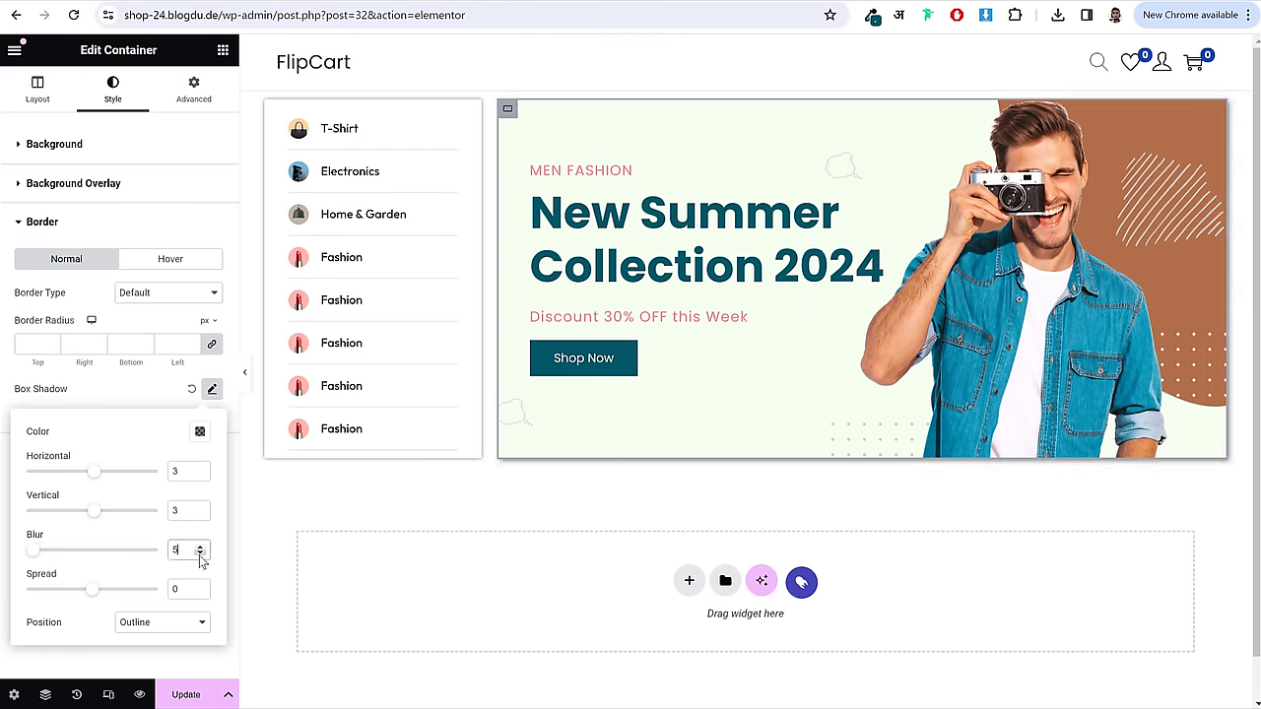
click(244, 372)
click(5, 373)
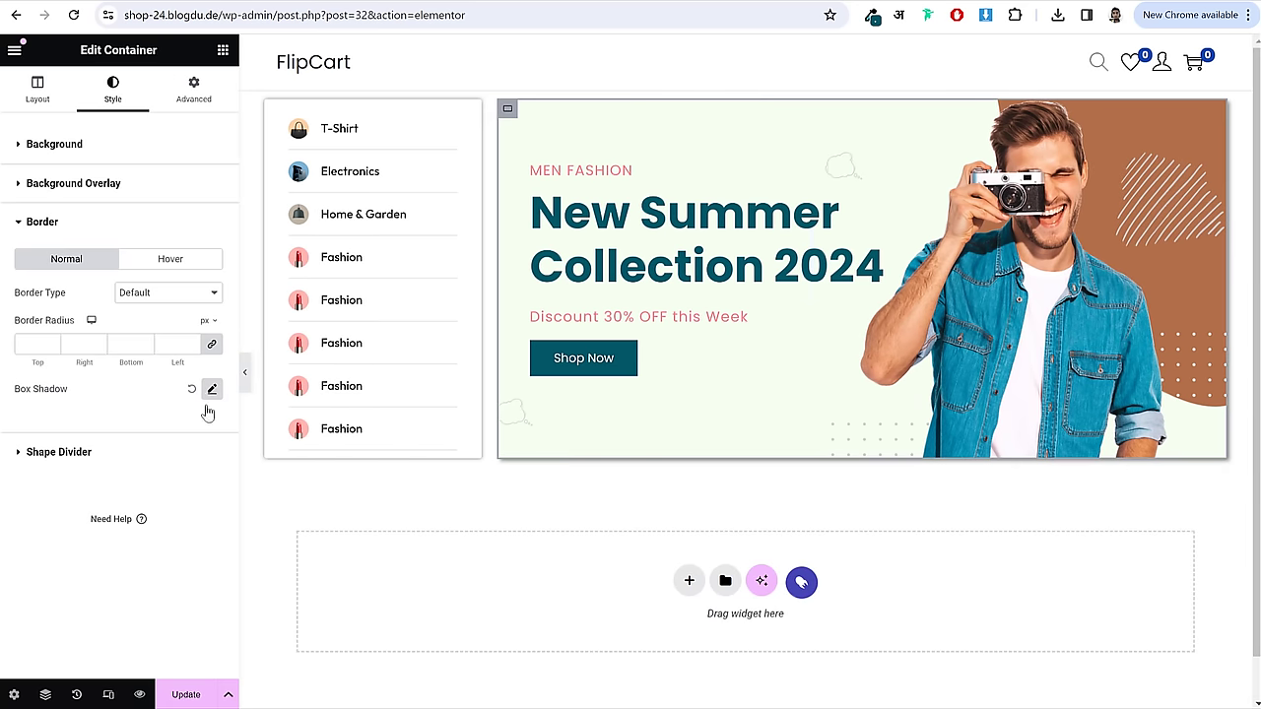
- Lighten the banner's box shadow color to rgba(0, 0, 0, 0.25), preview it, and update the page
click(211, 391)
click(200, 432)
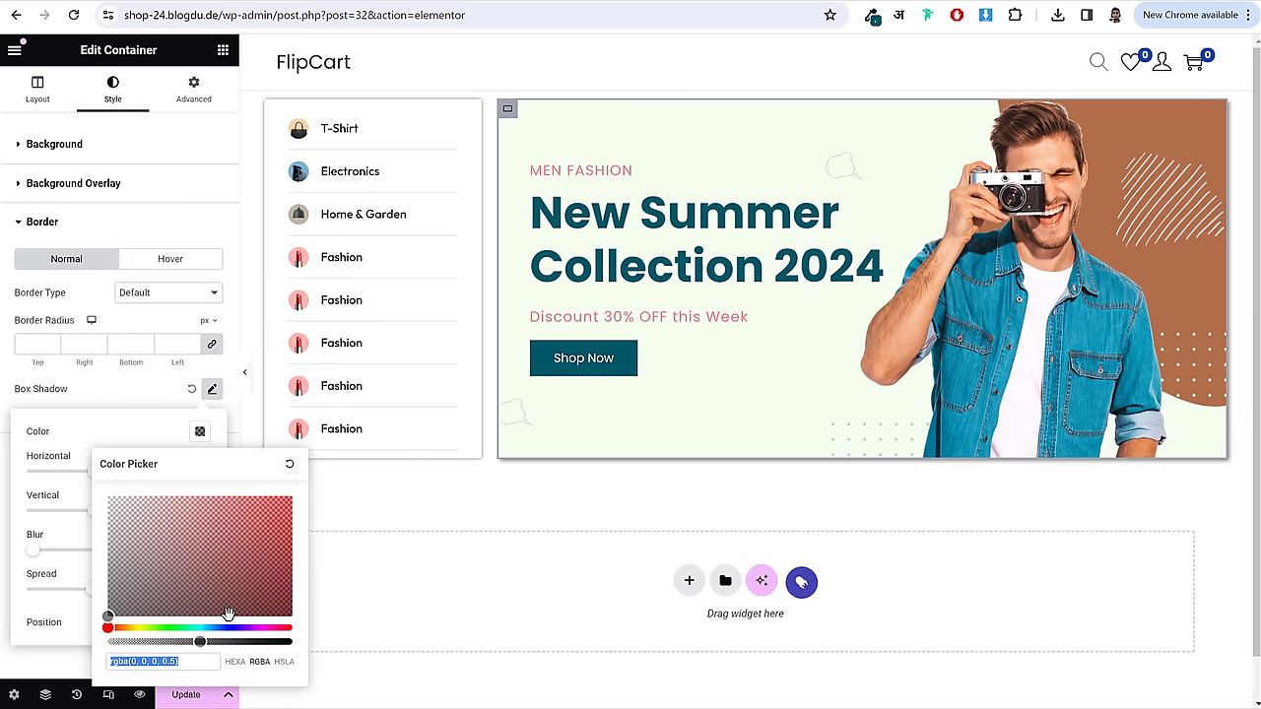
click(149, 433)
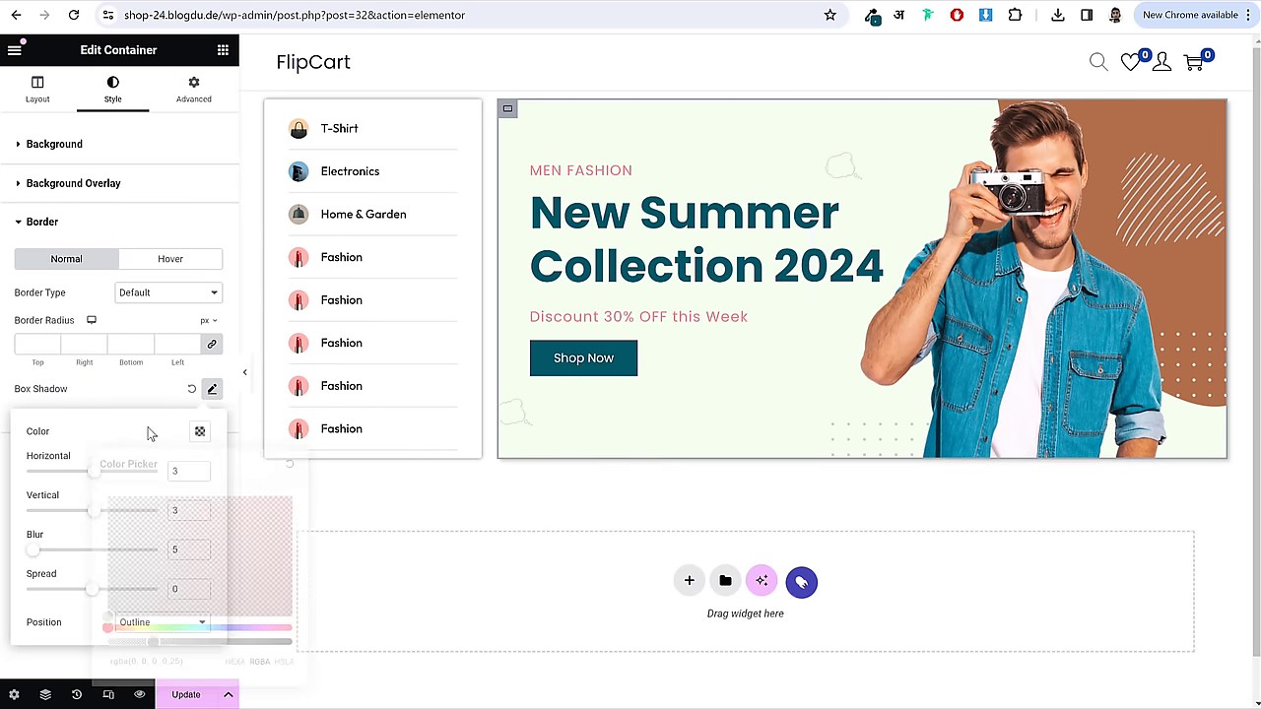
click(245, 384)
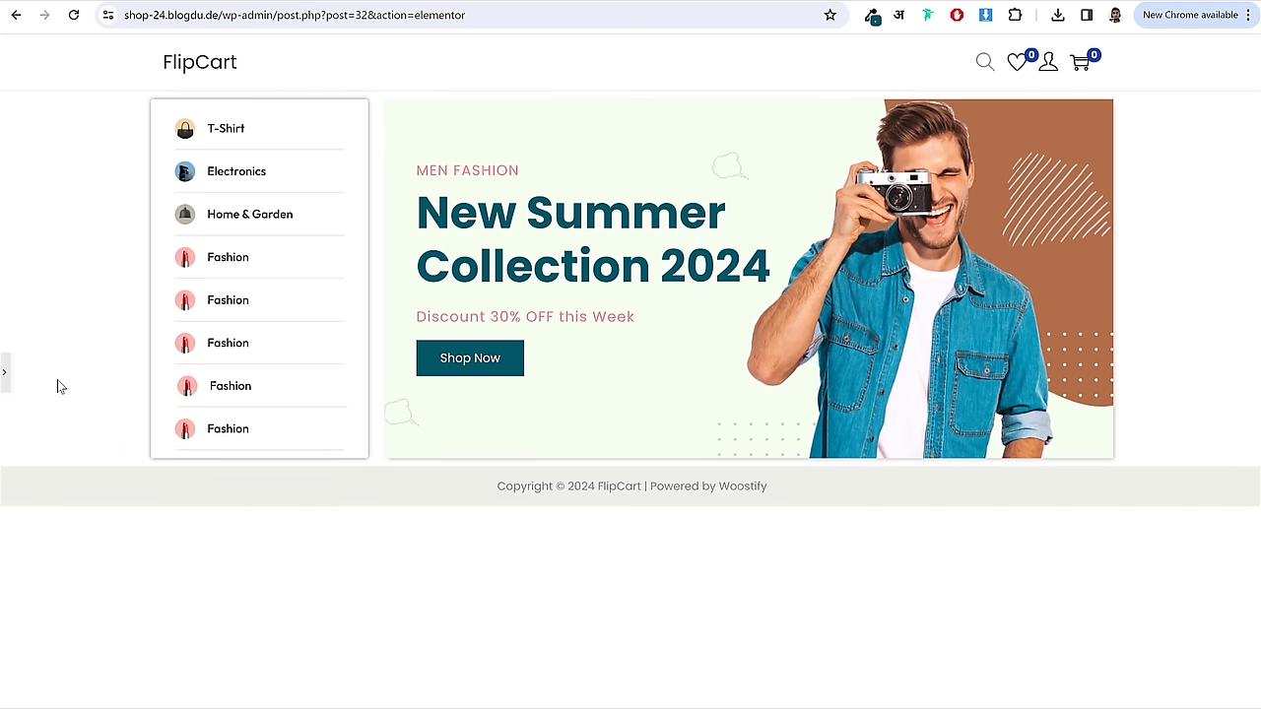
click(4, 374)
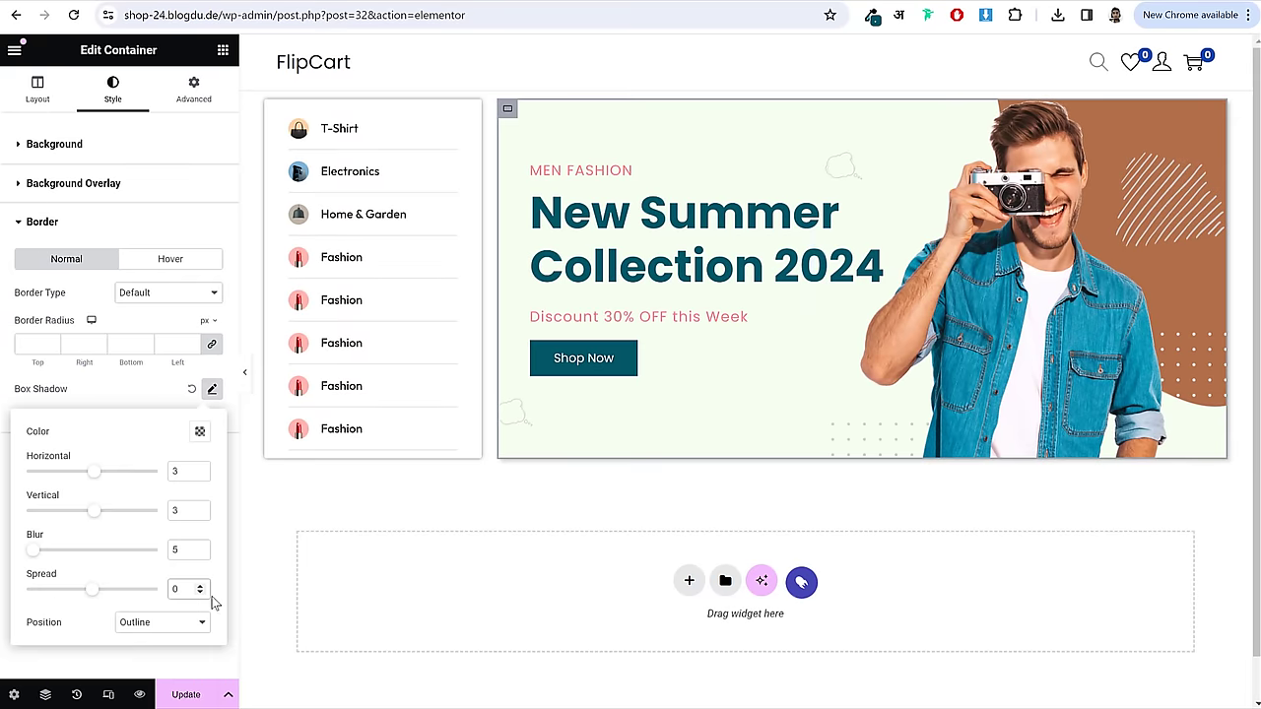
click(186, 695)
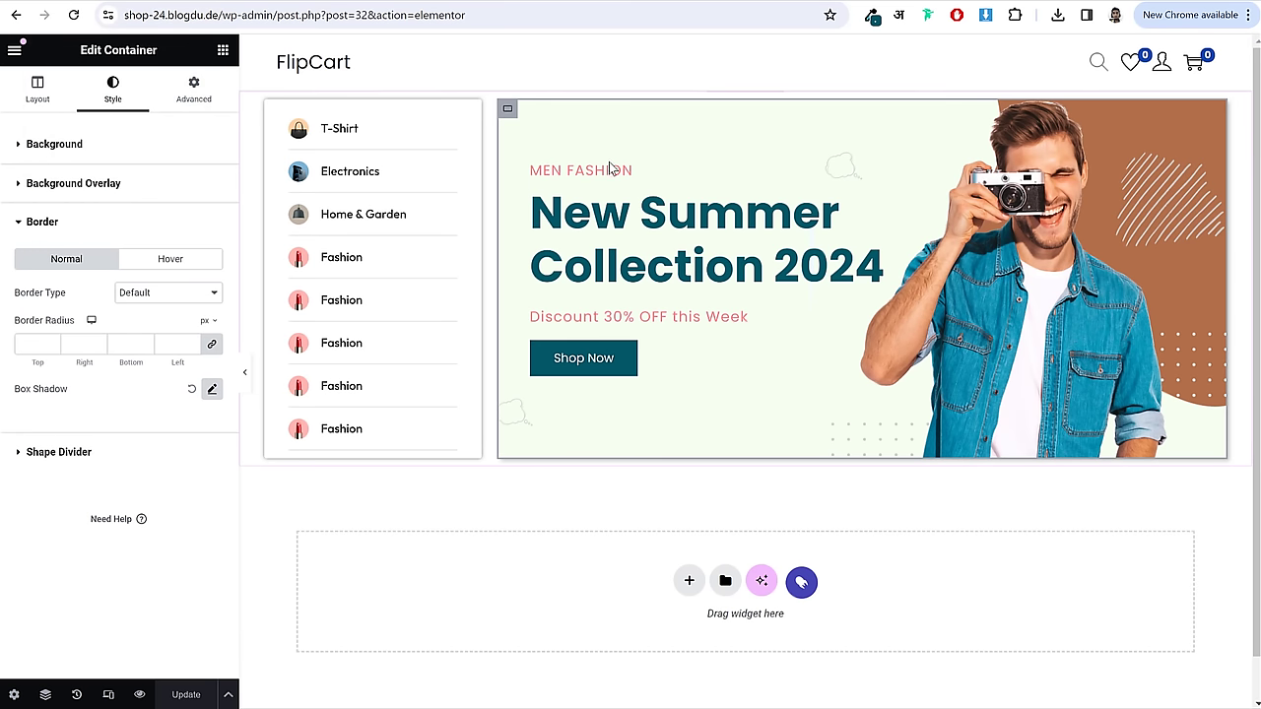
- Examine the reference shop's home page sections below the hero banner to see which sections still have to be built
scroll(648, 340, down, 1)
scroll(648, 349, up, 1)
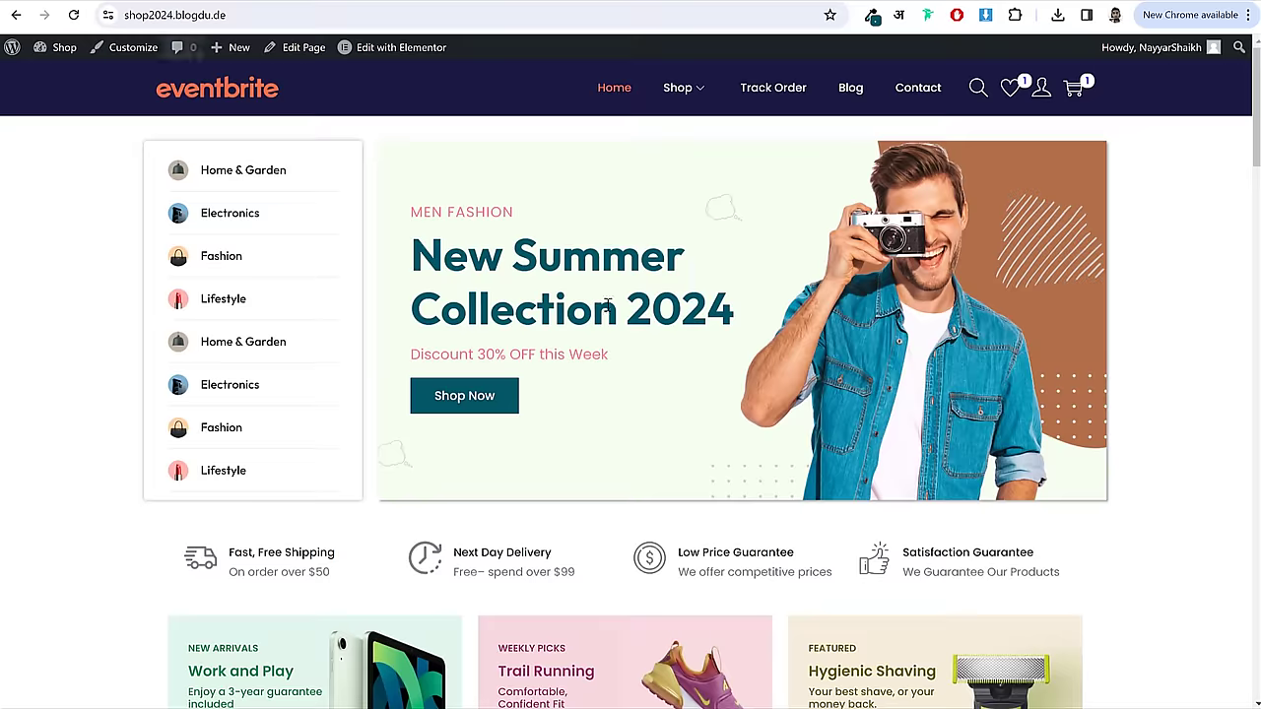
scroll(664, 354, down, 6)
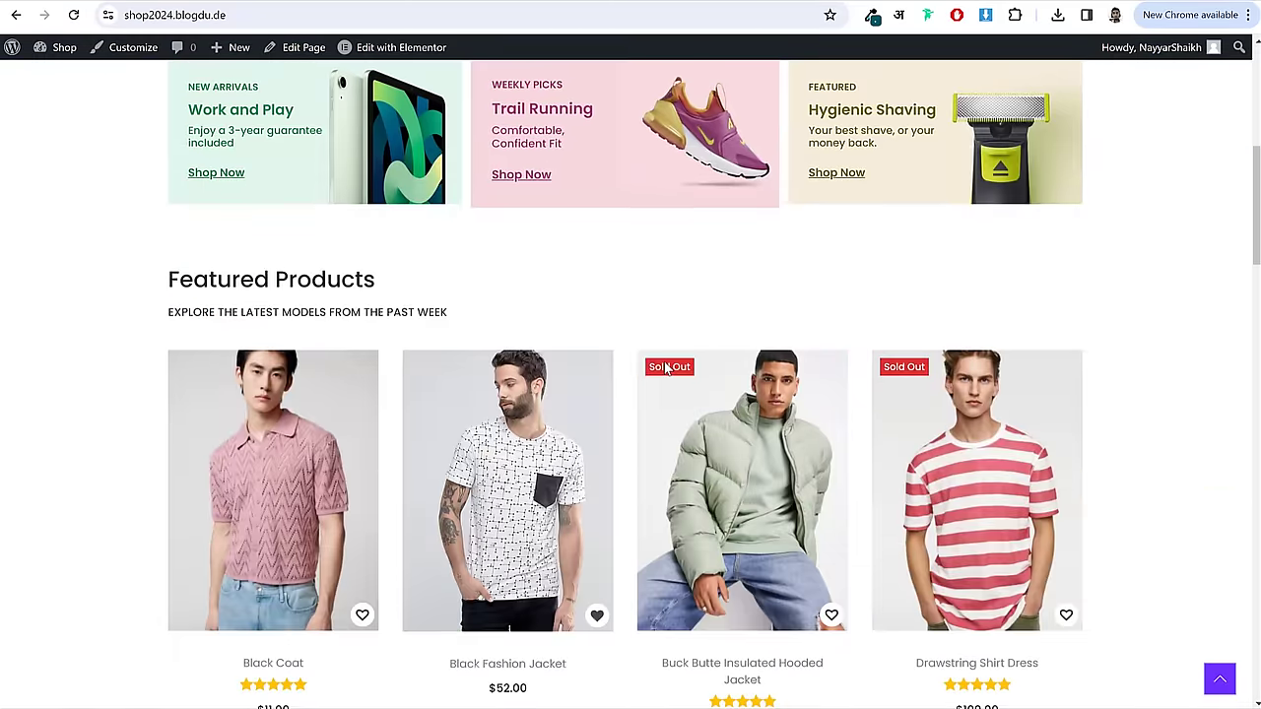
scroll(670, 378, down, 20)
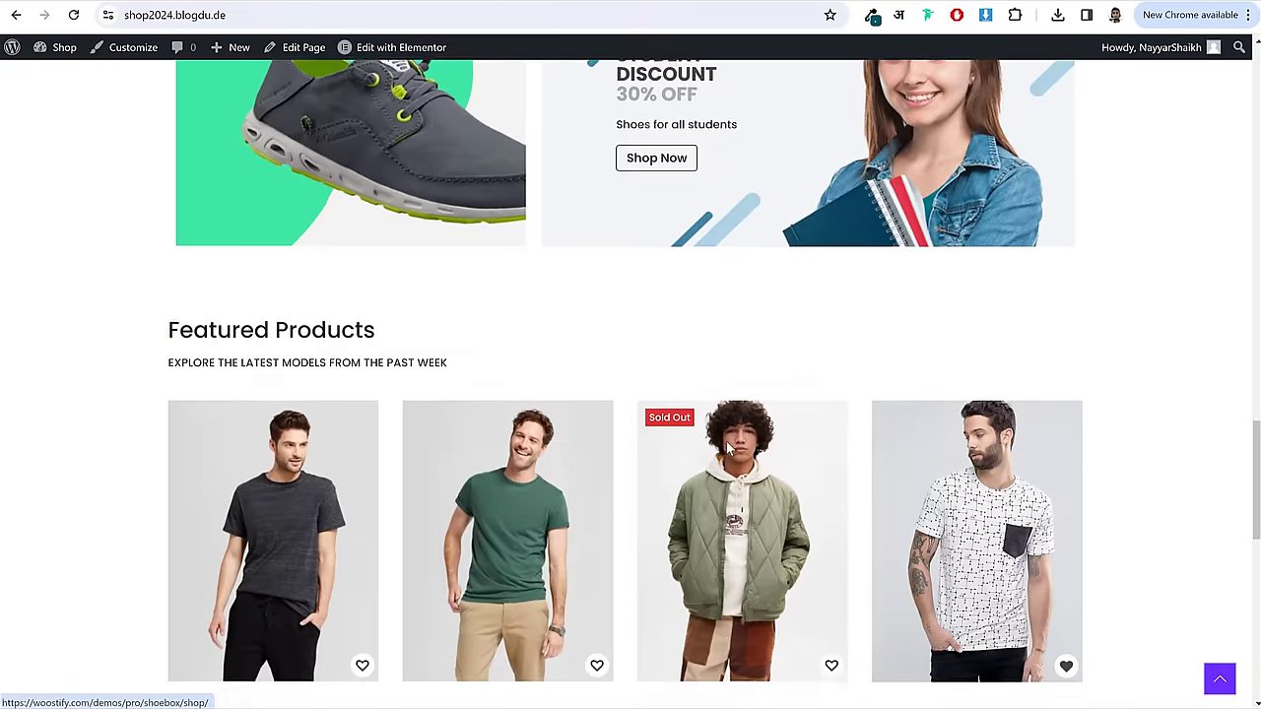
scroll(727, 446, up, 10)
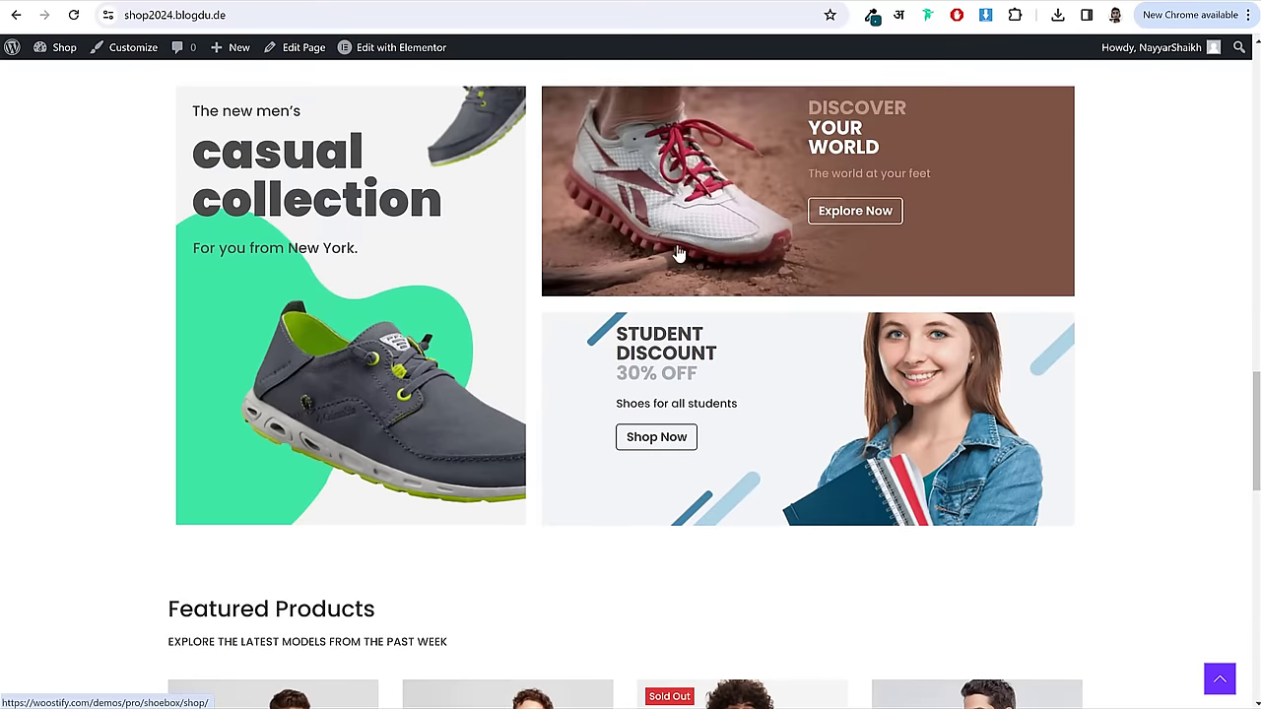
scroll(687, 254, up, 1)
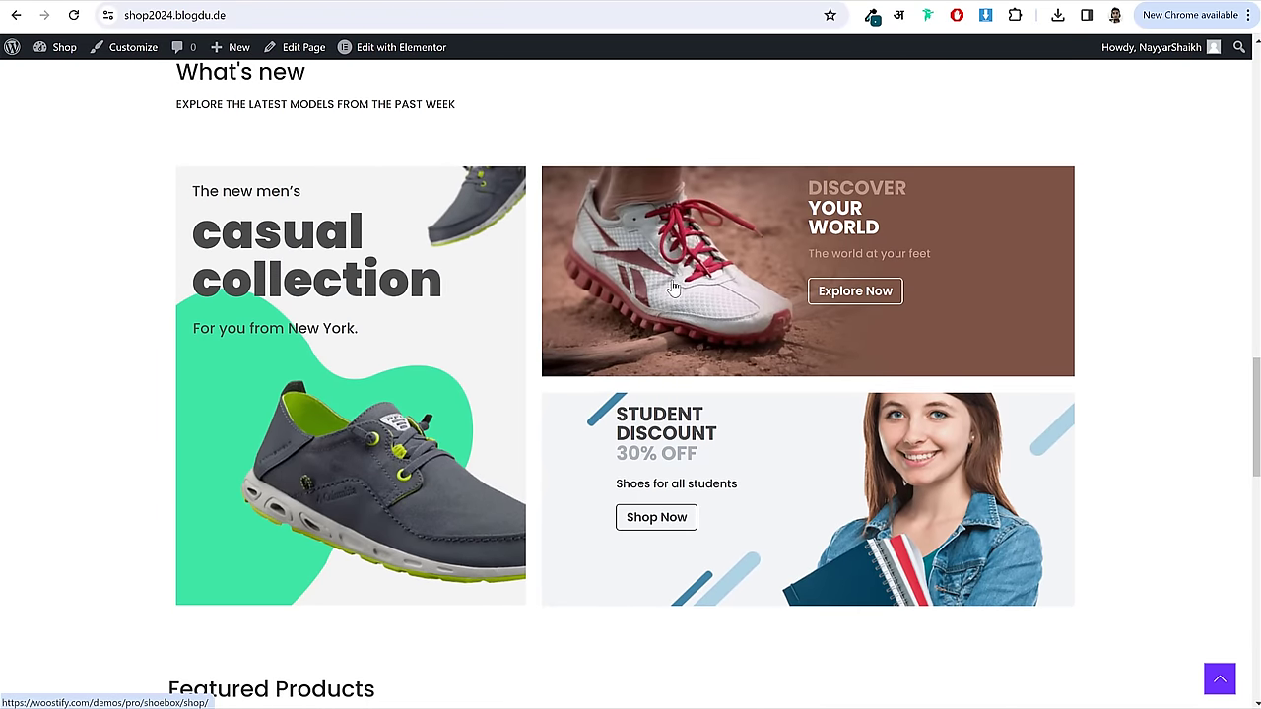
scroll(674, 287, up, 10)
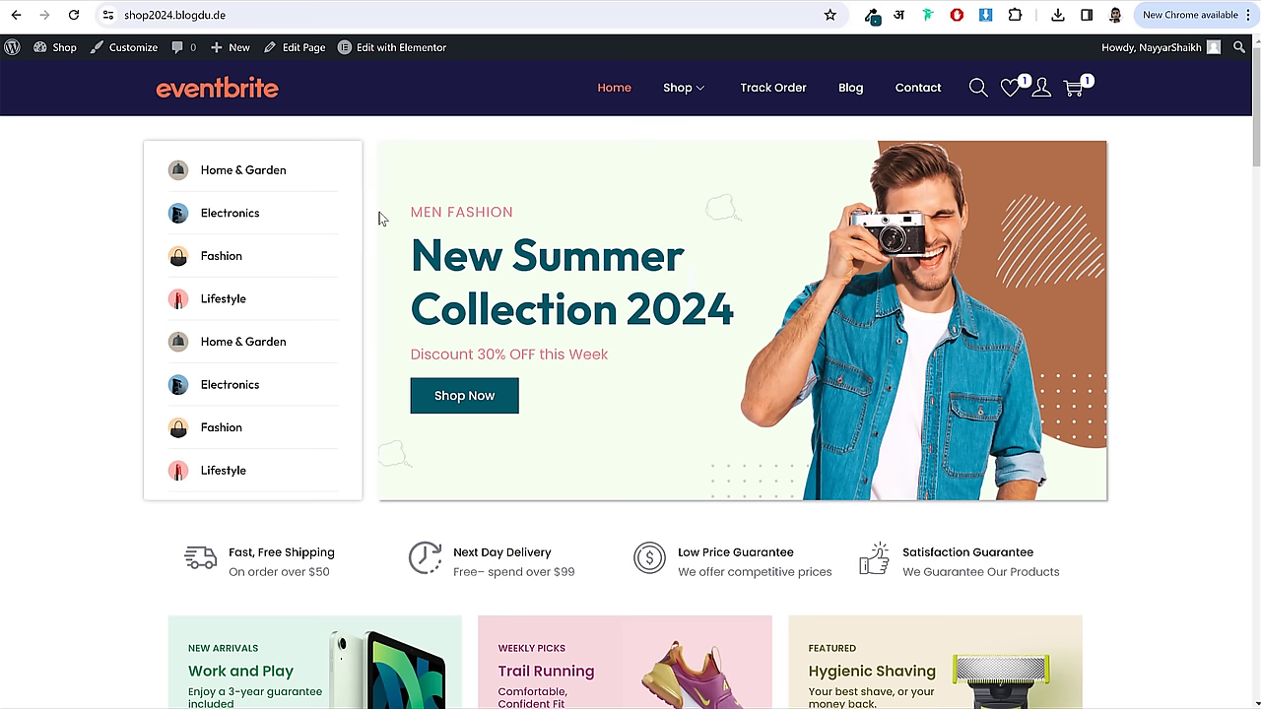
scroll(591, 341, down, 5)
scroll(1094, 325, down, 3)
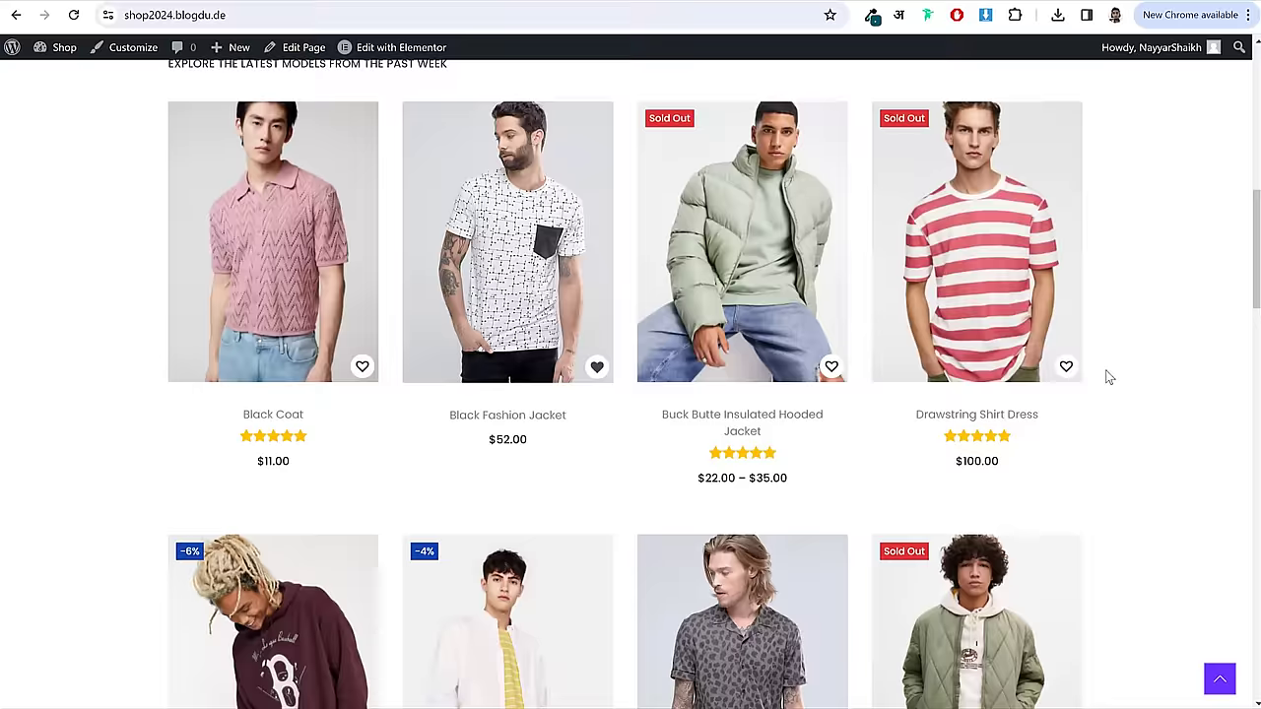
scroll(1106, 370, down, 10)
scroll(1103, 379, up, 14)
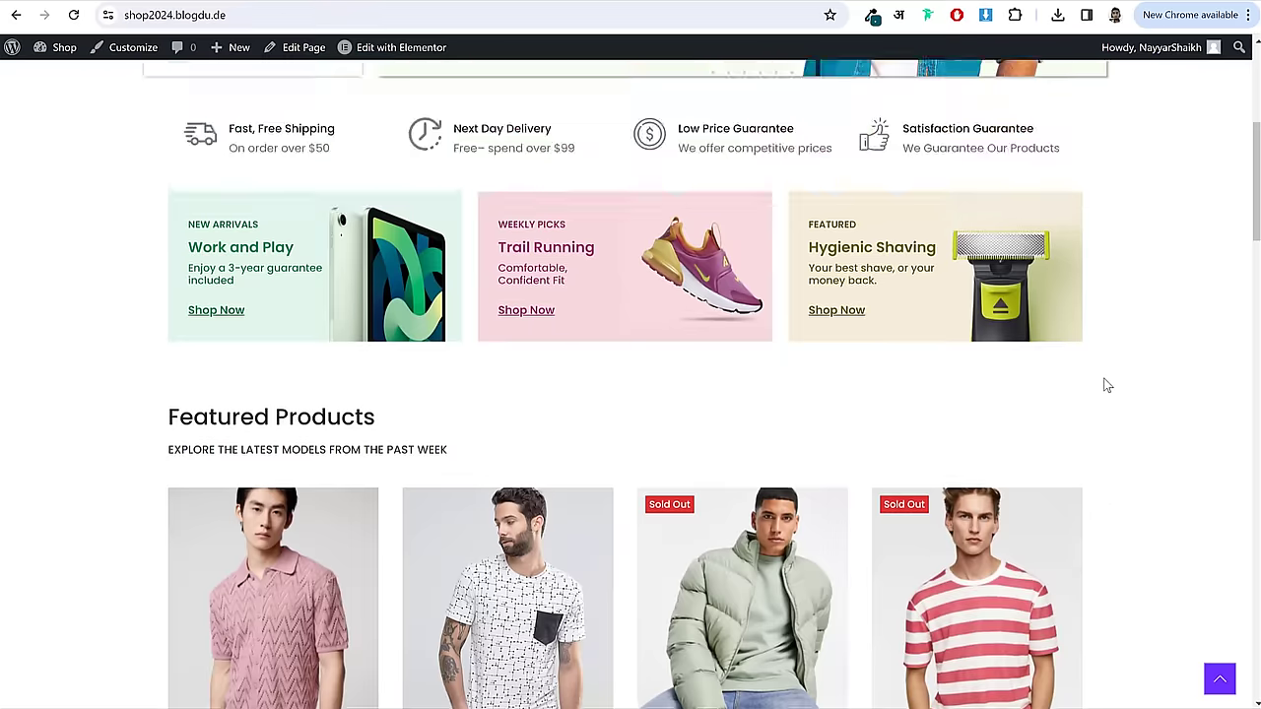
scroll(1106, 385, up, 5)
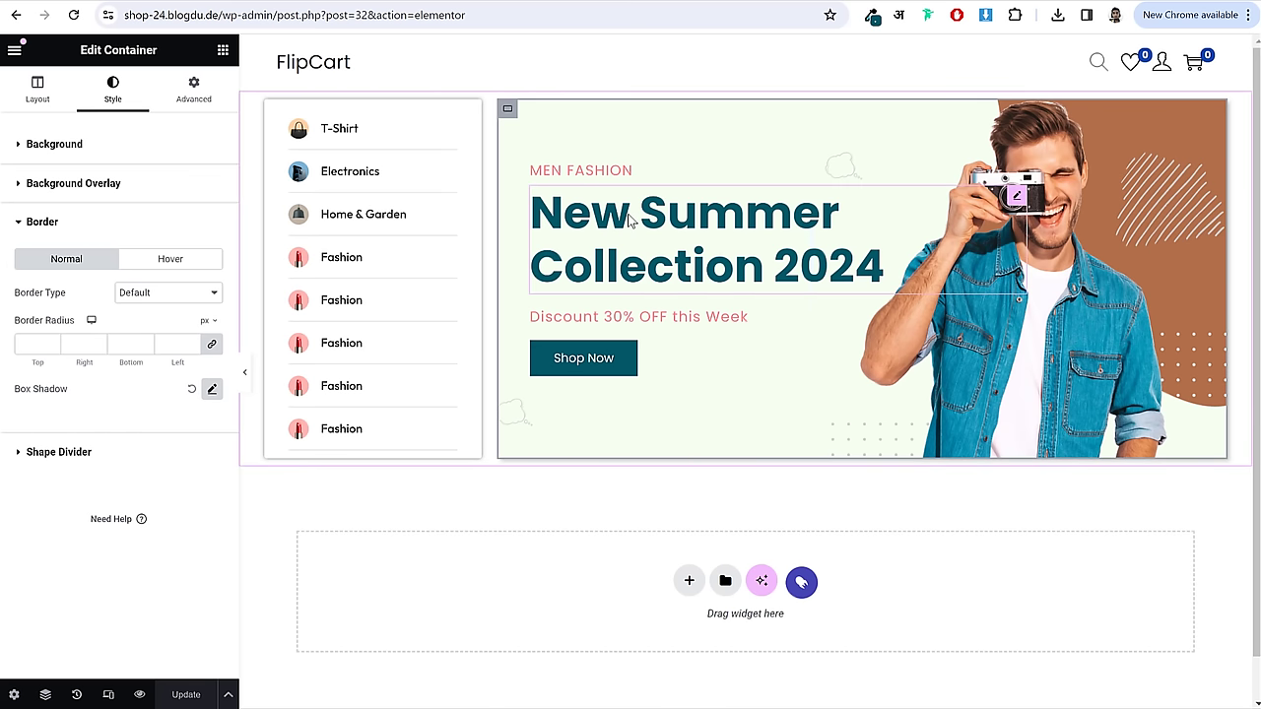
- Add a grid container with the one-row, three-column structure below the hero section and set its columns to 4
click(1083, 554)
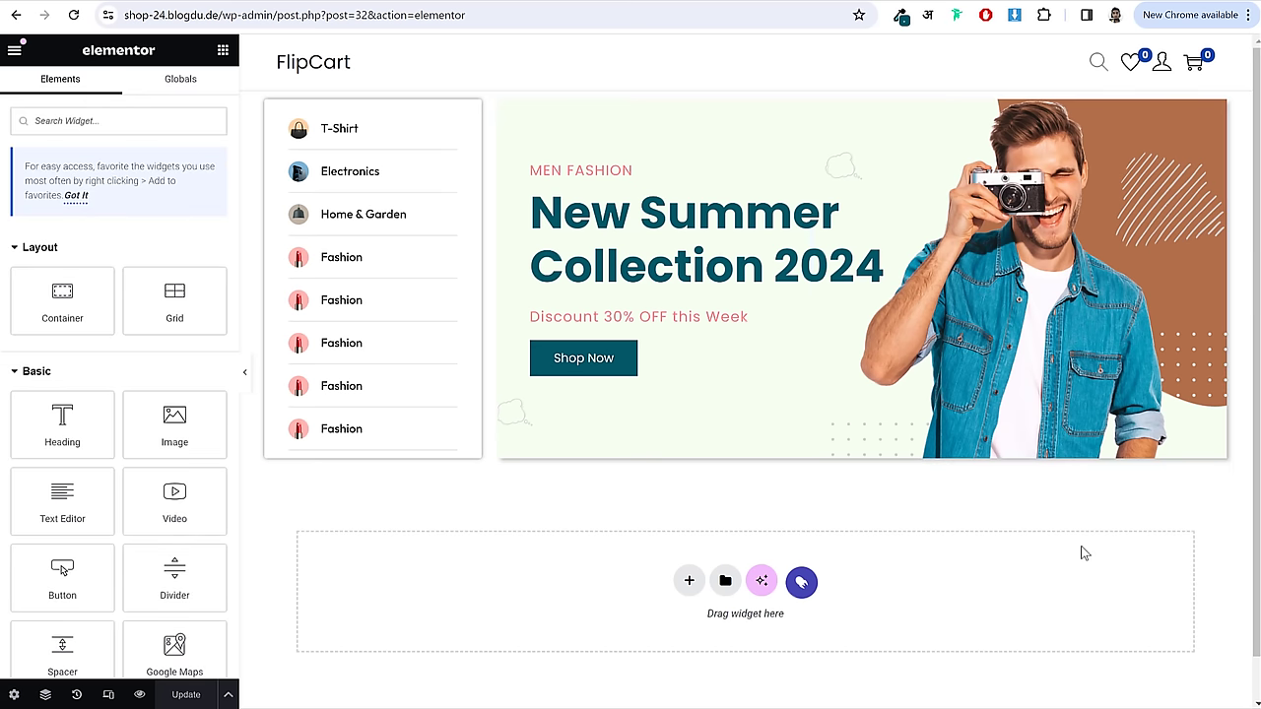
scroll(1066, 512, down, 1)
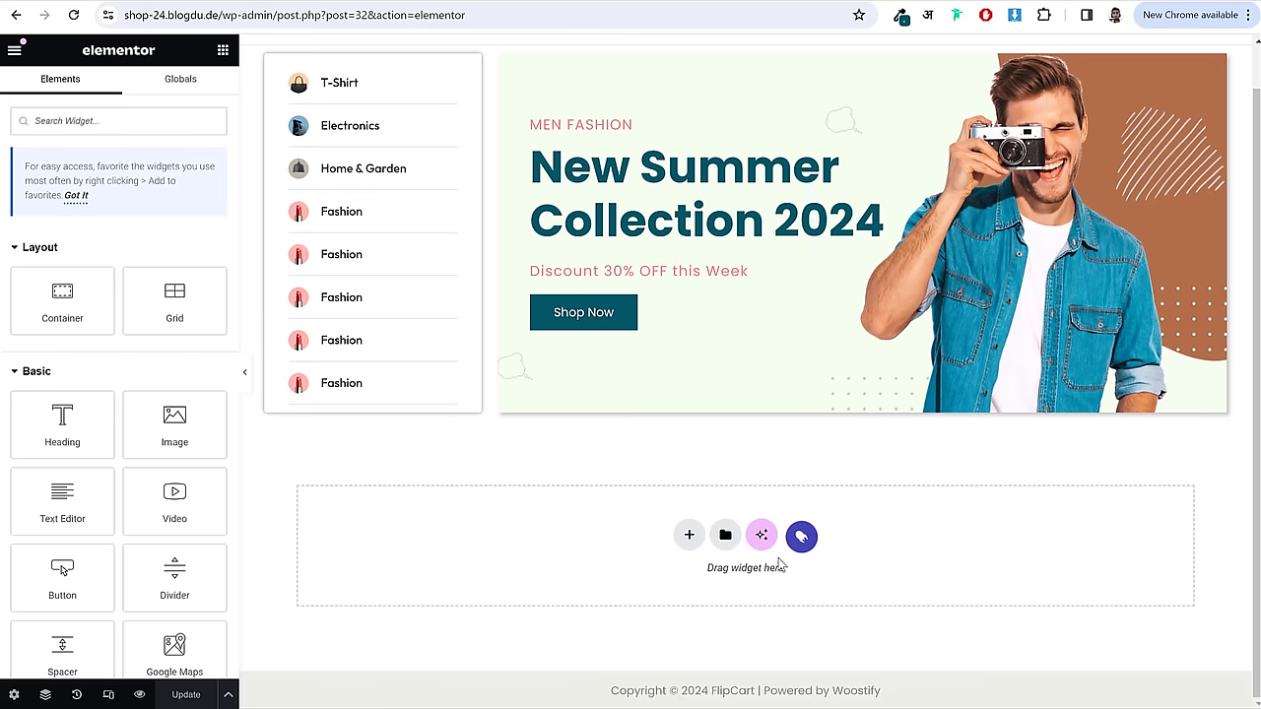
click(688, 535)
scroll(975, 536, down, 1)
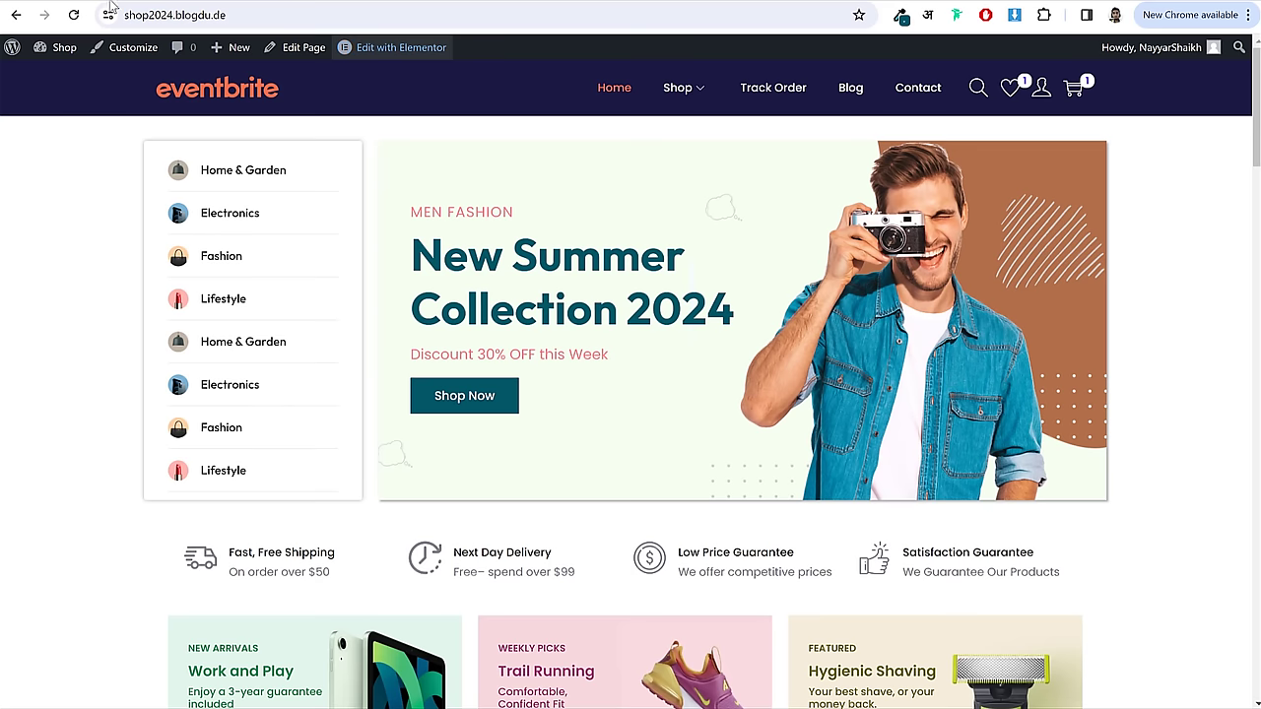
scroll(452, 449, down, 2)
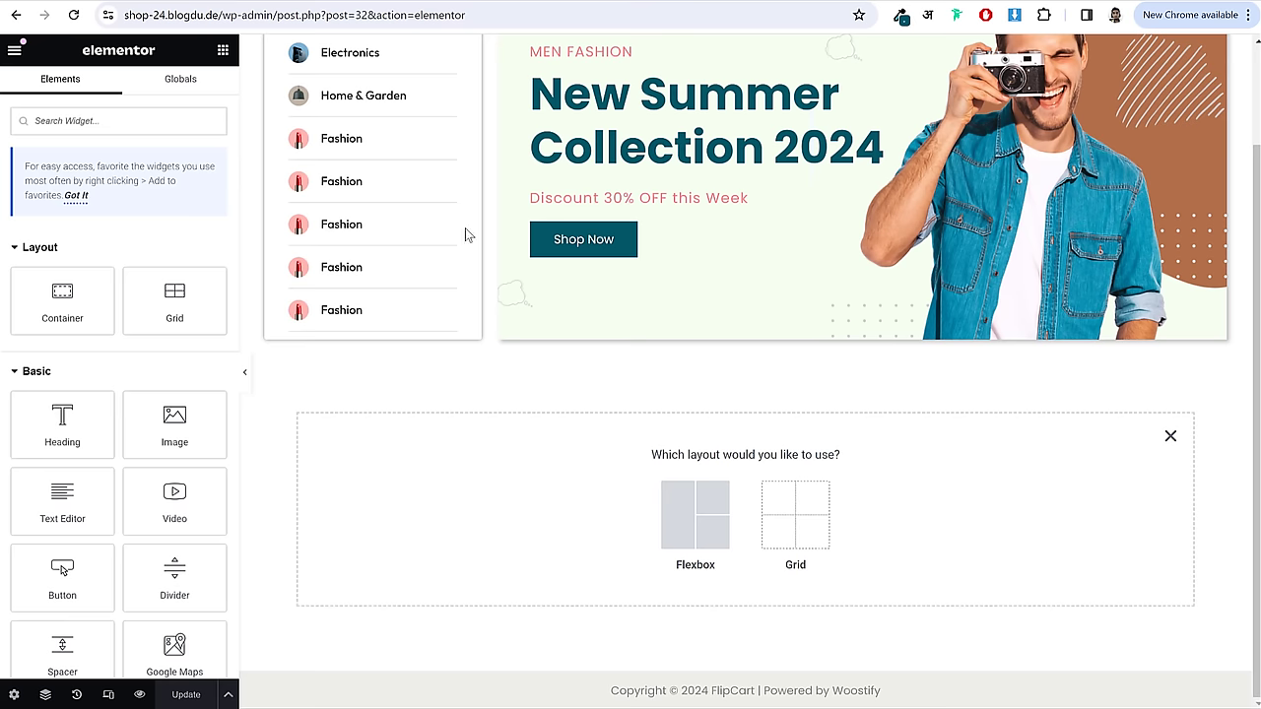
click(796, 512)
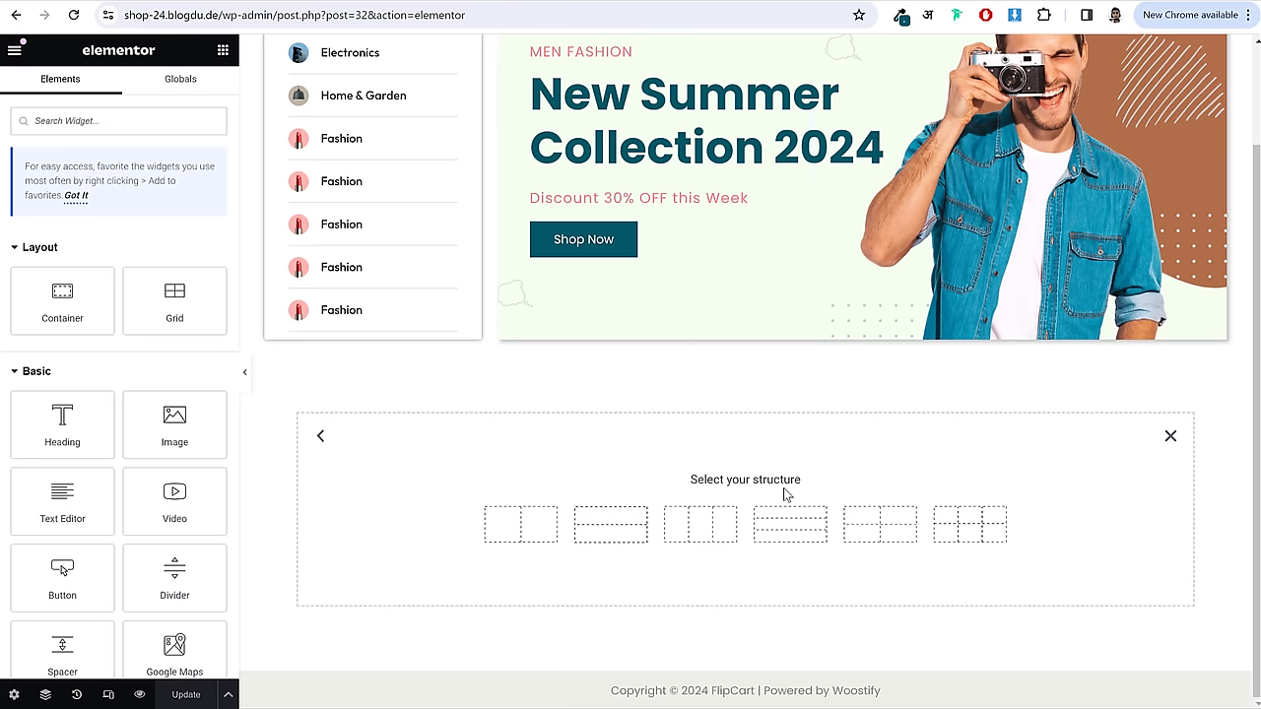
click(691, 540)
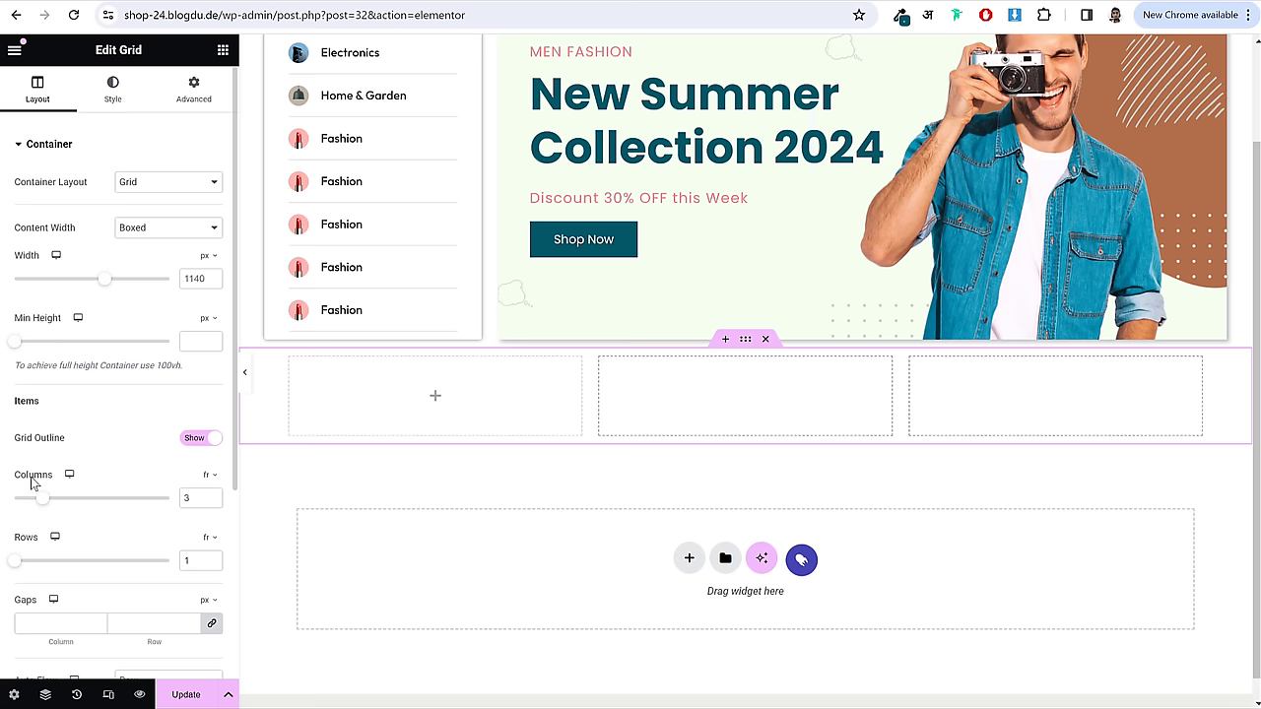
drag(33, 479, 147, 496)
click(213, 495)
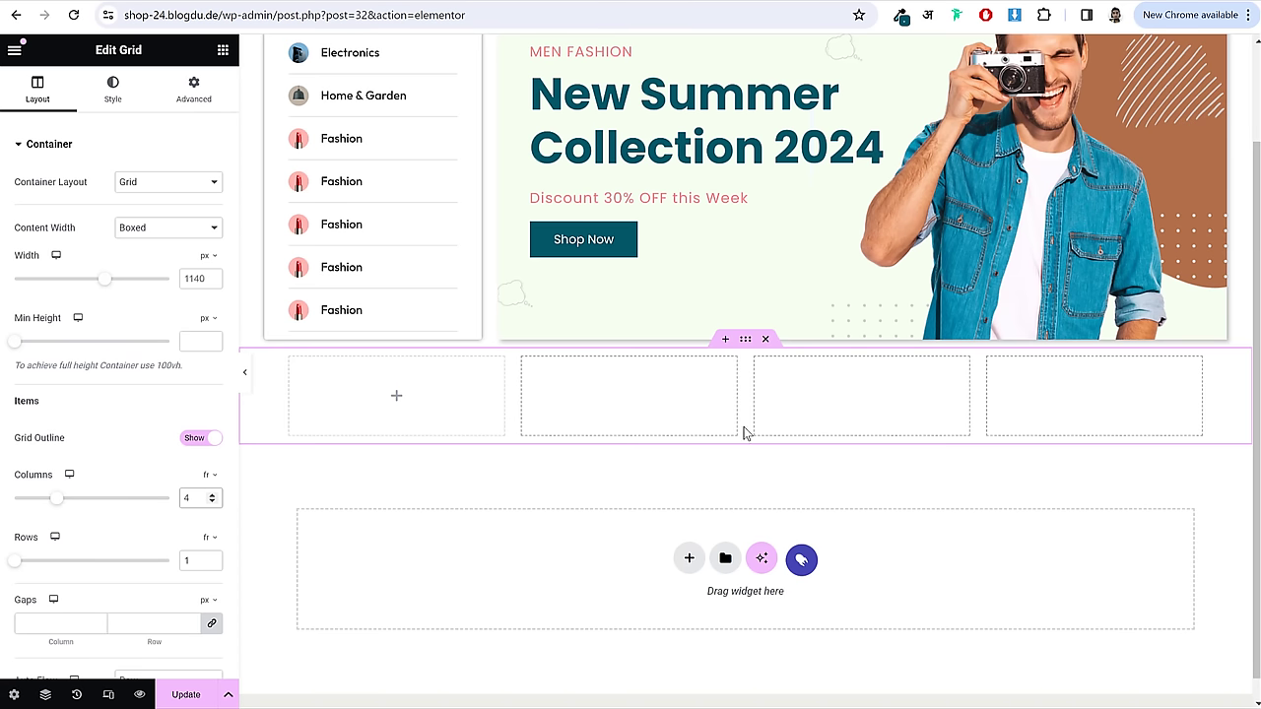
- Unlink the margins of the outer hero container, set its top margin to 20 px, and preview the spacing
scroll(716, 436, up, 2)
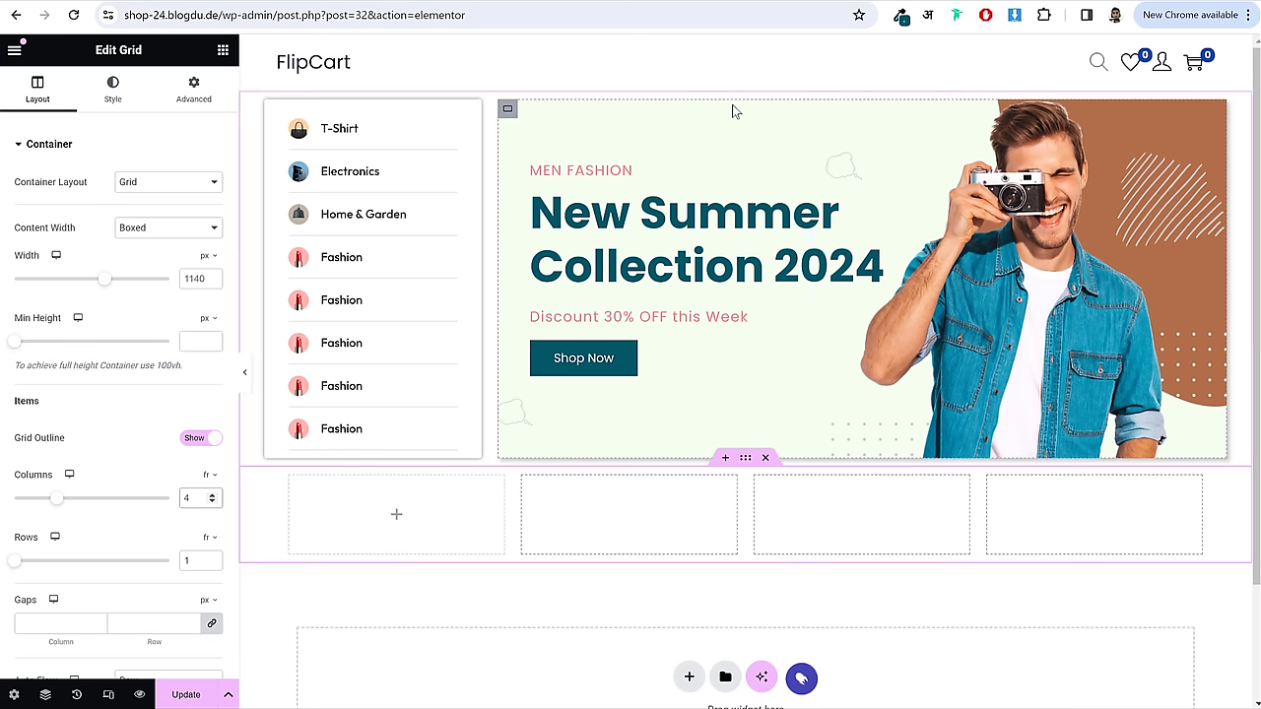
click(45, 695)
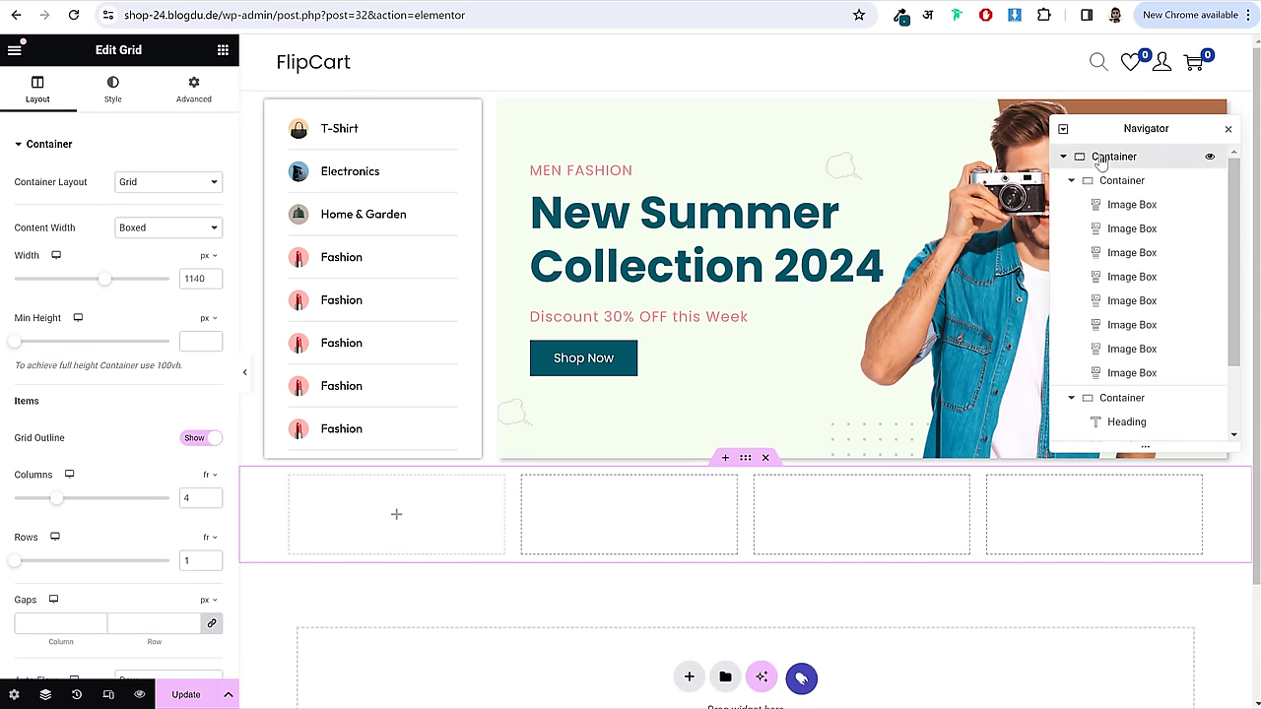
click(1133, 159)
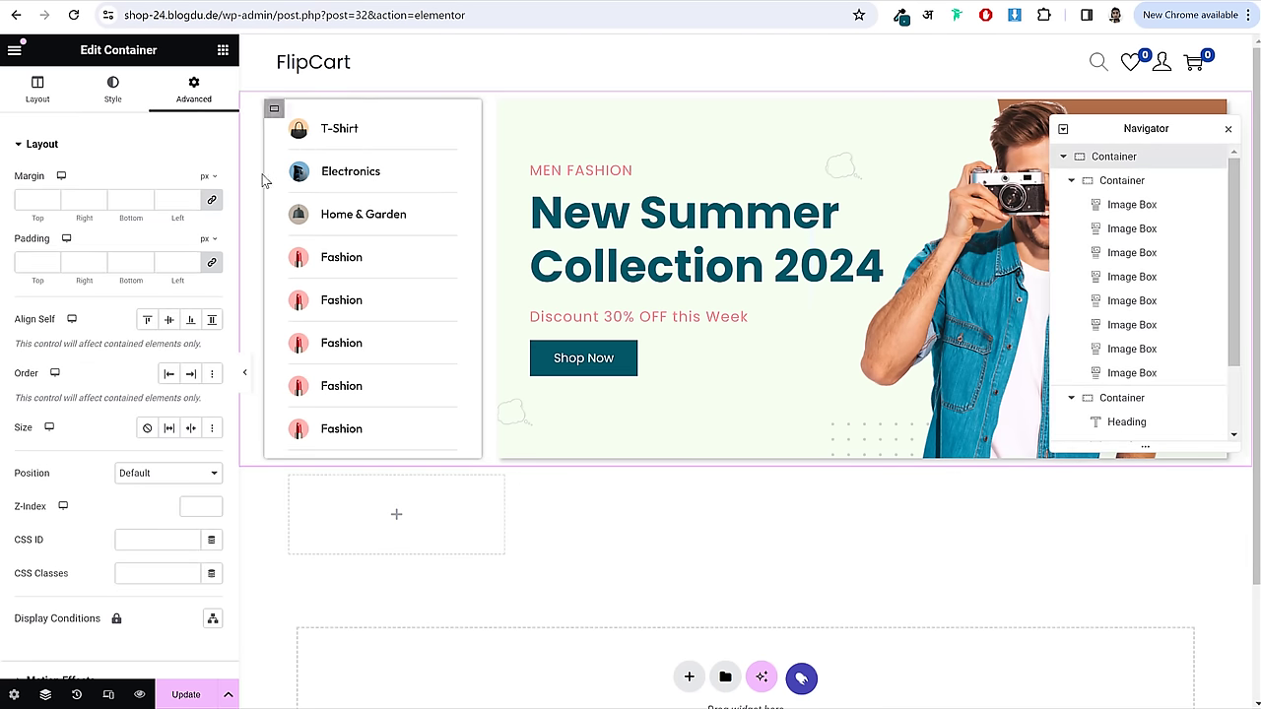
click(209, 199)
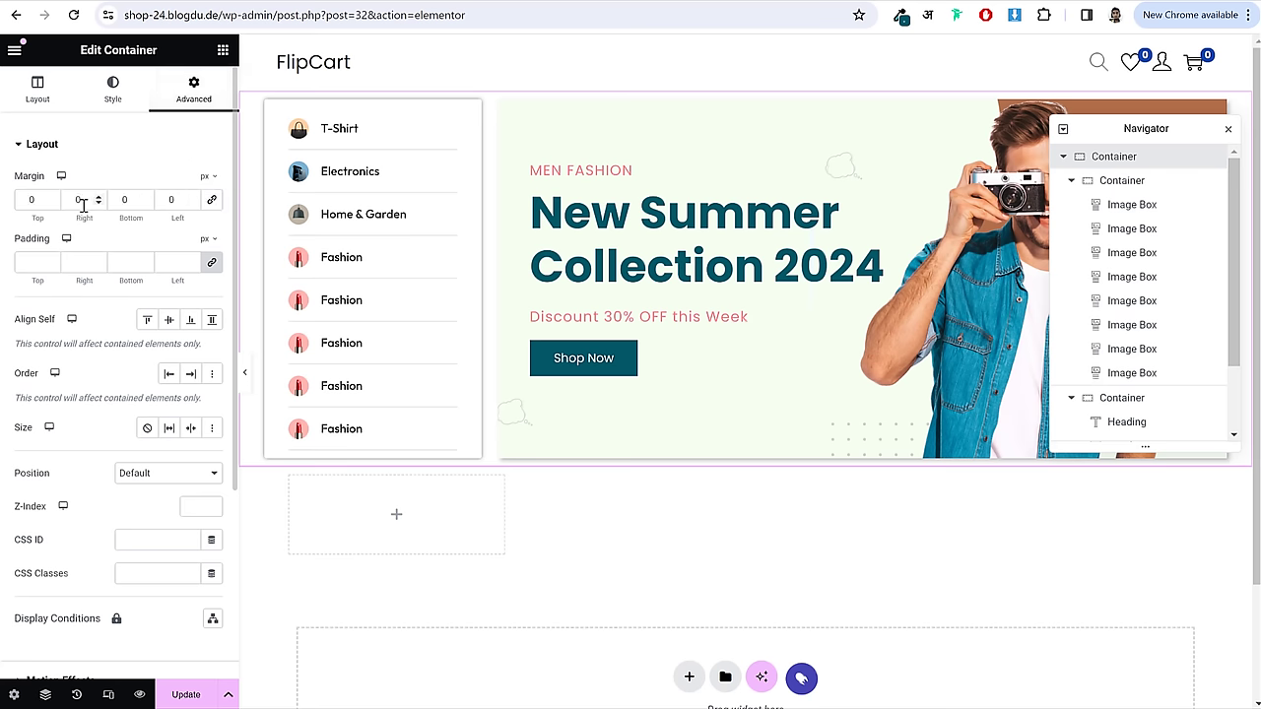
drag(29, 200, 53, 200)
text(20)
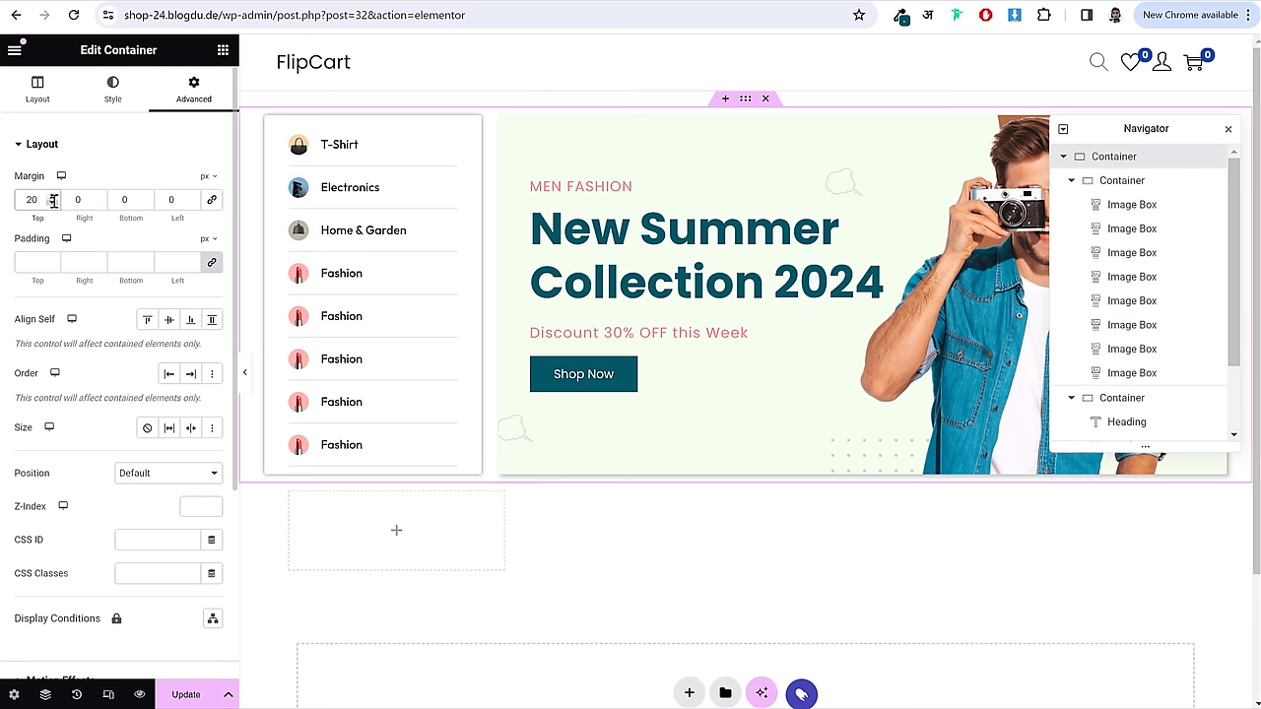
click(245, 373)
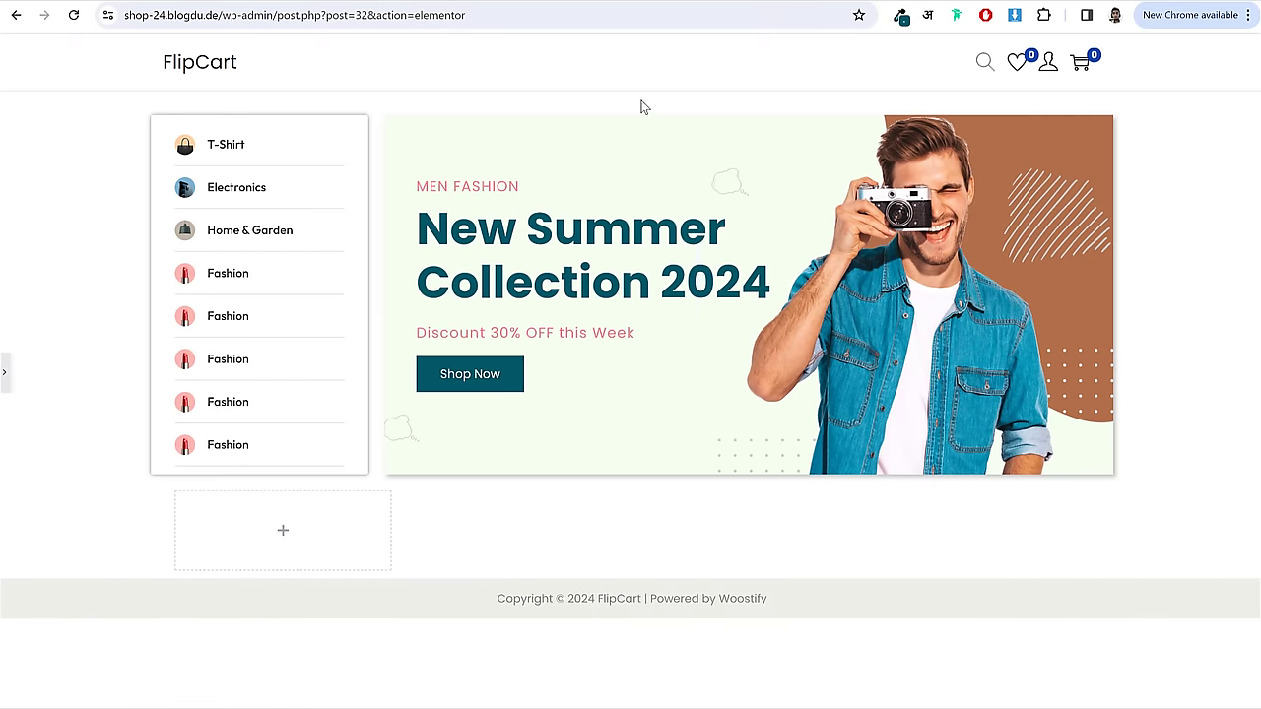
click(6, 377)
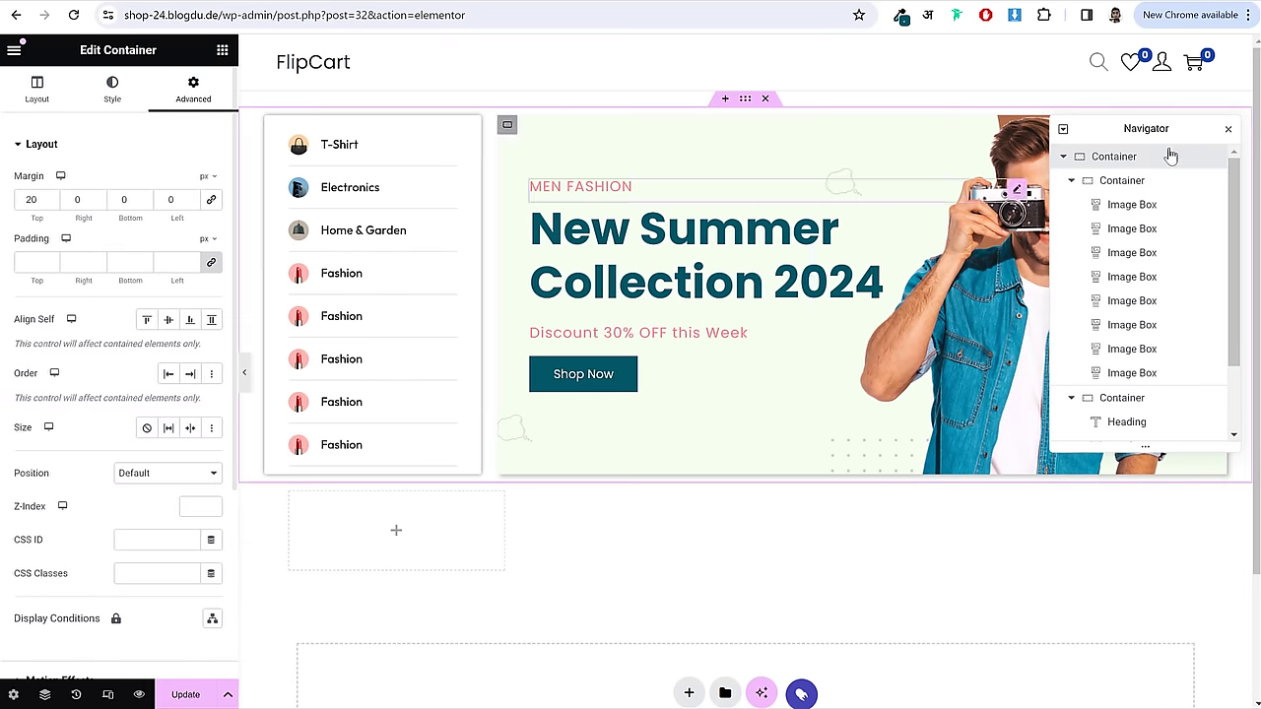
click(1228, 129)
- Check the reference shop's Fast, Free Shipping item and add an Icon Box widget to the first grid cell
scroll(540, 380, down, 2)
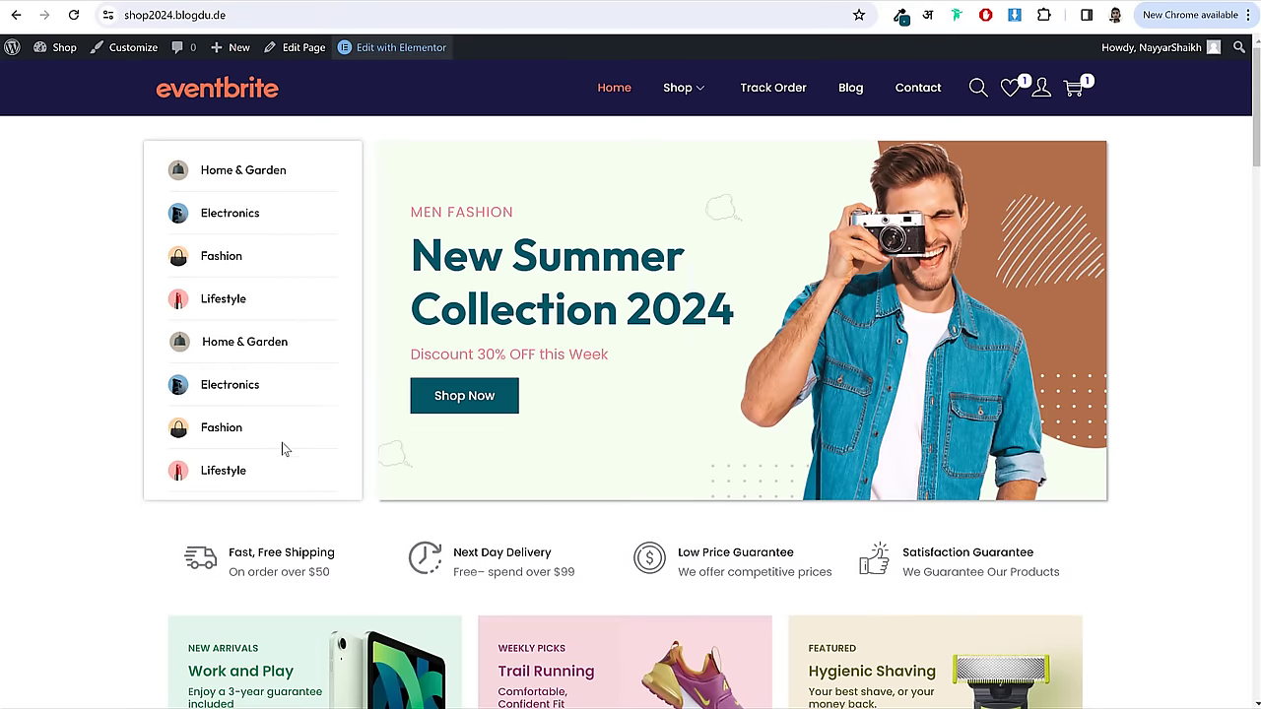
scroll(281, 442, down, 3)
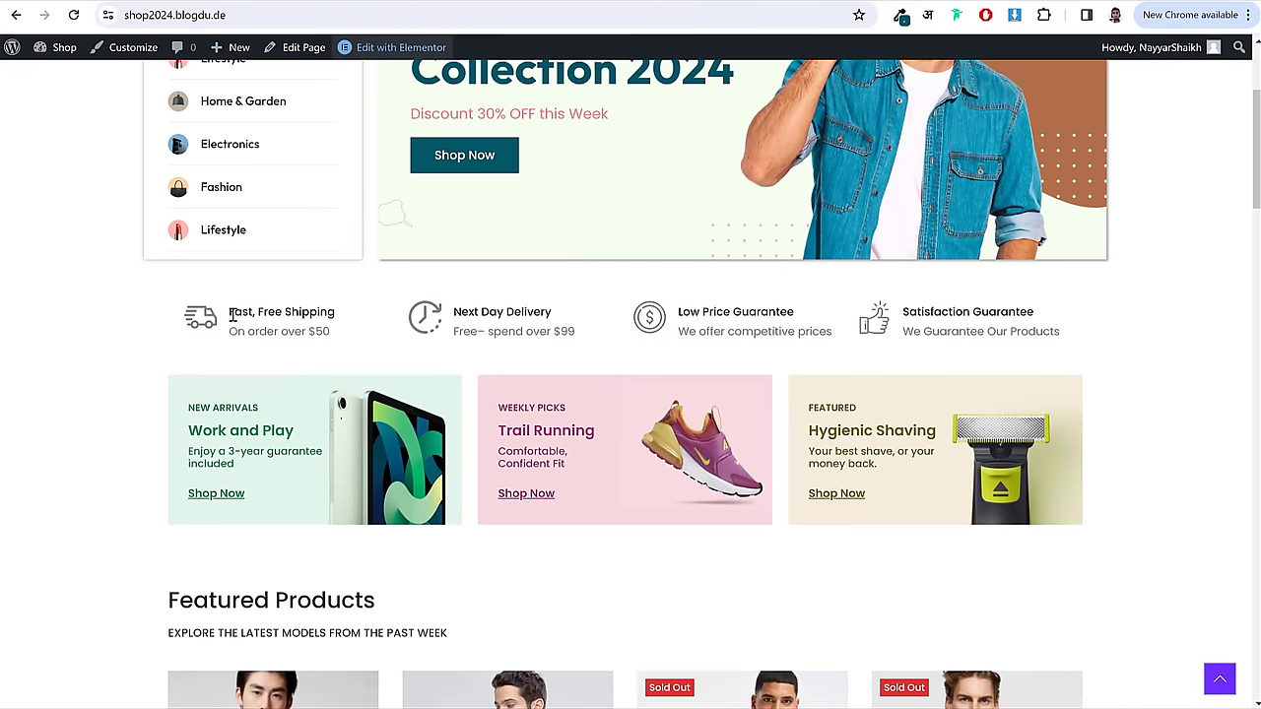
triple_click(240, 311)
click(326, 336)
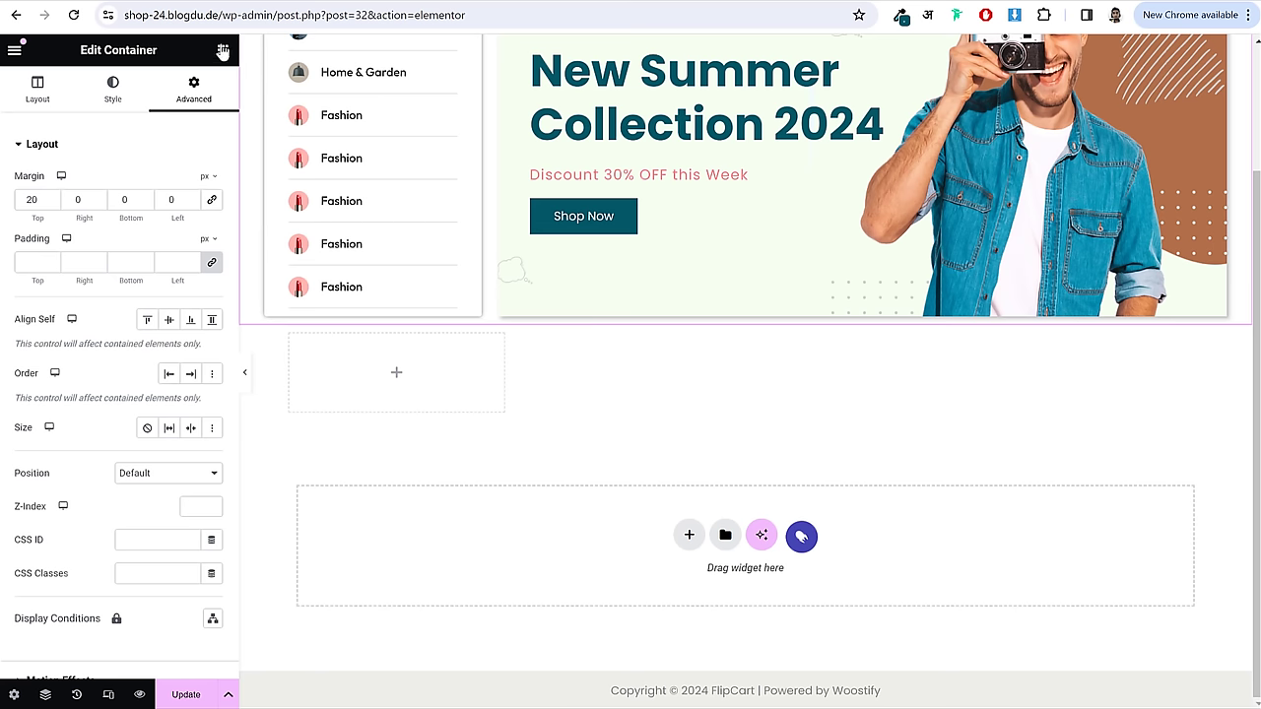
click(222, 50)
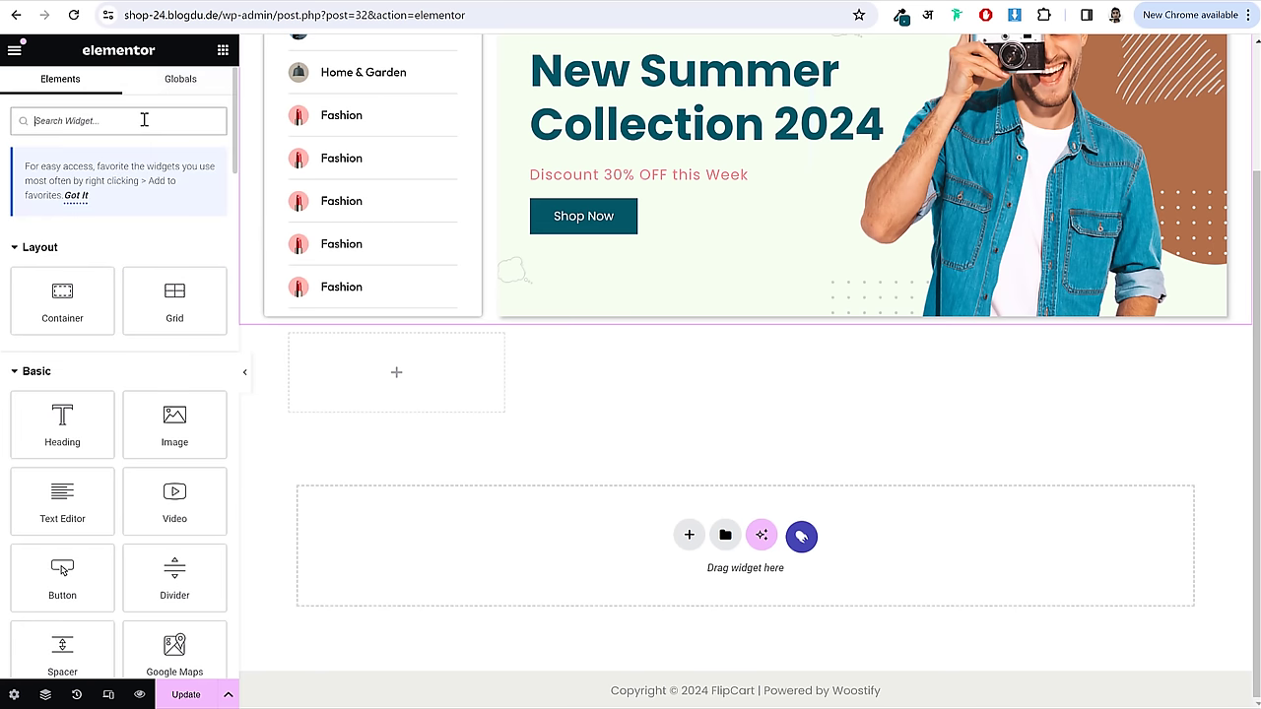
text(icon)
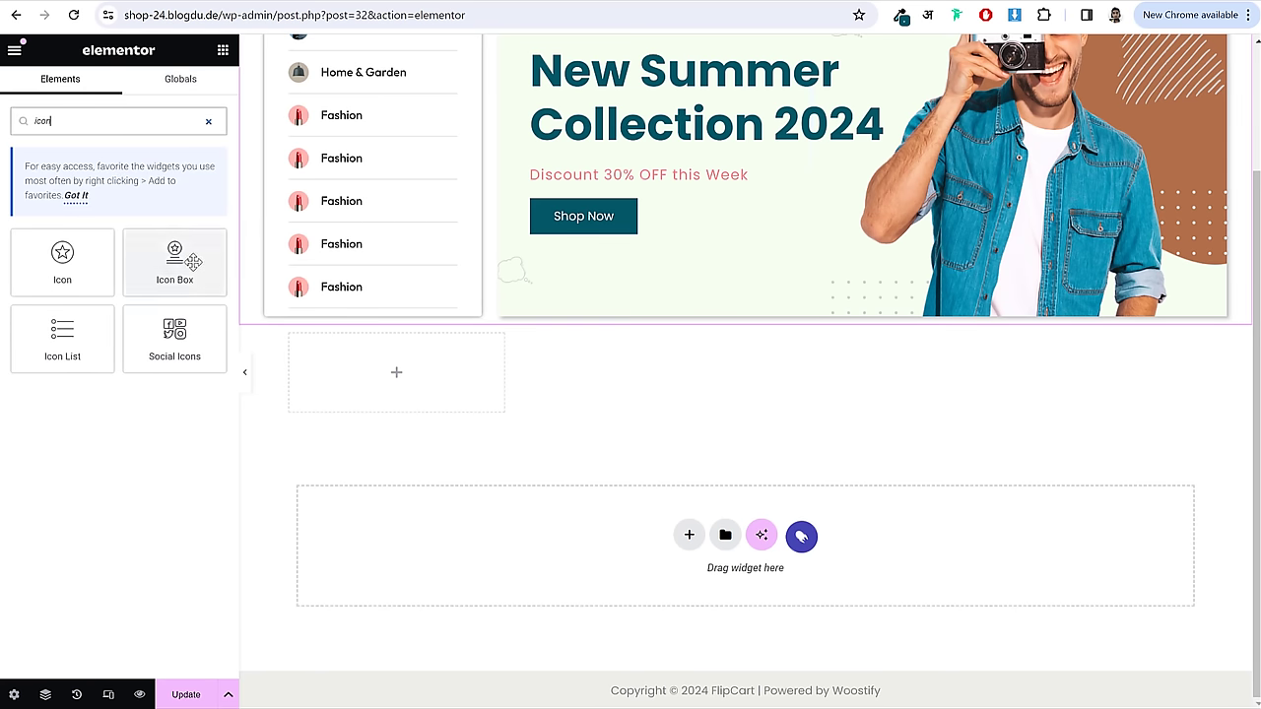
drag(180, 256, 359, 369)
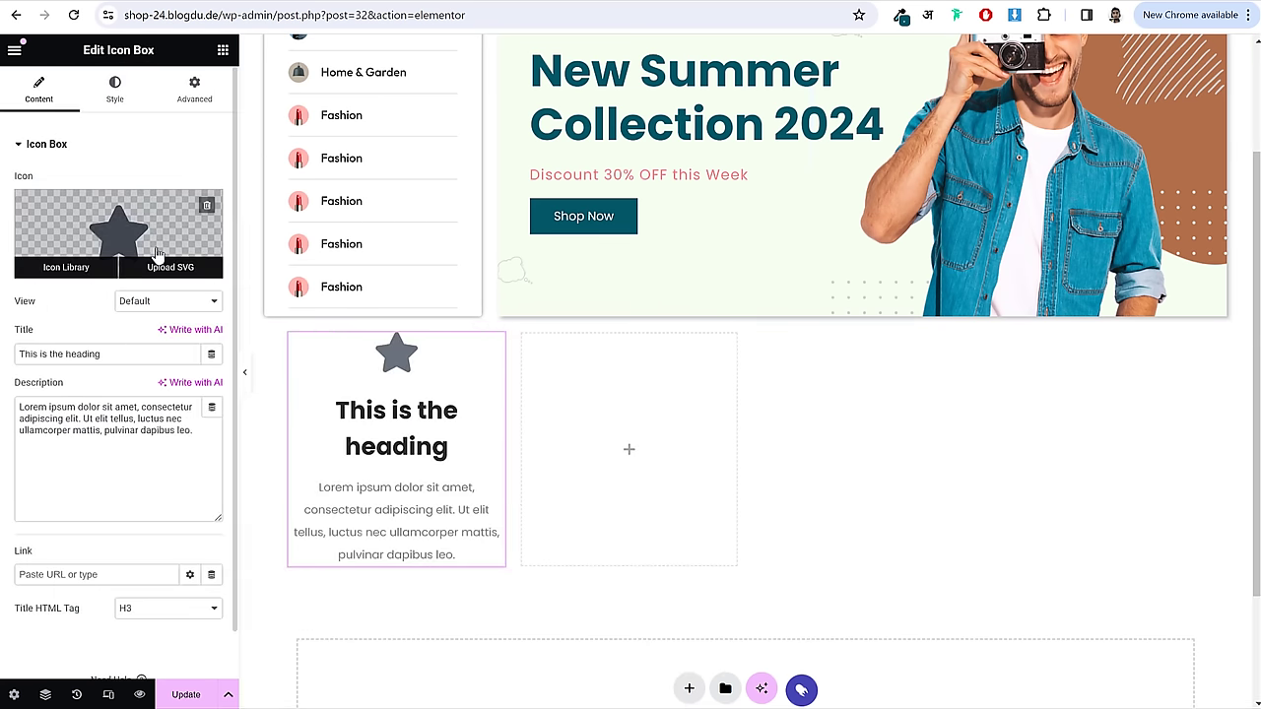
- Find a truck icon in the icon library using "truc" and insert the three-wheeled solid truck into the icon box
click(69, 261)
click(583, 132)
text(truc)
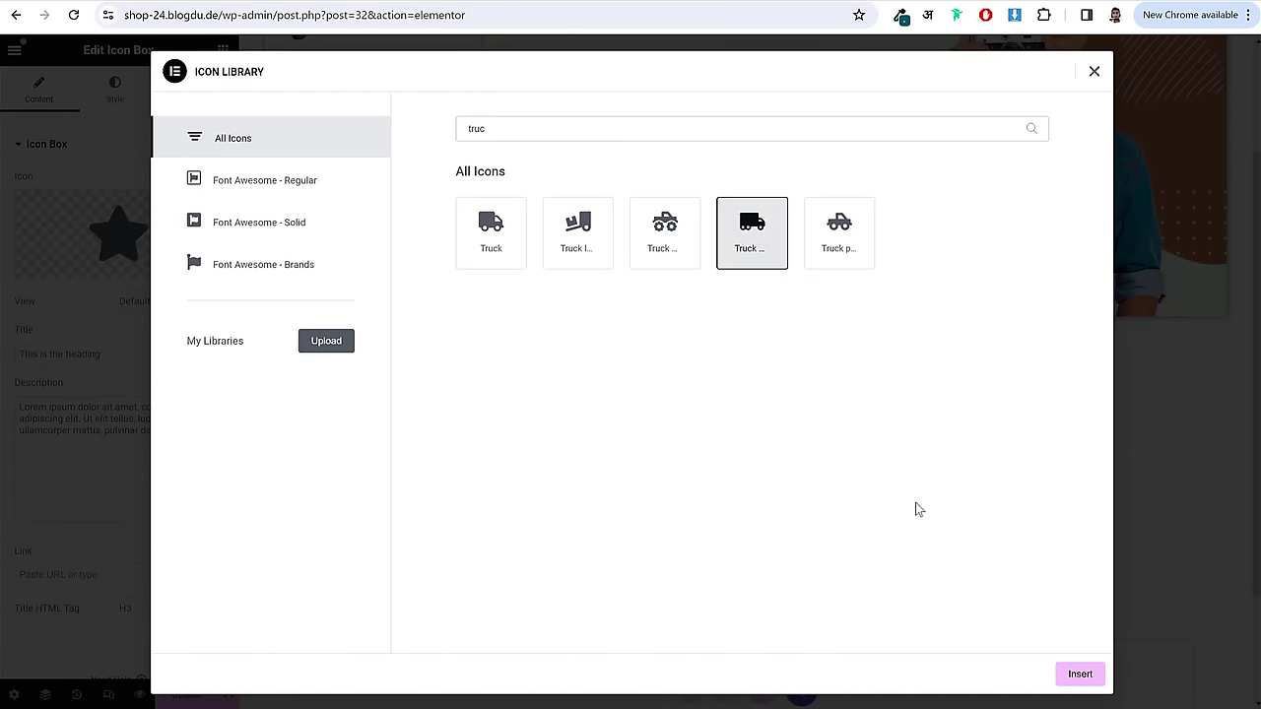
click(1072, 678)
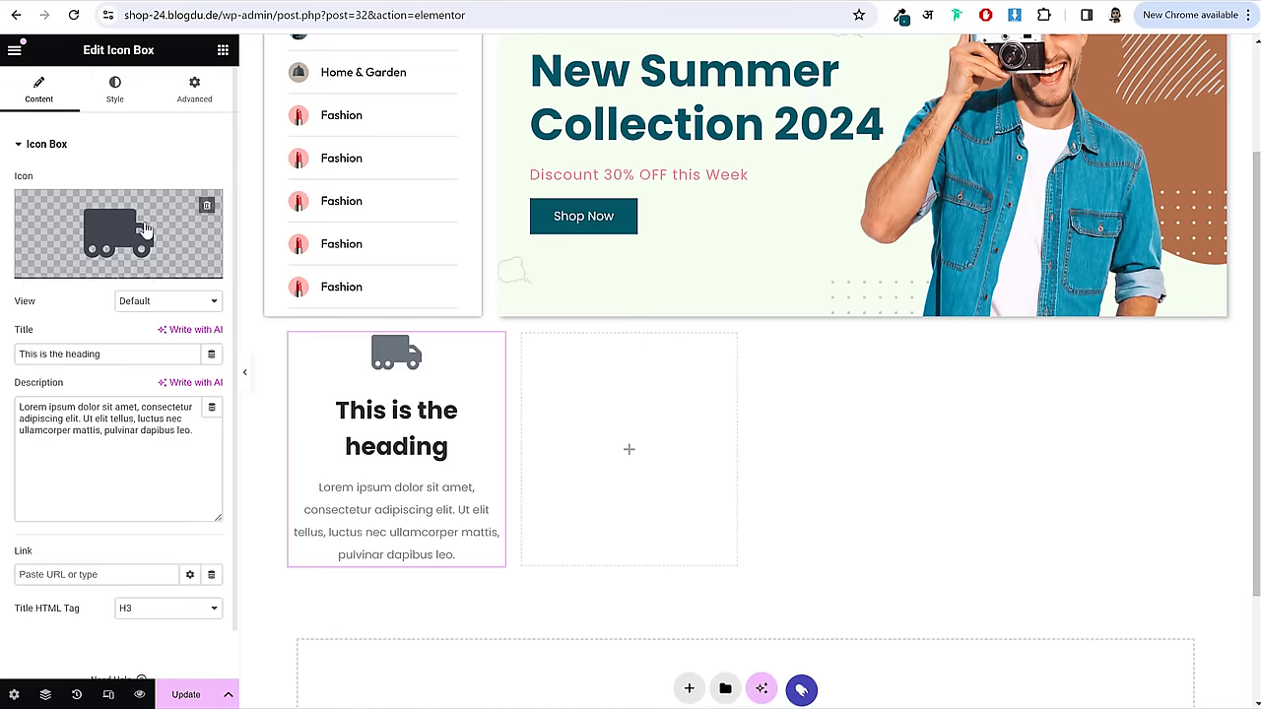
click(112, 230)
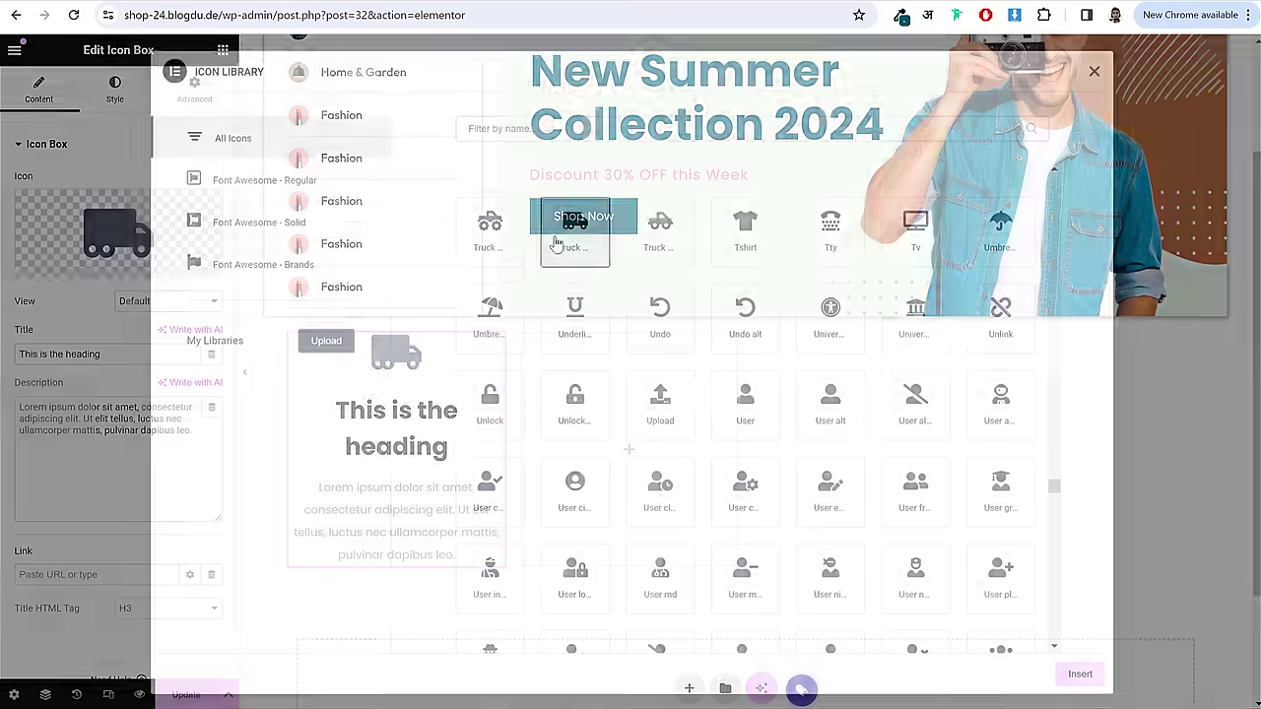
scroll(829, 519, down, 3)
scroll(830, 519, up, 5)
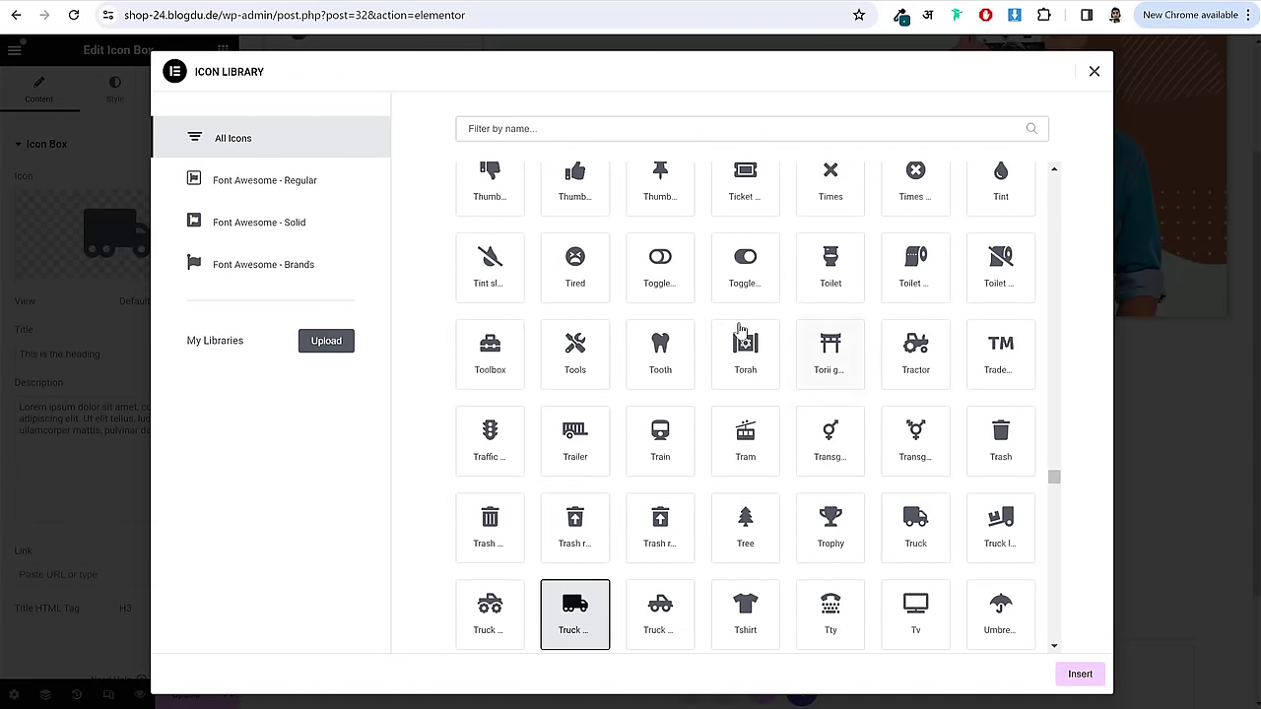
scroll(937, 380, up, 1)
click(1095, 72)
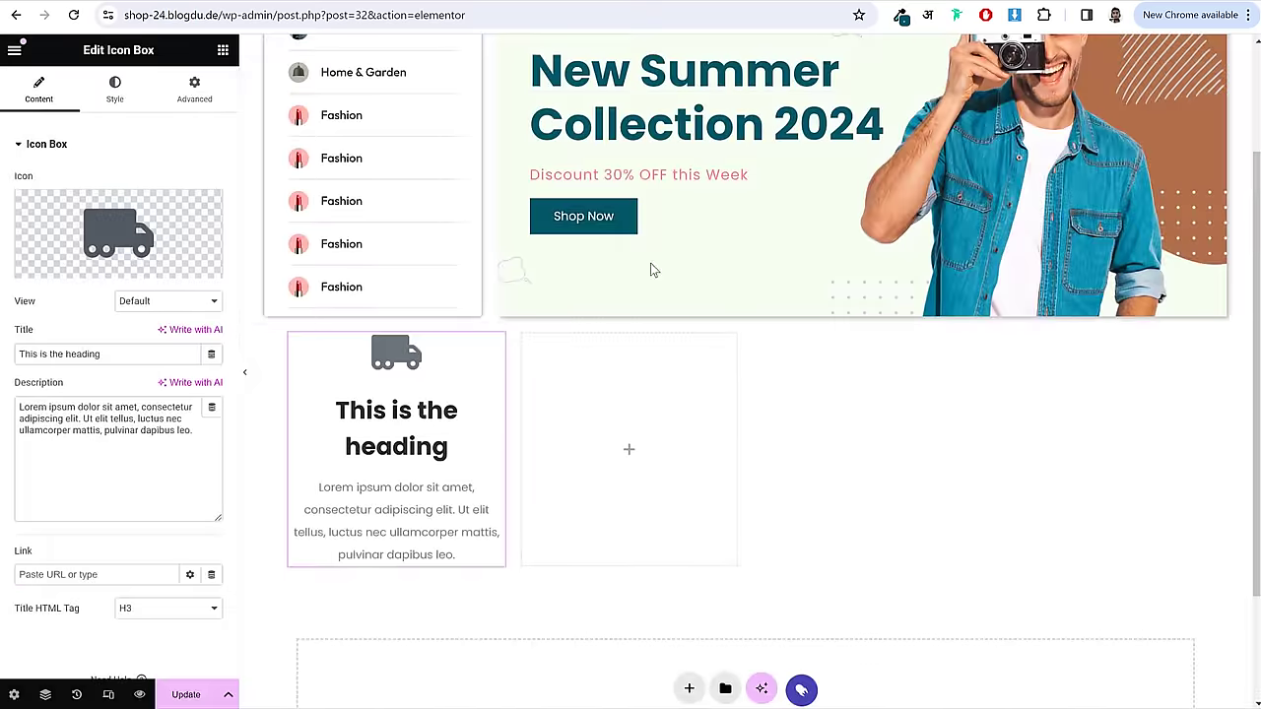
- Delete the Icon Box from the first grid cell and add an Image Box widget in its place
right_click(346, 373)
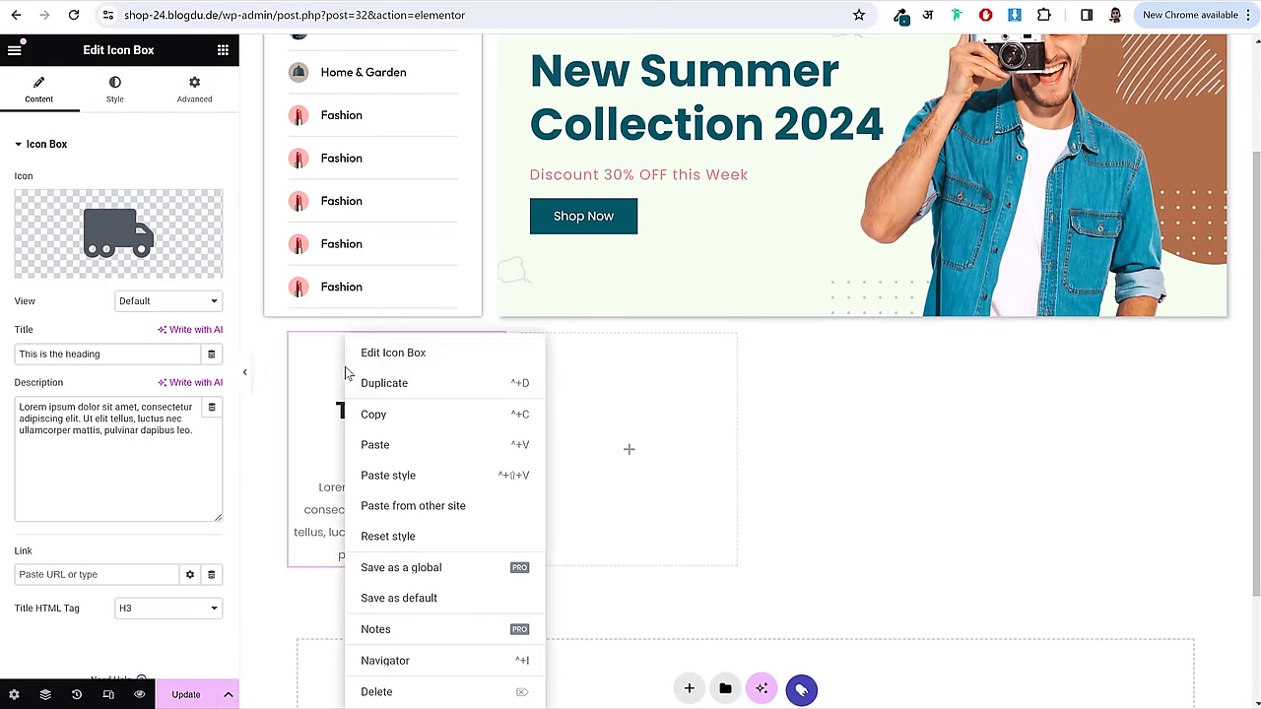
click(394, 692)
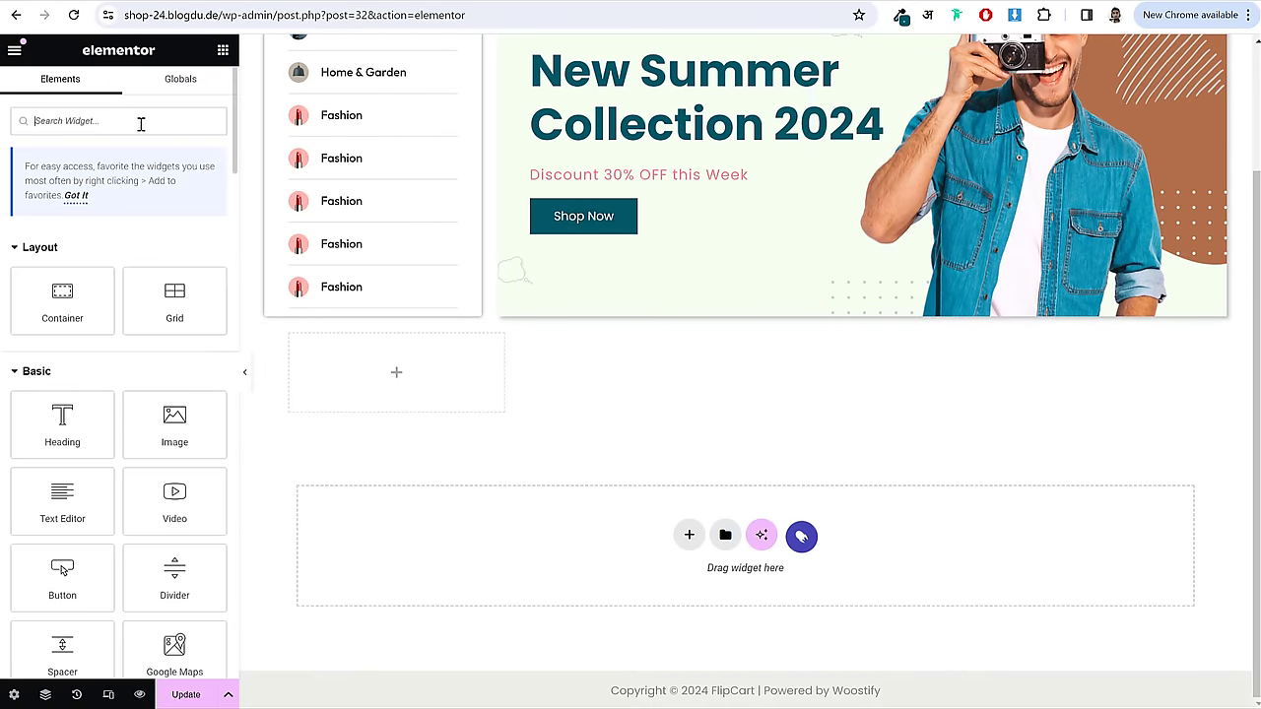
text(imag)
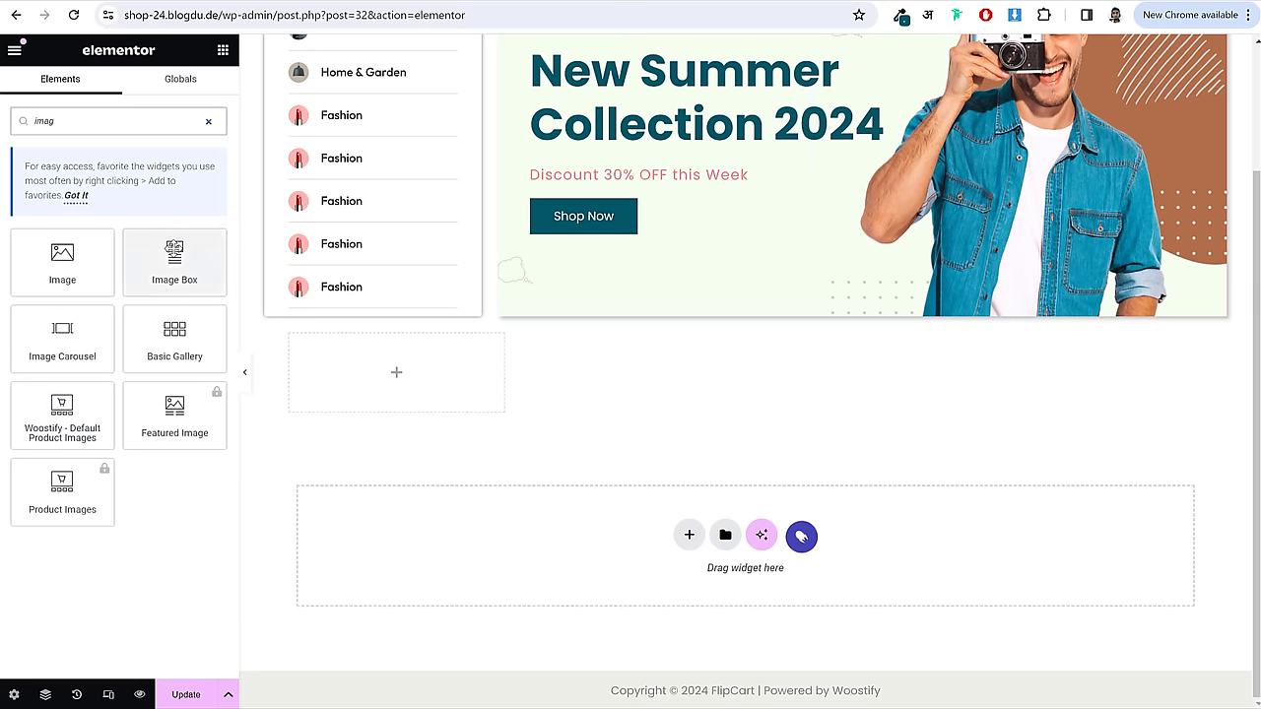
drag(175, 251, 425, 389)
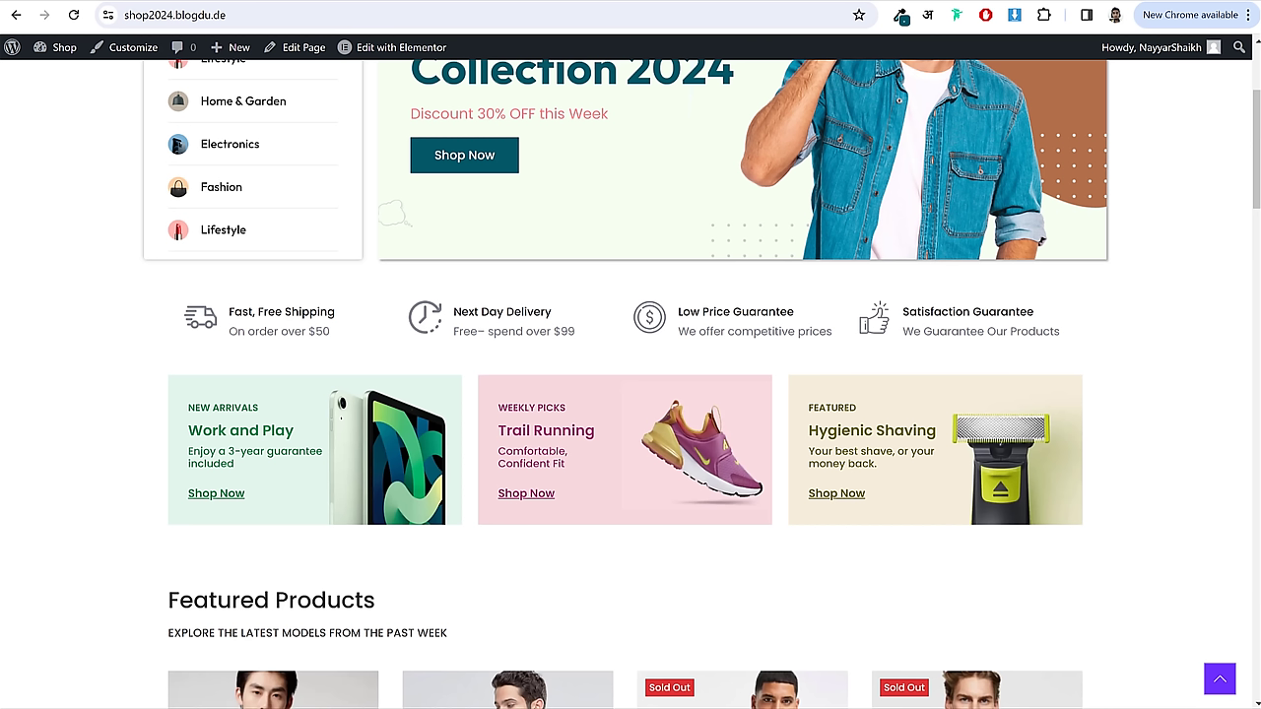
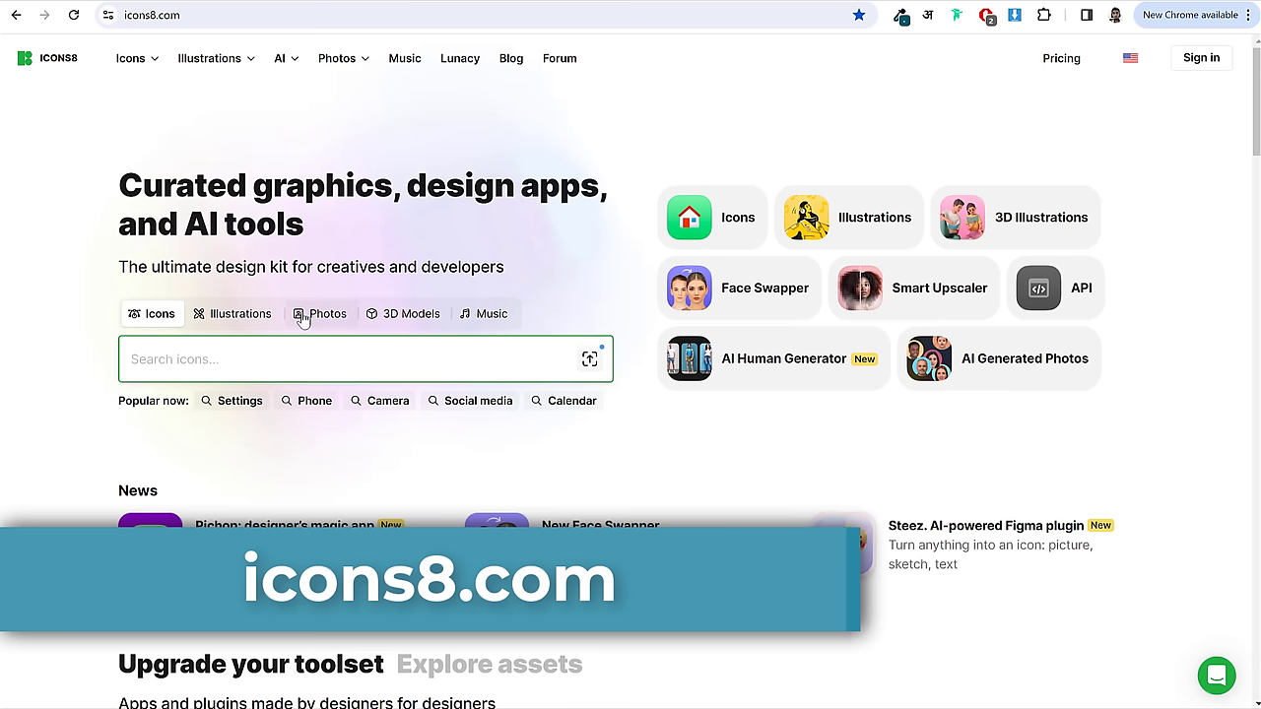
- On icons8.com, search for "truck" icons and open the outlined iOS truck with speed lines
text(tem)
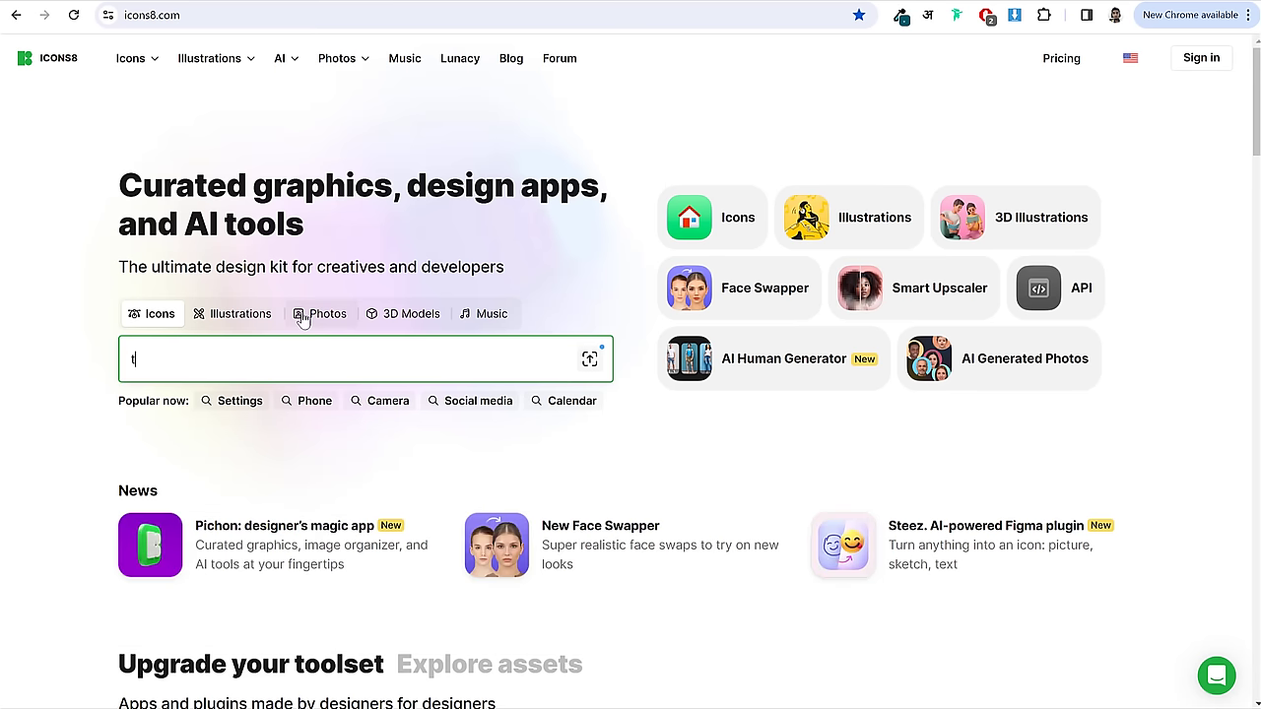
text(ruck)
key(Return)
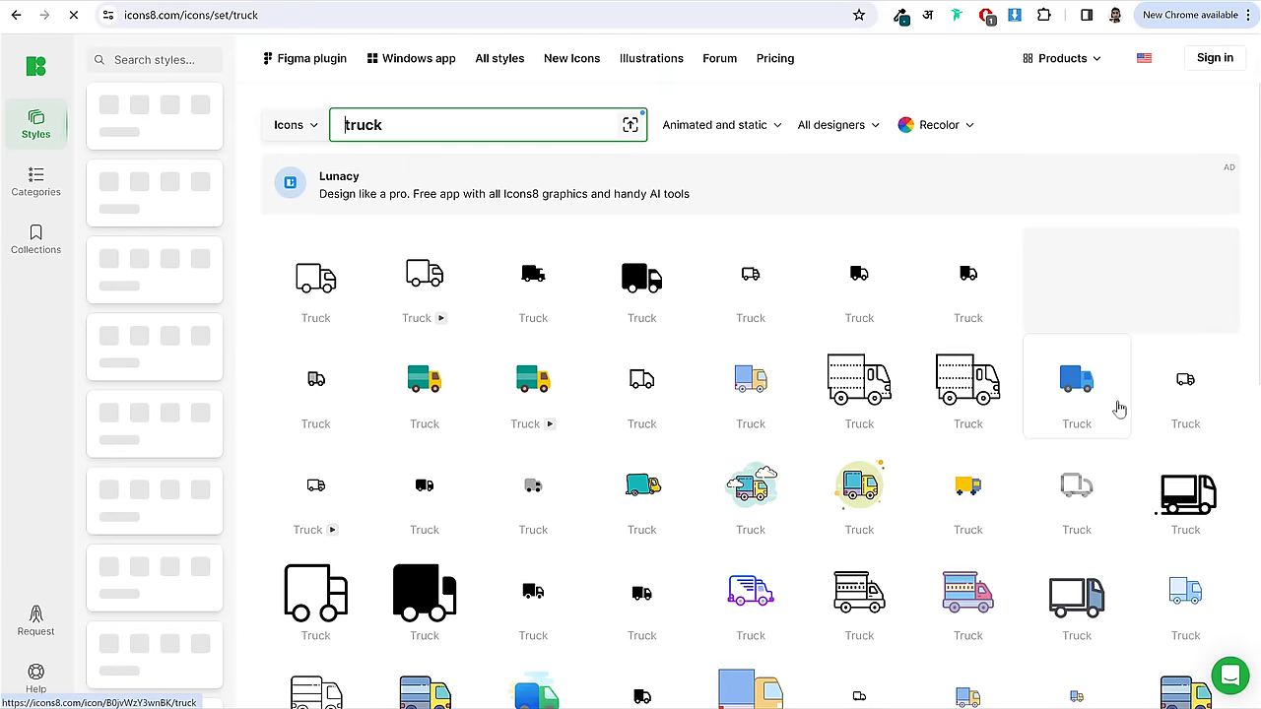
scroll(1119, 408, down, 3)
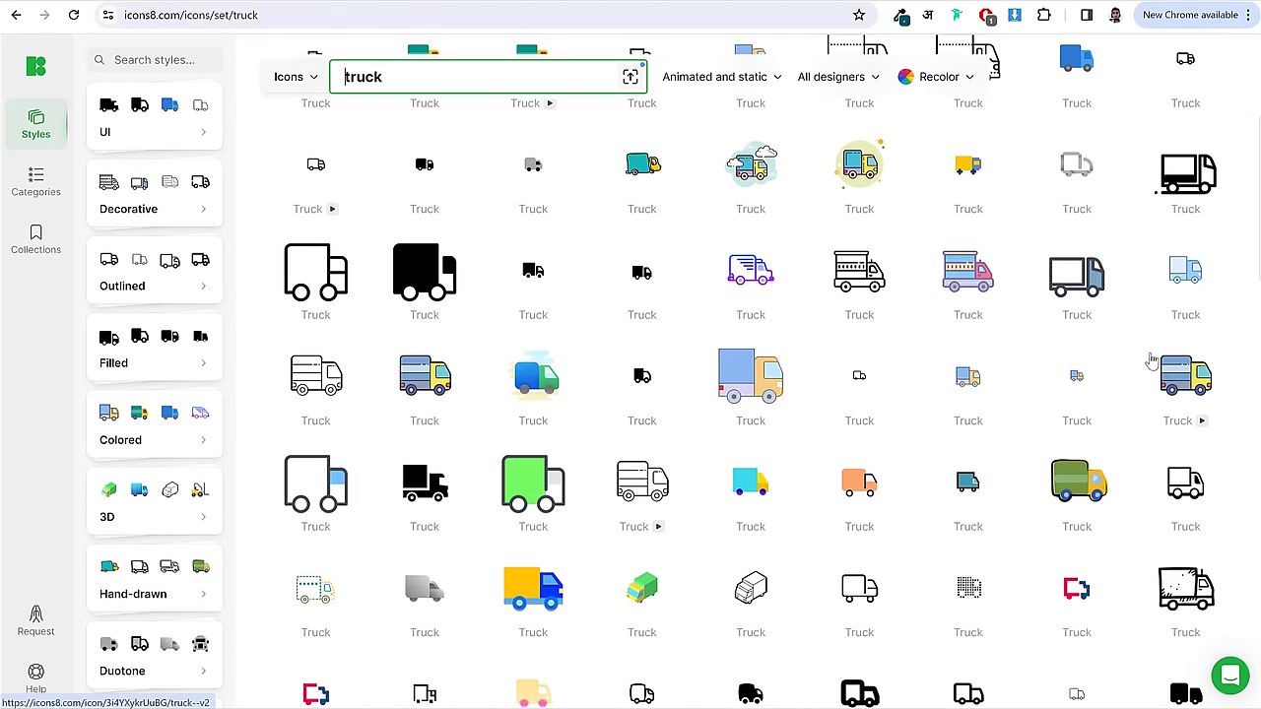
scroll(1152, 365, down, 4)
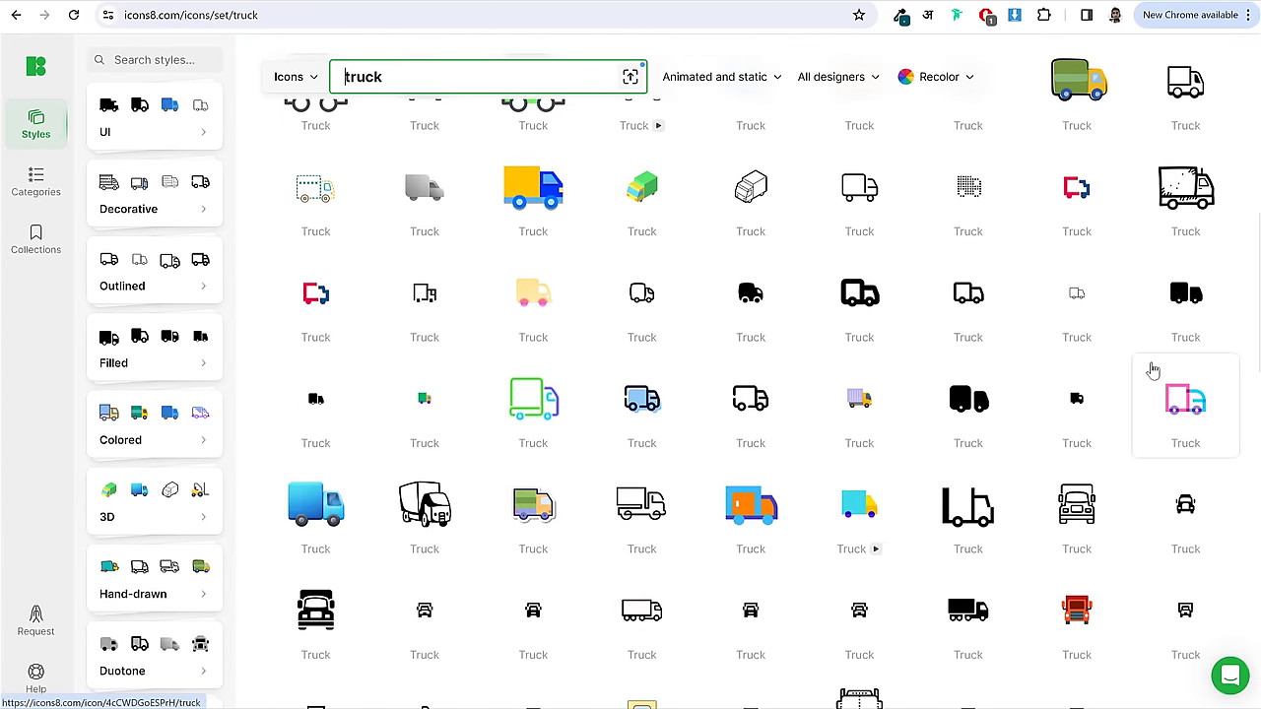
scroll(1153, 370, down, 2)
scroll(1231, 366, down, 3)
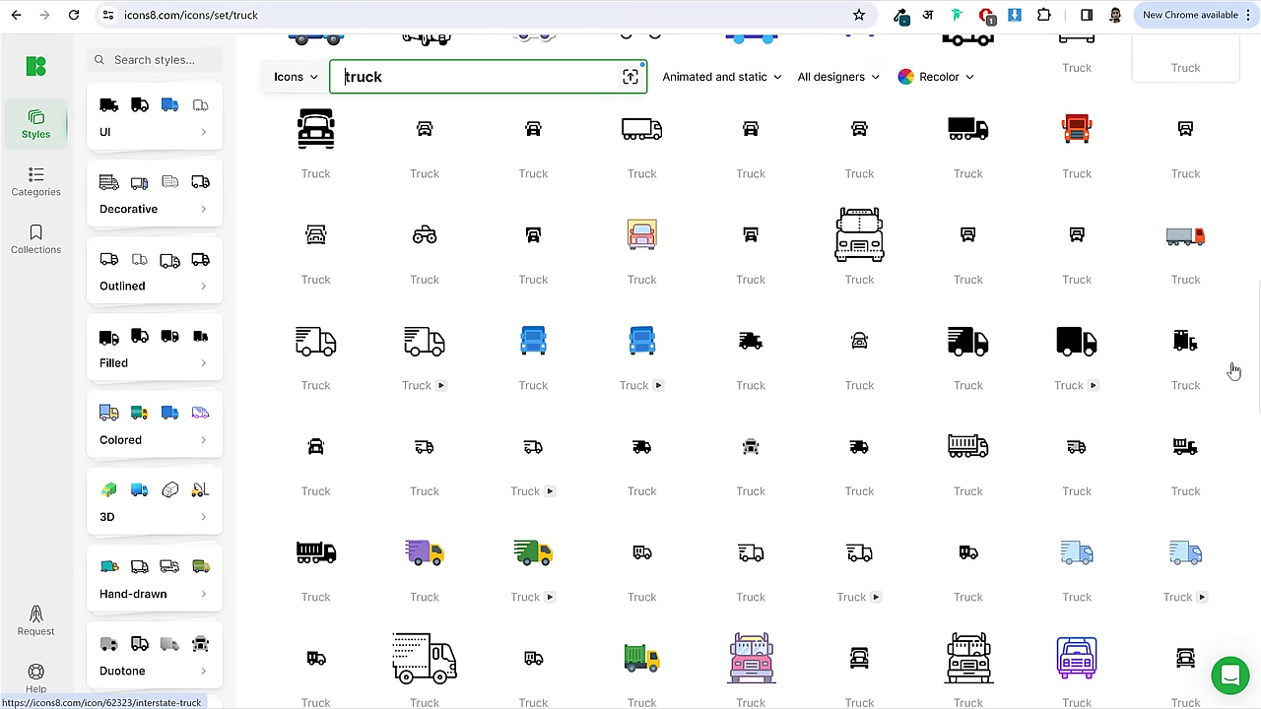
scroll(985, 365, down, 2)
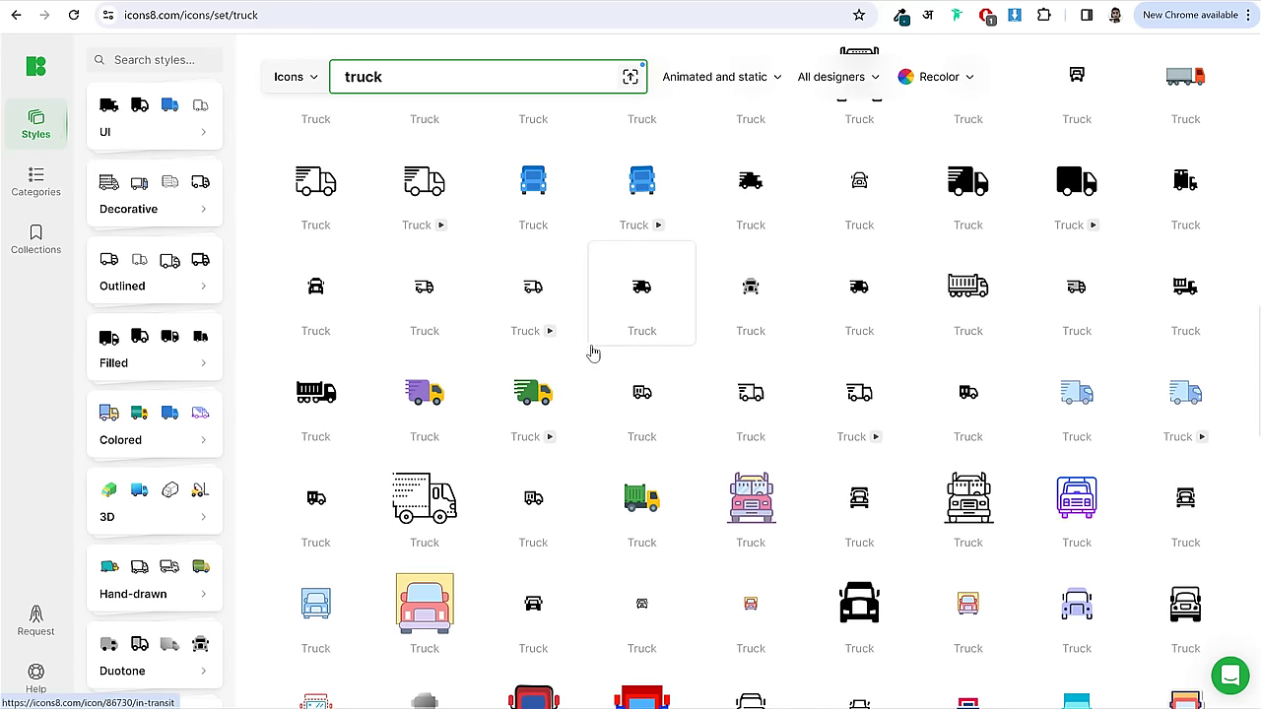
scroll(444, 345, up, 2)
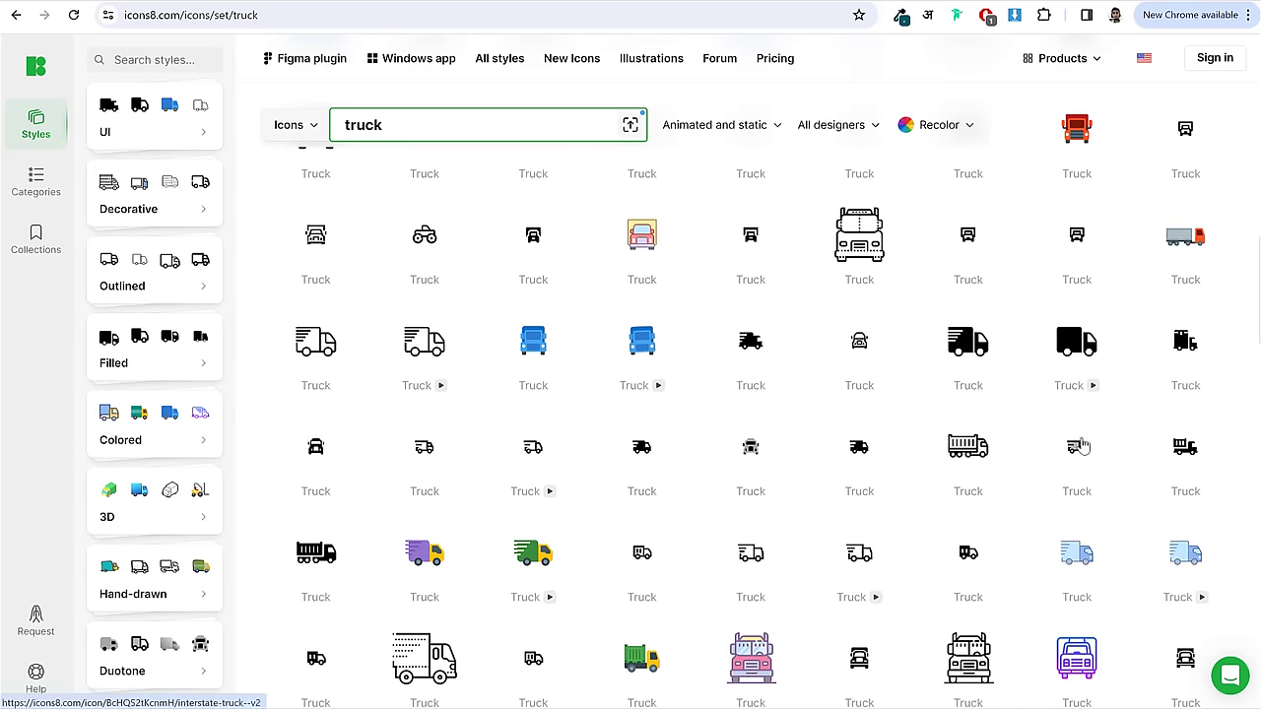
click(315, 341)
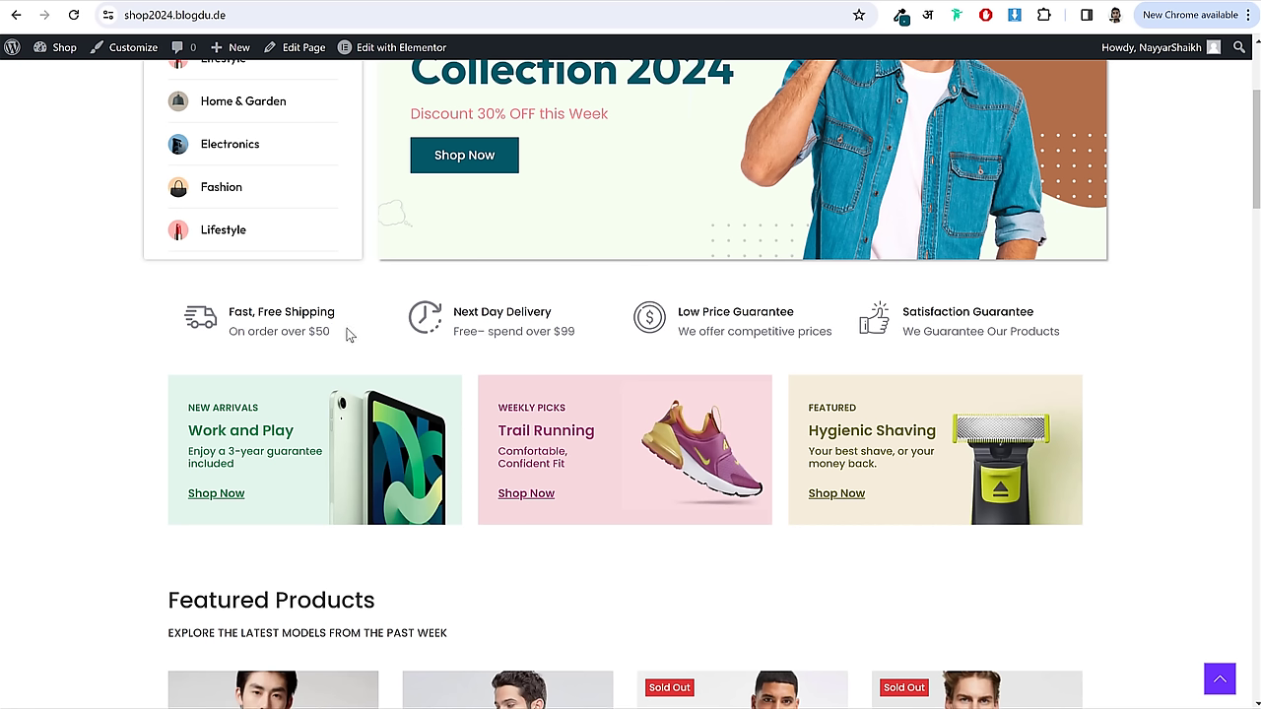
- Sample the grey of the Fast, Free Shipping truck icon on the reference shop with the page color picker
drag(347, 335, 227, 333)
click(227, 333)
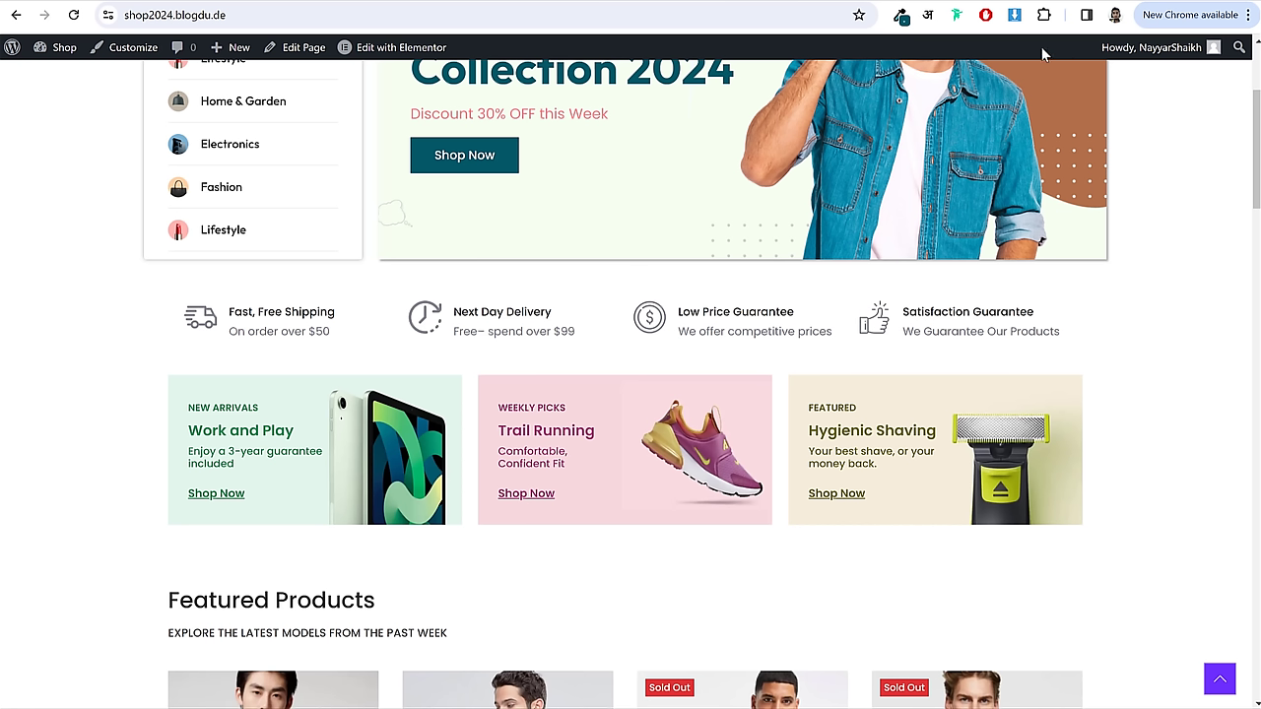
click(901, 18)
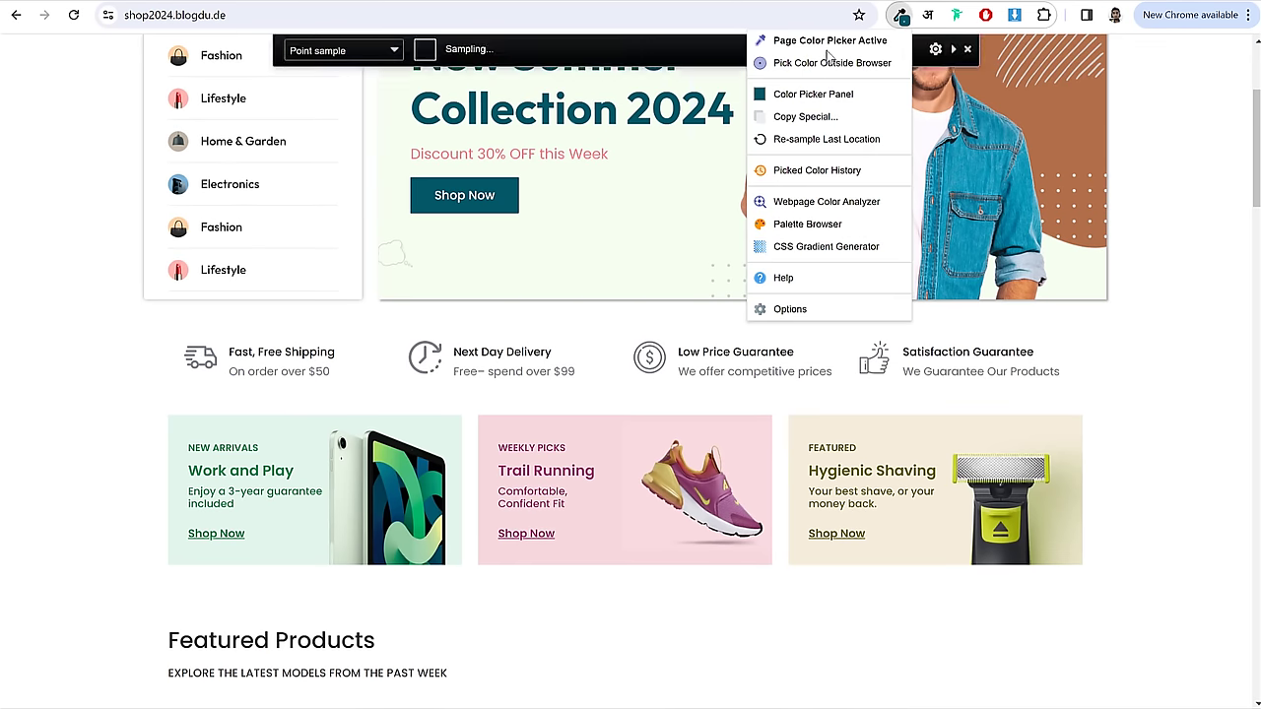
click(210, 355)
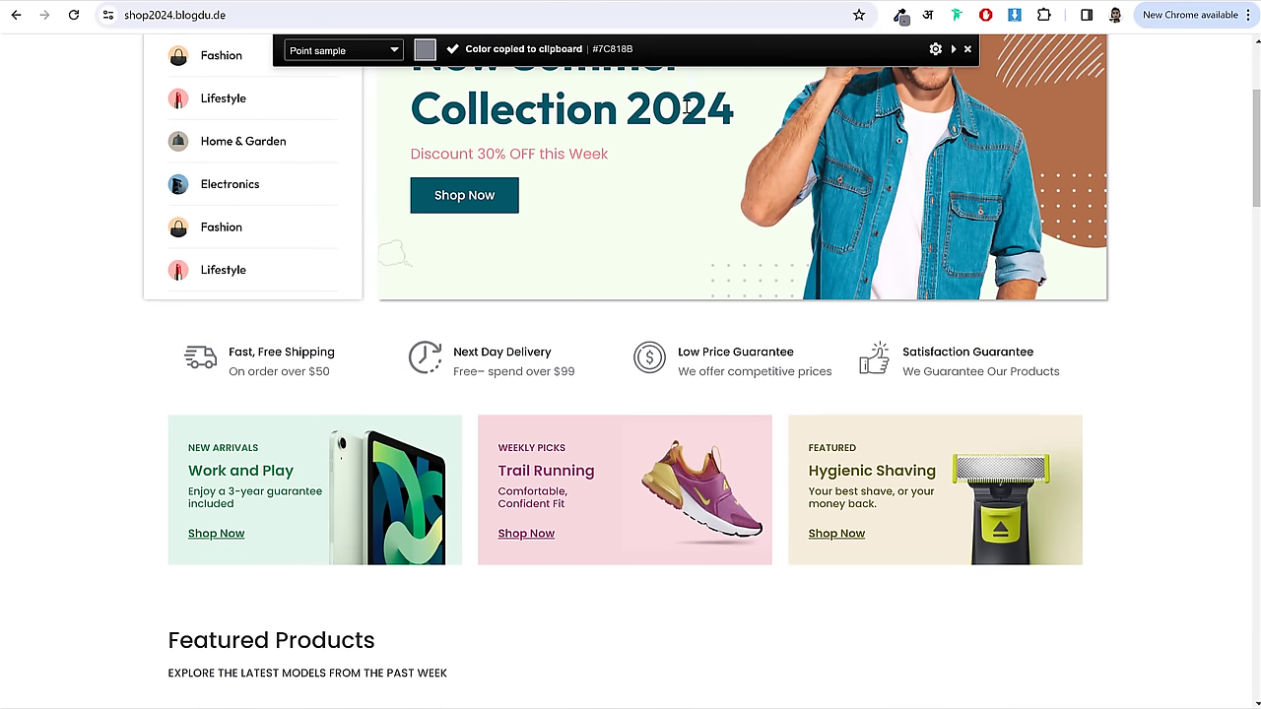
key(Escape)
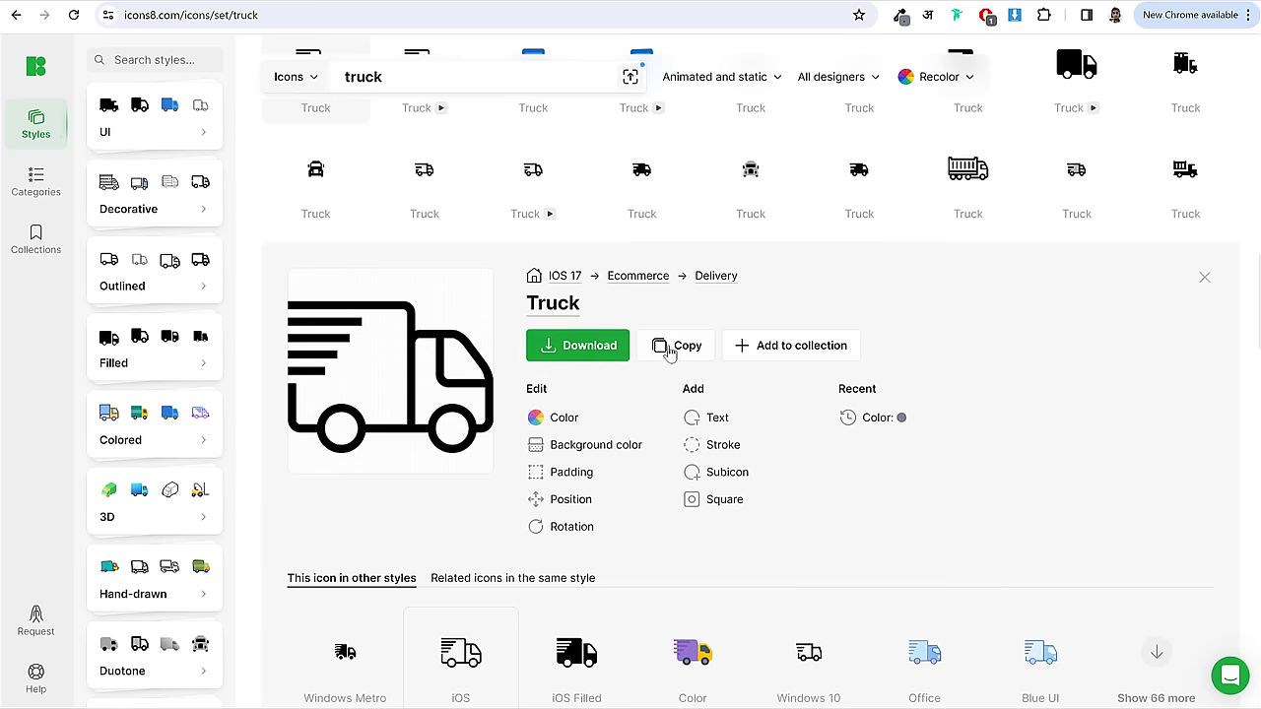
- Recolor the Icons8 truck icon to #7C818B and apply the color
click(563, 419)
click(705, 435)
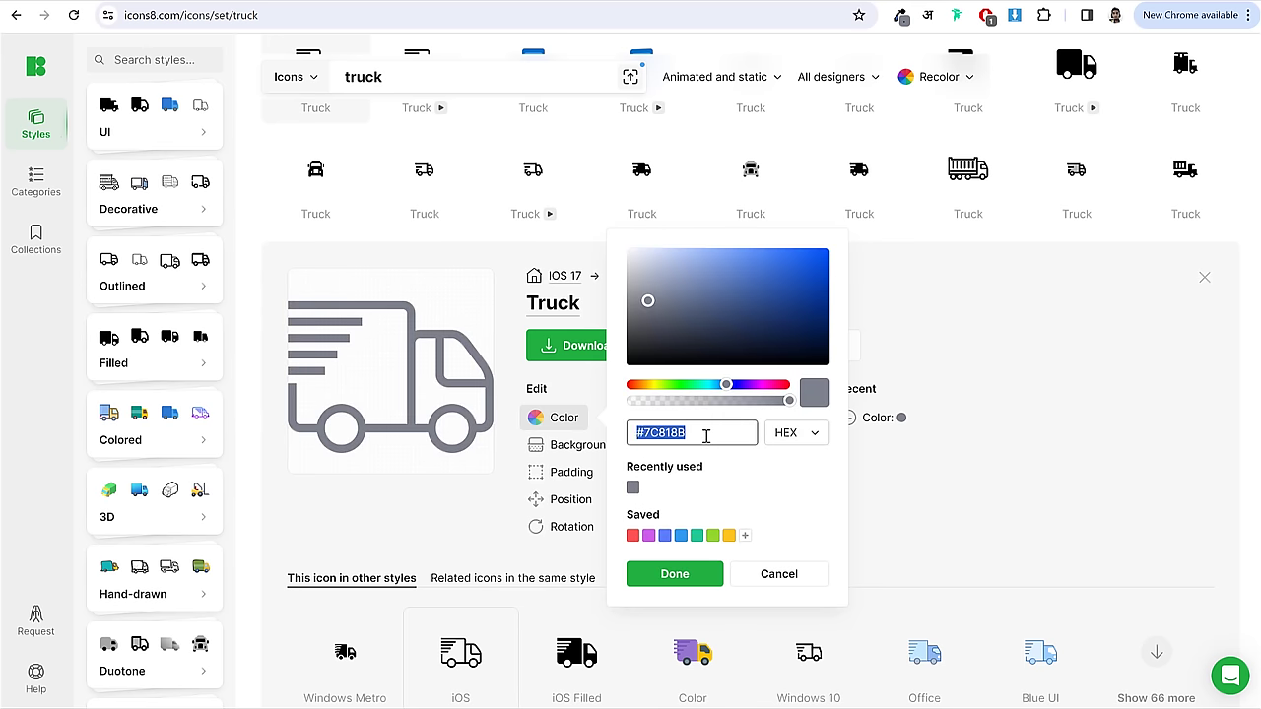
click(706, 436)
click(675, 573)
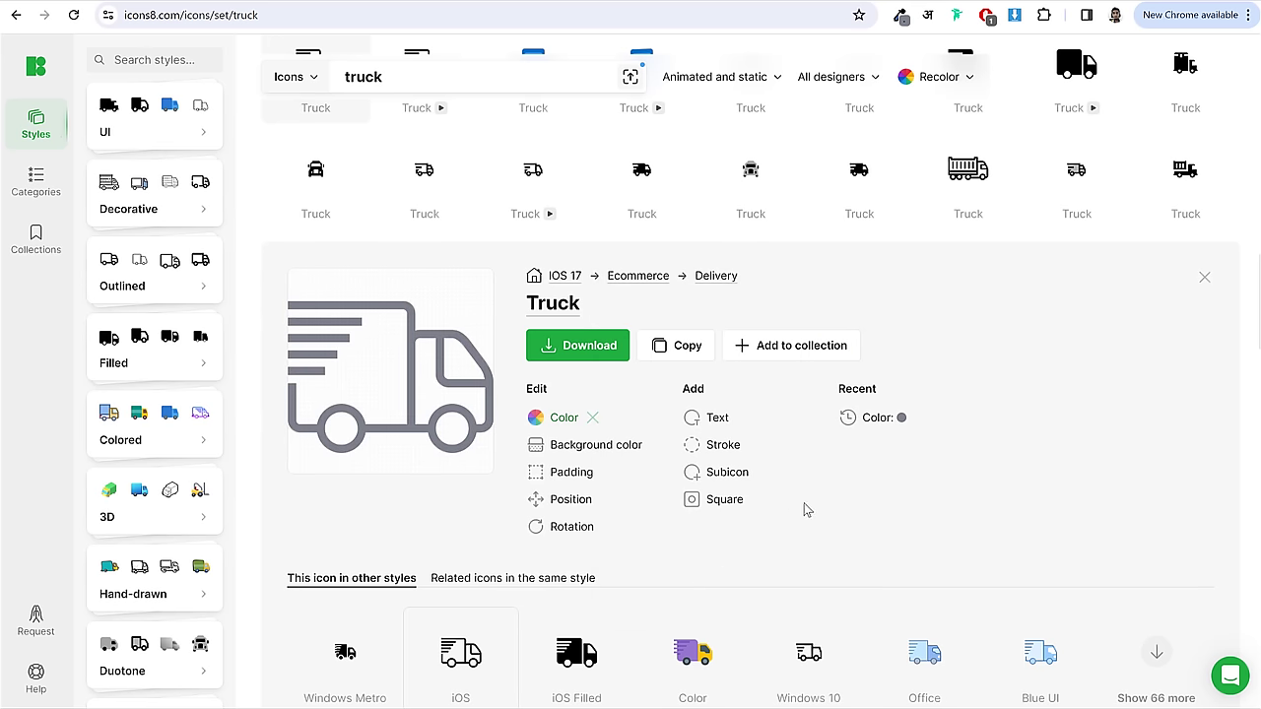
- Try the larger PNG sizes for the truck icon, download it at 100×100, and dismiss the attribution notice
click(579, 345)
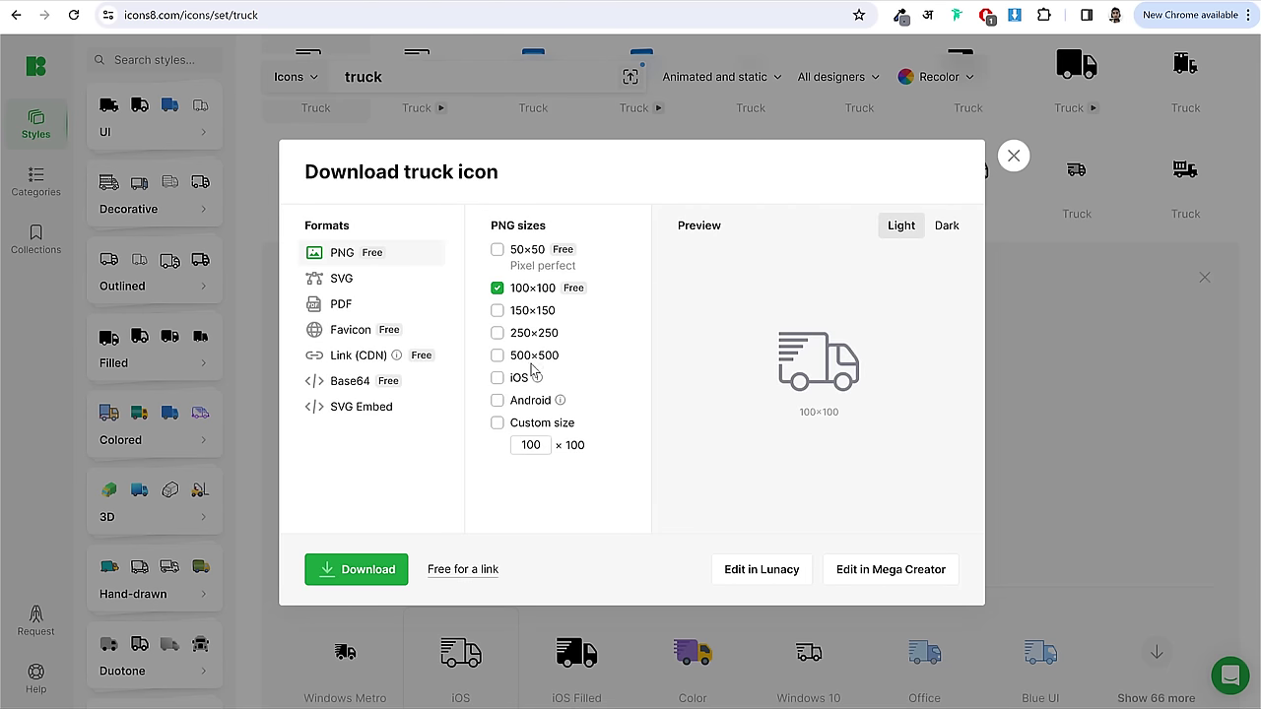
click(533, 367)
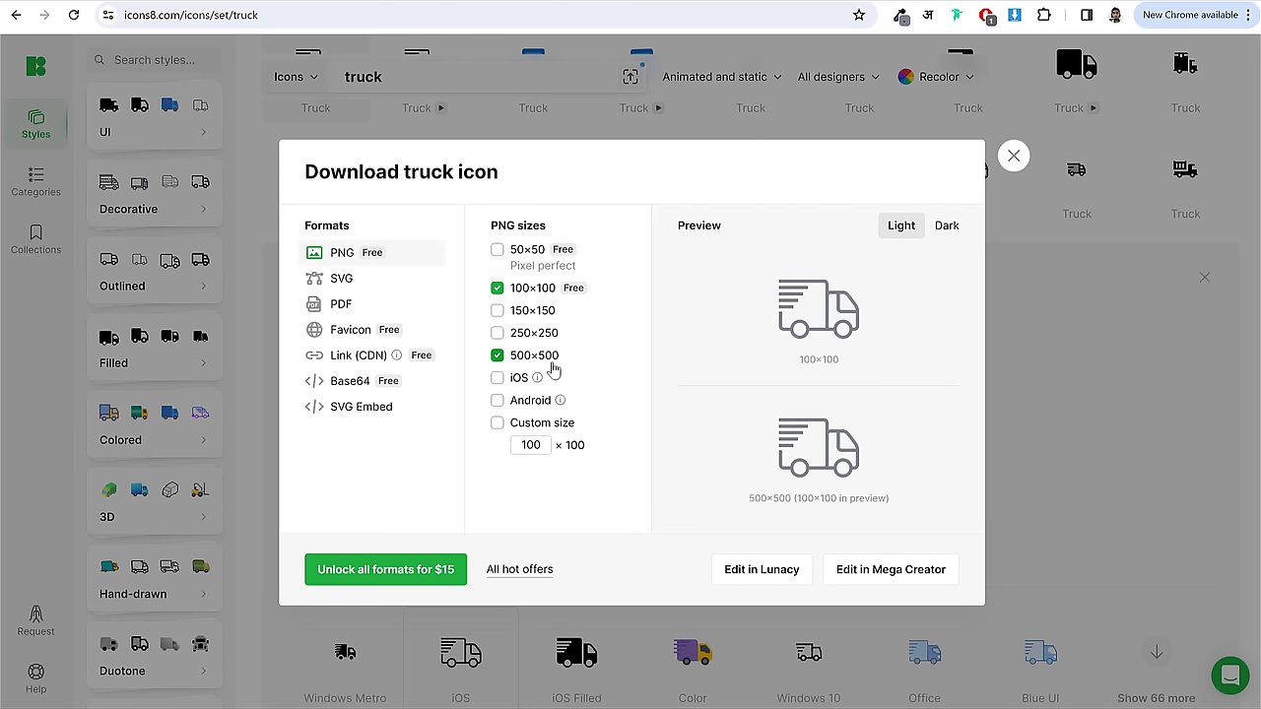
click(530, 316)
click(530, 316)
click(533, 362)
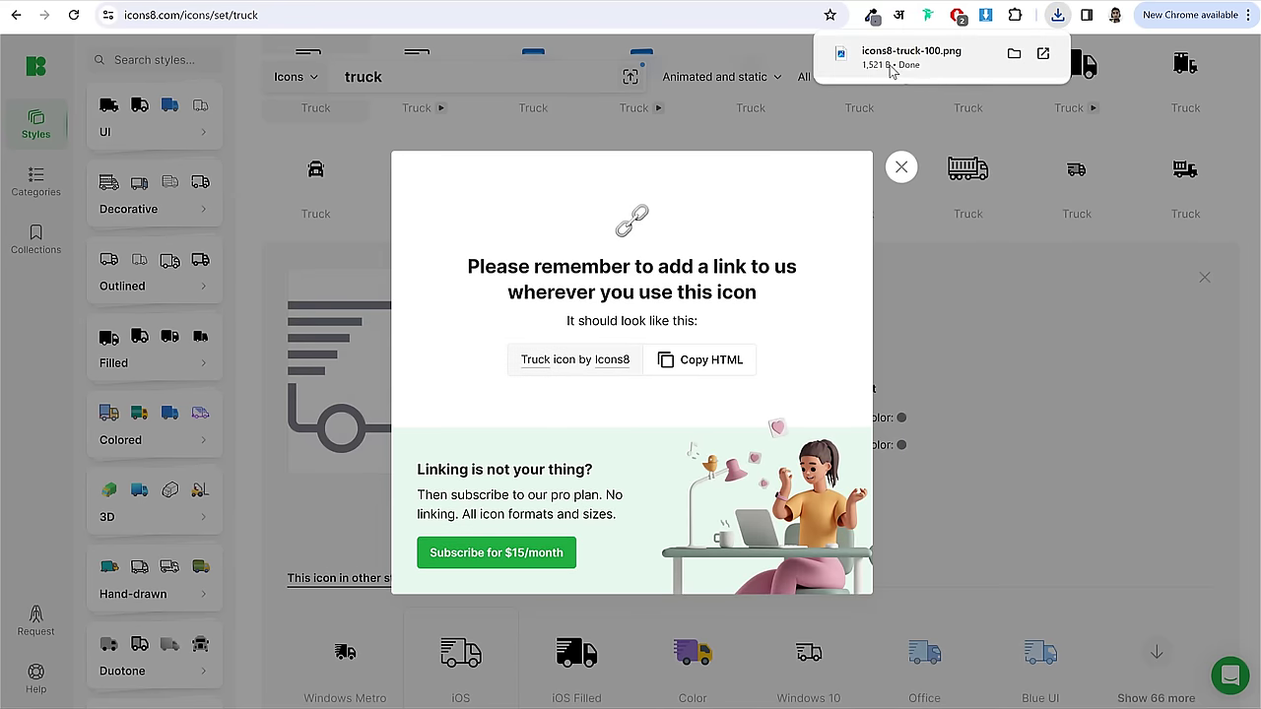
click(903, 168)
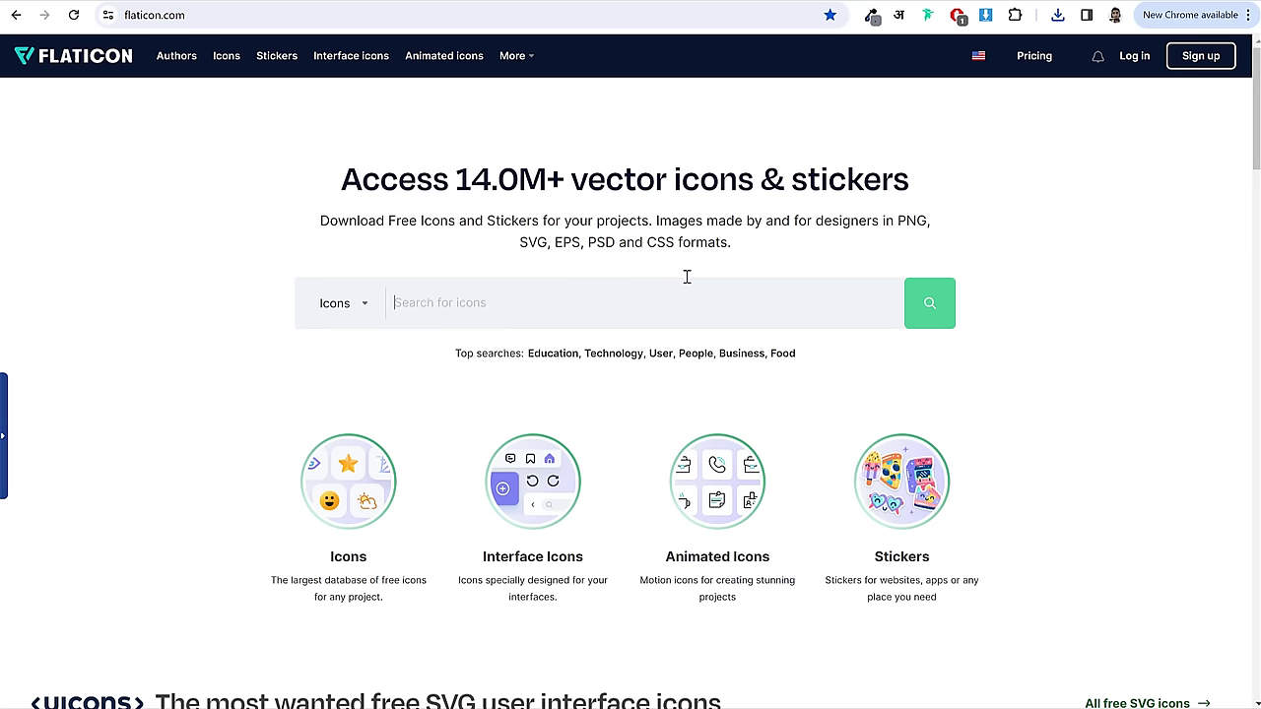
- On flaticon.com, search for "truck" icons and open the bold outlined delivery truck with speed lines
text(truck)
key(Return)
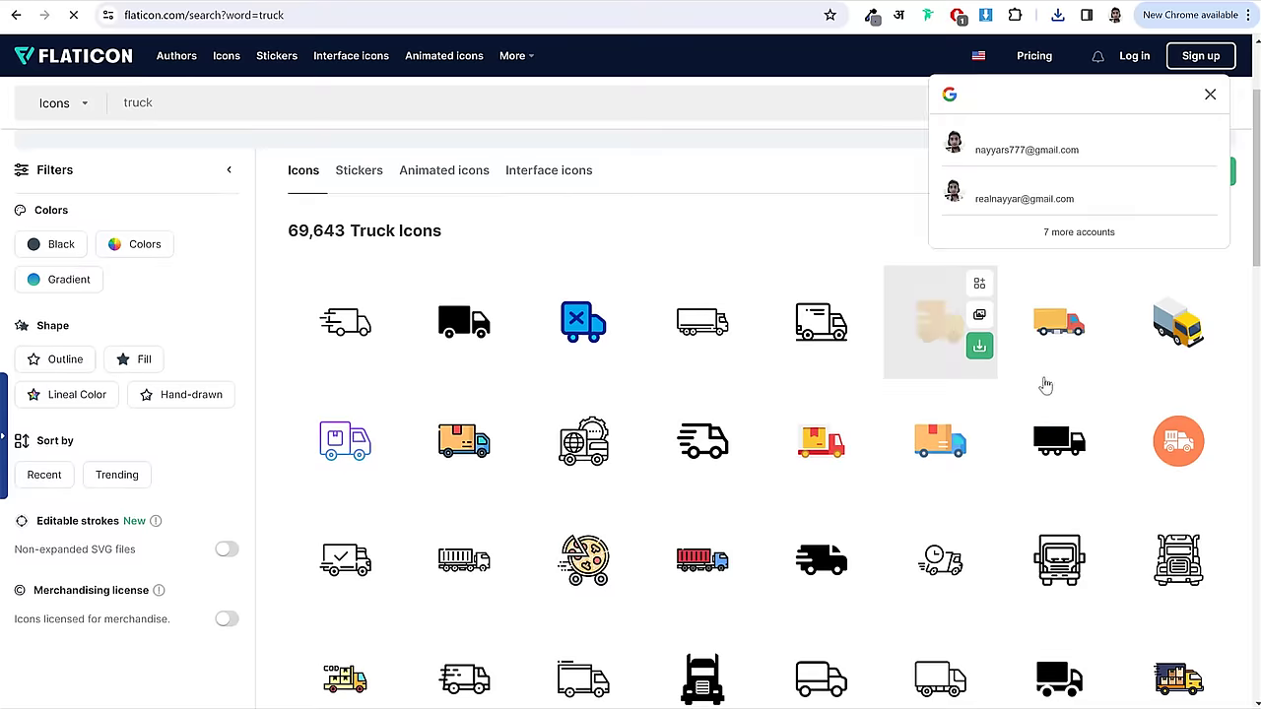
scroll(1162, 394, down, 3)
scroll(1168, 400, down, 3)
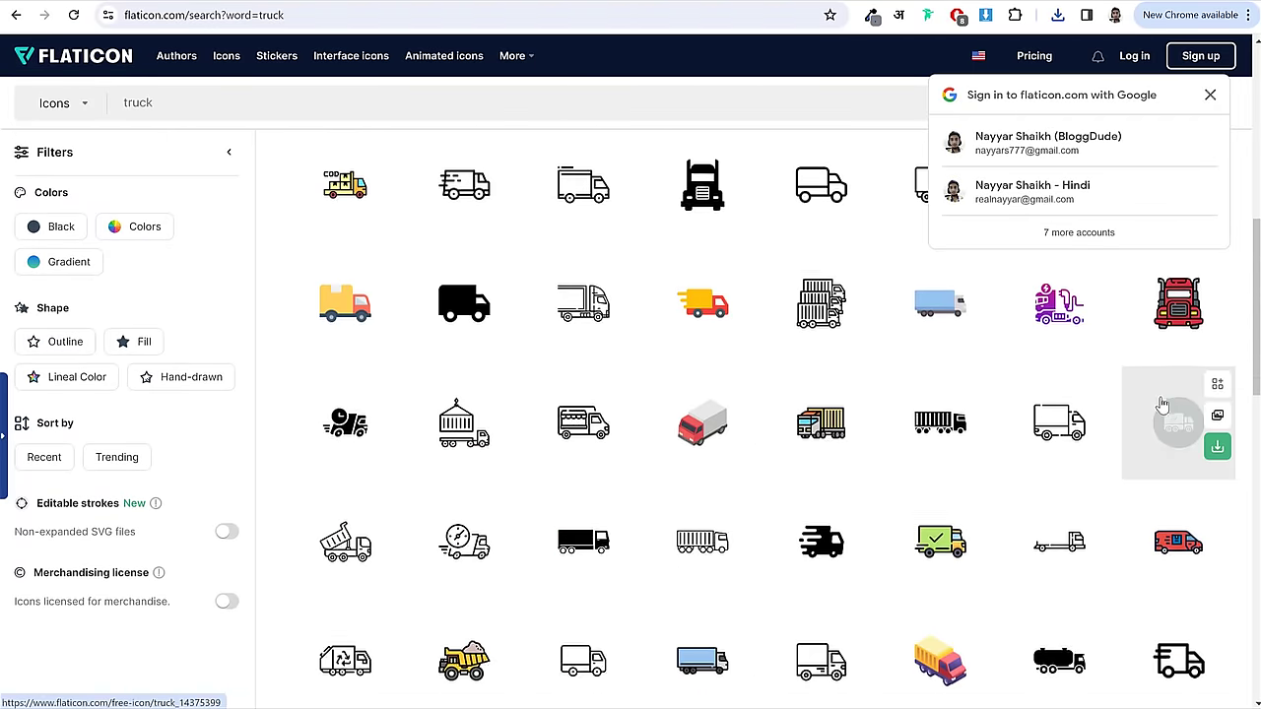
scroll(1151, 408, up, 2)
scroll(1151, 408, up, 3)
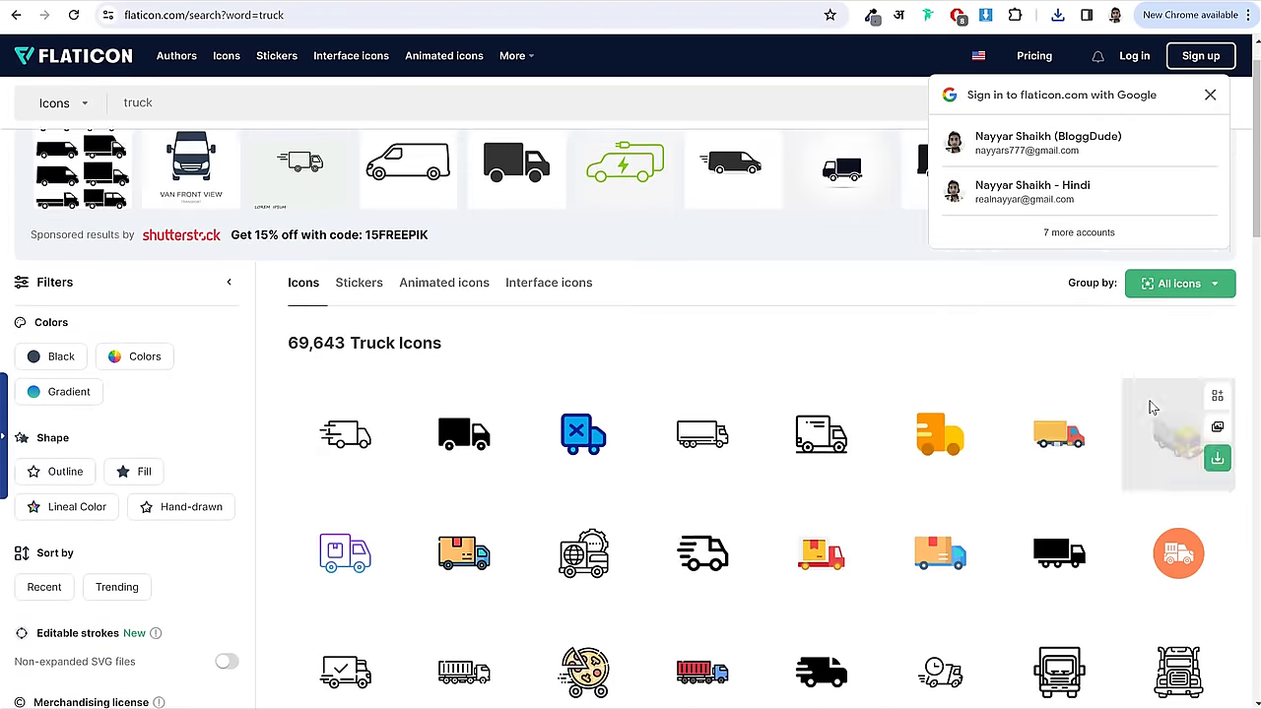
scroll(1149, 408, down, 2)
click(684, 464)
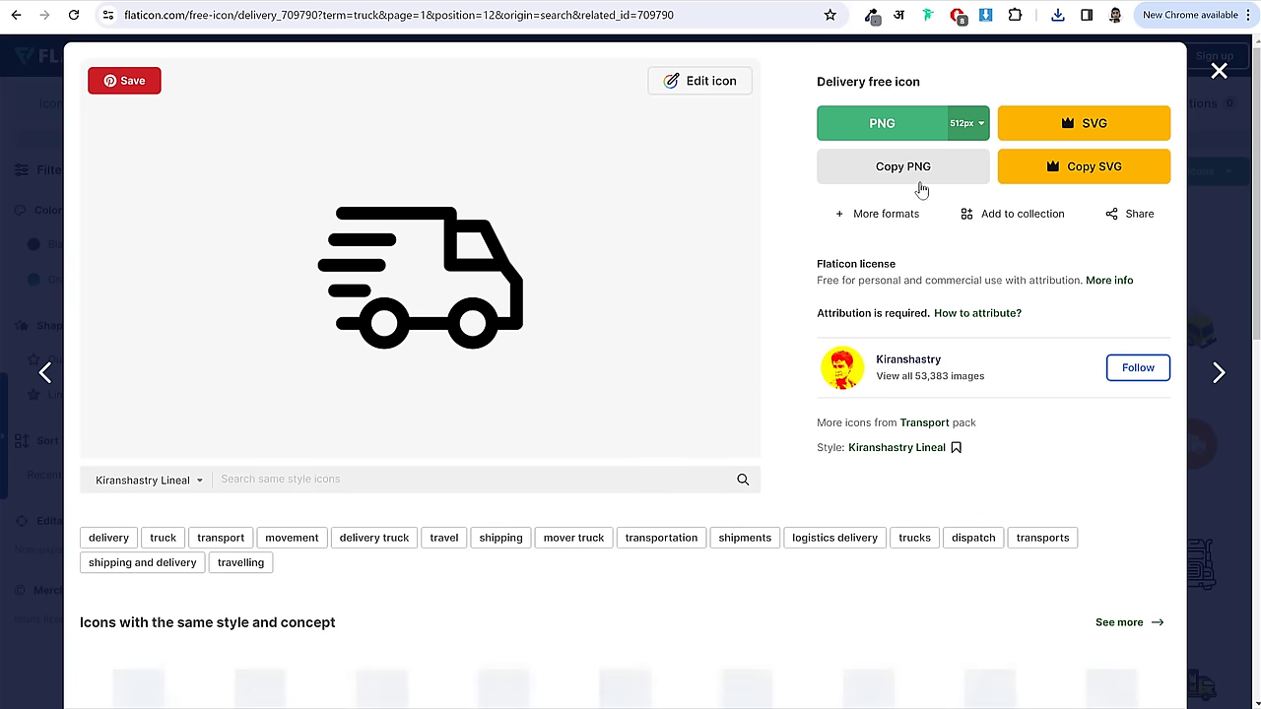
- Log in to Flaticon with the remembered account and open the delivery truck in the icon editor
click(712, 84)
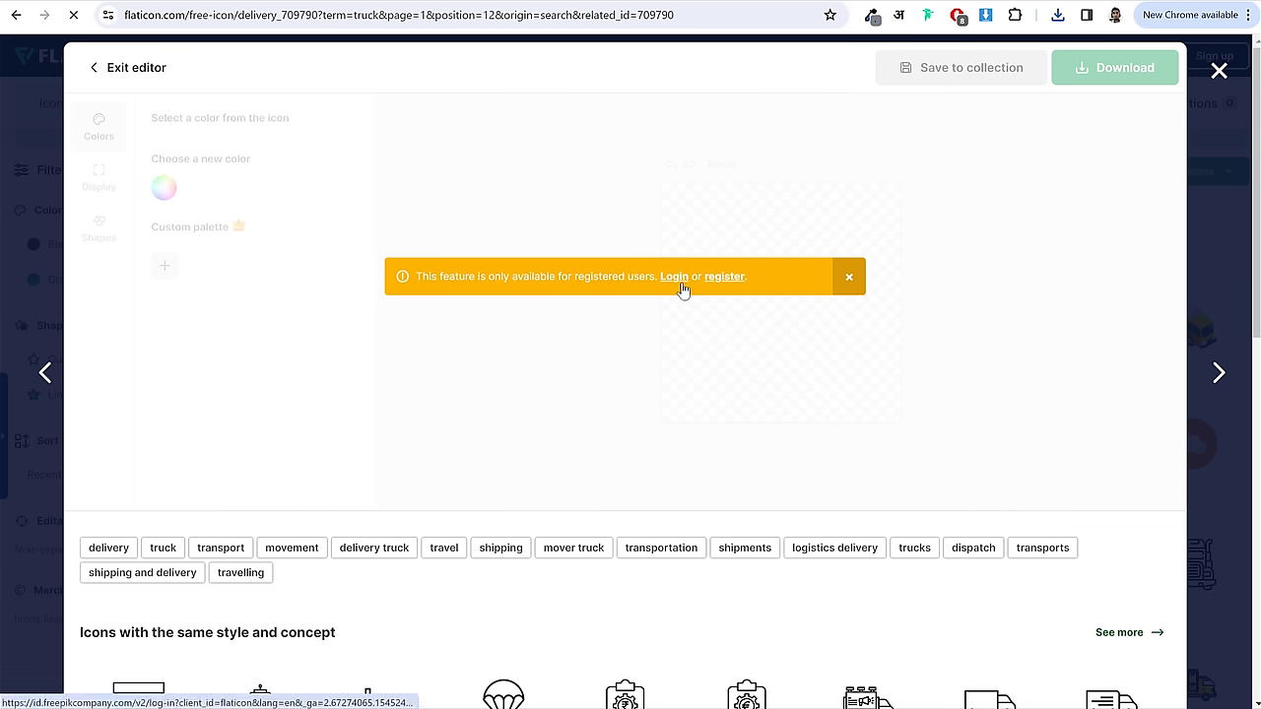
click(683, 283)
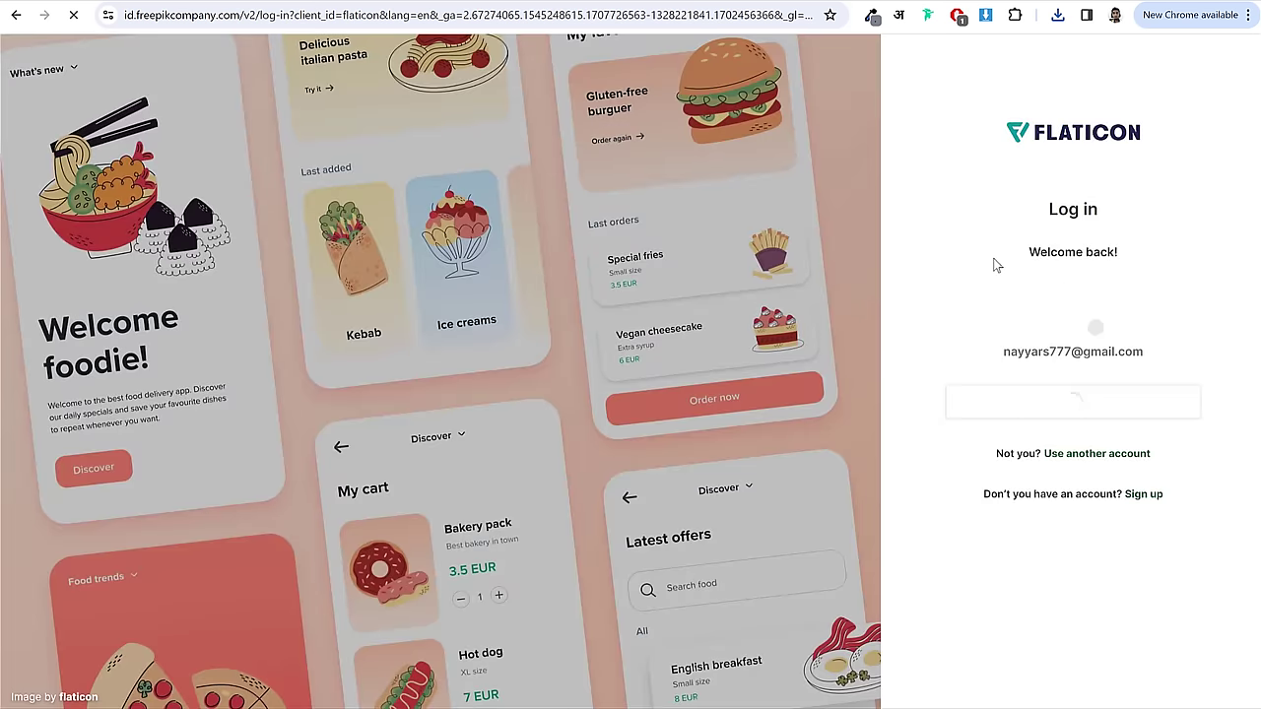
click(1111, 407)
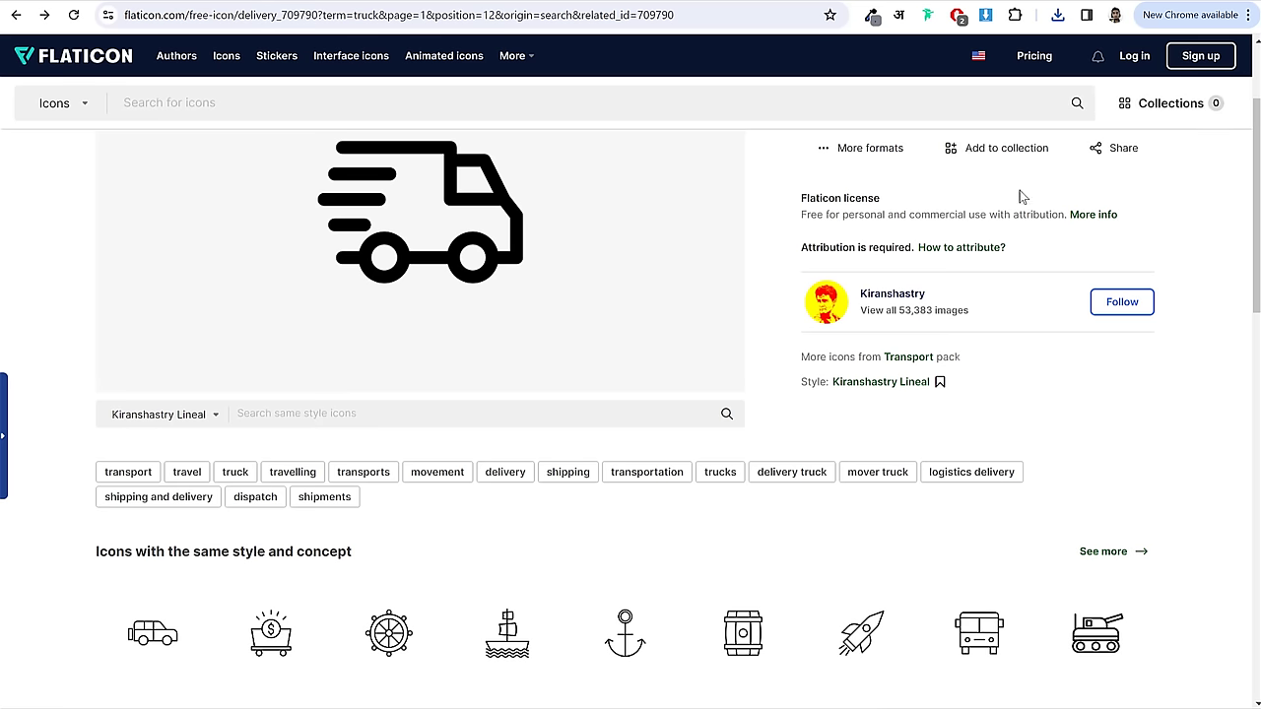
scroll(1004, 349, up, 2)
click(712, 185)
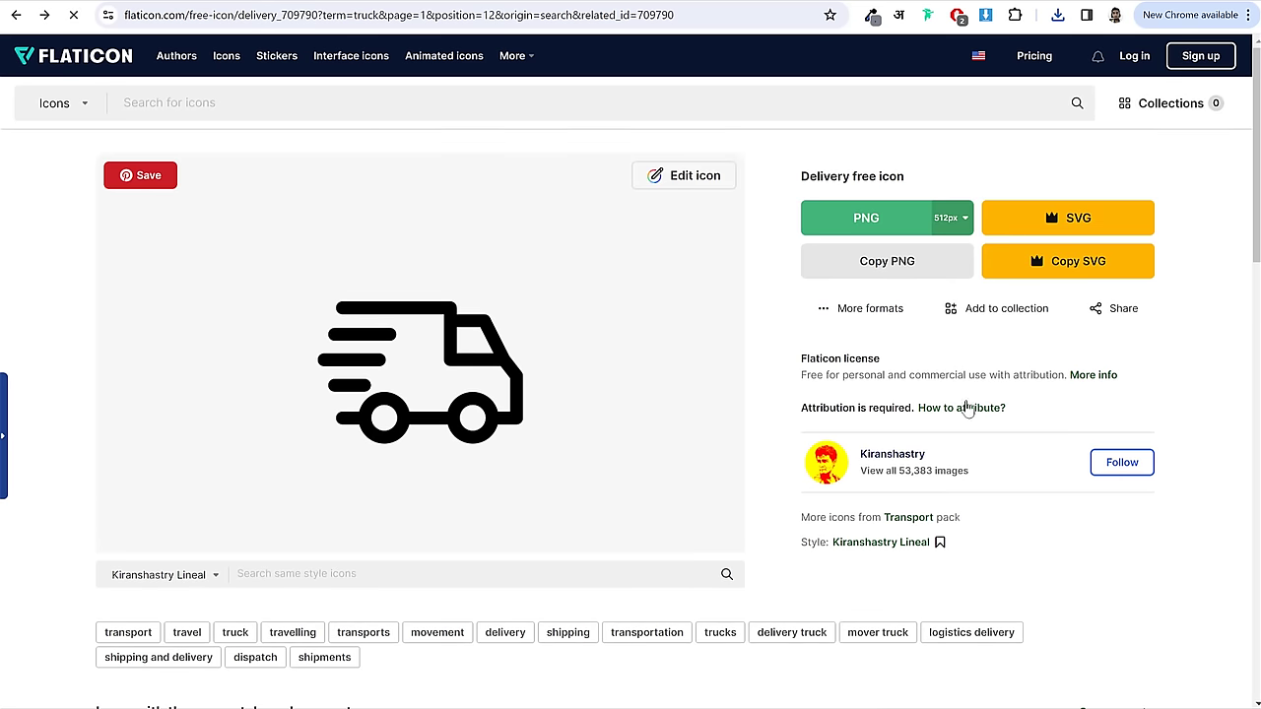
click(690, 177)
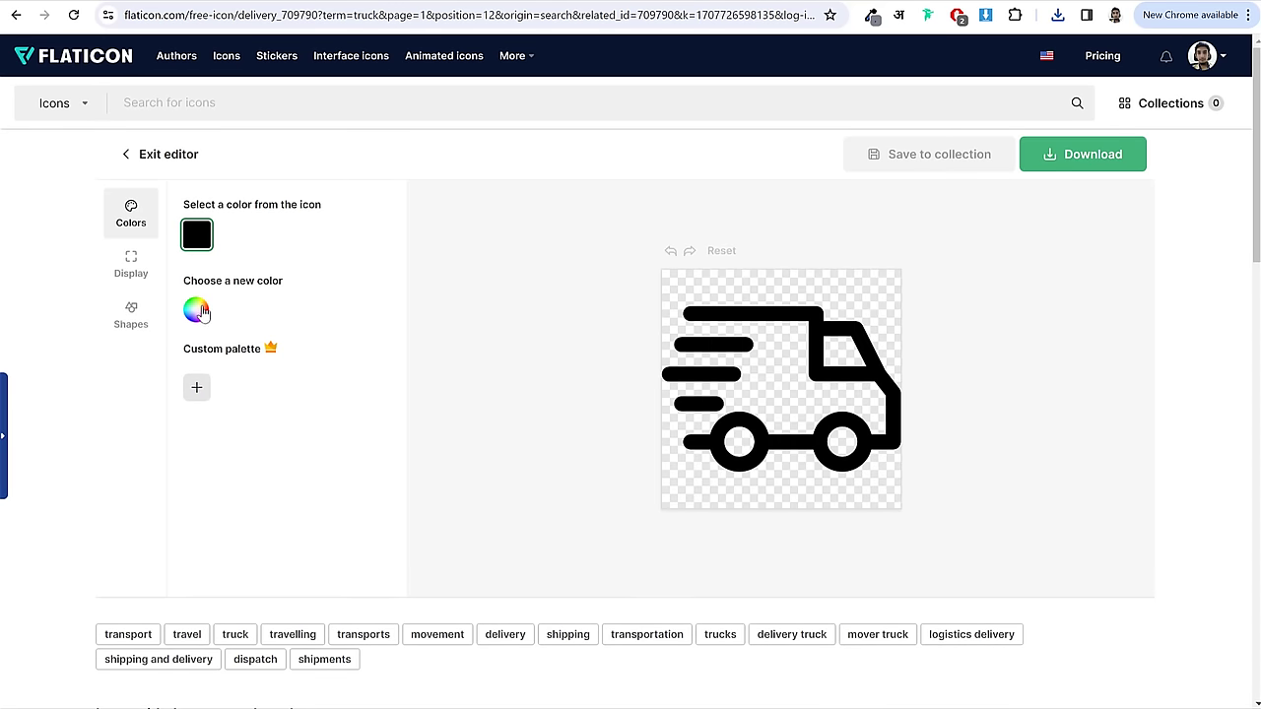
- Recolor the Flaticon delivery truck from black to the copied grey color code
click(197, 313)
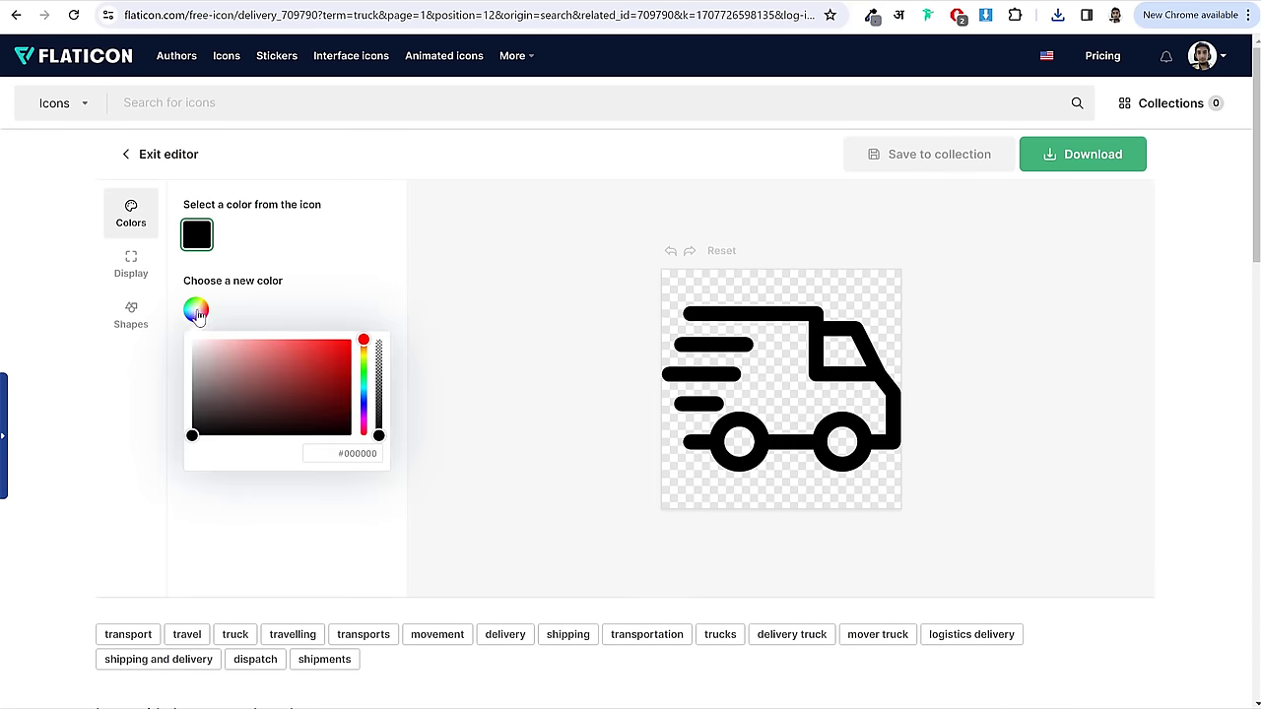
triple_click(346, 454)
key(ctrl+v)
click(469, 321)
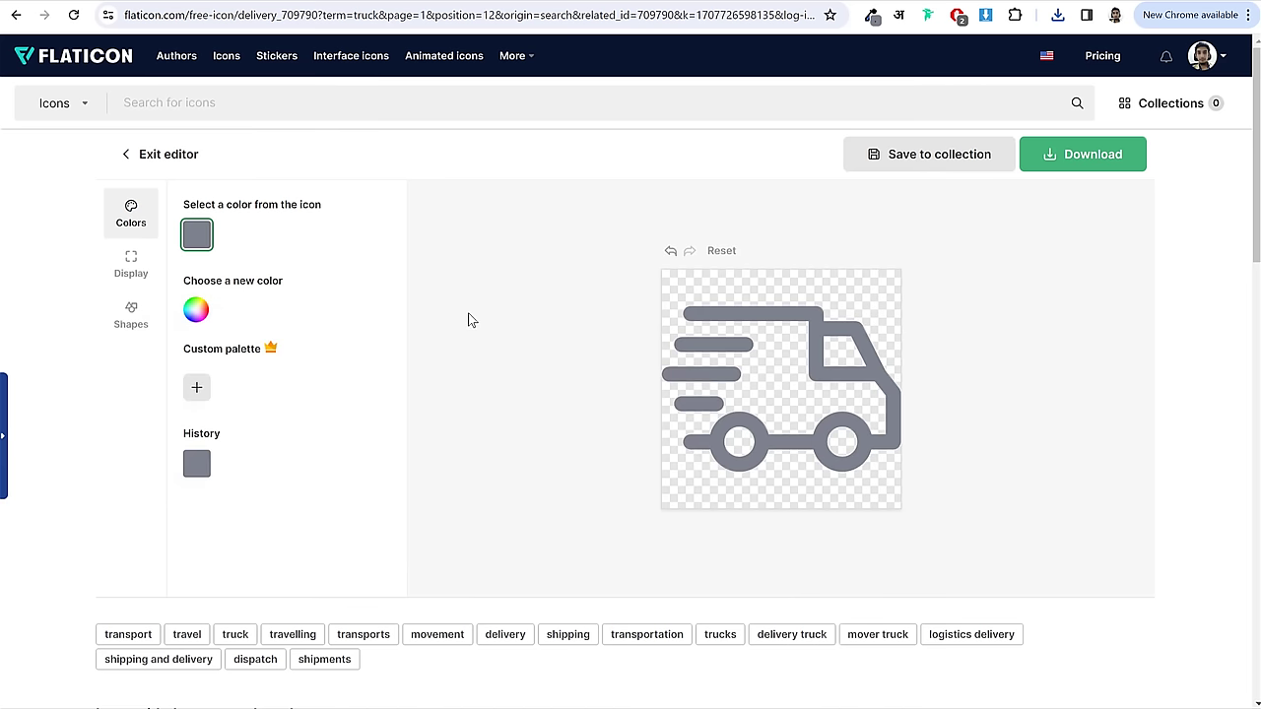
- Download the recolored truck as a free 512px PNG and dismiss the attribution notice
click(1098, 160)
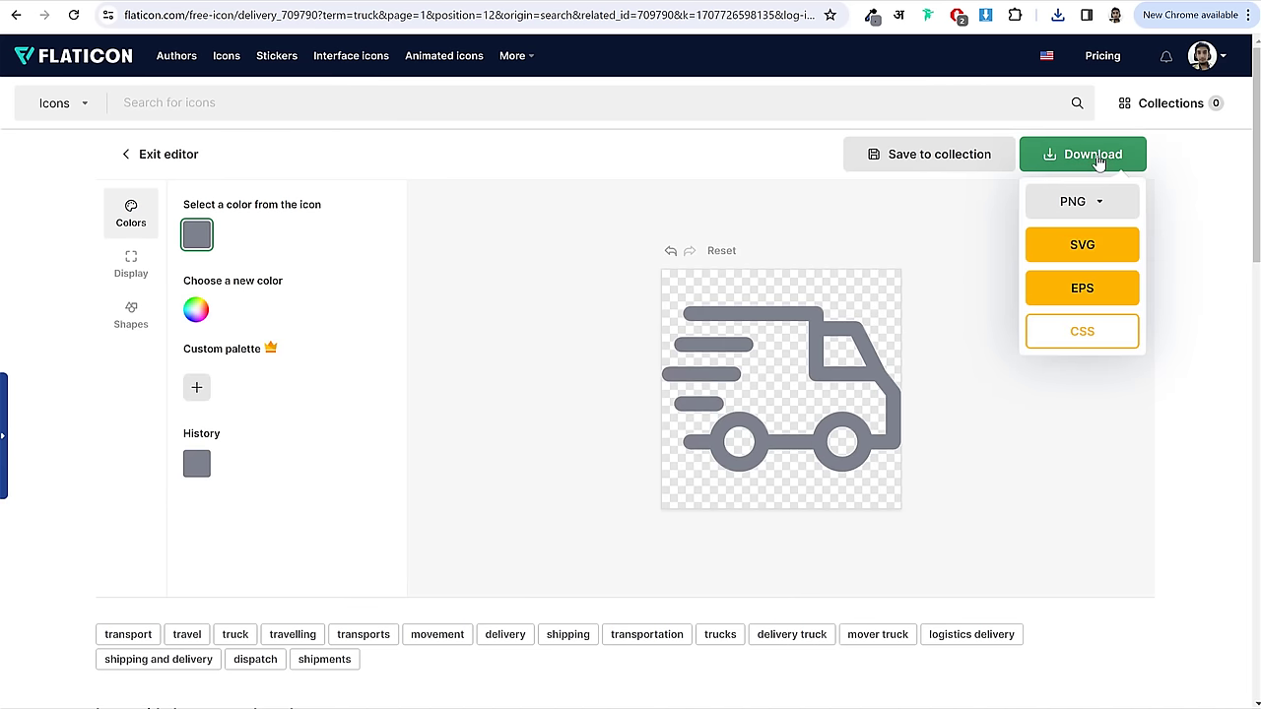
click(1103, 213)
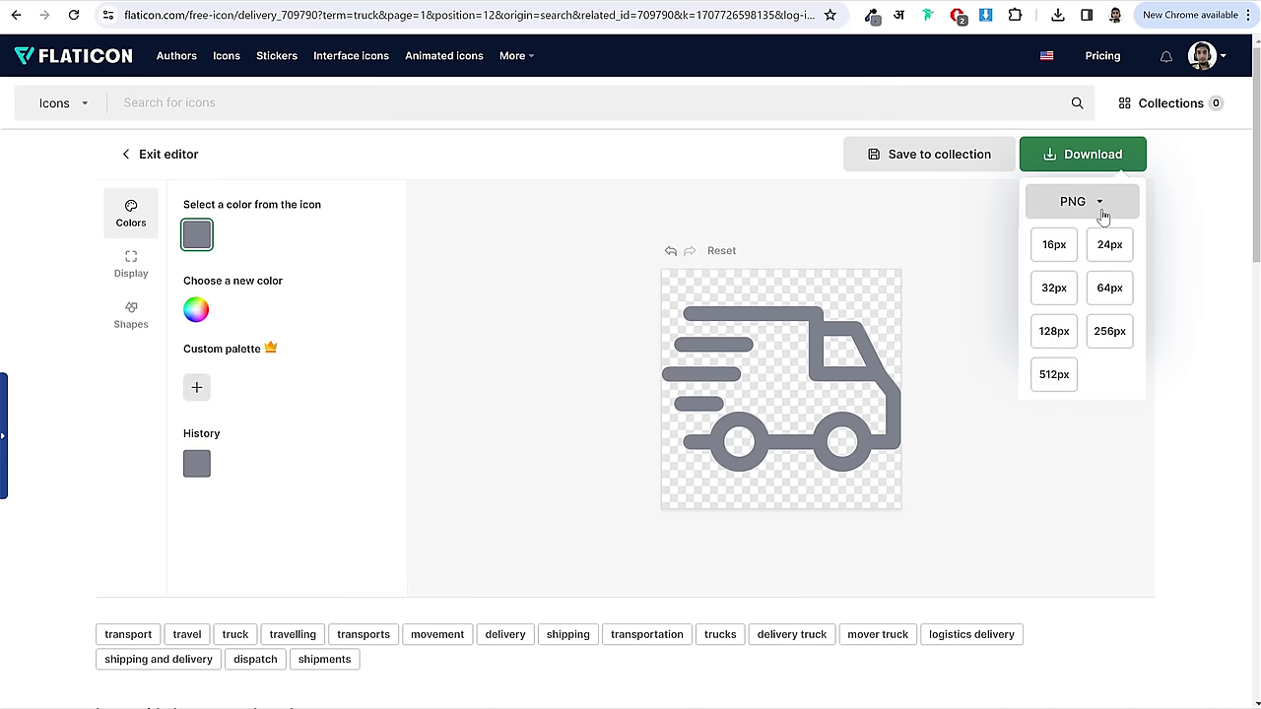
click(1054, 377)
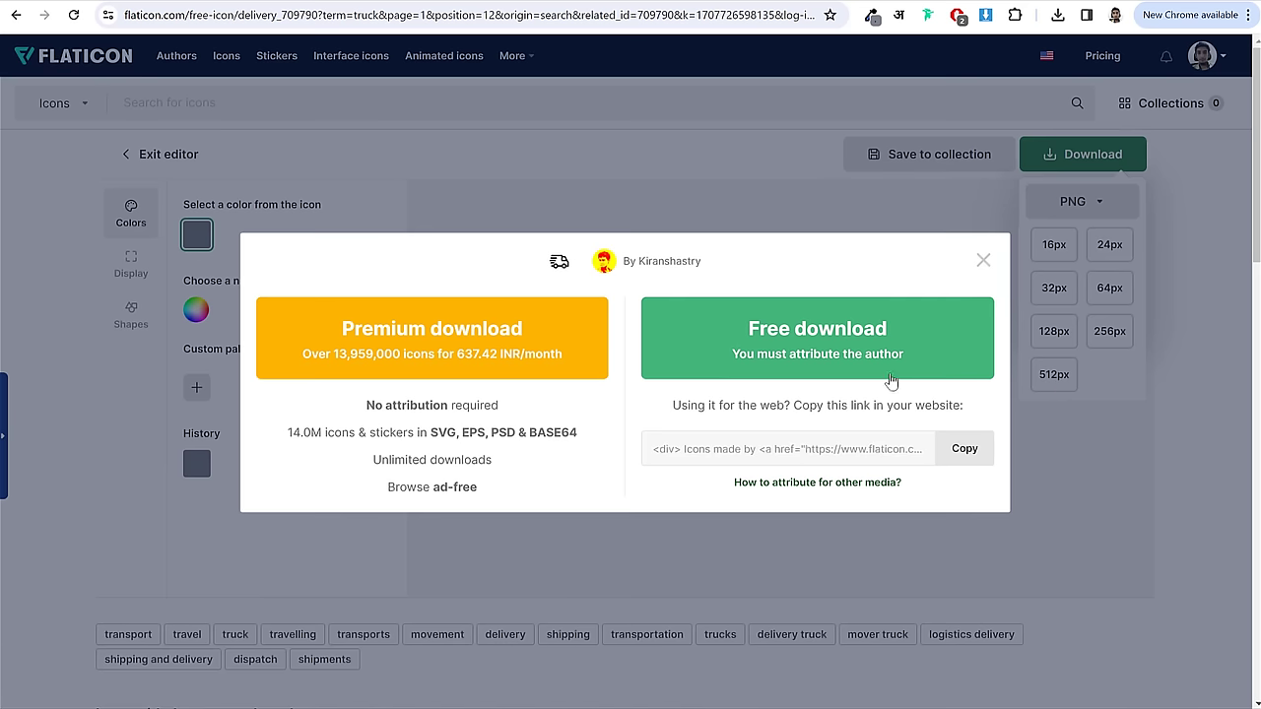
click(872, 348)
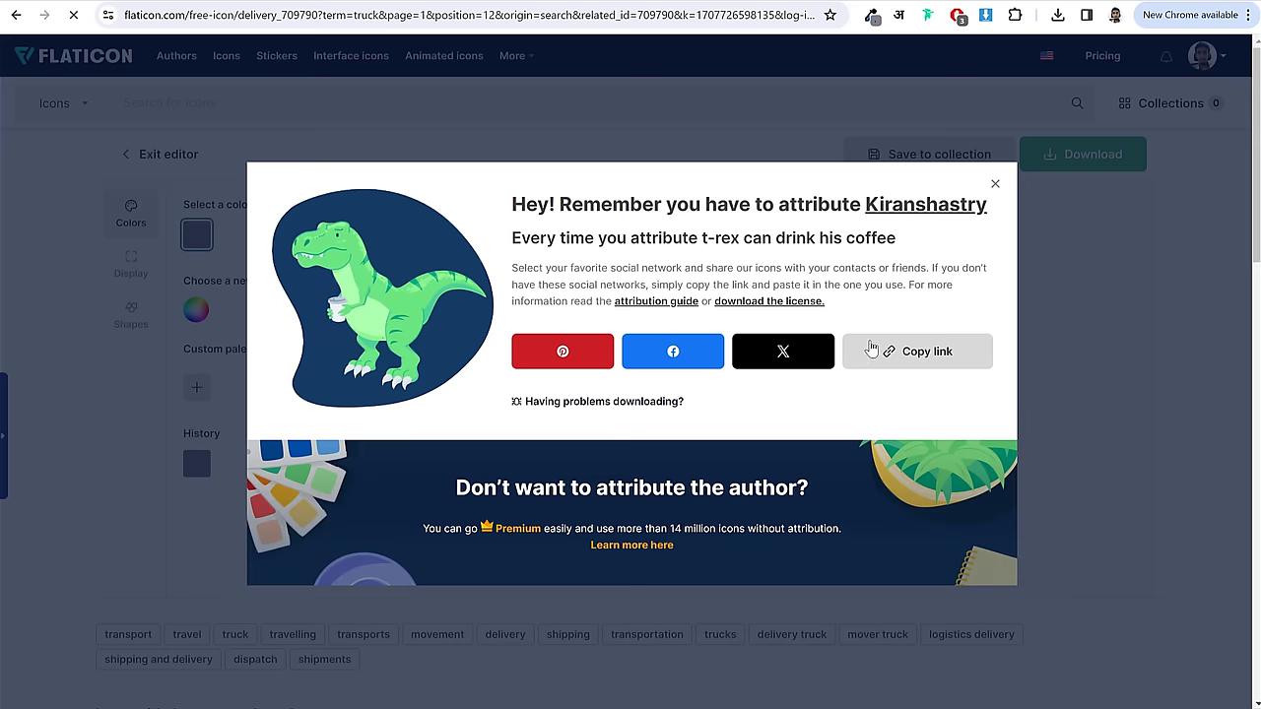
click(994, 184)
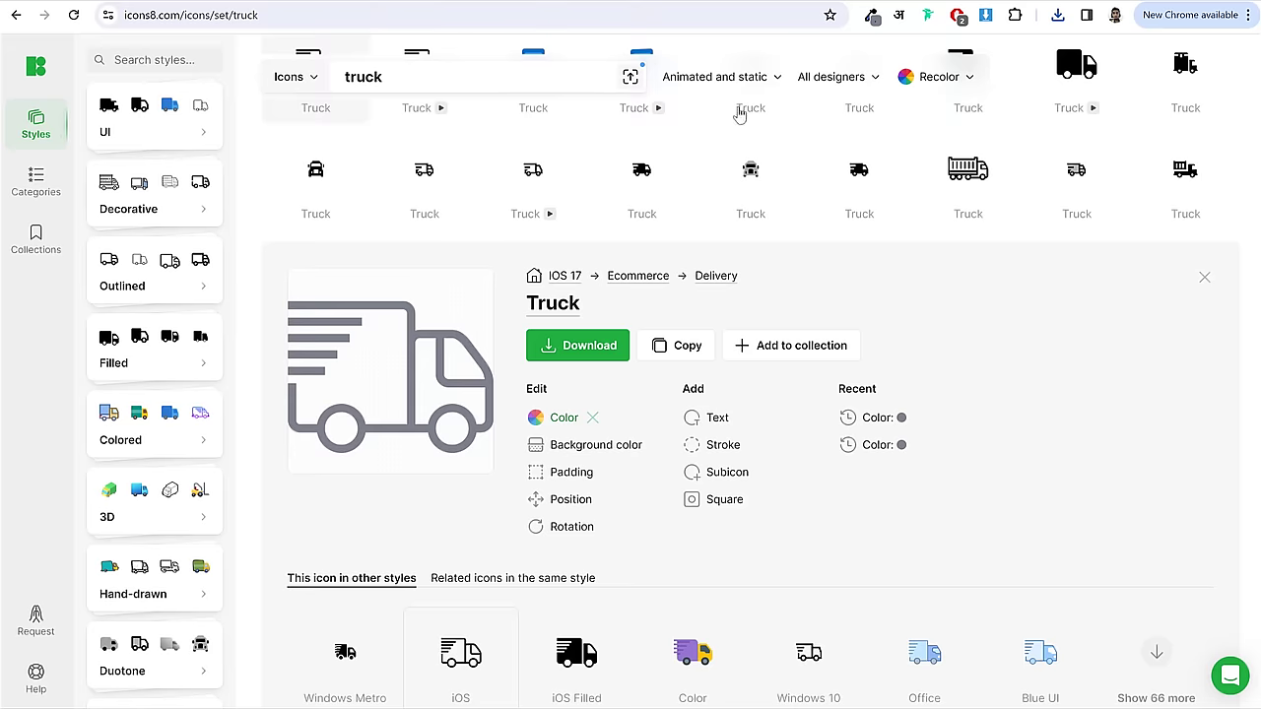
- Leave the Icons8 and Flaticon pages and return to the Elementor editor of the home page
scroll(995, 243, up, 10)
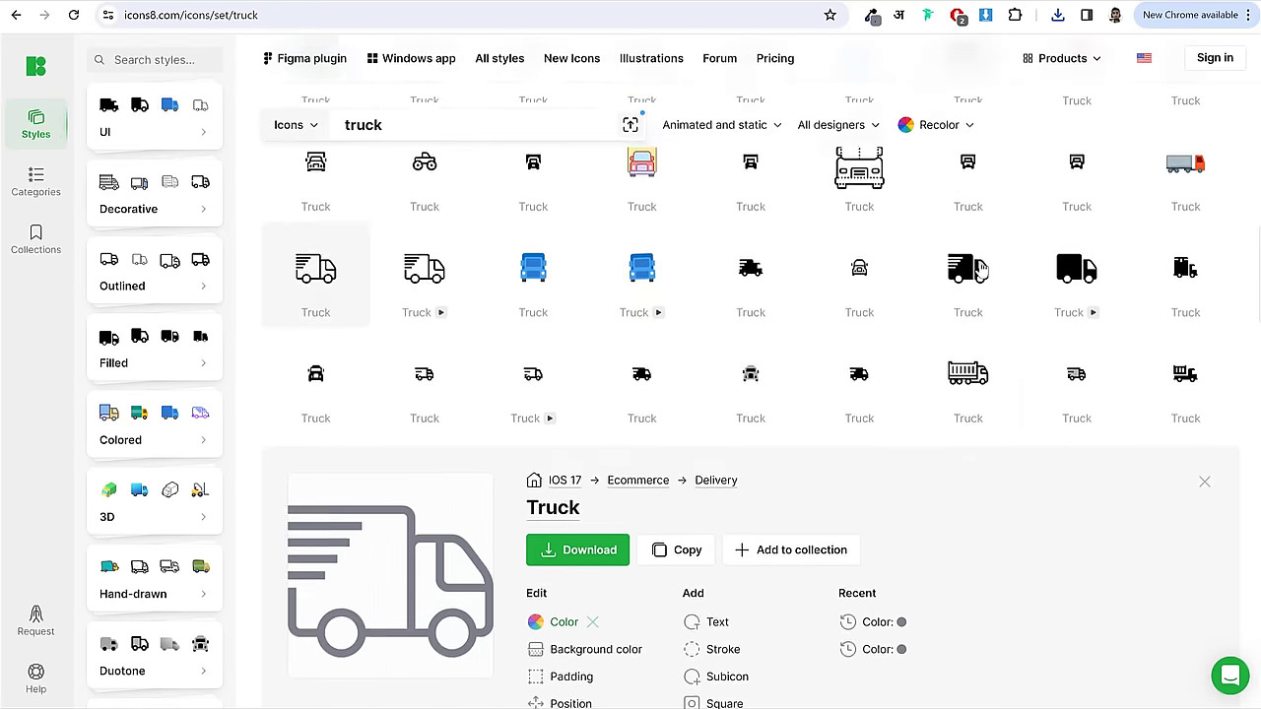
scroll(761, 307, up, 2)
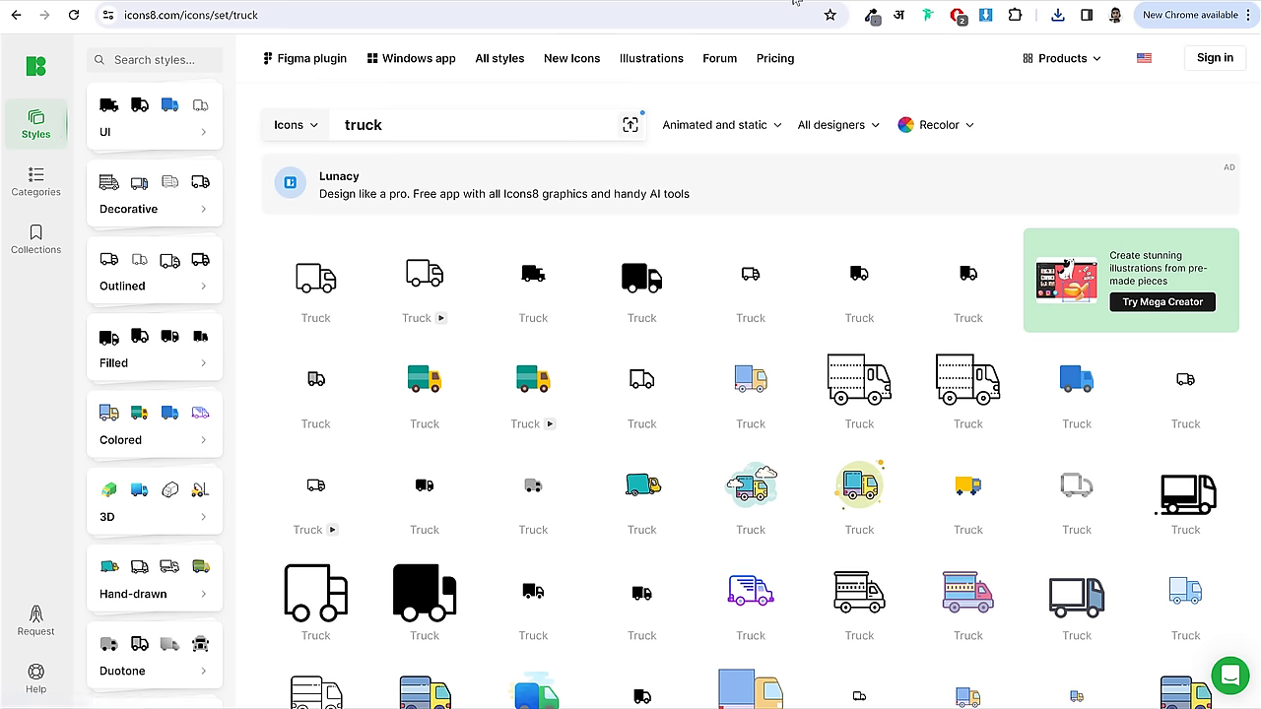
click(984, 5)
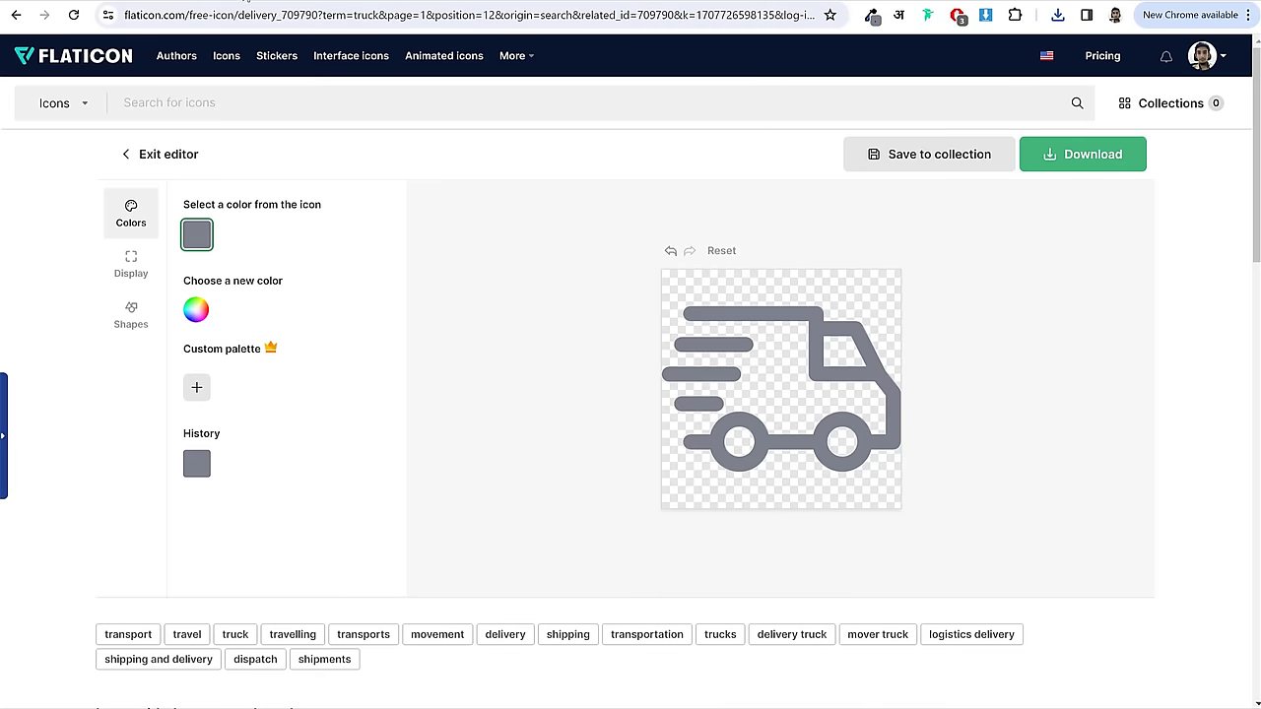
click(375, 3)
- Try to upload the coin, delivery and wall-clock icons from the Media folder as image choices for the image box
click(119, 235)
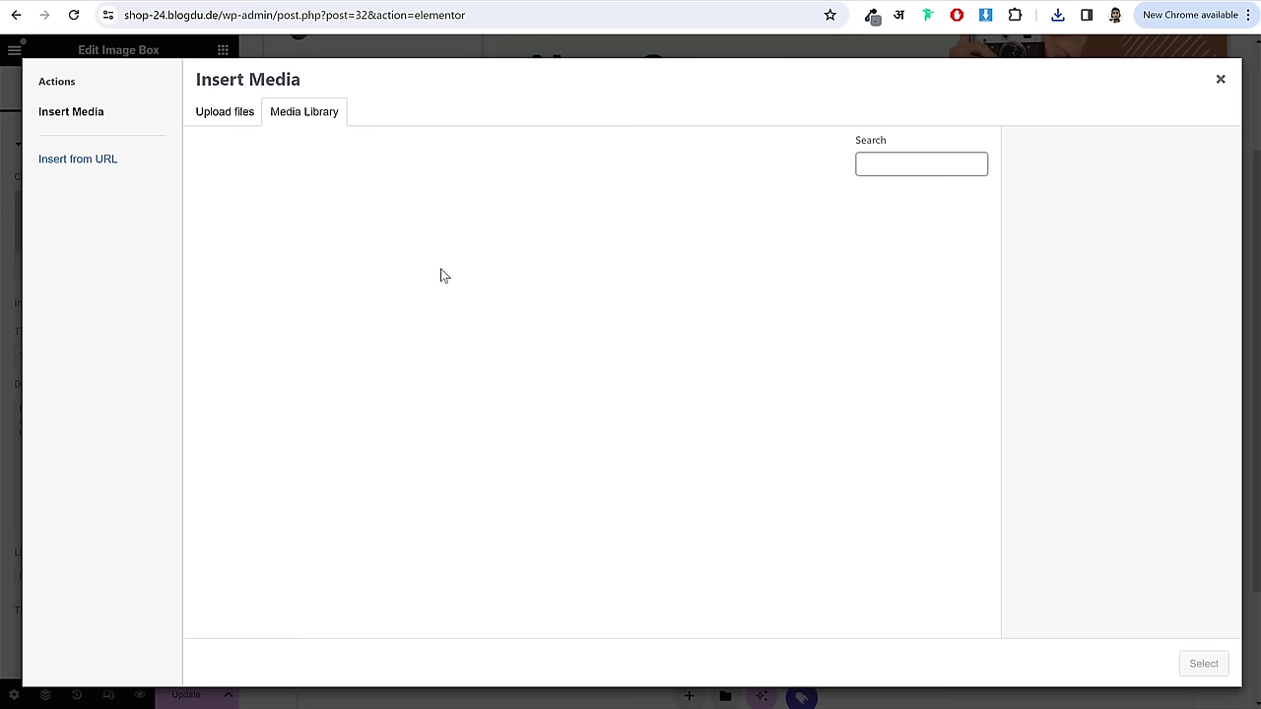
click(237, 114)
click(726, 373)
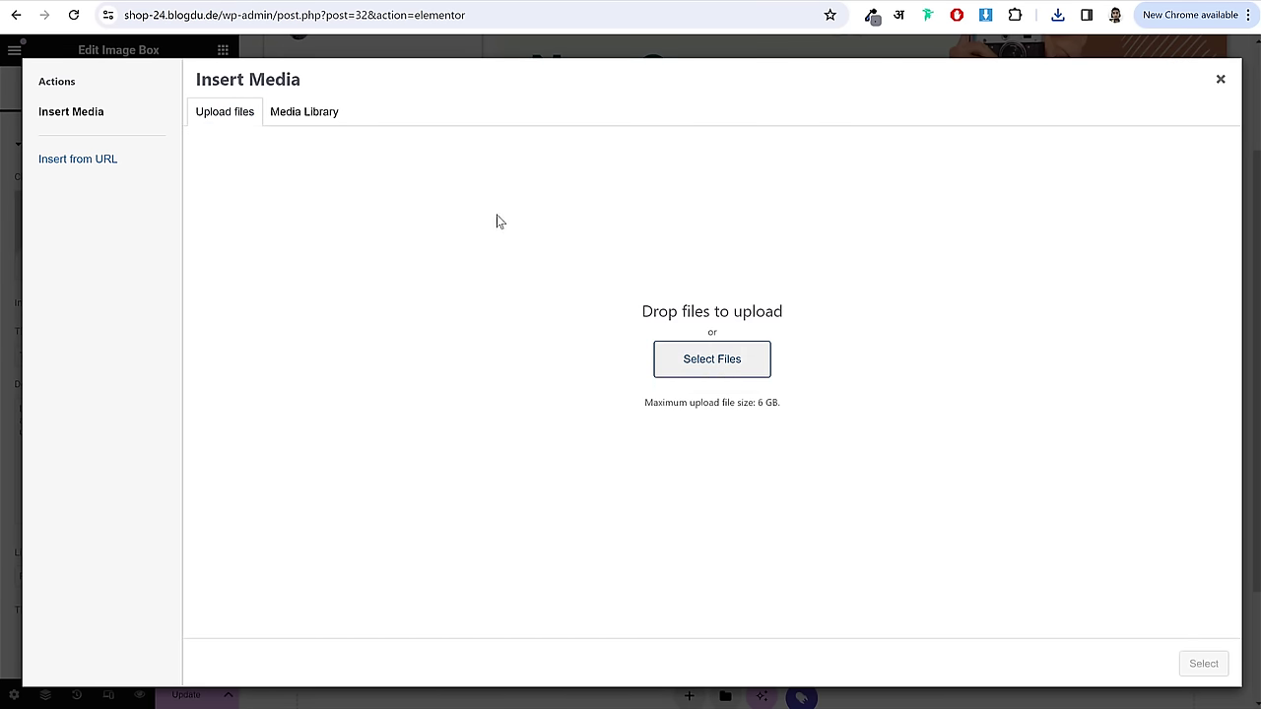
scroll(625, 273, down, 2)
click(675, 252)
ctrl+click(679, 158)
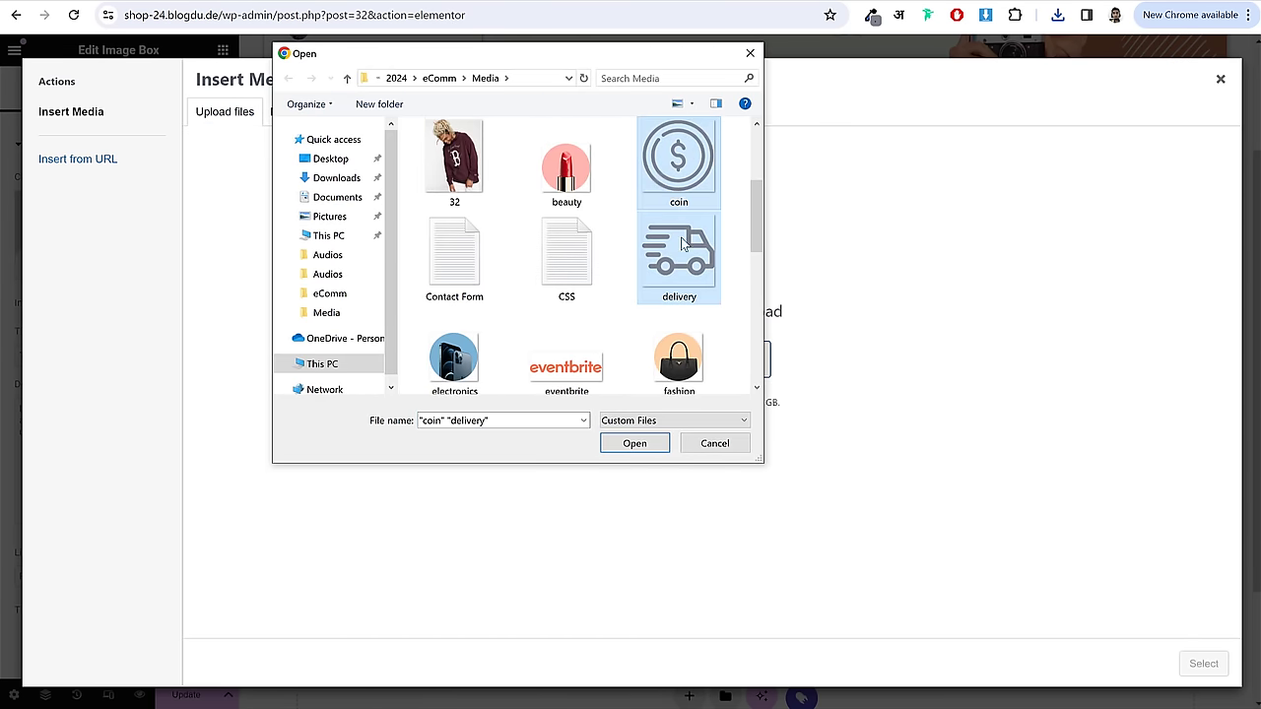
scroll(678, 247, up, 2)
scroll(687, 258, down, 3)
scroll(635, 272, down, 4)
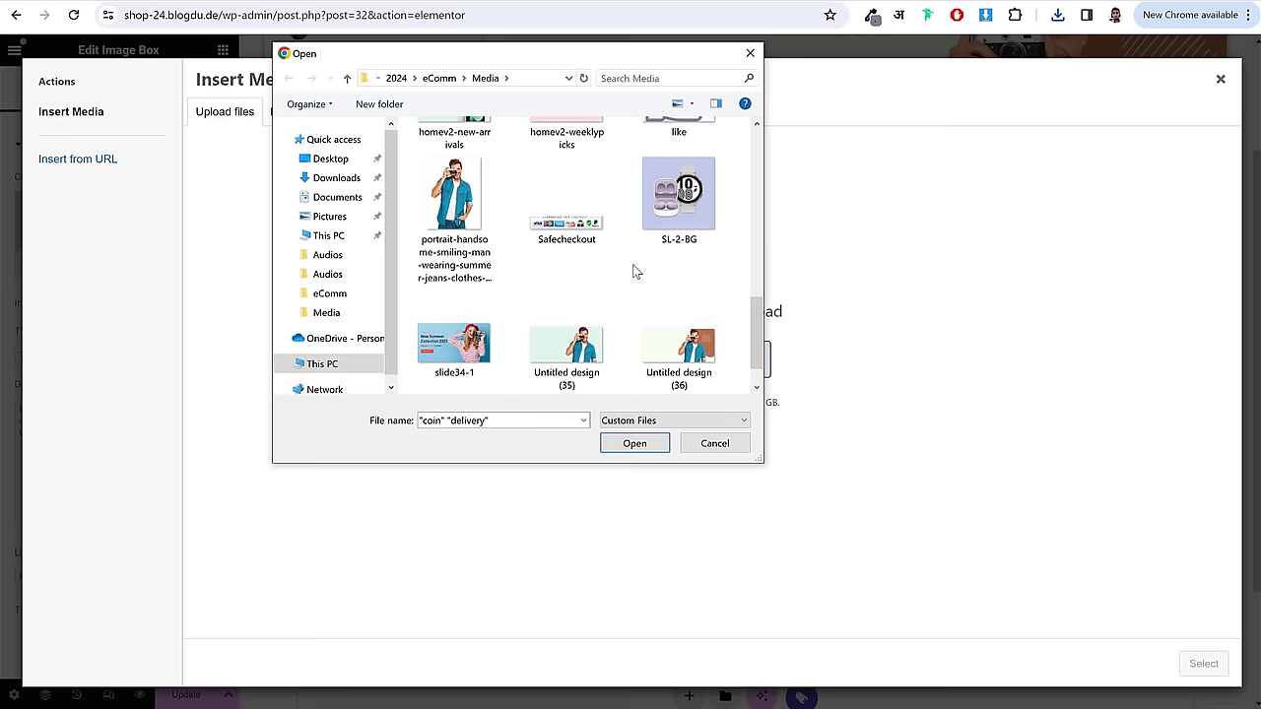
scroll(514, 325, down, 2)
ctrl+click(455, 340)
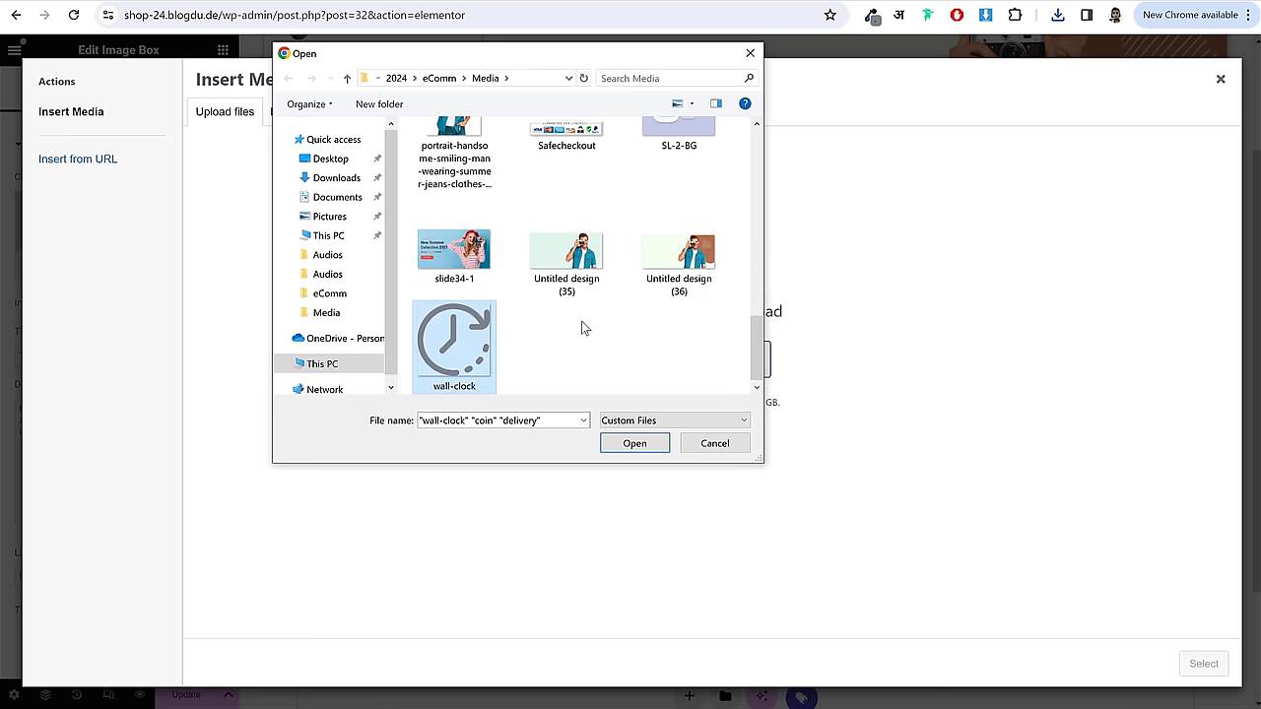
scroll(581, 323, up, 6)
scroll(583, 325, up, 5)
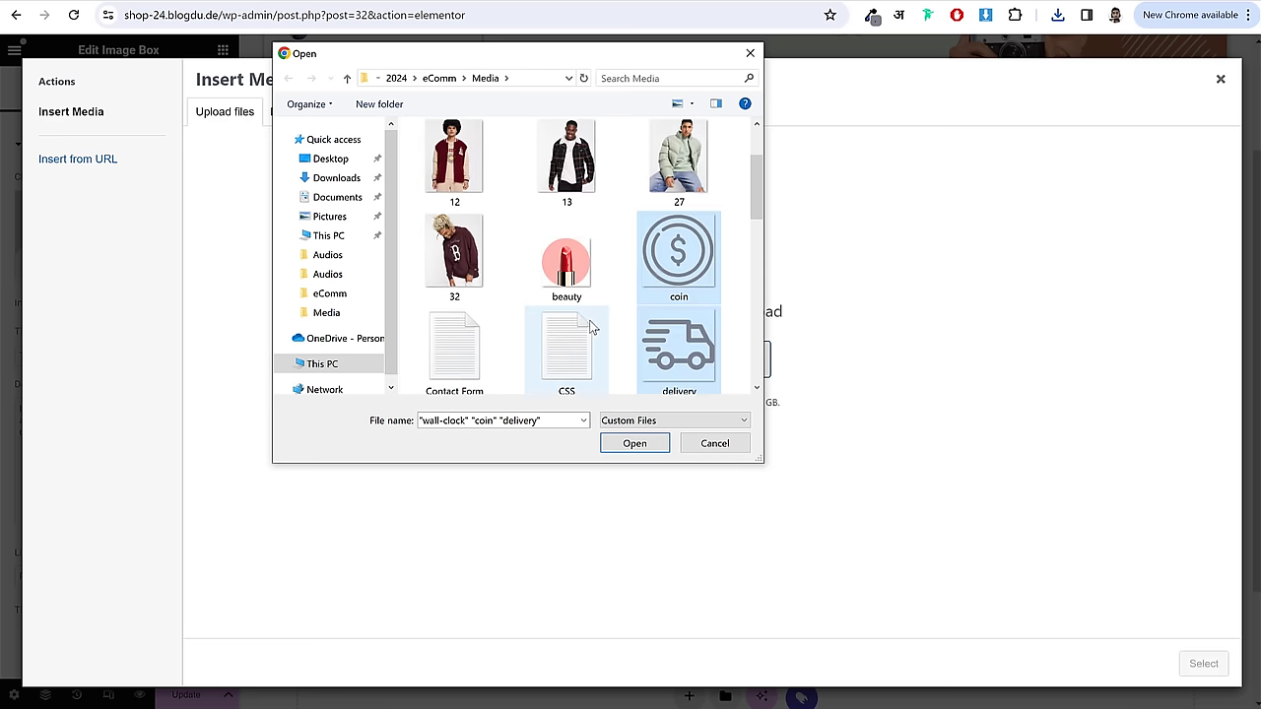
click(659, 444)
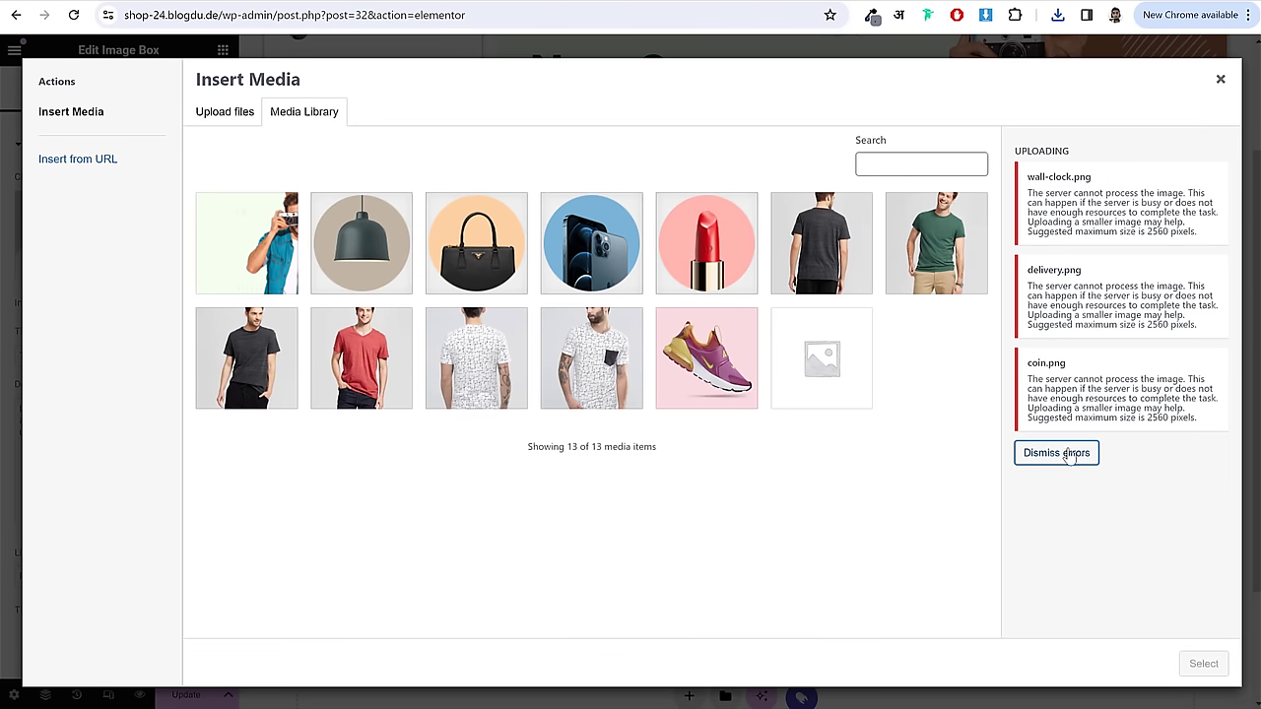
- Close the media dialog, update the page, and reopen the image box below the hero banner for editing
click(1221, 79)
click(183, 695)
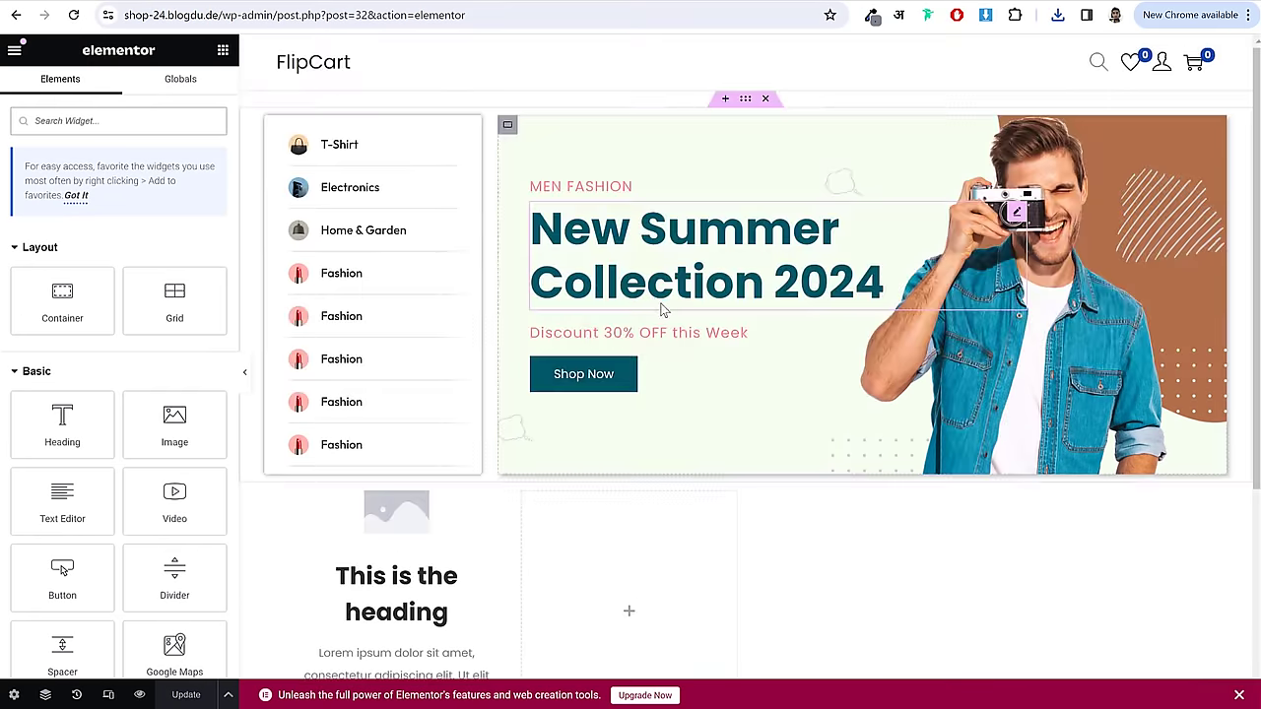
scroll(681, 326, down, 2)
click(412, 213)
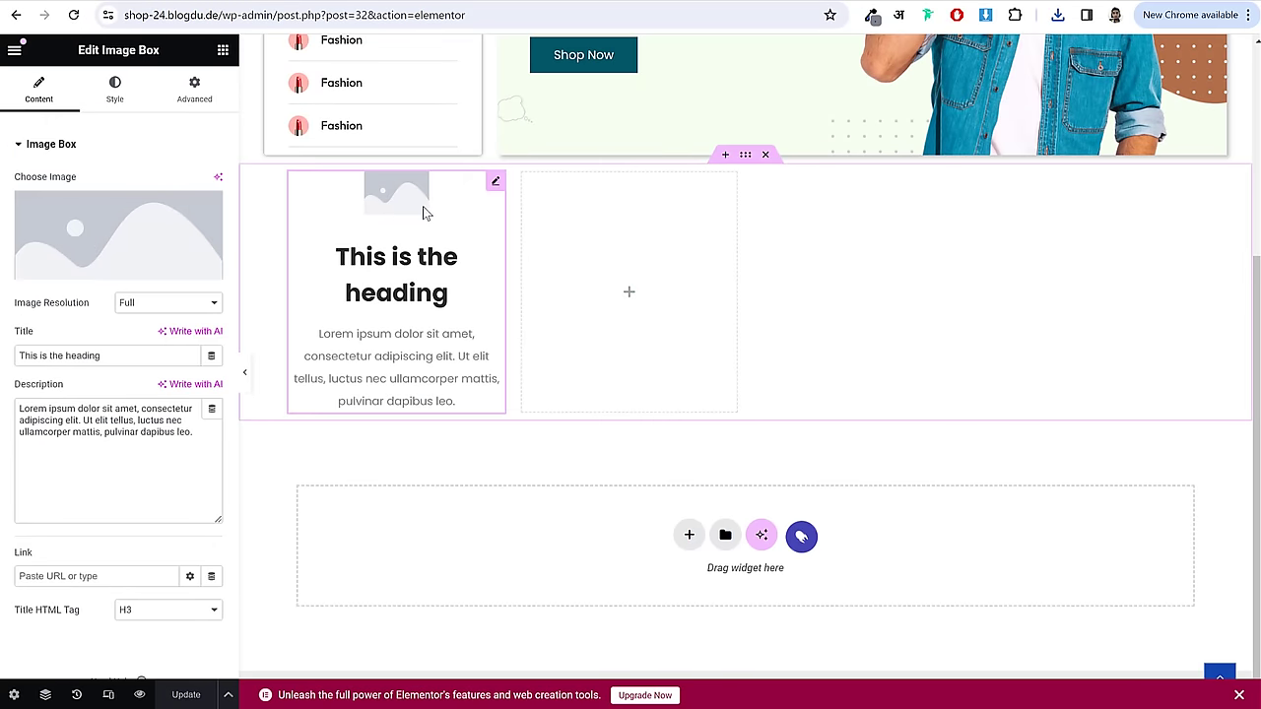
- Upload the coin, delivery, like and wall-clock icons to the media library and set delivery.png as the image box's picture
click(686, 357)
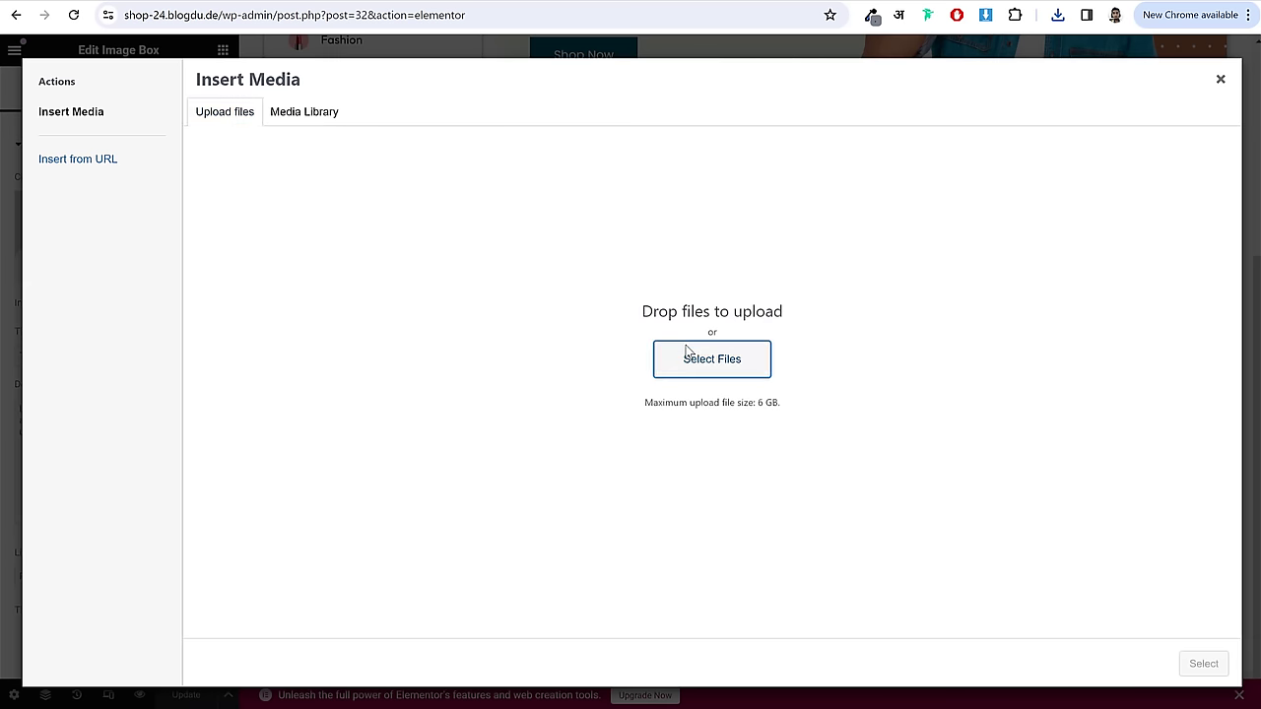
click(679, 340)
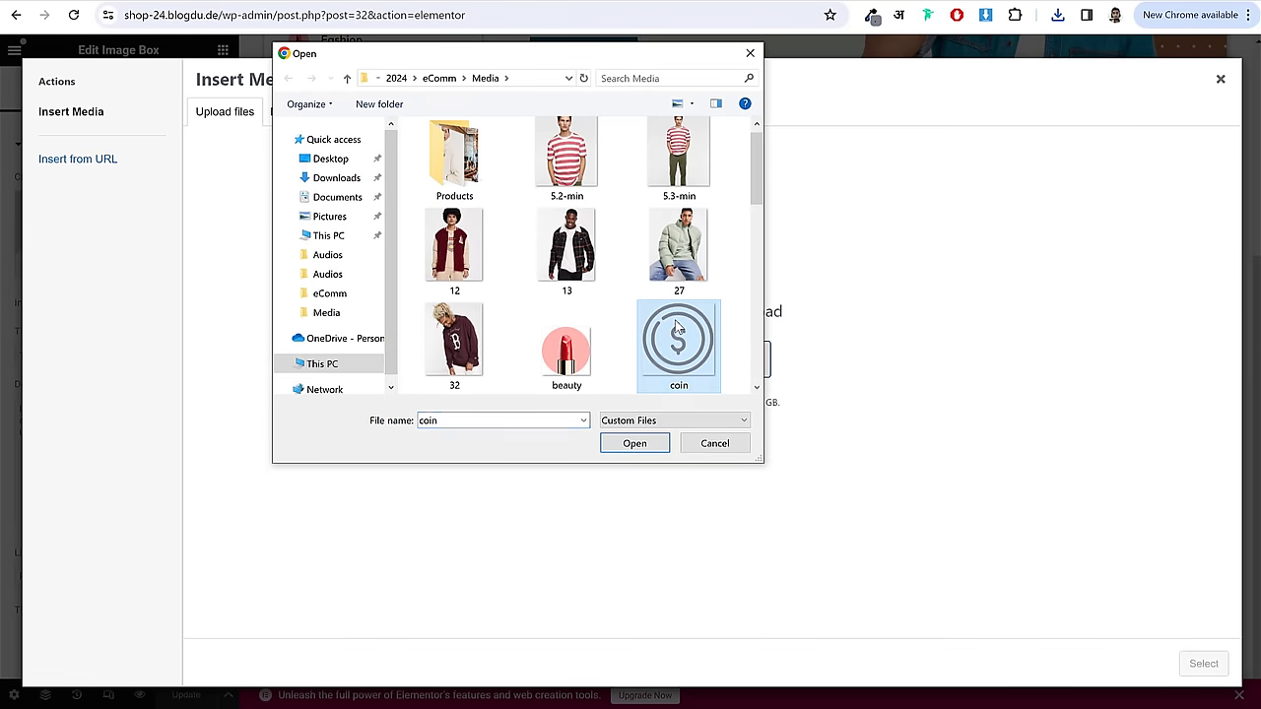
scroll(679, 296, down, 1)
ctrl+click(678, 266)
scroll(674, 267, down, 1)
scroll(676, 258, down, 1)
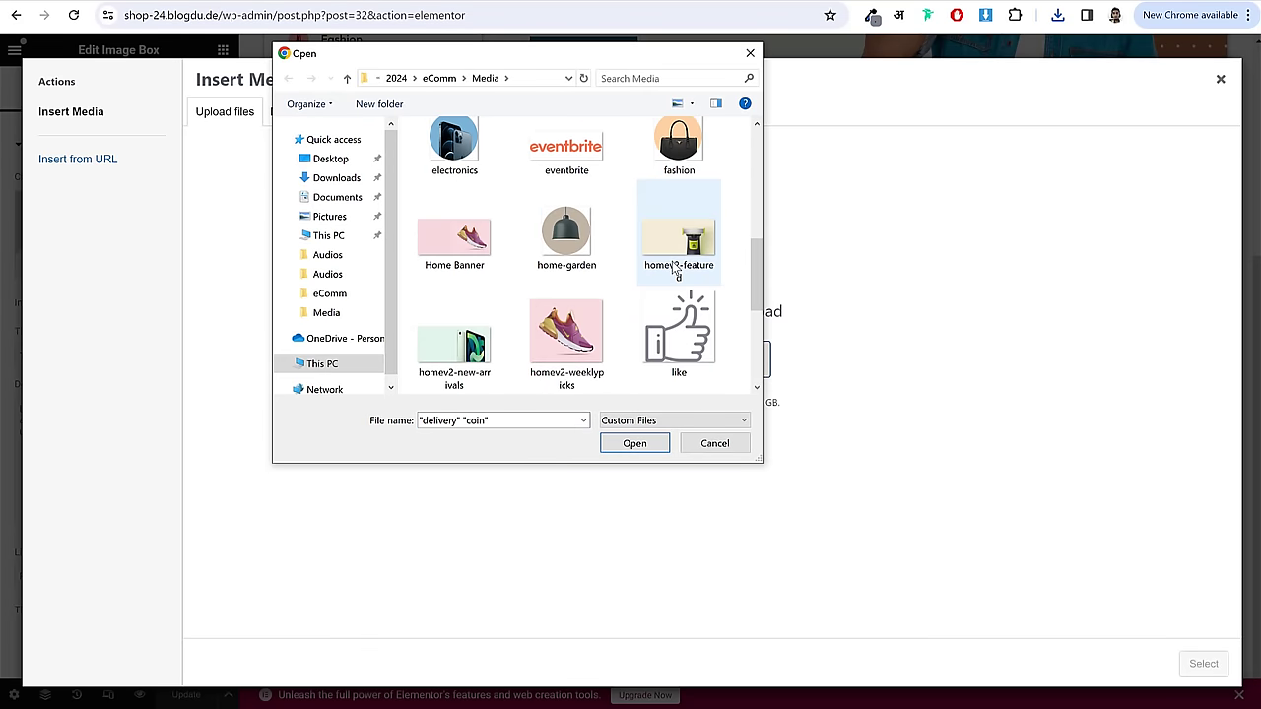
ctrl+click(679, 330)
scroll(611, 337, down, 3)
ctrl+click(457, 360)
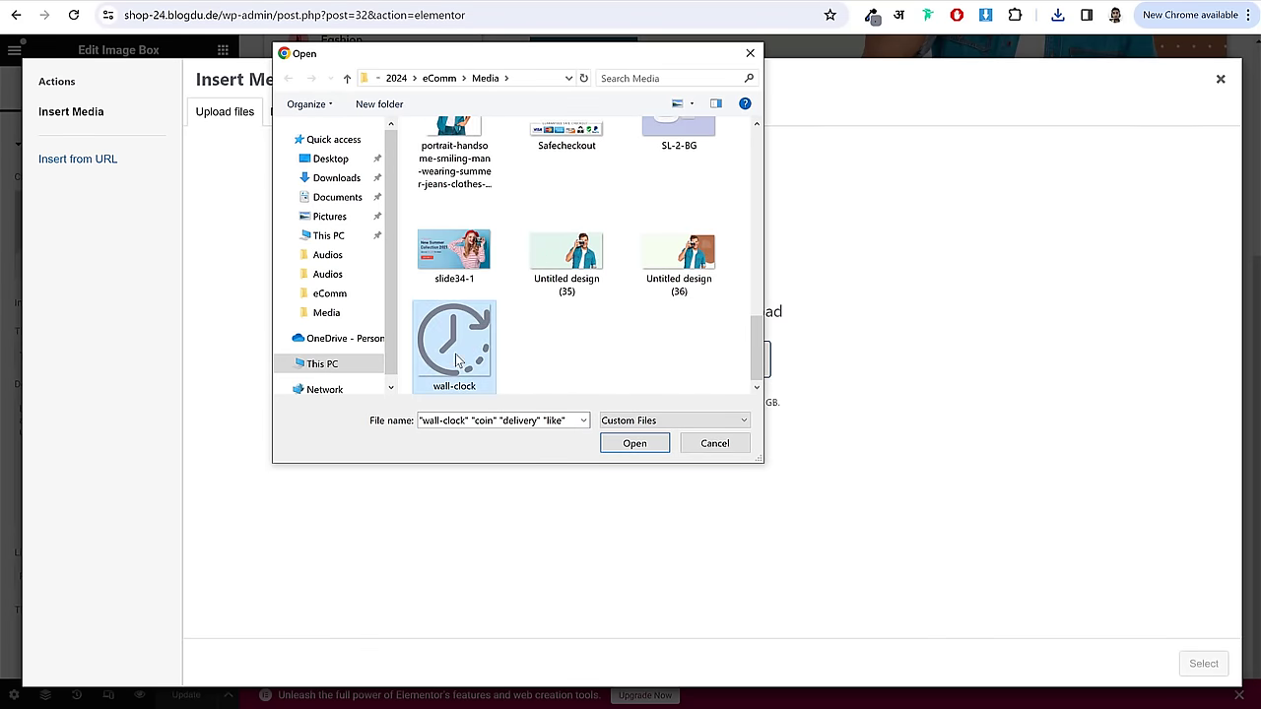
click(631, 443)
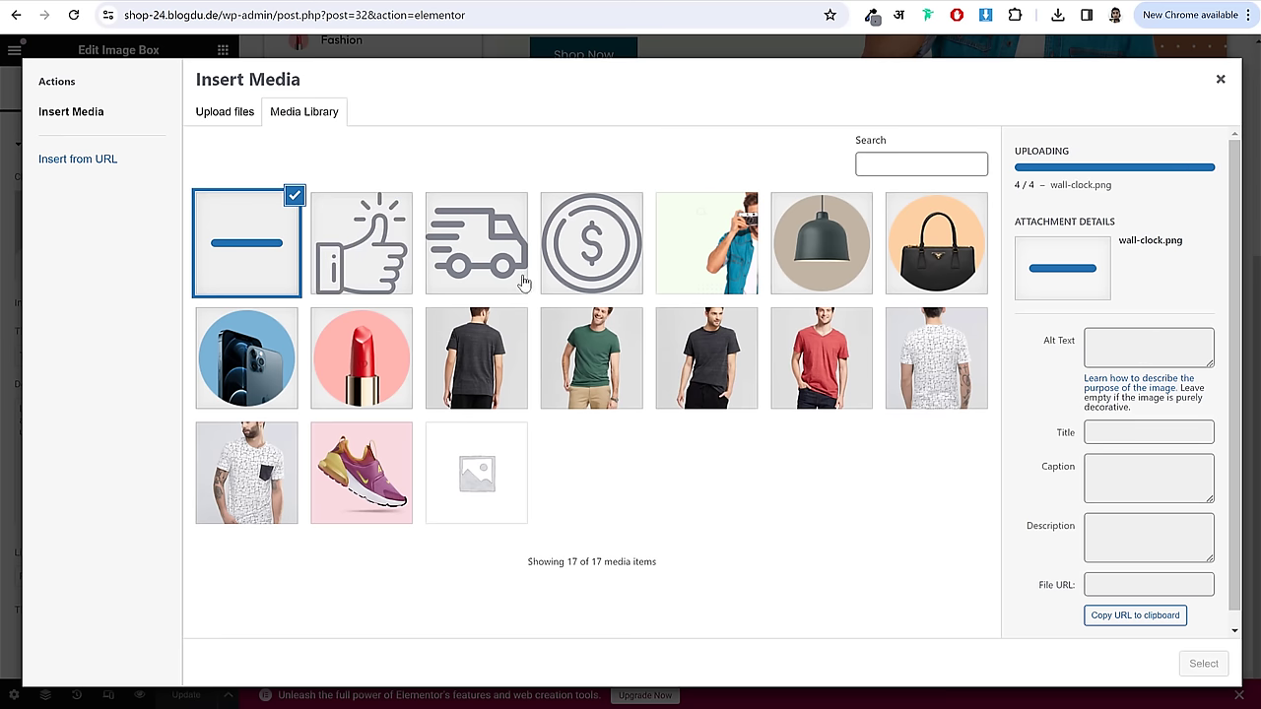
click(471, 266)
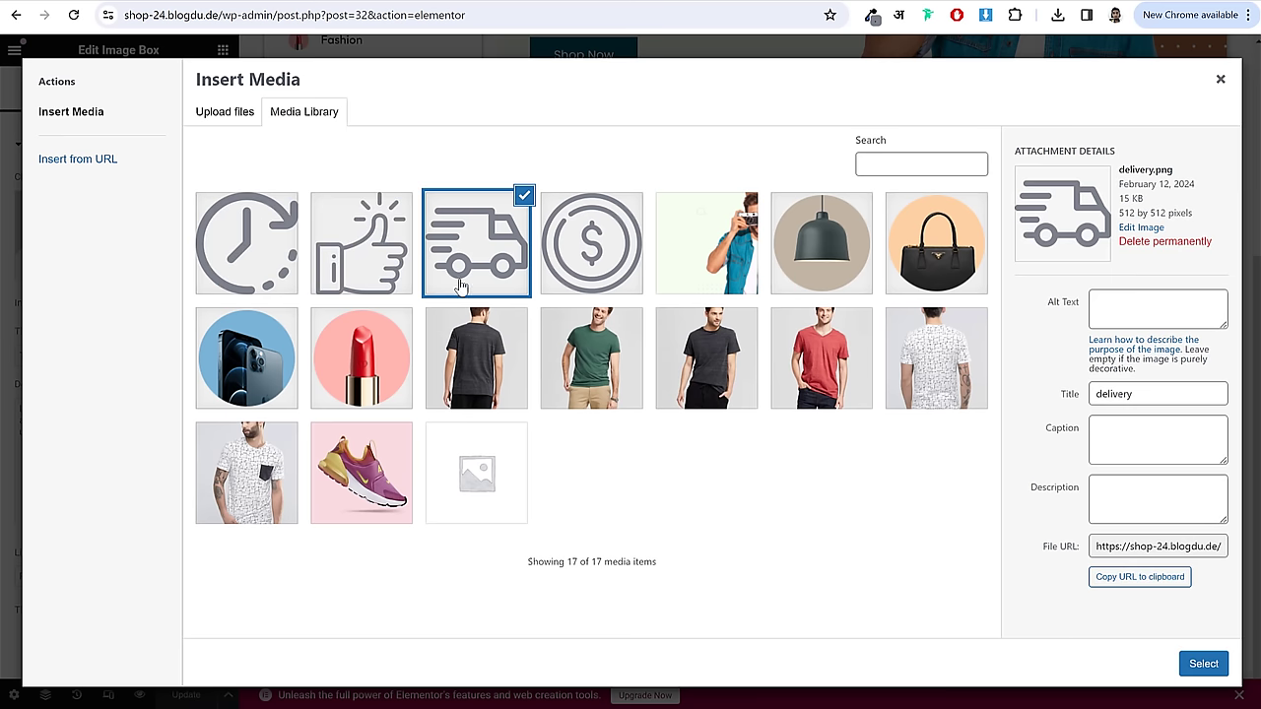
click(1204, 663)
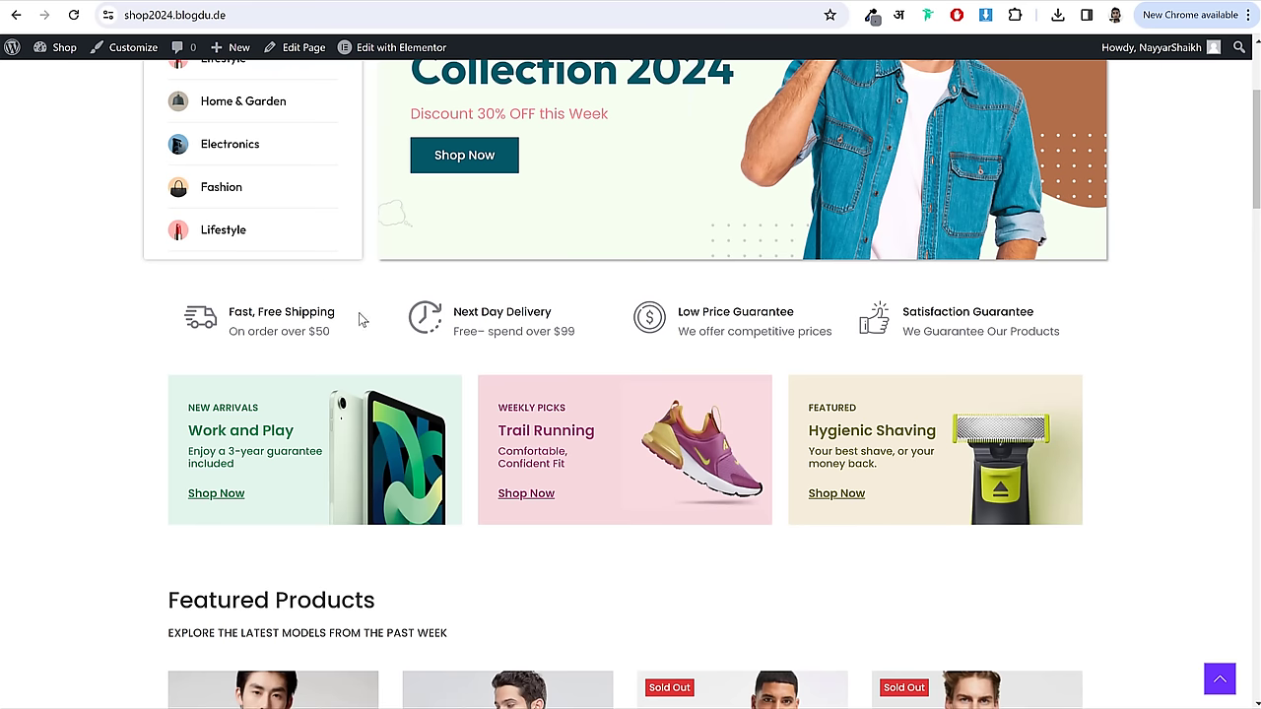
- Copy the reference shop's title "Fast, Free Shipping" and description "On order over $50" into the image box
drag(345, 313, 232, 313)
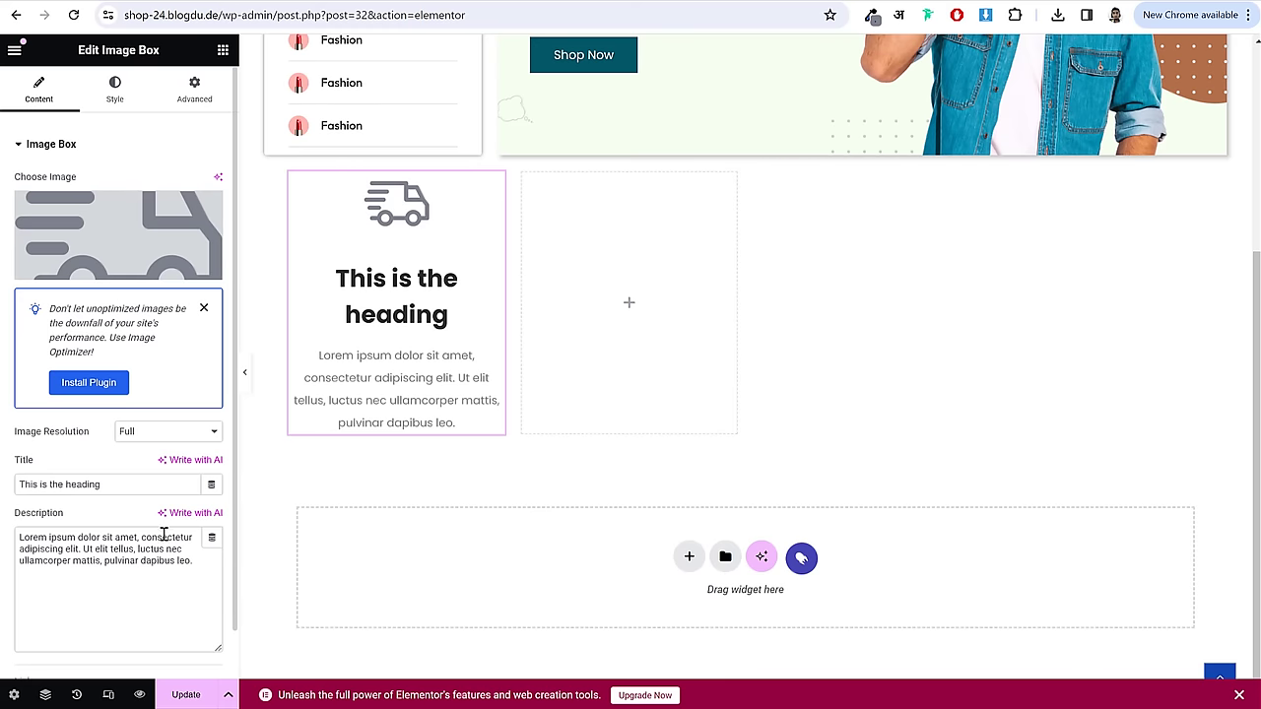
triple_click(116, 476)
text(Fast, Free Shipping)
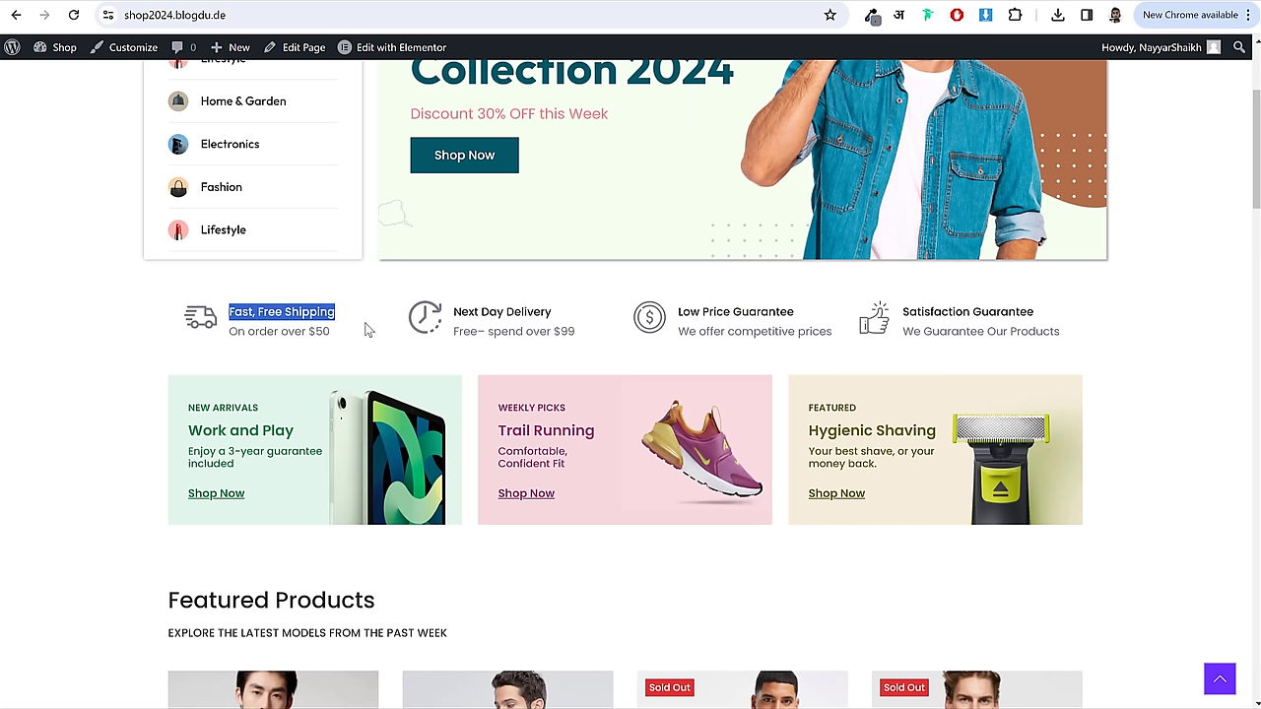
drag(364, 330, 226, 331)
key(ctrl+c)
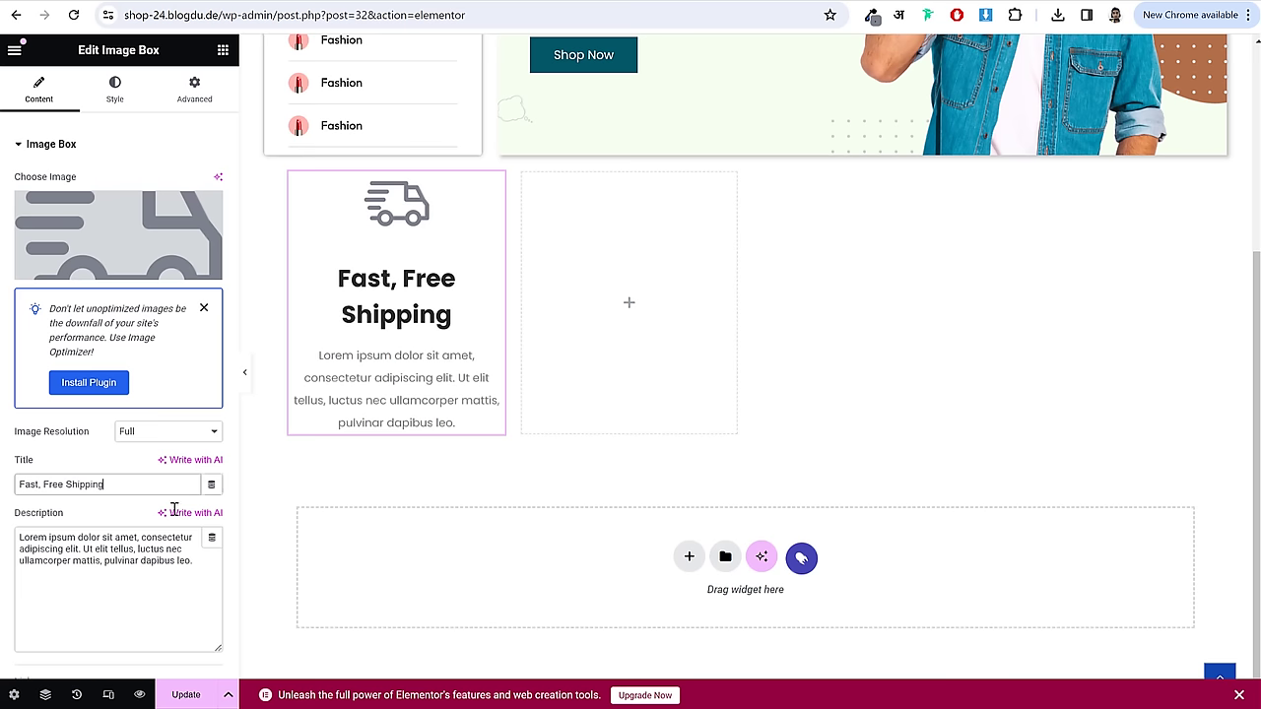
click(141, 555)
key(ctrl+a)
key(ctrl+v)
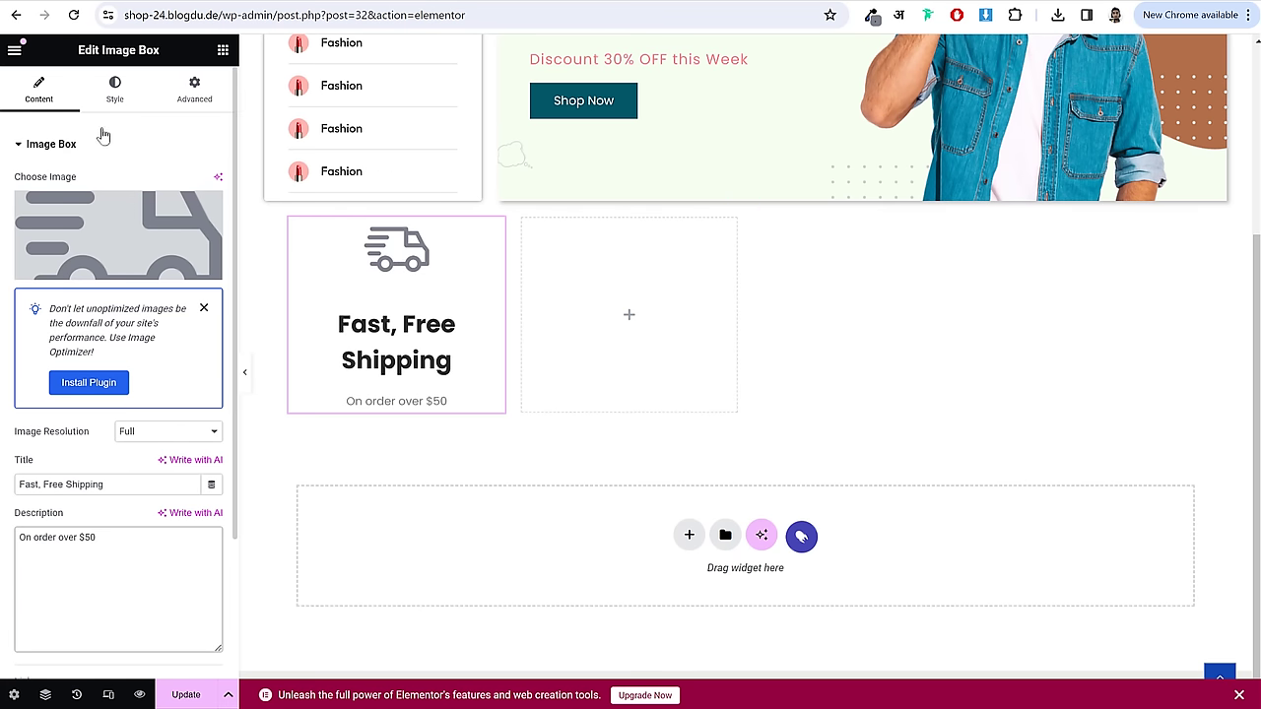
- Style the image box with the image position left, vertical alignment middle, and text alignment left
click(126, 92)
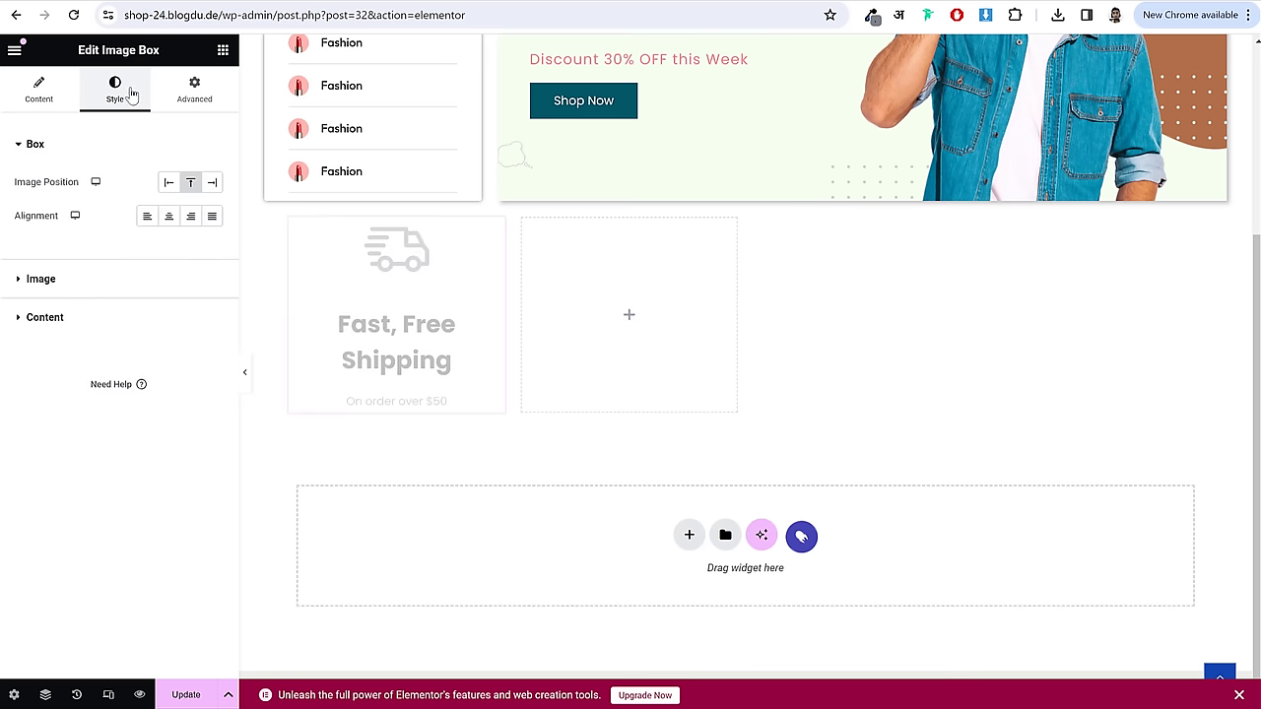
click(169, 184)
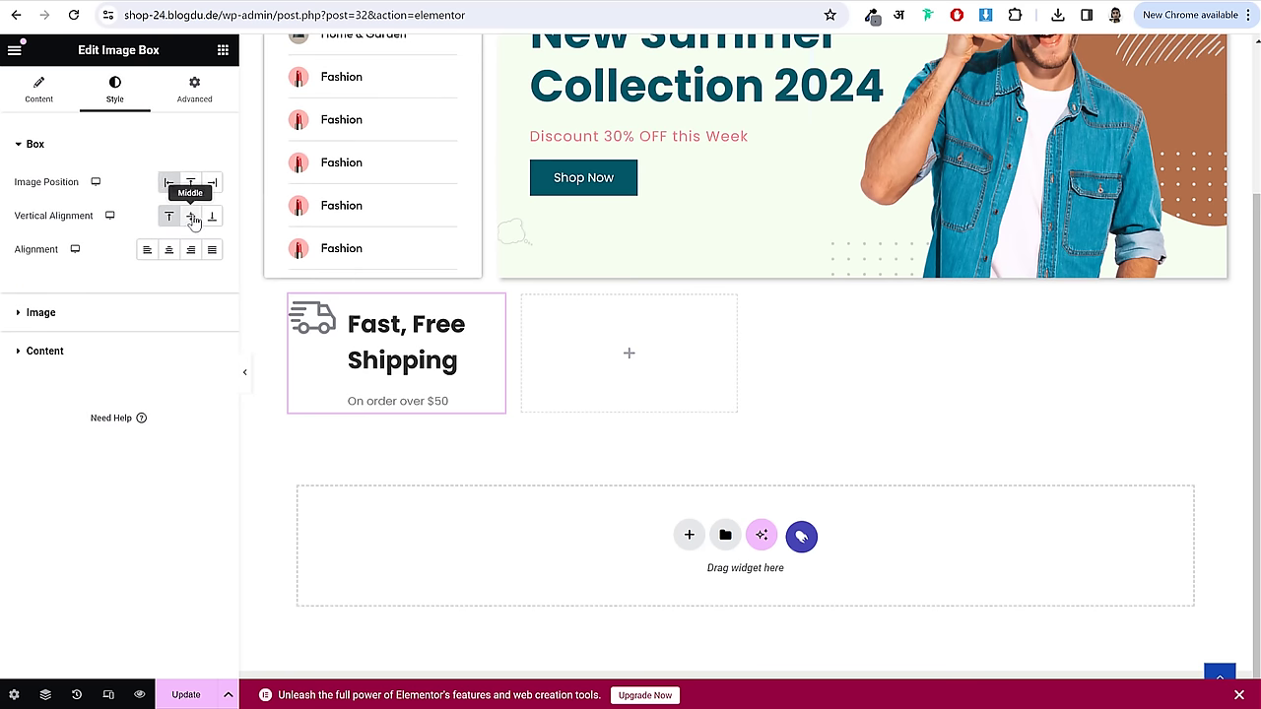
click(191, 216)
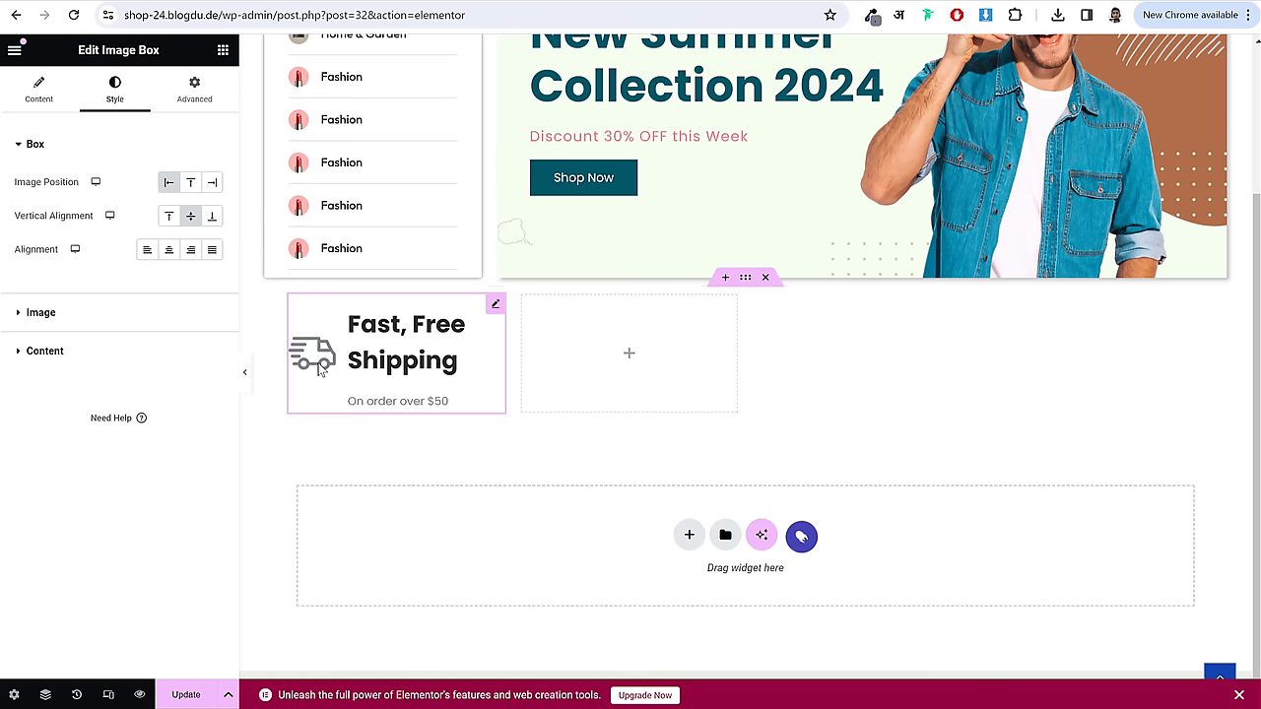
click(148, 254)
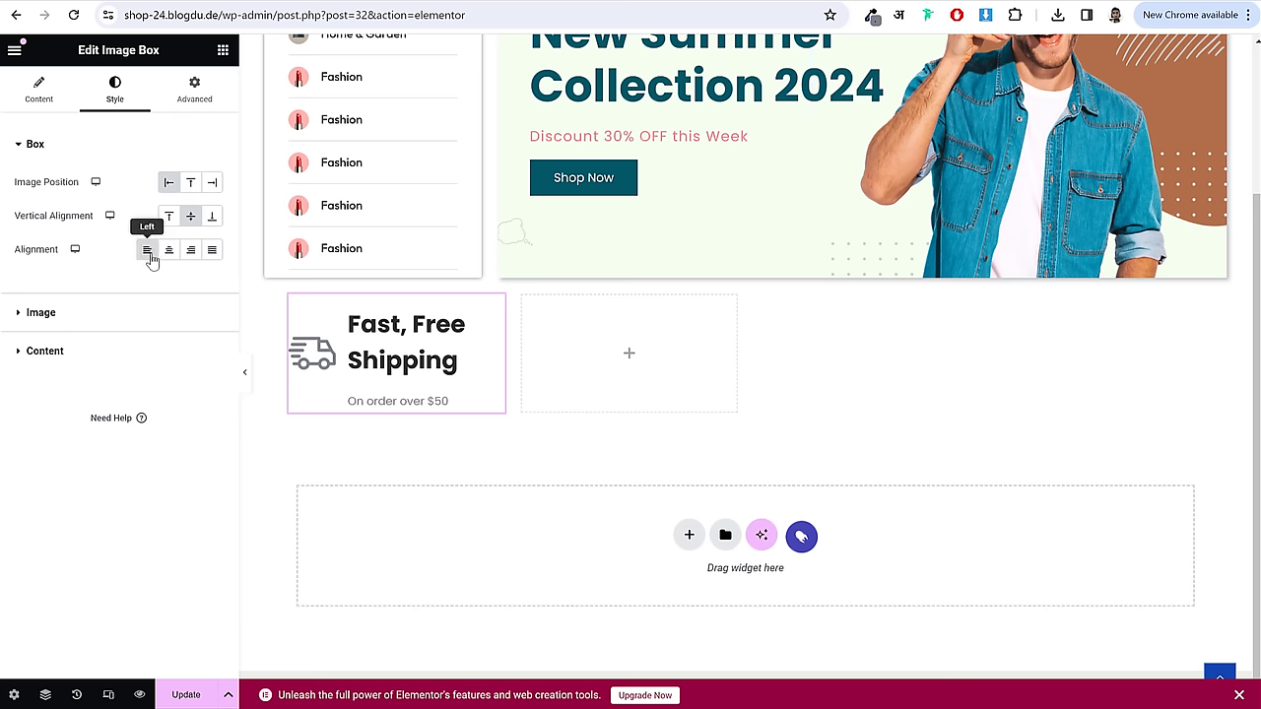
- Set the image width of the Fast, Free Shipping image box to 20%
click(118, 323)
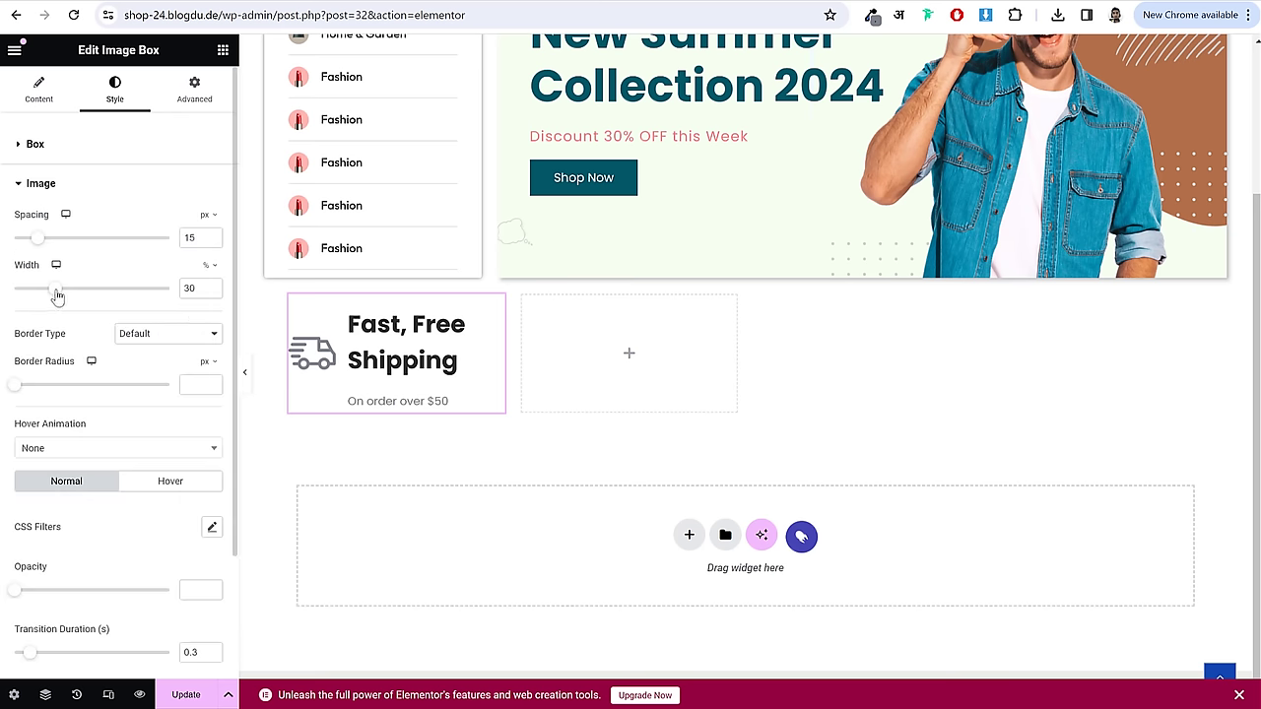
drag(56, 295, 41, 297)
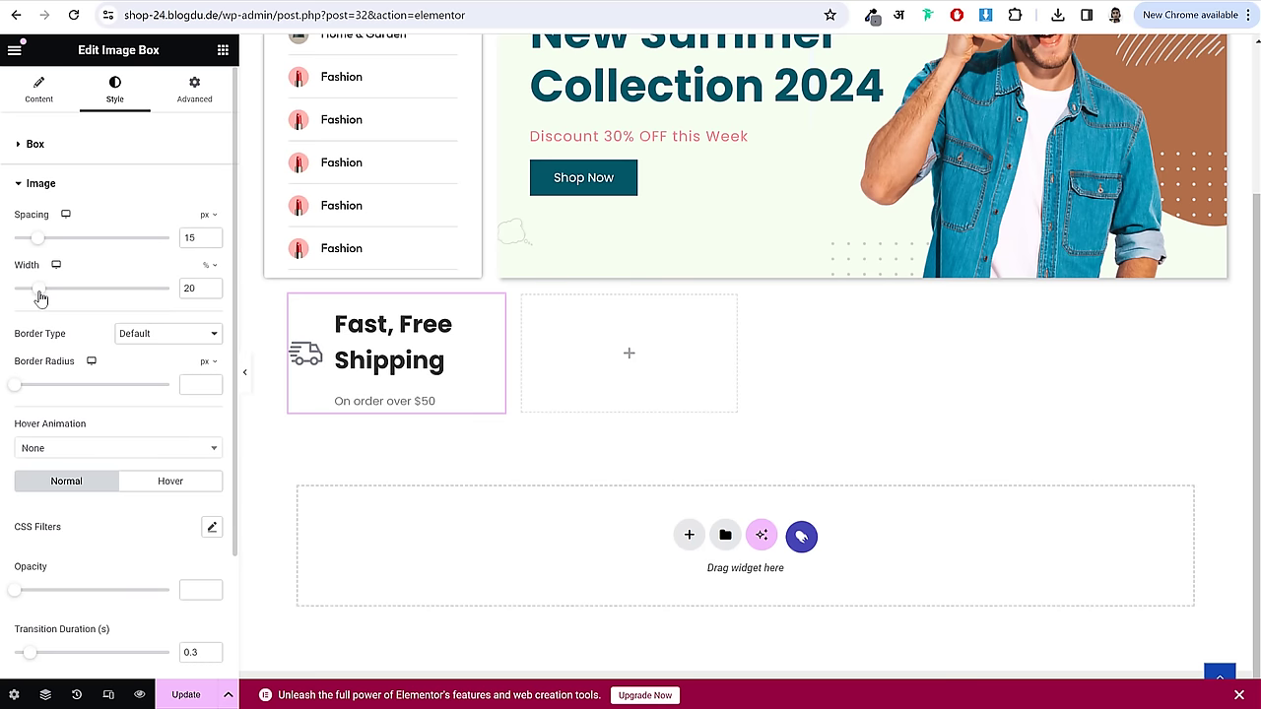
double_click(198, 291)
click(107, 181)
- Set the image box's title spacing to 0 px and its title typography to size 14 px with weight 500 (Medium)
click(75, 230)
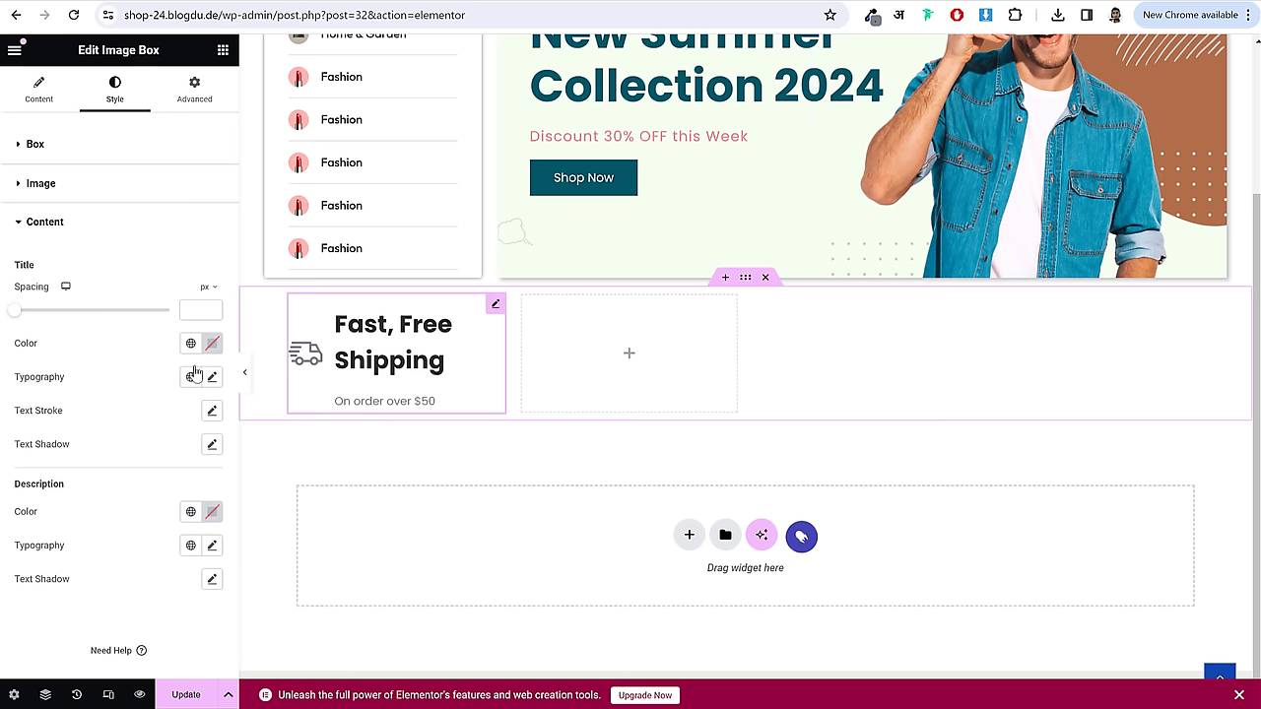
click(190, 309)
text(0)
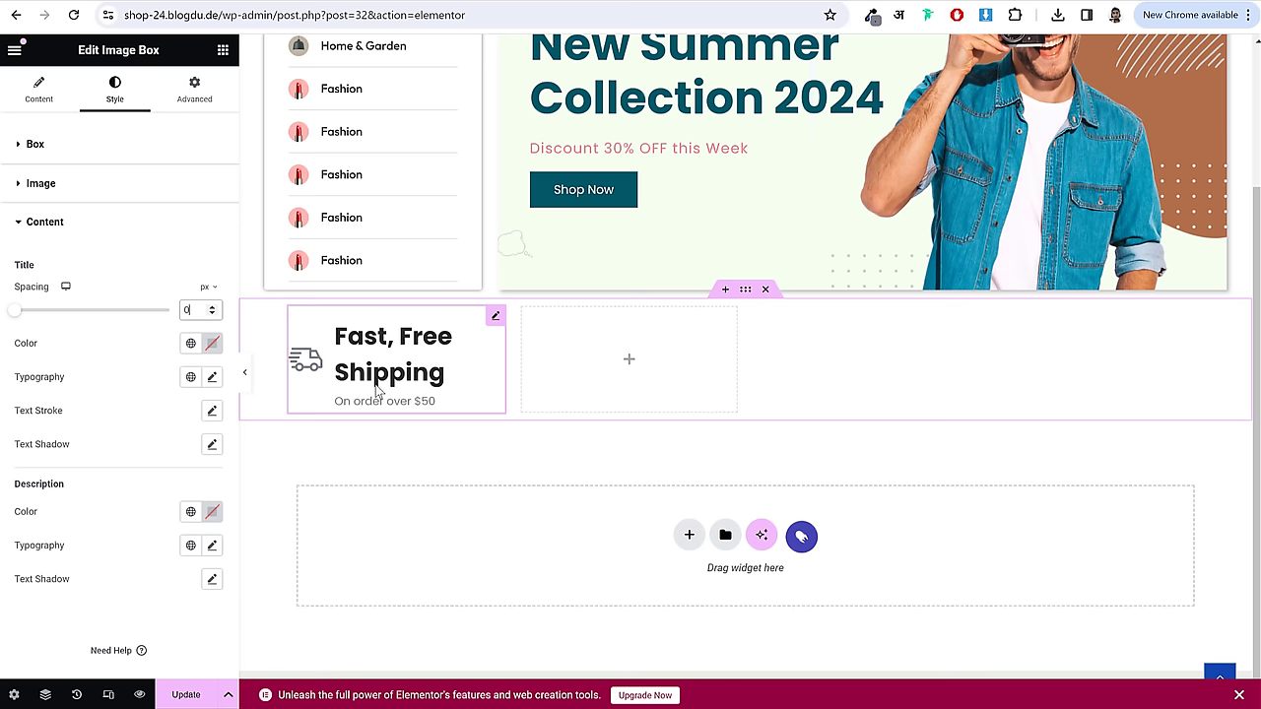
click(212, 377)
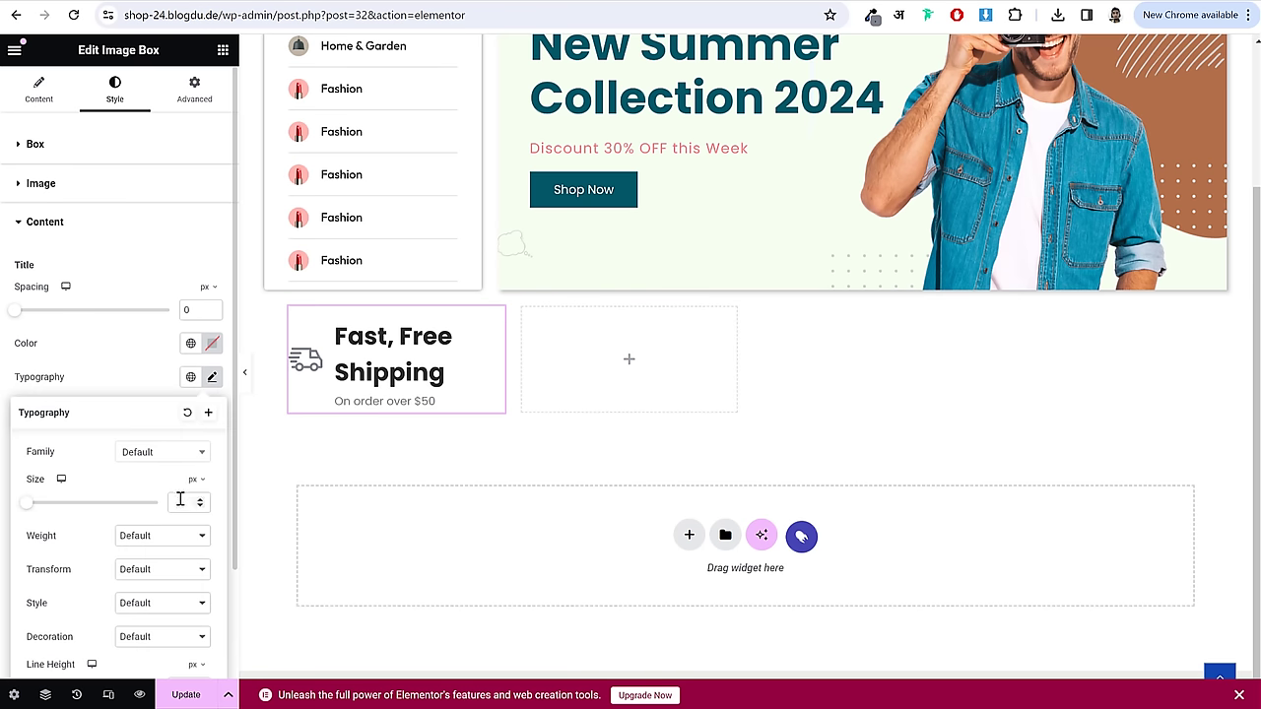
click(180, 500)
text(14)
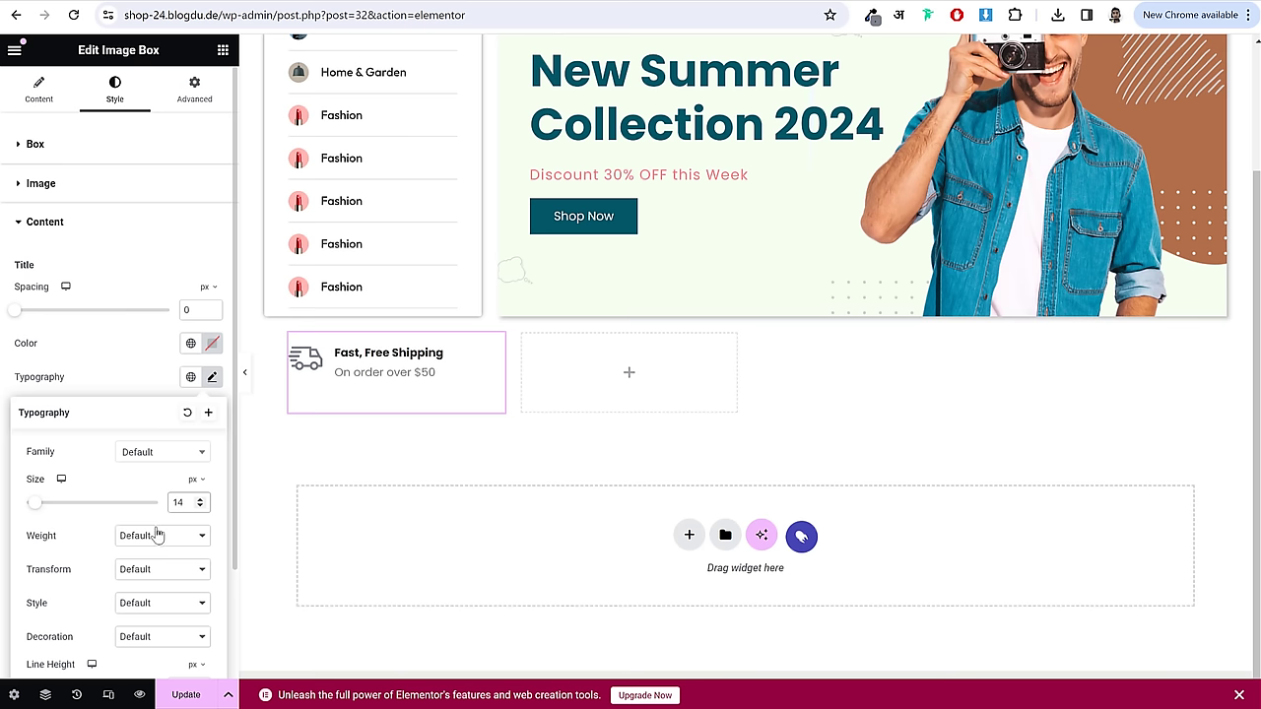
click(155, 540)
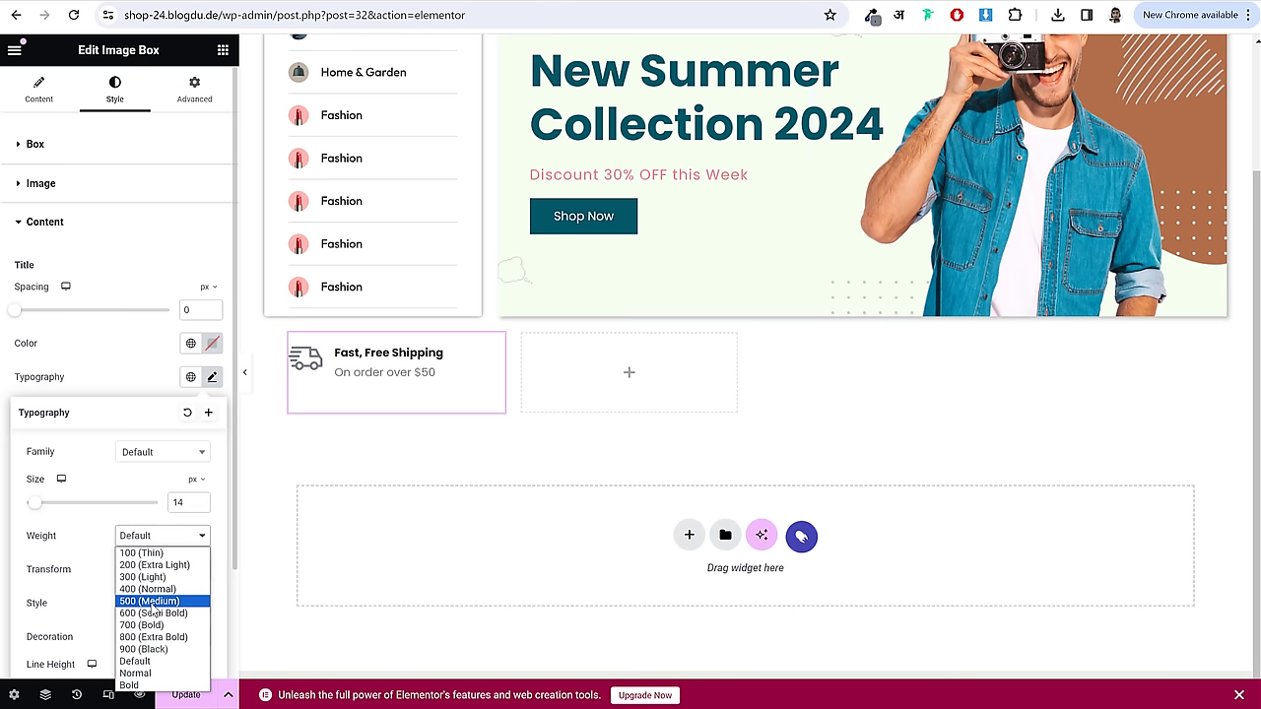
click(153, 597)
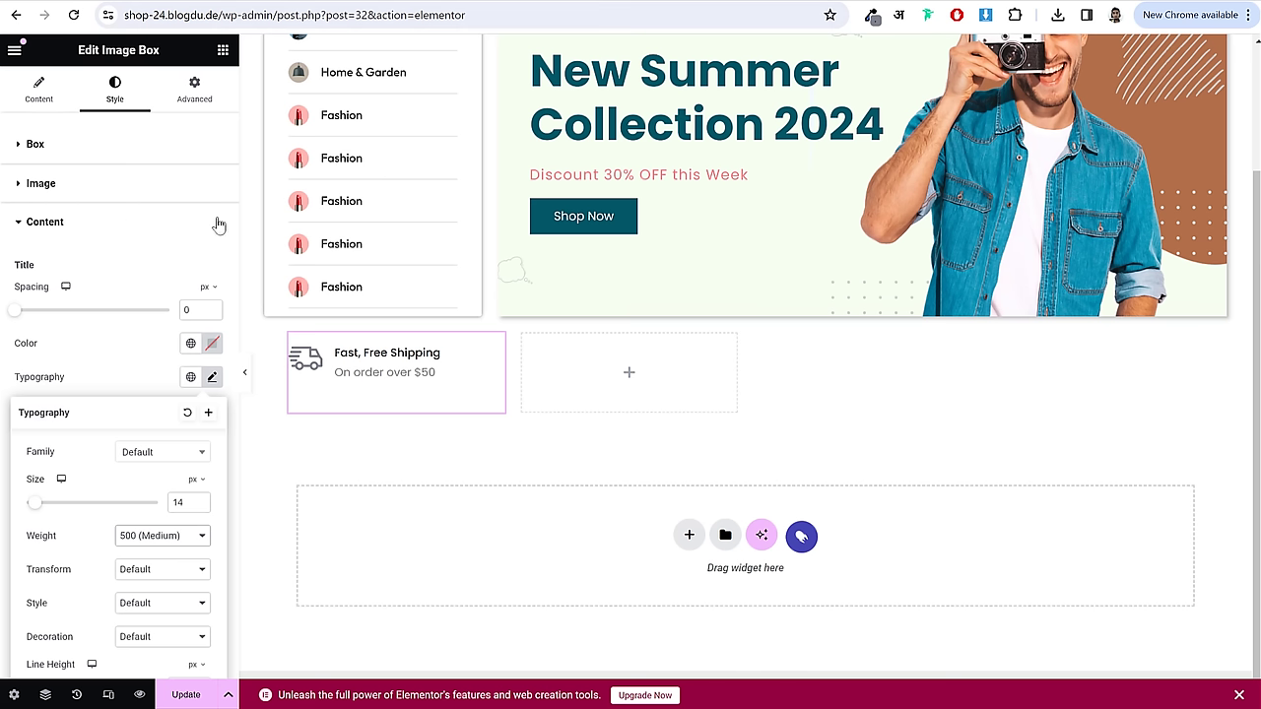
click(106, 376)
- Adjust the typography size and weight of the image box's description
scroll(147, 479, down, 1)
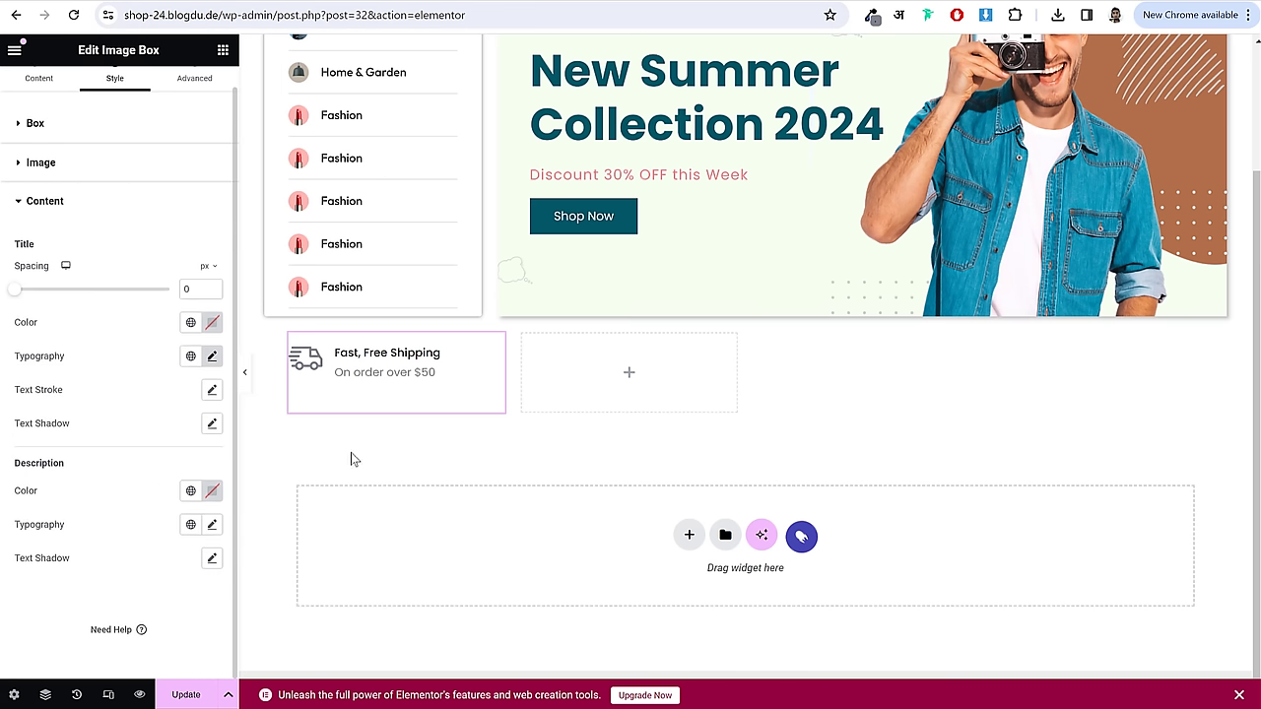
click(212, 525)
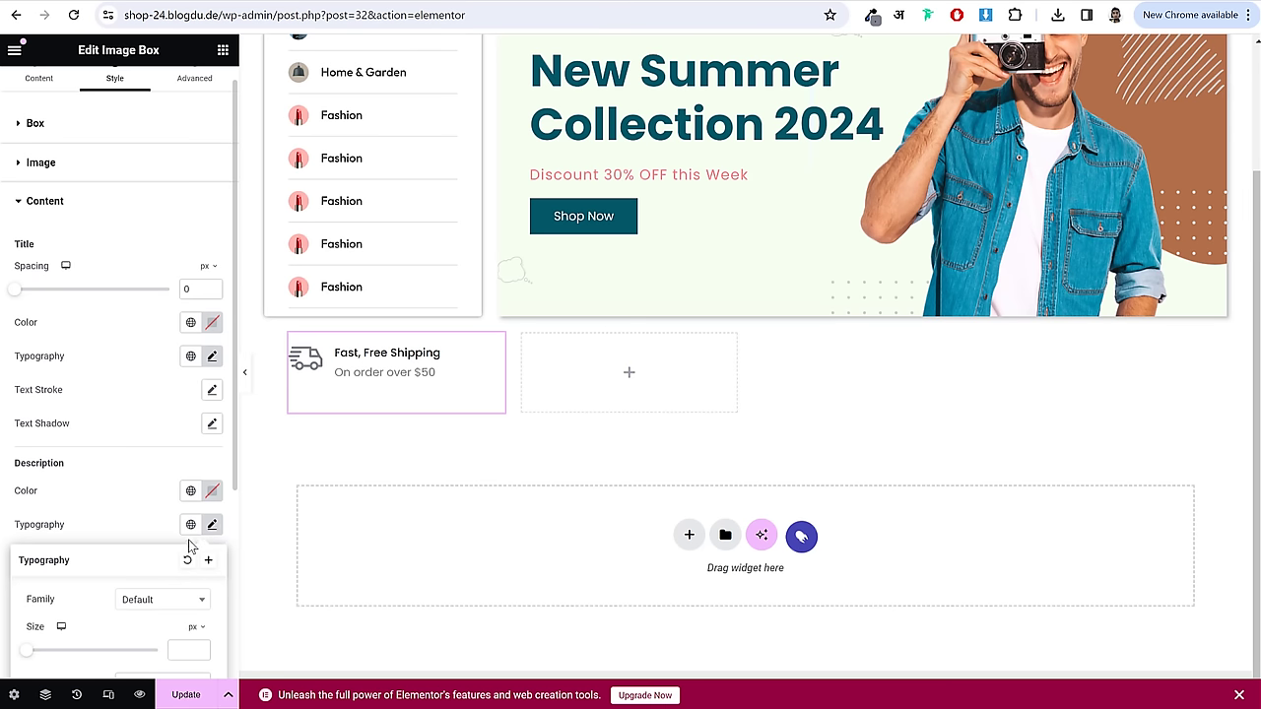
scroll(179, 557, down, 2)
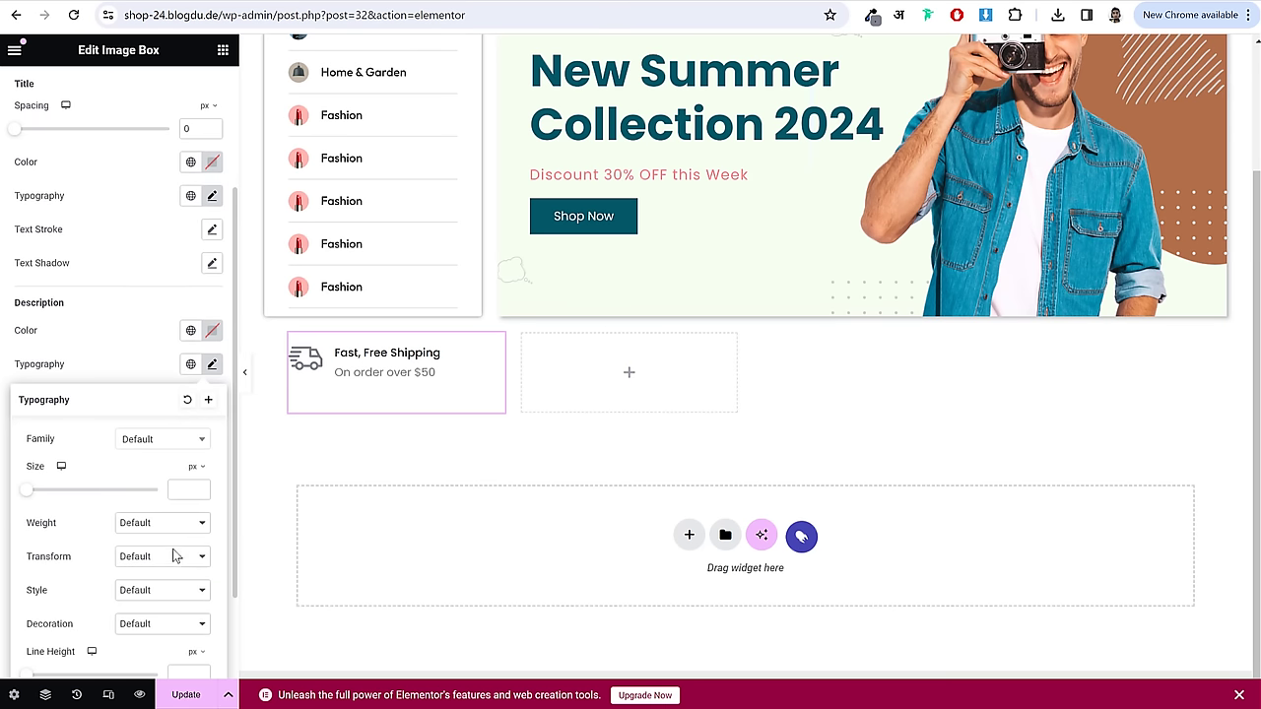
click(192, 489)
click(161, 528)
click(163, 581)
click(123, 366)
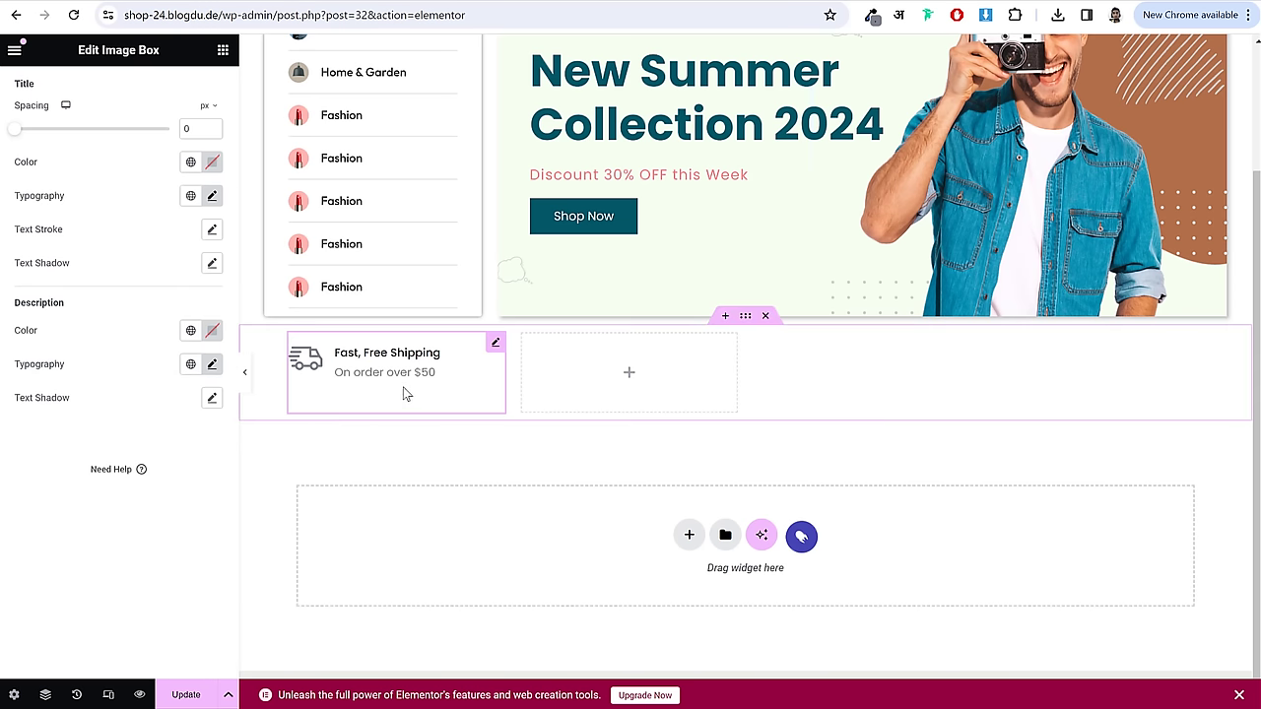
- Copy the styled image box and paste it into the three empty cells of the row
scroll(400, 406, up, 1)
right_click(401, 433)
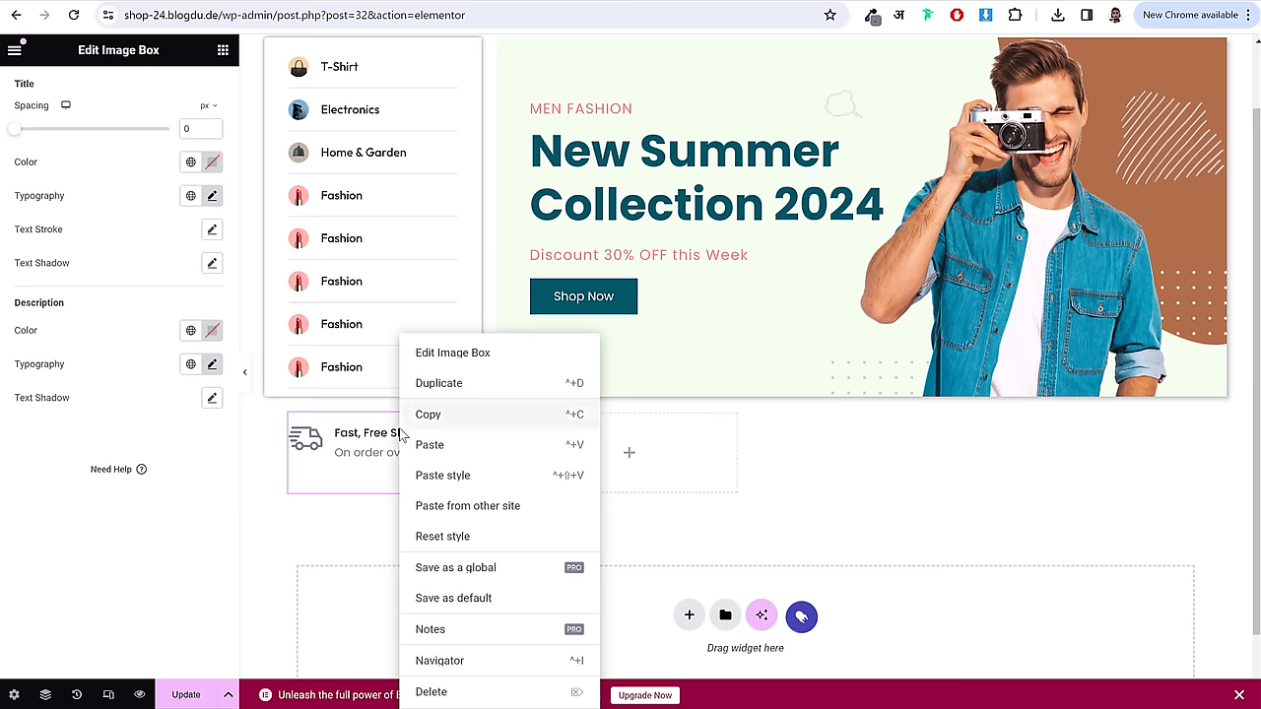
click(449, 415)
right_click(642, 448)
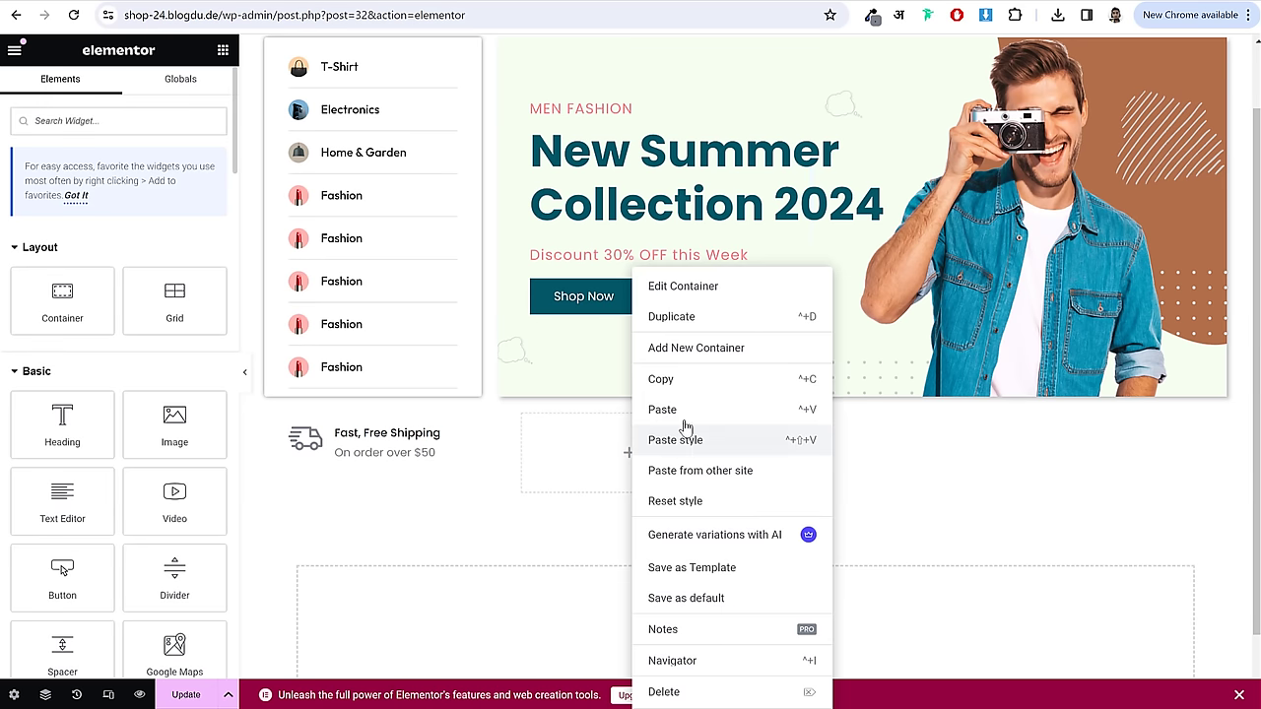
click(724, 412)
right_click(847, 481)
click(906, 414)
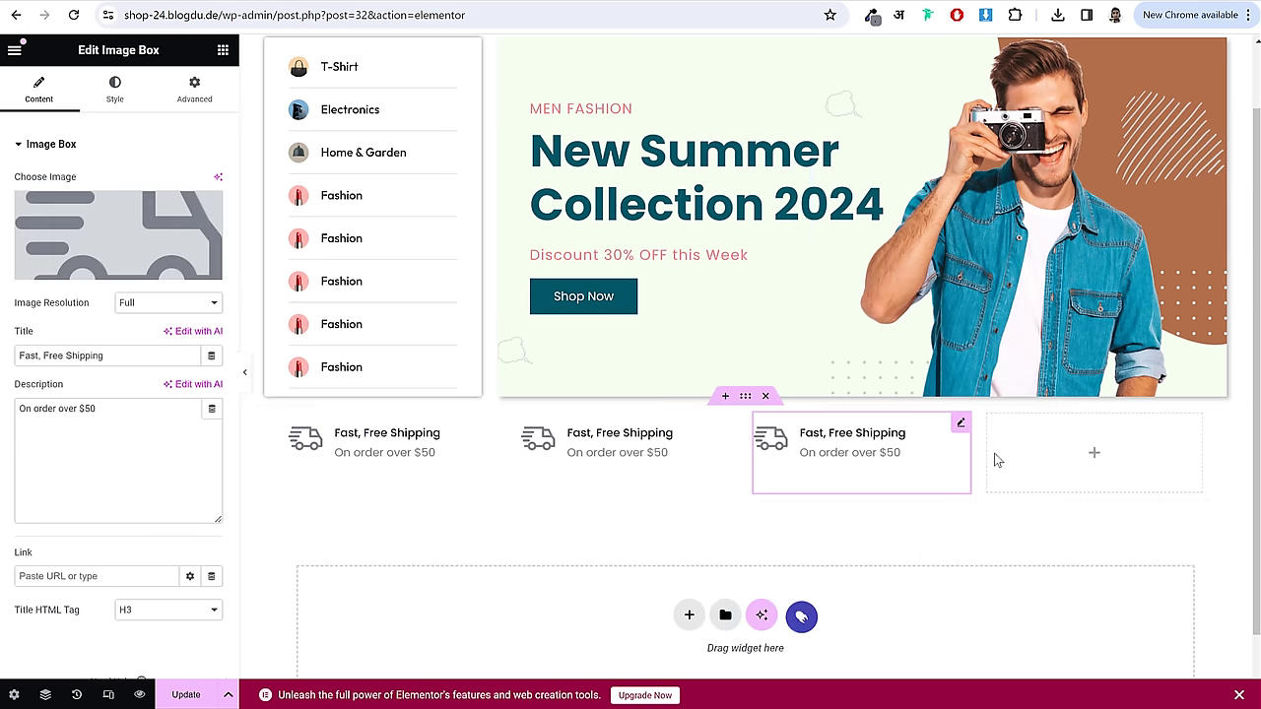
right_click(1121, 456)
click(1134, 409)
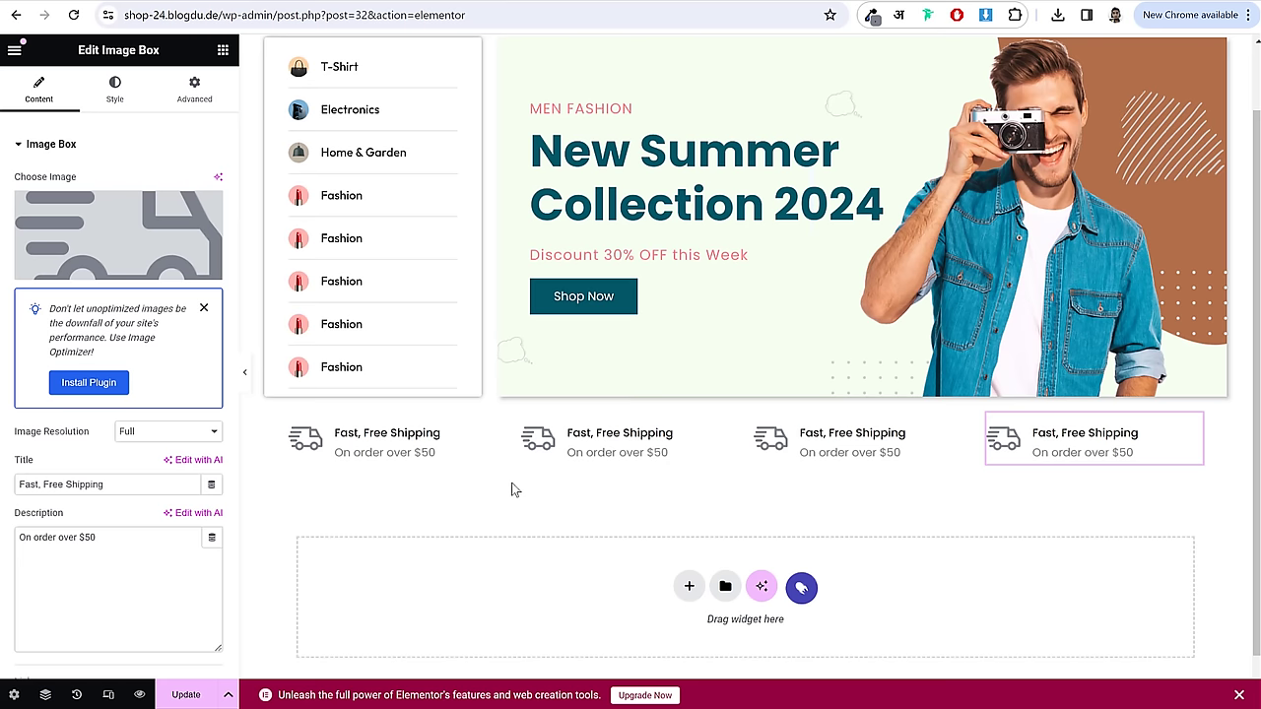
- Replace the second image box's picture with like.png from the media library
click(621, 459)
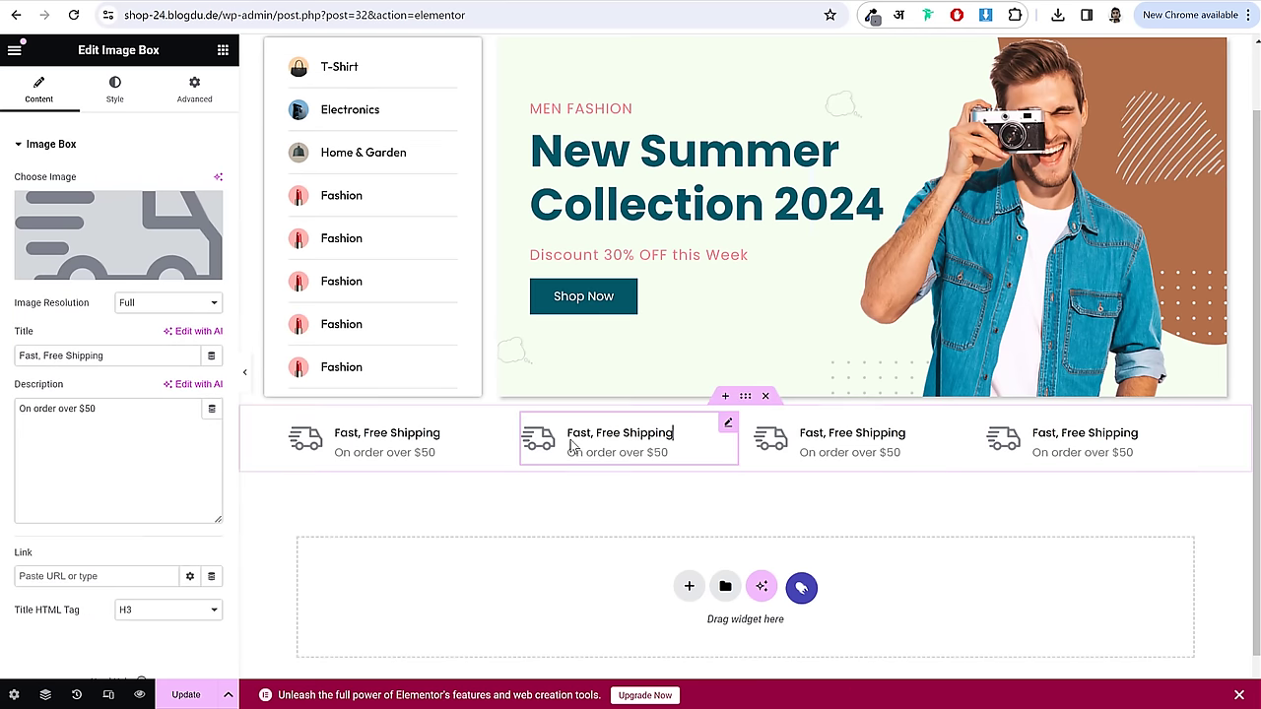
click(118, 236)
click(361, 243)
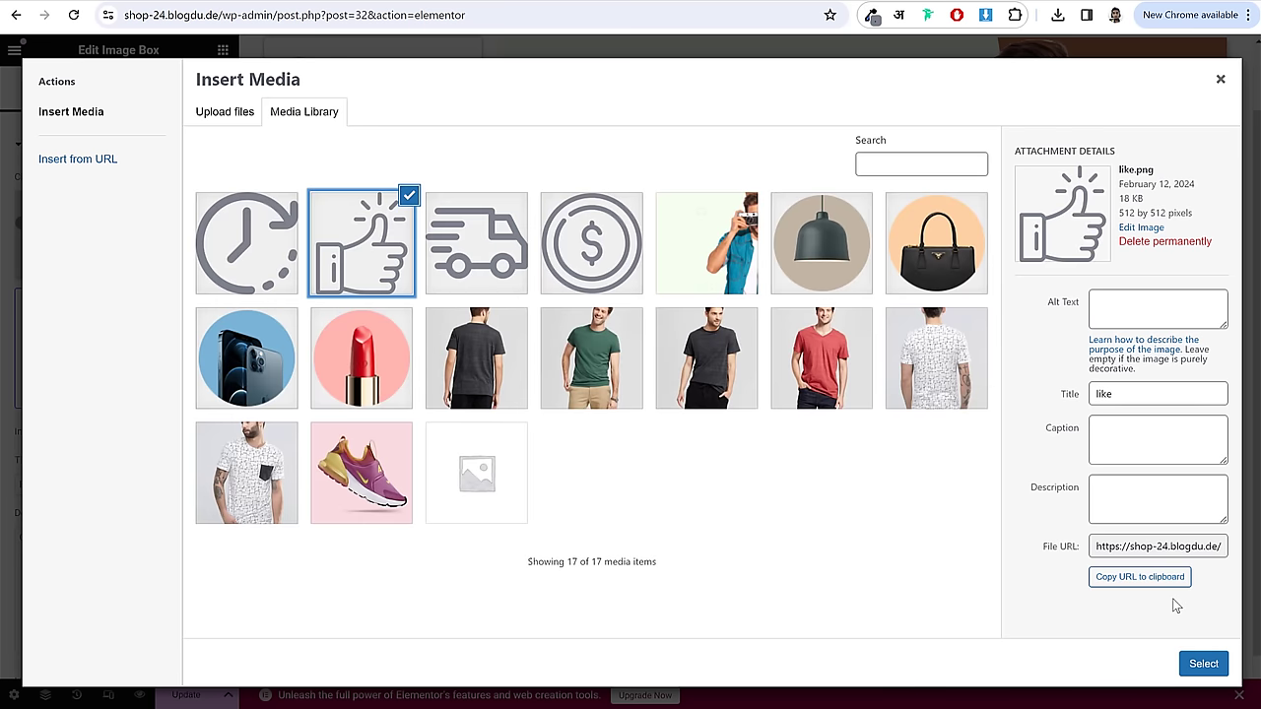
click(1204, 664)
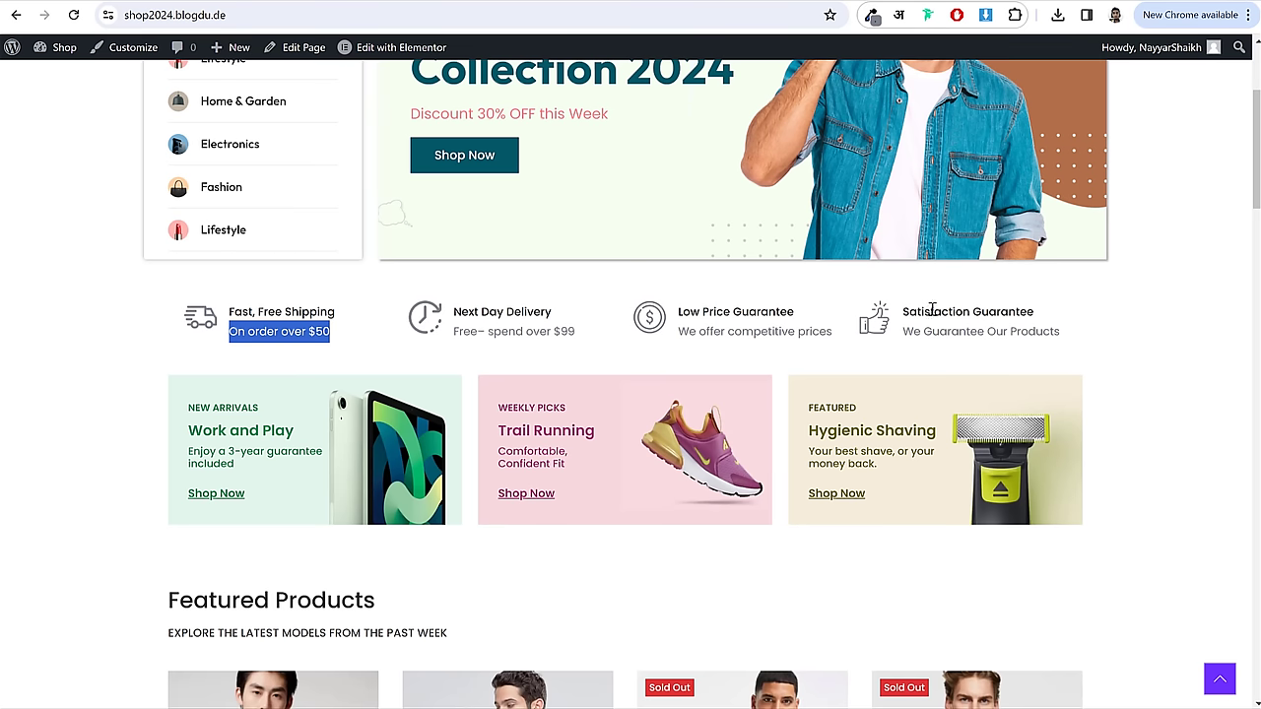
- Copy the reference shop's title "Satisfaction Guarantee" and description "We Guarantee Our Products" into the second image box
drag(1051, 316, 909, 313)
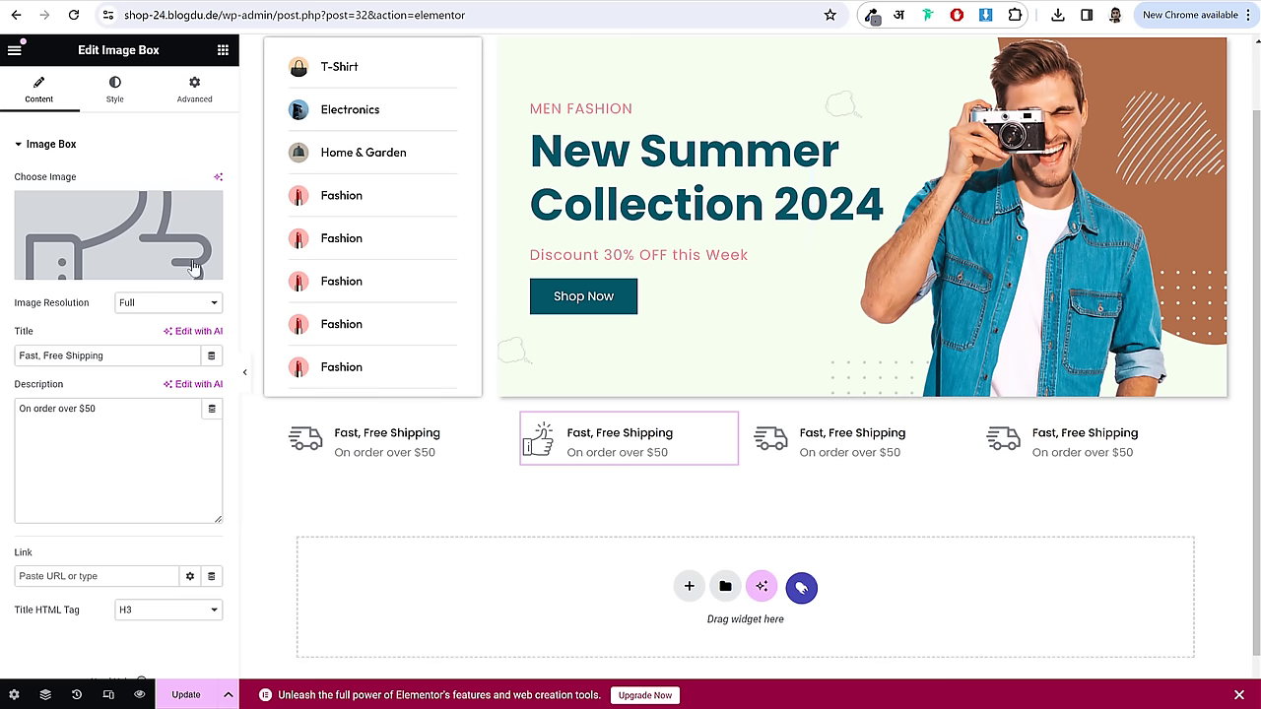
click(132, 355)
key(ctrl+a)
key(ctrl+v)
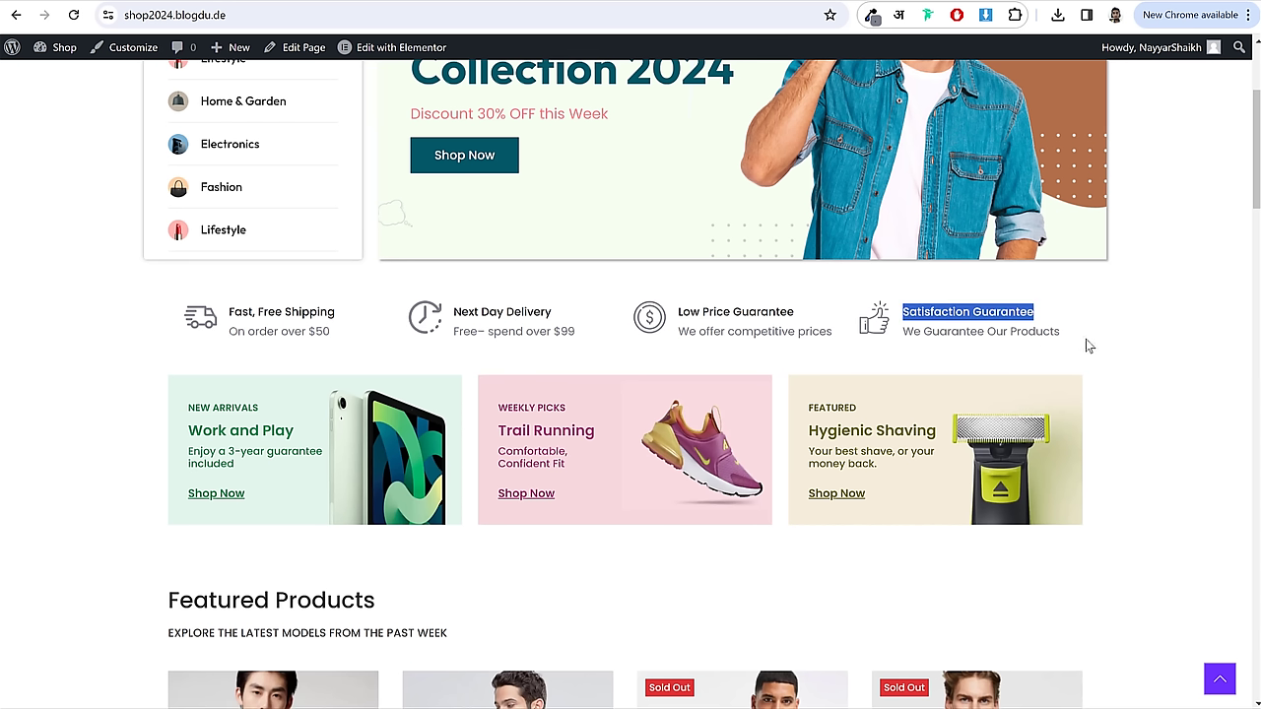
drag(1088, 346, 902, 344)
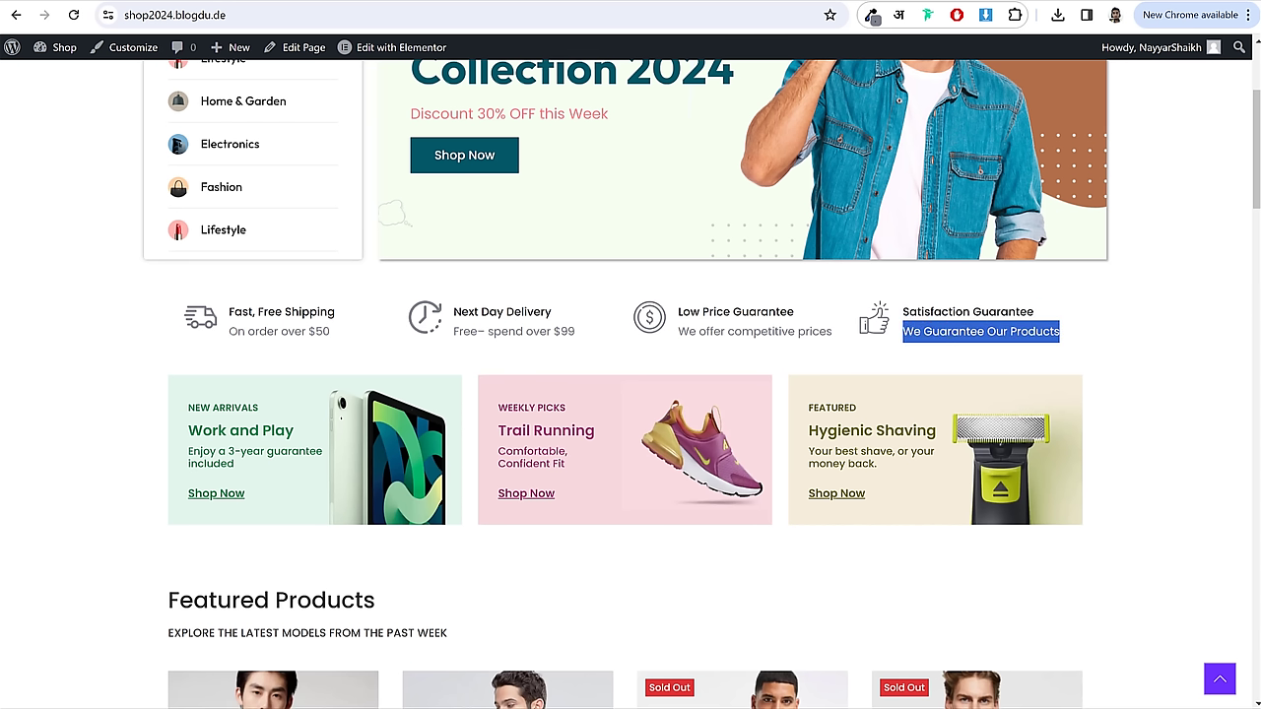
drag(80, 409, 105, 409)
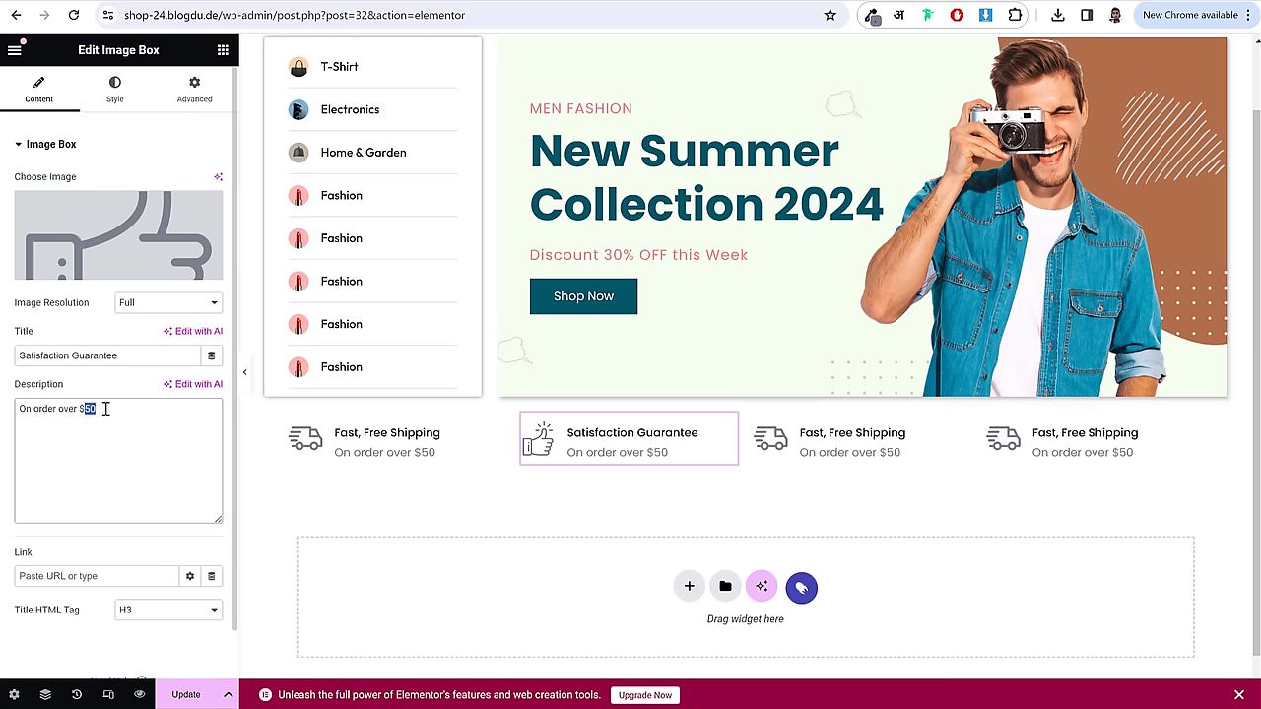
key(ctrl+a)
key(ctrl+v)
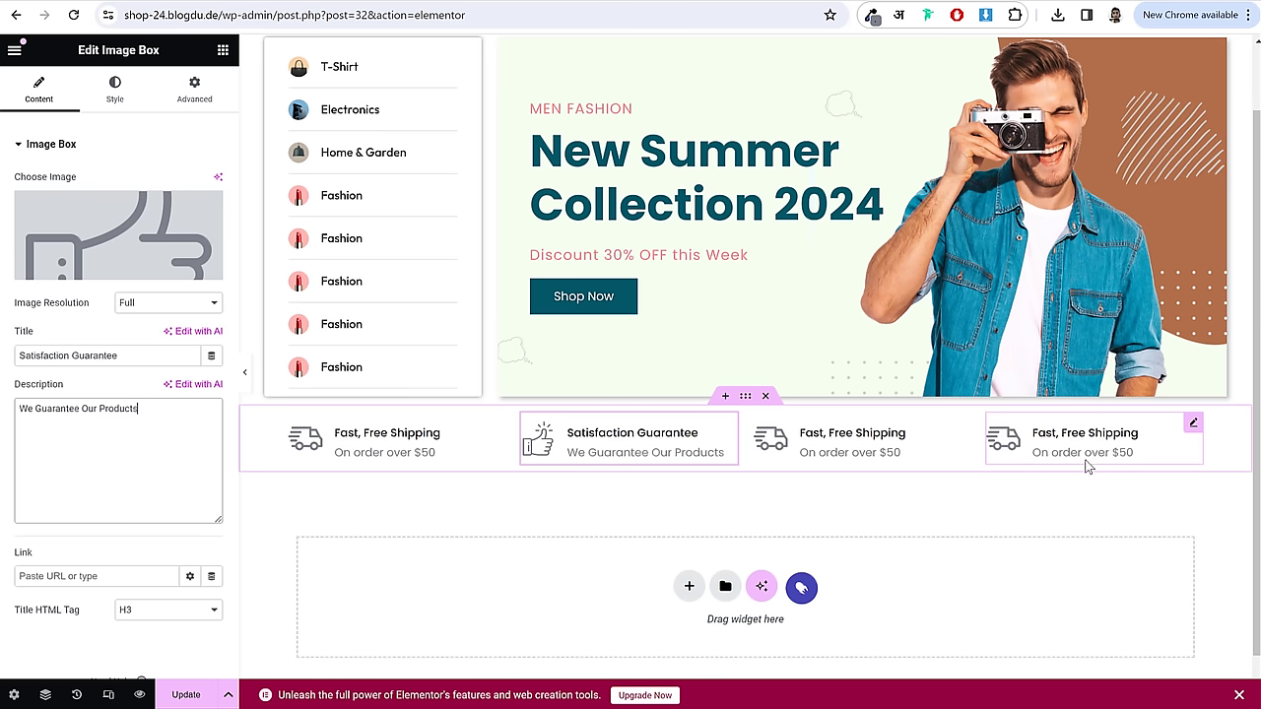
- Set the boxed content width of the grid container holding the four image boxes to 1100 px
click(745, 400)
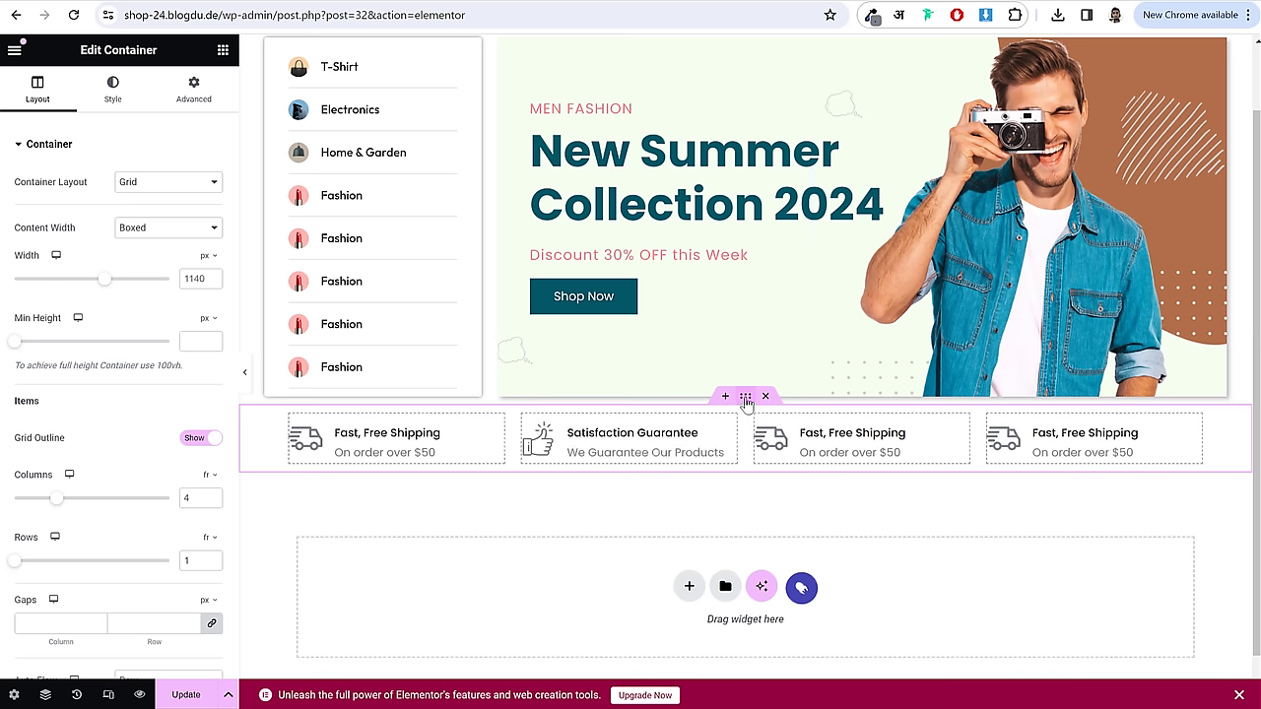
click(196, 281)
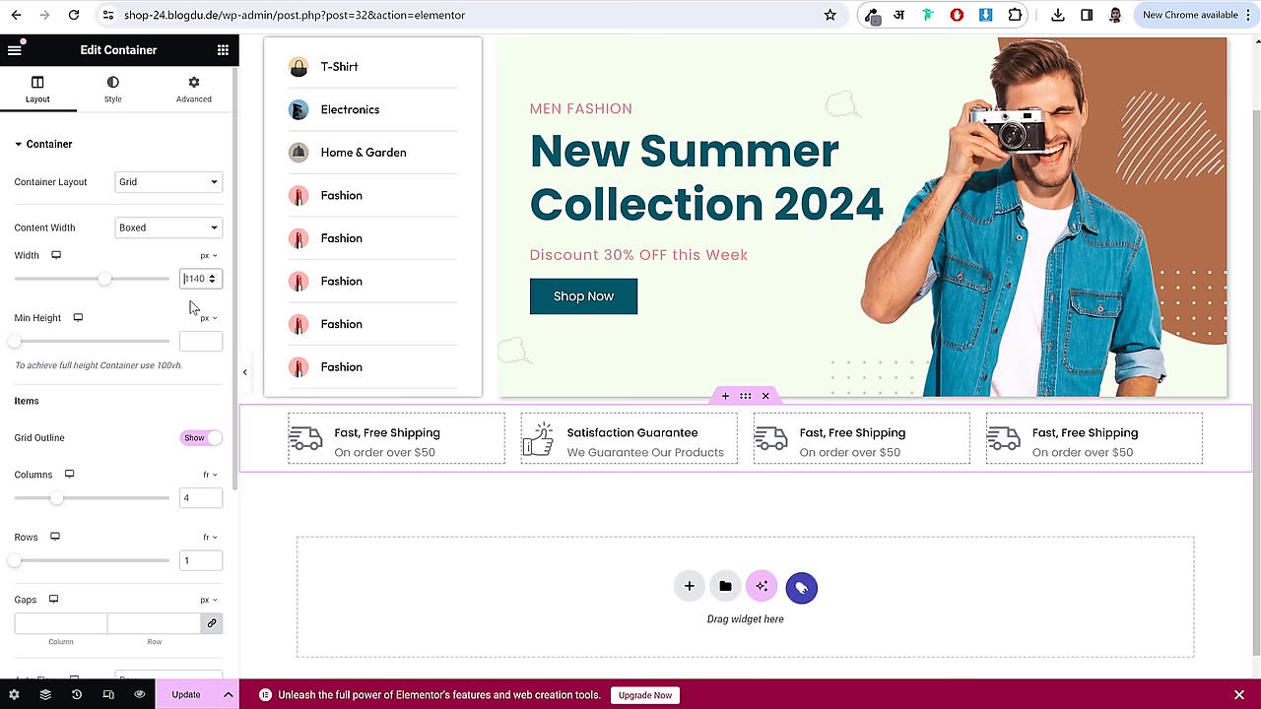
key(ctrl+a)
text(1100)
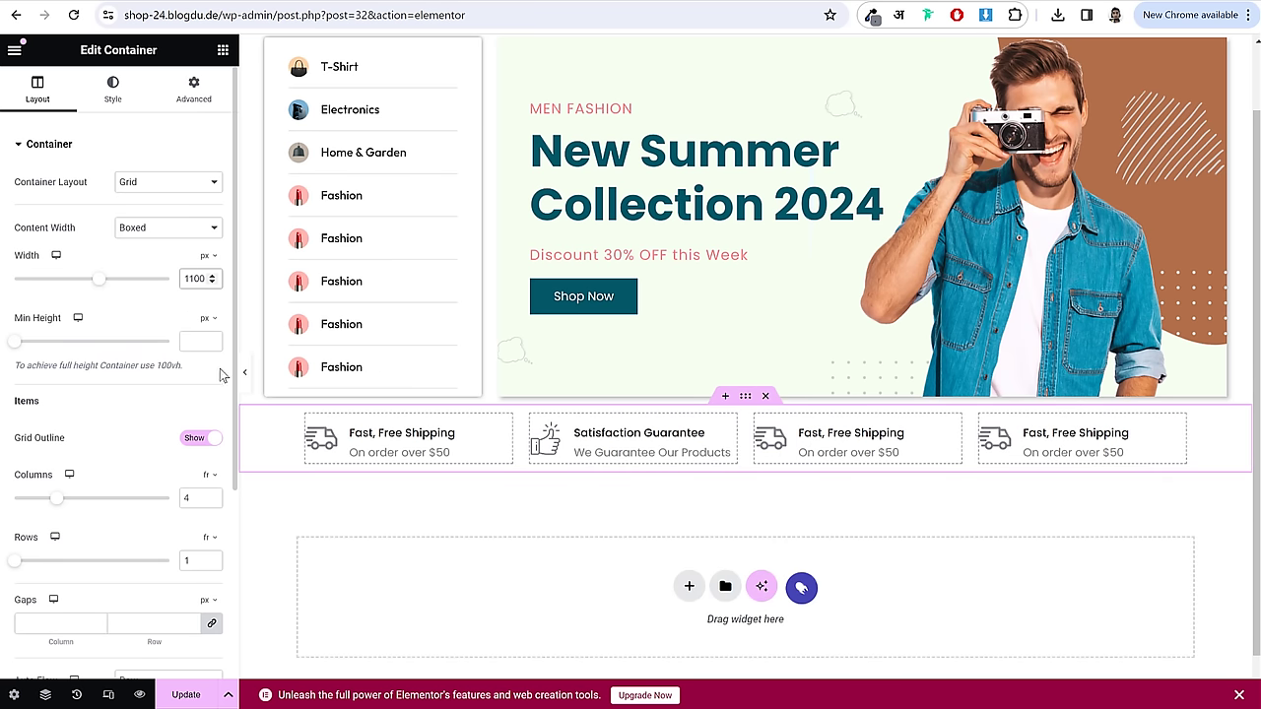
- Unlink the grid container's padding values and set 30 px top and bottom with 0 on the sides
click(198, 94)
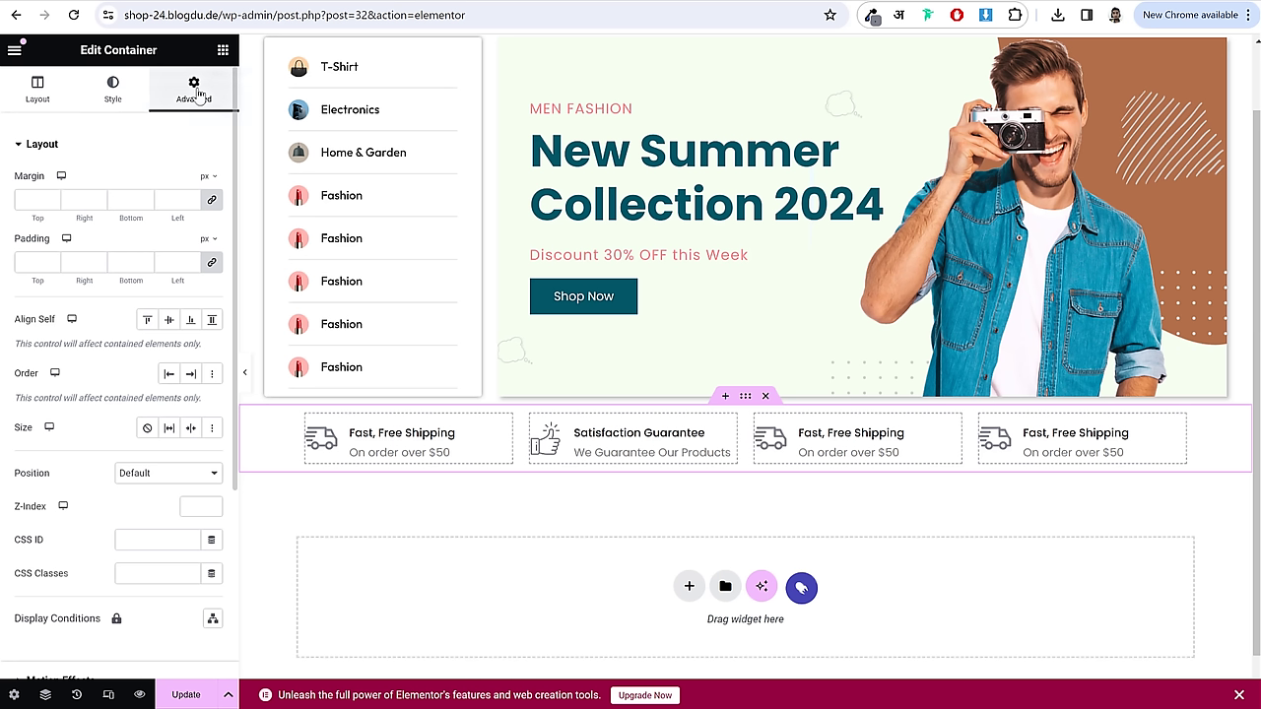
click(212, 266)
double_click(31, 262)
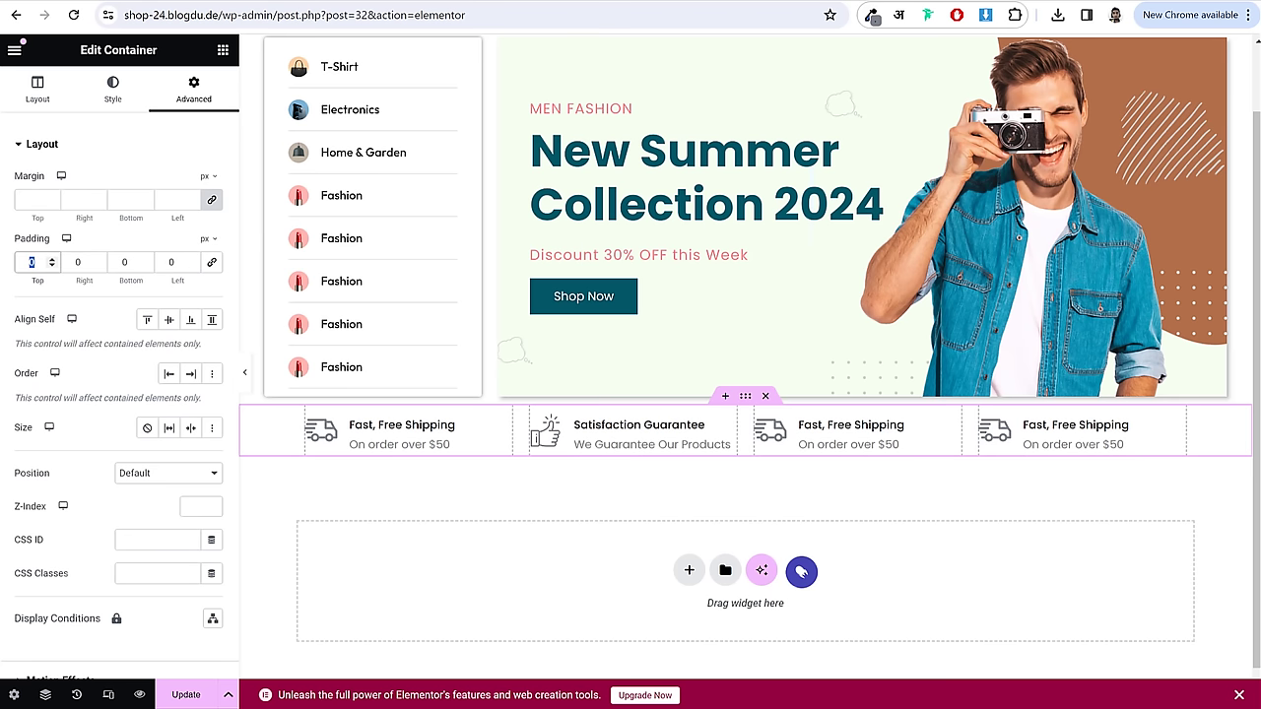
text(30)
key(Tab)
key(Tab)
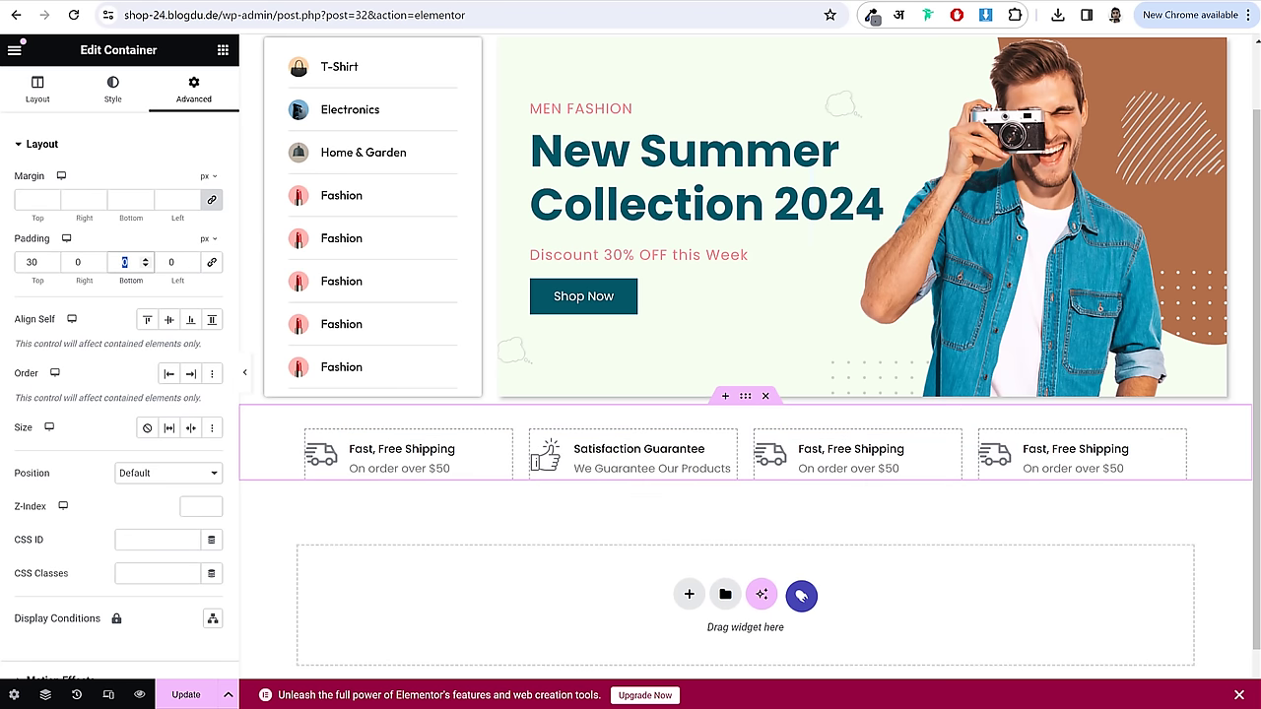
text(30)
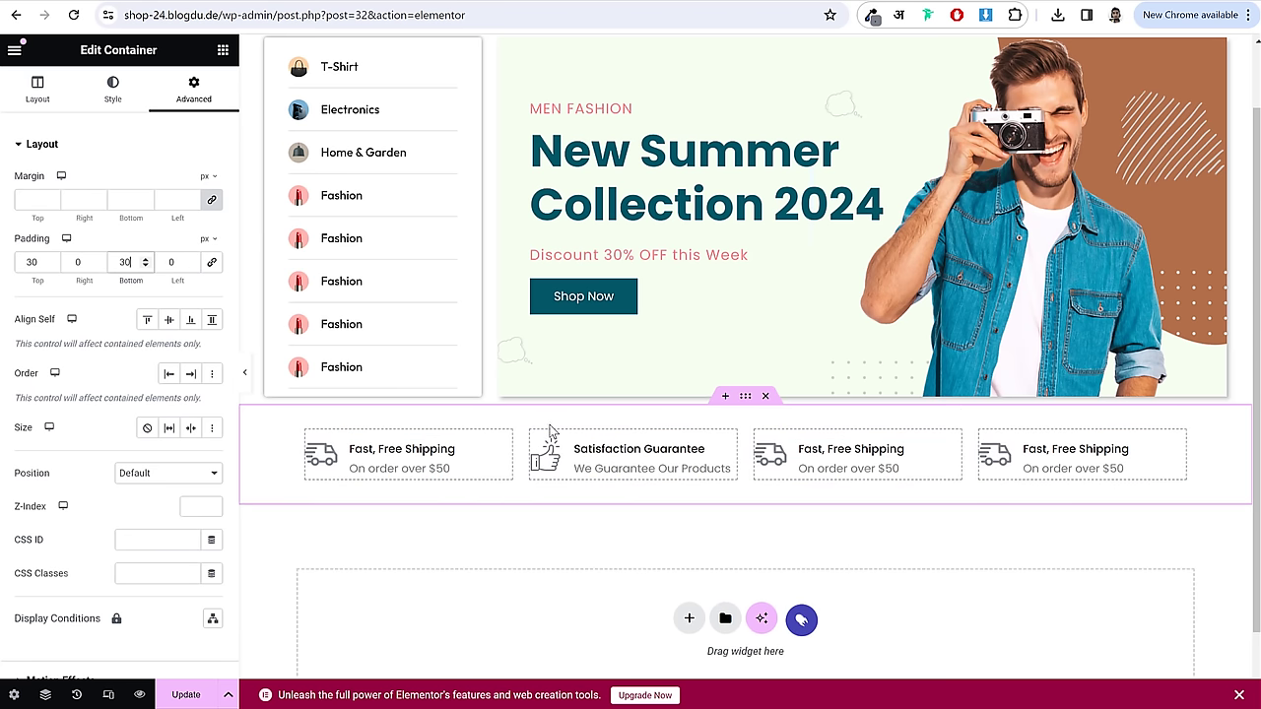
- Preview the page at full width and examine the reference shop's promo banners below the guarantee row
click(245, 372)
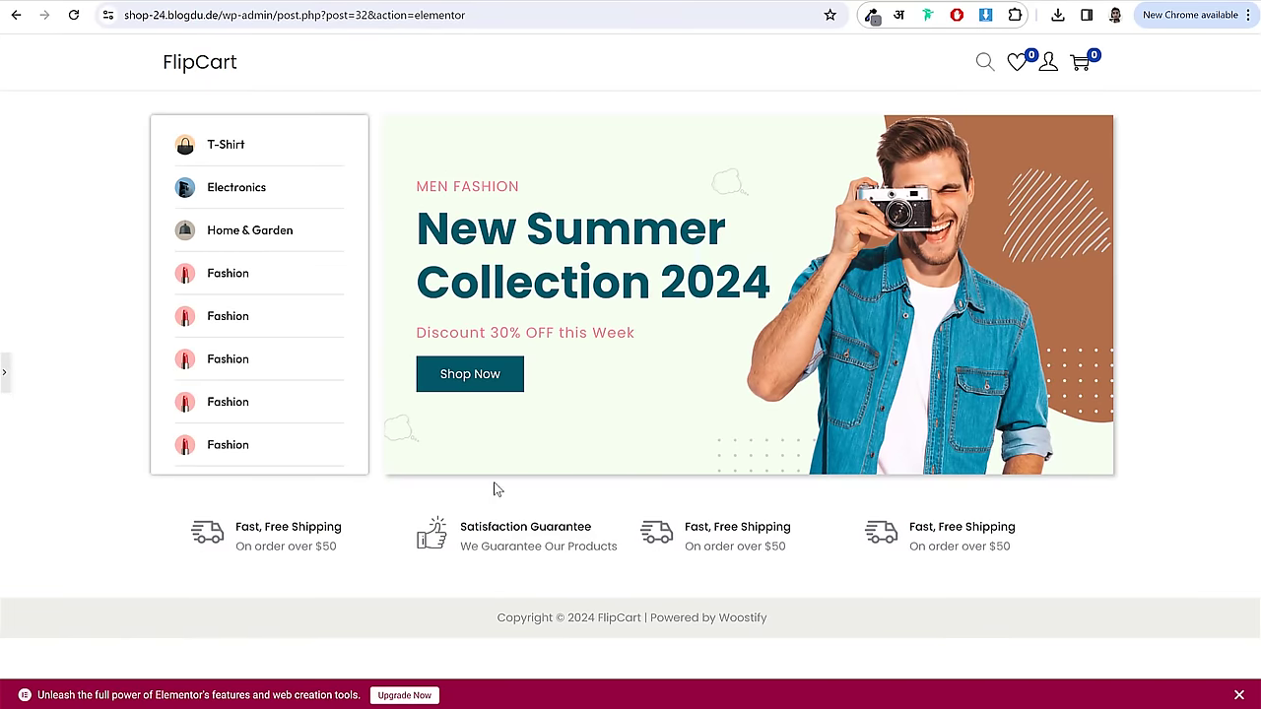
click(5, 372)
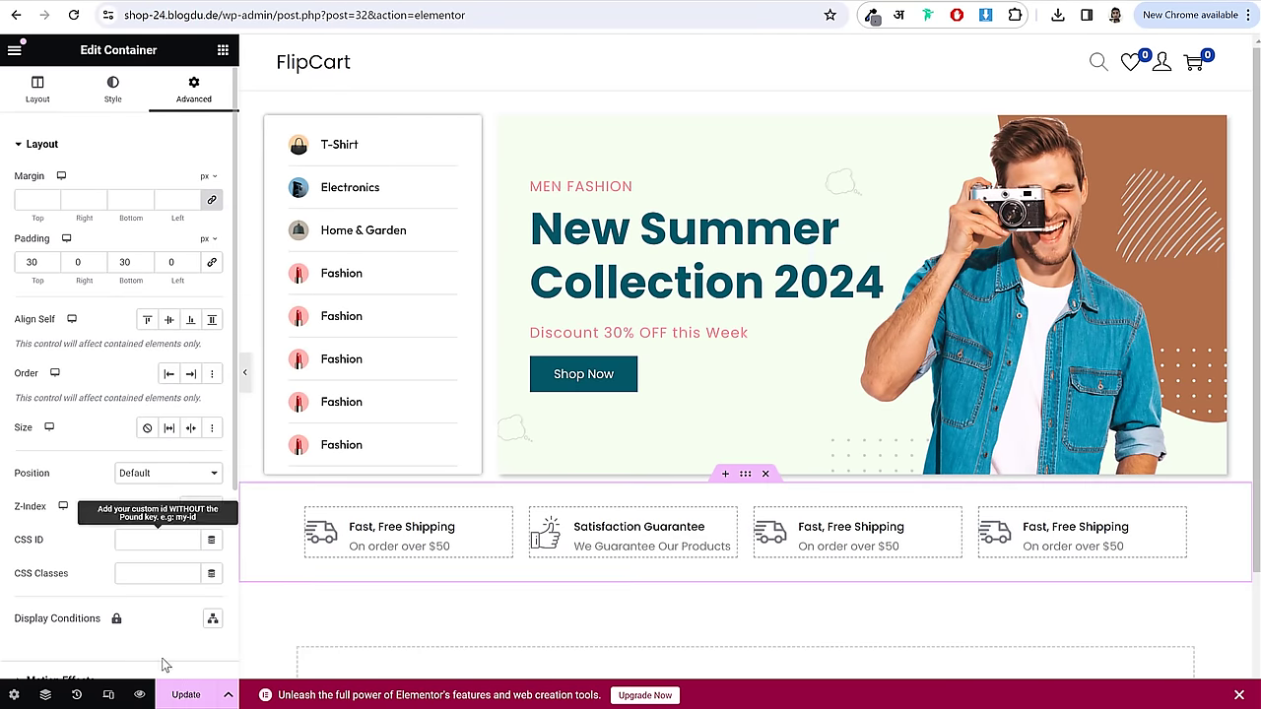
scroll(507, 450, down, 2)
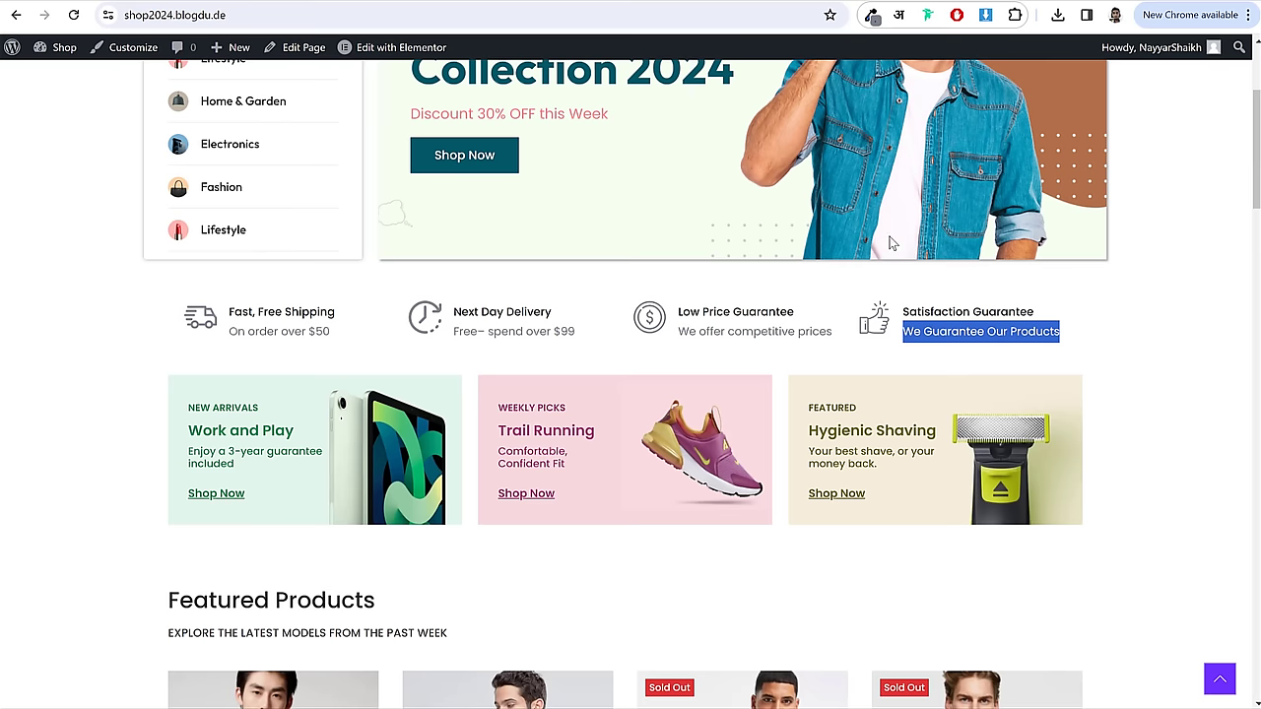
scroll(943, 293, down, 2)
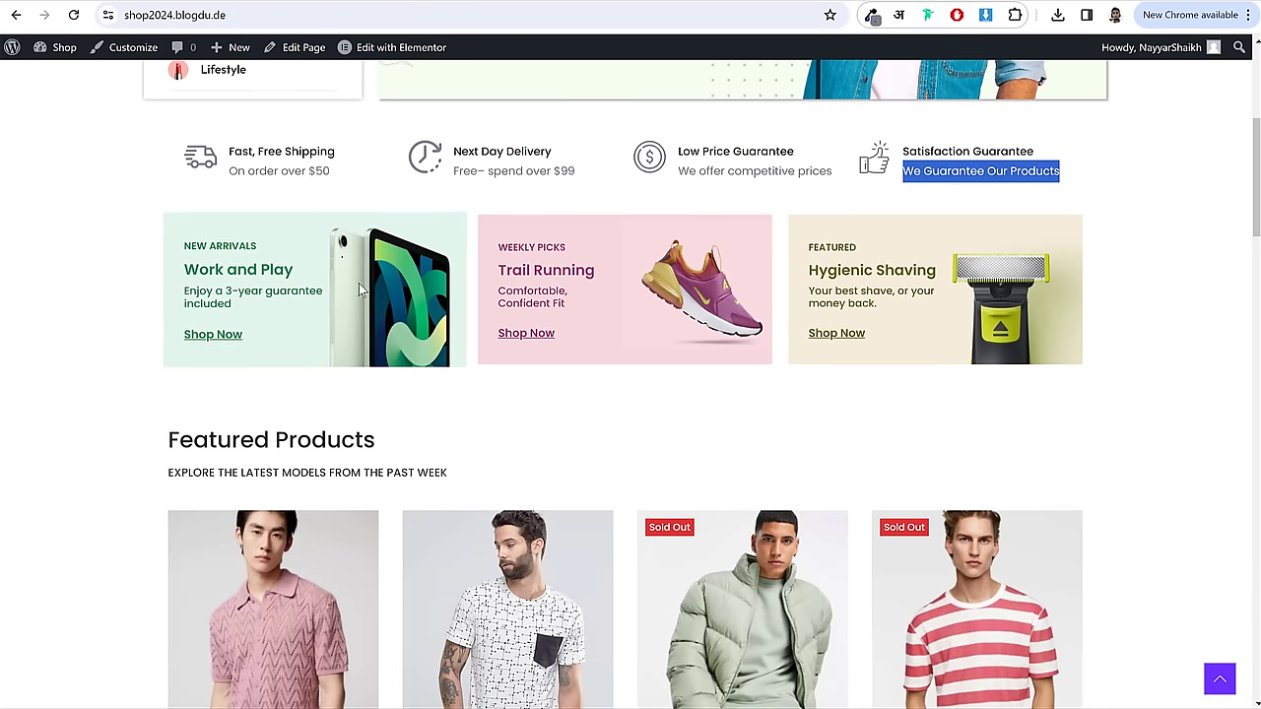
- Examine the reference shop's three promo banners and their text, and check the matching banner images in the eComm Media folder
scroll(907, 324, down, 1)
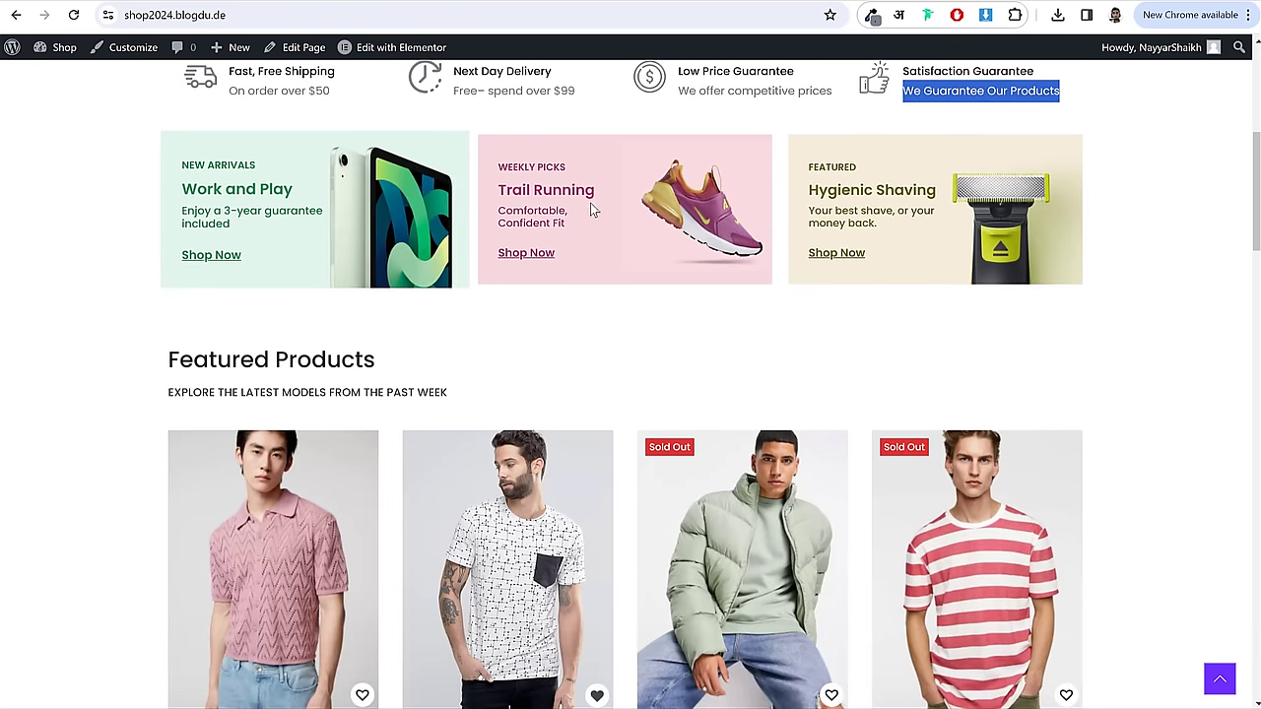
scroll(640, 211, up, 1)
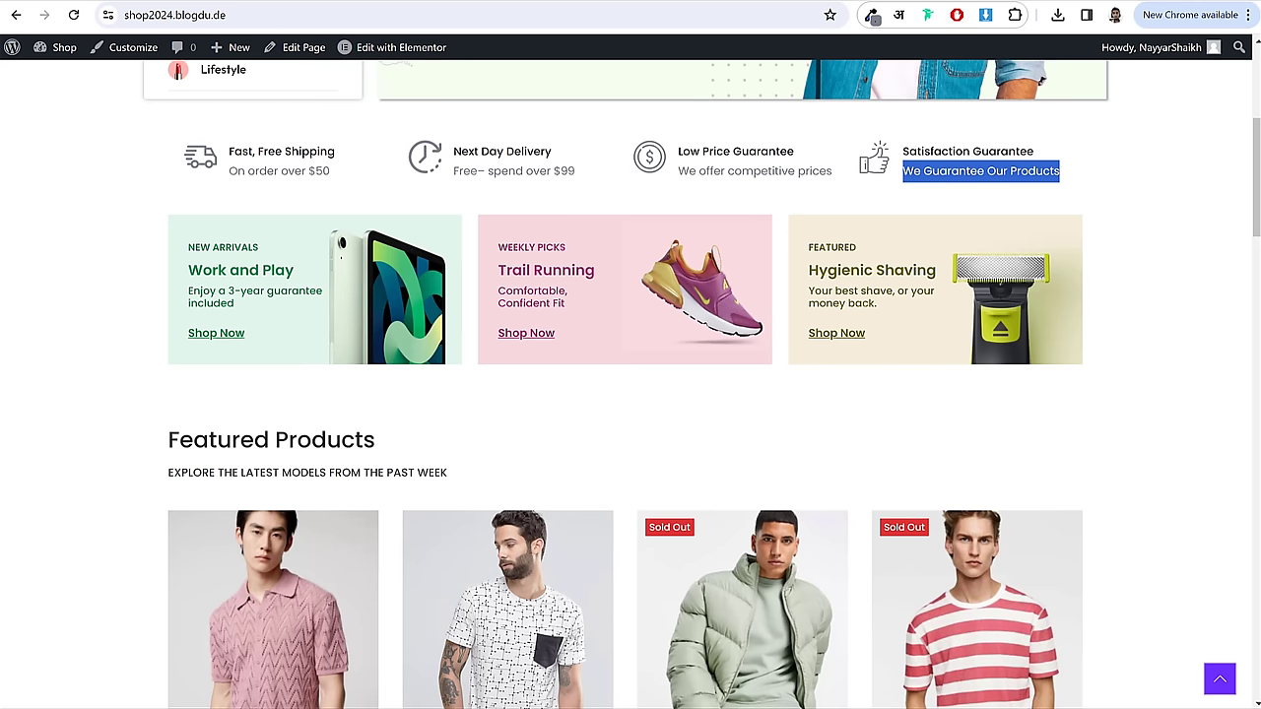
key(alt+Tab)
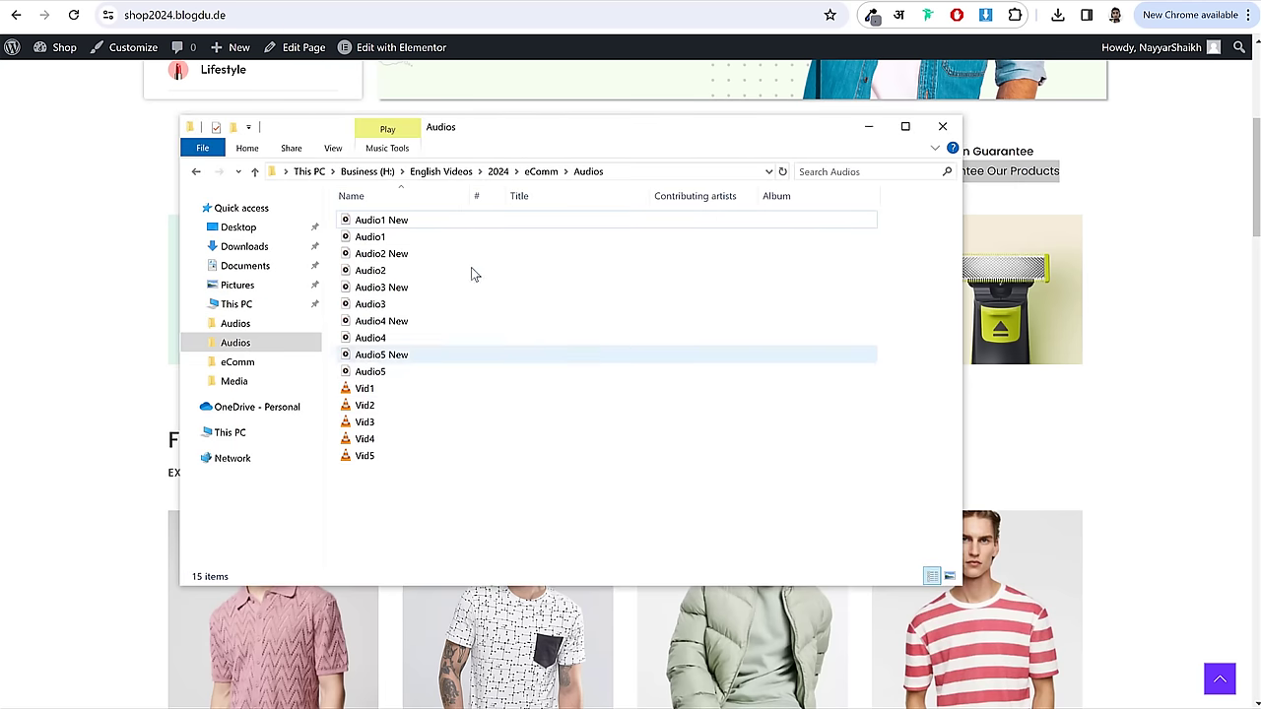
click(542, 174)
double_click(436, 237)
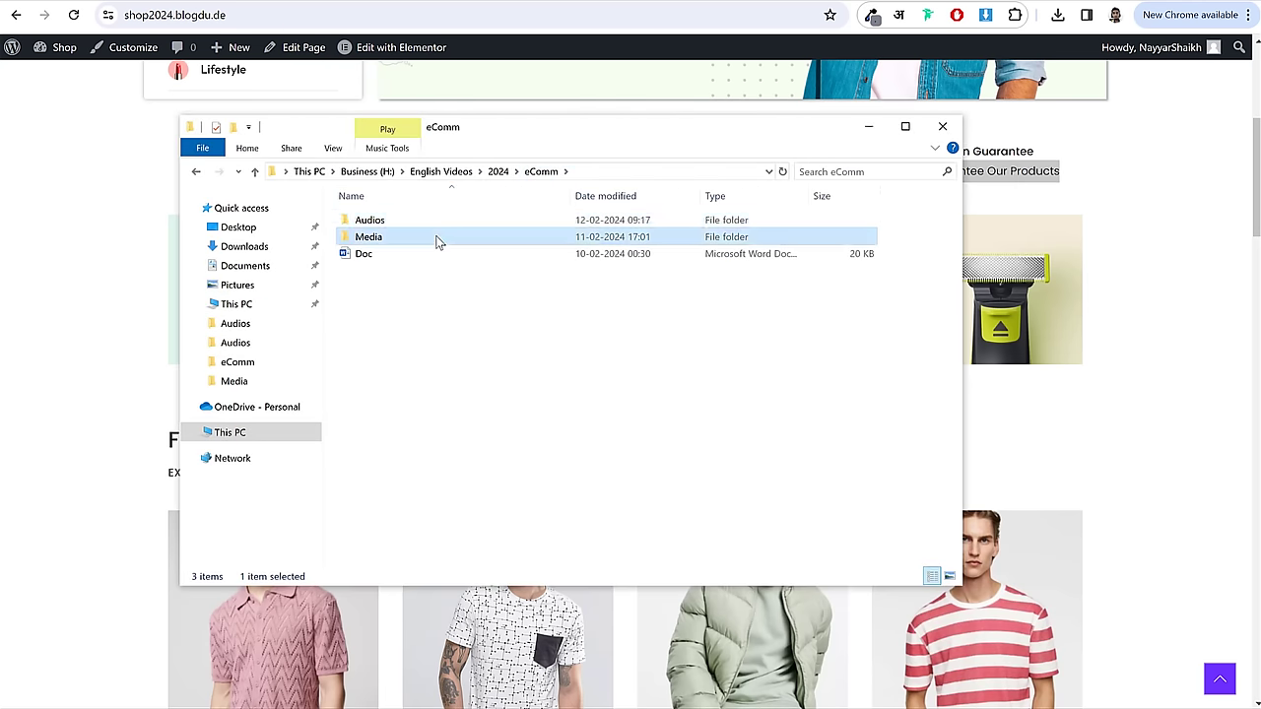
click(729, 444)
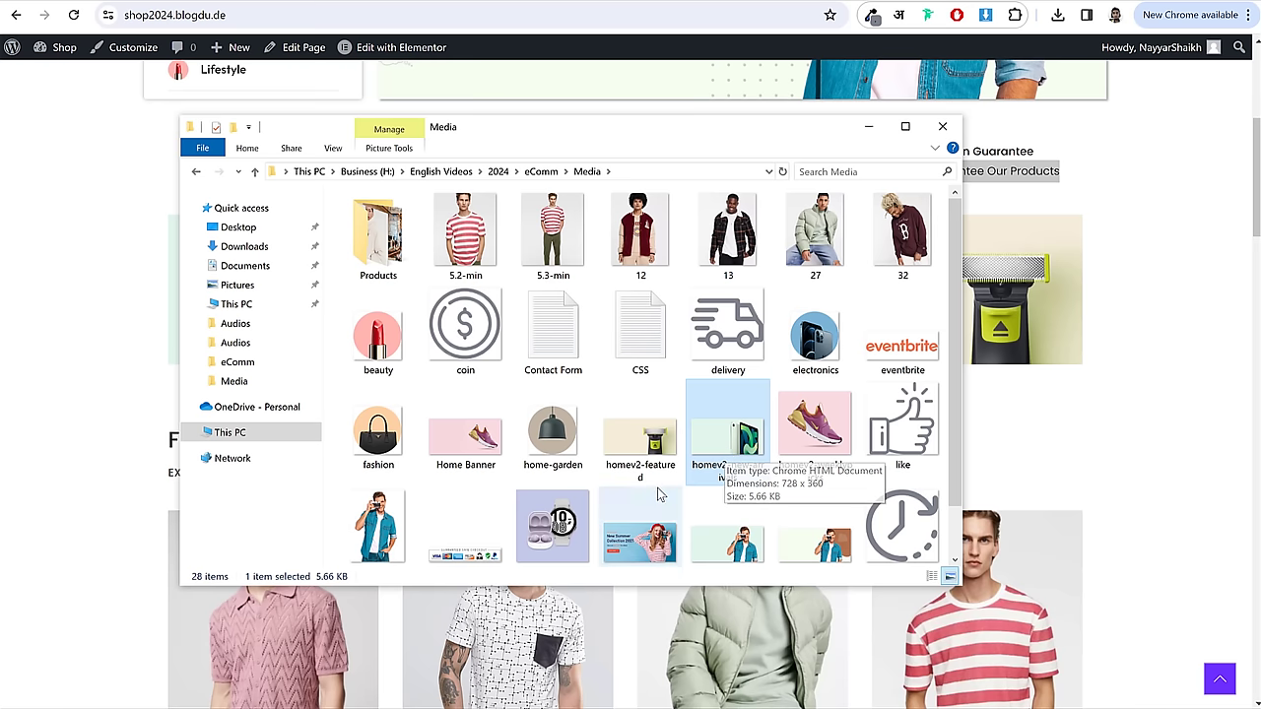
click(868, 126)
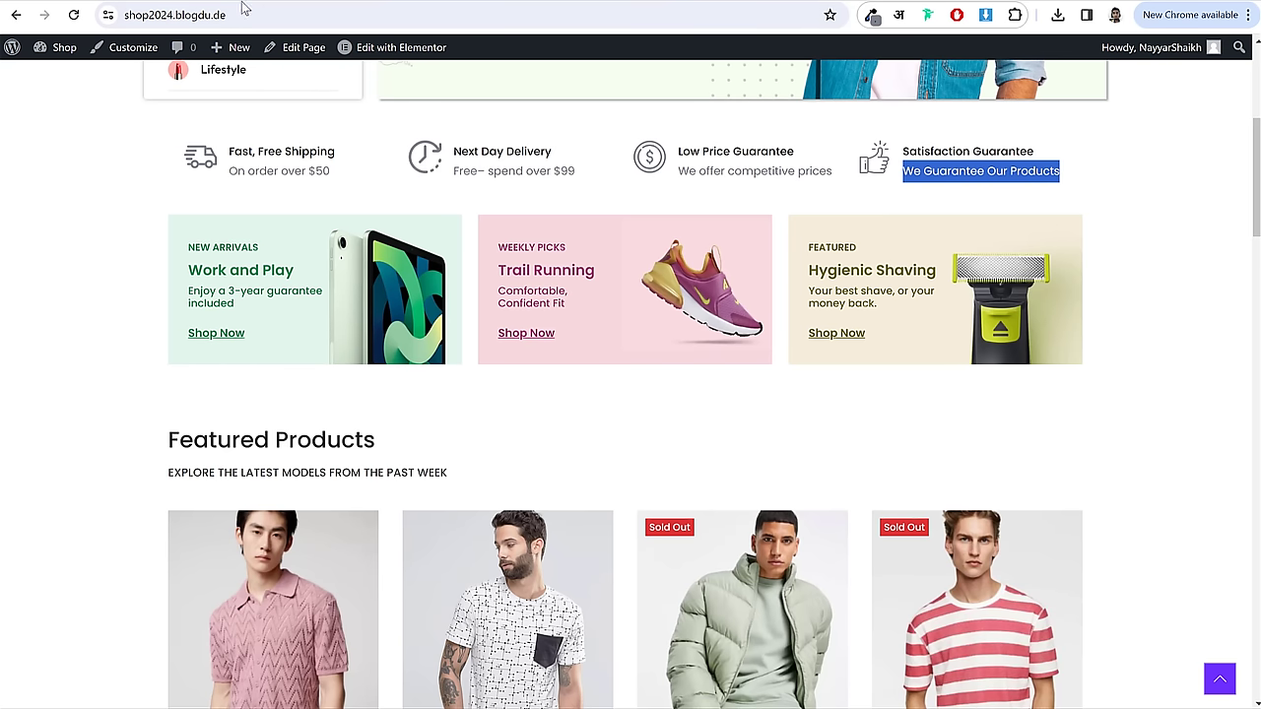
drag(183, 242, 242, 337)
click(242, 337)
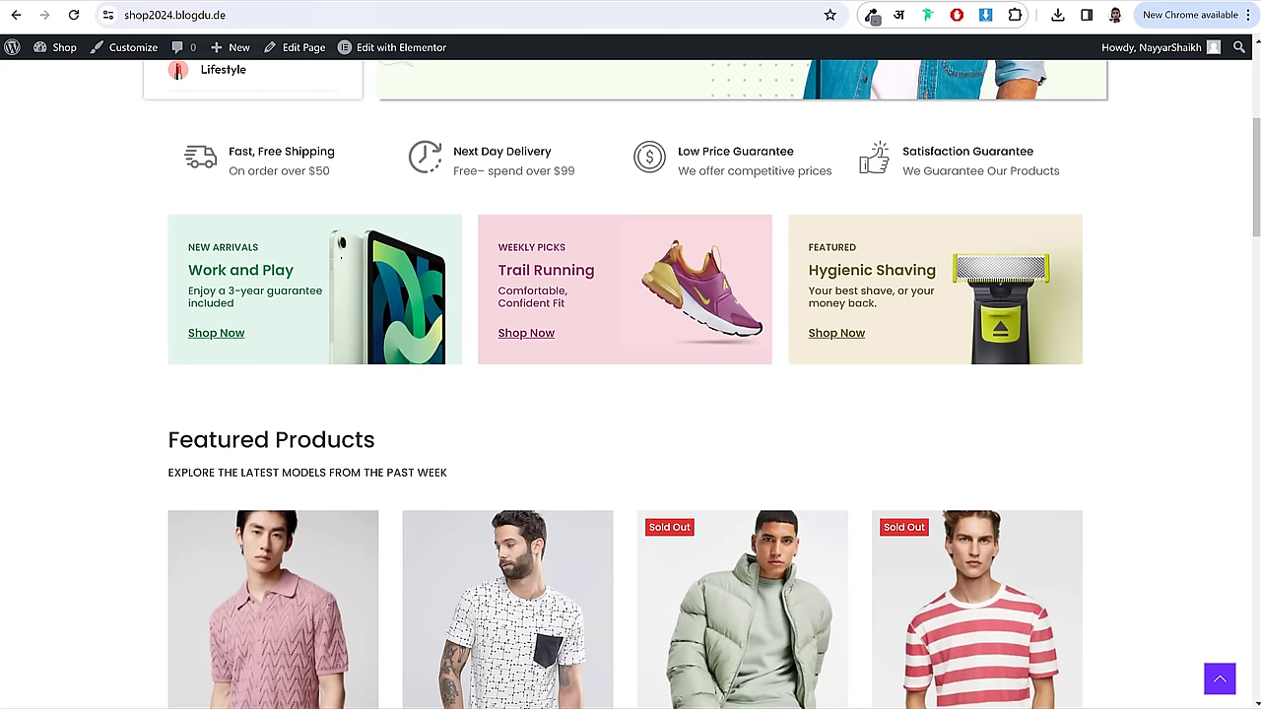
- Add a grid container with three columns and one row below the shipping and guarantee row
click(285, 1)
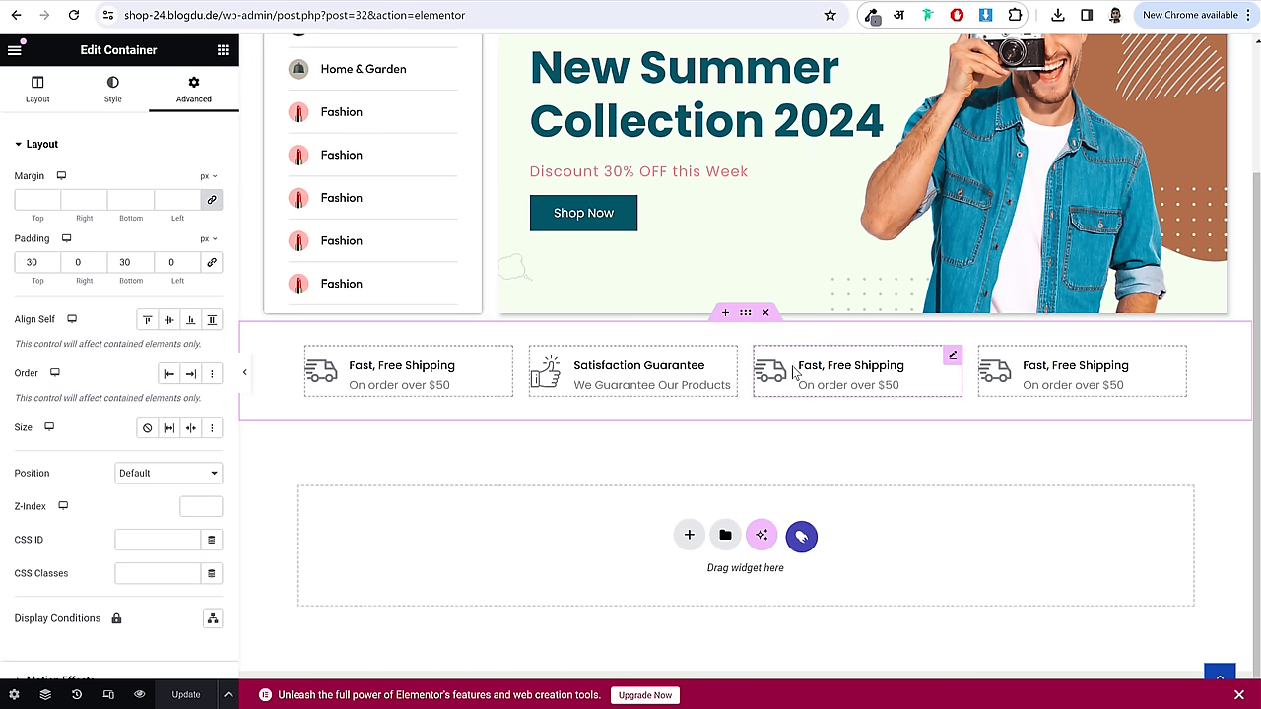
key(ctrl+shift+Tab)
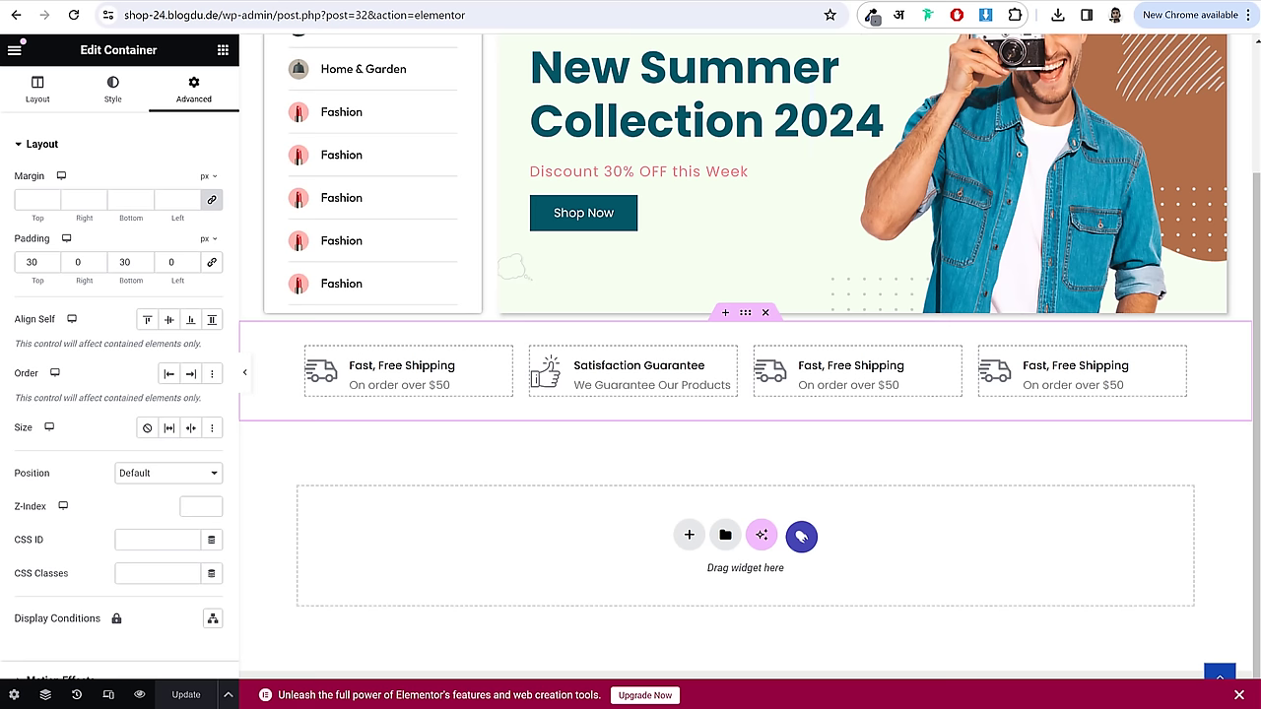
click(691, 536)
click(818, 589)
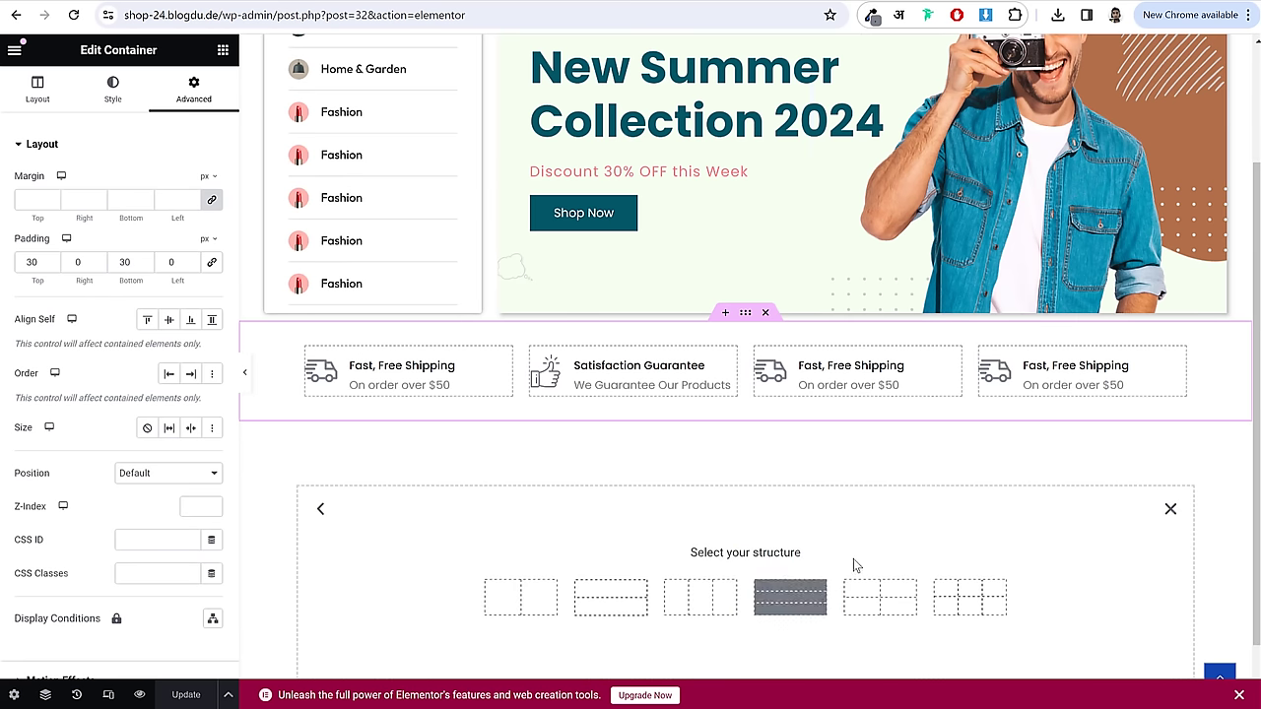
scroll(947, 548, down, 1)
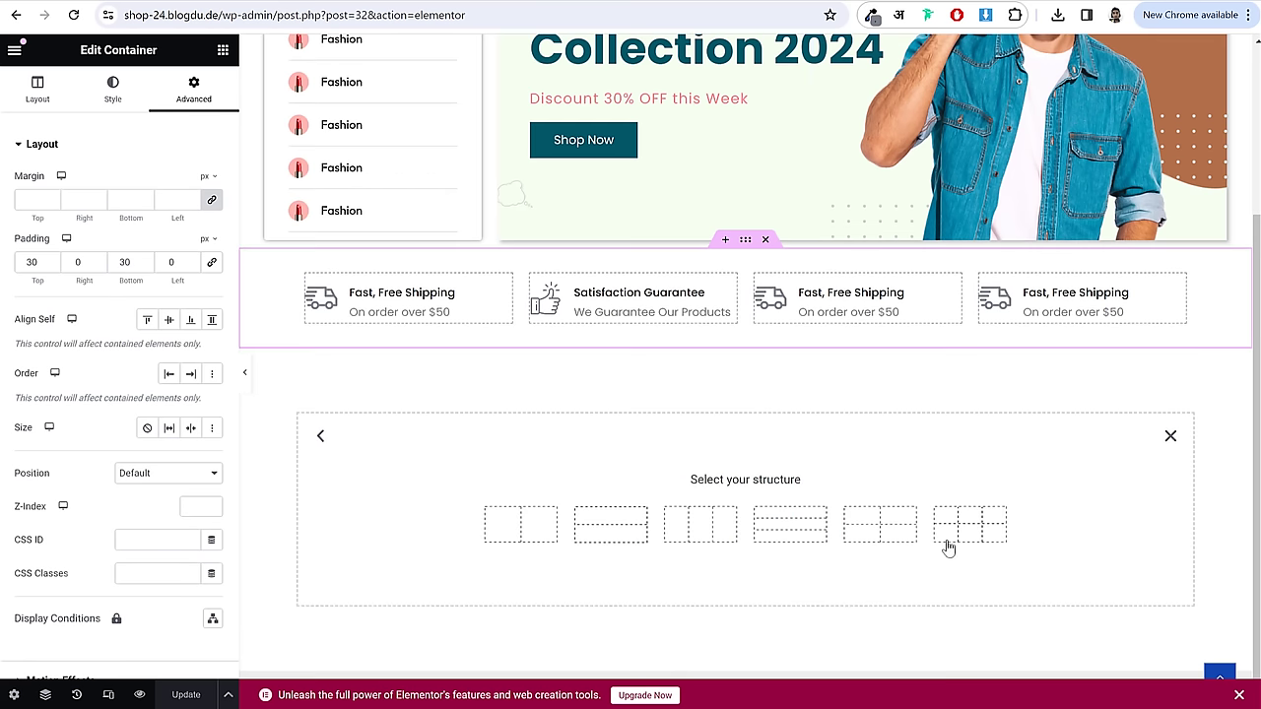
click(706, 533)
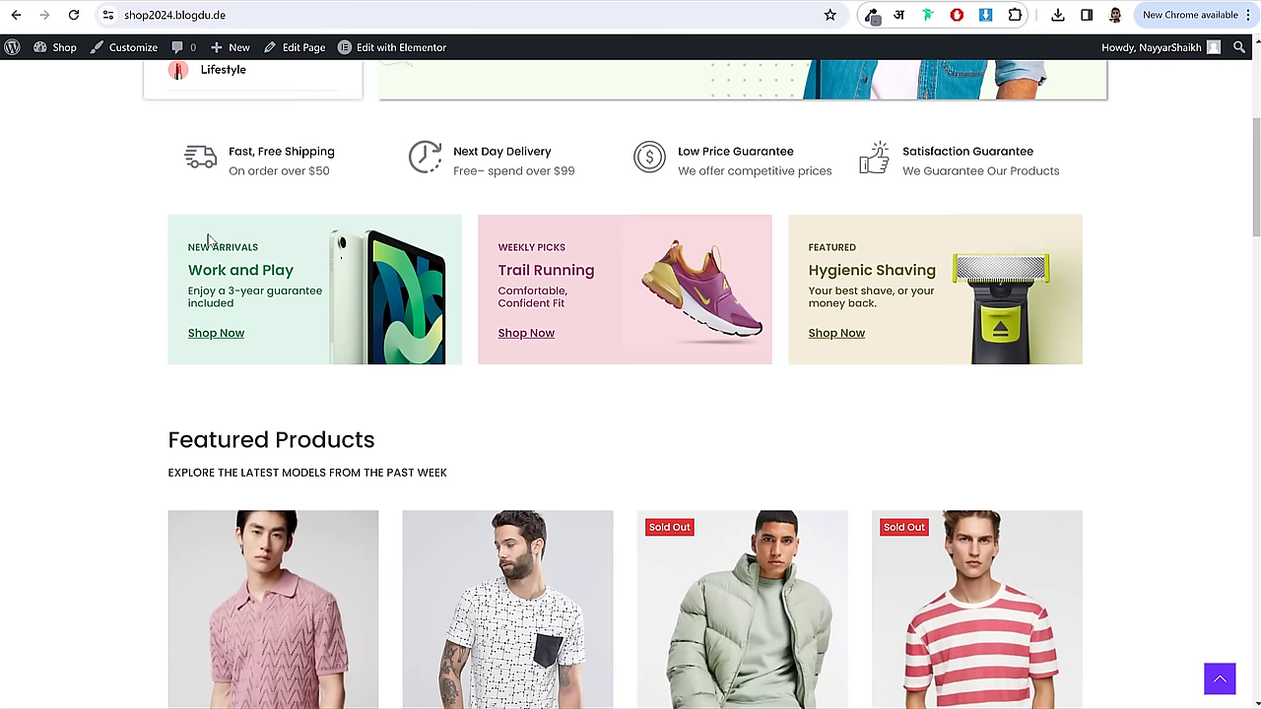
- Add a heading to the grid's first cell with the reference banner's text "NEW ARRIVALS" and open its style settings
drag(181, 245, 260, 254)
key(ctrl+c)
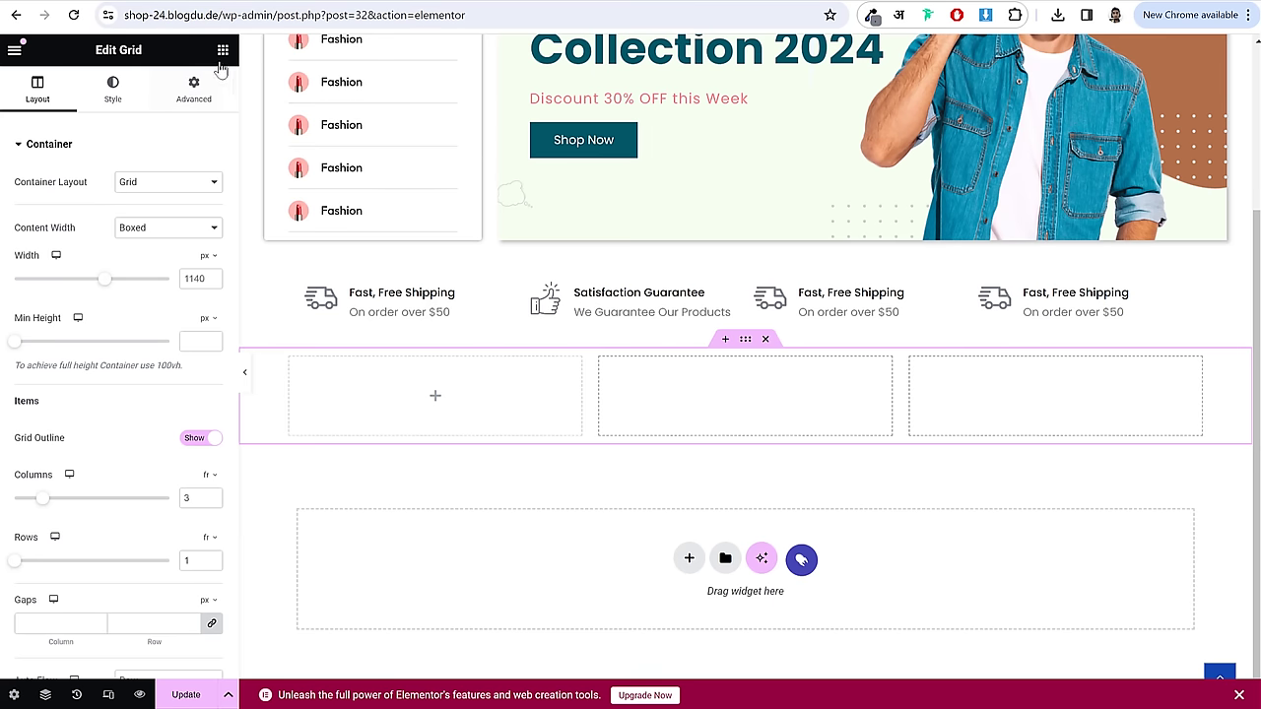
click(223, 50)
drag(62, 423, 495, 396)
click(157, 197)
key(ctrl+a)
key(ctrl+v)
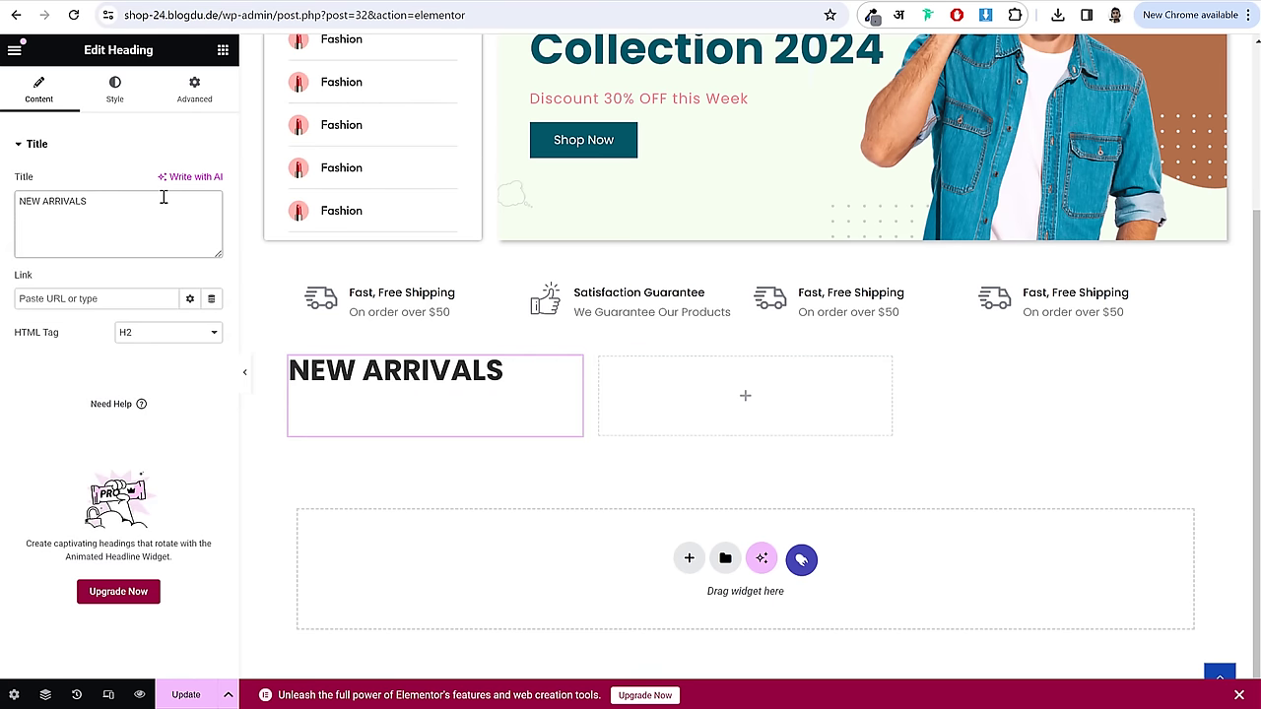
click(114, 87)
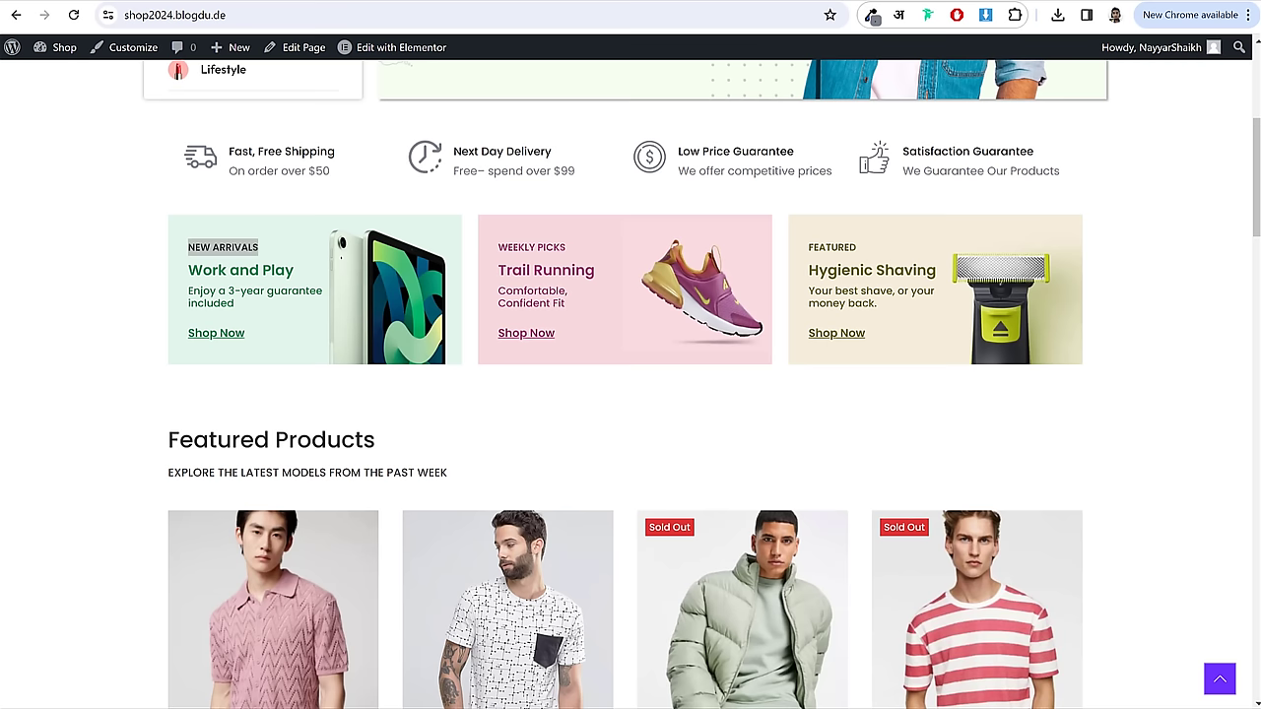
- Sample the background color #E3F5ED of the reference shop's Work and Play banner and generate its tints and shades in the Tint & Shade Generator
drag(258, 244, 104, 272)
click(104, 272)
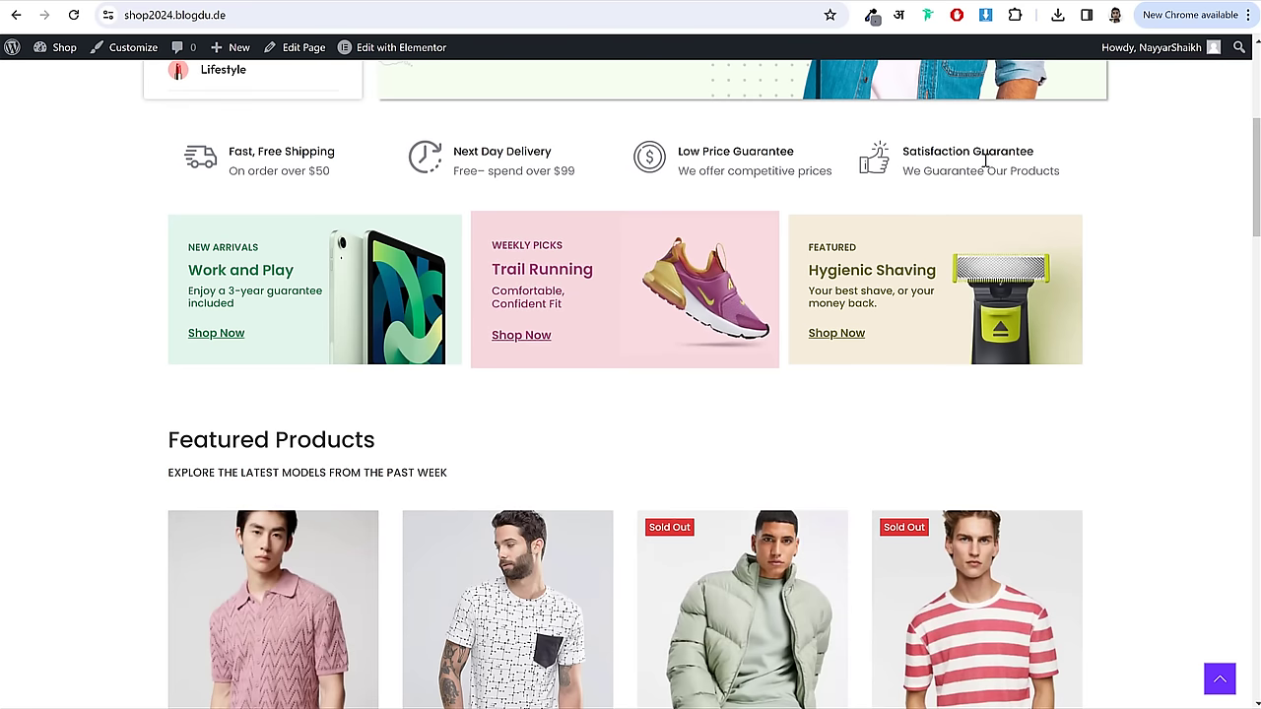
click(873, 18)
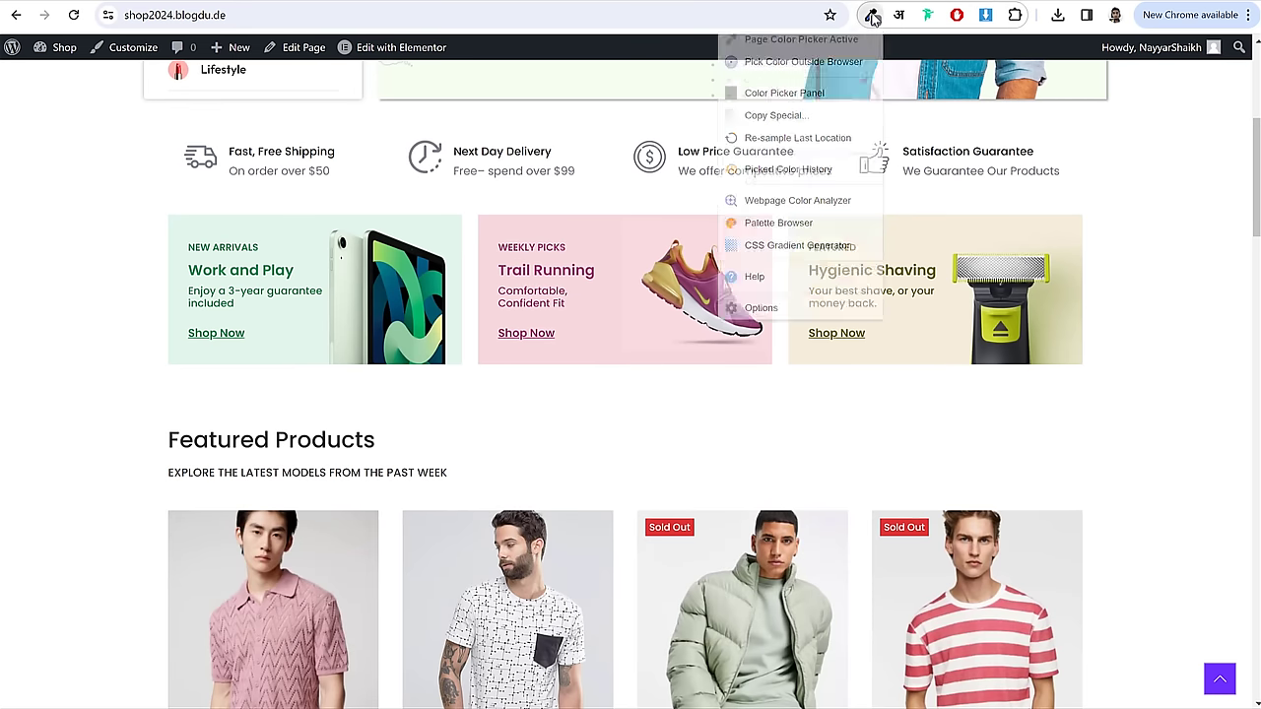
click(299, 276)
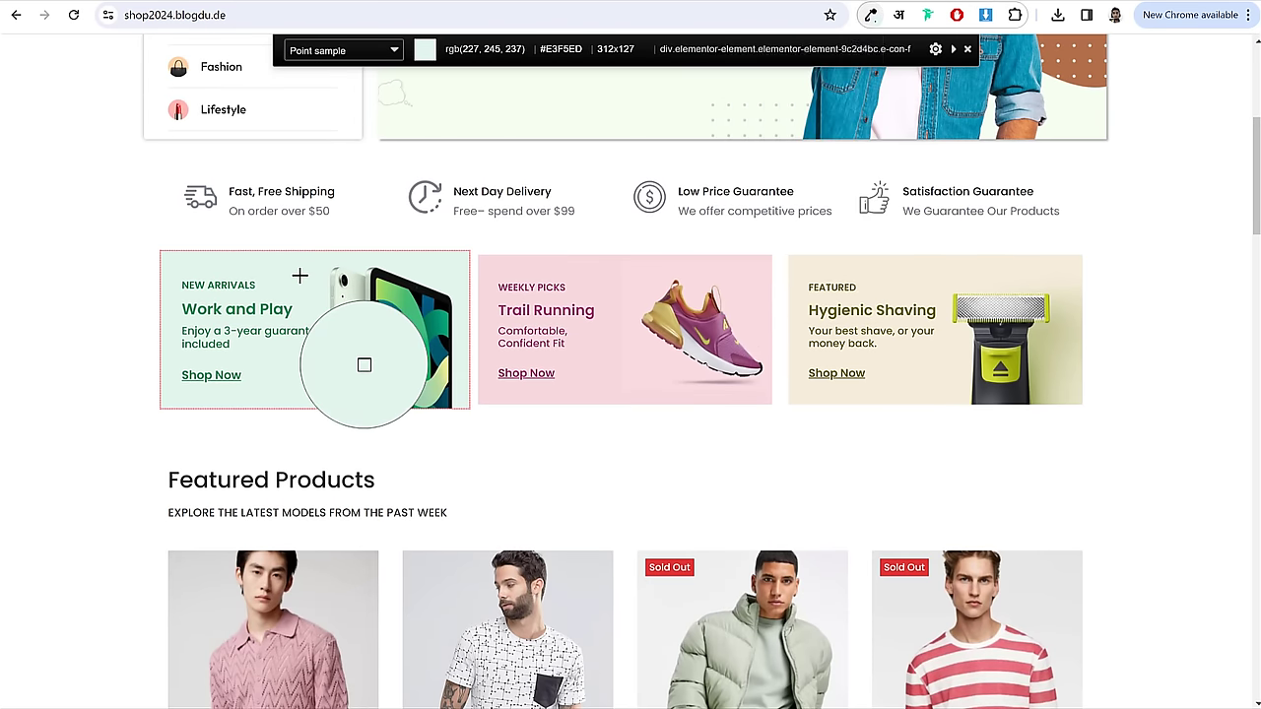
click(299, 276)
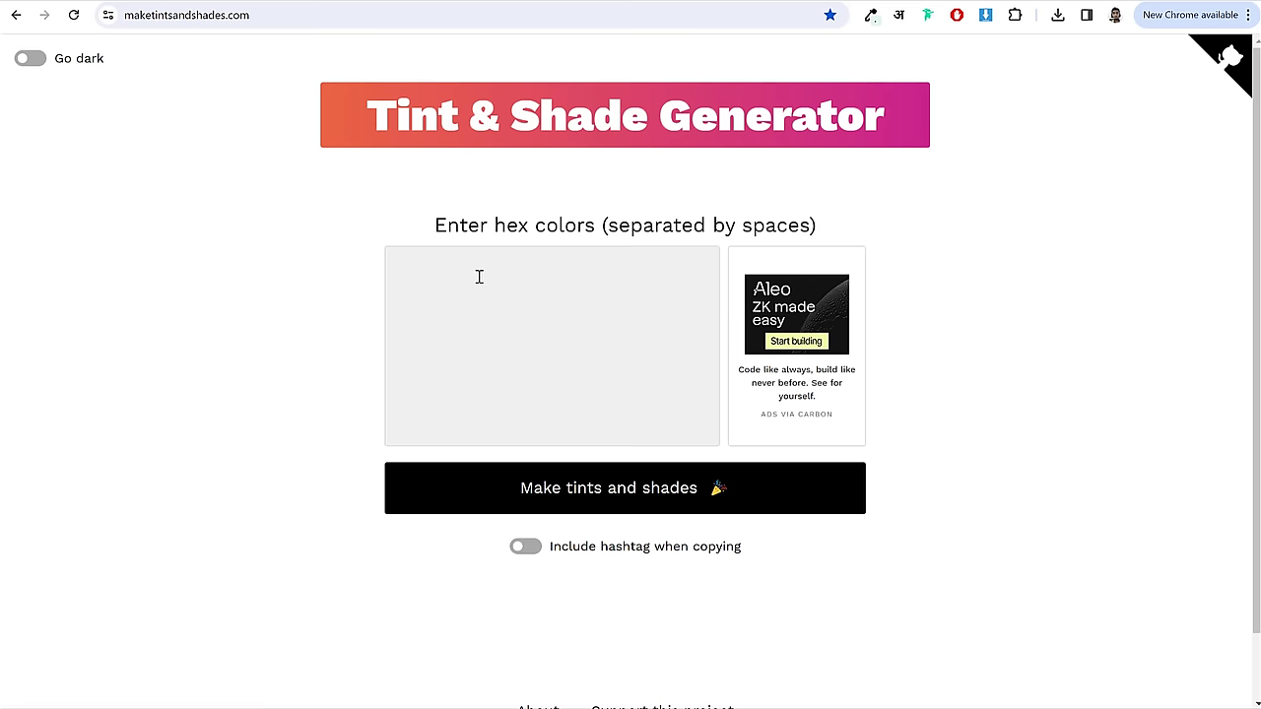
click(479, 276)
key(ctrl+v)
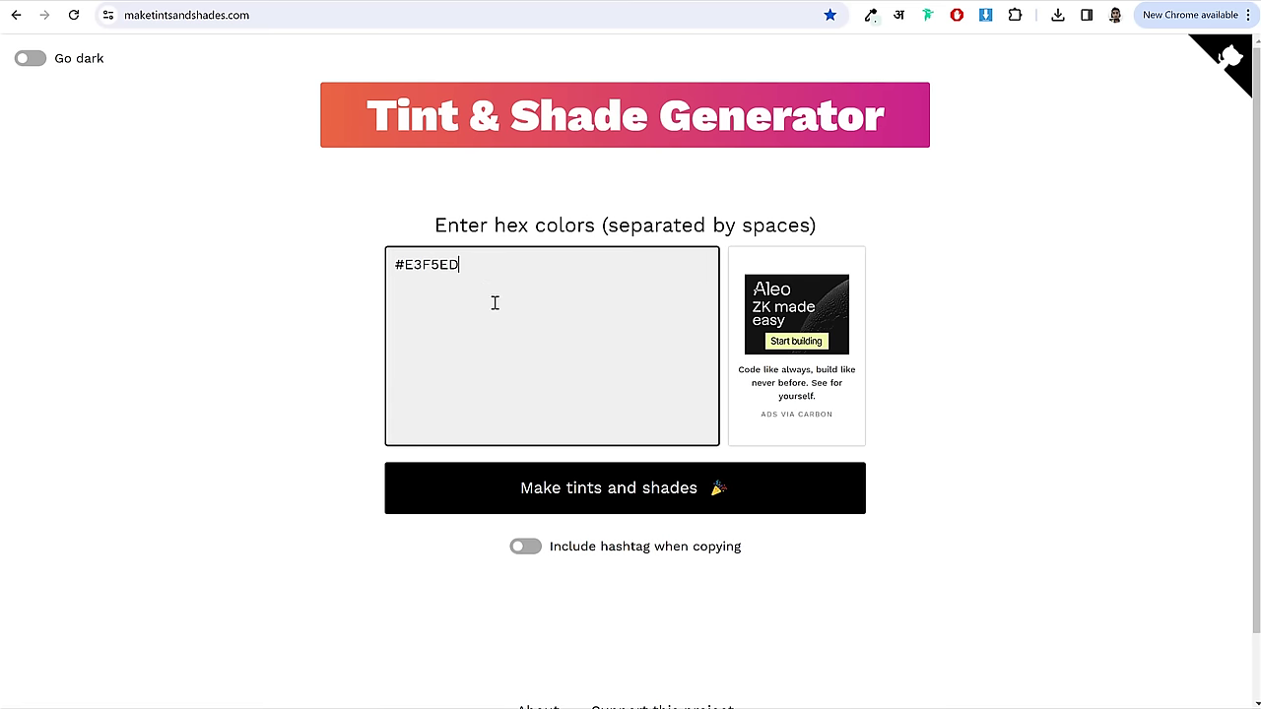
click(640, 506)
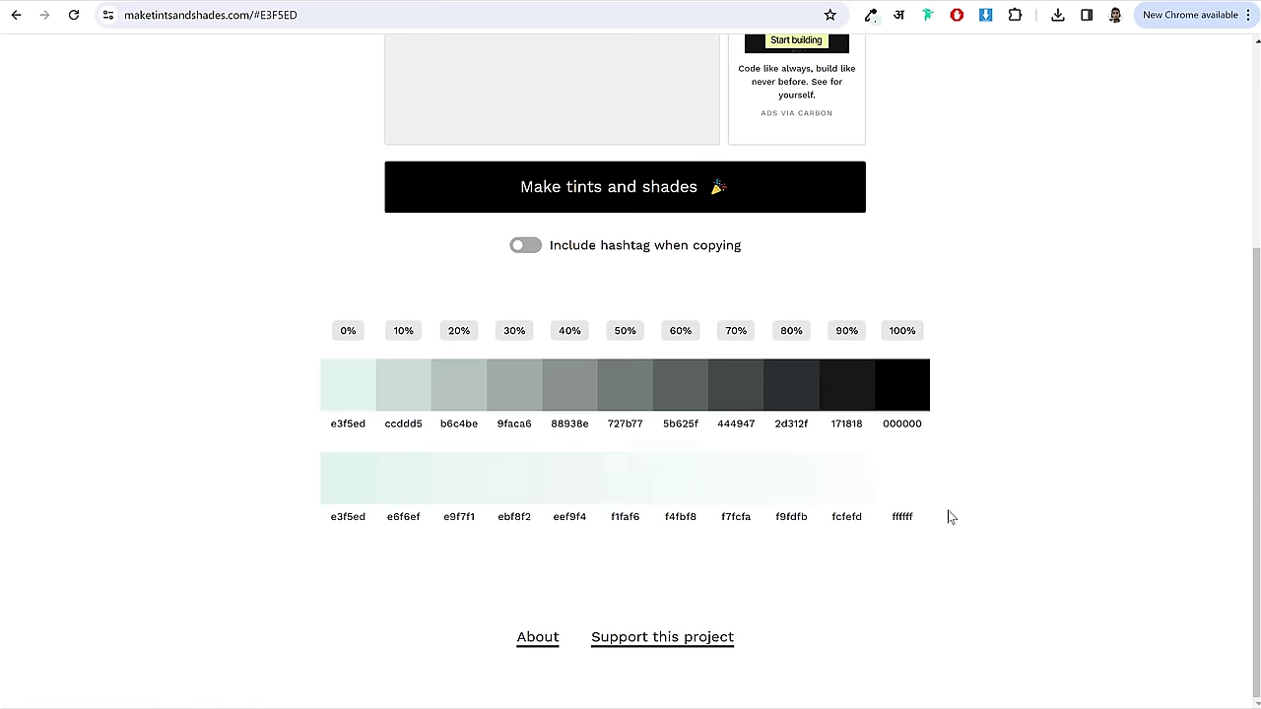
scroll(718, 459, up, 1)
scroll(600, 423, up, 3)
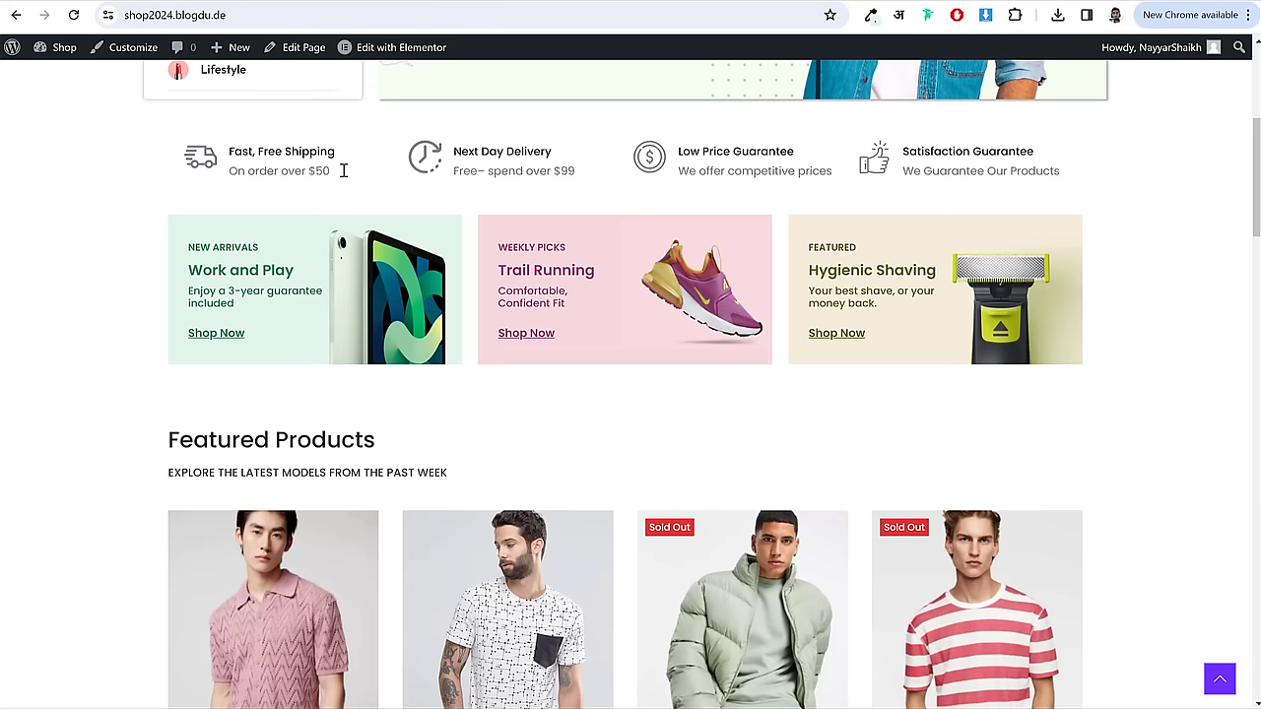
scroll(448, 278, up, 4)
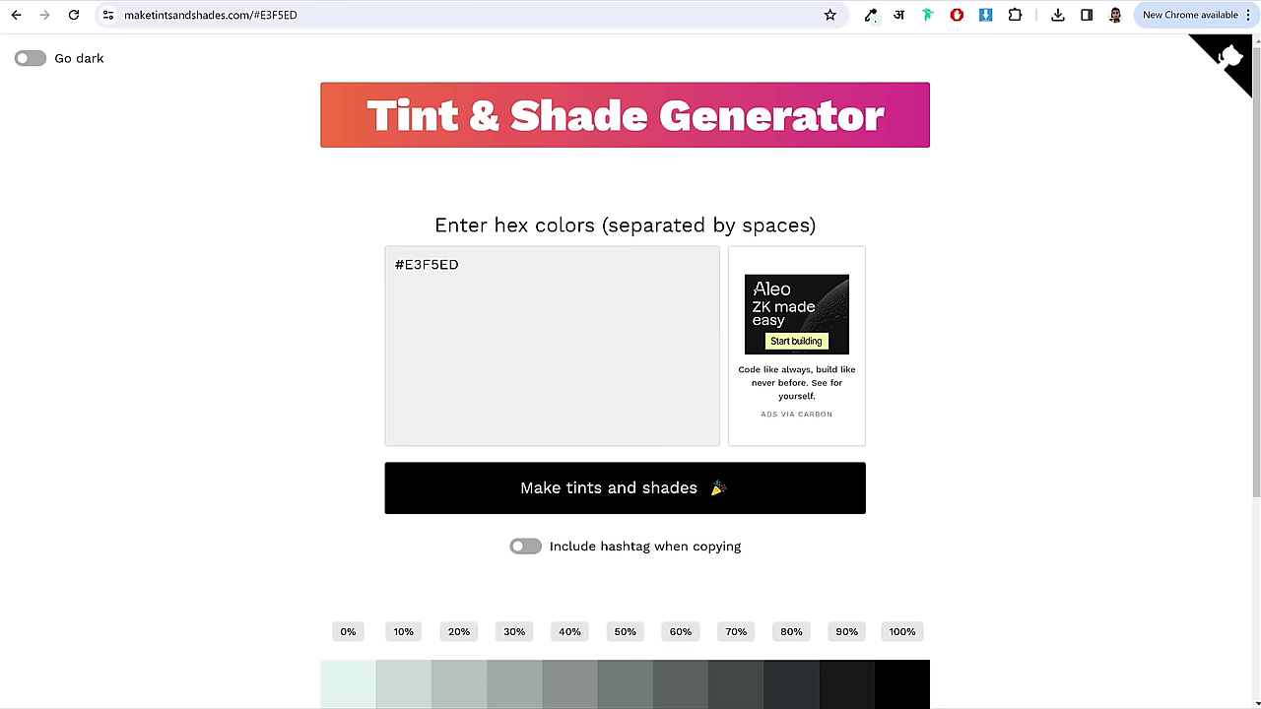
- Search Google for "green color code" in a new browser tab
key(ctrl+t)
text(green)
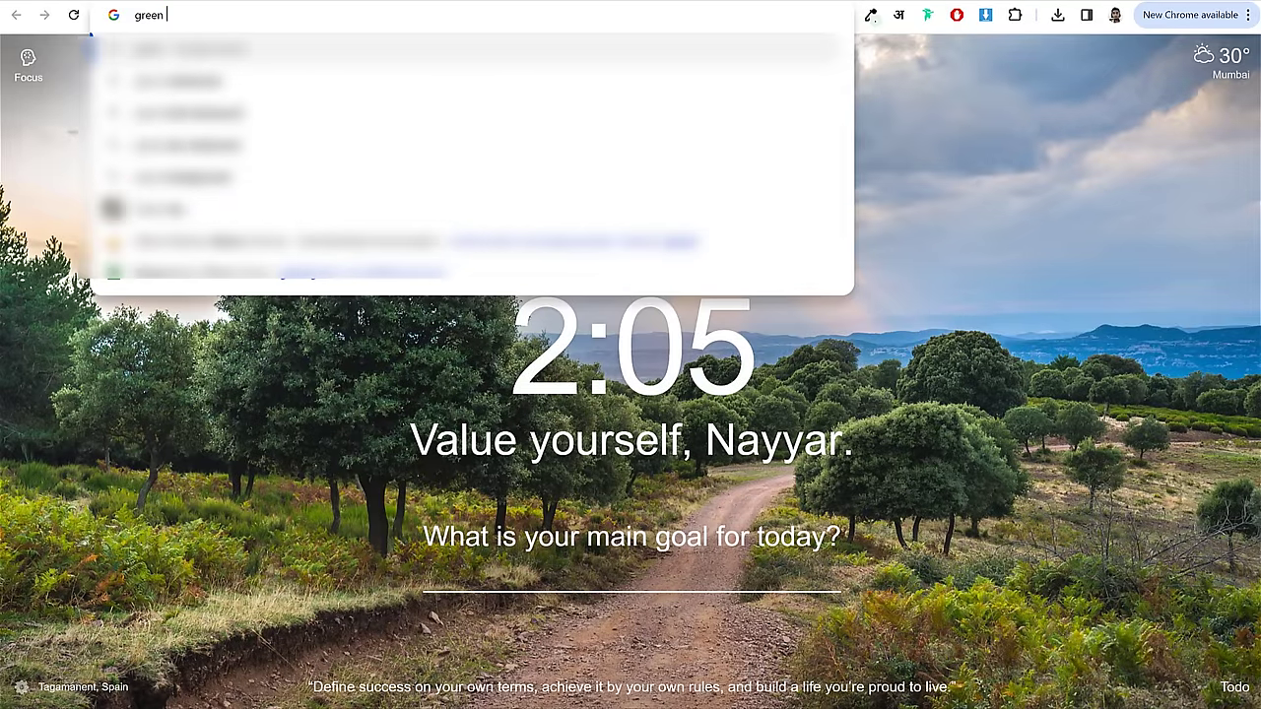
text( color)
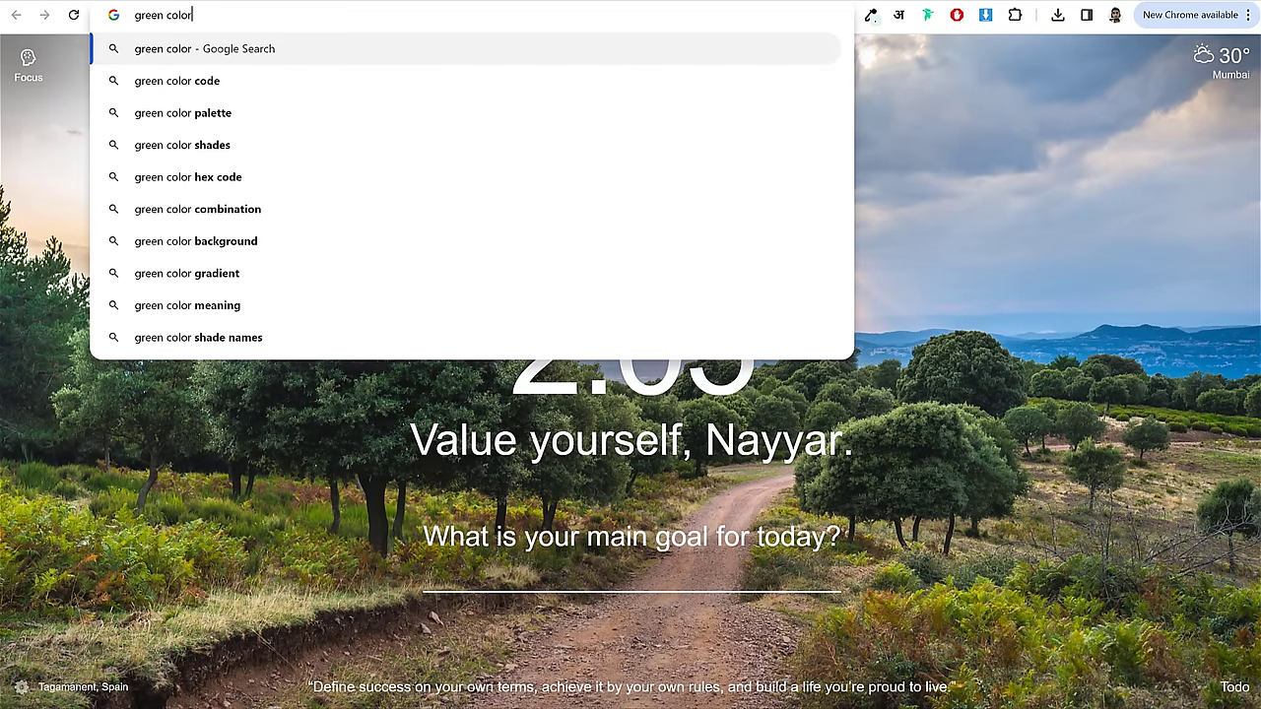
key(Down)
key(Return)
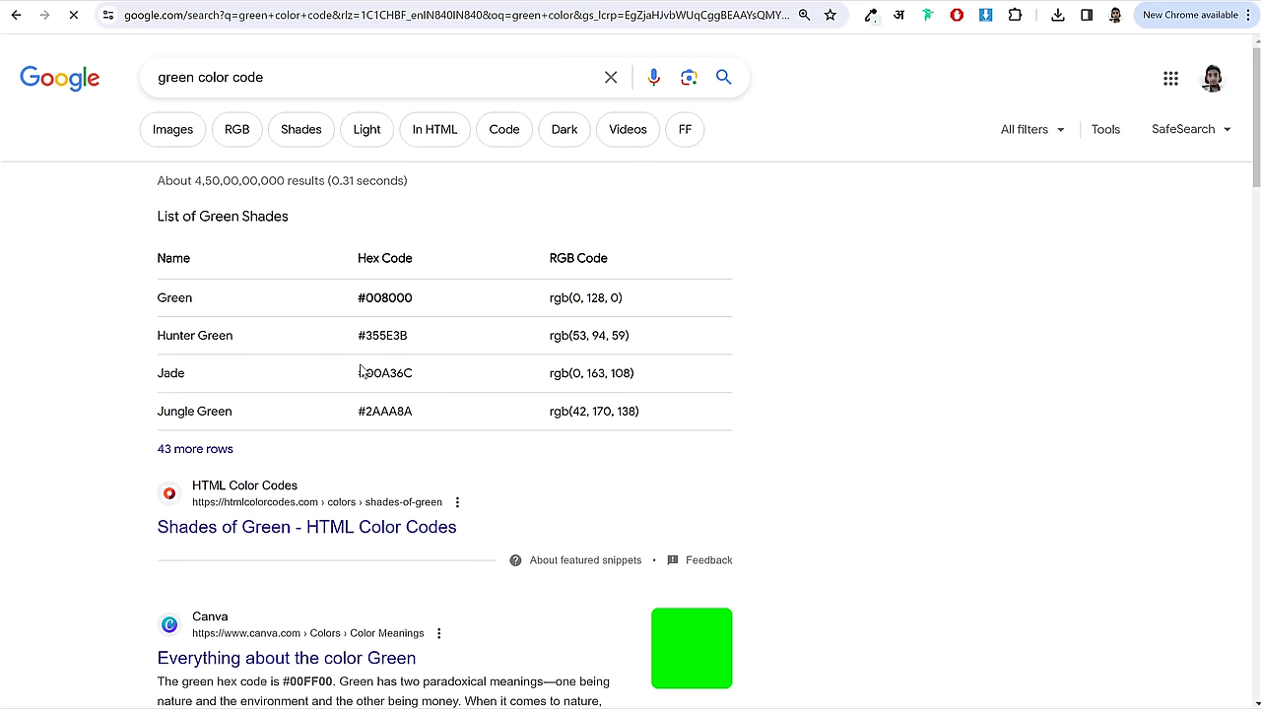
- Replace the hex color in the Tint & Shade Generator with #008000 and generate its tints and shades
key(ctrl+Tab)
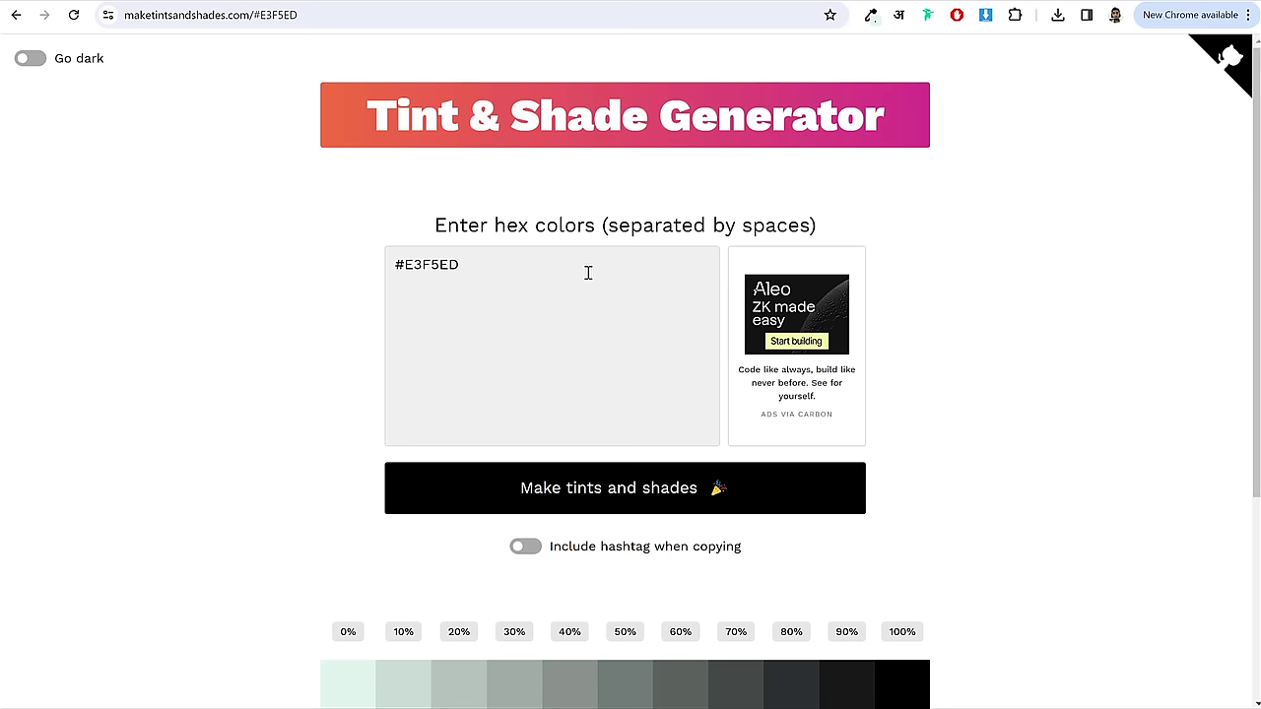
double_click(588, 273)
key(ctrl+v)
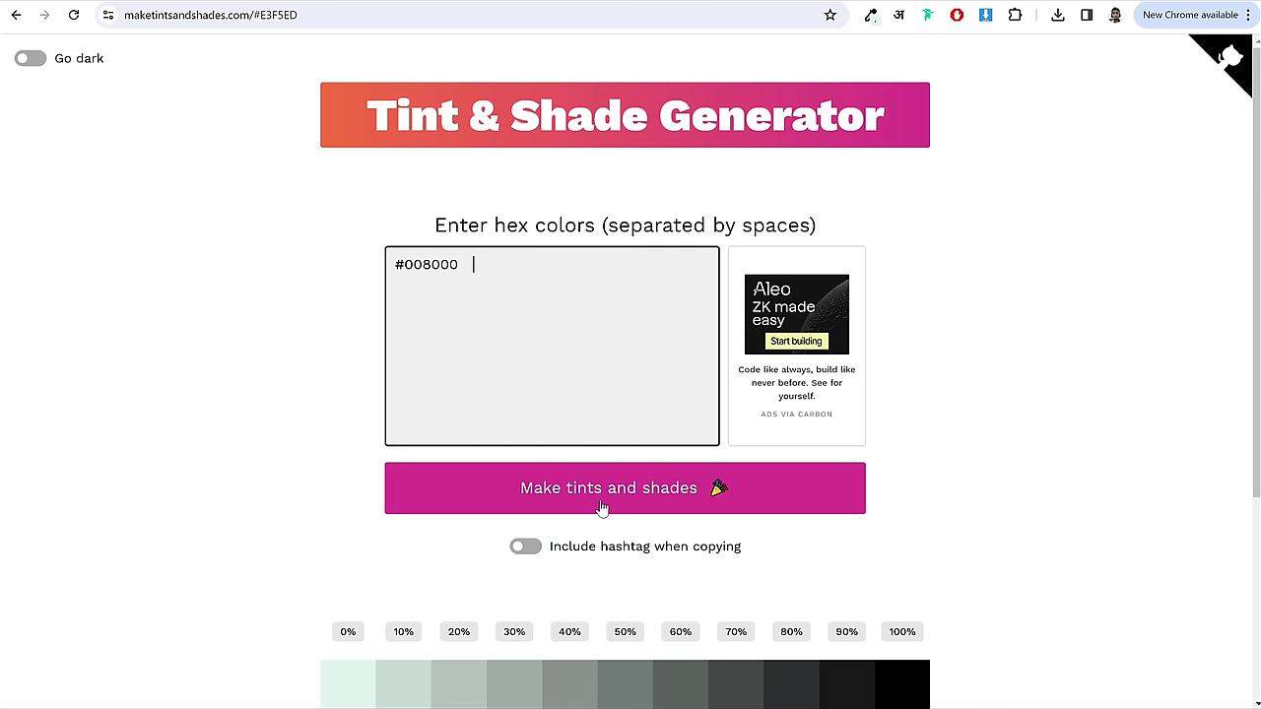
click(603, 508)
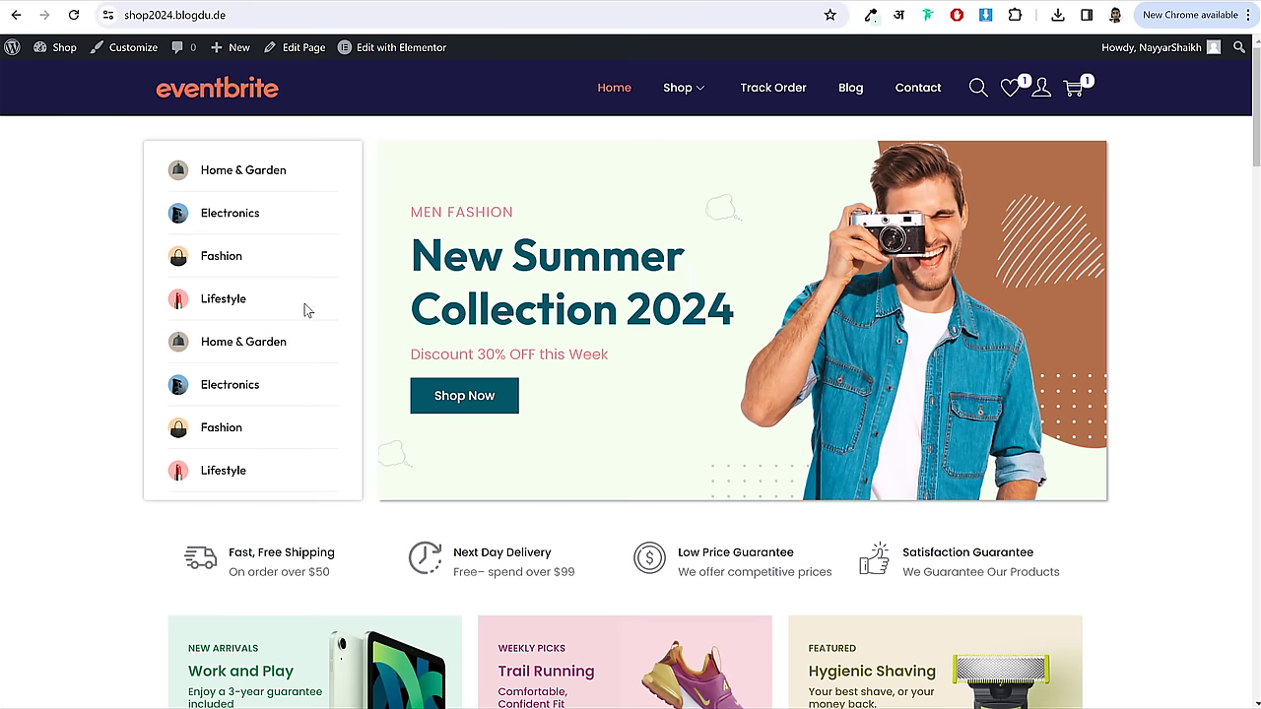
- Compare the text colors of the reference shop's Work and Play banner with the generated green tints and shades
scroll(304, 309, down, 4)
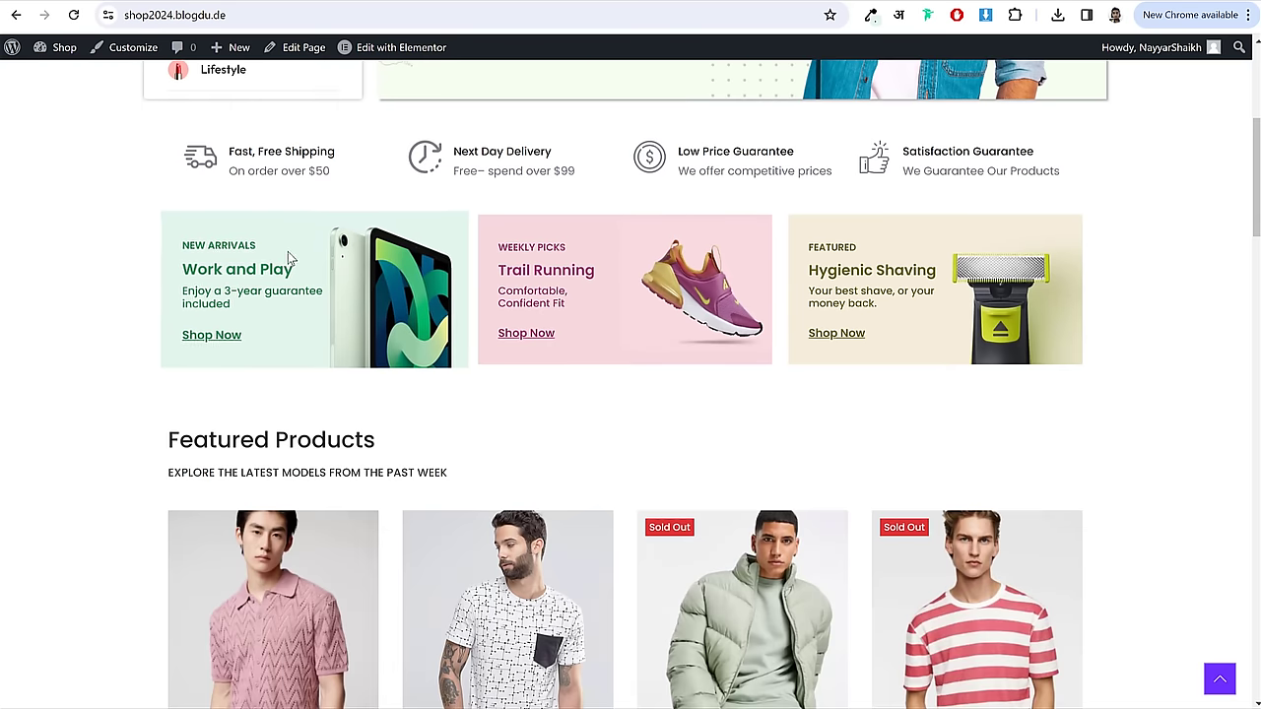
drag(181, 246, 232, 315)
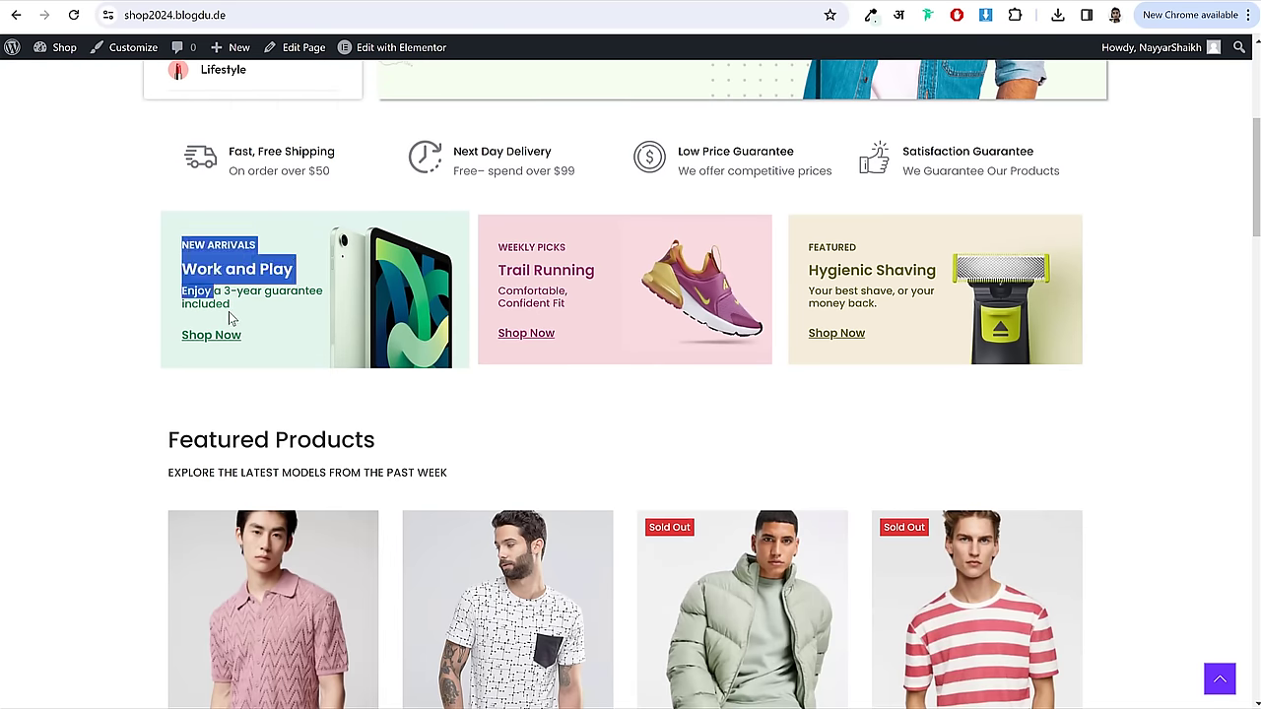
click(253, 332)
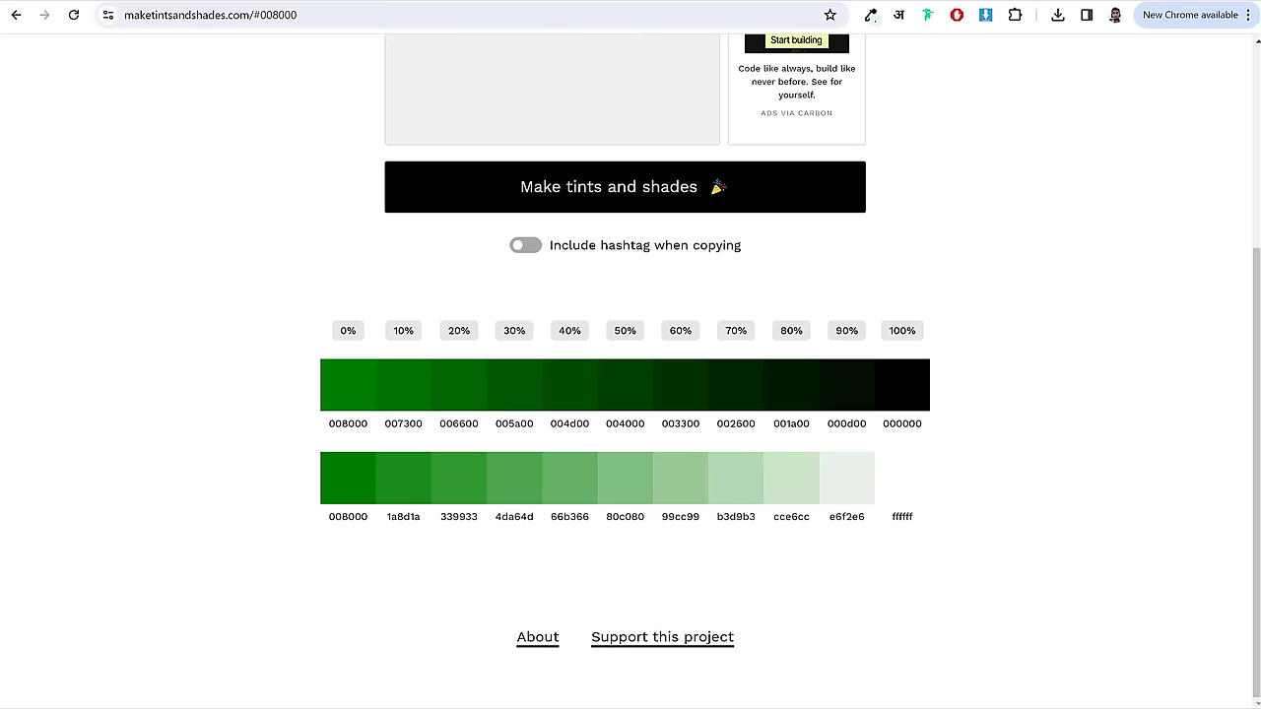
scroll(615, 195, up, 3)
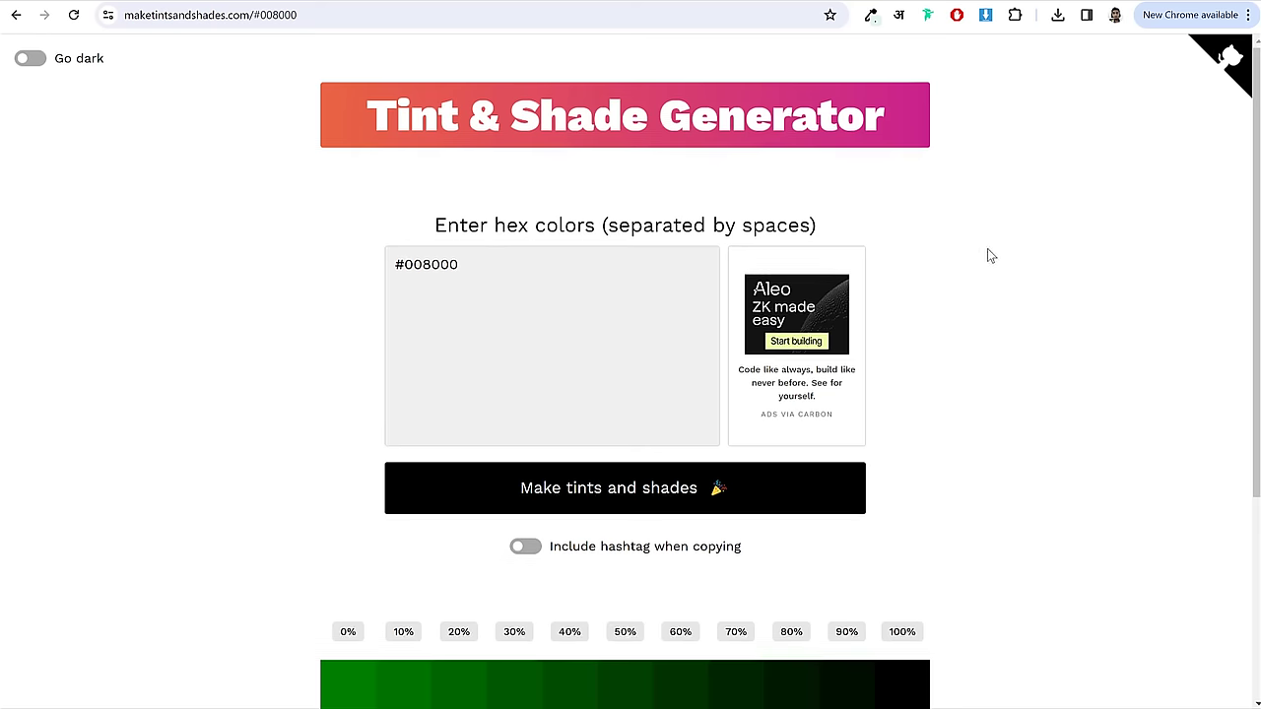
scroll(887, 286, down, 3)
scroll(828, 247, up, 3)
scroll(826, 262, down, 3)
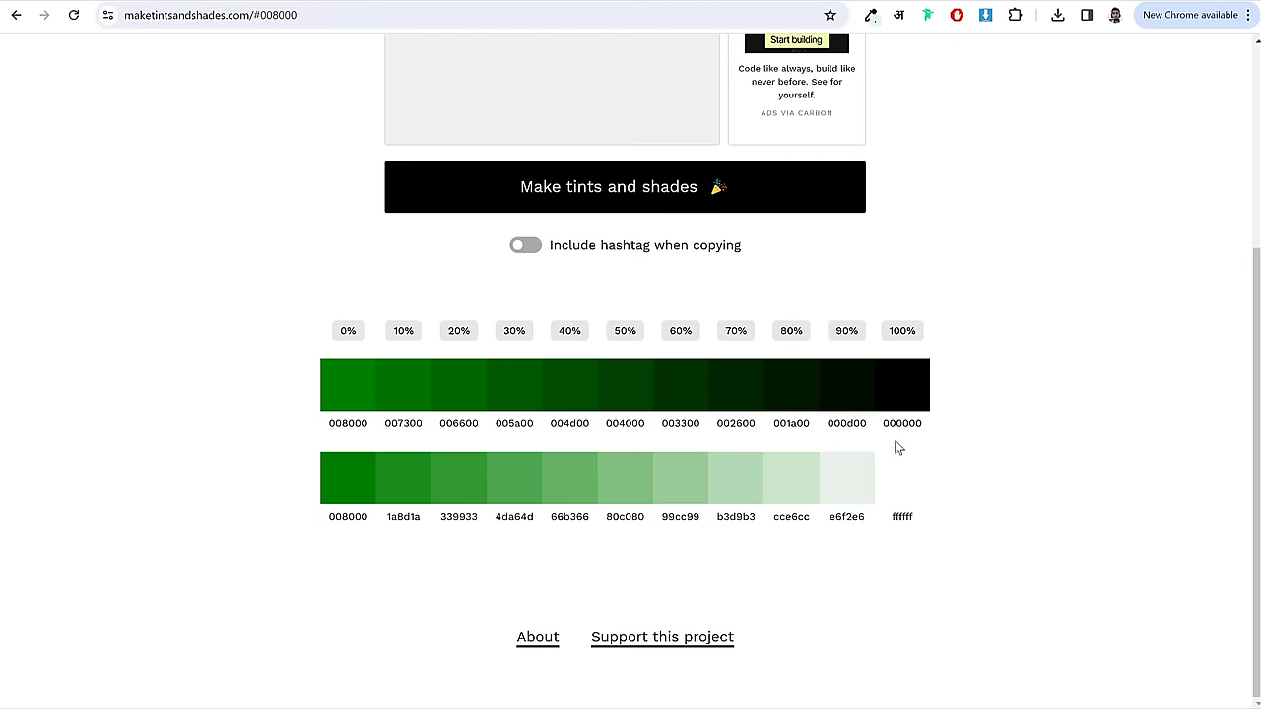
scroll(900, 365, up, 2)
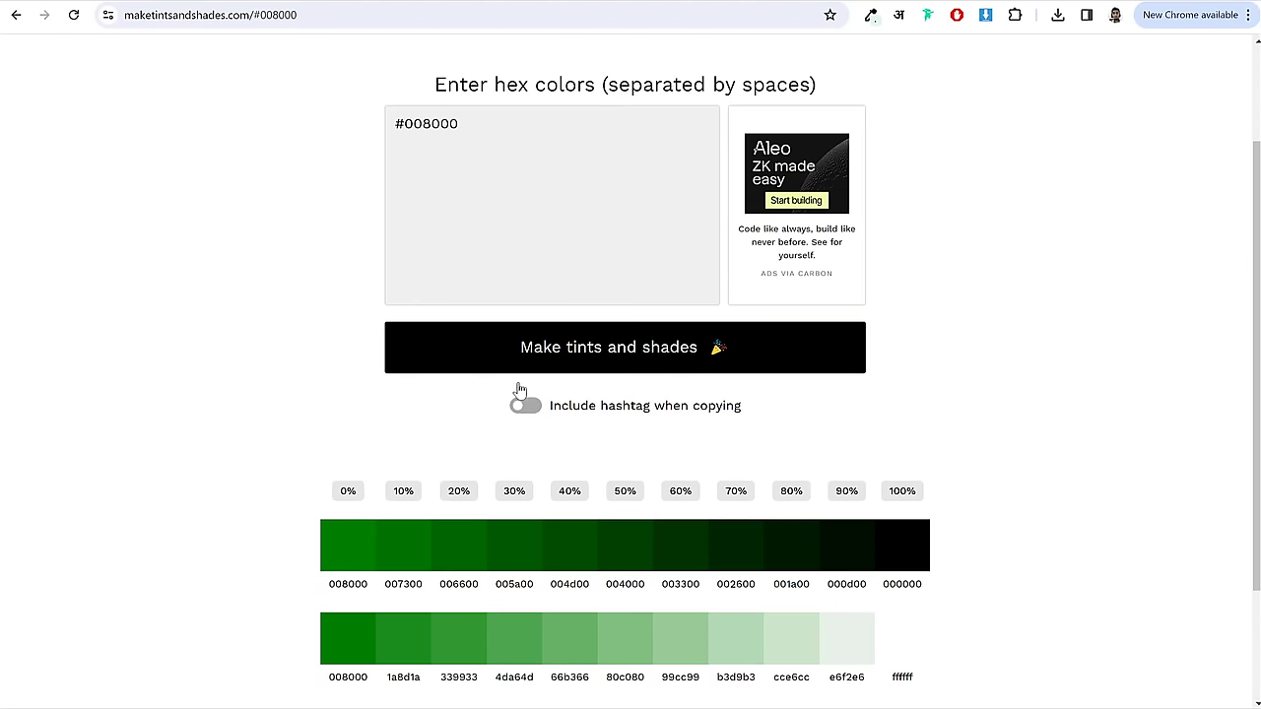
- Sample the color #20894D from the reference shop's Work and Play title and apply it as the NEW ARRIVALS heading's text color
key(ctrl+Tab)
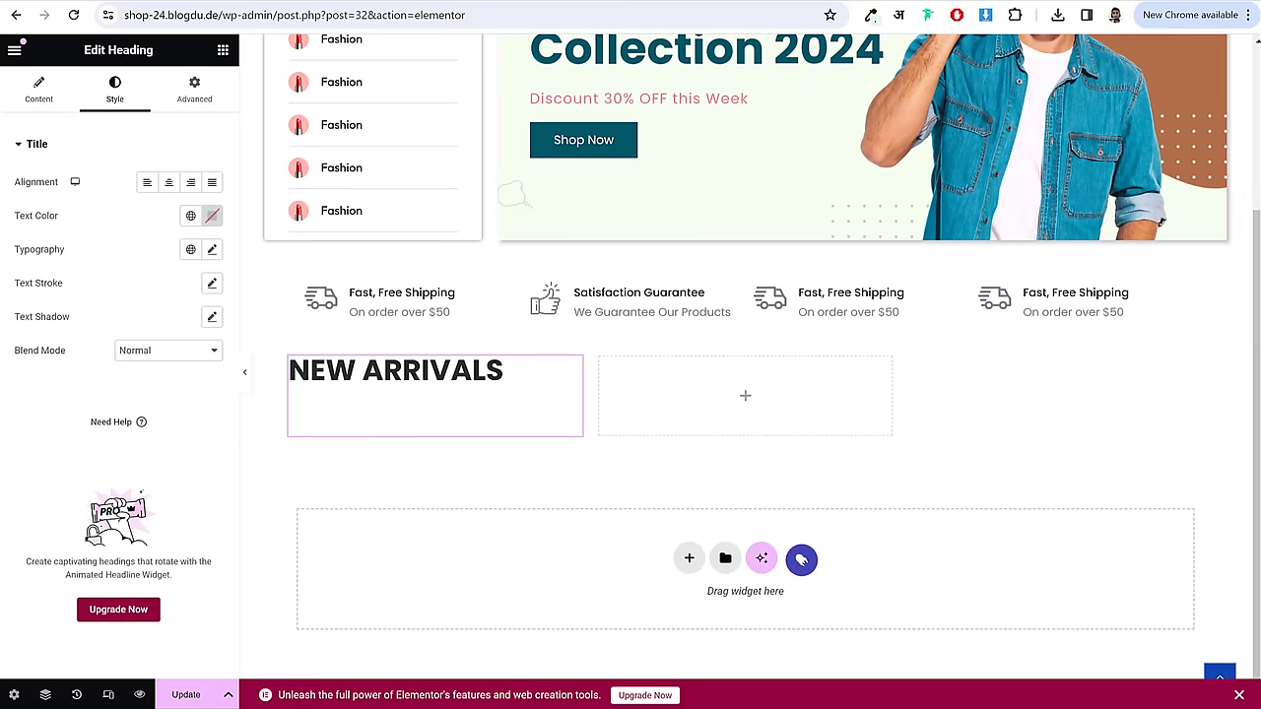
key(ctrl+Tab)
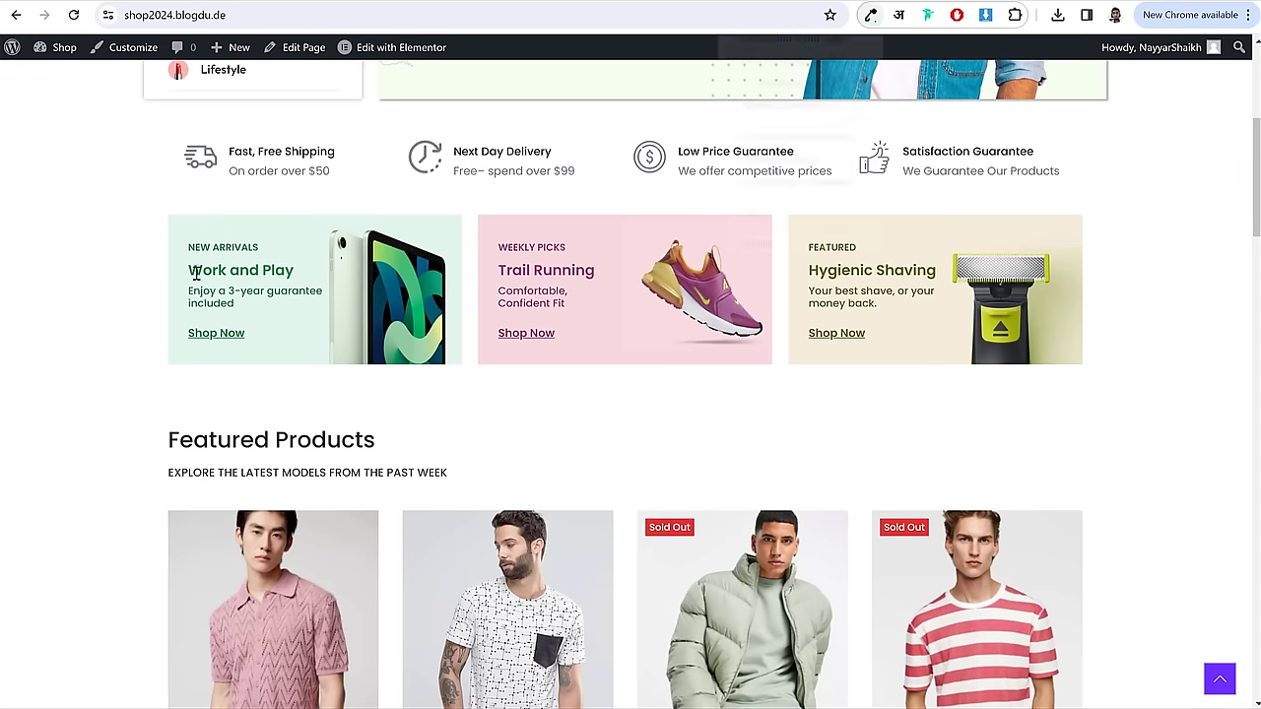
key(alt+shift+z)
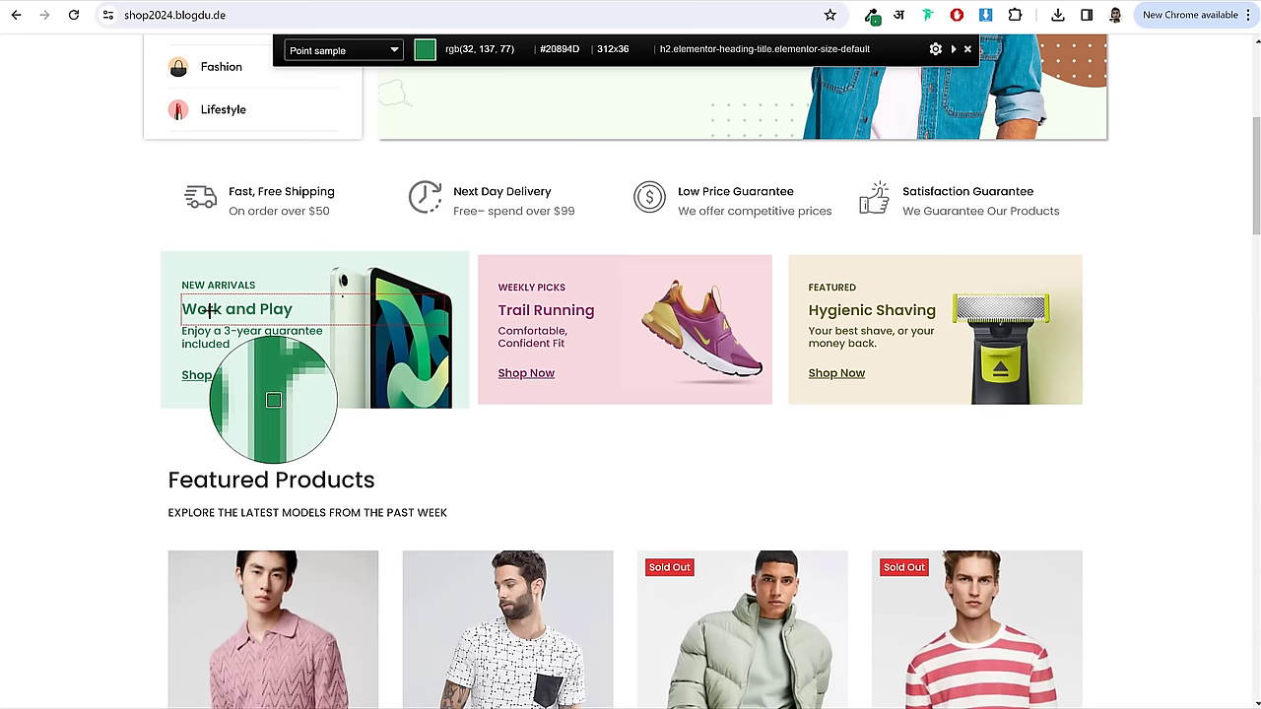
click(210, 310)
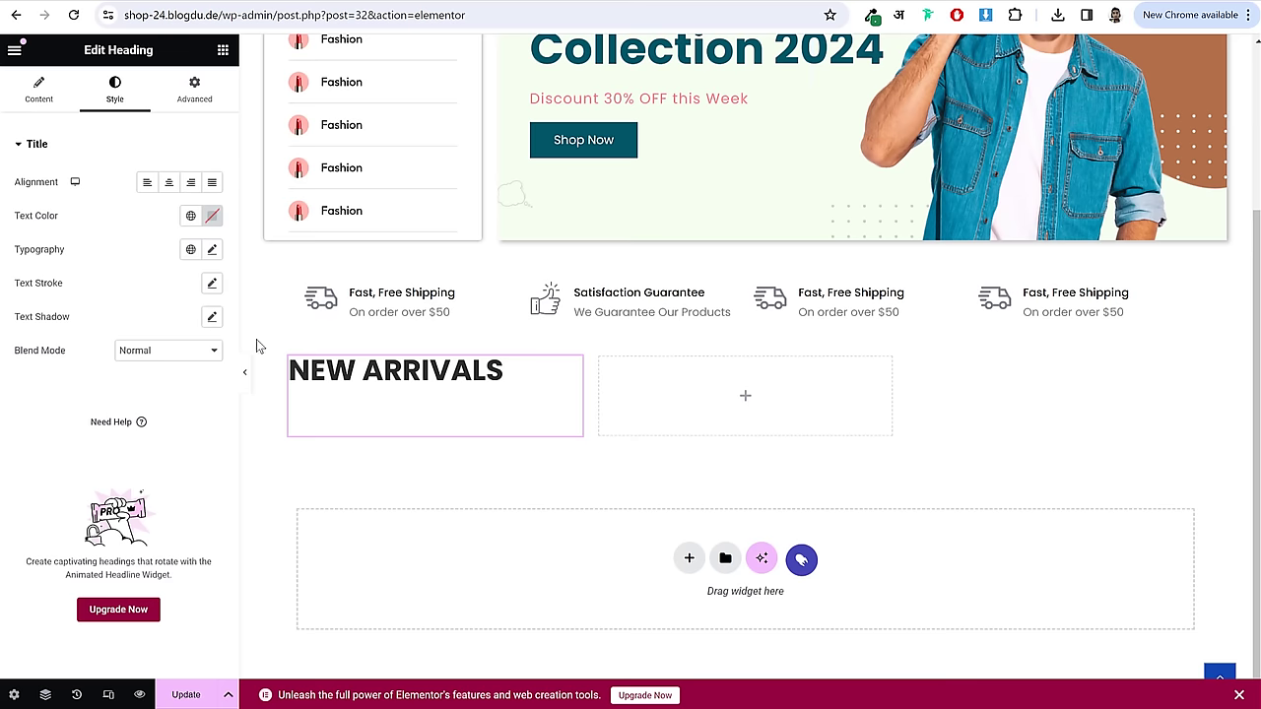
click(210, 216)
key(ctrl+v)
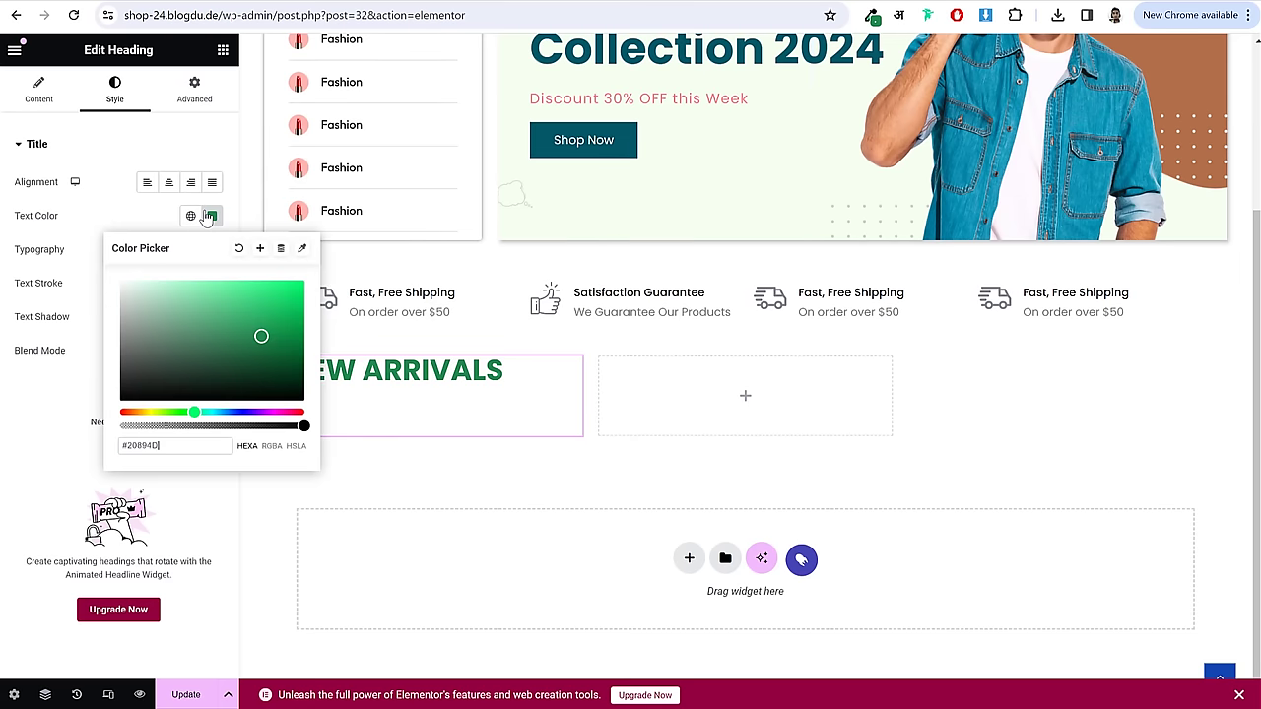
click(260, 248)
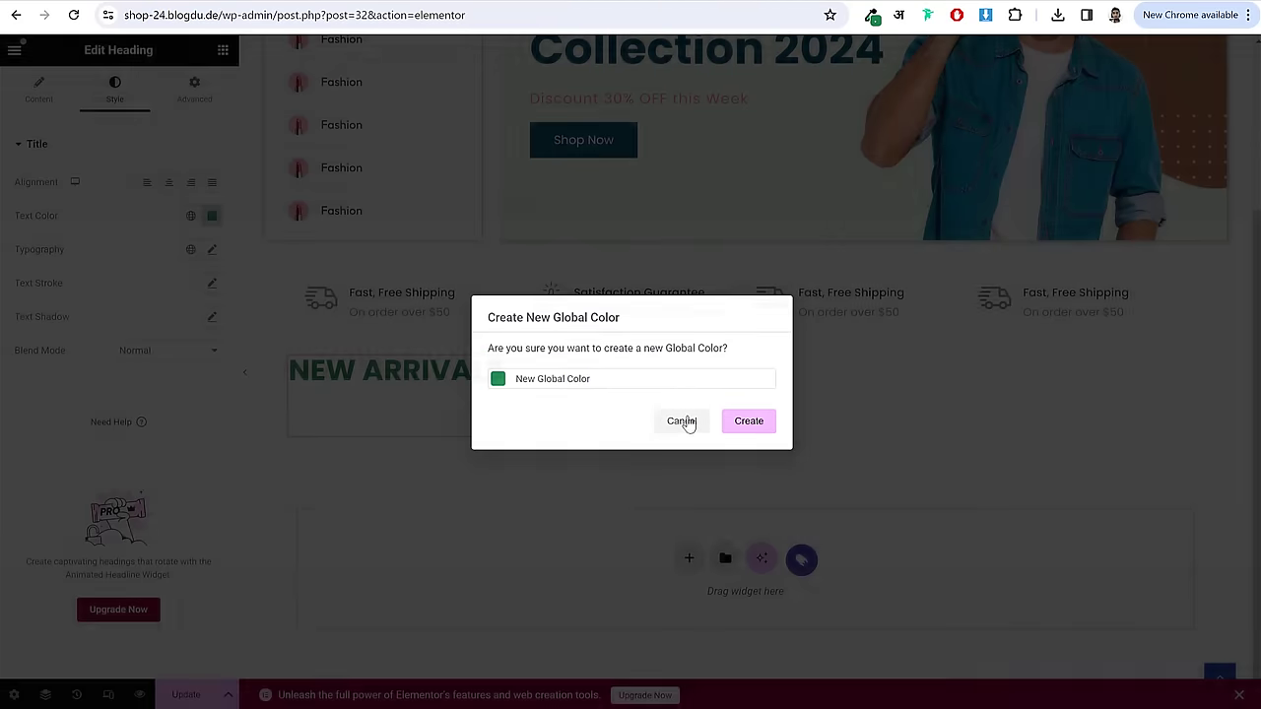
click(685, 422)
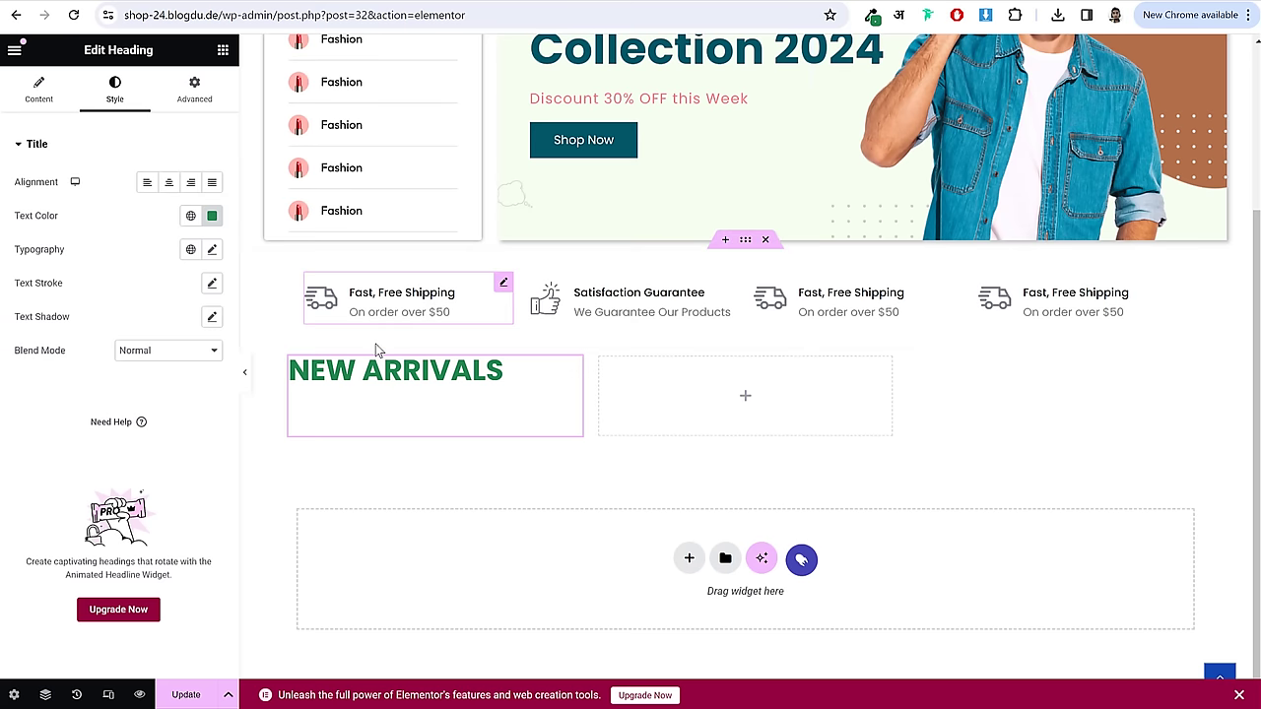
- Set the NEW ARRIVALS heading's typography to size 12 px, weight 500 (Medium) and line height 1.8 em, checking against the reference banner
click(212, 249)
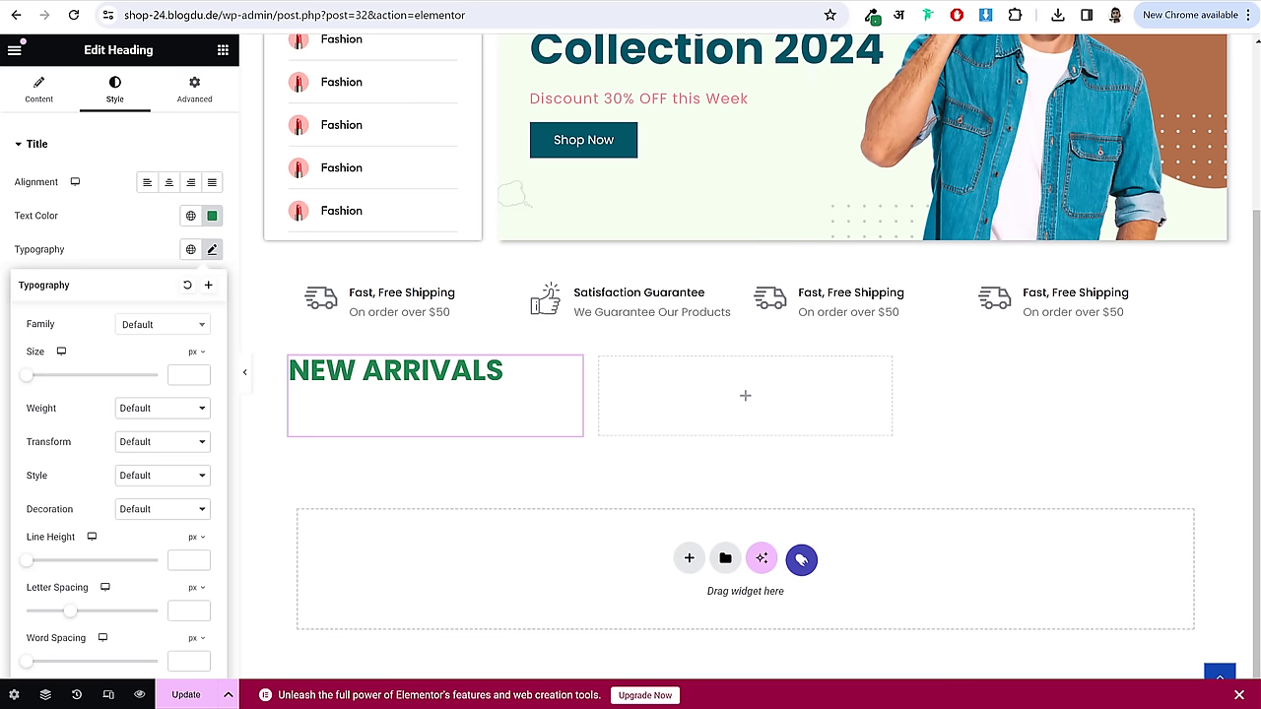
click(183, 376)
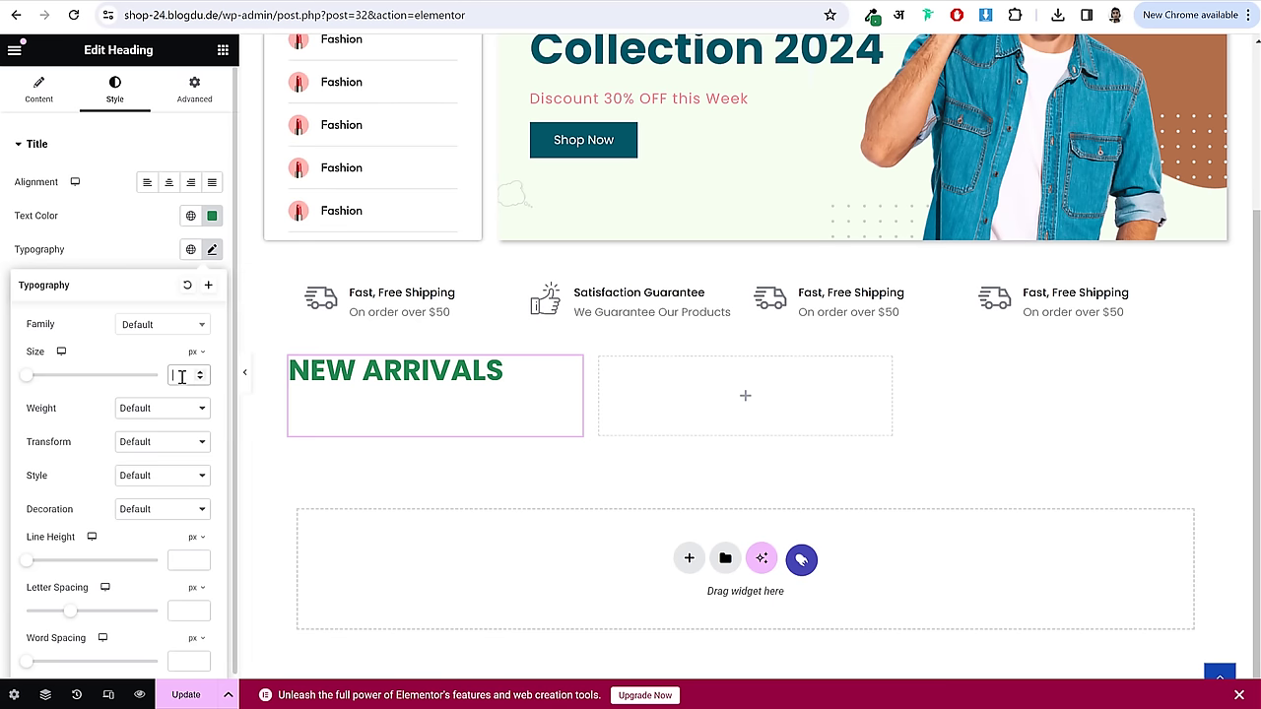
text(12)
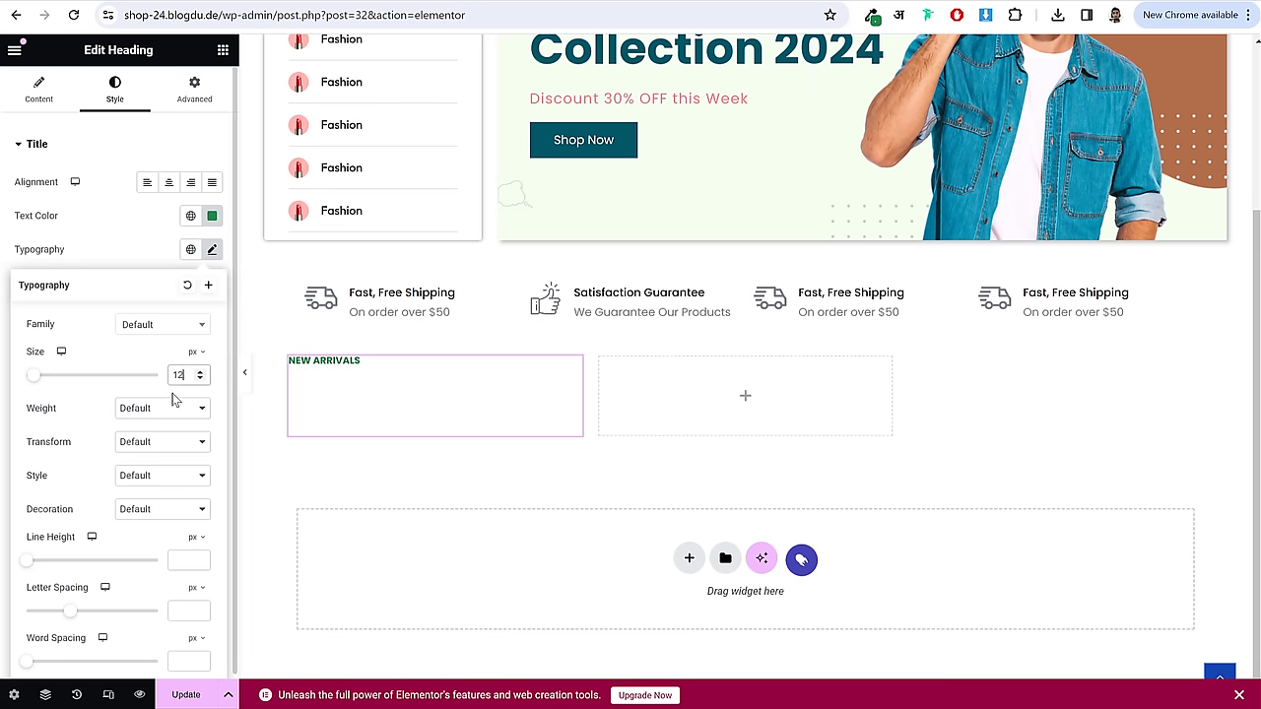
click(197, 411)
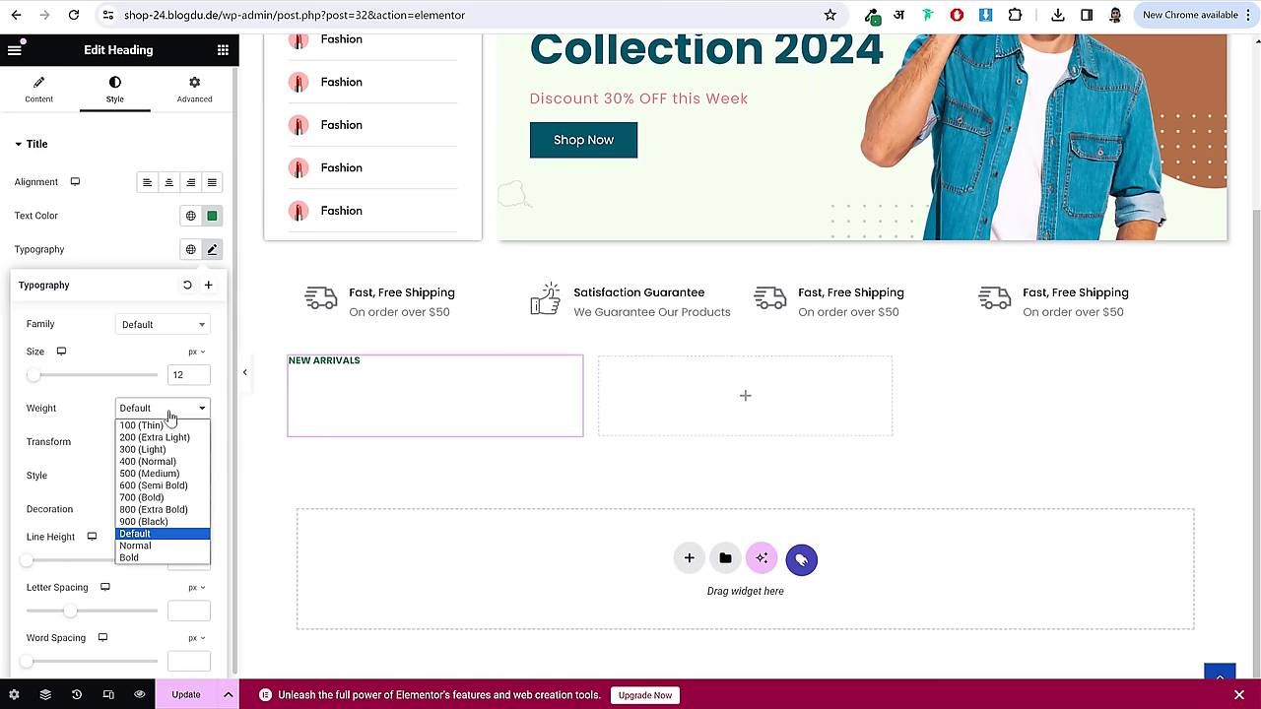
click(162, 474)
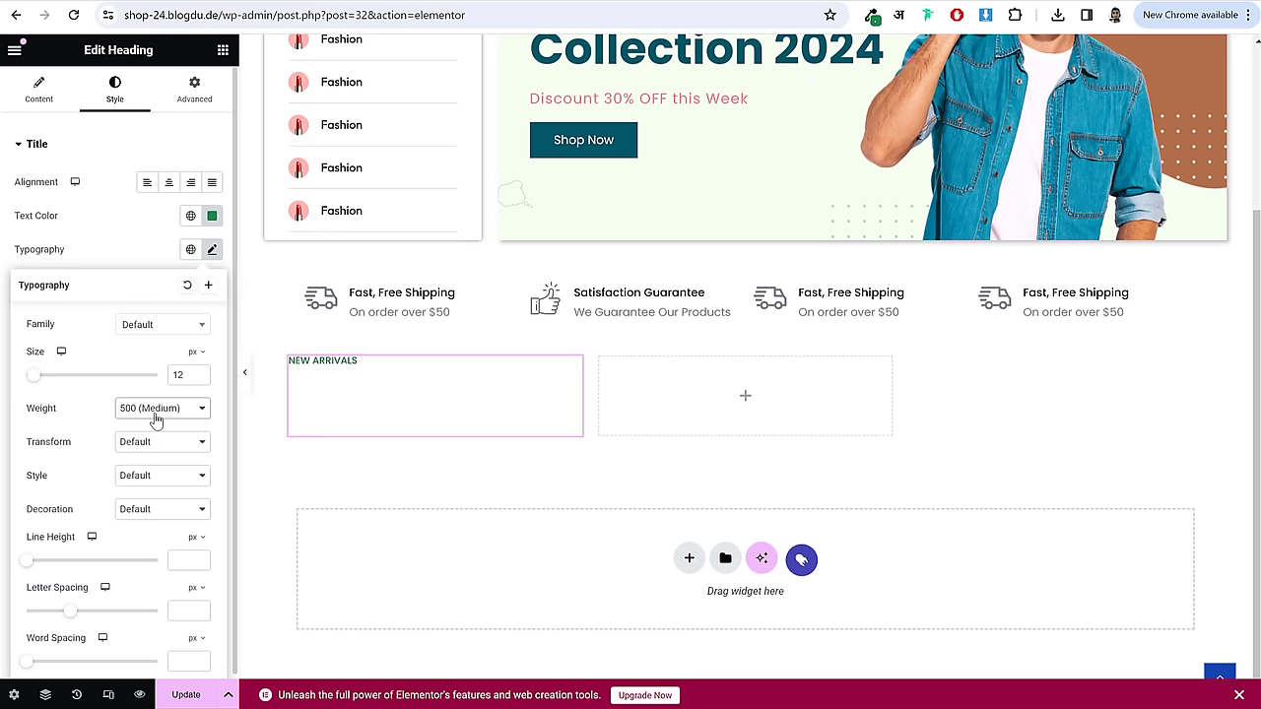
click(155, 412)
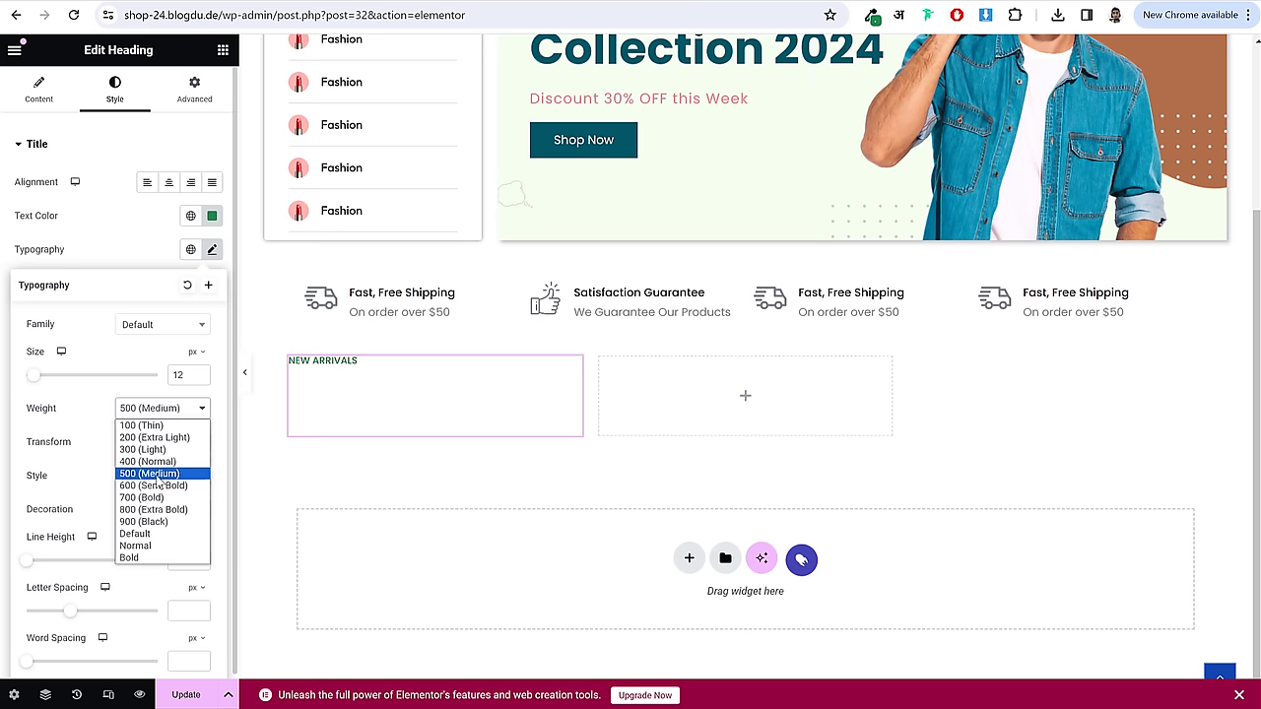
click(157, 480)
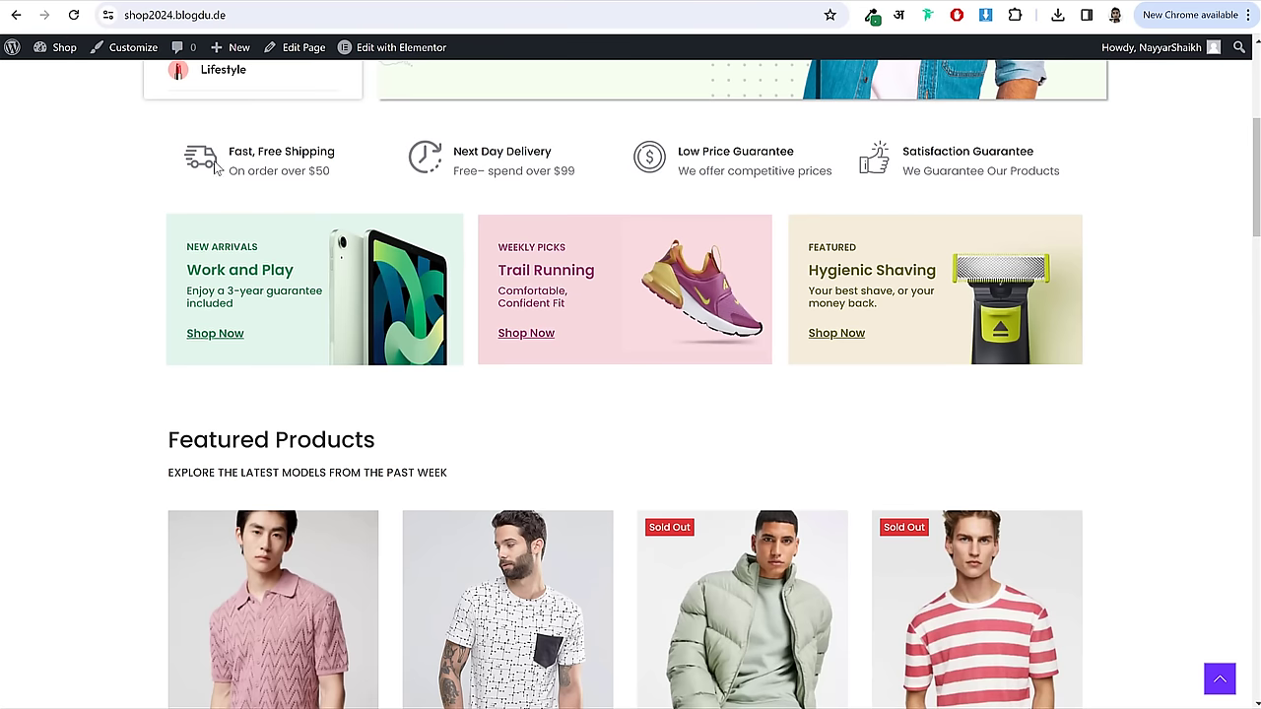
drag(186, 247, 286, 254)
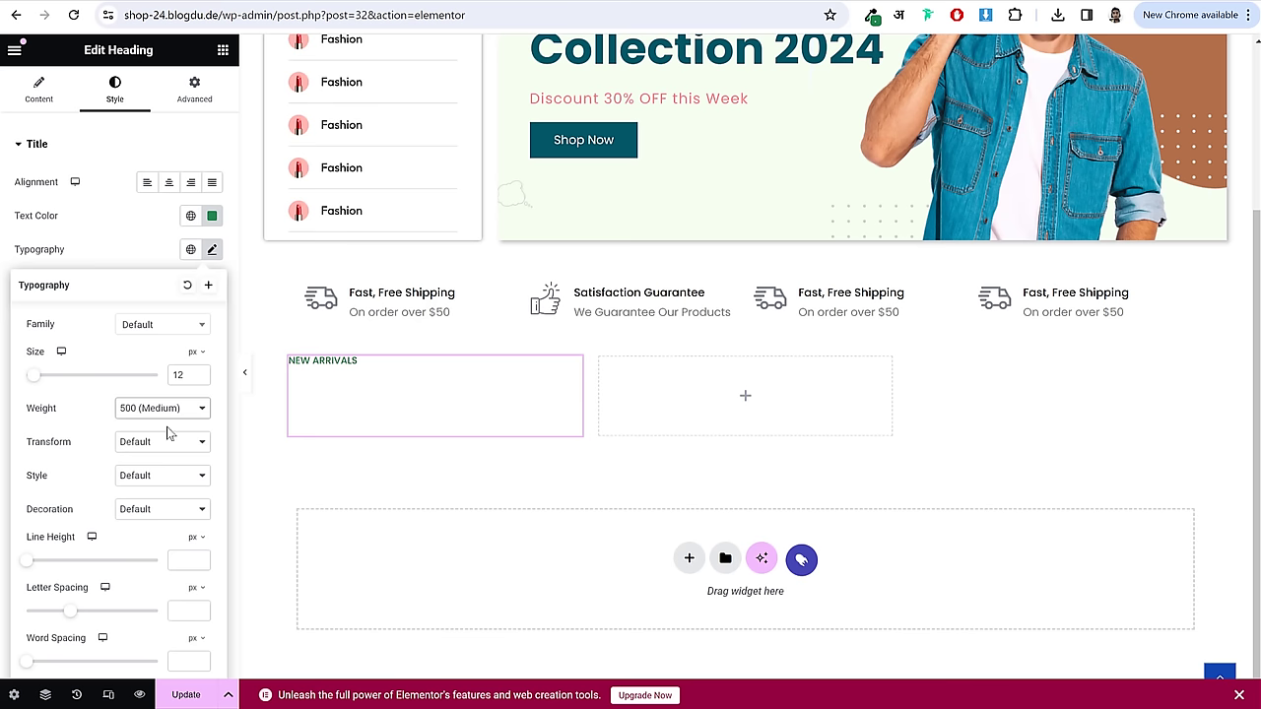
click(196, 533)
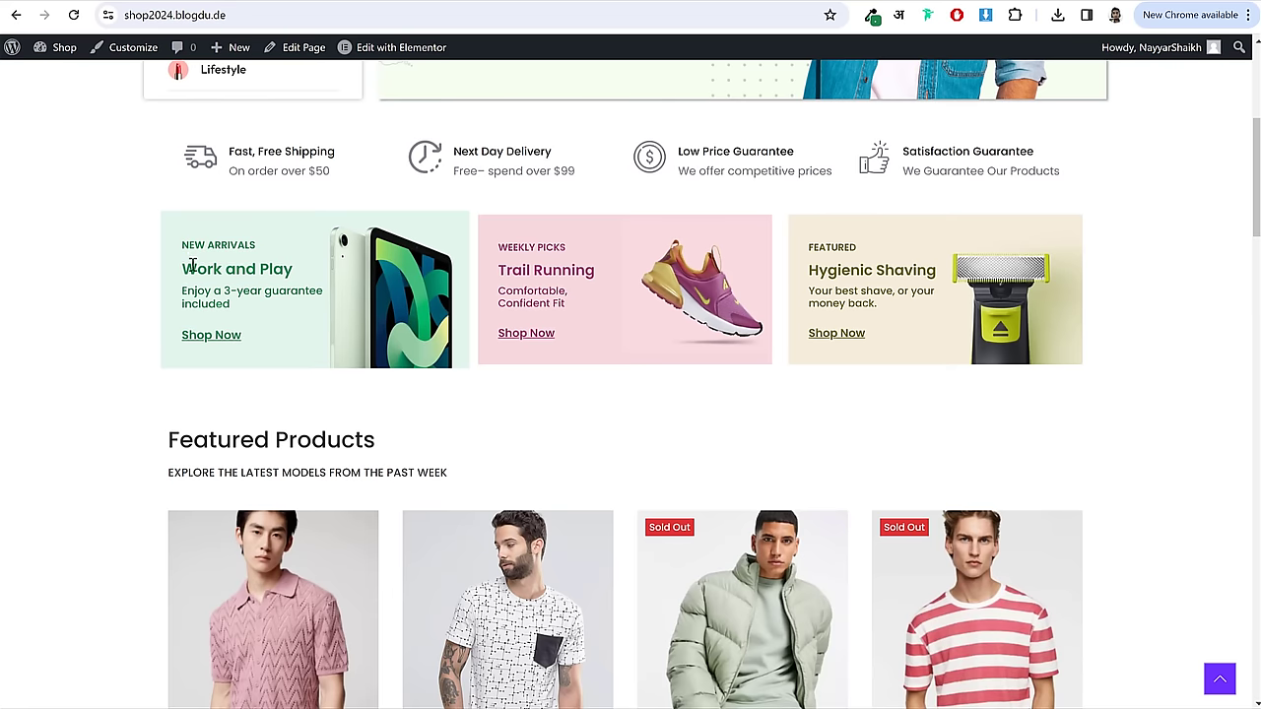
- Copy the Work and Play title from the reference banner and try to place another widget beside the NEW ARRIVALS heading
drag(188, 266, 304, 273)
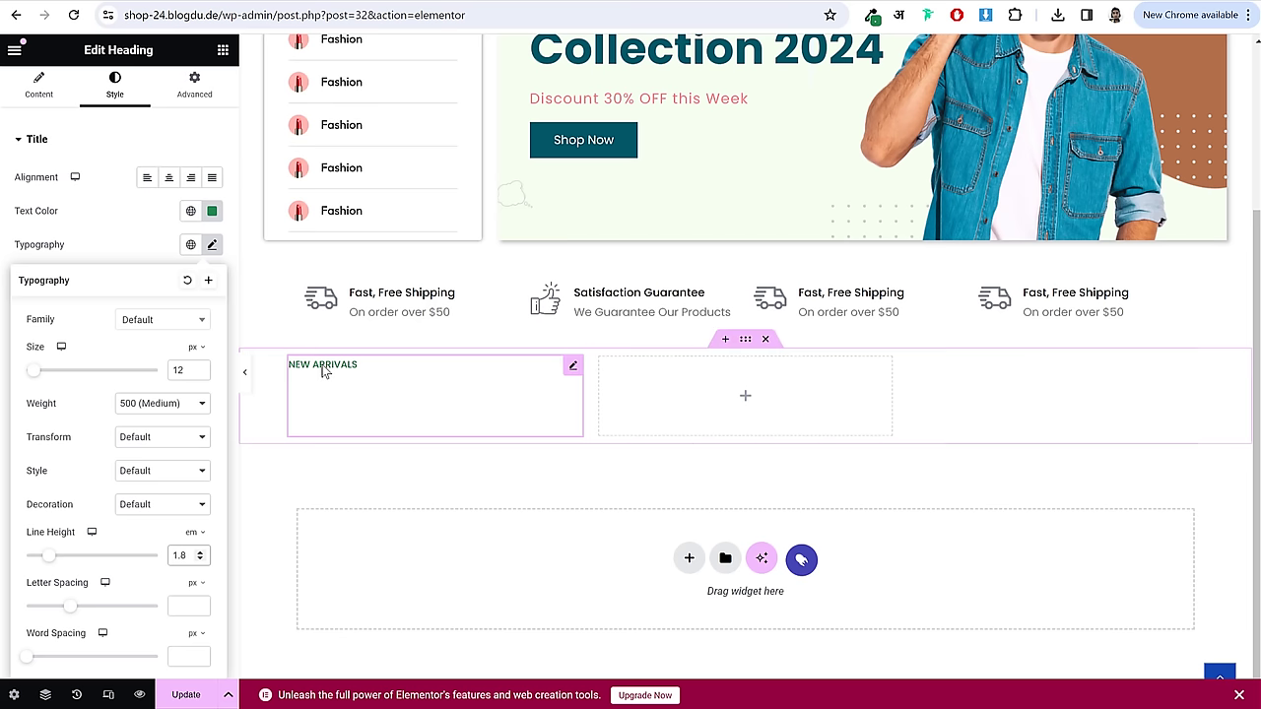
right_click(324, 370)
click(206, 127)
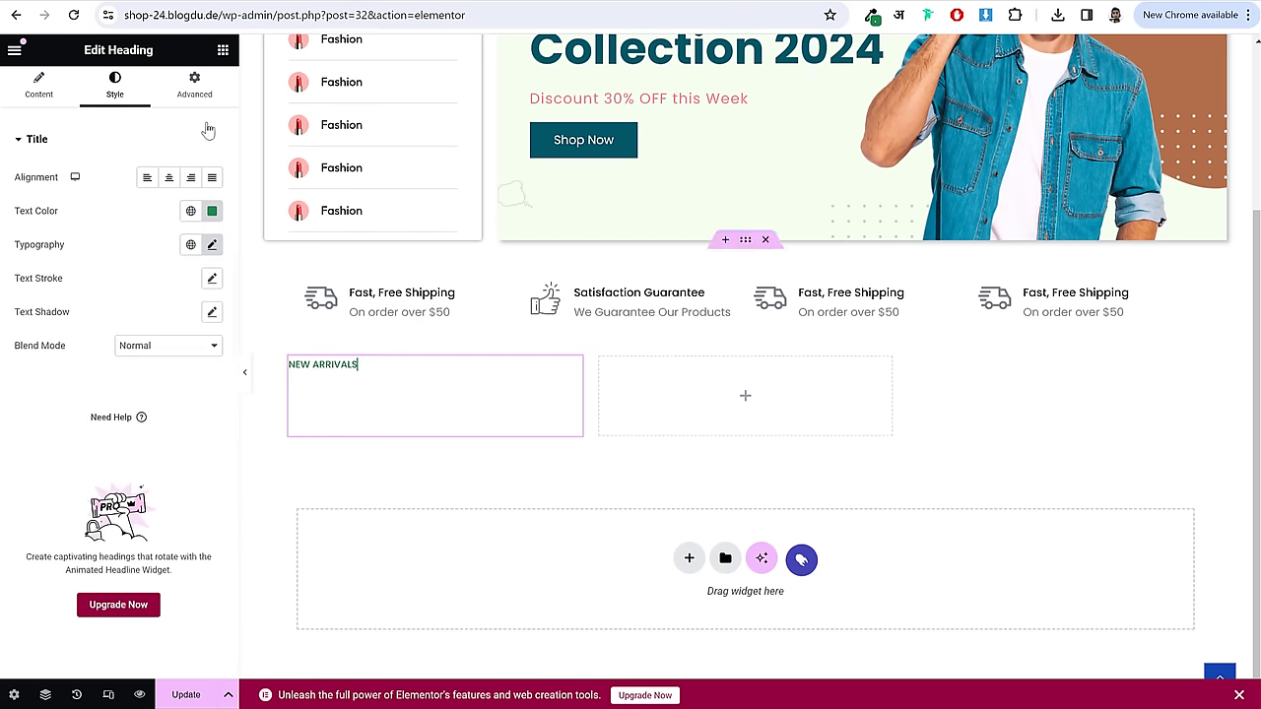
click(223, 50)
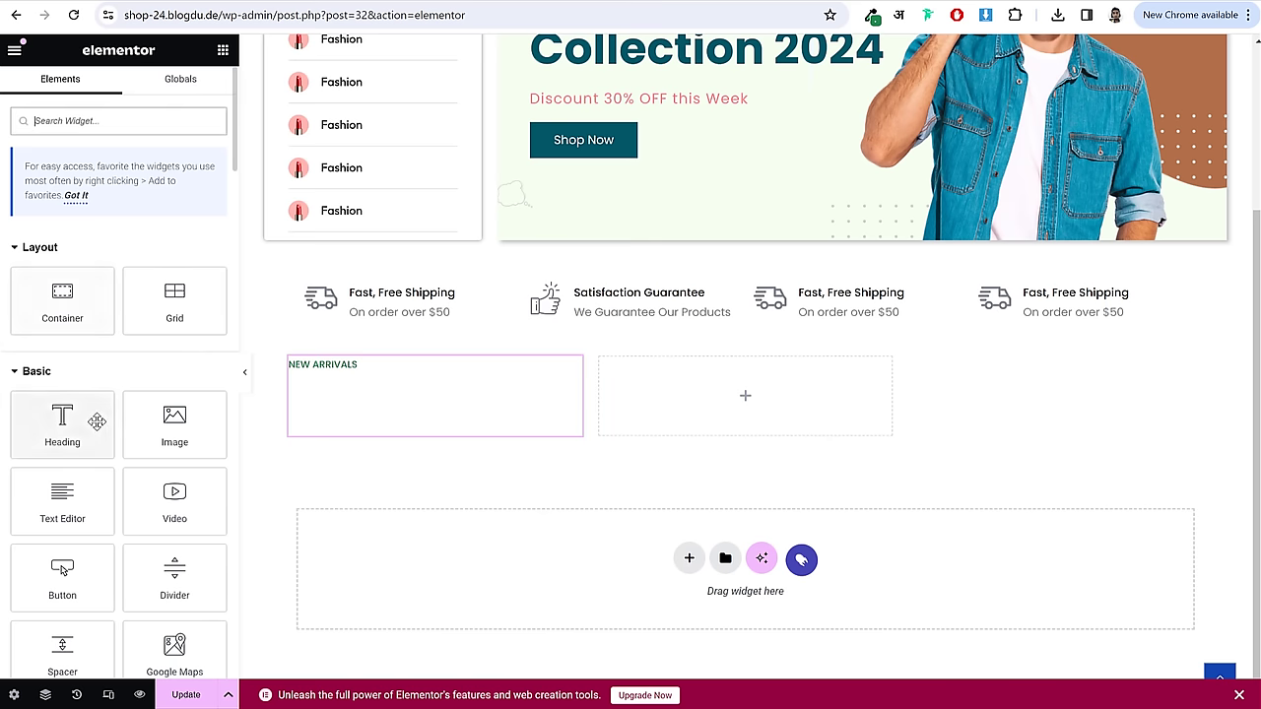
mouse_move(96, 420)
mouse_down()
mouse_move(417, 431)
mouse_move(443, 383)
mouse_move(366, 375)
mouse_move(388, 385)
mouse_move(61, 404)
mouse_move(397, 392)
mouse_move(414, 365)
mouse_move(467, 403)
mouse_move(377, 375)
mouse_move(383, 416)
mouse_move(483, 388)
mouse_move(217, 386)
mouse_move(104, 412)
mouse_up()
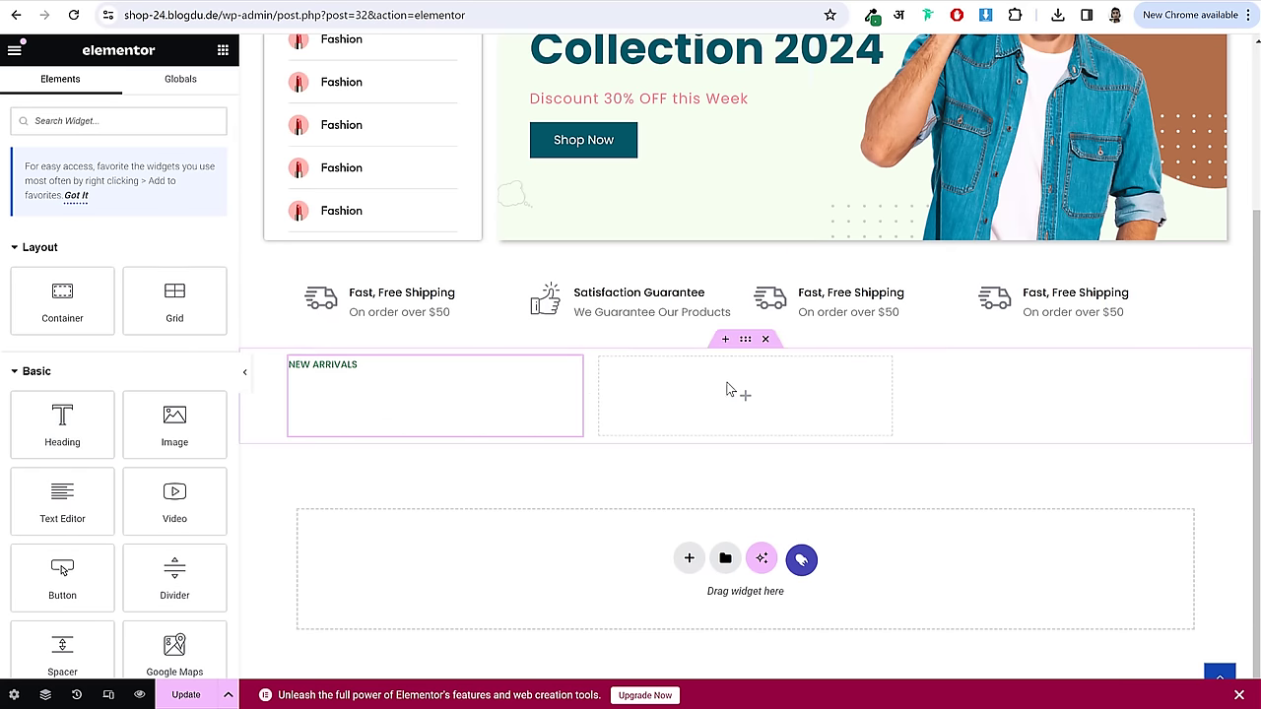
drag(78, 317, 119, 320)
- Copy the NEW ARRIVALS heading and delete the original from the banner row
right_click(340, 366)
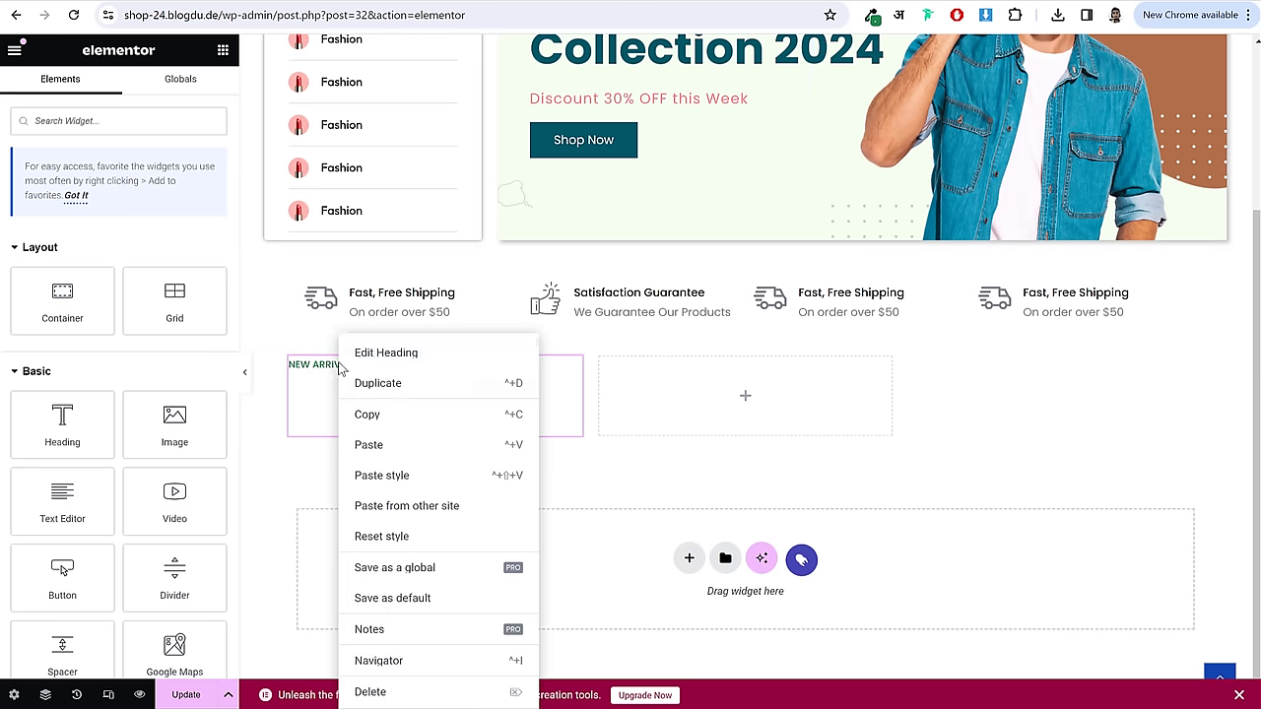
click(408, 416)
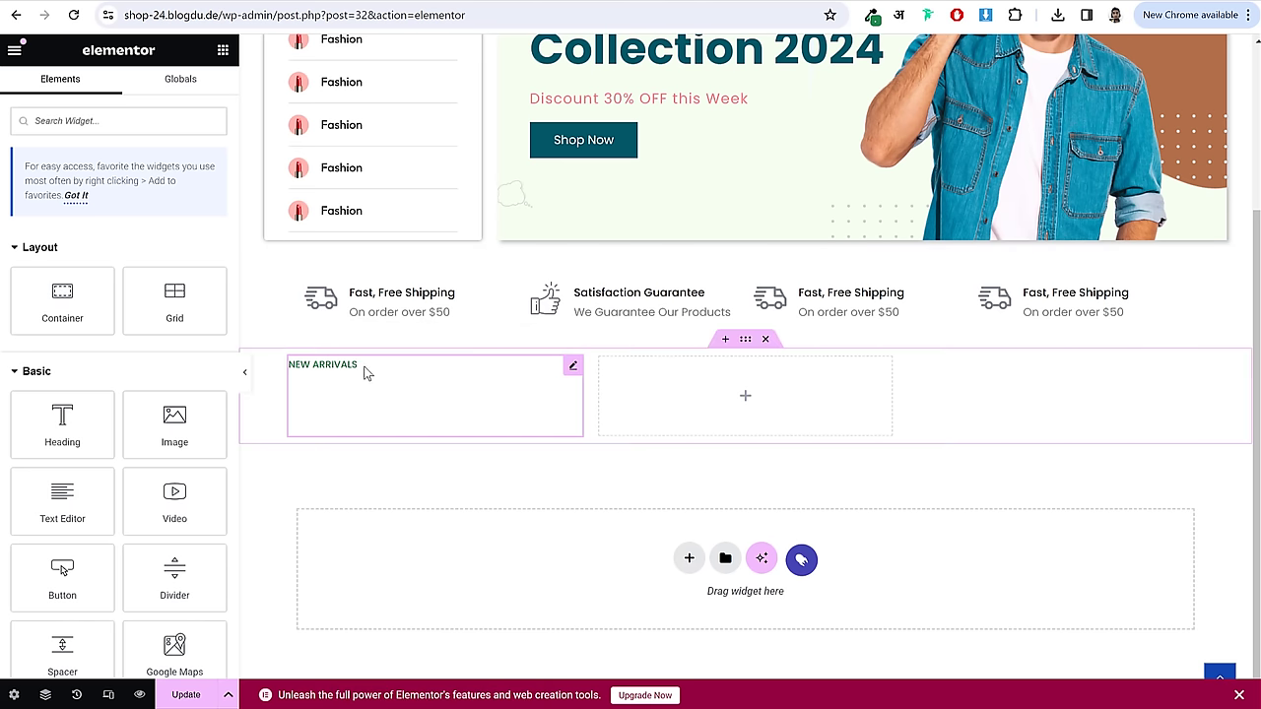
right_click(363, 372)
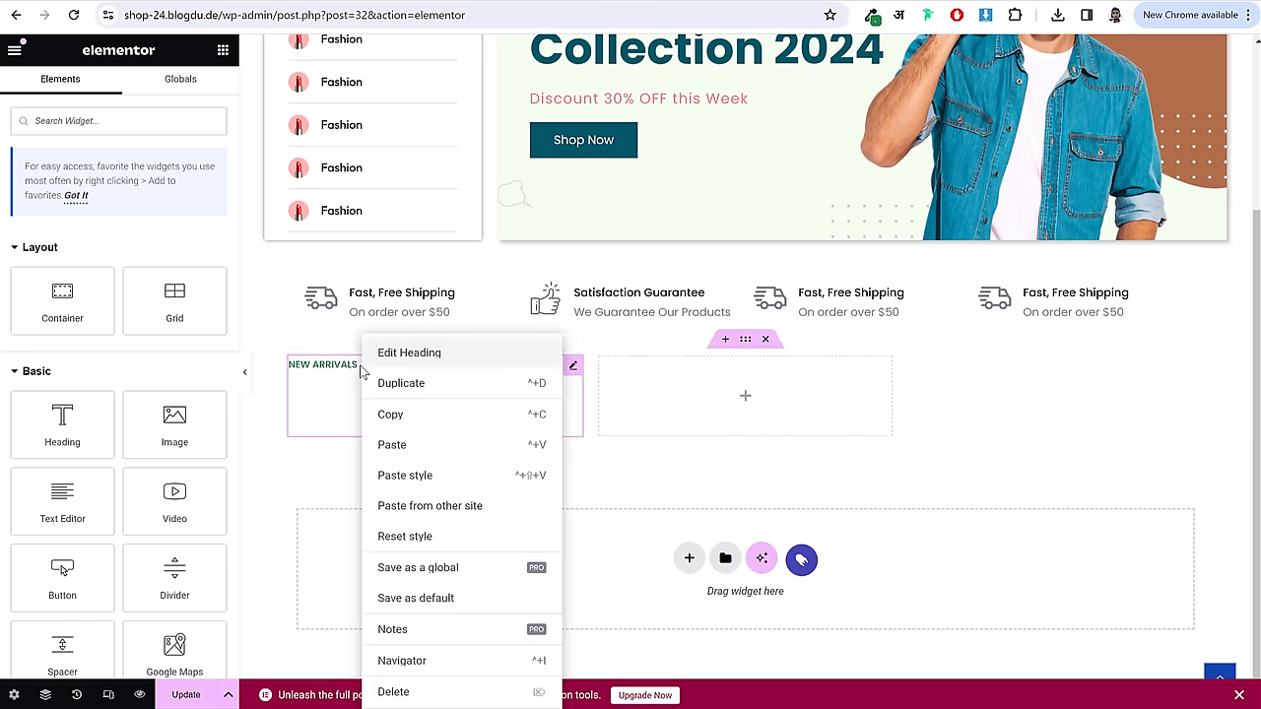
click(417, 691)
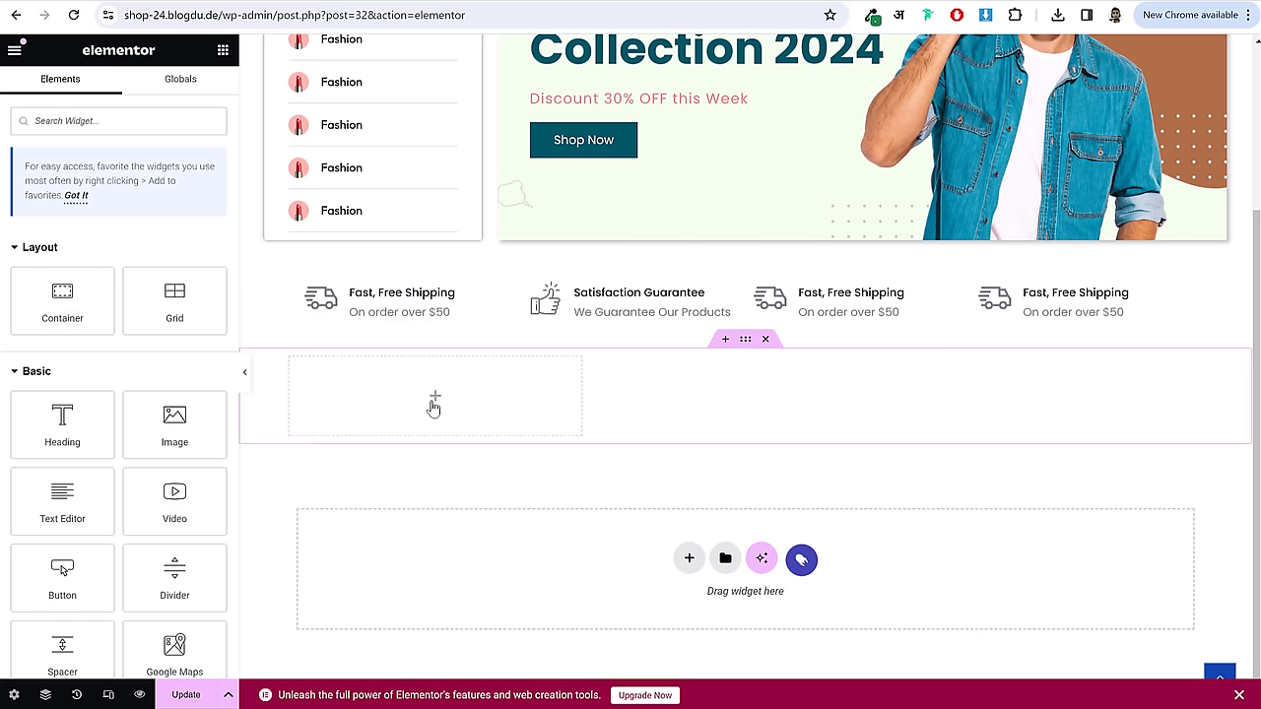
- Insert a container in the first banner column and set its items' direction to Column - vertical
drag(92, 319, 426, 402)
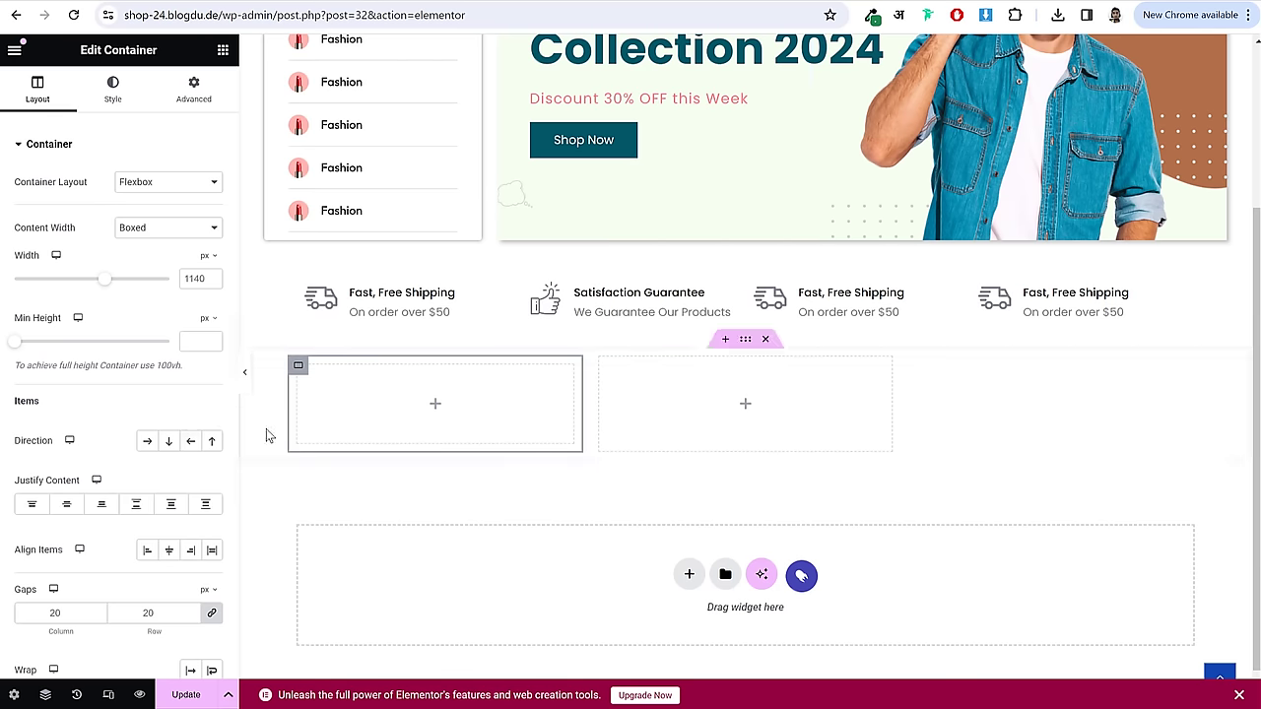
scroll(168, 472, down, 1)
click(168, 363)
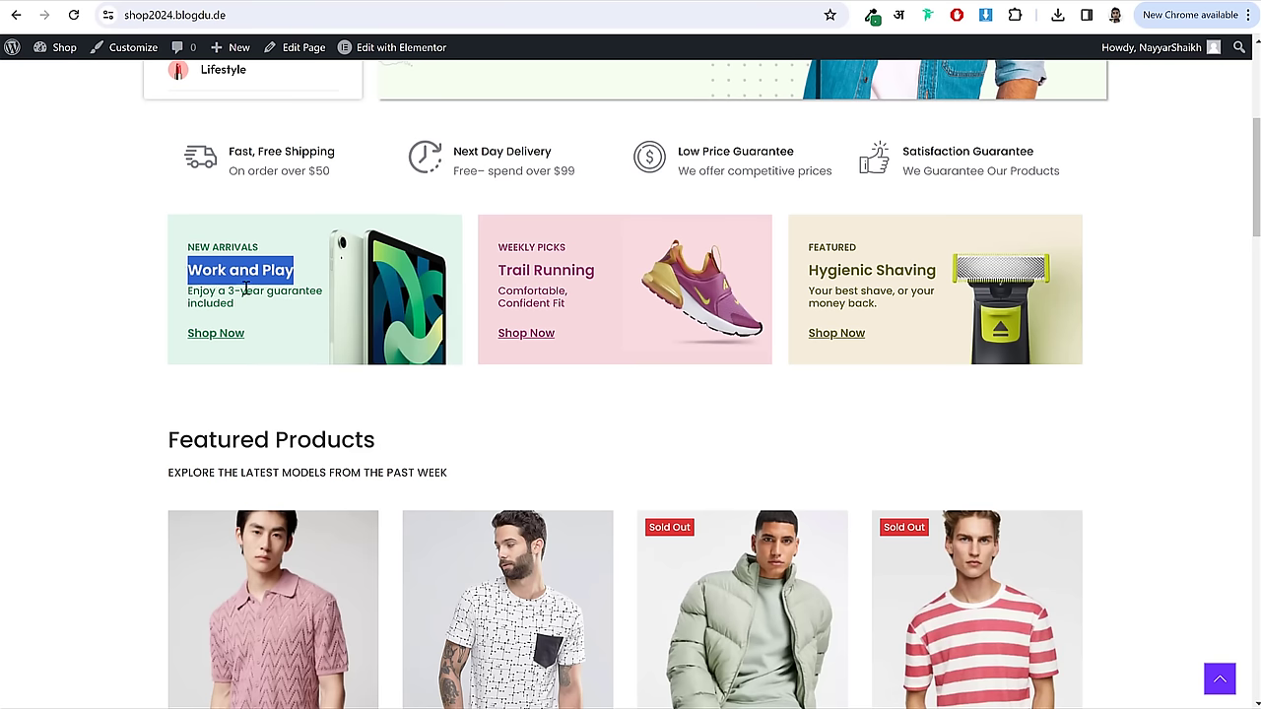
- Examine how the label, title and link are stacked in the reference shop's Work and Play banner
click(181, 251)
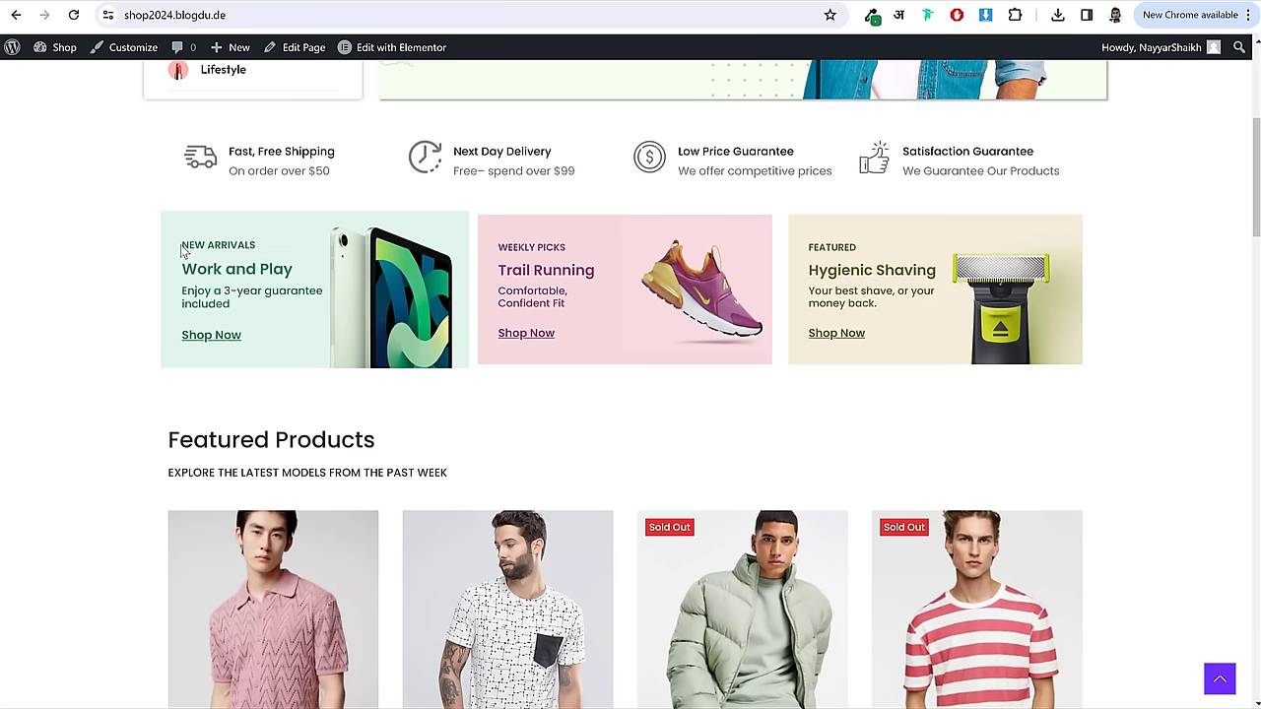
drag(191, 248, 260, 249)
click(263, 248)
drag(181, 249, 270, 248)
click(270, 249)
drag(180, 267, 276, 282)
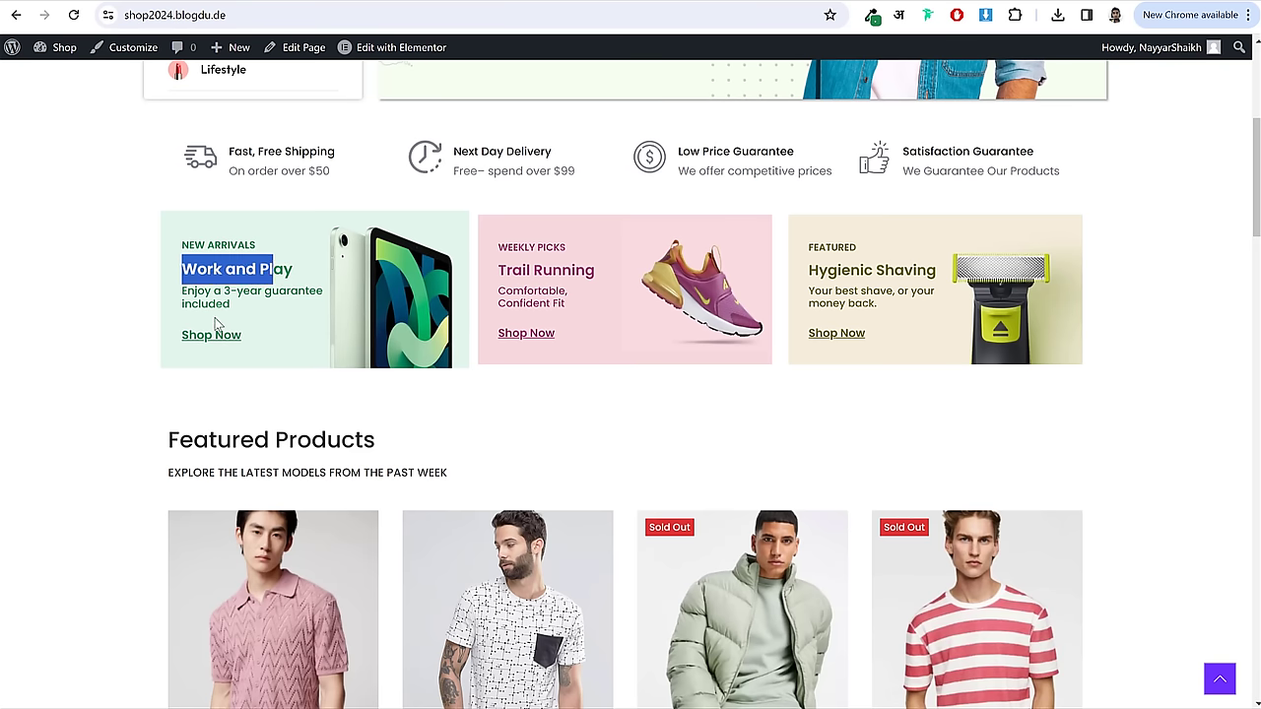
drag(214, 326, 293, 272)
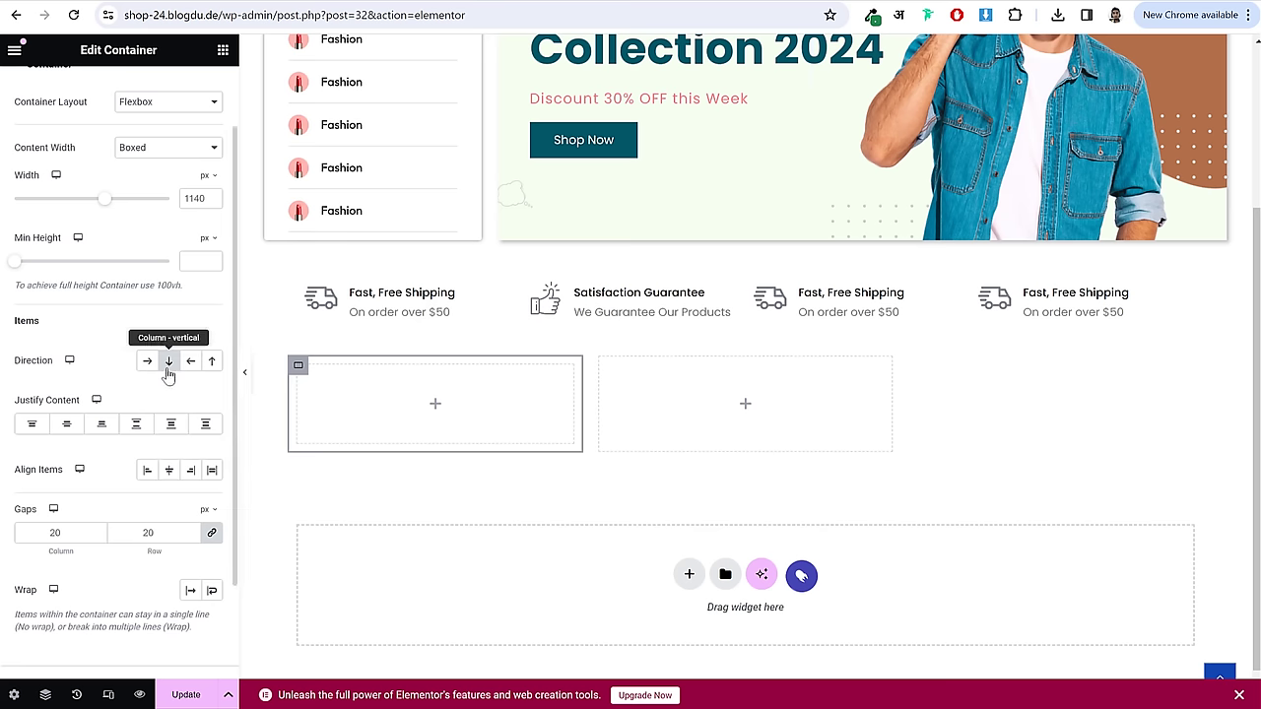
- Paste the copied NEW ARRIVALS heading into the new container and add a second heading below it reading "Work and Play"
right_click(358, 397)
click(392, 408)
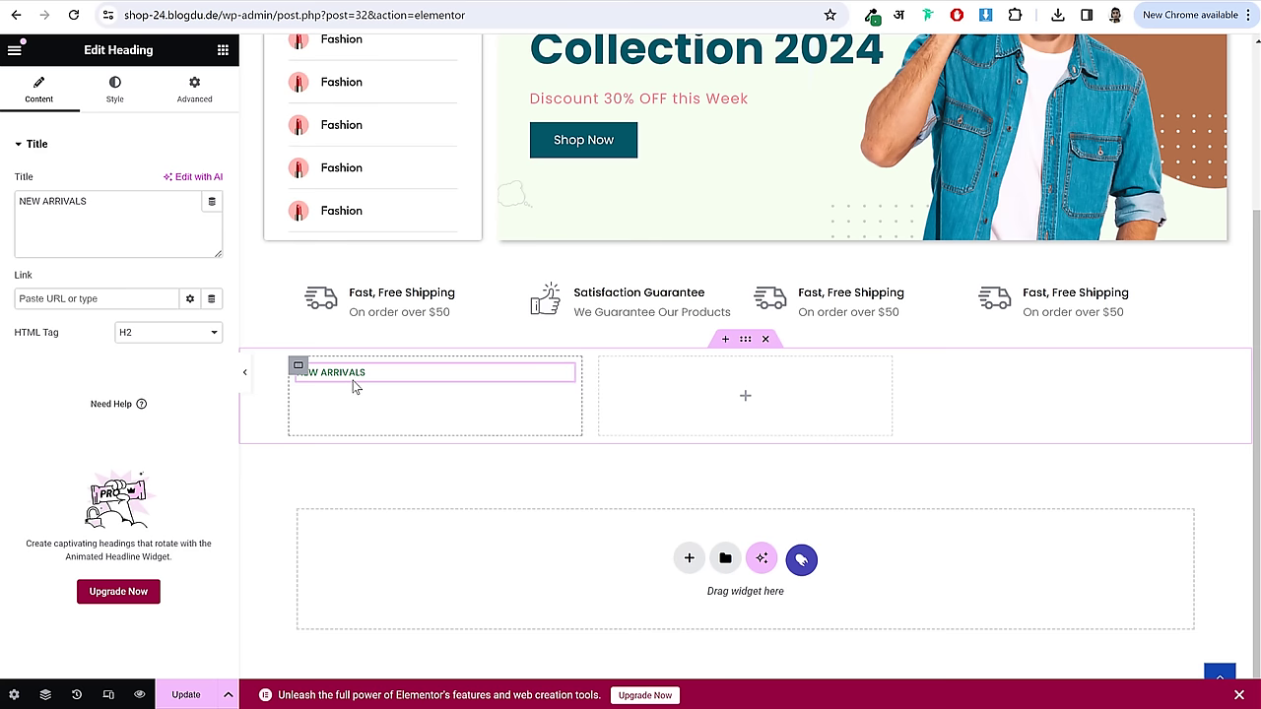
click(222, 50)
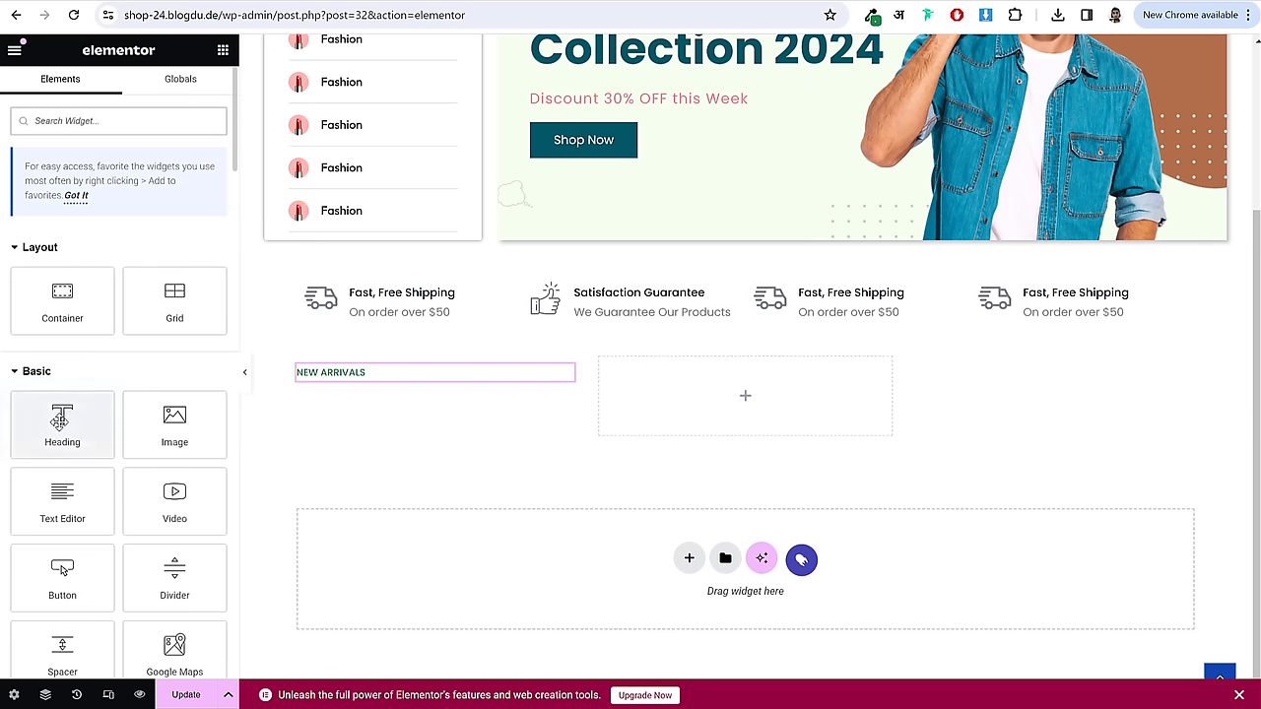
drag(62, 418, 394, 399)
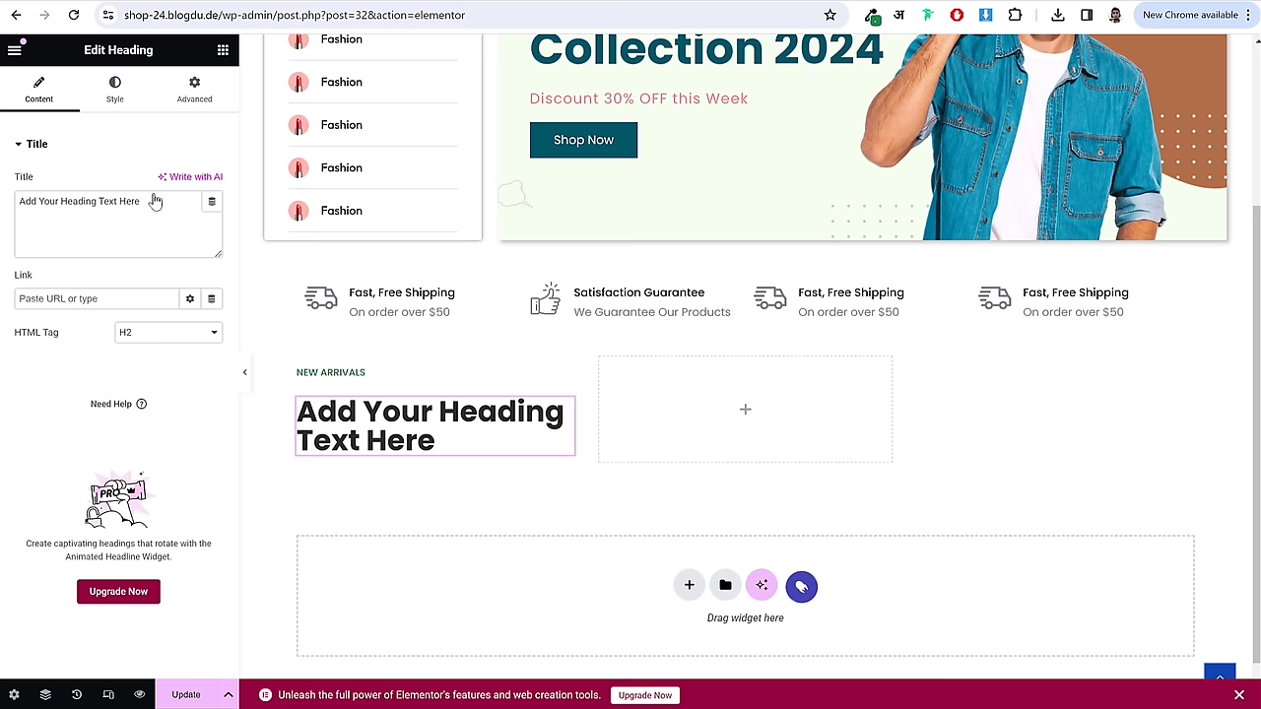
double_click(138, 220)
key(ctrl+a)
text(Work and Play)
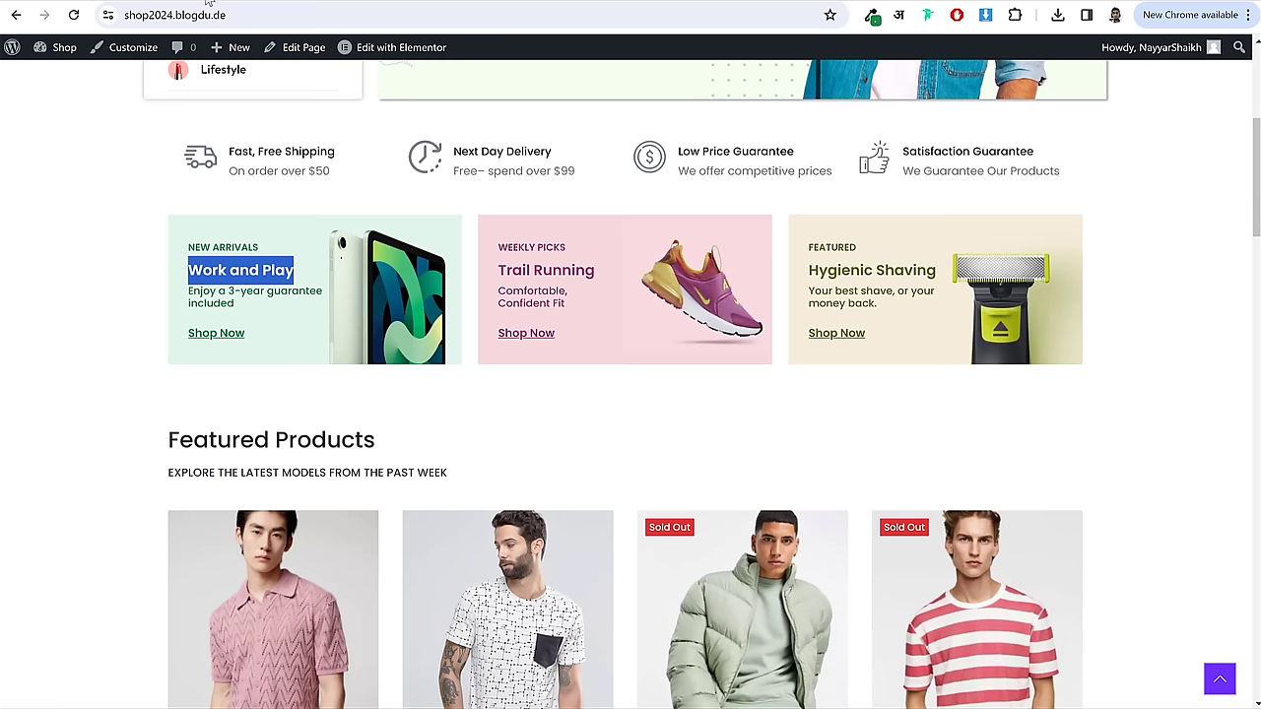
- Sample the green of the reference shop's NEW ARRIVALS label and apply it as the Work and Play heading's text color
click(872, 16)
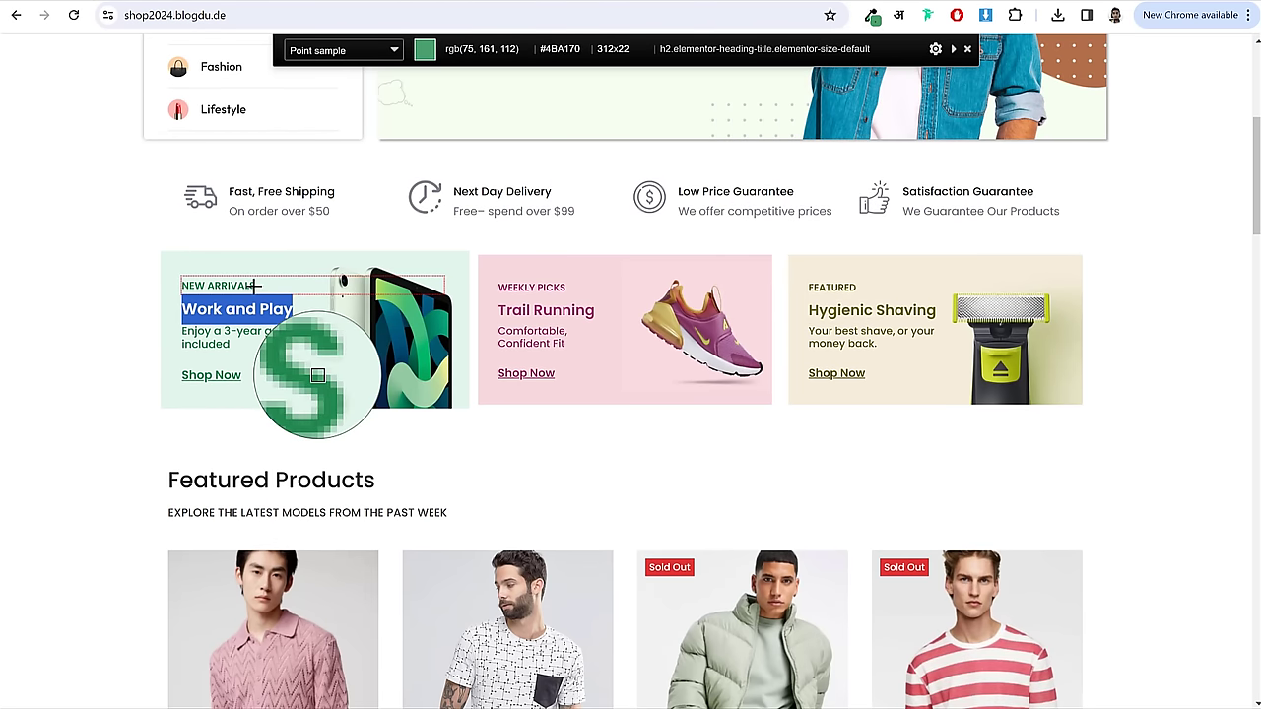
click(254, 286)
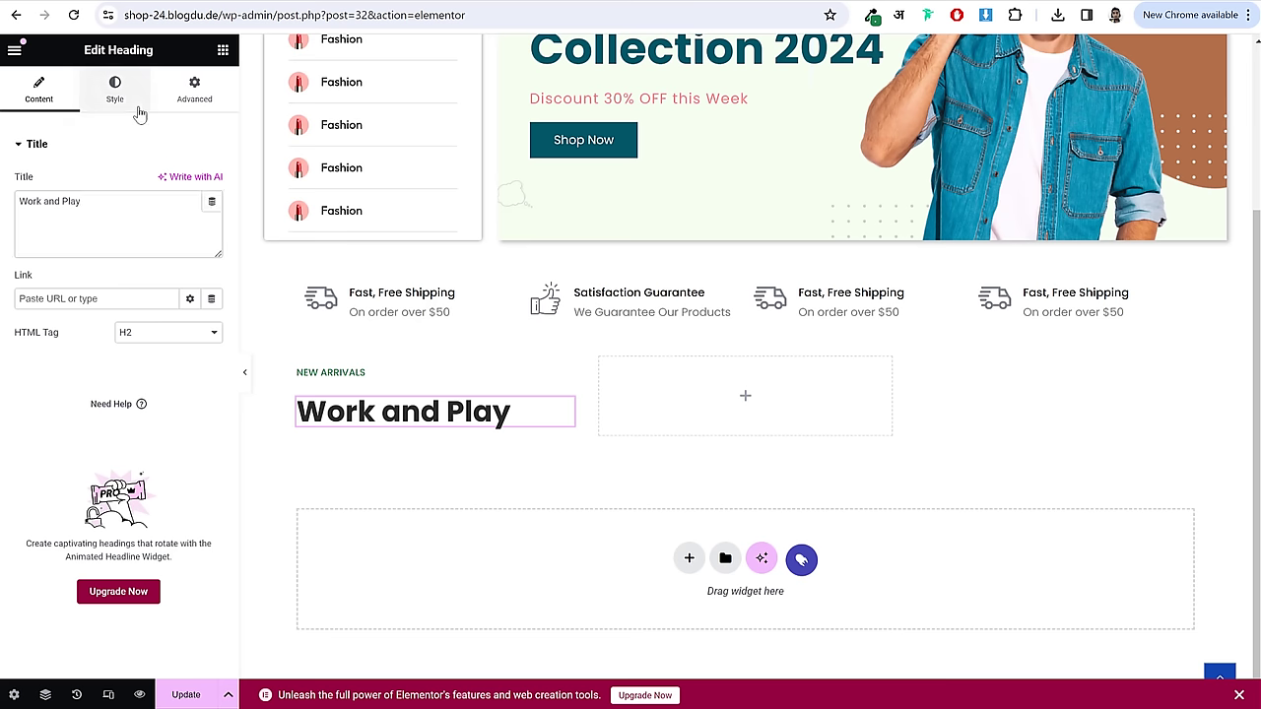
click(114, 90)
click(211, 215)
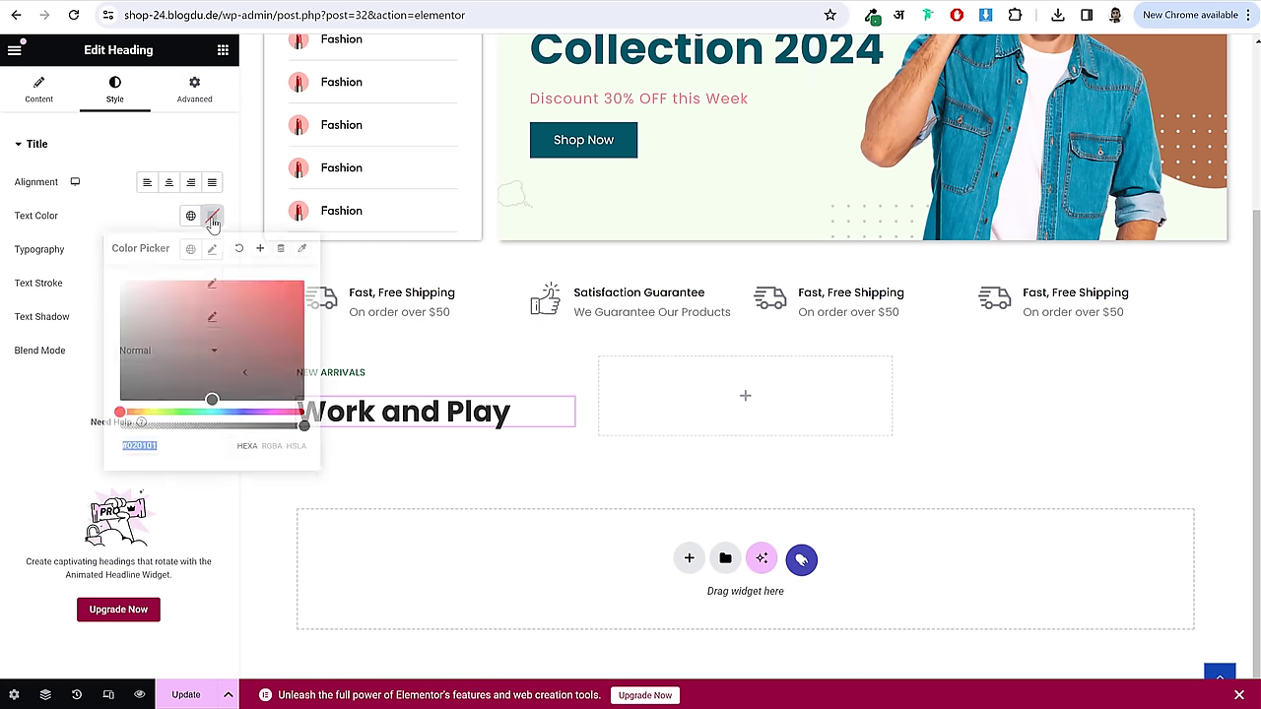
key(ctrl+v)
click(210, 276)
- Set the Work and Play heading's font size to 18 px and switch its line height unit to em
click(212, 249)
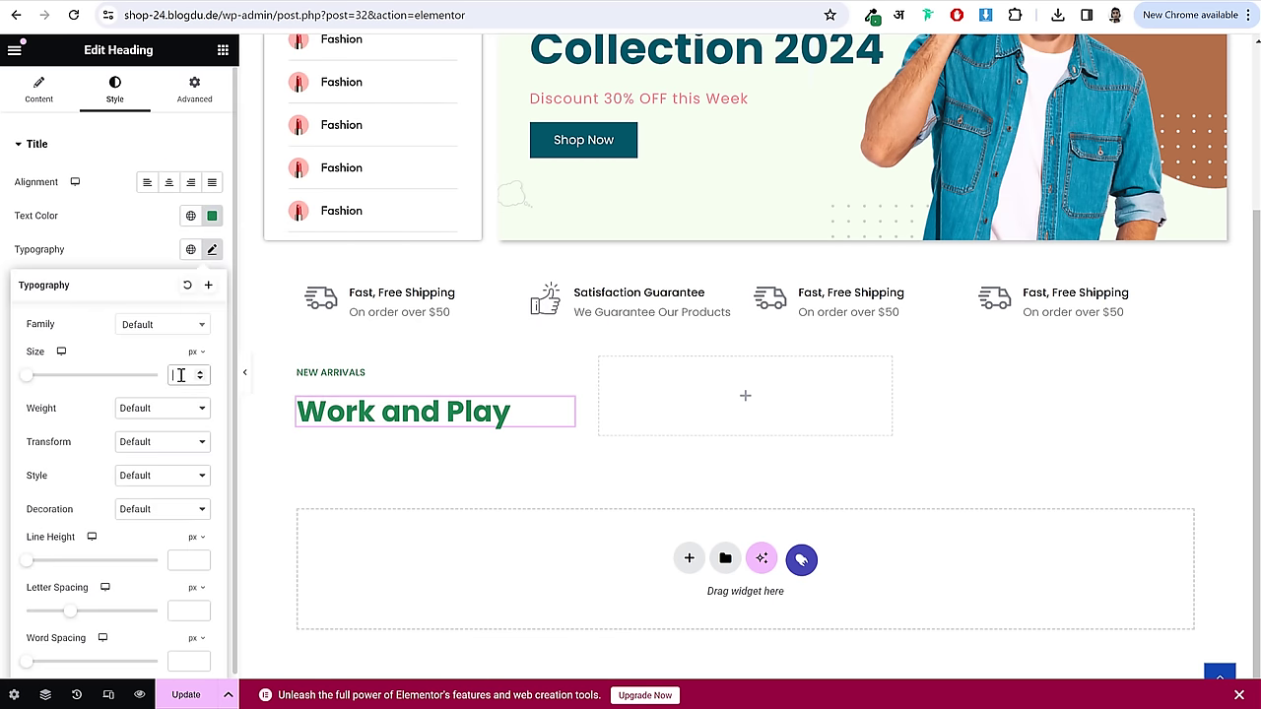
text(150)
key(BackSpace)
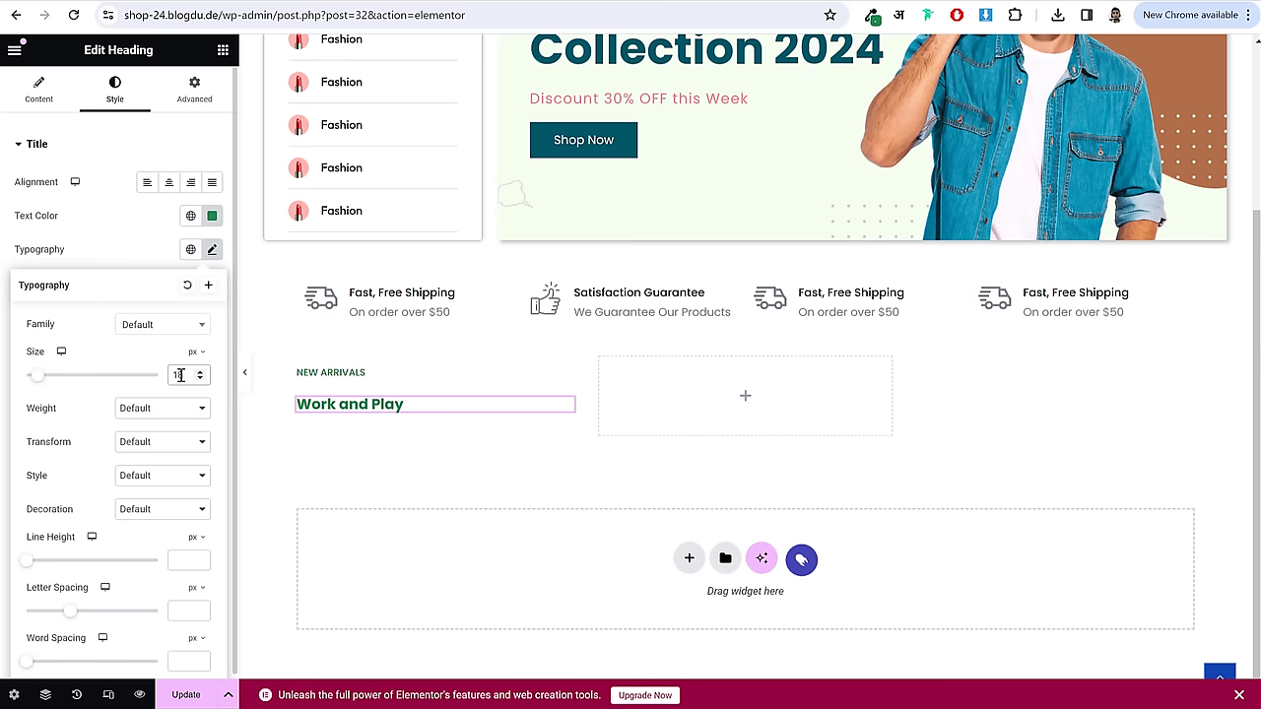
click(189, 538)
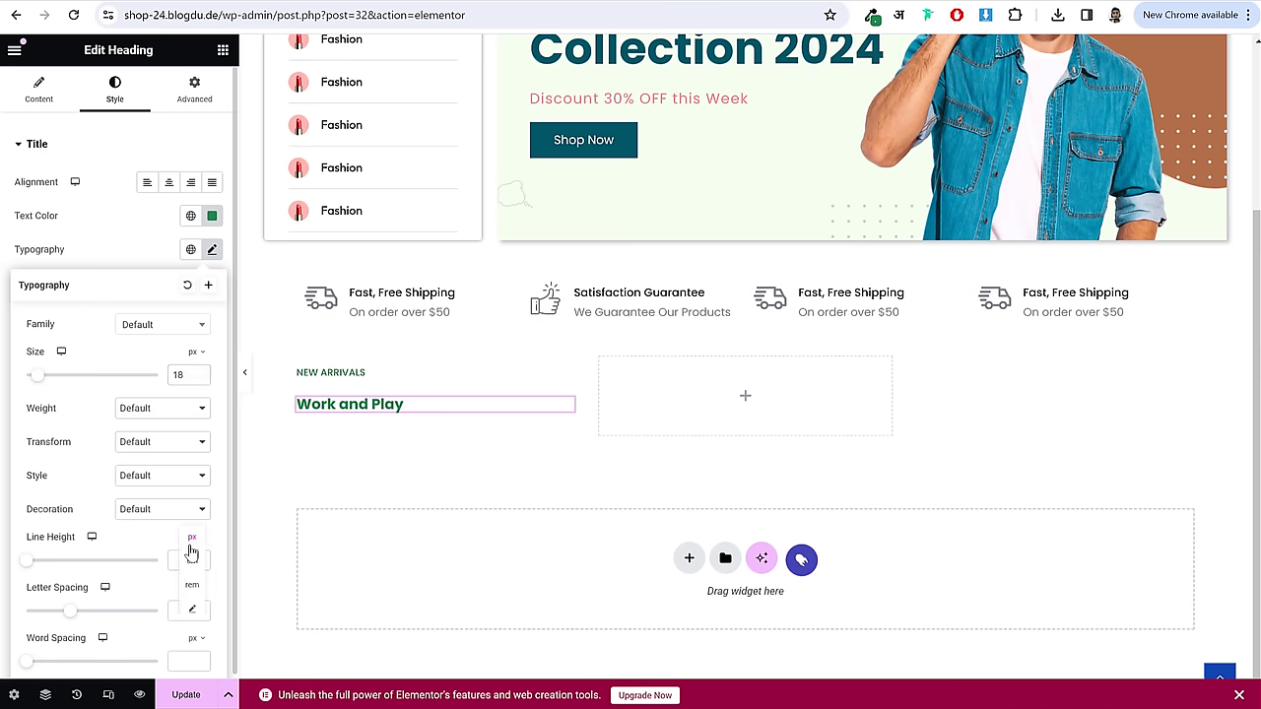
click(183, 558)
- Copy the reference banner's description and add a Text Editor widget below the Work and Play heading
text(2024.blogdu.de)
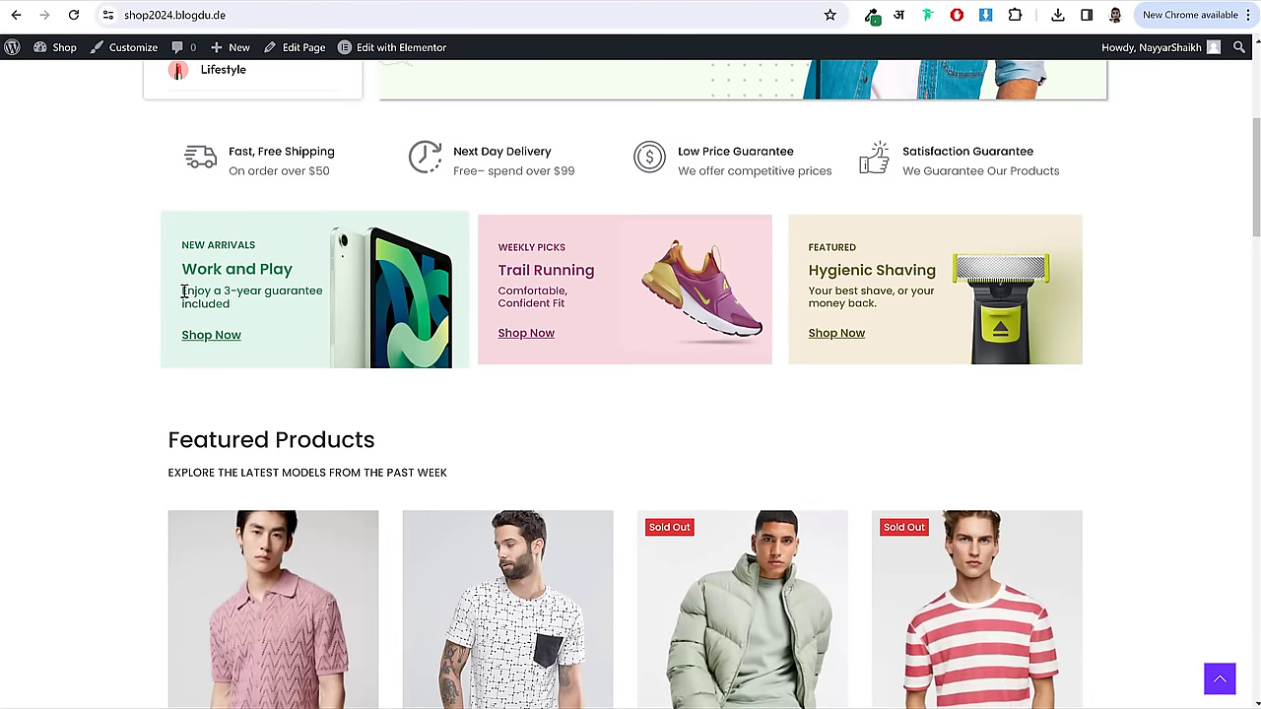
triple_click(189, 292)
key(ctrl+c)
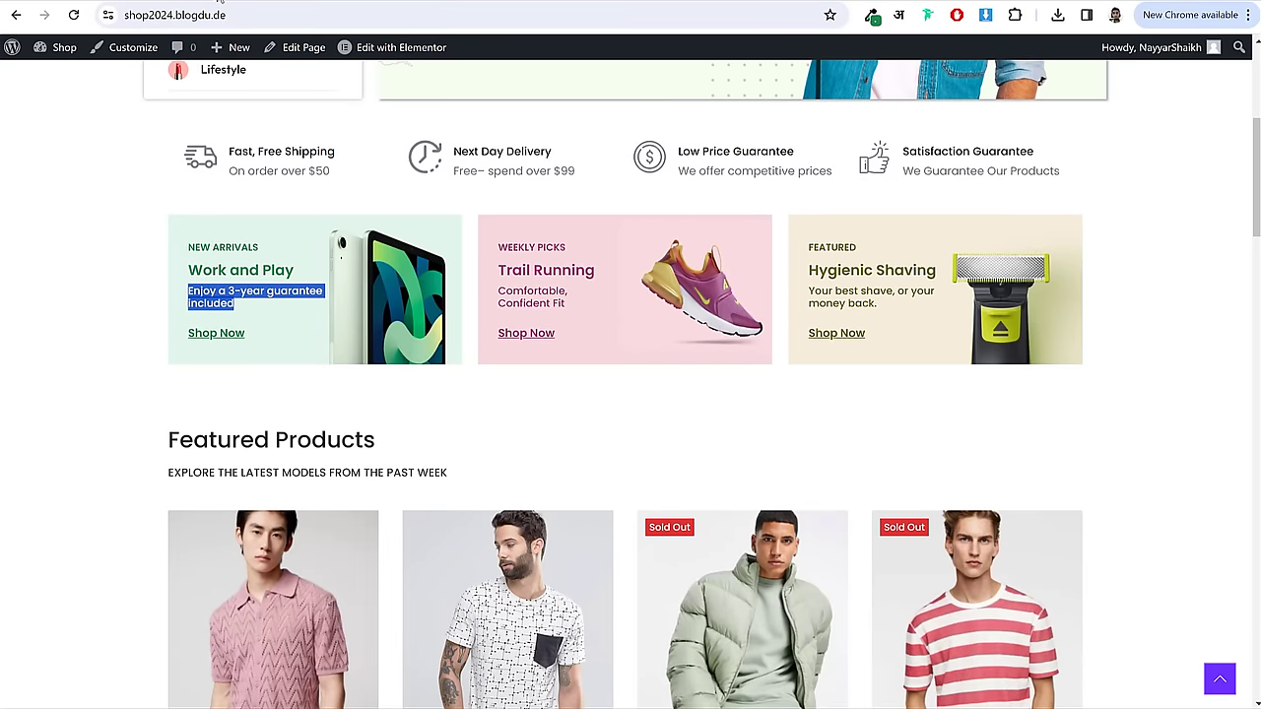
click(221, 3)
click(223, 50)
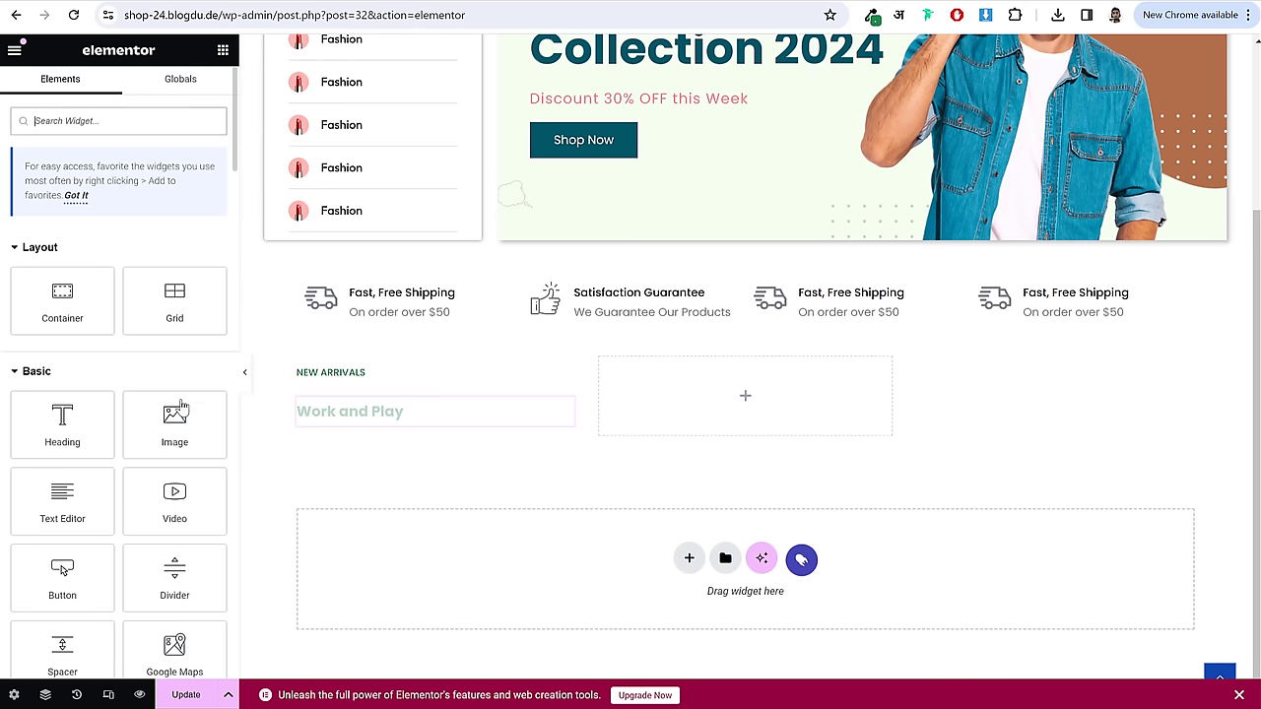
drag(62, 498, 411, 423)
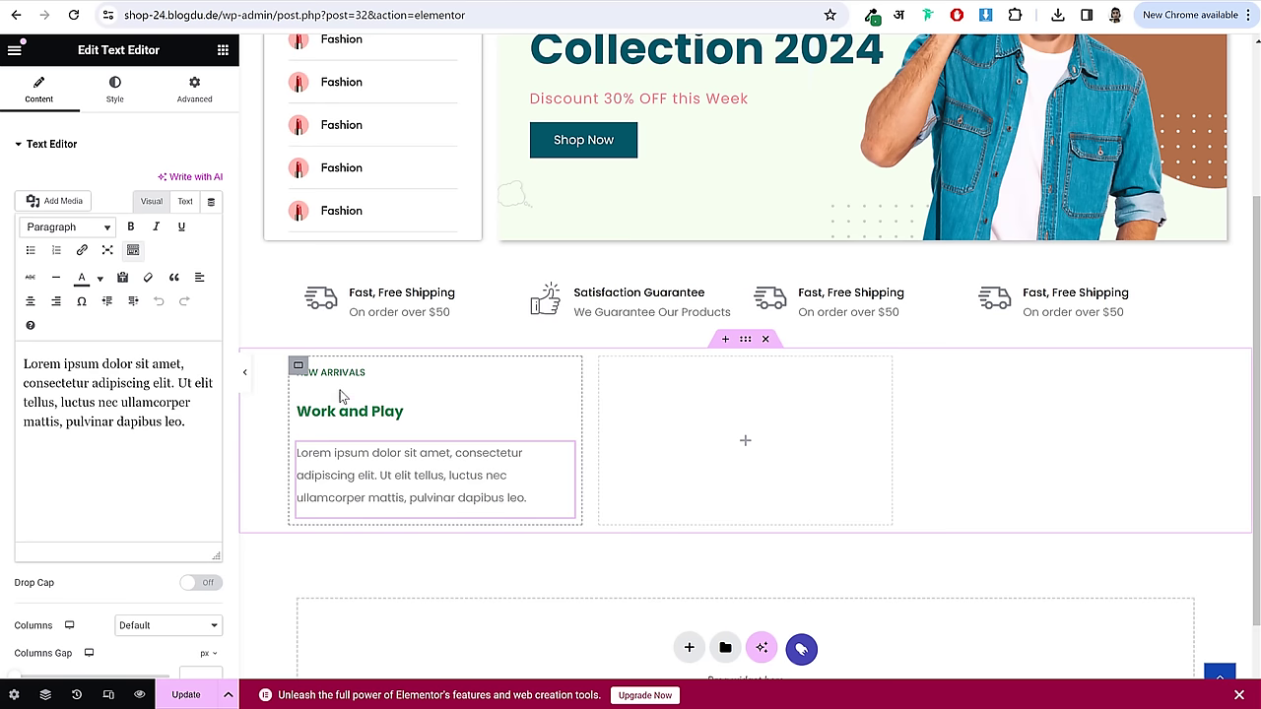
- Set the column and row gaps of the first banner's container to 0
click(298, 366)
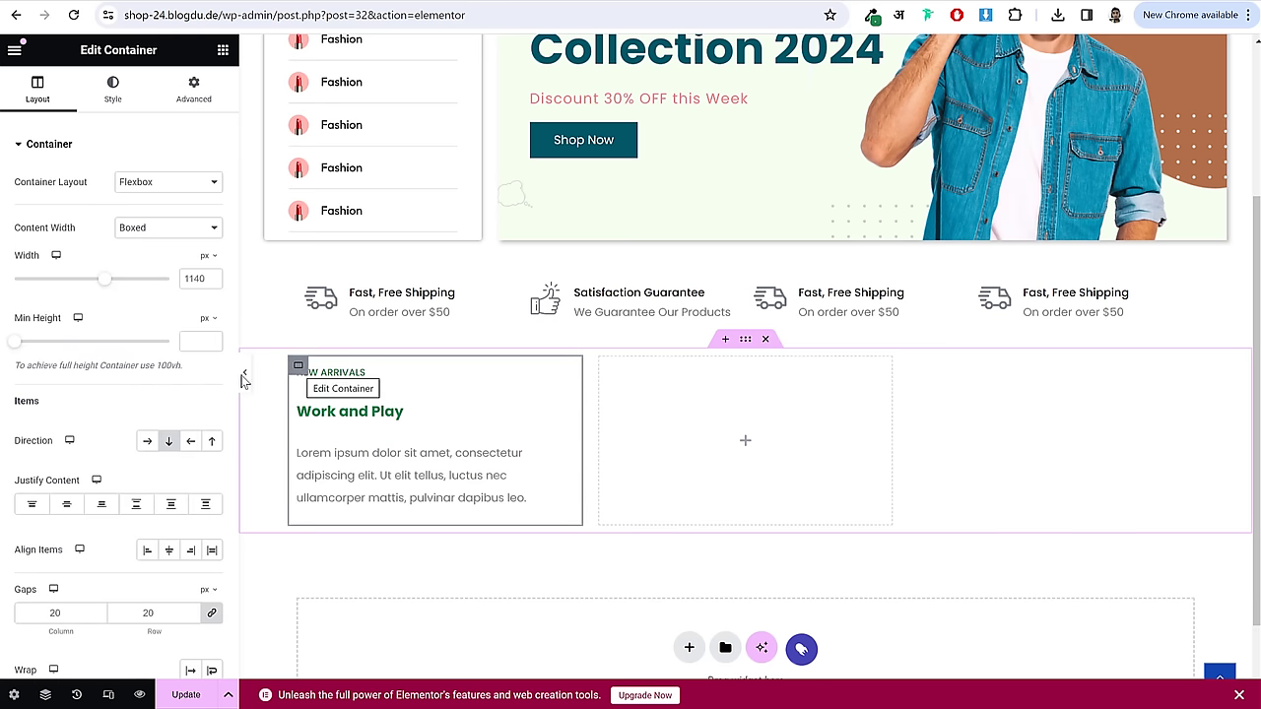
scroll(114, 424, down, 2)
double_click(50, 458)
text(0)
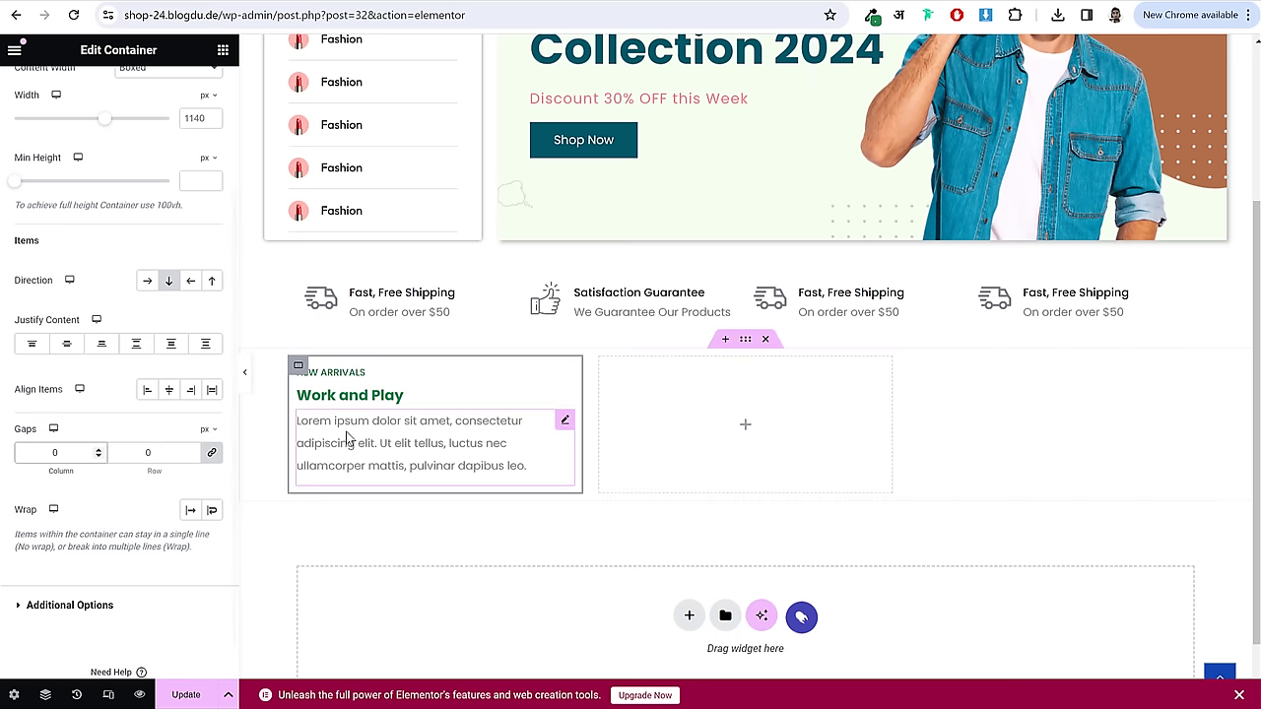
- Replace the placeholder paragraph with the copied description "Enjoy a 3-year guarantee included"
click(347, 437)
double_click(59, 383)
key(ctrl+a)
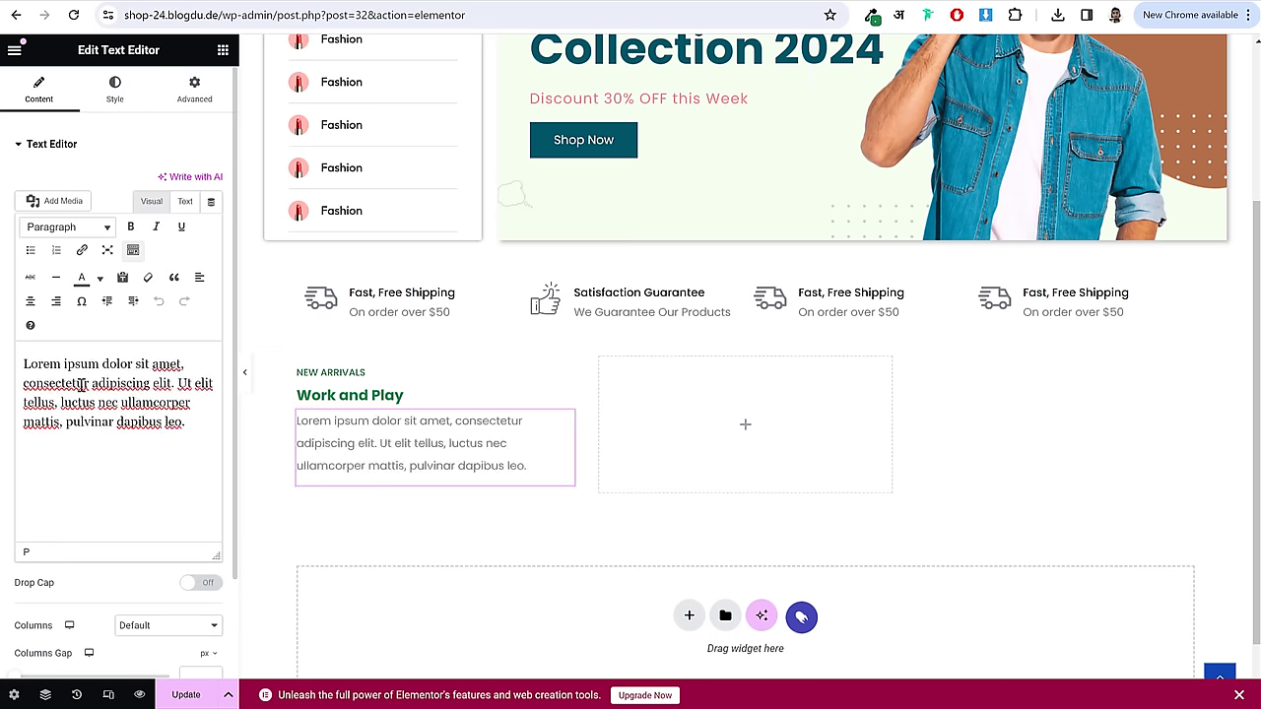
key(ctrl+v)
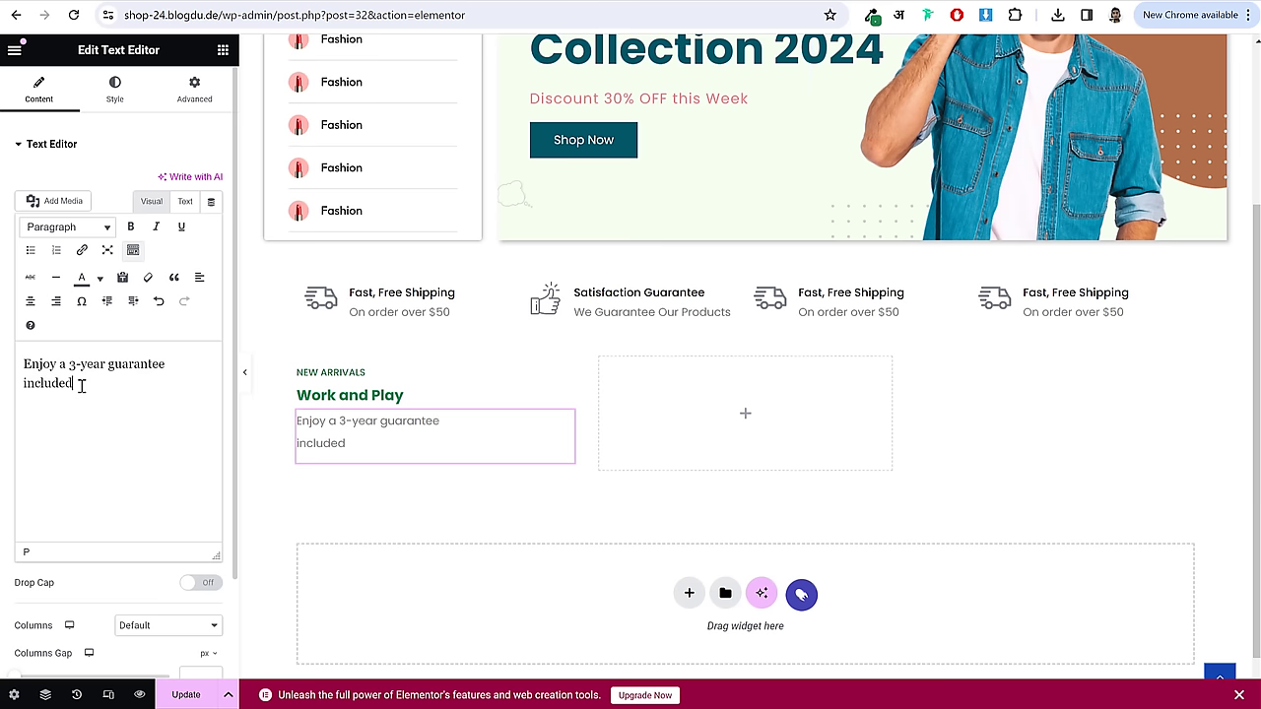
- Sample the green of the reference shop's Work and Play title and apply #20894D as the banner description's text color
click(138, 99)
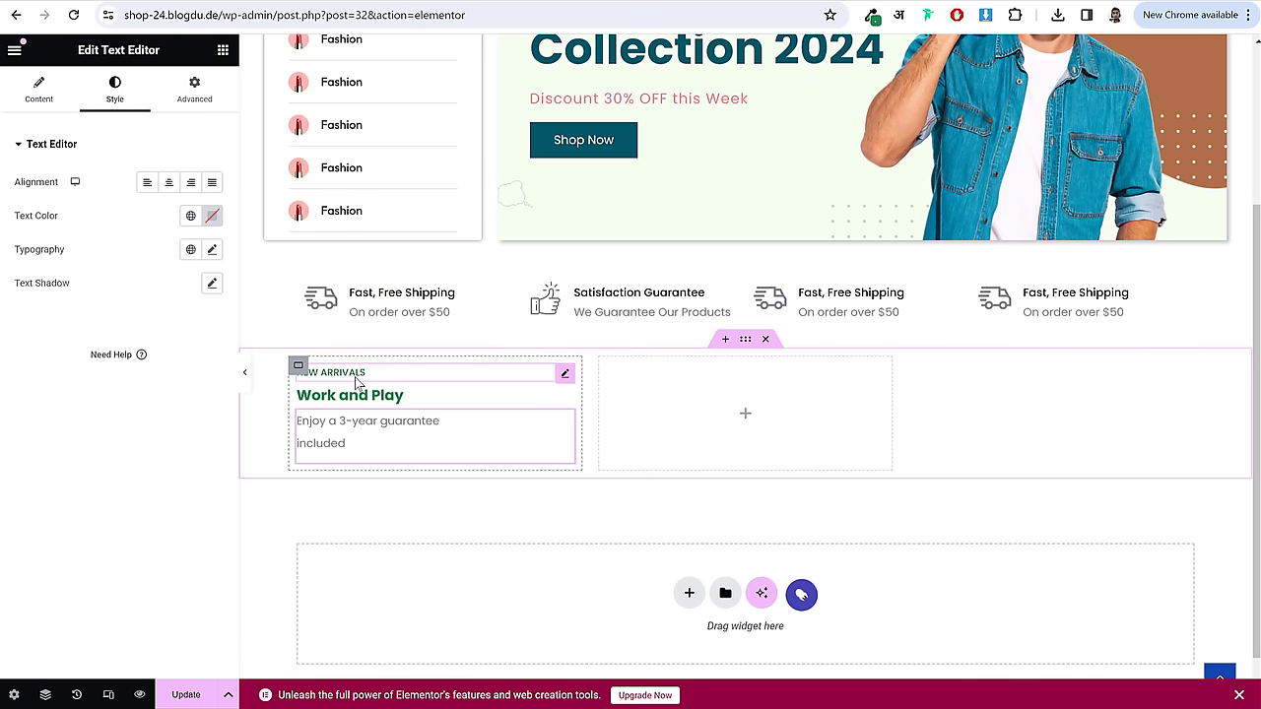
click(212, 215)
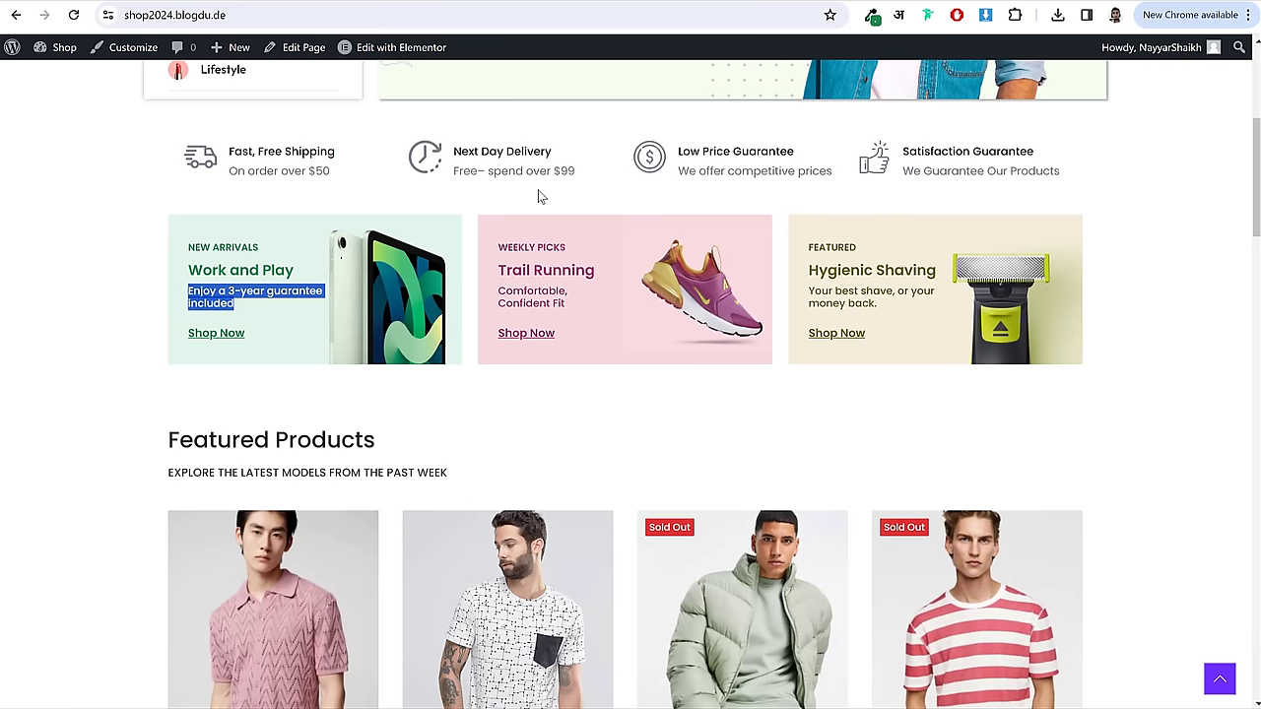
click(394, 295)
click(871, 17)
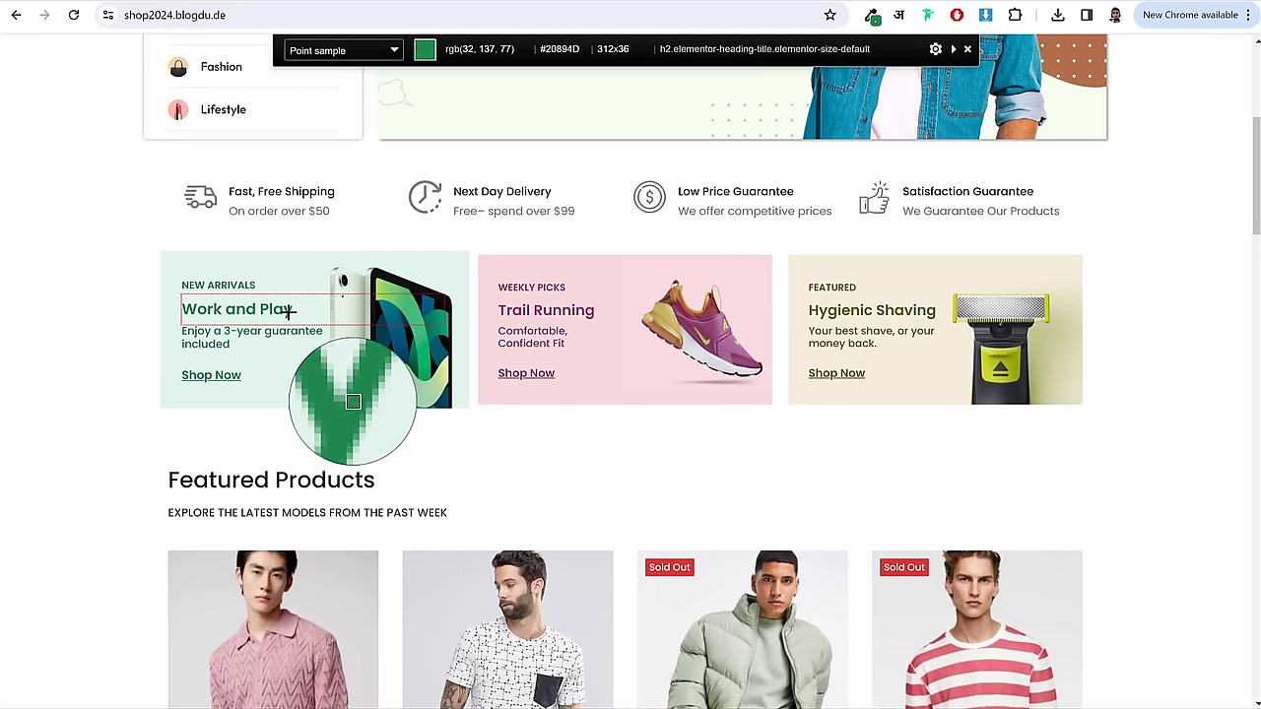
click(289, 311)
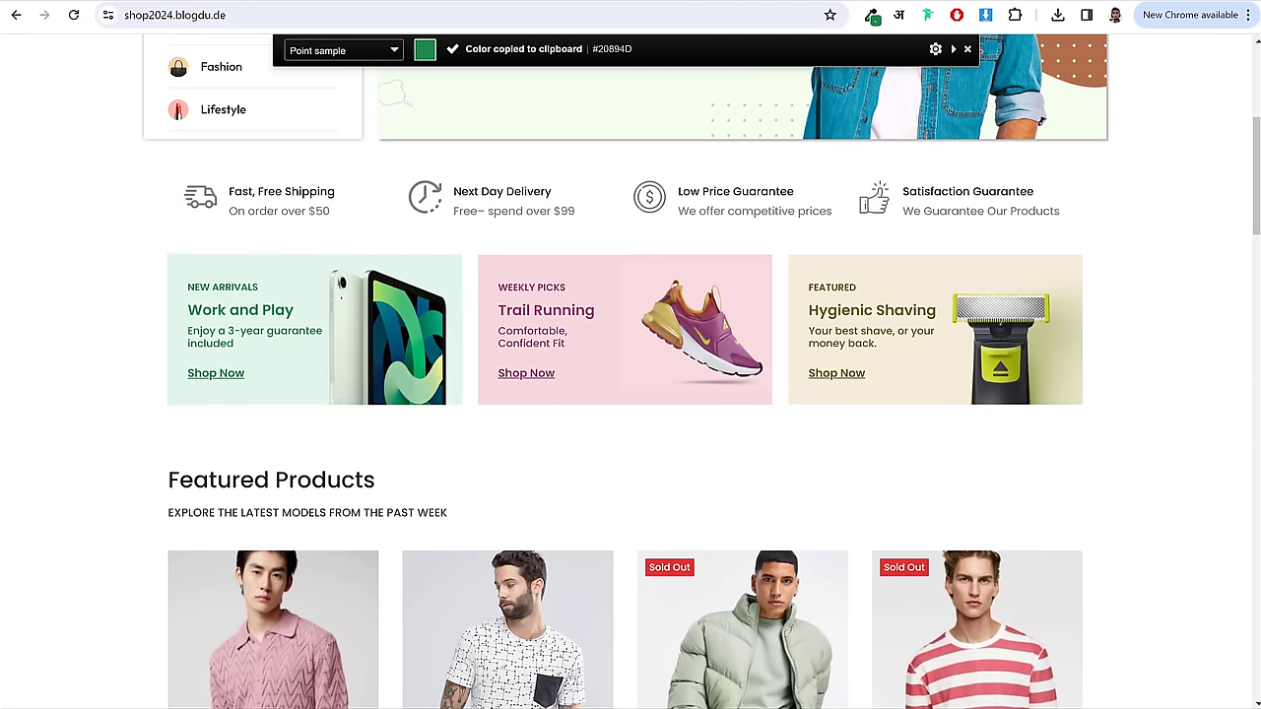
key(alt+Tab)
key(ctrl+v)
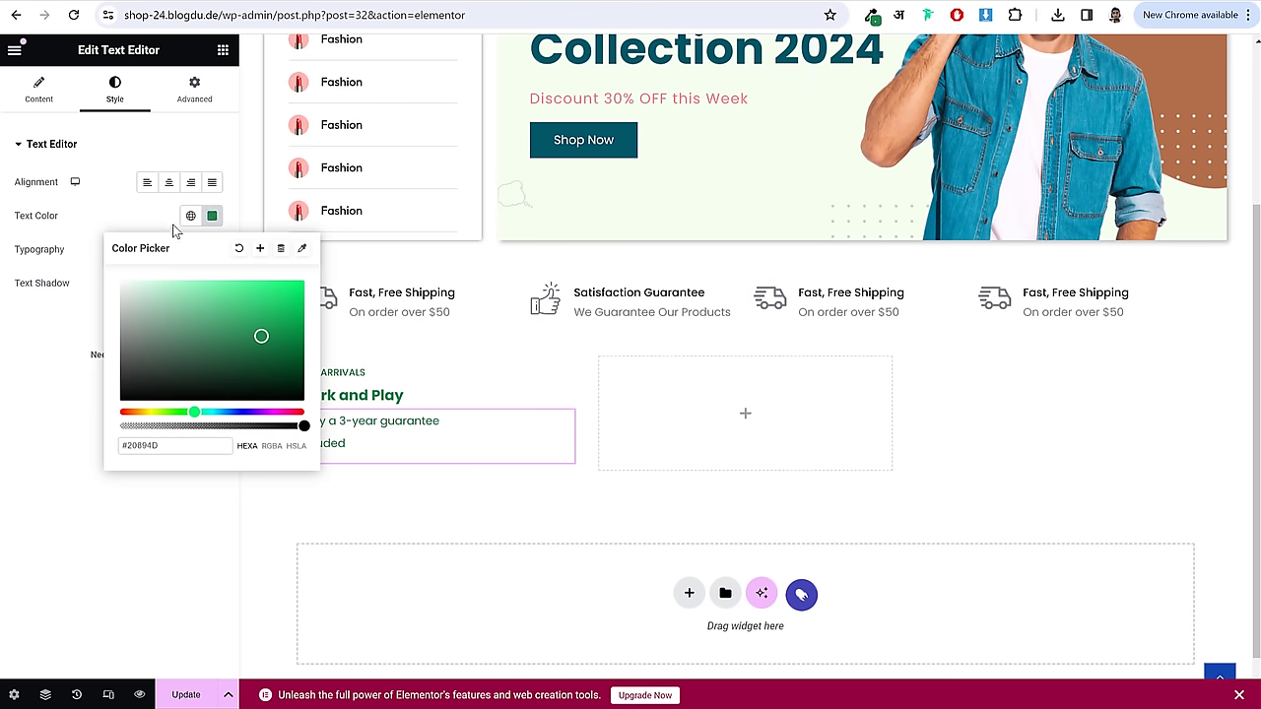
click(126, 218)
- Set the banner description's font size to 13 px and its line height to 1.2 em
click(212, 249)
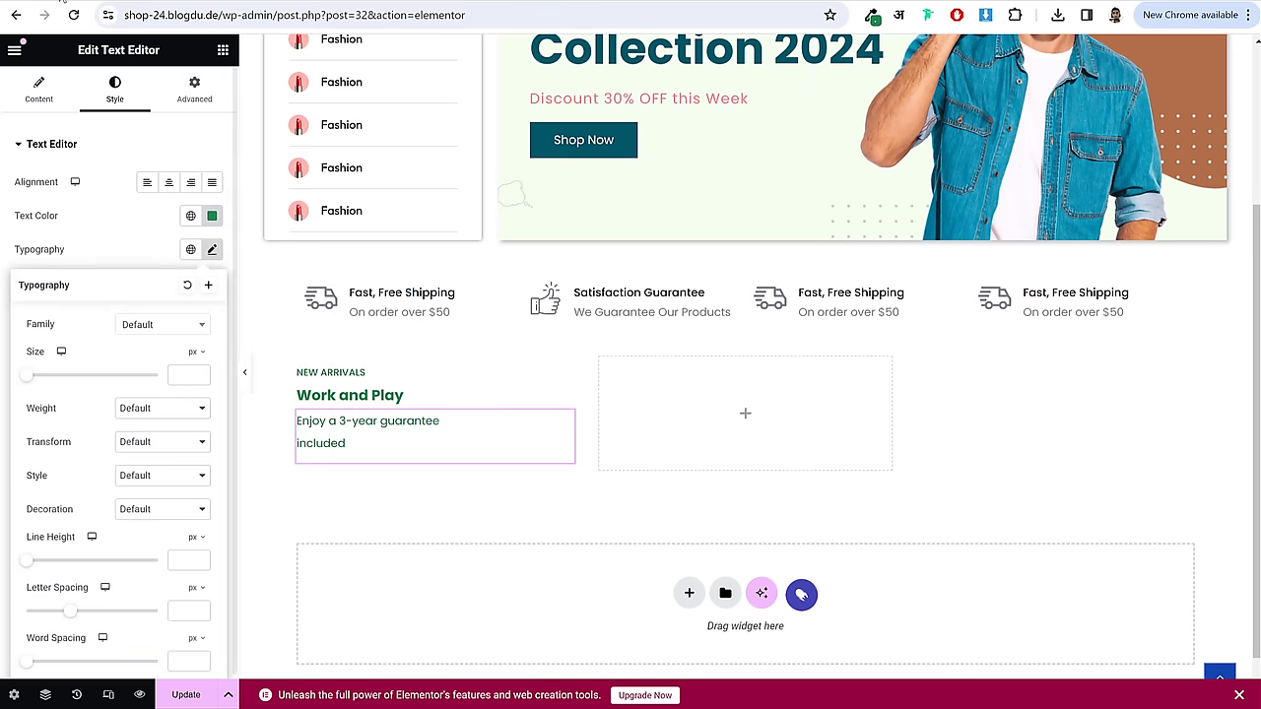
key(alt+Tab)
key(alt+Tab)
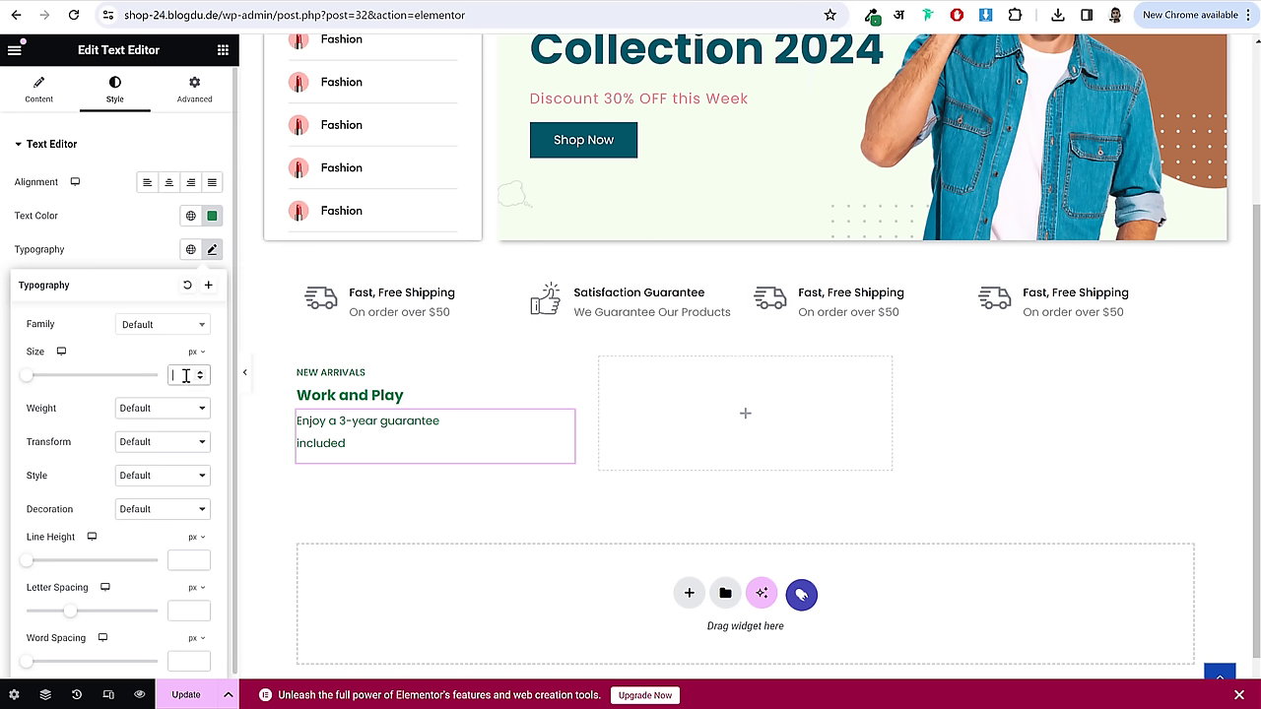
text(13)
click(192, 537)
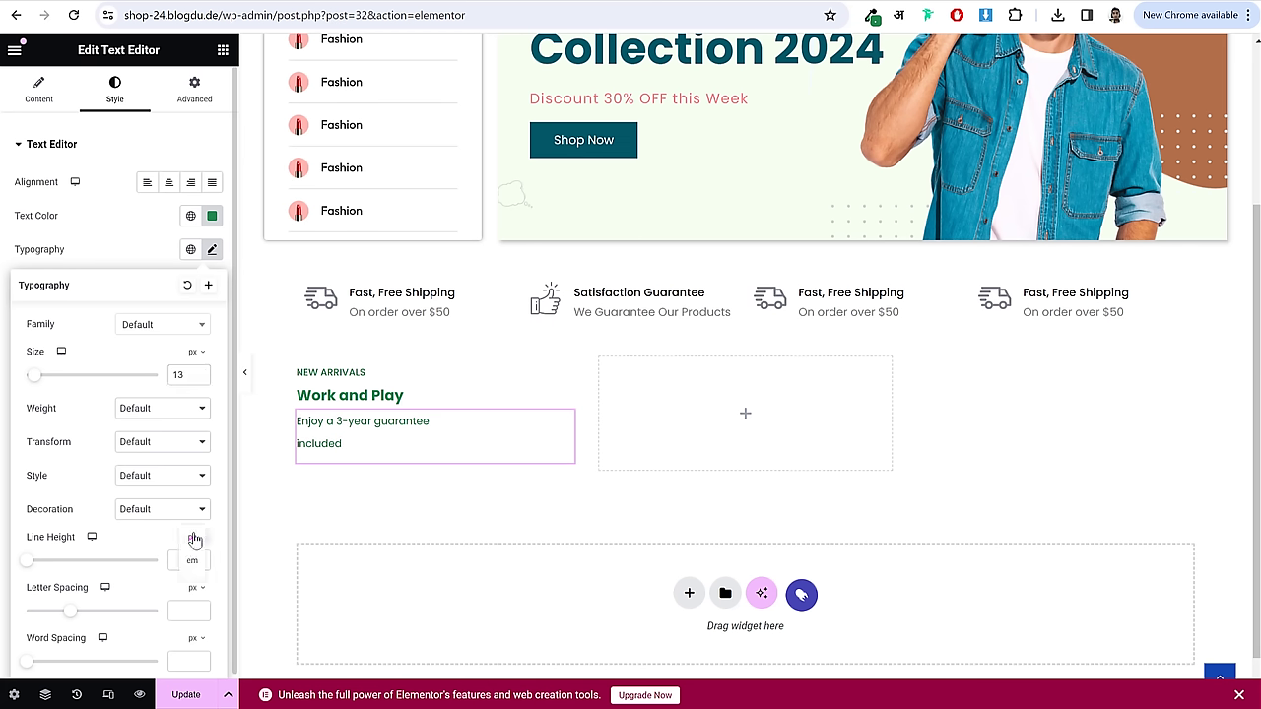
click(191, 563)
click(180, 560)
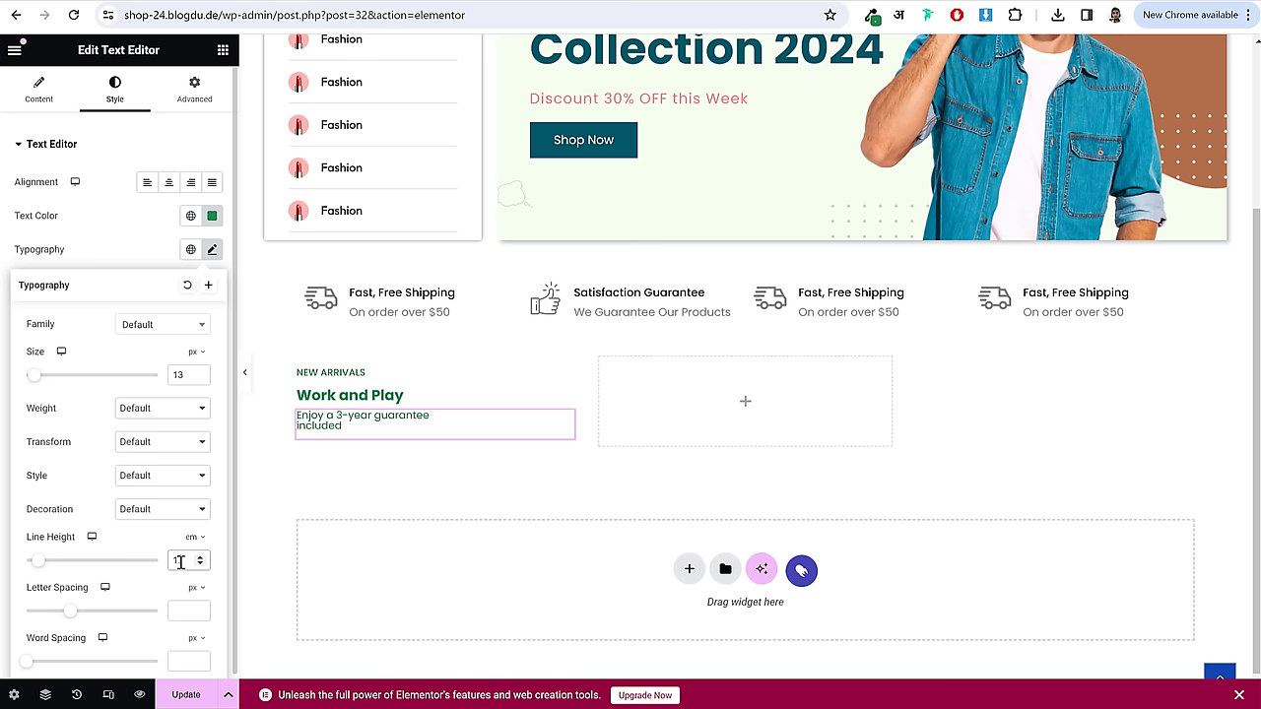
text(1)
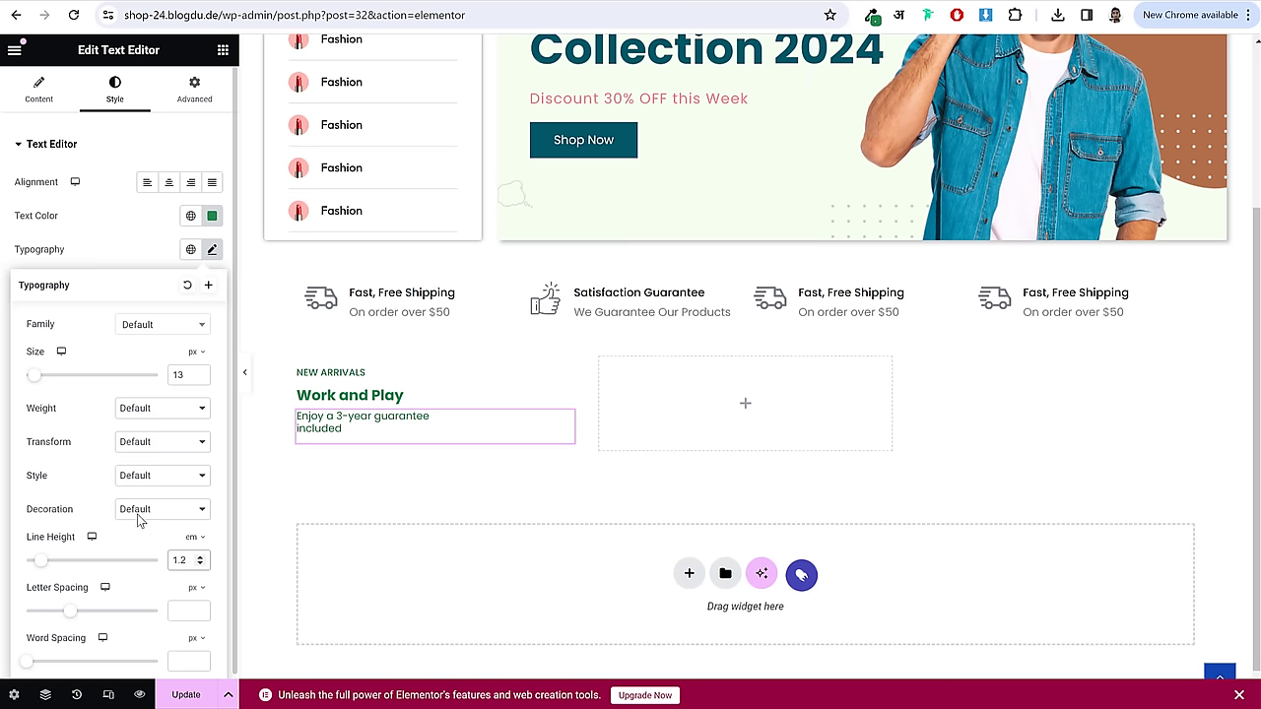
text(.2)
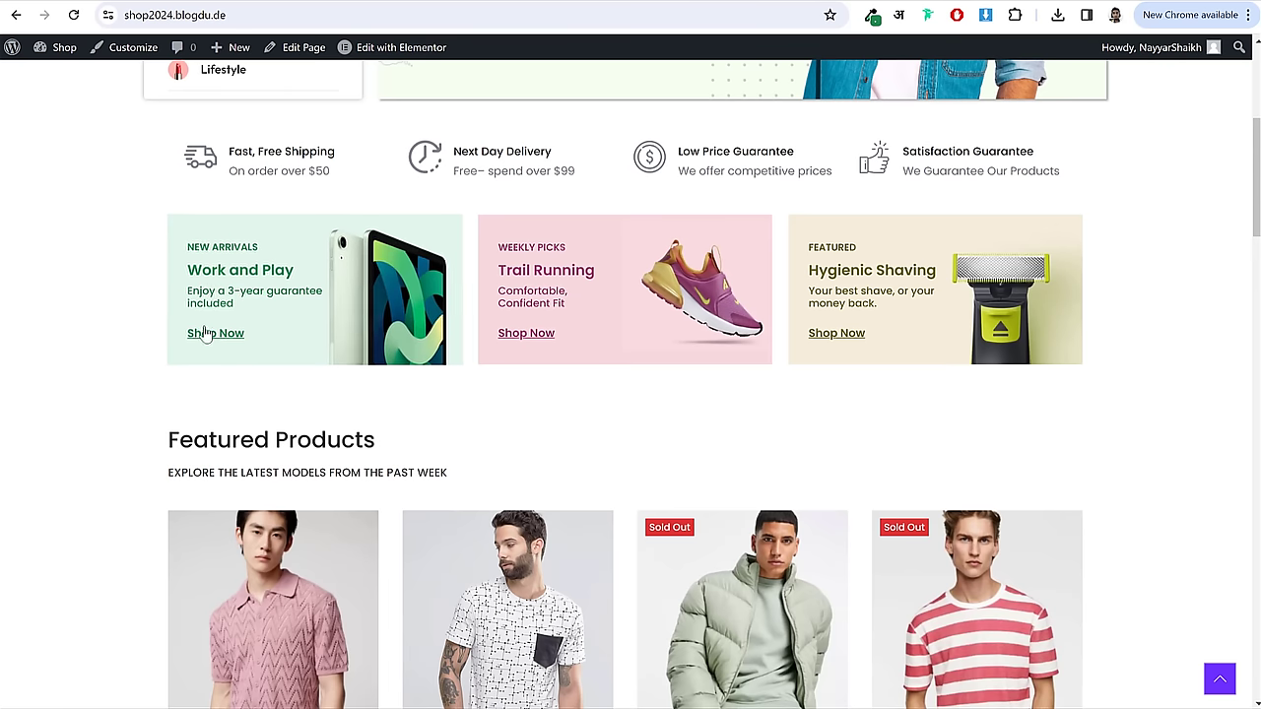
- Compare the spacing below the reference banner's description and set the description's bottom padding to 20 px with the other sides at 0
drag(178, 303, 237, 310)
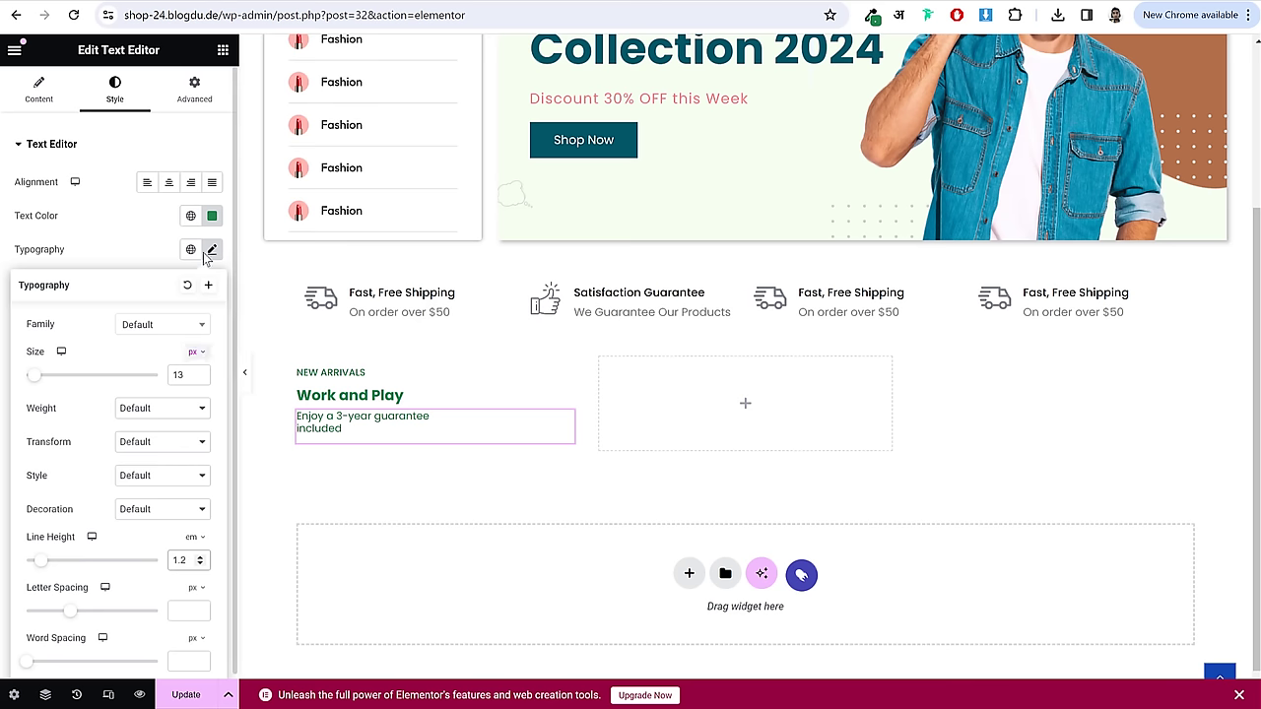
click(196, 91)
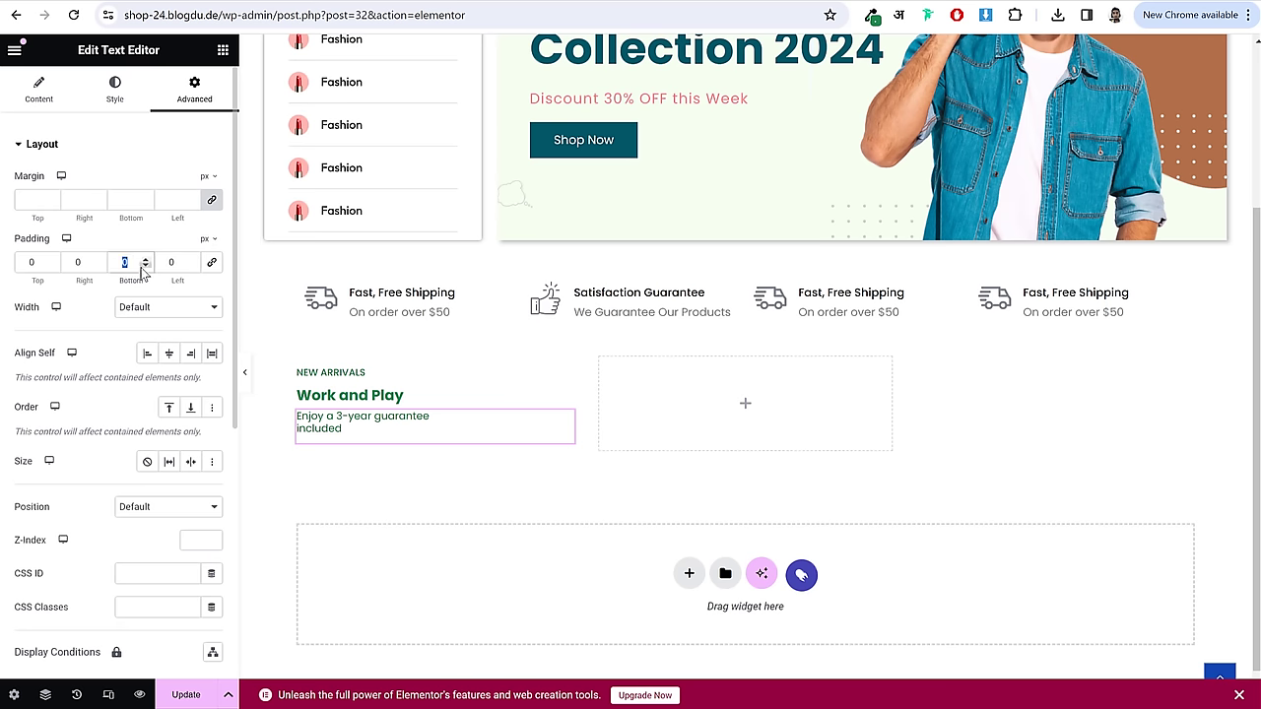
text(20)
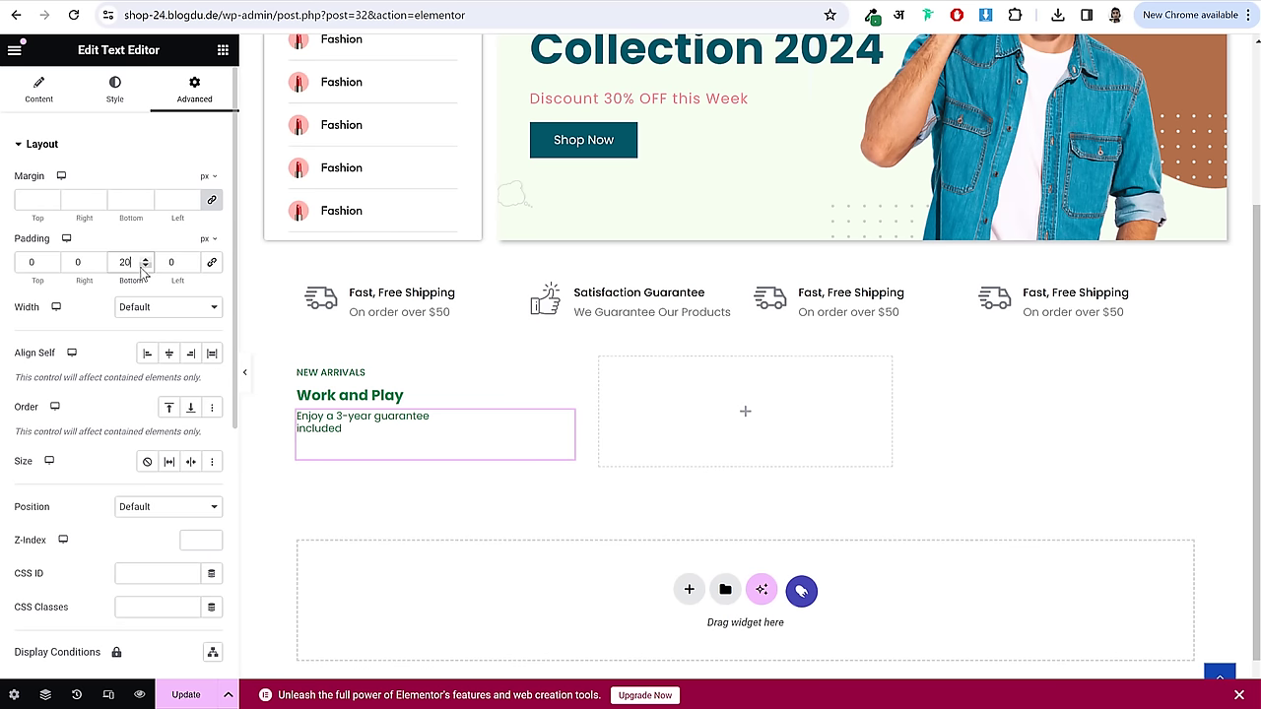
click(223, 49)
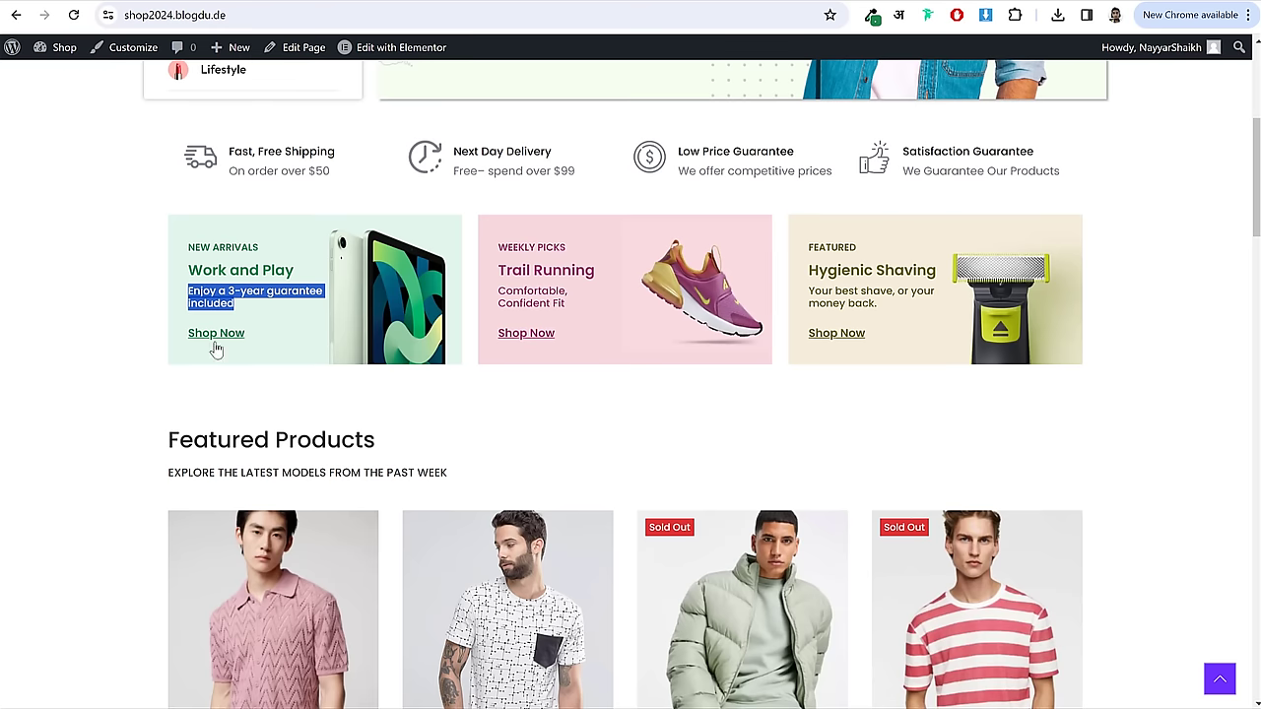
- Copy the NEW ARRIVALS heading and paste it below the "Enjoy a 3-year guarantee included" text in the same container
drag(214, 344, 216, 338)
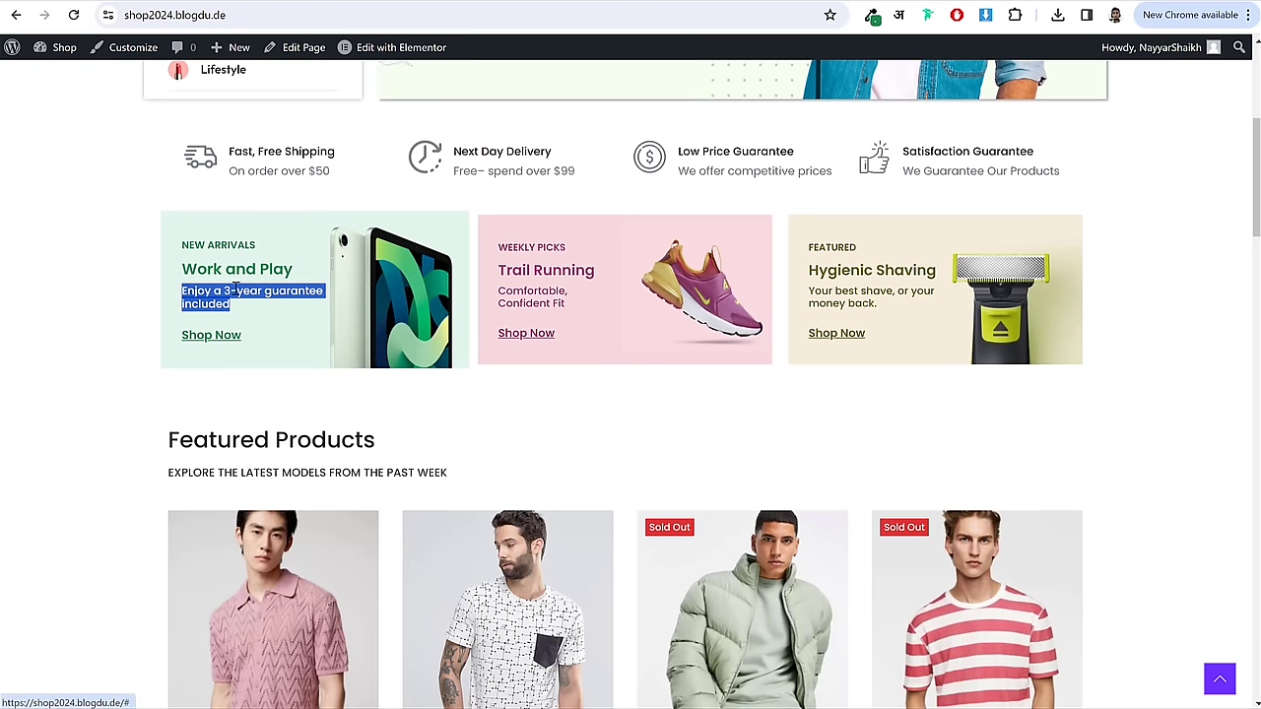
click(197, 2)
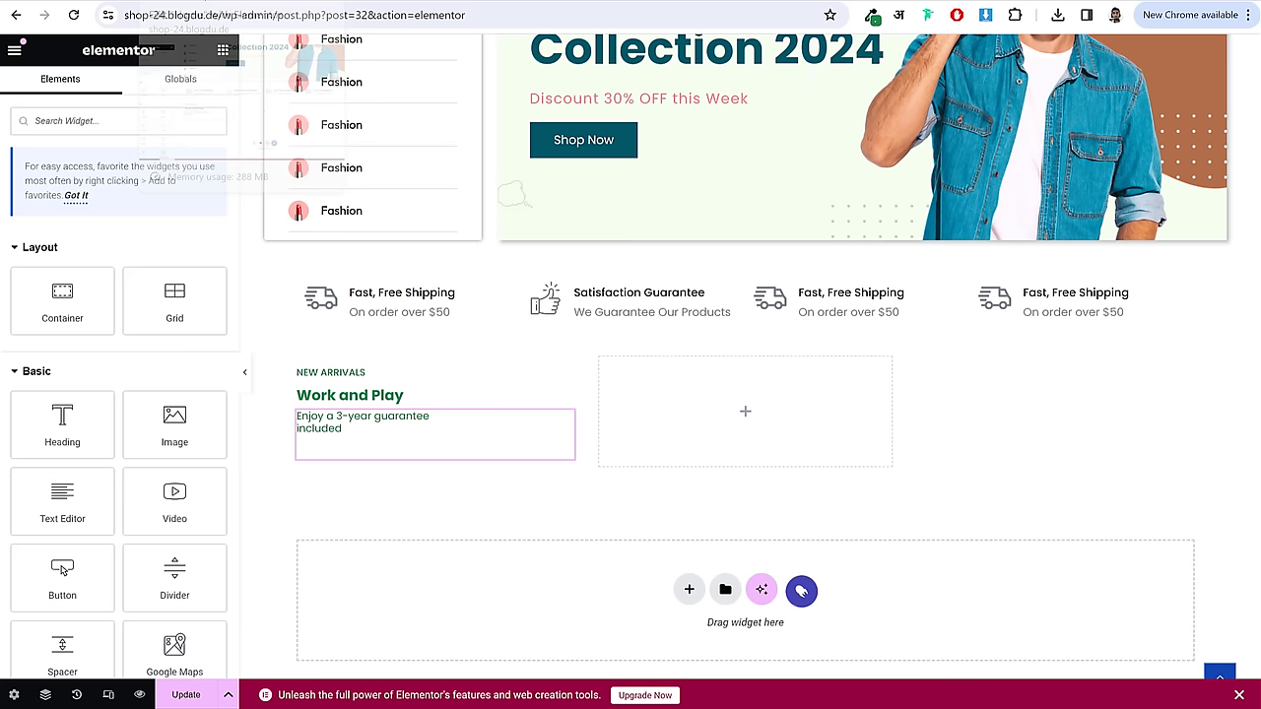
right_click(346, 374)
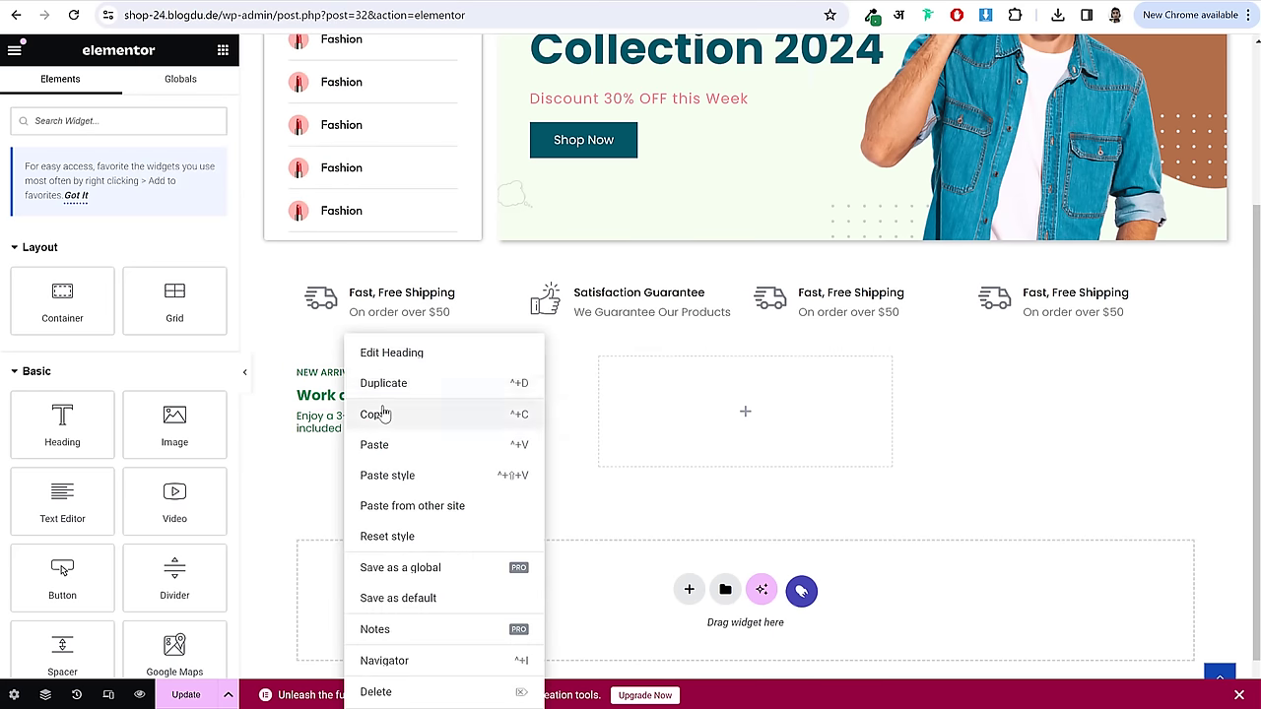
click(382, 414)
right_click(333, 428)
click(351, 443)
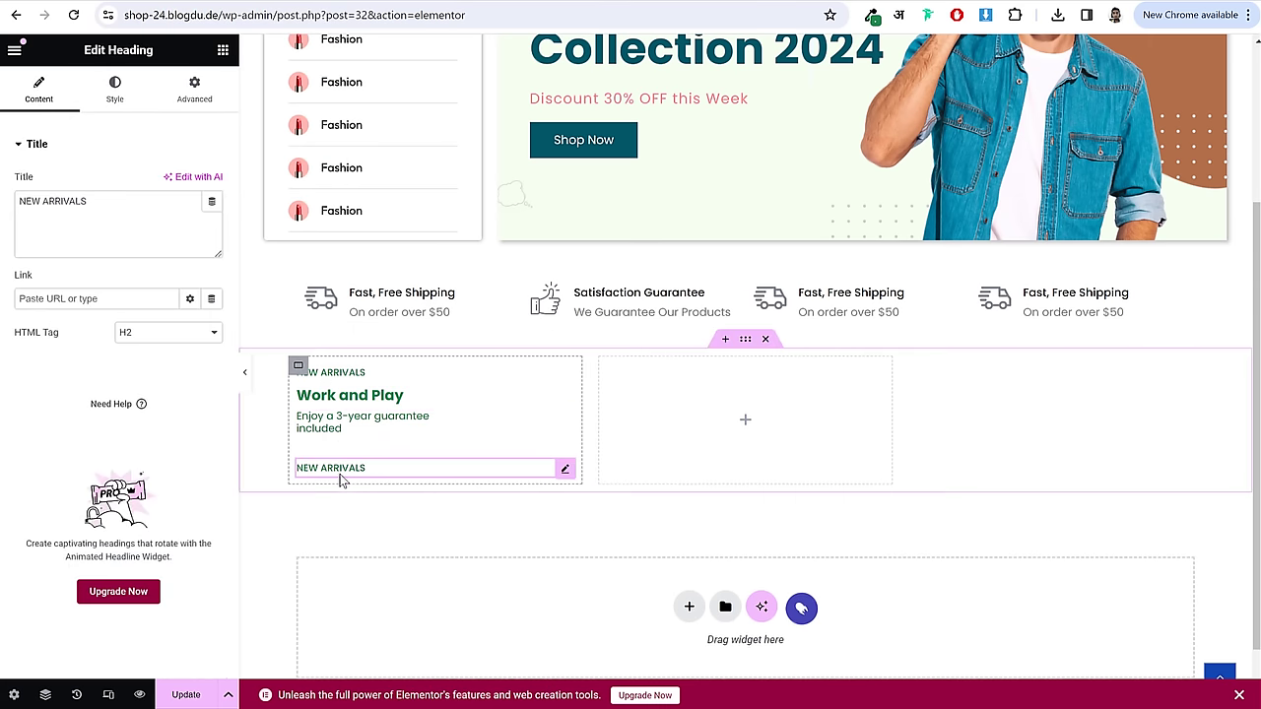
- Replace the pasted heading's title with "Shop Now", copied from the first banner on the reference shop page
click(88, 3)
drag(272, 335, 170, 337)
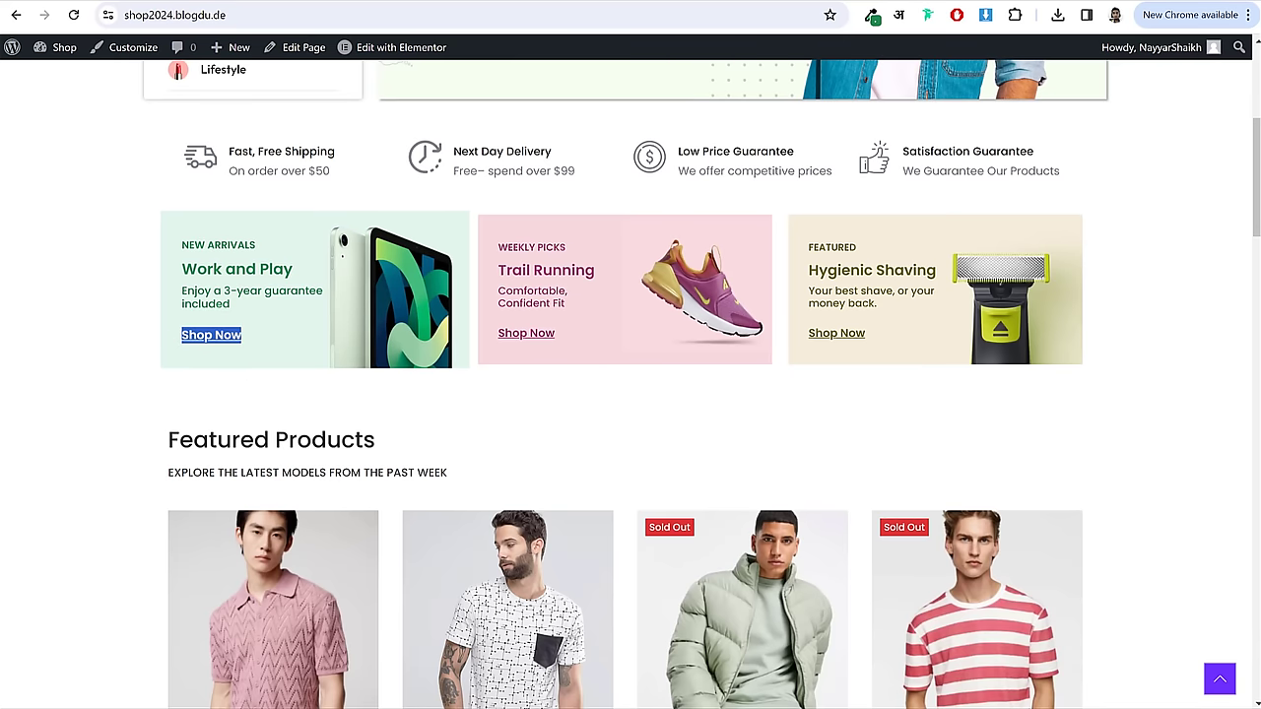
key(ctrl+c)
key(ctrl+Tab)
key(ctrl+a)
key(ctrl+v)
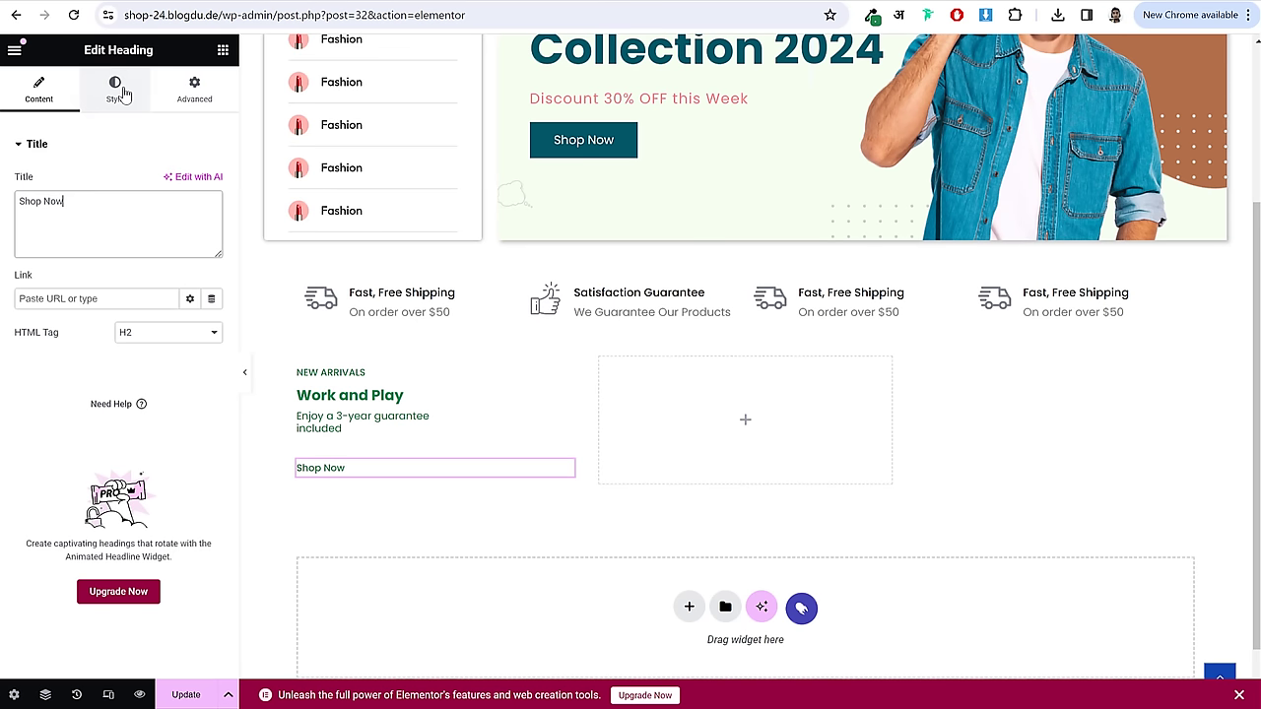
- Set the Shop Now heading's font size to 14 px and its line height to 1.3
click(122, 91)
click(212, 249)
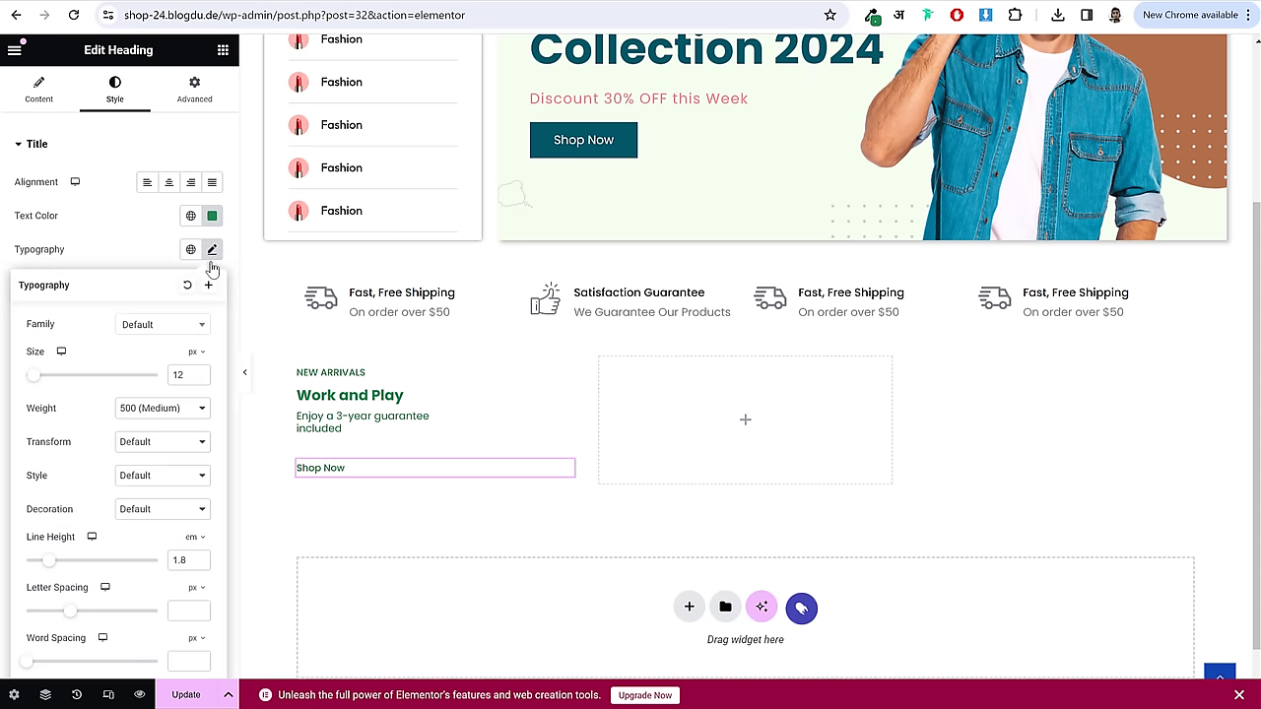
click(201, 375)
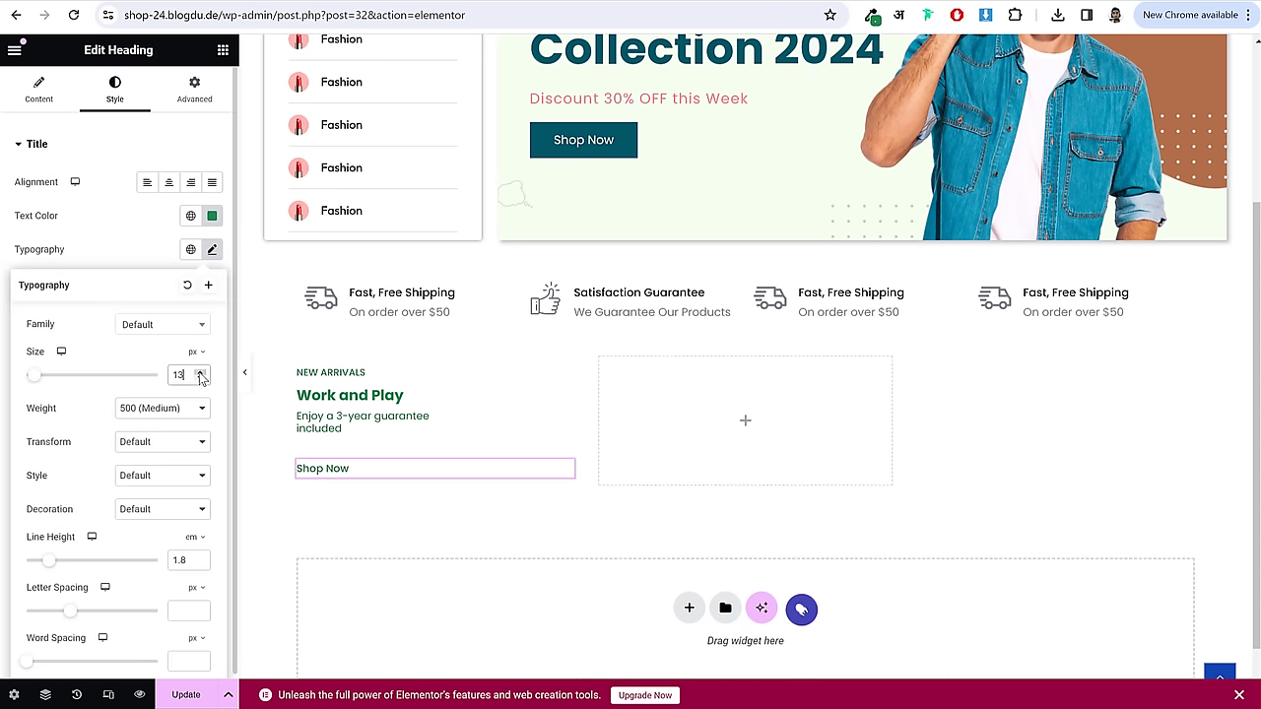
click(201, 375)
click(188, 561)
key(BackSpace)
key(BackSpace)
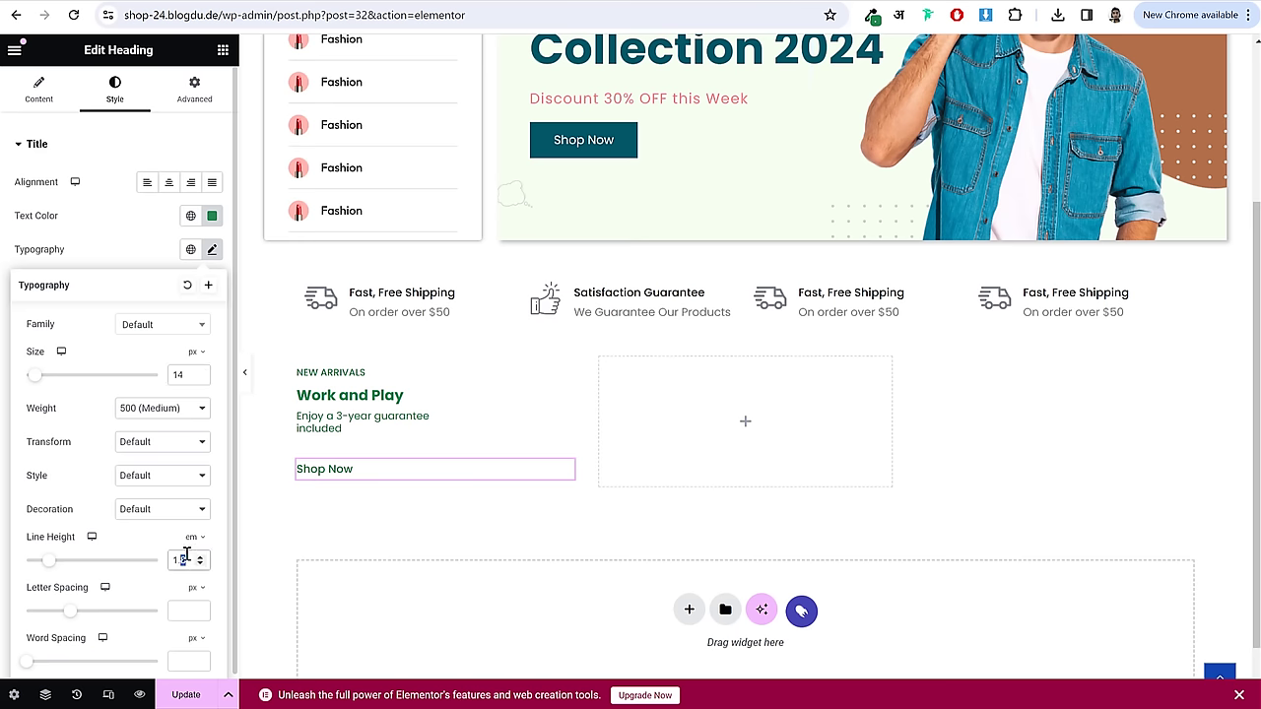
text(.3)
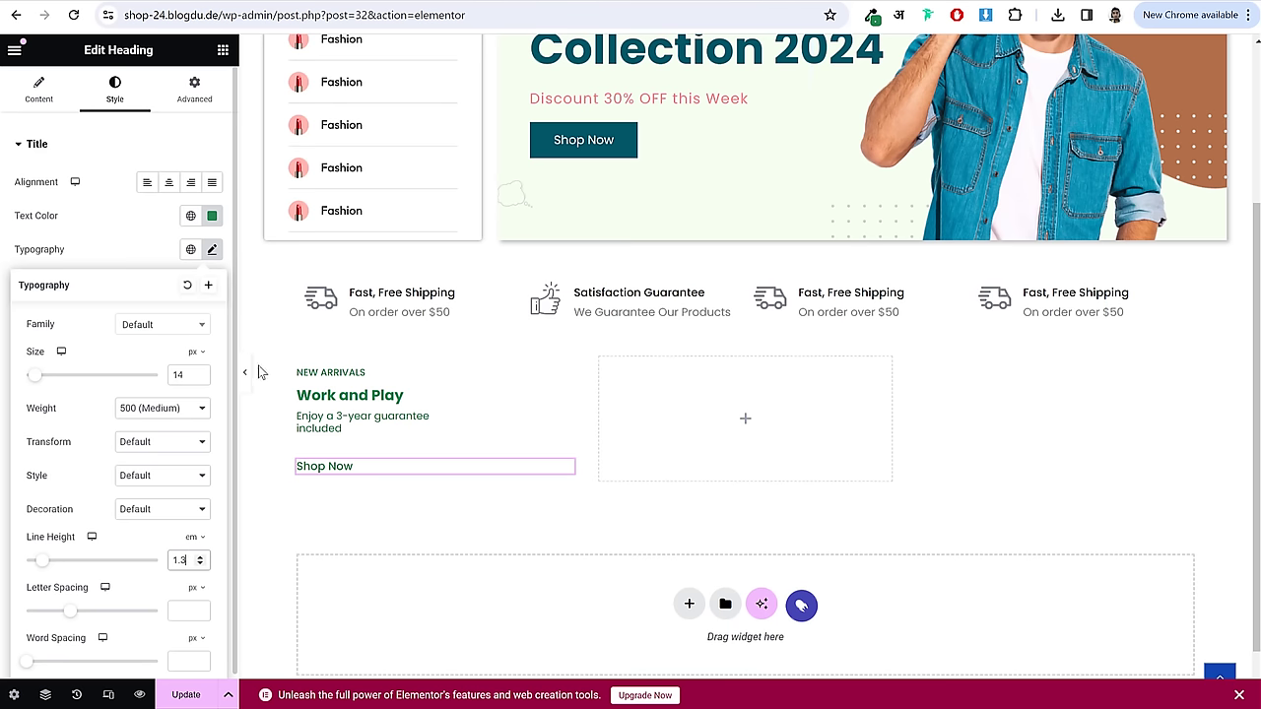
click(40, 89)
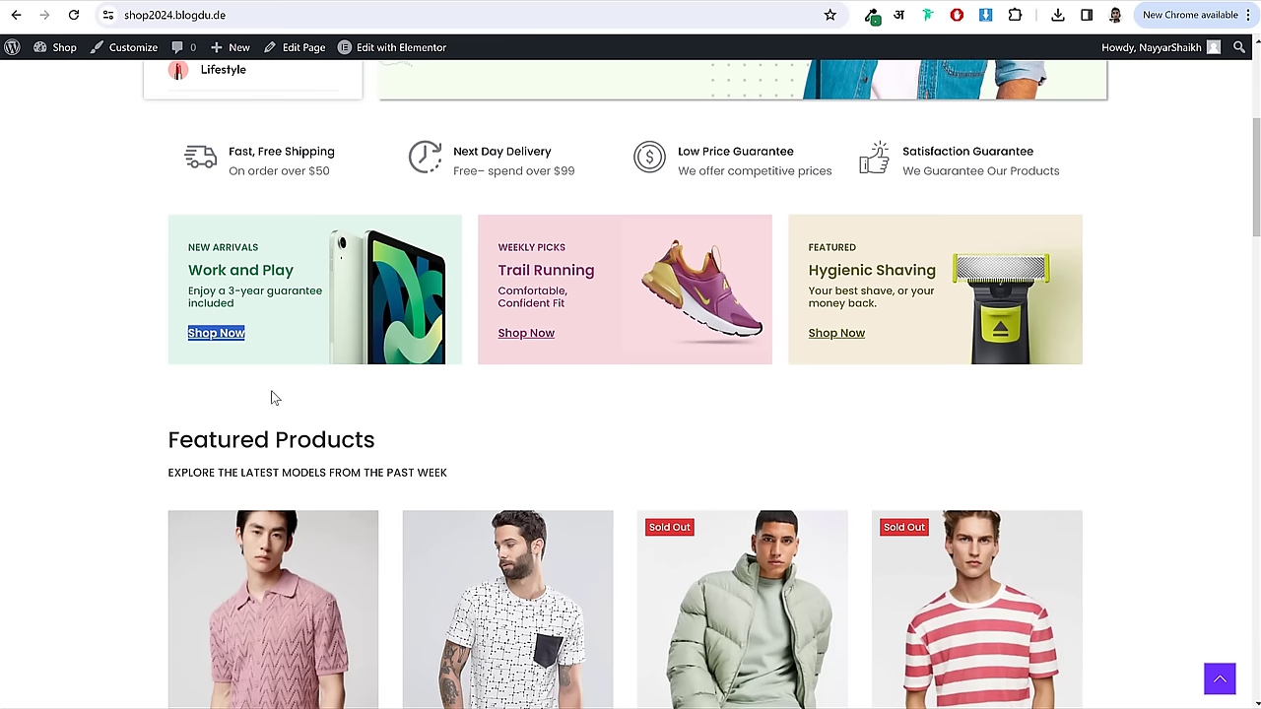
click(275, 398)
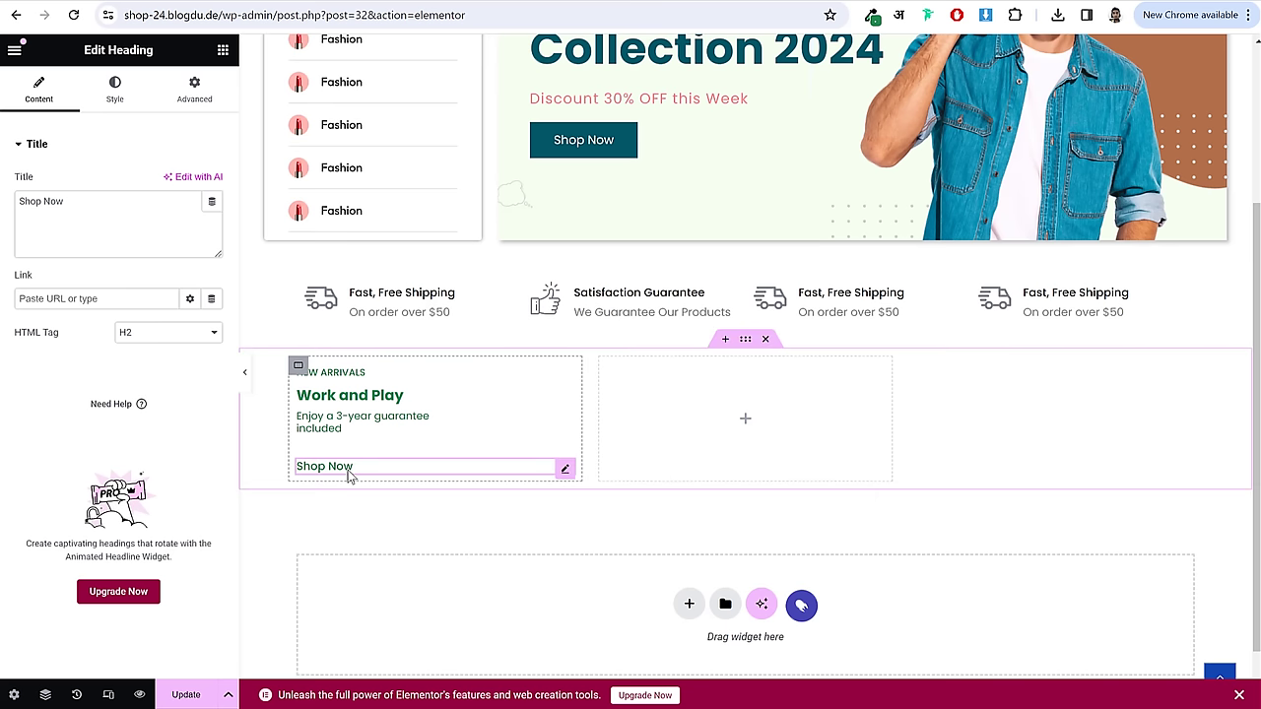
click(39, 297)
text(shop)
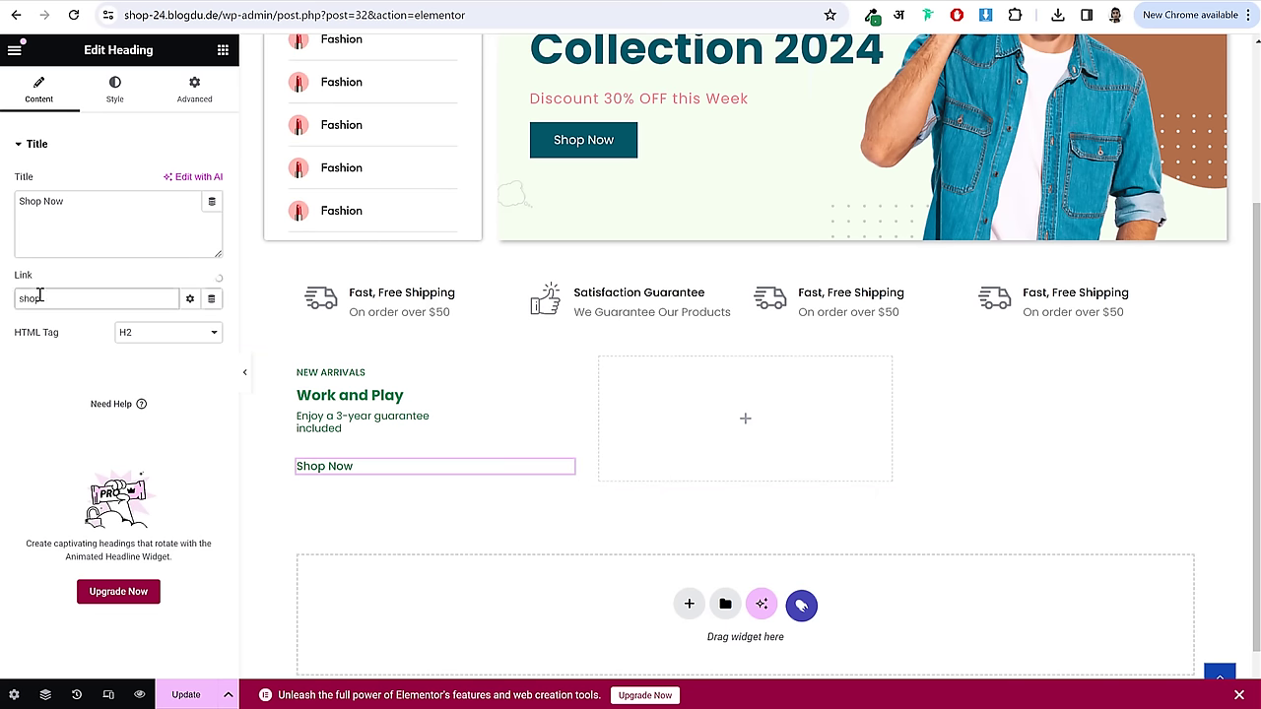
click(35, 328)
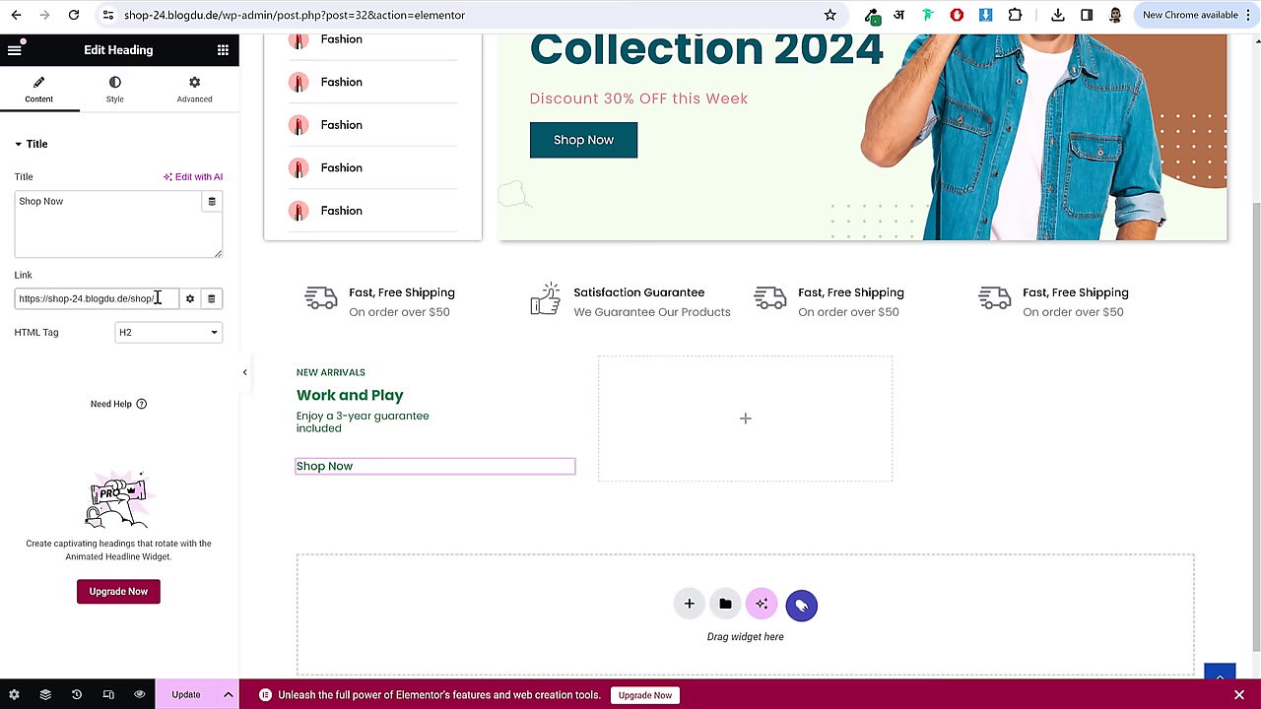
triple_click(158, 297)
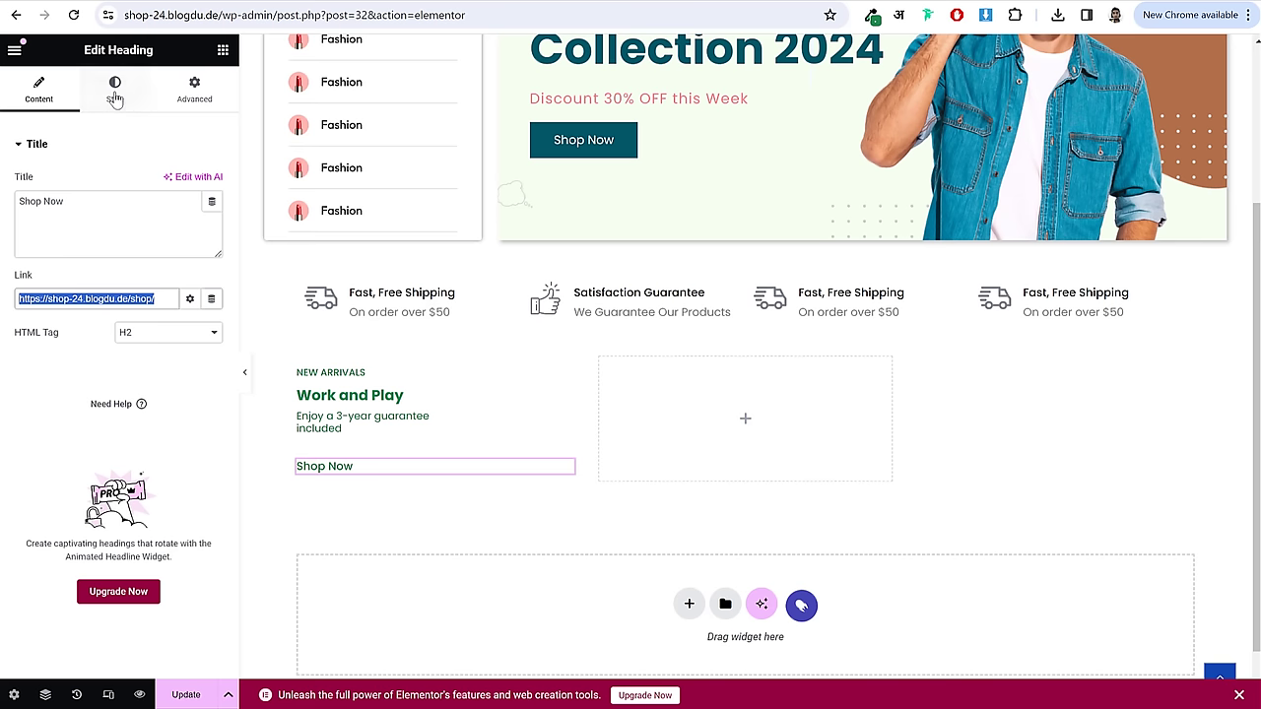
- Underline the Shop Now heading and set its font weight to 600 (Semi Bold)
click(115, 90)
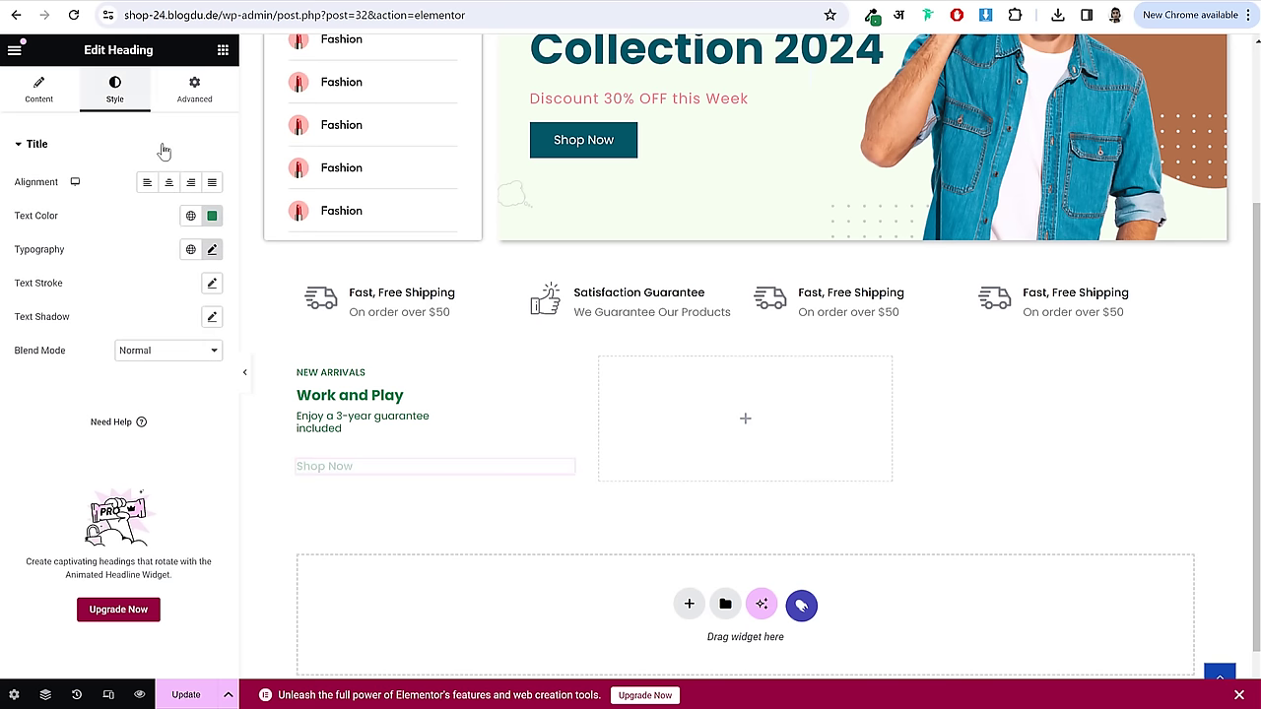
click(212, 249)
click(138, 510)
click(150, 539)
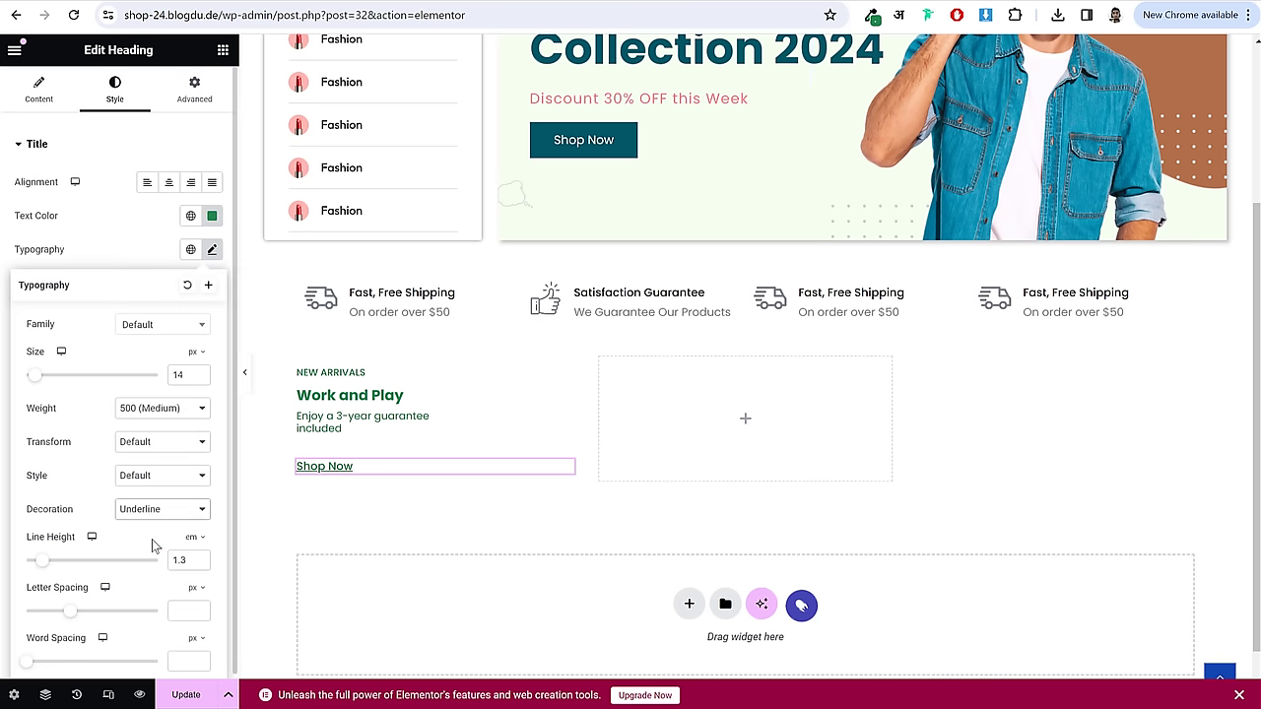
click(114, 213)
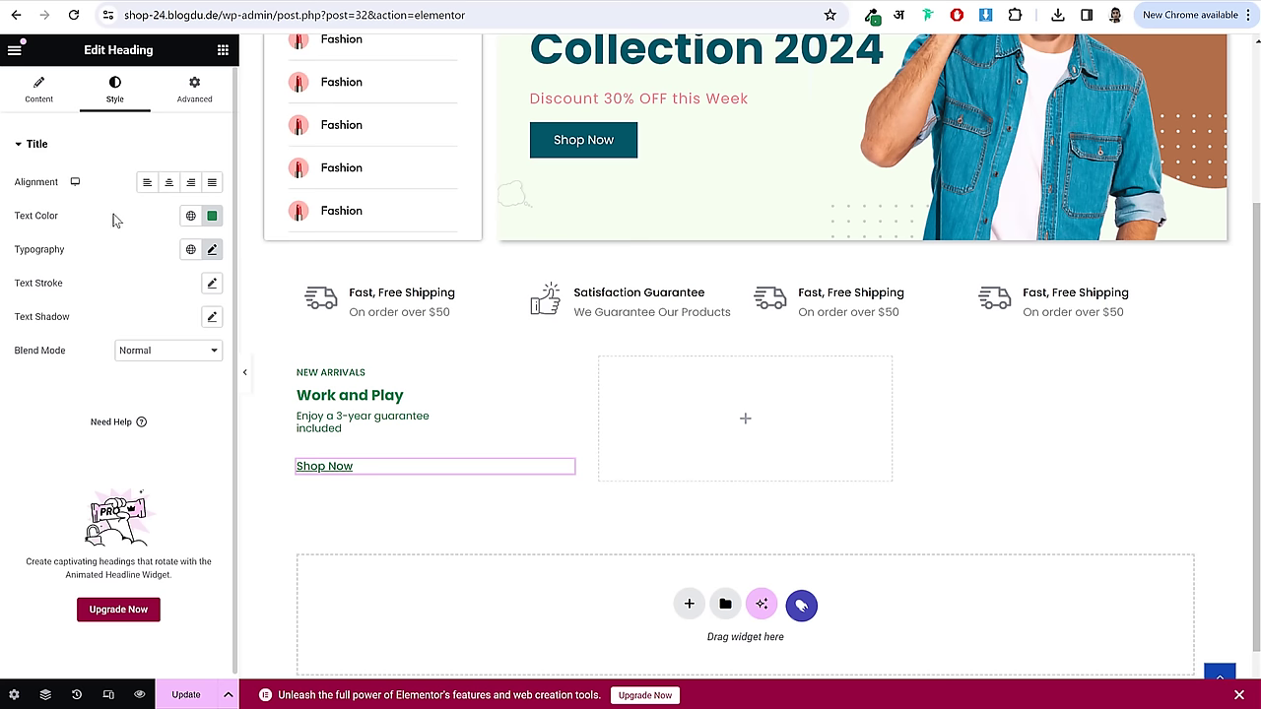
click(212, 249)
click(155, 415)
click(155, 487)
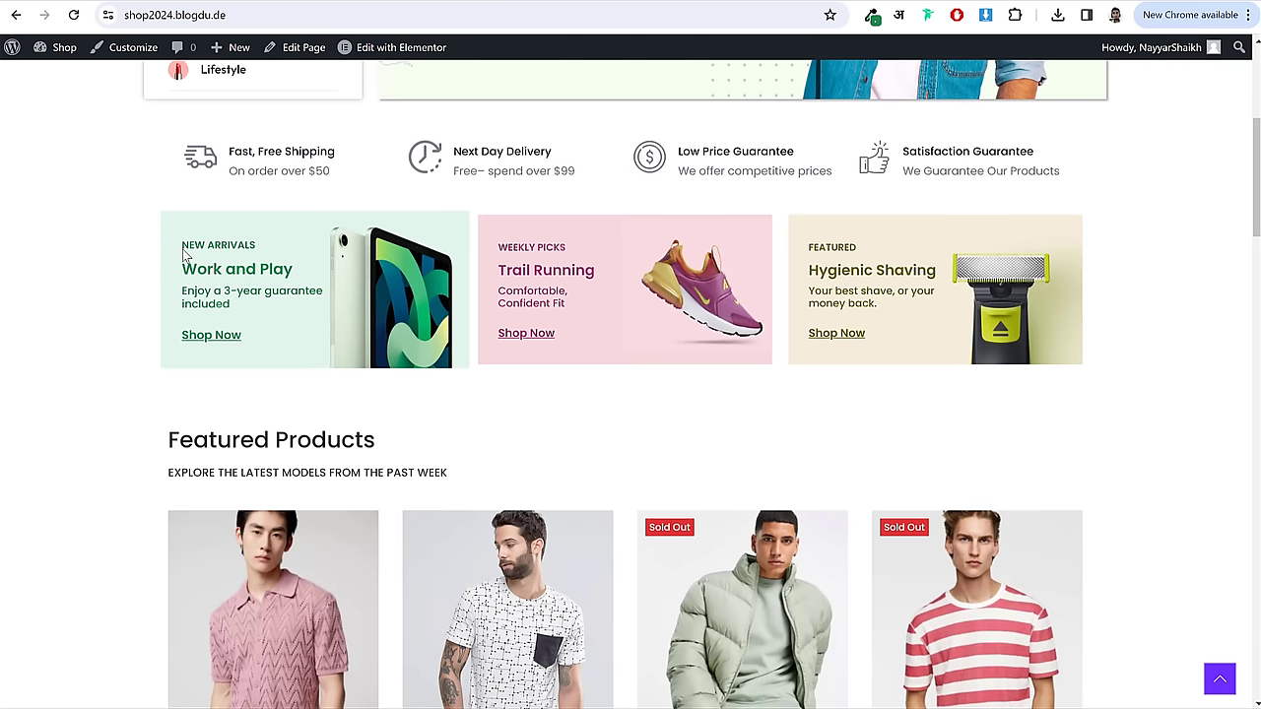
- Set the padding of the container around the Work and Play text to 30 px on all sides
drag(183, 253, 240, 266)
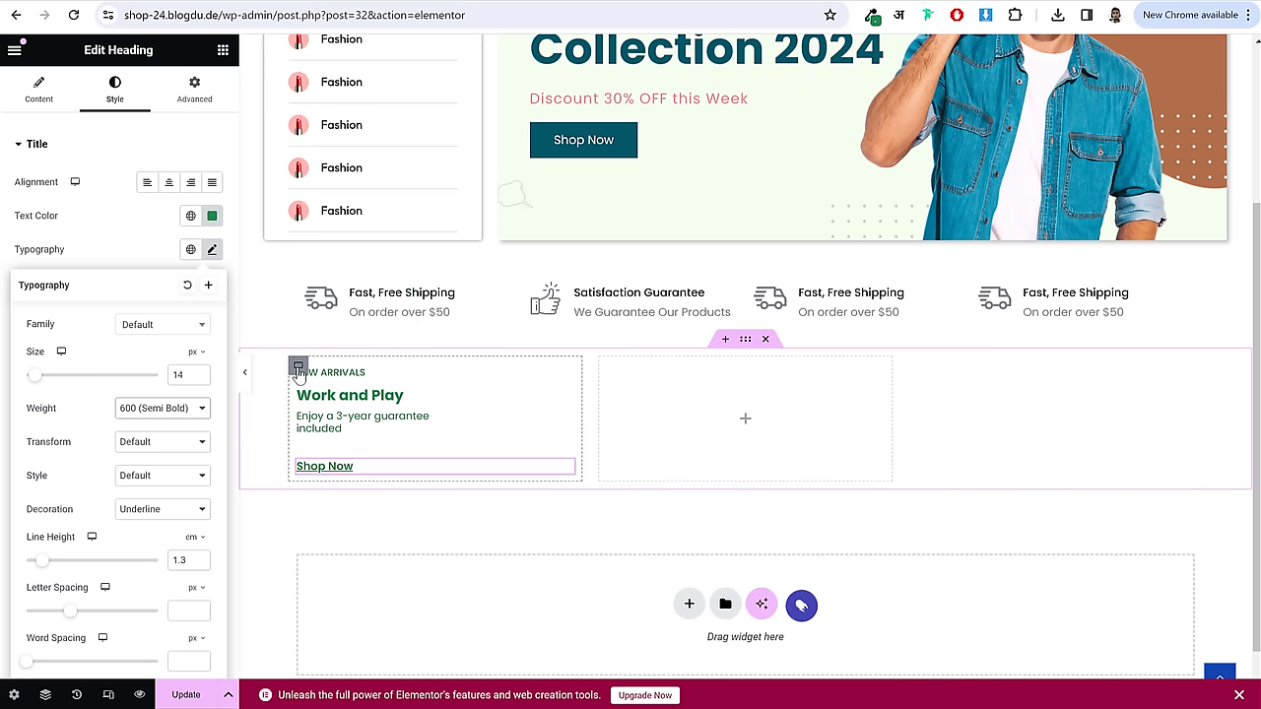
click(298, 368)
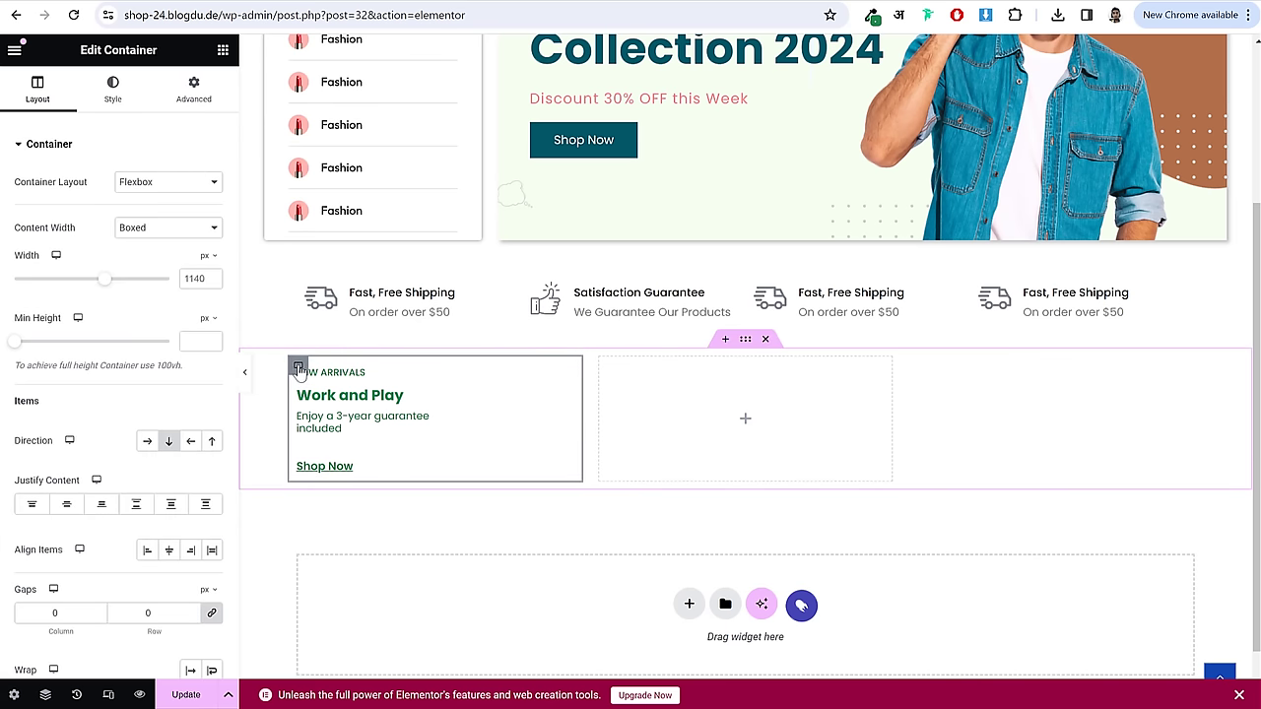
click(197, 102)
click(27, 262)
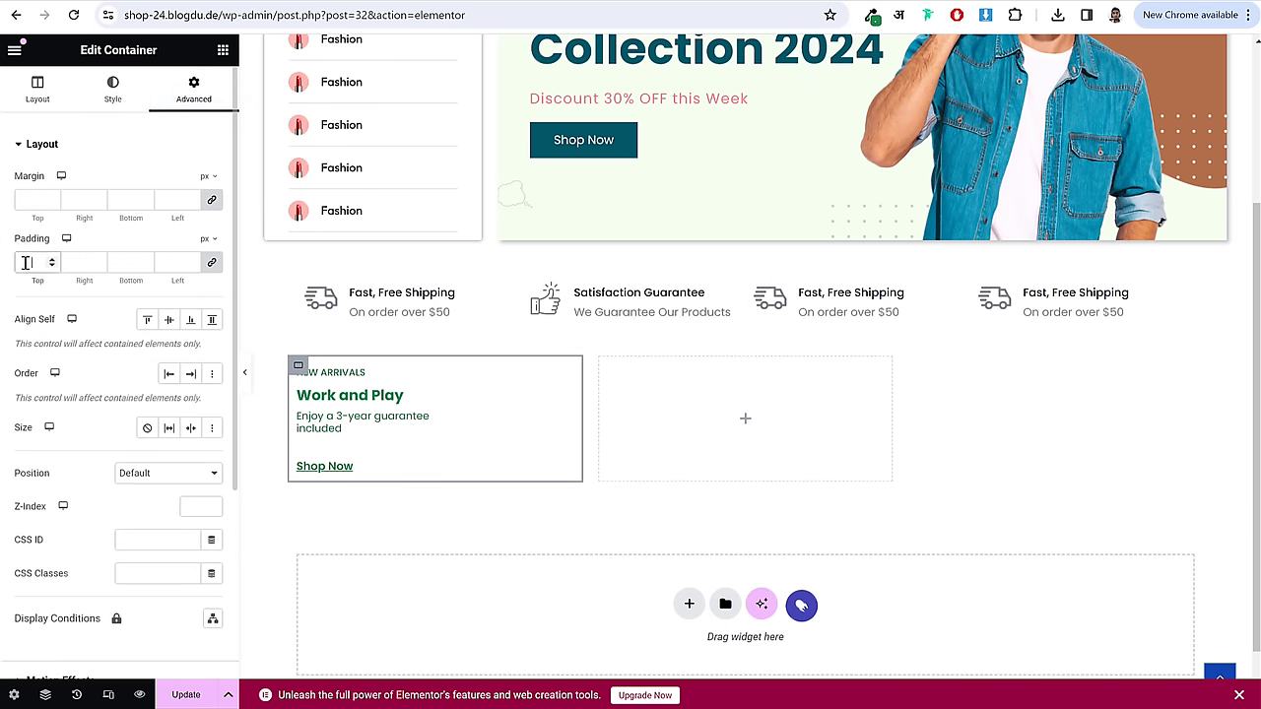
text(30)
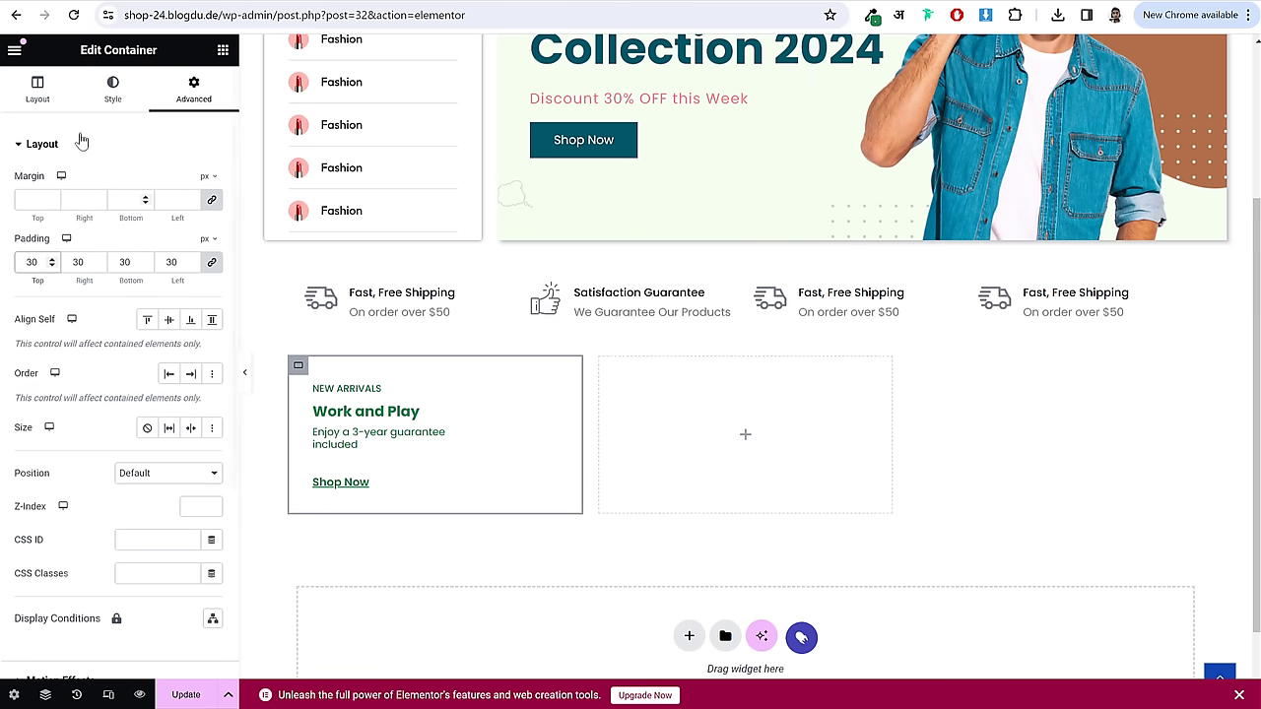
- Give the container a classic background using the uploaded image homev2-new-arrivals.webp
click(131, 91)
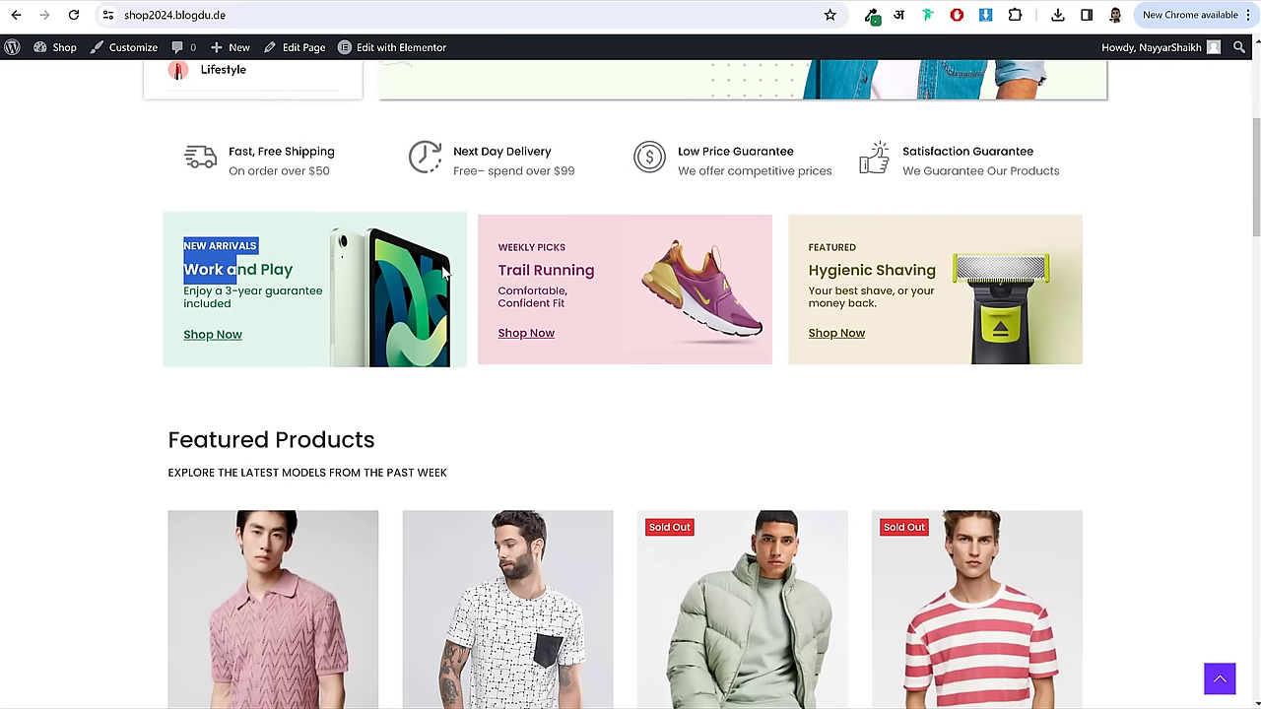
drag(258, 270, 310, 220)
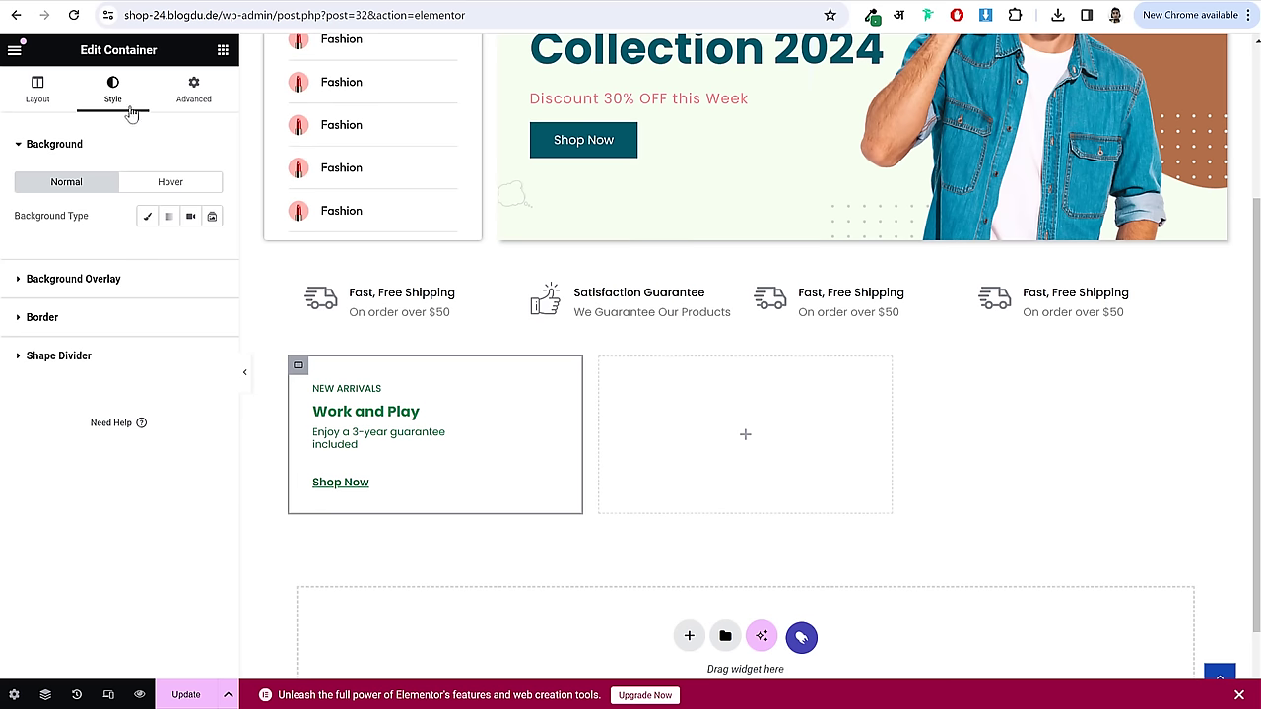
click(148, 219)
click(152, 302)
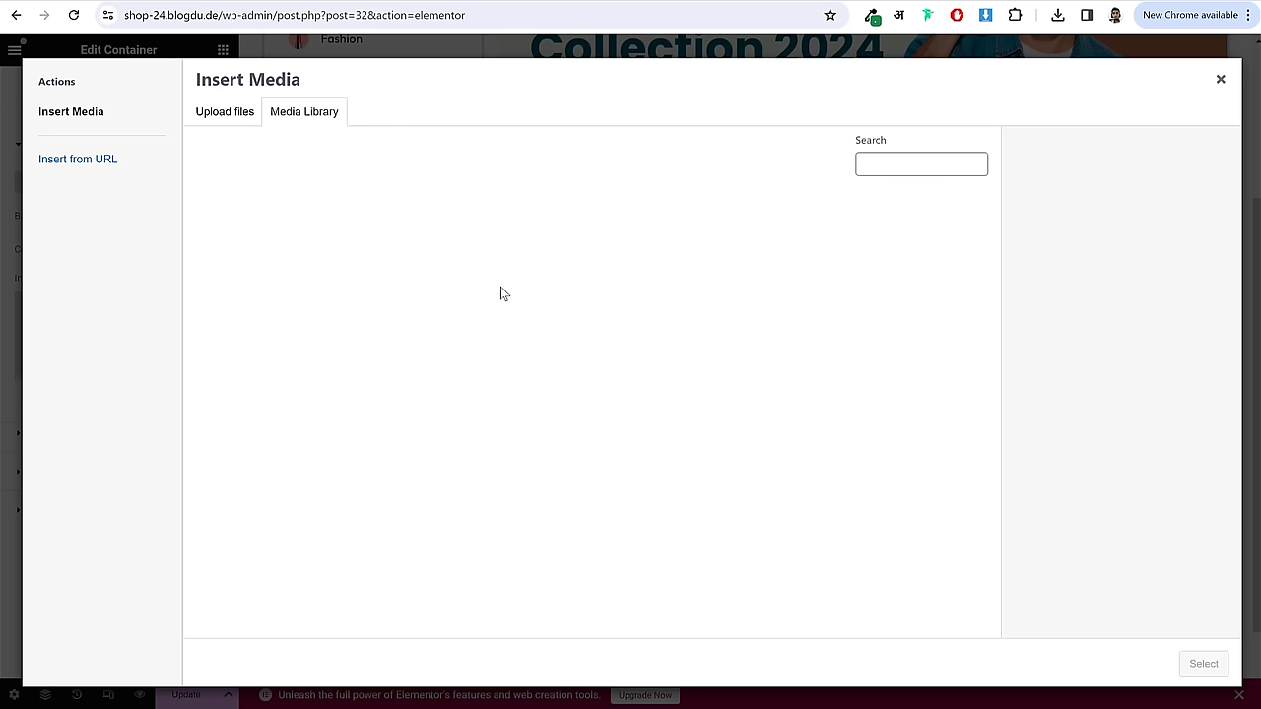
click(227, 111)
click(739, 361)
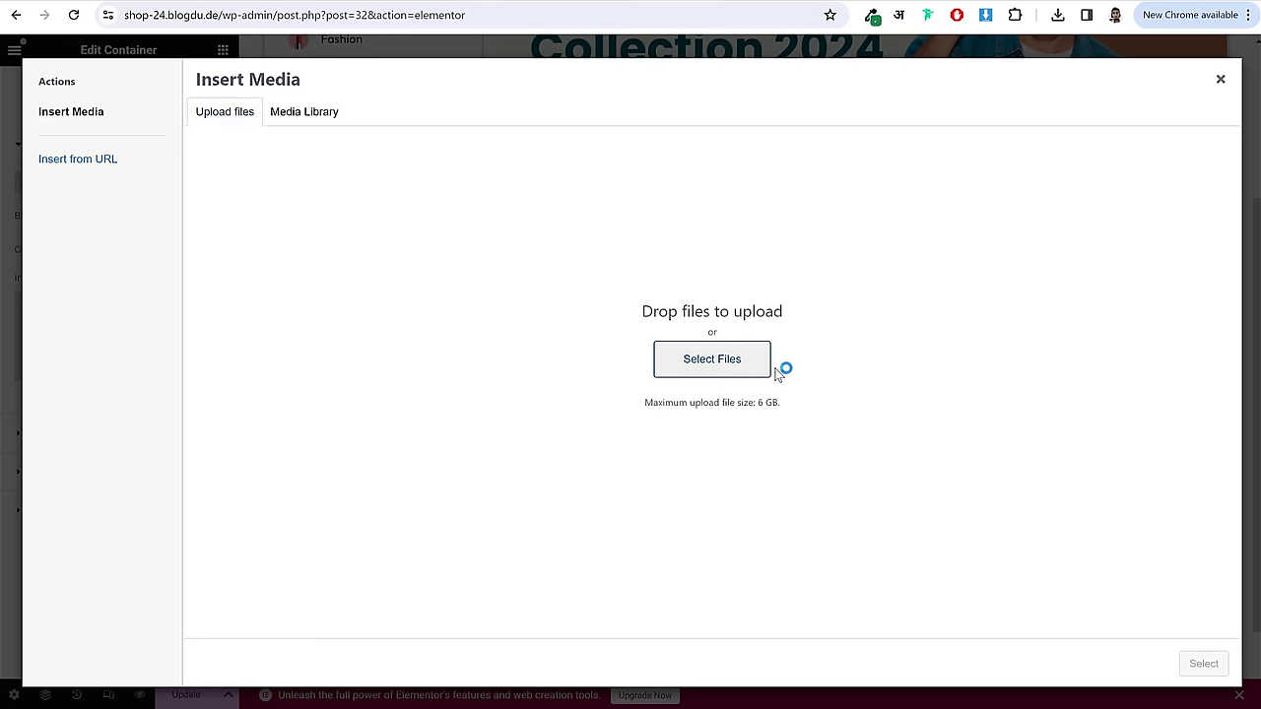
scroll(628, 311, down, 10)
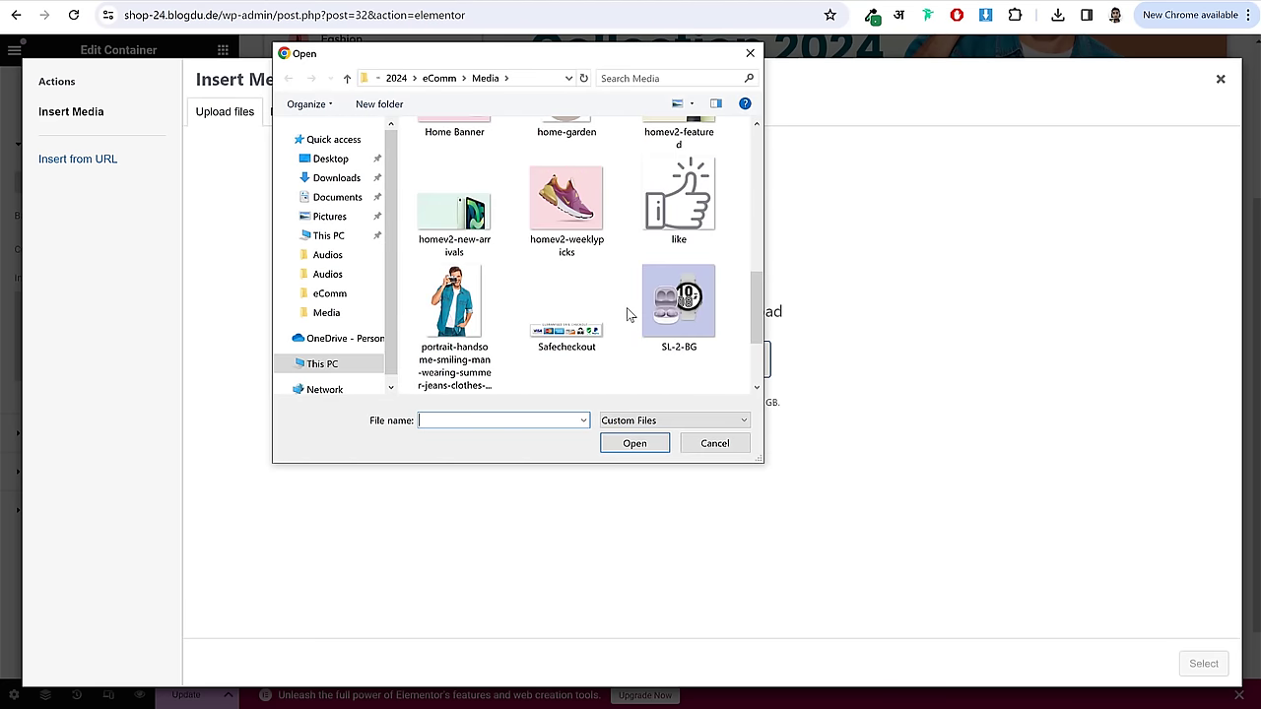
click(454, 202)
click(633, 446)
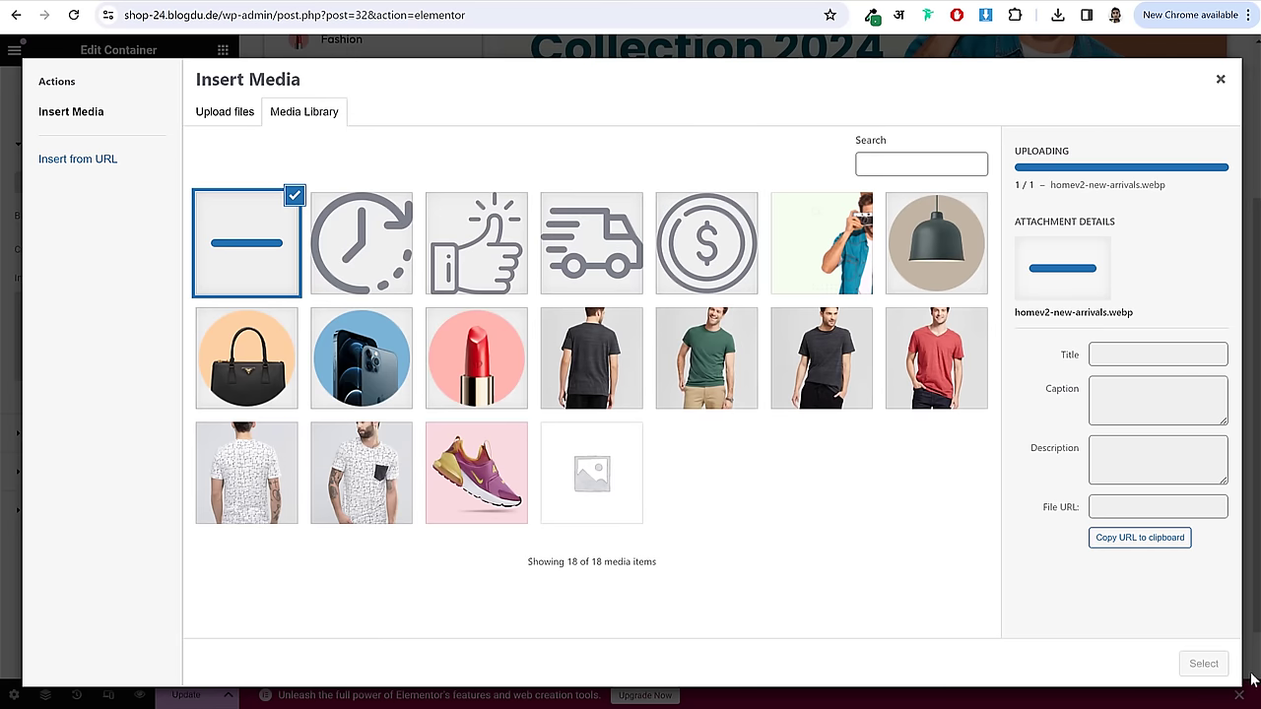
click(1214, 668)
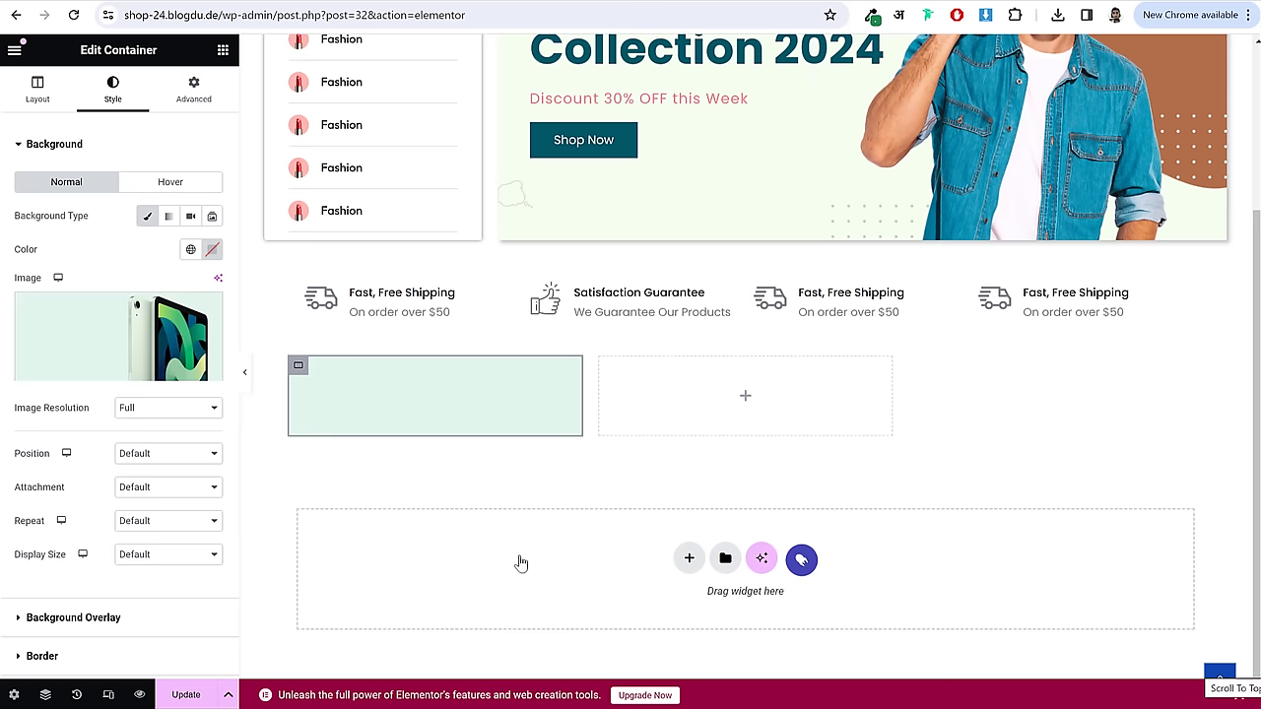
- Set the container's background image to display size Cover and position Center Center
click(183, 558)
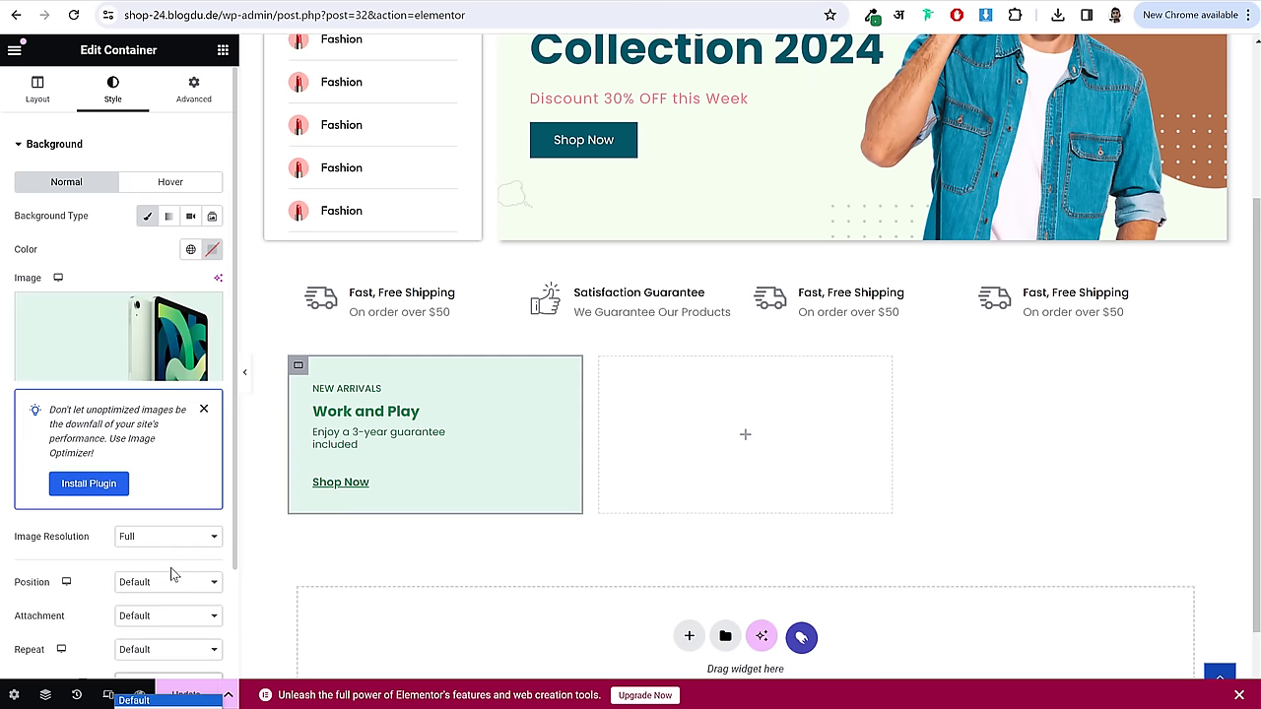
scroll(170, 567, down, 3)
click(160, 442)
click(162, 485)
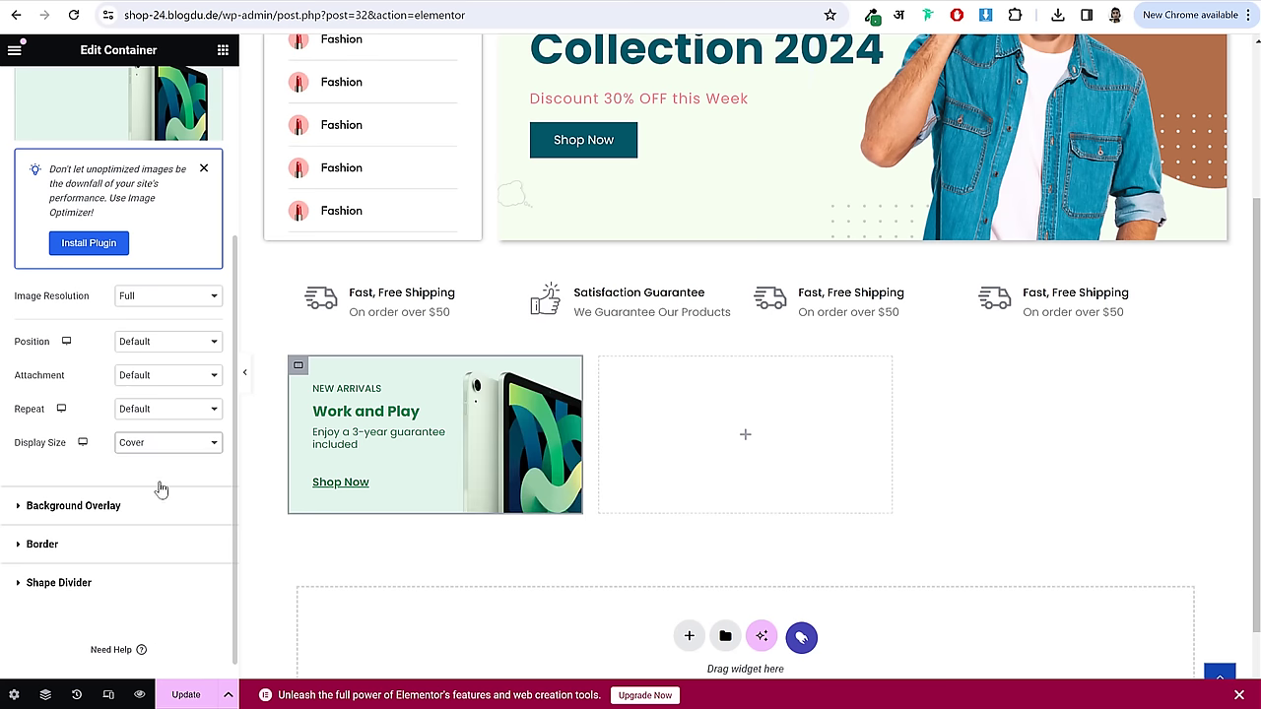
click(160, 345)
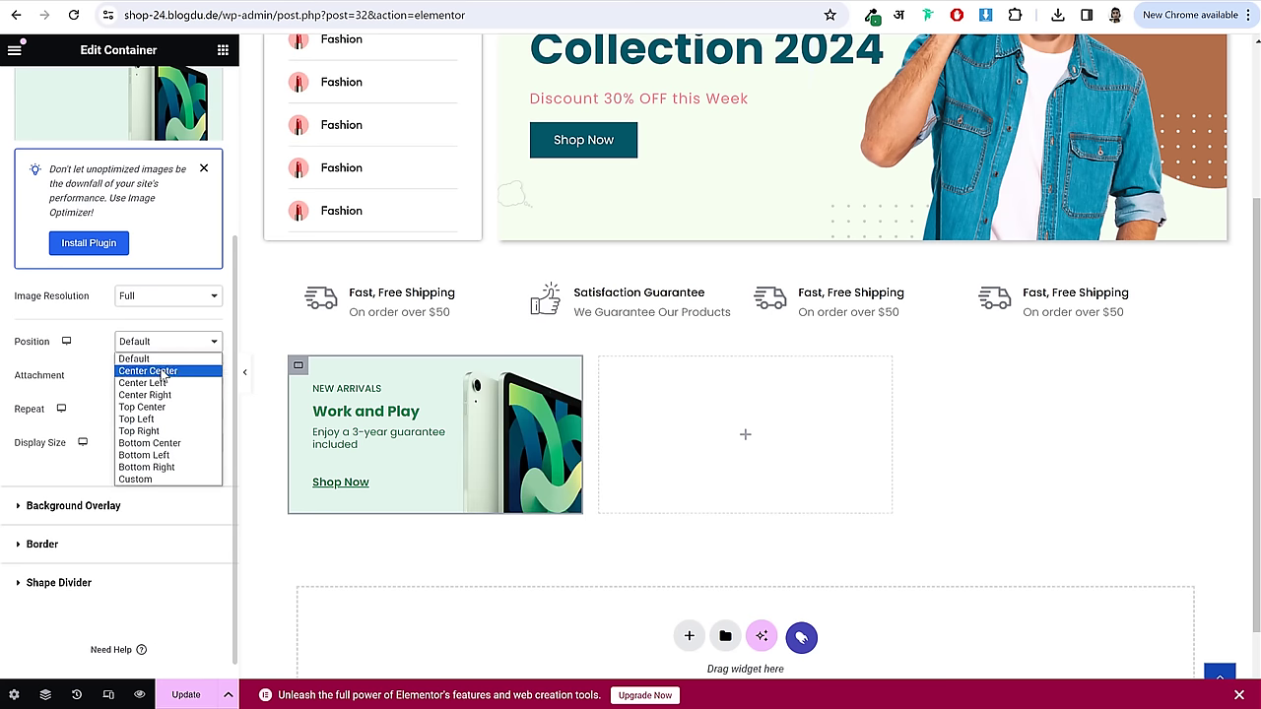
click(163, 373)
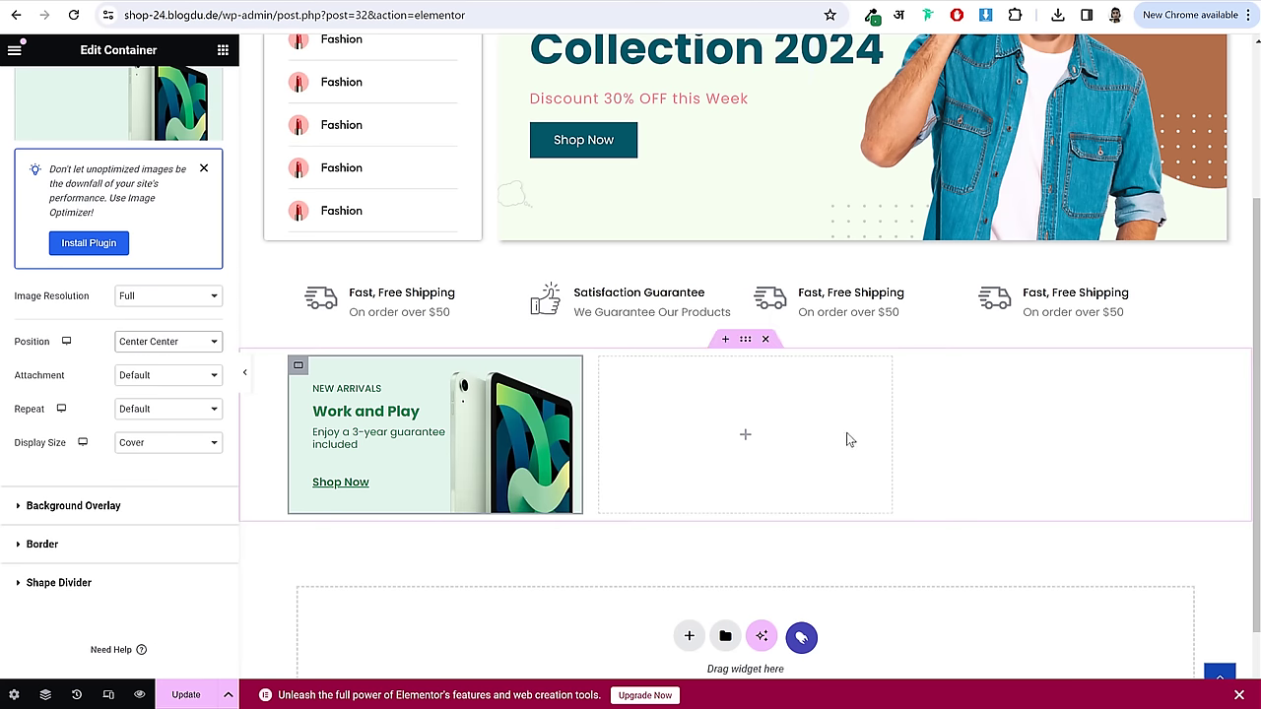
- Copy the Work and Play banner container and paste it into the second and third cells of the grid
right_click(301, 372)
click(333, 383)
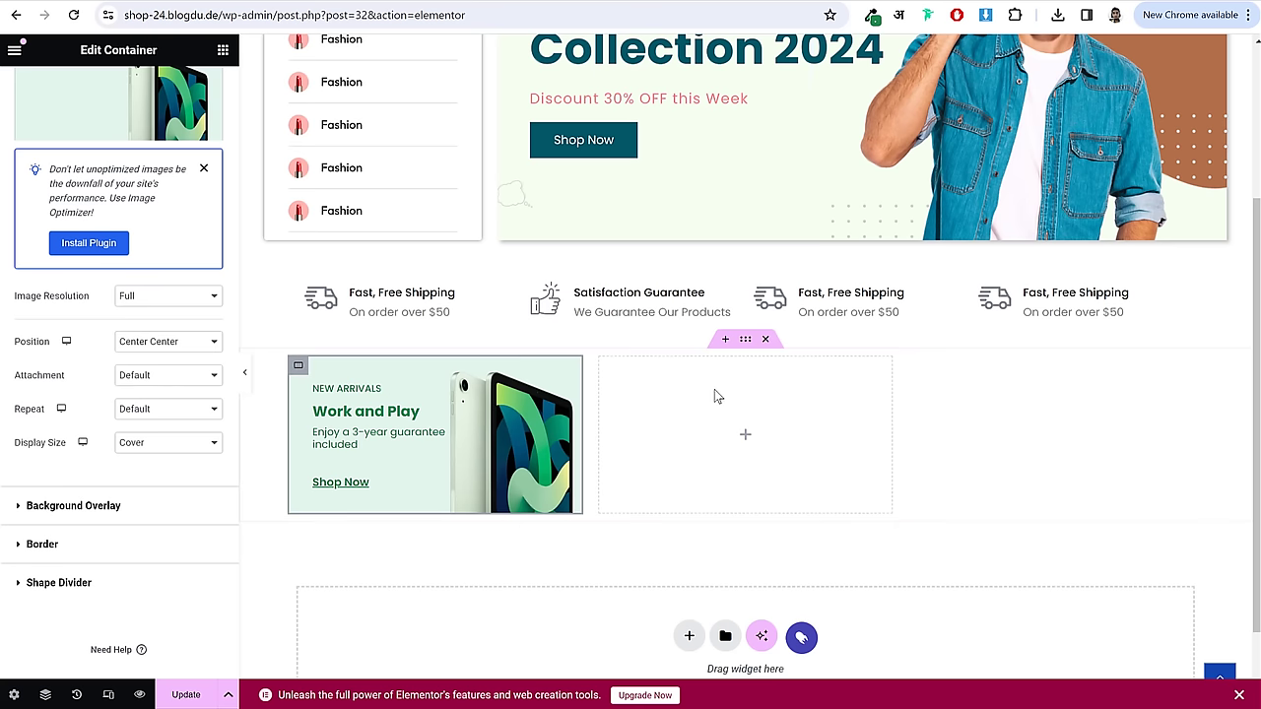
right_click(714, 389)
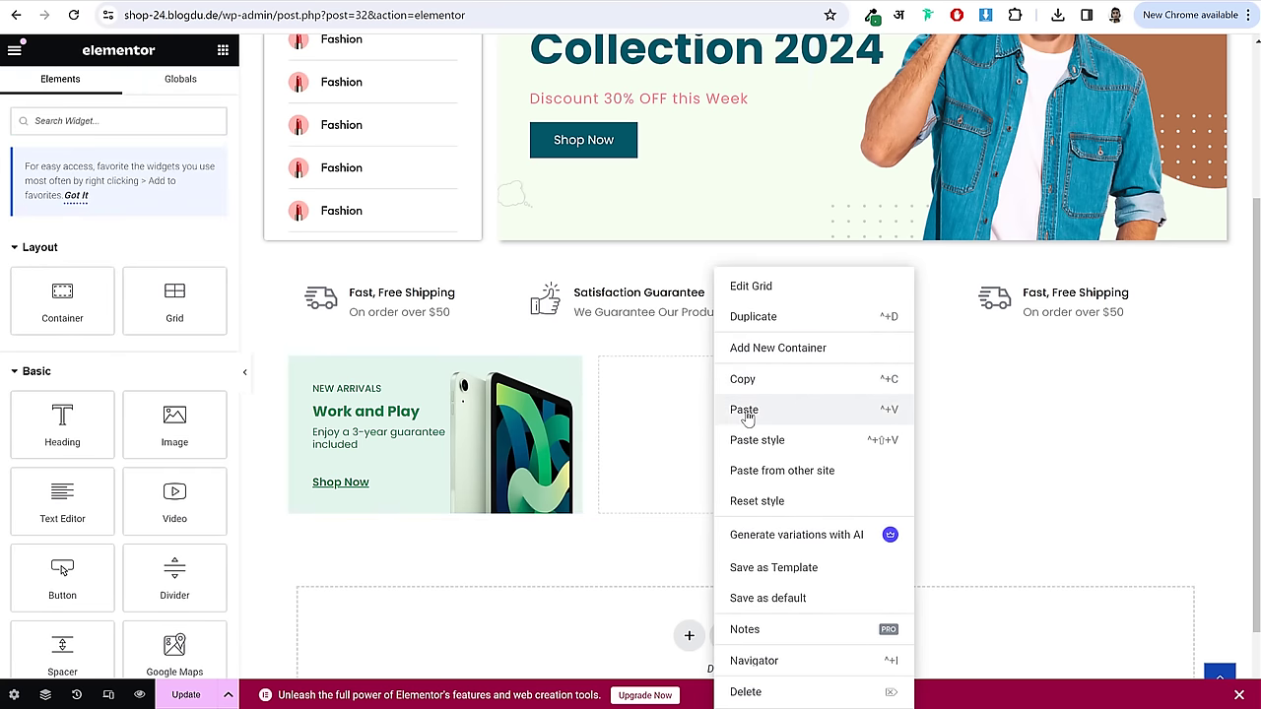
click(747, 414)
right_click(1023, 402)
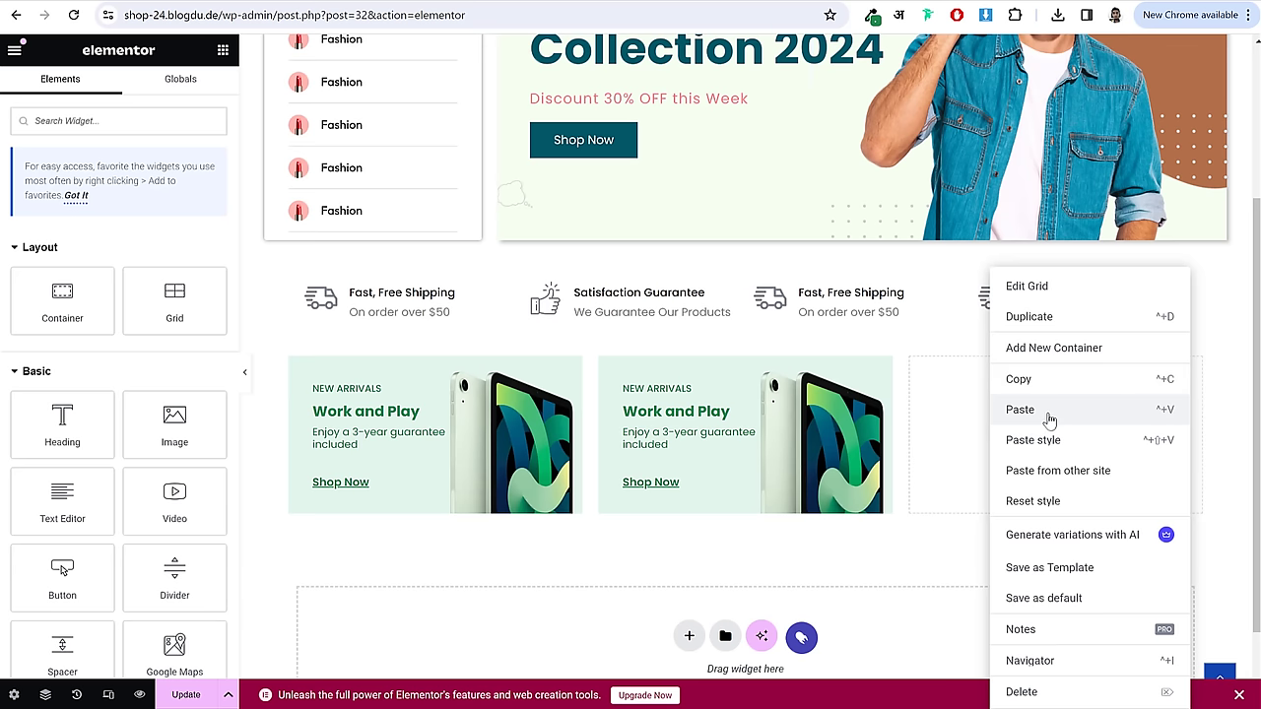
click(1021, 410)
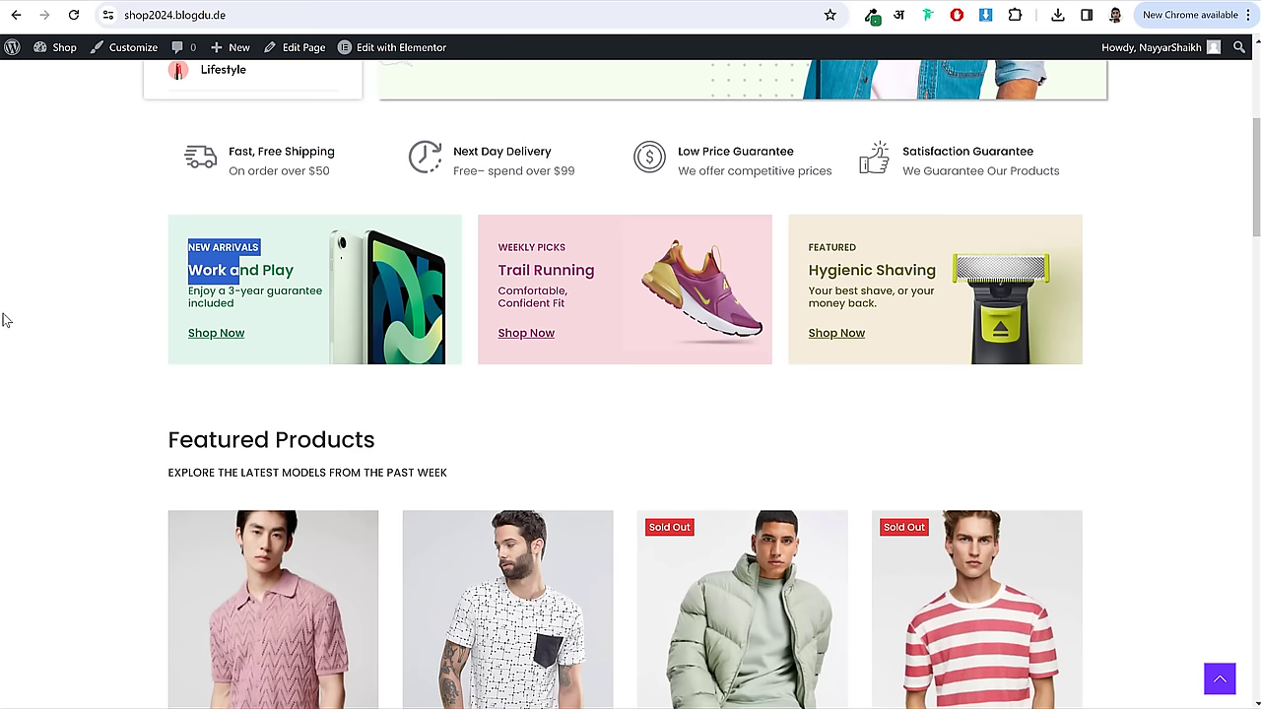
- Give the first banner container a hover transform with a proportional scale of 1.03 and preview the effect at full width
click(5, 320)
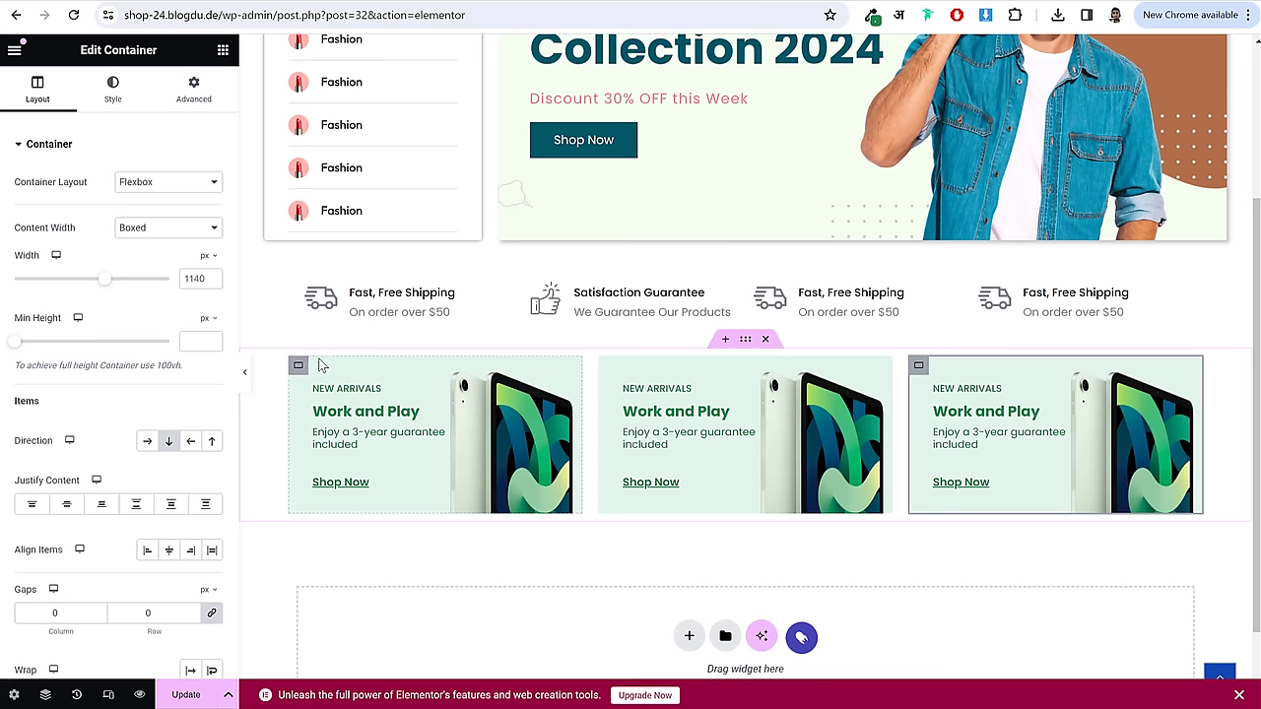
click(298, 367)
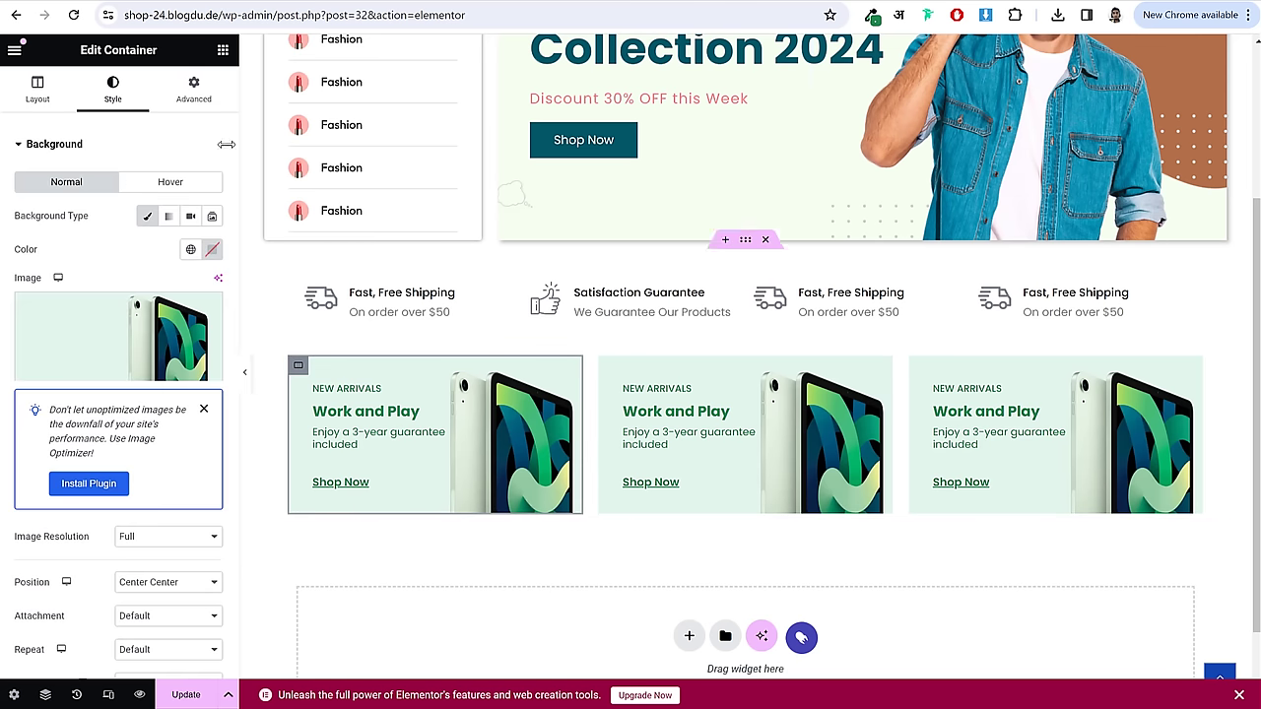
click(193, 88)
click(155, 145)
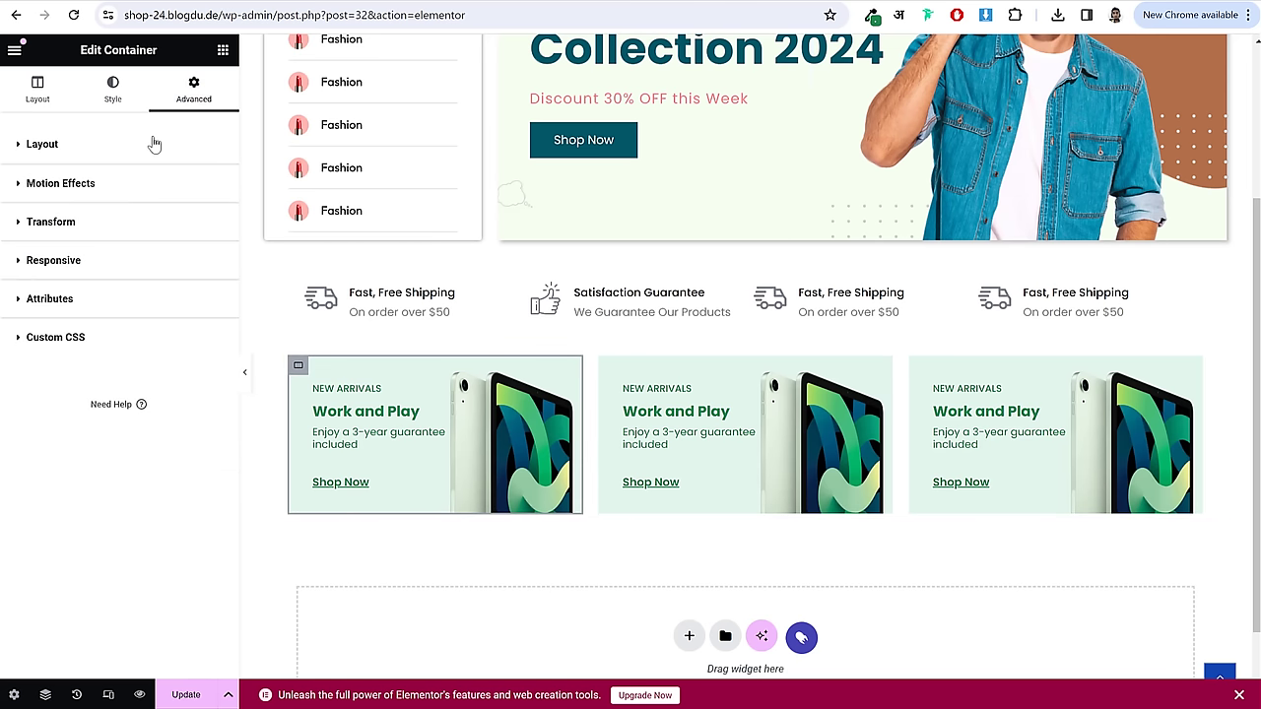
click(115, 232)
scroll(202, 360, down, 2)
click(177, 229)
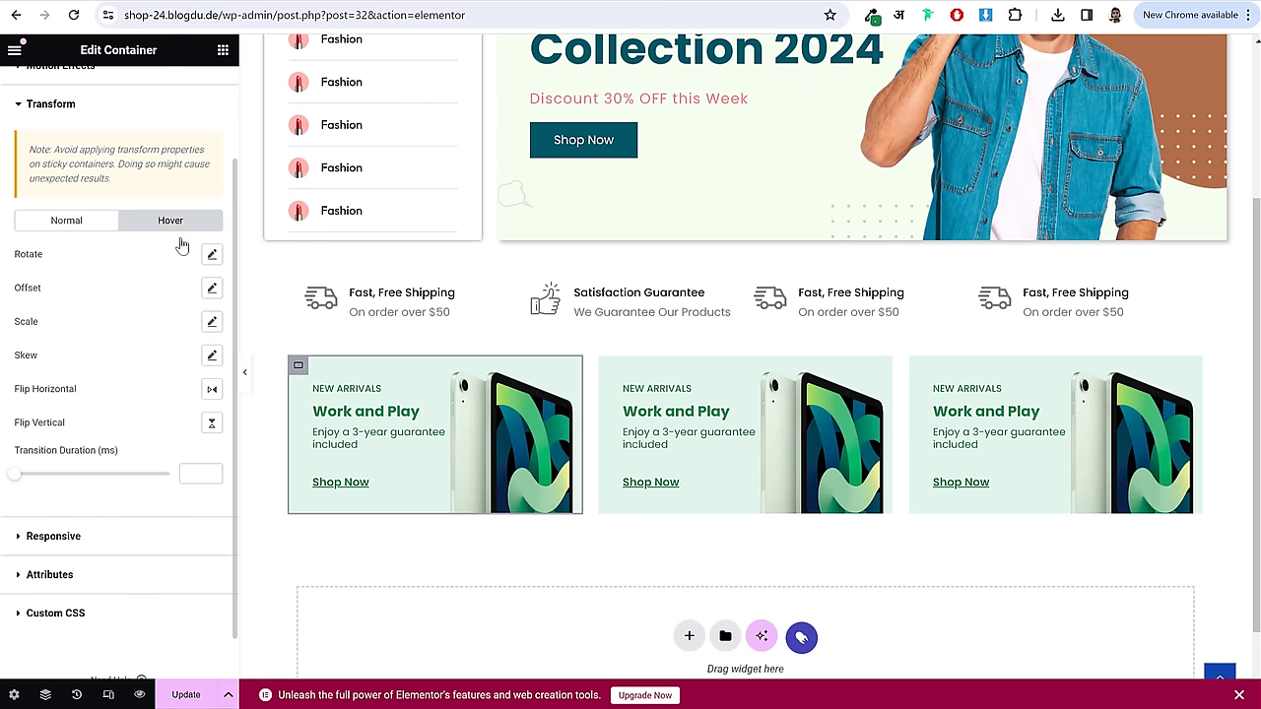
click(210, 322)
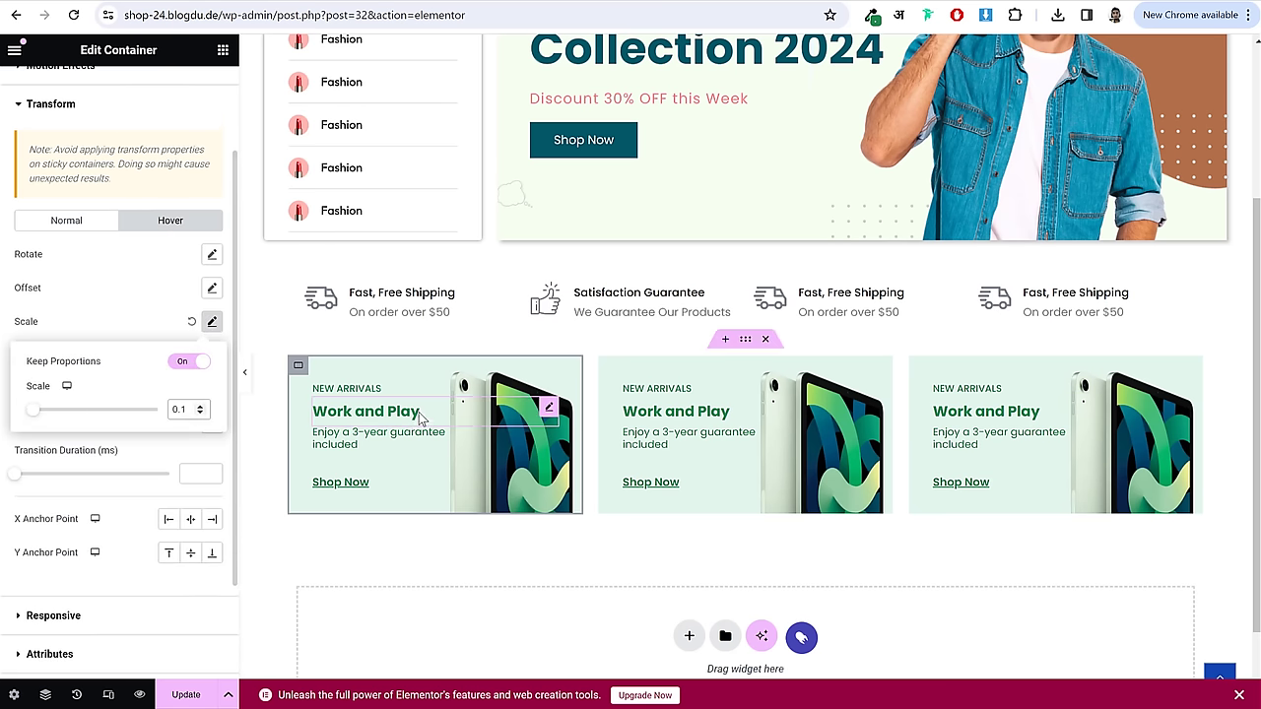
drag(197, 414, 162, 410)
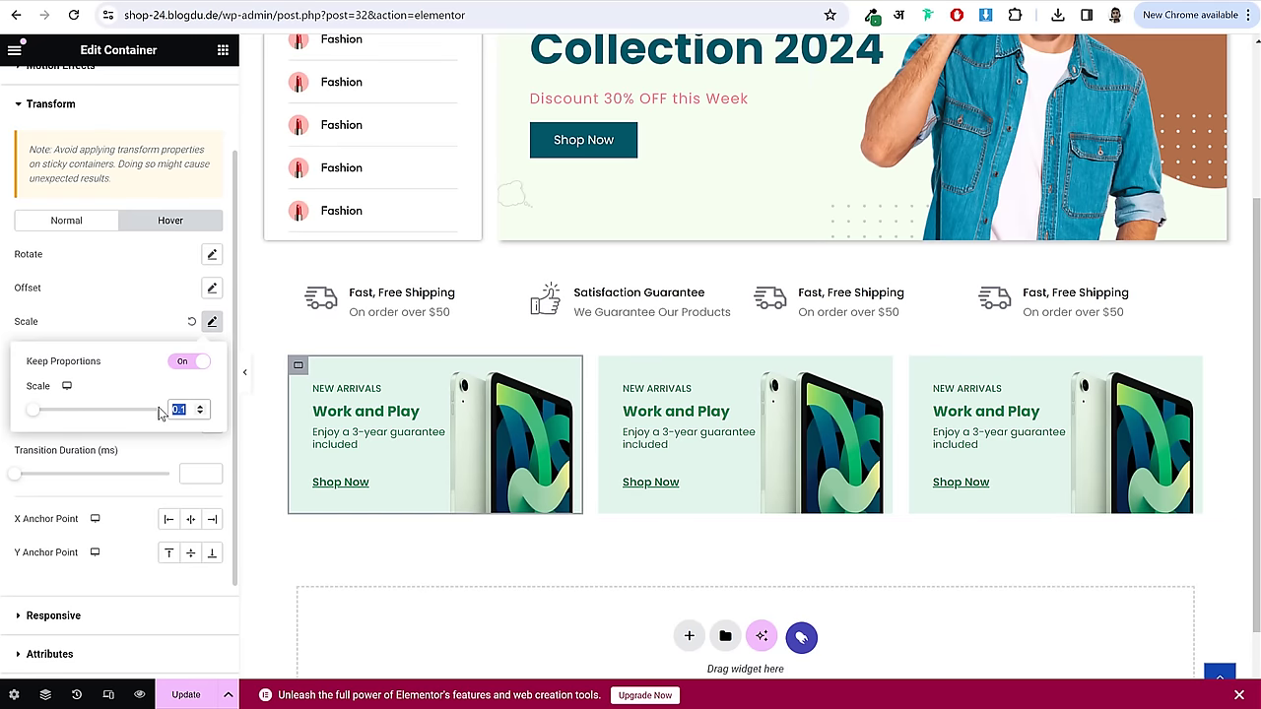
text(1.1)
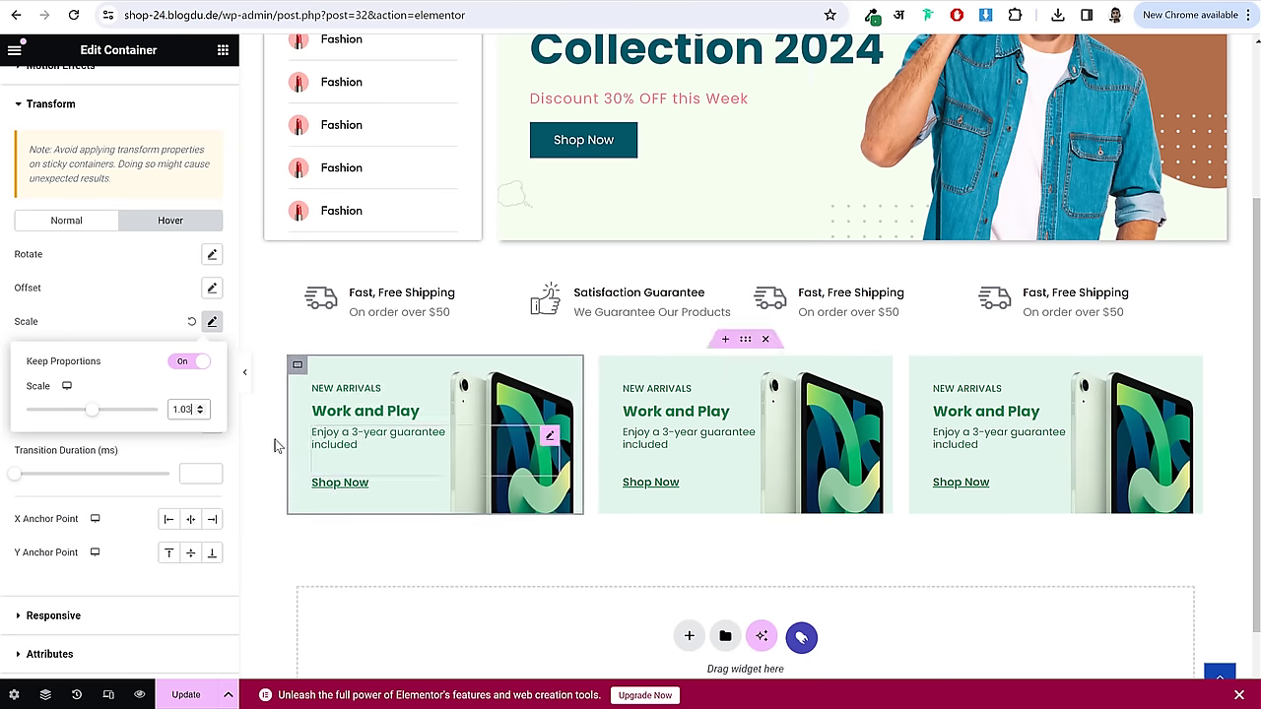
click(245, 372)
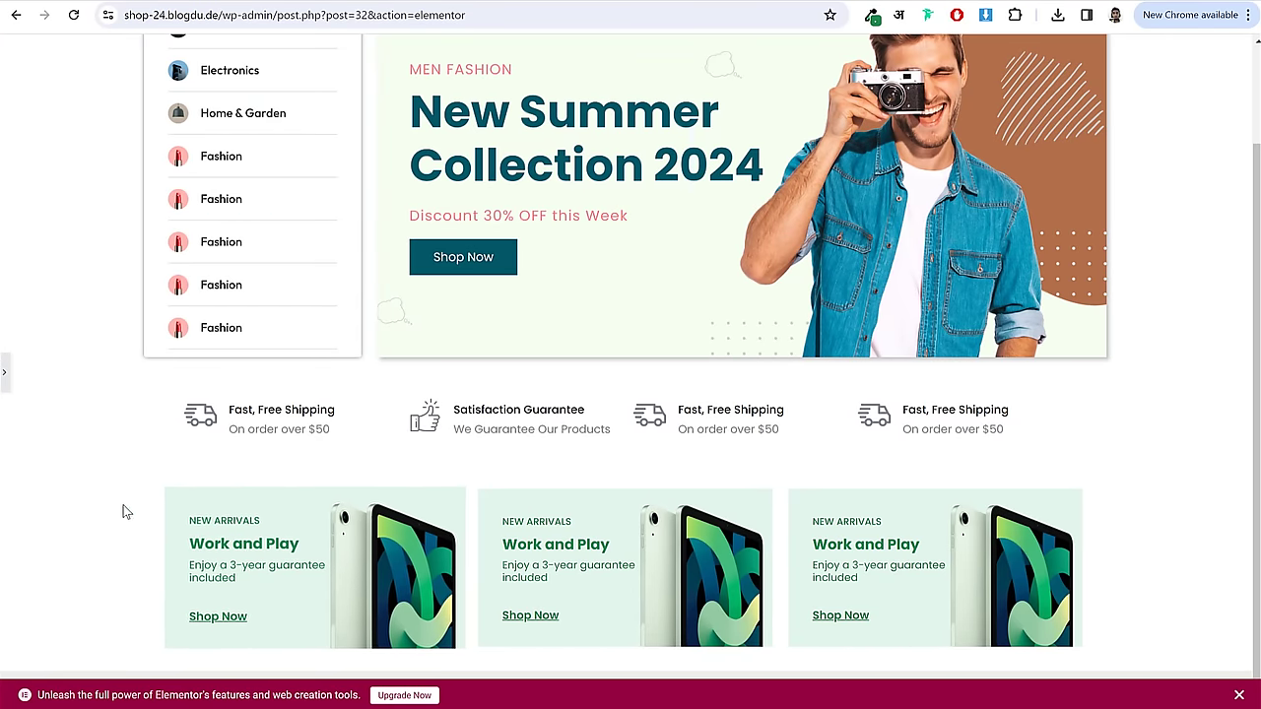
click(5, 373)
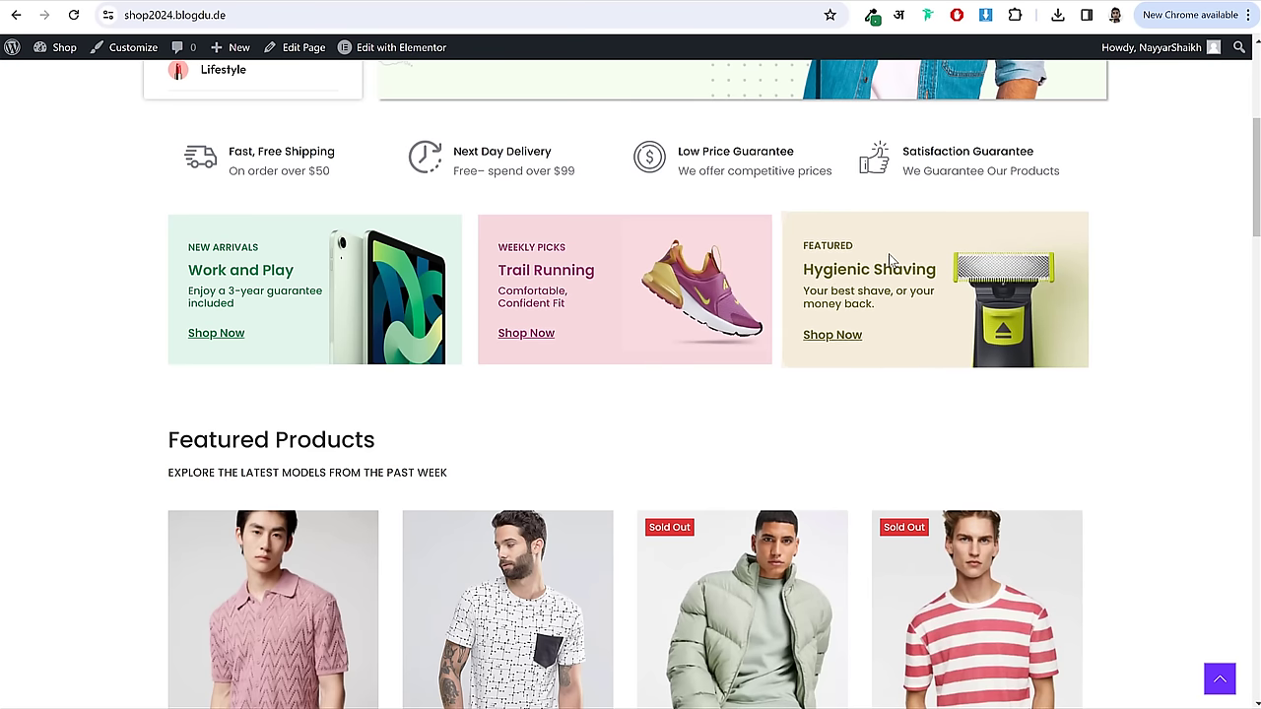
- Add a new single-column flexbox container below the banner row for the Featured Products section of the reference site
scroll(808, 245, down, 3)
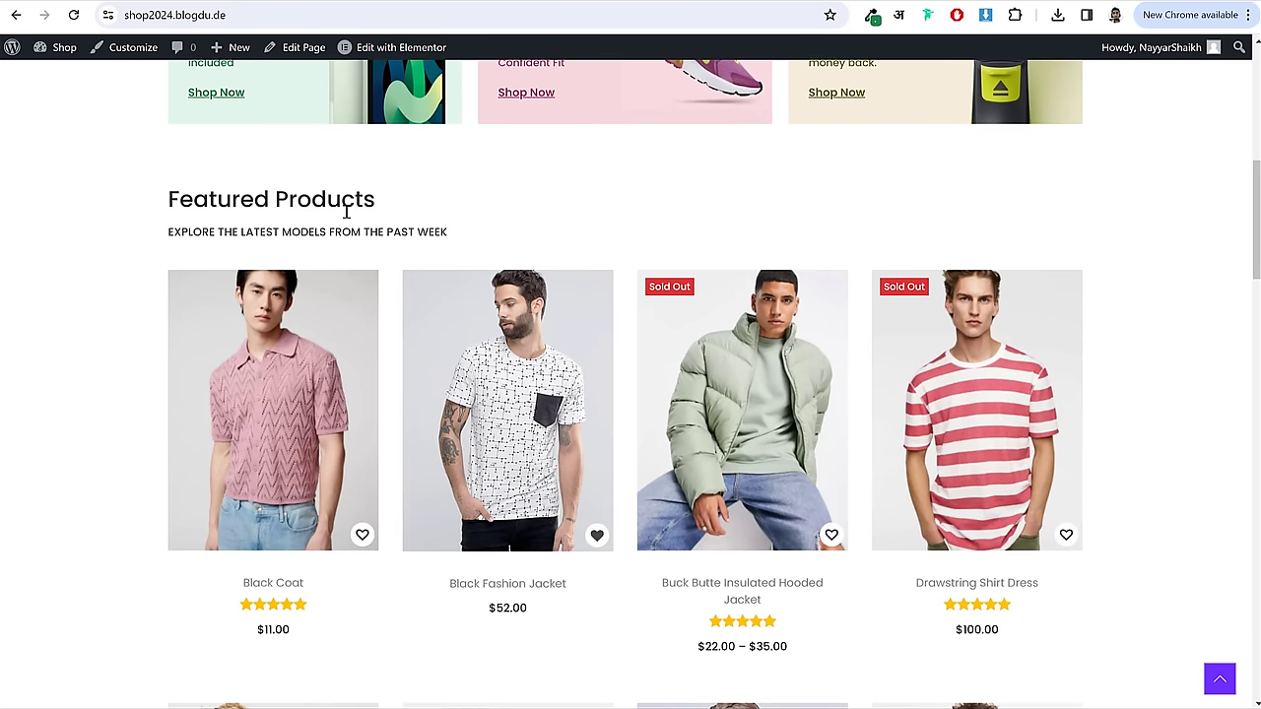
scroll(456, 284, down, 9)
scroll(525, 381, up, 8)
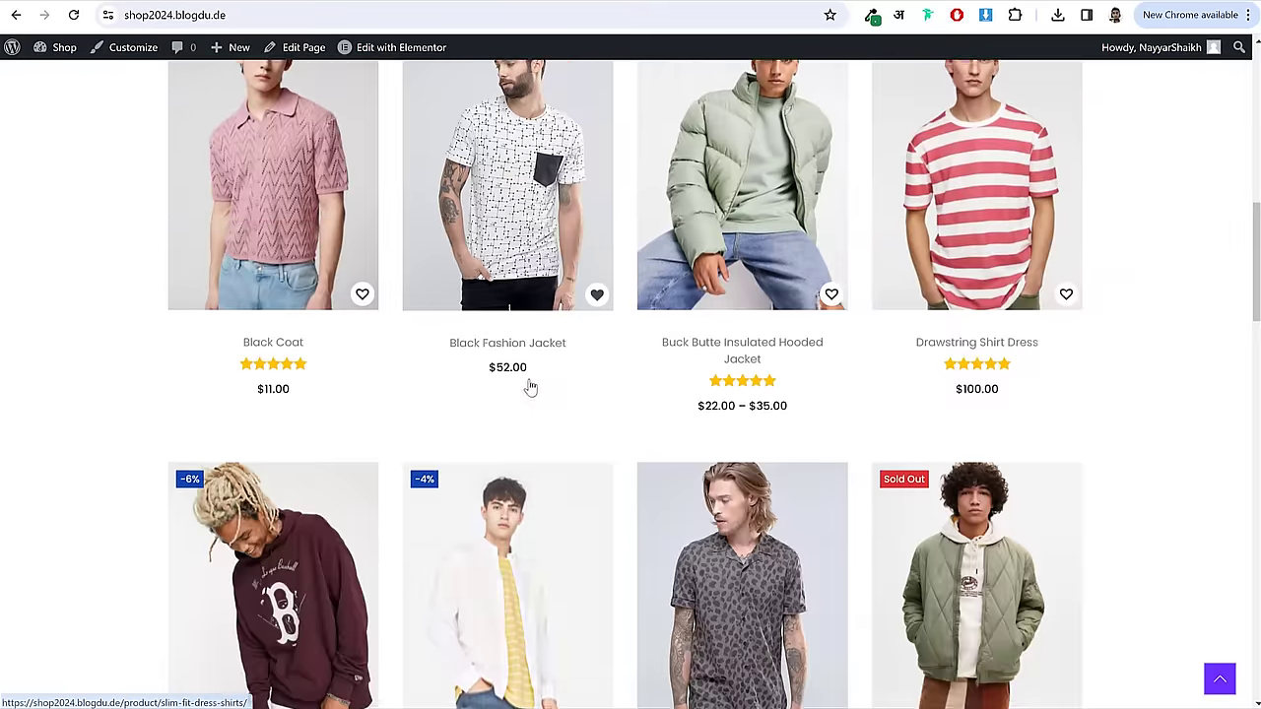
scroll(530, 387, up, 1)
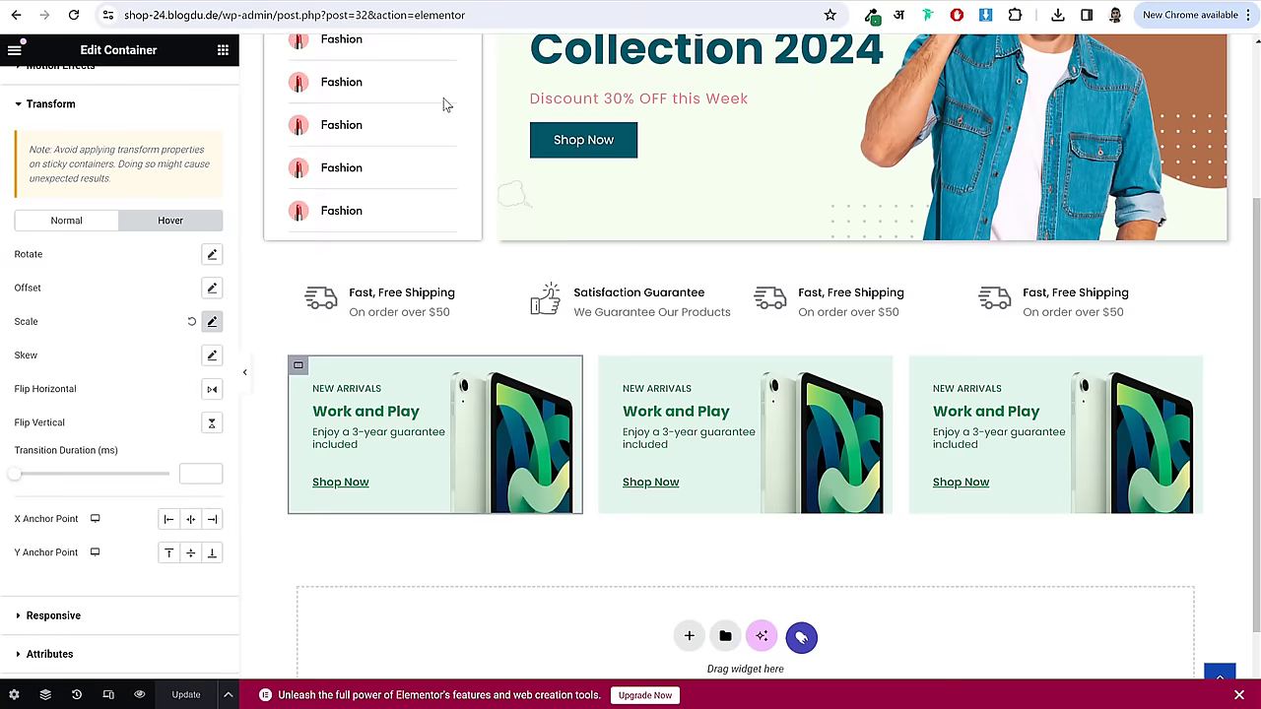
scroll(675, 540, down, 1)
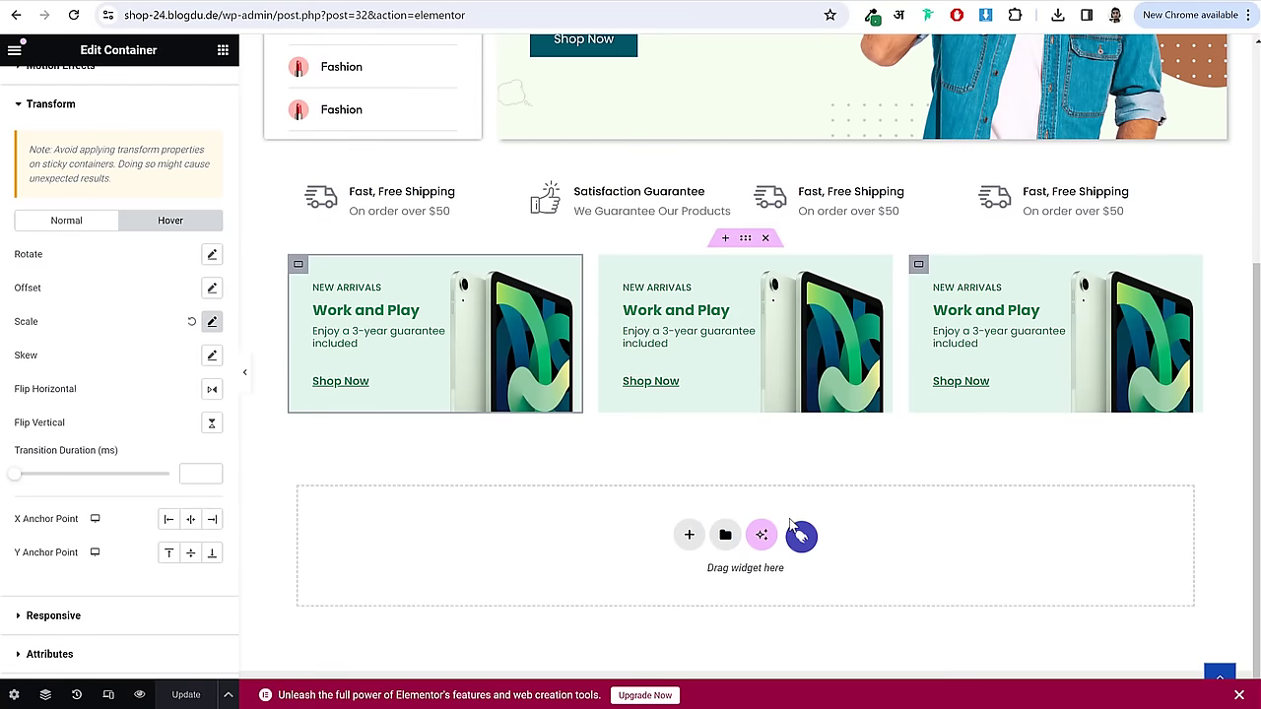
click(689, 535)
click(768, 517)
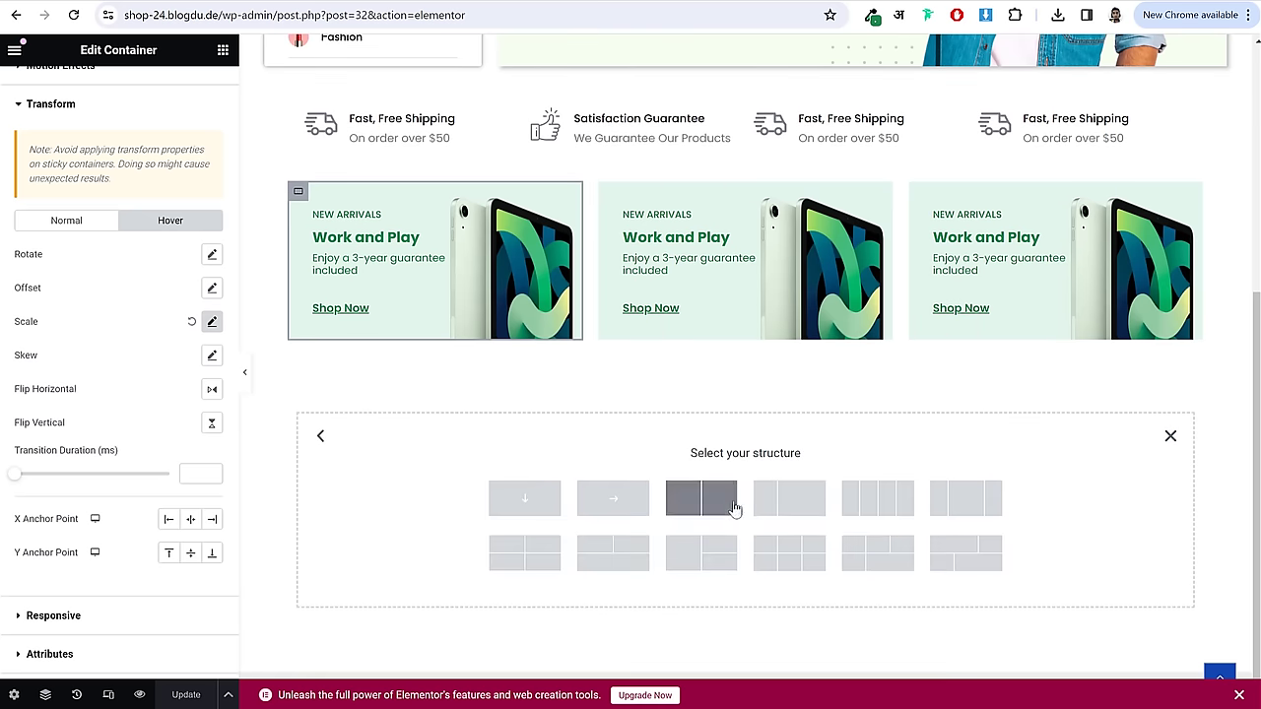
click(525, 498)
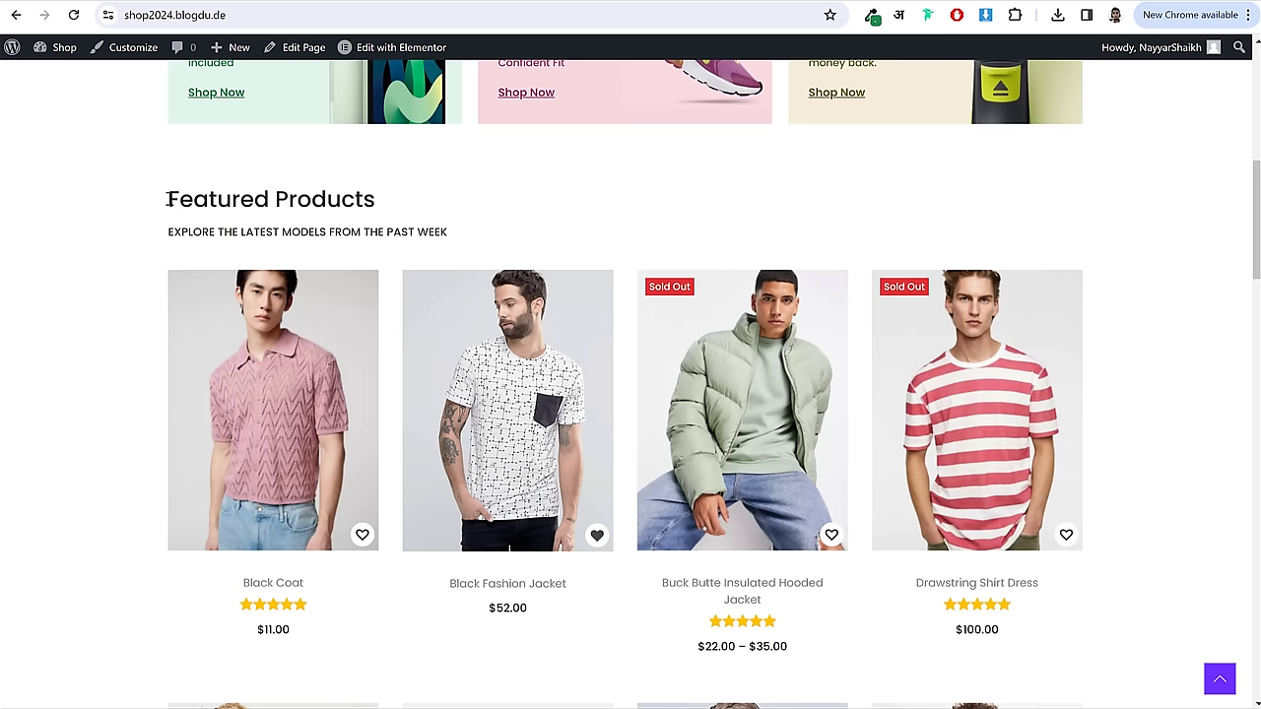
- Copy the title "Featured Products" from the reference site and use it in a Heading widget in the new container
drag(169, 200, 425, 208)
key(ctrl+c)
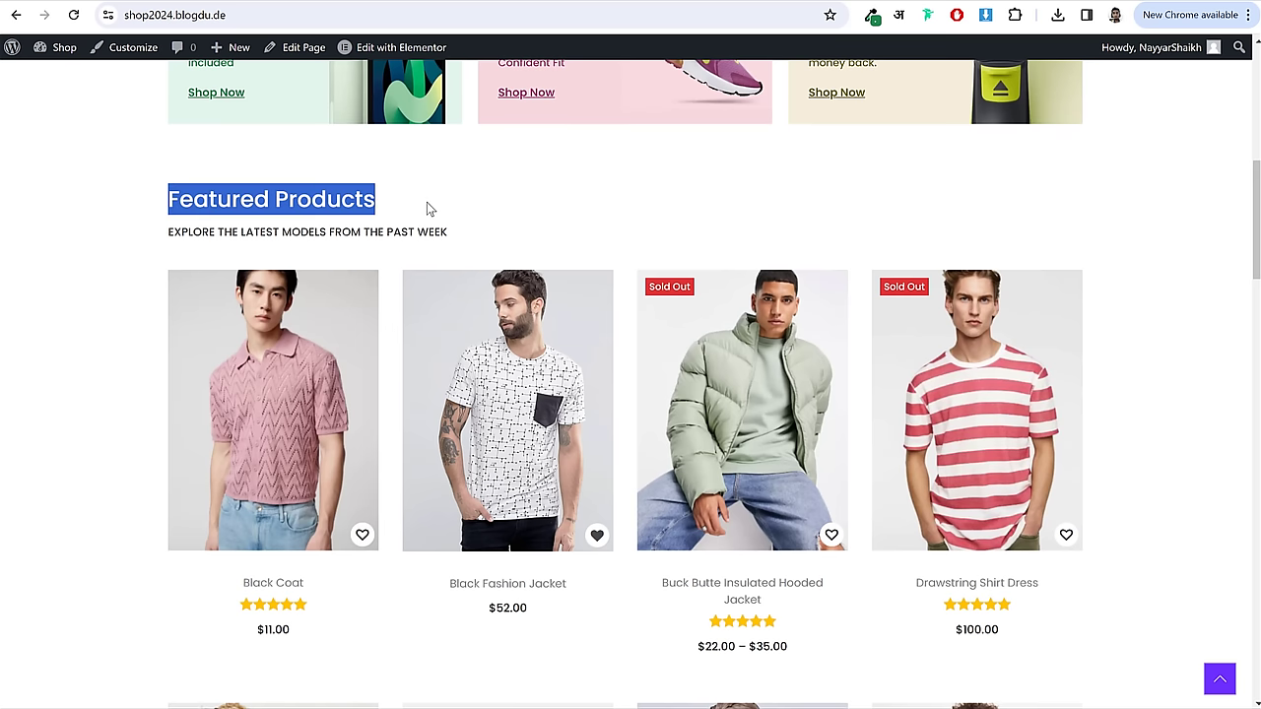
click(193, 3)
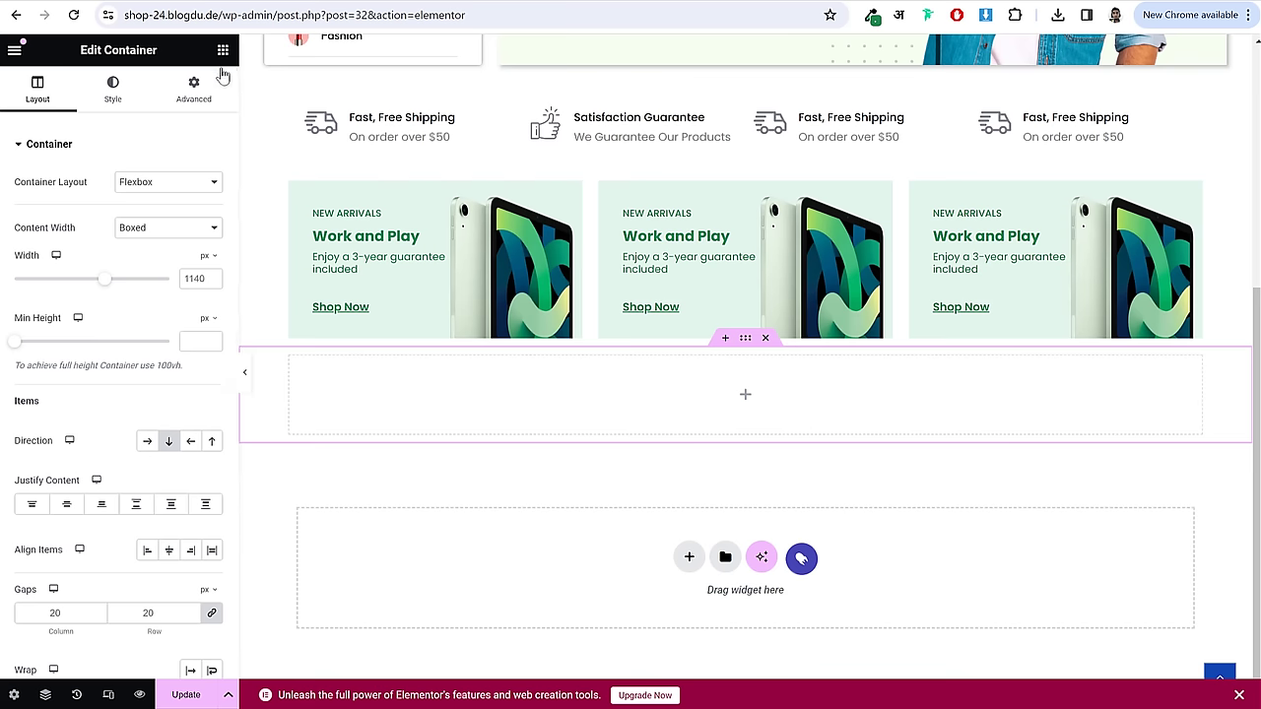
drag(62, 419, 600, 404)
key(ctrl+a)
key(ctrl+v)
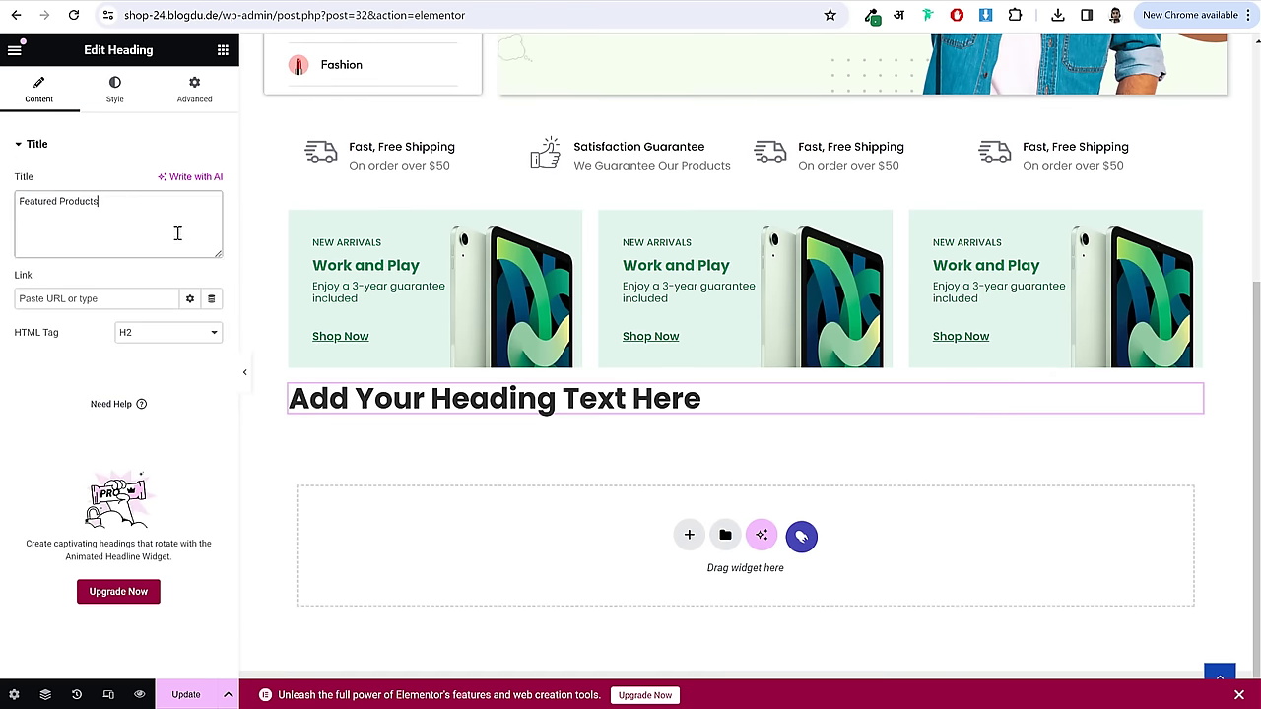
- Set the Featured Products heading's font size to 28 px and its weight to 500 (Medium)
click(115, 86)
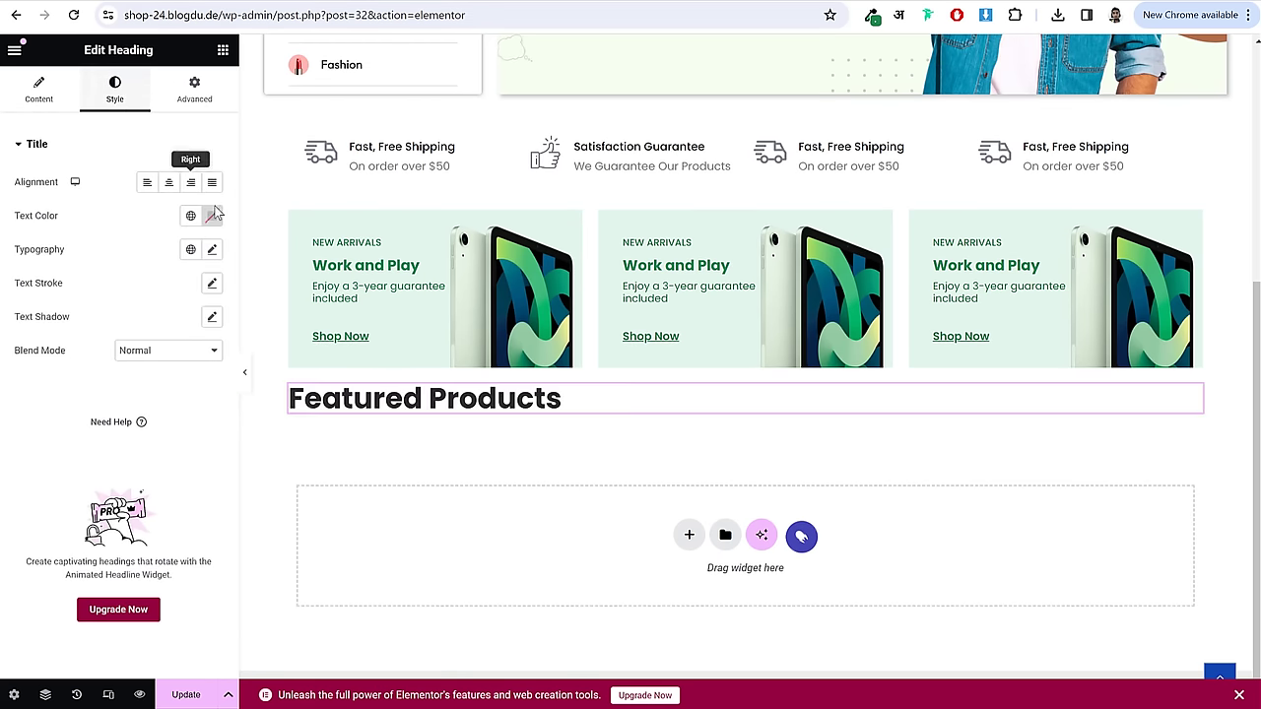
click(212, 249)
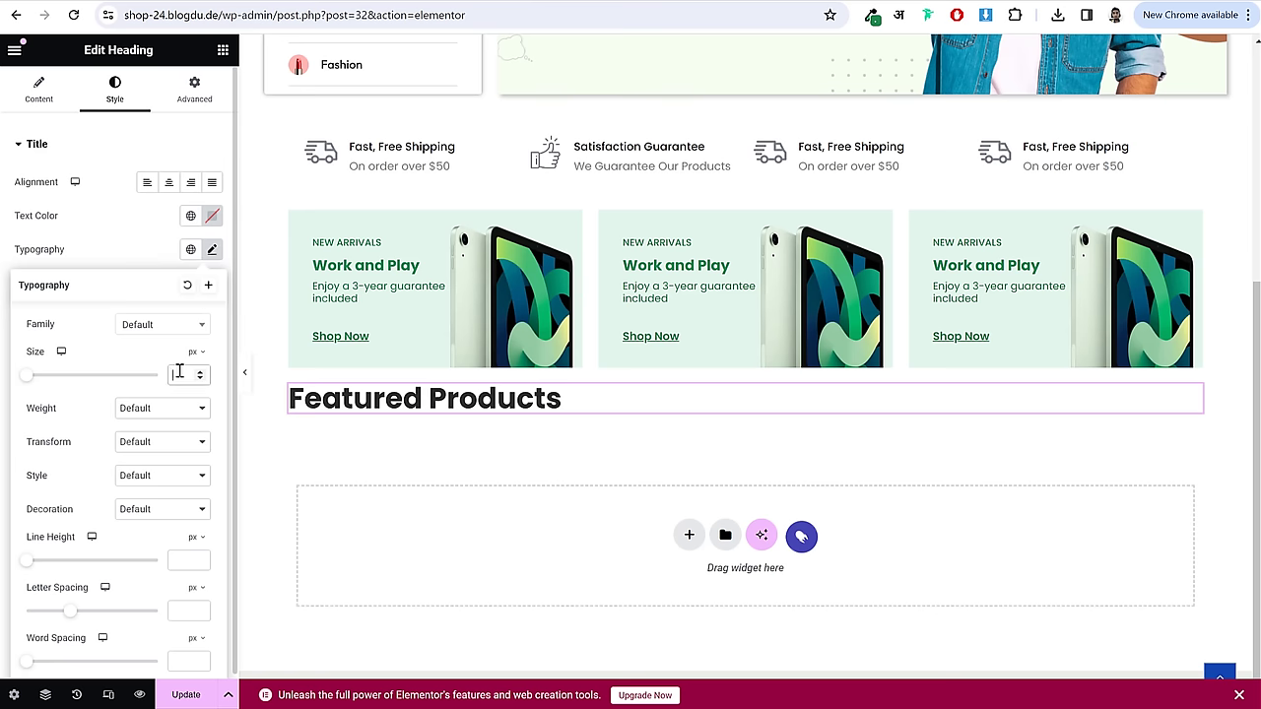
text(28)
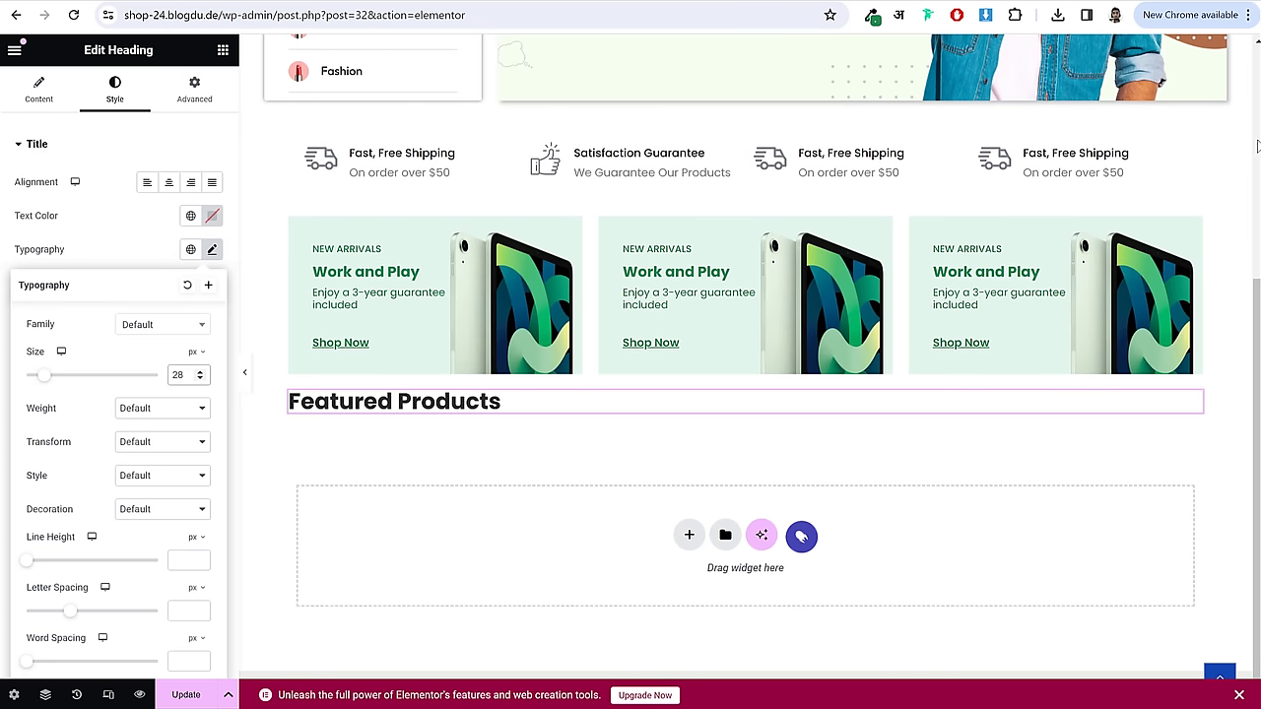
click(158, 414)
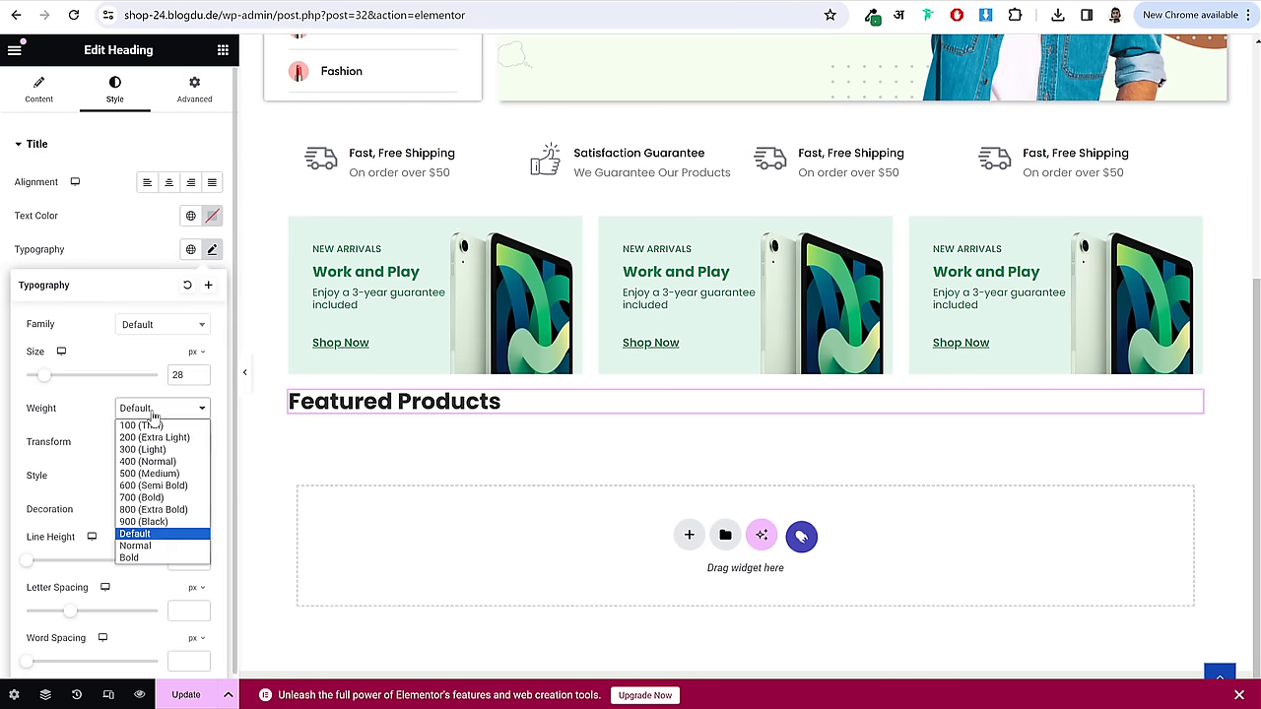
click(158, 474)
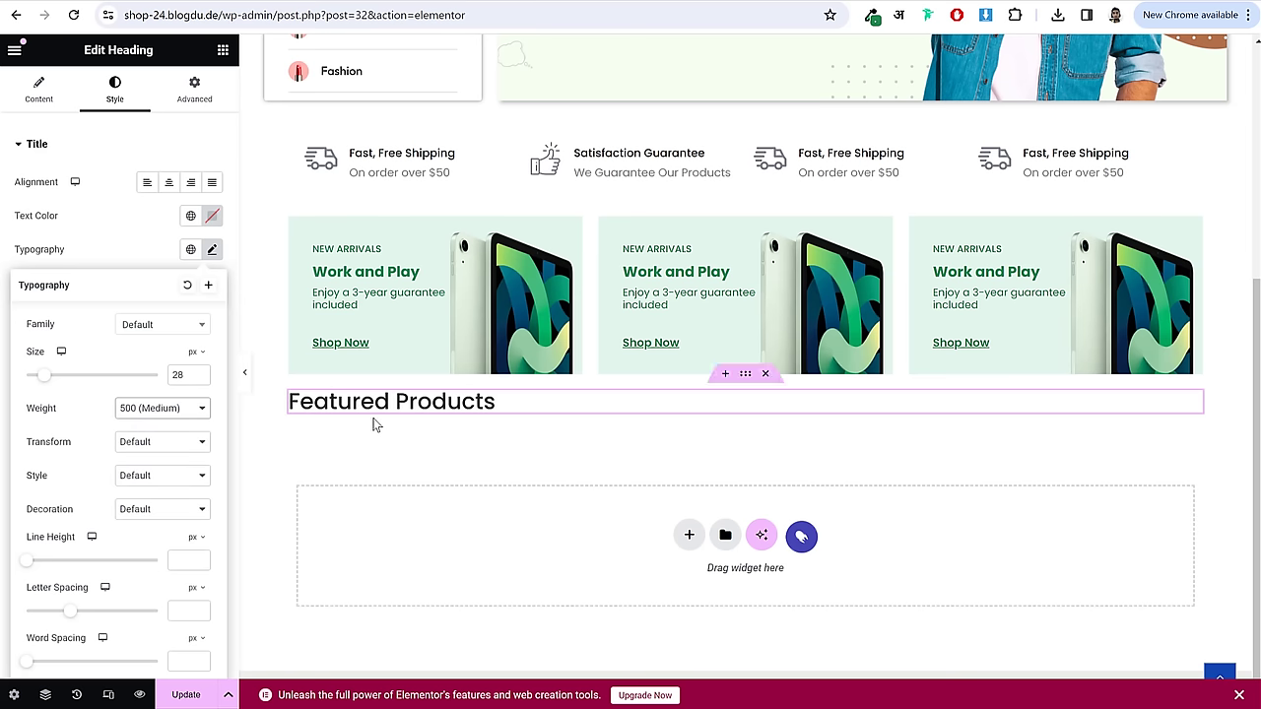
- Copy the subtitle "EXPLORE THE LATEST MODELS FROM THE PAST WEEK" from the reference site and return to the Elementor editor
click(60, 1)
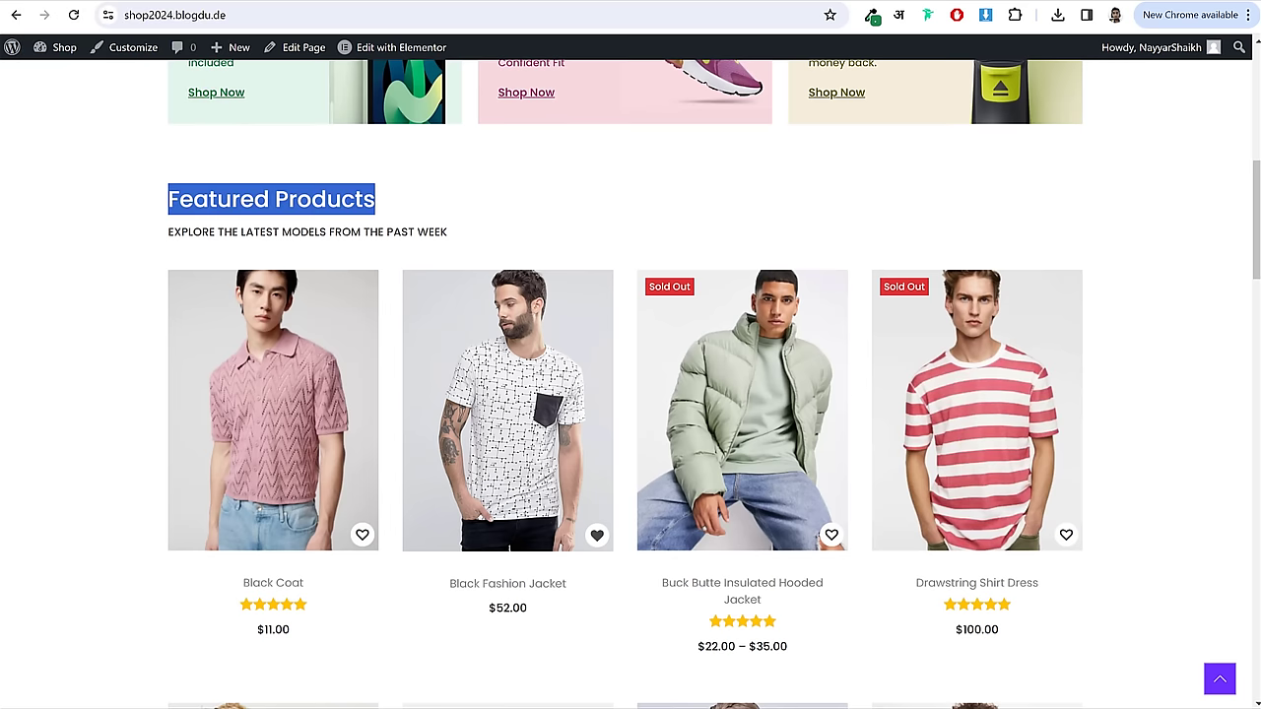
click(224, 236)
drag(168, 233, 491, 235)
key(ctrl+c)
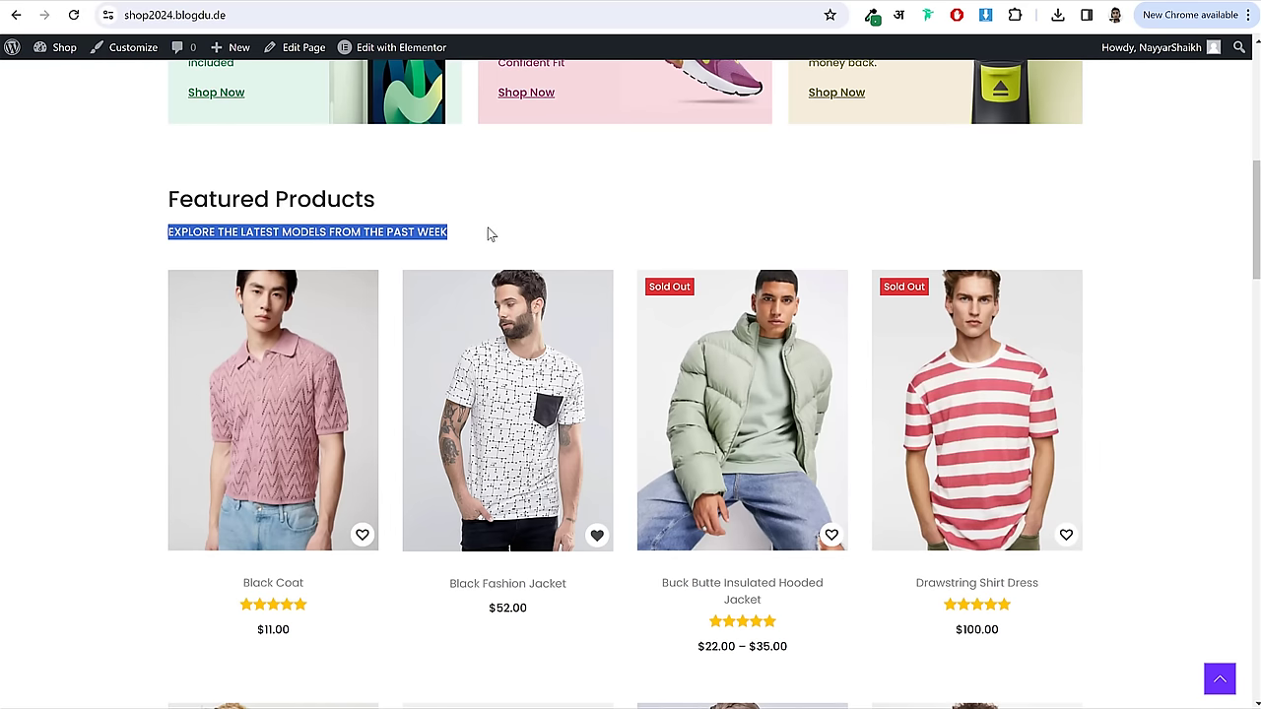
click(185, 2)
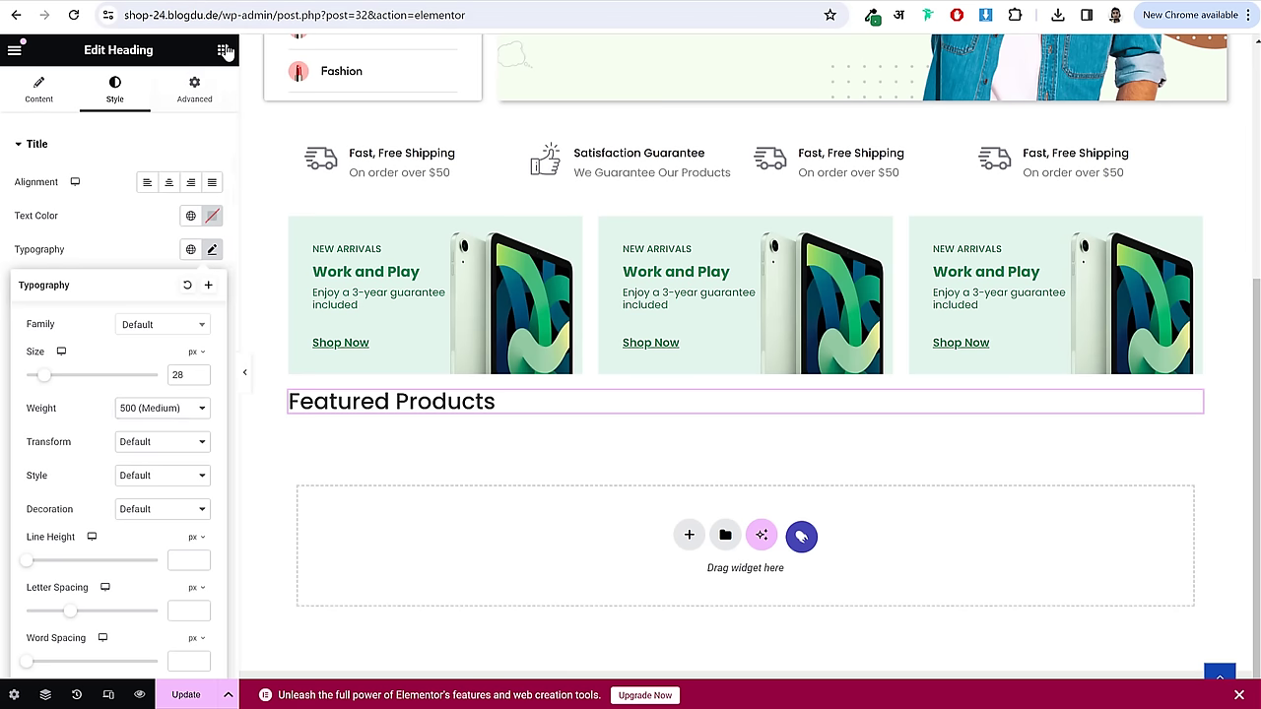
drag(124, 419, 467, 420)
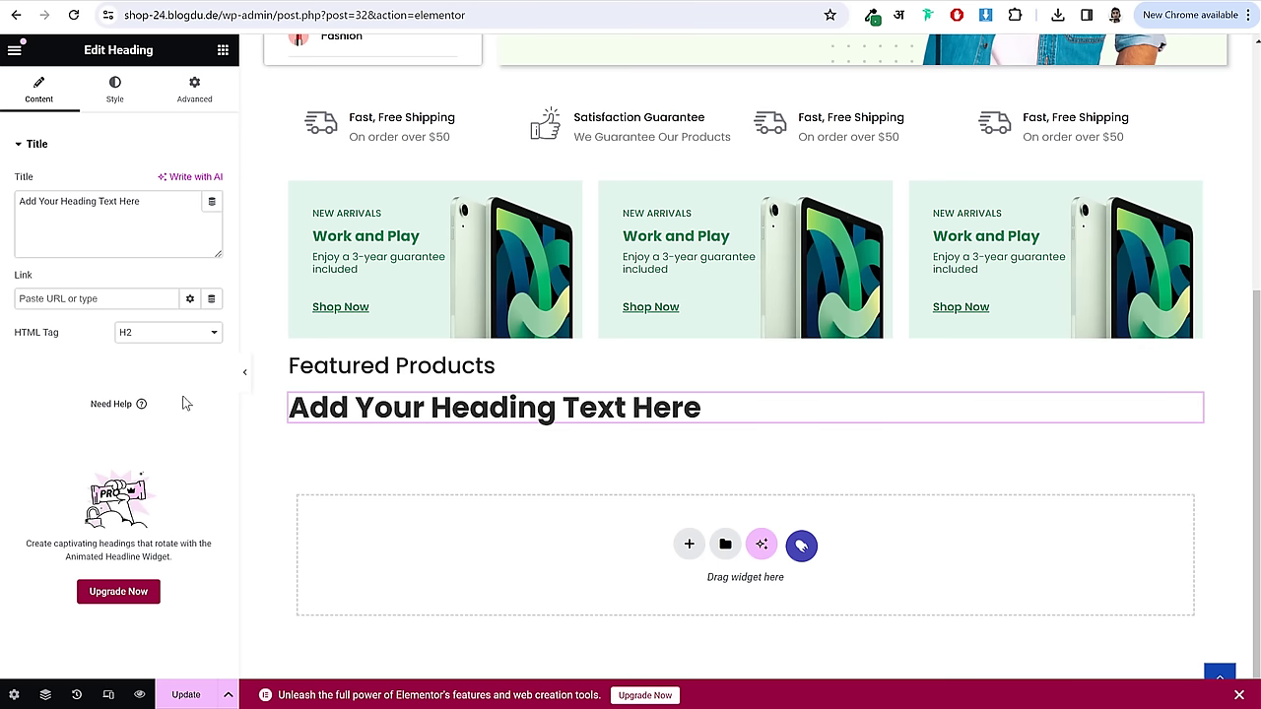
key(ctrl+a)
key(ctrl+v)
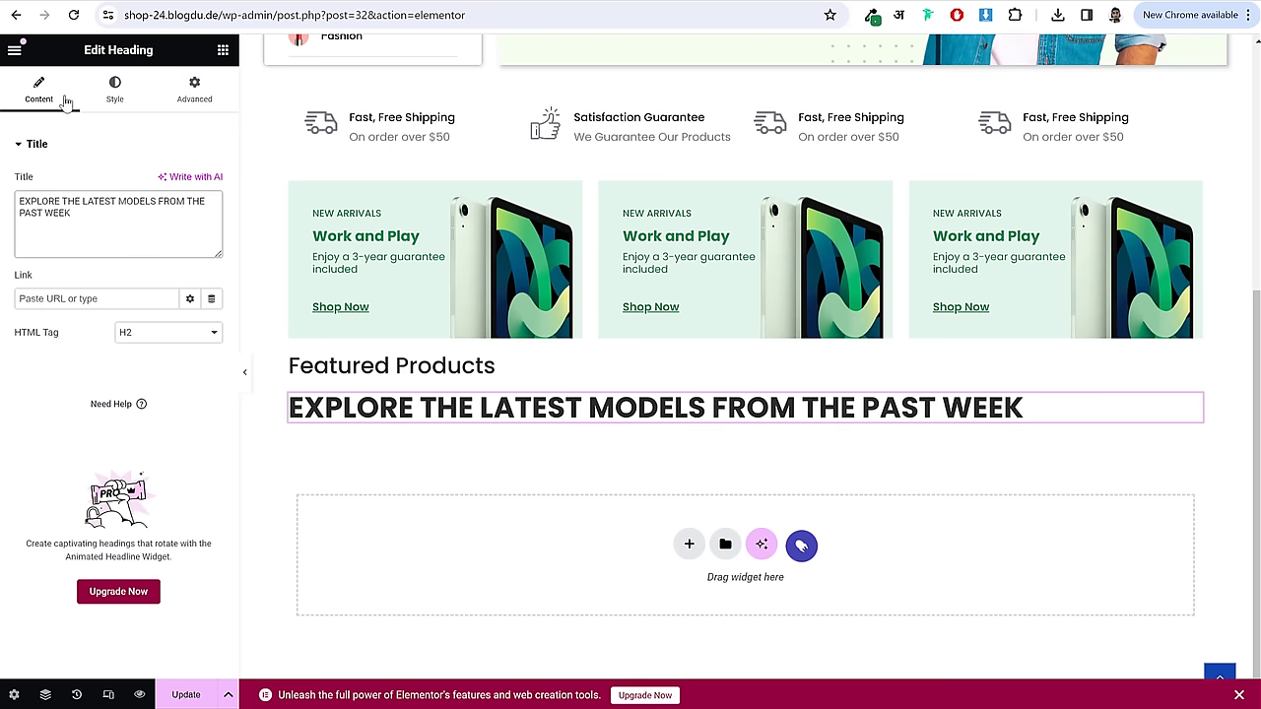
click(114, 87)
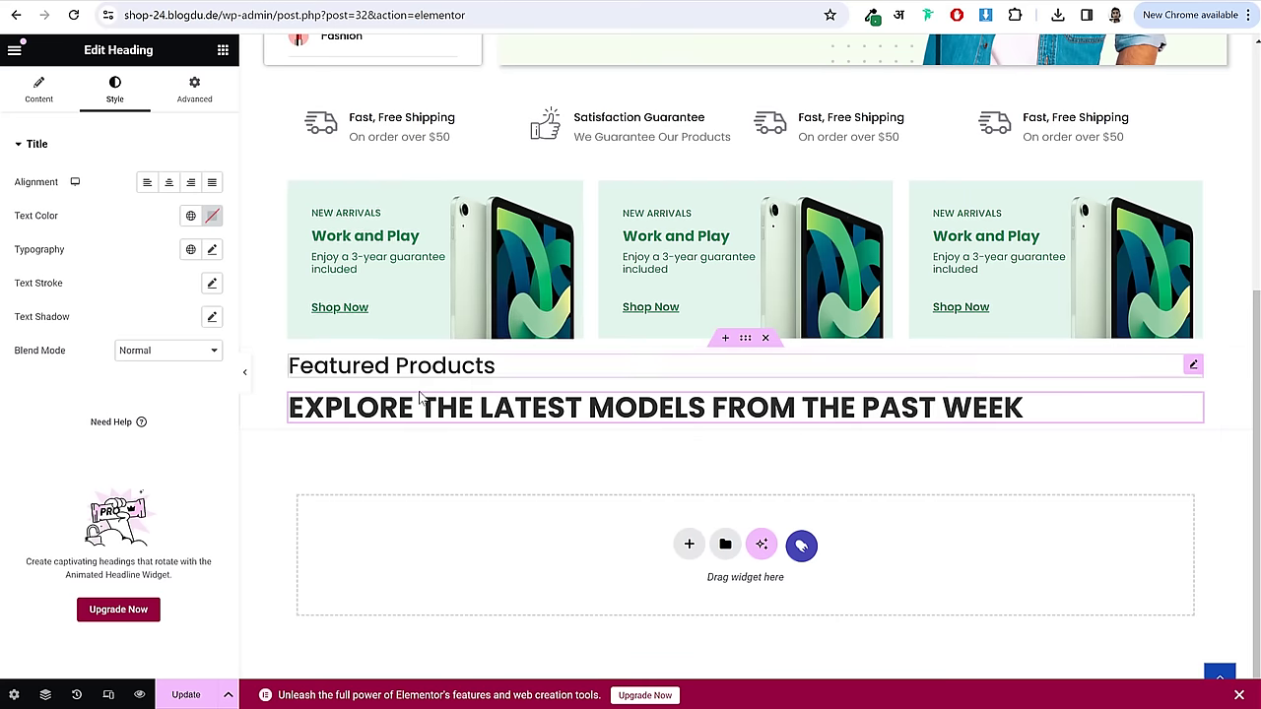
right_click(424, 406)
click(479, 691)
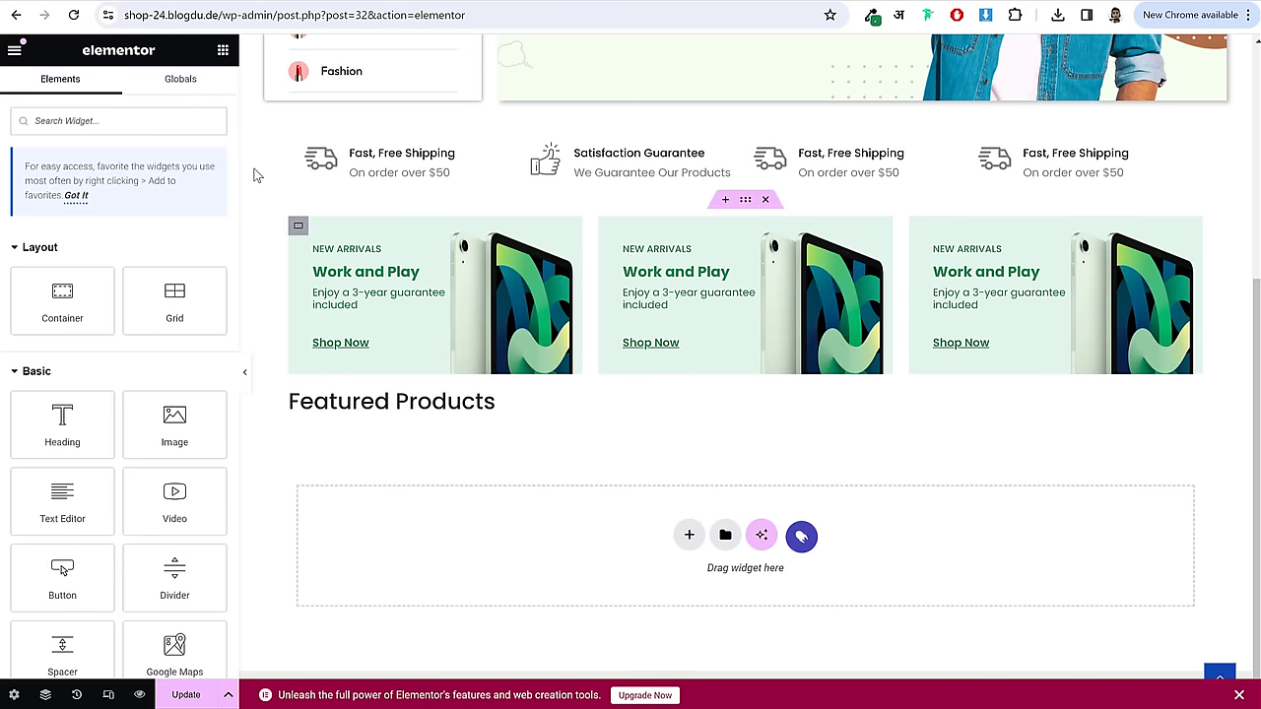
- Add a Text Editor widget below the Featured Products heading with the text "EXPLORE THE LATEST MODELS FROM THE PAST WEEK"
drag(99, 506, 453, 418)
triple_click(84, 364)
key(ctrl+v)
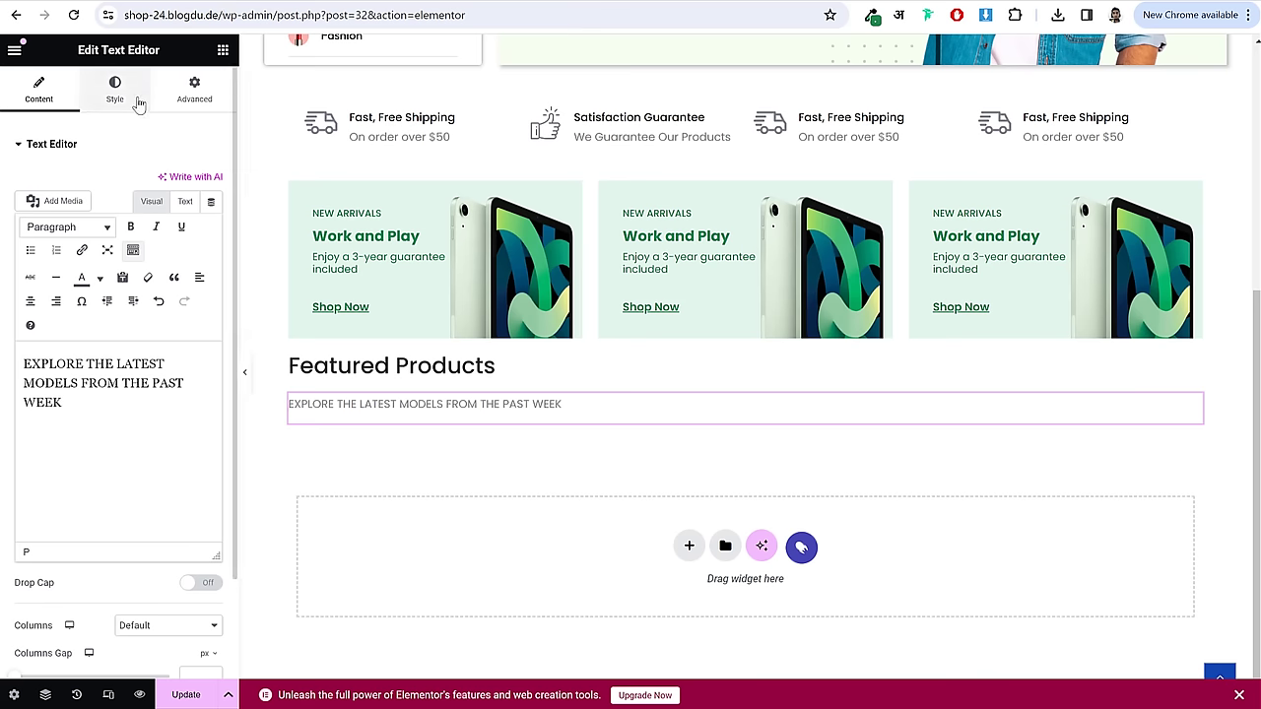
- Change the text color of the subtitle below the Featured Products heading to a darker grey
click(136, 96)
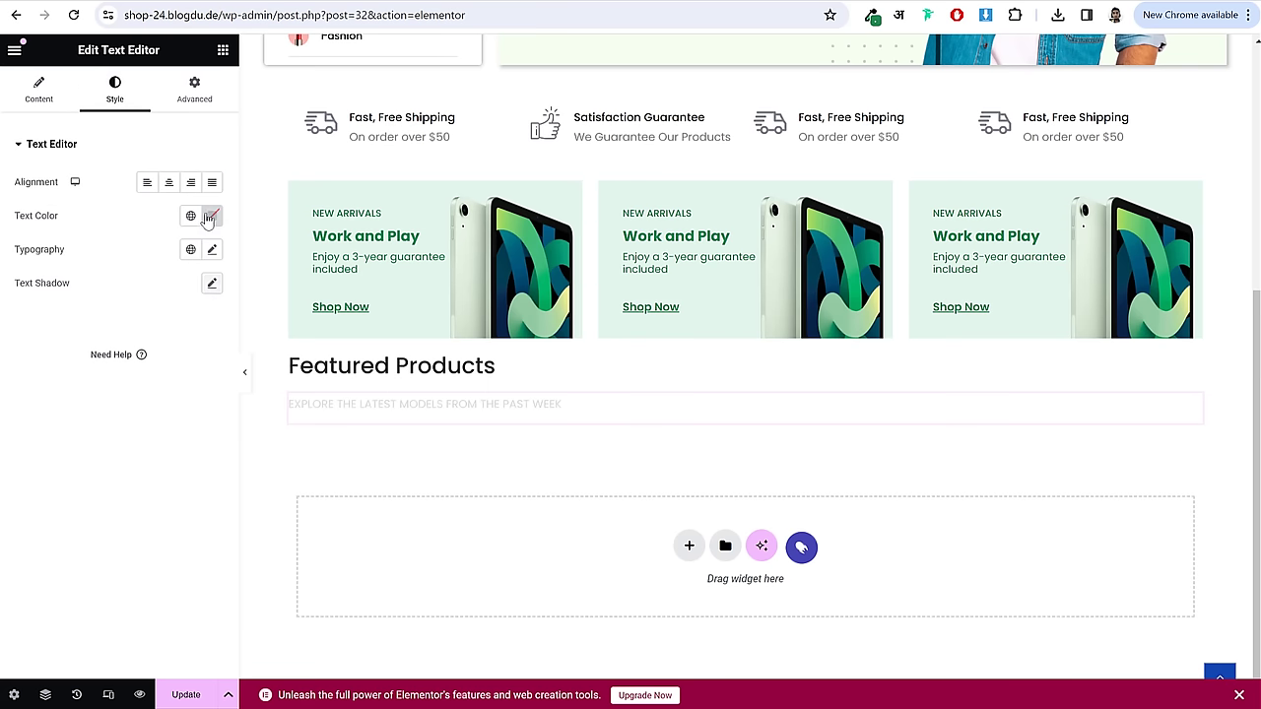
click(209, 216)
drag(113, 329, 101, 346)
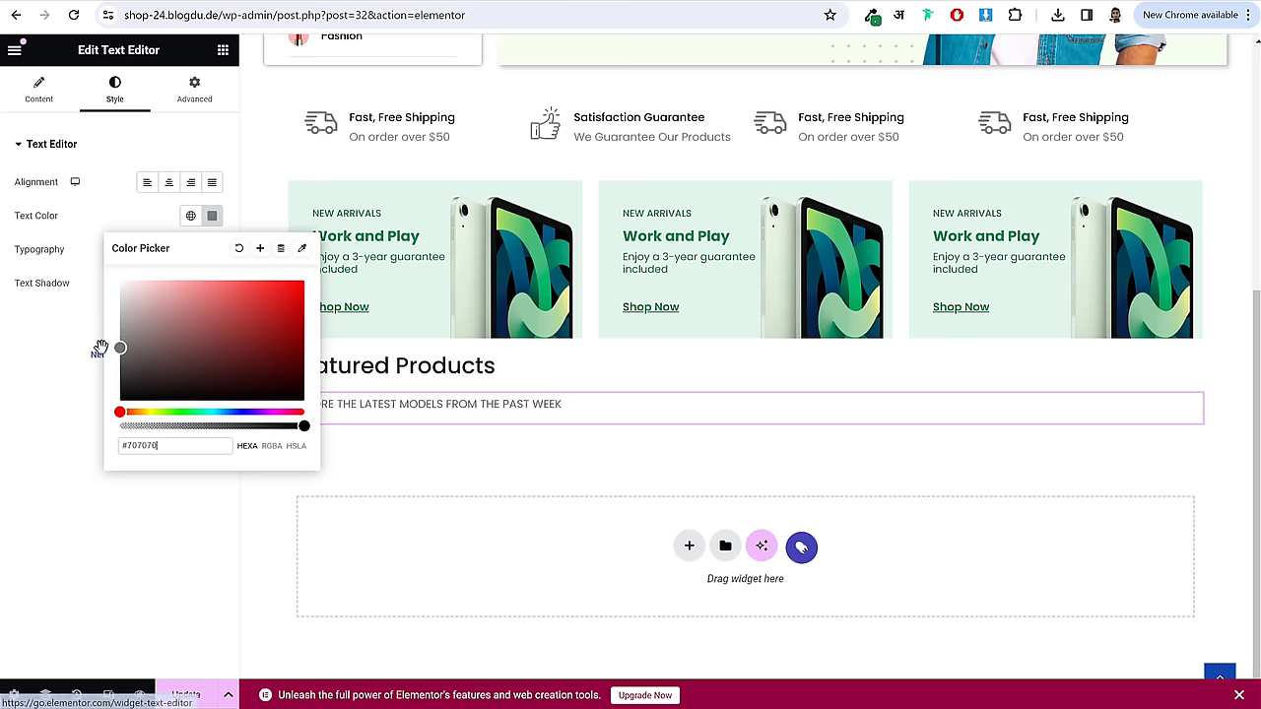
click(41, 406)
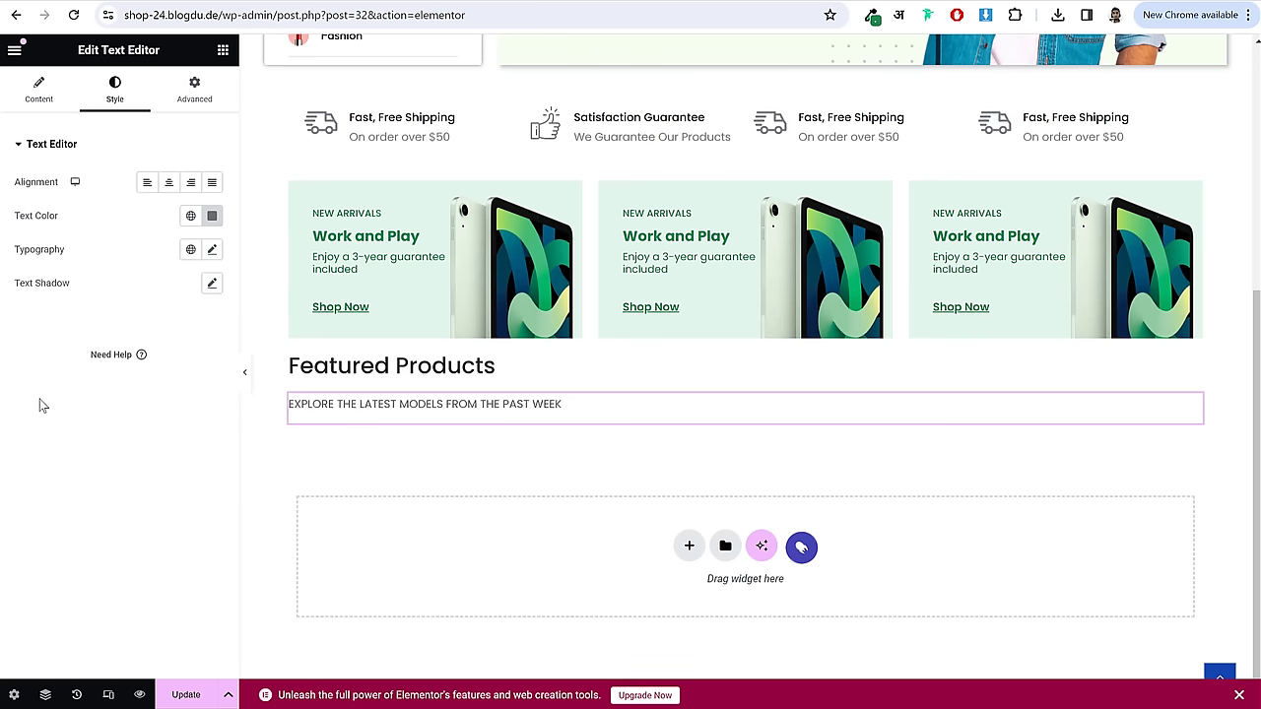
- Compare the subtitle with the reference site, unlink its margins, set the bottom margin to 20 px and save the page
click(58, 1)
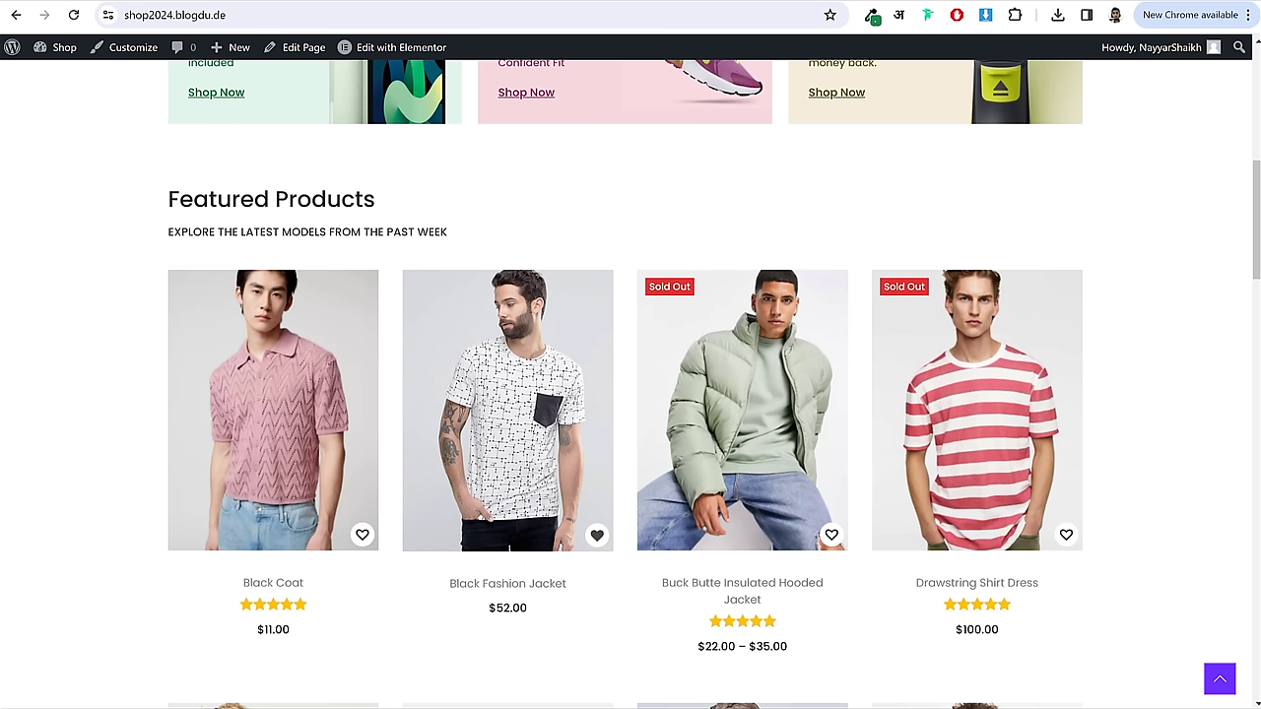
key(ctrl+Tab)
key(ctrl+shift+Tab)
click(167, 2)
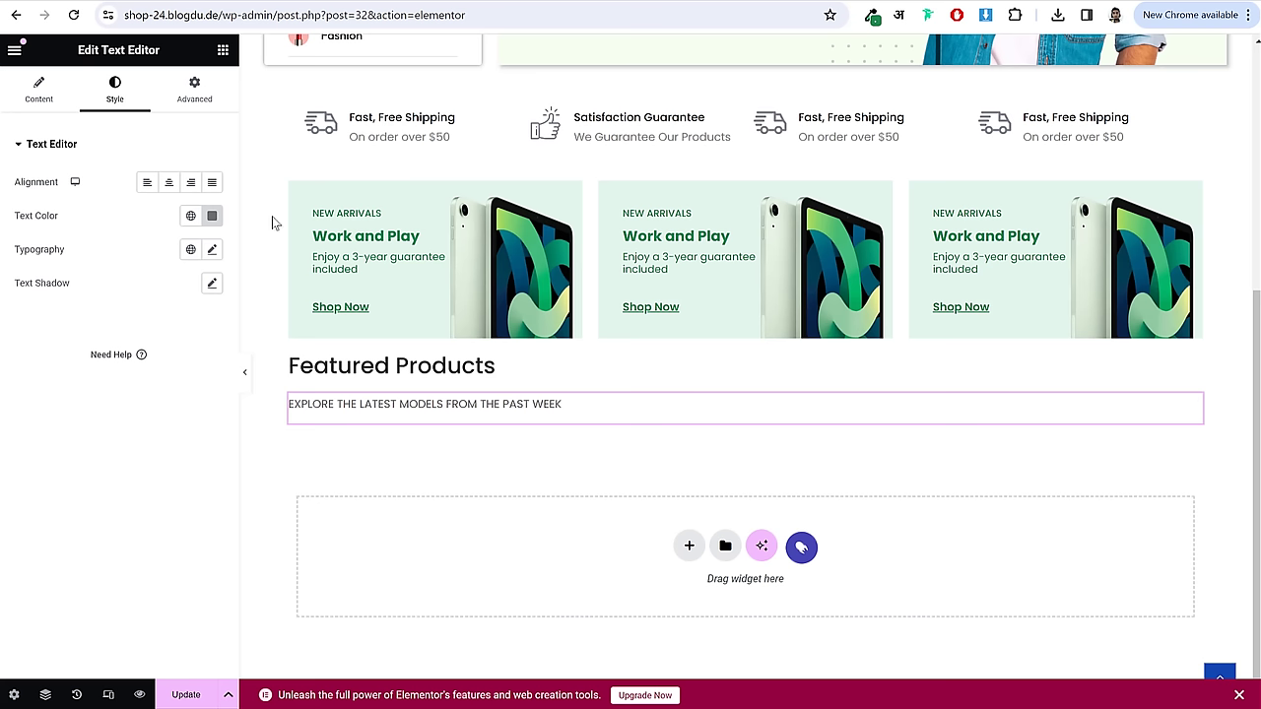
click(197, 91)
click(211, 200)
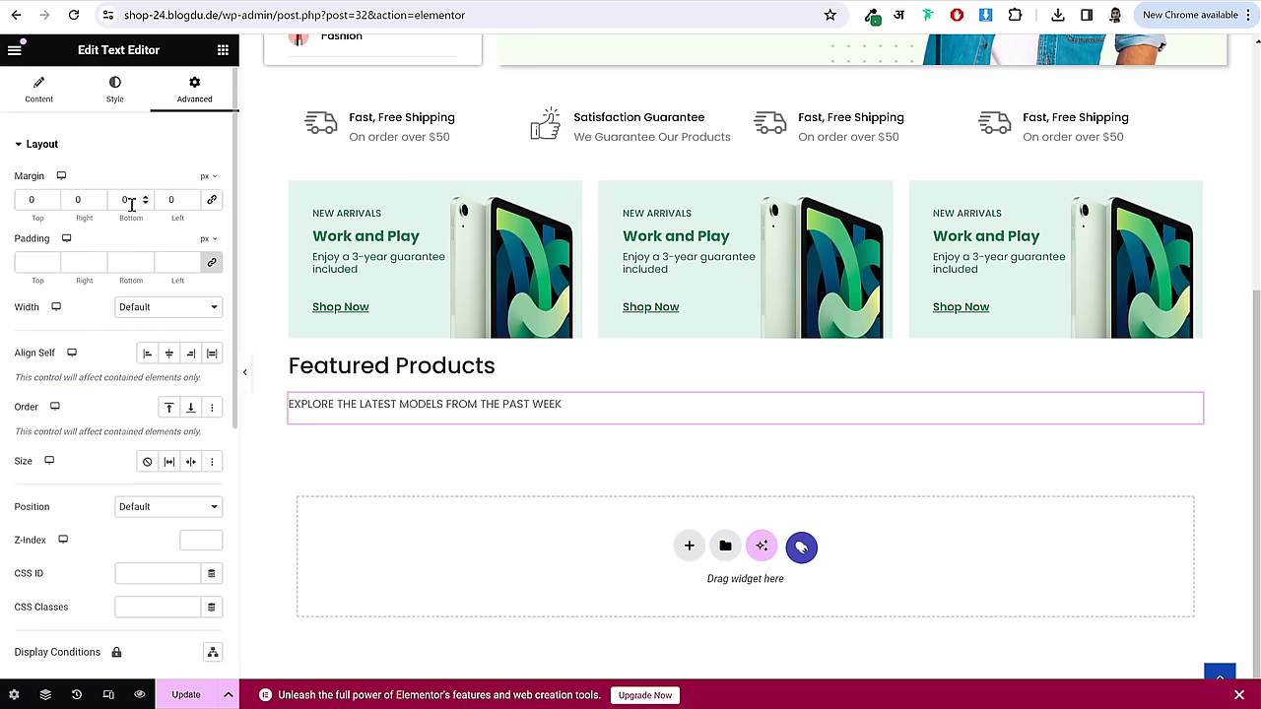
text(20)
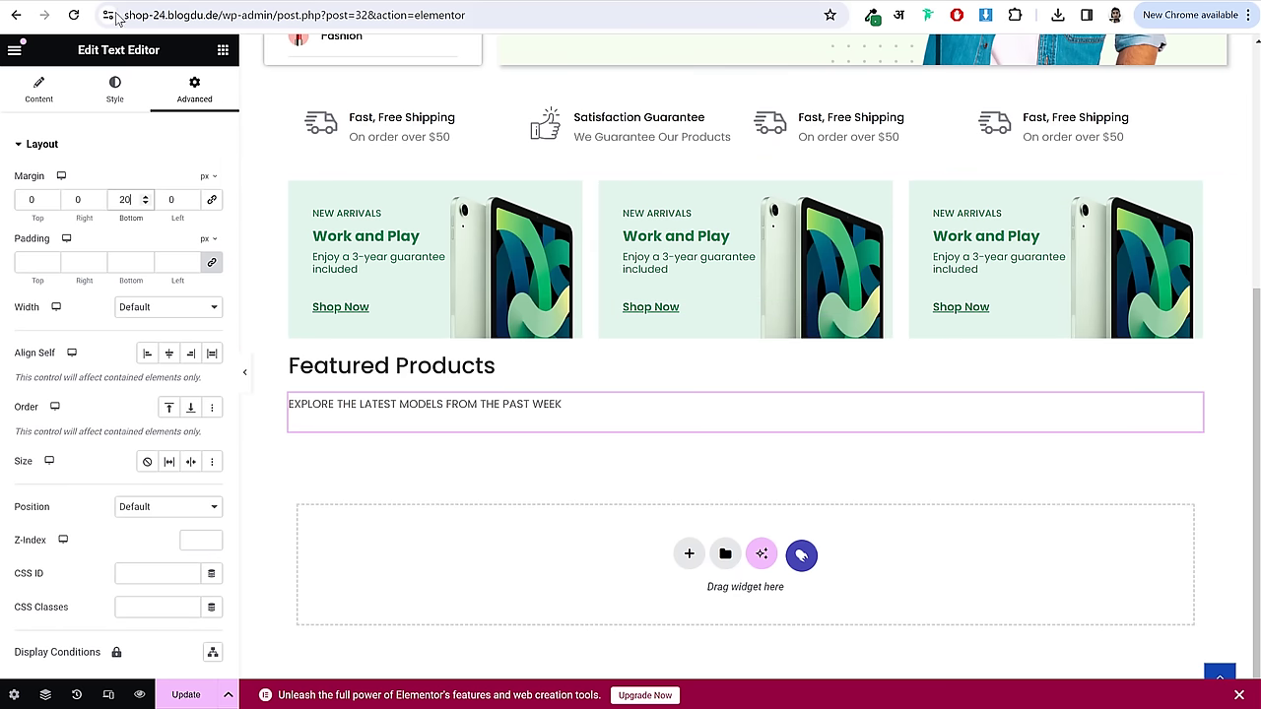
click(186, 694)
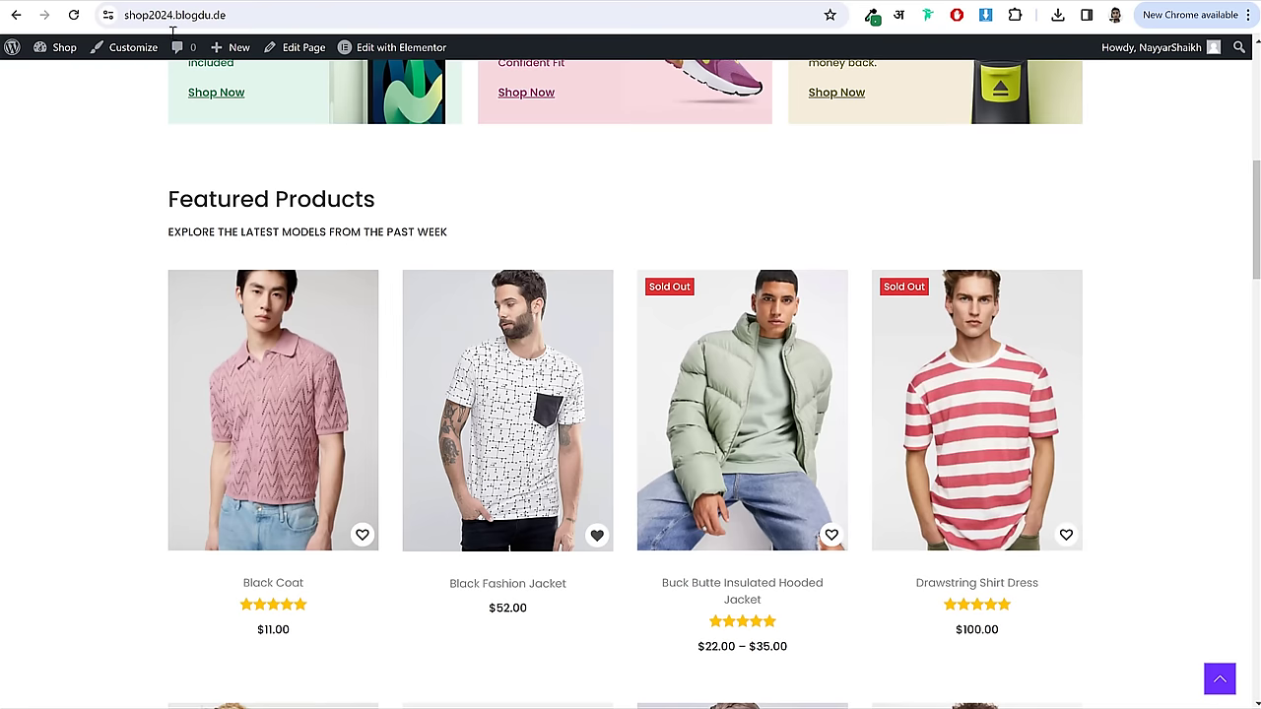
- Check the reference site's Featured Products section, then mark Black Fashion Jacket as featured in the store's product list
triple_click(322, 200)
click(439, 205)
scroll(394, 267, down, 2)
scroll(888, 293, down, 3)
scroll(887, 365, up, 6)
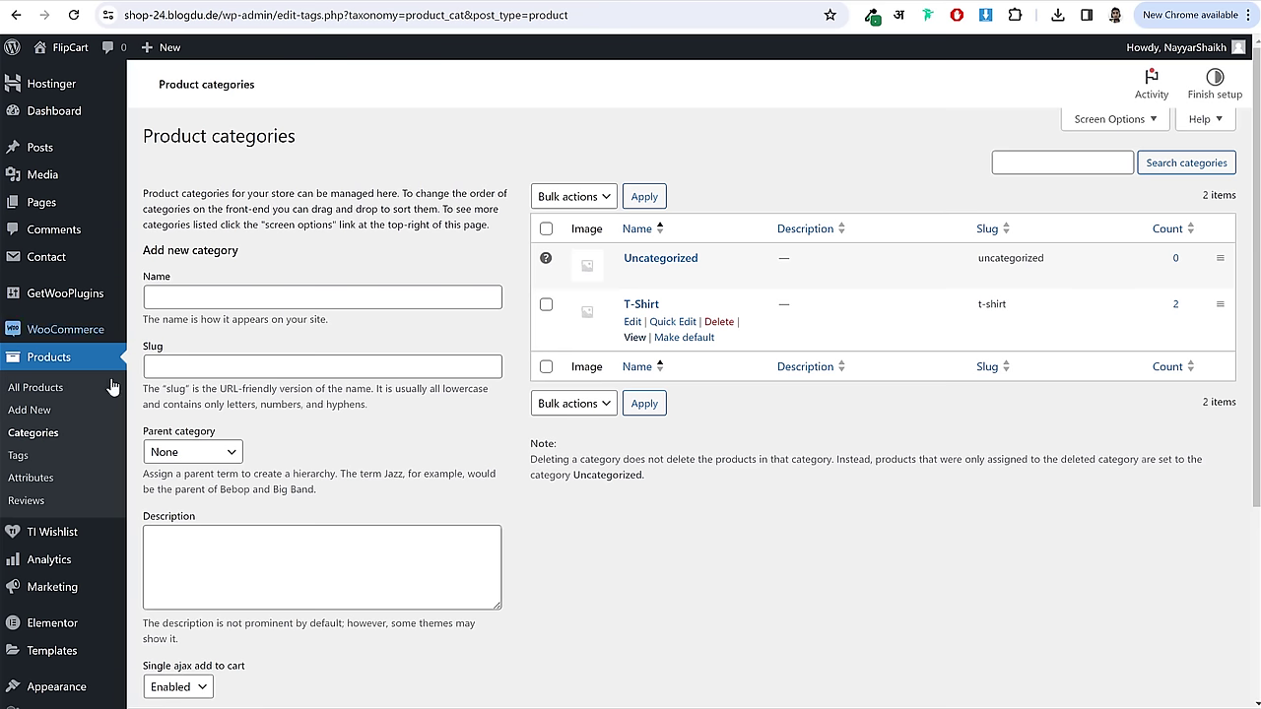
click(50, 389)
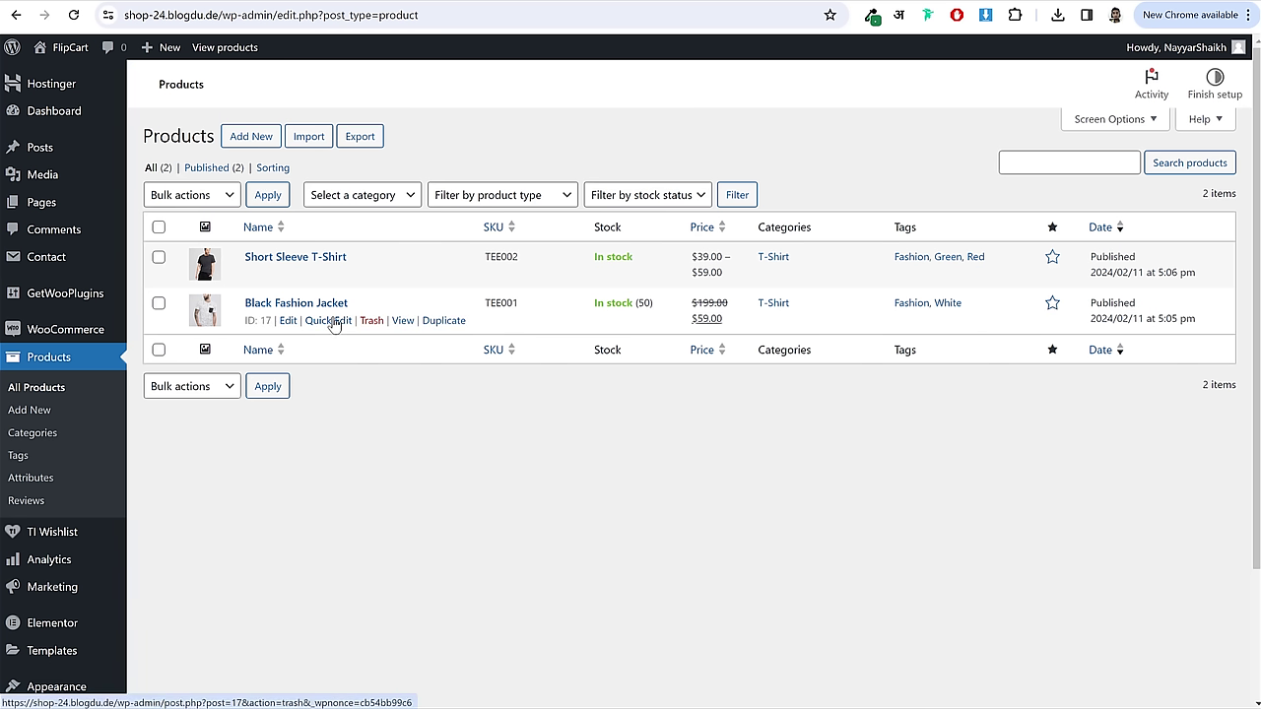
drag(349, 302, 238, 304)
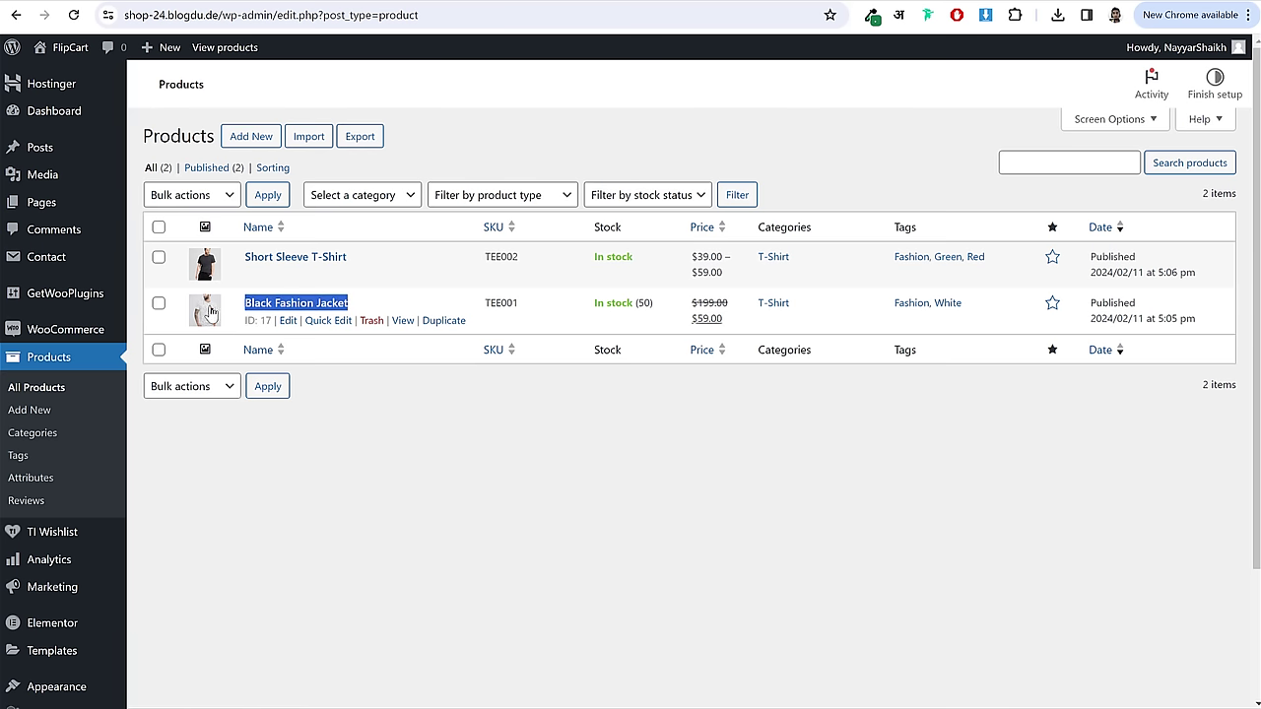
click(1053, 307)
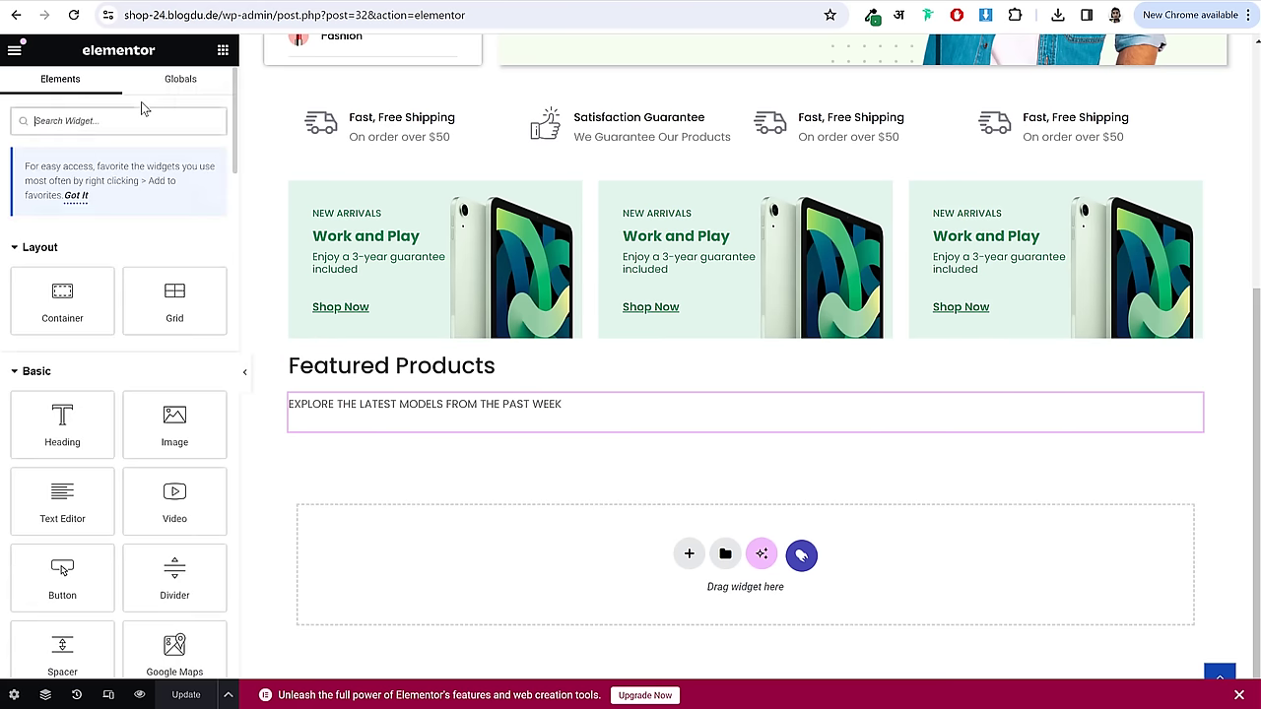
- Add a Shortcode widget below the "EXPLORE THE LATEST MODELS FROM THE PAST WEEK" subtitle
text(s)
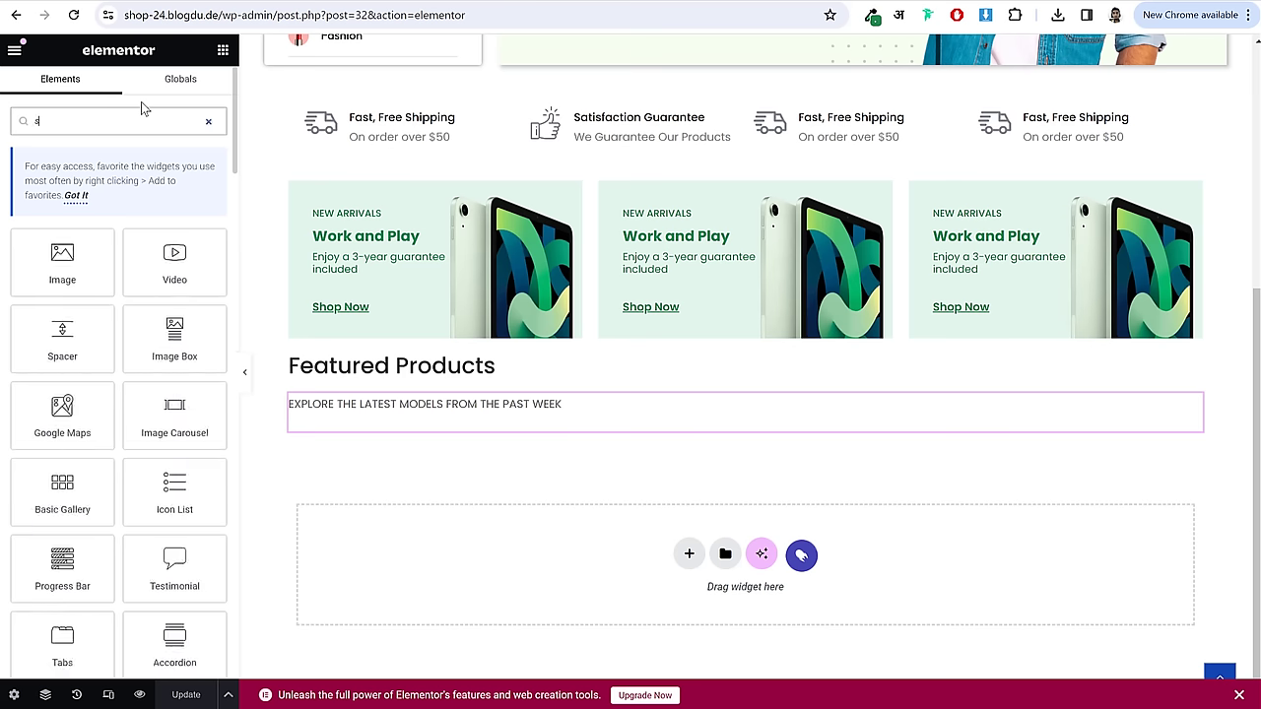
text(ho)
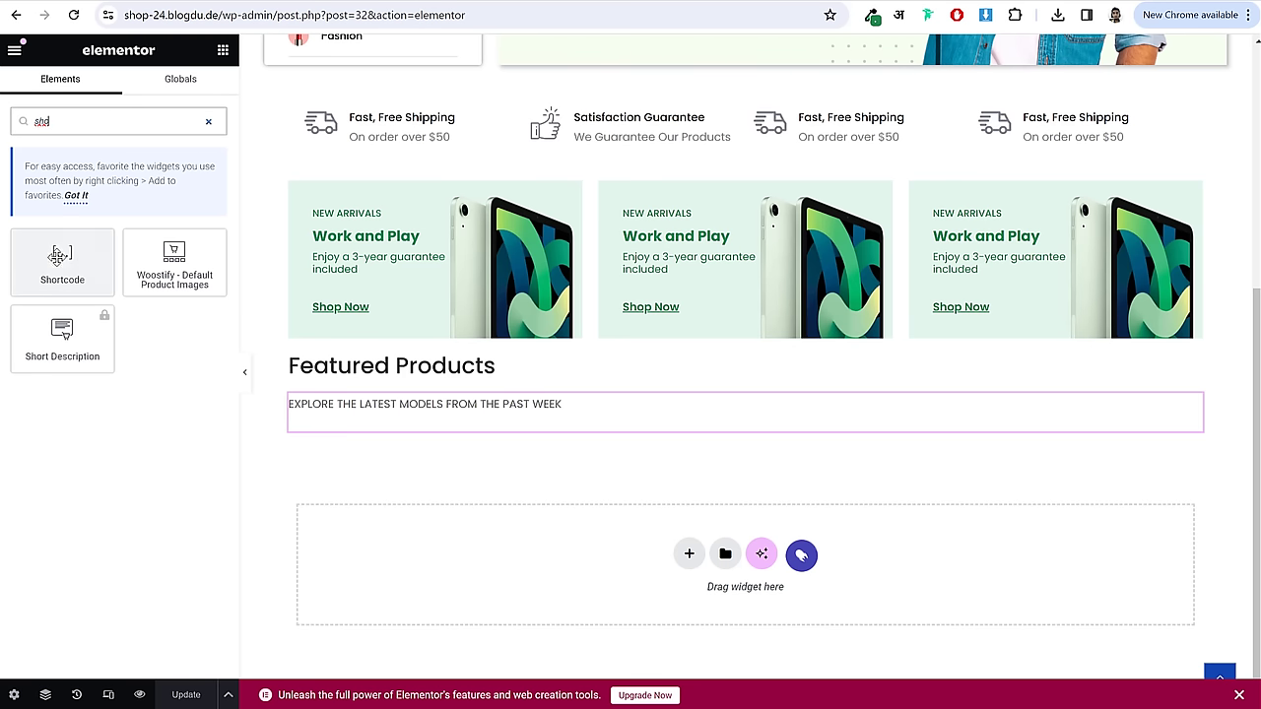
drag(57, 257, 578, 433)
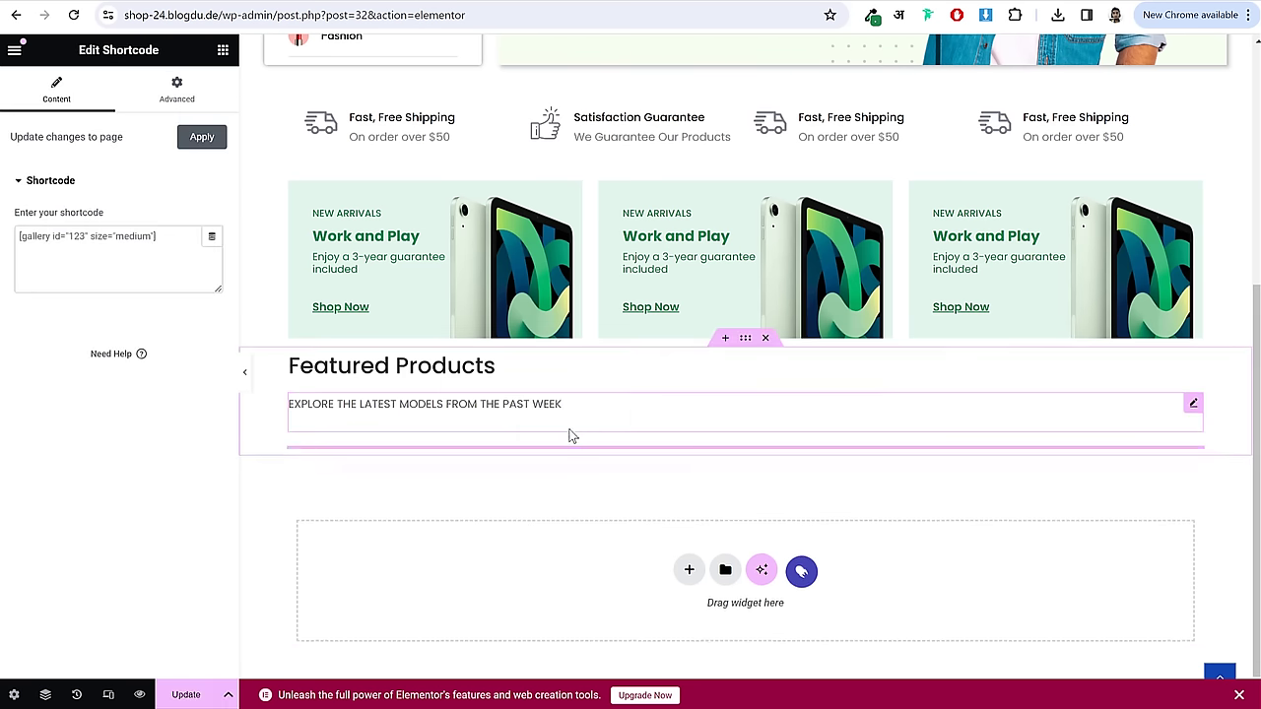
click(177, 263)
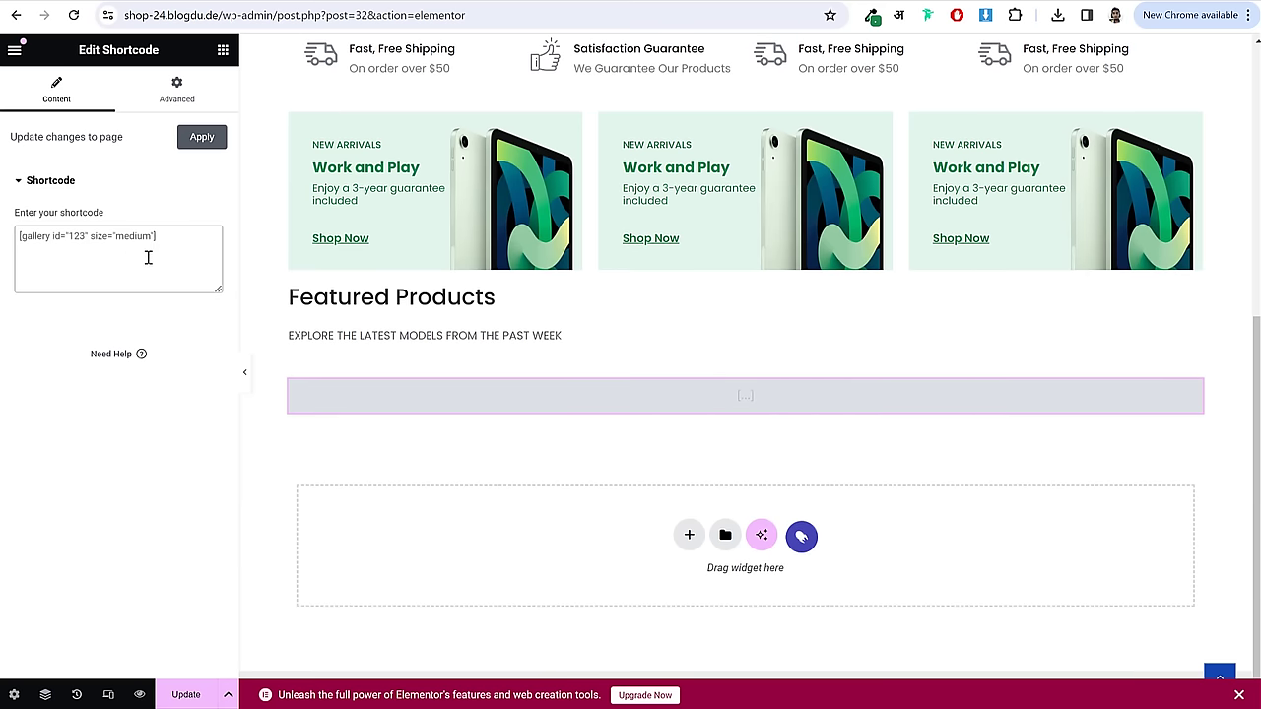
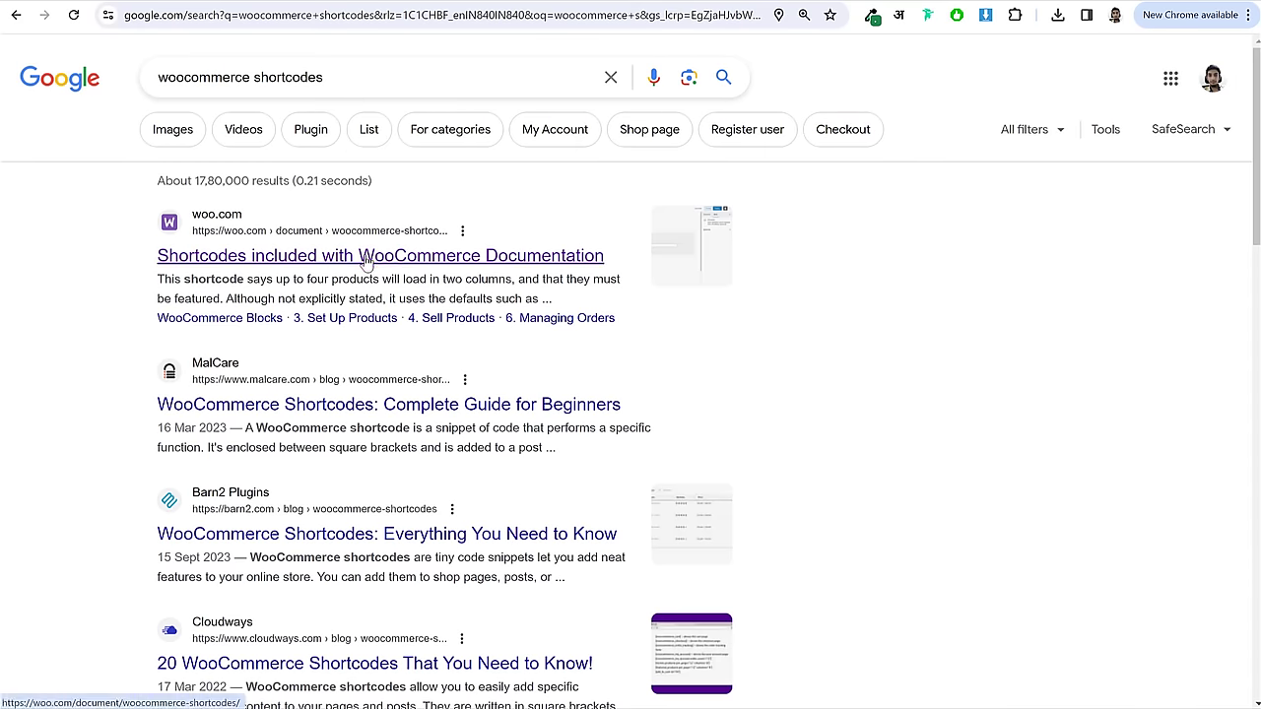
- Open the "Shortcodes included with WooCommerce" documentation and examine the product scenario examples
click(424, 264)
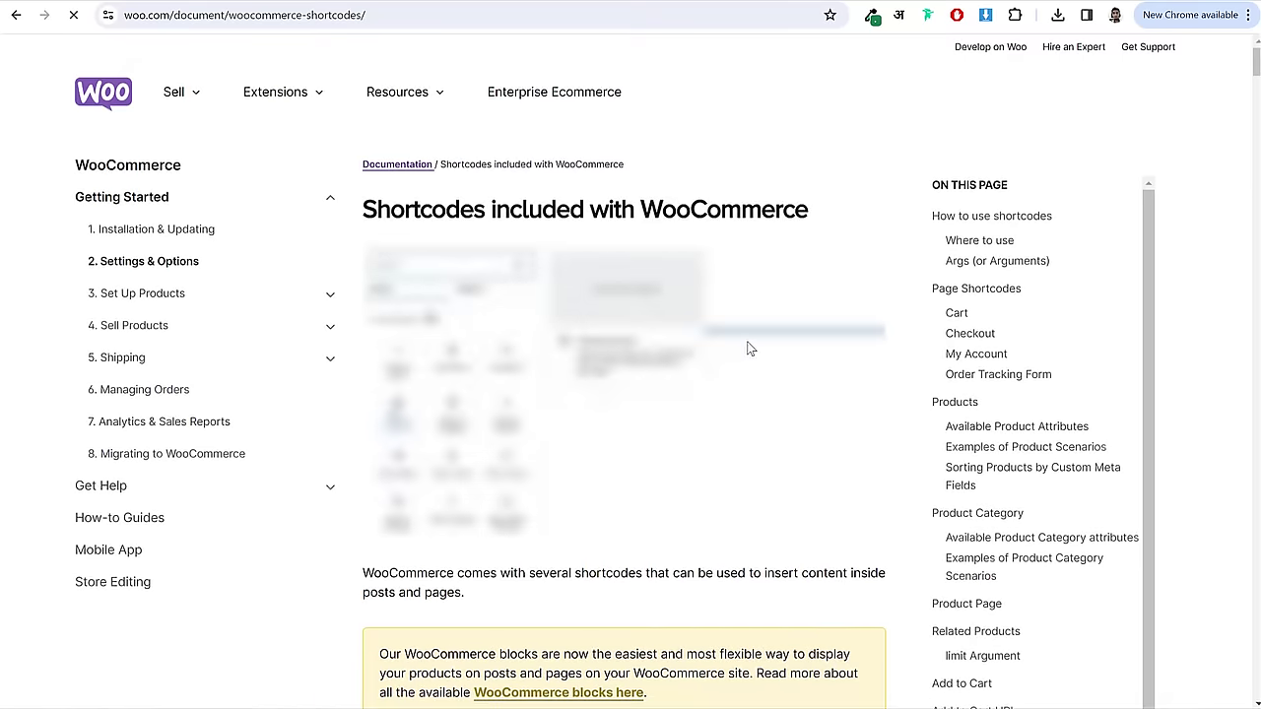
scroll(751, 351, down, 4)
scroll(754, 357, down, 15)
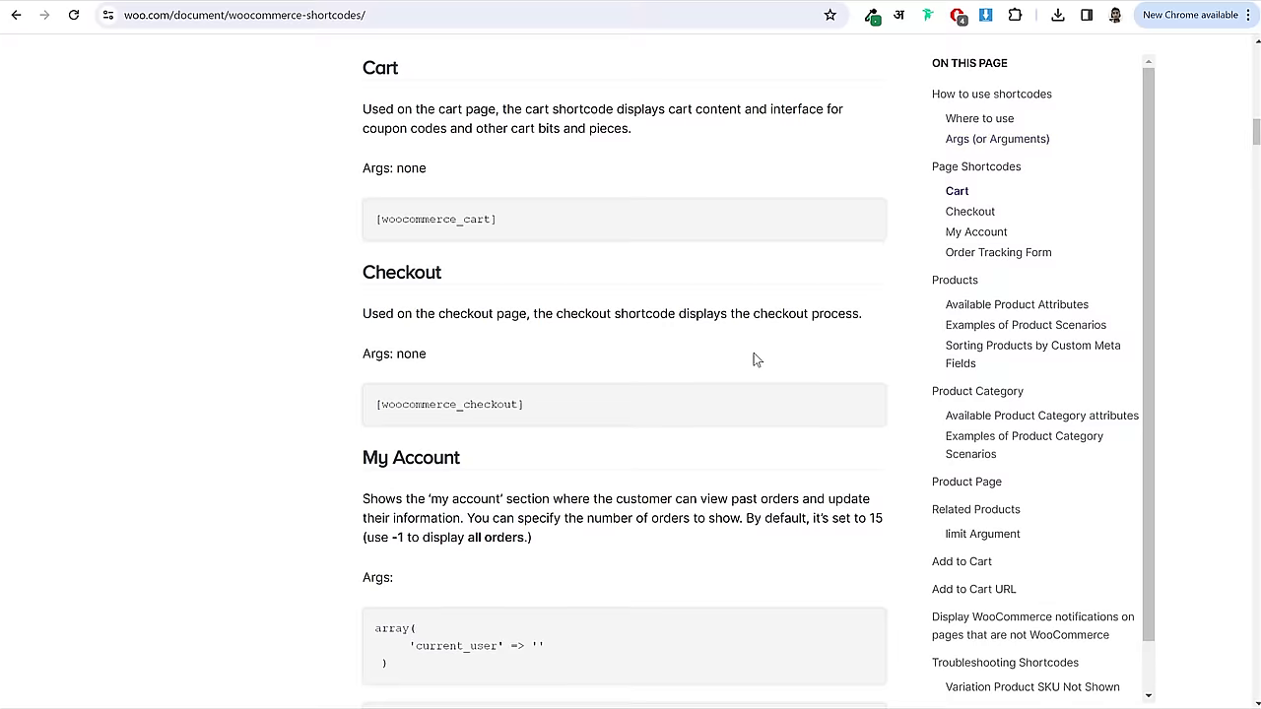
scroll(753, 352, down, 20)
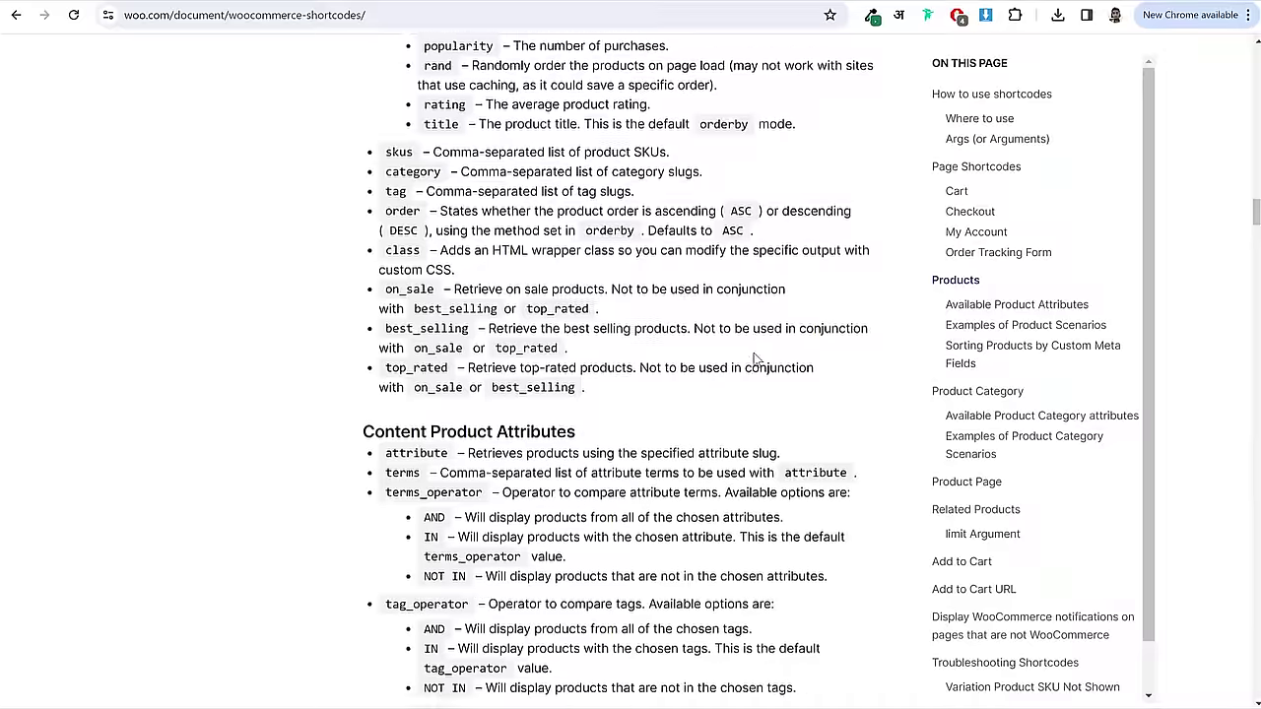
scroll(754, 353, down, 11)
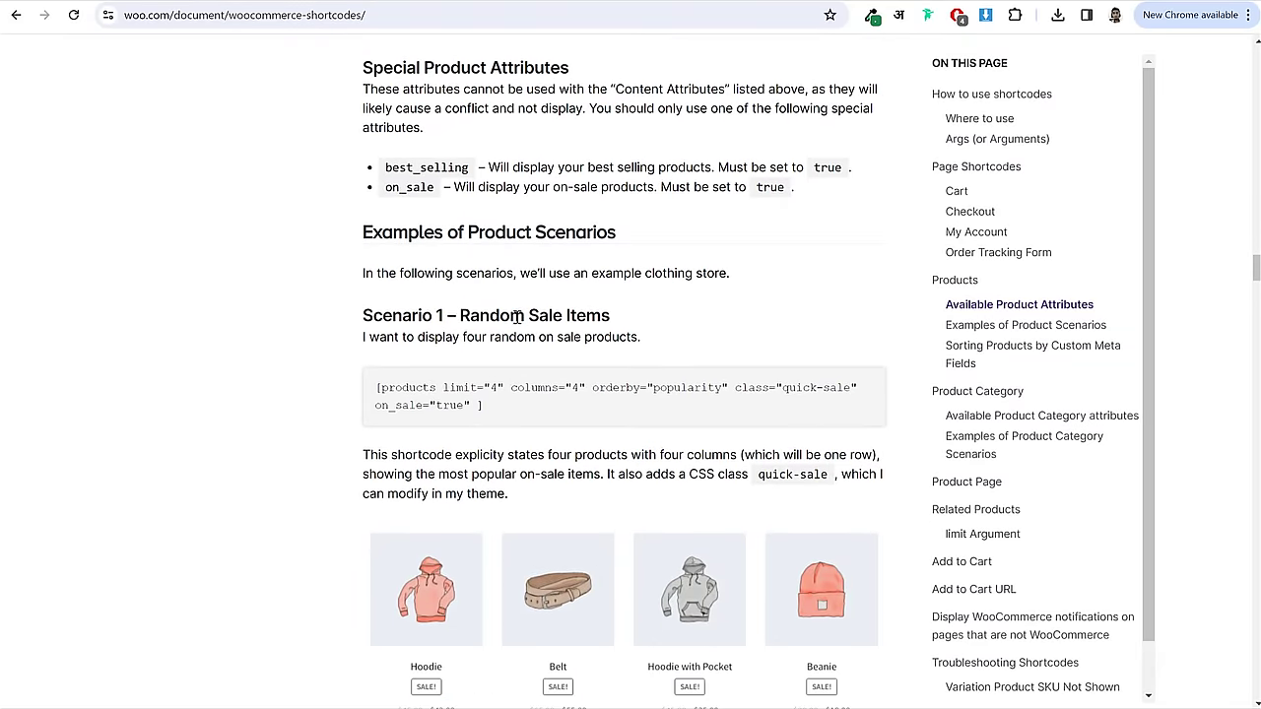
drag(439, 315, 625, 329)
click(582, 311)
drag(445, 317, 744, 328)
scroll(739, 333, down, 5)
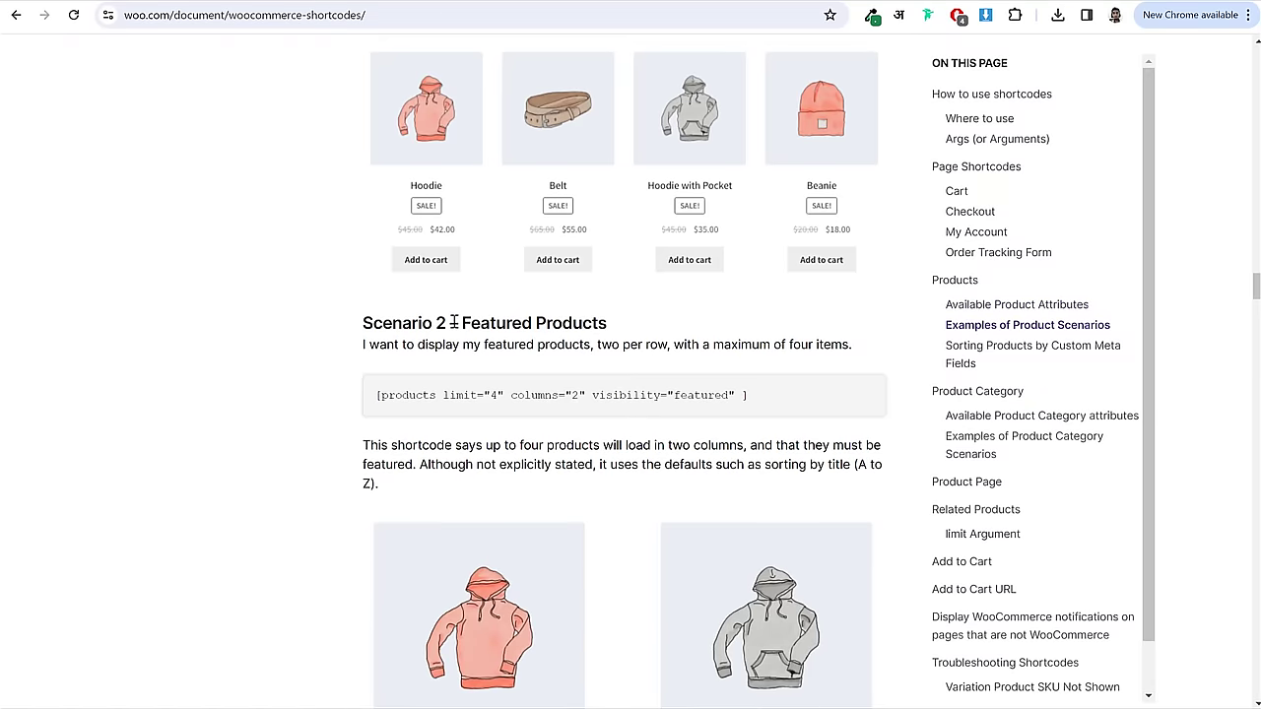
- Copy the Scenario 2 shortcode [products limit="4" columns="2" visibility="featured" ] and paste it into the Shortcode widget
drag(455, 324, 602, 325)
click(603, 325)
drag(564, 397, 375, 410)
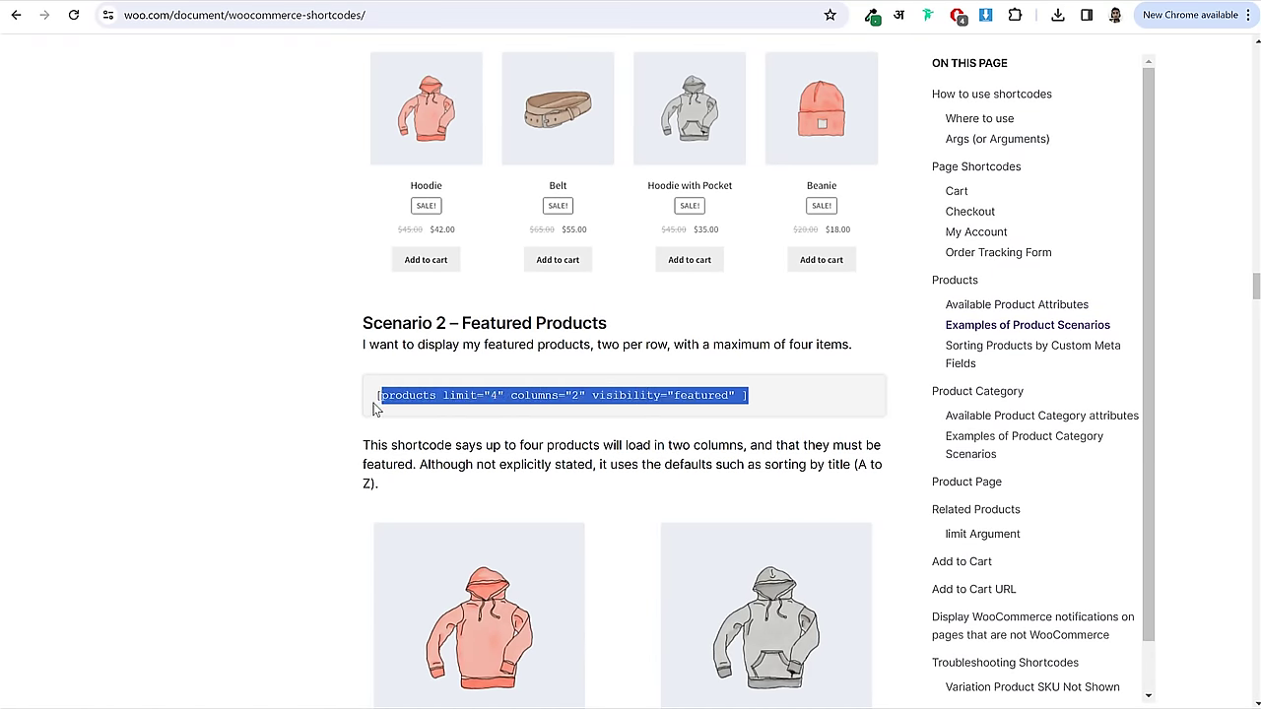
right_click(418, 396)
click(458, 411)
key(ctrl+Tab)
click(106, 268)
key(ctrl+a)
key(ctrl+v)
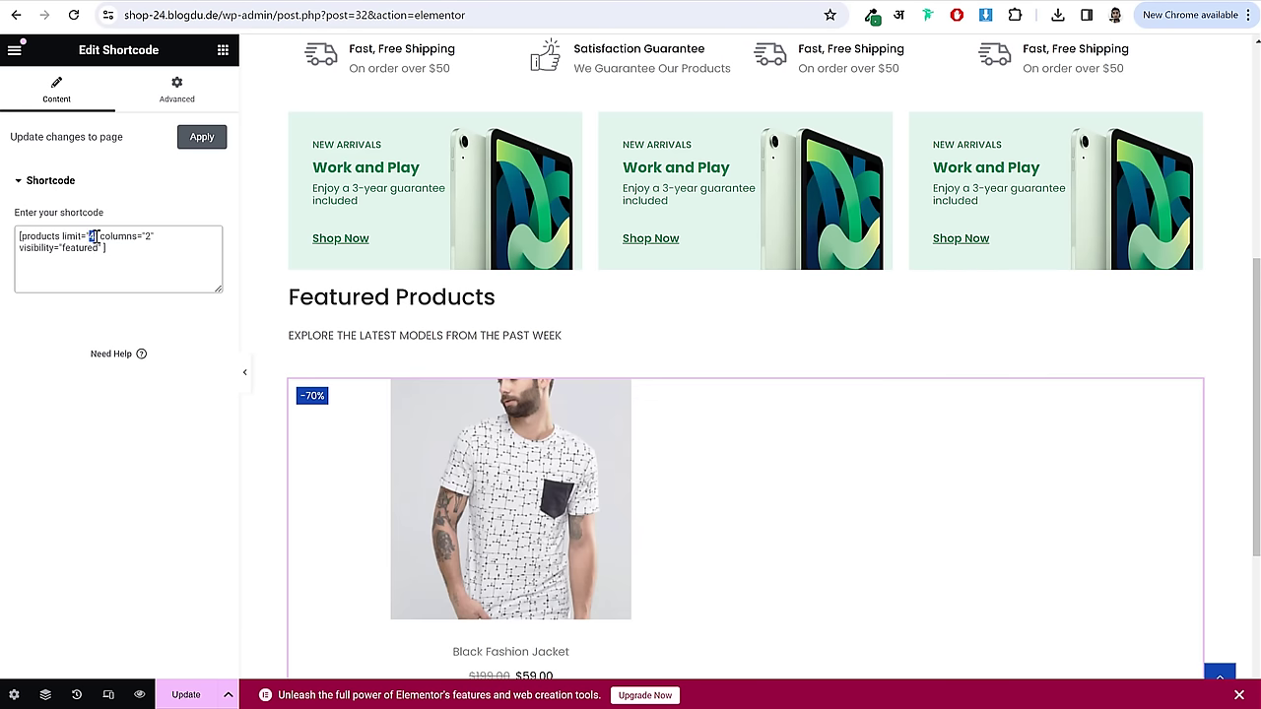
- Set the featured products shortcode's limit to 8 and its columns to 4
text(8)
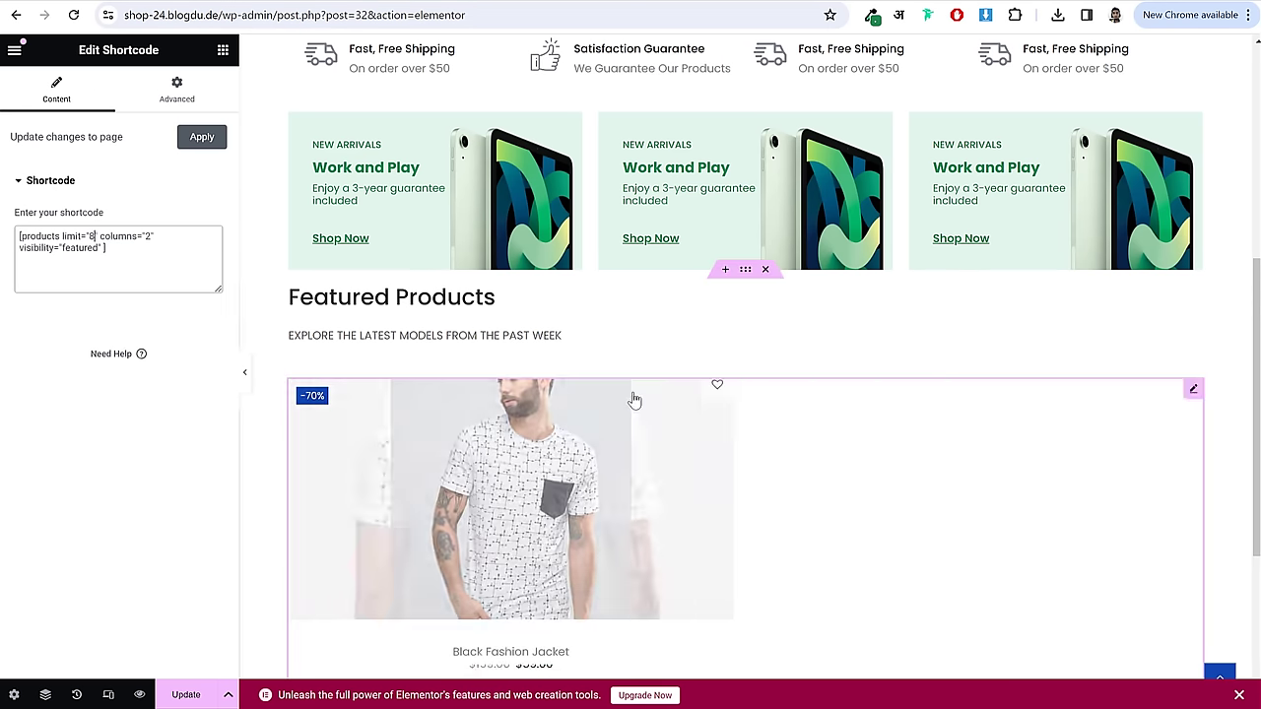
scroll(634, 400, down, 2)
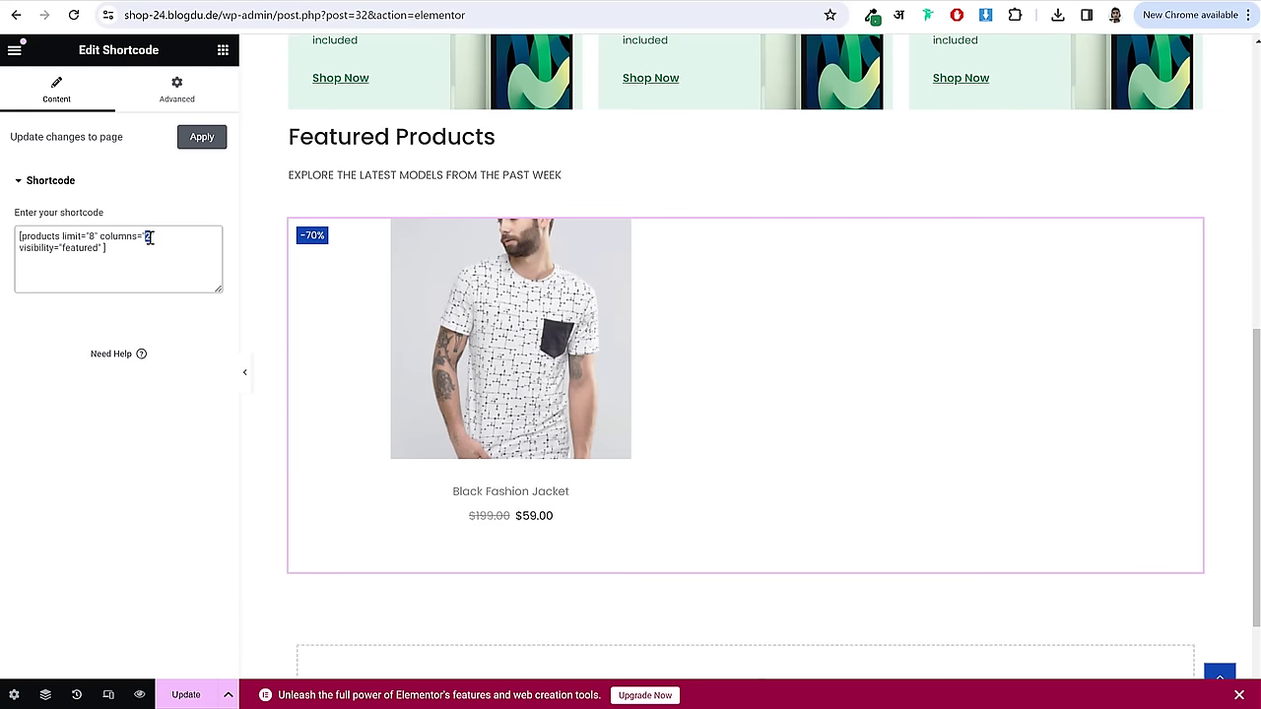
text(4)
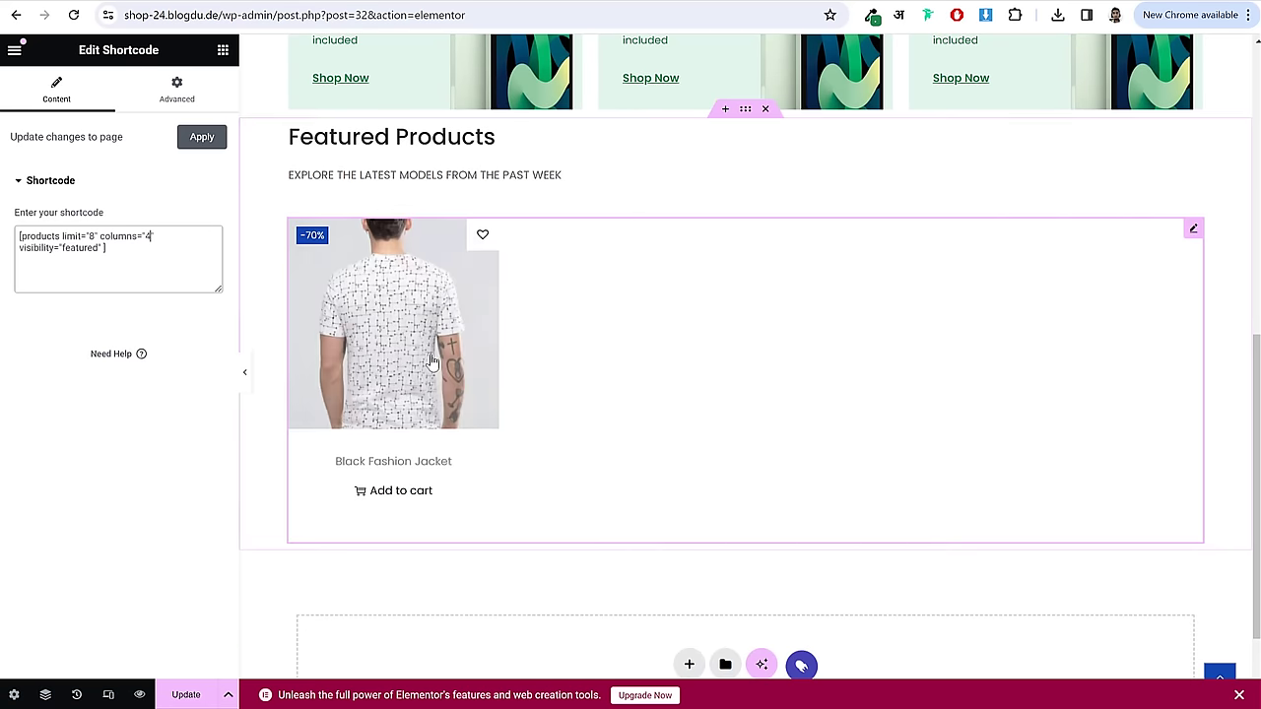
mouse_move(478, 276)
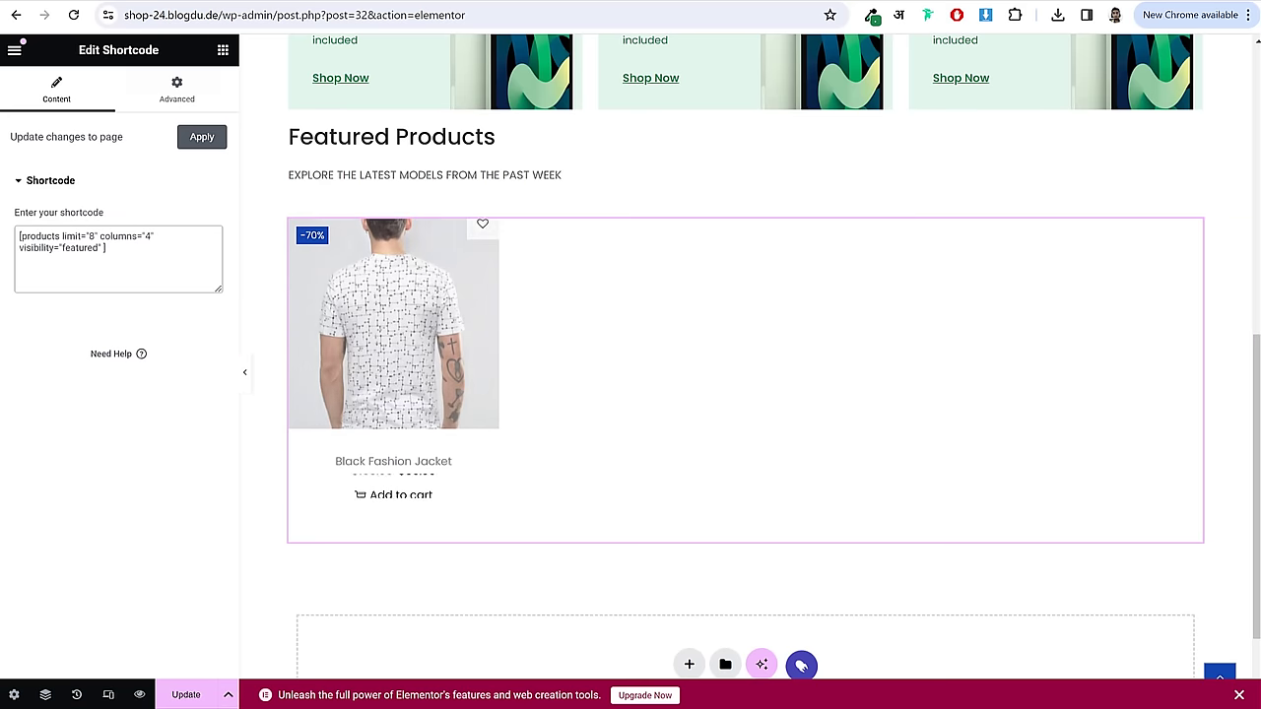
- Compare the Featured Products section with the reference site, check the featured marks in the product list, and return to the Elementor editor
key(ctrl+Tab)
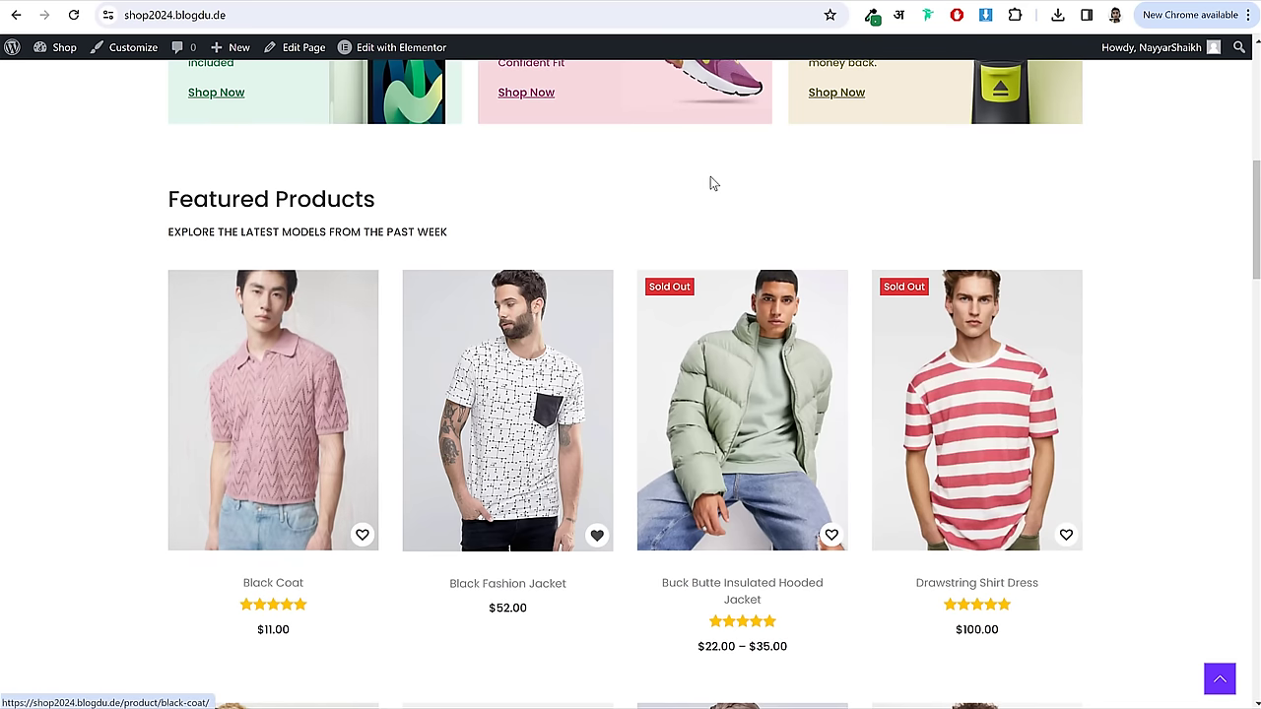
key(ctrl+shift+Tab)
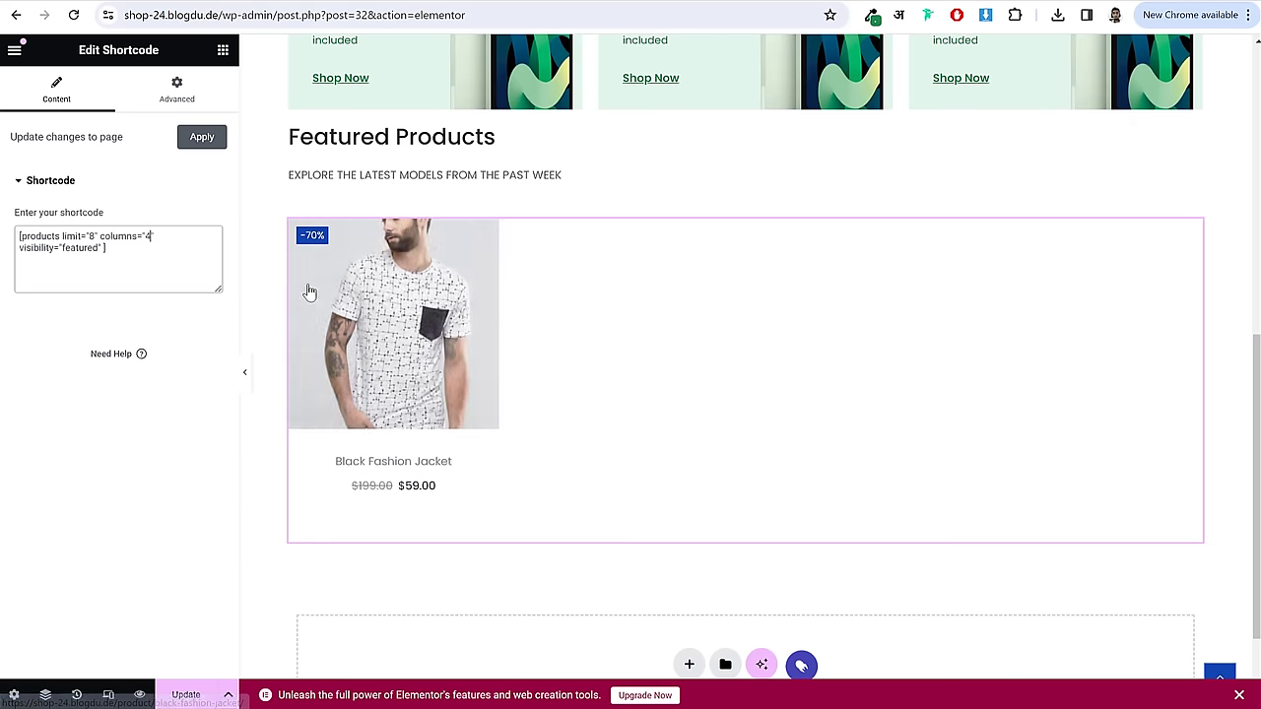
key(ctrl+shift+Tab)
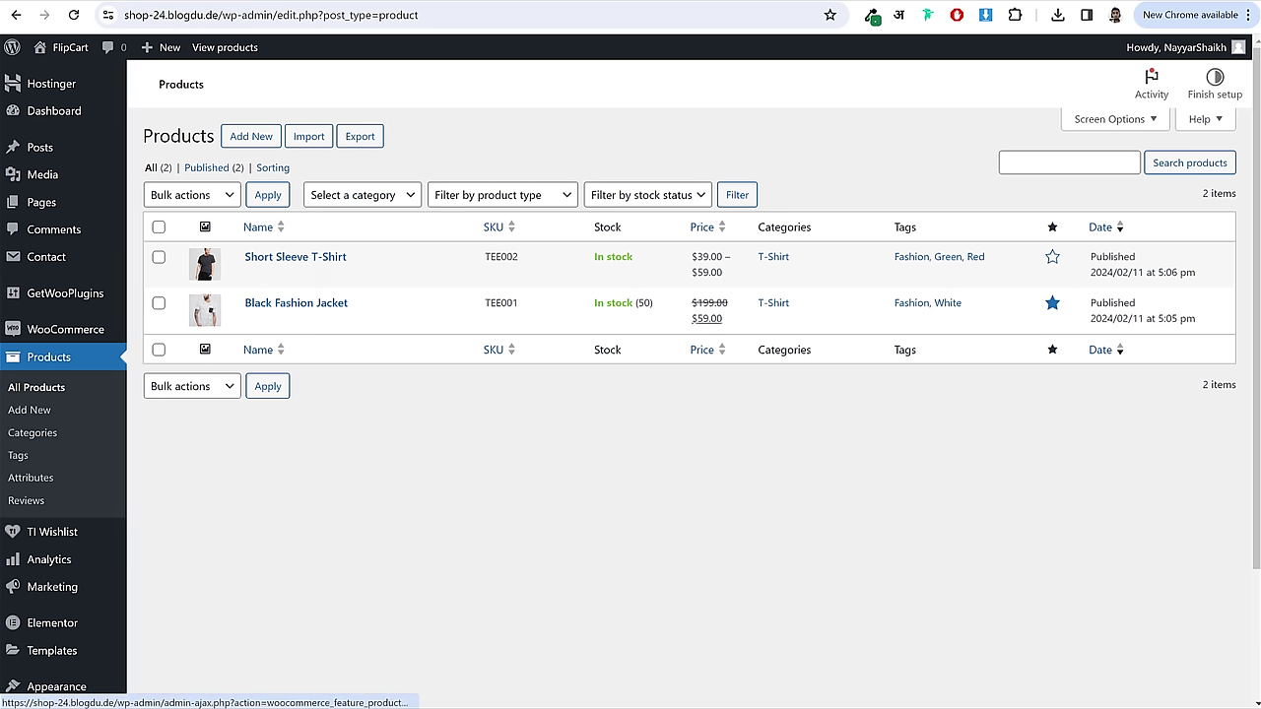
key(ctrl+Tab)
scroll(493, 364, up, 1)
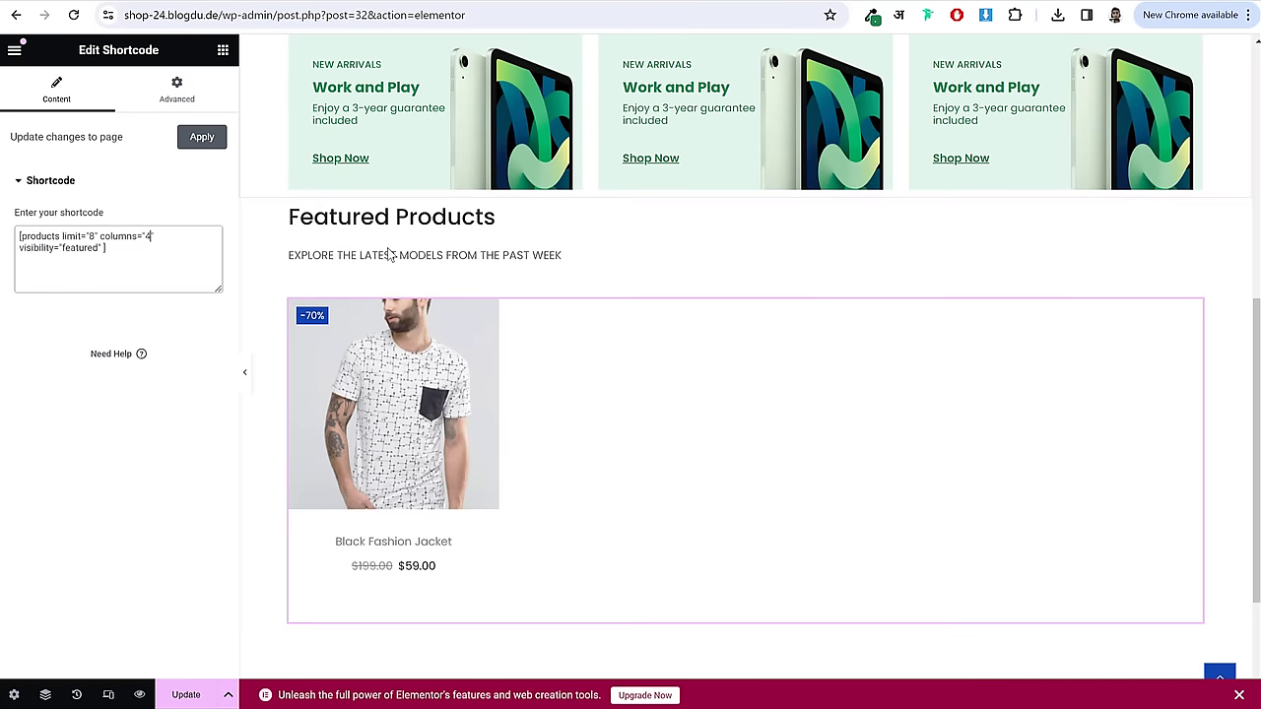
click(77, 2)
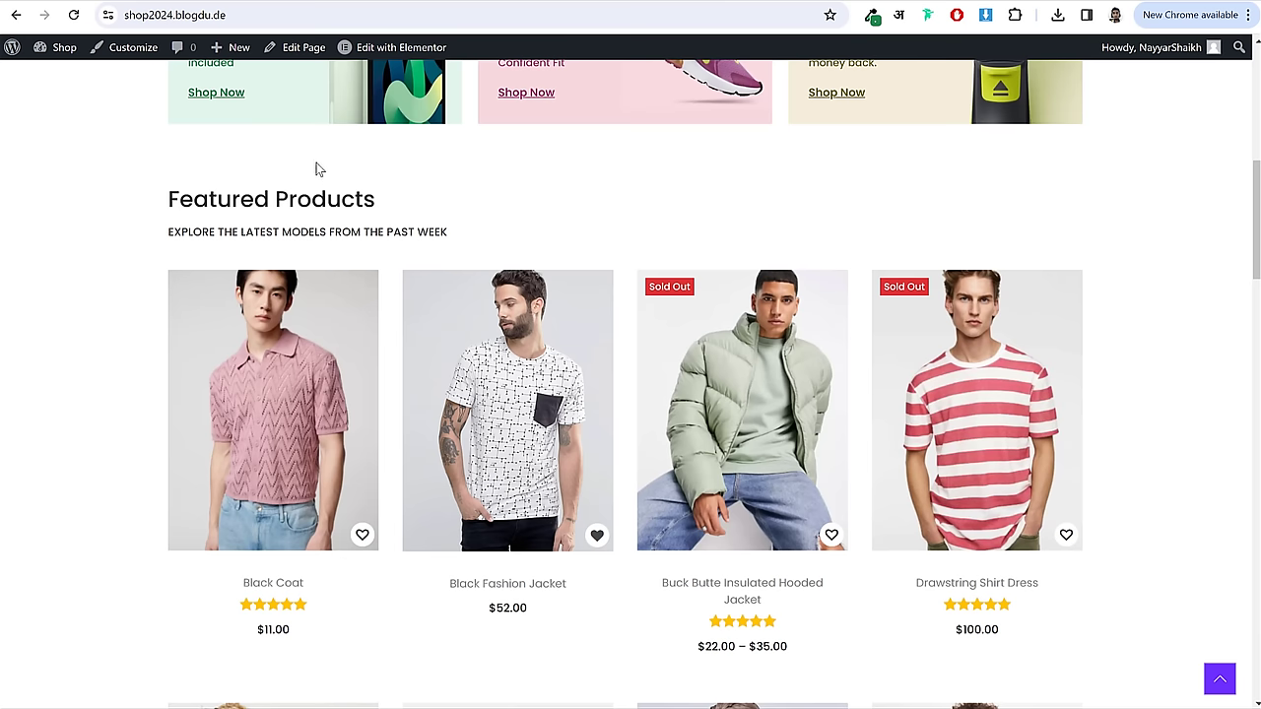
scroll(384, 264, down, 7)
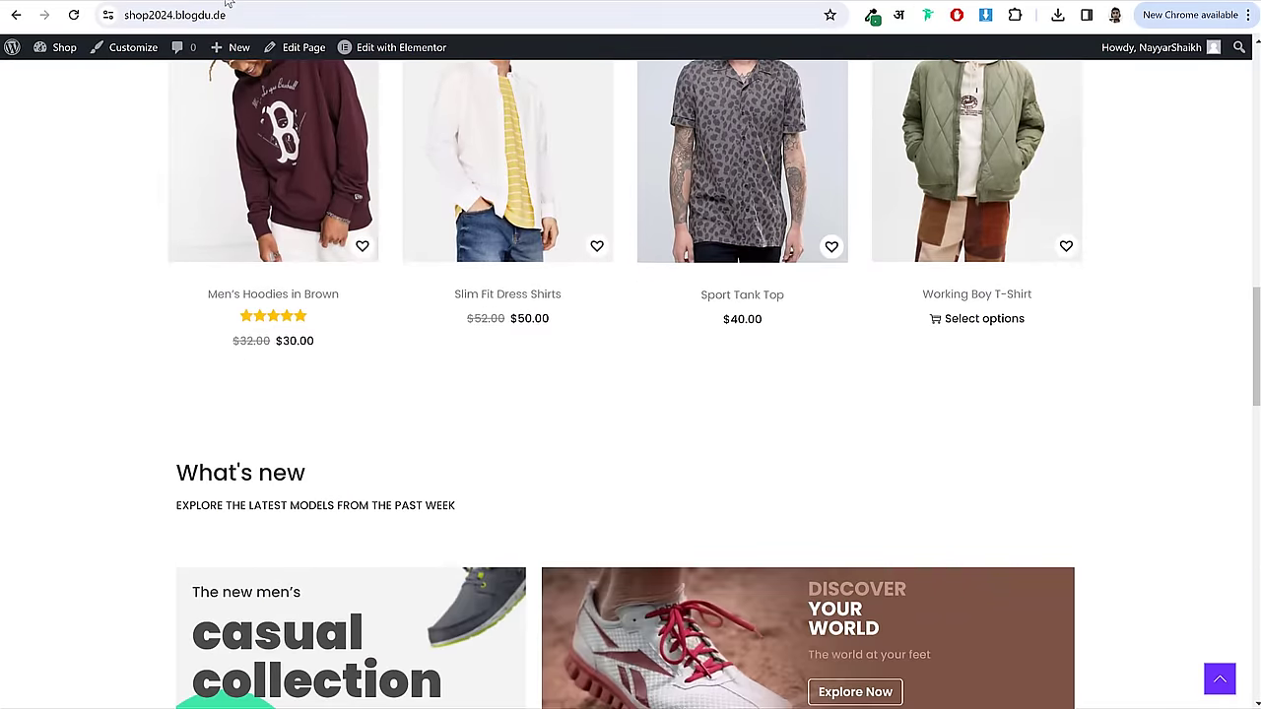
click(226, 3)
scroll(689, 344, up, 1)
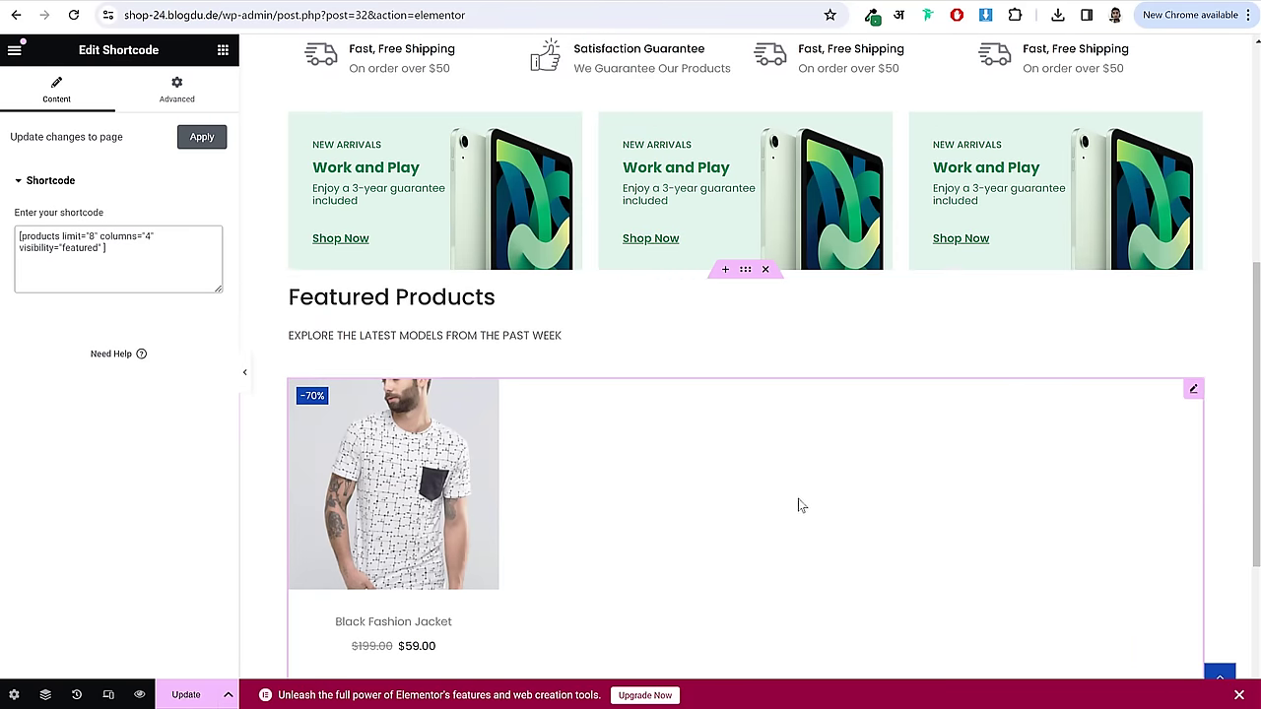
- Set the Featured Products container's padding to 80 px at top and bottom and 0 on both sides
click(747, 274)
click(194, 91)
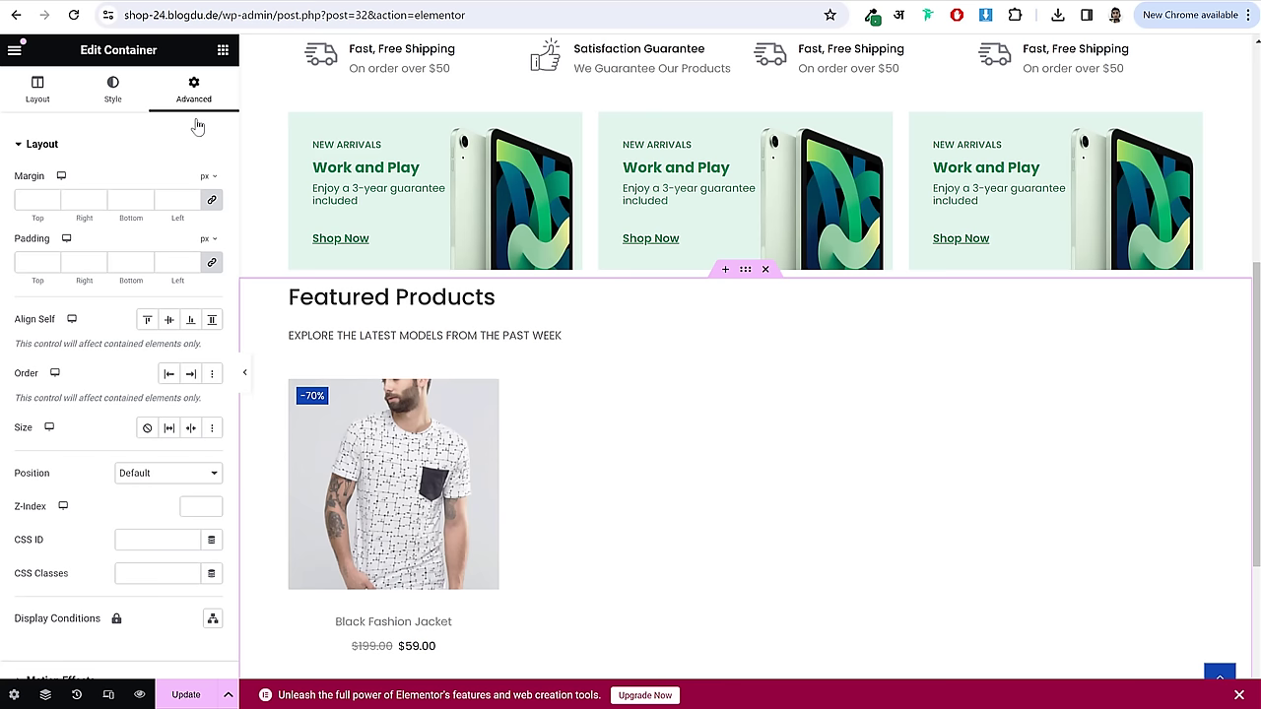
click(214, 264)
text(80)
key(Tab)
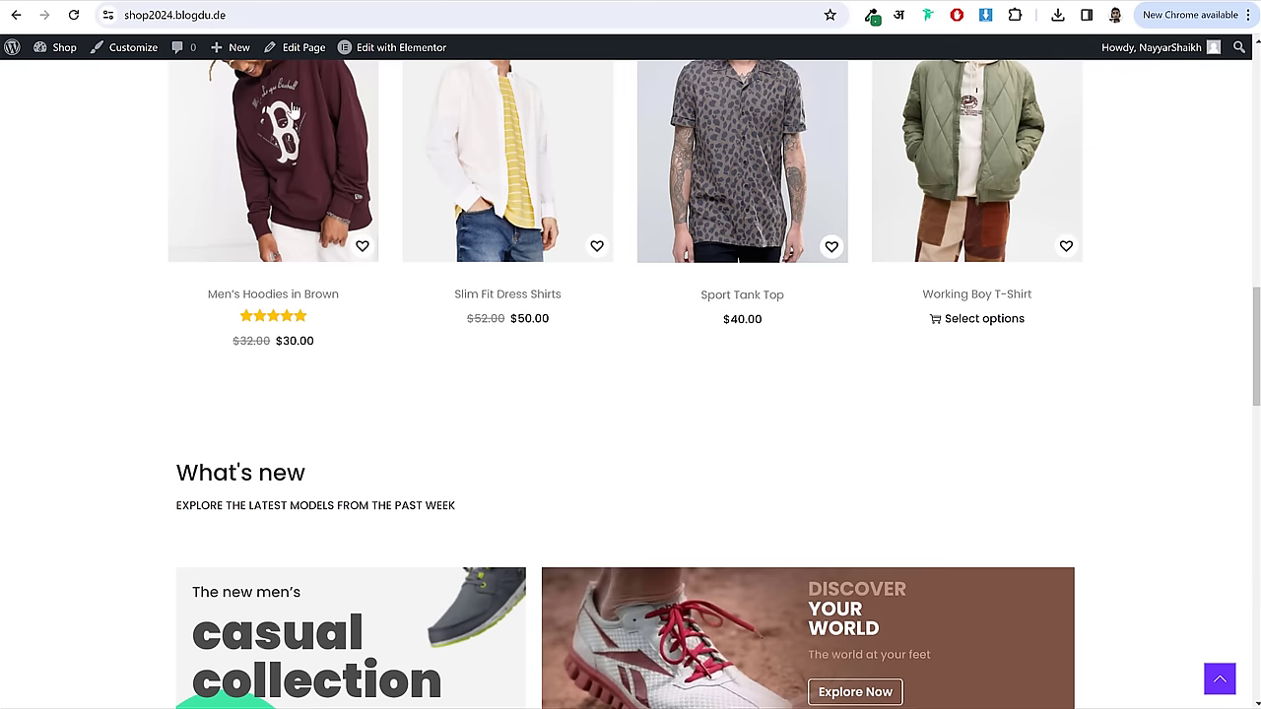
- Compare the Featured Products spacing with the reference site and examine the reference's What's new section
scroll(419, 271, up, 6)
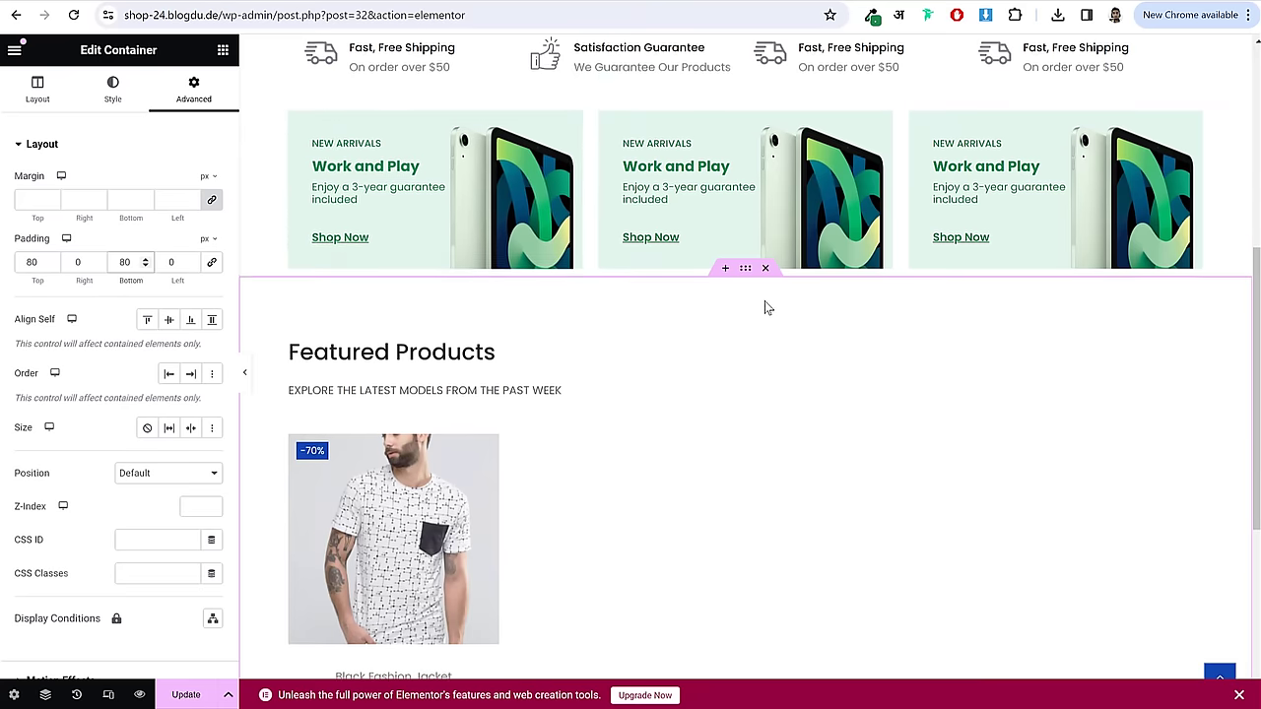
scroll(765, 300, down, 3)
scroll(601, 281, down, 1)
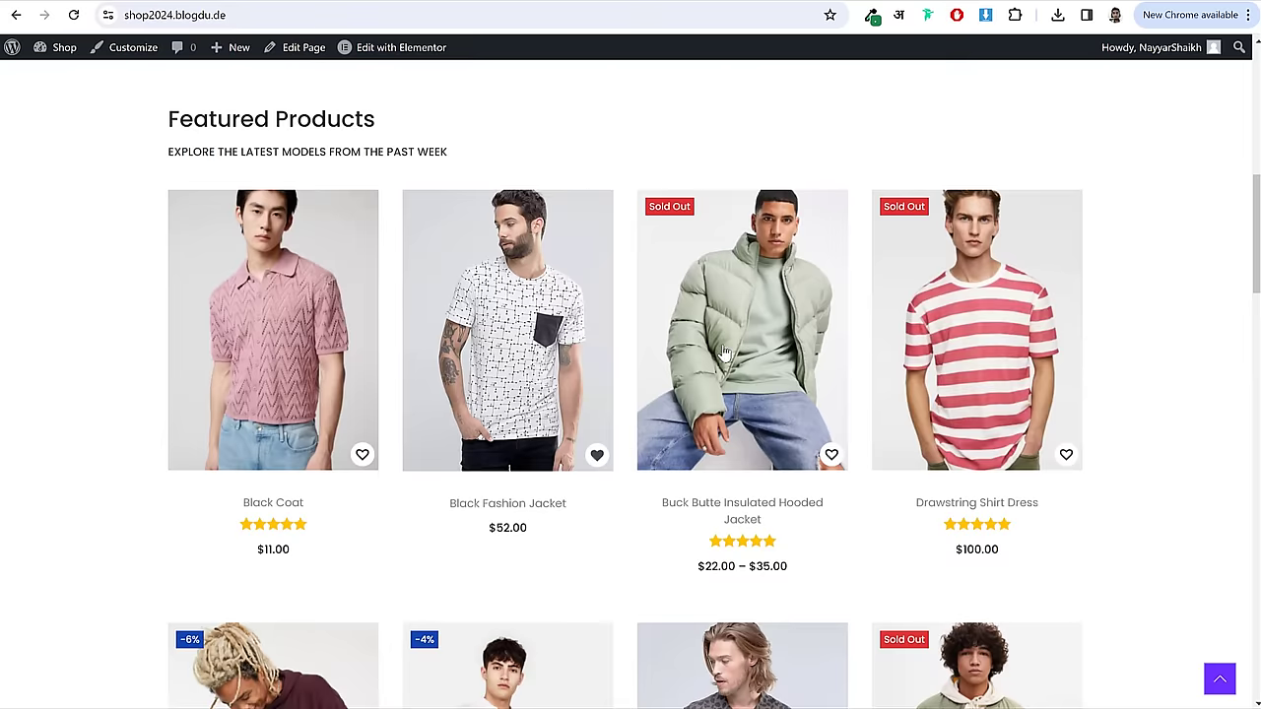
scroll(724, 353, down, 10)
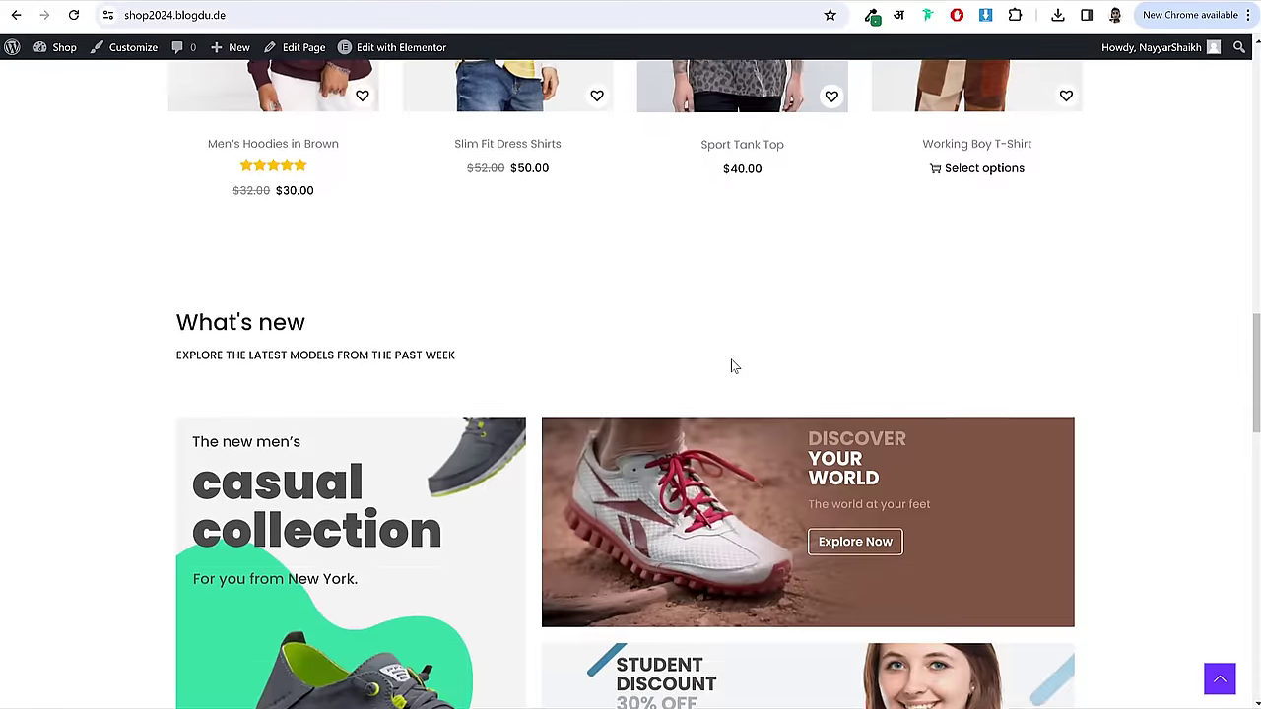
scroll(734, 388, down, 3)
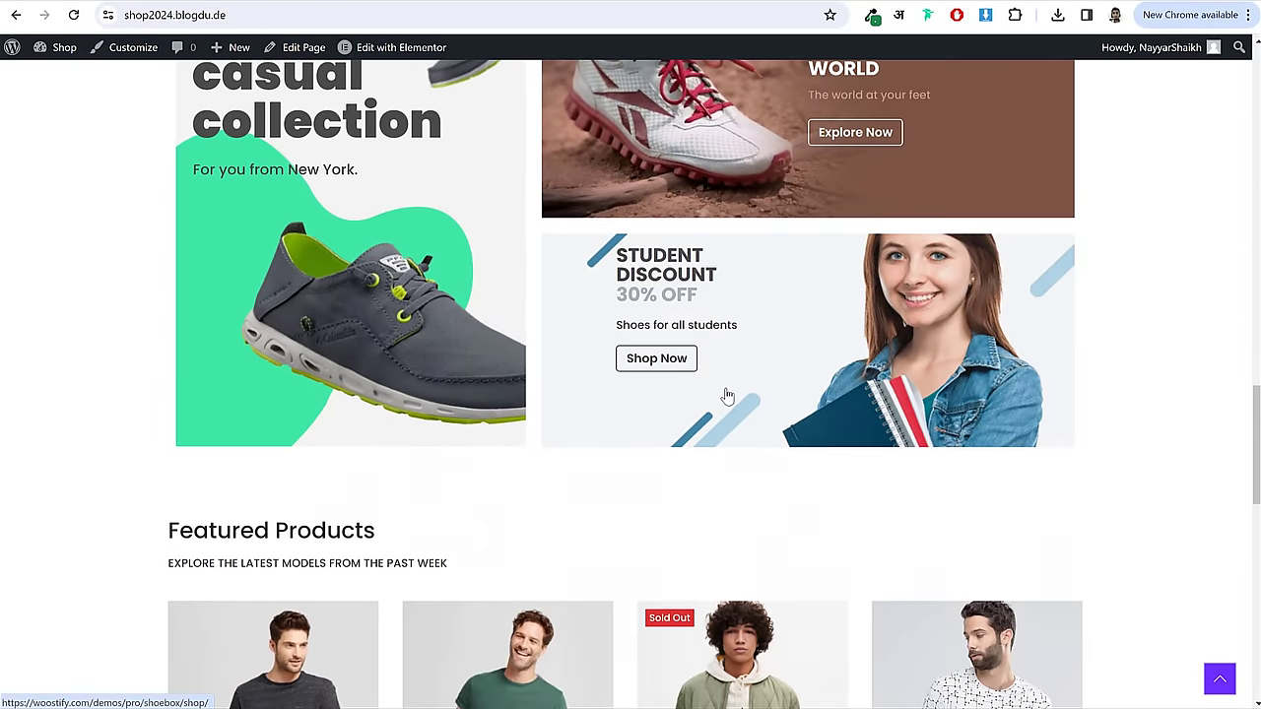
scroll(993, 397, up, 5)
scroll(989, 390, down, 4)
scroll(847, 312, up, 3)
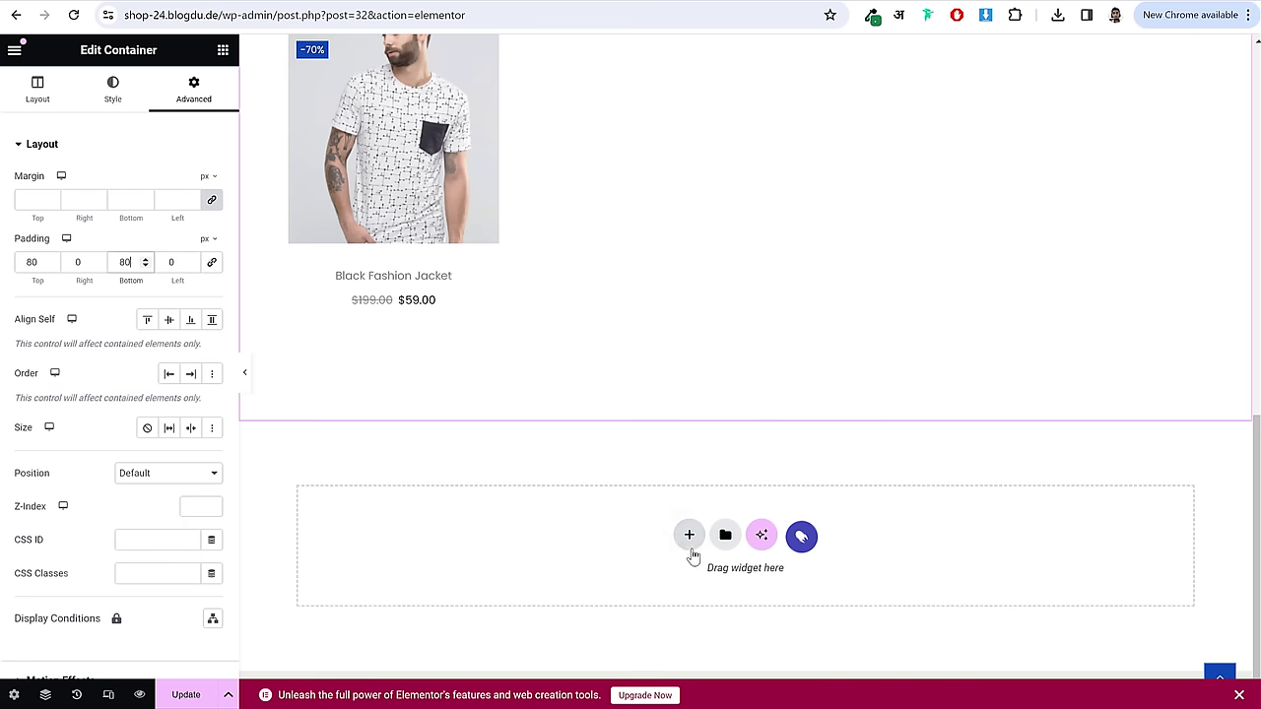
- Add an empty single-column Flexbox container below the Featured Products section
click(689, 535)
click(689, 566)
click(543, 581)
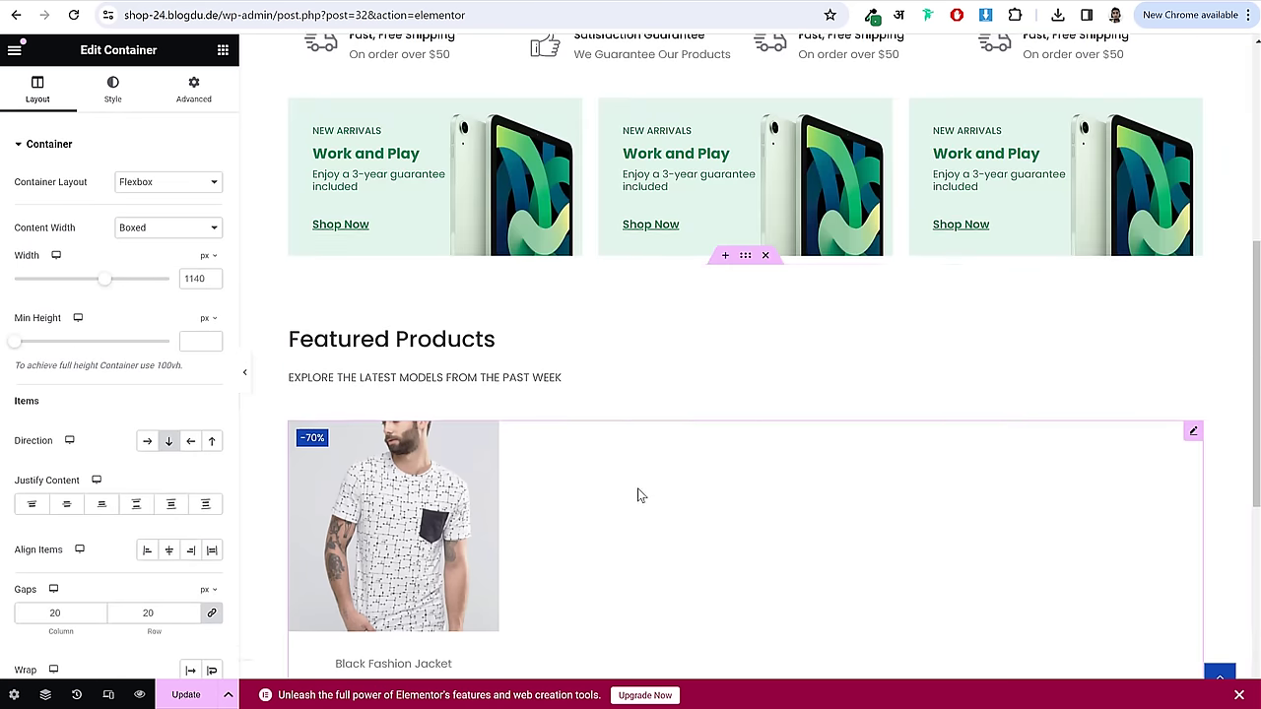
- Copy the Featured Products heading and paste it into the new empty container
scroll(638, 495, up, 3)
scroll(637, 495, down, 4)
right_click(412, 202)
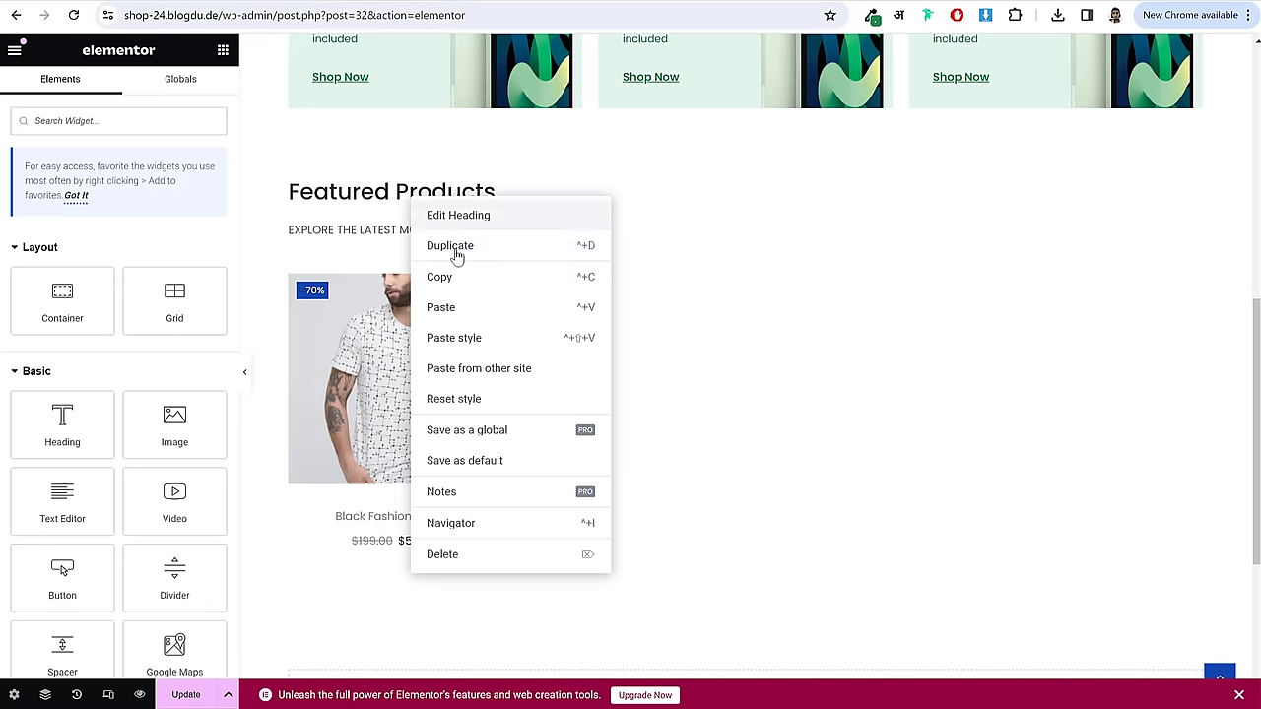
click(450, 279)
scroll(571, 431, down, 3)
right_click(625, 386)
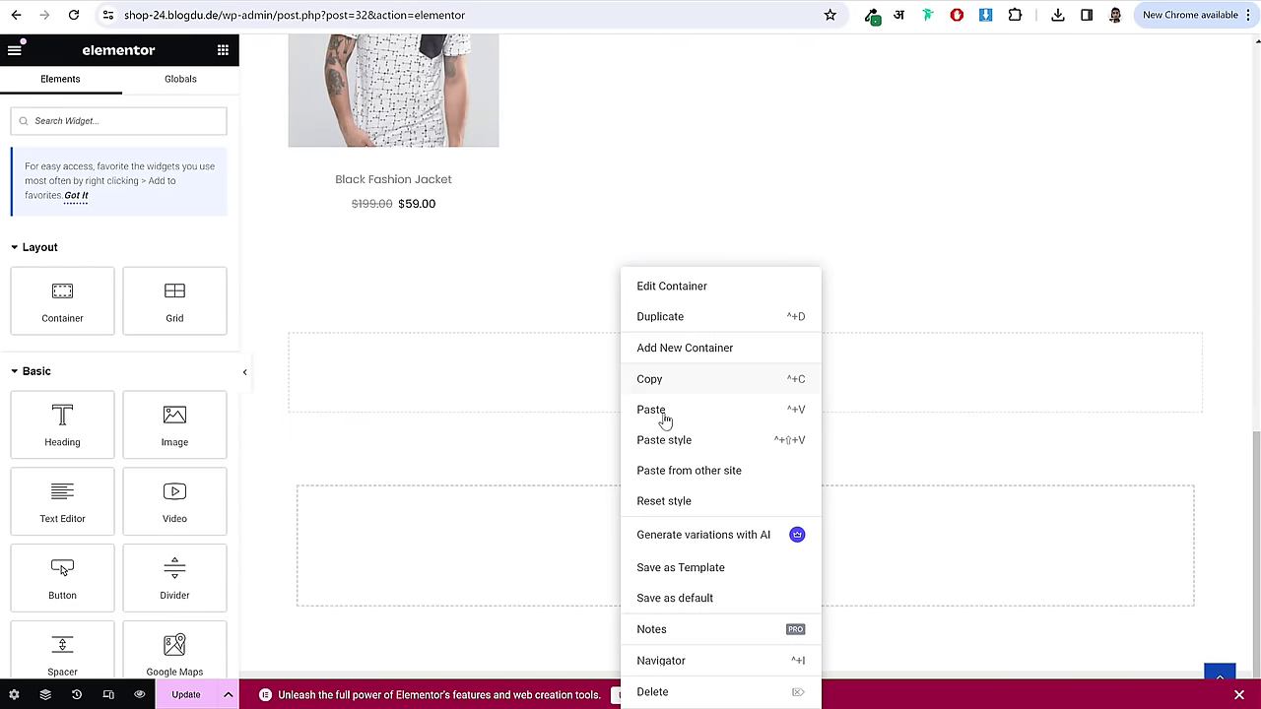
click(665, 409)
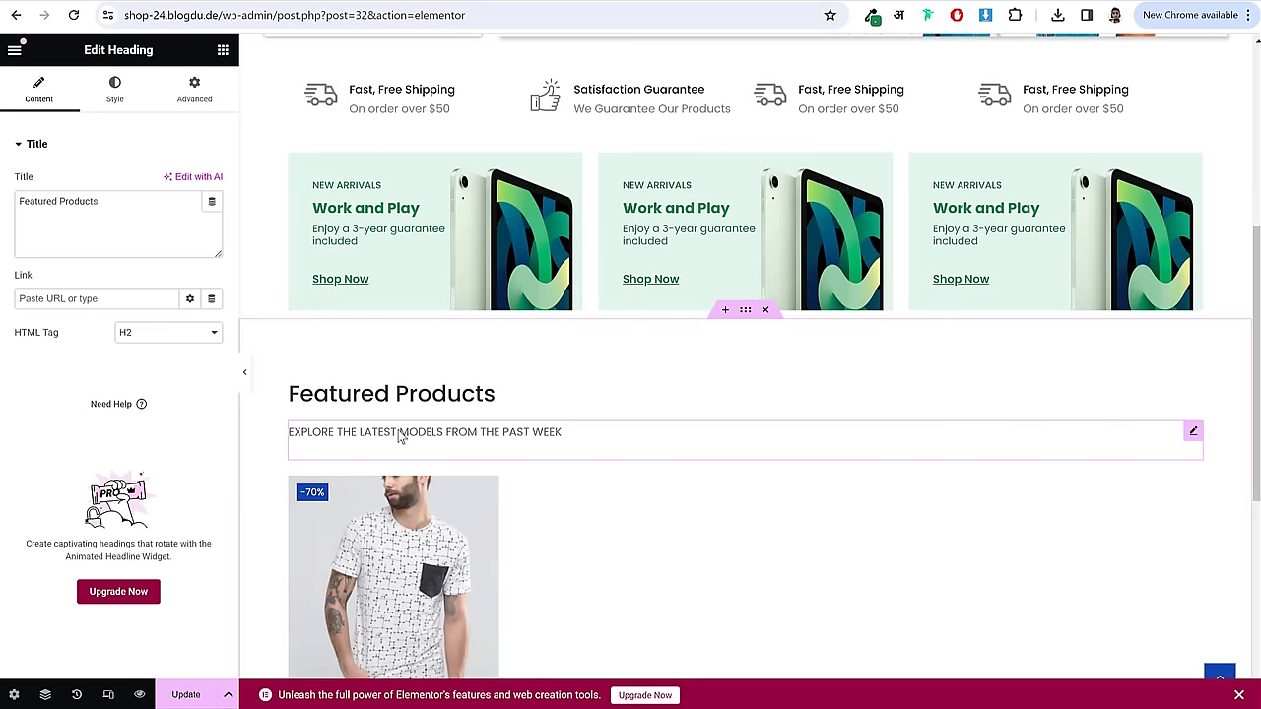
- Copy the "EXPLORE THE LATEST MODELS FROM THE PAST WEEK" text and paste it beneath the heading in the new container
right_click(399, 436)
click(586, 439)
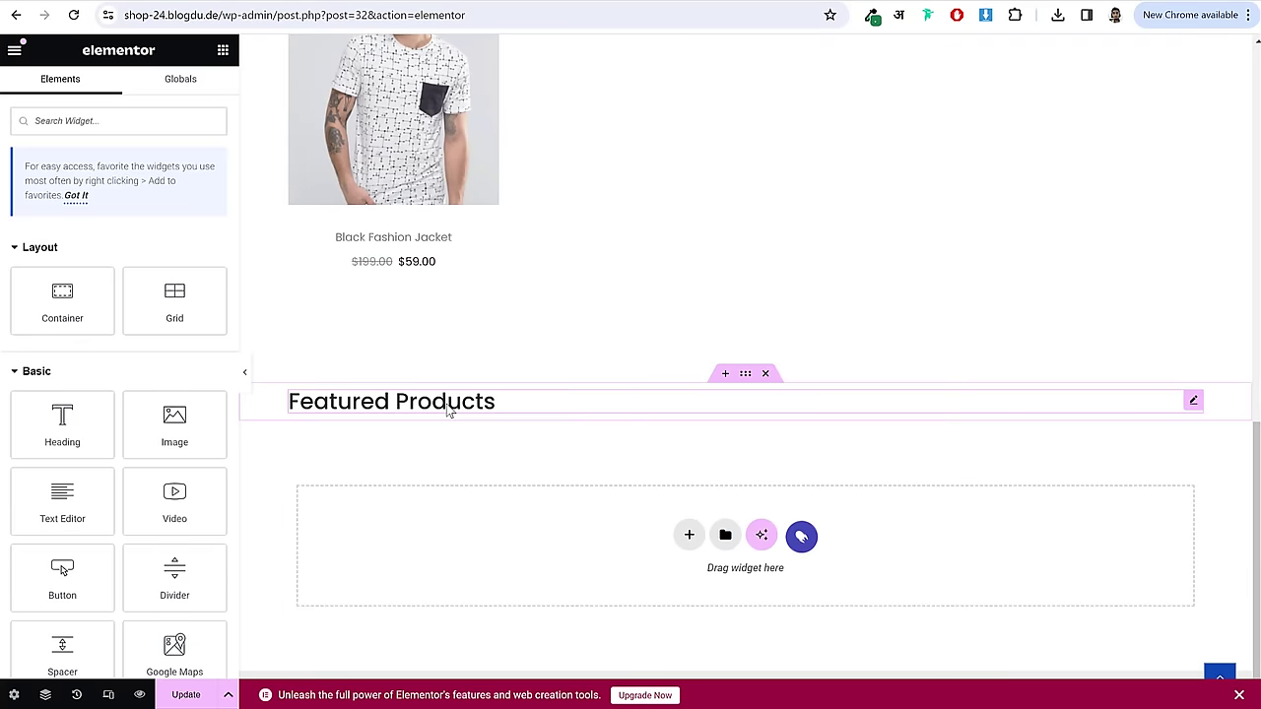
right_click(448, 412)
click(501, 445)
- Copy the "What's new" title from the reference site and replace the new container's heading text with it
key(ctrl+Tab)
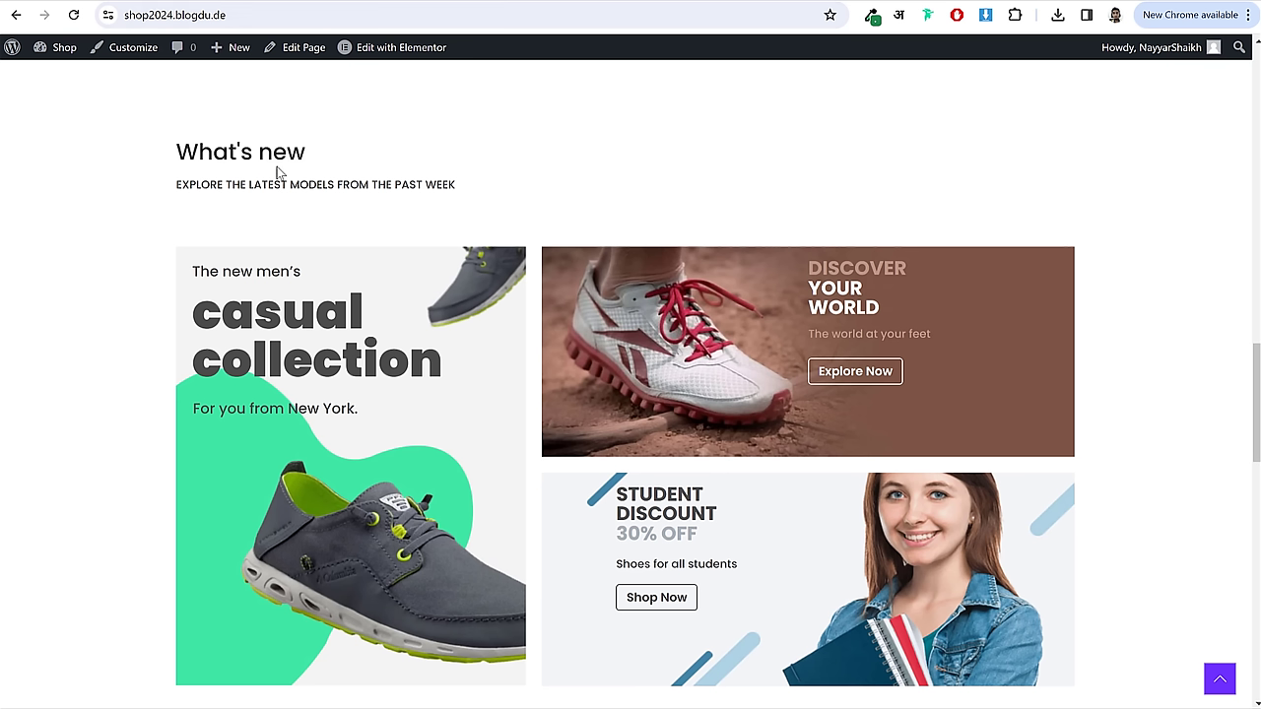
drag(273, 159, 178, 154)
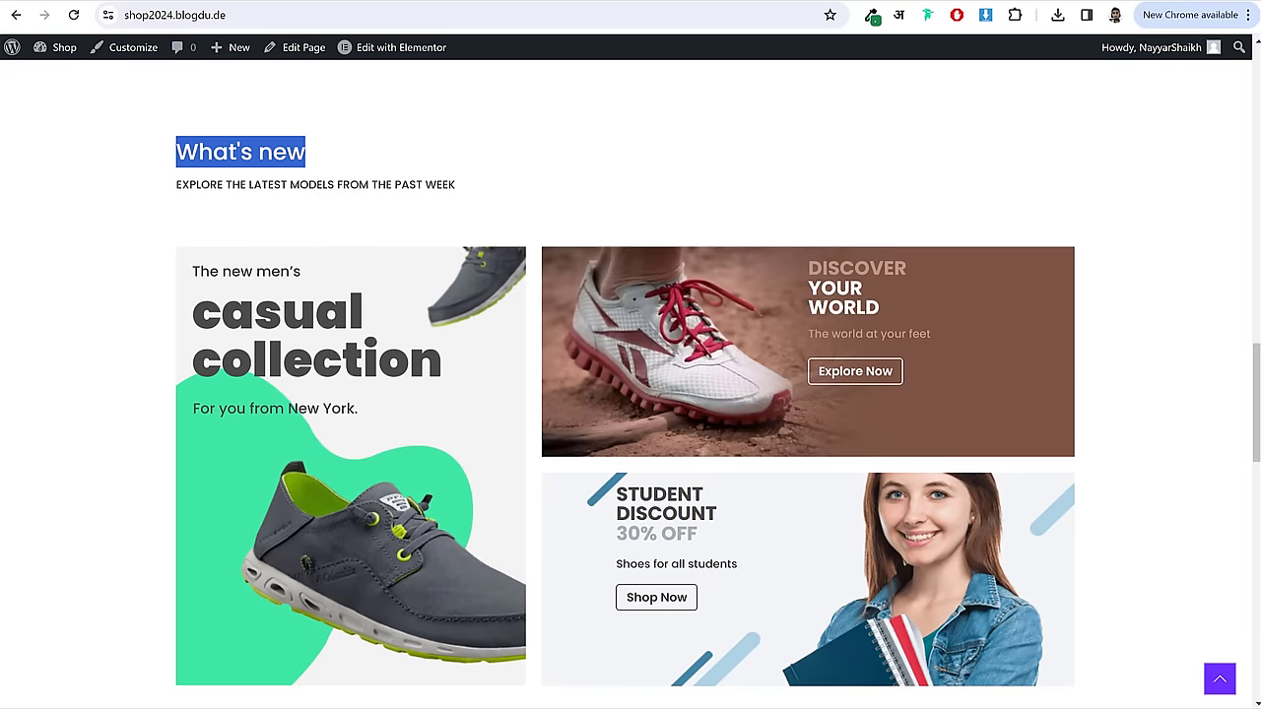
key(ctrl+shift+Tab)
click(390, 403)
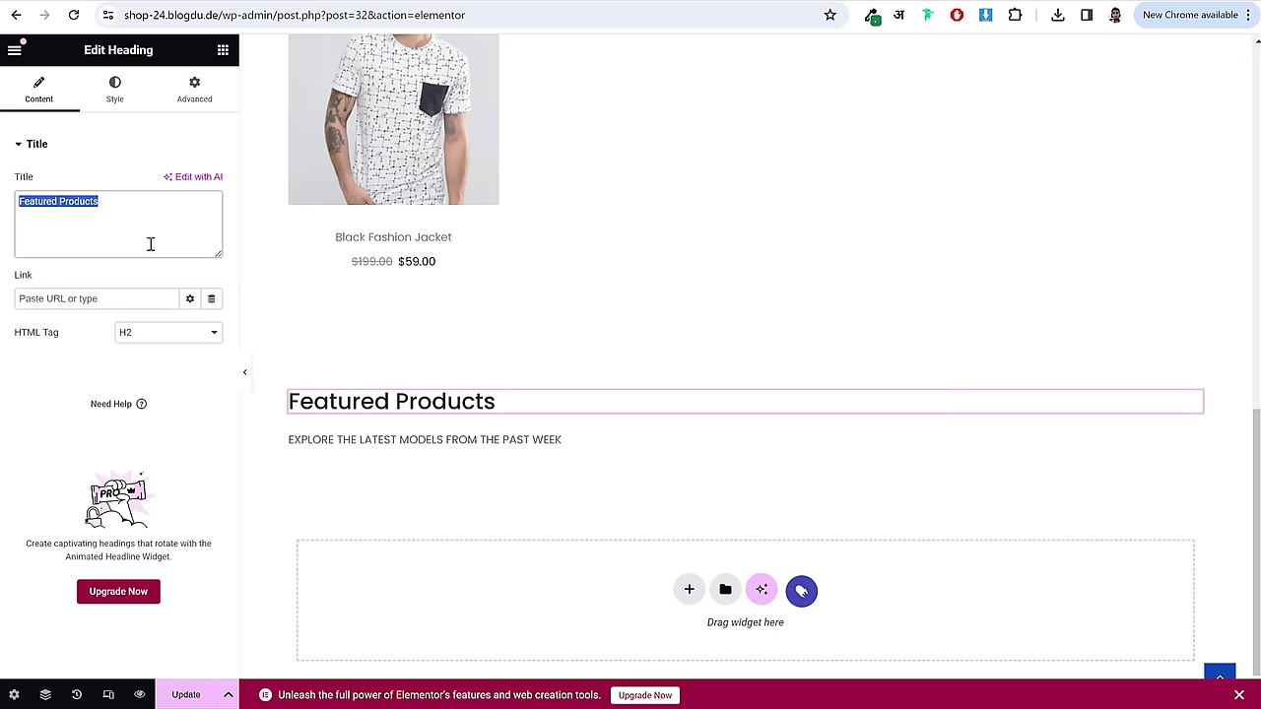
key(ctrl+v)
- Check the What's new subheading on the reference site and examine its banner layout and the surrounding sections
key(ctrl+Tab)
triple_click(306, 183)
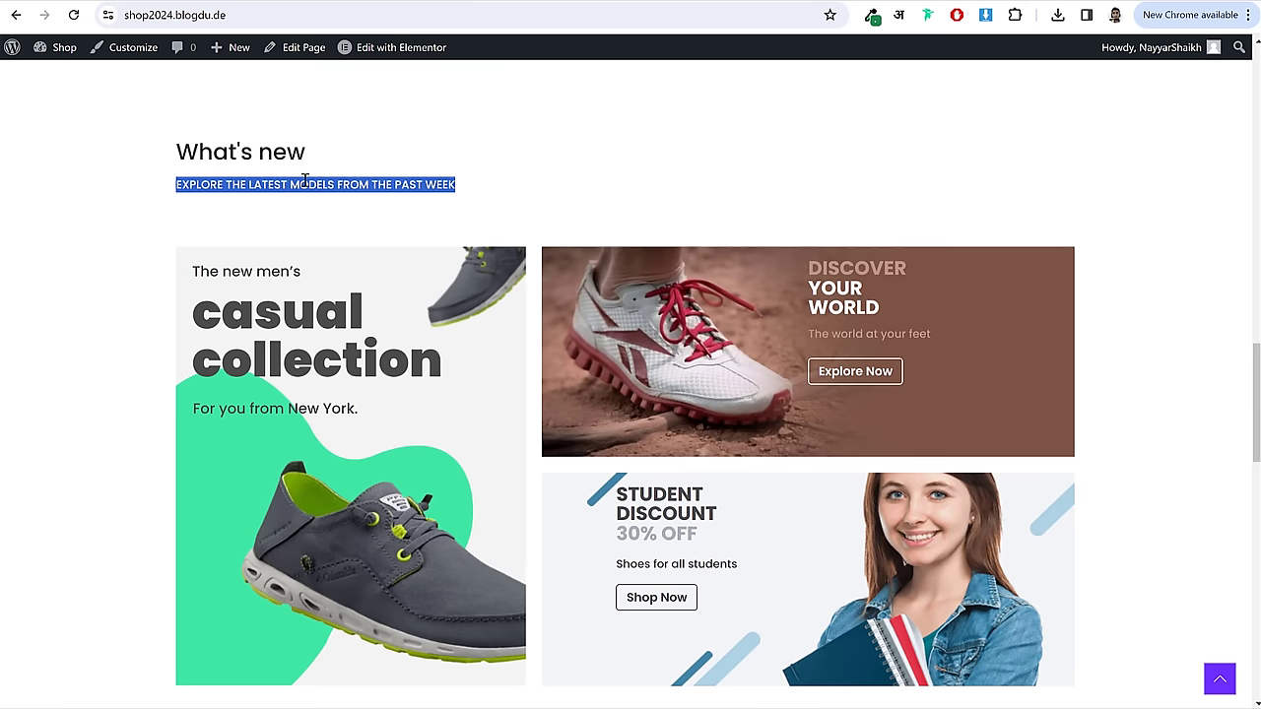
click(630, 200)
scroll(636, 244, down, 2)
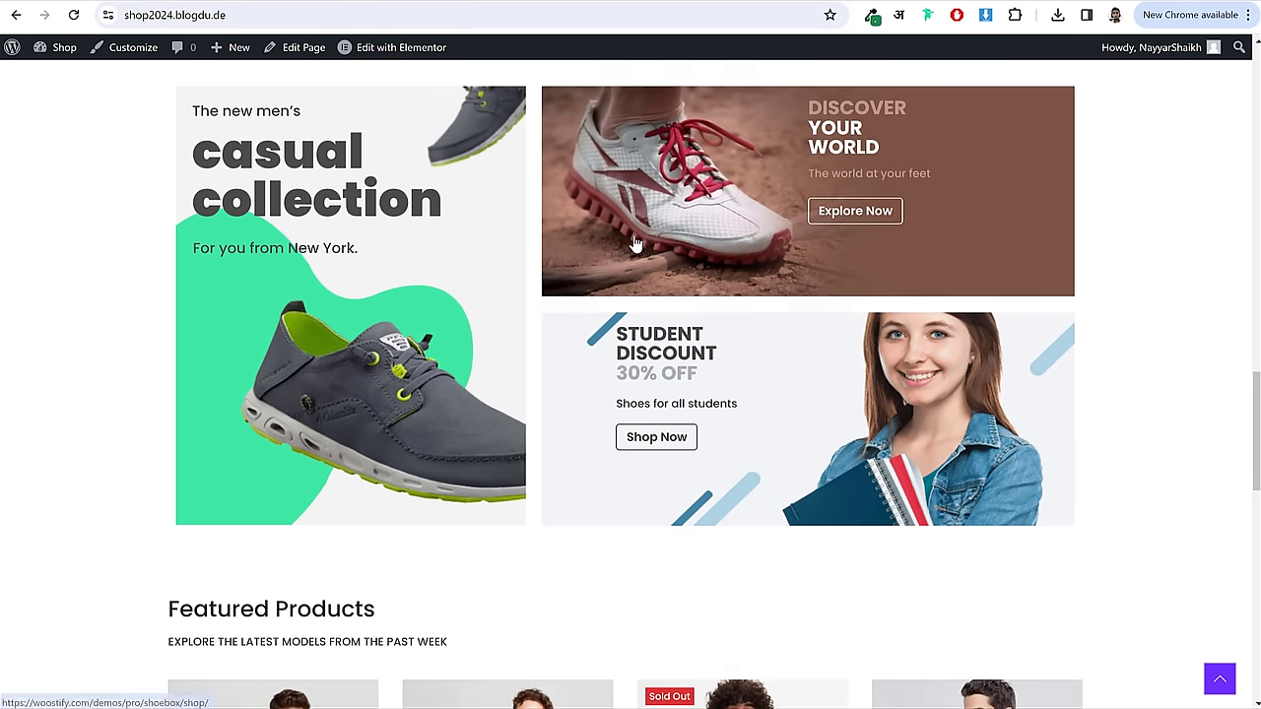
scroll(903, 228, up, 1)
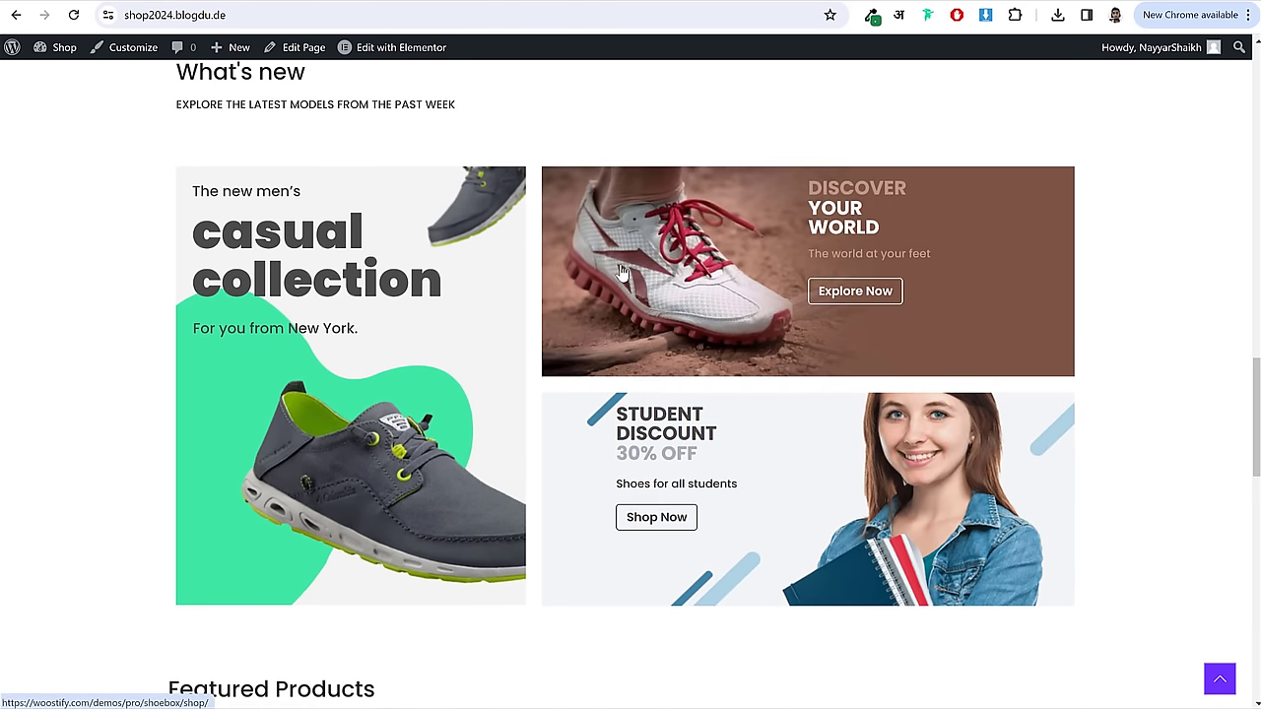
scroll(720, 306, up, 20)
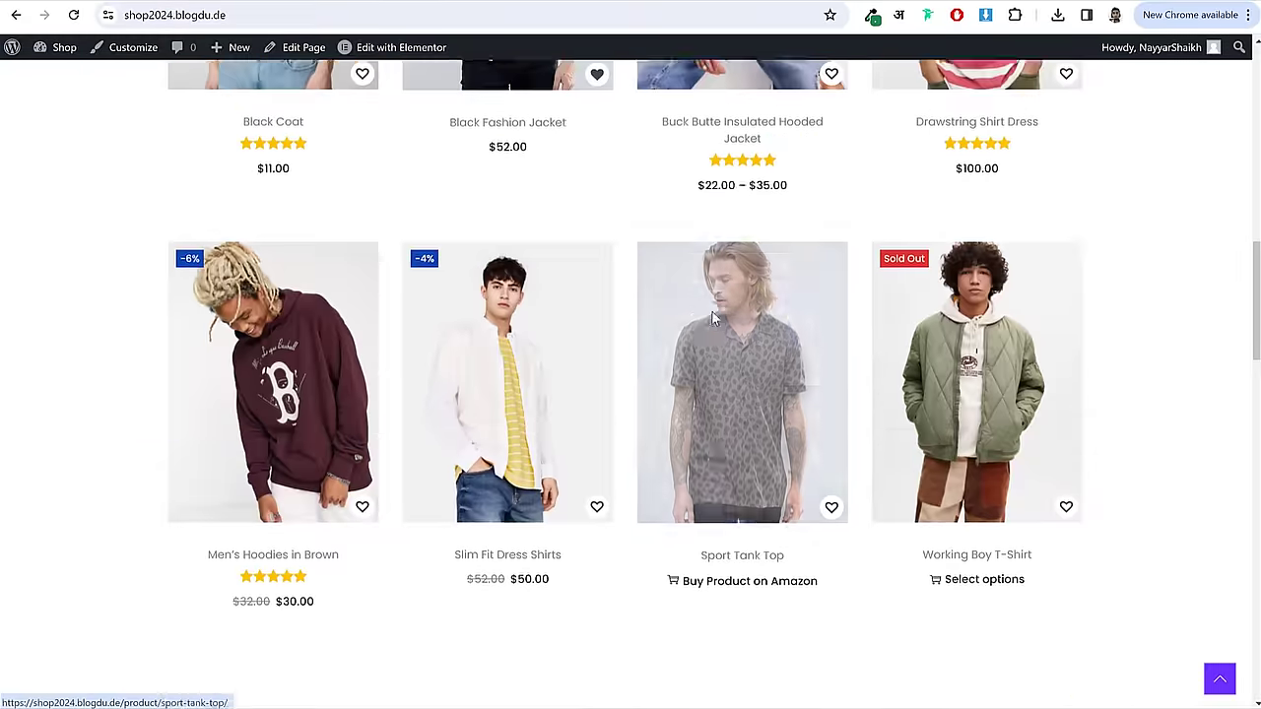
scroll(1145, 290, down, 7)
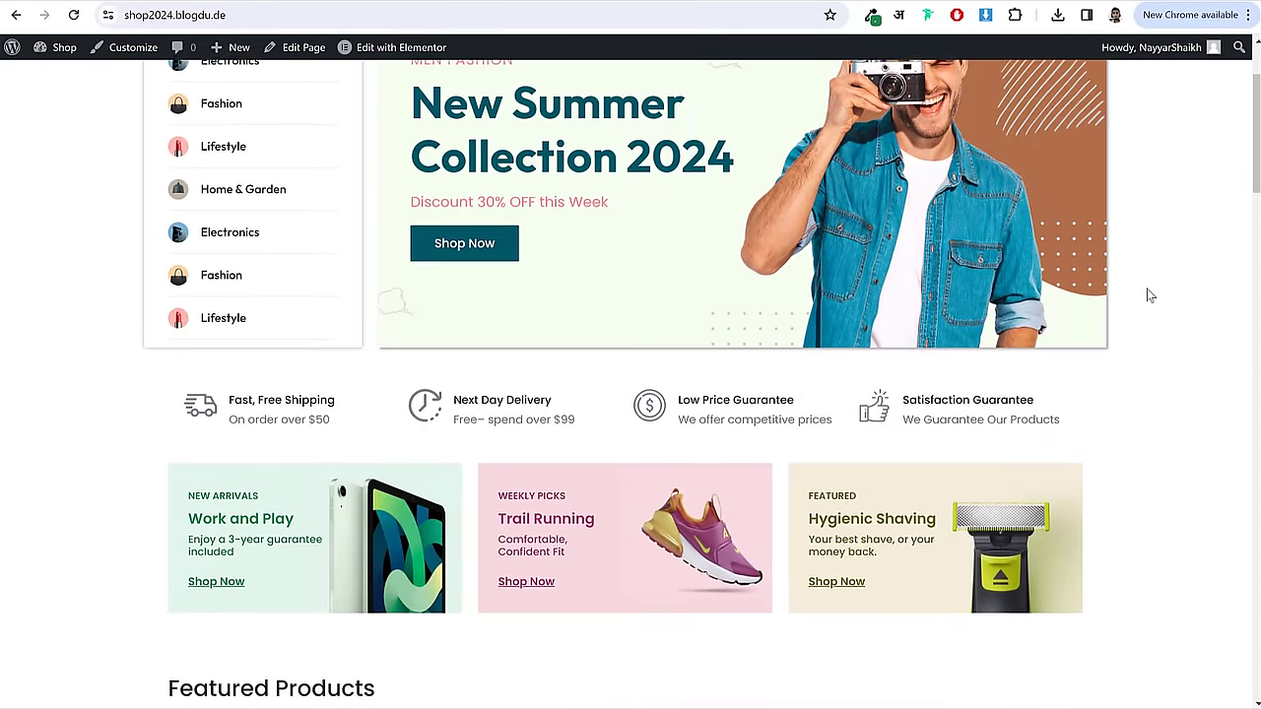
scroll(1148, 295, down, 11)
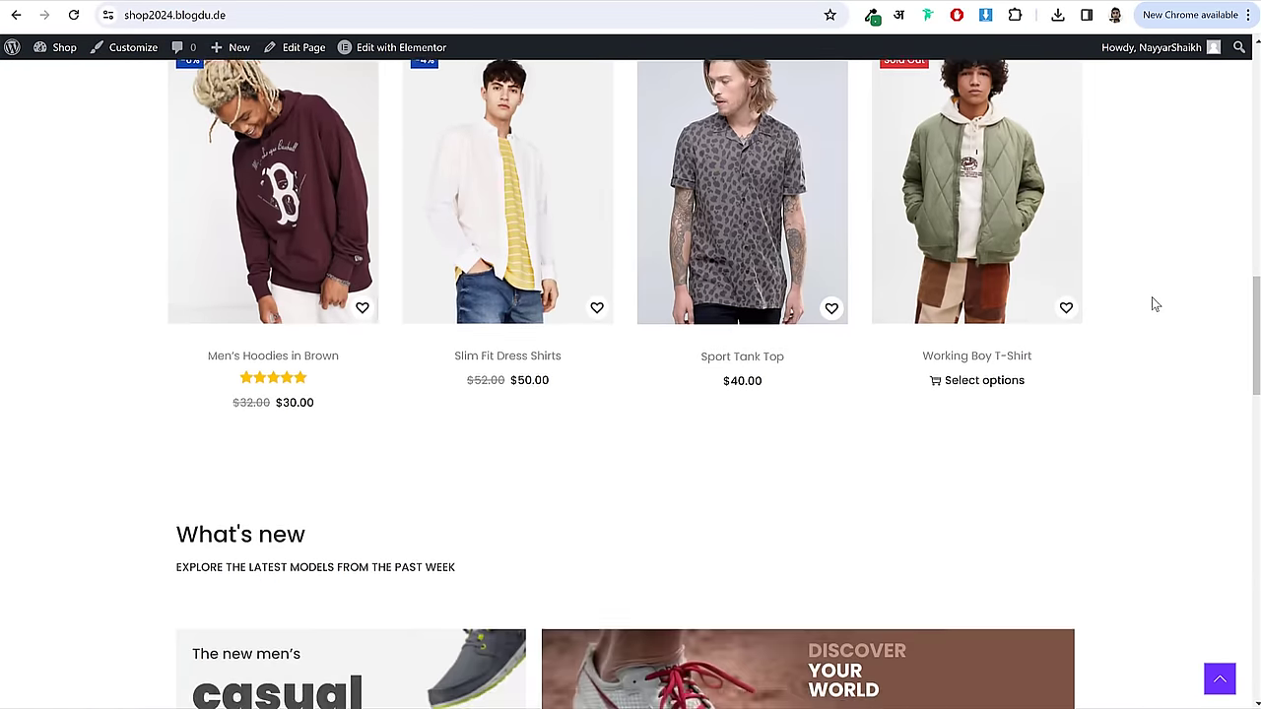
scroll(970, 300, up, 1)
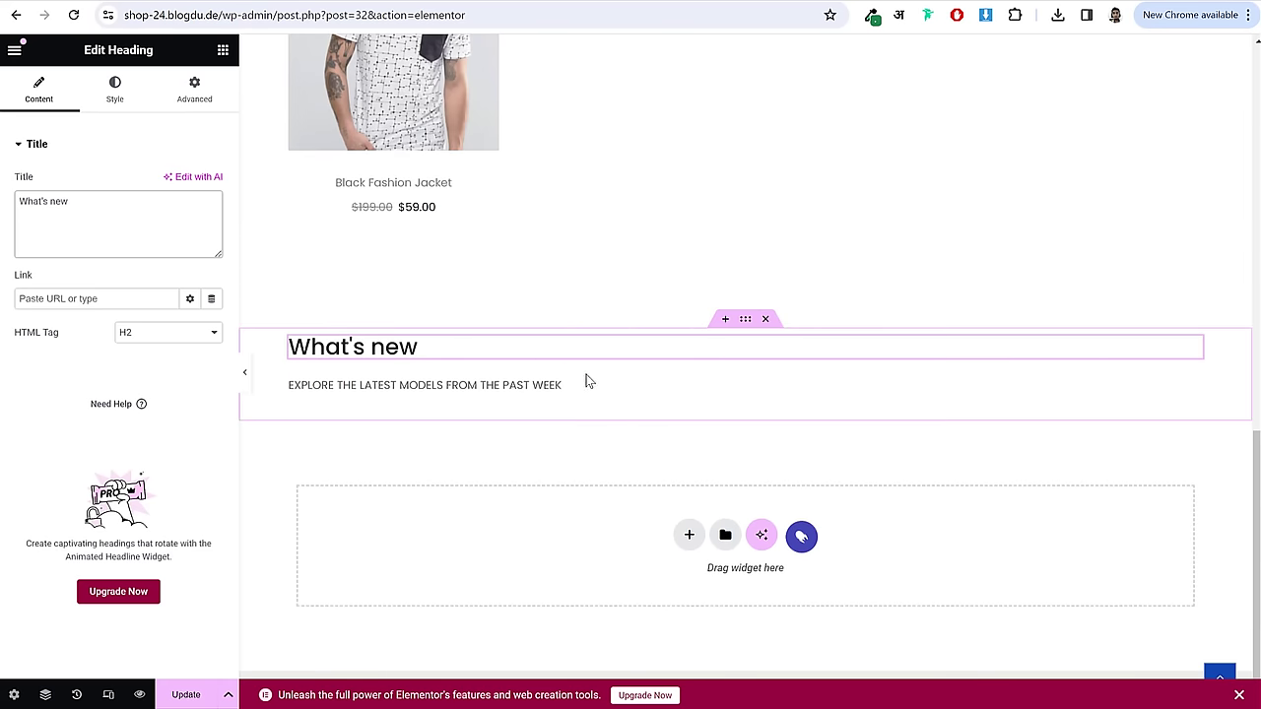
- Open the Woostify template library's blocks, check the Banner category, and set the filter back to All
click(803, 537)
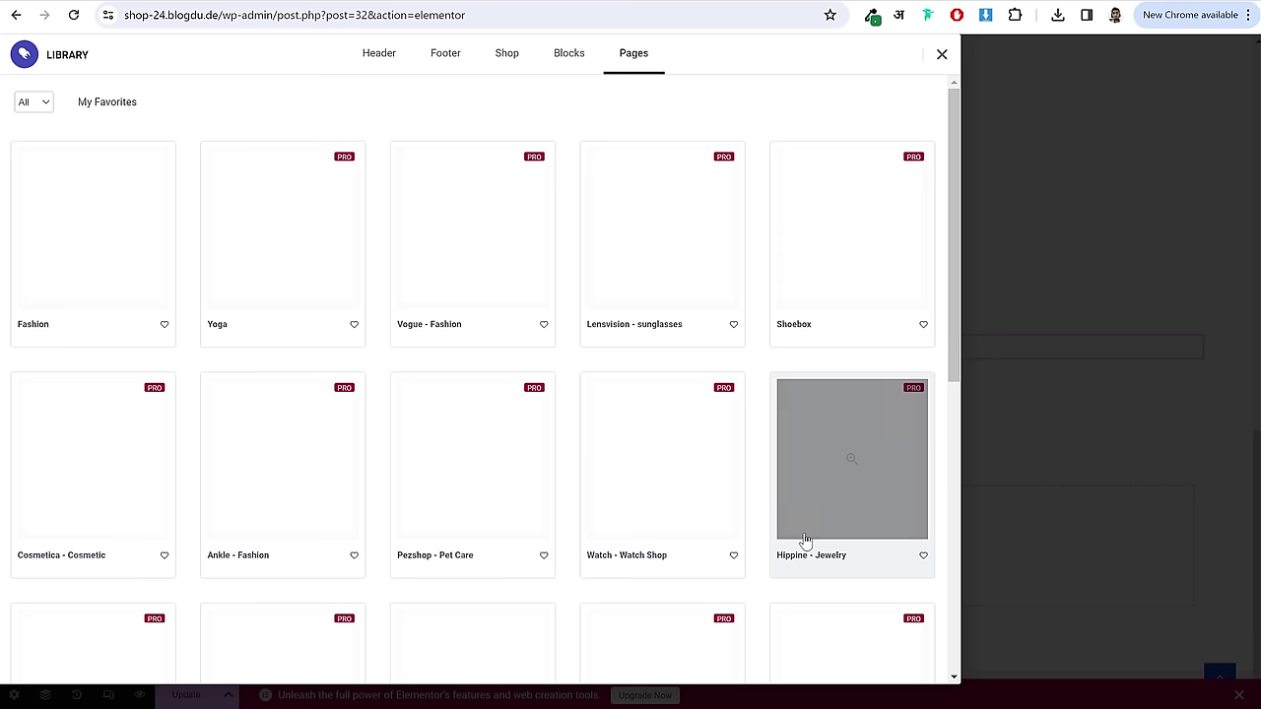
click(568, 55)
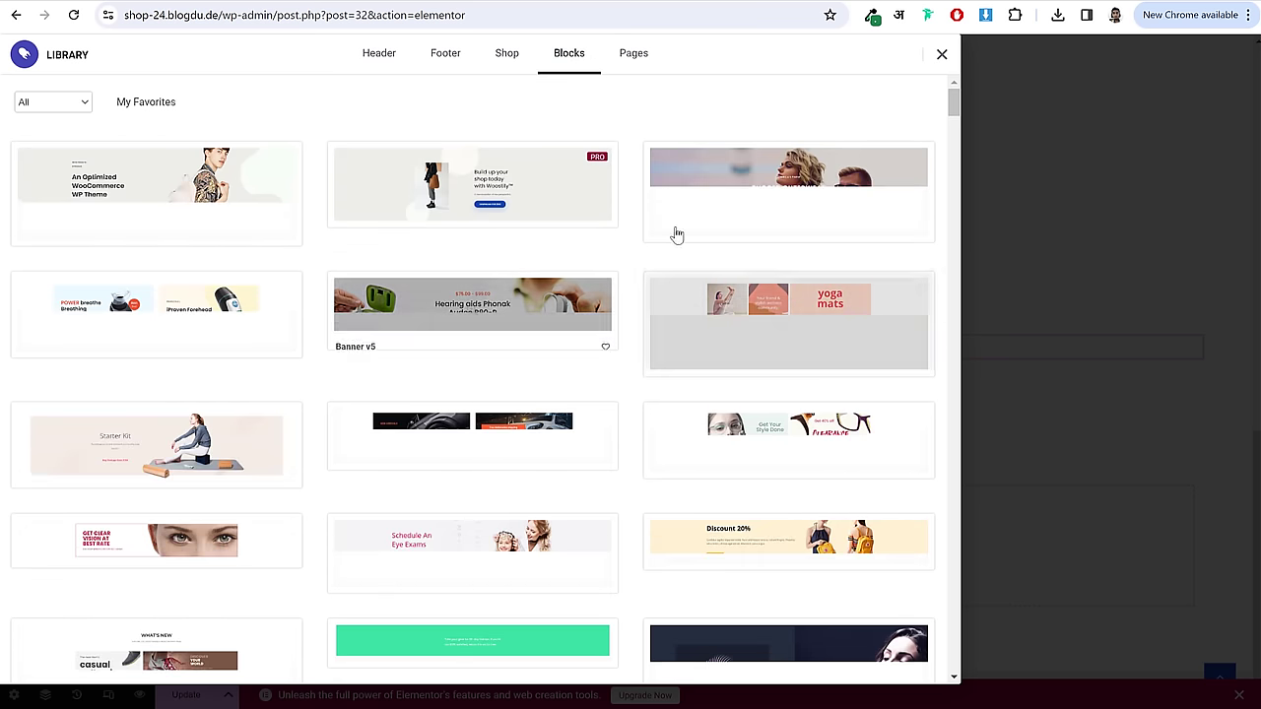
click(70, 106)
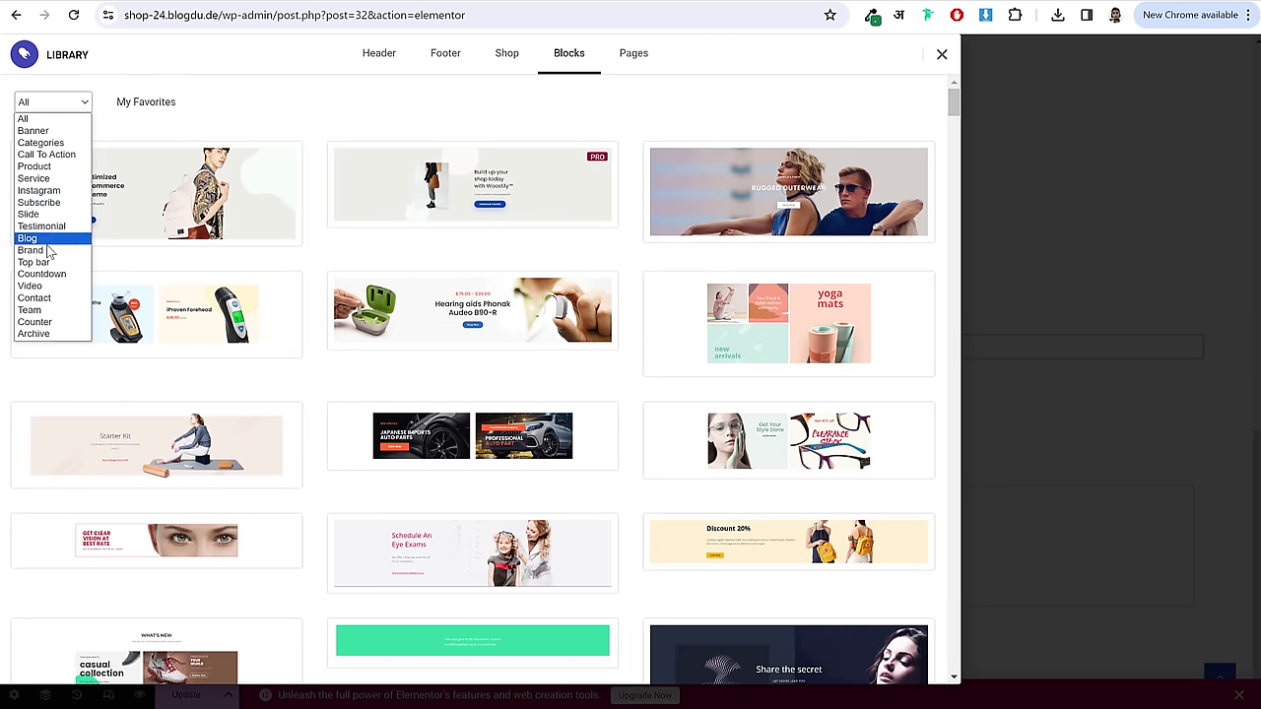
click(51, 131)
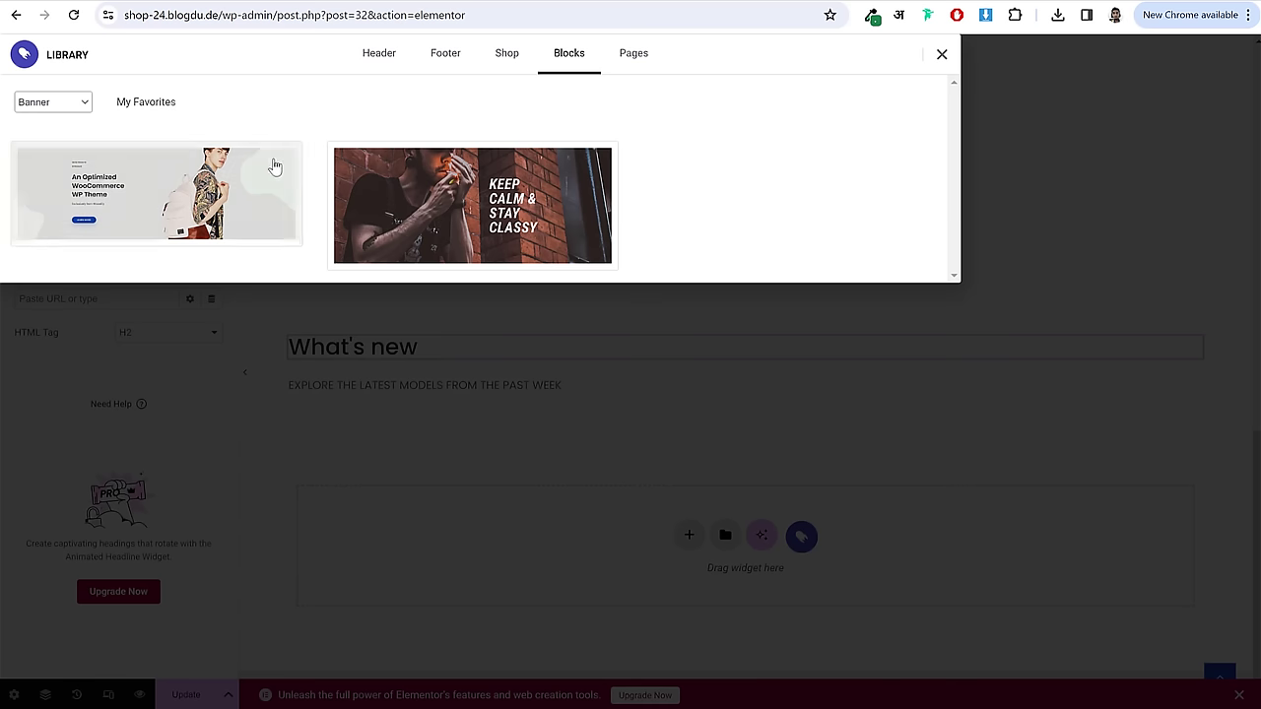
click(48, 104)
click(47, 119)
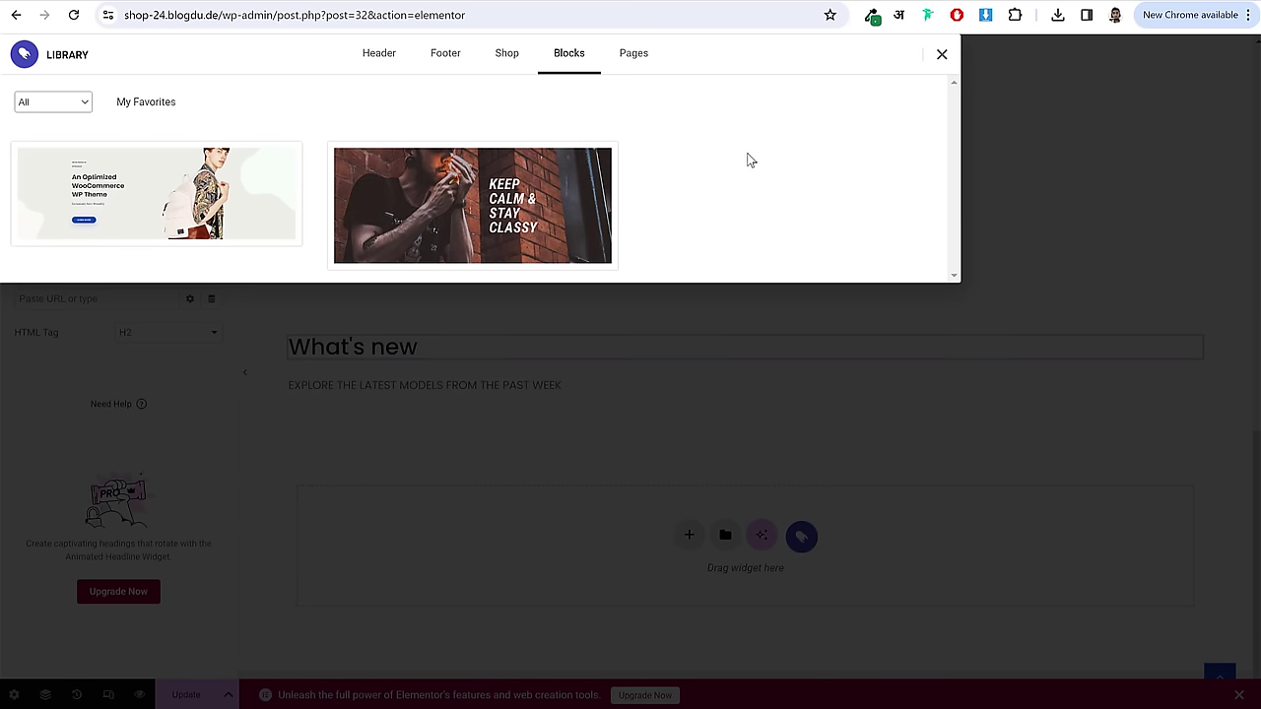
- Preview the Banner v4 and Banner v6 block templates and return to the library
scroll(923, 408, down, 3)
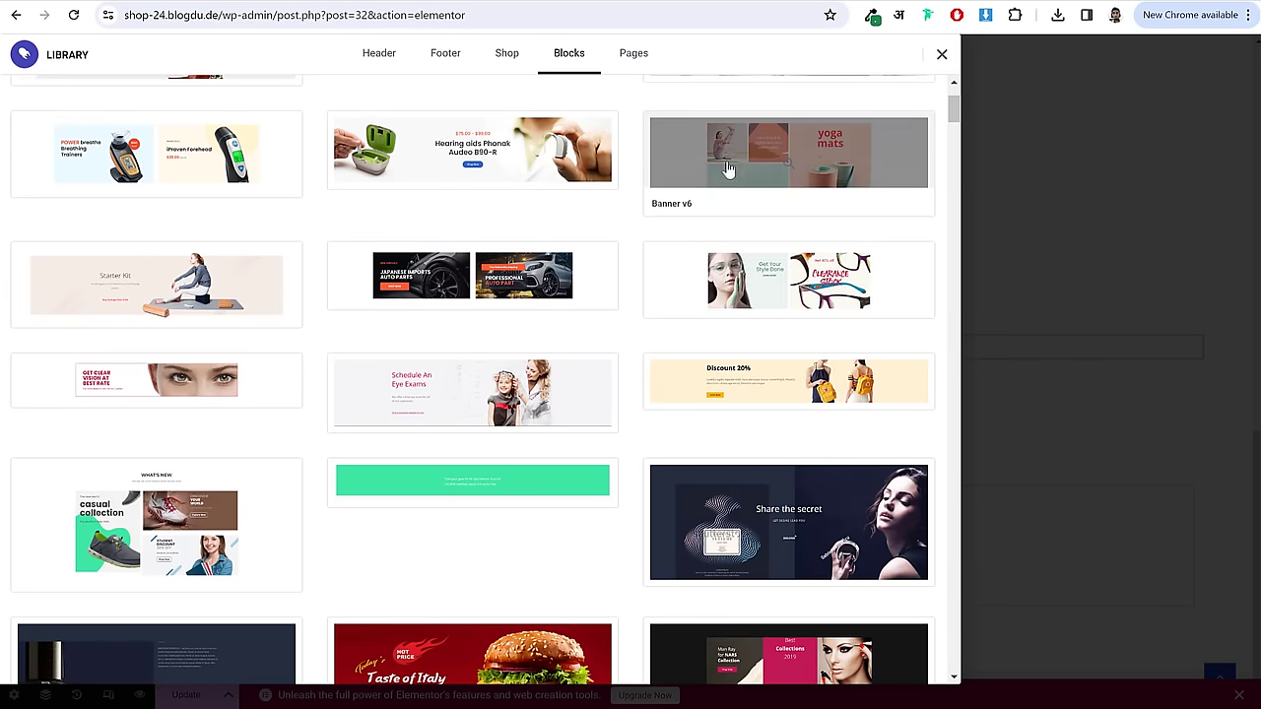
scroll(788, 165, up, 3)
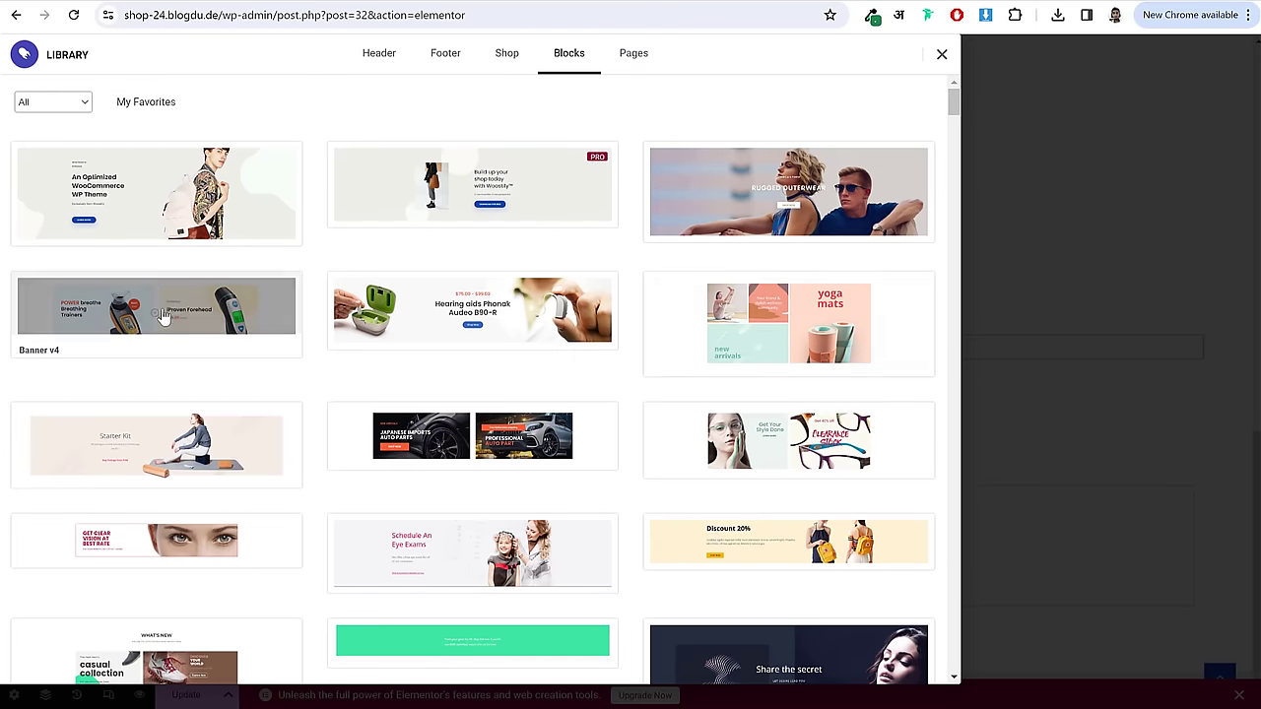
click(104, 309)
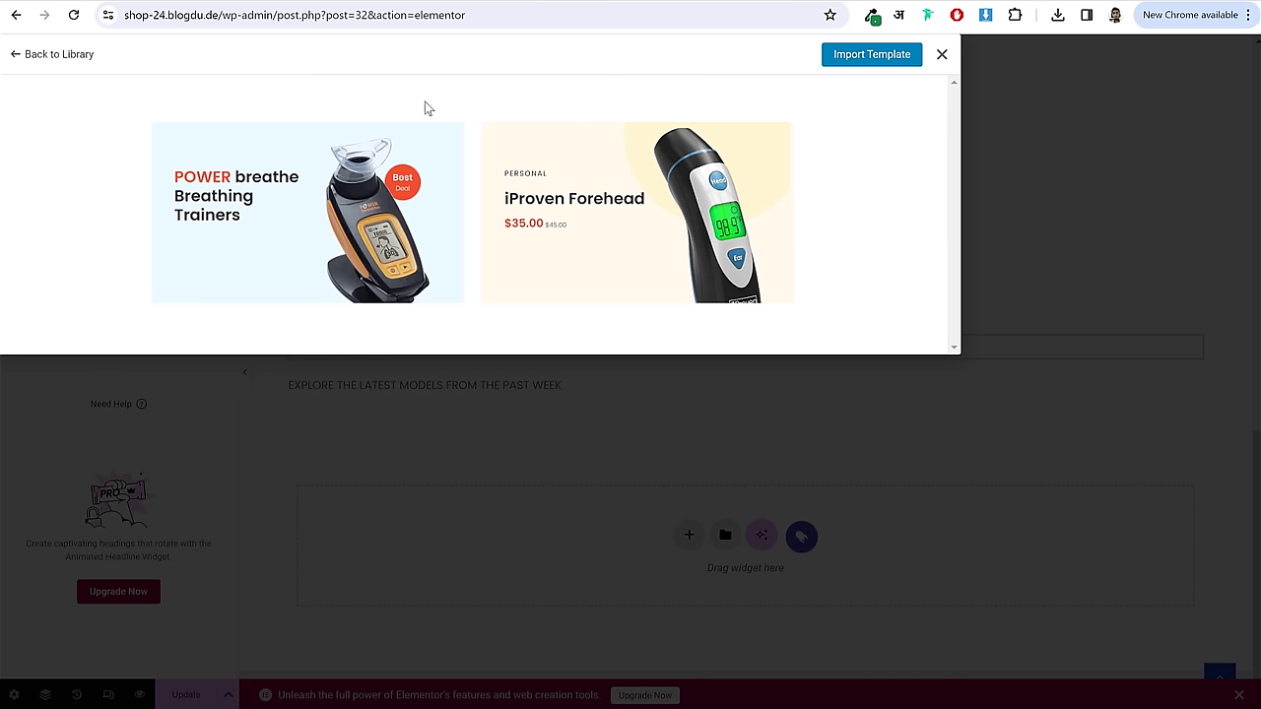
click(59, 54)
scroll(867, 332, down, 5)
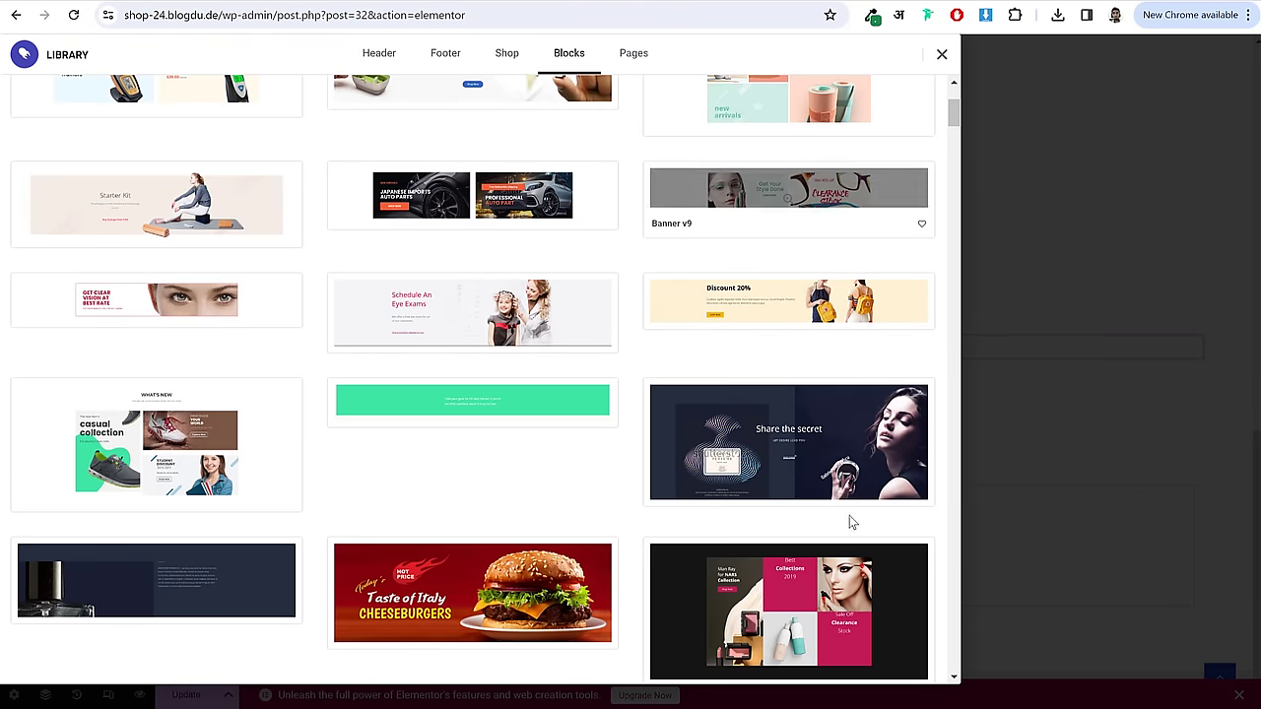
scroll(854, 523, up, 2)
click(783, 248)
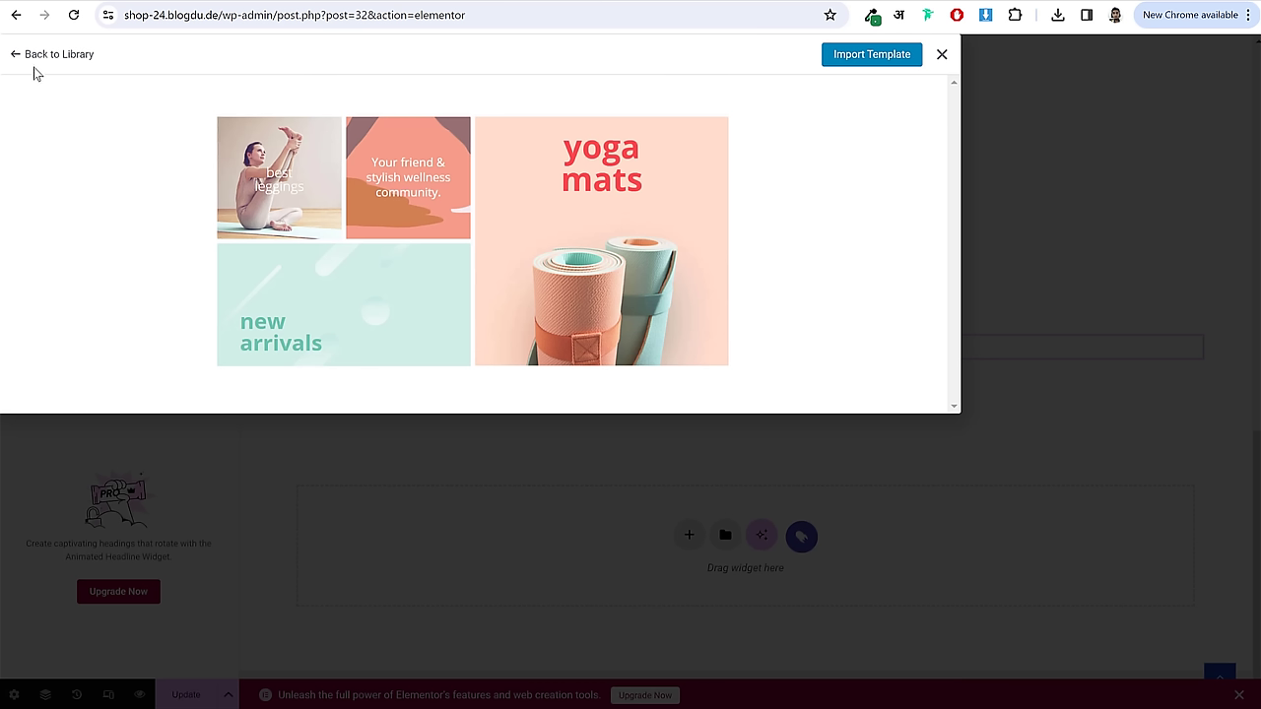
key(Escape)
- Browse the banner and category blocks in the library, preview the Shop By Categories template, and return to the library
scroll(617, 306, down, 5)
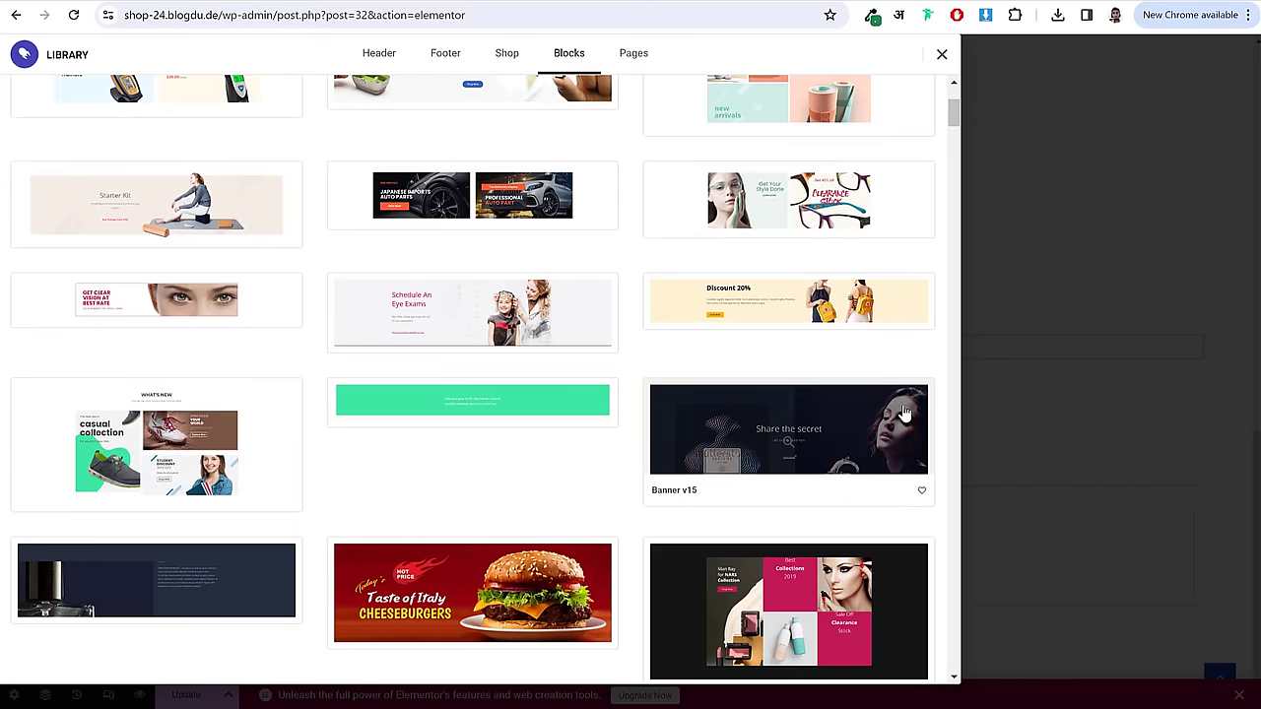
scroll(916, 411, down, 1)
scroll(916, 410, down, 7)
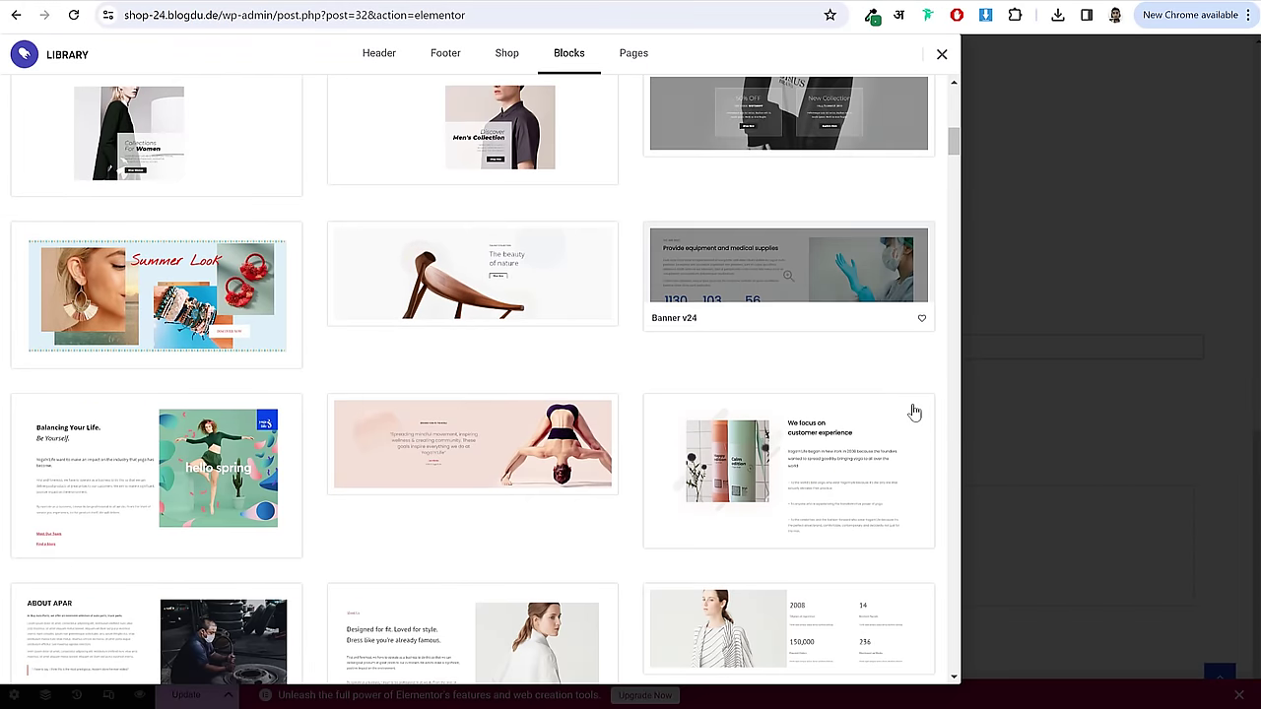
scroll(914, 412, down, 8)
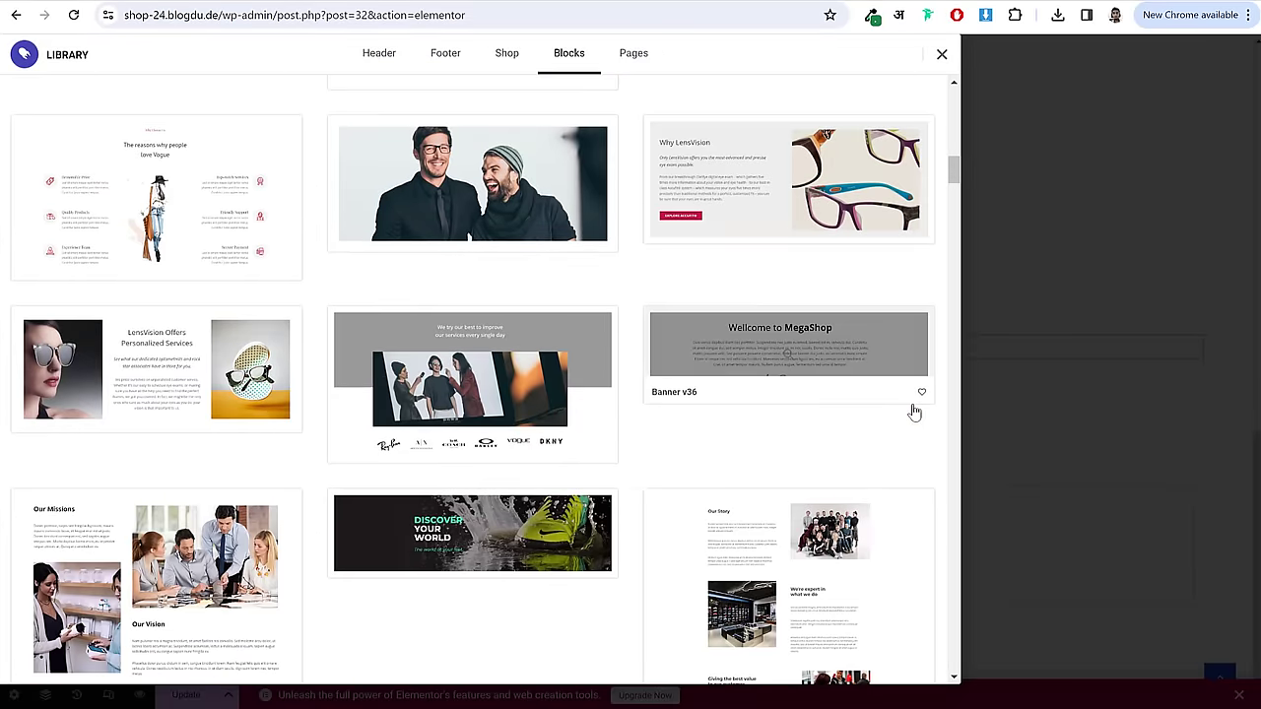
scroll(914, 412, down, 5)
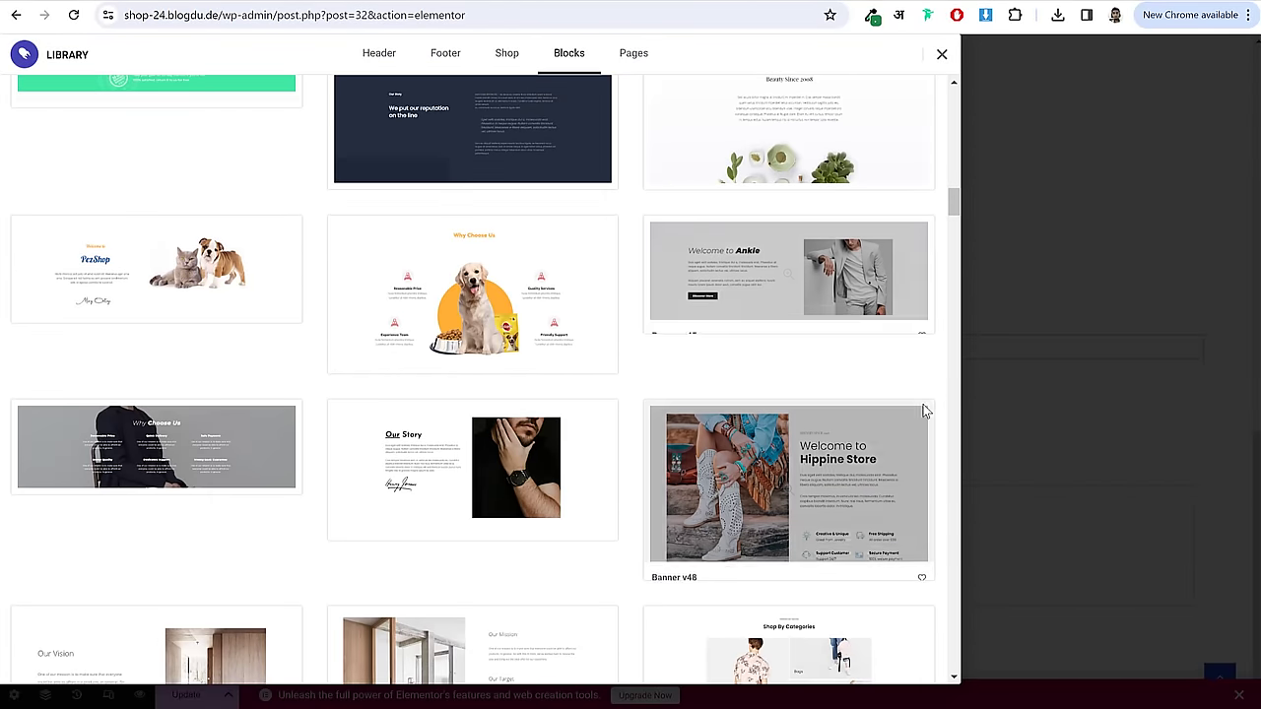
scroll(937, 412, down, 5)
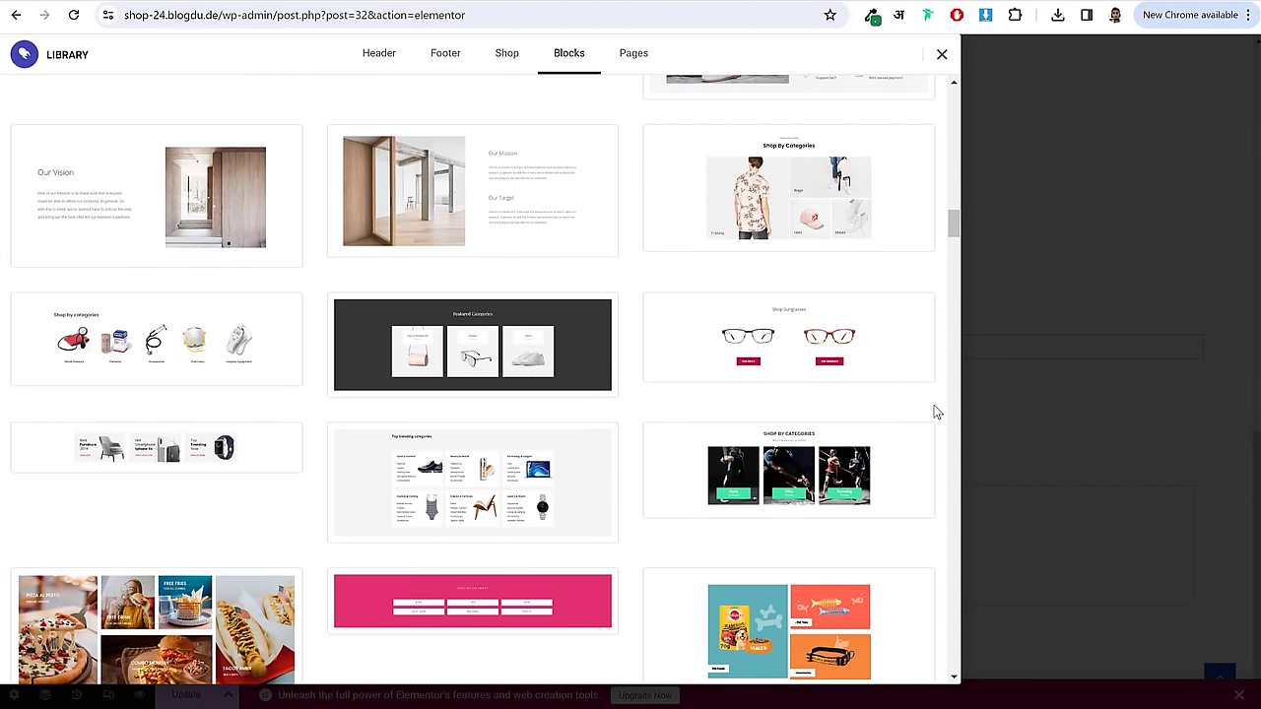
click(796, 203)
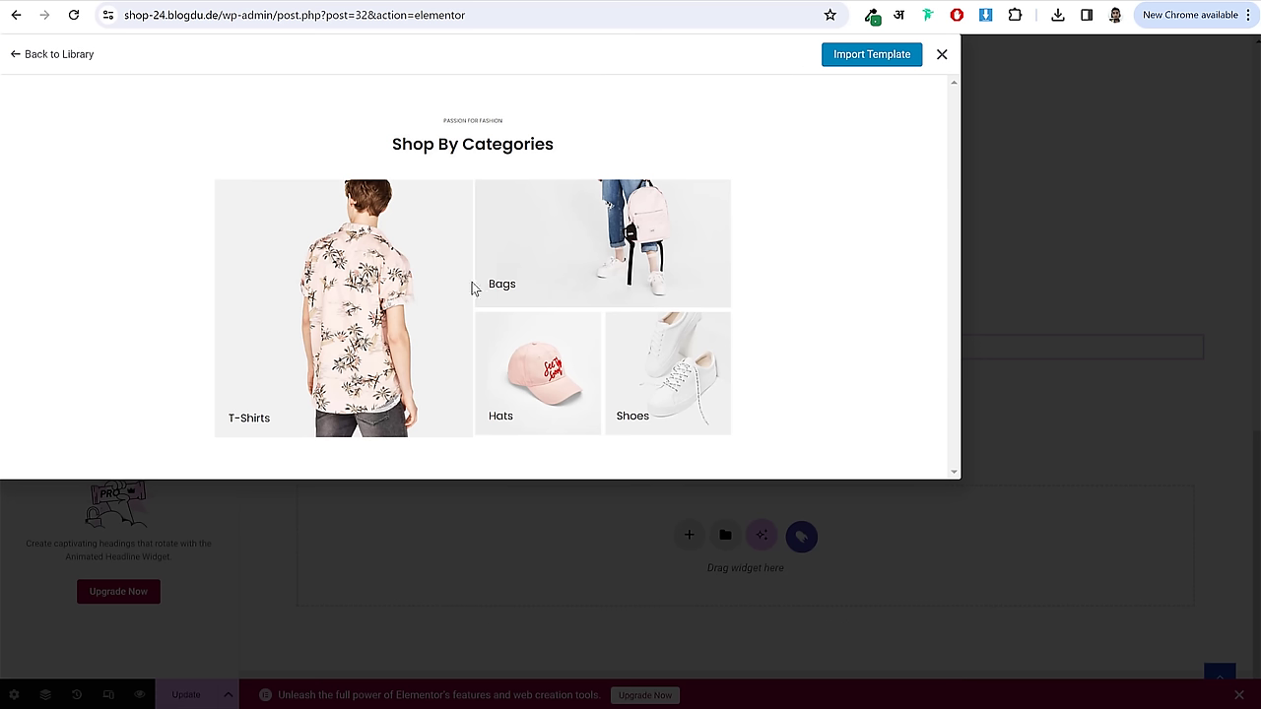
click(28, 67)
- Find the Banner v13 block in the library and import it below the What's new container
scroll(897, 370, down, 5)
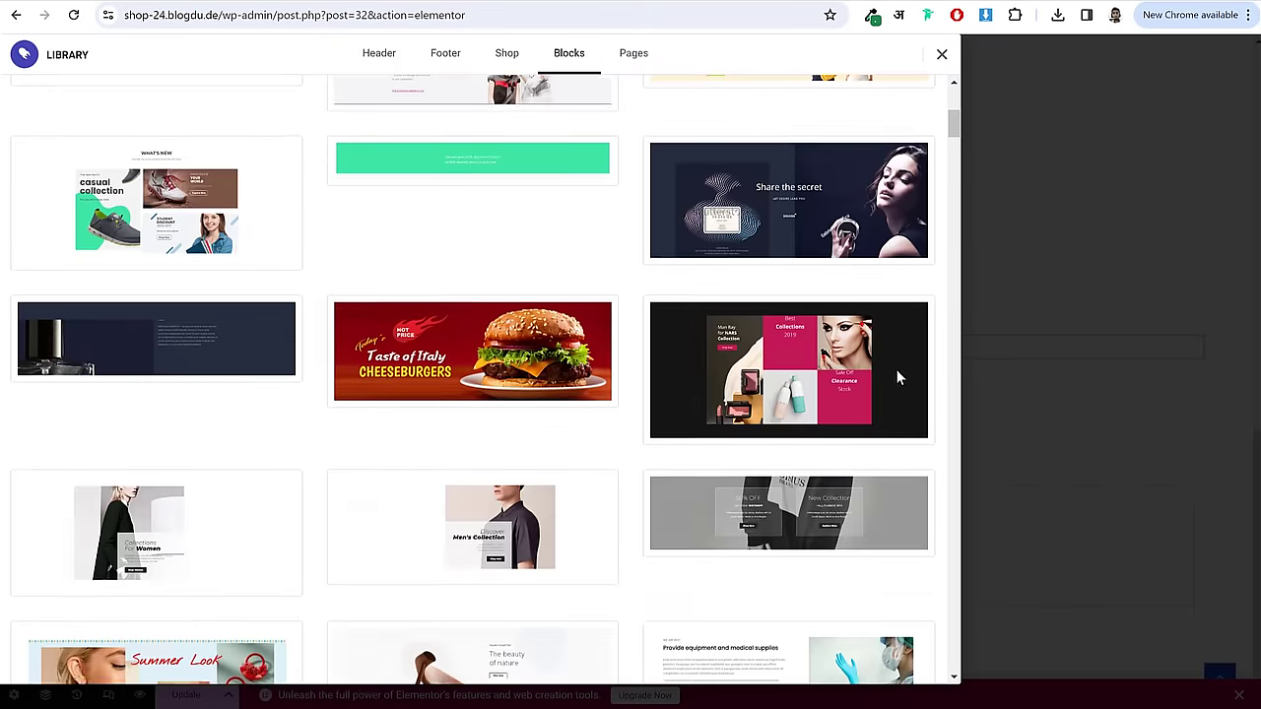
scroll(897, 371, down, 10)
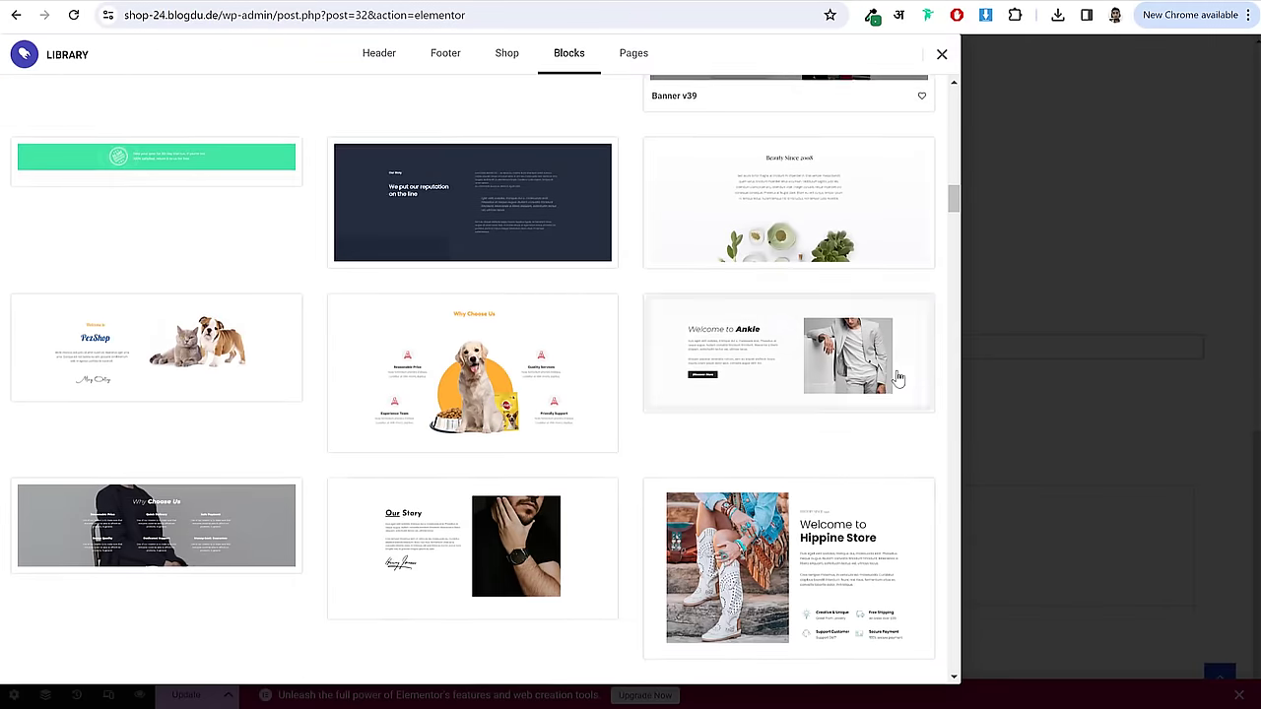
scroll(898, 378, up, 5)
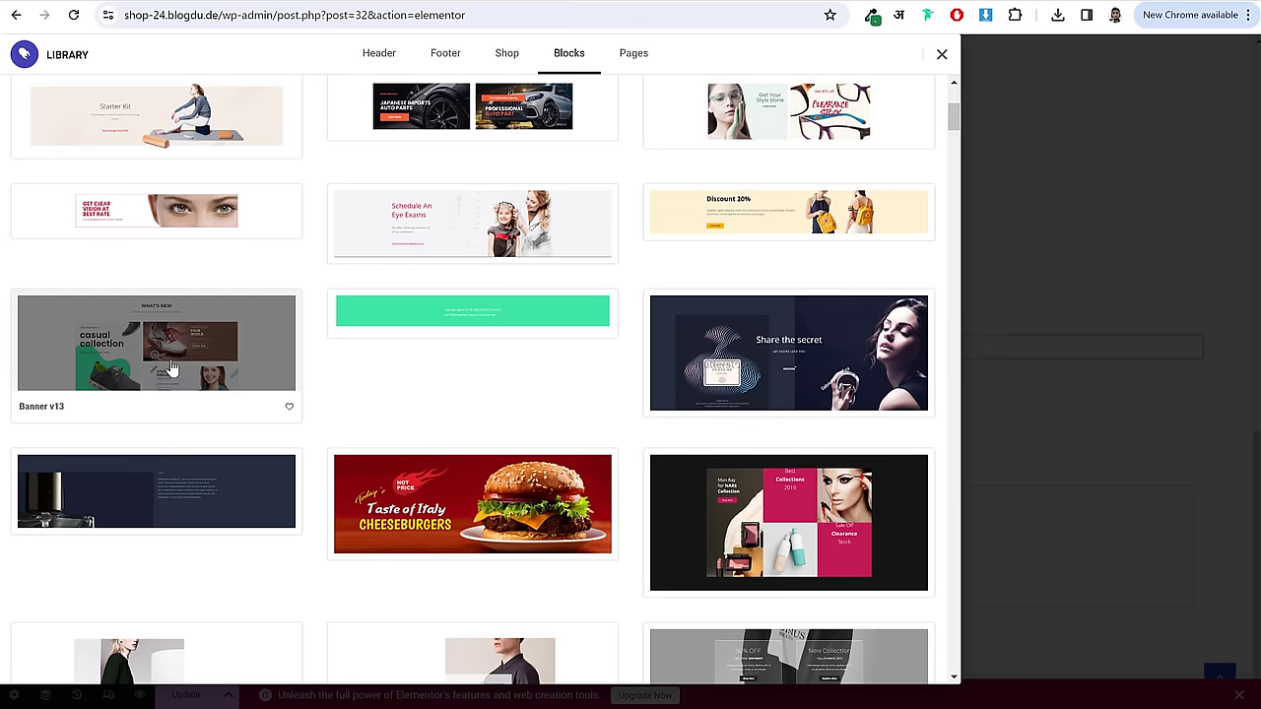
click(87, 379)
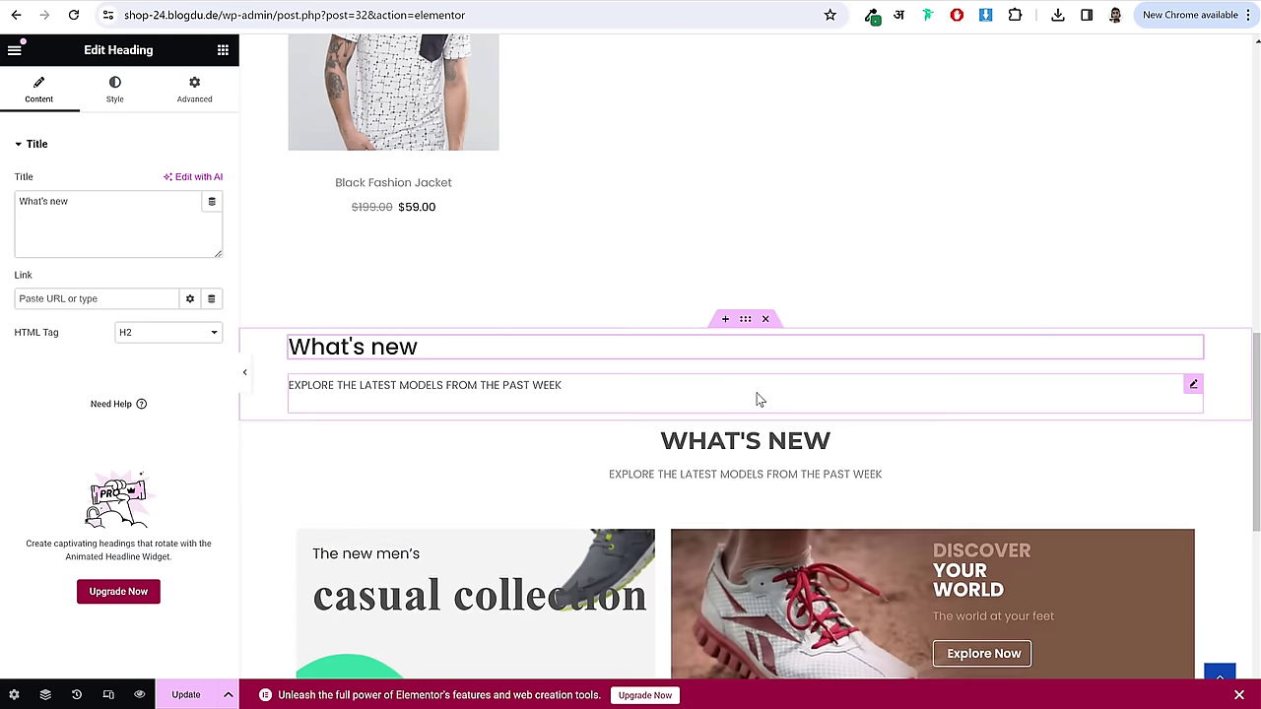
- Delete the imported banner block's own duplicate WHAT'S NEW heading and its subheading
scroll(756, 399, down, 2)
right_click(732, 282)
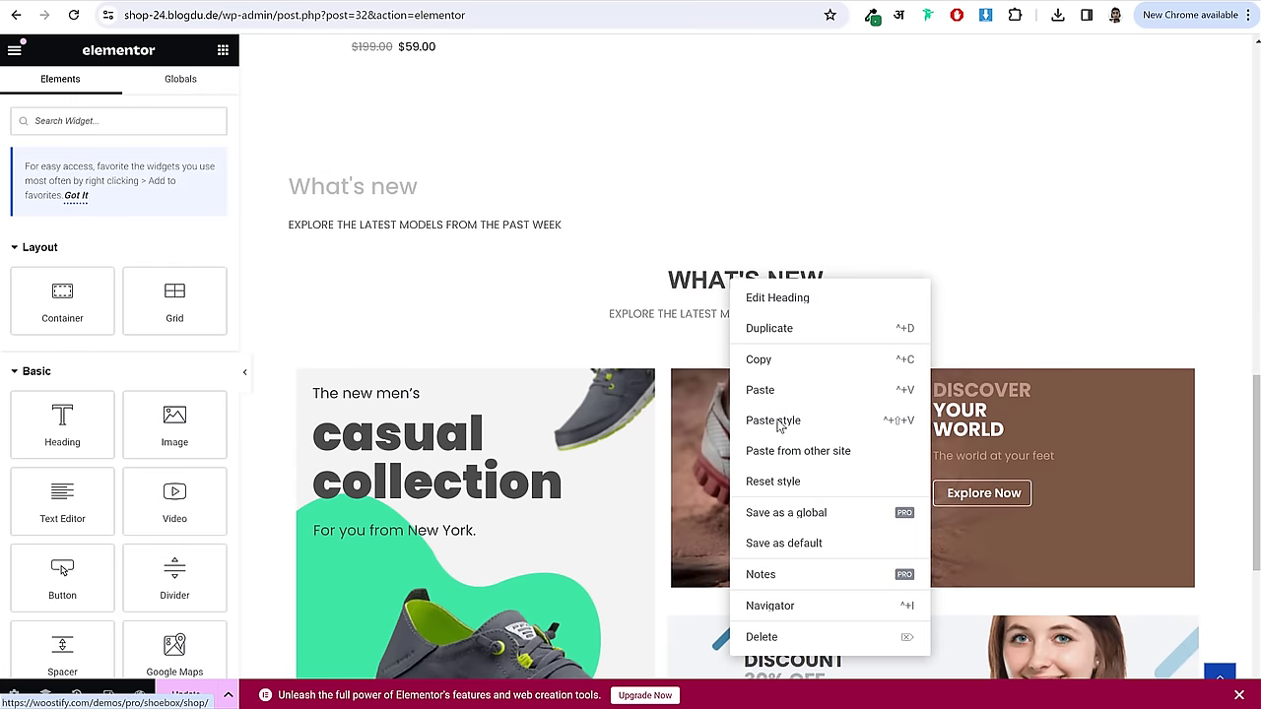
click(786, 638)
right_click(722, 280)
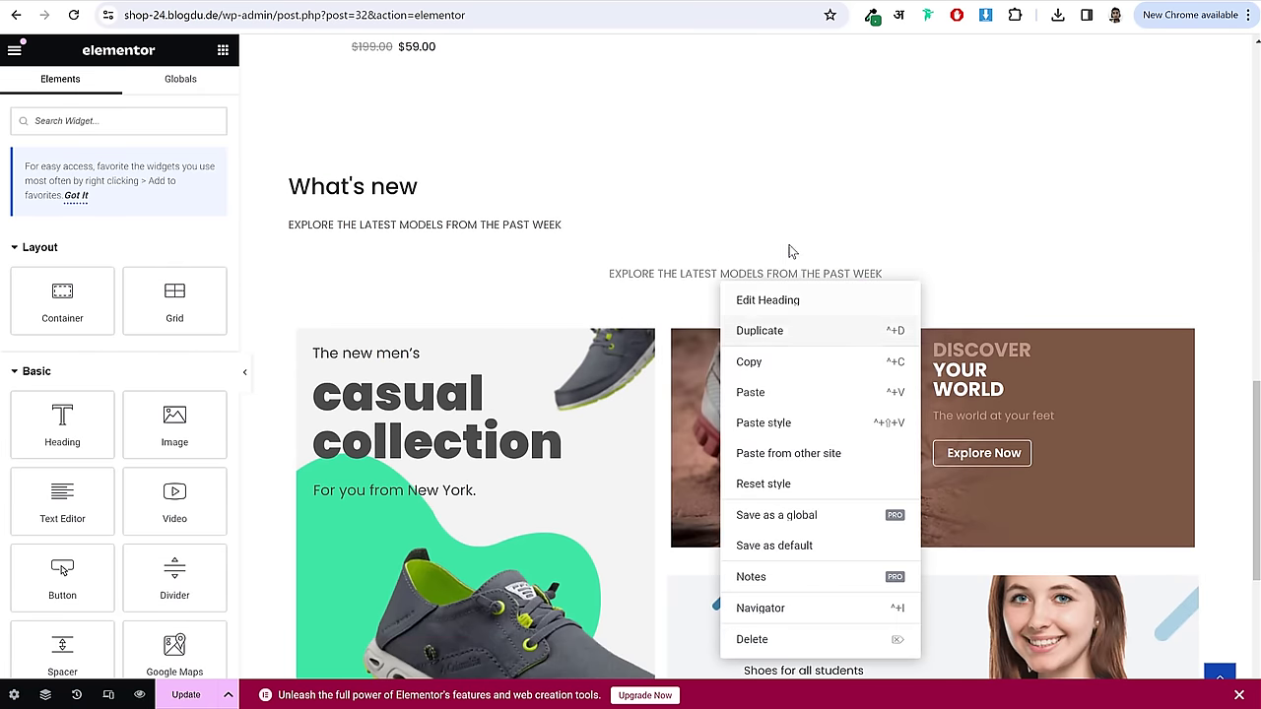
click(742, 273)
key(Delete)
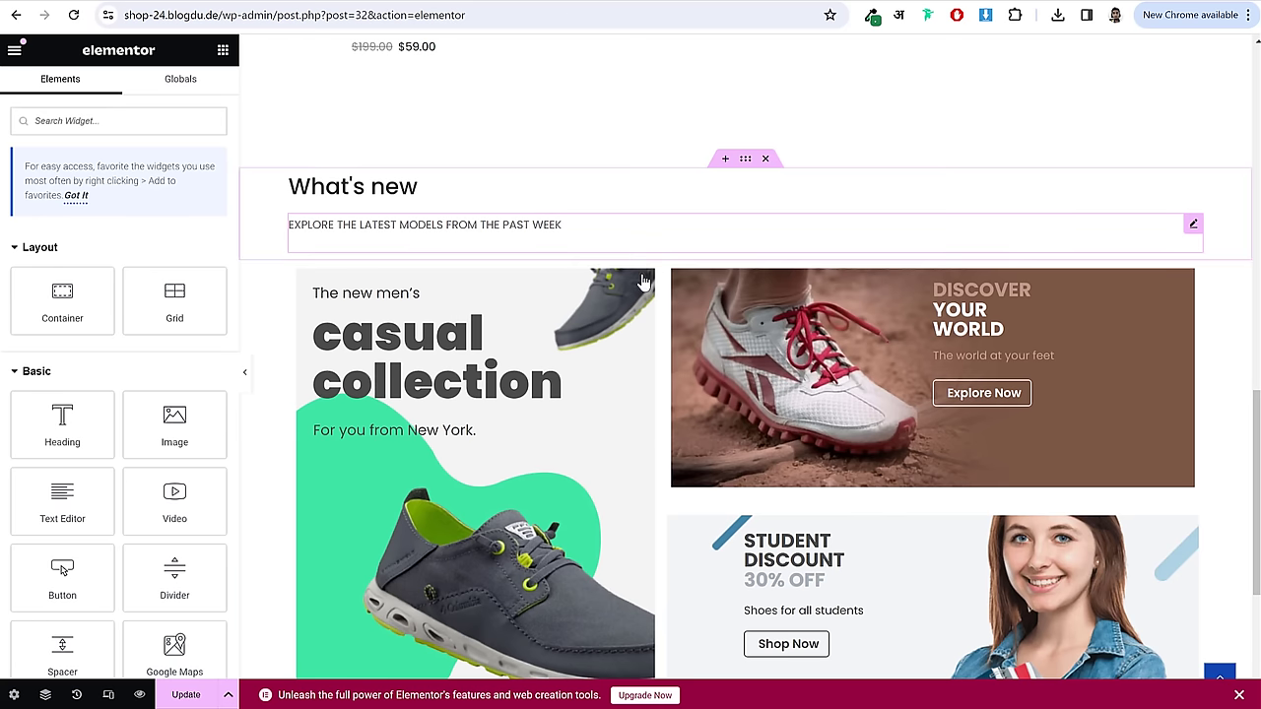
- Check the casual collection banner's image source and its title and intro headings without changing them
scroll(500, 431, down, 2)
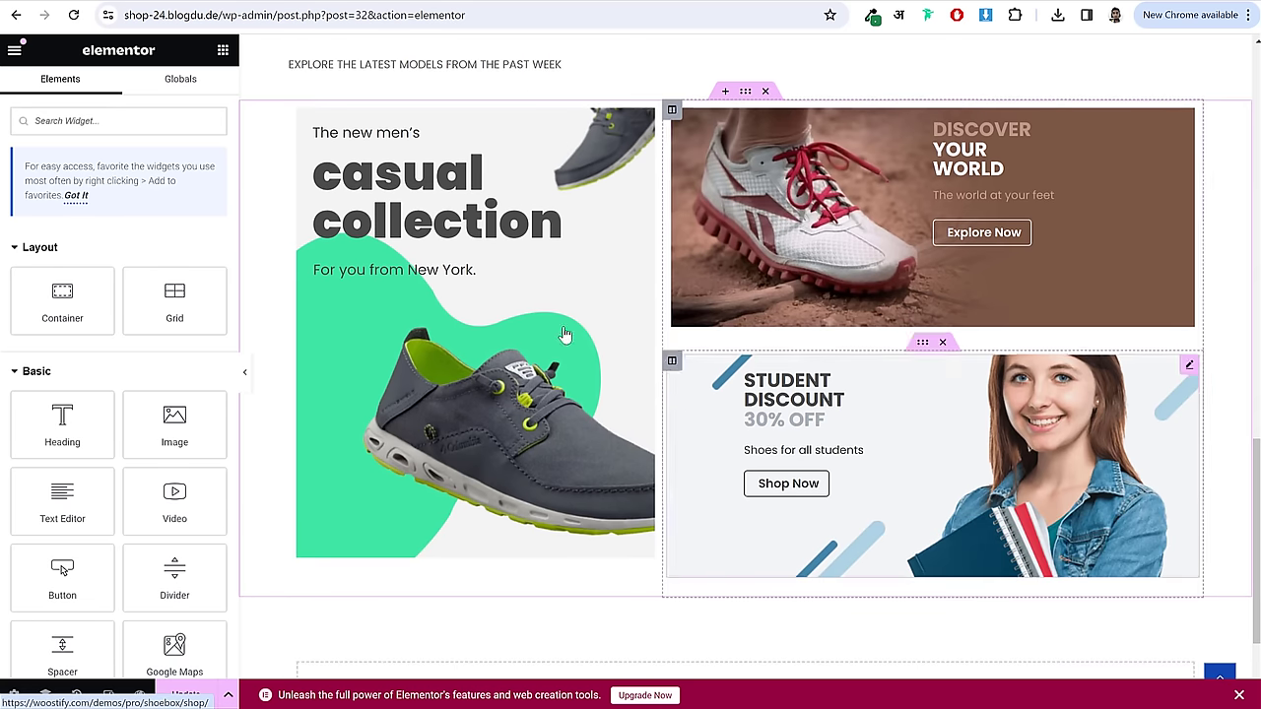
click(501, 430)
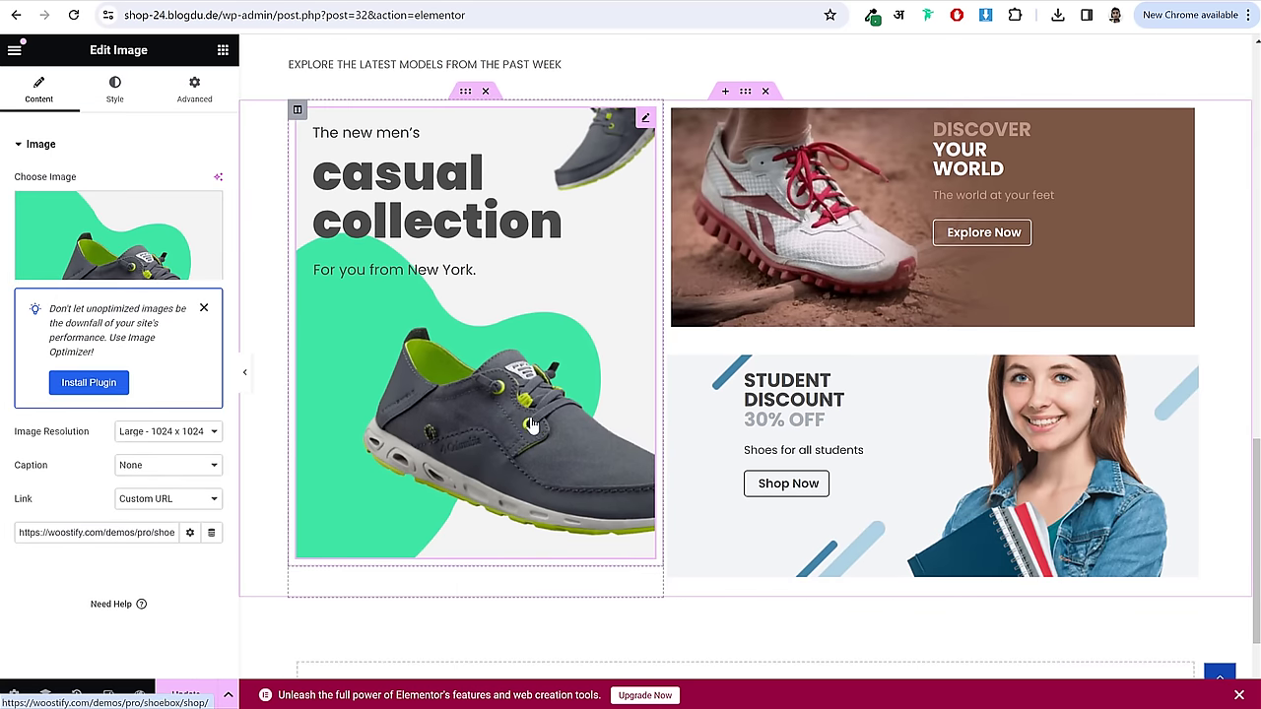
click(169, 247)
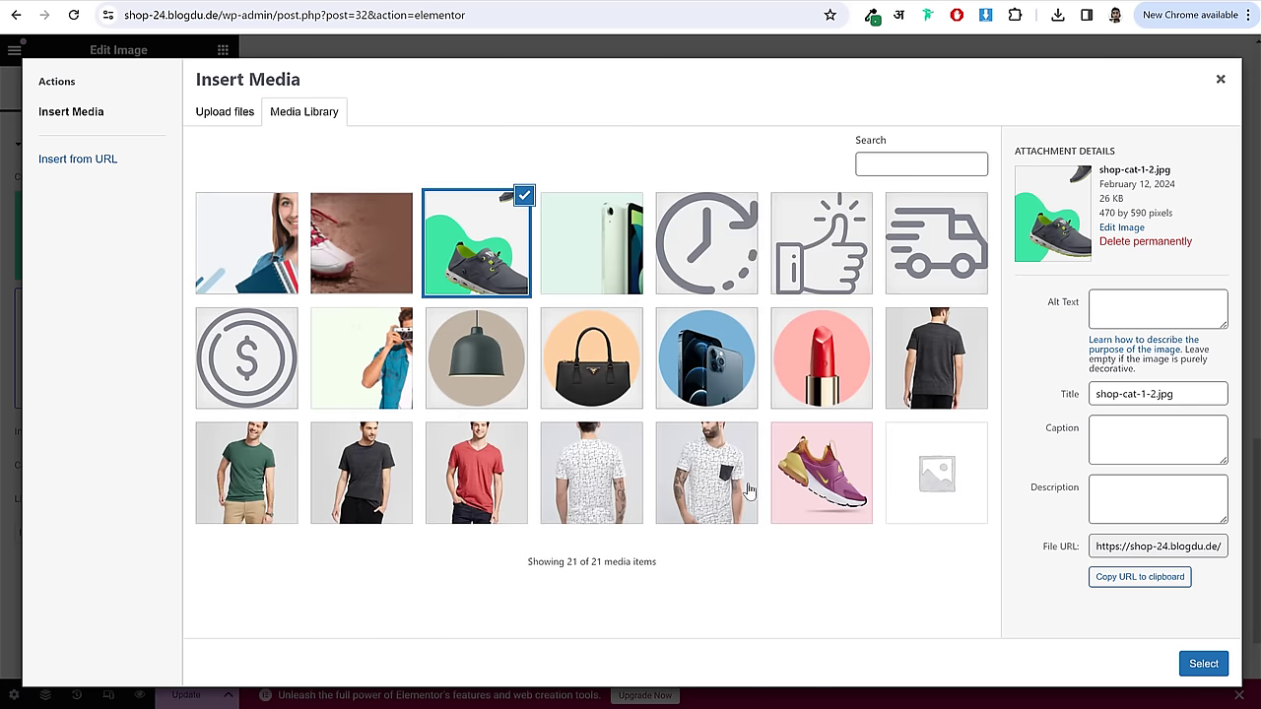
click(1220, 80)
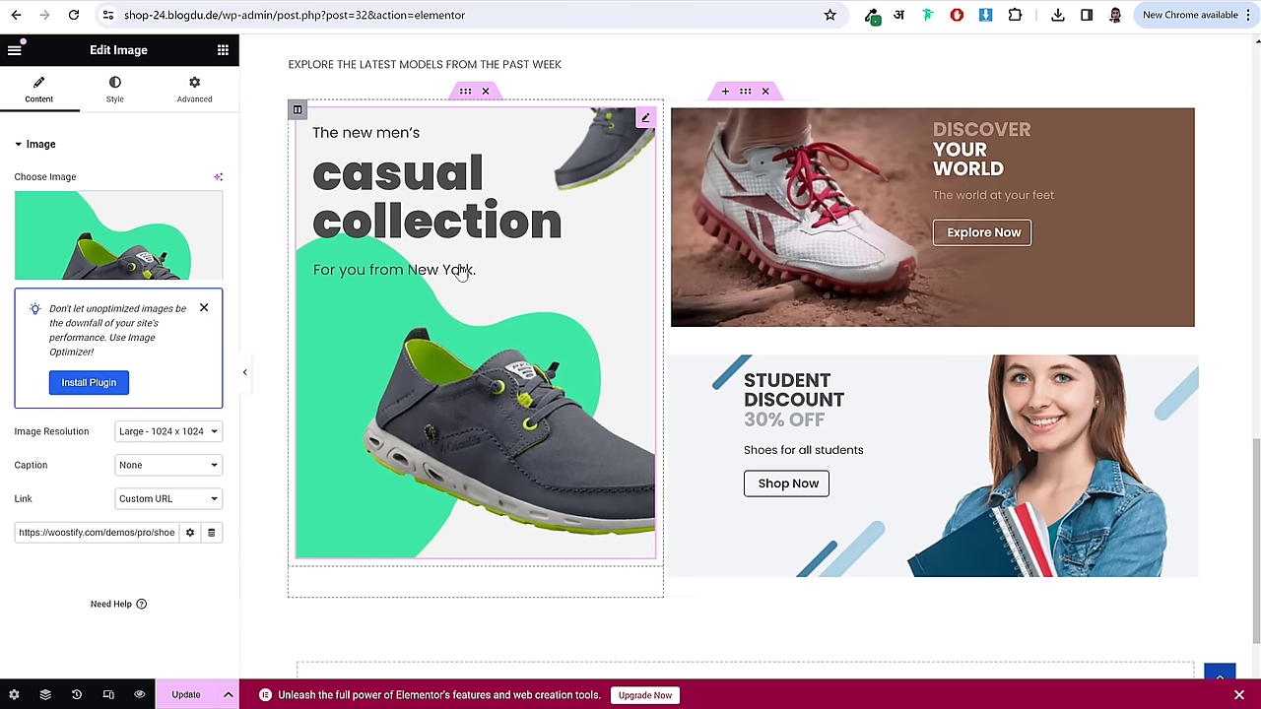
click(451, 196)
click(78, 229)
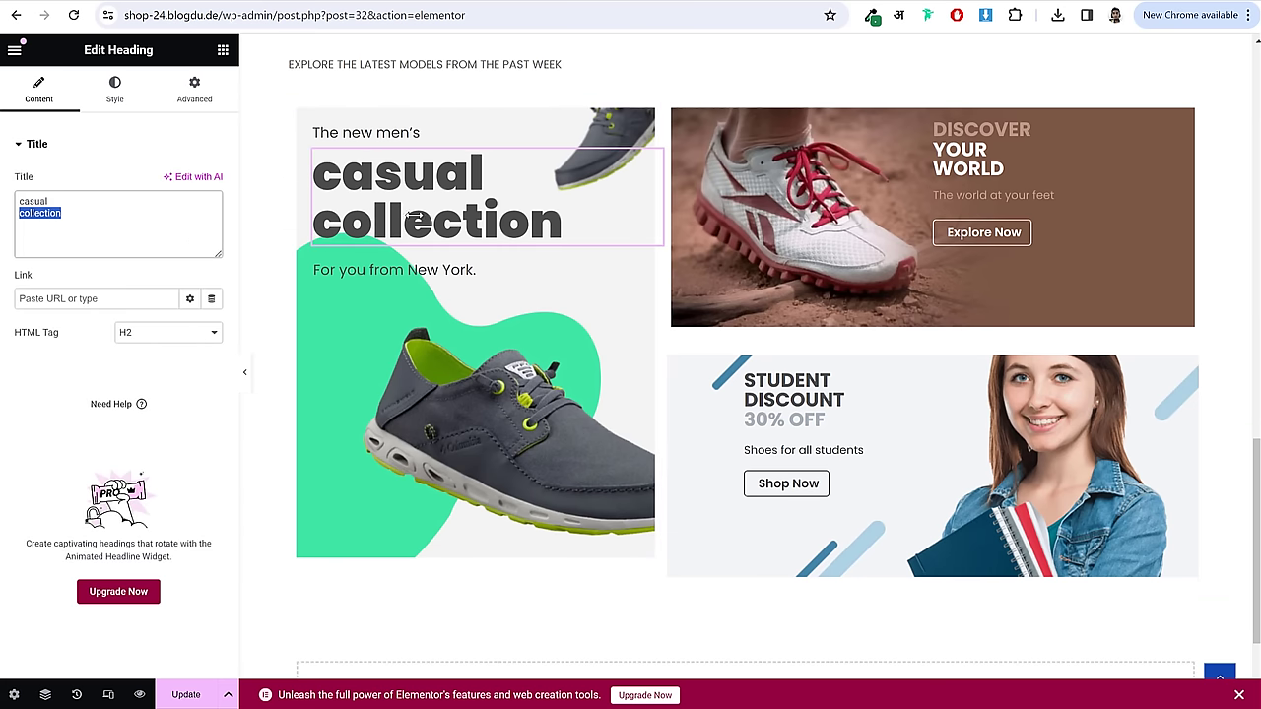
click(386, 133)
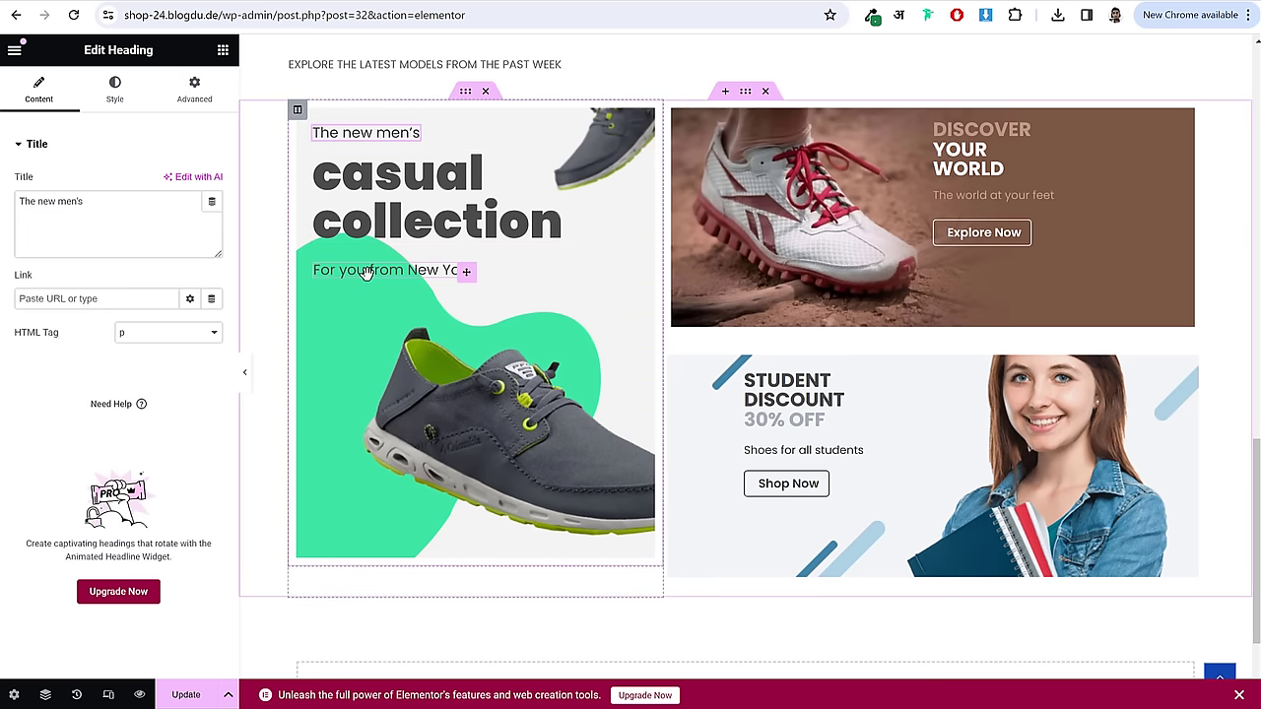
- Review the three imported What's new banners and update the page
scroll(921, 457, down, 2)
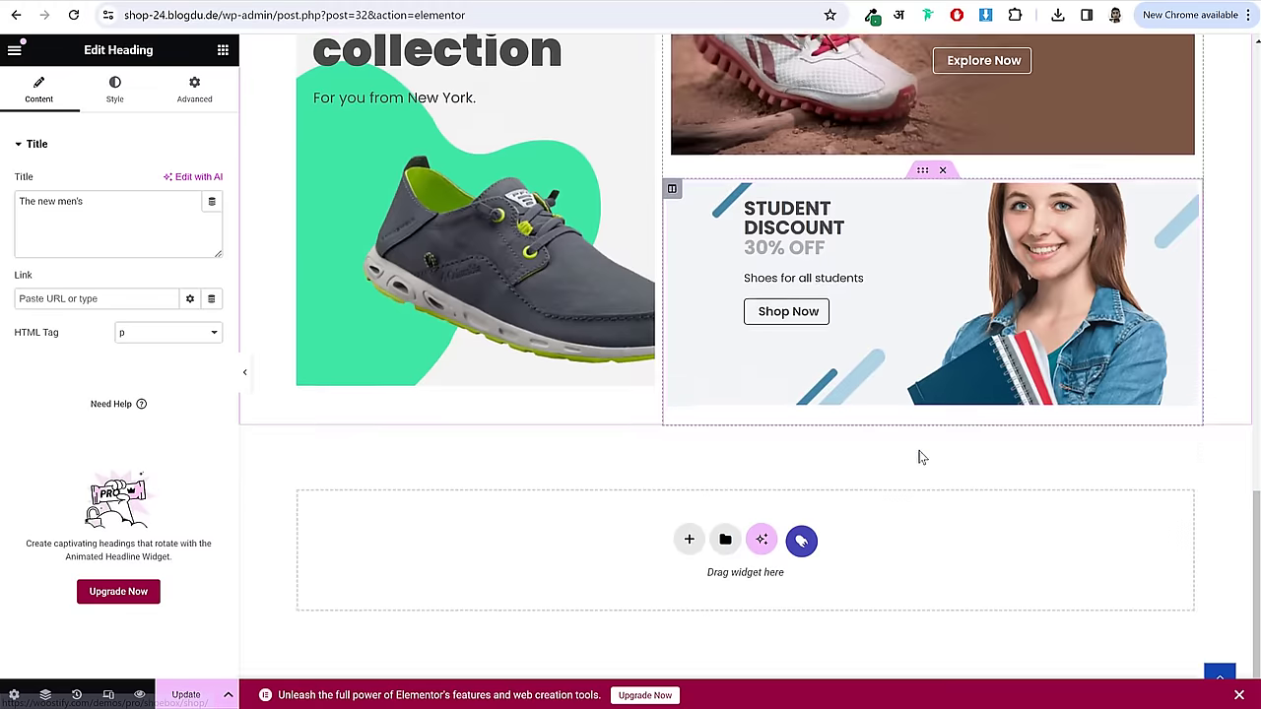
scroll(917, 453, up, 8)
scroll(917, 453, down, 8)
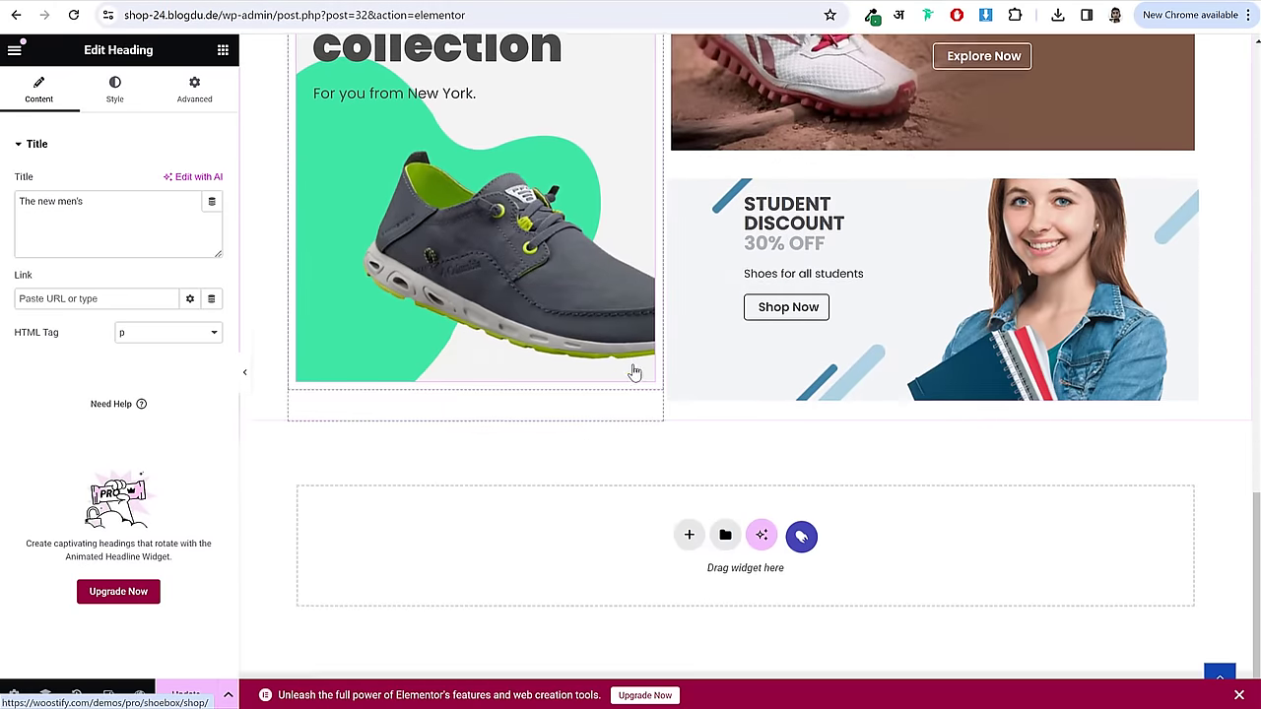
scroll(634, 373, up, 3)
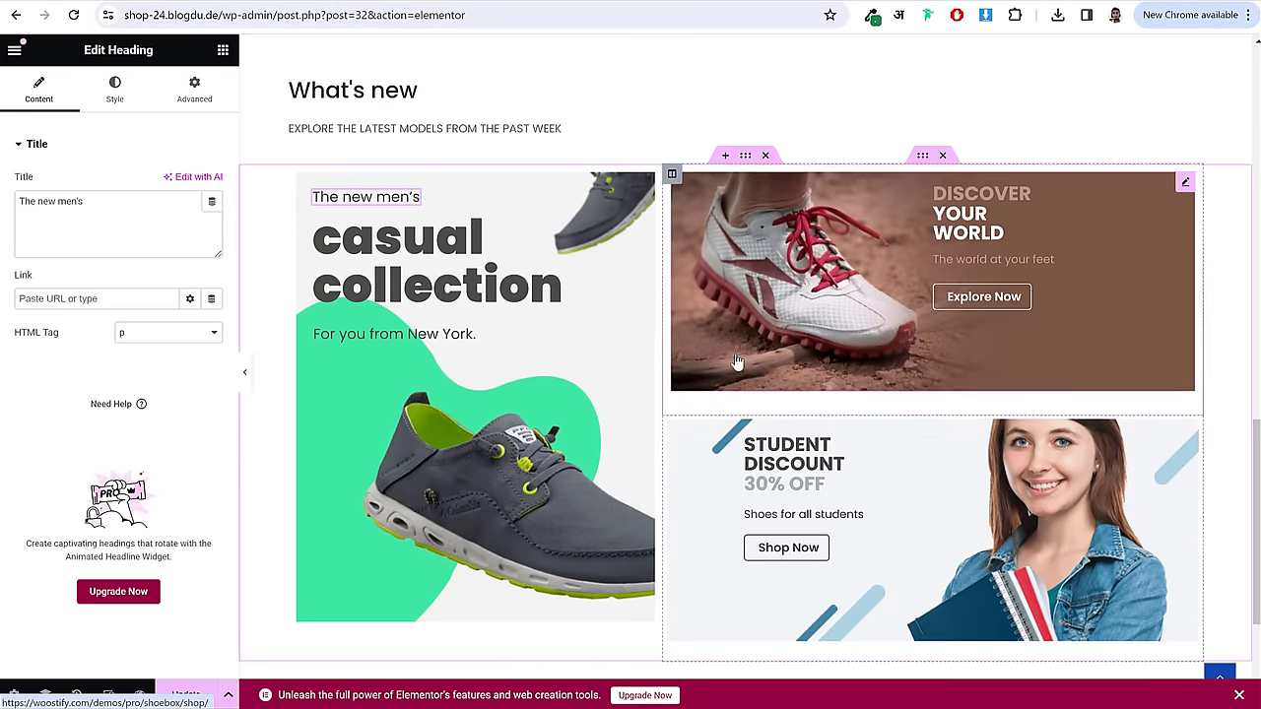
scroll(737, 363, down, 2)
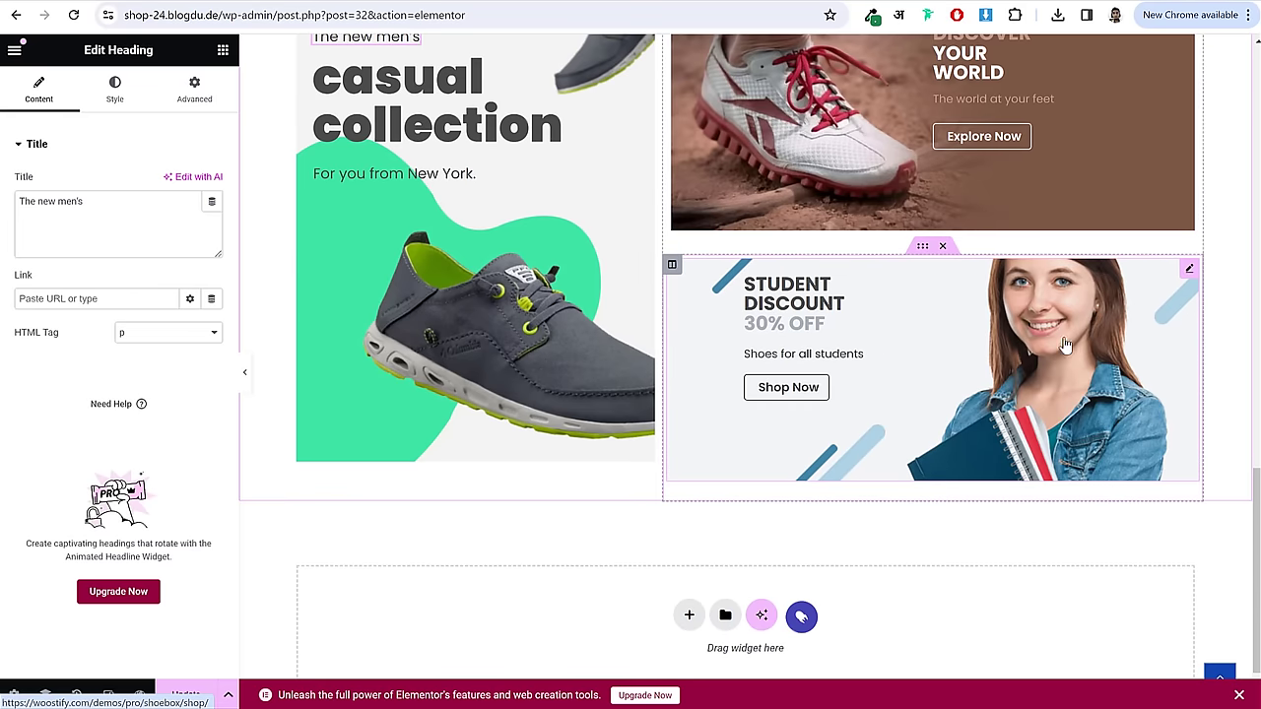
scroll(778, 355, up, 2)
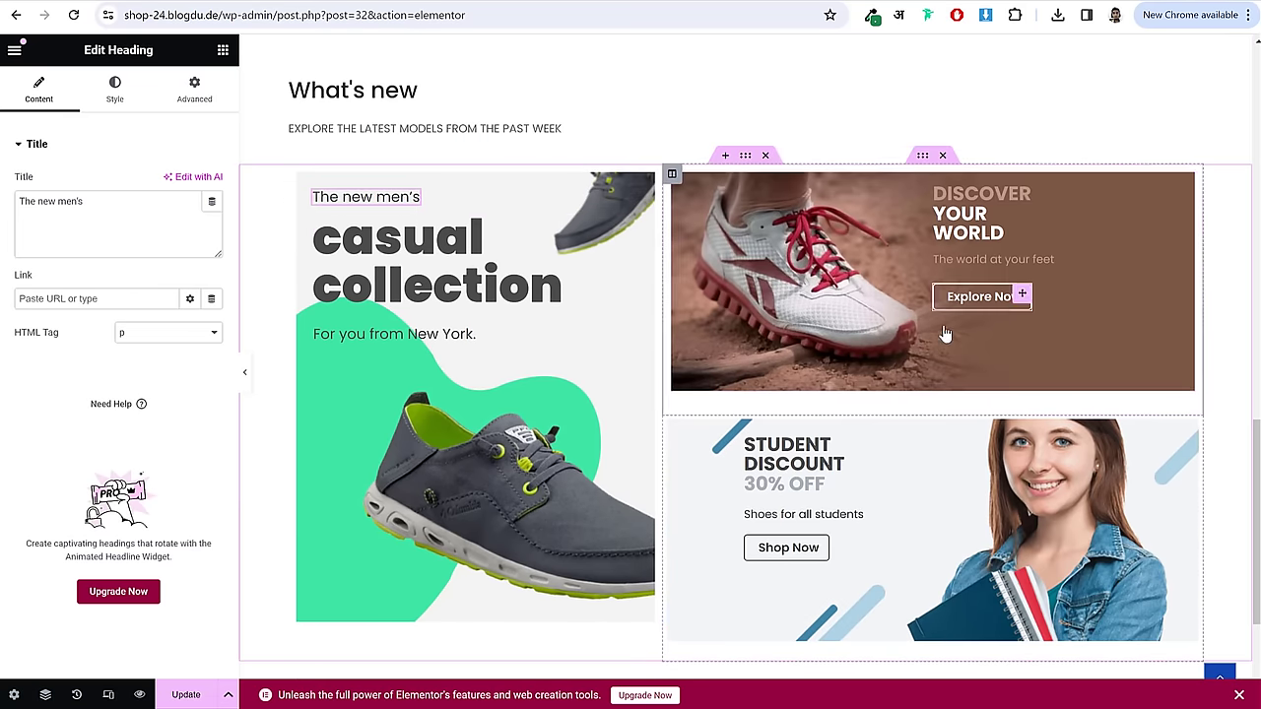
scroll(941, 330, down, 3)
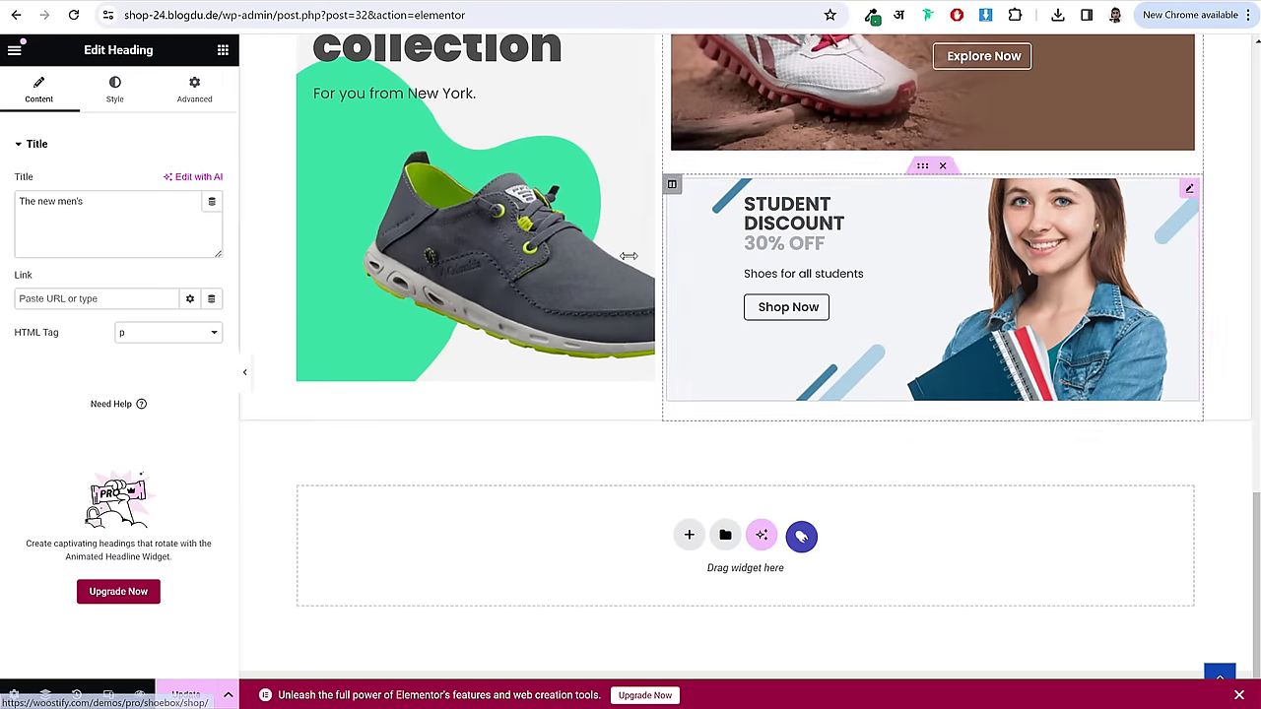
click(200, 701)
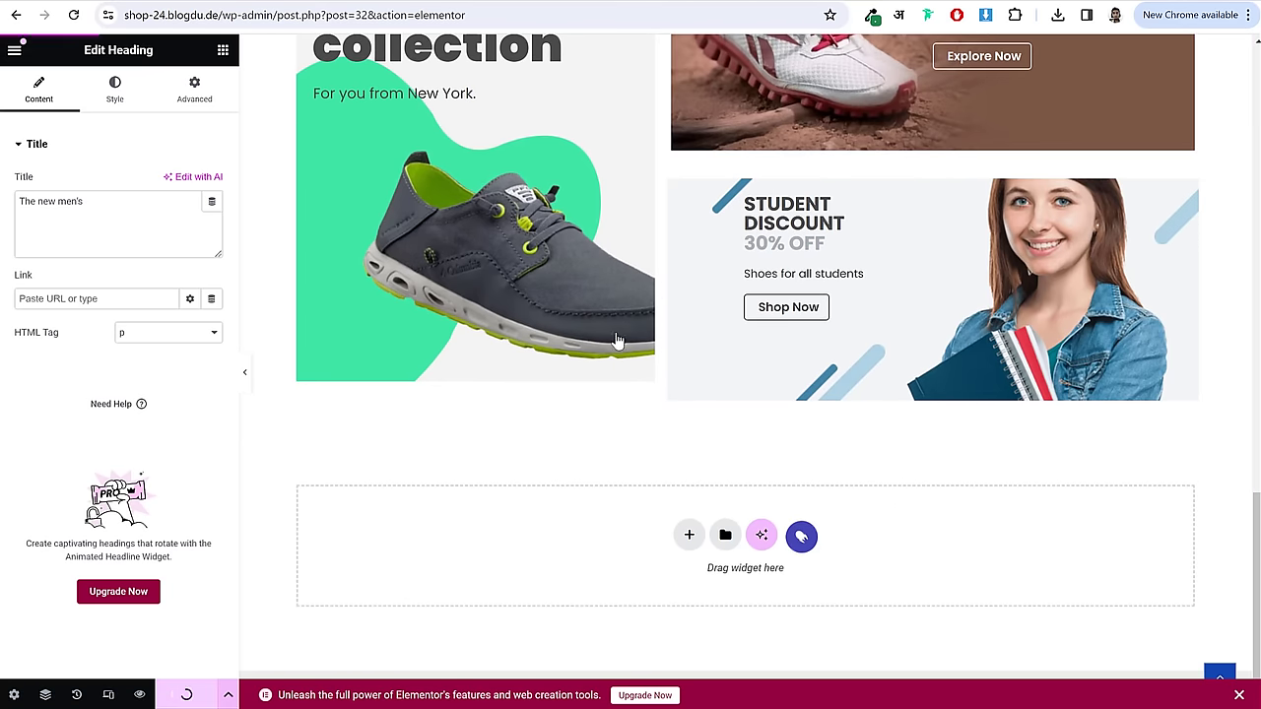
- Compare the finished banner section with the reference site and examine the product section that follows there
scroll(845, 355, up, 4)
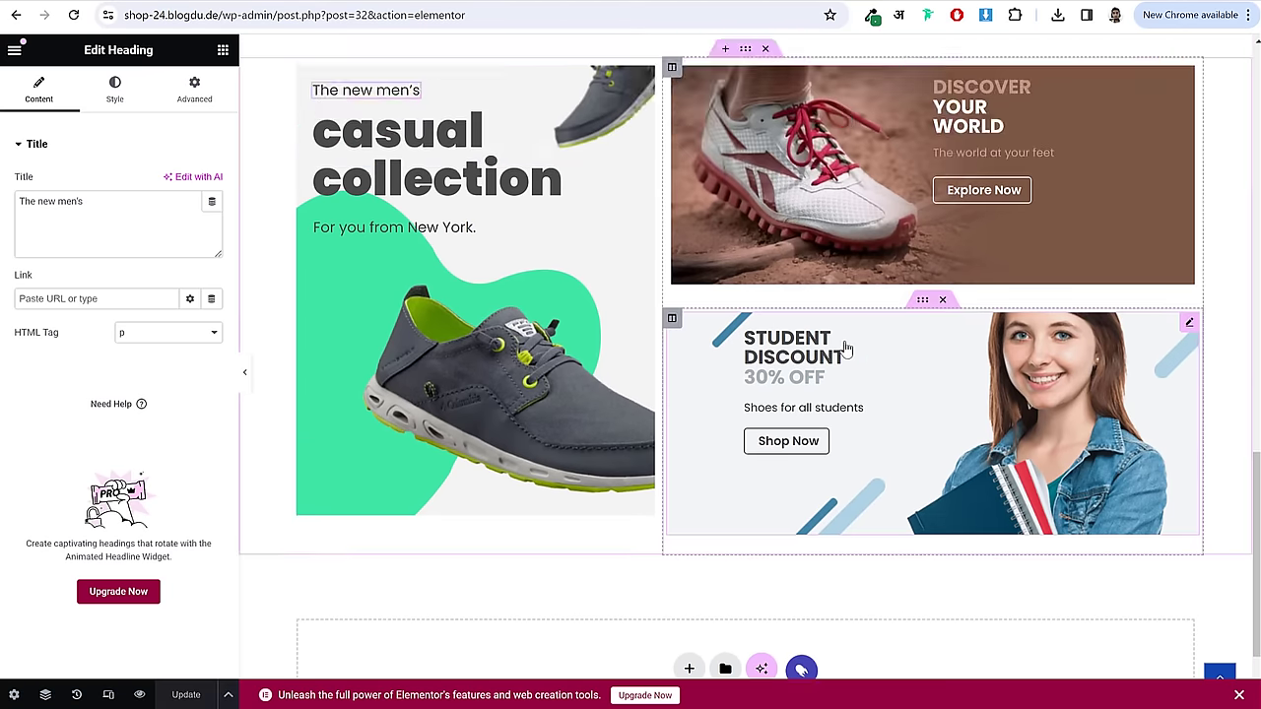
scroll(645, 145, down, 3)
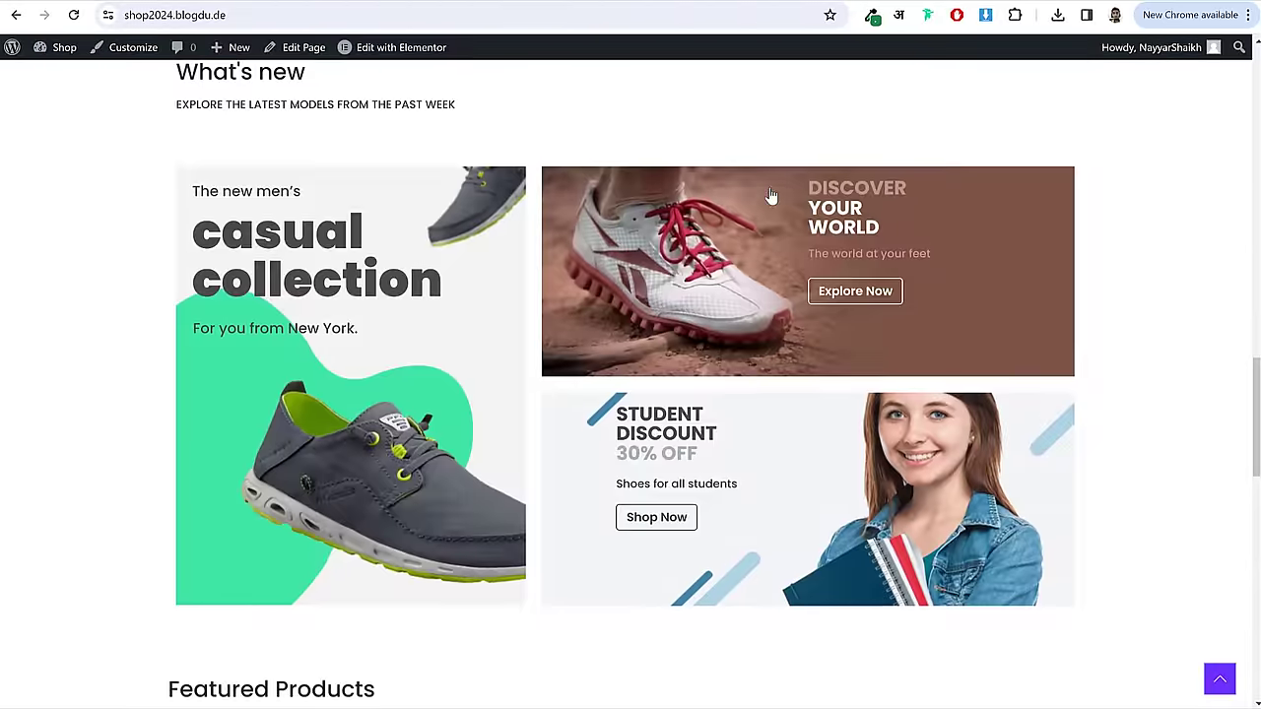
scroll(817, 290, down, 8)
scroll(805, 313, down, 4)
scroll(805, 316, up, 9)
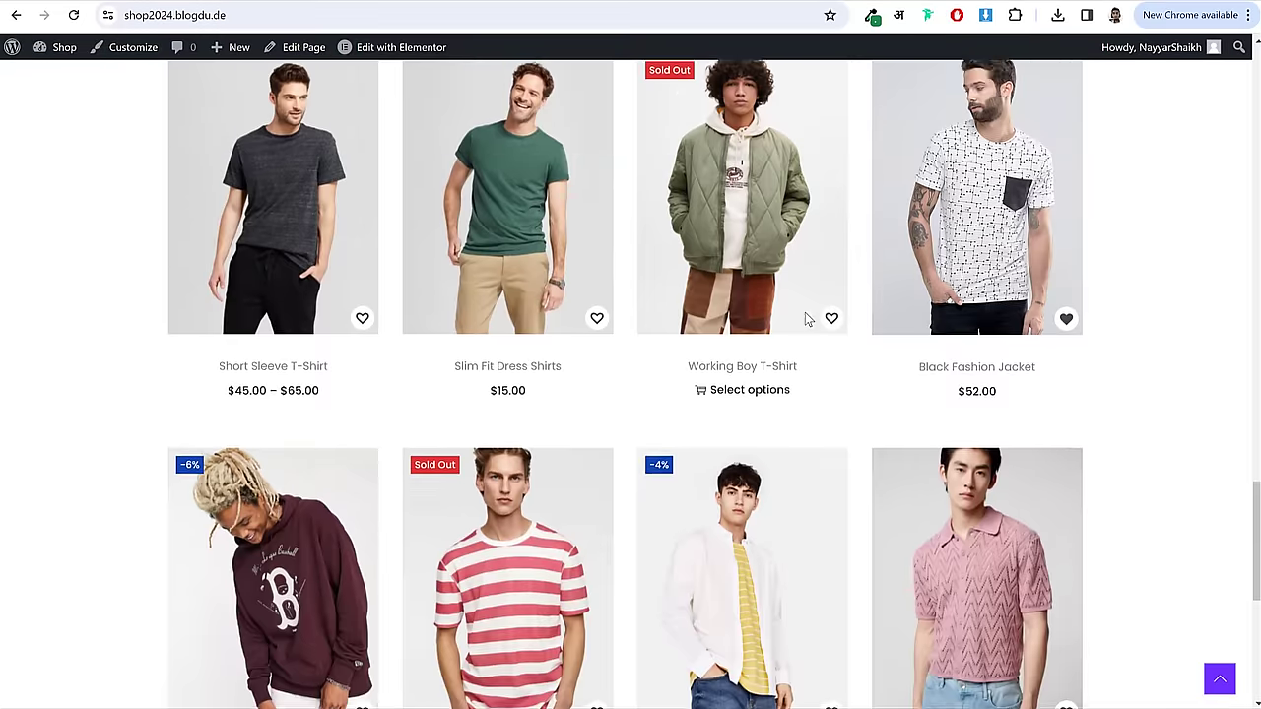
scroll(438, 353, down, 4)
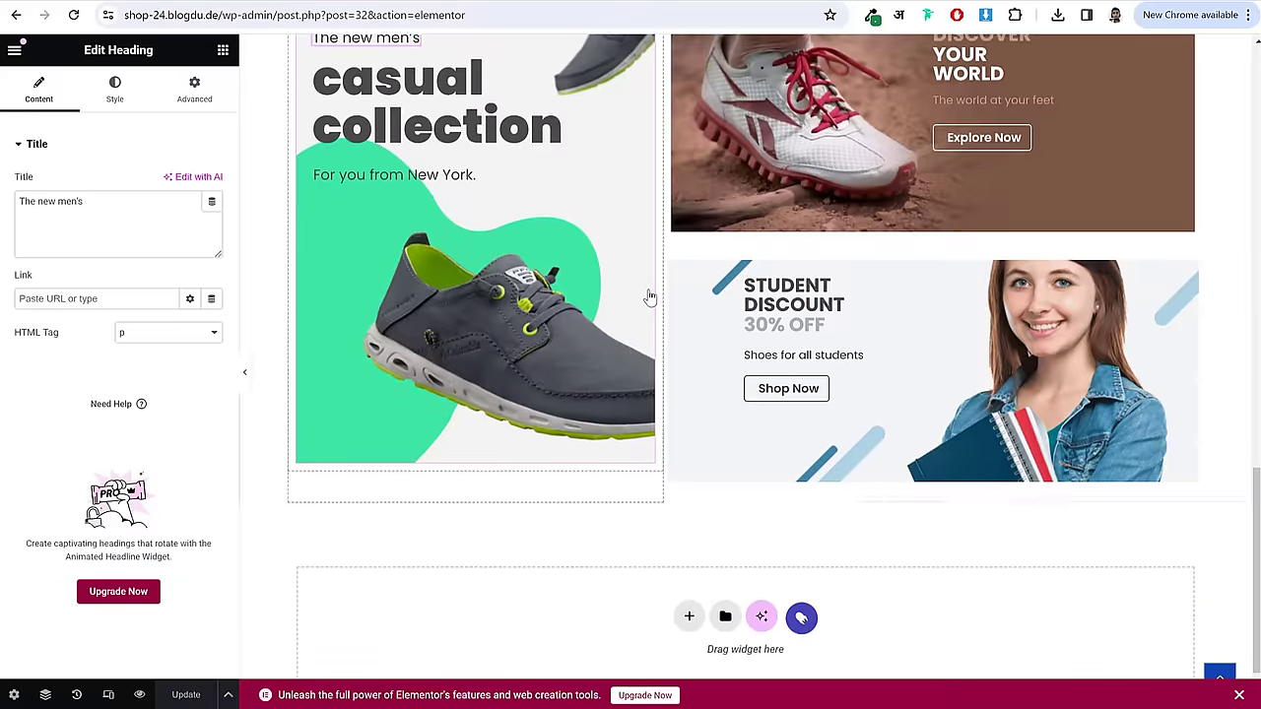
- Copy the Featured Products container to the empty area below the What's new banners and open the copy's heading for editing
scroll(647, 296, down, 6)
scroll(647, 296, up, 3)
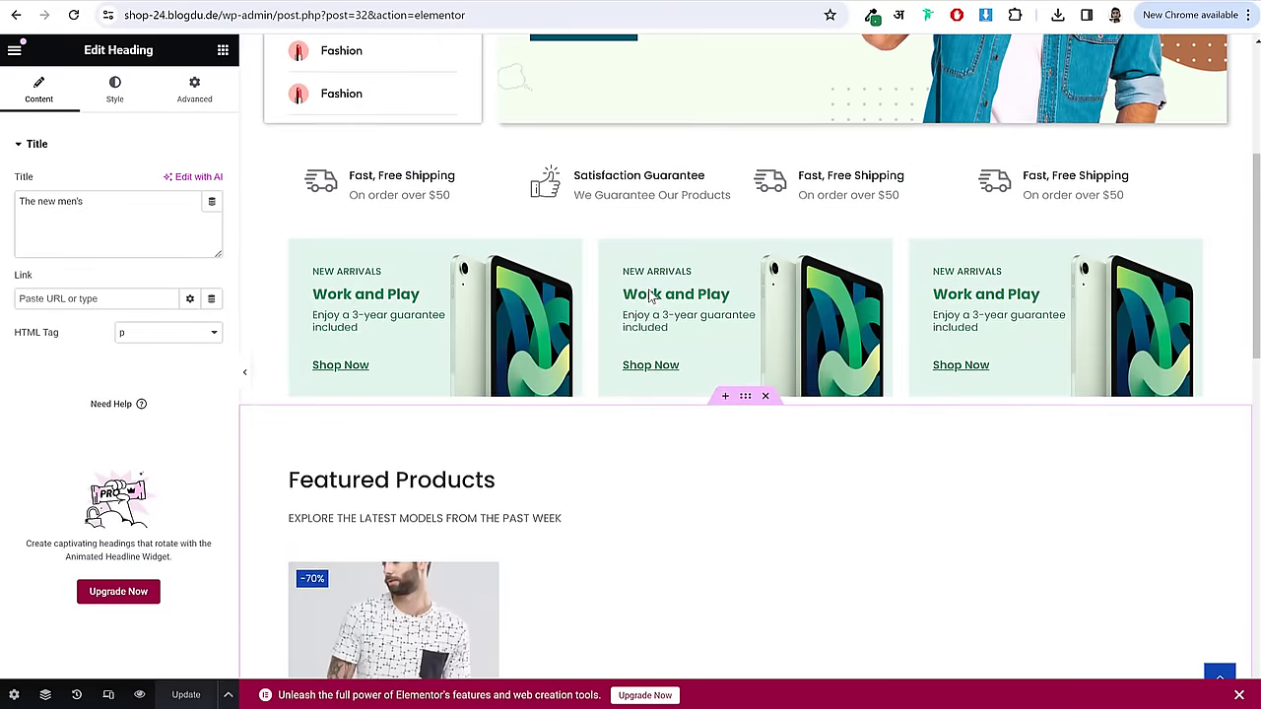
scroll(690, 296, down, 2)
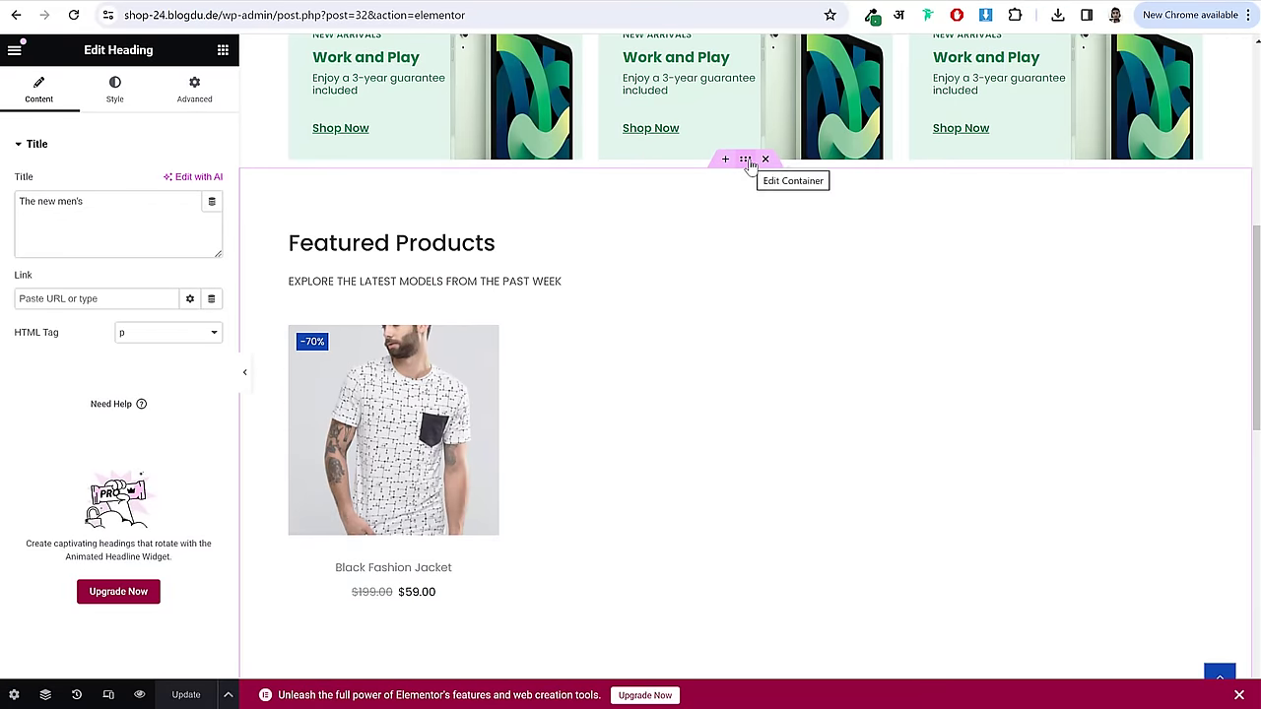
right_click(746, 161)
click(785, 296)
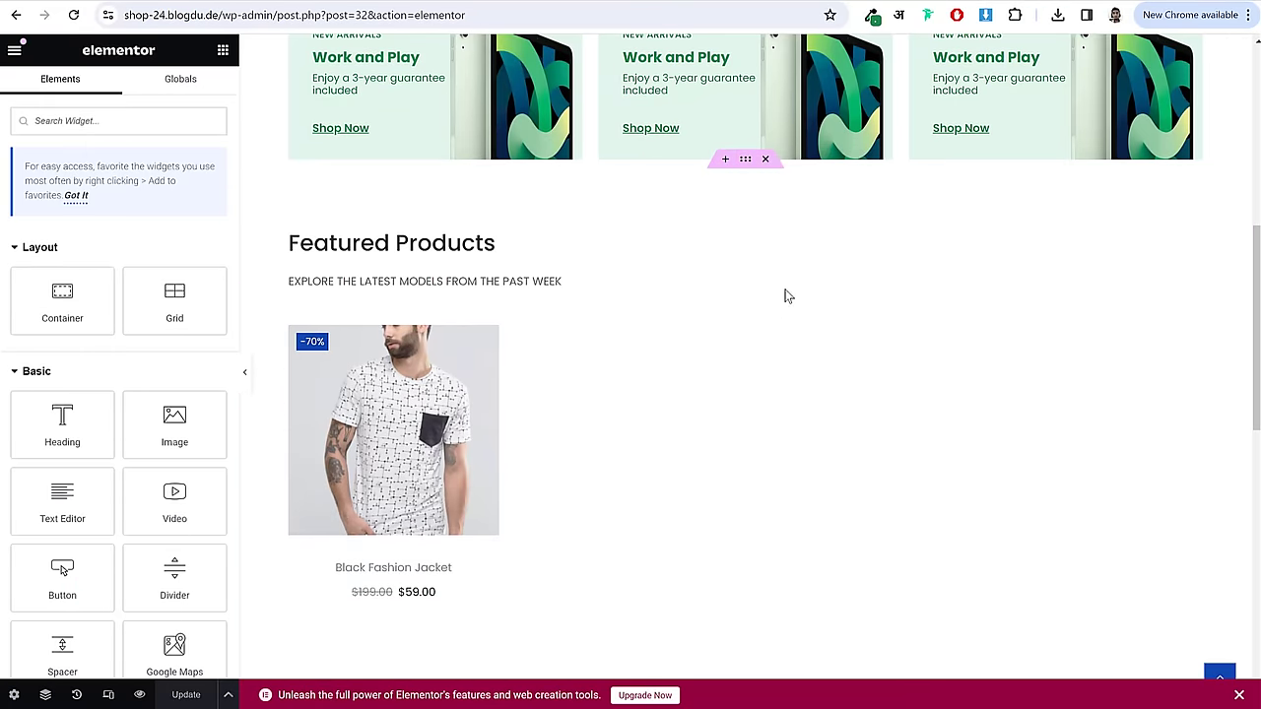
scroll(847, 473, down, 2)
right_click(853, 513)
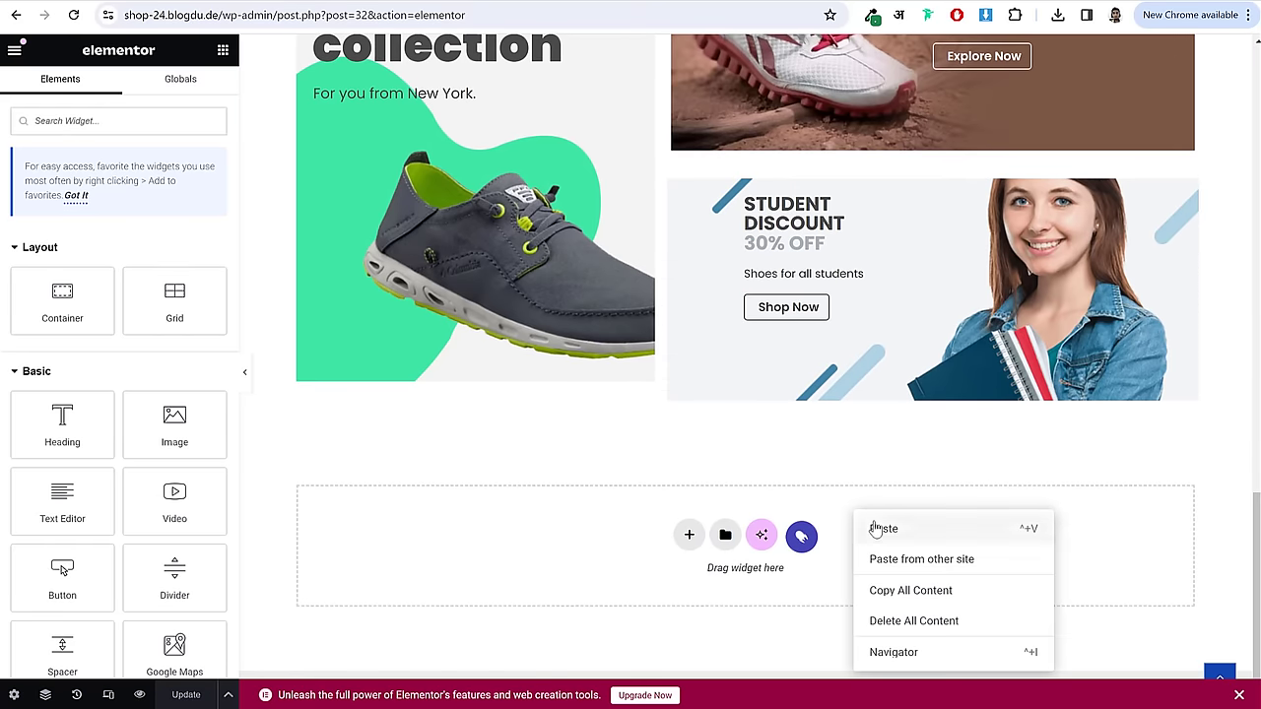
click(867, 528)
click(502, 495)
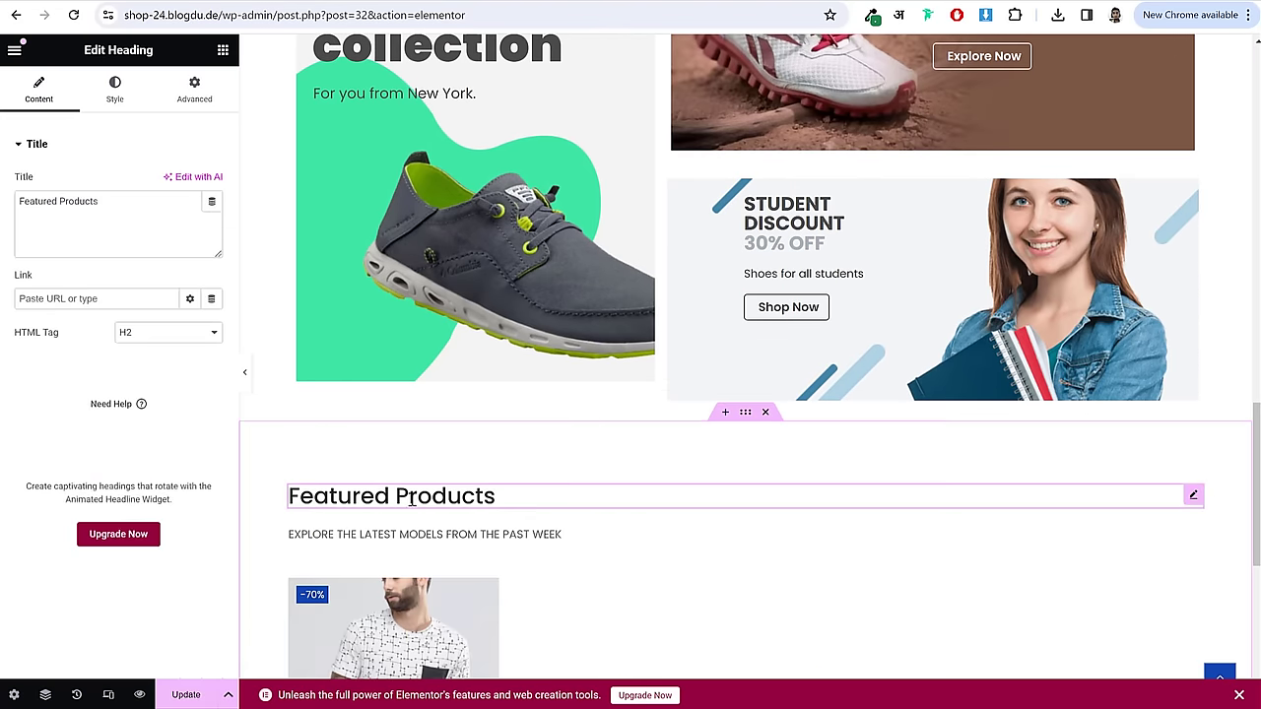
- Change the copied section's heading to "Recent Products" and clear the shortcode of its product grid
double_click(58, 202)
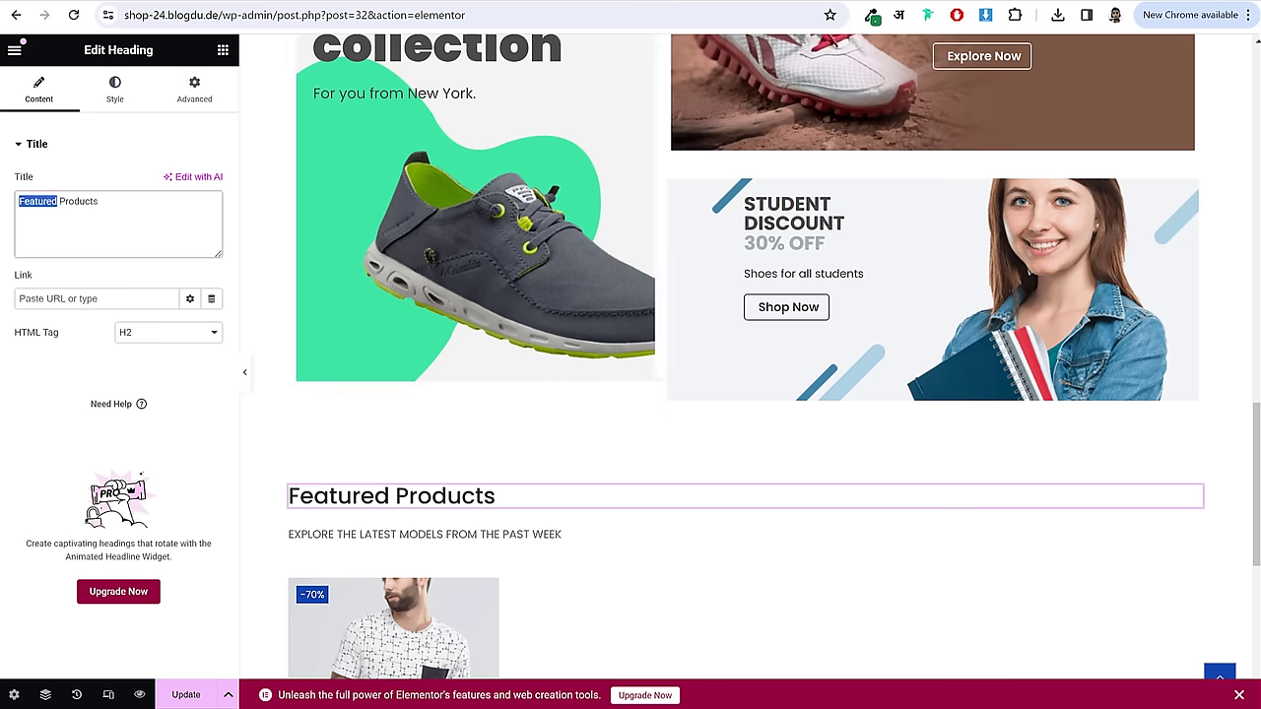
text(Recent)
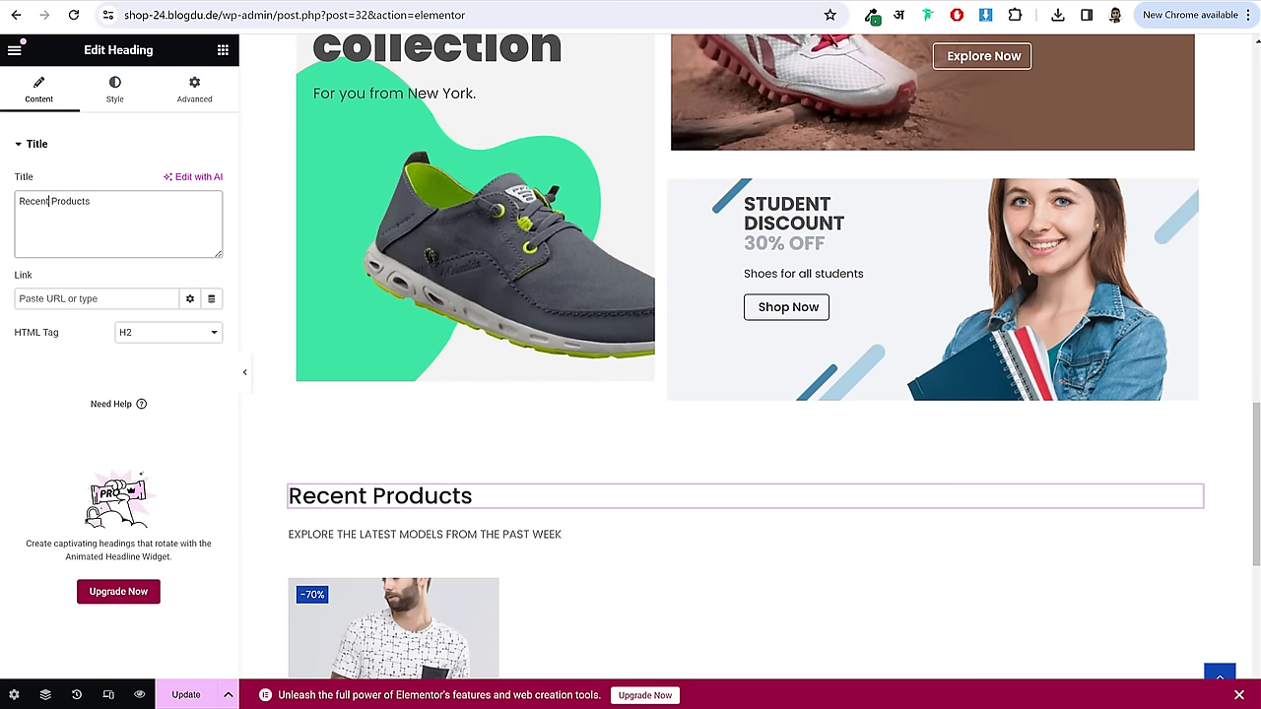
scroll(474, 312, down, 3)
click(461, 369)
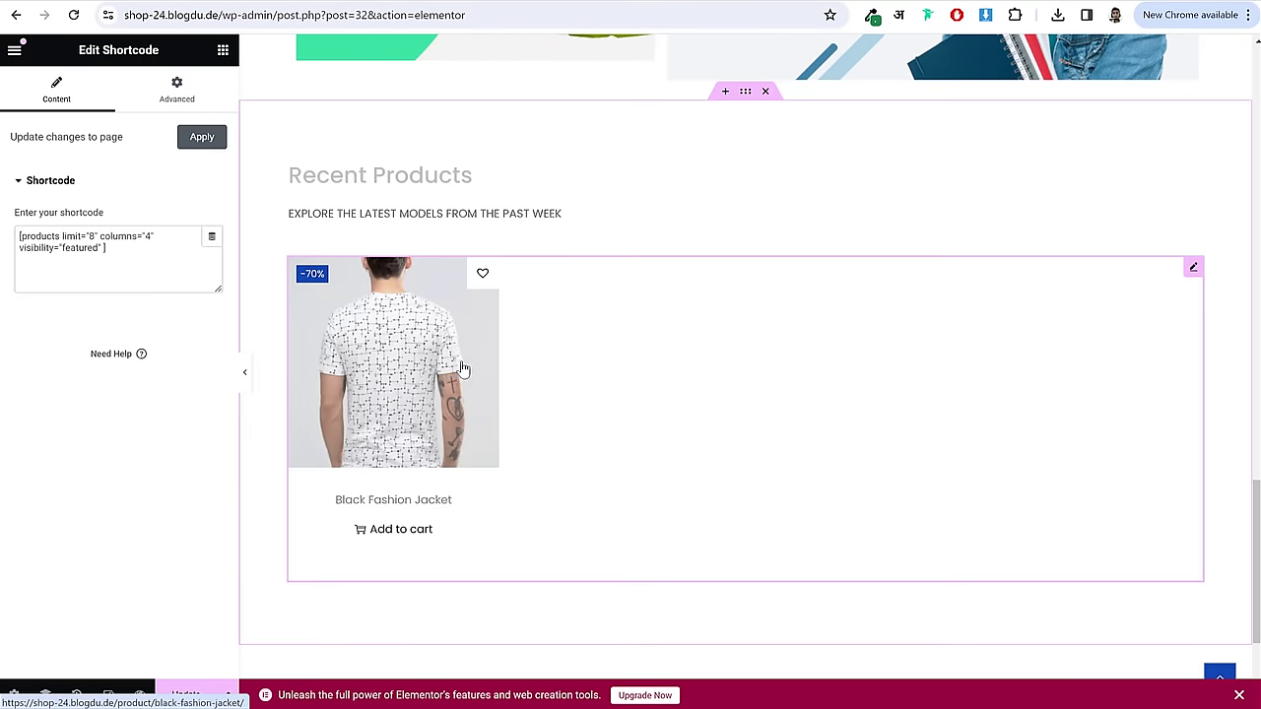
click(151, 262)
key(ctrl+a)
text([gallery id="123" size="medium"])
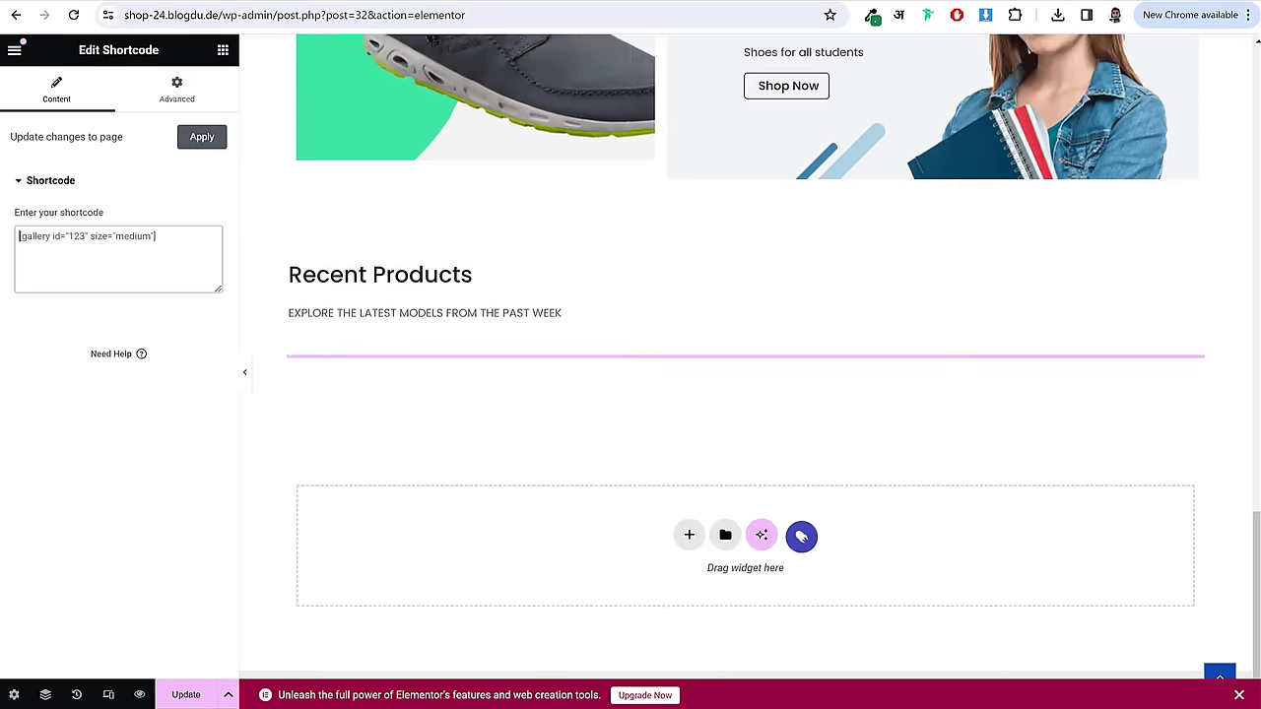
- Copy the Scenario 4 – Newest Products shortcode from the WooCommerce shortcodes documentation and return to the page editor
click(1034, 4)
scroll(746, 332, down, 15)
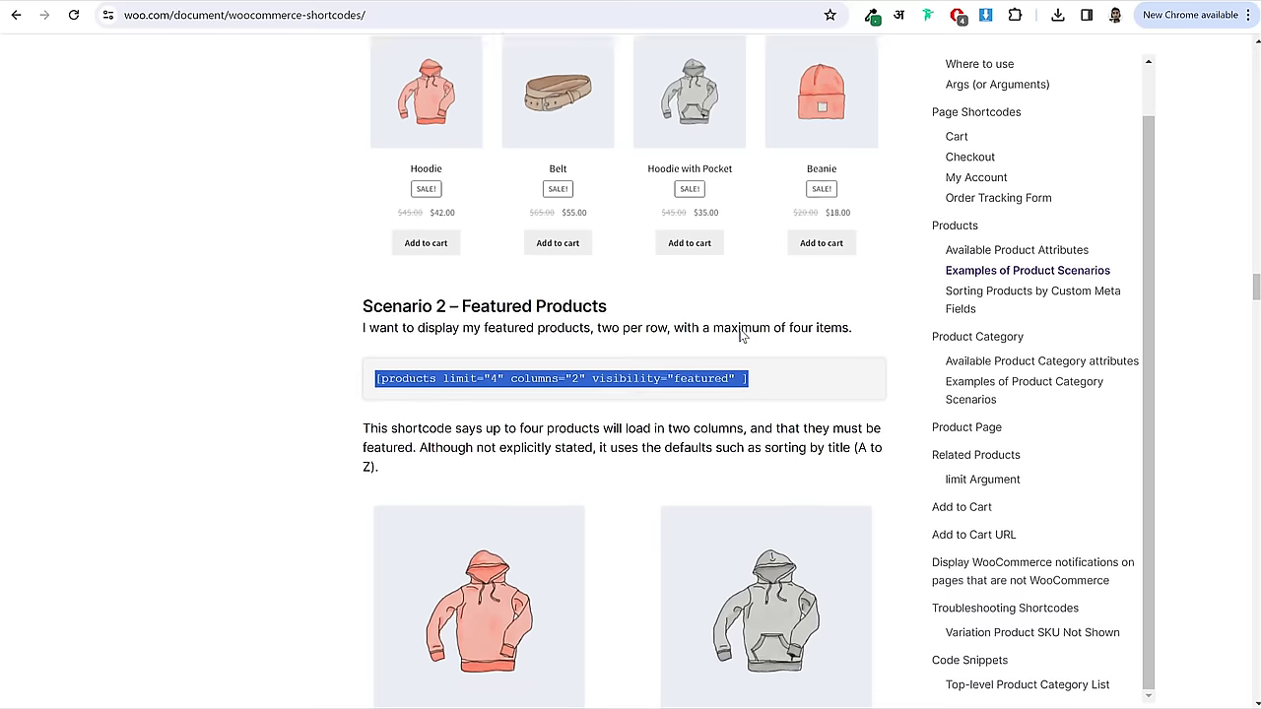
scroll(739, 310, down, 2)
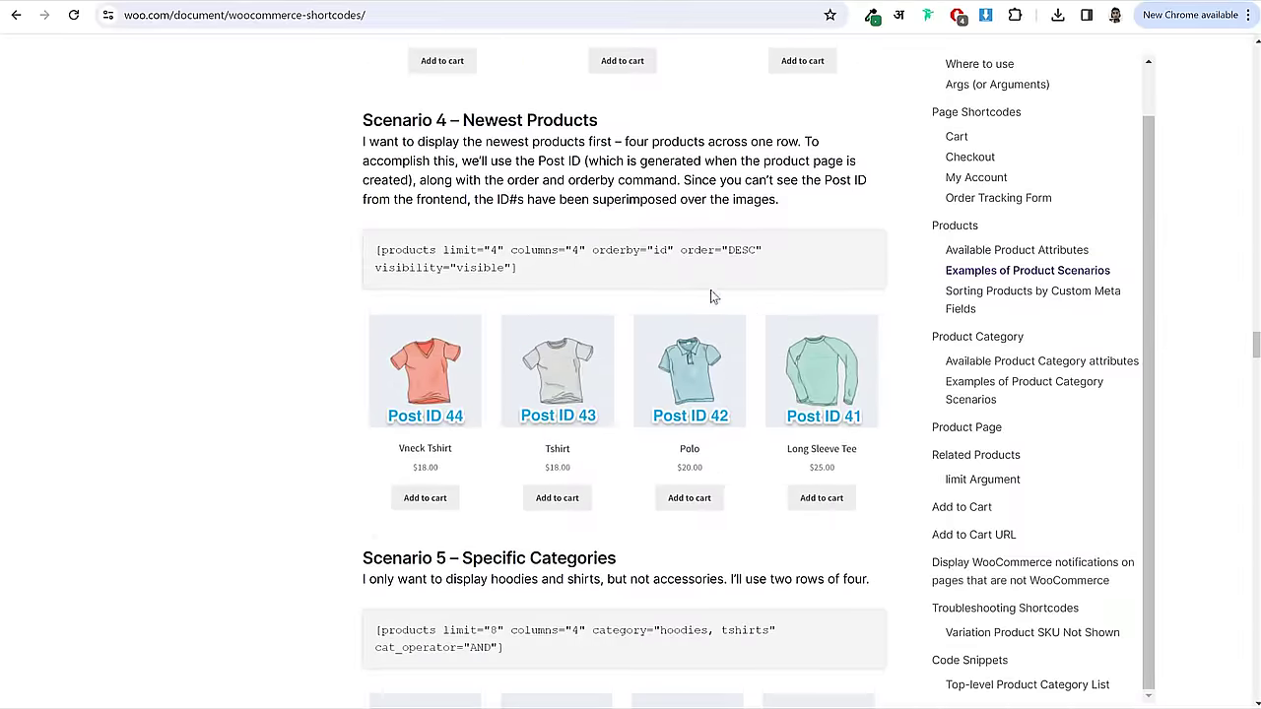
drag(463, 118, 713, 116)
triple_click(509, 266)
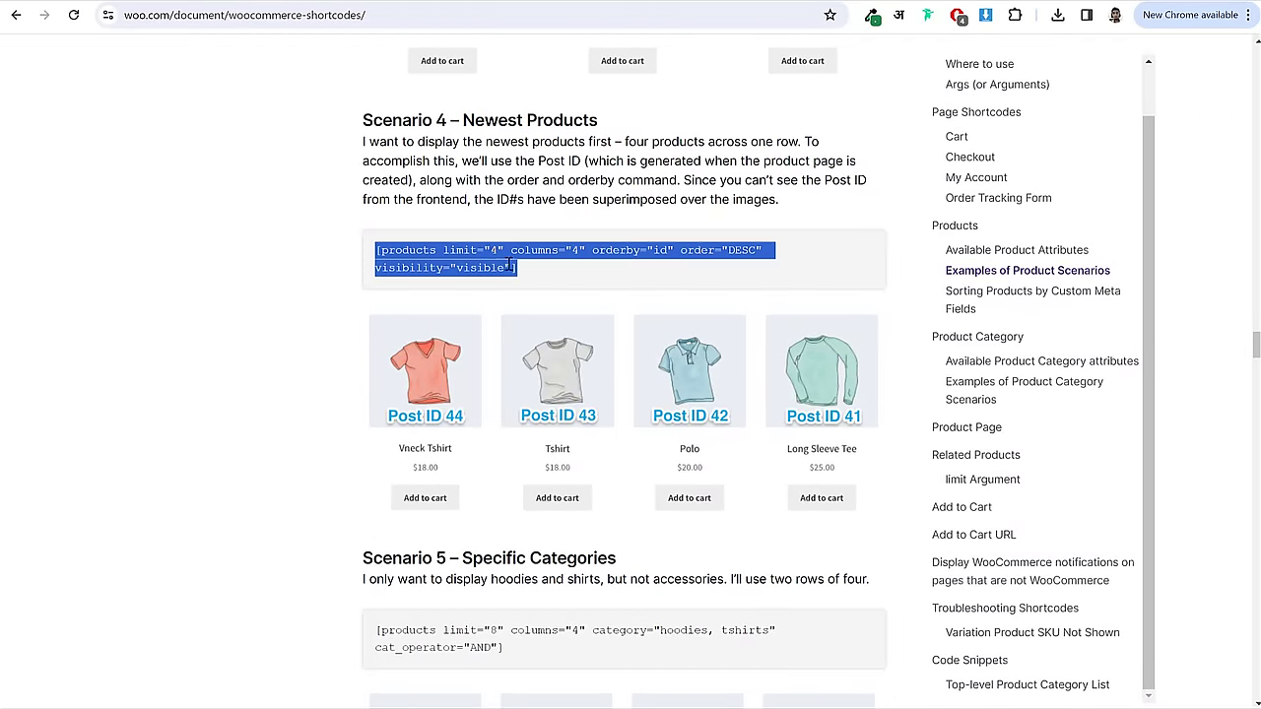
right_click(492, 253)
click(535, 273)
key(ctrl+Tab)
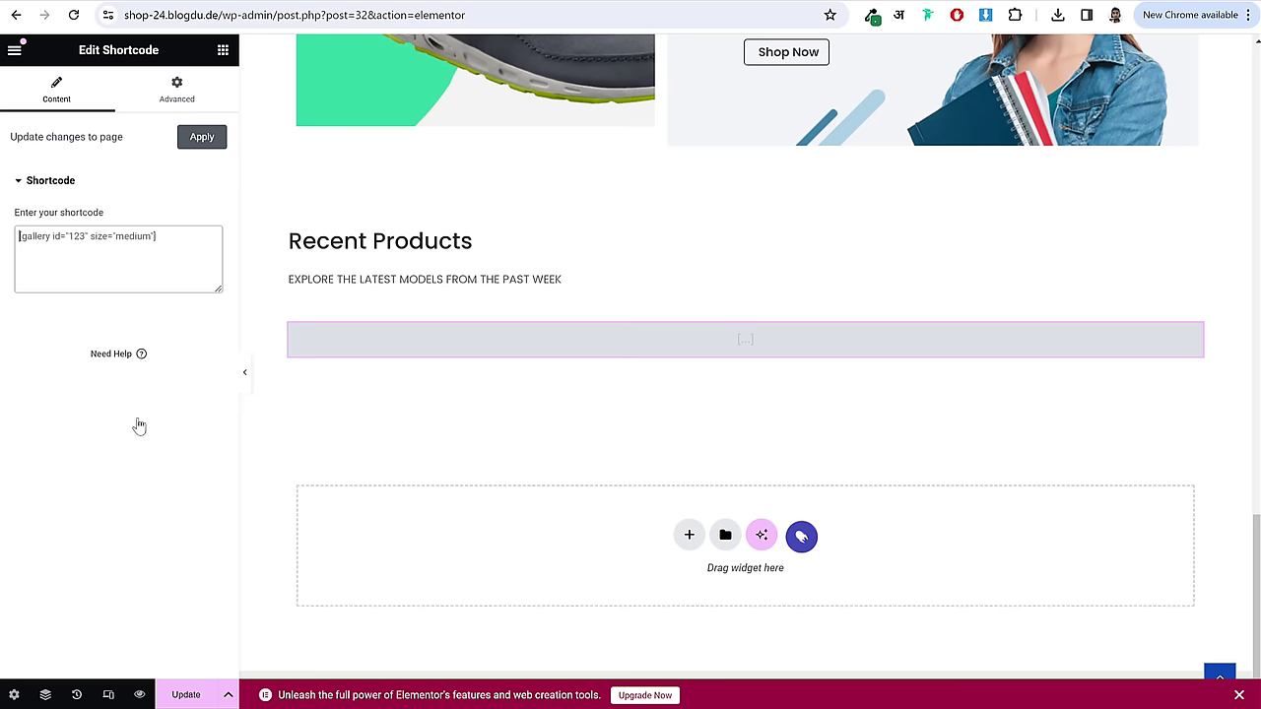
- Paste the newest-products shortcode into the Recent Products section, compare with the reference site's product grid, and set the limit to 8
key(ctrl+a)
key(ctrl+v)
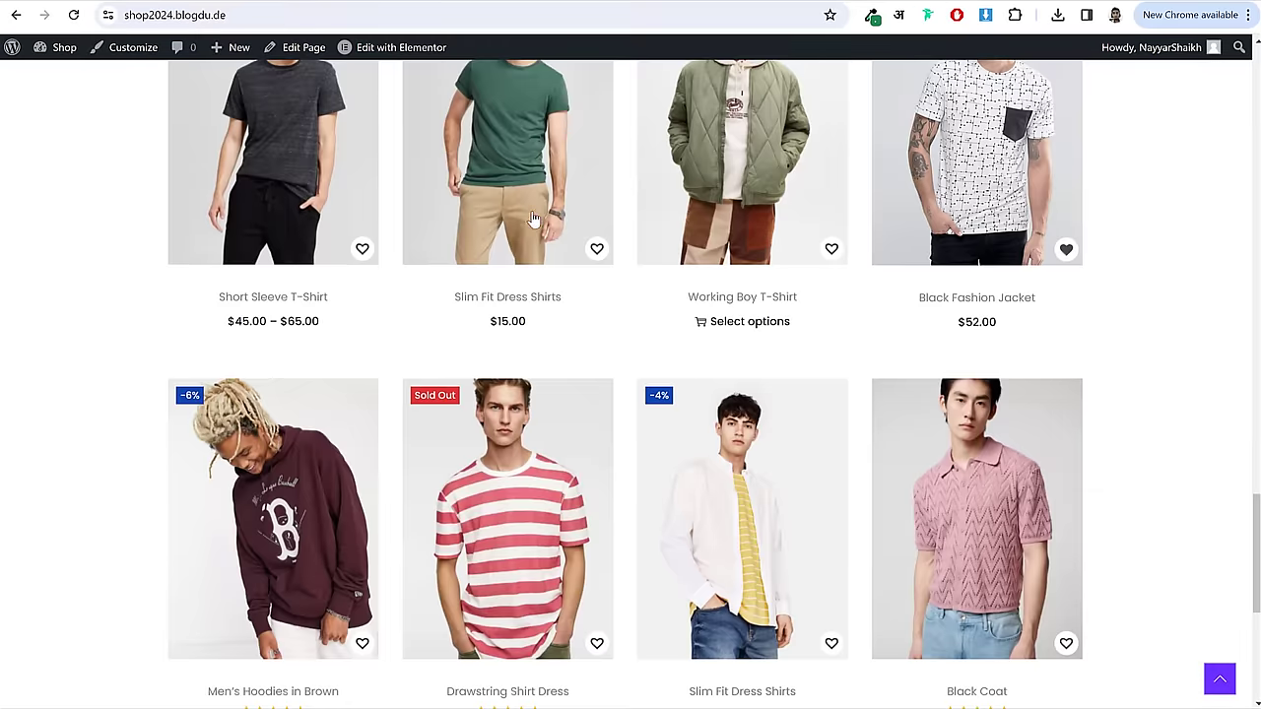
scroll(631, 395, down, 5)
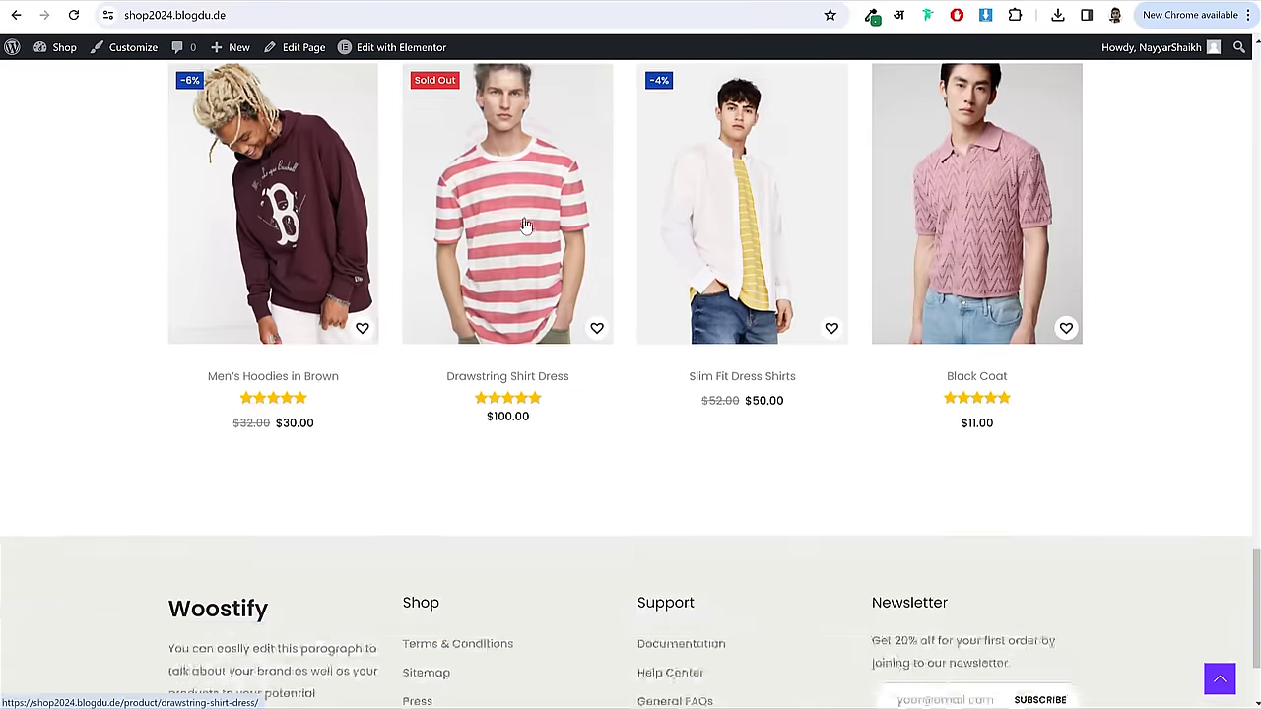
scroll(631, 394, up, 5)
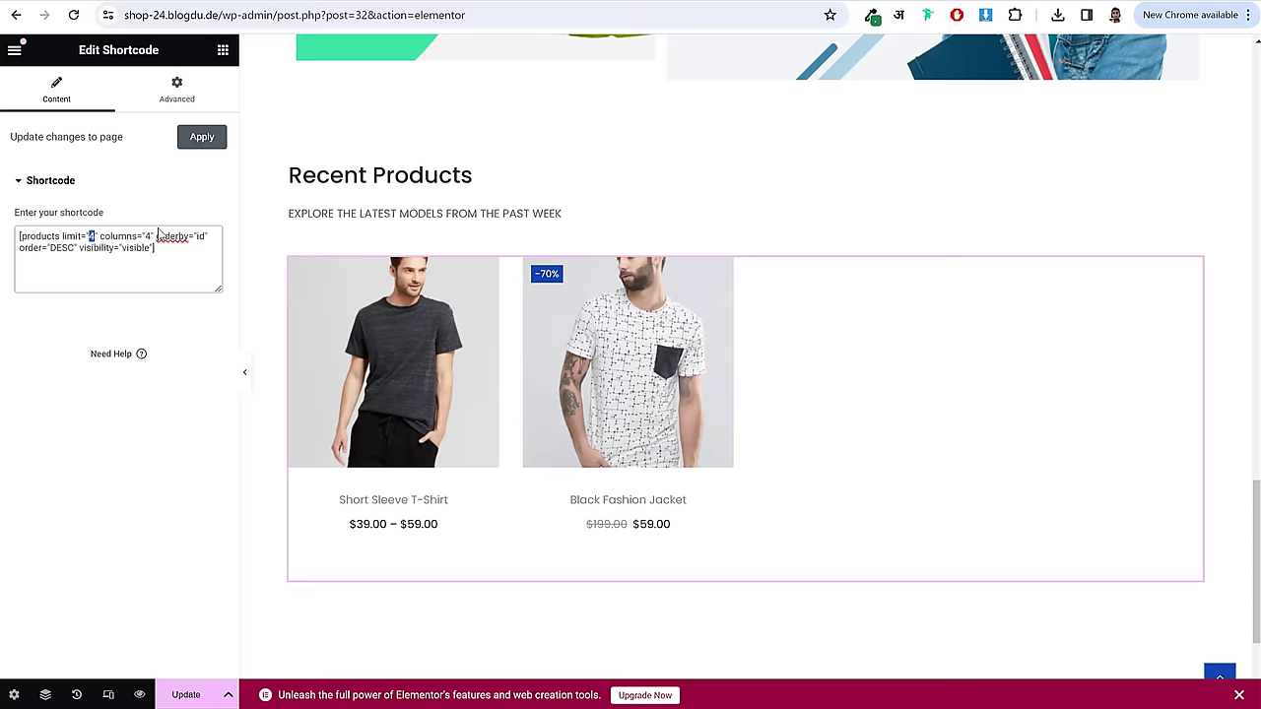
text(8)
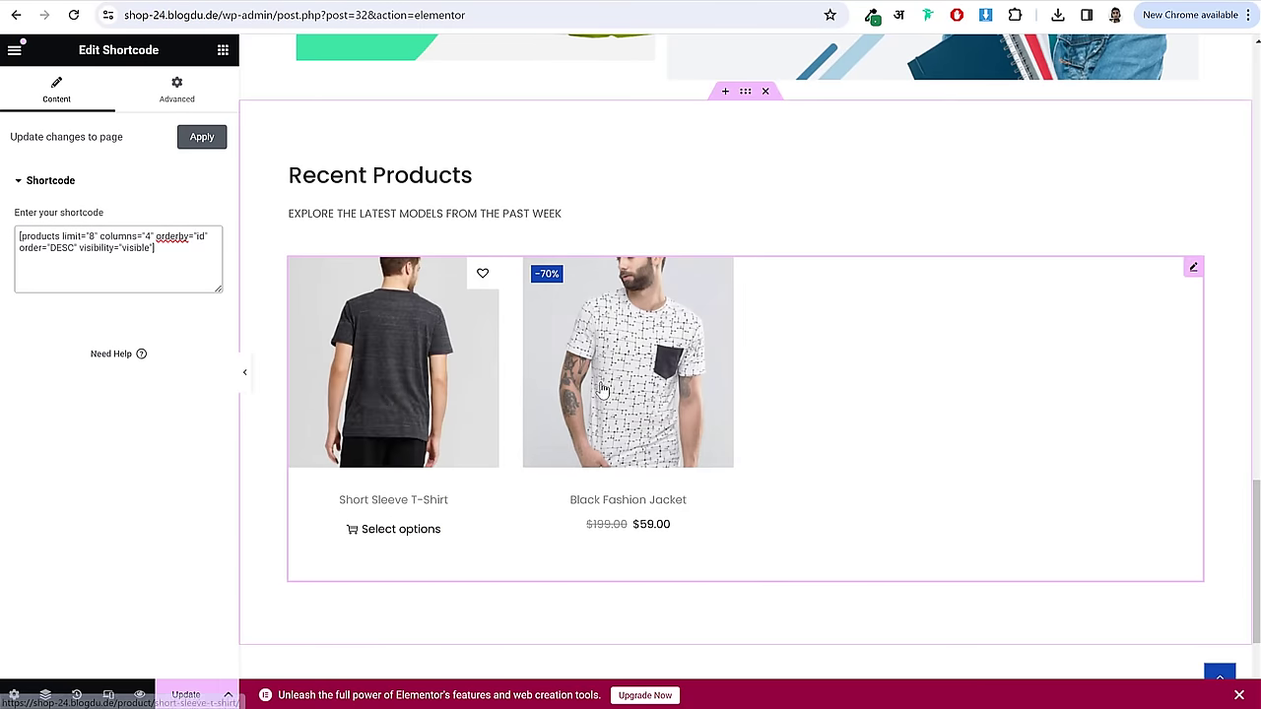
- Update the page and review the whole homepage from the hero banner down to Recent Products
scroll(808, 443, down, 2)
scroll(803, 453, up, 5)
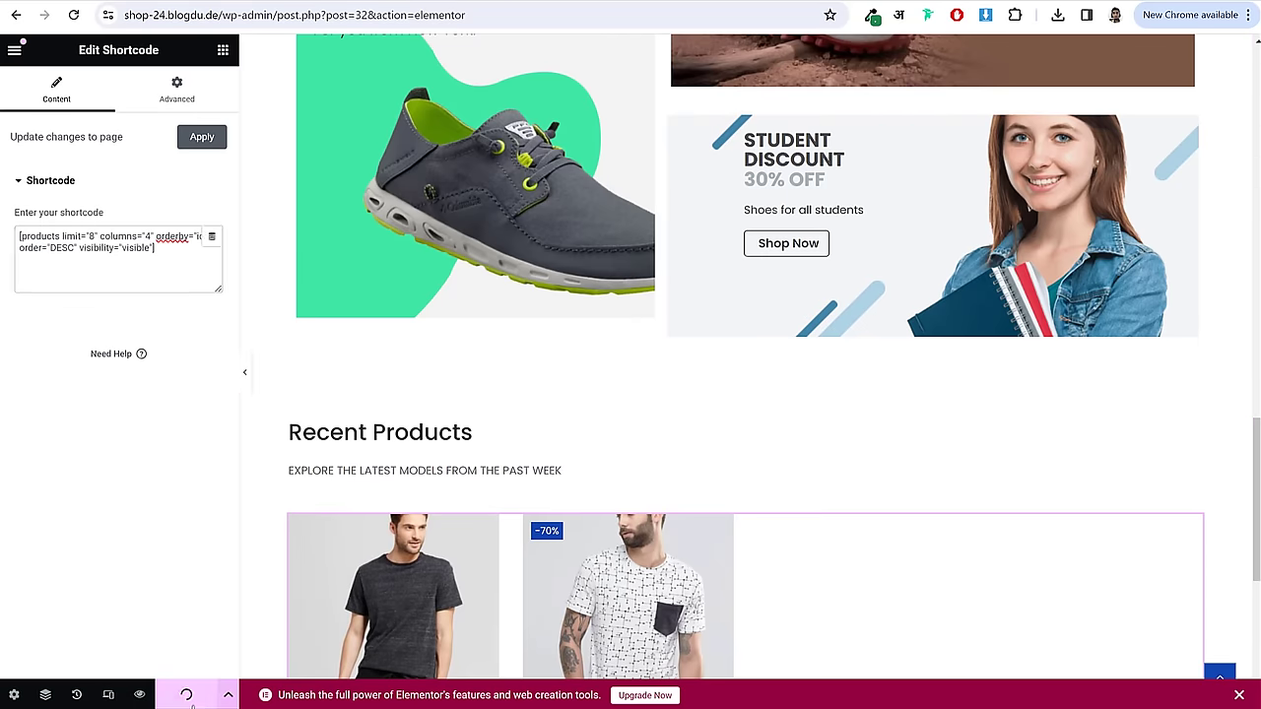
scroll(895, 468, up, 10)
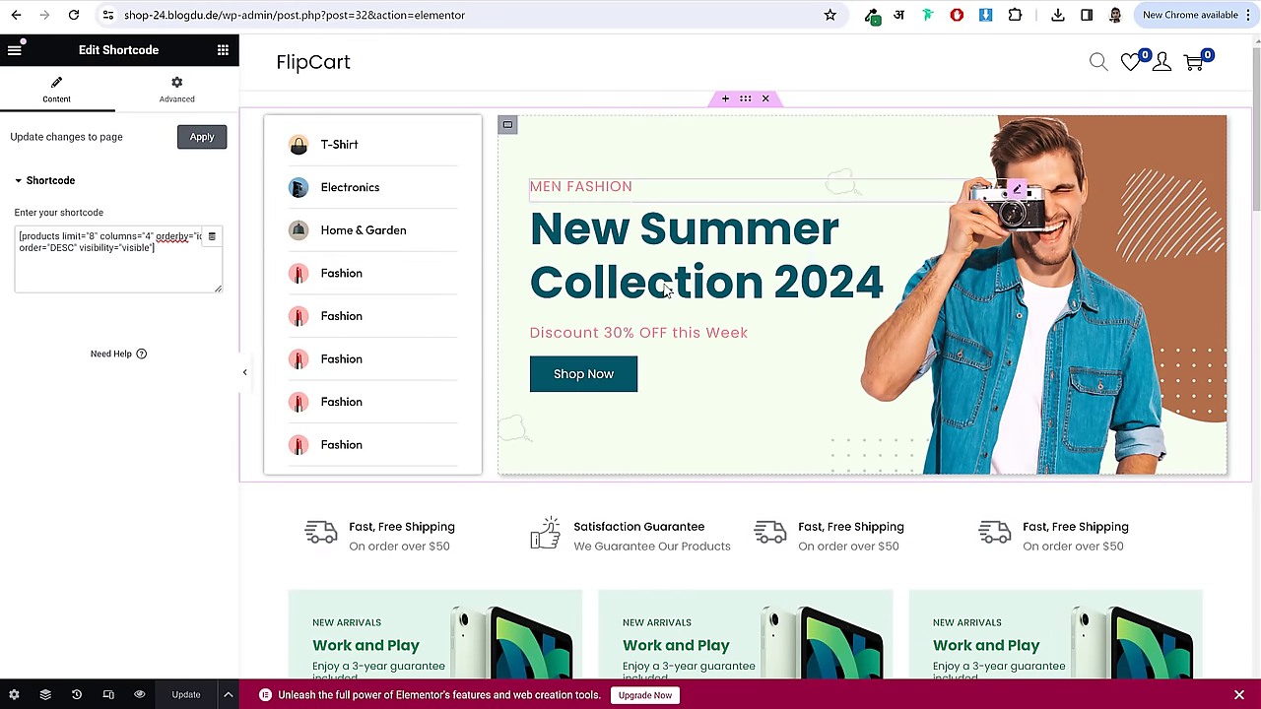
scroll(675, 380, down, 5)
scroll(679, 380, down, 10)
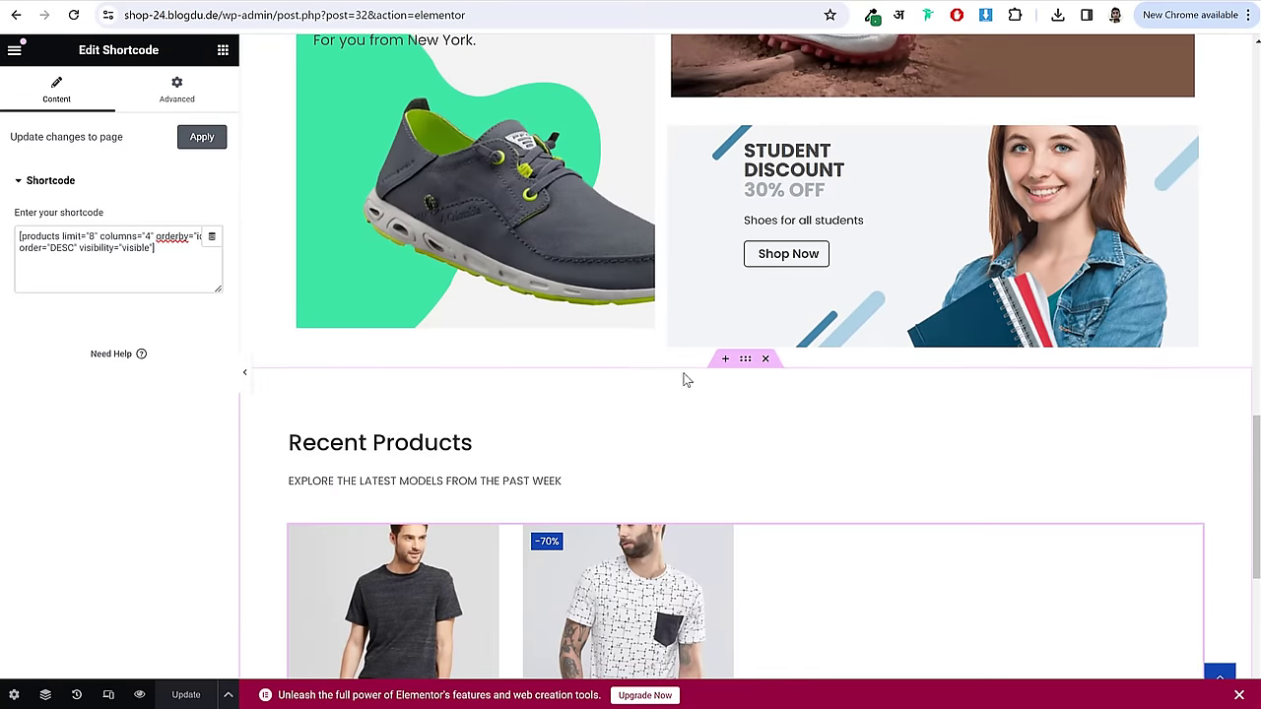
scroll(689, 375, down, 5)
scroll(696, 377, up, 4)
scroll(692, 372, up, 15)
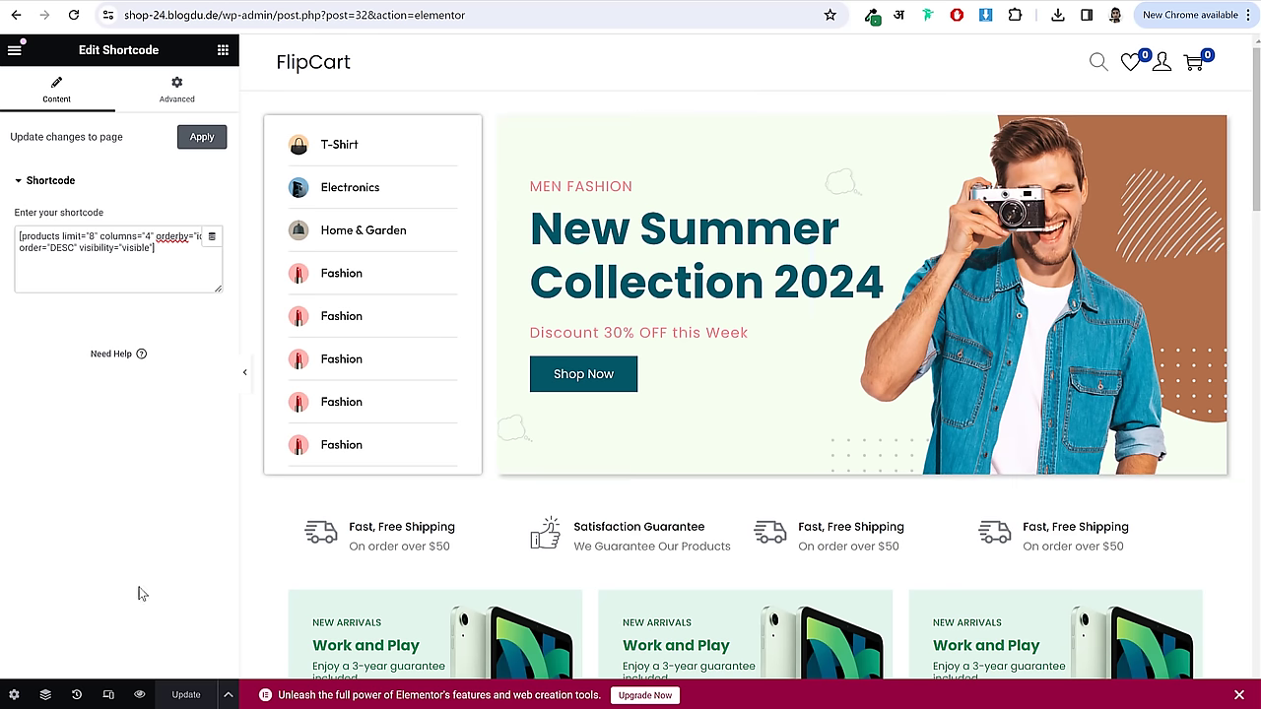
- Switch the editor to the mobile portrait preview and look through the page's sections at that size
click(109, 696)
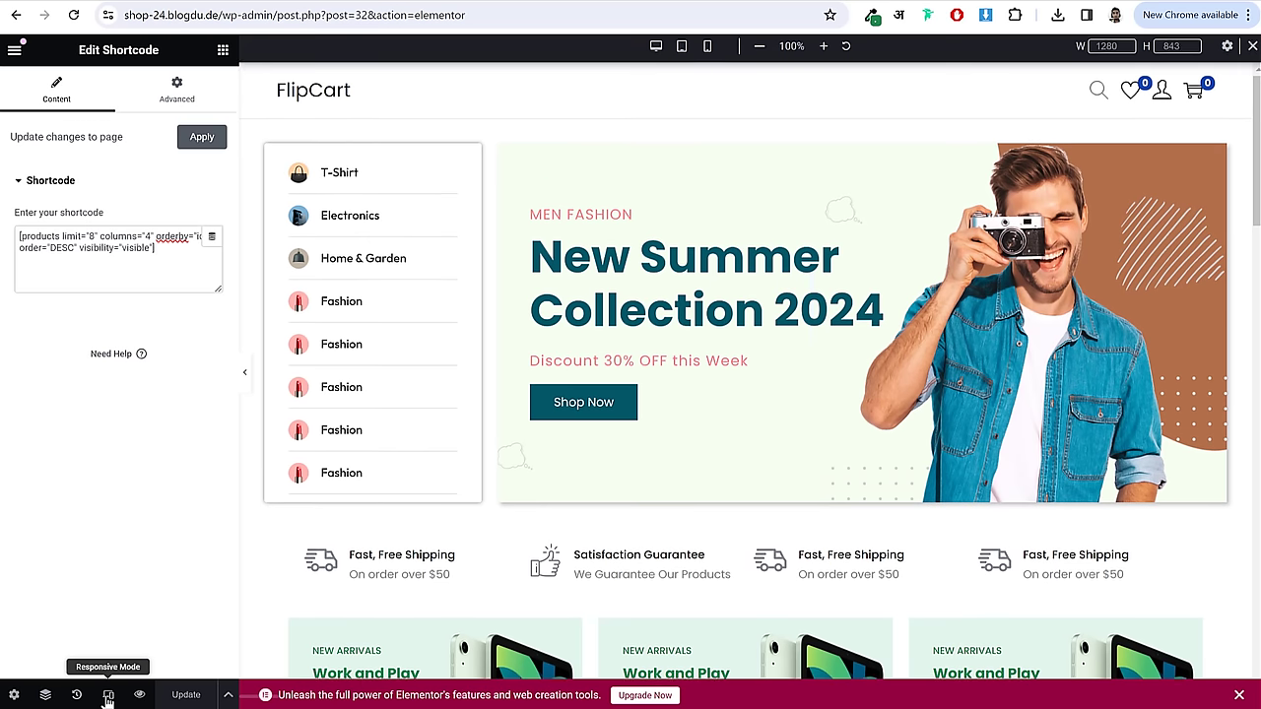
click(707, 60)
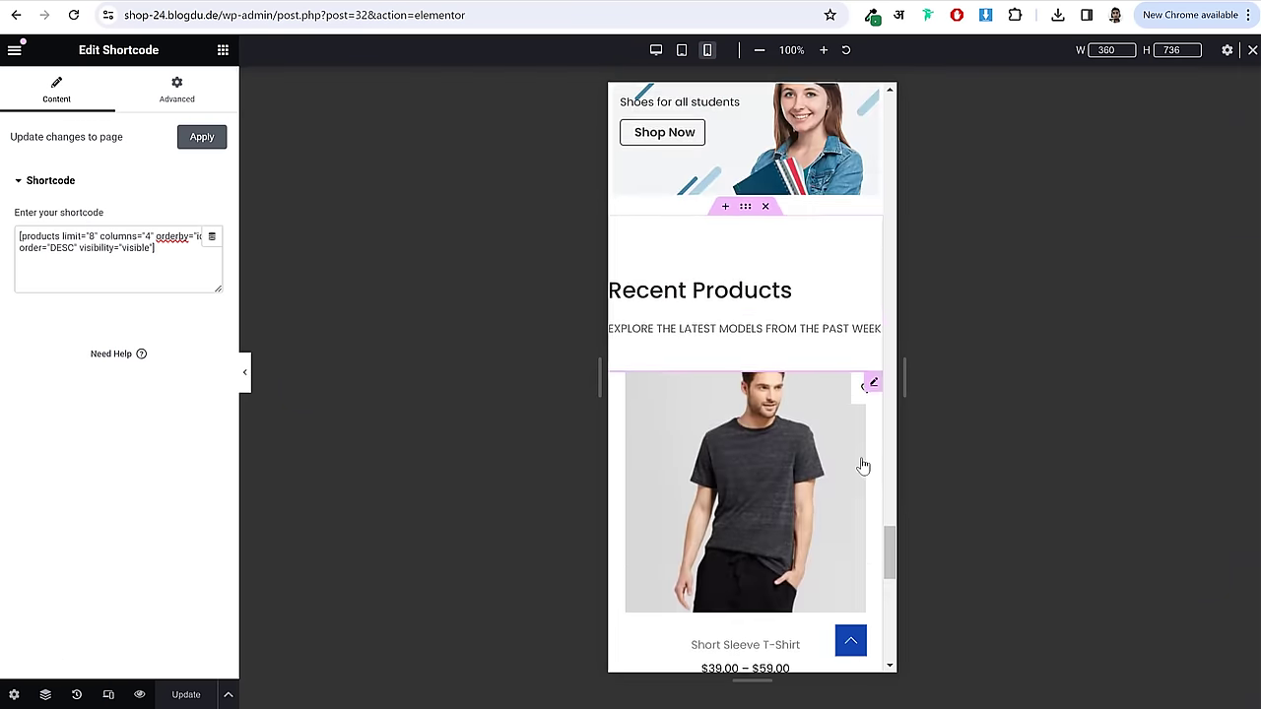
scroll(863, 466, down, 5)
drag(892, 598, 875, 97)
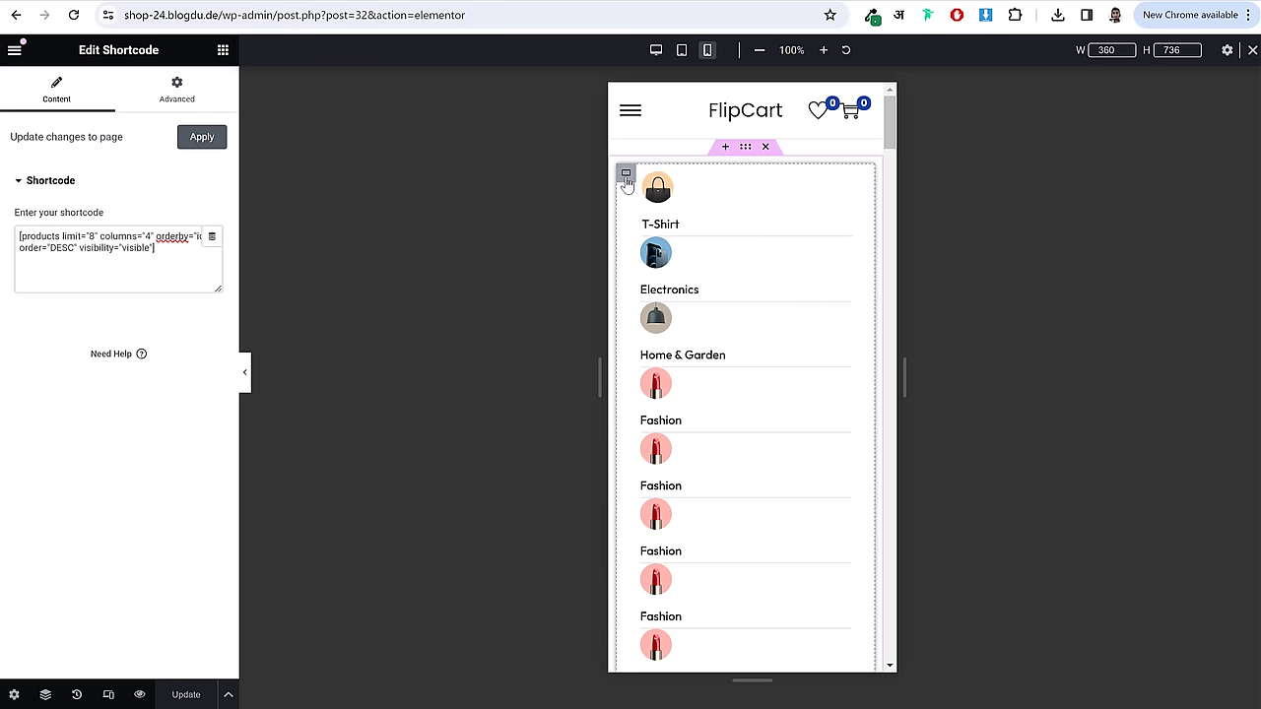
- Hide the category list container beside the hero banner on mobile portrait
click(625, 174)
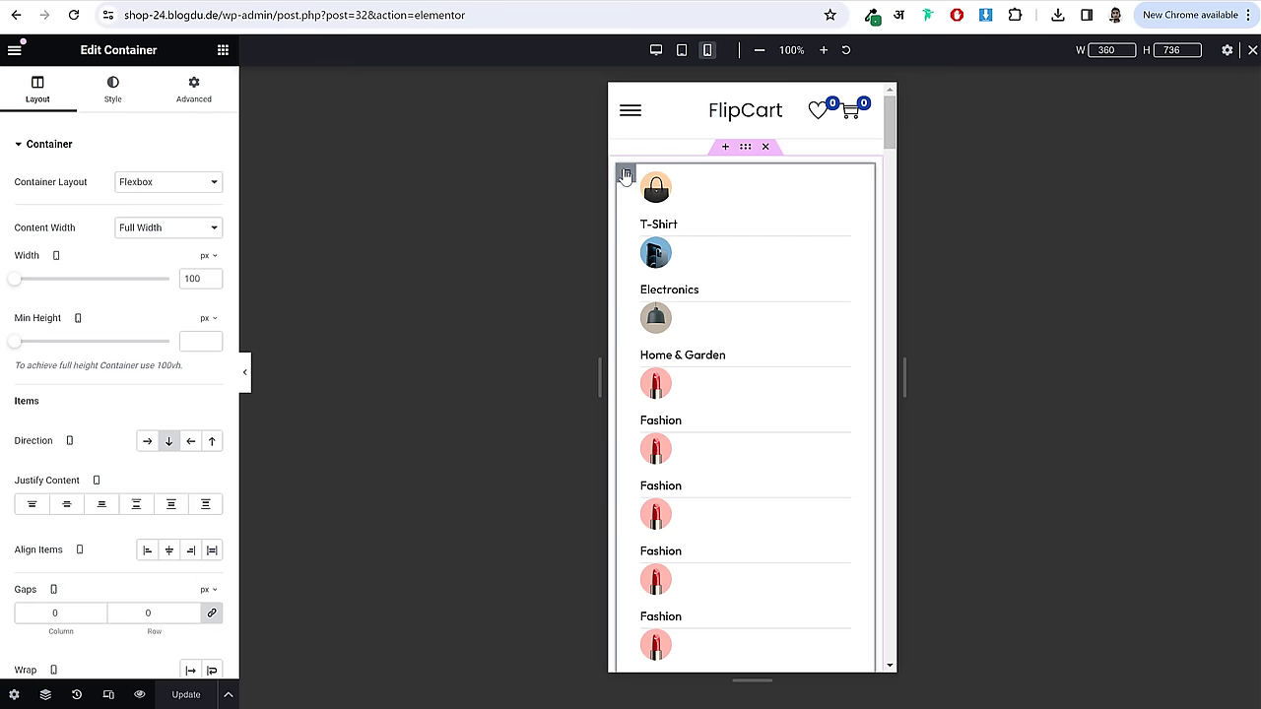
click(200, 104)
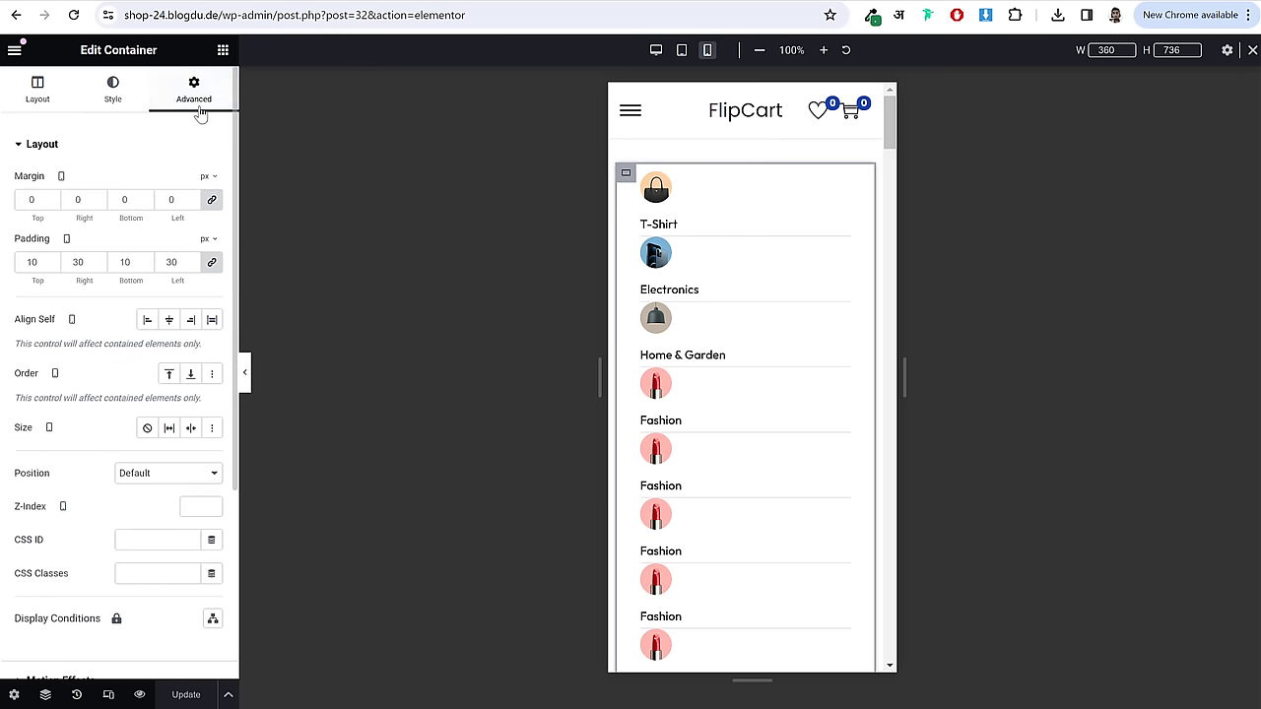
scroll(136, 443, down, 1)
scroll(136, 443, down, 2)
click(108, 487)
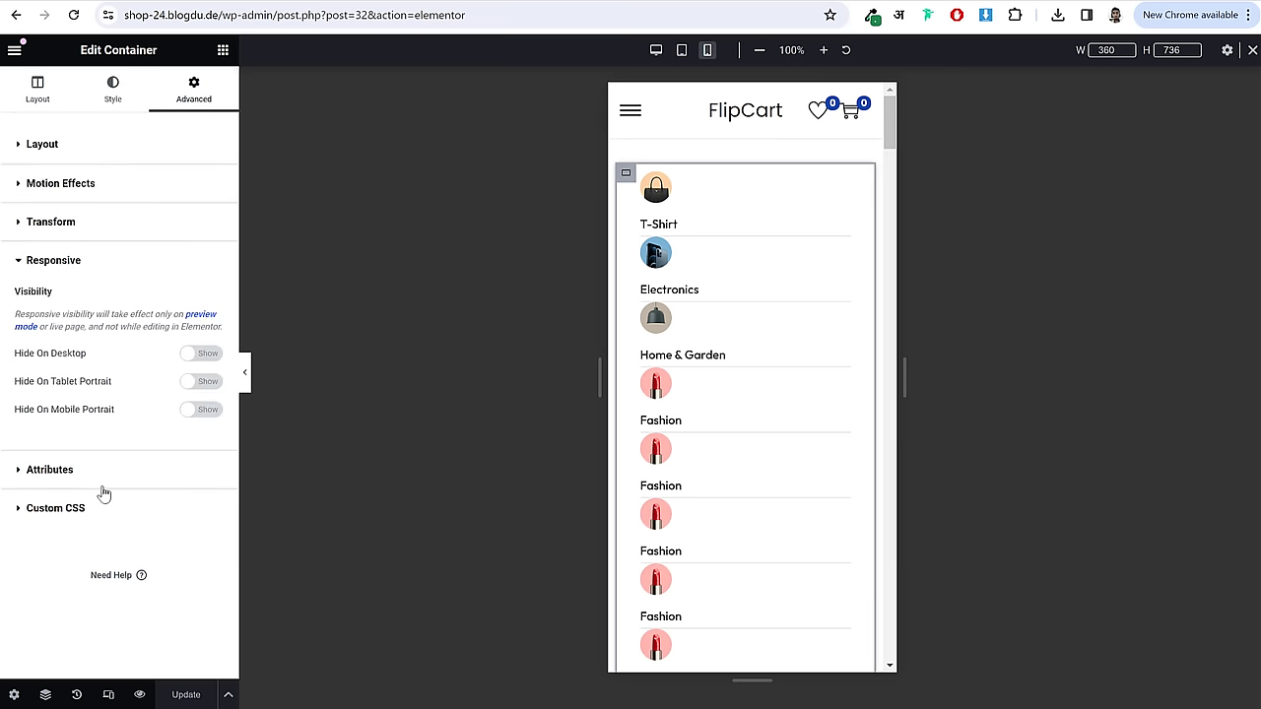
click(201, 410)
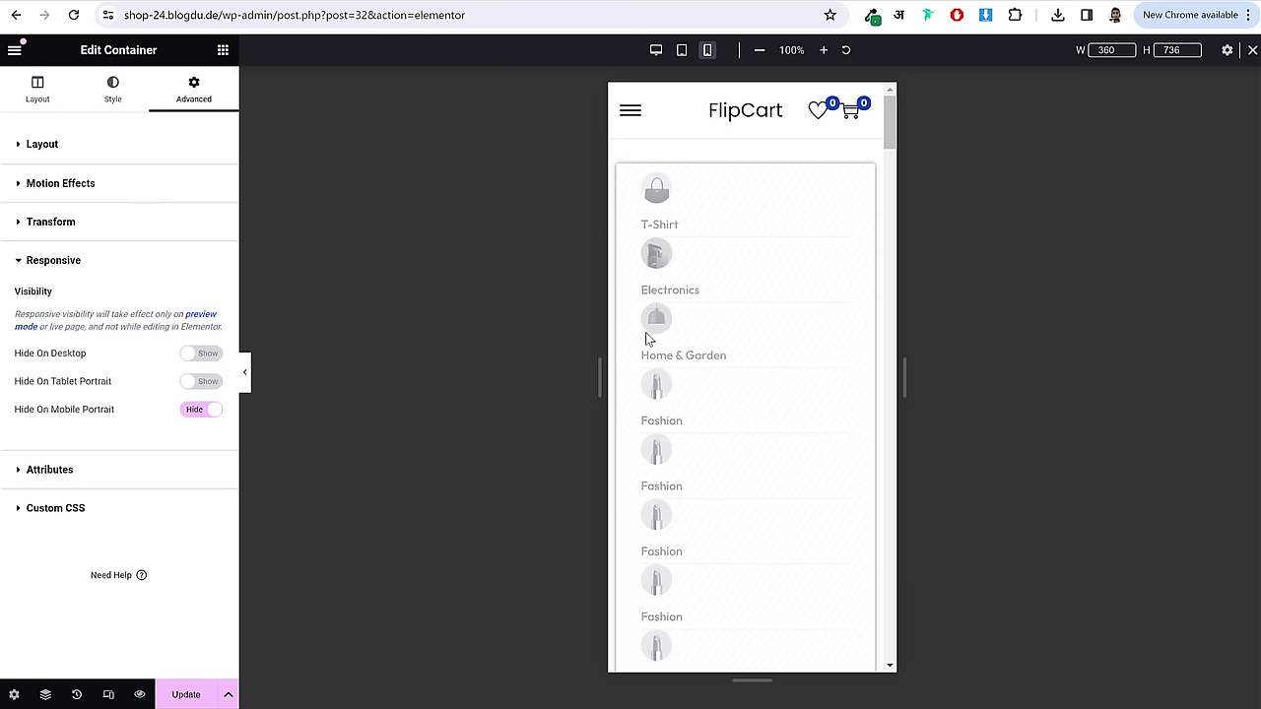
- Set the hero banner container's mobile margin to 0 px on all sides
scroll(645, 332, down, 5)
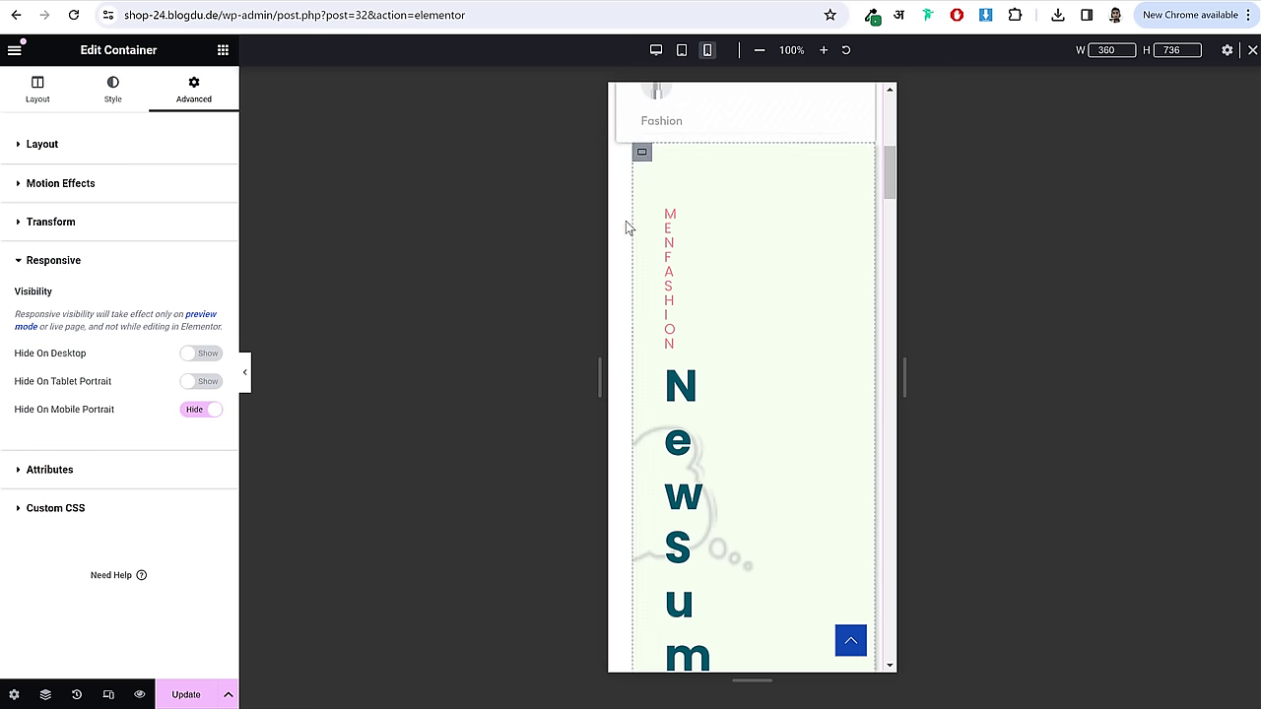
click(642, 155)
click(193, 89)
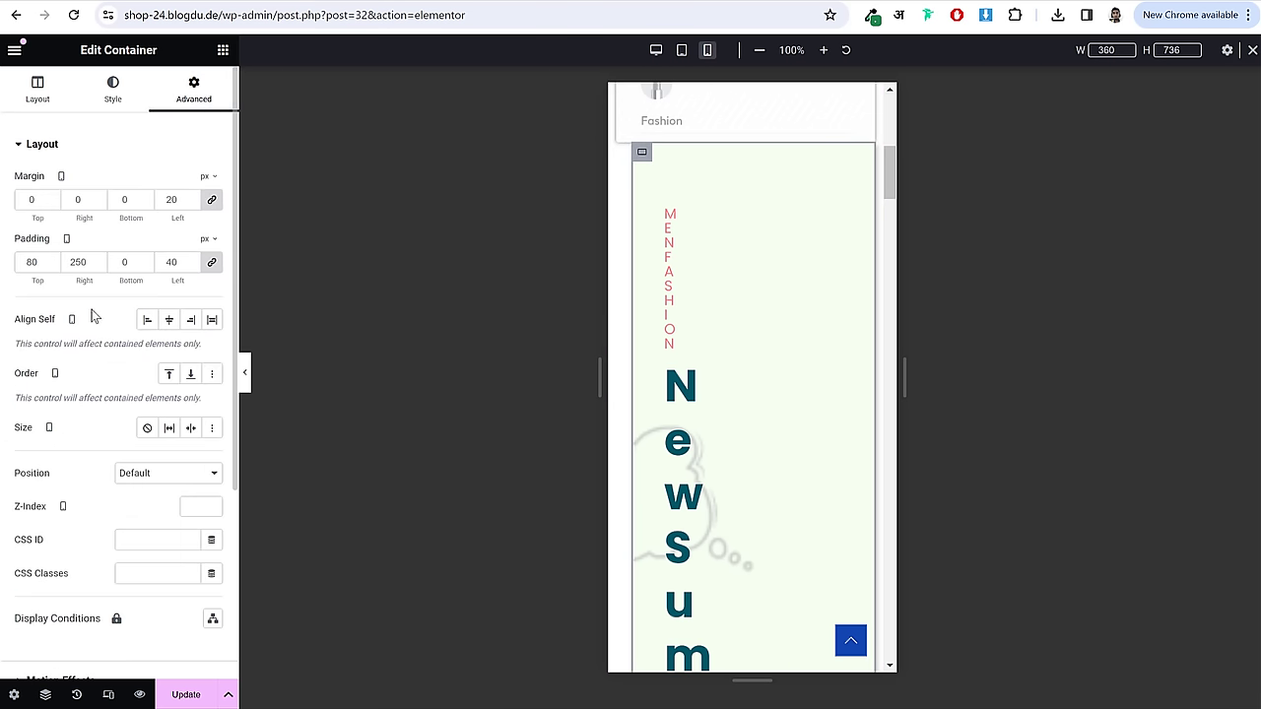
click(211, 201)
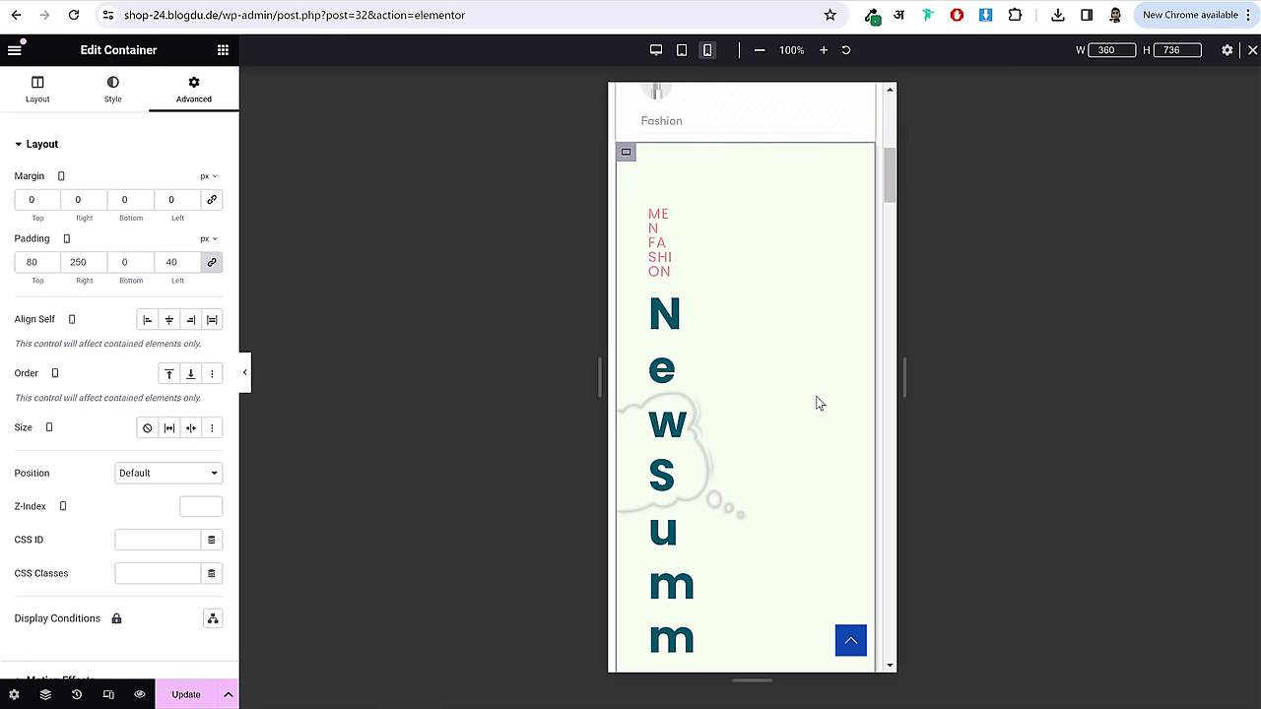
- Set the hero banner container's mobile padding to 40 px top and bottom and 0 px right and left
scroll(822, 432, down, 4)
scroll(808, 423, up, 5)
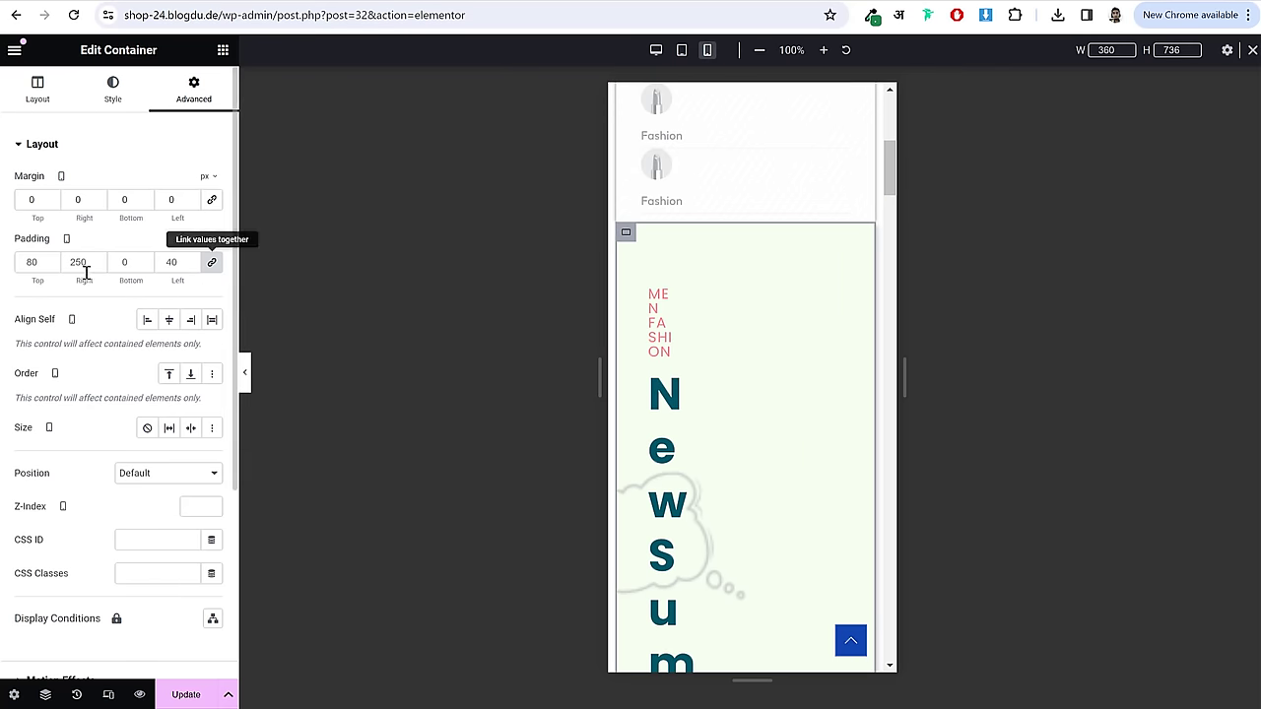
click(210, 264)
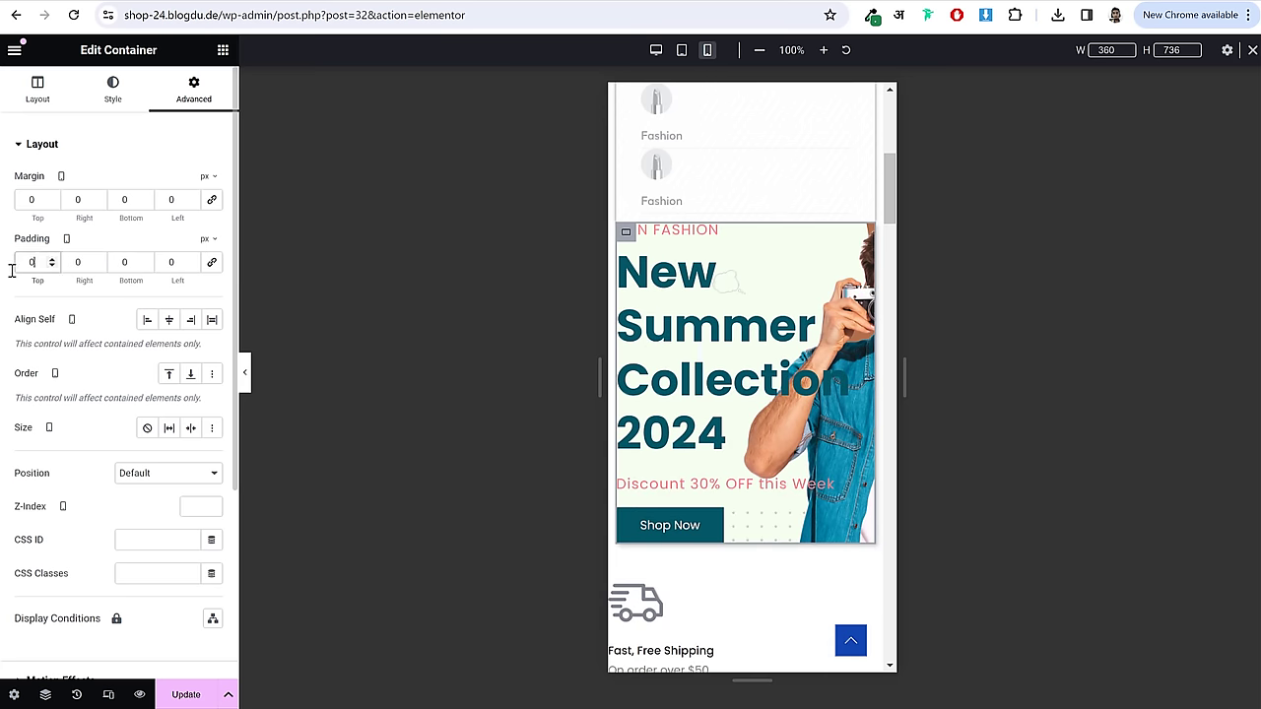
text(40)
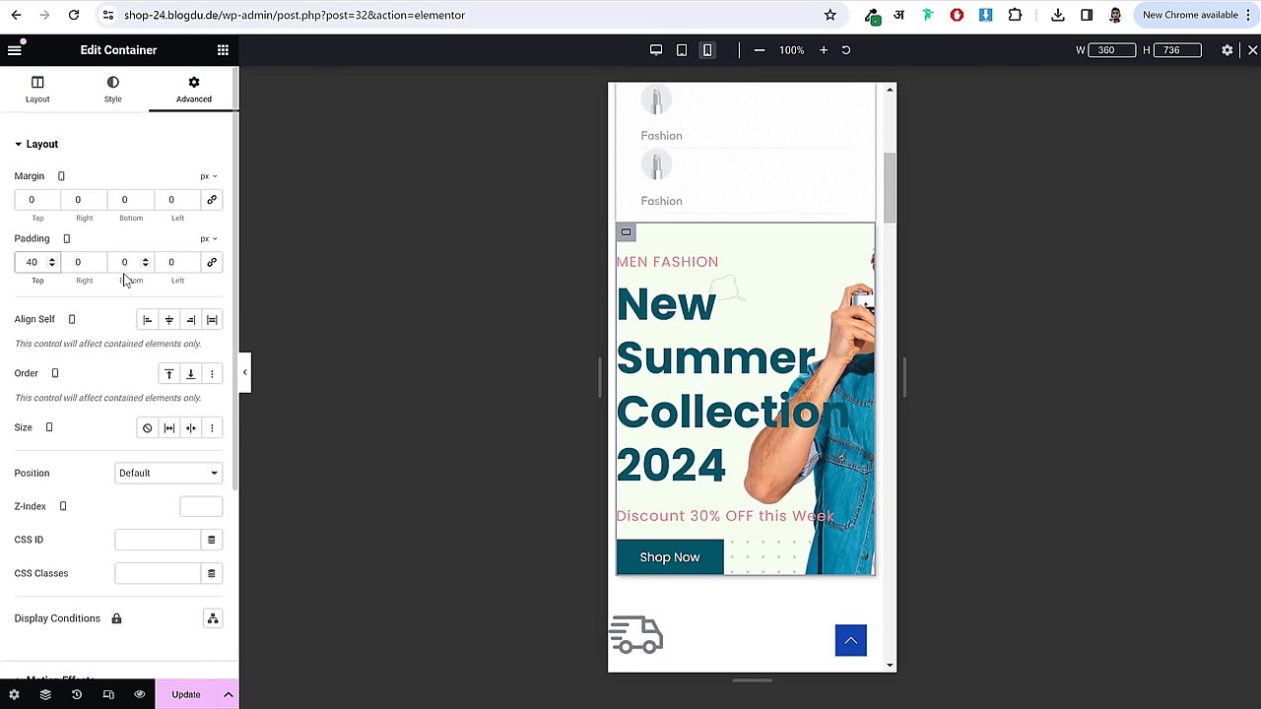
key(Tab)
key(Tab)
text(40)
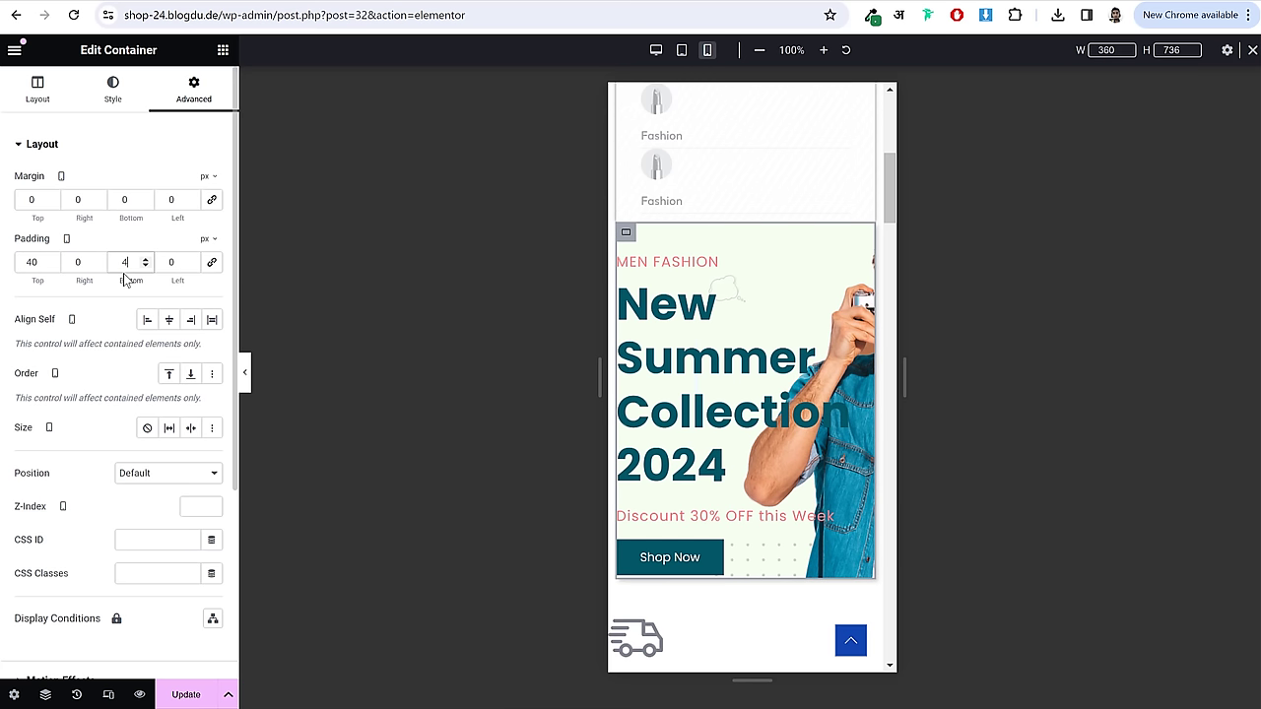
- Center-align the hero banner's "MEN FASHION" and "New Summer Collection 2024" headings for mobile
click(693, 266)
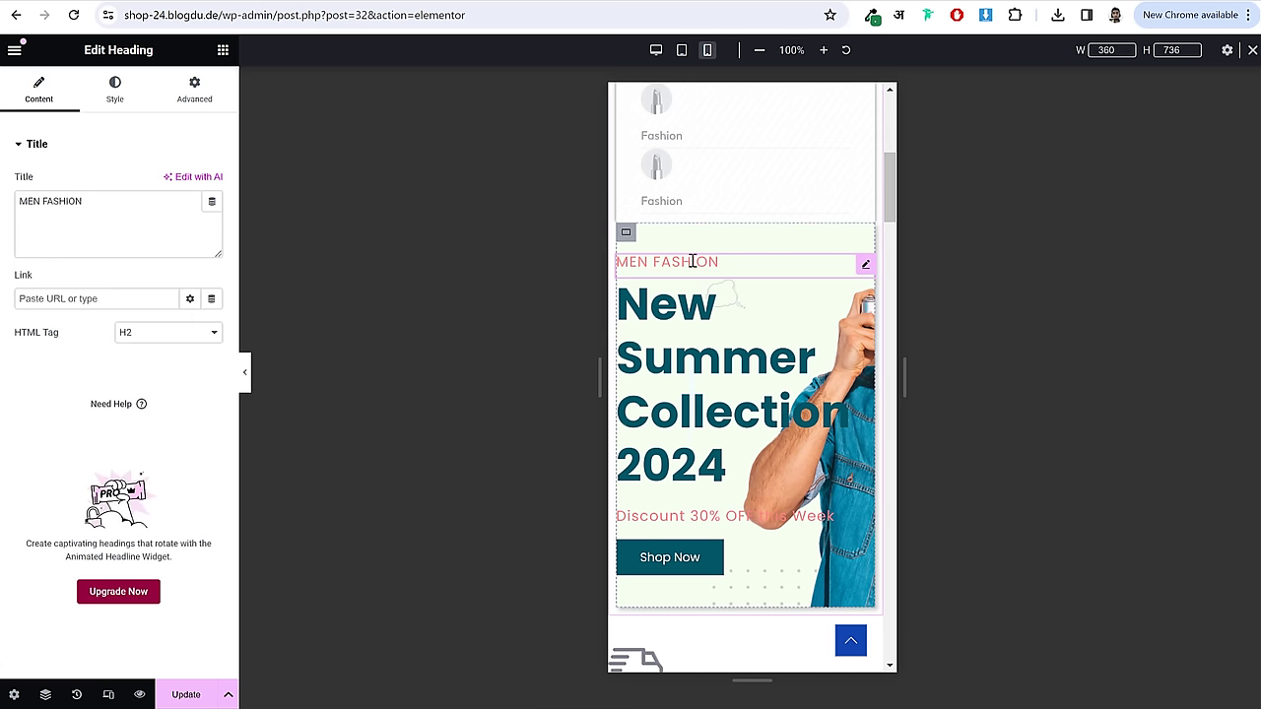
click(114, 88)
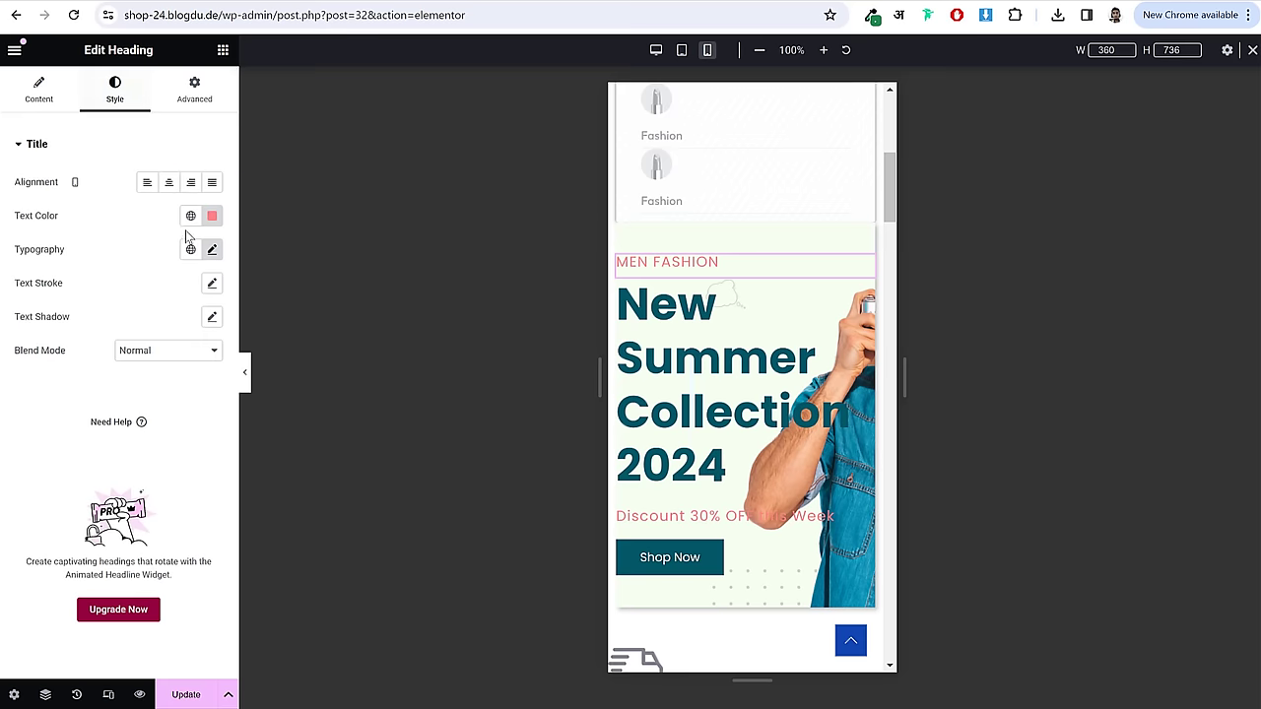
click(171, 186)
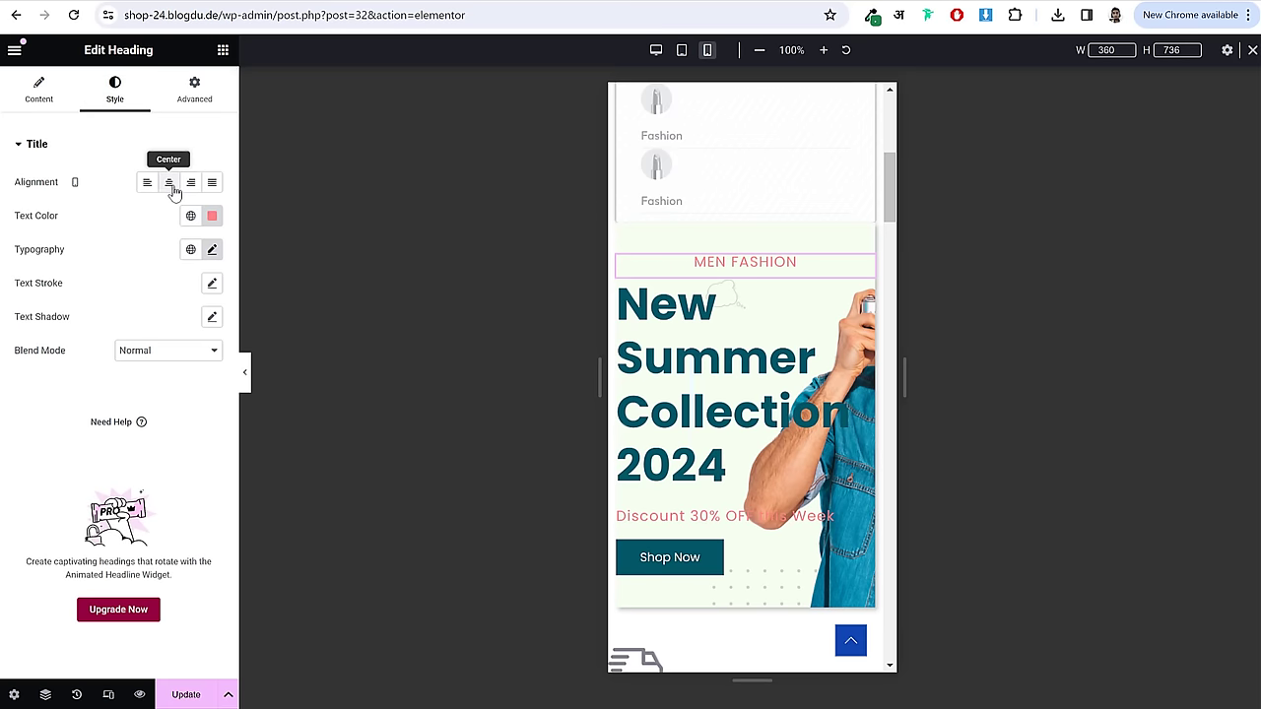
click(716, 364)
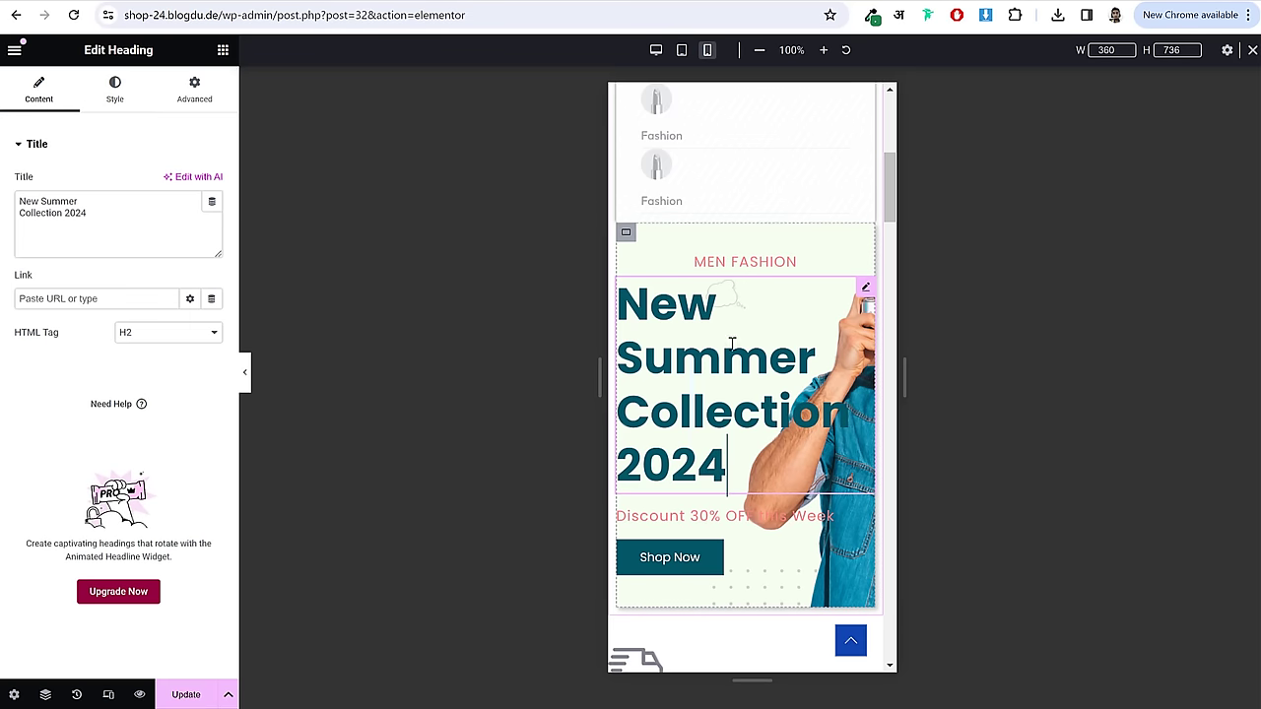
click(114, 90)
click(168, 183)
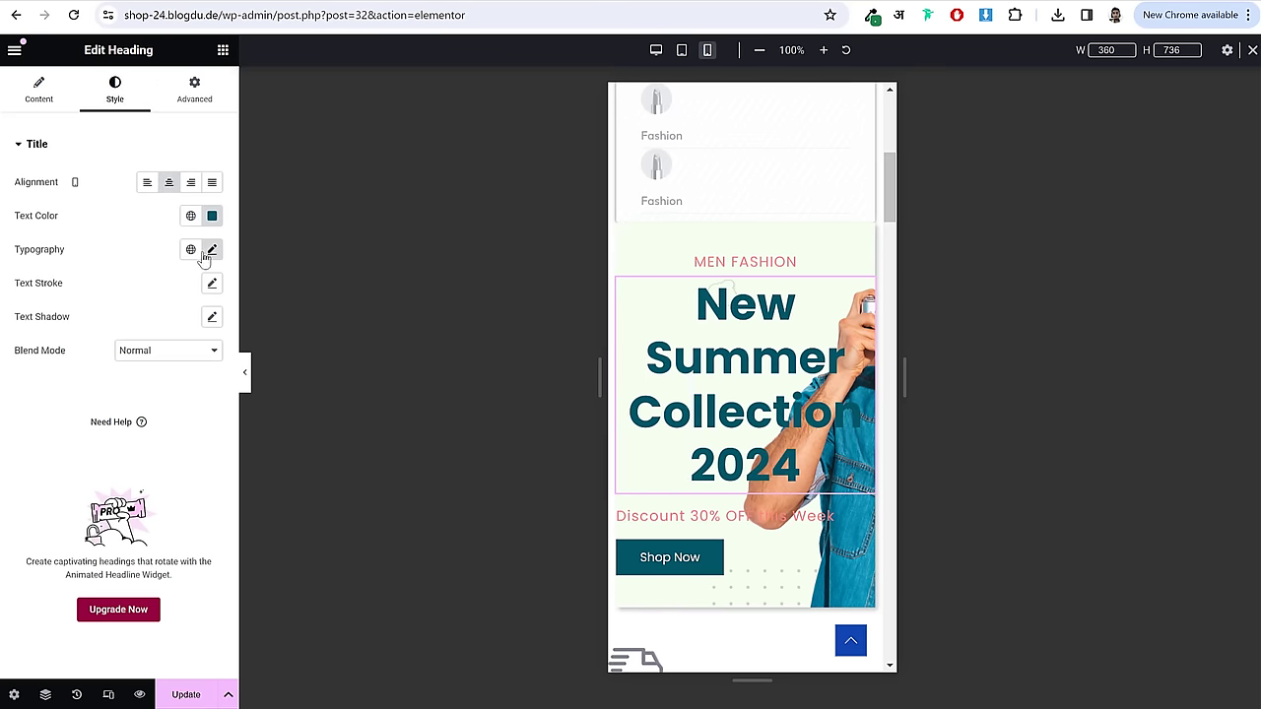
- Set the "New Summer Collection 2024" heading's mobile font size to 41 px and center-align the "Discount 30% OFF this Week" text
click(212, 249)
drag(64, 381, 51, 381)
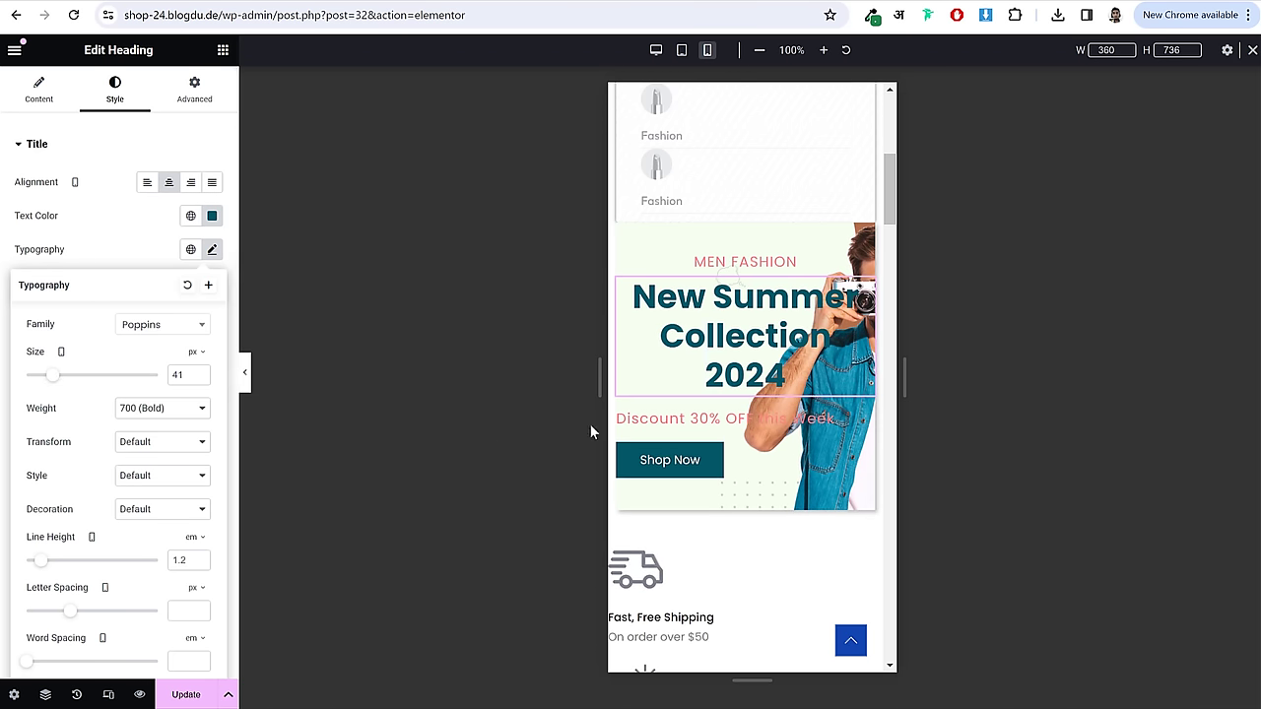
click(621, 422)
click(114, 89)
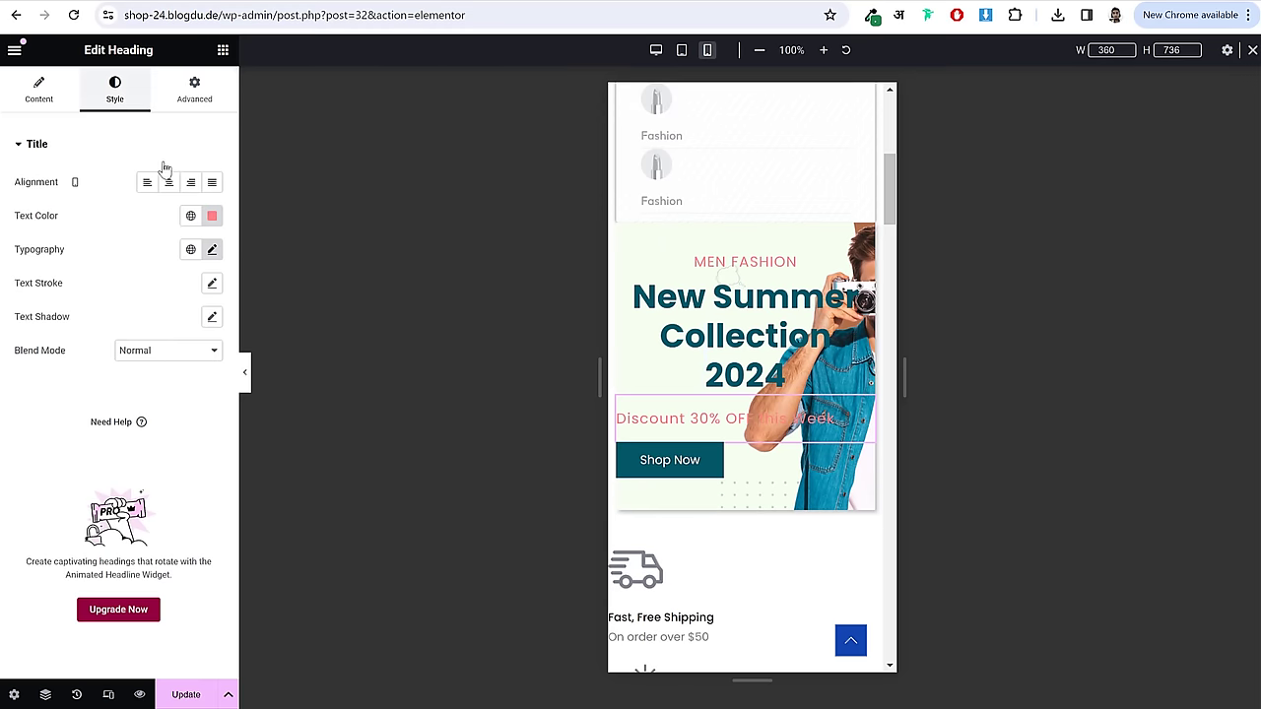
click(169, 180)
- Center-align the hero banner's "Shop Now" button for mobile
click(690, 463)
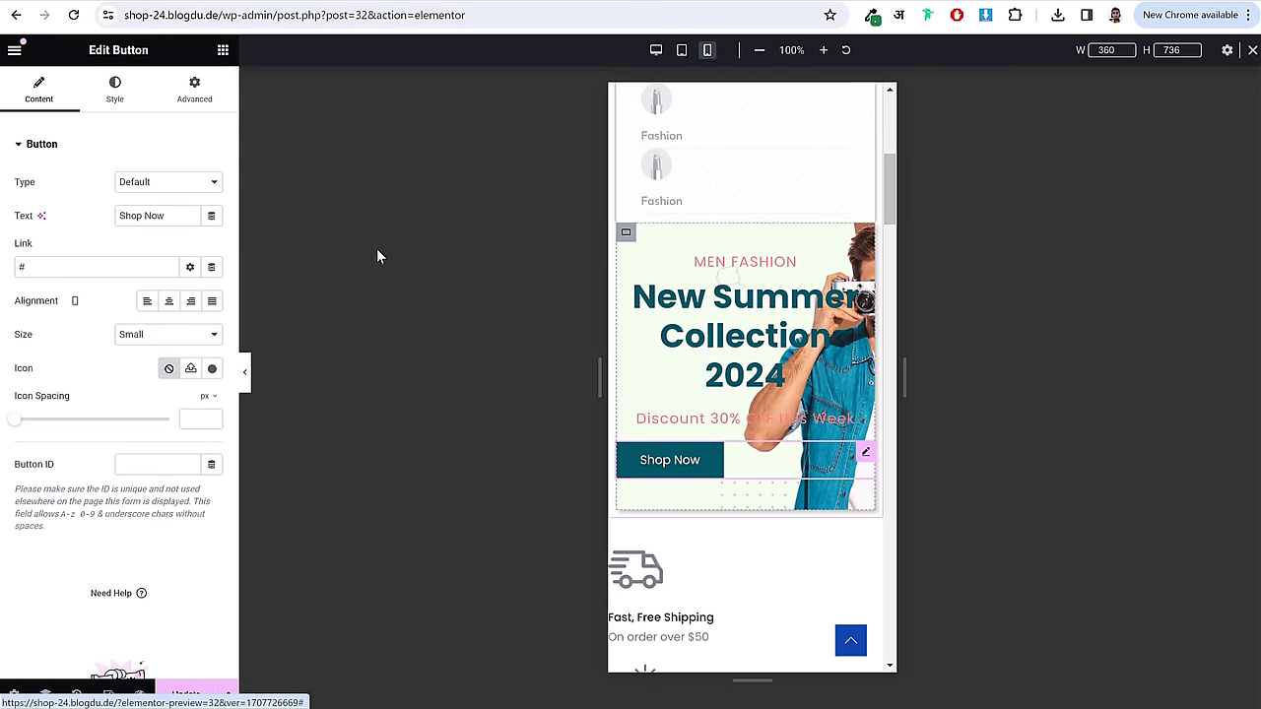
click(114, 90)
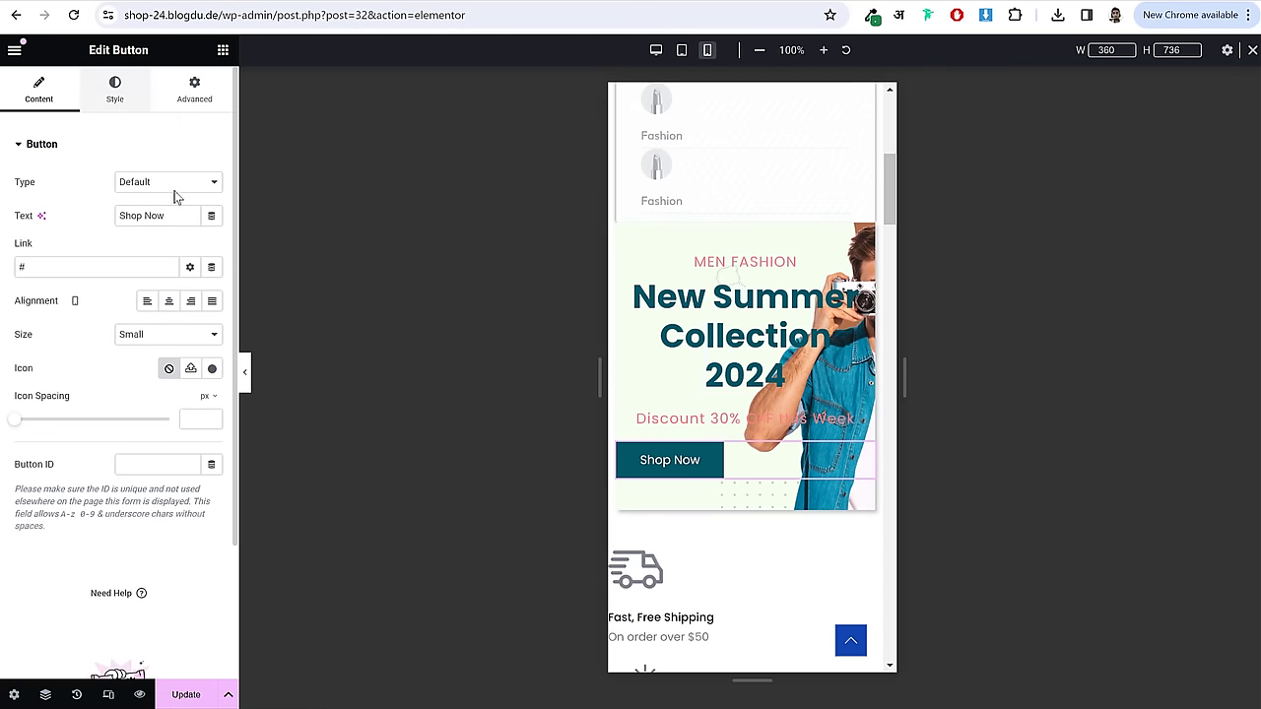
click(39, 108)
click(169, 302)
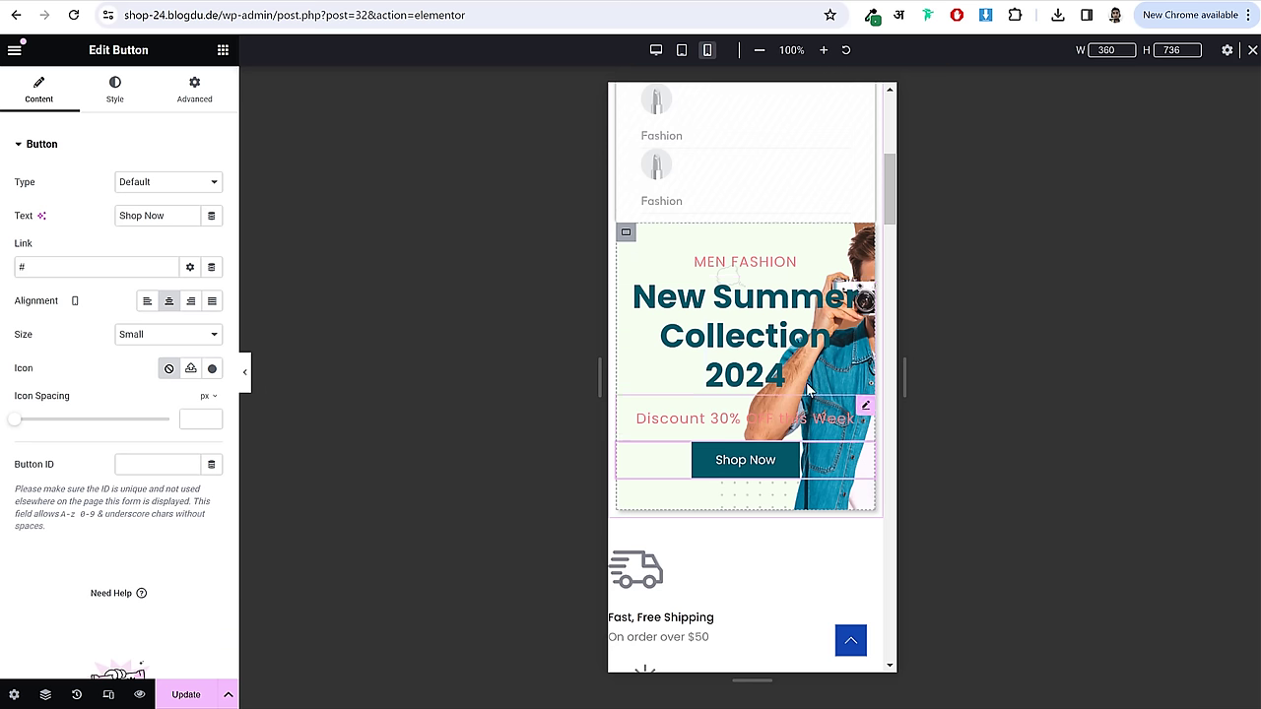
- Try Center Left as the hero banner container's mobile background image position and return it to Center Center
click(627, 234)
click(113, 89)
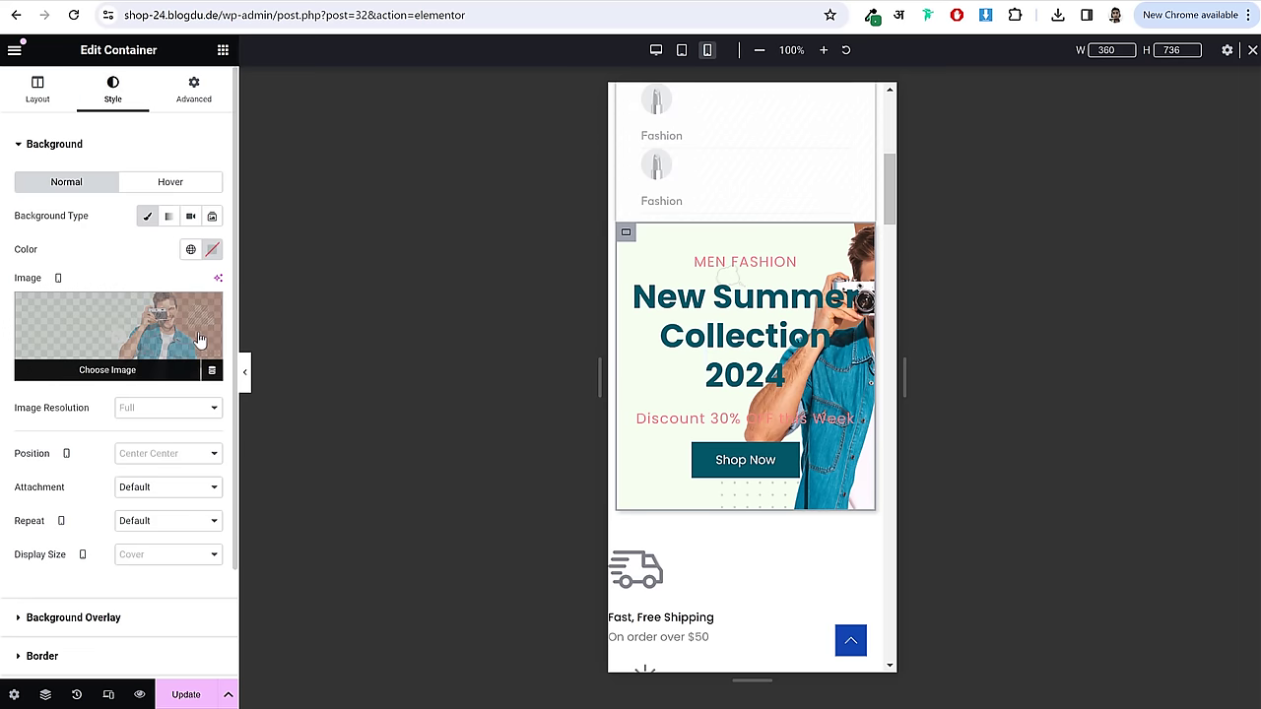
scroll(198, 342, down, 1)
click(168, 374)
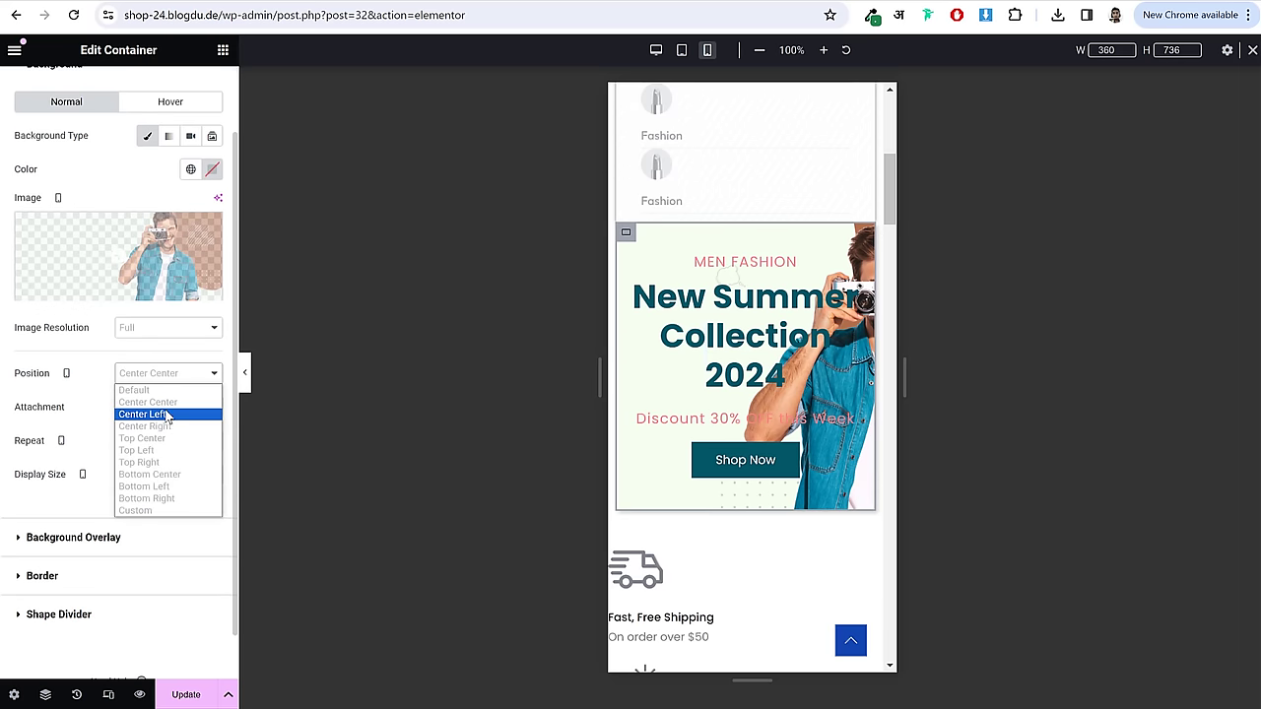
click(165, 415)
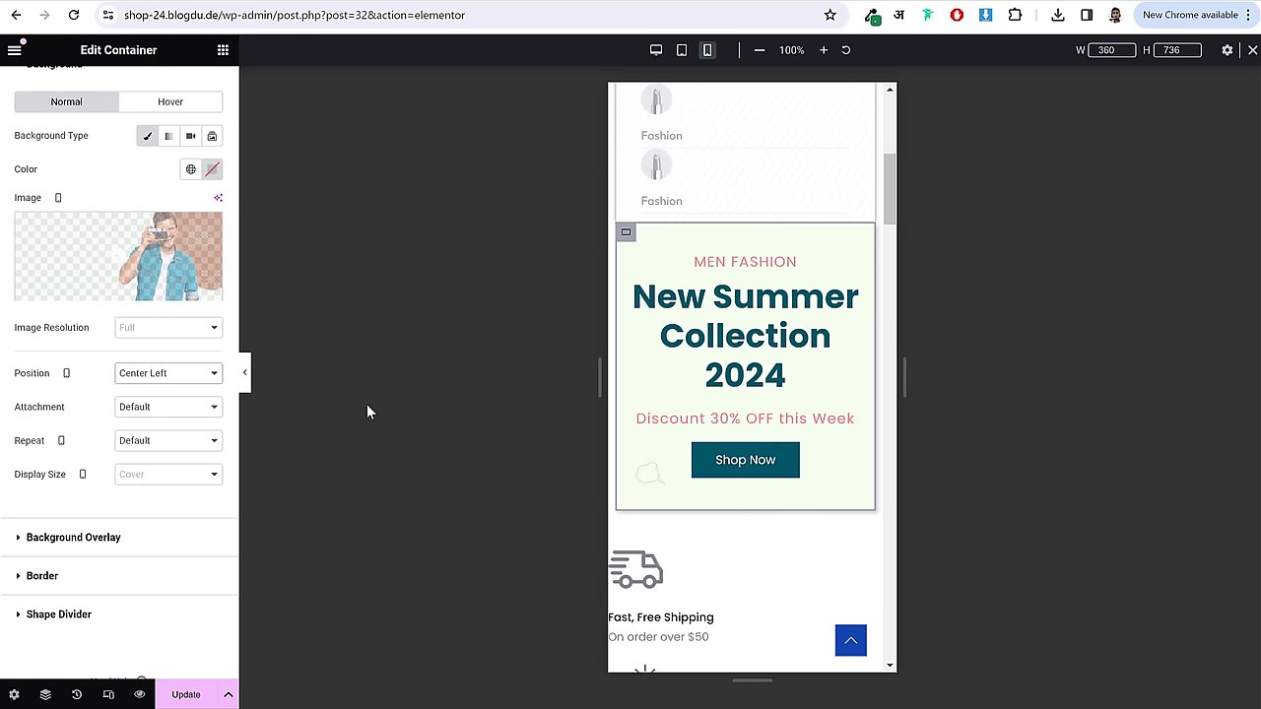
click(189, 384)
click(176, 402)
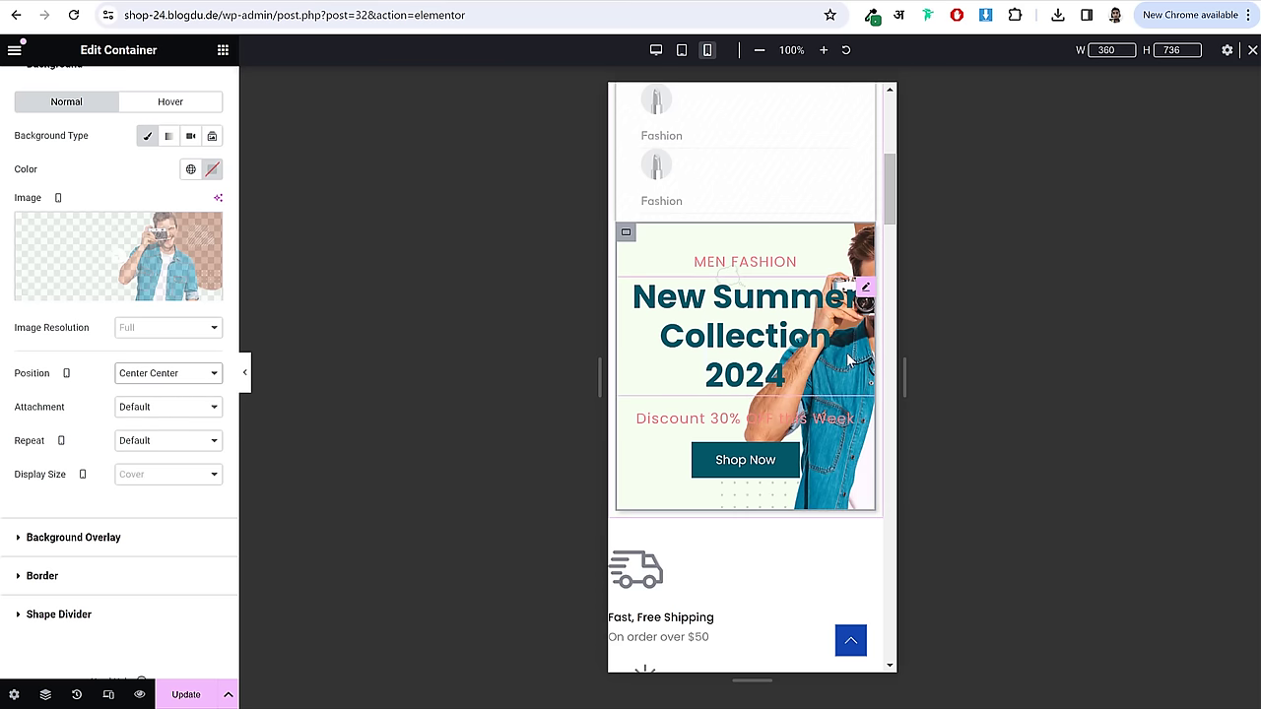
- Set the shipping and guarantee features grid container to 2 columns on mobile
scroll(848, 360, down, 4)
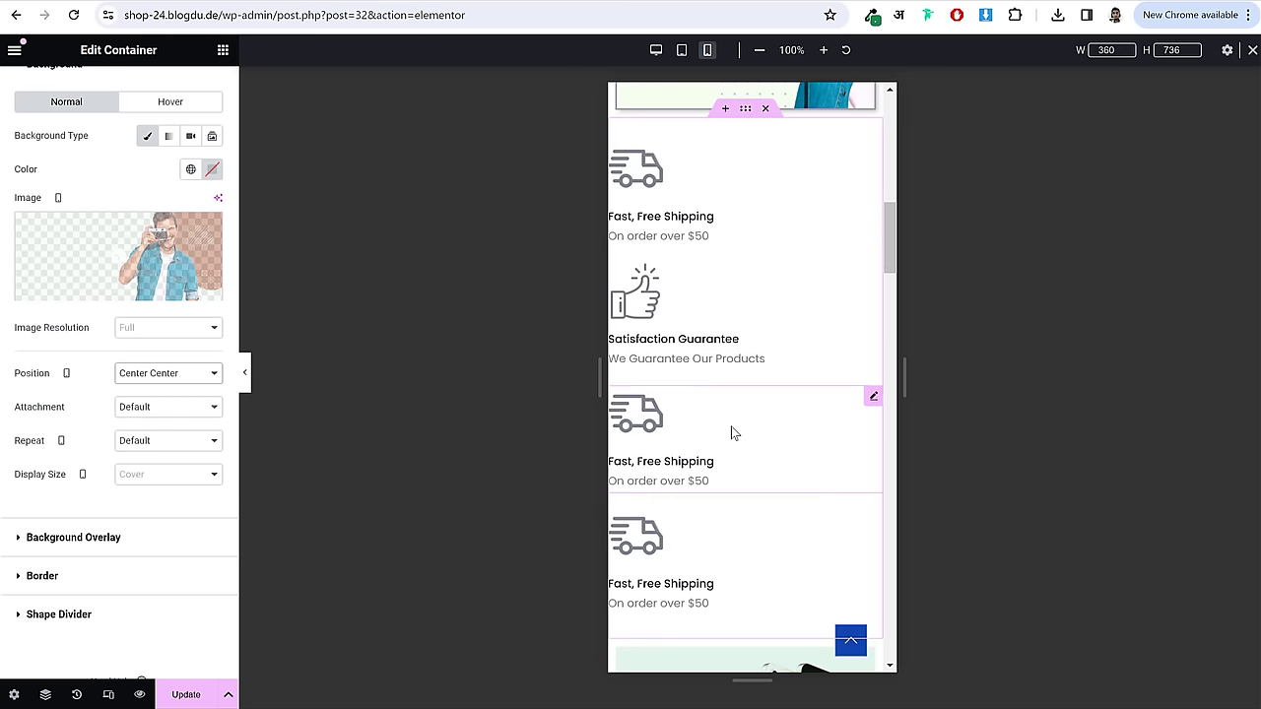
scroll(736, 295, up, 1)
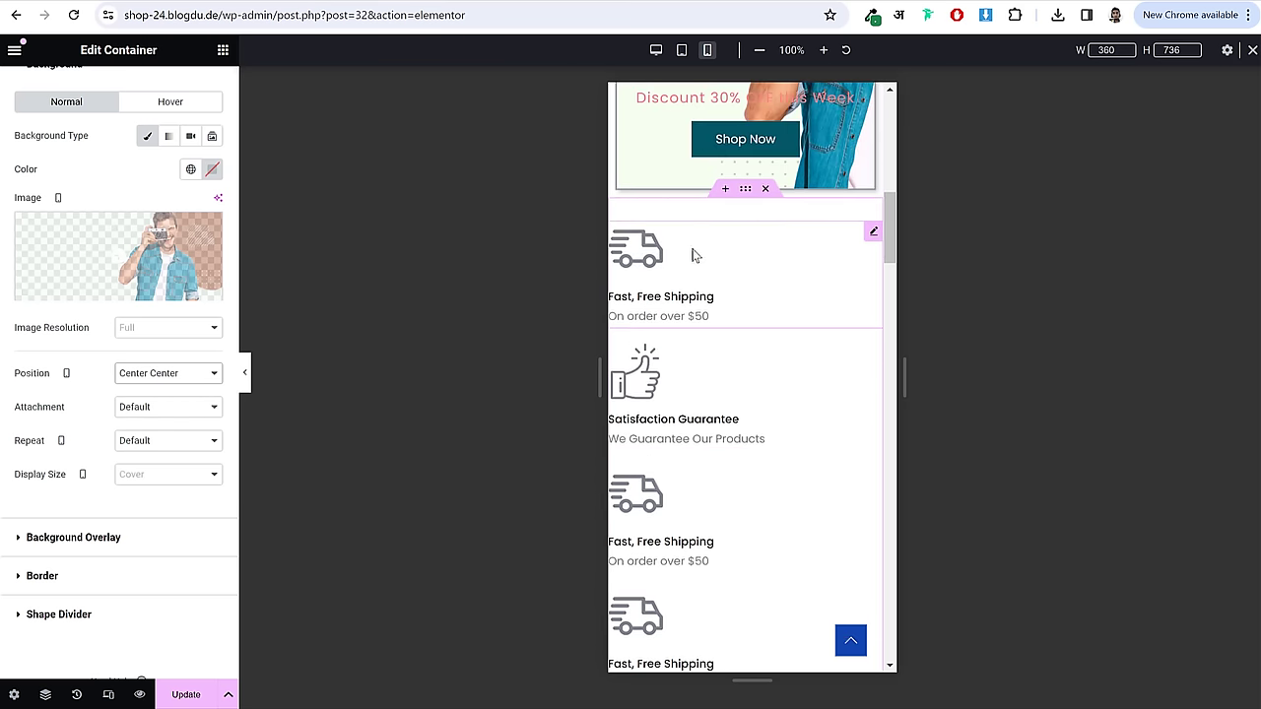
click(745, 193)
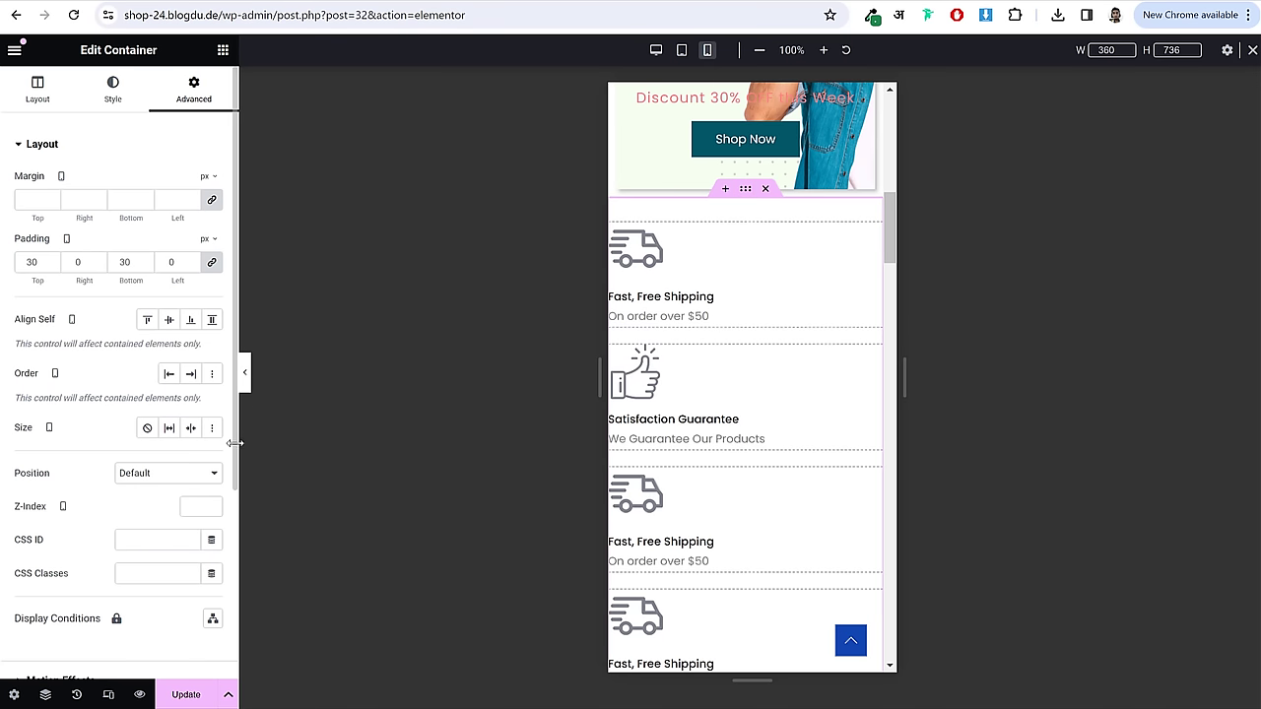
scroll(229, 453, down, 3)
scroll(99, 332, up, 3)
click(37, 89)
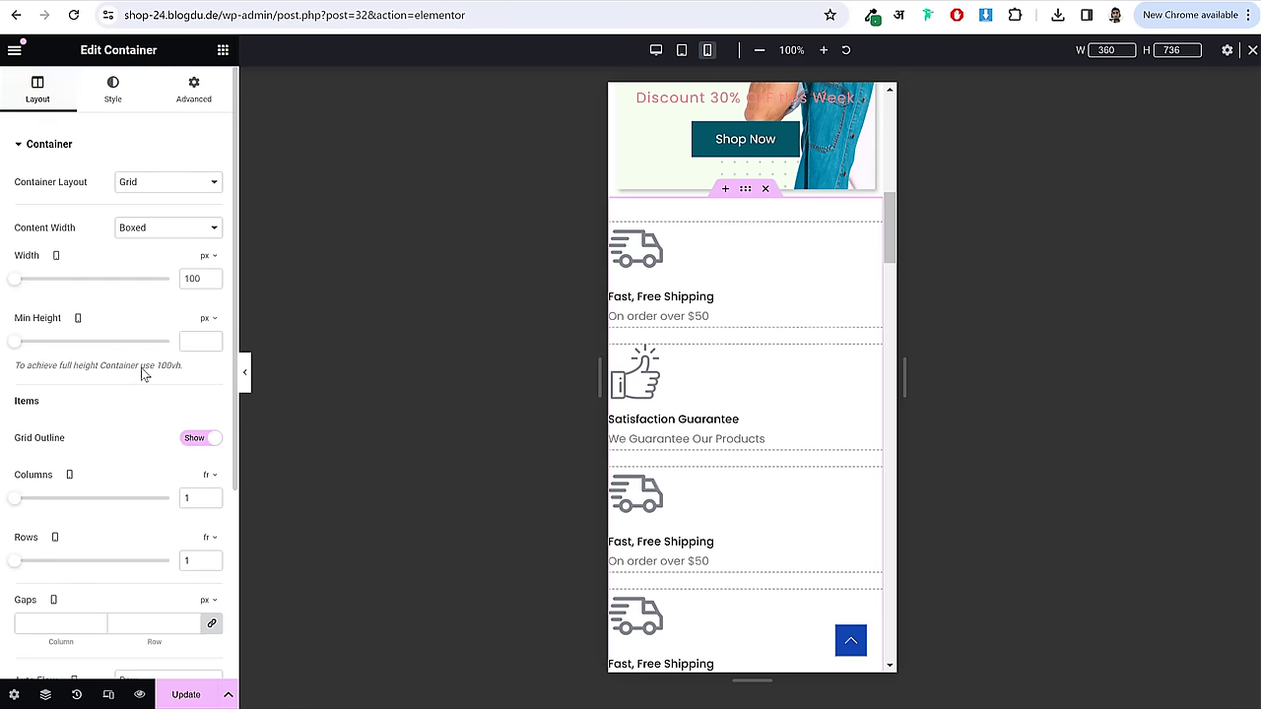
scroll(153, 414, down, 3)
click(211, 335)
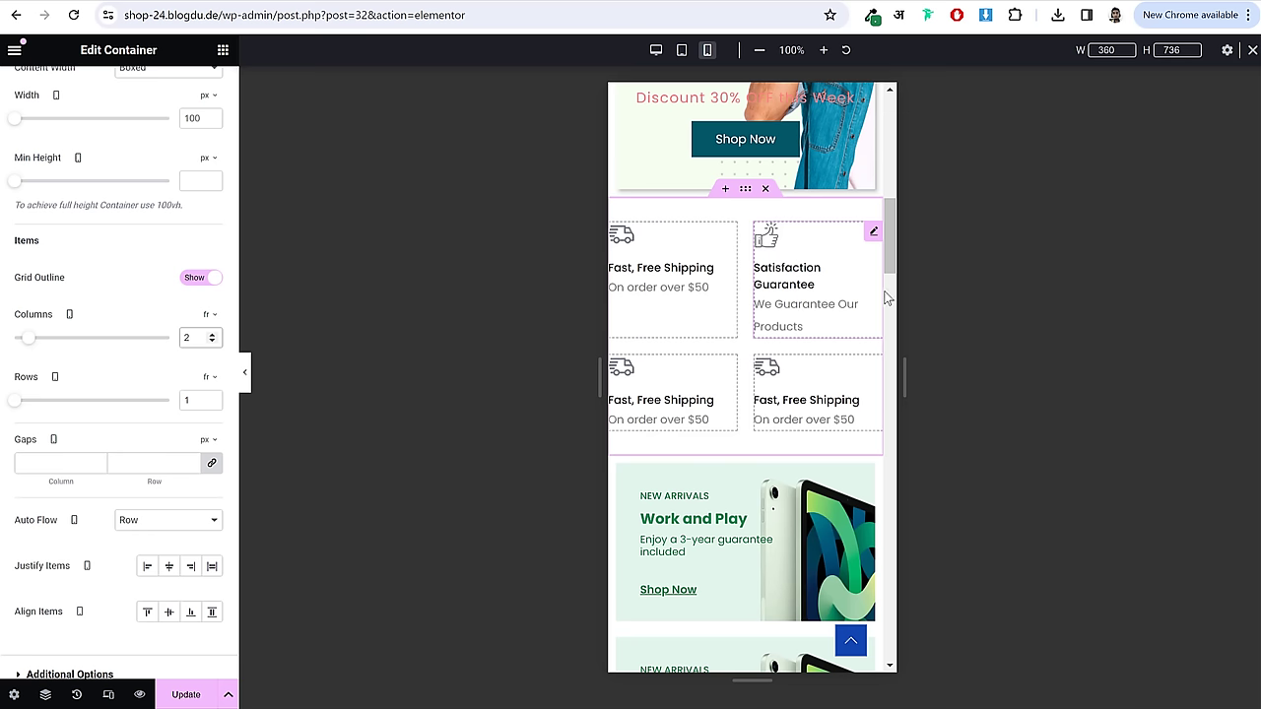
- Try a 10 px column and row gap on the features grid container for mobile and clear it again
scroll(226, 305, up, 3)
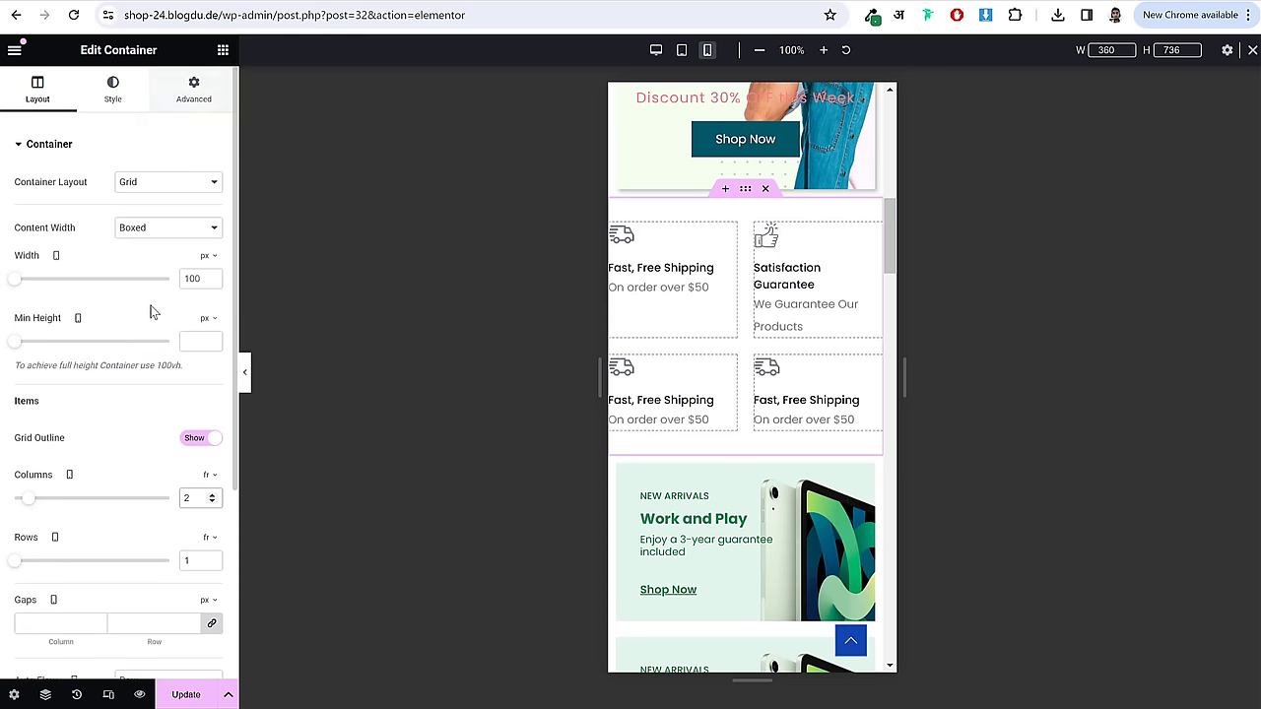
scroll(151, 309, down, 3)
click(45, 391)
text(10)
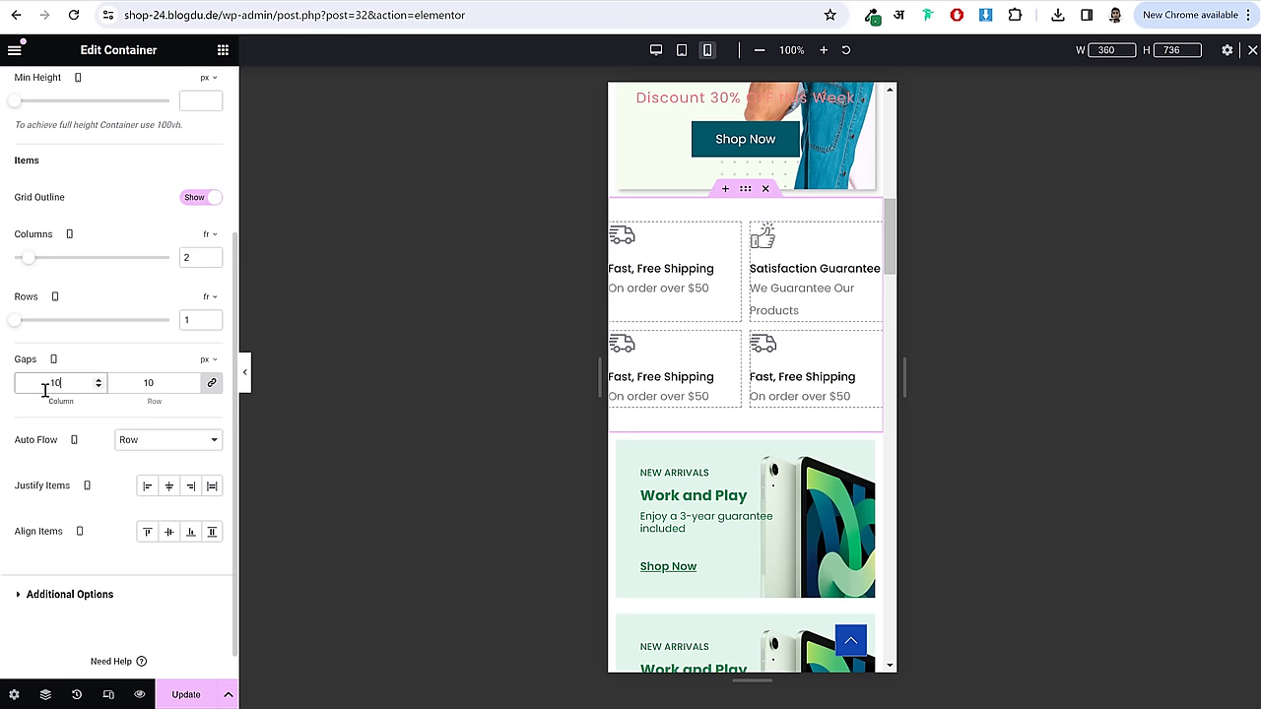
key(BackSpace)
scroll(56, 561, up, 3)
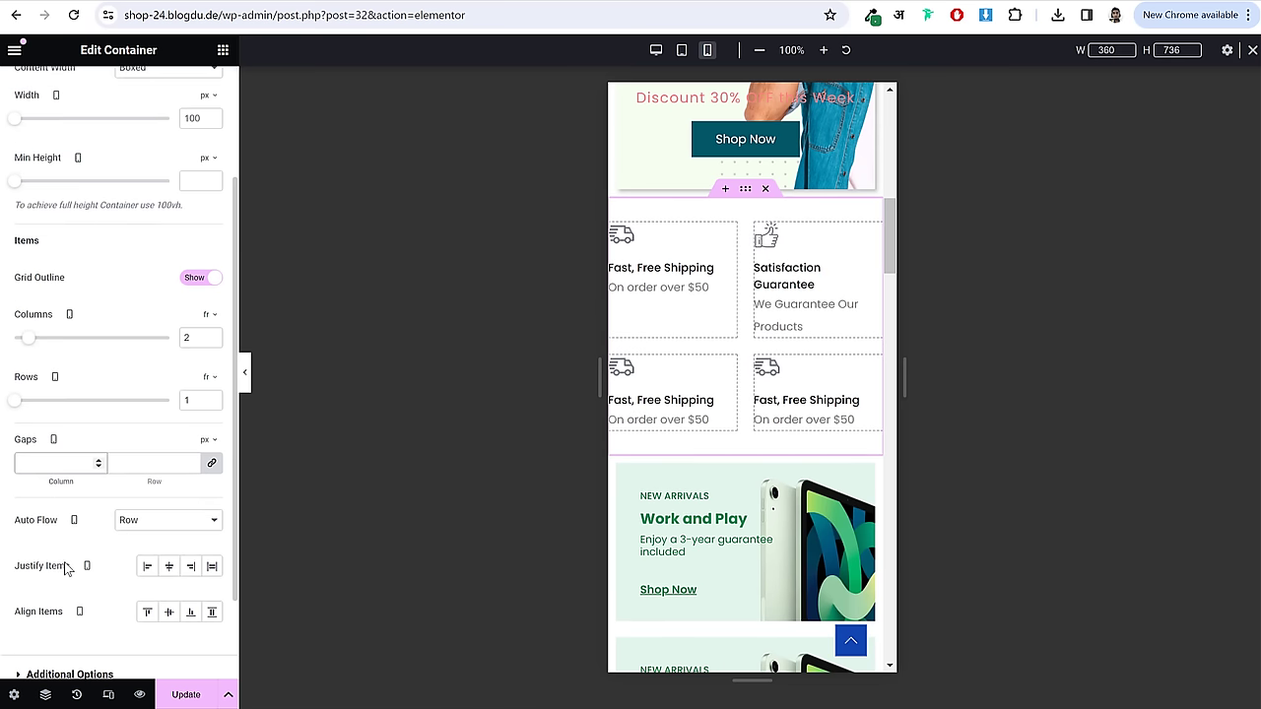
- Set the features grid container's mobile padding to 30 px top and bottom and 10 px right and left
click(194, 90)
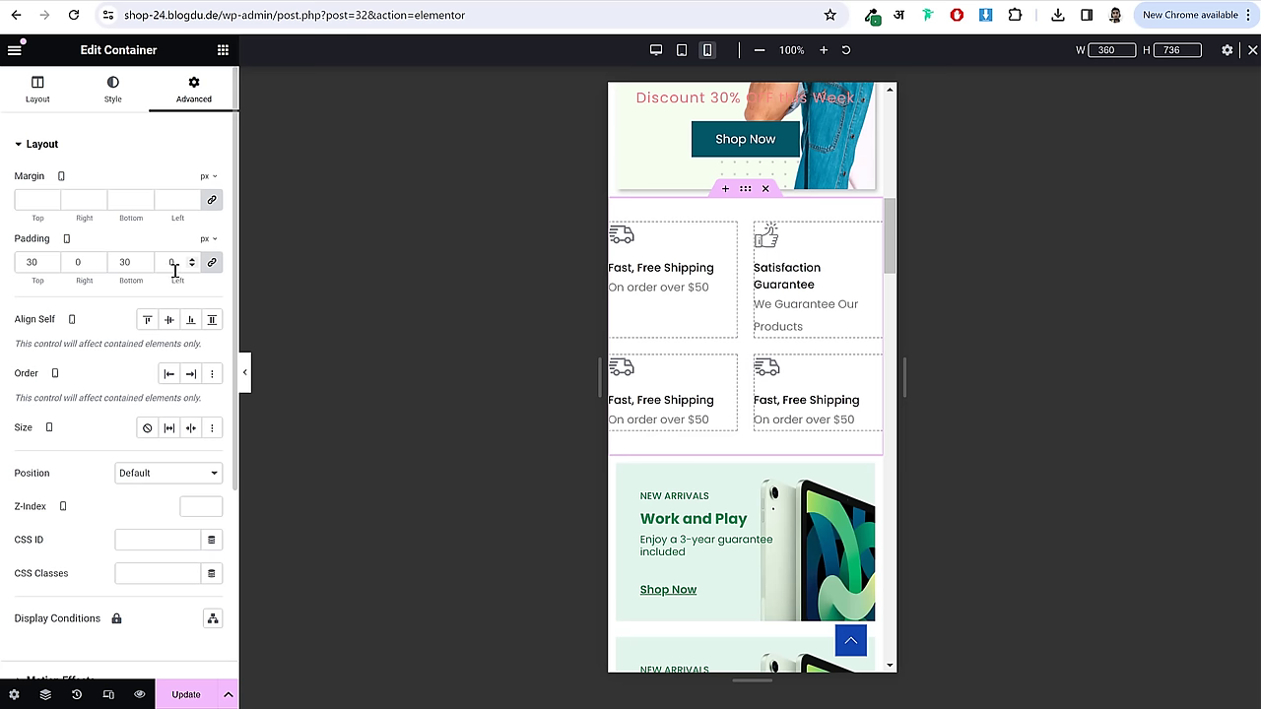
click(211, 262)
double_click(41, 266)
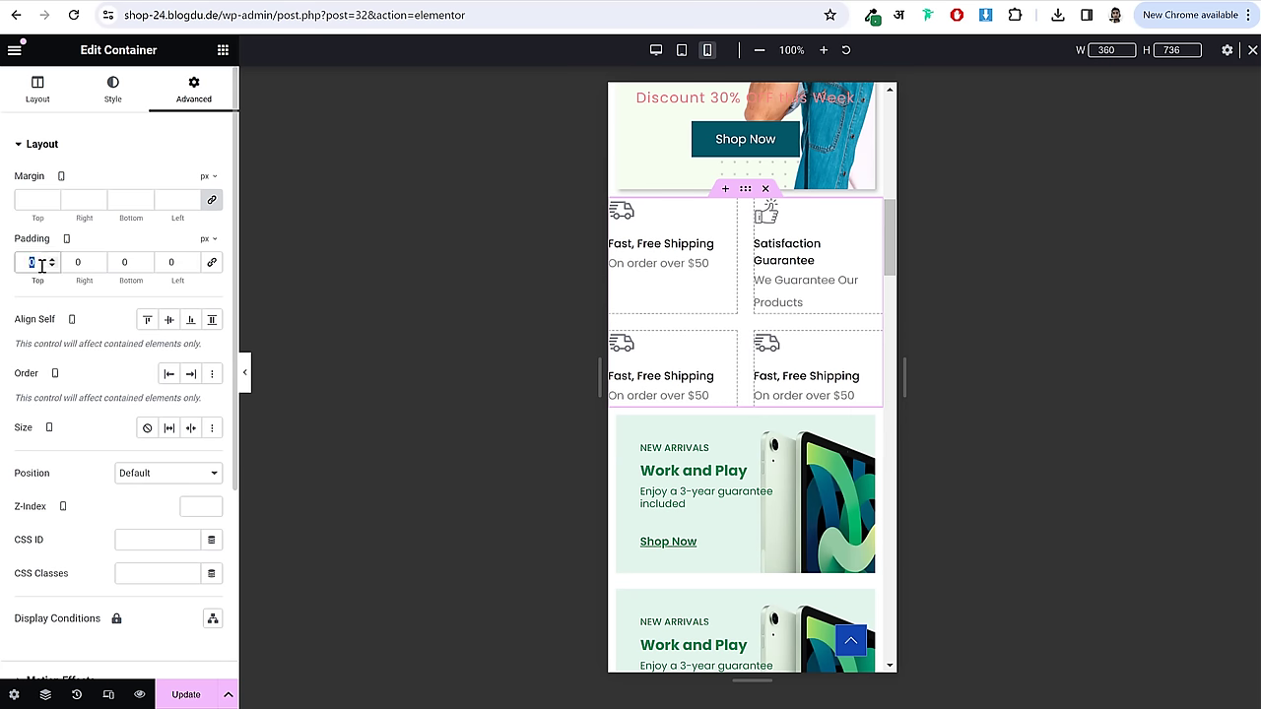
text(30)
key(Tab)
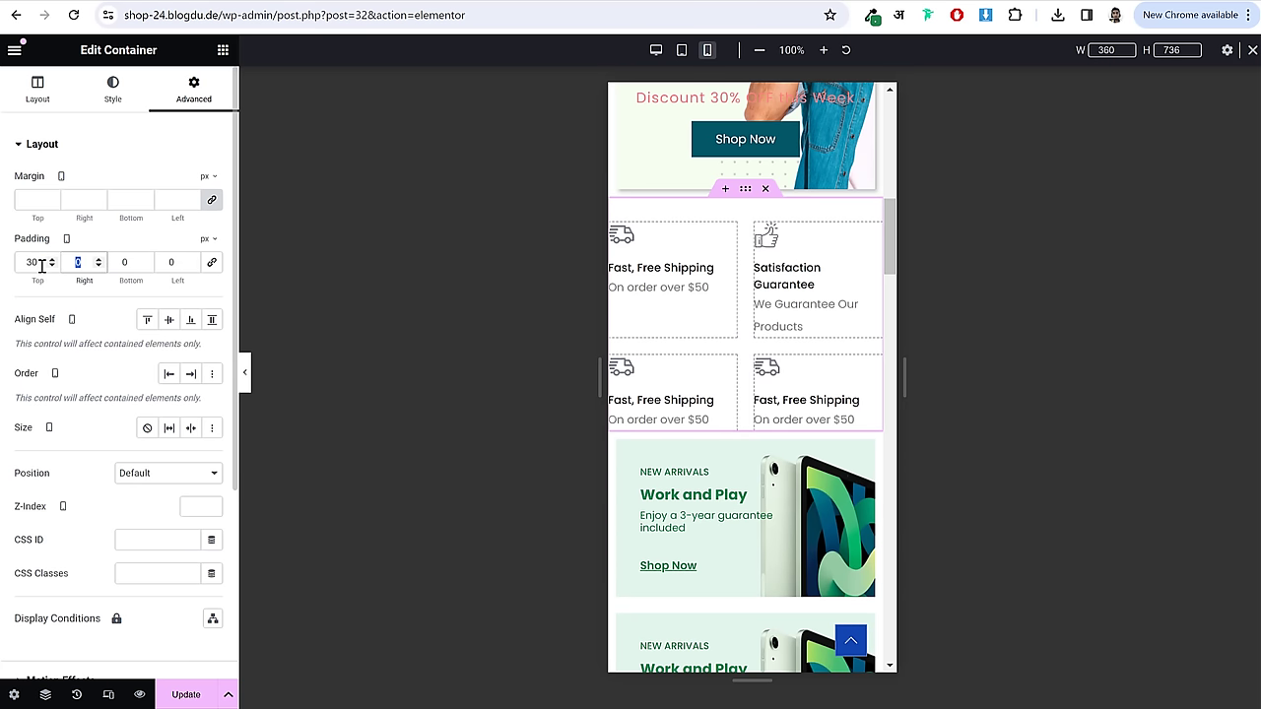
text(10)
key(Tab)
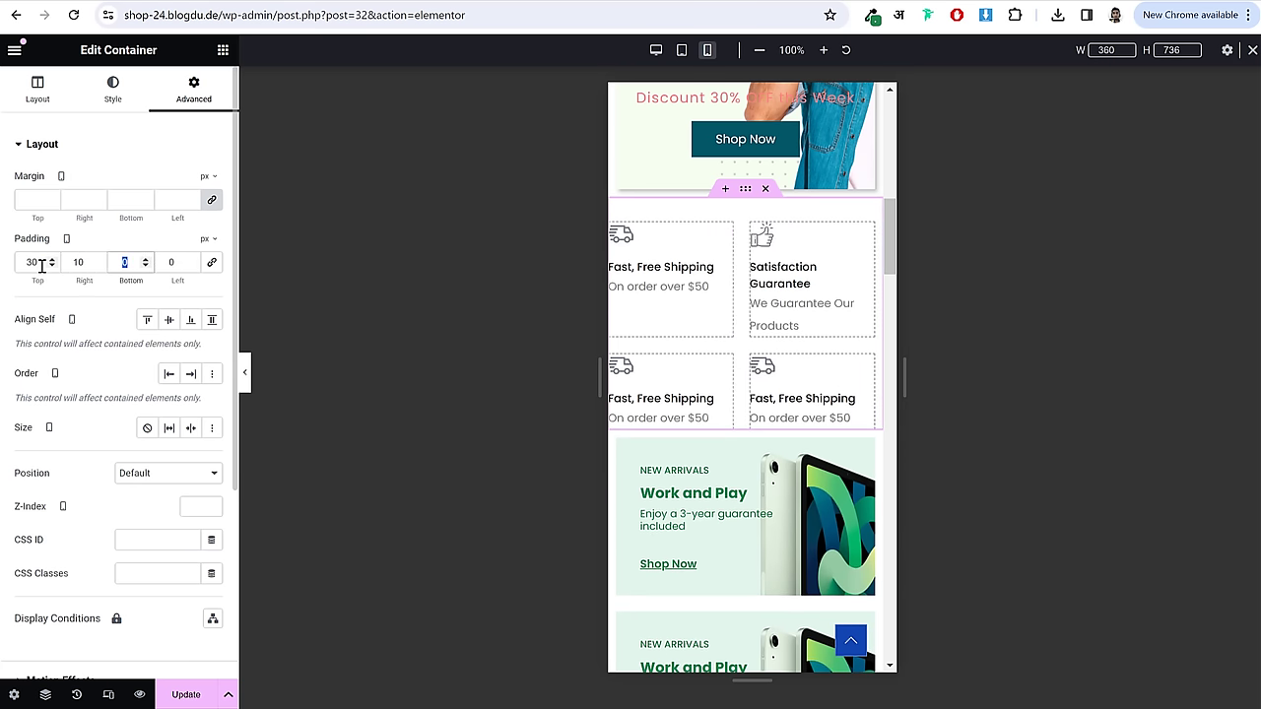
text(30)
key(Tab)
text(10)
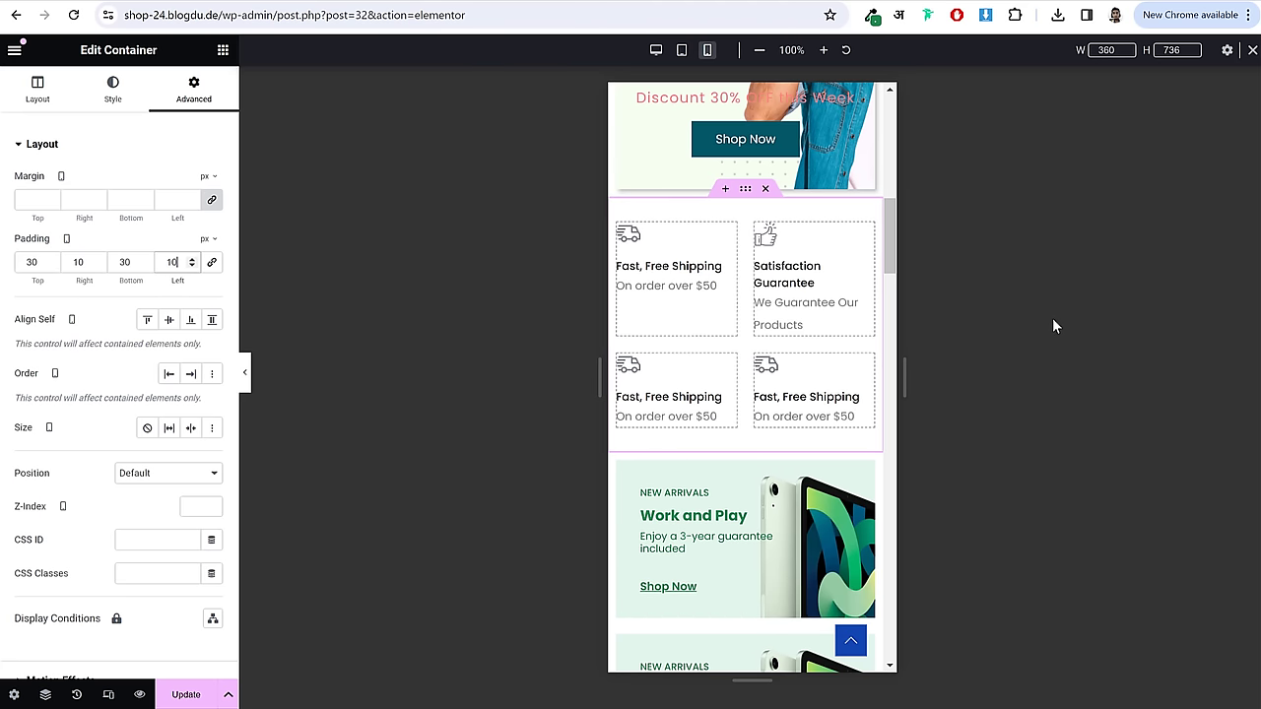
- Set the image width of the "Satisfaction Guarantee" image box to 30% on mobile
click(649, 245)
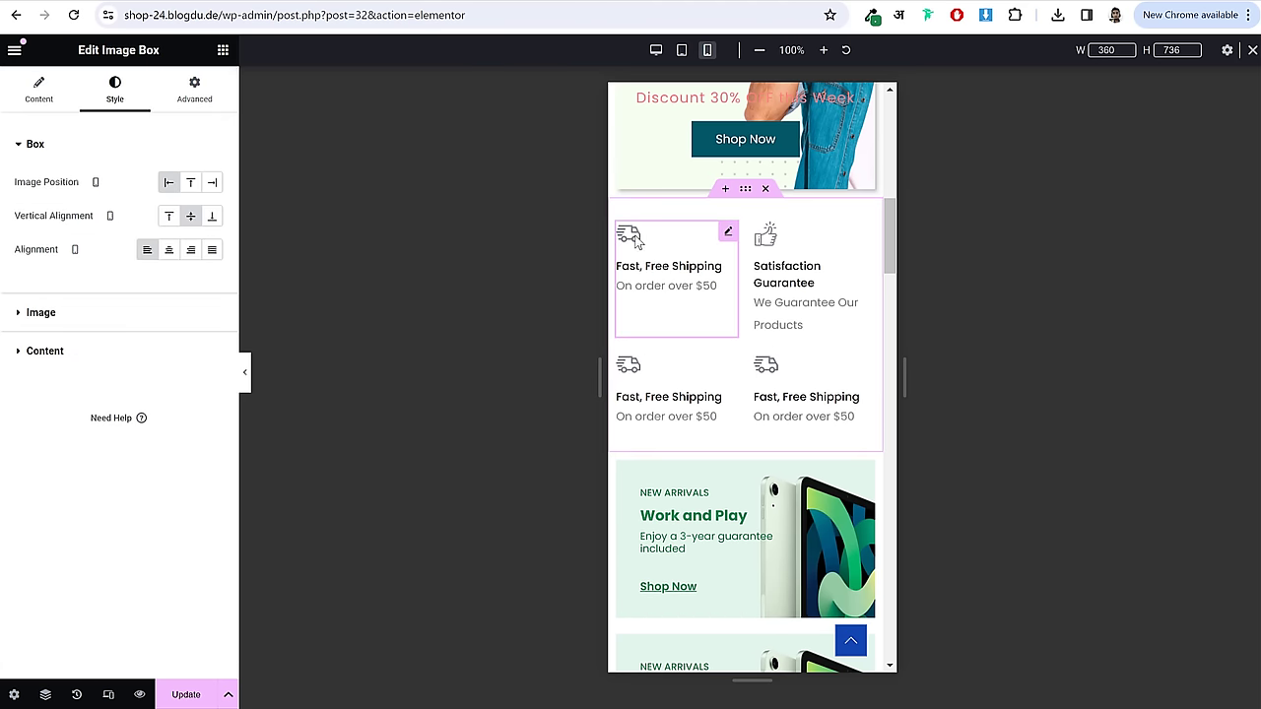
click(783, 266)
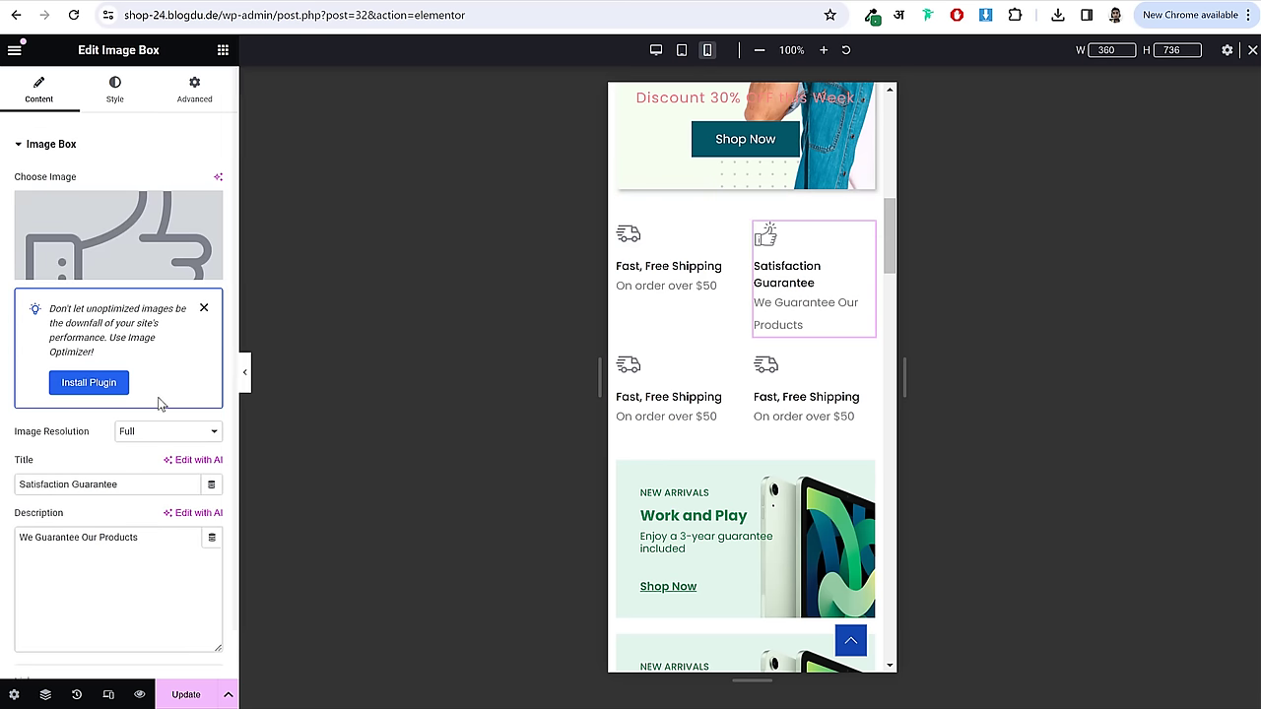
click(118, 106)
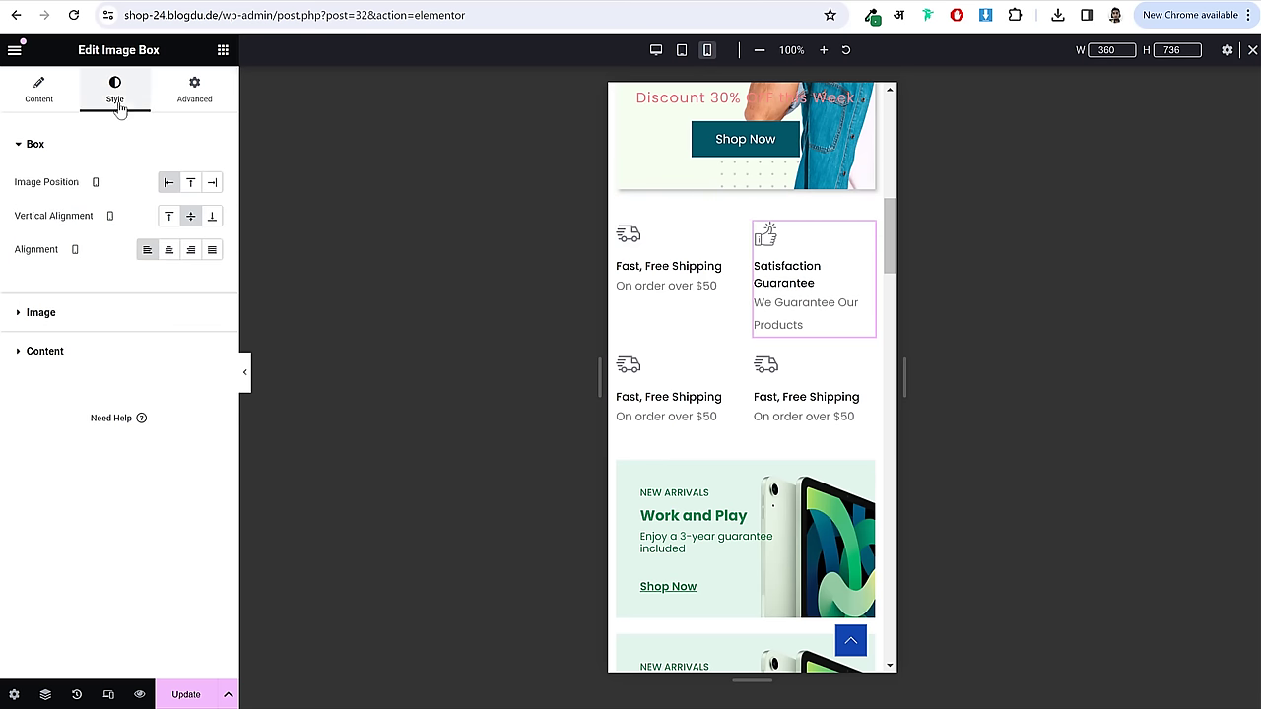
click(94, 315)
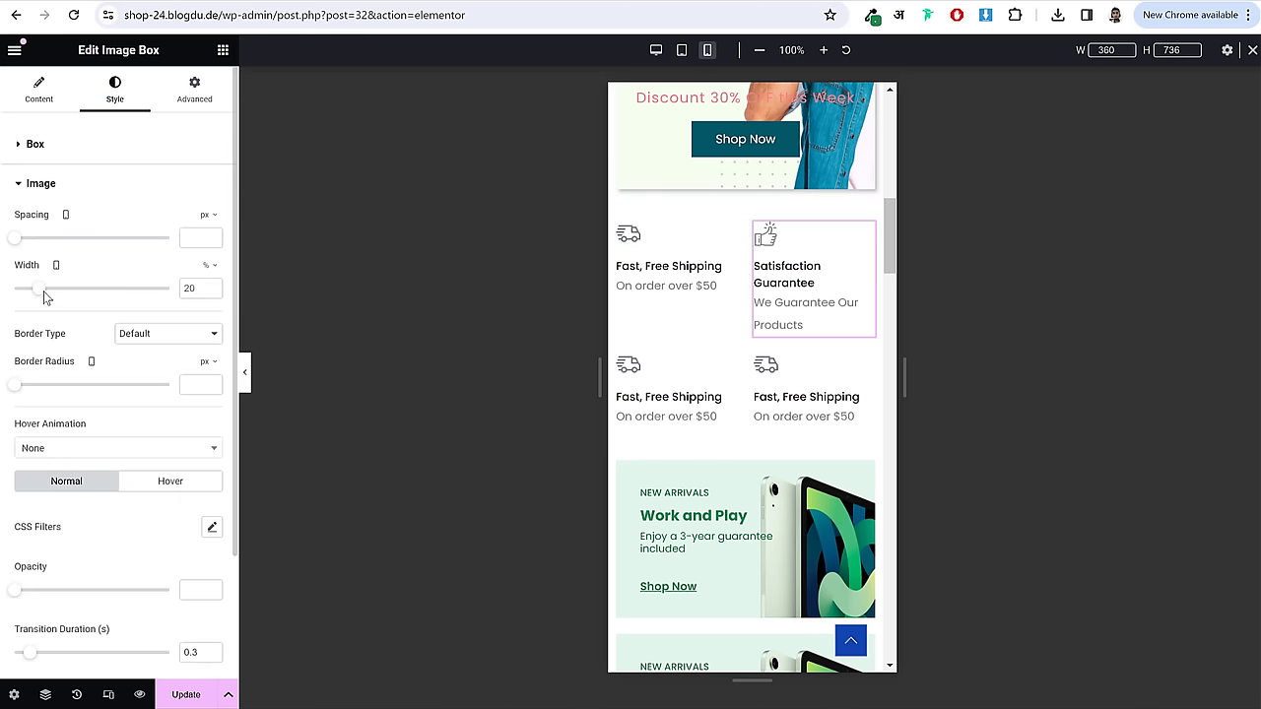
drag(45, 297, 56, 298)
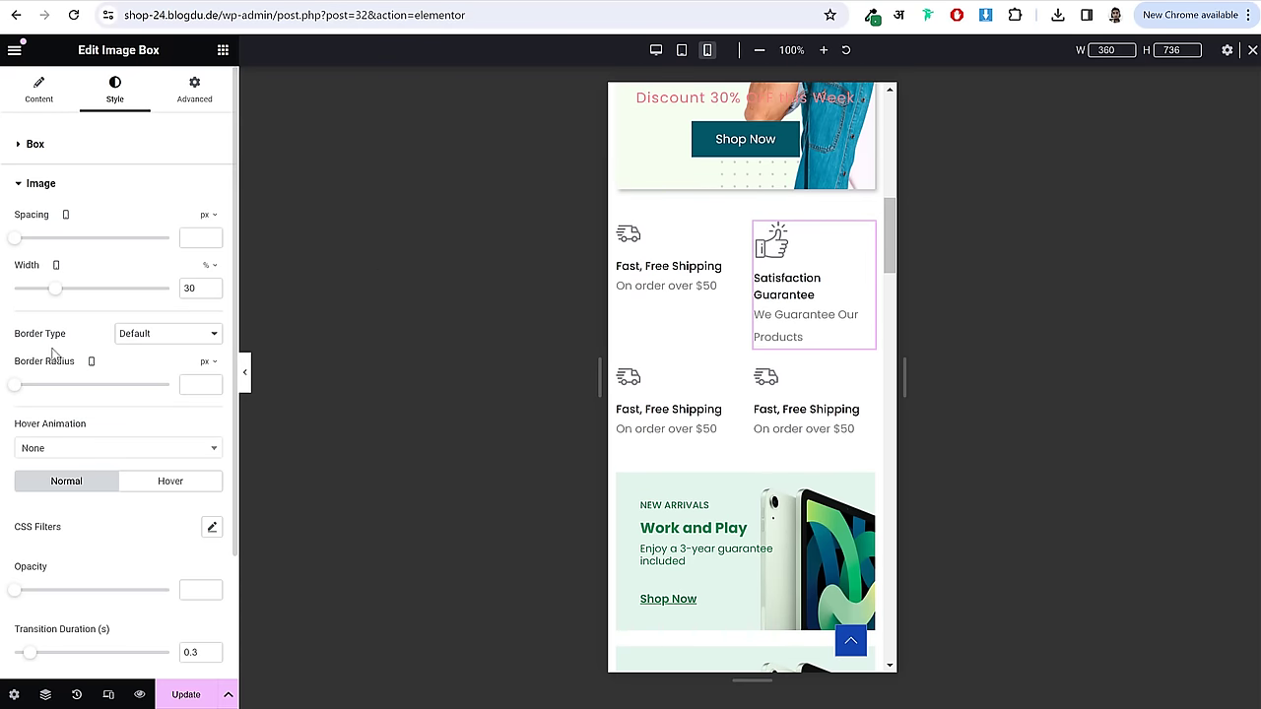
- Set the title font size of the "Satisfaction Guarantee" image box to 12 px on mobile
scroll(114, 522, down, 3)
click(79, 564)
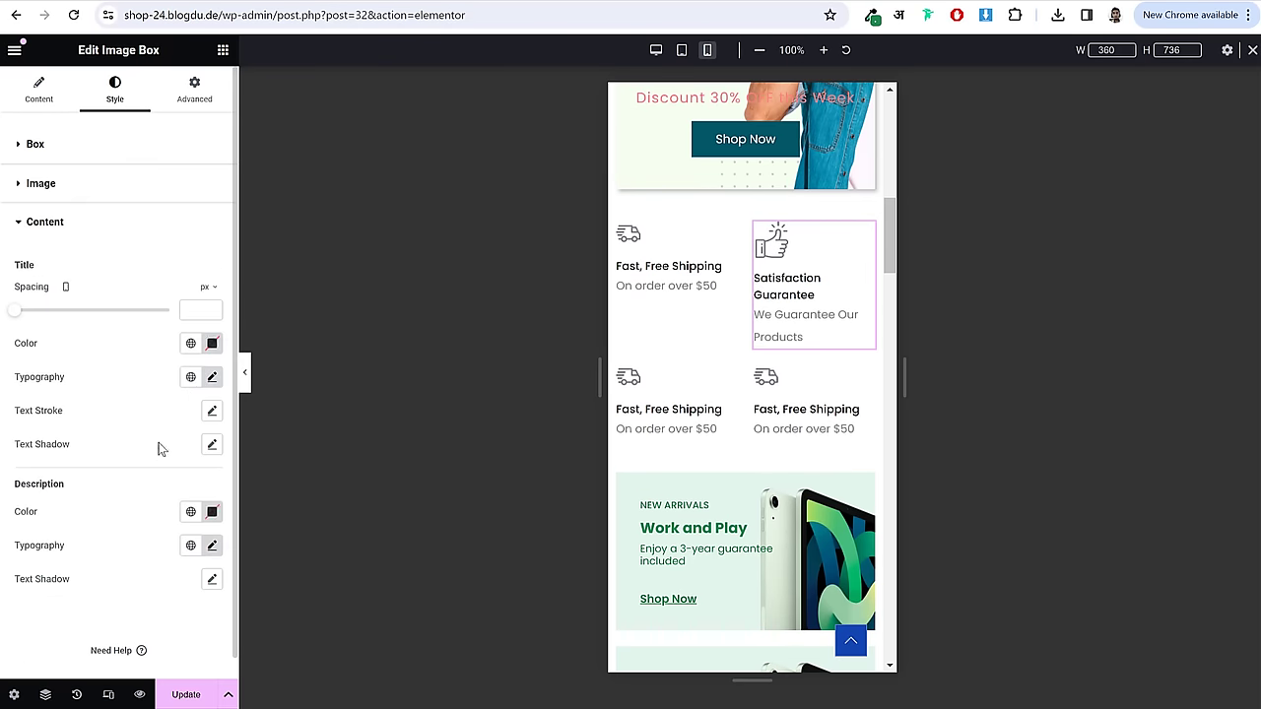
click(211, 376)
click(199, 504)
key(BackSpace)
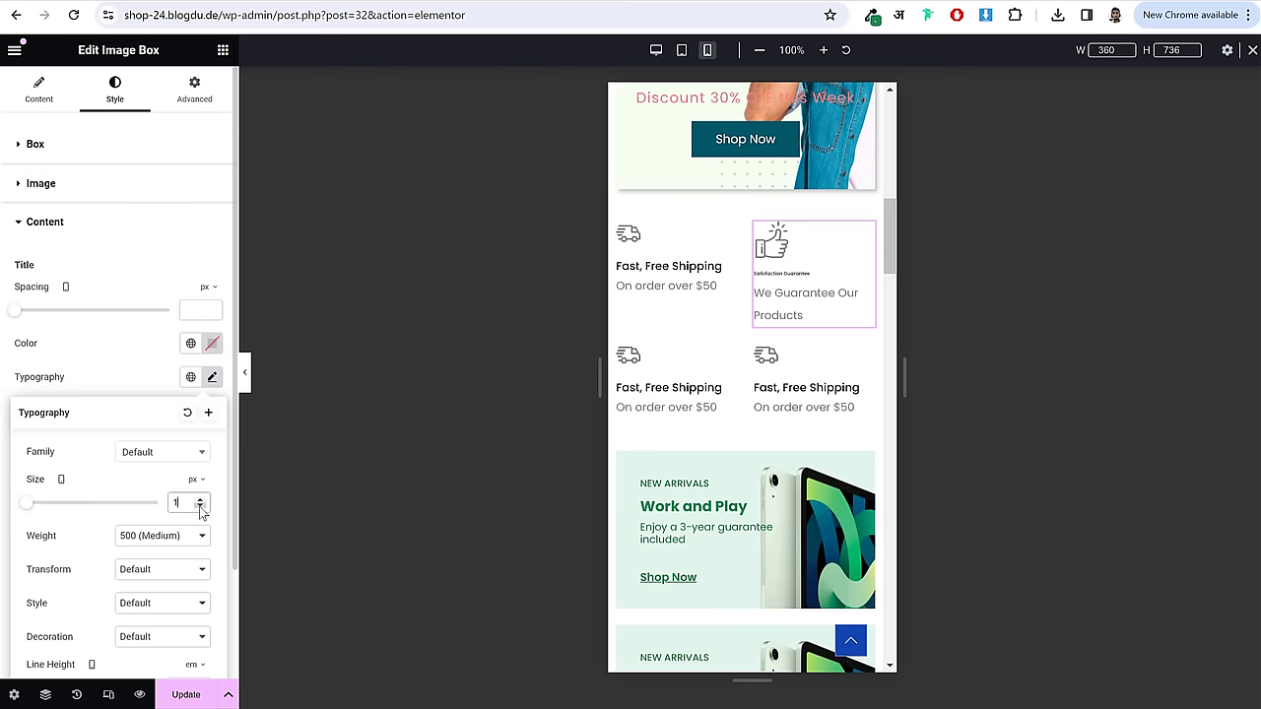
text(2)
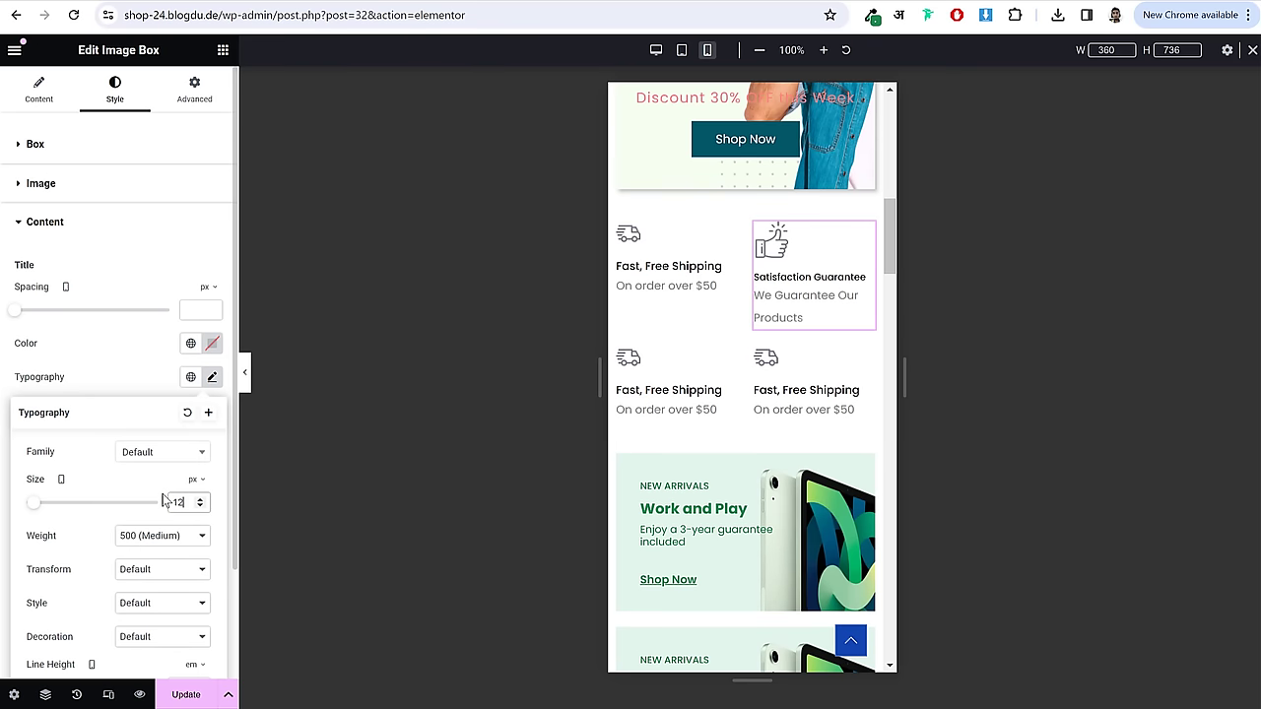
click(98, 225)
click(96, 226)
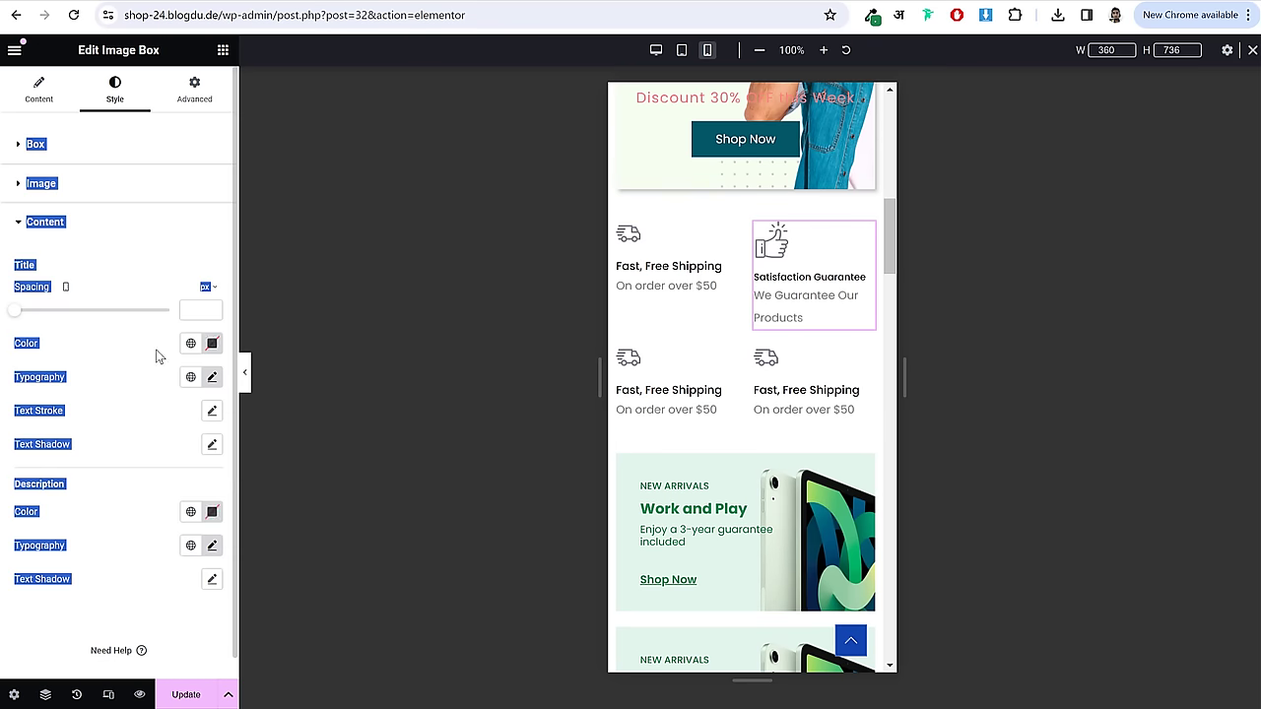
- Reduce the description font size of the "Satisfaction Guarantee" image box to 9 px on mobile
click(210, 545)
scroll(187, 561, down, 2)
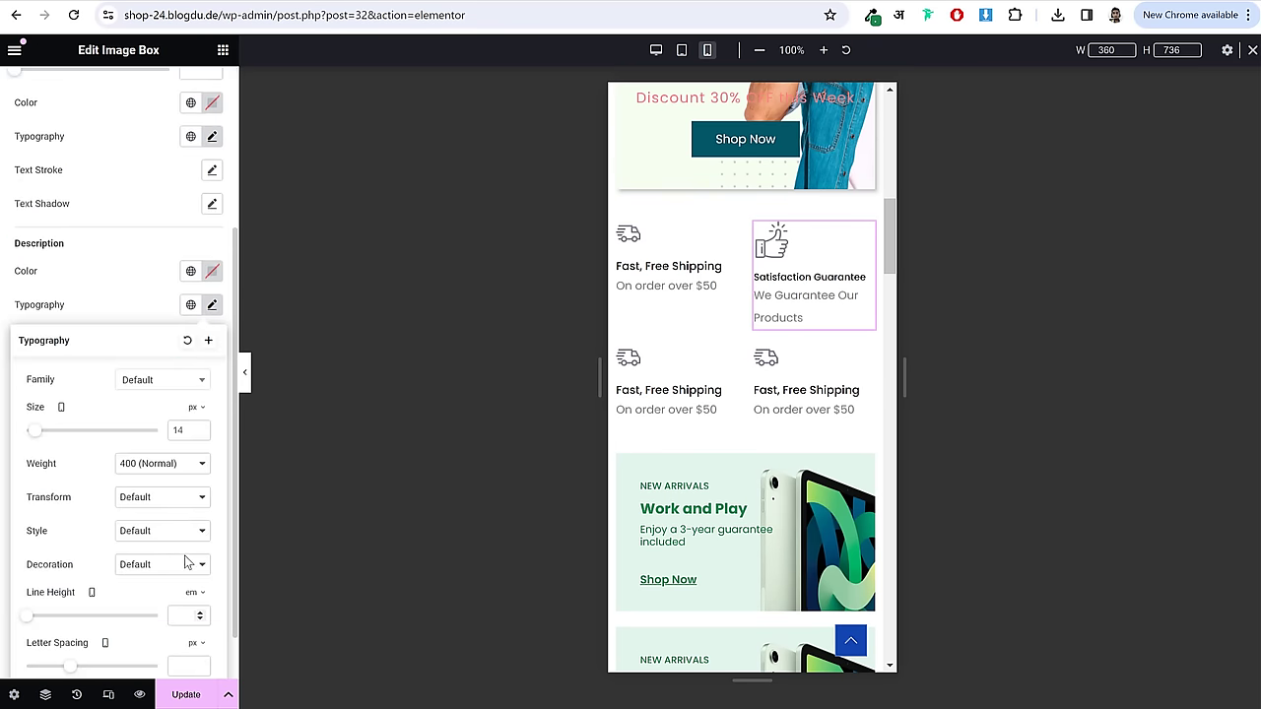
text(12)
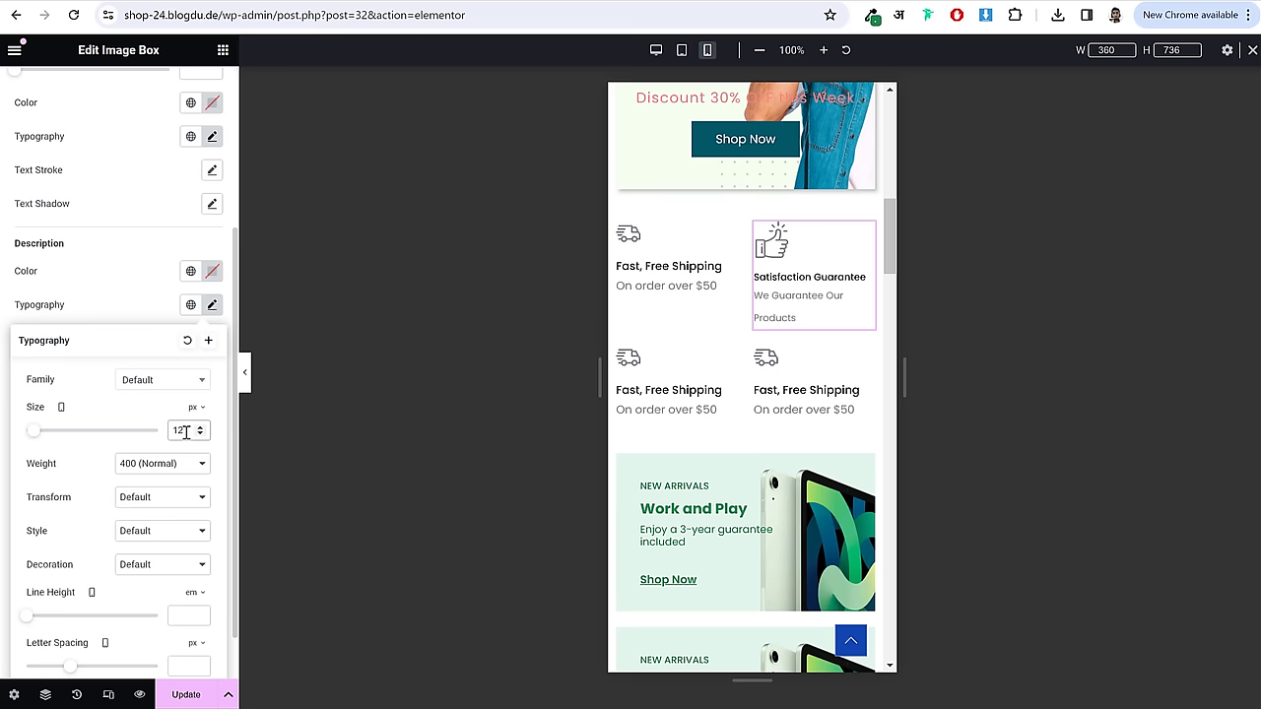
click(201, 436)
click(201, 436)
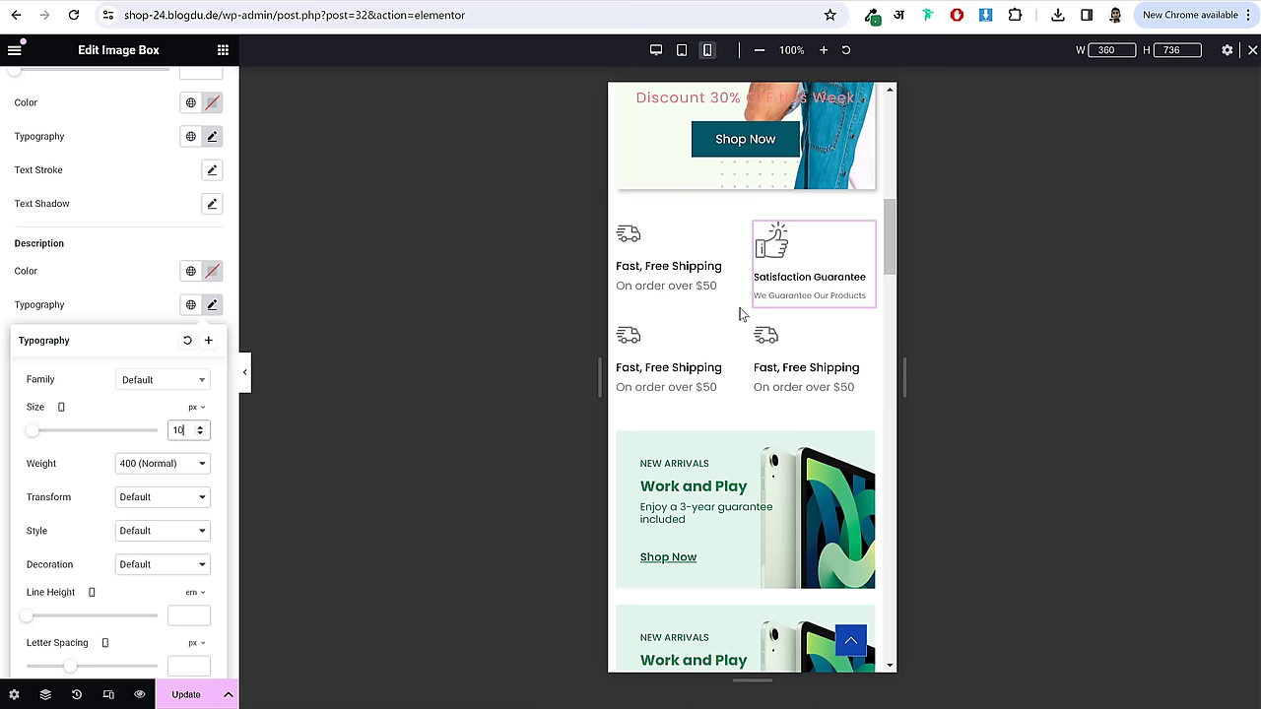
scroll(170, 437, down, 1)
scroll(148, 383, up, 1)
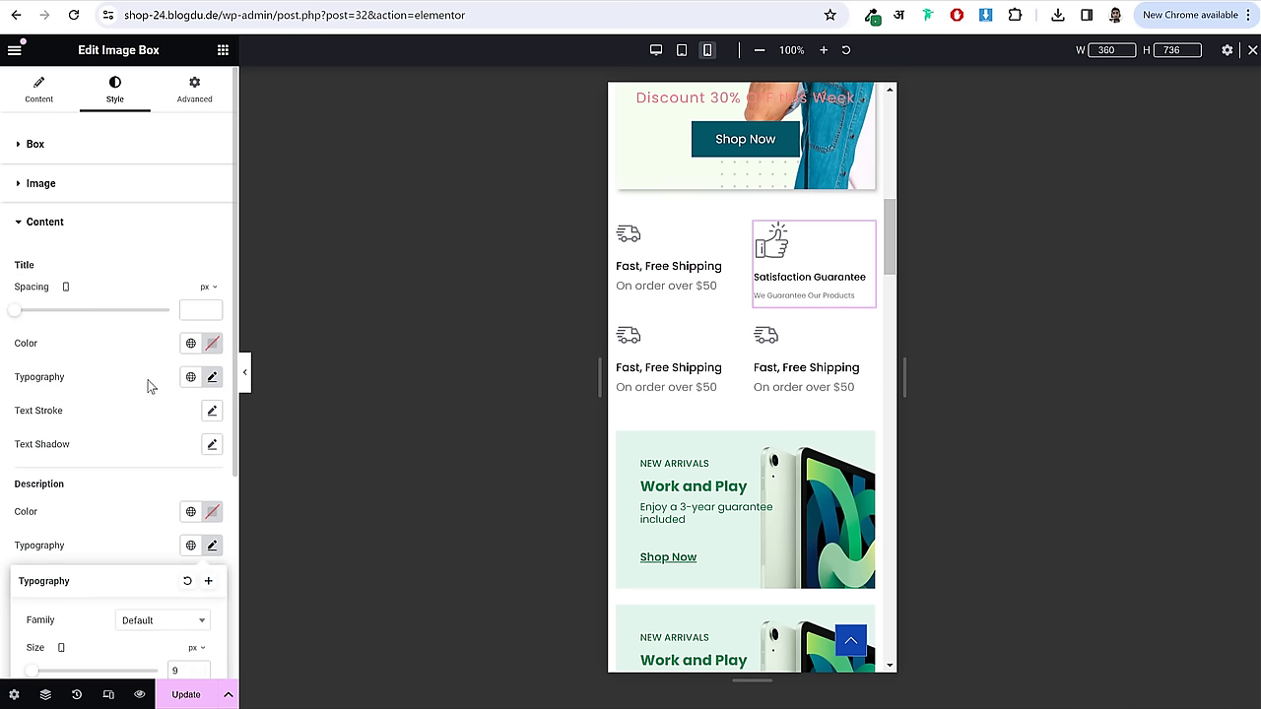
- Set the description of the "Satisfaction Guarantee" image box to a 12 px font size and 1.2 em line height on mobile
click(810, 247)
right_click(811, 247)
click(793, 256)
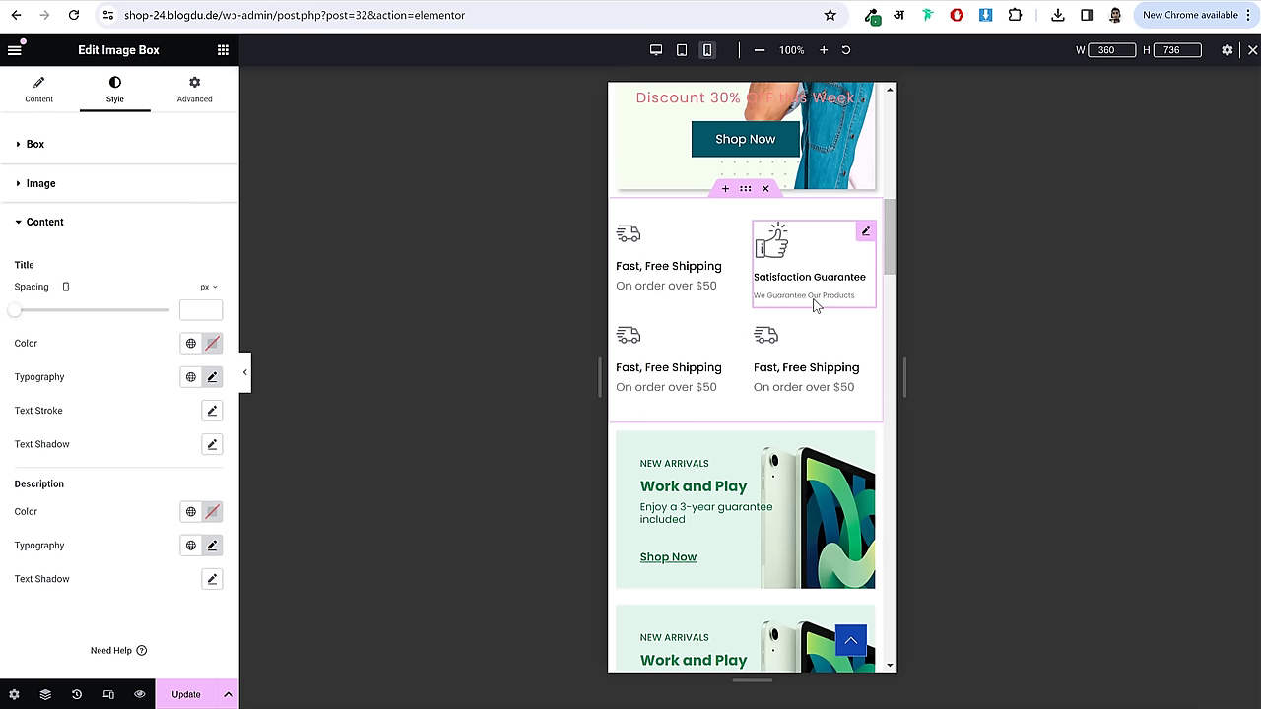
click(212, 545)
scroll(204, 544, down, 1)
scroll(204, 545, down, 1)
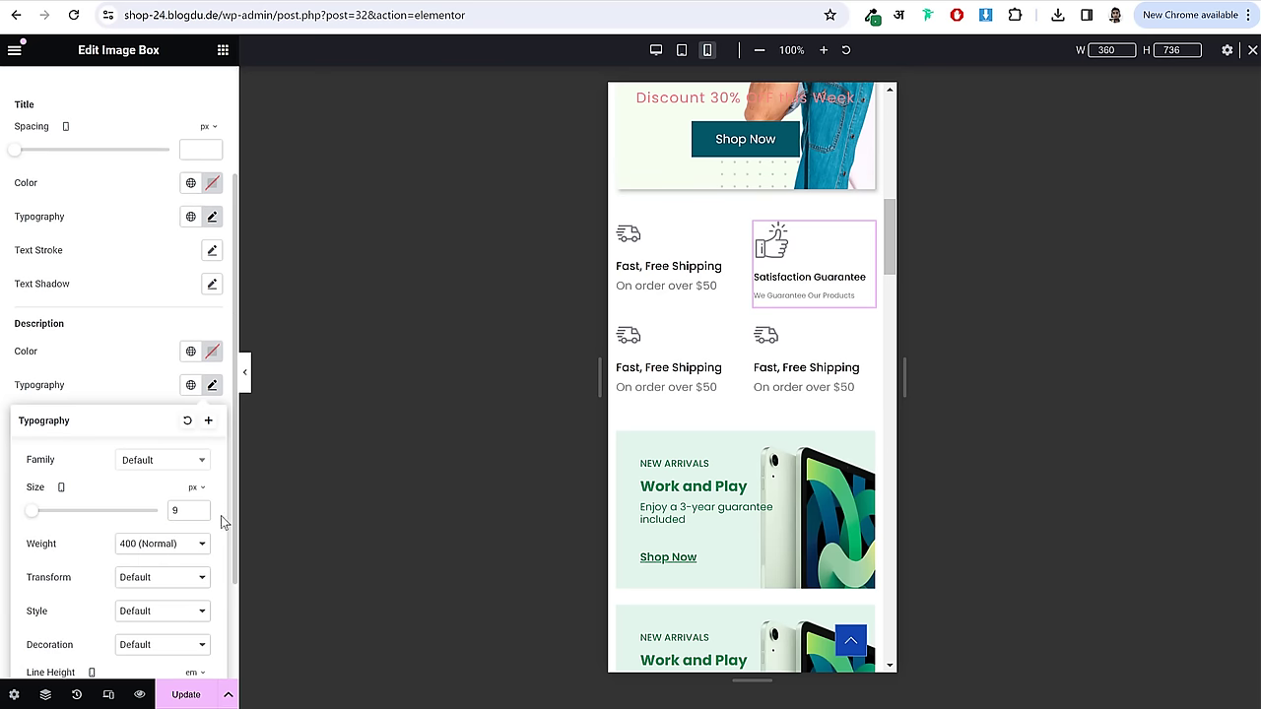
click(201, 508)
click(201, 507)
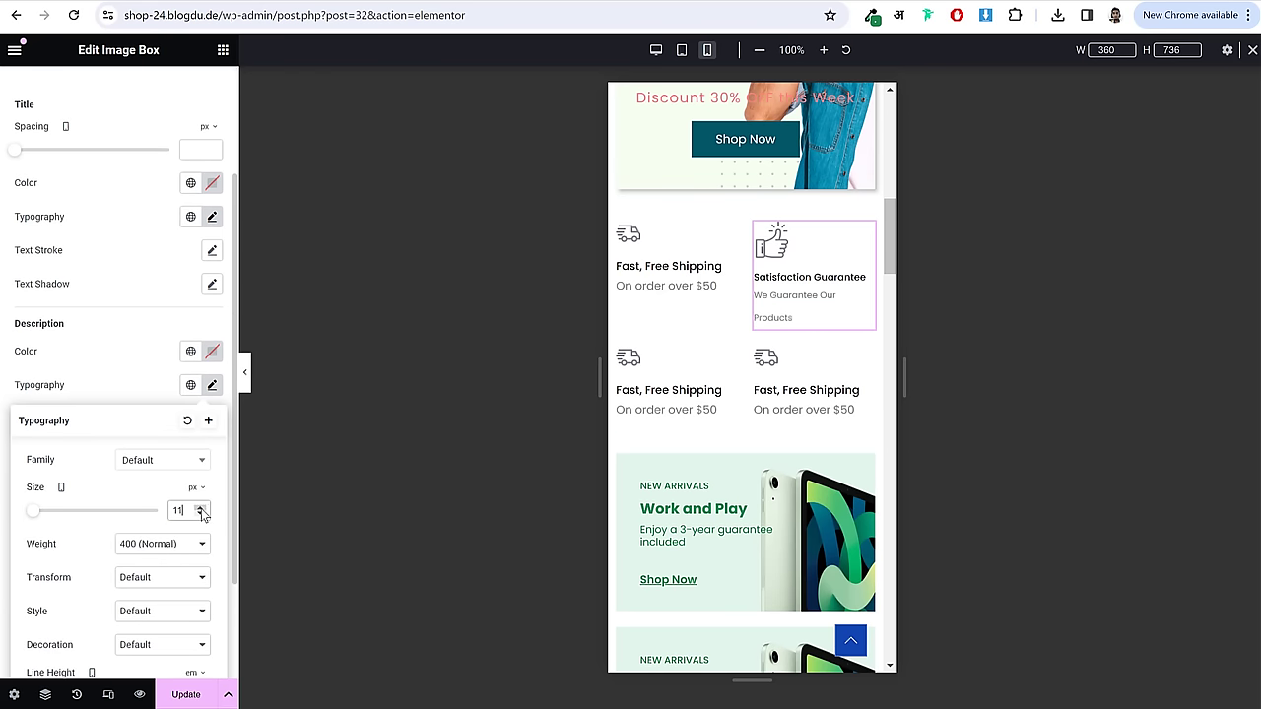
click(201, 507)
scroll(158, 505, down, 2)
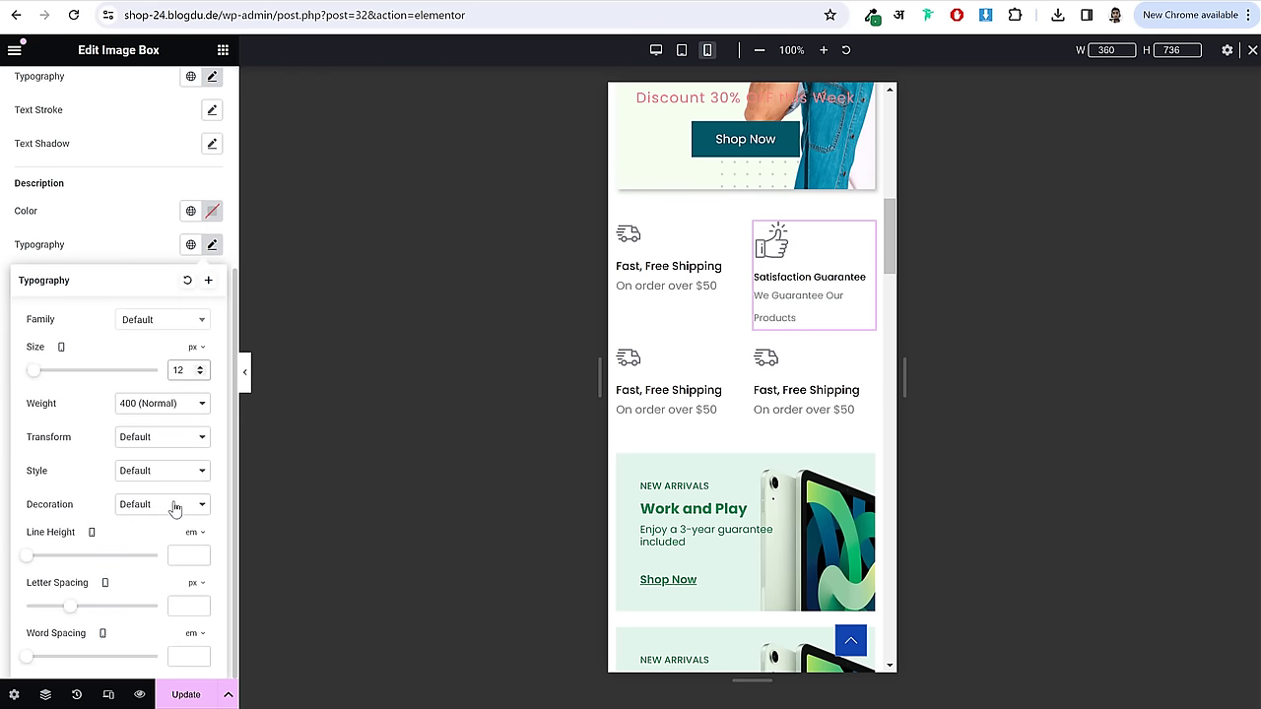
click(187, 549)
text(1)
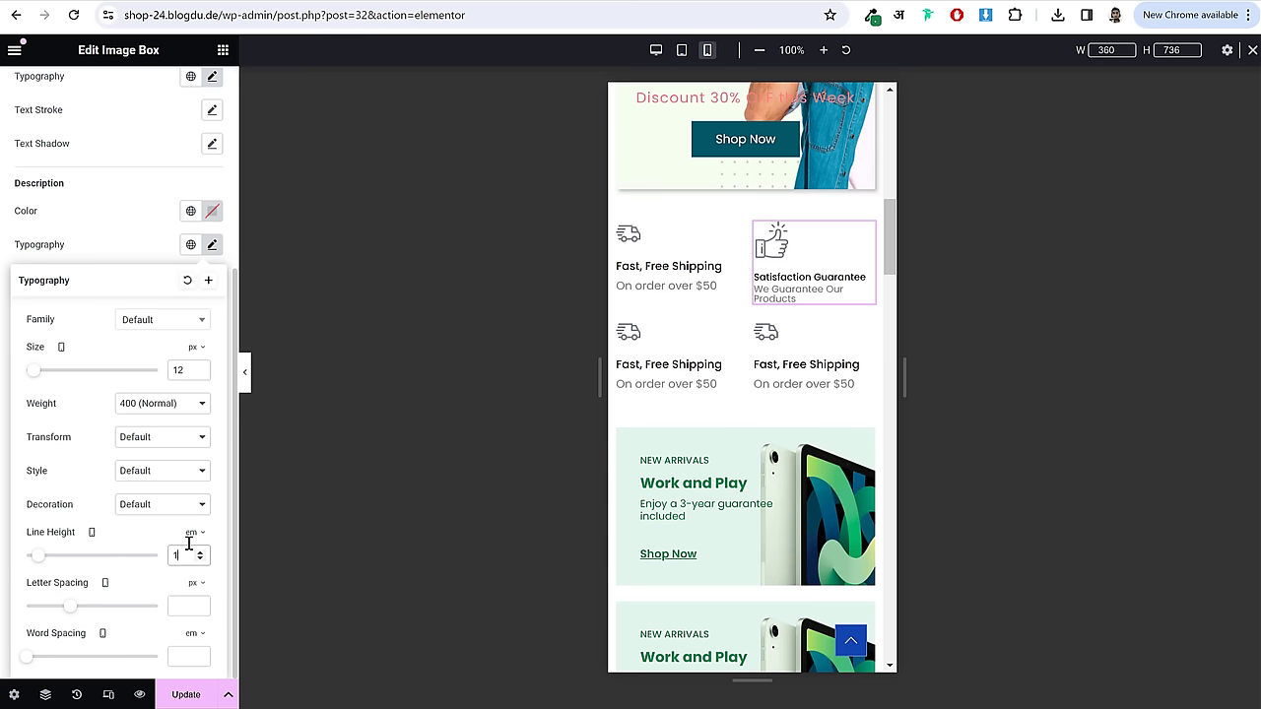
text(.2)
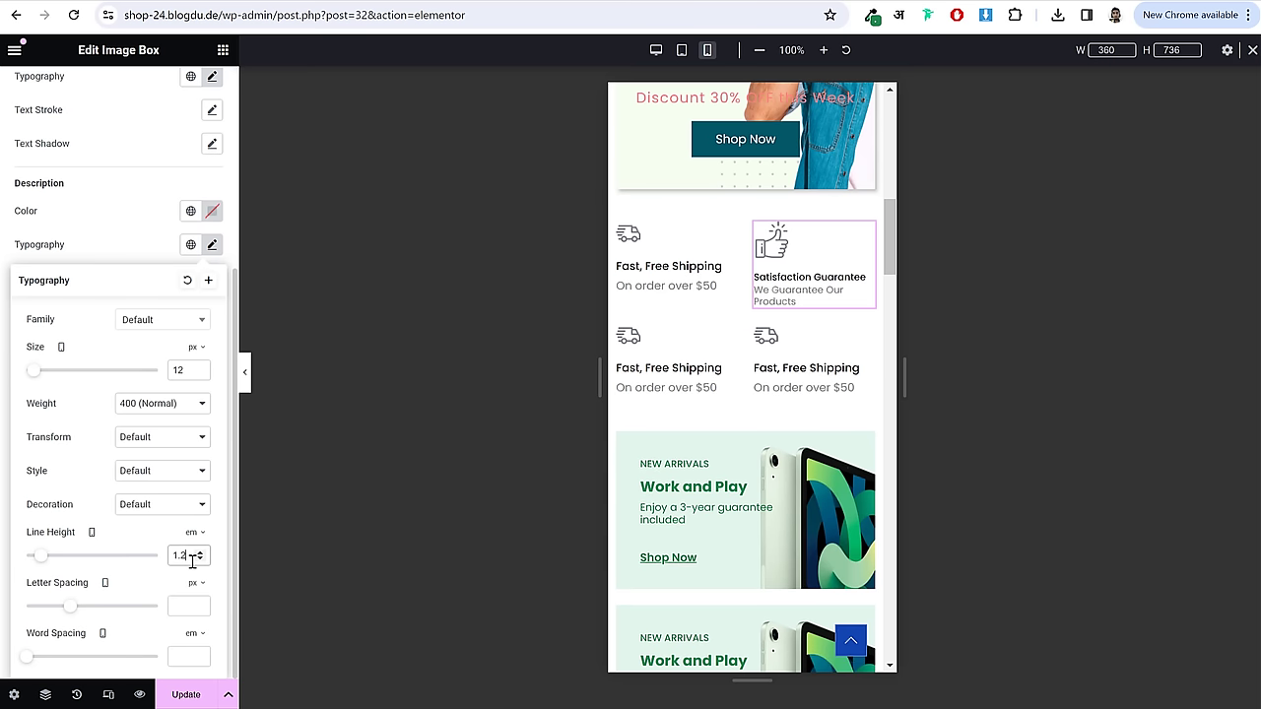
click(140, 233)
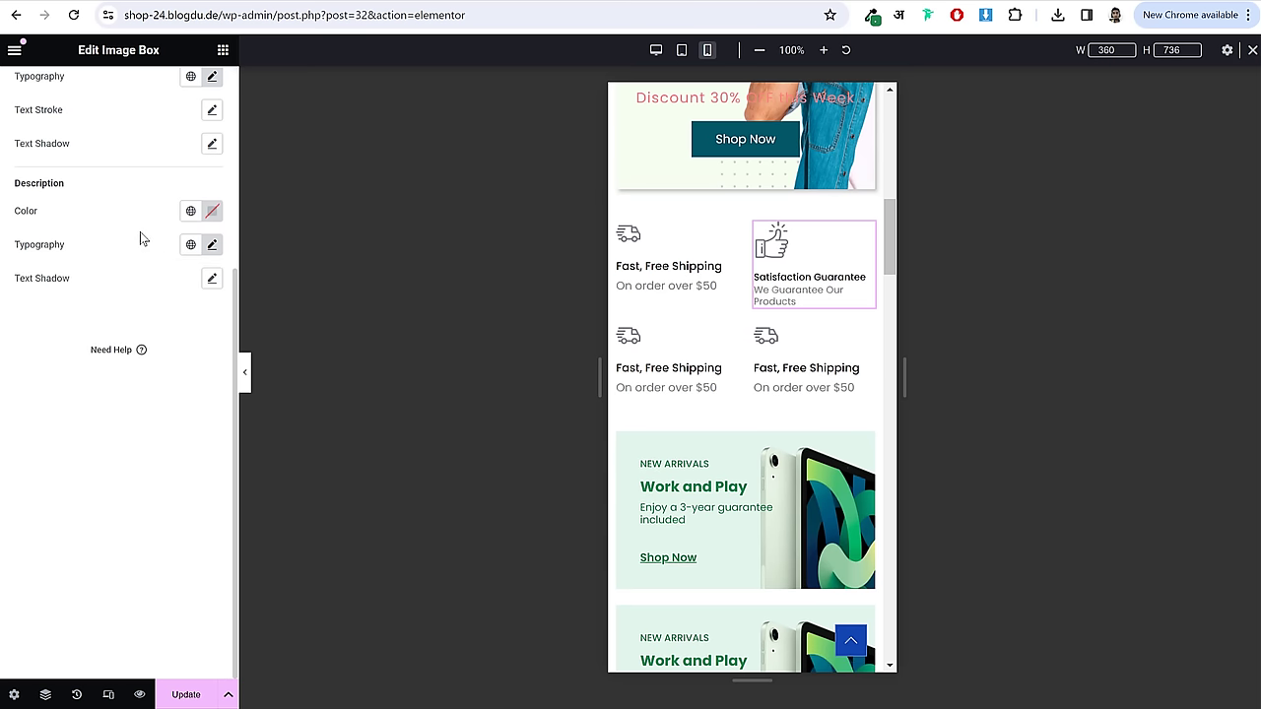
- Set the title spacing of the "Satisfaction Guarantee" image box to 5 px on mobile
scroll(137, 288, up, 3)
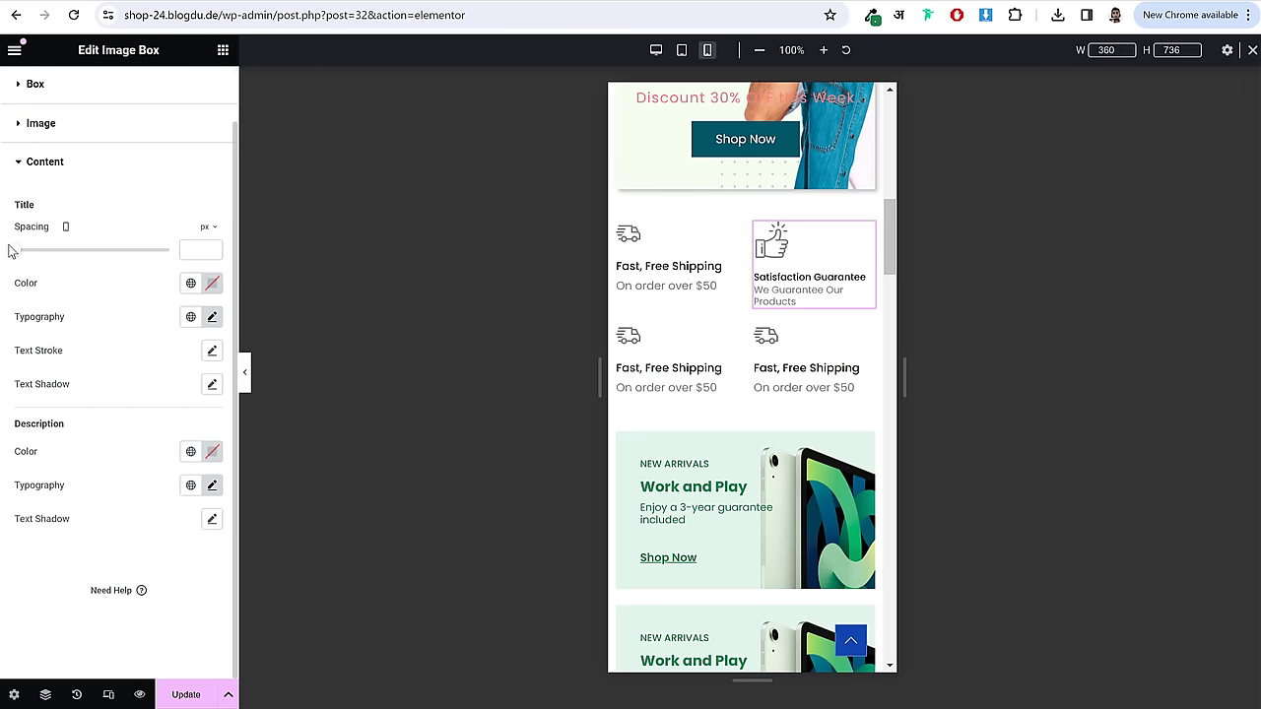
scroll(22, 261, up, 1)
drag(13, 259, 32, 294)
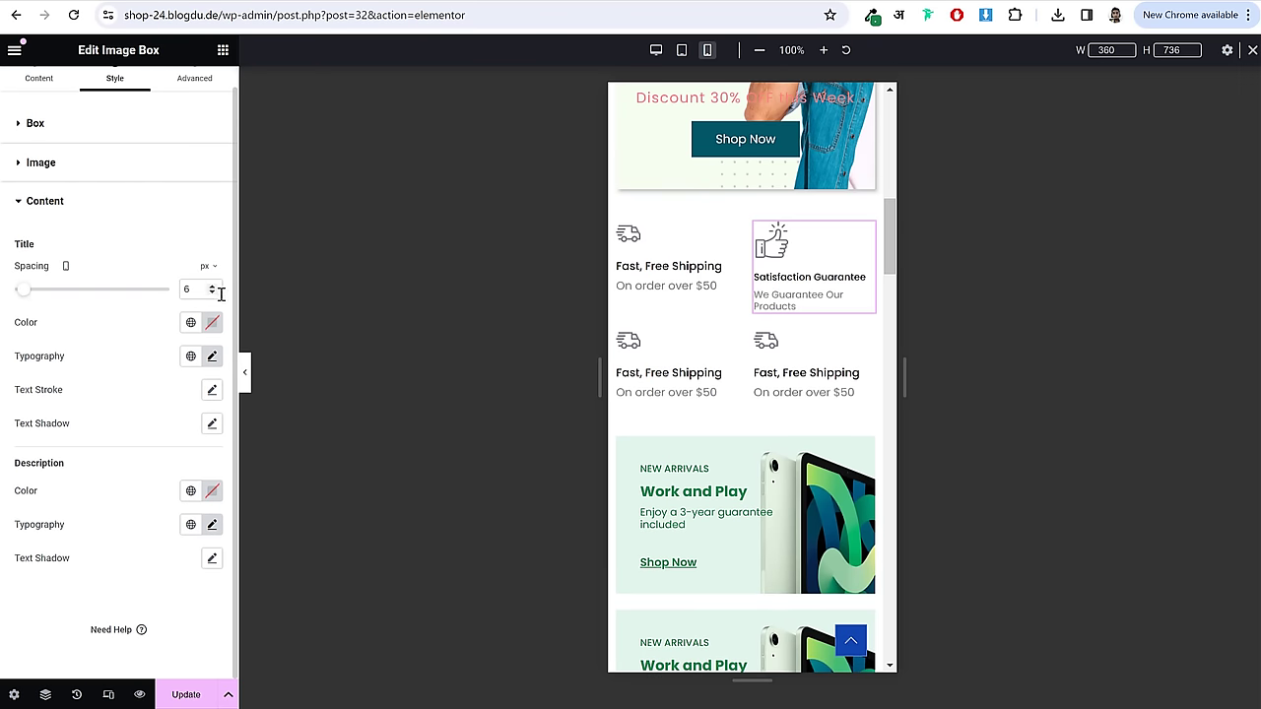
click(212, 288)
click(212, 293)
click(212, 294)
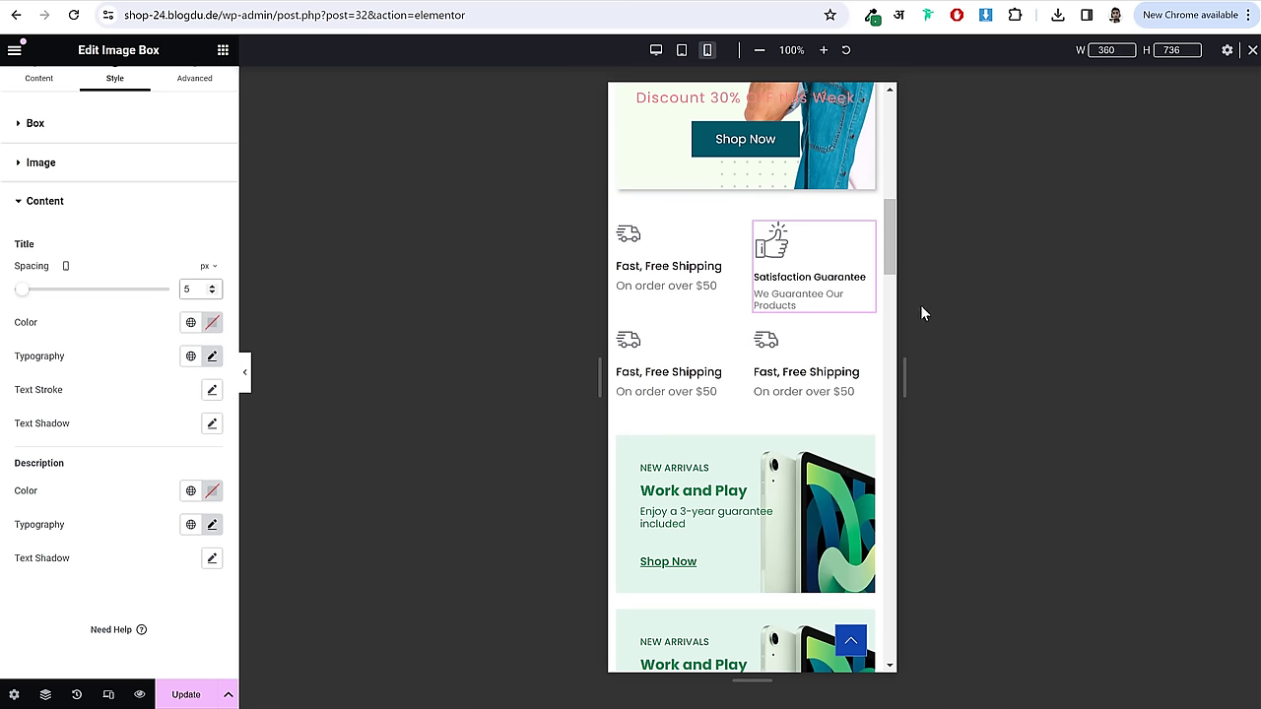
- Increase the description line height of the "Satisfaction Guarantee" image box to 1.4 em on mobile
click(211, 524)
scroll(218, 569, down, 3)
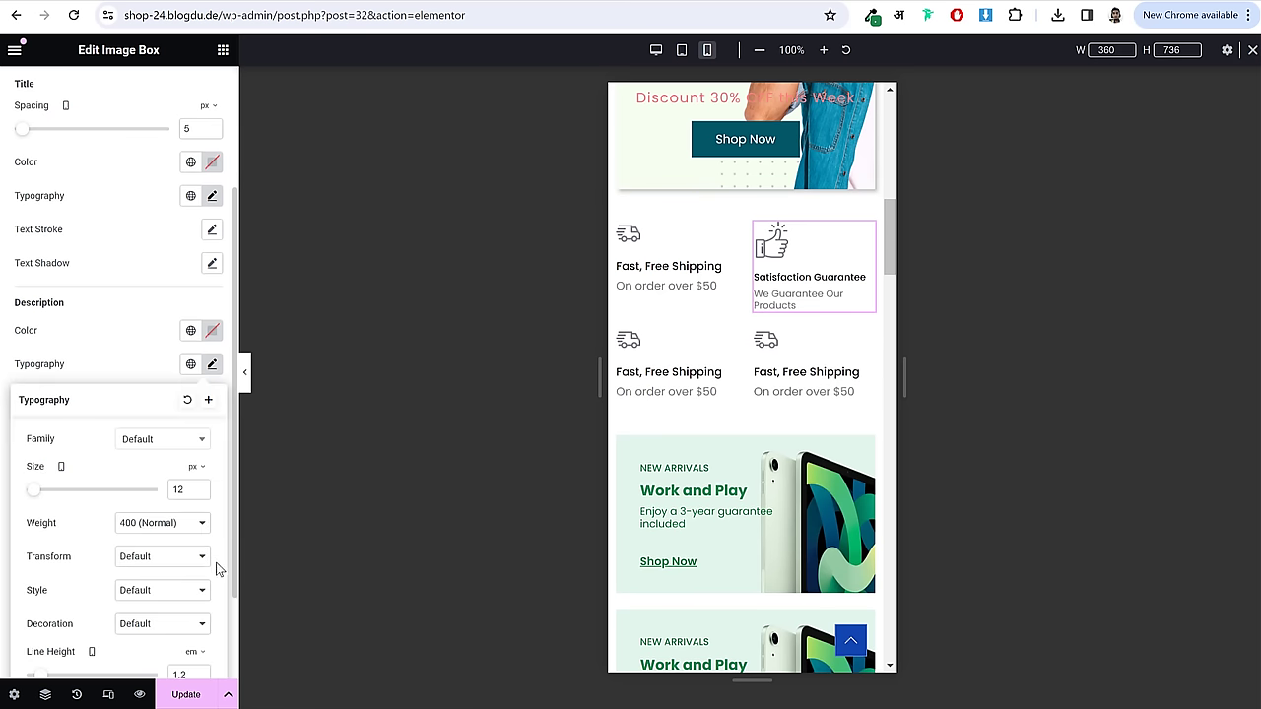
click(201, 553)
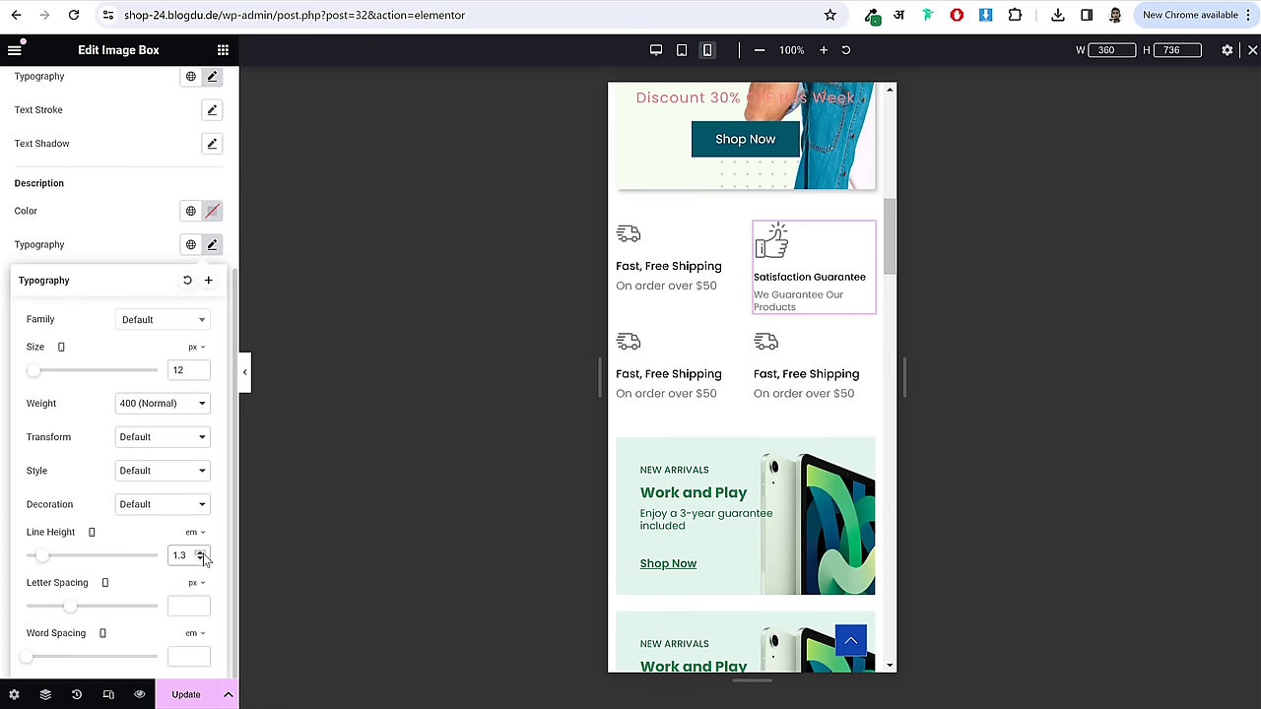
click(201, 553)
click(201, 552)
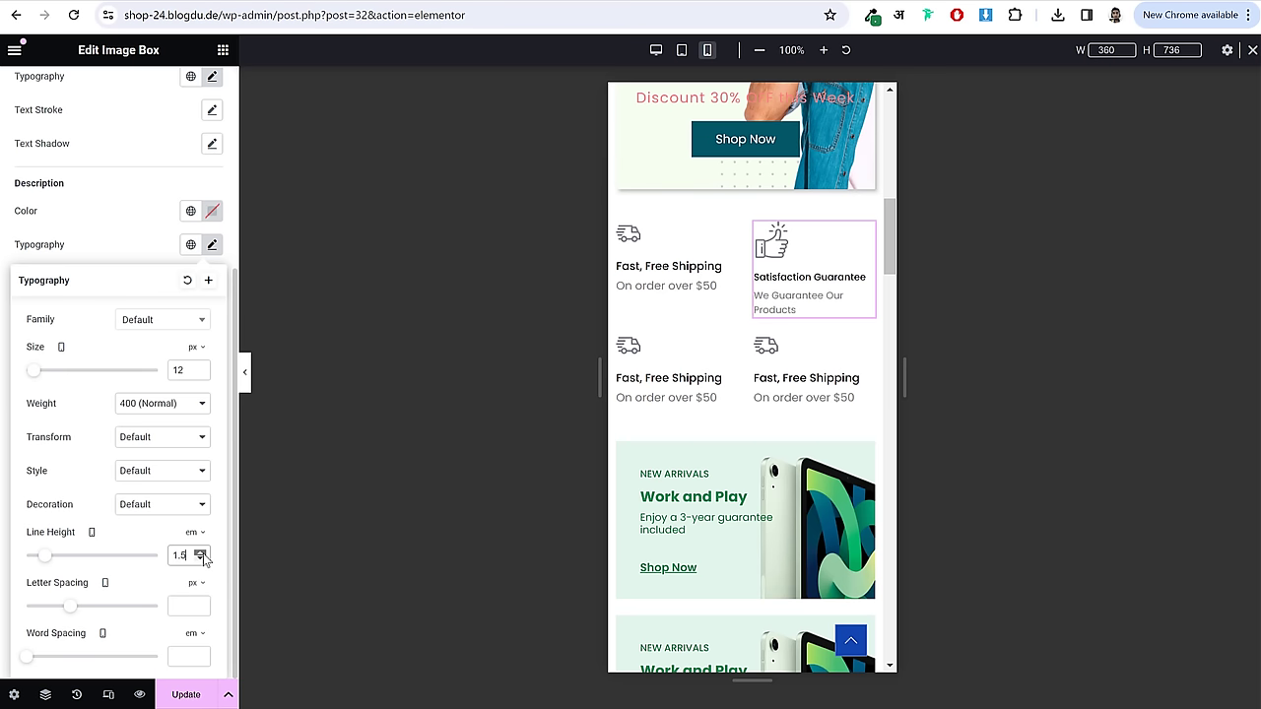
click(201, 558)
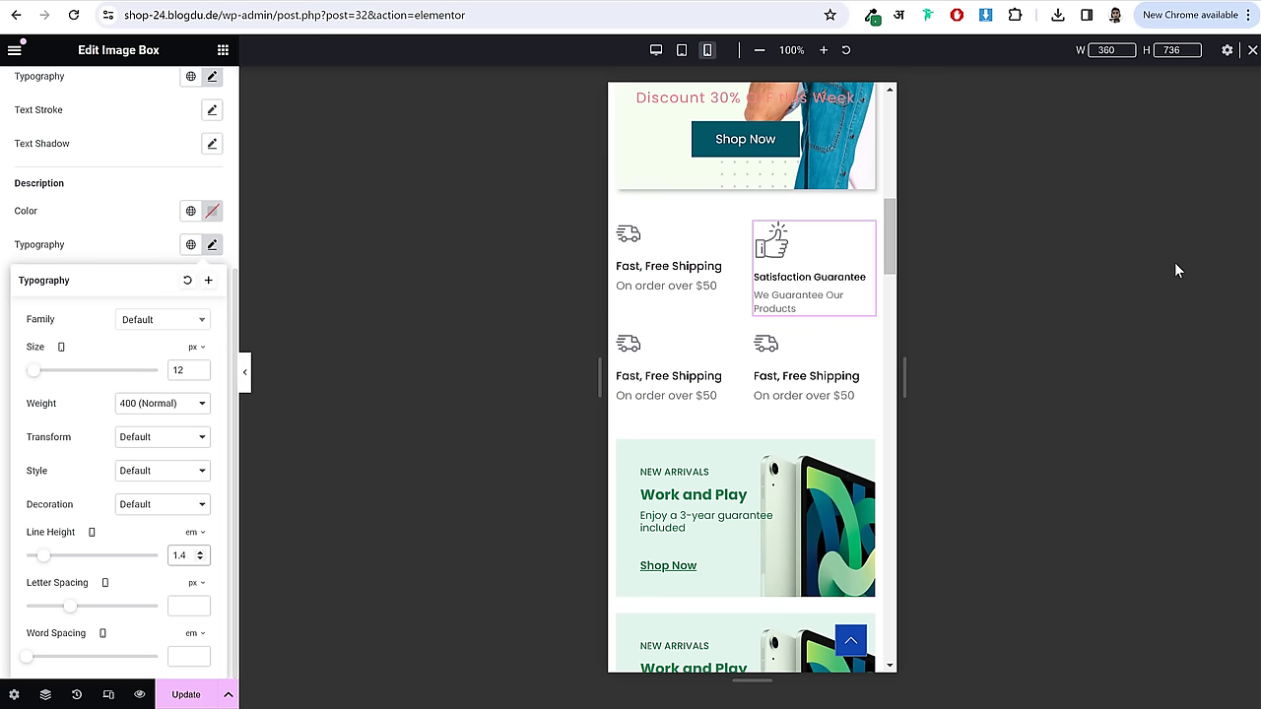
click(210, 246)
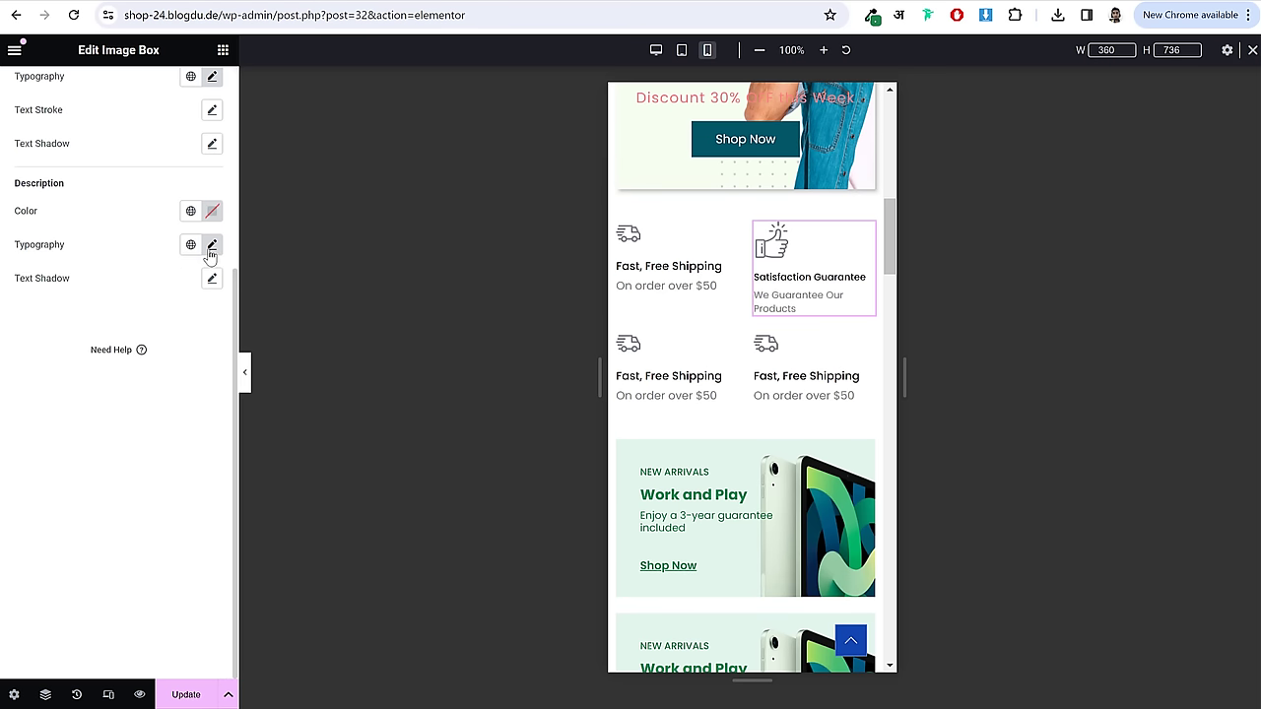
- Try a 13 px title font size on the "Satisfaction Guarantee" image box, and restore it to 12 px
scroll(207, 296, up, 1)
click(212, 160)
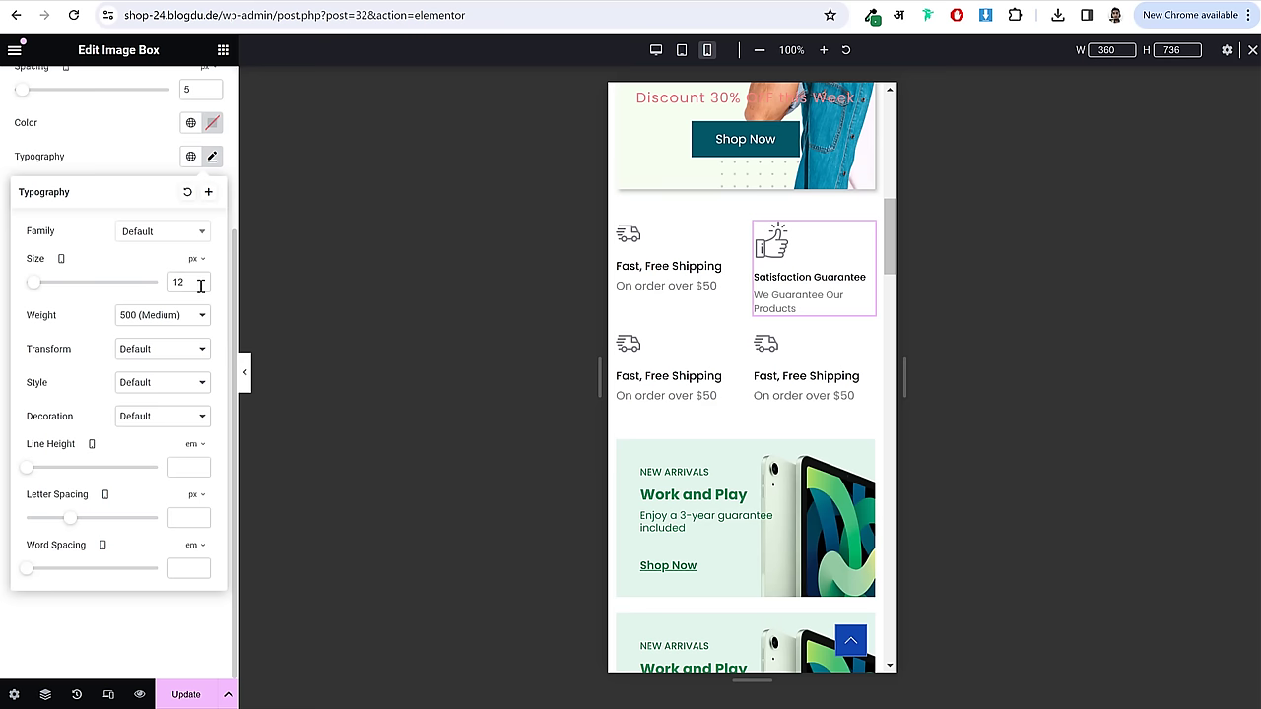
click(200, 281)
scroll(200, 285, up, 1)
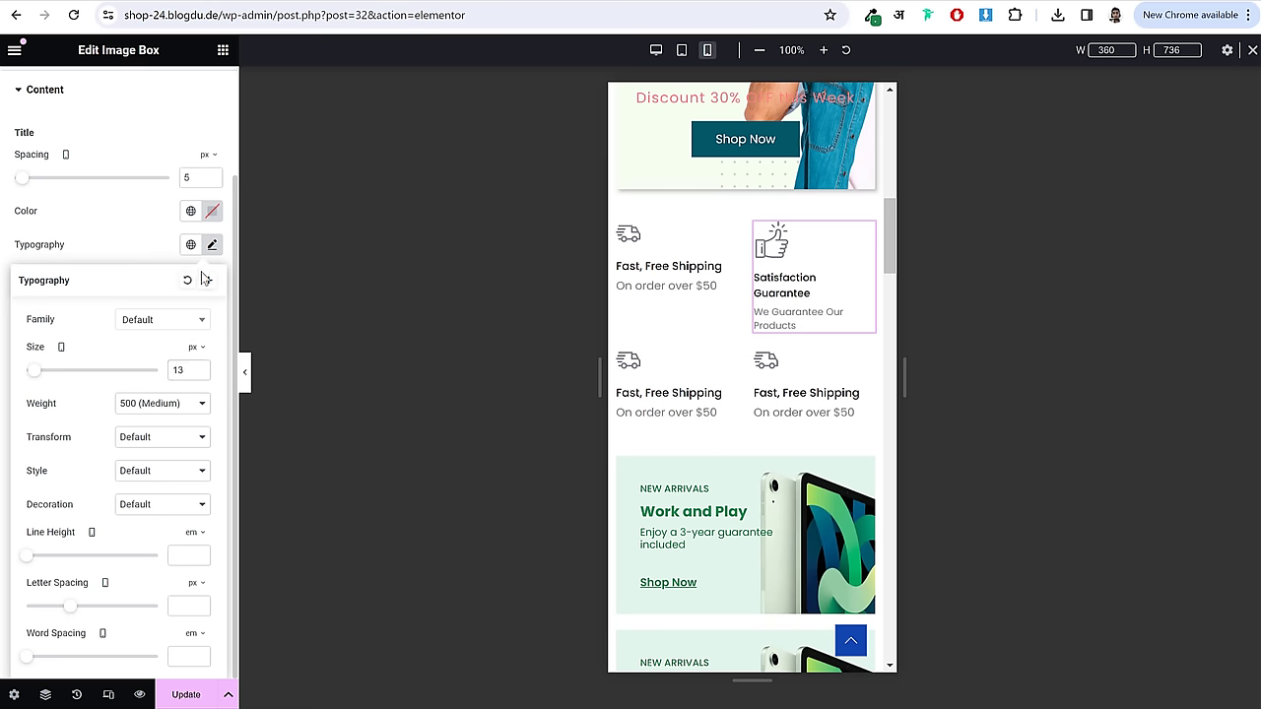
click(200, 375)
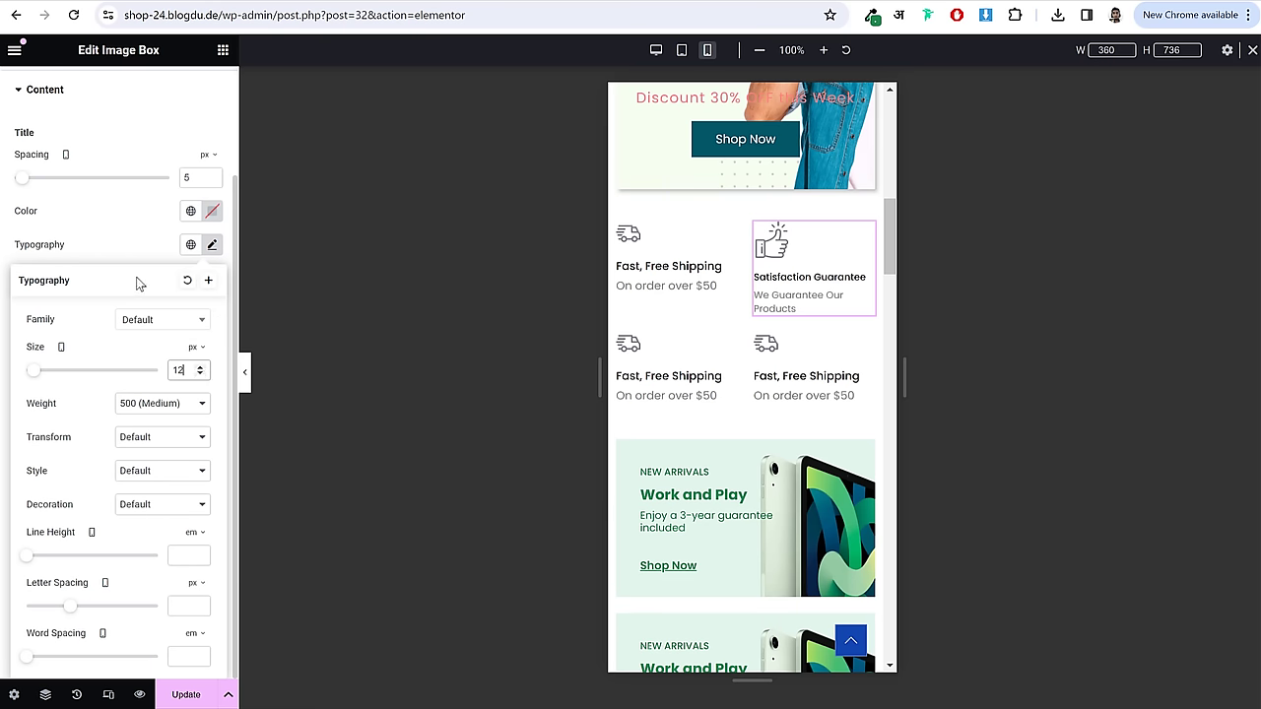
- Copy the "Satisfaction Guarantee" image box and paste its style onto the three "Fast, Free Shipping" image boxes
right_click(796, 268)
click(831, 330)
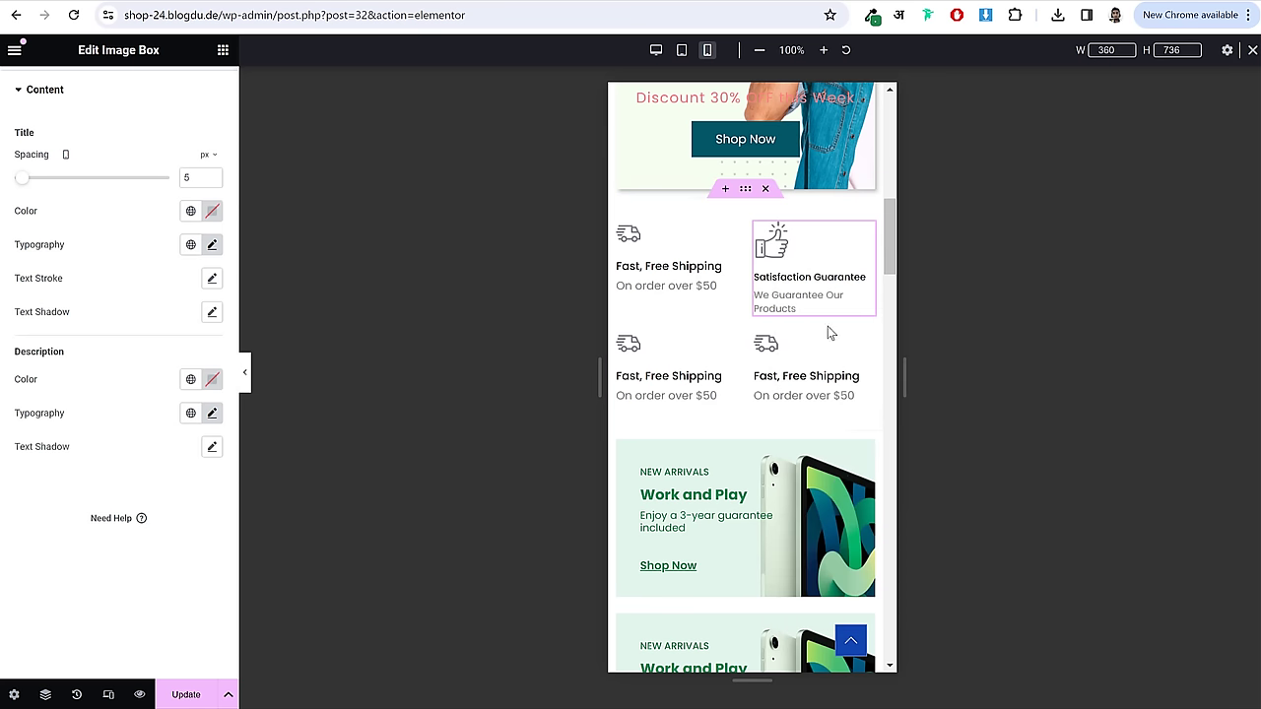
right_click(645, 271)
click(703, 405)
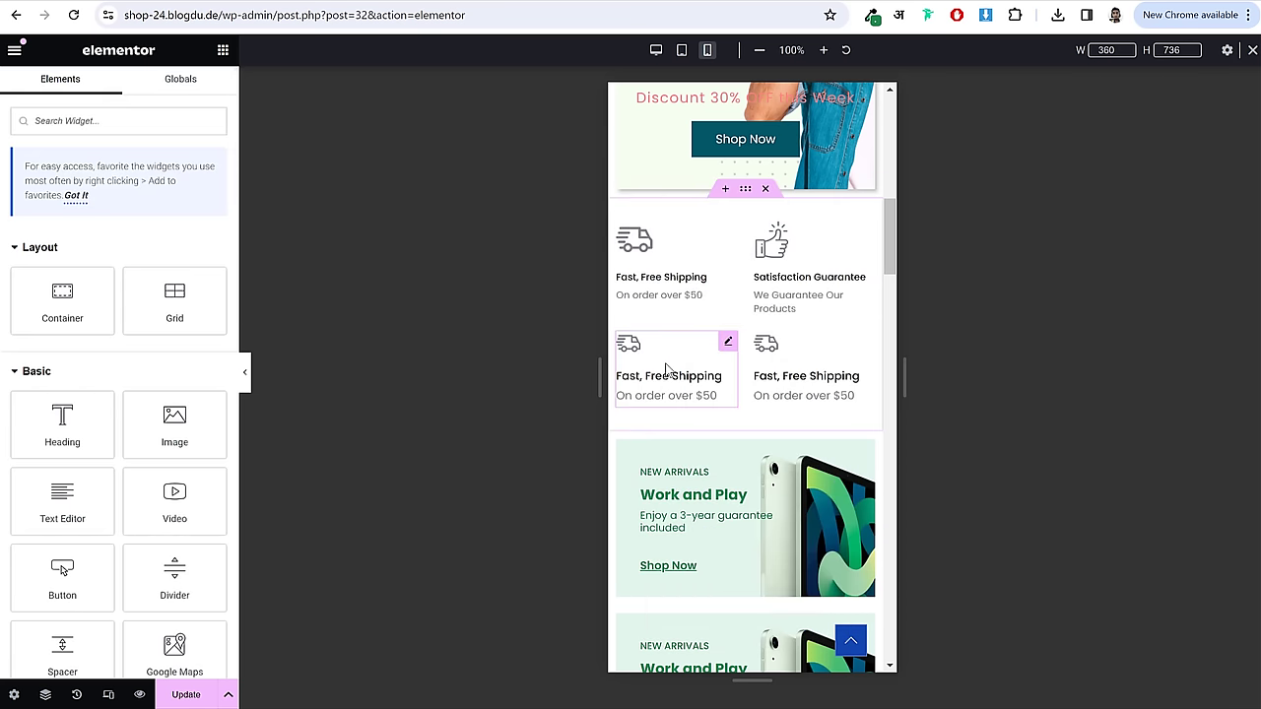
right_click(666, 340)
click(726, 475)
right_click(811, 376)
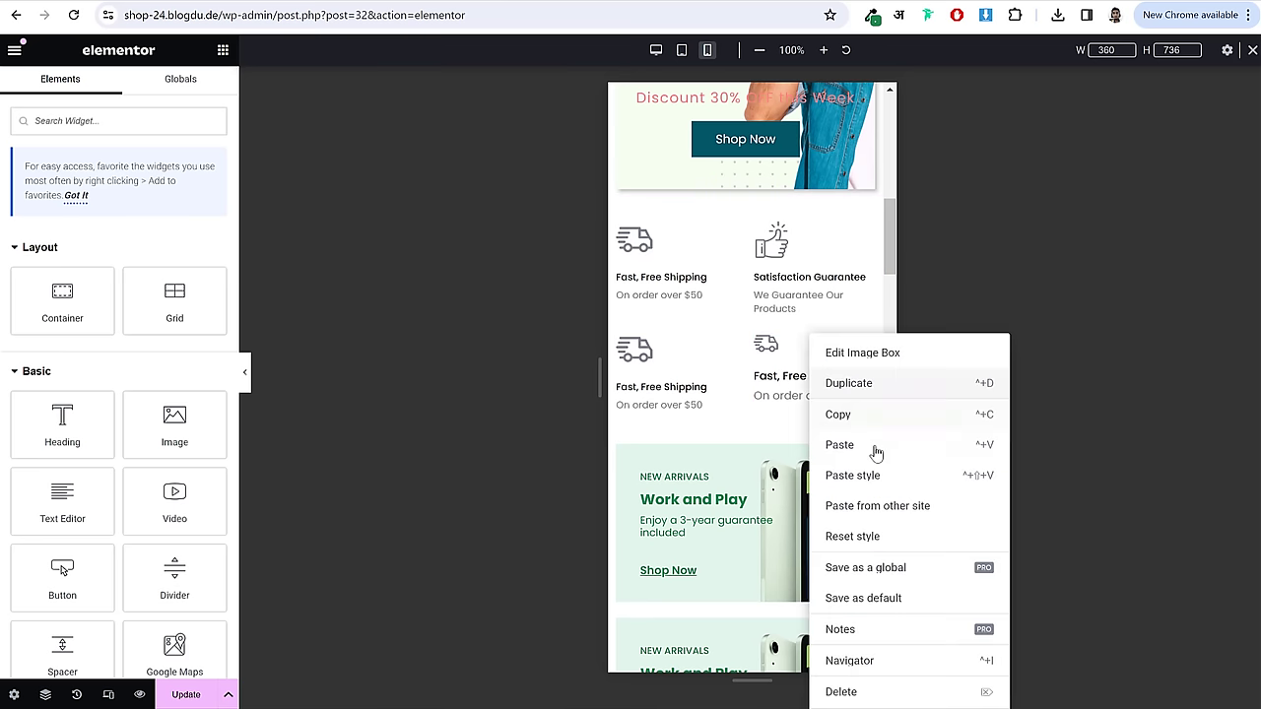
click(883, 477)
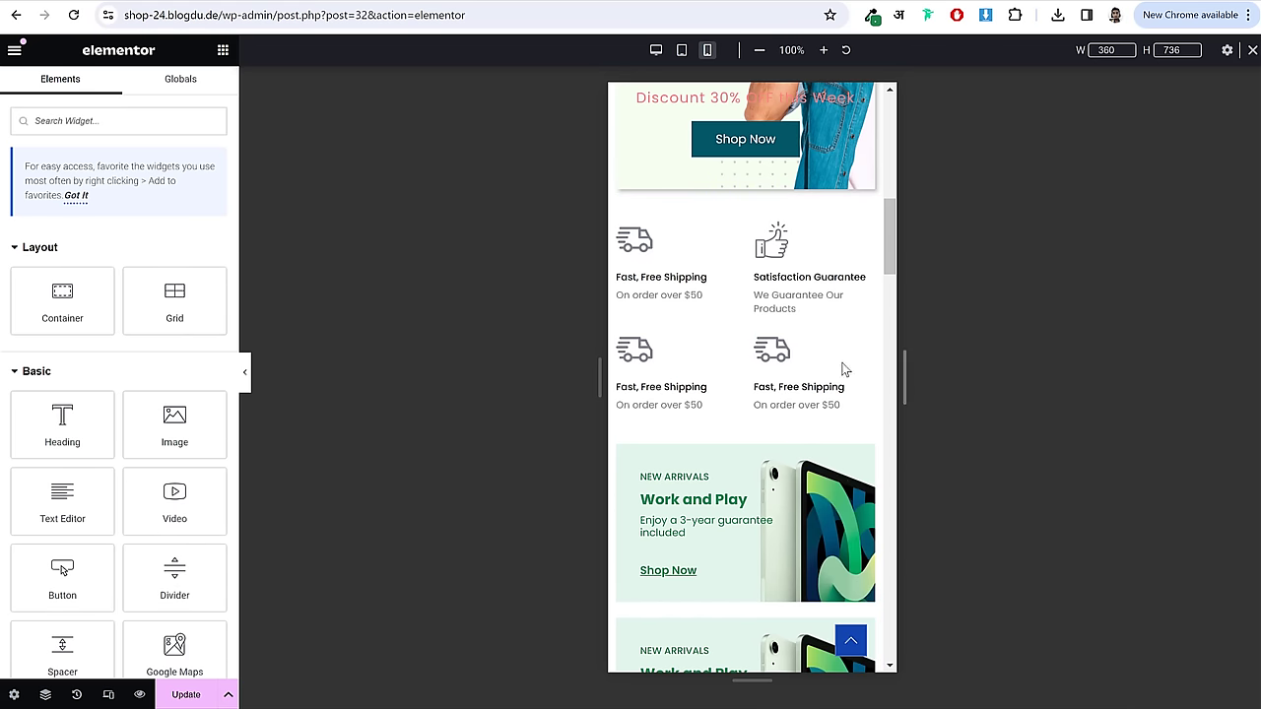
- Set the Featured Products container's mobile padding to 80 px top and bottom and 10 px right and left
scroll(805, 408, down, 3)
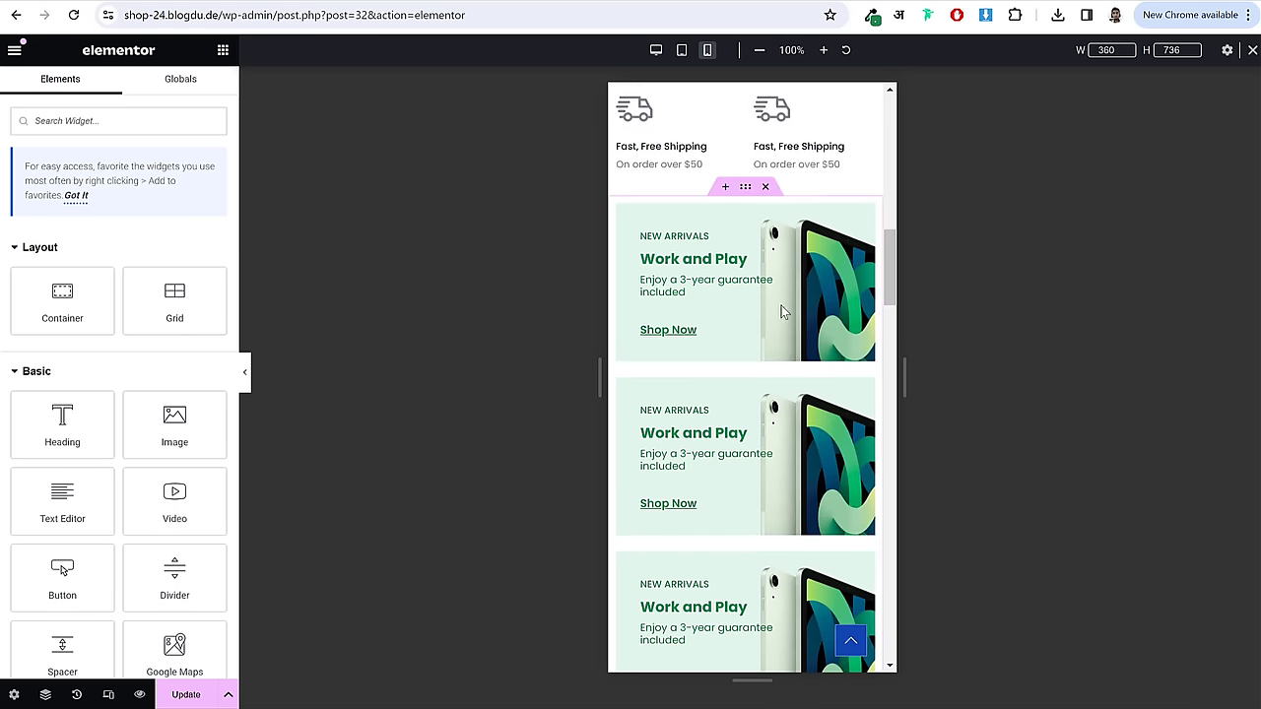
scroll(769, 450, down, 3)
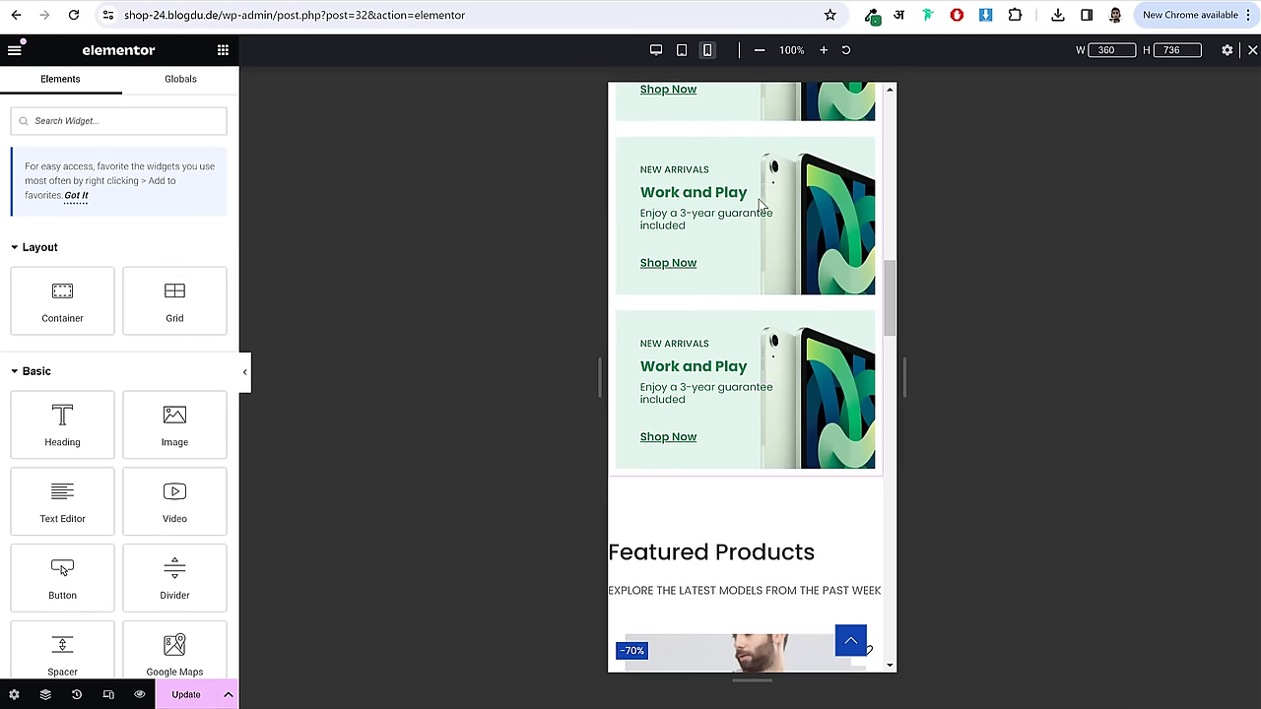
scroll(749, 402, down, 3)
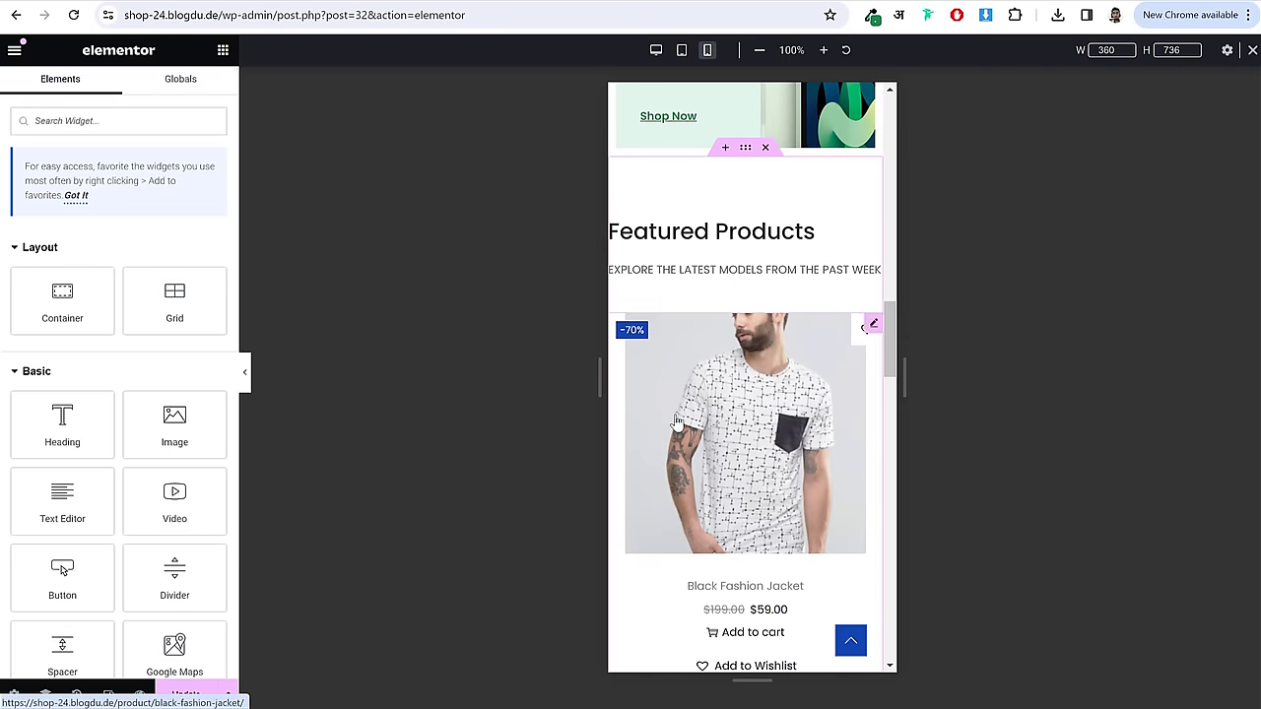
click(745, 158)
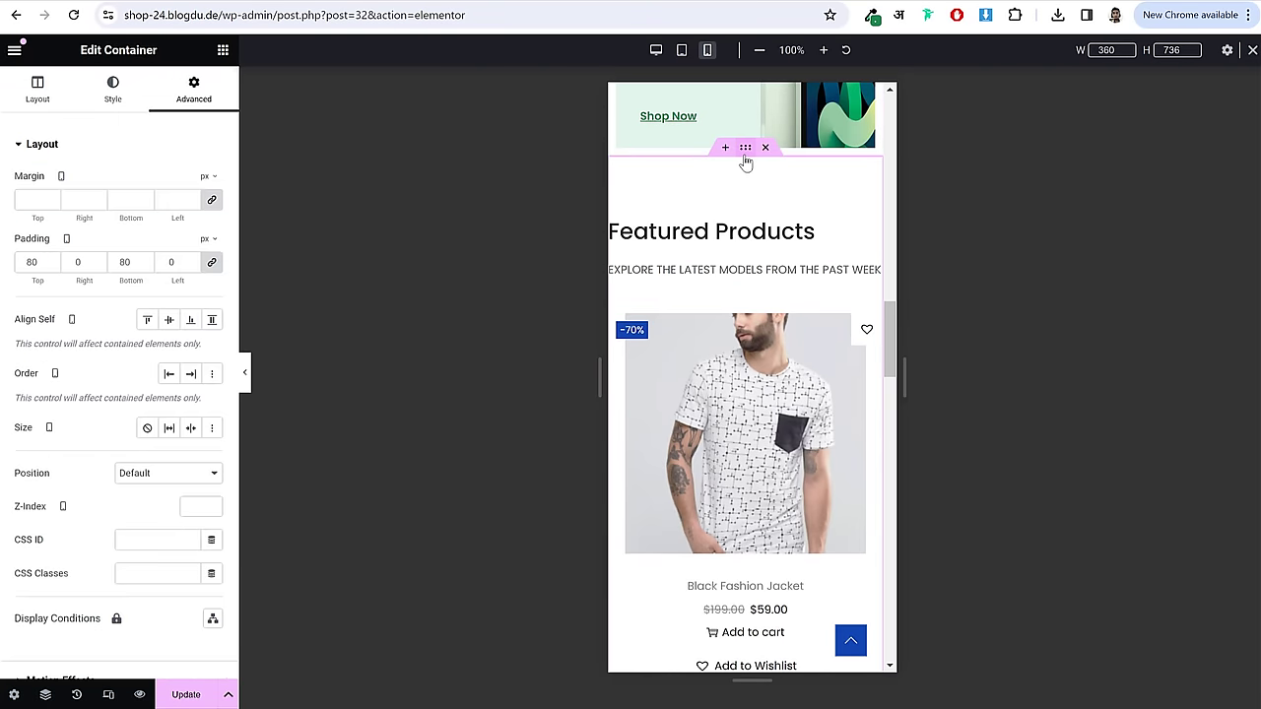
click(214, 266)
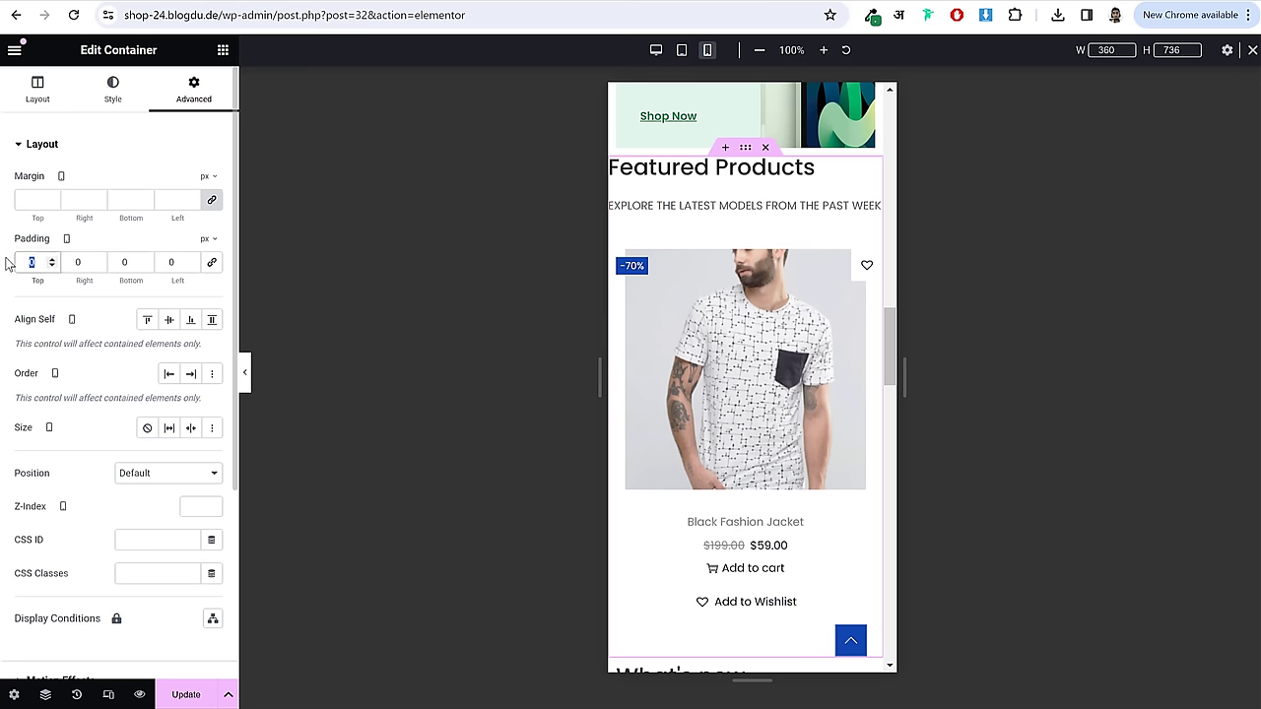
text(80)
key(Tab)
text(10)
key(Tab)
text(8)
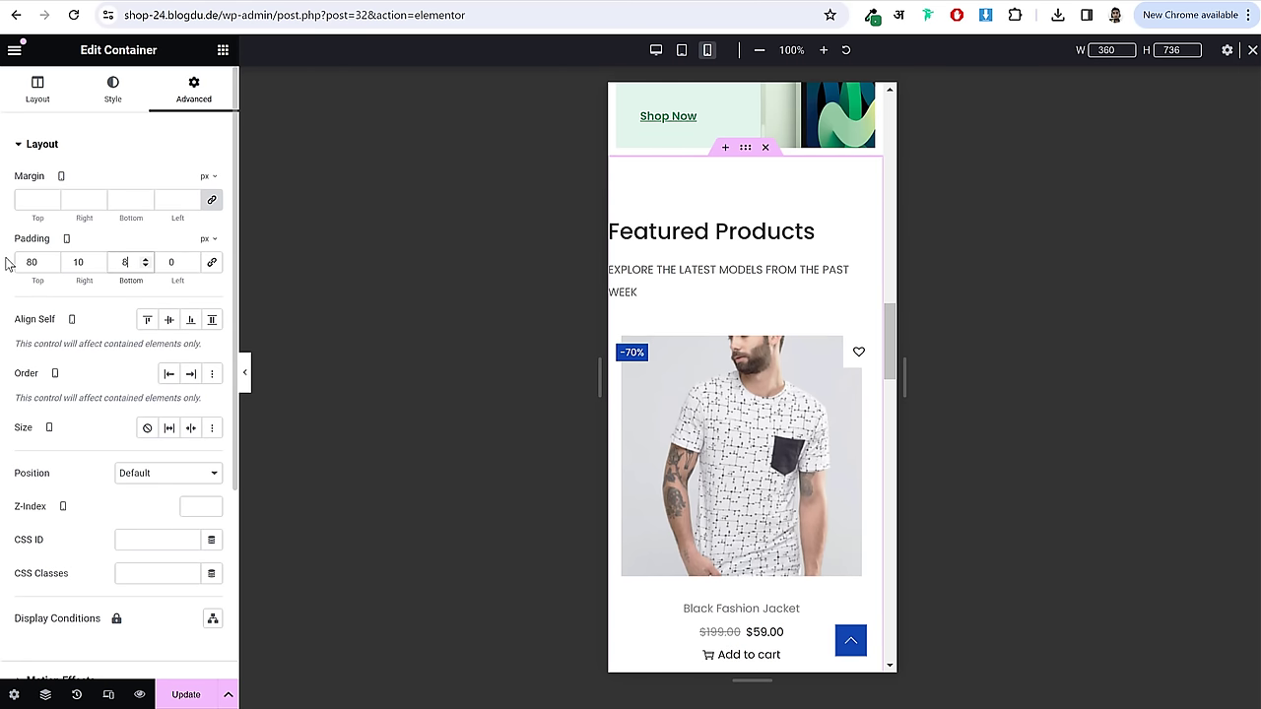
text(0)
key(Tab)
text(10)
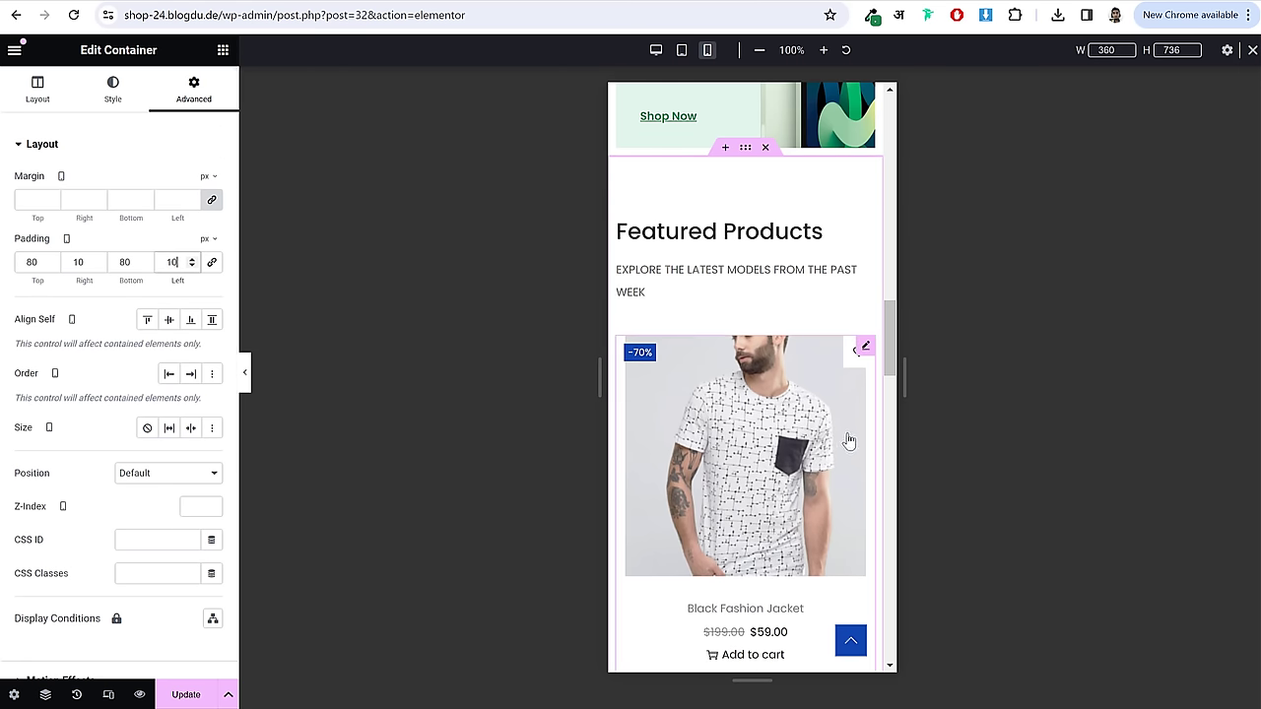
- Centre-align the "Featured Products" heading and the subtitle text below it on mobile
click(772, 232)
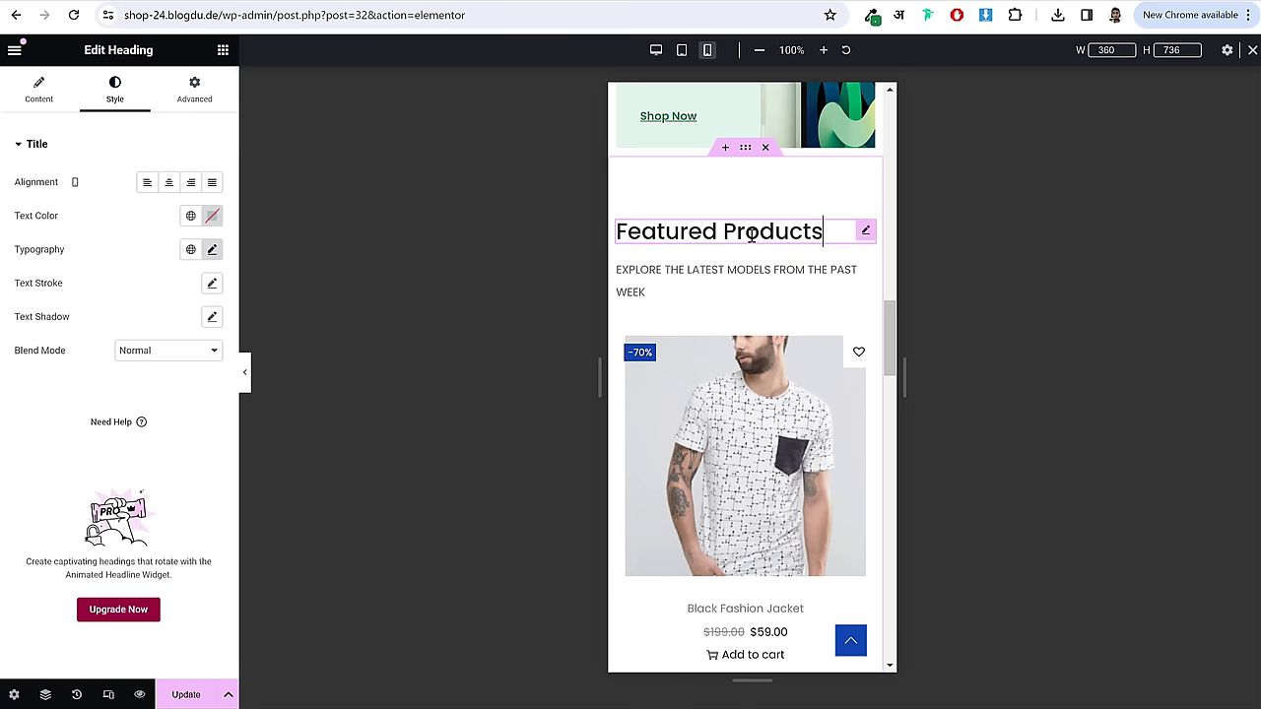
click(169, 182)
click(771, 276)
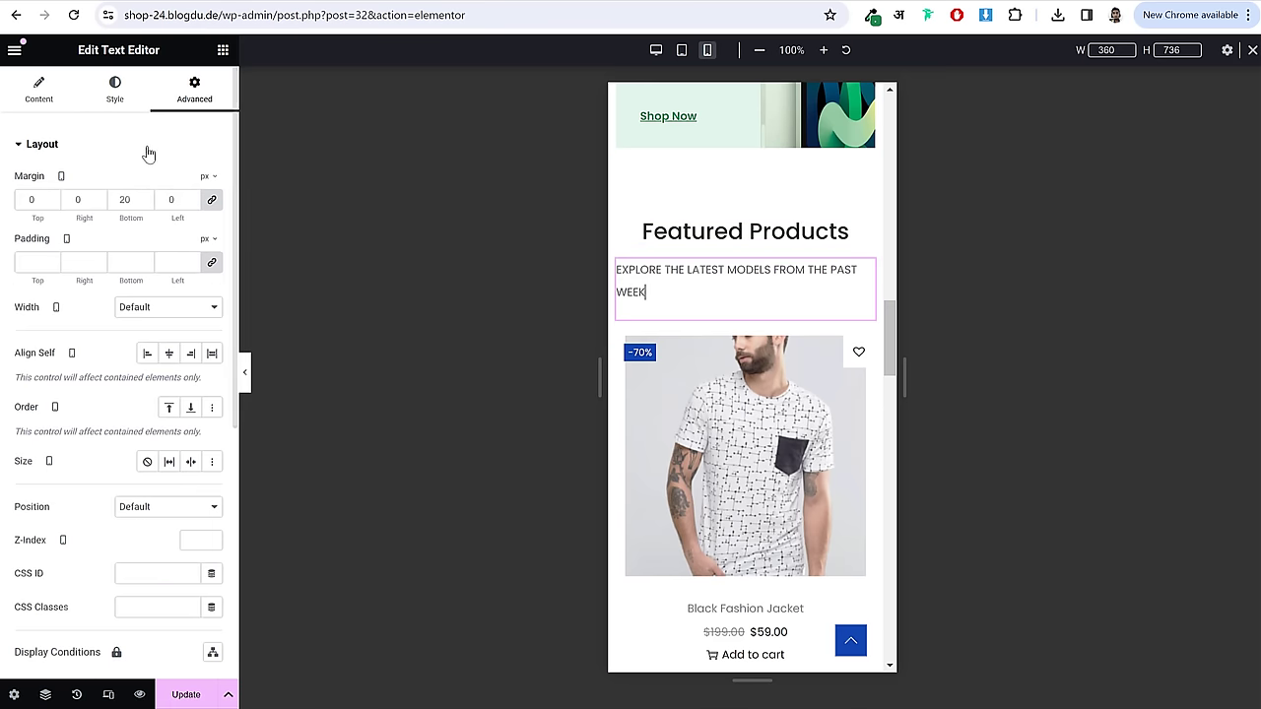
click(115, 89)
click(168, 182)
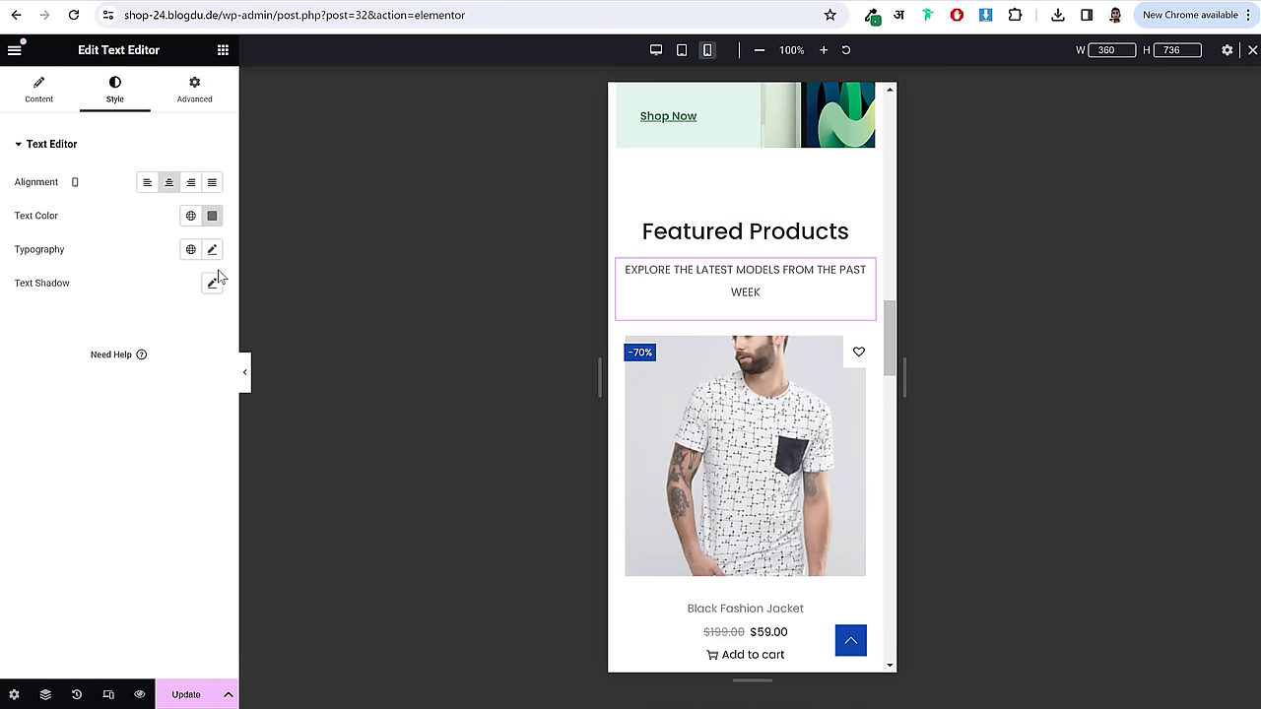
- Set the font size of the subtitle under "Featured Products" to 13 px on mobile
click(212, 251)
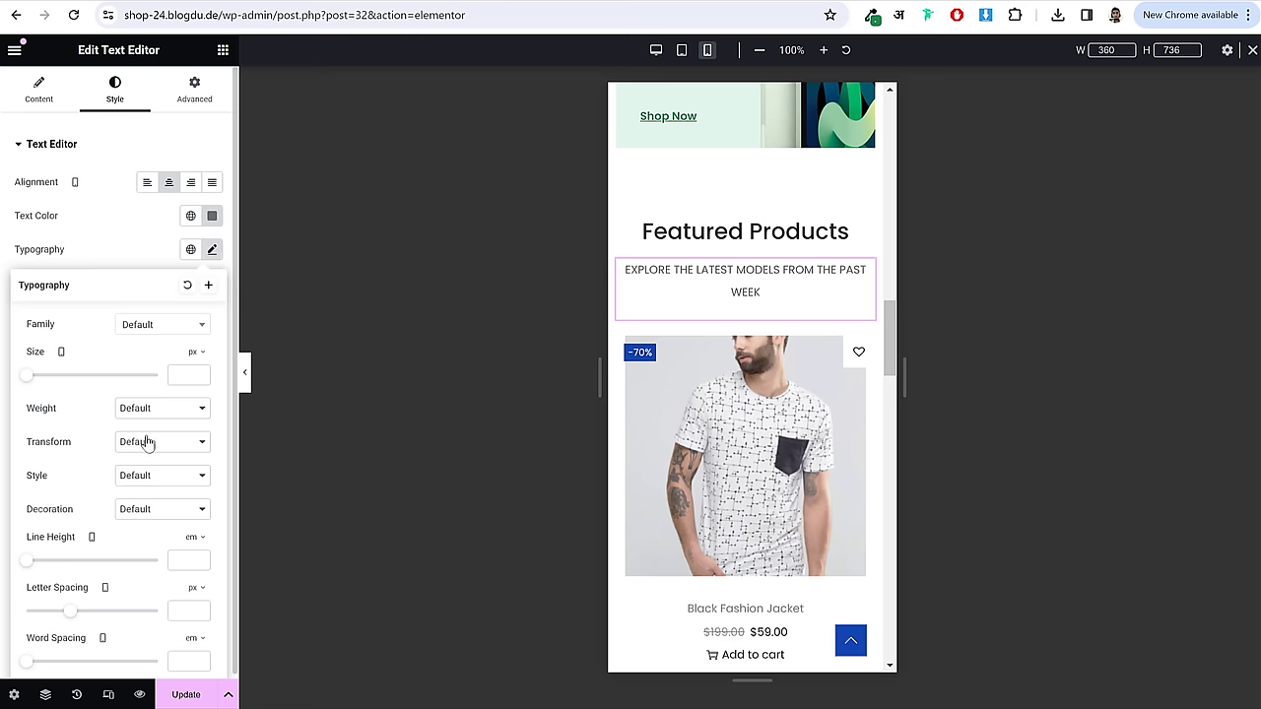
drag(24, 384, 32, 391)
click(200, 379)
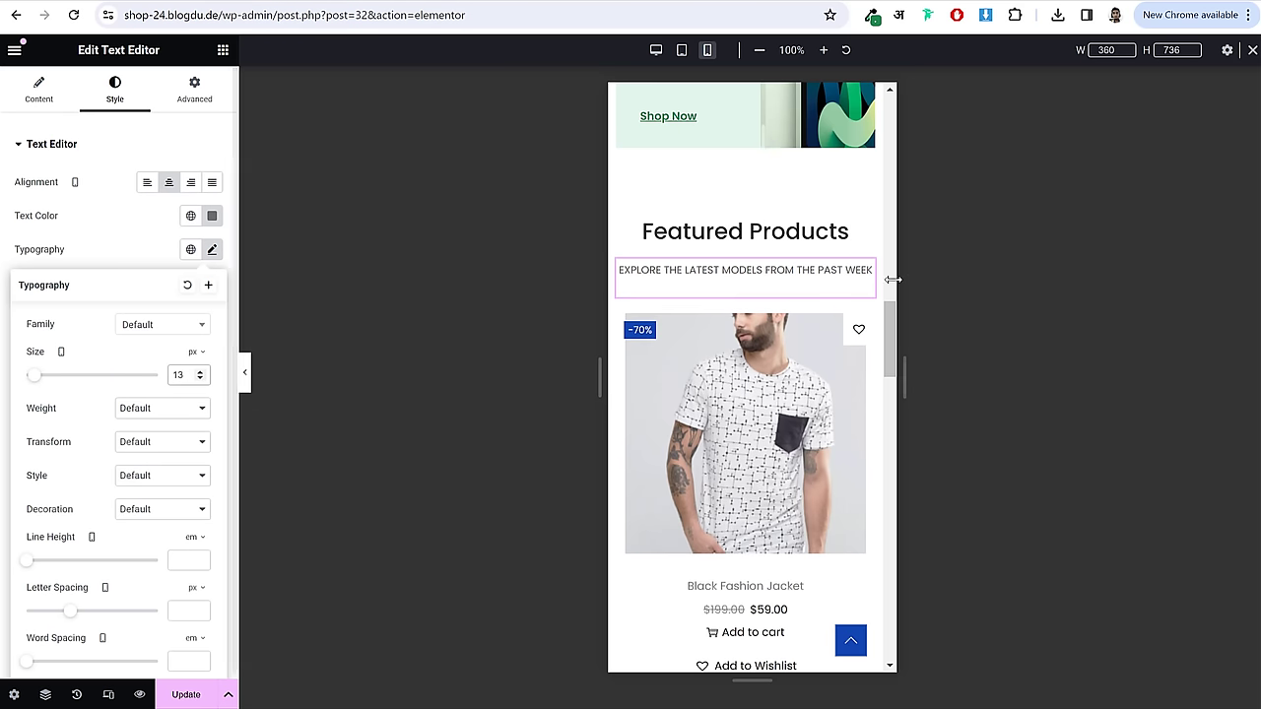
scroll(849, 383, down, 5)
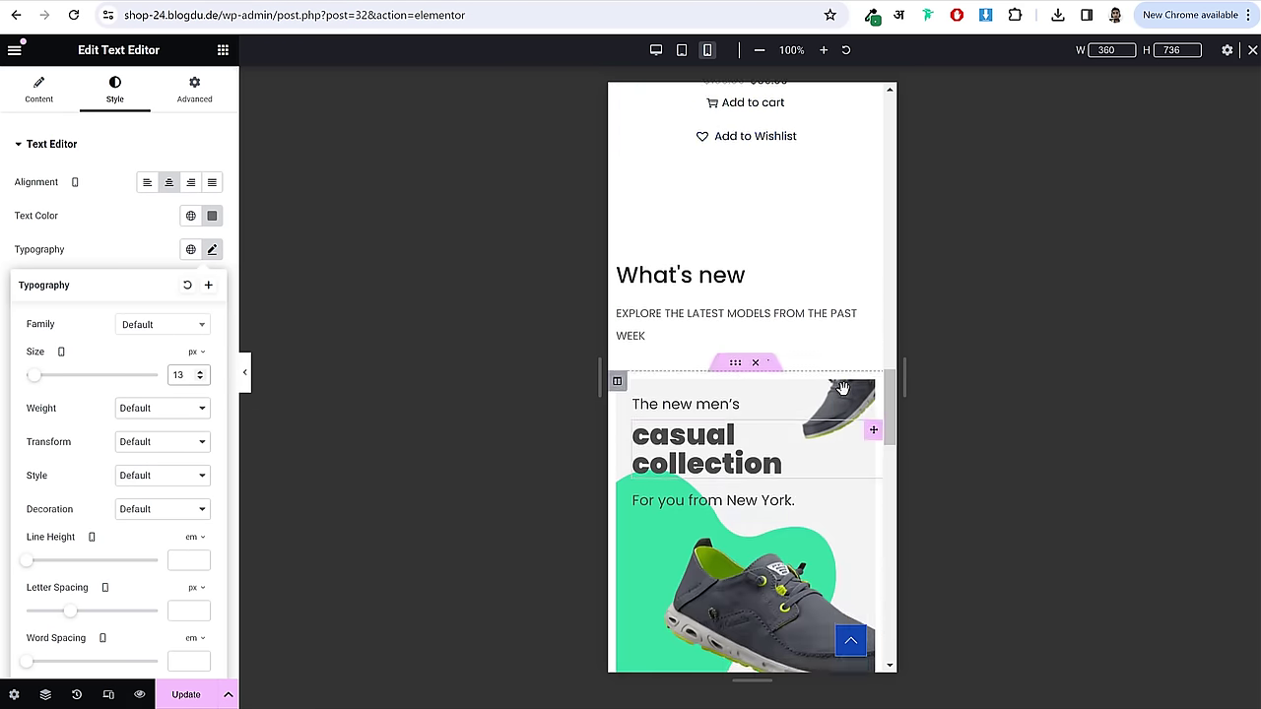
- Review the mobile layout of the sections from Featured Products through What's new and the banners to Recent Products
scroll(793, 283, up, 4)
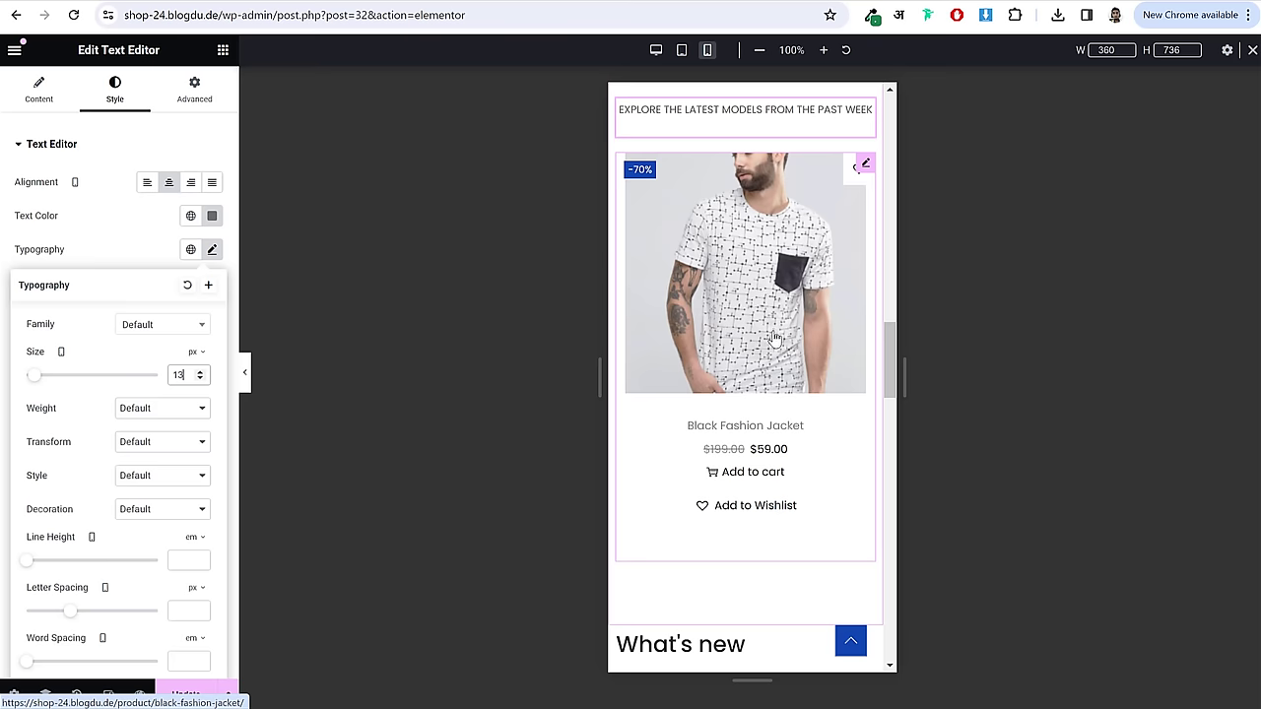
scroll(778, 379, down, 8)
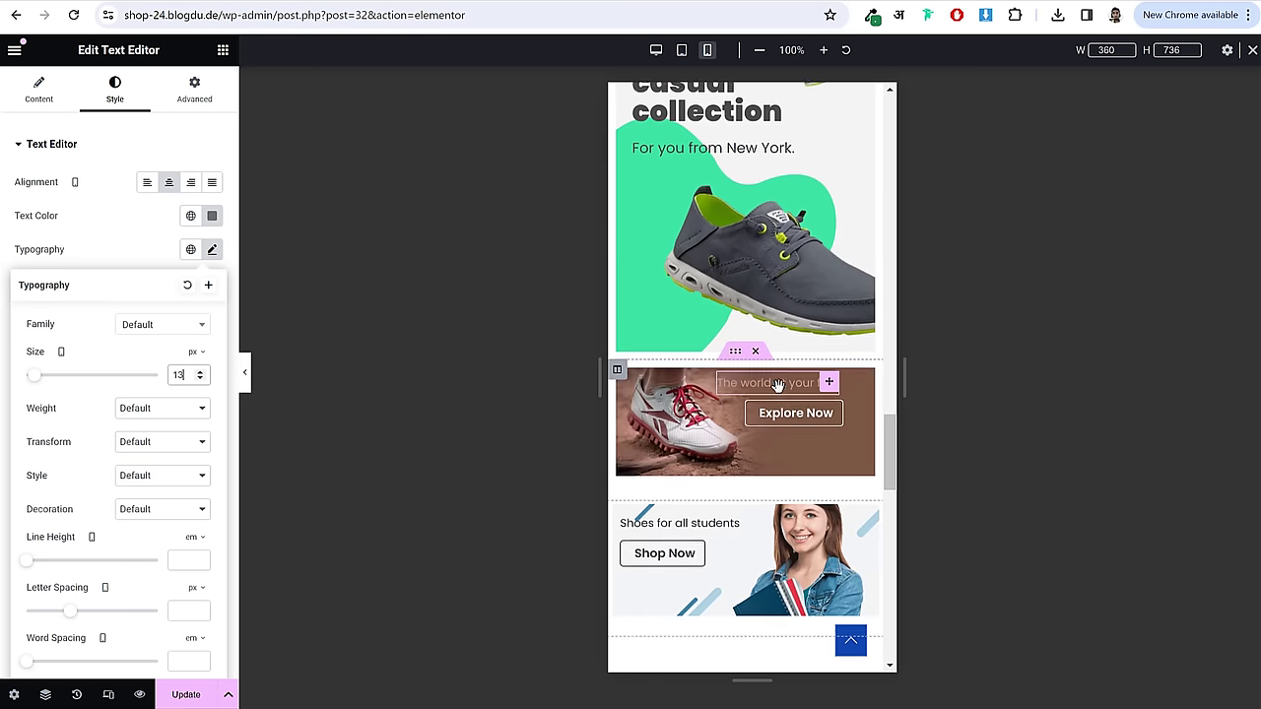
scroll(779, 384, down, 2)
scroll(759, 365, up, 4)
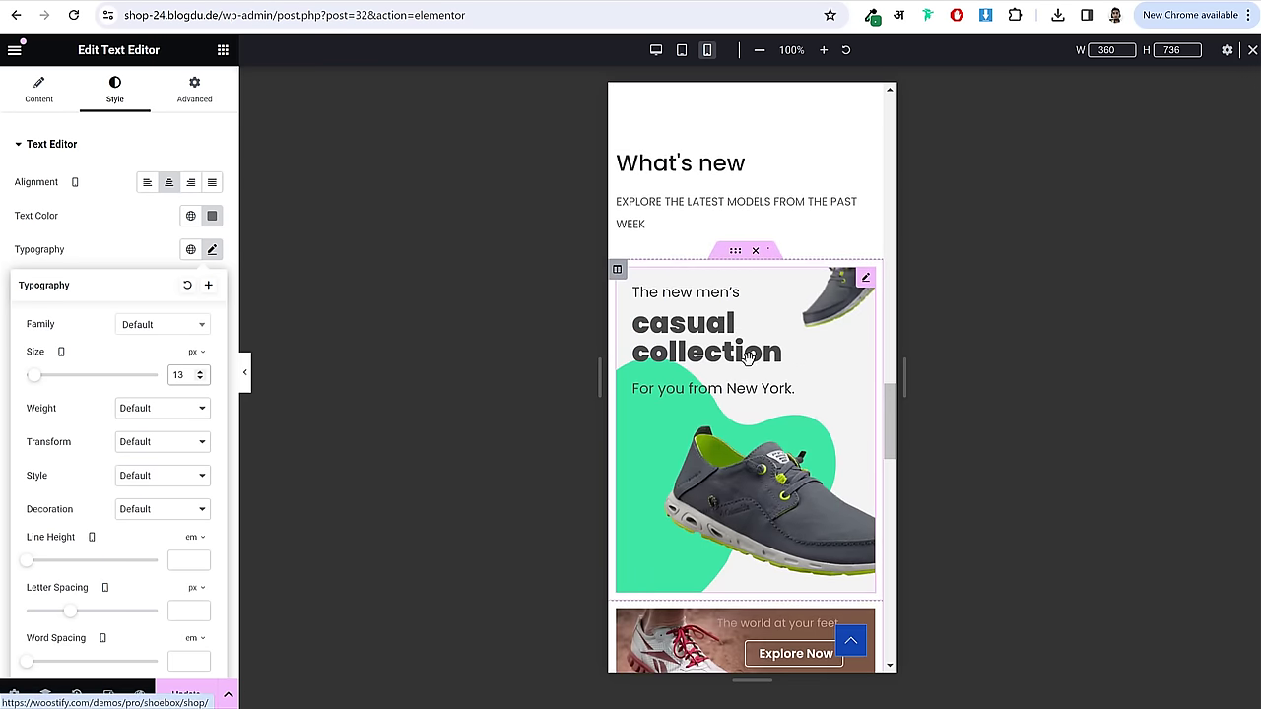
scroll(747, 357, down, 3)
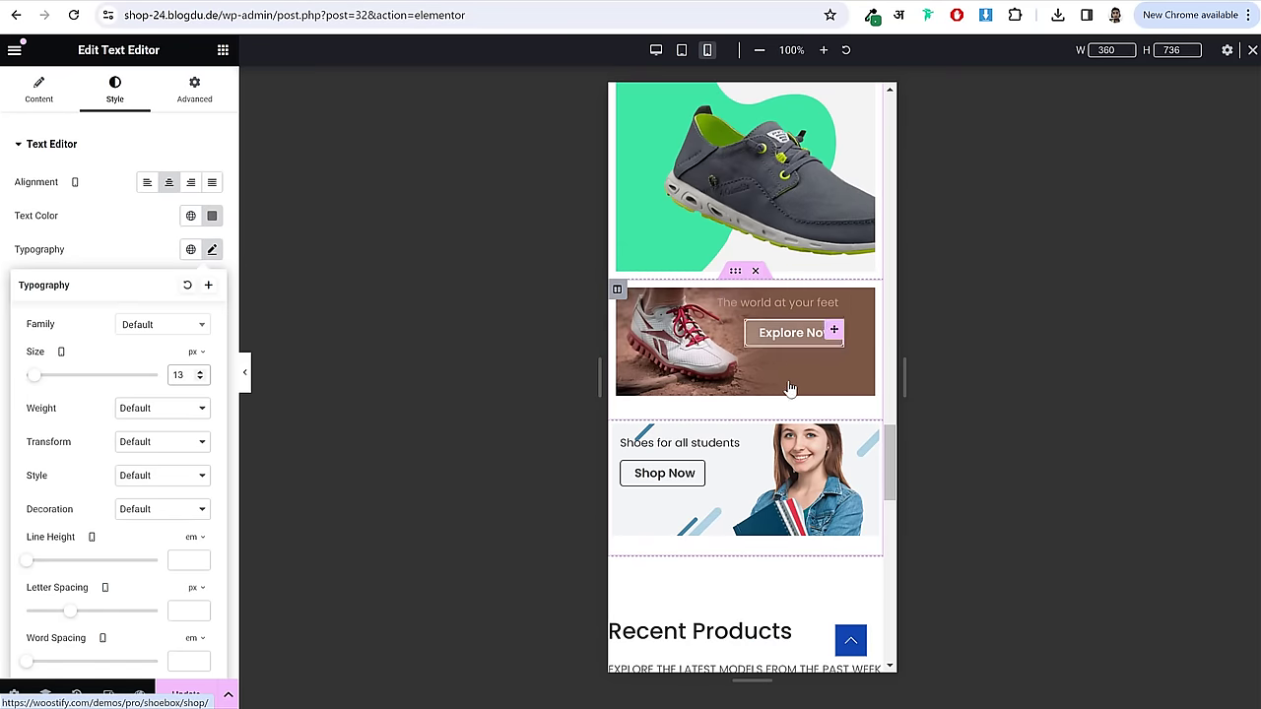
scroll(791, 384, down, 3)
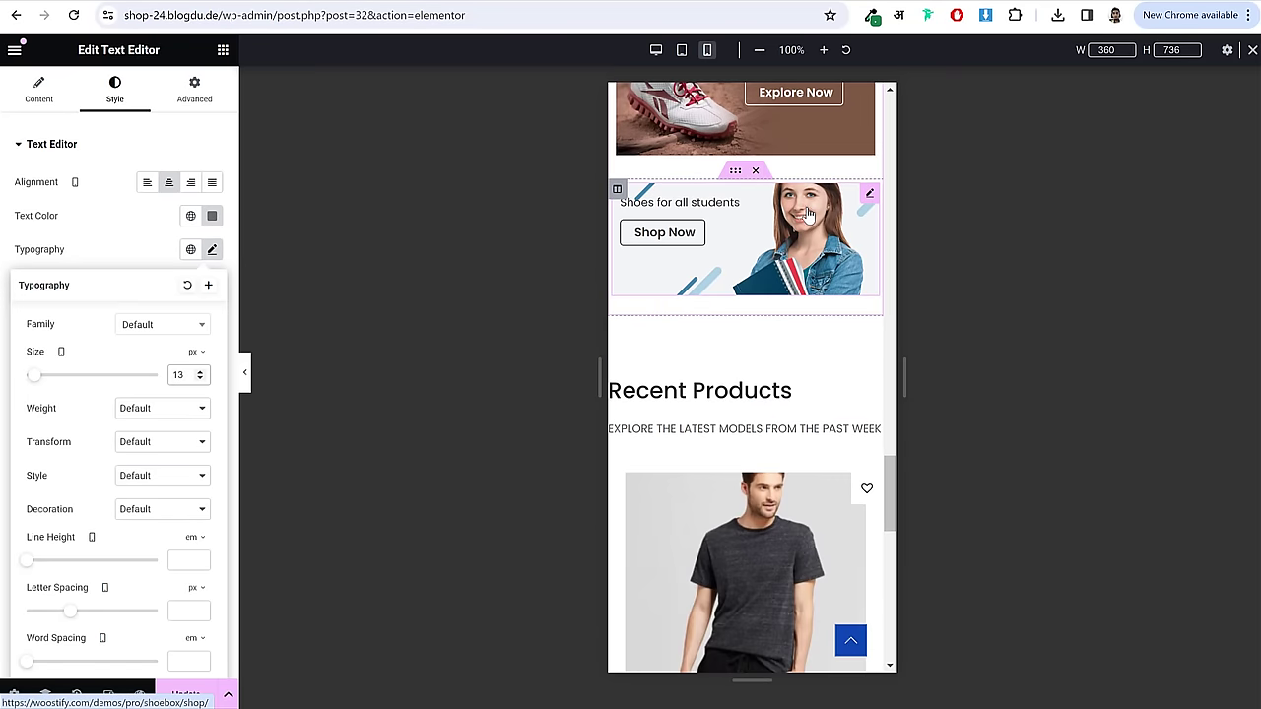
scroll(806, 215, down, 3)
scroll(828, 300, up, 1)
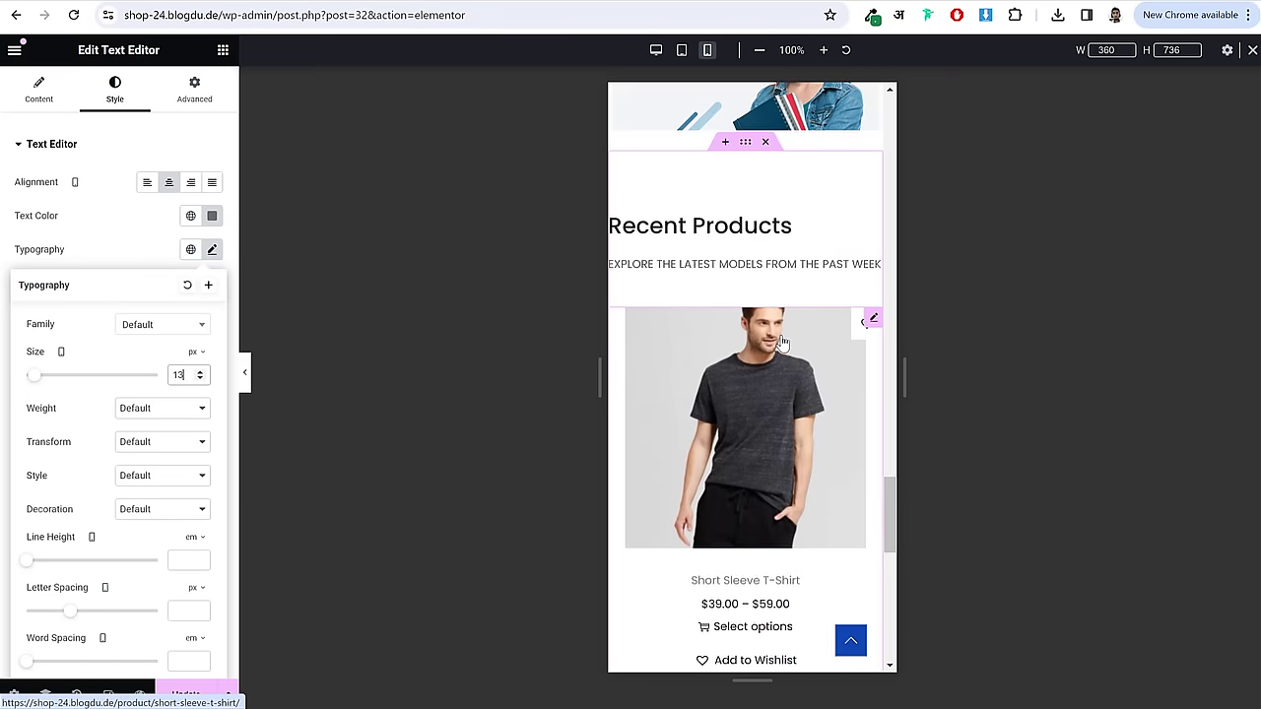
- Set the Recent Products container's mobile padding to 80 px top and bottom and 10 px right and left
click(745, 158)
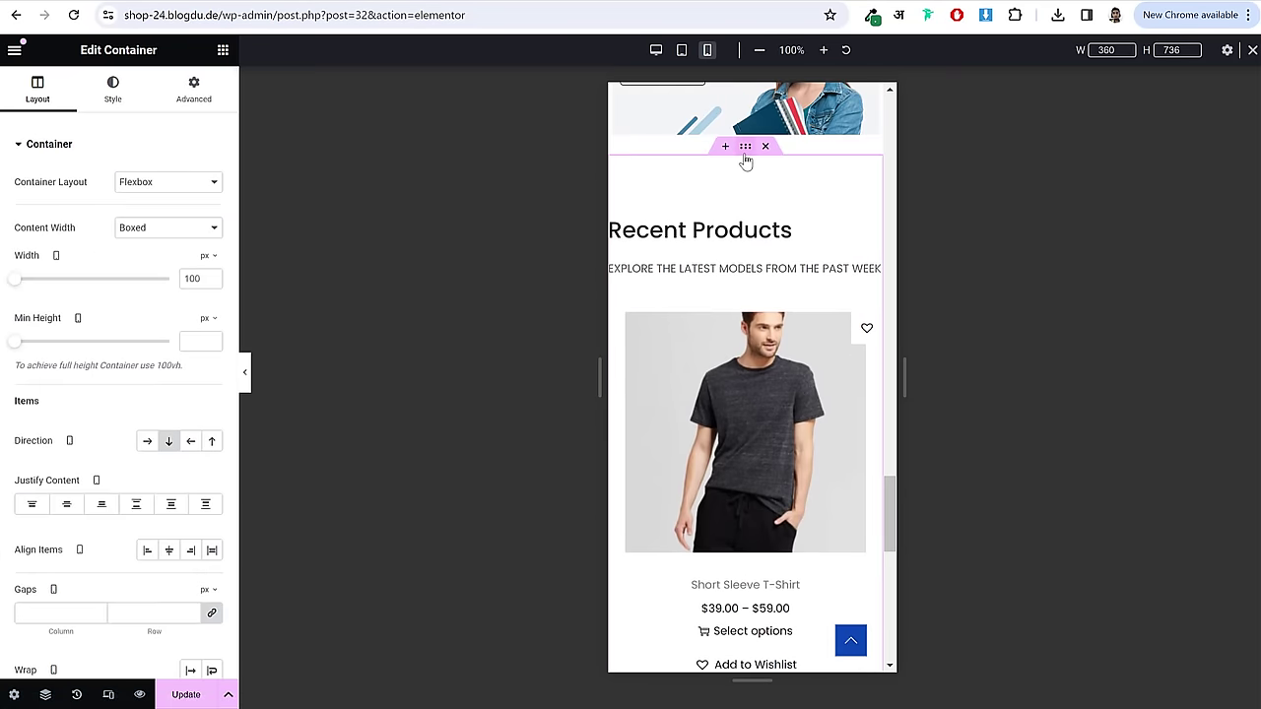
click(194, 89)
click(211, 261)
double_click(31, 262)
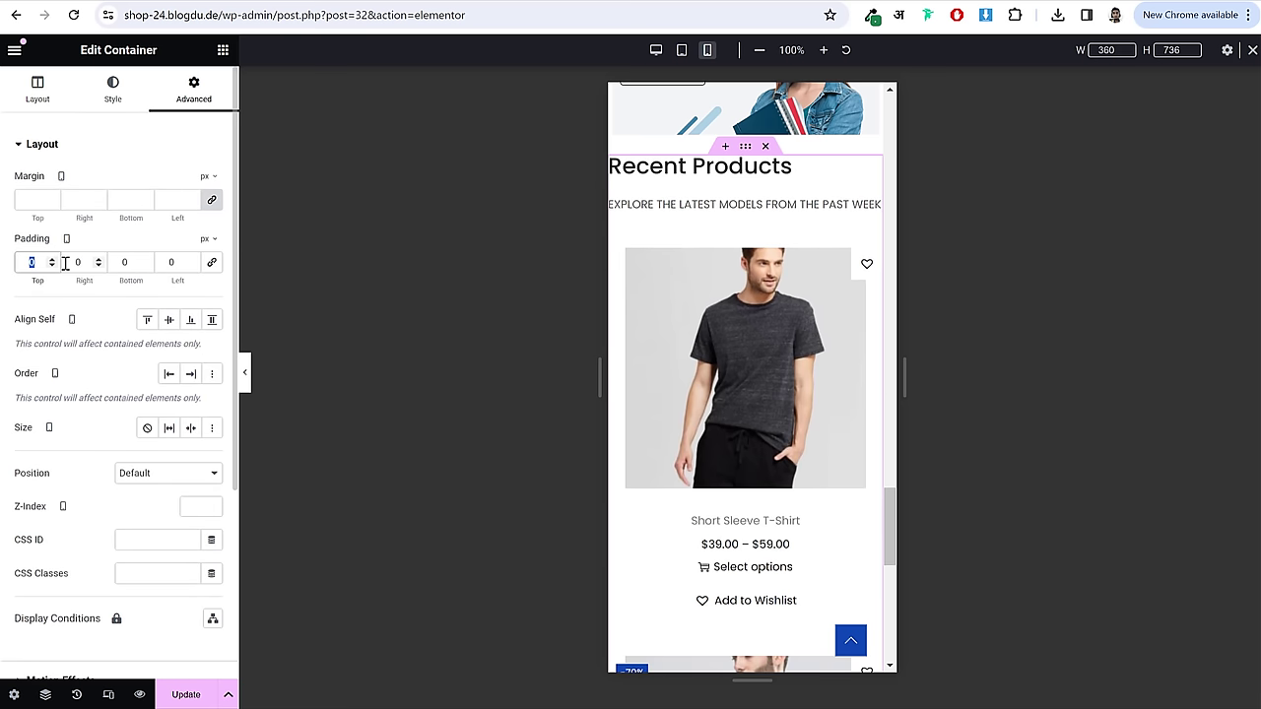
text(180)
key(Tab)
text(10)
key(Tab)
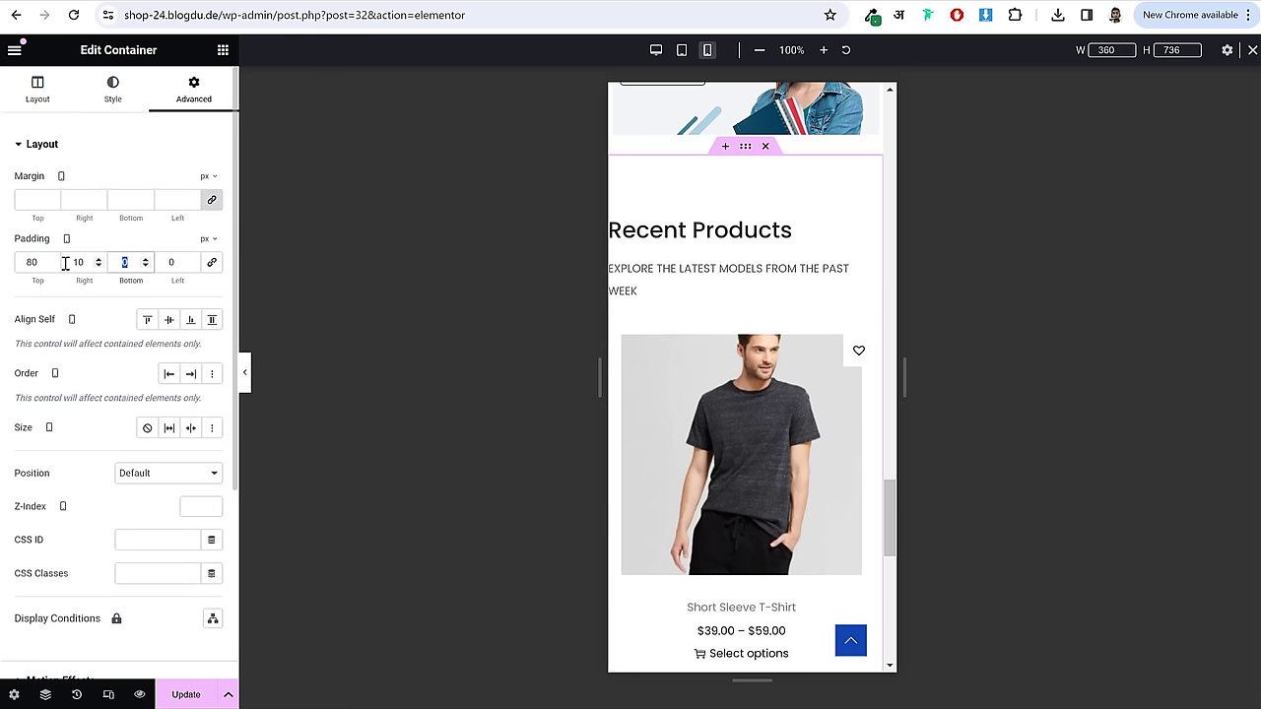
text(80)
key(Tab)
text(10)
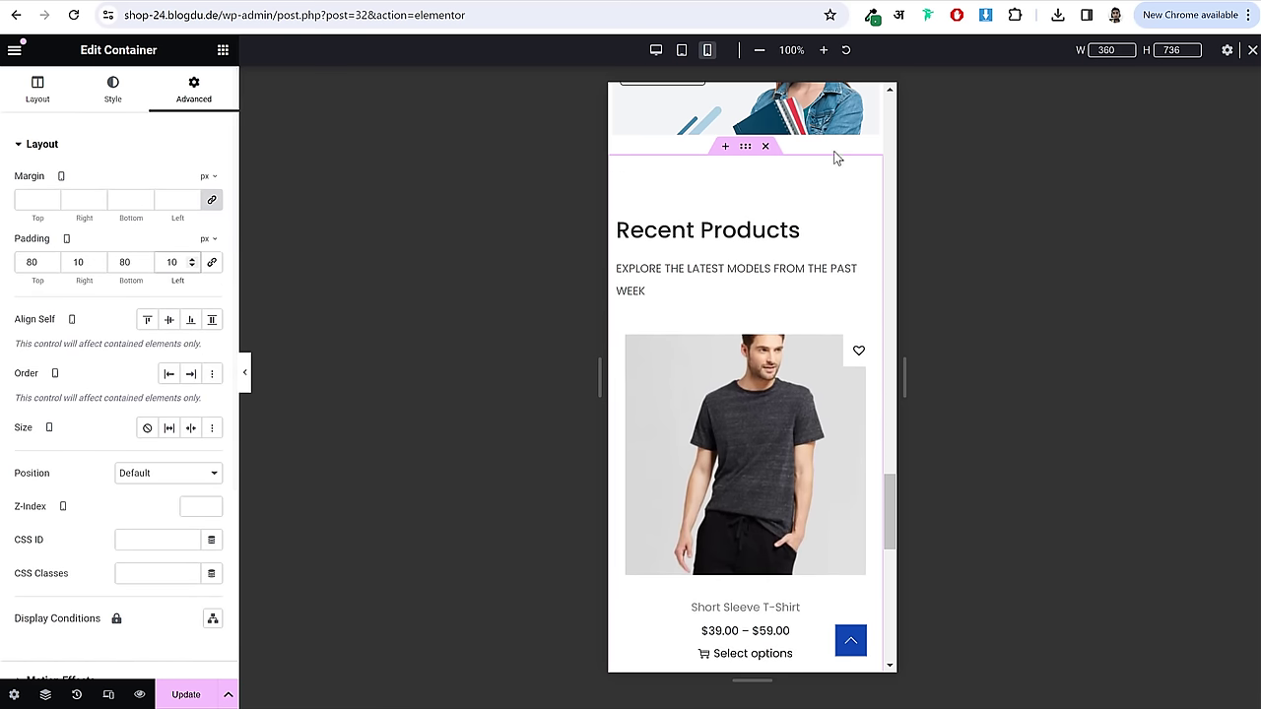
- Centre-align the "Recent Products" heading and the subtitle text below it on mobile
click(756, 239)
click(114, 89)
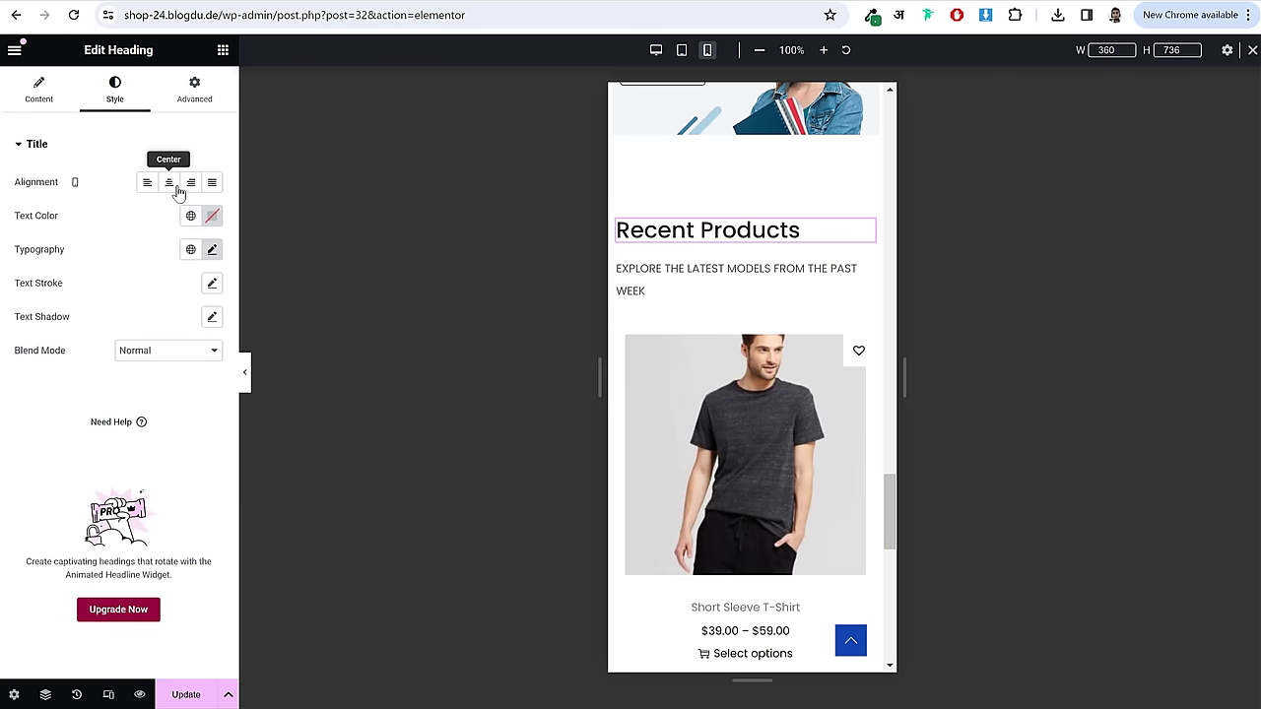
click(168, 183)
click(636, 268)
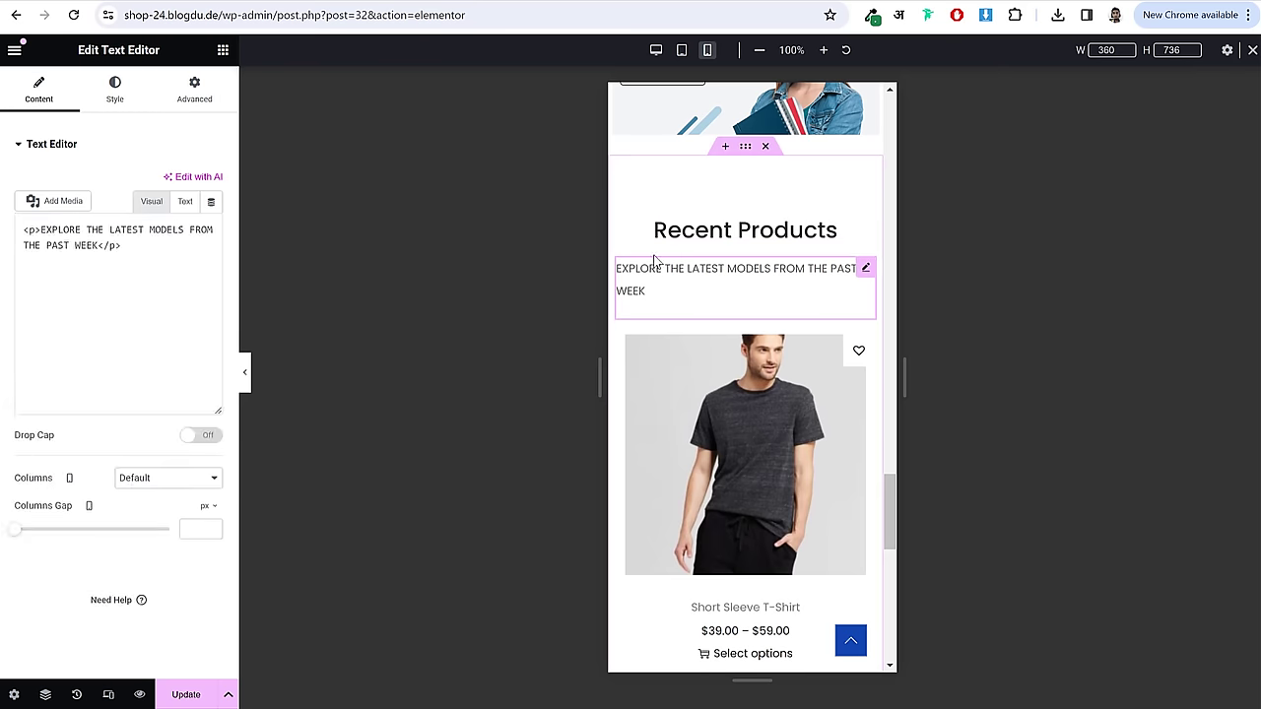
click(115, 94)
click(170, 183)
- Set the font size of the subtitle under "Recent Products" to 13 px on mobile
click(212, 250)
click(193, 372)
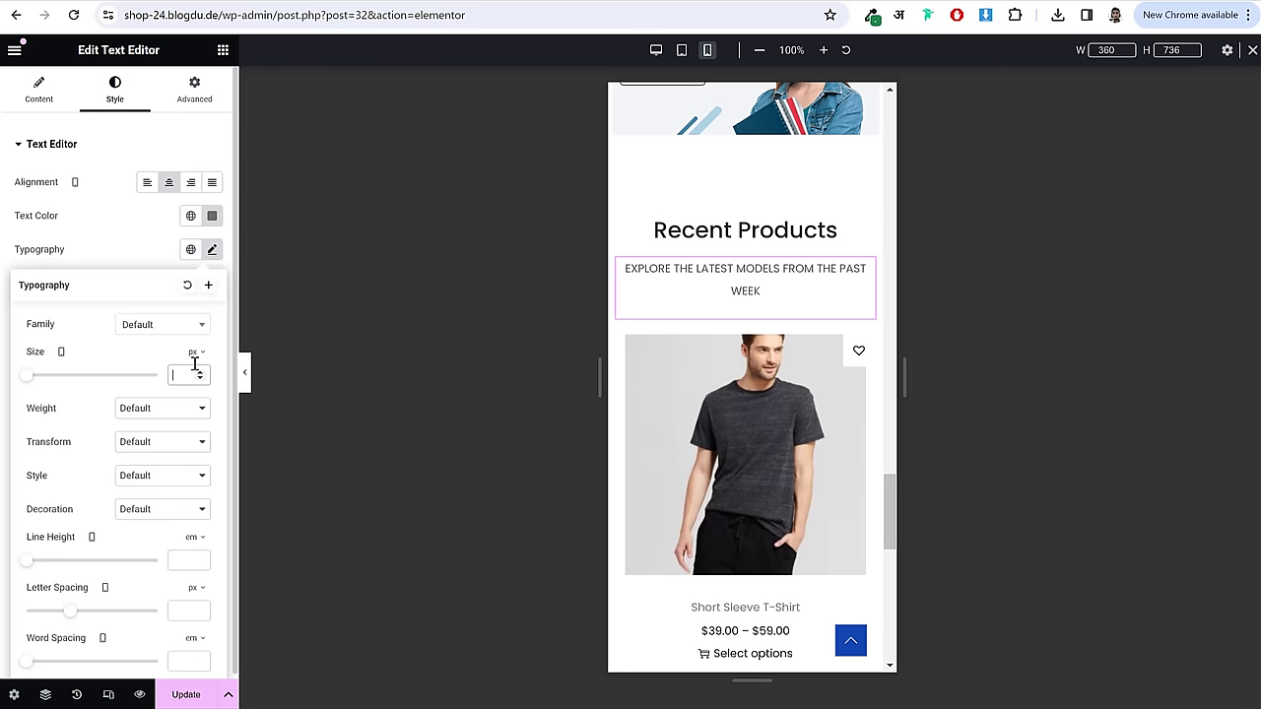
text(13)
- Centre-align the upper two image boxes, "Fast, Free Shipping" and "Satisfaction Guarantee", below the hero banner on mobile
scroll(763, 378, down, 8)
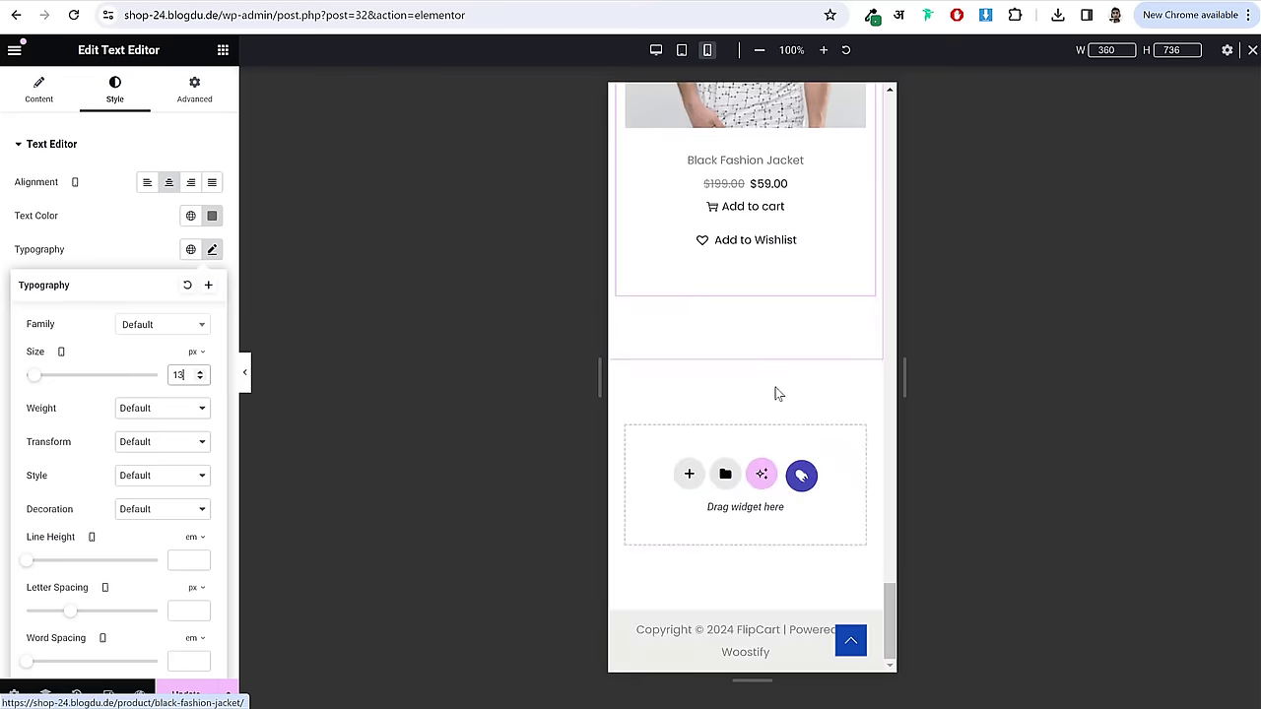
scroll(779, 402, up, 15)
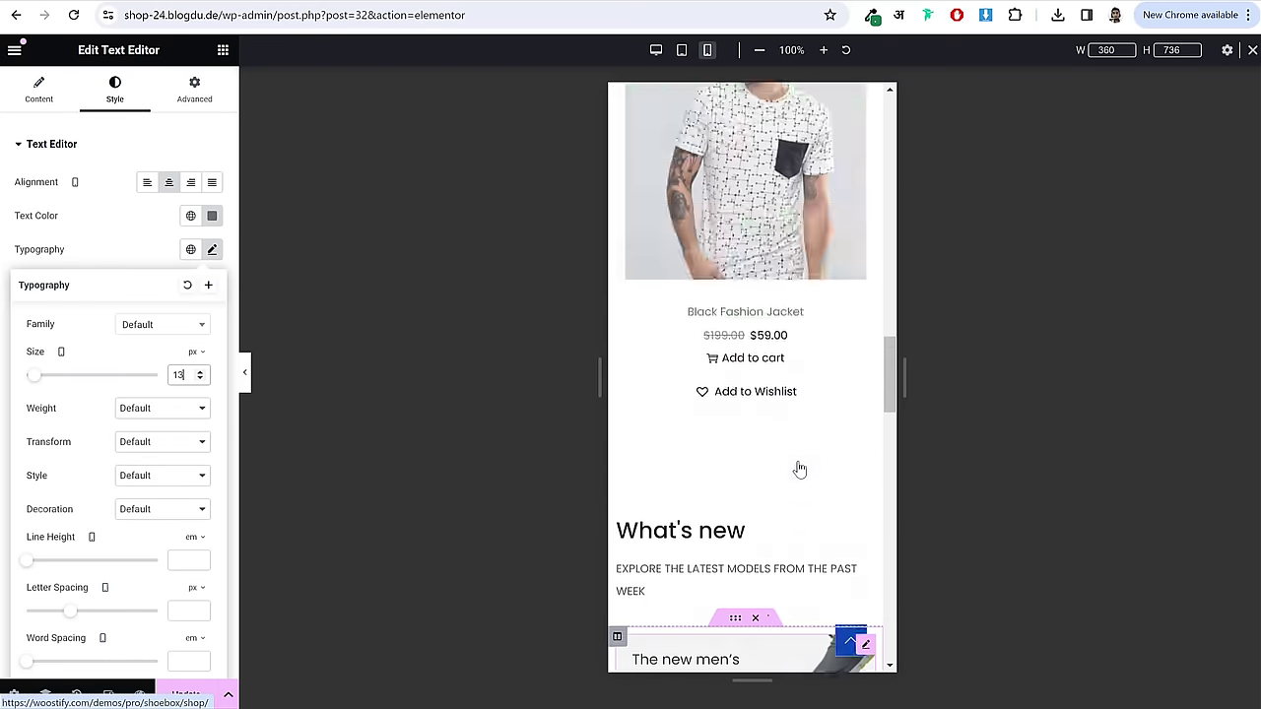
scroll(800, 468, up, 8)
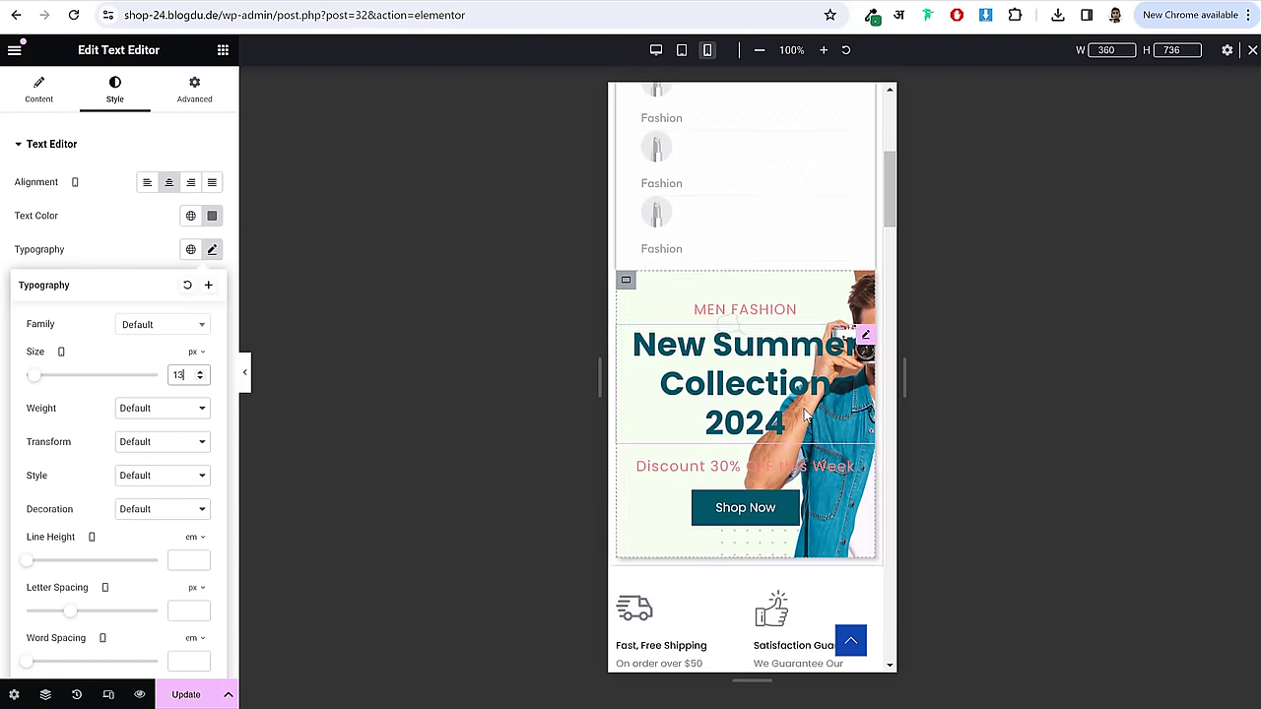
scroll(811, 406, down, 3)
click(746, 239)
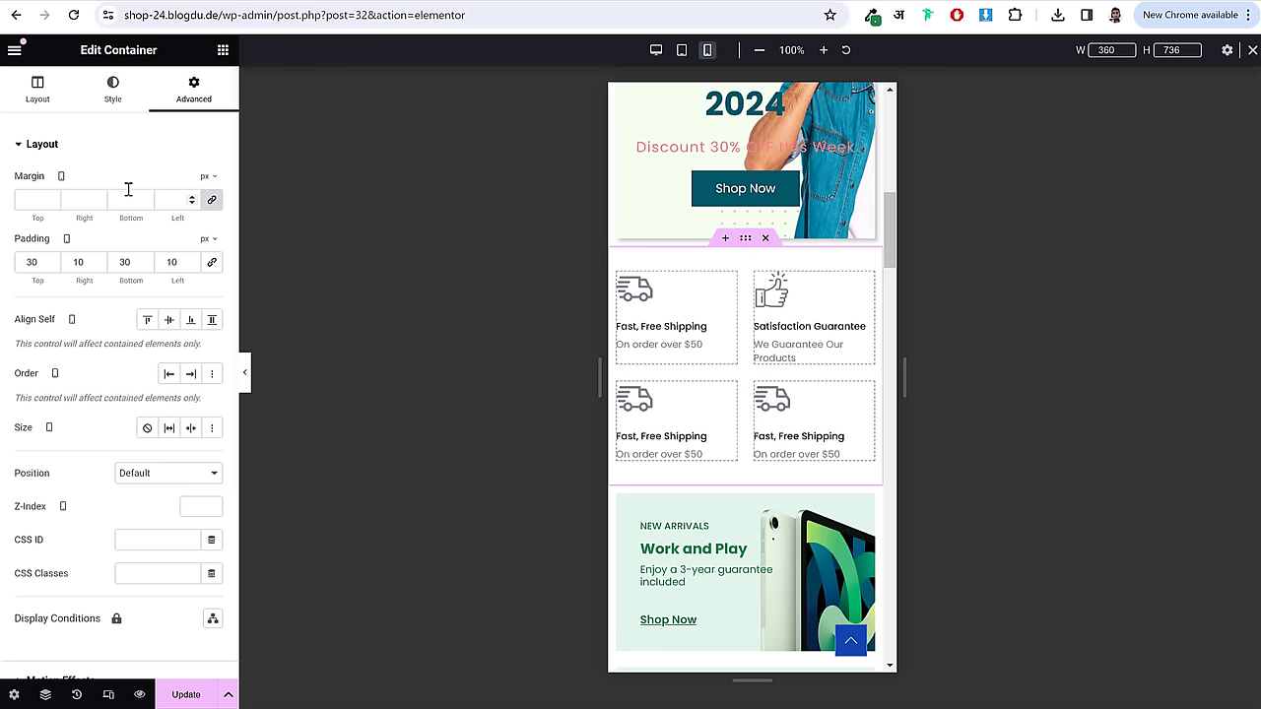
click(39, 92)
click(677, 305)
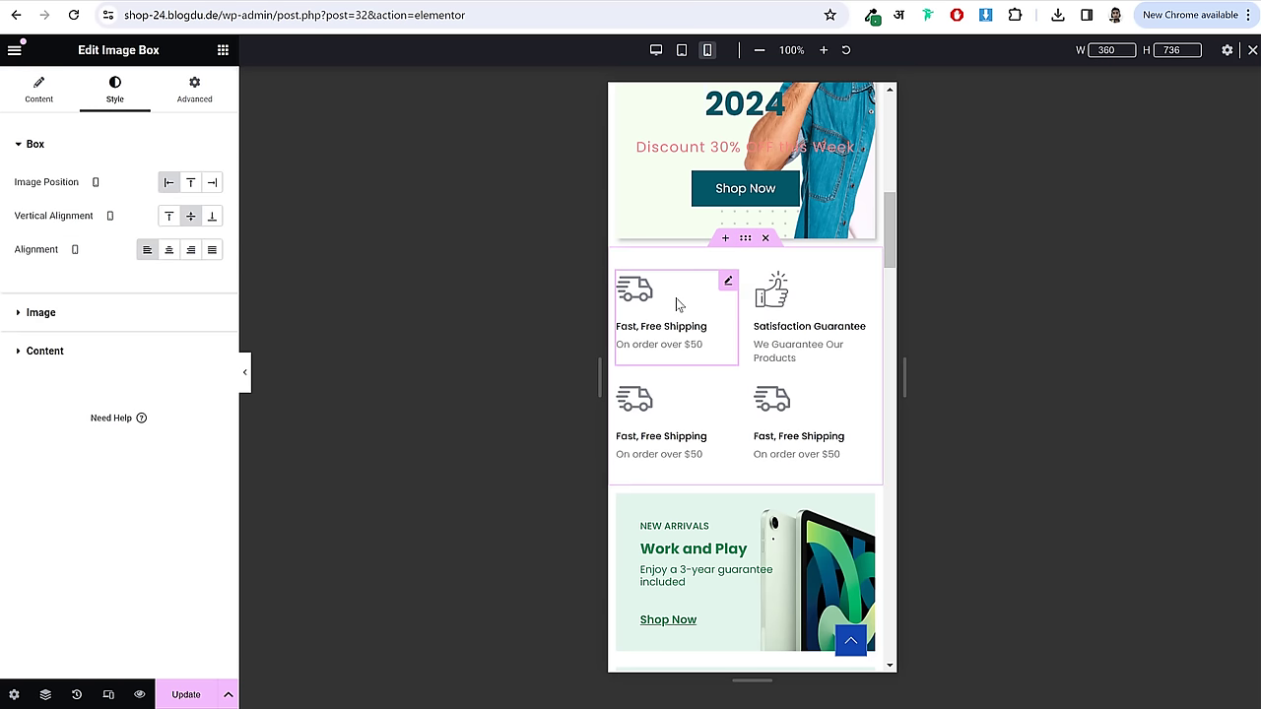
click(168, 249)
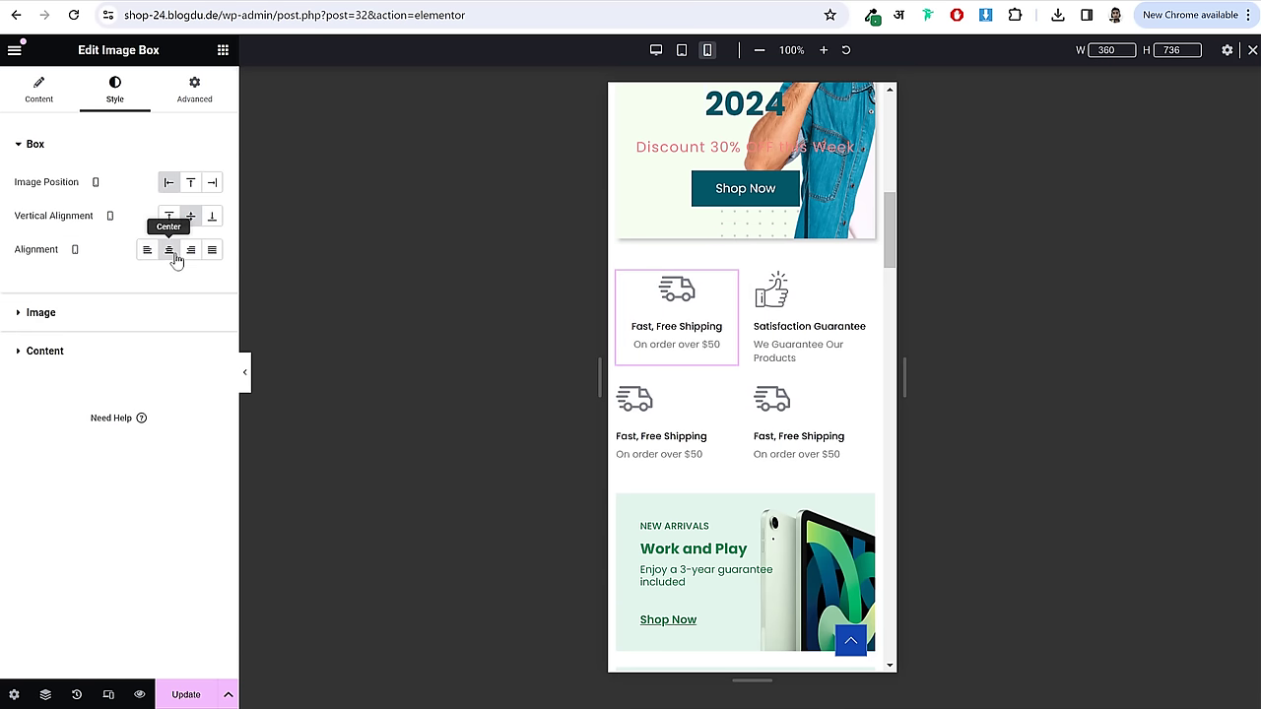
click(802, 301)
click(168, 254)
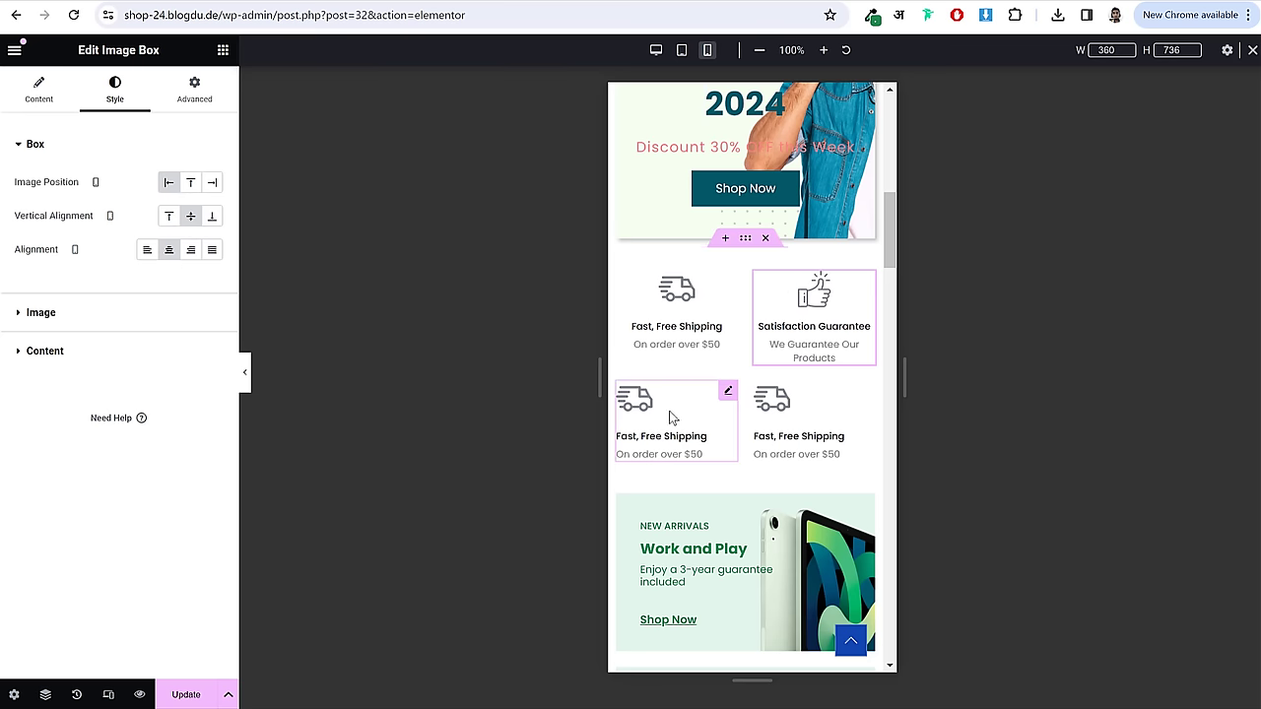
- Centre-align the two "Fast, Free Shipping" image boxes in the second row on mobile
click(636, 403)
click(114, 91)
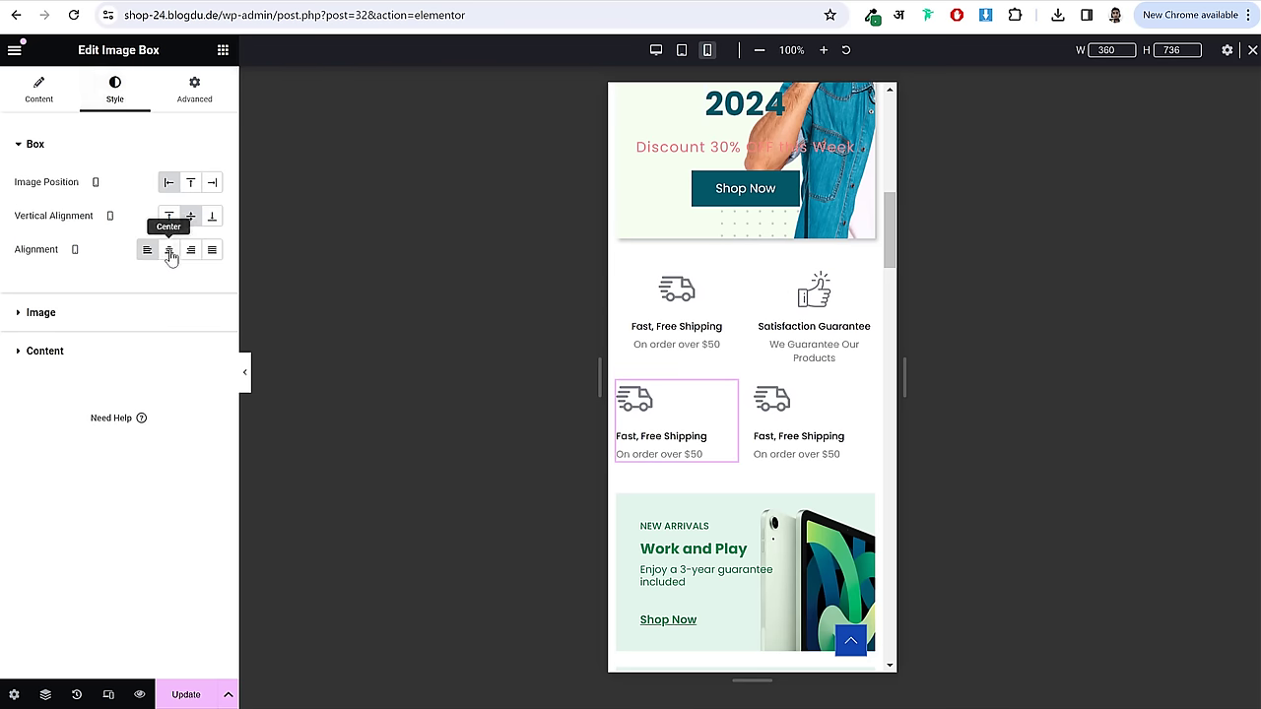
click(168, 249)
click(778, 414)
click(114, 90)
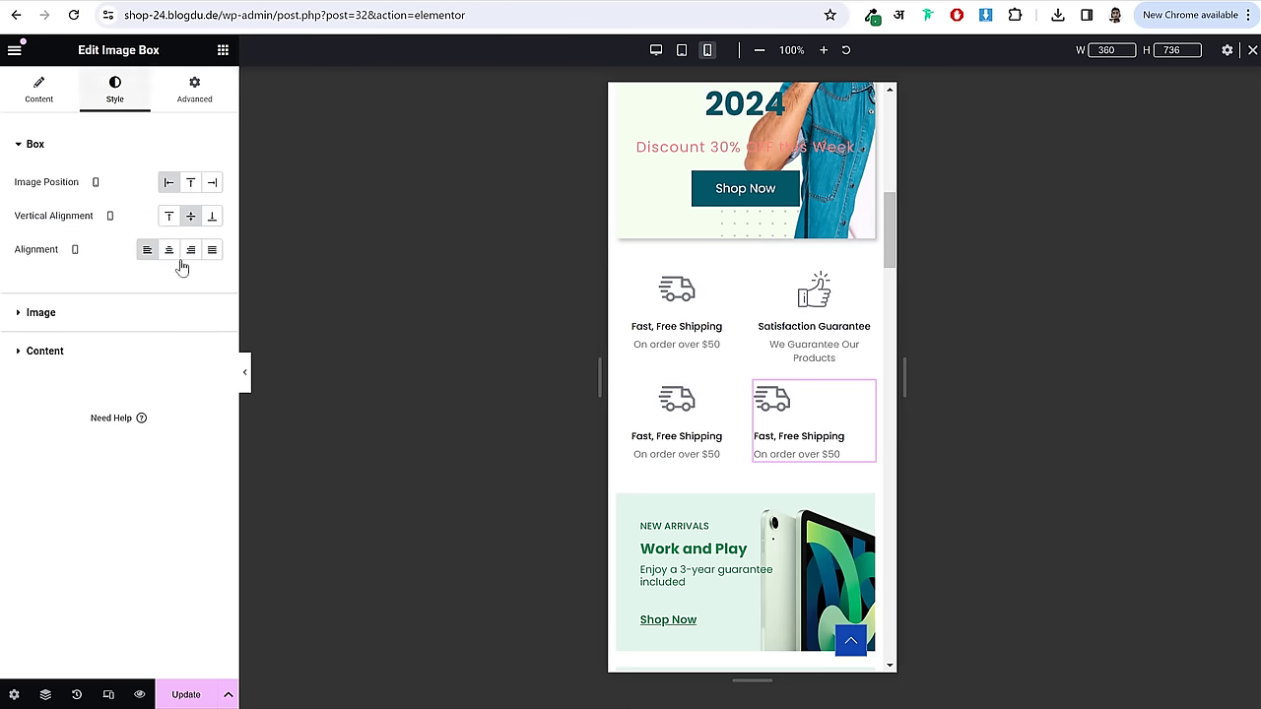
click(168, 249)
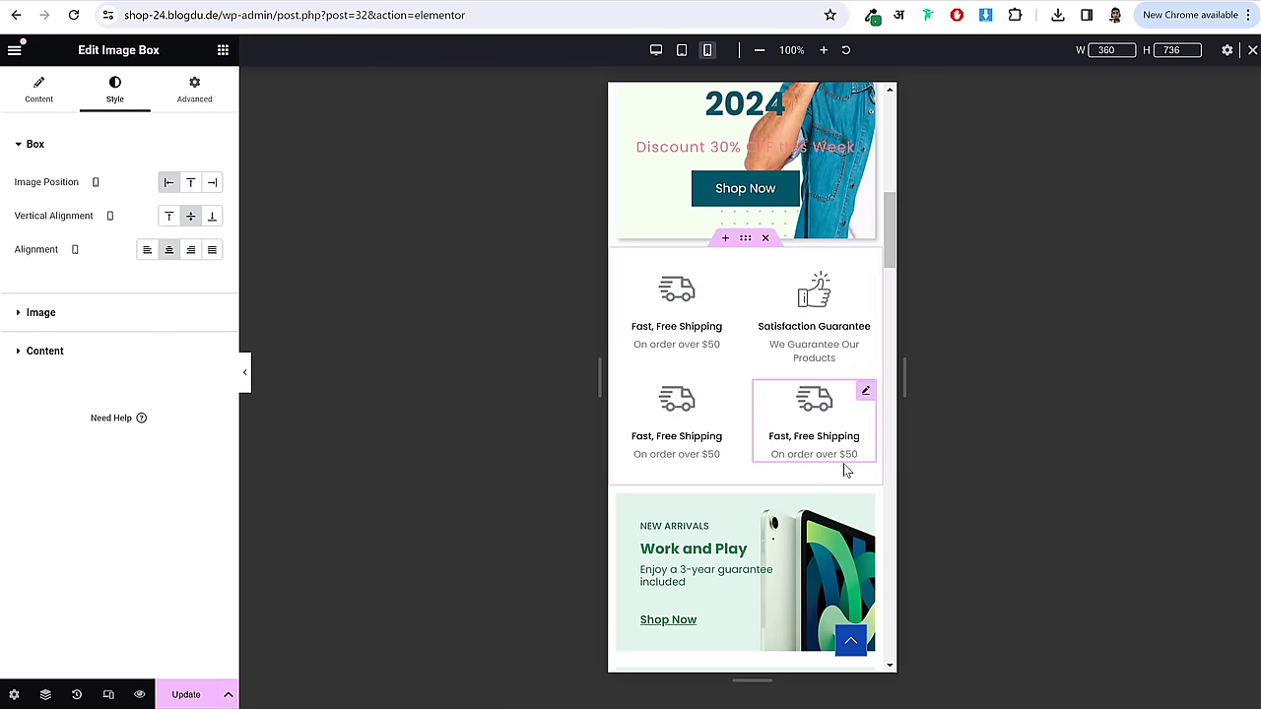
- Save the page with the mobile layout changes
scroll(803, 392, up, 2)
scroll(803, 392, up, 2)
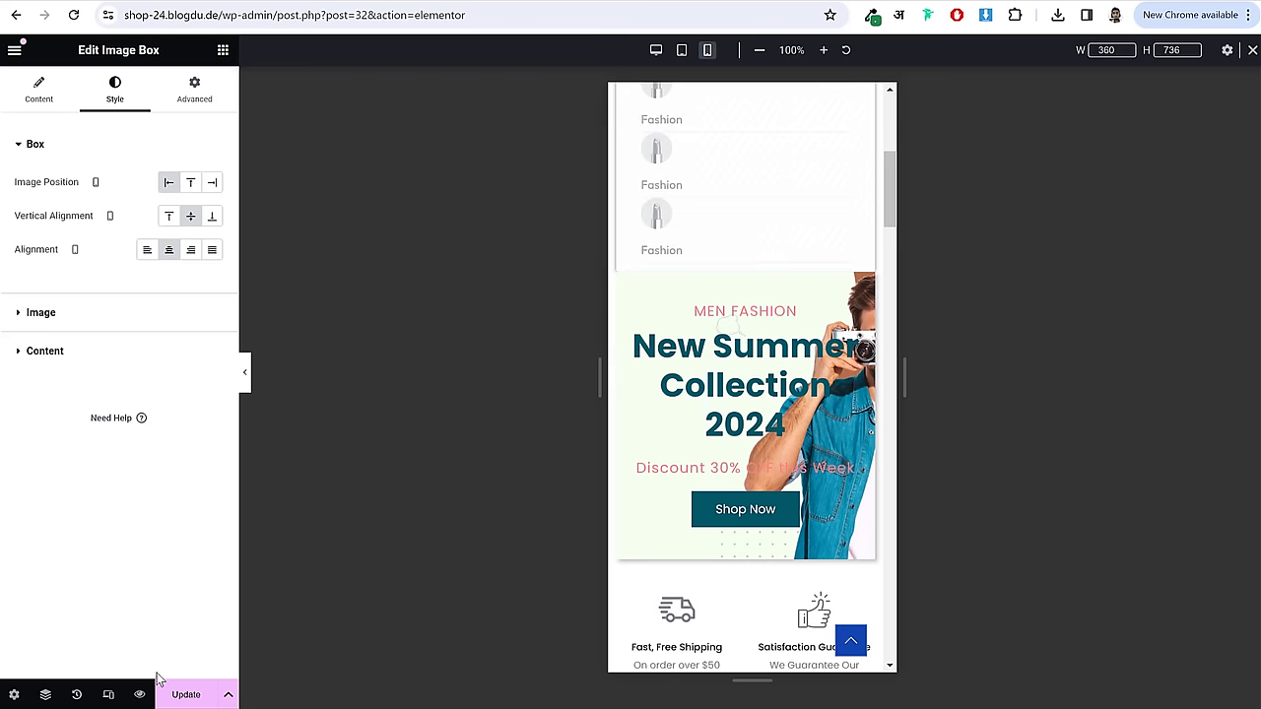
click(185, 695)
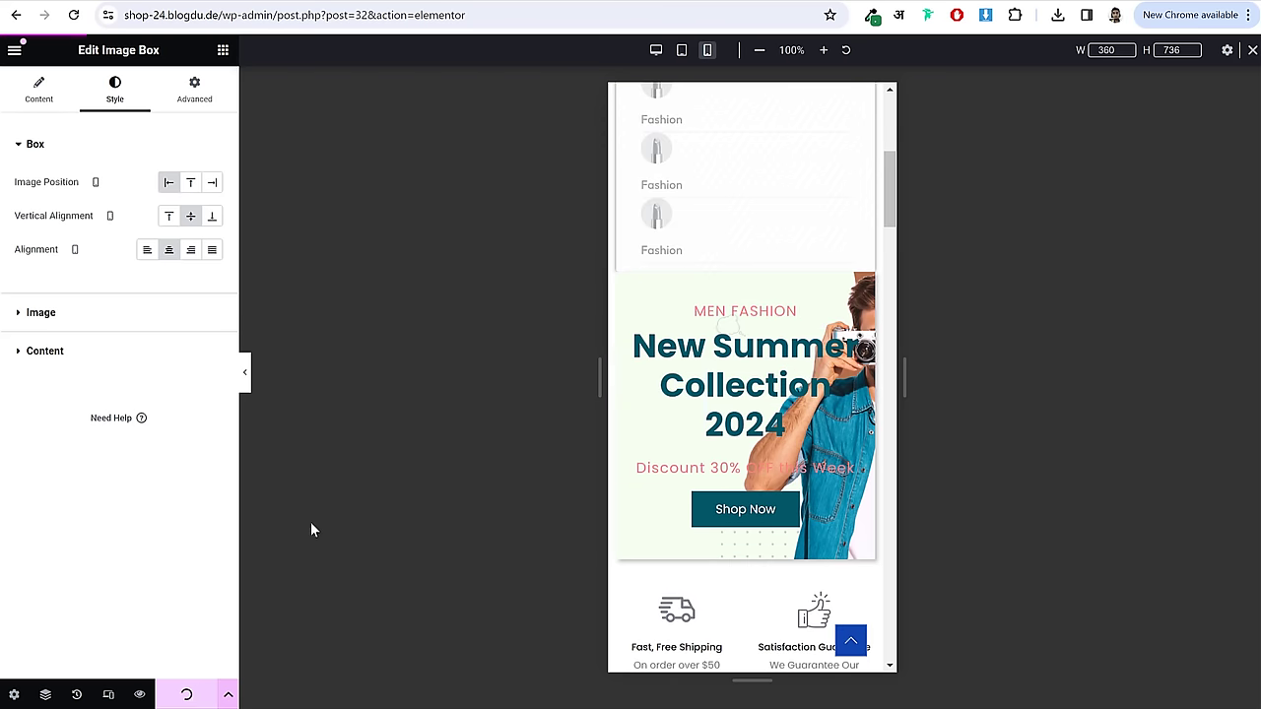
- Switch to the tablet preview and set the category list container's padding to 10 px on all sides
click(681, 50)
scroll(695, 356, up, 3)
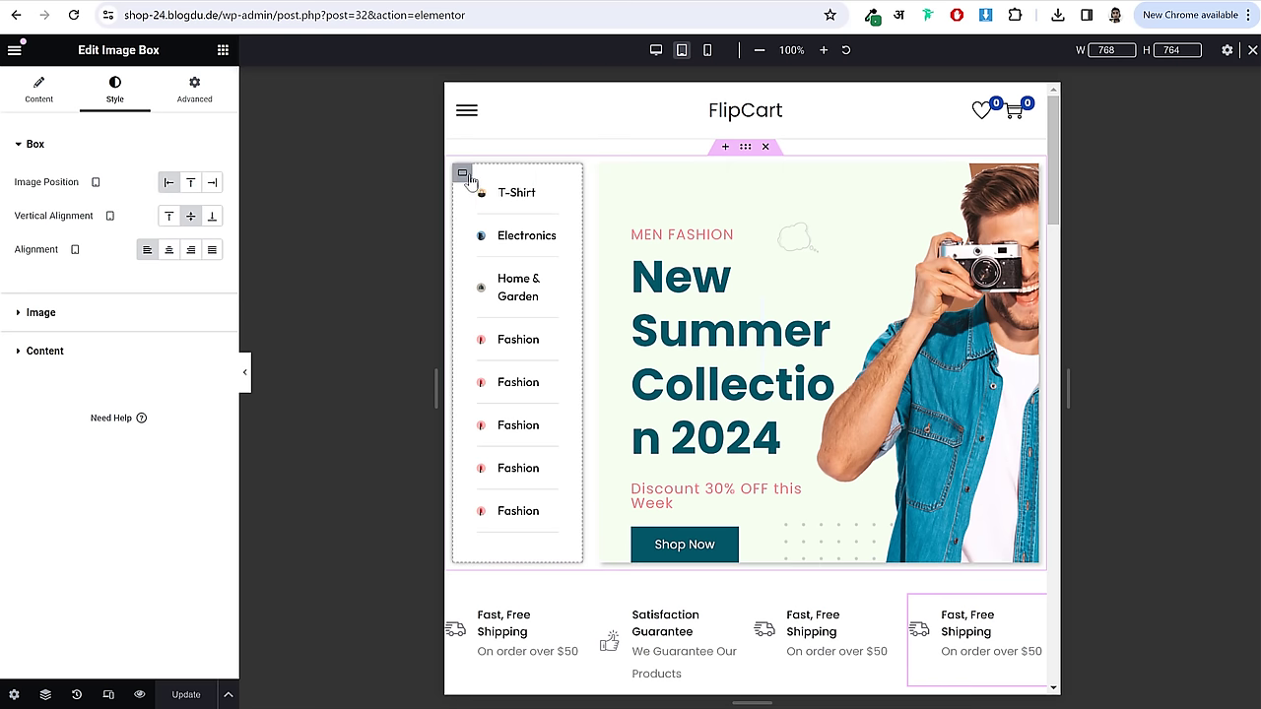
click(462, 176)
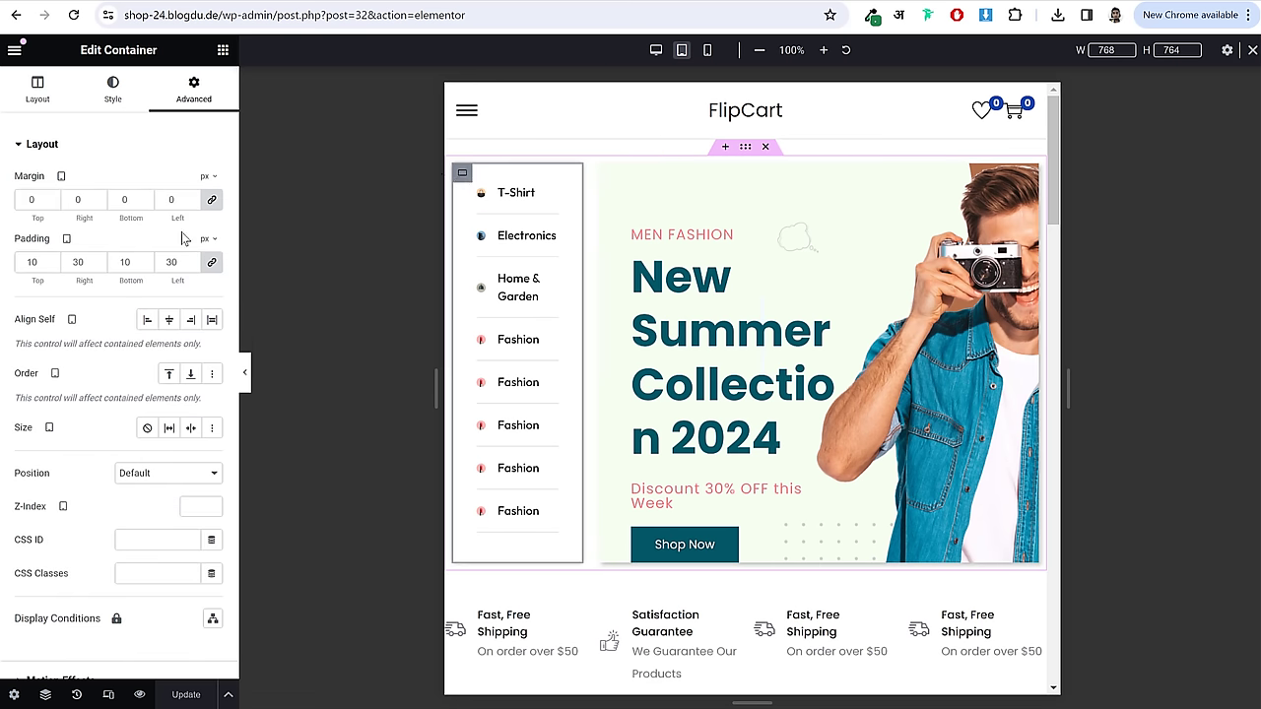
double_click(79, 262)
text(10)
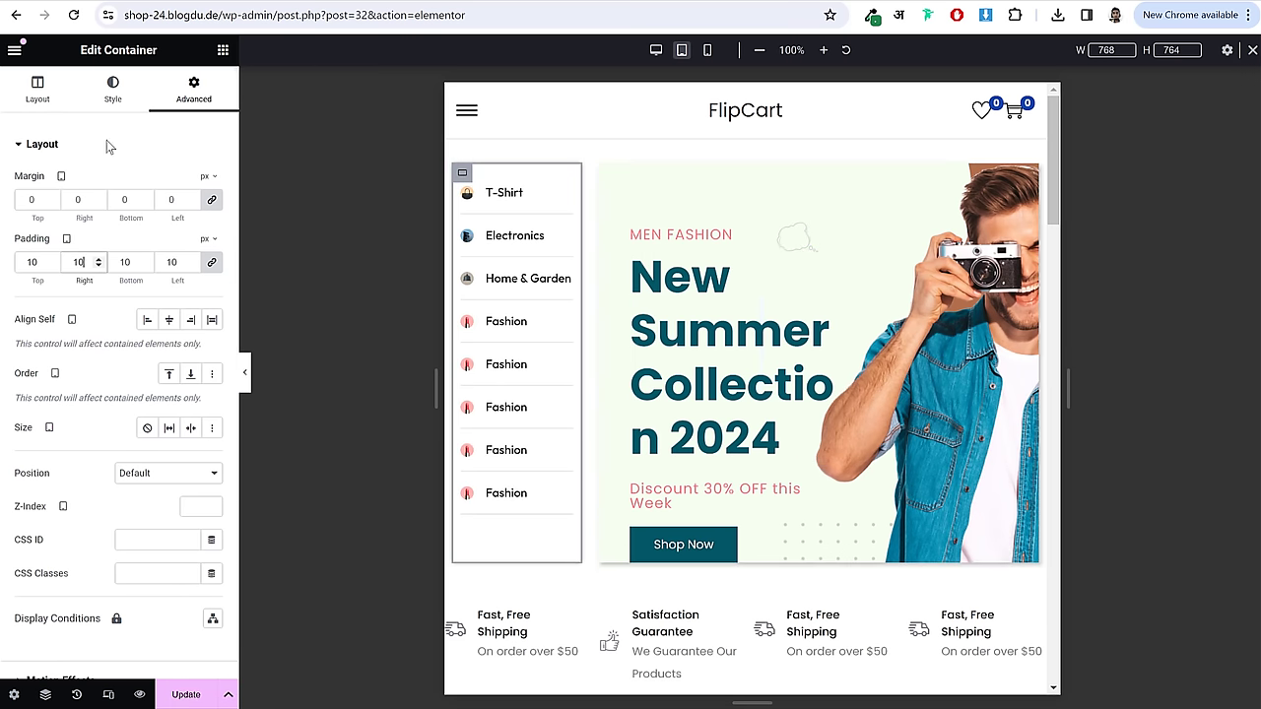
- Set the image width of the "T-Shirt" image box in the category list to 25% on tablet
click(113, 89)
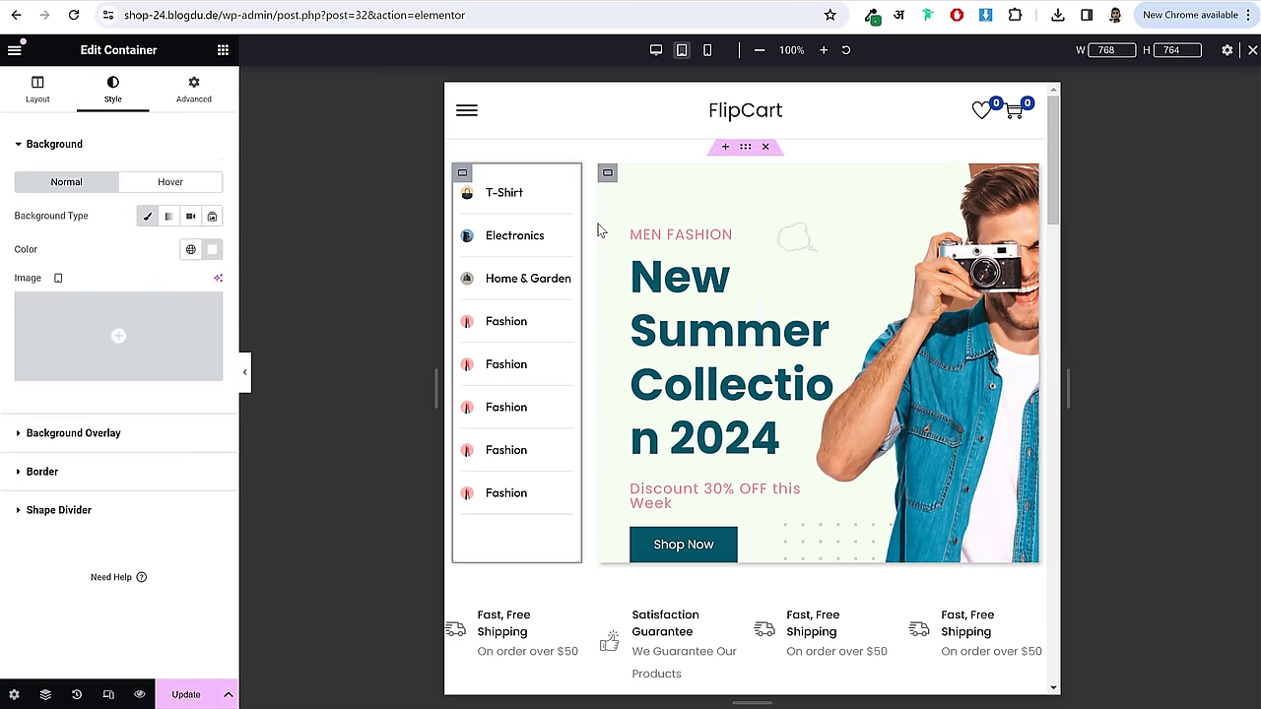
click(508, 192)
click(138, 106)
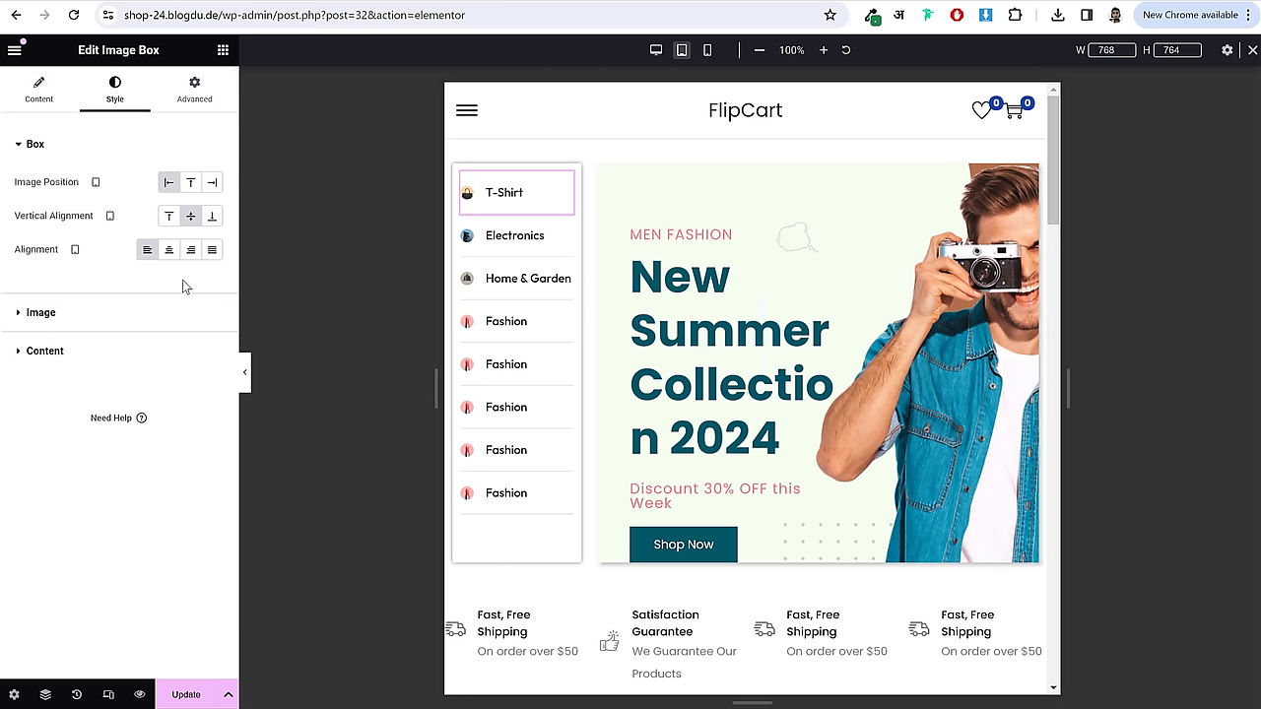
click(42, 313)
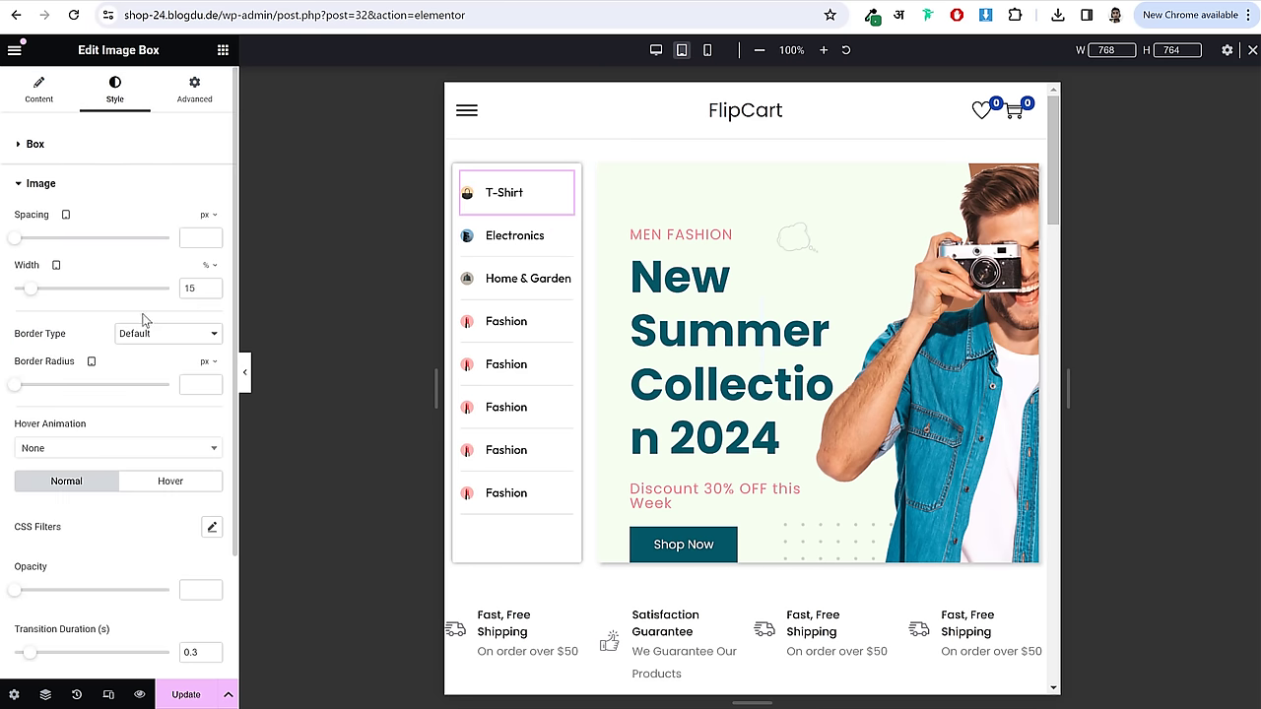
scroll(194, 288, up, 5)
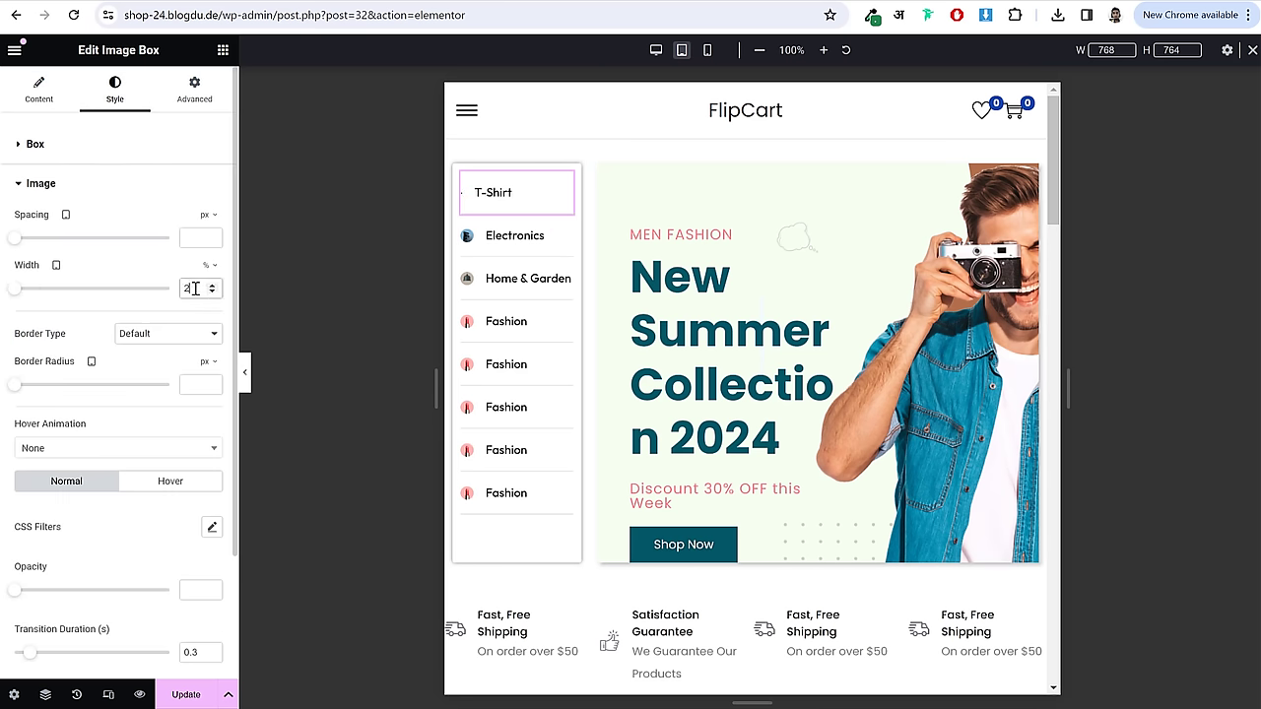
scroll(190, 288, up, 5)
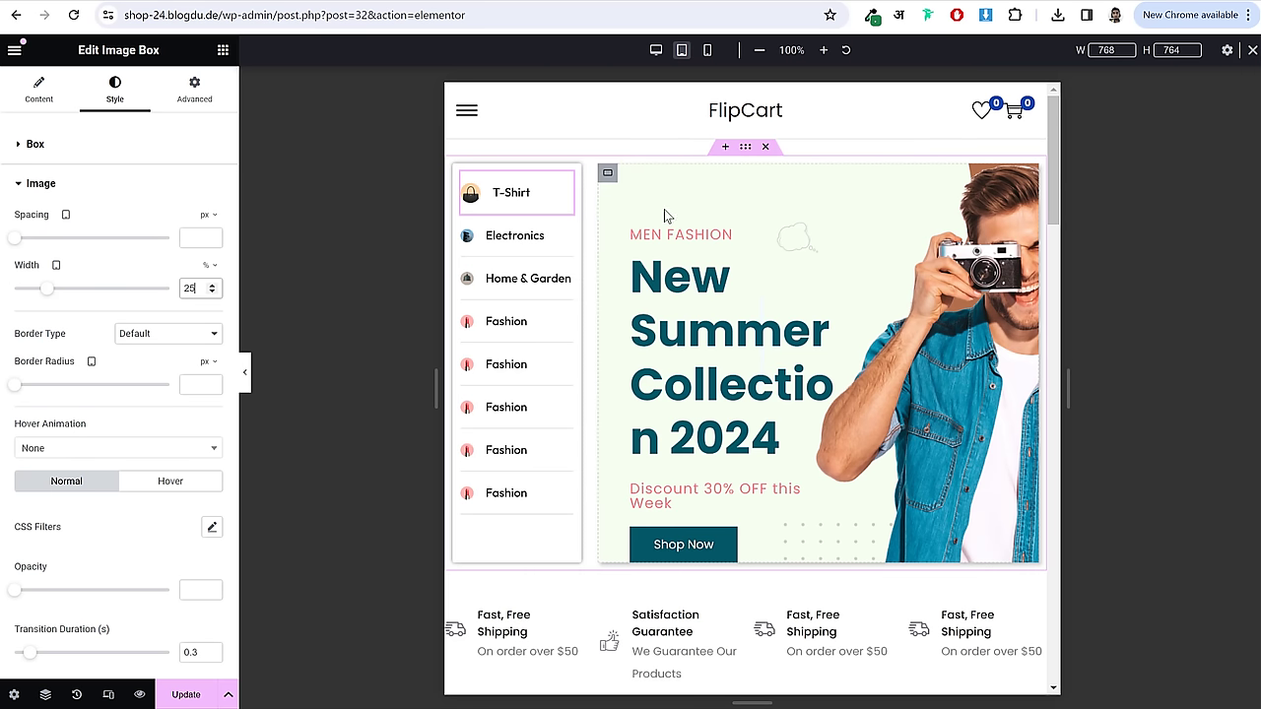
- Set the category list container's width to 30% on tablet
click(462, 174)
click(55, 99)
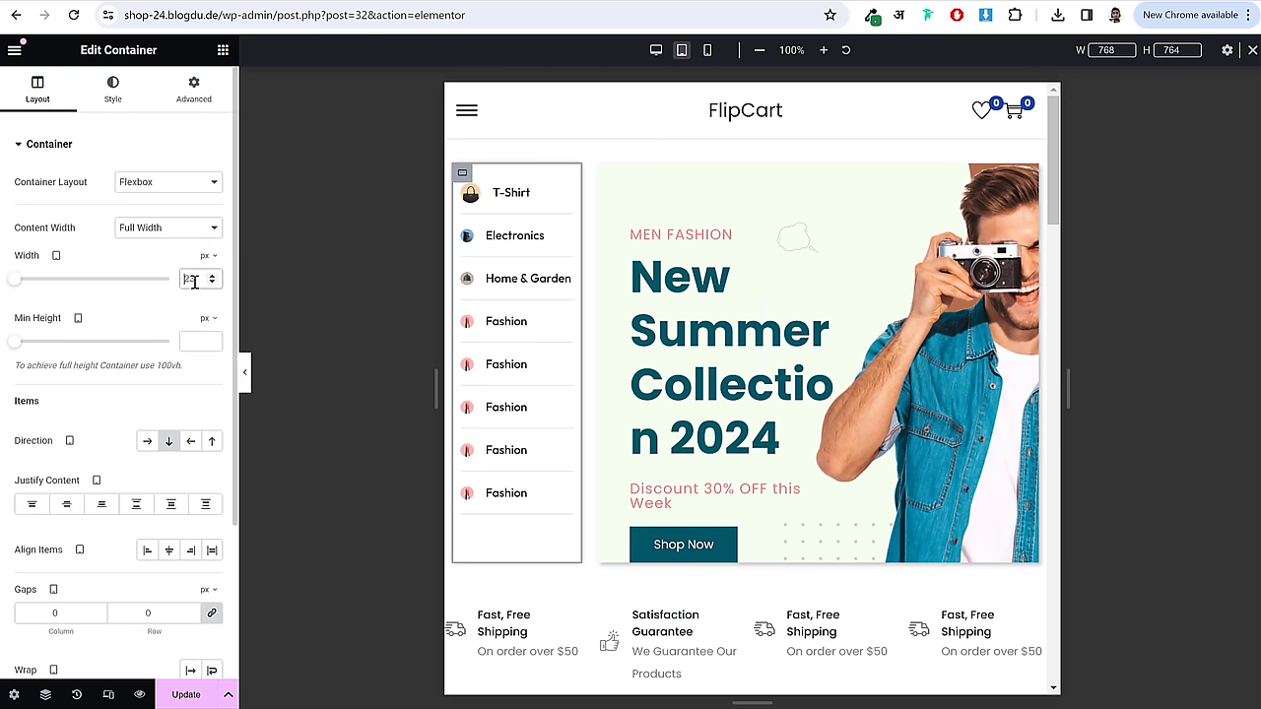
text(1)
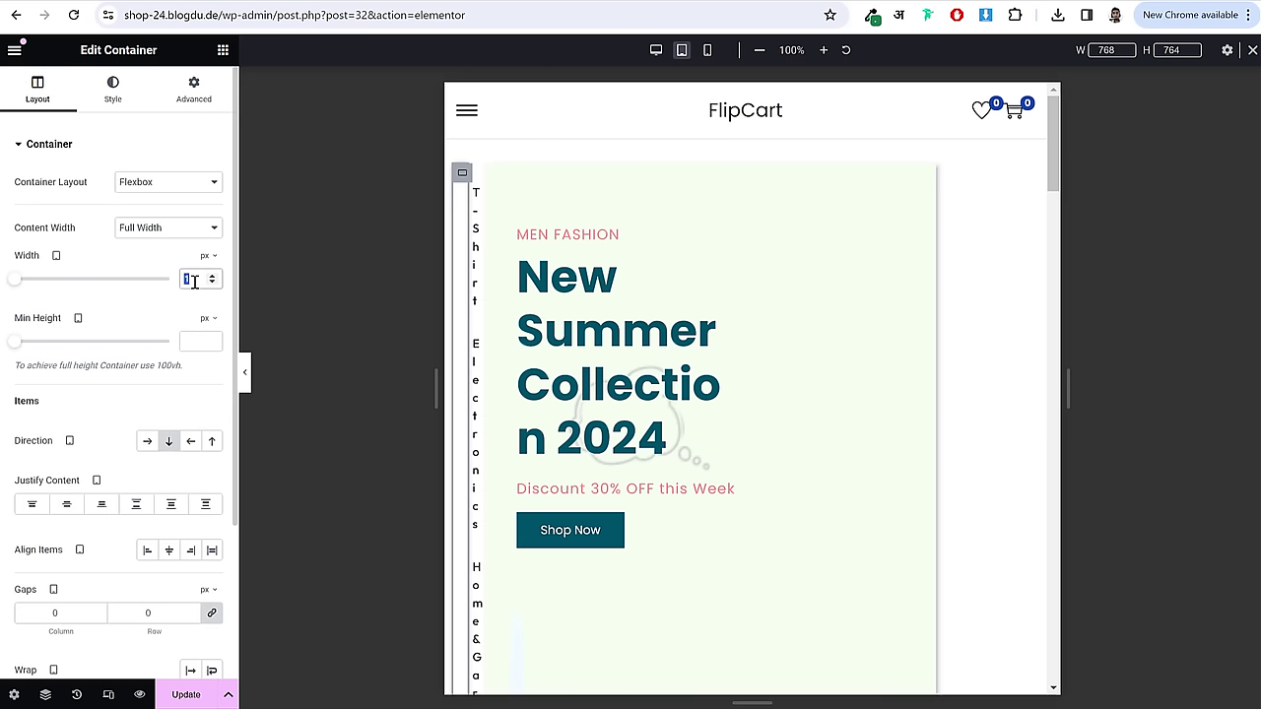
text(27)
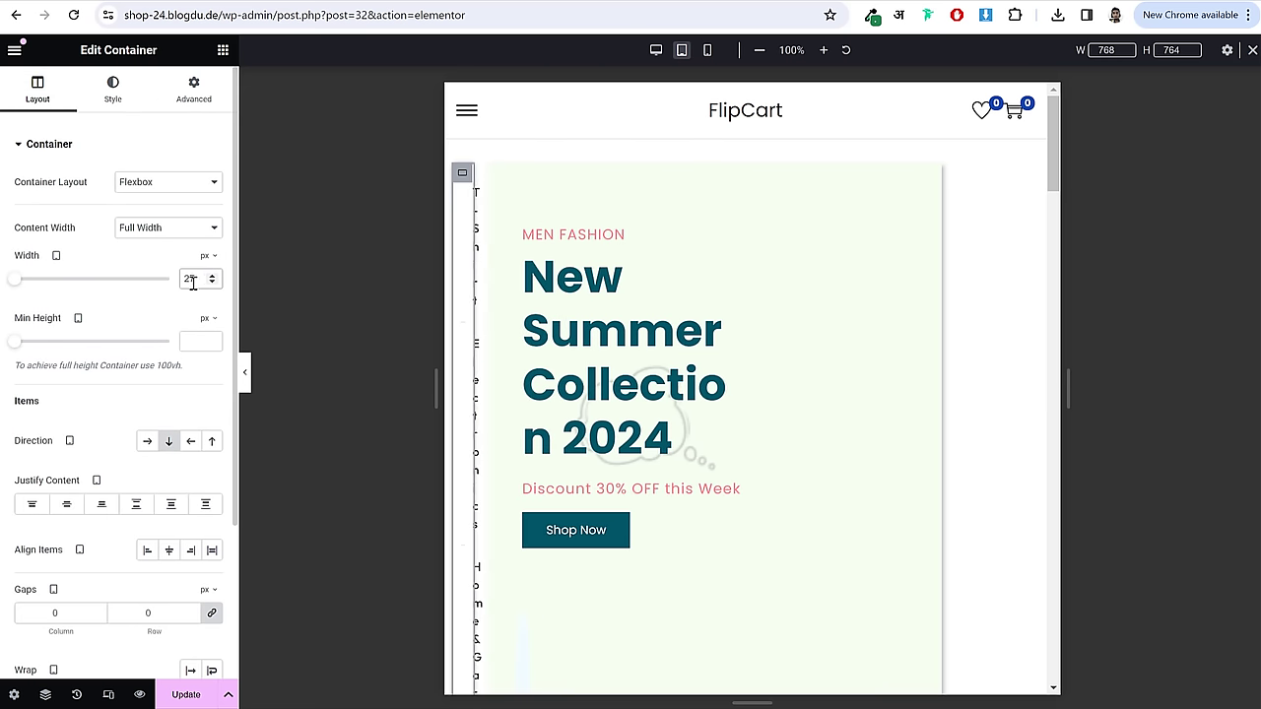
click(204, 260)
click(206, 285)
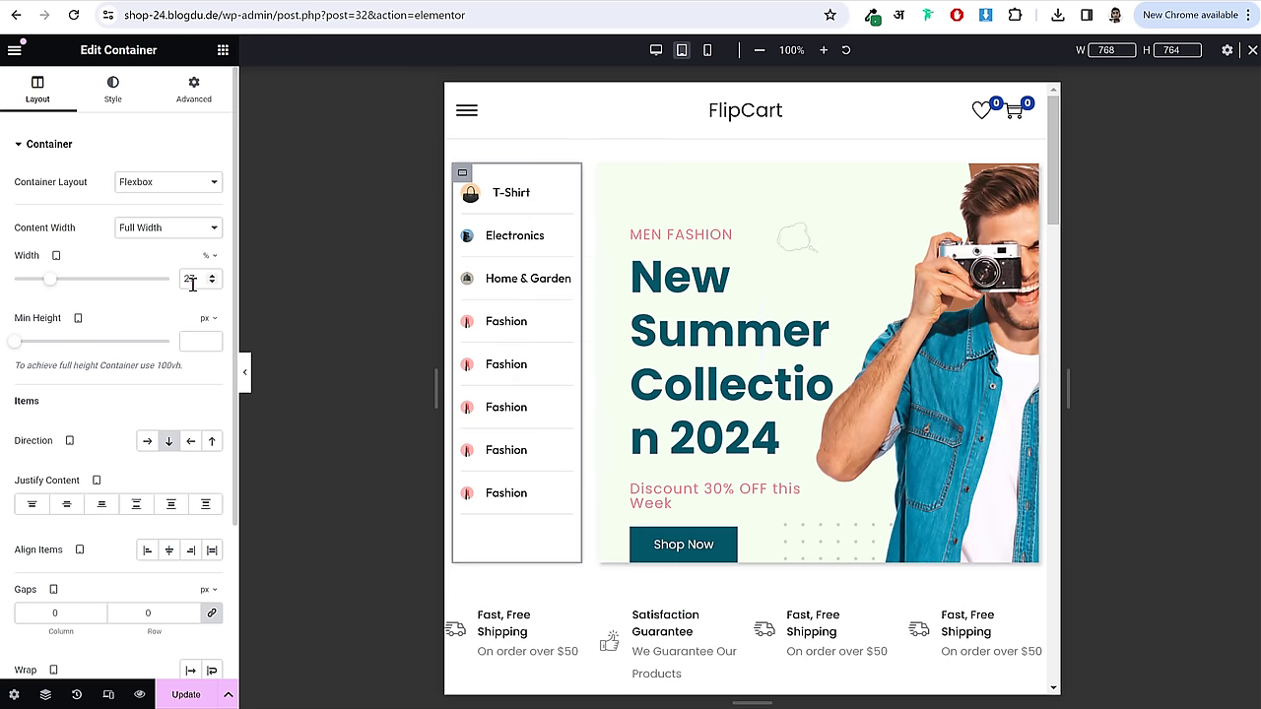
click(213, 277)
click(213, 277)
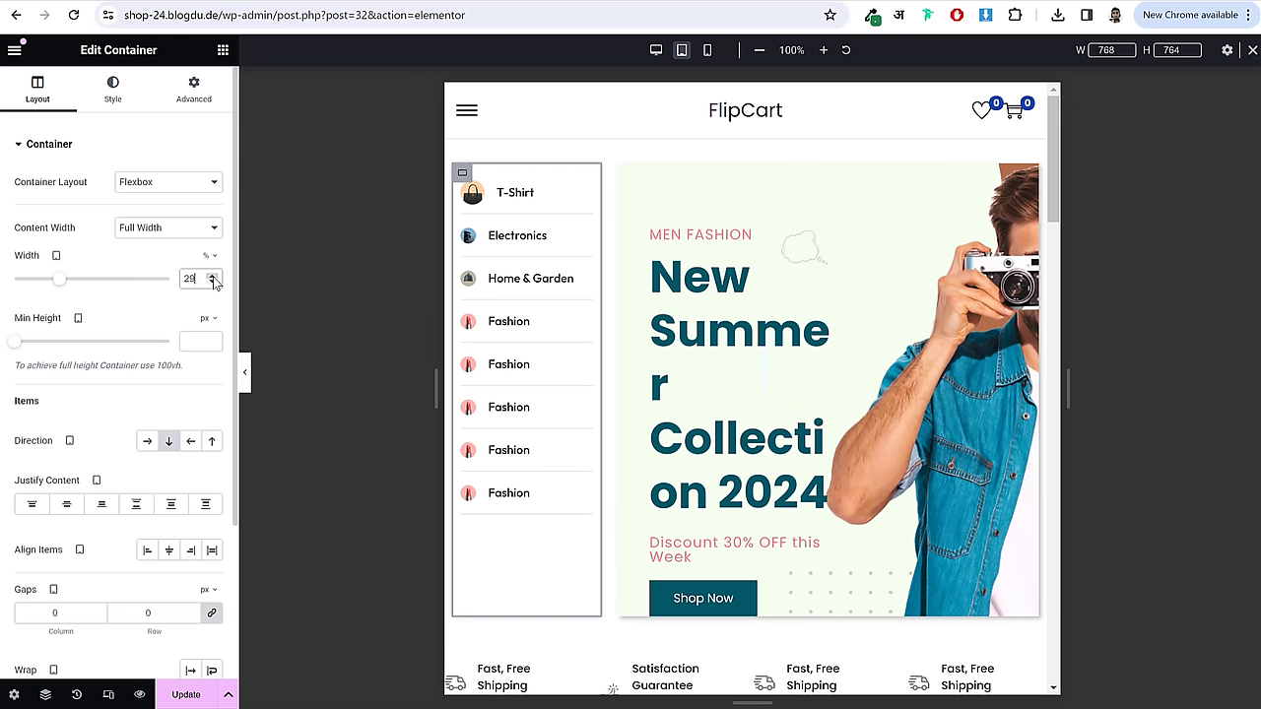
click(213, 277)
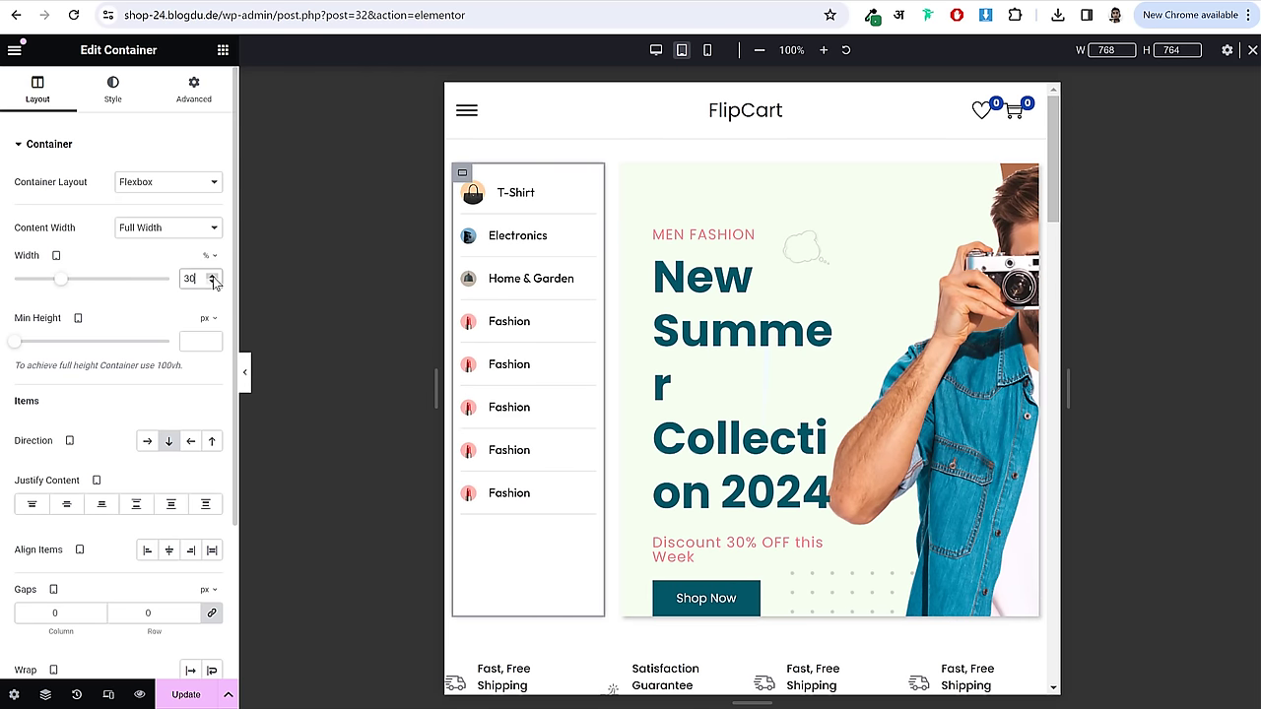
- Reduce the "New Summer Collection 2024" heading's font size to 34 px on tablet
click(749, 310)
click(211, 249)
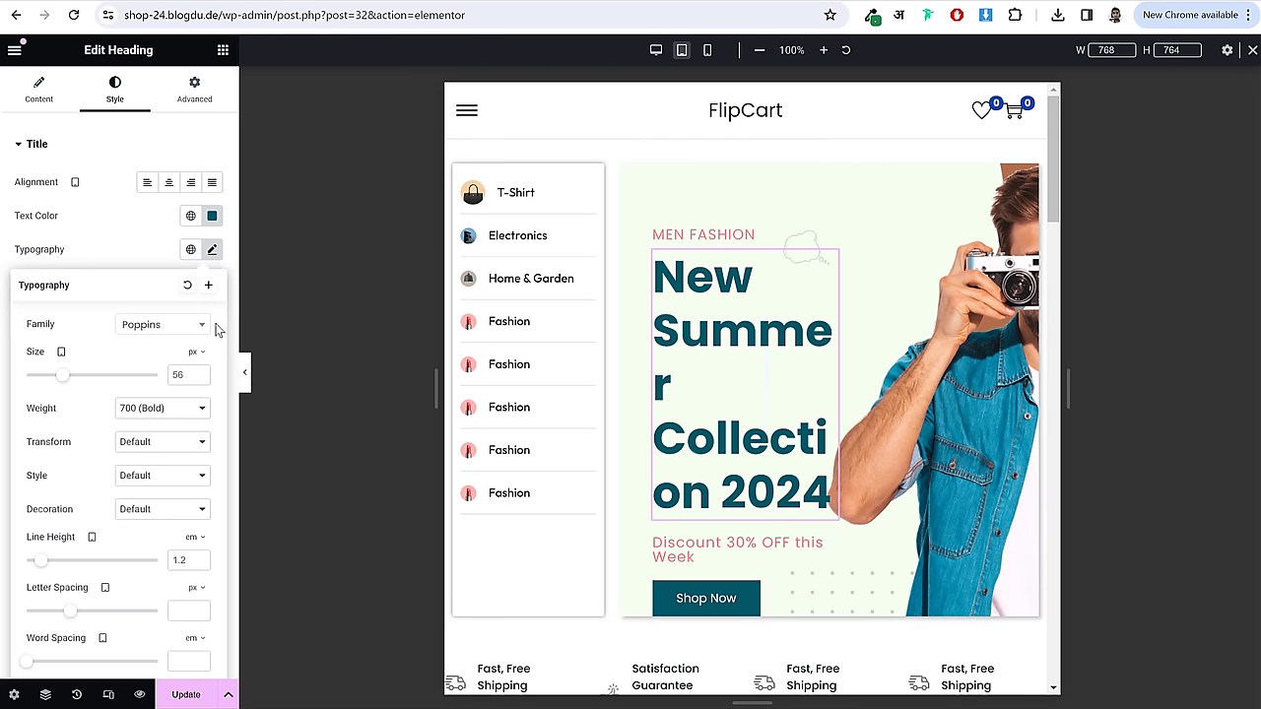
drag(55, 383, 45, 383)
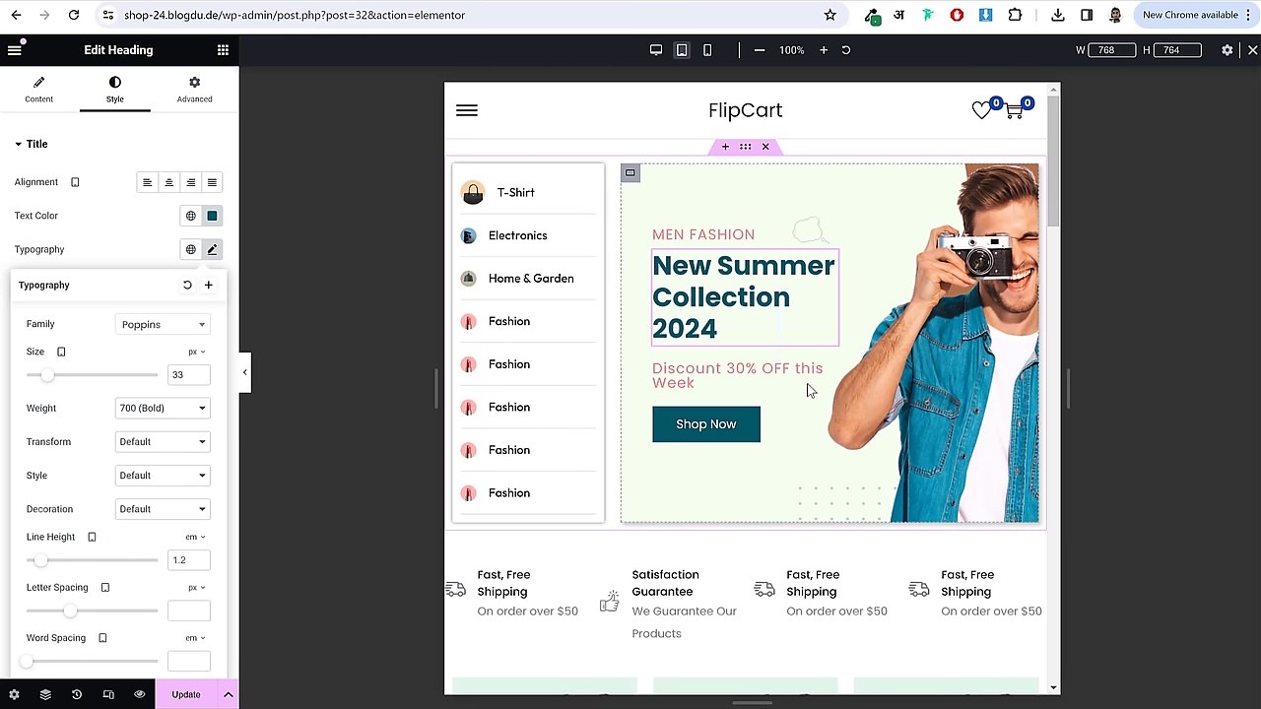
click(200, 373)
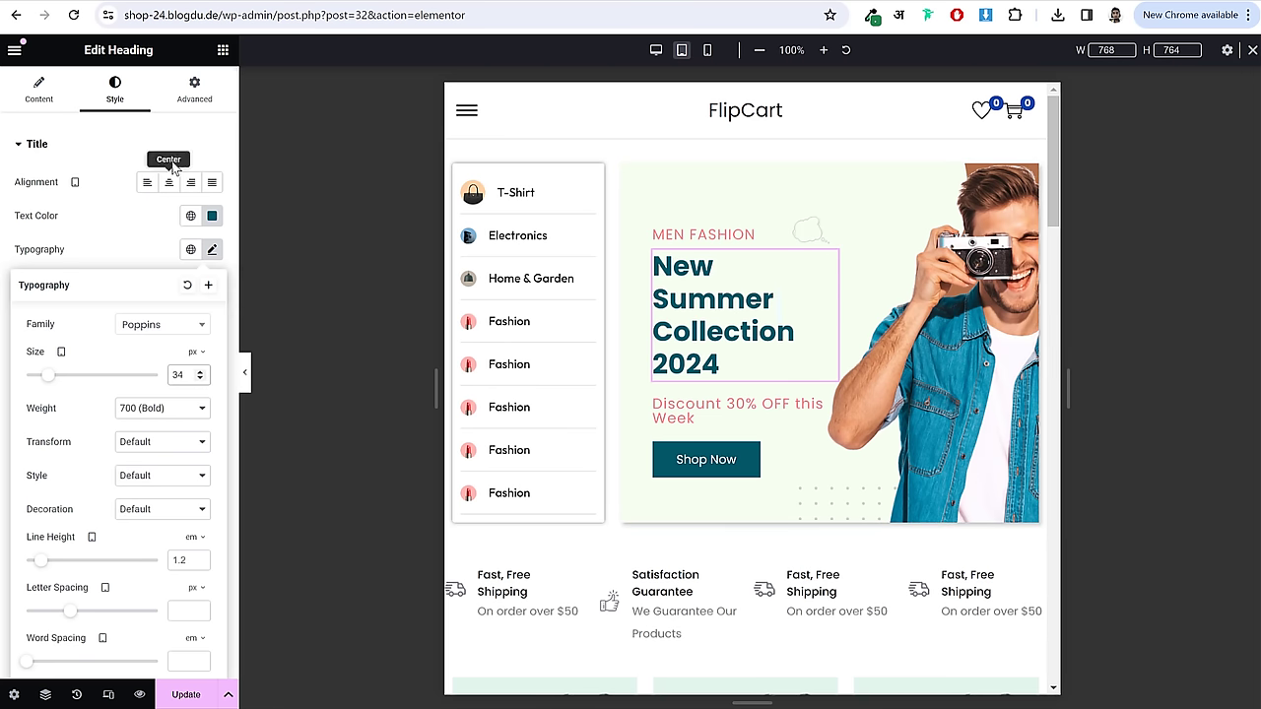
- Unlink the four tablet padding values of the hero banner container
click(228, 101)
click(202, 94)
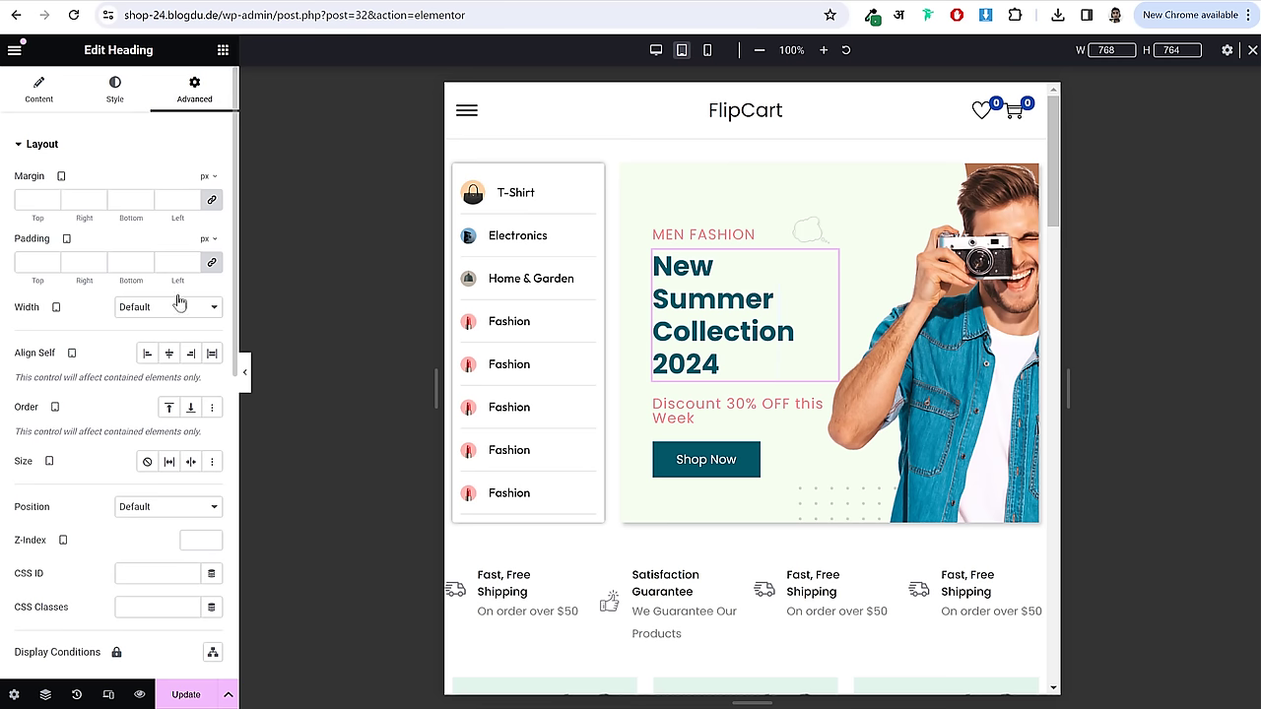
click(630, 172)
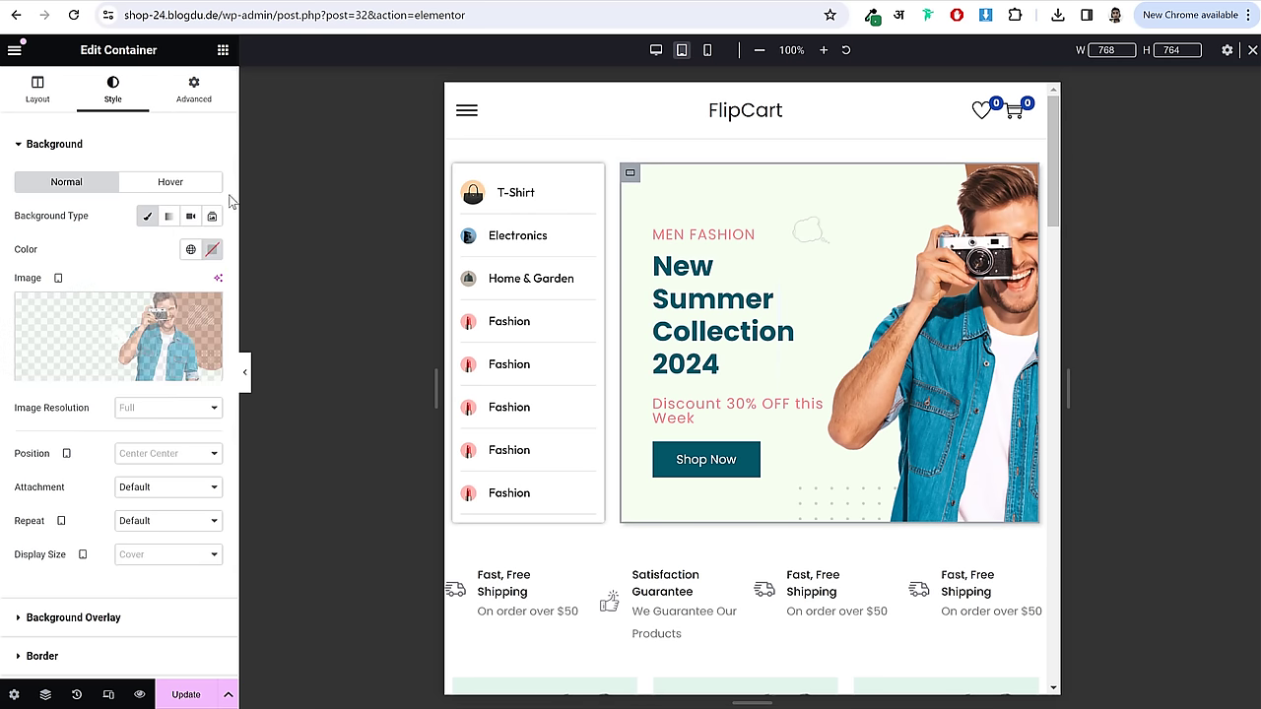
click(195, 86)
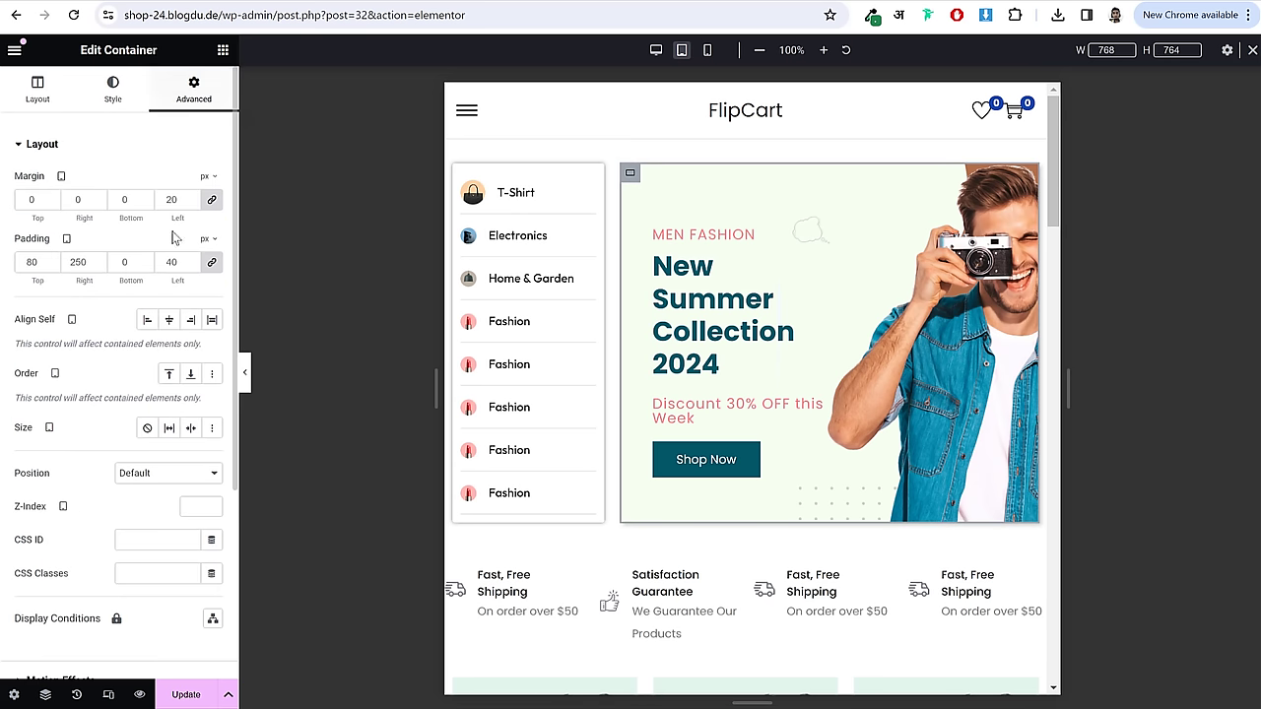
double_click(85, 262)
text(-1)
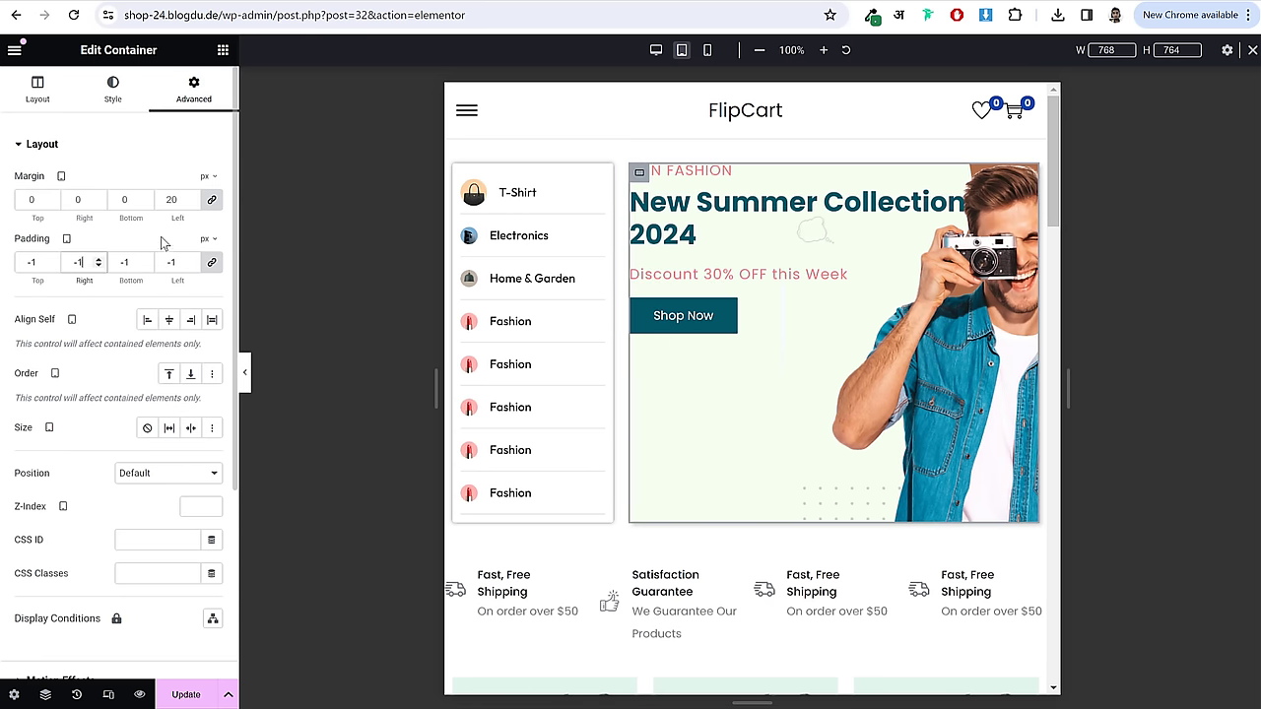
key(ctrl+z)
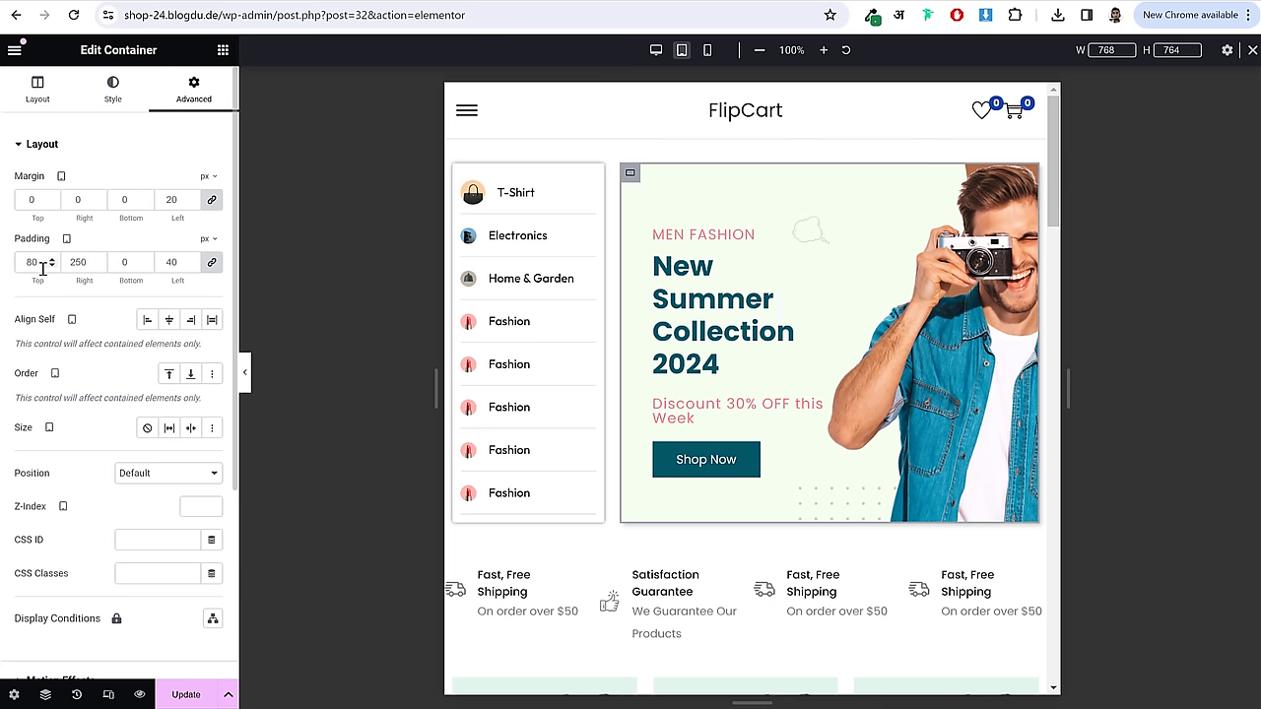
key(ctrl+z)
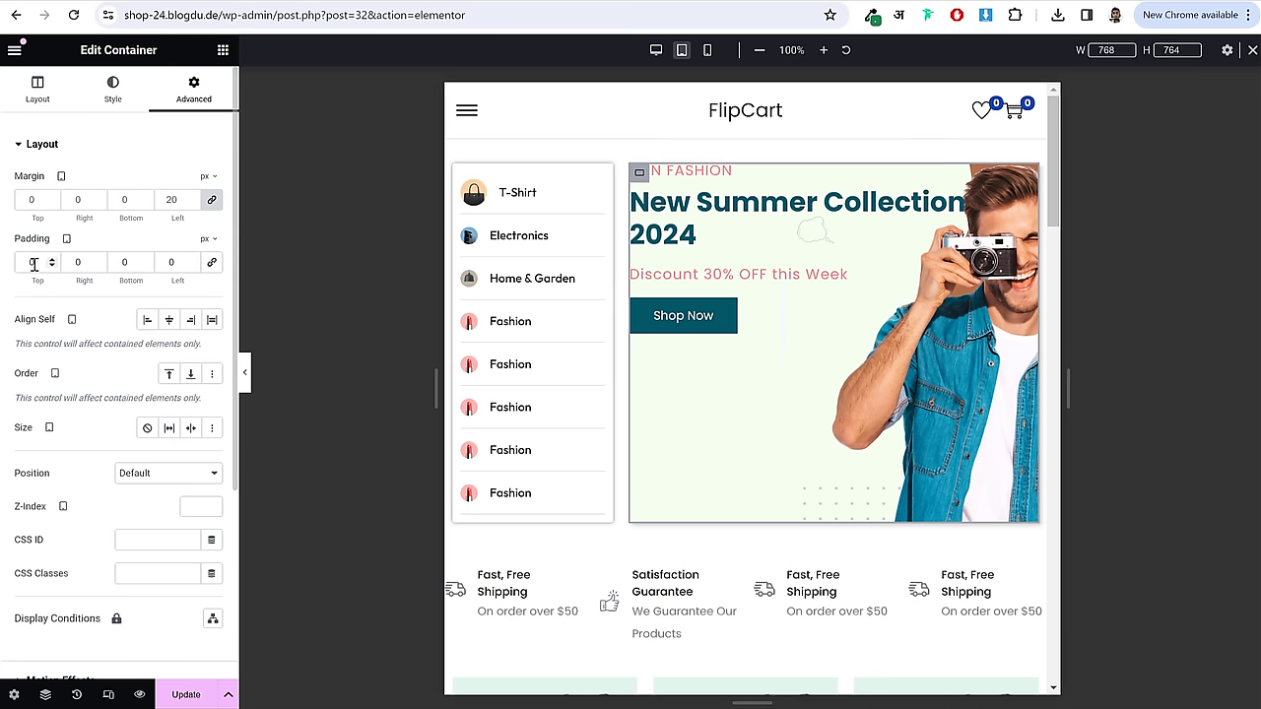
- Set the hero banner container's tablet padding to 80 px top, 220 px right, 0 bottom and 40 px left
double_click(34, 262)
text(80)
key(Tab)
key(Tab)
key(Tab)
text(40)
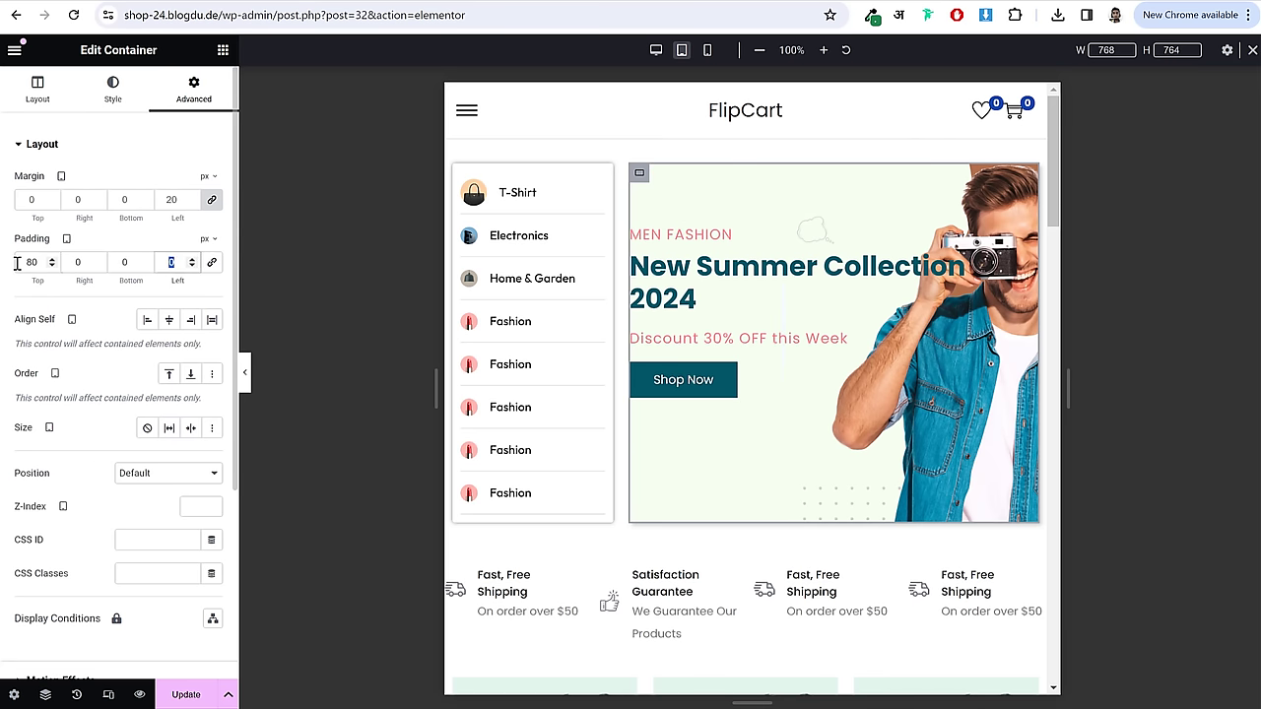
double_click(86, 264)
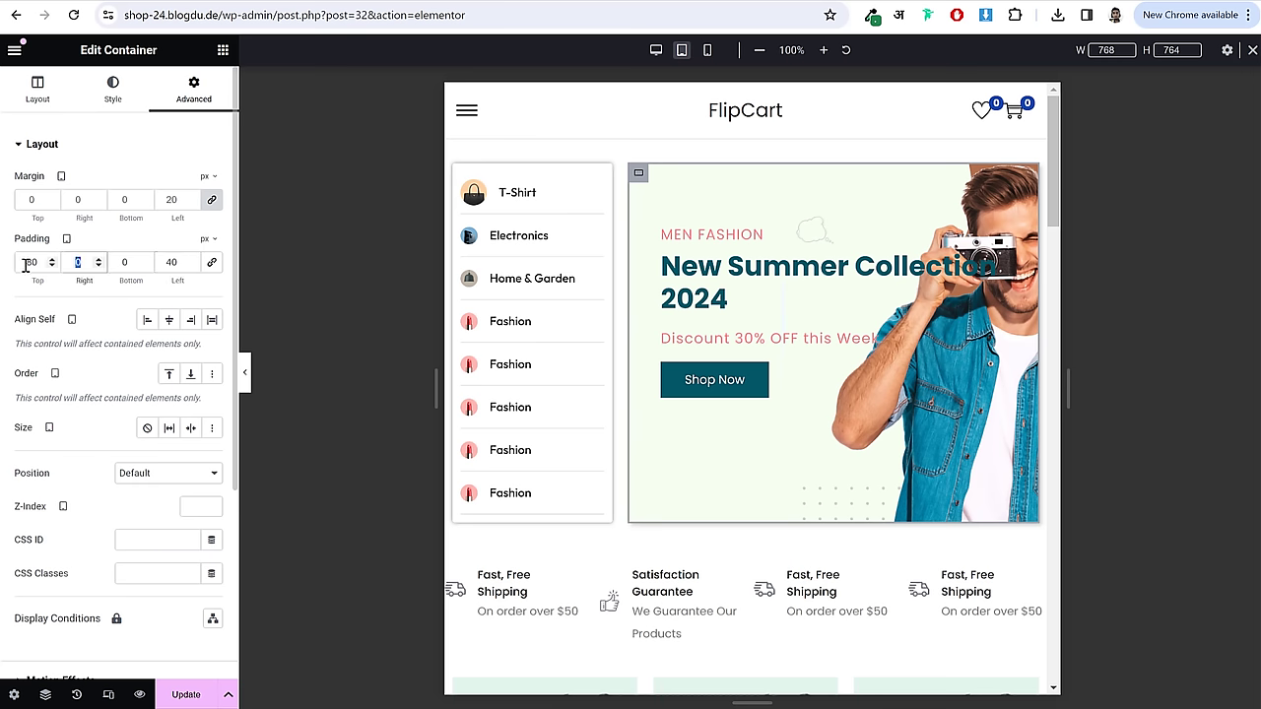
text(200)
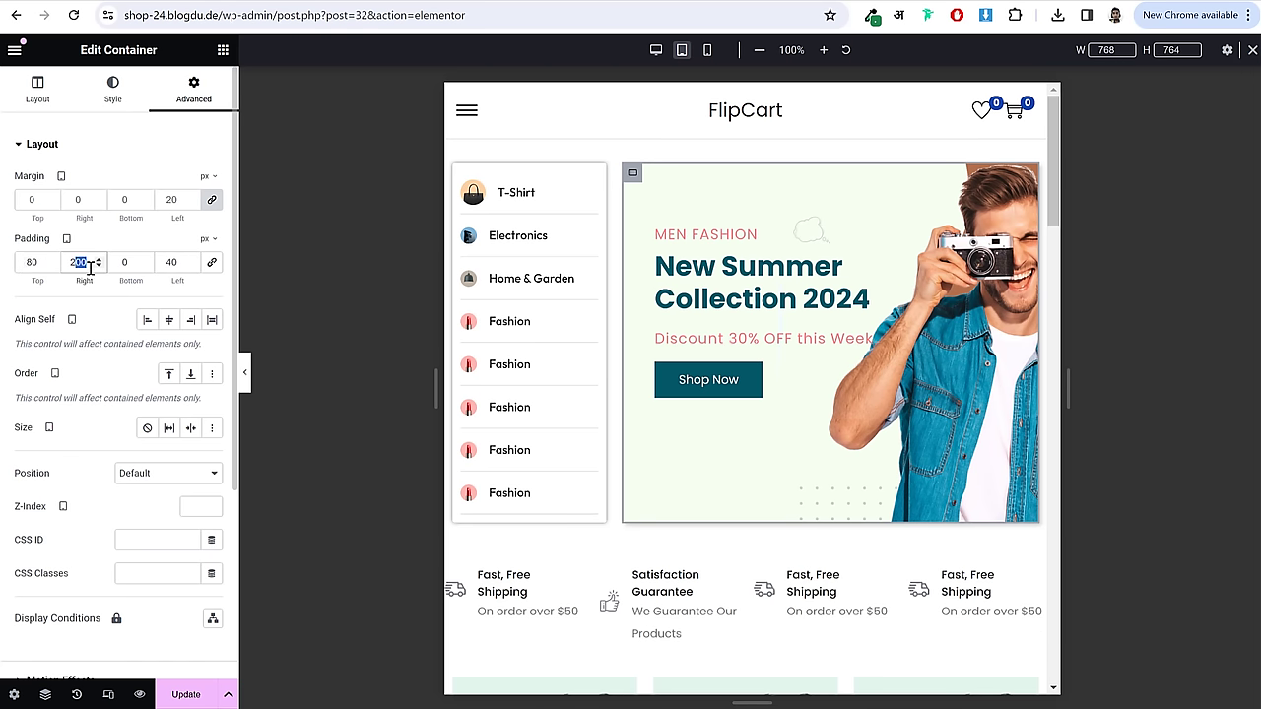
text(220)
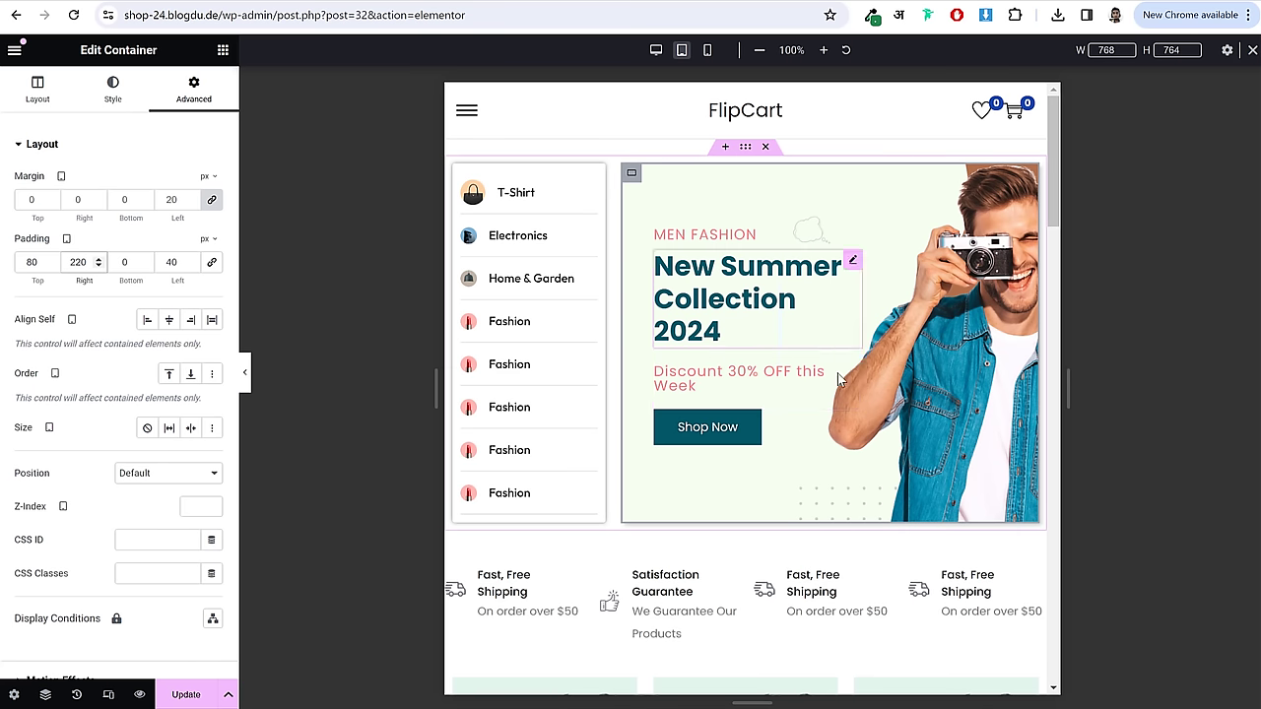
- Copy the "T-Shirt" image box and paste its style onto the Electronics, Home & Garden and all five Fashion image boxes
right_click(506, 196)
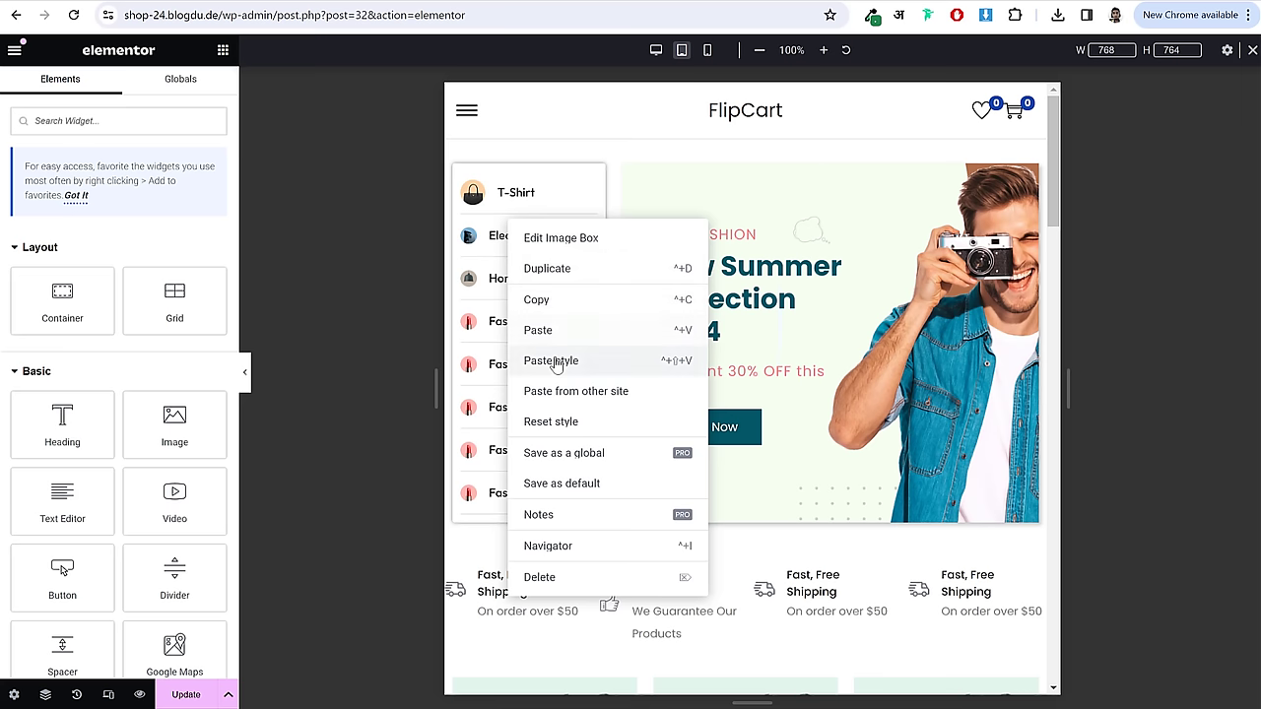
click(562, 361)
right_click(521, 285)
click(578, 417)
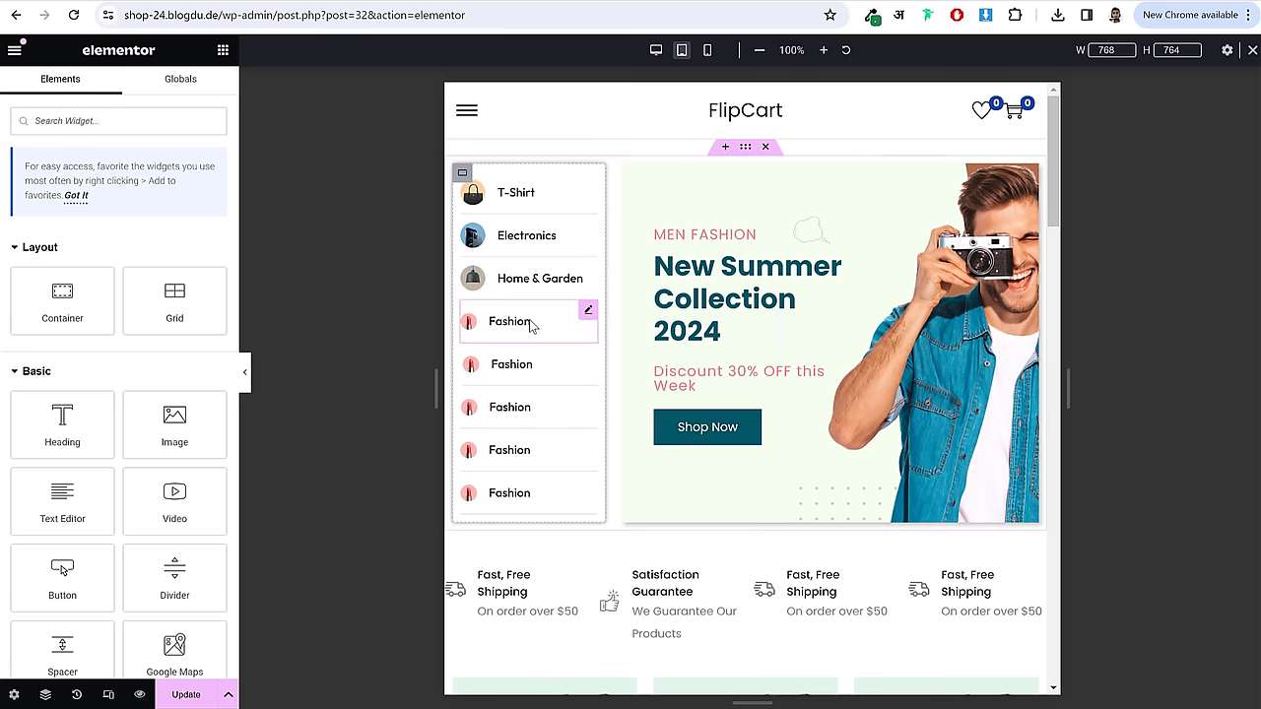
right_click(523, 321)
click(577, 459)
right_click(529, 364)
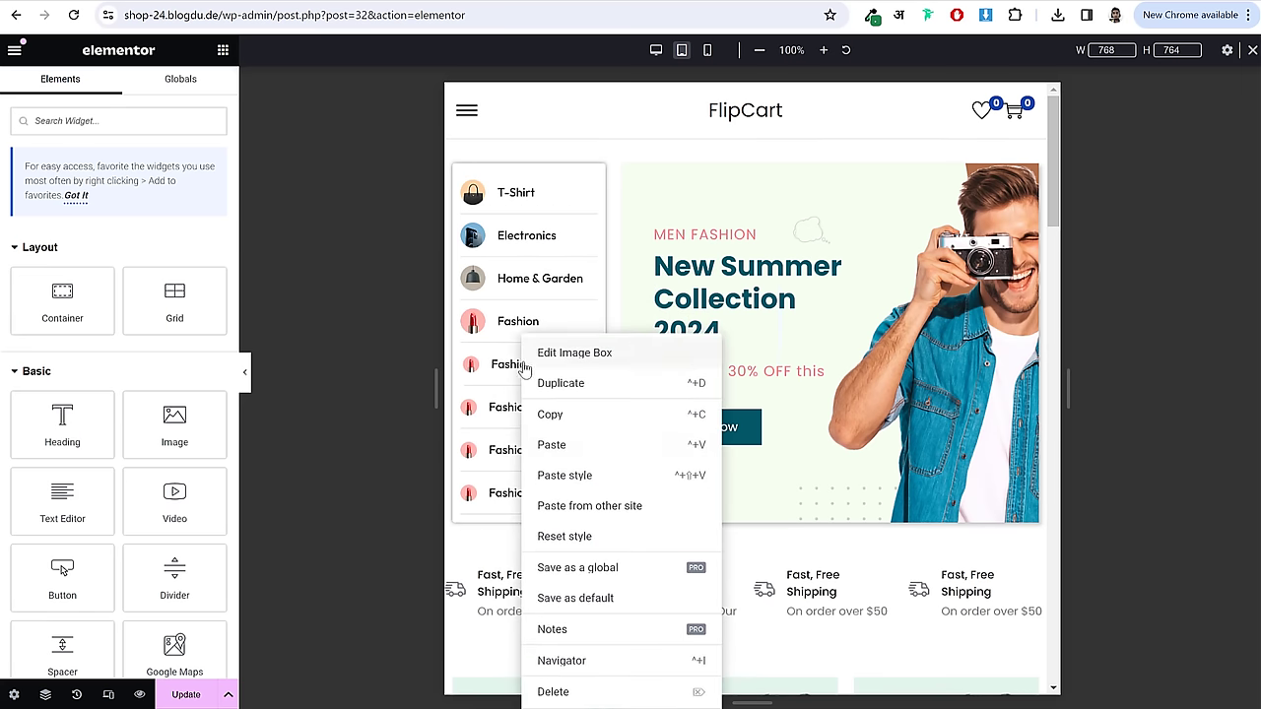
click(582, 477)
right_click(521, 402)
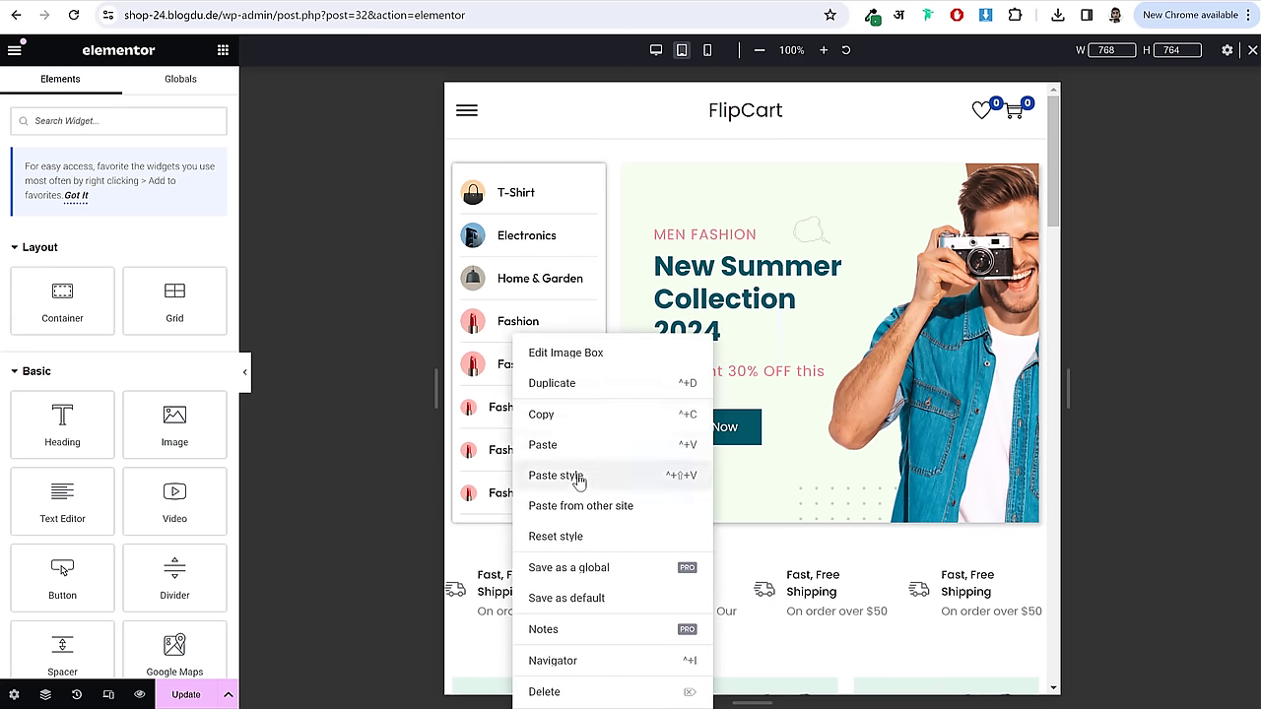
click(578, 477)
right_click(529, 452)
click(578, 477)
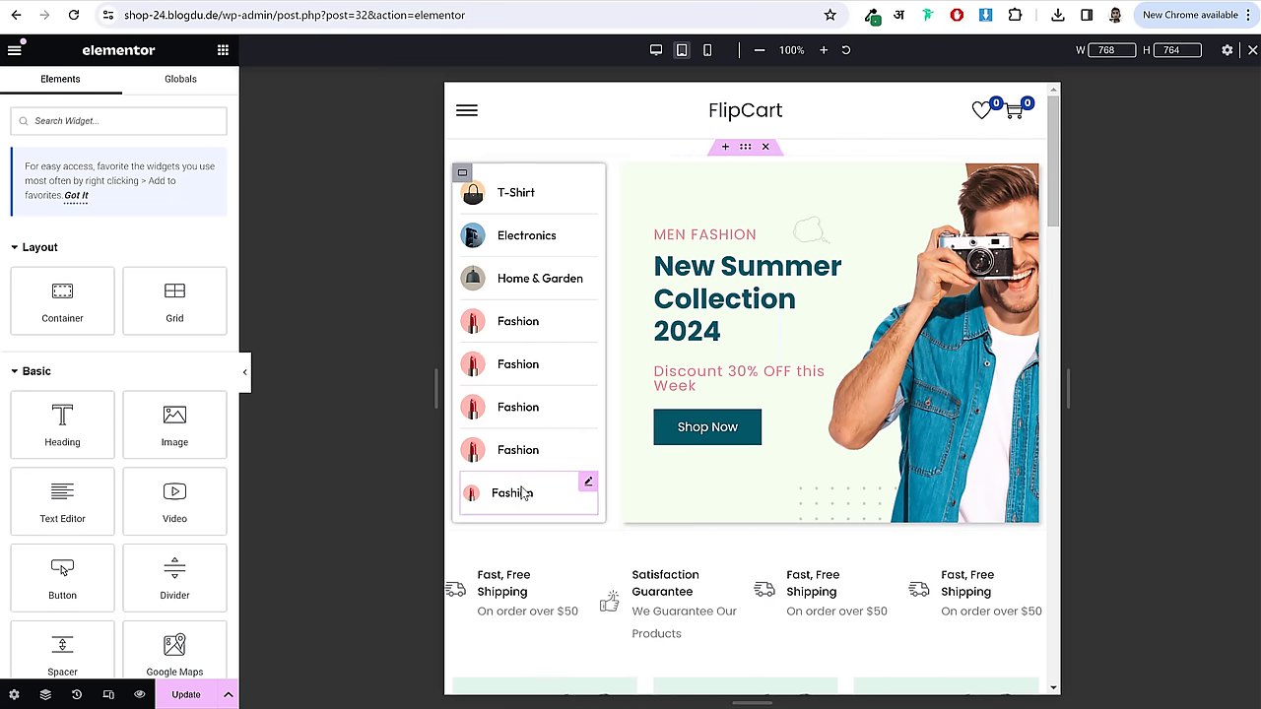
right_click(579, 501)
click(582, 477)
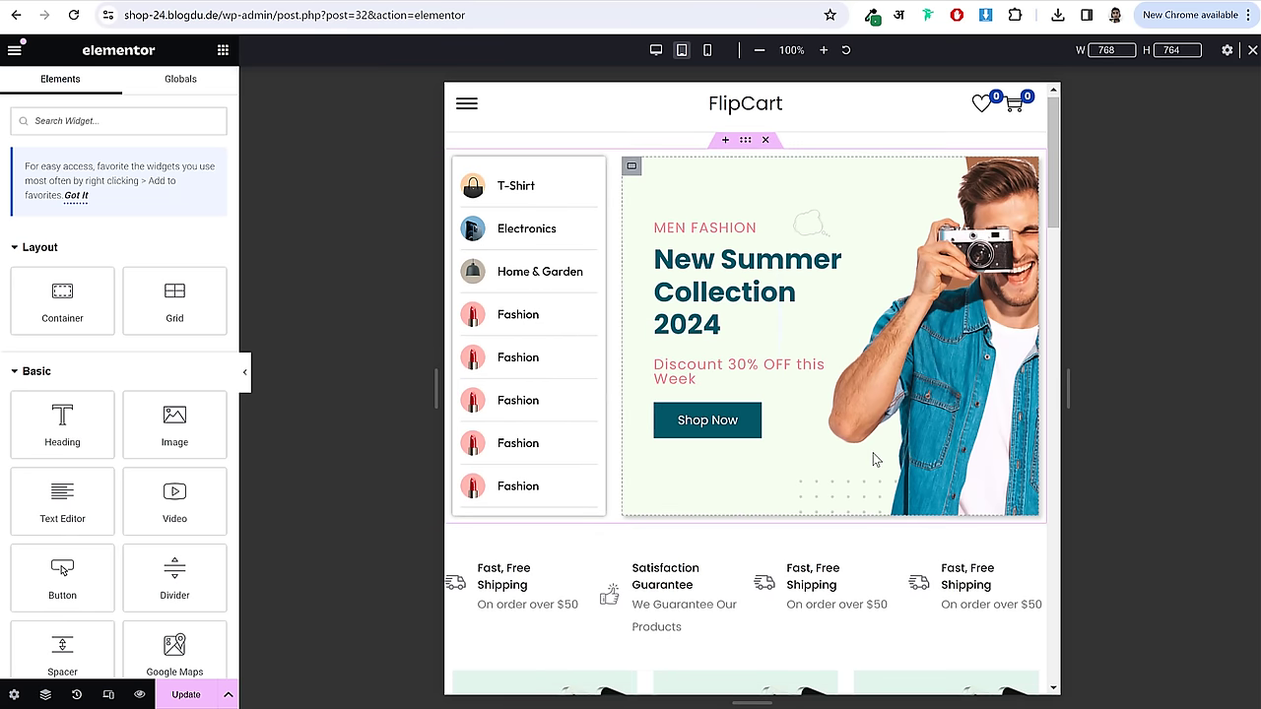
- Set the shipping and guarantee grid container's tablet padding to 30 px top and bottom and 10 px right and left
scroll(876, 457, down, 3)
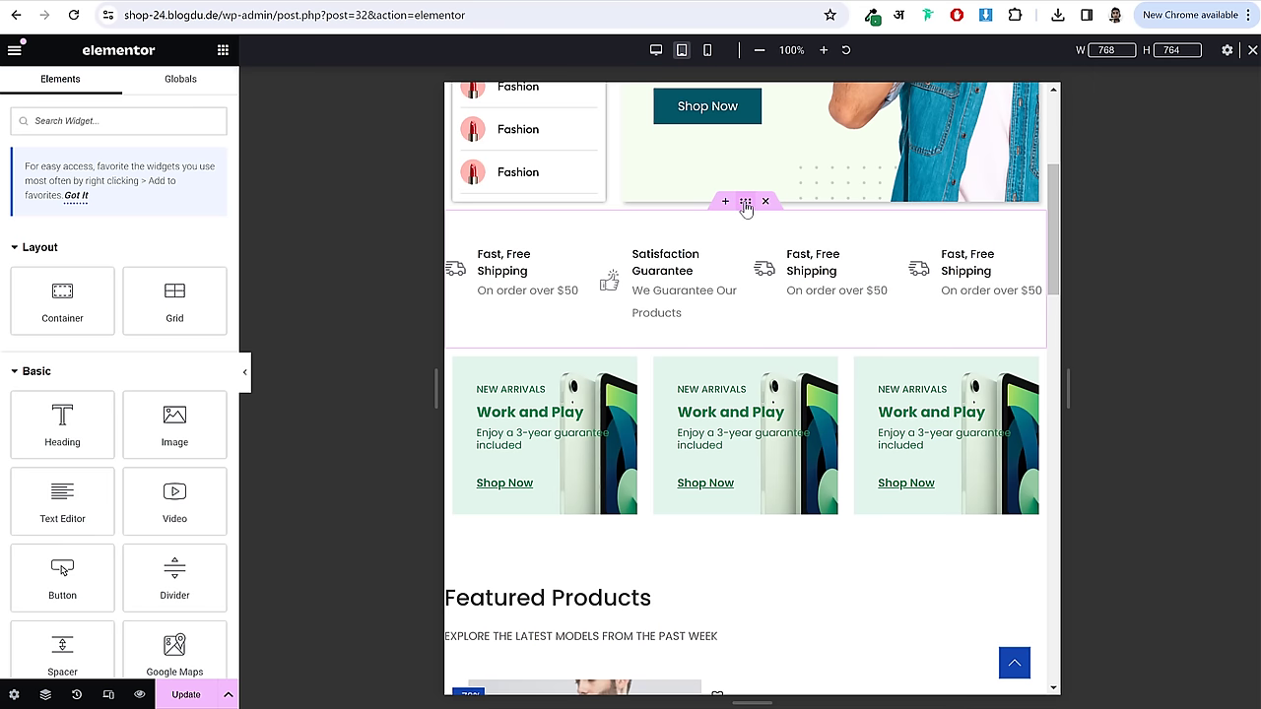
click(746, 202)
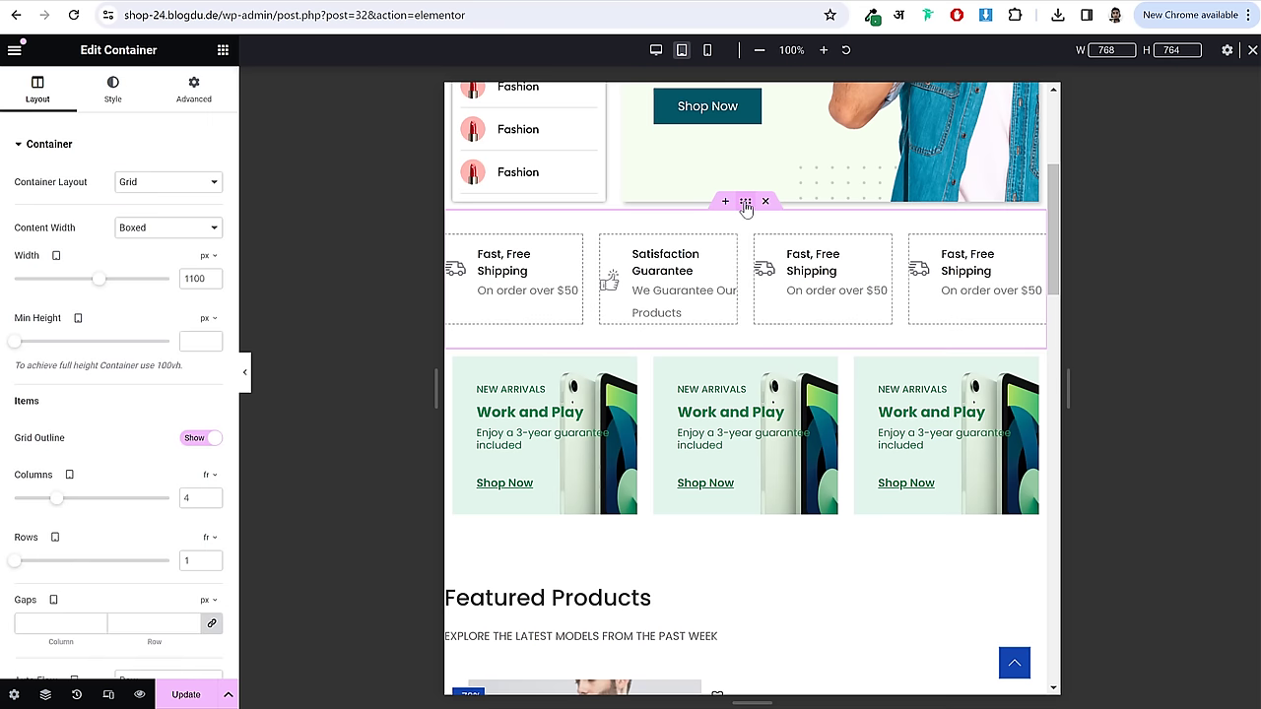
click(208, 104)
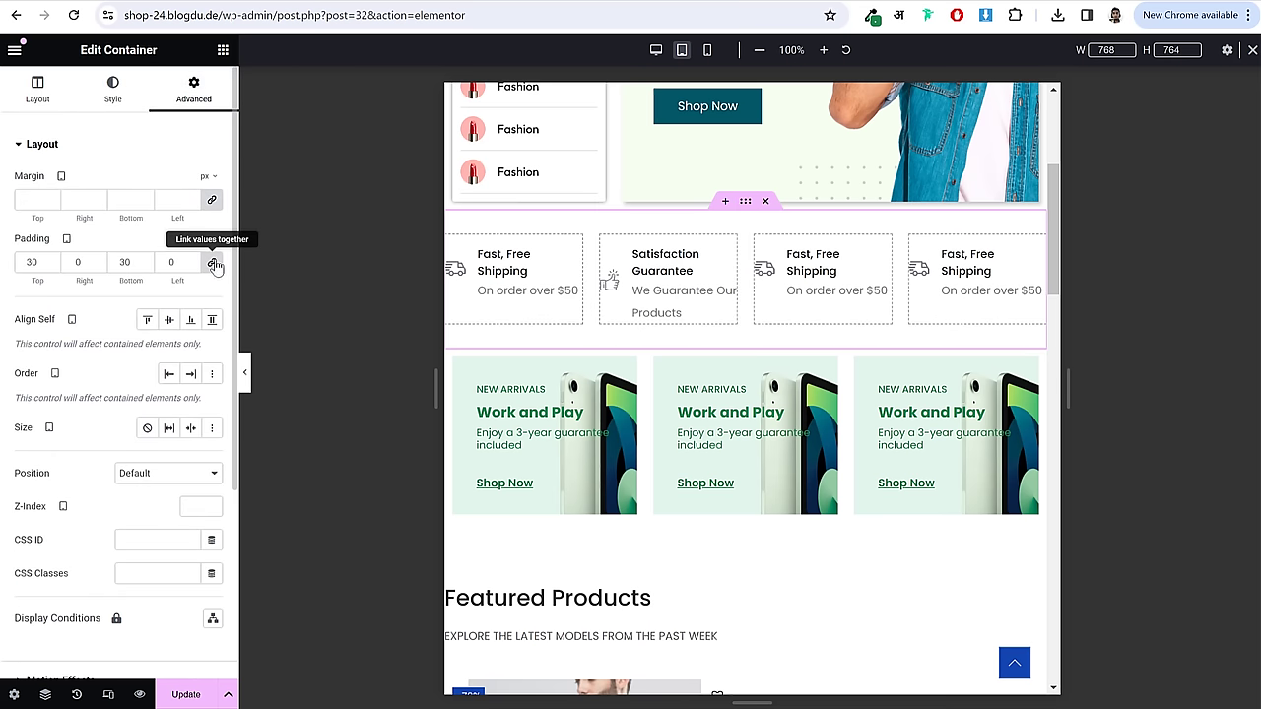
click(212, 262)
drag(39, 262, 10, 262)
text(30)
key(Tab)
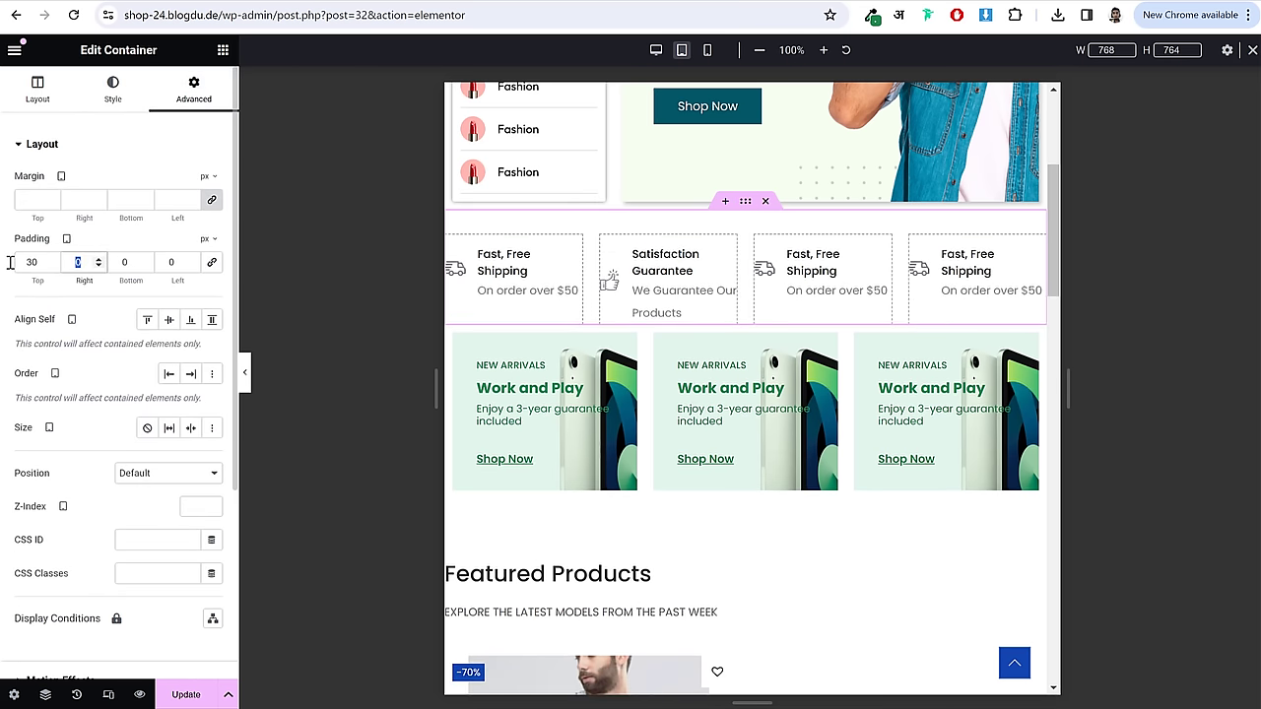
text(10)
key(Tab)
text(30)
key(Tab)
text(10)
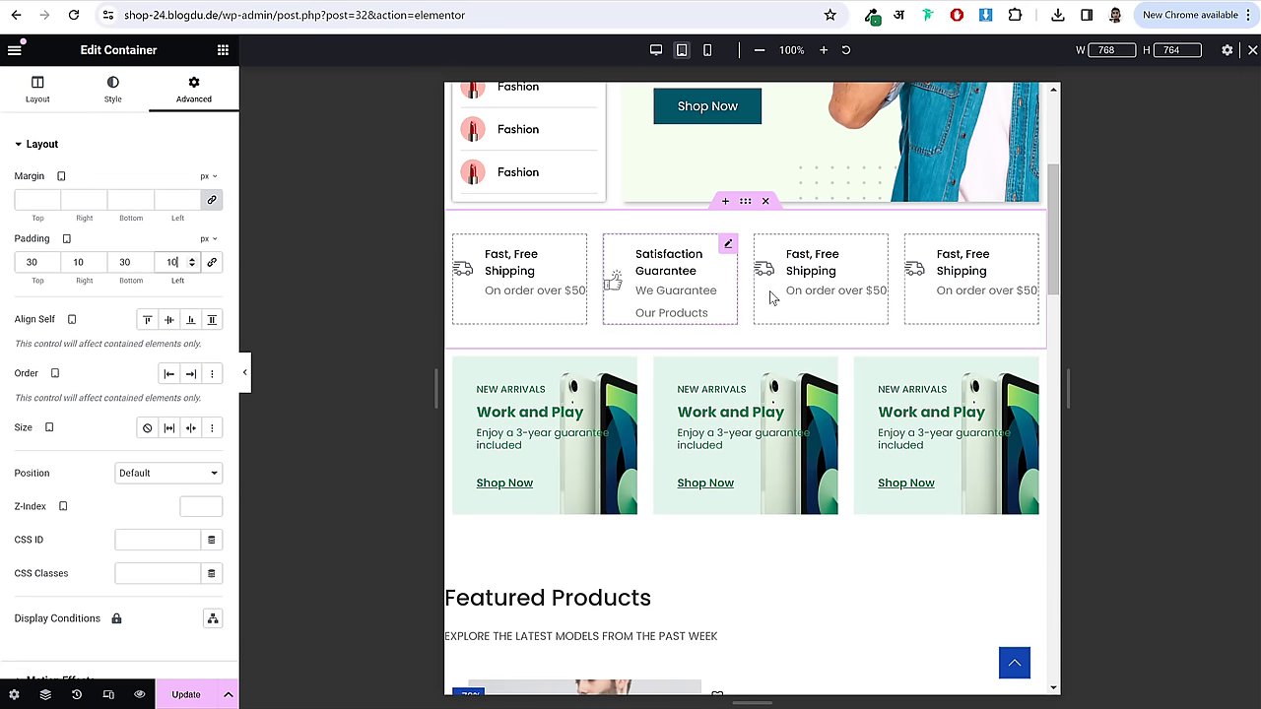
- Set the first "Work and Play" card container's padding to 20 px on all sides on tablet
scroll(771, 298, down, 2)
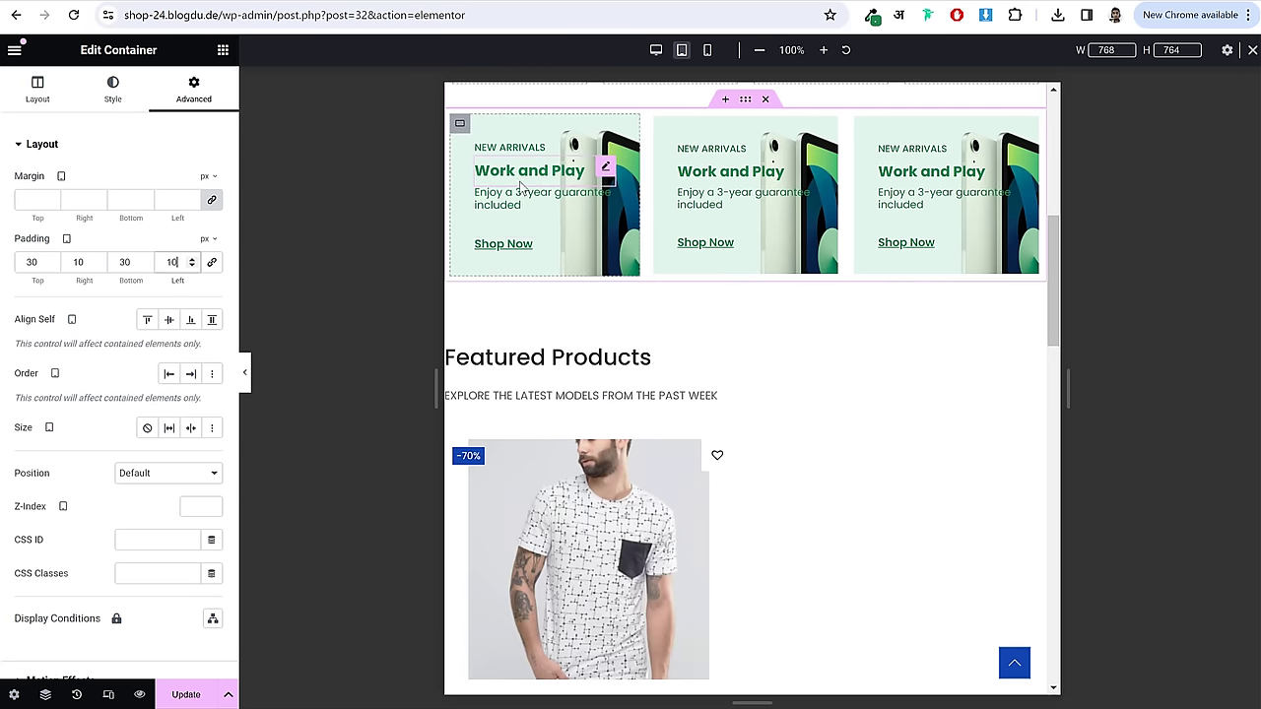
click(210, 262)
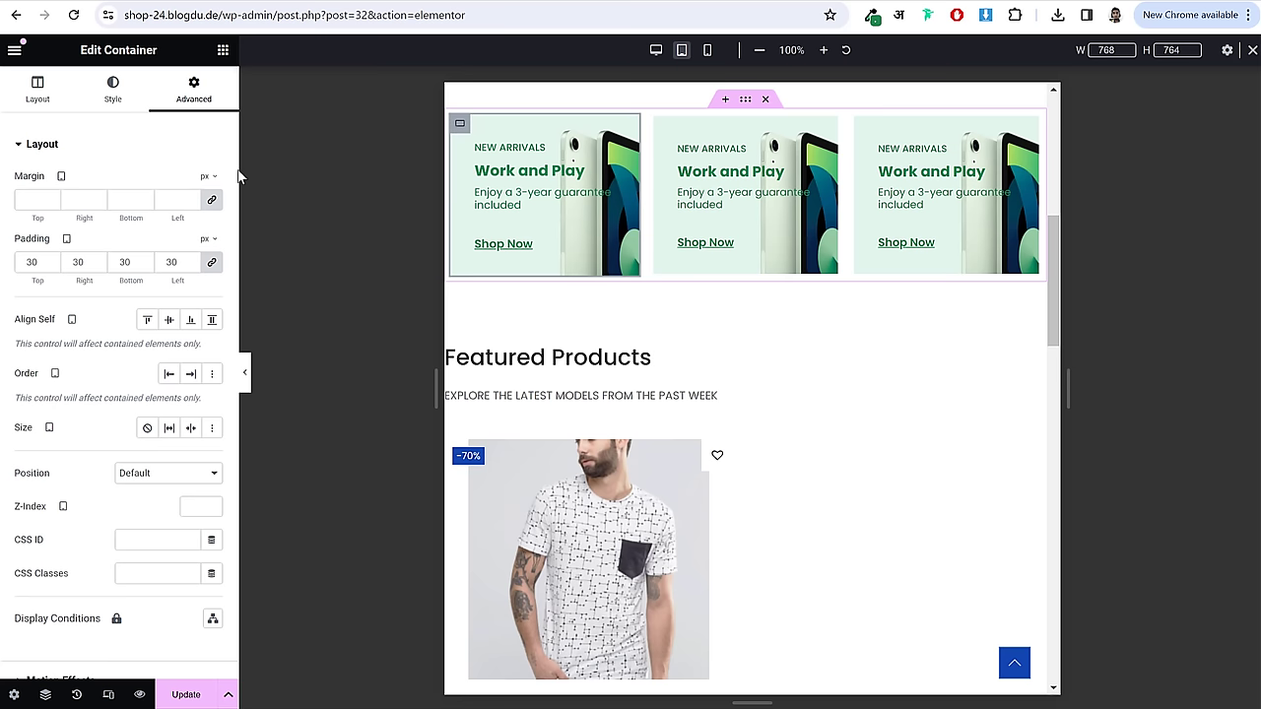
click(29, 262)
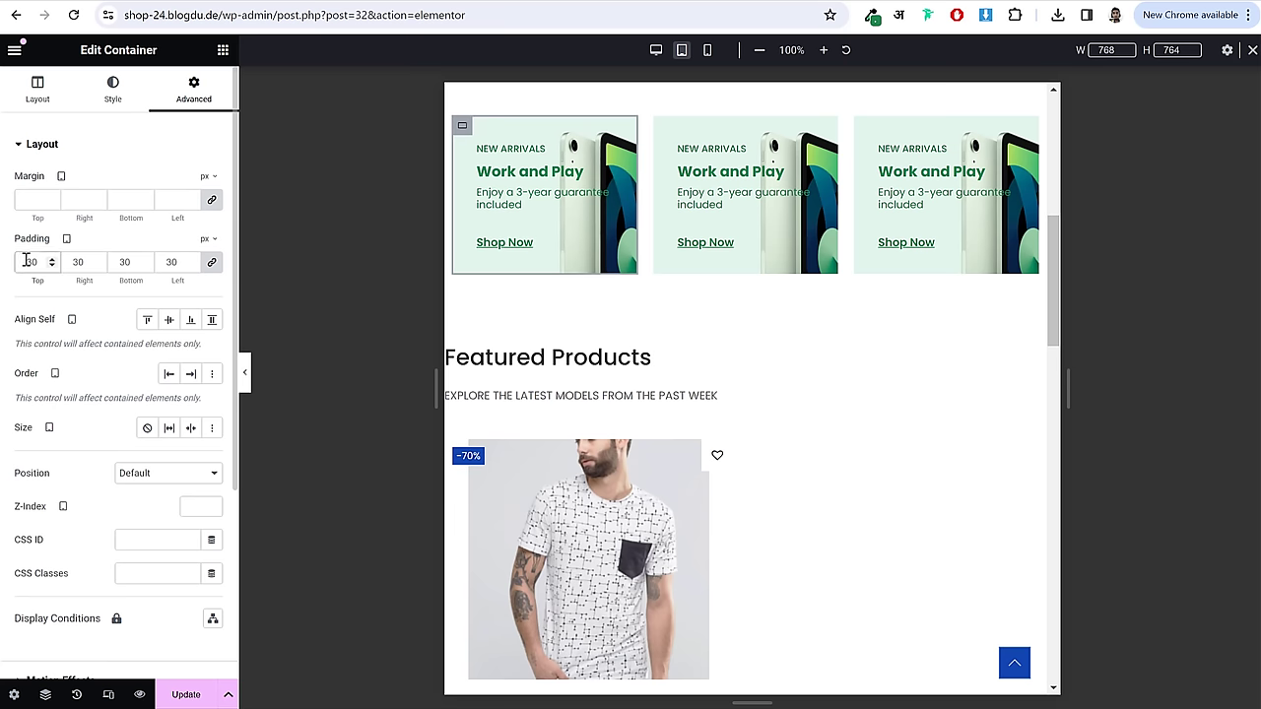
text(10)
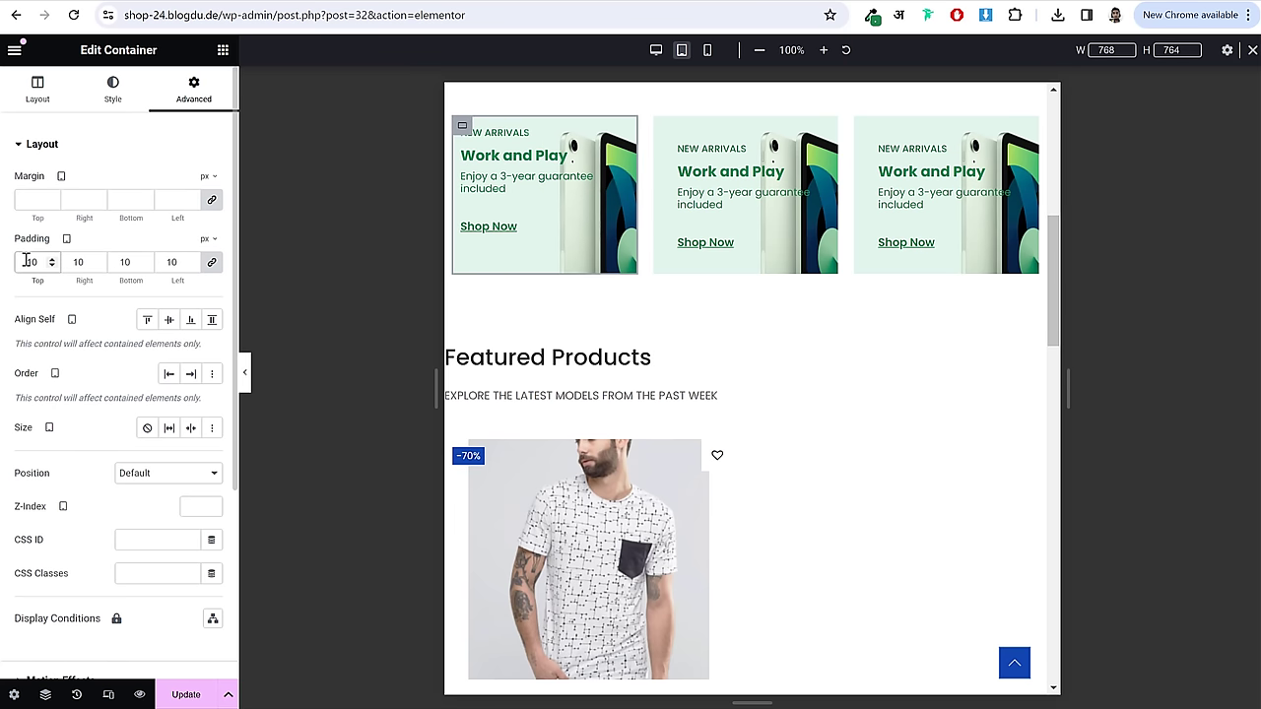
text(20)
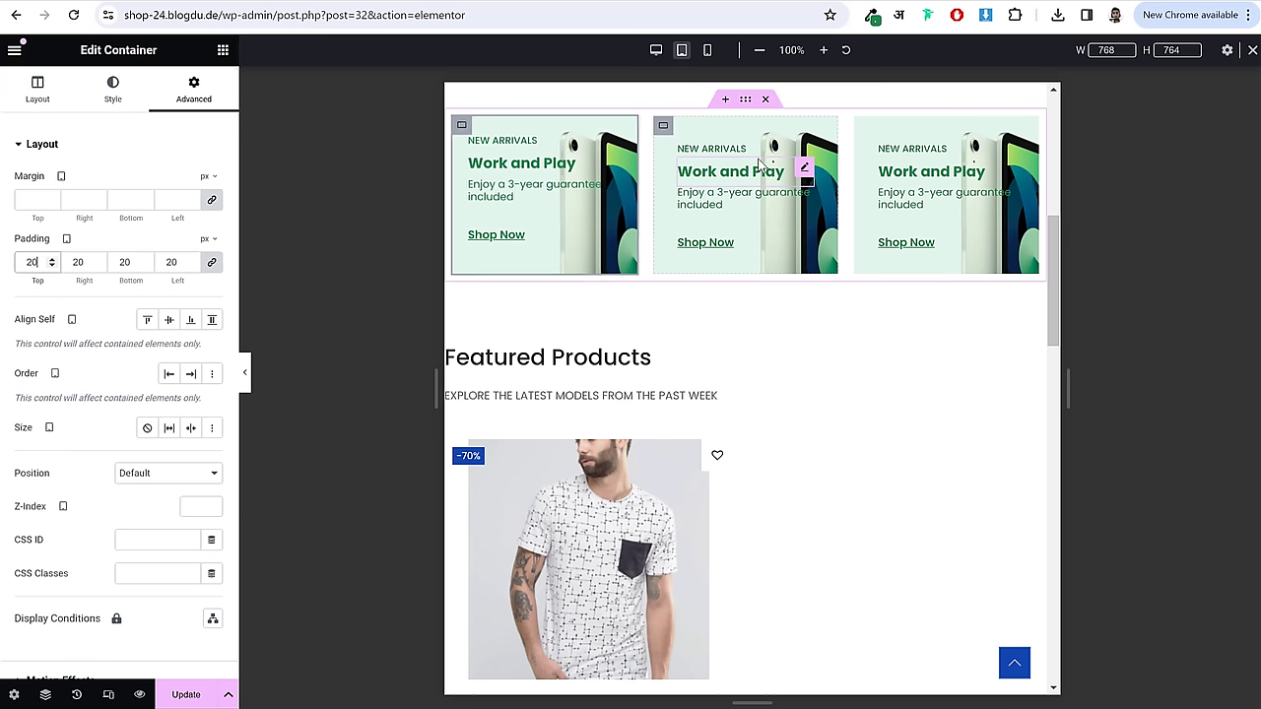
- Copy the first "Work and Play" card container and paste its style onto the second and third cards
right_click(465, 128)
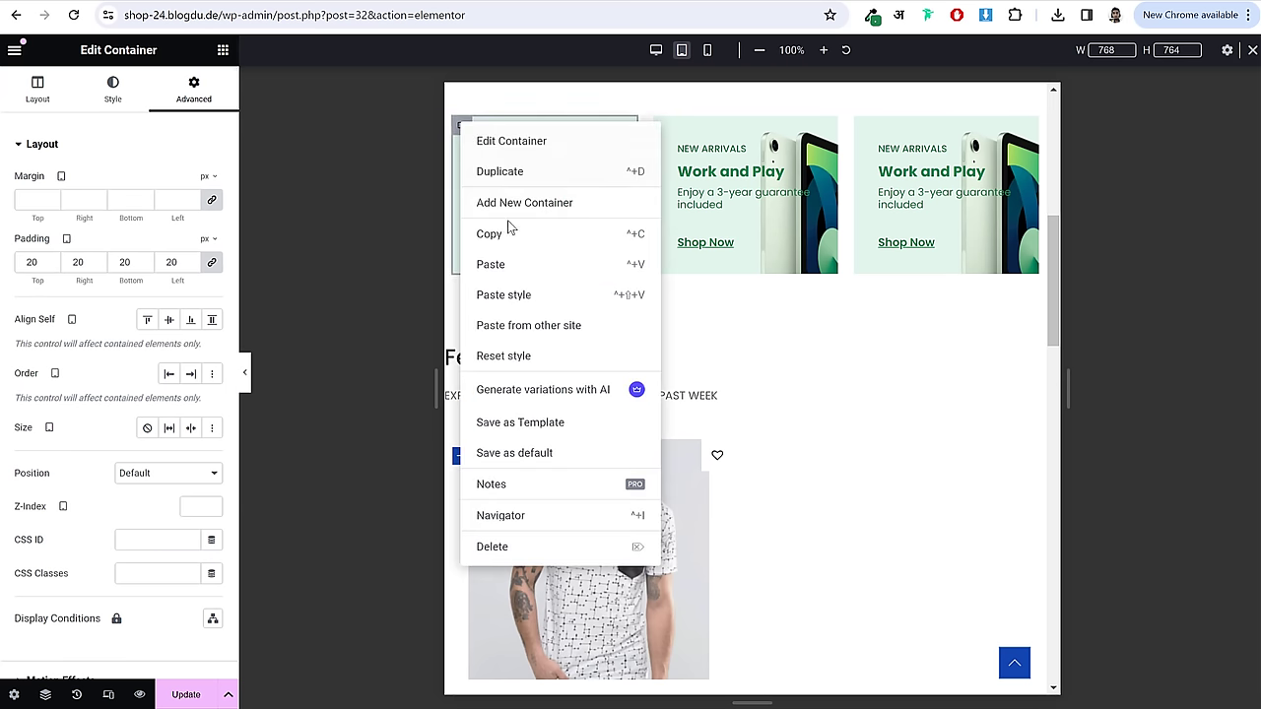
click(509, 230)
right_click(670, 127)
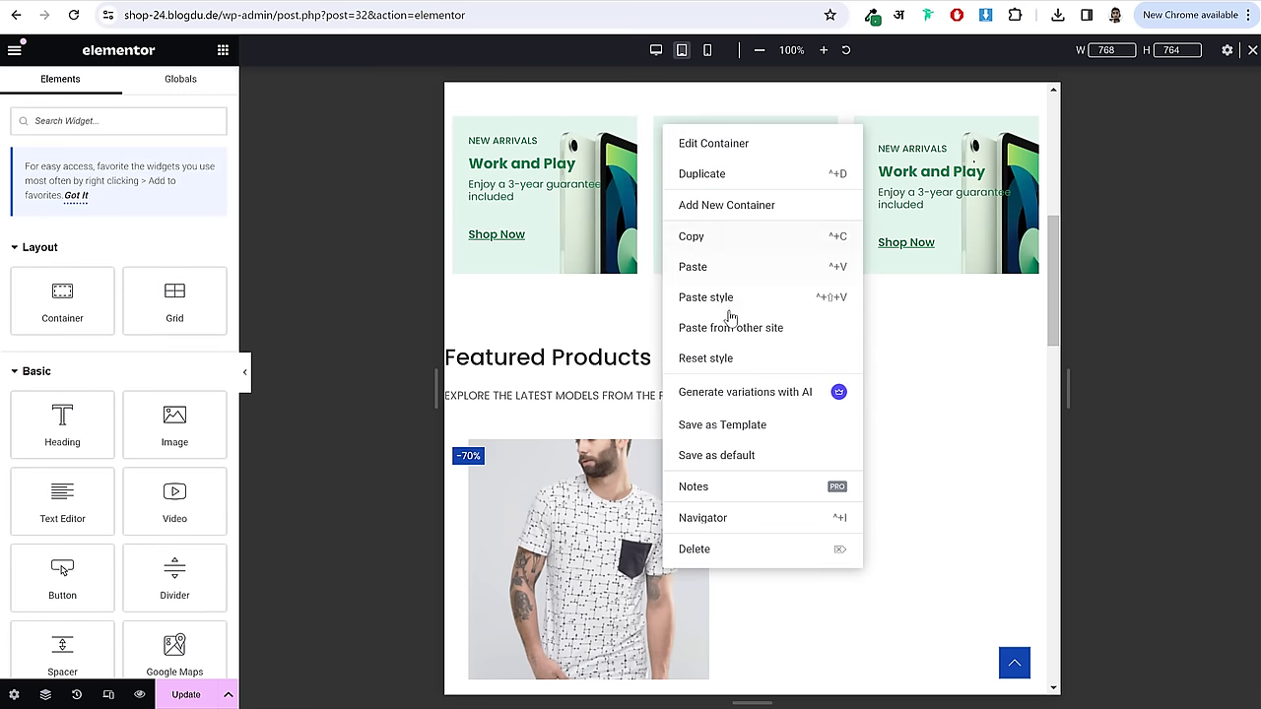
click(729, 306)
right_click(864, 127)
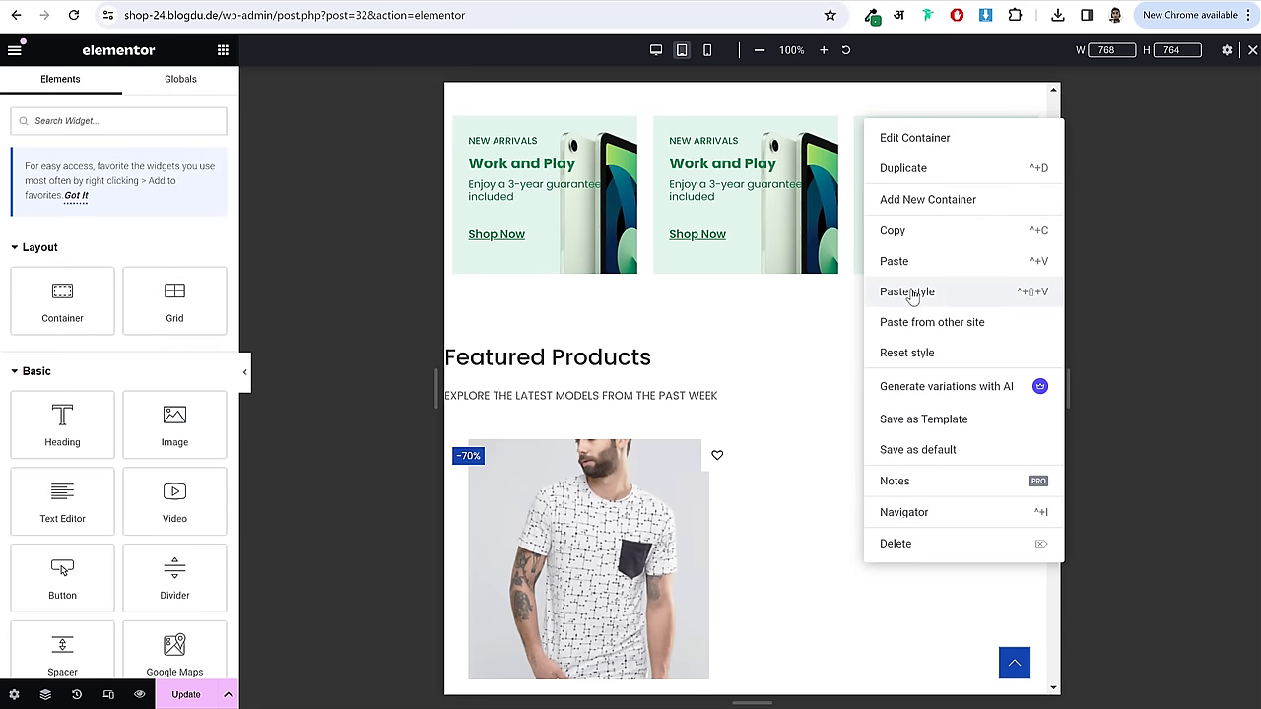
click(909, 289)
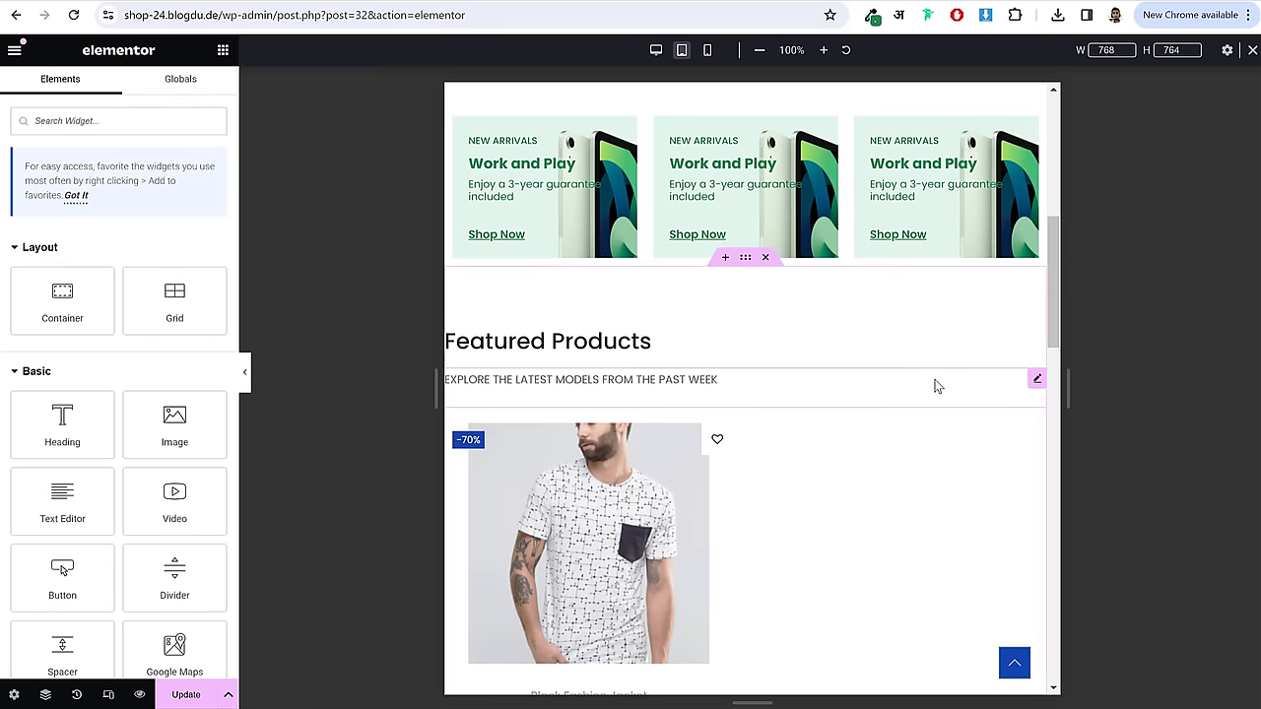
- Check the remaining sections on tablet, exit the responsive preview and save the page update
scroll(914, 384, up, 1)
scroll(914, 384, down, 3)
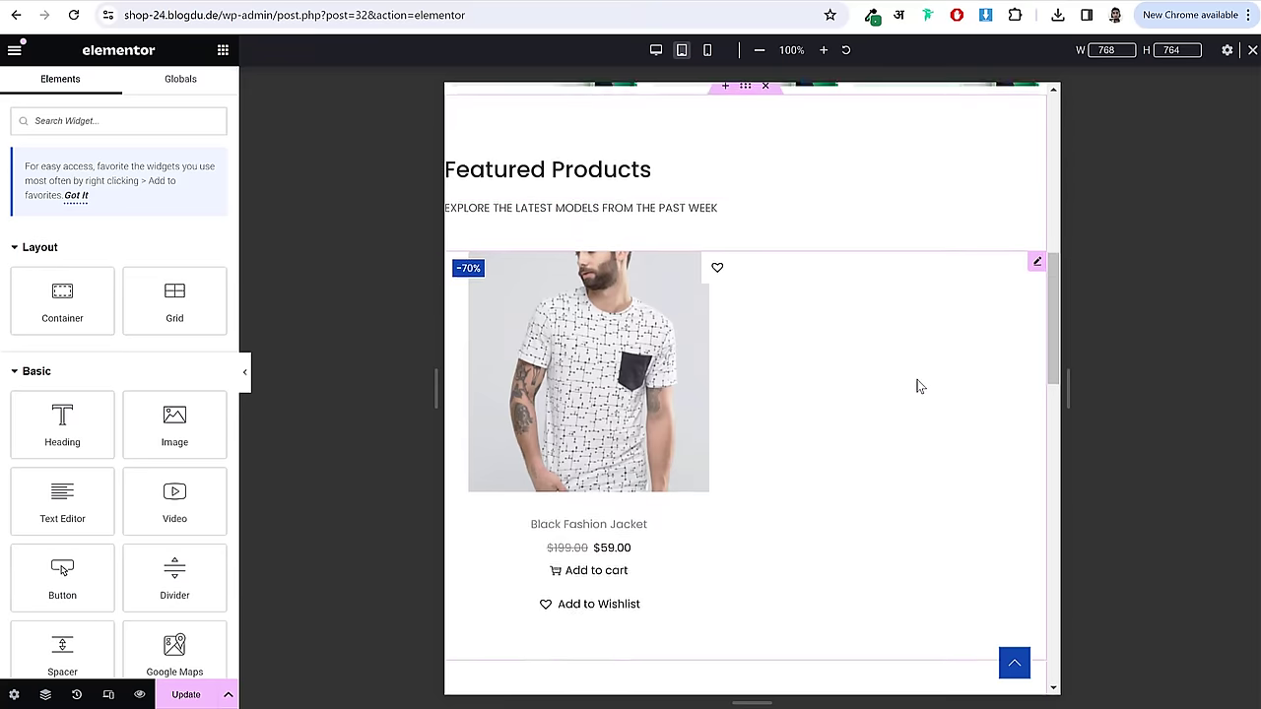
scroll(906, 415, down, 10)
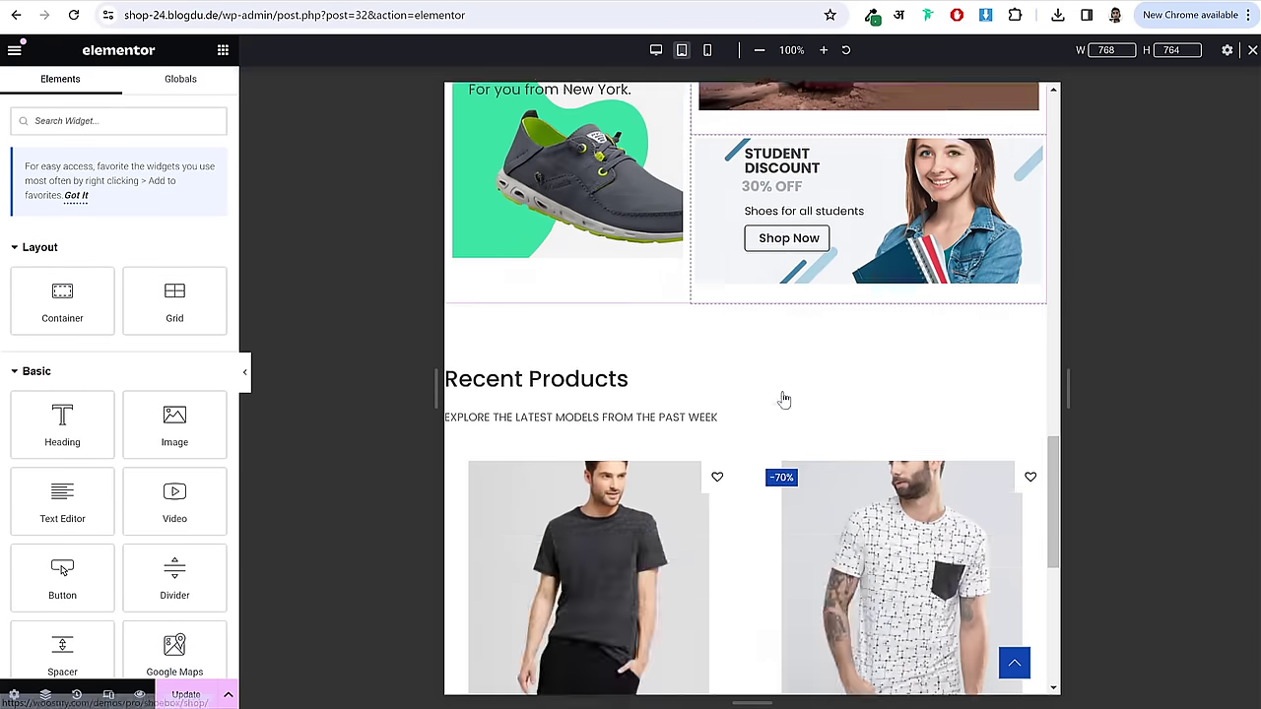
click(1015, 664)
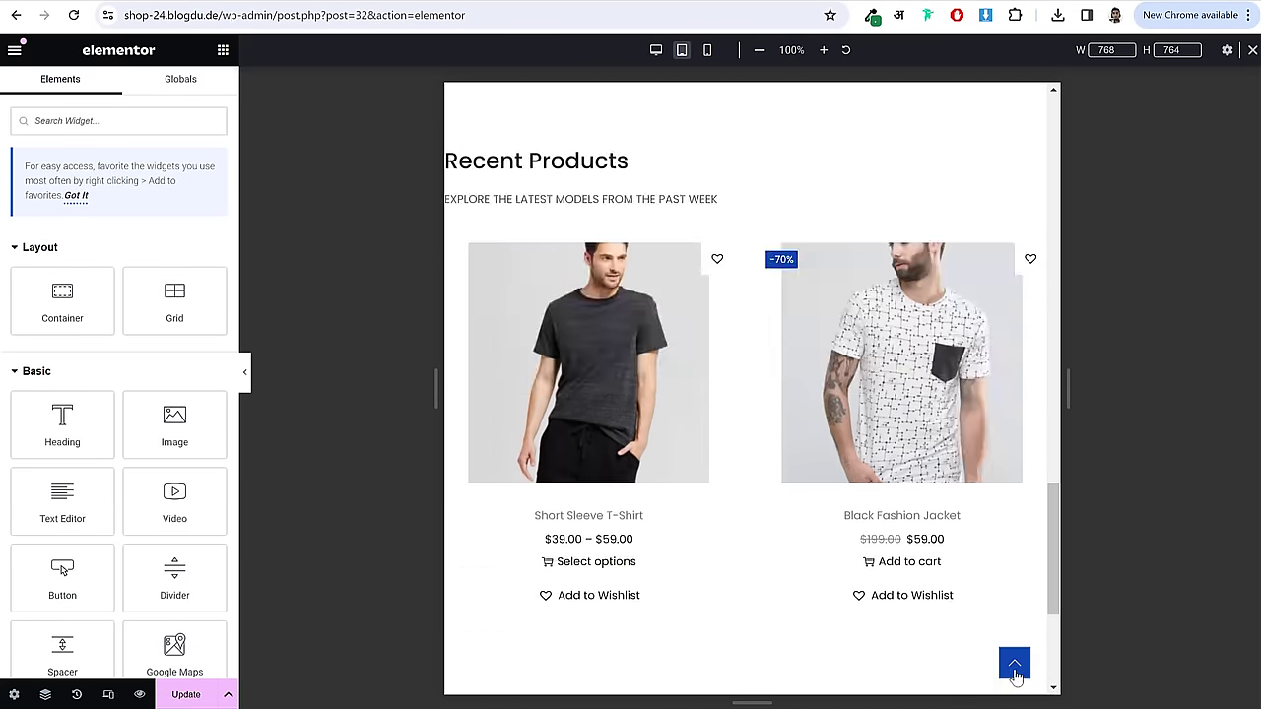
click(1253, 49)
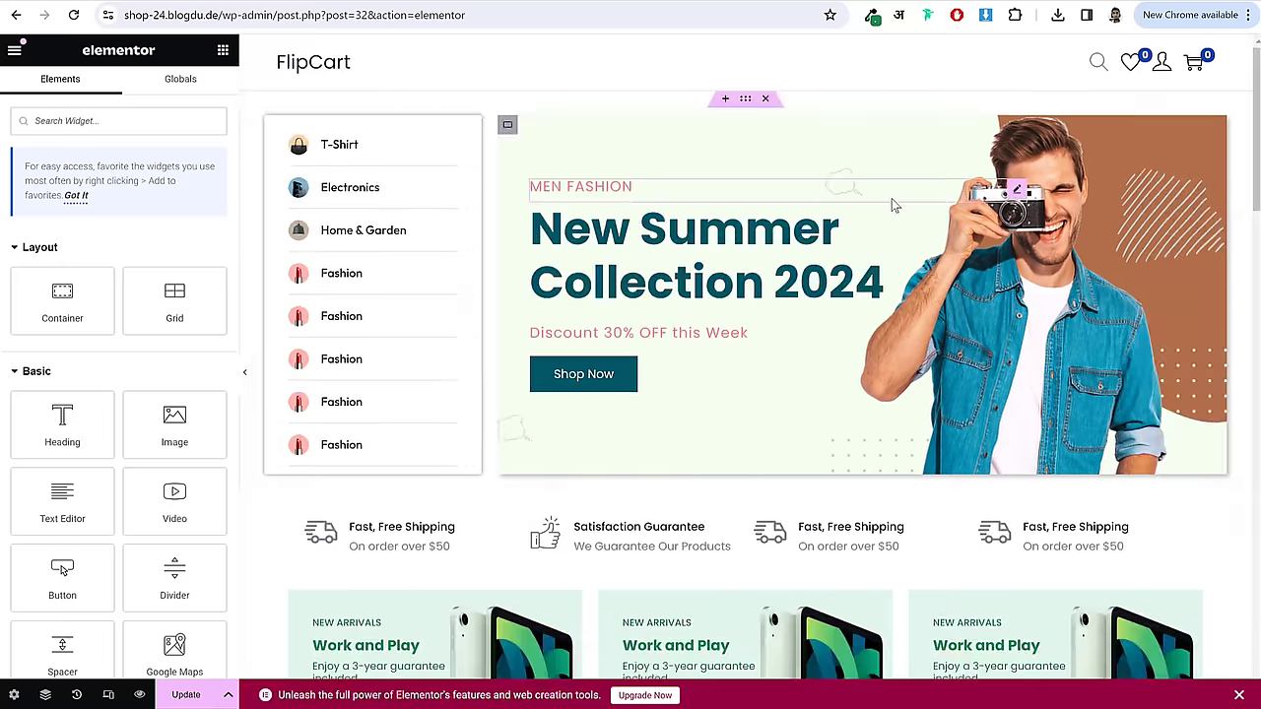
click(177, 699)
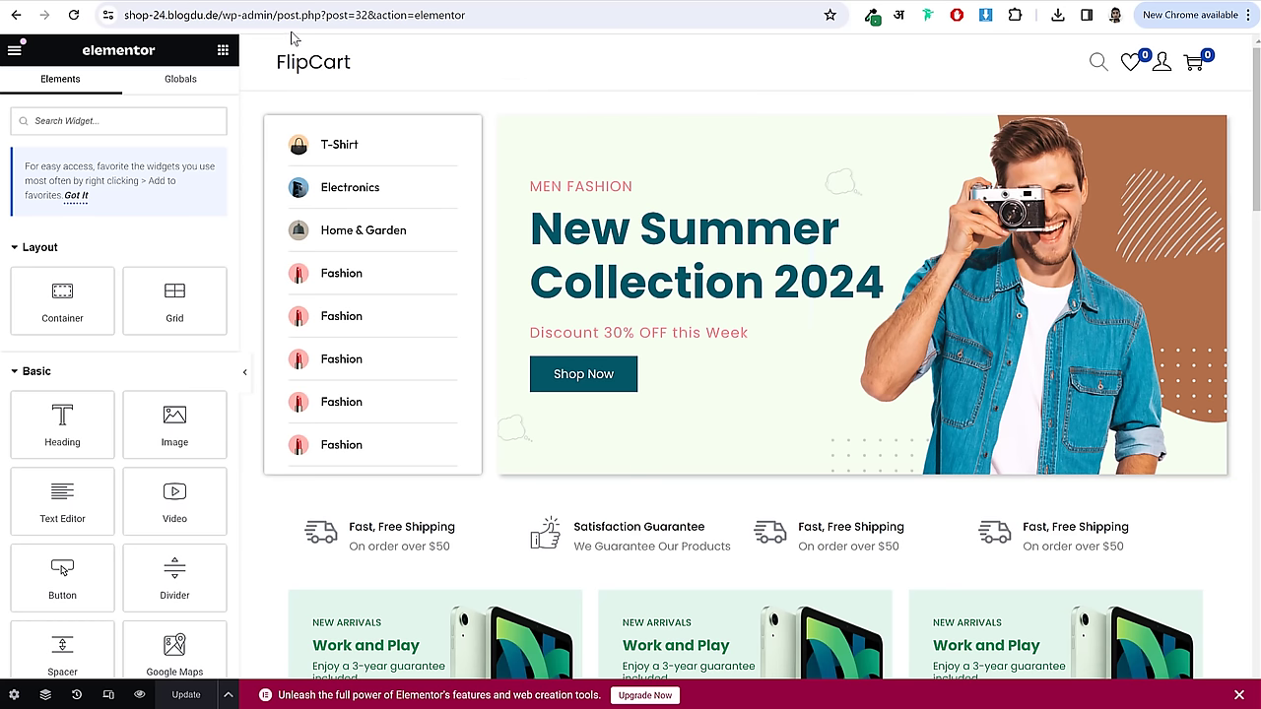
- Leave the page editor and open the site's WordPress dashboard at shop-24.blogdu.de/wp-admin/
drag(275, 16, 1202, 37)
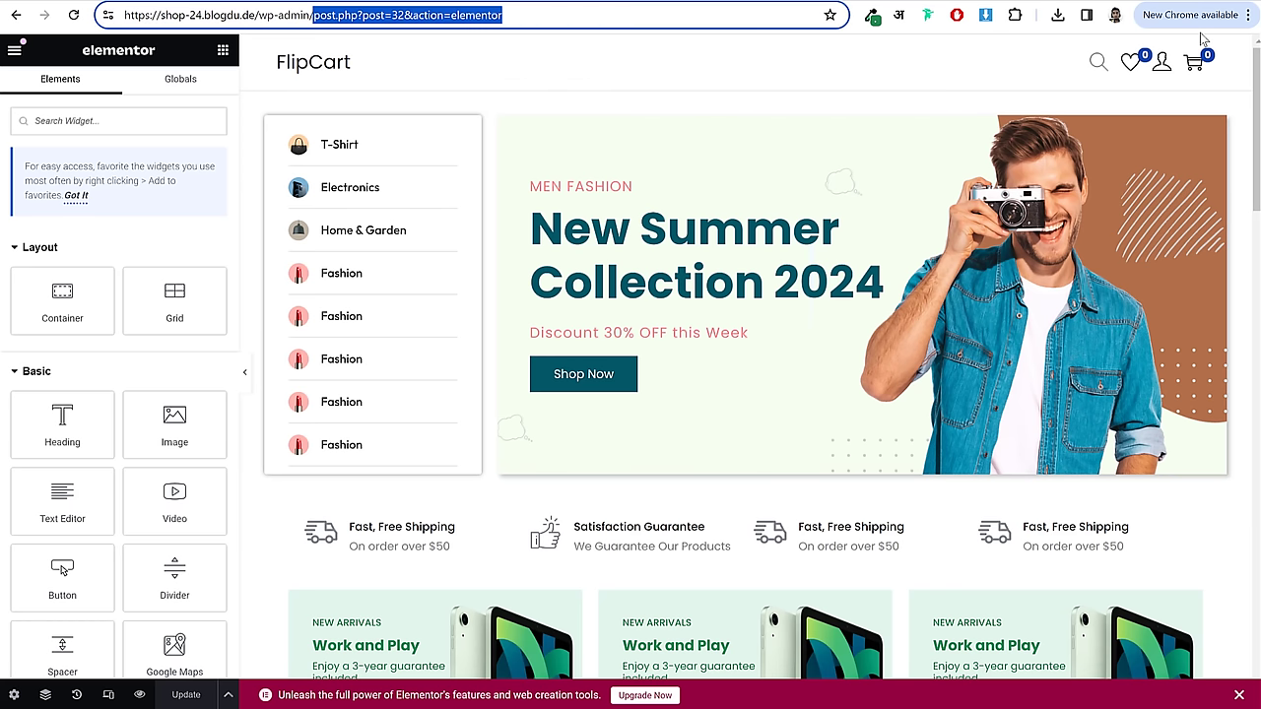
key(BackSpace)
key(Return)
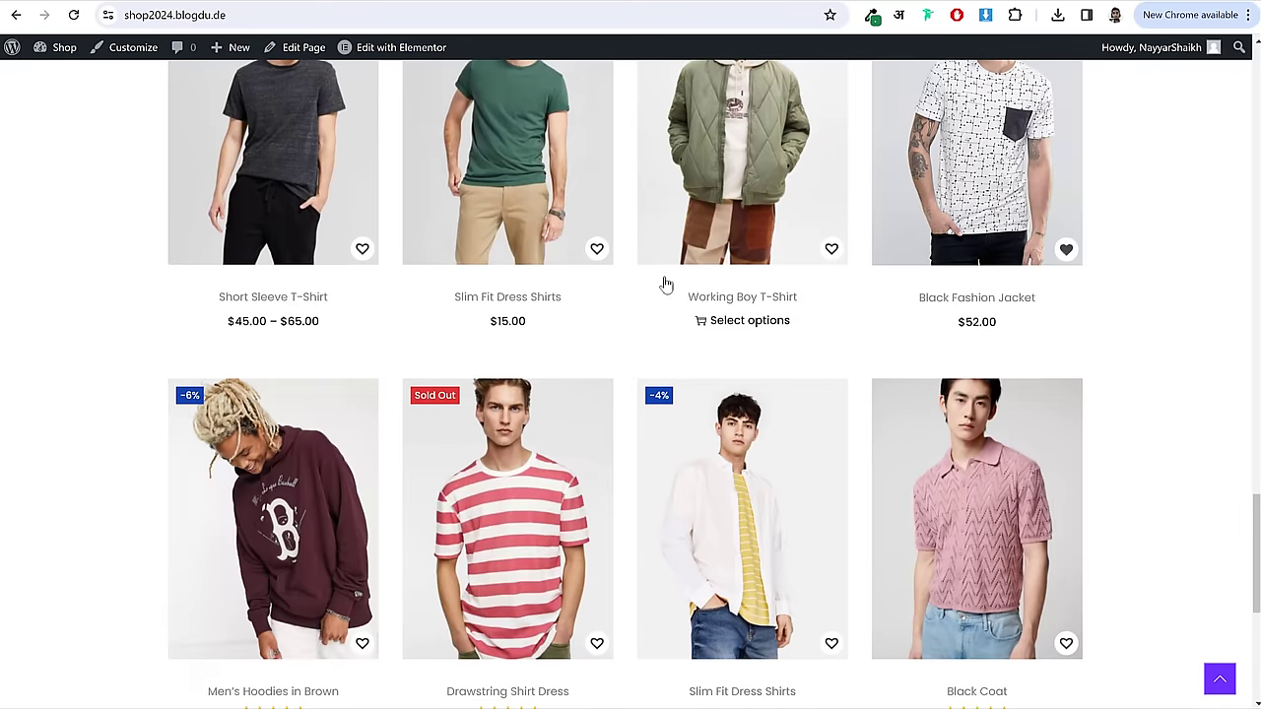
- On the reference shop site, look through the Blog page and open the "5 Best Summer Dresses" post
scroll(664, 282, up, 10)
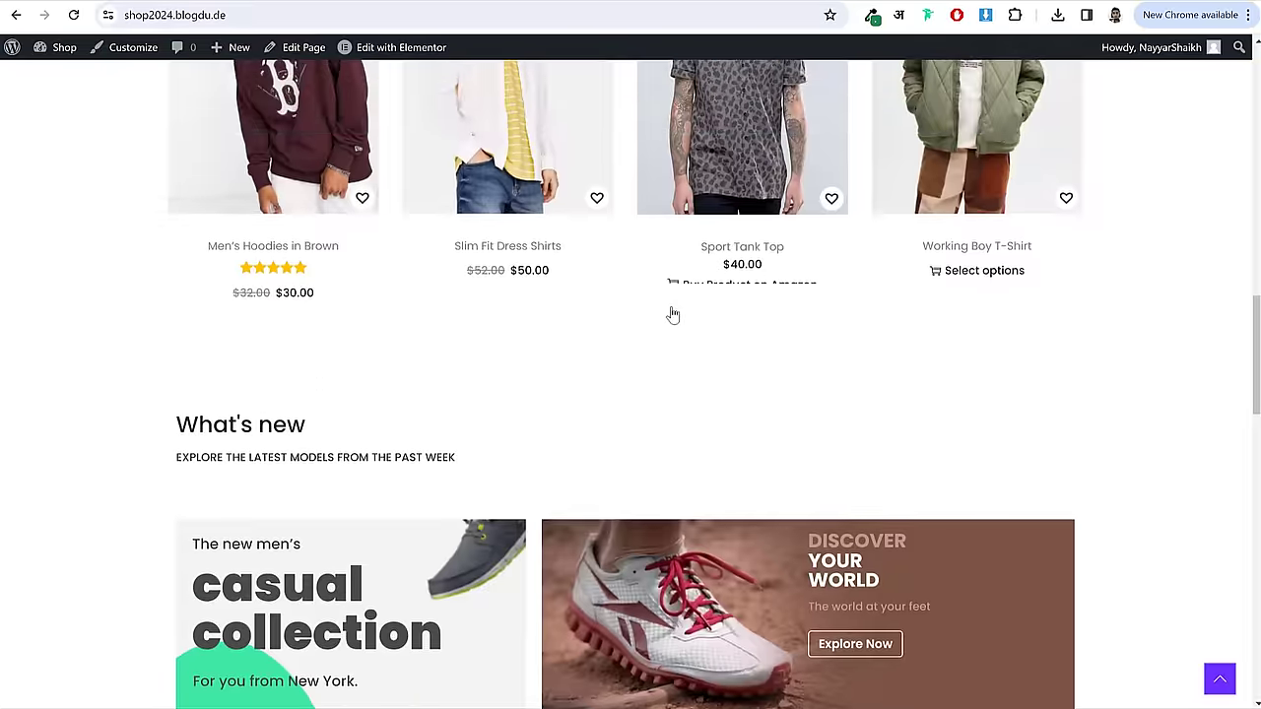
scroll(674, 313, up, 15)
click(852, 90)
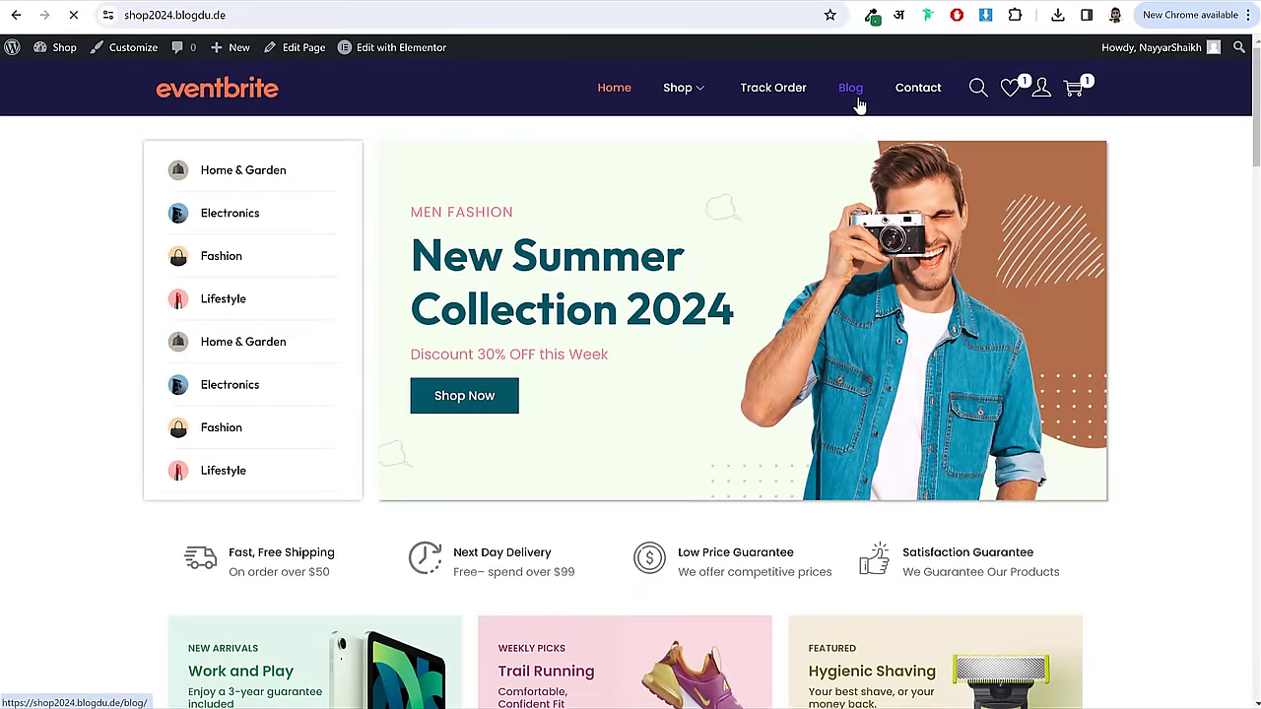
scroll(748, 428, down, 3)
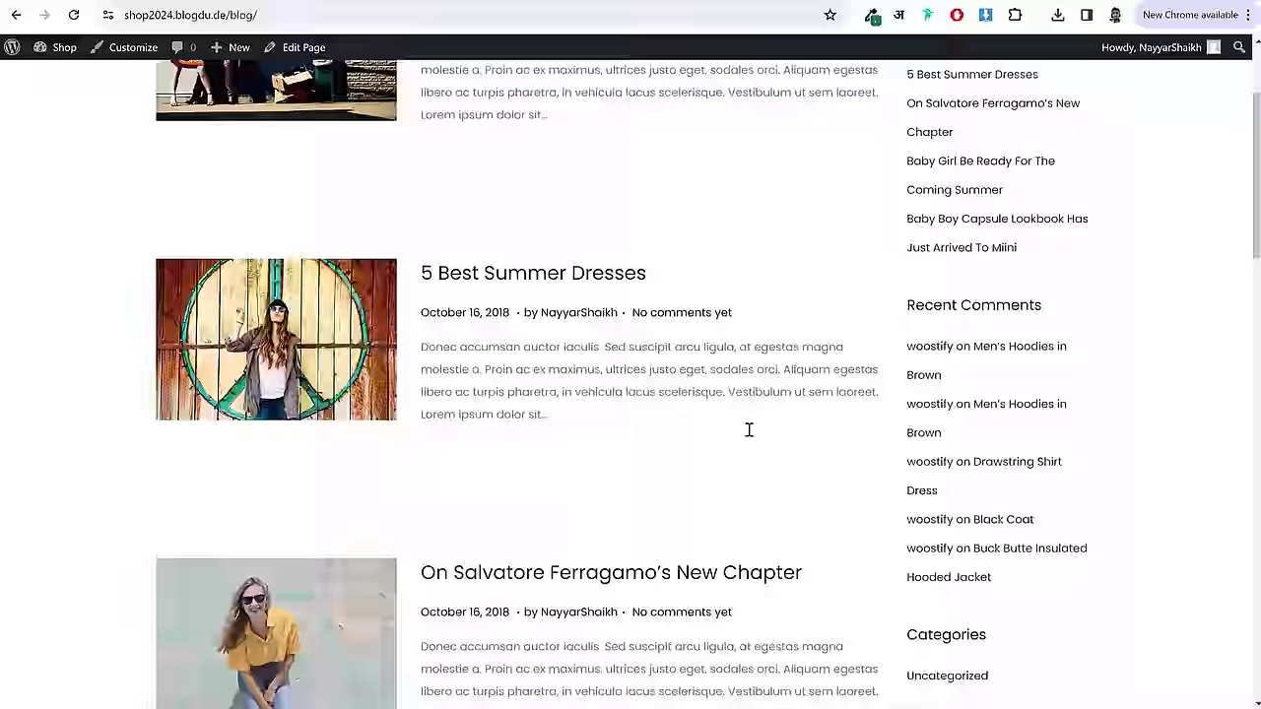
scroll(684, 423, up, 3)
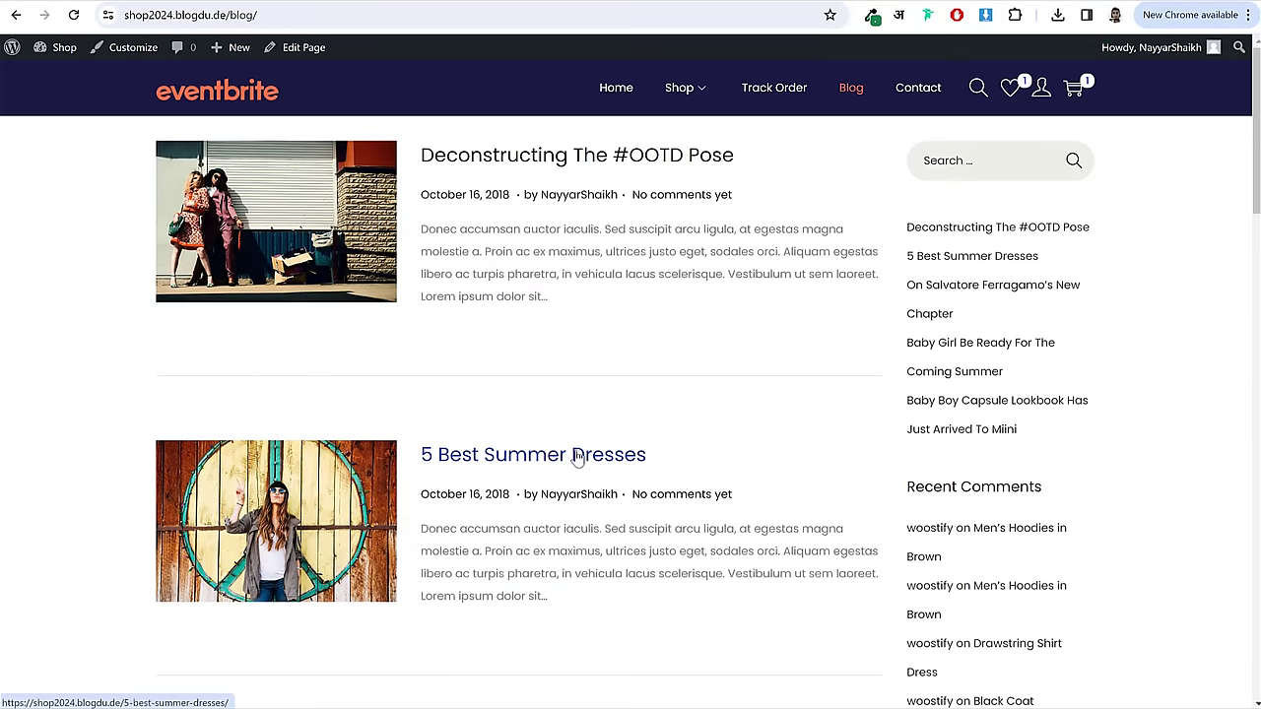
scroll(618, 451, down, 4)
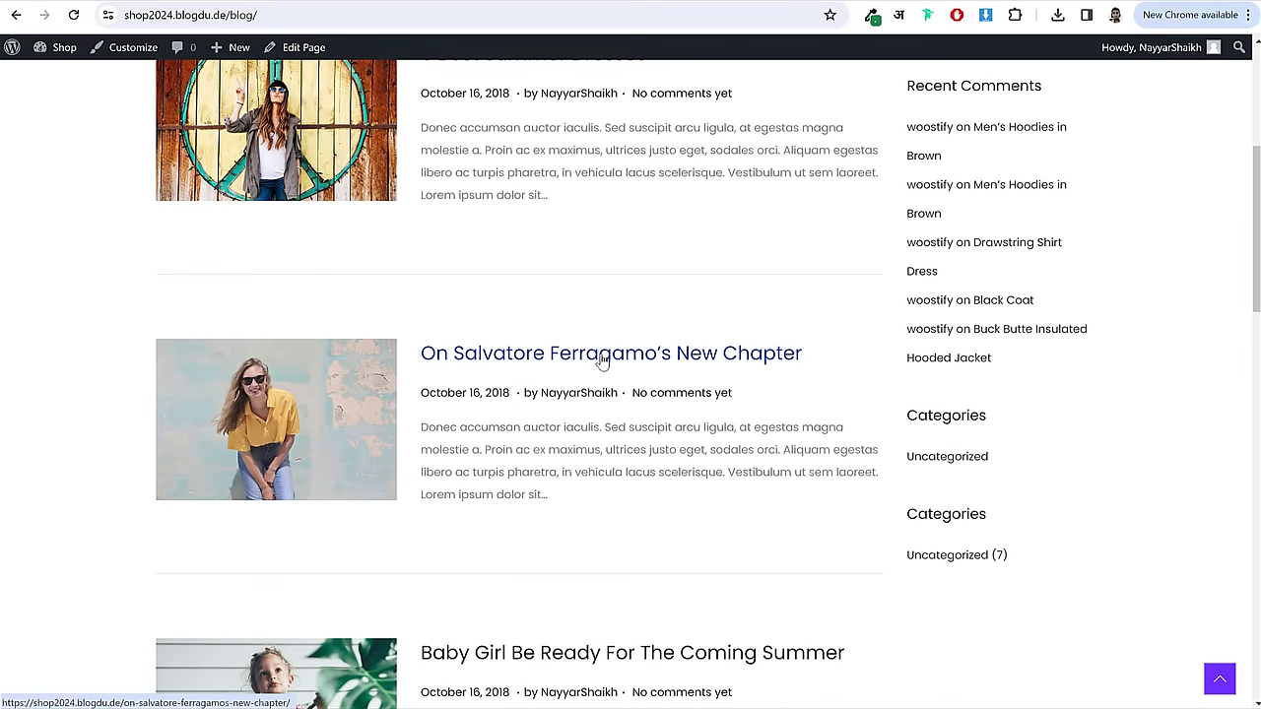
scroll(620, 371, up, 2)
click(564, 224)
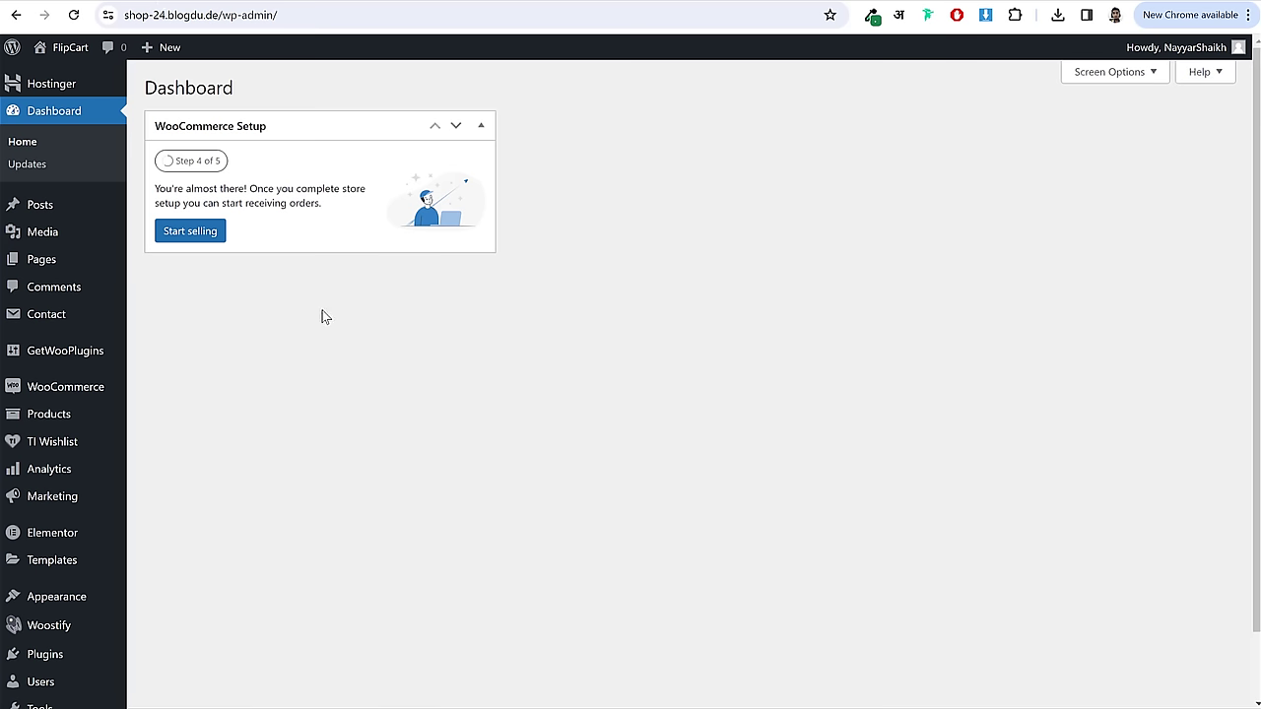
- Move the "Hello world!" post on the FlipCart site to the trash and start a new post
click(67, 216)
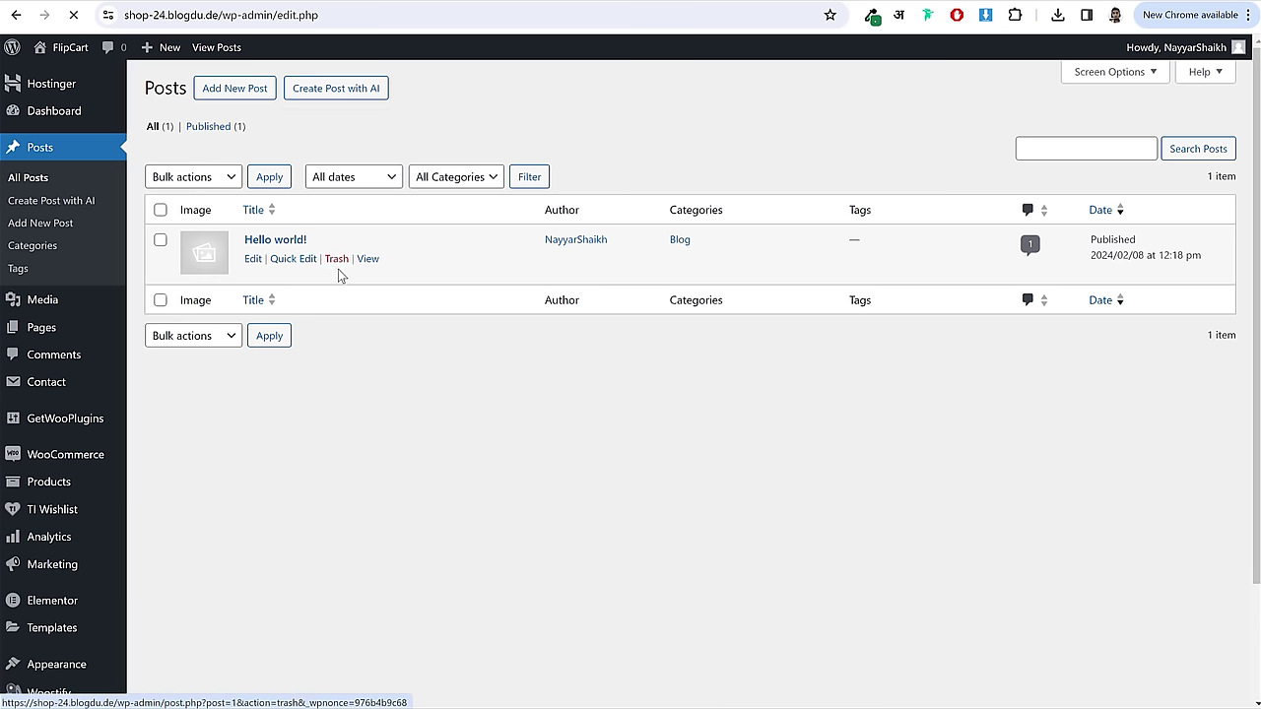
click(337, 264)
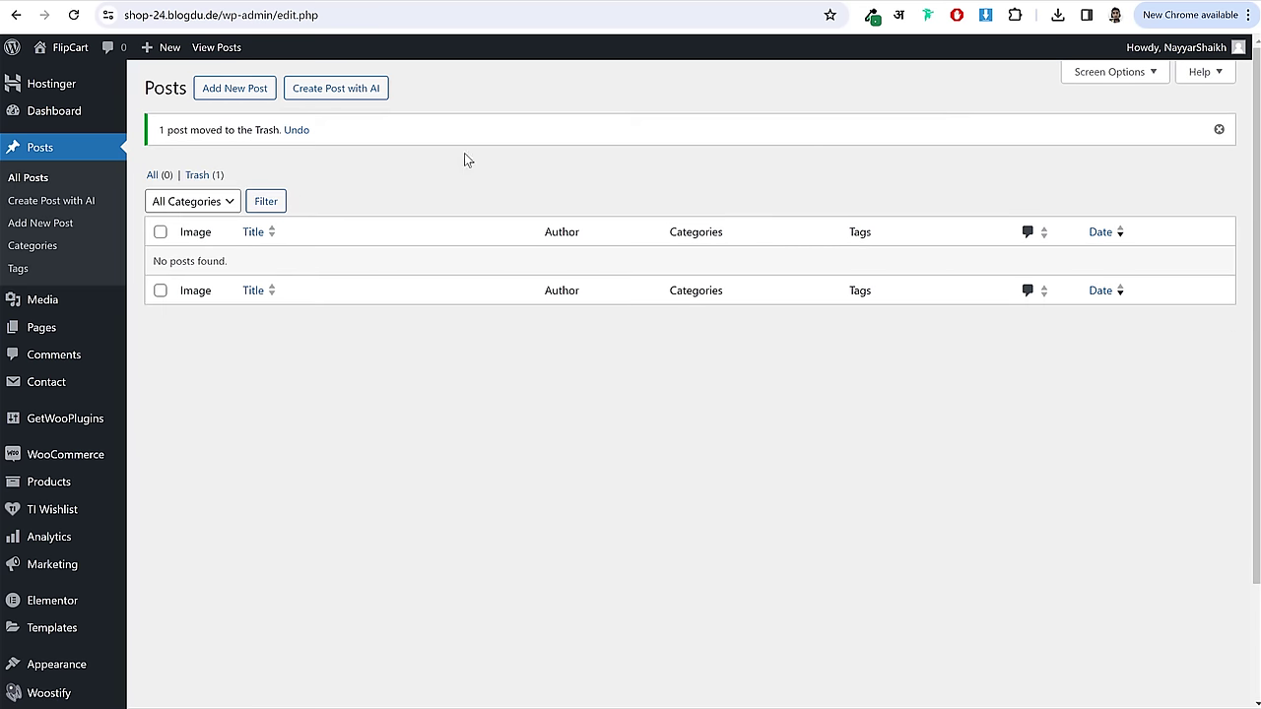
click(244, 87)
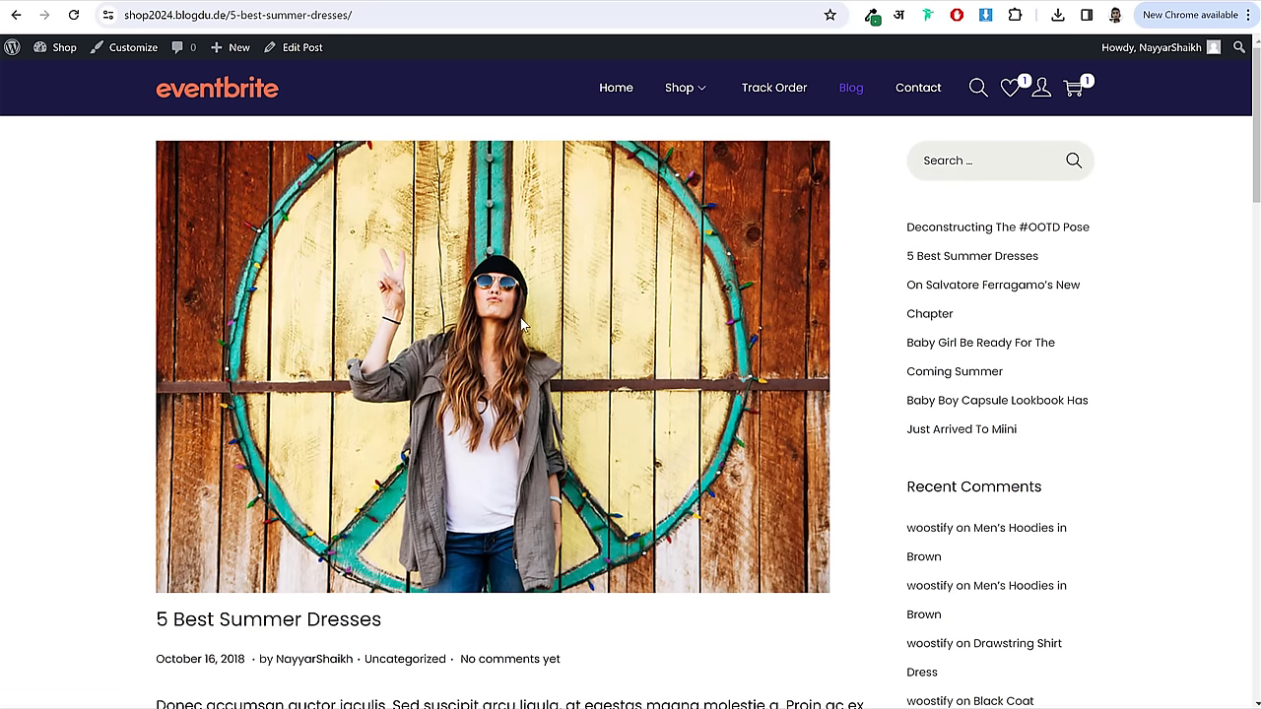
- Copy the reference post's title and enter "5 Best Summer Dresses" as the new post's title
scroll(439, 148, down, 3)
drag(404, 301, 149, 298)
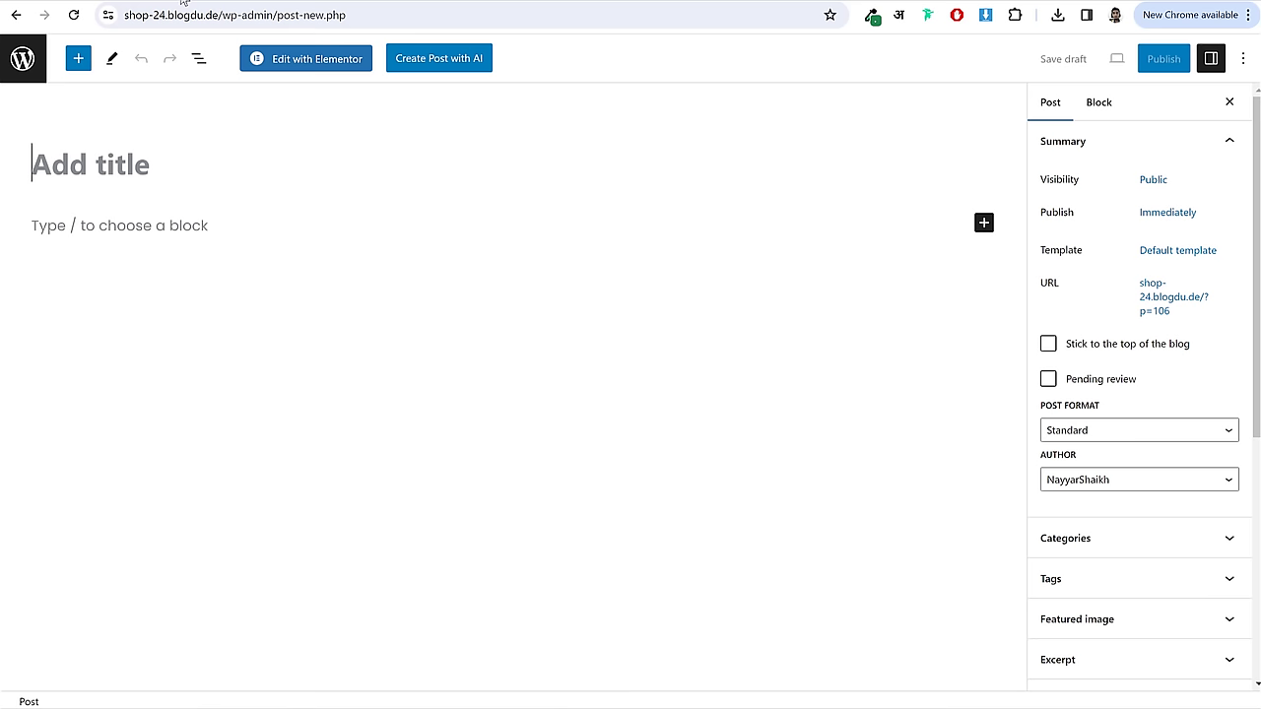
text(5 Best Summer Dresses)
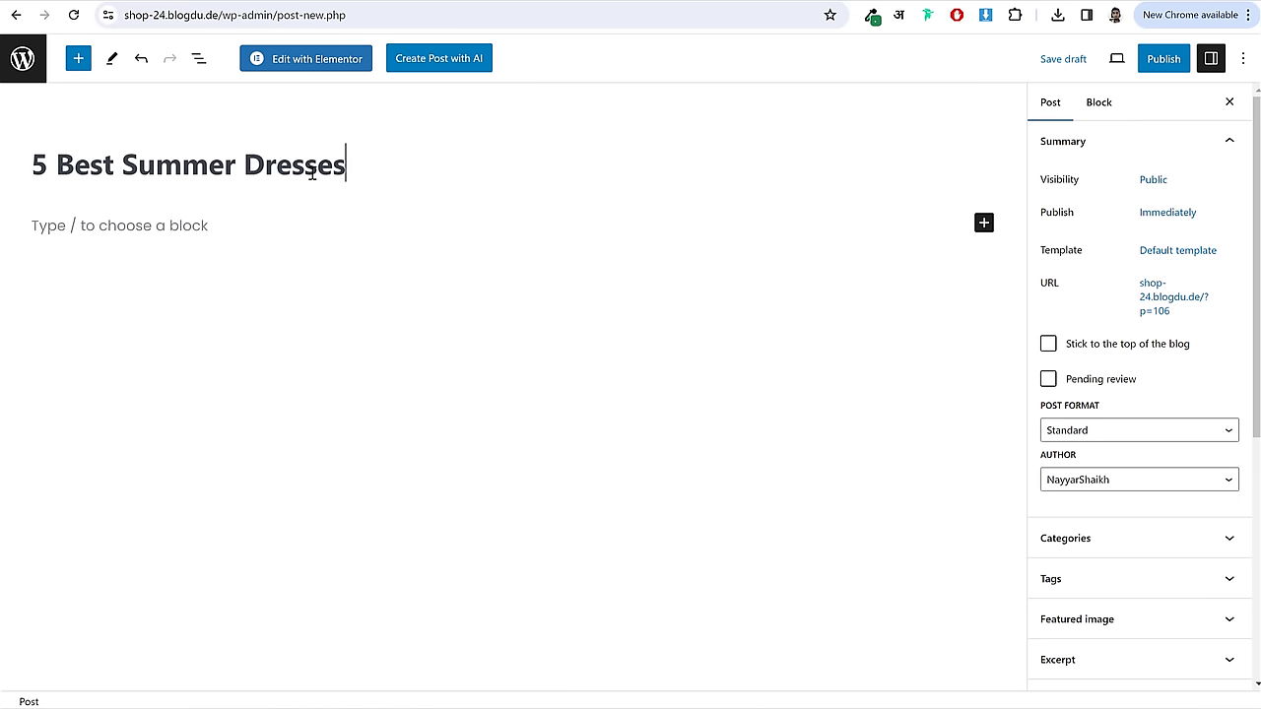
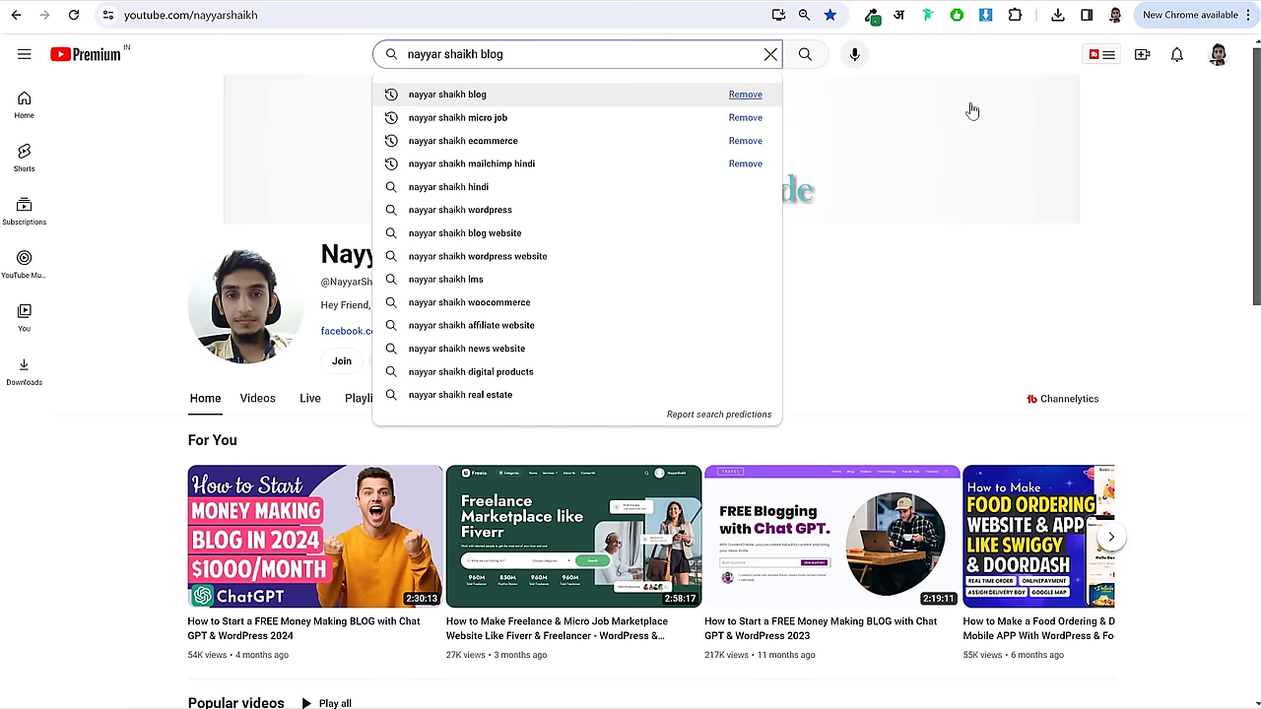
- On YouTube, dismiss the search suggestions and look through the channel's featured and popular videos
click(971, 54)
scroll(1100, 183, down, 3)
scroll(1102, 184, down, 1)
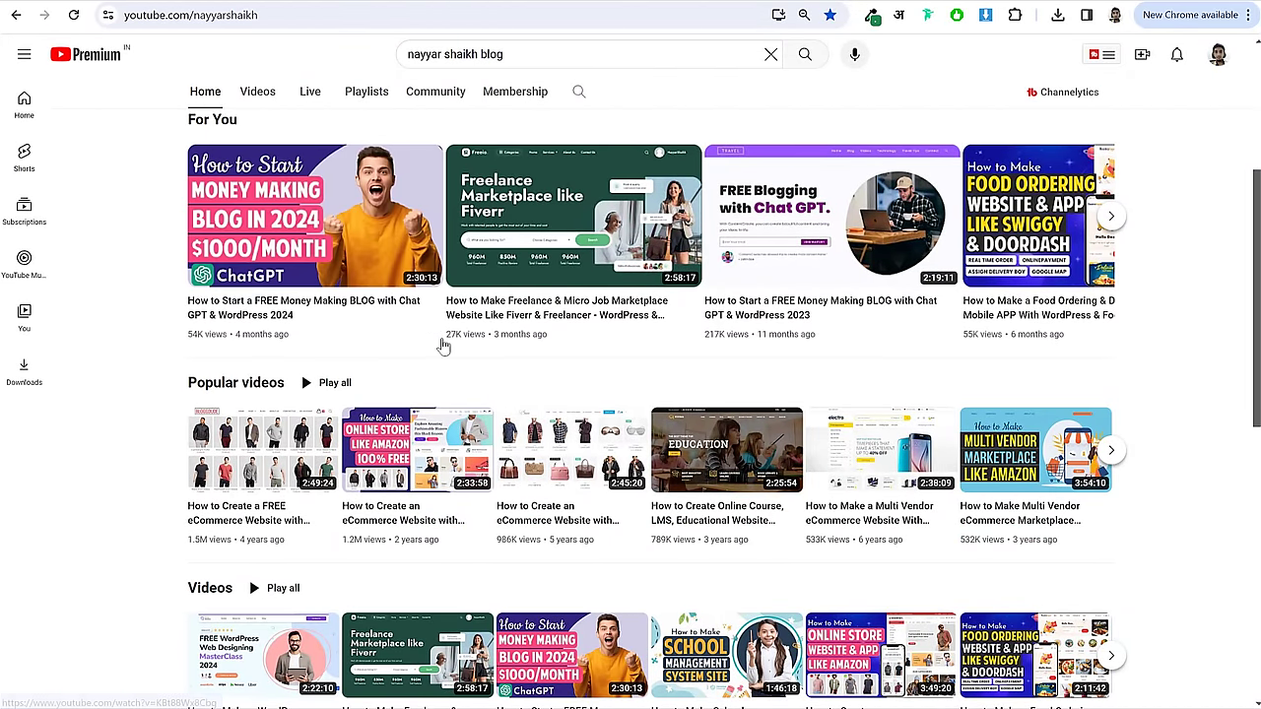
- Search YouTube for the channel owner's blog tutorials and look through the video results
scroll(474, 256, up, 4)
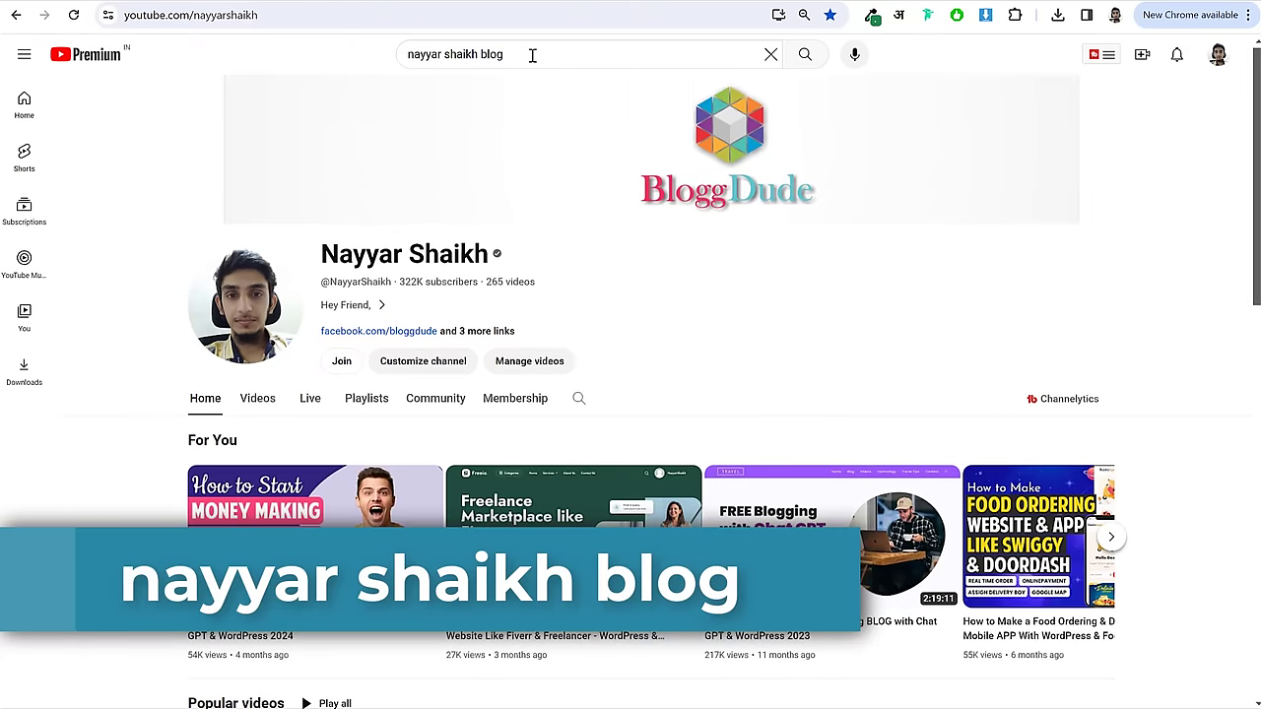
click(532, 54)
key(Return)
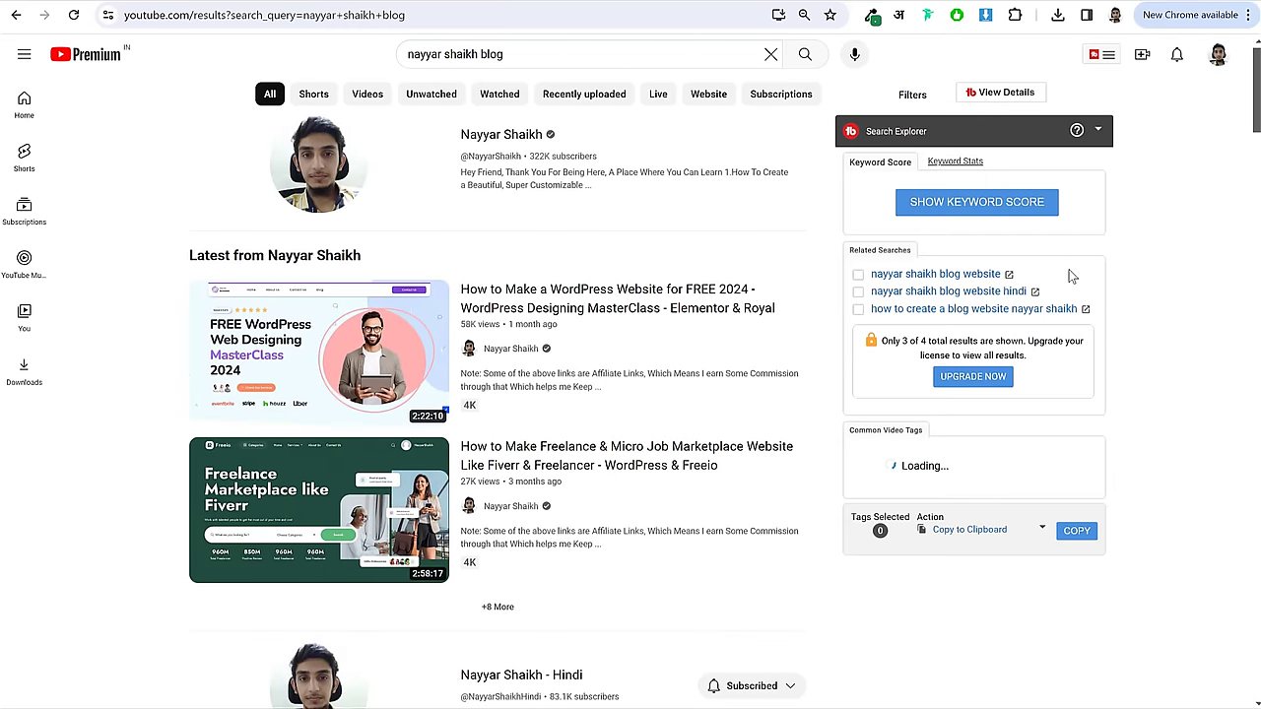
scroll(1114, 272, down, 4)
mouse_move(581, 295)
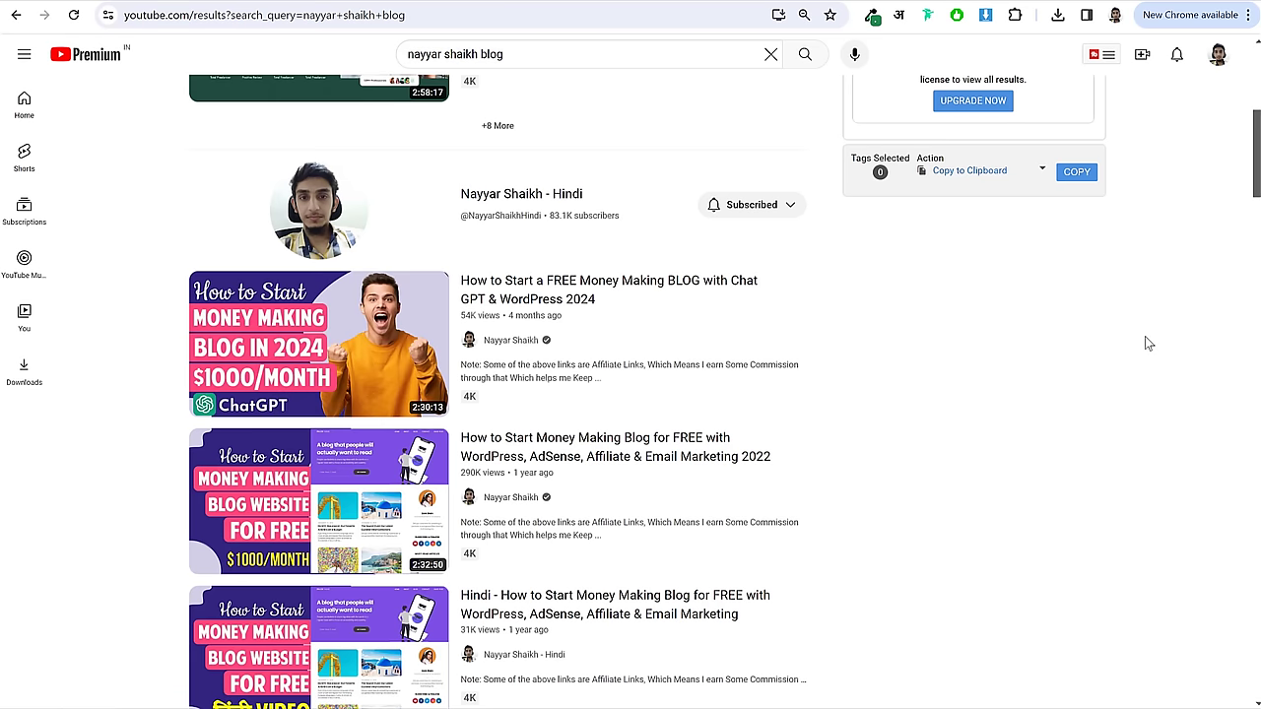
- Switch to the sample post "5 Best Summer Dresses" and copy its entire body content below the title
click(163, 3)
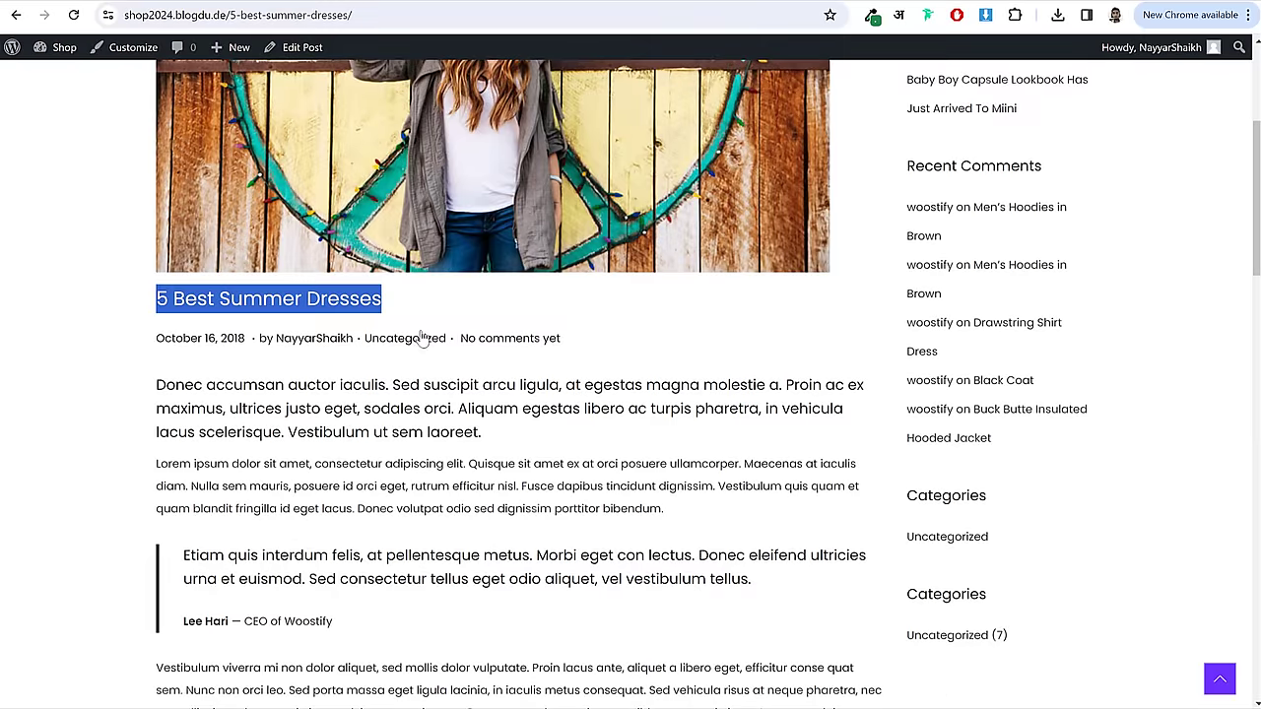
scroll(422, 338, down, 2)
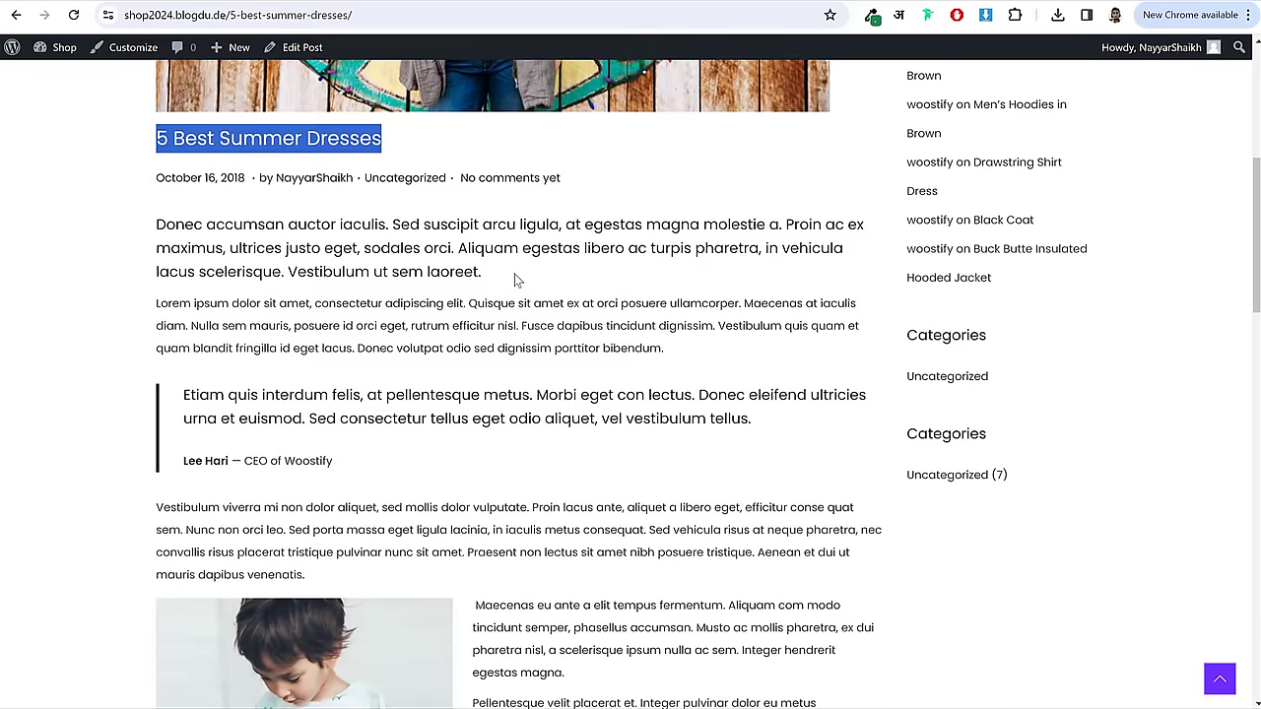
click(515, 279)
drag(162, 226, 603, 493)
key(ctrl+c)
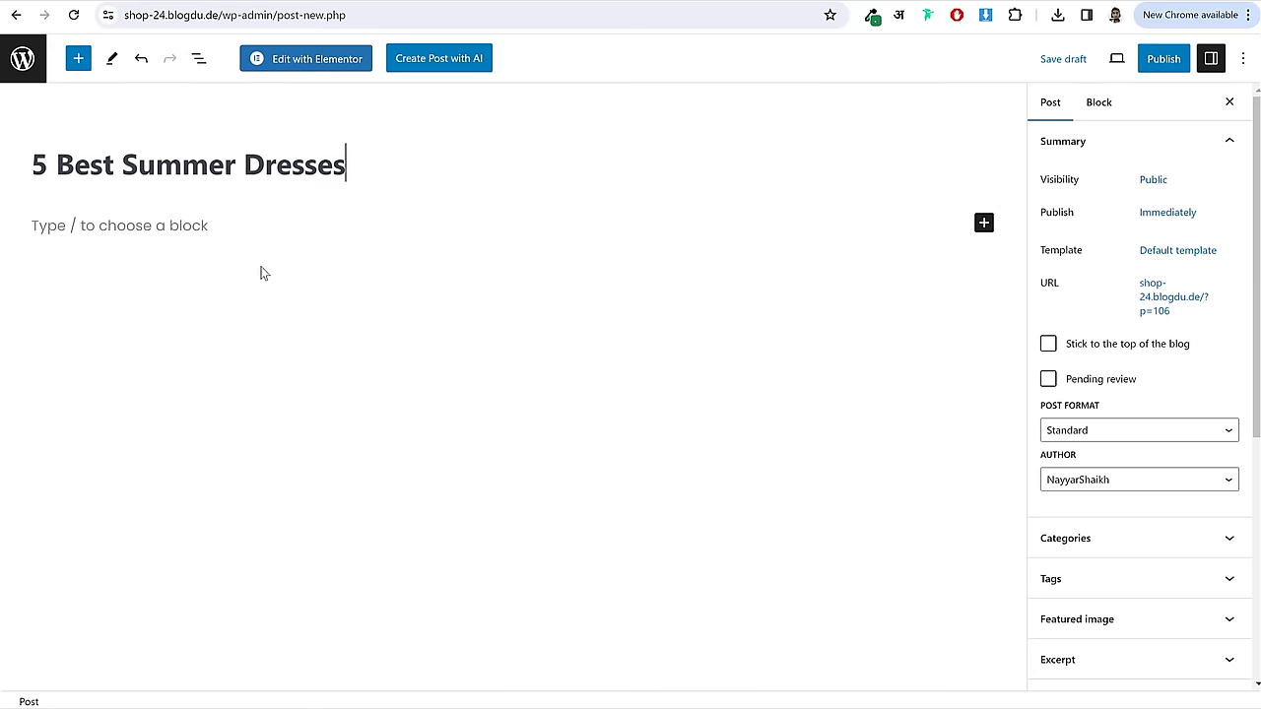
- Paste the copied article into the body of the new "5 Best Summer Dresses" post, keeping its quote formatting and image
click(245, 226)
key(ctrl+v)
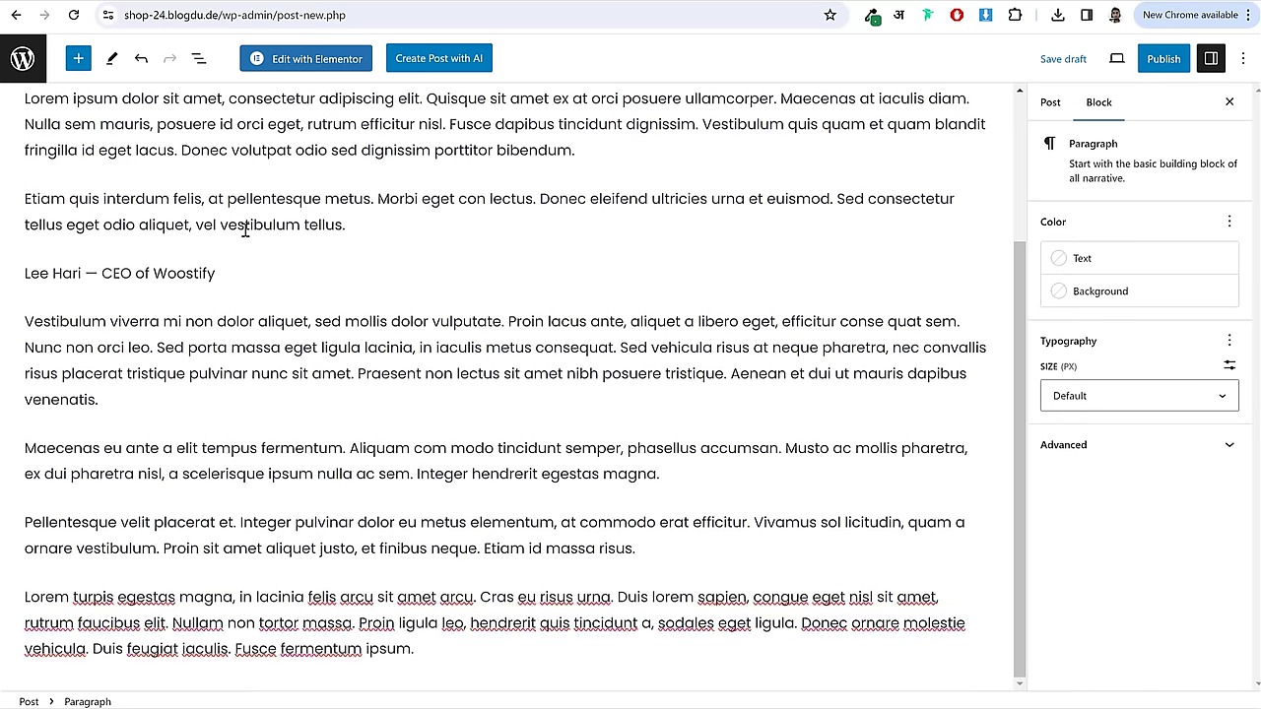
key(ctrl+z)
key(ctrl+v)
scroll(682, 276, up, 3)
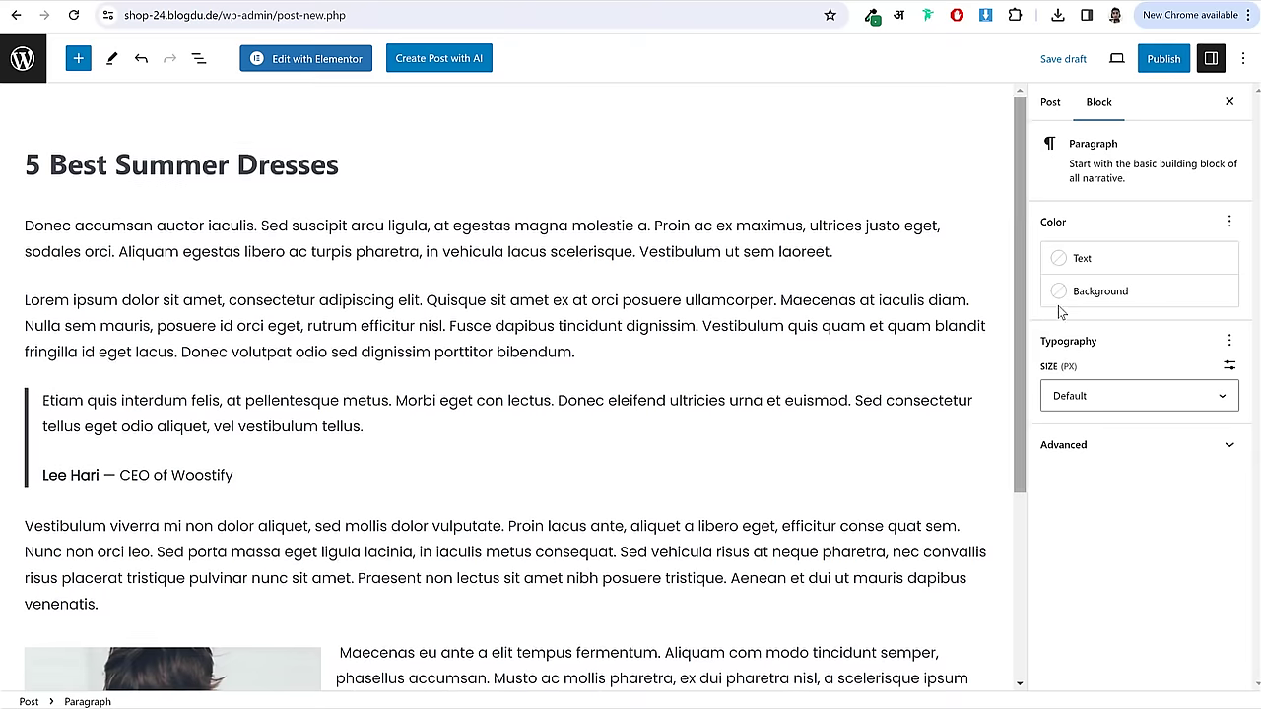
- Create a new category named Fashion and assign it to the post
click(1050, 103)
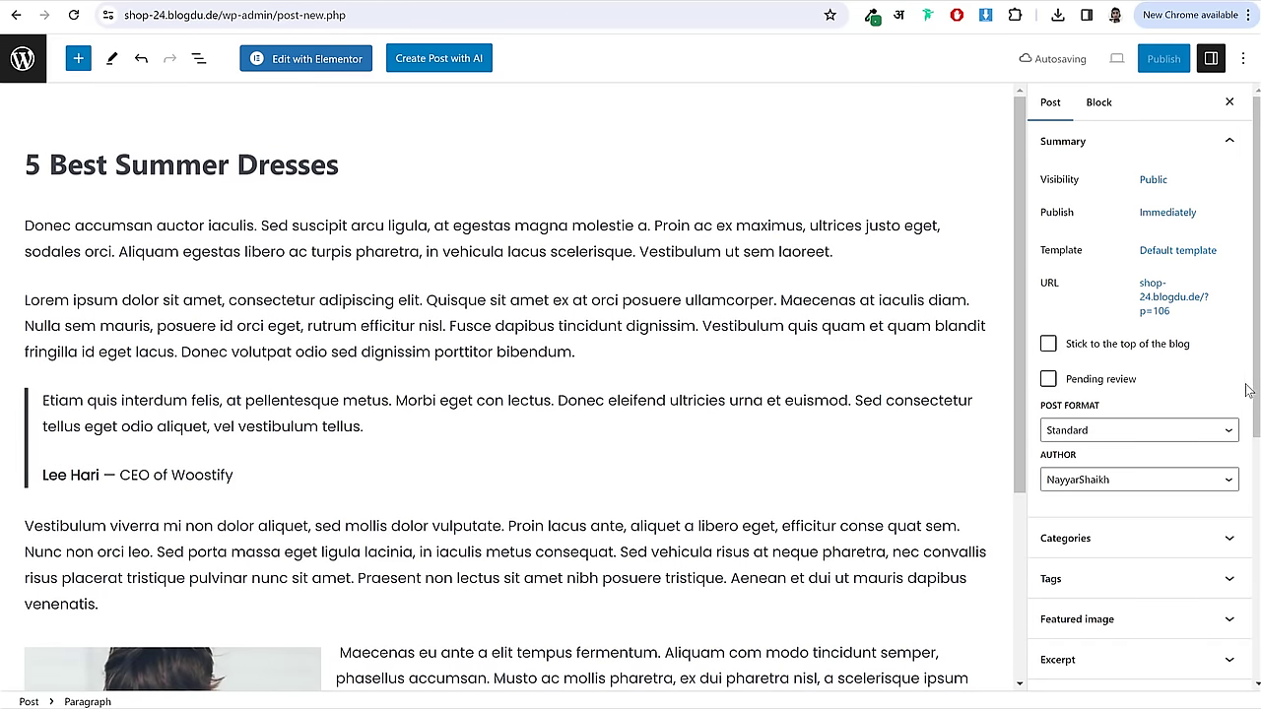
scroll(1176, 380, down, 5)
click(1128, 172)
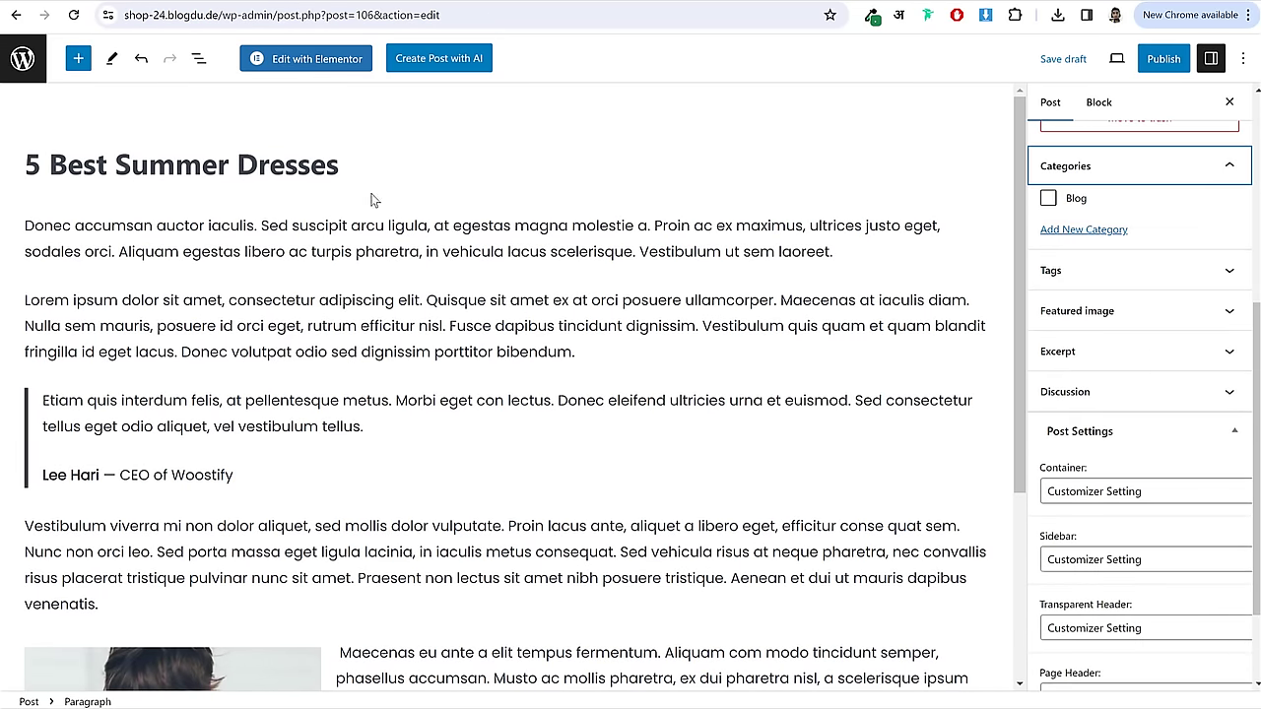
click(1109, 232)
click(1093, 282)
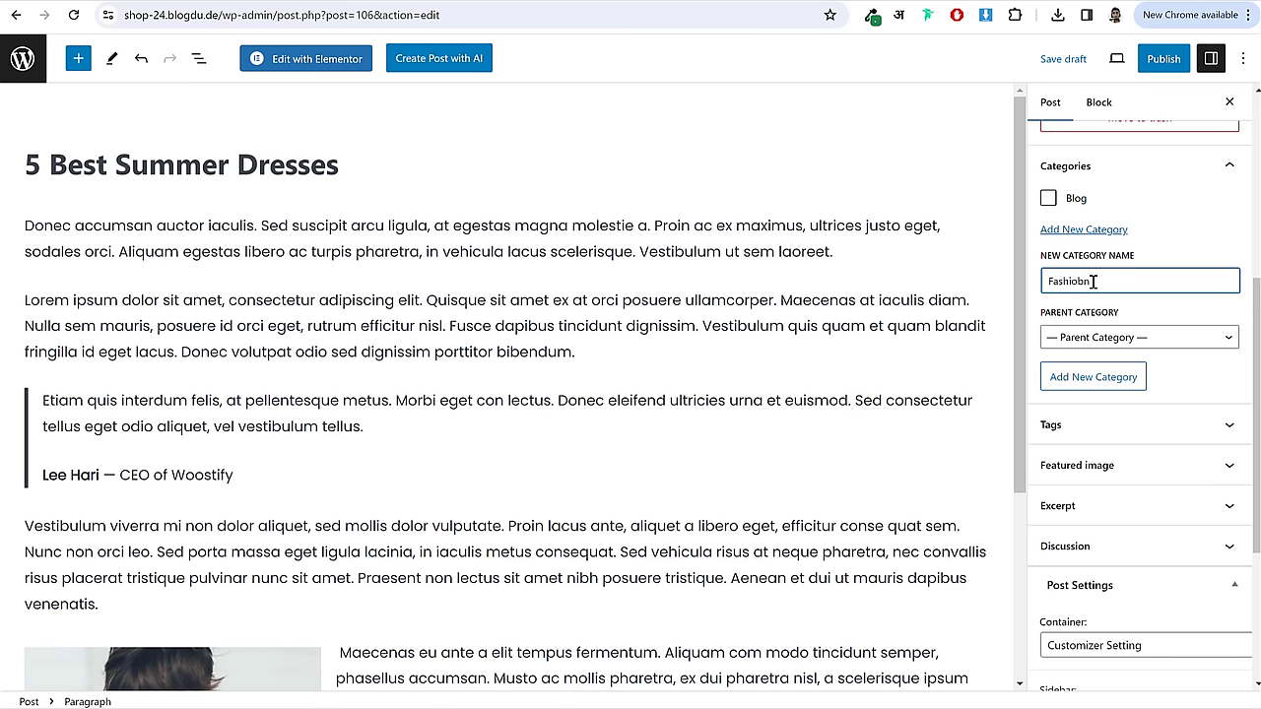
click(1122, 379)
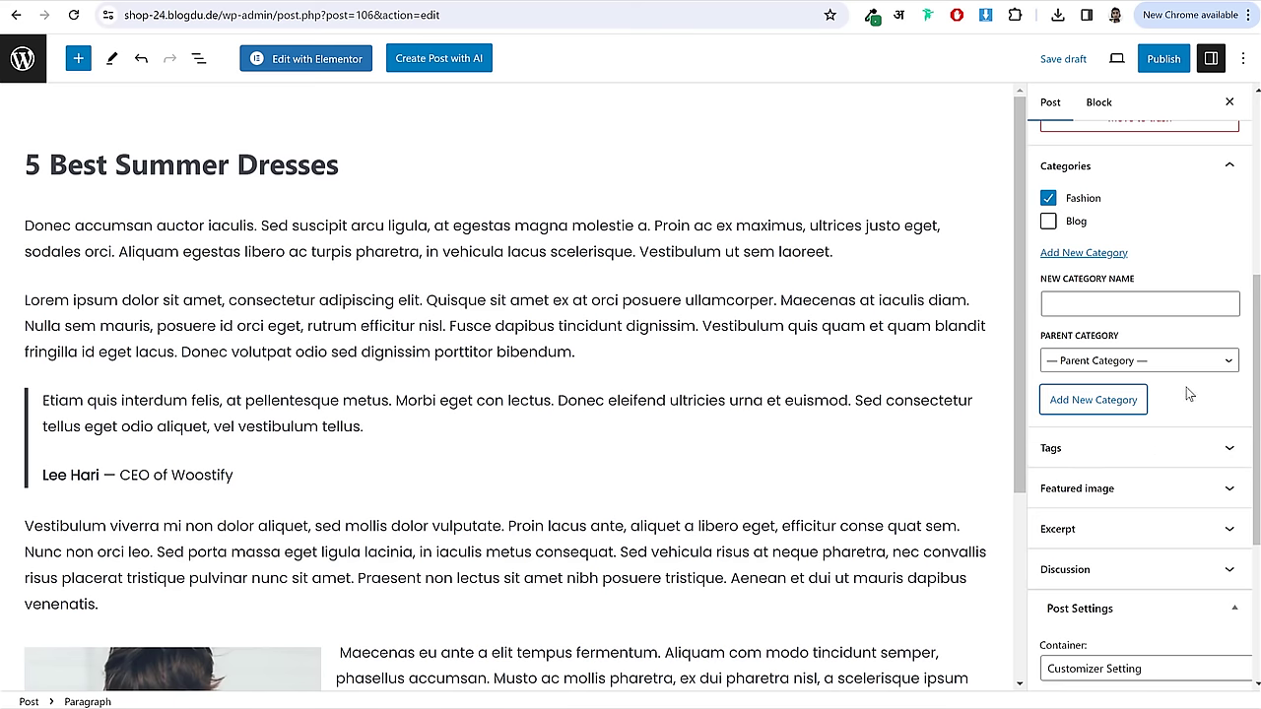
- Open the post's featured image settings and view the sample post's lead image for reference
scroll(1084, 394, down, 2)
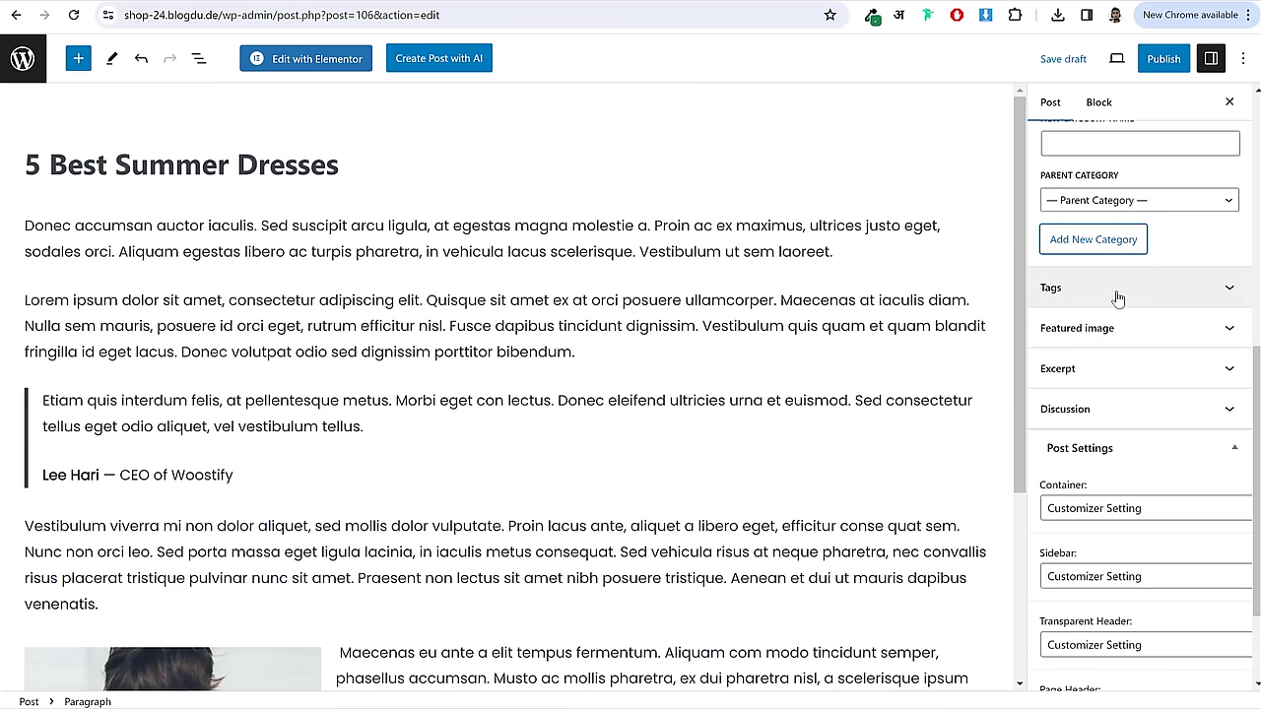
scroll(1114, 314, up, 3)
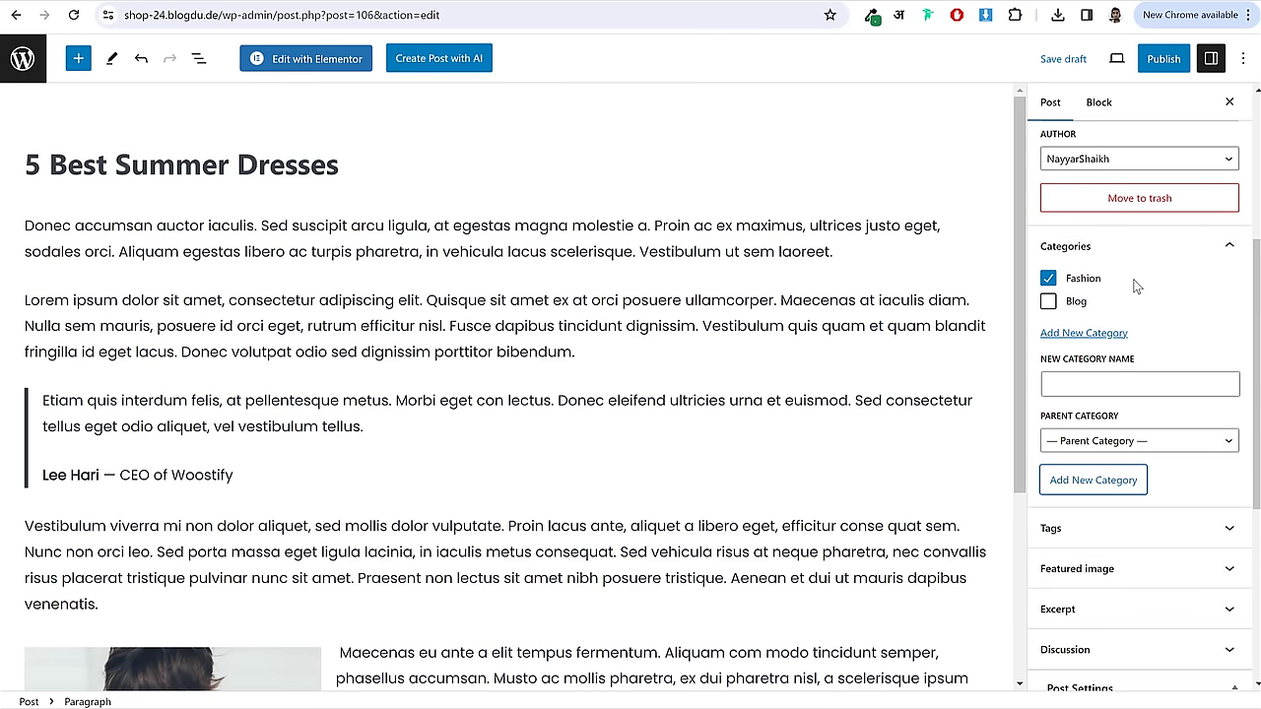
scroll(1133, 311, down, 2)
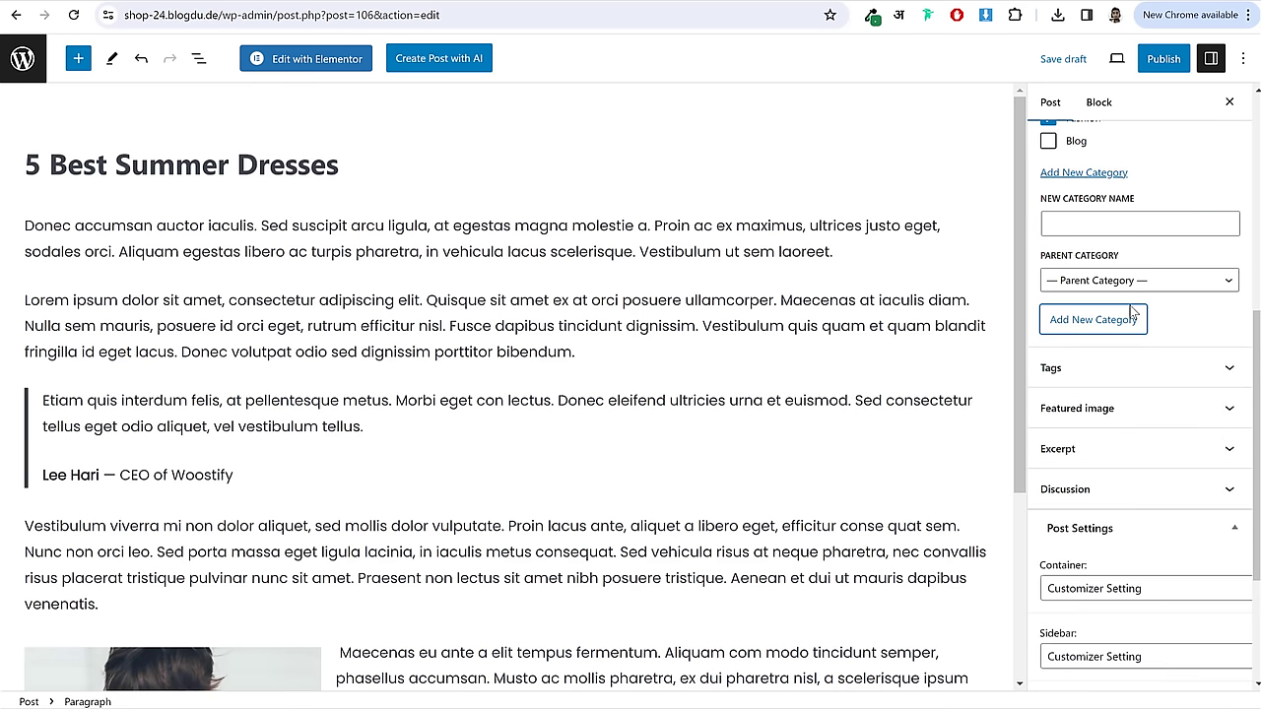
scroll(1138, 295, down, 2)
click(1175, 255)
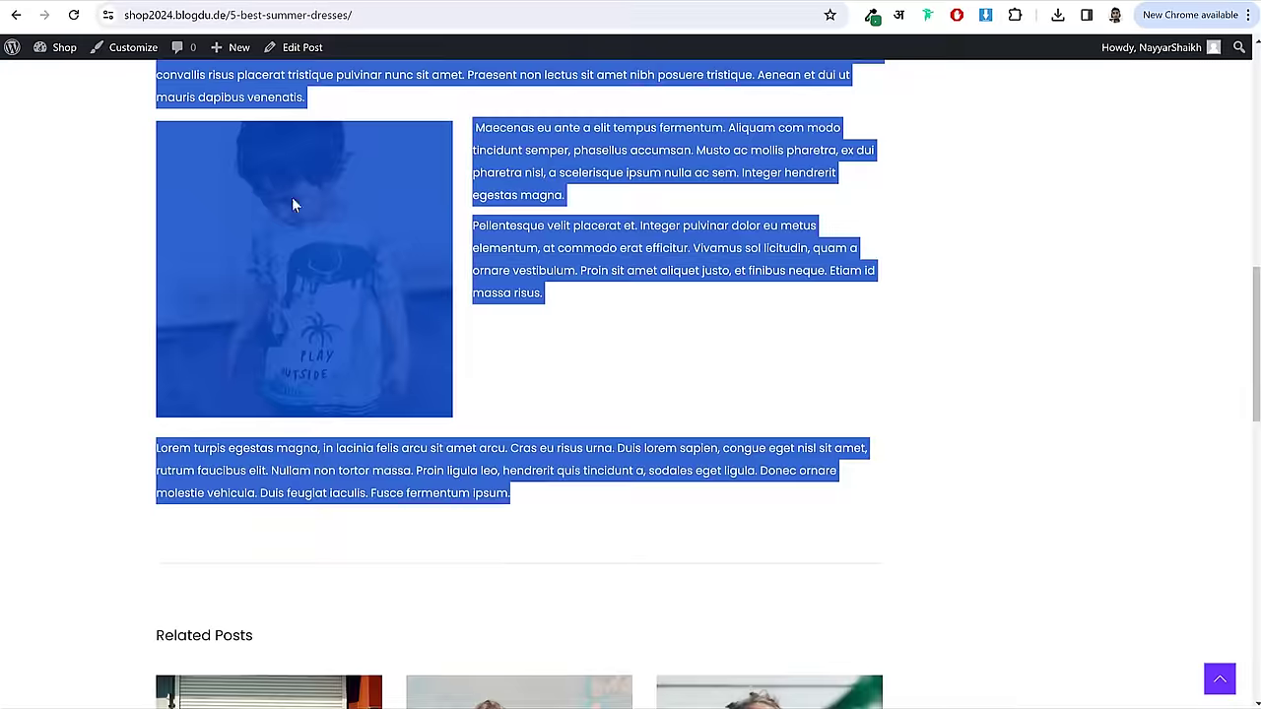
scroll(295, 202, up, 10)
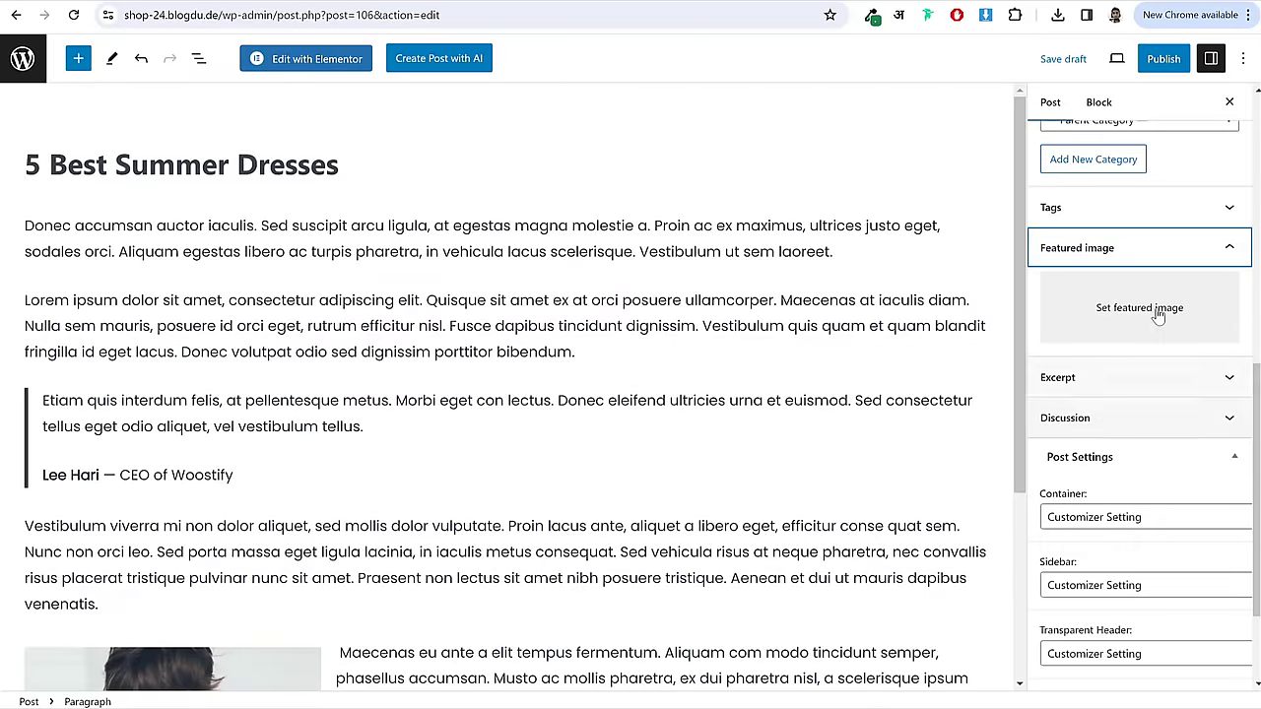
- Set shop-cat-3-1.jpg from the media library as the post's featured image
click(1077, 307)
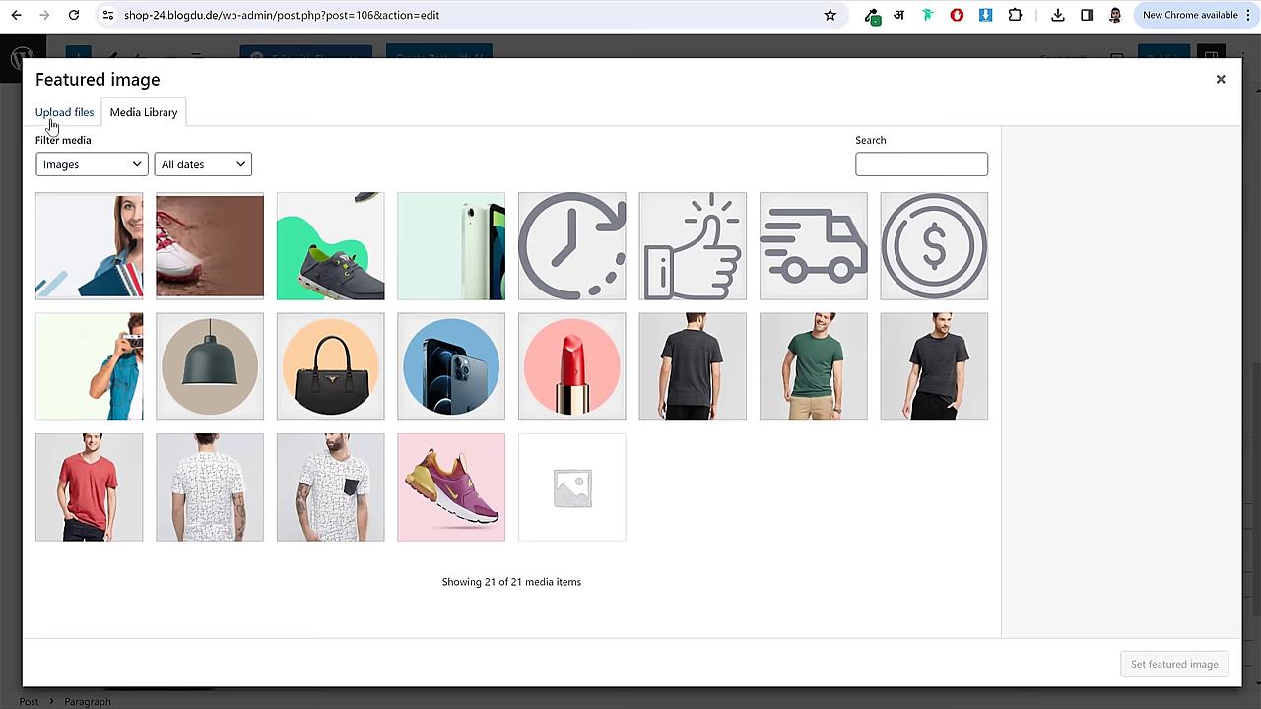
click(62, 259)
click(169, 252)
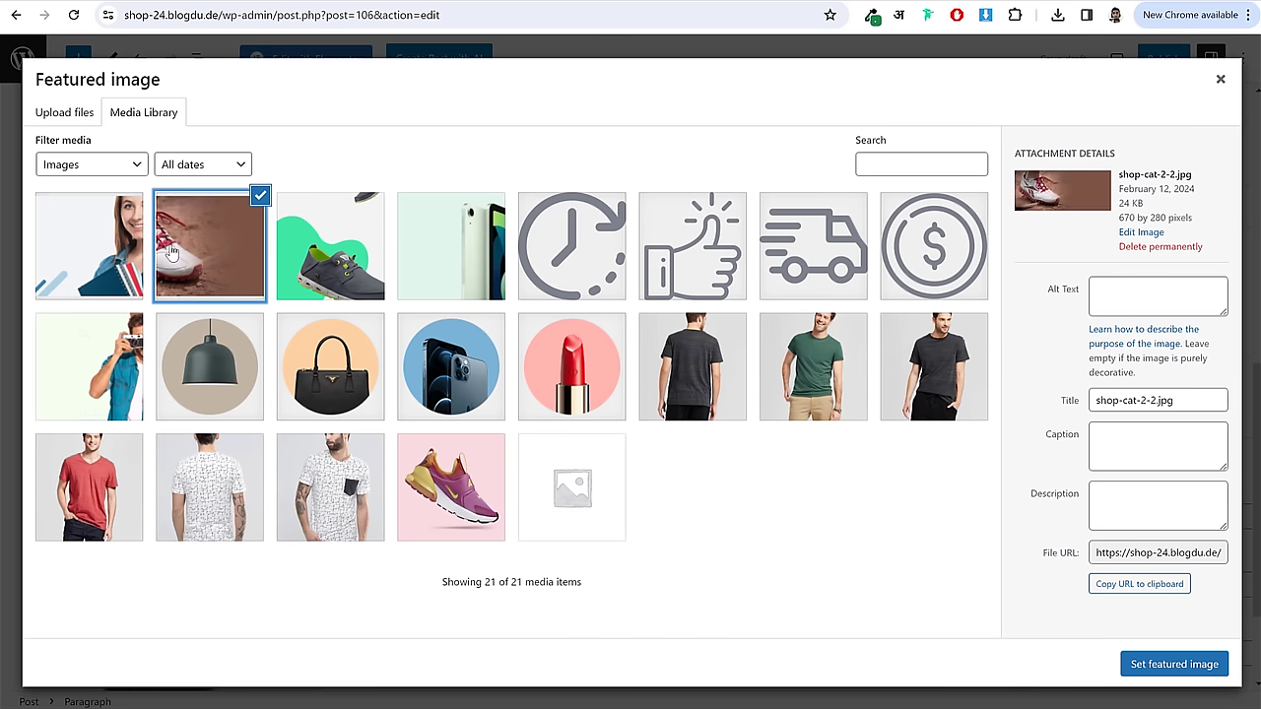
click(291, 256)
click(154, 253)
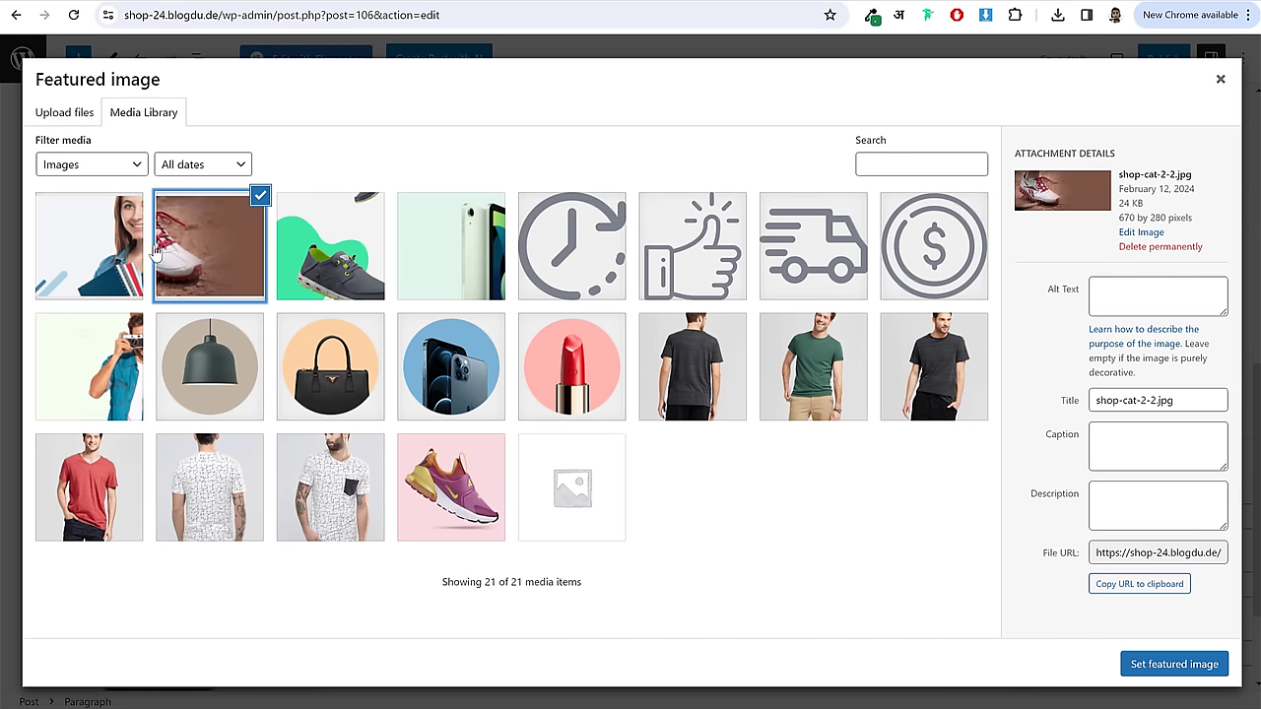
click(464, 264)
click(119, 258)
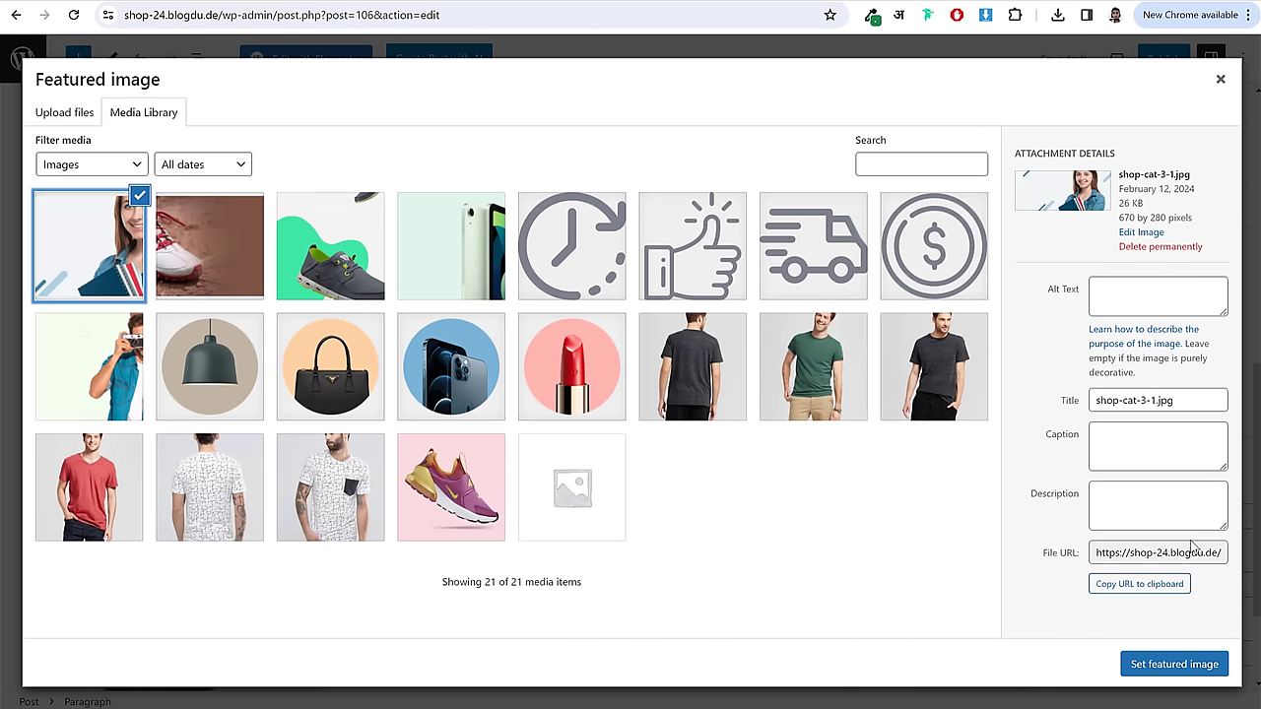
click(1175, 664)
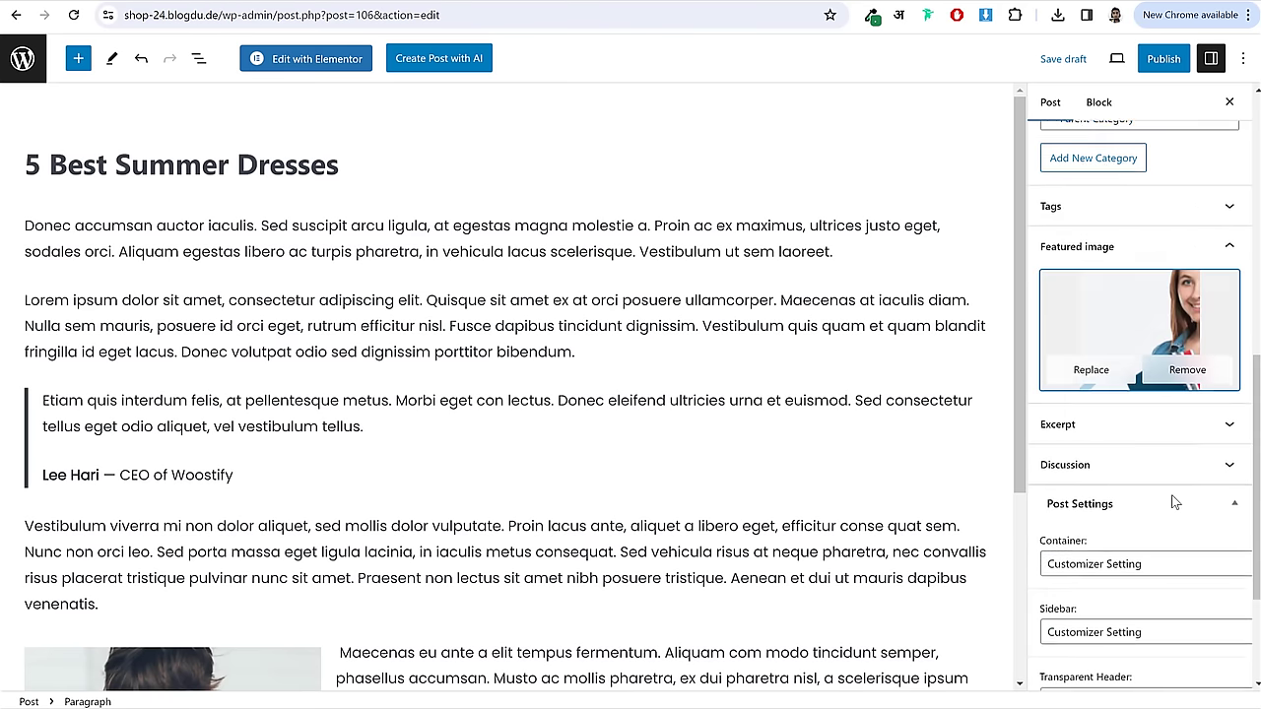
- Publish the "5 Best Summer Dresses" post immediately with public visibility
scroll(1167, 503, down, 2)
scroll(1162, 493, up, 4)
click(1163, 59)
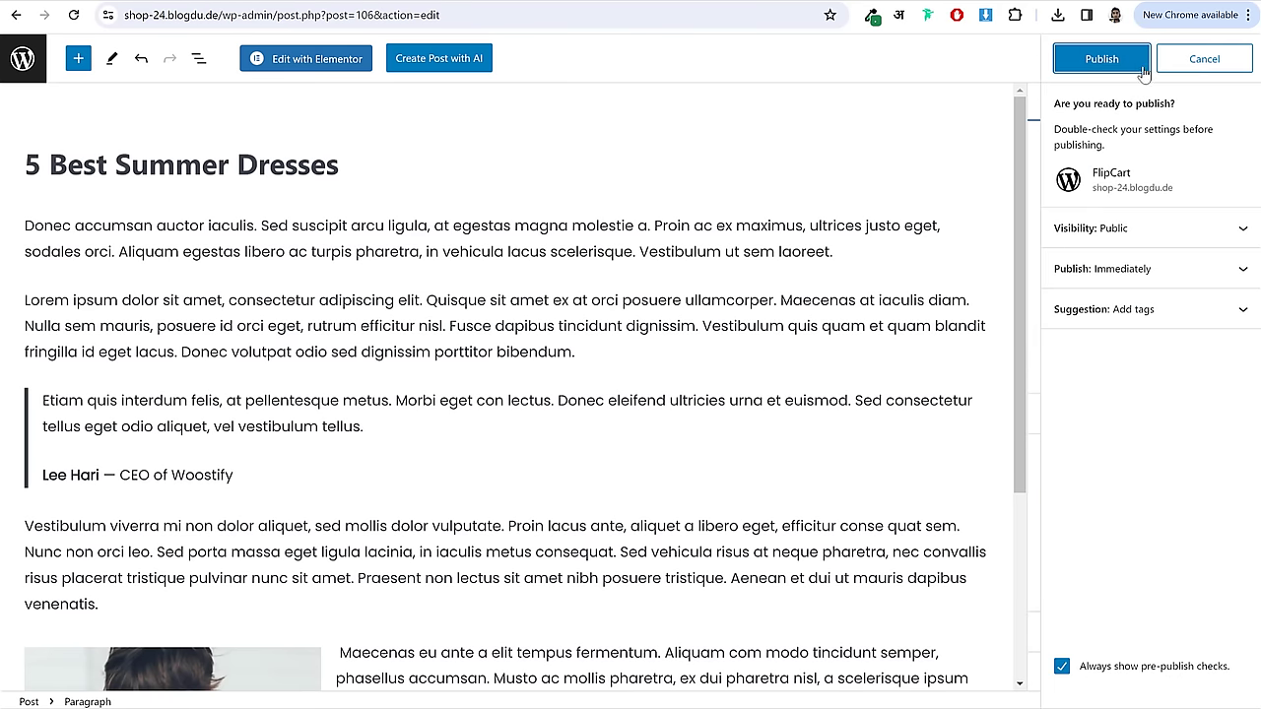
click(1113, 61)
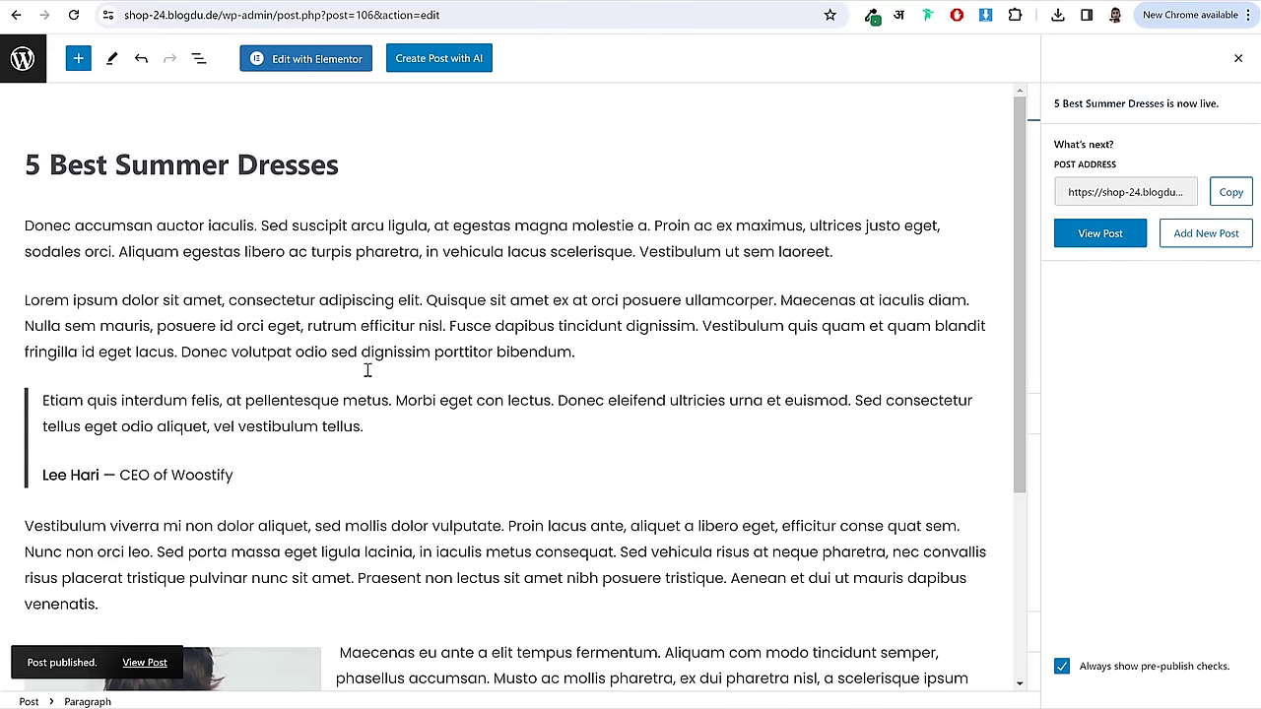
- Leave the post editor and open the draft Refund and Returns Policy page for editing
scroll(367, 371, down, 3)
scroll(405, 346, up, 3)
click(23, 59)
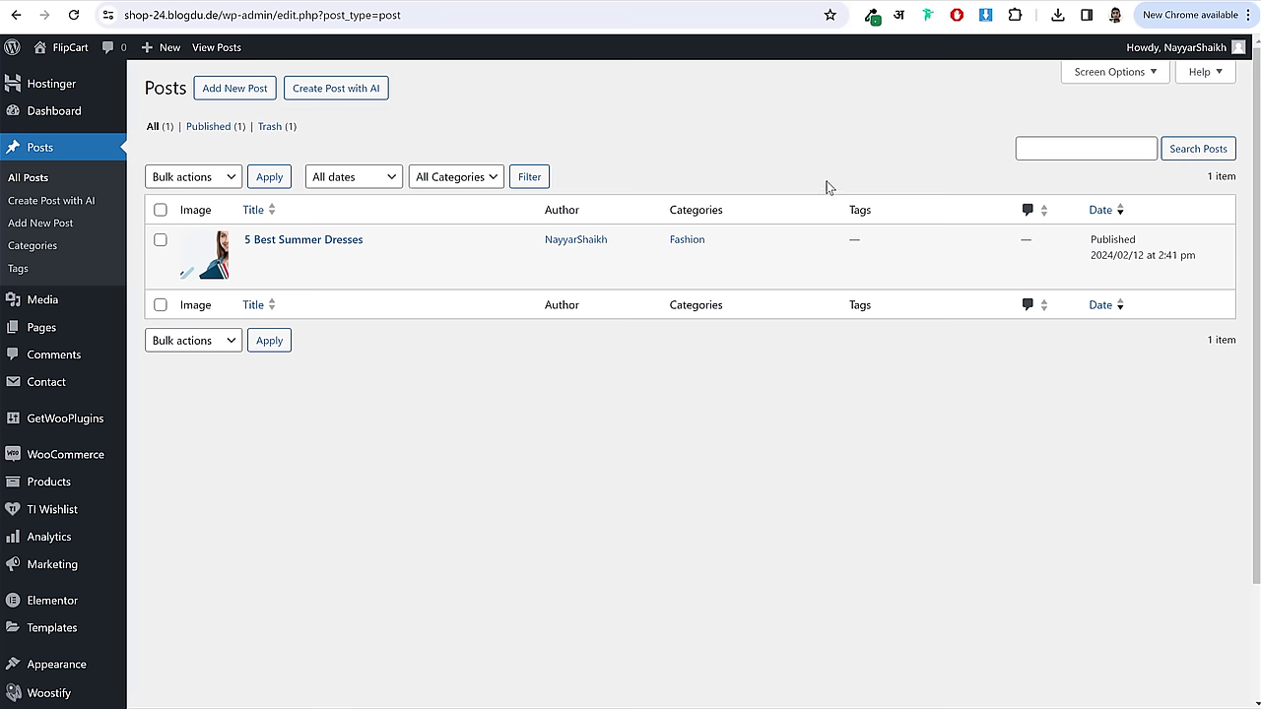
click(70, 328)
scroll(592, 293, down, 1)
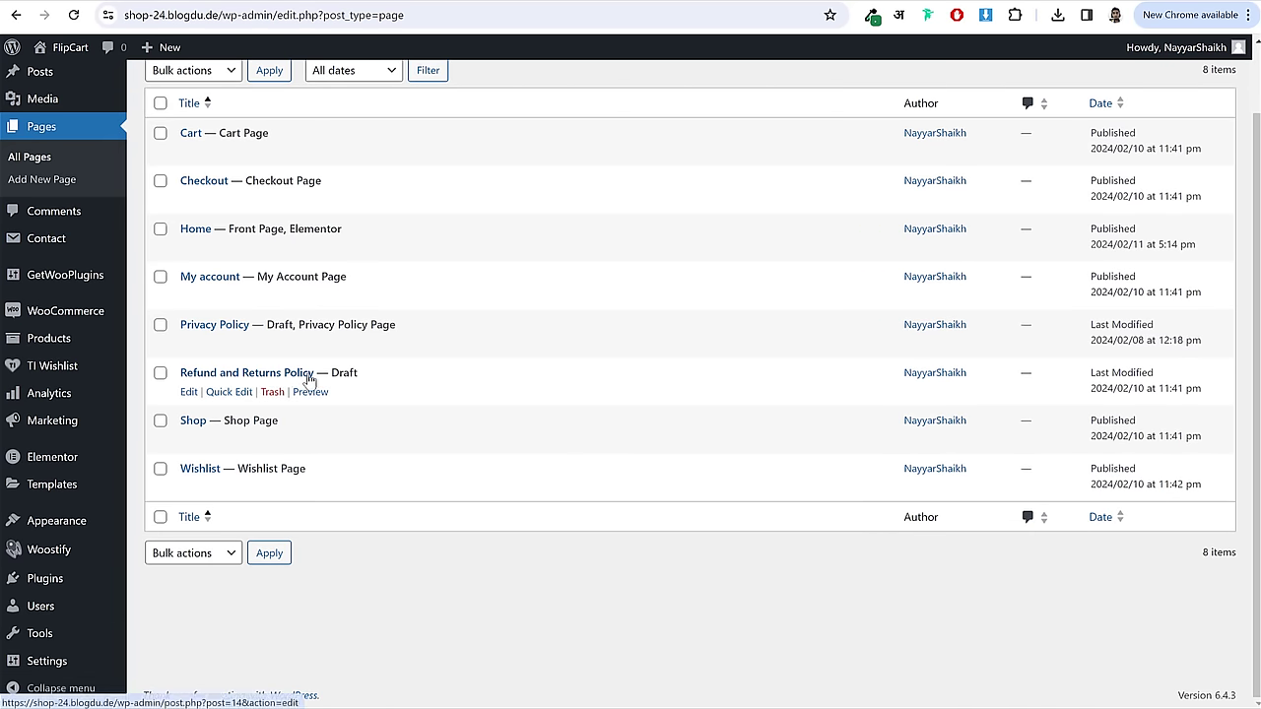
click(189, 392)
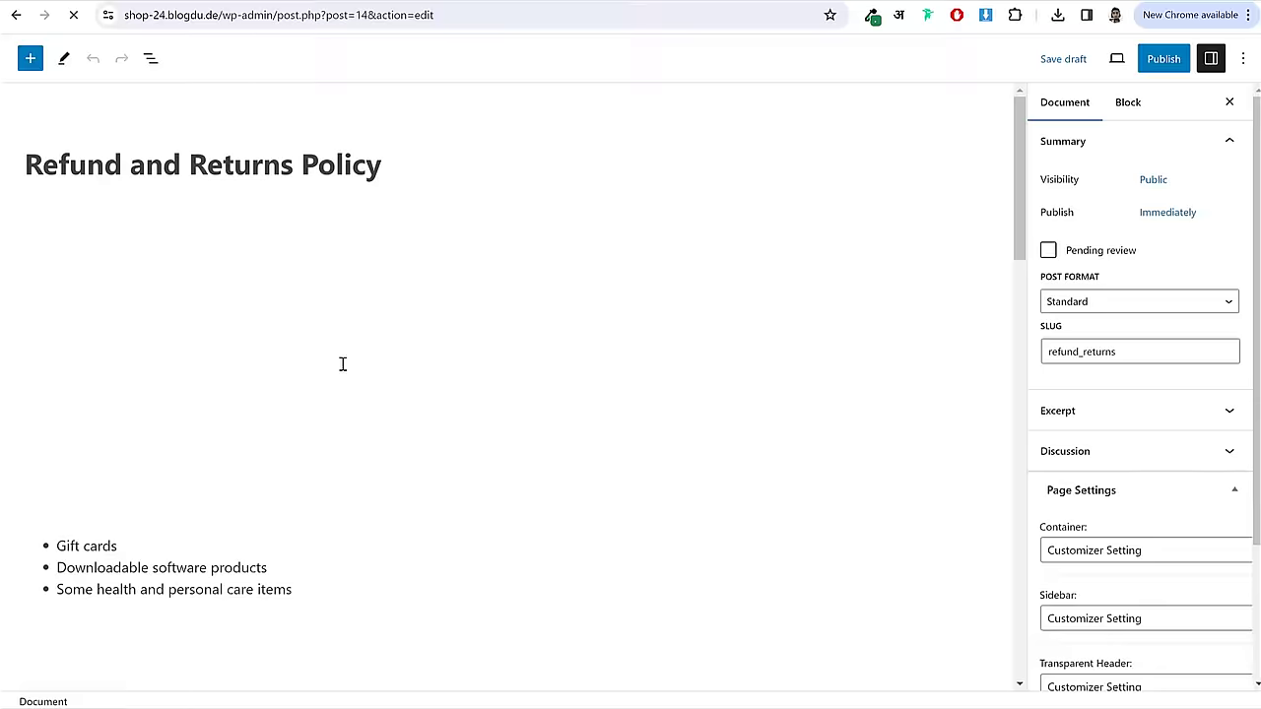
- Review the refund policy text and delete the "This is a sample page." paragraph above the Overview heading
scroll(343, 361, down, 8)
scroll(365, 363, up, 8)
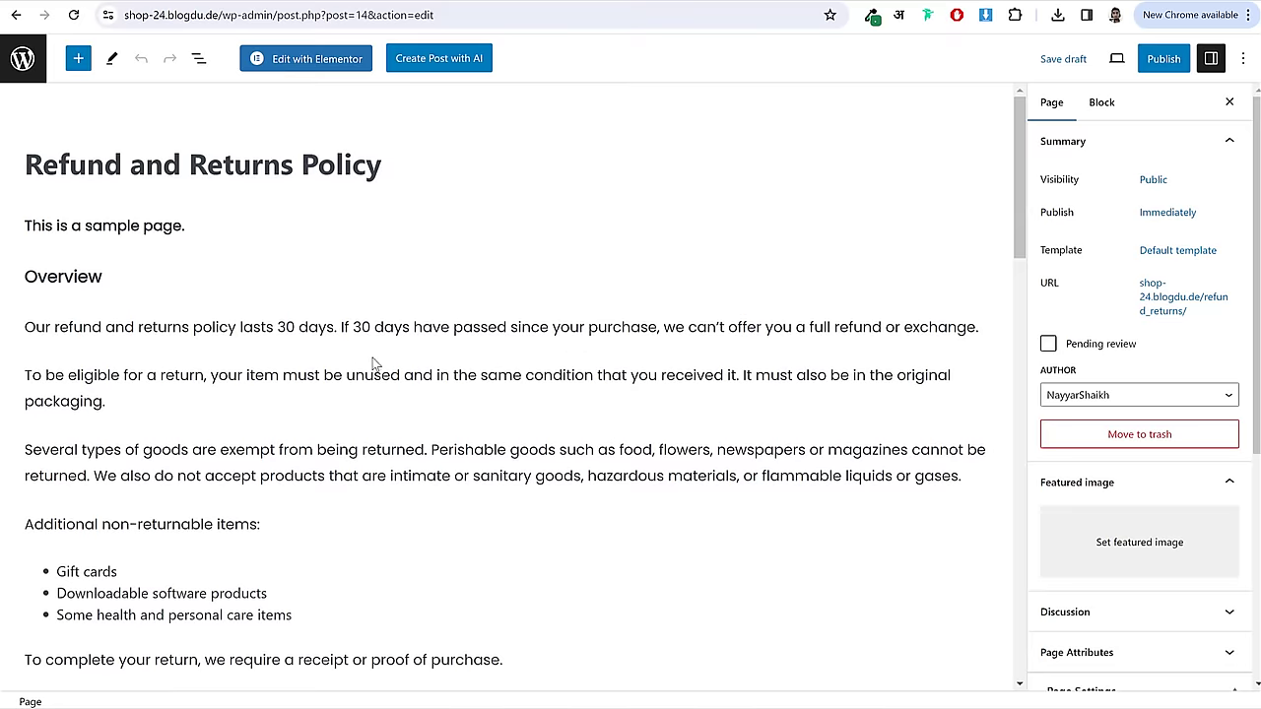
scroll(648, 430, down, 7)
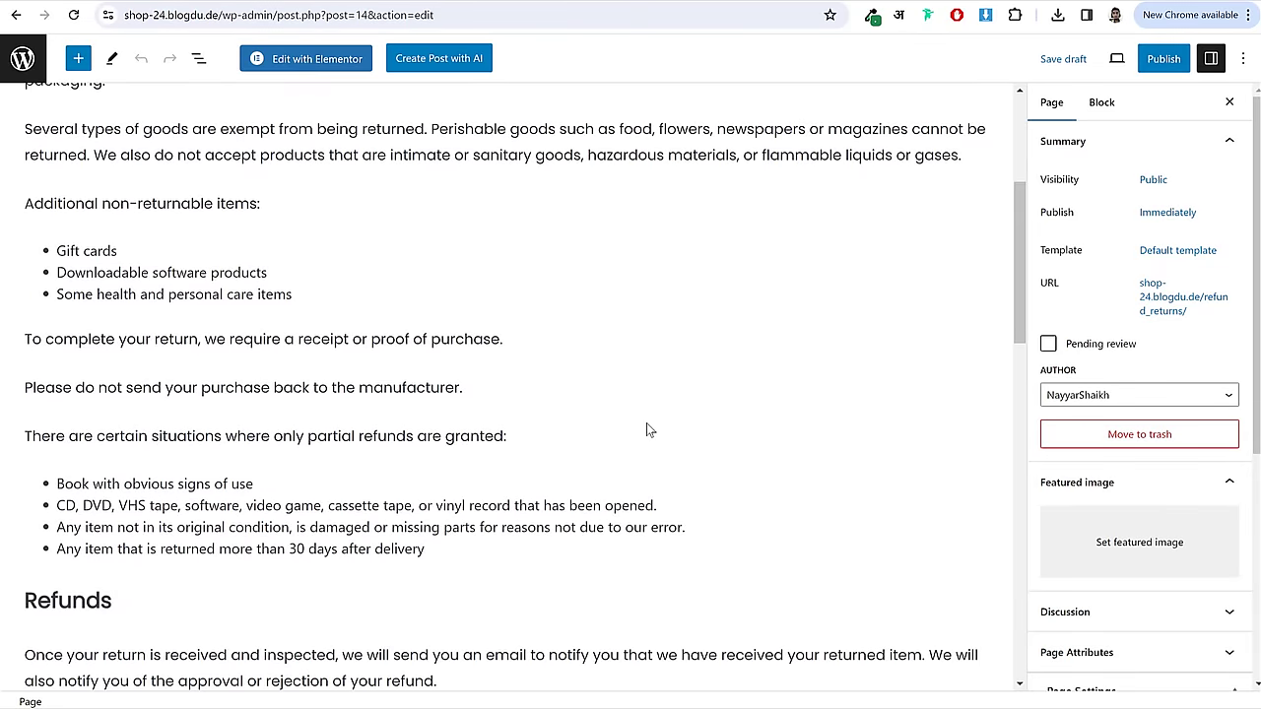
scroll(237, 354, up, 4)
scroll(296, 504, up, 4)
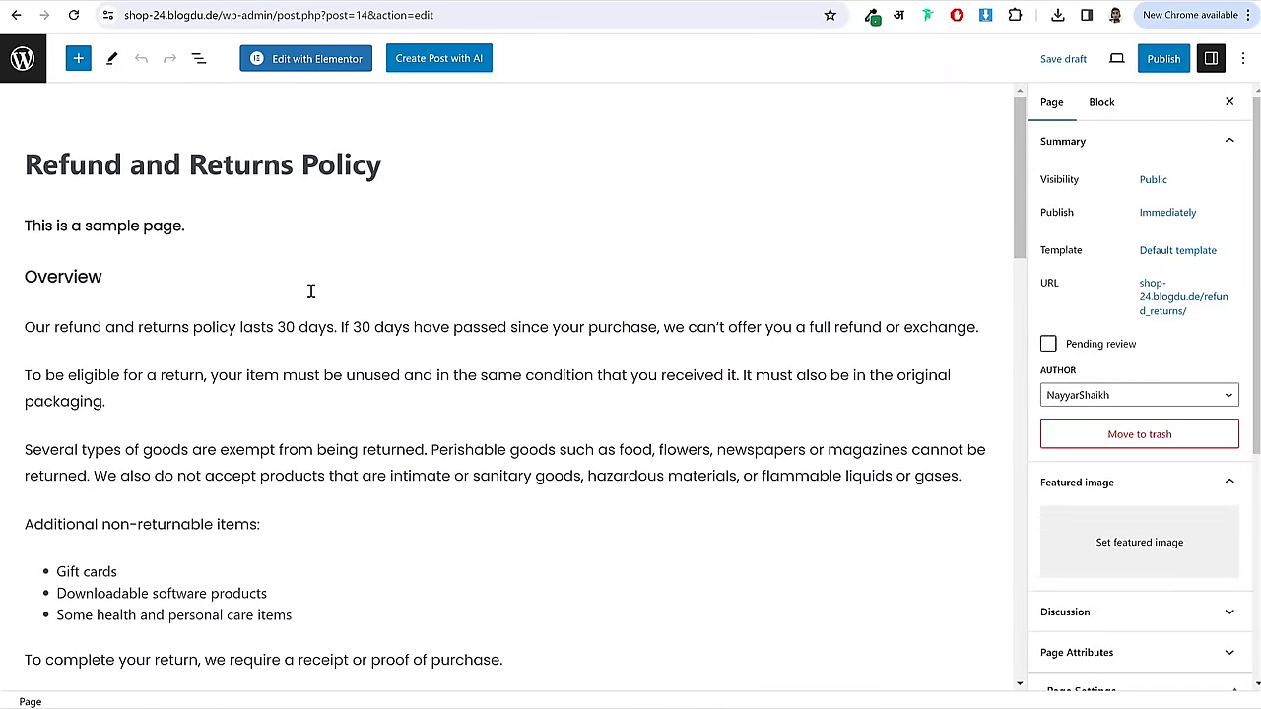
scroll(310, 290, down, 1)
triple_click(165, 147)
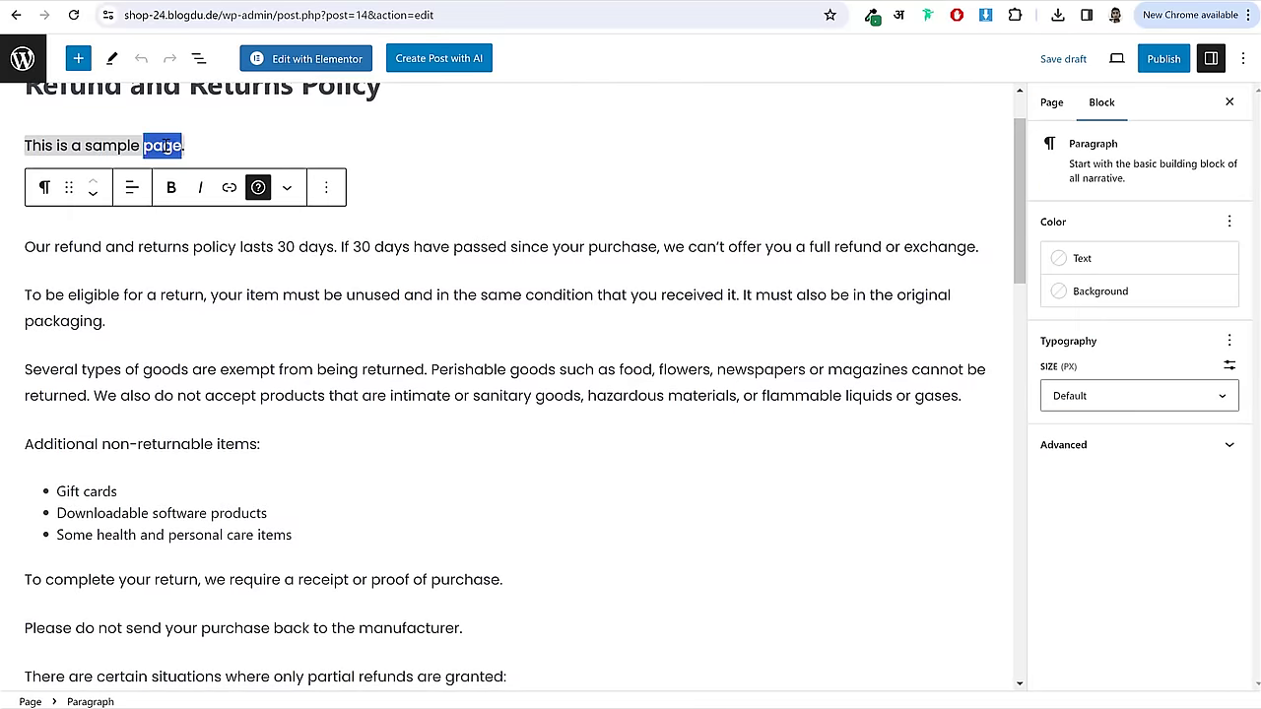
click(326, 188)
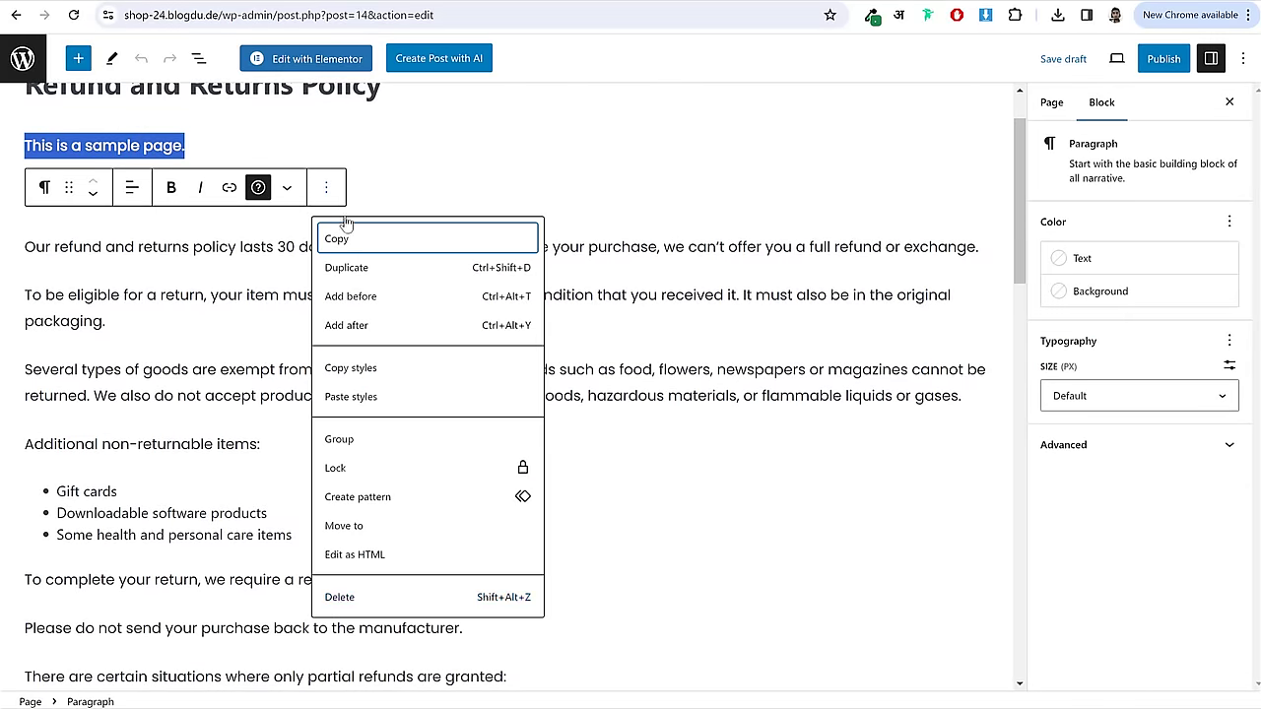
click(404, 598)
- Check the remaining policy text and publish the Refund and Returns Policy page
scroll(310, 353, down, 15)
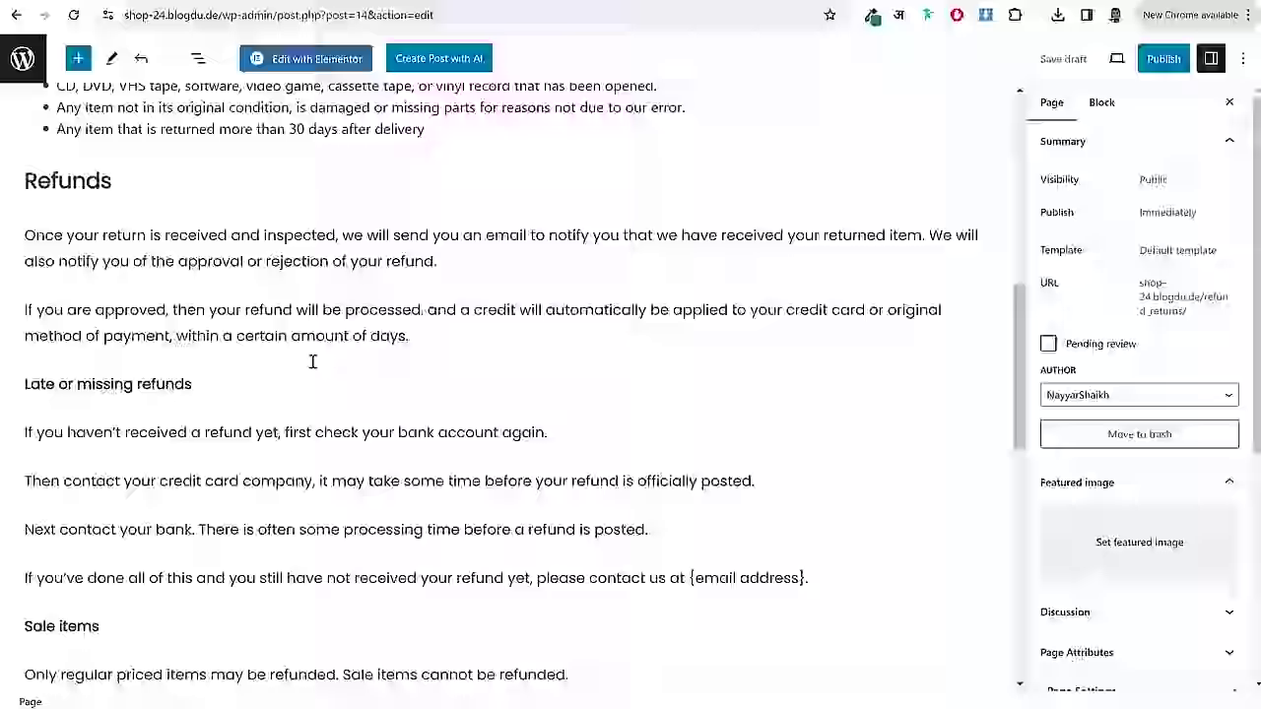
scroll(369, 585, up, 6)
scroll(370, 588, up, 8)
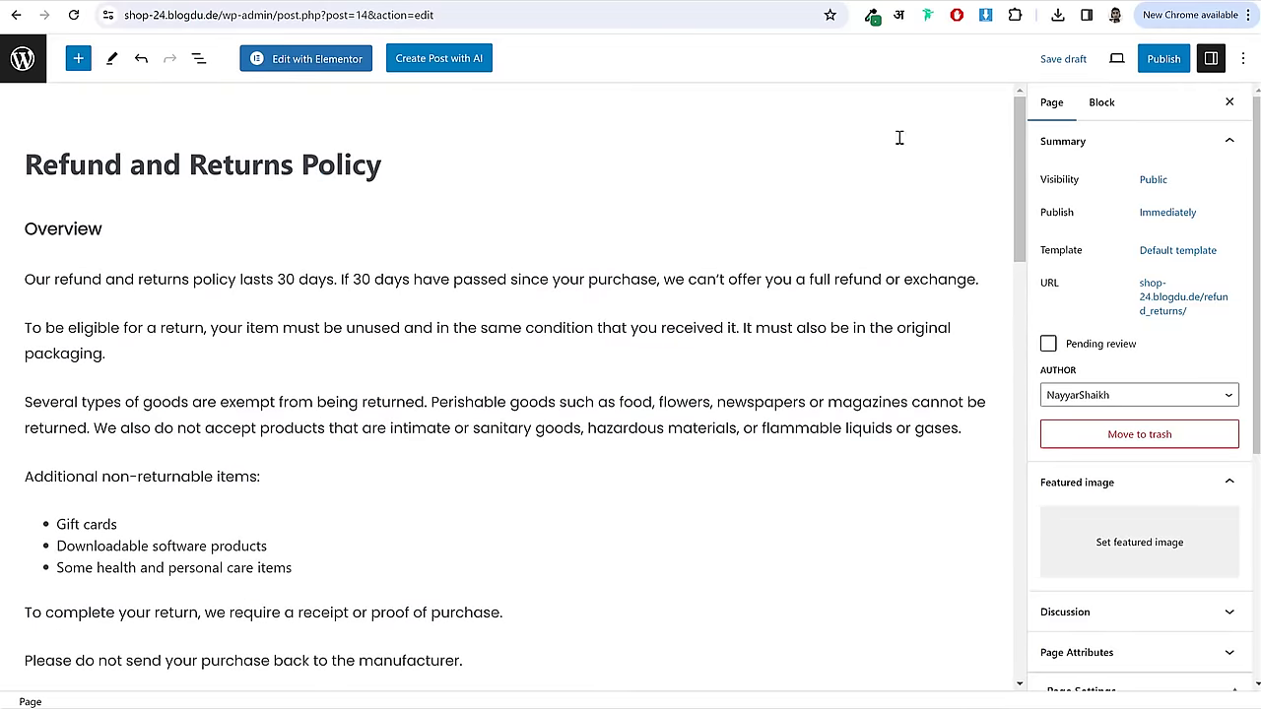
click(1164, 58)
click(1131, 61)
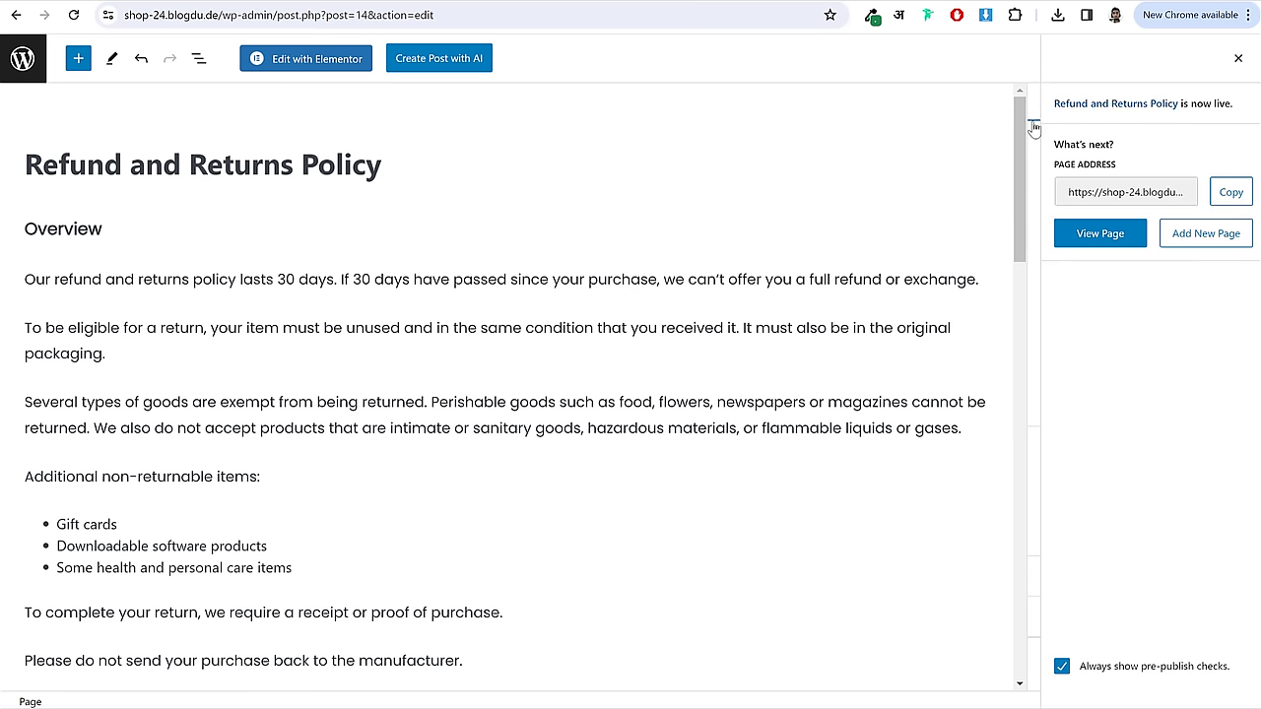
- Open the draft Privacy Policy page for editing and publish it after looking through its suggested text
click(26, 61)
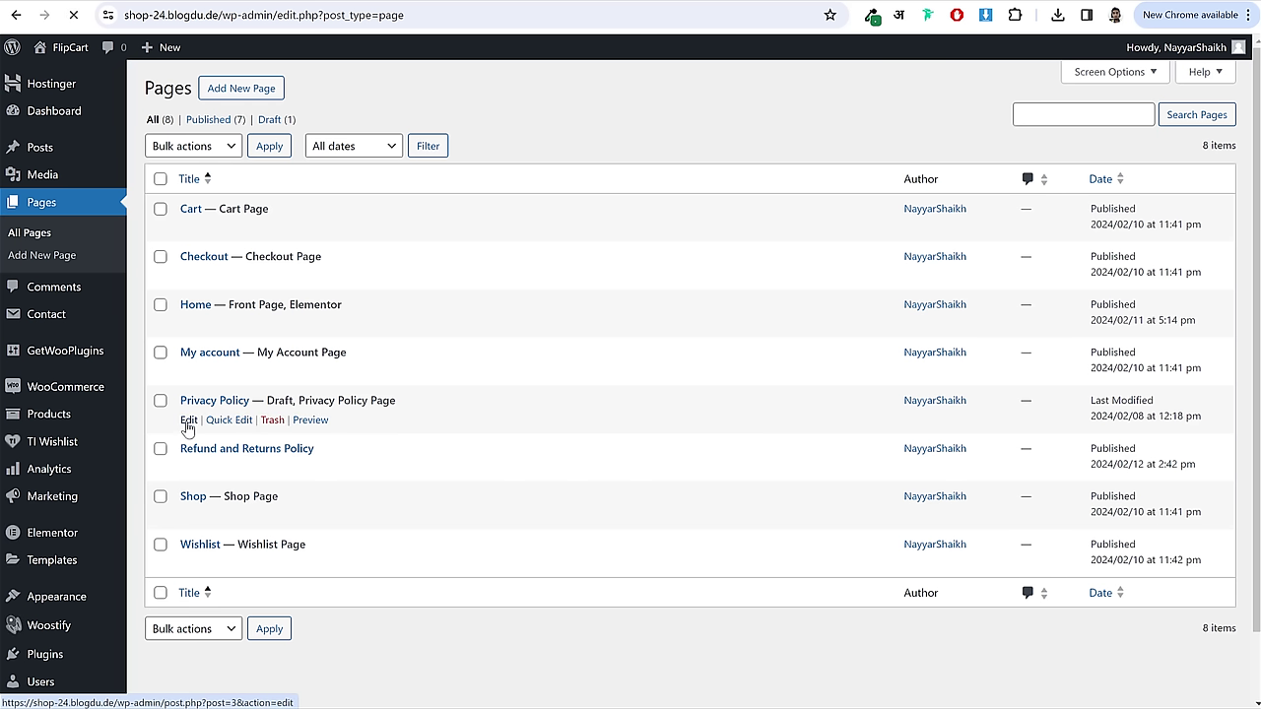
click(187, 421)
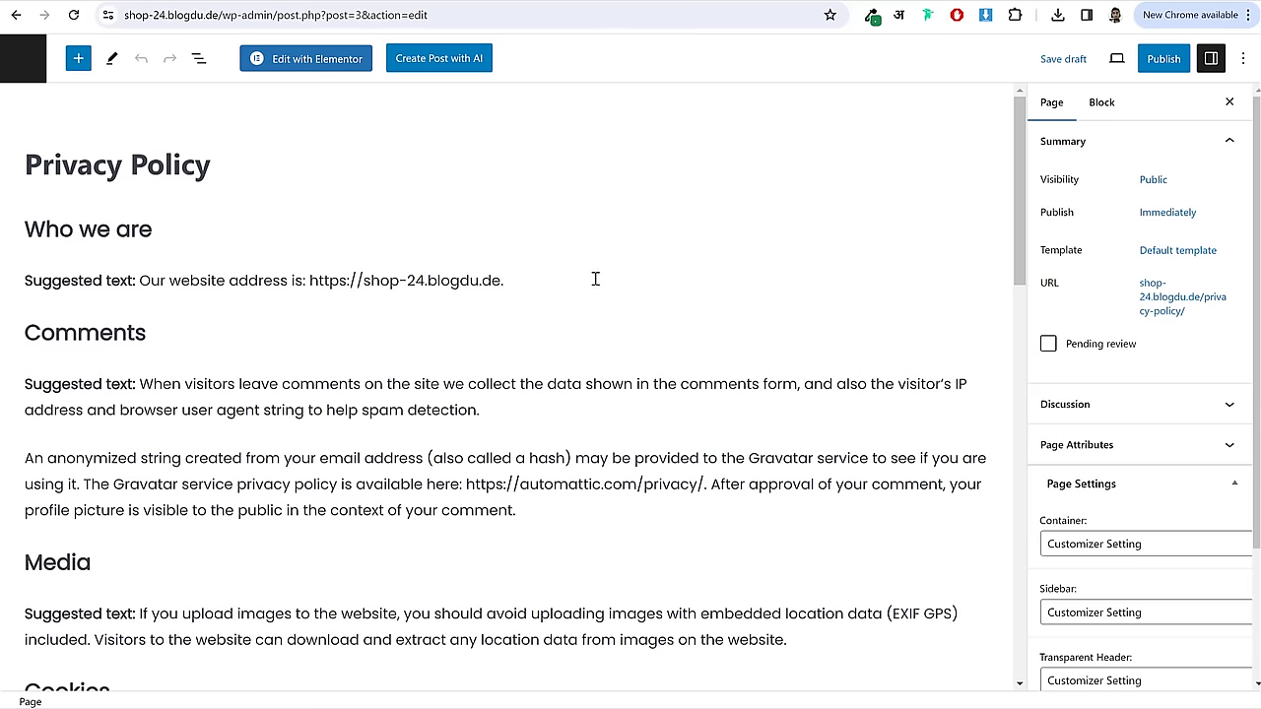
drag(504, 281, 167, 283)
click(122, 279)
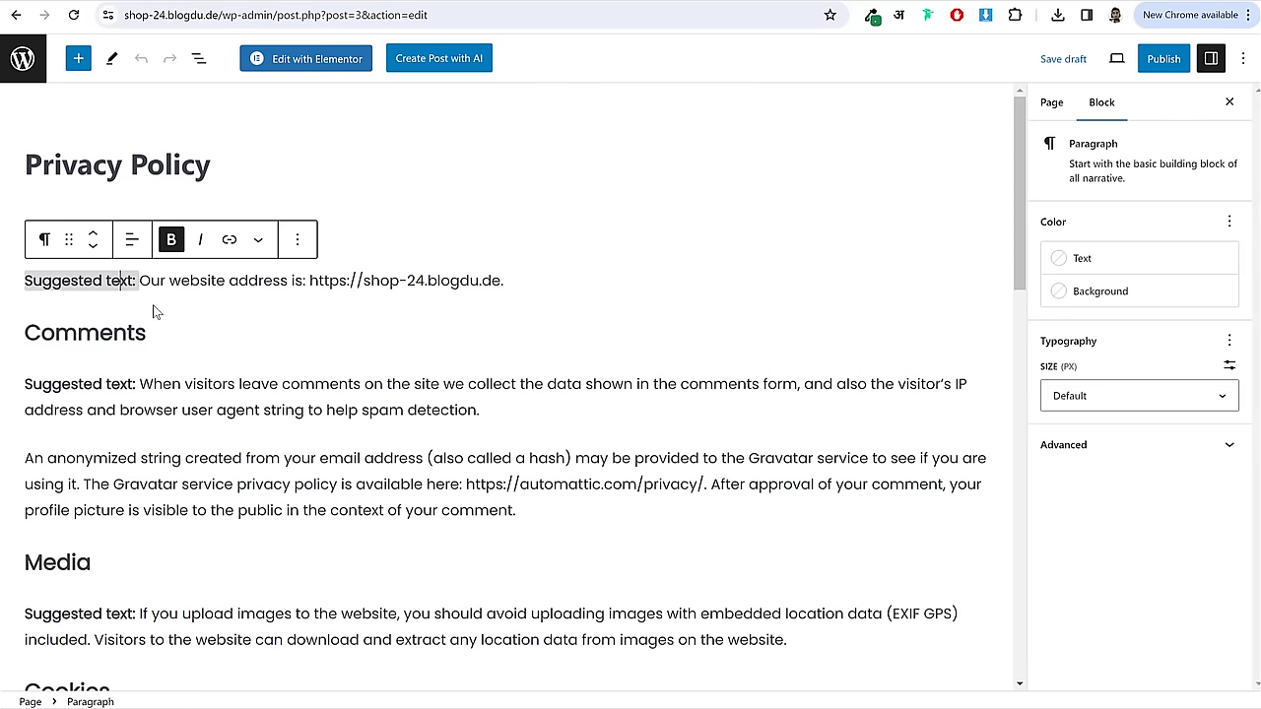
click(155, 327)
scroll(240, 384, down, 20)
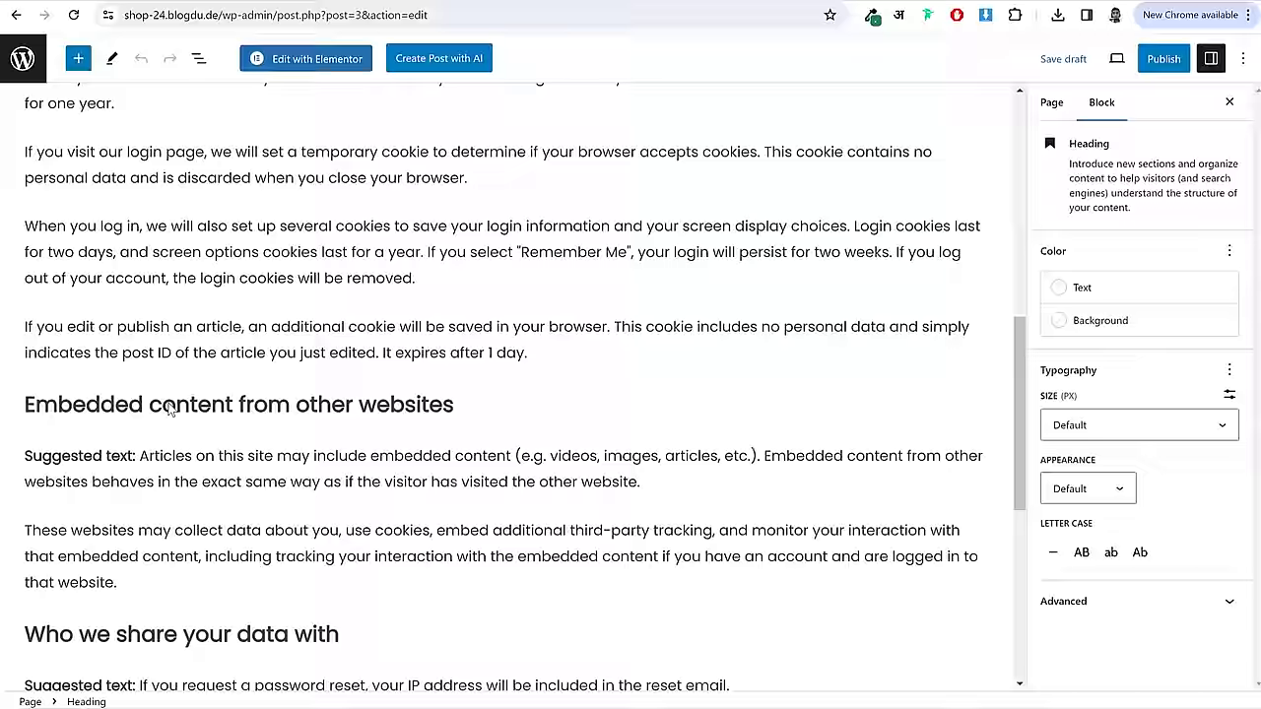
scroll(450, 453, up, 20)
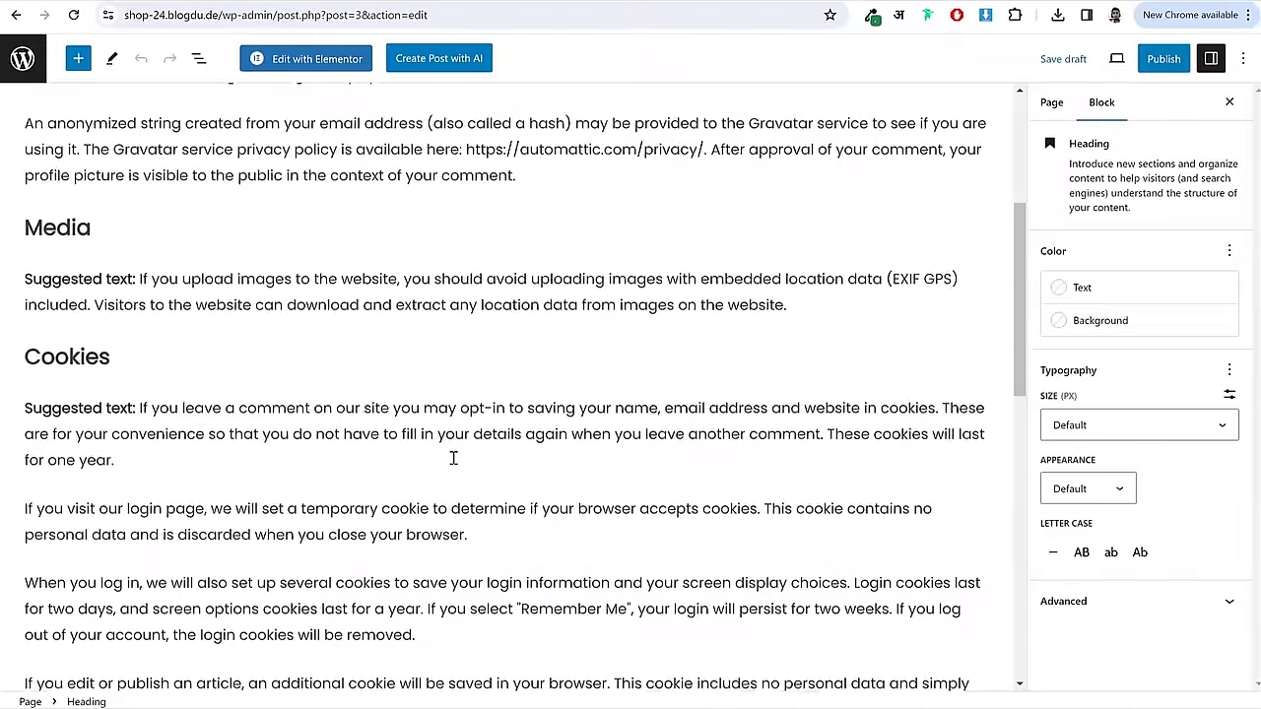
click(1148, 59)
click(1131, 62)
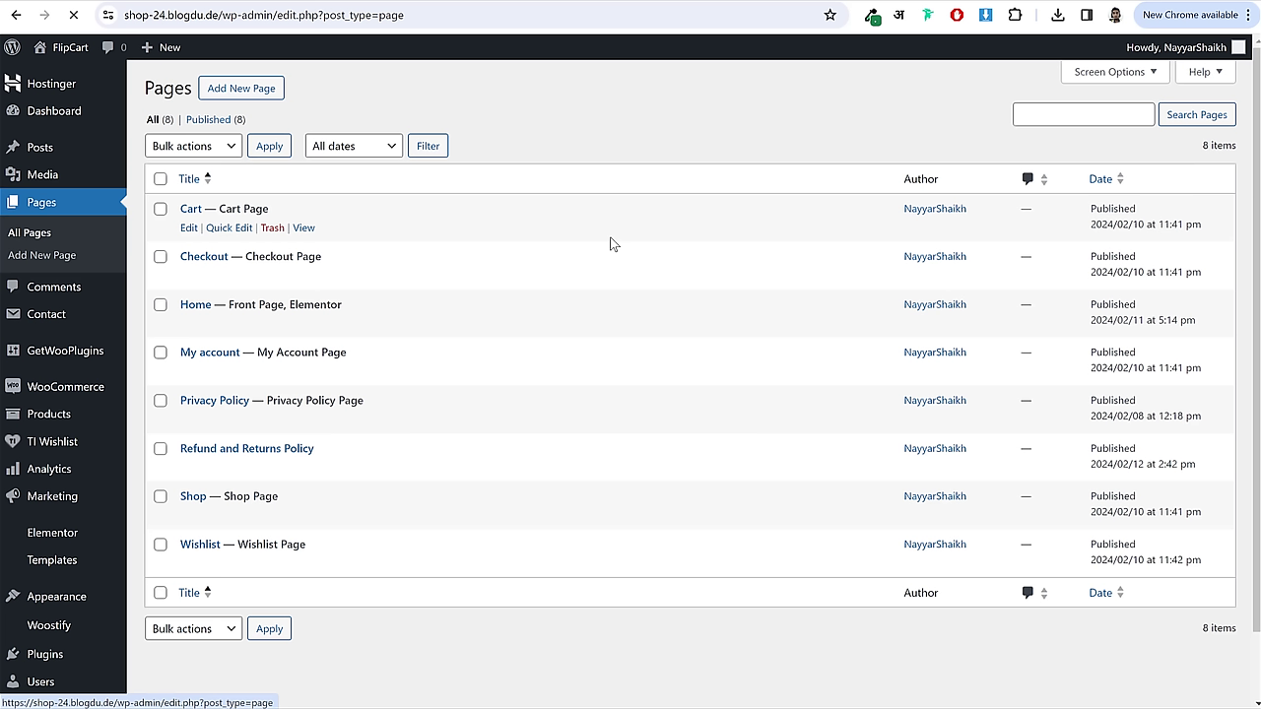
- Add a new page titled "Blog" without any content, publish it and return to the page list
click(273, 96)
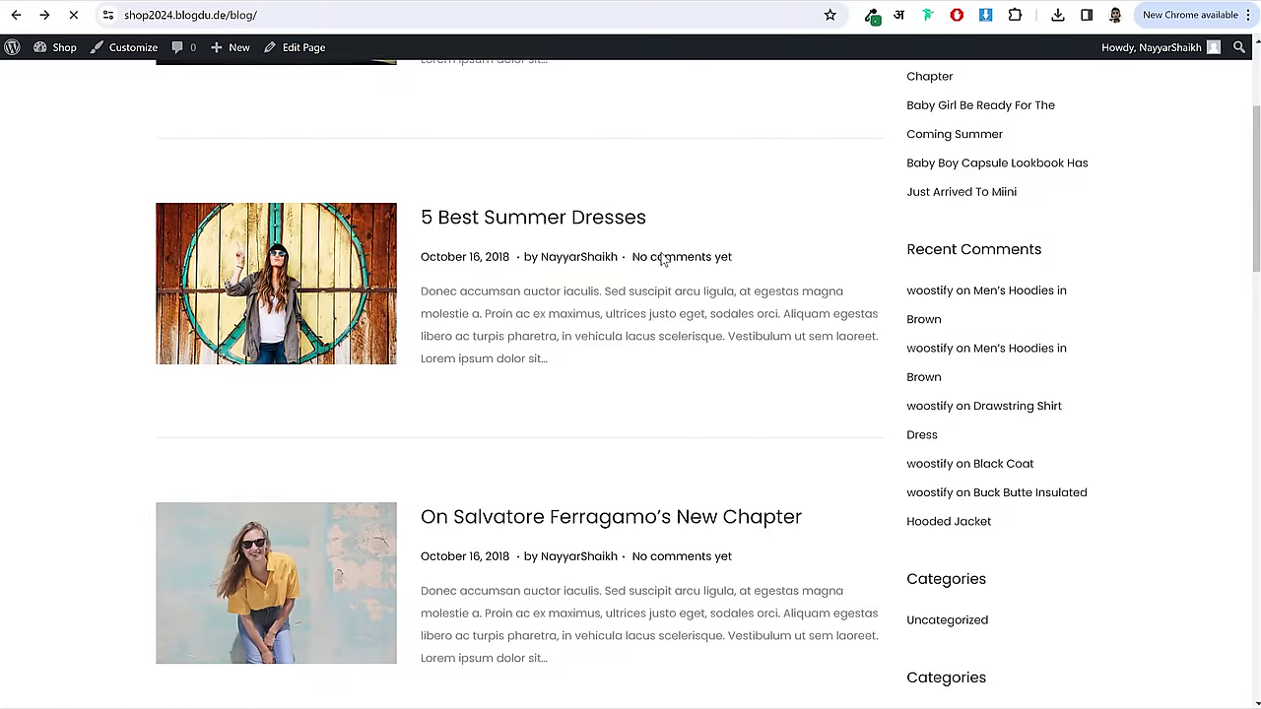
scroll(696, 330, up, 3)
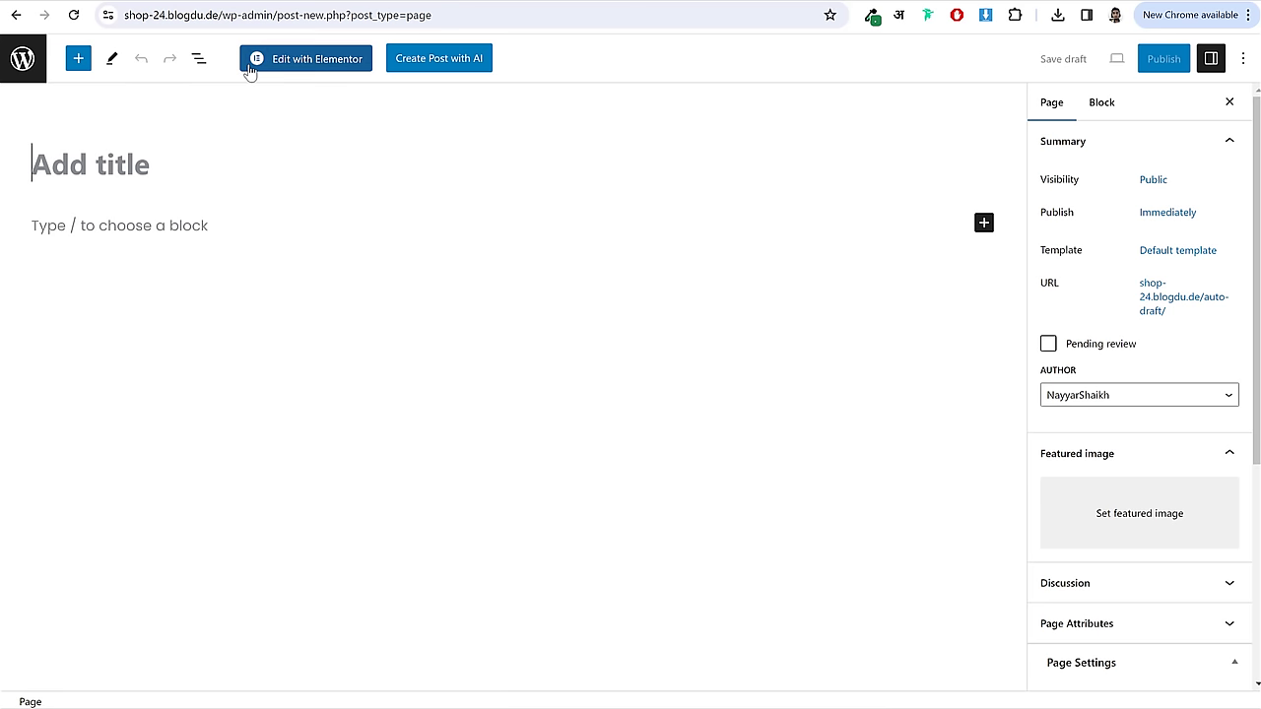
text(Blog)
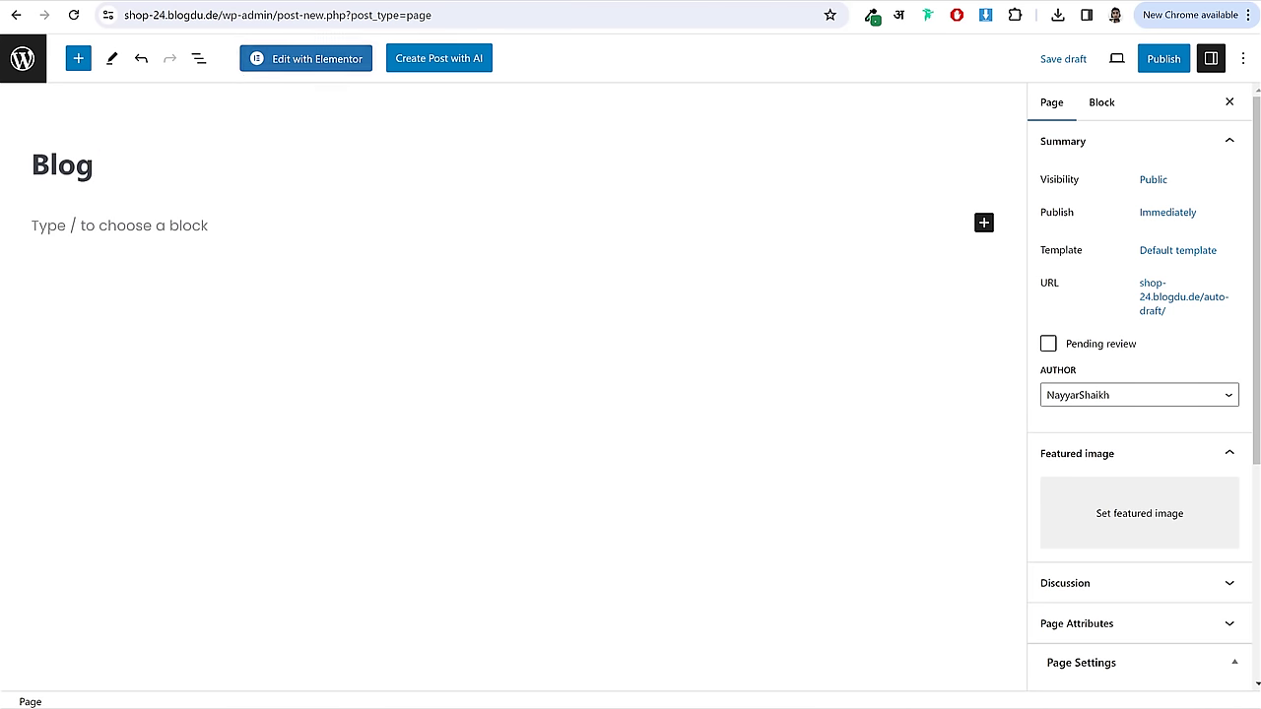
click(1163, 58)
click(1098, 58)
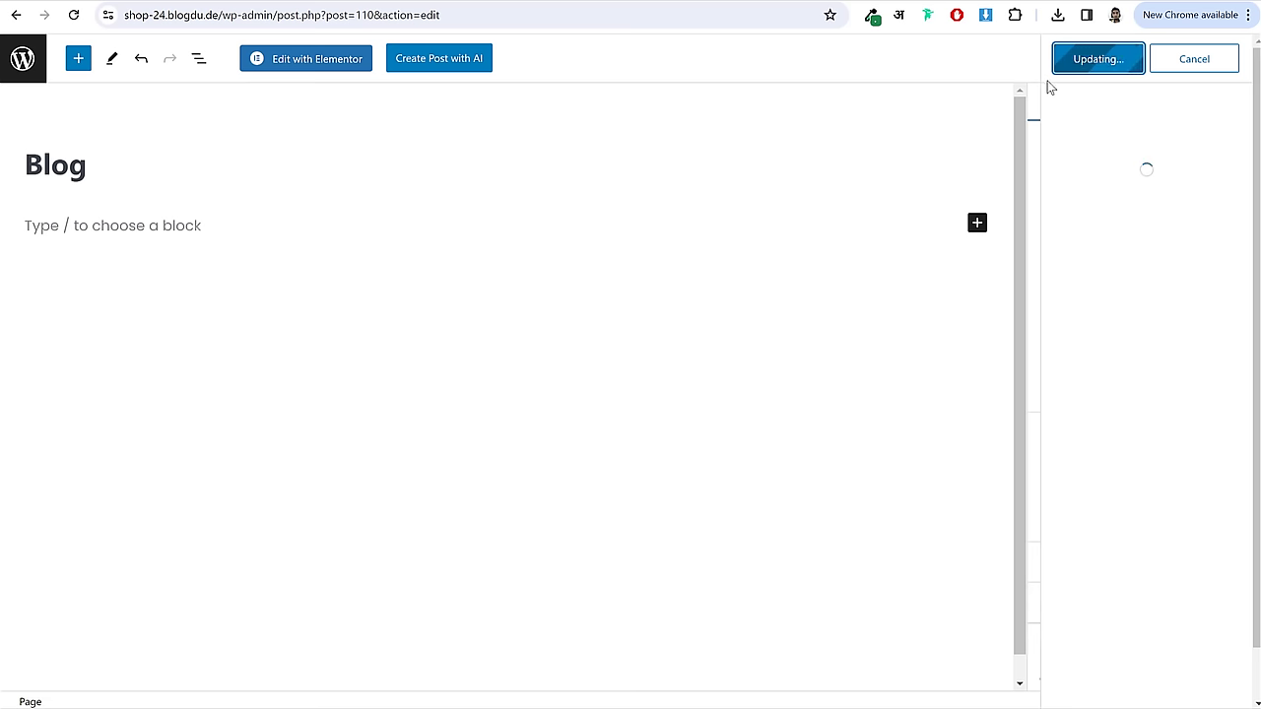
click(35, 63)
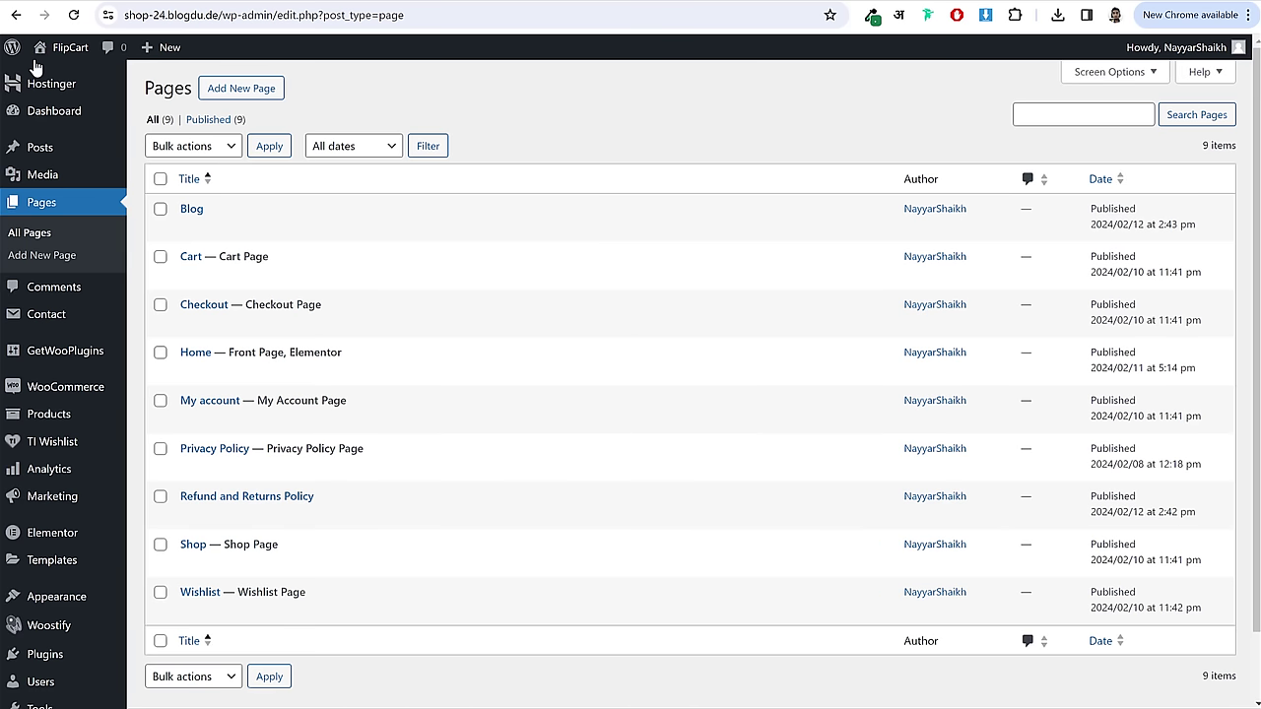
- Set the posts page to Blog in the Reading settings, save the changes and check the Blog entry in the page list
scroll(669, 358, down, 2)
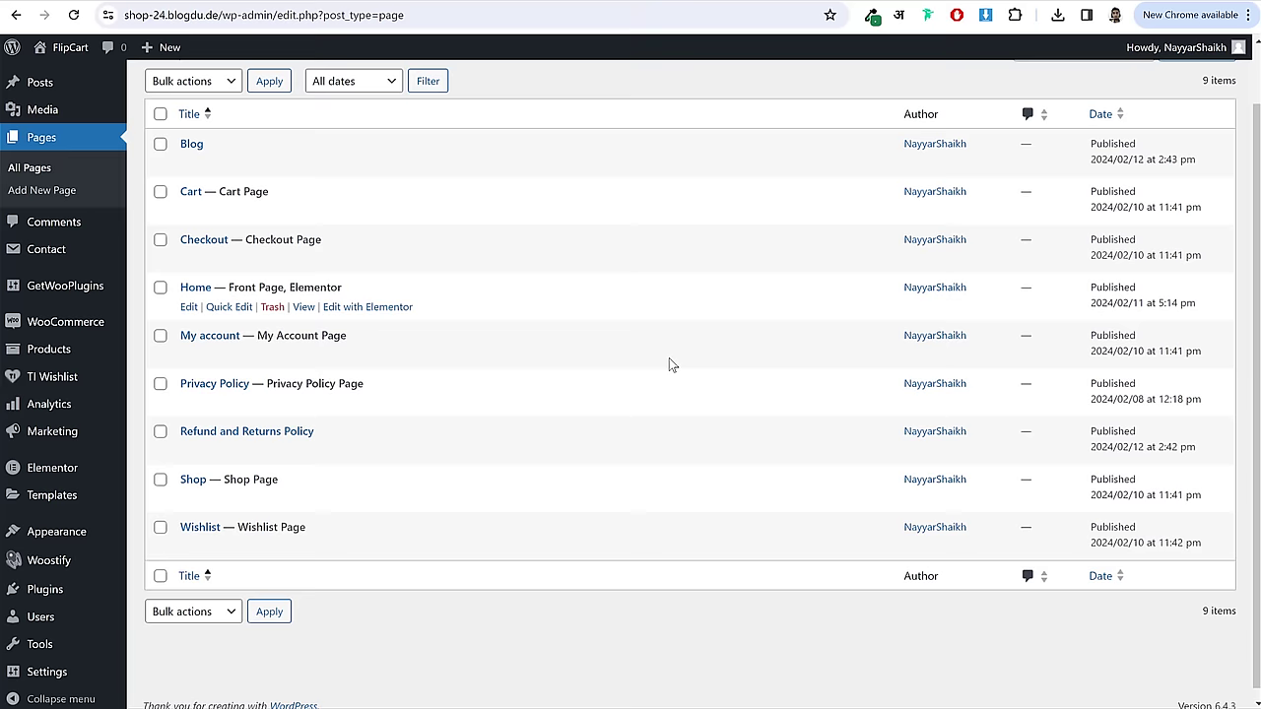
mouse_move(54, 662)
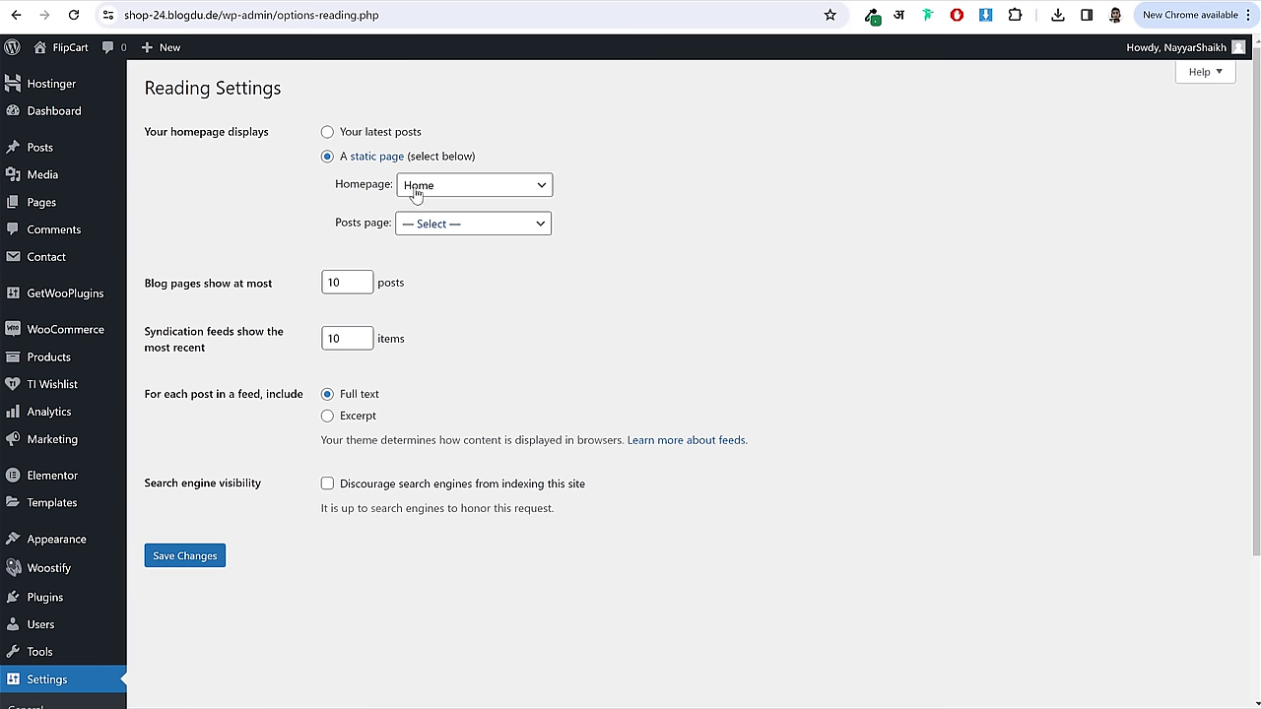
drag(336, 224, 377, 224)
click(444, 226)
click(452, 259)
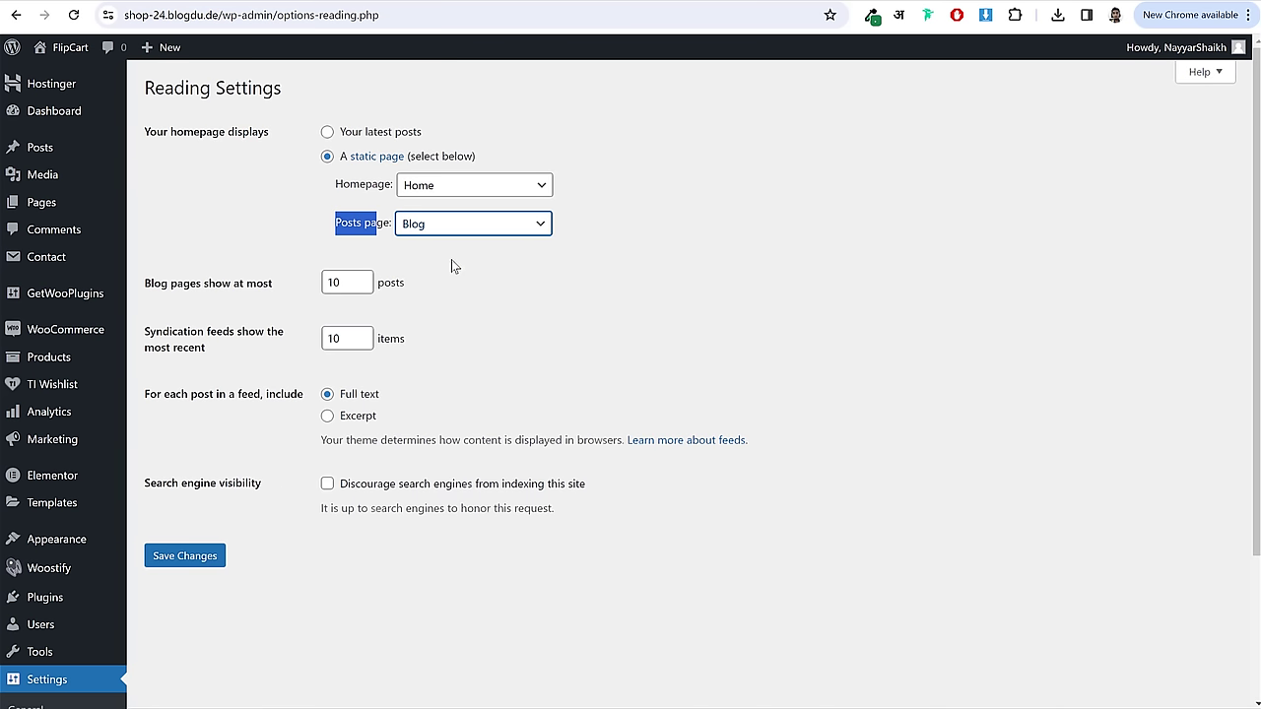
click(186, 557)
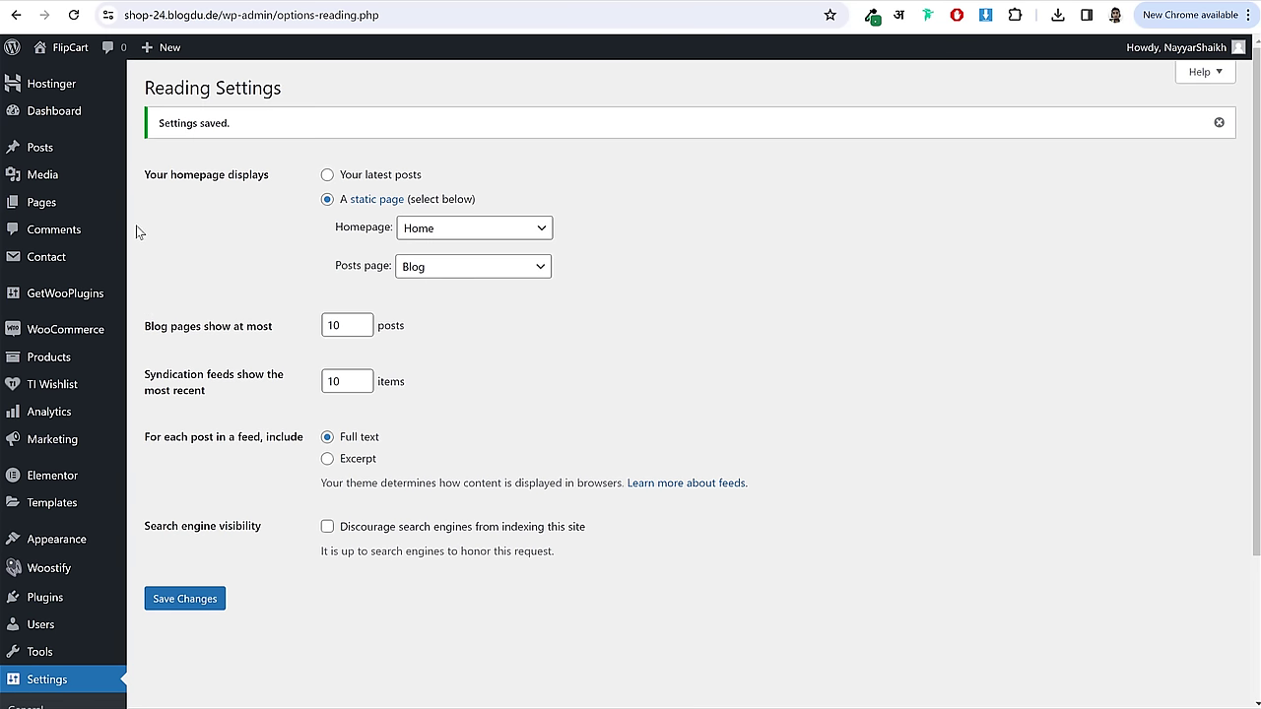
click(42, 204)
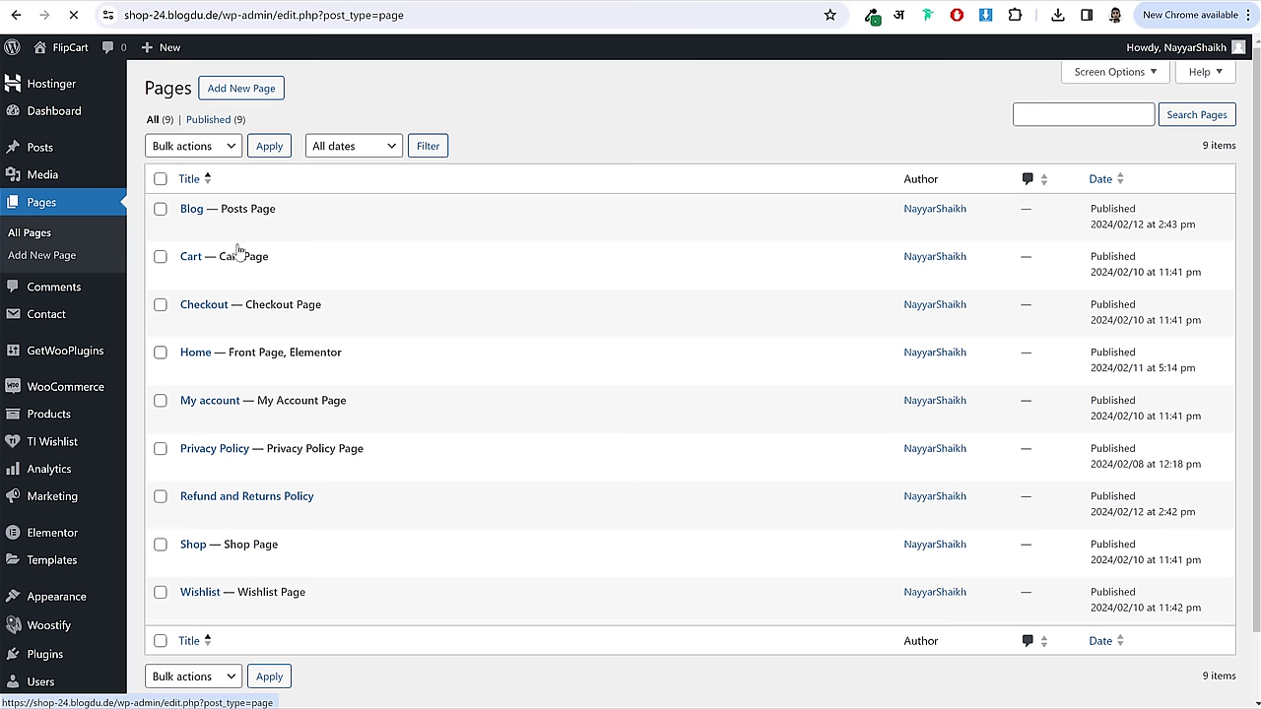
drag(288, 210, 221, 211)
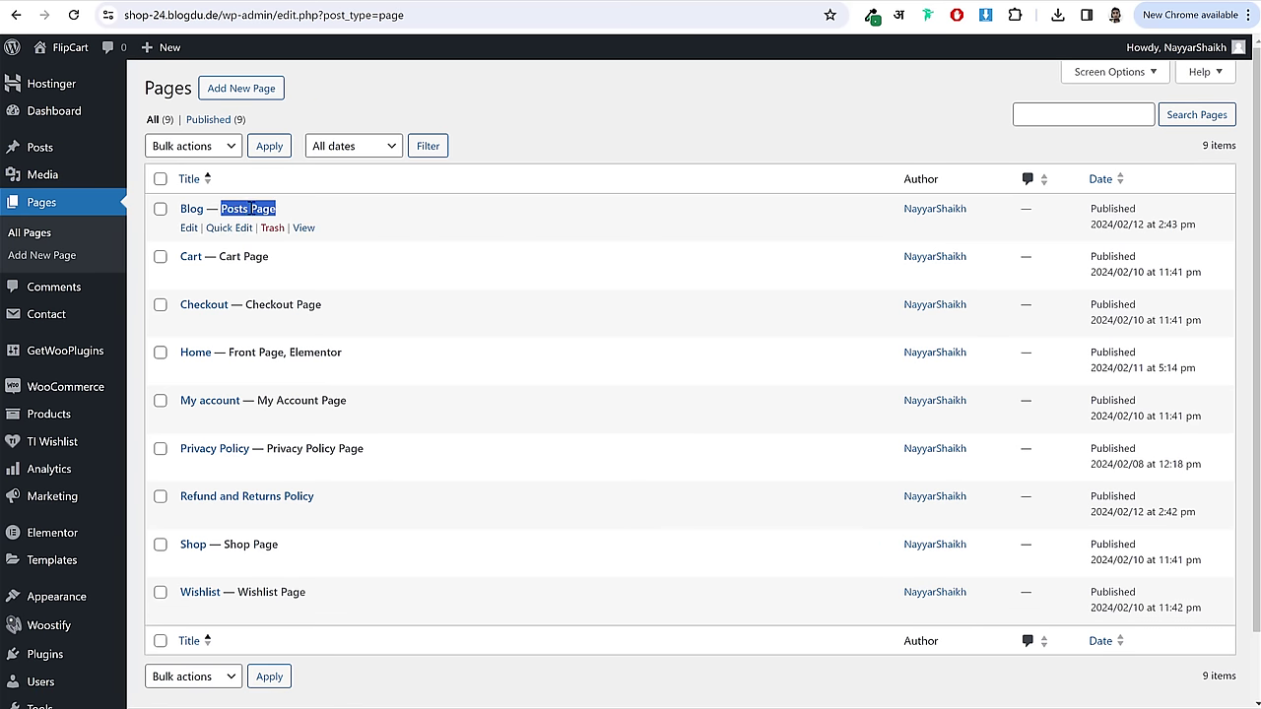
- Add another new page and title it "Track Order"
click(238, 89)
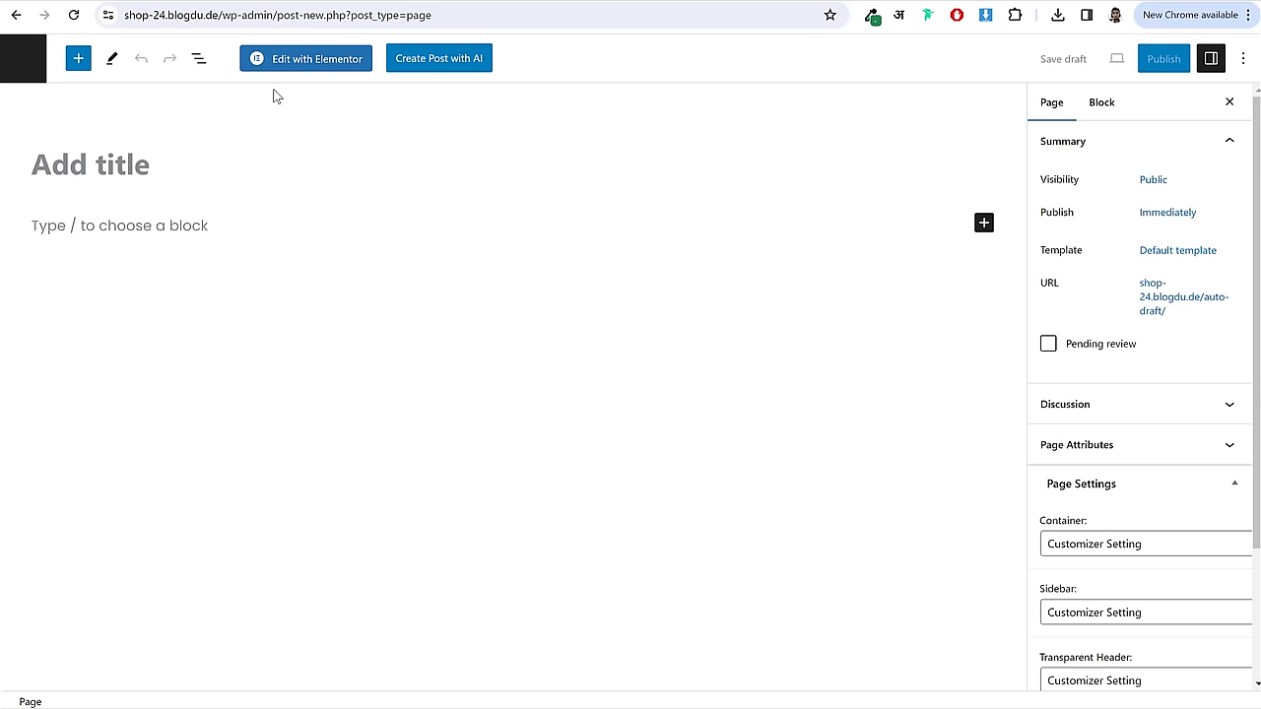
text(Teack Orde)
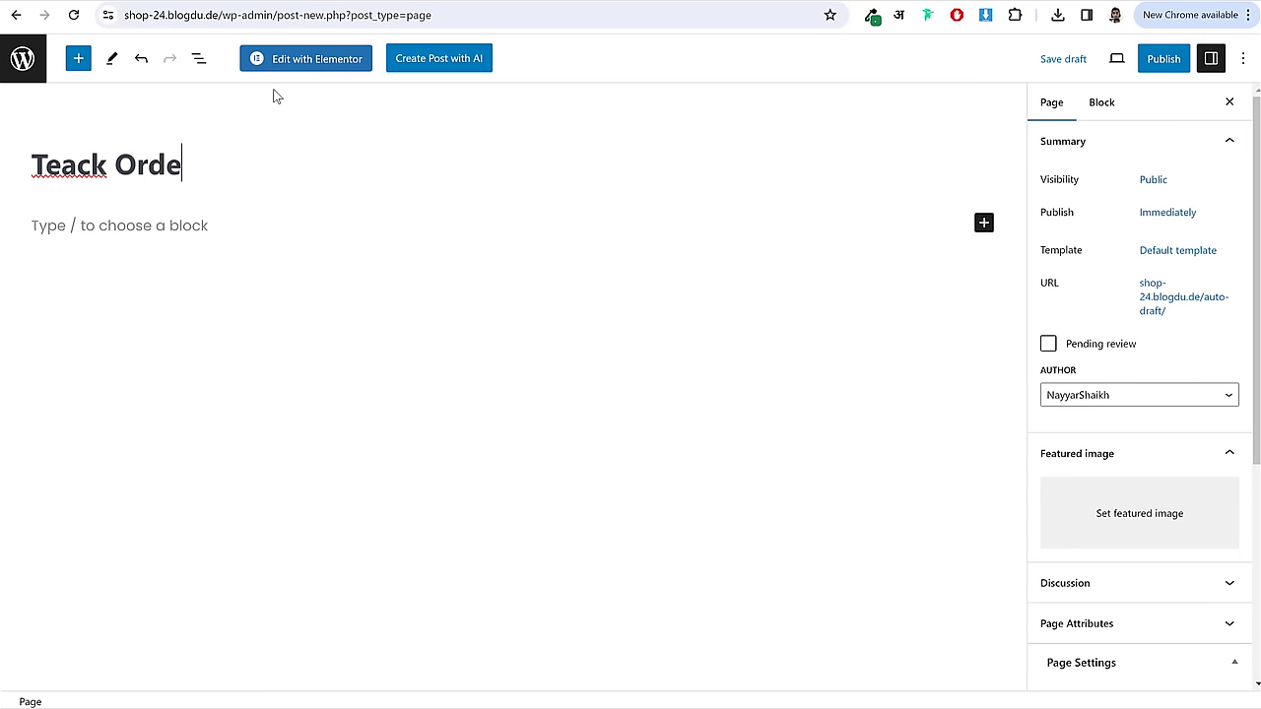
text(r)
click(65, 165)
key(BackSpace)
text(r)
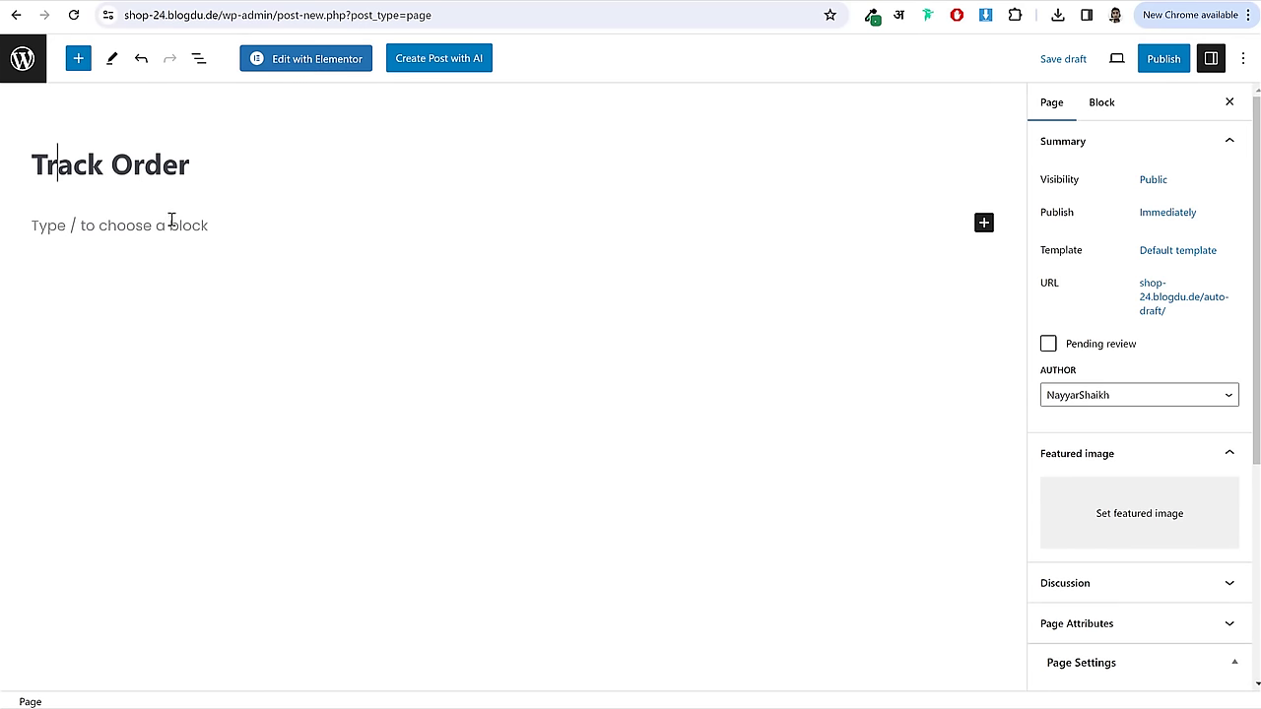
- Insert a Shortcode block into the body of the Track Order page
click(172, 222)
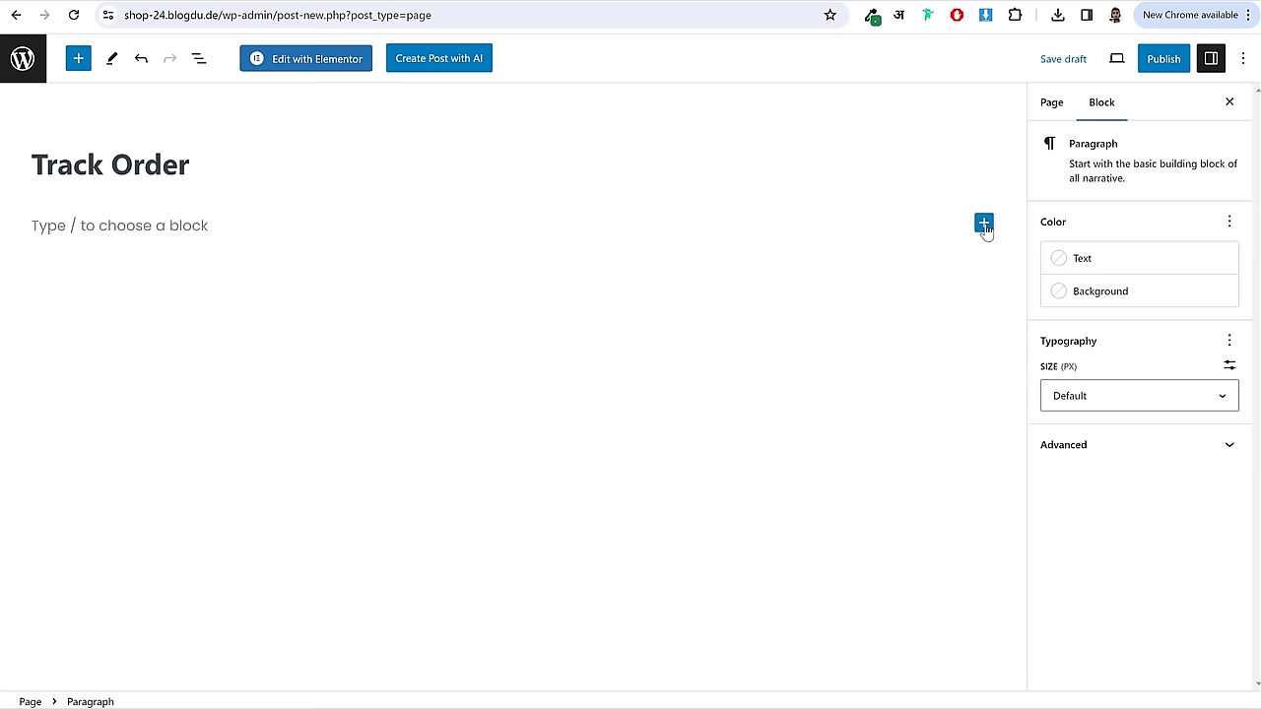
click(984, 224)
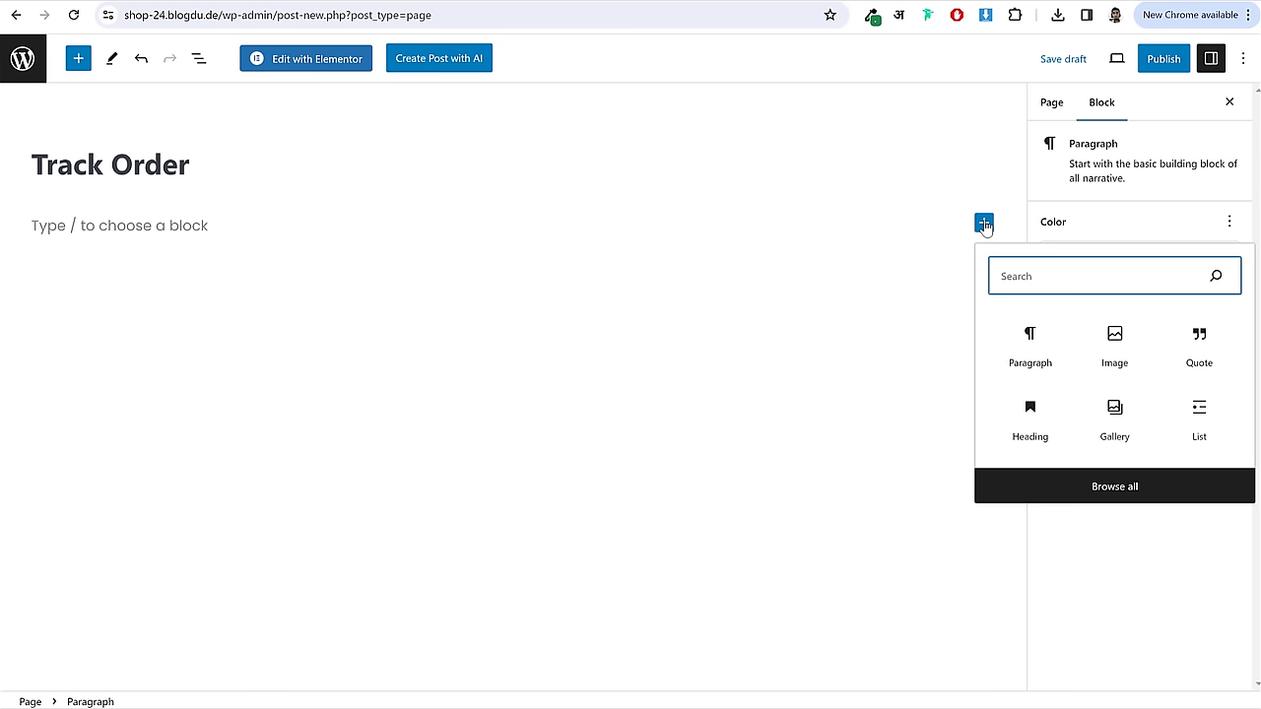
text(sho)
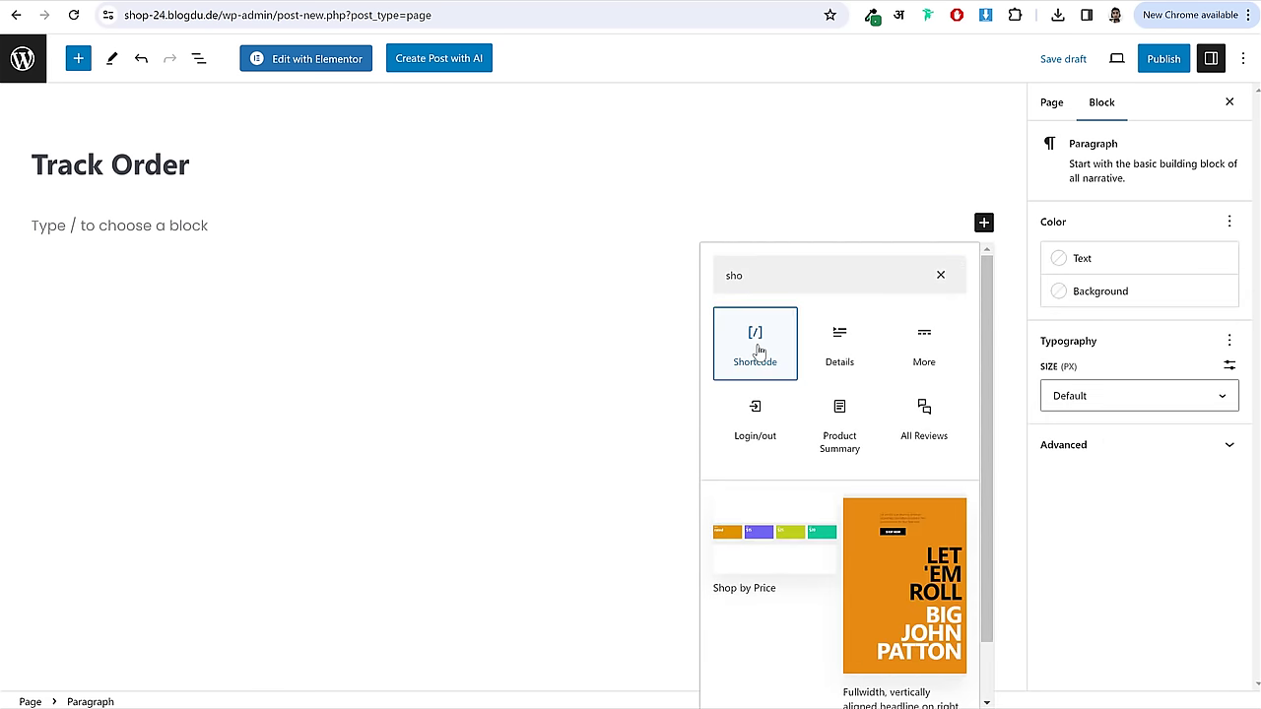
click(756, 345)
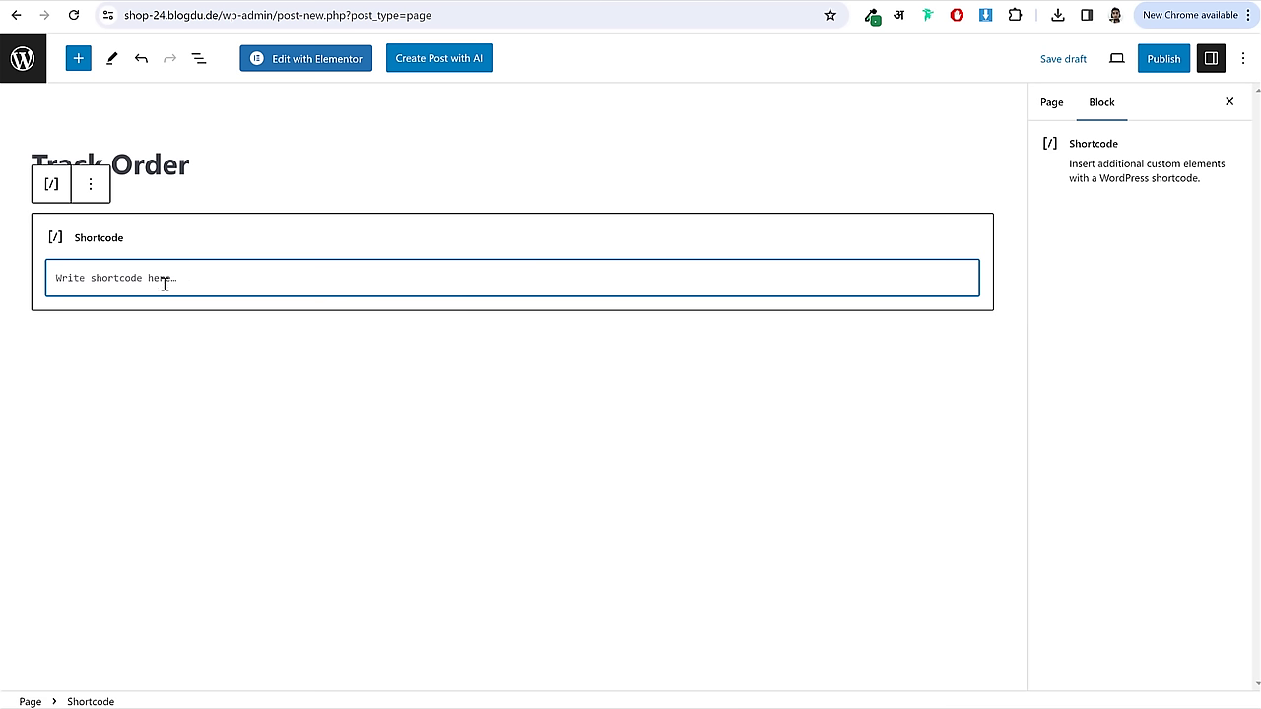
- Copy the order tracking form shortcode [woocommerce_order_tracking] from the WooCommerce shortcodes documentation and paste it into the Shortcode block
key(ctrl+Tab)
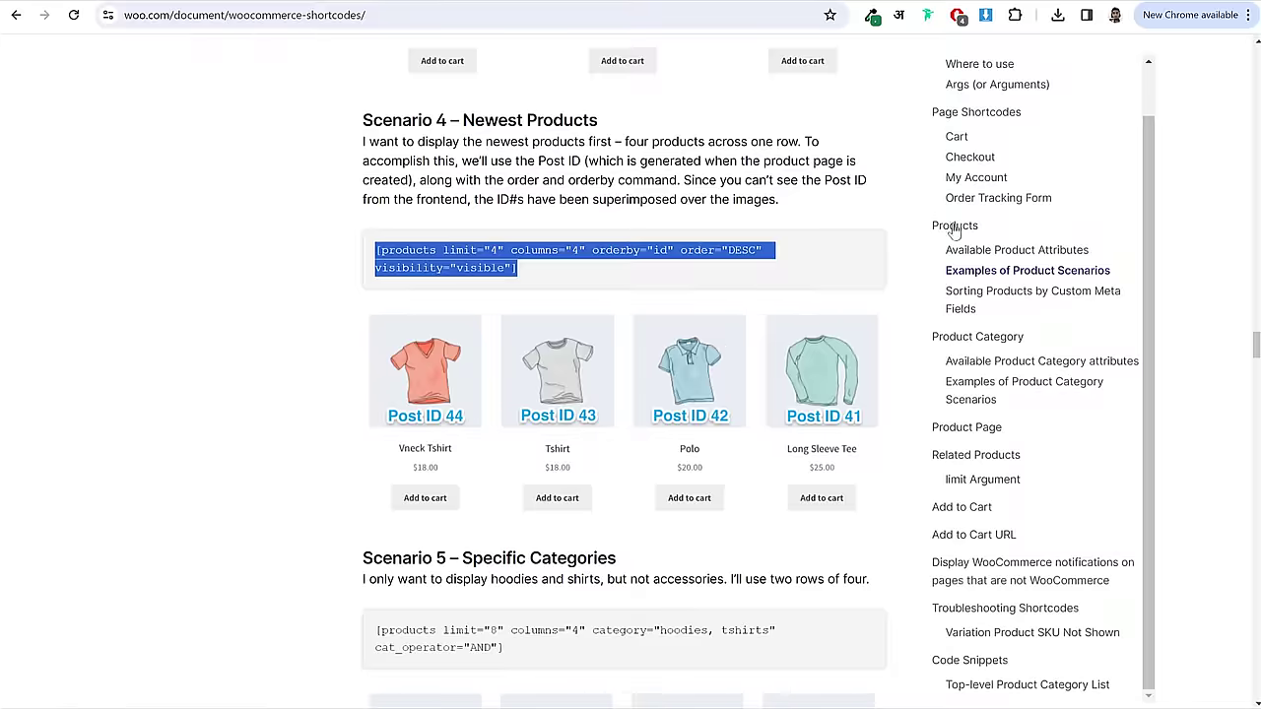
scroll(912, 442, up, 9)
scroll(914, 452, up, 15)
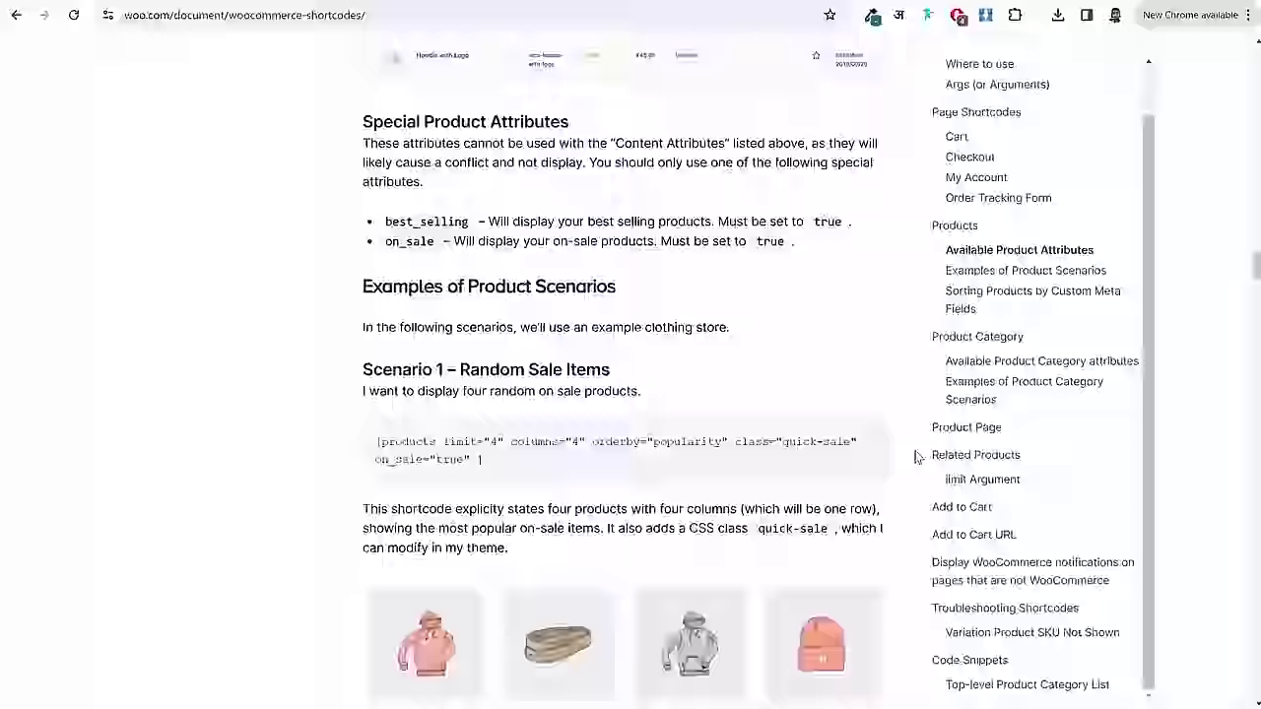
scroll(914, 462, up, 20)
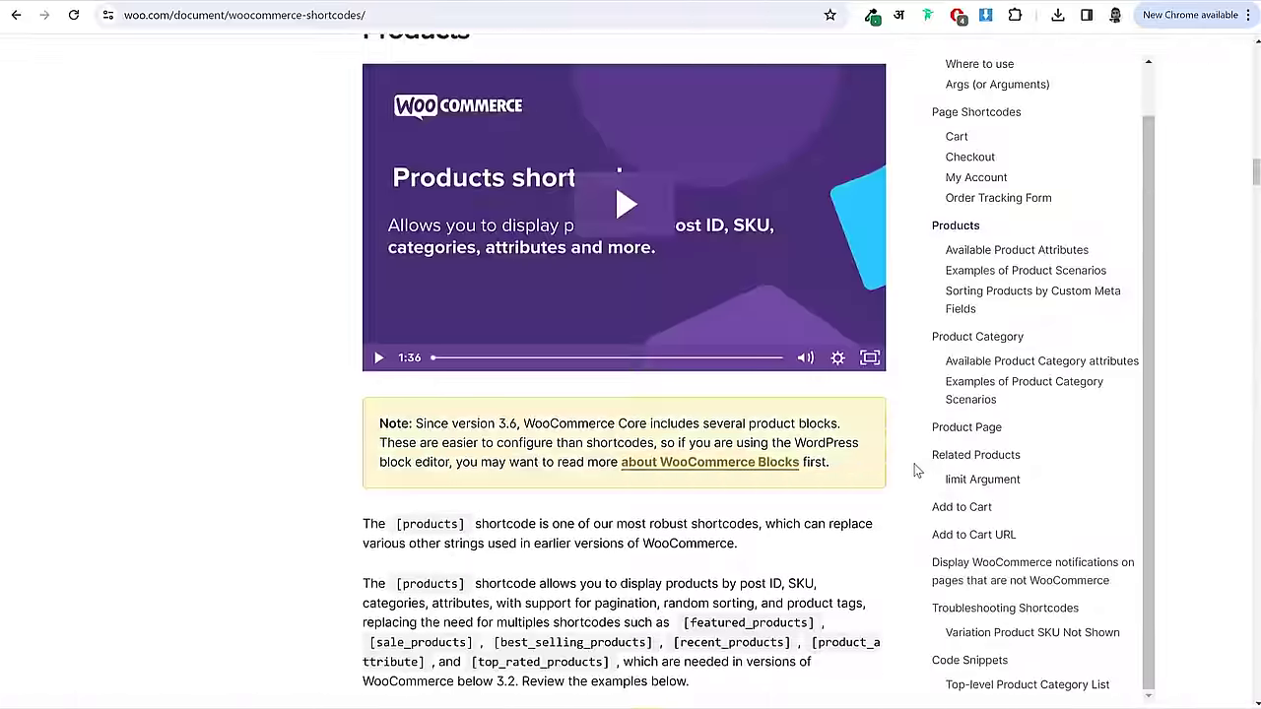
scroll(825, 448, down, 4)
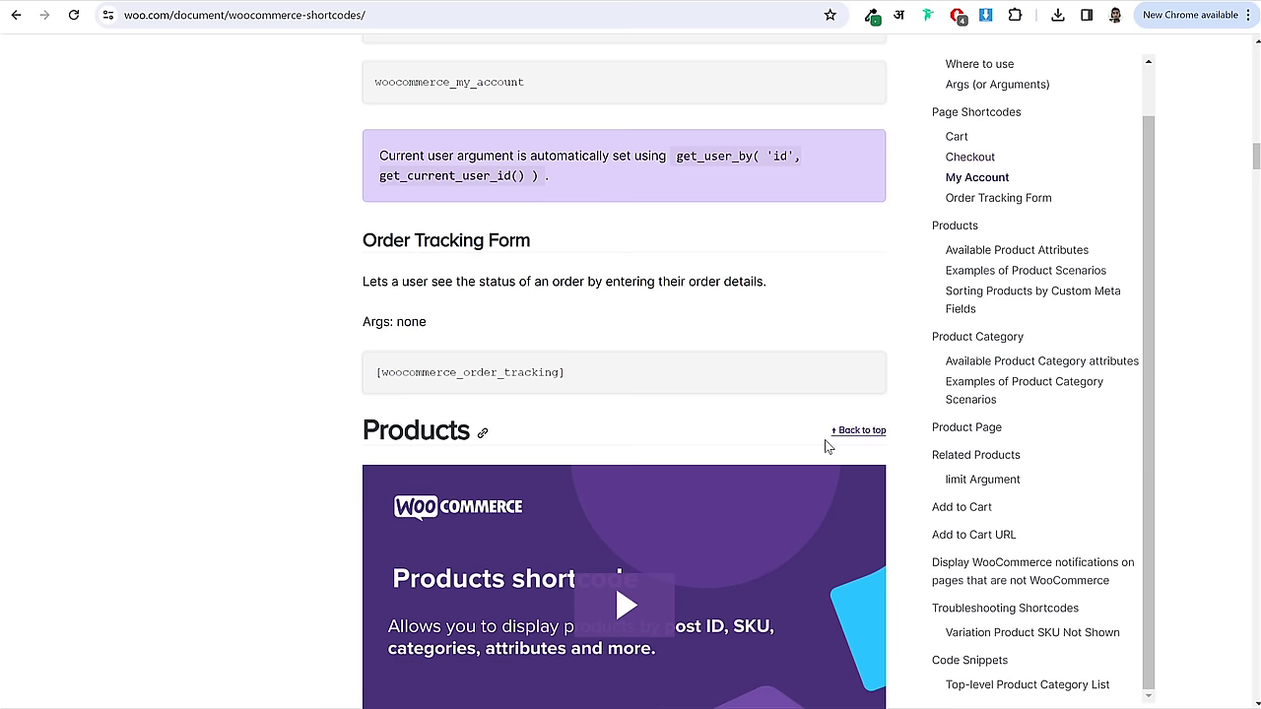
triple_click(417, 236)
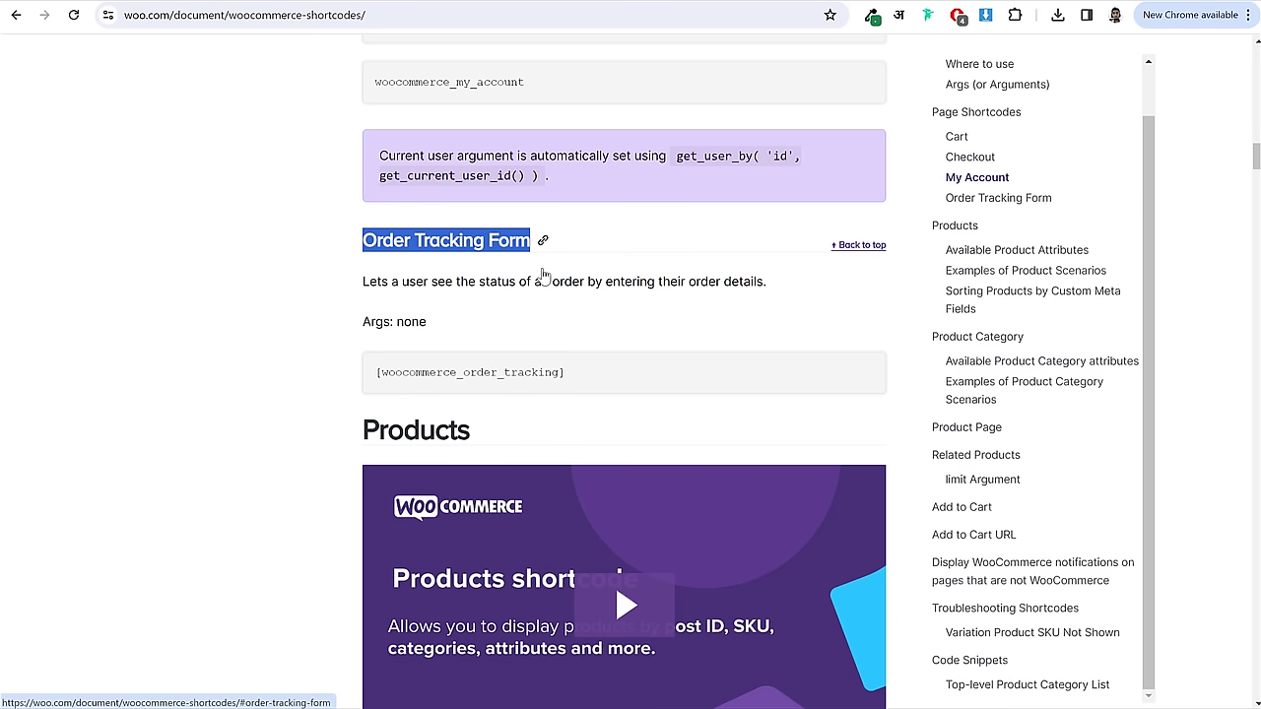
triple_click(504, 374)
right_click(493, 377)
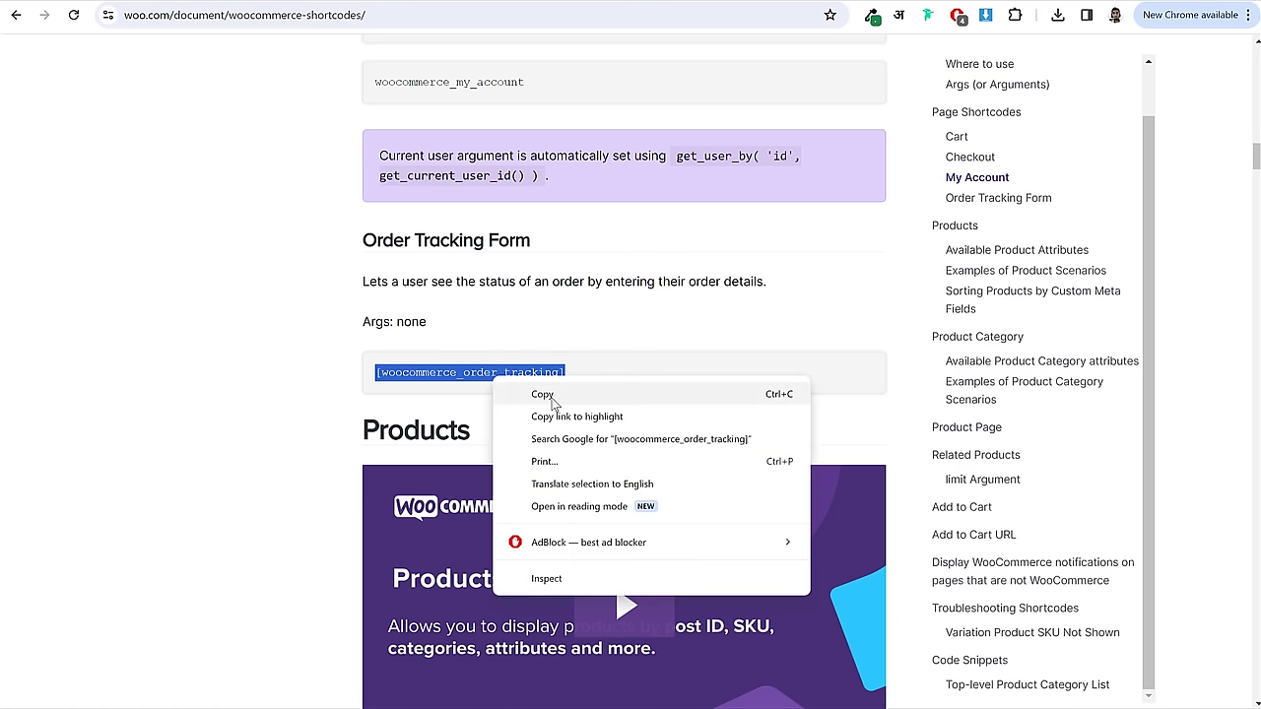
click(538, 394)
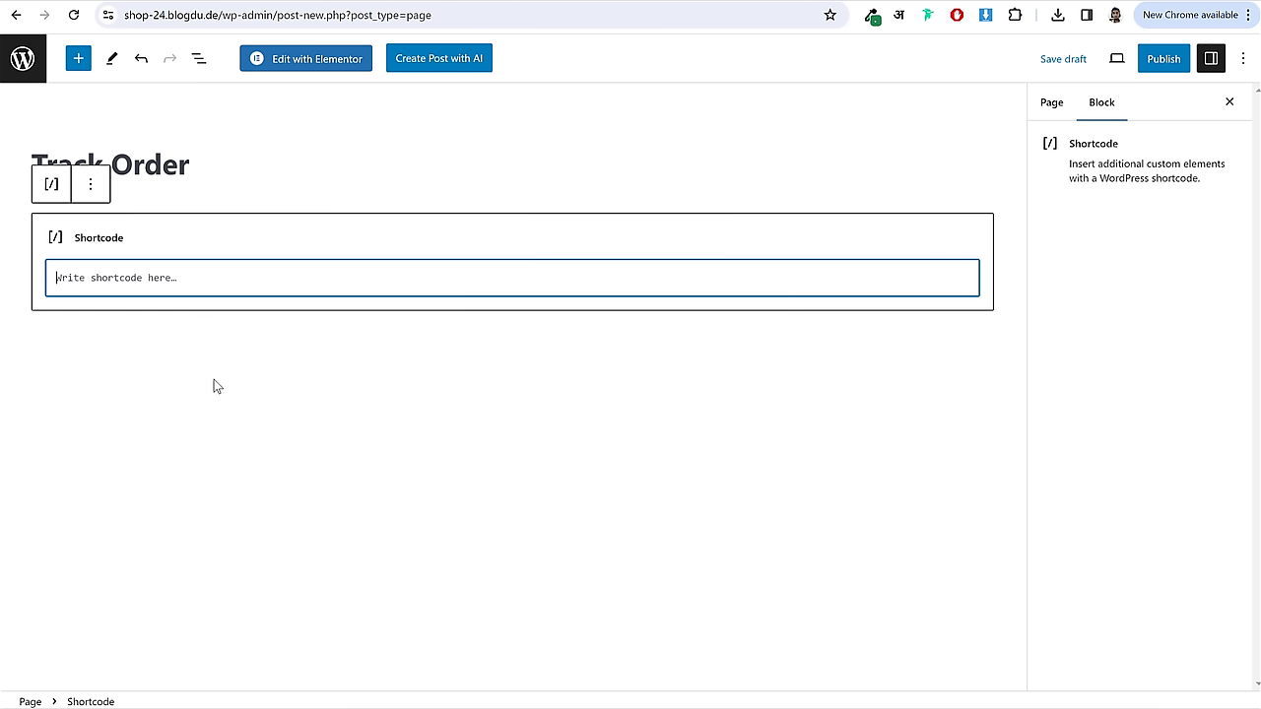
key(ctrl+v)
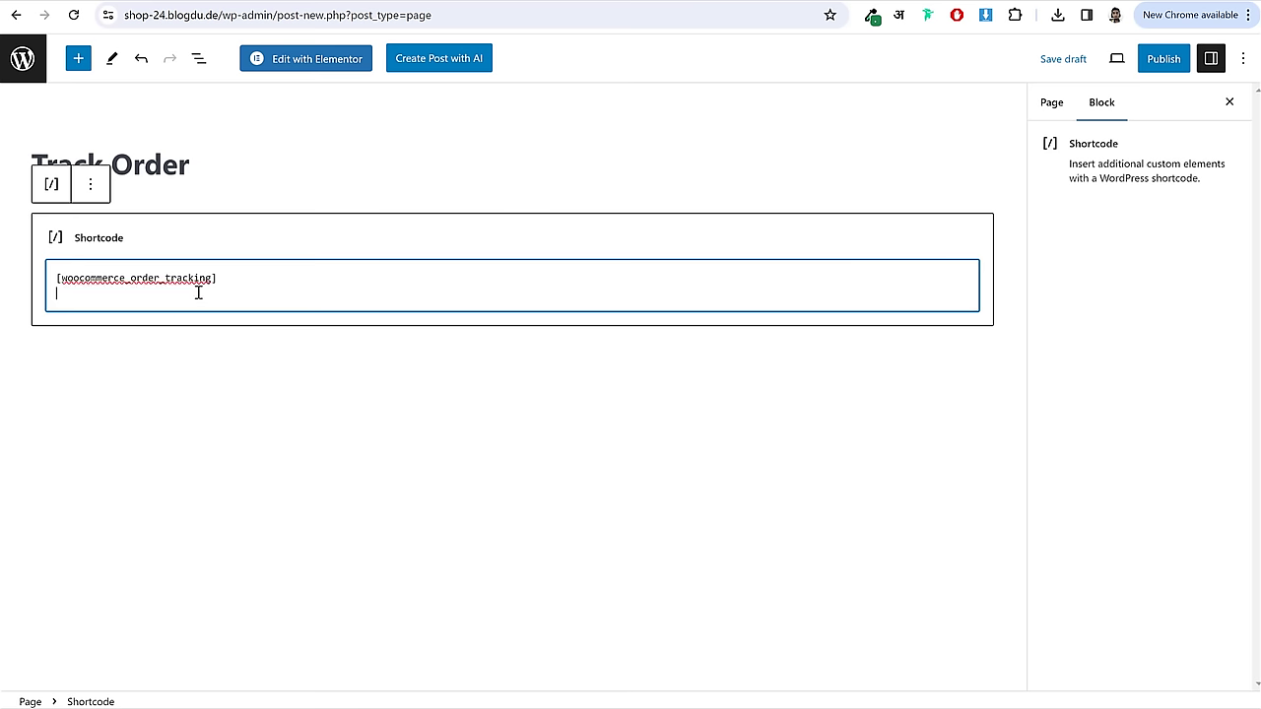
- Publish the Track Order page and view the live page in a new browser tab
click(1162, 58)
click(1121, 61)
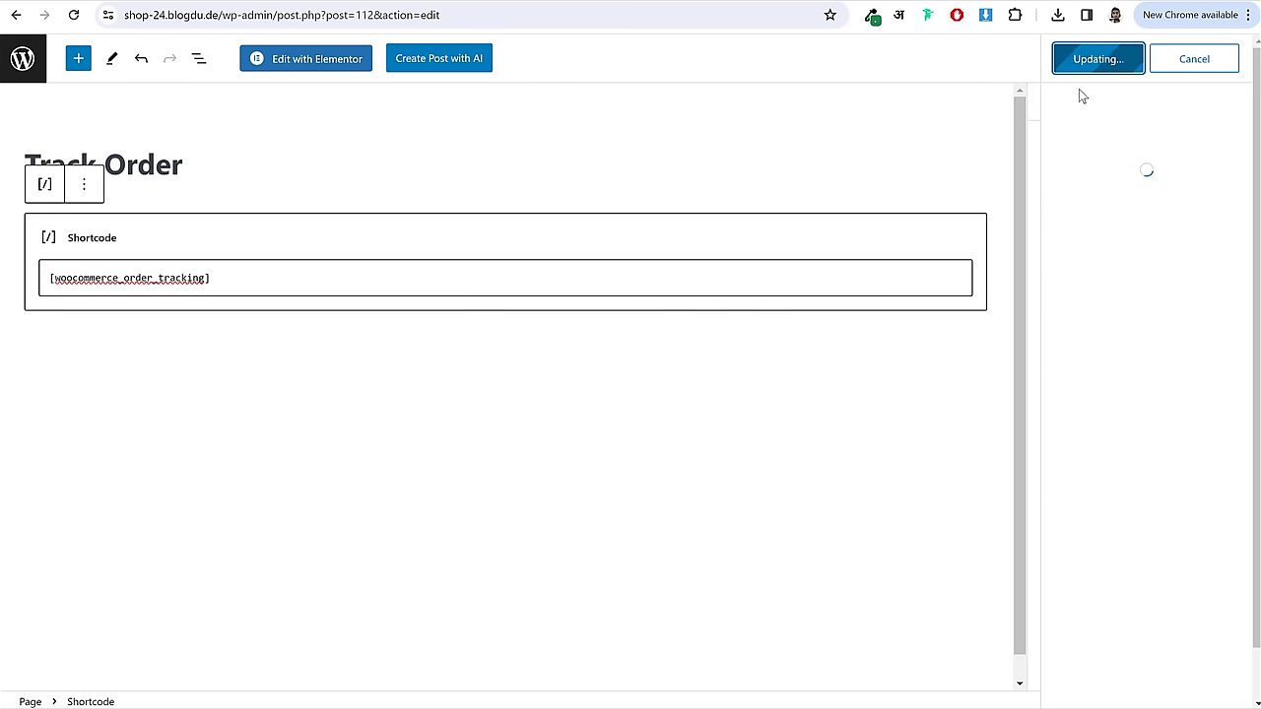
right_click(1120, 249)
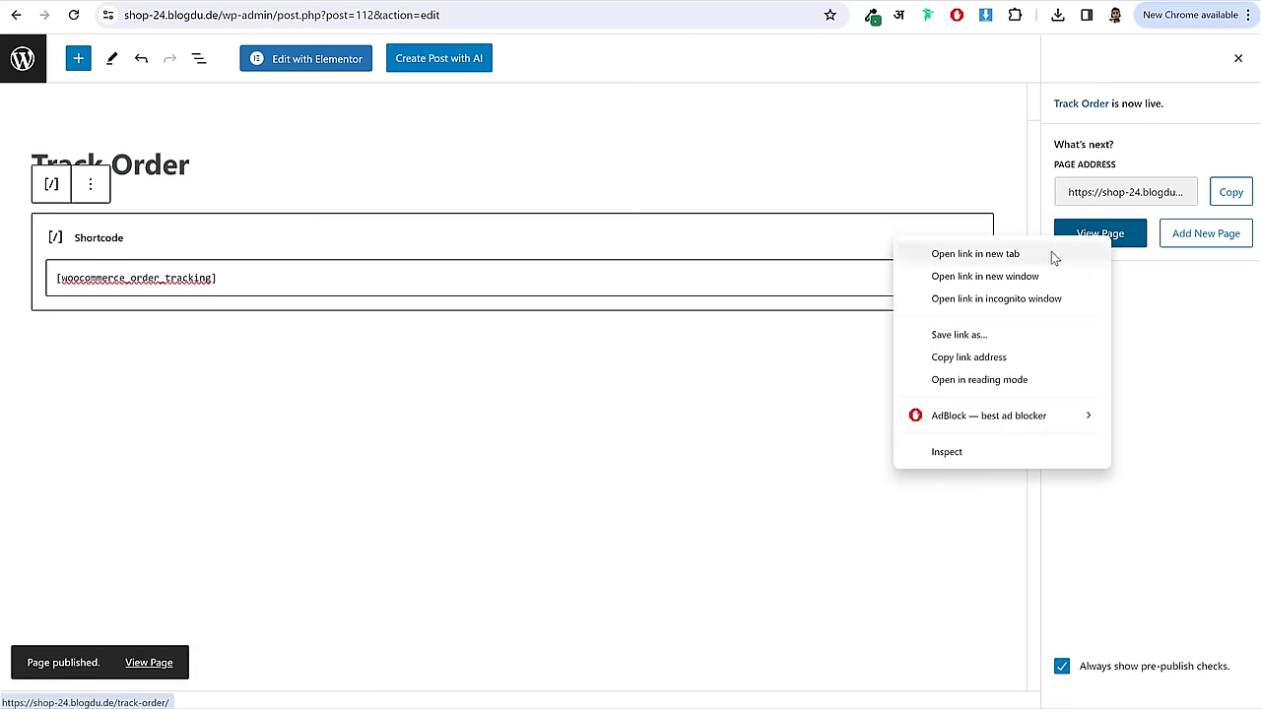
click(1053, 255)
click(273, 3)
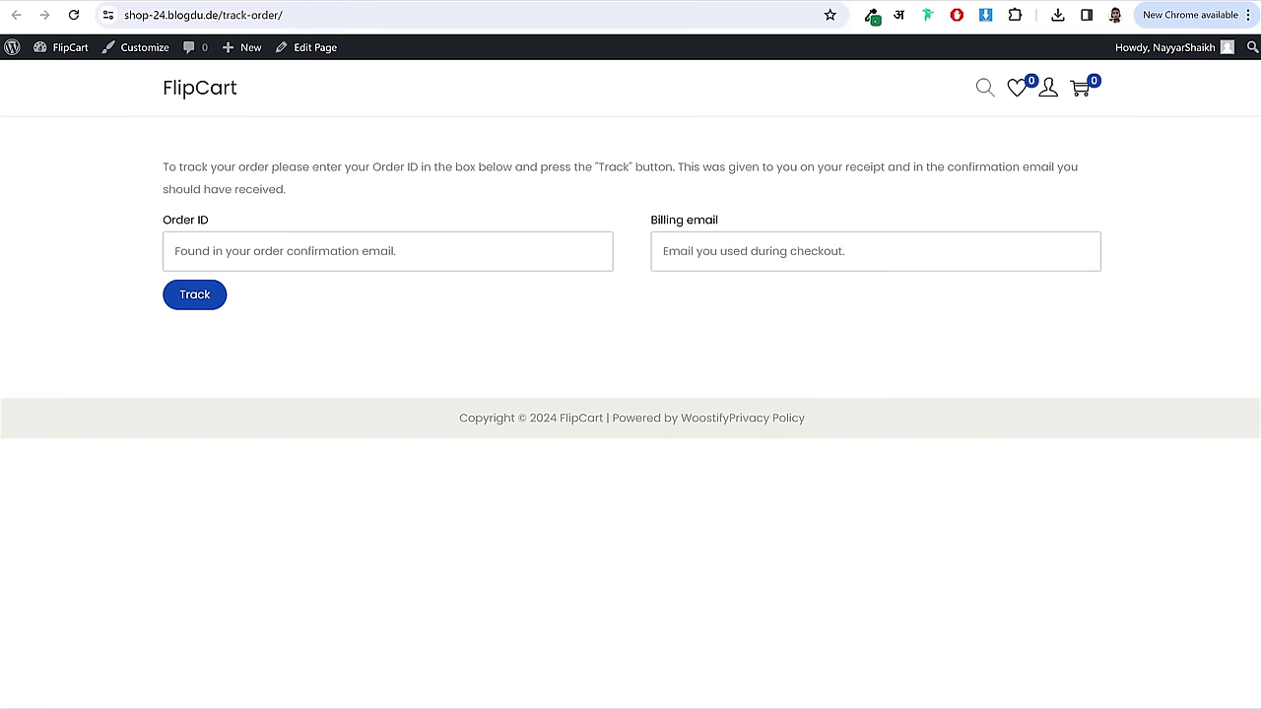
- Add another new page titled "Contact" from the Pages list and publish it
click(140, 2)
click(33, 69)
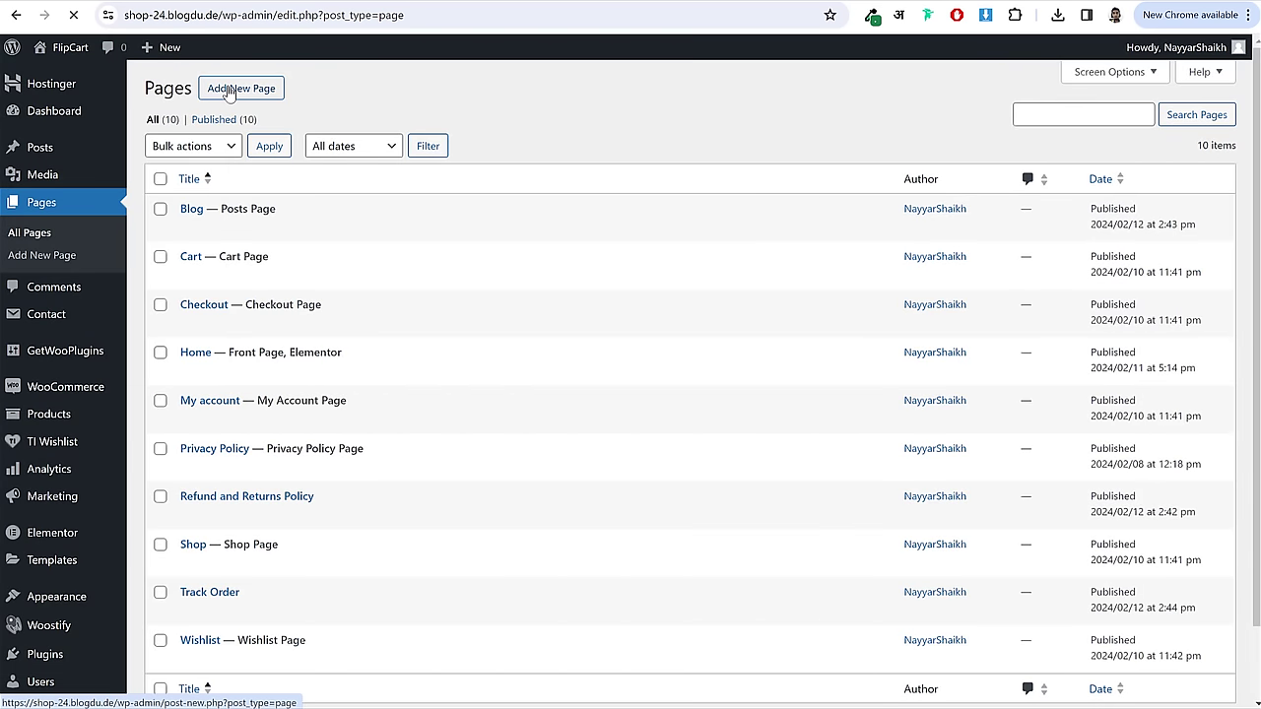
click(229, 89)
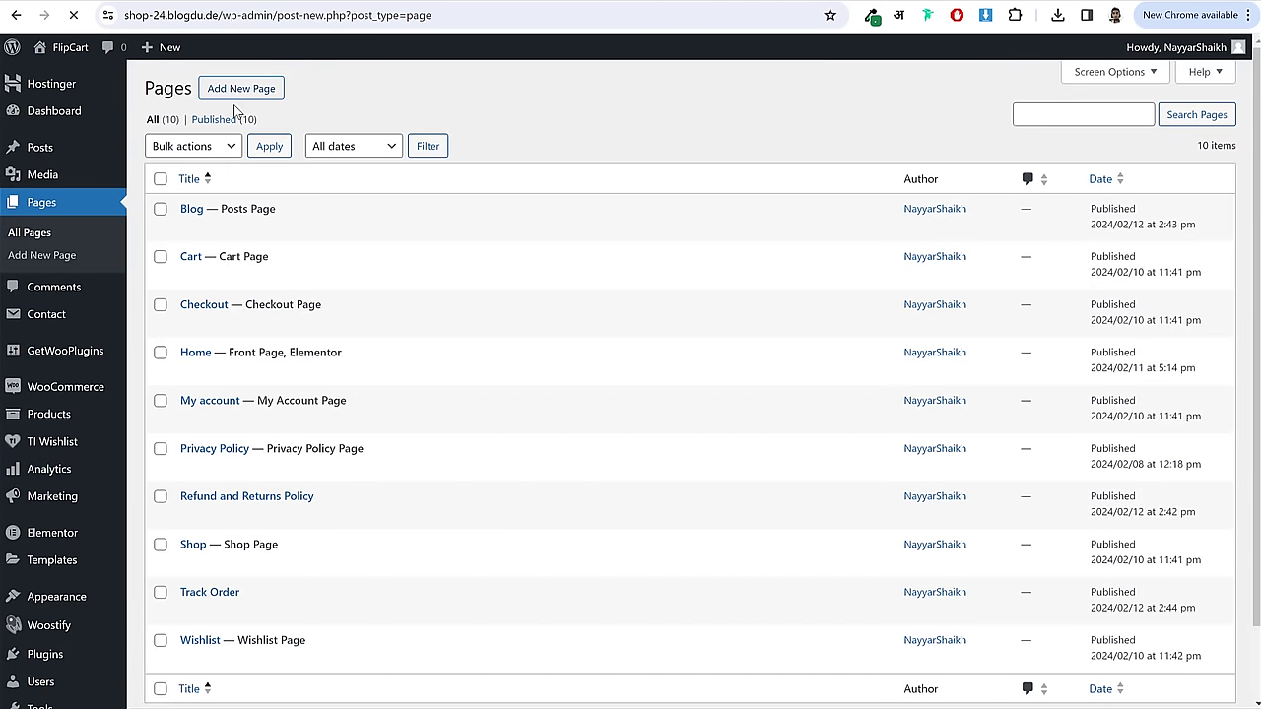
text(Contact)
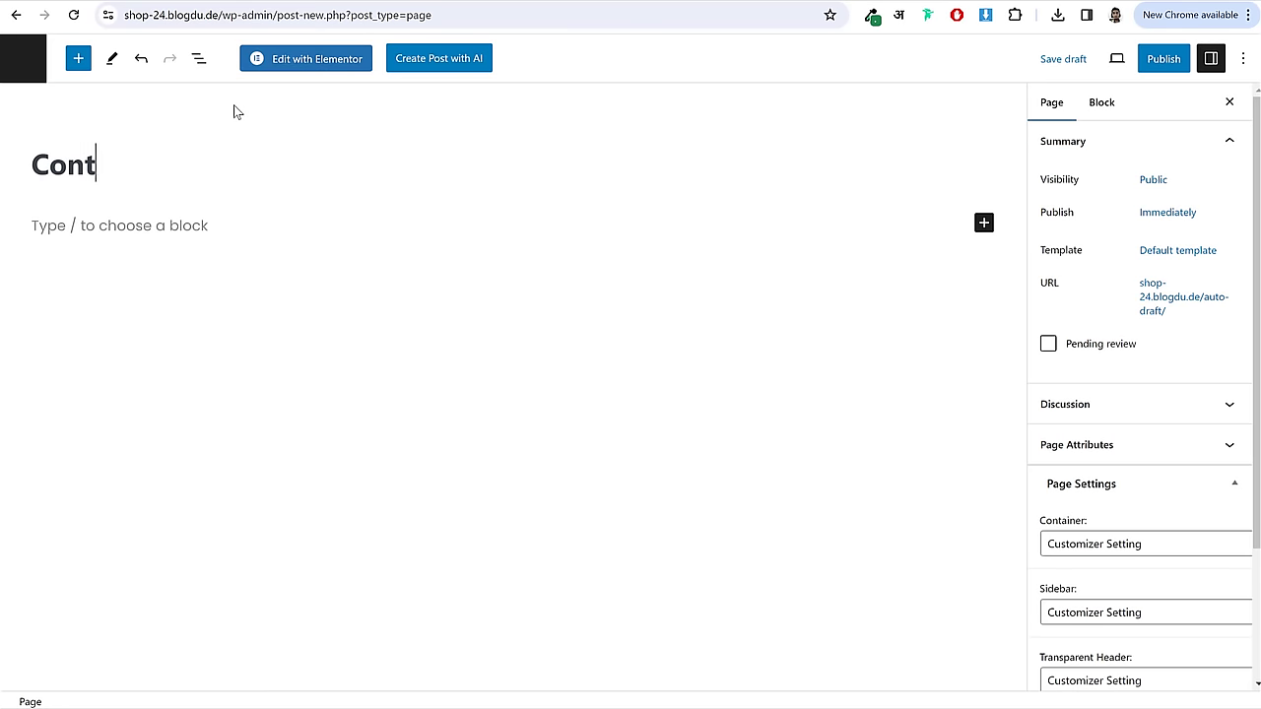
click(1166, 62)
click(1101, 67)
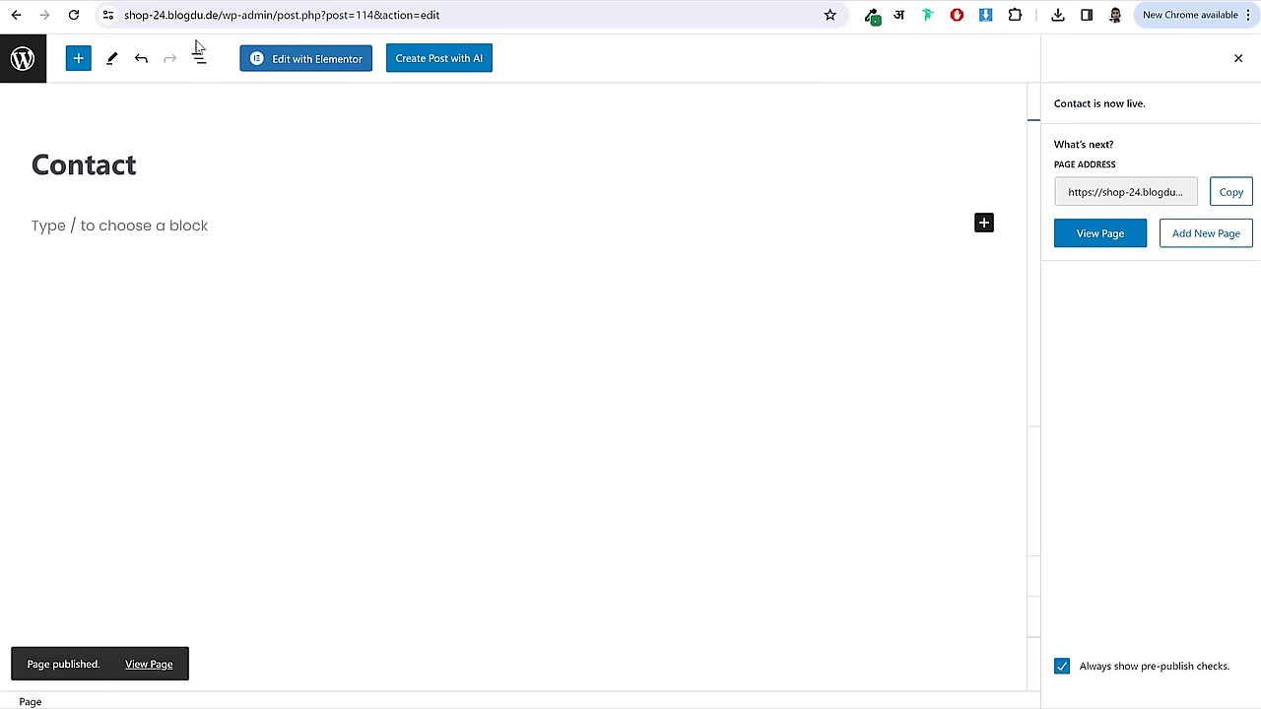
- Open the Contact page in the Elementor editor and look over the store's live home page while it loads
click(307, 65)
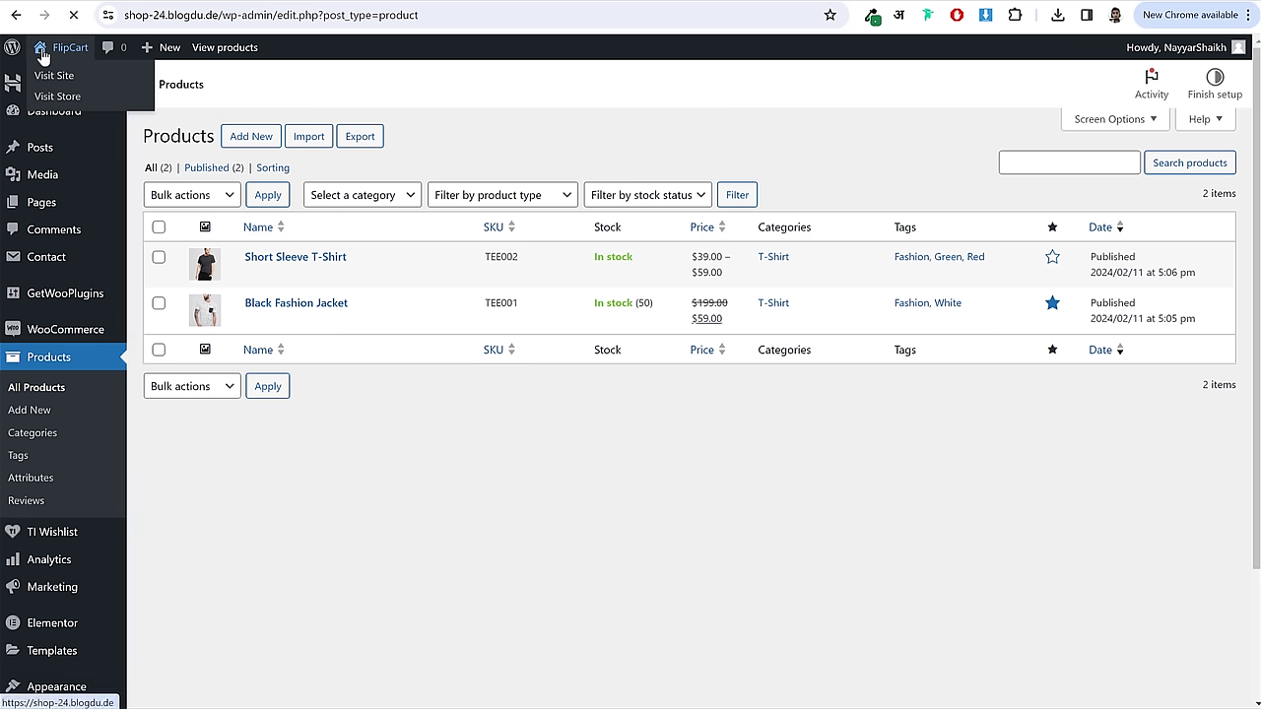
click(59, 71)
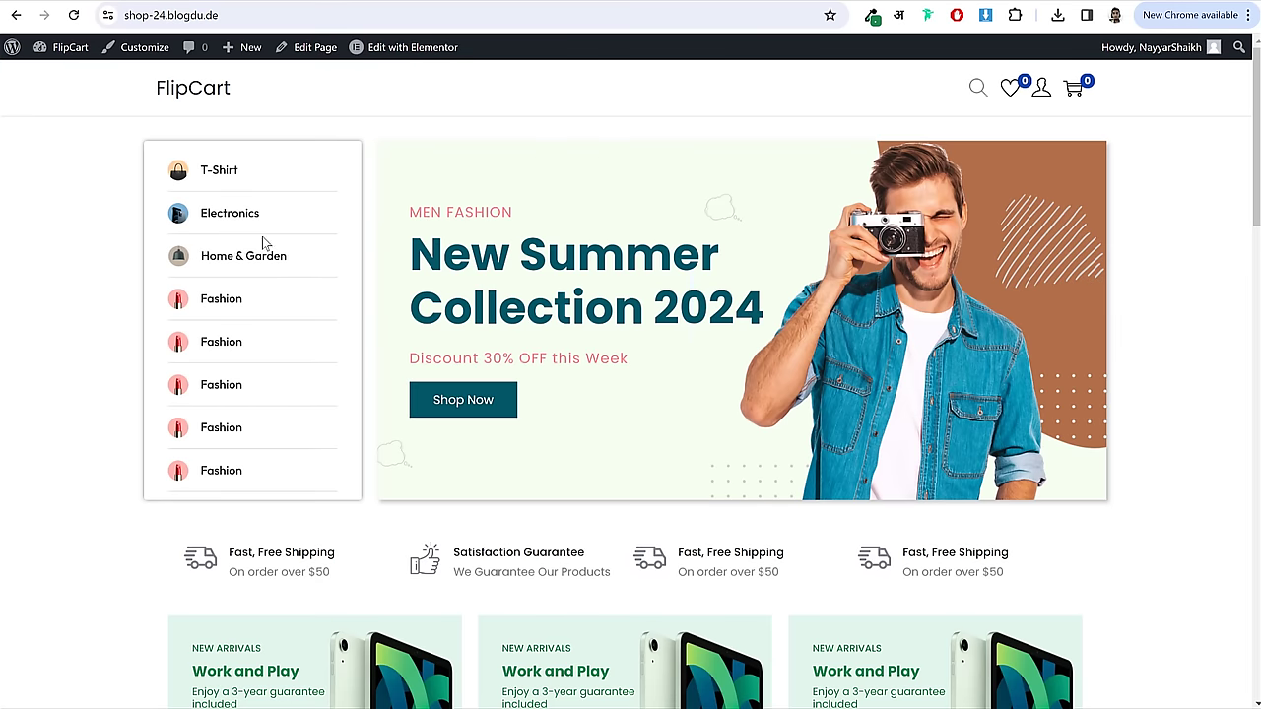
scroll(592, 360, down, 12)
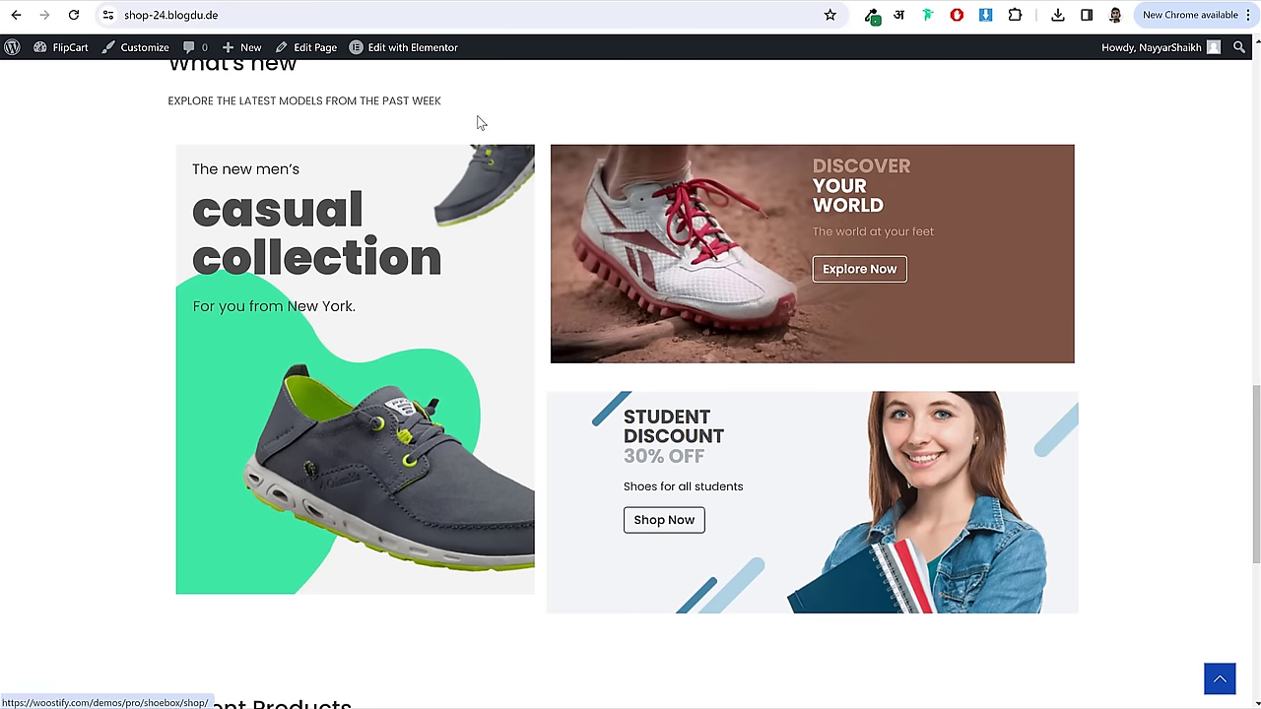
scroll(711, 414, down, 5)
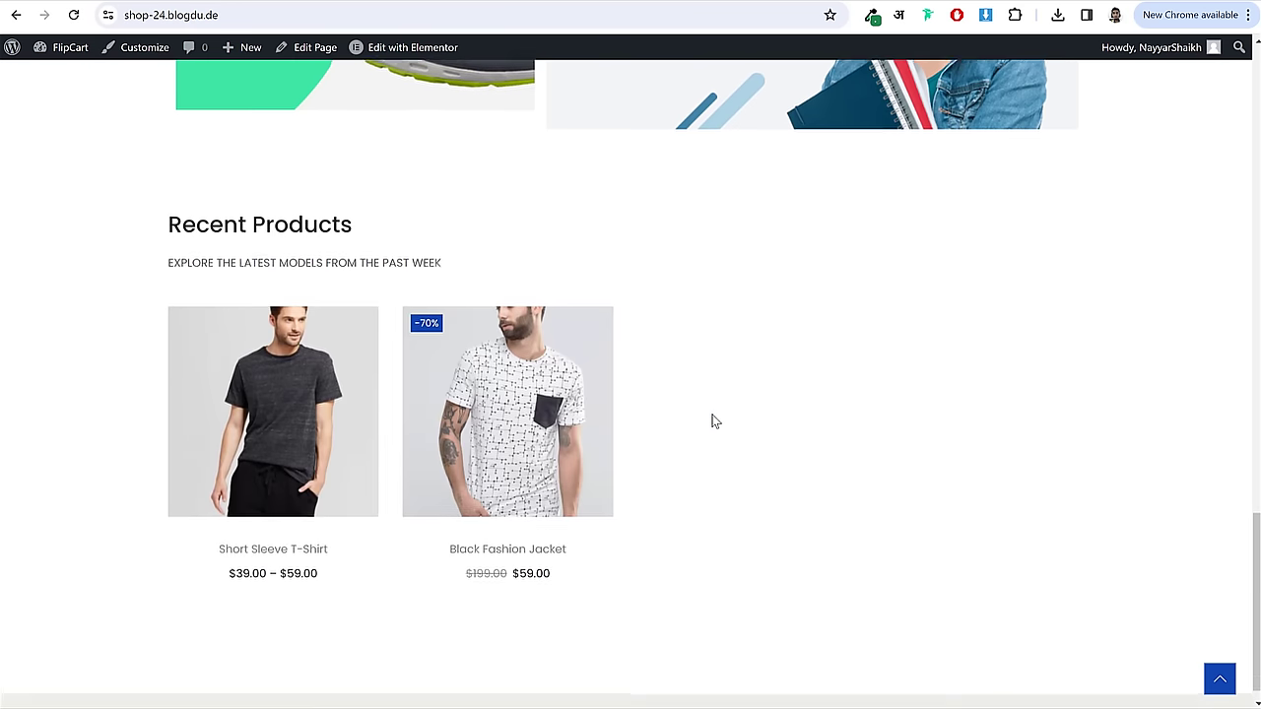
scroll(713, 424, up, 12)
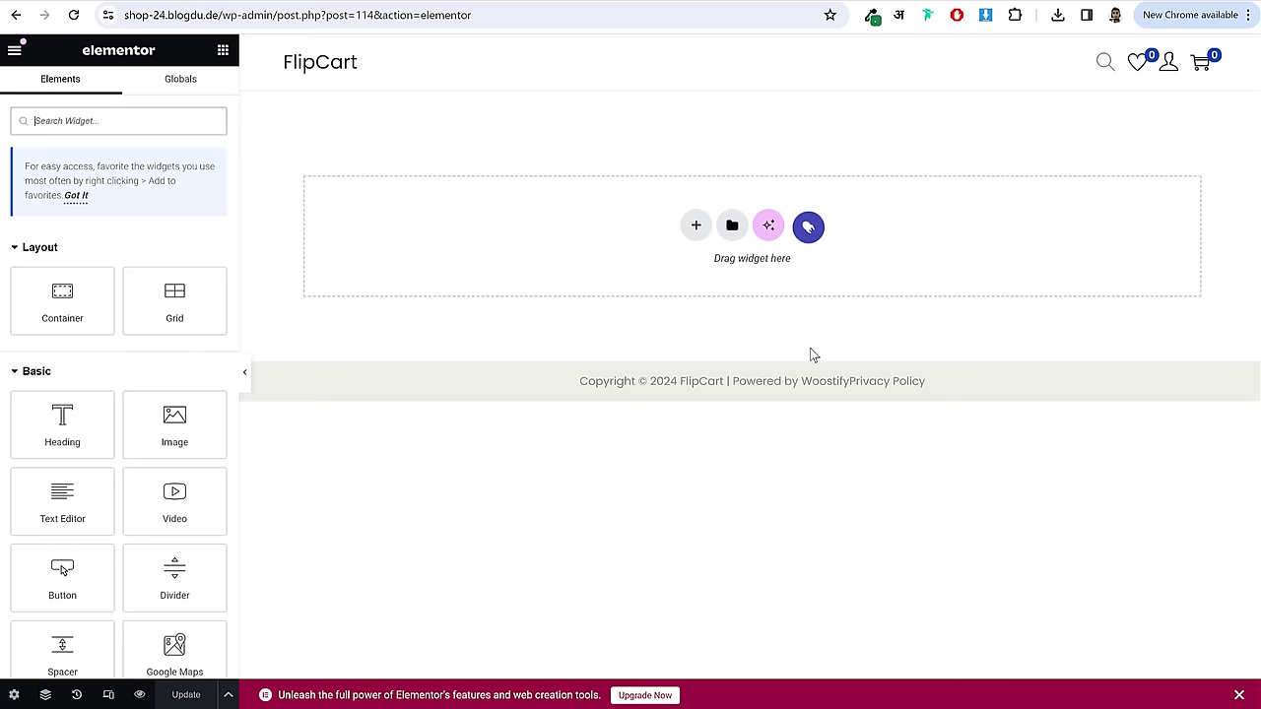
- Open the Woostify template library, filter the page templates to Free and list the pages of the Fashion template
click(810, 232)
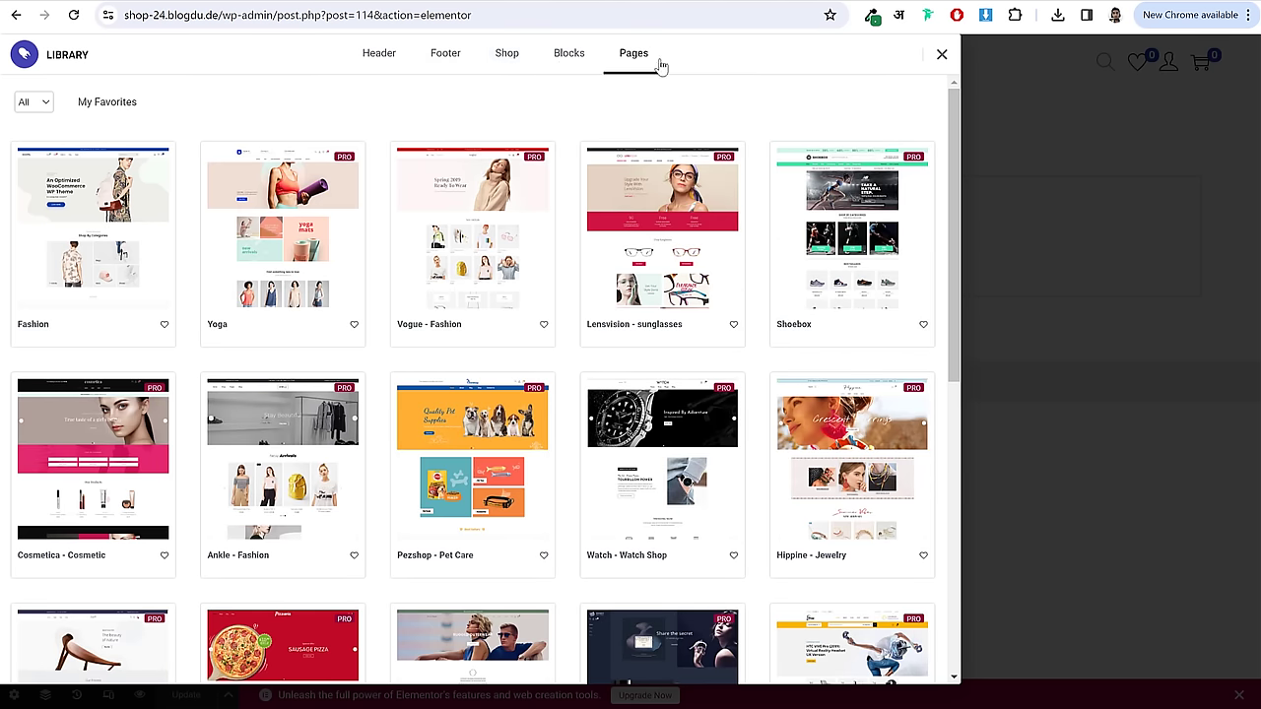
click(46, 106)
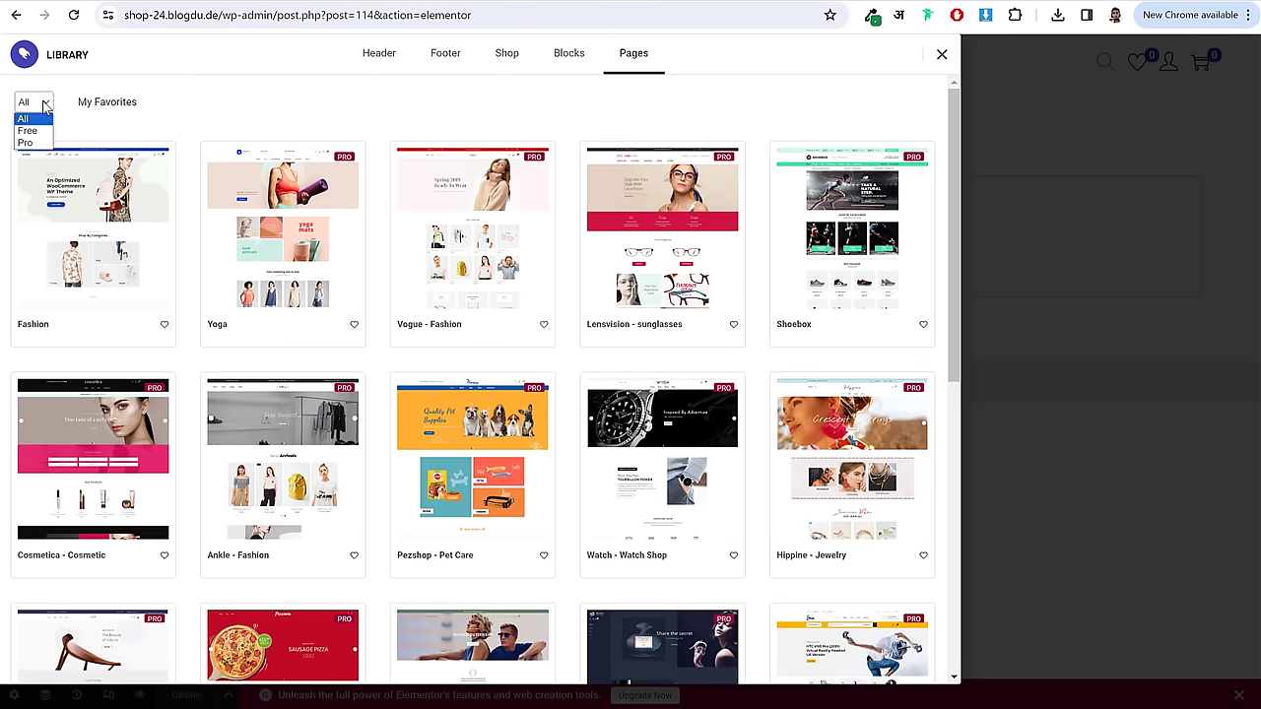
click(30, 131)
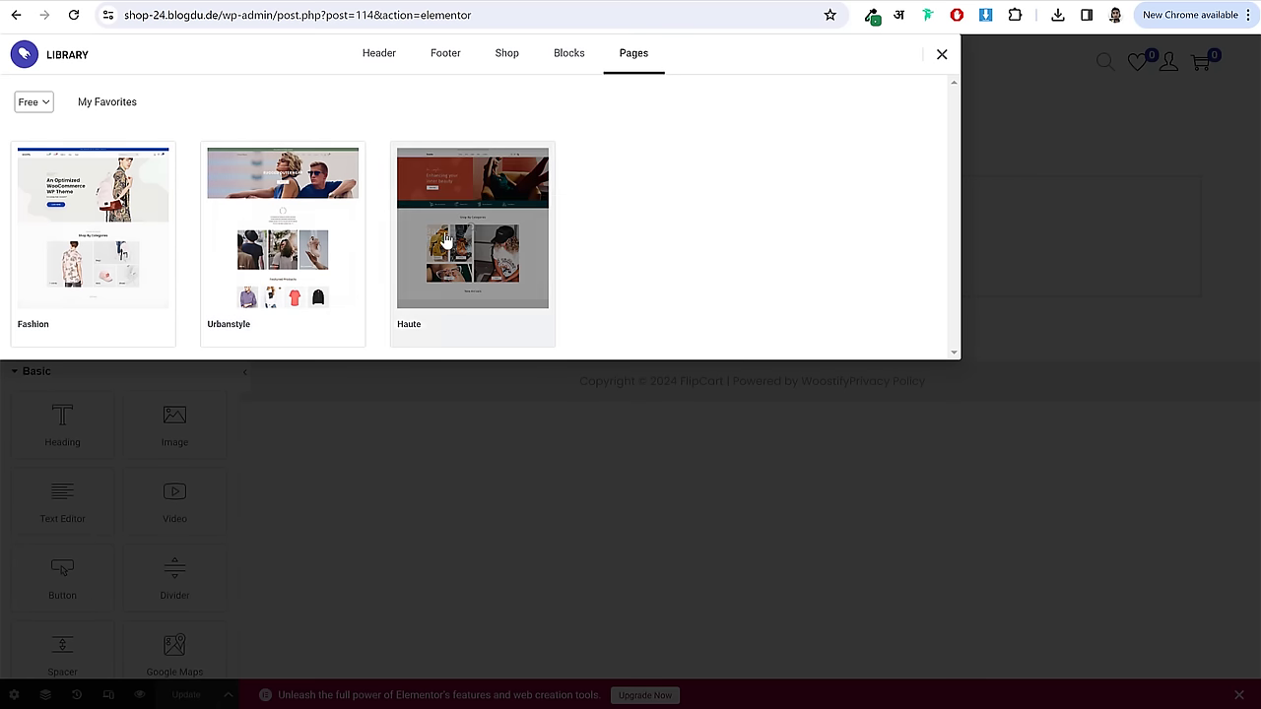
click(118, 226)
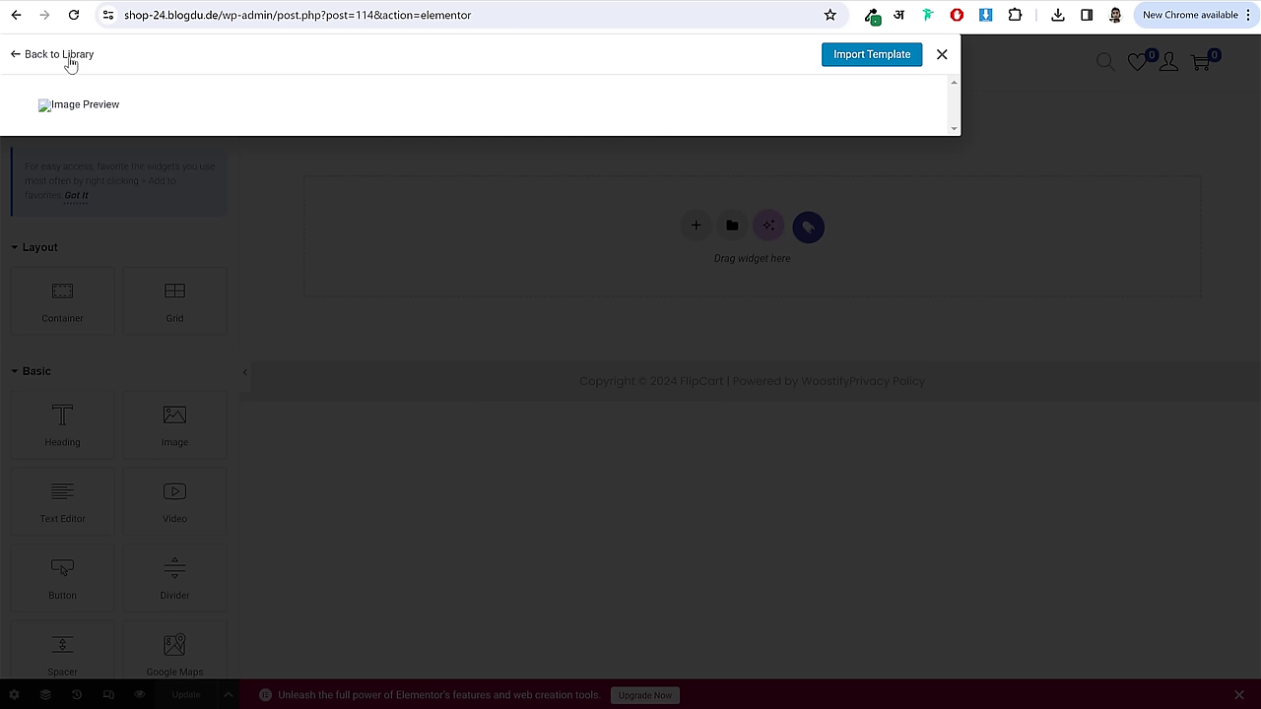
click(61, 55)
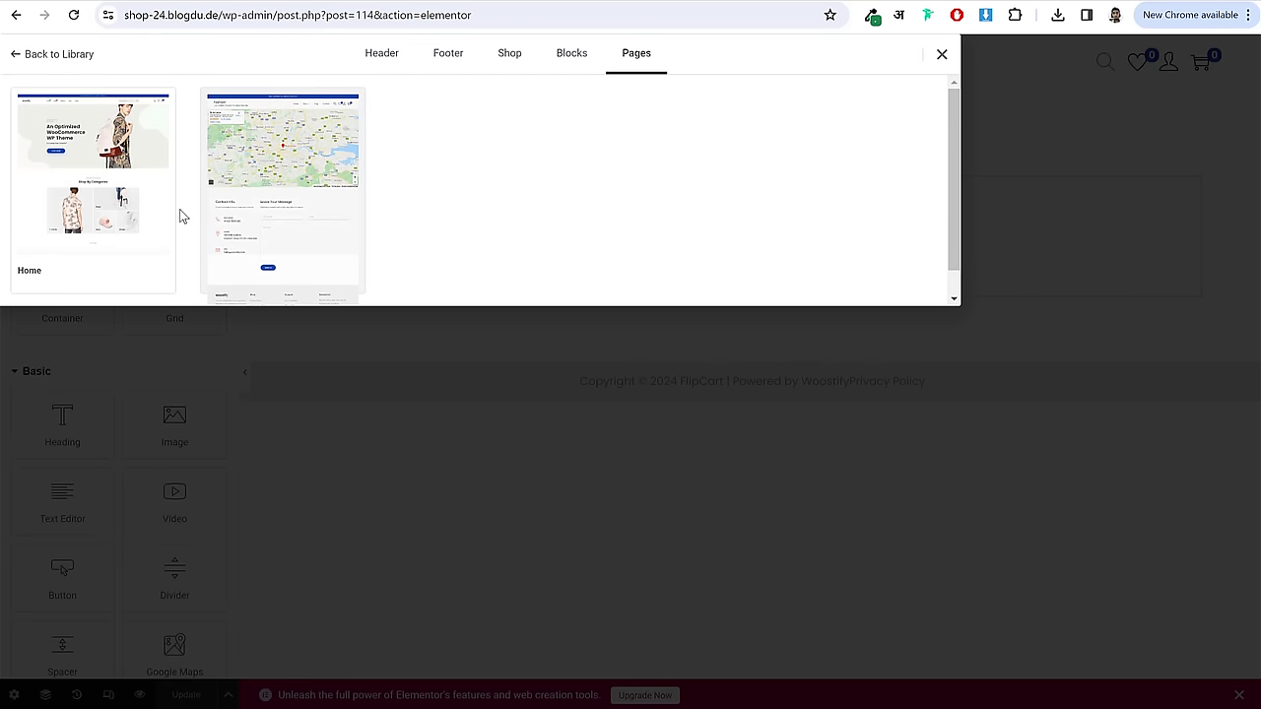
- Preview the Fashion template's contact page with the map and message form, and import it into the Contact page
scroll(343, 203, down, 1)
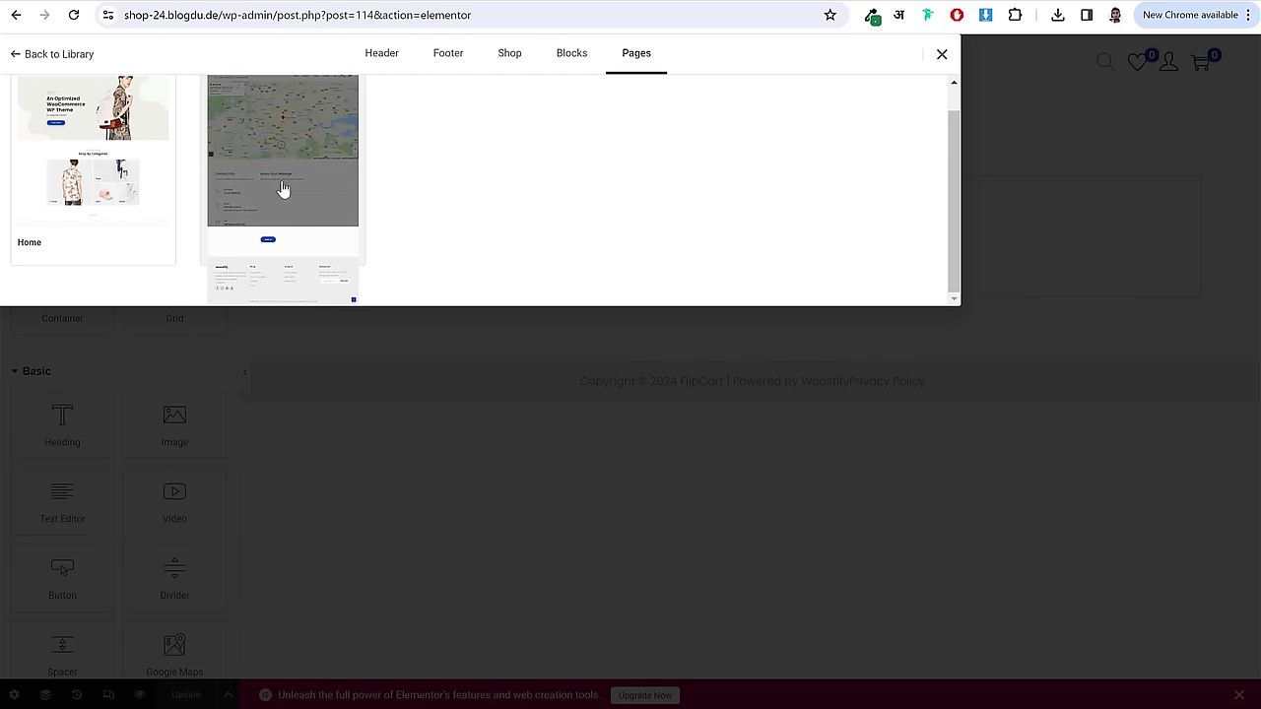
click(328, 175)
scroll(404, 311, down, 8)
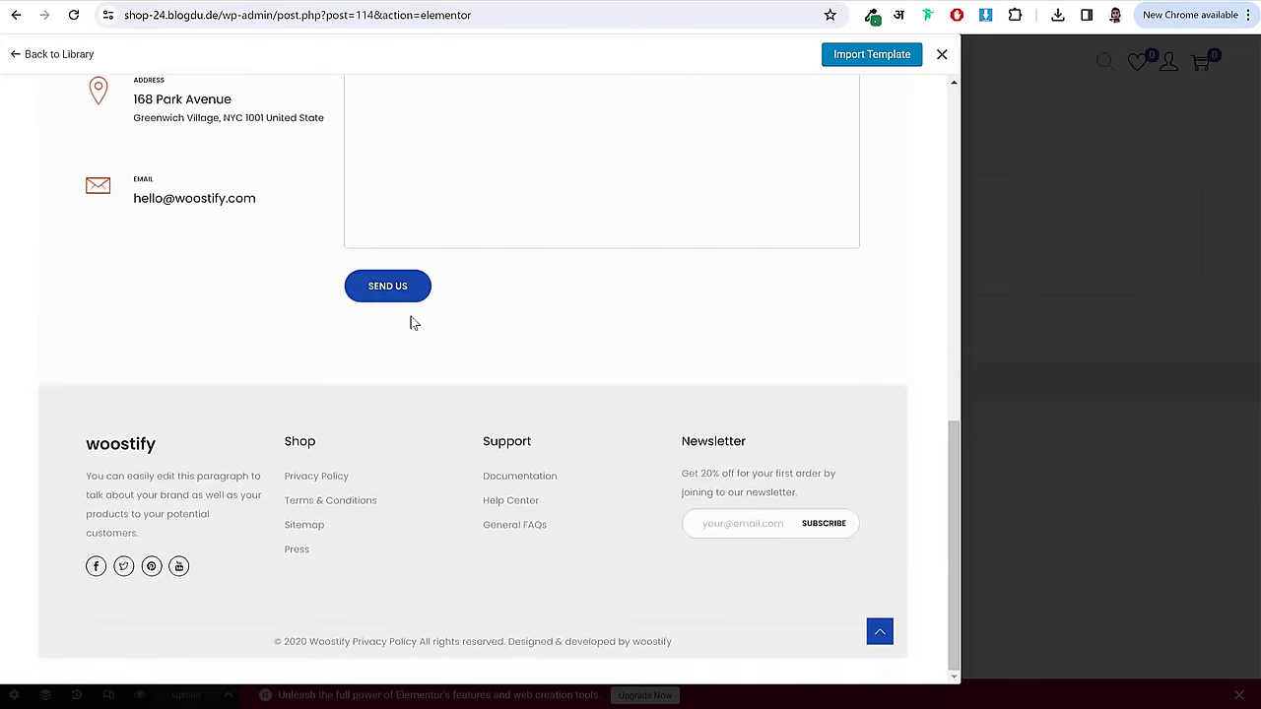
scroll(414, 321, up, 5)
scroll(509, 312, down, 3)
scroll(509, 312, up, 6)
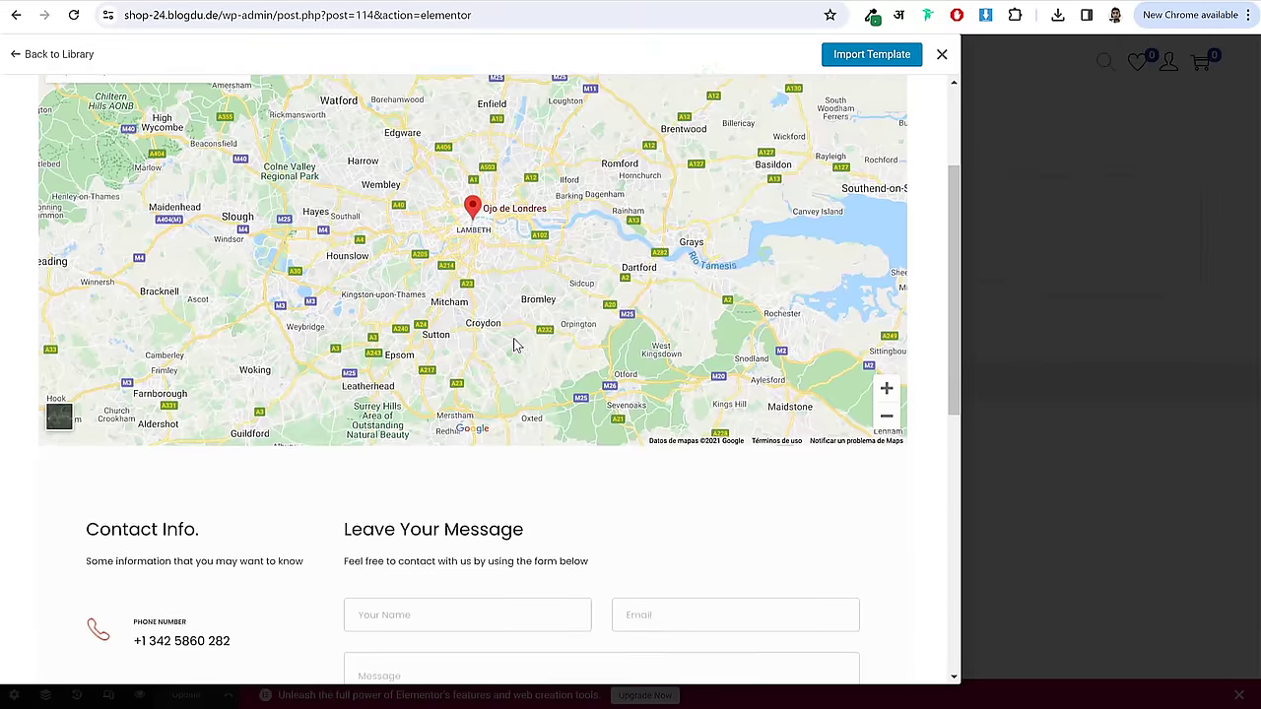
click(890, 57)
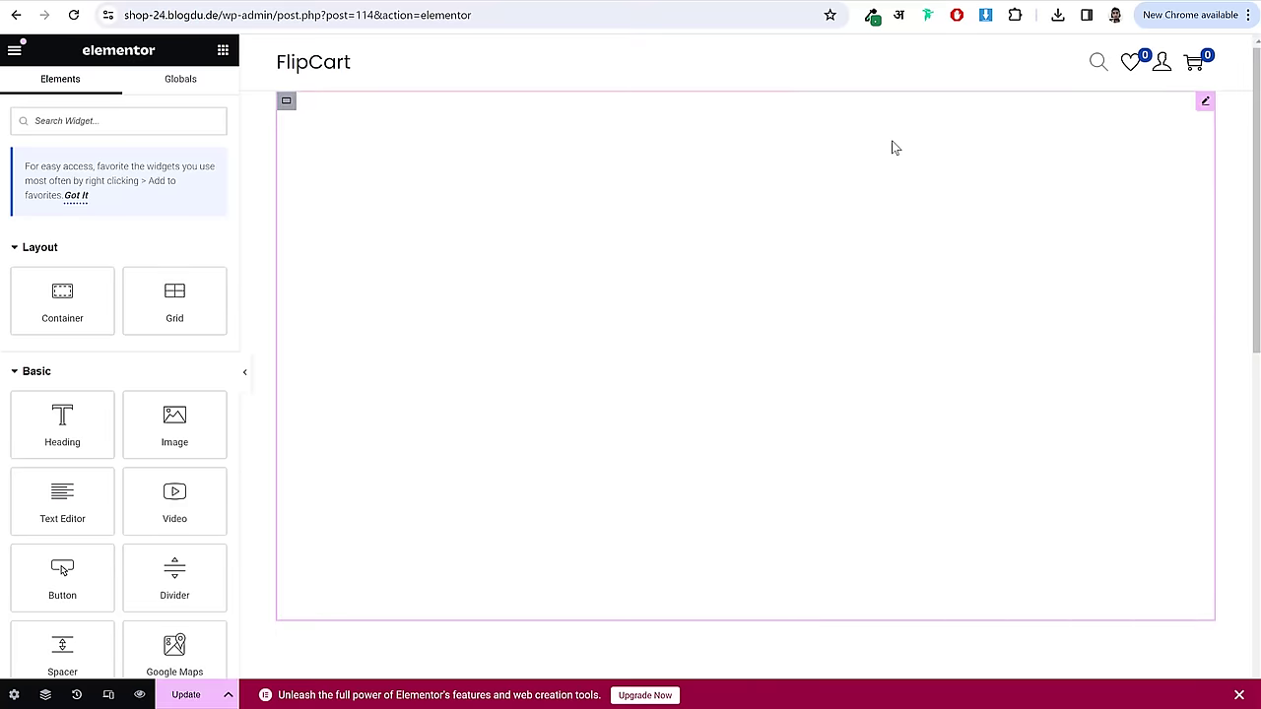
- Set the Google Maps widget's location to mumbai and its zoom to 15
scroll(887, 248, down, 3)
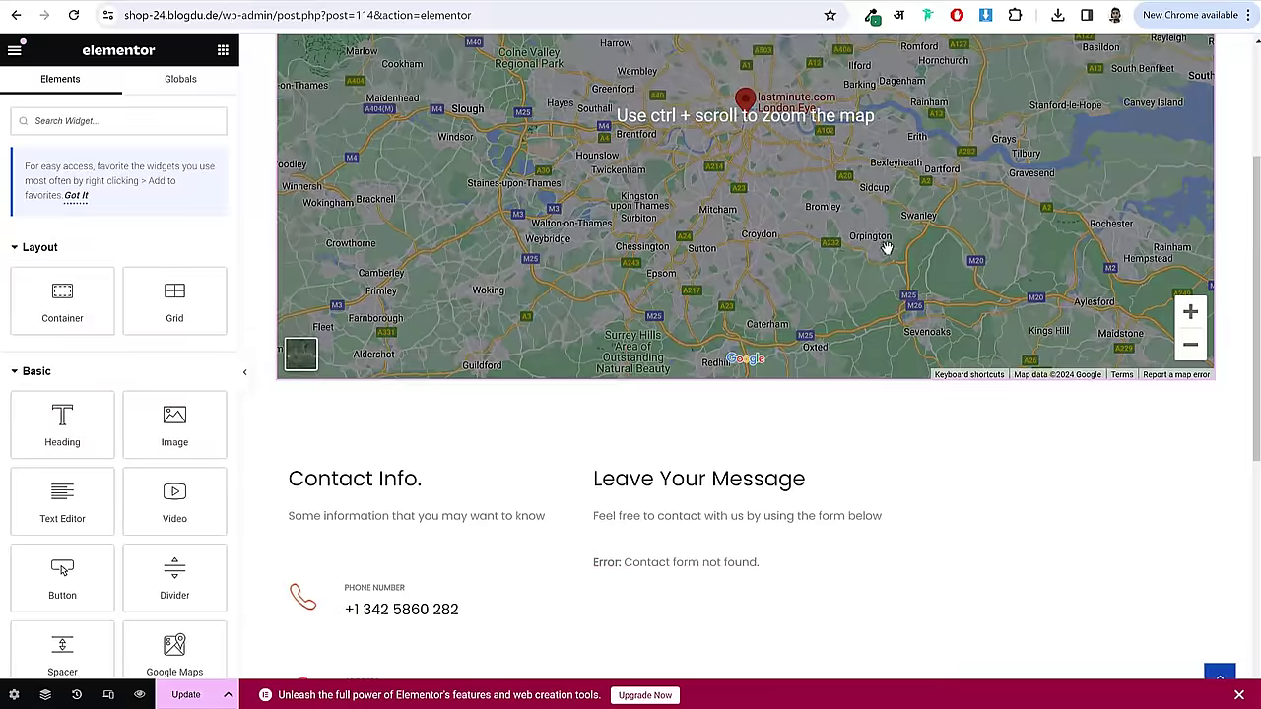
scroll(847, 251, down, 3)
scroll(788, 258, up, 5)
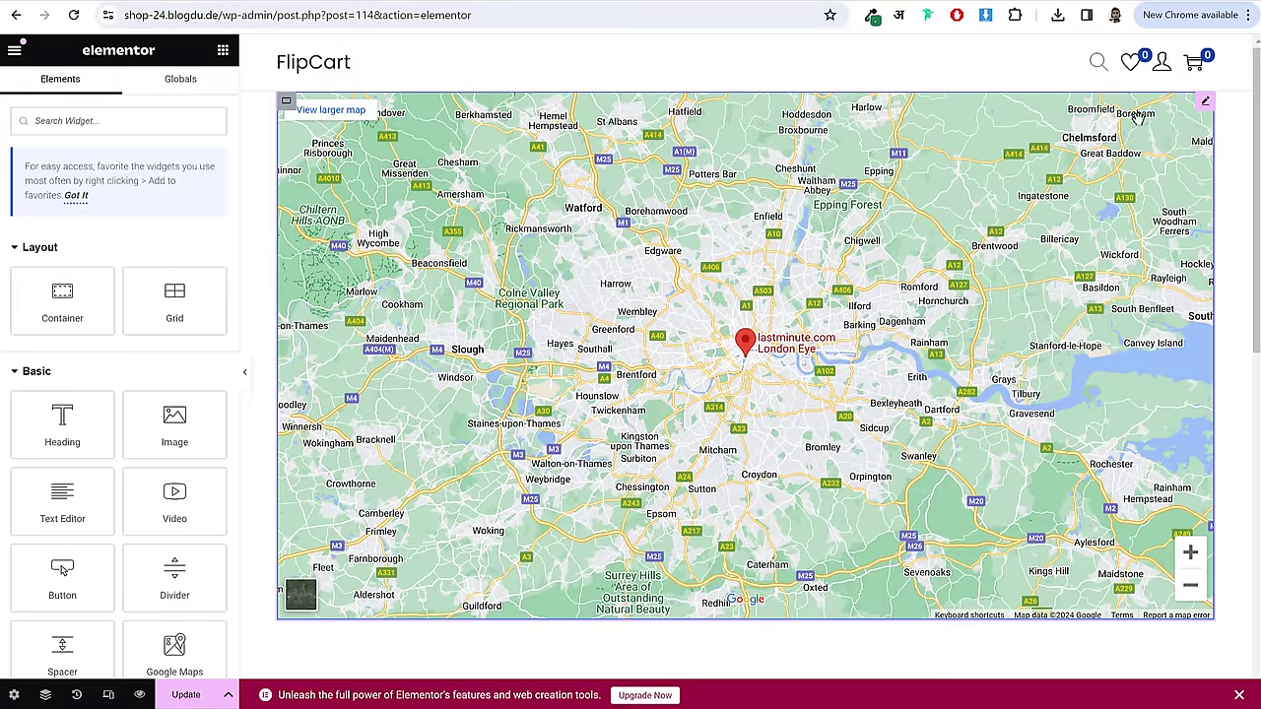
click(1206, 105)
triple_click(143, 203)
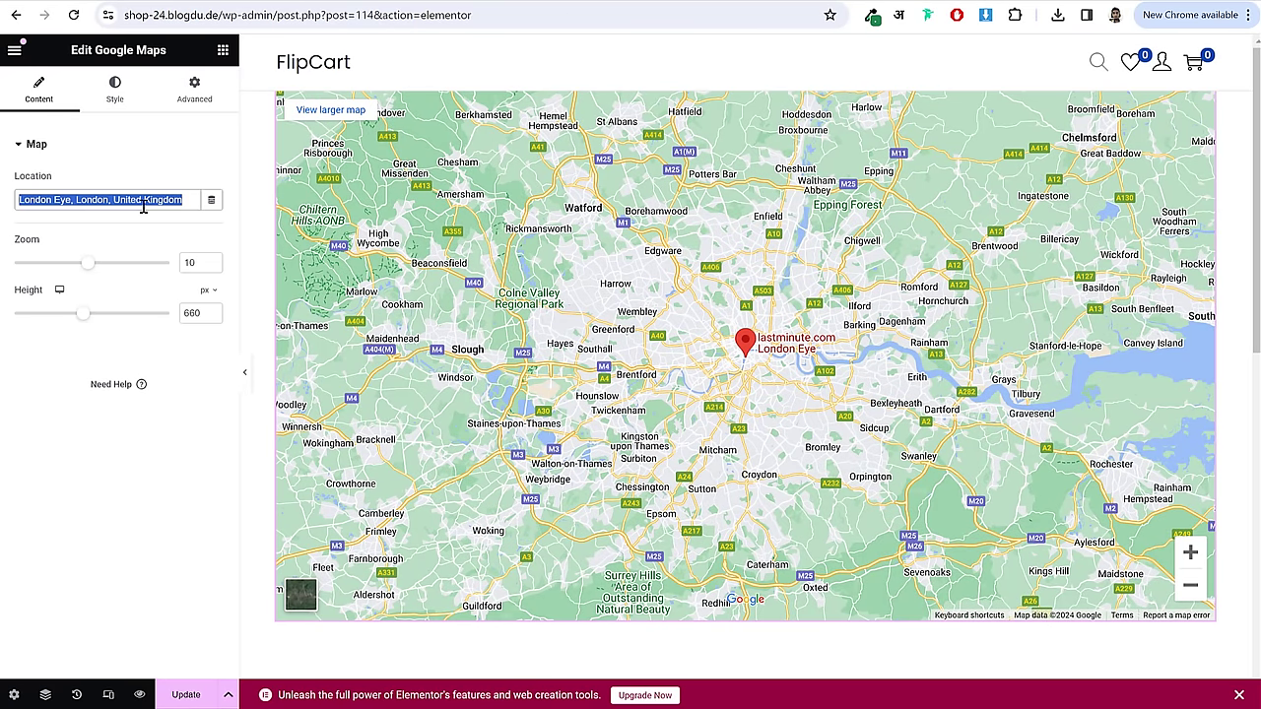
text(mumbai)
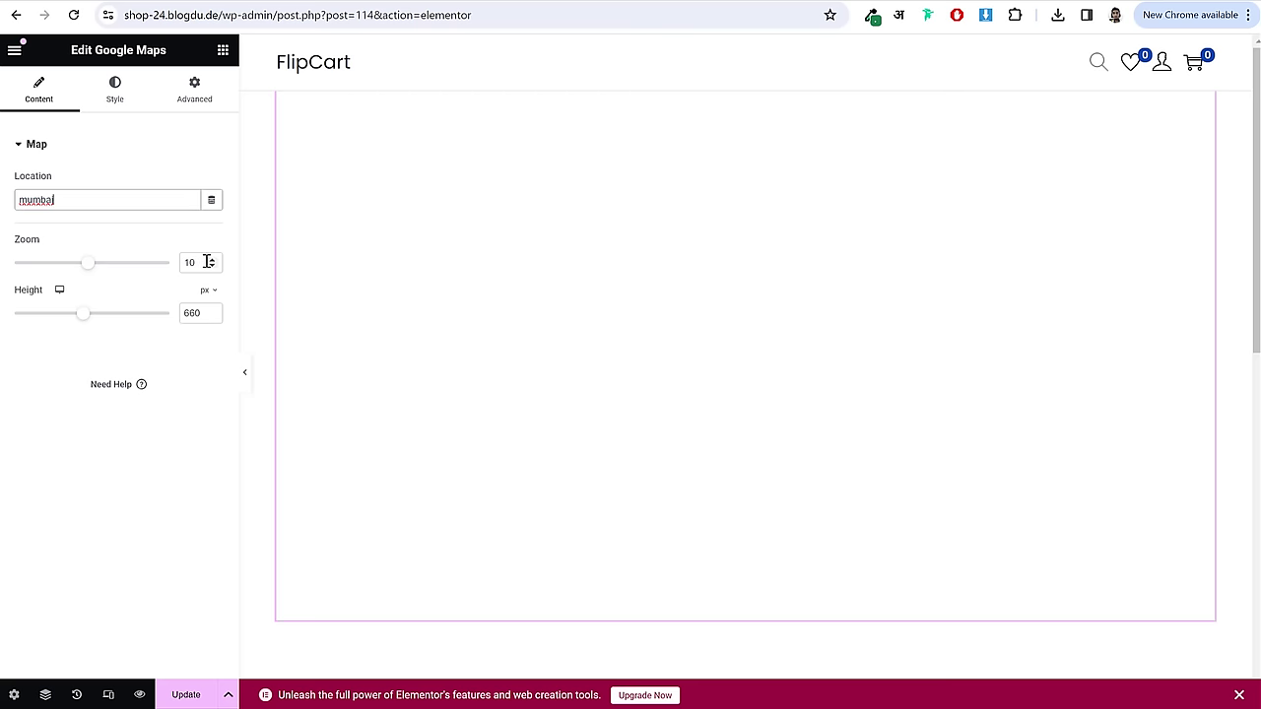
click(211, 258)
click(211, 258)
click(211, 258)
click(210, 258)
click(211, 258)
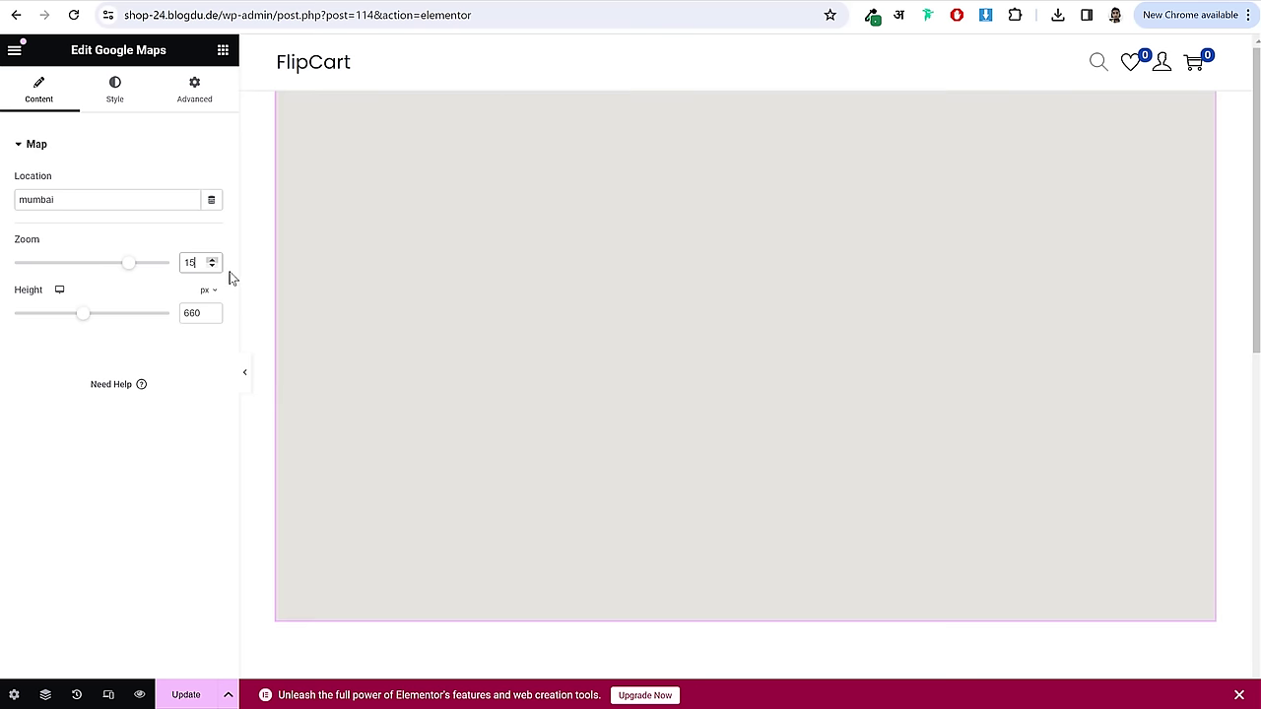
- Open the text block under "Contact Info." for editing and select its phone number
scroll(889, 423, down, 5)
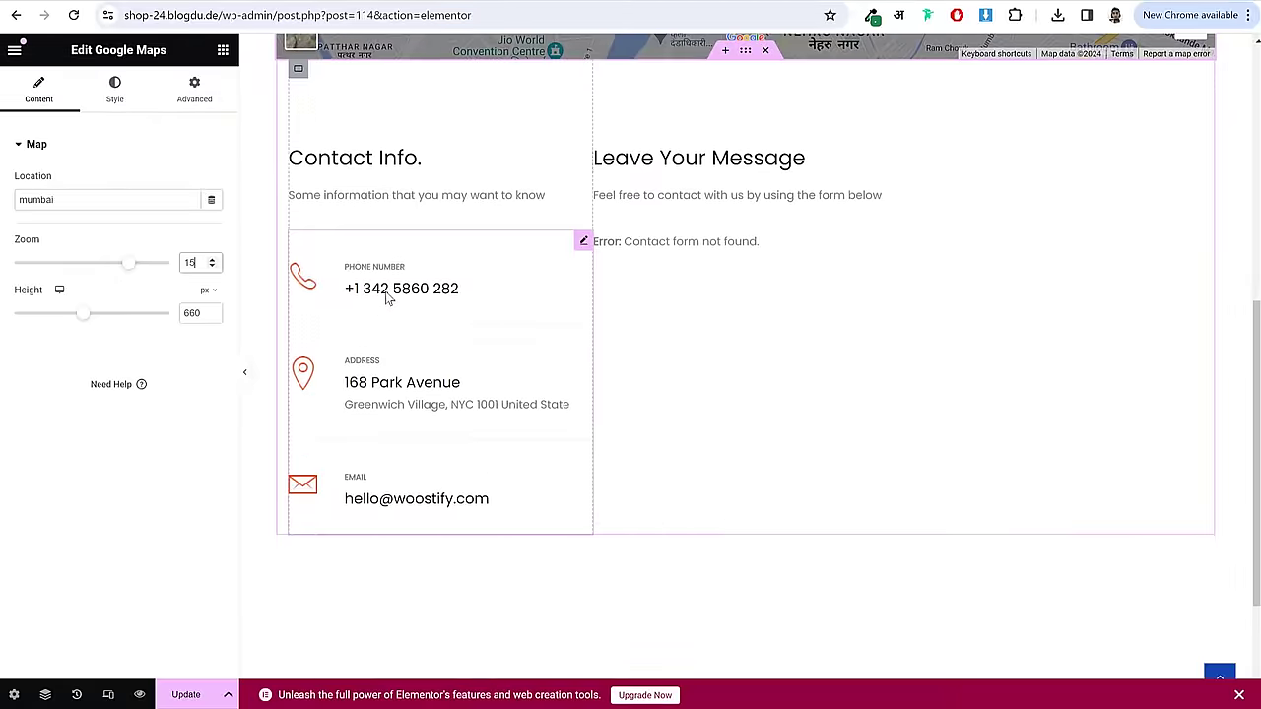
click(390, 301)
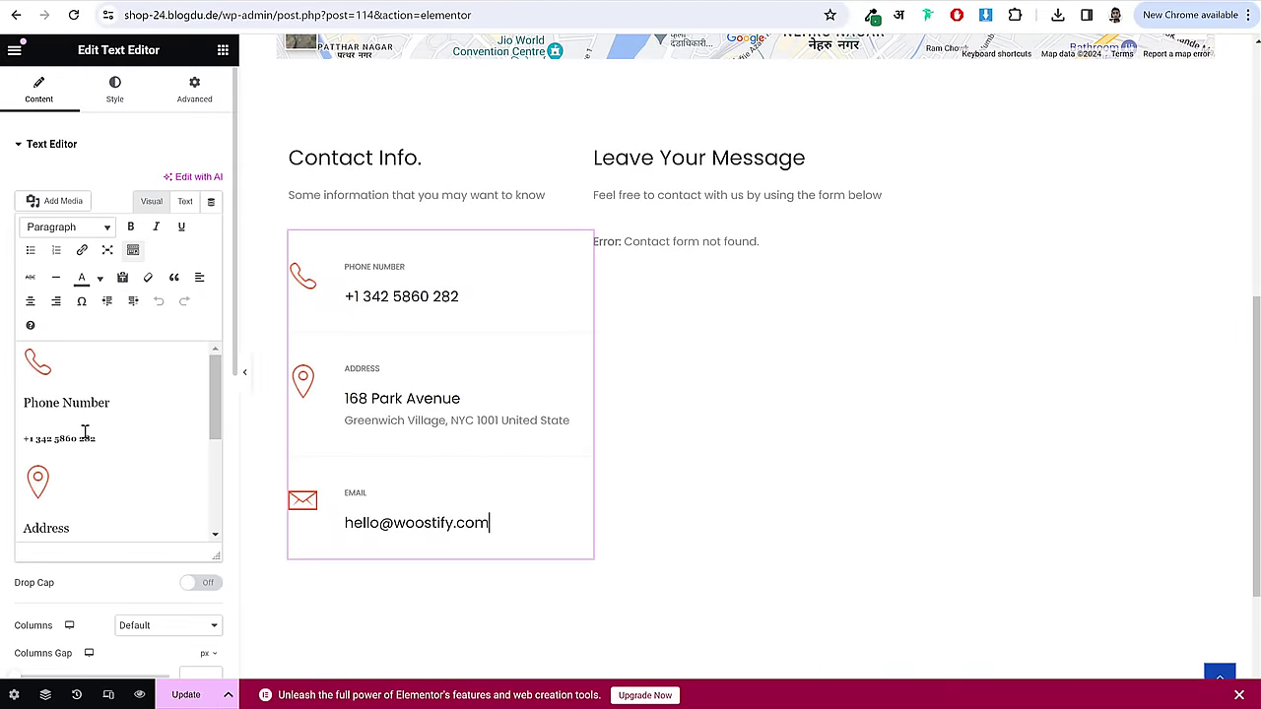
triple_click(84, 433)
scroll(443, 329, down, 2)
scroll(451, 341, up, 4)
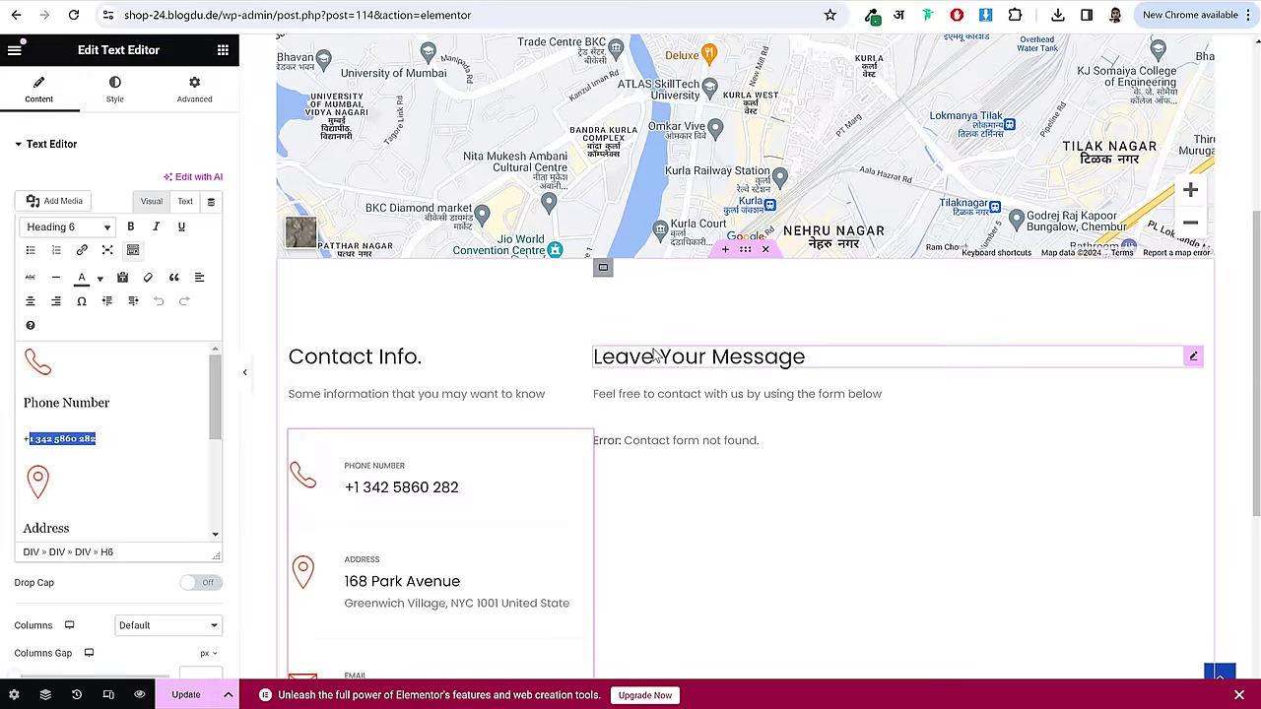
- Open the Shortcode widget under "Leave Your Message" for editing and select its existing contact form shortcode
scroll(654, 352, down, 2)
click(732, 202)
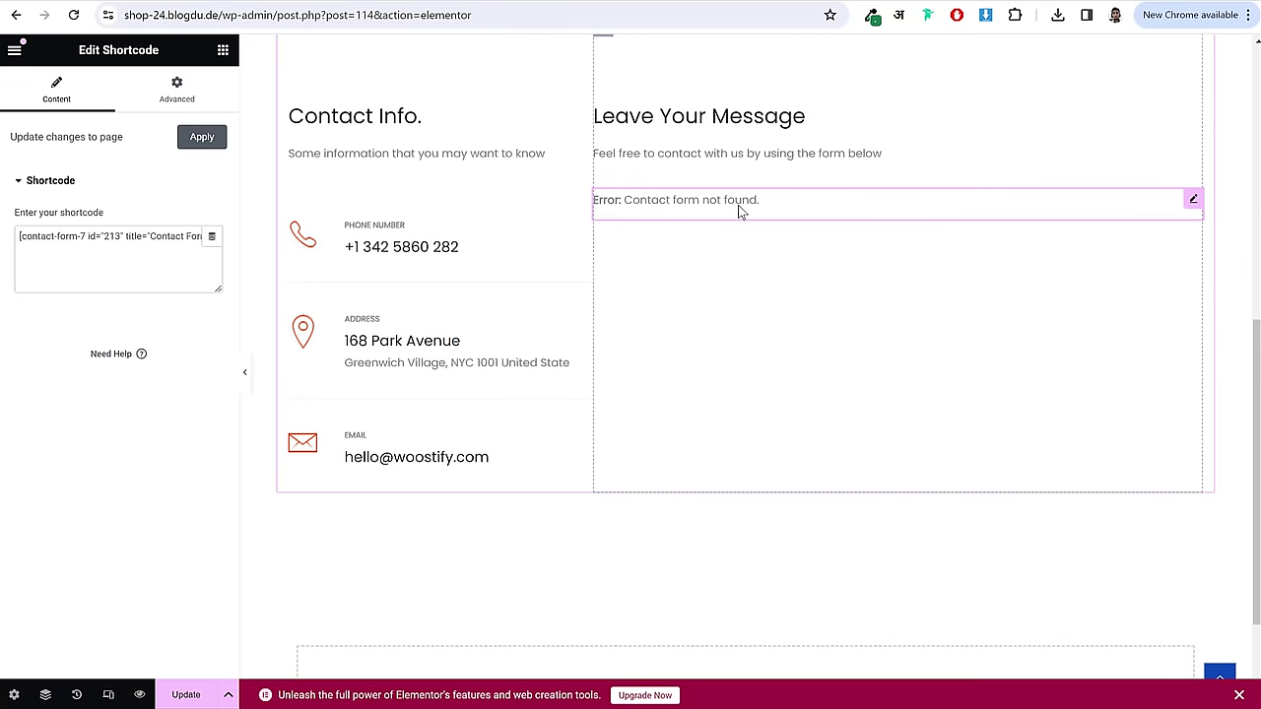
triple_click(87, 239)
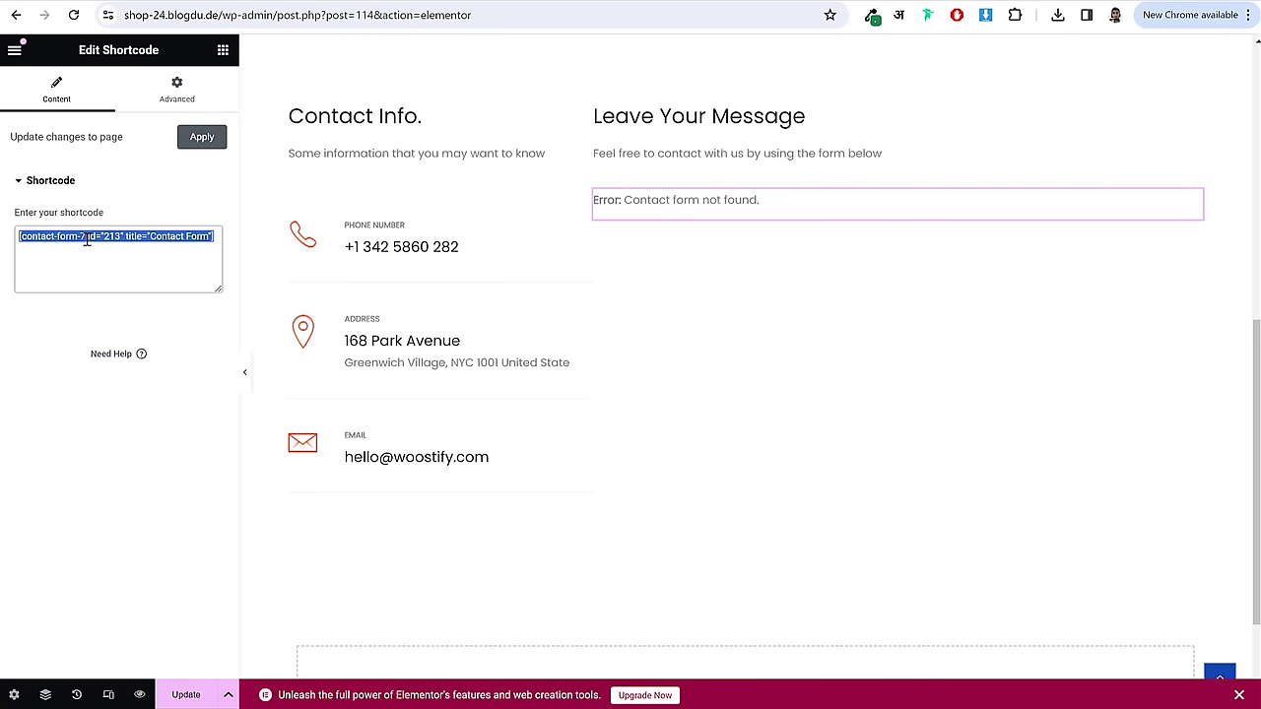
text([wpforms id="143" title="false"])
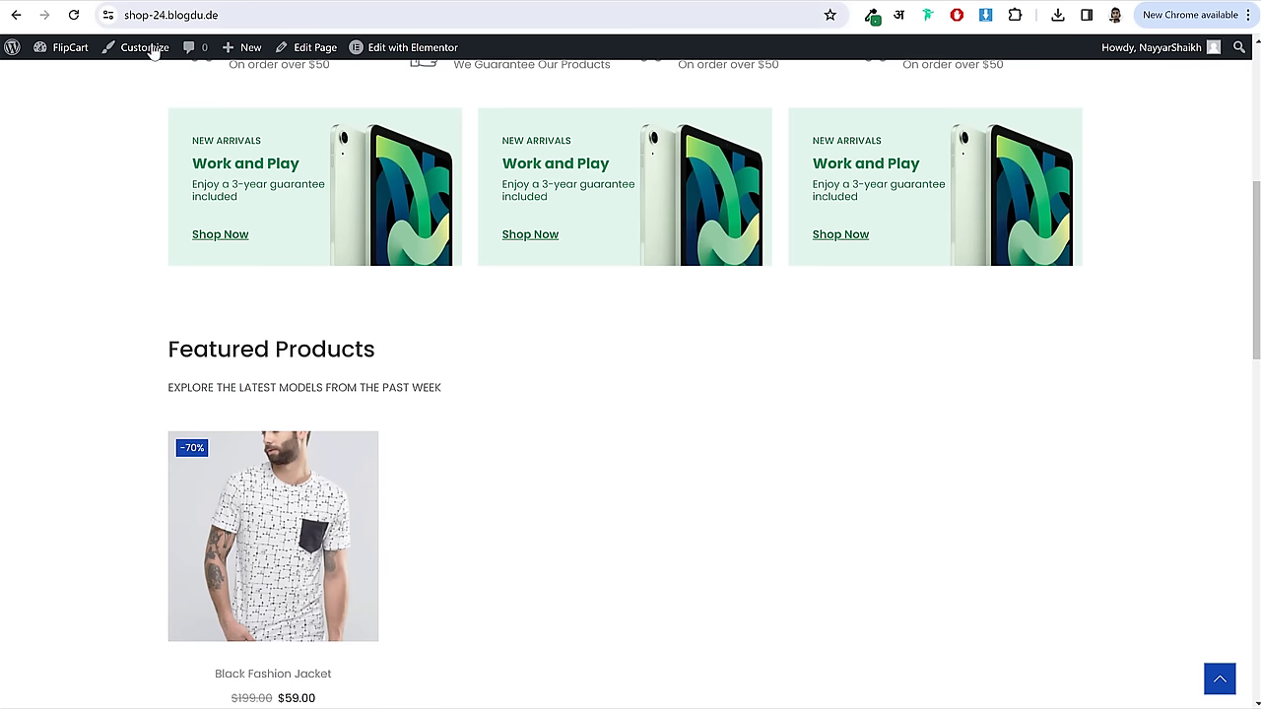
- Open "Contact form 1" for editing in the WordPress dashboard and clear its default form template
click(35, 57)
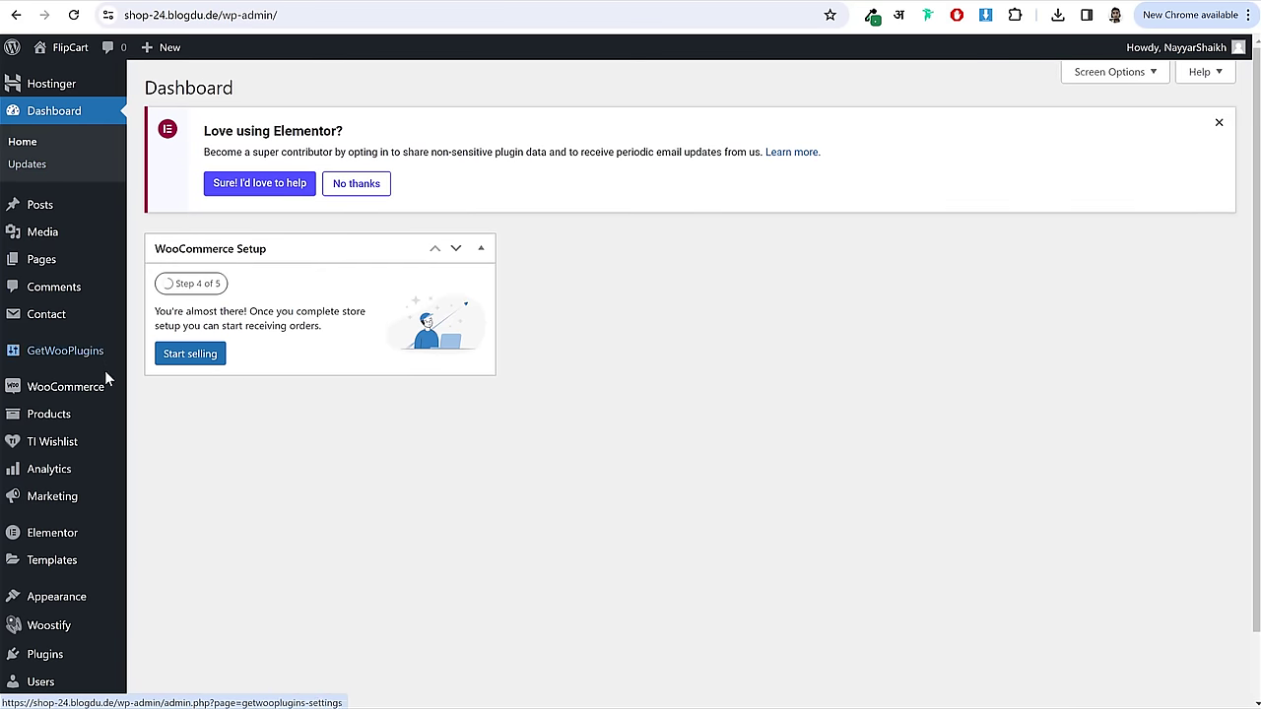
mouse_move(39, 246)
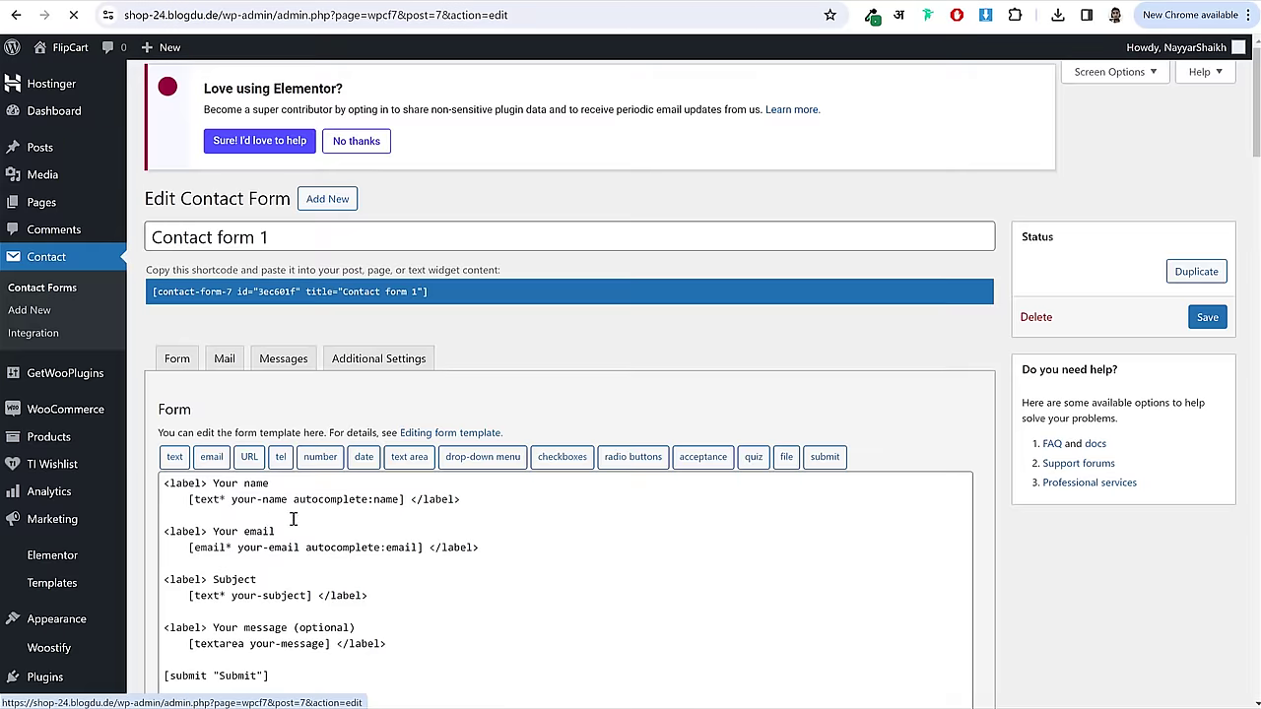
scroll(385, 512, down, 3)
drag(327, 397, 167, 180)
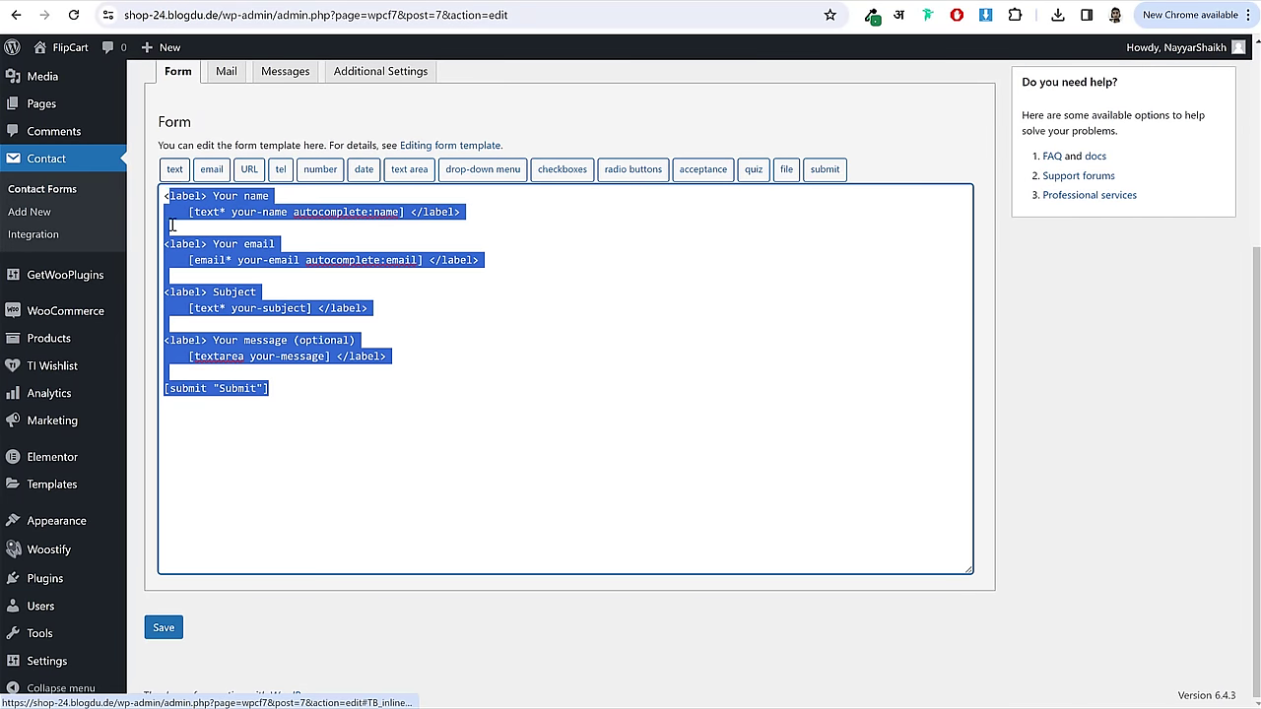
text(<)
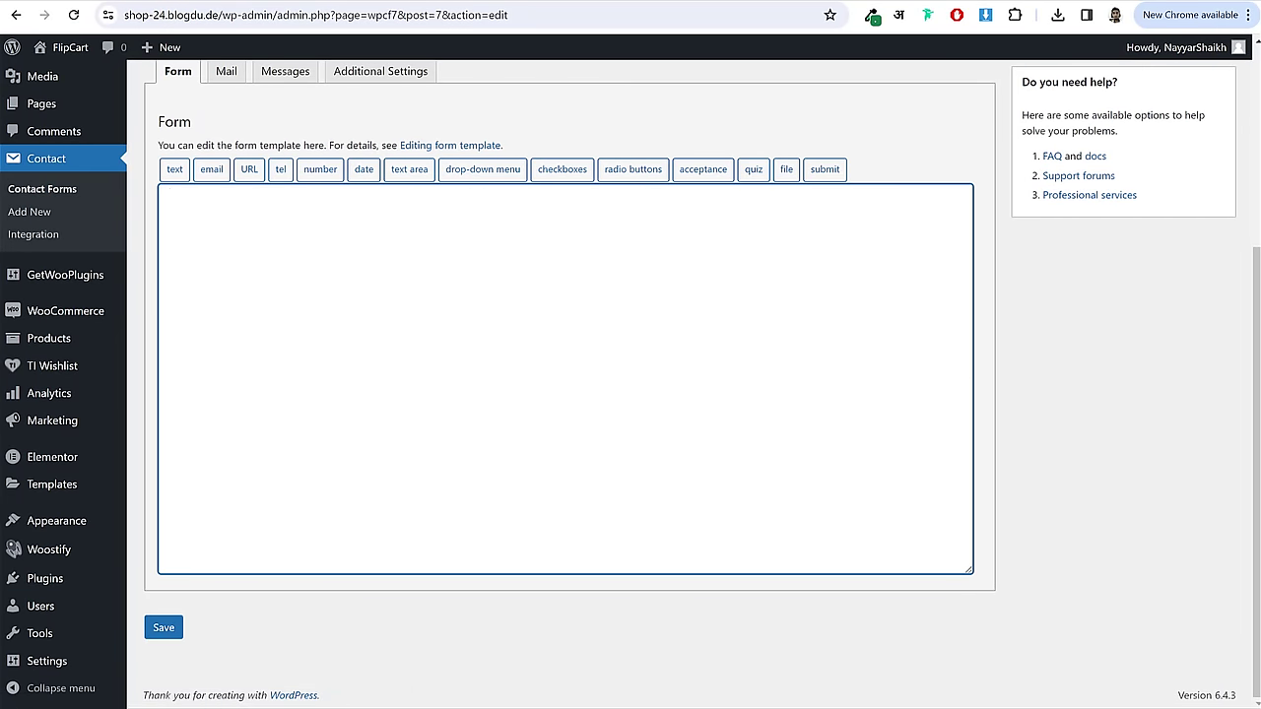
- Open the Contact Form text file from the Media folder, copy its entire form code and close the file
key(alt+Tab)
scroll(716, 408, down, 1)
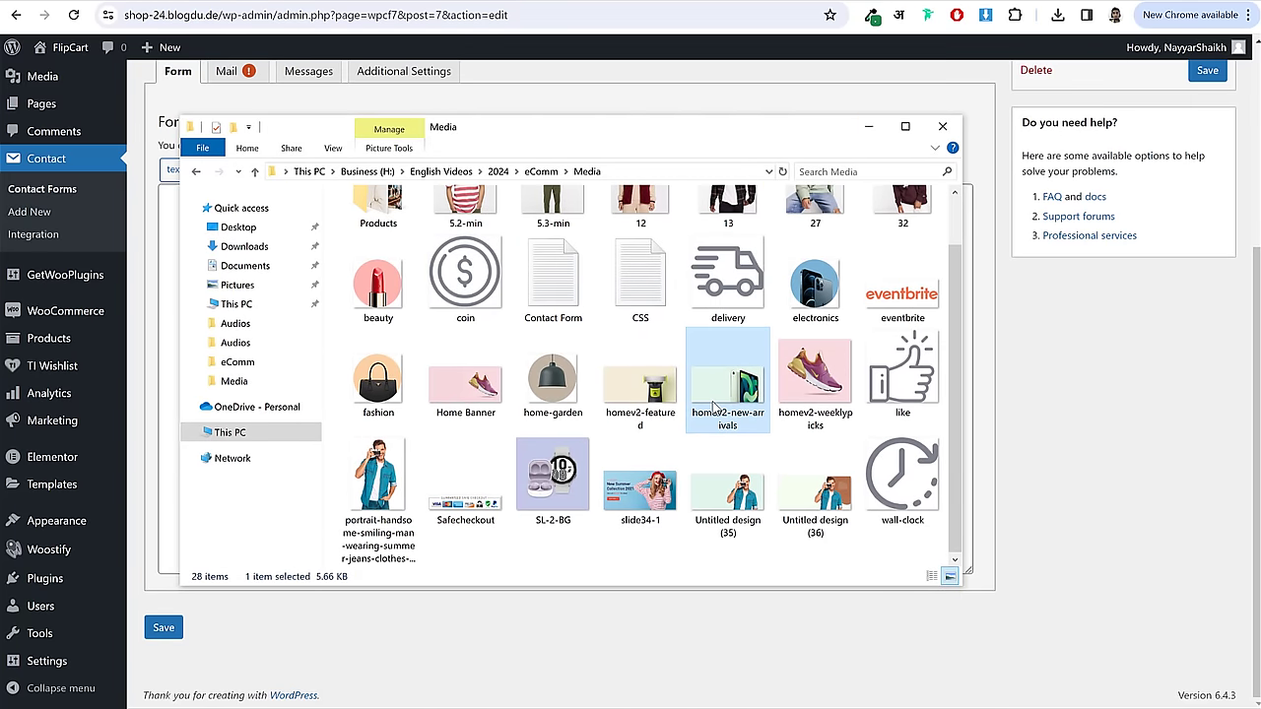
scroll(717, 414, up, 1)
click(564, 344)
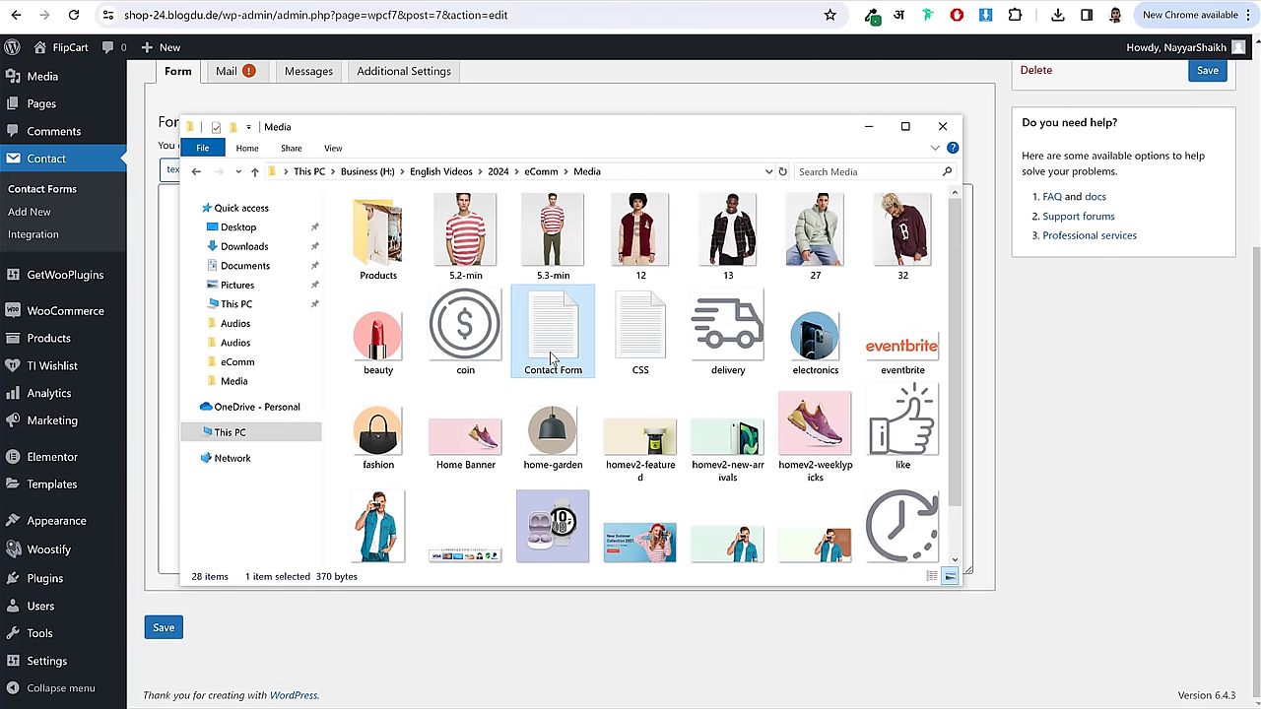
double_click(562, 347)
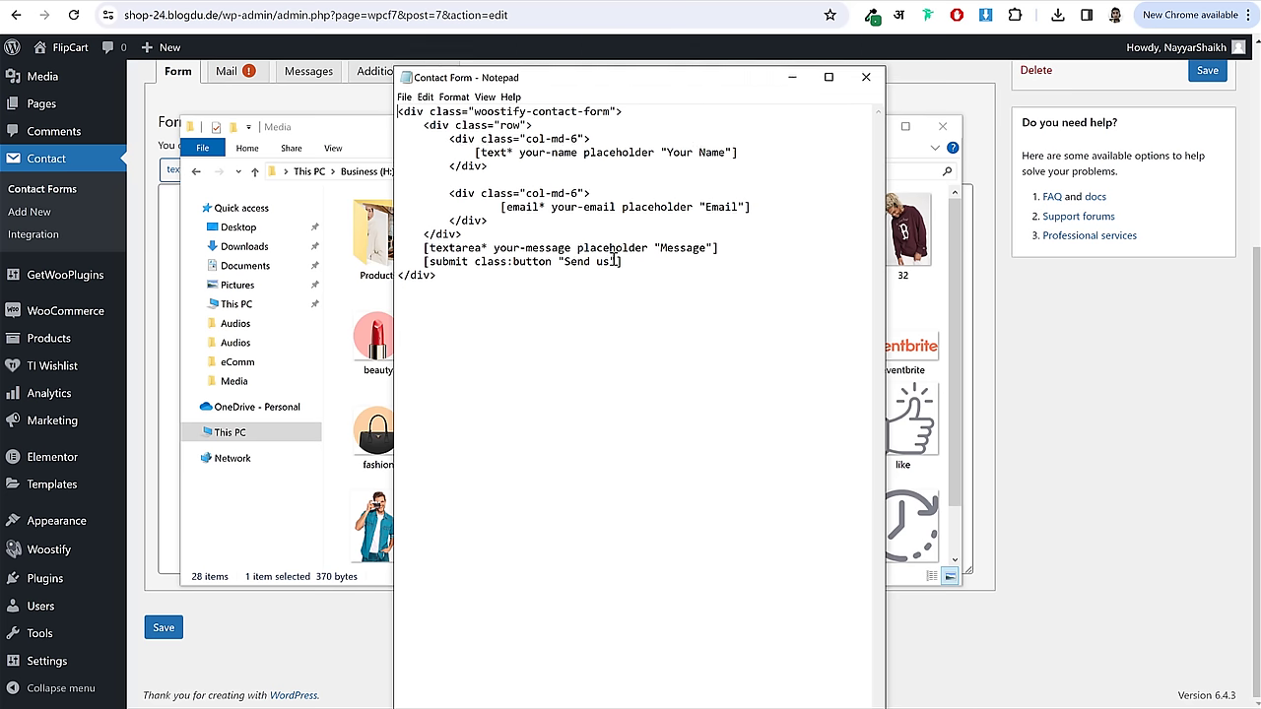
drag(458, 275, 365, 102)
right_click(451, 118)
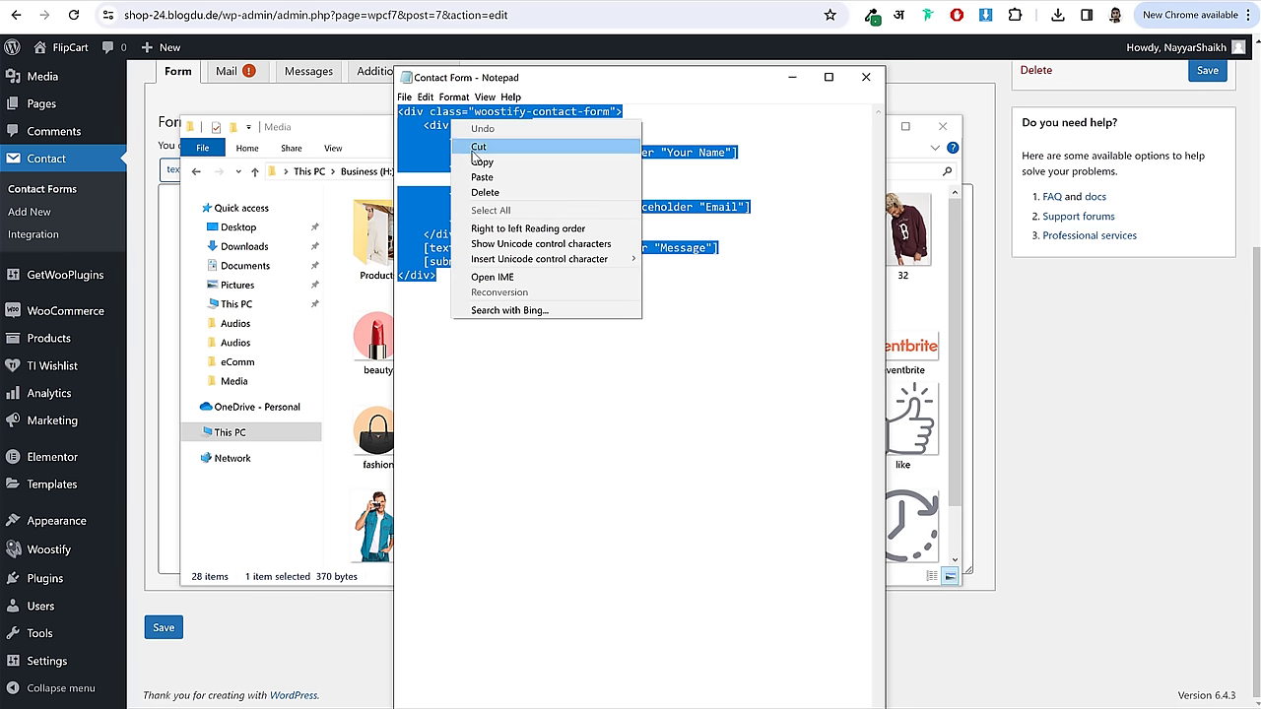
click(475, 160)
click(866, 77)
- Paste the copied form code into the empty template of "Contact form 1" and save the form
click(453, 351)
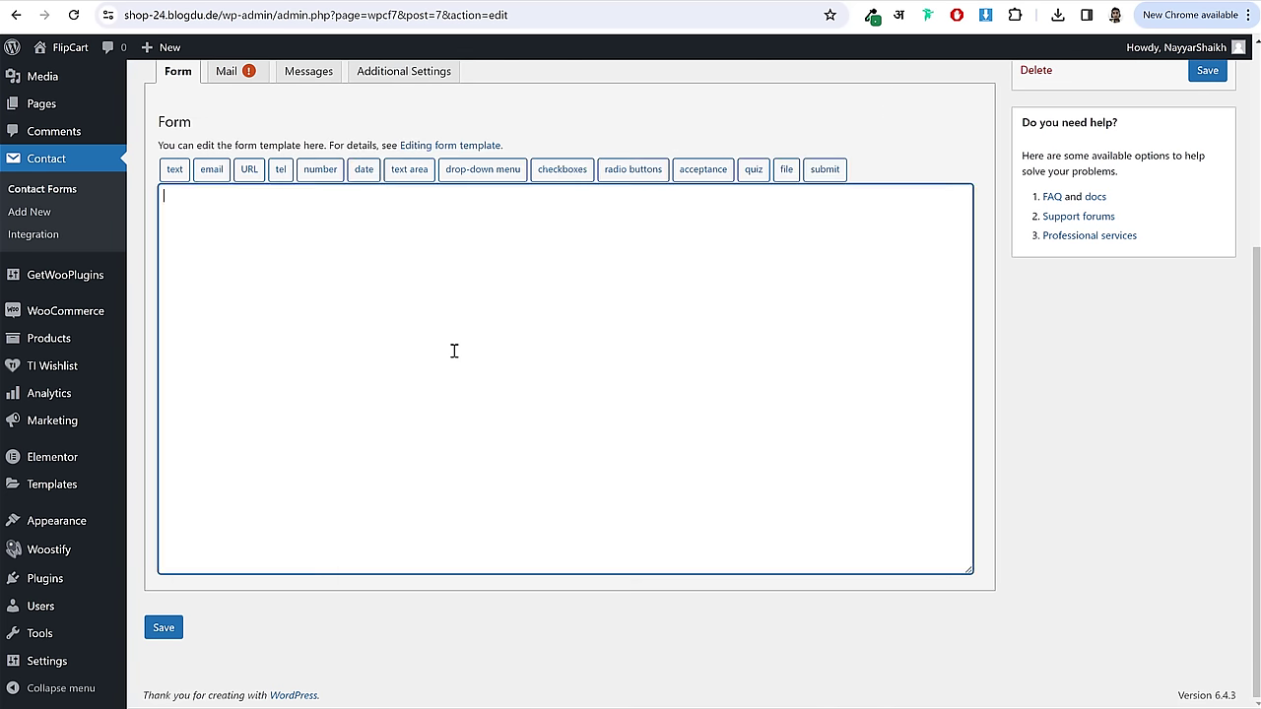
key(ctrl+v)
click(163, 628)
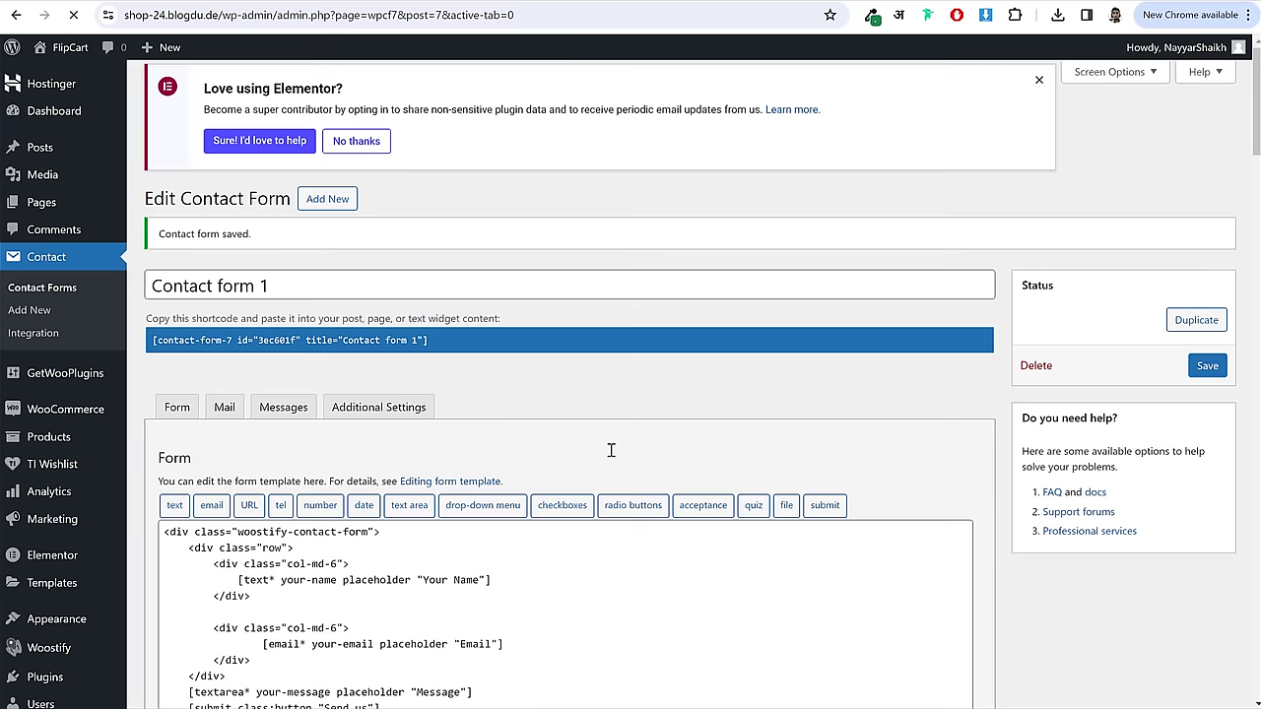
- Copy the shortcode of "Contact form 1" into the Shortcode widget under "Leave Your Message" in Elementor and update the page
click(371, 351)
right_click(371, 352)
click(420, 367)
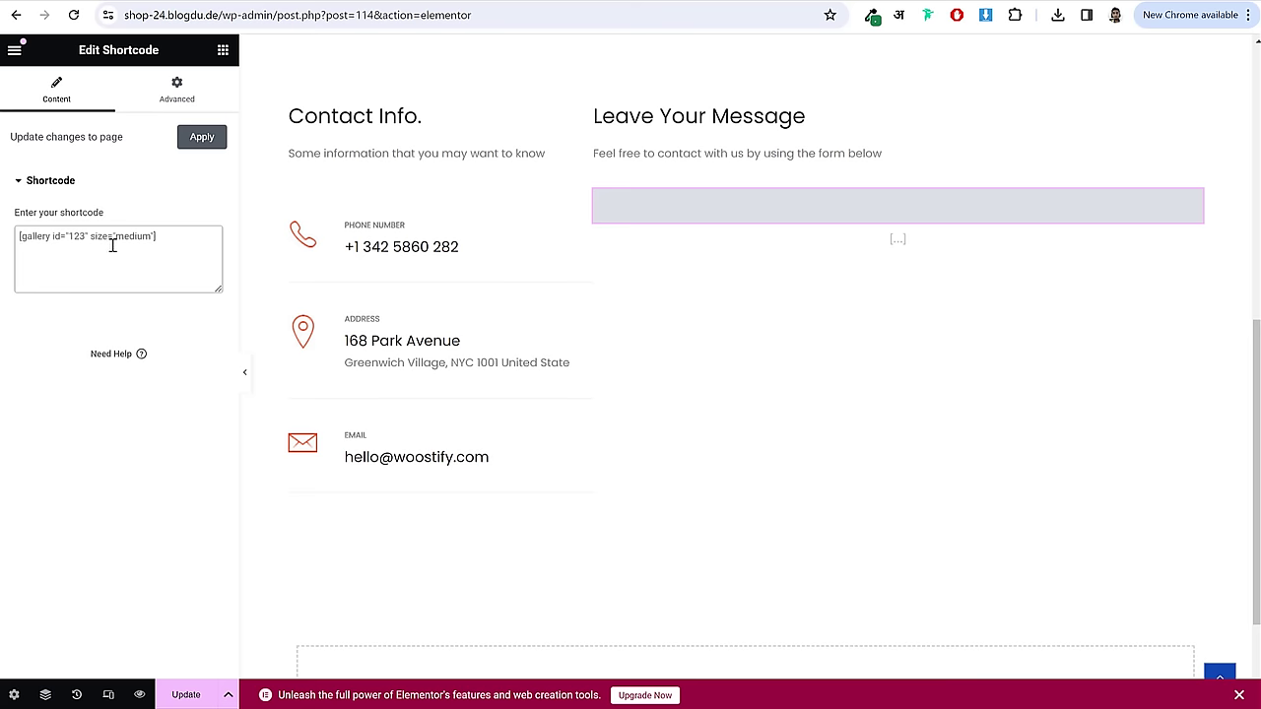
click(112, 246)
key(ctrl+a)
key(ctrl+v)
scroll(906, 286, down, 3)
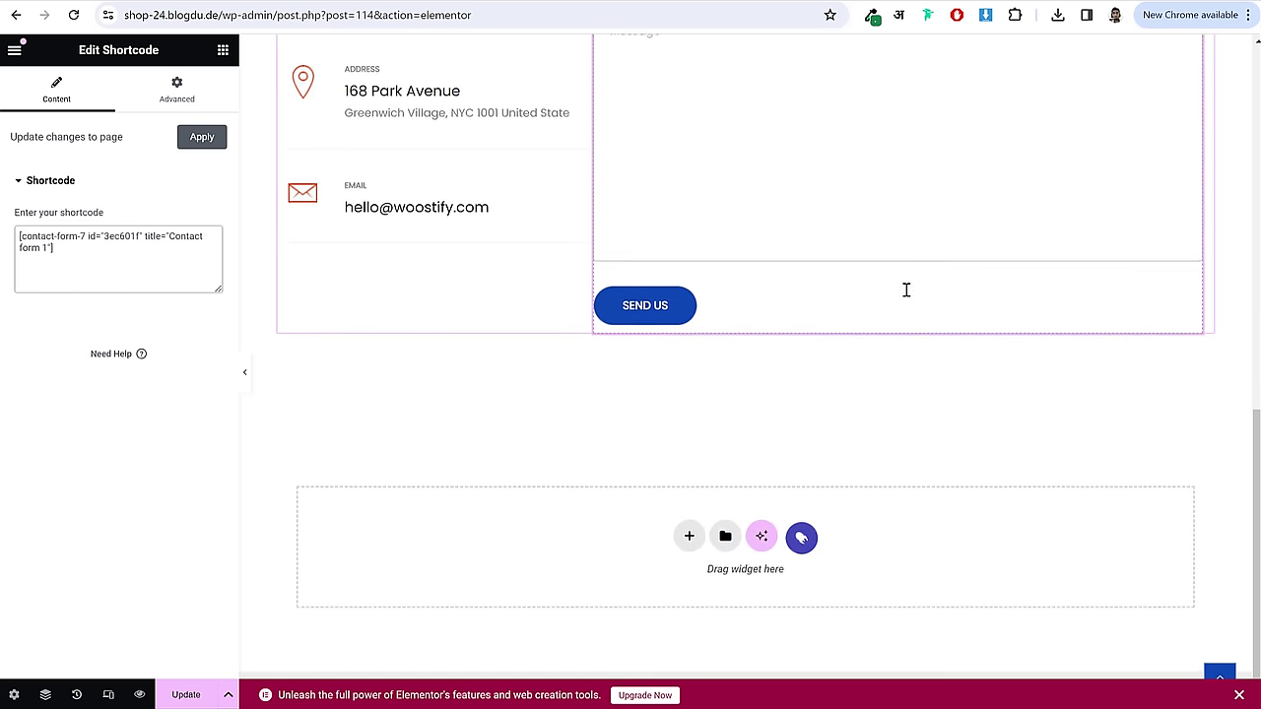
scroll(910, 296, up, 8)
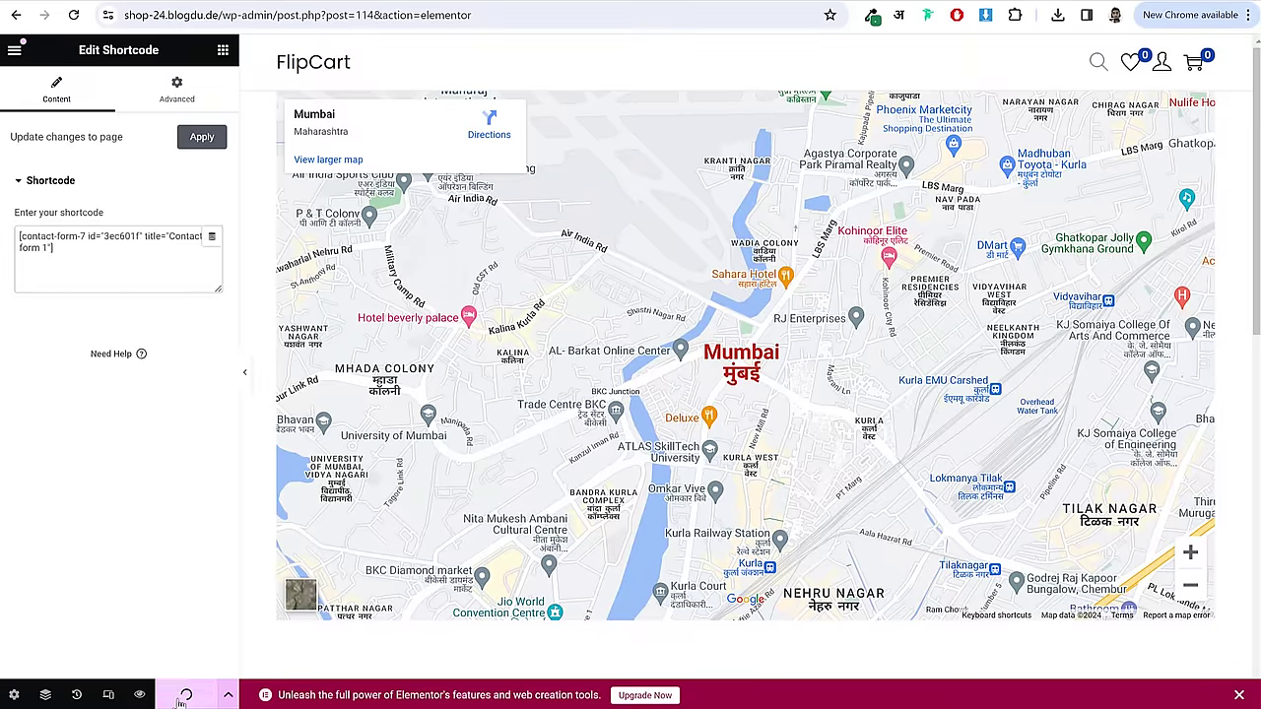
scroll(605, 417, down, 2)
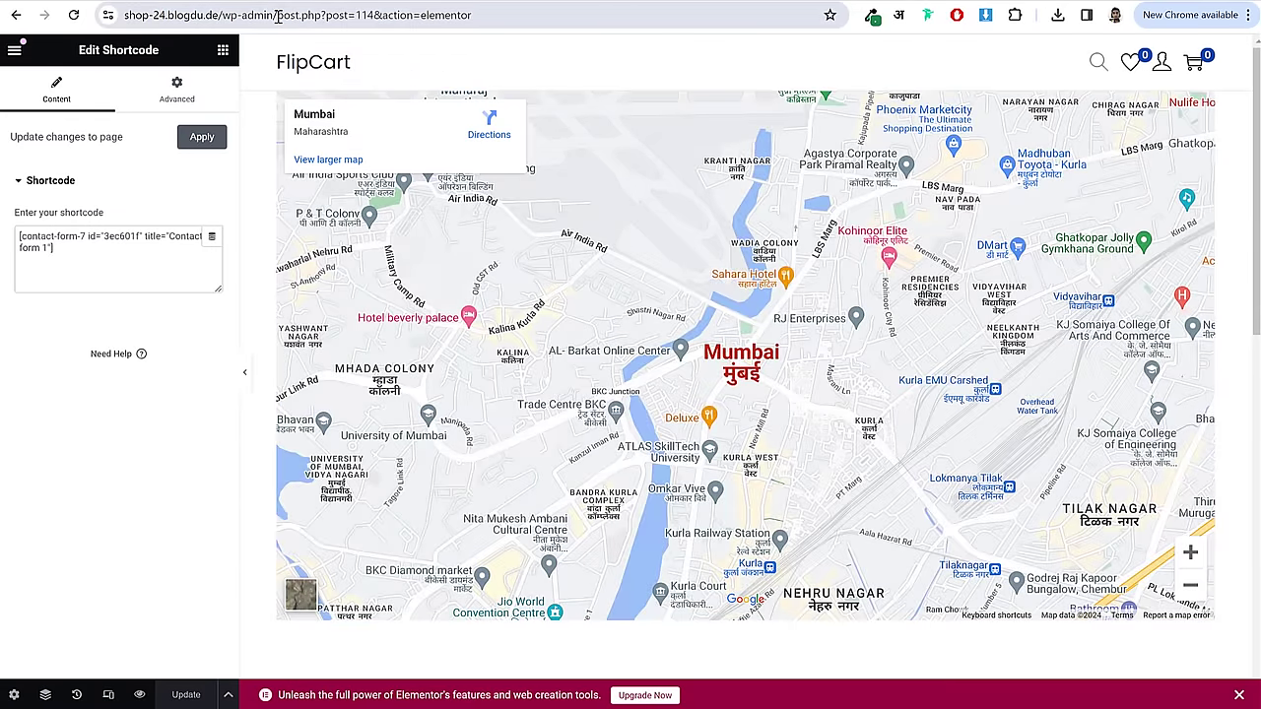
- Return to the WordPress dashboard, open the Appearance Menus settings and create a menu named "Main Menu"
drag(277, 15, 1223, 69)
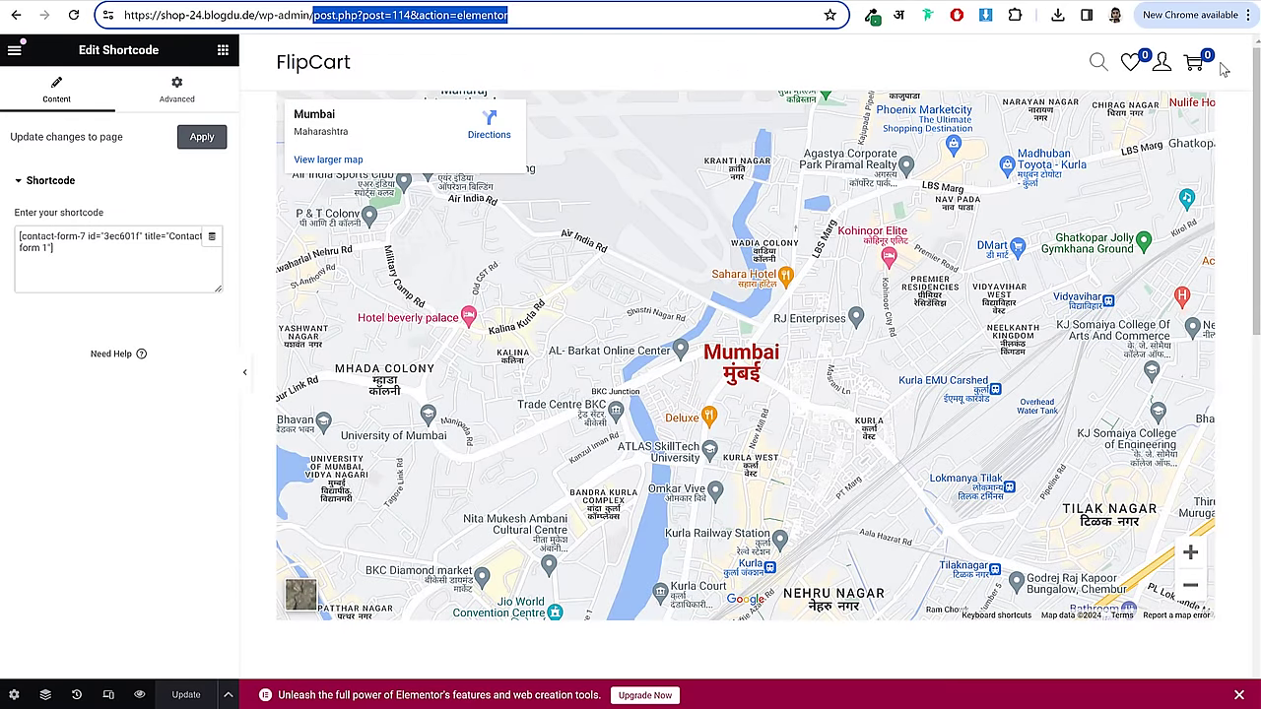
key(BackSpace)
key(Return)
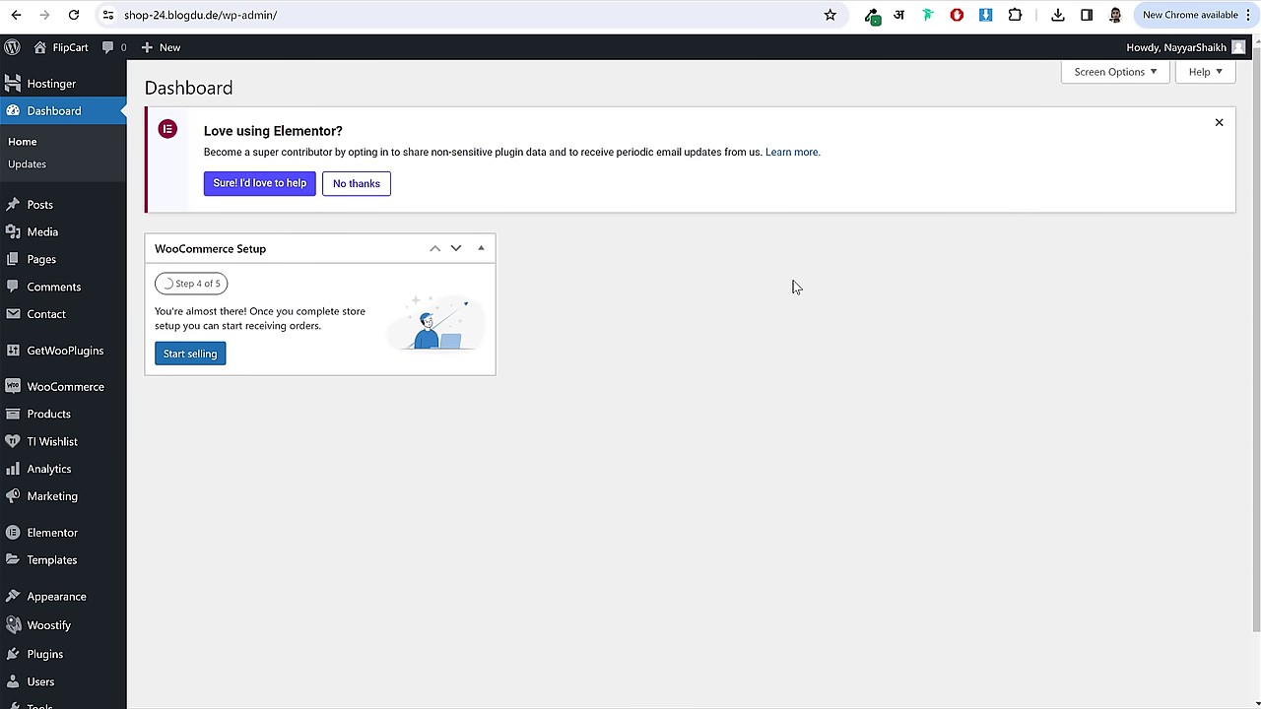
scroll(796, 286, down, 1)
mouse_move(44, 525)
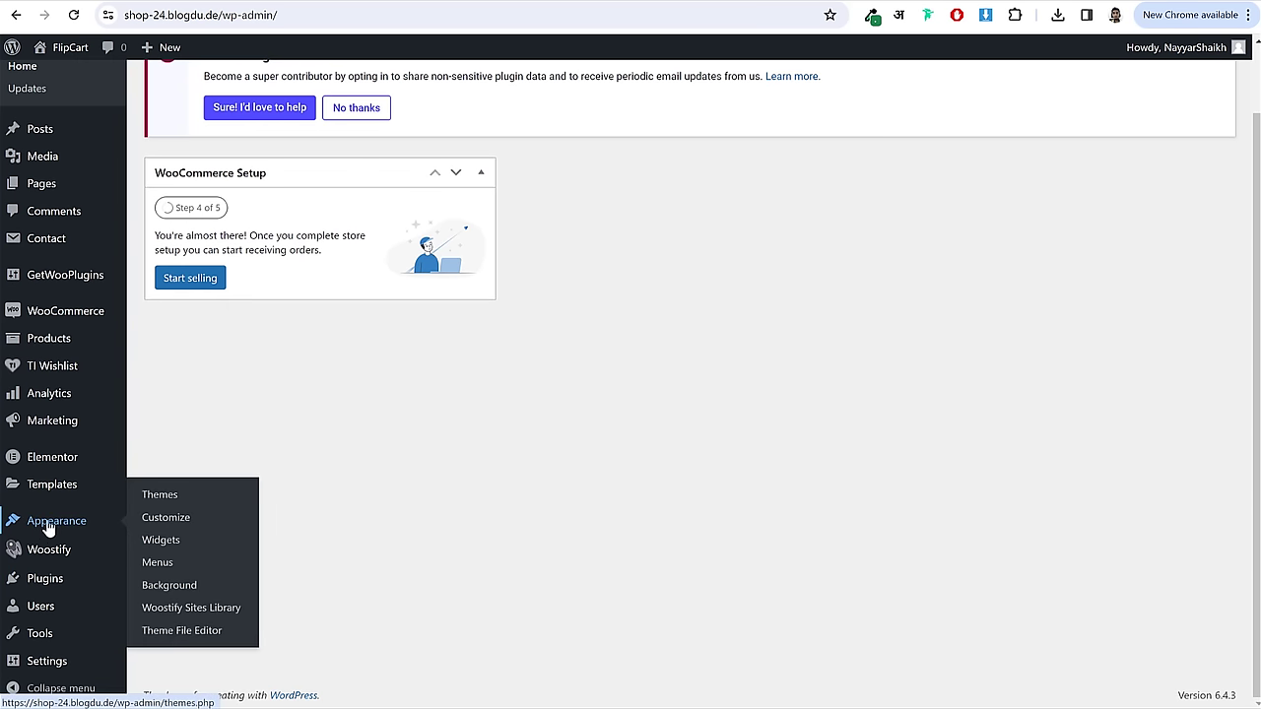
click(156, 564)
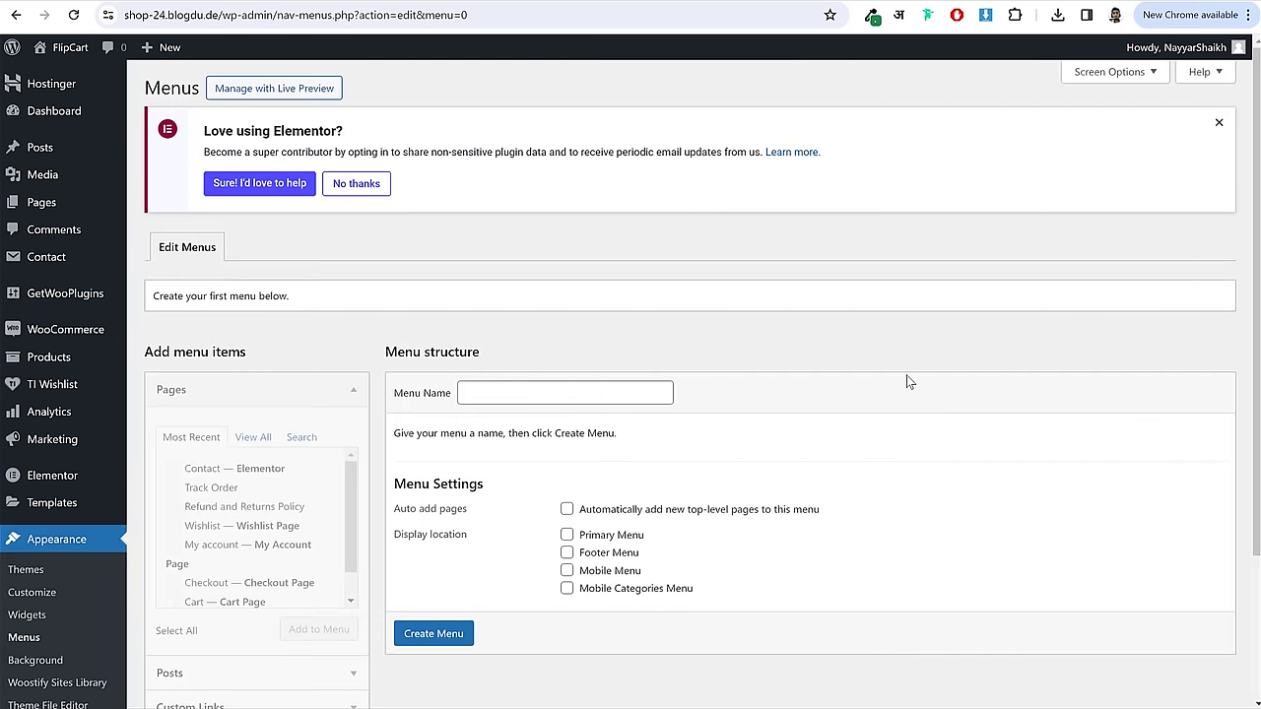
click(530, 395)
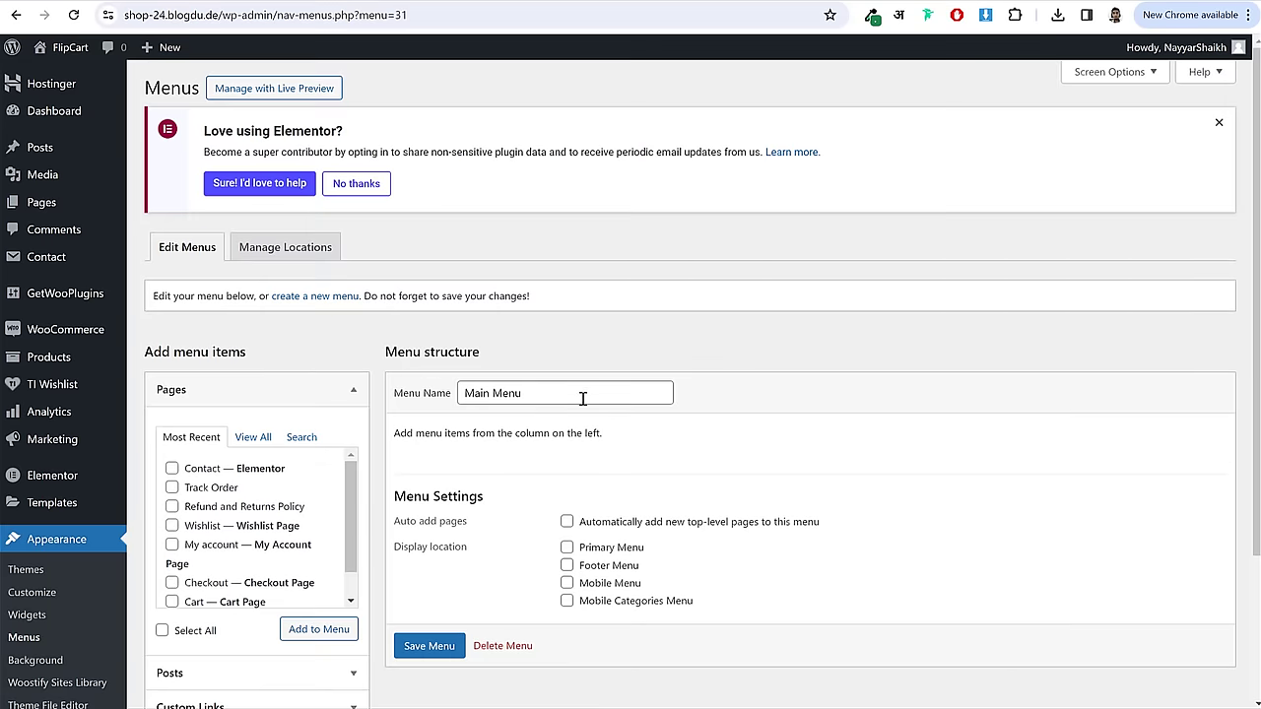
- Add the Home, Blog, Contact, Shop and Track Order pages to Main Menu, checking the reference shop's navigation
scroll(837, 409, down, 2)
click(252, 250)
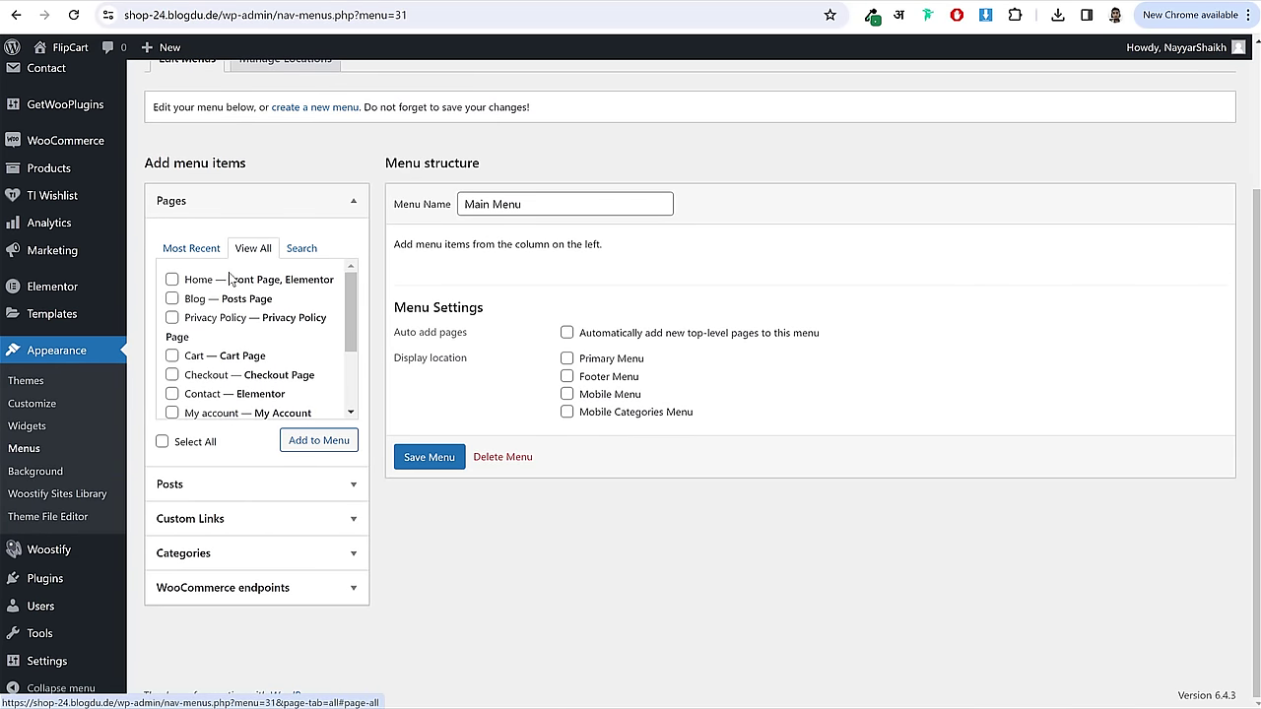
click(197, 281)
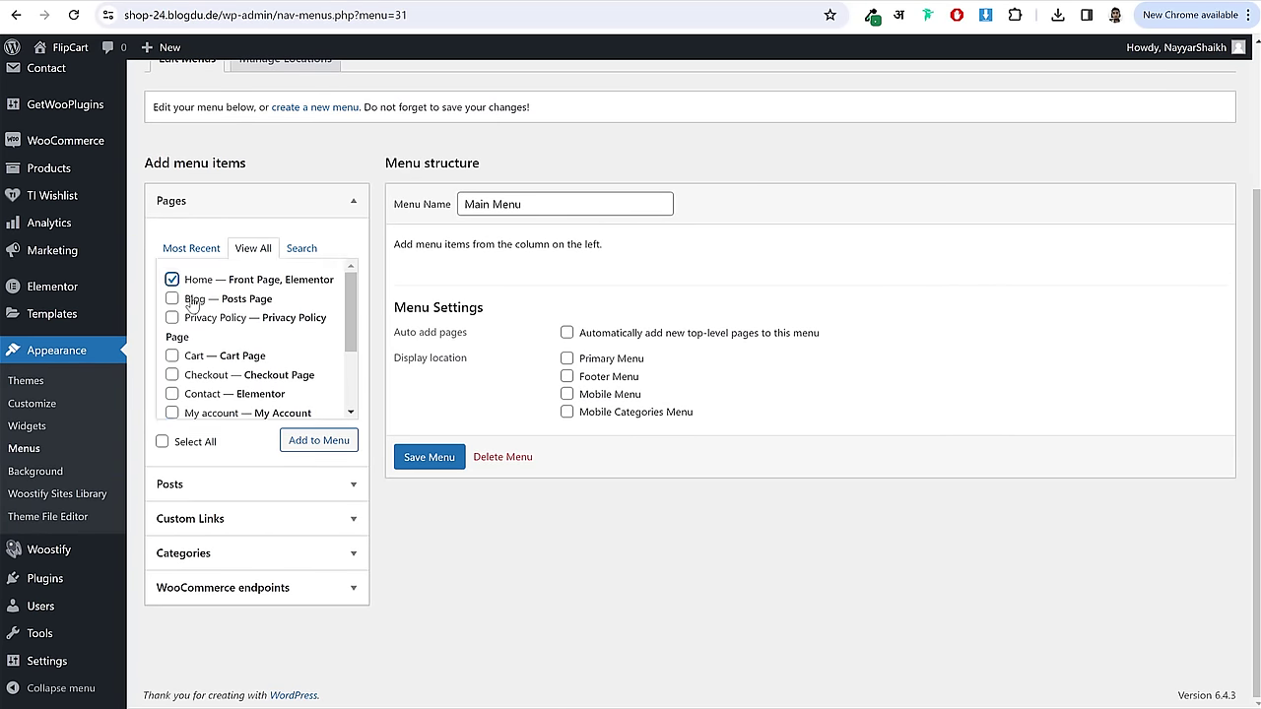
scroll(212, 394, down, 2)
scroll(257, 402, down, 1)
click(234, 383)
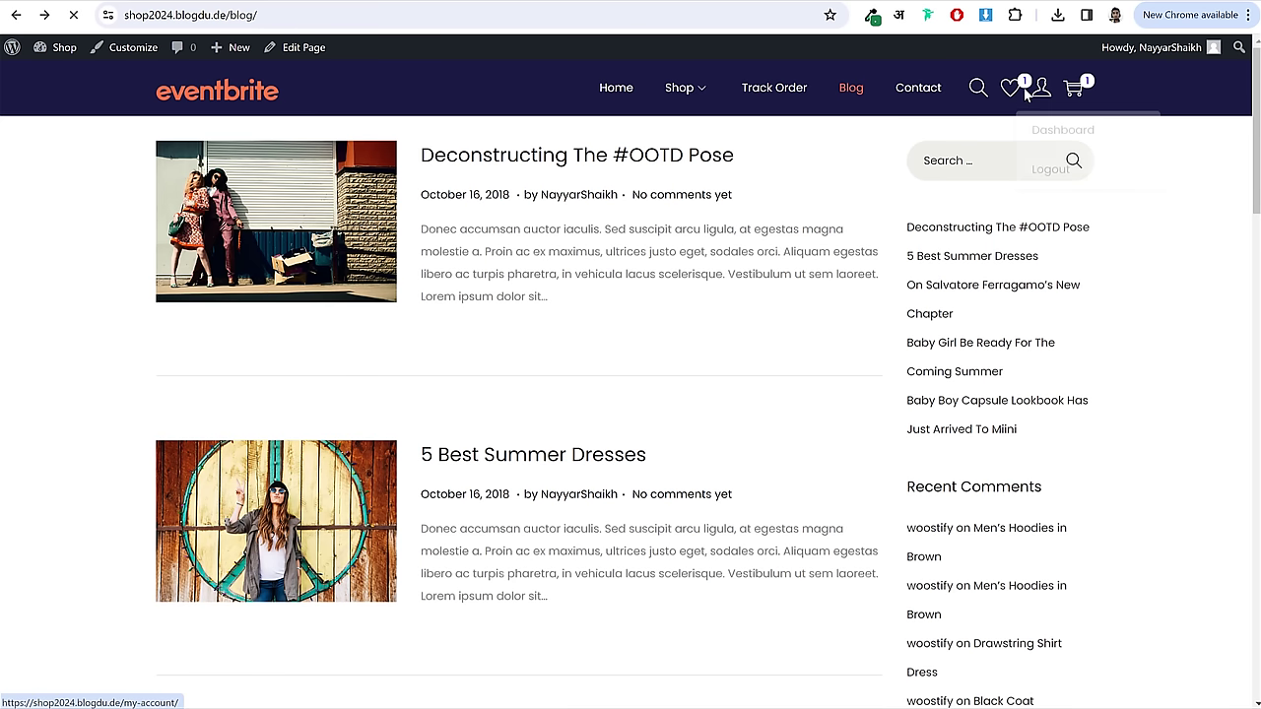
click(1007, 93)
mouse_move(1041, 92)
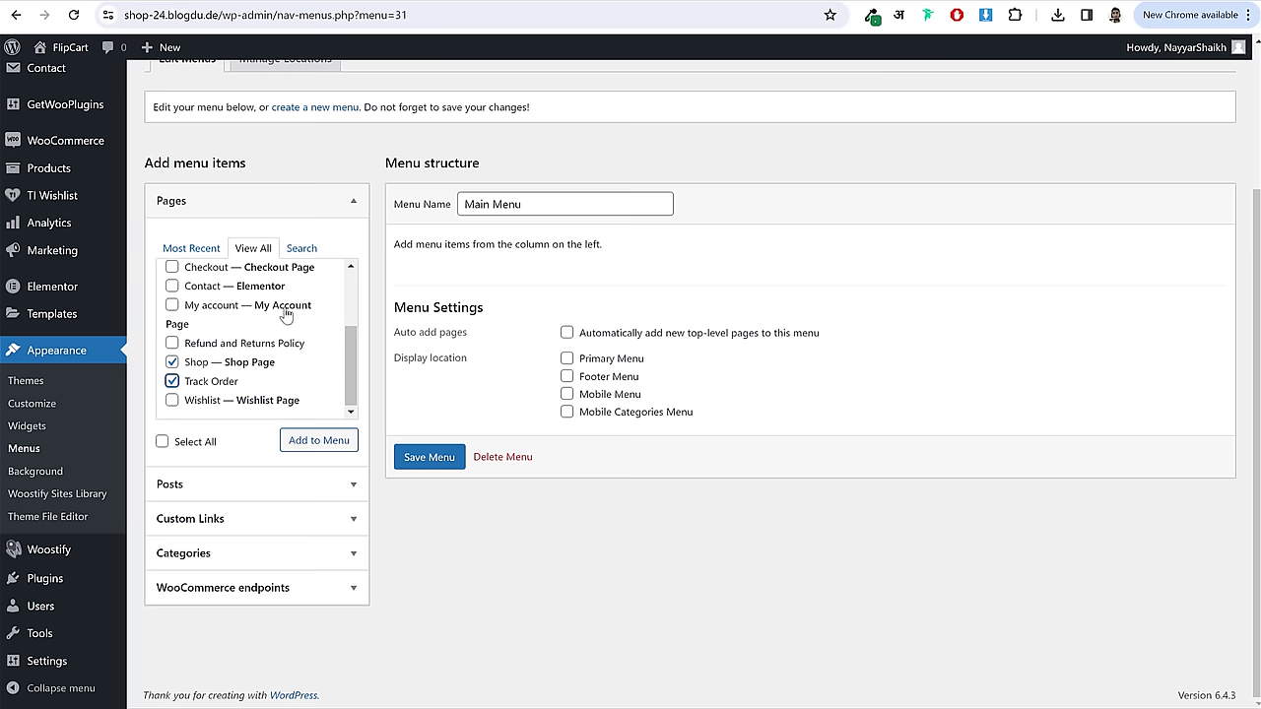
scroll(242, 366, up, 1)
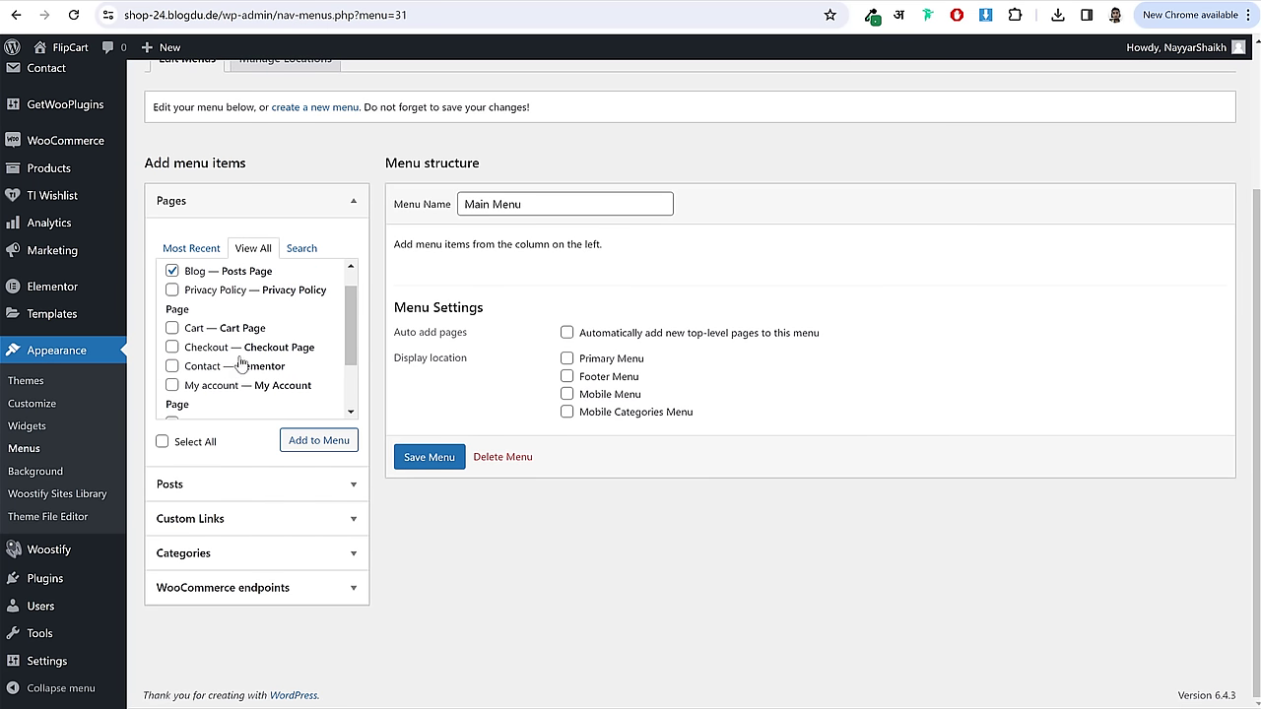
click(209, 365)
scroll(227, 357, up, 1)
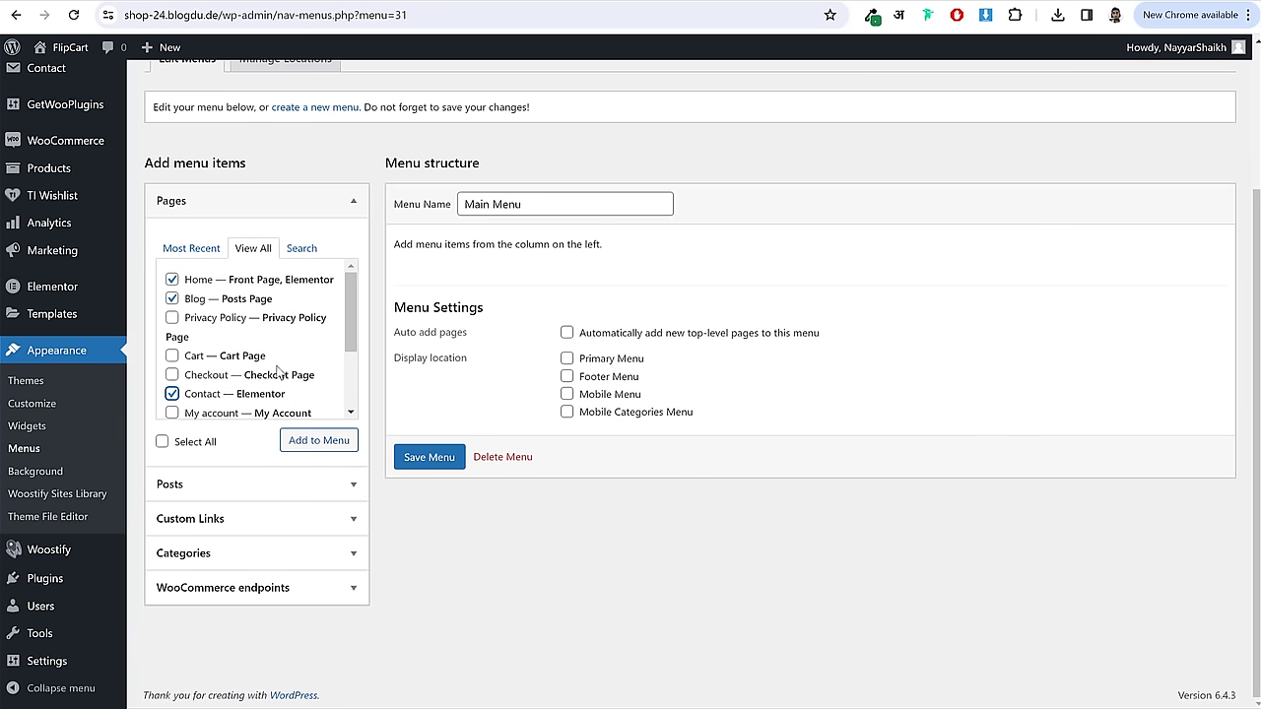
click(315, 445)
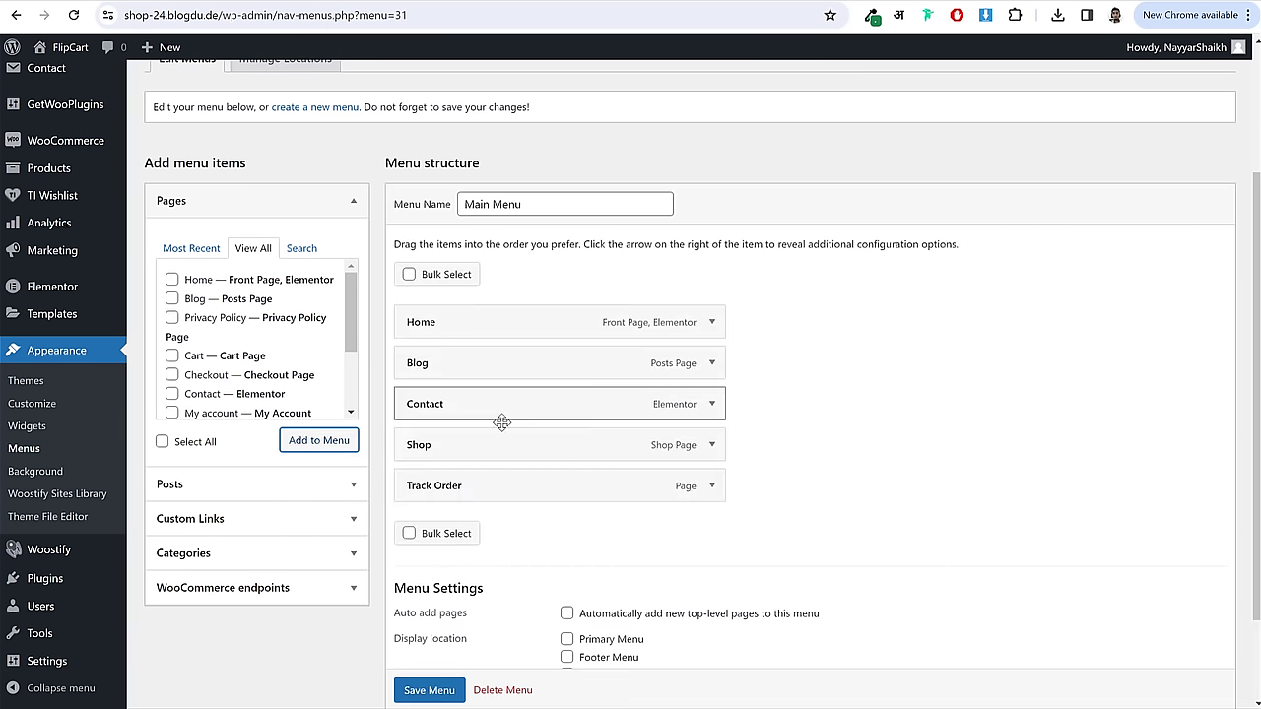
- Reorder Main Menu so the items run Home, Shop, Track Order, Blog, Contact
drag(503, 433, 491, 376)
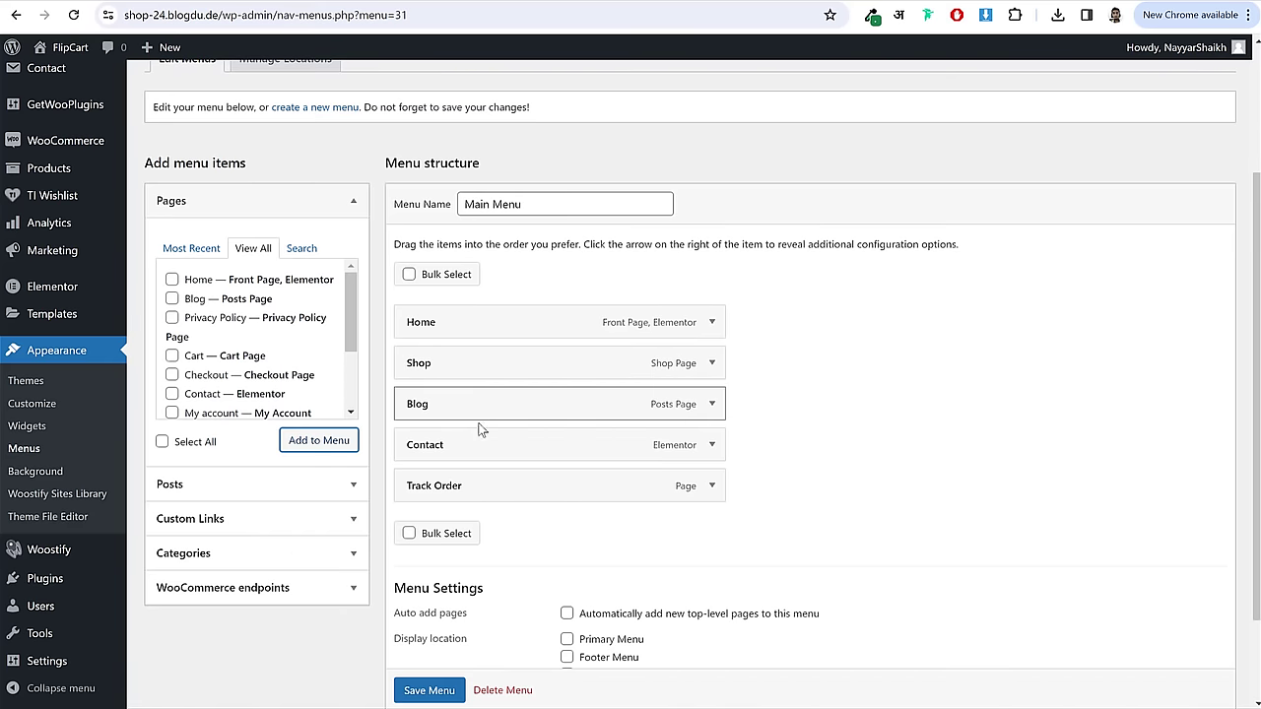
drag(495, 473, 508, 391)
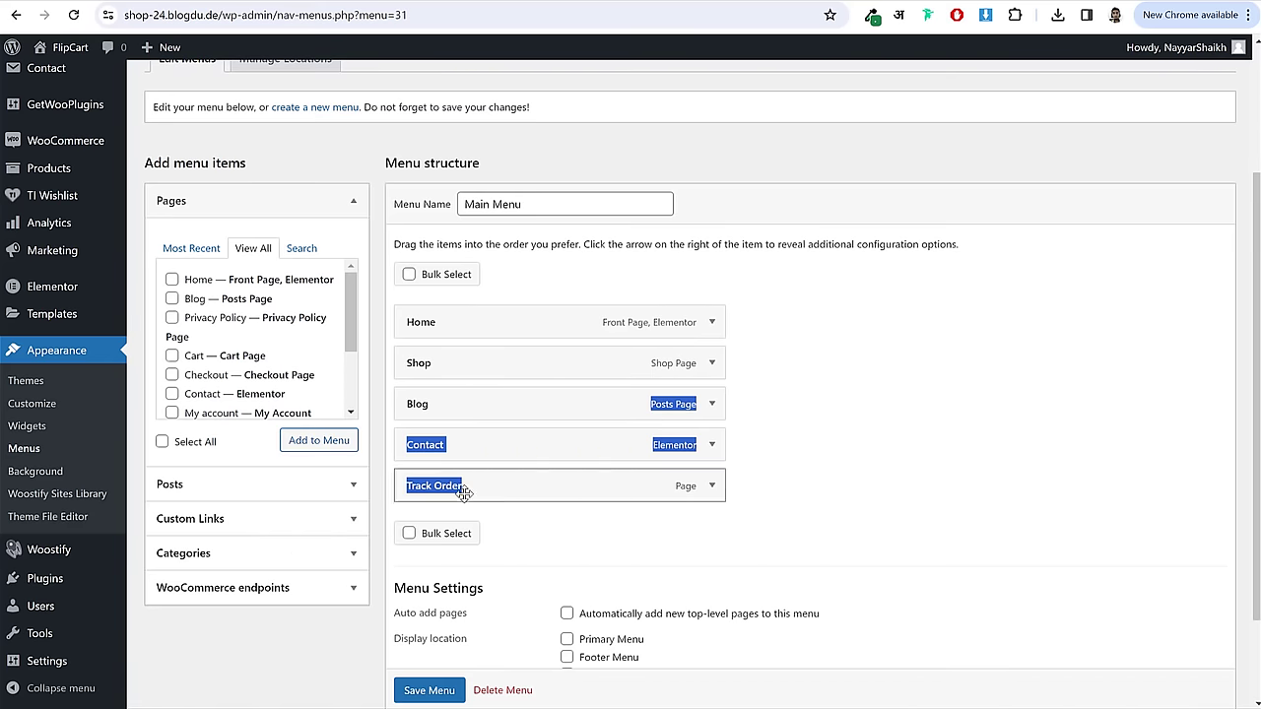
drag(471, 489, 463, 392)
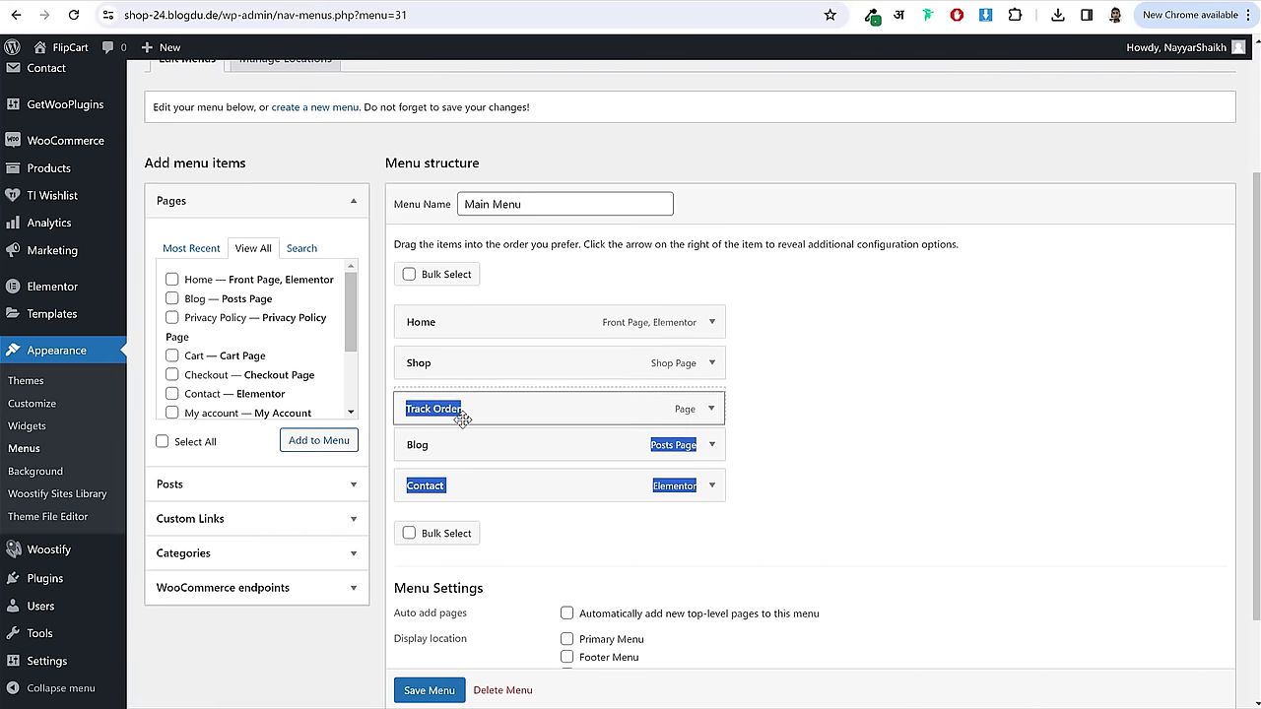
click(904, 399)
scroll(685, 372, down, 1)
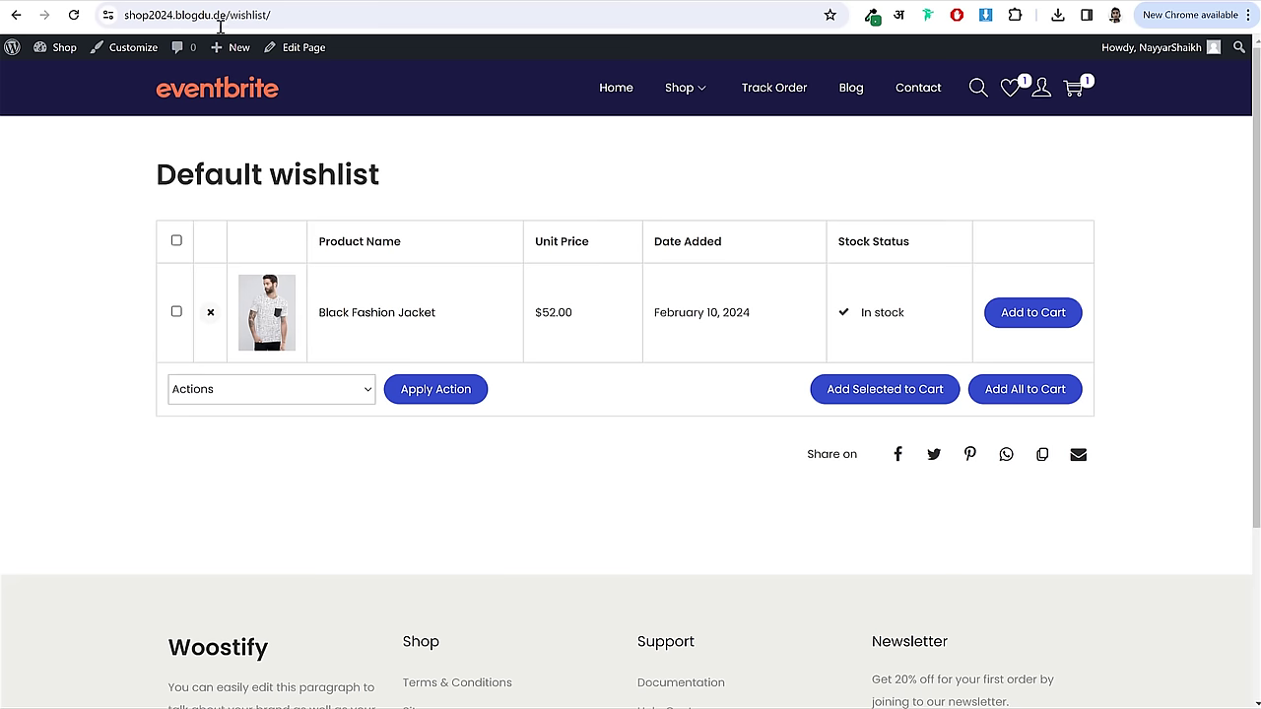
- Check the reference shop's Shop submenu and enable Product categories as an available menu item type in the screen options
mouse_move(681, 103)
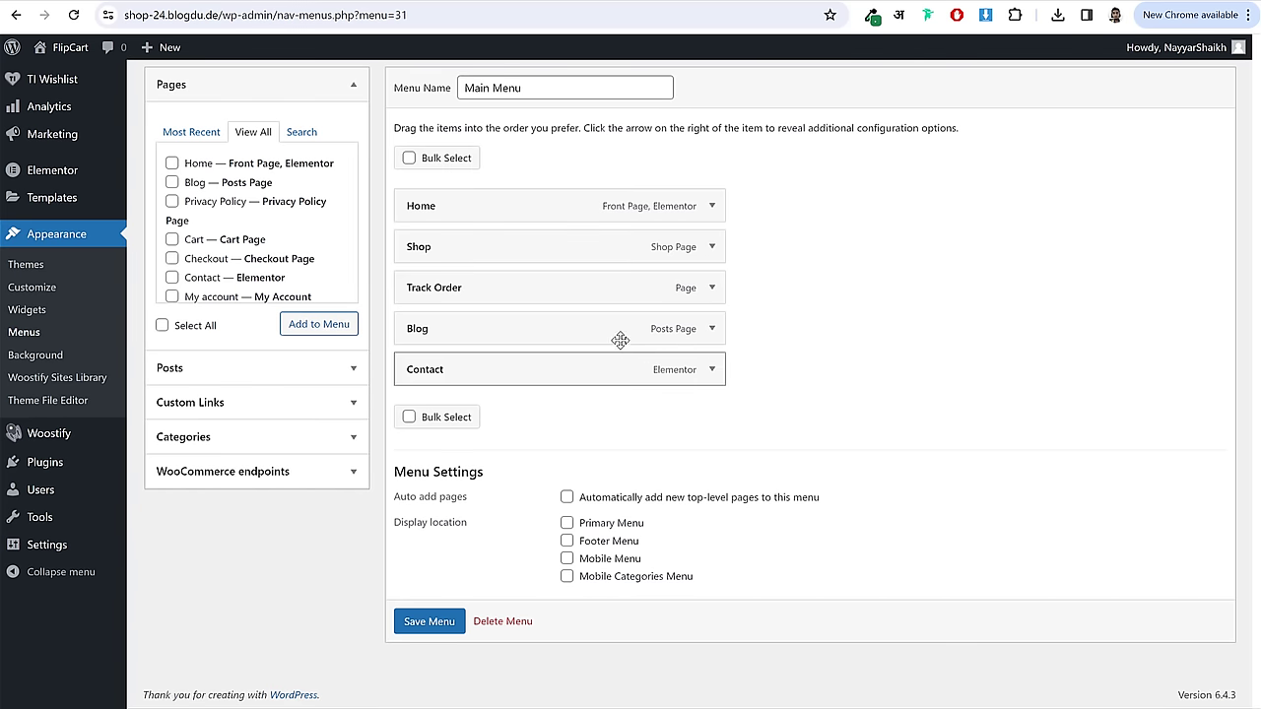
scroll(365, 191, up, 1)
click(350, 161)
scroll(989, 328, up, 3)
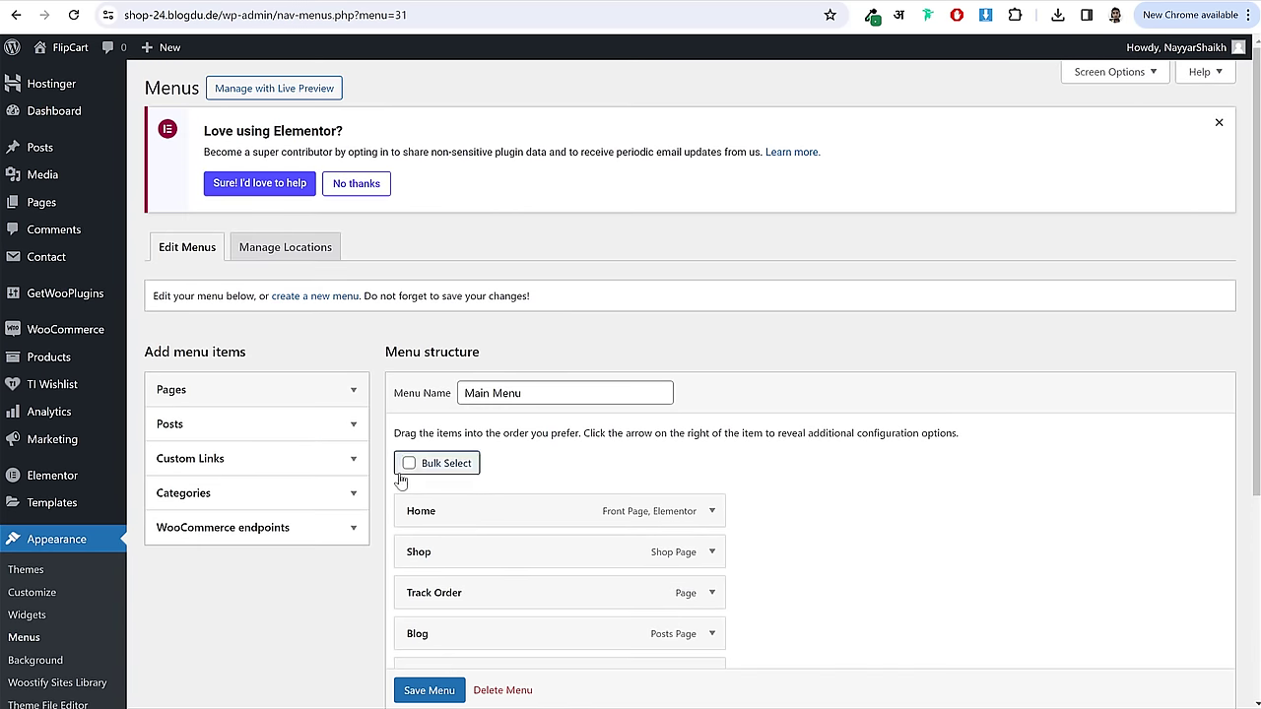
click(296, 495)
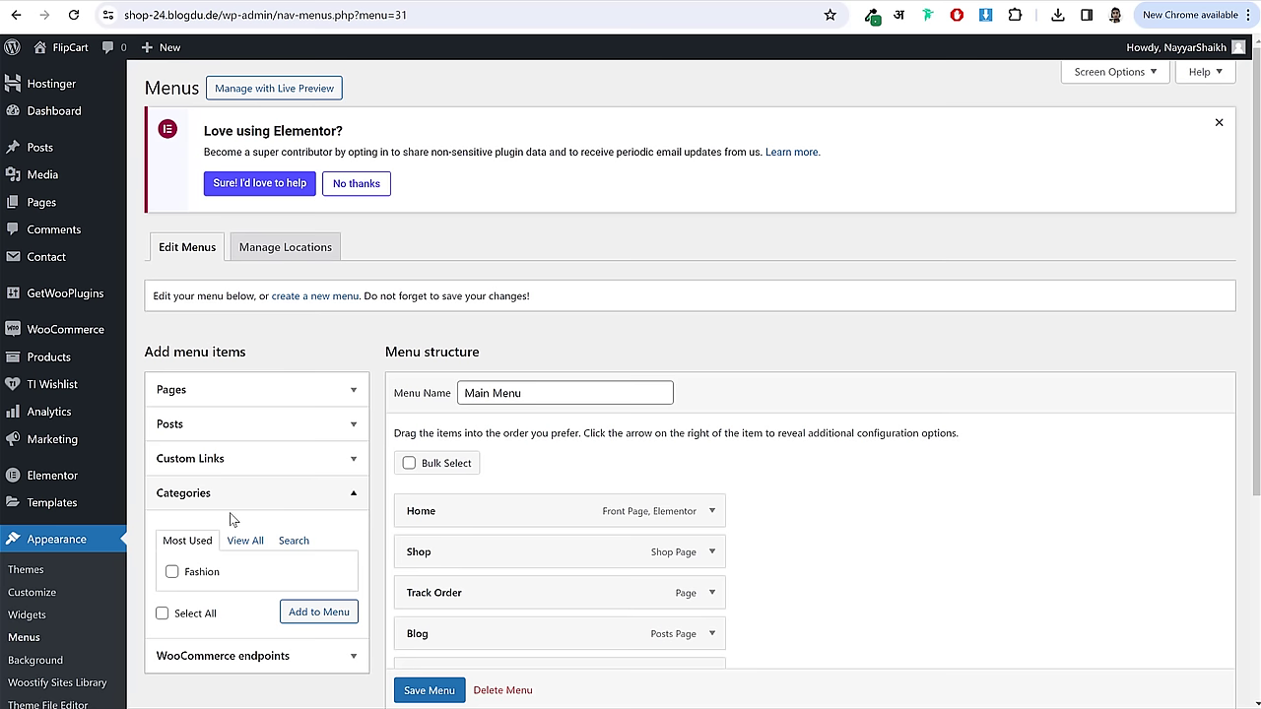
click(254, 504)
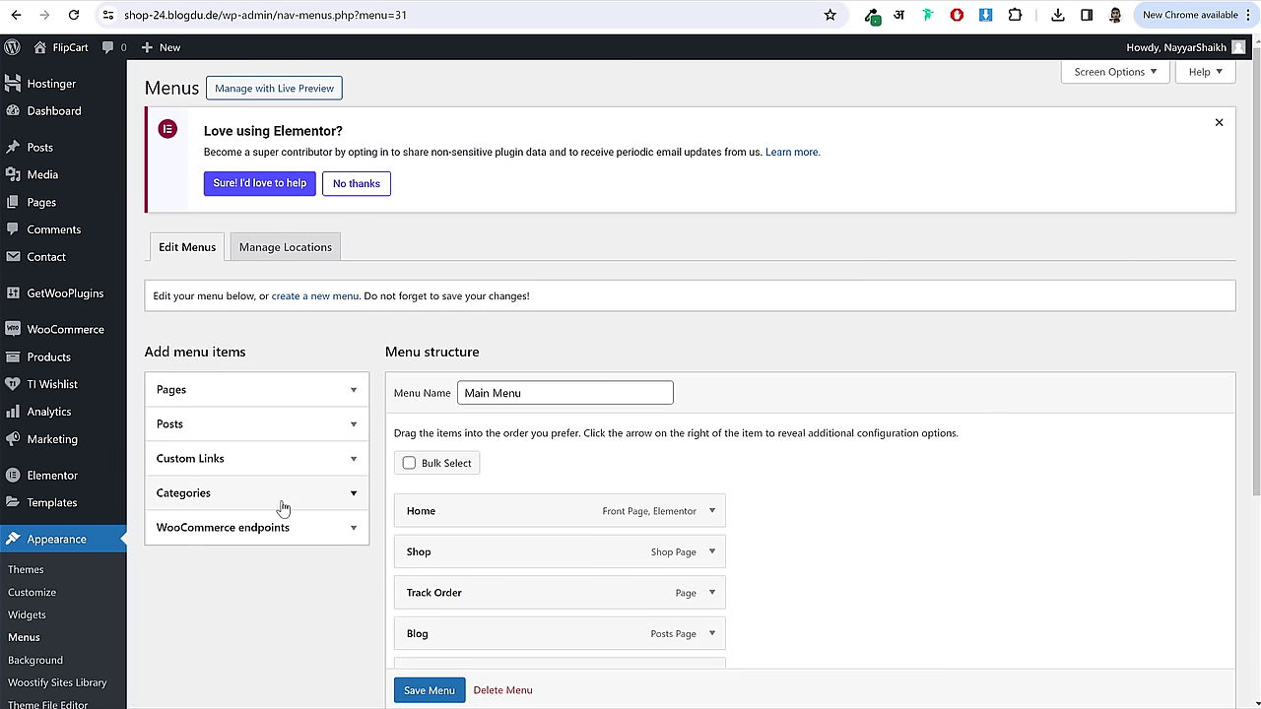
click(1111, 74)
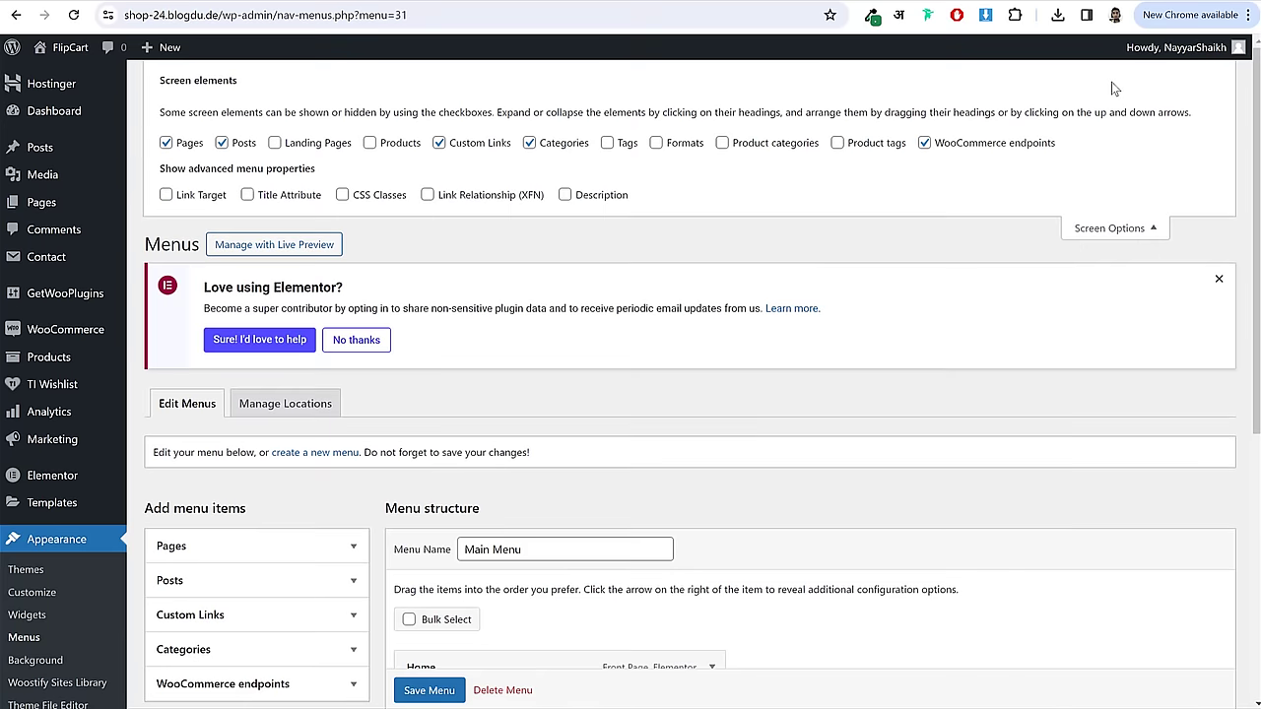
click(738, 145)
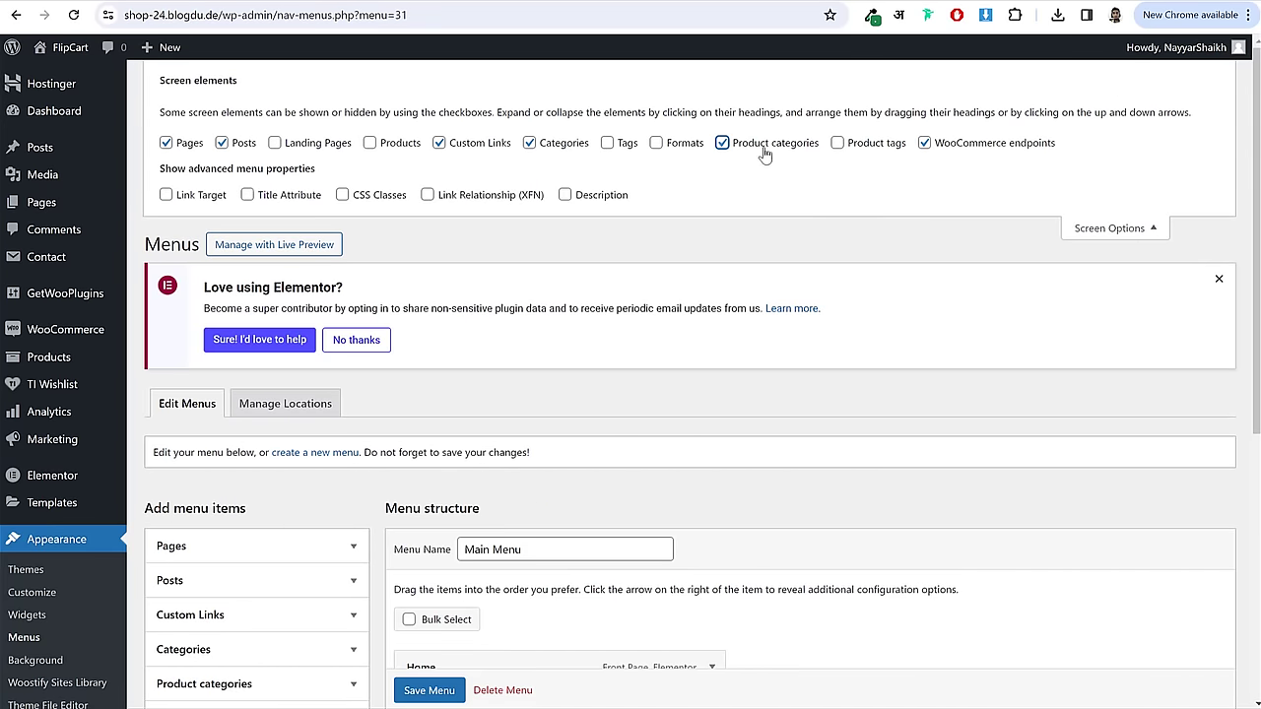
click(1111, 229)
- Add the T-Shirt product category to Main Menu and nest it as a sub item under Shop
scroll(256, 392, down, 2)
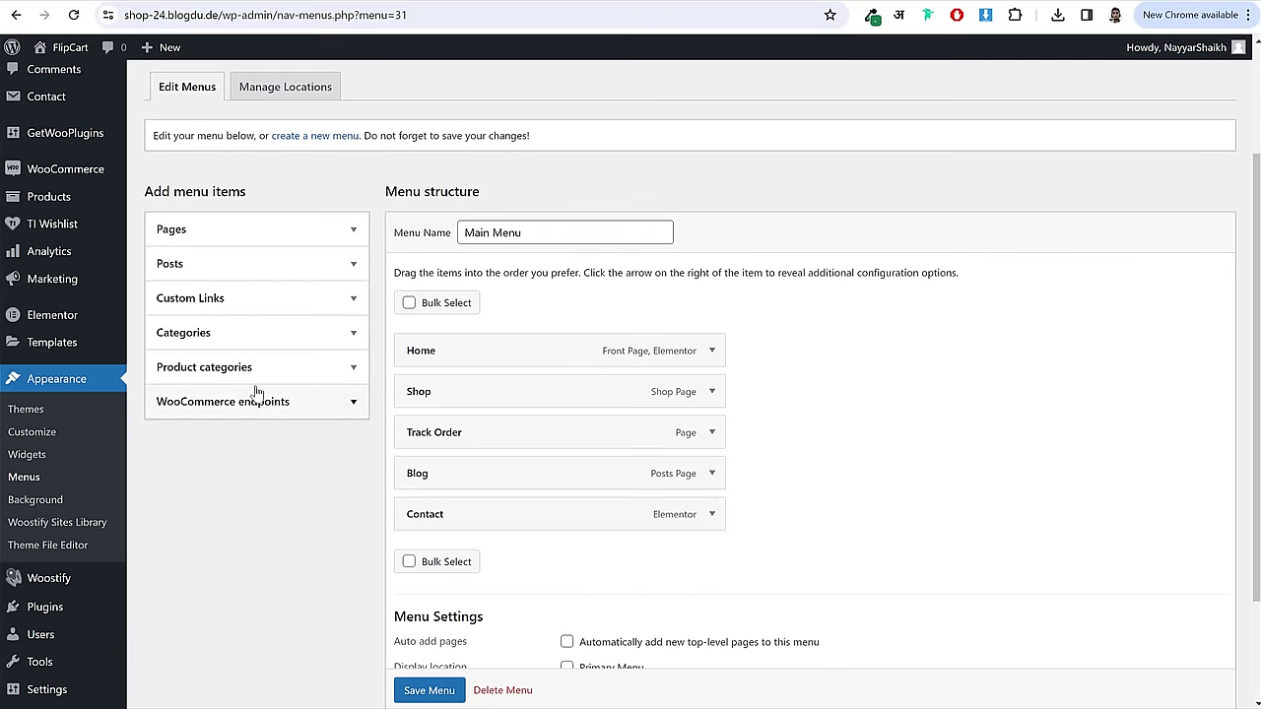
click(261, 369)
click(245, 415)
click(172, 446)
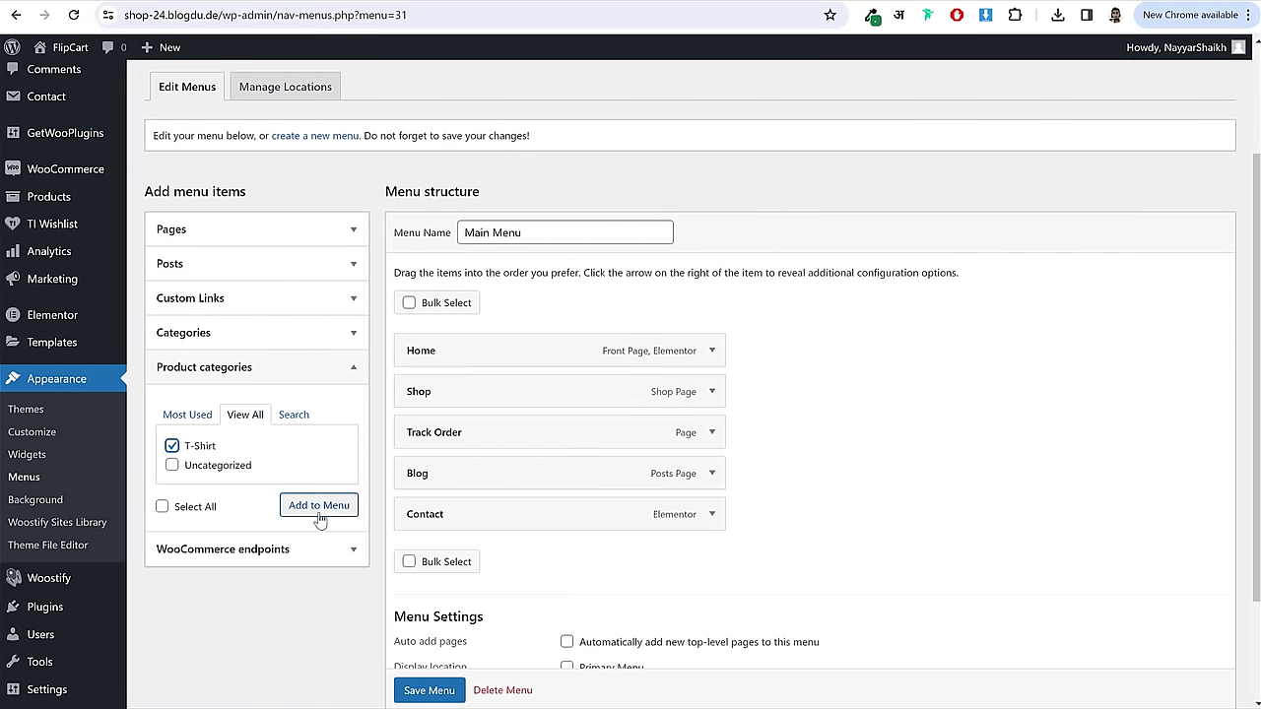
click(319, 506)
drag(445, 638, 477, 433)
scroll(785, 459, down, 2)
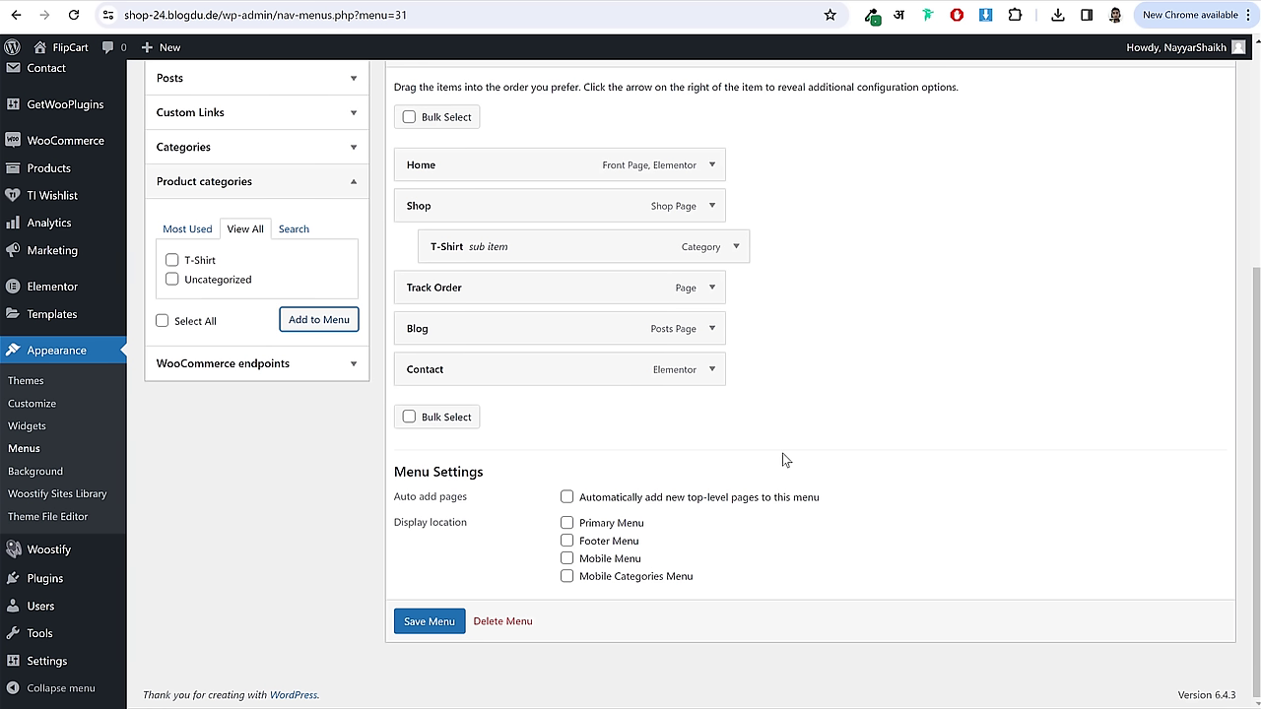
- Assign Main Menu to the Primary Menu display location and save it
click(607, 529)
drag(647, 525, 589, 530)
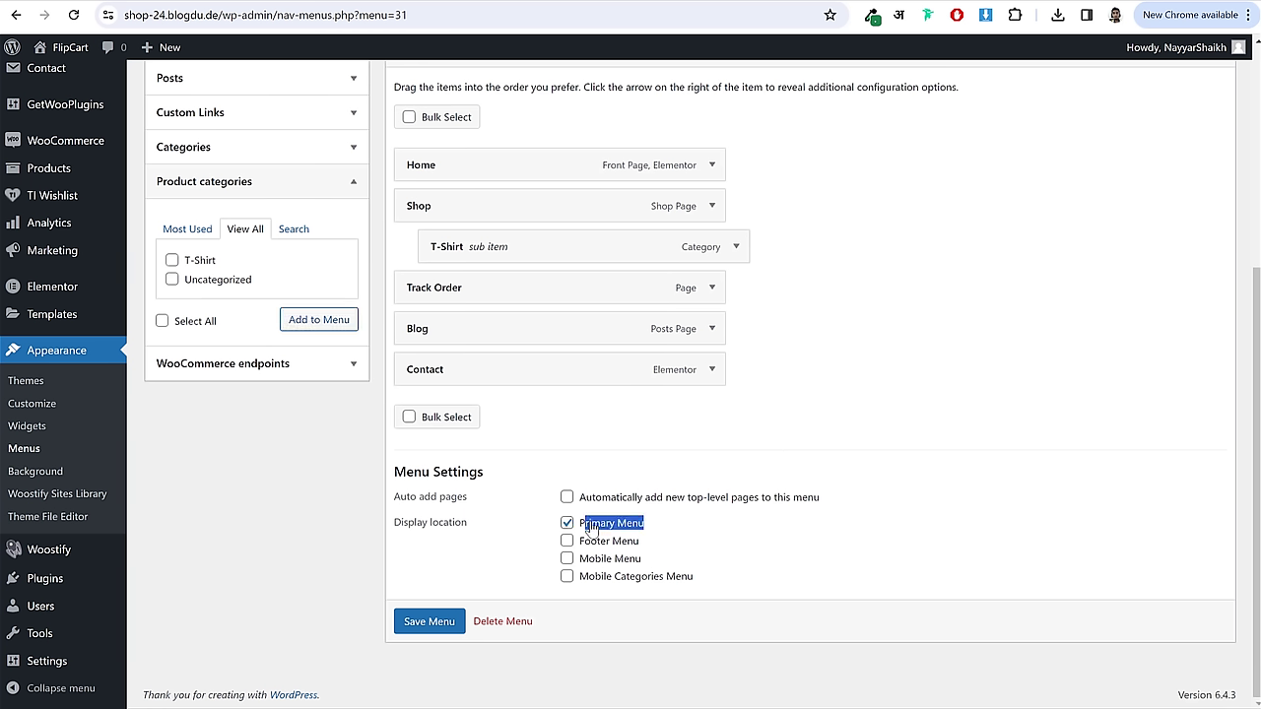
click(434, 626)
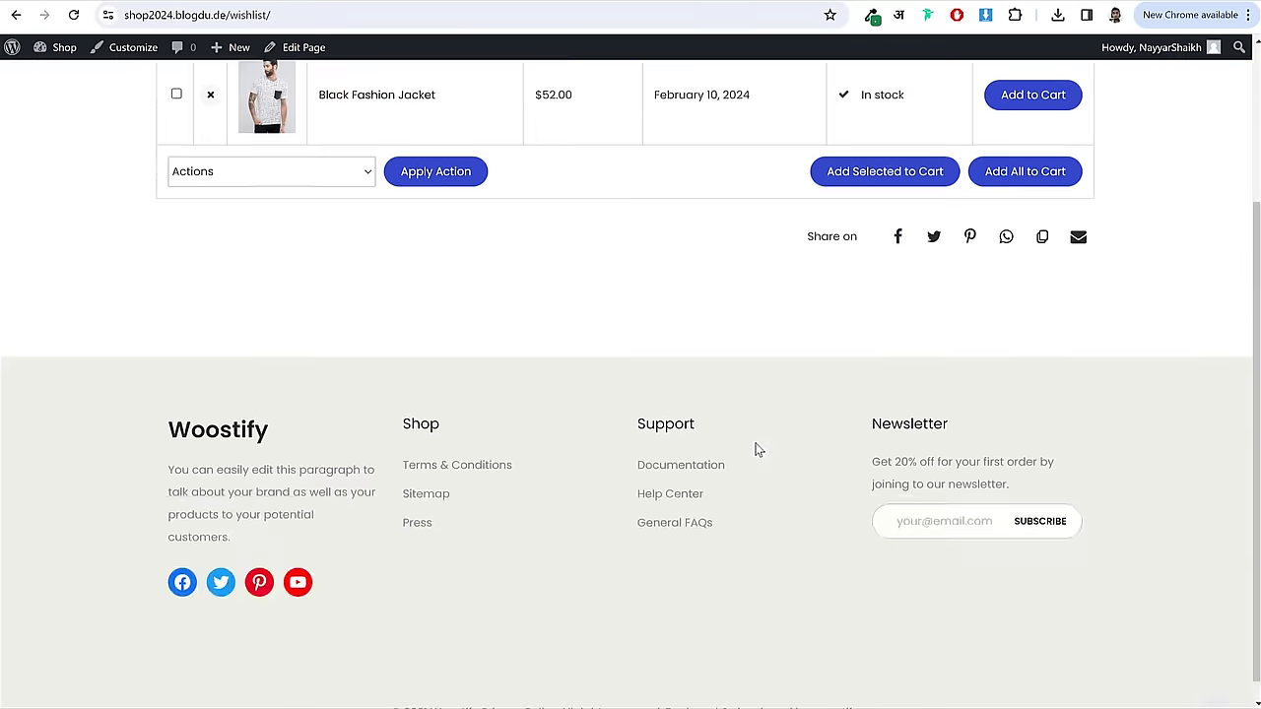
- Check the Shop and Support link columns in the reference shop's footer and create a new menu named Support
scroll(758, 450, down, 1)
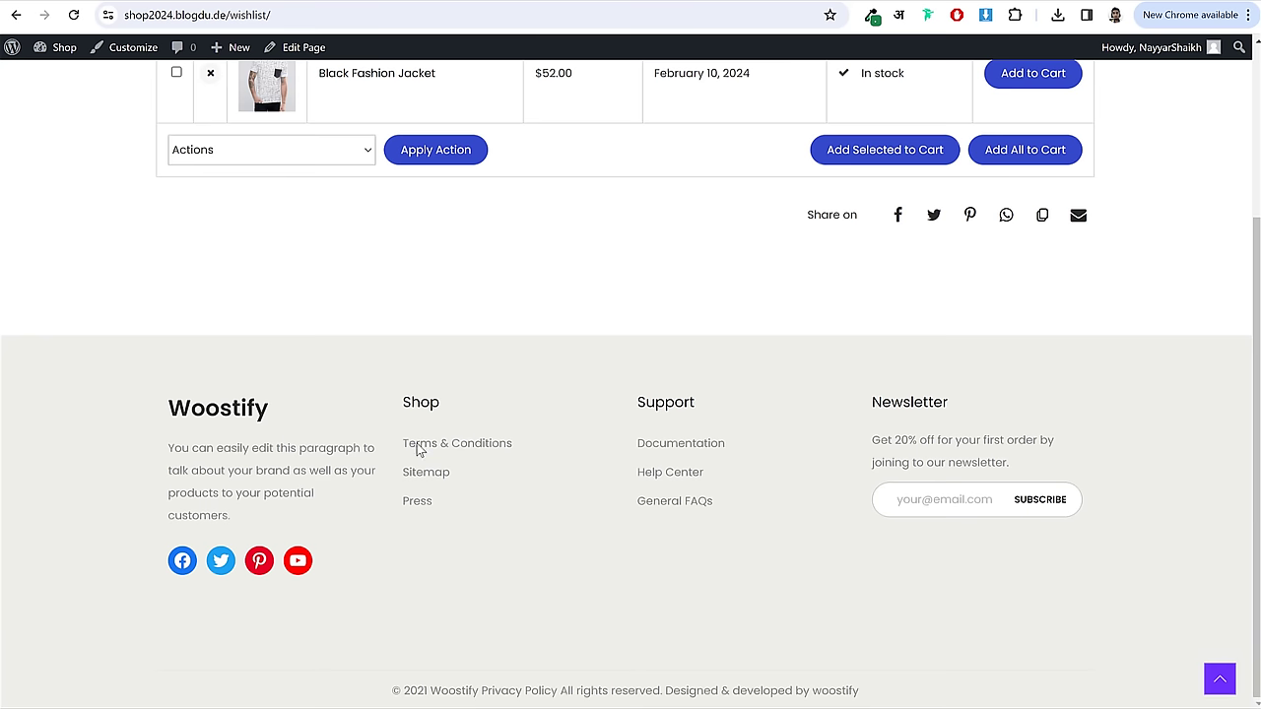
drag(403, 442, 460, 530)
drag(631, 427, 722, 460)
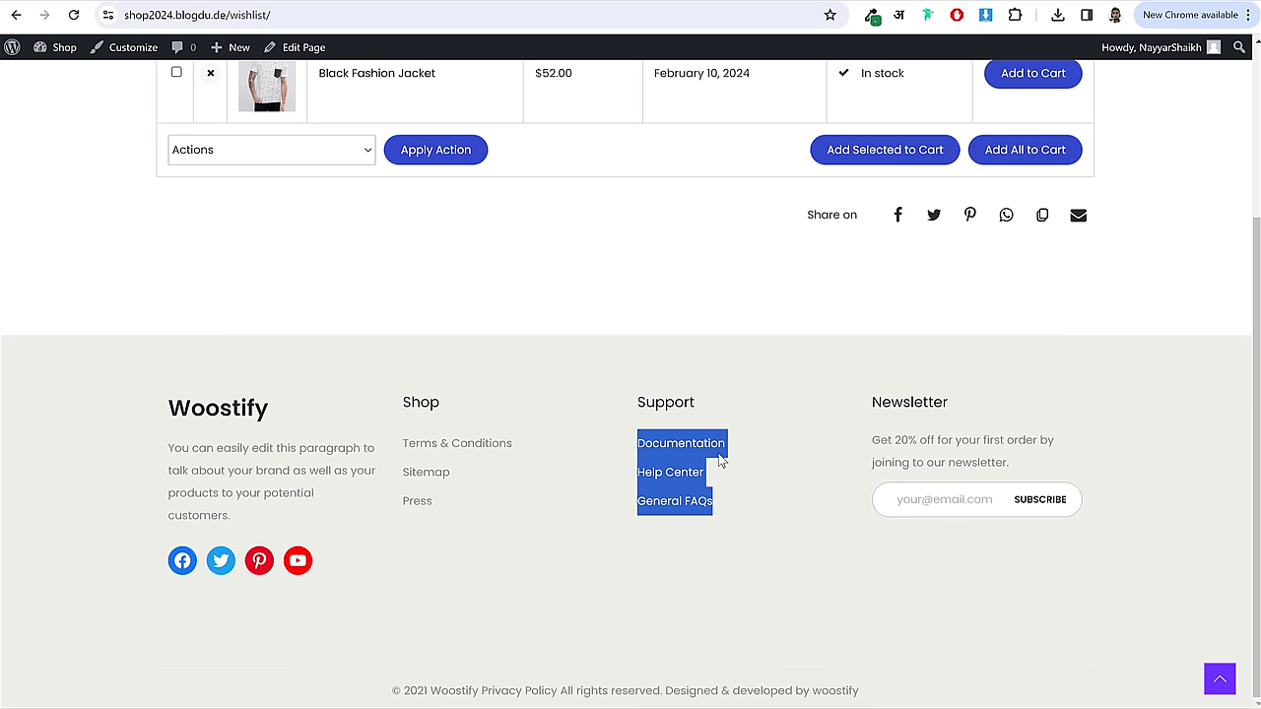
click(687, 444)
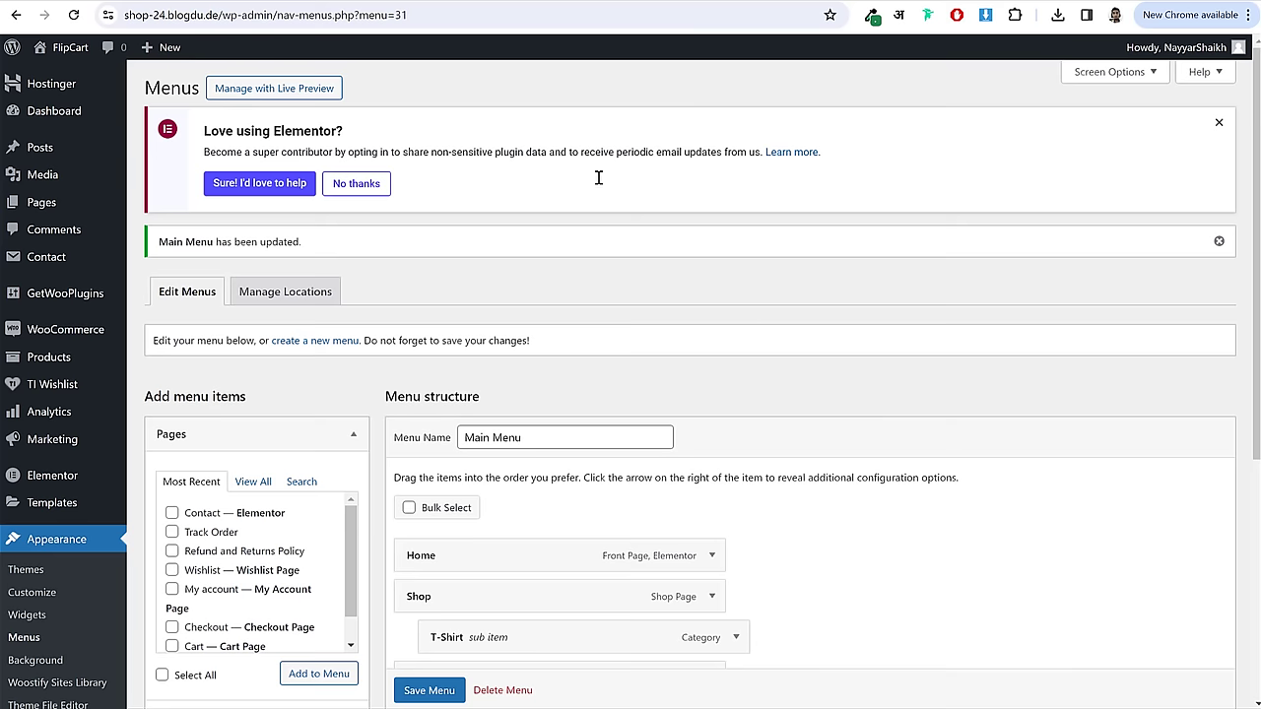
scroll(737, 296, down, 4)
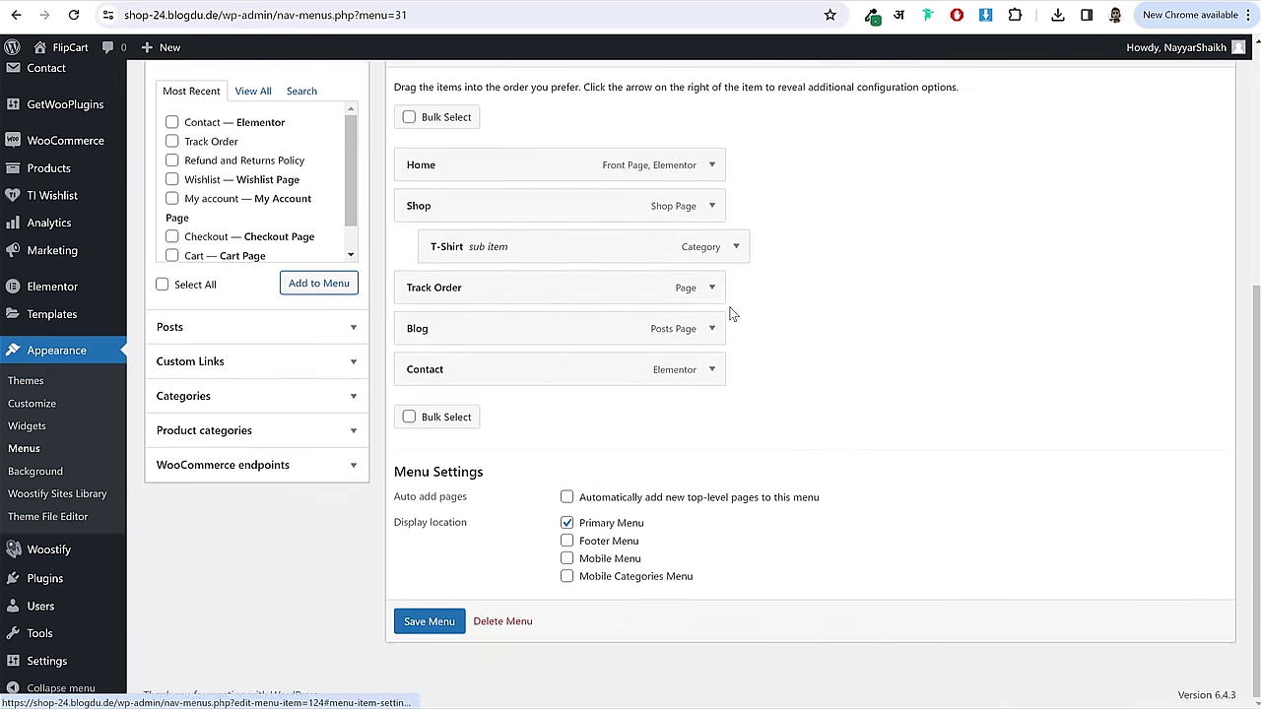
scroll(720, 278, up, 5)
click(295, 345)
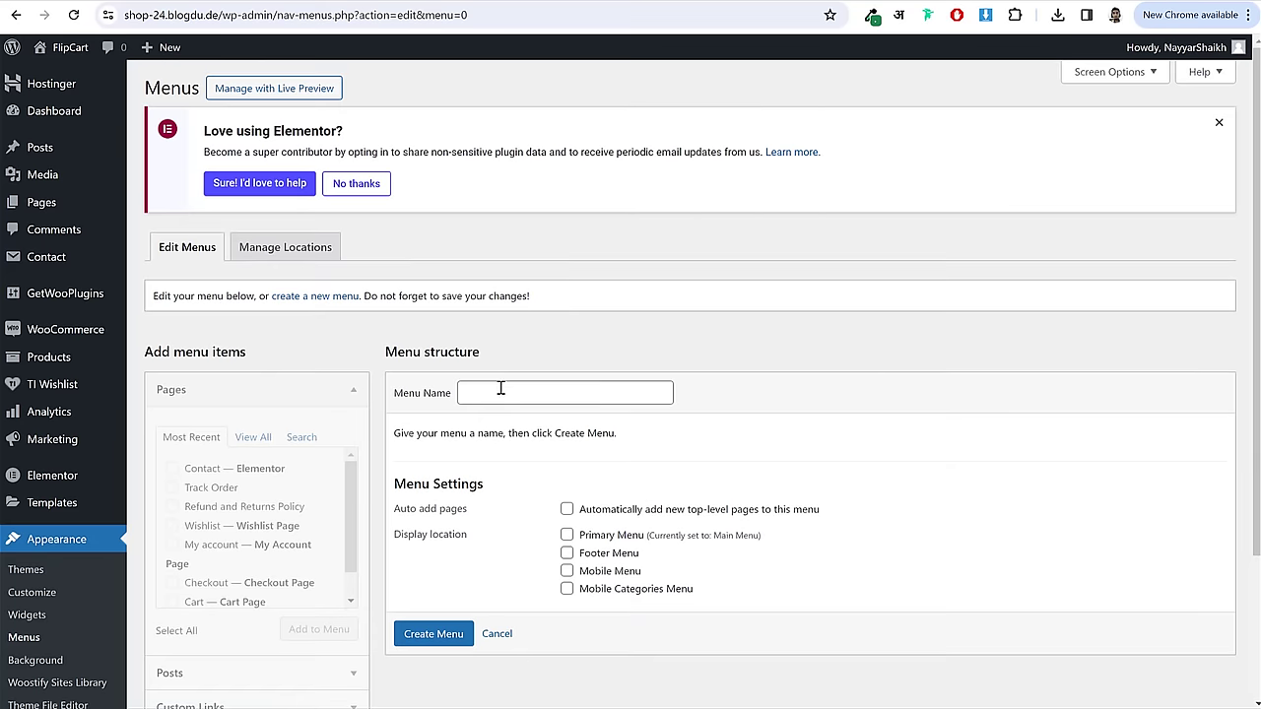
click(503, 390)
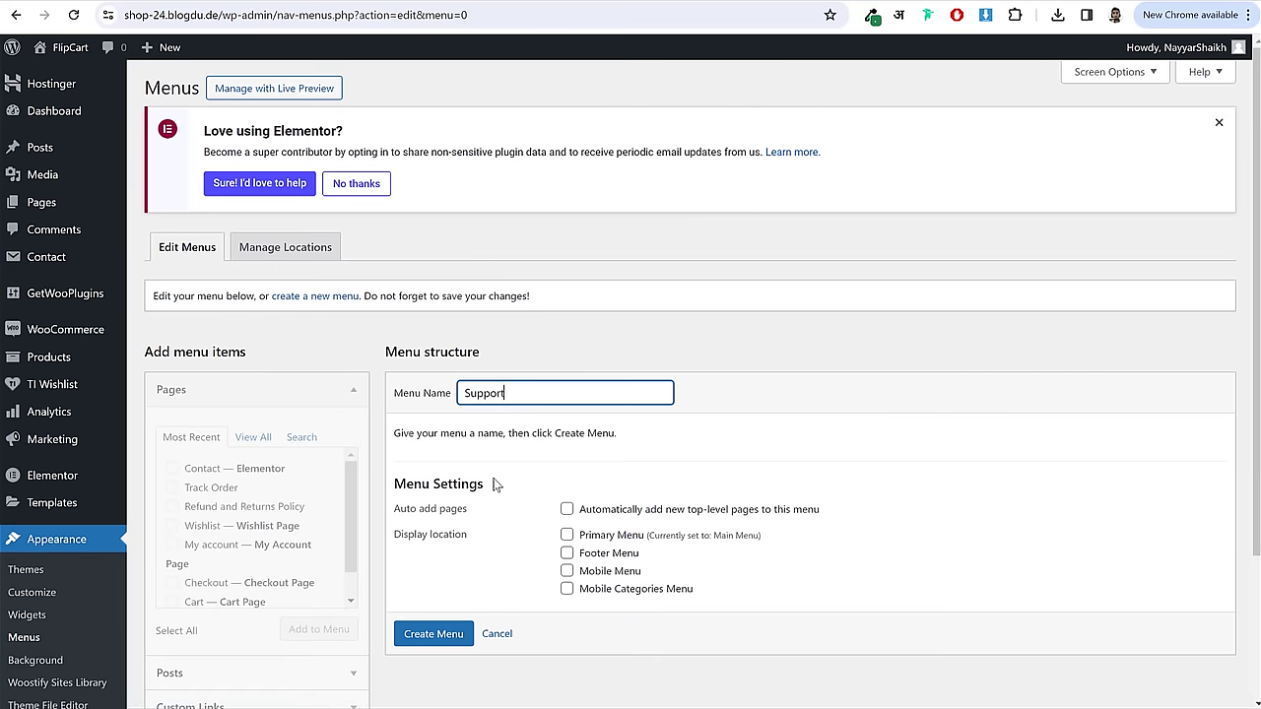
click(412, 640)
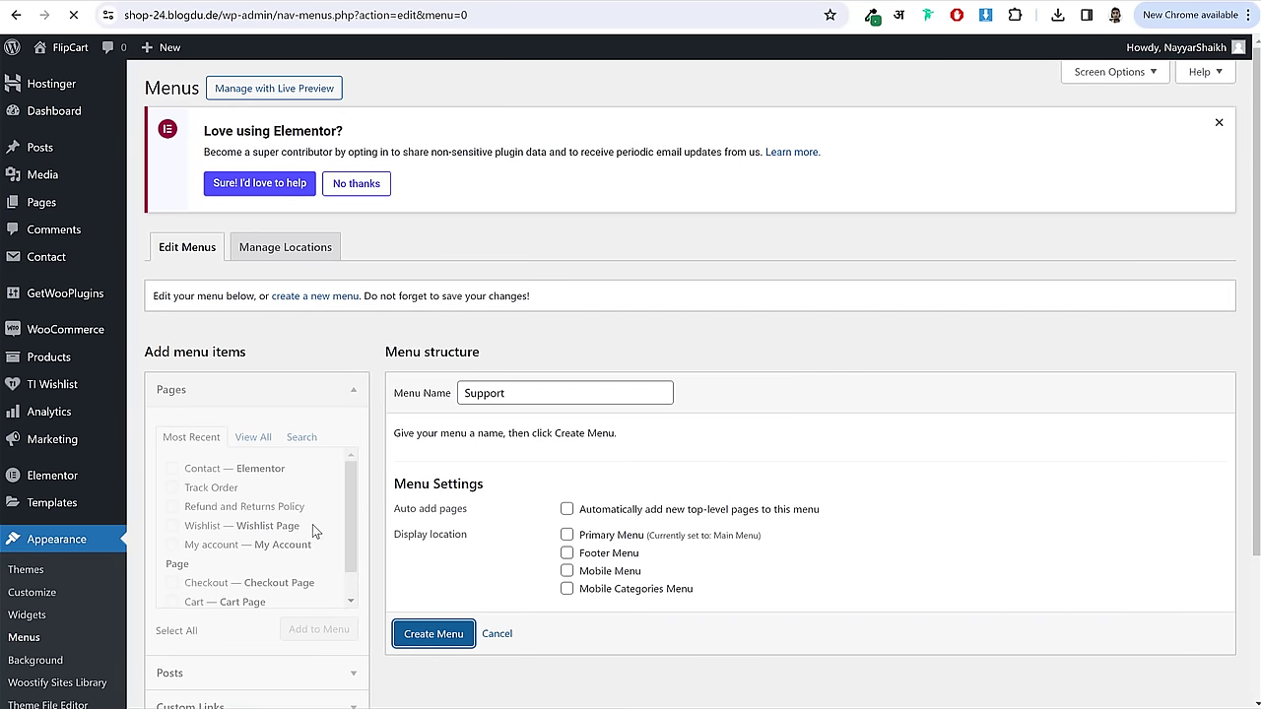
- Add the Contact, Refund and Returns Policy and Privacy Policy pages to the Support menu
click(254, 447)
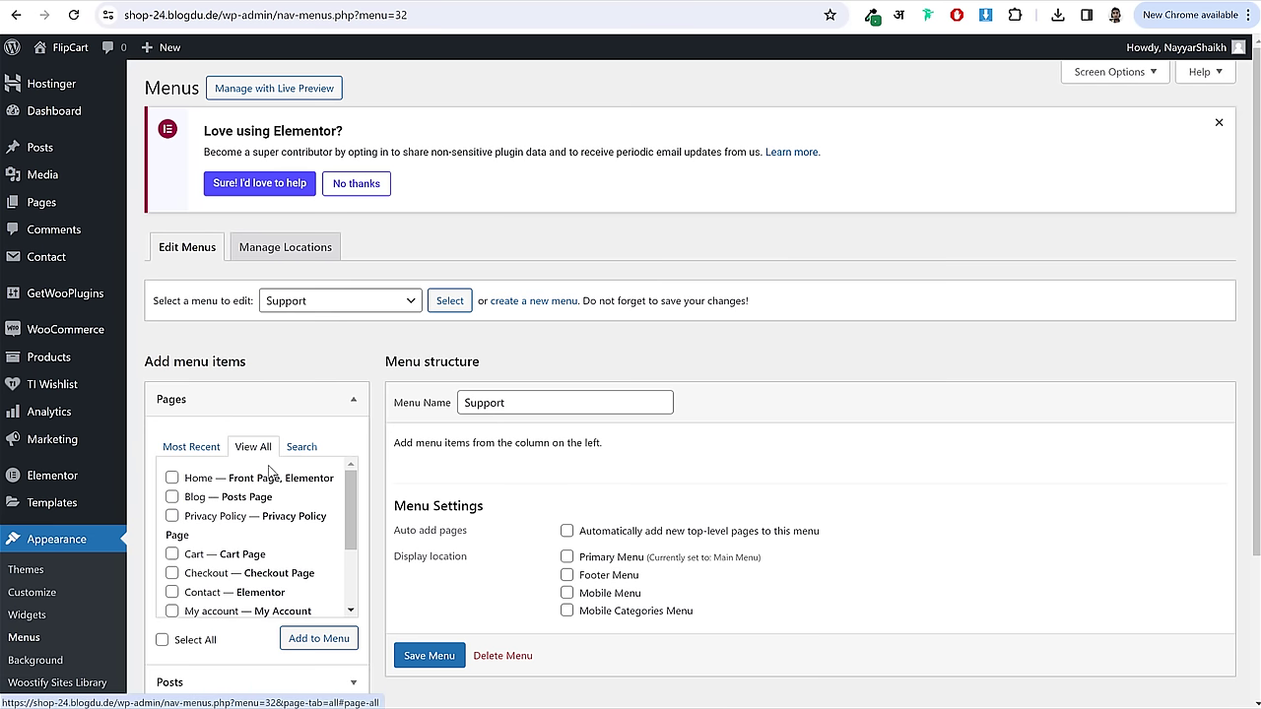
scroll(222, 505, down, 2)
click(208, 512)
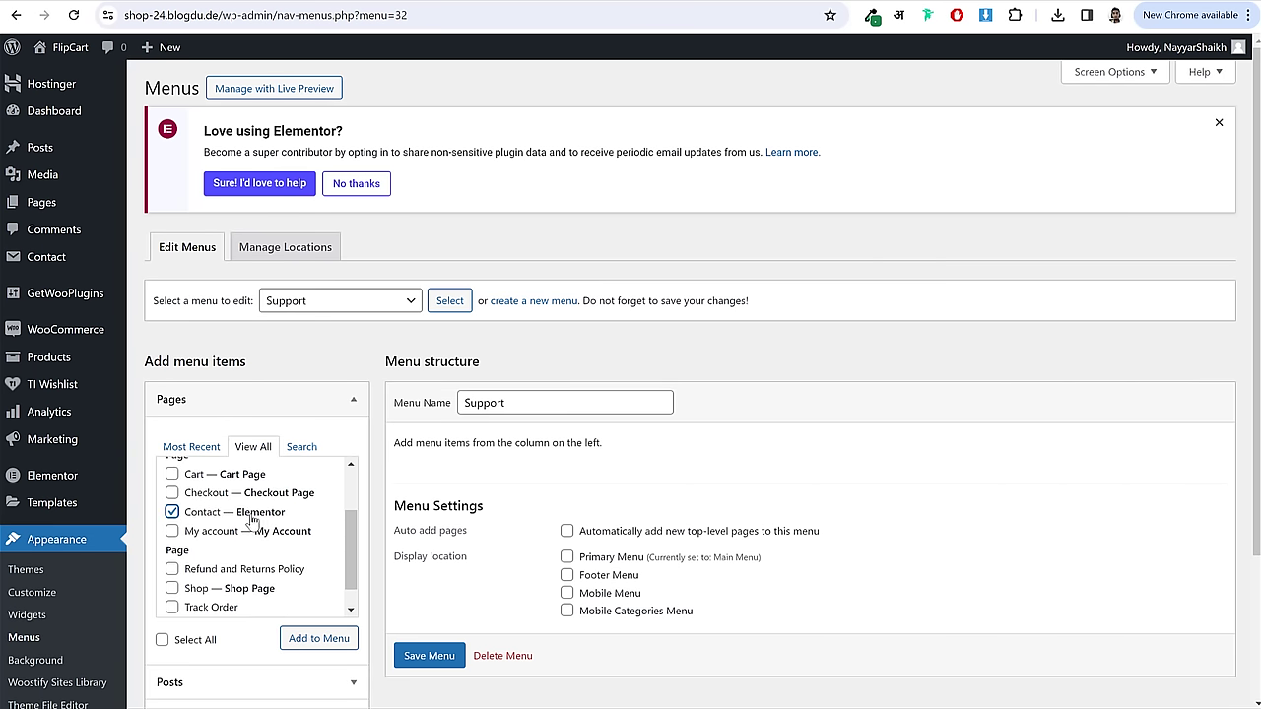
scroll(262, 537, down, 1)
click(227, 543)
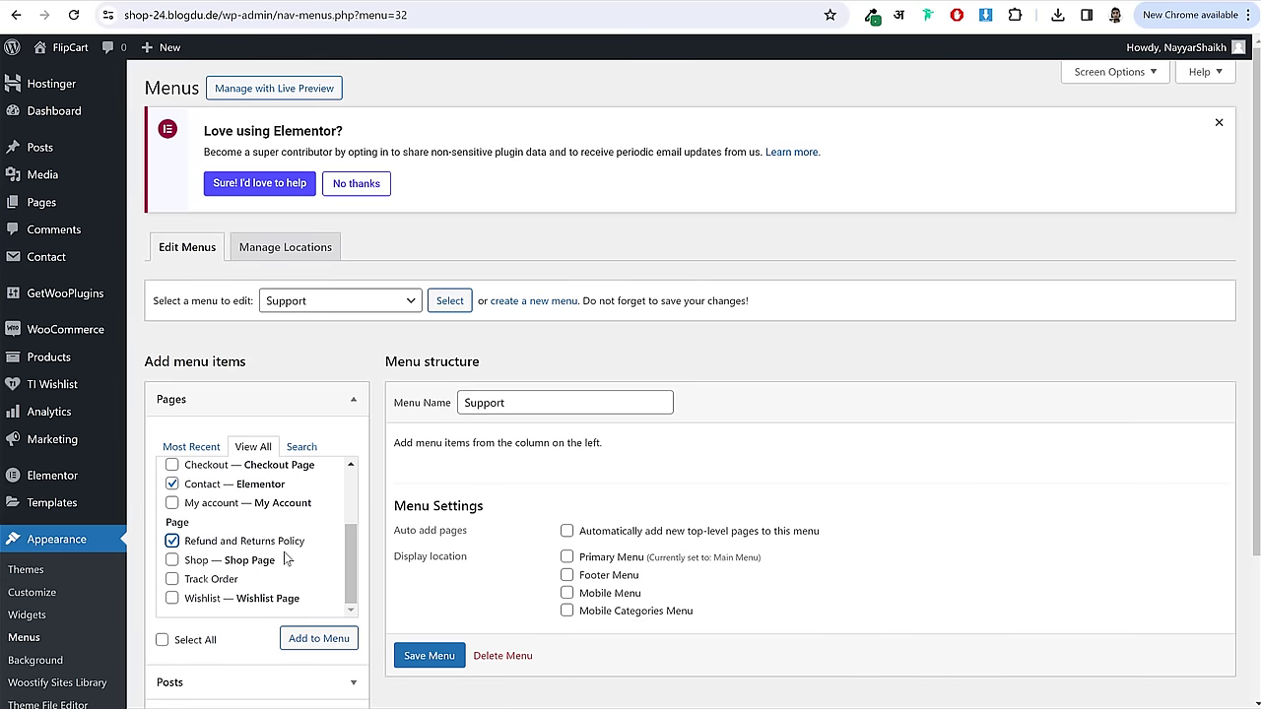
scroll(222, 594, up, 3)
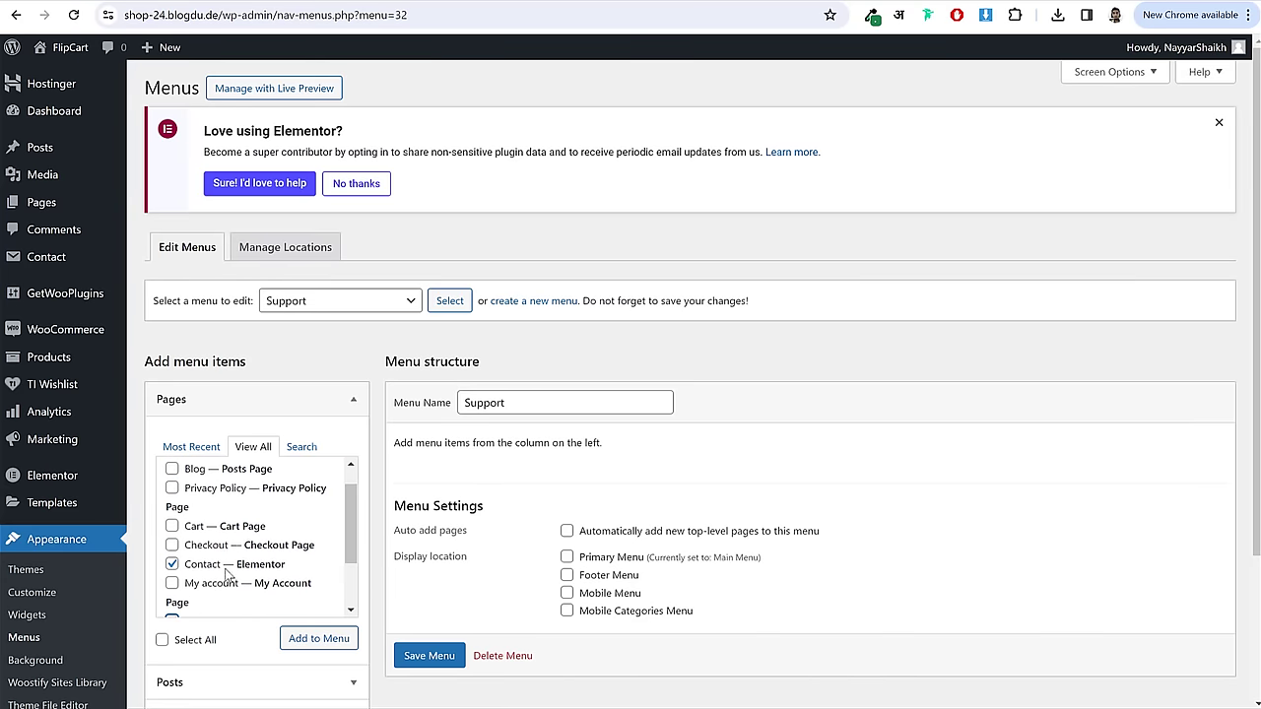
click(222, 497)
click(325, 640)
- Move Contact above Privacy Policy in the Support menu and save the menu
scroll(698, 507, down, 1)
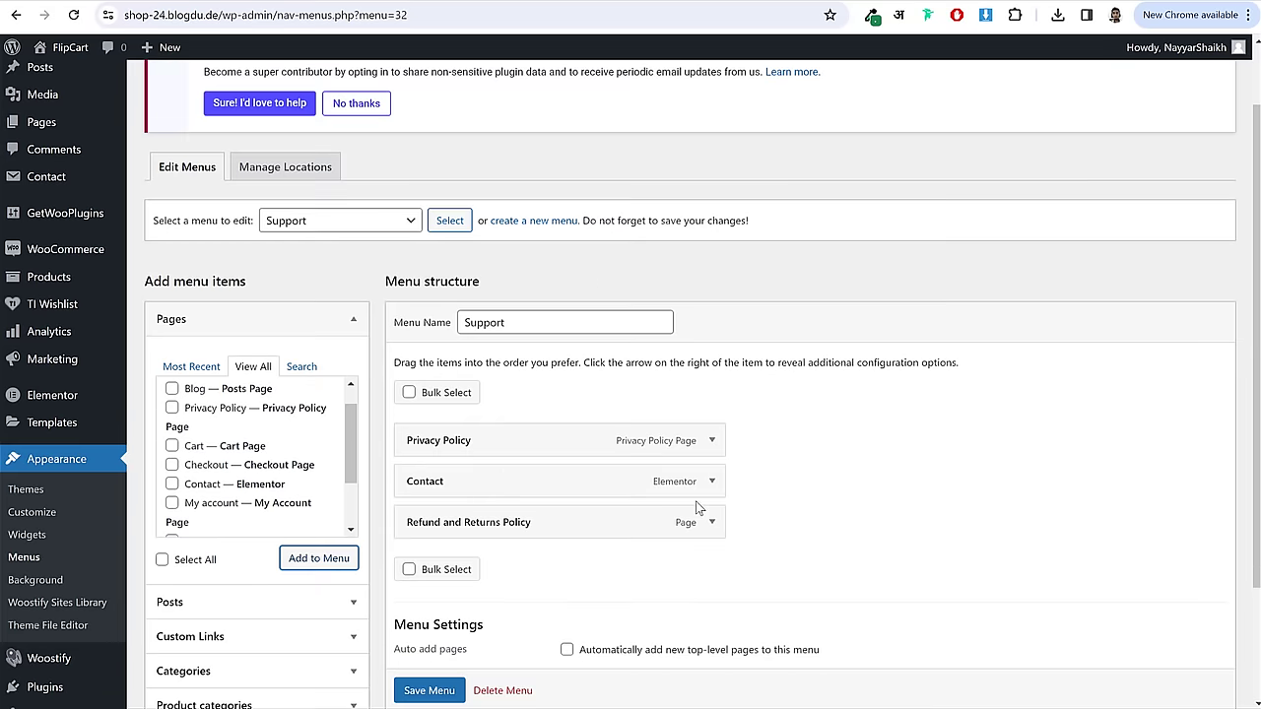
drag(513, 482, 521, 434)
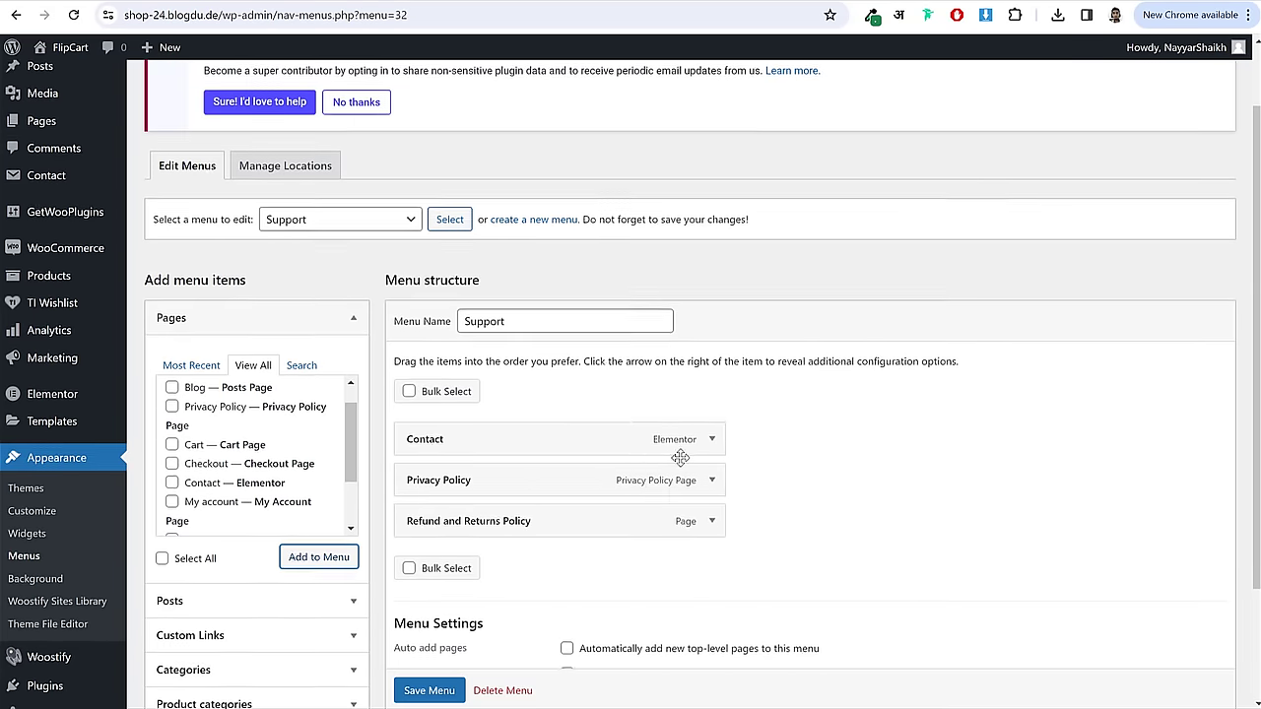
scroll(680, 458, down, 2)
click(425, 623)
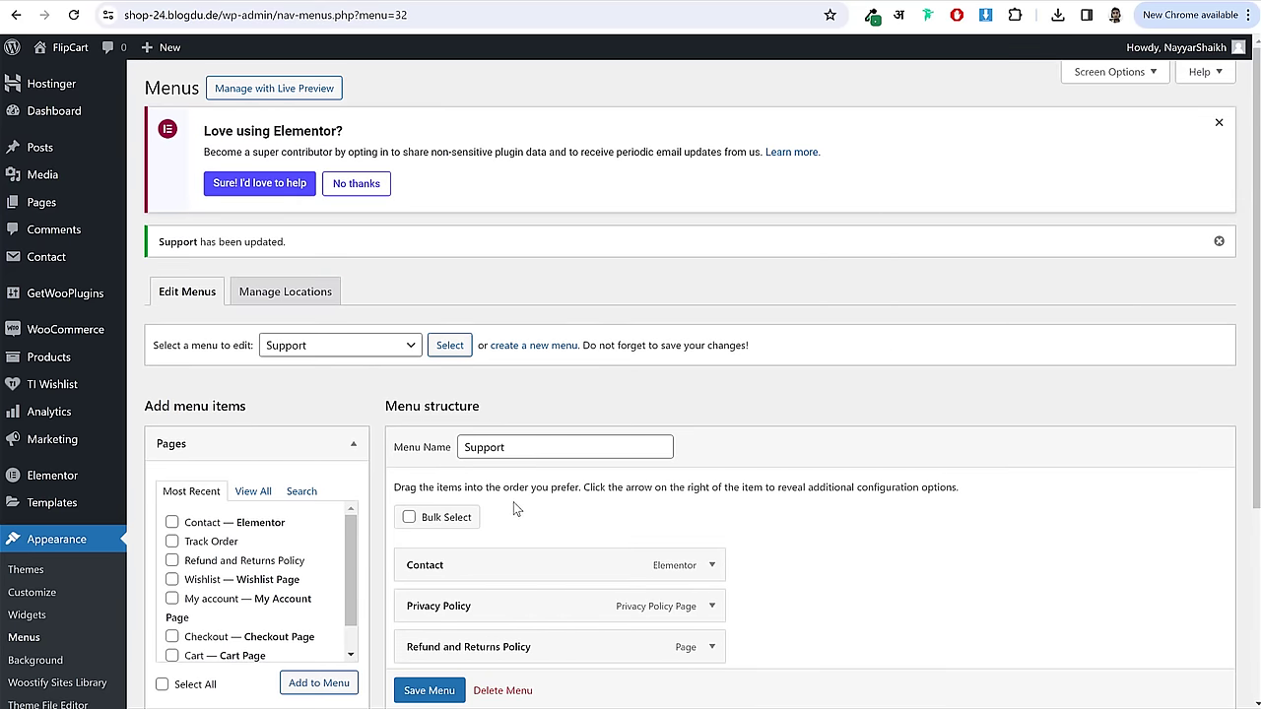
- Create another new menu named Pages without assigning a display location
click(556, 352)
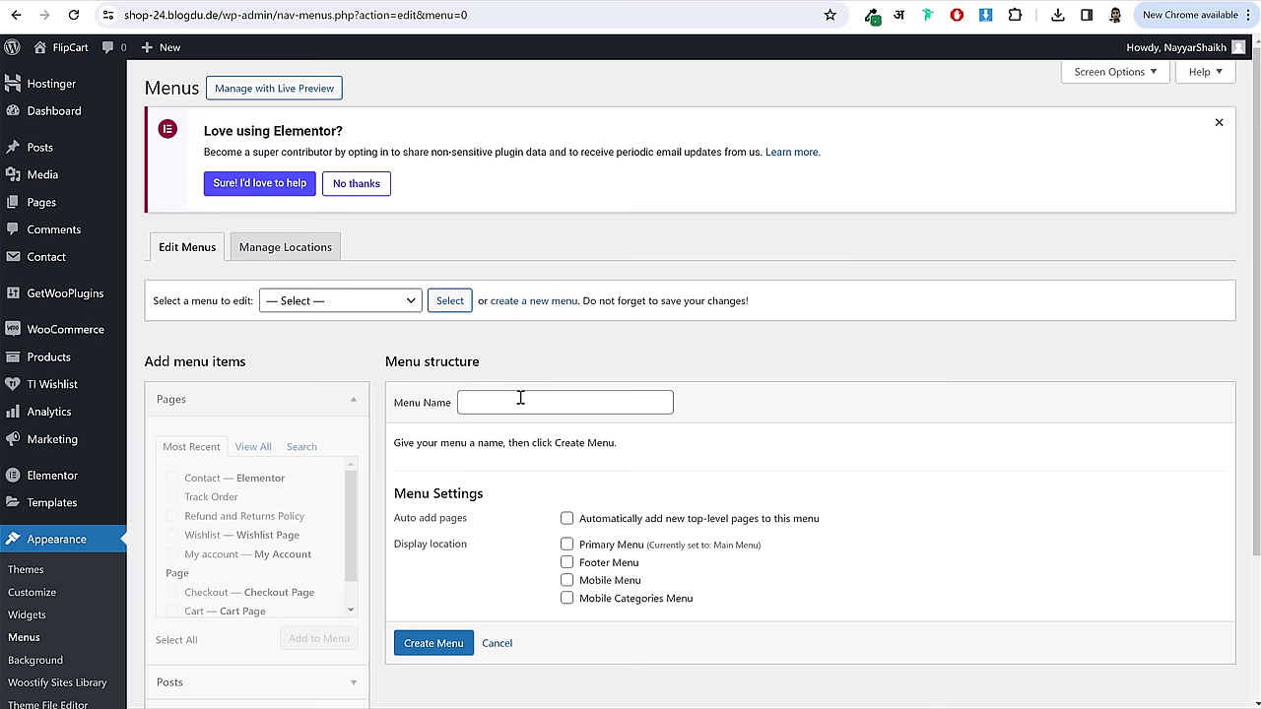
click(521, 398)
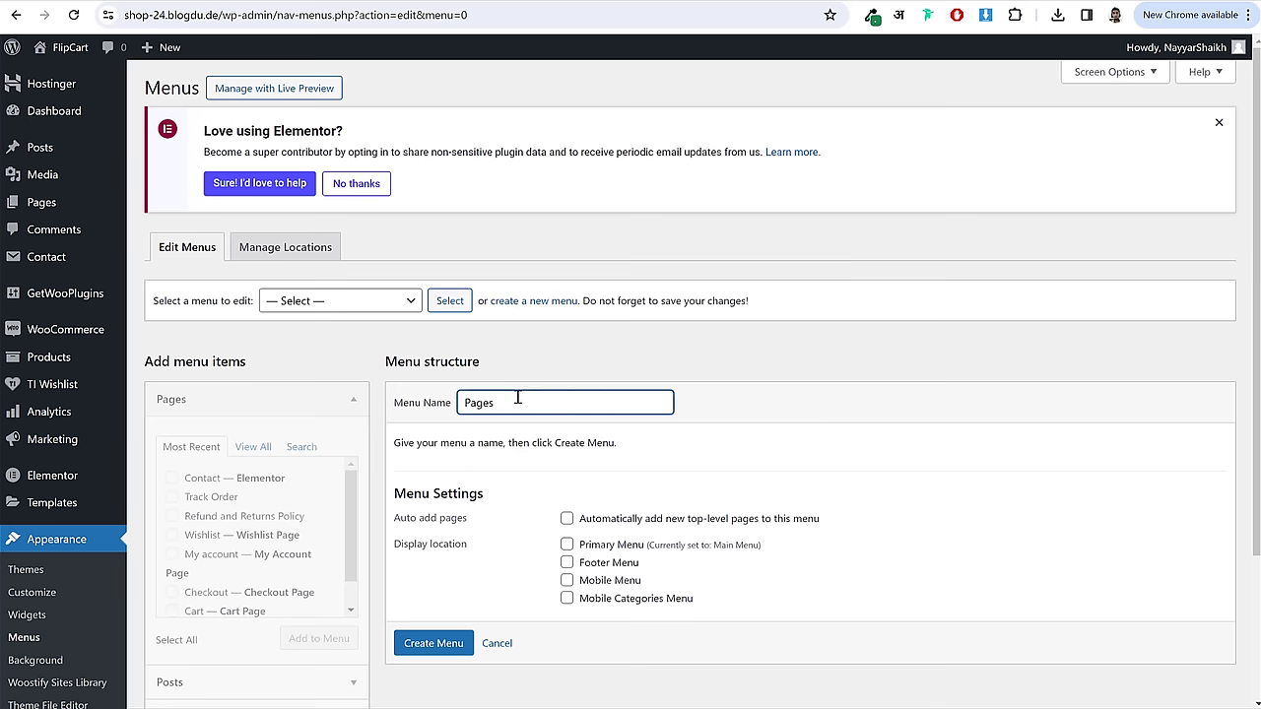
double_click(517, 398)
scroll(485, 394, down, 2)
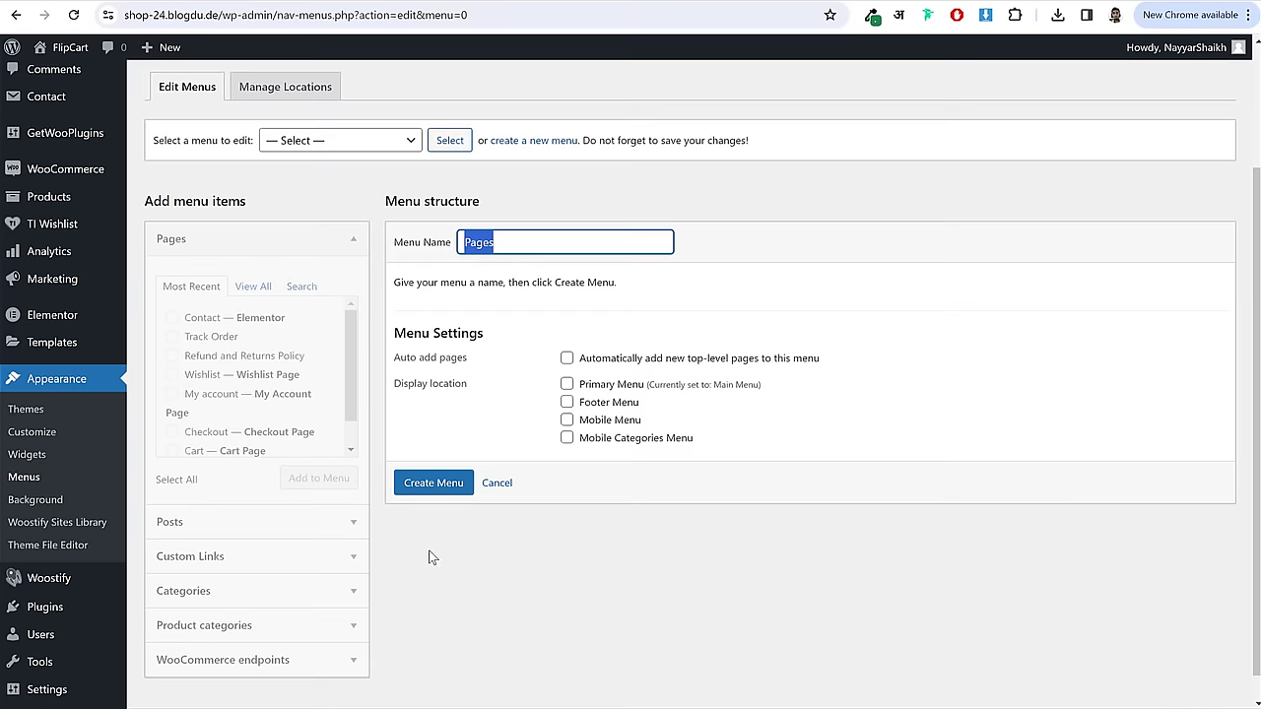
click(449, 487)
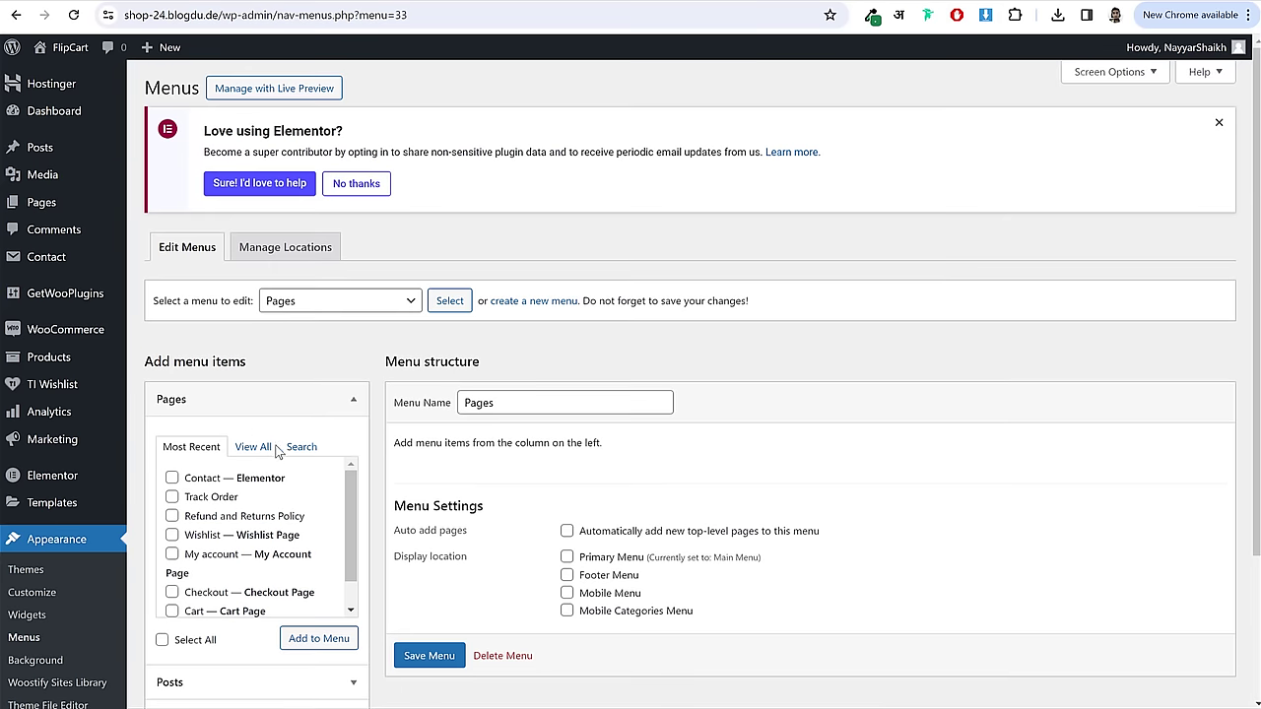
- Add the Home, Blog and Contact pages to the Pages menu and save it
click(257, 447)
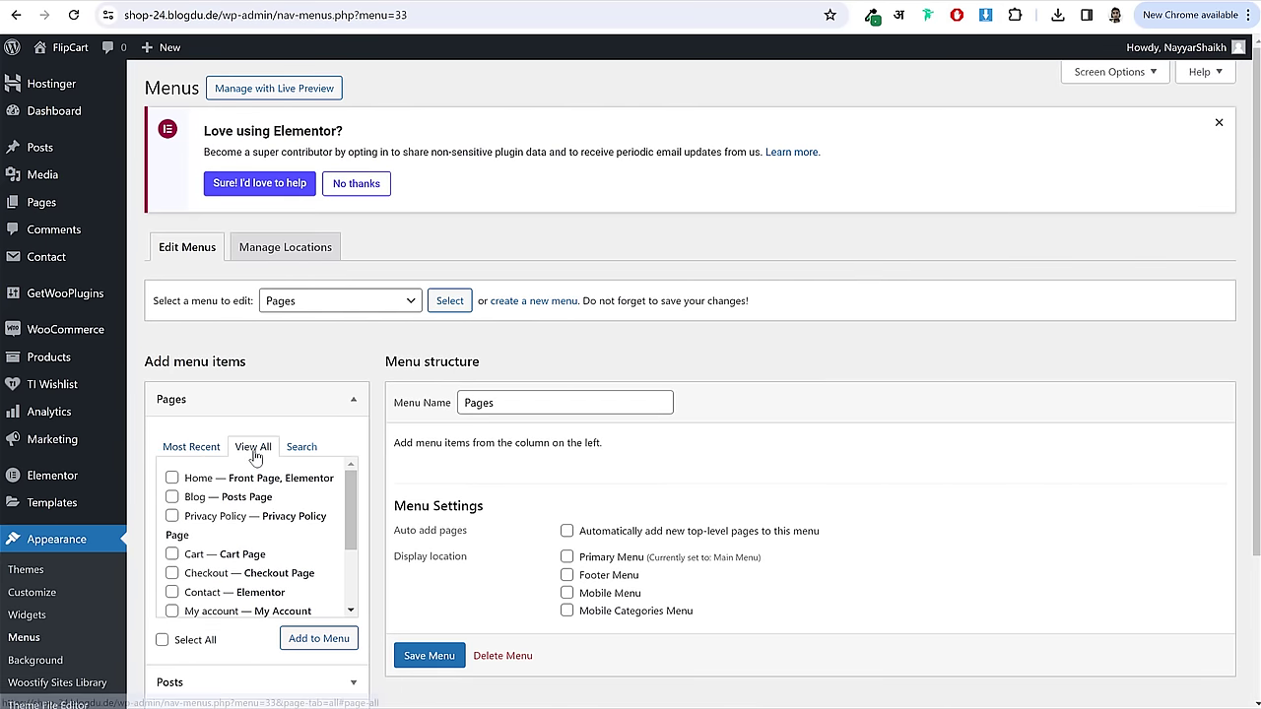
scroll(226, 395, down, 2)
click(171, 317)
click(172, 336)
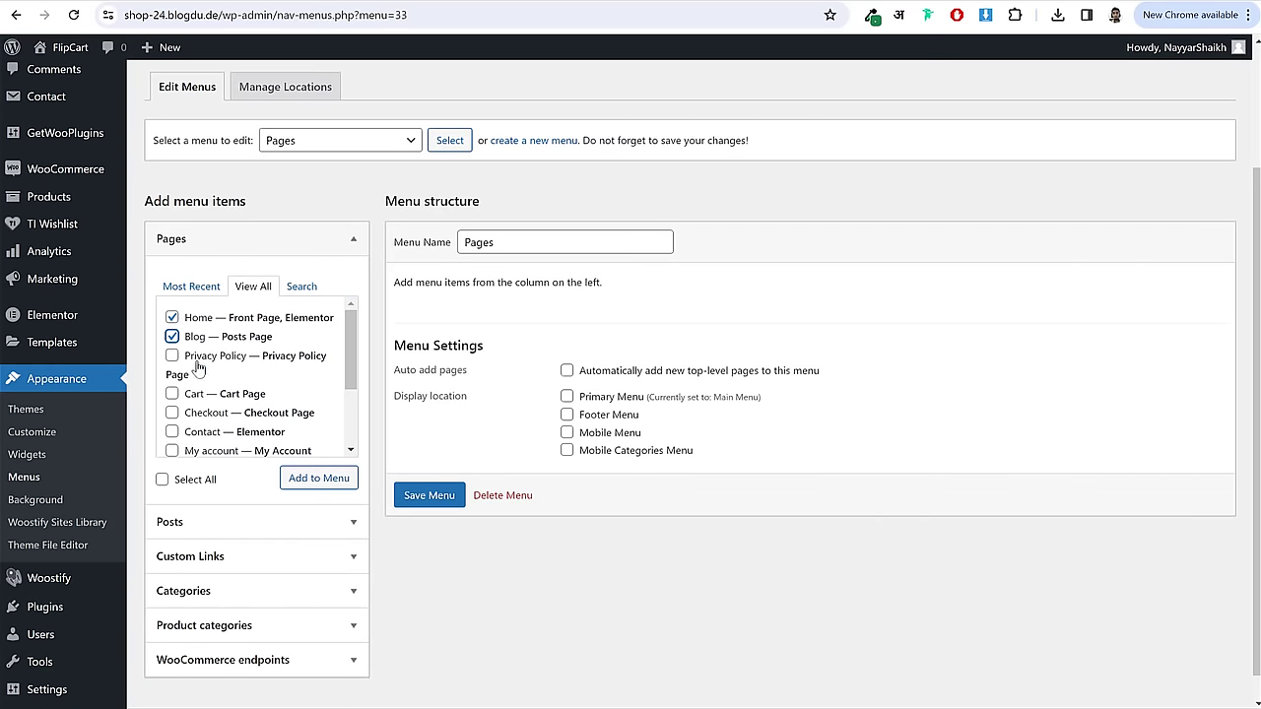
click(207, 432)
click(315, 481)
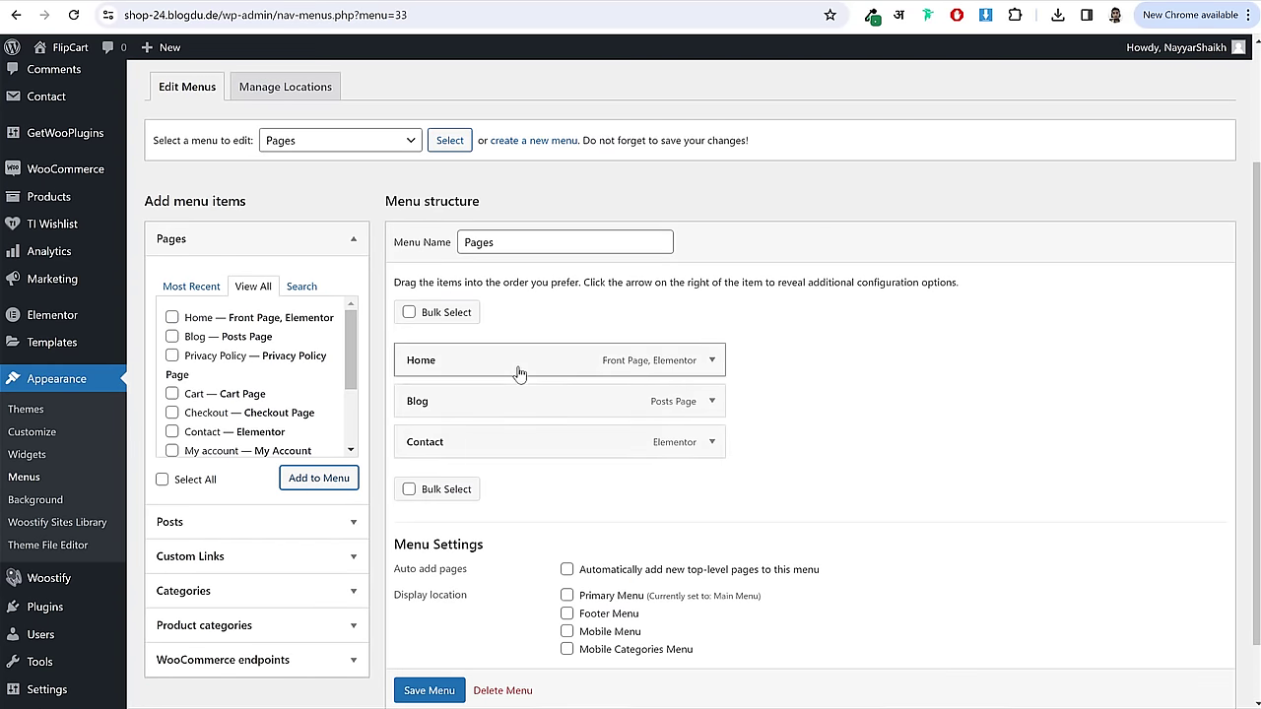
scroll(428, 686, down, 1)
click(444, 658)
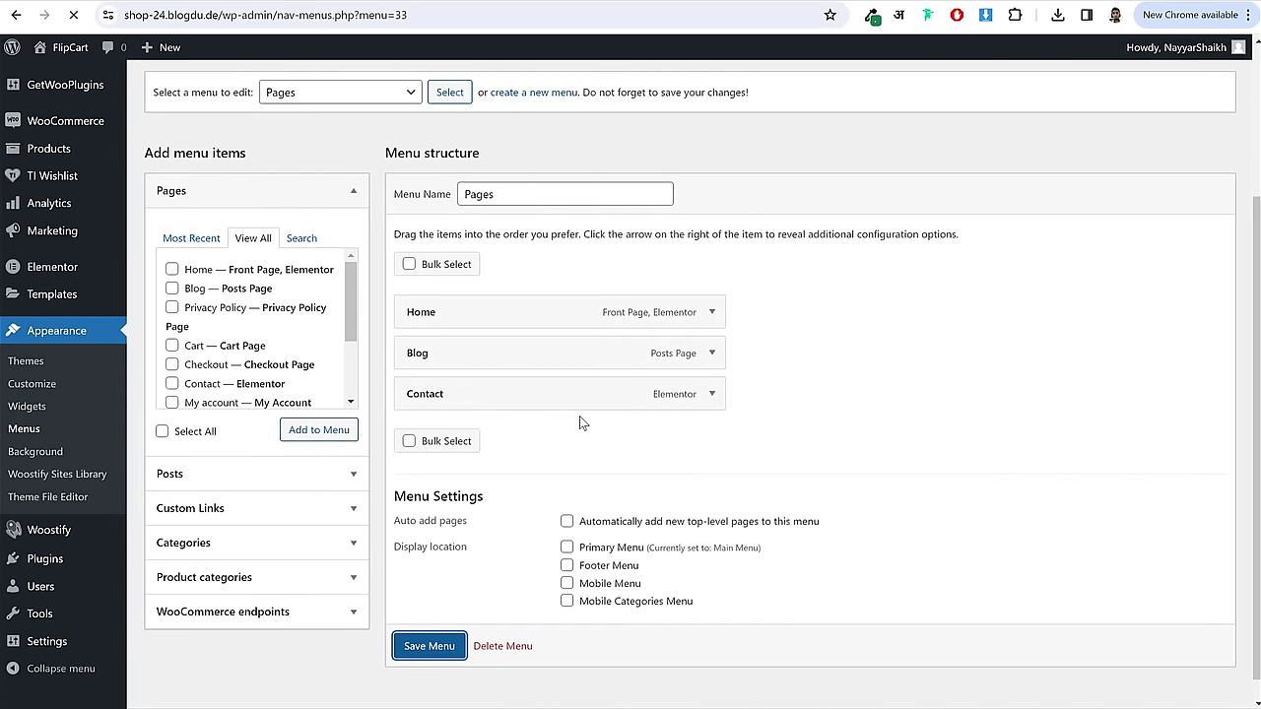
- Create another new menu named Customer without assigning a display location
scroll(690, 305, down, 2)
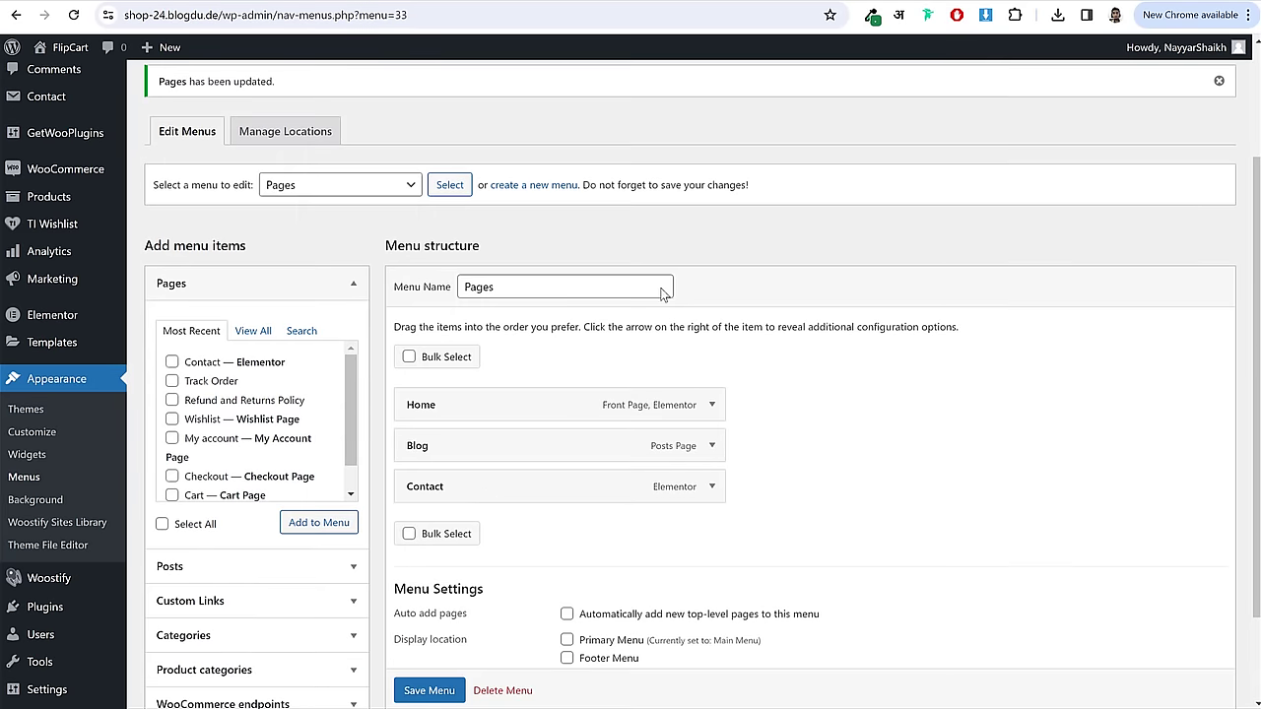
click(517, 187)
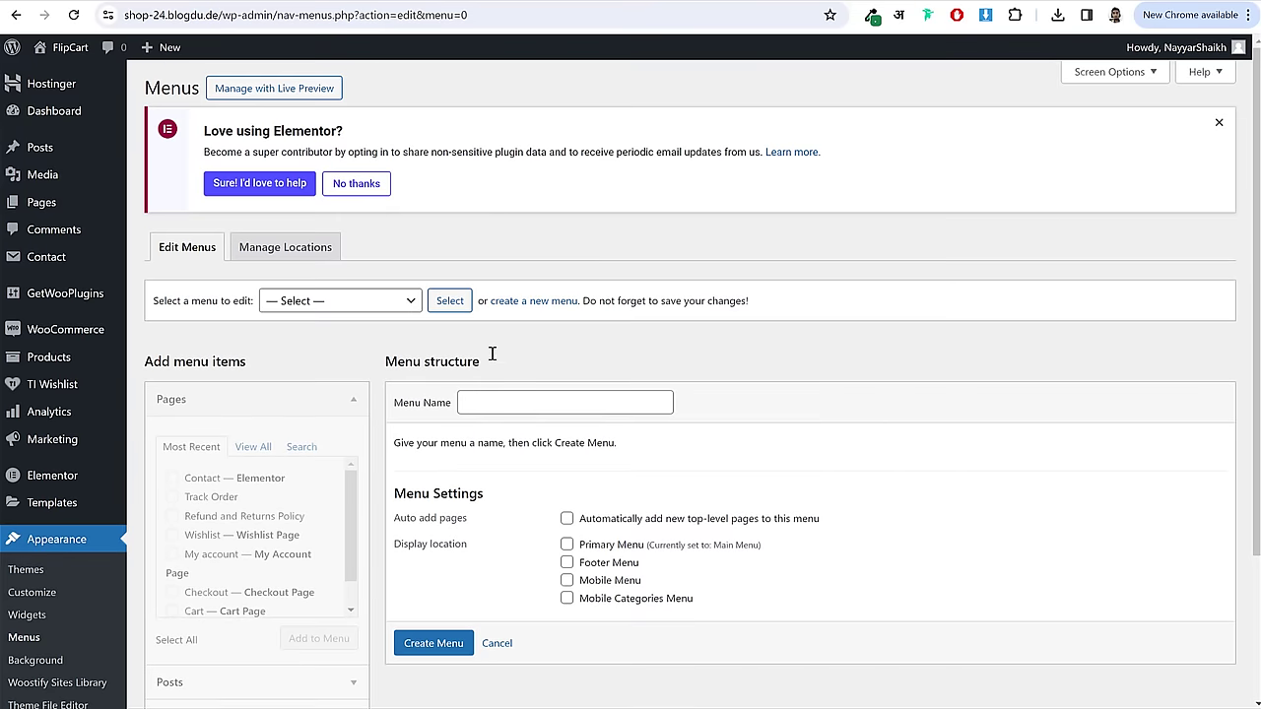
click(516, 412)
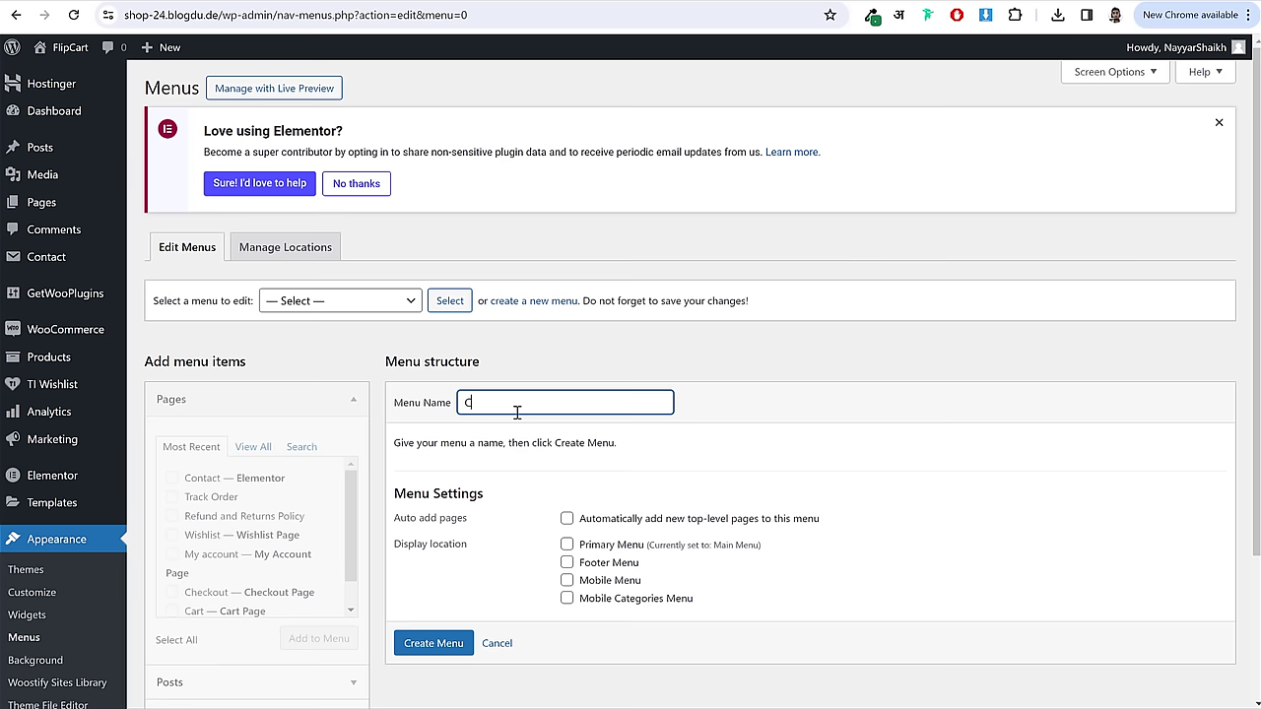
click(441, 638)
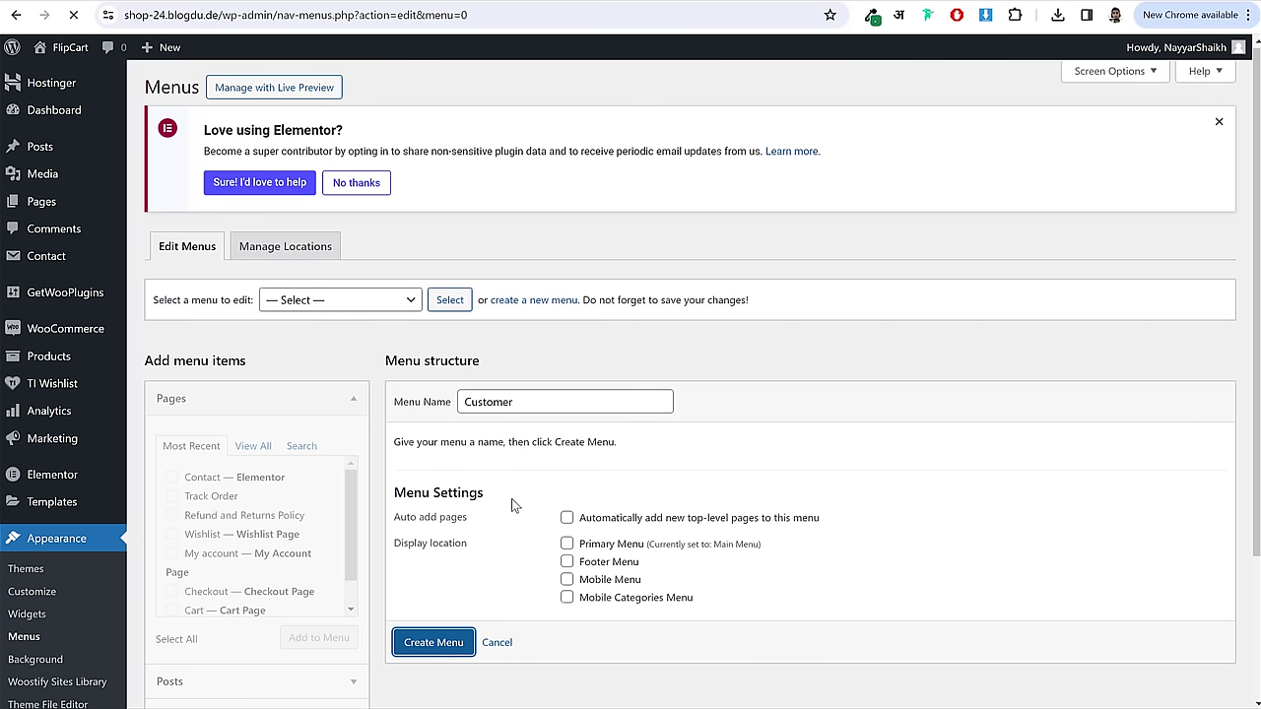
- Add the My account, Track Order and Wishlist pages to the Customer menu and save it
click(252, 448)
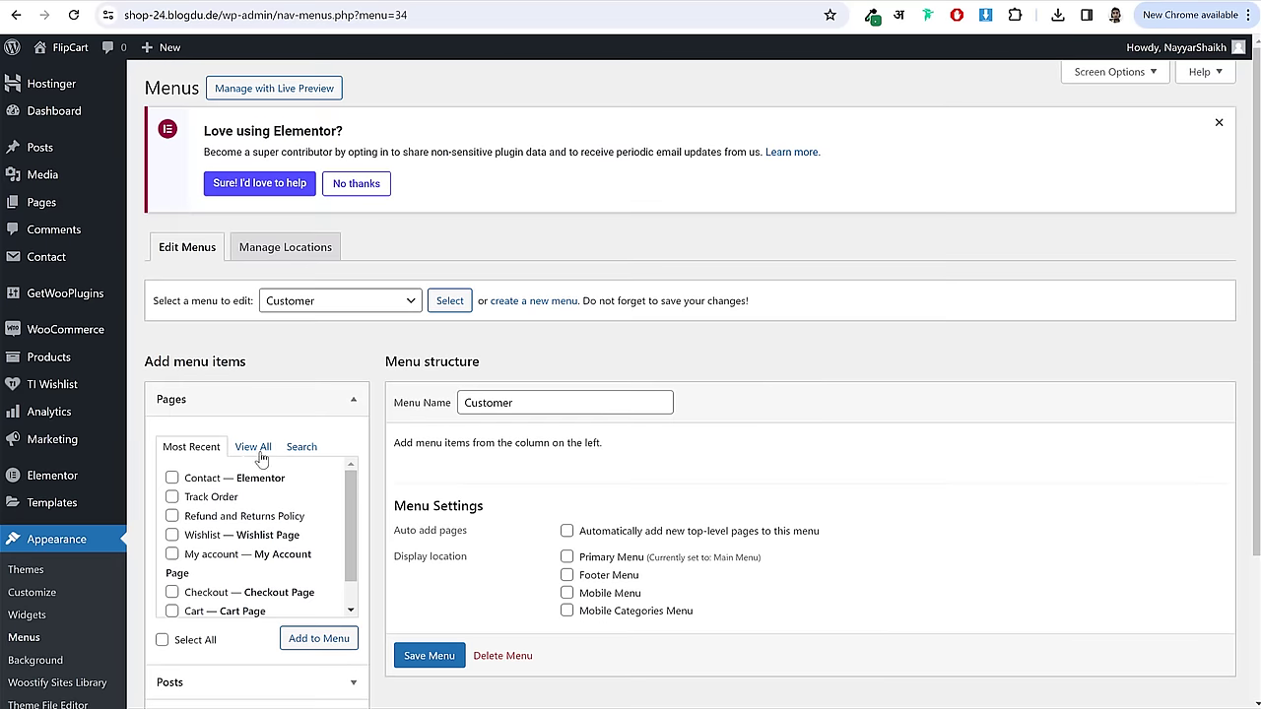
scroll(221, 572, down, 2)
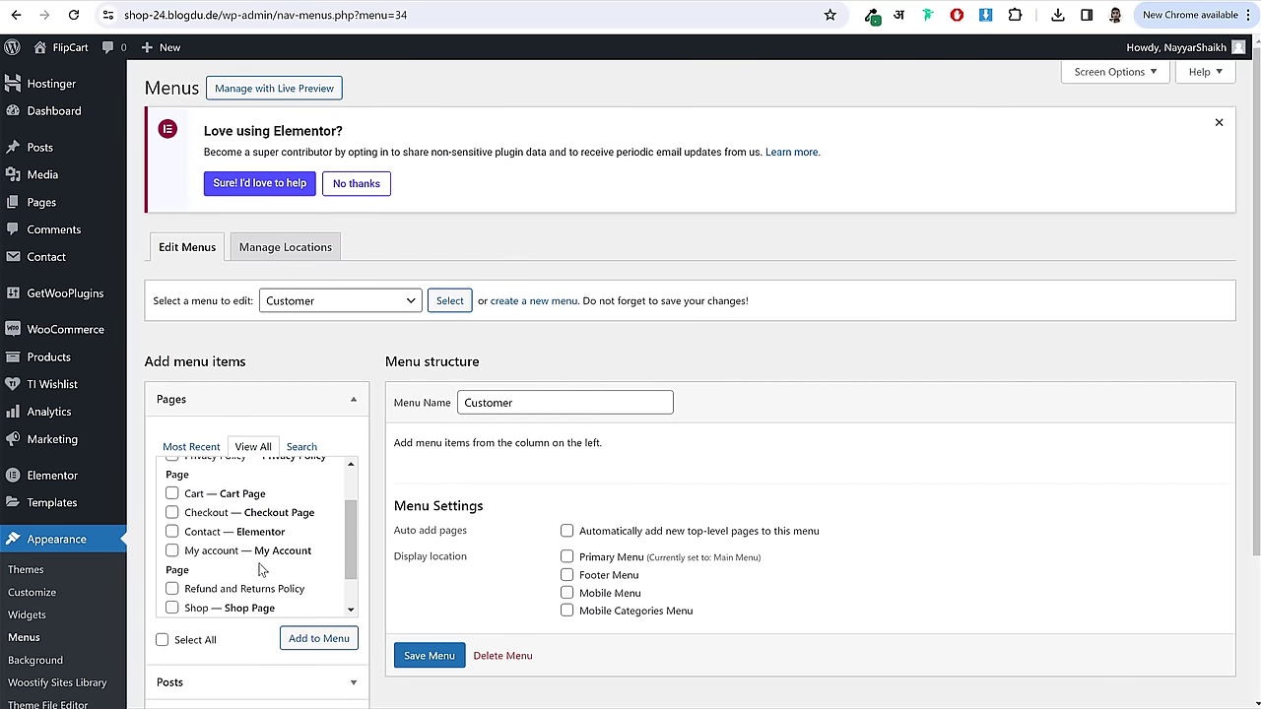
click(231, 532)
click(215, 609)
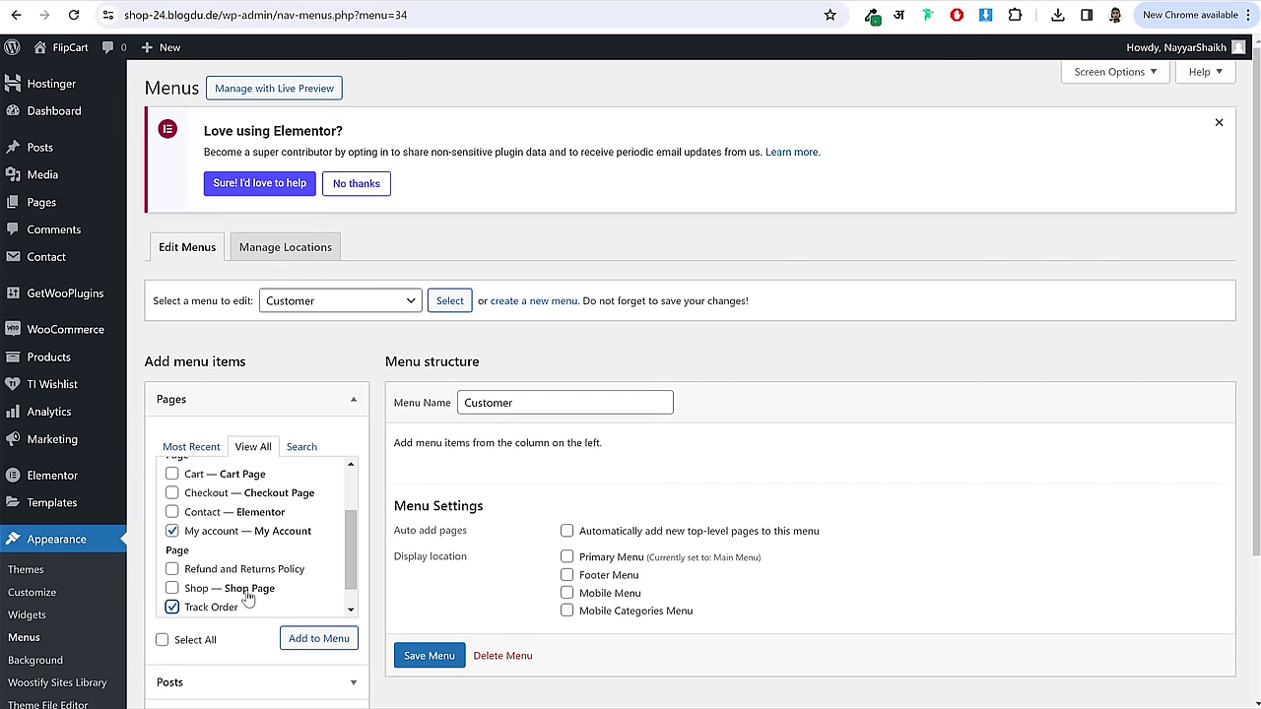
scroll(206, 602, down, 1)
click(203, 599)
click(321, 638)
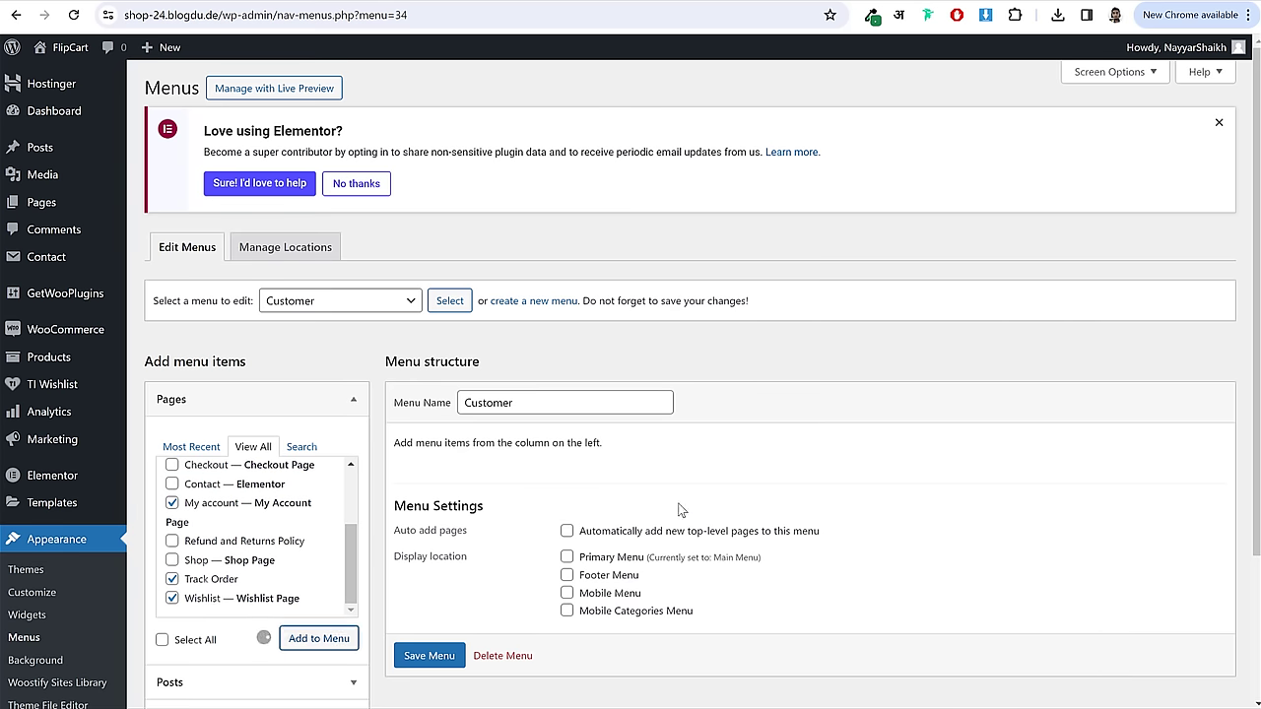
scroll(829, 475, down, 2)
scroll(510, 522, down, 1)
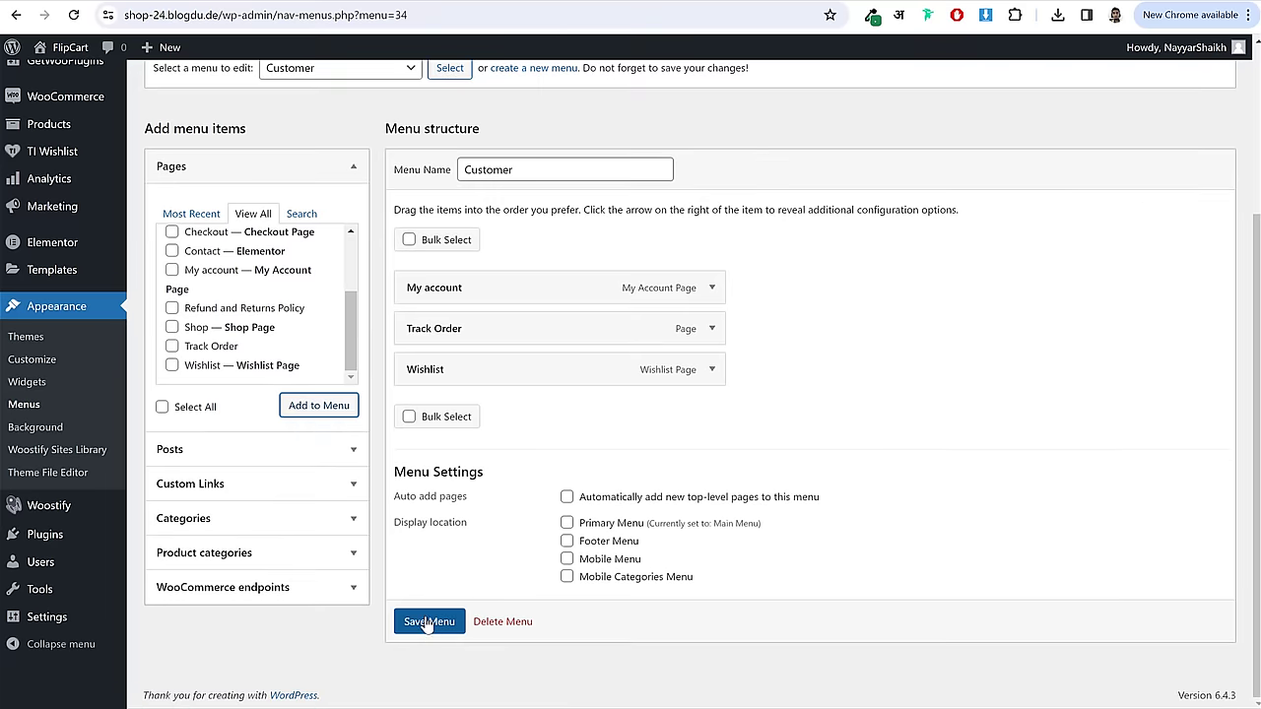
click(424, 621)
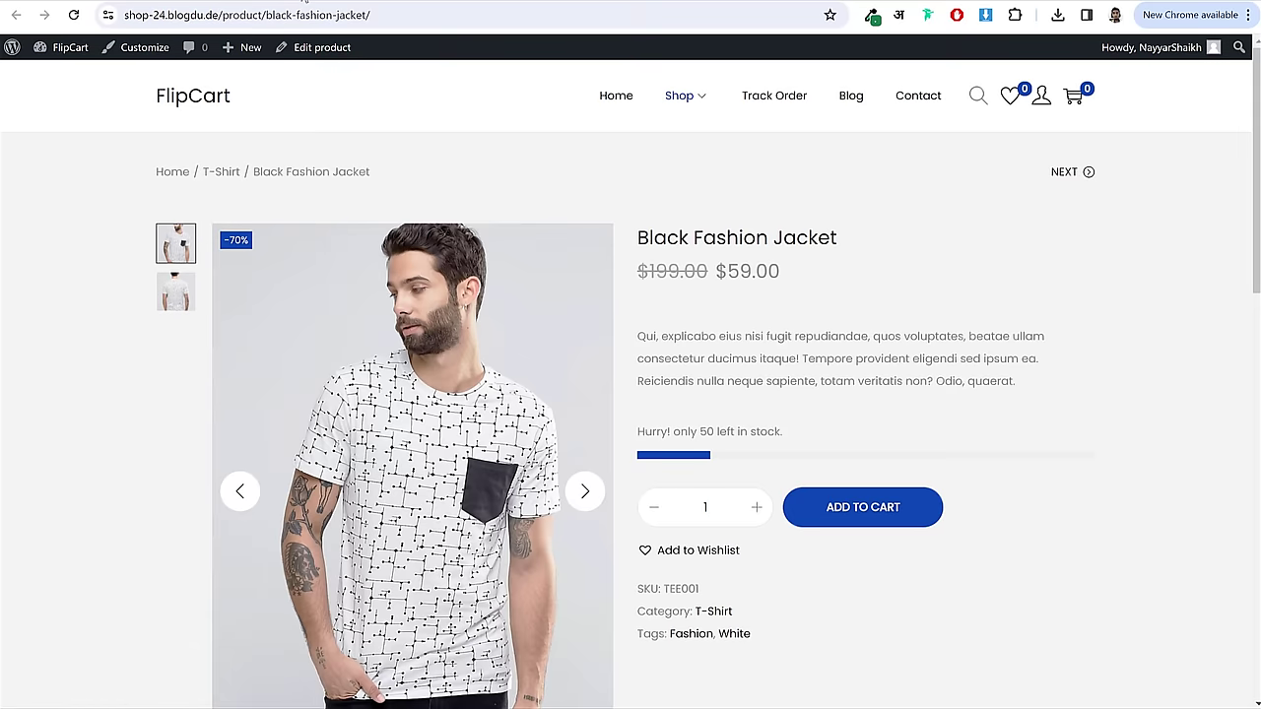
- Open the site Customizer from the Black Fashion Jacket product page with the page footer in view
scroll(601, 346, down, 15)
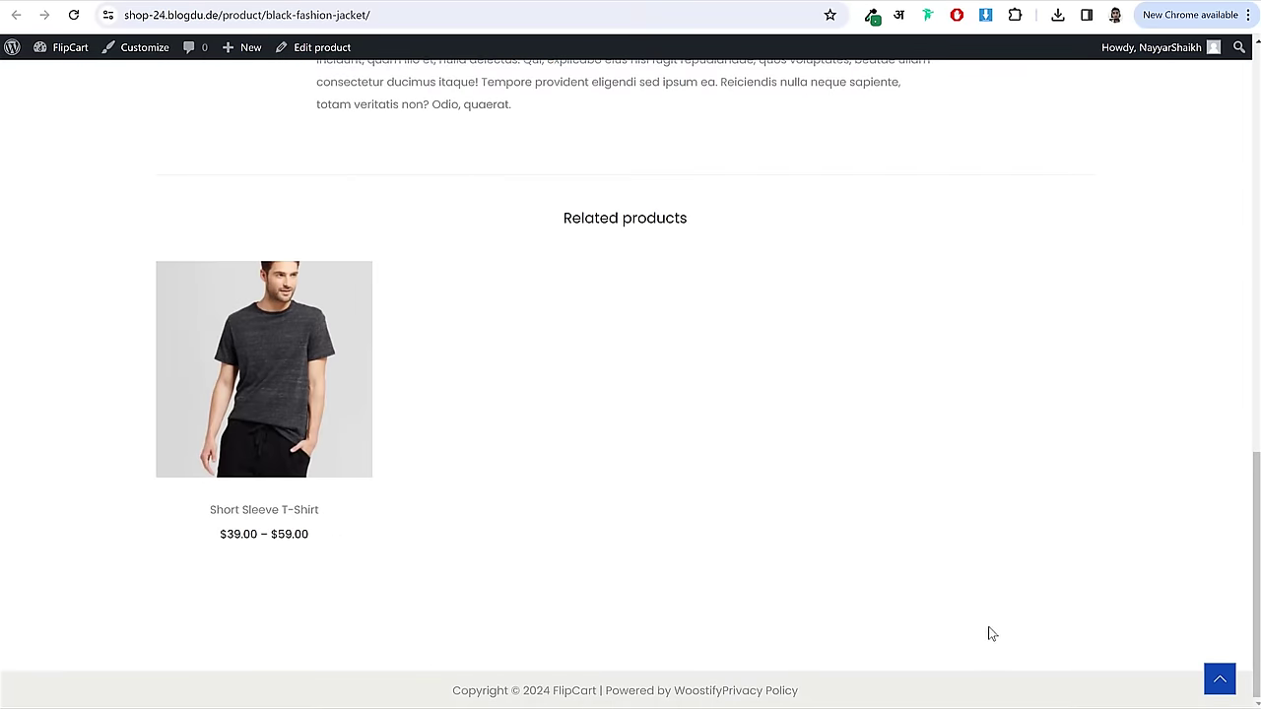
scroll(414, 577, up, 15)
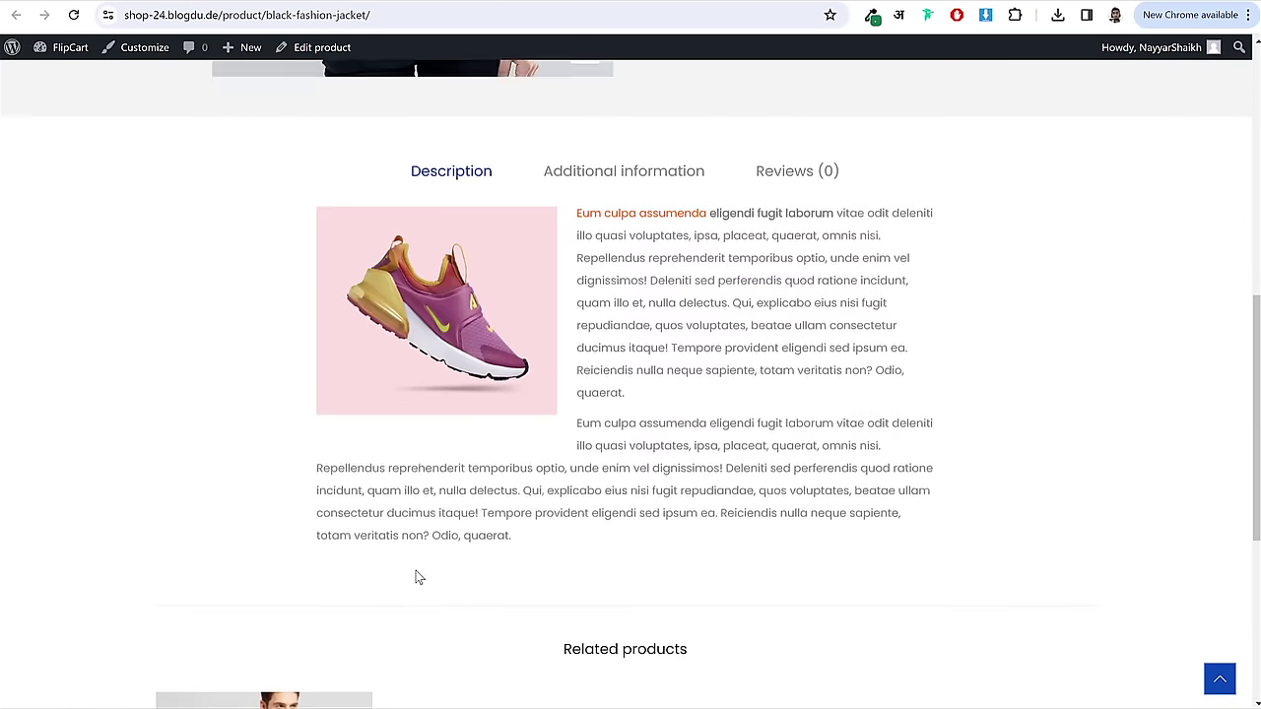
scroll(417, 581, down, 5)
scroll(417, 580, up, 5)
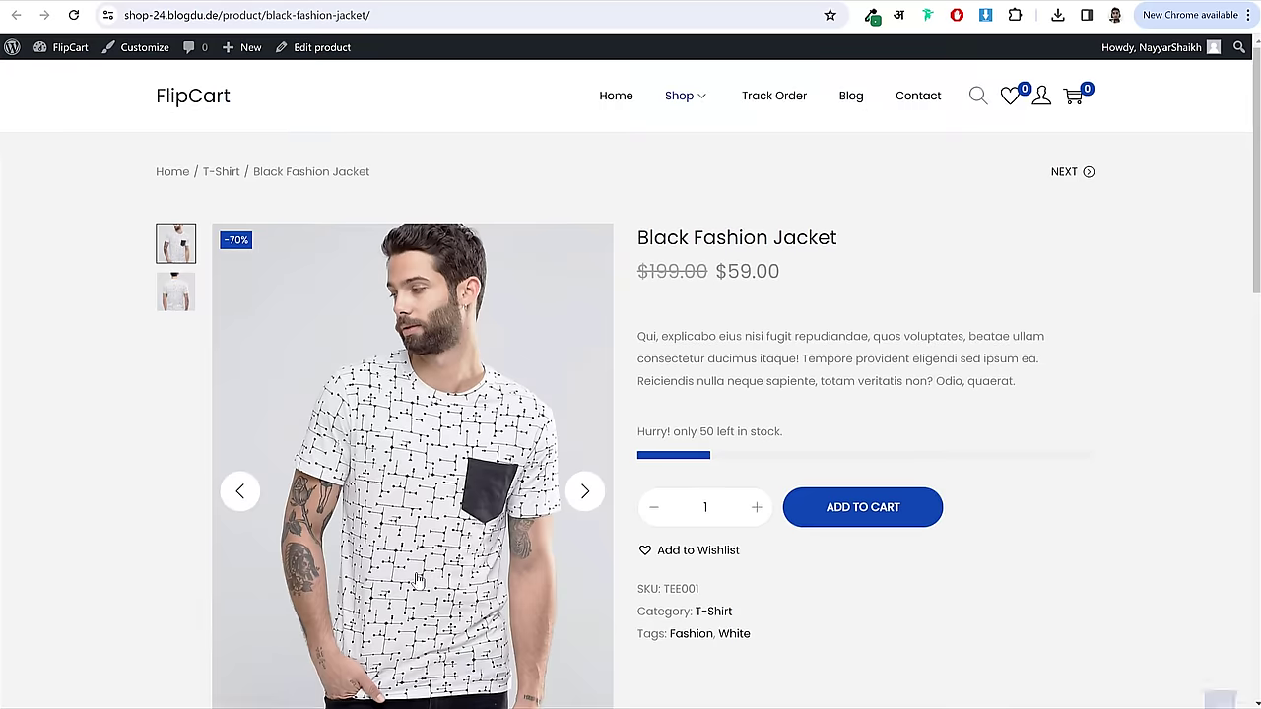
click(144, 50)
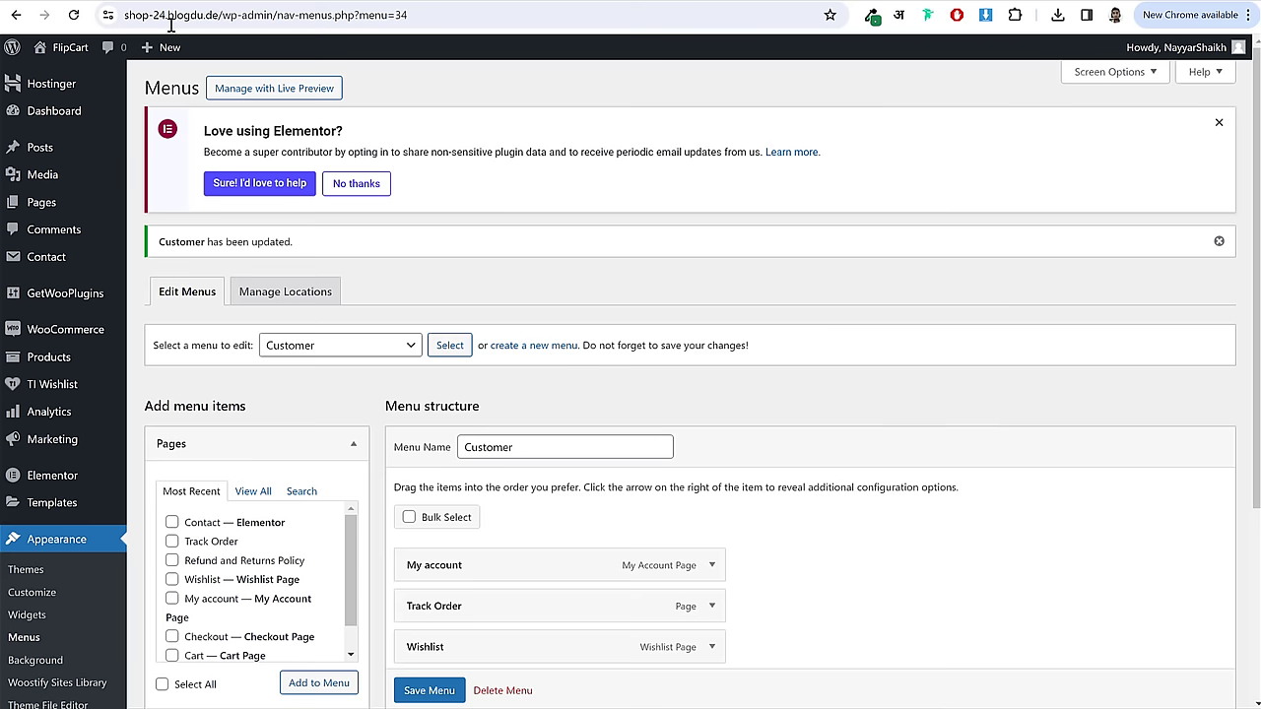
scroll(262, 417, down, 3)
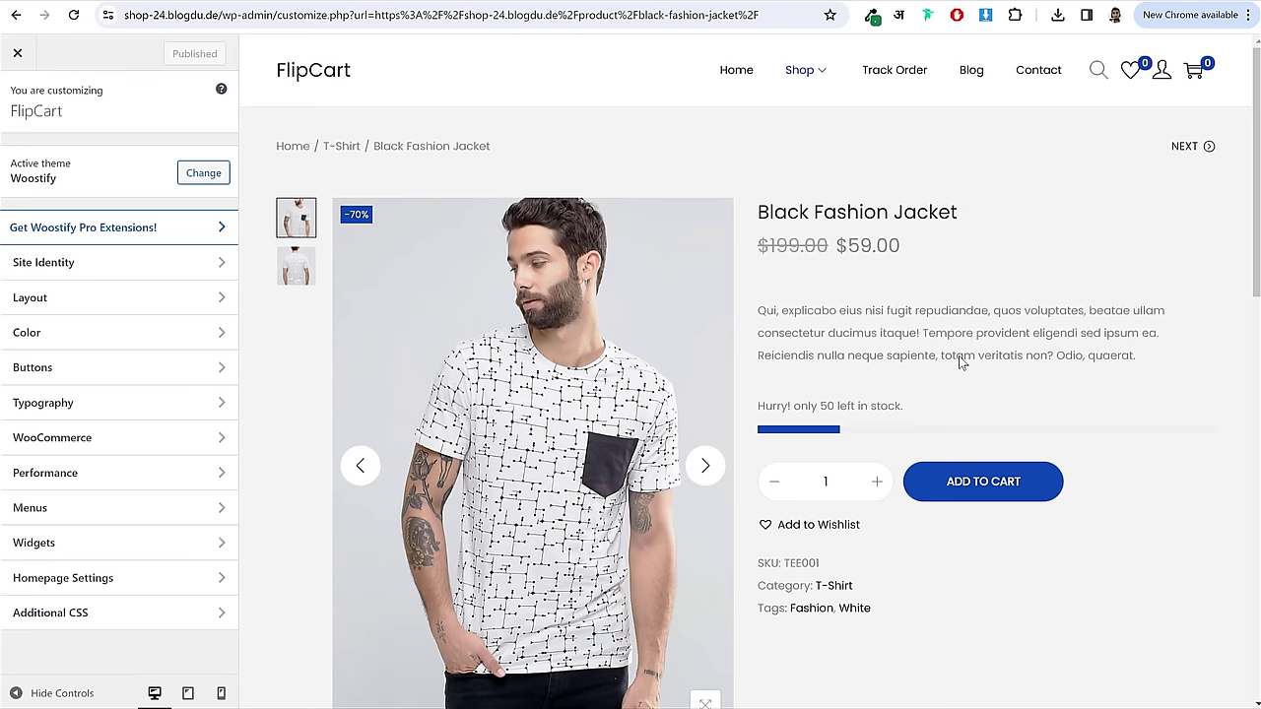
scroll(960, 361, down, 15)
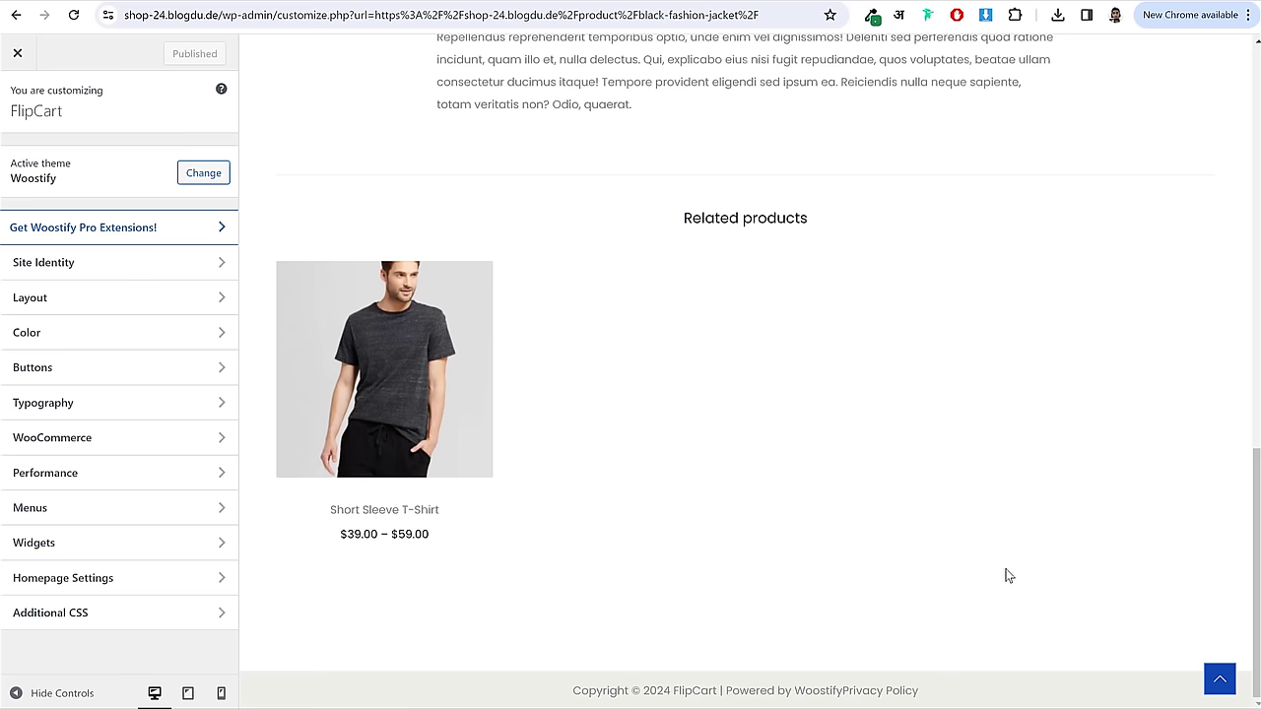
- Set the number of widget columns in the footer layout settings to 4
click(54, 310)
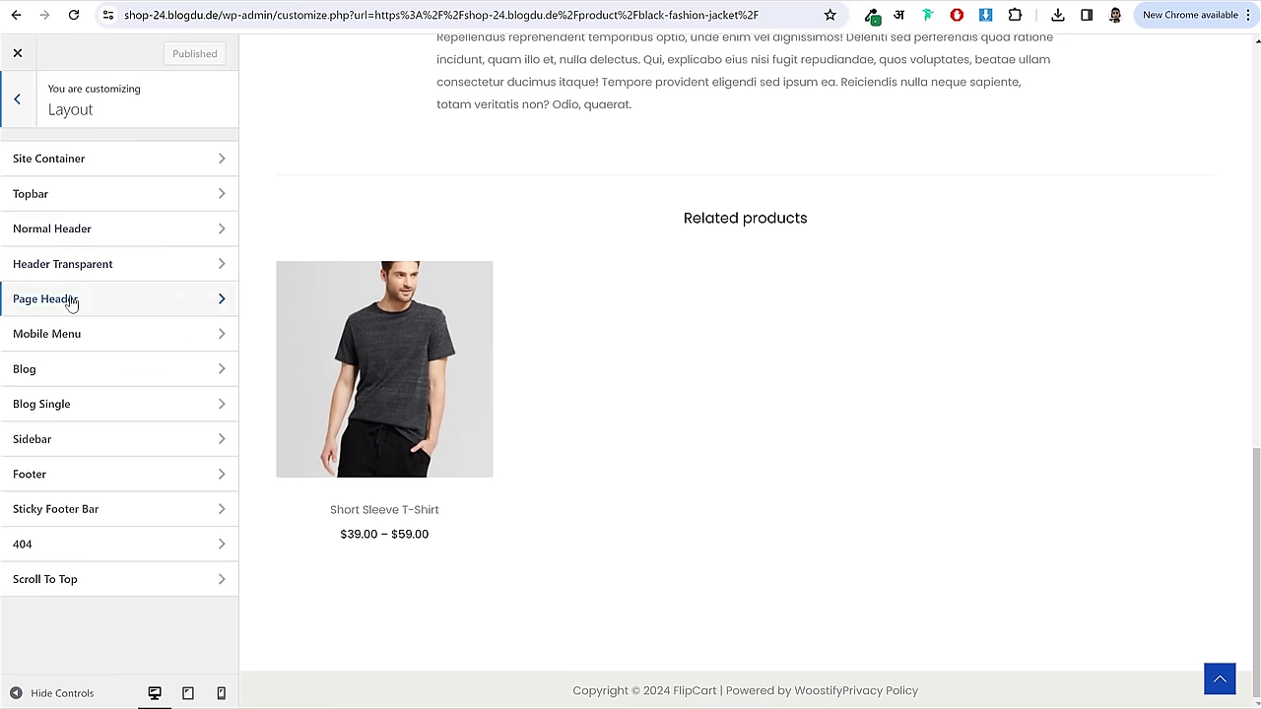
click(79, 480)
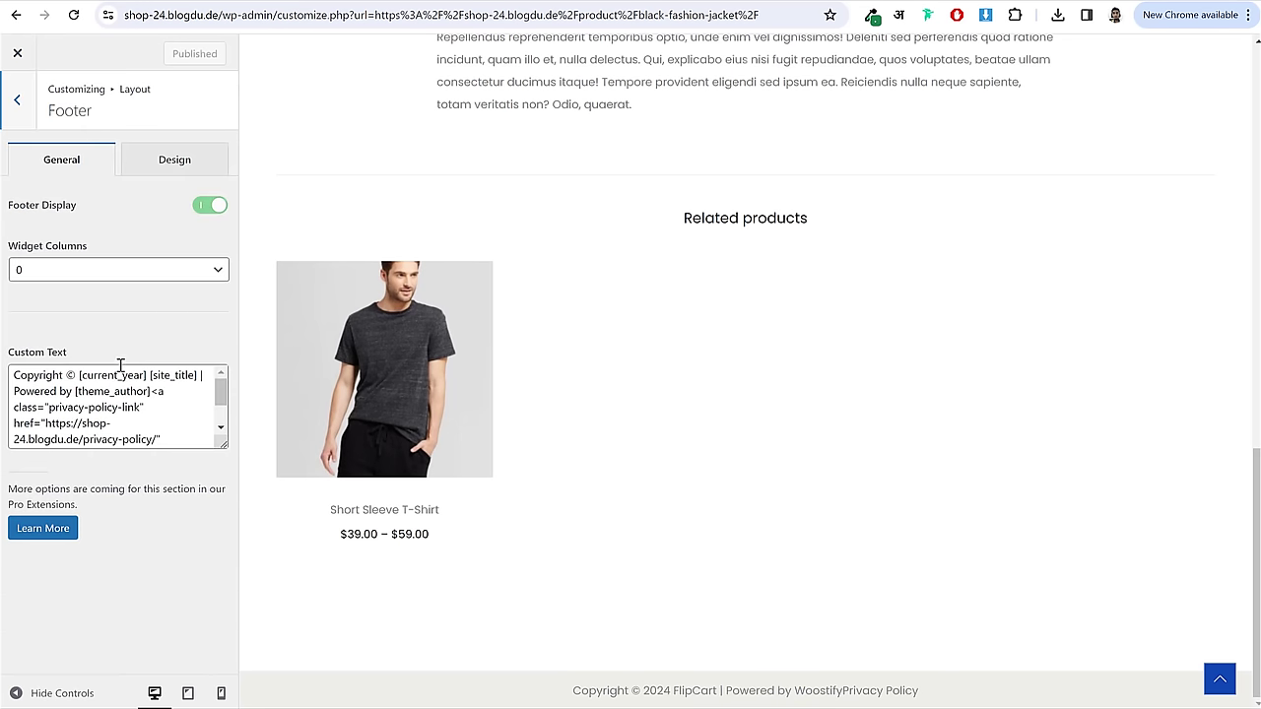
drag(41, 261, 81, 248)
click(88, 248)
click(84, 269)
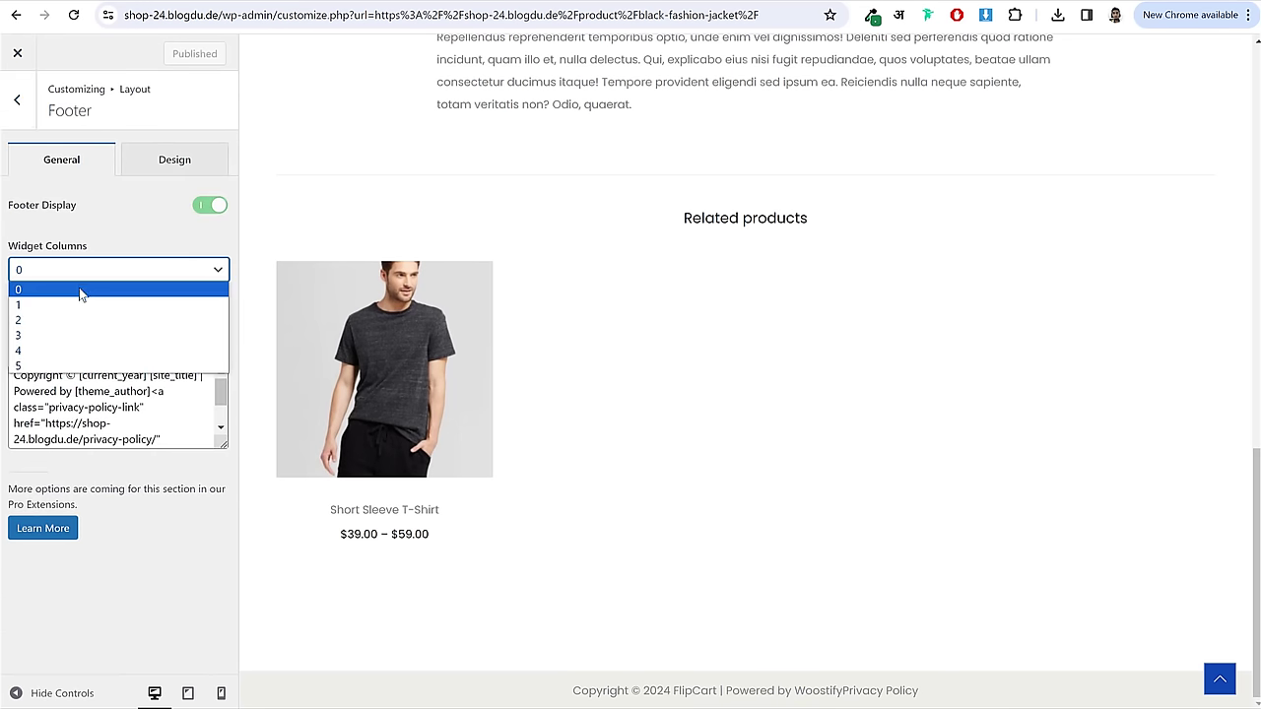
click(63, 352)
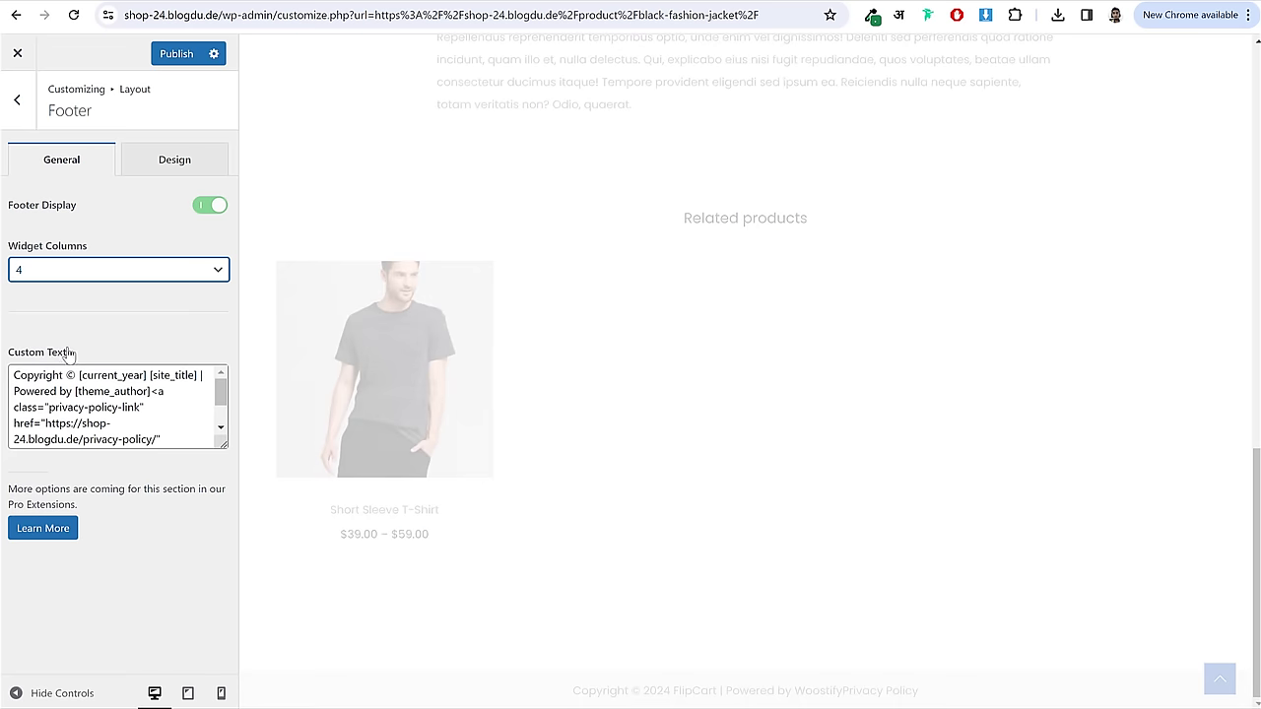
scroll(662, 317, down, 3)
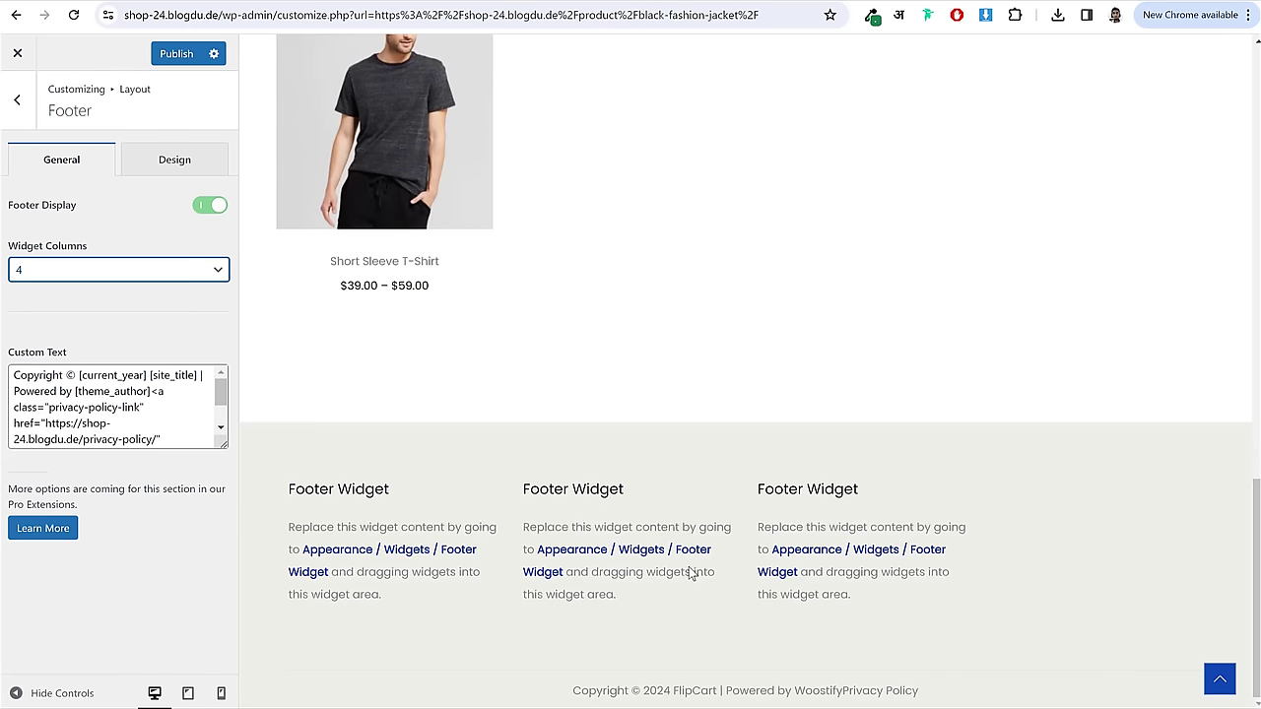
- Remove "Powered by [theme_author]" from the footer's custom copyright text
drag(540, 694, 954, 699)
click(580, 529)
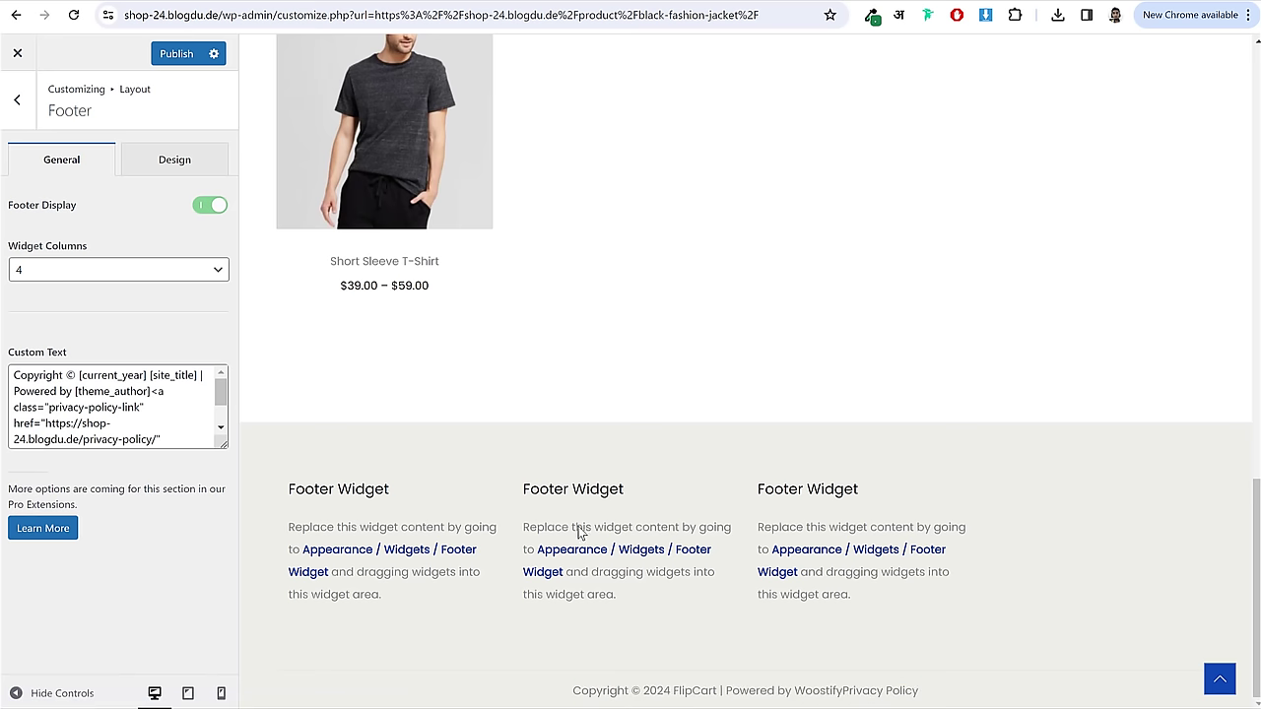
click(177, 424)
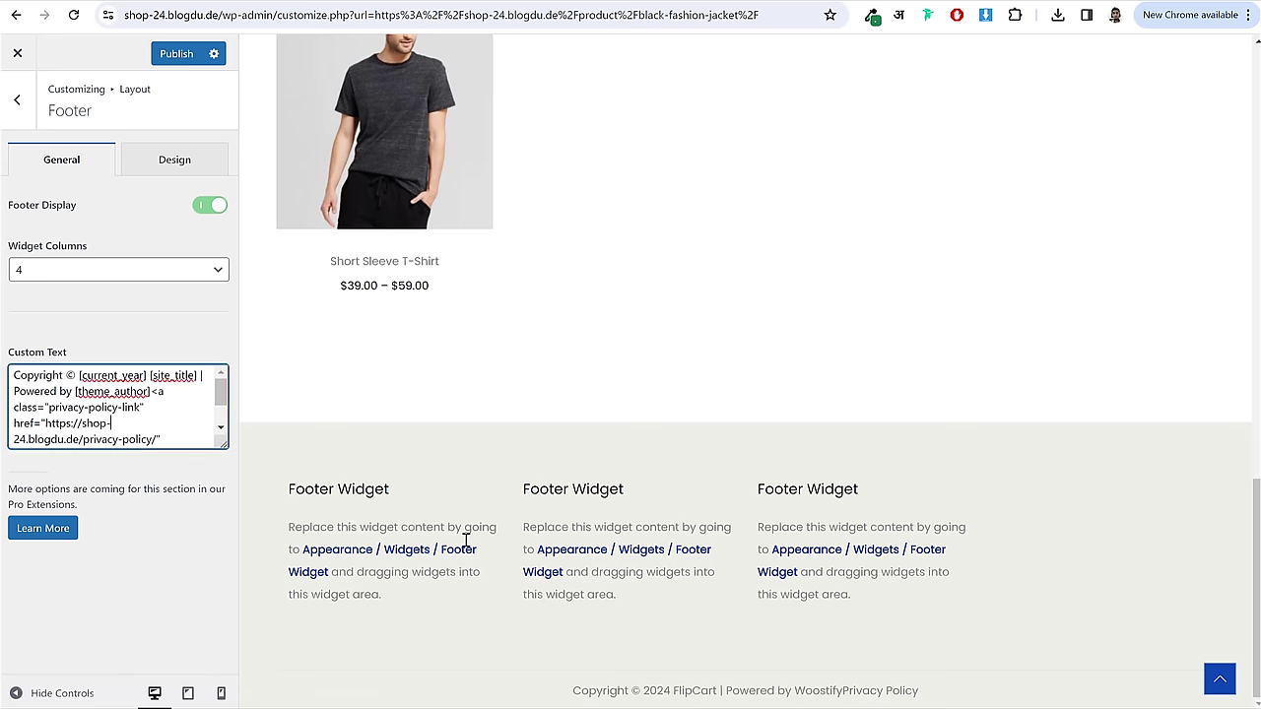
drag(573, 692, 719, 696)
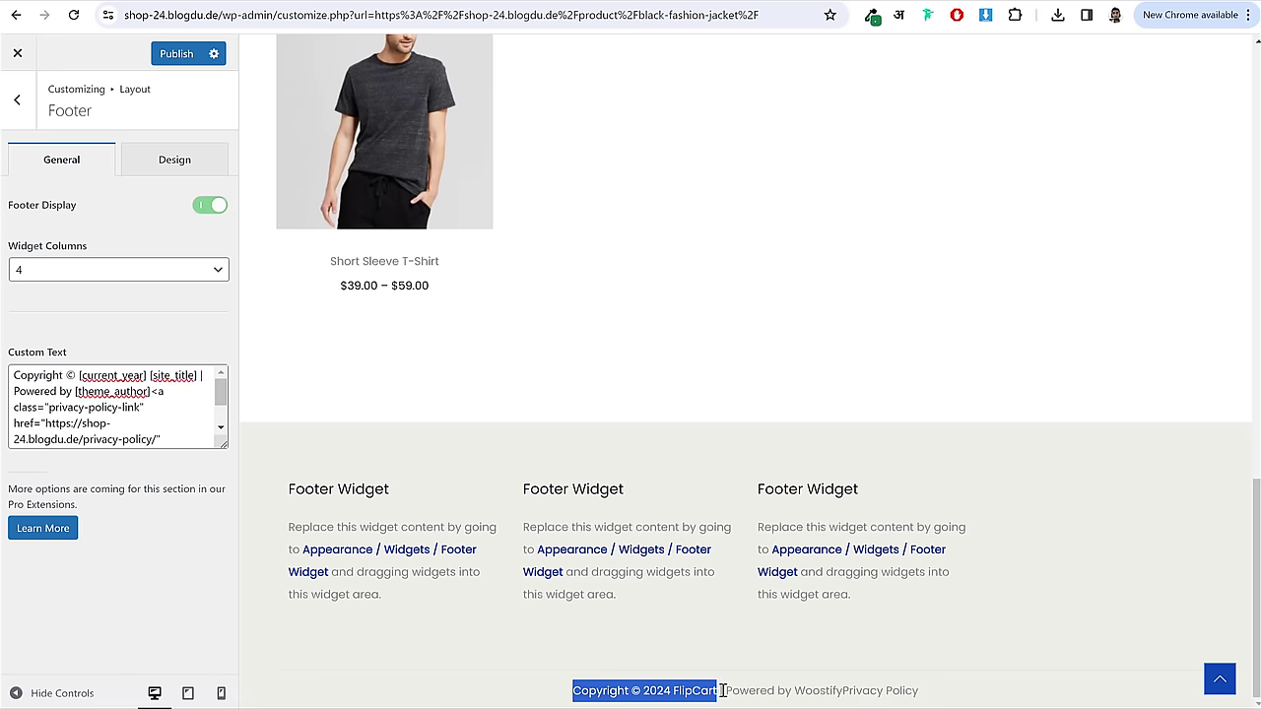
click(177, 447)
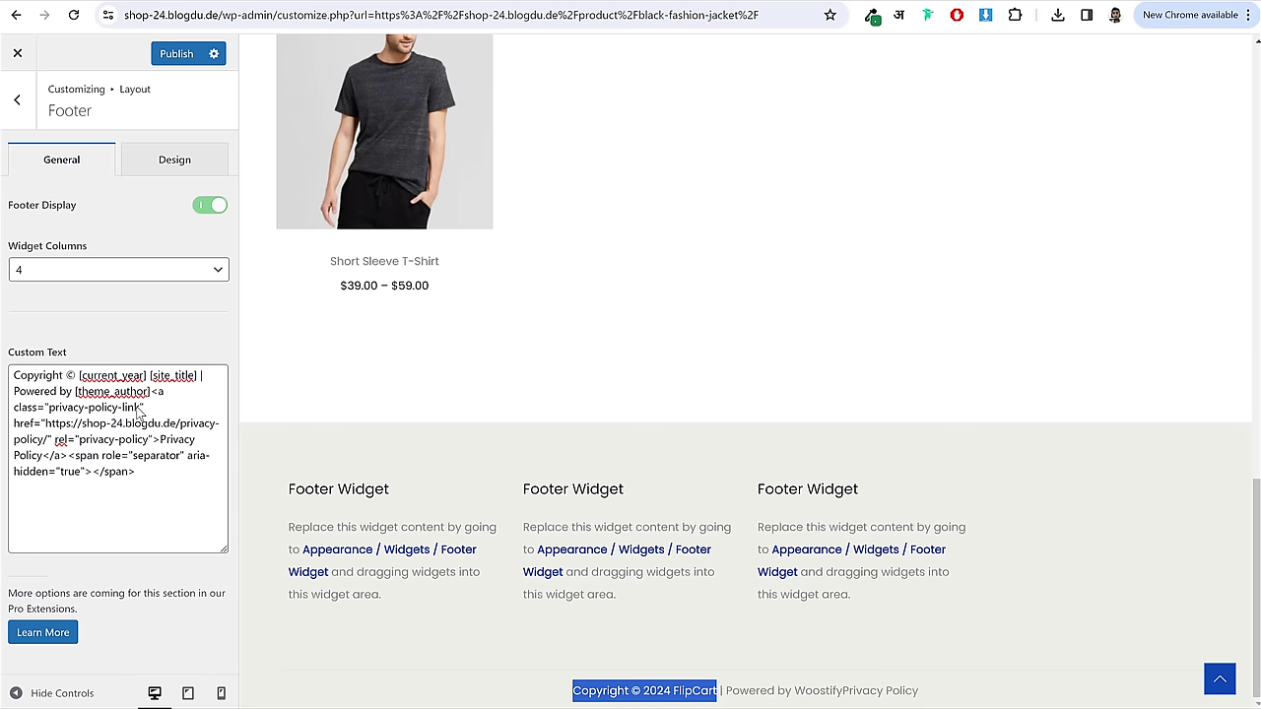
drag(13, 394, 153, 398)
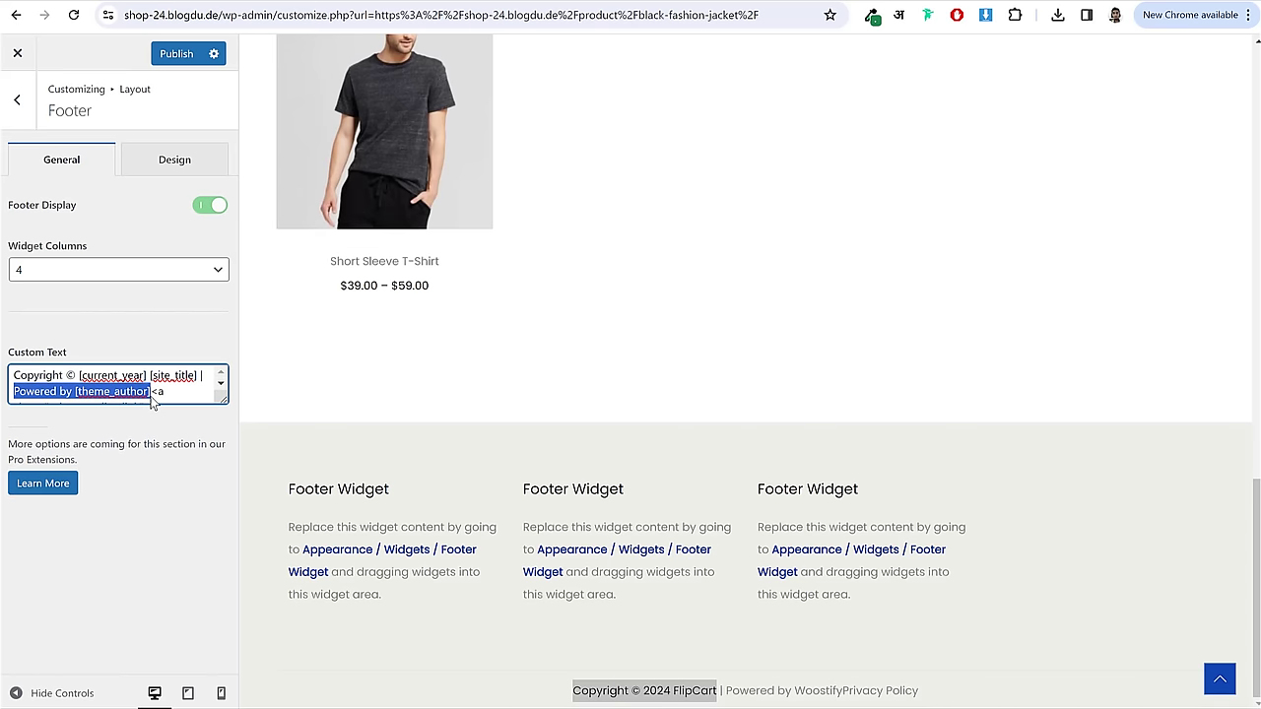
key(BackSpace)
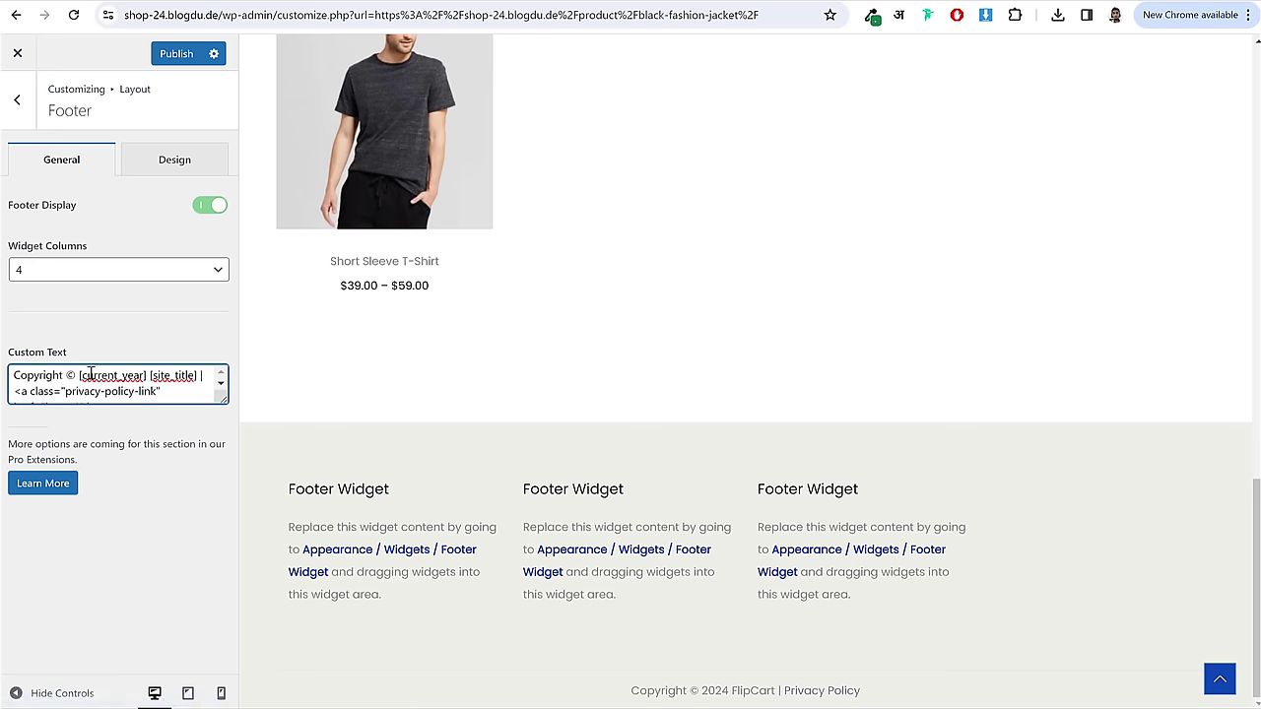
- Append "| Made by" and the site creator's name to the footer's custom text, and publish the changes
drag(219, 394, 227, 540)
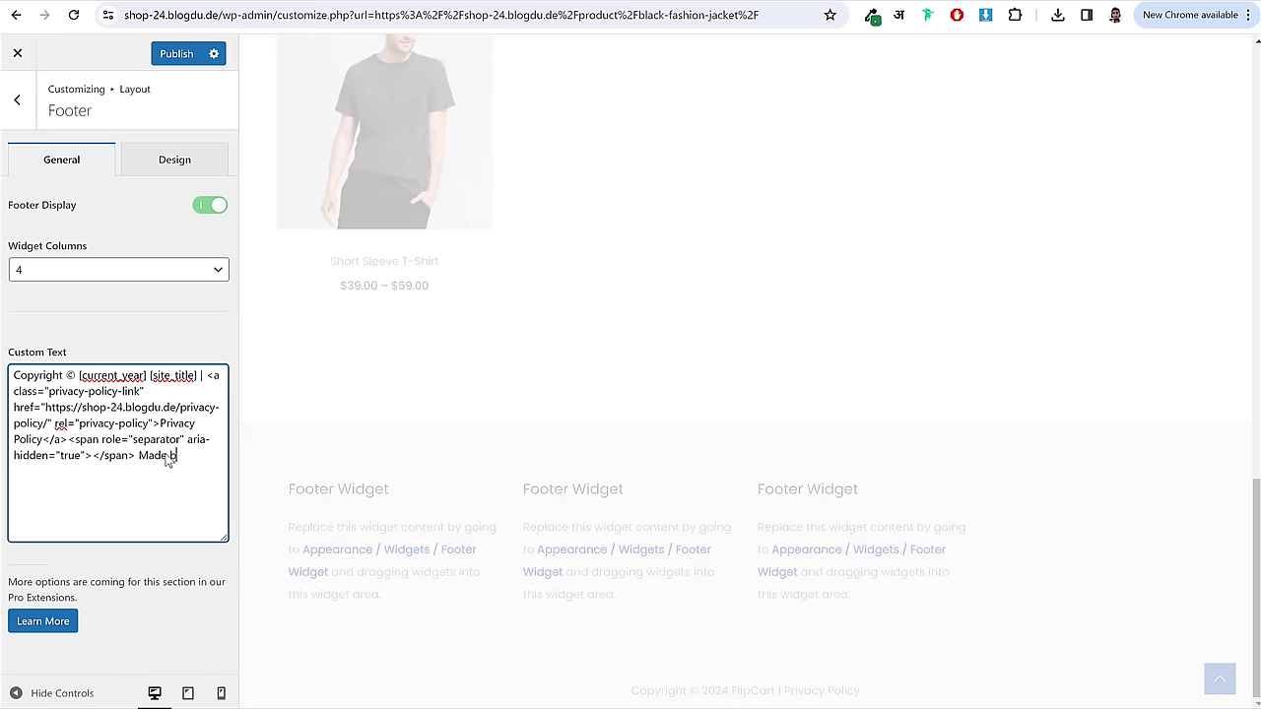
text(y Nayyar Shaikh)
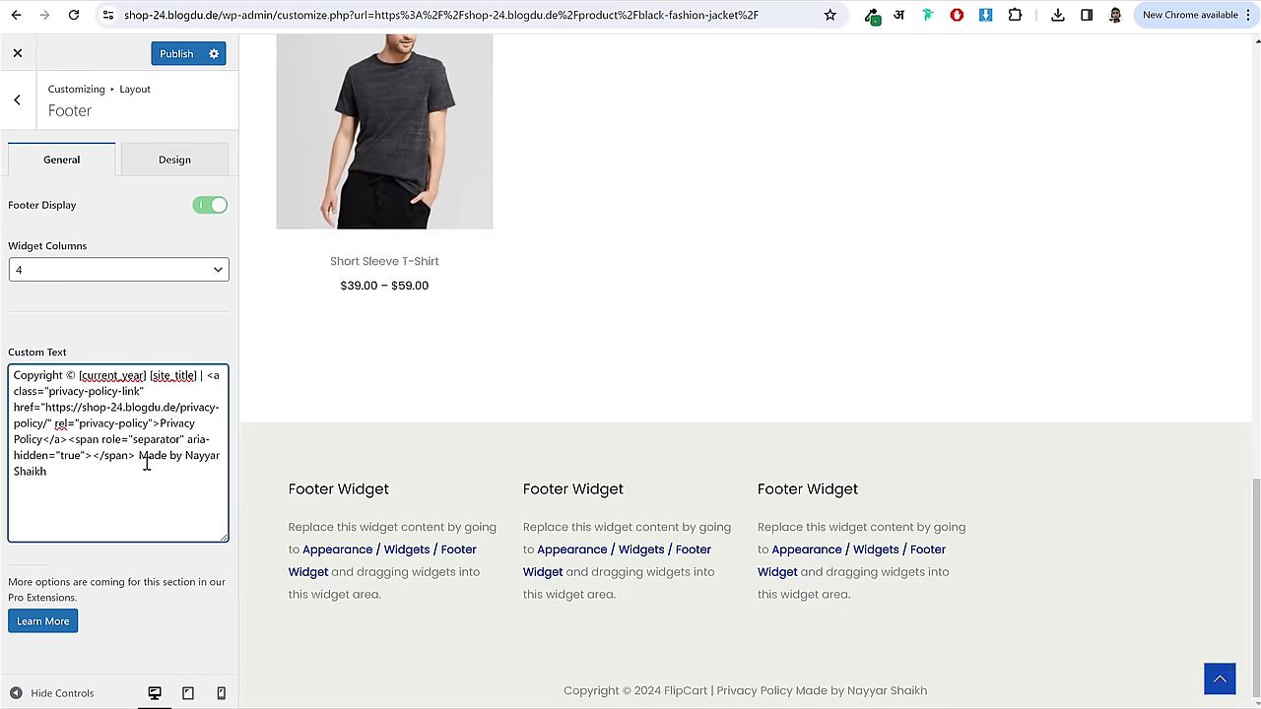
text(|)
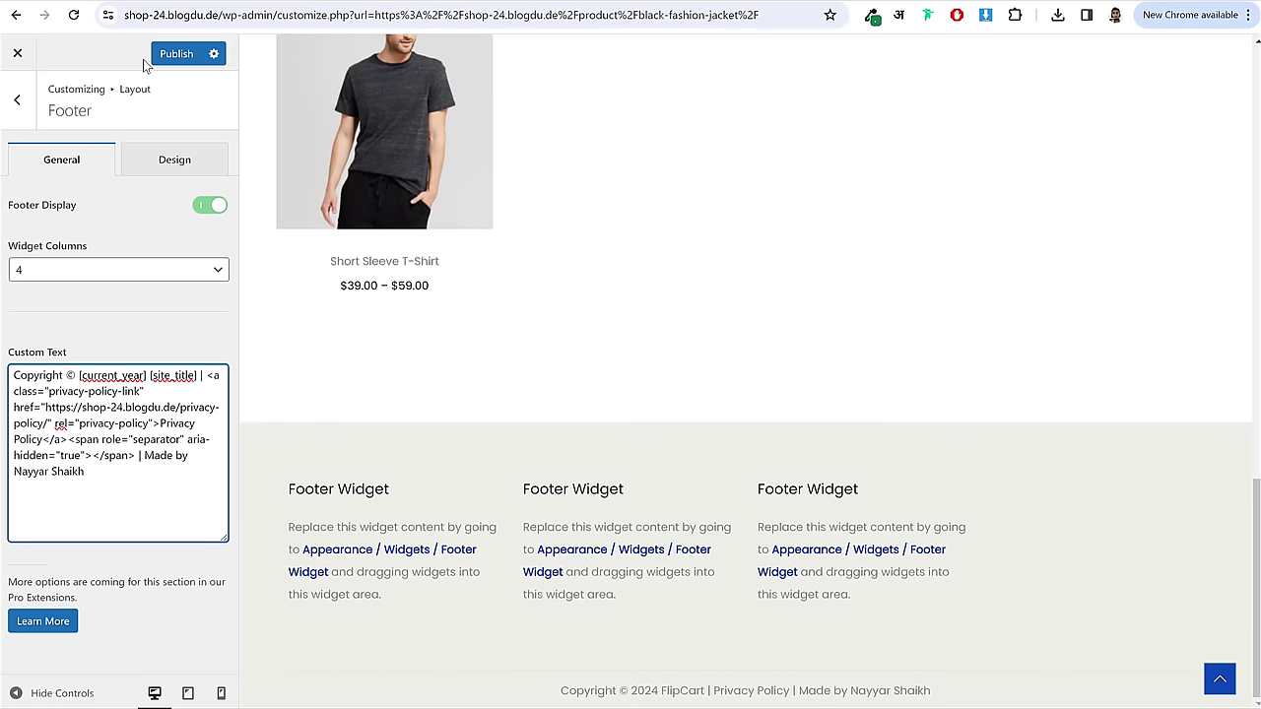
click(182, 55)
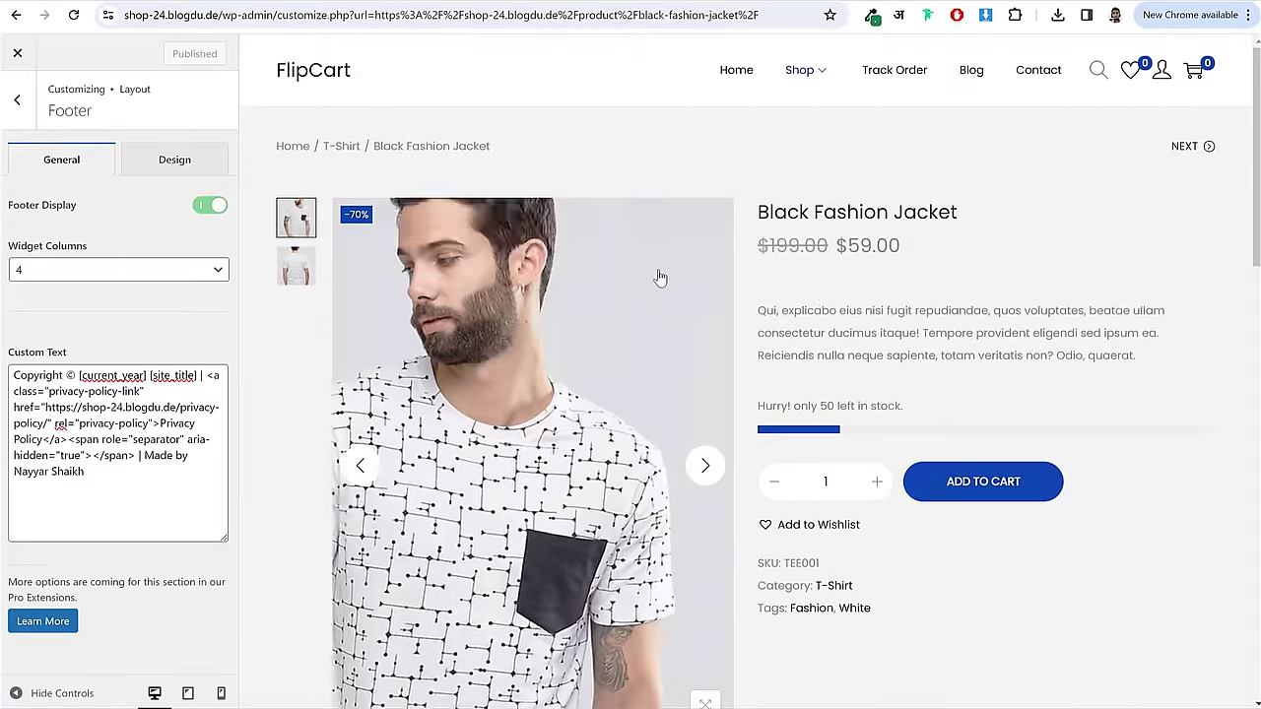
- Check the store's home page, open the Widgets management page and dismiss its welcome guide
key(alt+Left)
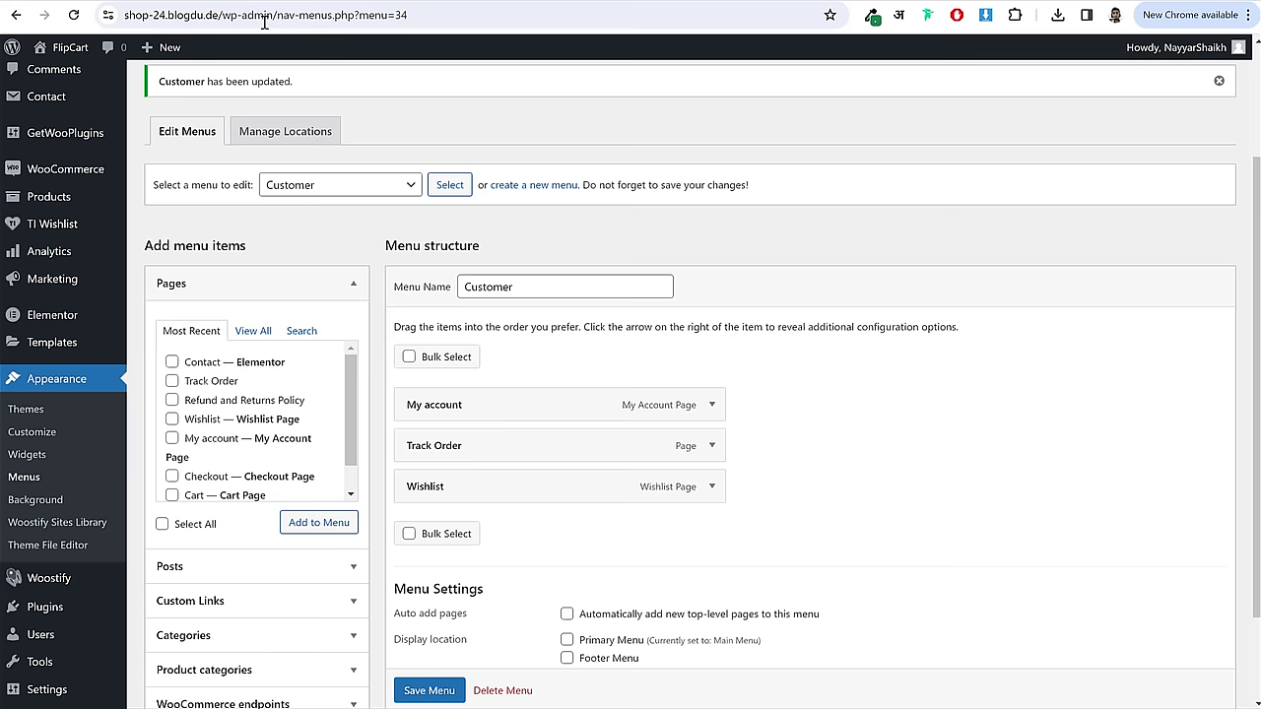
scroll(983, 240, up, 2)
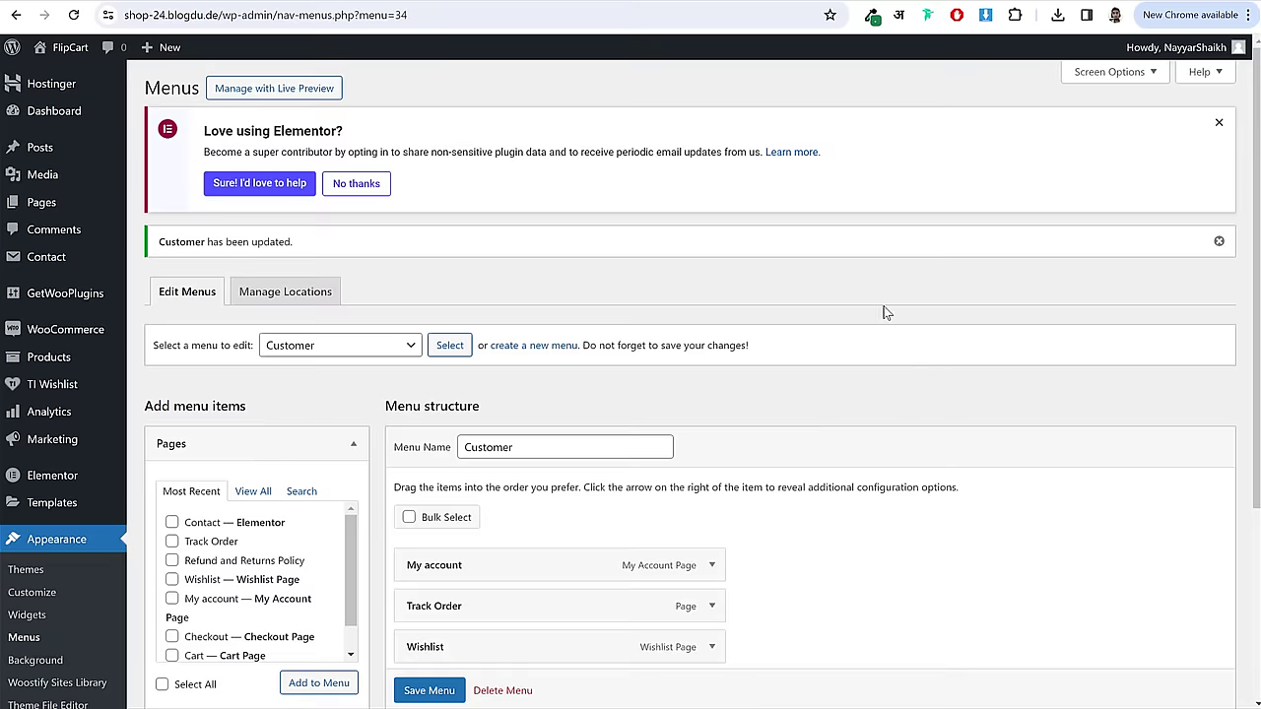
key(ctrl+Tab)
scroll(811, 339, down, 15)
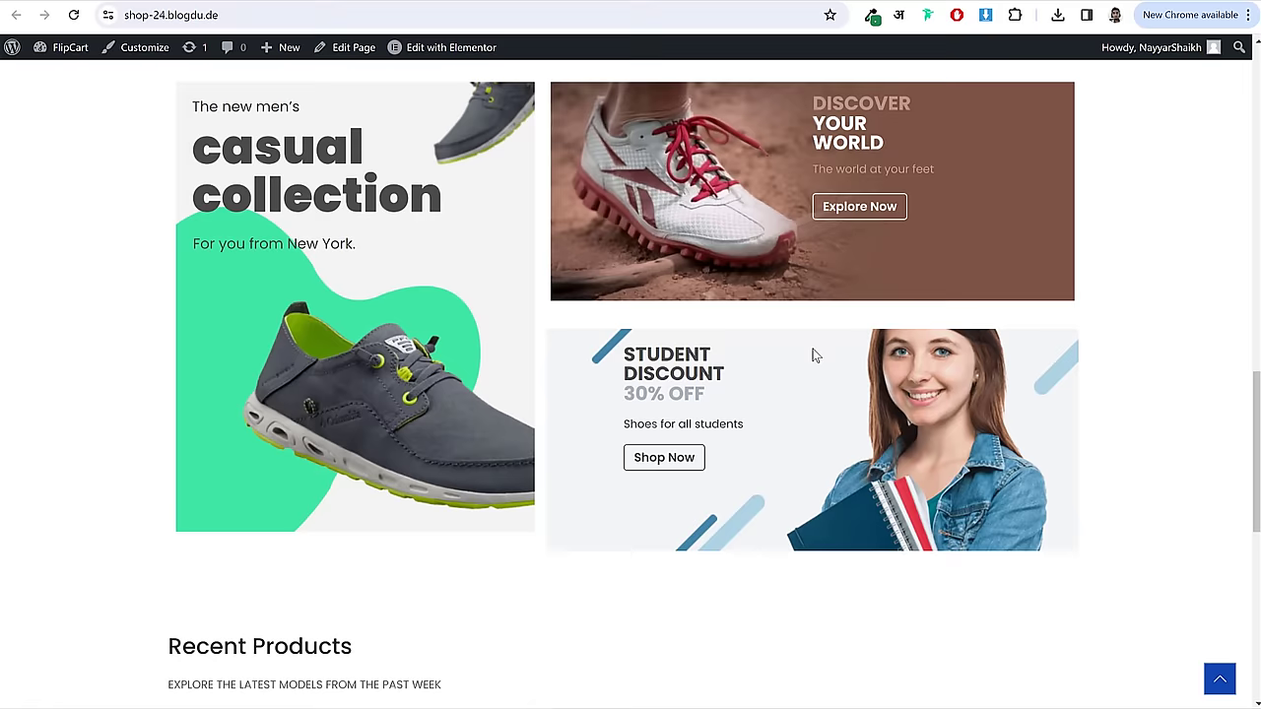
scroll(812, 358, down, 2)
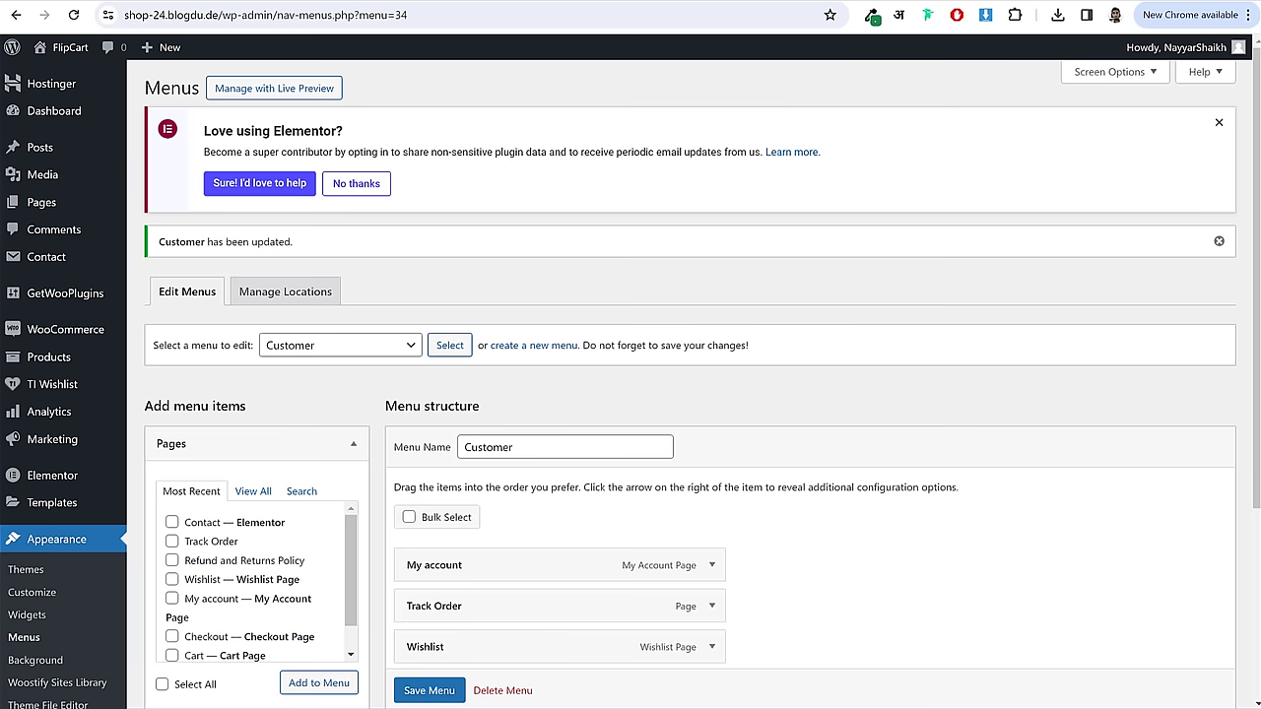
scroll(739, 295, down, 3)
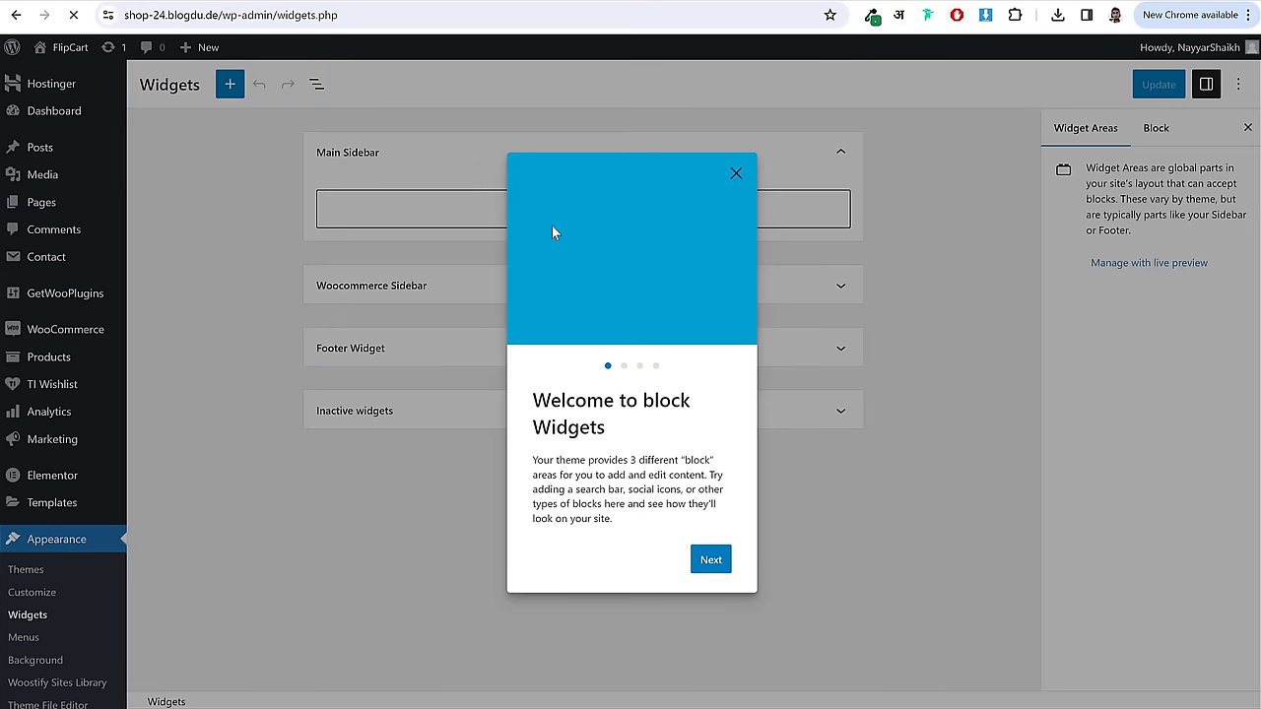
click(737, 174)
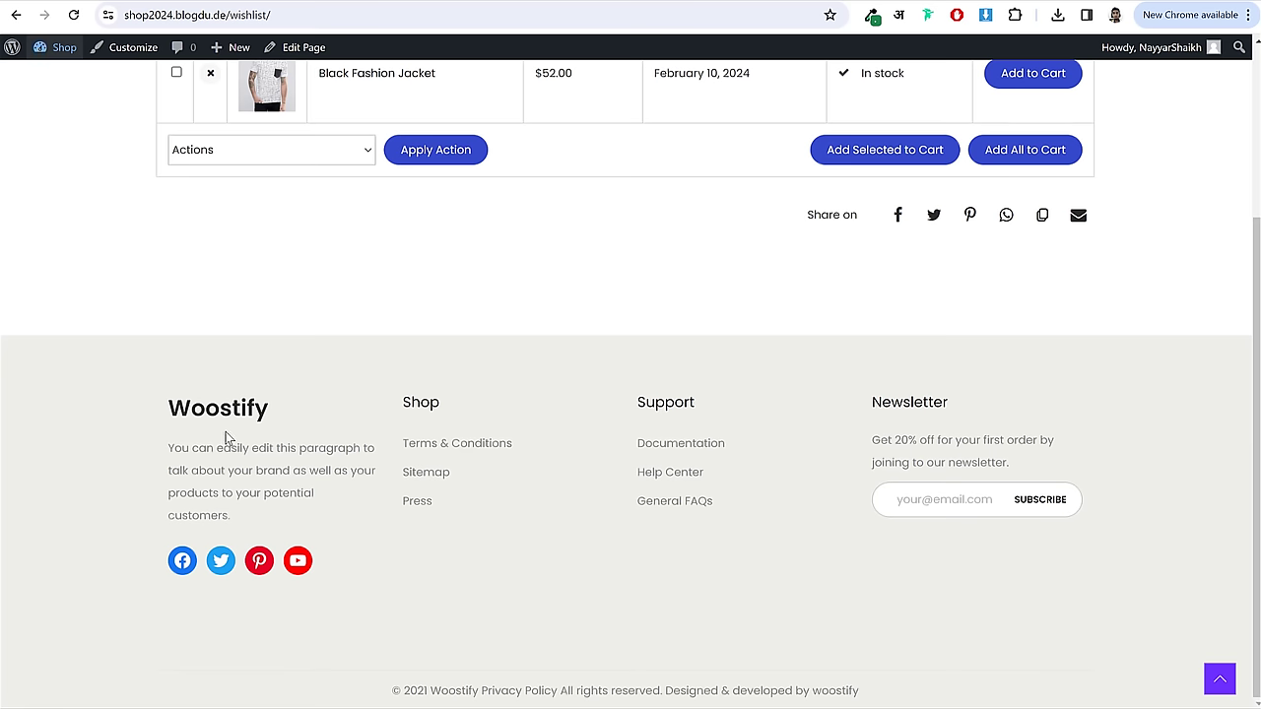
- Copy the "Woostify" title from the reference shop's footer and add it as a heading block in the Main Sidebar
drag(166, 414, 315, 509)
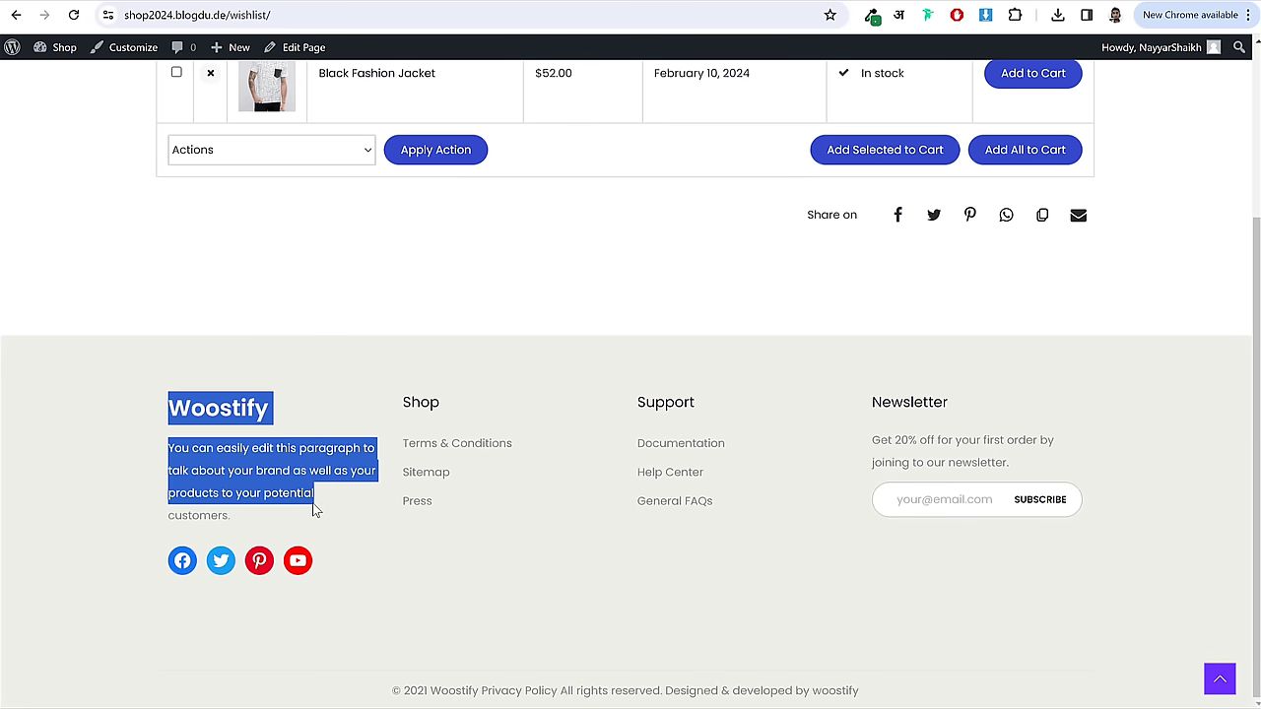
drag(167, 408, 286, 415)
key(ctrl+c)
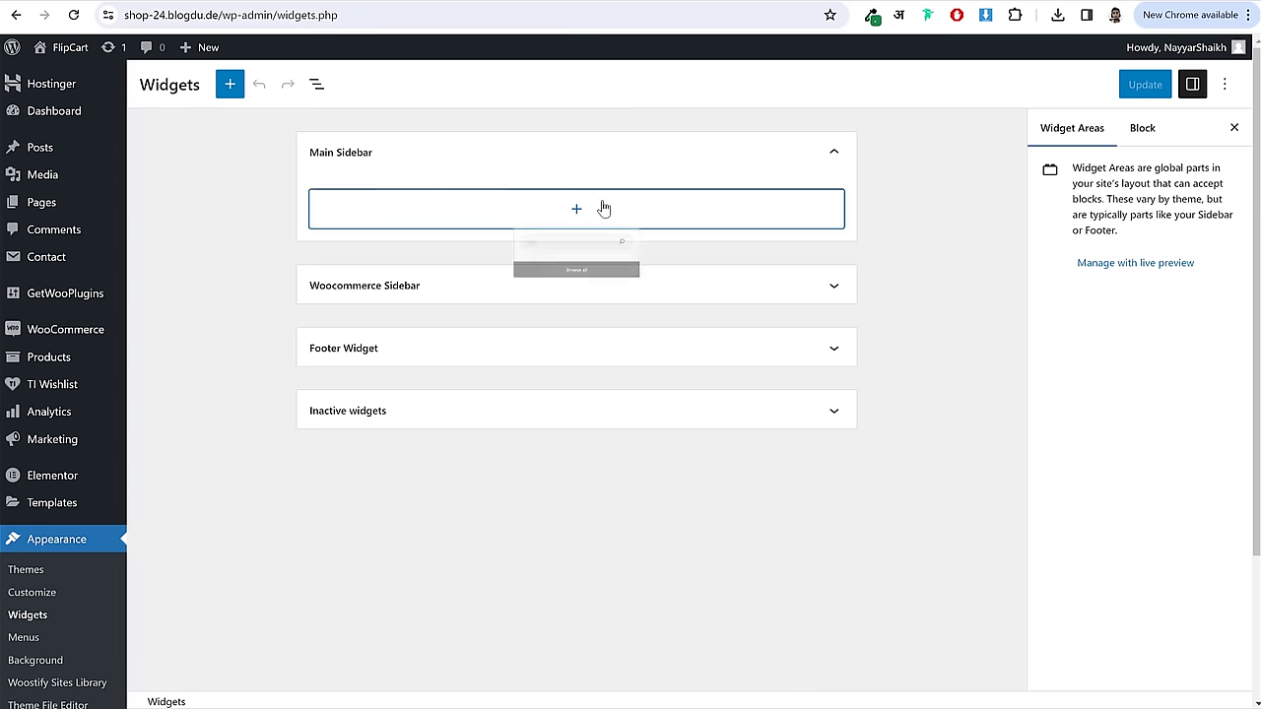
click(577, 209)
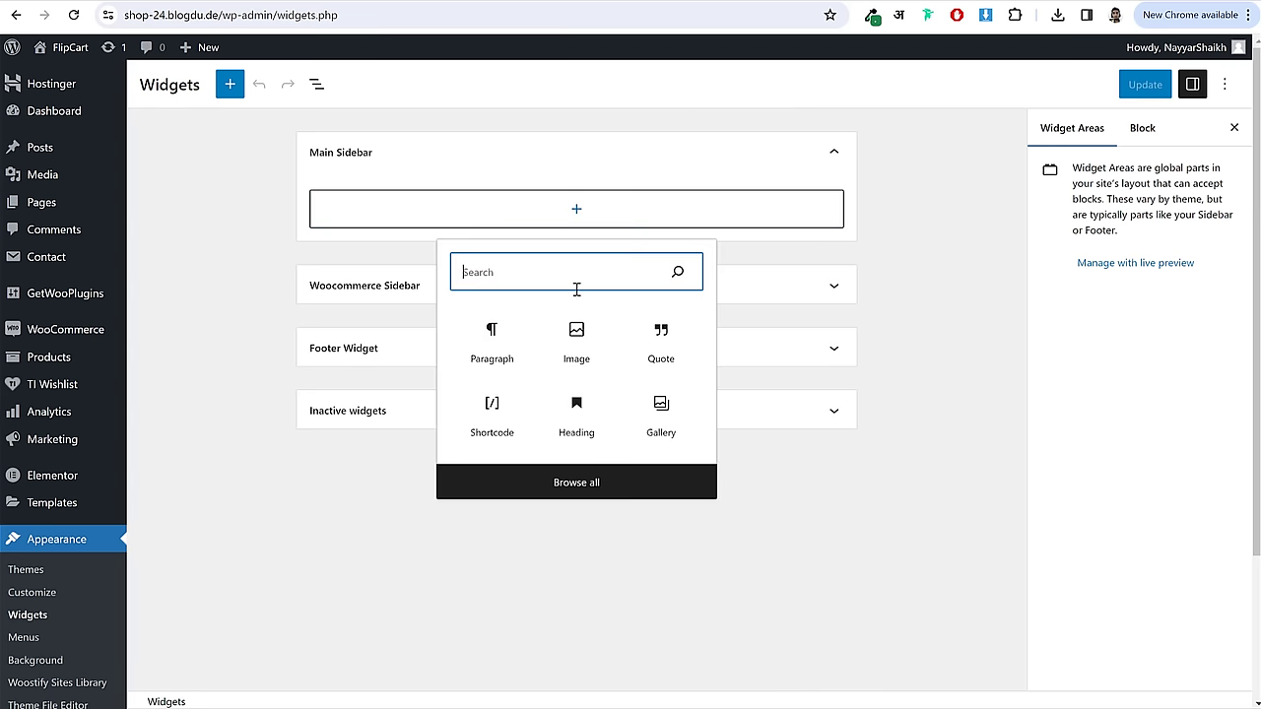
click(581, 431)
key(ctrl+v)
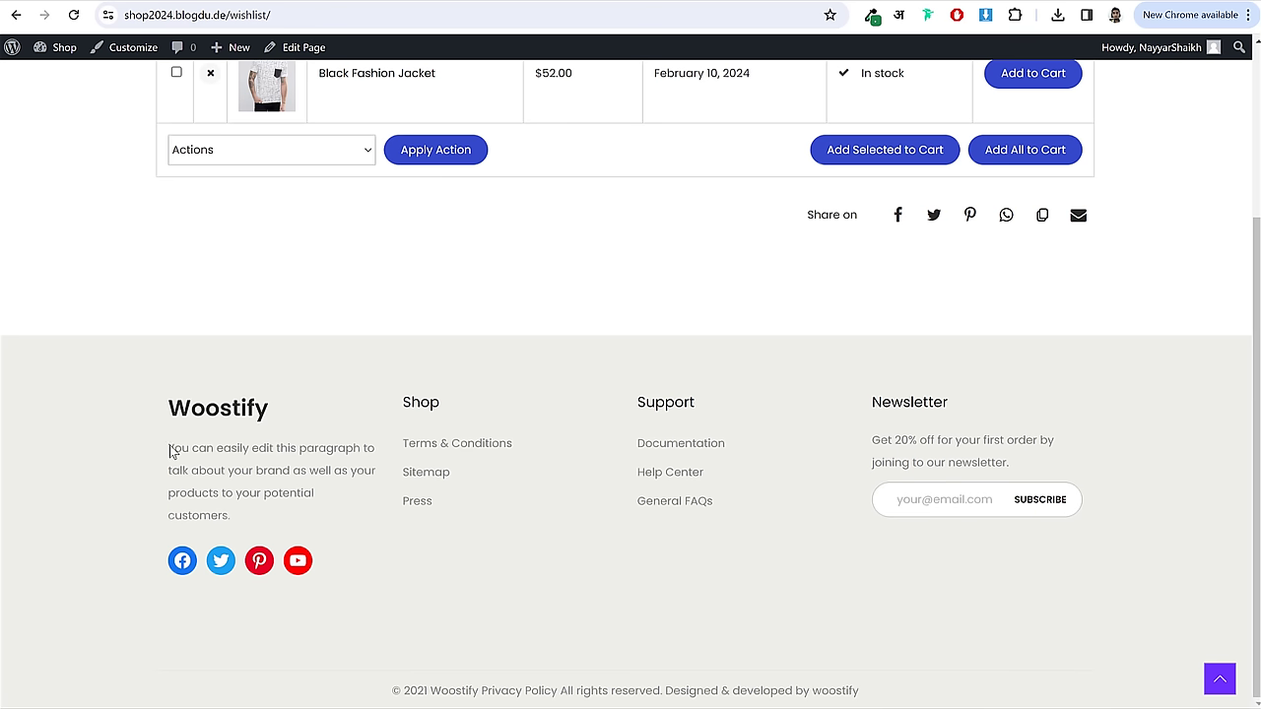
- Copy the brand description from the reference shop's footer and add an empty paragraph block below the Main Sidebar heading
drag(169, 451, 260, 521)
key(ctrl+c)
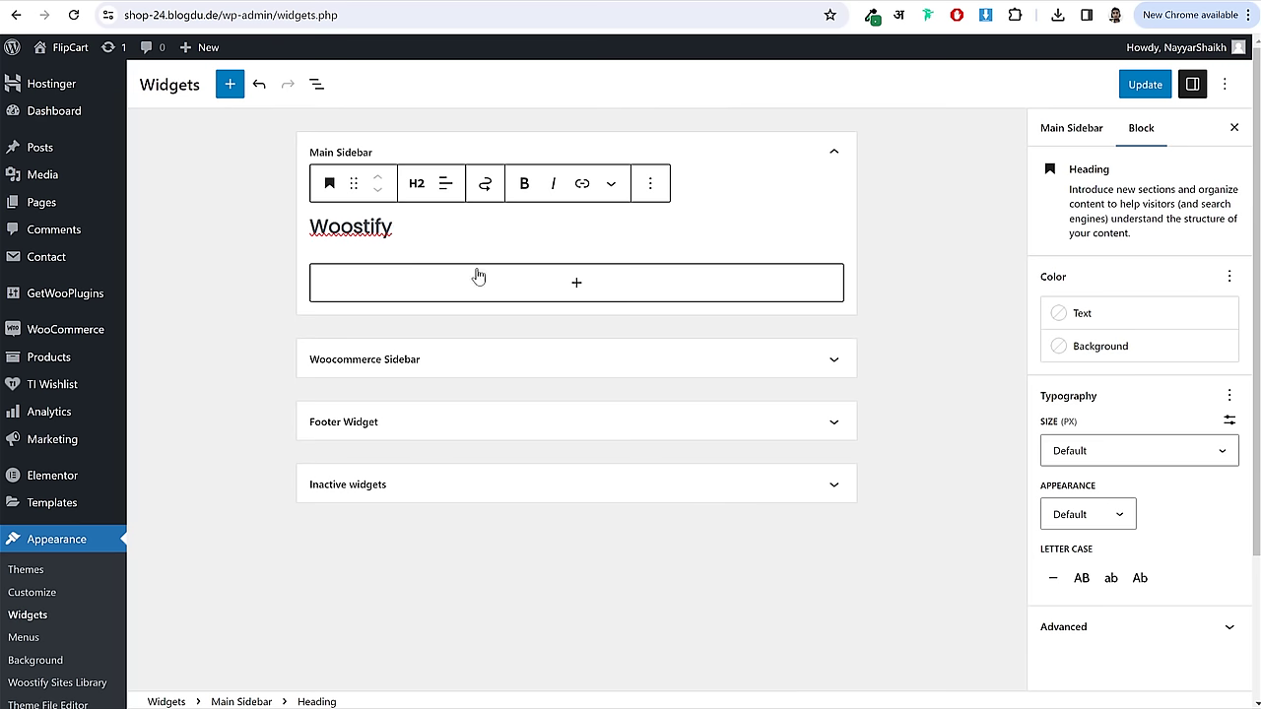
click(478, 278)
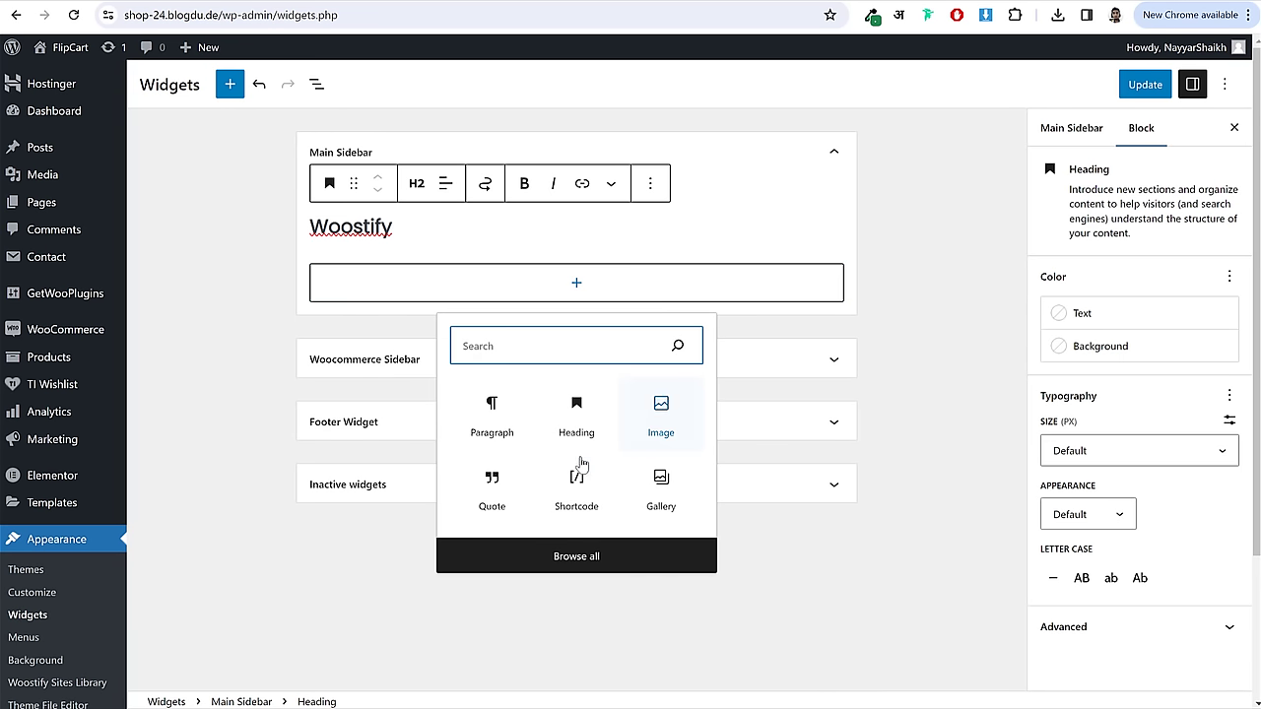
click(510, 427)
- Delete the Woostify heading block from the Main Sidebar and select the remaining paragraph block
click(438, 219)
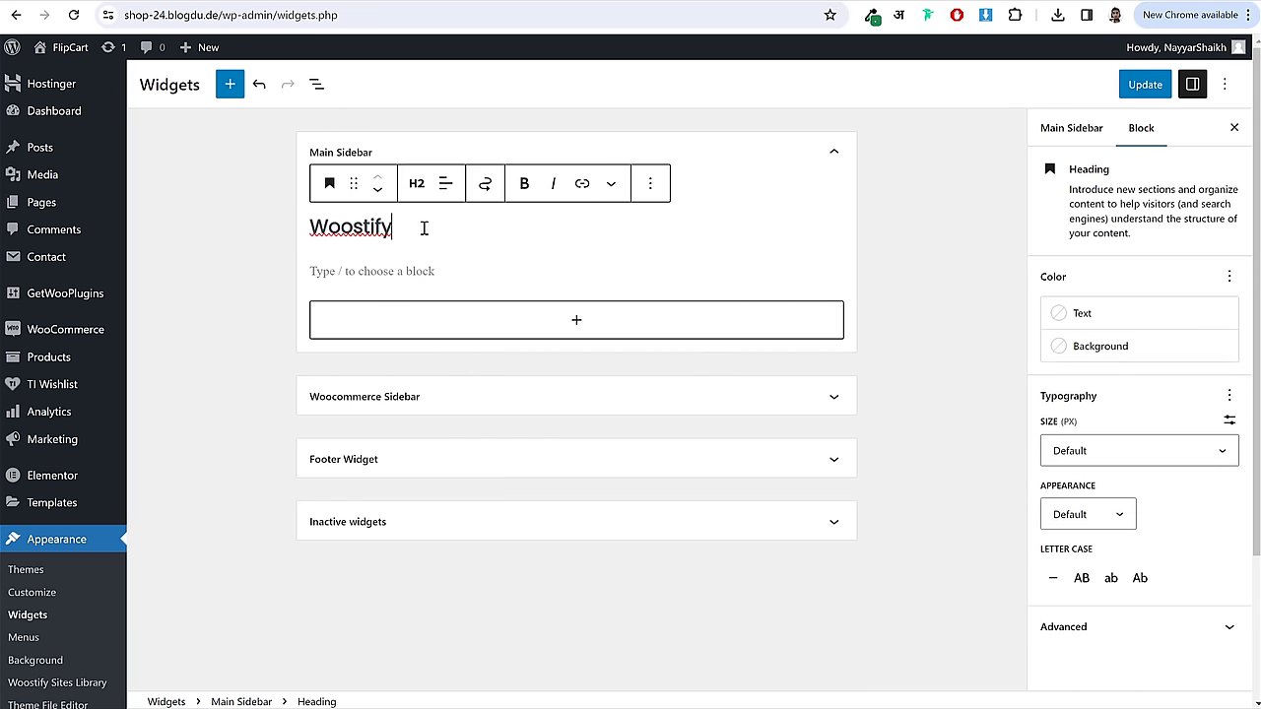
click(650, 183)
click(708, 593)
click(475, 225)
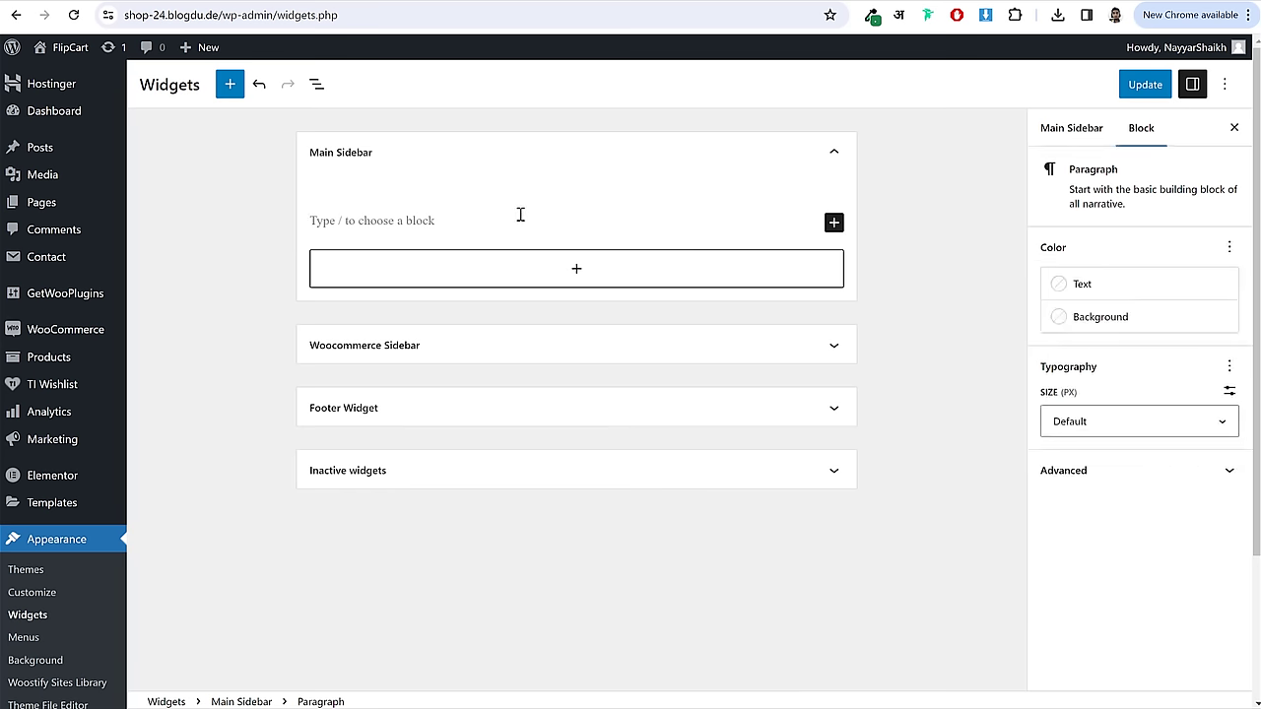
- Remove the empty paragraph from the Main Sidebar and add a Columns block with the 100 variation
key(BackSpace)
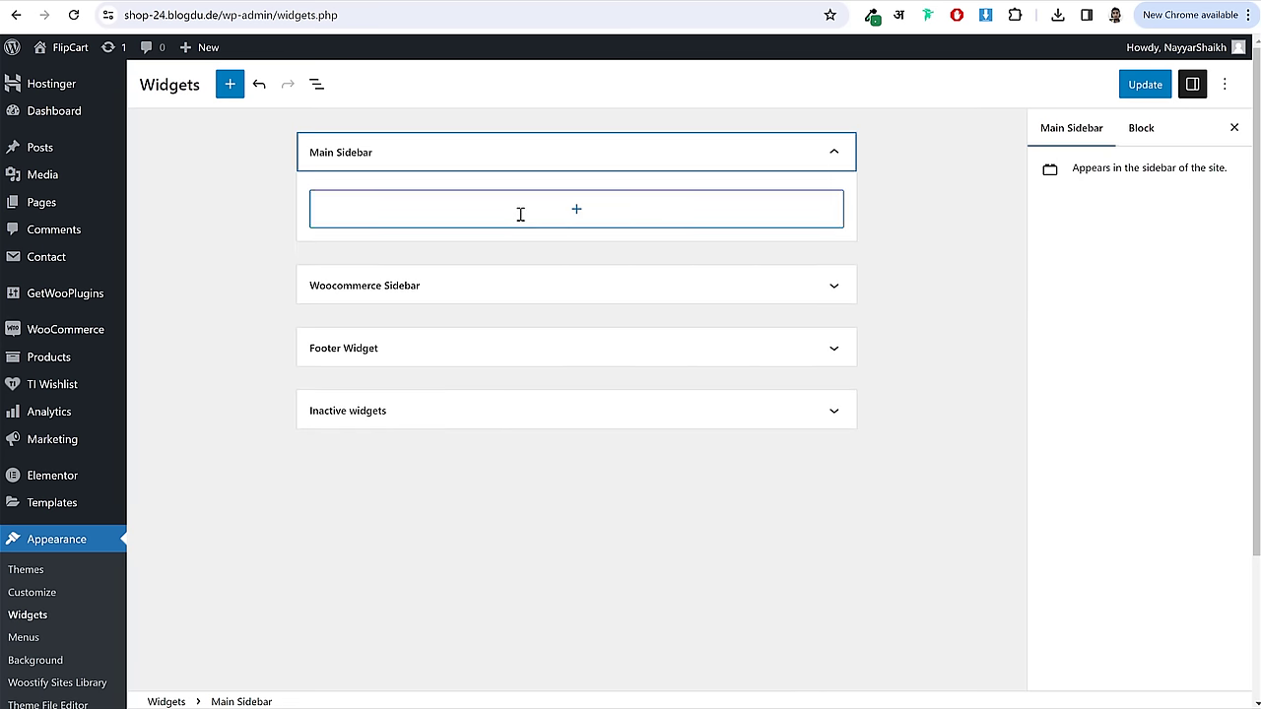
click(856, 253)
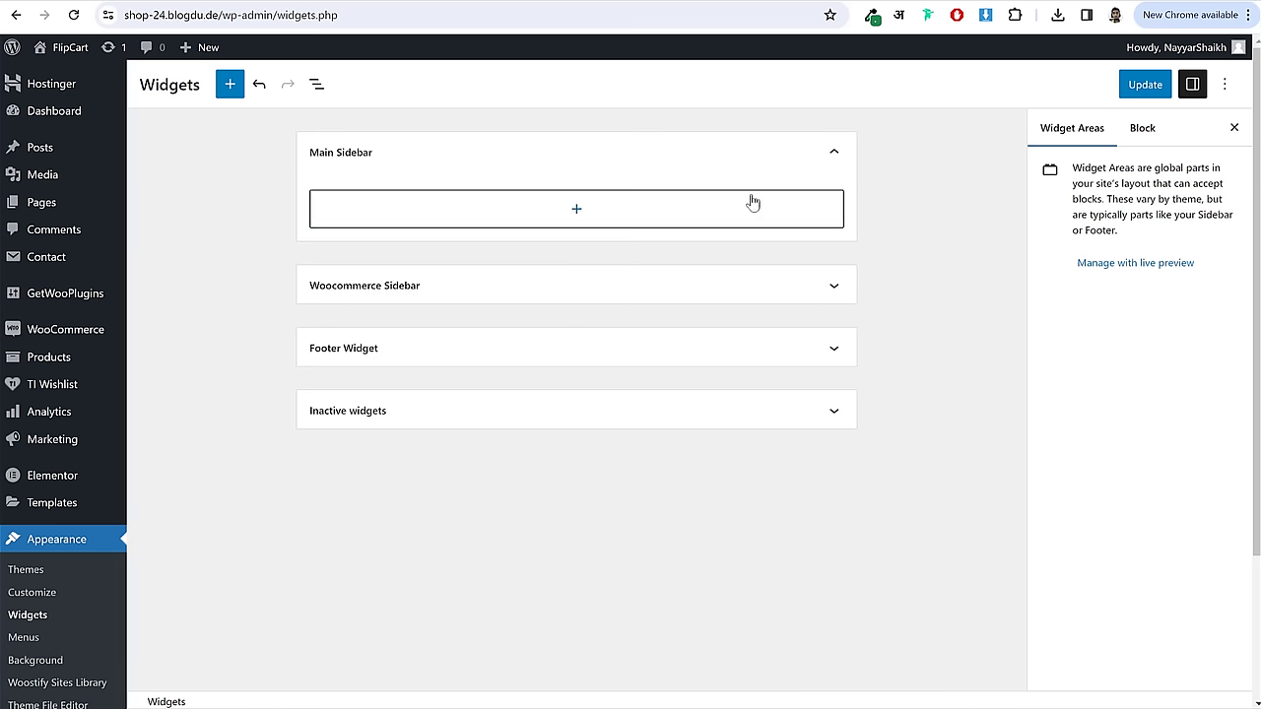
click(562, 226)
text(co)
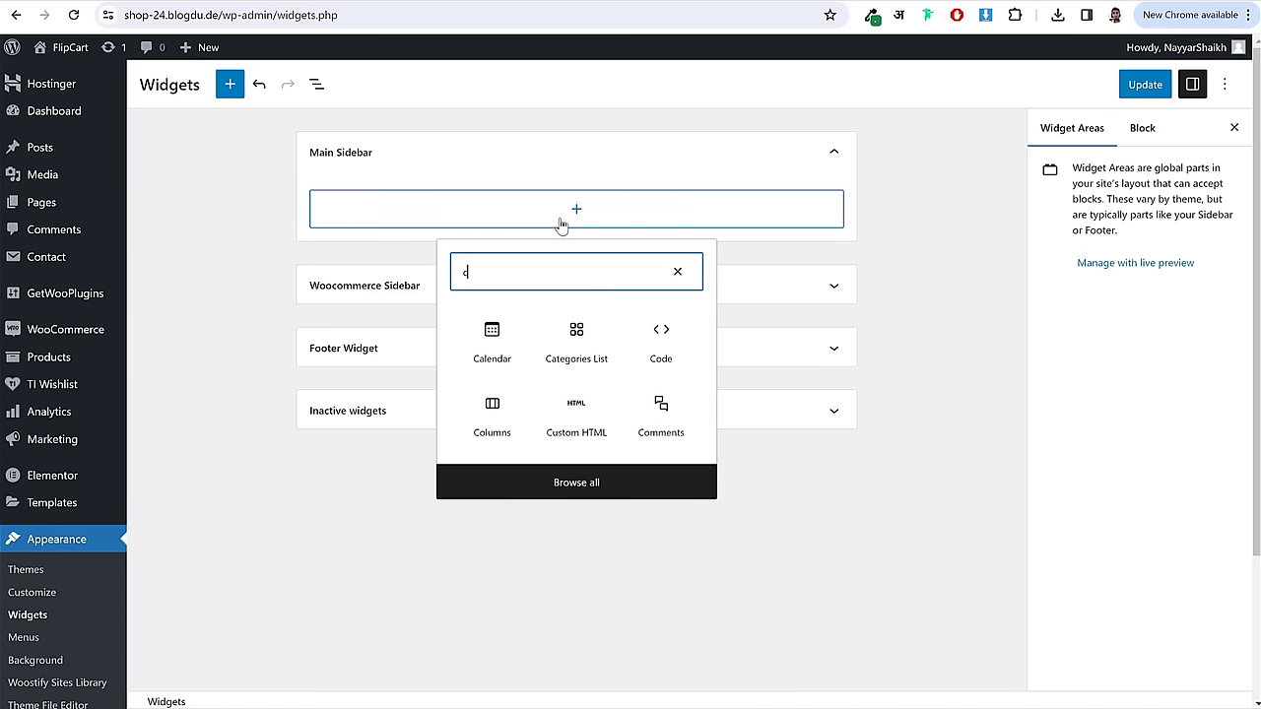
click(483, 344)
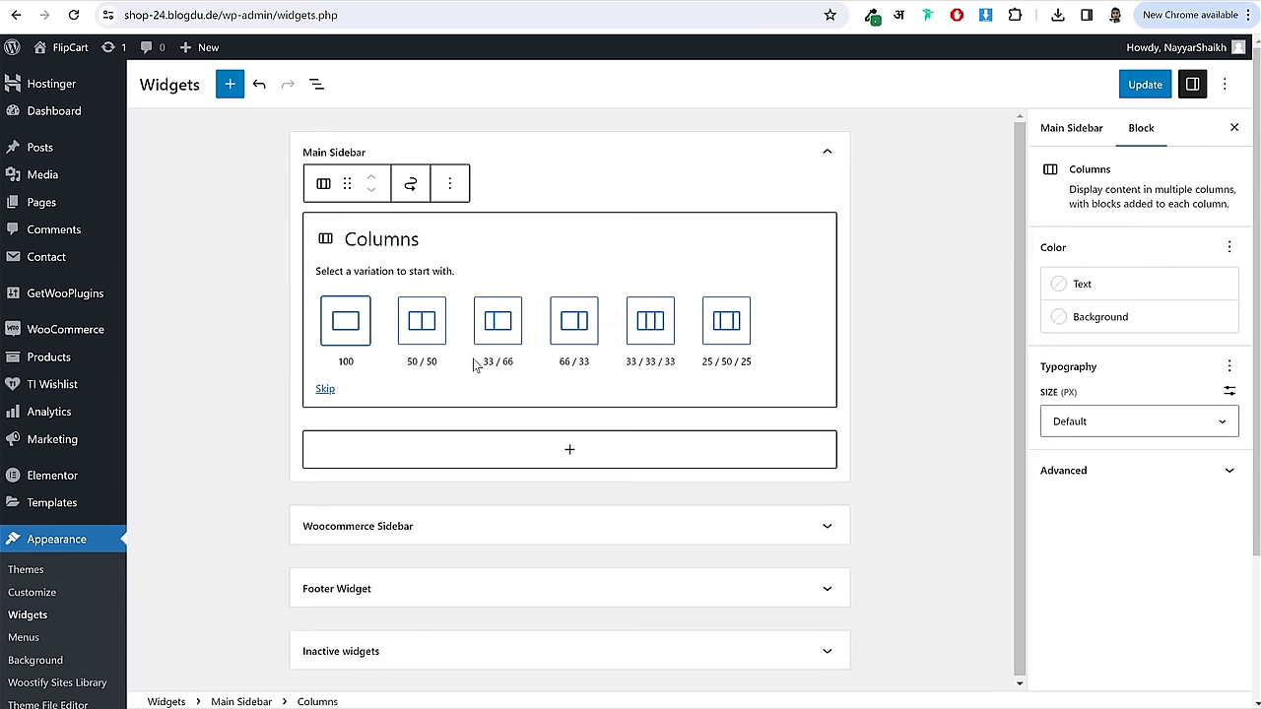
click(346, 323)
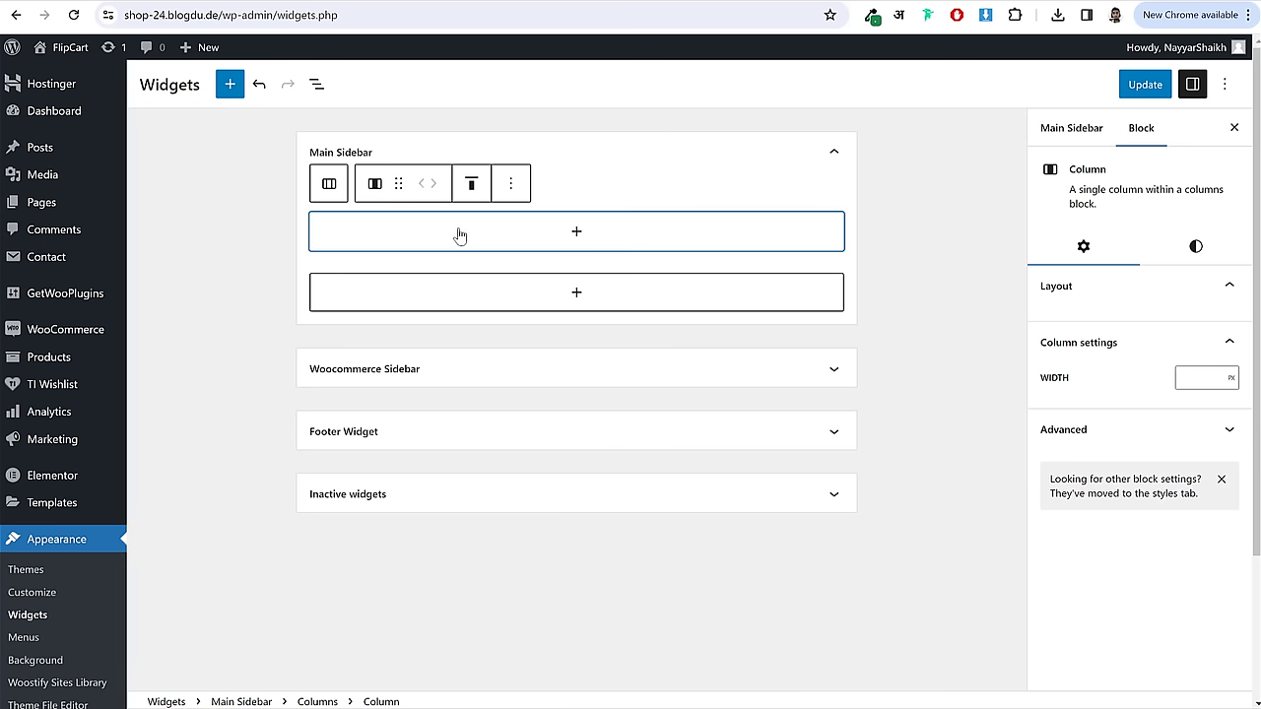
- Add a heading block inside the Main Sidebar column with the title "Woostify" copied from the reference shop's footer
click(459, 235)
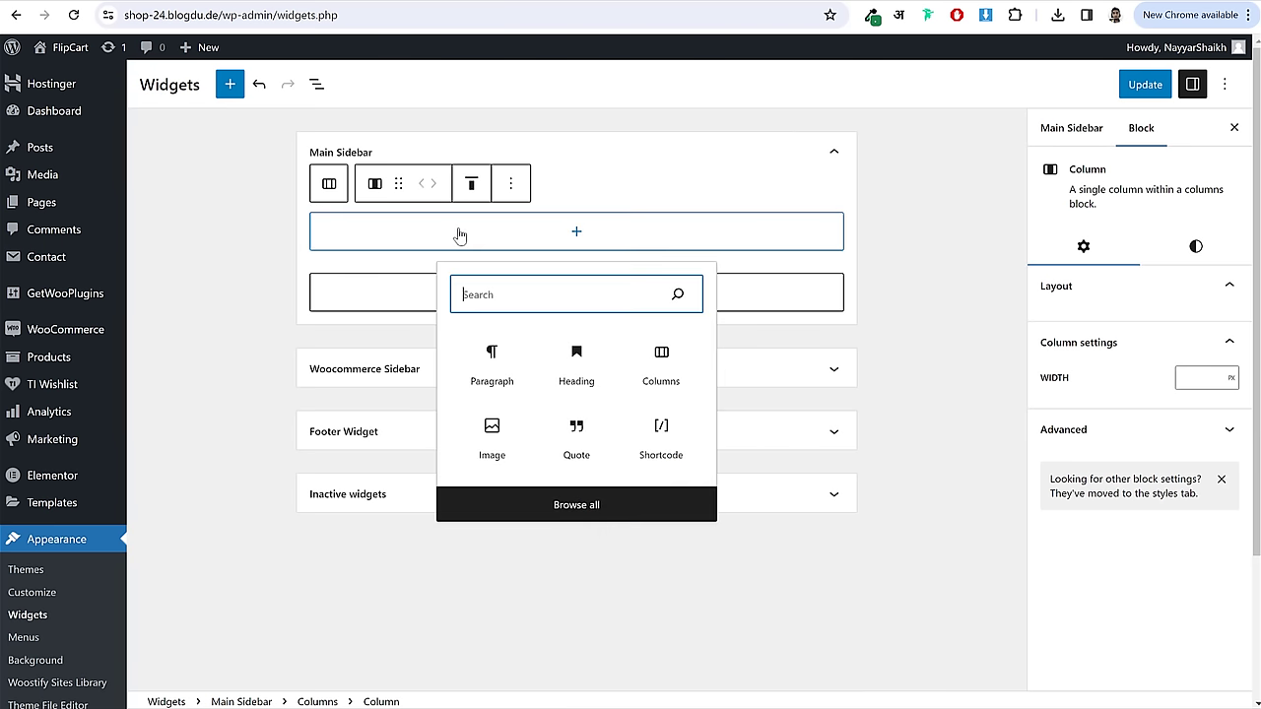
click(576, 361)
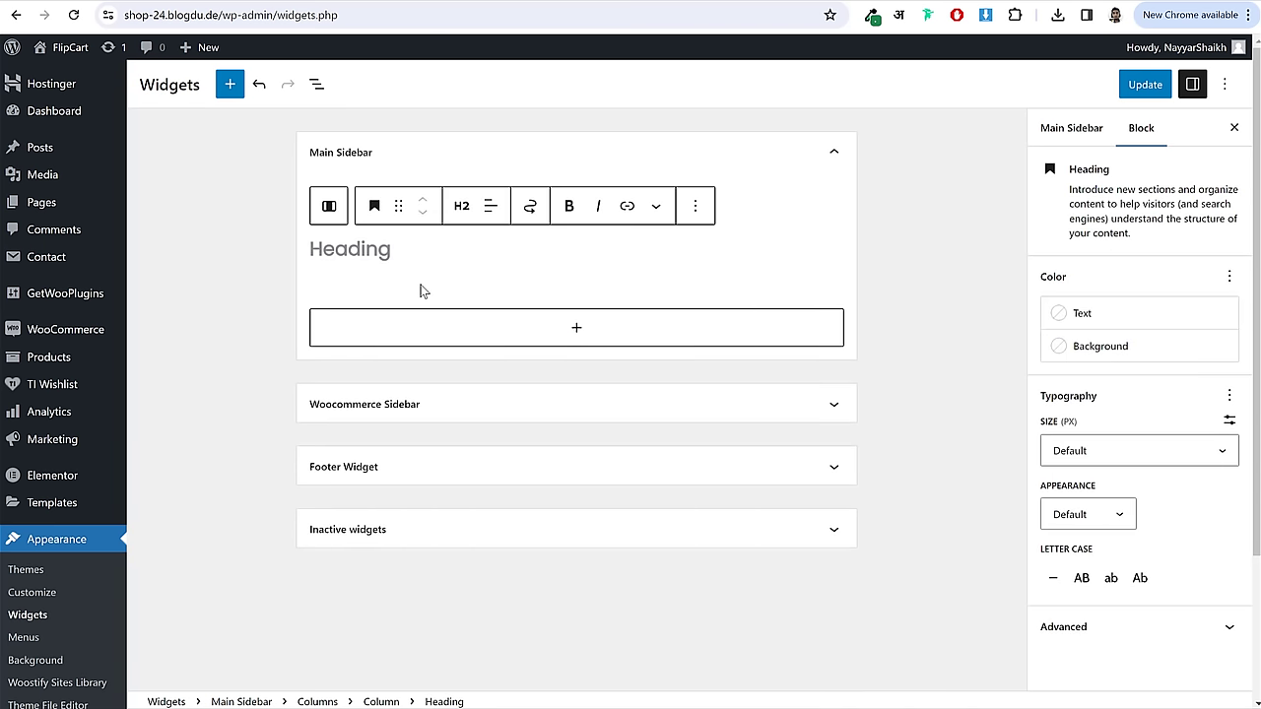
key(ctrl+v)
key(ctrl+z)
key(ctrl+Tab)
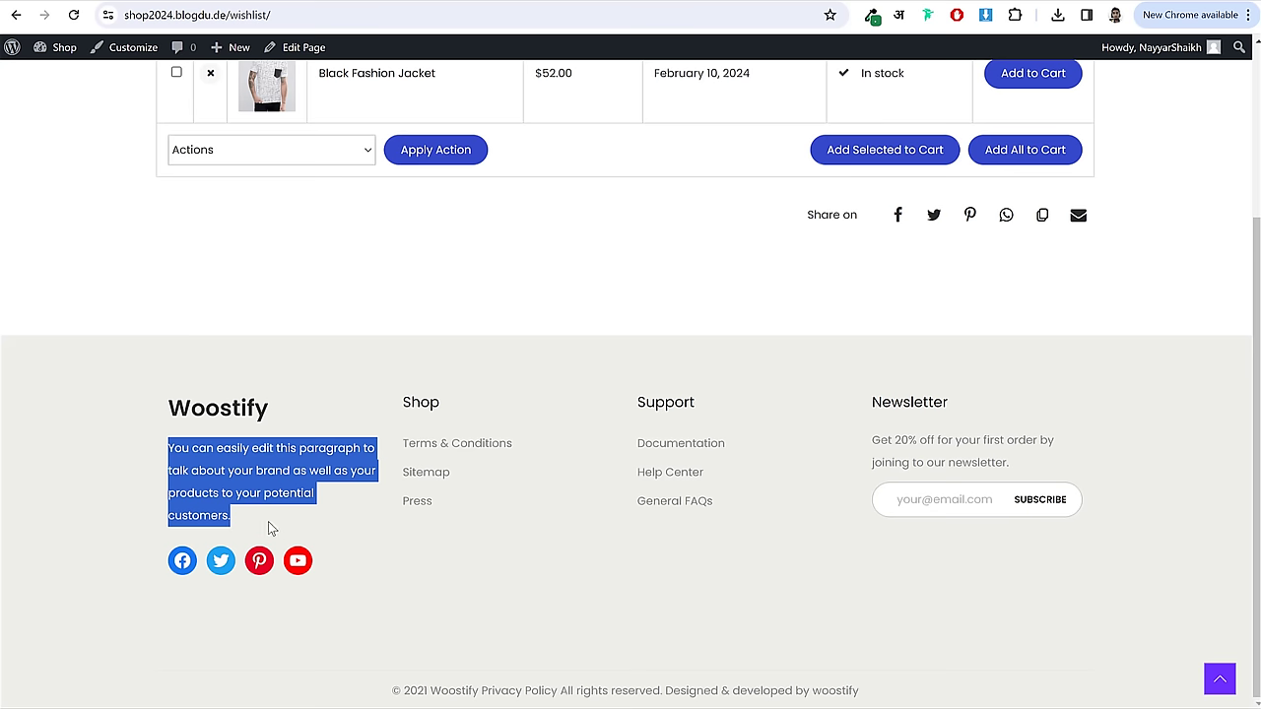
double_click(245, 407)
key(ctrl+c)
key(ctrl+Tab)
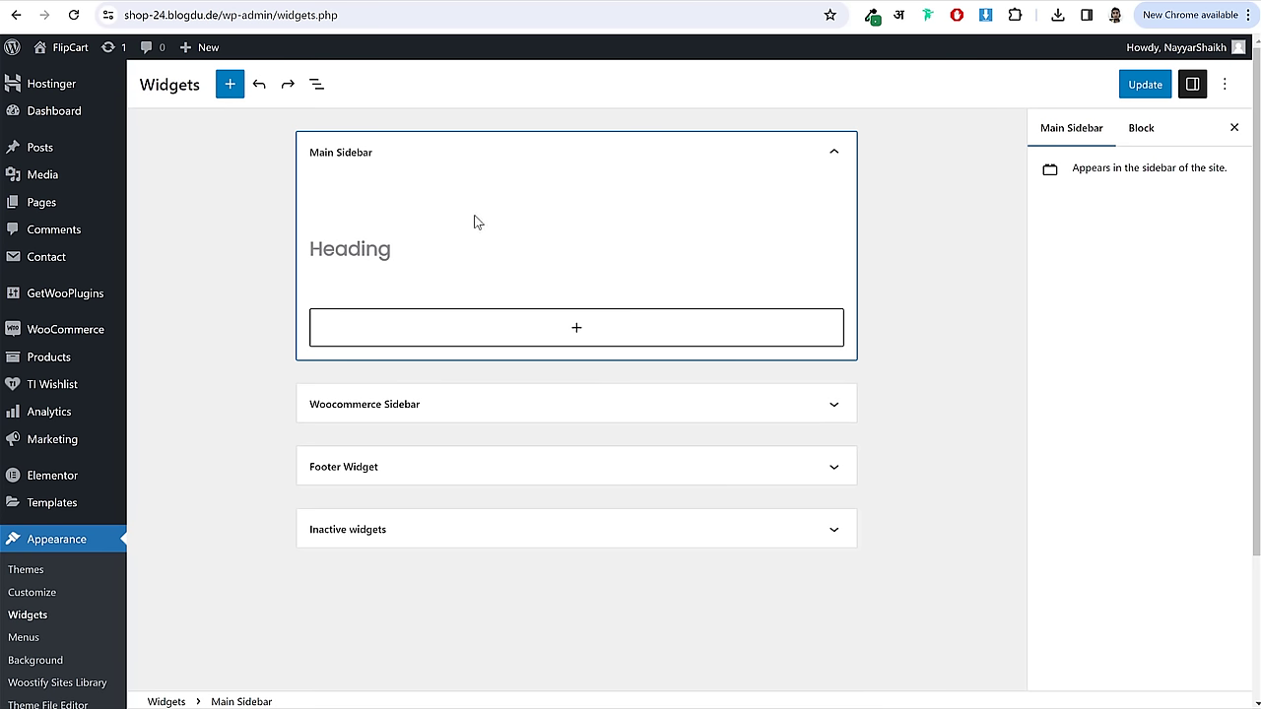
click(399, 251)
key(ctrl+v)
- Copy the brand description from the reference shop's footer into a new paragraph below the Woostify heading
key(Return)
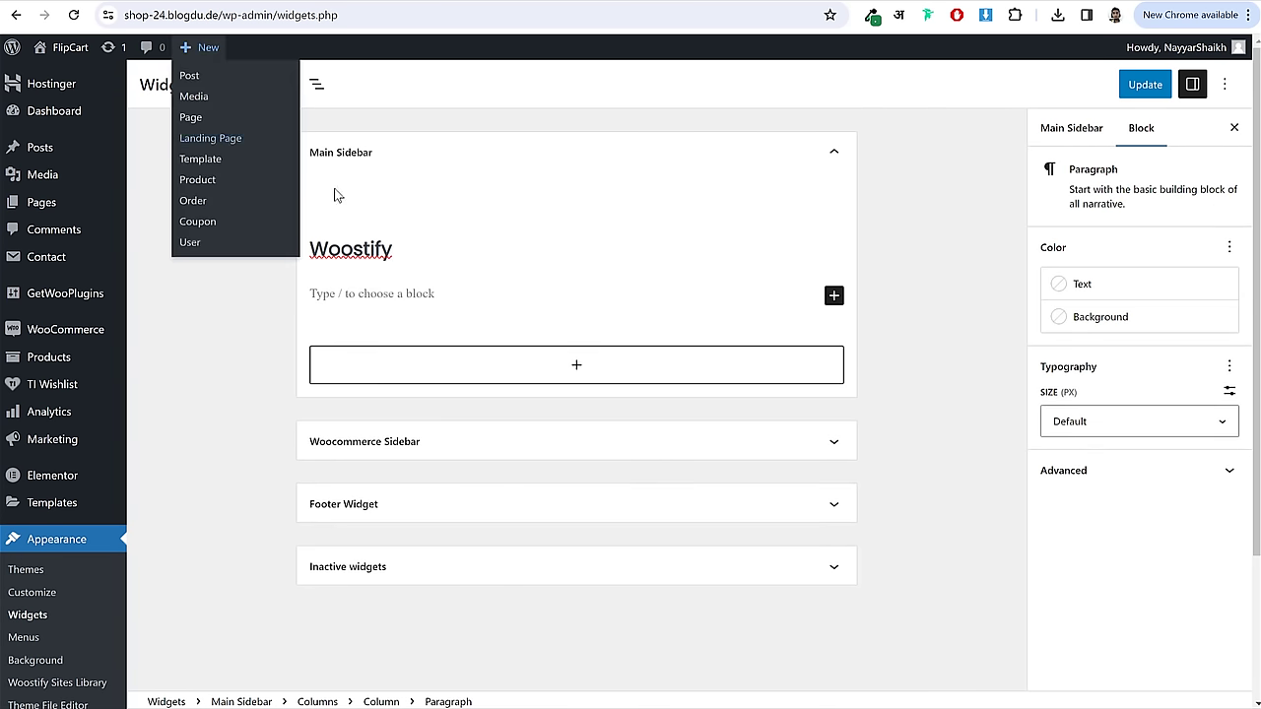
key(ctrl+Tab)
double_click(209, 497)
triple_click(209, 498)
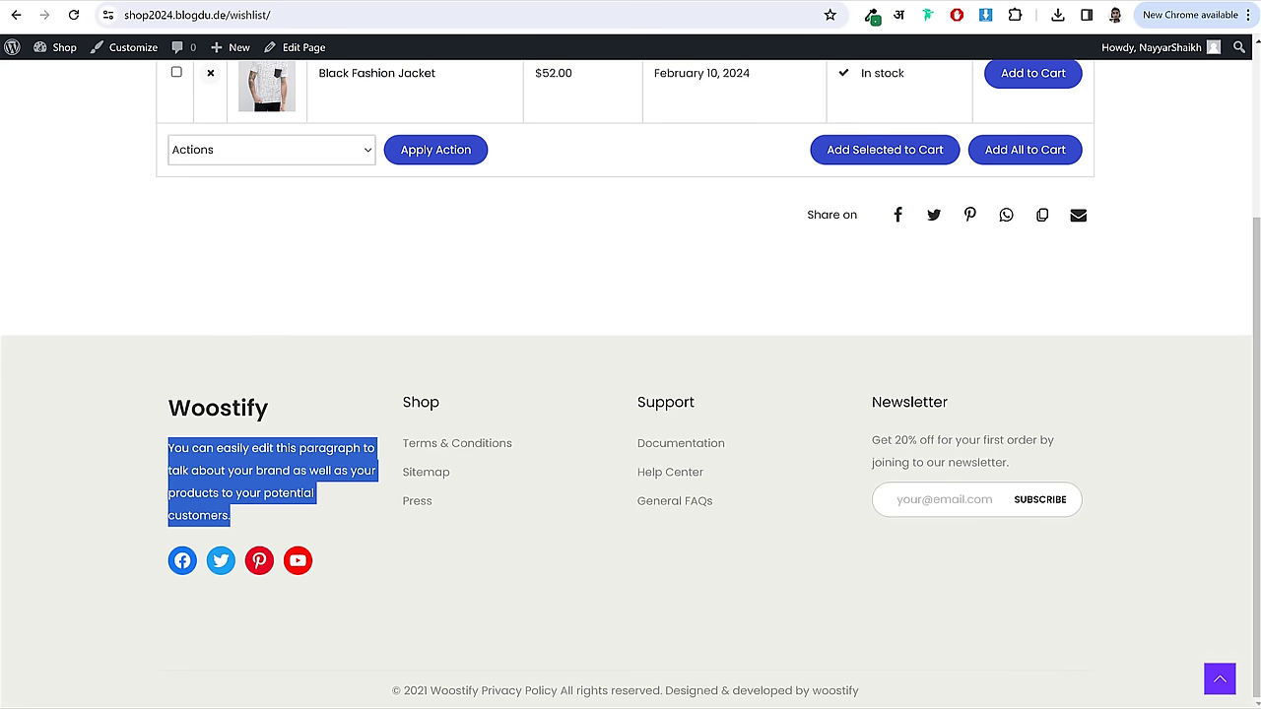
key(ctrl+c)
key(ctrl+Tab)
key(ctrl+v)
click(710, 290)
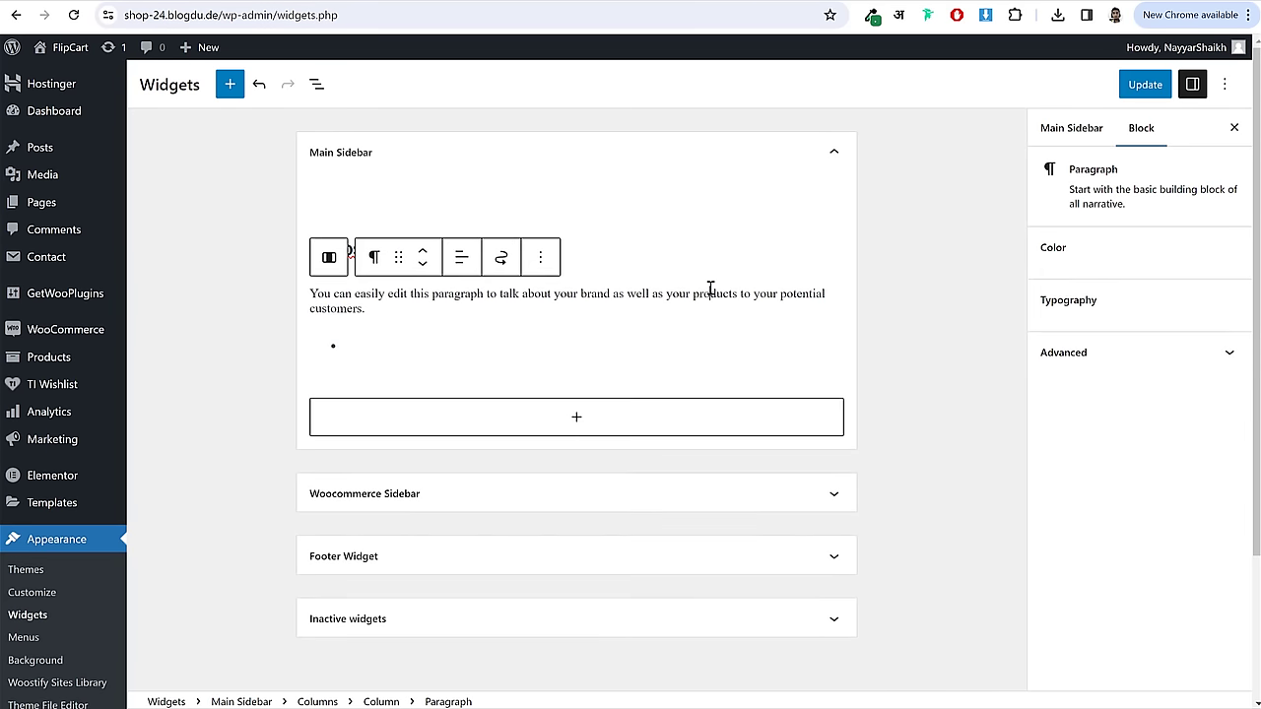
- Remove the empty bullet list item below the brand description and select the enclosing column
click(411, 352)
key(BackSpace)
key(BackSpace)
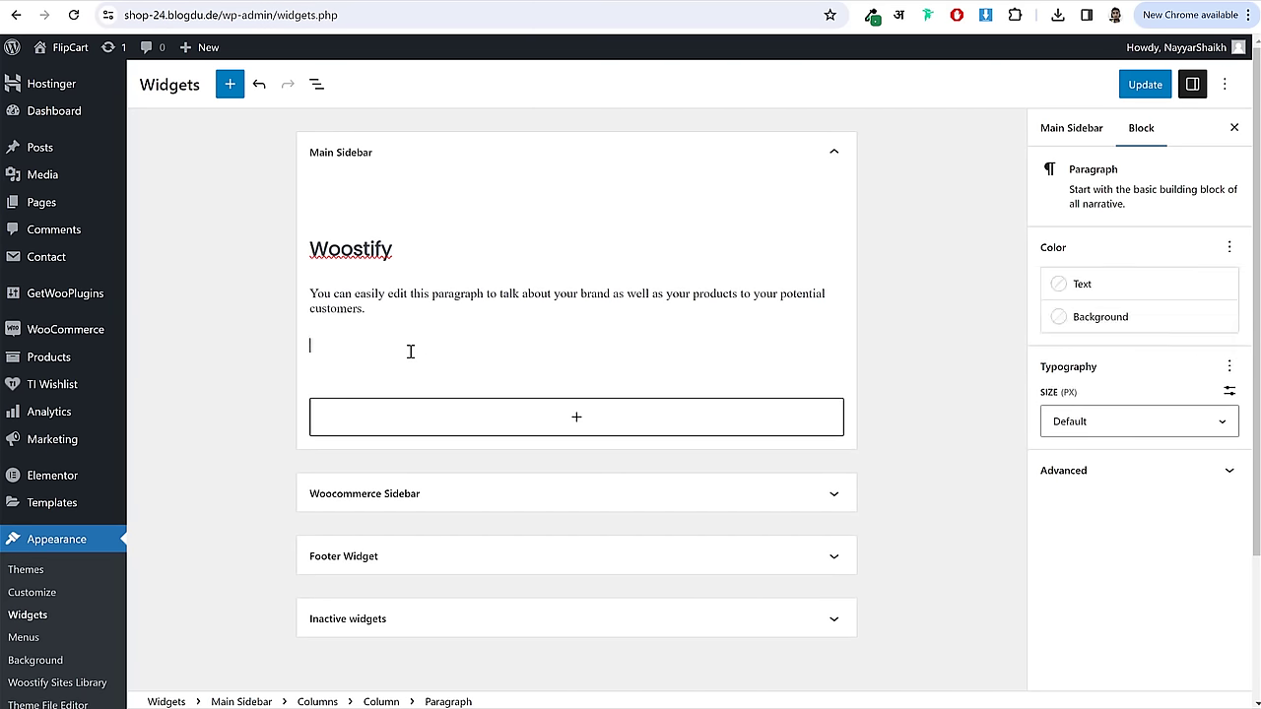
key(Return)
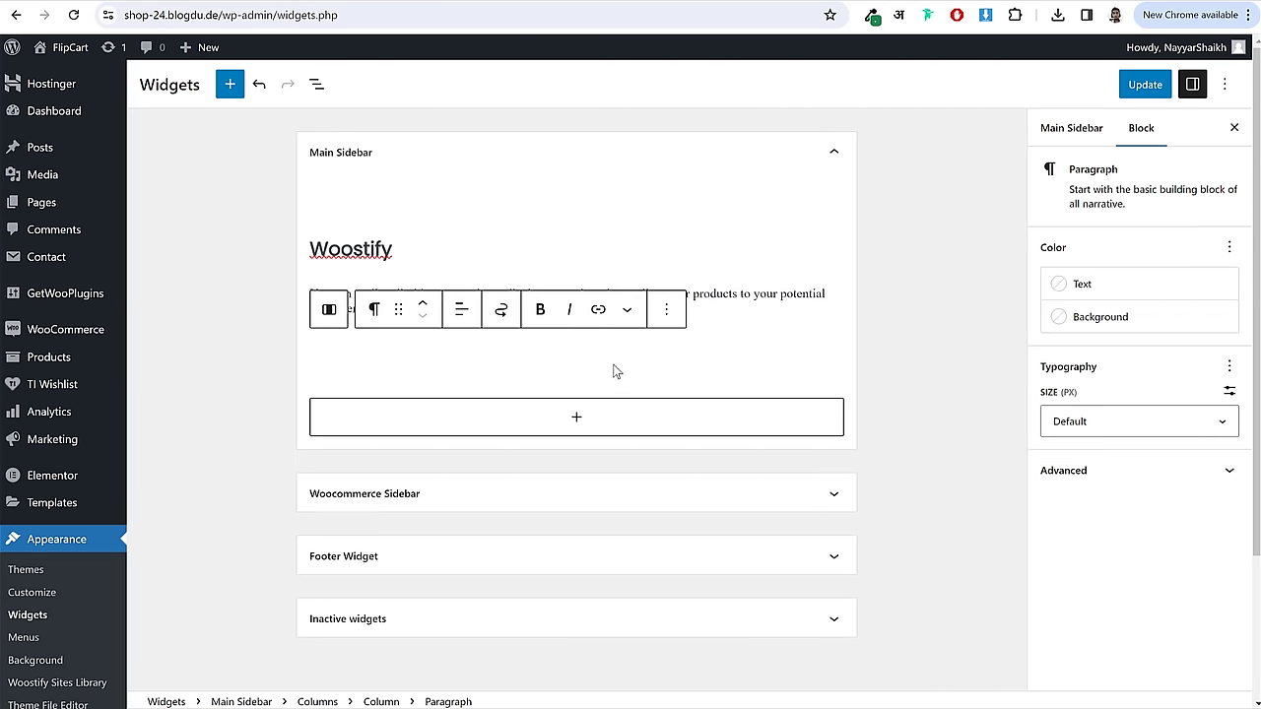
key(BackSpace)
click(660, 307)
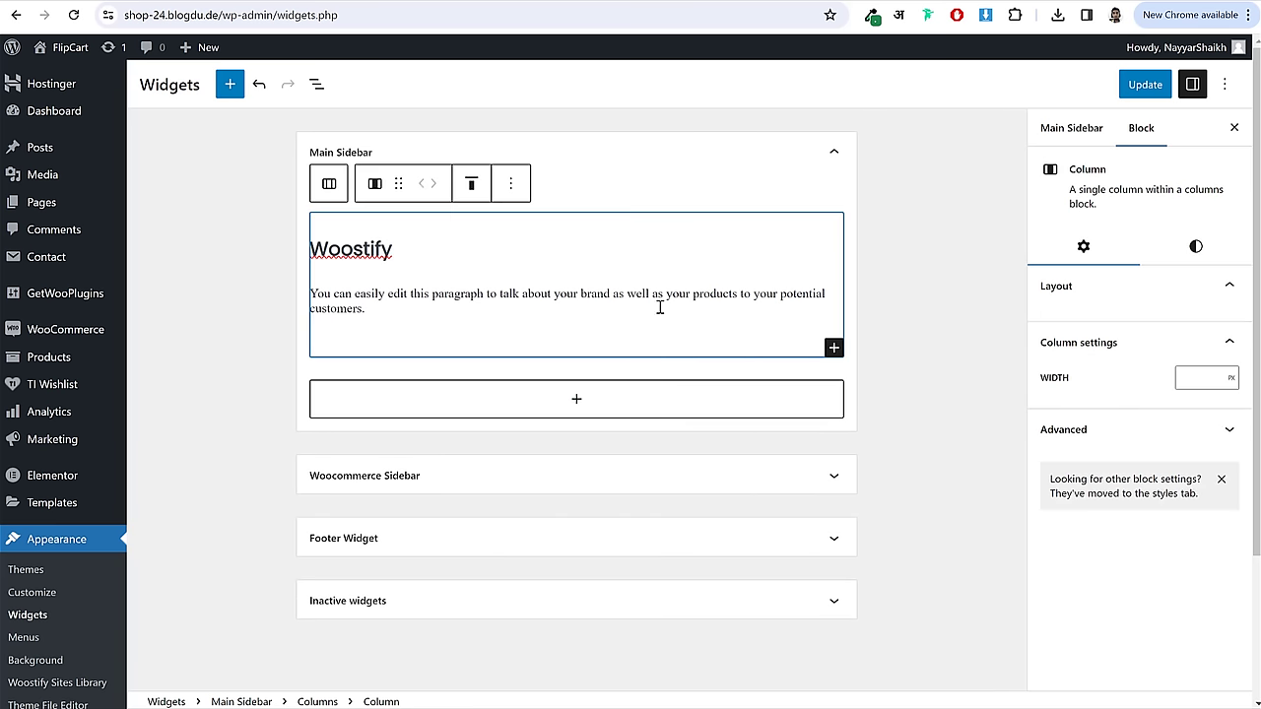
- Add a Social Icons block below the brand description and insert a WordPress icon in it
click(834, 350)
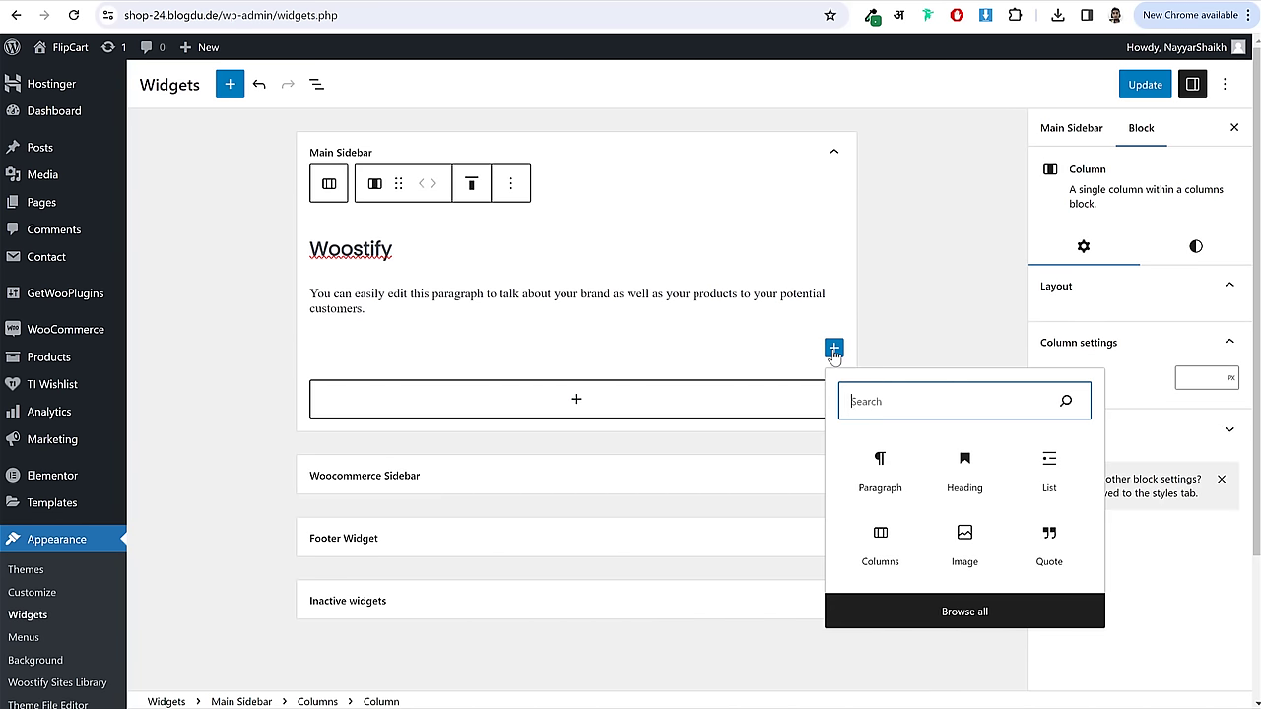
text(soci)
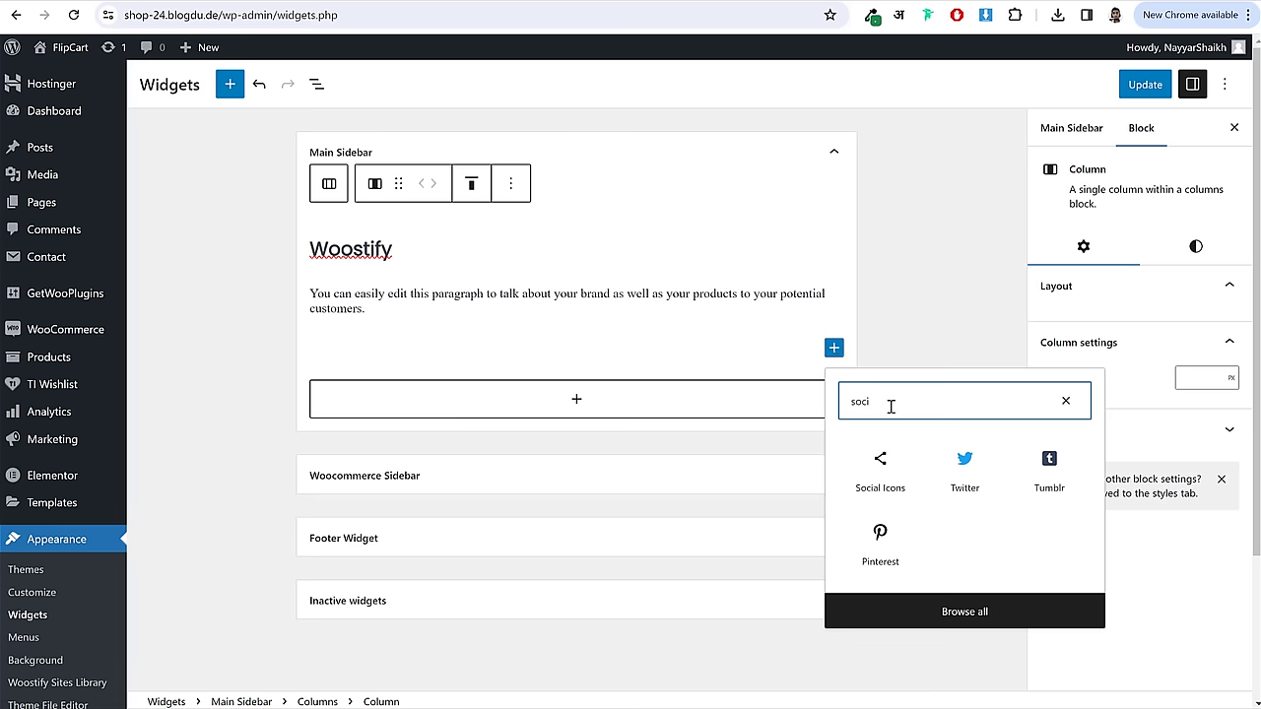
click(880, 473)
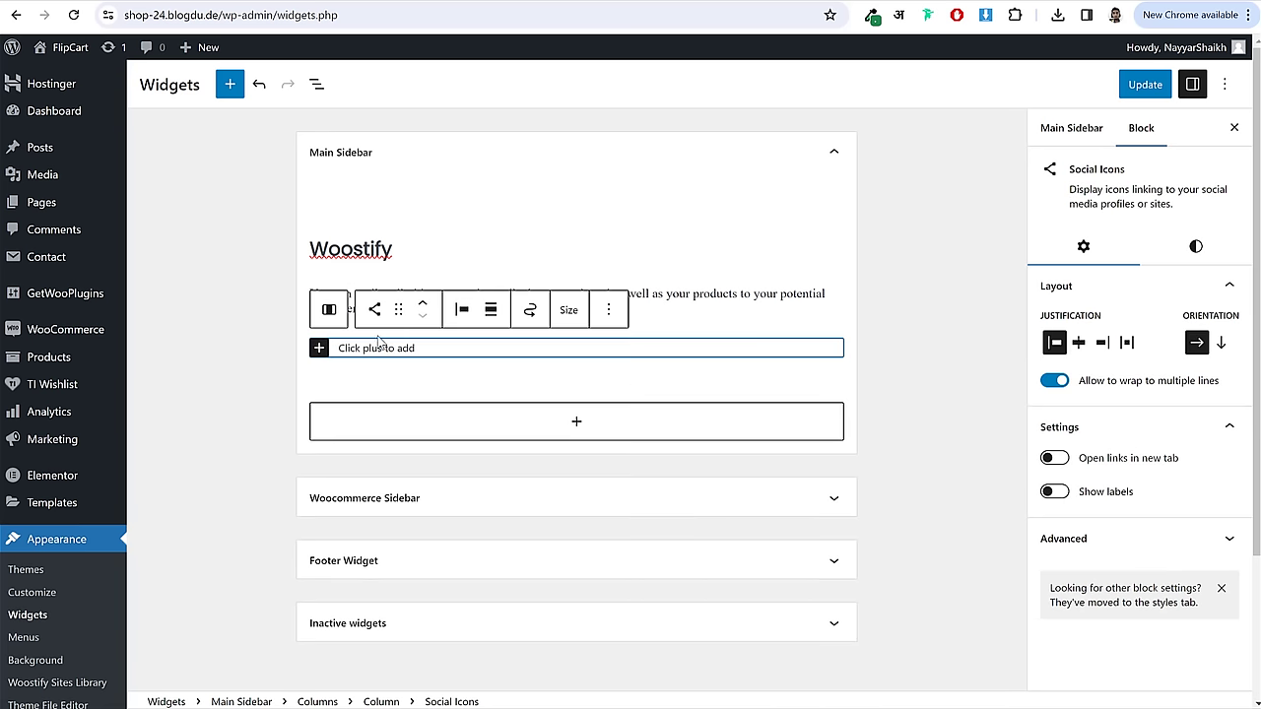
click(319, 348)
click(244, 483)
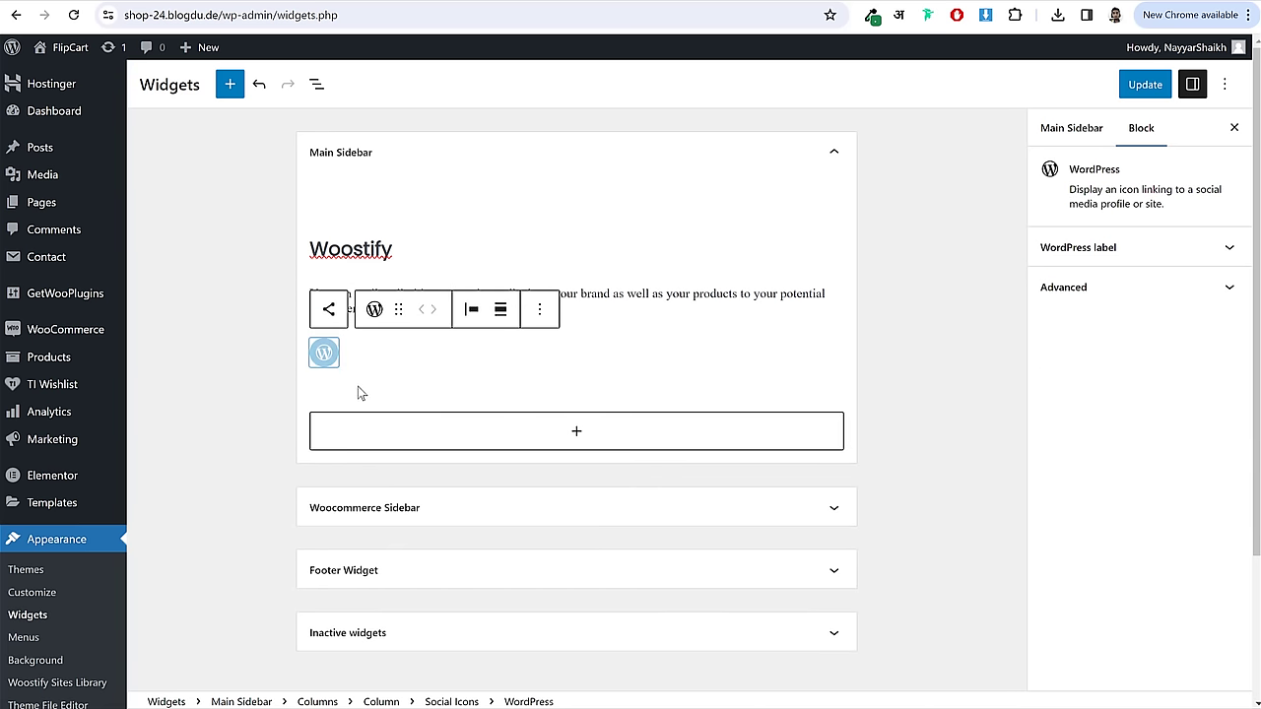
click(331, 355)
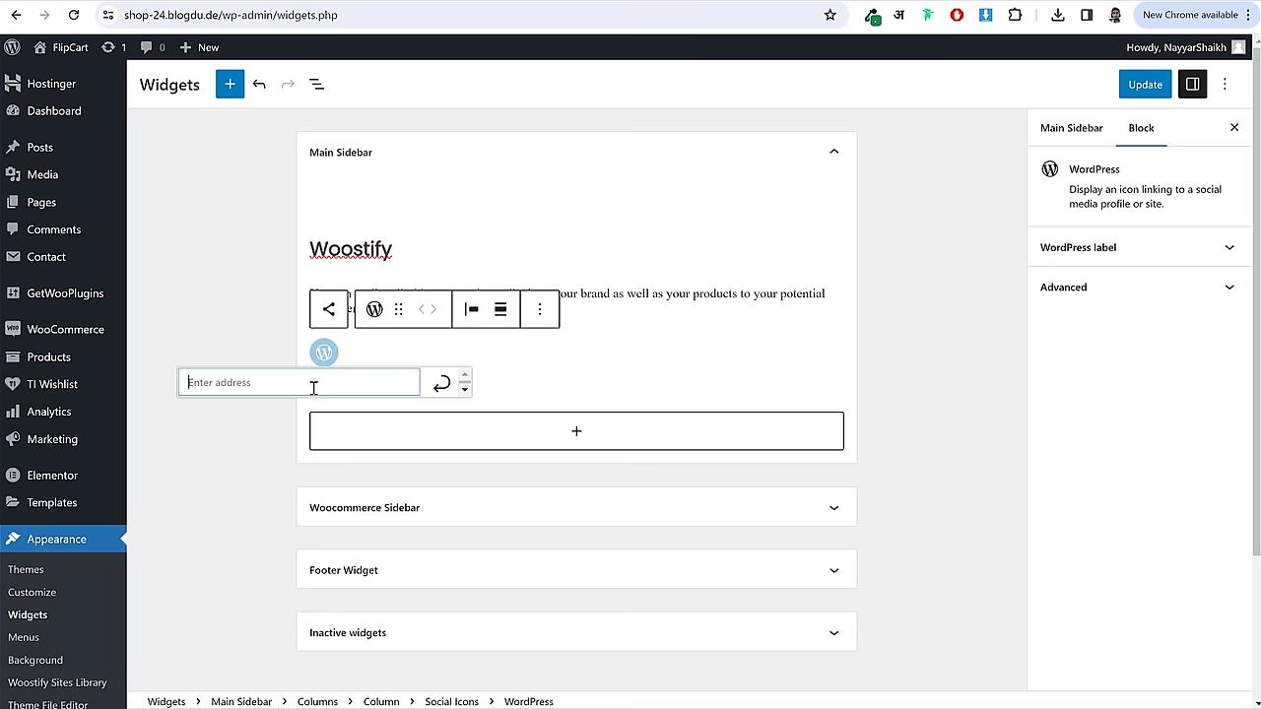
drag(202, 12, 173, 30)
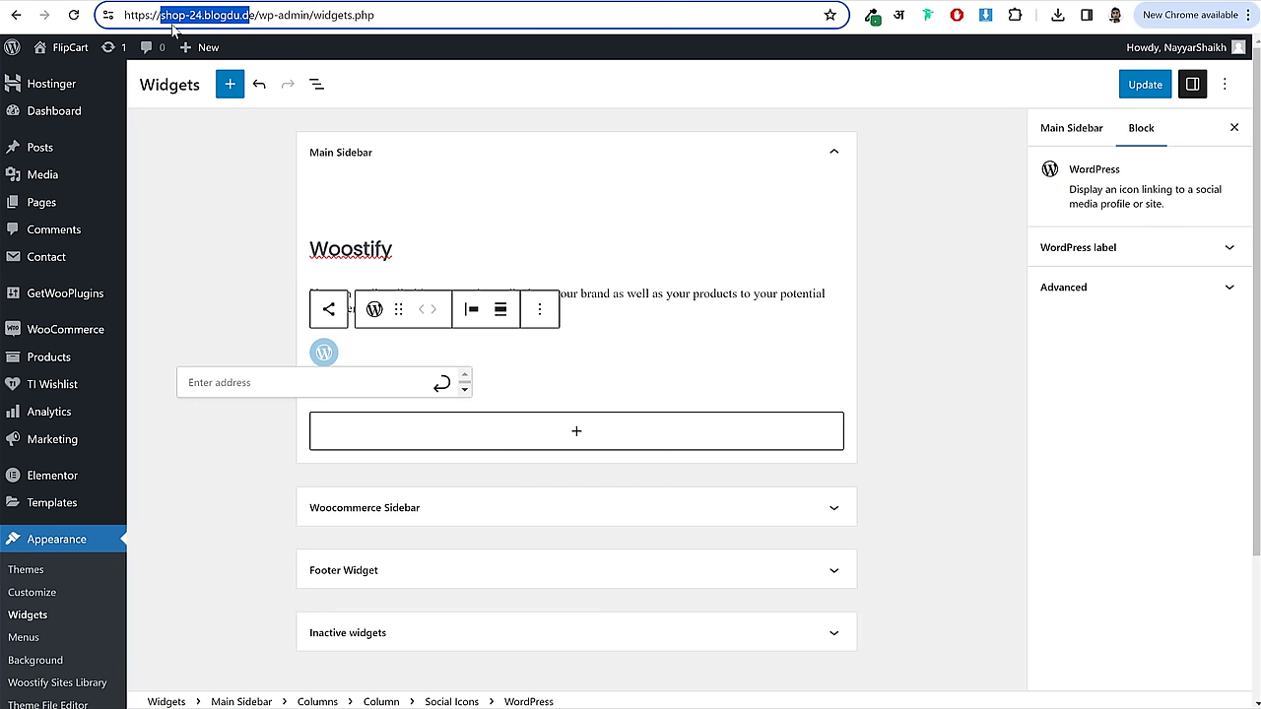
drag(262, 12, 177, 300)
key(ctrl+c)
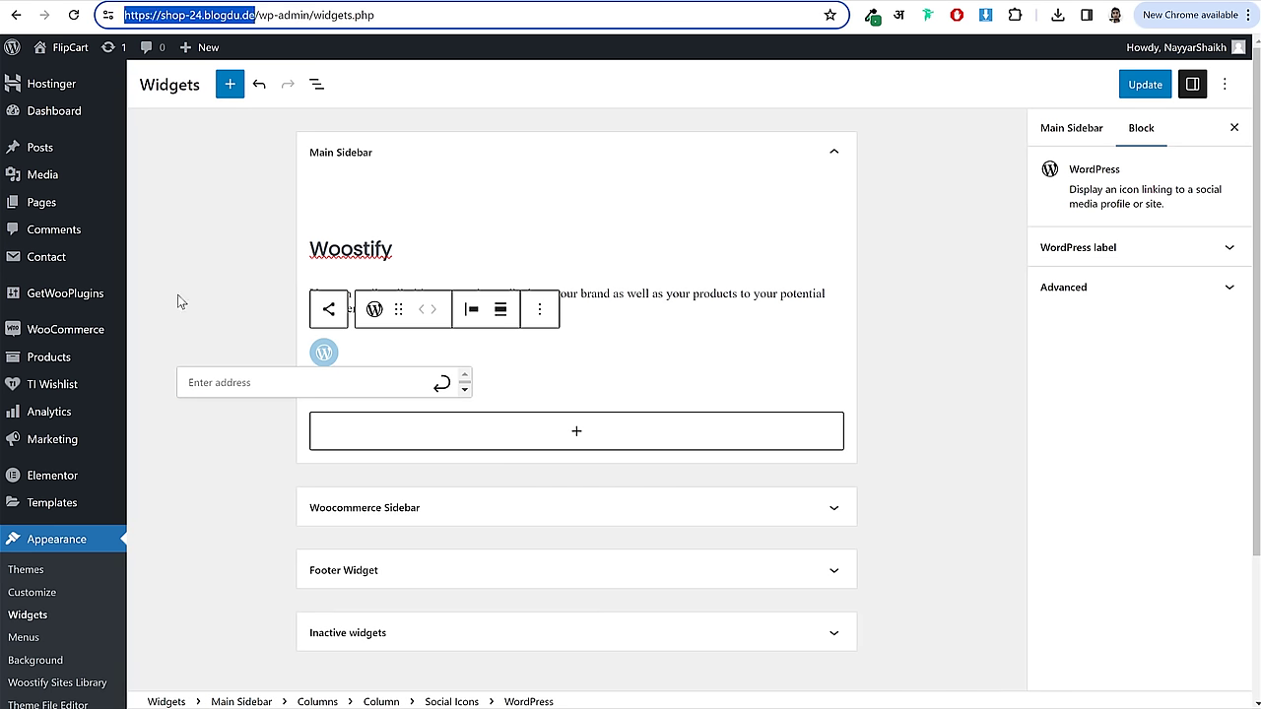
click(242, 394)
key(ctrl+v)
key(Return)
click(358, 353)
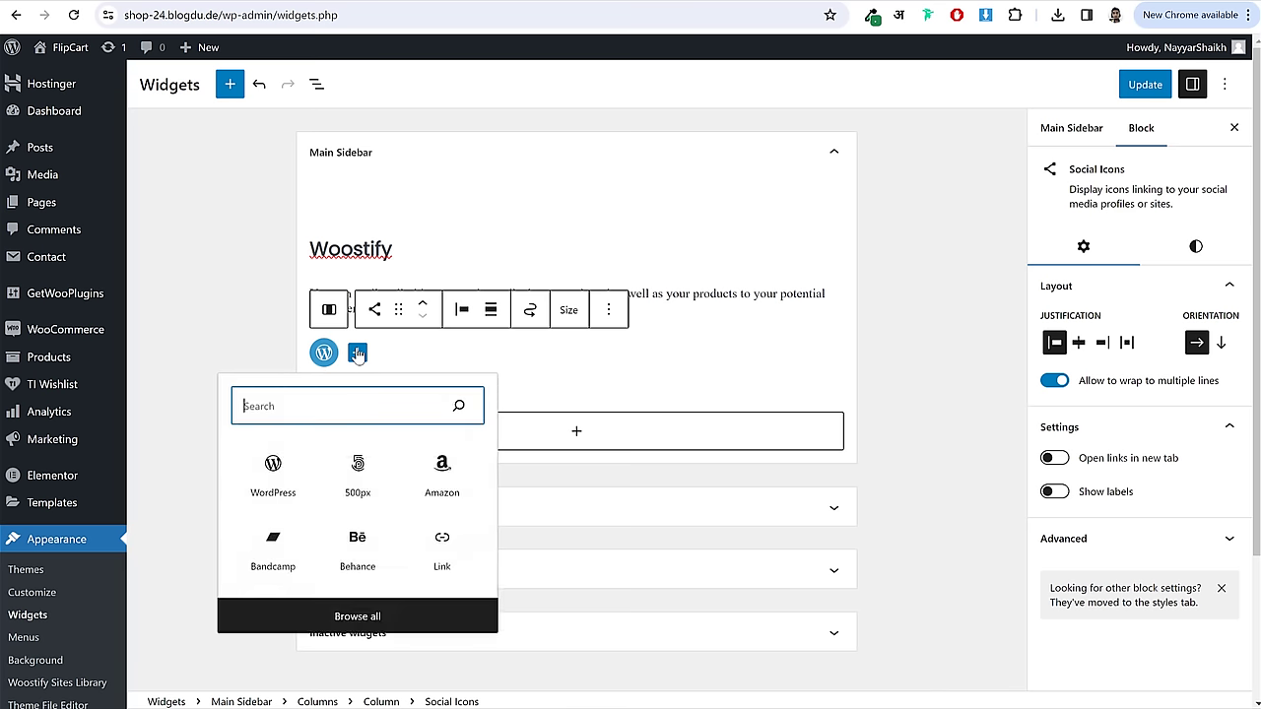
text(fa)
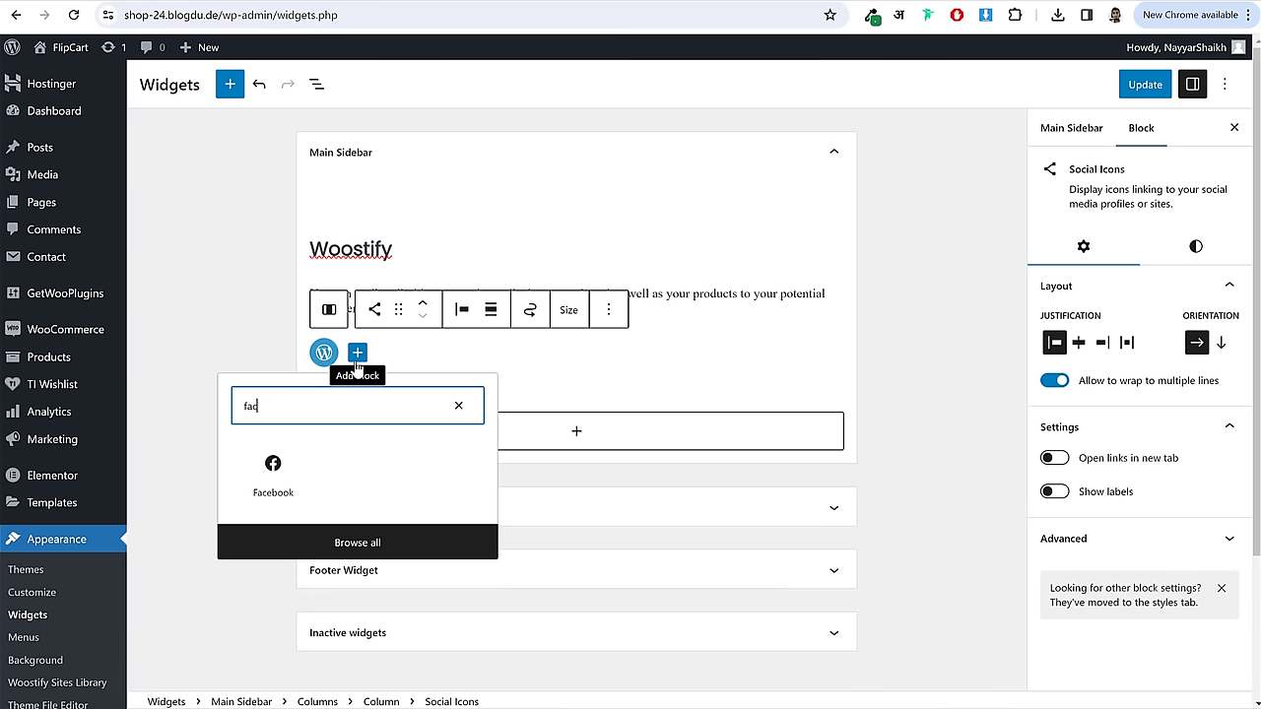
text(c)
click(272, 468)
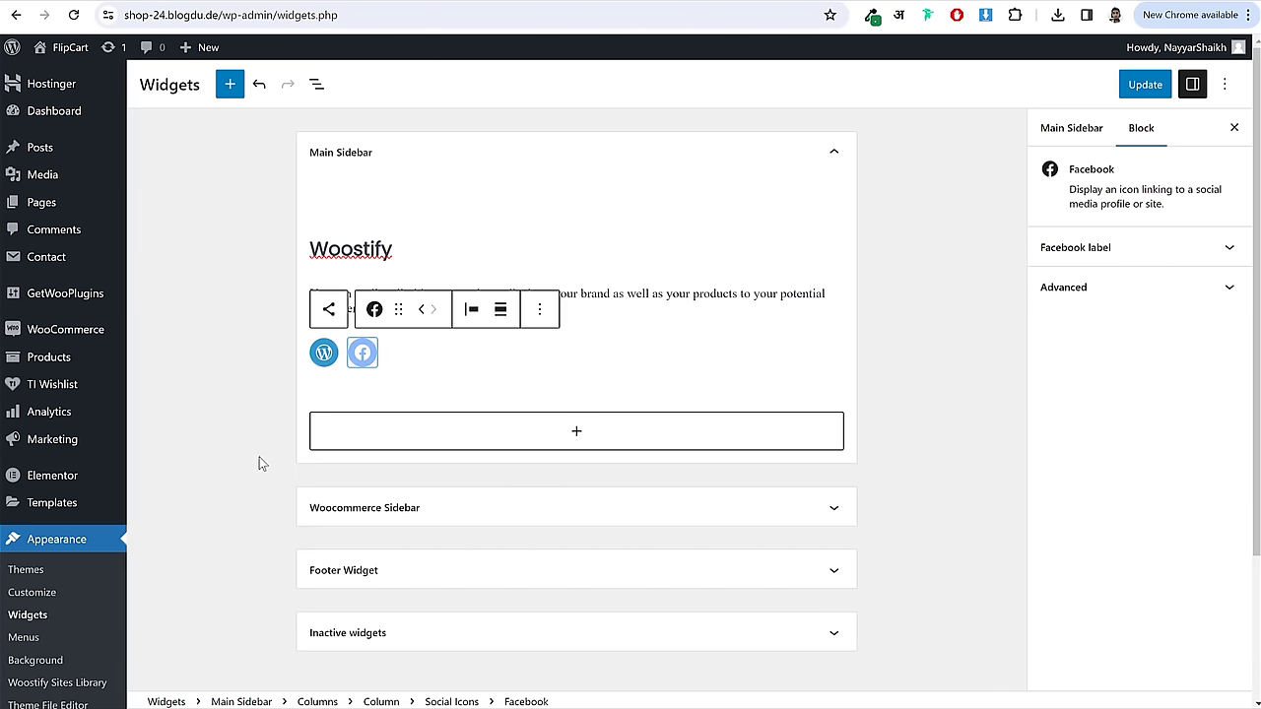
click(359, 354)
key(ctrl+v)
click(411, 352)
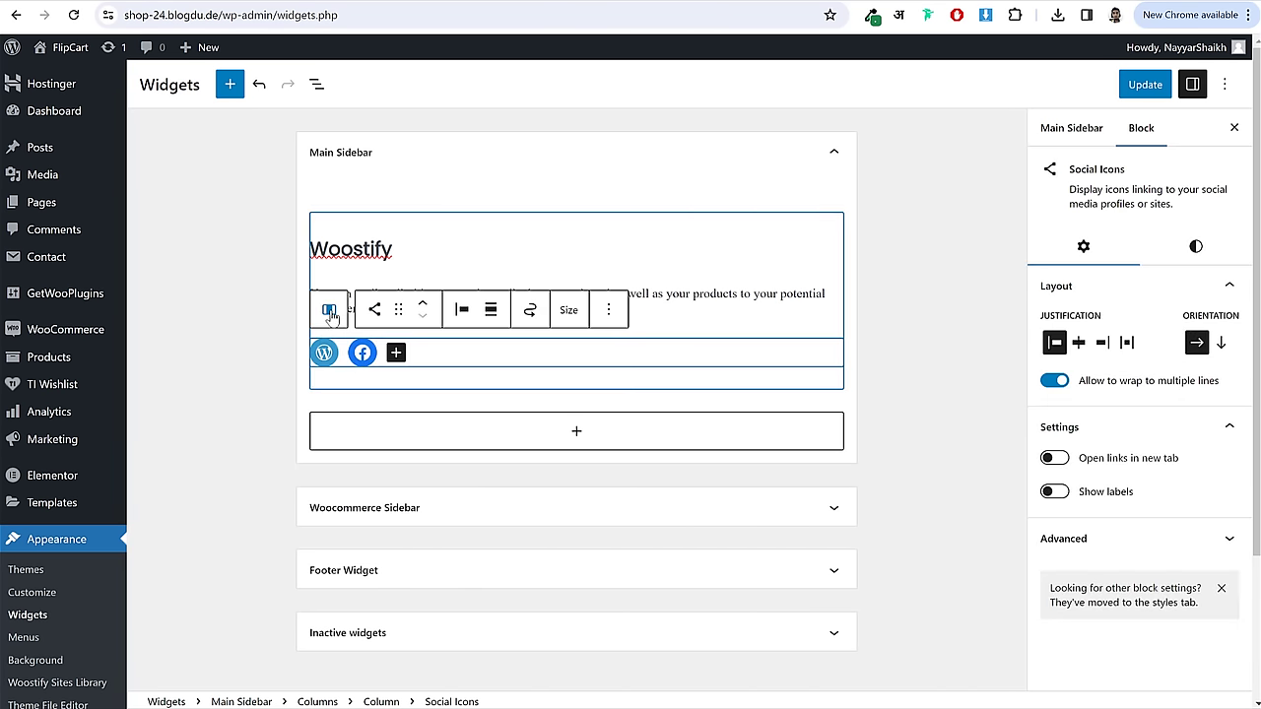
click(396, 353)
text(tw)
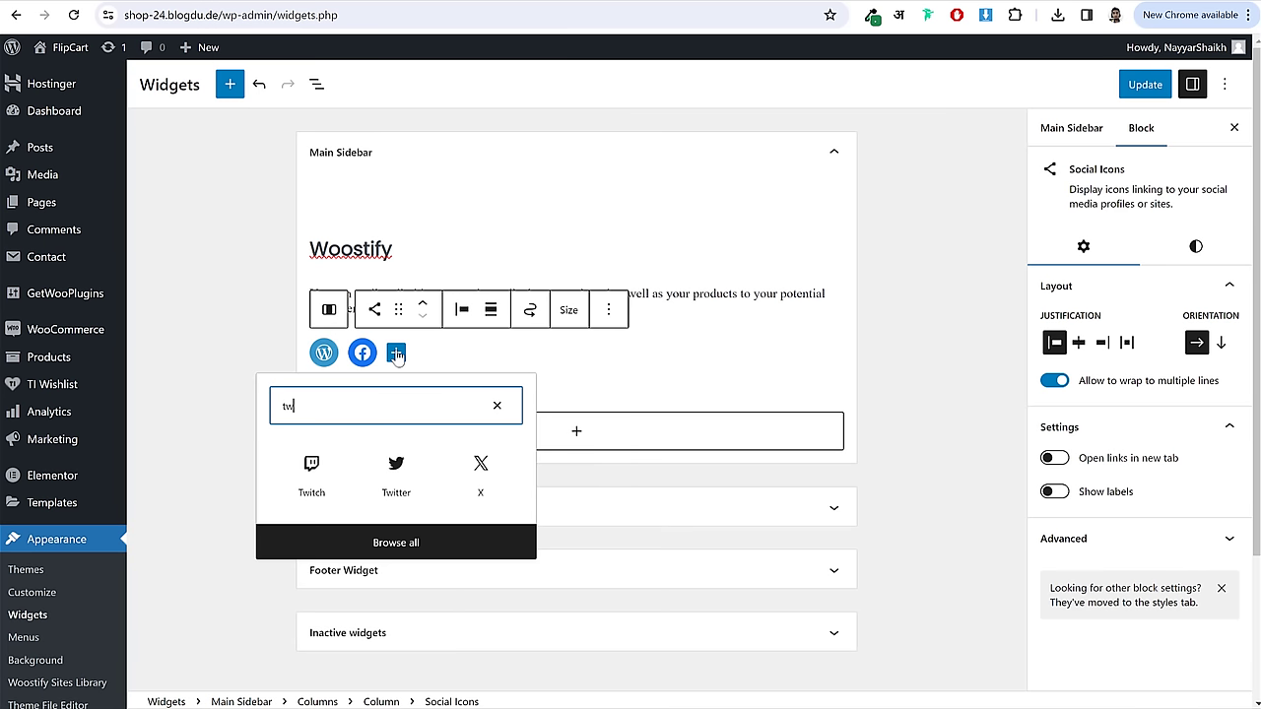
click(396, 478)
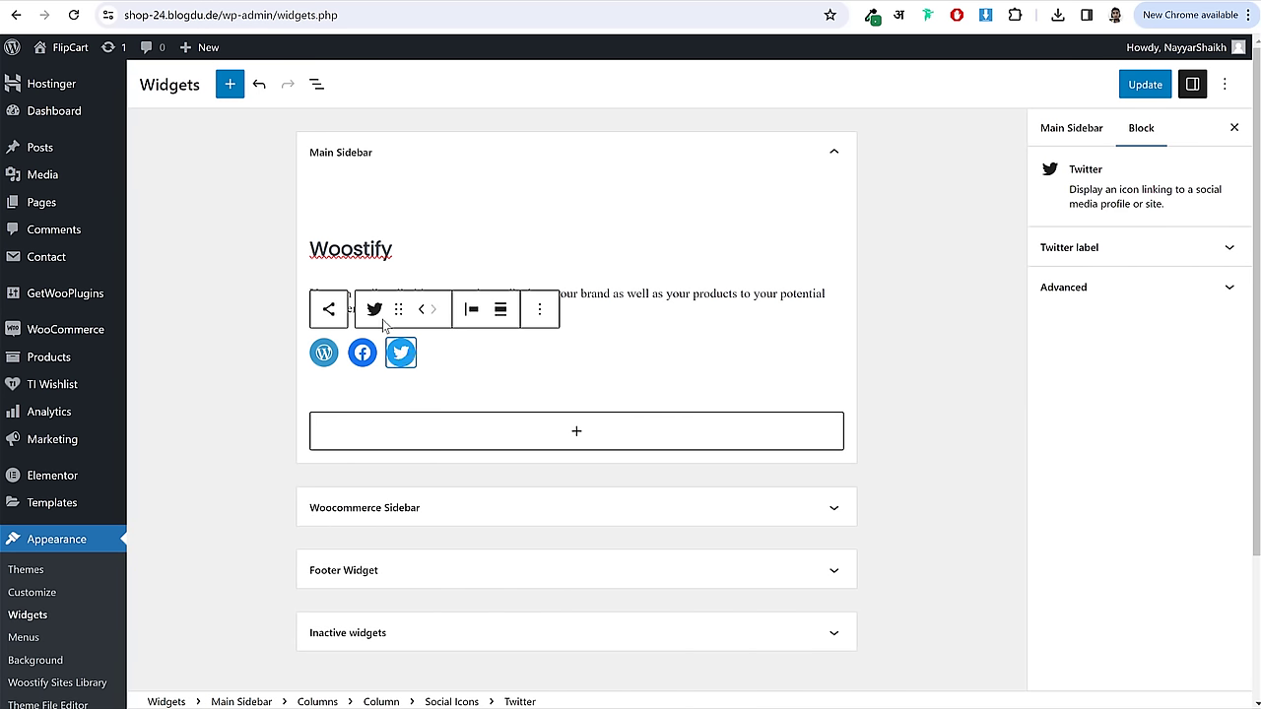
click(403, 361)
text(https://shop-24.blogdu.de/)
click(622, 352)
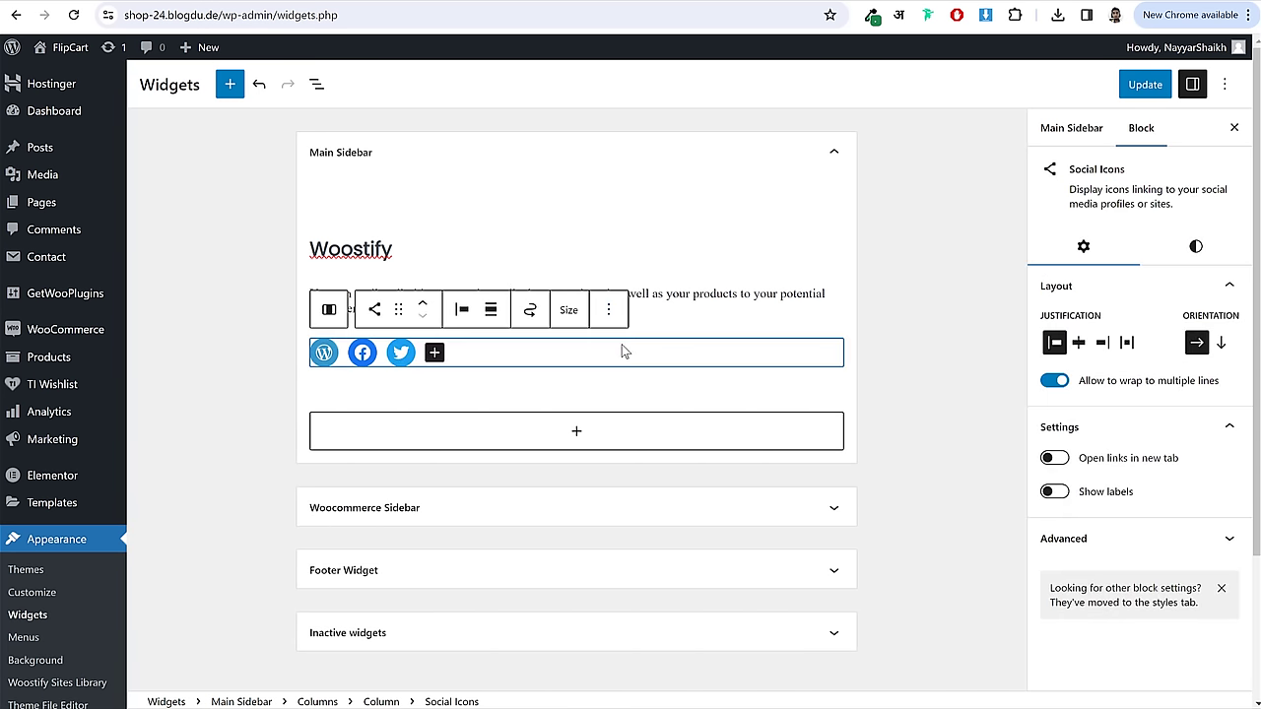
click(831, 247)
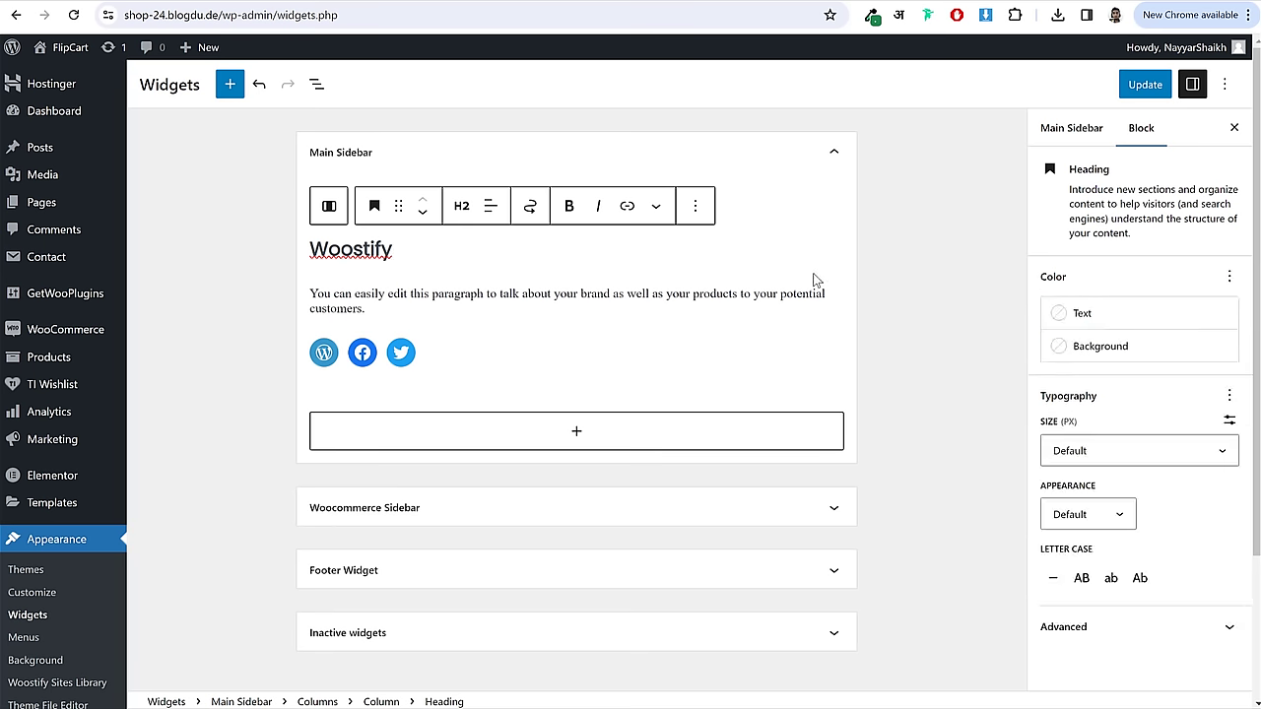
click(918, 291)
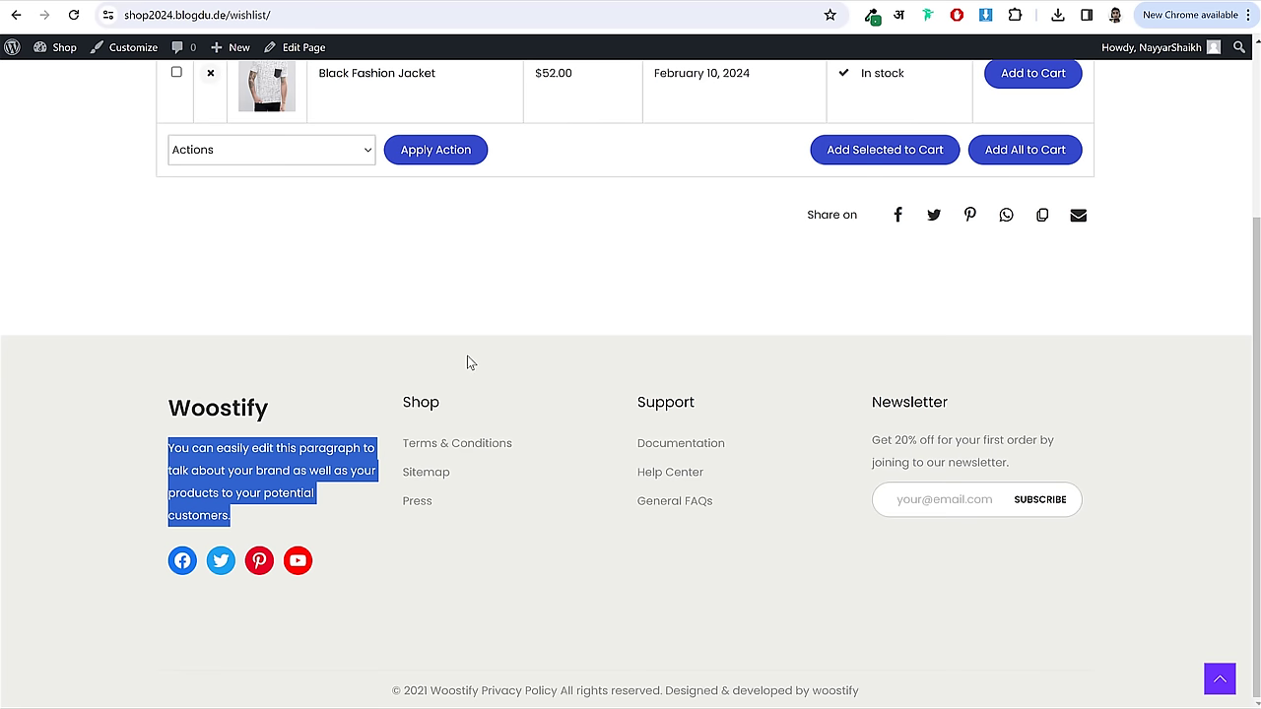
- Copy the "Shop" title from the reference shop's footer and add a Navigation Menu widget below the Main Sidebar column
click(469, 363)
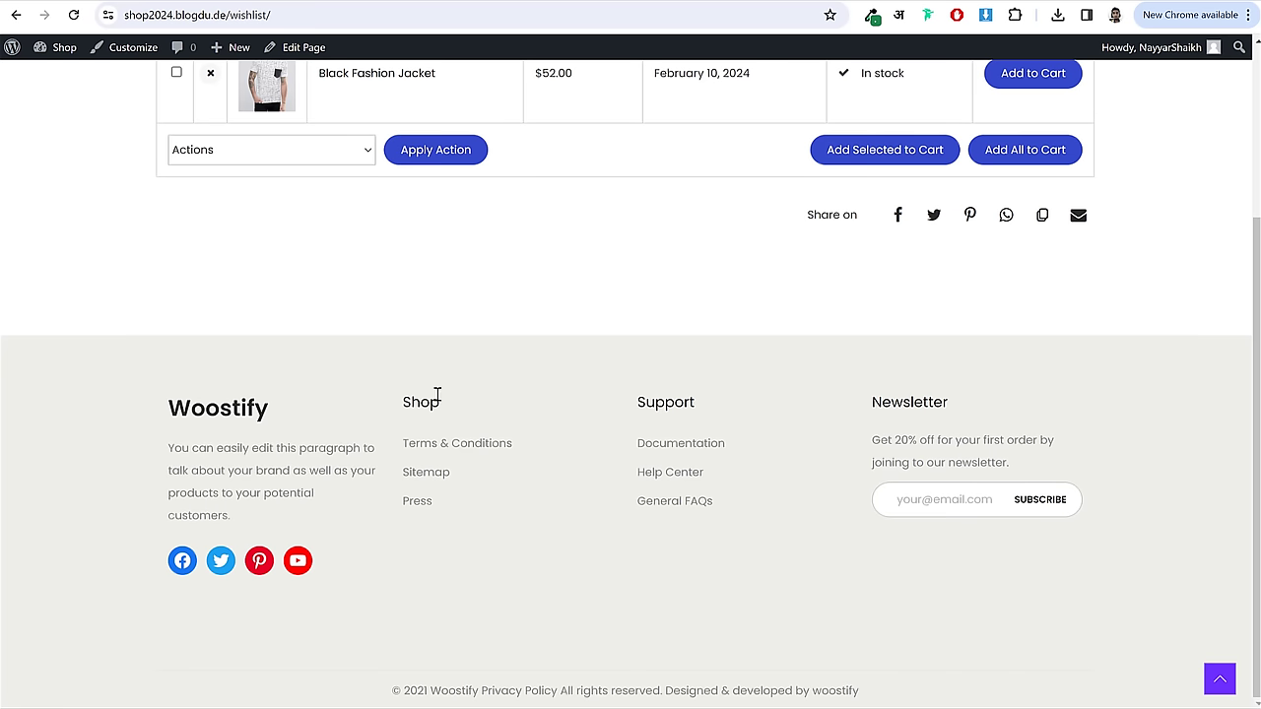
double_click(425, 402)
key(ctrl+c)
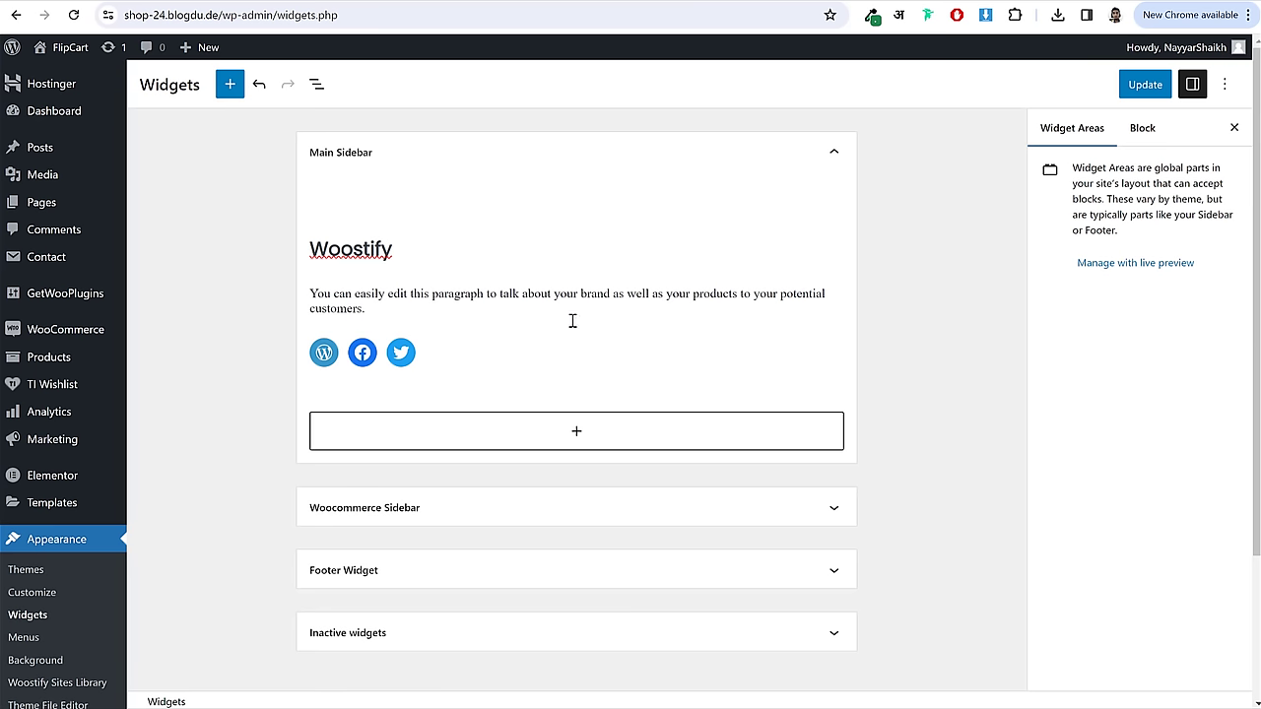
click(573, 429)
text(nav)
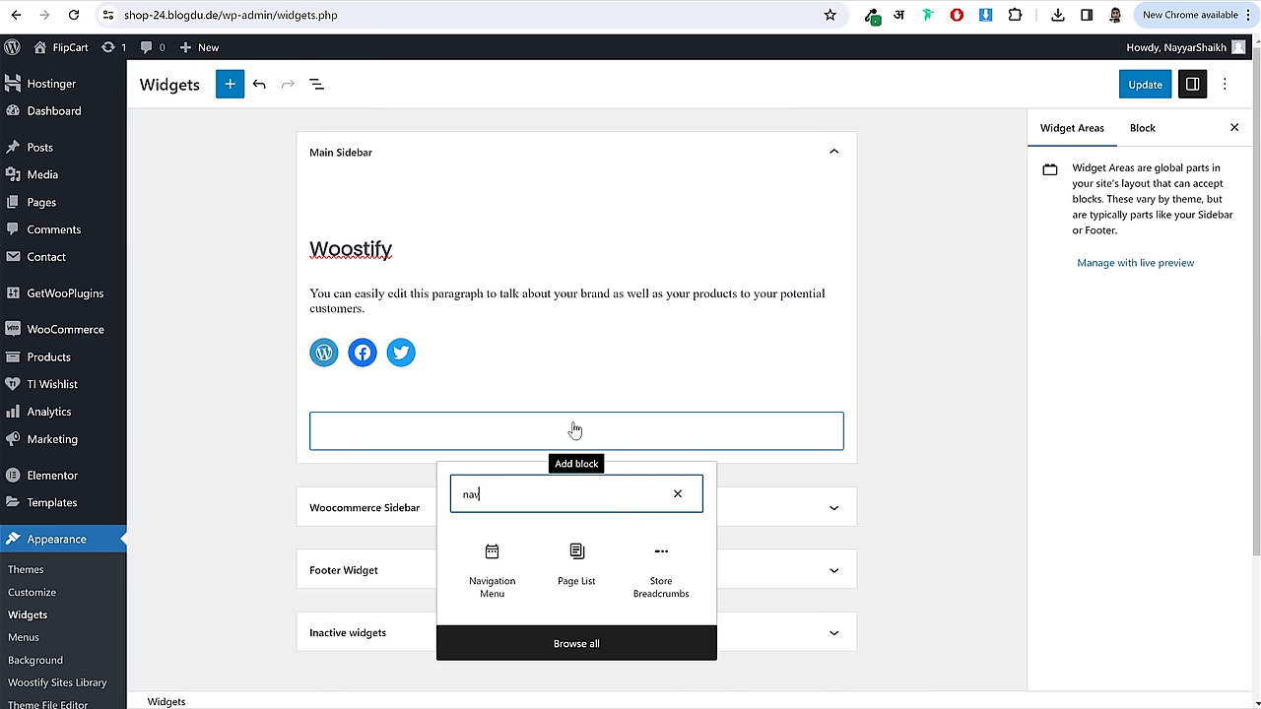
click(493, 570)
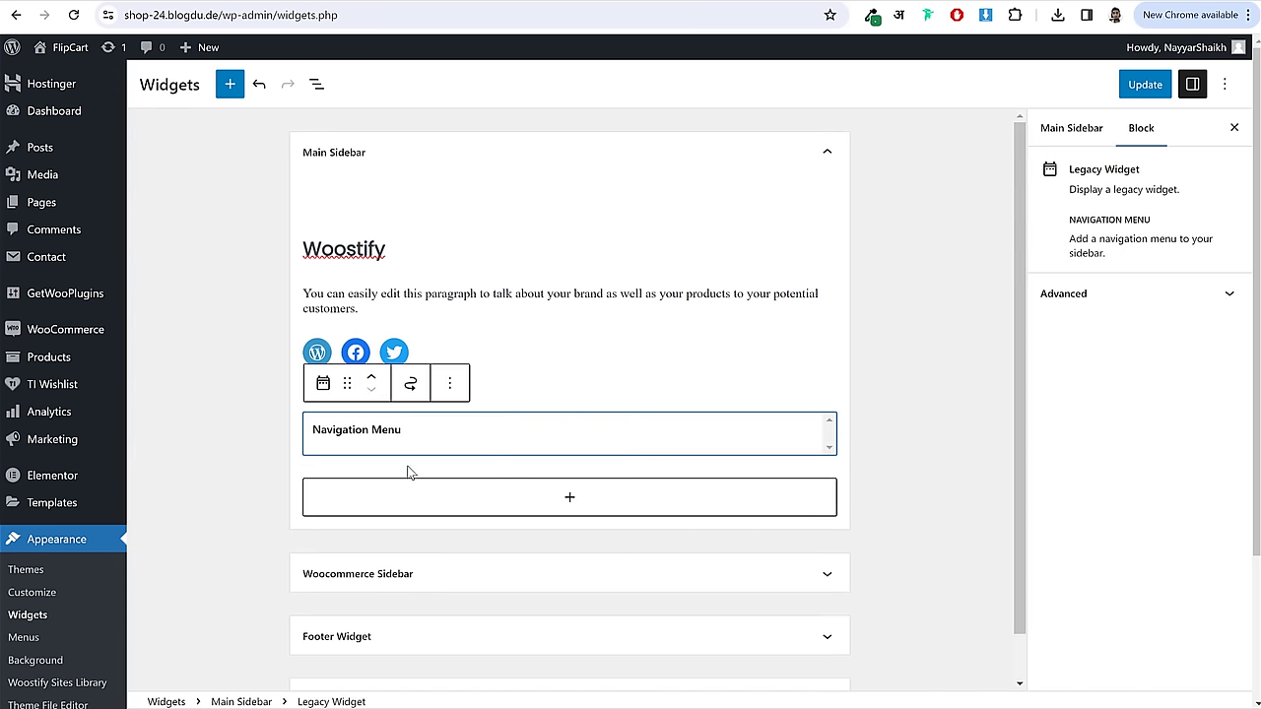
click(360, 481)
key(ctrl+v)
click(386, 538)
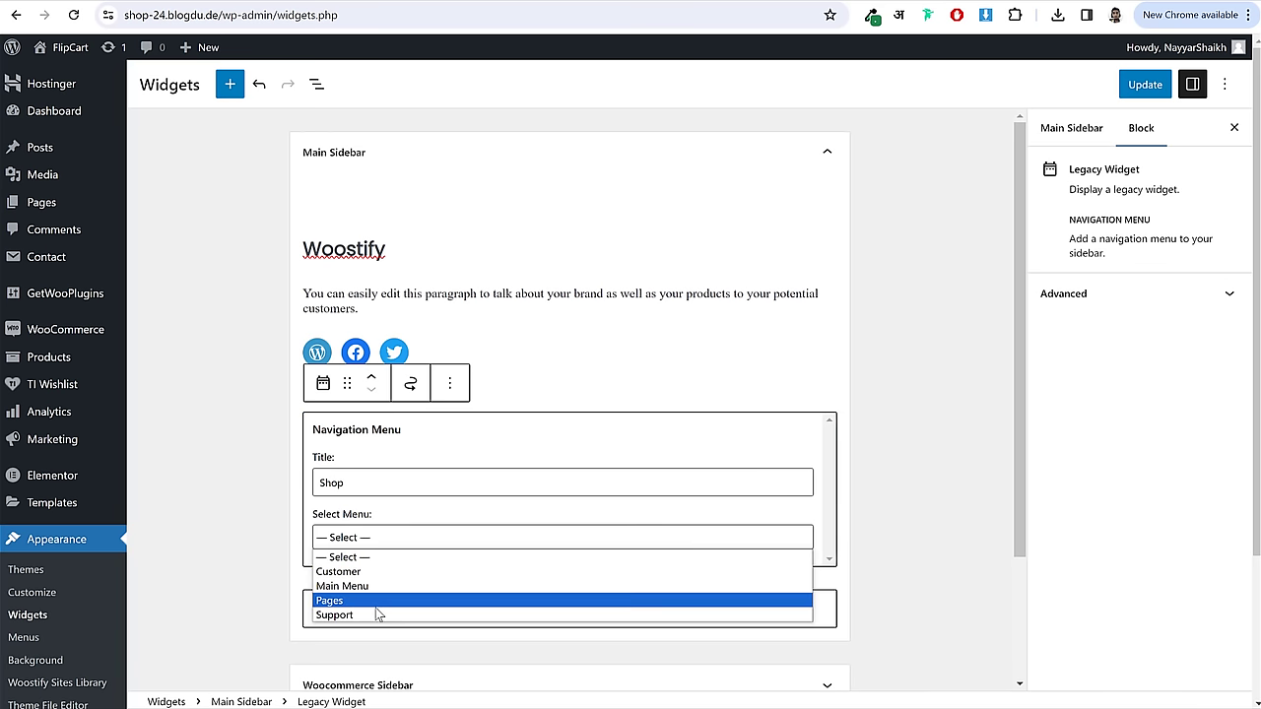
- Title the Navigation Menu widget "Support" and assign the Support menu to it
click(378, 485)
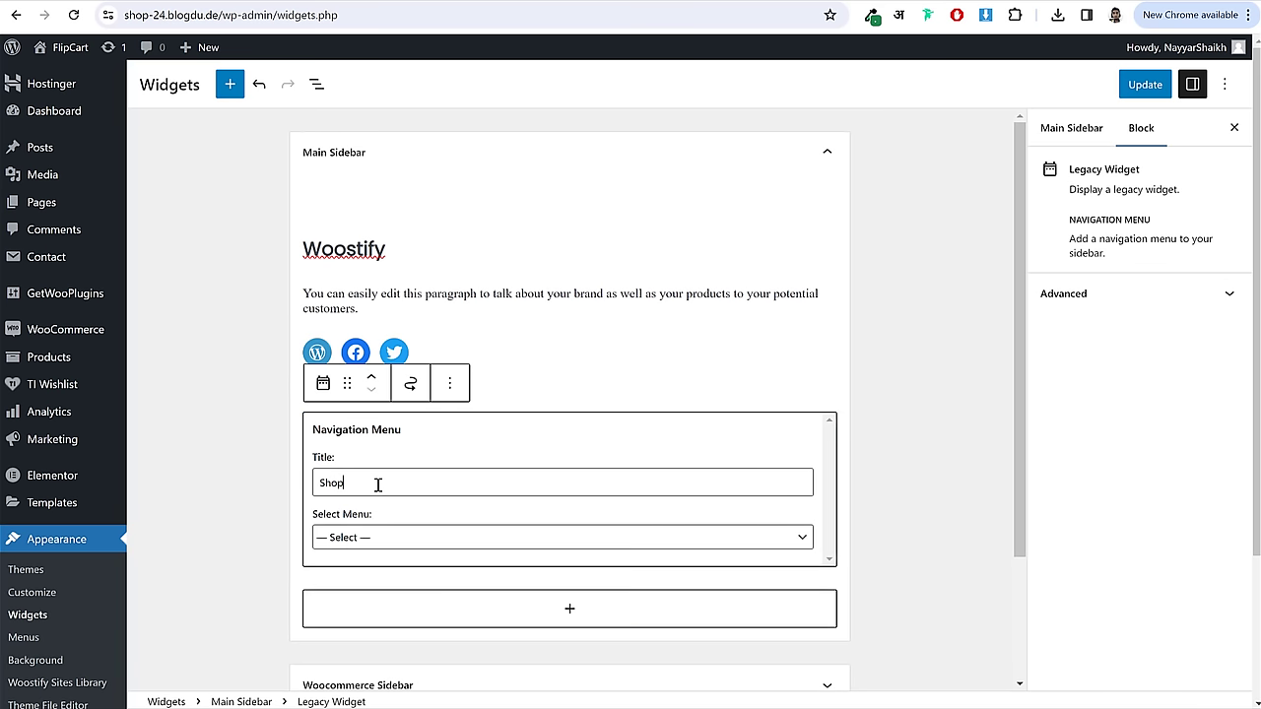
key(ctrl+a)
text(Suppor)
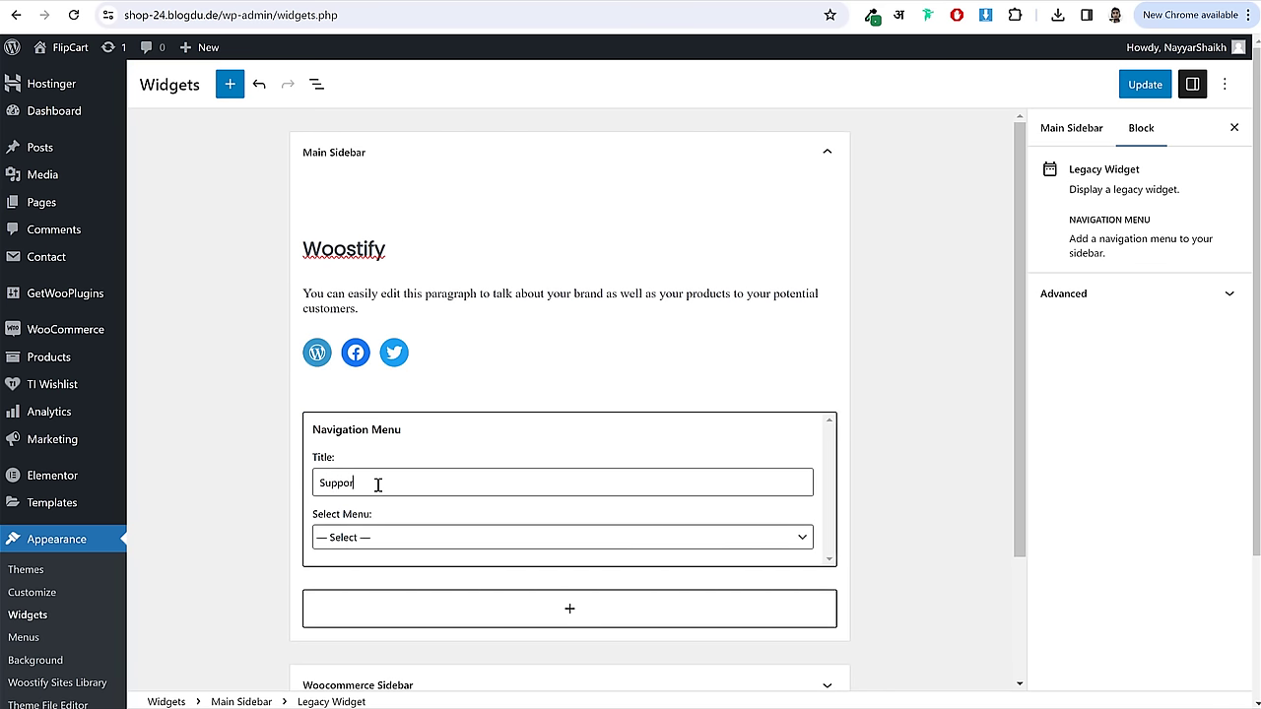
text(t)
click(408, 538)
click(369, 614)
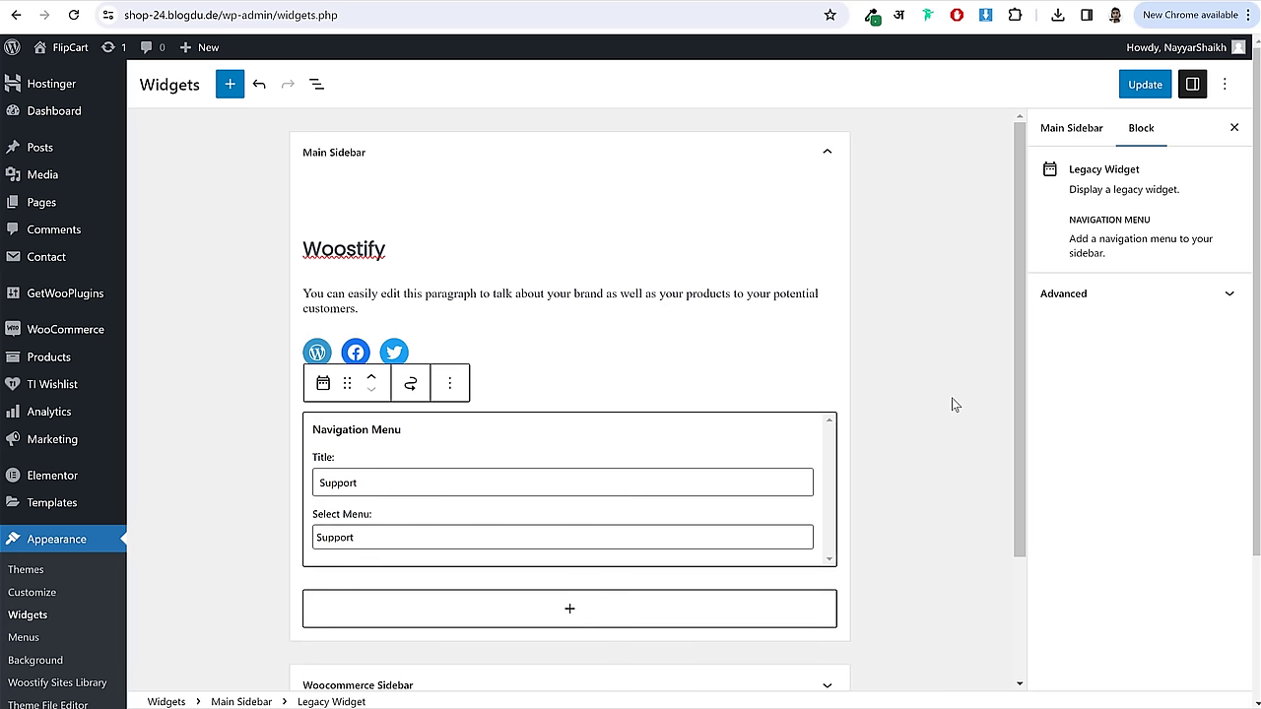
click(951, 404)
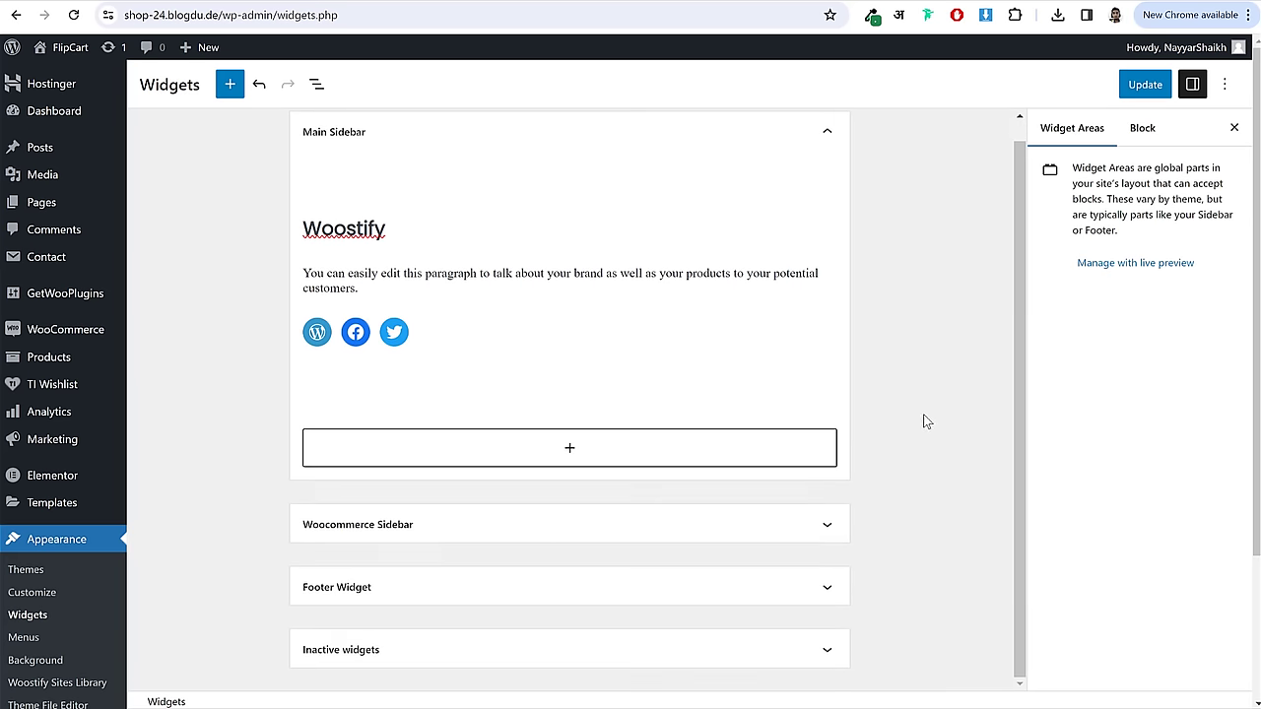
- Add a Navigation Menu widget below the Support menu, titled "Customer" and showing the Customer menu
scroll(594, 526, down, 2)
click(578, 470)
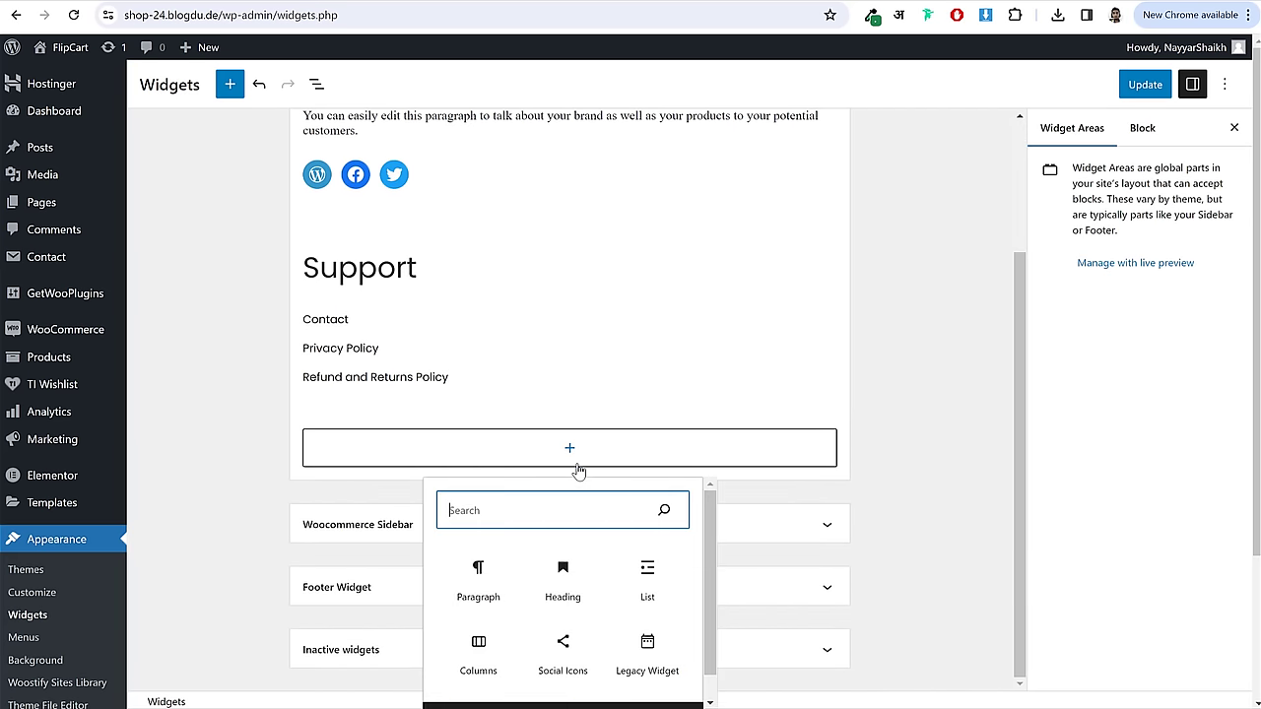
text(nav)
click(486, 591)
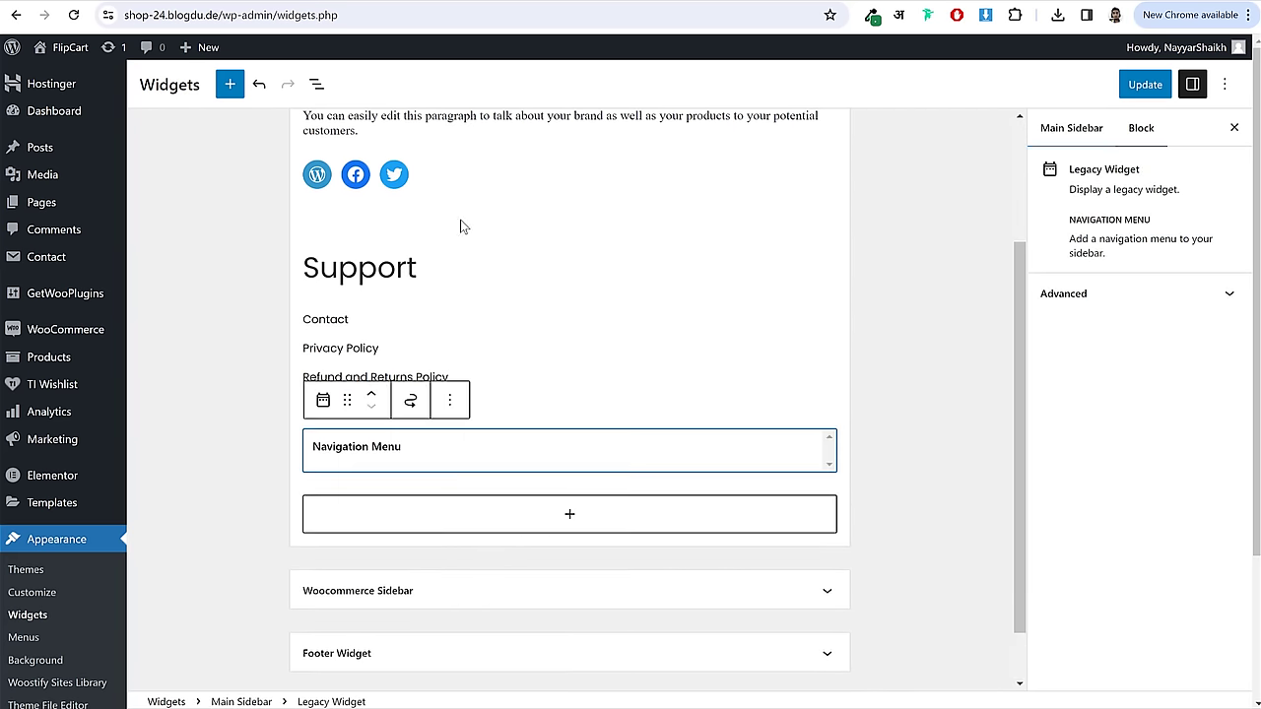
click(394, 499)
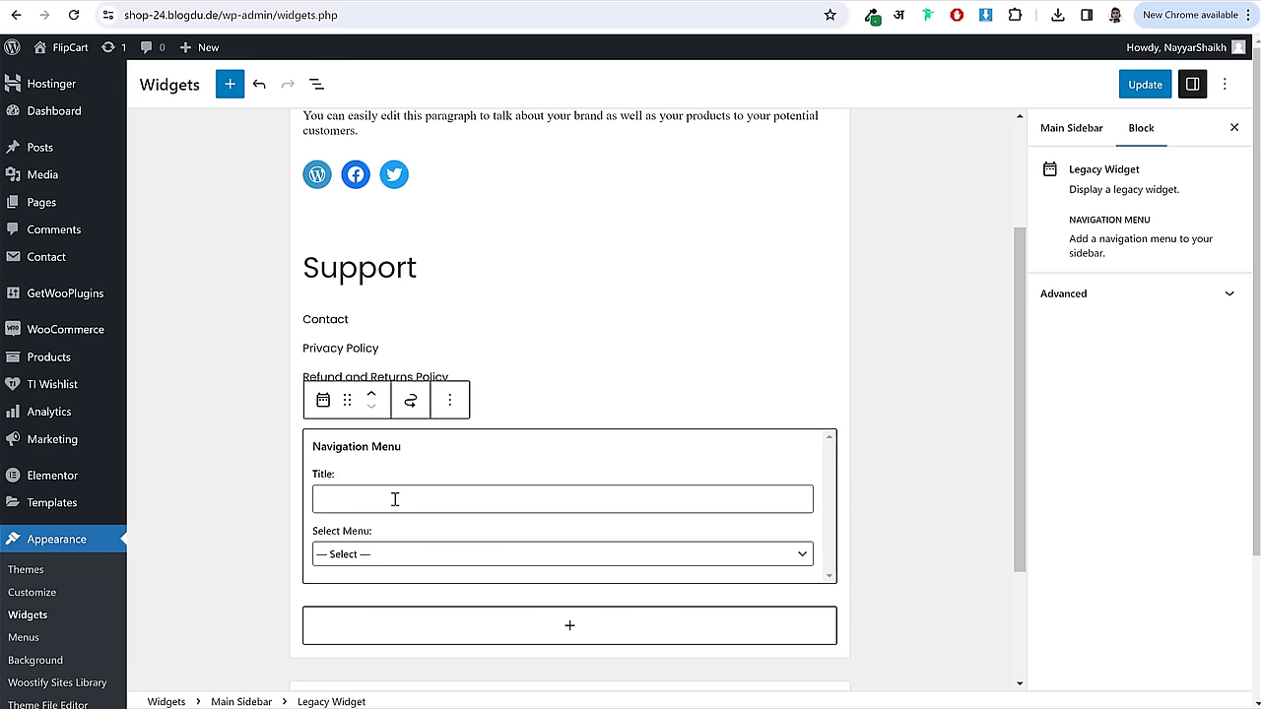
text(Customer)
click(405, 553)
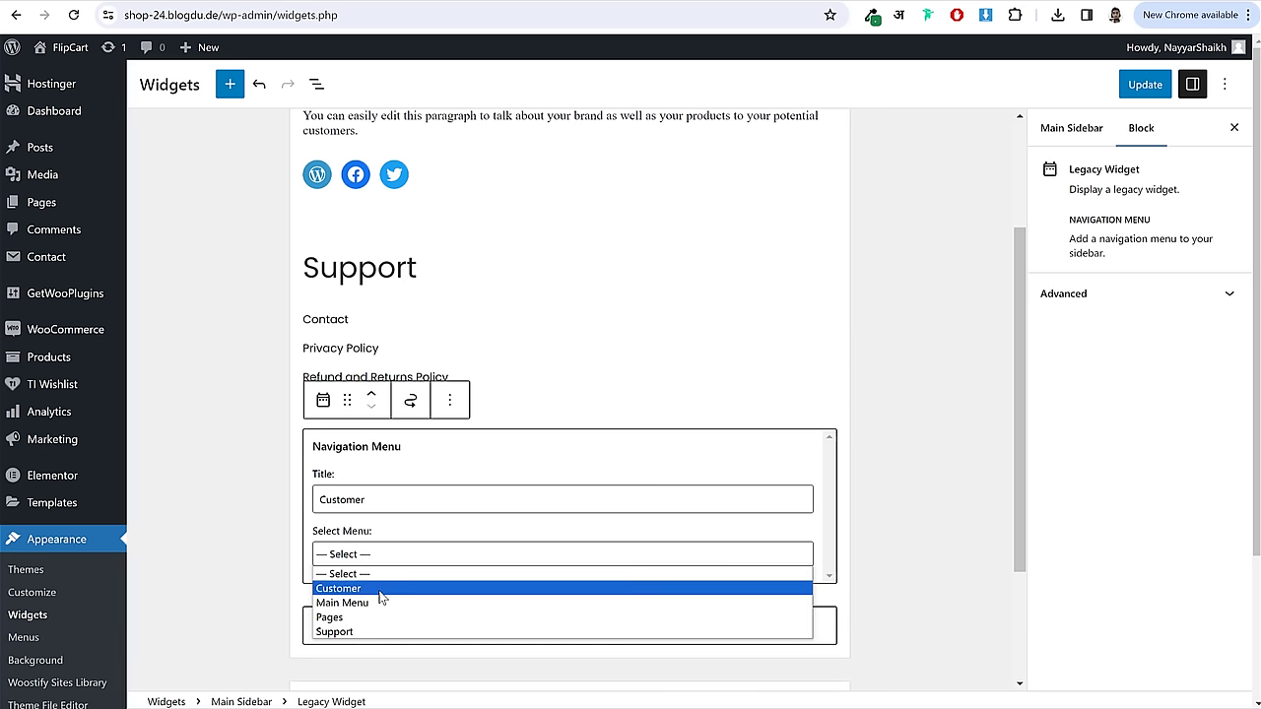
click(340, 588)
click(875, 522)
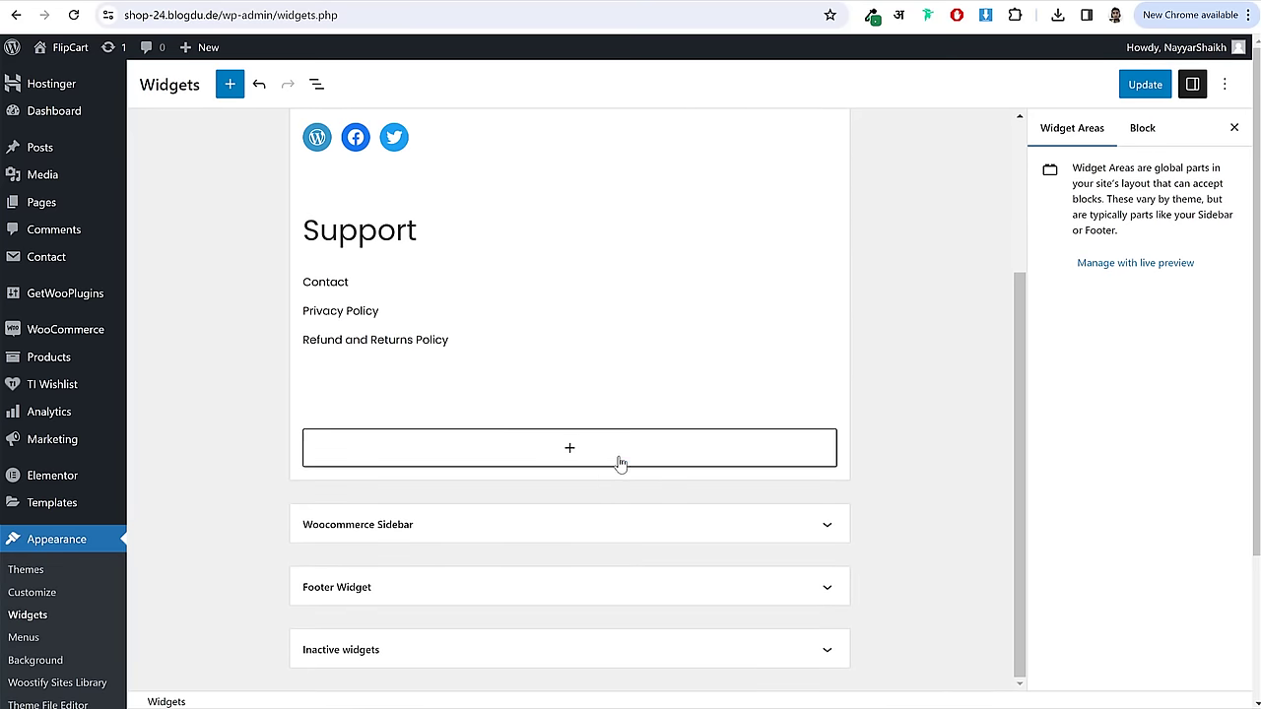
- Add a Navigation Menu widget below the Customer menu, titled "Pages" and showing the Pages menu
scroll(622, 481, down, 2)
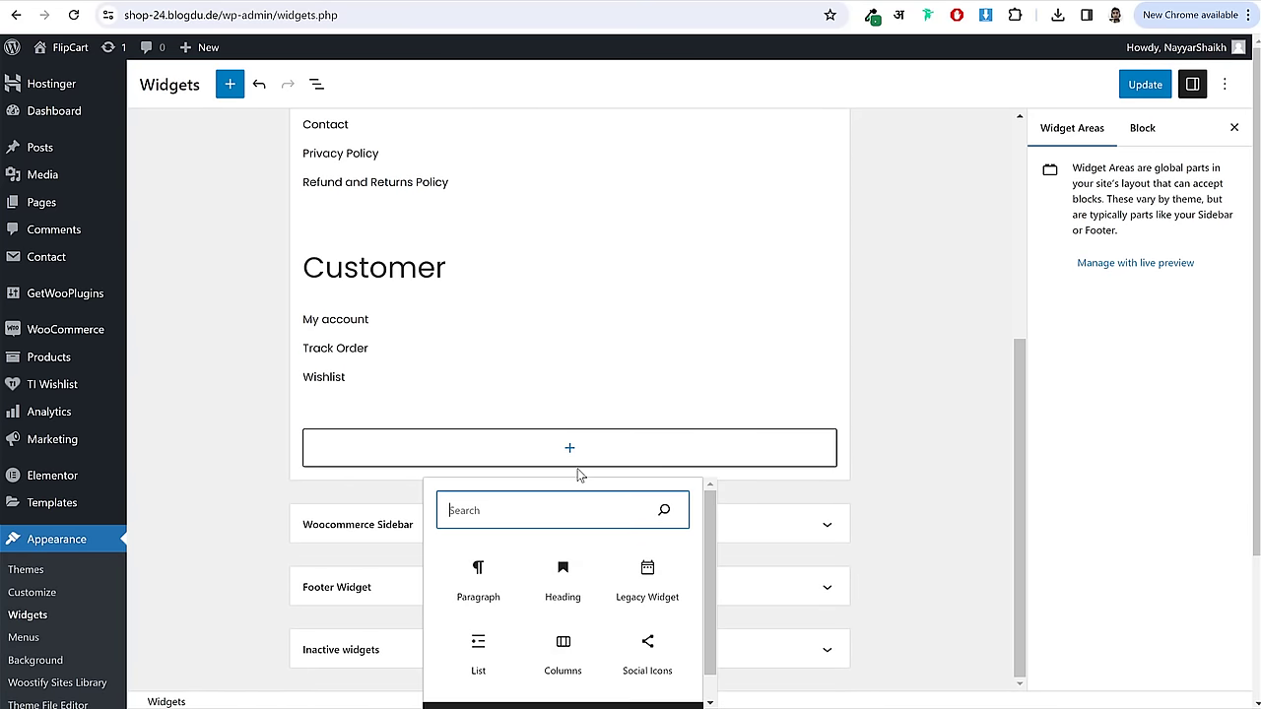
text(nav)
click(483, 587)
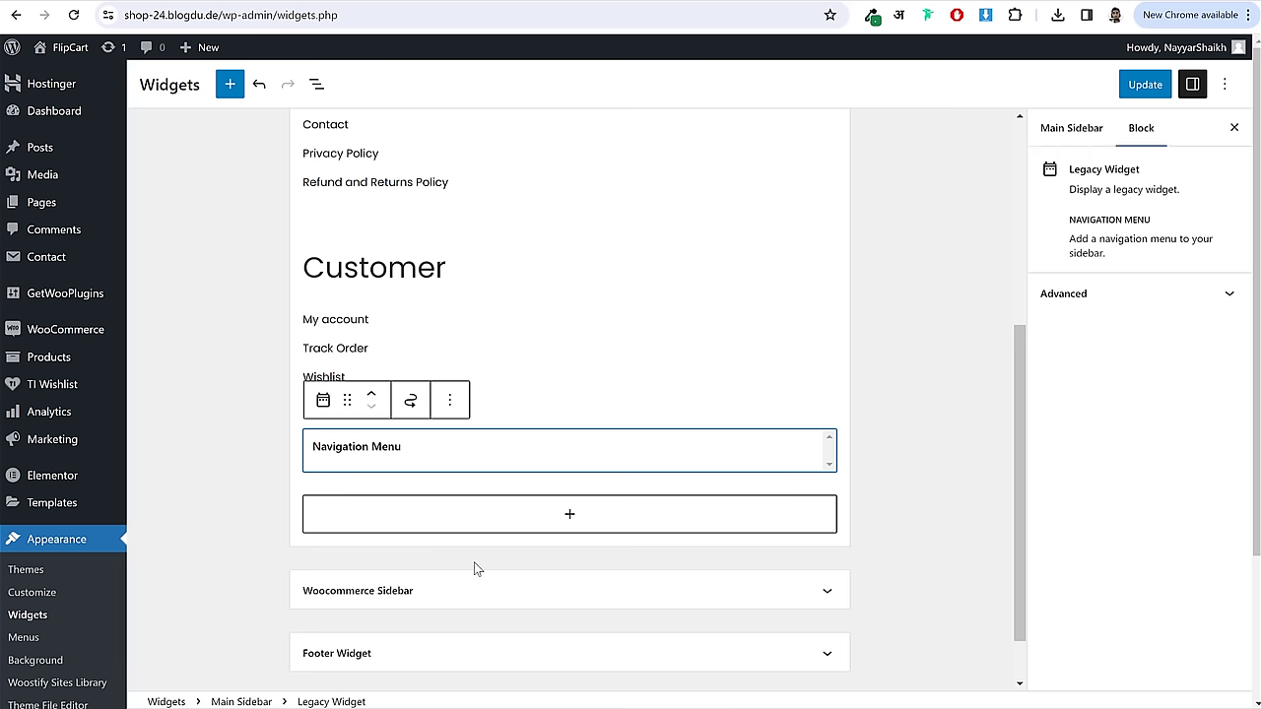
click(431, 500)
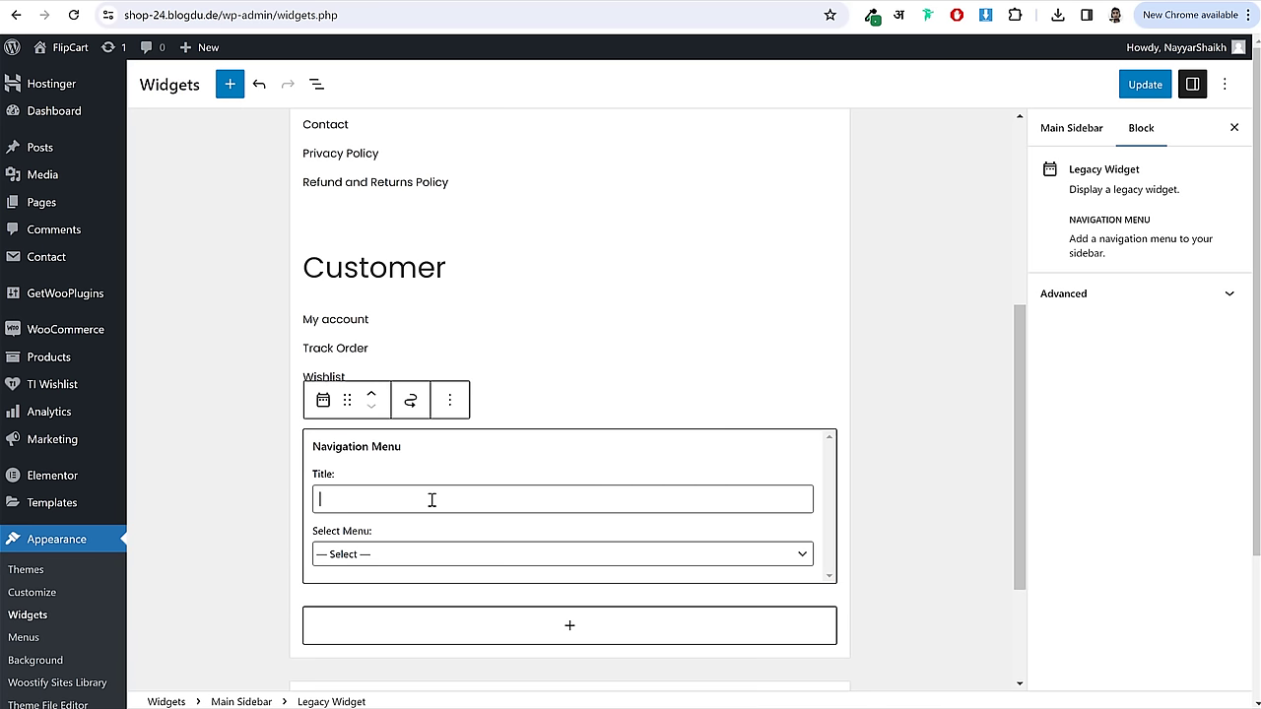
text(Pa)
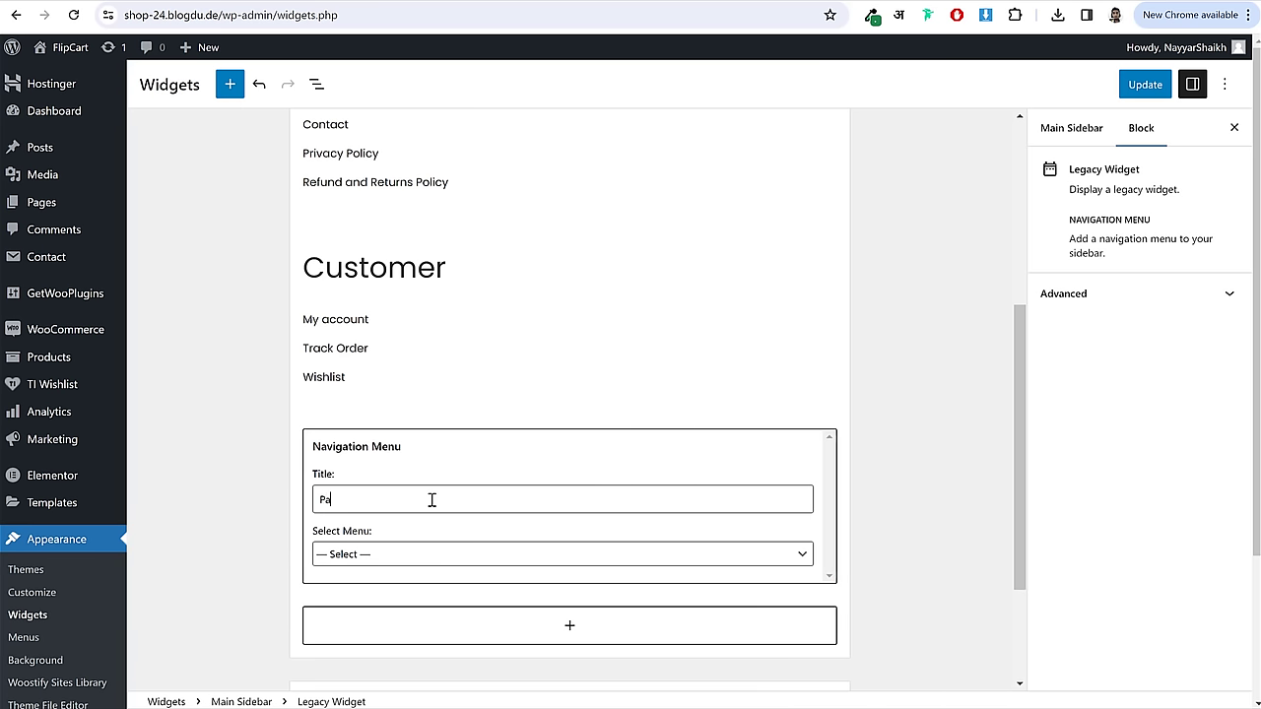
text(ges)
click(433, 554)
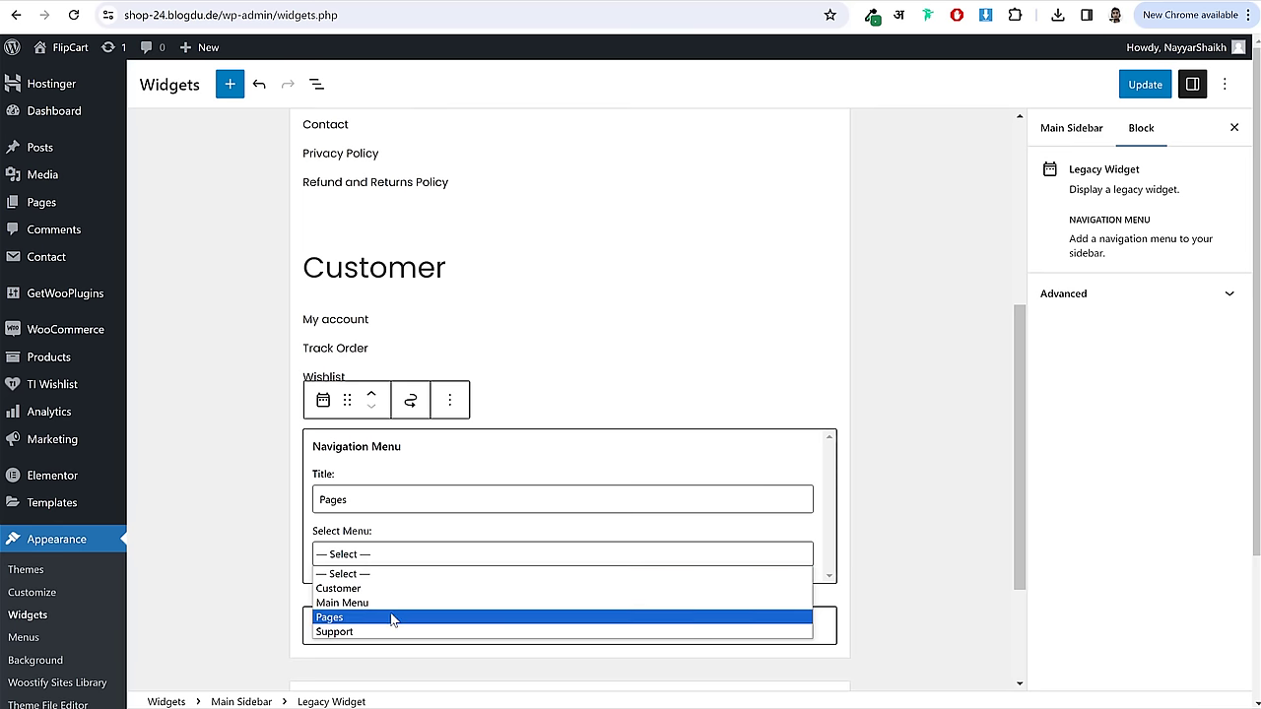
click(392, 616)
click(885, 399)
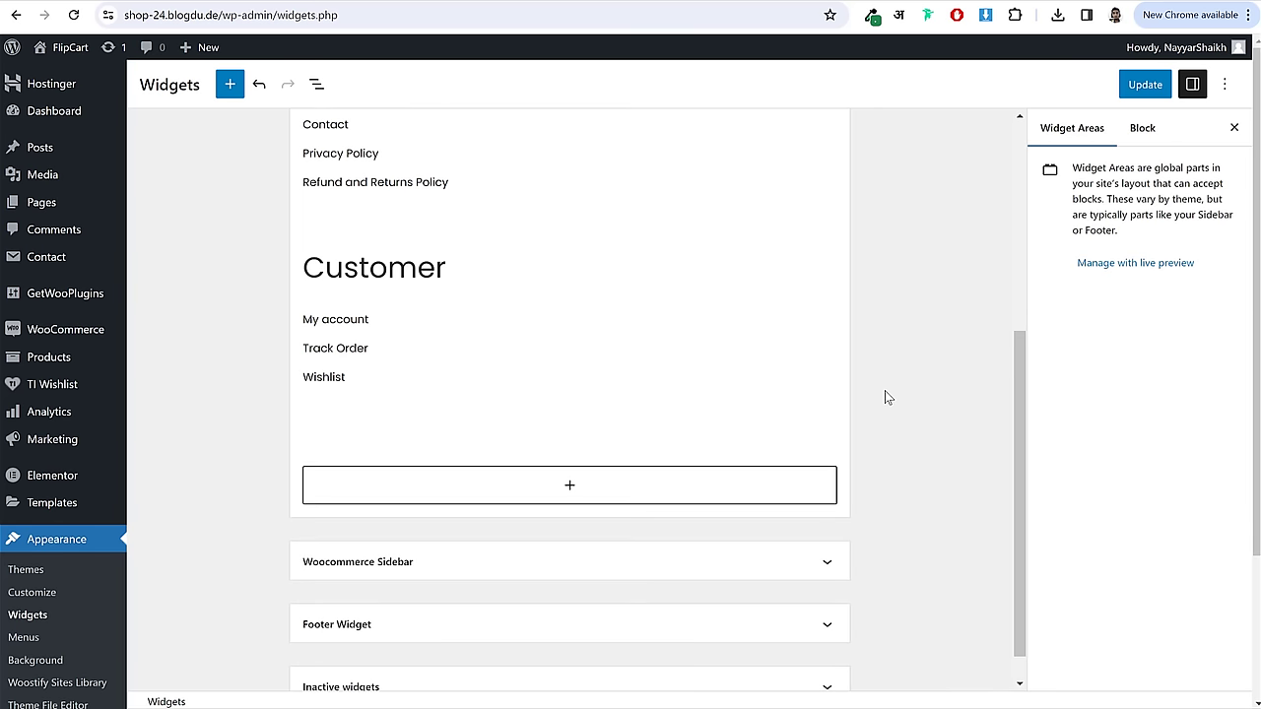
- Save the widget changes and reload the store's front page to check its footer
scroll(873, 411, up, 4)
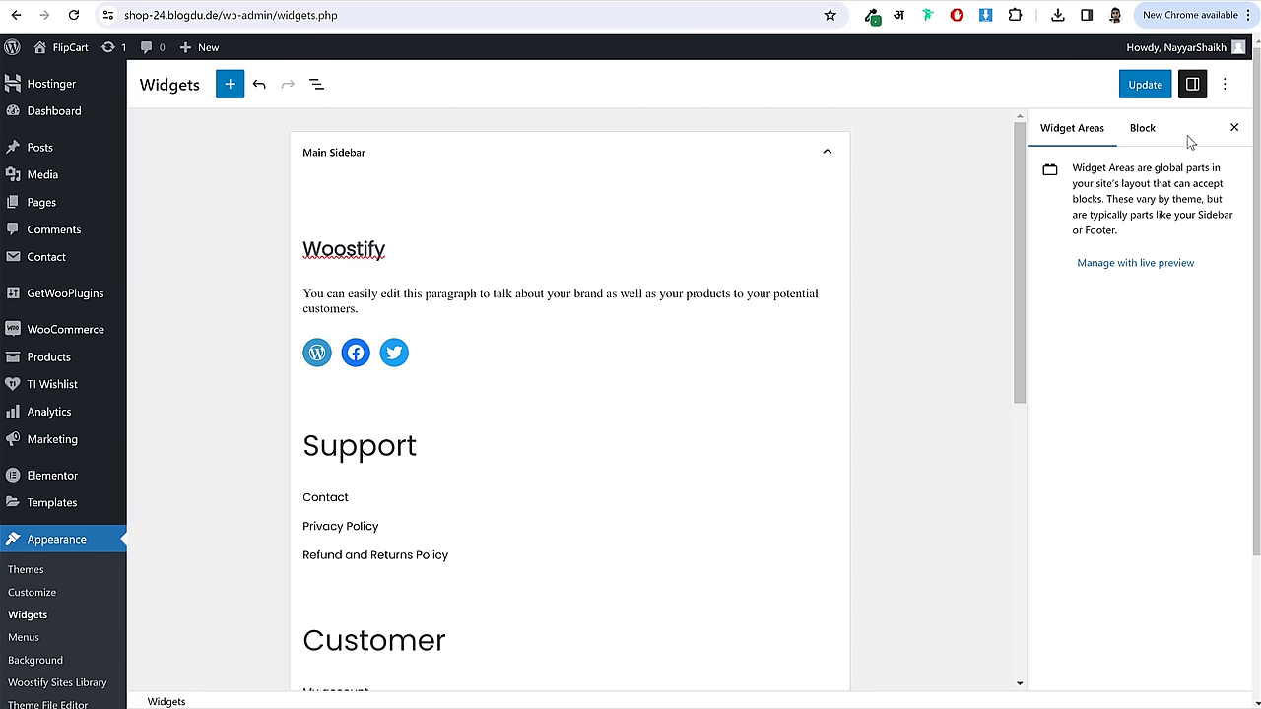
click(1144, 84)
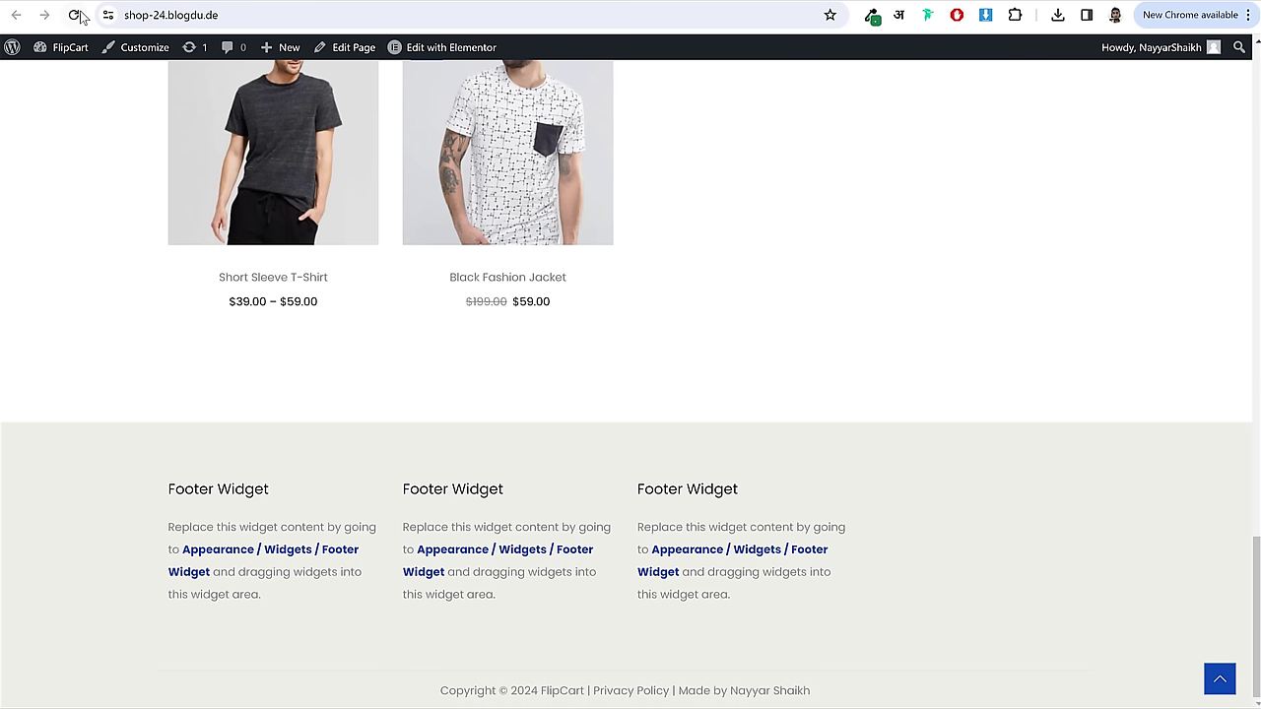
click(75, 15)
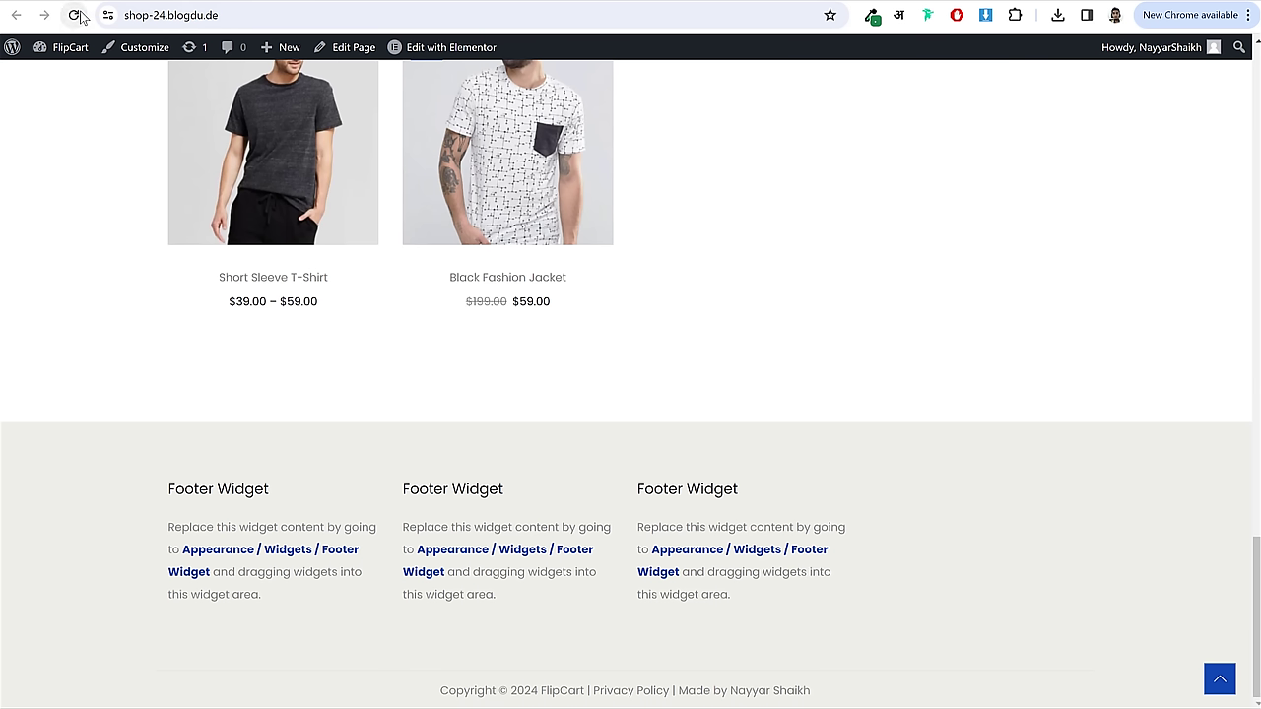
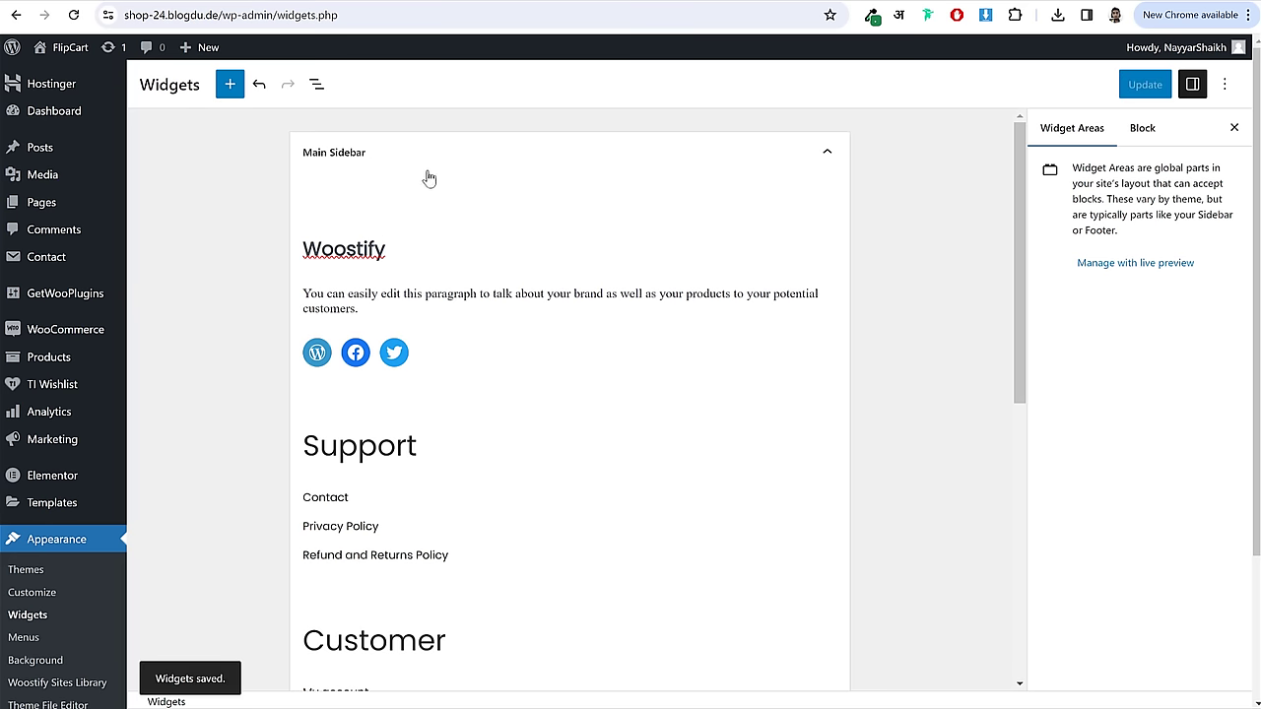
- Copy the Main Sidebar column that holds the Woostify heading, brand paragraph and social icons
click(379, 158)
click(377, 175)
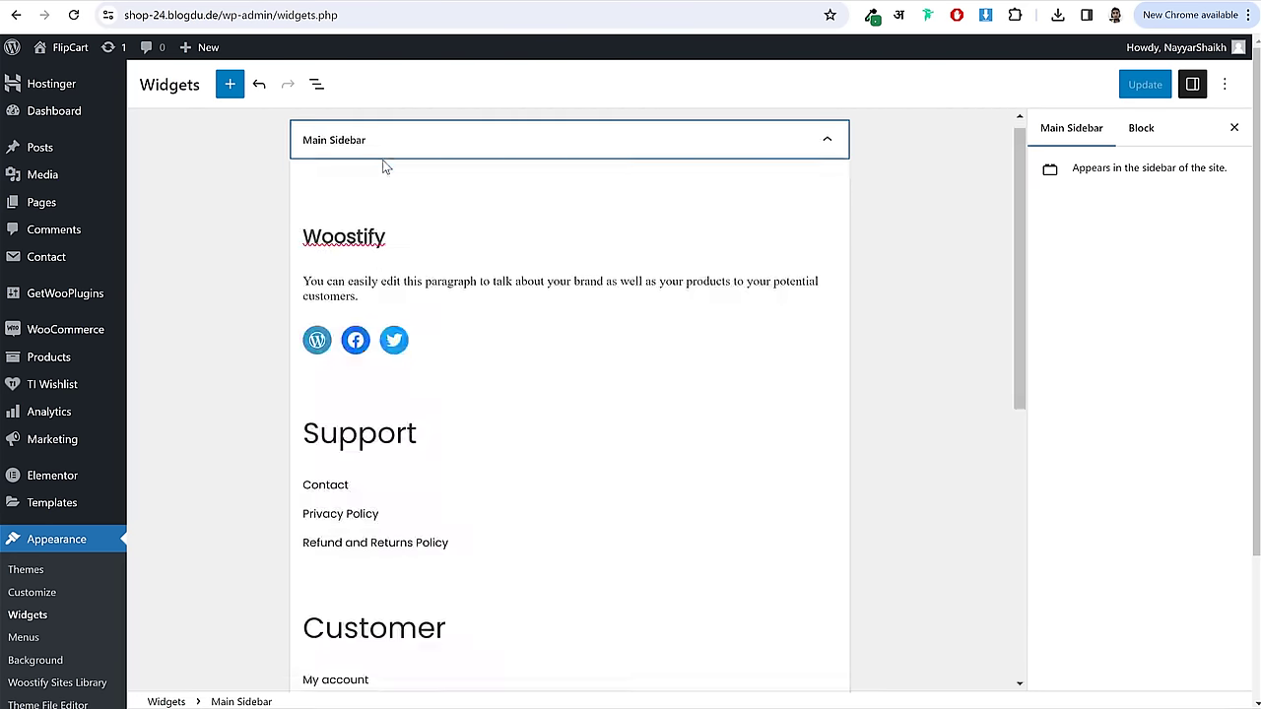
click(414, 234)
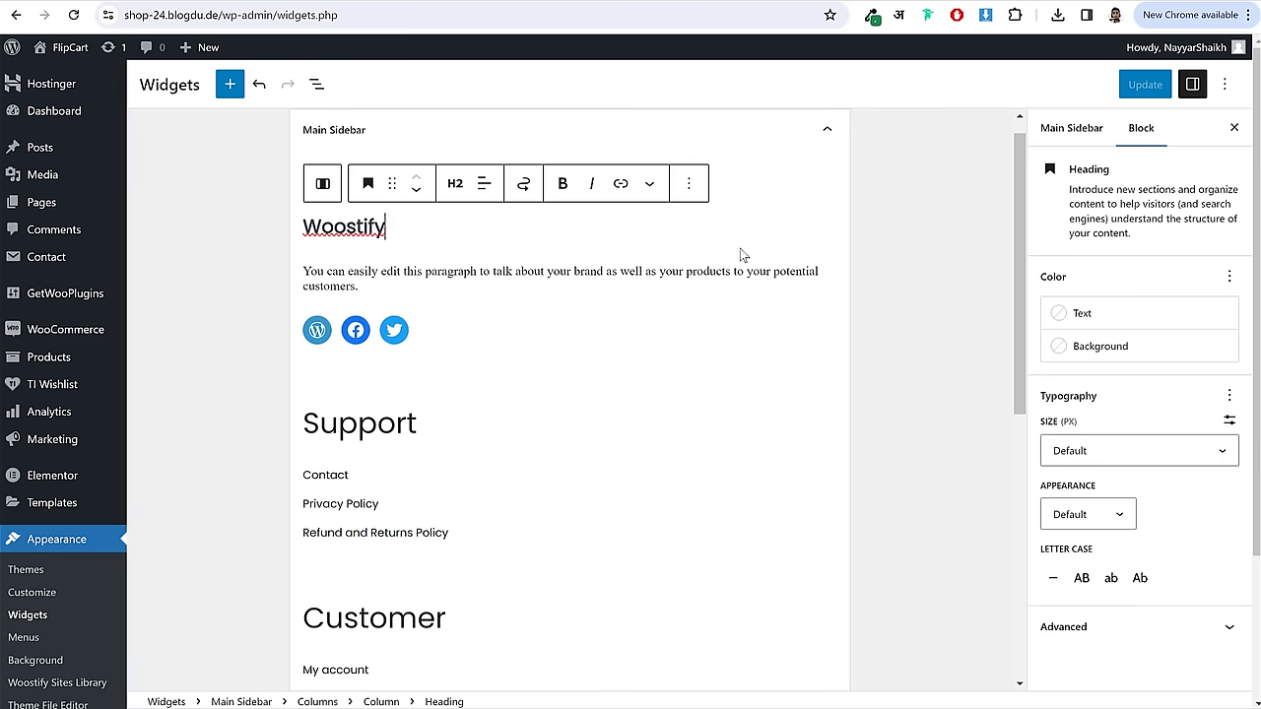
click(732, 336)
click(810, 268)
click(775, 239)
click(457, 288)
click(448, 340)
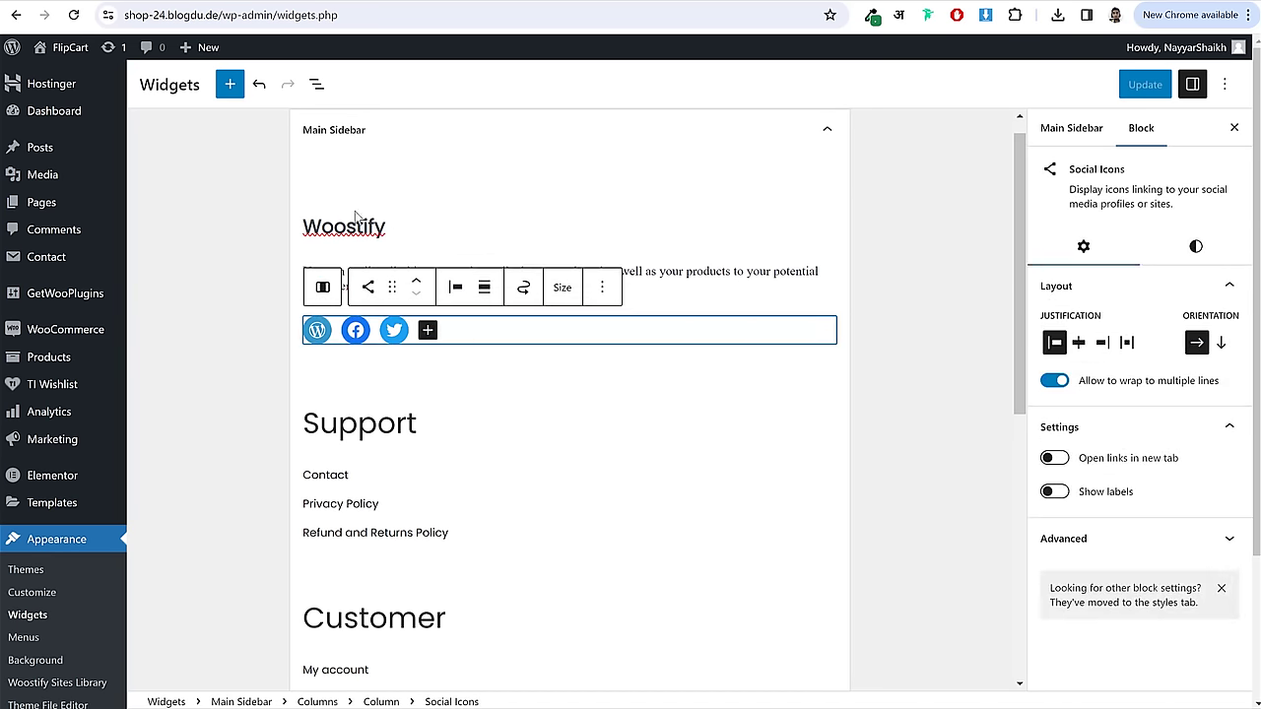
click(311, 214)
click(504, 160)
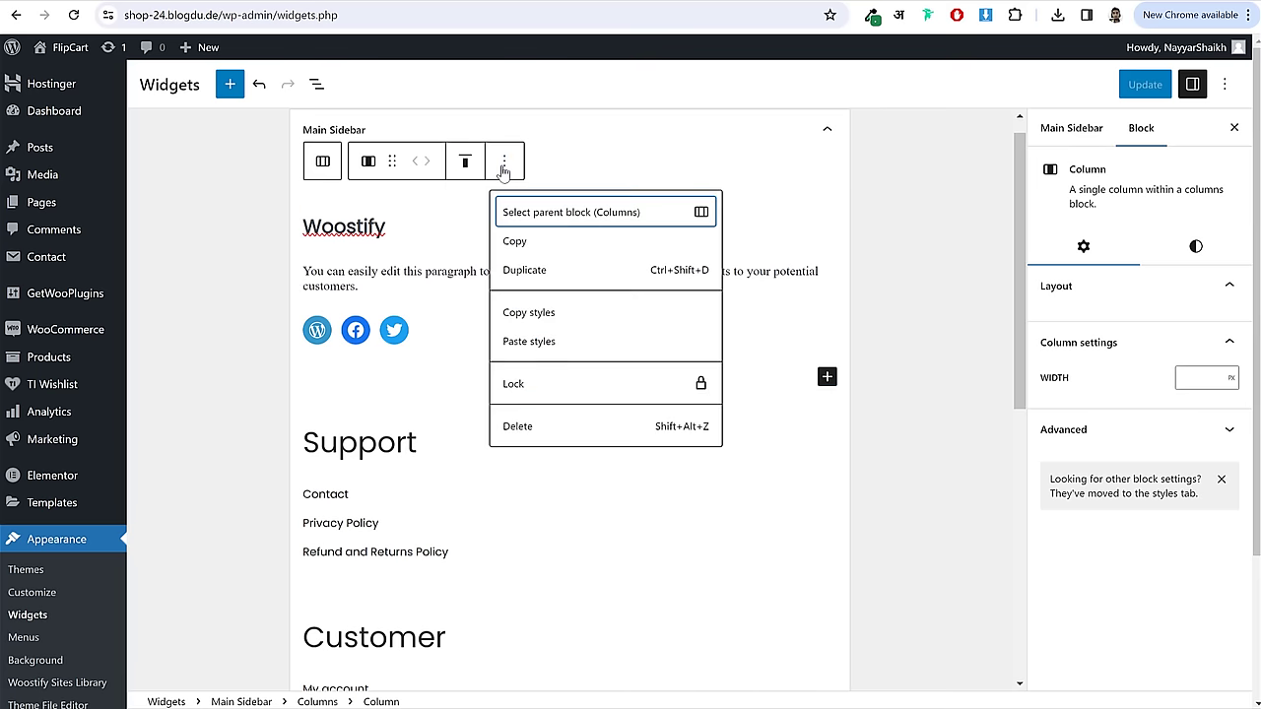
click(557, 243)
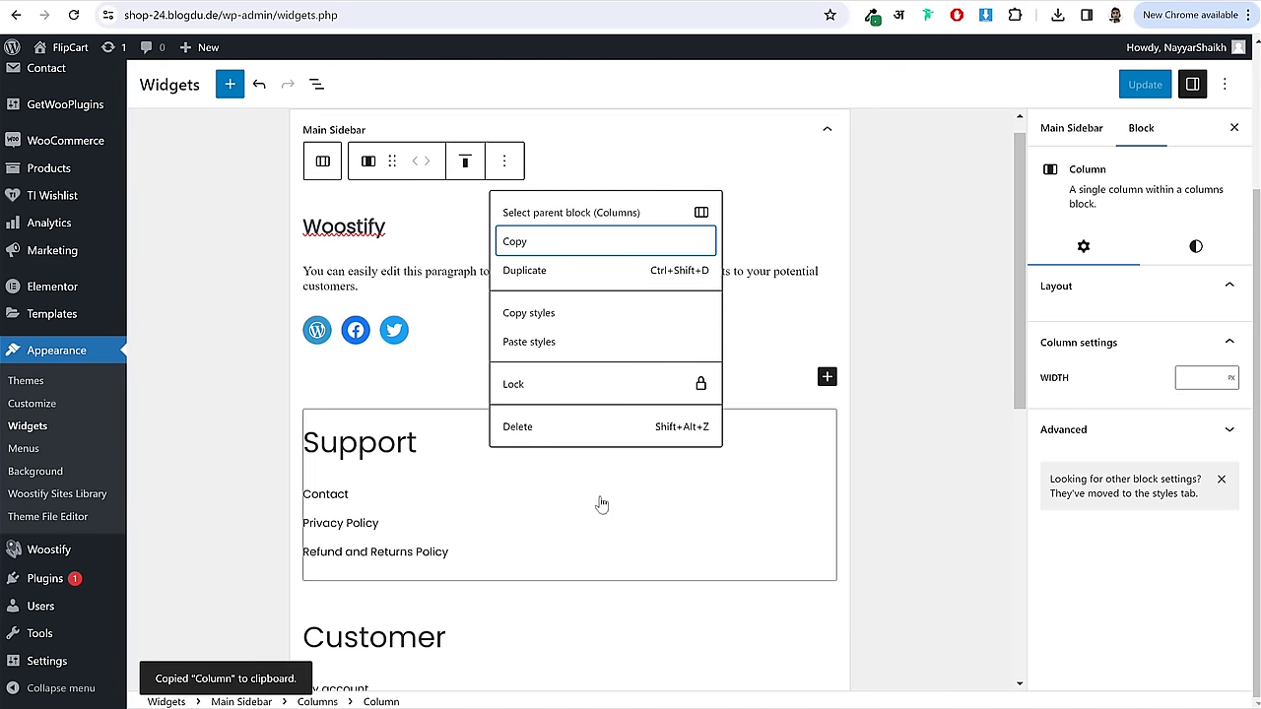
- Expand the Footer Widget area and insert a Columns block with a single column
click(931, 414)
scroll(916, 433, down, 6)
click(430, 585)
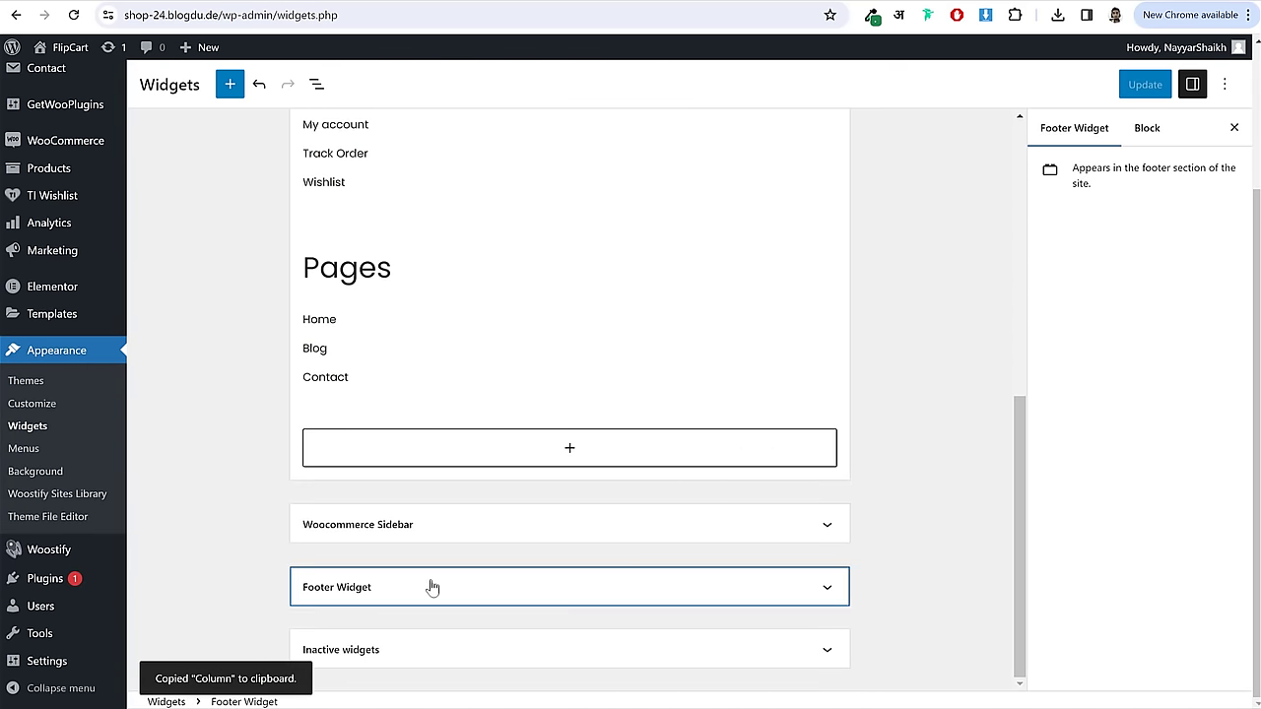
scroll(512, 576, down, 1)
click(527, 572)
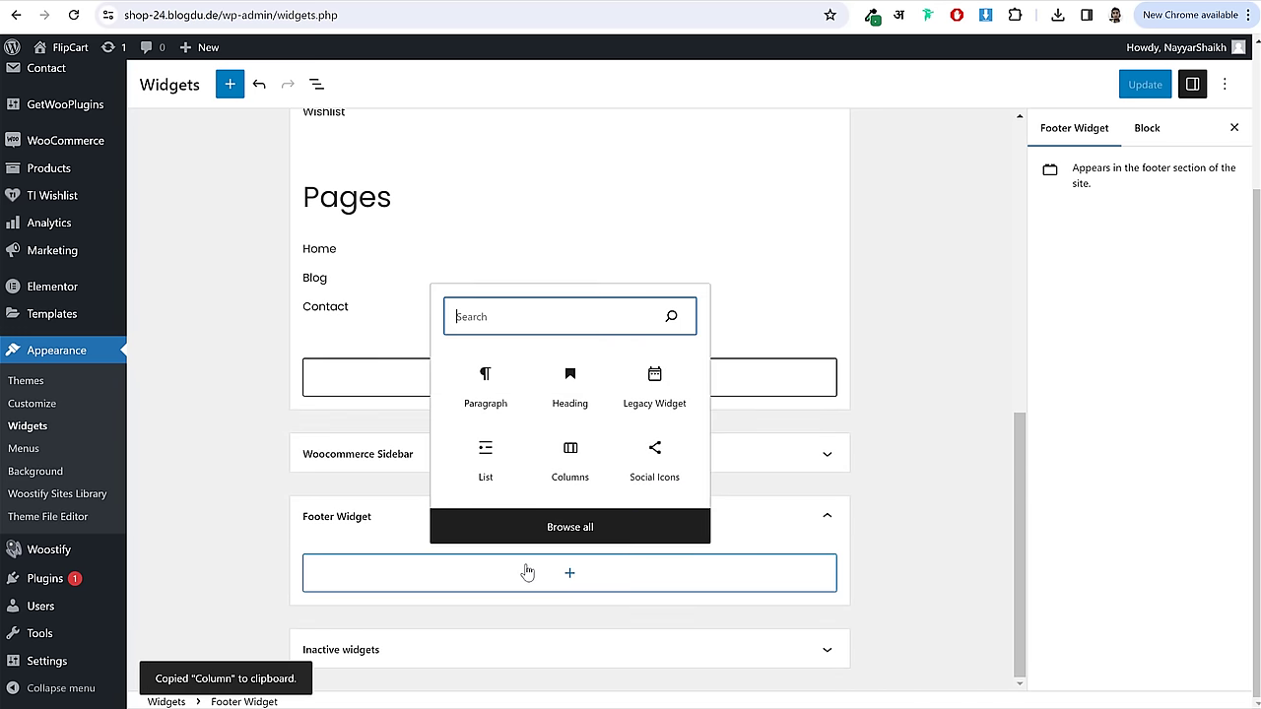
right_click(527, 572)
click(974, 431)
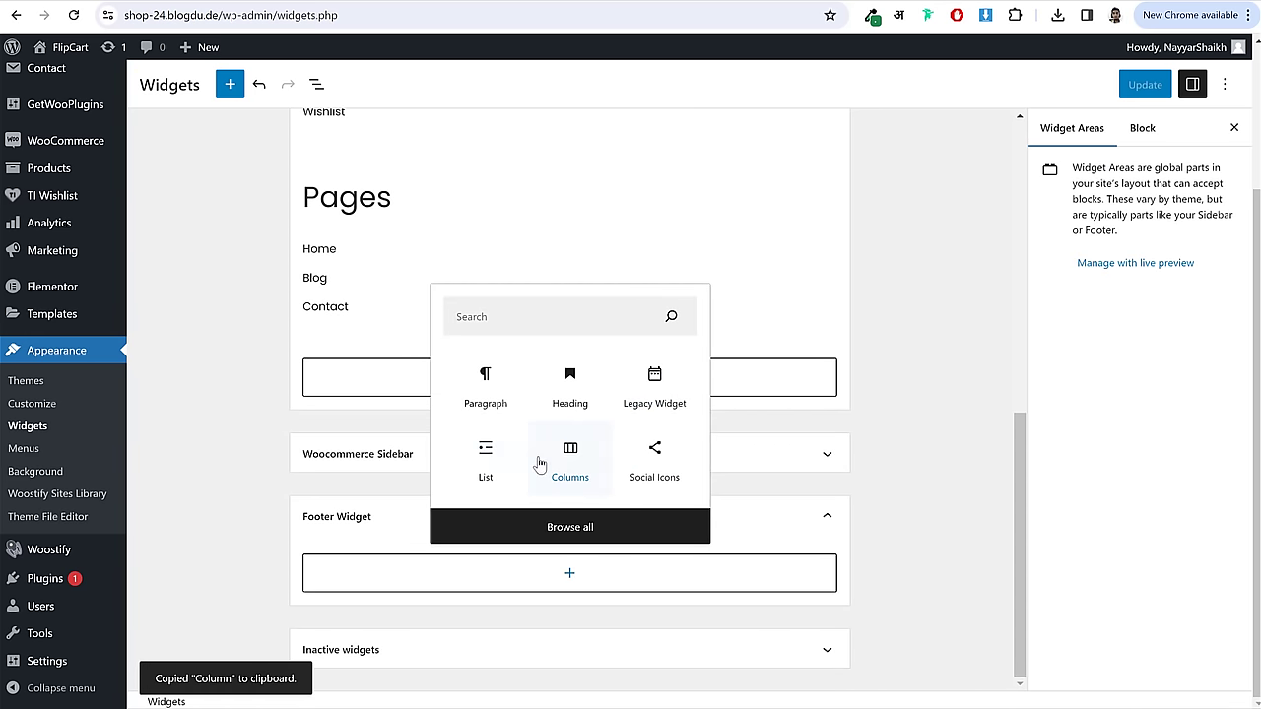
click(577, 471)
click(347, 451)
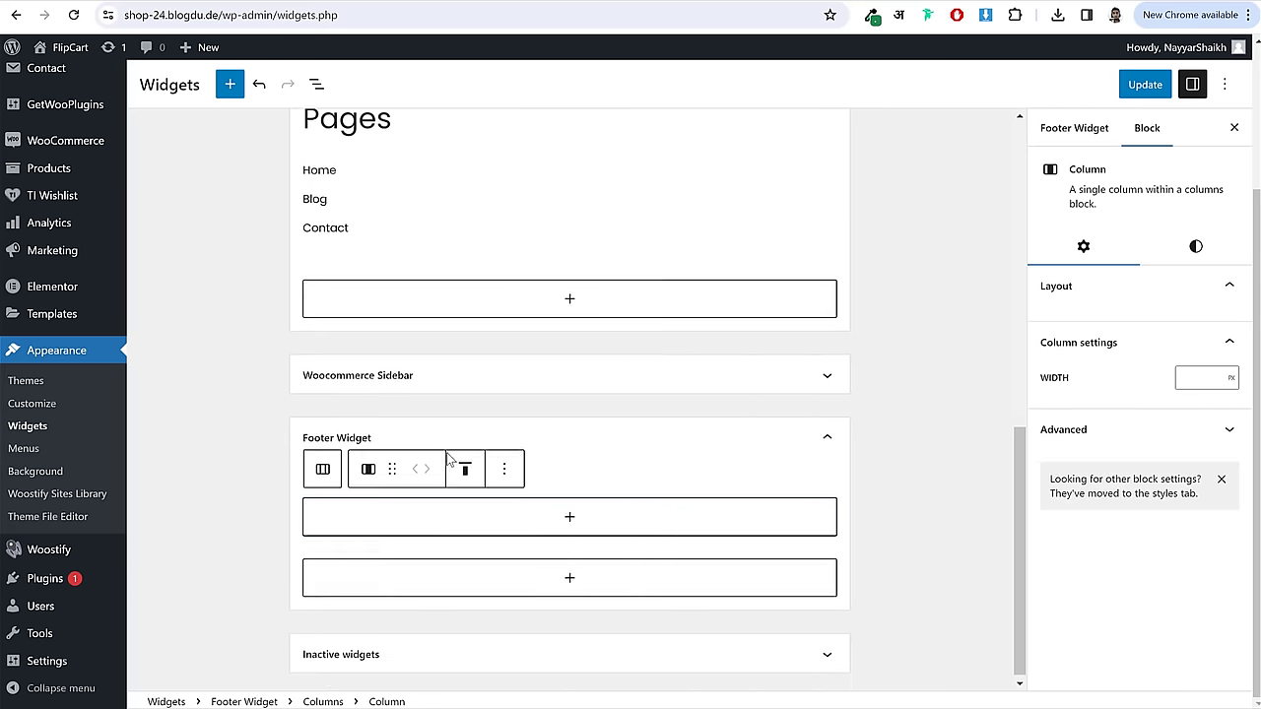
- Copy the Woostify heading and brand paragraph from the reference shop's footer into the Footer Widget column
scroll(444, 456, up, 5)
scroll(444, 456, down, 3)
scroll(448, 456, down, 2)
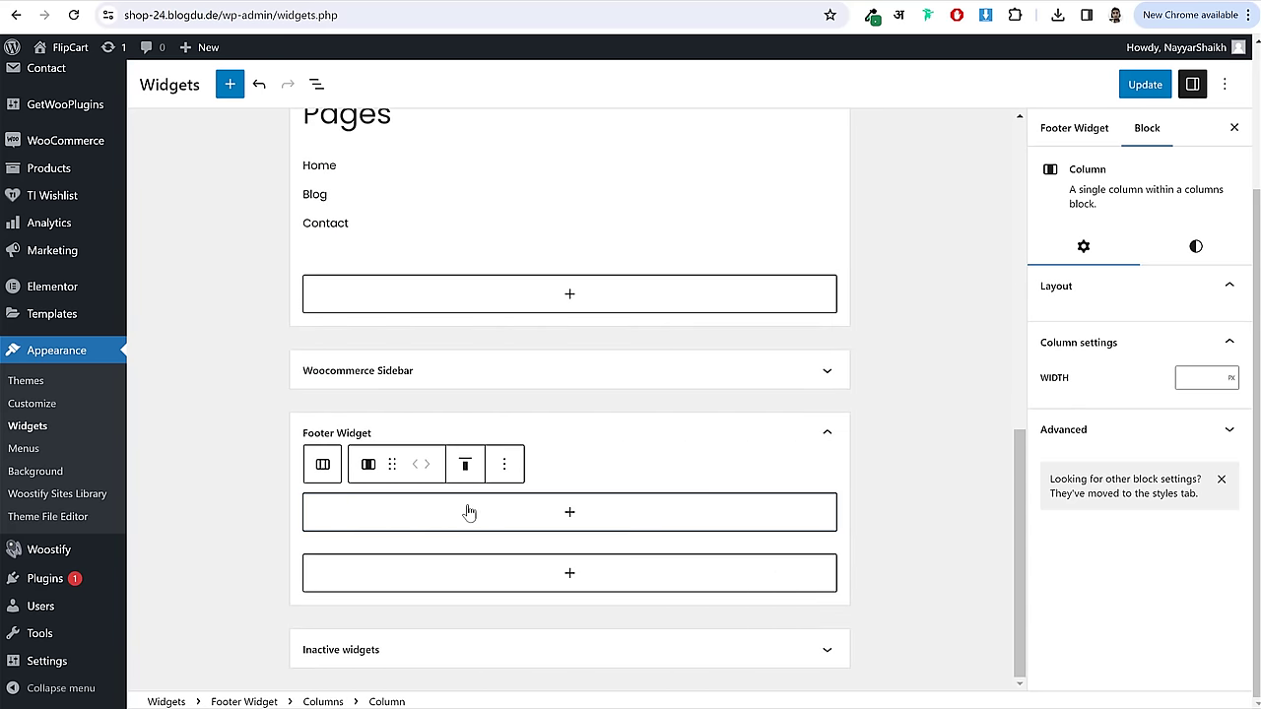
click(467, 509)
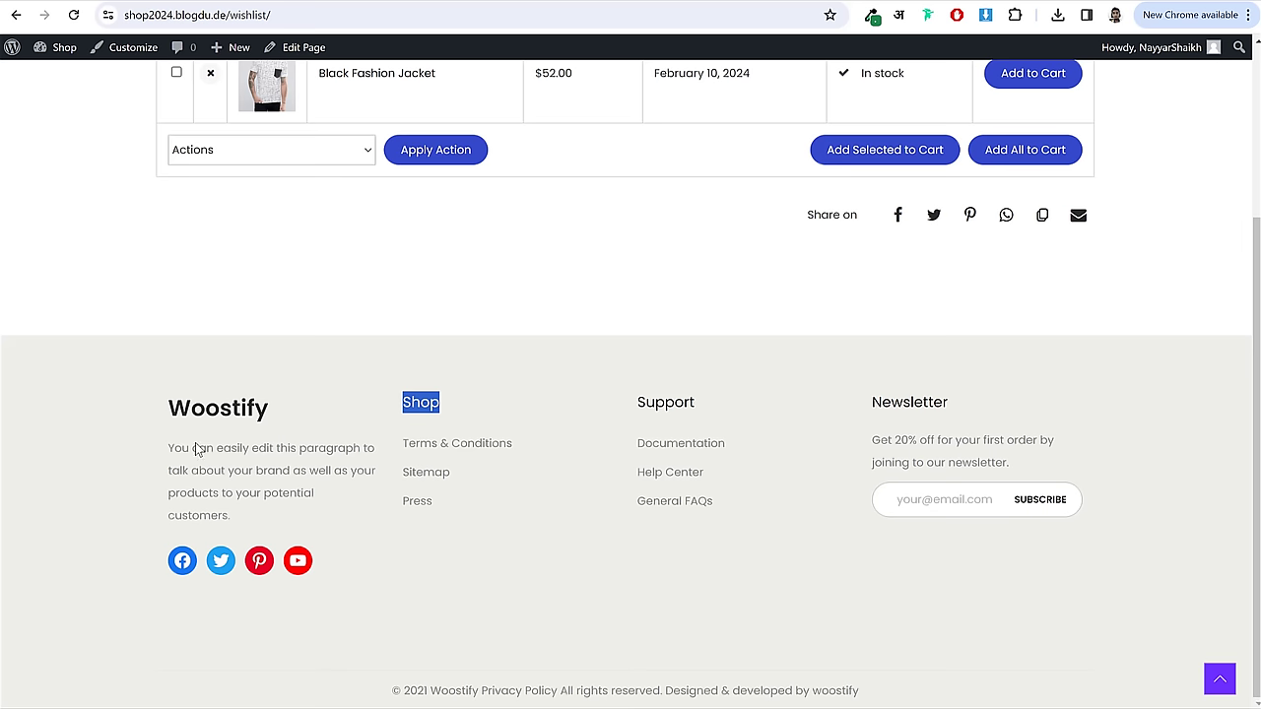
drag(167, 407, 258, 524)
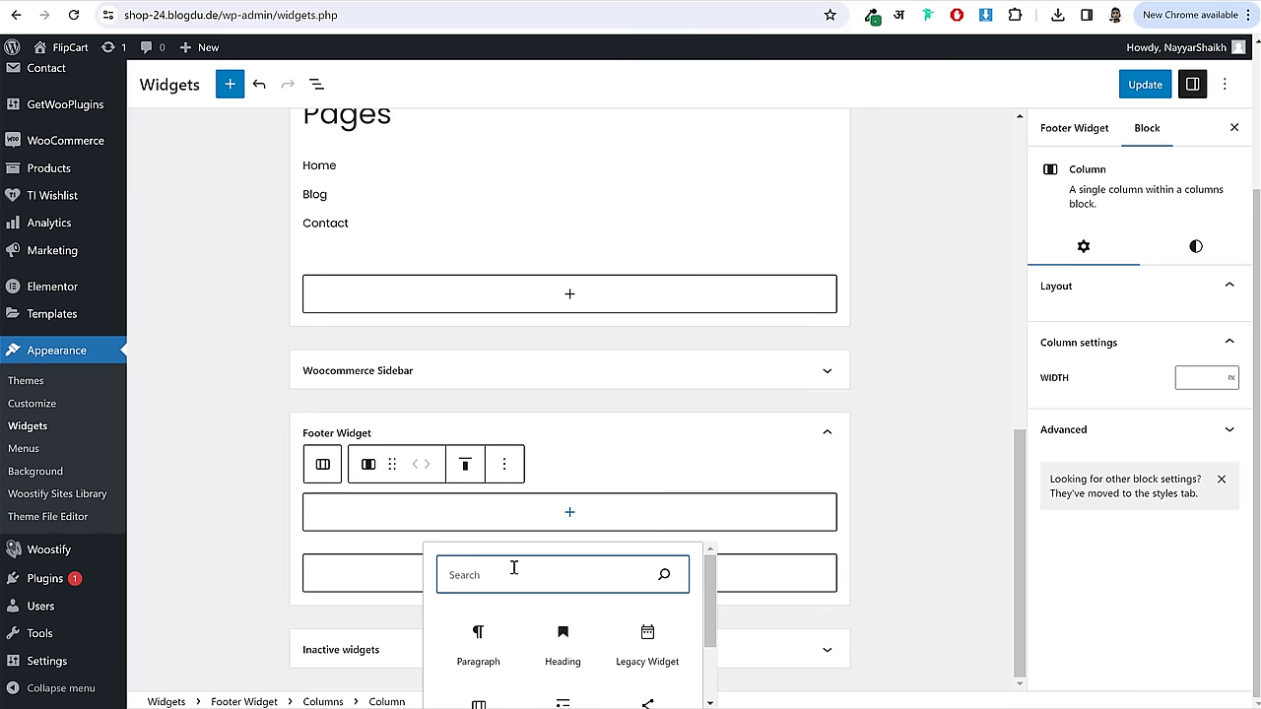
click(444, 522)
key(ctrl+v)
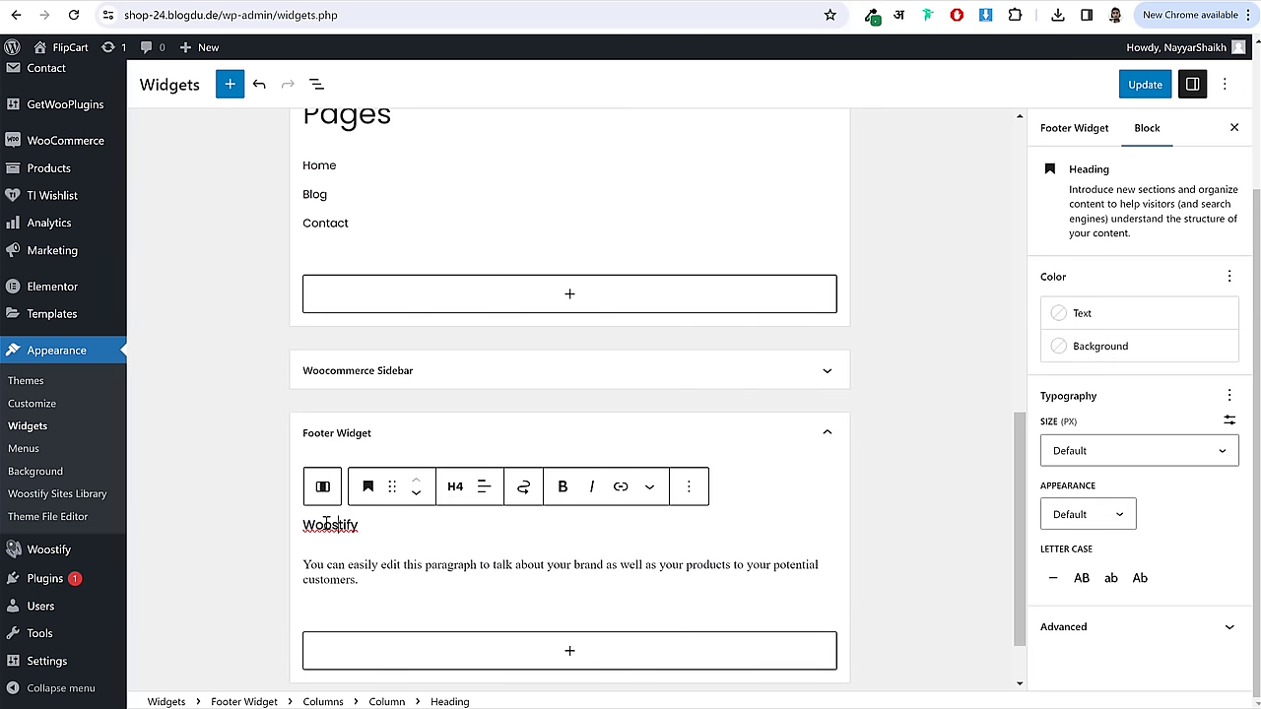
- Insert a Social Icons block below the brand paragraph in the Footer Widget column
click(385, 577)
click(779, 594)
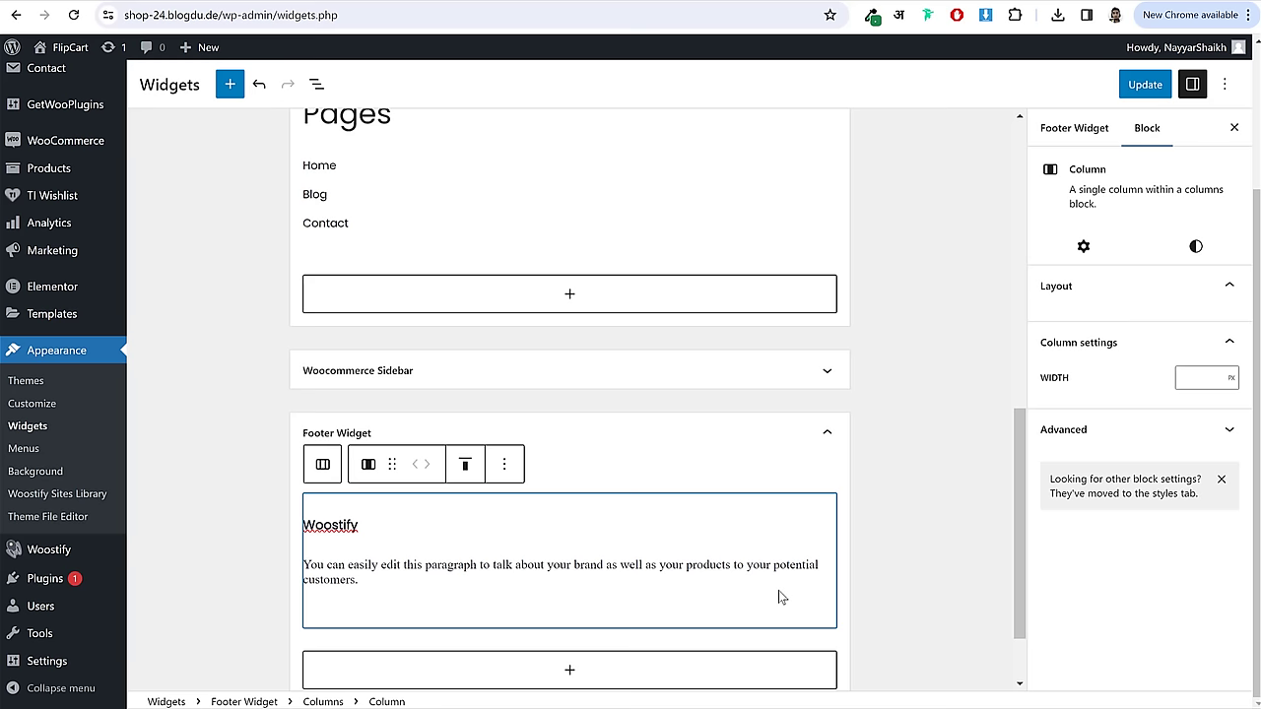
click(826, 620)
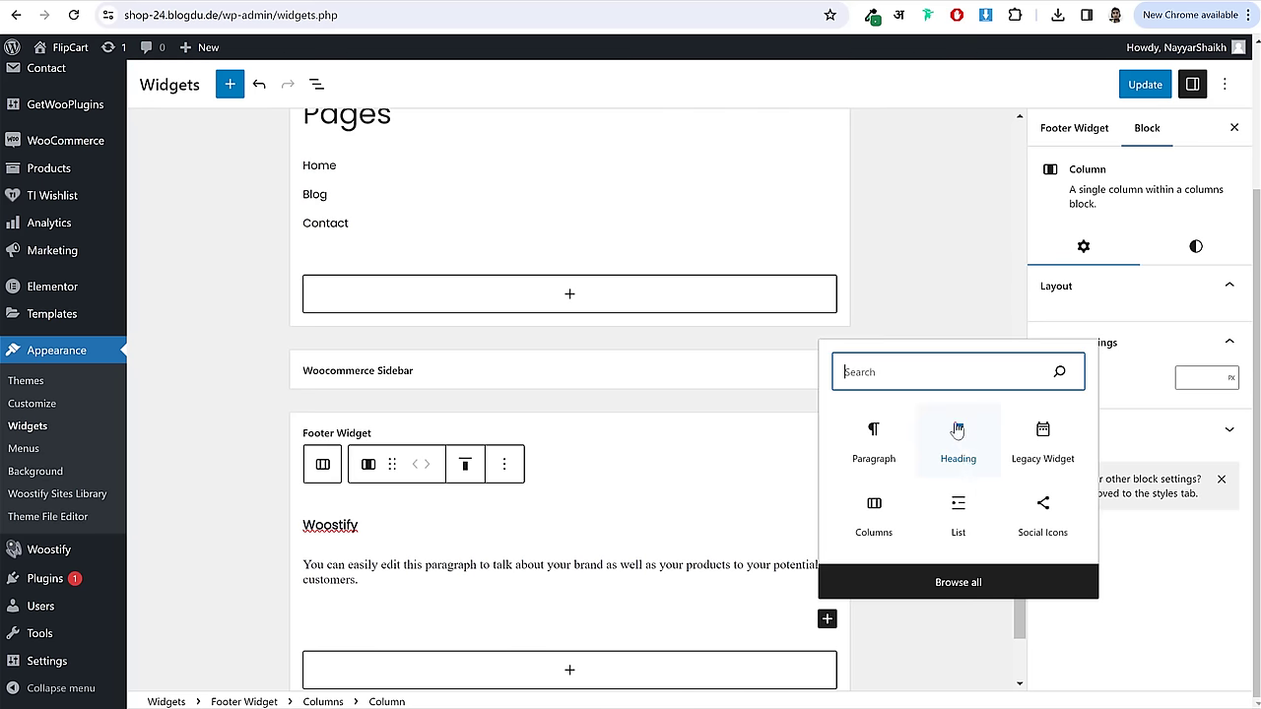
text(soc)
click(867, 448)
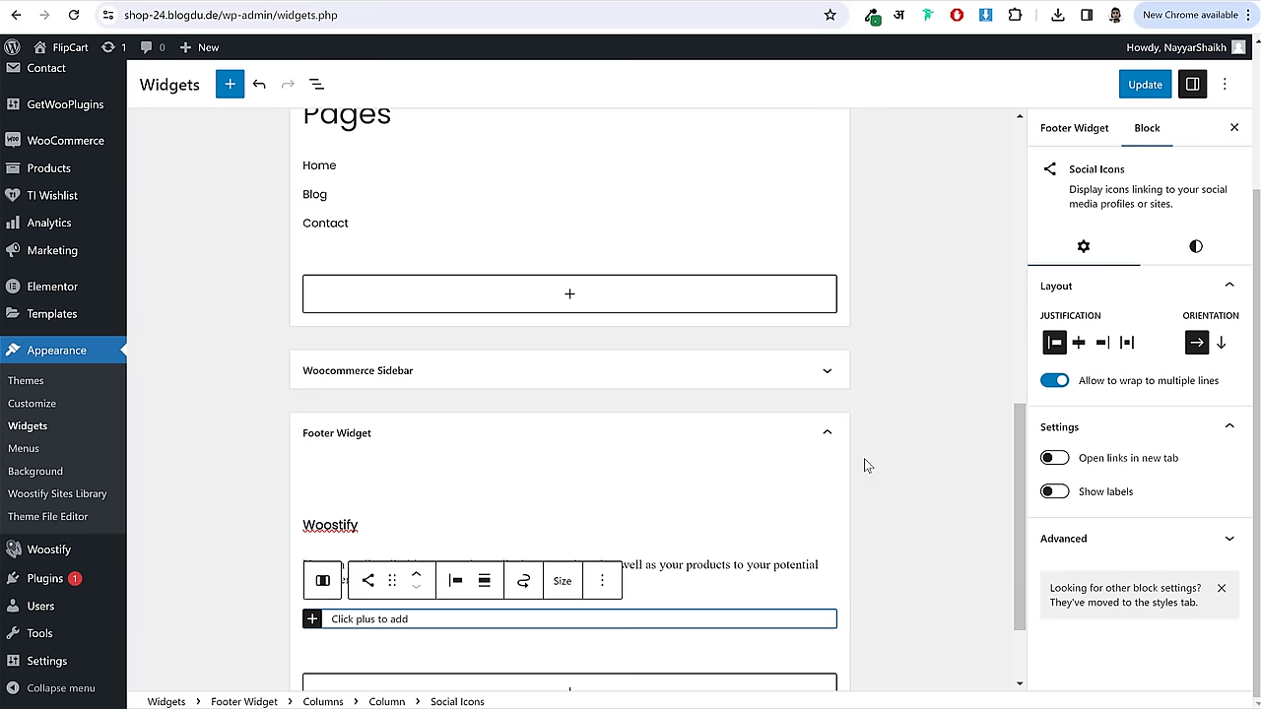
scroll(507, 541, down, 1)
click(312, 499)
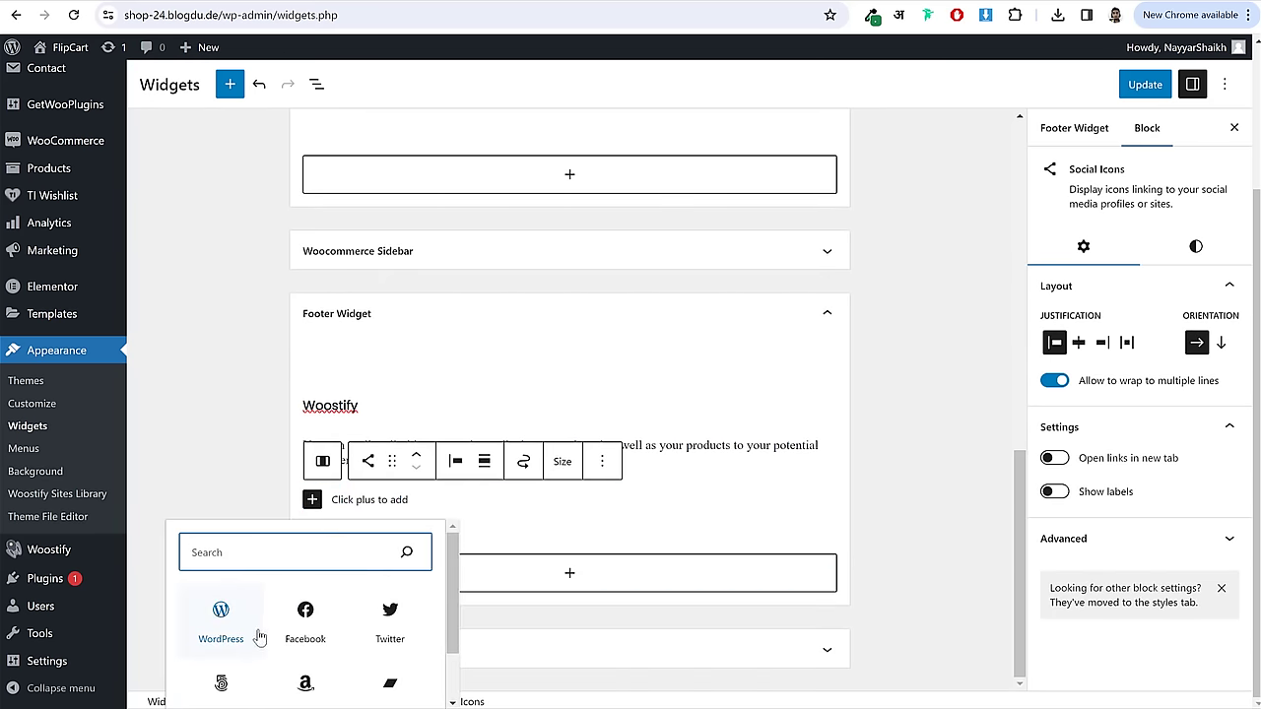
click(221, 616)
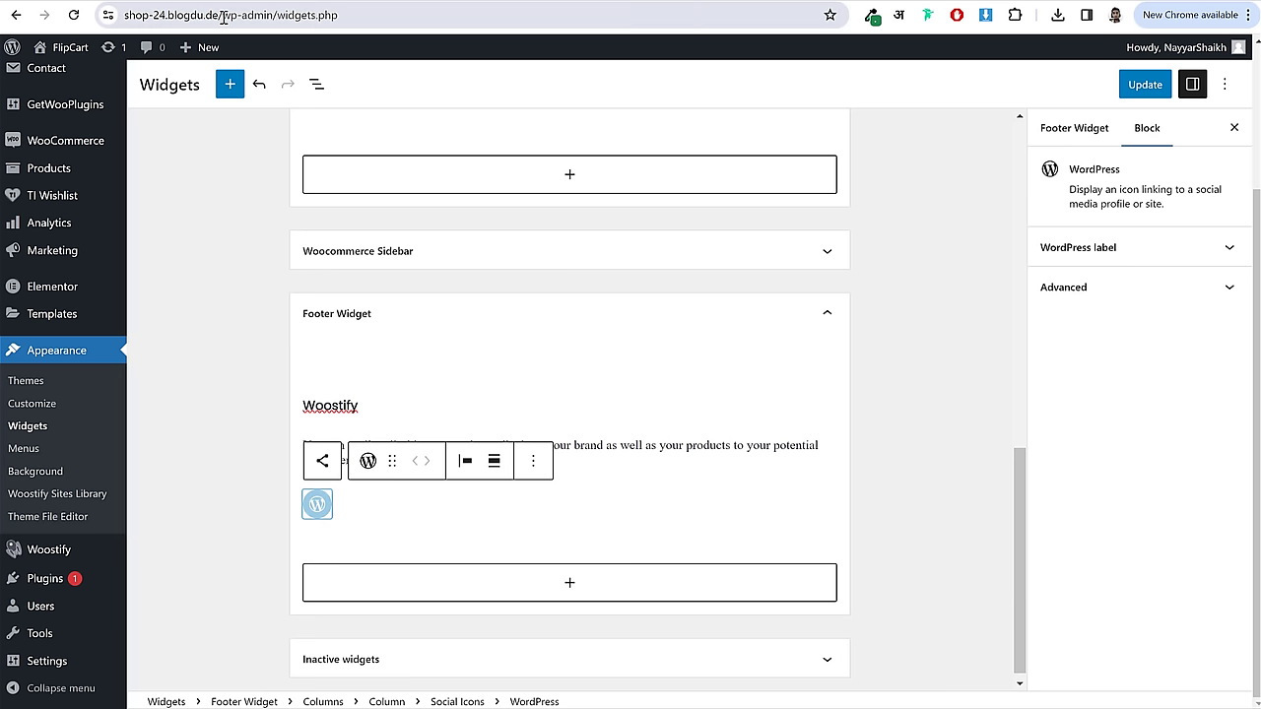
click(222, 17)
click(316, 503)
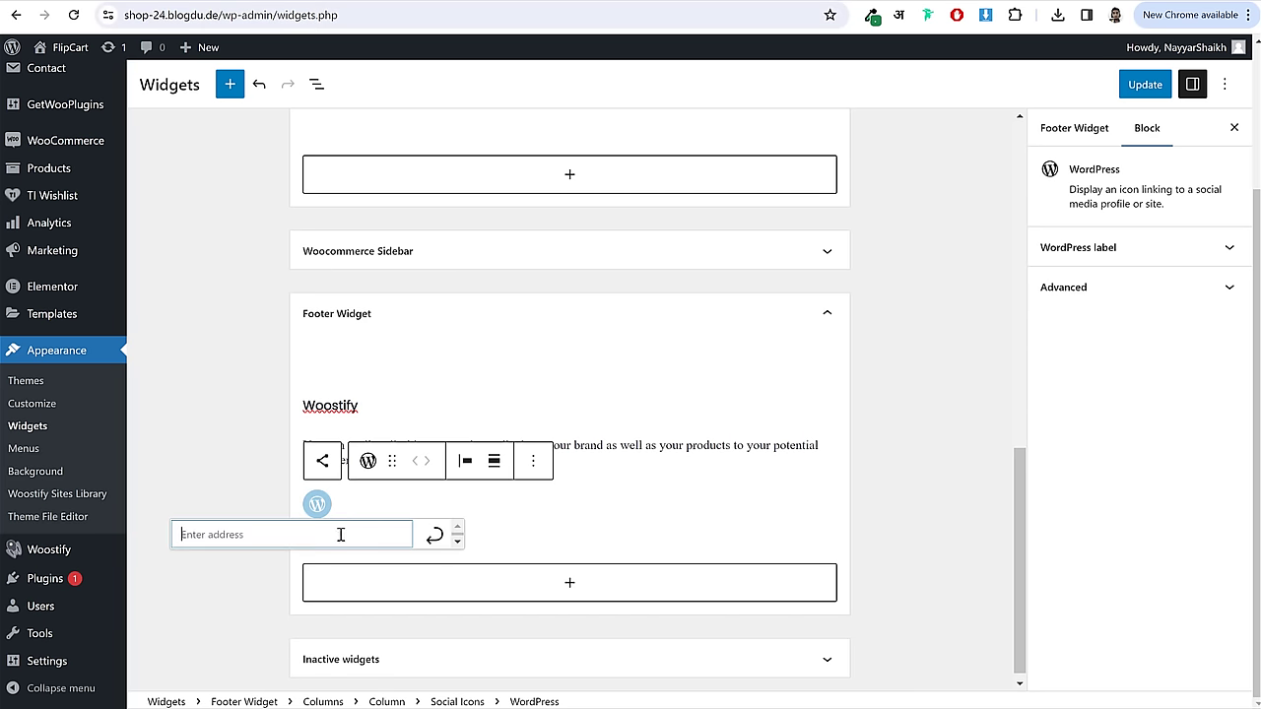
text(https://shop-24.blogdu.de/)
click(491, 517)
click(349, 503)
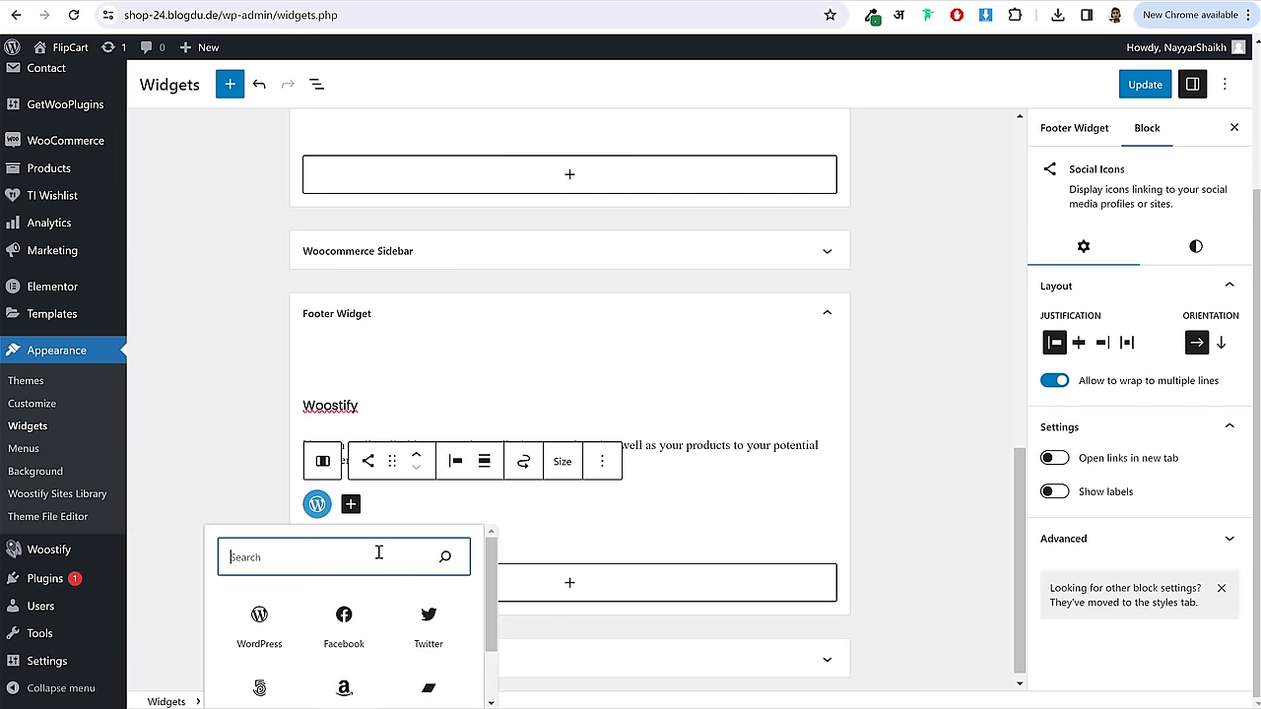
click(343, 616)
click(356, 505)
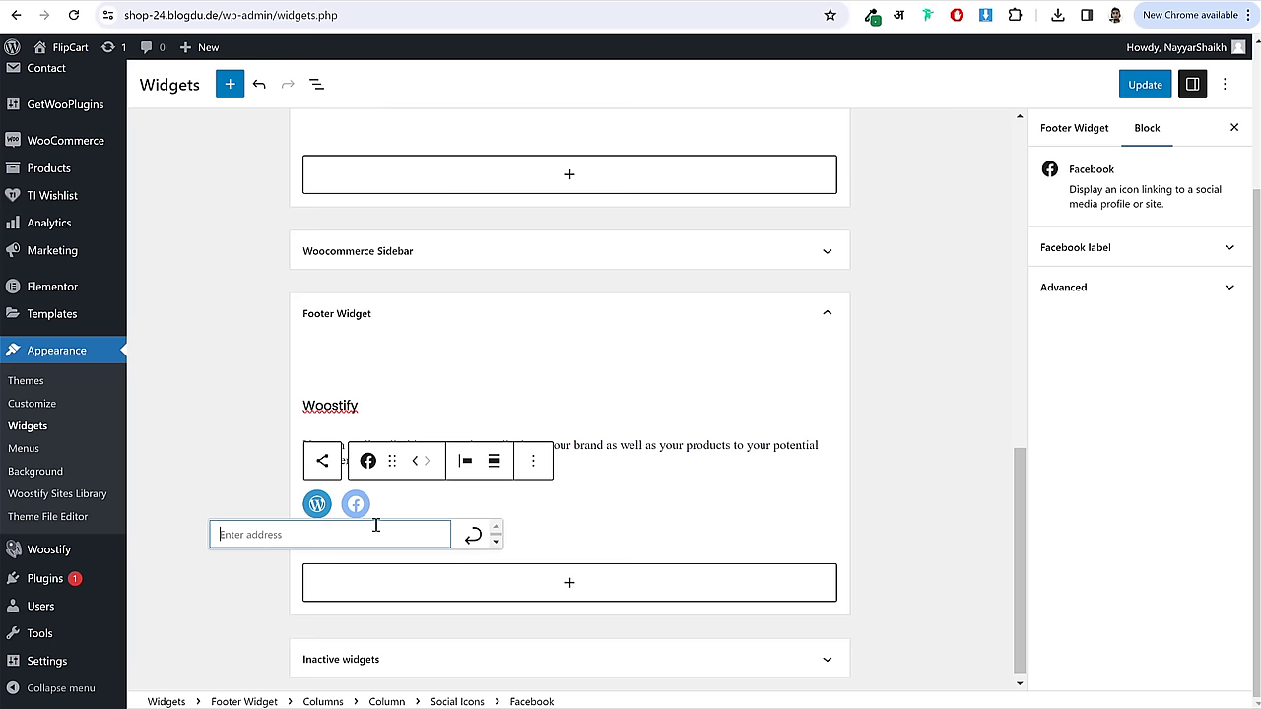
text(https://shop-24.blogdu.de/)
click(524, 507)
click(389, 503)
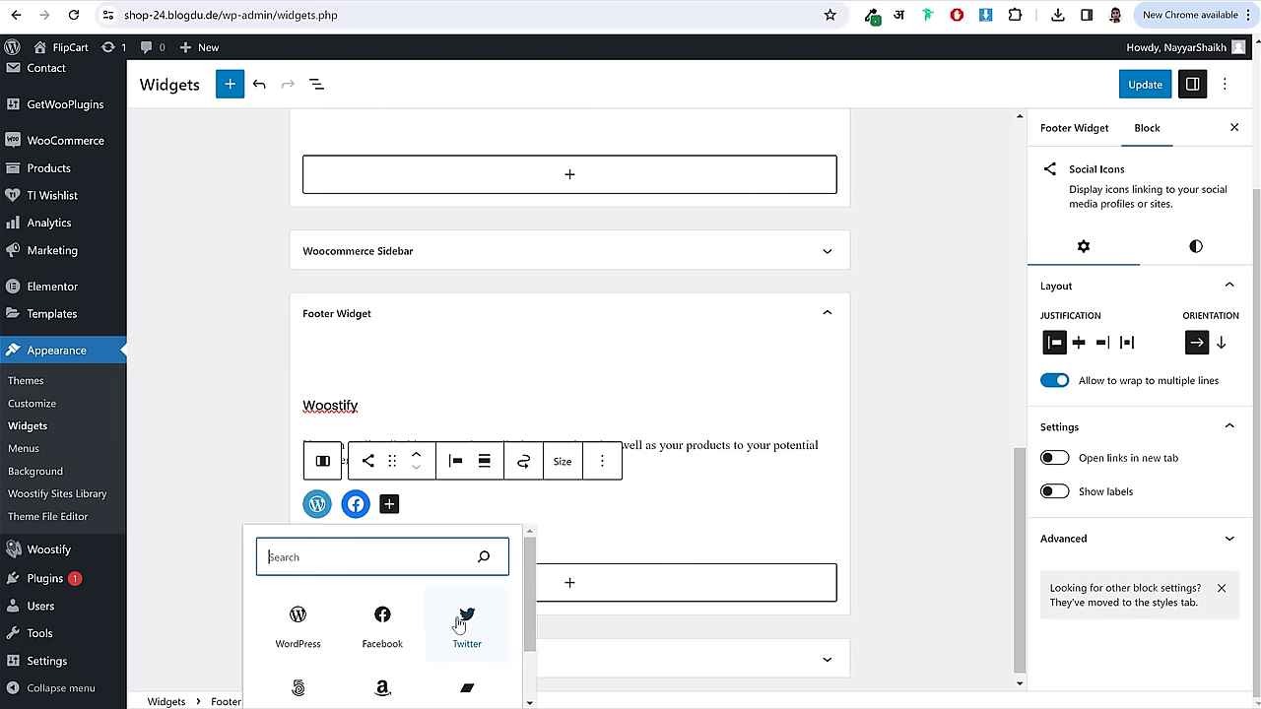
click(459, 623)
click(394, 504)
text(https://shop-24.blogdu.de/)
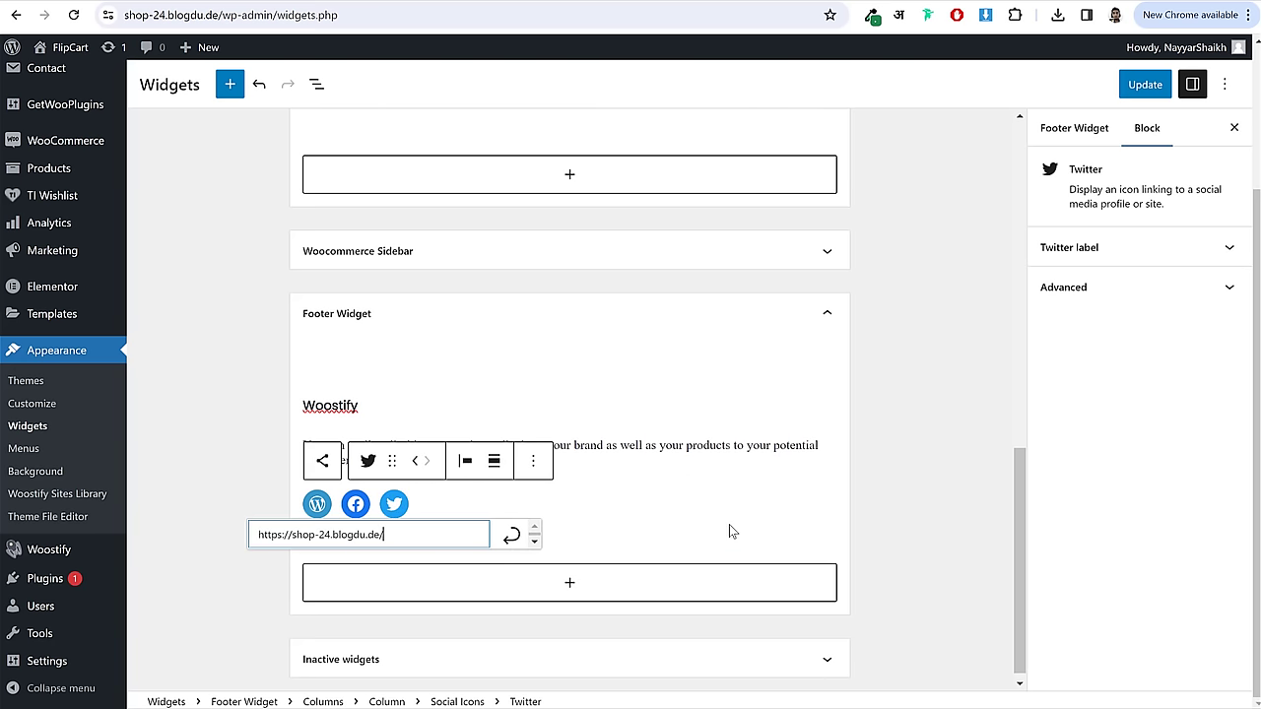
click(729, 525)
click(867, 532)
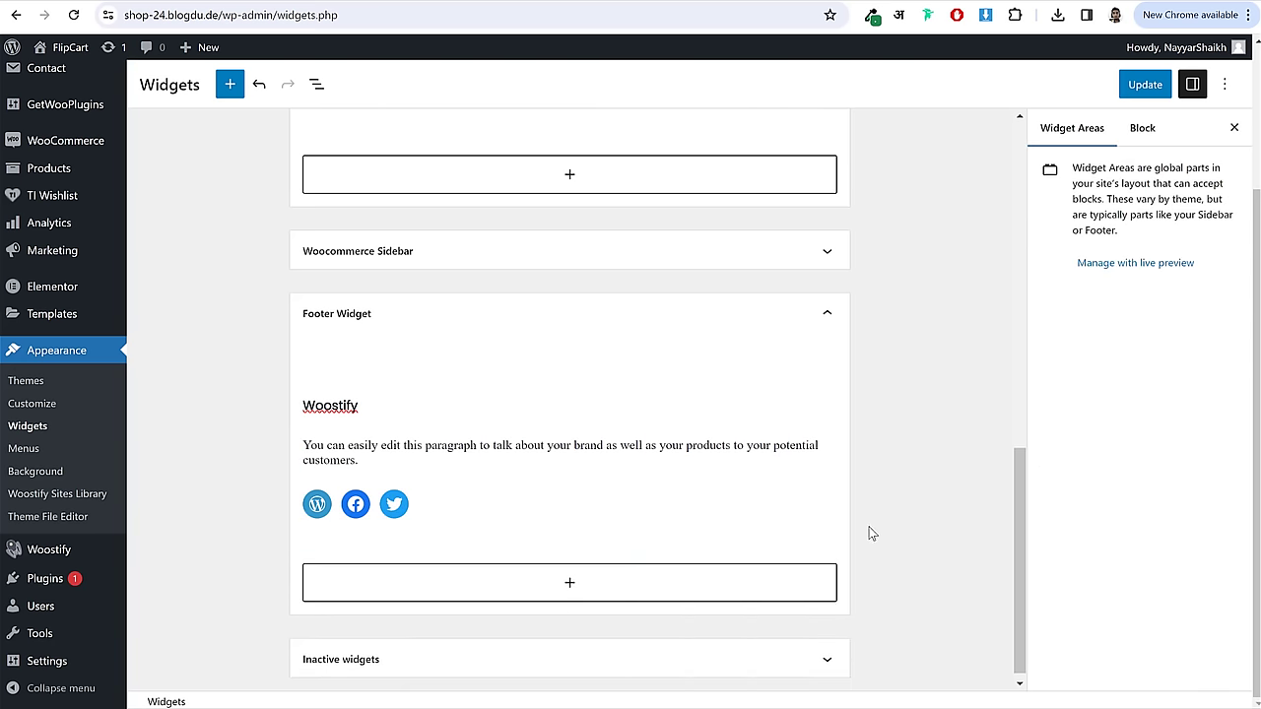
- Add a Navigation Menu widget below the brand column in Footer Widget, titled Support and showing the Support menu
click(582, 567)
text(nav)
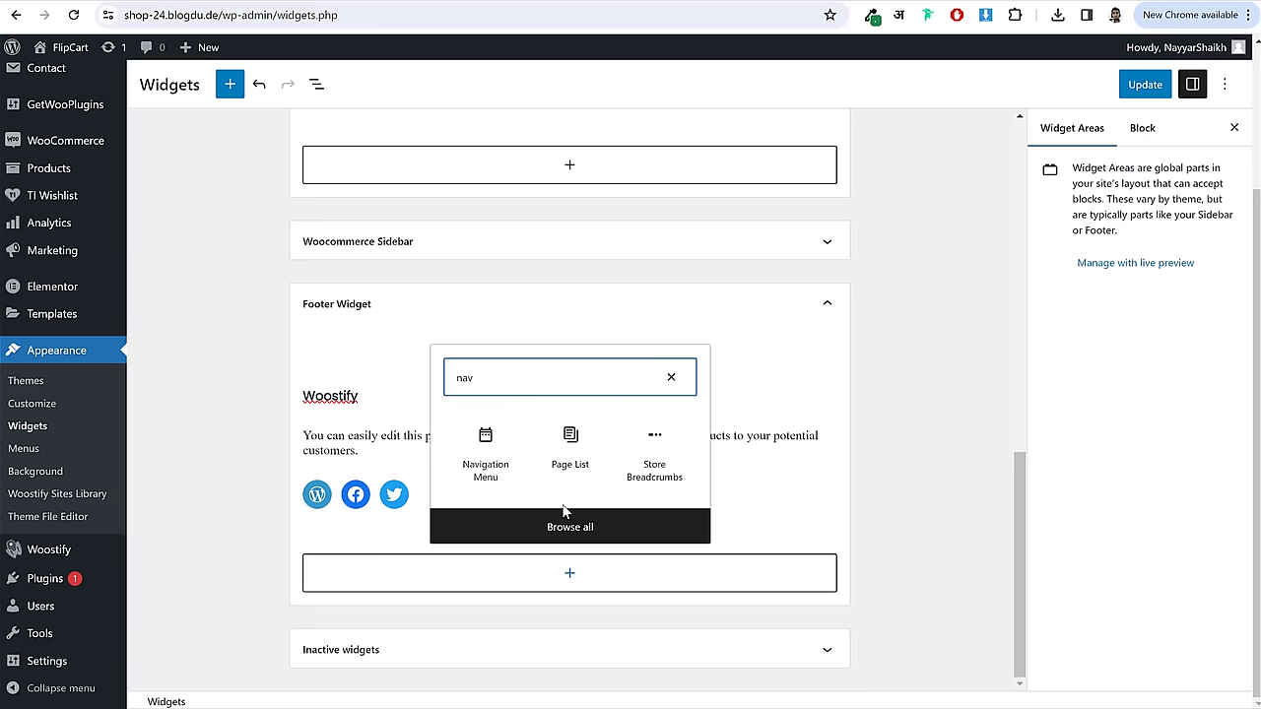
click(484, 451)
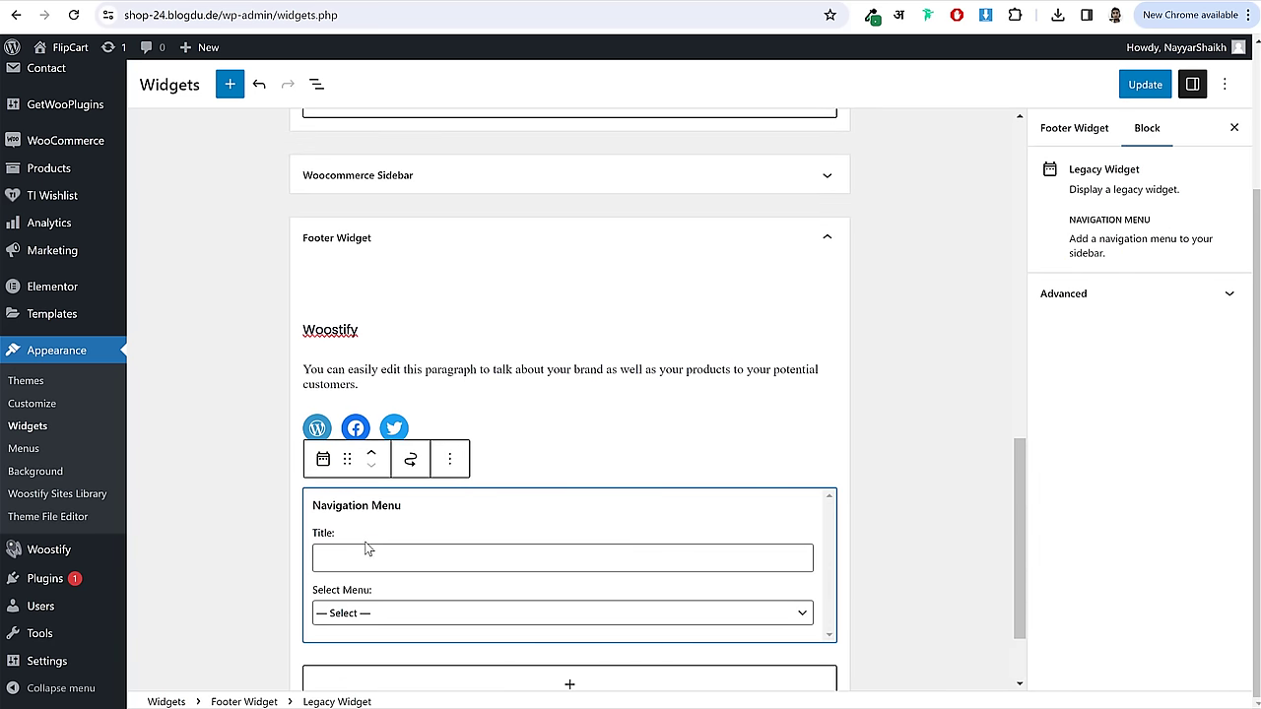
click(365, 554)
text(s)
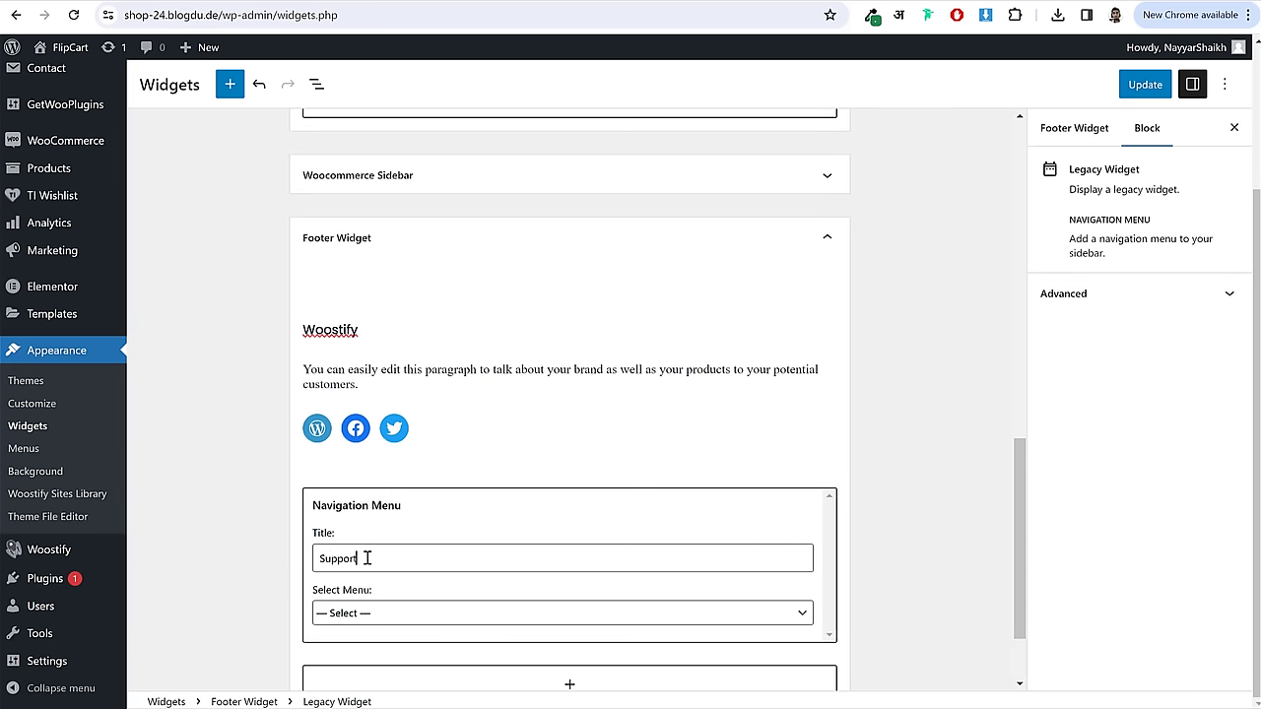
click(439, 624)
click(397, 690)
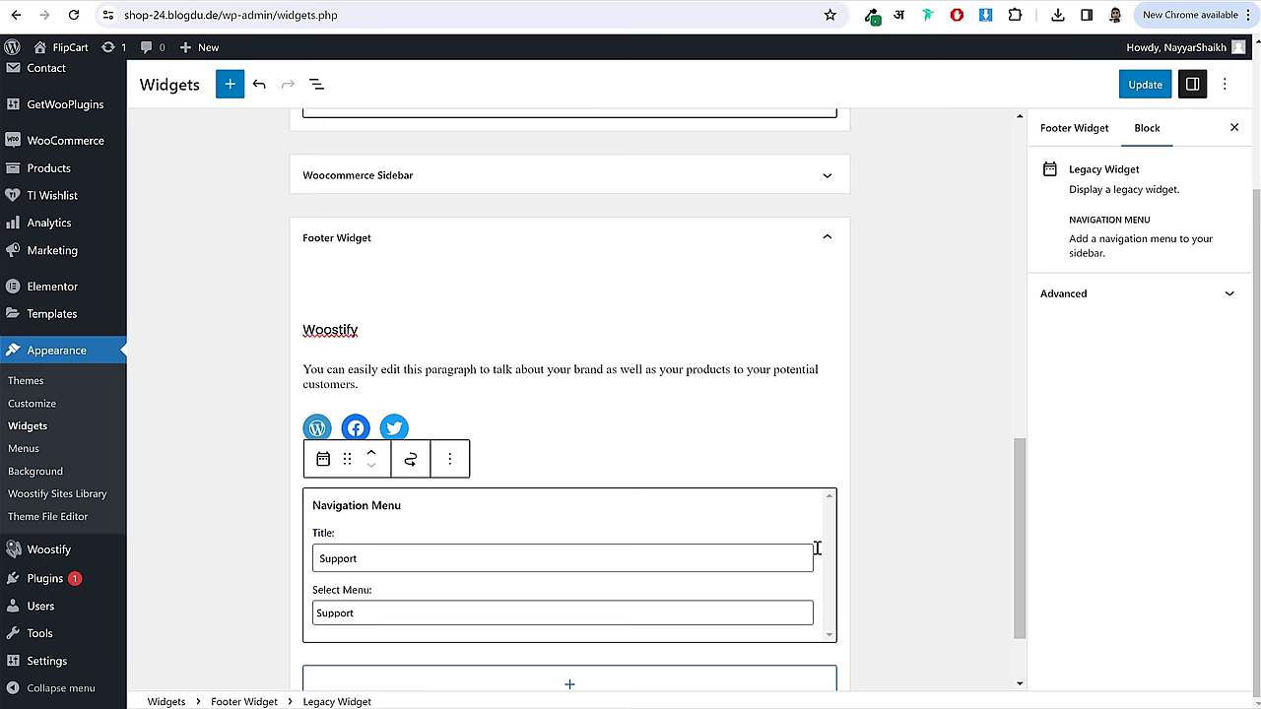
click(900, 503)
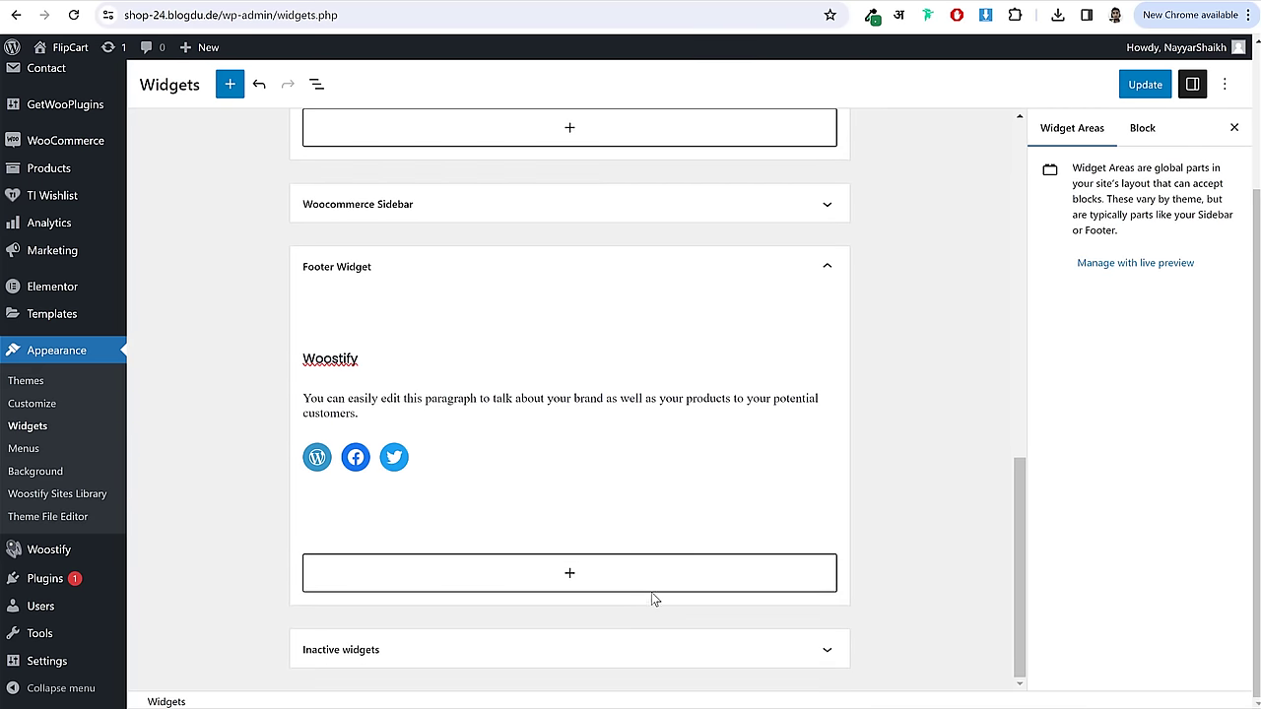
- Add a Navigation Menu widget below Support in Footer Widget, titled Customer and showing the Customer menu
scroll(651, 596, down, 3)
click(634, 574)
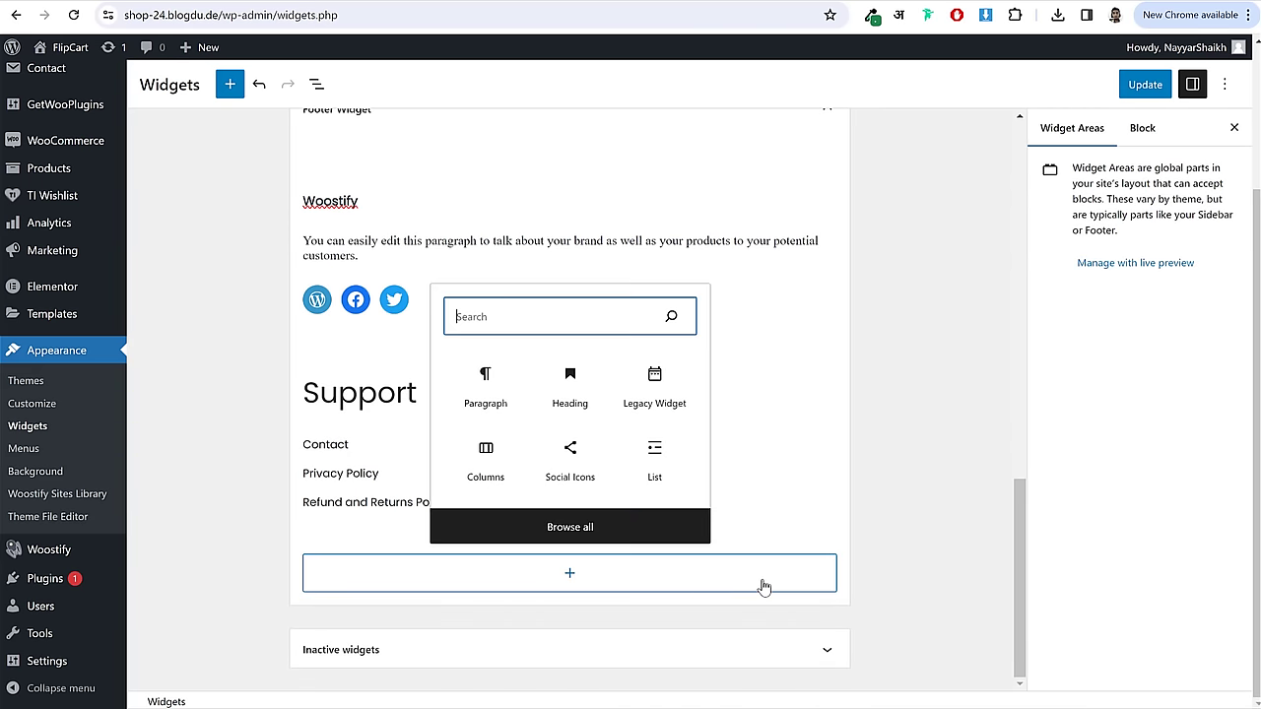
text(nav)
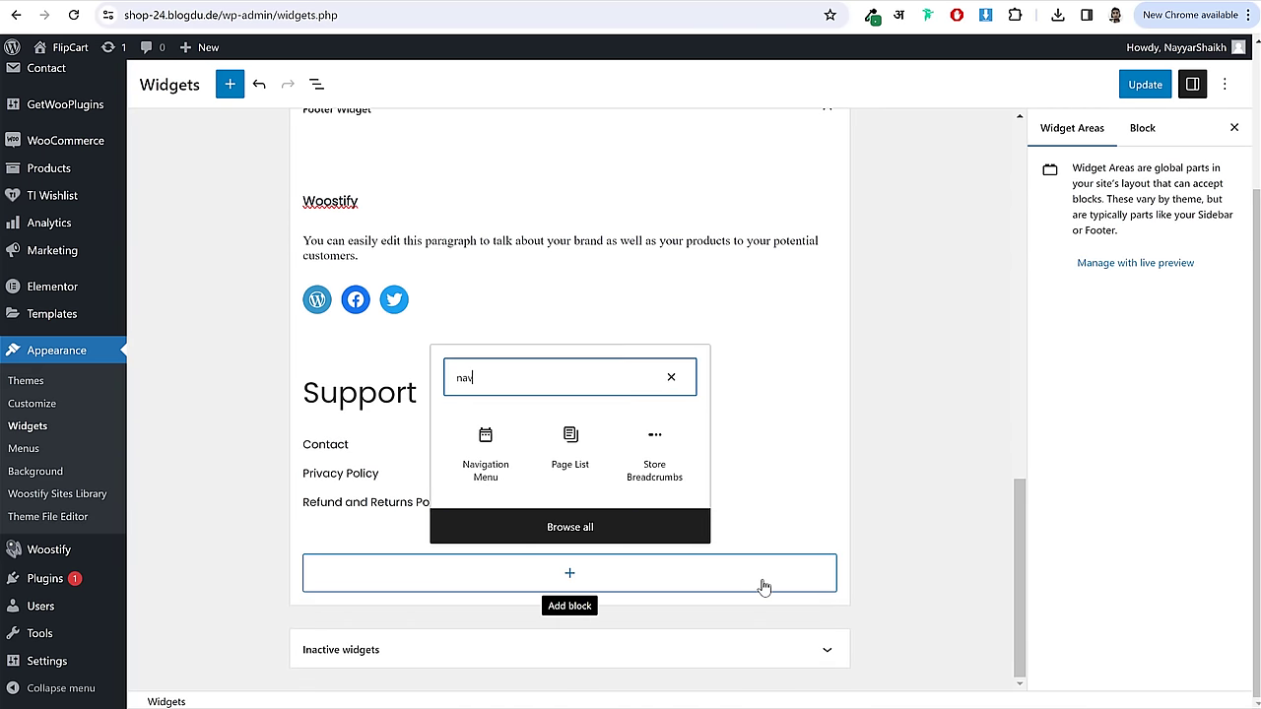
click(488, 471)
scroll(399, 562, down, 3)
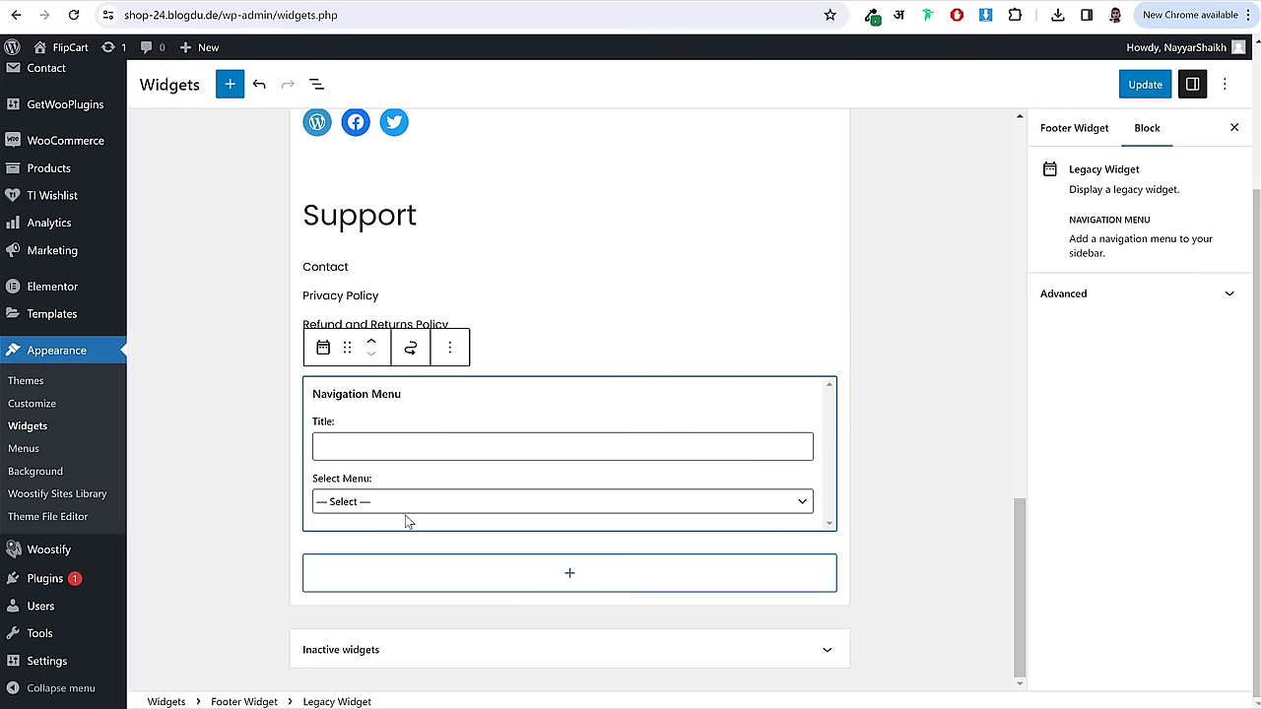
click(424, 445)
text(Cu)
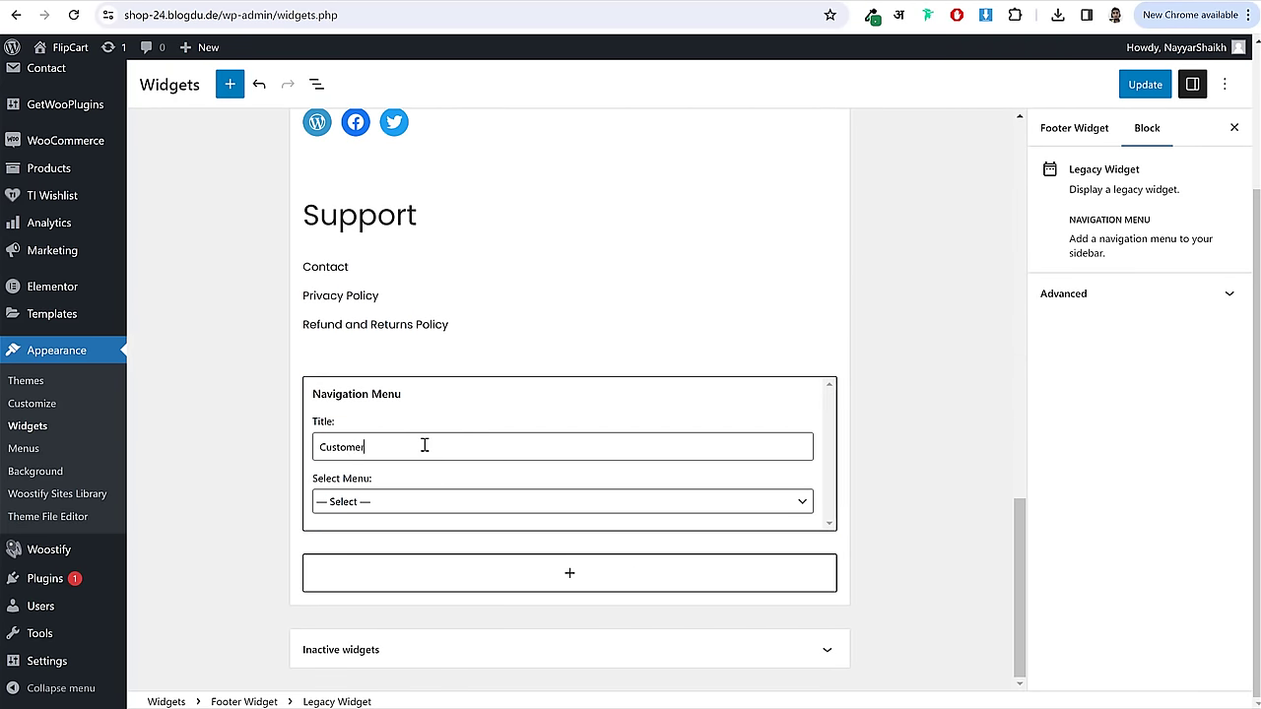
text(stomer)
click(375, 500)
click(379, 535)
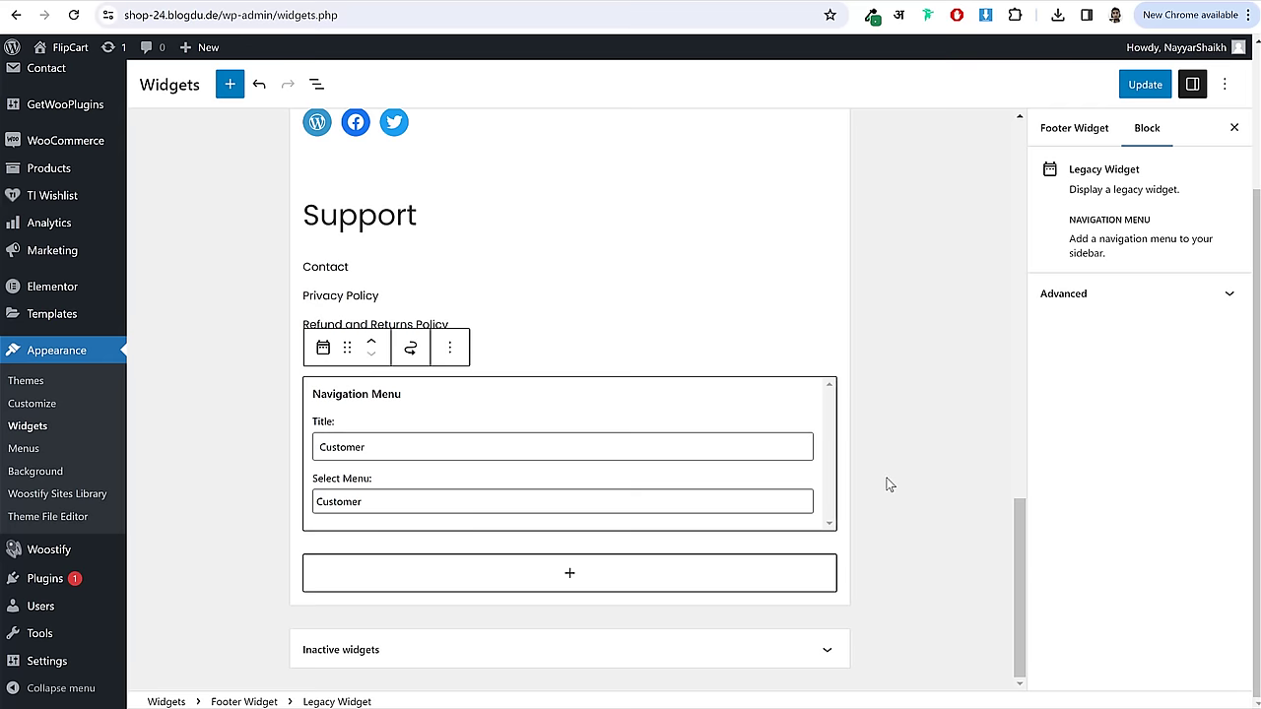
click(889, 488)
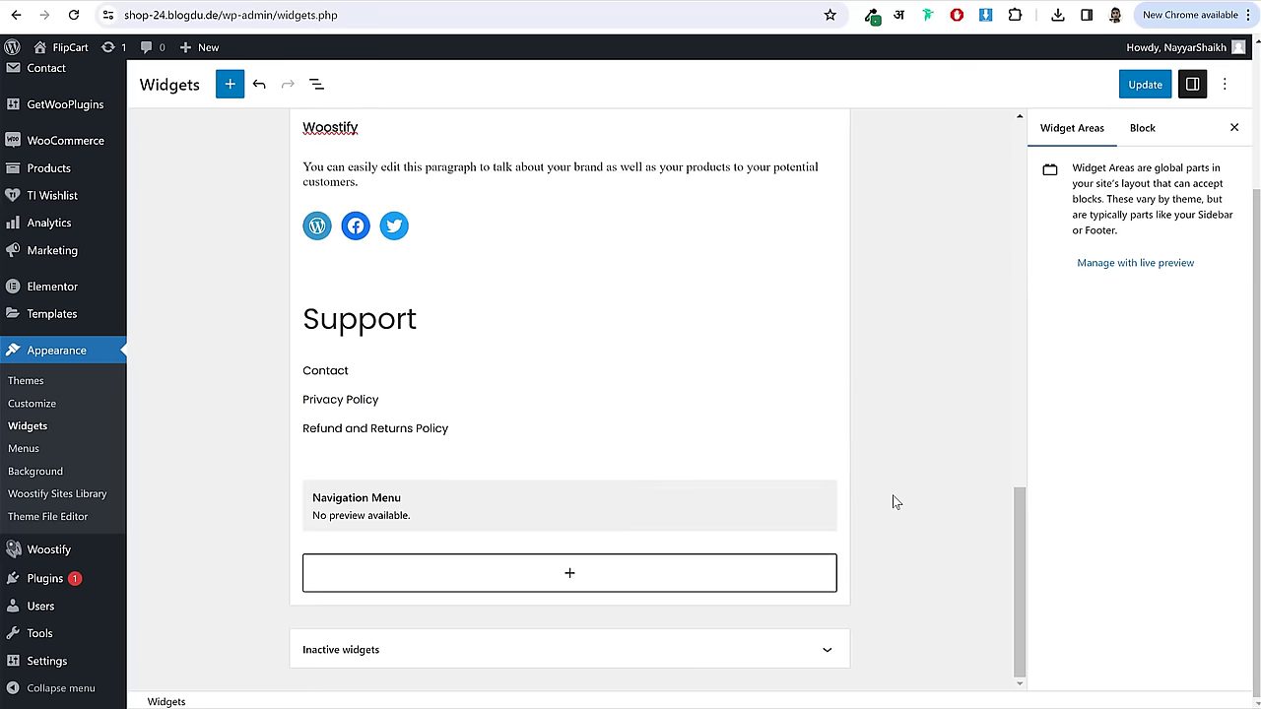
- Add a Navigation Menu widget below Customer in Footer Widget, titled Pages and showing the Pages menu
click(634, 591)
text(nav)
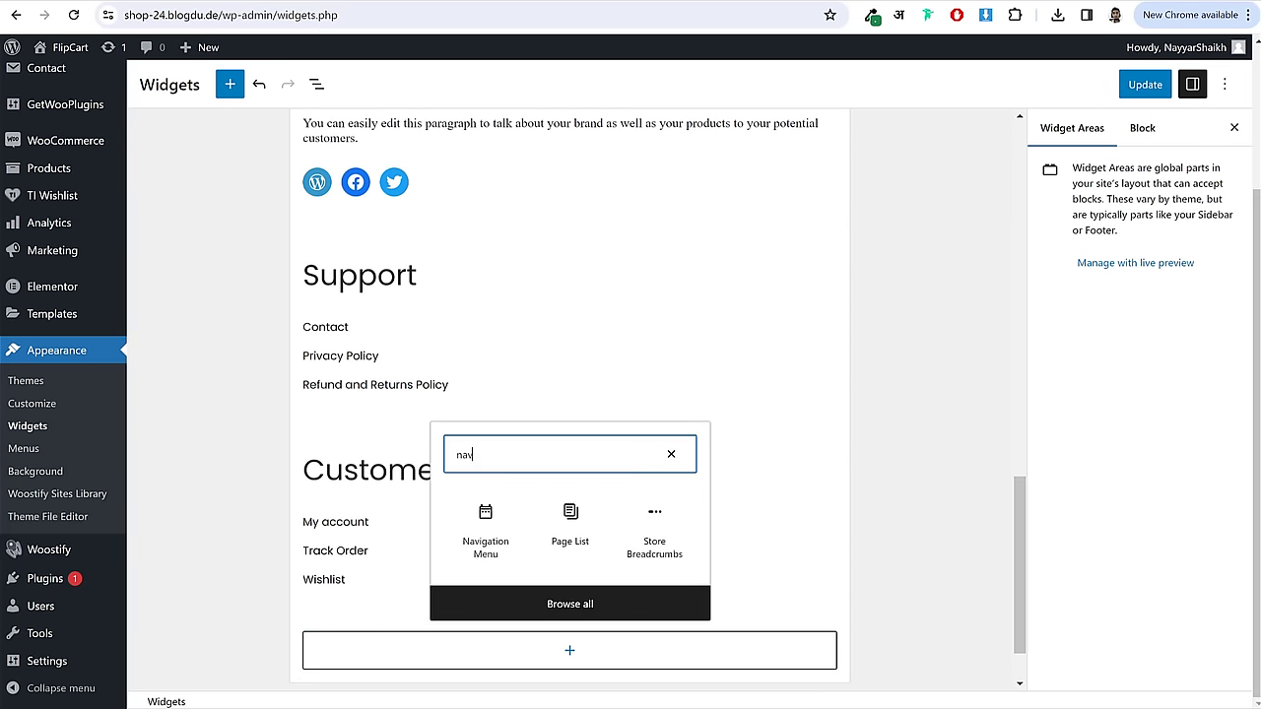
click(502, 532)
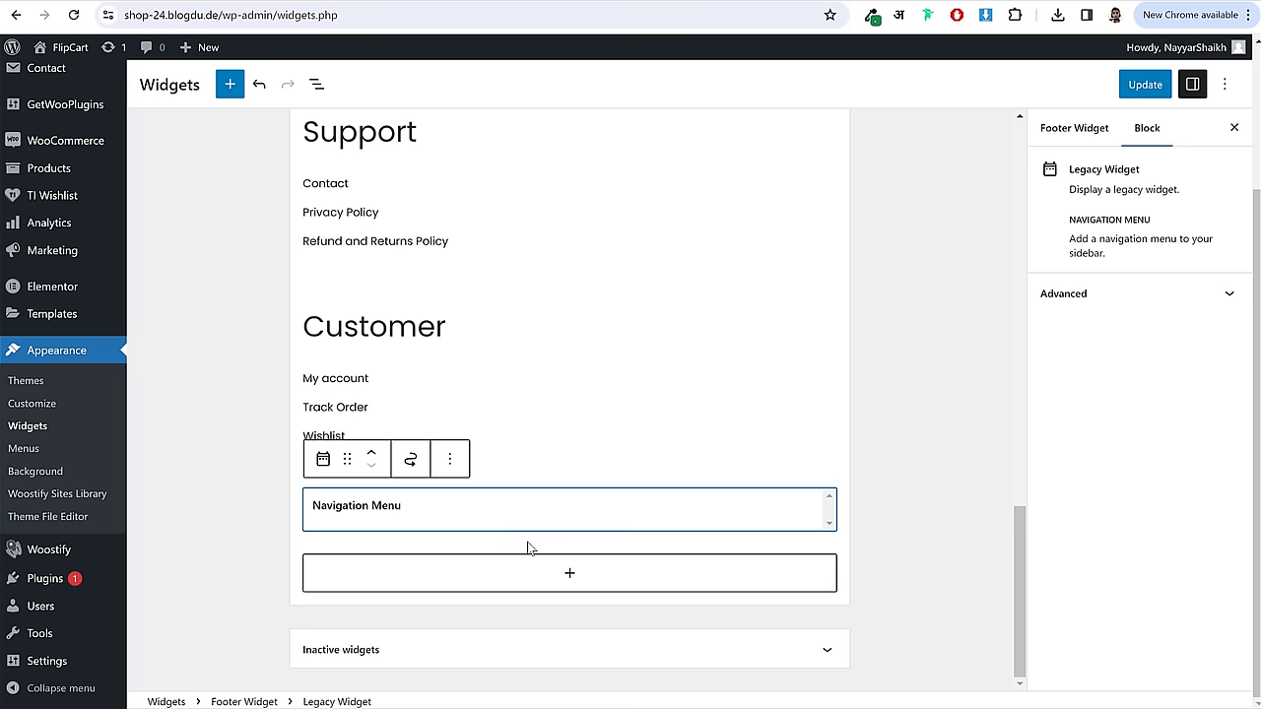
click(421, 563)
text(Pages)
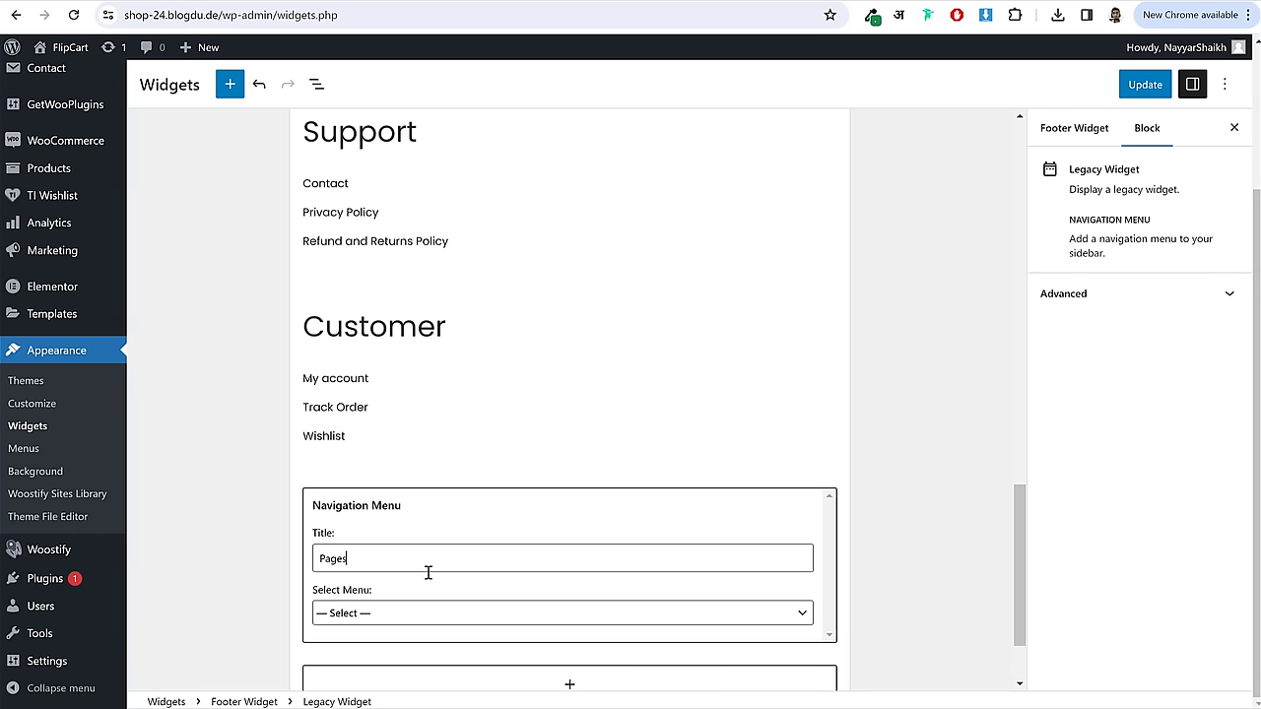
click(413, 612)
click(380, 676)
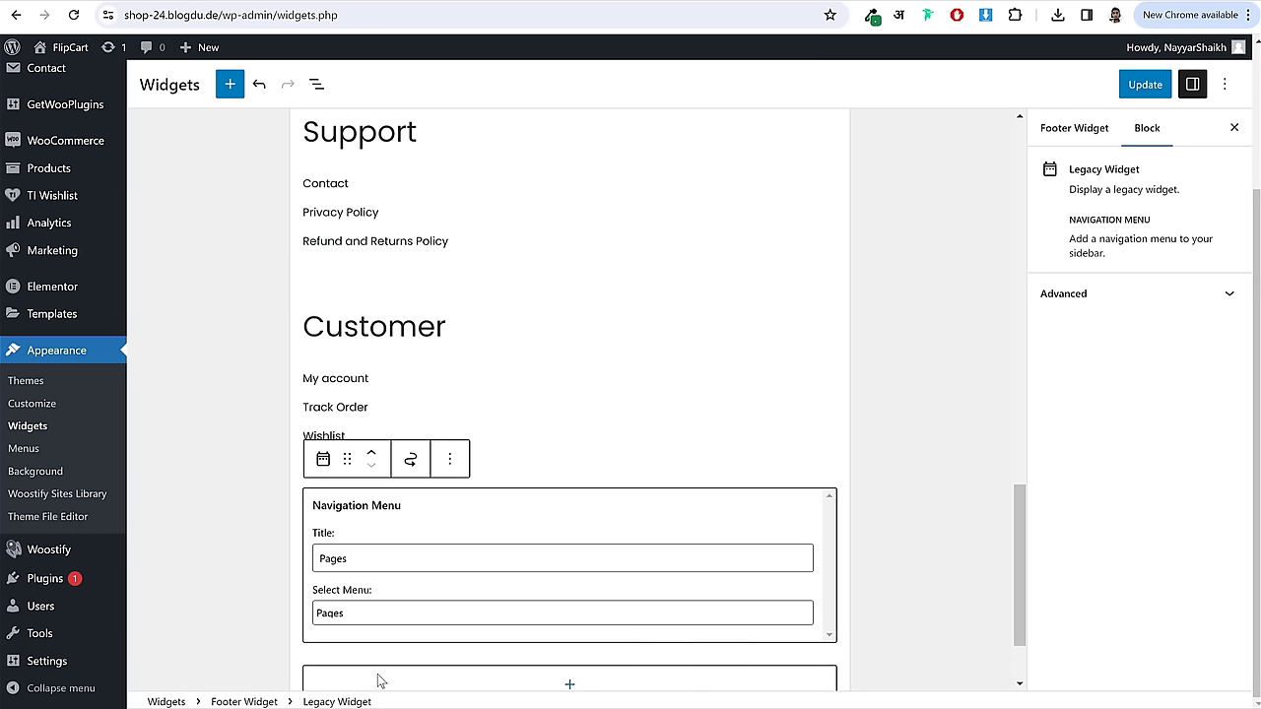
click(915, 542)
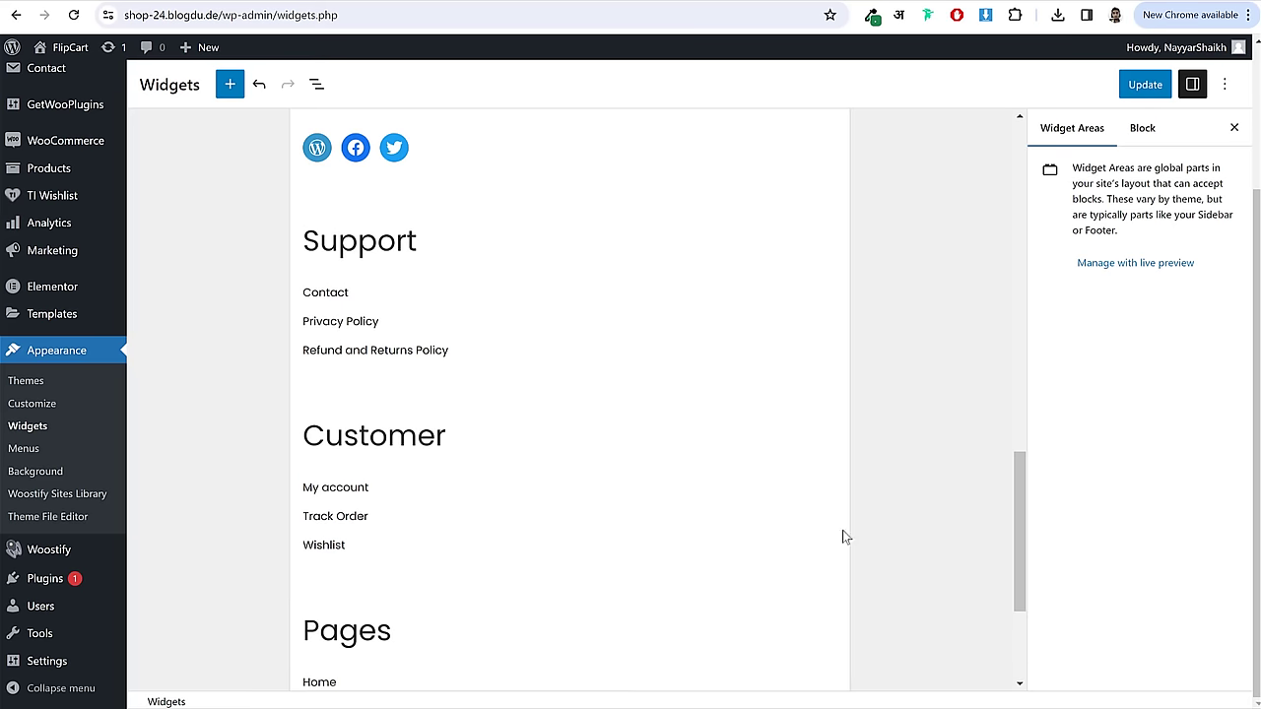
- Save the widget changes, check the footer on the store's front page and return to the widget editor
scroll(670, 456, up, 4)
click(1143, 87)
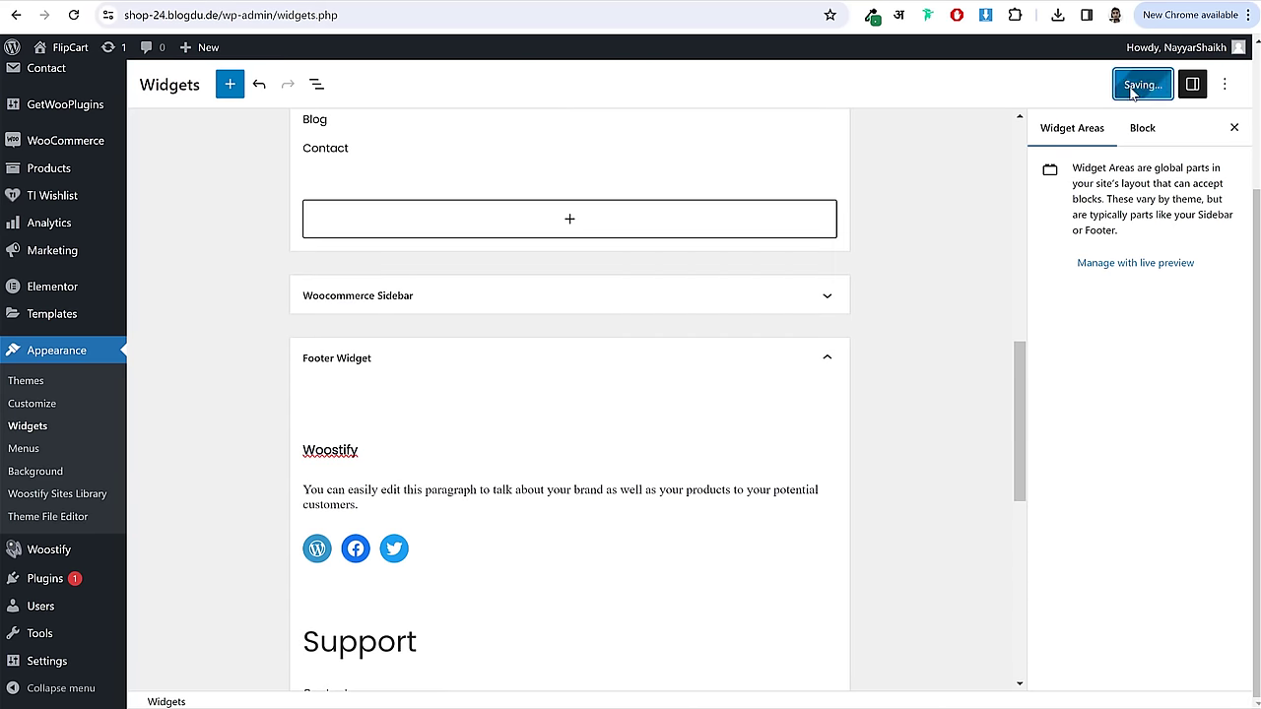
click(507, 2)
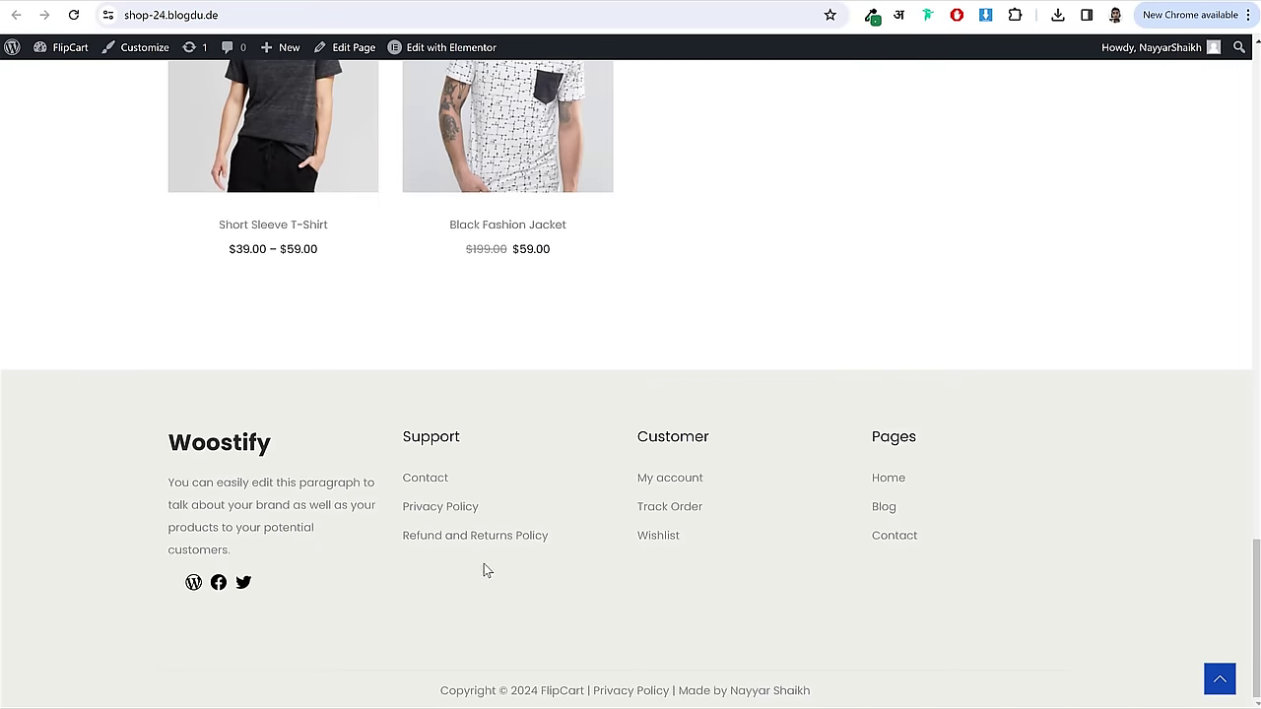
scroll(488, 568, up, 5)
key(ctrl+shift+Tab)
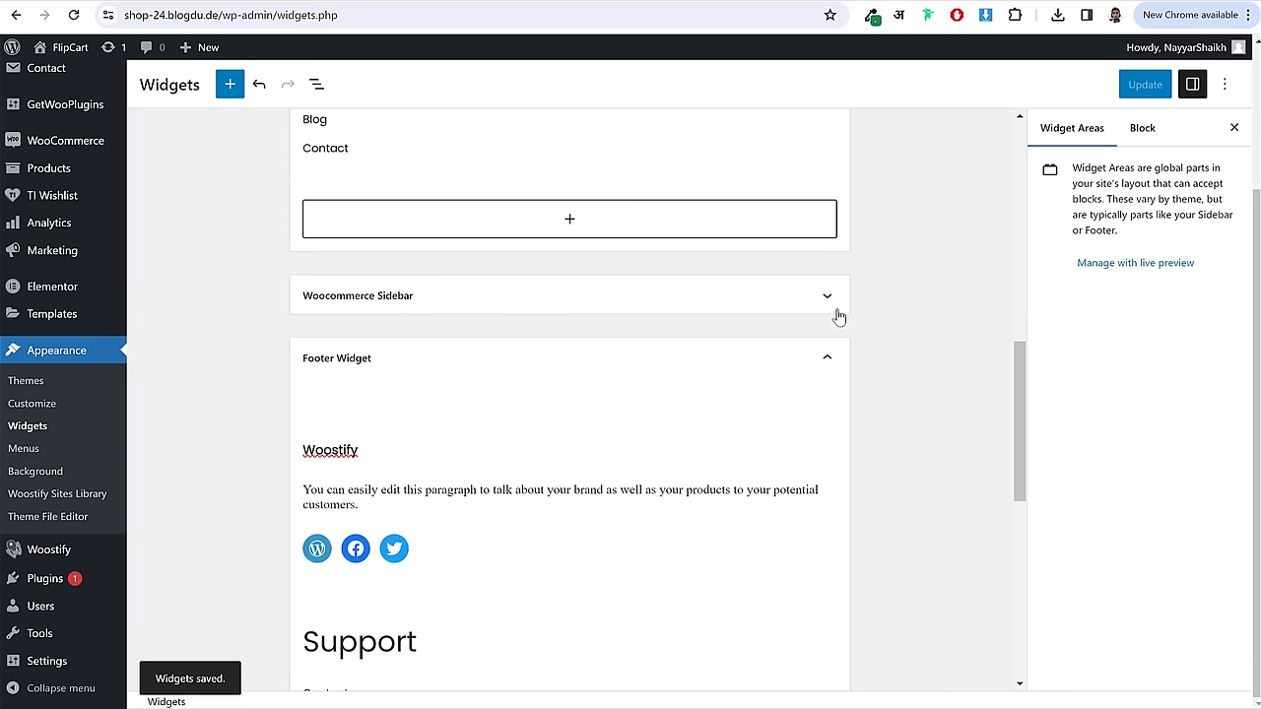
- Collapse the Footer Widget area and delete the duplicate brand Columns block, with its heading, paragraph and social icons, from Main Sidebar
click(827, 354)
scroll(815, 373, up, 6)
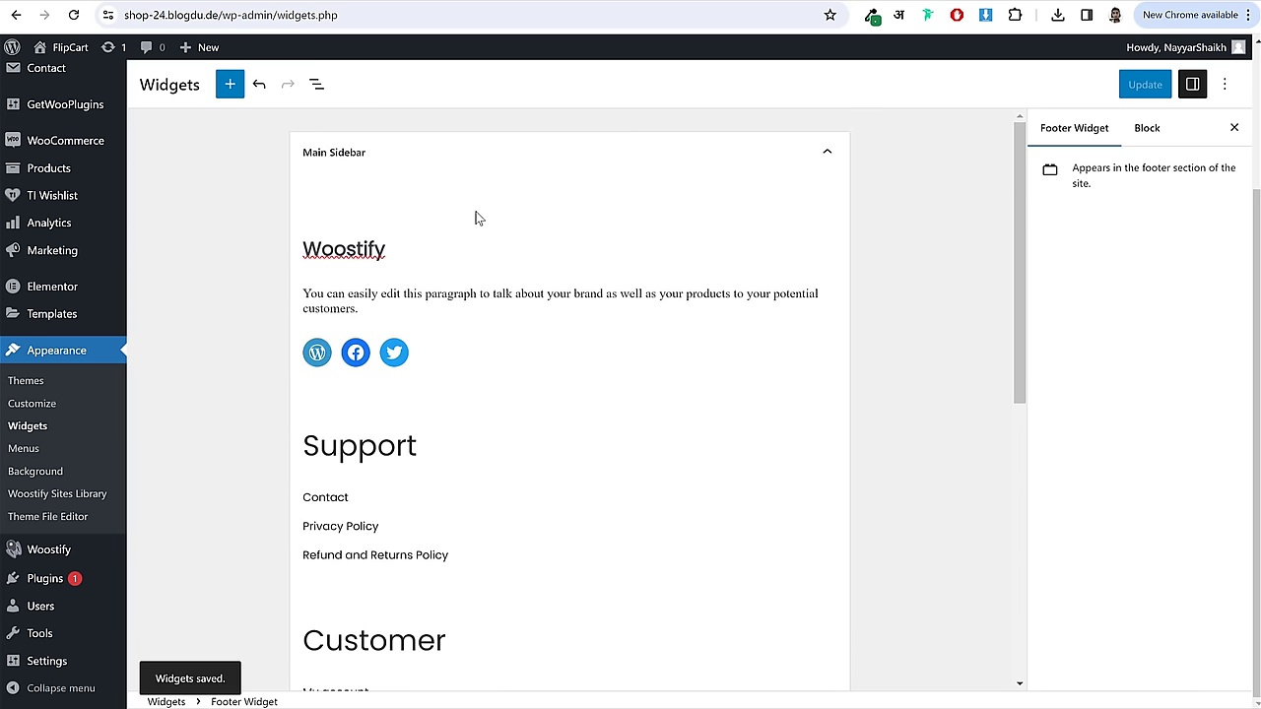
click(464, 247)
key(ctrl+a)
key(BackSpace)
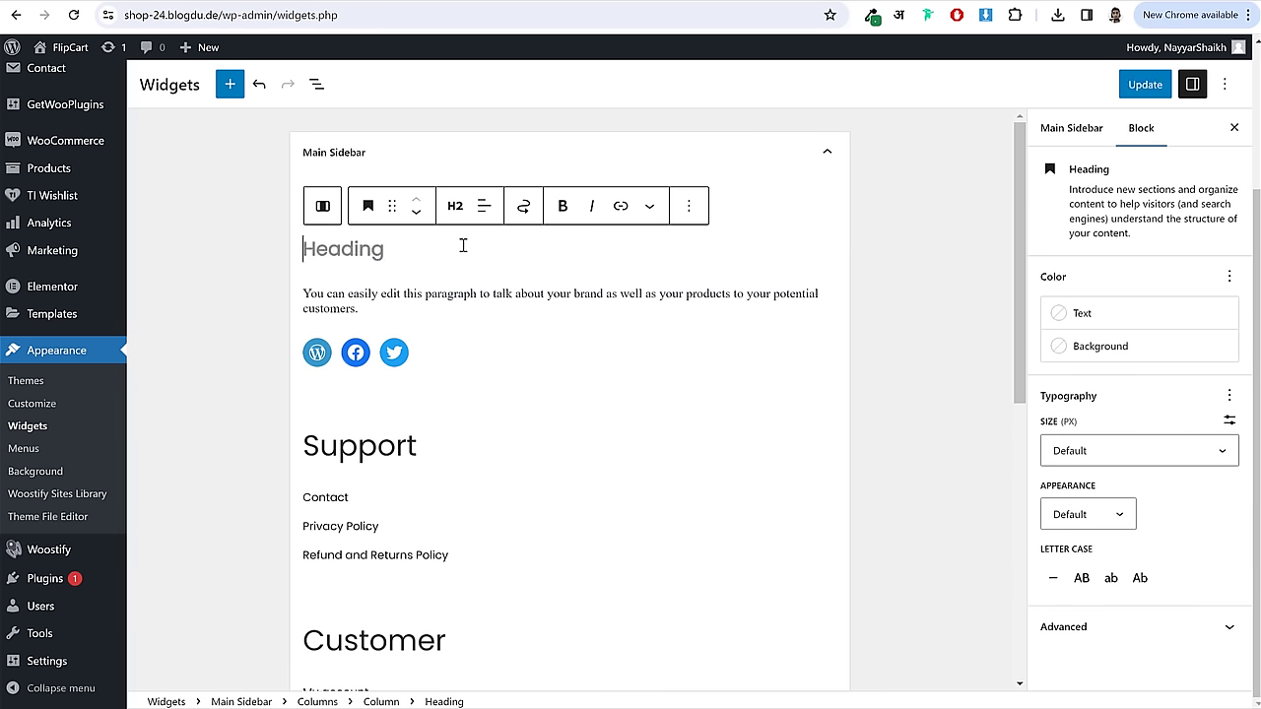
click(696, 230)
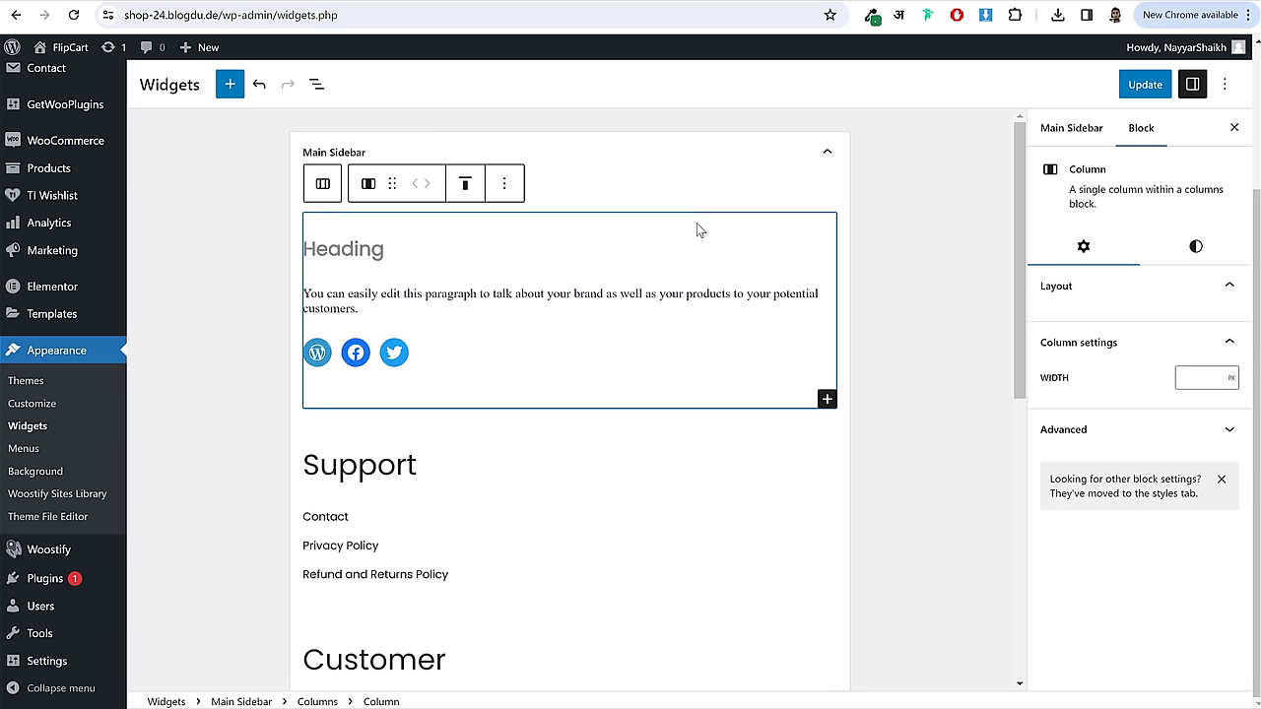
key(BackSpace)
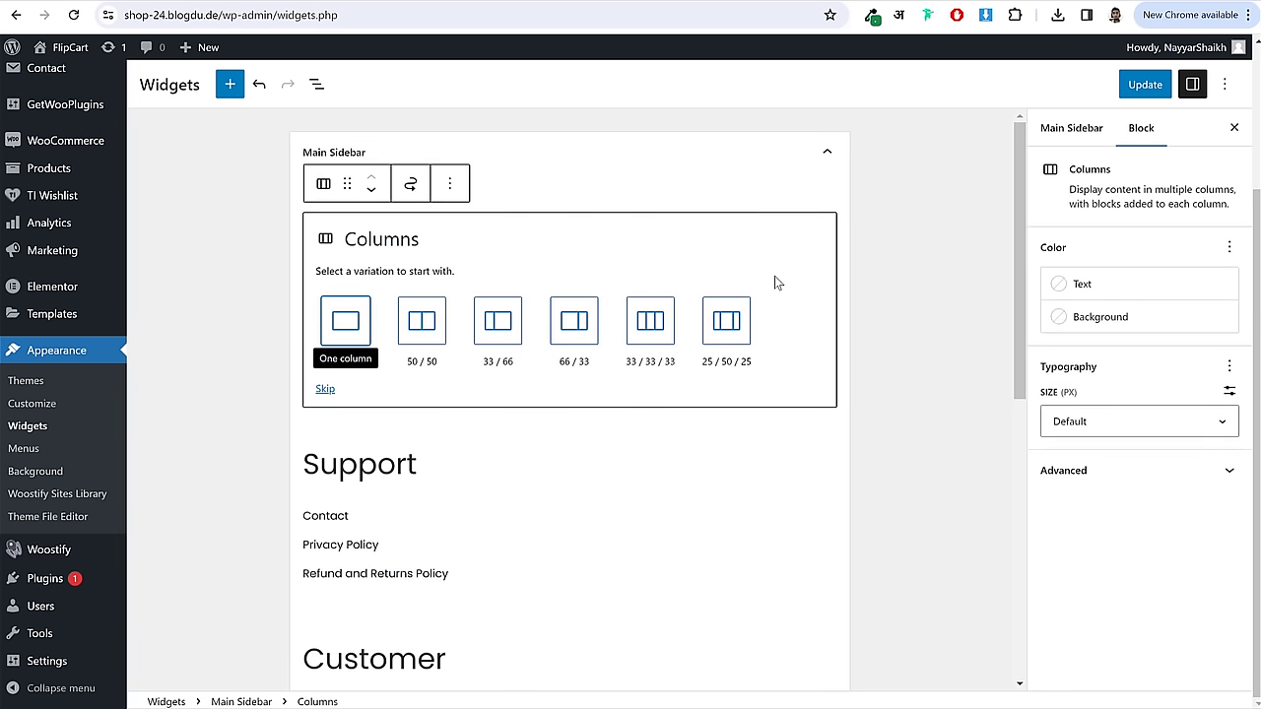
key(BackSpace)
- Delete the duplicate Support, Customer and Pages menu widgets from Main Sidebar
key(BackSpace)
key(BackSpace)
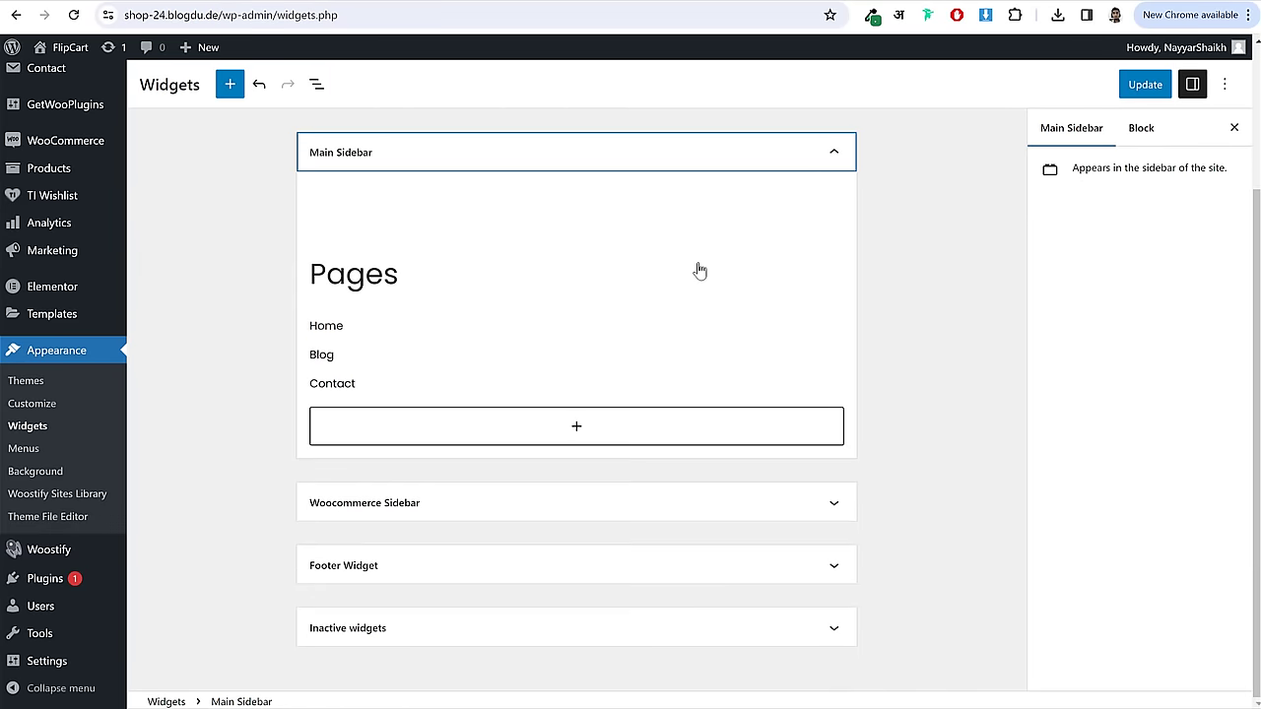
click(699, 271)
key(BackSpace)
click(916, 209)
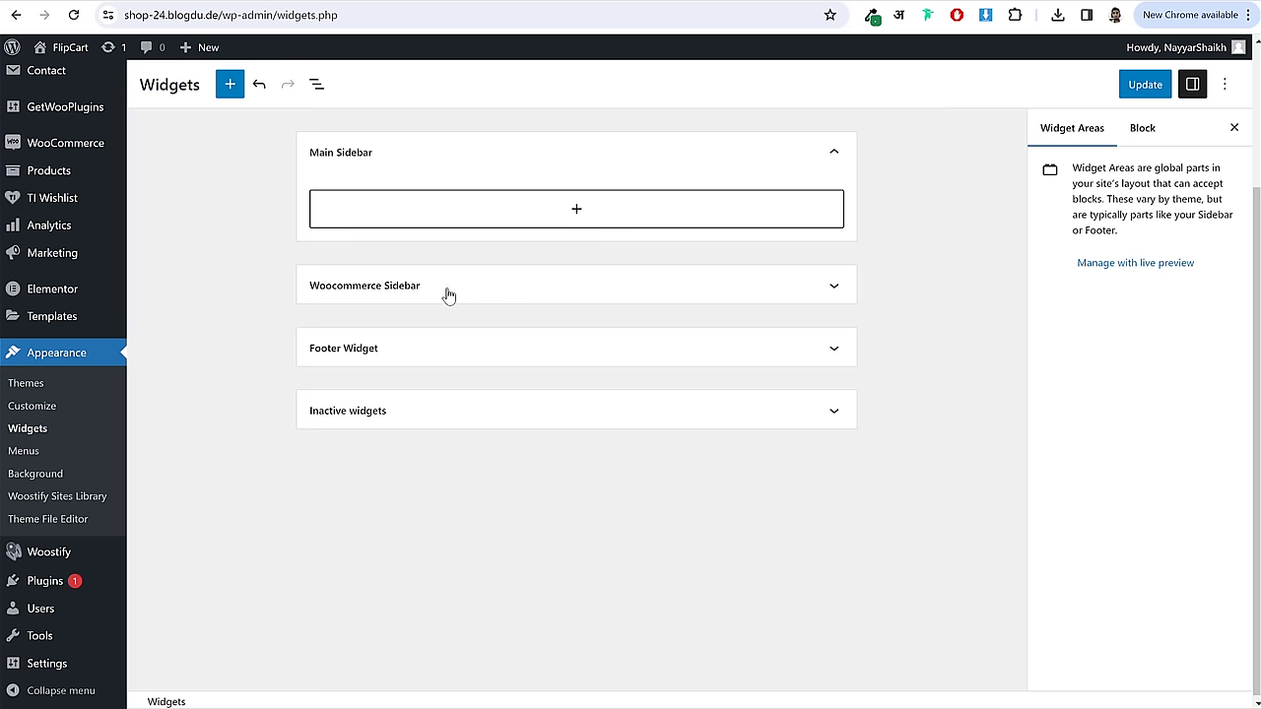
- Examine the blog page sidebar on the reference store shop2024.blogdu.de to see which widgets it uses
click(424, 219)
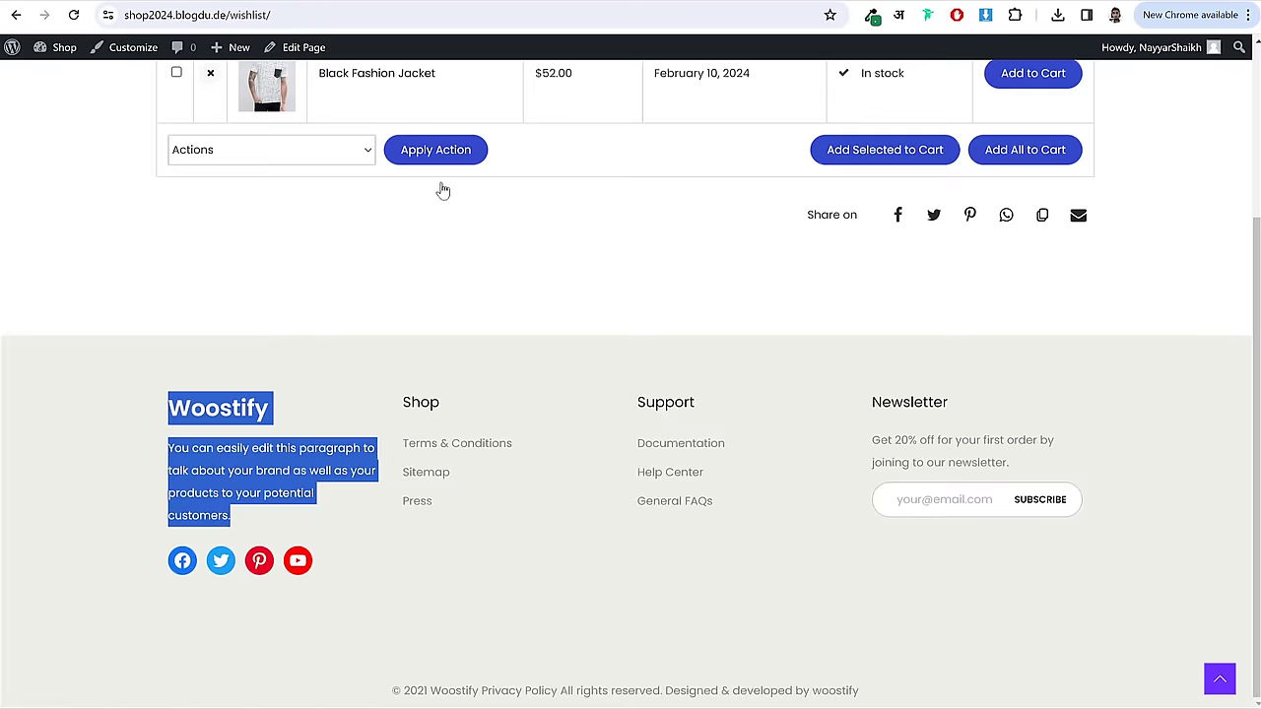
scroll(519, 324, up, 3)
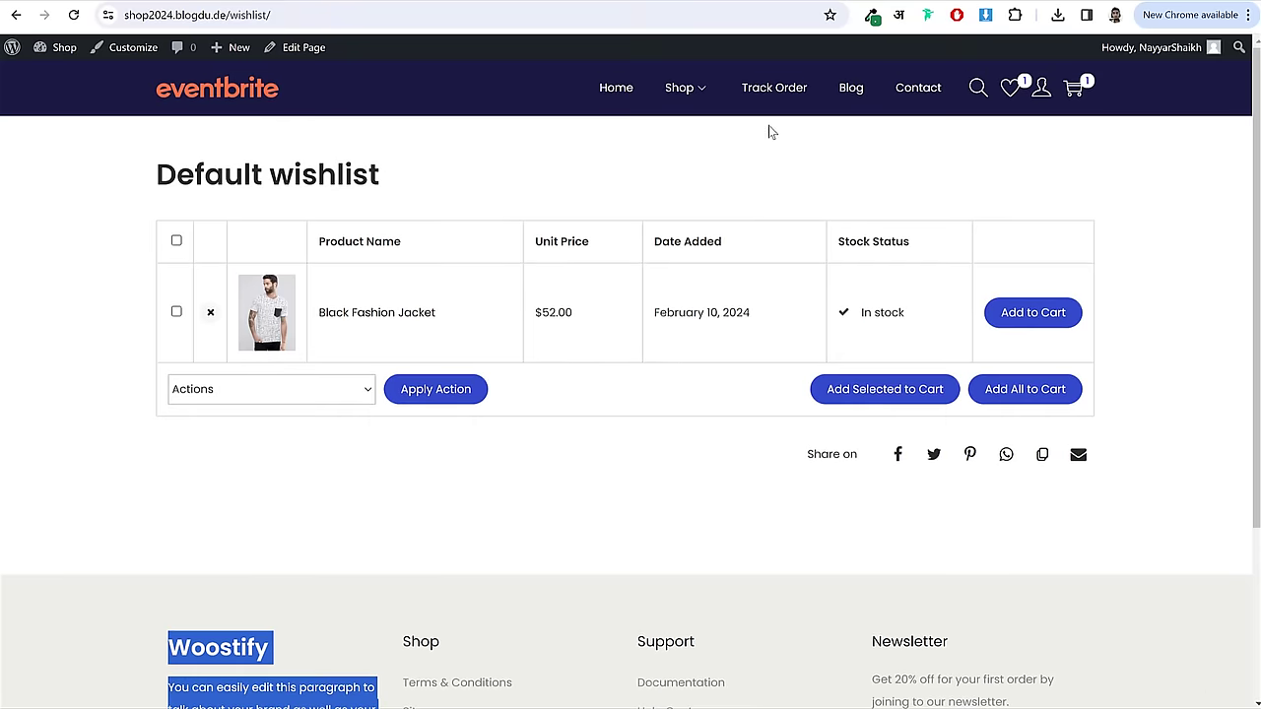
click(853, 101)
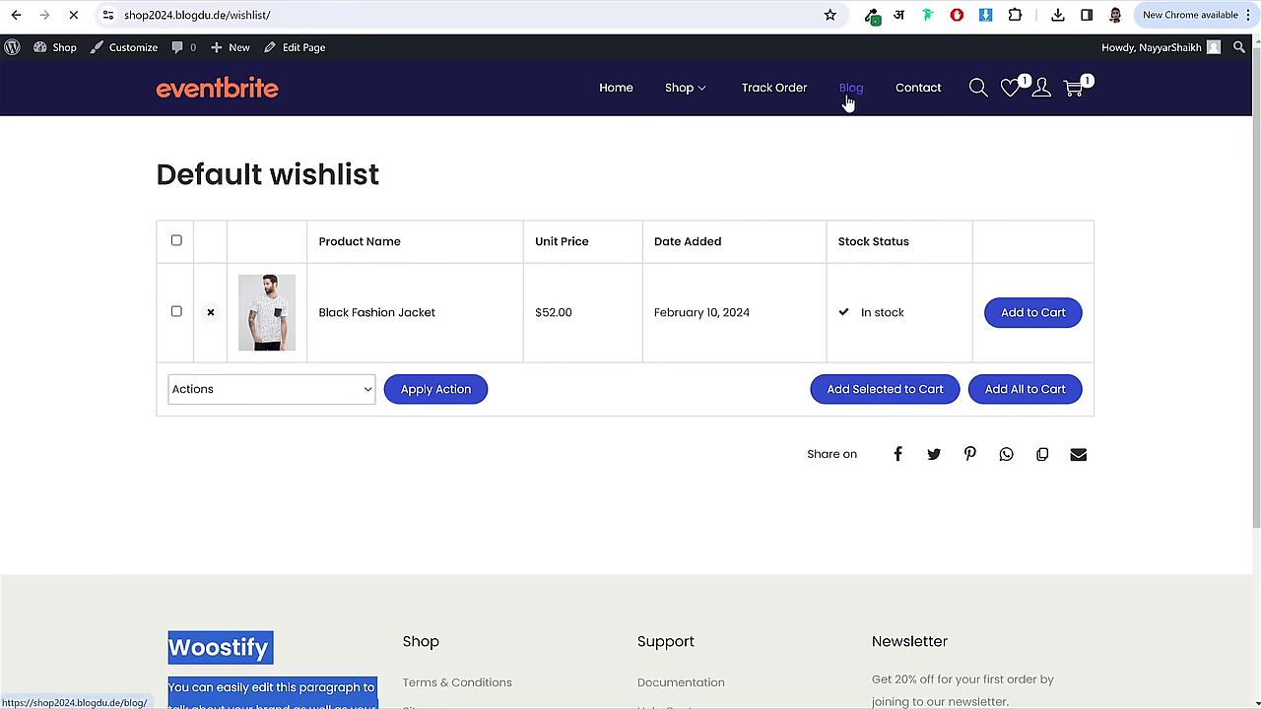
scroll(983, 362, down, 2)
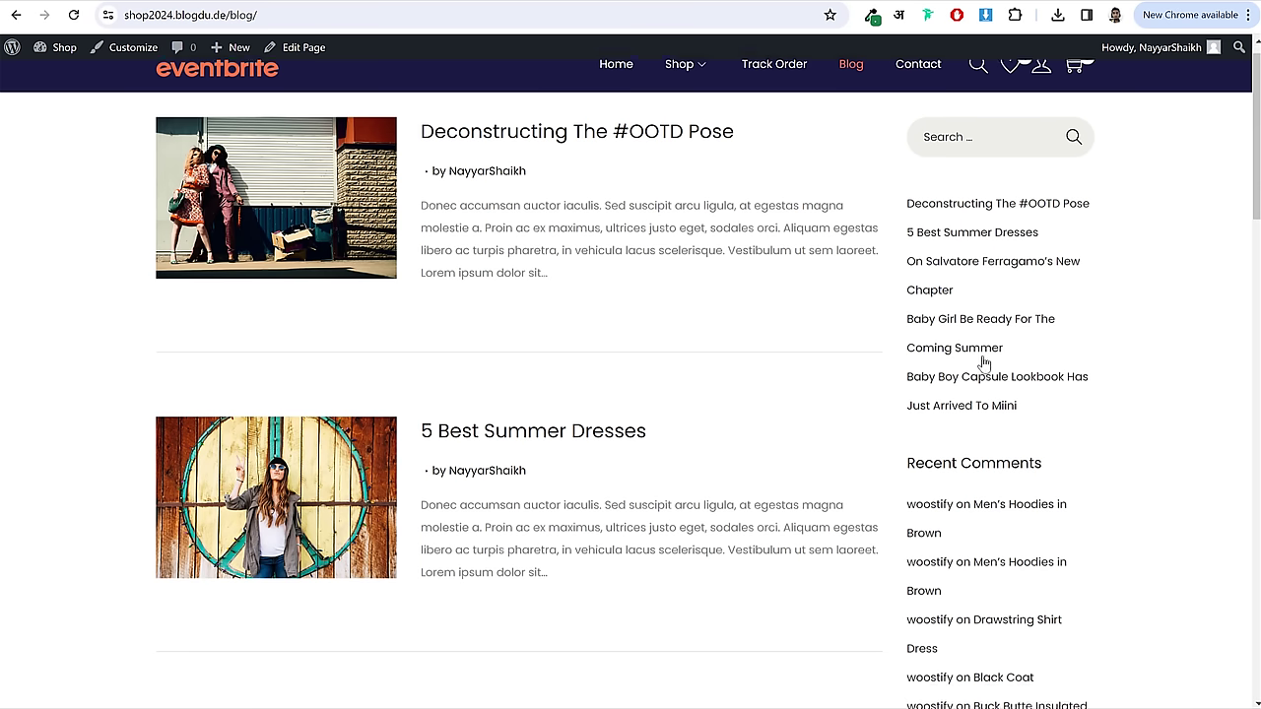
scroll(983, 362, down, 5)
scroll(1008, 446, up, 6)
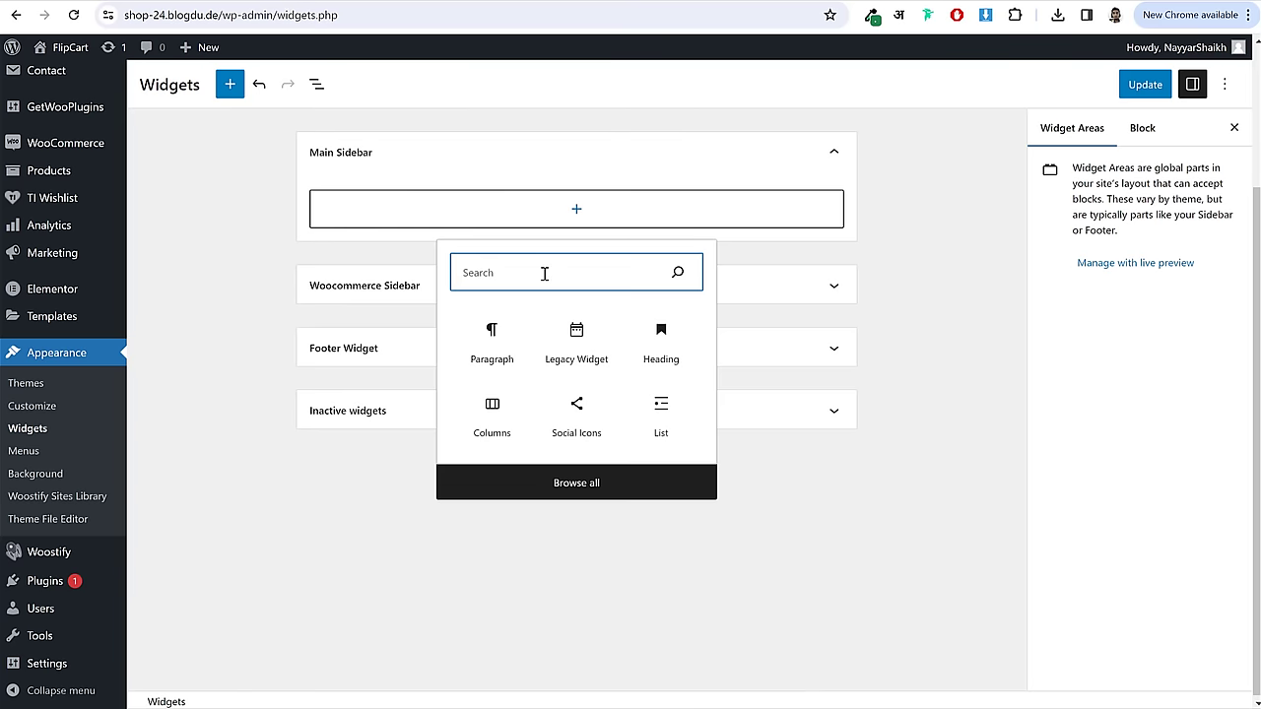
- Add a Search block and a Latest Posts block below it to Main Sidebar
text(sear)
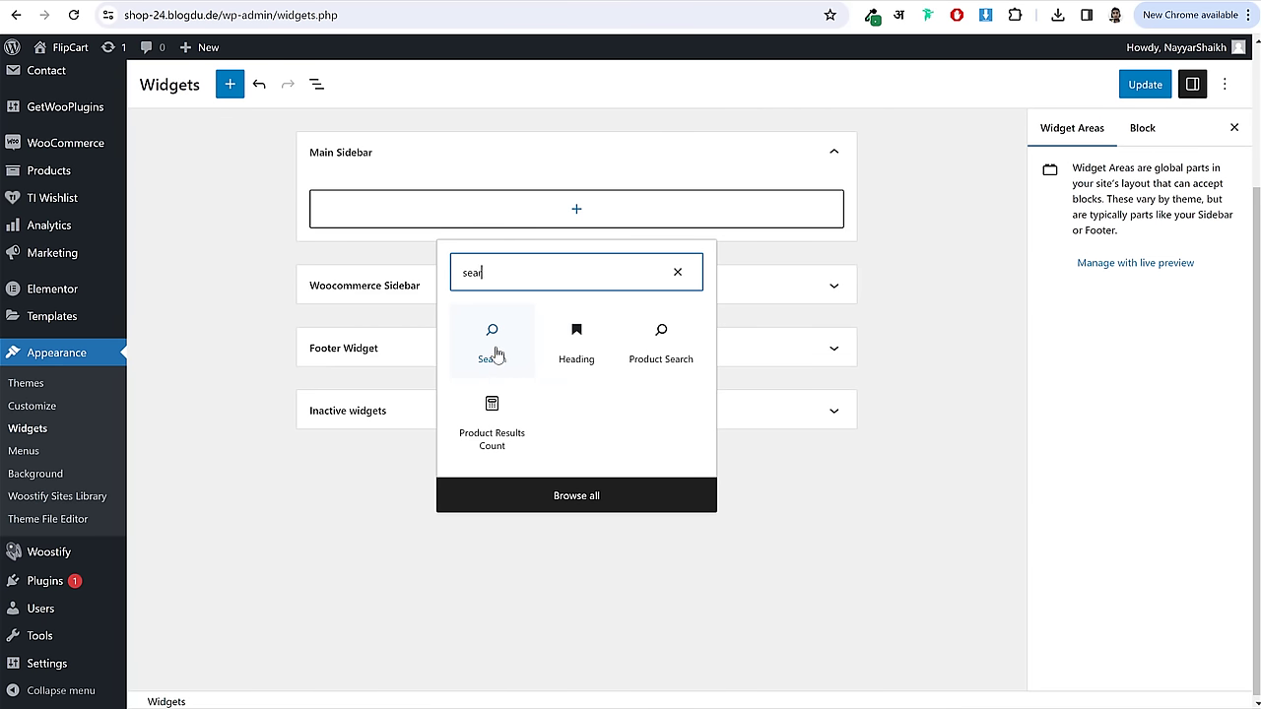
click(489, 343)
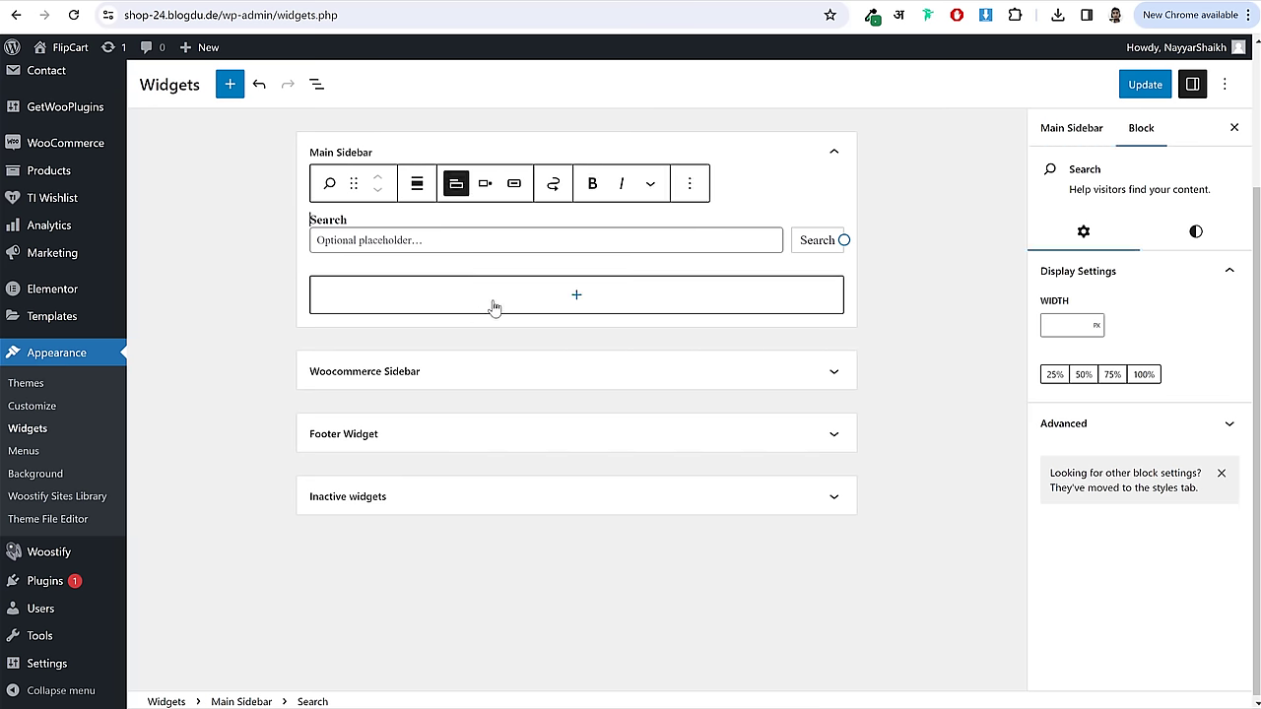
click(494, 307)
text(rec)
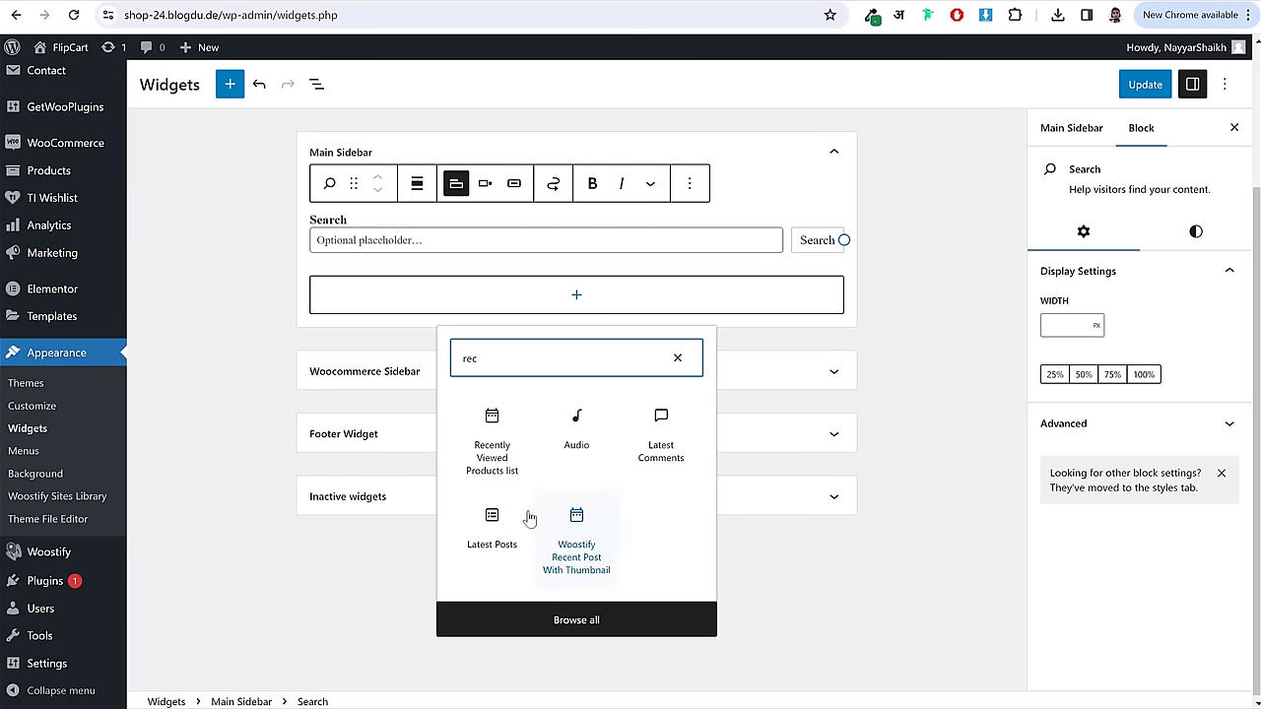
click(481, 529)
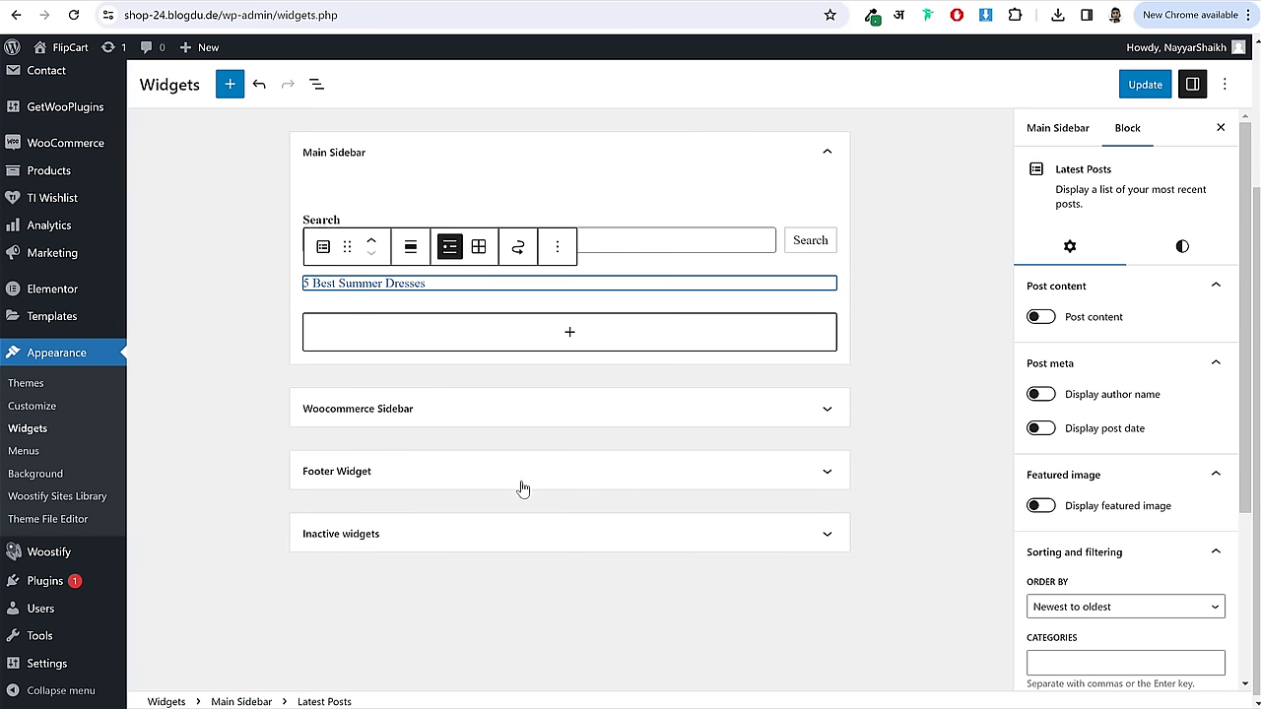
- Add Latest Comments and Categories List blocks below the latest posts in Main Sidebar, following the reference blog's sidebar
click(603, 345)
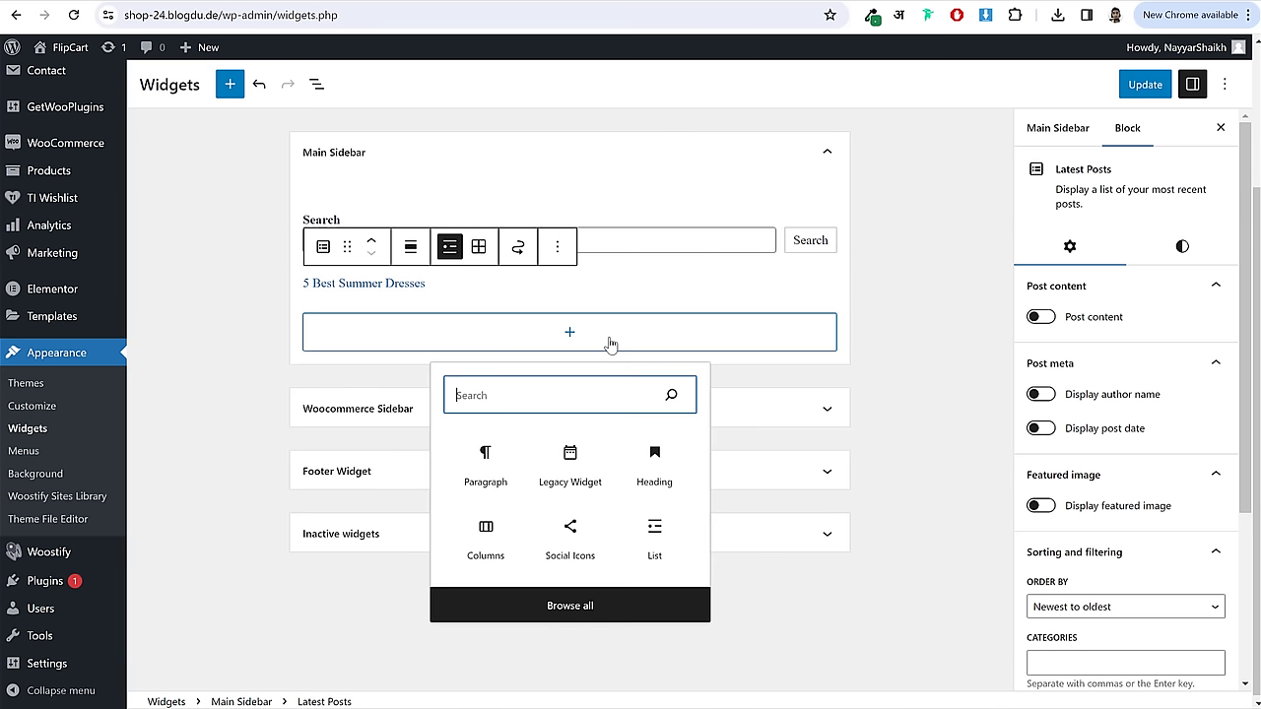
text(comm)
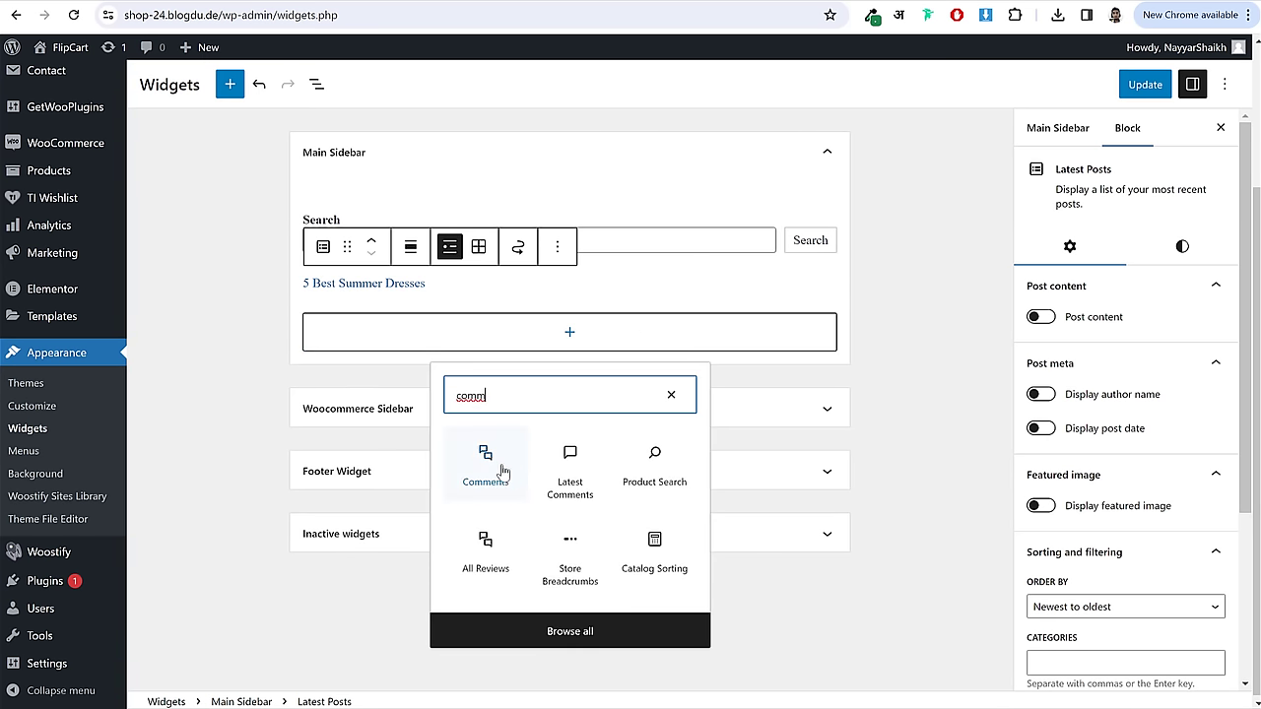
click(569, 456)
click(902, 338)
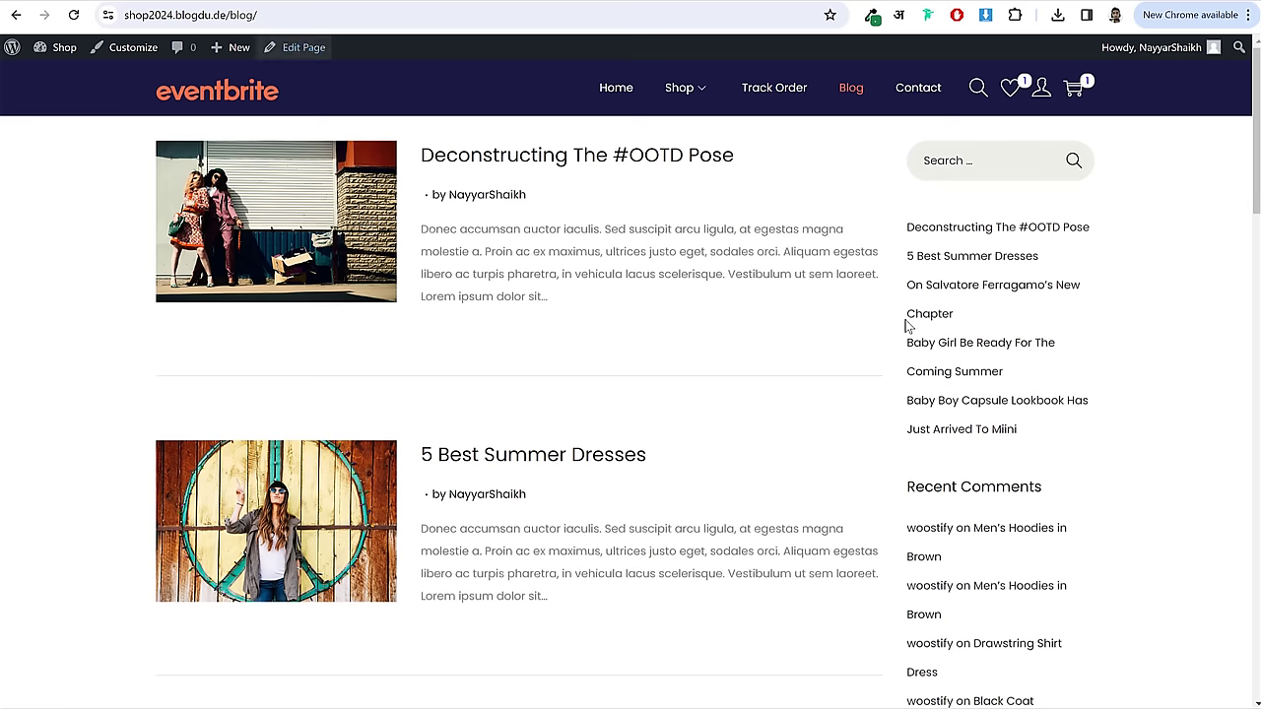
scroll(1011, 457, down, 4)
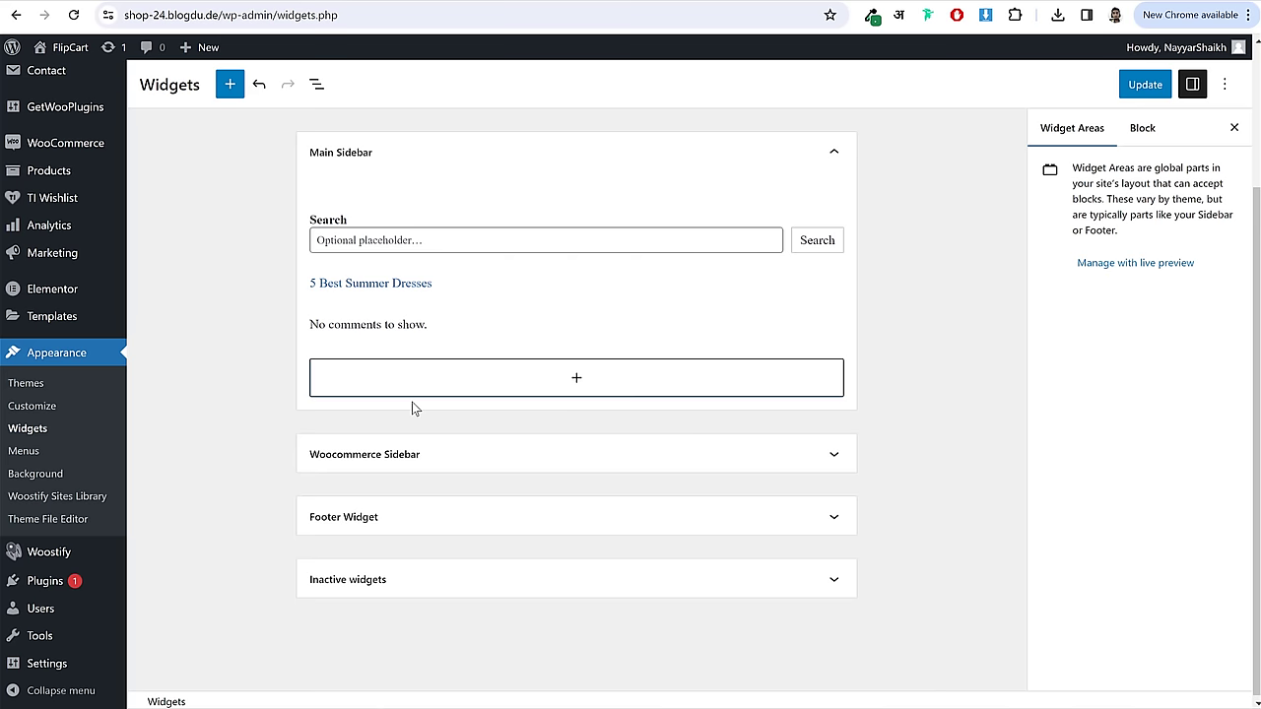
click(415, 395)
text(categ)
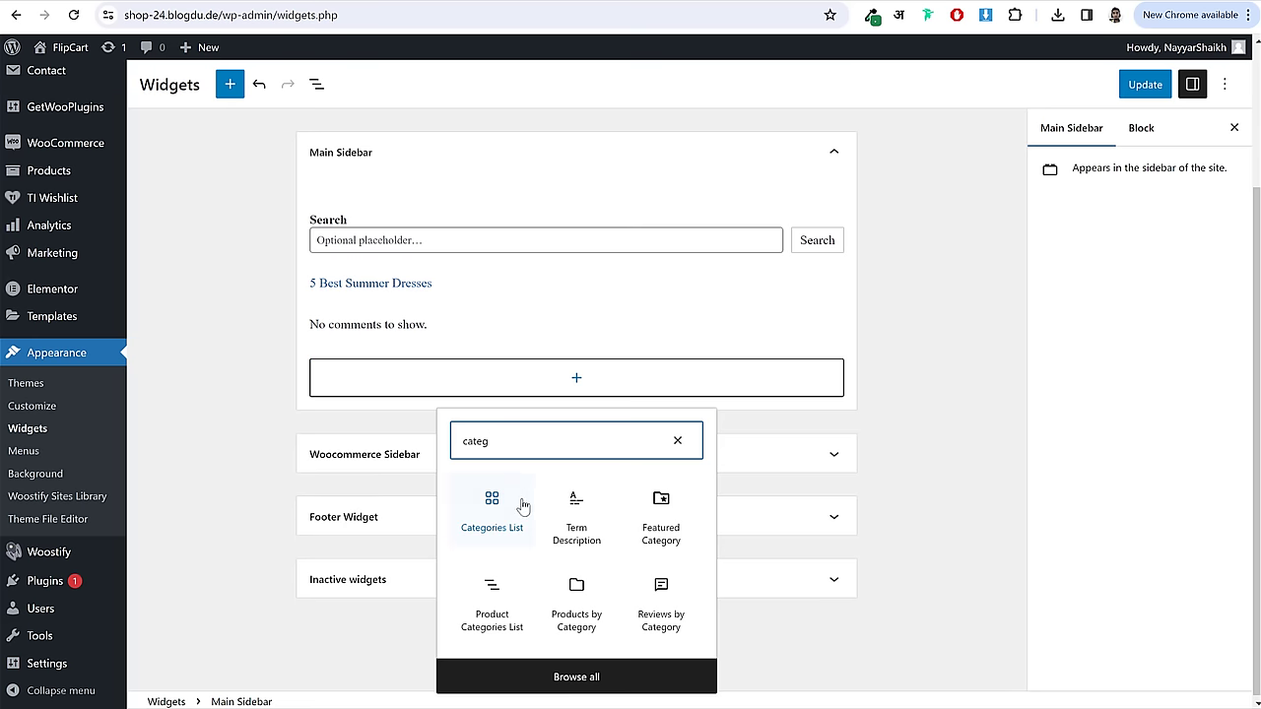
click(522, 504)
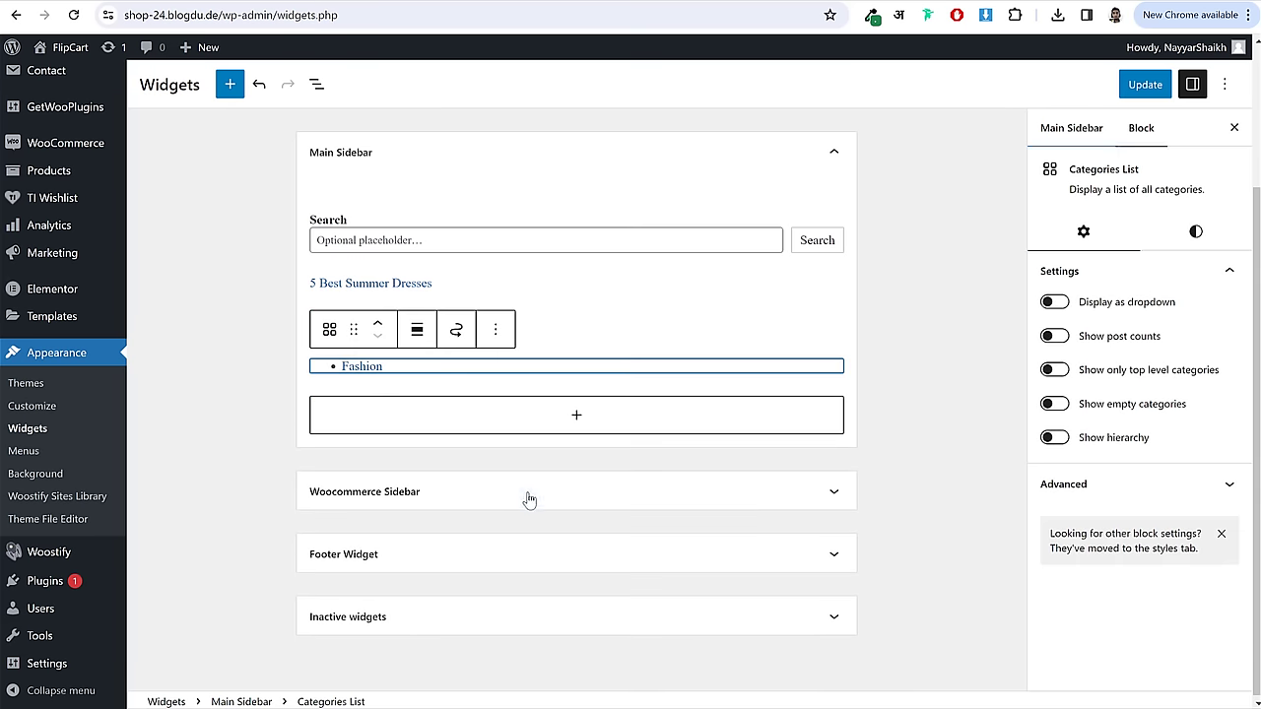
click(893, 343)
- Collapse Main Sidebar, expand Woocommerce Sidebar and examine the sidebar widgets on the reference store's Shop page
click(772, 165)
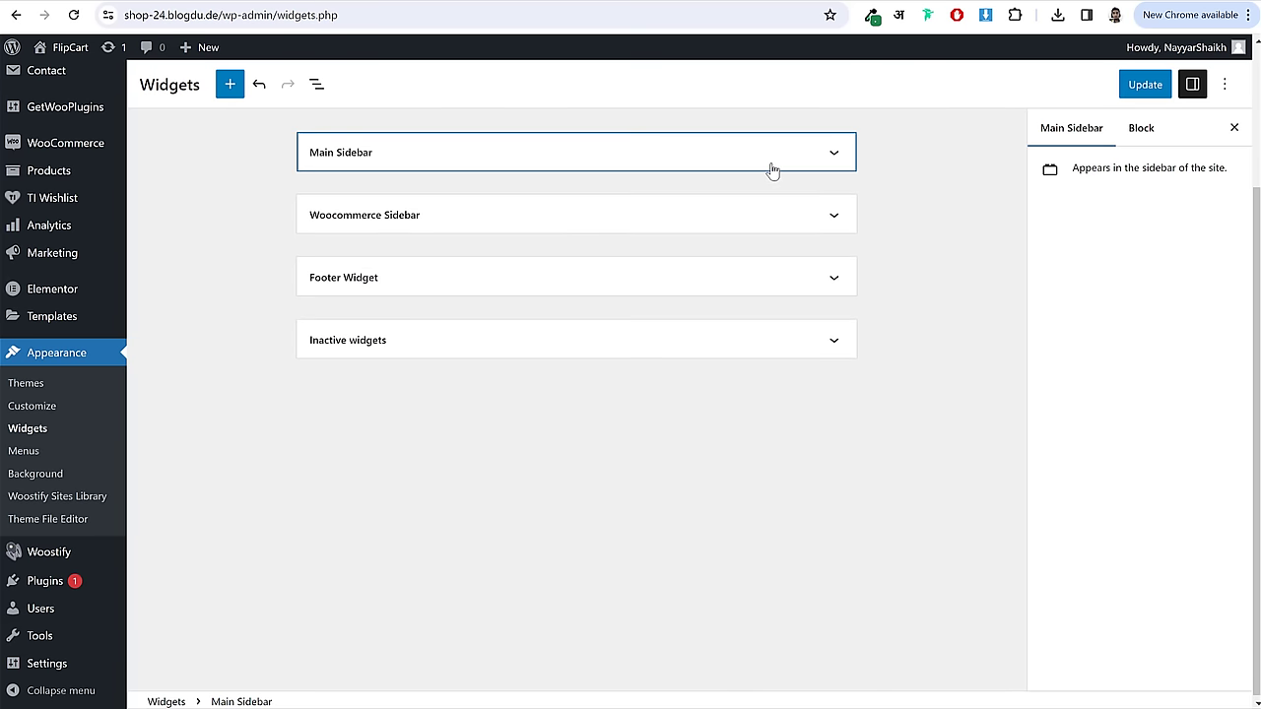
click(491, 219)
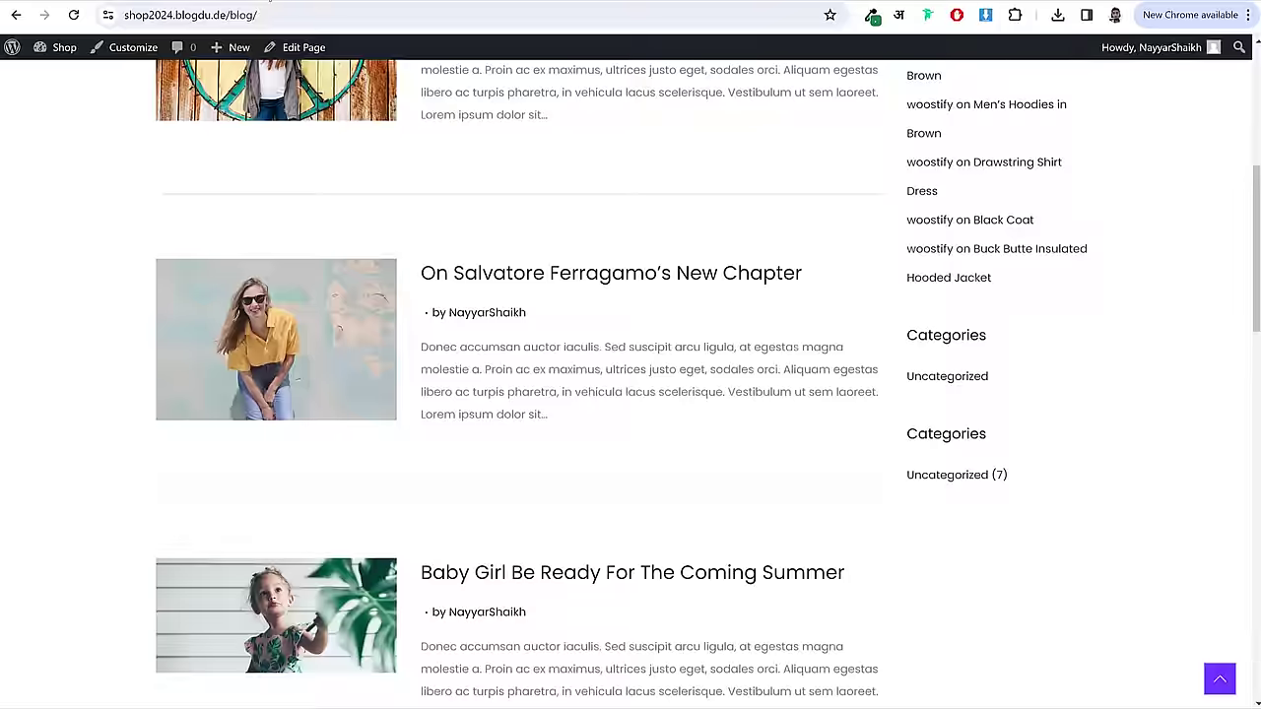
scroll(675, 203, up, 5)
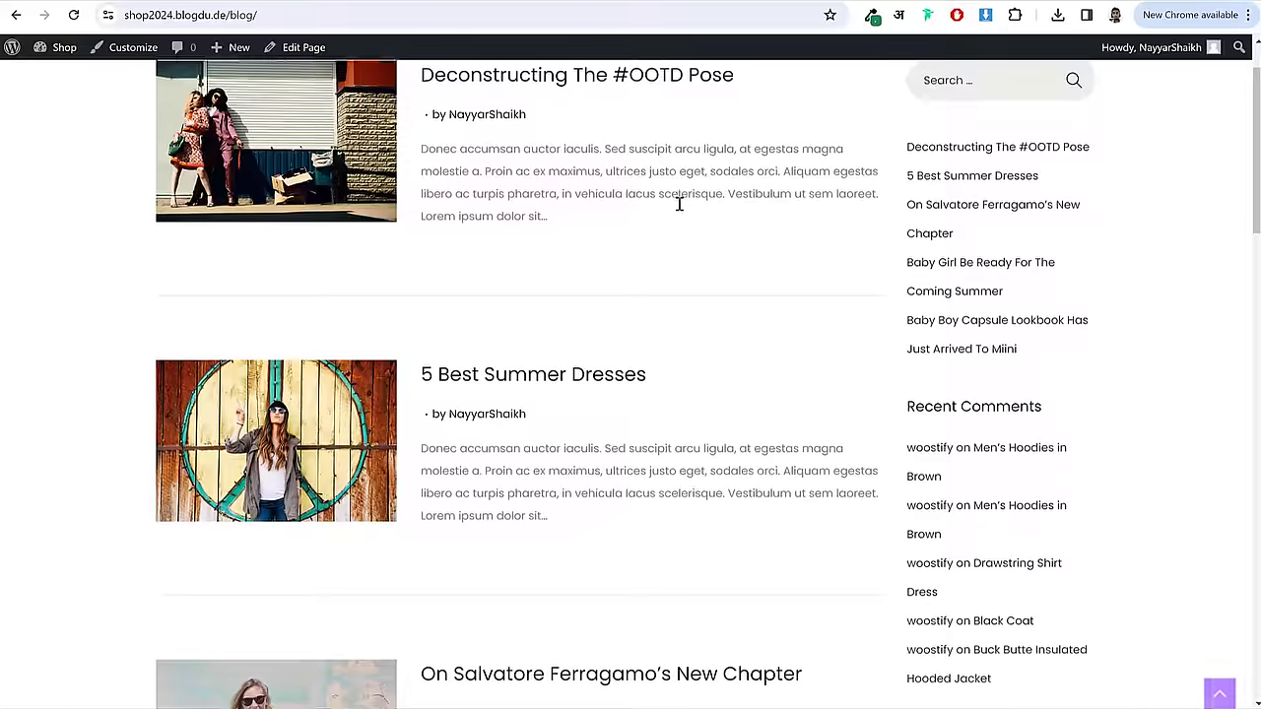
mouse_move(663, 73)
click(679, 104)
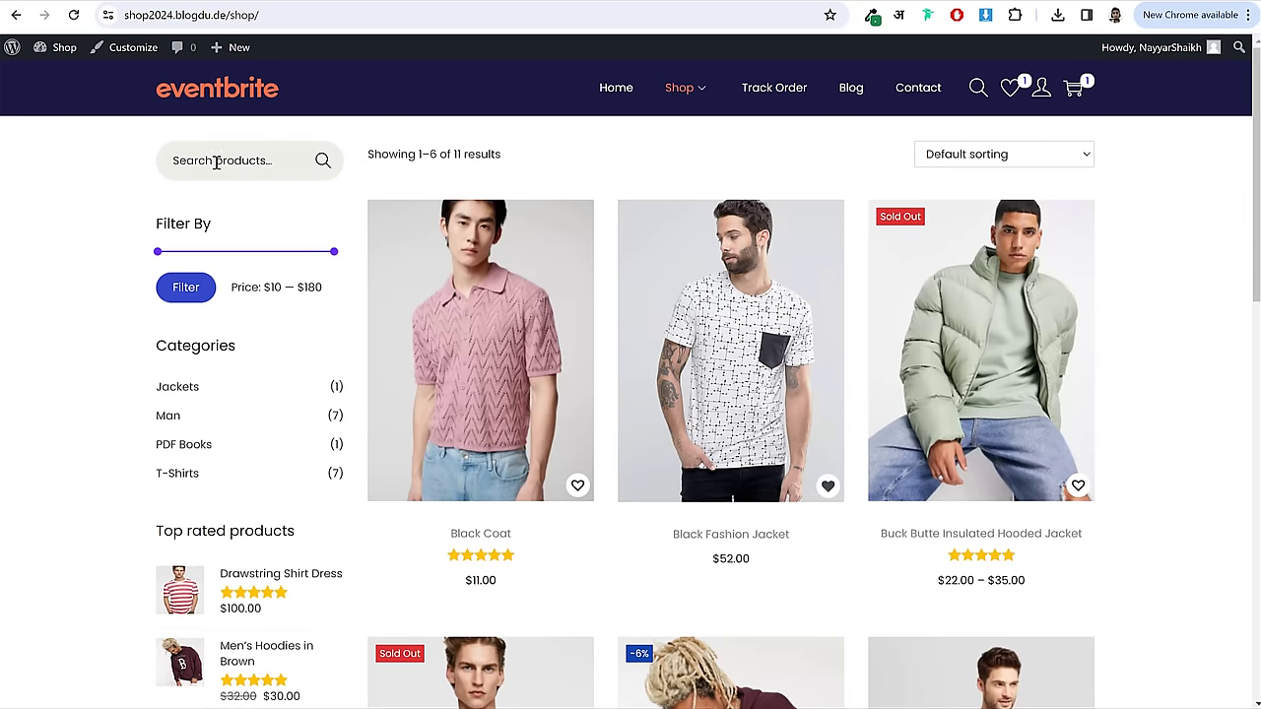
click(216, 159)
scroll(270, 379, down, 4)
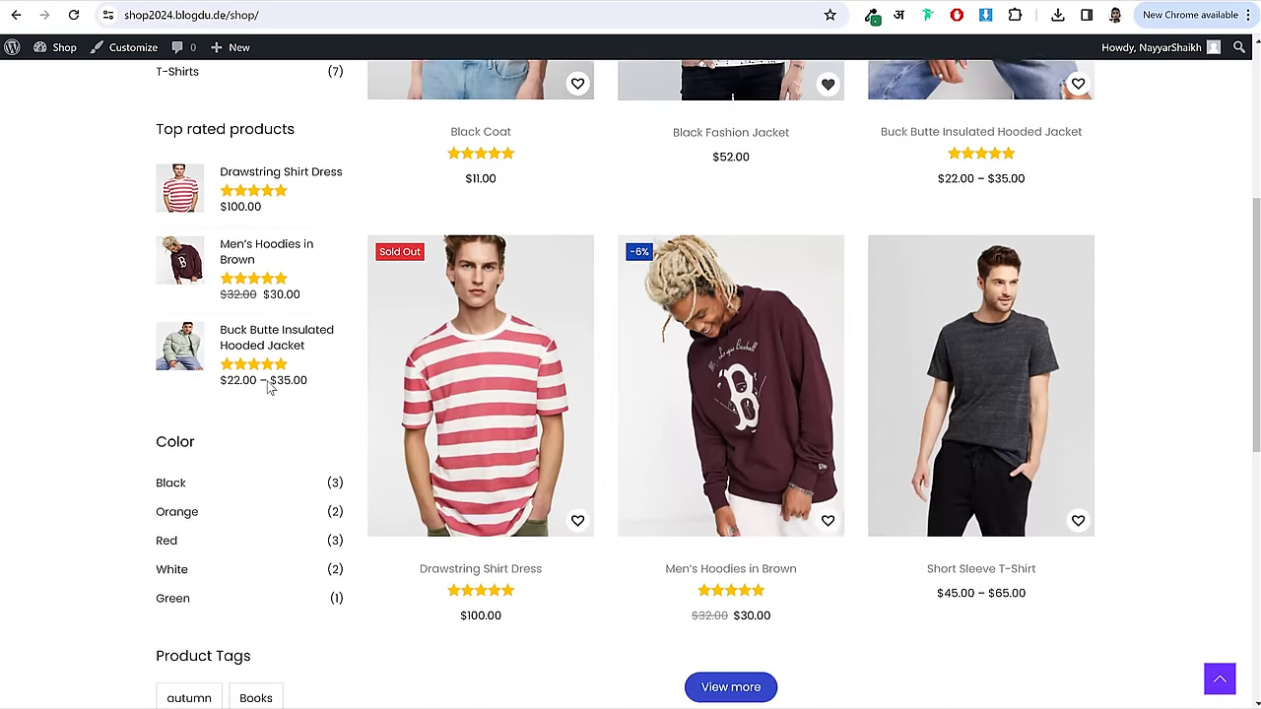
scroll(270, 386, up, 2)
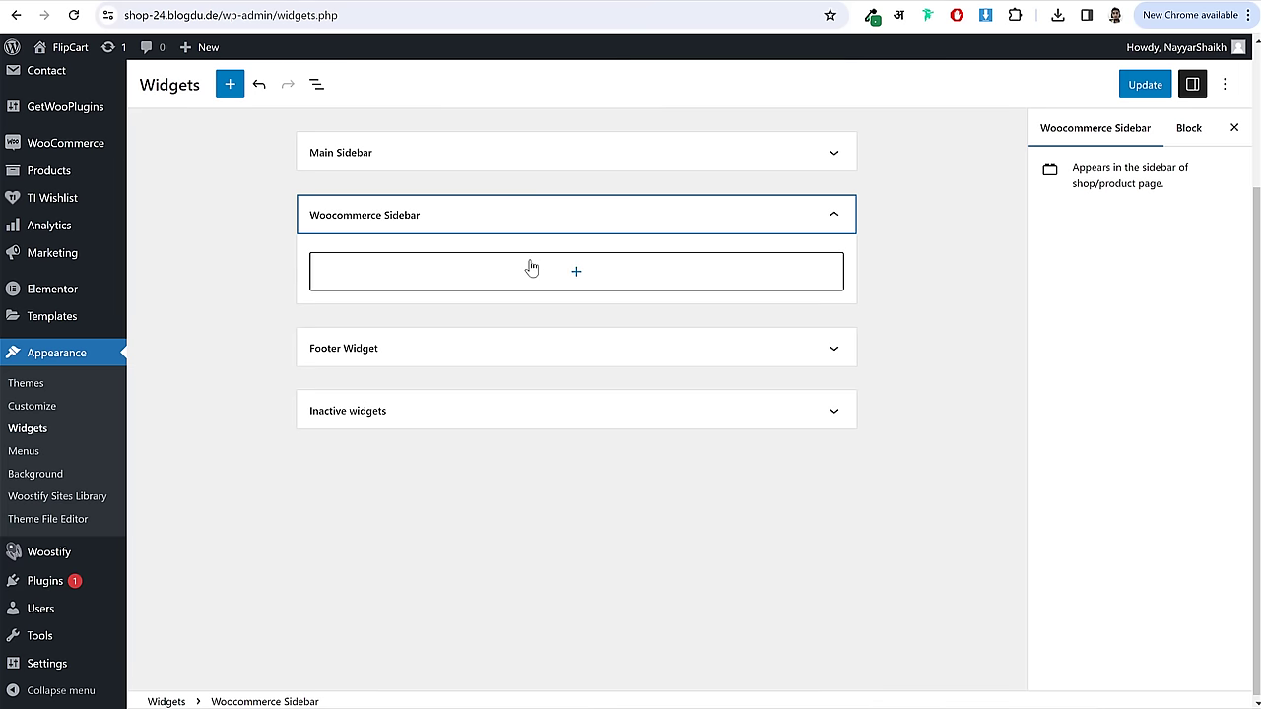
- Add a Product Search block to the empty Woocommerce Sidebar area
click(531, 268)
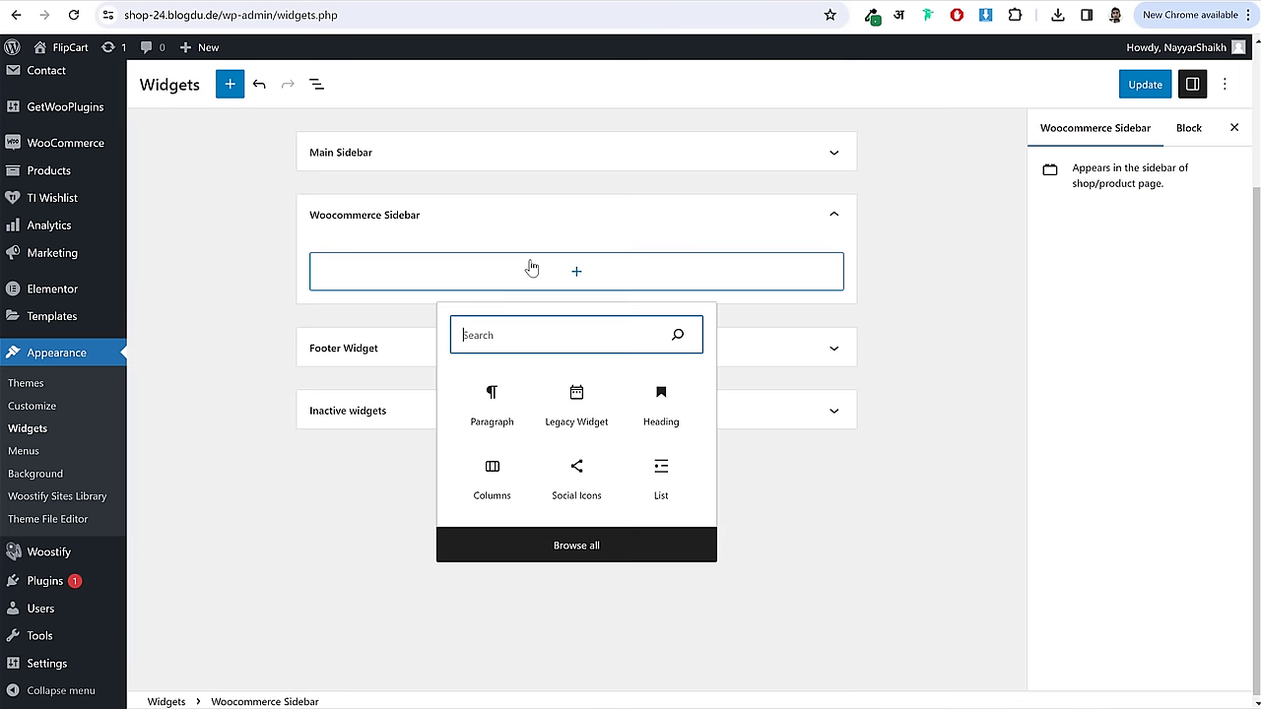
text(pro)
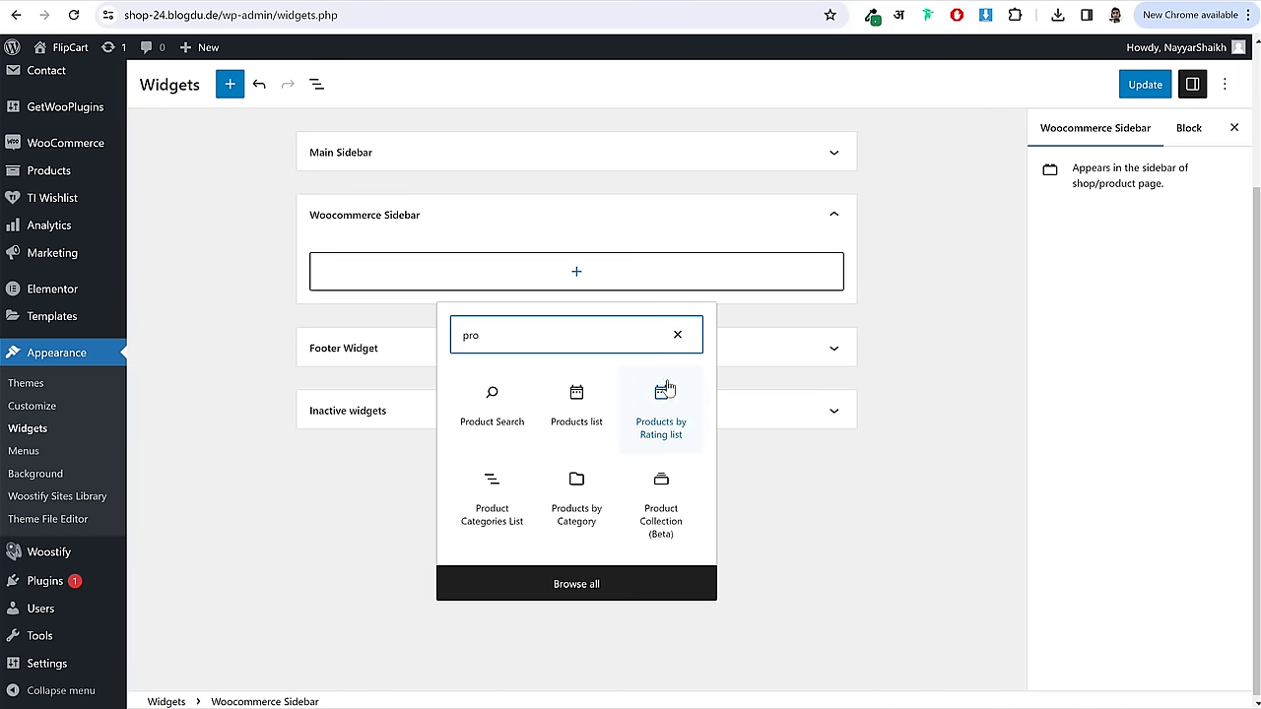
click(522, 408)
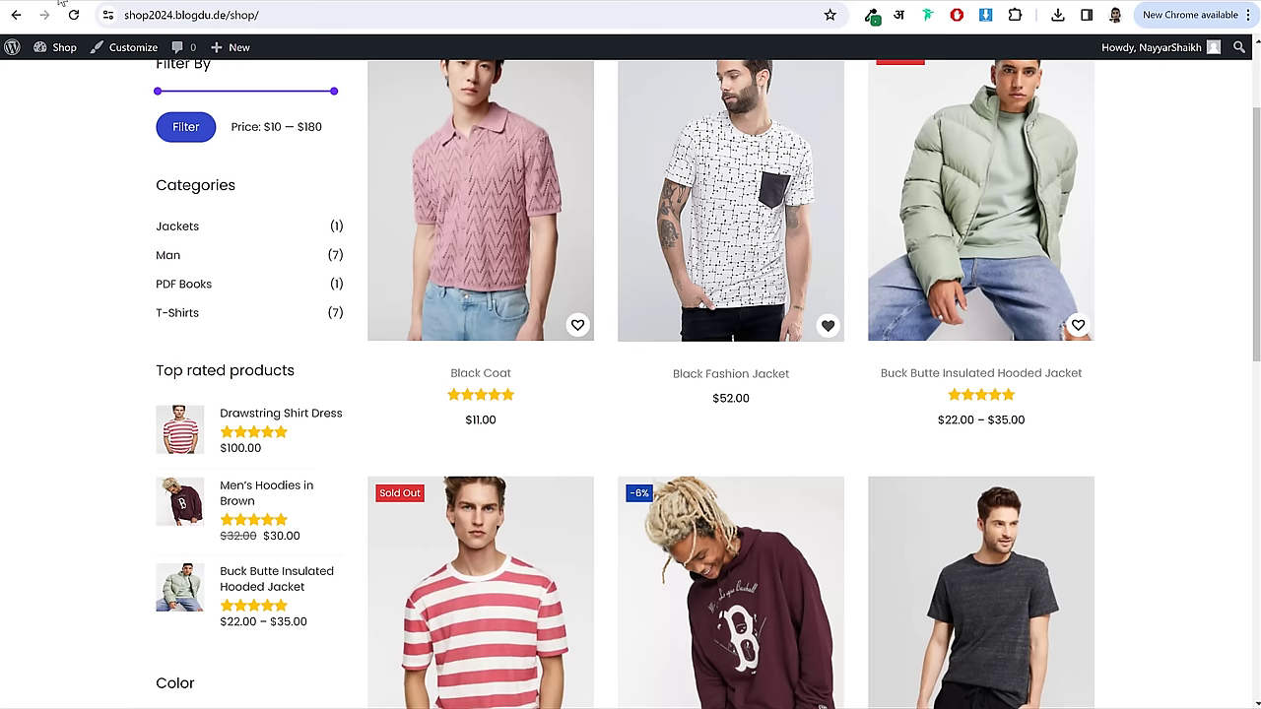
- Try a Filter by Attribute block below the product search in Woocommerce Sidebar, and remove it again
scroll(190, 184, up, 3)
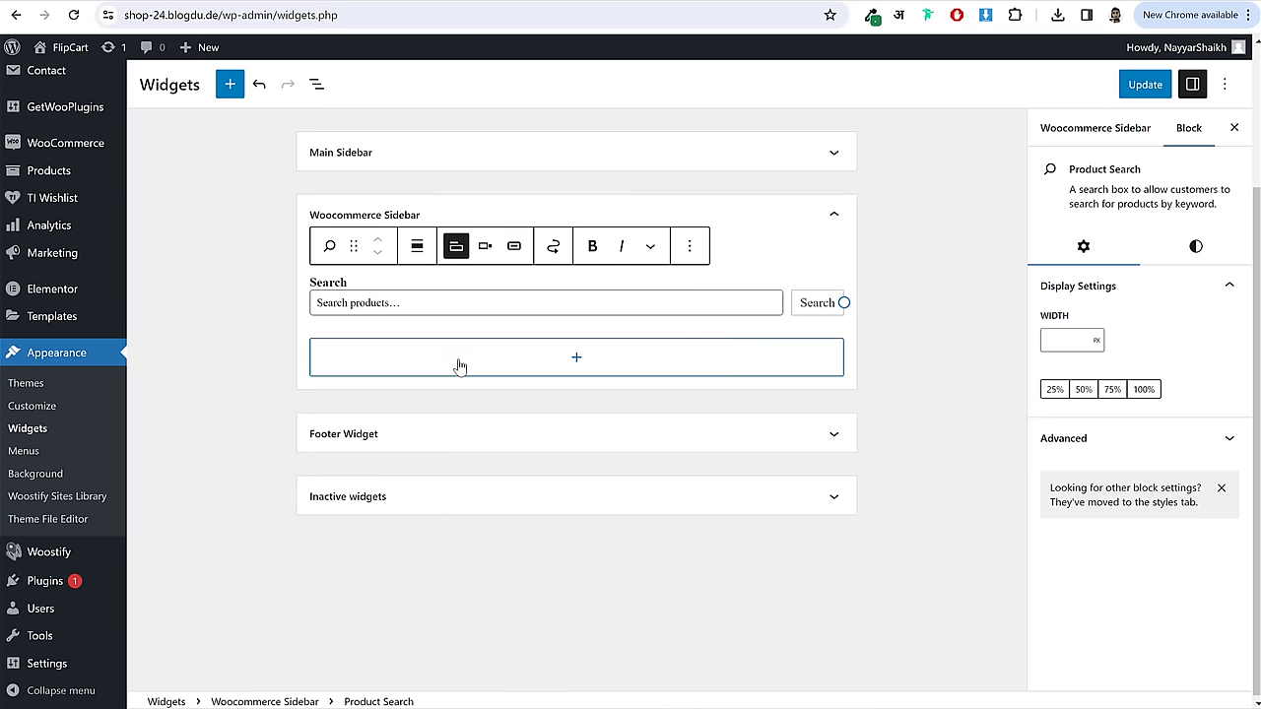
click(449, 366)
text(pric)
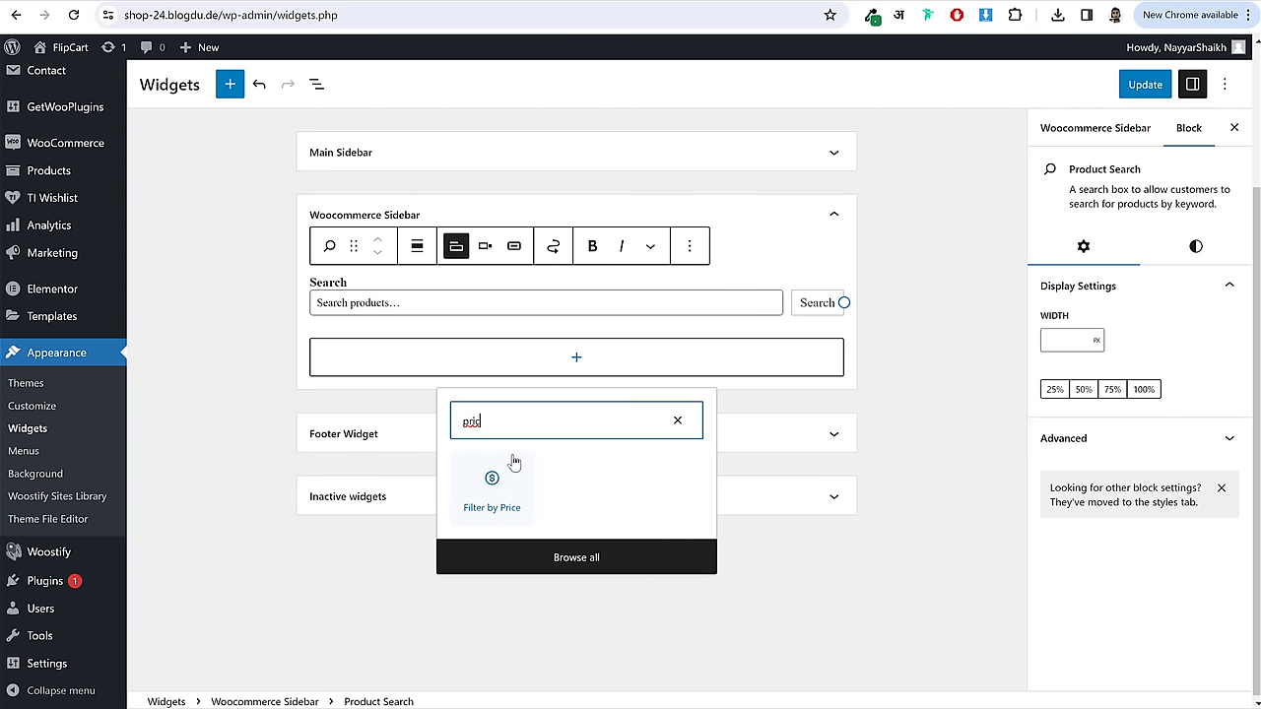
text(fil)
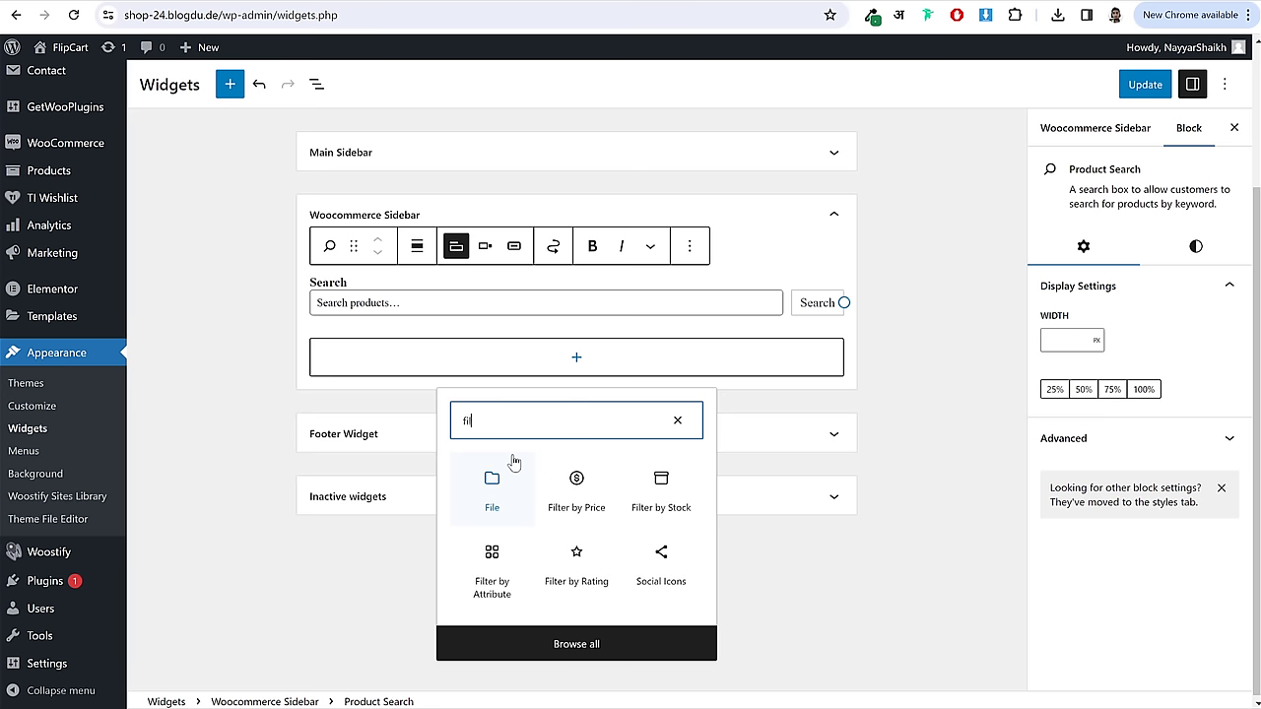
click(493, 581)
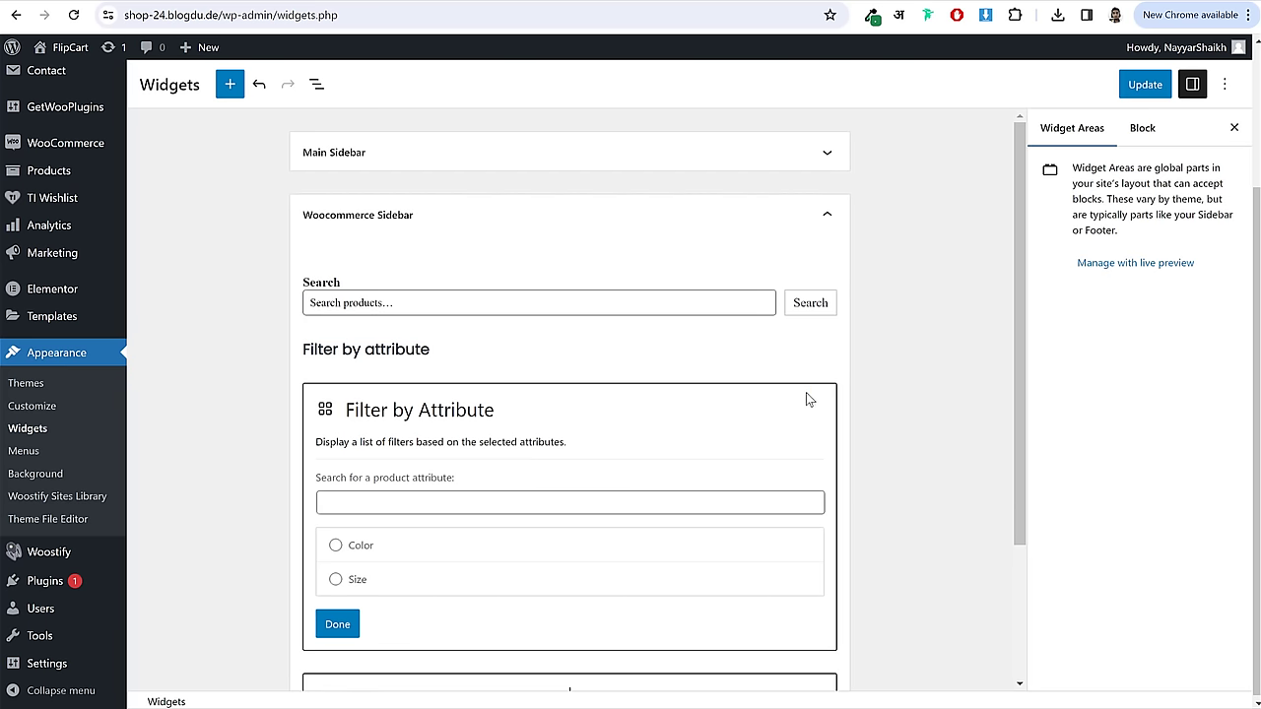
click(705, 397)
click(444, 208)
click(495, 548)
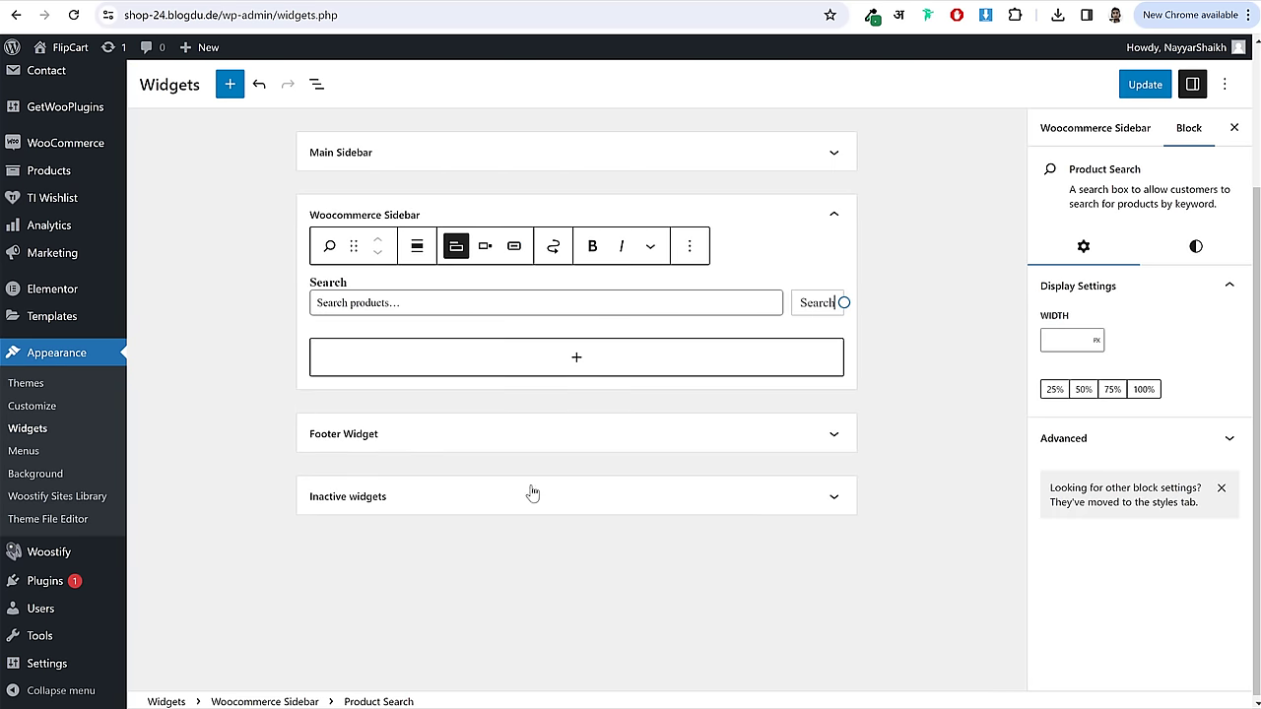
- Add a Filter by Price block below the product search in Woocommerce Sidebar
click(514, 366)
text(pri)
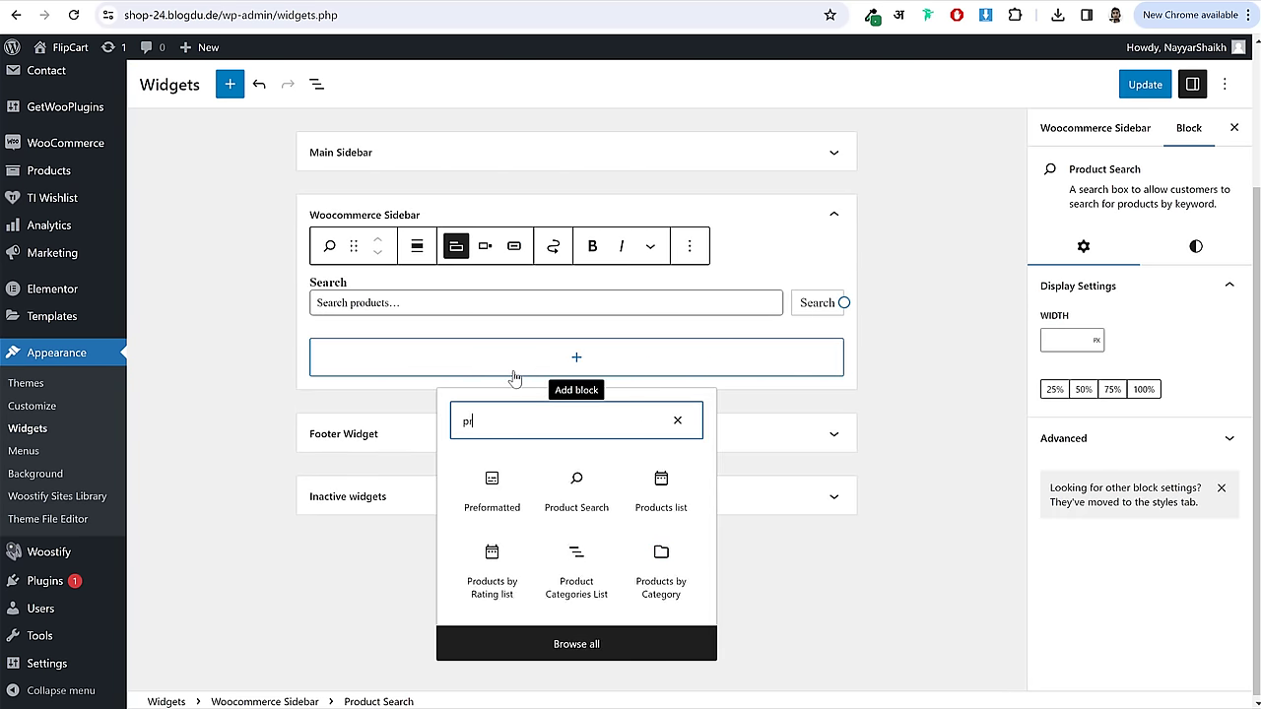
click(491, 477)
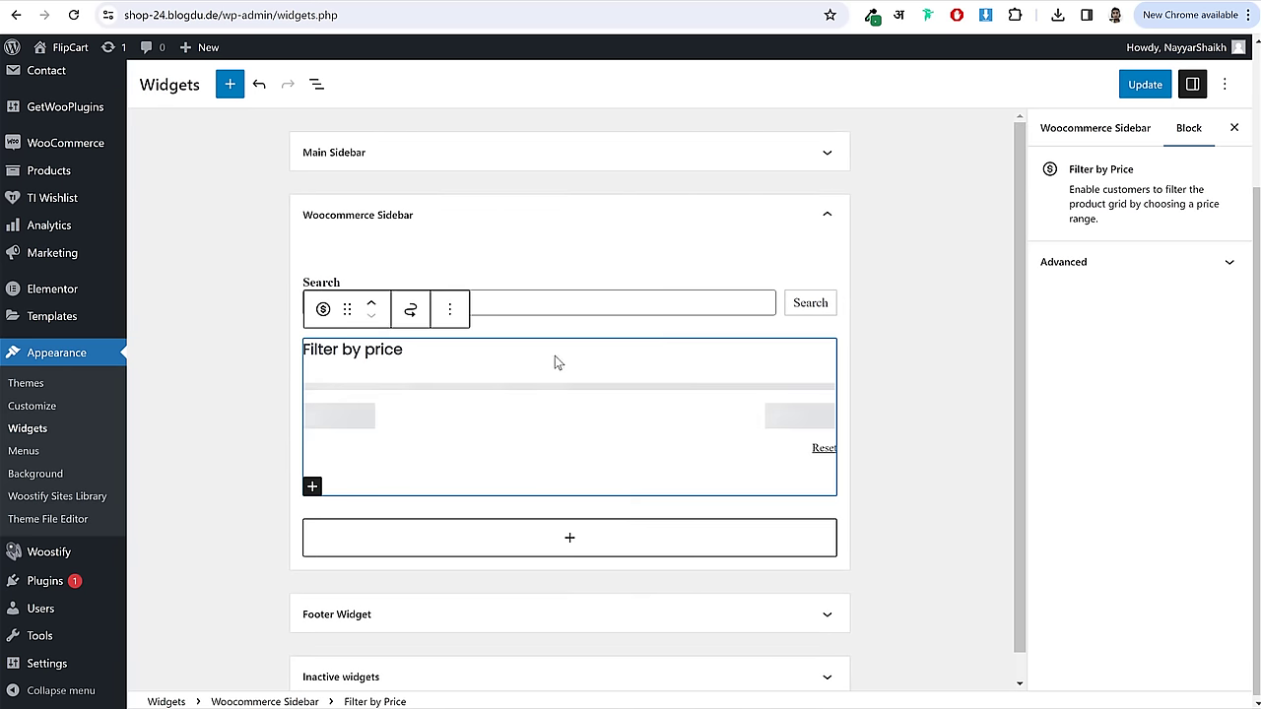
click(918, 416)
- Try a Products by Category block below the price filter in Woocommerce Sidebar, and remove it again
click(608, 504)
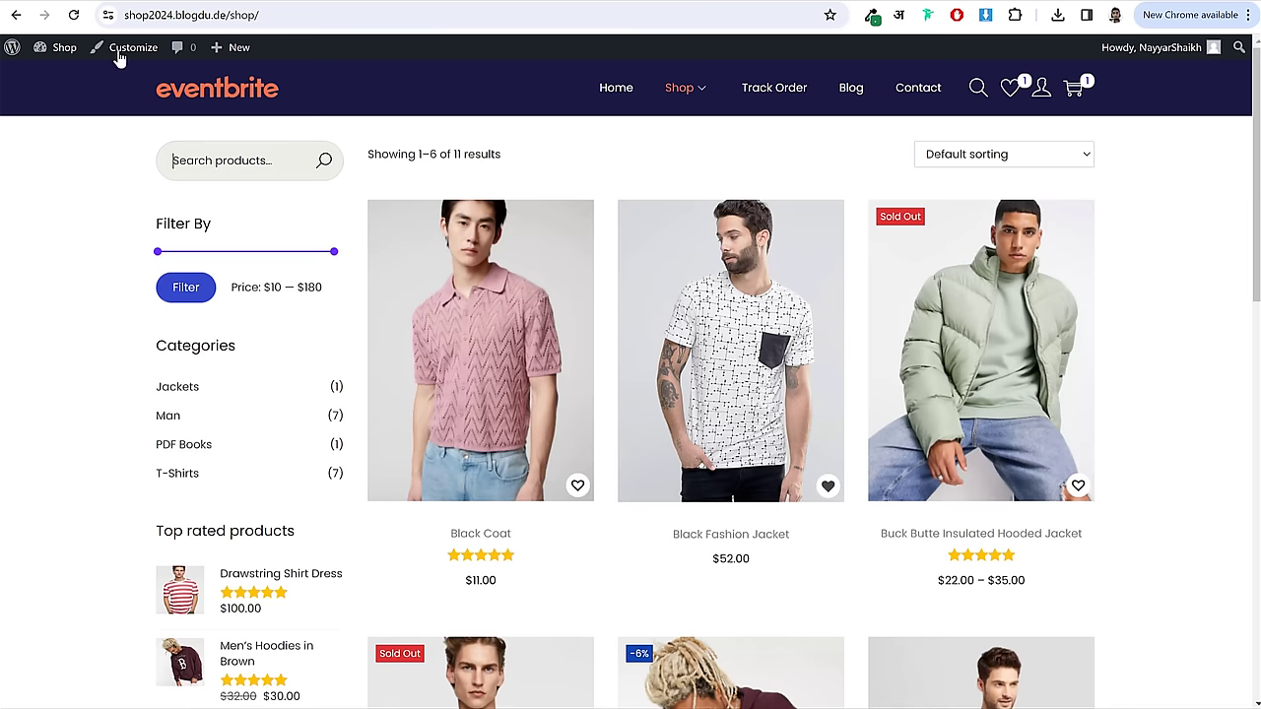
scroll(207, 335, down, 1)
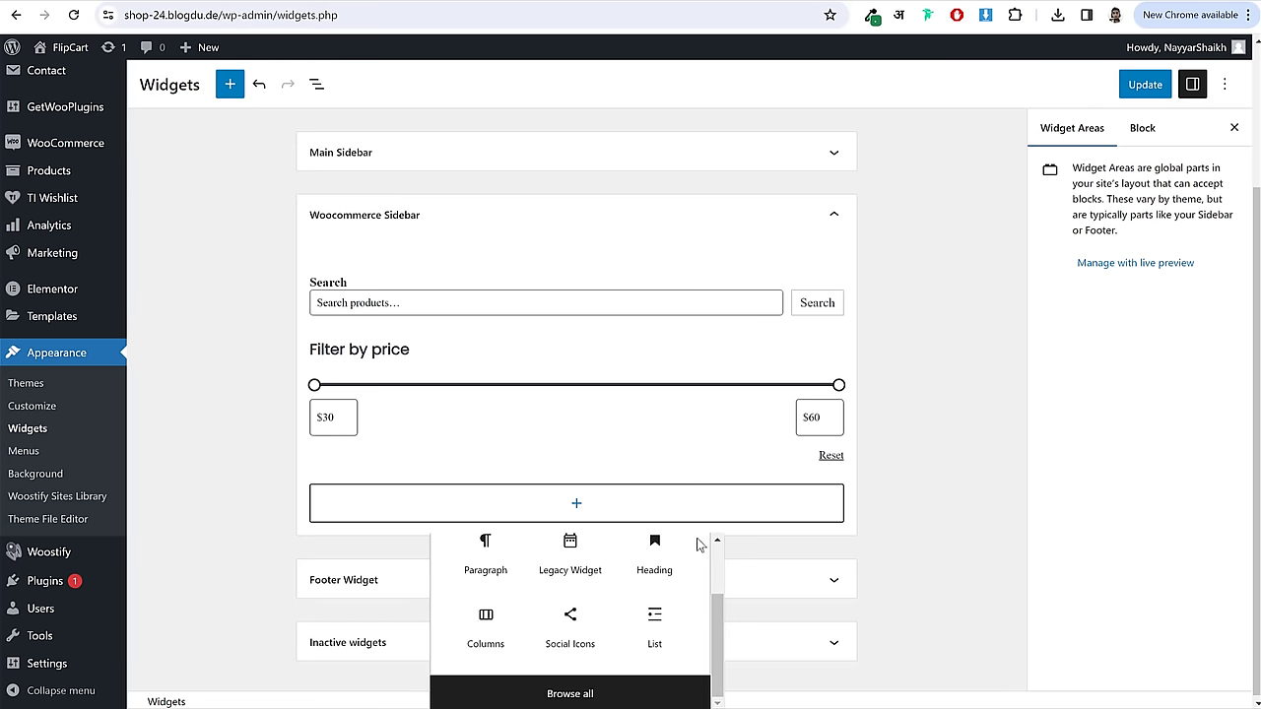
text(pr)
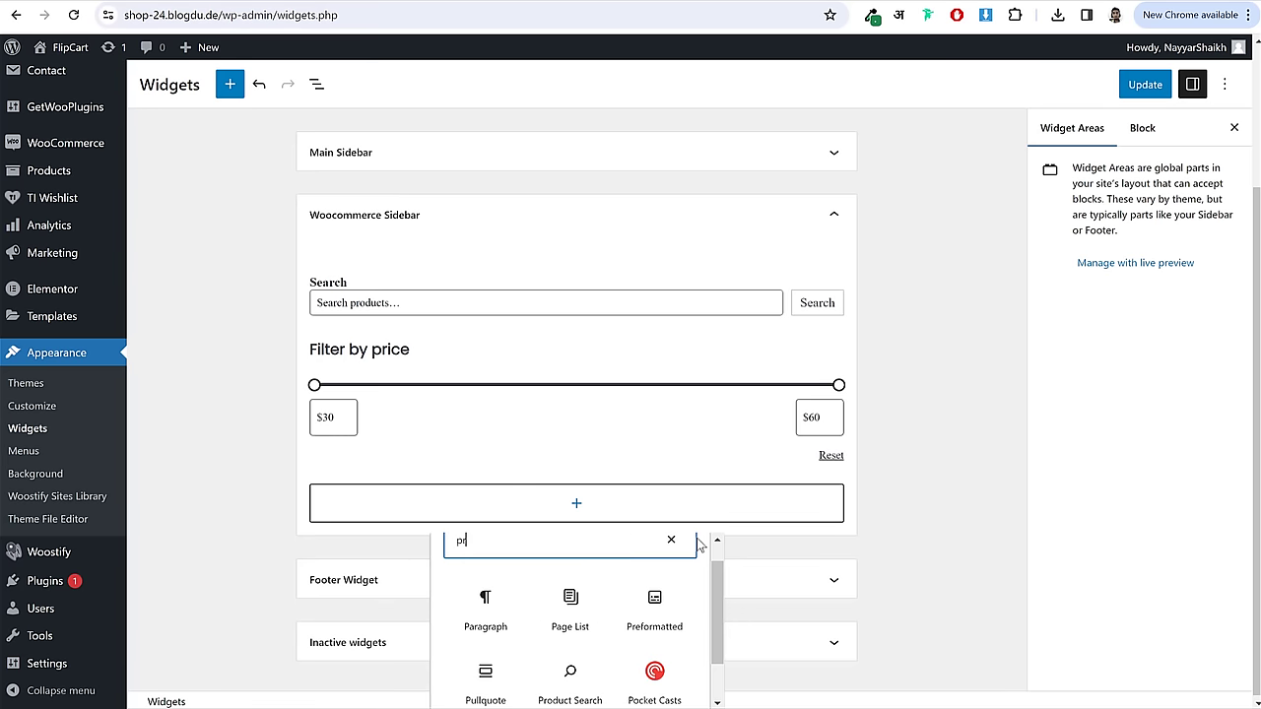
text(oc)
scroll(844, 583, down, 2)
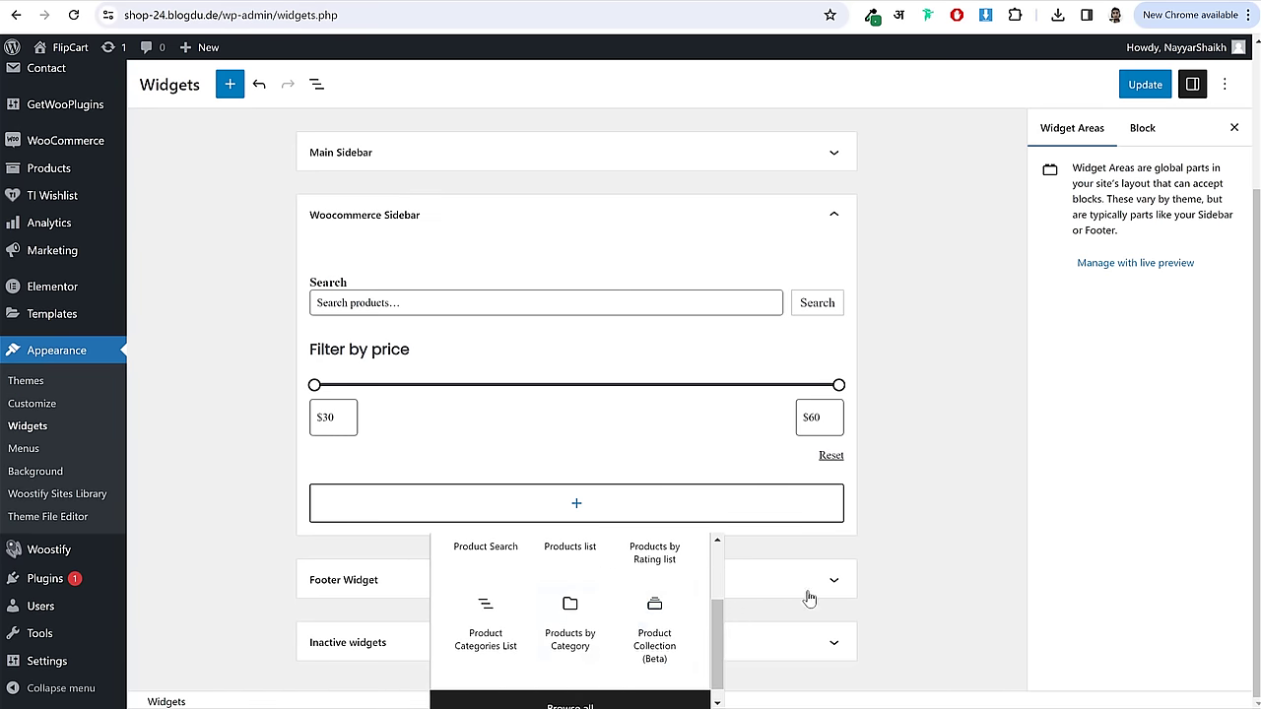
click(569, 631)
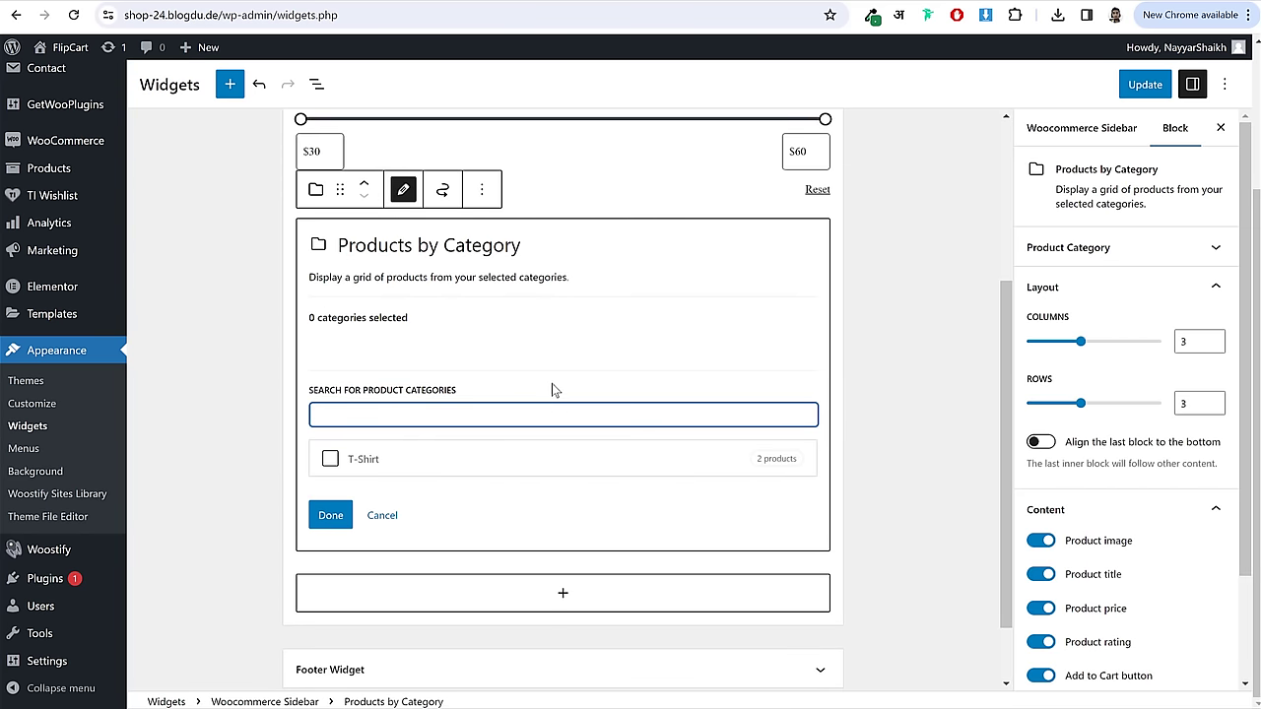
click(482, 193)
click(543, 498)
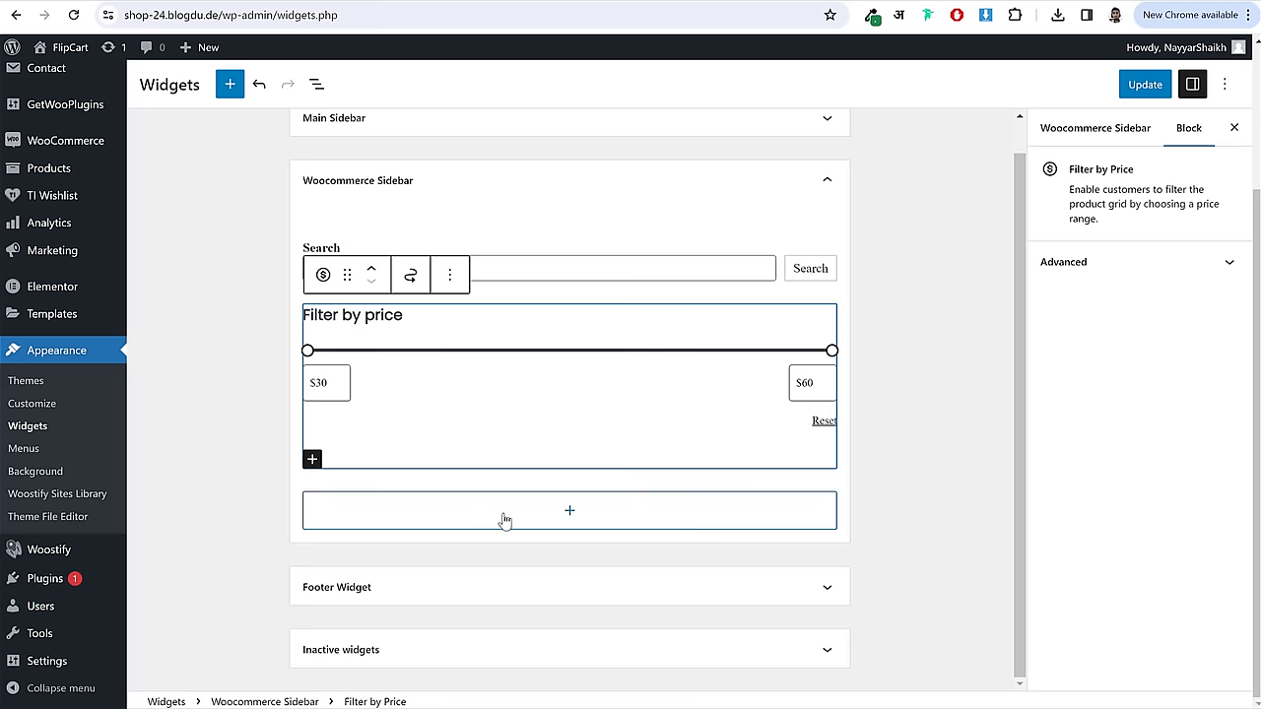
- Add a Product Categories List block below the price filter in Woocommerce Sidebar
click(504, 520)
text(p)
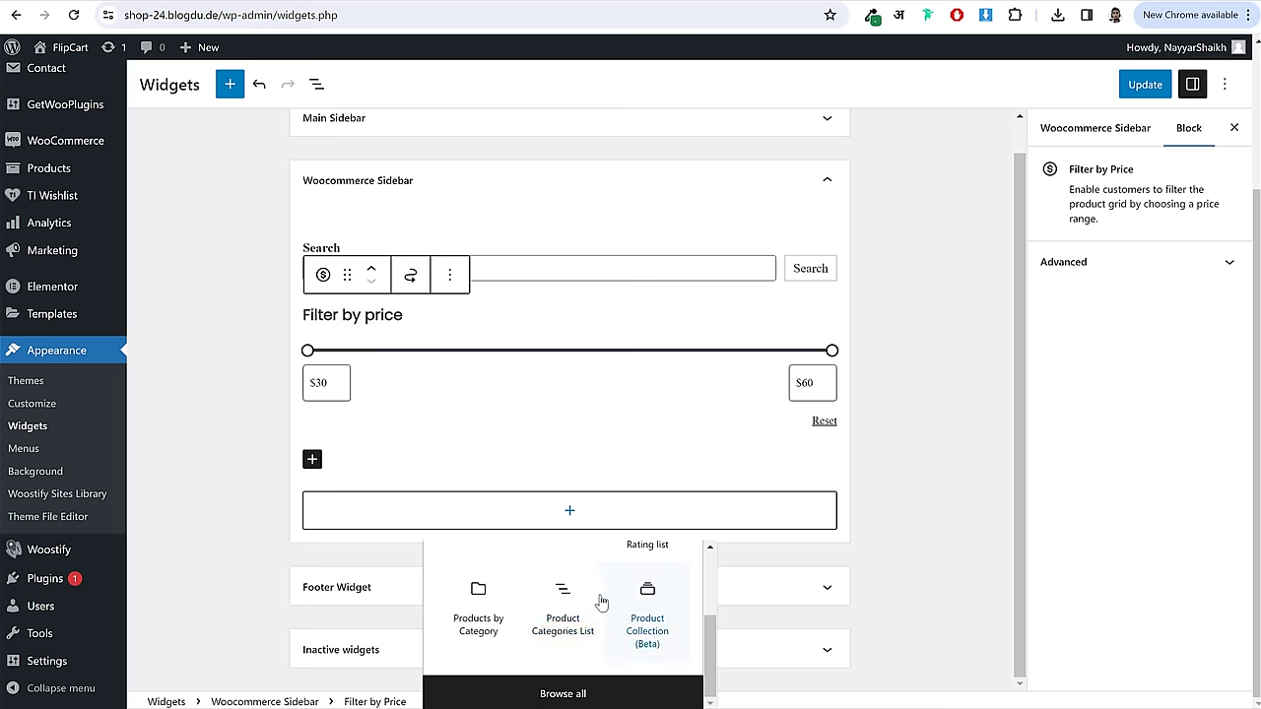
scroll(591, 606, down, 2)
click(571, 639)
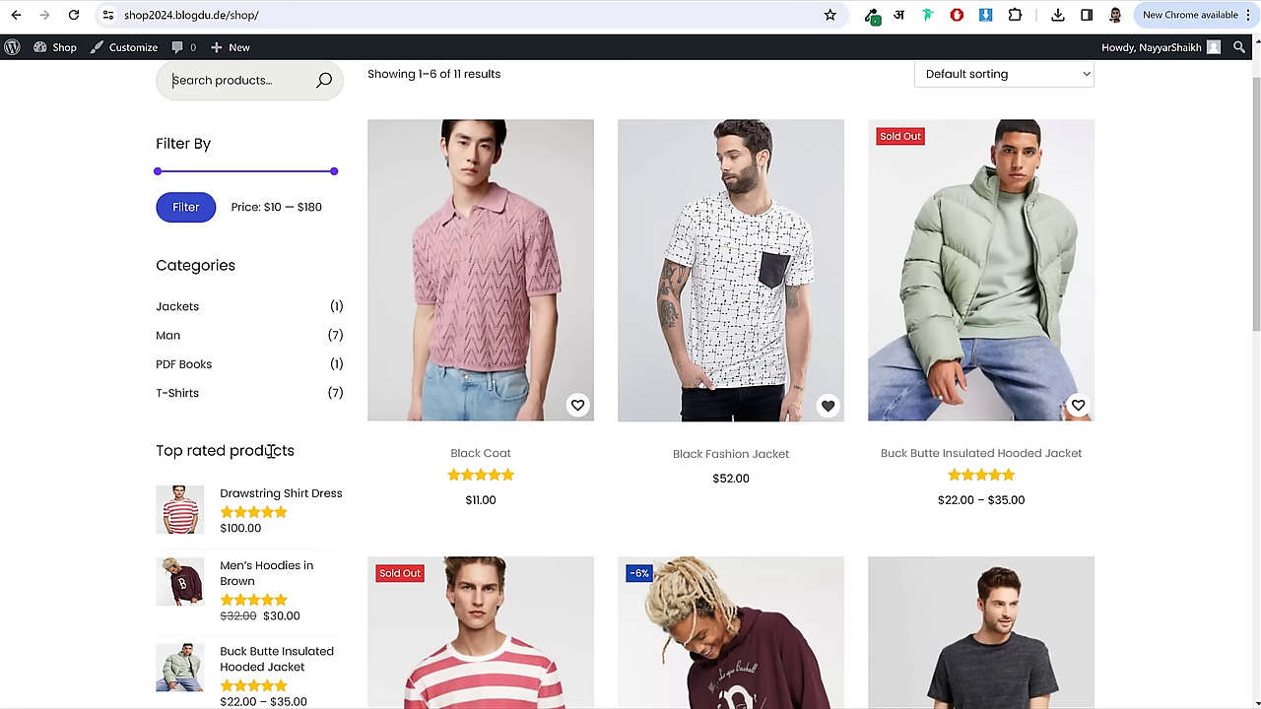
- Add a Products by Rating list widget below the product categories, following the Top rated products section of the reference shop
scroll(237, 443, down, 2)
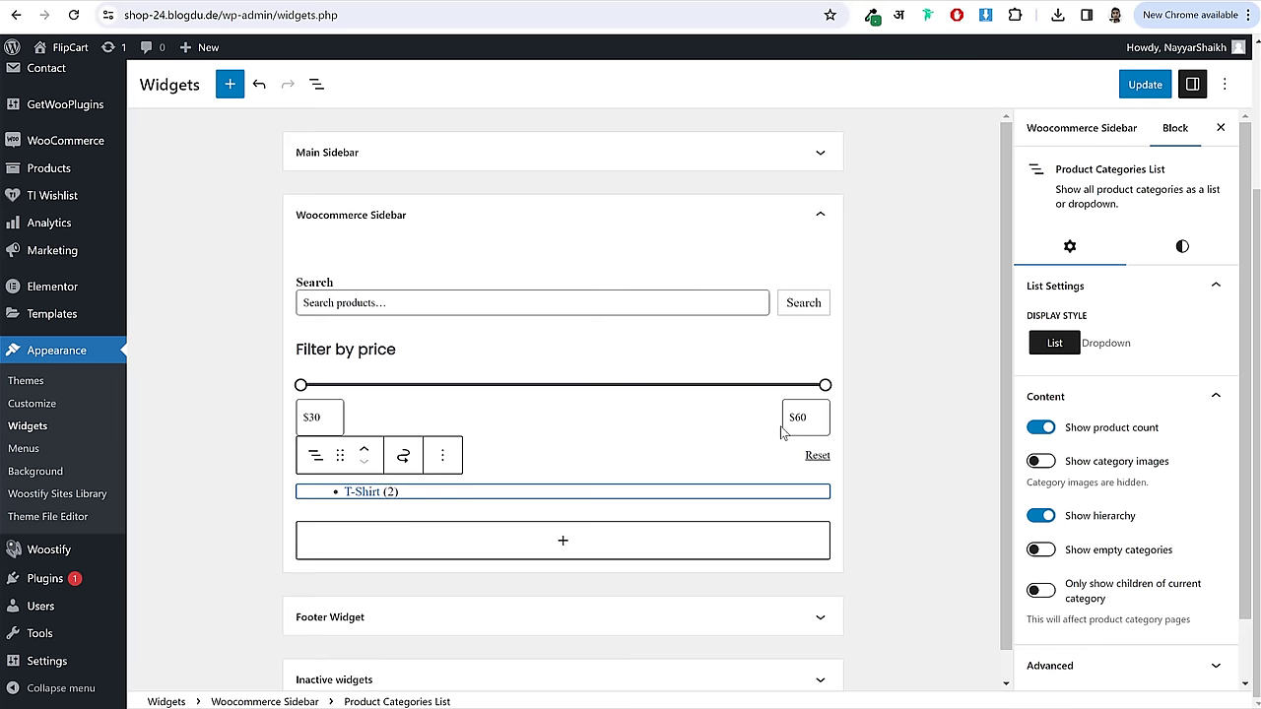
scroll(855, 457, down, 1)
click(855, 457)
click(628, 521)
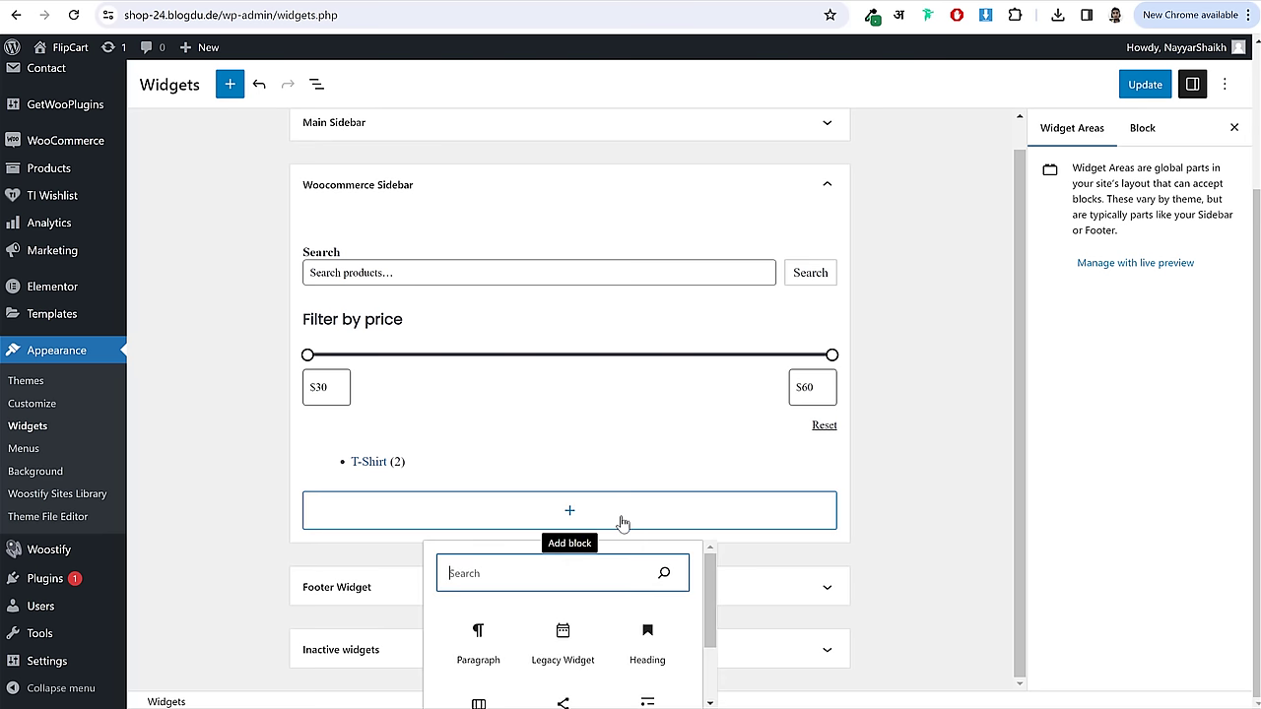
text(rat)
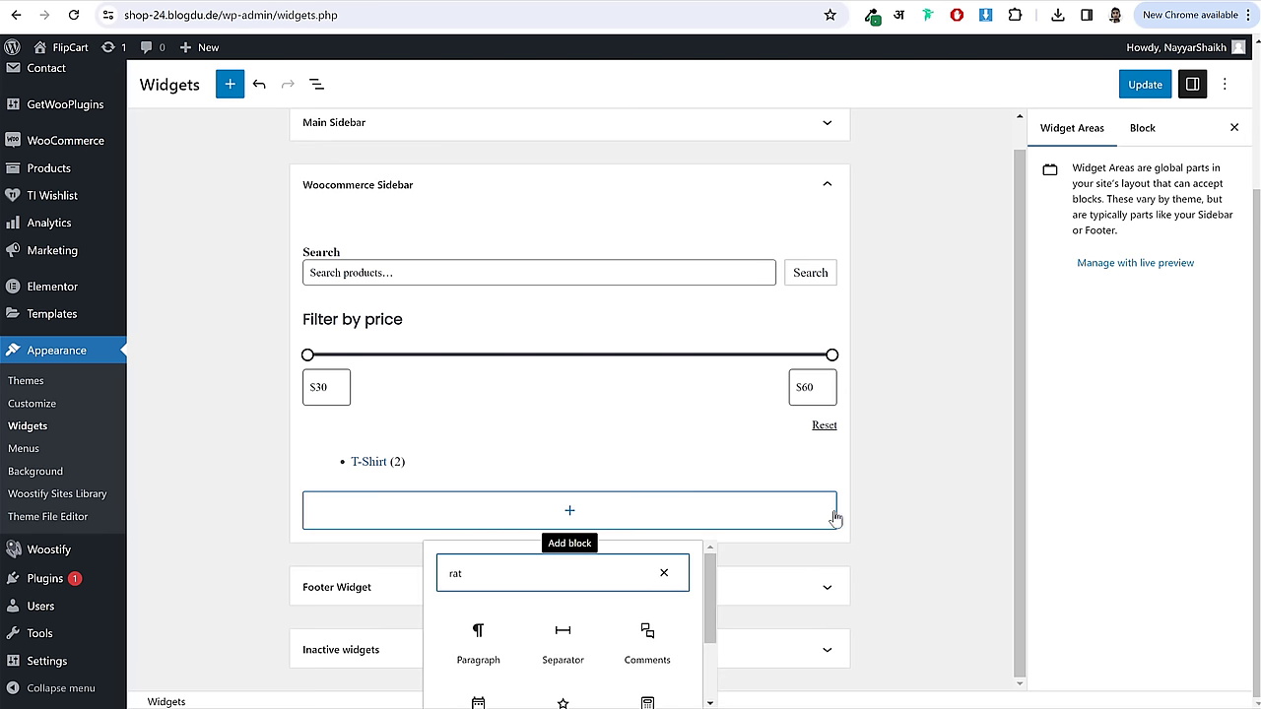
scroll(694, 627, down, 2)
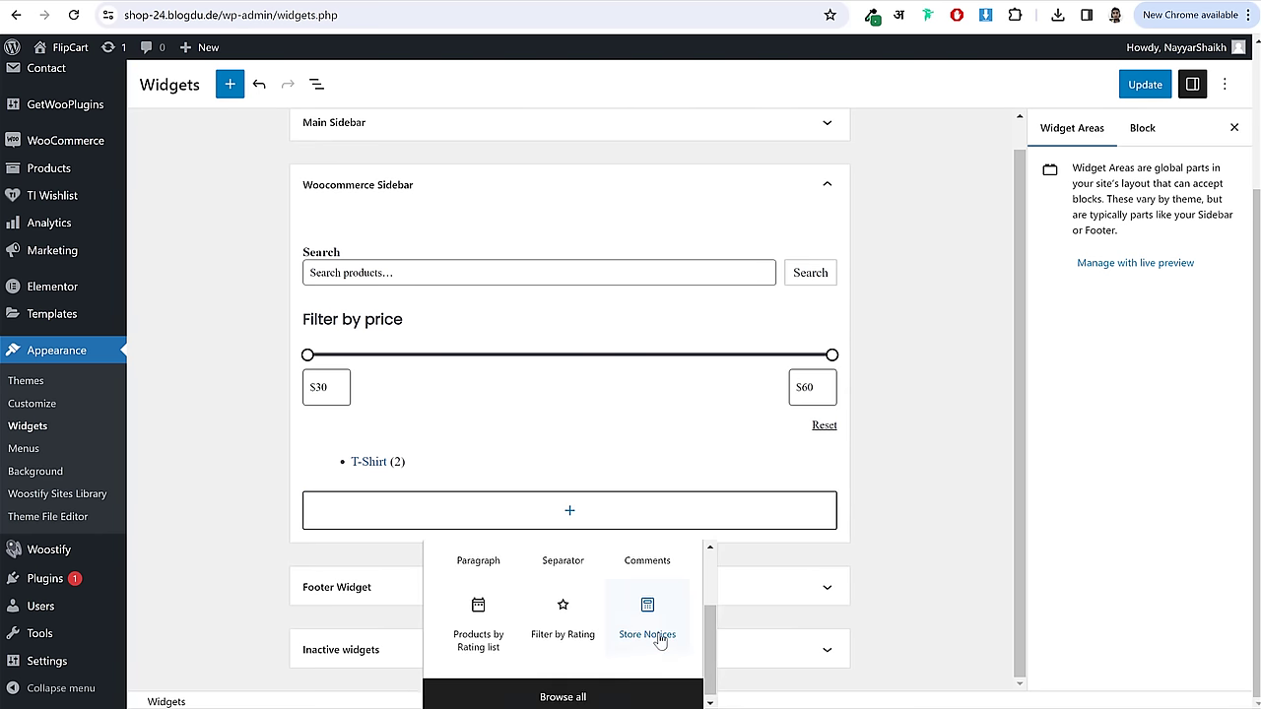
click(496, 641)
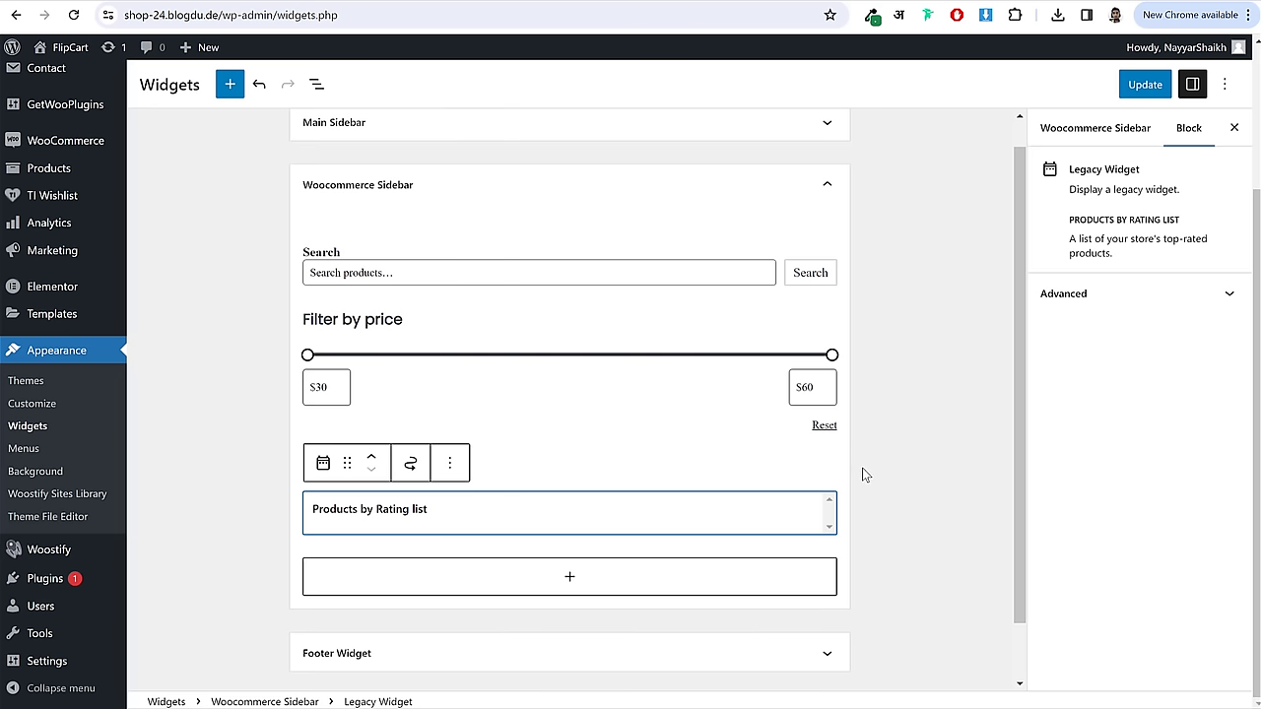
click(862, 475)
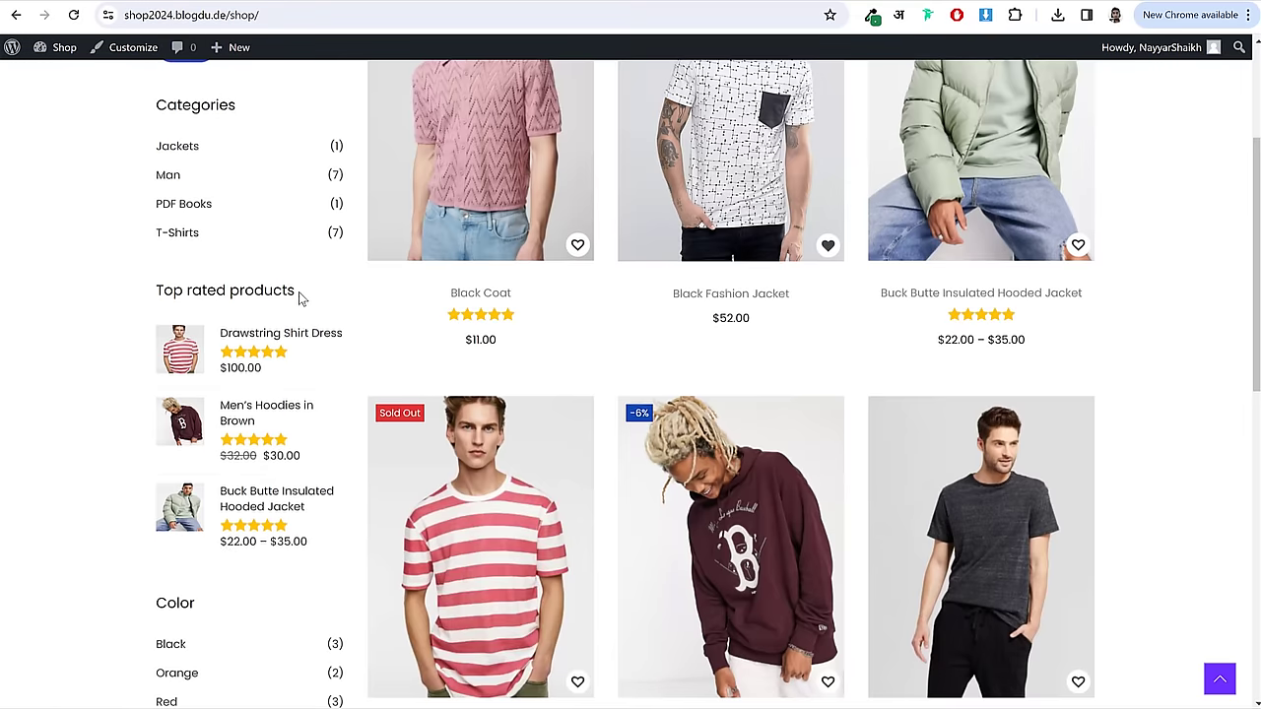
- Add a Products by Attribute block below the top rated products in Woocommerce Sidebar, after checking the reference shop's lower sidebar
scroll(174, 361, down, 5)
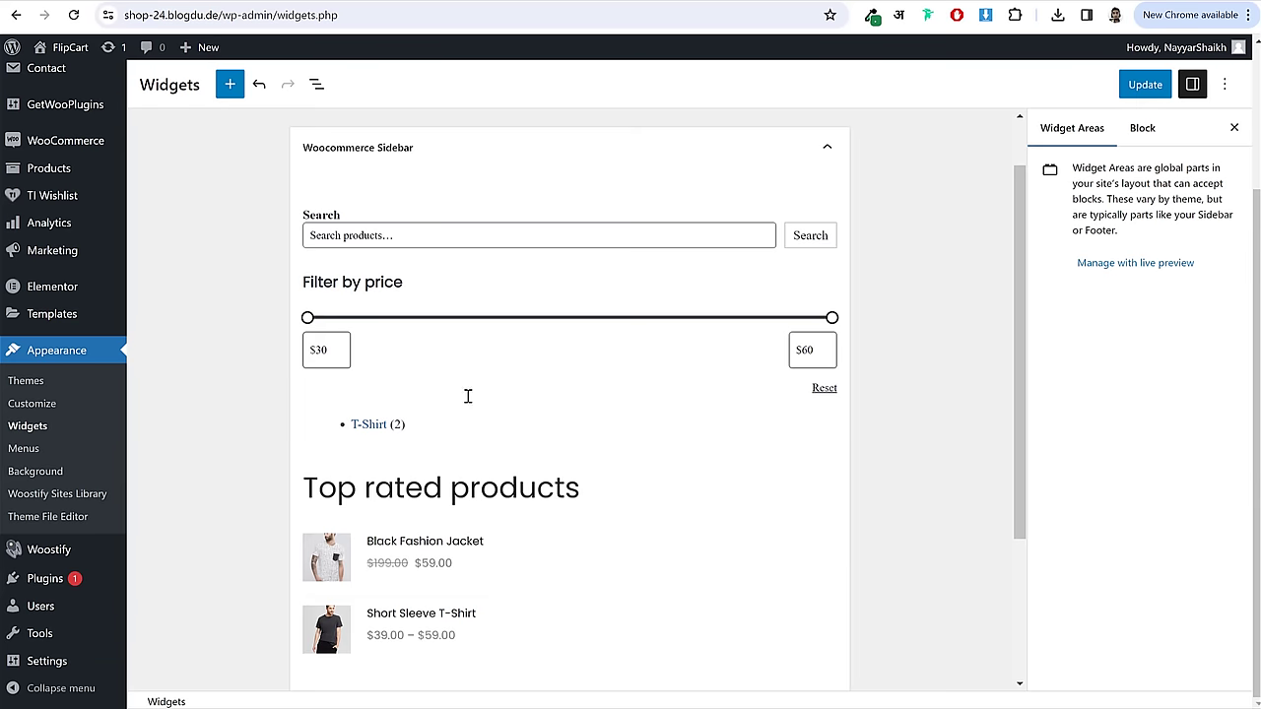
scroll(467, 397, down, 2)
click(507, 516)
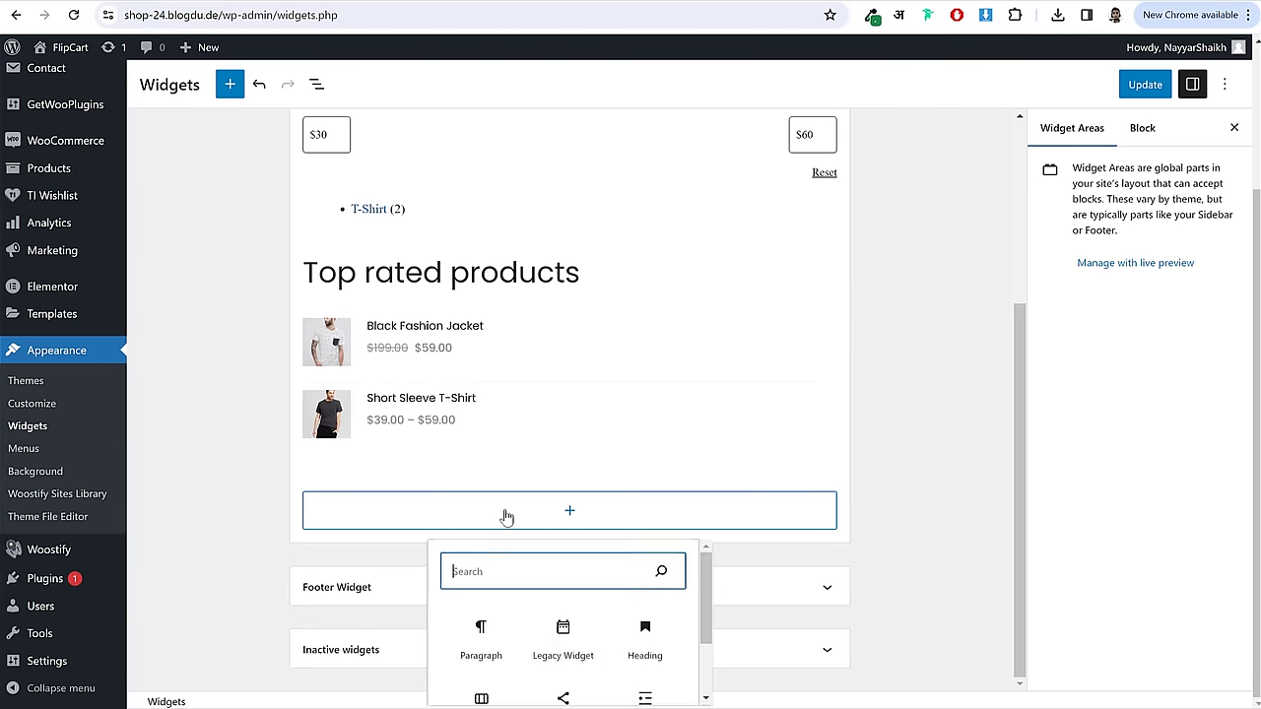
text(a)
key(BackSpace)
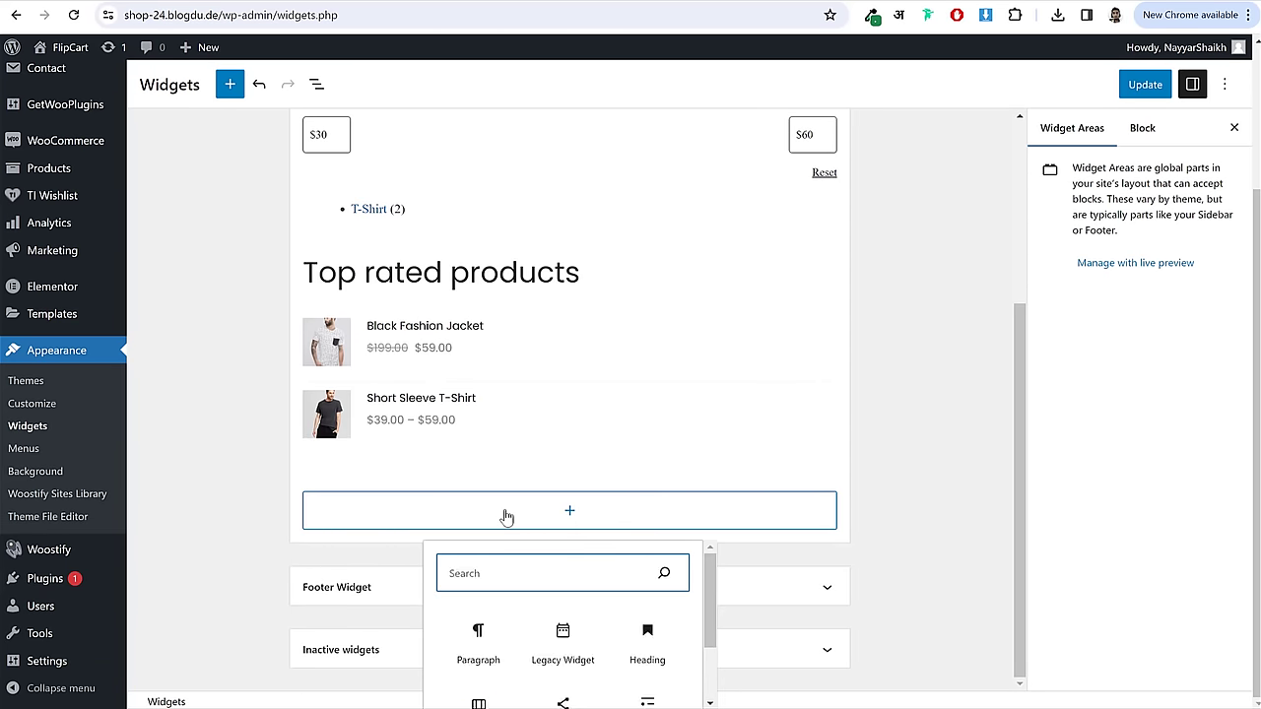
text(attr)
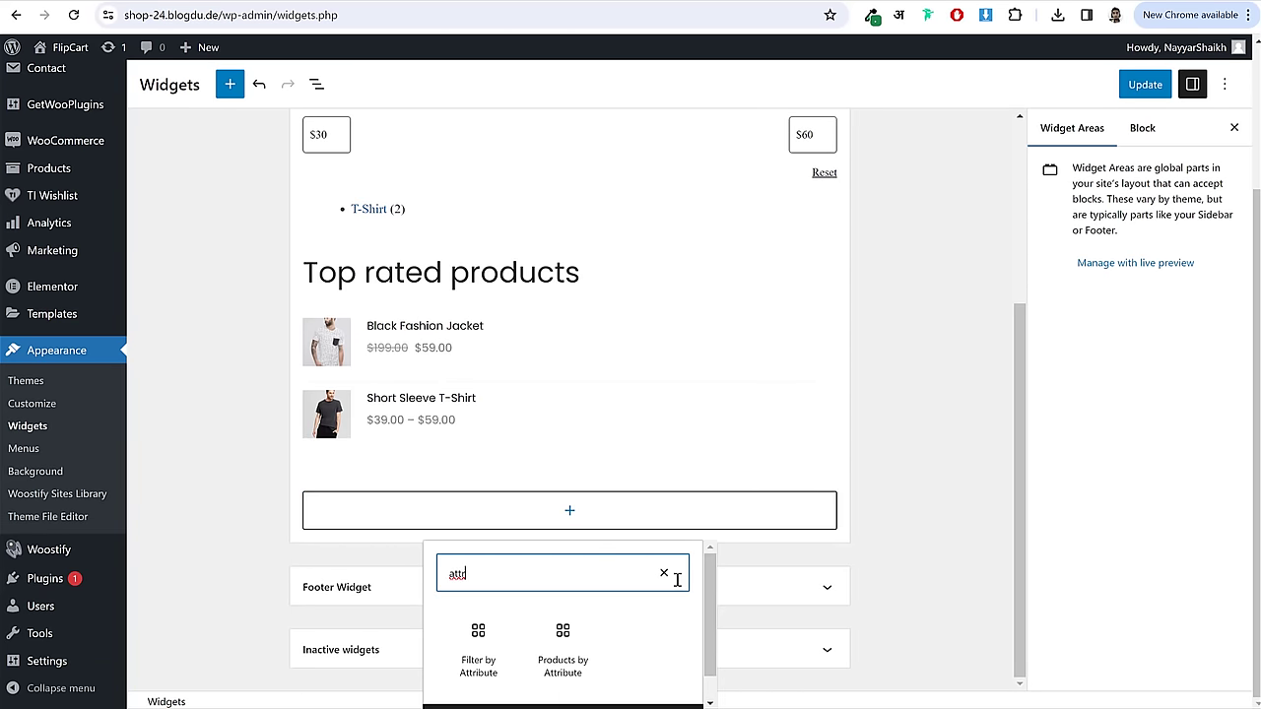
scroll(674, 583, down, 1)
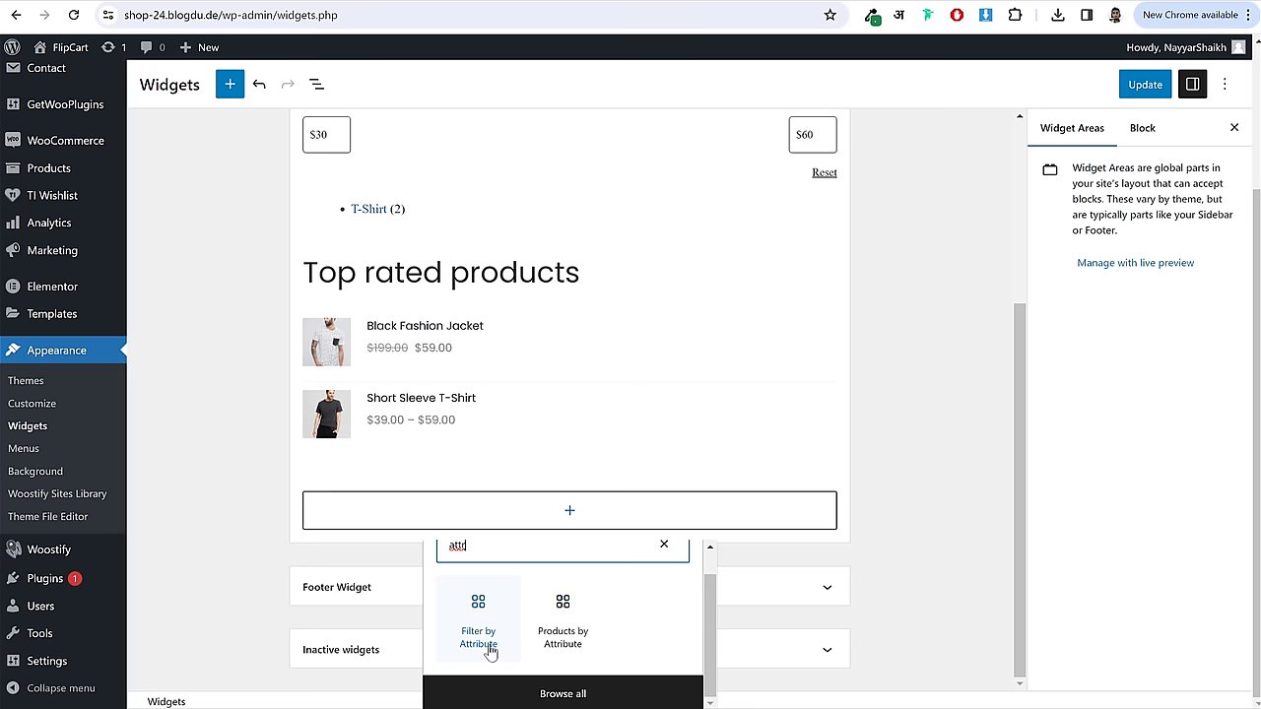
click(567, 649)
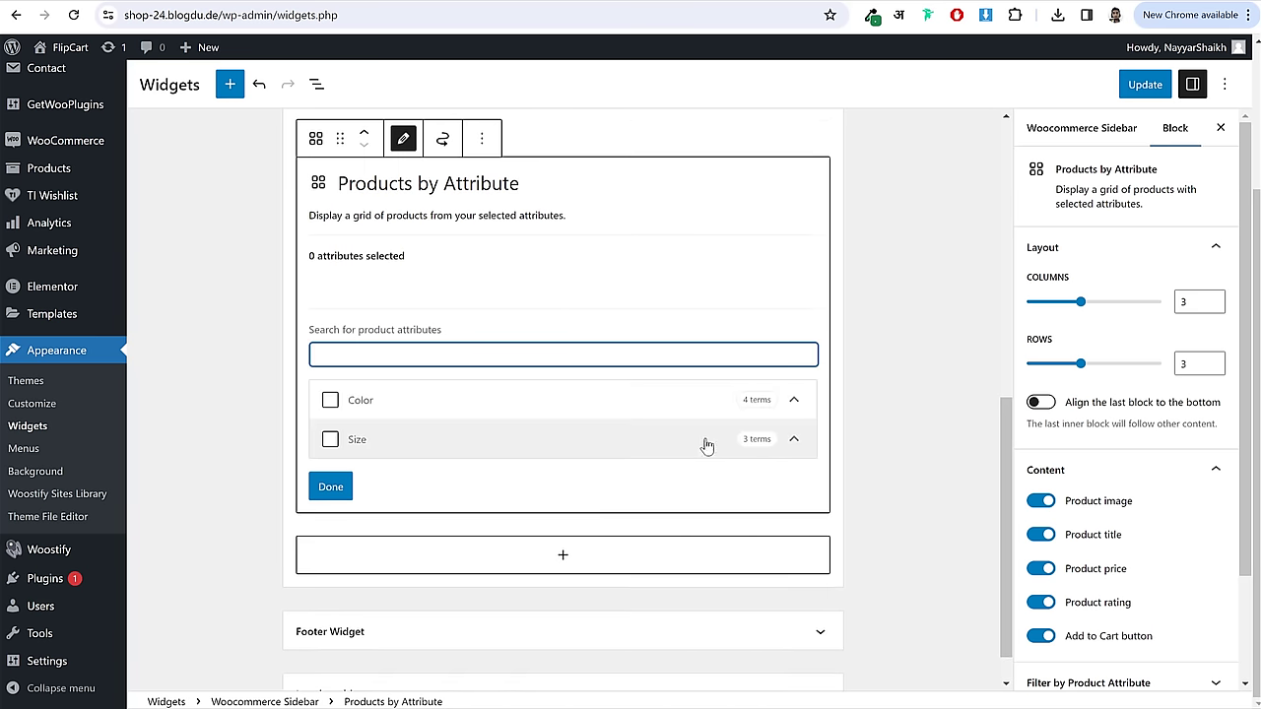
- Select Color for the Products by Attribute block, switch Size on and off again, and save the widget changes
click(332, 400)
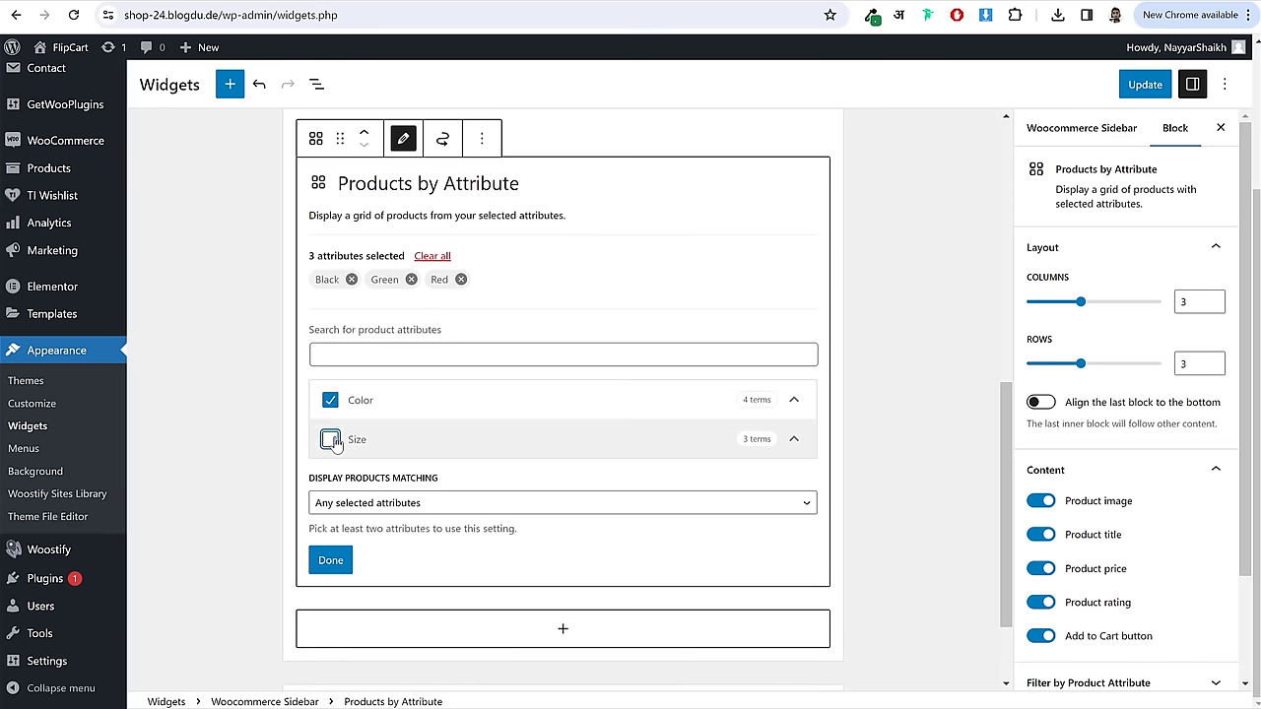
click(332, 439)
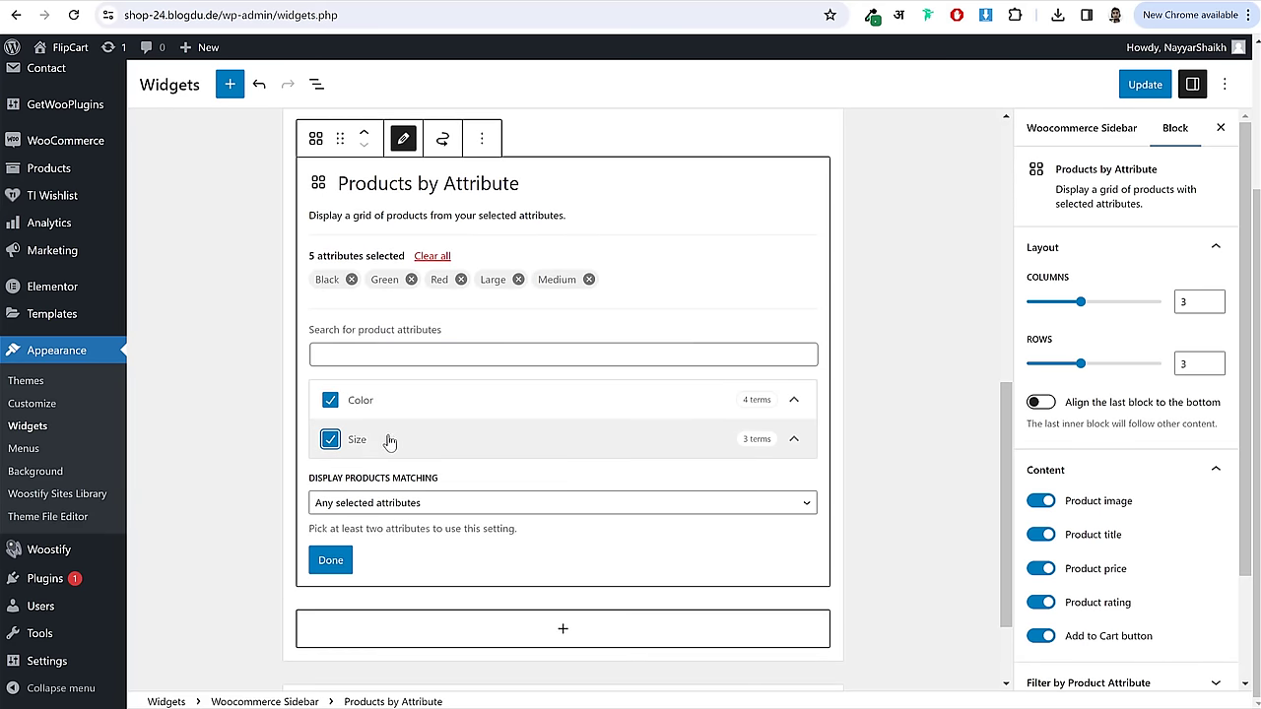
click(332, 440)
click(331, 560)
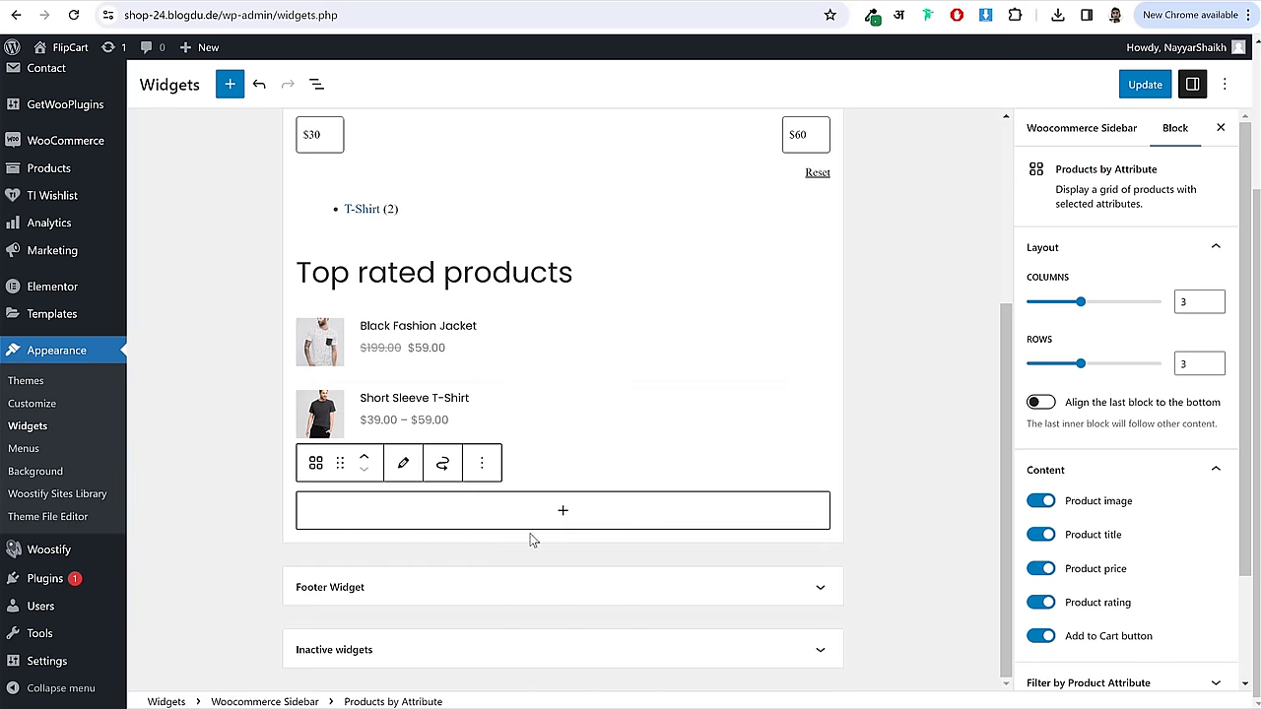
scroll(805, 397, down, 4)
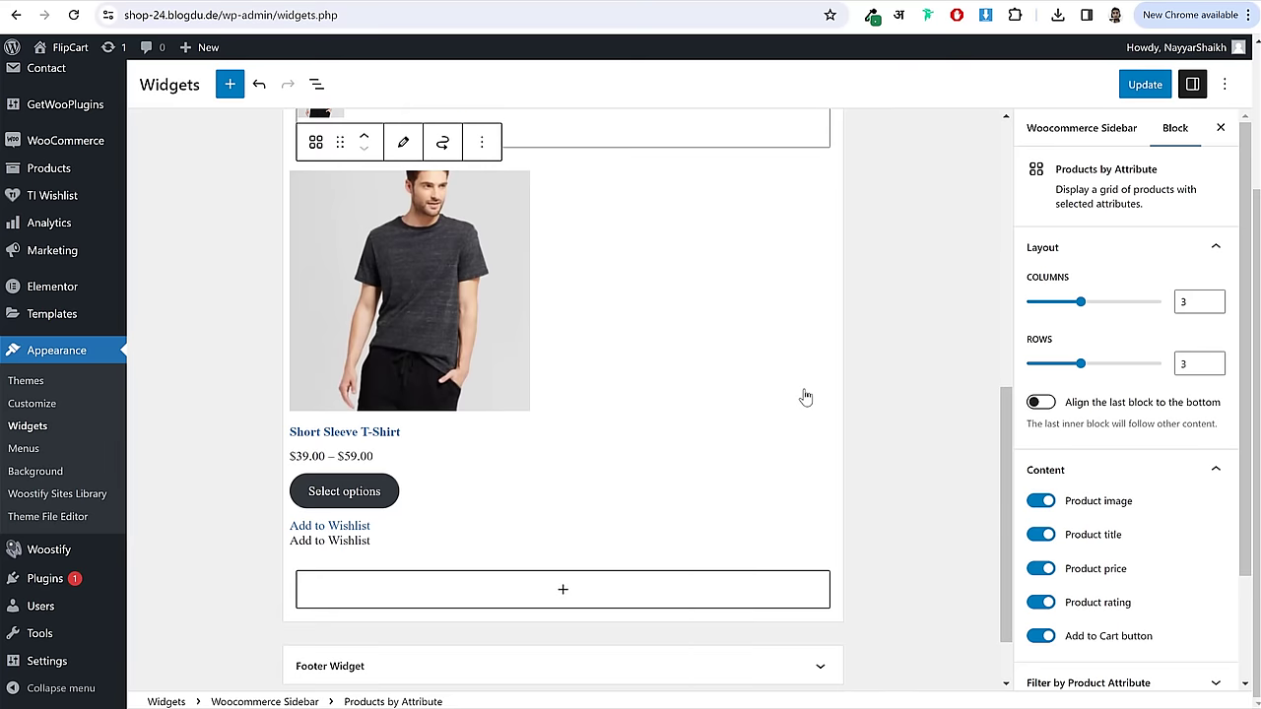
click(1157, 84)
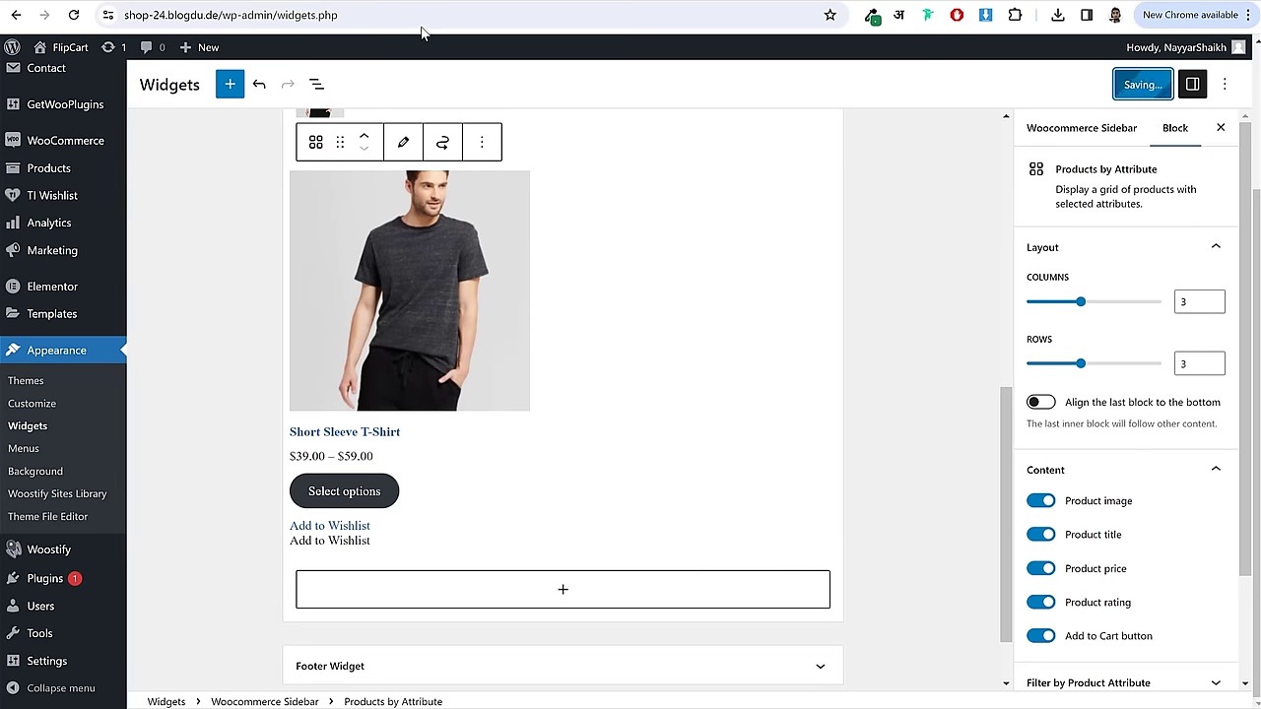
- Open the storefront's Shop page and examine its sidebar widgets down to the product grid
key(ctrl+Tab)
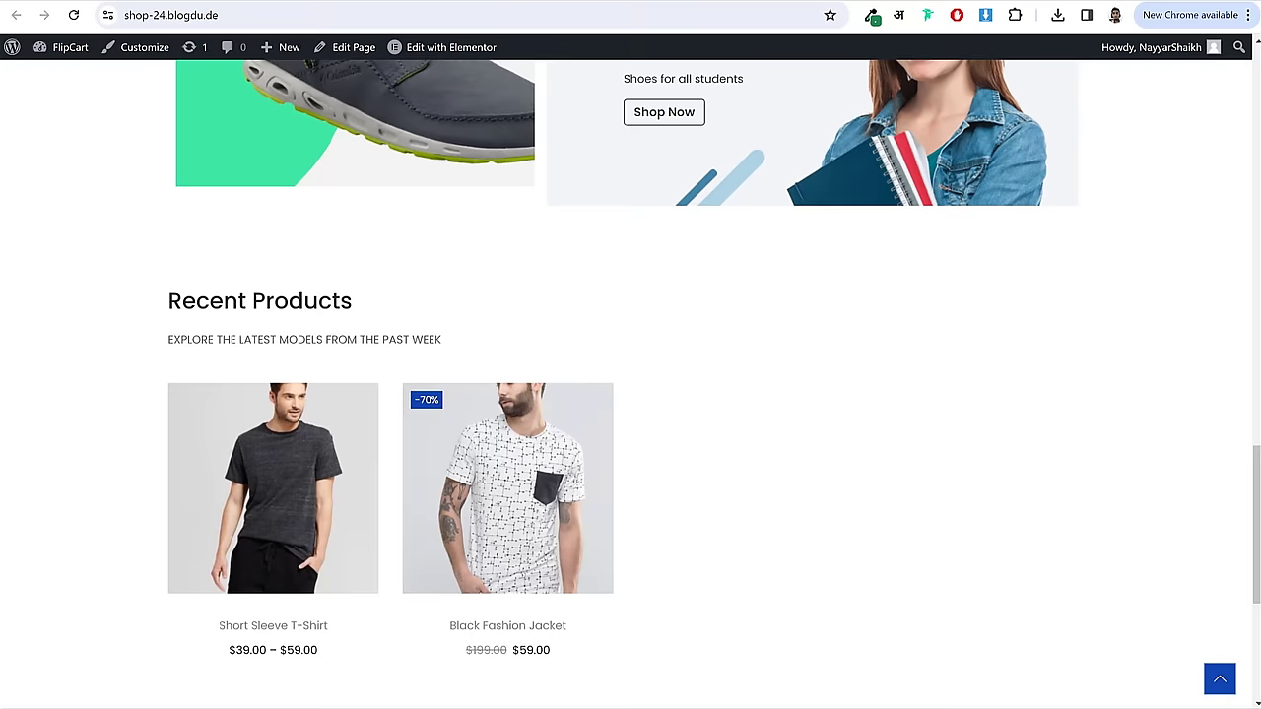
scroll(419, 194, up, 4)
scroll(419, 194, up, 10)
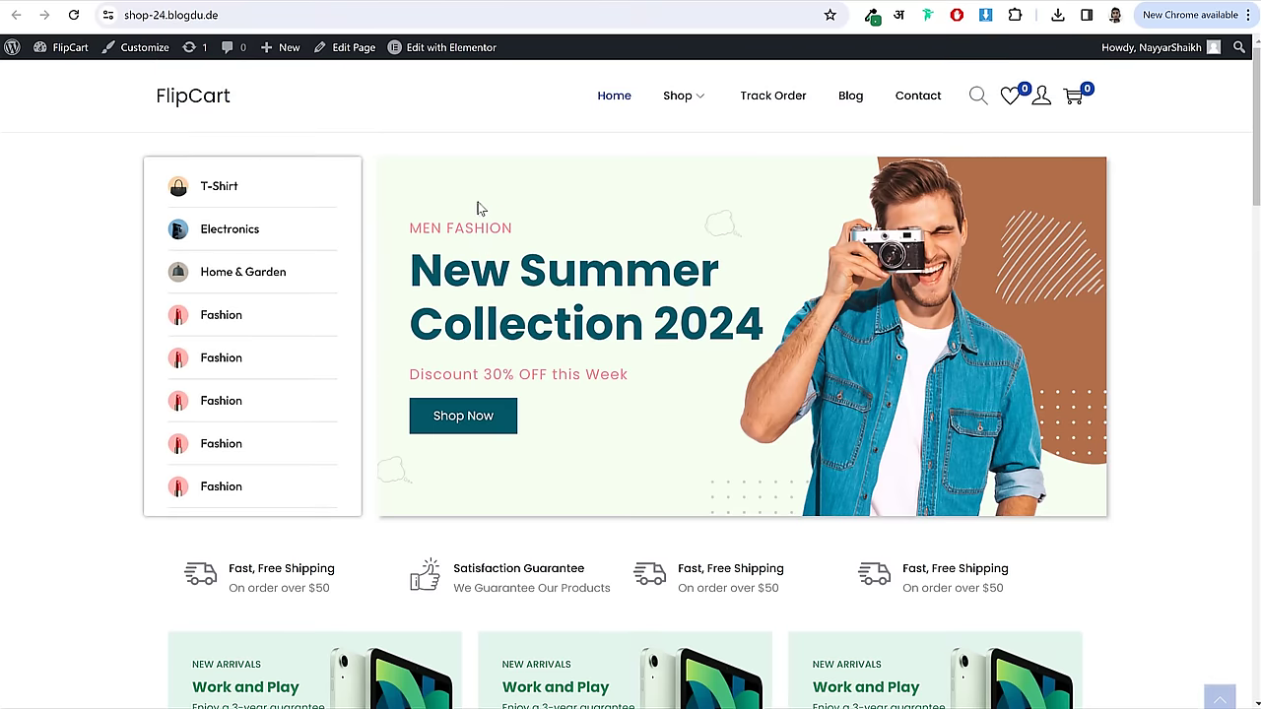
click(672, 103)
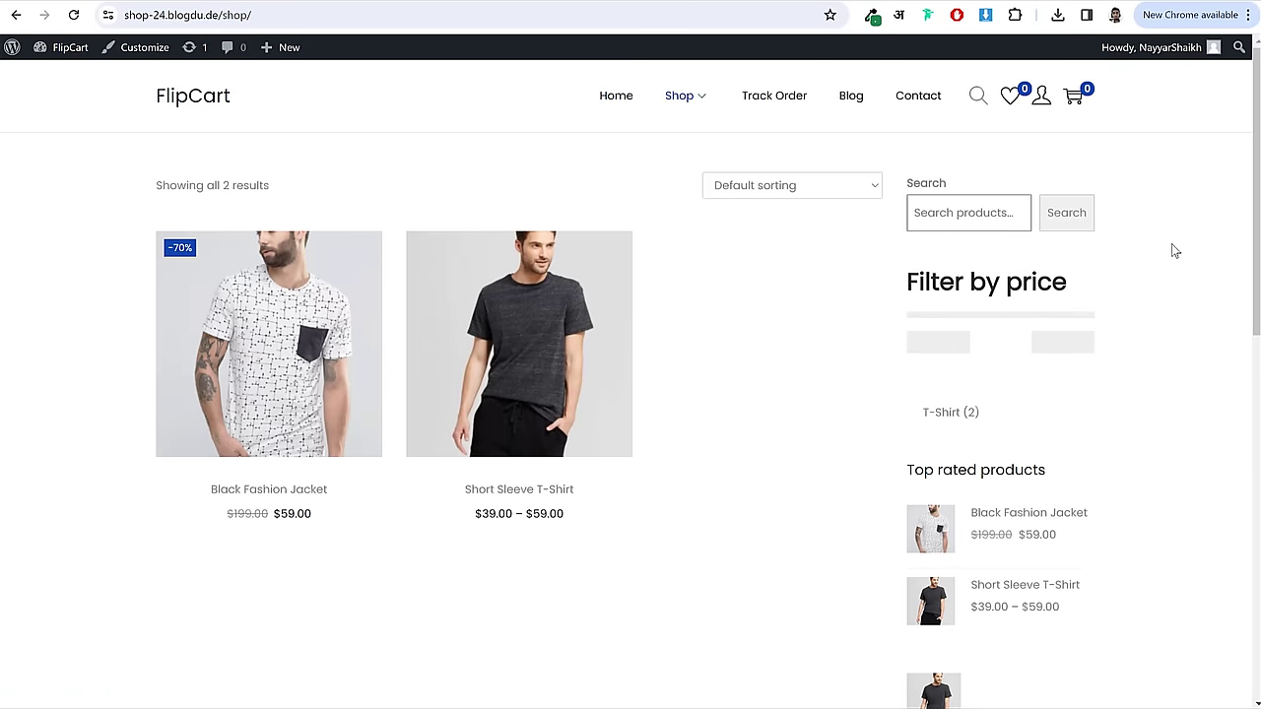
scroll(1147, 251, down, 5)
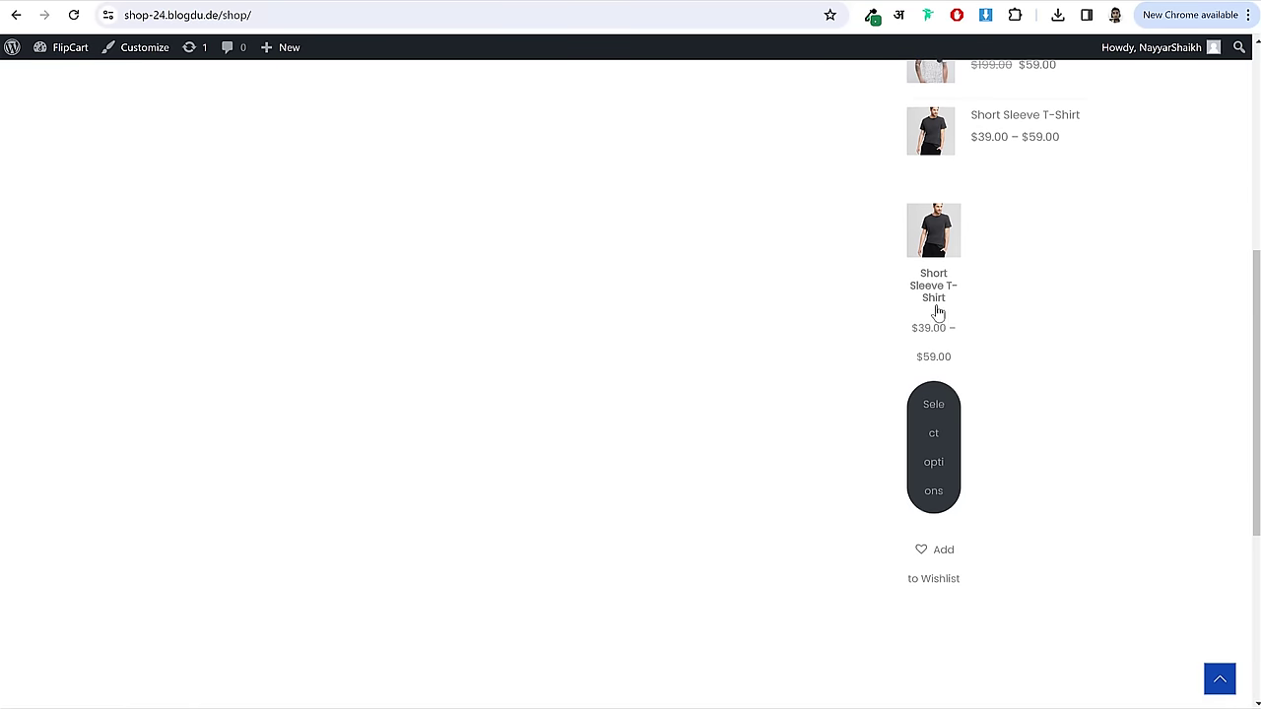
scroll(1000, 301, up, 5)
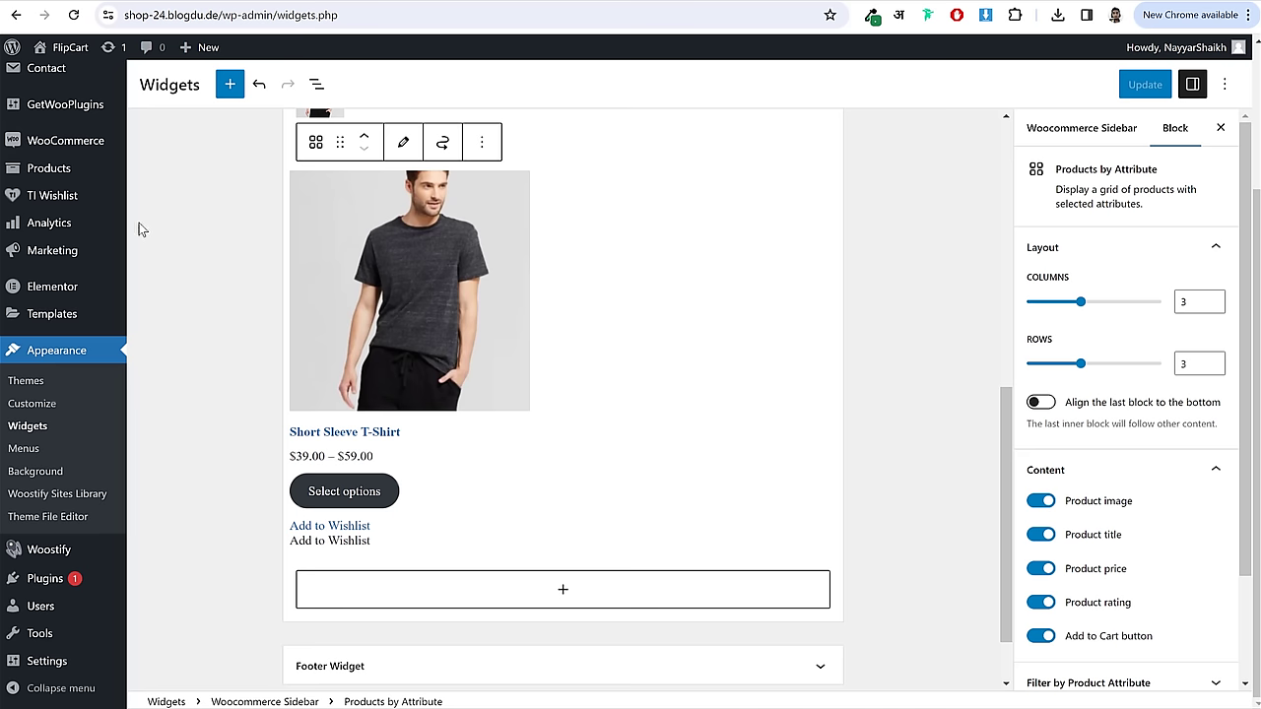
- Install and activate the Classic Widgets plugin on the FlipCart site
click(48, 587)
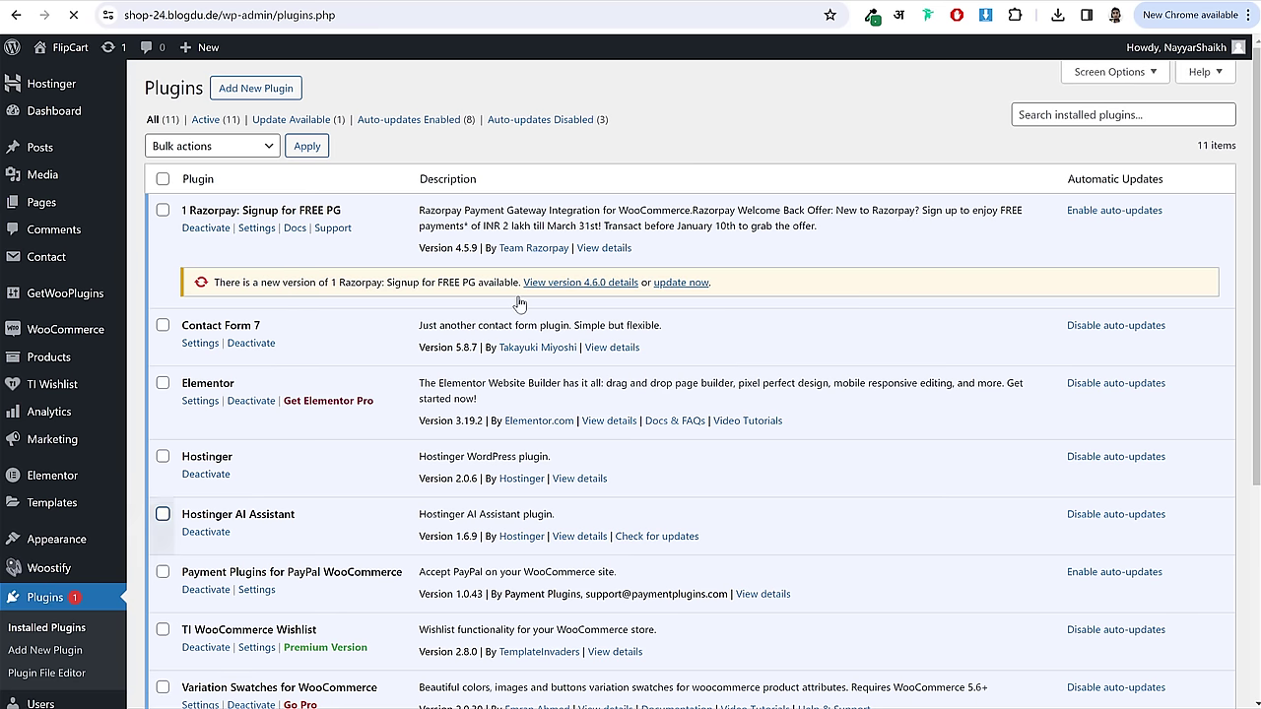
click(258, 88)
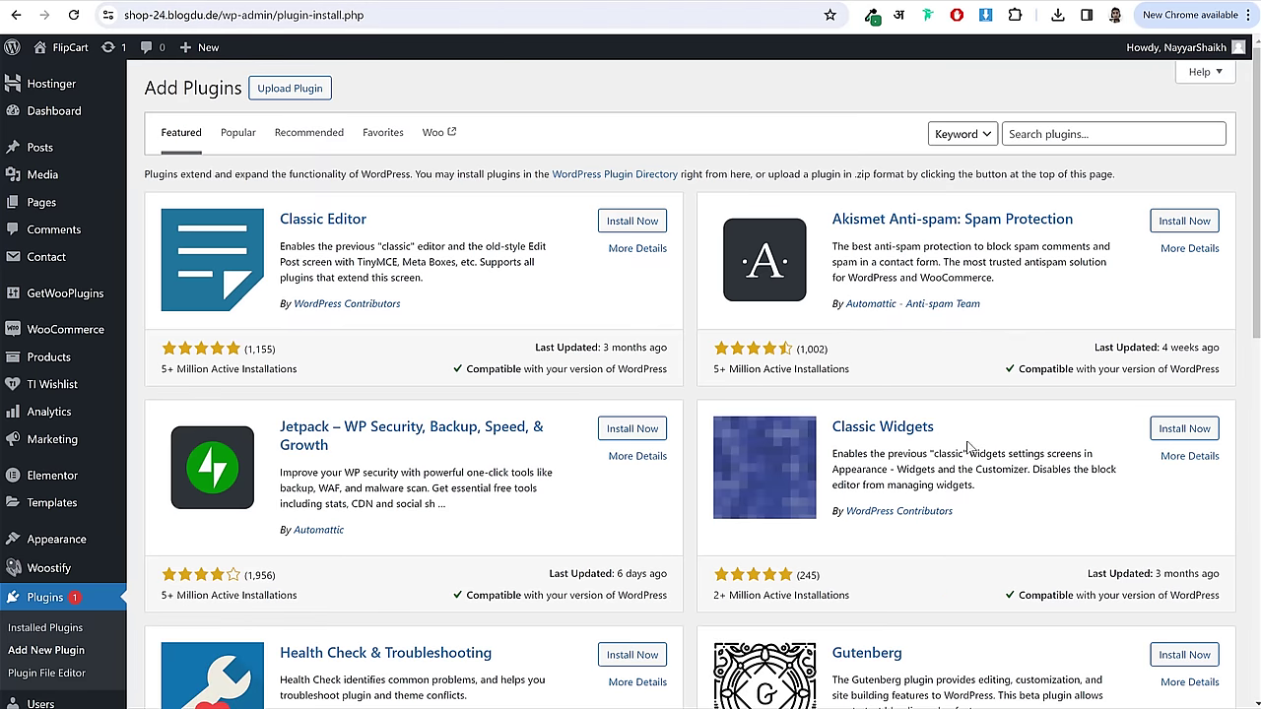
drag(968, 446, 853, 433)
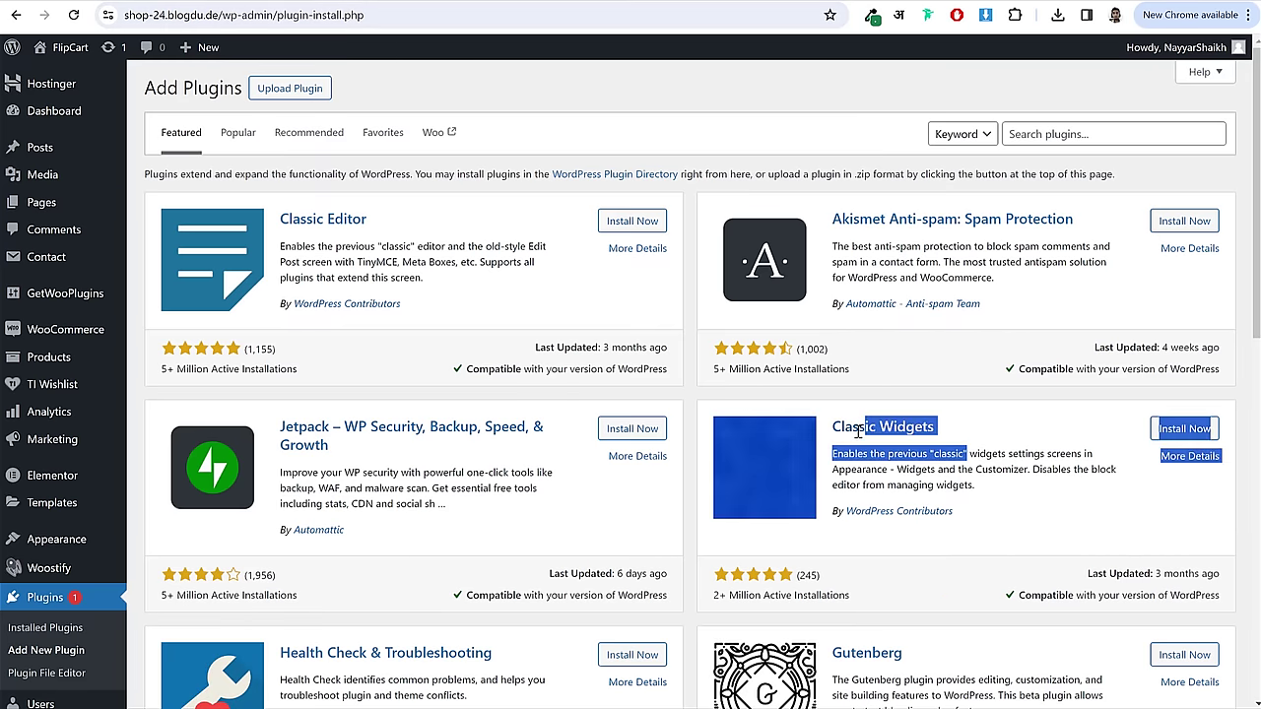
click(853, 433)
click(966, 61)
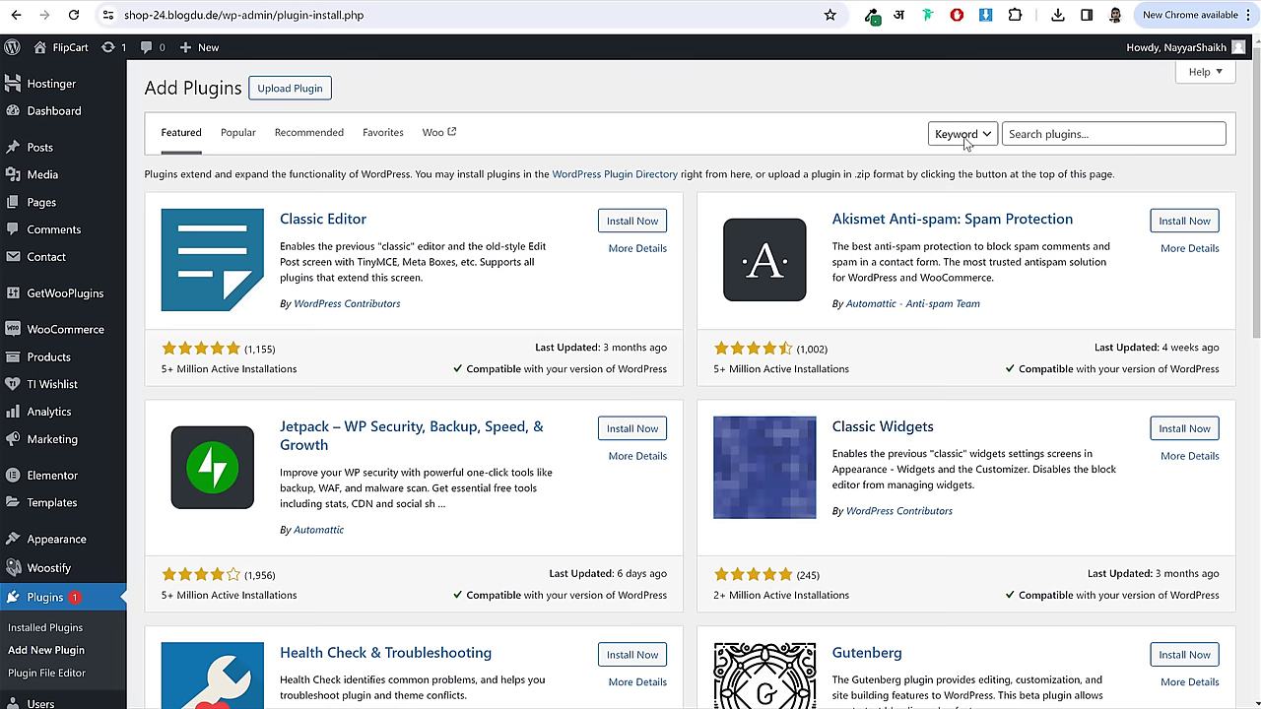
click(1184, 428)
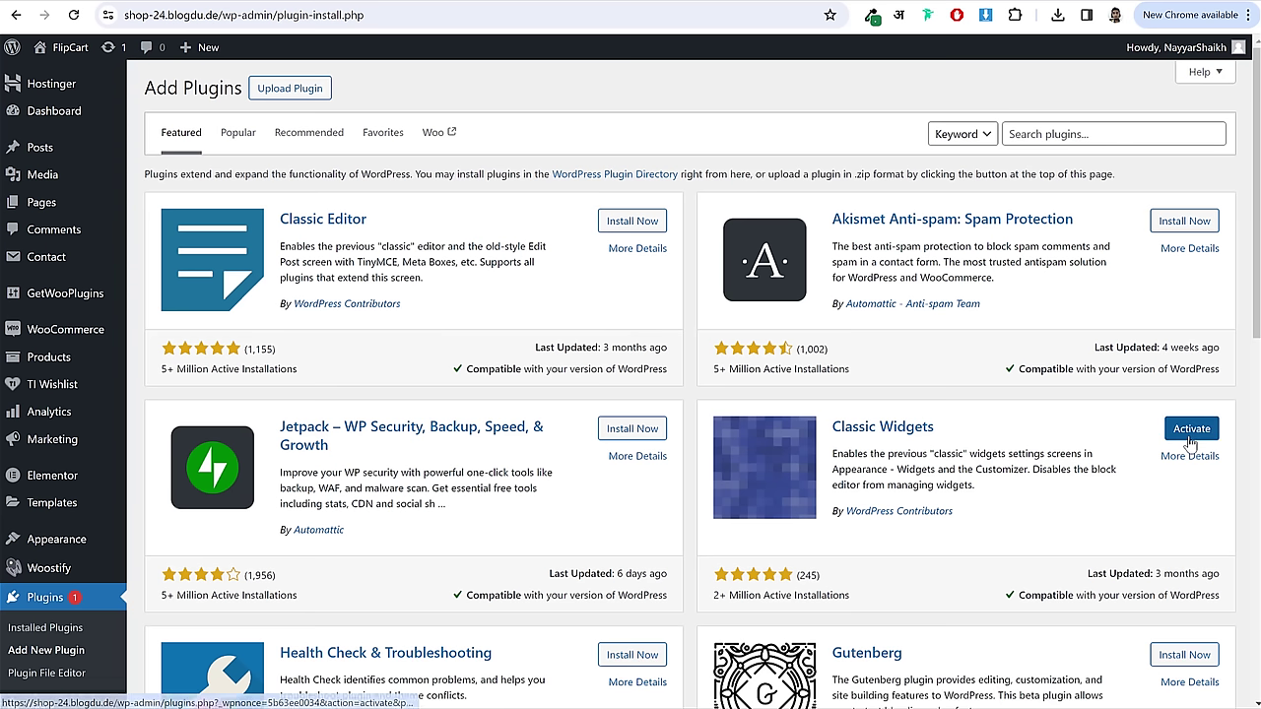
click(1190, 429)
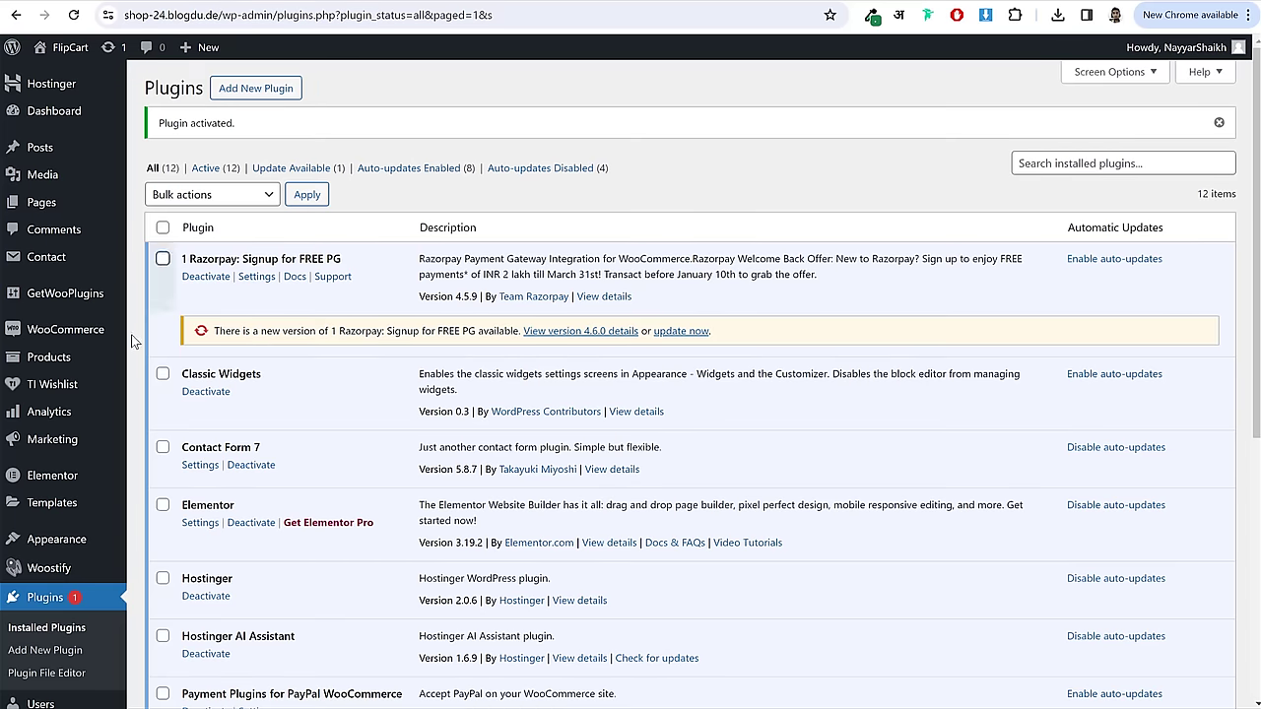
- Go to the site's widget settings and delete all existing widgets from the Woocommerce Sidebar
scroll(136, 341, down, 4)
mouse_move(56, 440)
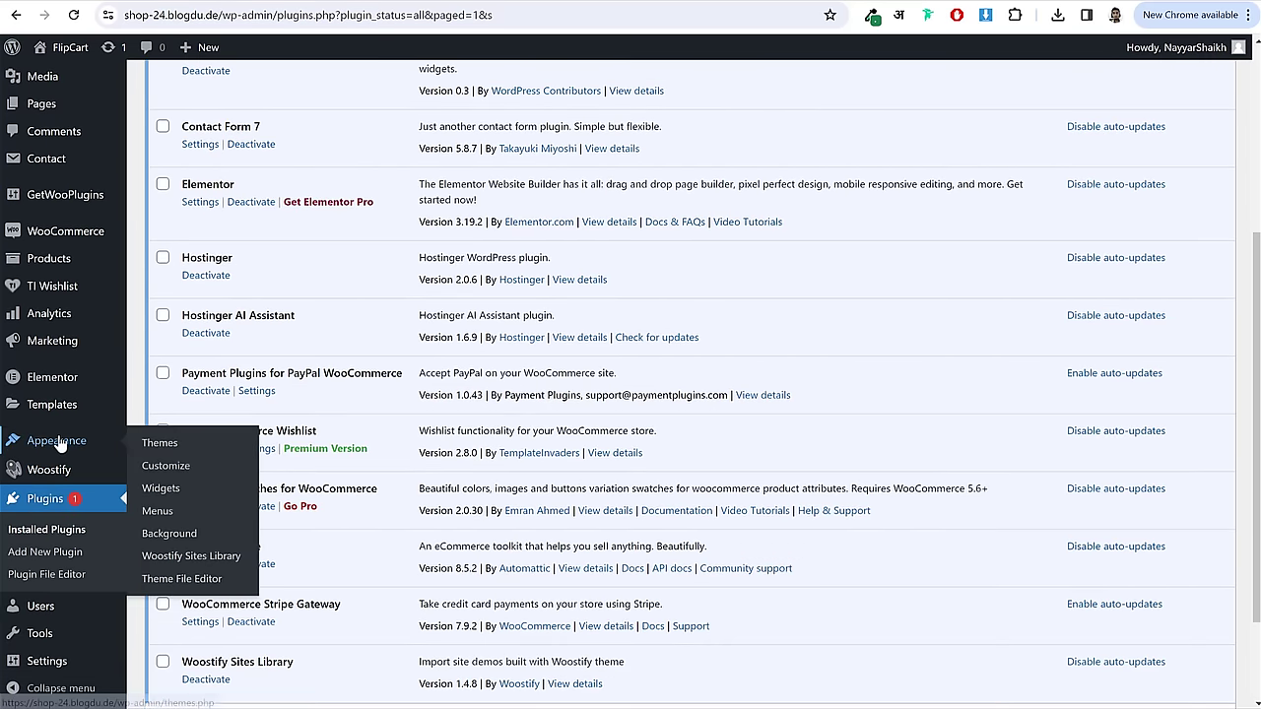
click(160, 490)
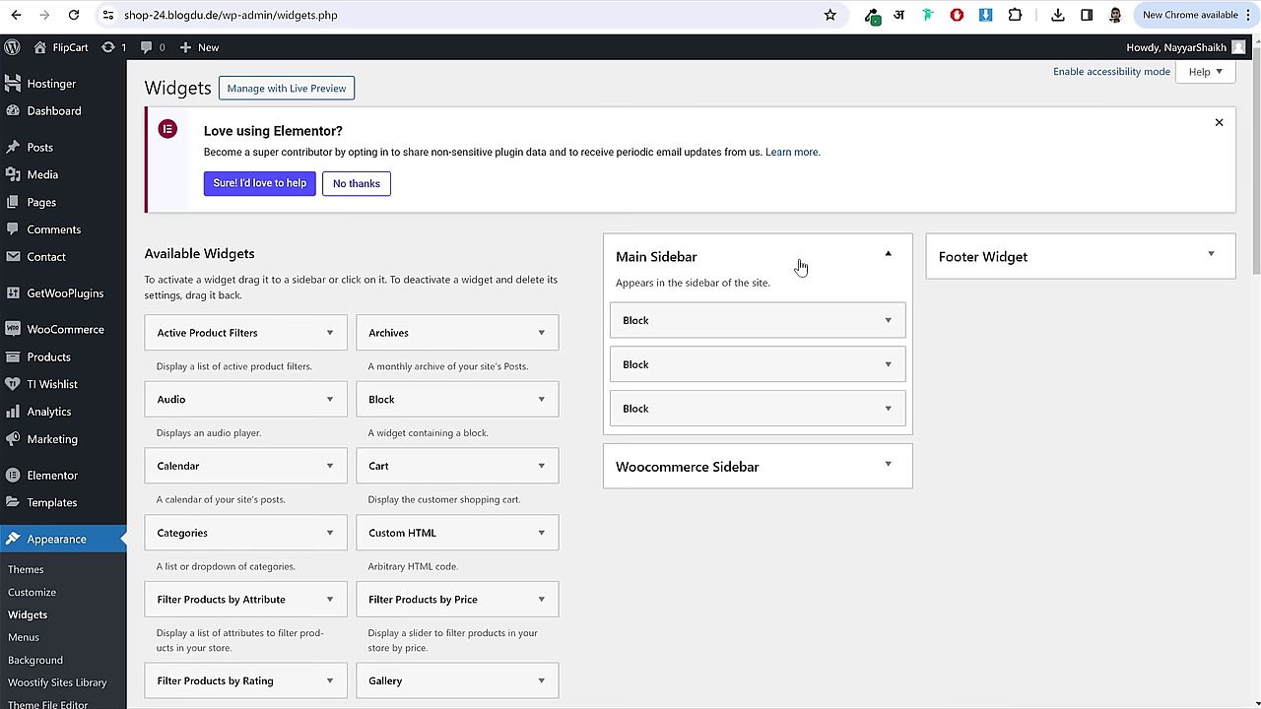
click(800, 266)
click(761, 333)
click(732, 383)
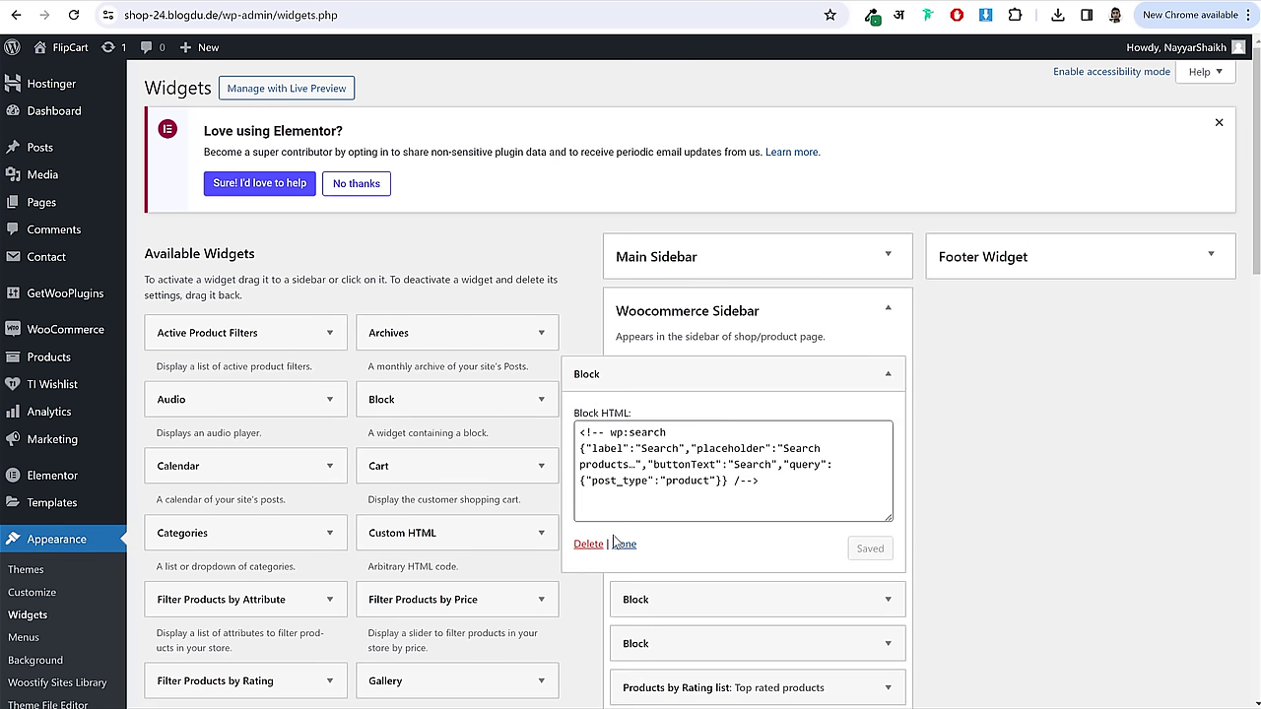
click(685, 387)
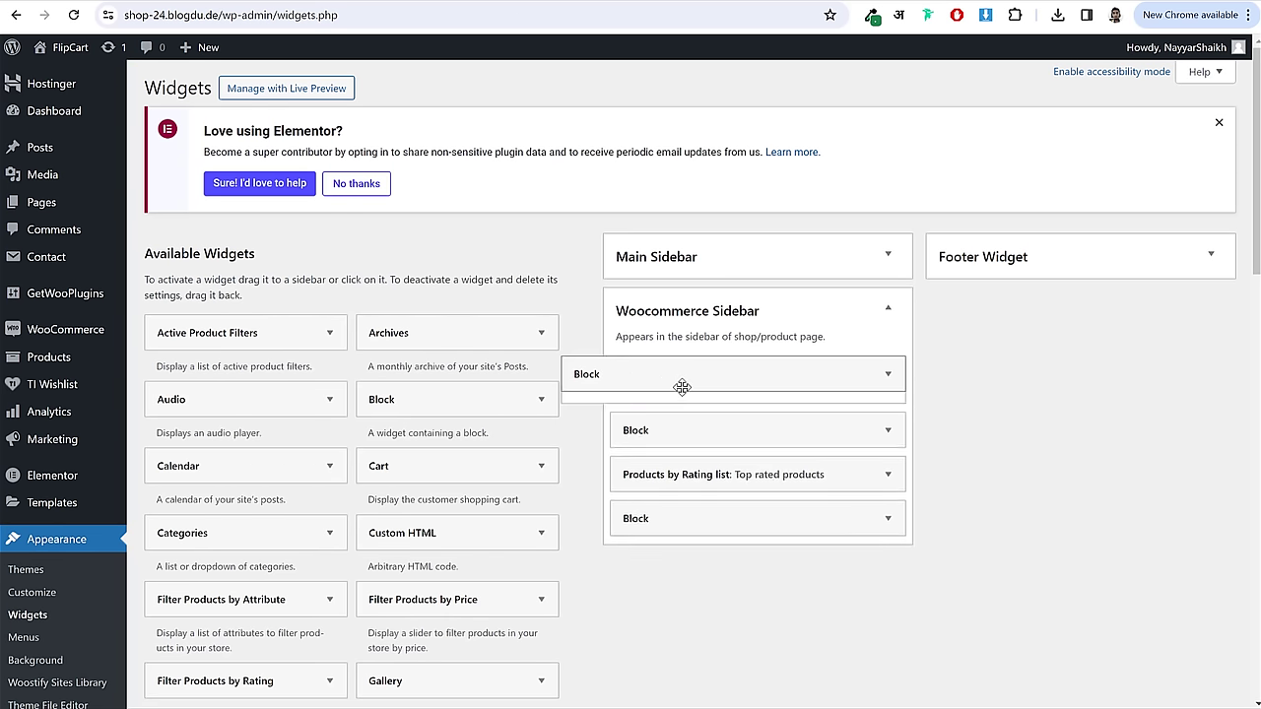
click(682, 387)
click(582, 548)
click(585, 545)
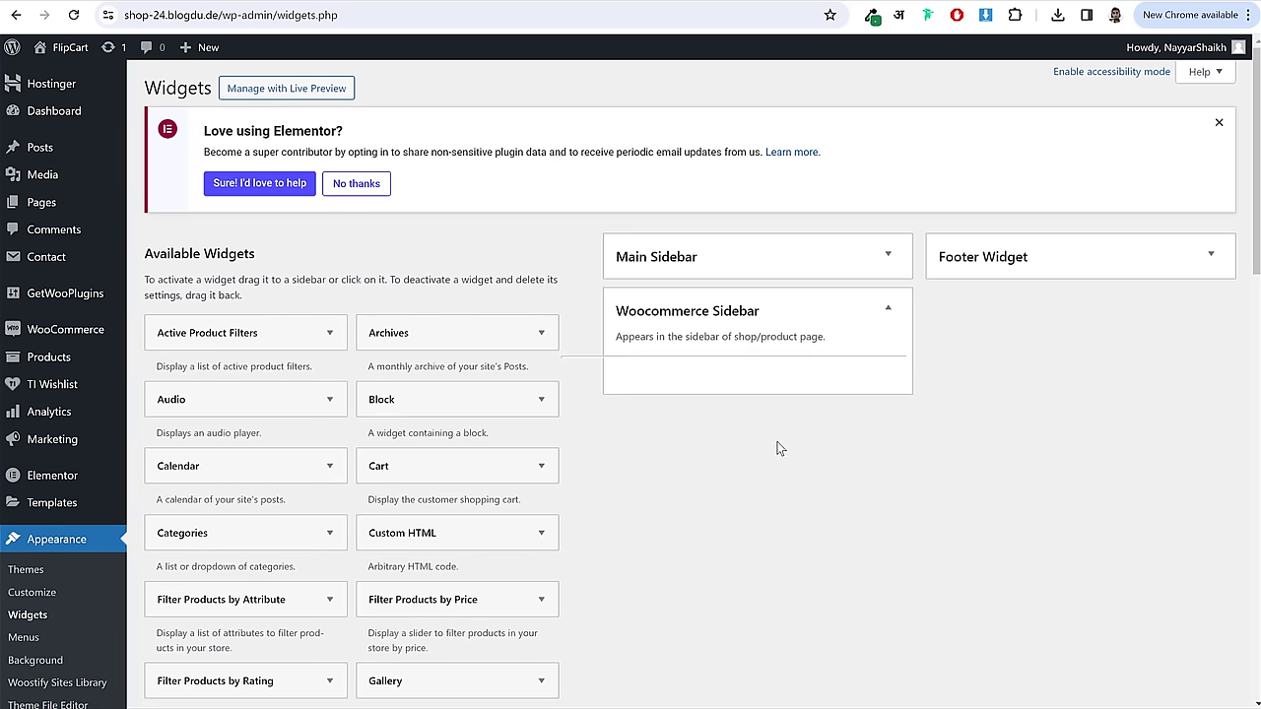
- Add the Product Search widget to the Woocommerce Sidebar without a title and collapse its settings
scroll(610, 359, down, 2)
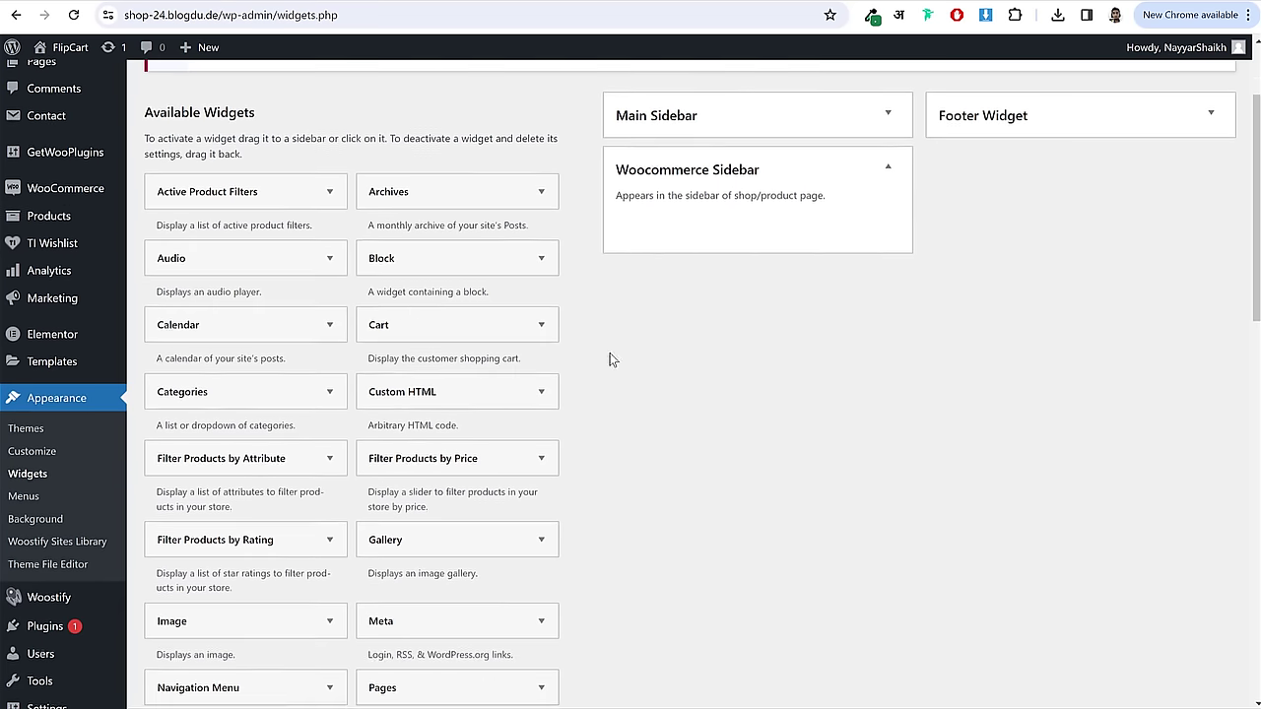
scroll(560, 335, down, 2)
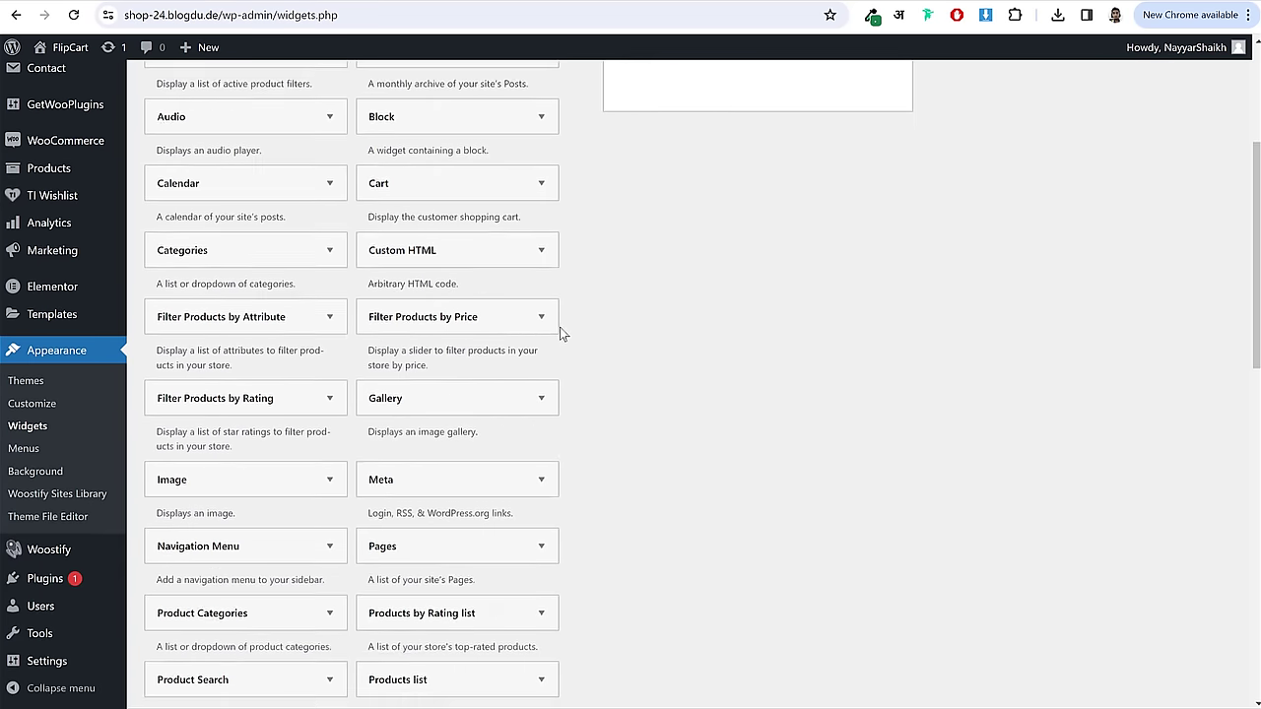
scroll(559, 327, down, 5)
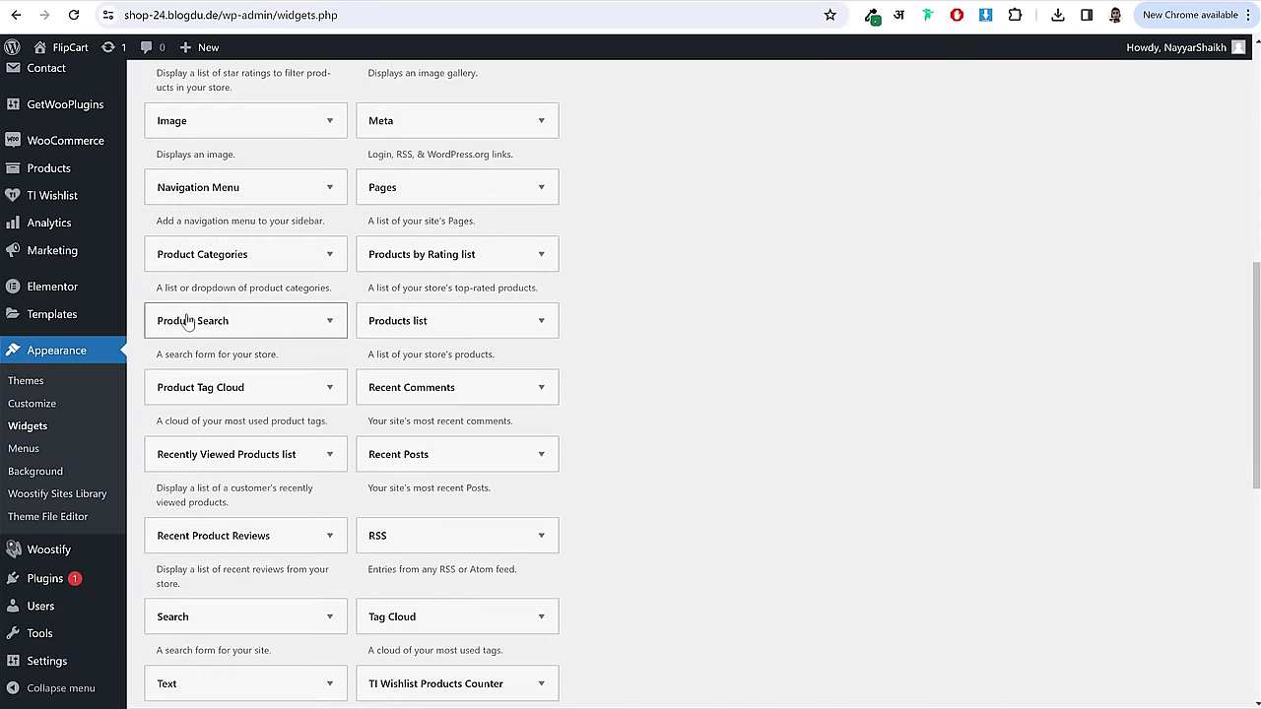
click(188, 322)
click(261, 424)
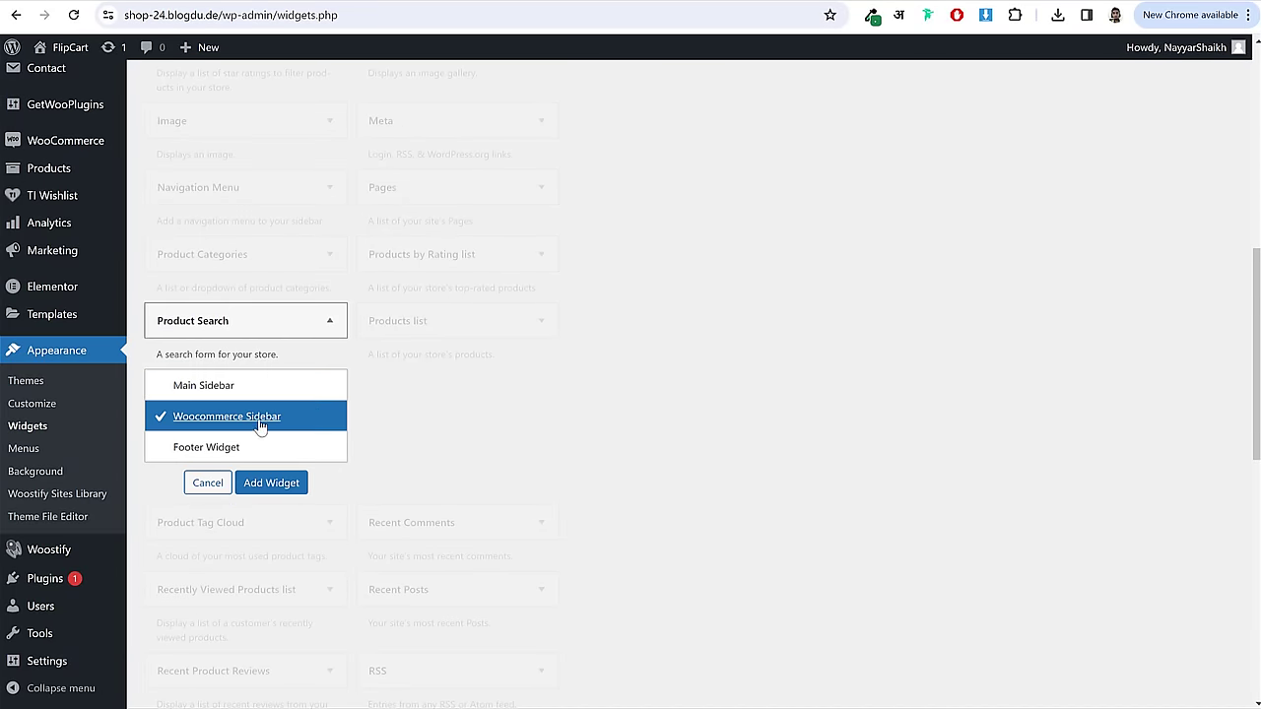
click(305, 487)
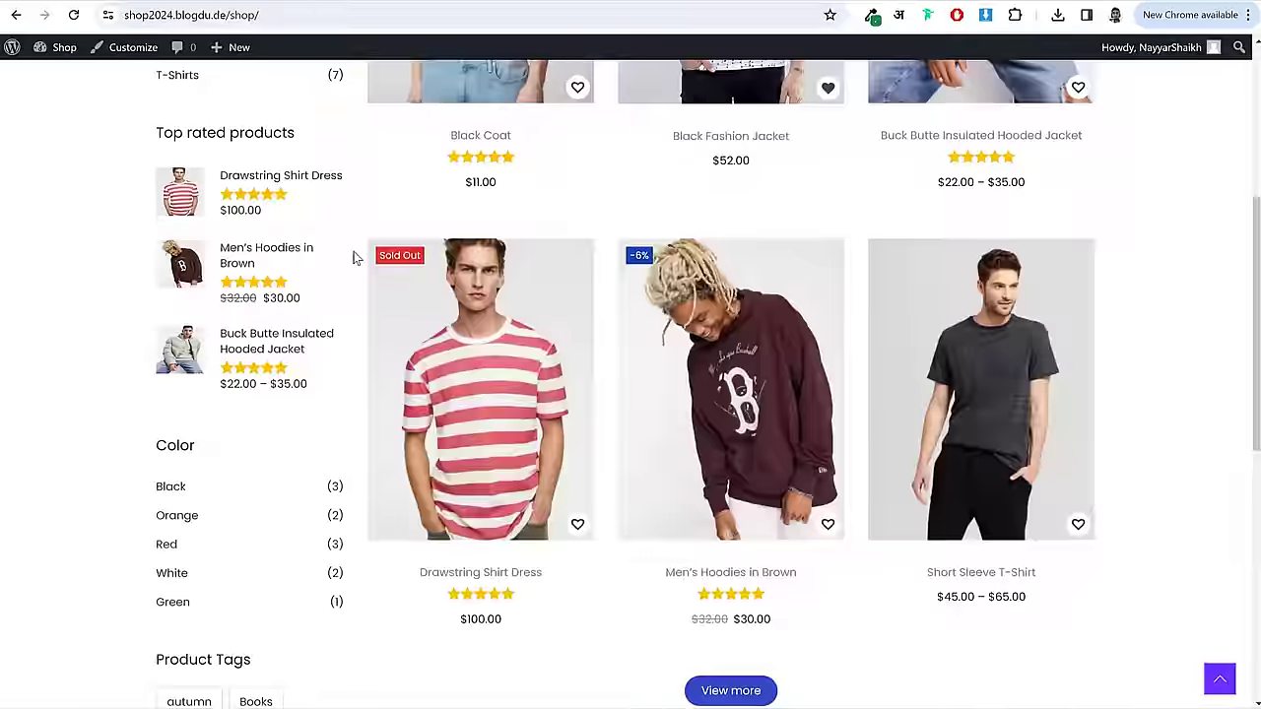
scroll(345, 266, up, 4)
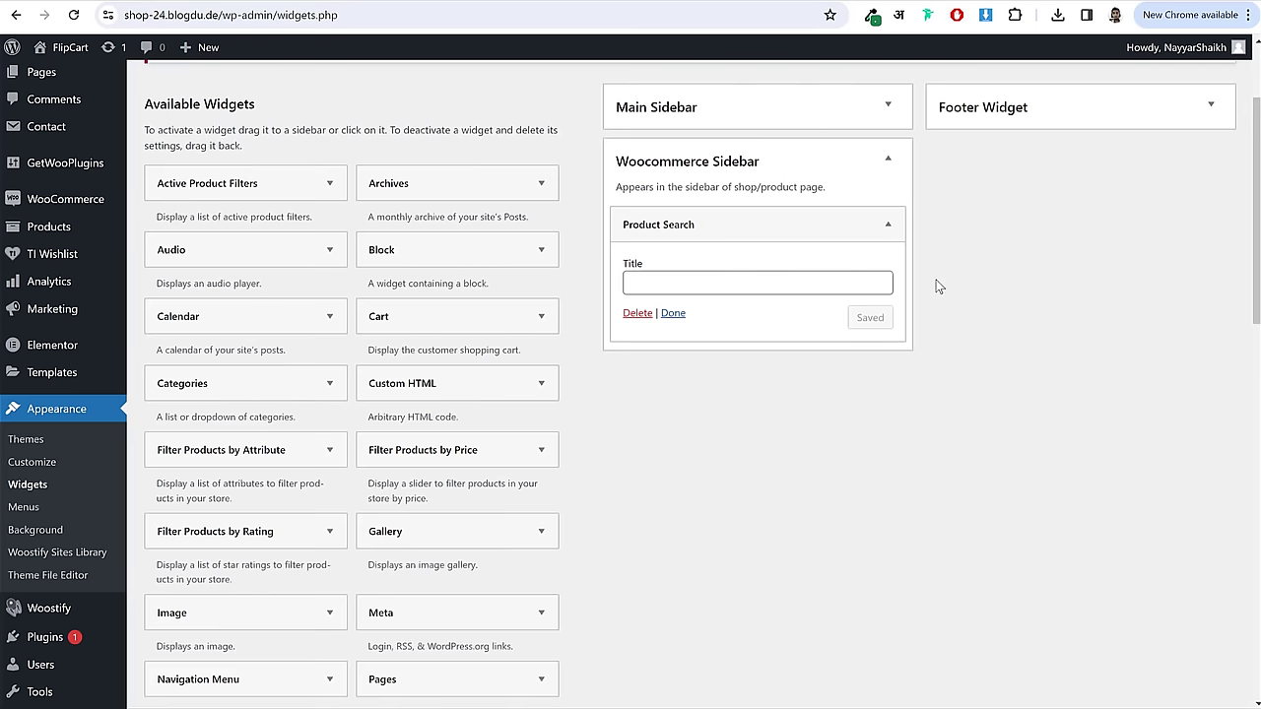
click(890, 225)
- Add the Filter Products by Price widget to the Woocommerce Sidebar and collapse its settings
scroll(962, 450, down, 1)
scroll(961, 446, down, 2)
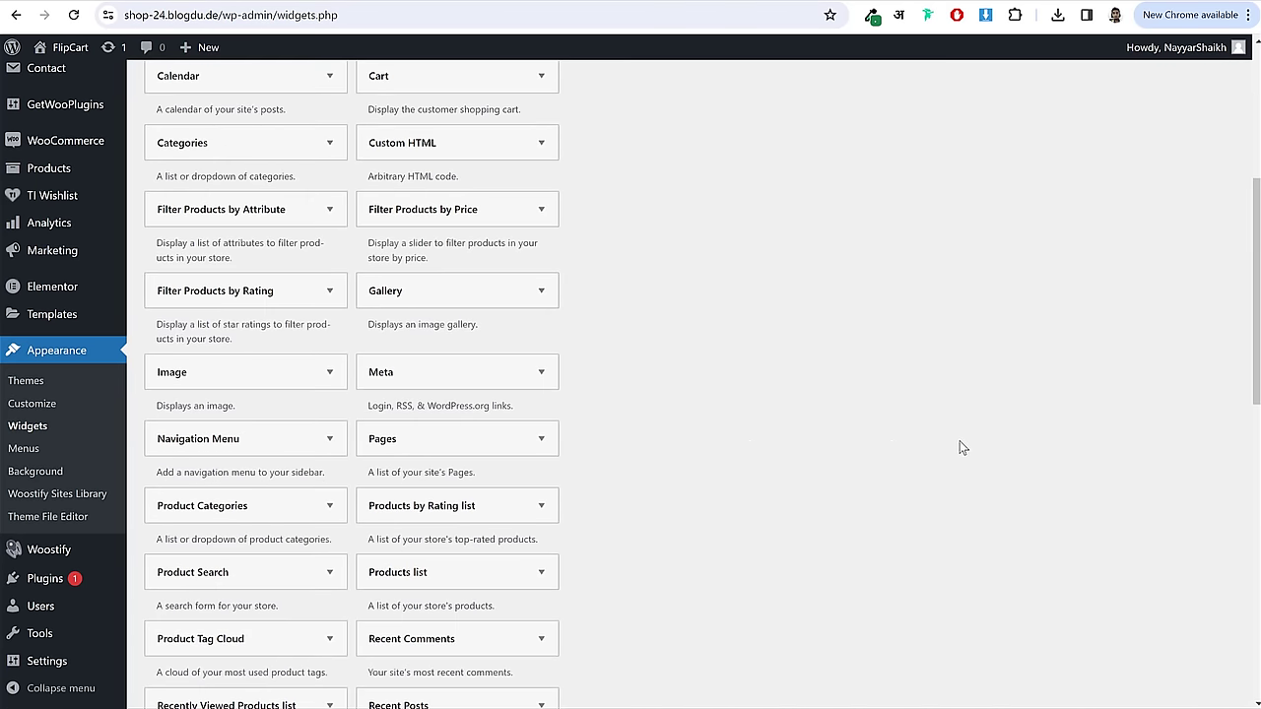
click(475, 223)
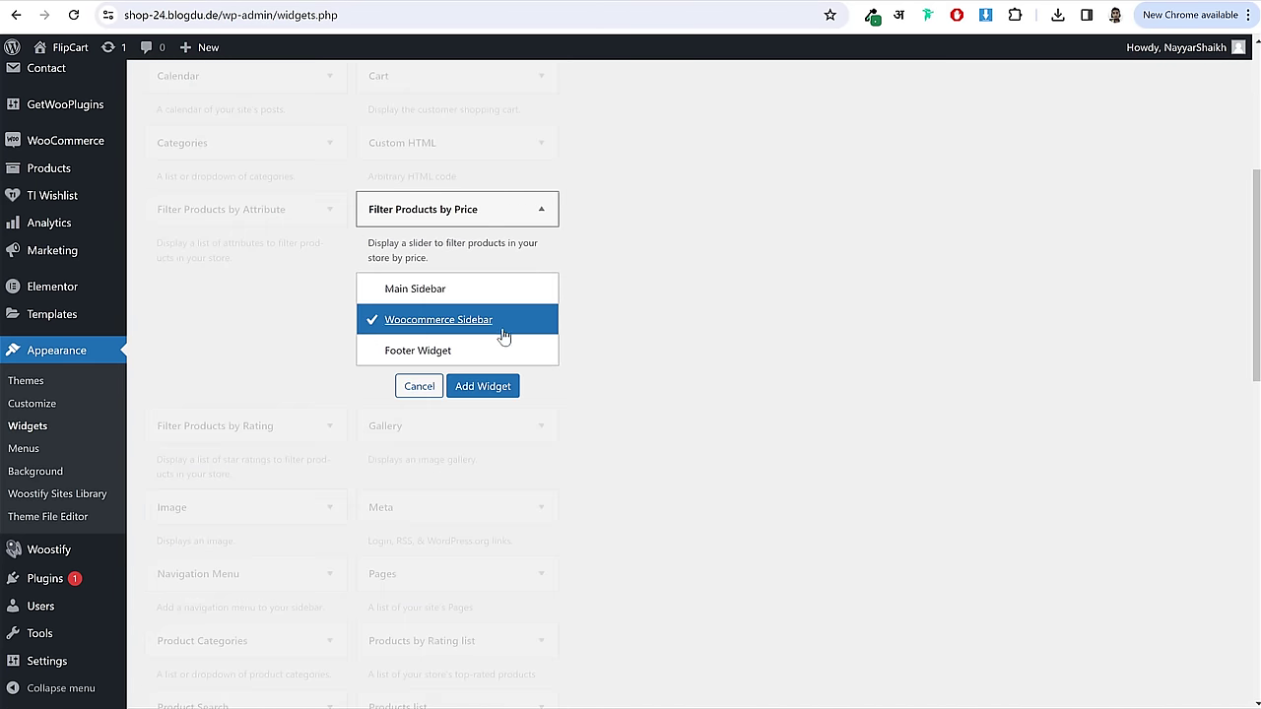
click(486, 392)
click(894, 351)
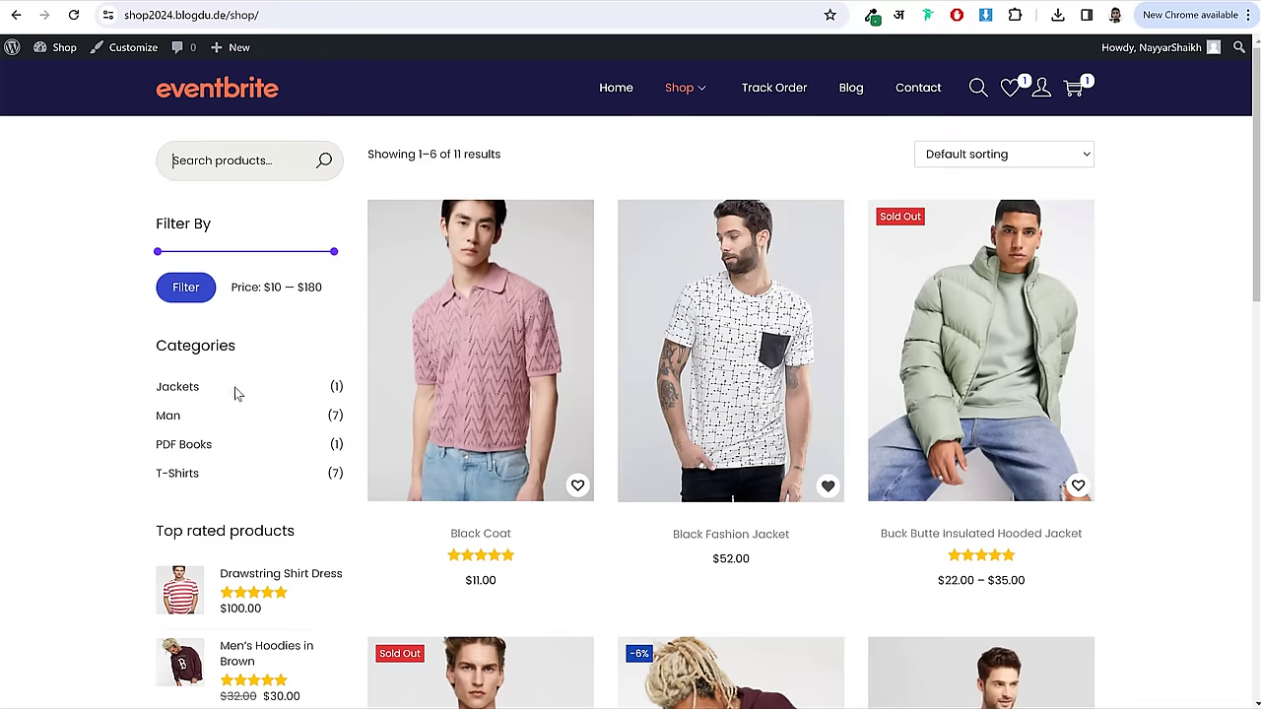
- Add the Product Categories widget to the Woocommerce Sidebar with its default options and collapse it
scroll(235, 387, down, 3)
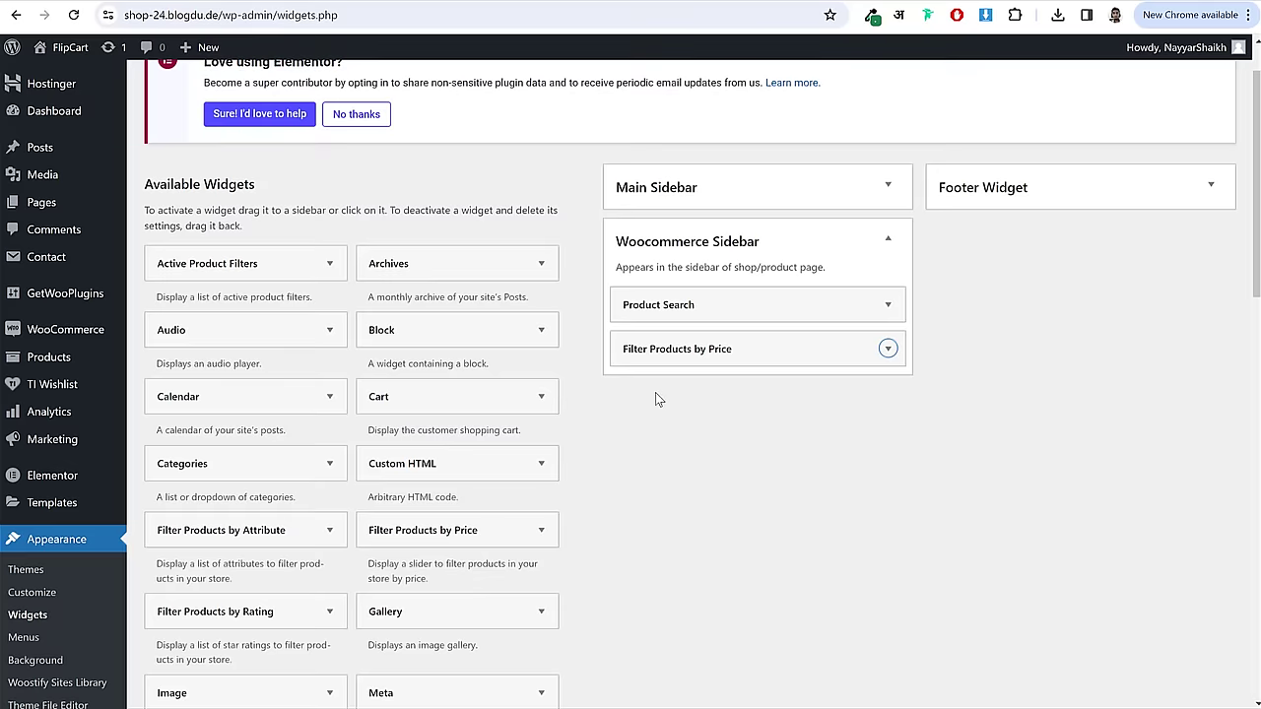
scroll(656, 399, down, 6)
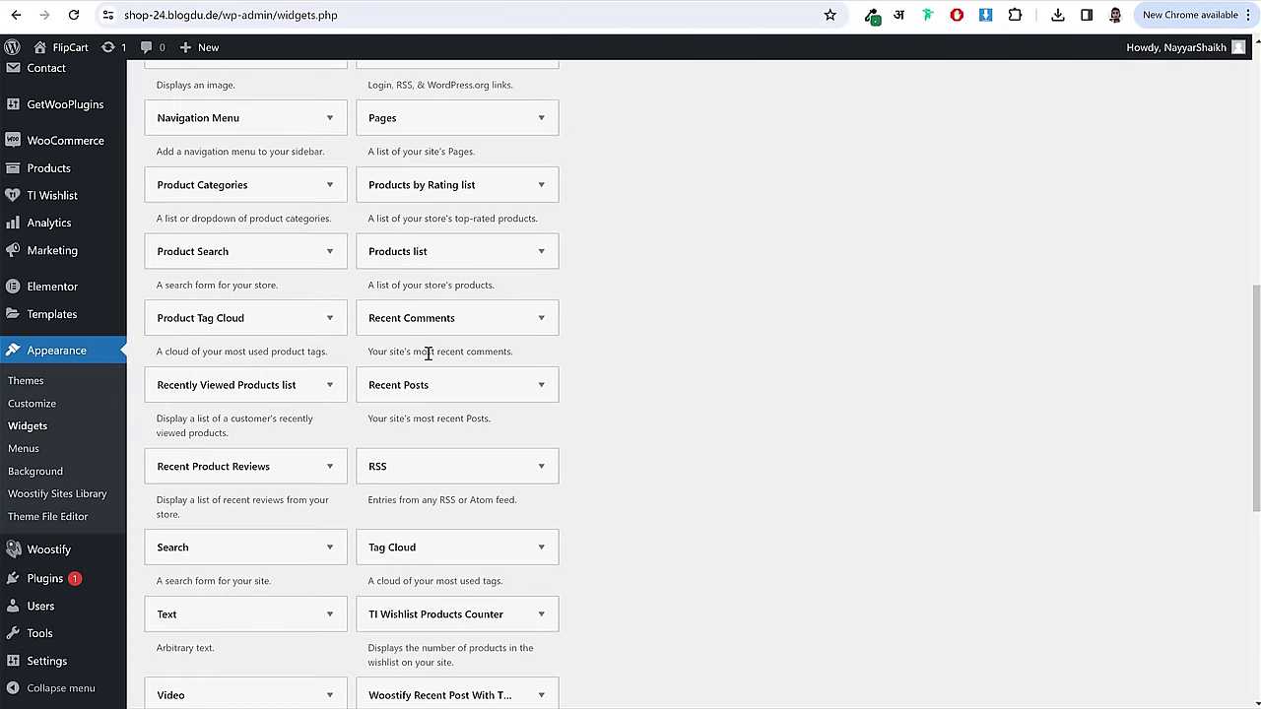
click(253, 197)
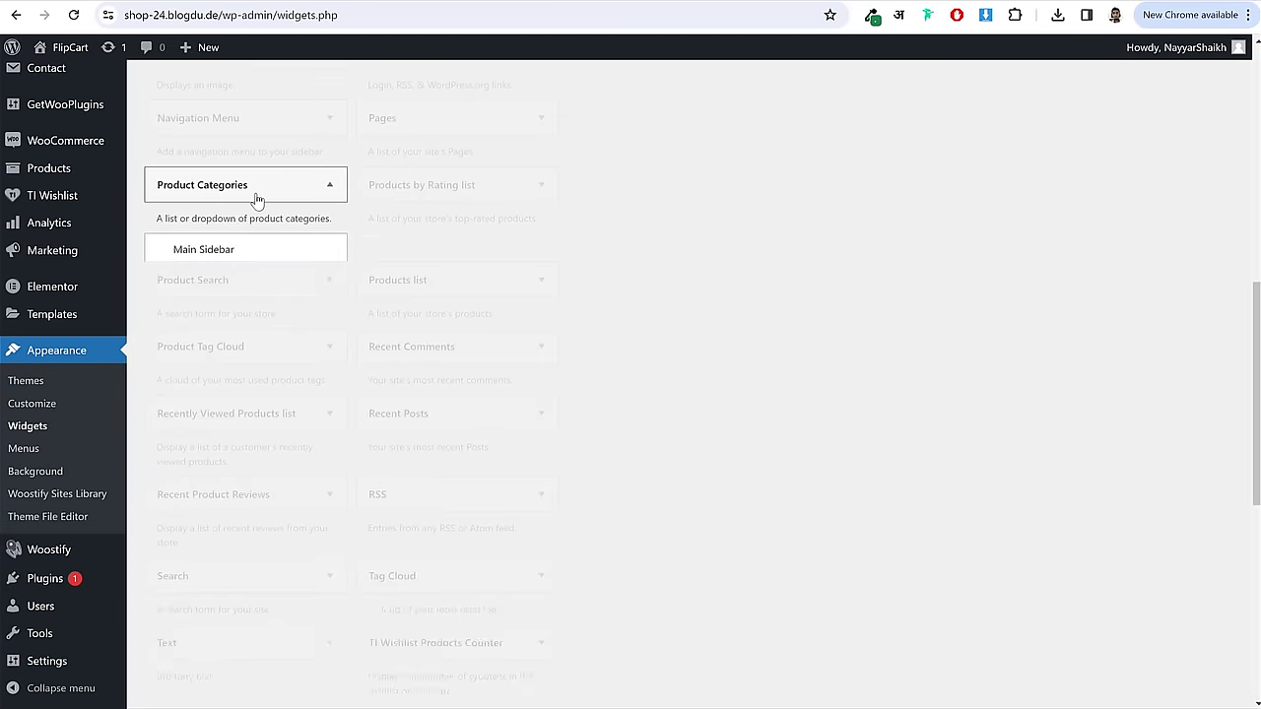
click(268, 347)
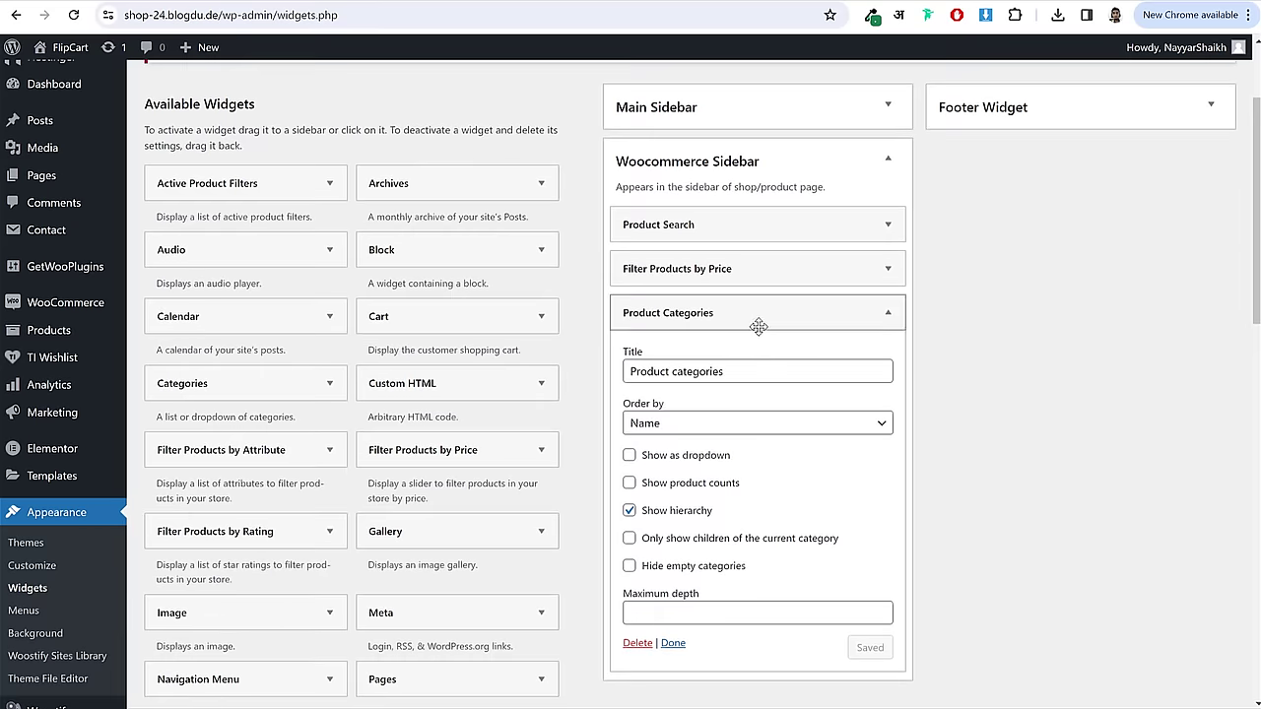
click(762, 312)
- Check the reference shop's sidebar, add the Filter Products by Rating widget to the Woocommerce Sidebar and collapse it
click(250, 4)
scroll(293, 301, down, 1)
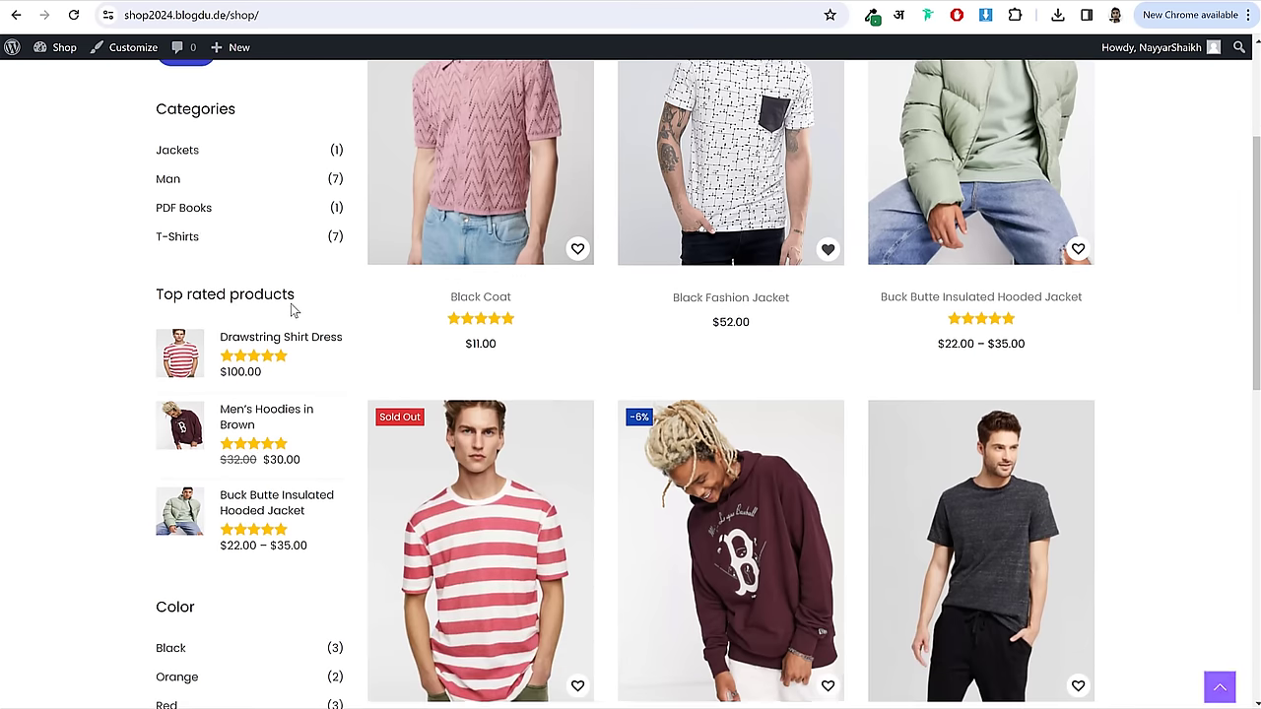
click(272, 5)
scroll(633, 369, down, 3)
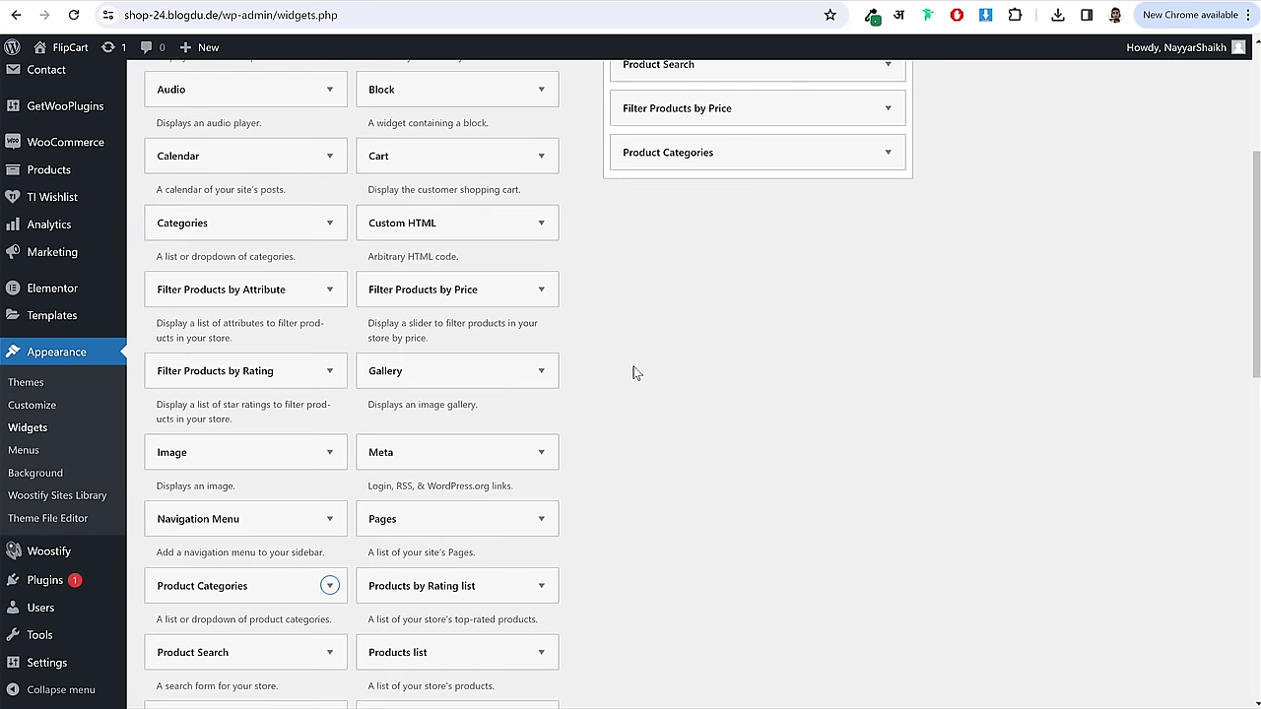
click(246, 390)
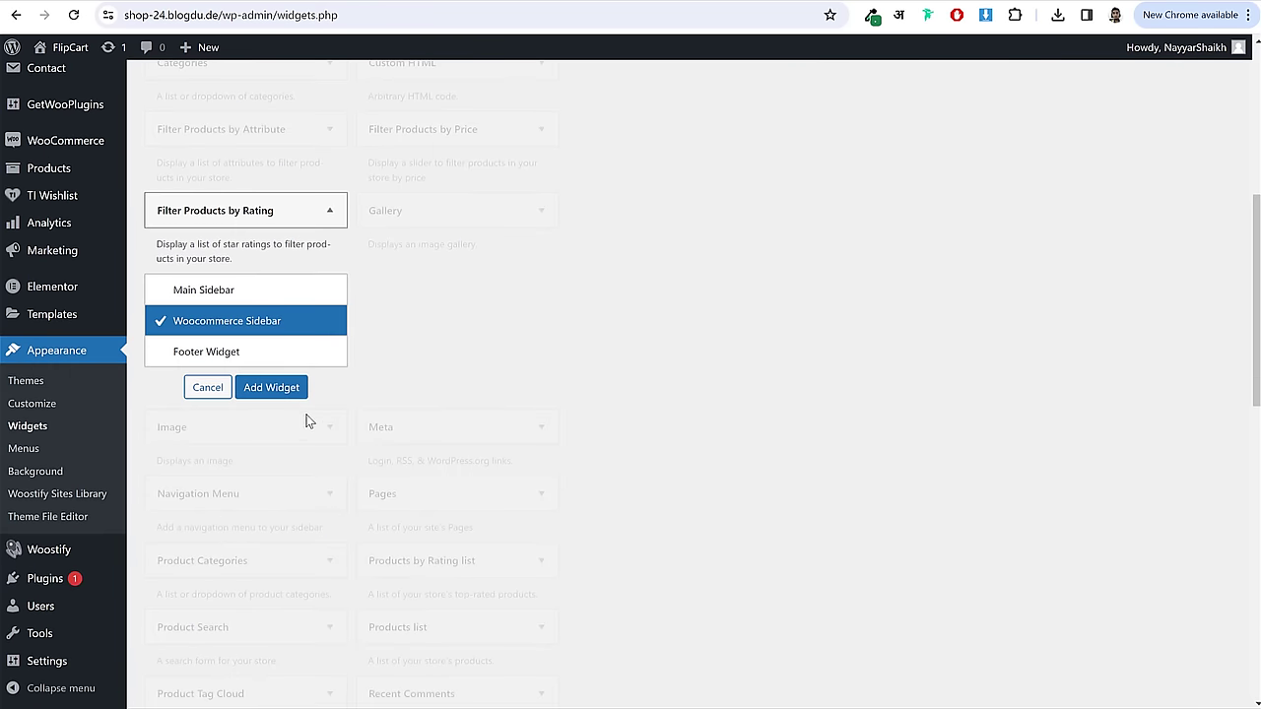
click(291, 390)
click(812, 352)
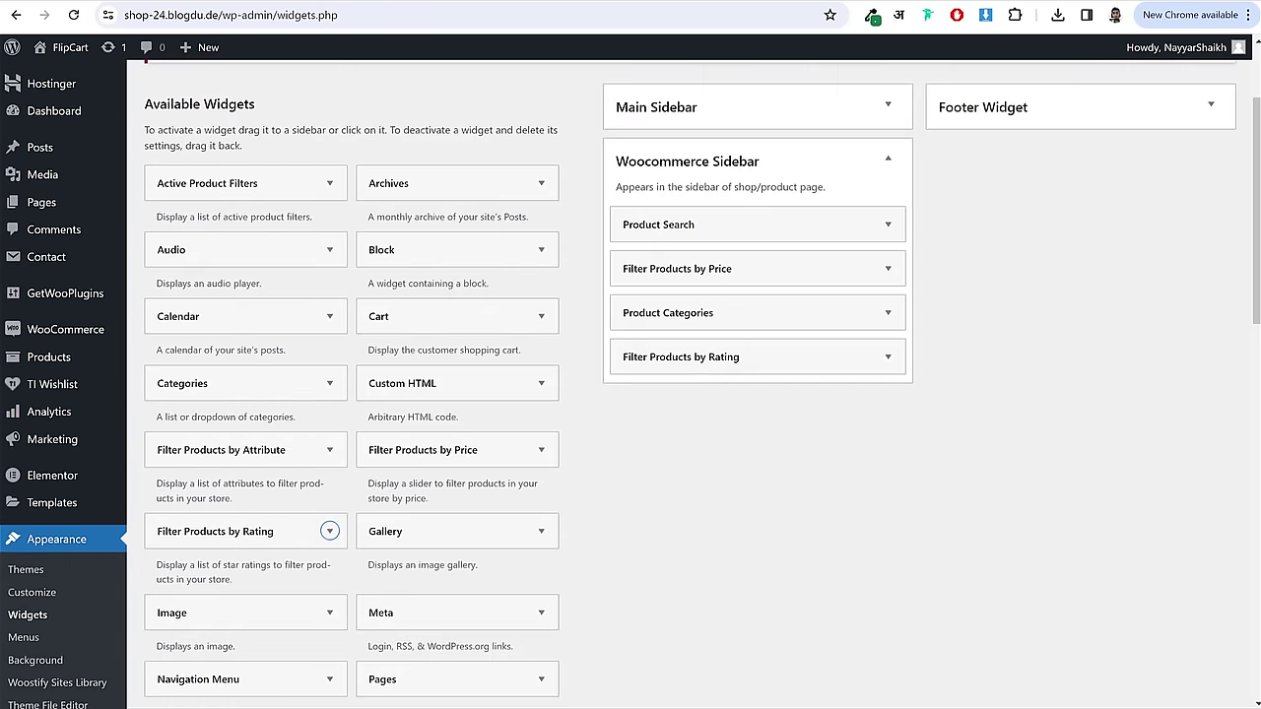
- Examine the sidebar sections below the top rated products on the reference shop page and return to the widget settings
key(ctrl+Tab)
scroll(398, 332, down, 3)
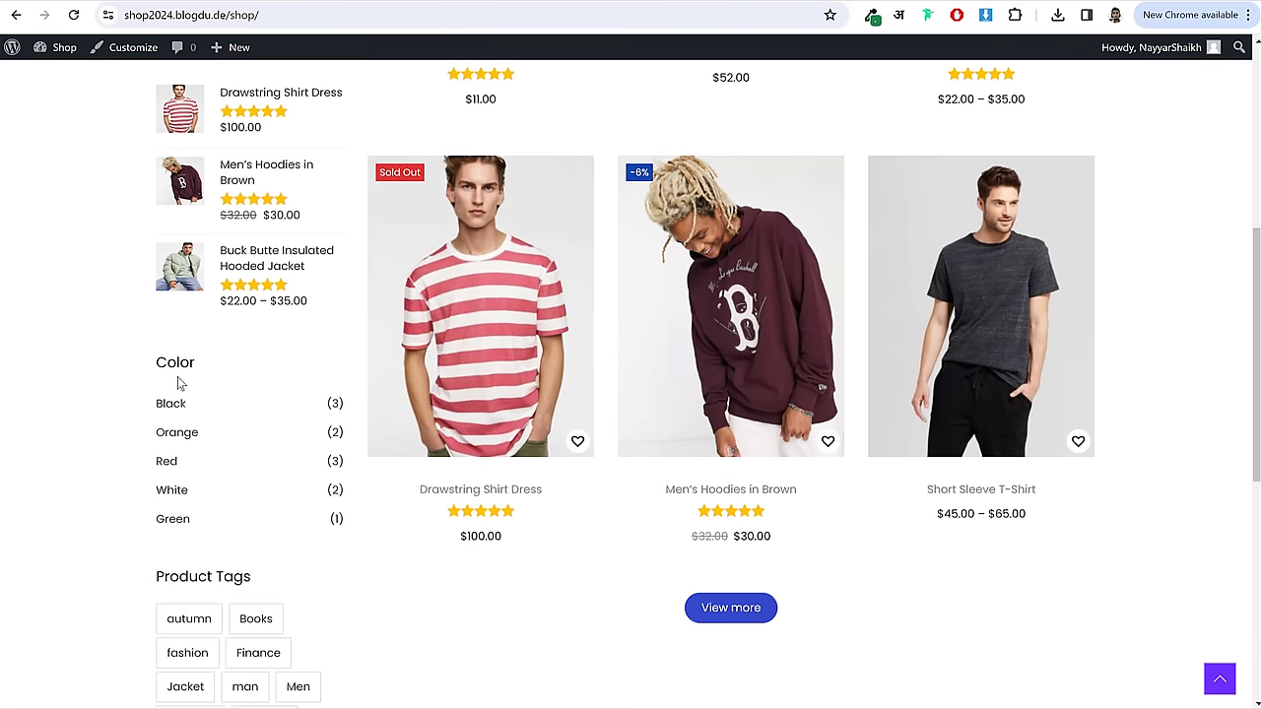
key(ctrl+shift+Tab)
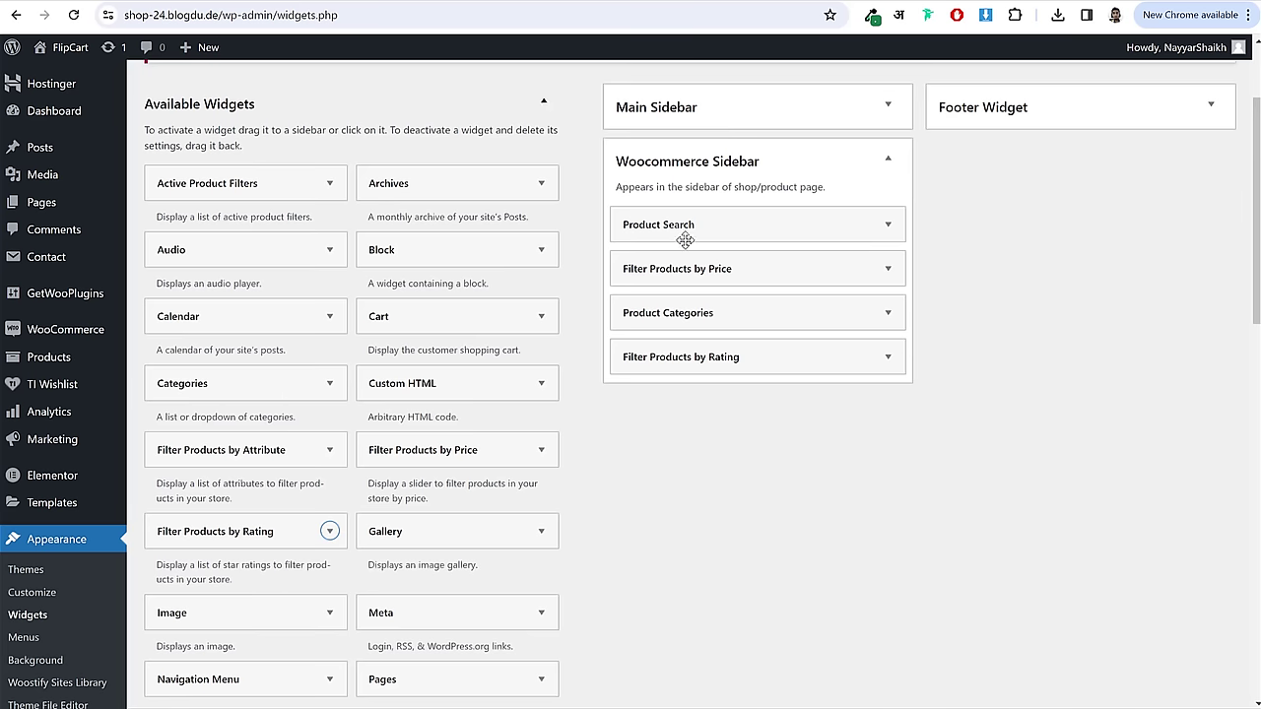
- Add the Filter Products by Attribute widget to the Woocommerce Sidebar with its default color attribute and collapse it
scroll(414, 481, down, 2)
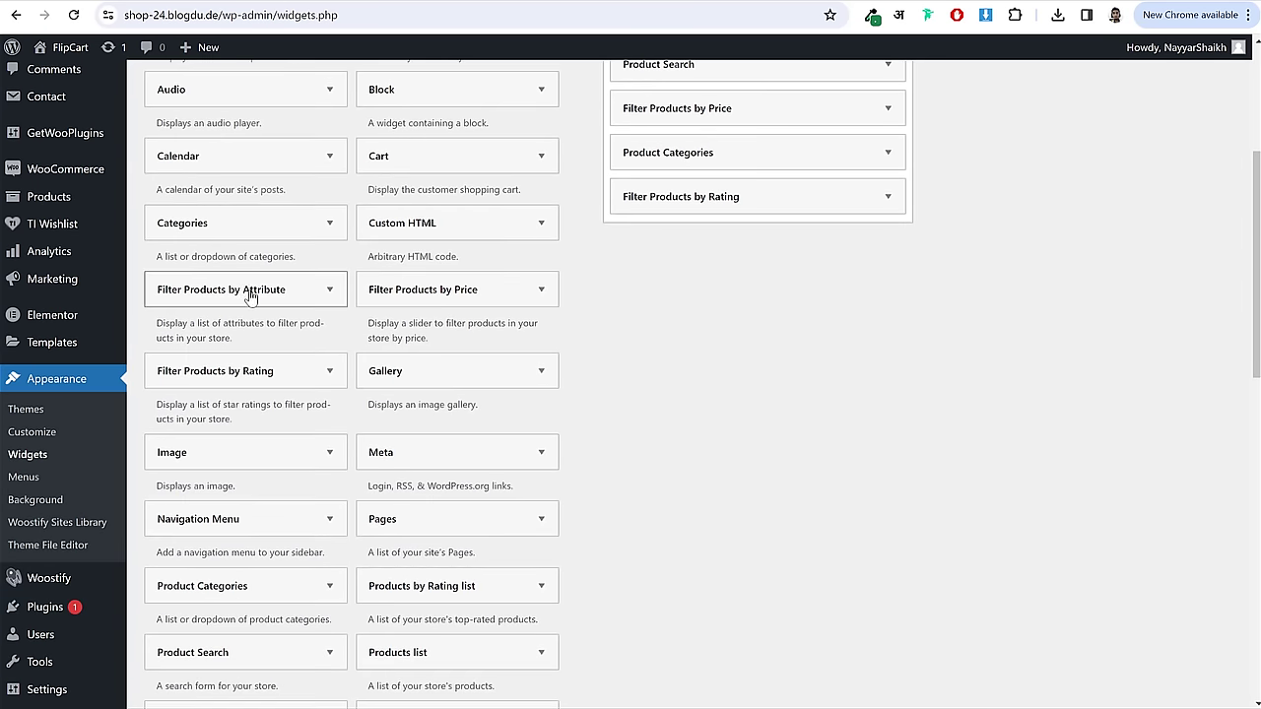
click(251, 289)
click(282, 467)
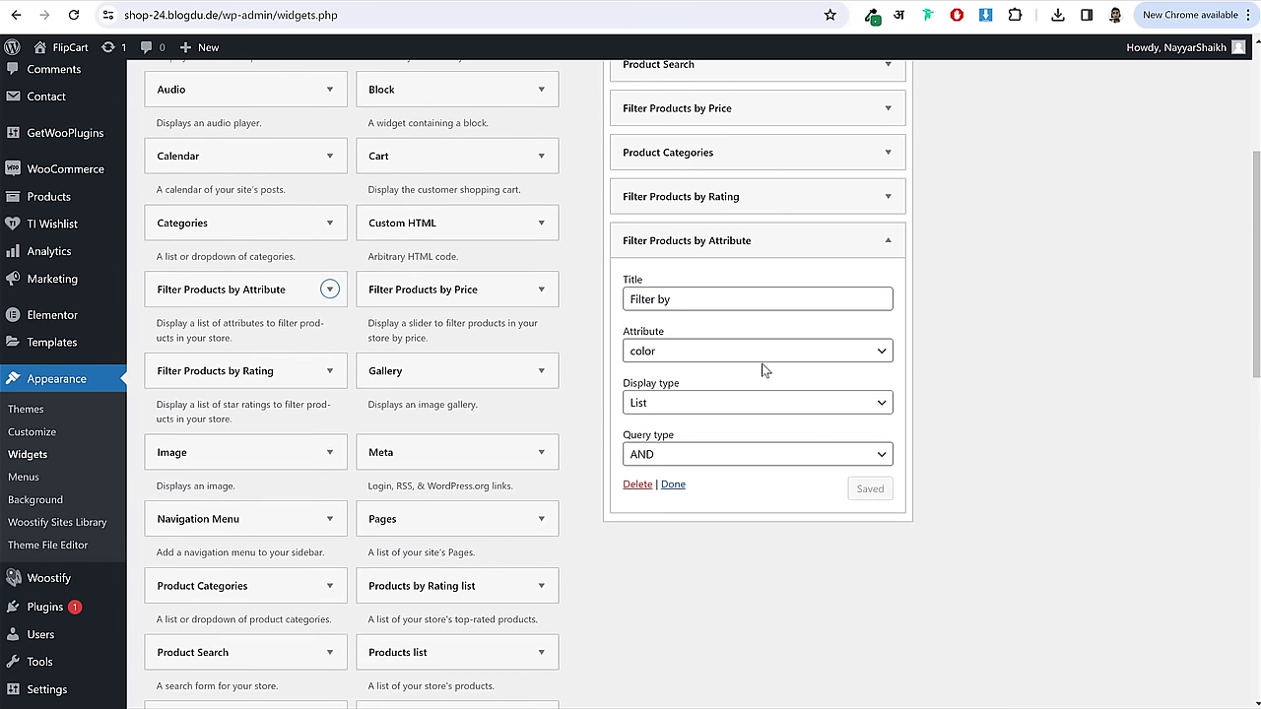
click(887, 242)
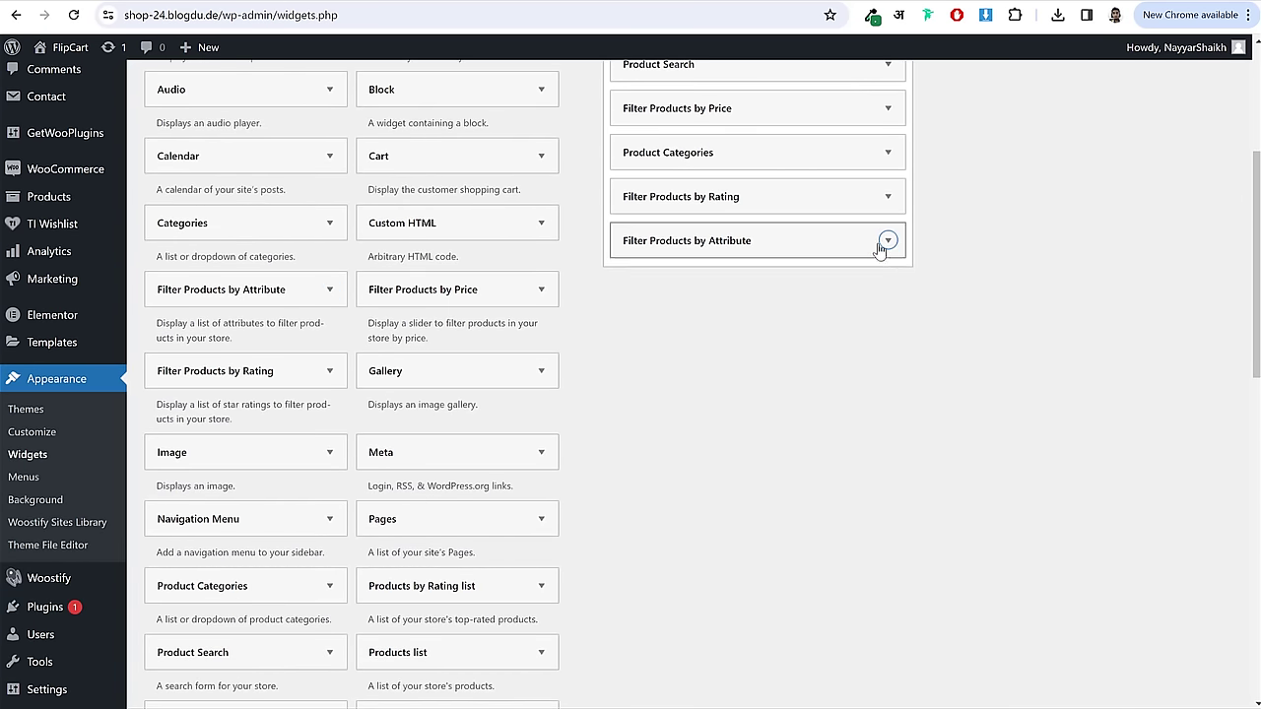
click(289, 370)
click(264, 548)
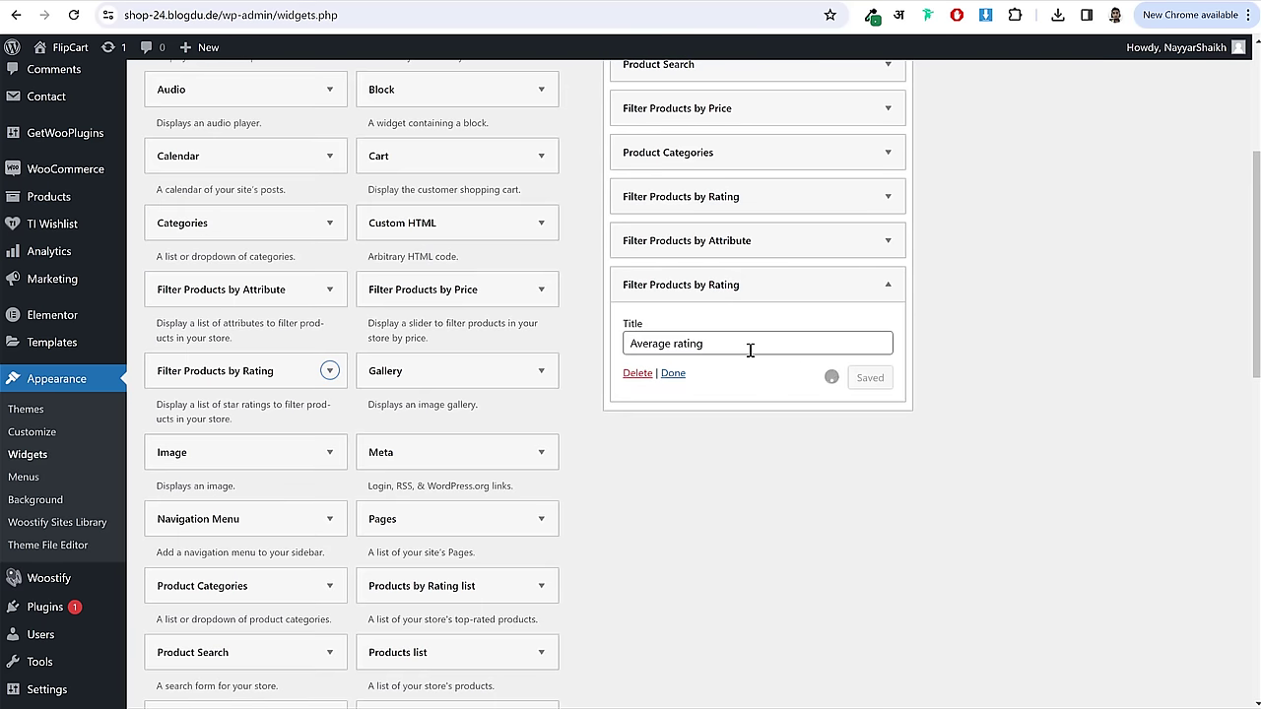
click(636, 374)
- Add a second Filter Products by Attribute widget to the Woocommerce Sidebar, using the size attribute and the title "Filter by Size", and save it
click(338, 292)
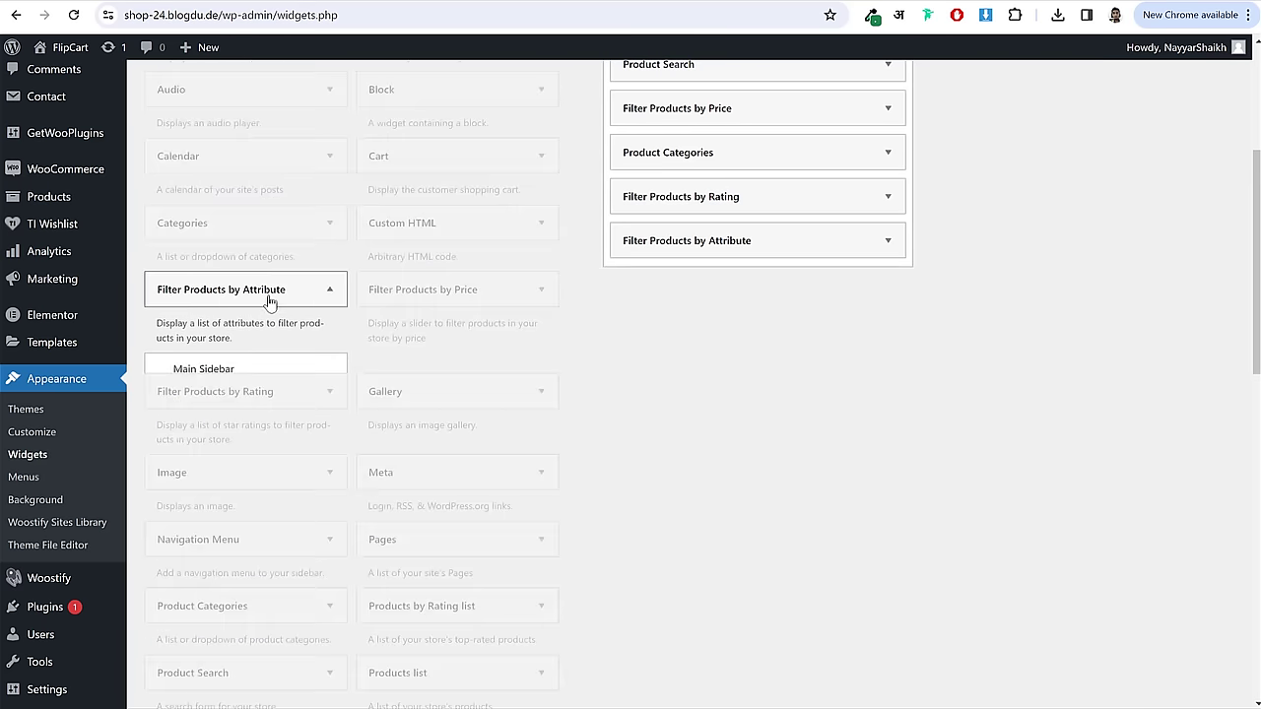
click(257, 464)
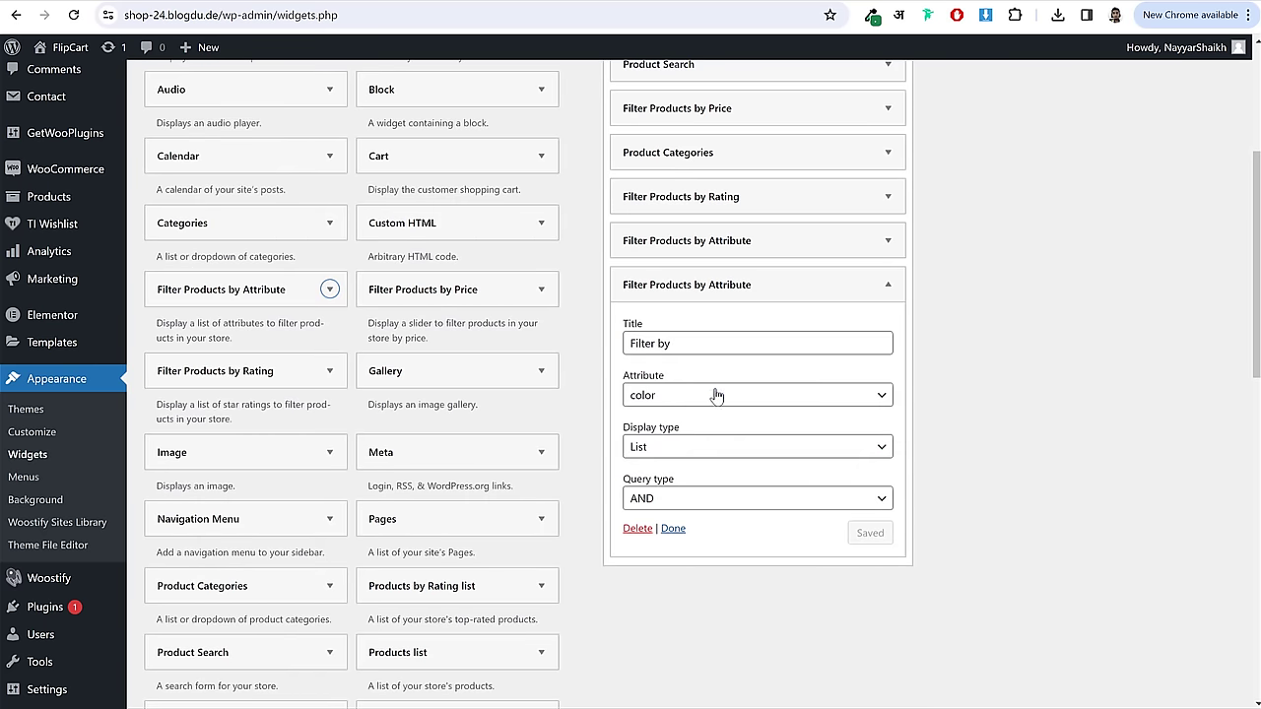
click(718, 395)
click(717, 424)
click(723, 344)
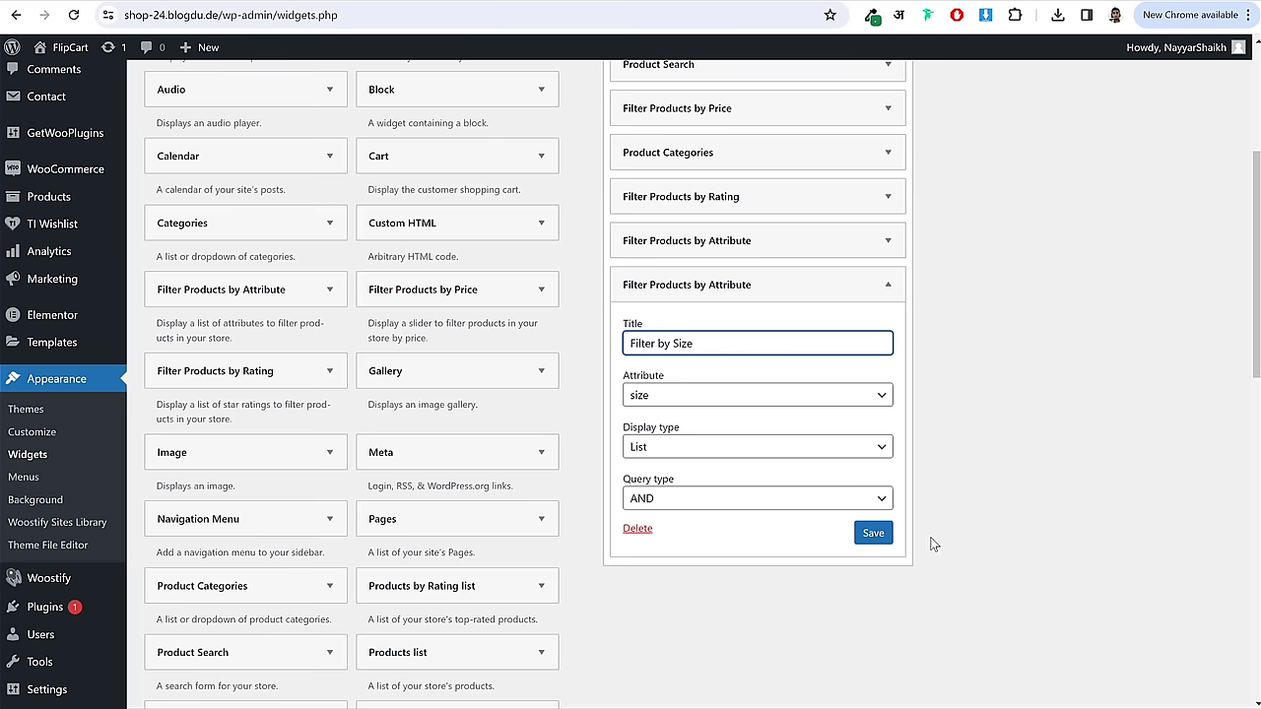
click(872, 532)
- Title the color attribute filter widget "Filter by Color", save it and collapse both attribute widgets
click(862, 242)
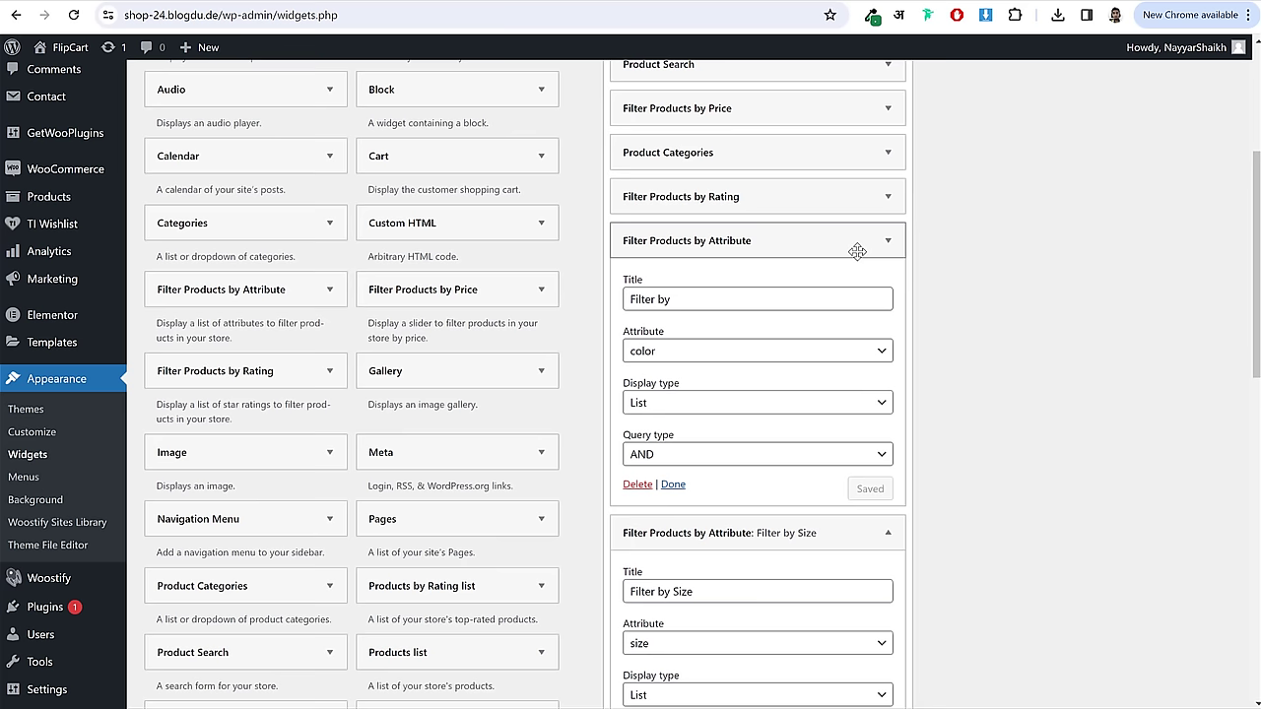
click(735, 296)
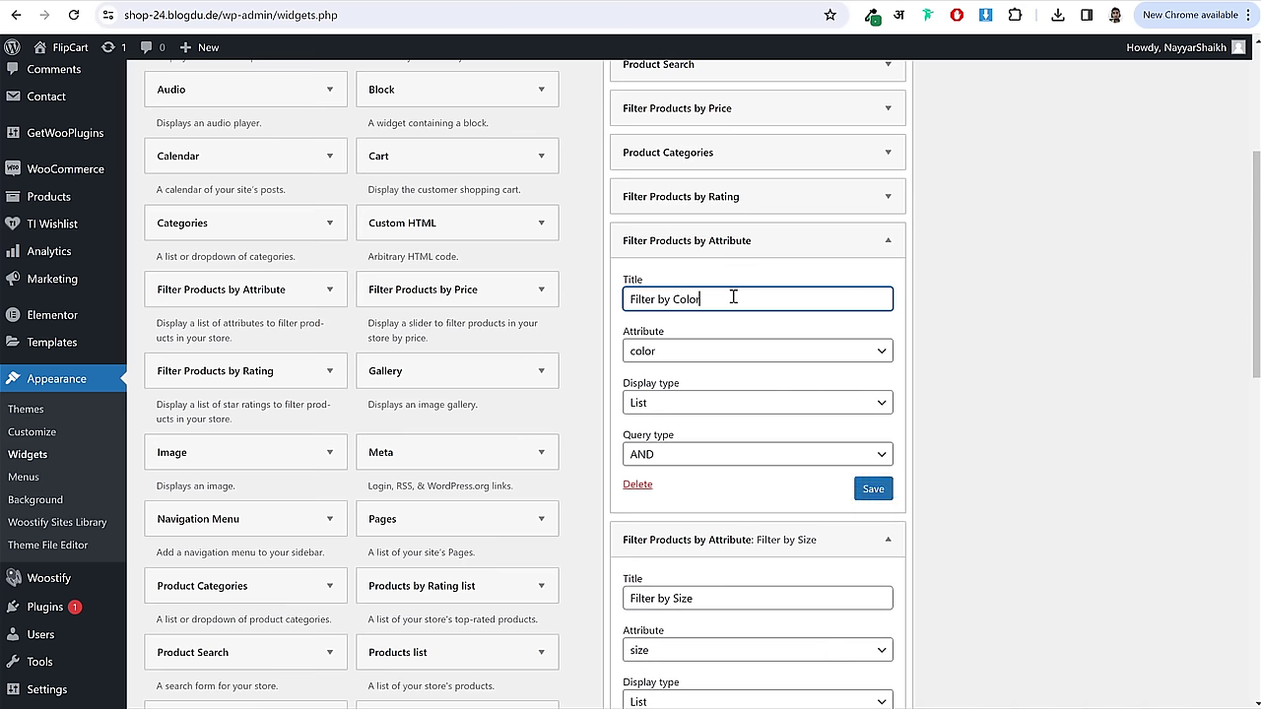
text(Color)
click(873, 488)
click(887, 240)
click(890, 285)
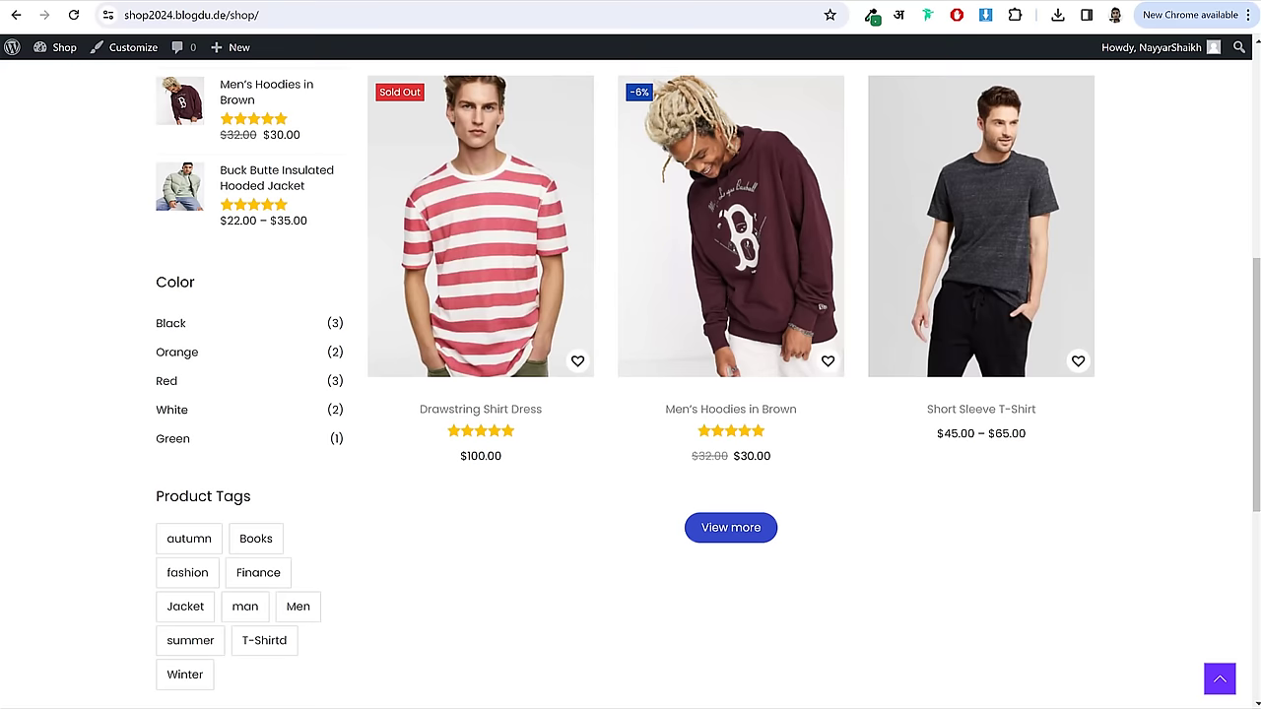
- Check the end of the reference shop's sidebar and add the Product Tag Cloud widget to the Woocommerce Sidebar
scroll(325, 340, down, 1)
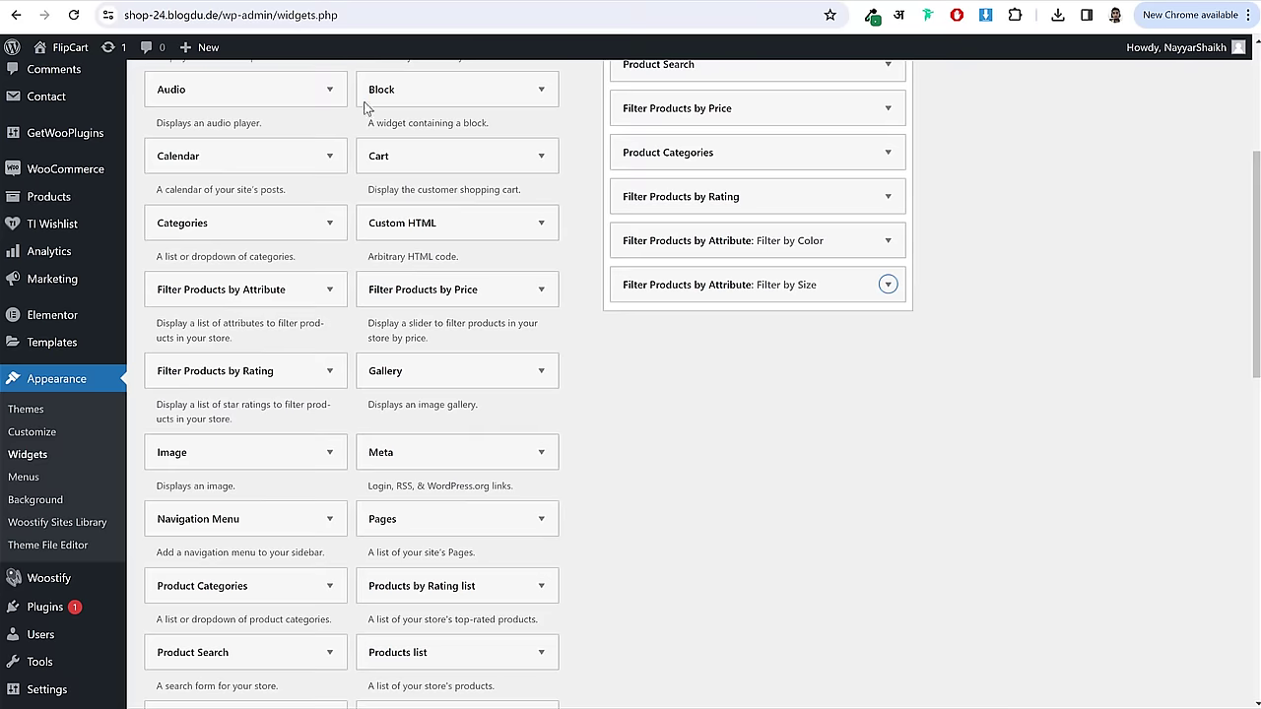
scroll(605, 367, down, 2)
click(201, 410)
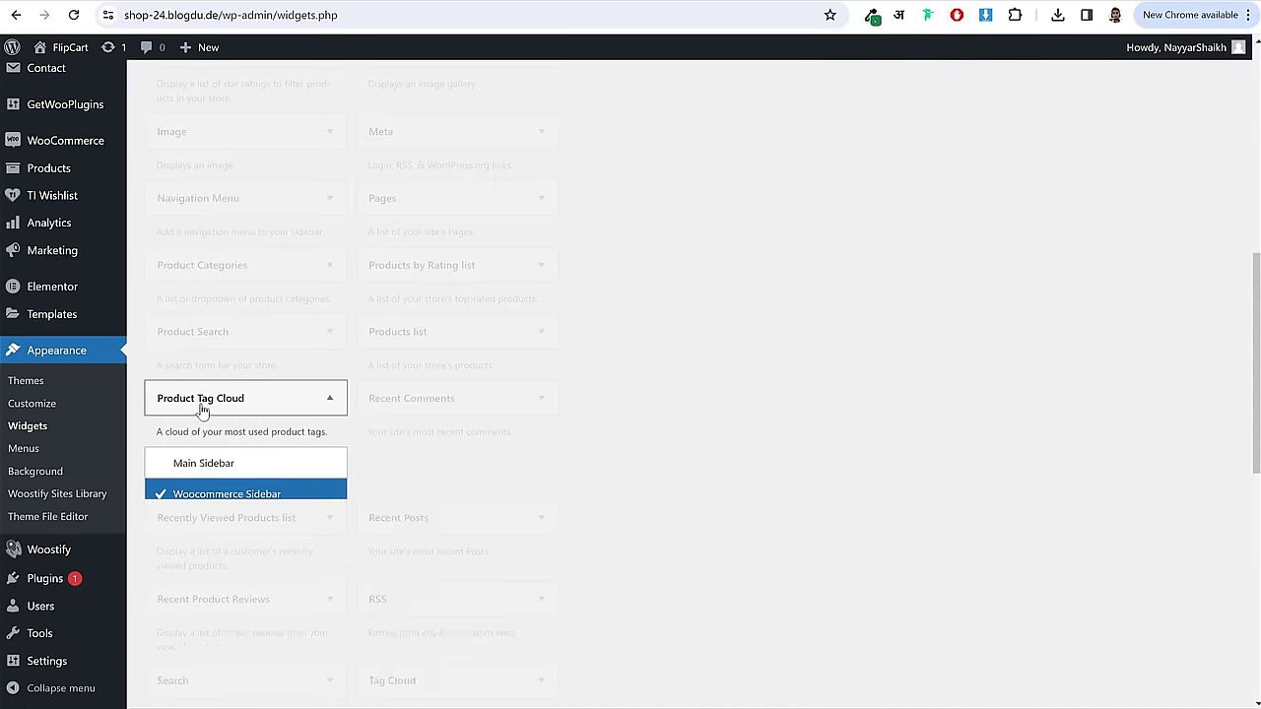
click(271, 560)
scroll(701, 518, up, 4)
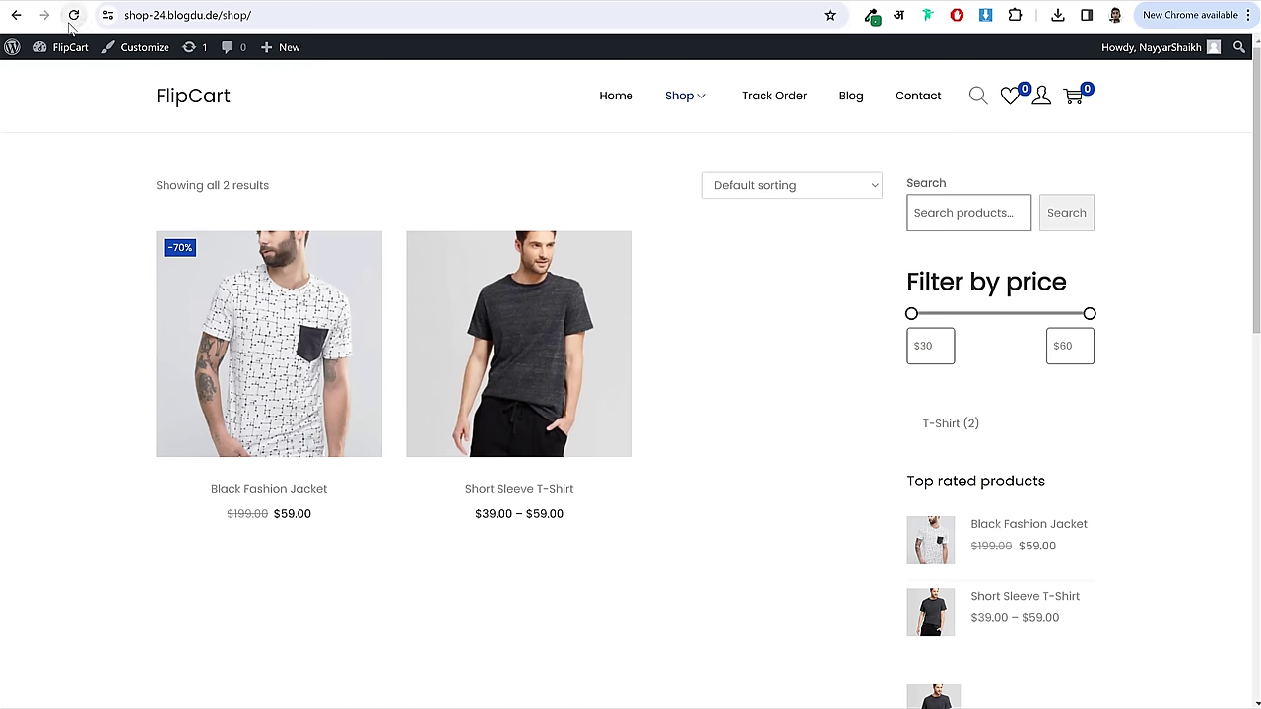
- Examine the rebuilt sidebar on the FlipCart shop page, from the product search down to the product tags and footer
scroll(1177, 414, down, 3)
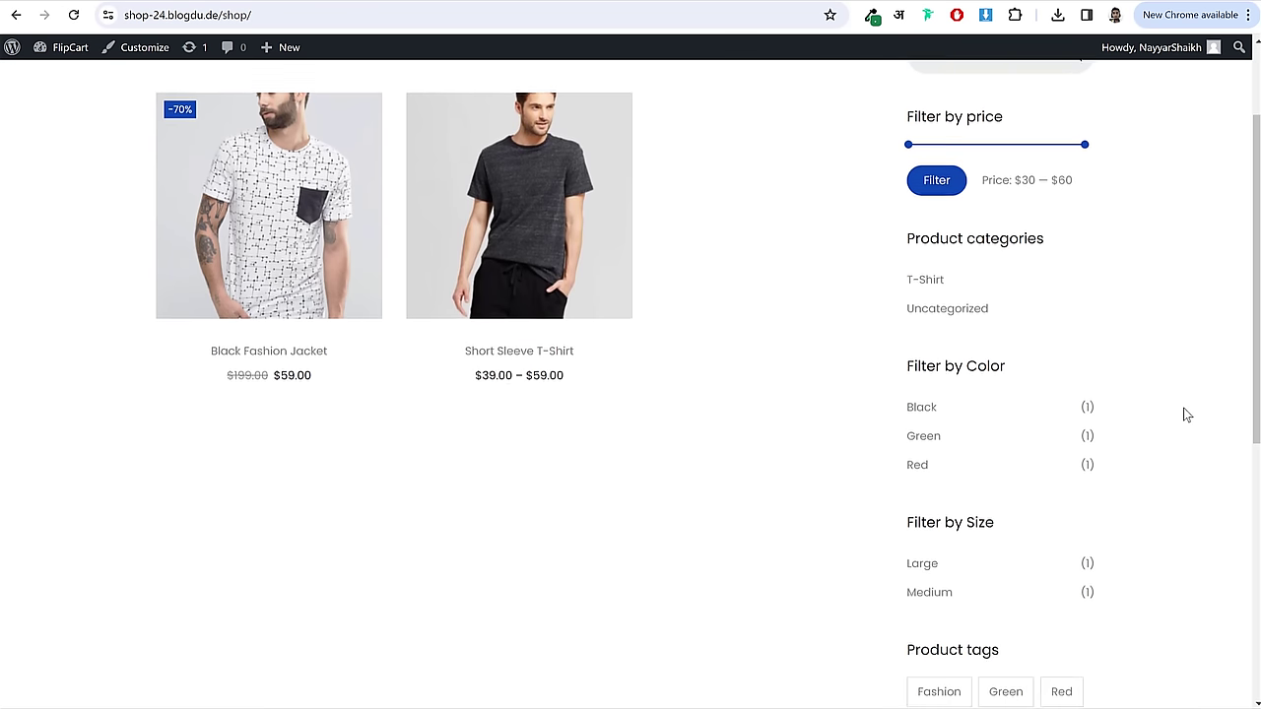
scroll(1171, 412, down, 3)
scroll(1171, 411, up, 5)
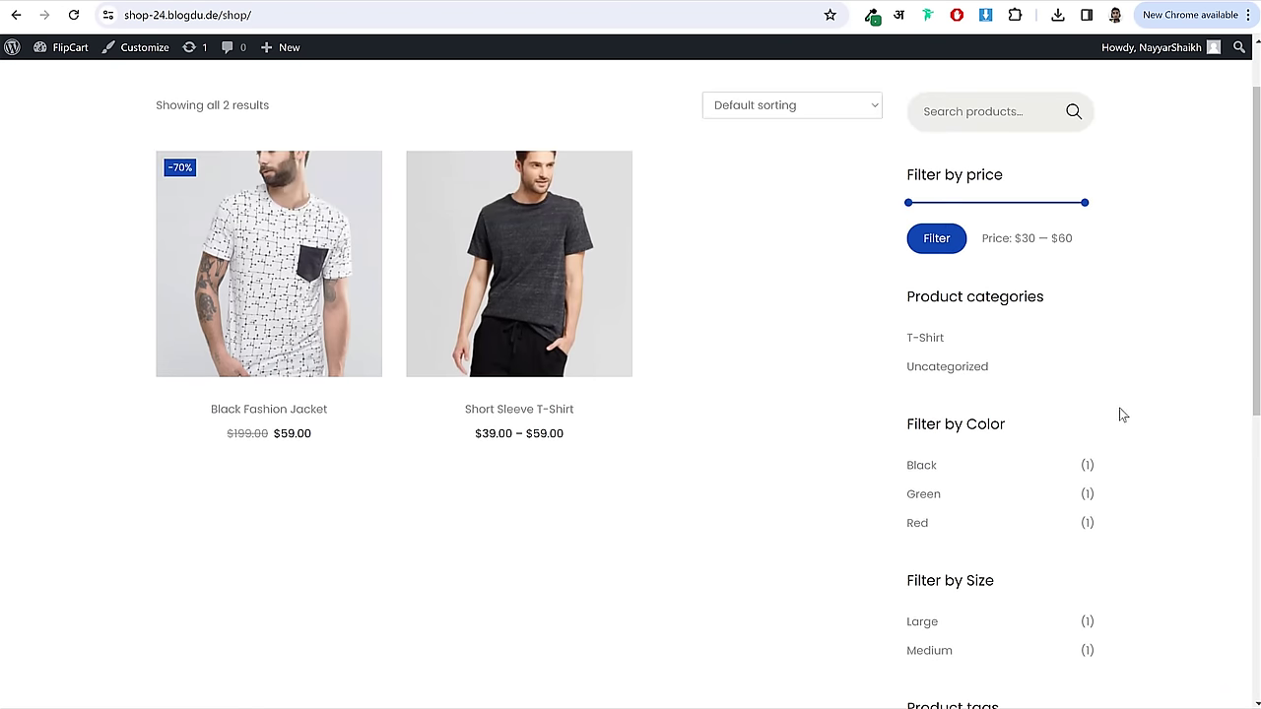
scroll(1117, 408, up, 1)
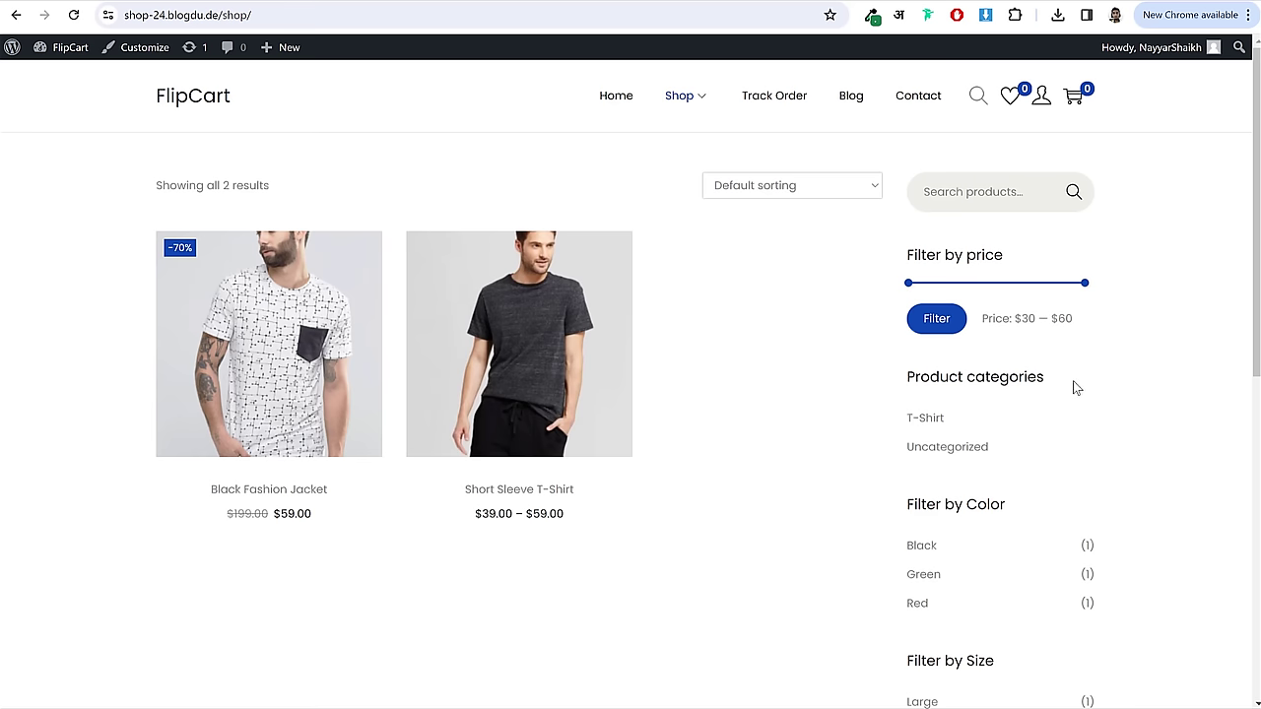
scroll(1072, 378, down, 6)
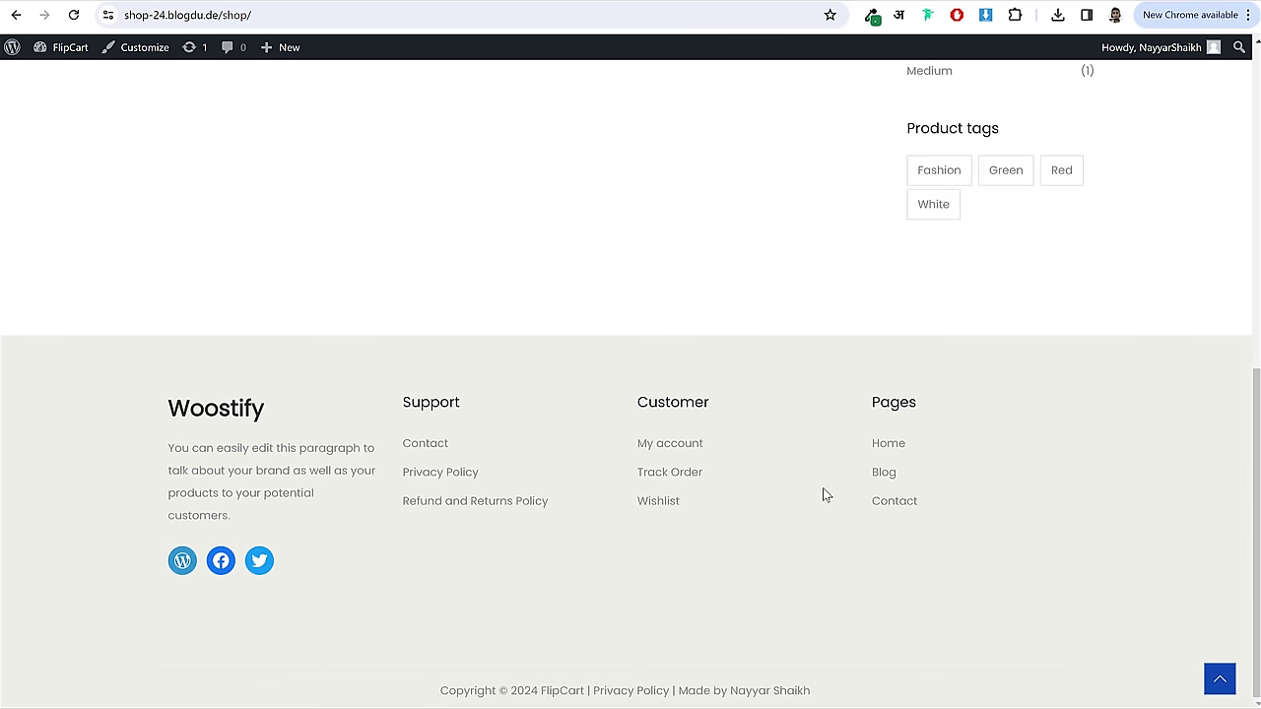
scroll(916, 492, up, 1)
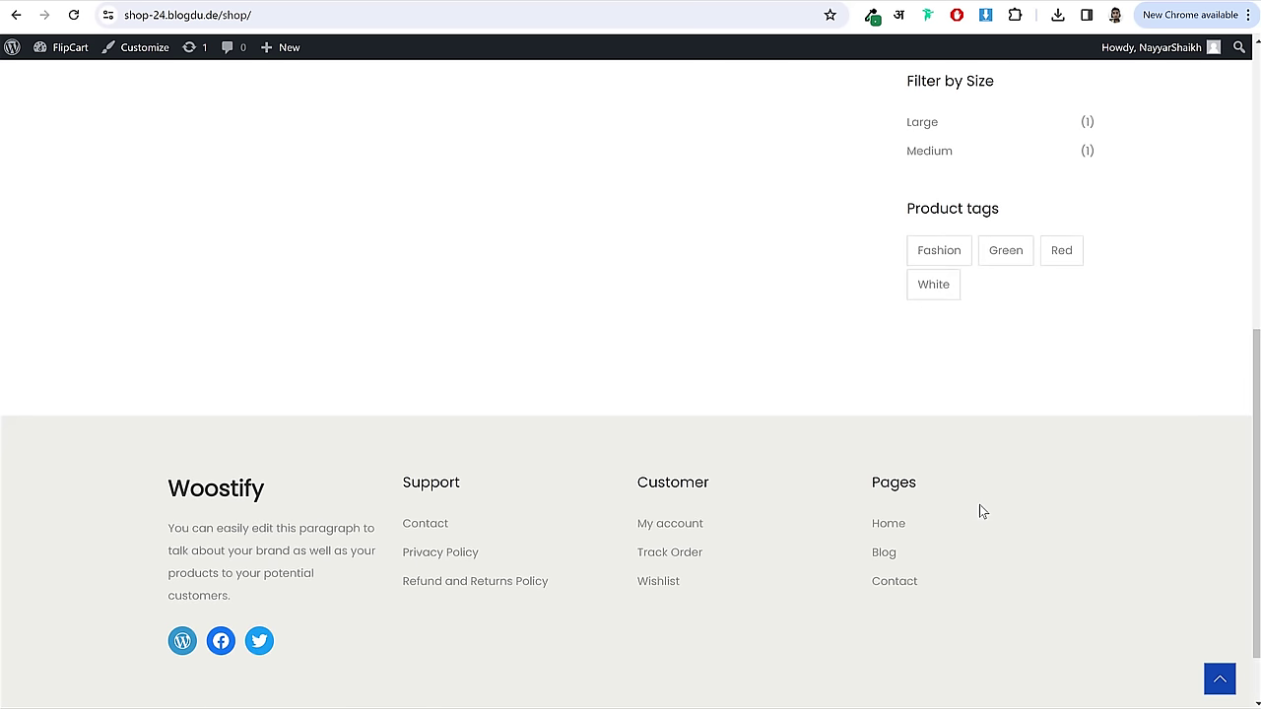
scroll(980, 511, up, 6)
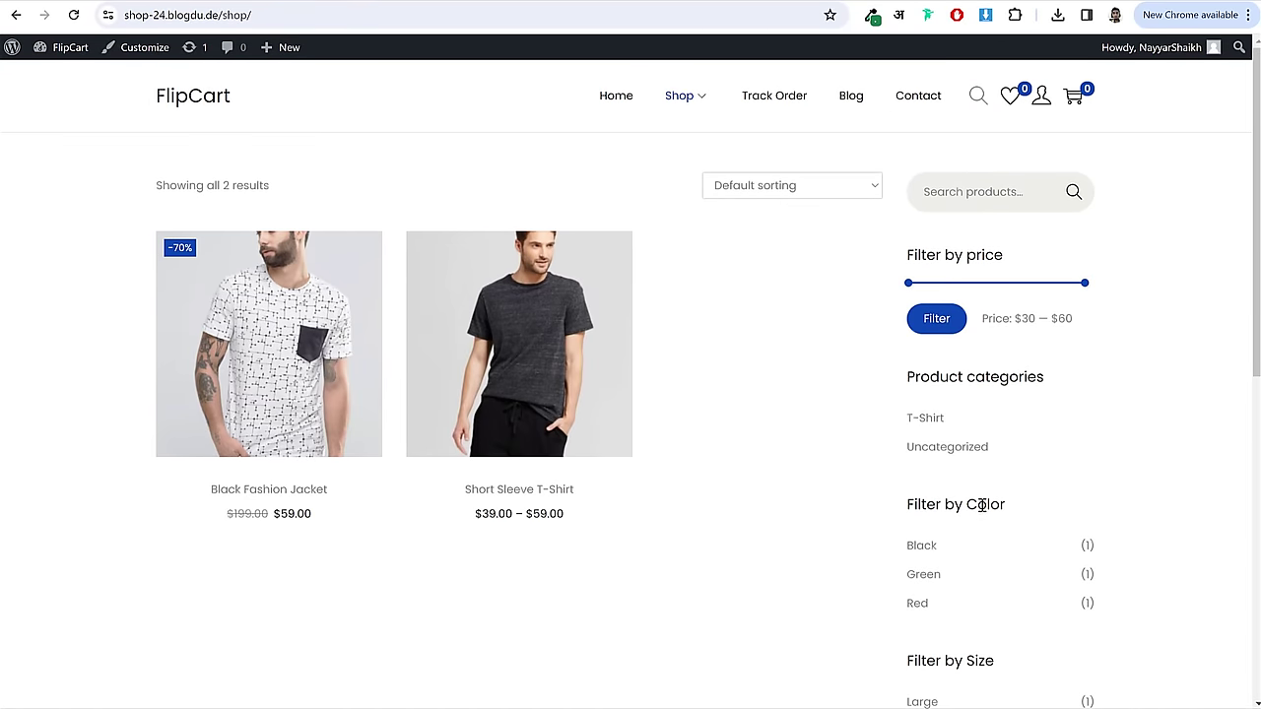
- Open the FlipCart customizer's Site Identity settings and bring up the file upload for the logo
click(145, 49)
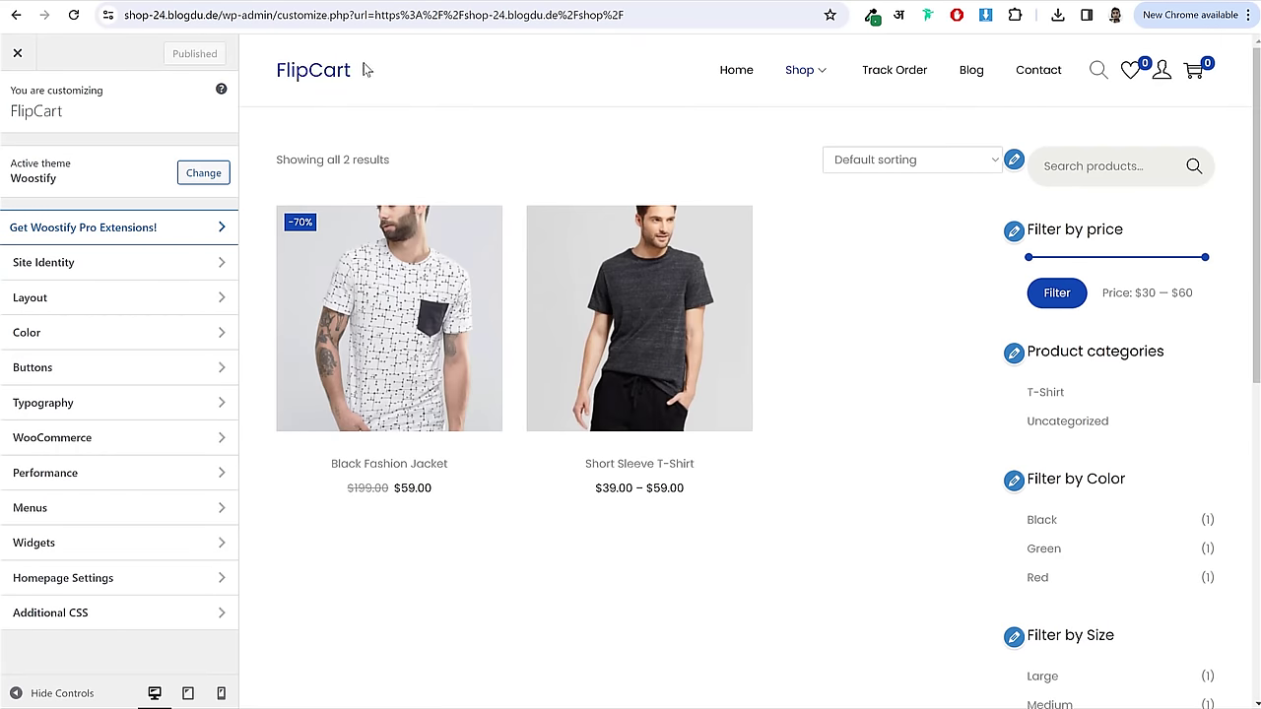
click(75, 274)
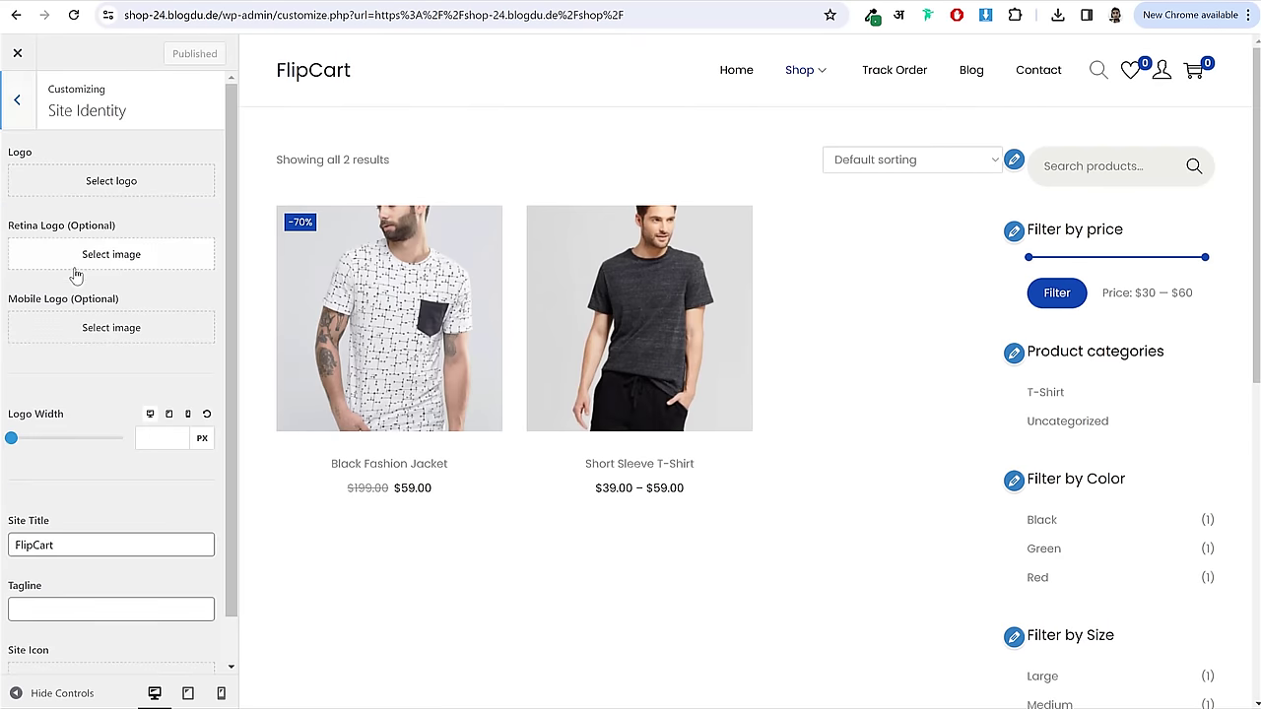
click(124, 185)
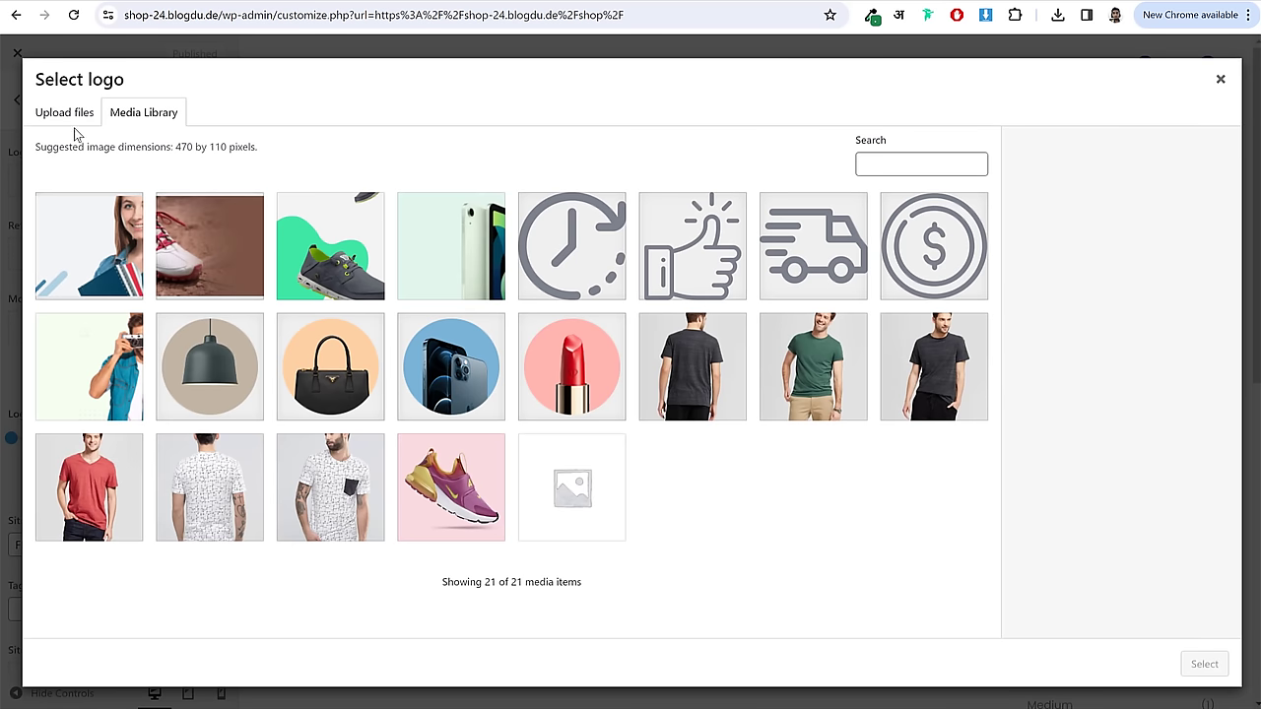
key(Left)
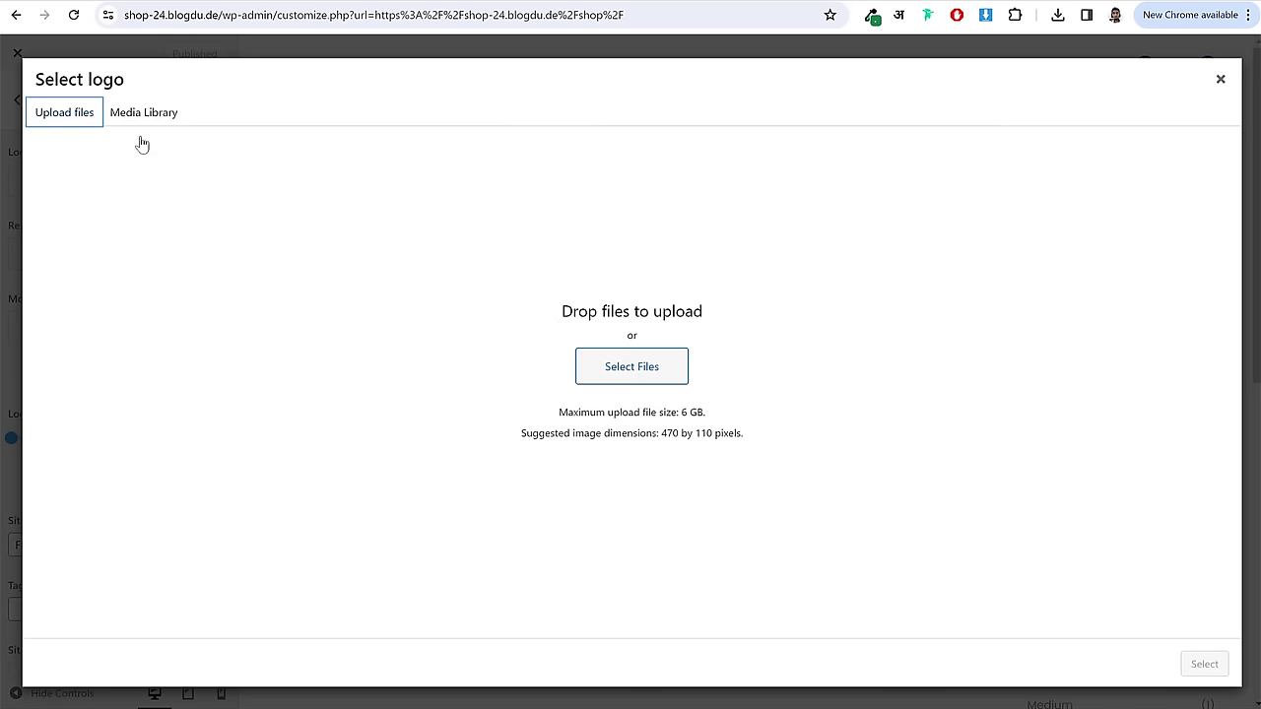
- Upload the eventbrite logo image from the Media folder to the media library
click(597, 367)
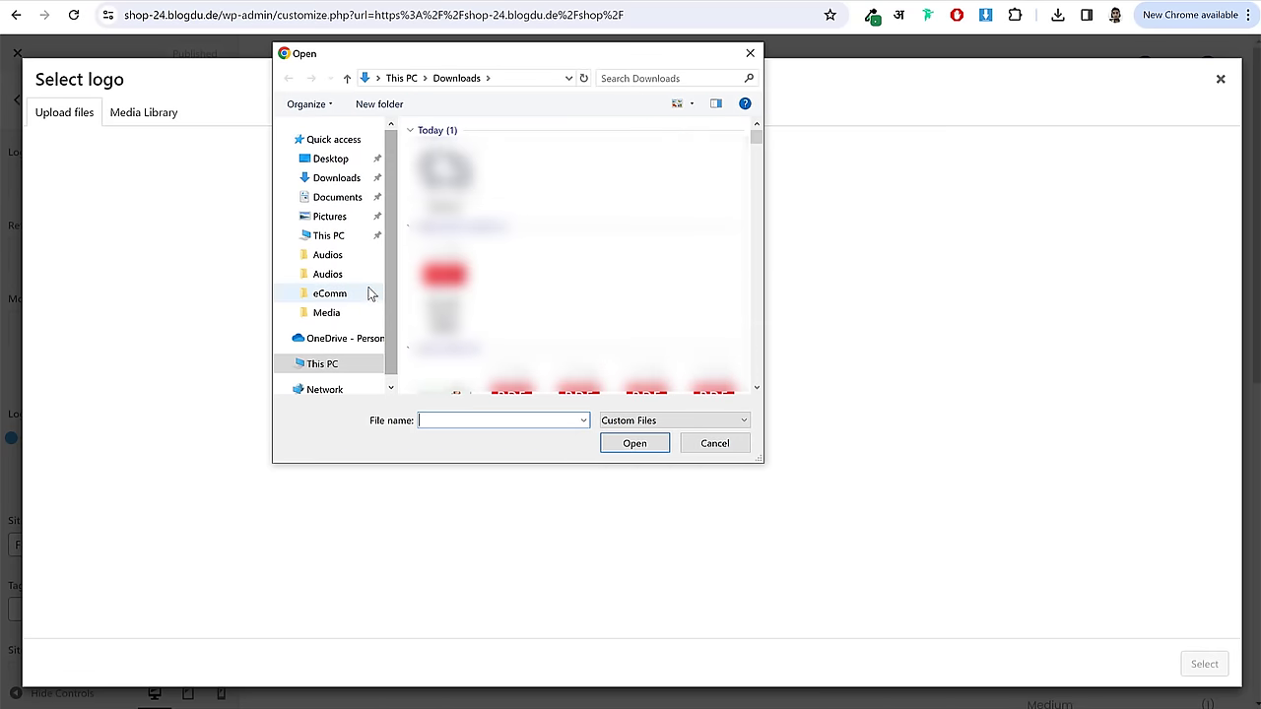
click(318, 274)
click(326, 313)
scroll(596, 284, down, 2)
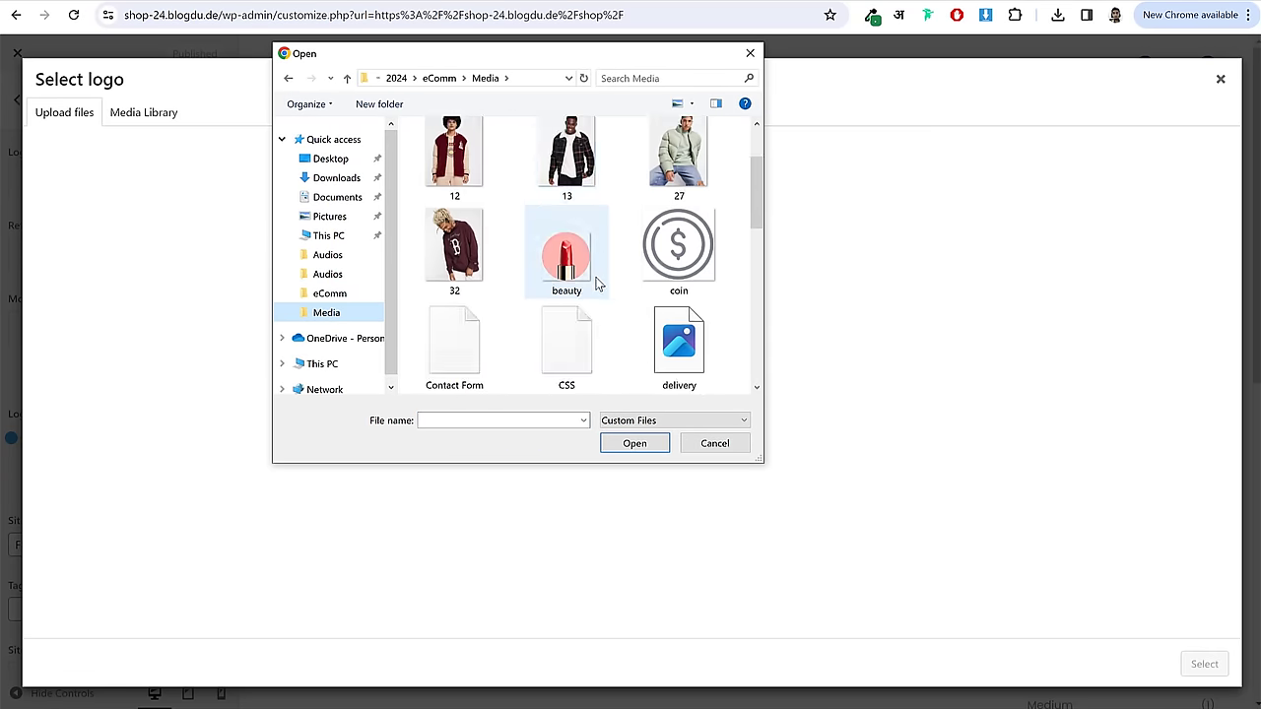
scroll(581, 296, down, 2)
click(563, 312)
click(632, 448)
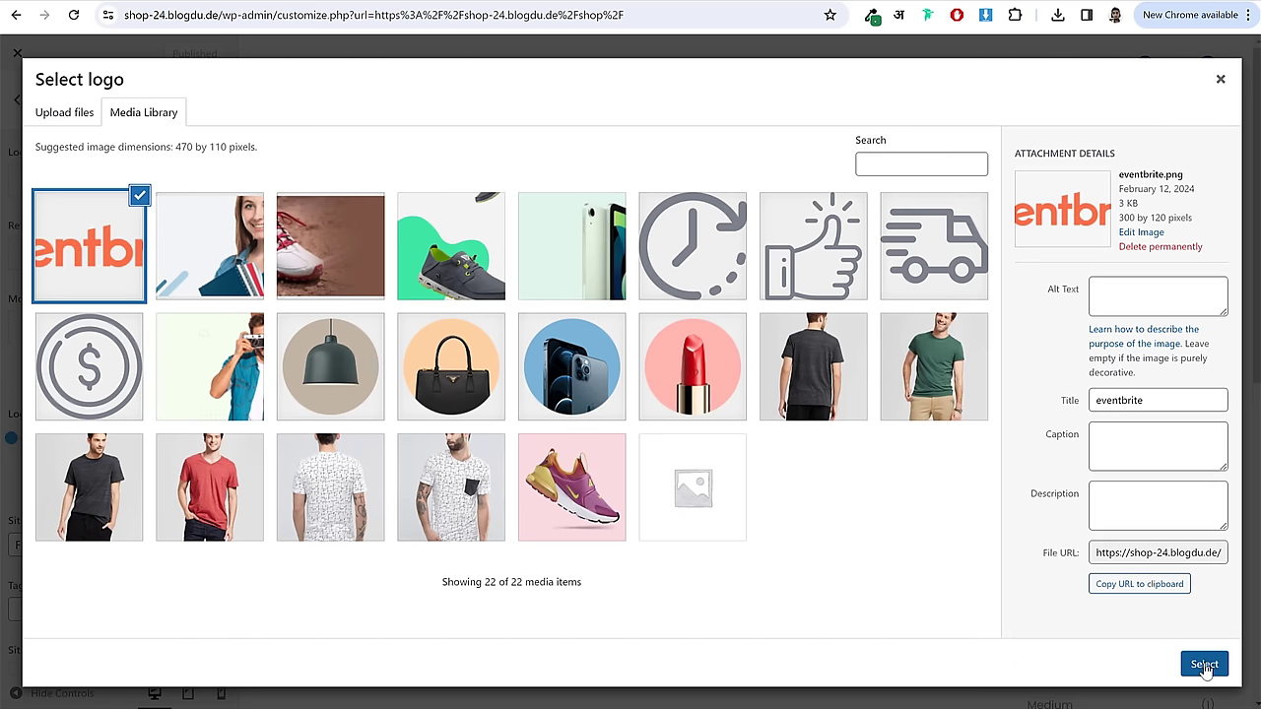
- Use eventbrite.png as the site logo and crop it tightly around the wordmark's height
click(1204, 665)
drag(712, 157, 713, 159)
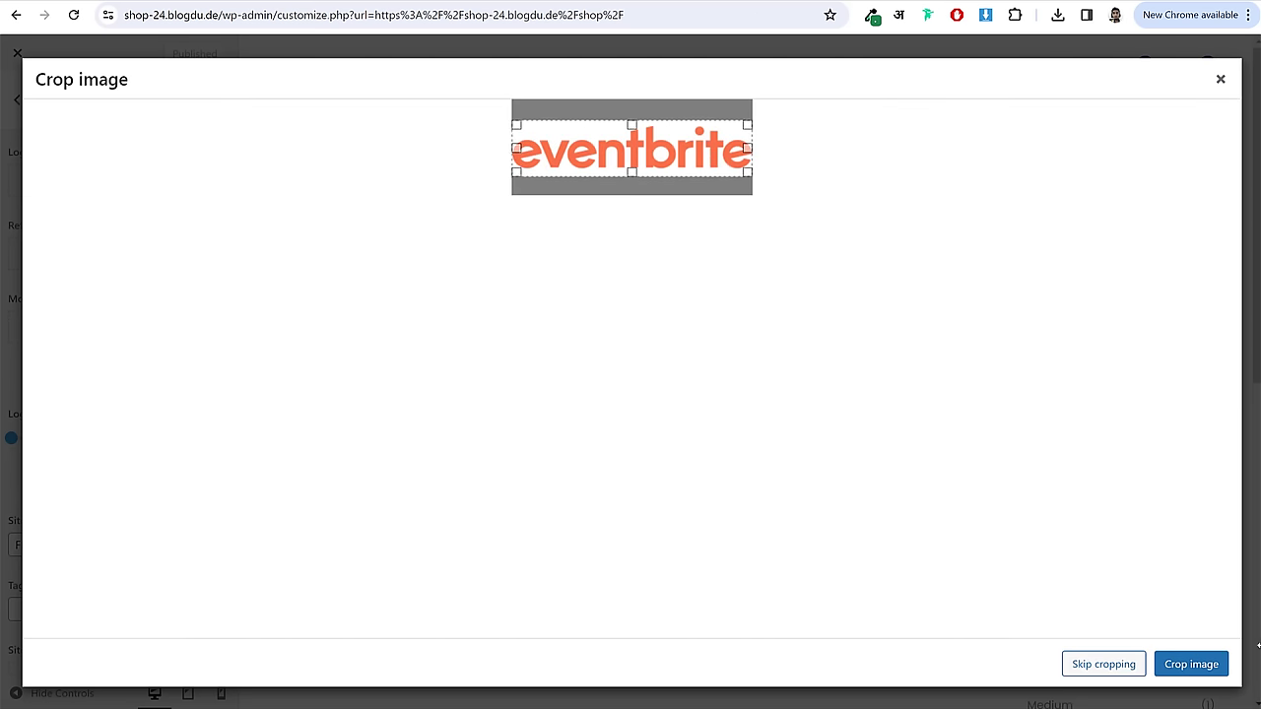
click(1189, 670)
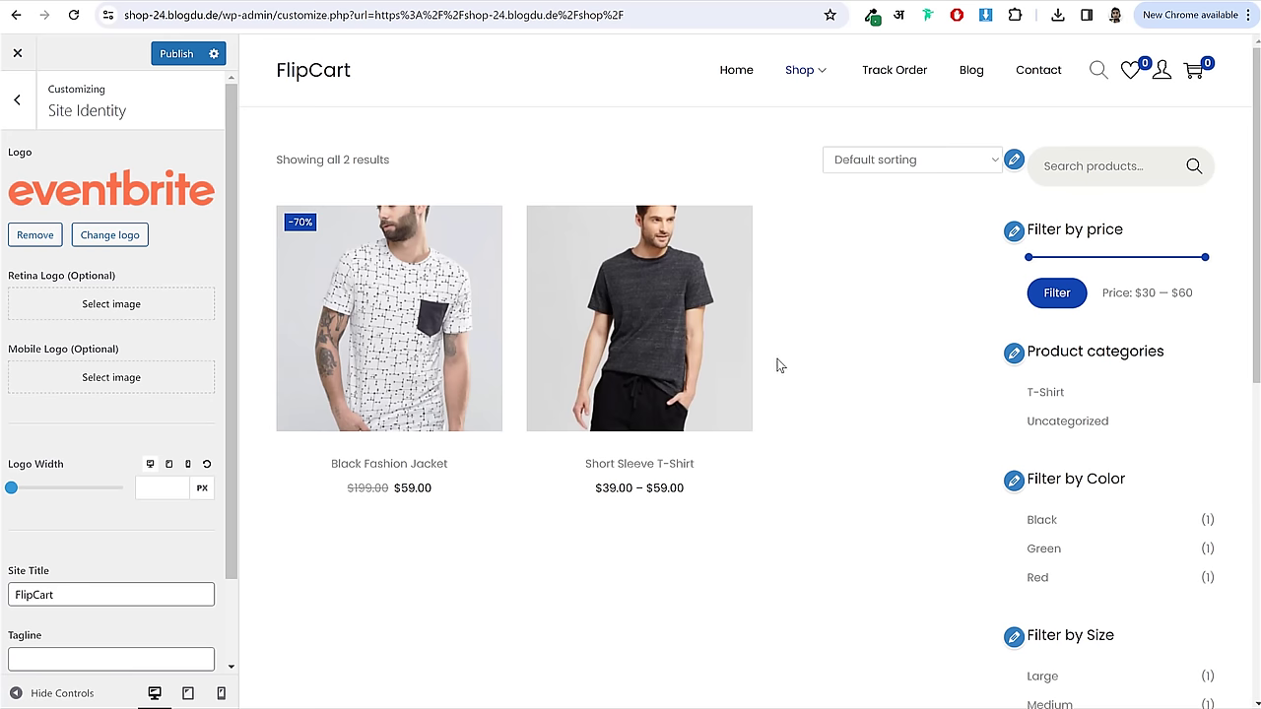
- Set the logo width to 125 px and publish the site identity changes
click(160, 487)
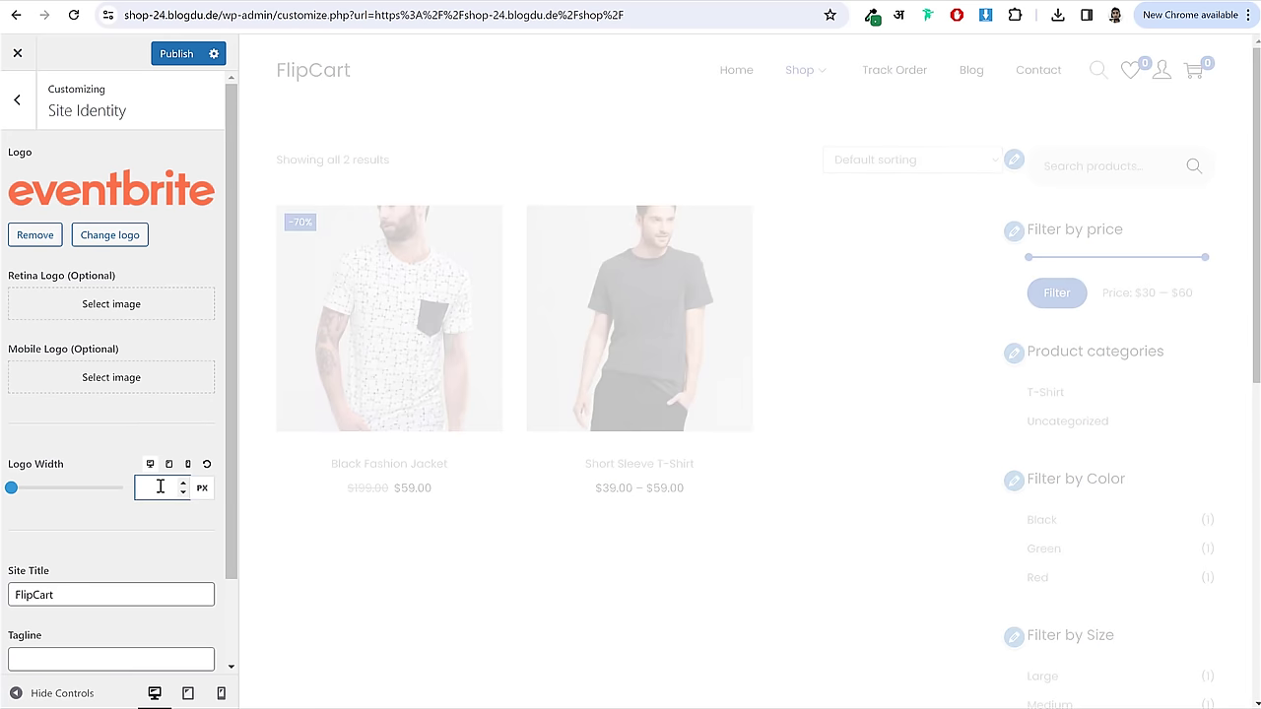
text(120)
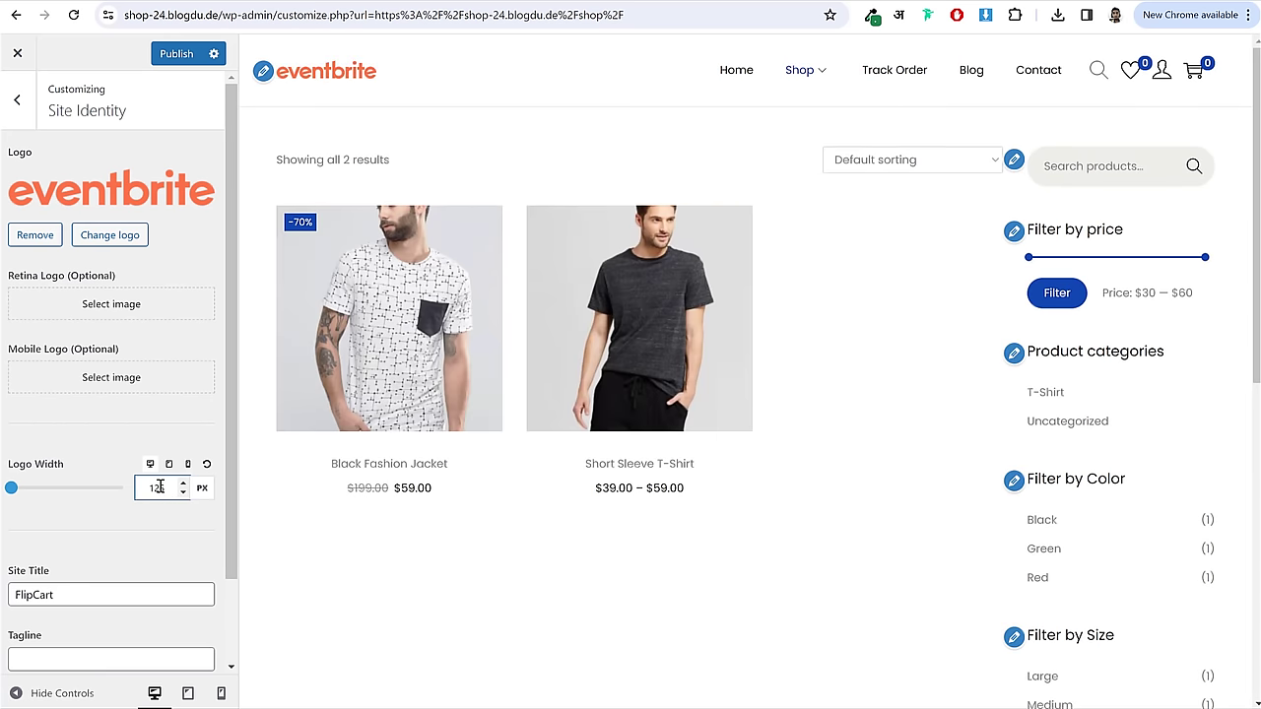
click(112, 516)
scroll(116, 532, down, 1)
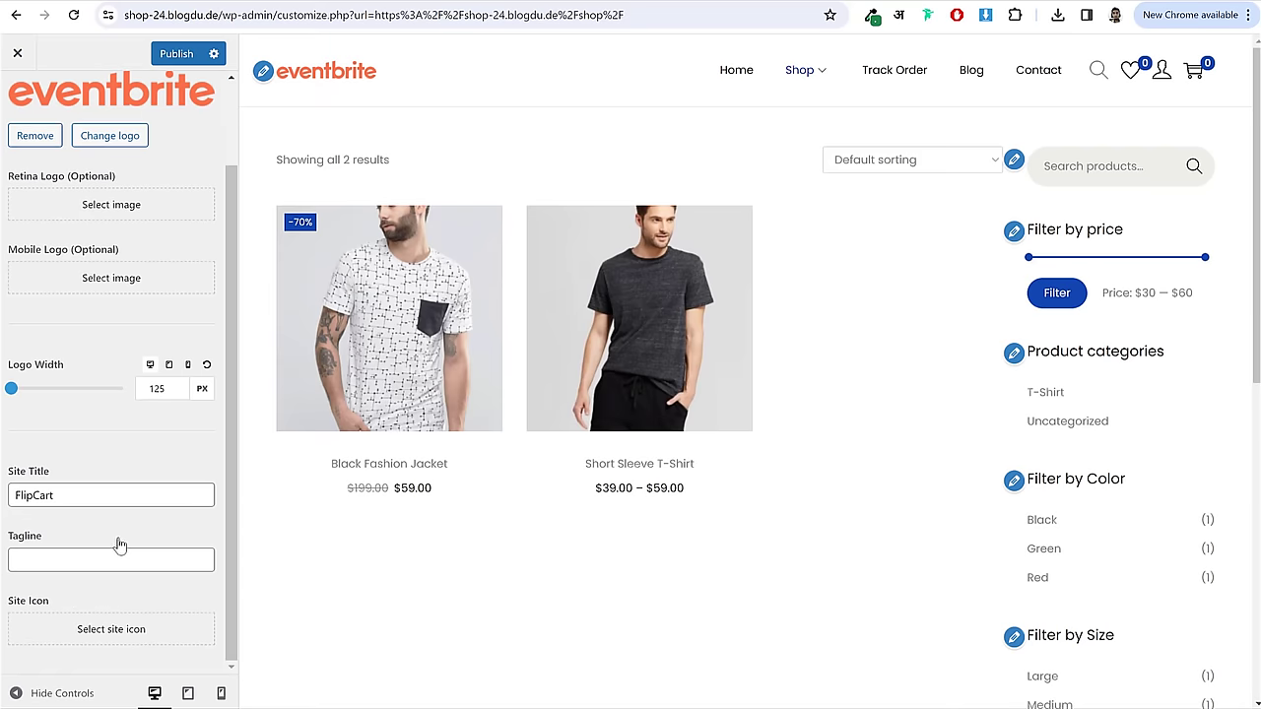
scroll(120, 539, up, 1)
click(163, 53)
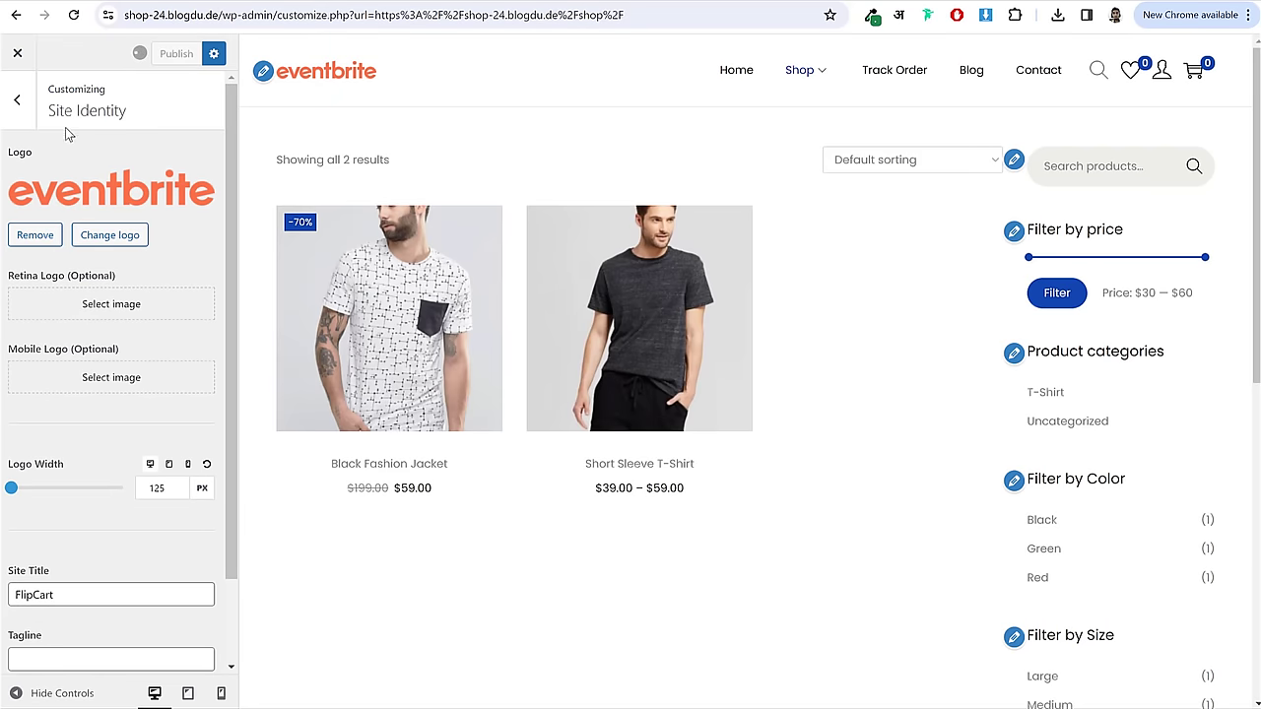
- Set the black handbag image from the media library as the site icon, cropping it with the default selection
scroll(148, 492, down, 1)
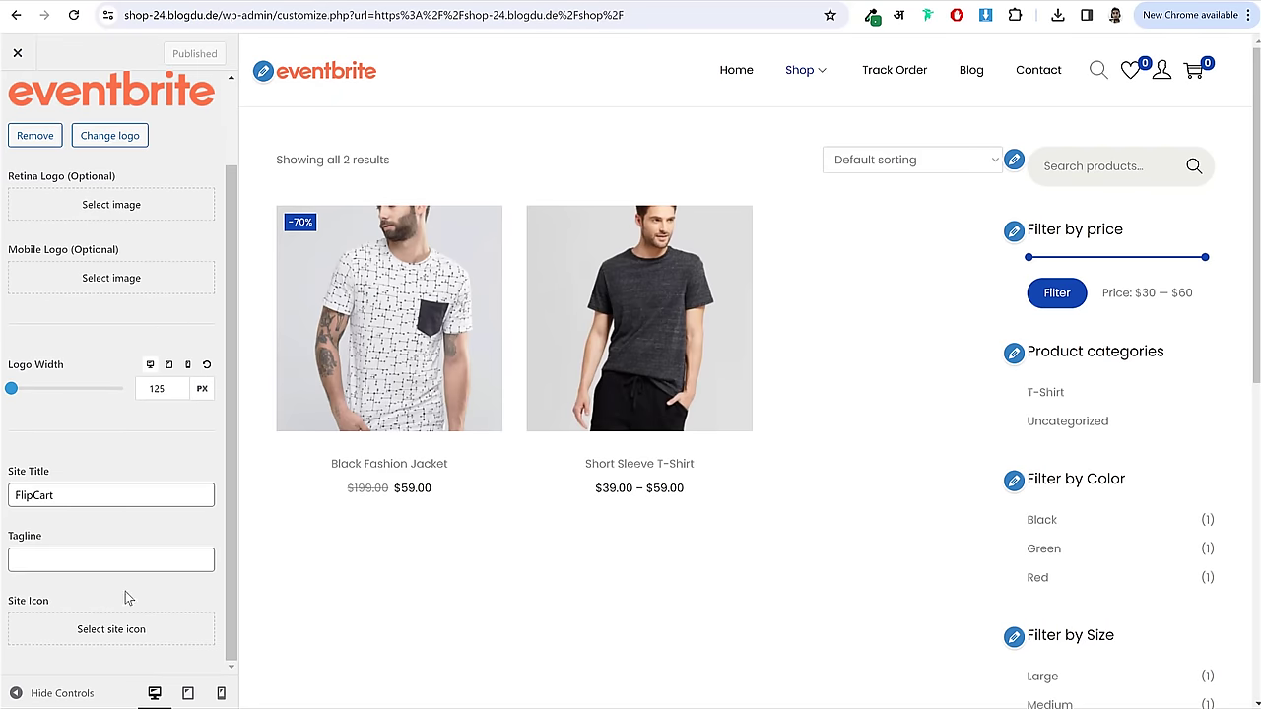
click(89, 635)
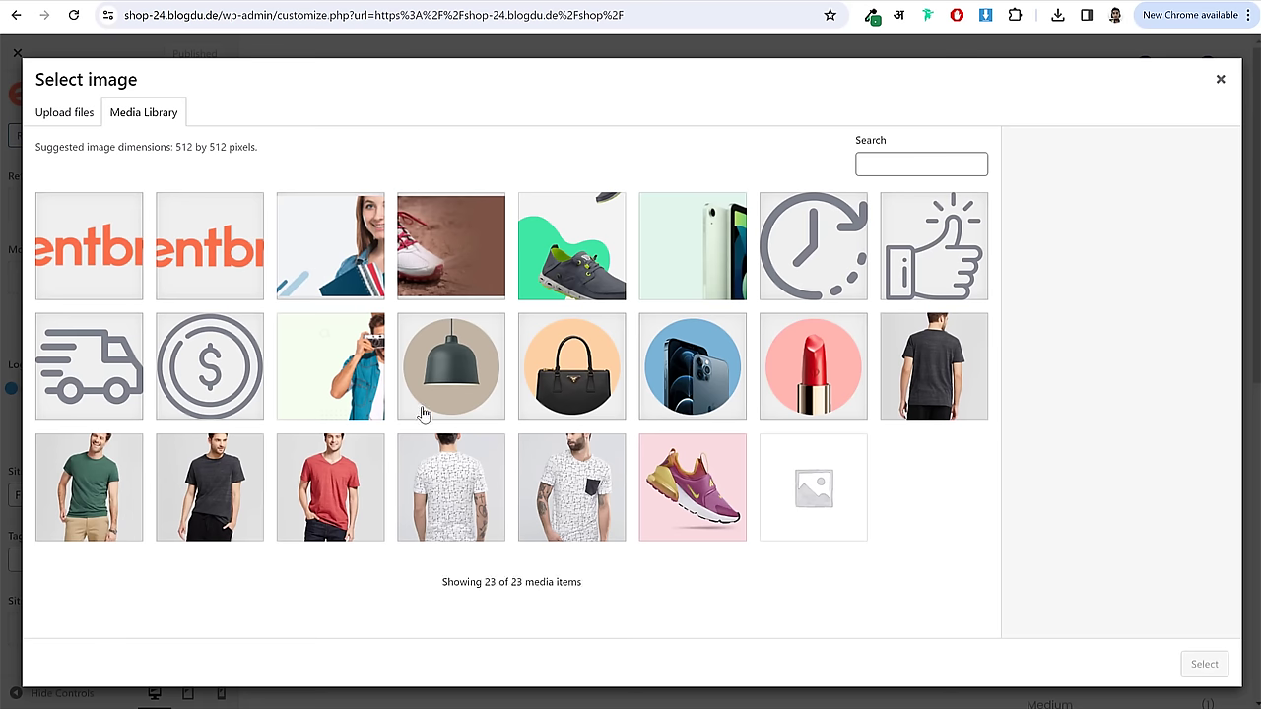
click(484, 395)
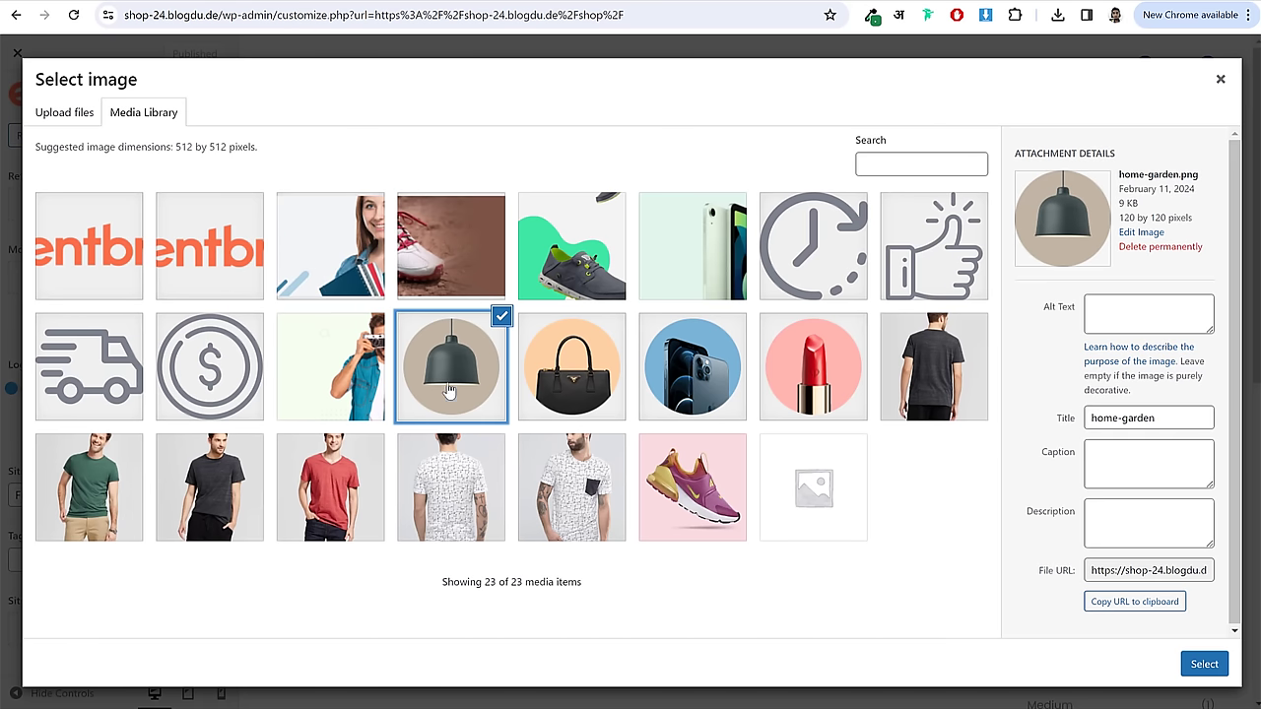
click(582, 369)
click(1206, 666)
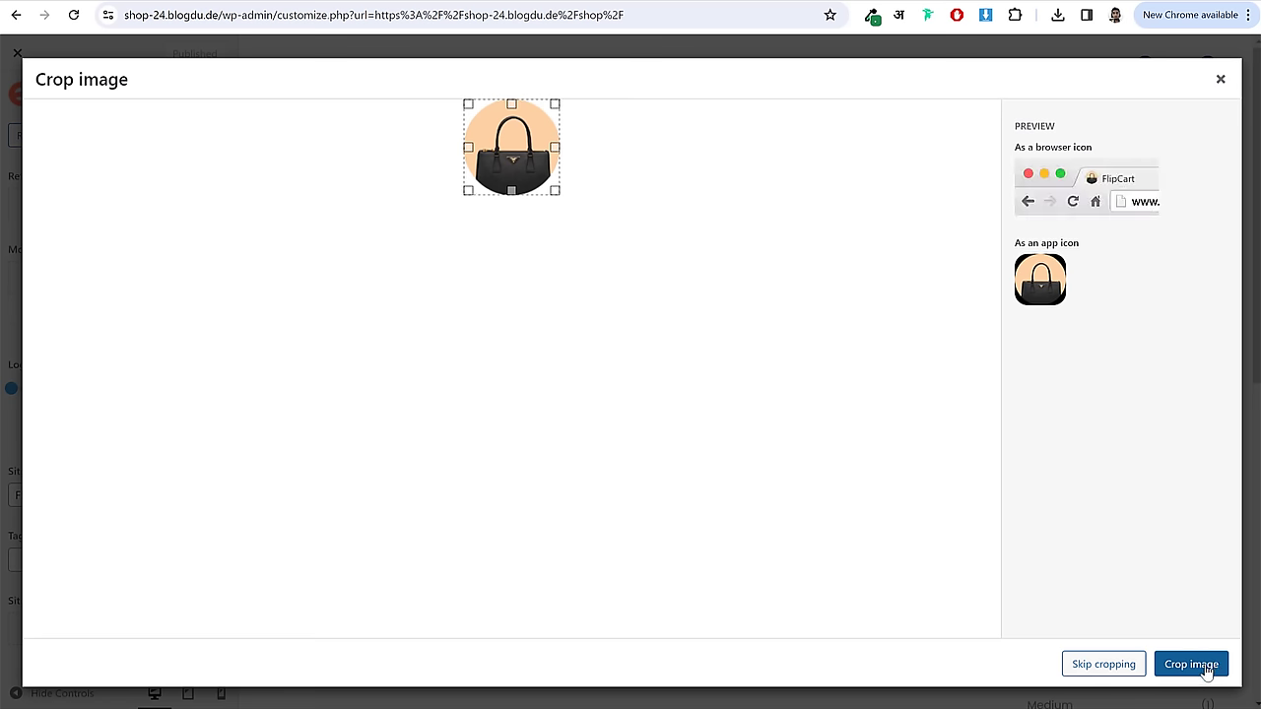
click(1205, 674)
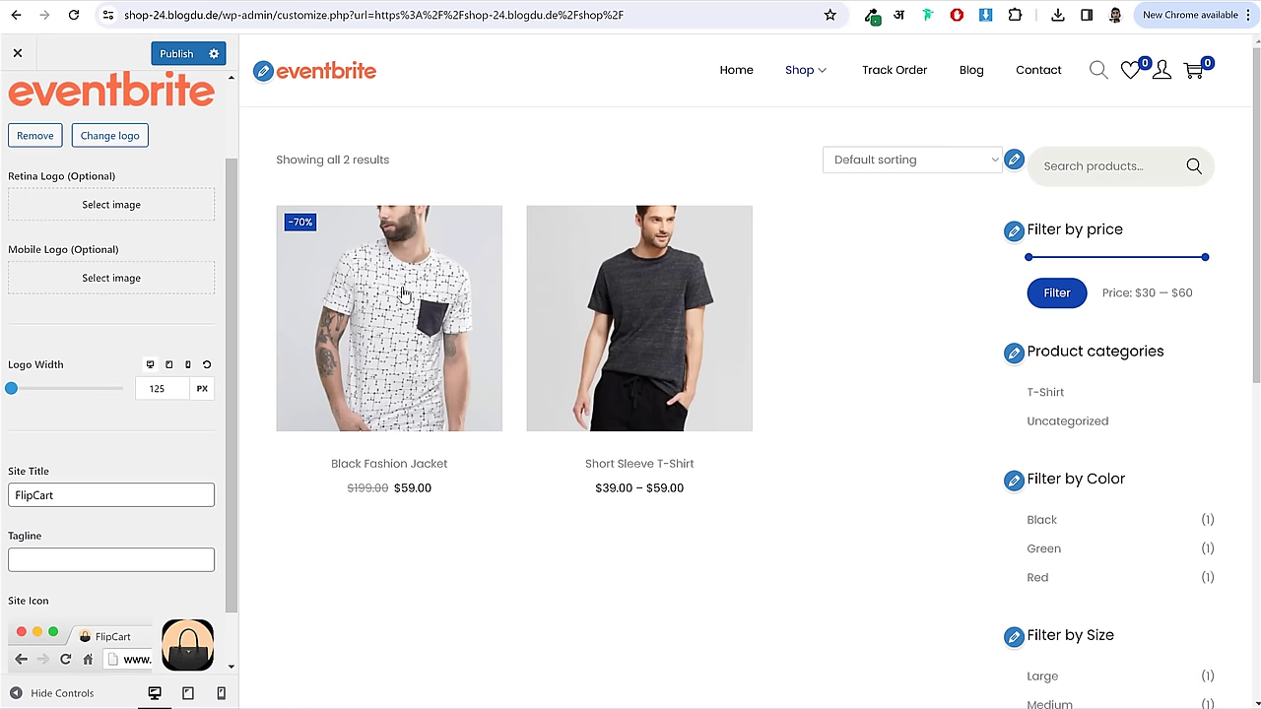
- Check the new site icon on the customizer's browser tab and publish the site identity changes
scroll(148, 562, down, 1)
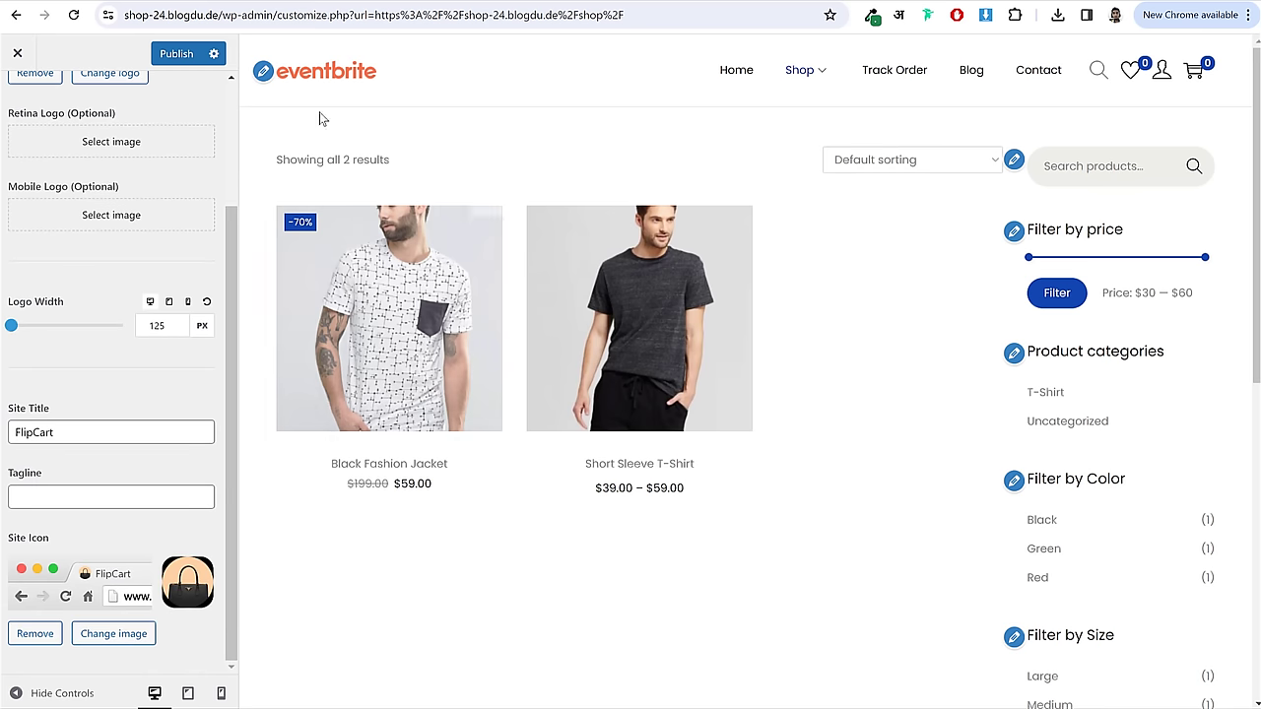
drag(451, 3, 515, 71)
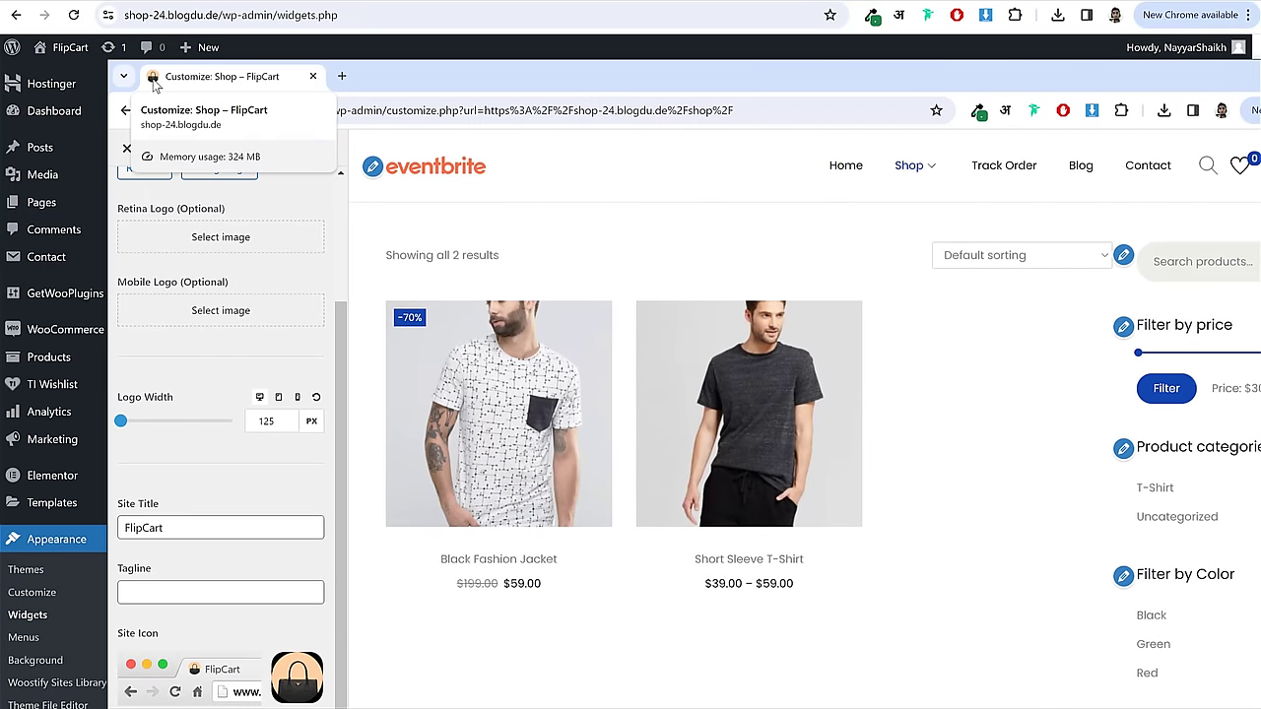
drag(264, 87, 422, 3)
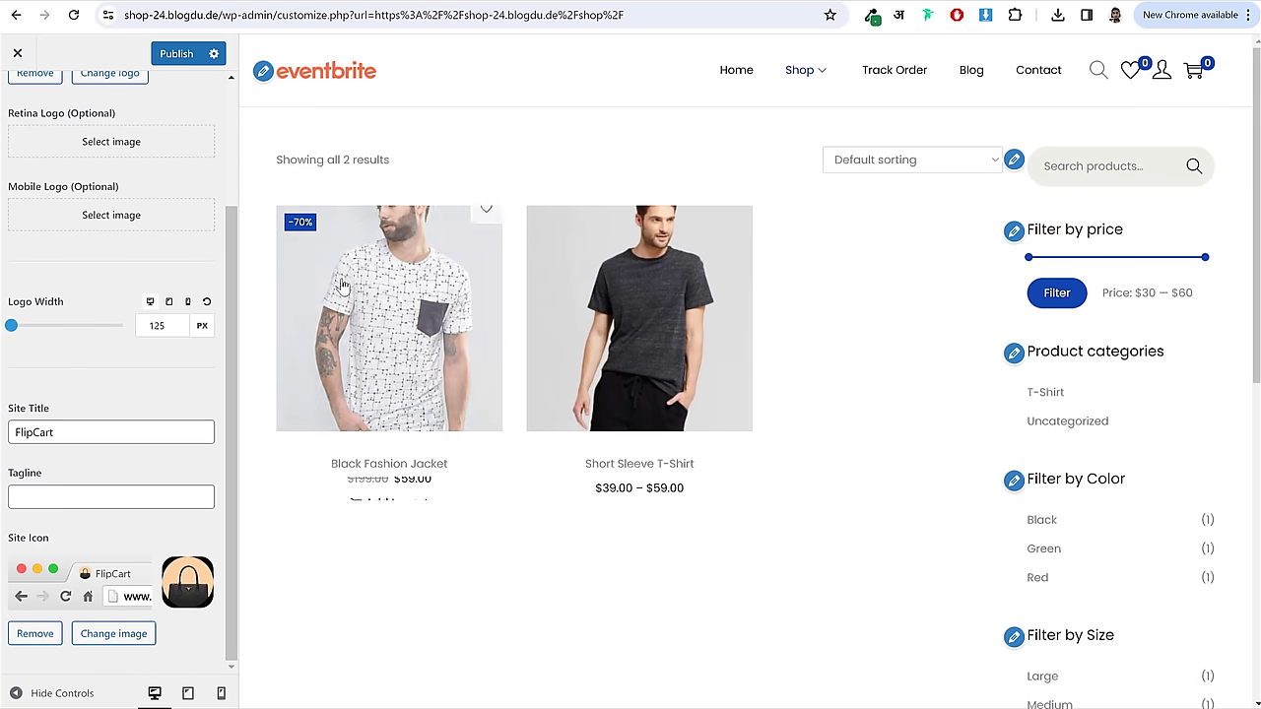
scroll(170, 256, up, 3)
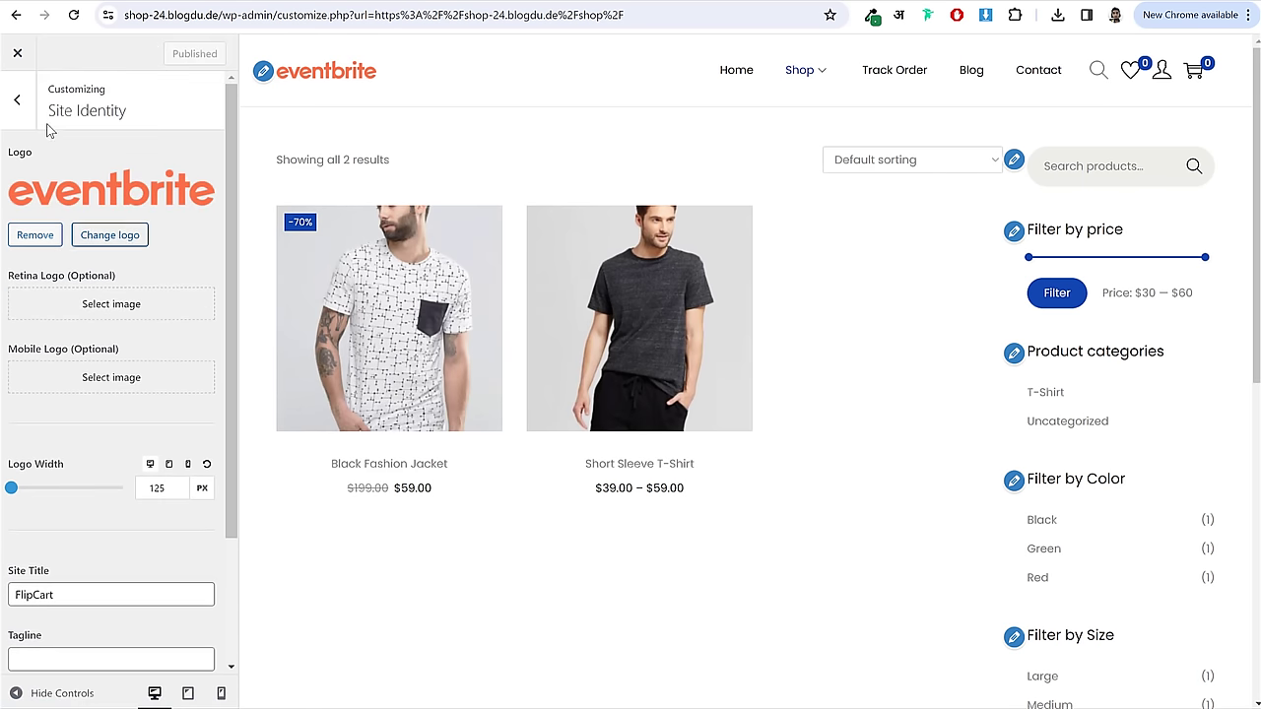
click(29, 106)
click(86, 264)
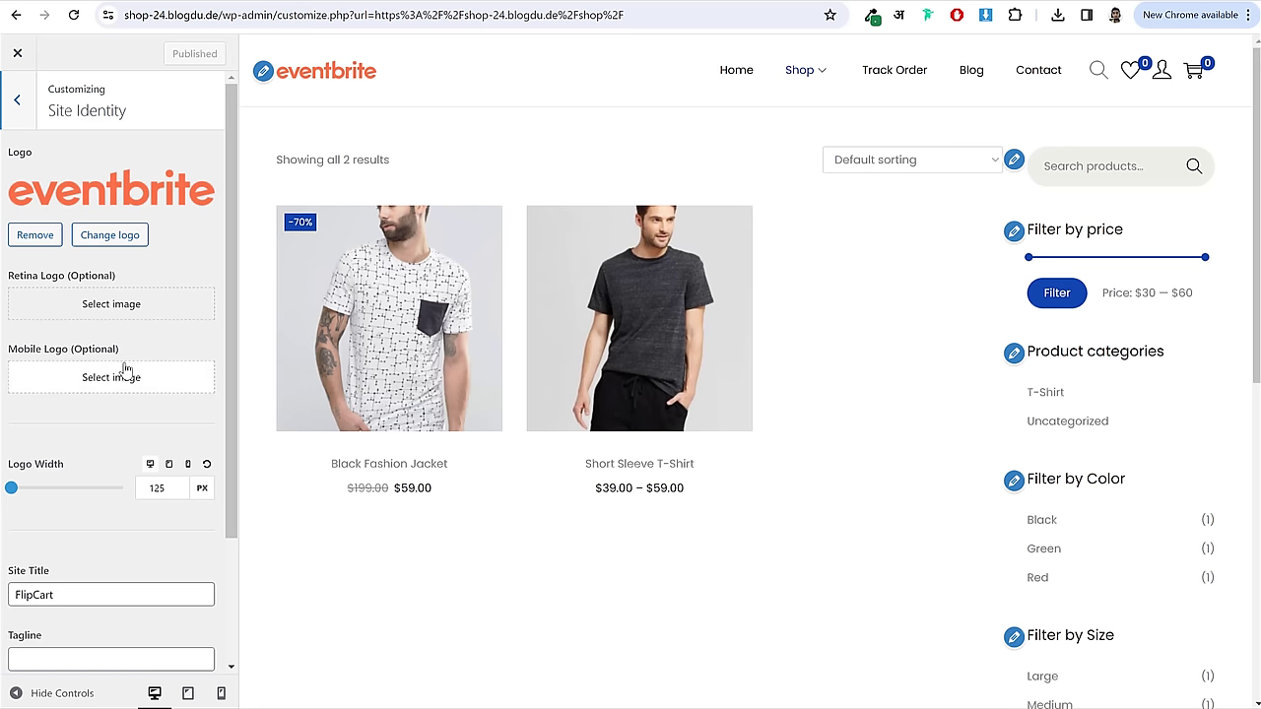
click(20, 114)
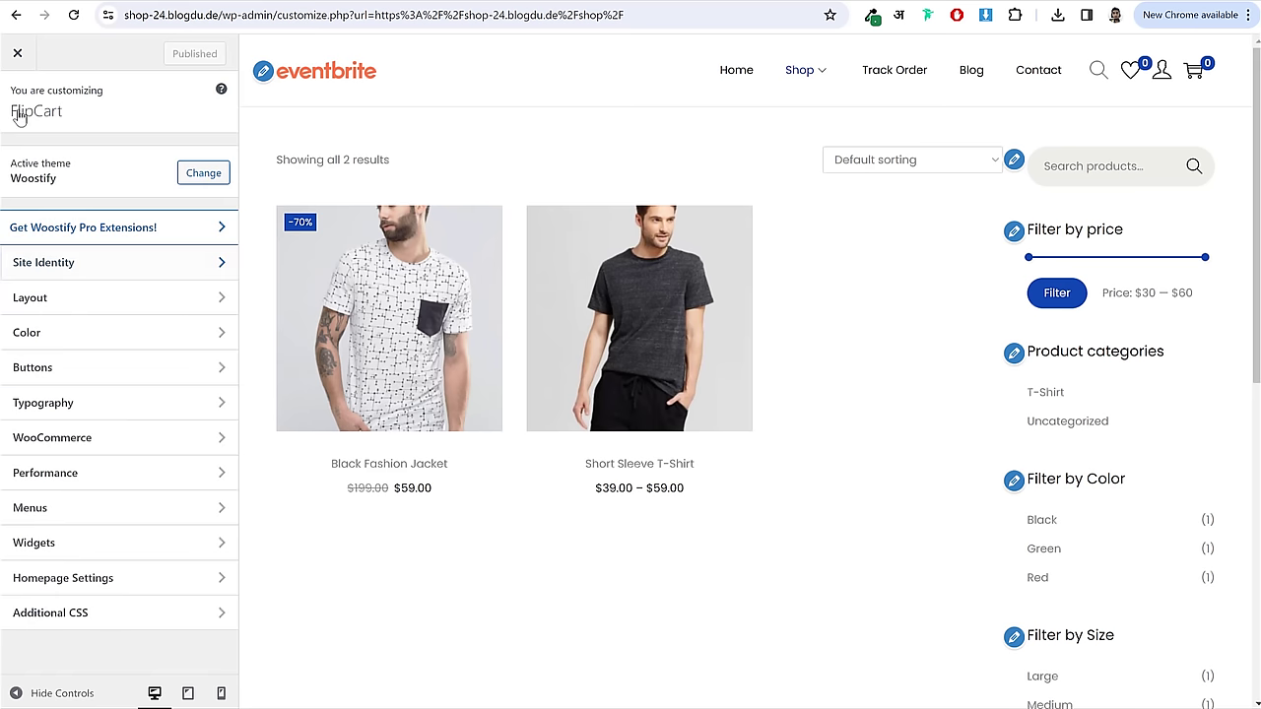
click(85, 264)
- Set the logo width for the mobile preview to 125 px, publish it, and return to the desktop preview
click(221, 692)
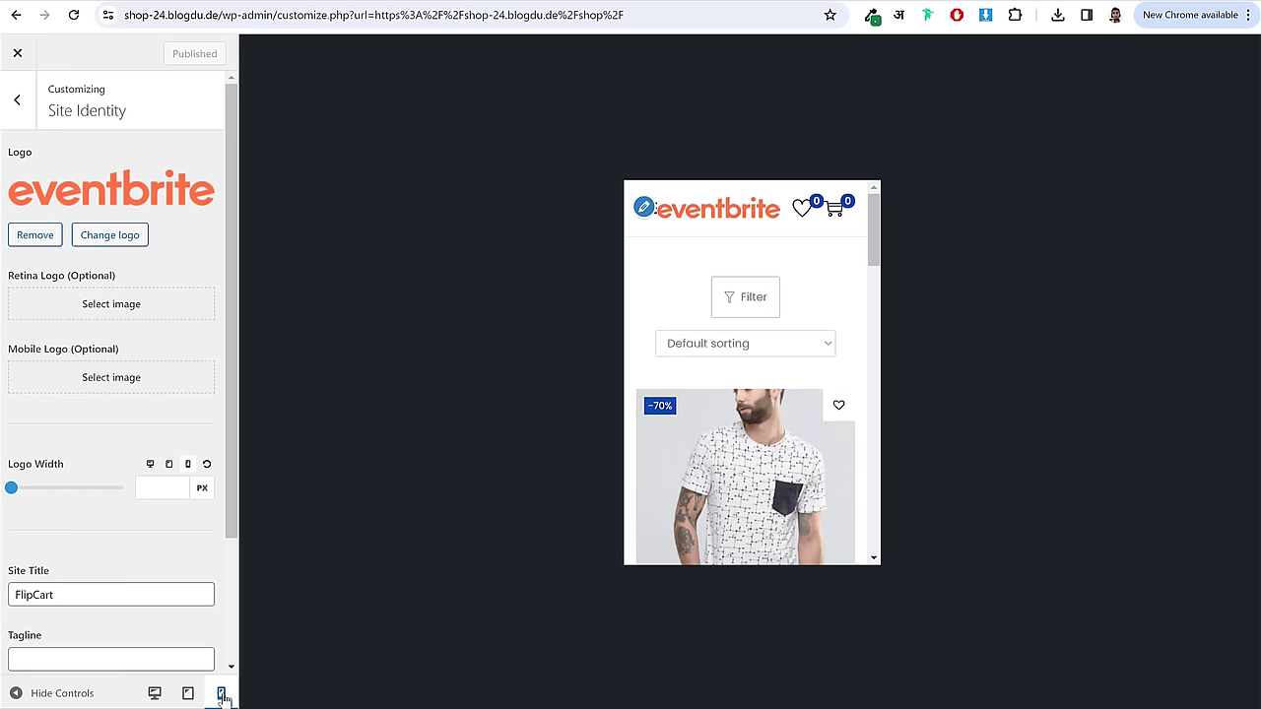
click(156, 489)
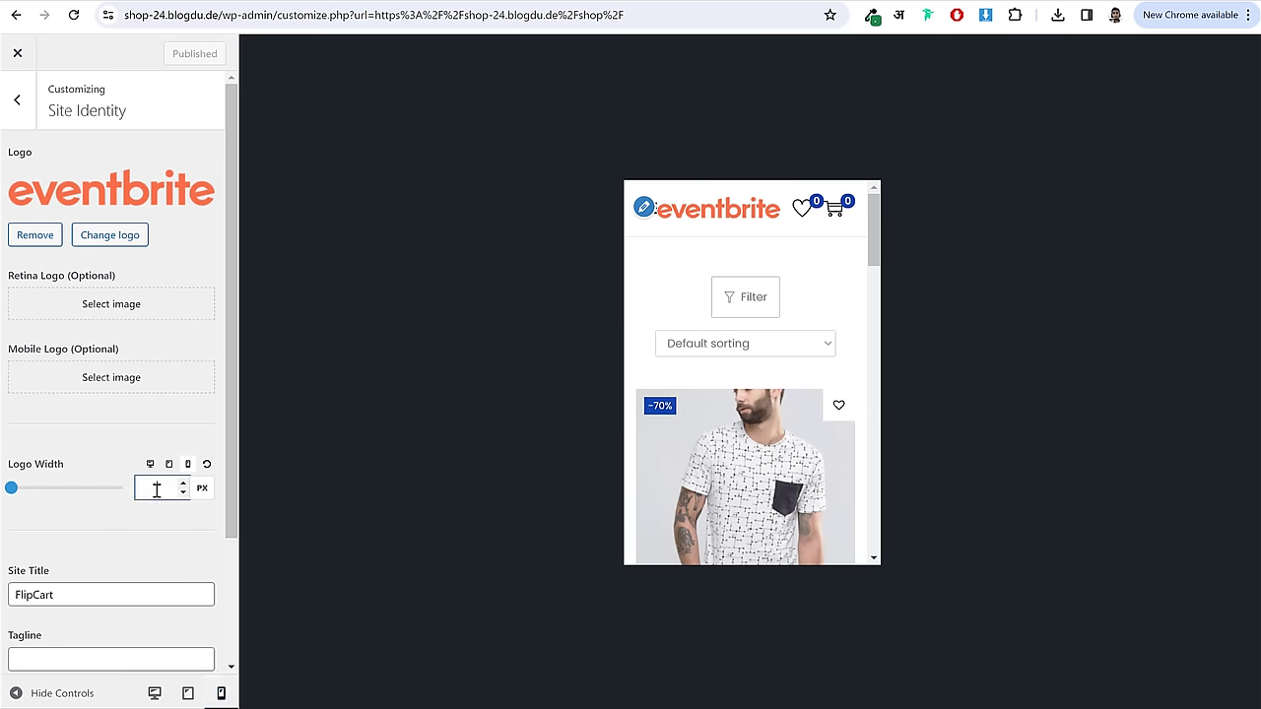
text(175)
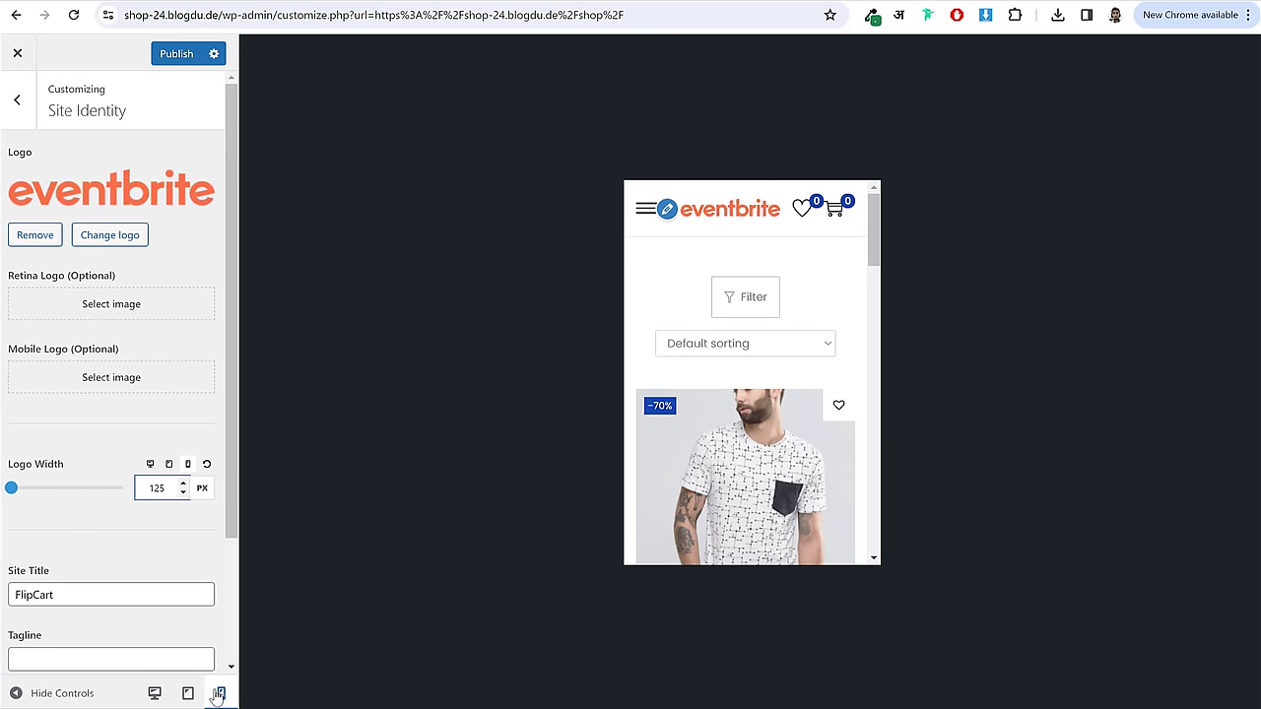
click(177, 54)
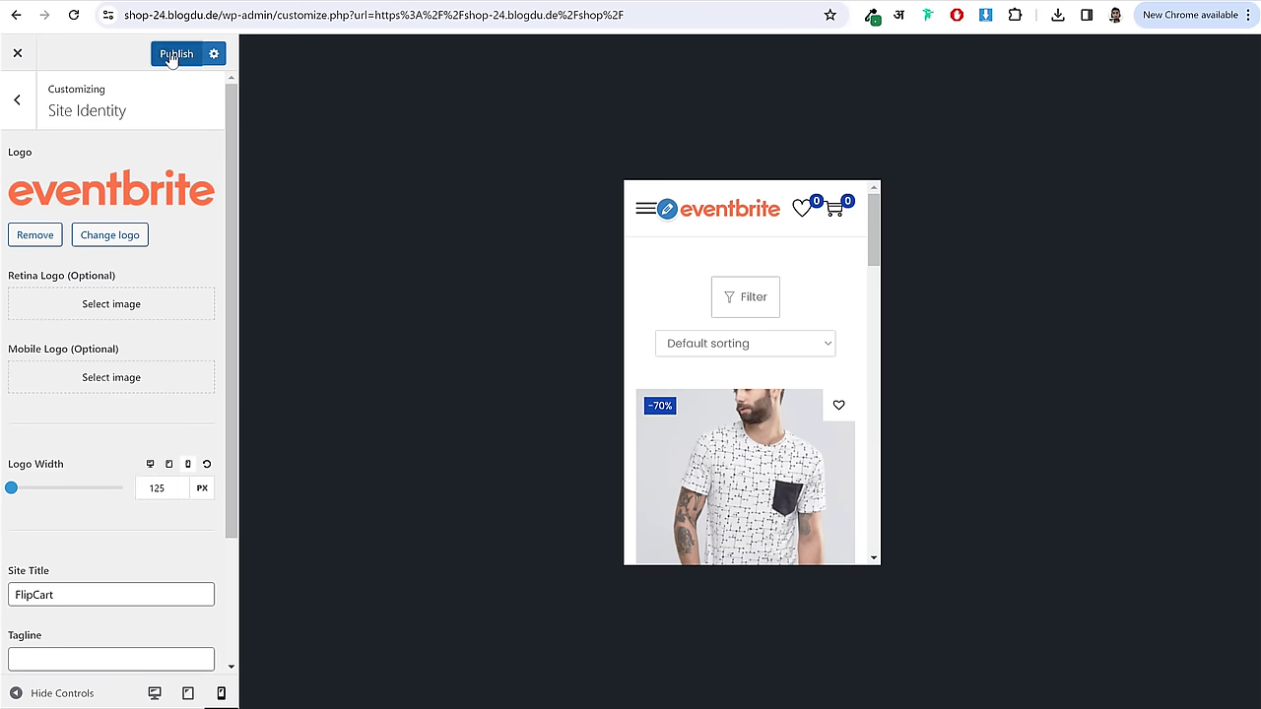
click(17, 100)
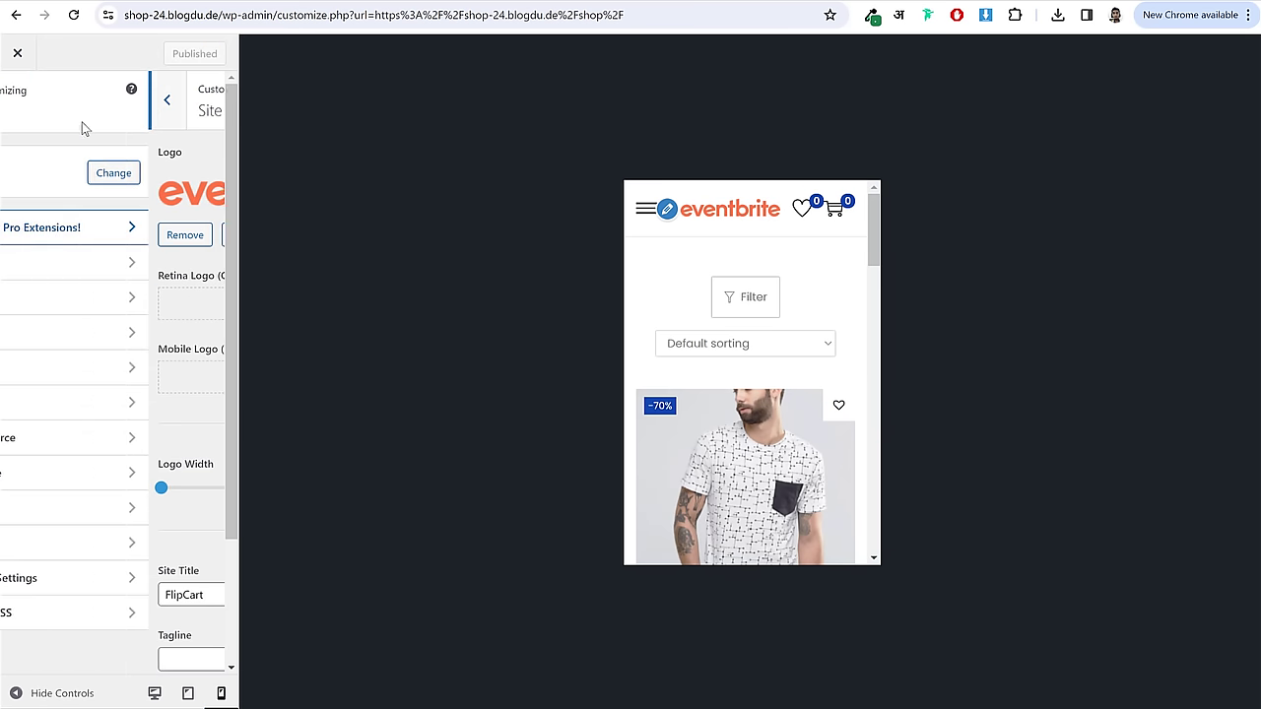
click(154, 692)
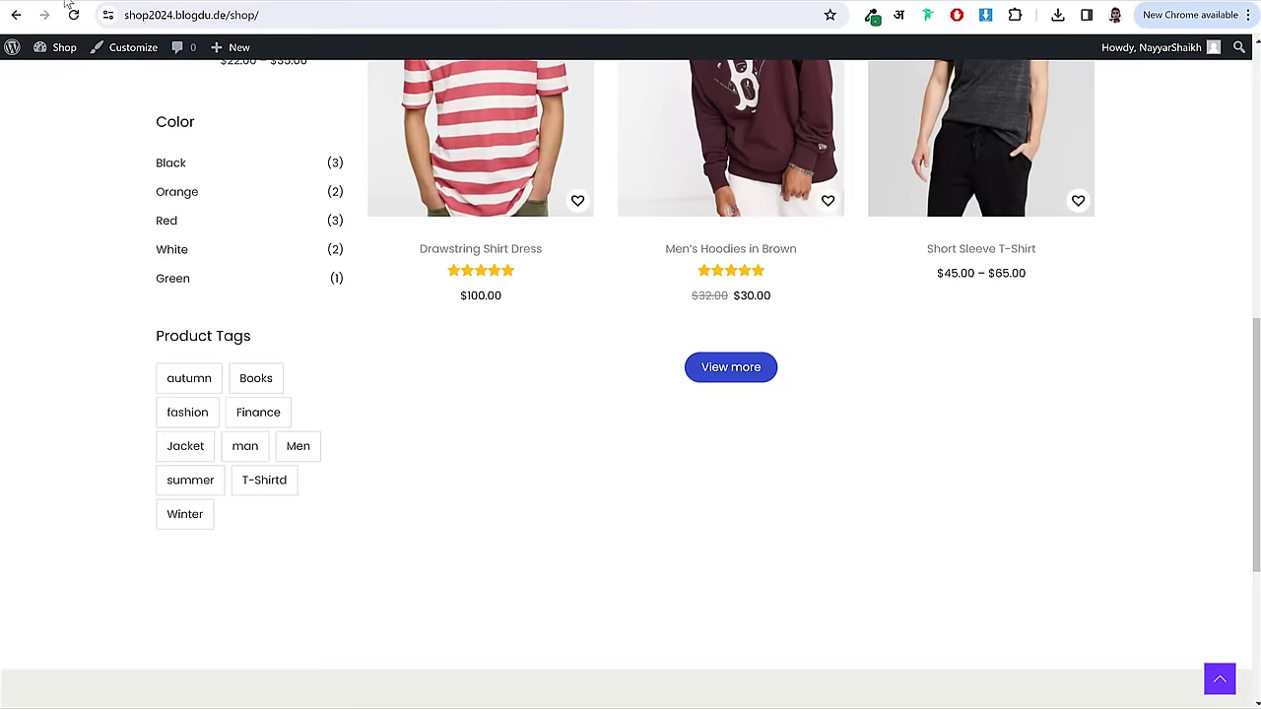
- Look at the reference shop's header and open the design settings of the Normal Header layout
scroll(364, 245, up, 10)
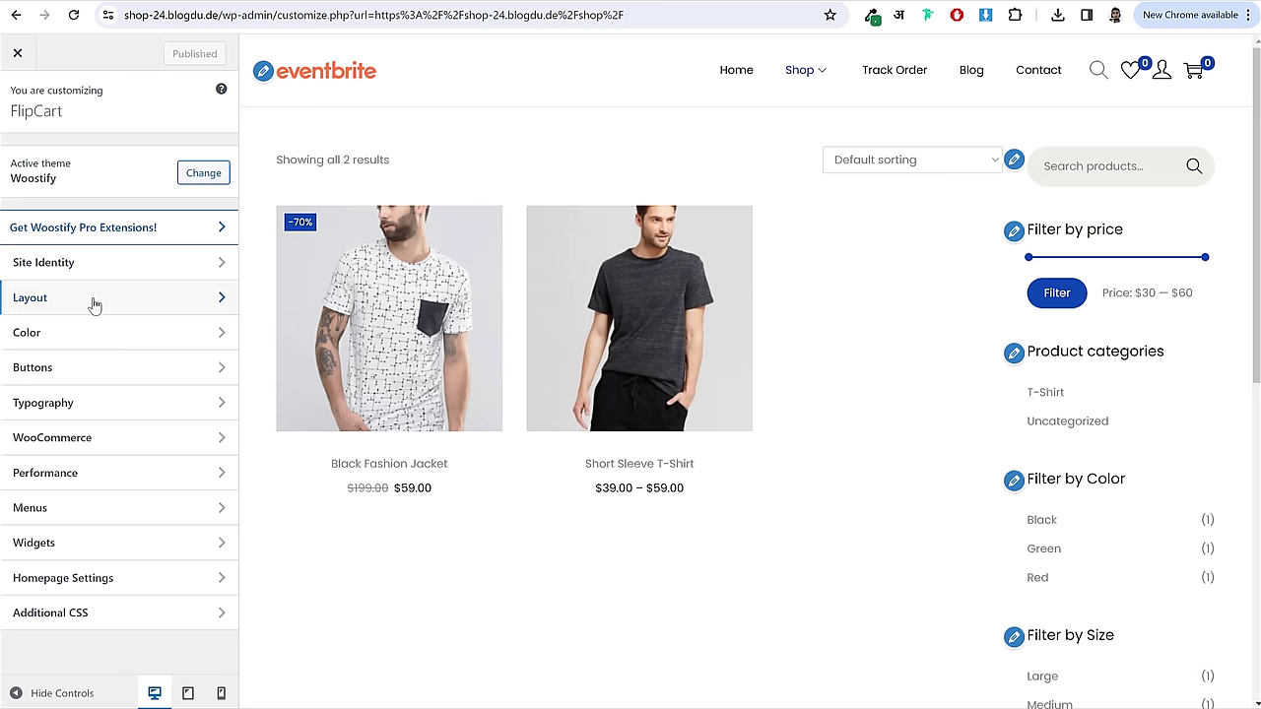
click(95, 306)
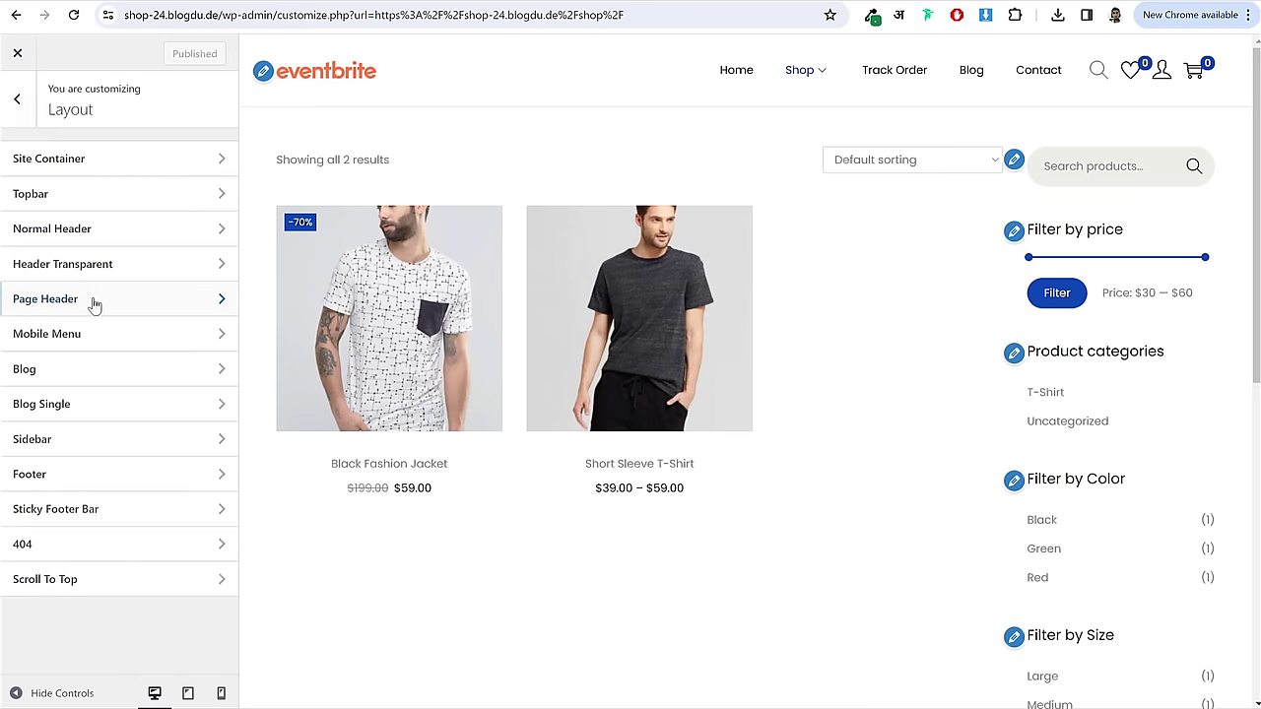
click(93, 237)
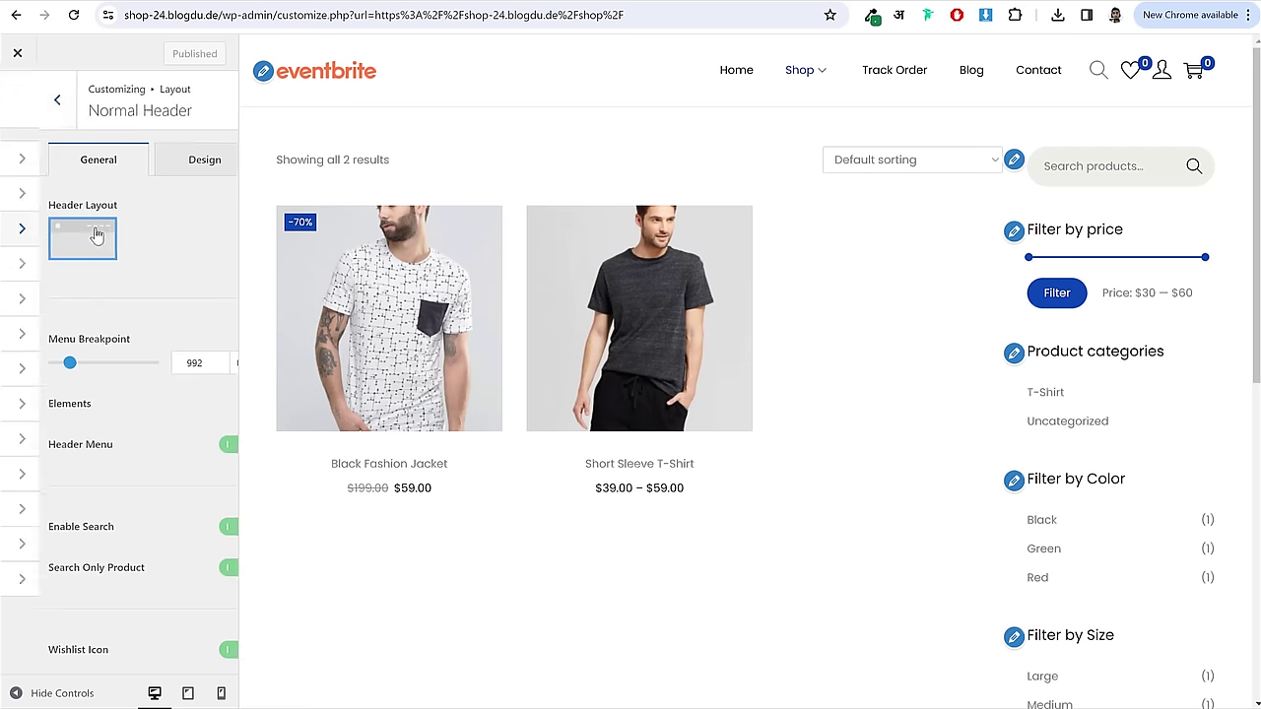
click(163, 172)
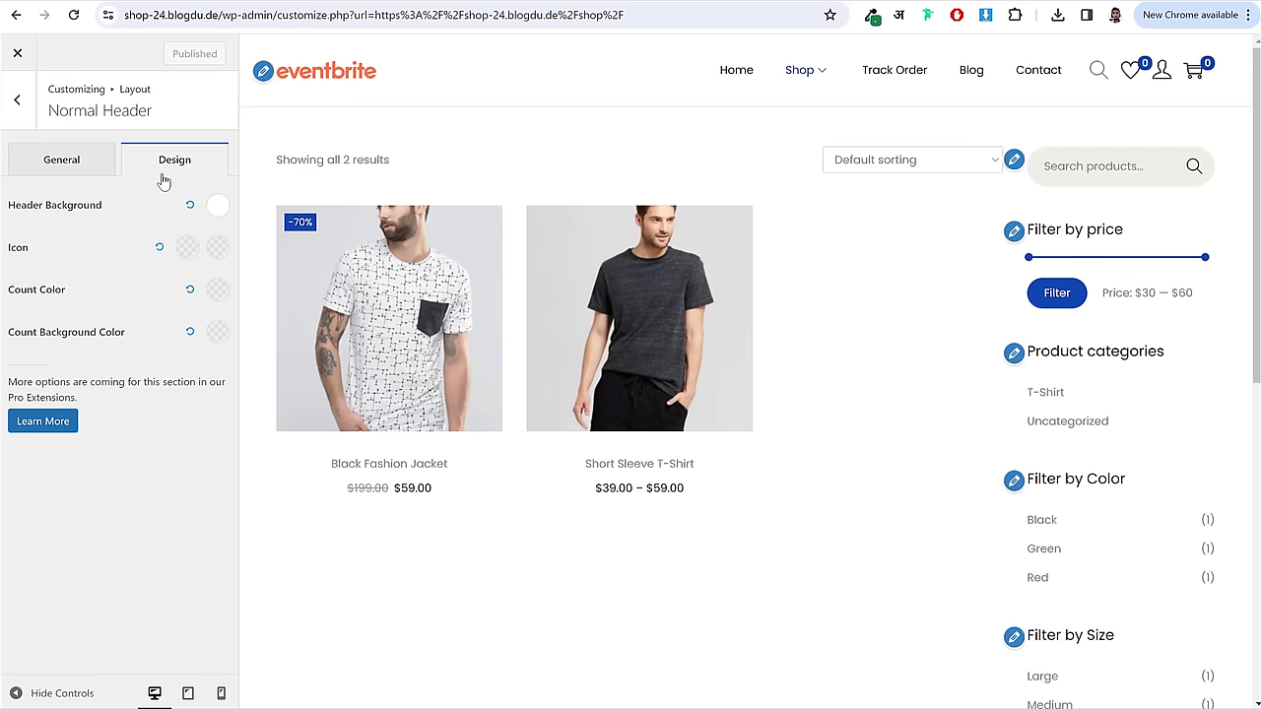
- Sample the dark navy #1B1A41 from the reference shop's header and apply it as the header background
click(216, 208)
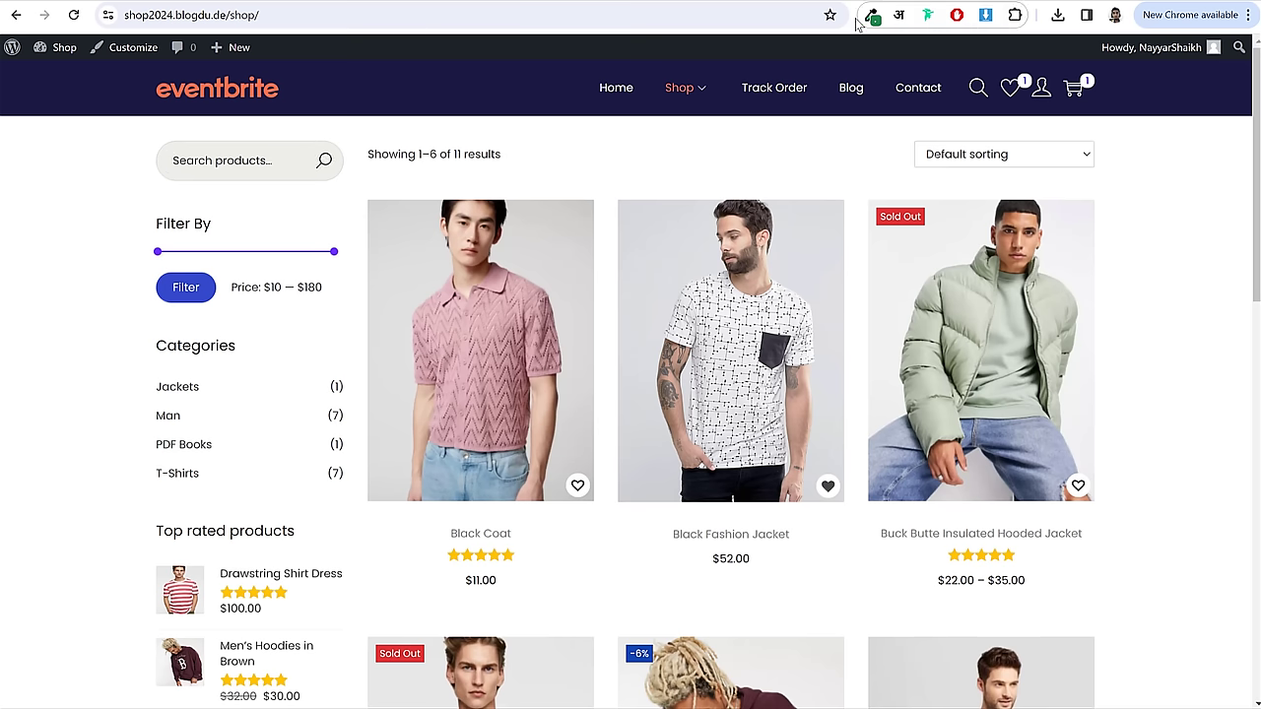
click(872, 15)
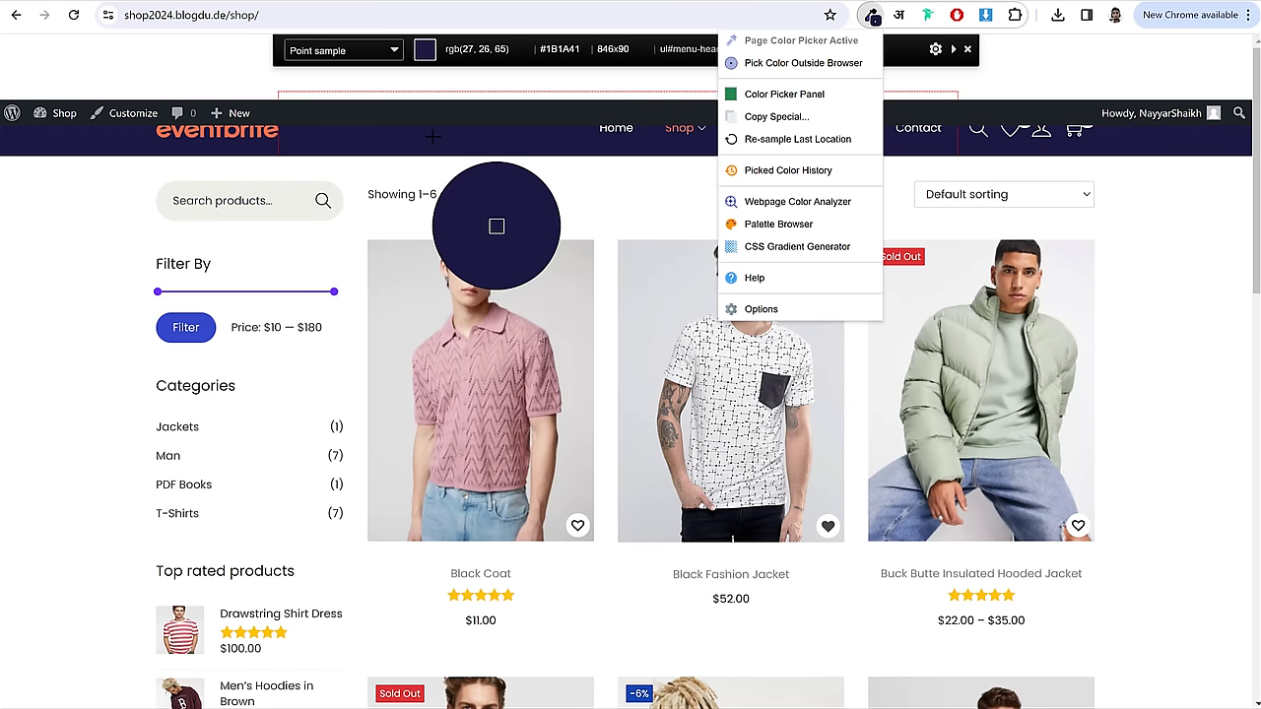
click(516, 128)
click(331, 5)
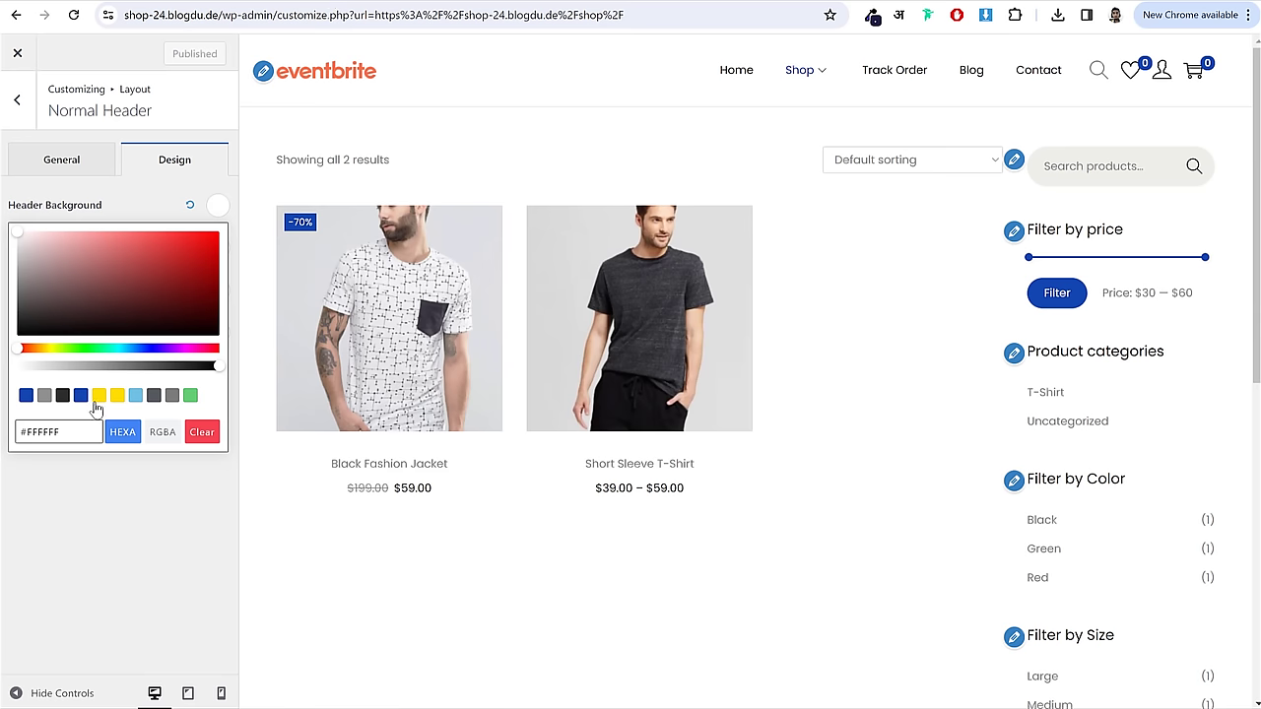
click(71, 434)
key(ctrl+a)
key(ctrl+v)
click(86, 519)
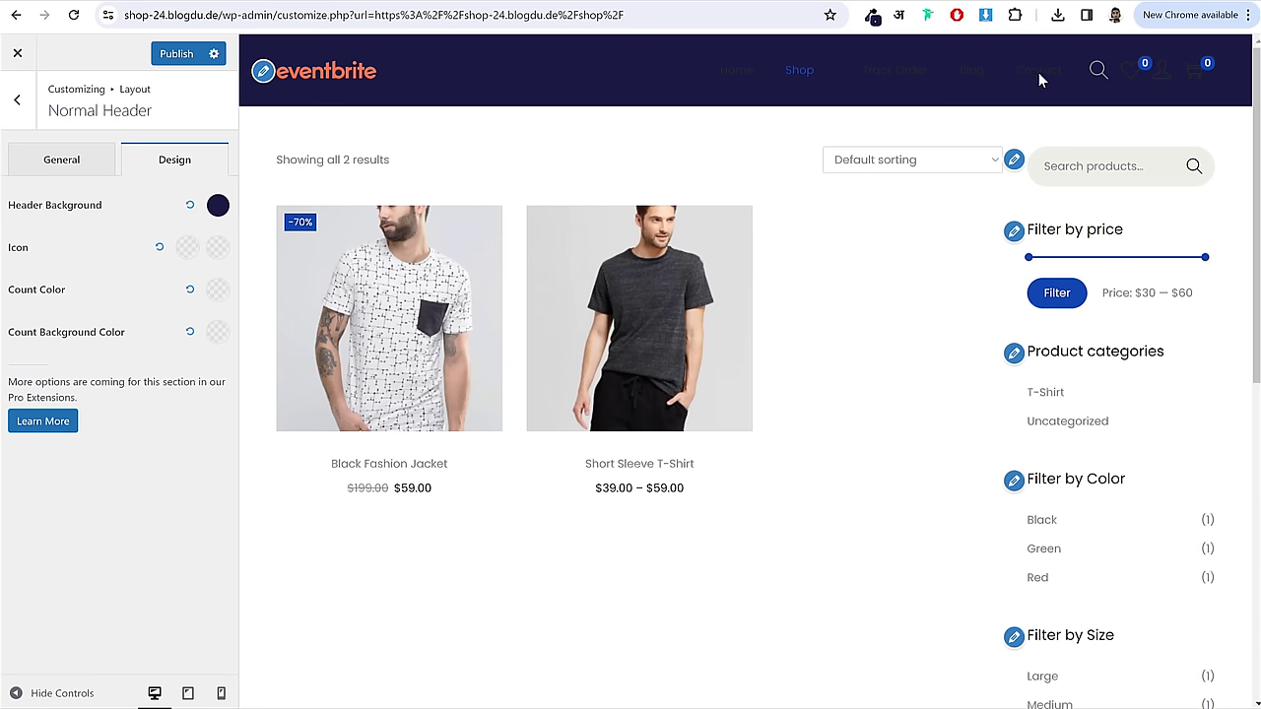
- Set both header icon colors, starting with the normal state, to fully opaque white #FFFFFF
click(187, 248)
click(78, 335)
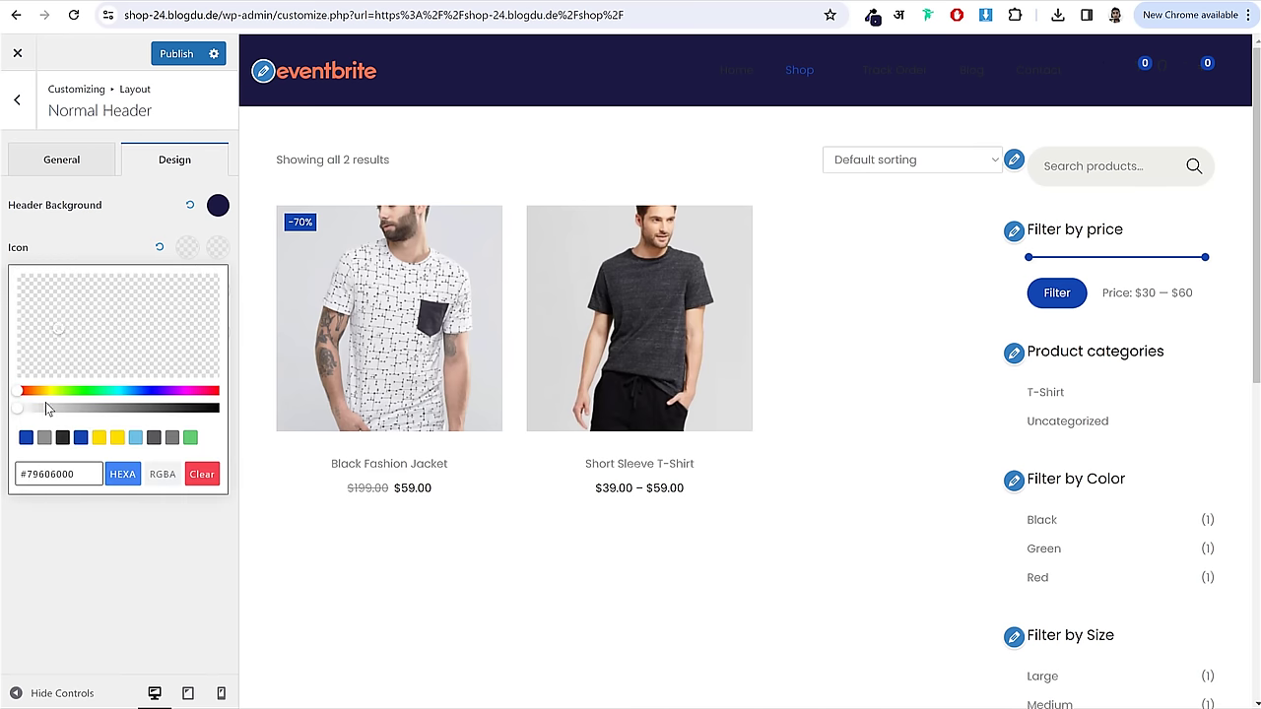
drag(18, 408, 246, 408)
click(56, 327)
drag(56, 327, 4, 266)
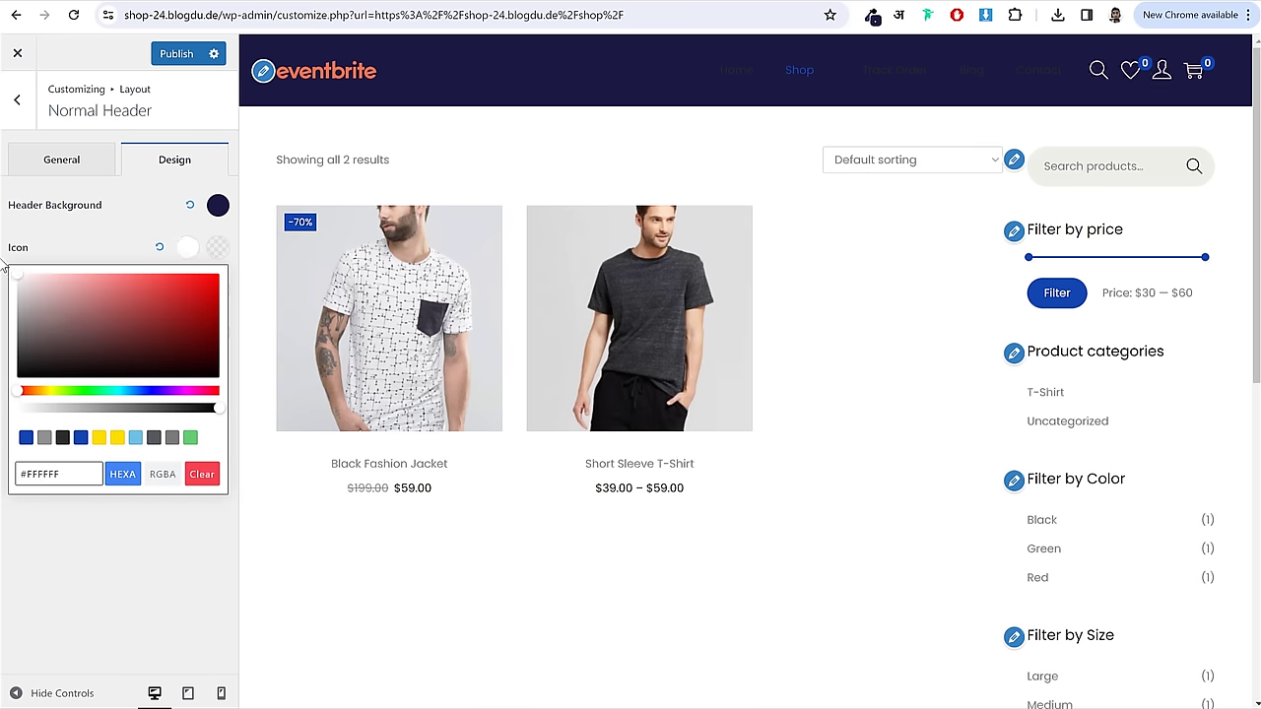
double_click(56, 476)
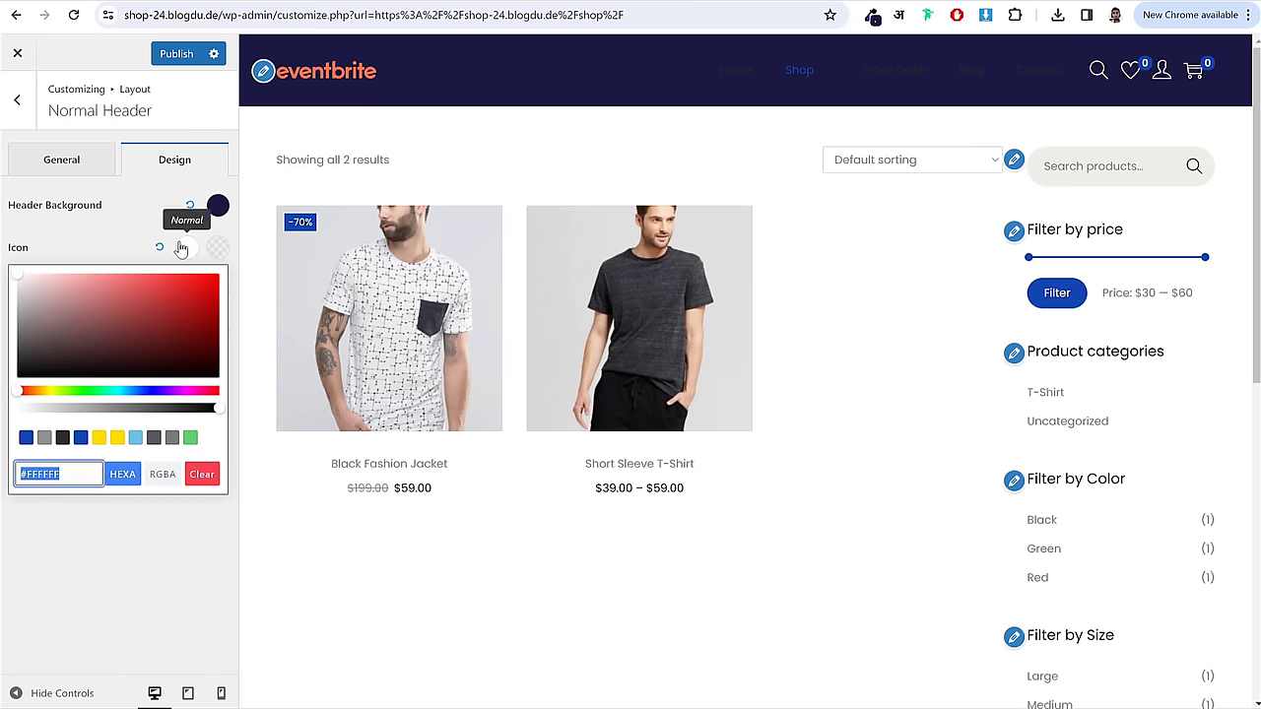
click(90, 470)
click(78, 470)
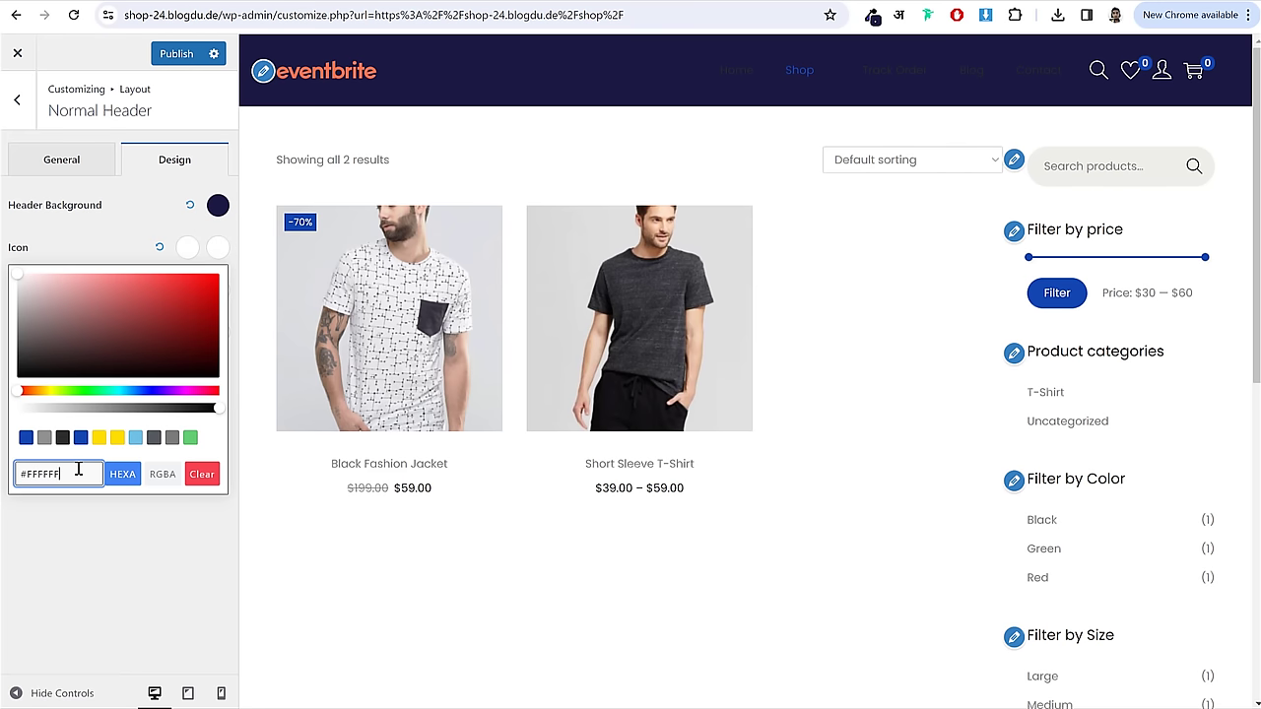
click(88, 534)
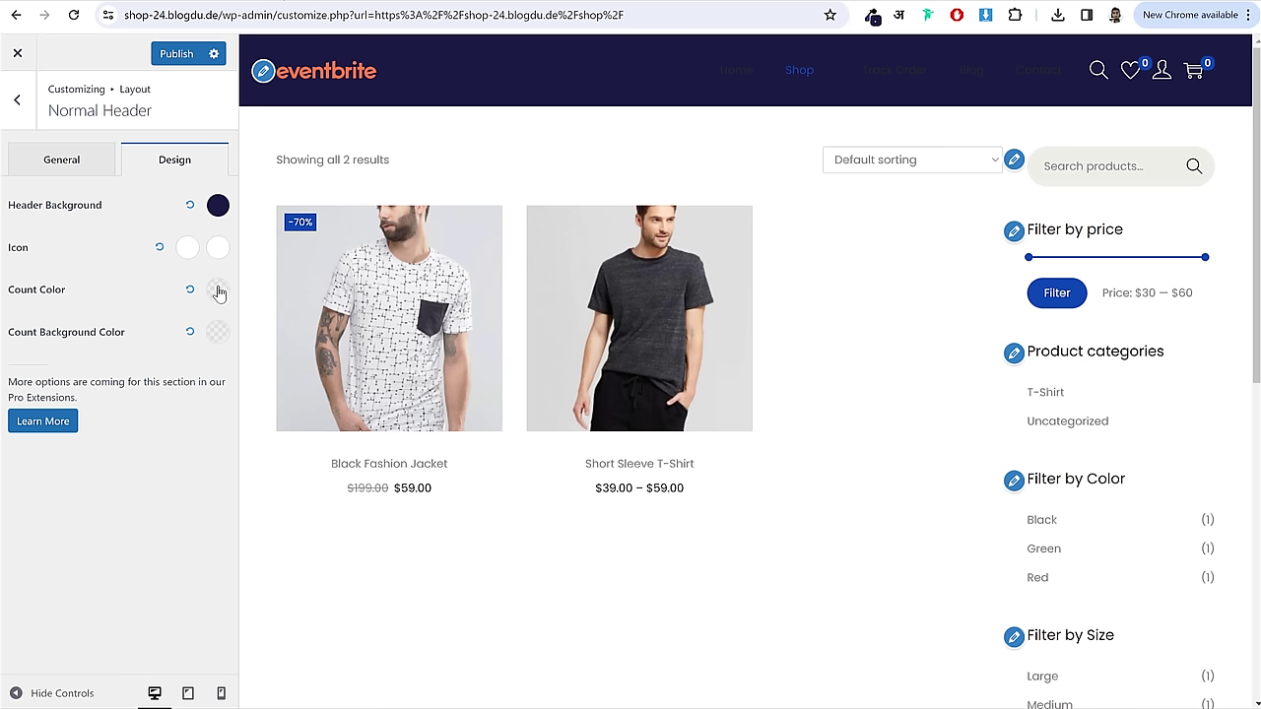
- Sample the orange #FA6E49 from the reference shop's eventbrite logo and apply it as the header's count color
click(218, 292)
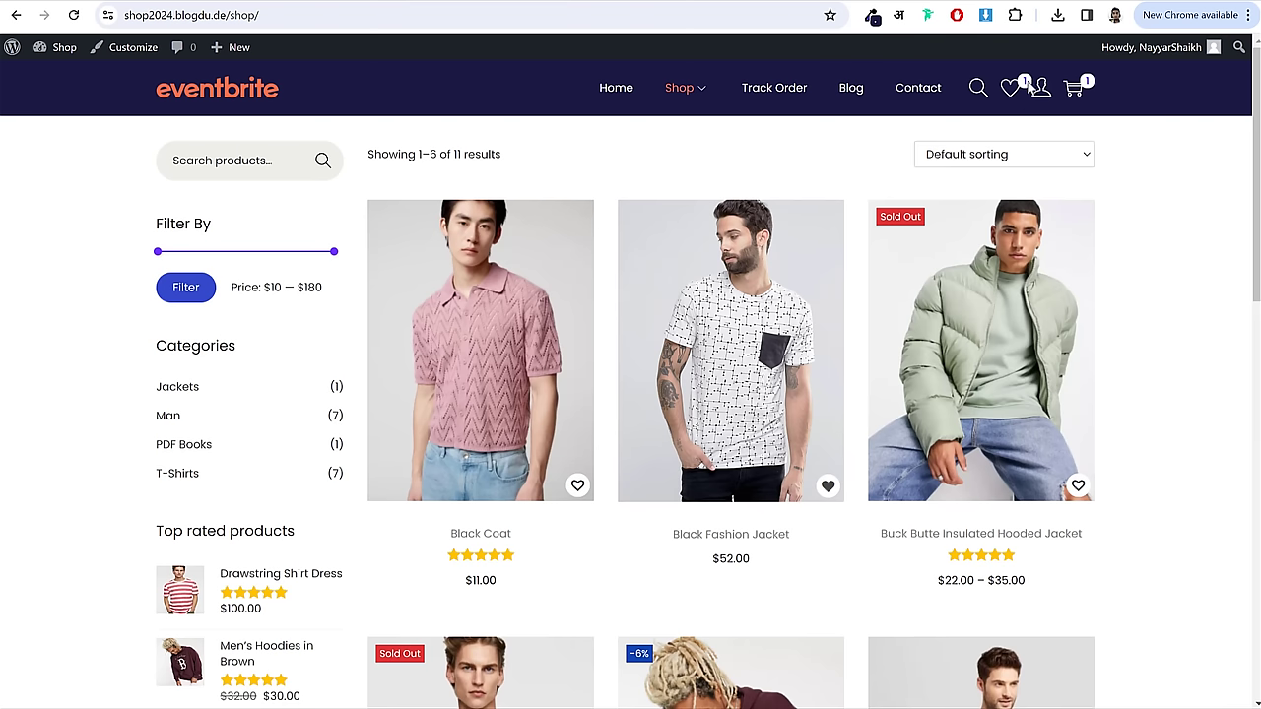
click(872, 17)
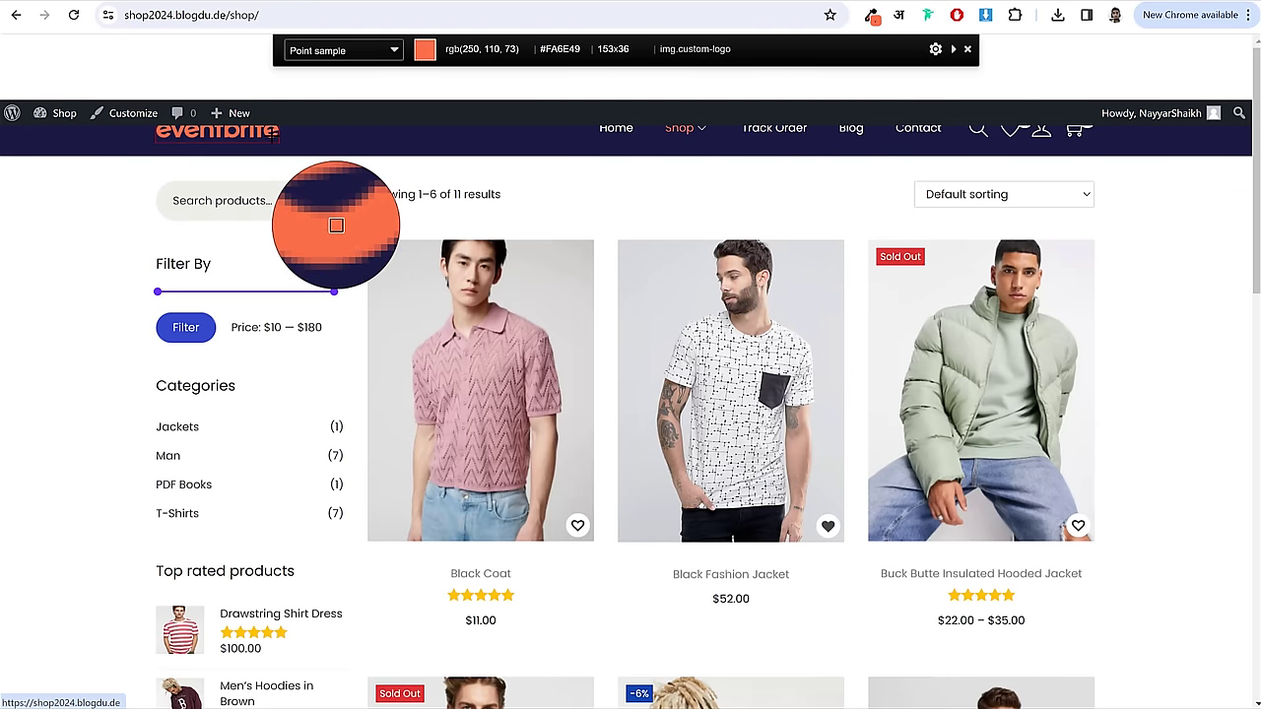
click(271, 138)
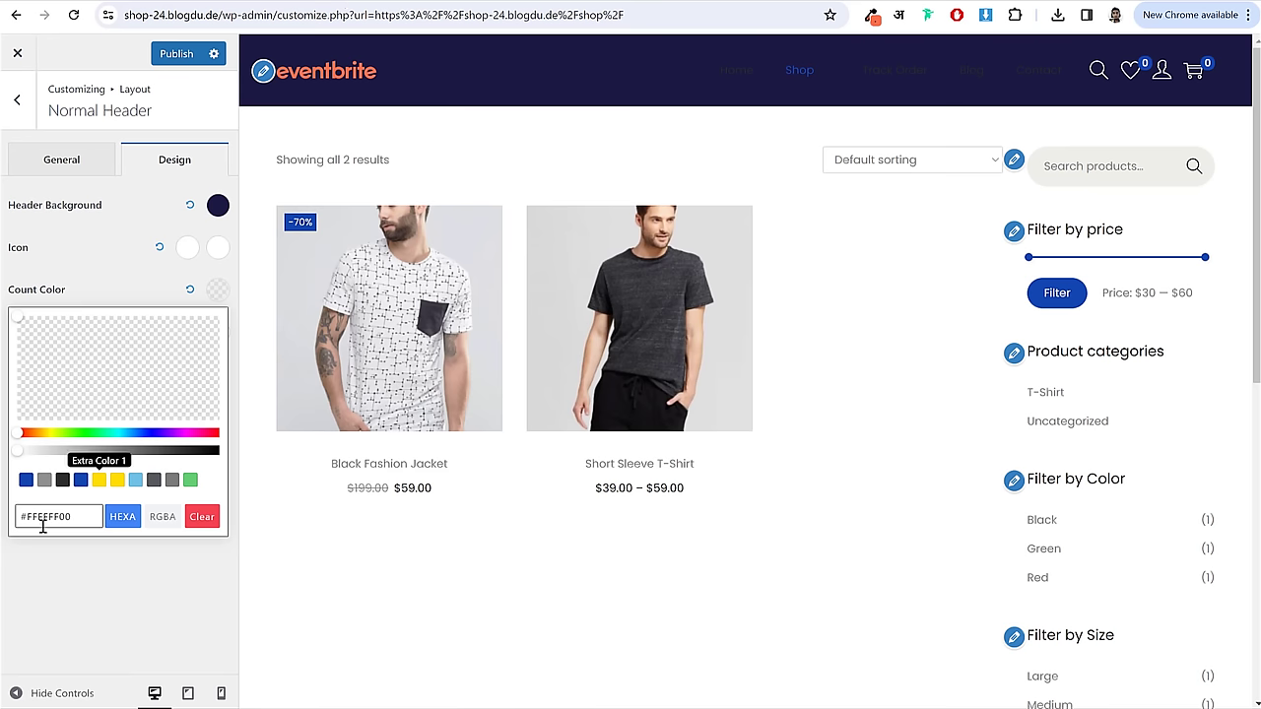
double_click(42, 524)
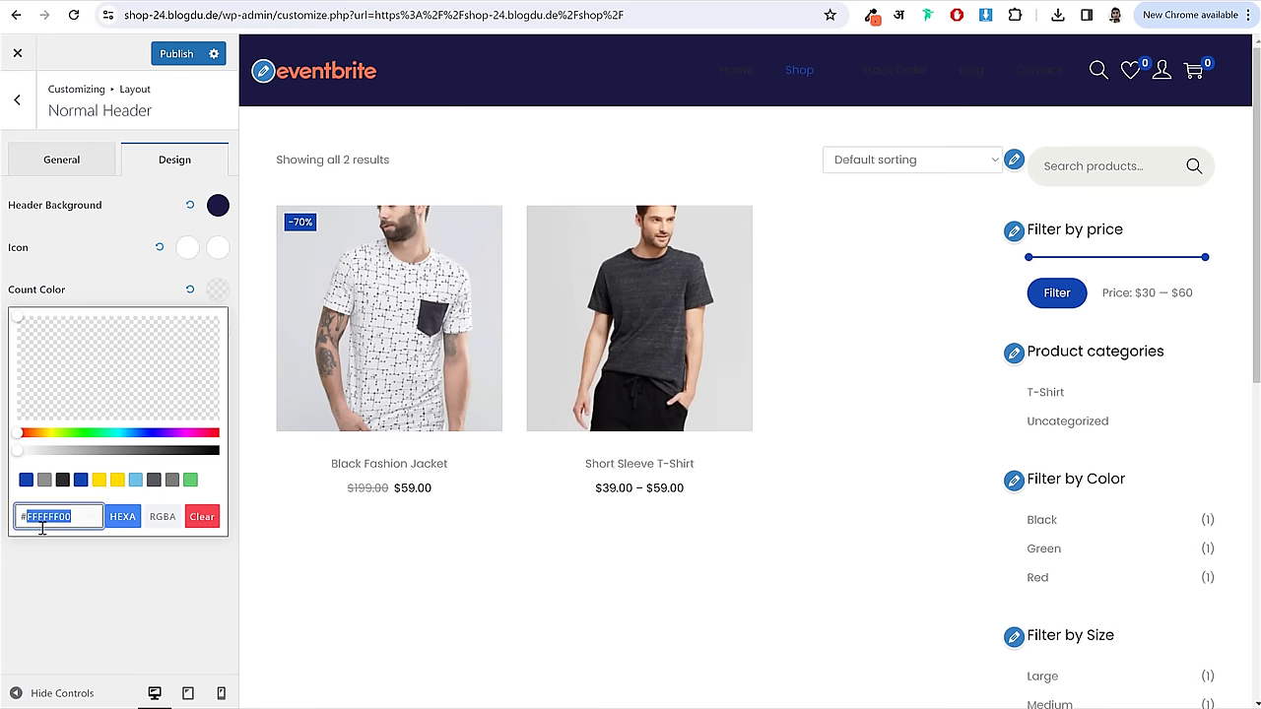
key(ctrl+v)
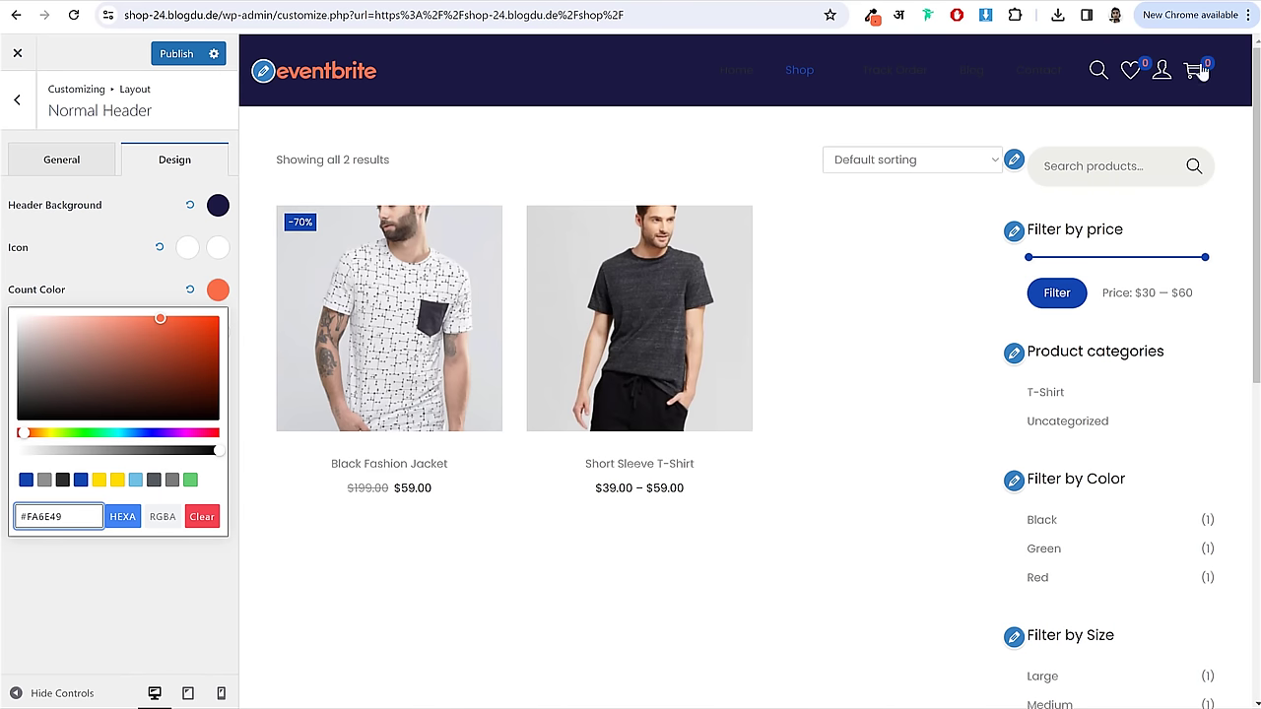
- Set the header's count background color to fully opaque white #FFFFFF and publish the header changes
click(140, 280)
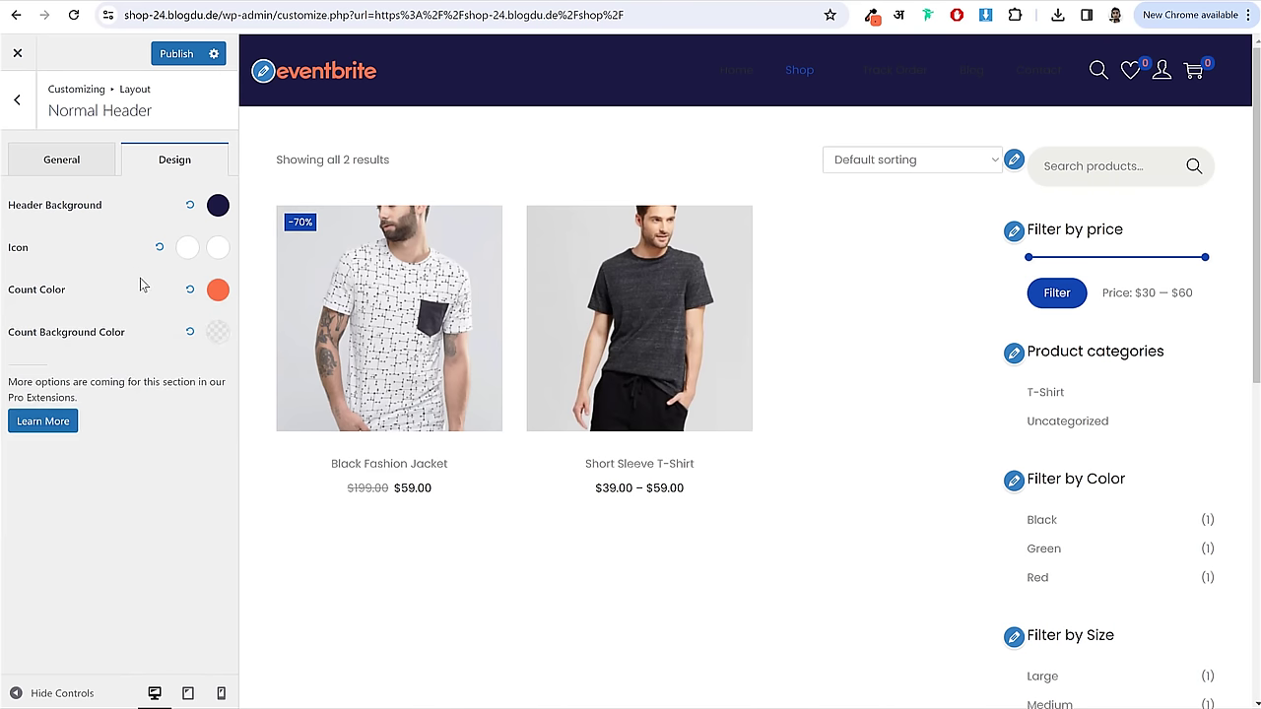
click(218, 332)
click(92, 564)
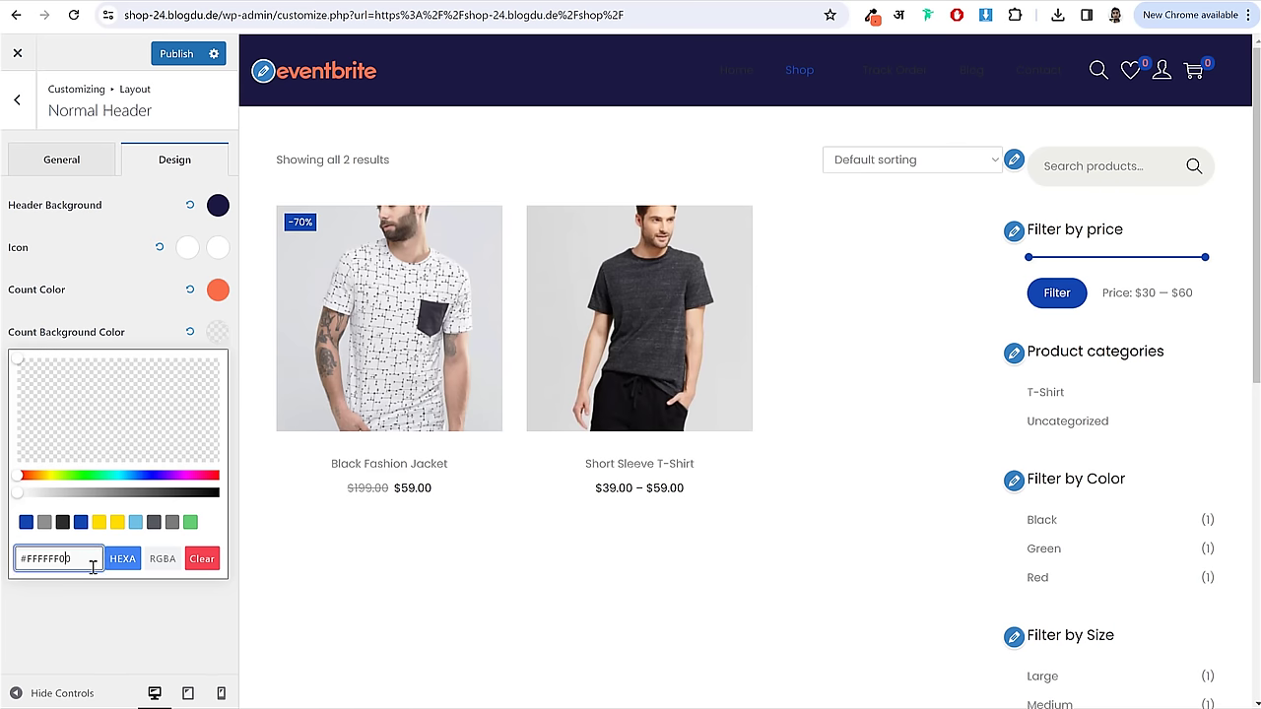
key(BackSpace)
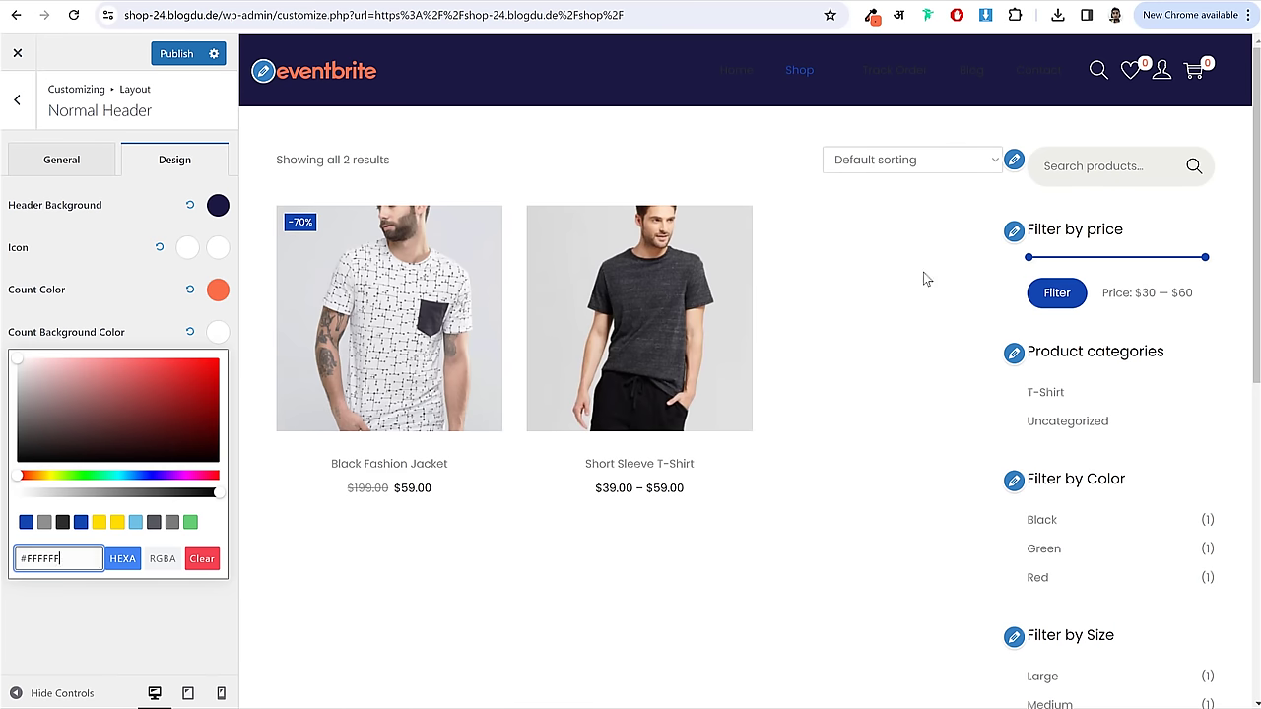
click(116, 192)
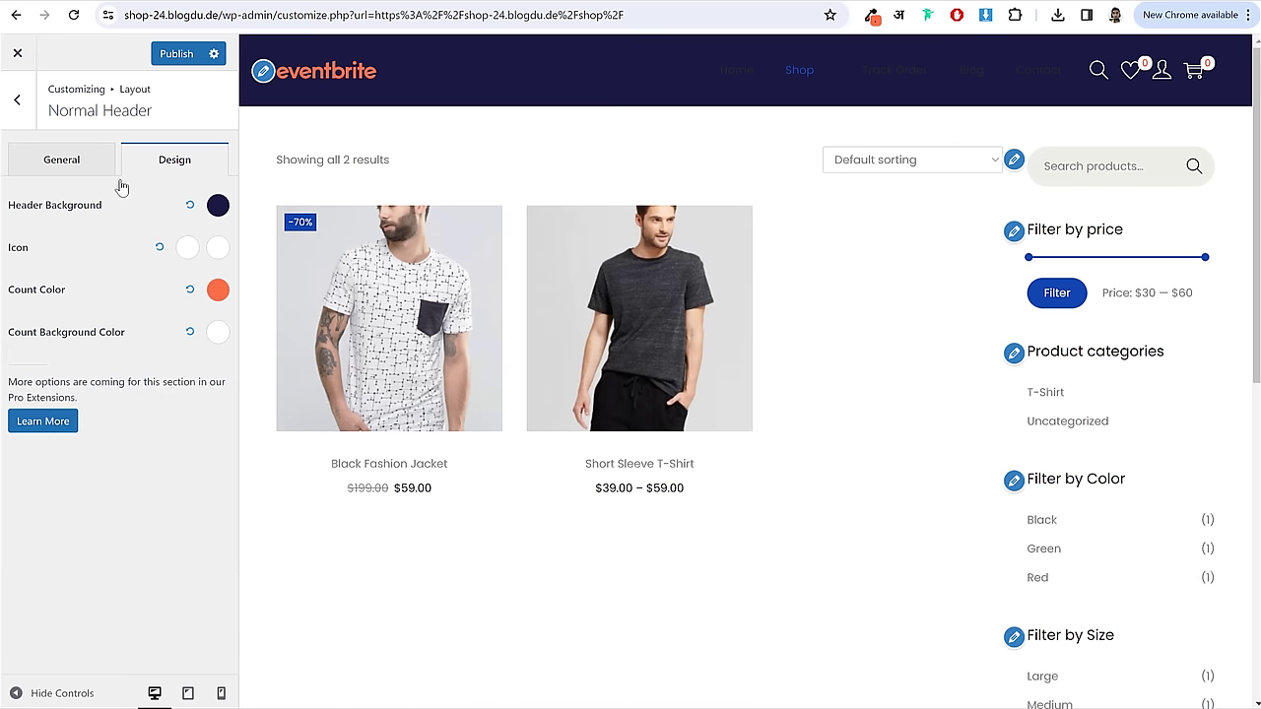
click(175, 53)
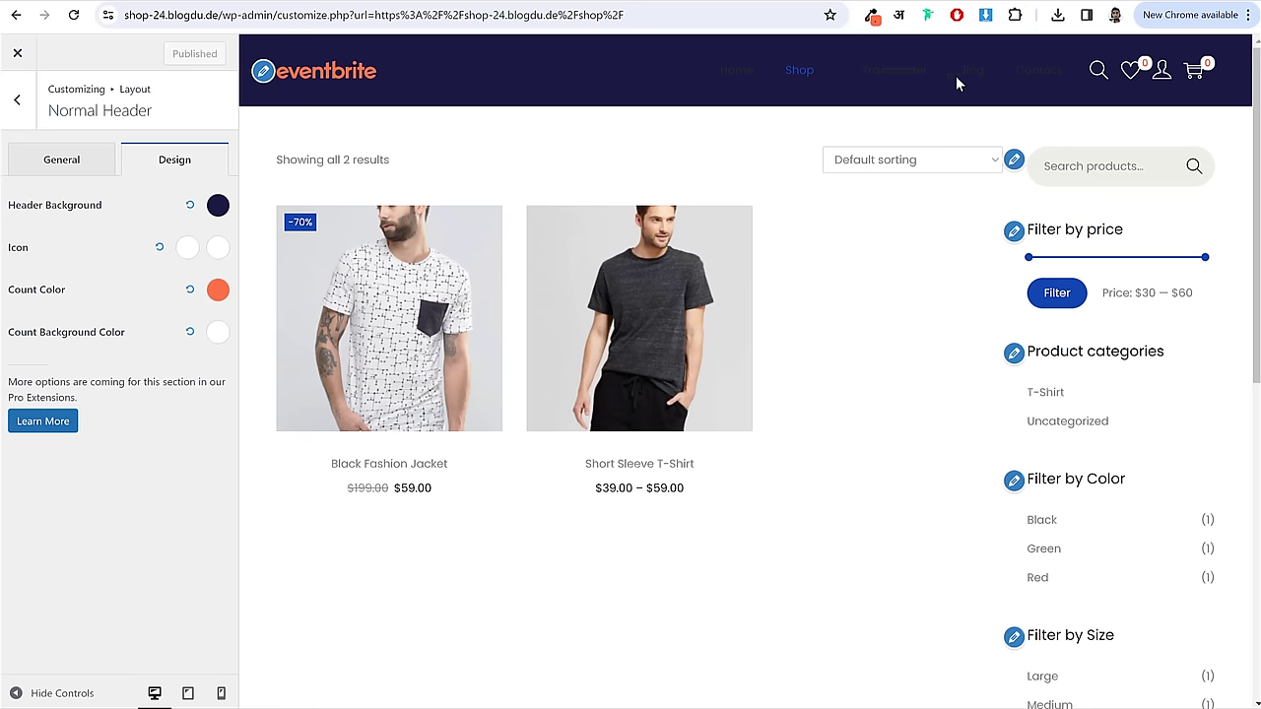
- Set the parent menu color in the primary menu's typography settings to white #FFFFFF and publish the change
click(17, 99)
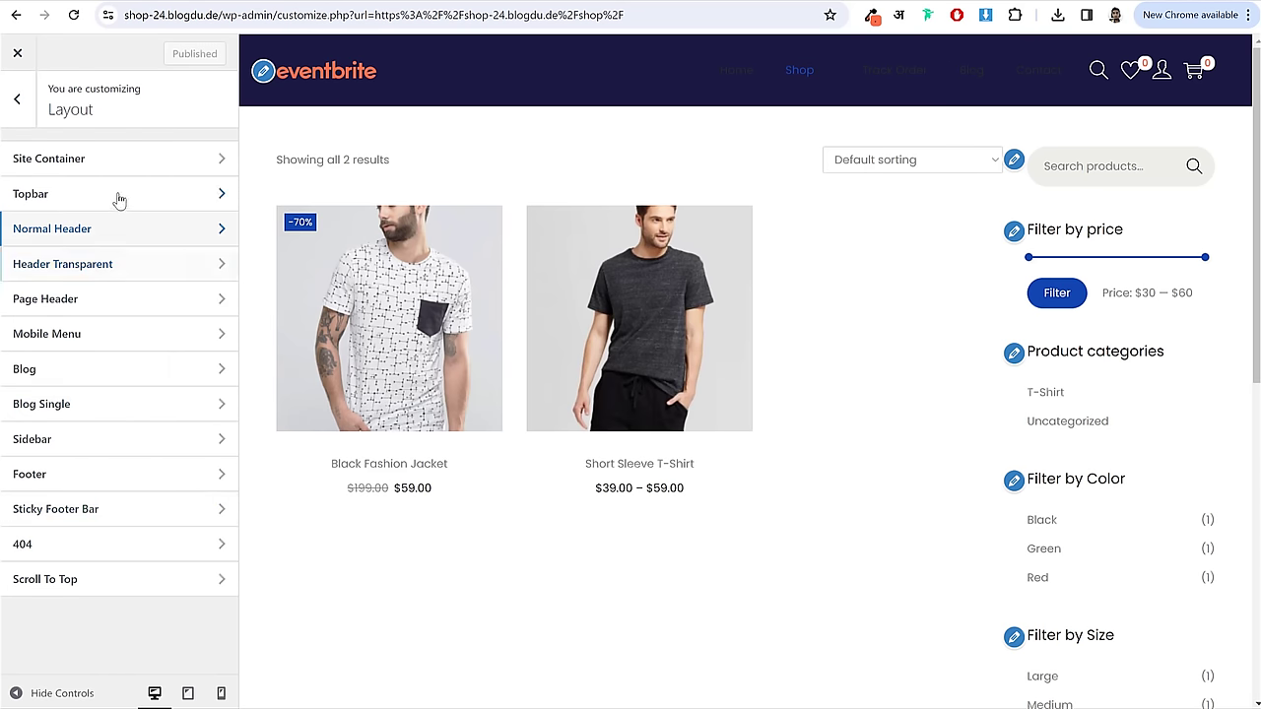
click(17, 111)
click(76, 404)
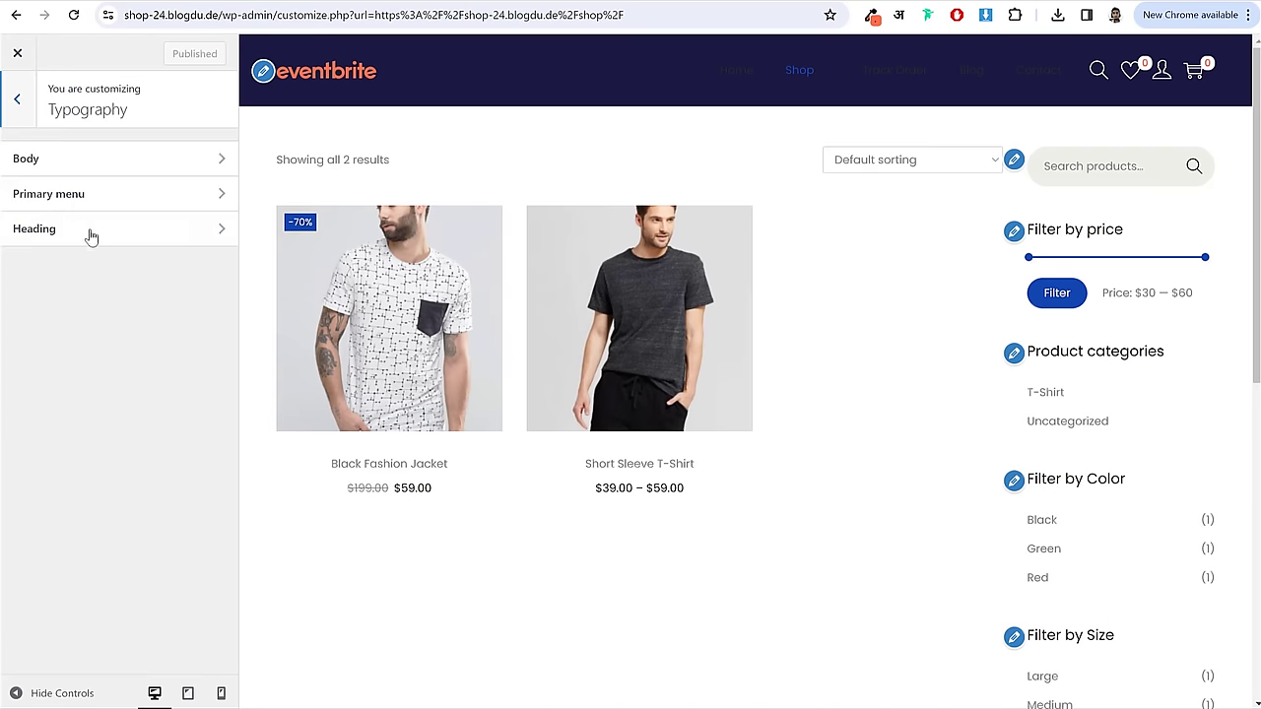
click(90, 203)
scroll(176, 478, down, 2)
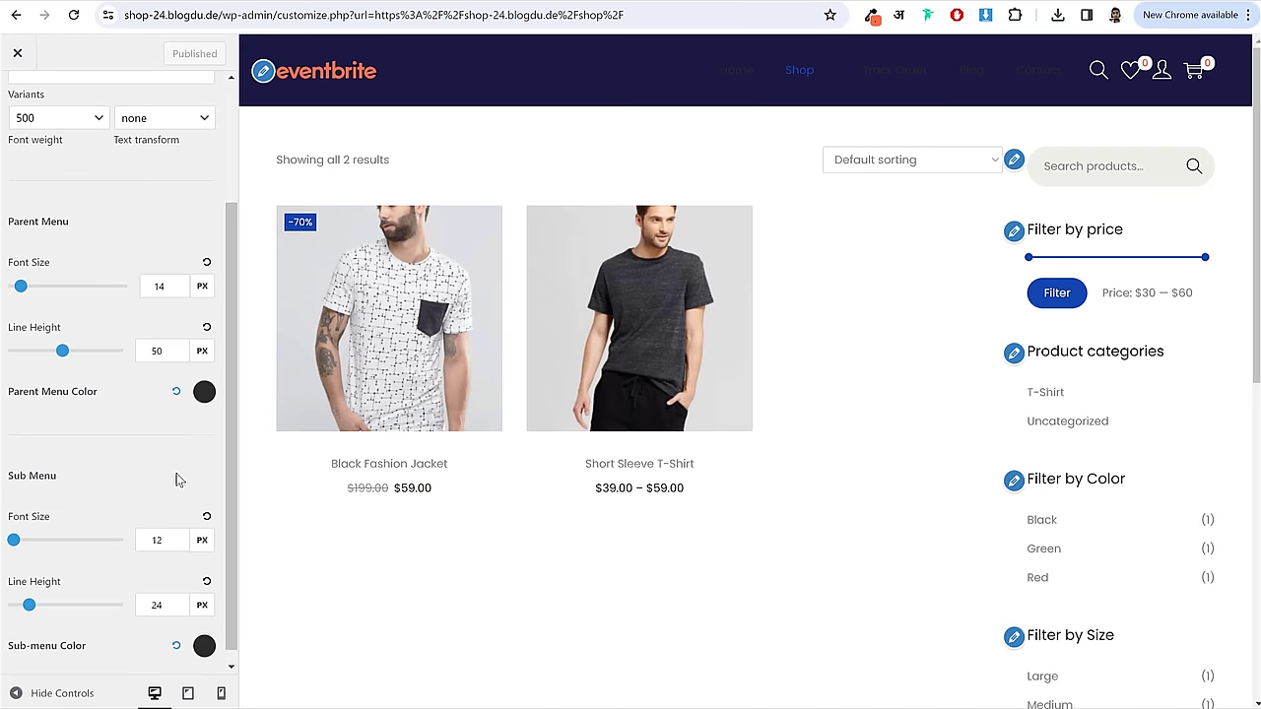
click(204, 391)
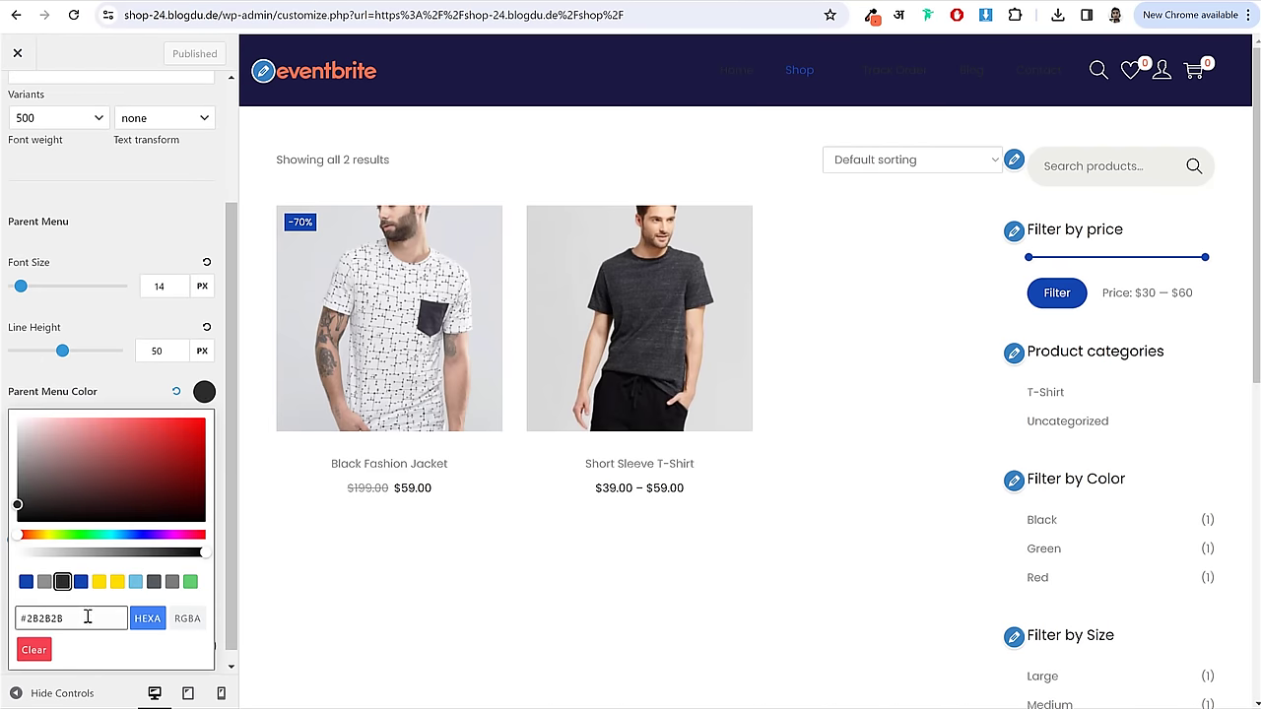
drag(88, 618, 8, 618)
text(#FFFFFF)
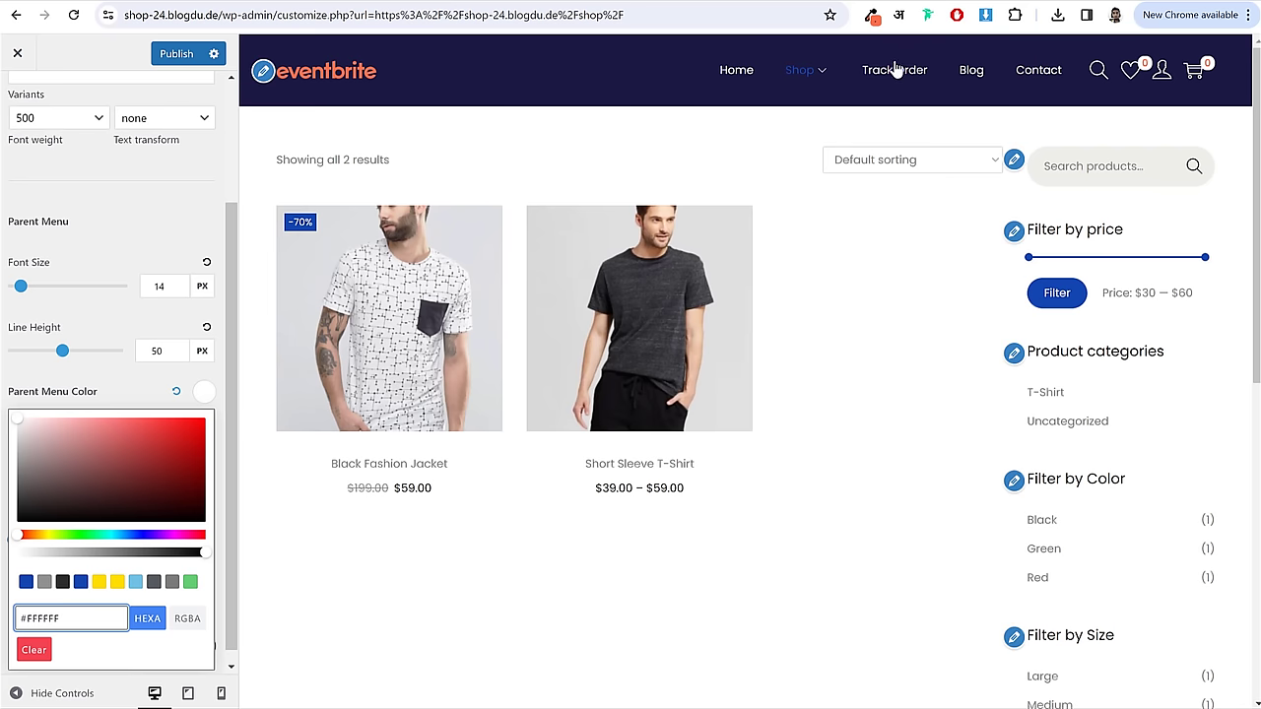
click(168, 54)
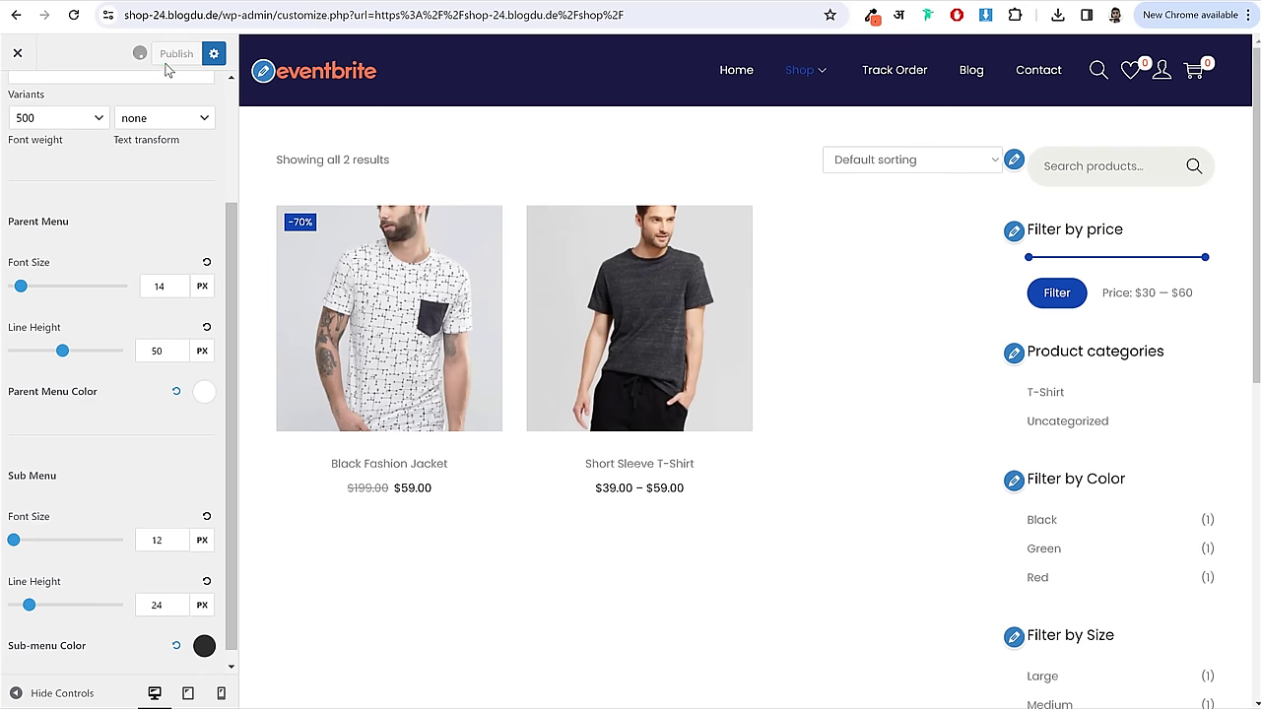
scroll(123, 442, up, 2)
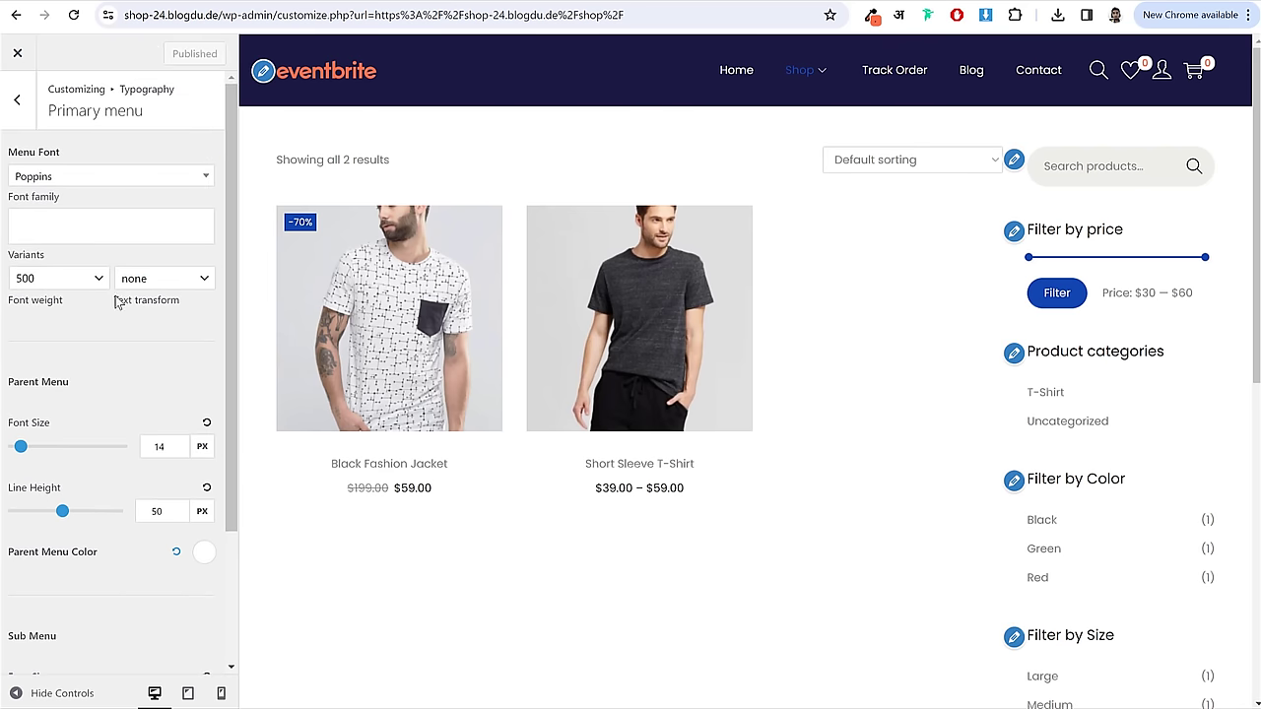
click(14, 113)
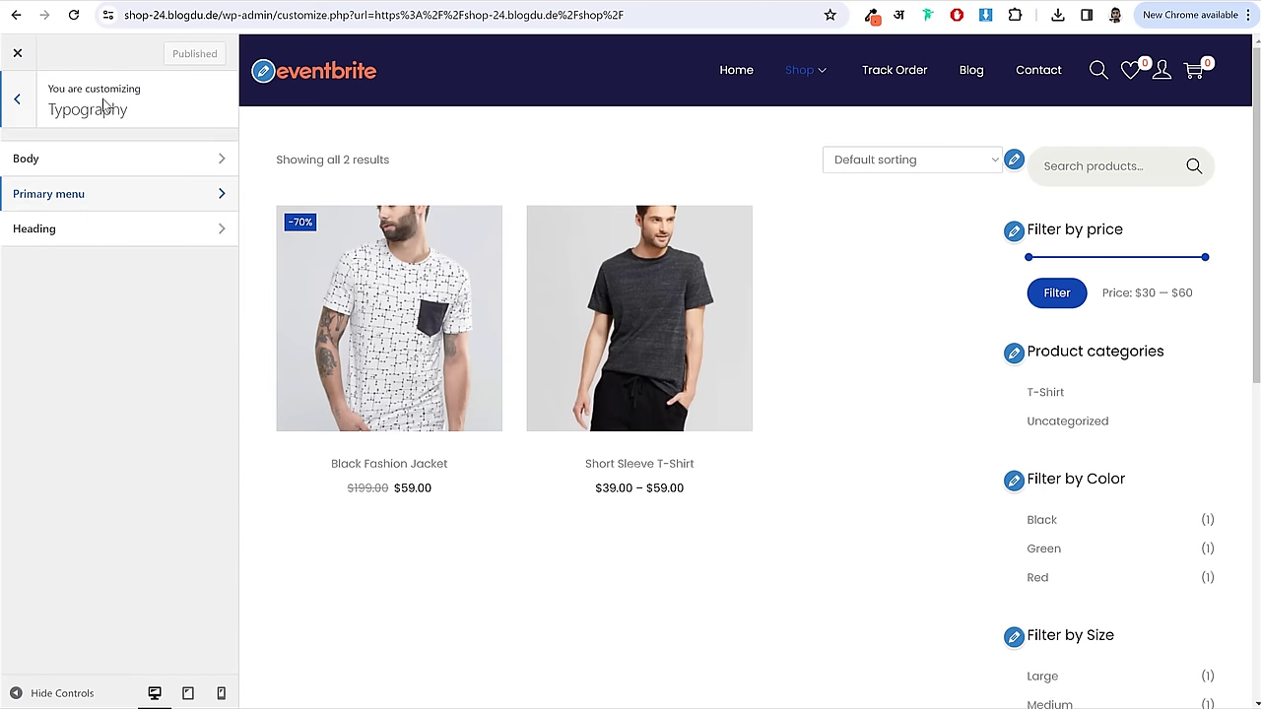
scroll(649, 499, down, 6)
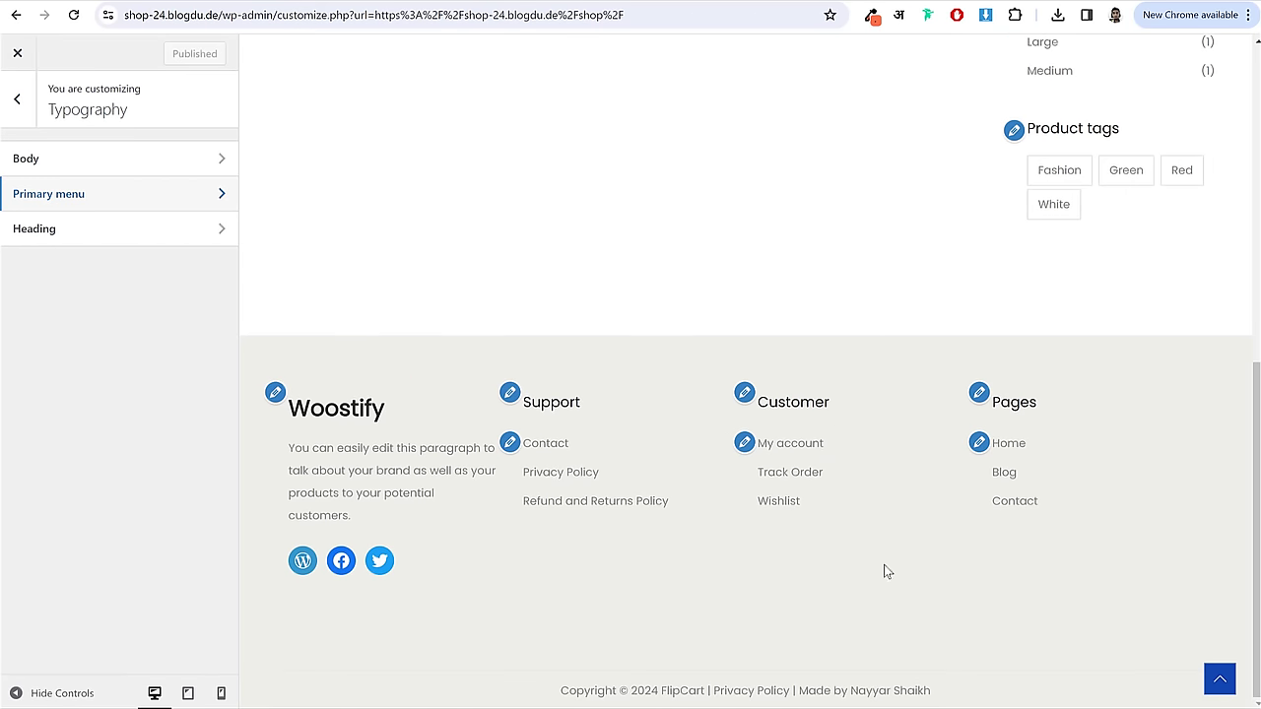
scroll(850, 253, up, 8)
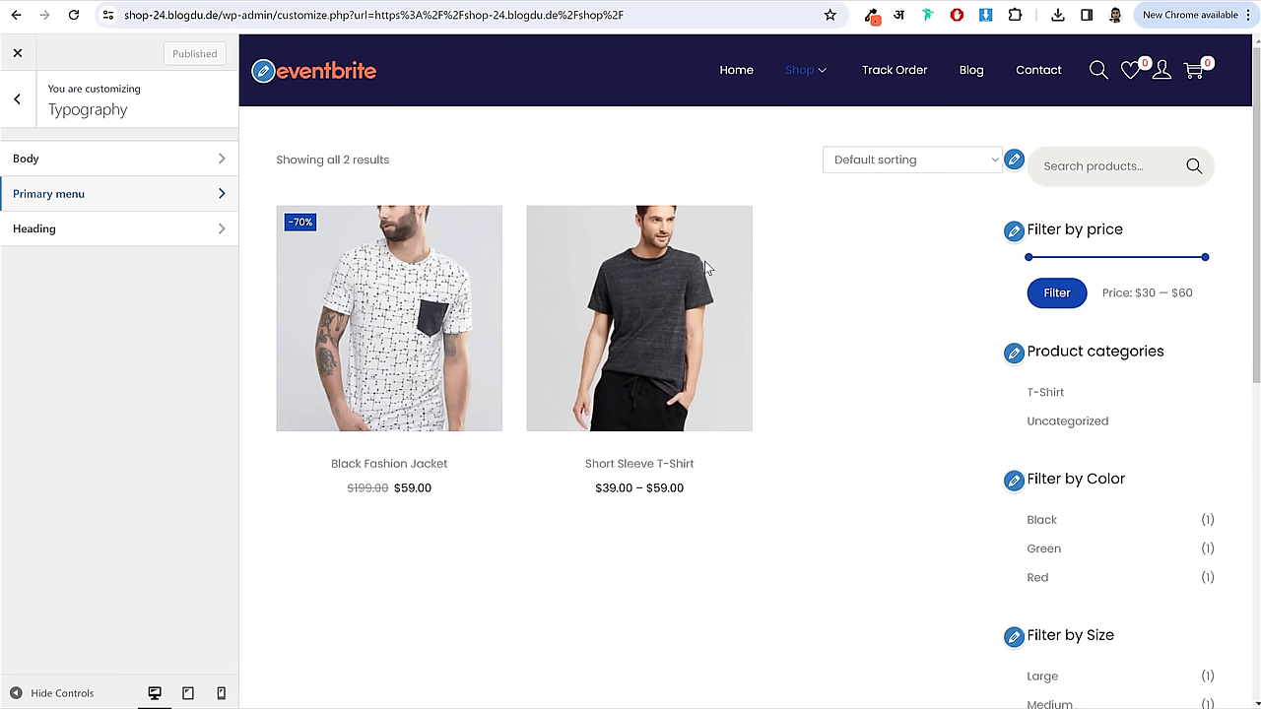
- Set WooCommerce's product thumbnail cropping to a custom 3:4 aspect ratio and publish the change
click(18, 100)
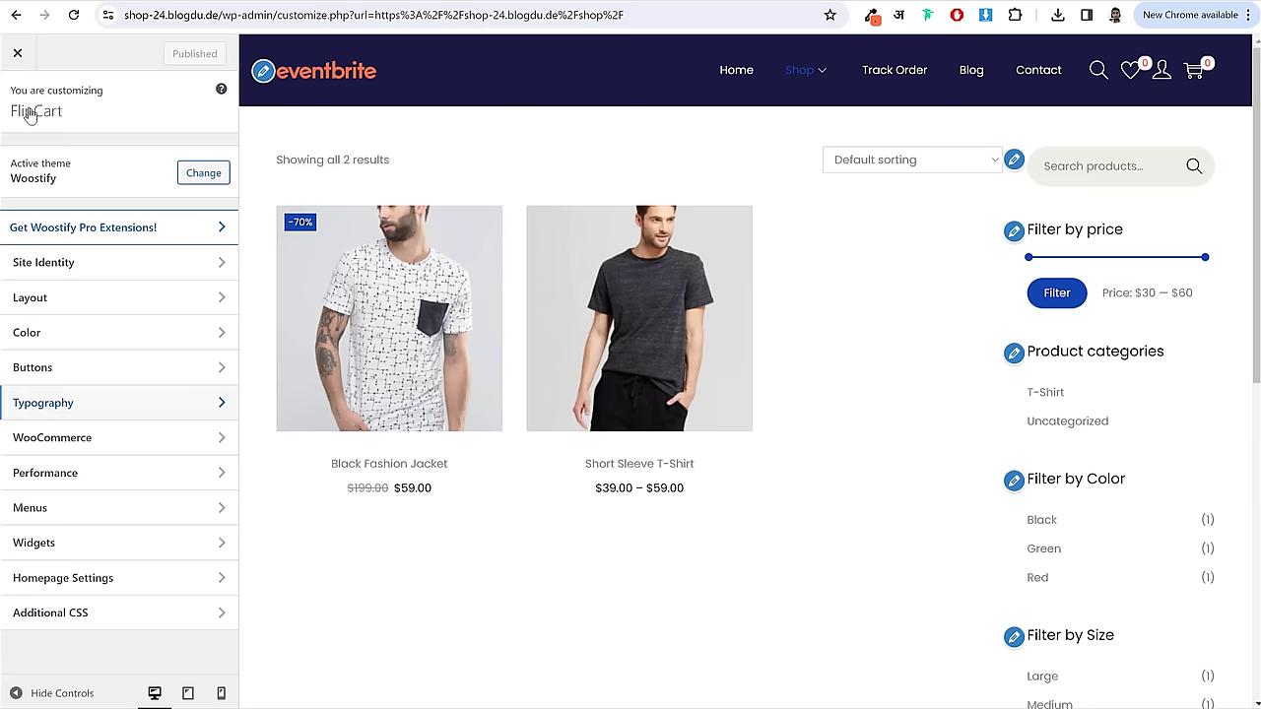
click(118, 441)
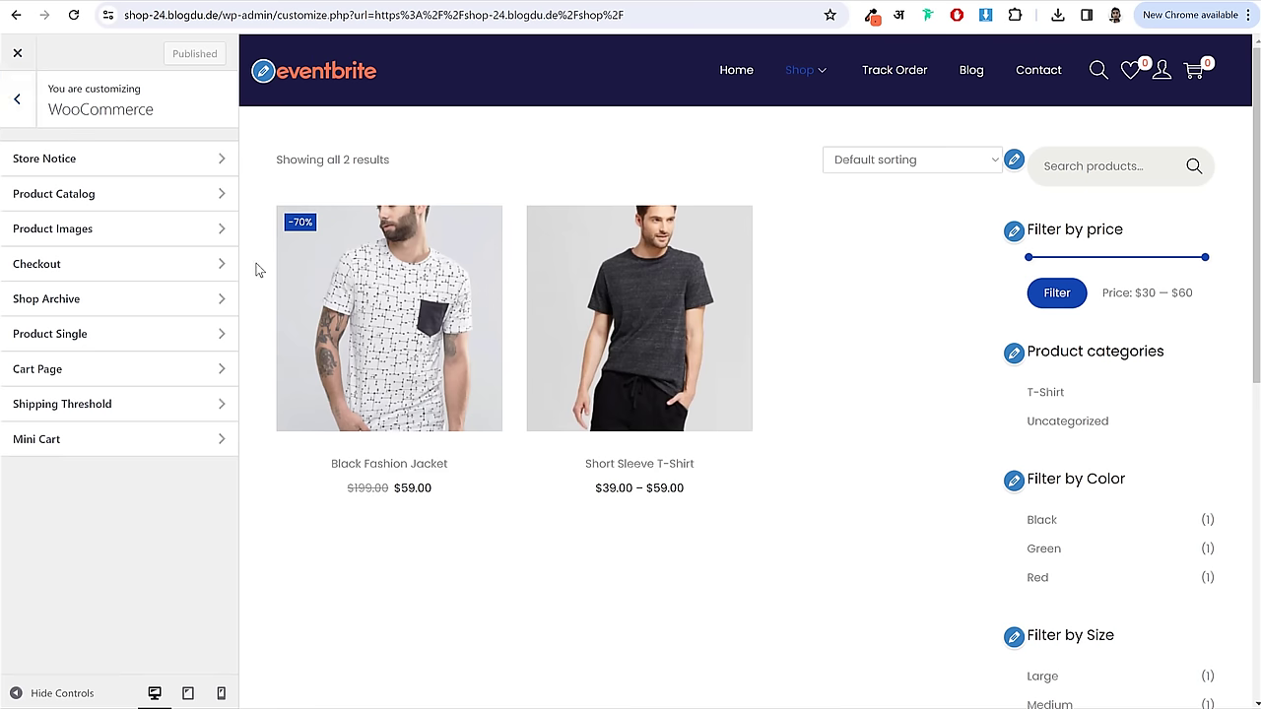
click(114, 228)
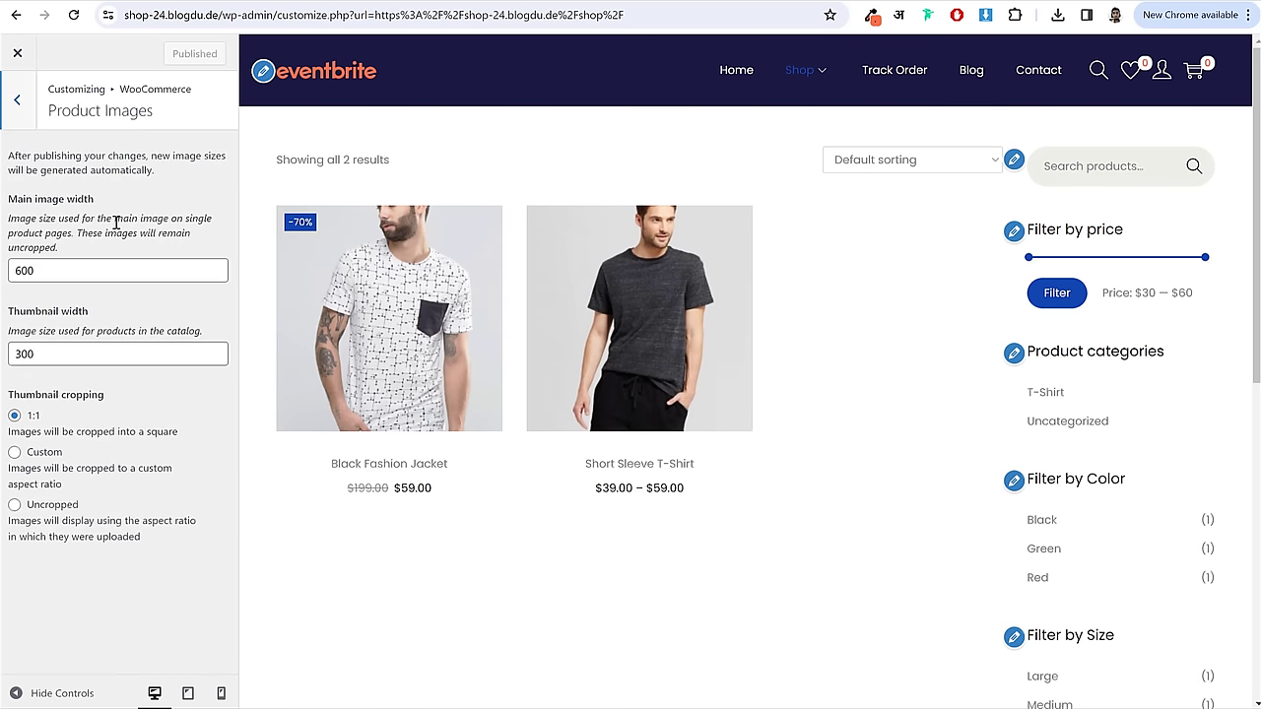
click(41, 455)
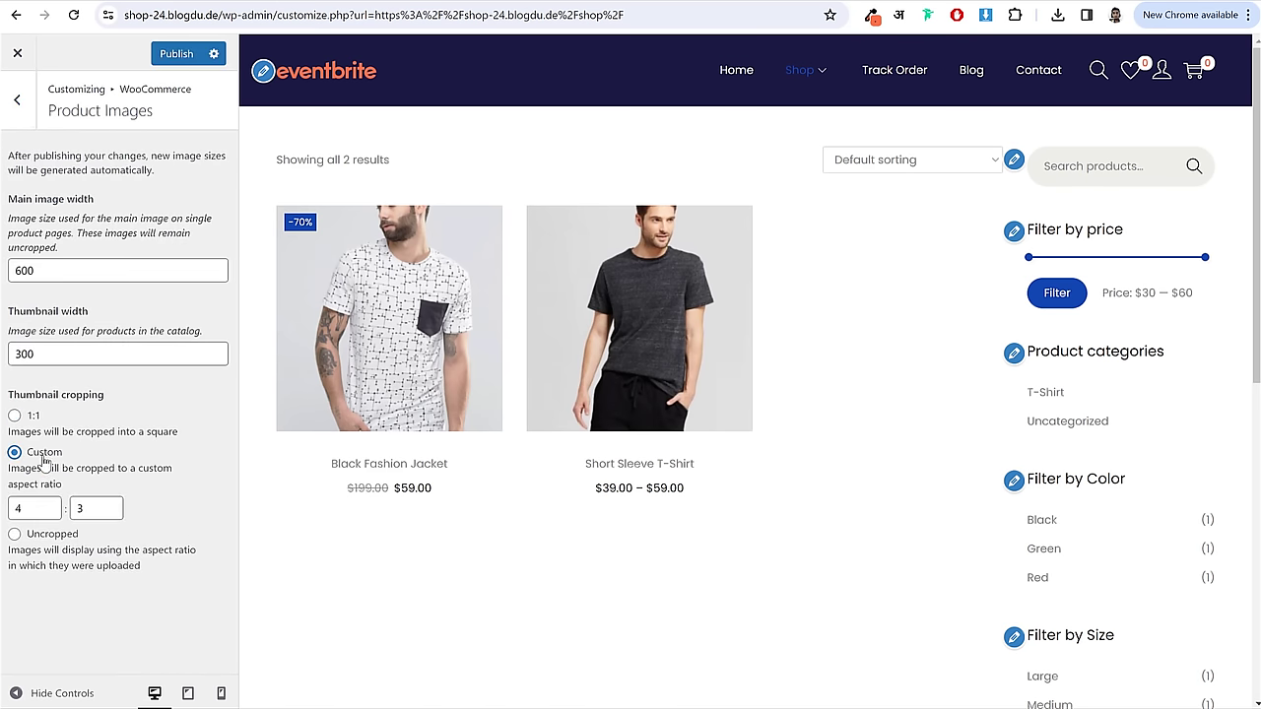
double_click(19, 510)
text(2)
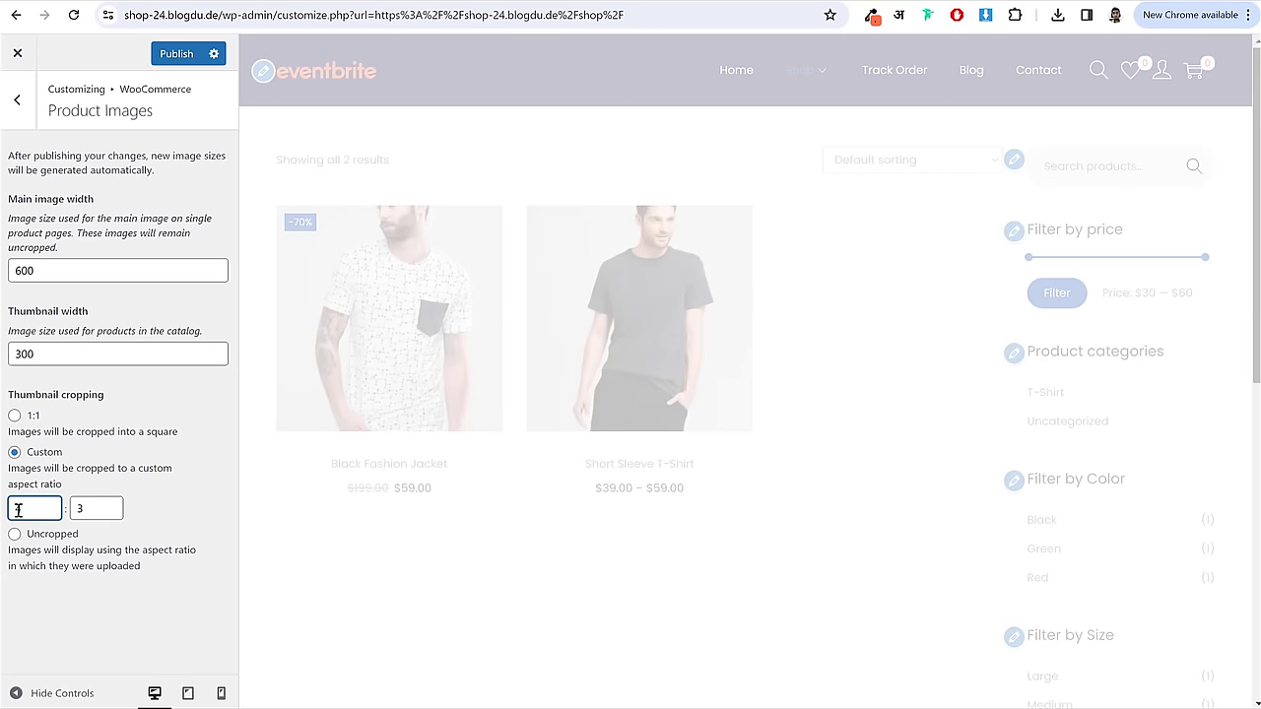
text(4)
text(3)
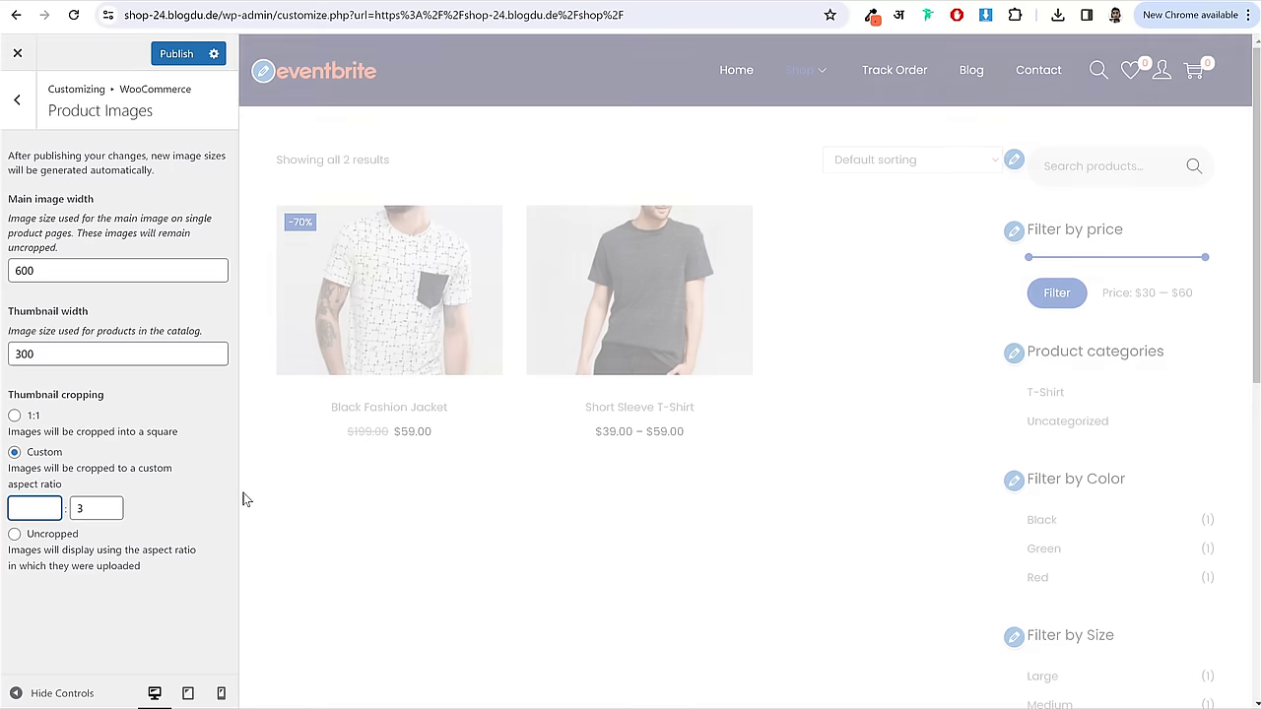
key(Tab)
text(4)
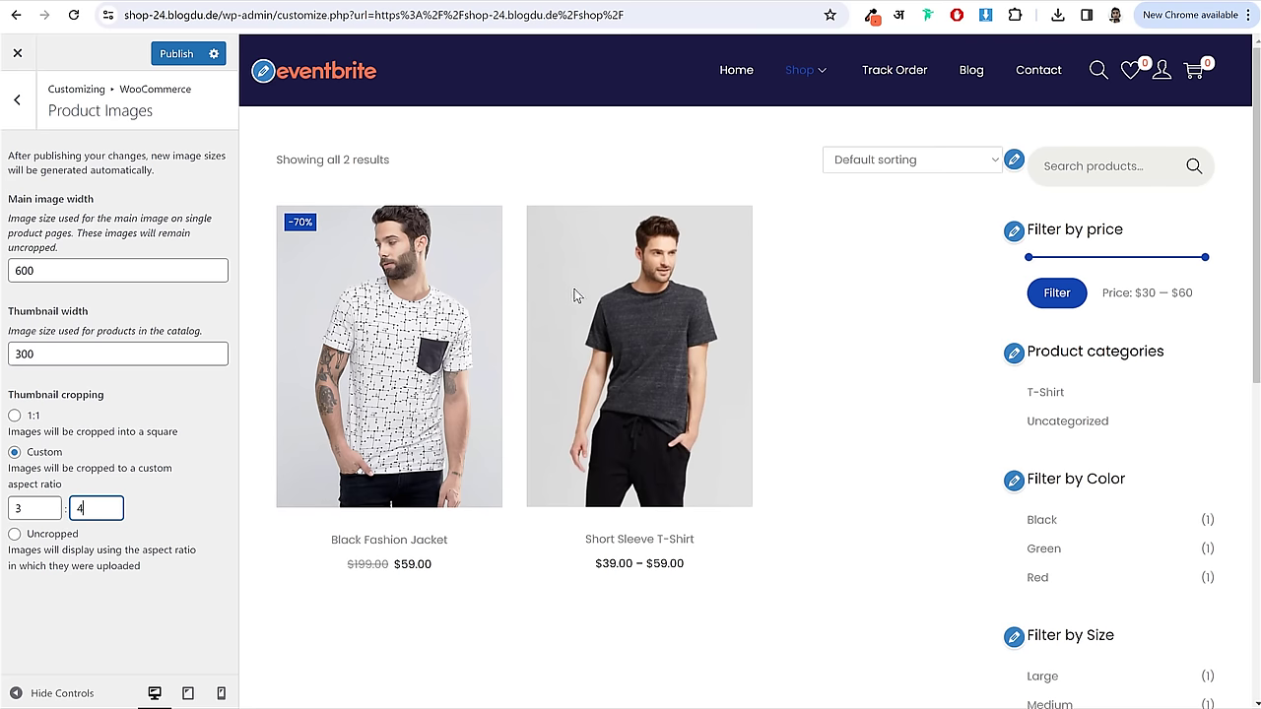
click(187, 55)
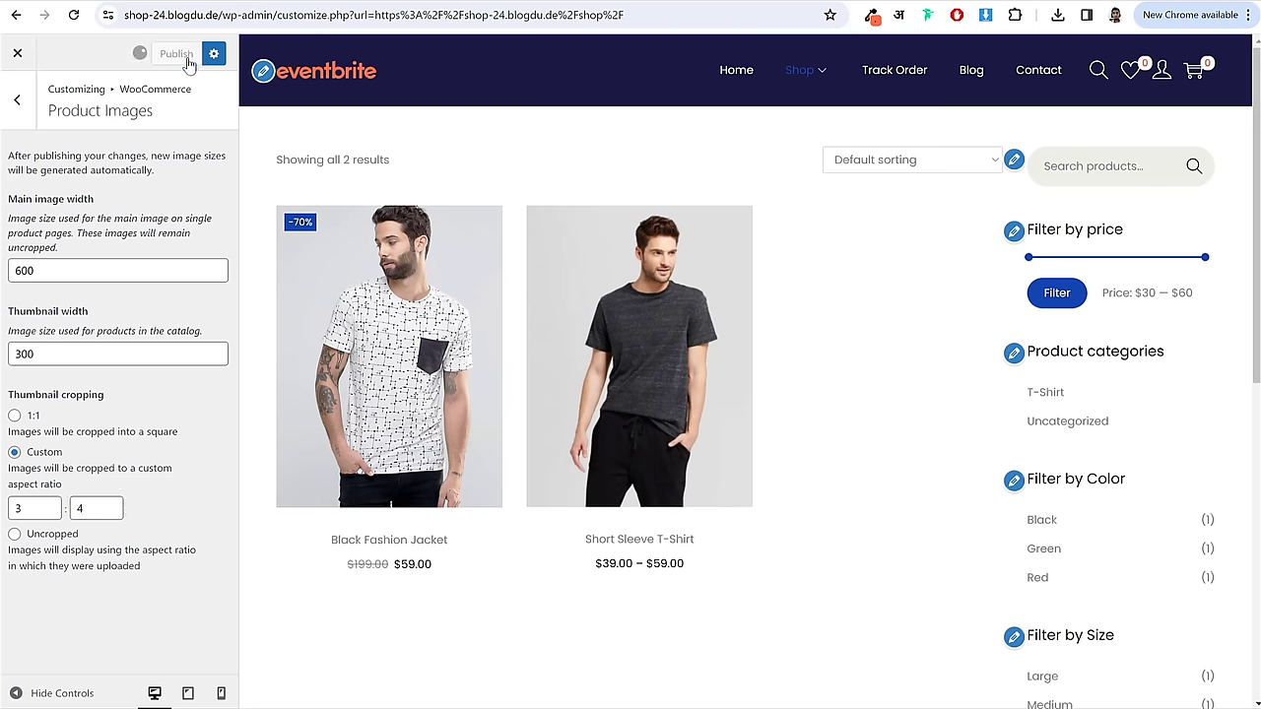
- Look through the General and Infinite Scroll settings of WooCommerce's Shop Archive section
click(21, 108)
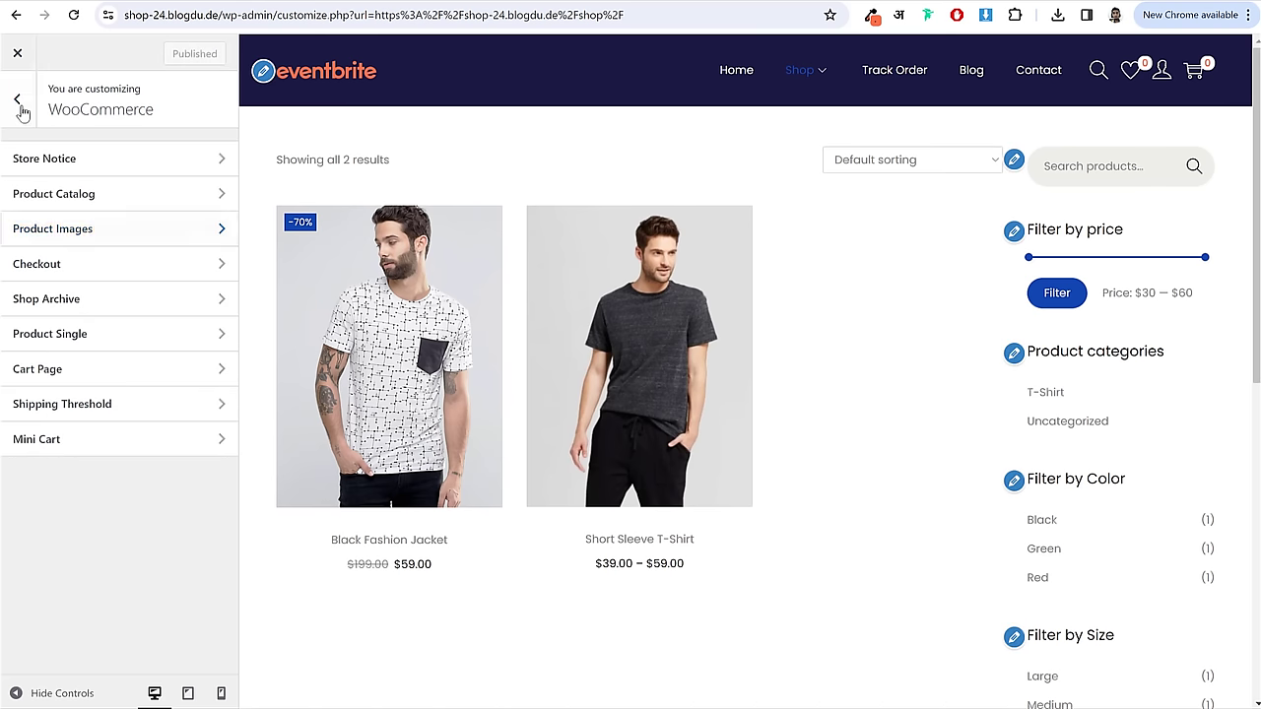
click(104, 298)
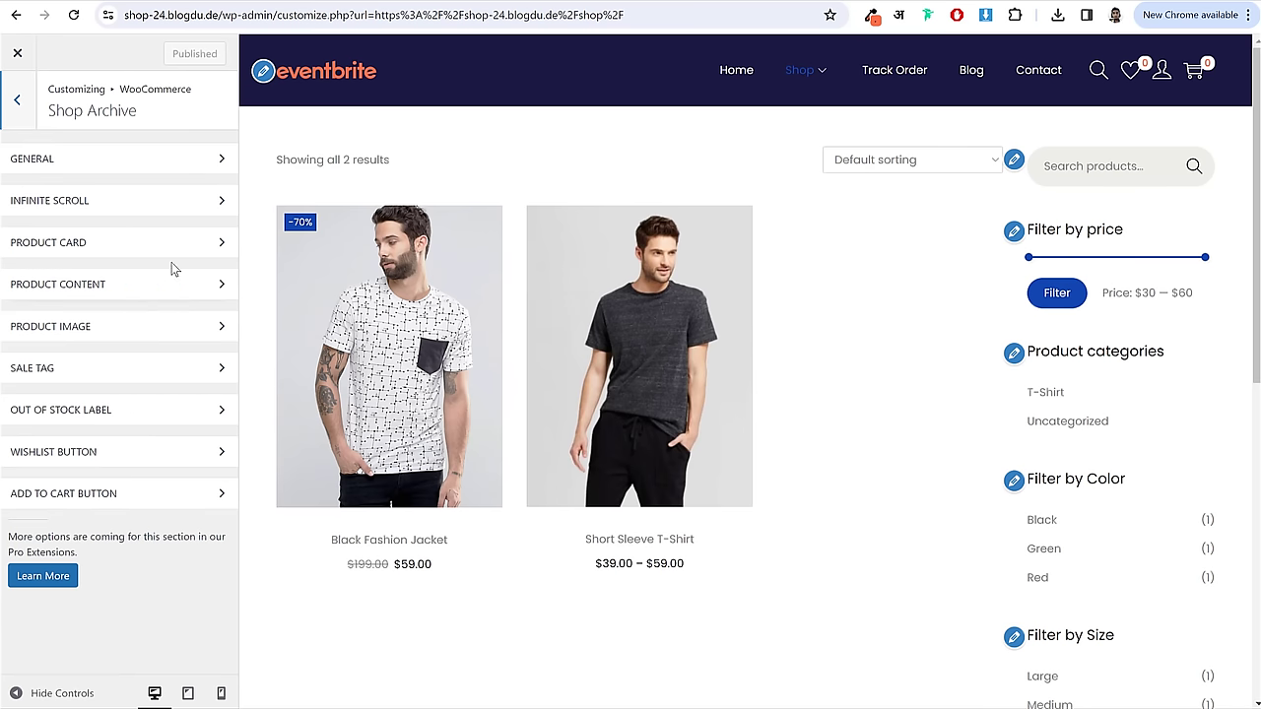
click(132, 160)
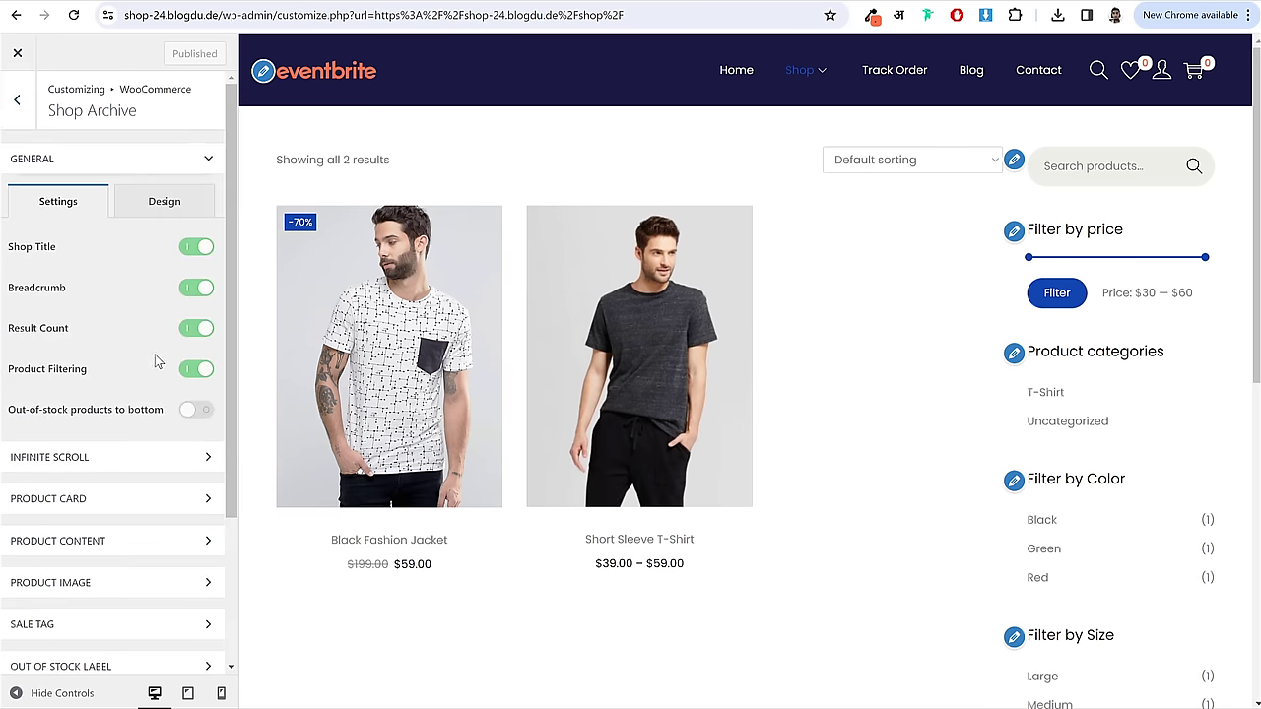
click(119, 163)
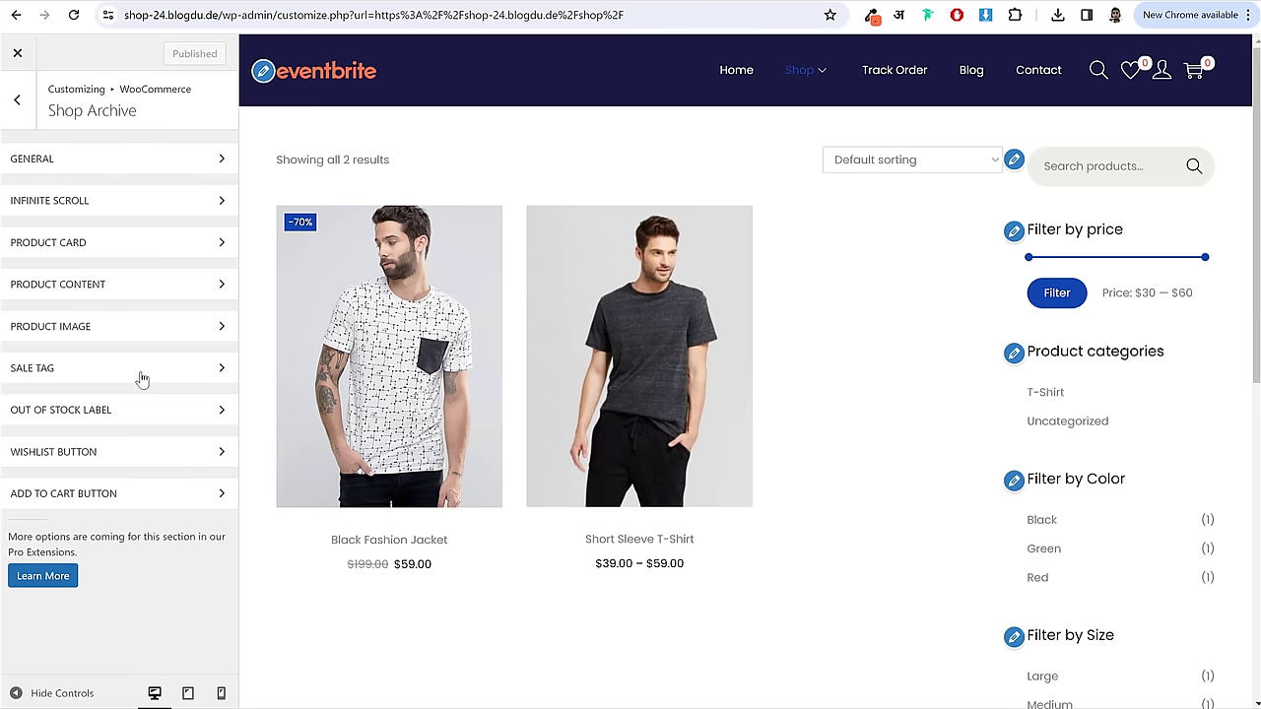
click(100, 203)
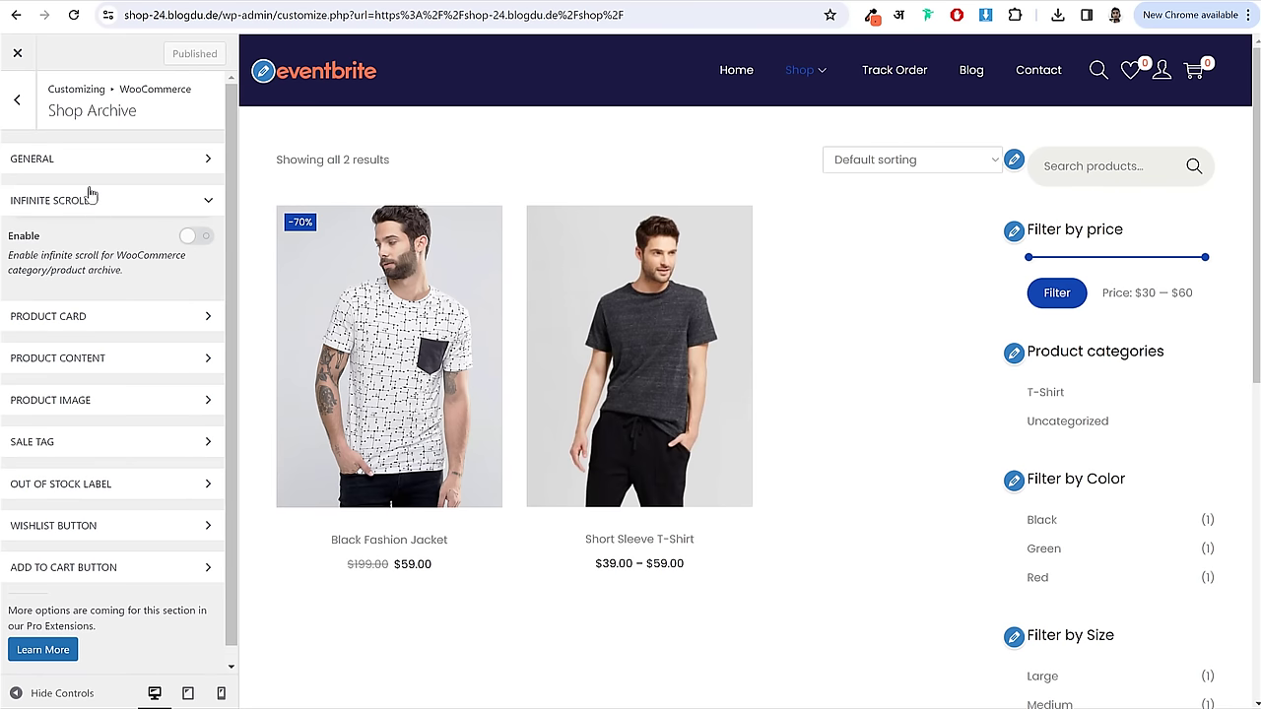
click(19, 101)
click(19, 106)
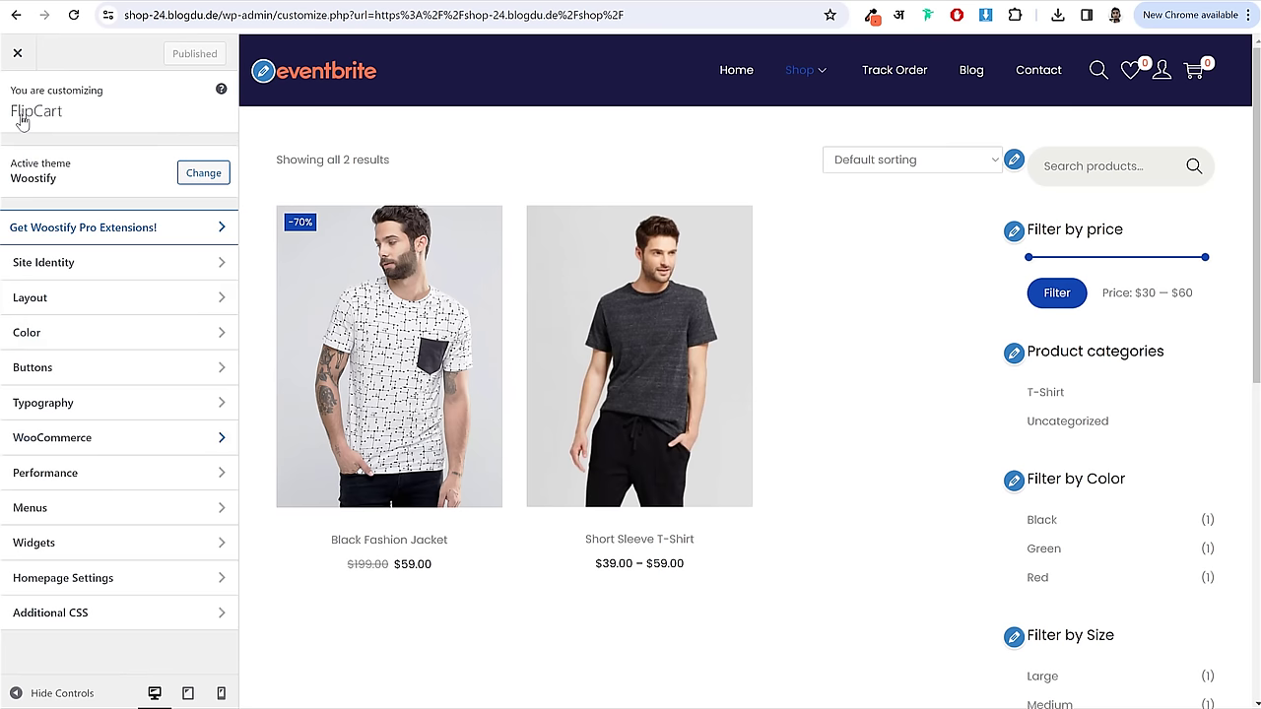
- Set the Shop/Product Archive layout to Left sidebar and publish the change
click(63, 300)
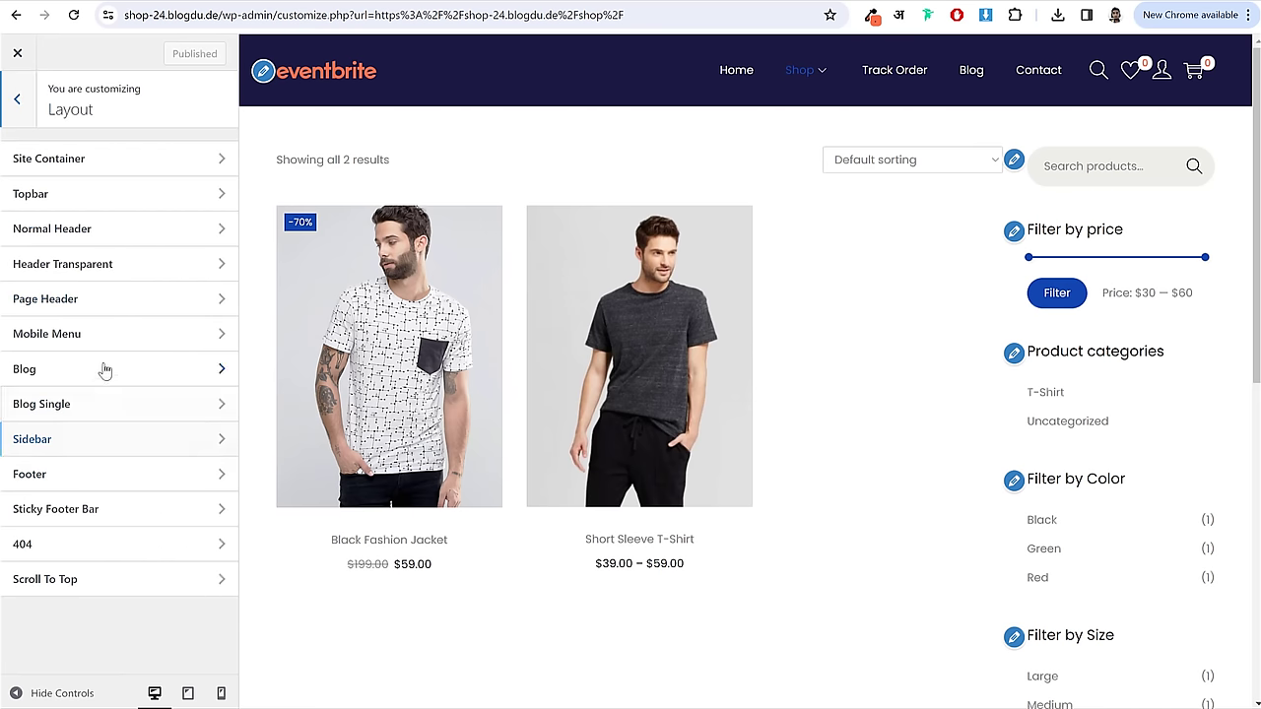
click(123, 450)
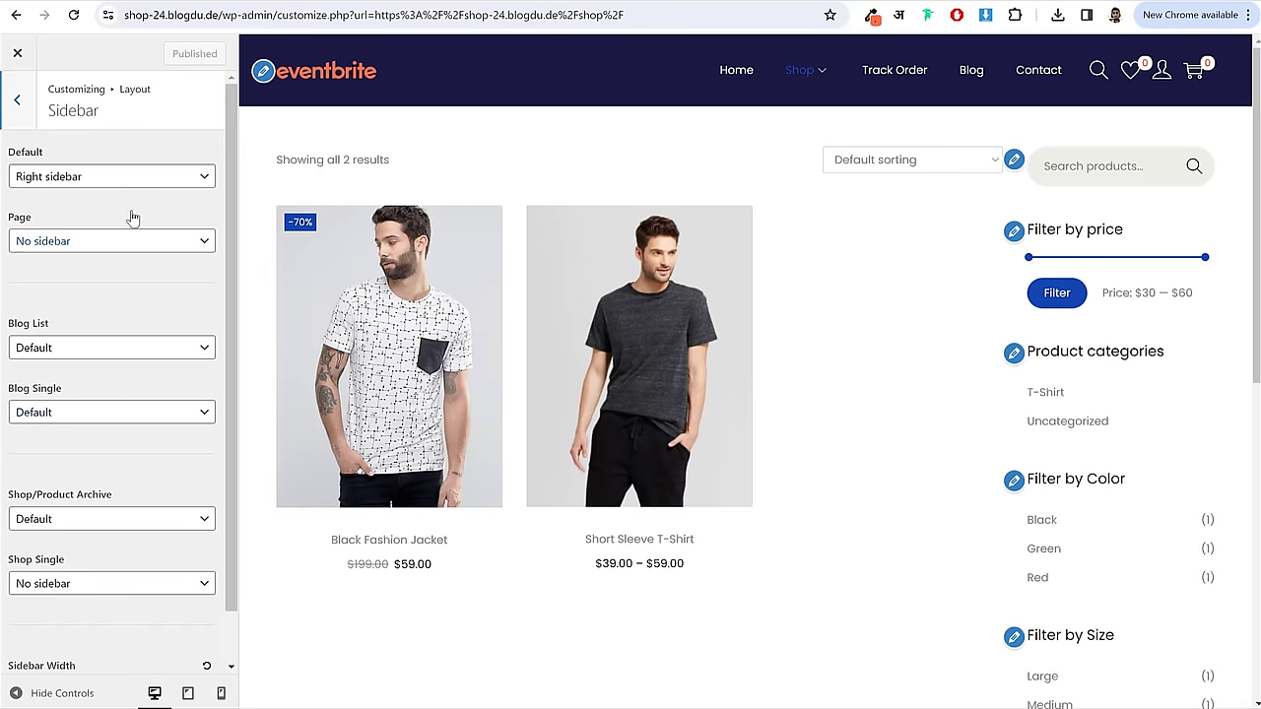
scroll(89, 407, down, 1)
scroll(89, 407, down, 1)
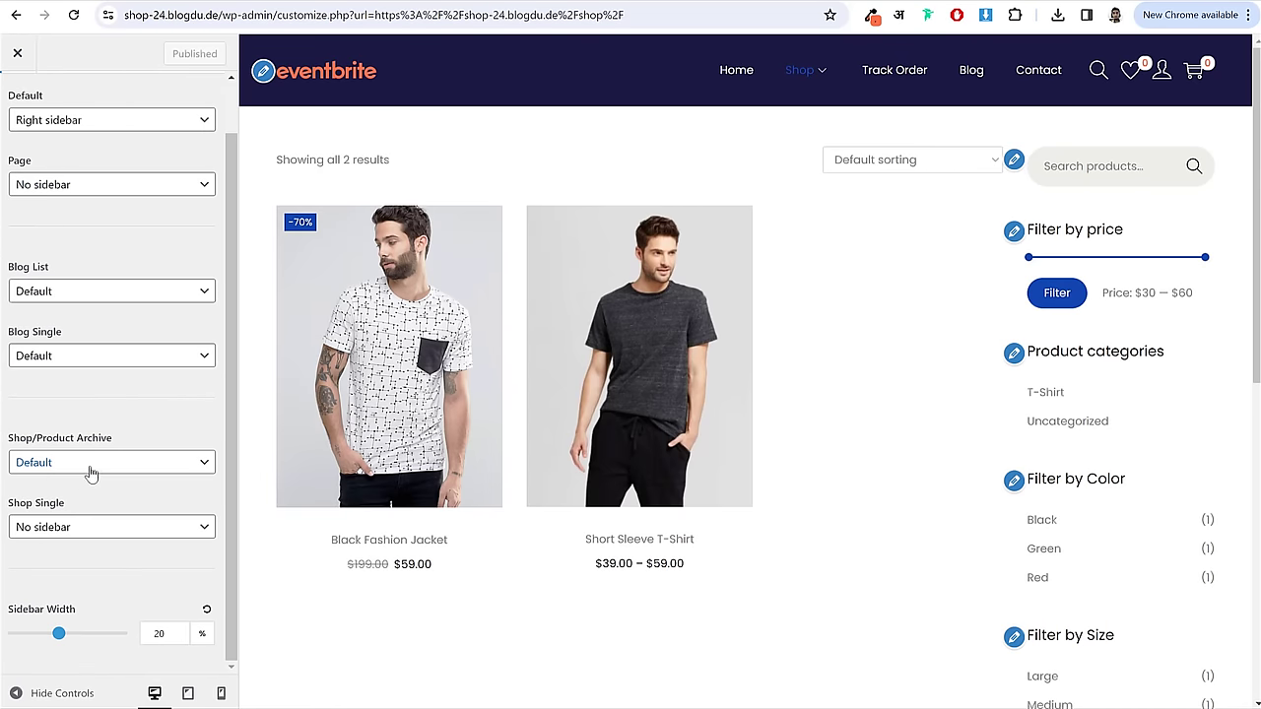
click(89, 470)
click(86, 512)
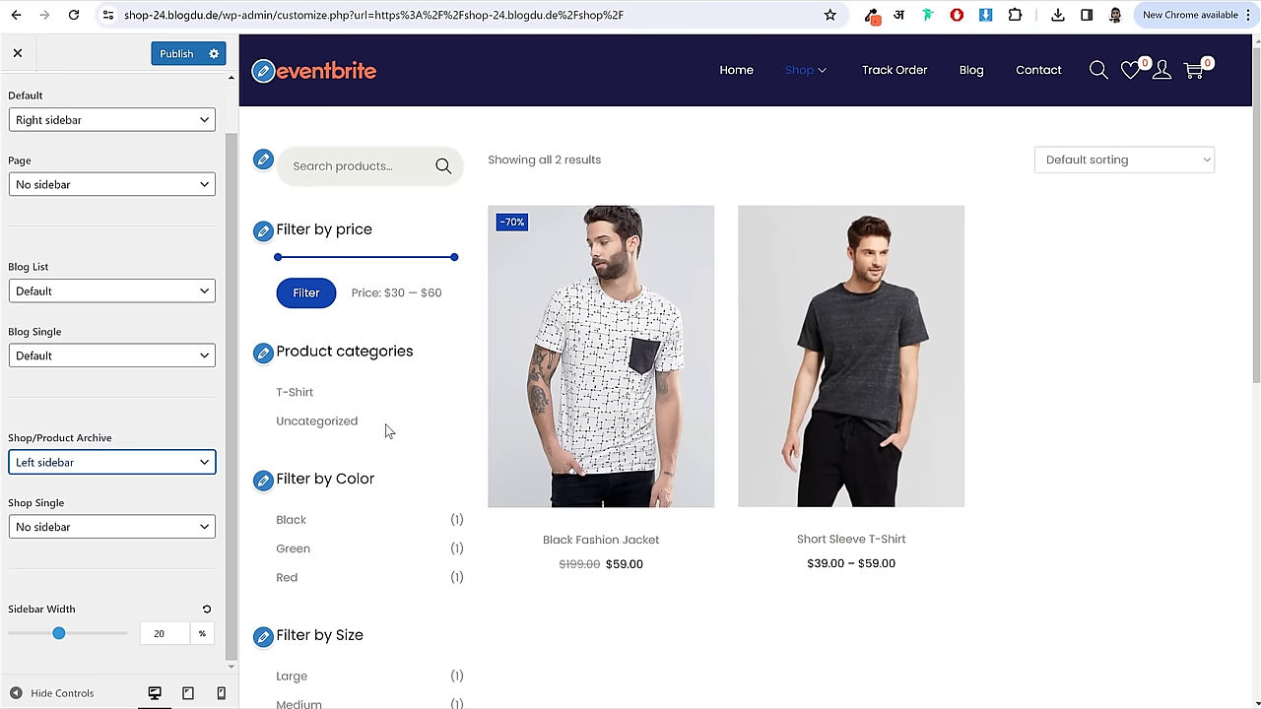
scroll(119, 570, up, 1)
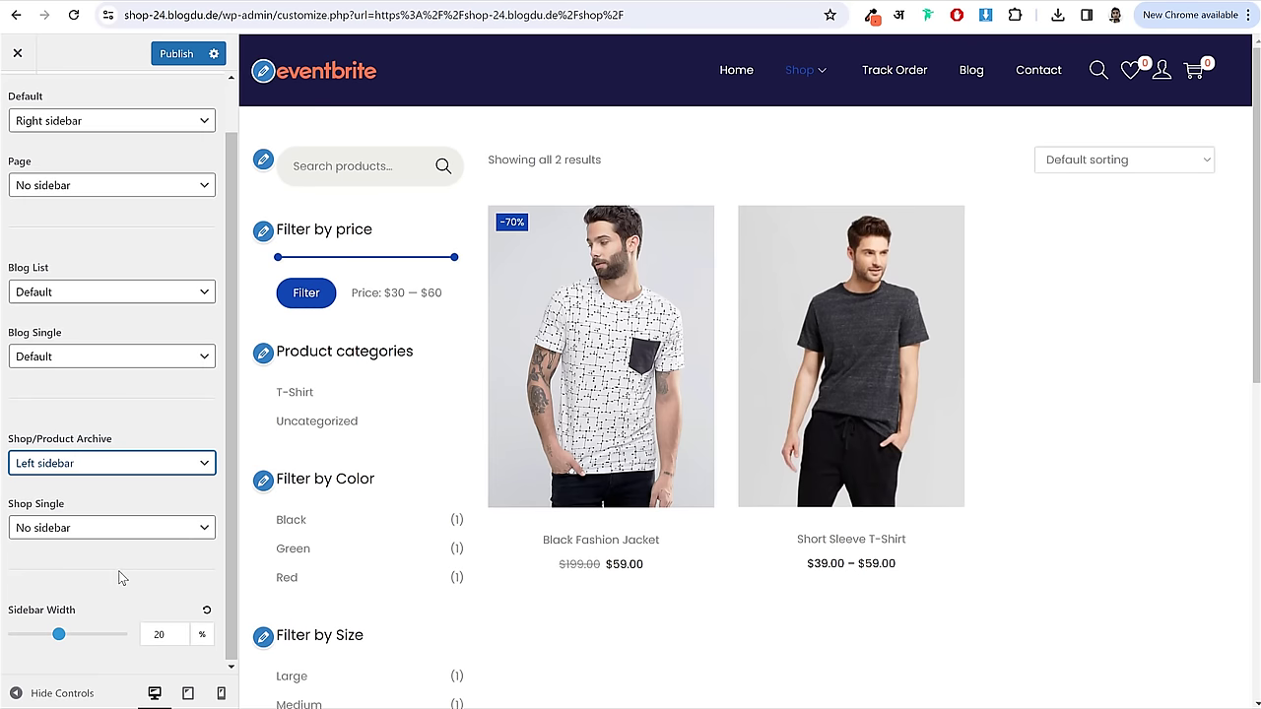
click(166, 61)
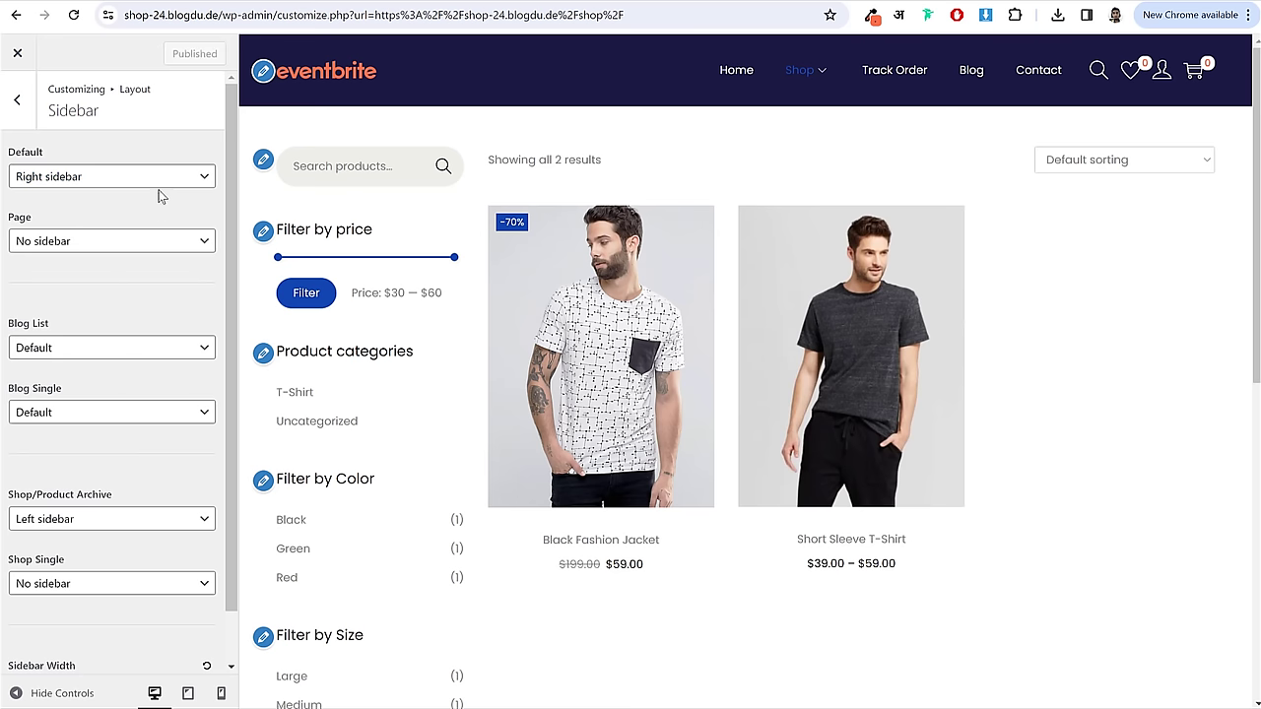
- Look through the body text's typography settings in the theme customizer
click(17, 101)
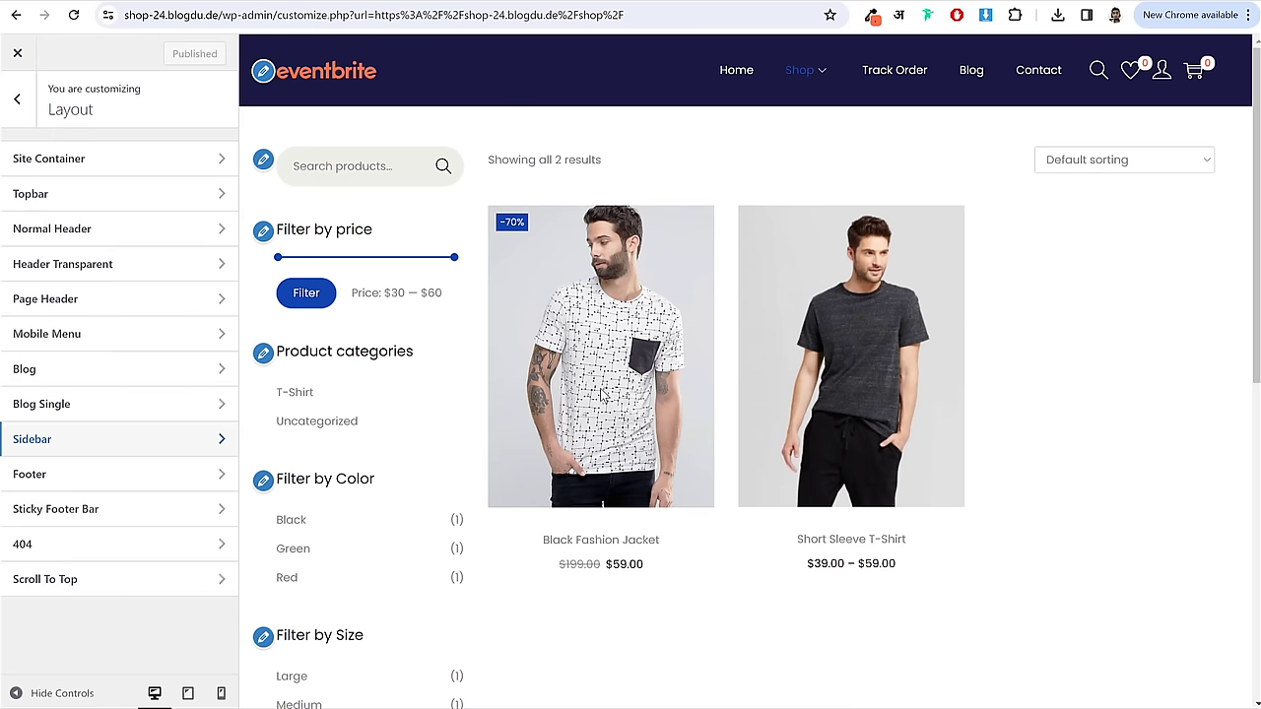
click(18, 102)
click(114, 404)
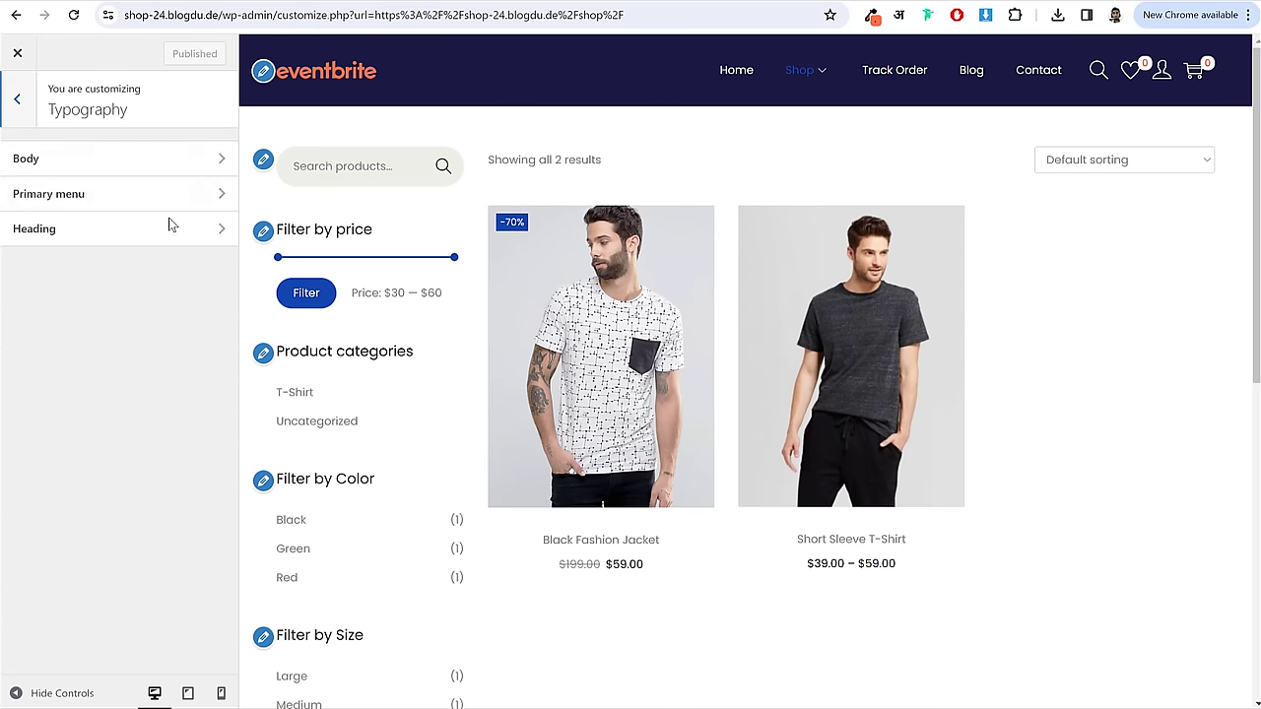
click(121, 160)
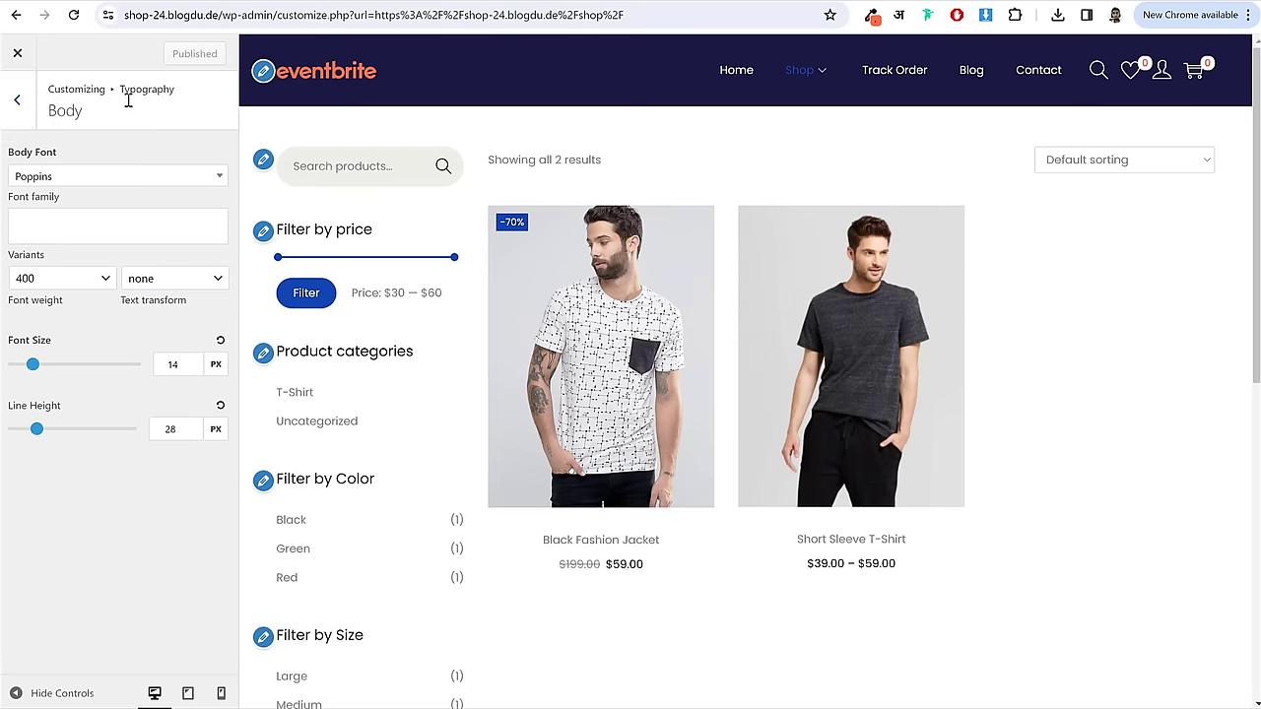
click(20, 103)
click(21, 104)
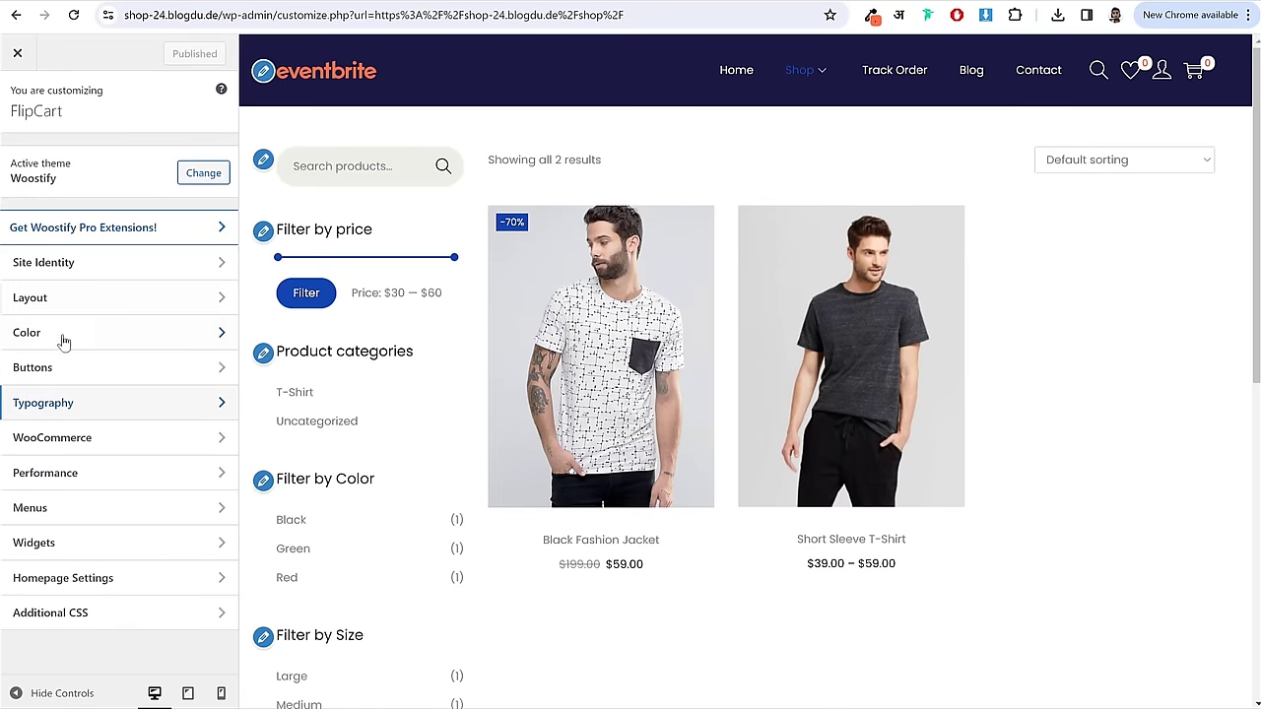
- Set the theme's text color to black #000000 and publish the change
click(65, 340)
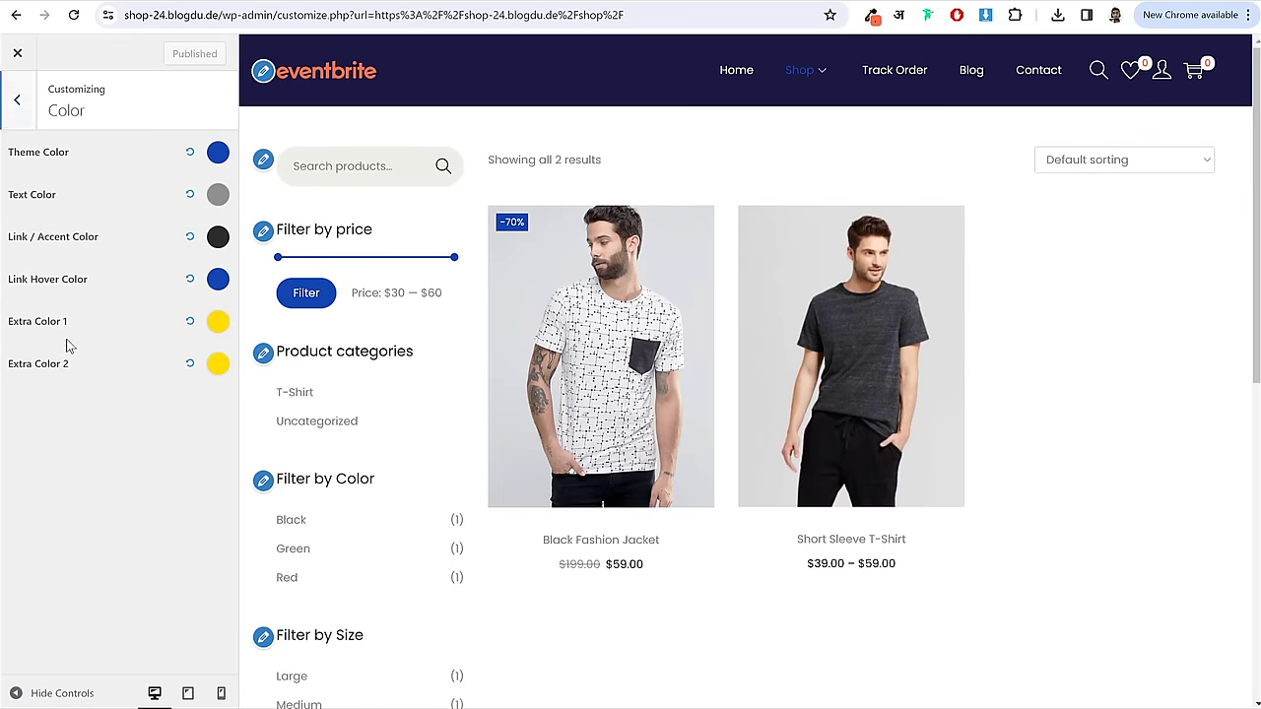
click(219, 197)
drag(22, 277, 4, 327)
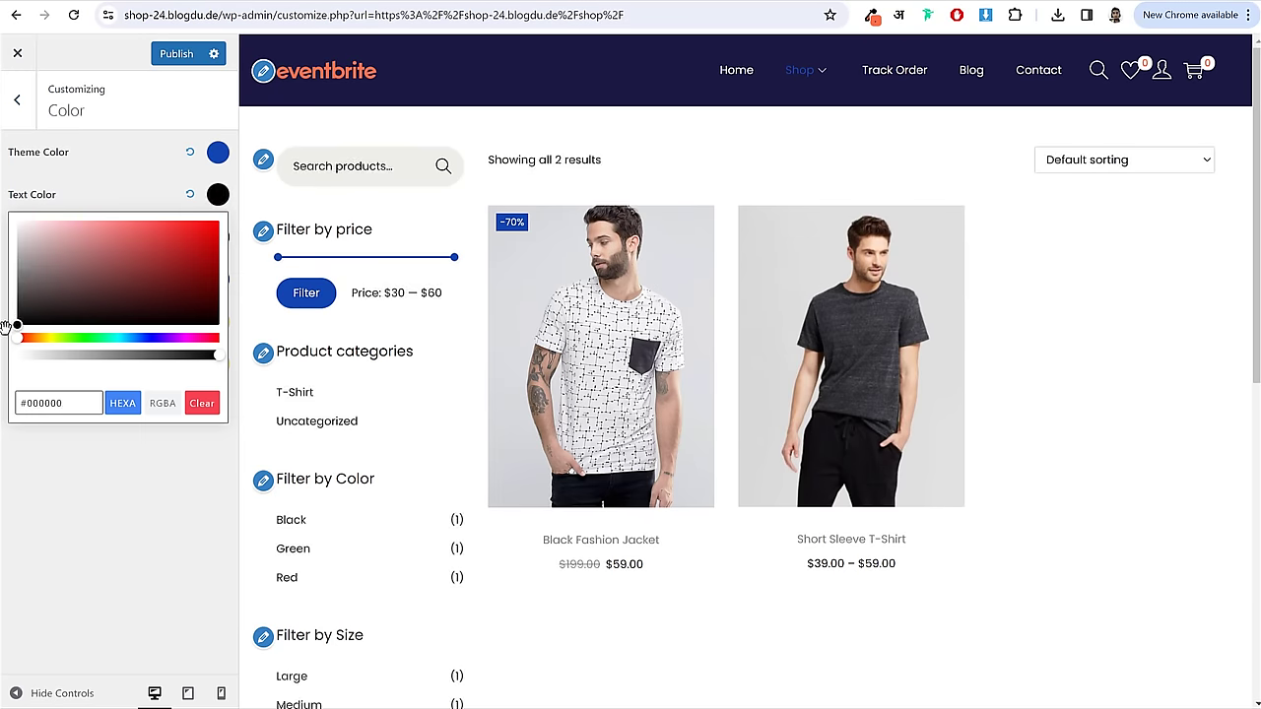
click(90, 194)
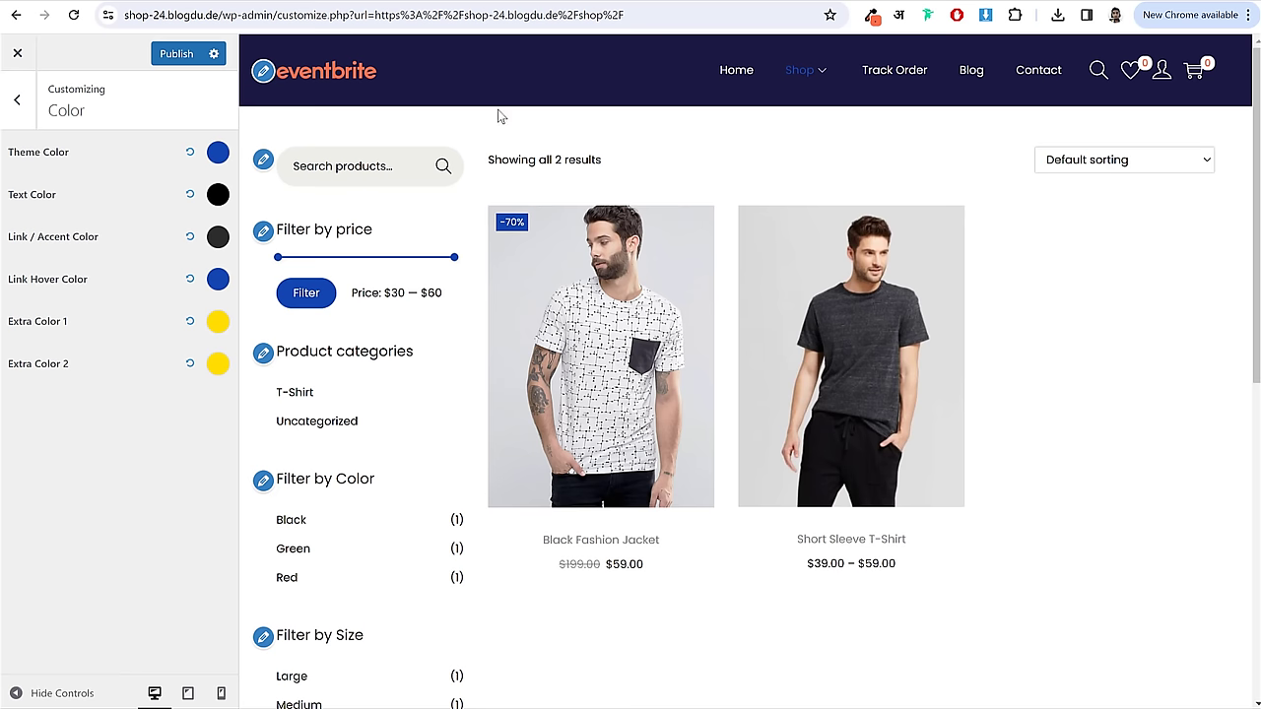
click(175, 53)
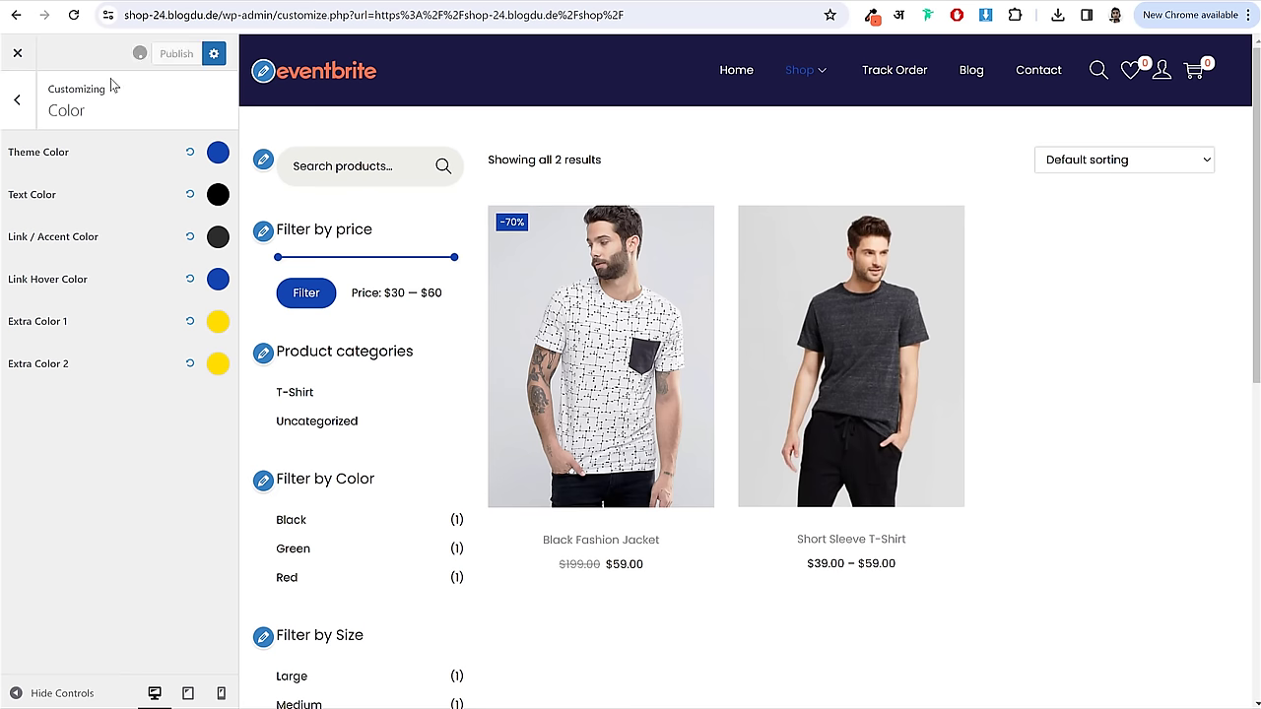
click(32, 104)
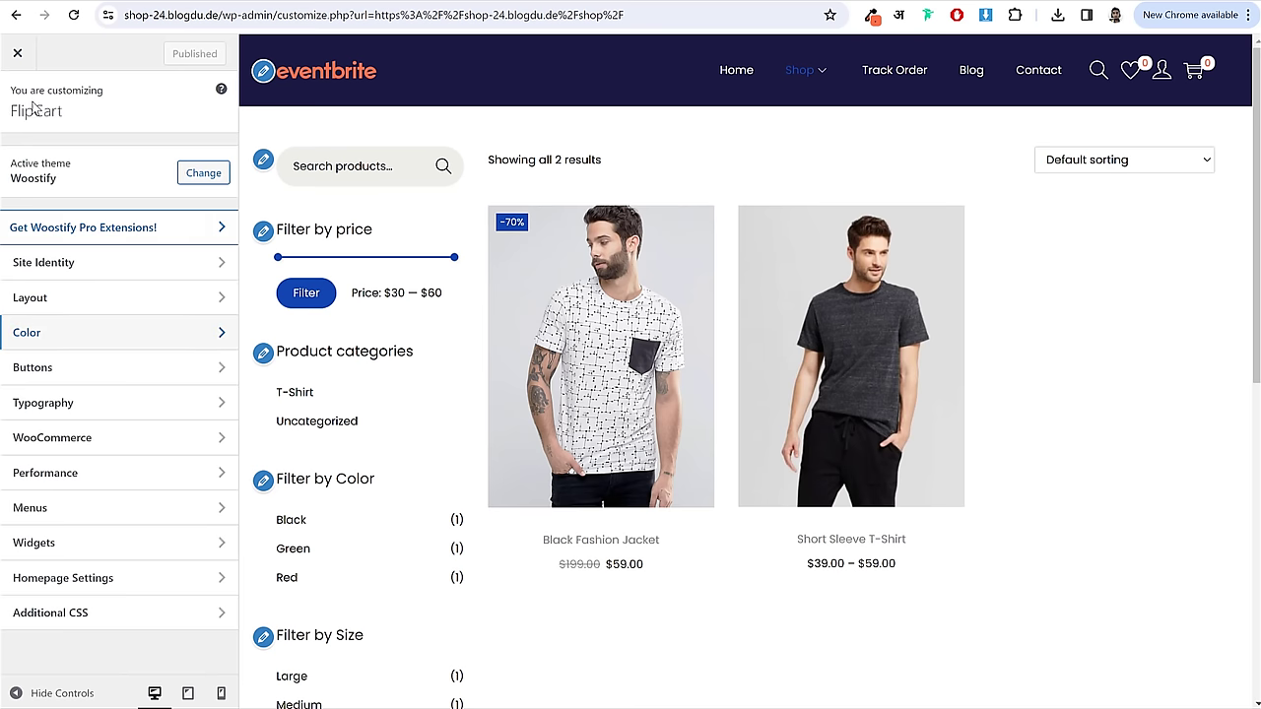
- View the button settings, preview the Black Fashion Jacket product page and compare it with the reference shop
click(70, 370)
scroll(730, 337, down, 3)
click(617, 217)
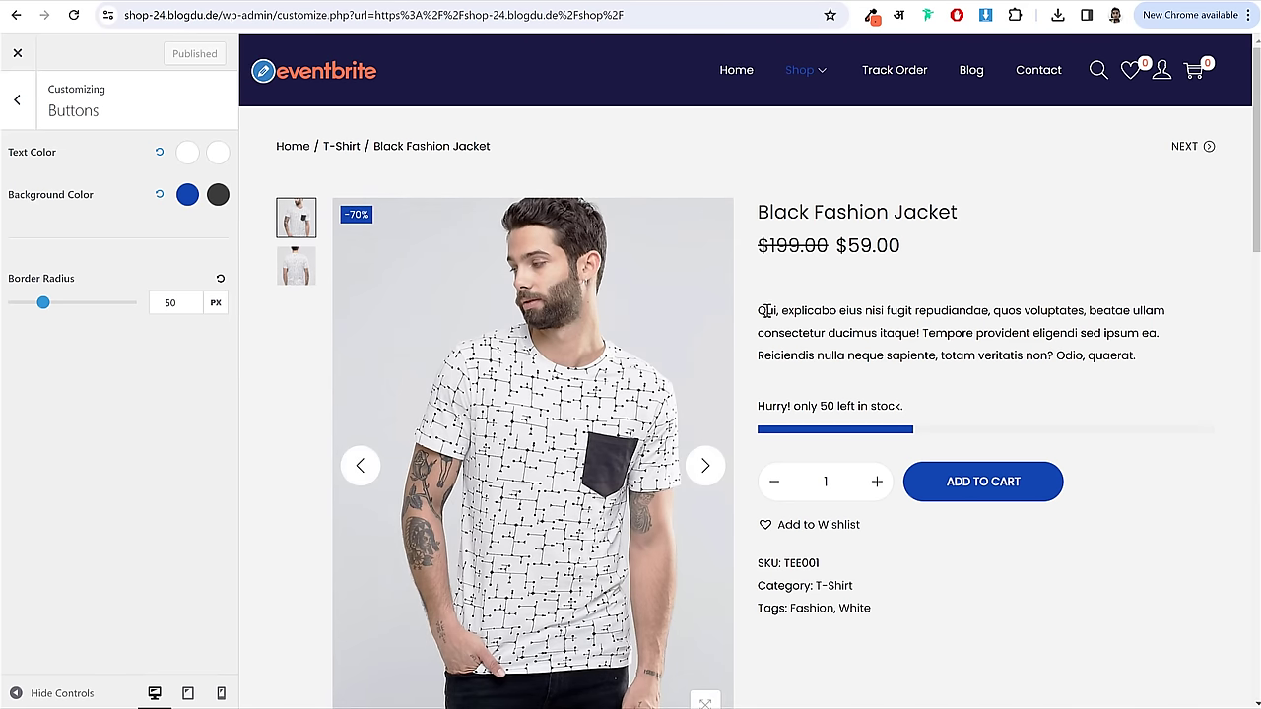
scroll(882, 452, down, 3)
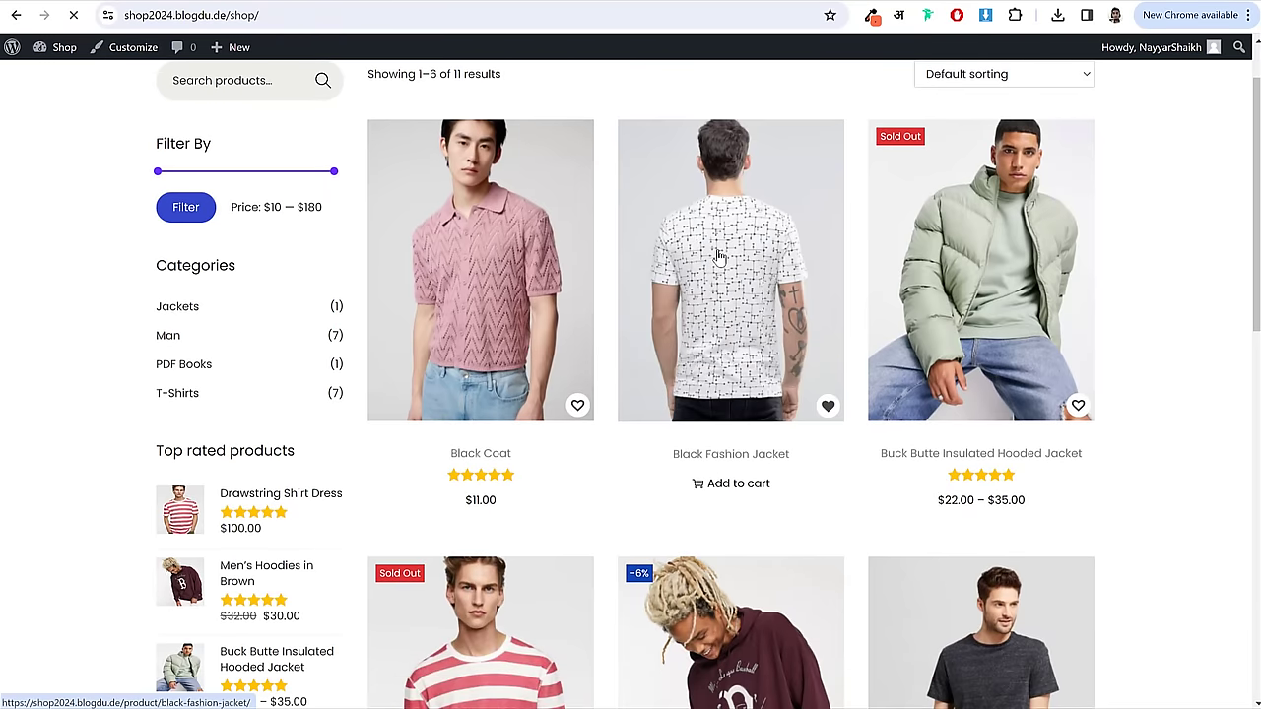
scroll(1036, 595, down, 2)
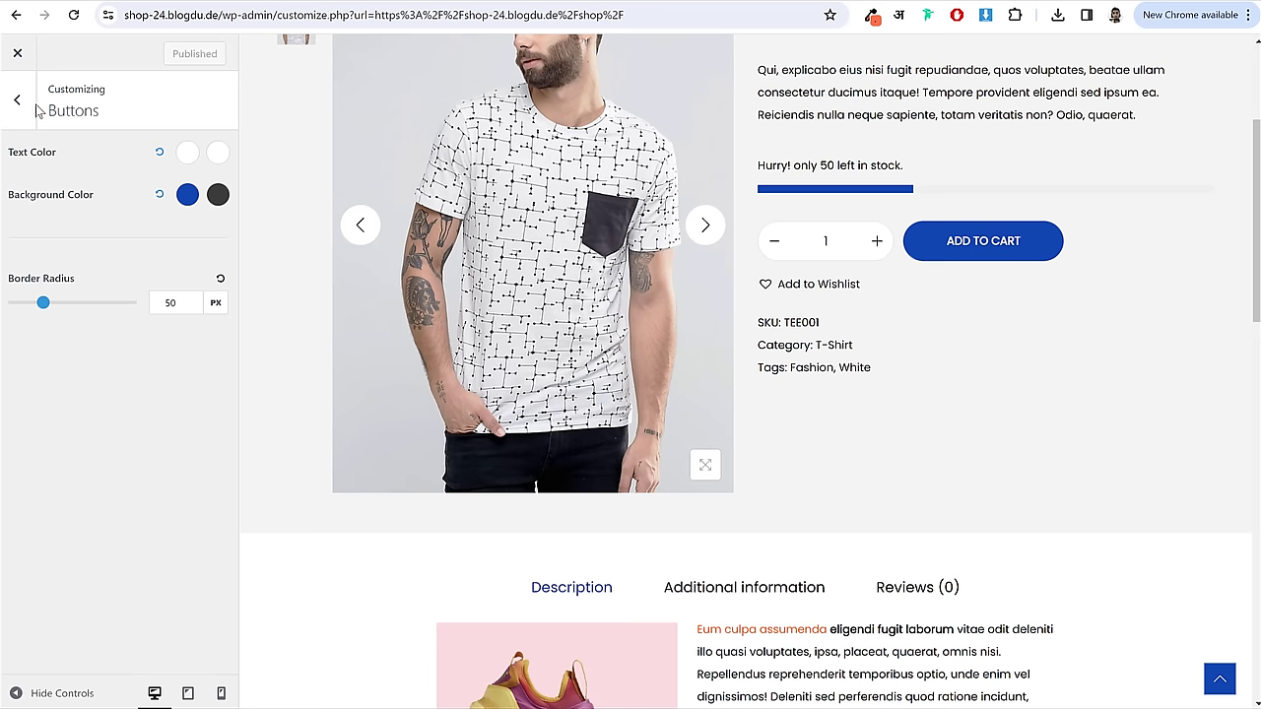
click(23, 110)
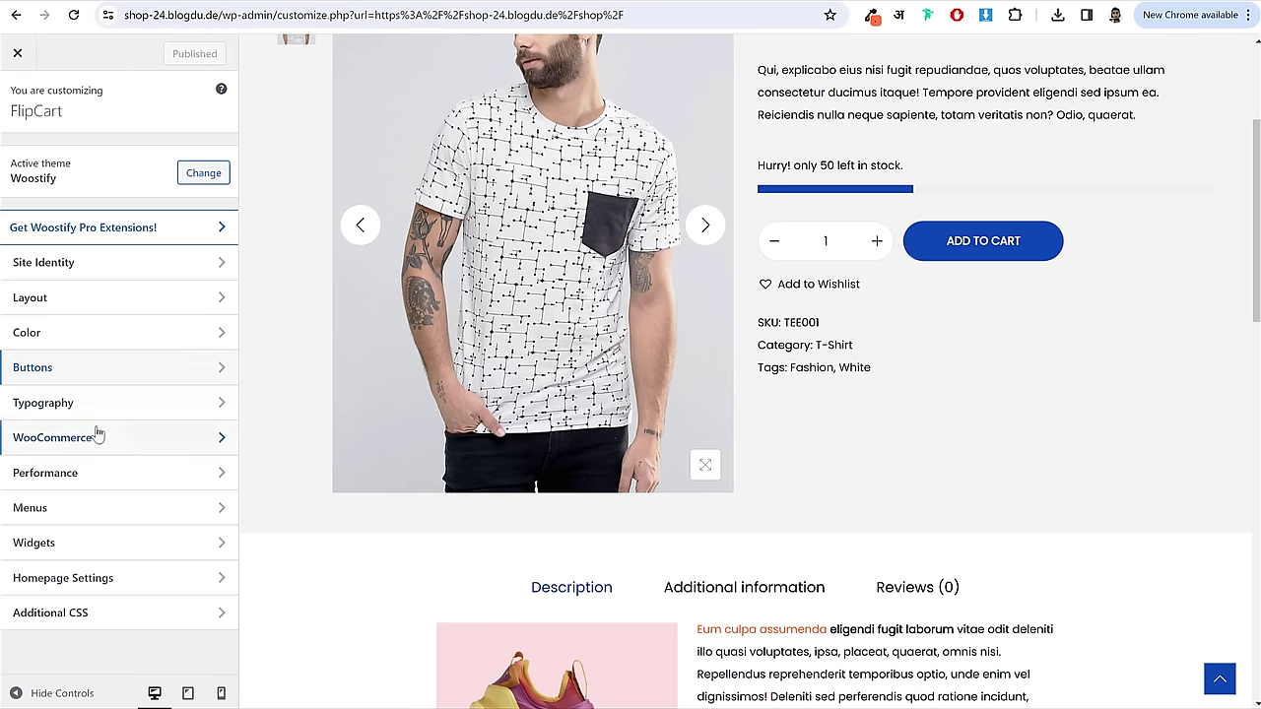
- Upload Safecheckout.png as the trust badge image in WooCommerce's Product Single general settings and publish the change
click(95, 436)
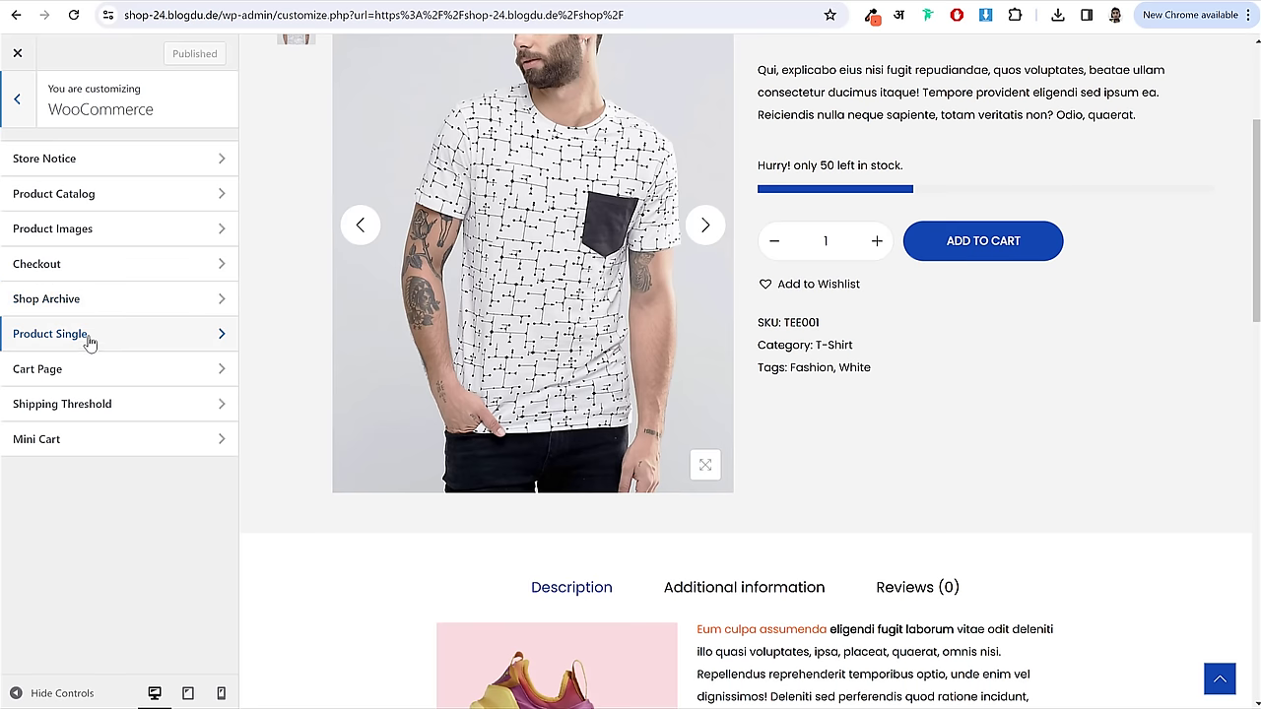
click(90, 338)
click(99, 162)
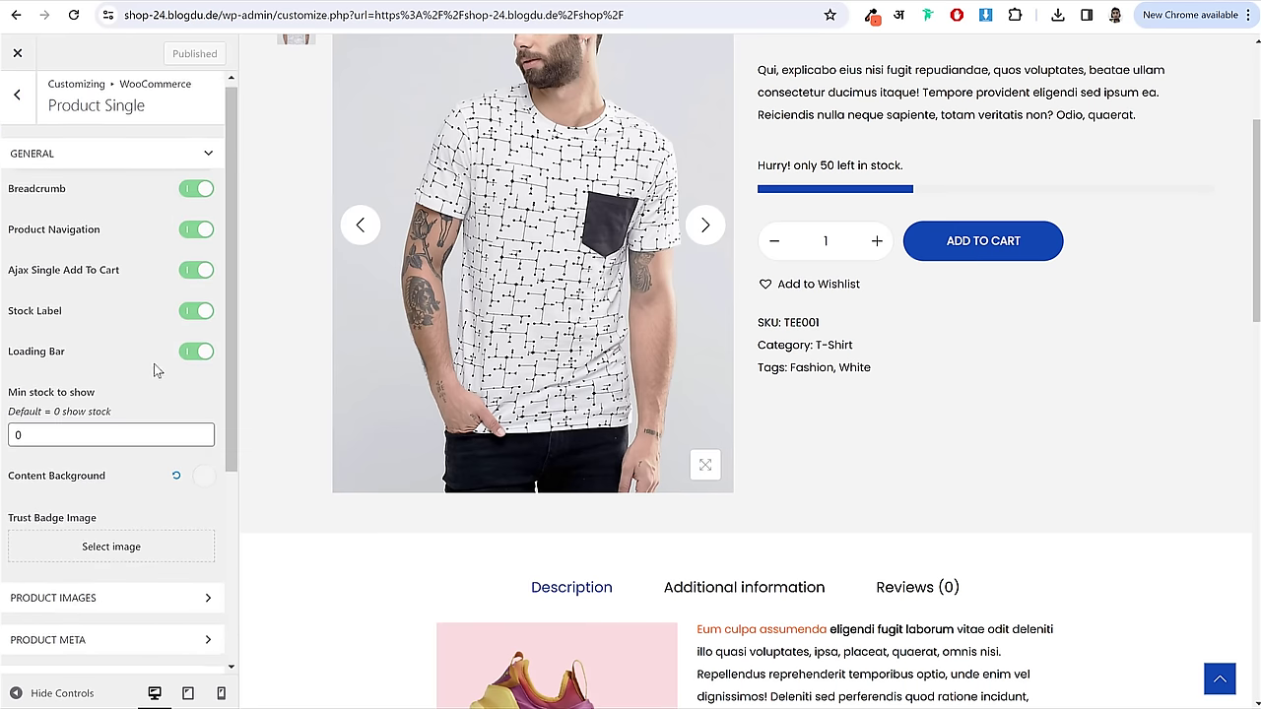
scroll(118, 370, down, 2)
click(88, 392)
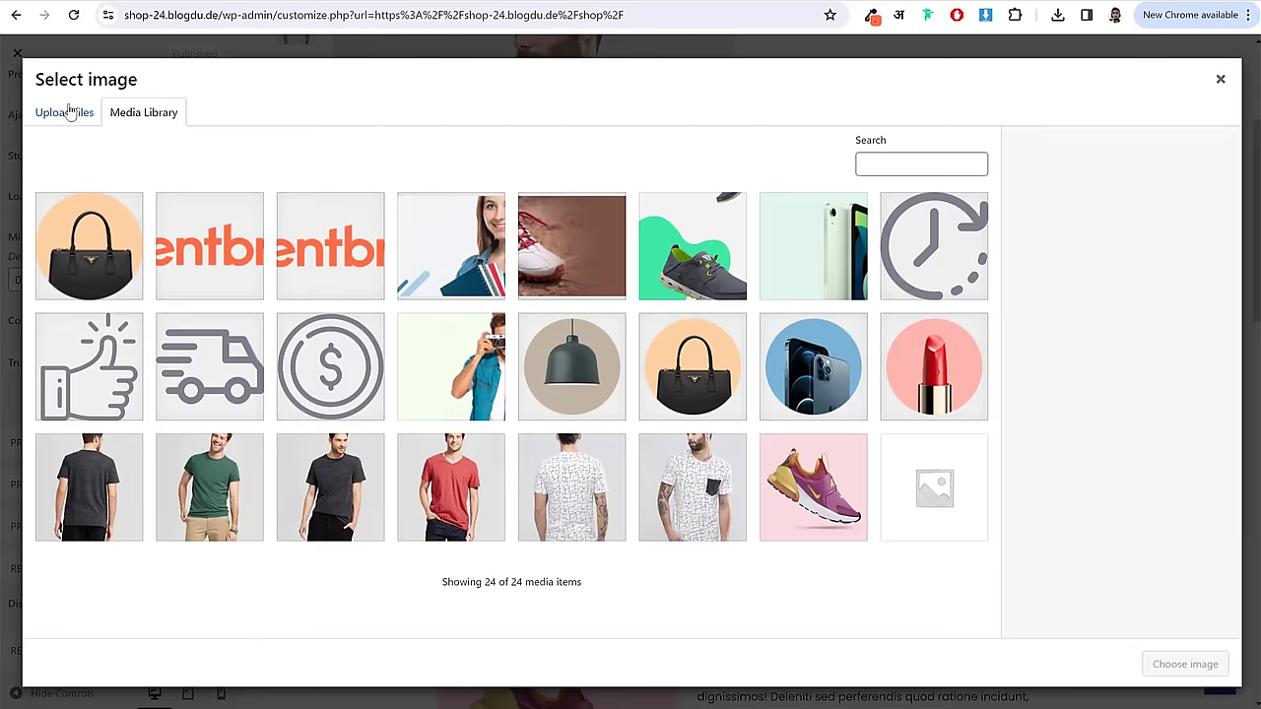
click(61, 113)
click(632, 366)
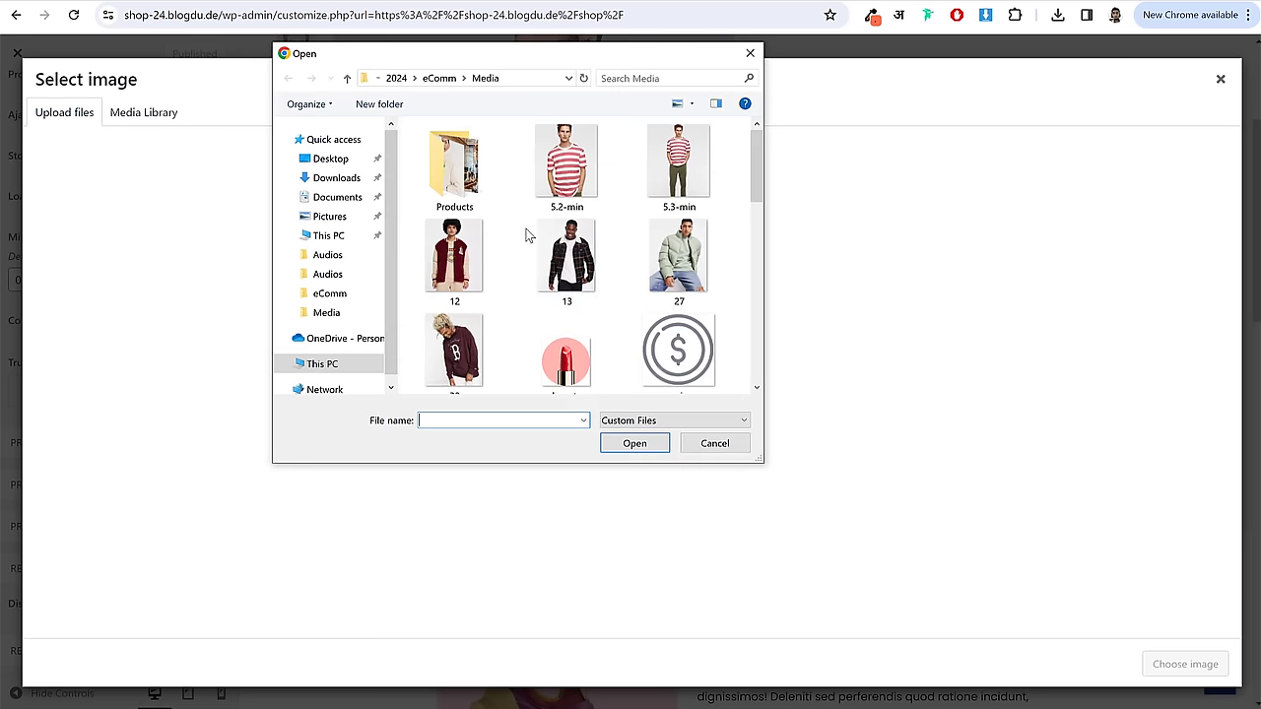
scroll(633, 273, down, 10)
click(566, 222)
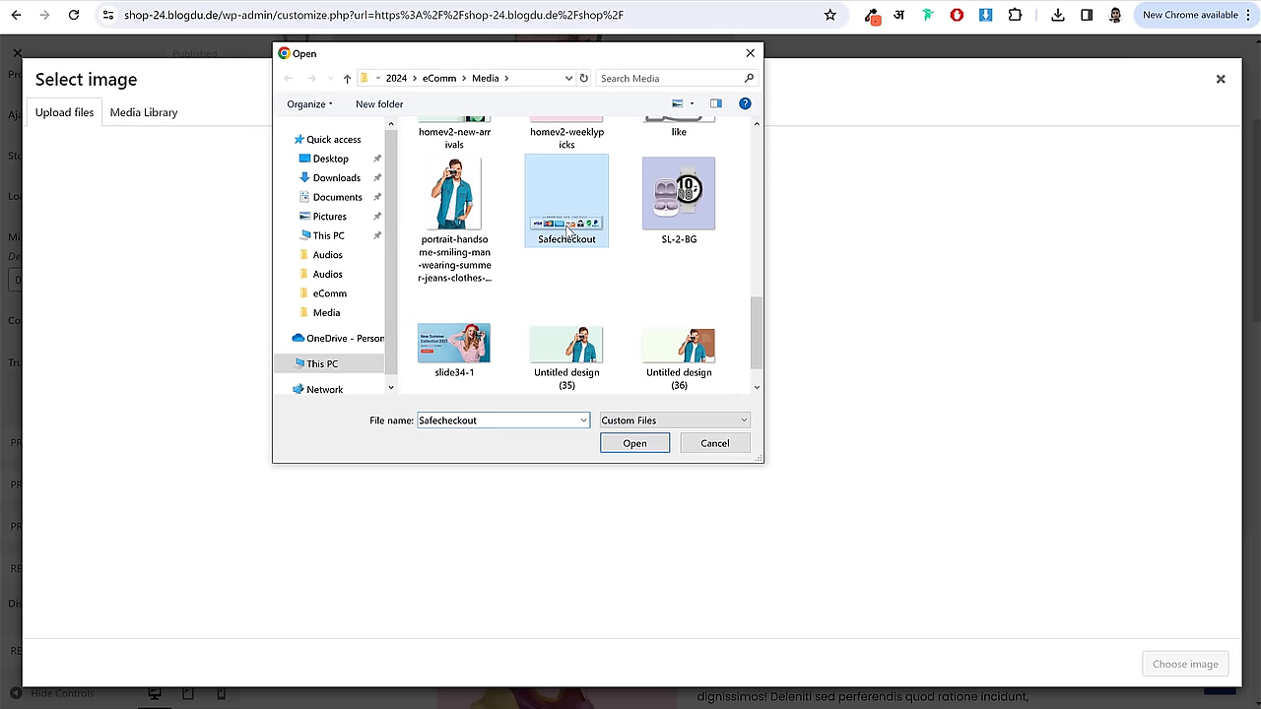
click(646, 443)
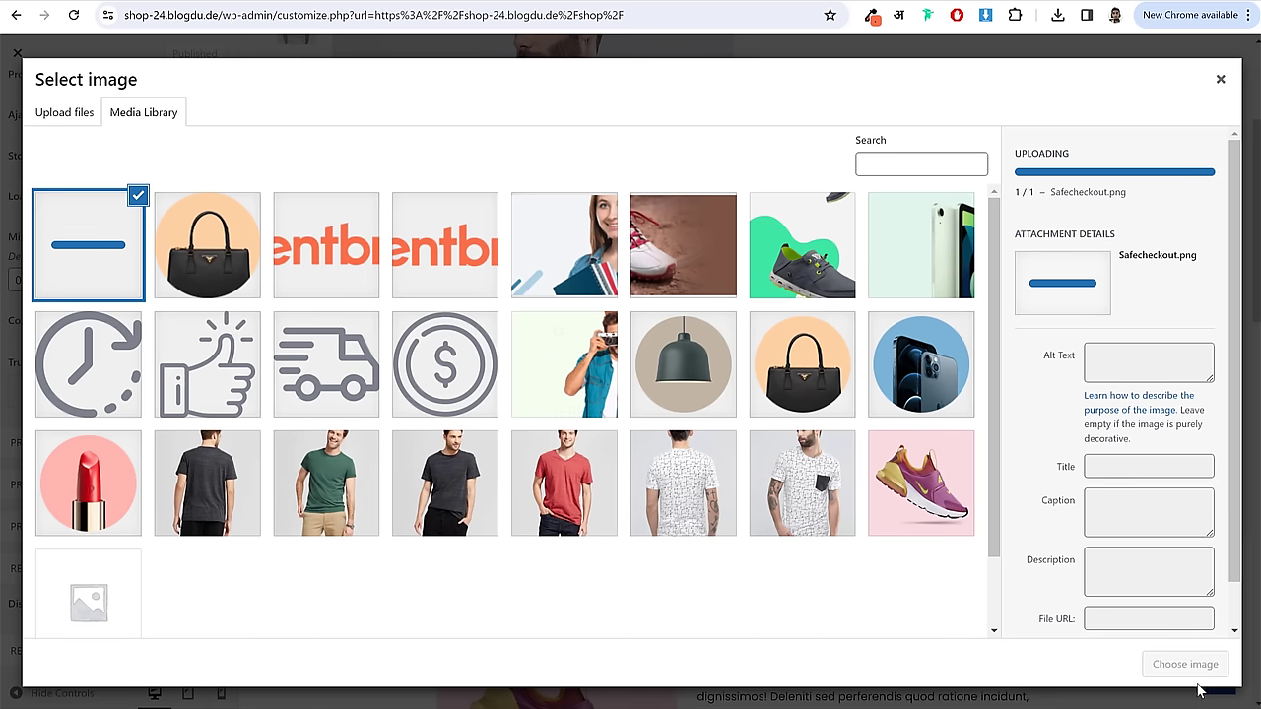
click(1192, 668)
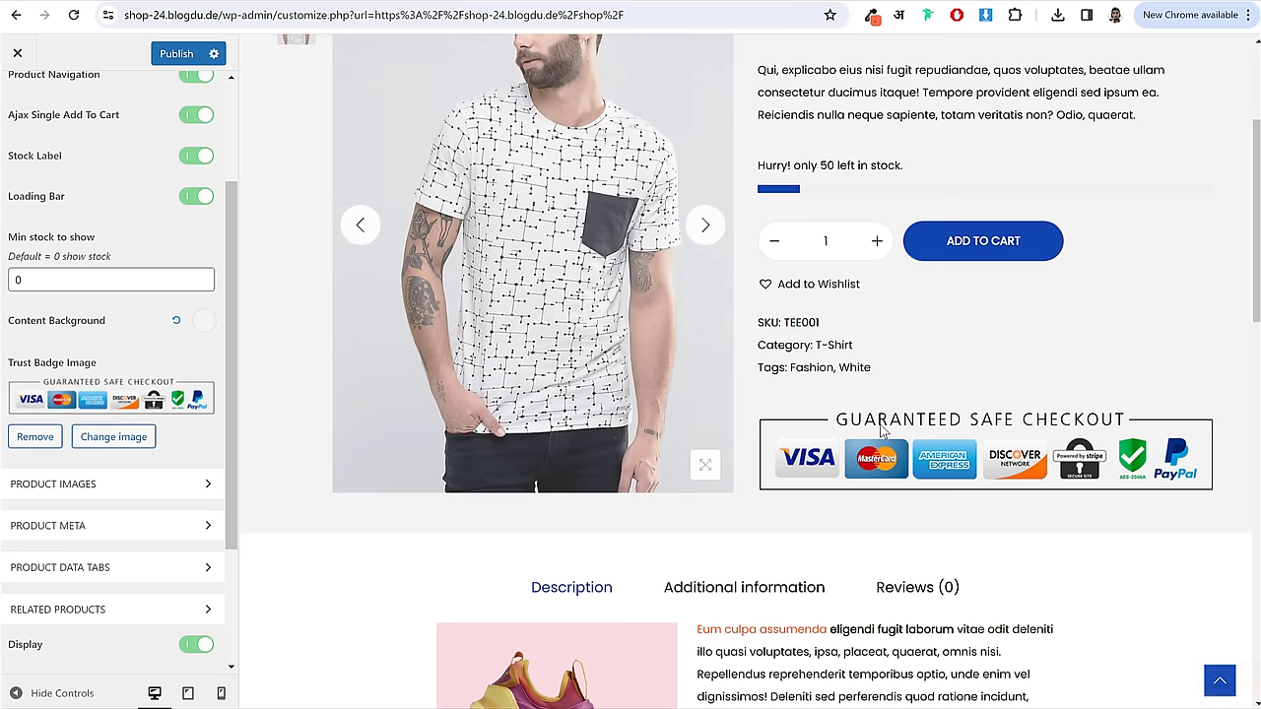
click(177, 53)
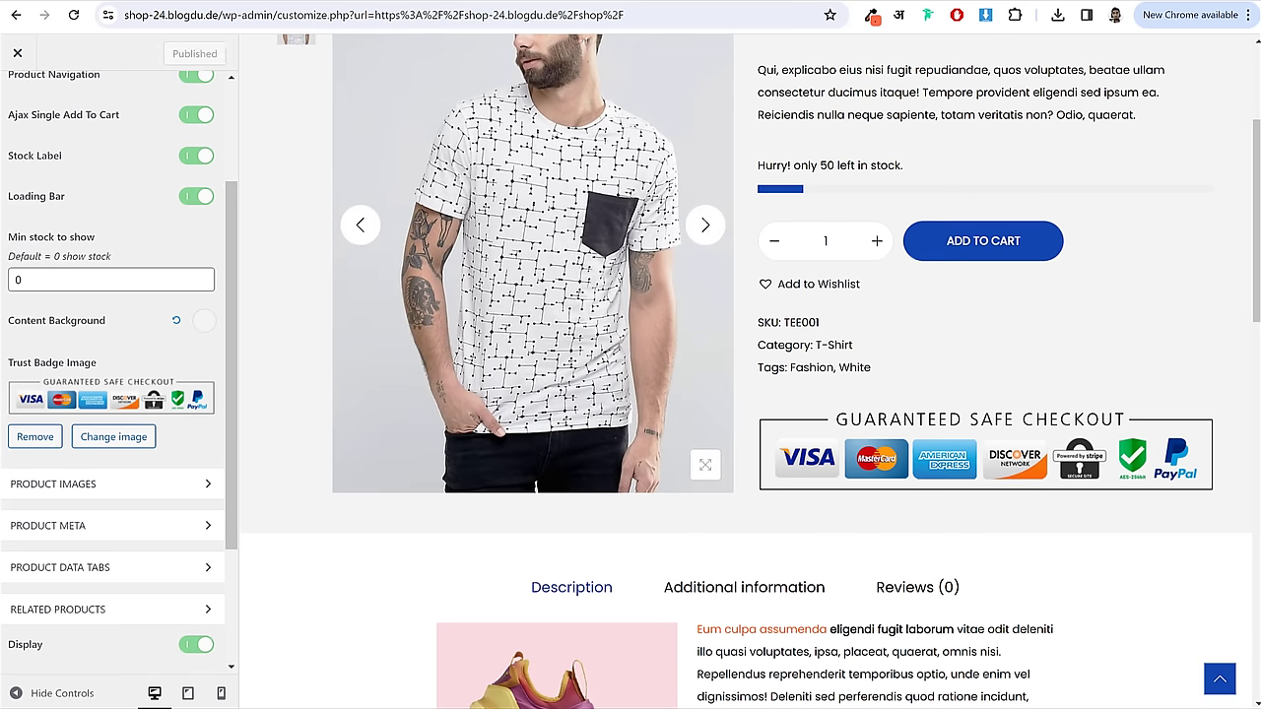
- Copy all the code from the CSS text file in the Media folder, using Notepad, and return to the browser
key(alt+Tab)
click(647, 343)
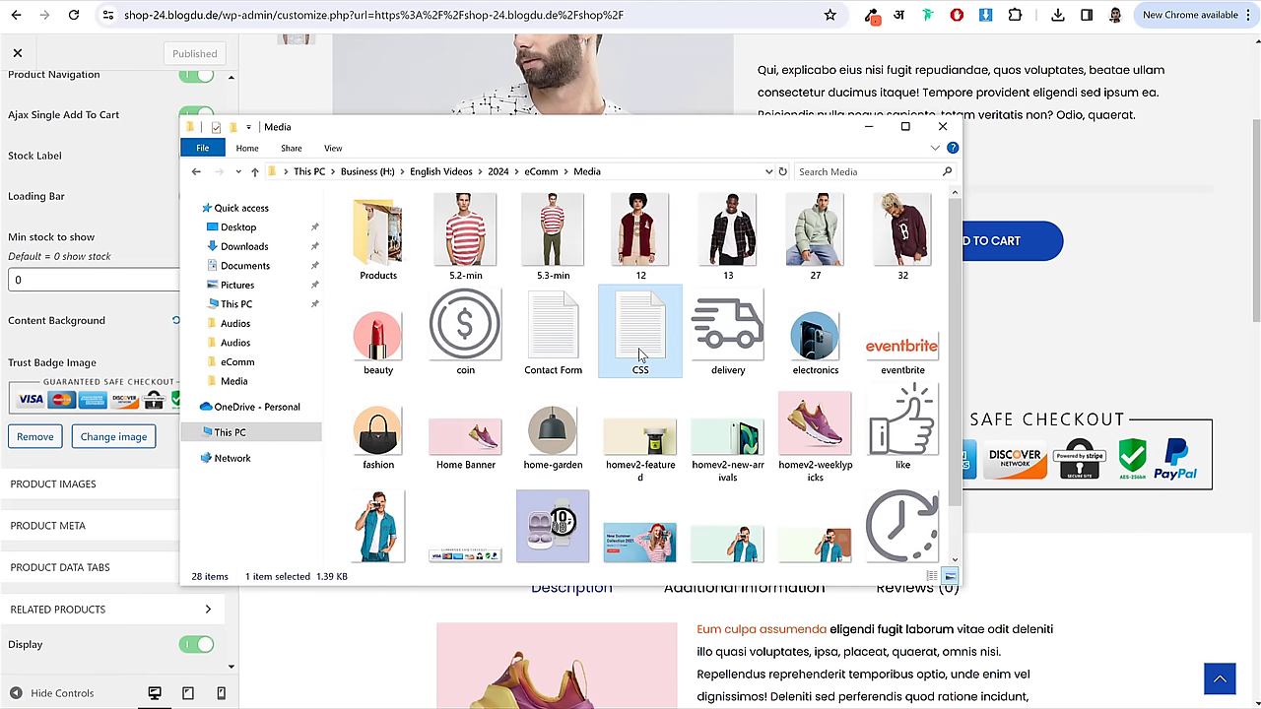
key(ctrl+a)
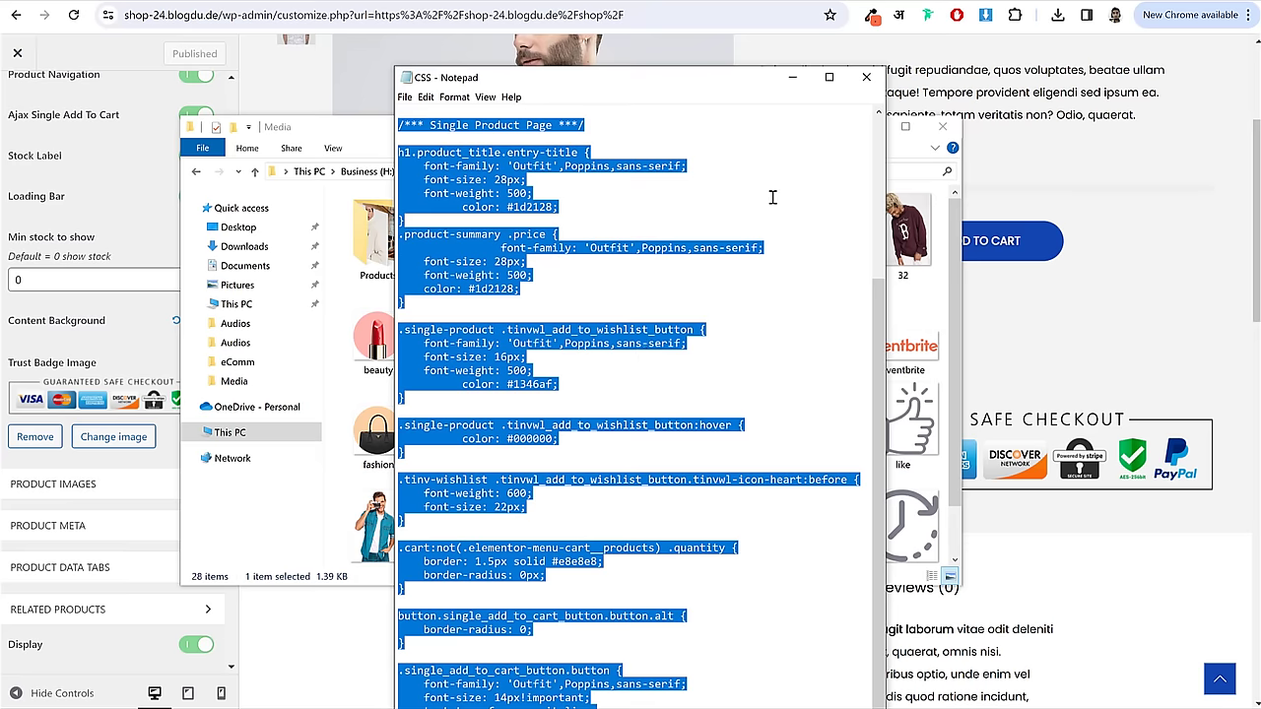
click(867, 77)
key(alt+Tab)
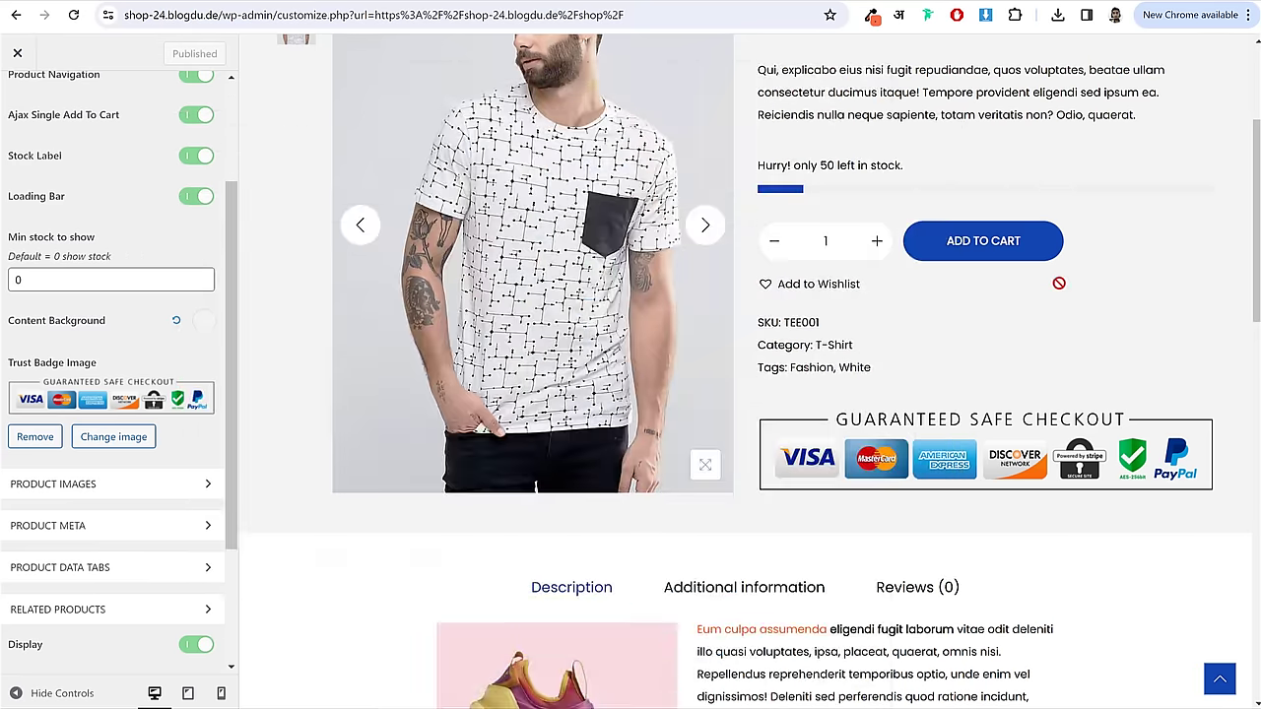
- Paste the copied single product page CSS into the customizer's Additional CSS section
scroll(1028, 342, down, 1)
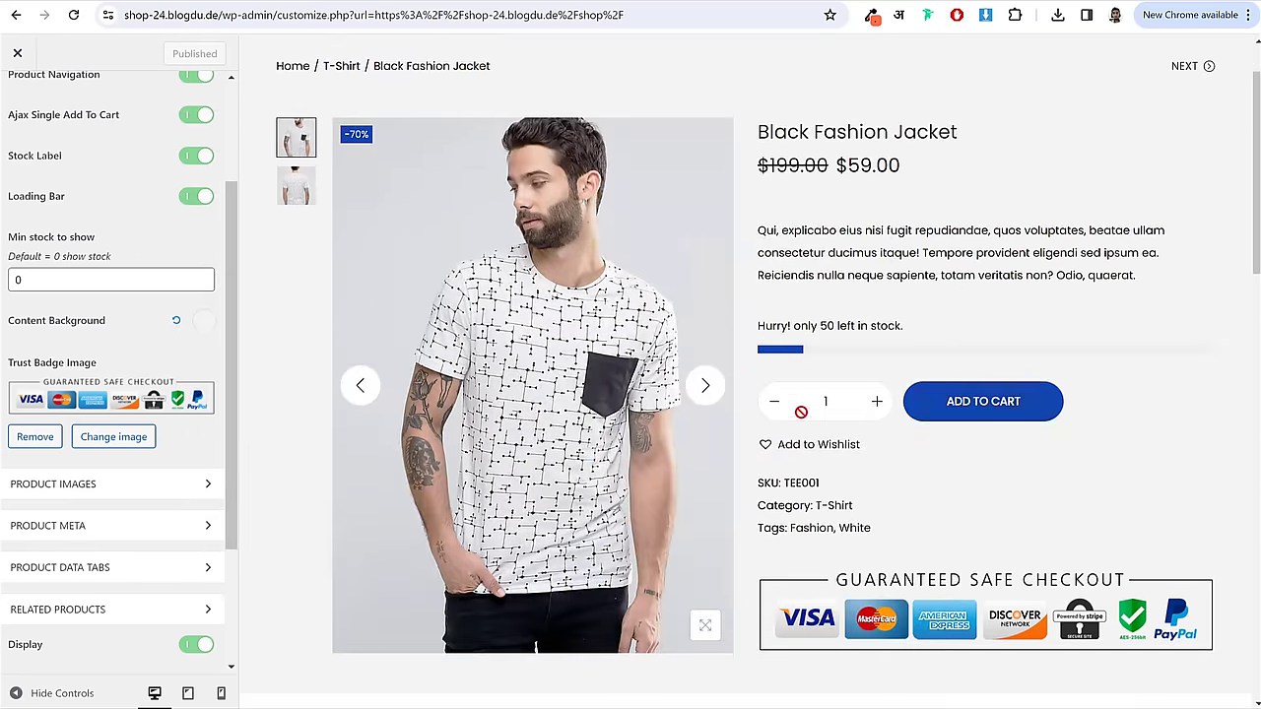
scroll(85, 196, up, 3)
click(31, 110)
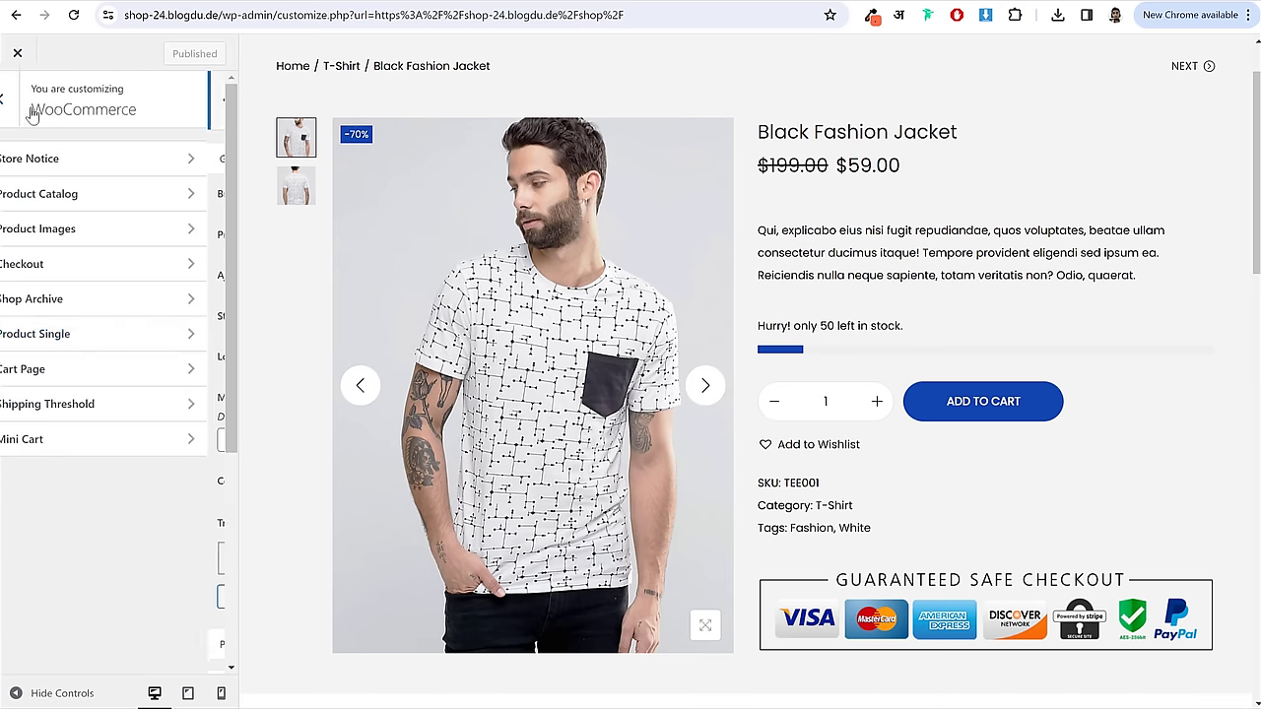
click(20, 105)
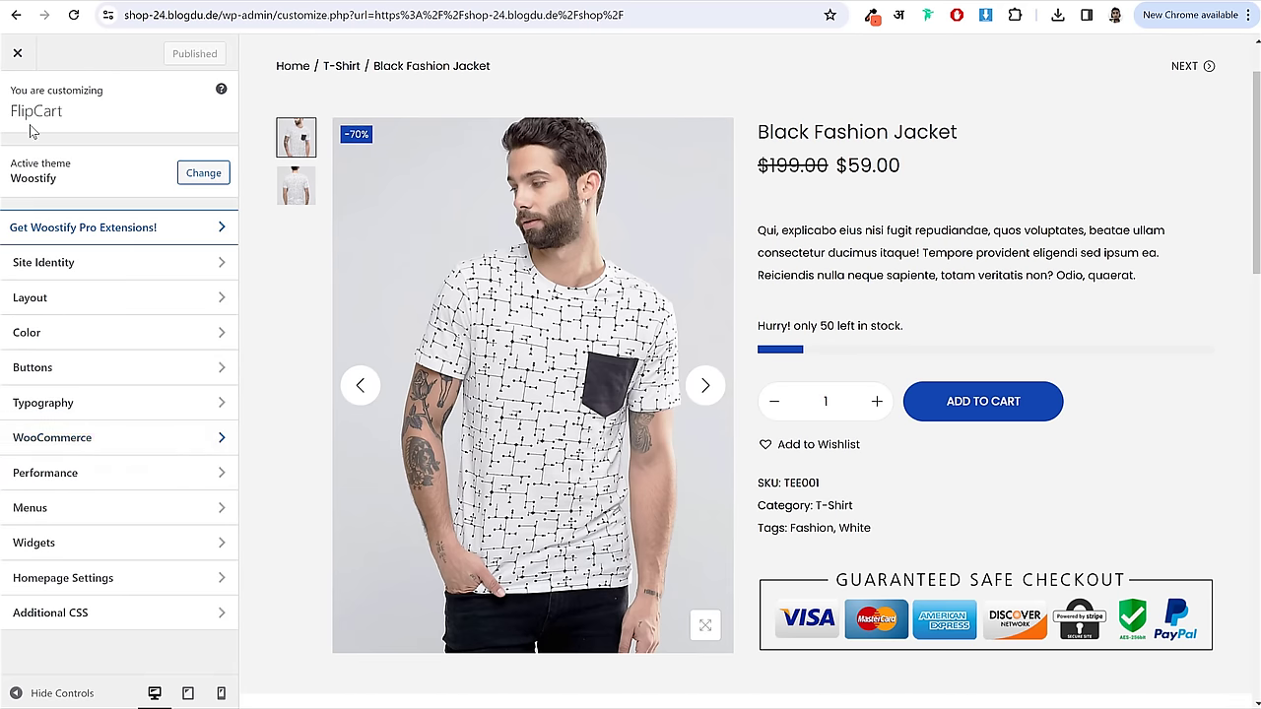
click(113, 619)
key(ctrl+v)
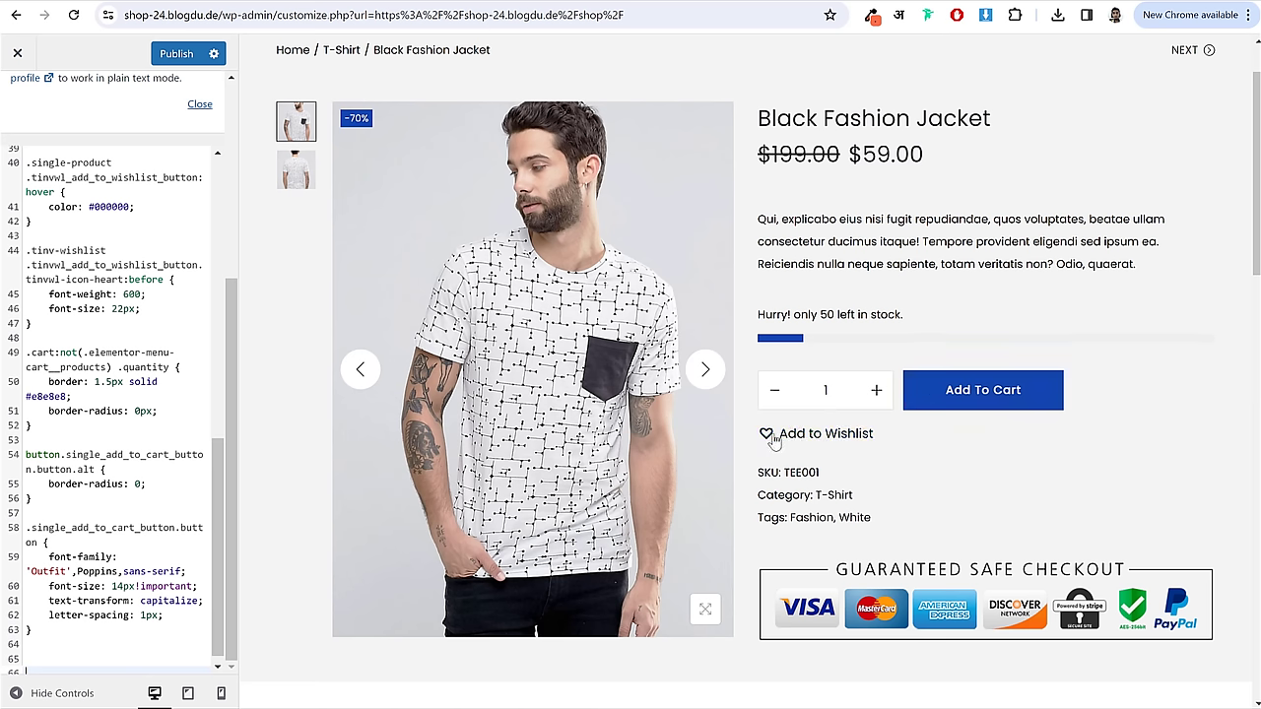
- Delete all the additional CSS to compare the product page without it, and paste the code back
click(141, 484)
key(ctrl+a)
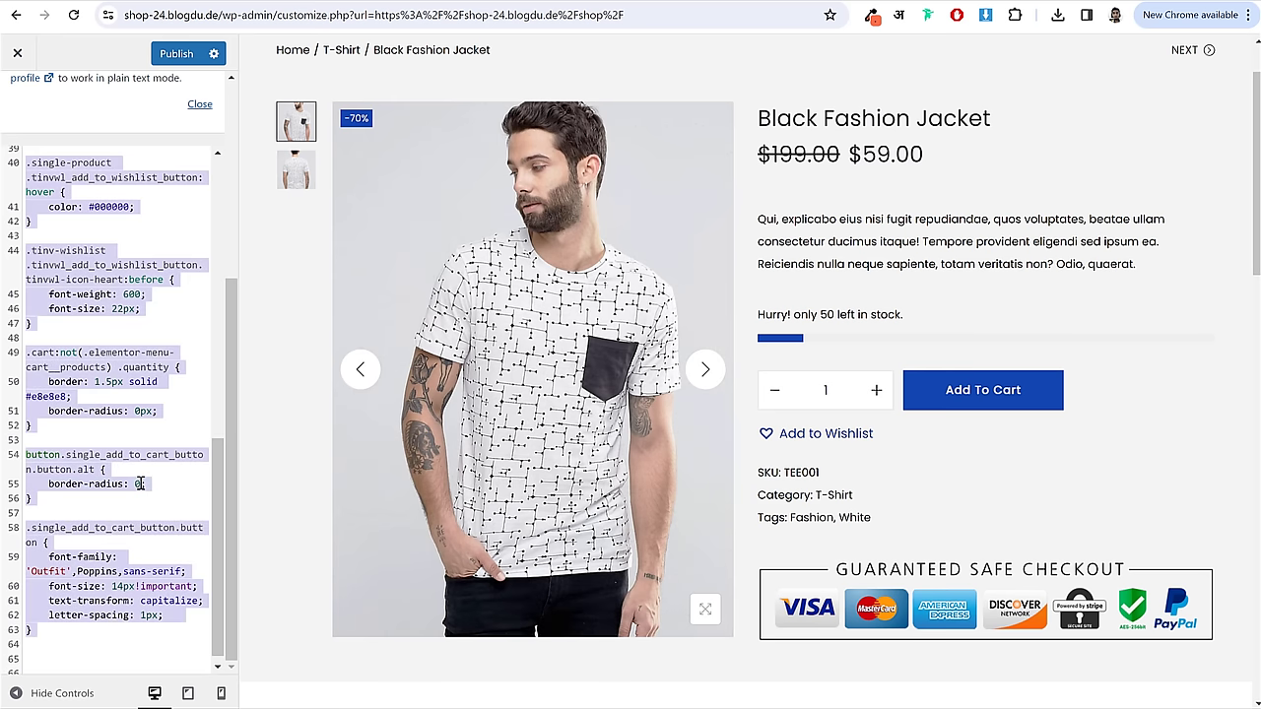
key(BackSpace)
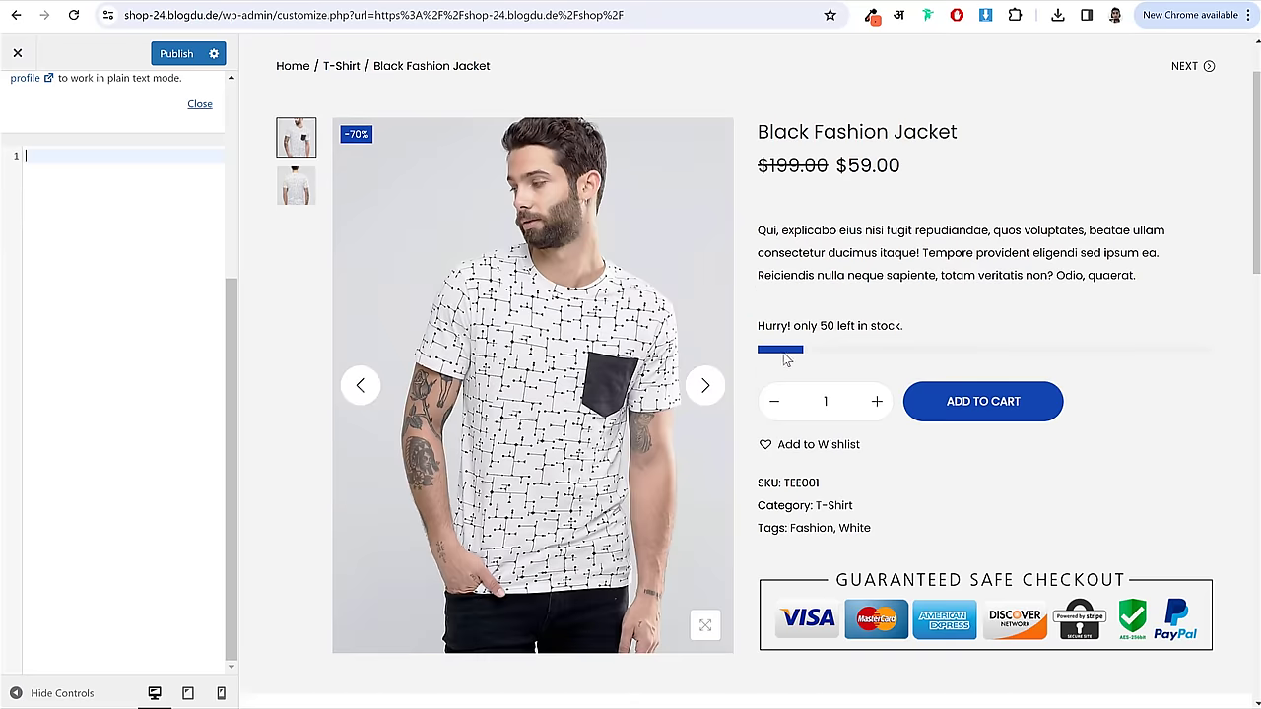
key(ctrl+v)
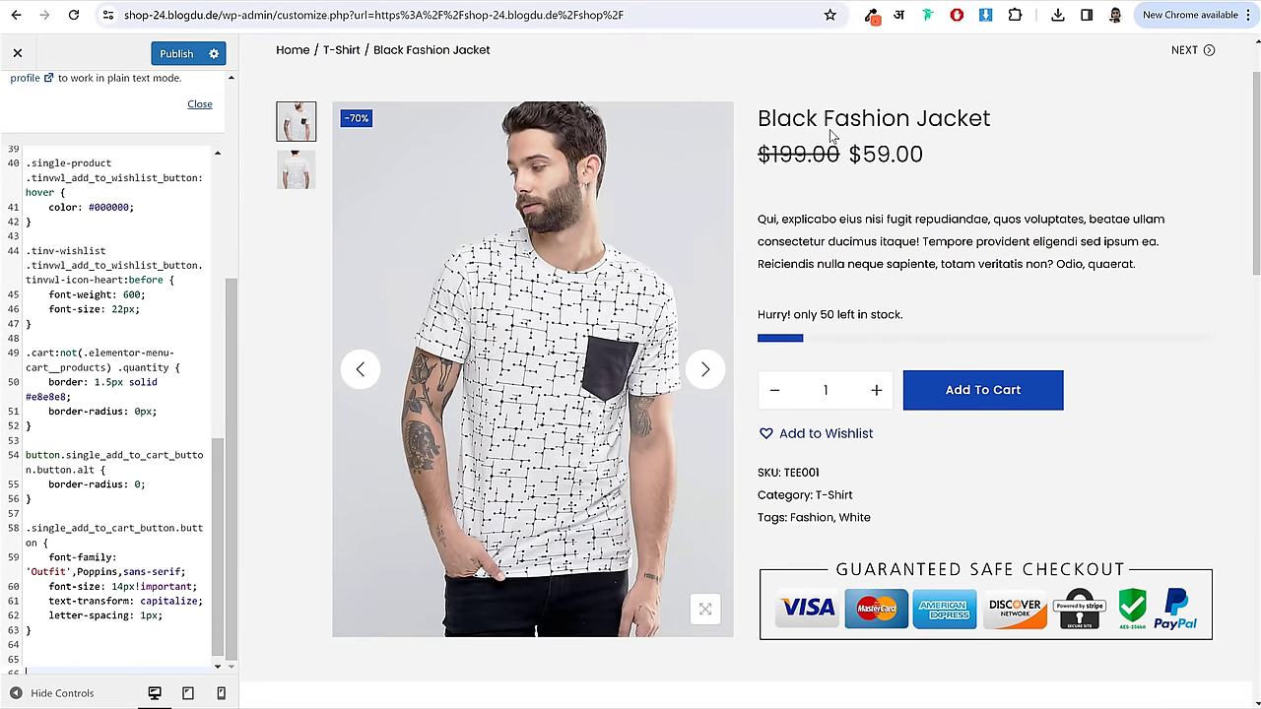
- Publish the additional CSS, leave its section and open the Shop page in the preview
scroll(887, 296, up, 1)
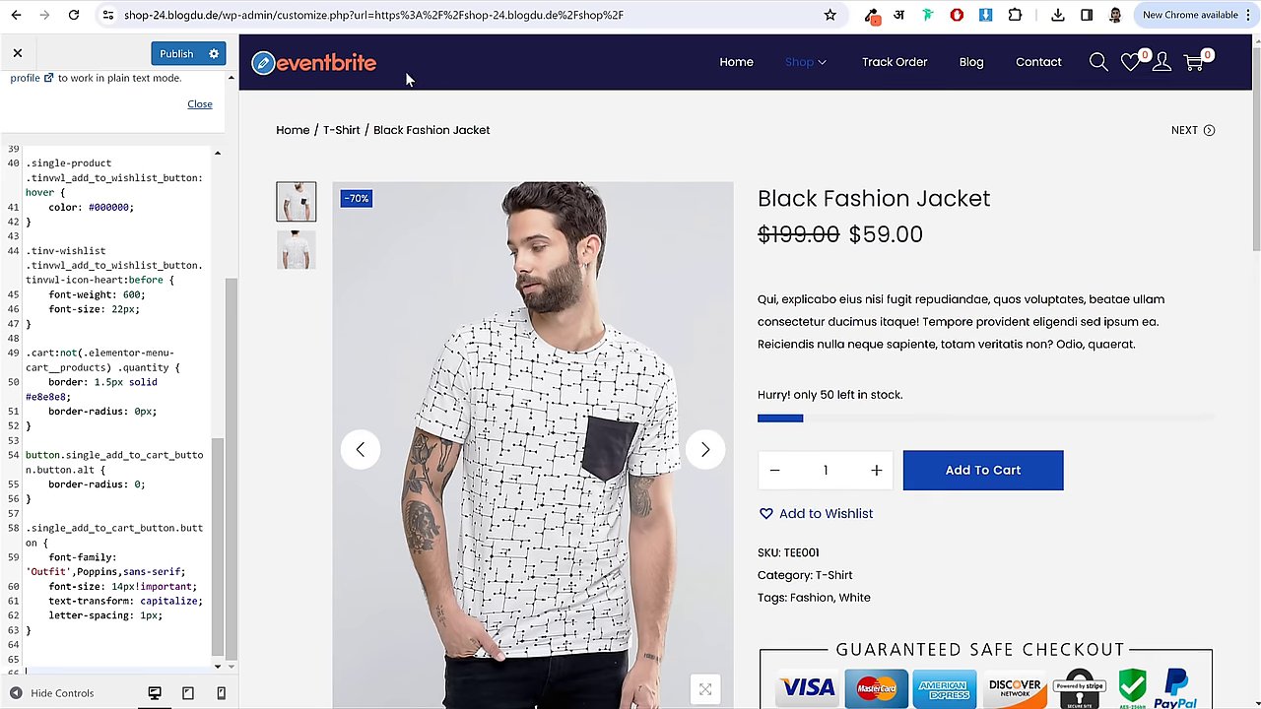
click(176, 54)
scroll(129, 197, up, 5)
click(16, 105)
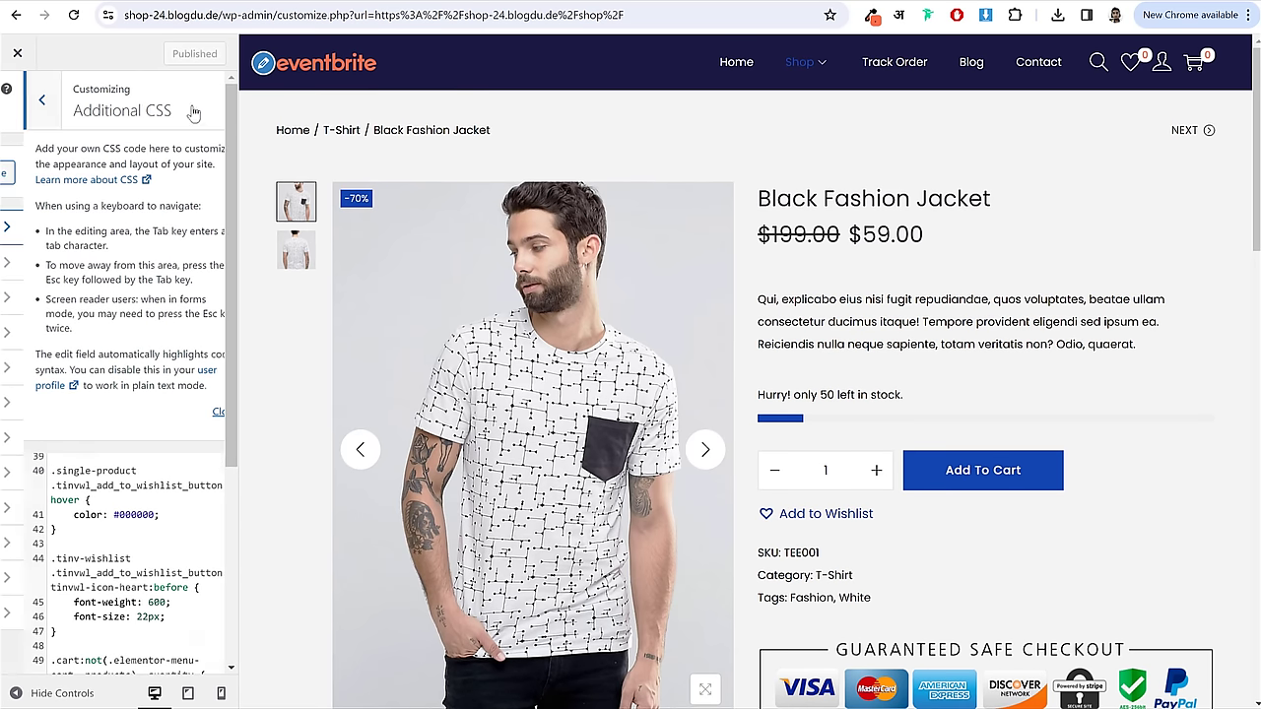
click(799, 69)
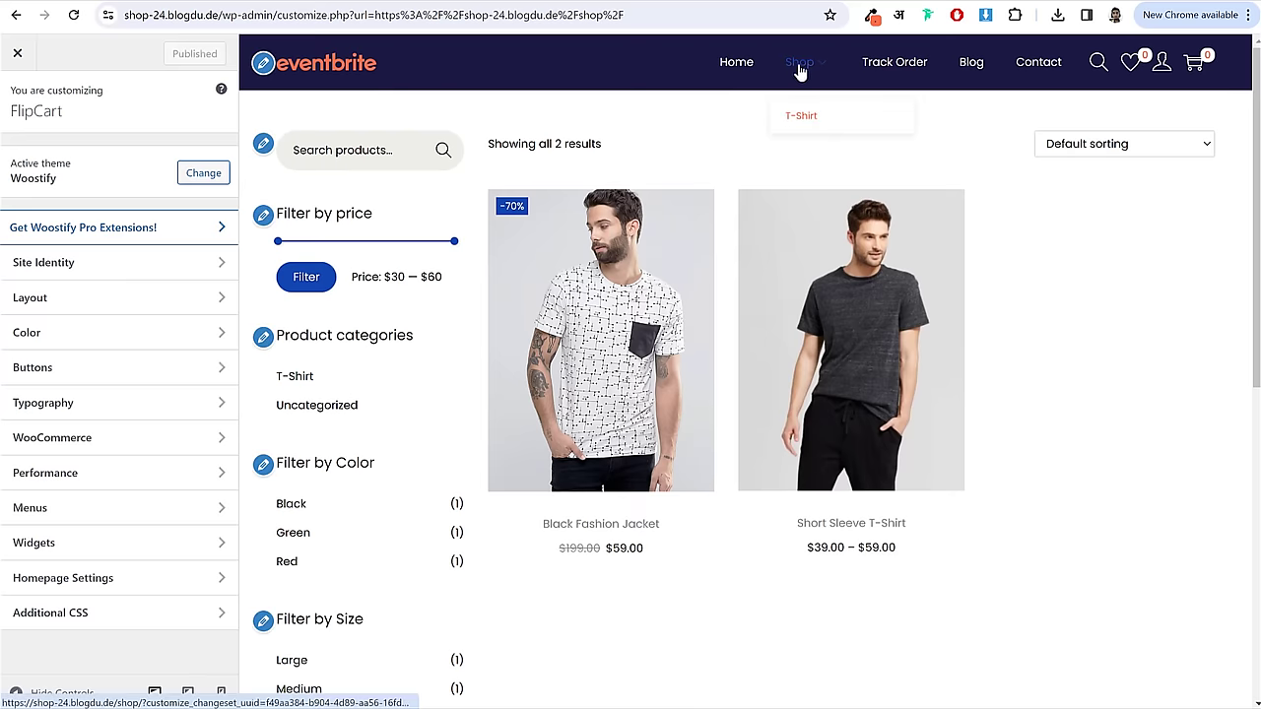
mouse_move(679, 287)
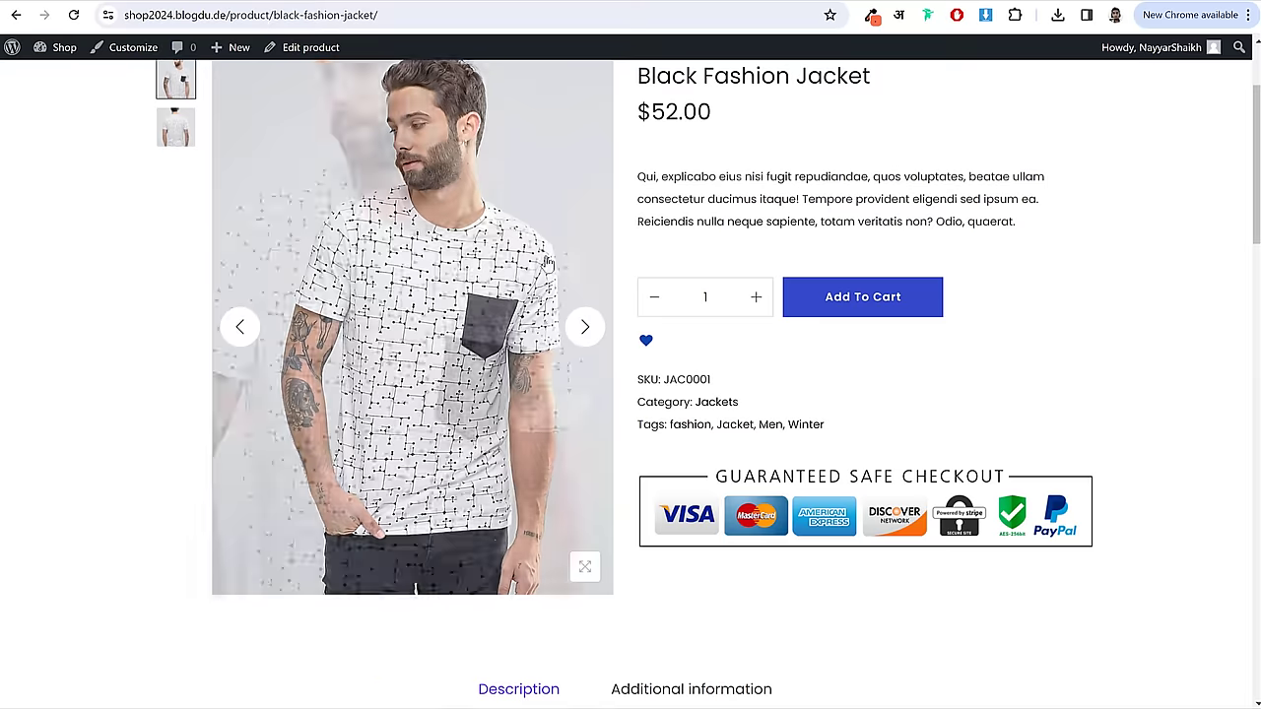
- Check the reference product page, return to the customizer and place the TI WooCommerce Wishlist button in the product images' lower corner for the shop archive
scroll(512, 262, down, 1)
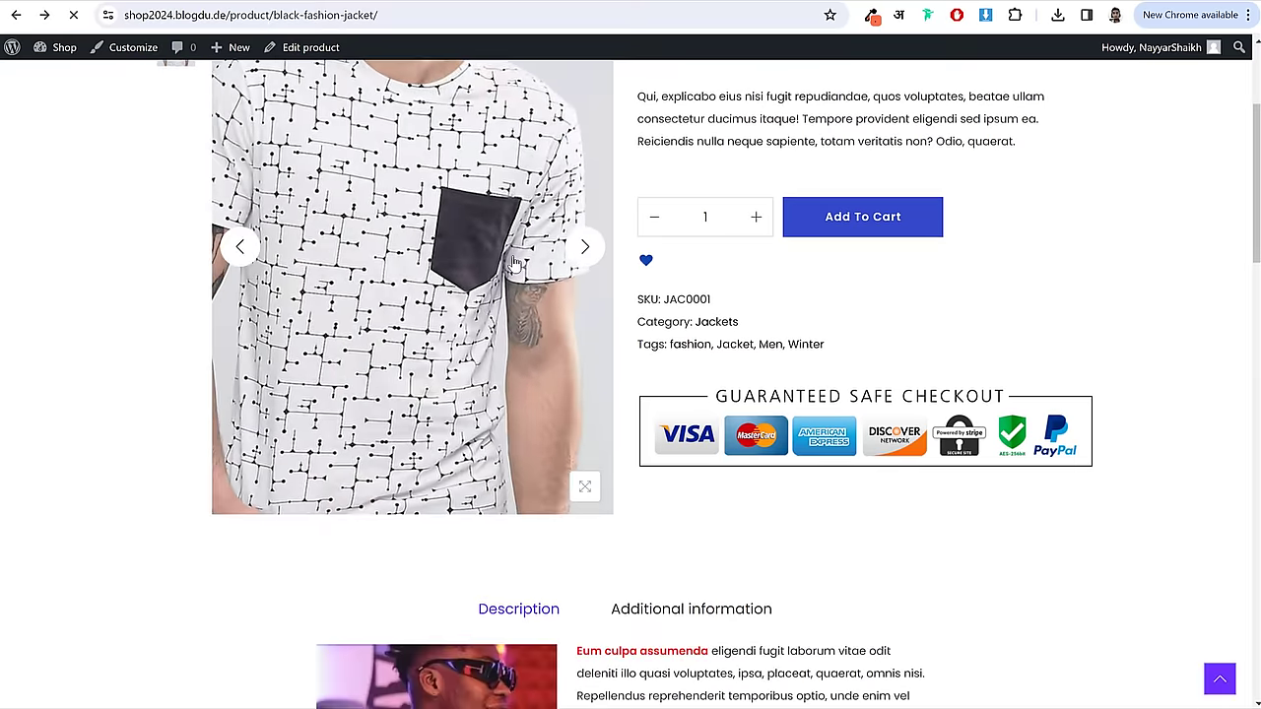
scroll(512, 261, up, 3)
key(alt+Left)
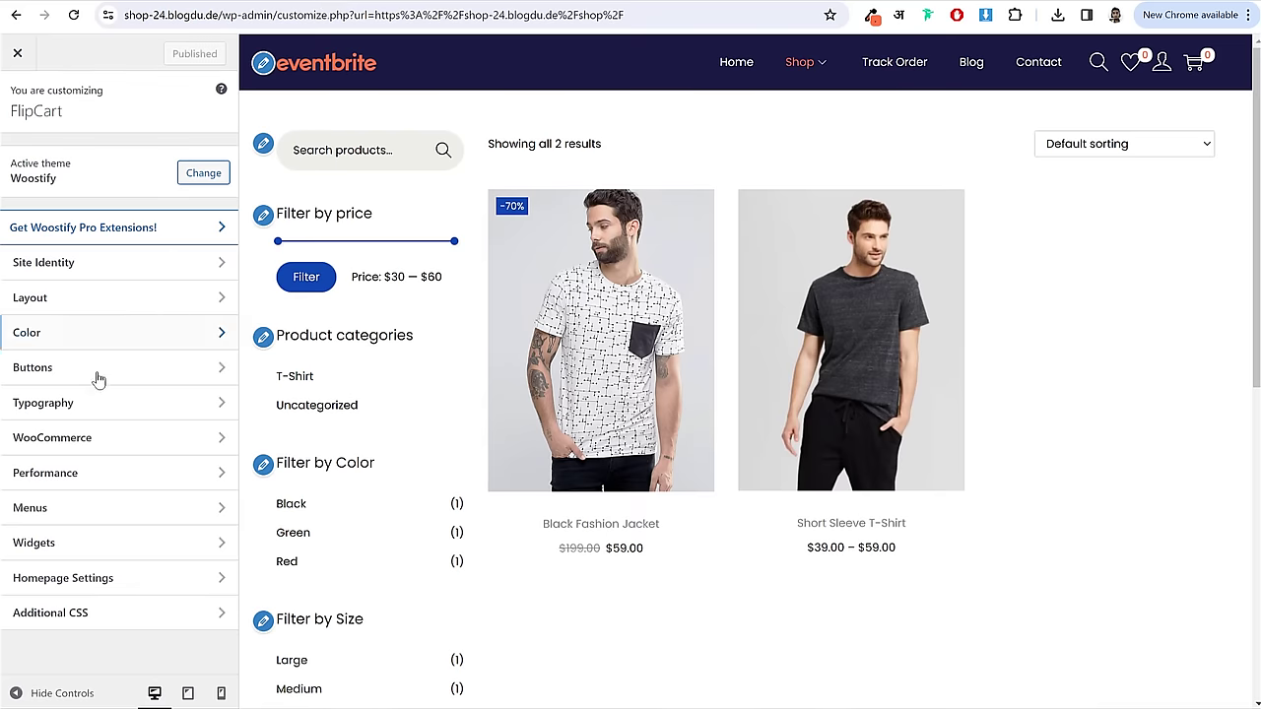
click(92, 437)
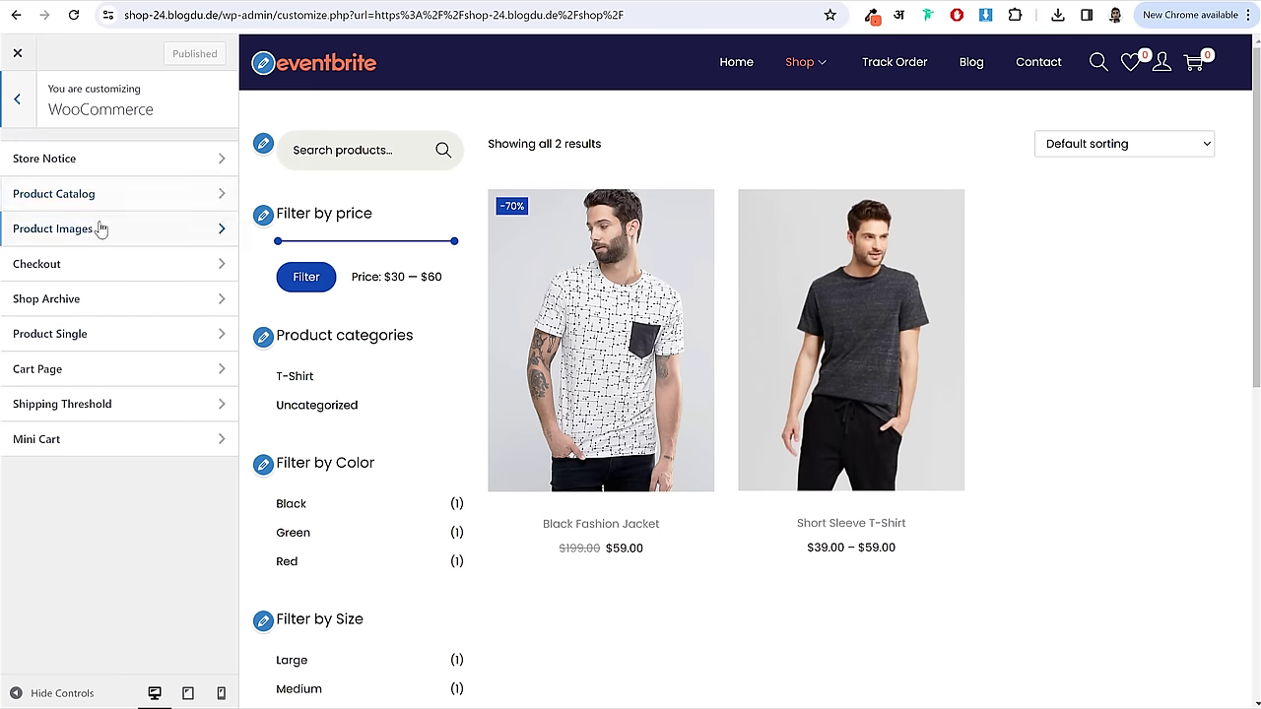
click(100, 308)
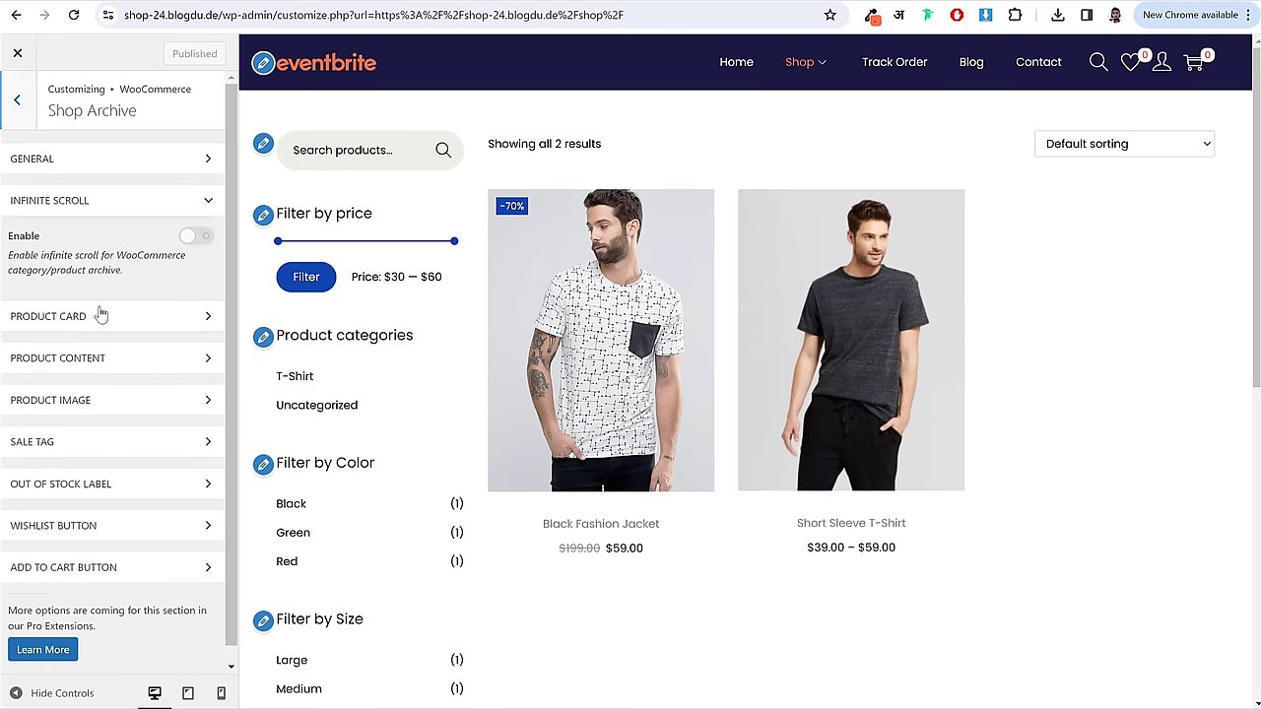
click(147, 513)
scroll(167, 512, down, 3)
click(31, 489)
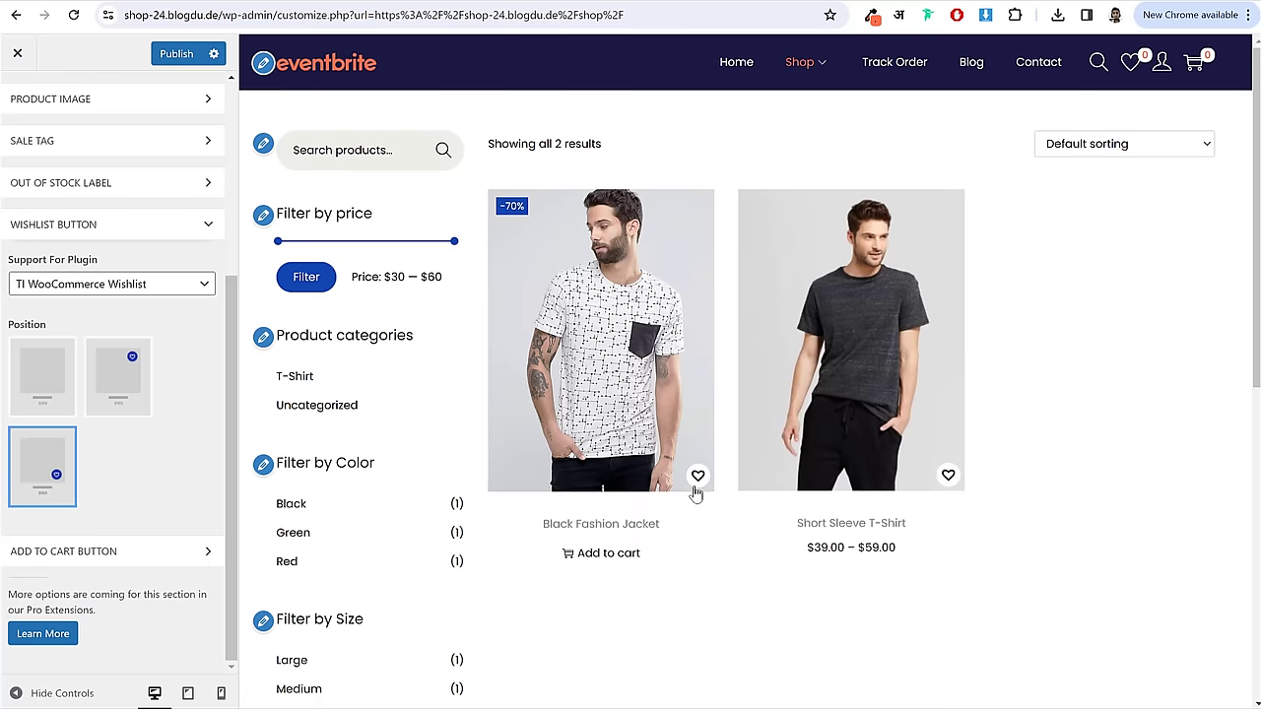
- Publish the wishlist button change, review the Shop page preview, and leave the customizer
click(176, 54)
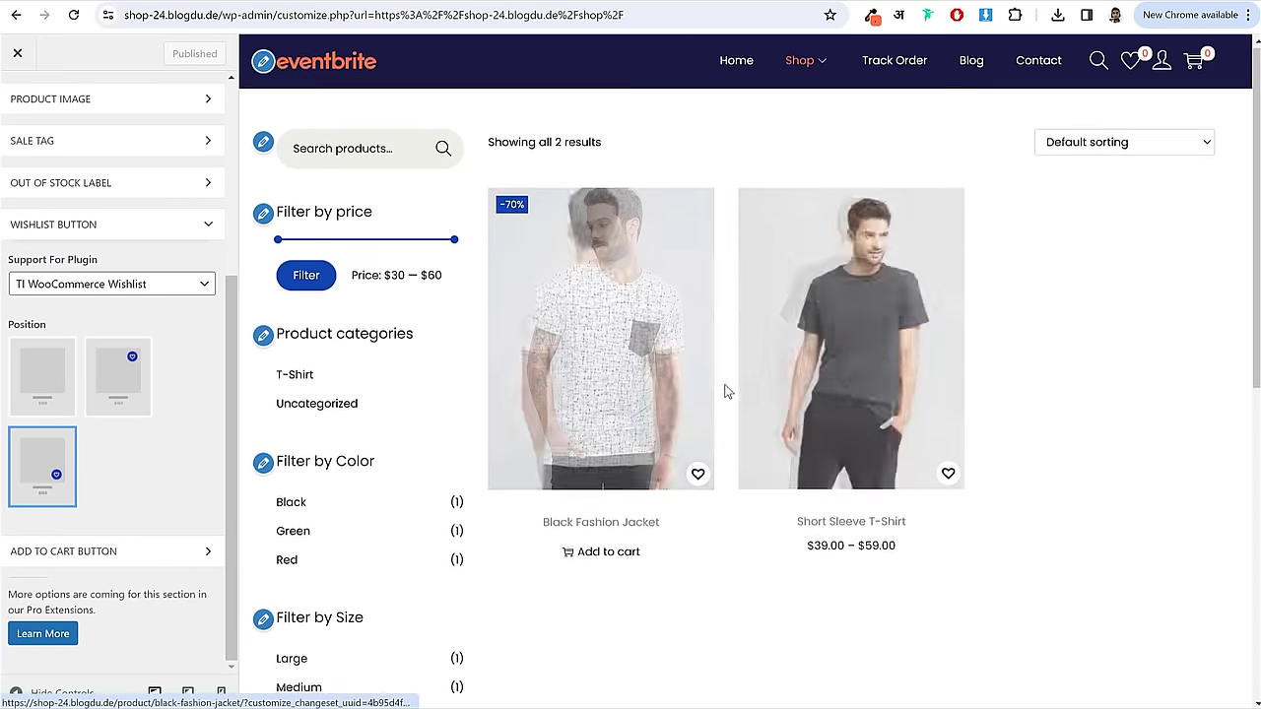
scroll(725, 392, down, 6)
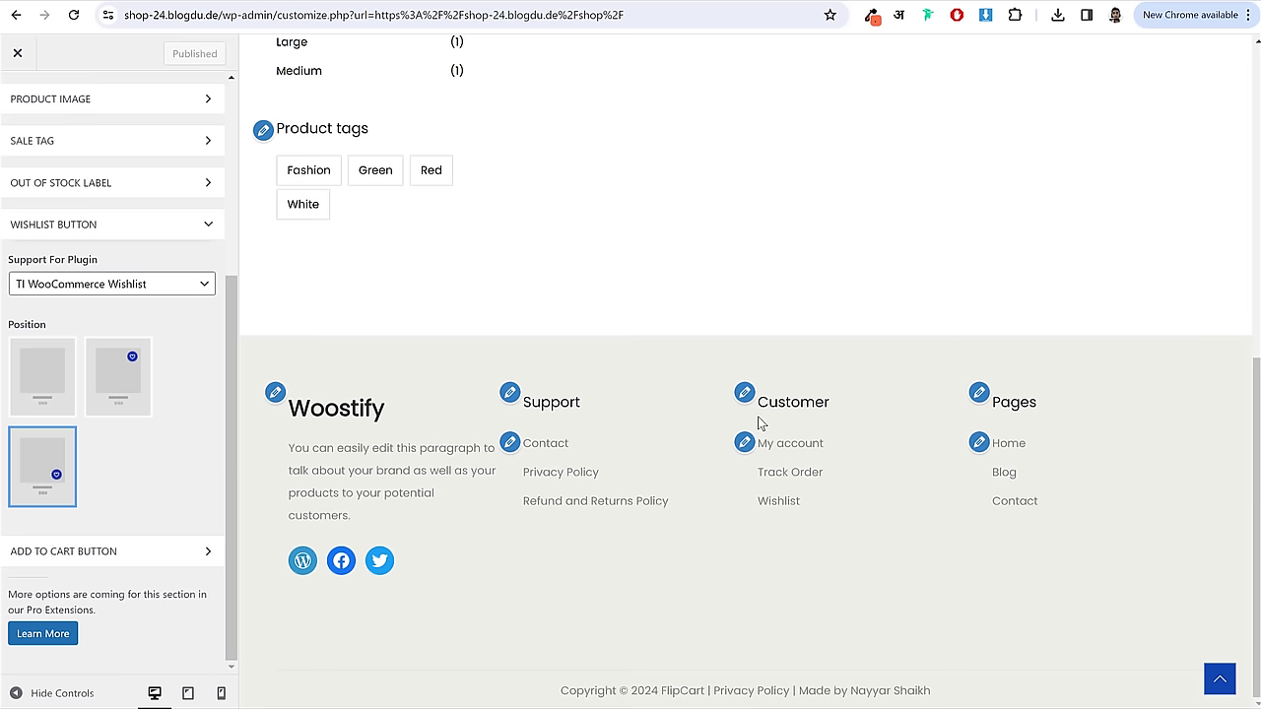
scroll(759, 422, up, 6)
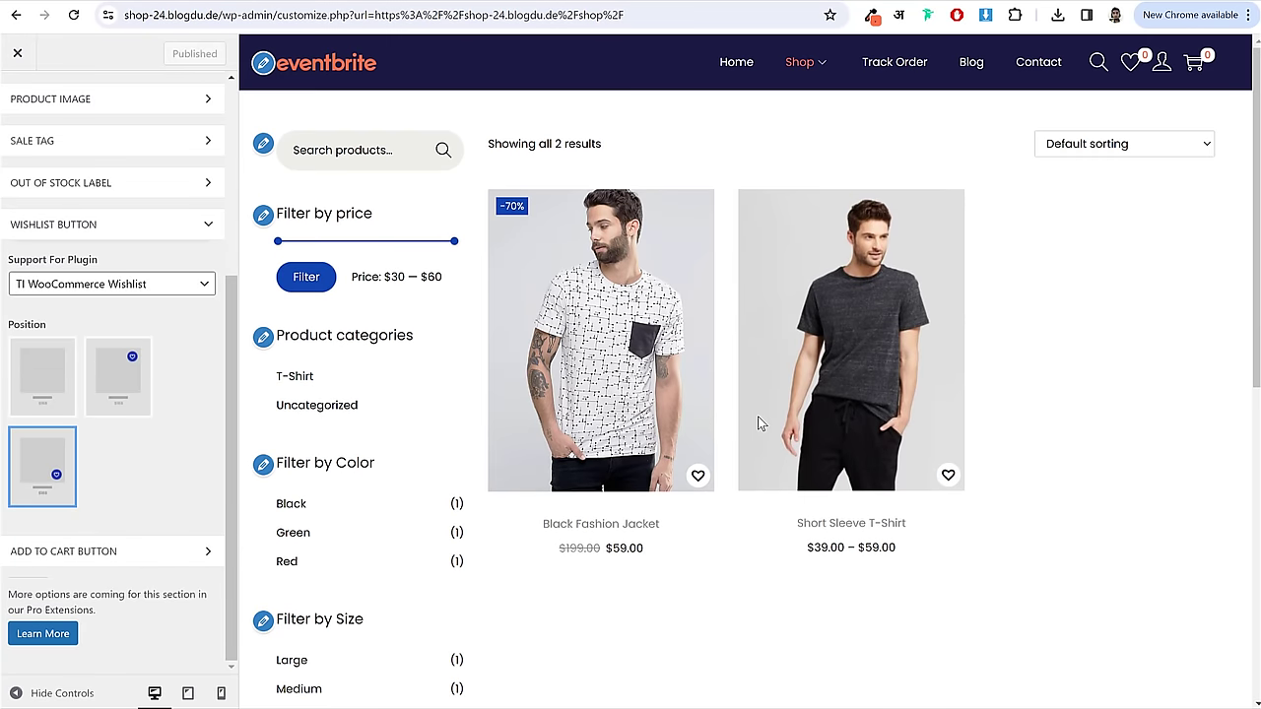
scroll(89, 217, up, 3)
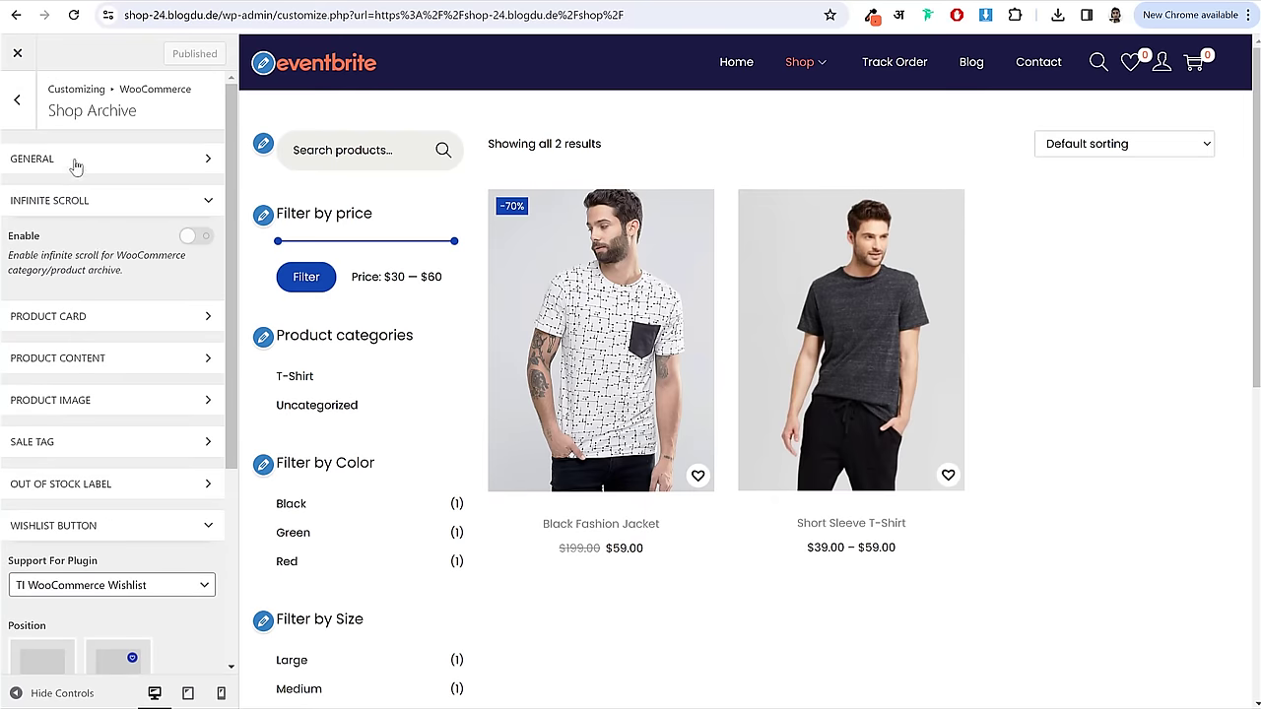
click(17, 100)
click(17, 98)
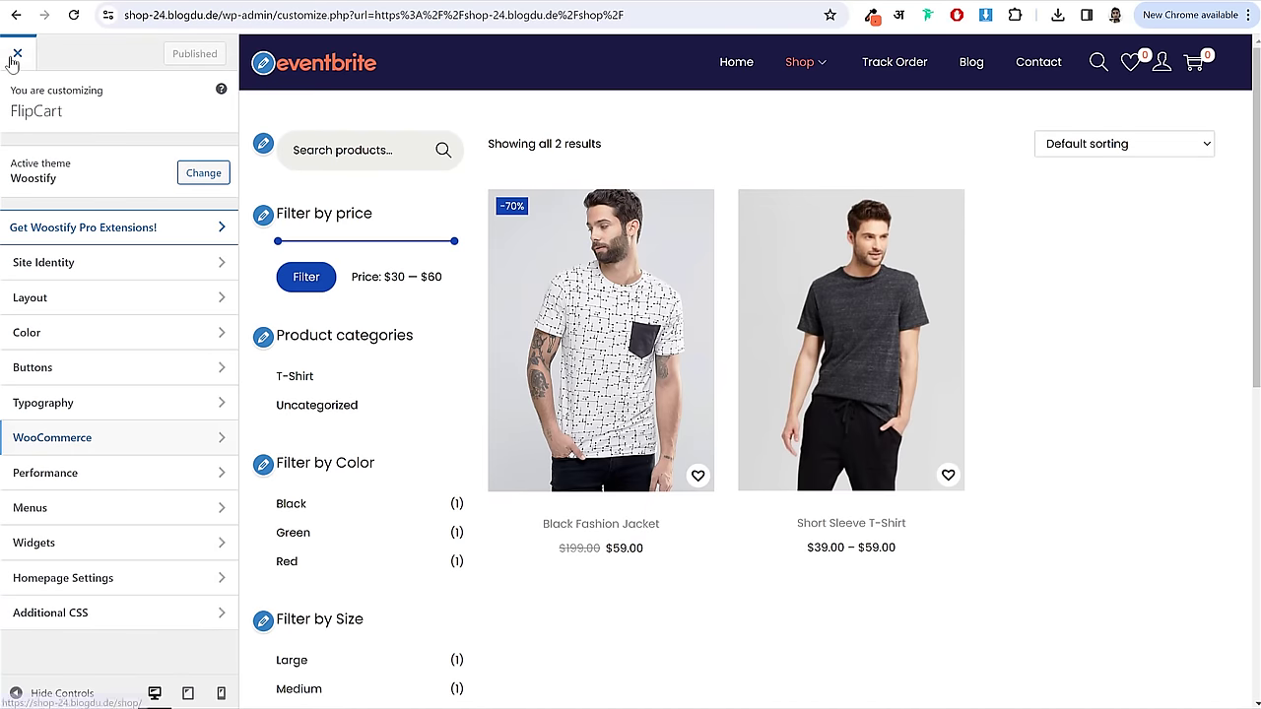
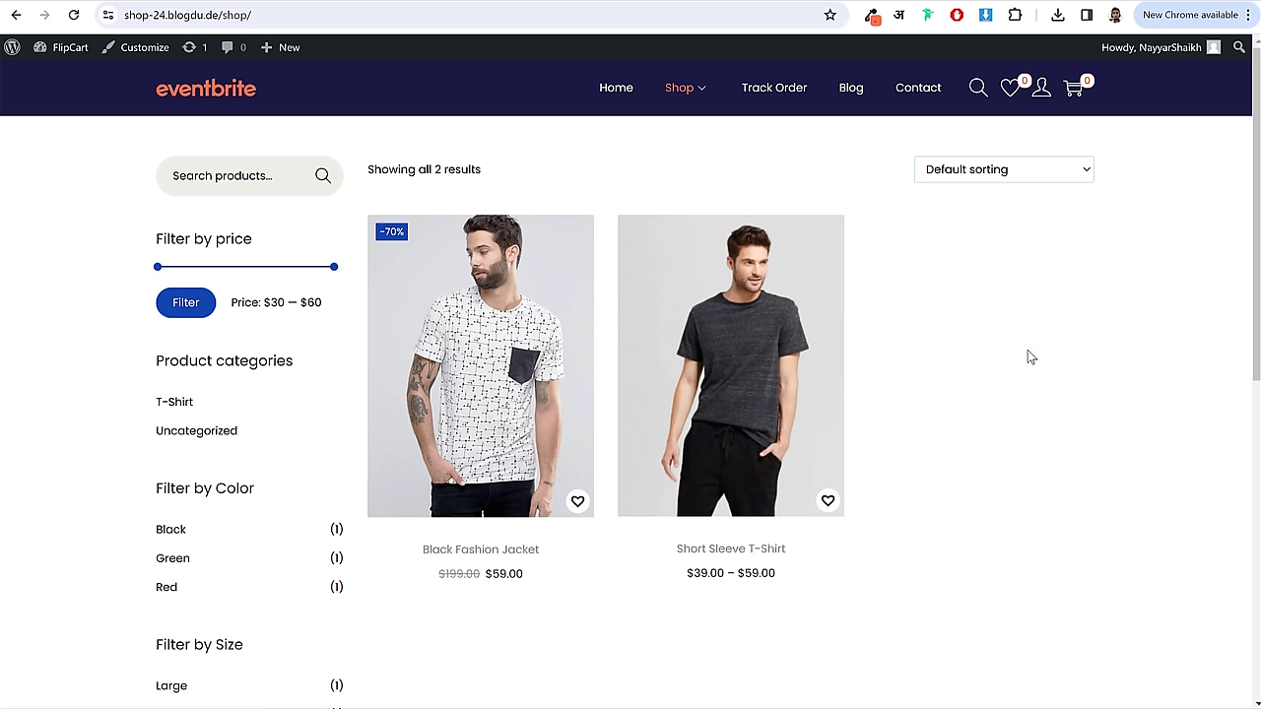
- Open the site's home page, review its product and banner sections, and open the Short Sleeve T-Shirt product page
click(238, 106)
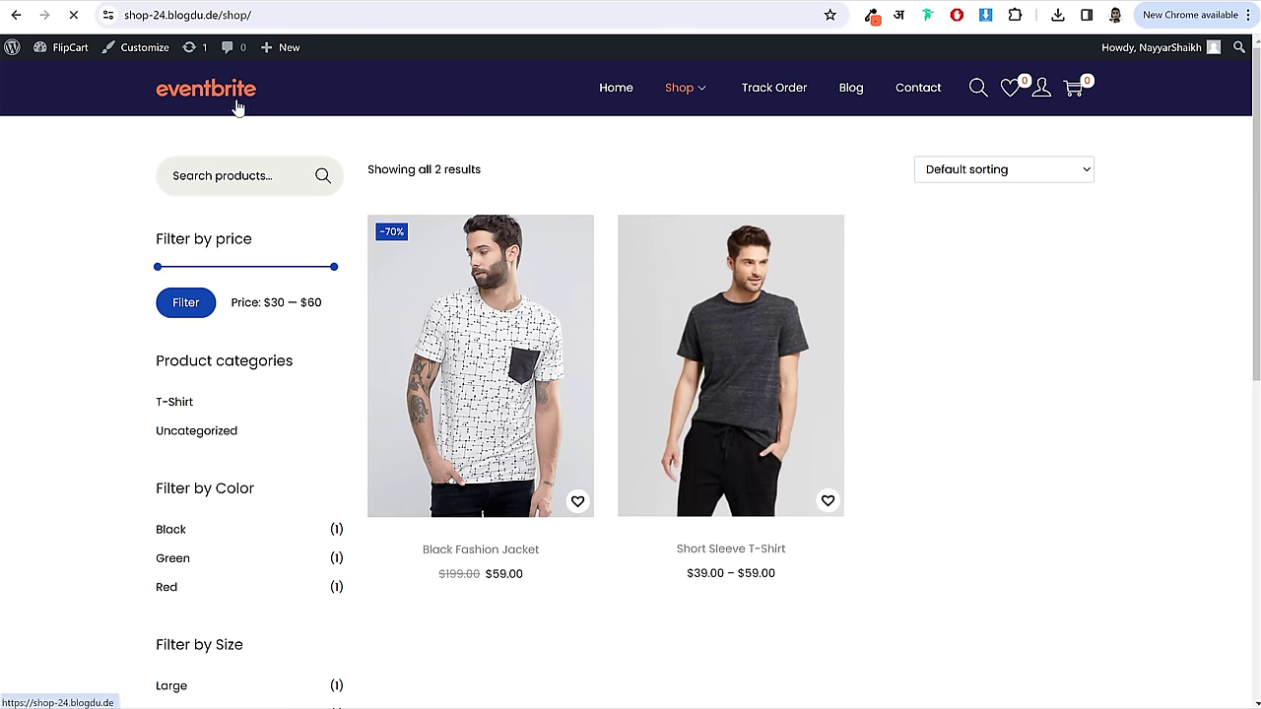
scroll(1187, 402, down, 15)
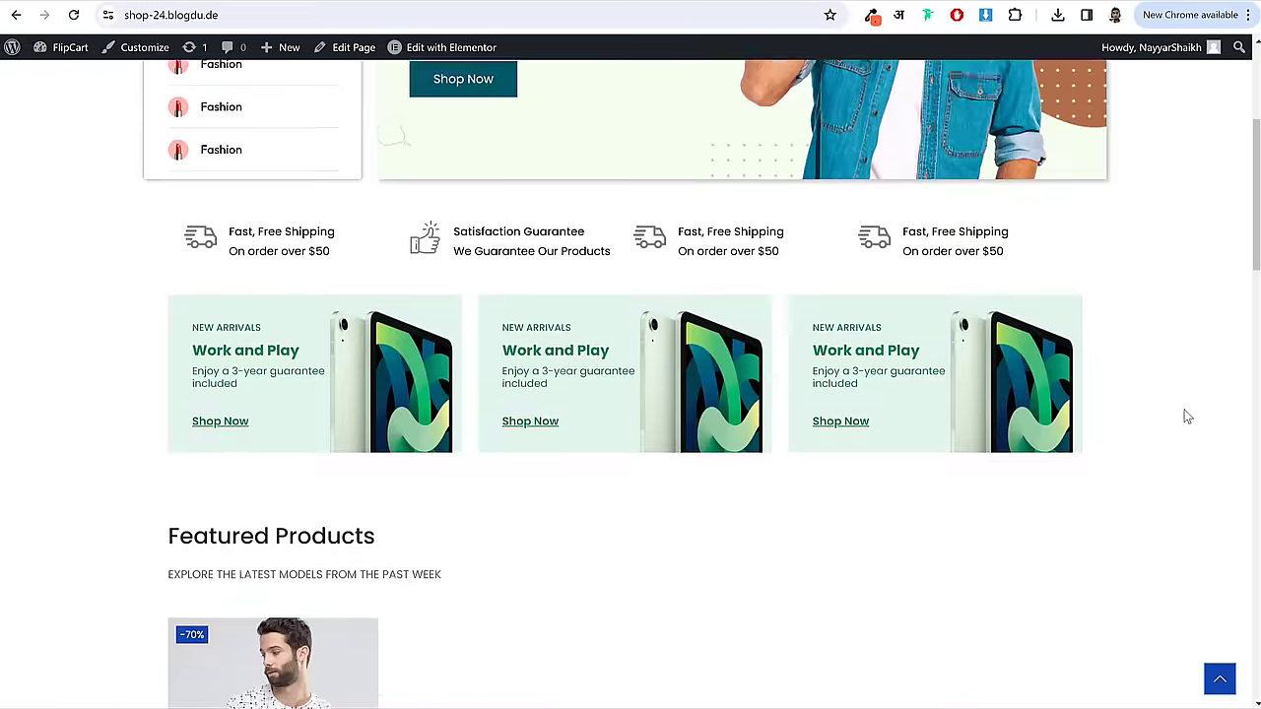
scroll(1185, 422, up, 8)
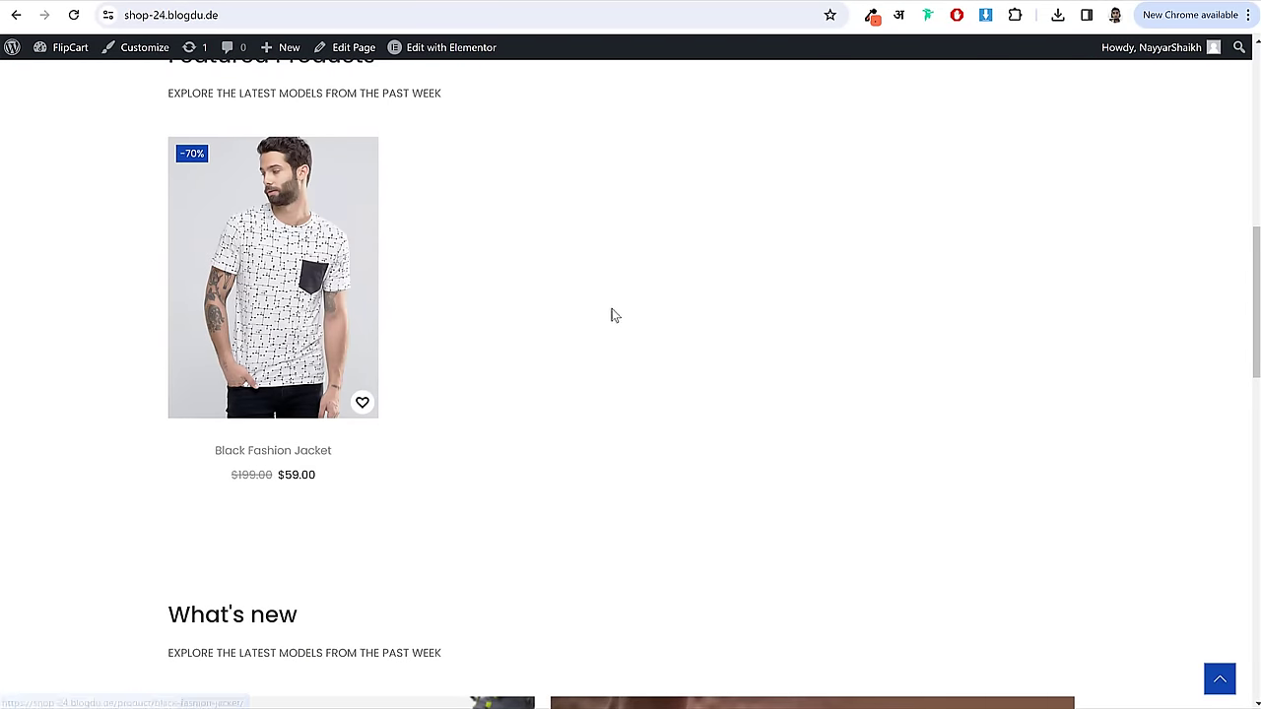
scroll(917, 375, up, 2)
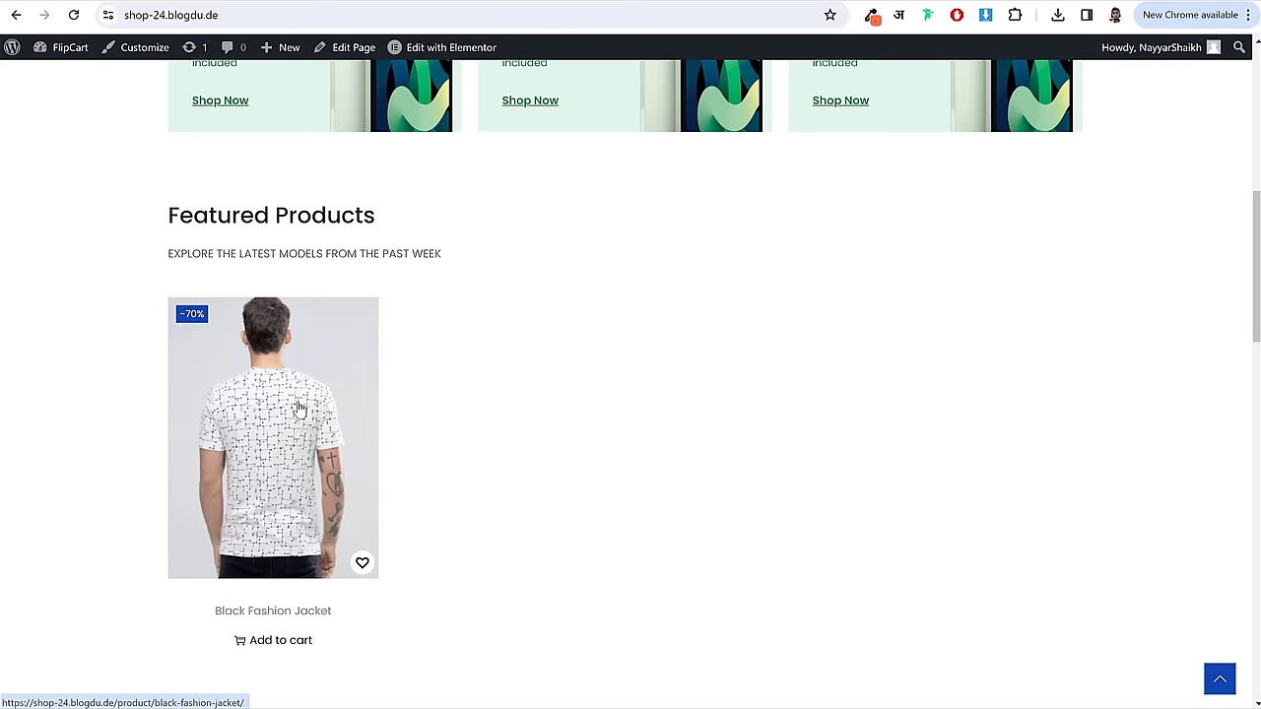
scroll(394, 448, down, 10)
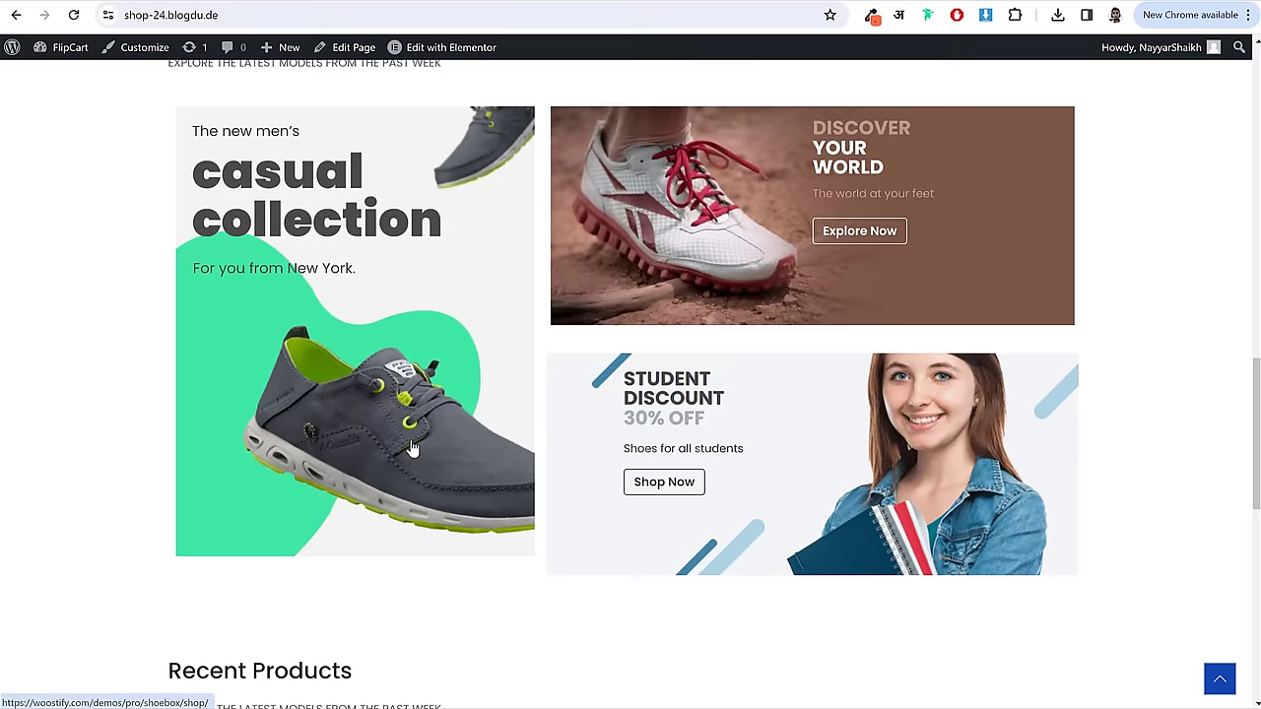
click(269, 381)
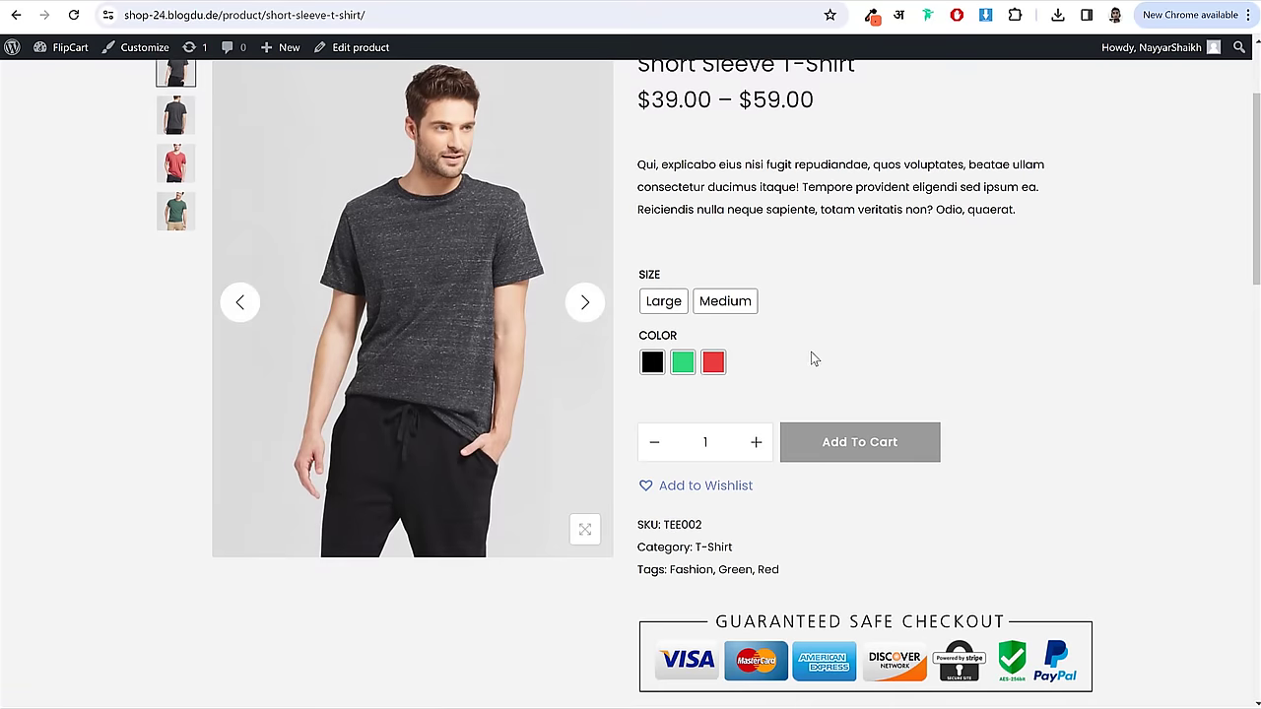
- Add one Short Sleeve T-Shirt in size Medium and color Green to the cart and view the cart
scroll(811, 352, down, 2)
click(727, 303)
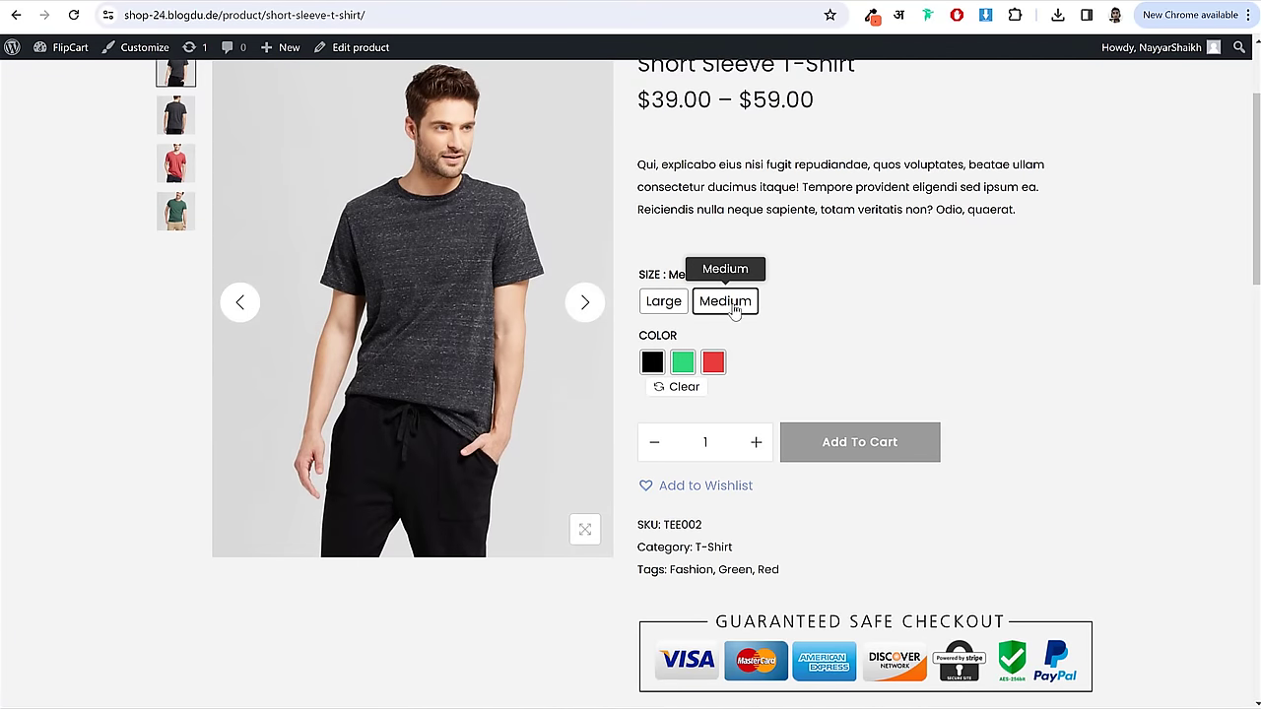
click(683, 362)
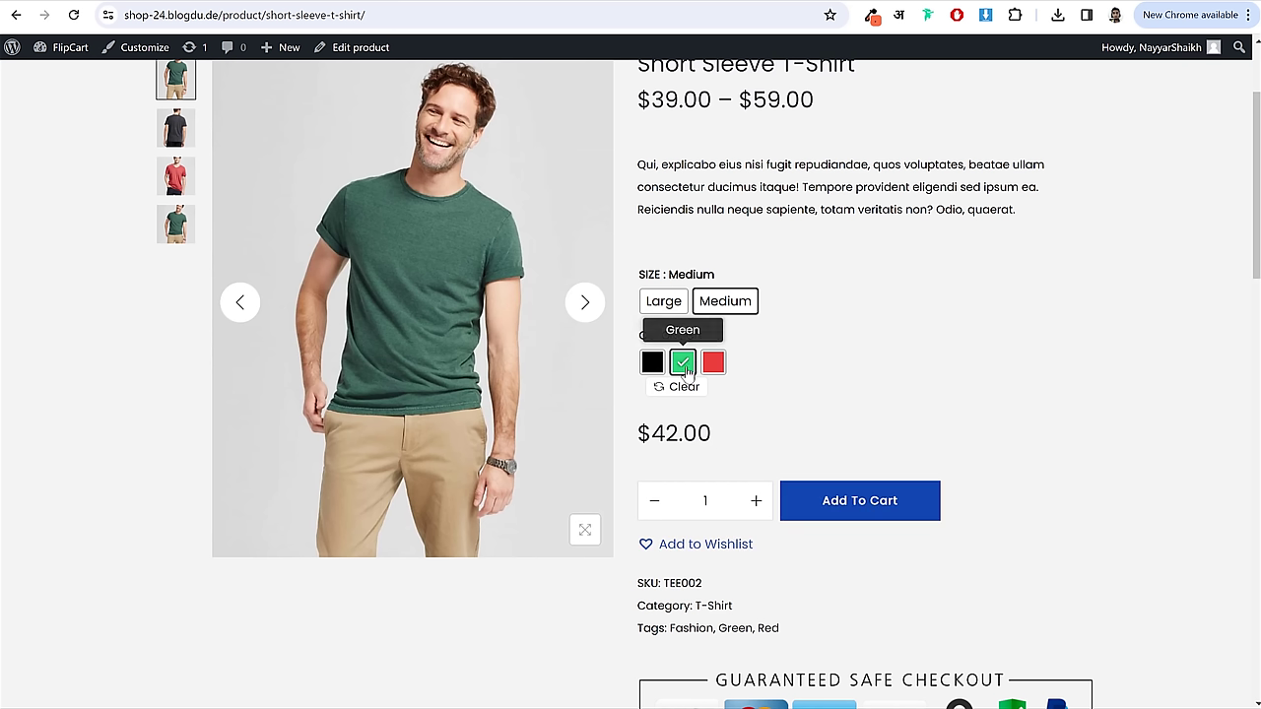
triple_click(675, 435)
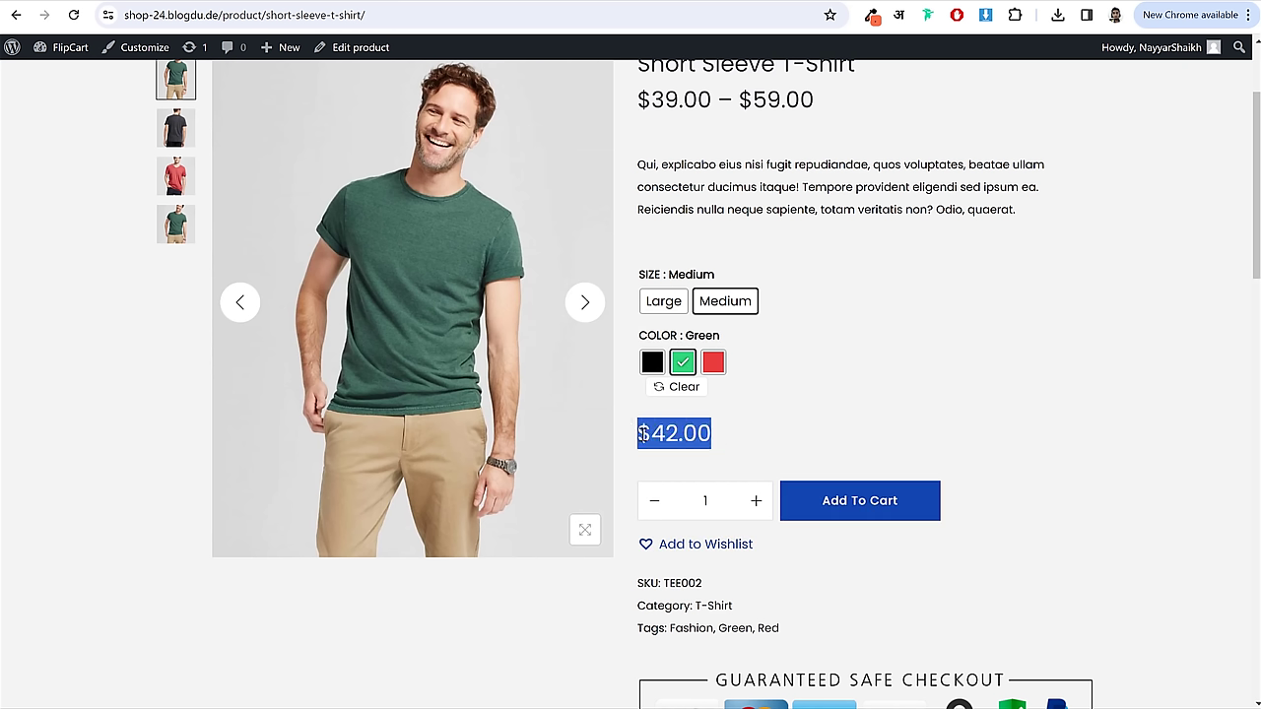
click(644, 435)
click(893, 505)
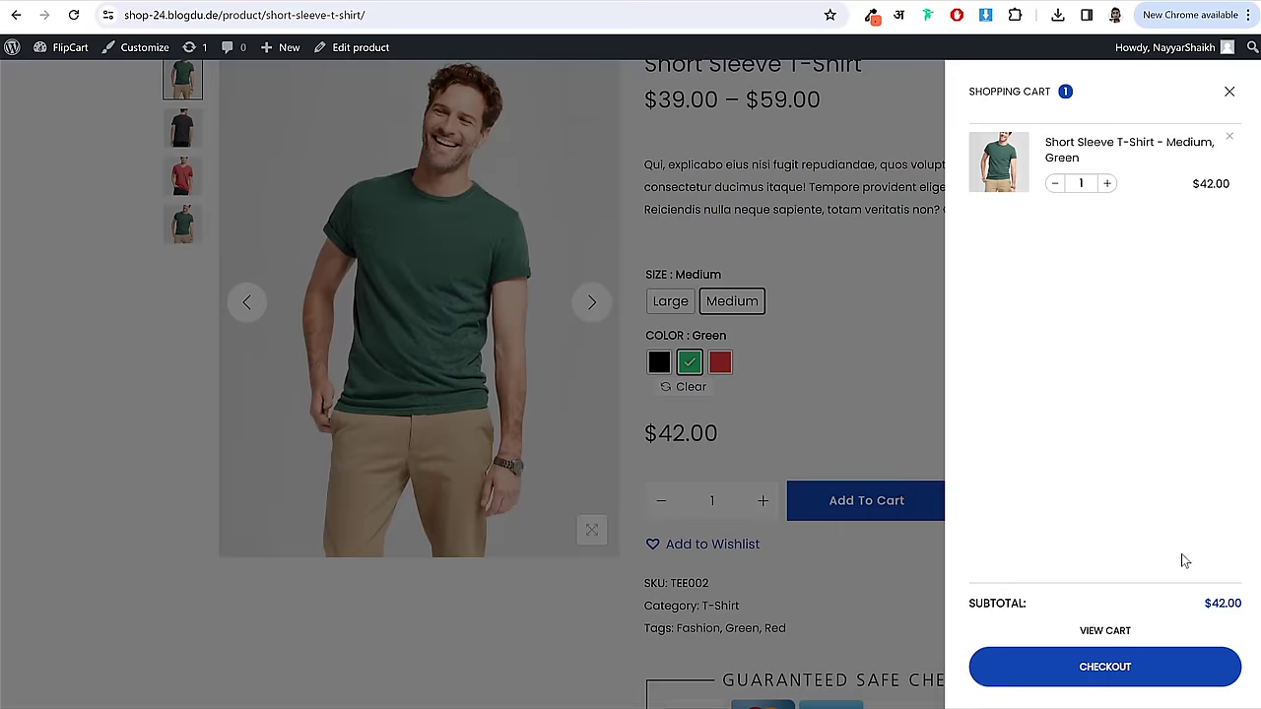
click(1111, 636)
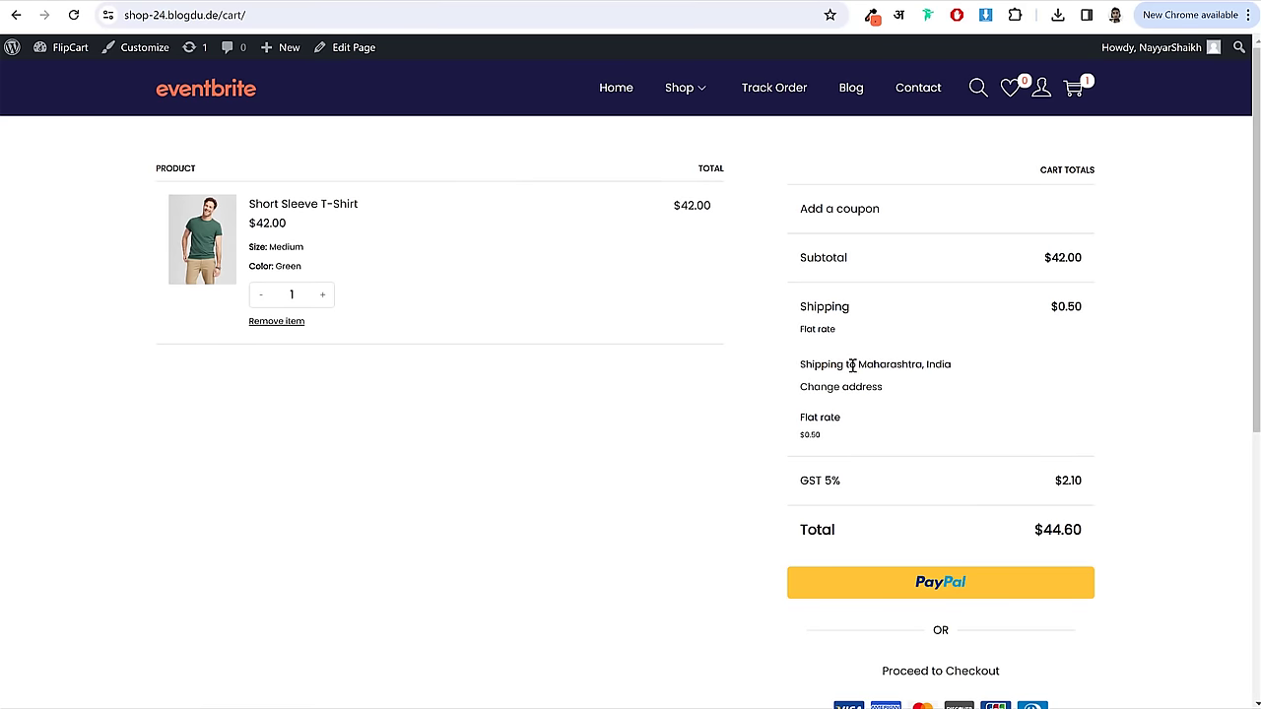
- Examine the shipping destination, shipping charge, GST and payment options in the cart totals
drag(851, 366, 962, 366)
click(1038, 337)
drag(1098, 311, 1050, 311)
click(1061, 323)
drag(785, 487, 1098, 494)
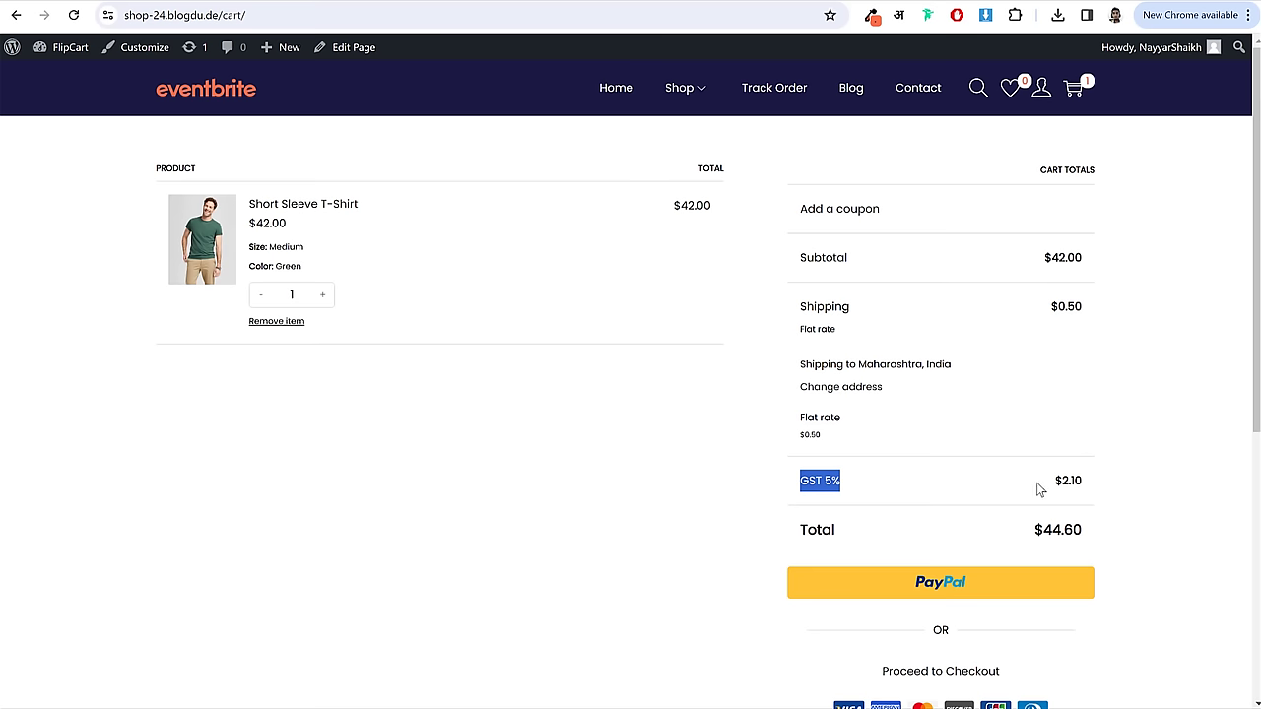
scroll(1104, 543, down, 2)
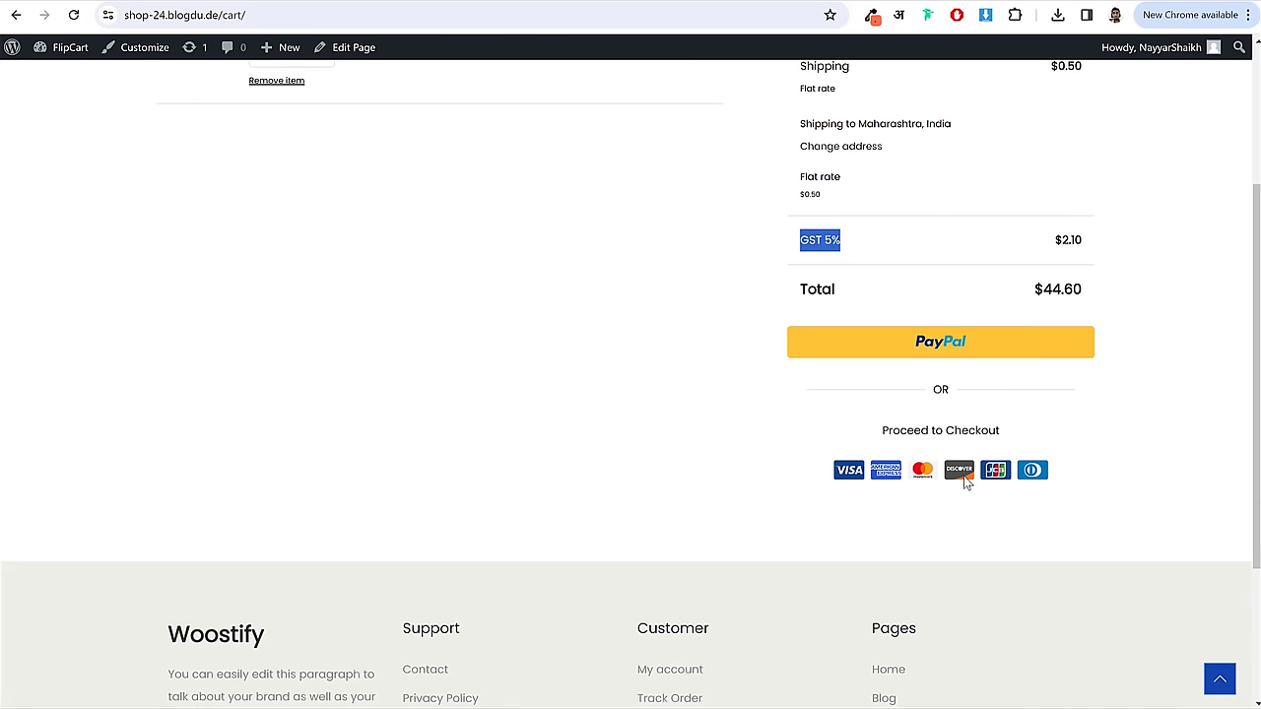
- Proceed to checkout and fill in the customer's name and shipping address from the saved autofill entry
click(948, 432)
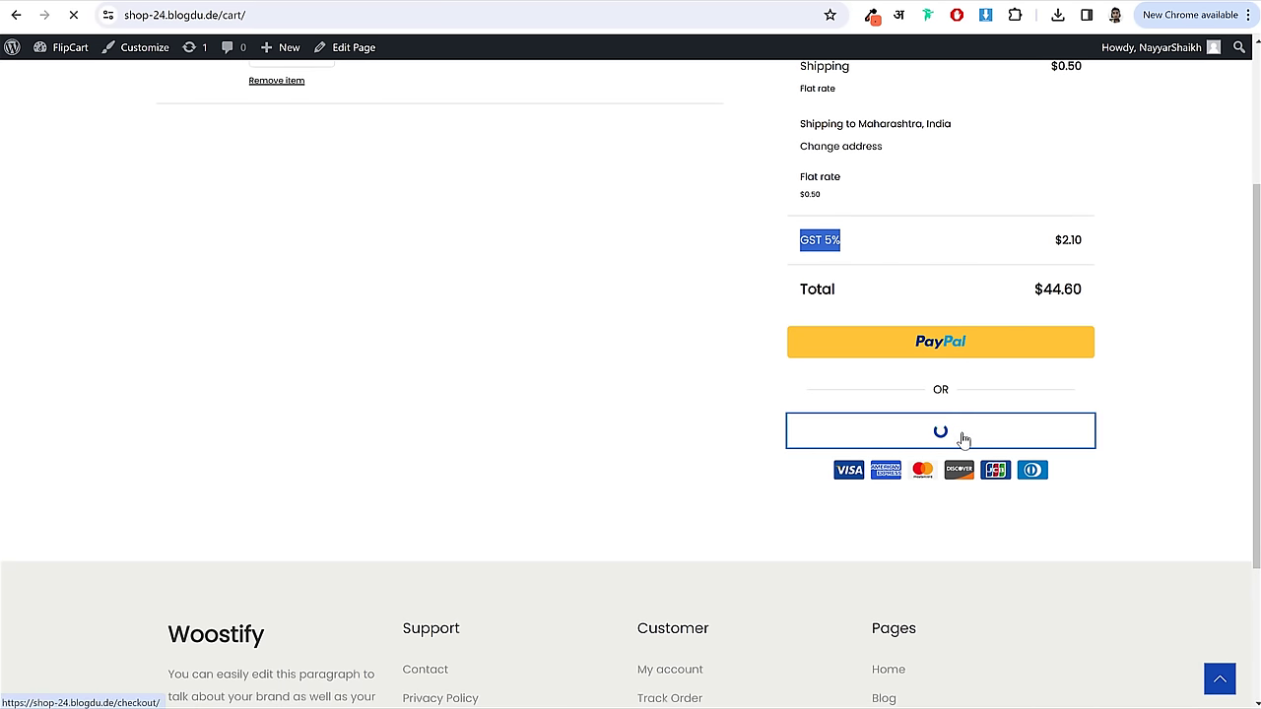
scroll(508, 378, down, 1)
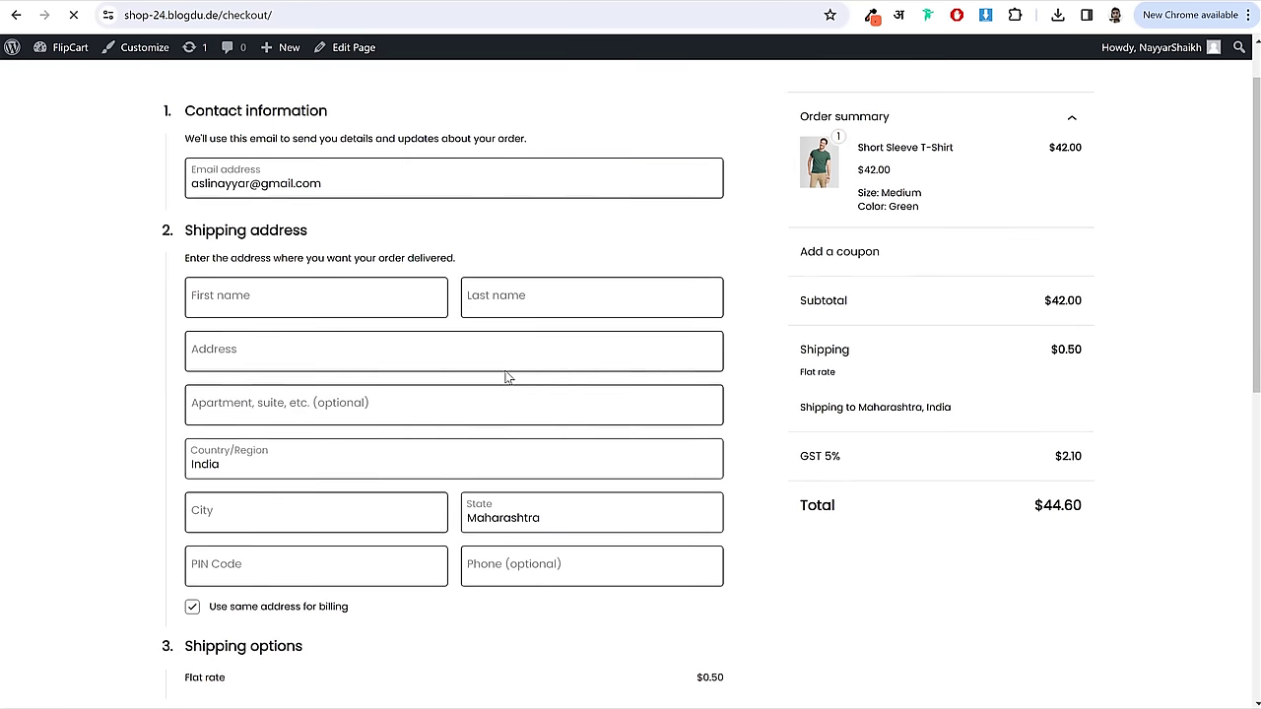
scroll(520, 259, down, 3)
scroll(454, 297, up, 3)
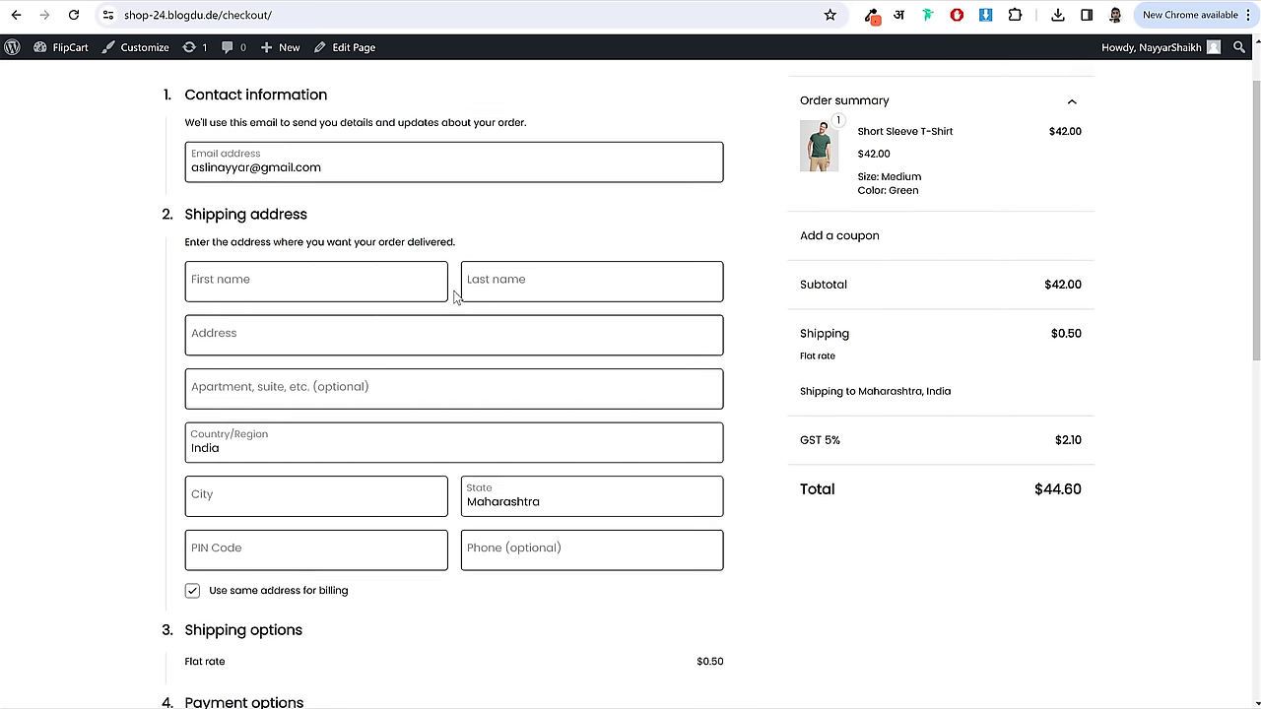
click(355, 274)
key(Down)
key(Return)
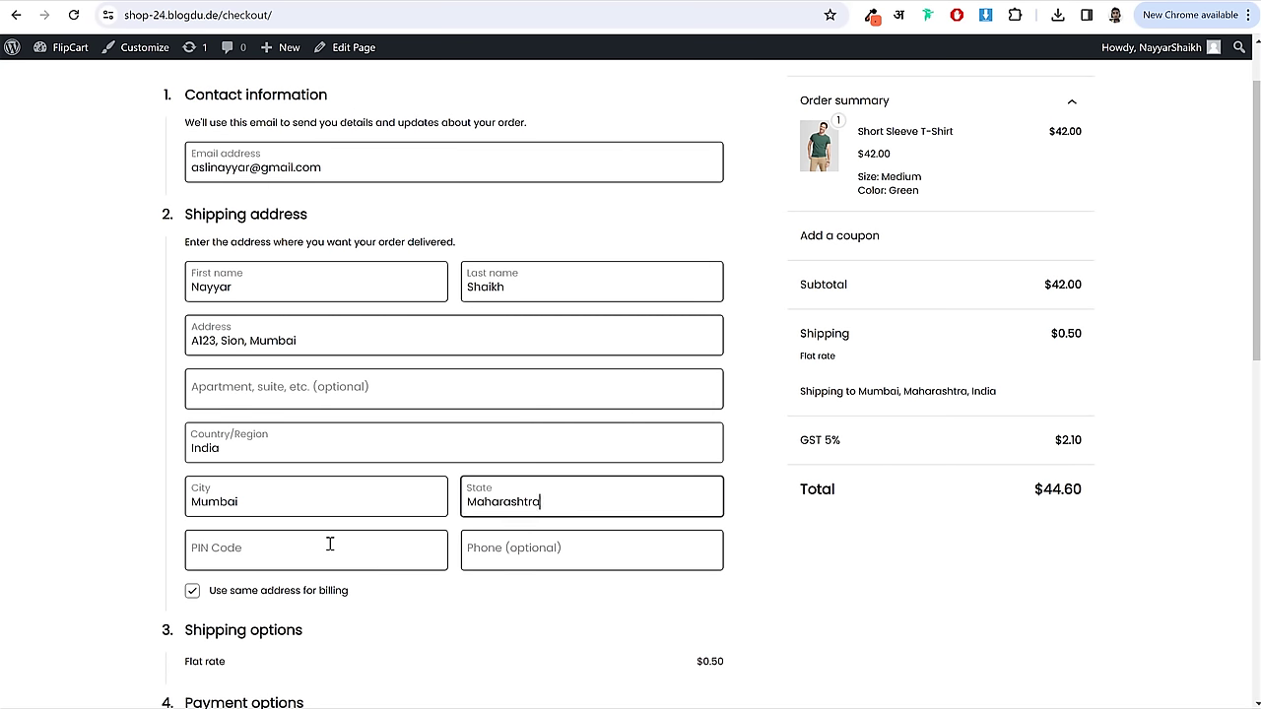
- Enter the postal code and start entering the phone number in the checkout's shipping address
click(330, 543)
text(400001)
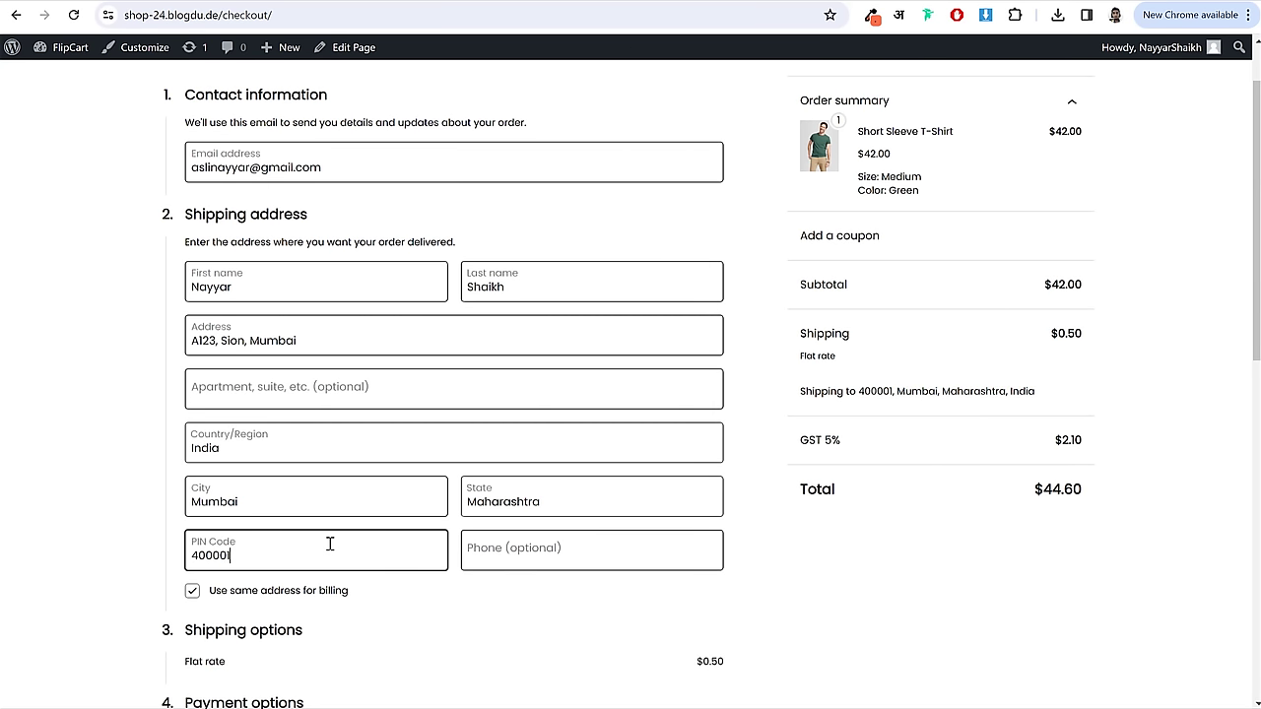
click(518, 562)
text(7)
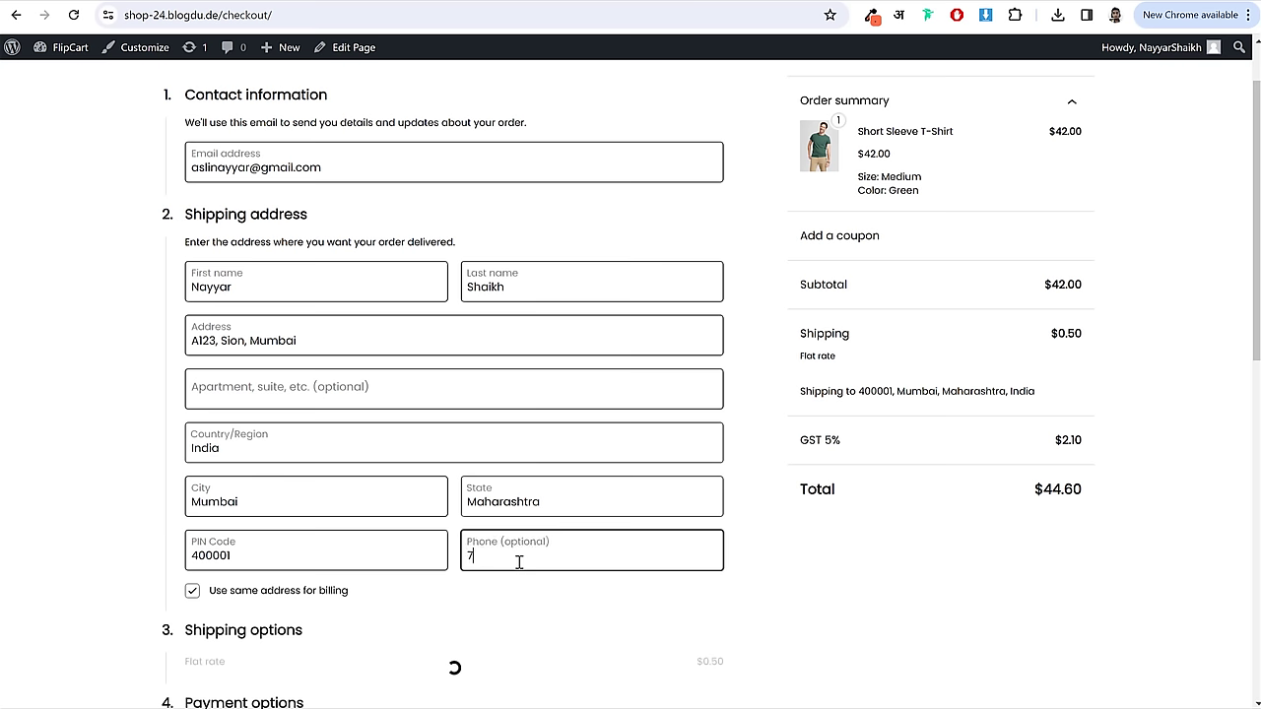
text(896)
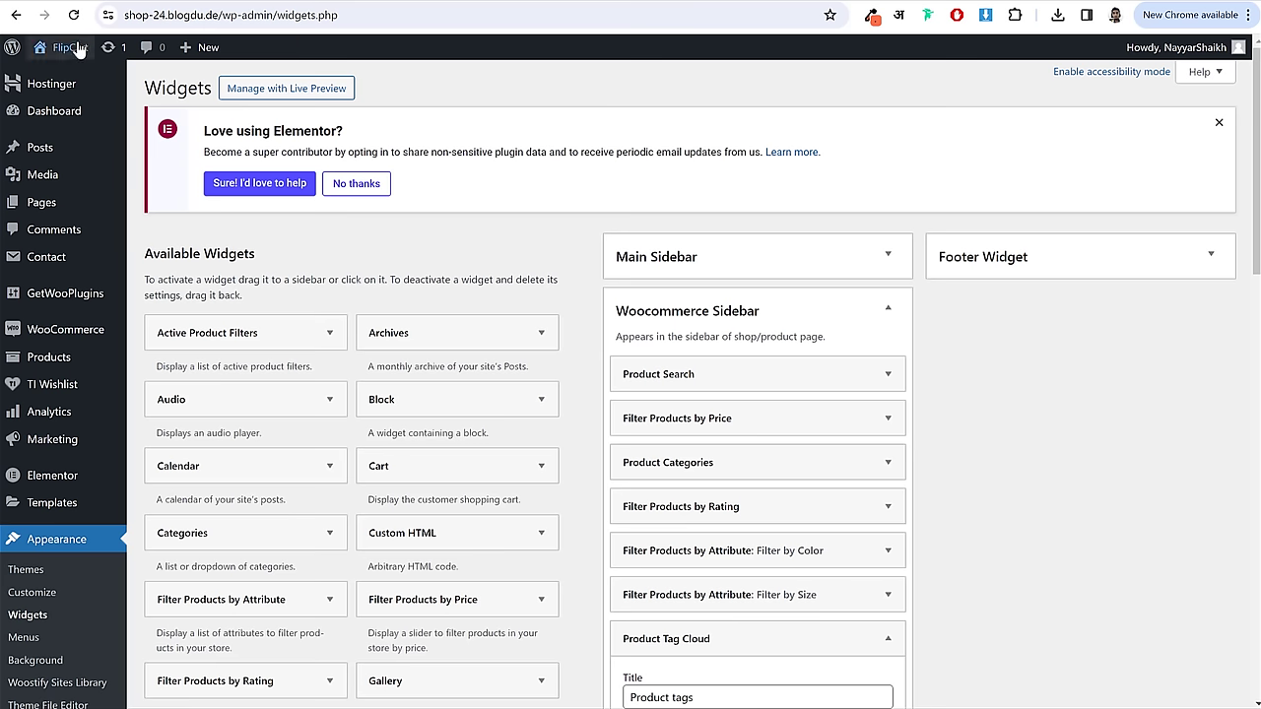
- Open the WooCommerce checkout settings in the theme customizer and set the phone field to Required
click(89, 46)
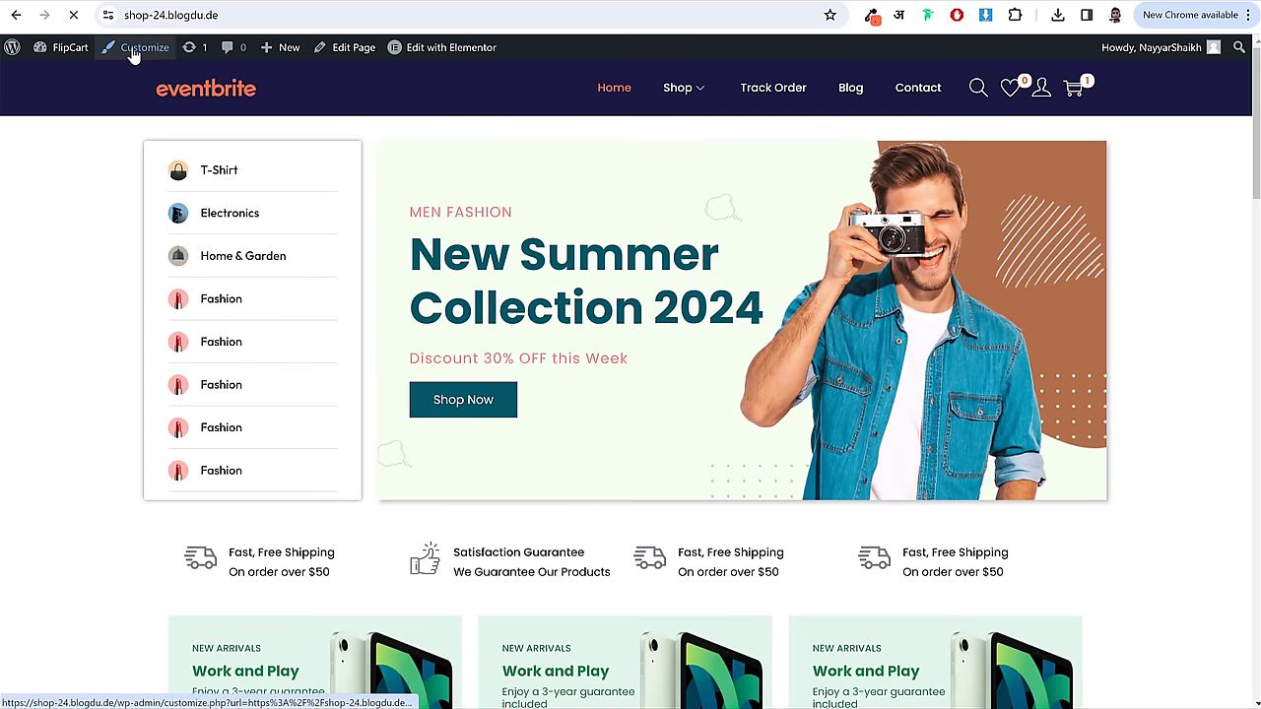
click(129, 56)
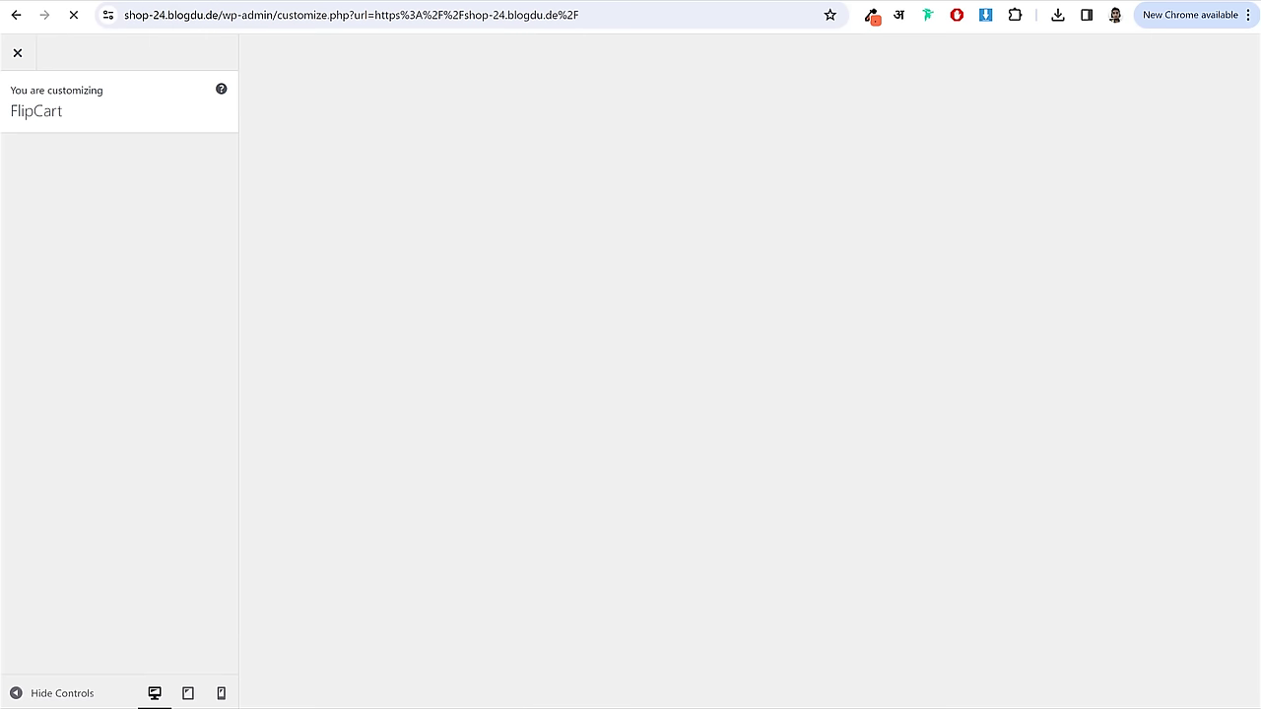
click(92, 436)
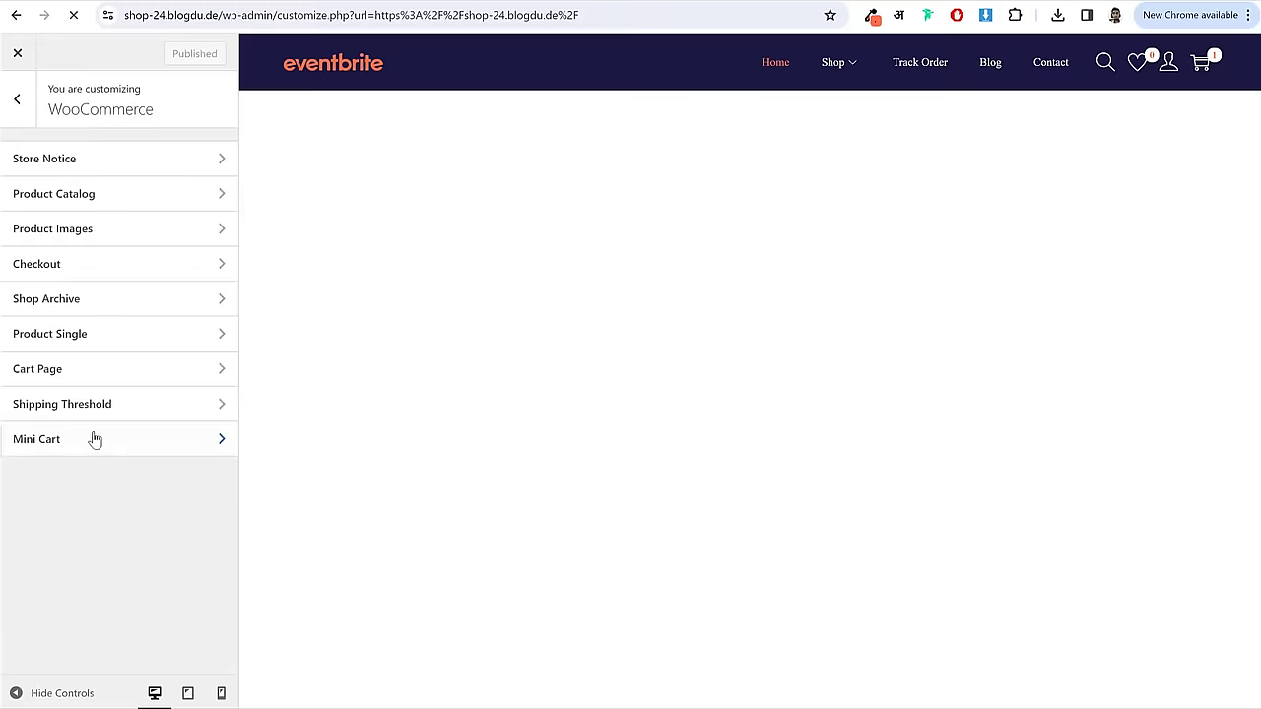
click(89, 276)
scroll(99, 296, down, 3)
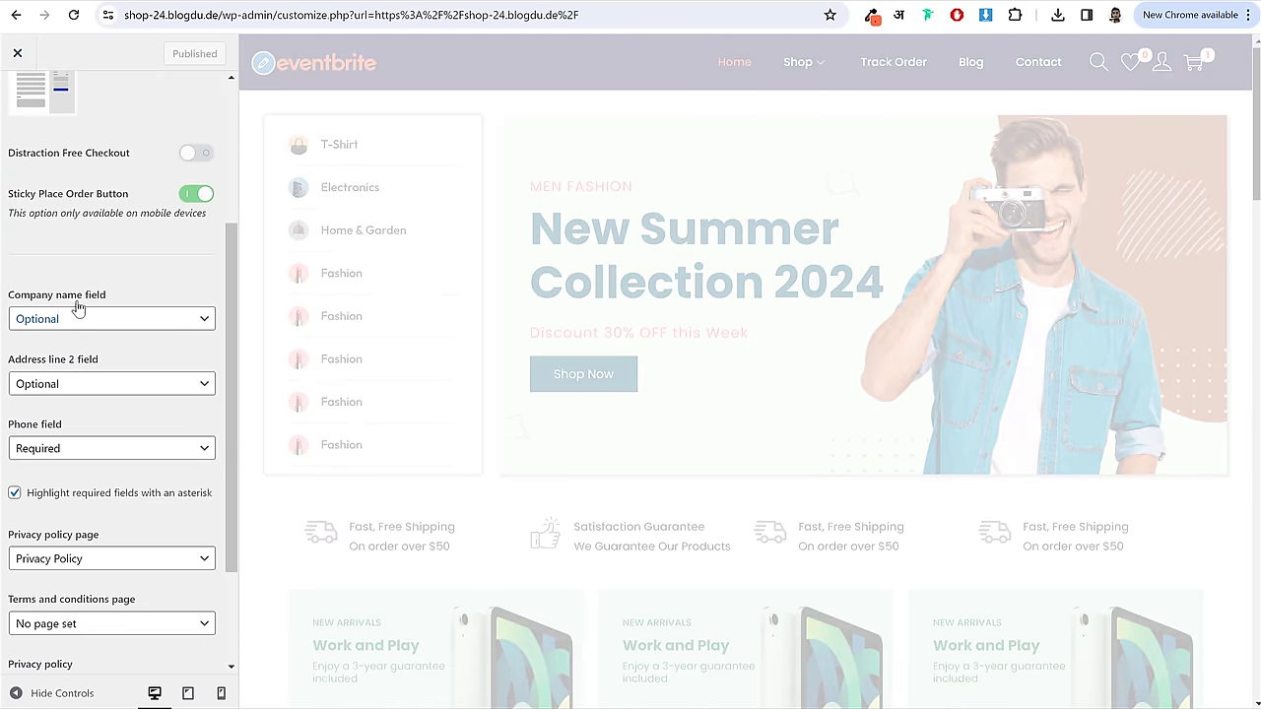
click(44, 448)
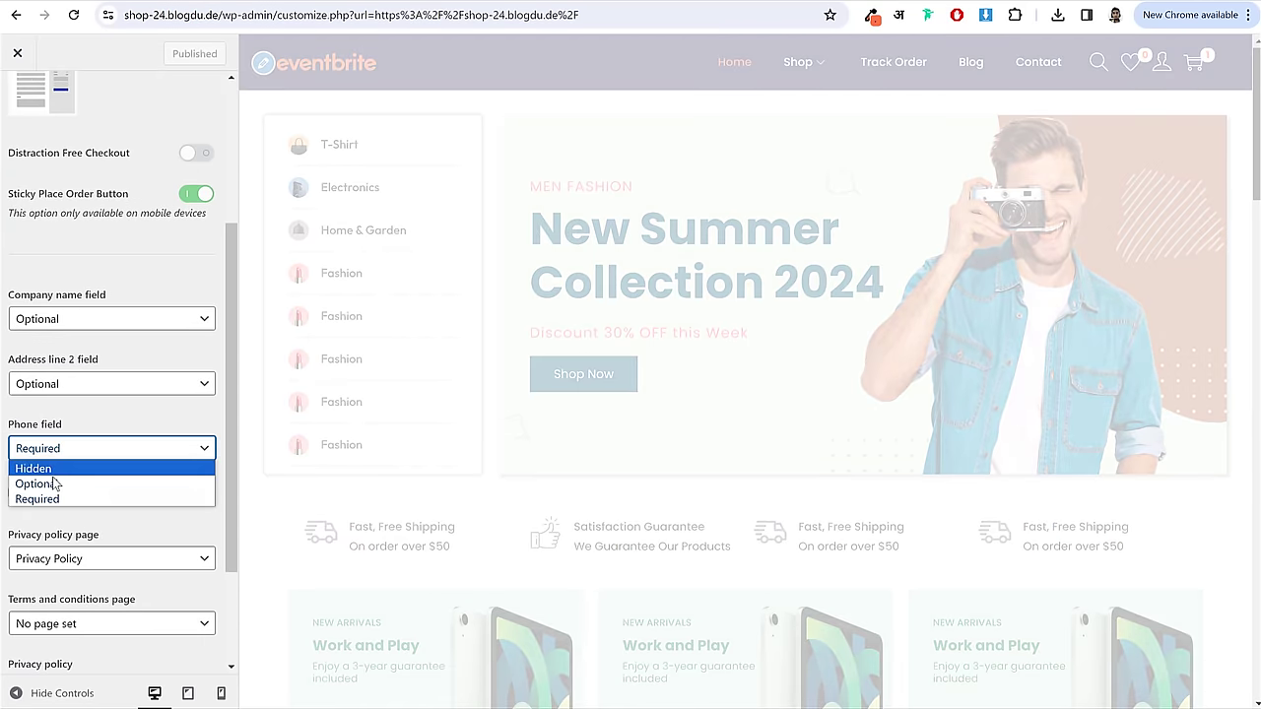
click(37, 499)
- Examine the checkout preview and the live checkout page, including contact details, shipping address, shipping options, payment options and order summary
scroll(680, 438, down, 3)
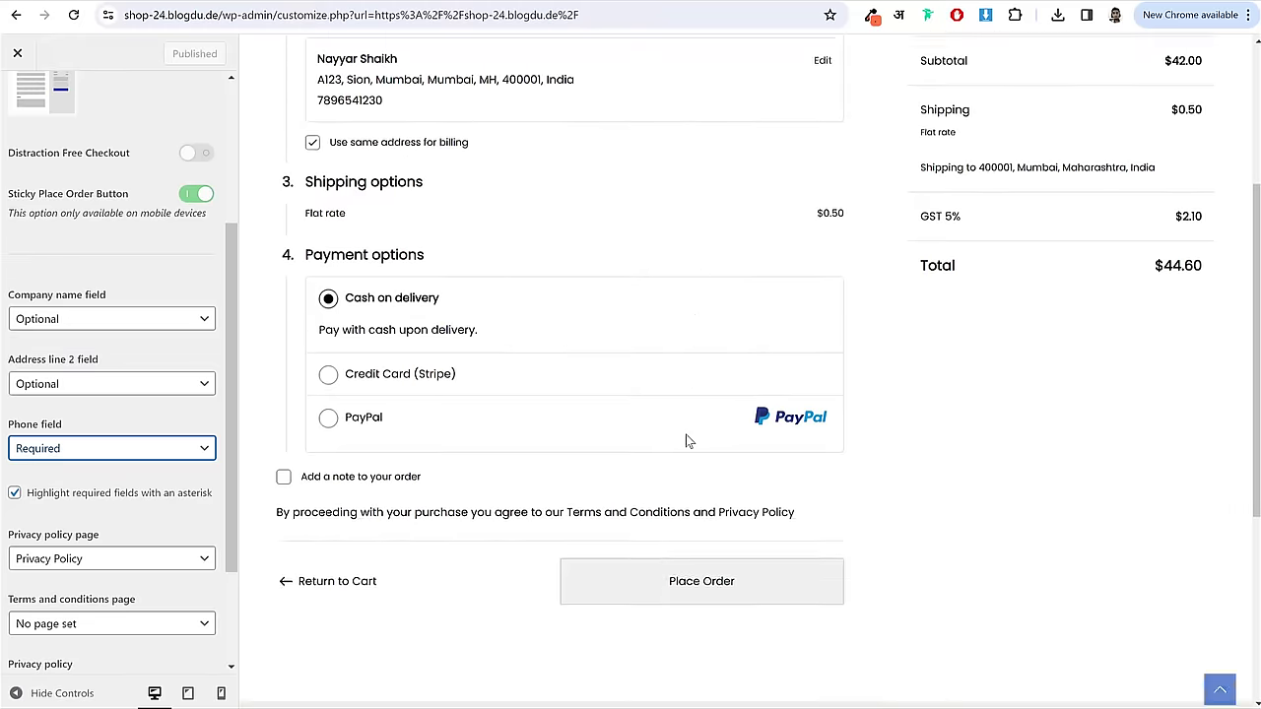
scroll(685, 439, up, 5)
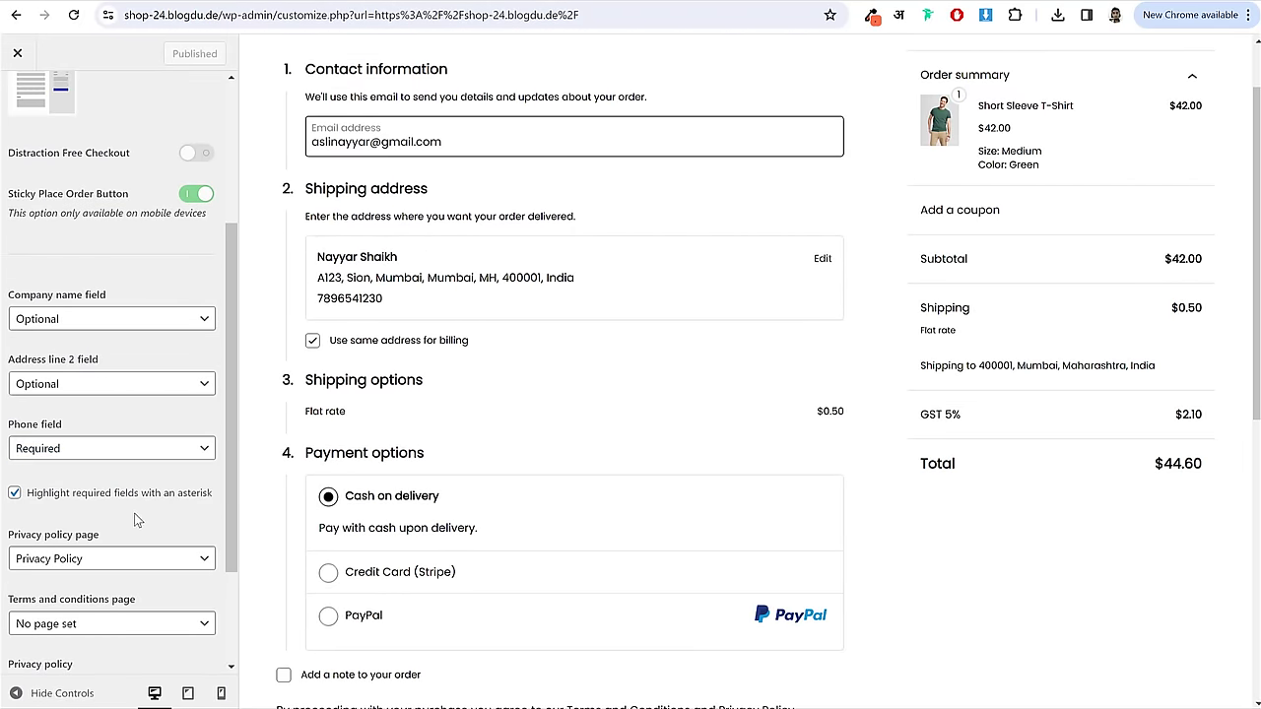
scroll(139, 520, down, 2)
scroll(139, 520, up, 2)
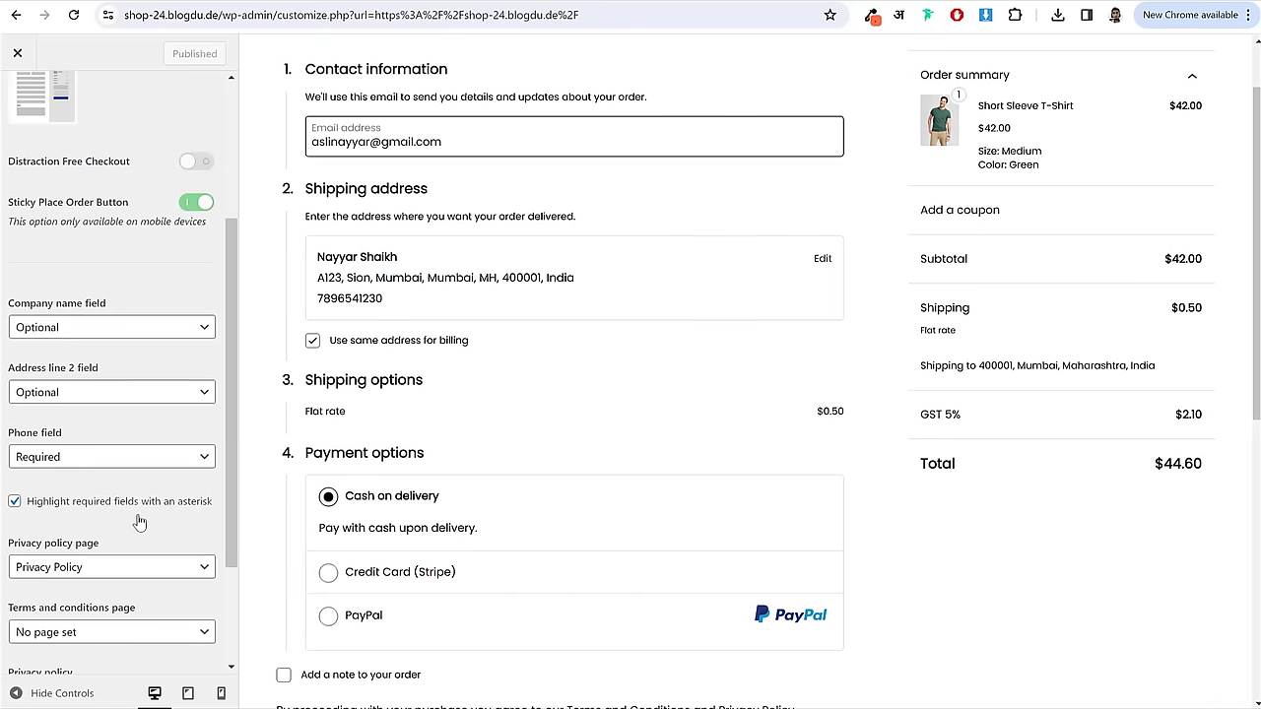
scroll(135, 397, up, 3)
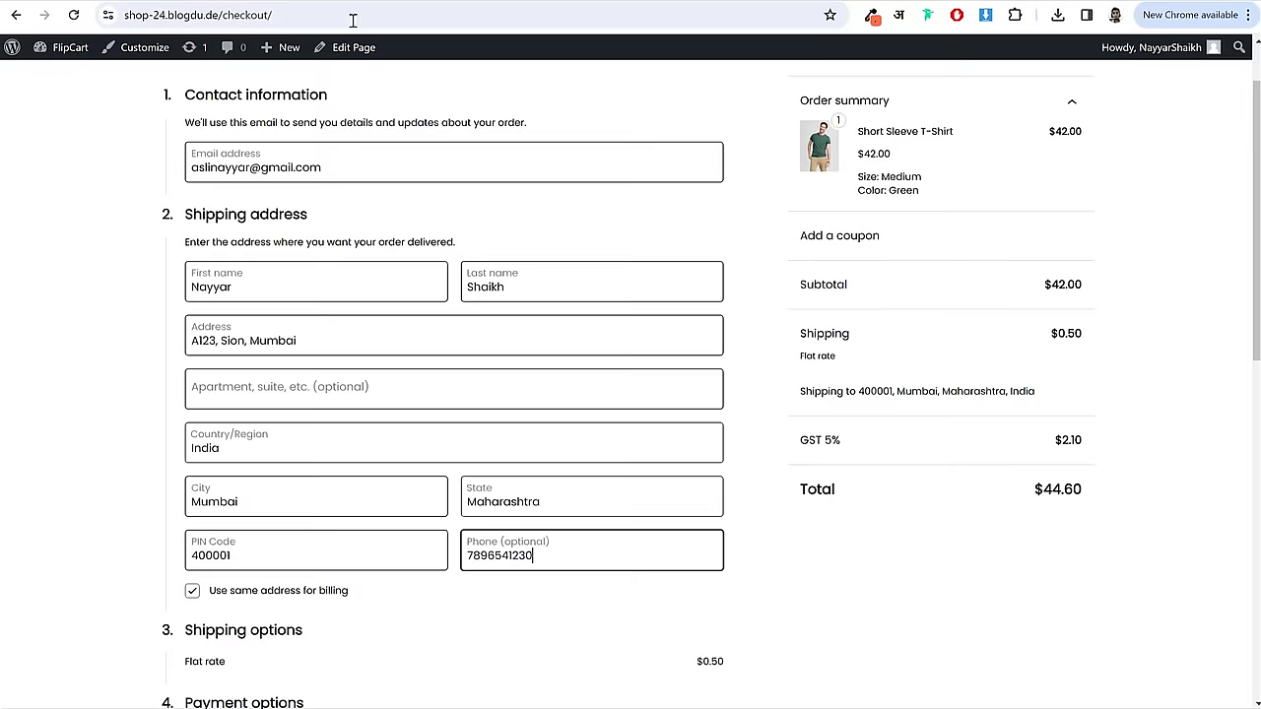
scroll(653, 489, down, 5)
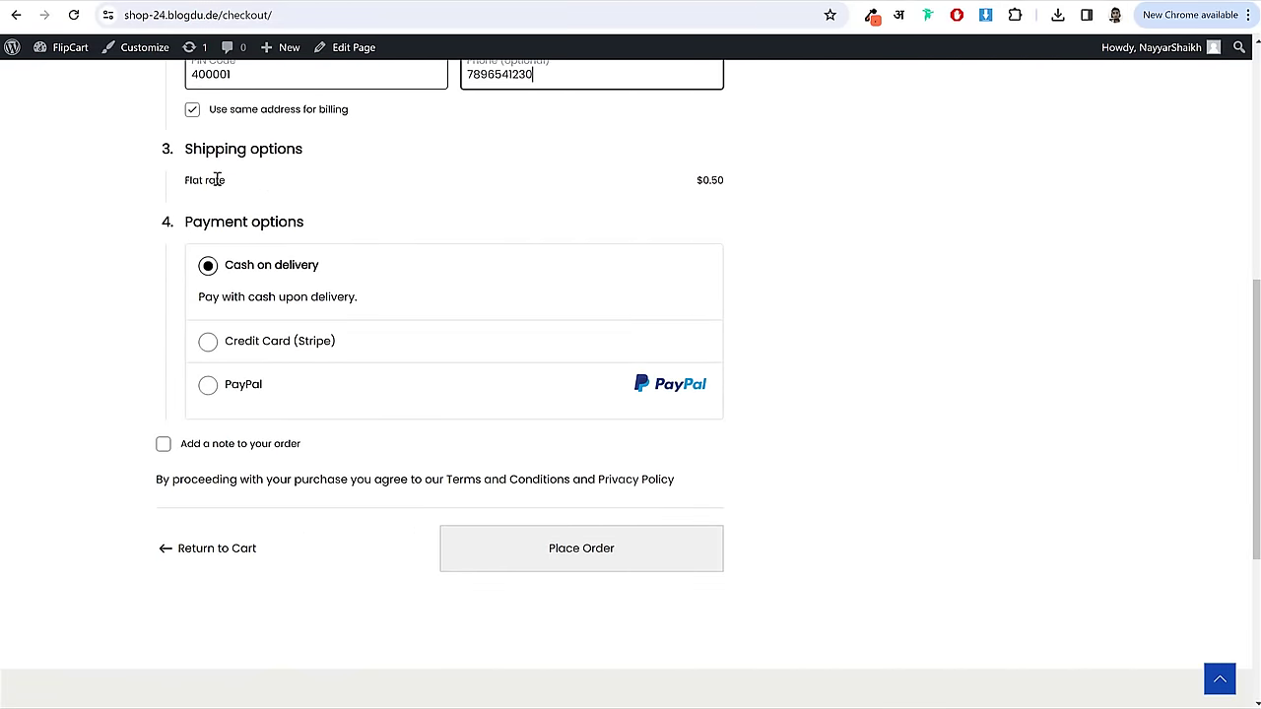
scroll(835, 360, up, 3)
scroll(835, 363, up, 3)
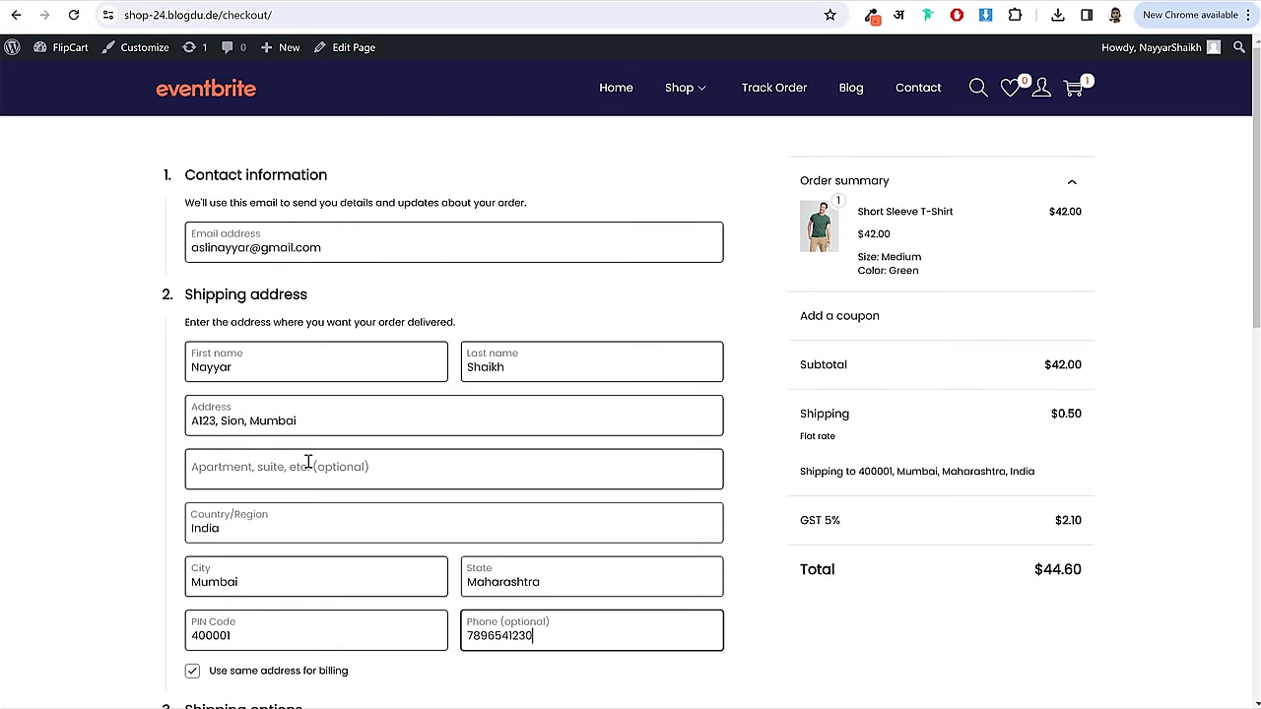
scroll(1092, 610, down, 1)
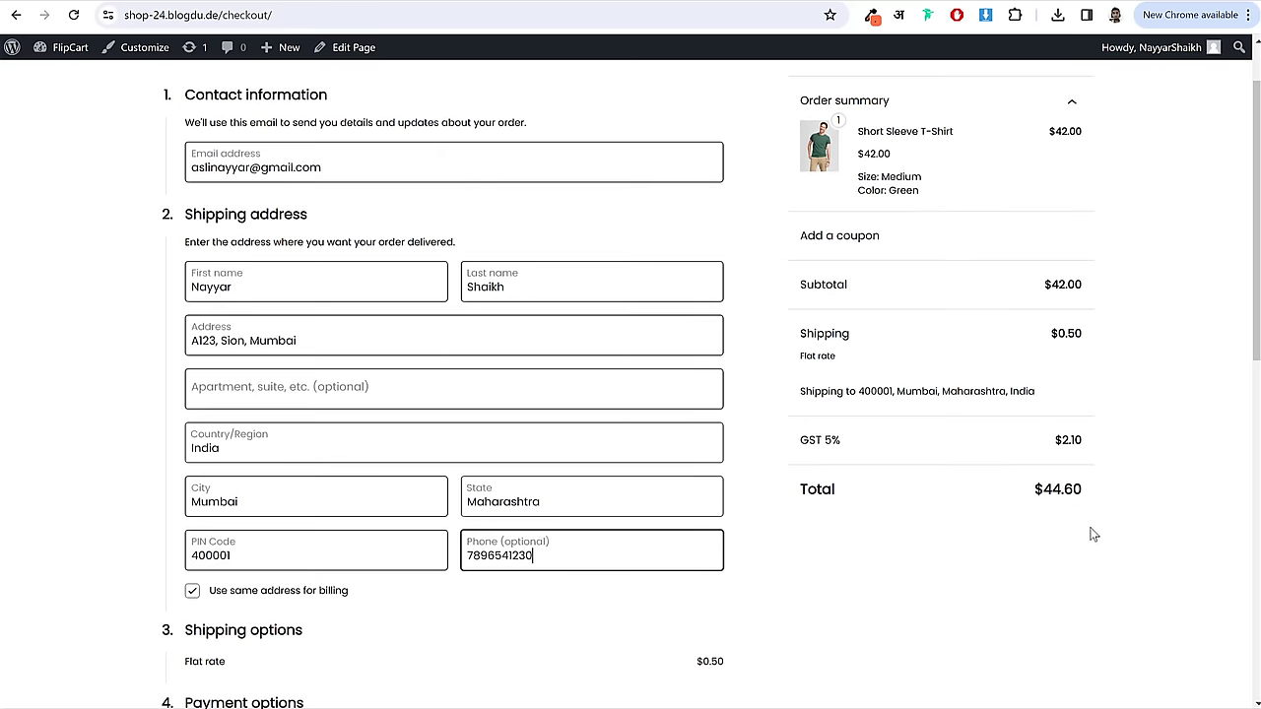
scroll(1123, 424, down, 5)
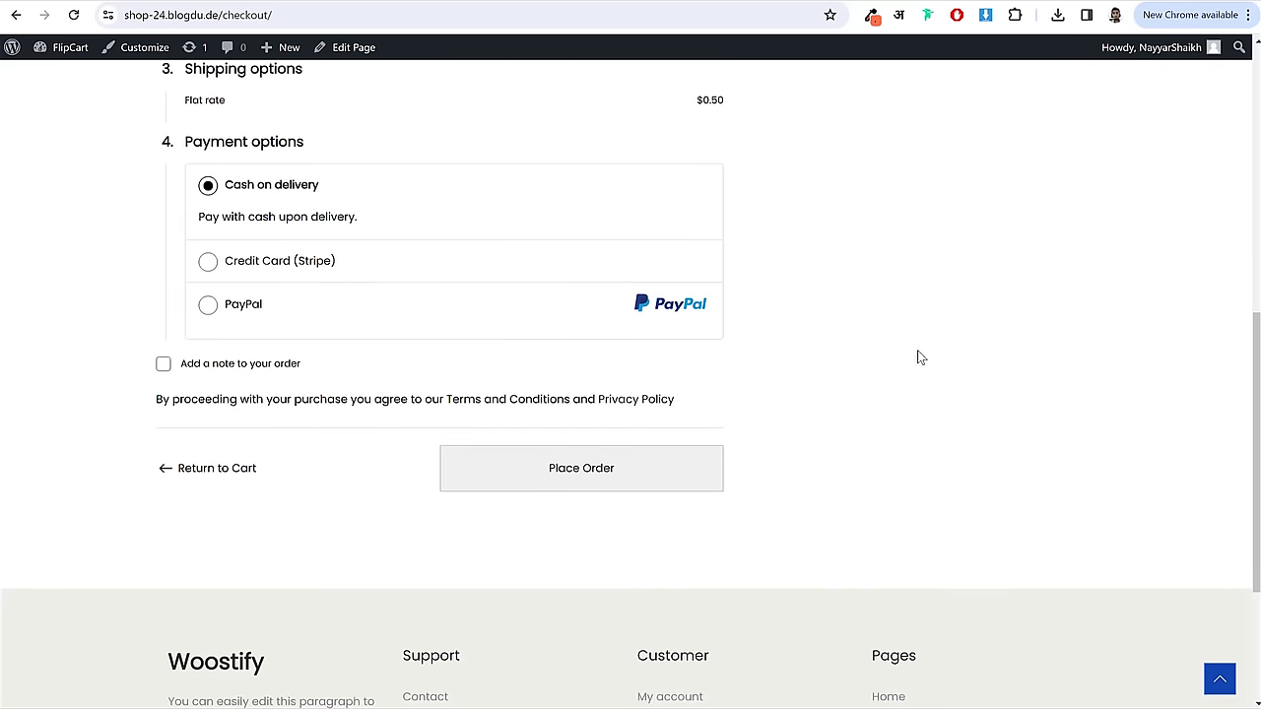
- Check the Credit Card (Stripe) and PayPal payment options, select Cash on delivery and place the order
click(251, 264)
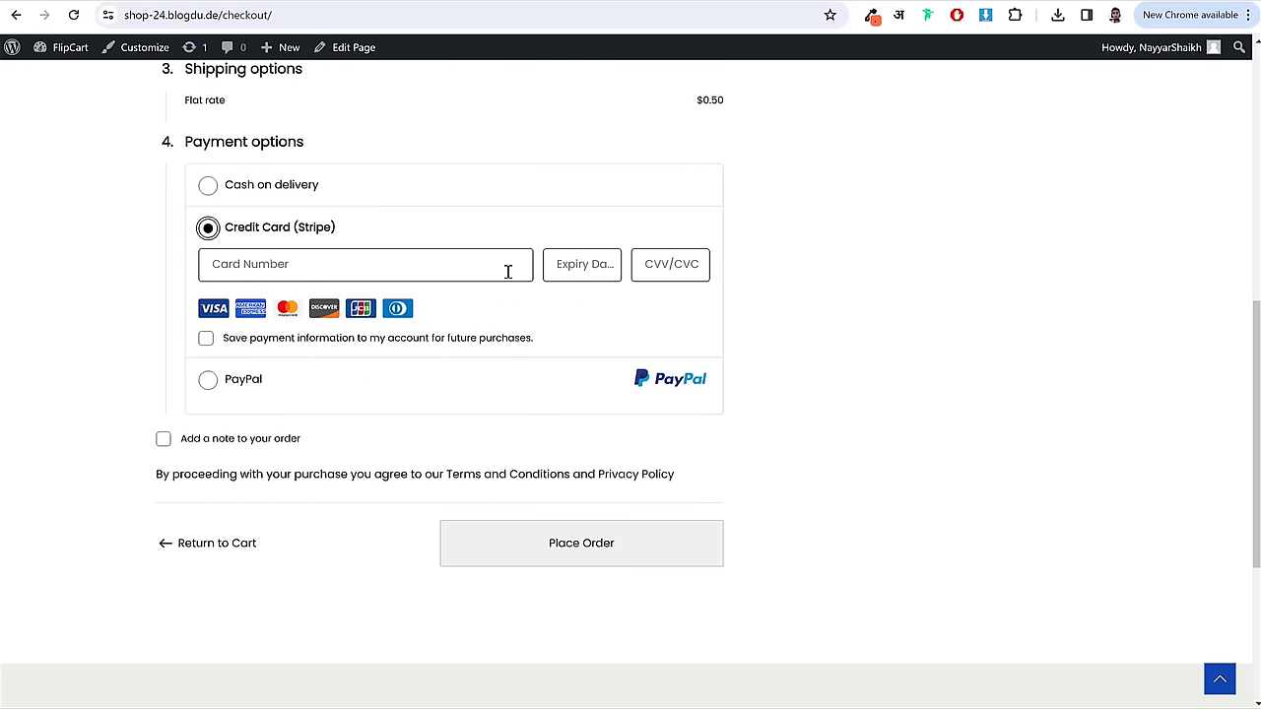
click(246, 379)
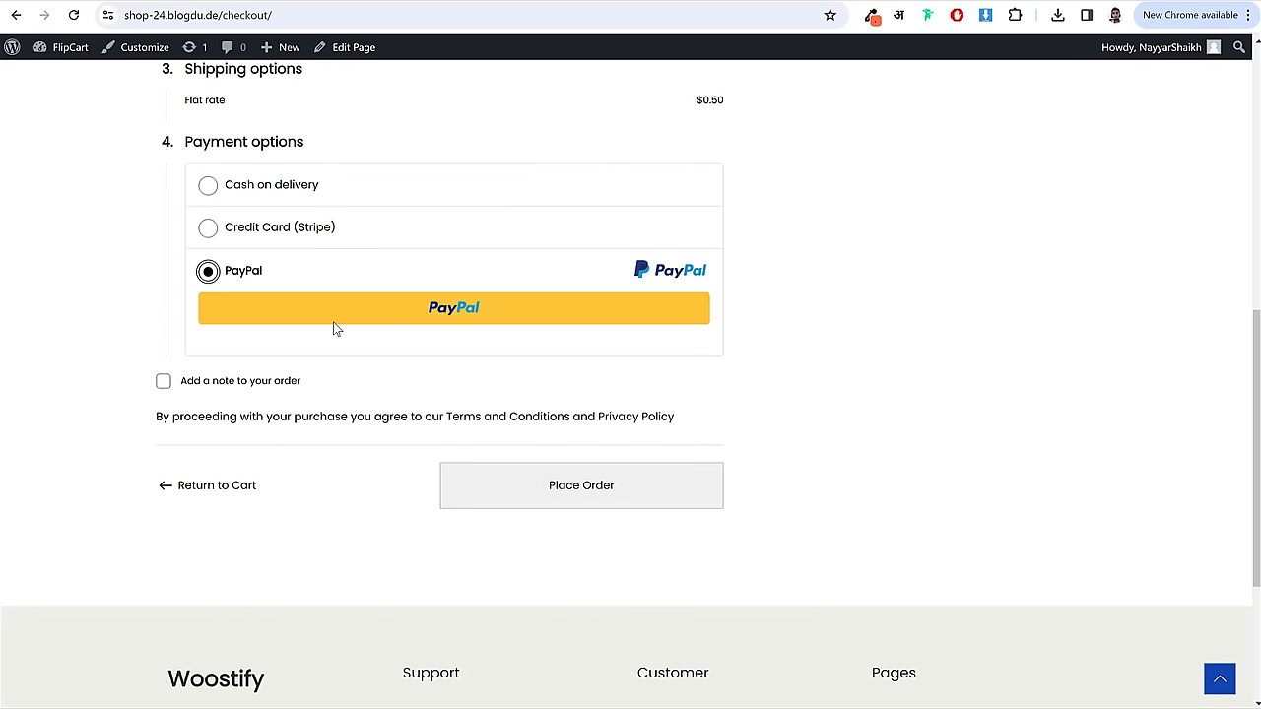
click(276, 198)
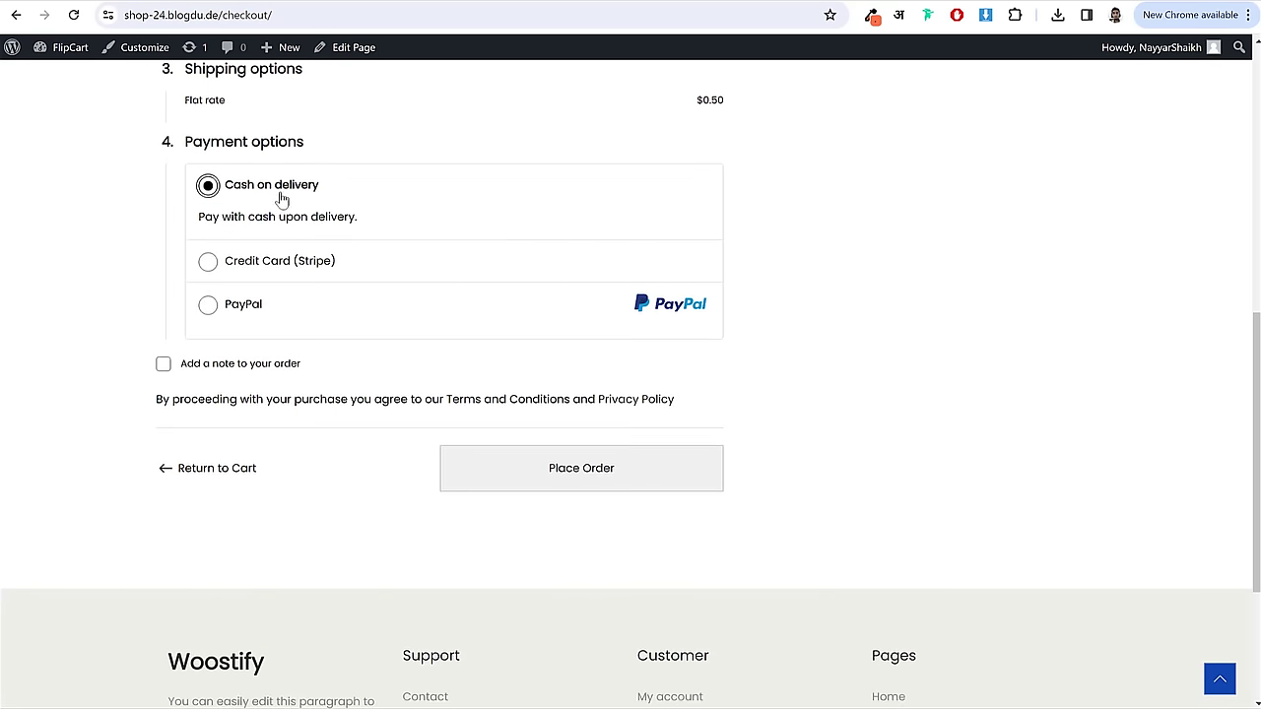
click(592, 476)
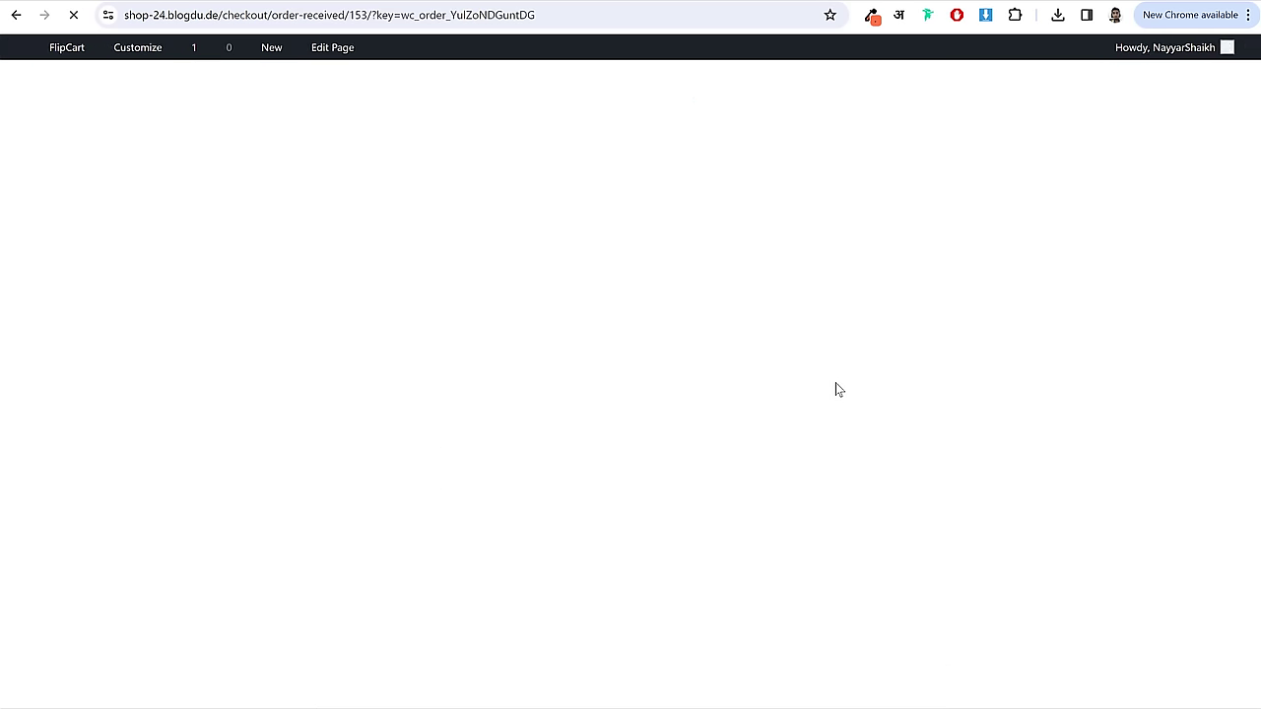
- Review the order confirmation's details and addresses, and check the order's status in the customer account's order list
scroll(839, 392, down, 3)
scroll(842, 409, down, 3)
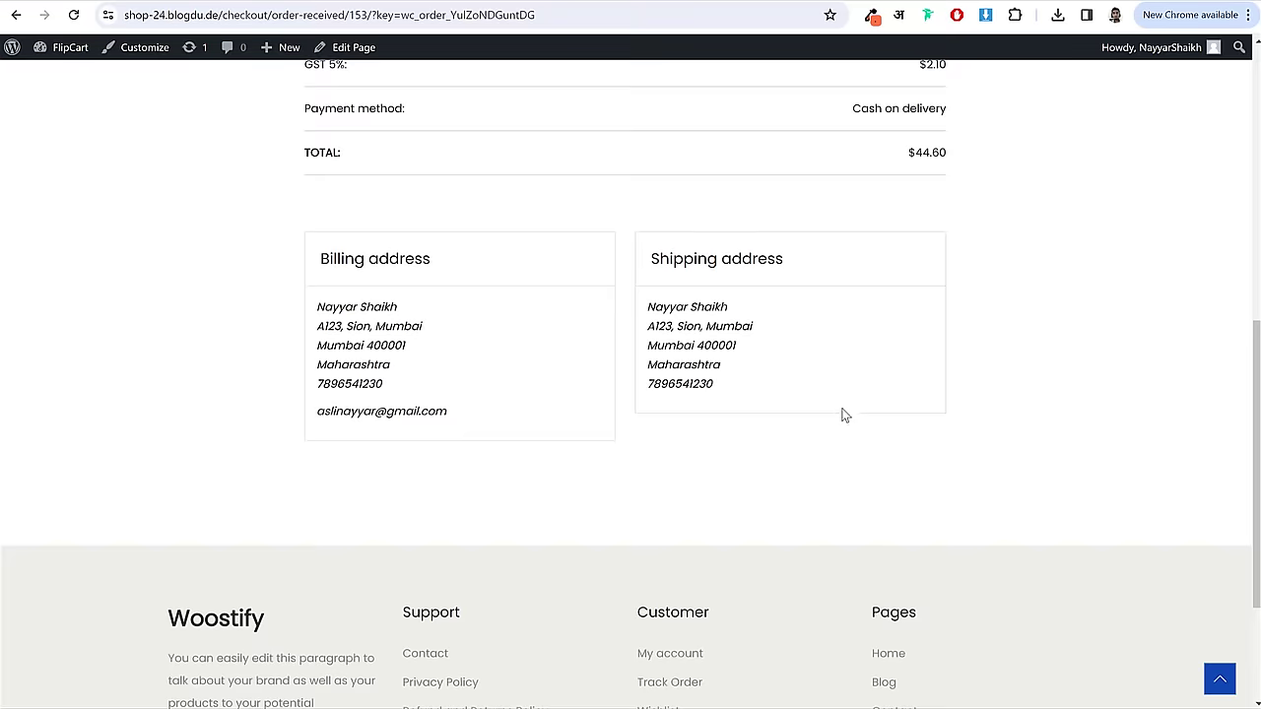
scroll(842, 412, up, 6)
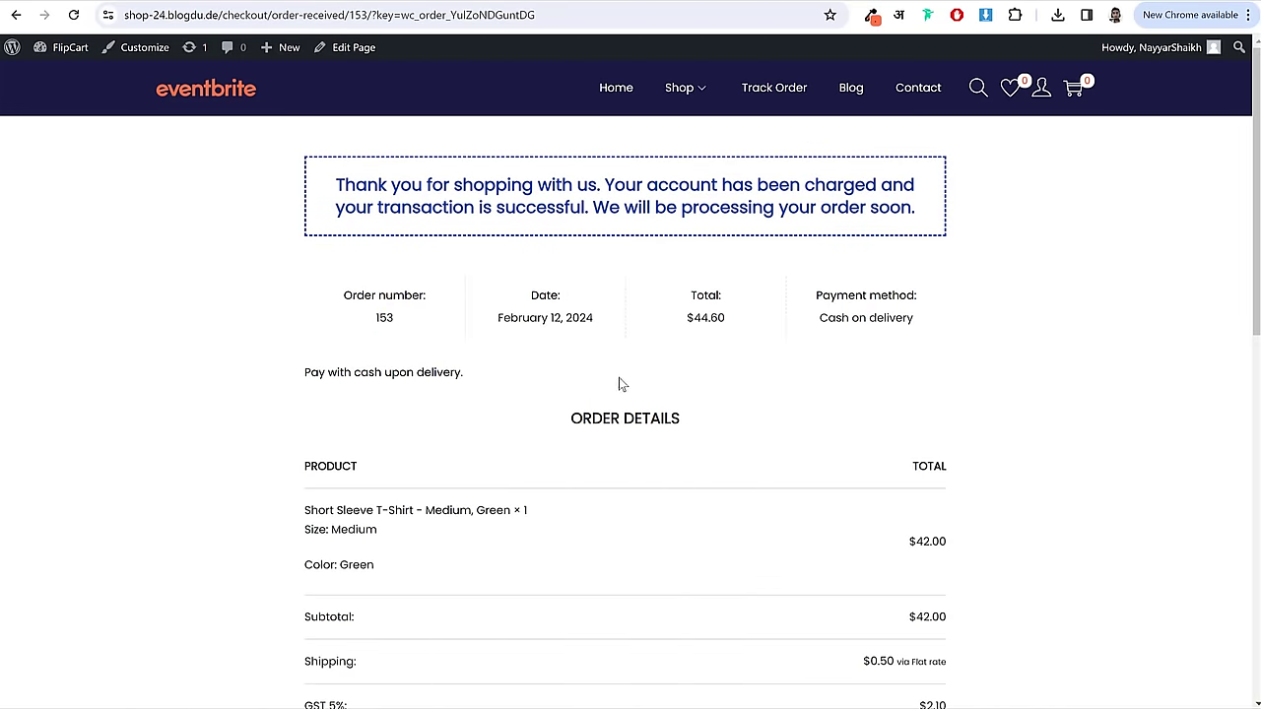
click(1062, 132)
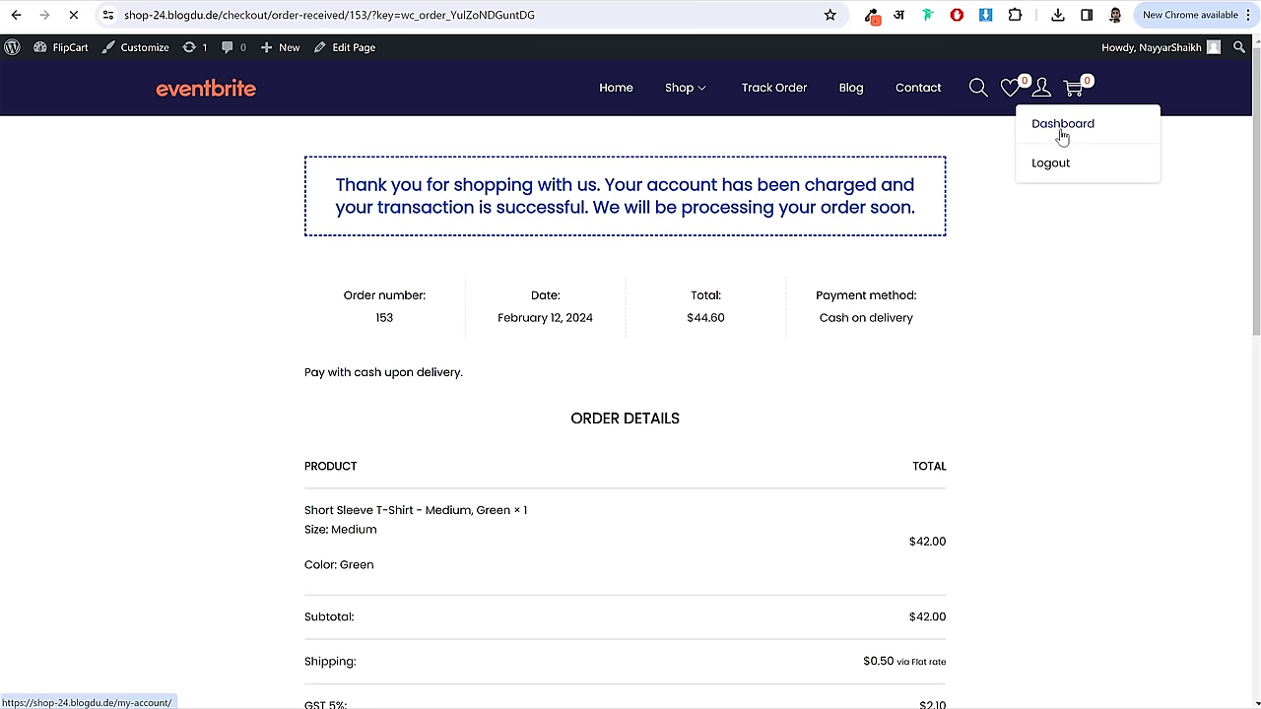
click(213, 215)
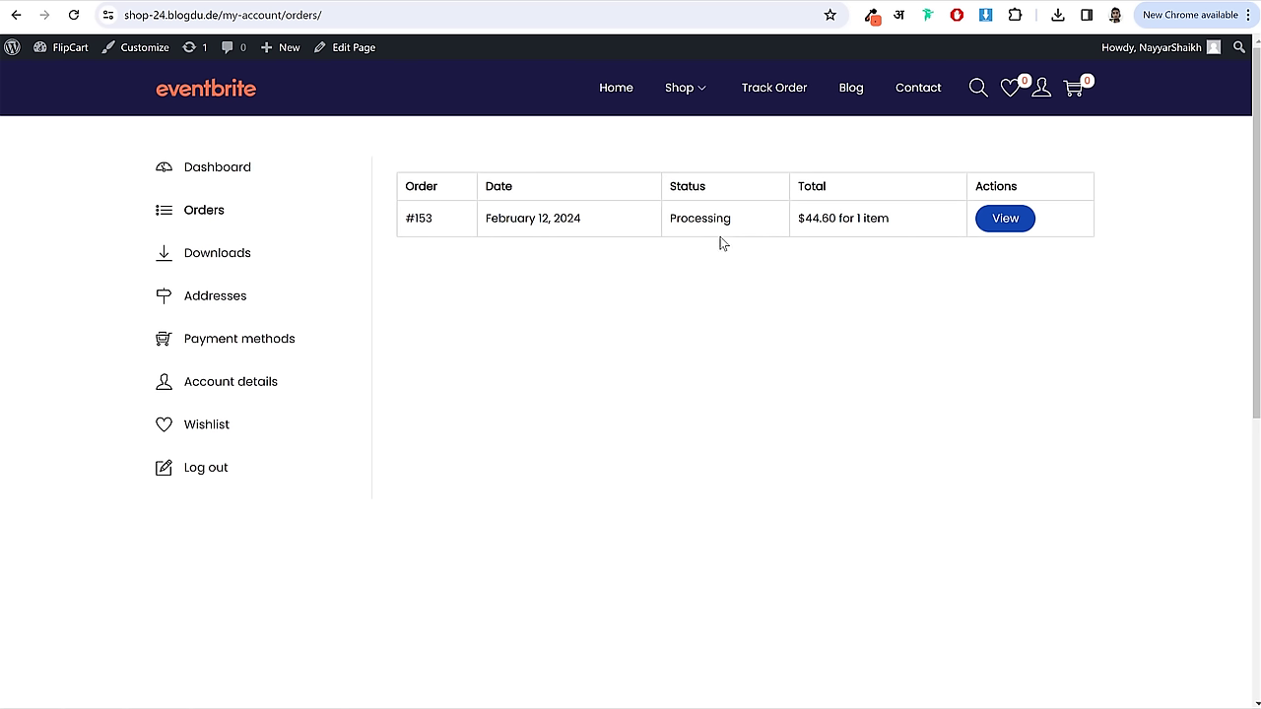
drag(731, 218, 674, 218)
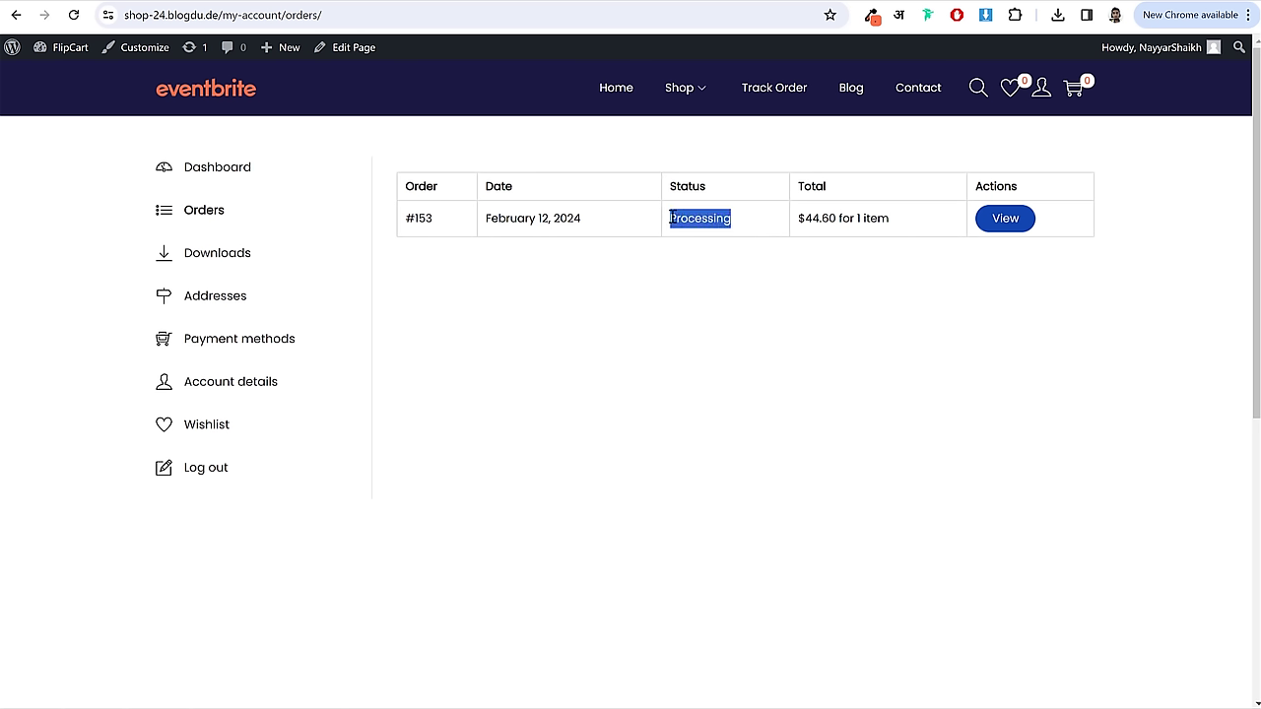
click(671, 217)
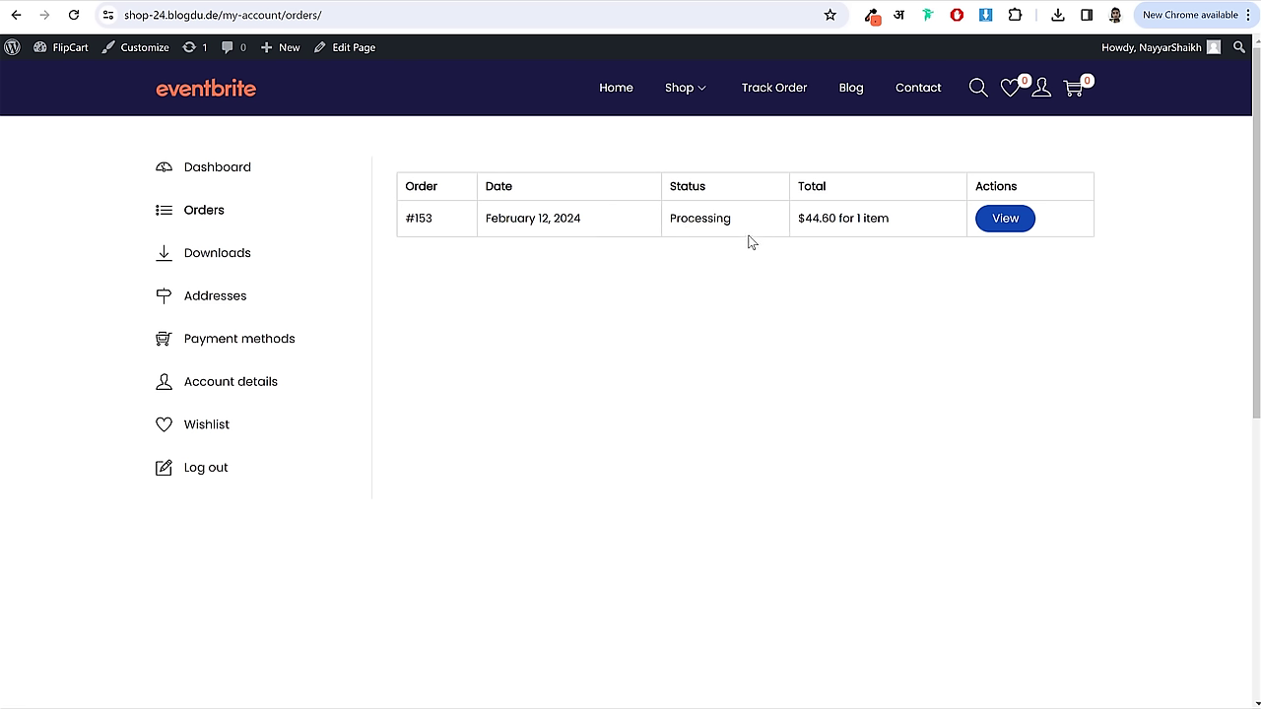
- Leave the theme customizer and open the newly placed order from the WooCommerce orders list in the site's admin area
click(137, 47)
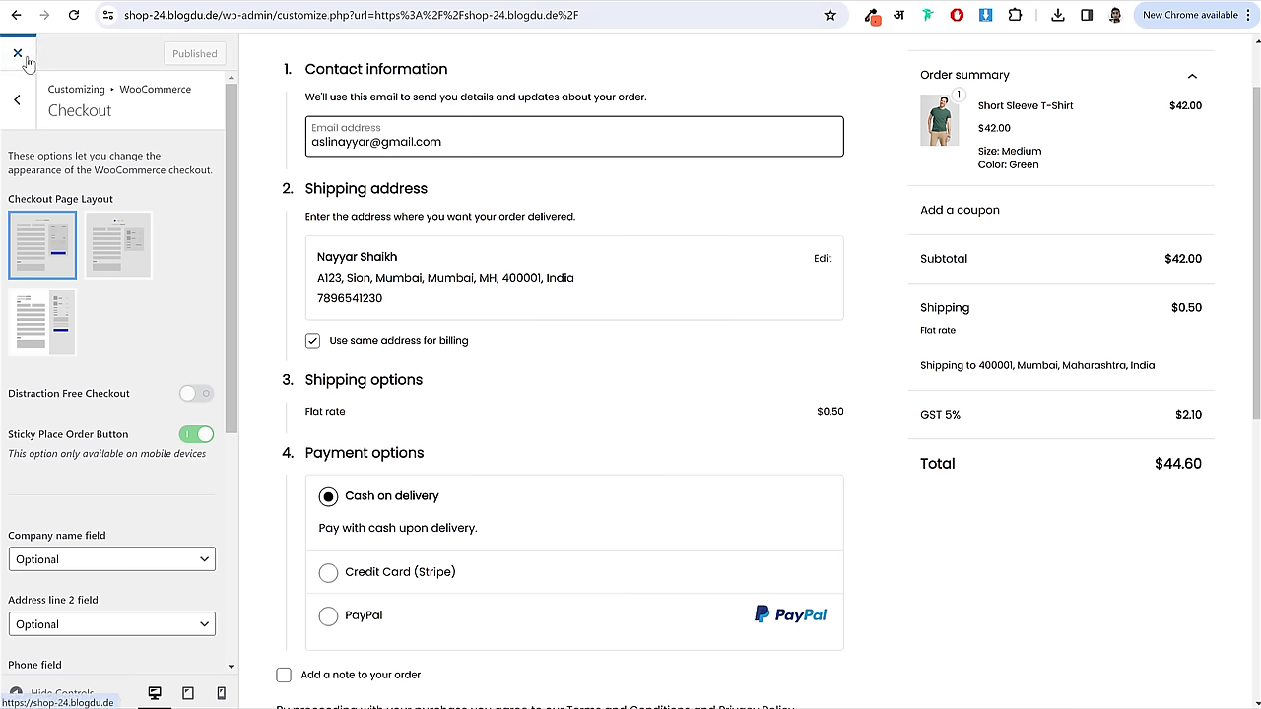
click(20, 55)
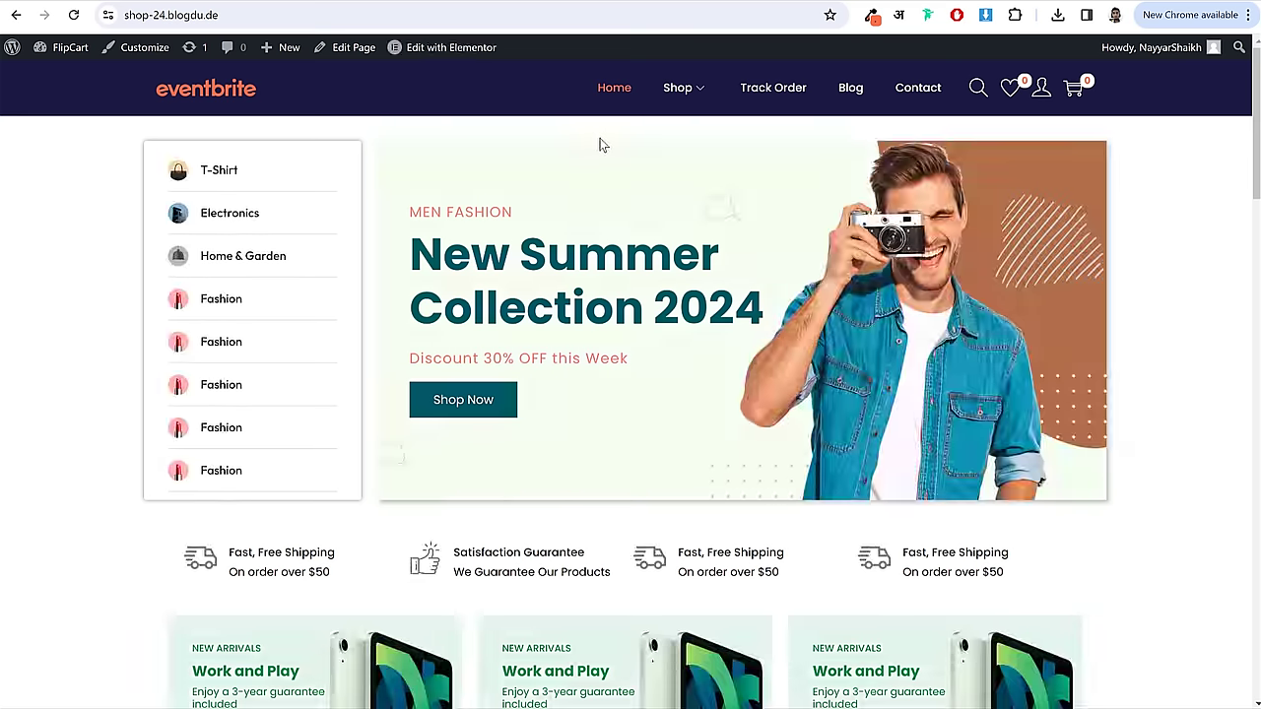
click(59, 55)
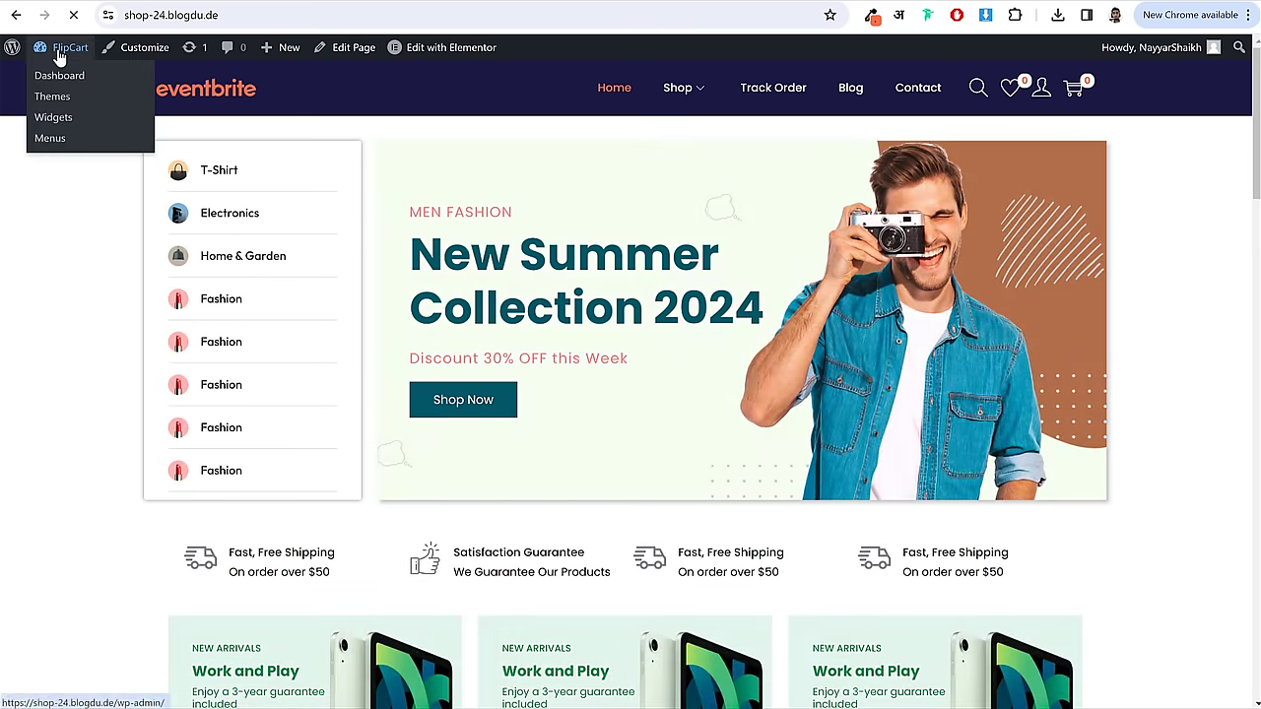
scroll(310, 324, down, 2)
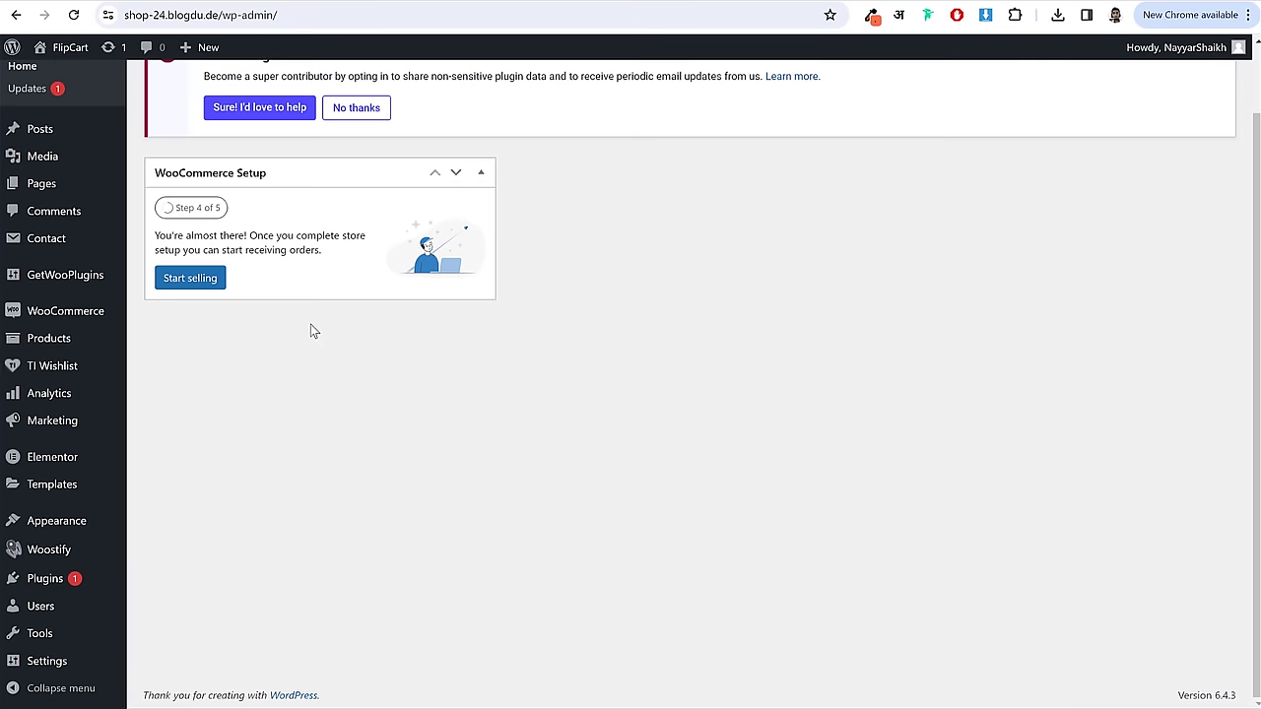
mouse_move(51, 314)
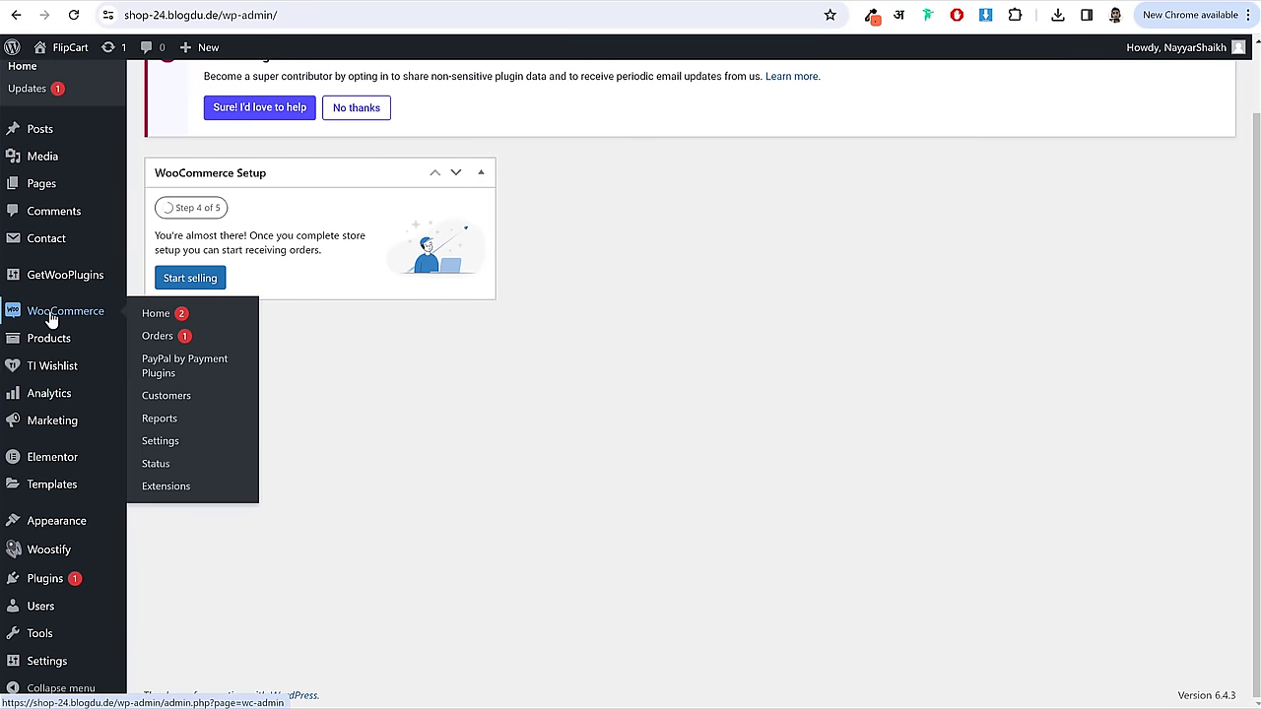
click(168, 344)
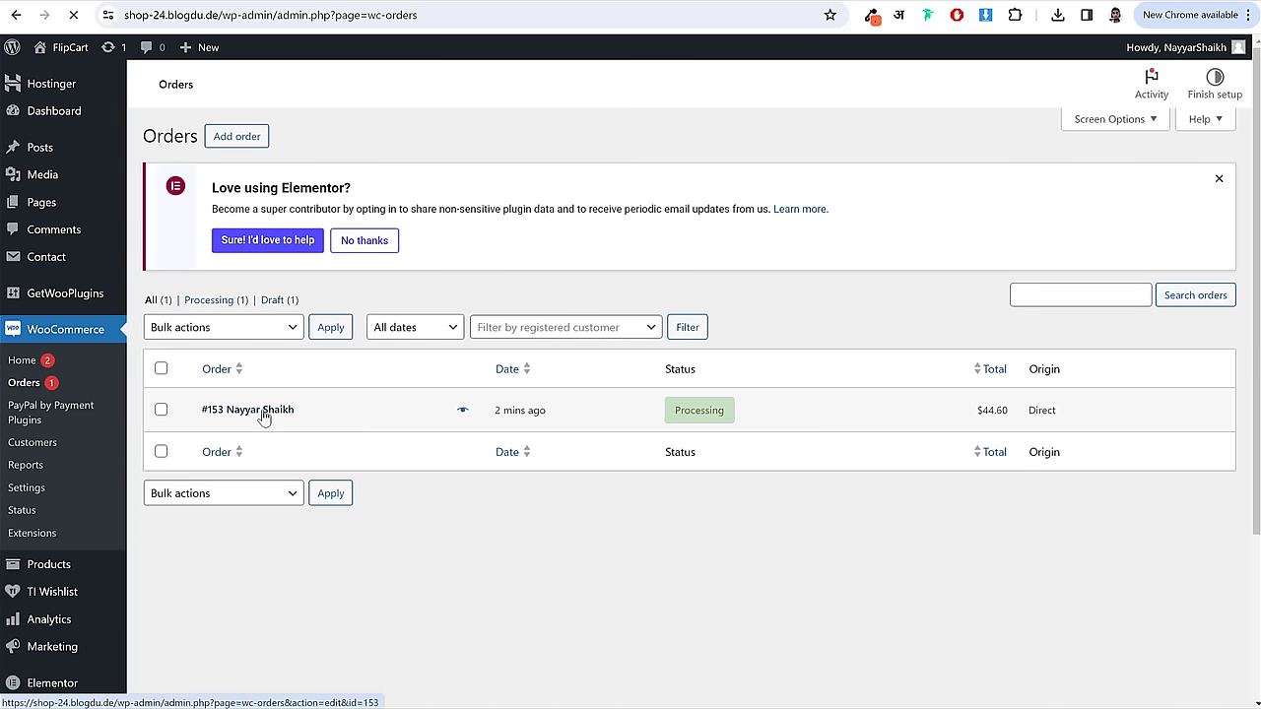
click(219, 413)
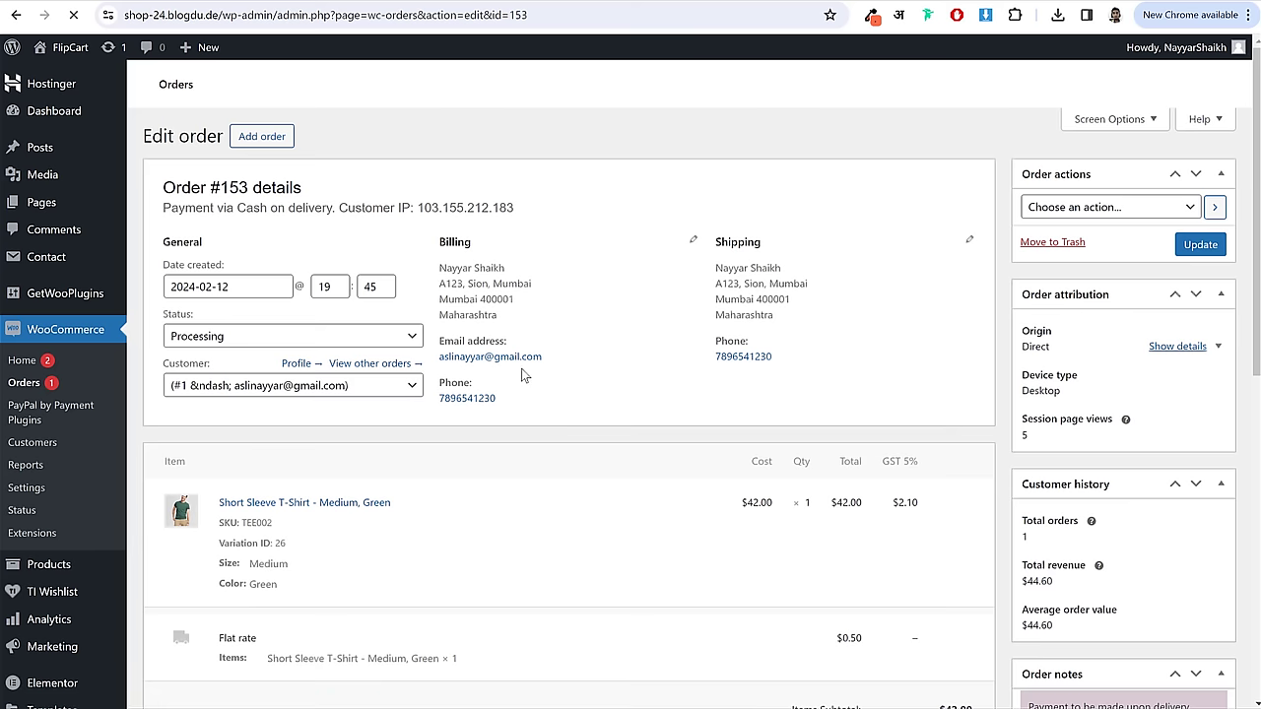
- Examine the order's billing and shipping details, the T-shirt's size and color, the order totals and the order notes
scroll(453, 406, down, 2)
drag(443, 160, 707, 187)
click(740, 170)
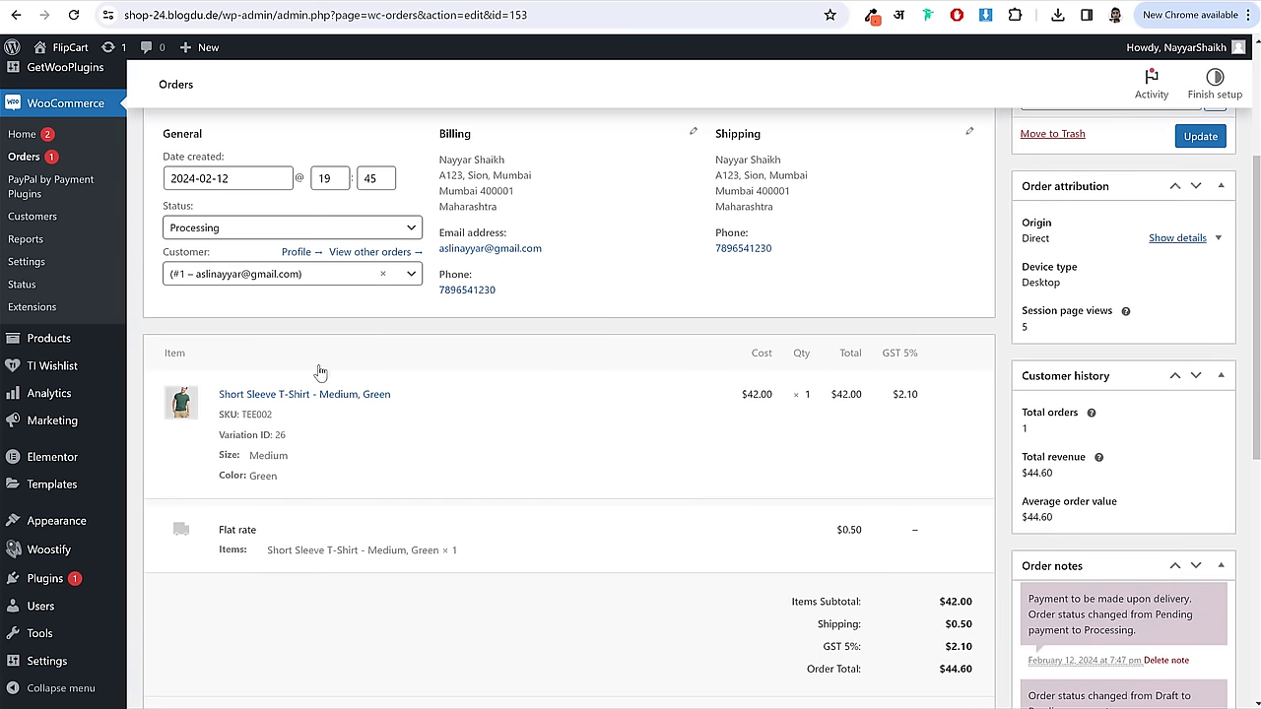
scroll(365, 423, down, 2)
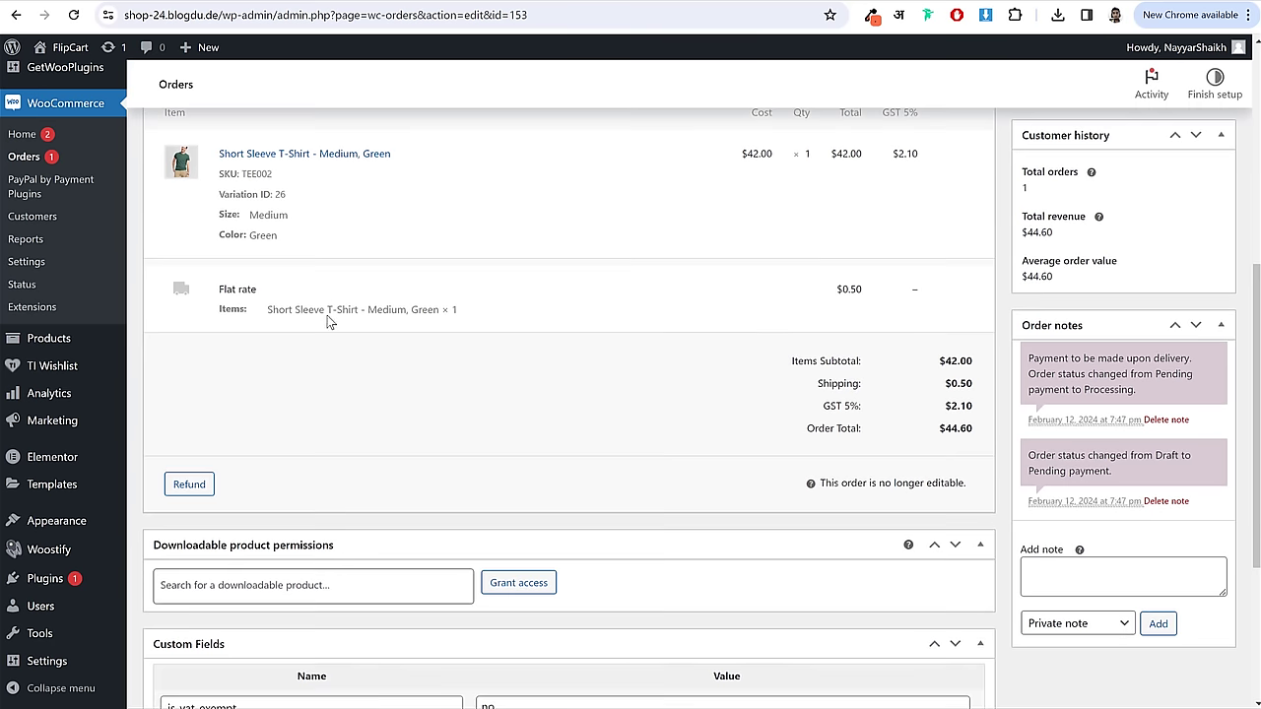
drag(252, 216, 292, 241)
click(291, 242)
scroll(734, 284, down, 2)
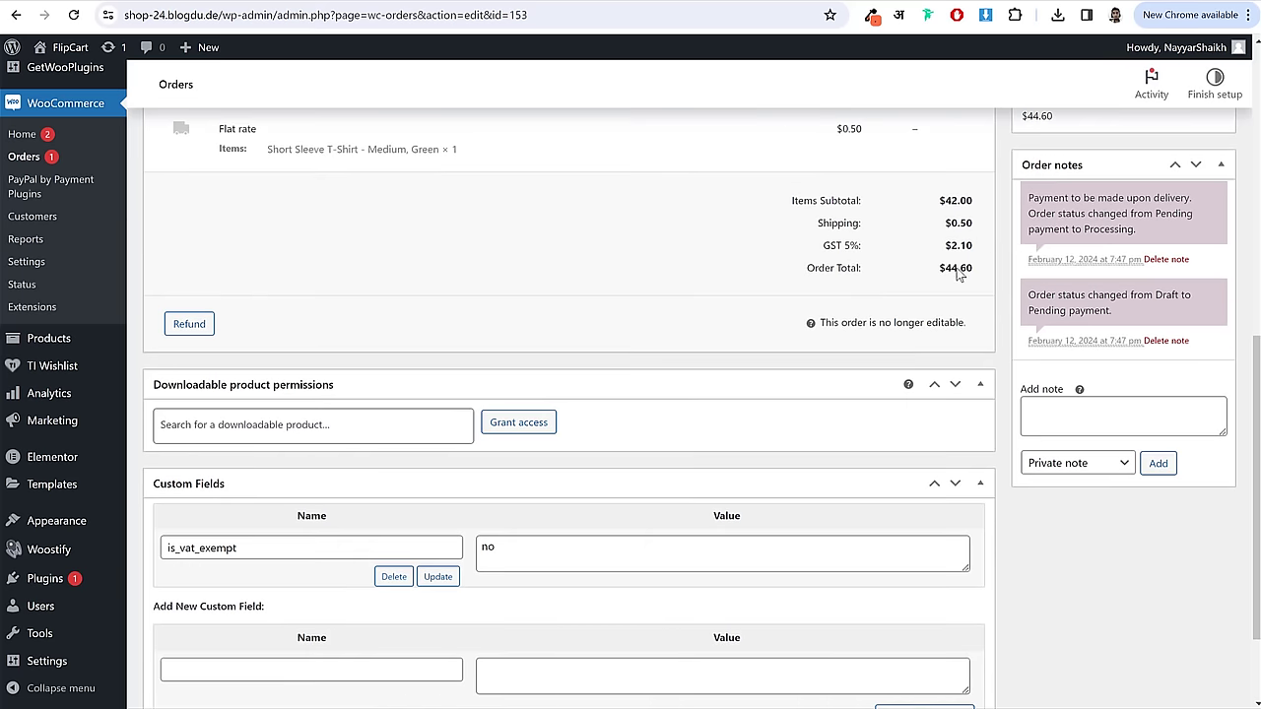
scroll(438, 246, up, 1)
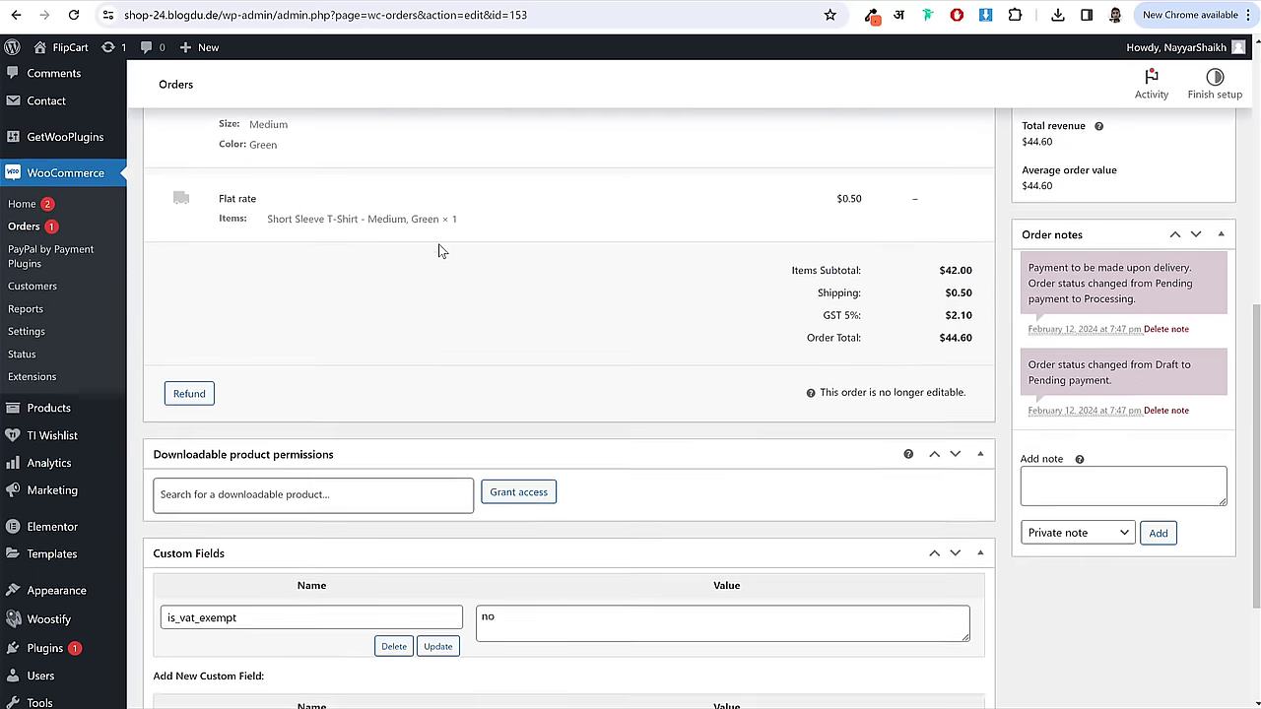
drag(1037, 270, 1198, 325)
click(1105, 302)
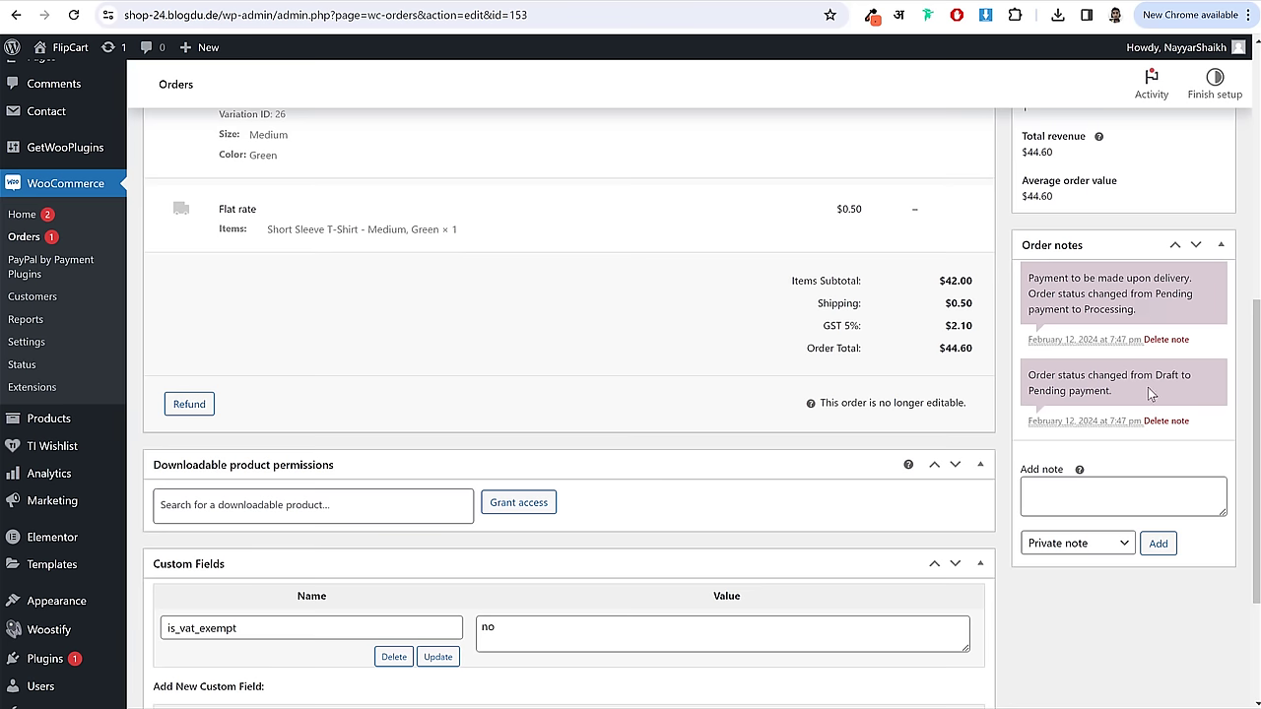
- Review the order's item details and customer history, and examine the order notes about payment on delivery and status changes
scroll(1143, 391, up, 2)
scroll(1143, 390, up, 1)
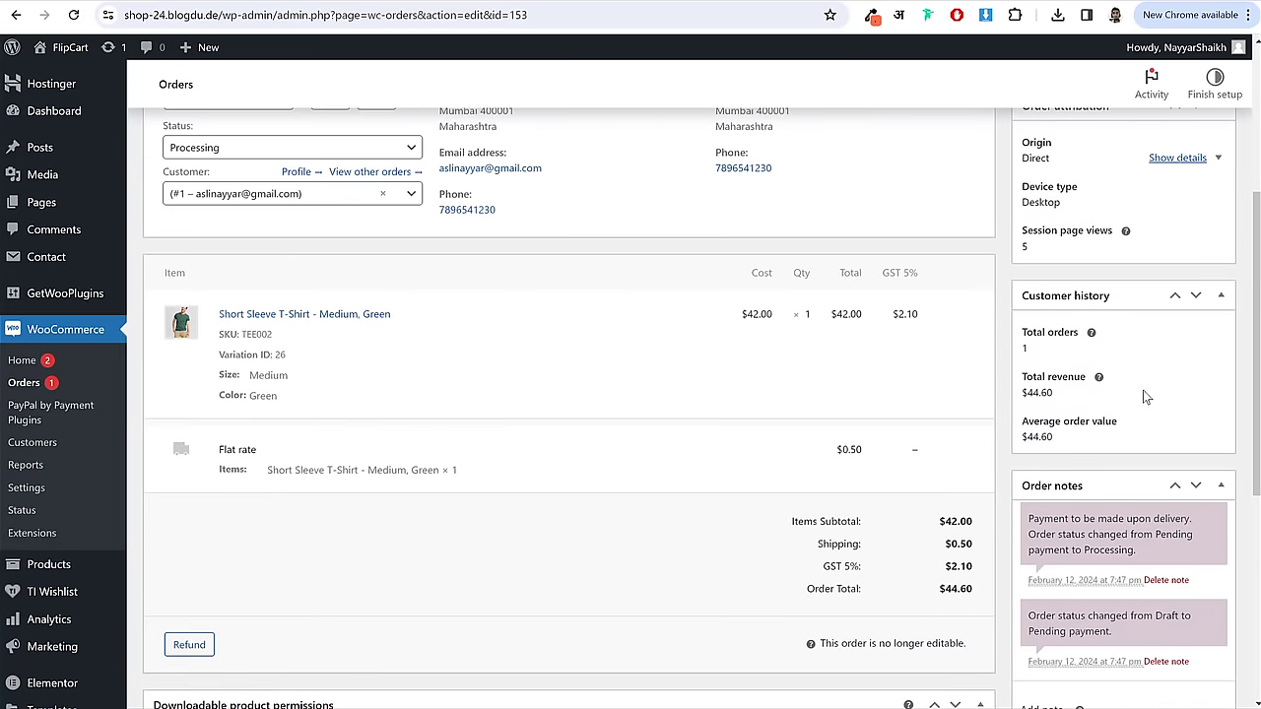
scroll(1133, 497, down, 1)
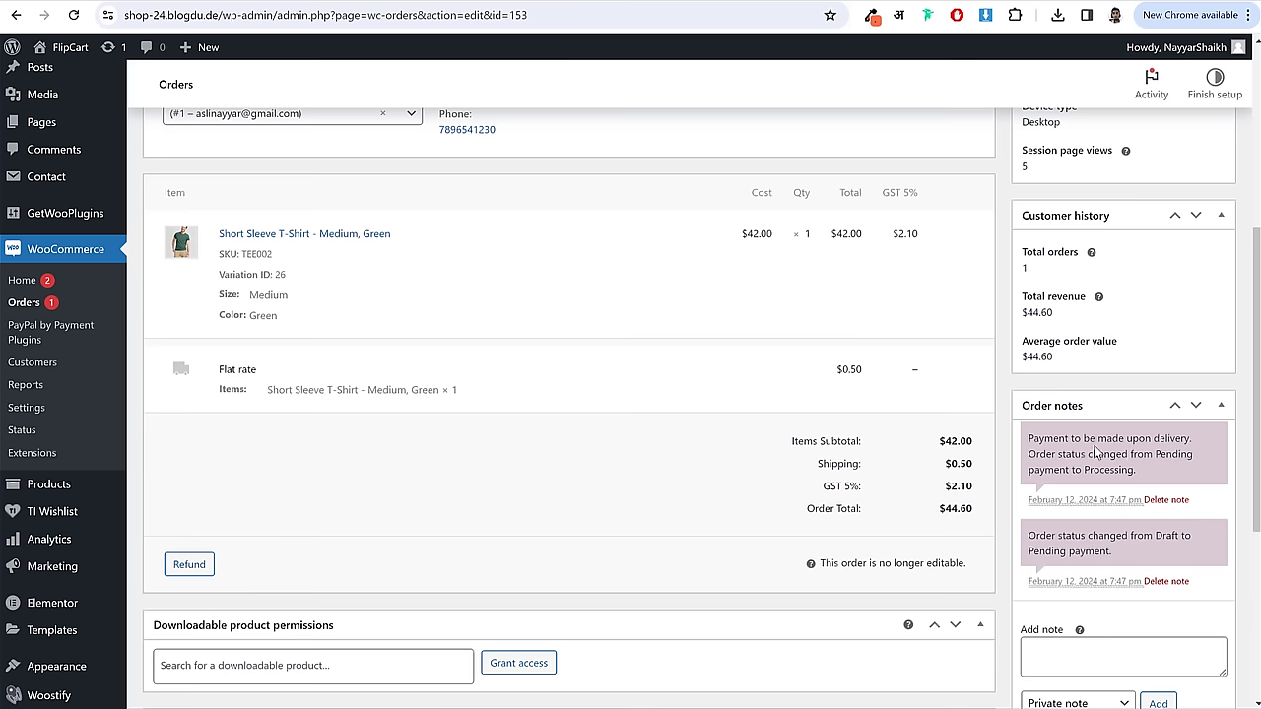
drag(1096, 450, 1135, 470)
click(1135, 467)
drag(1070, 438, 1192, 441)
click(1157, 443)
scroll(1156, 443, up, 3)
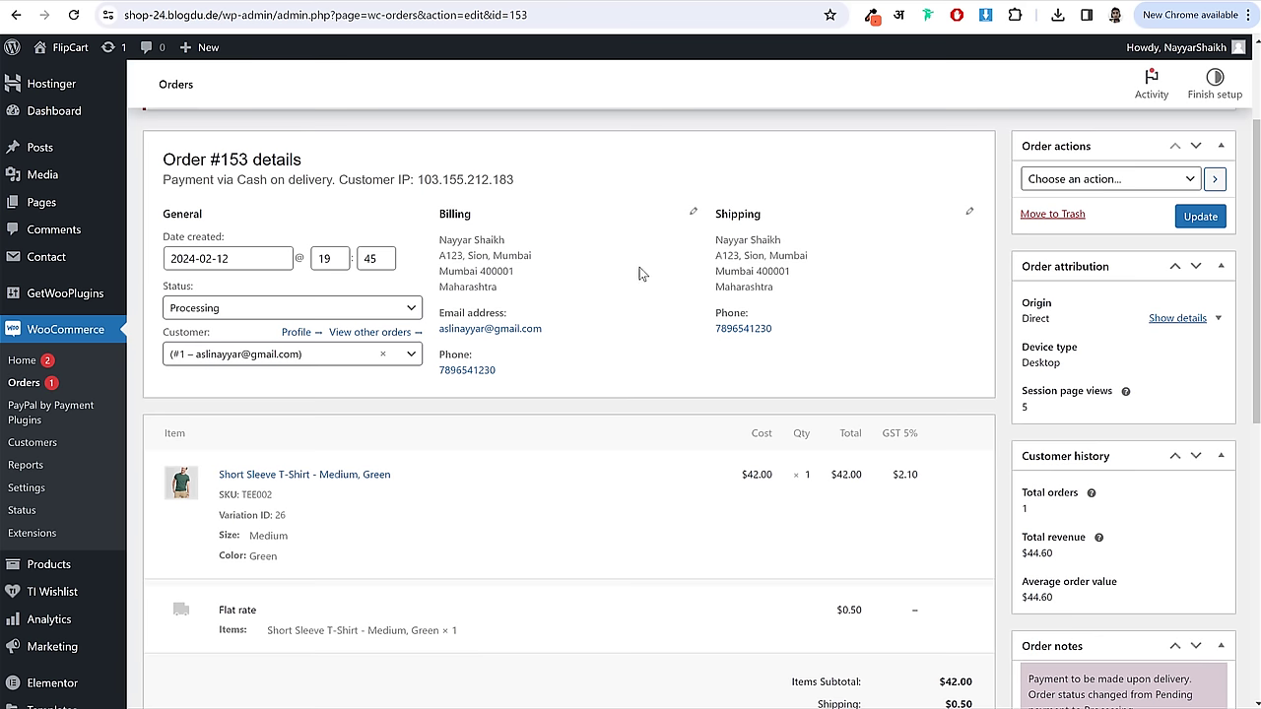
- Add the order note "Product Dispatched, Order tracking number" to the T-shirt order as a note to customer
scroll(702, 296, down, 1)
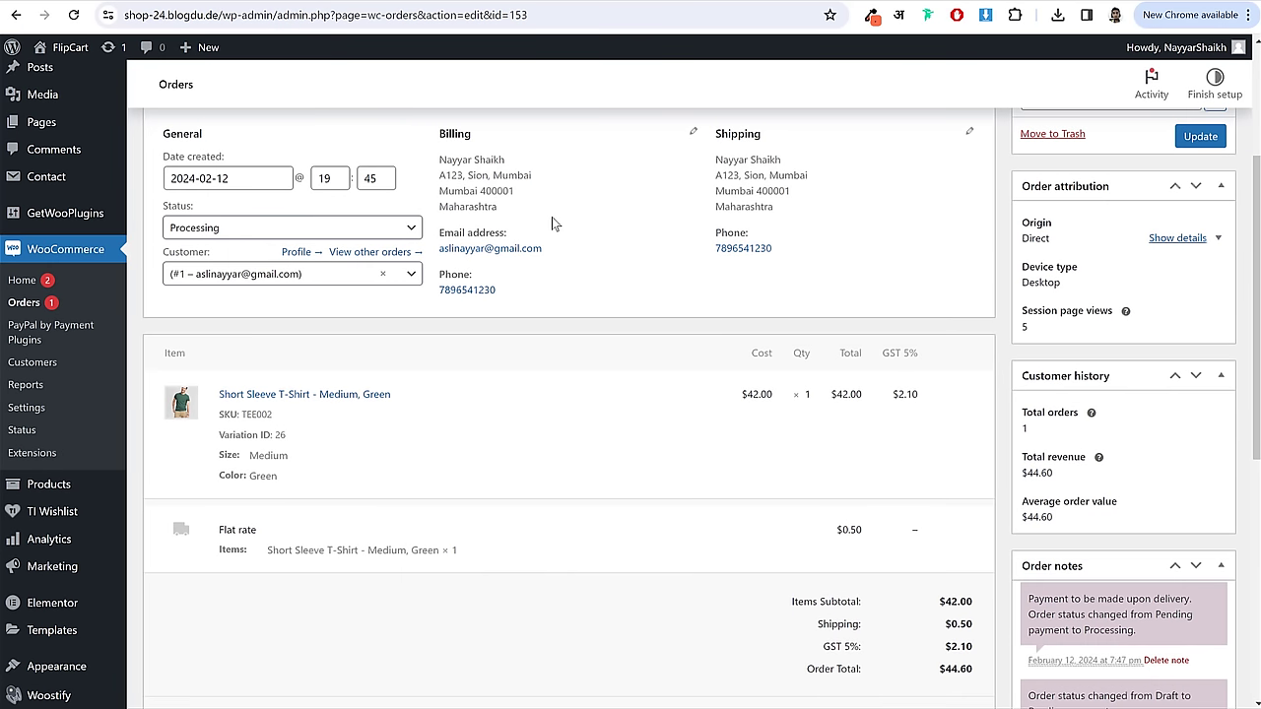
scroll(1080, 366, down, 4)
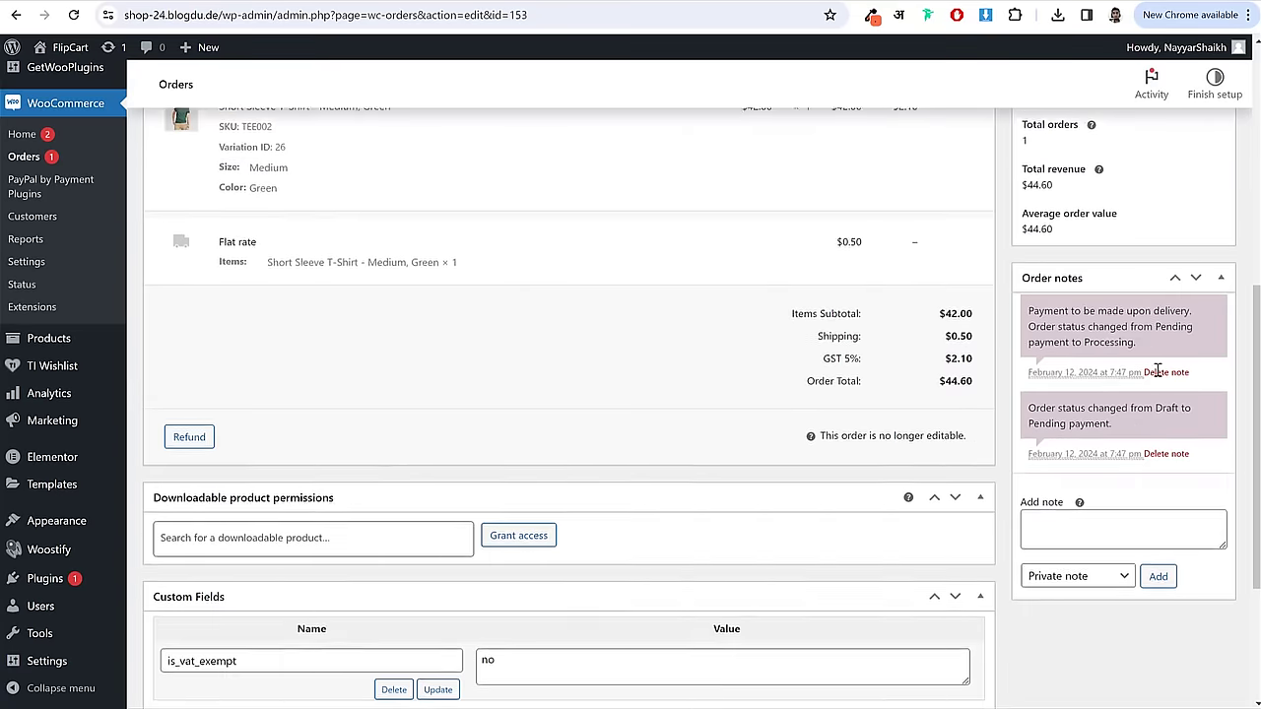
click(1076, 486)
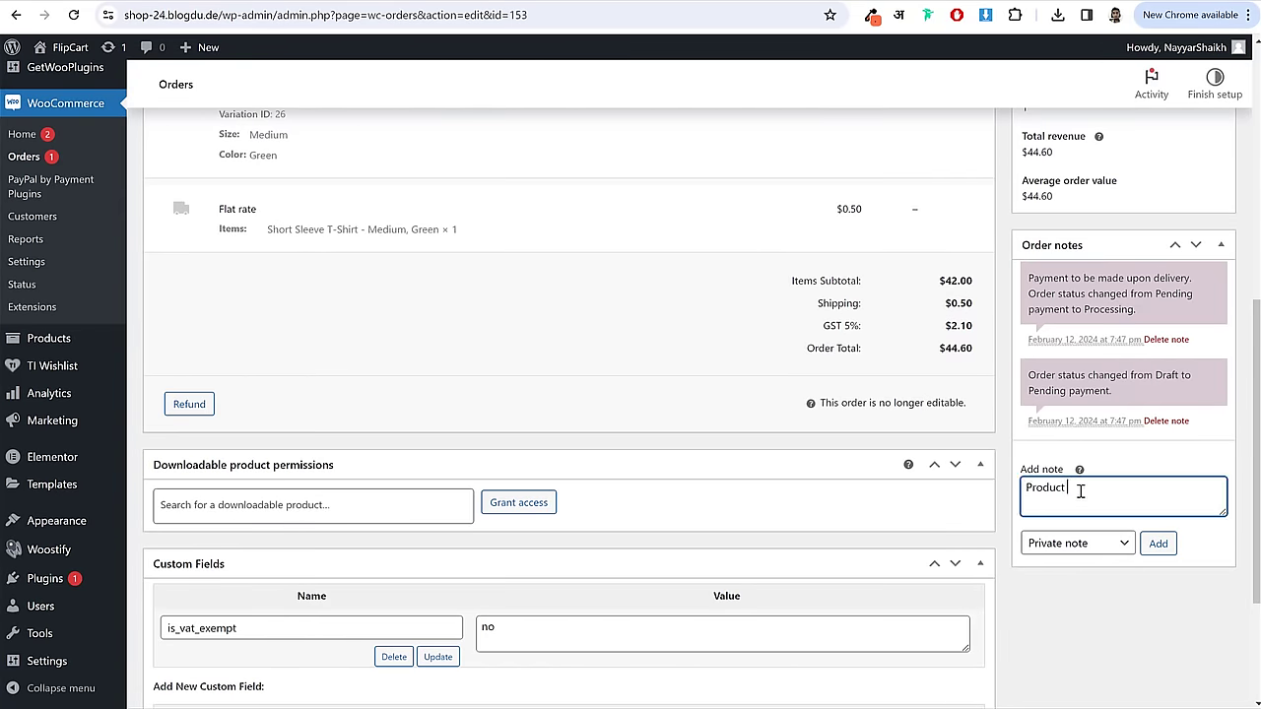
text(Product Dispatche)
text(d, Order tracking n)
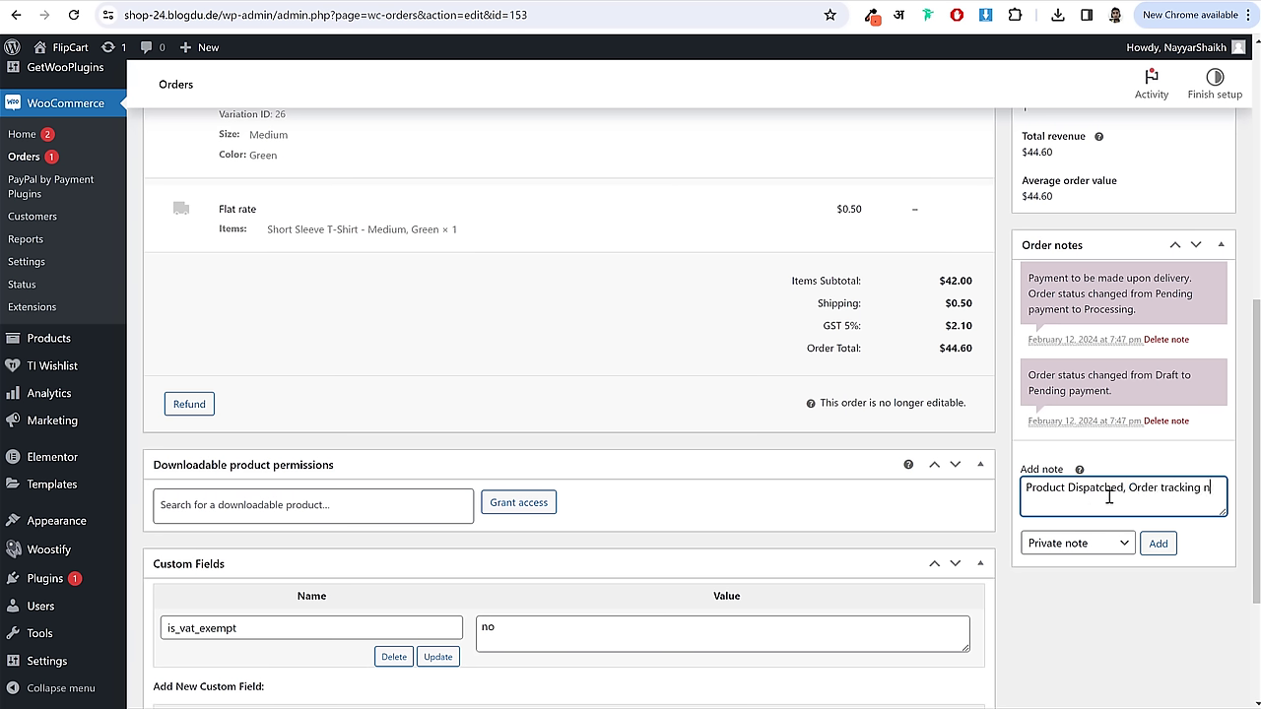
text(umber)
click(1084, 548)
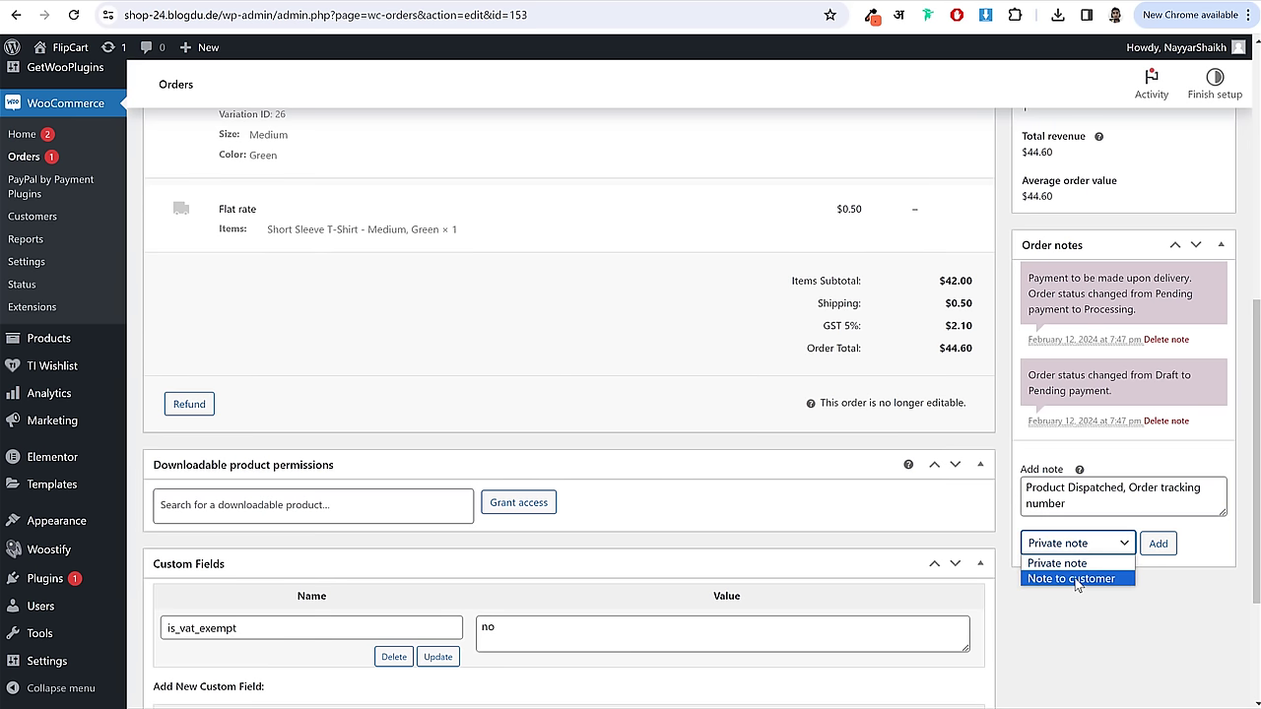
click(1074, 580)
click(1158, 544)
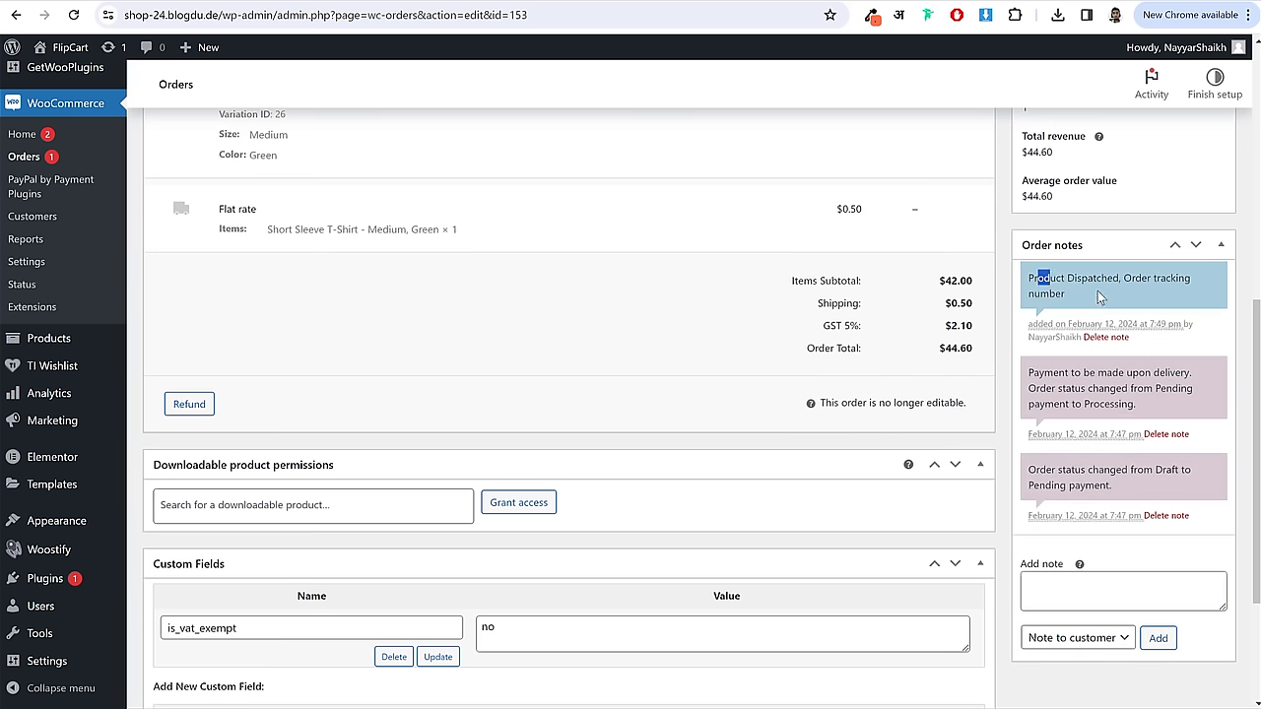
- Set the order's status to Completed, save the update and return to the WooCommerce orders list
scroll(1119, 414, up, 3)
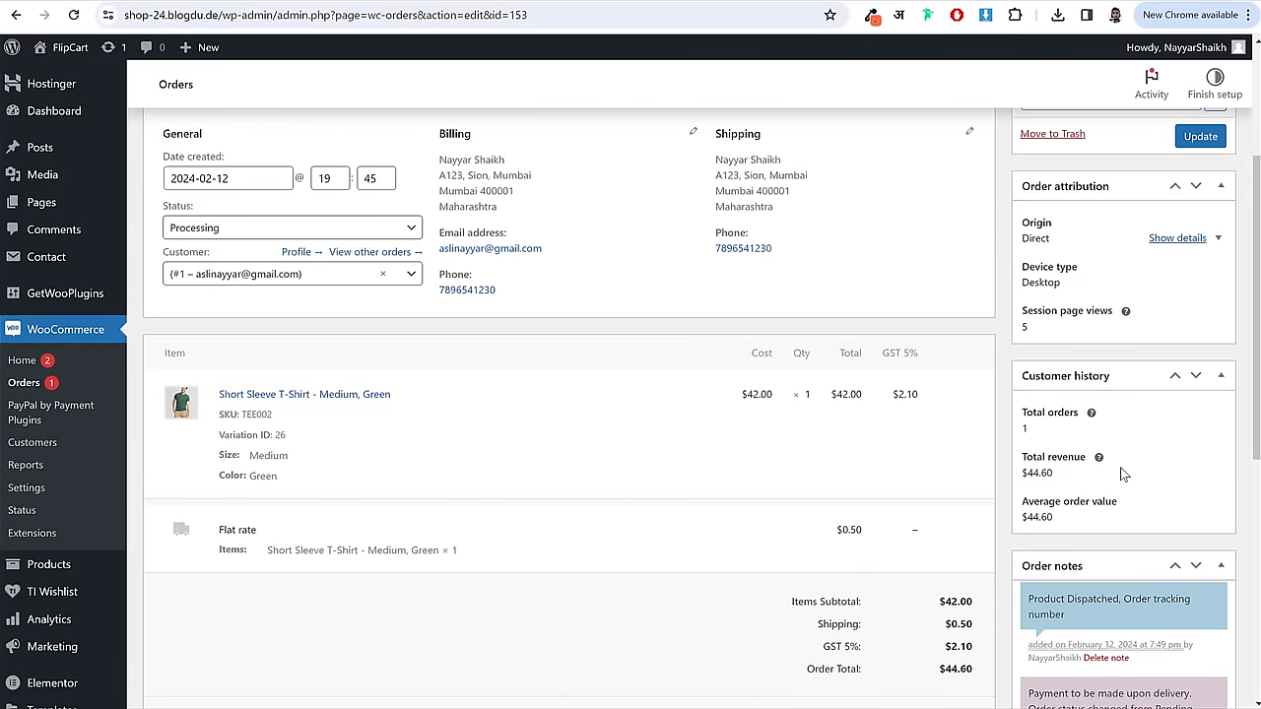
scroll(1120, 467, up, 1)
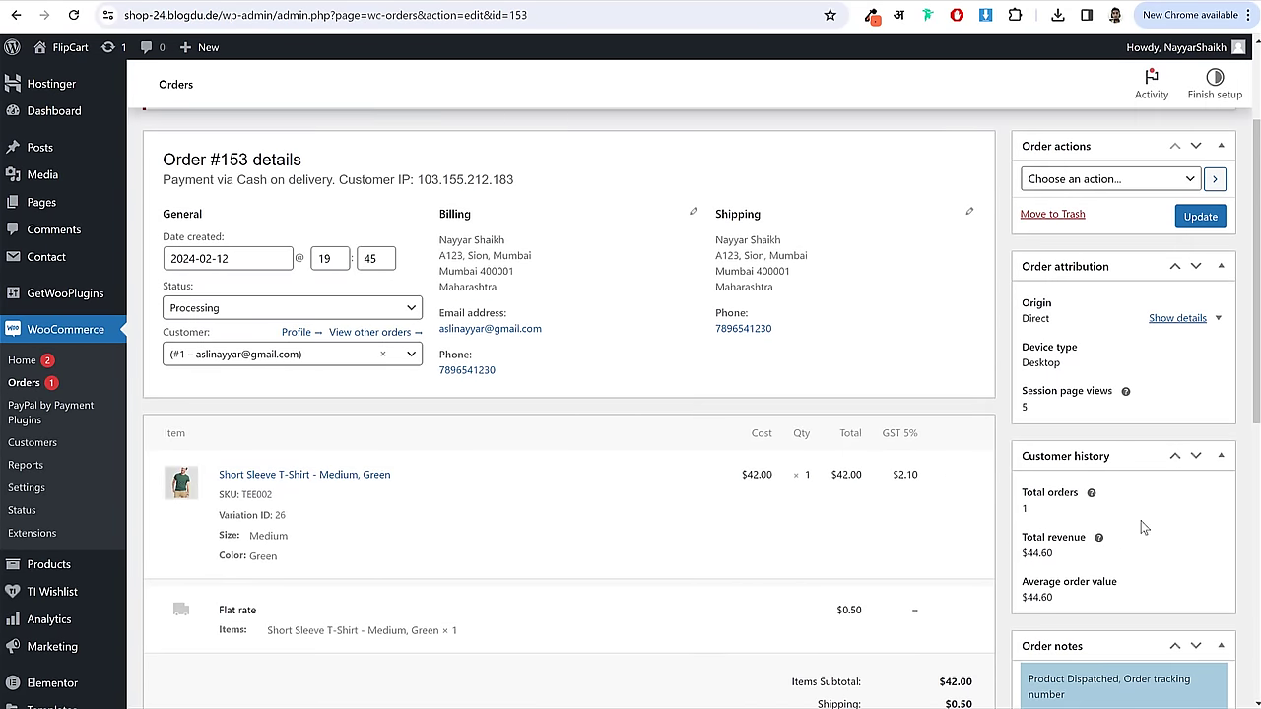
scroll(1143, 528, down, 3)
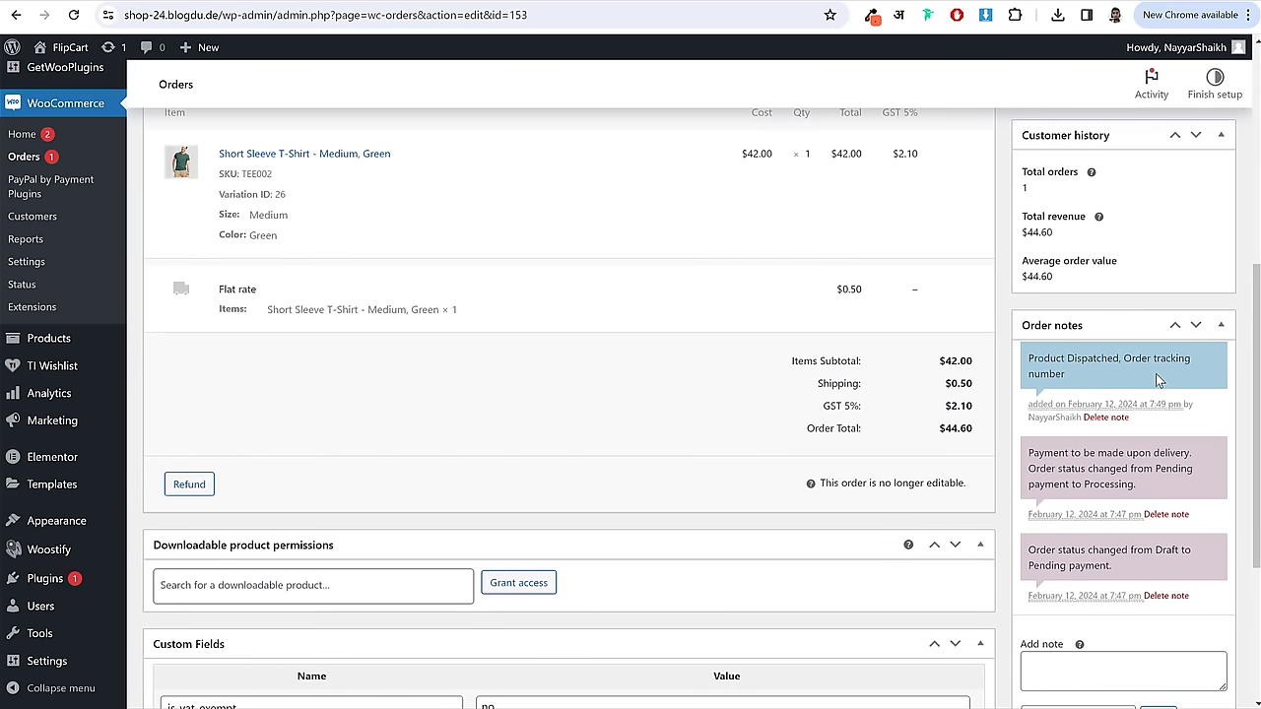
scroll(1123, 442, up, 3)
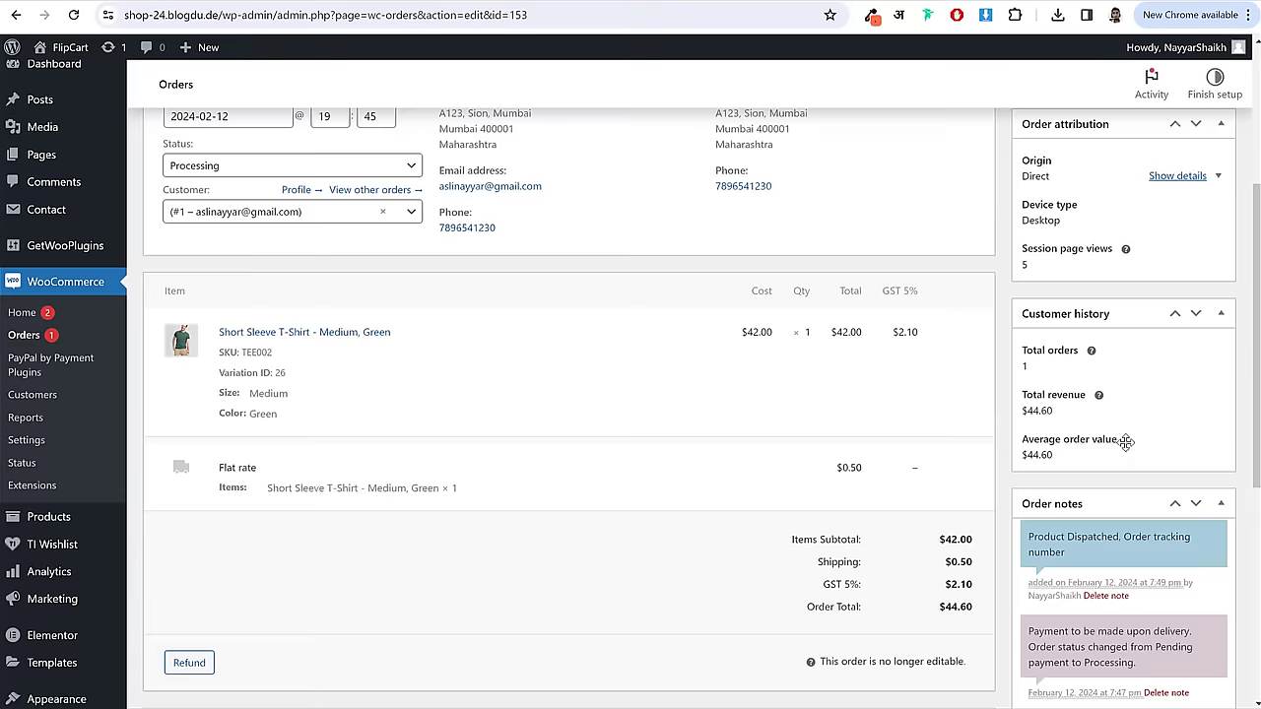
scroll(479, 408, up, 2)
scroll(846, 415, down, 2)
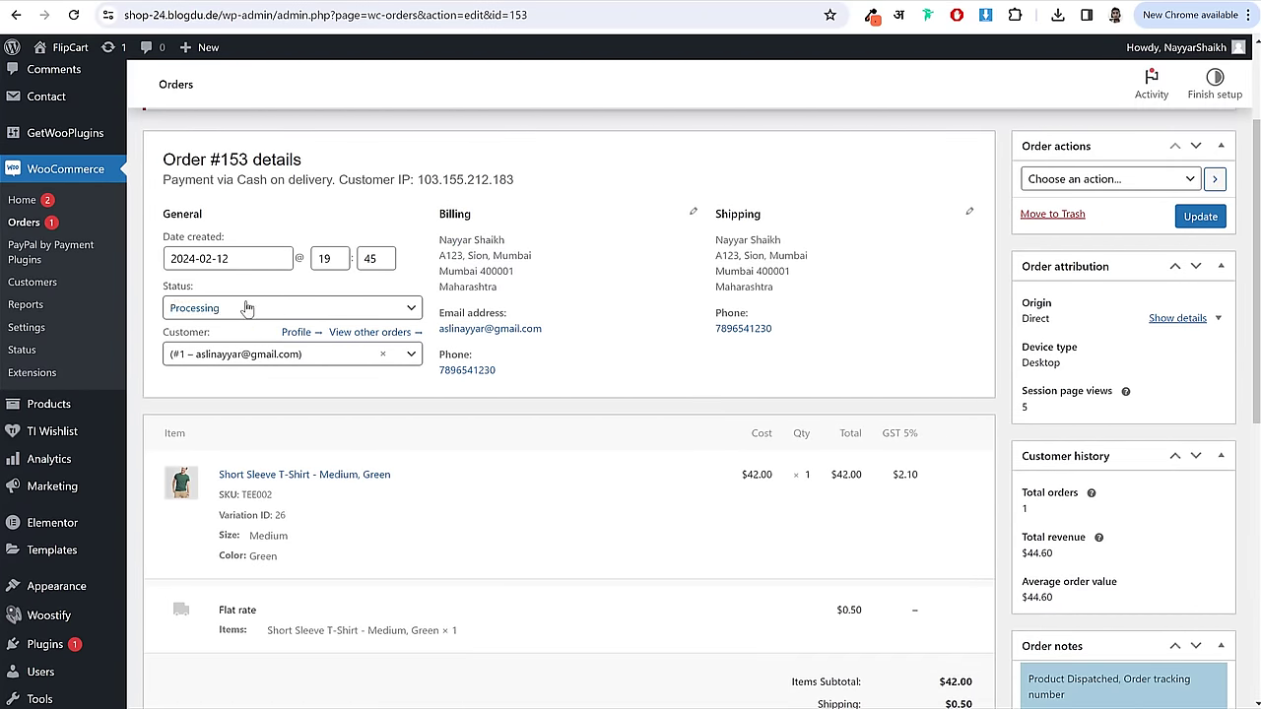
click(214, 309)
click(219, 323)
click(219, 321)
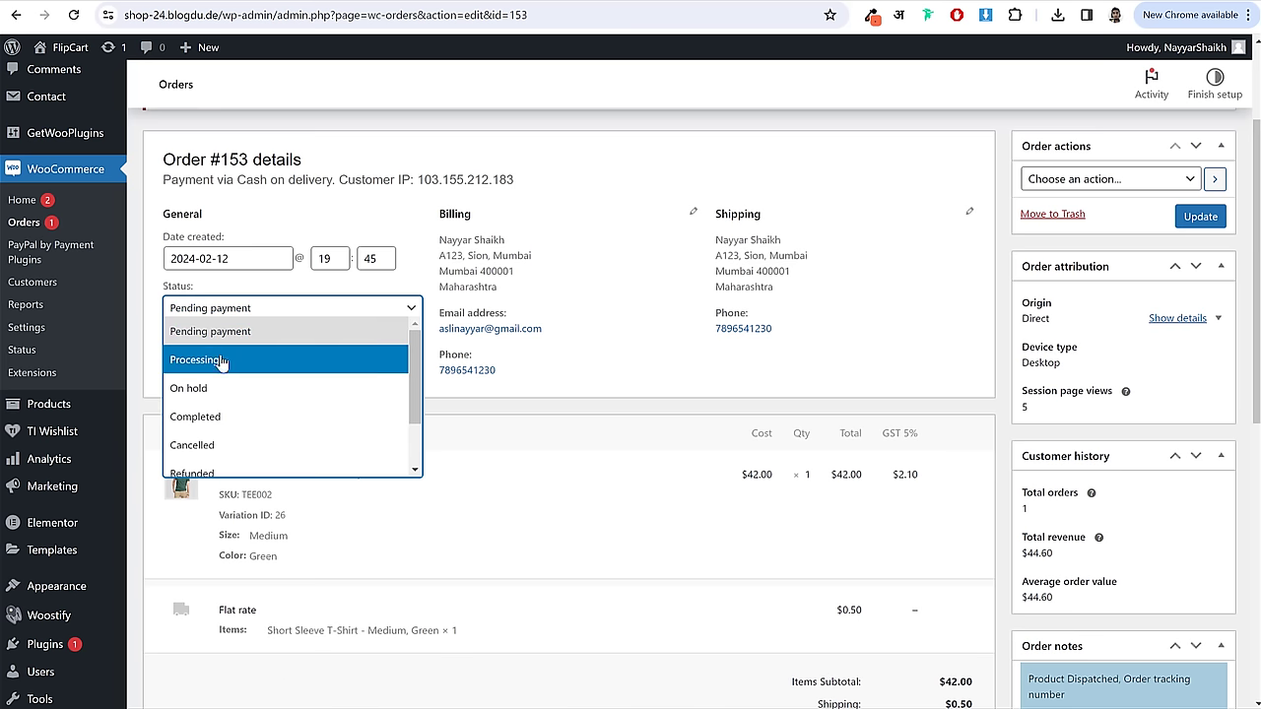
click(218, 416)
click(1218, 222)
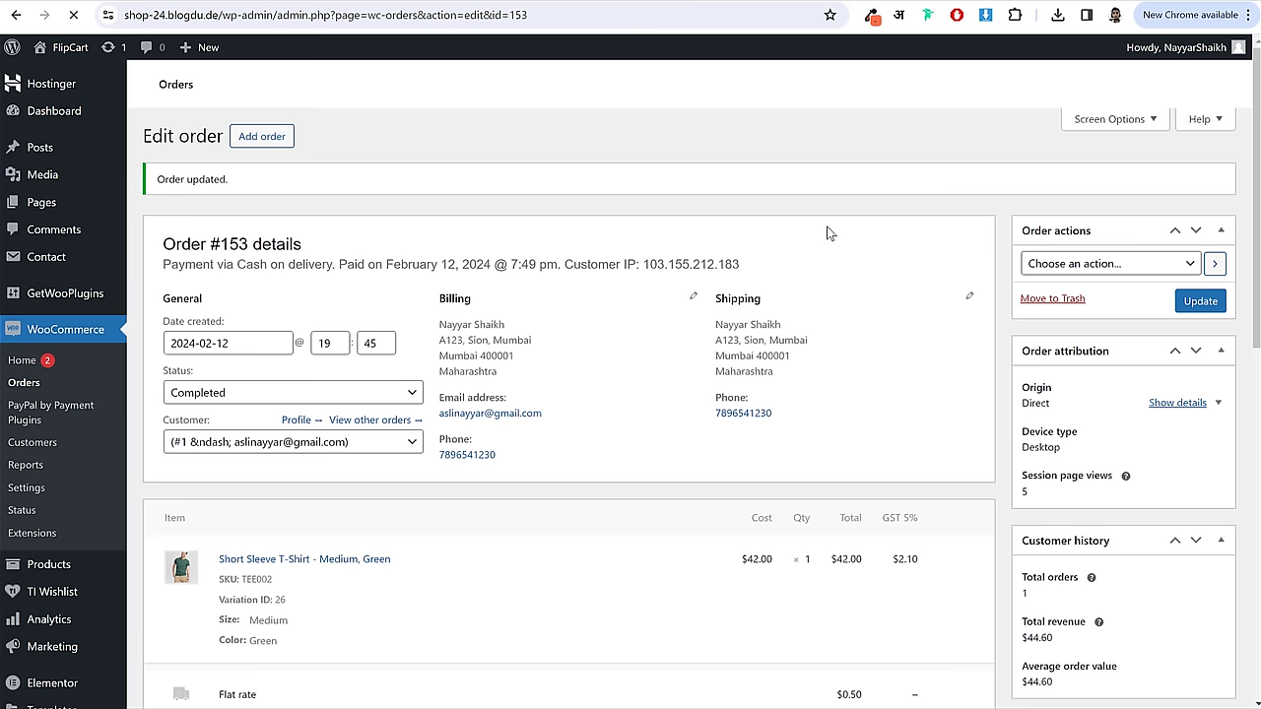
click(39, 386)
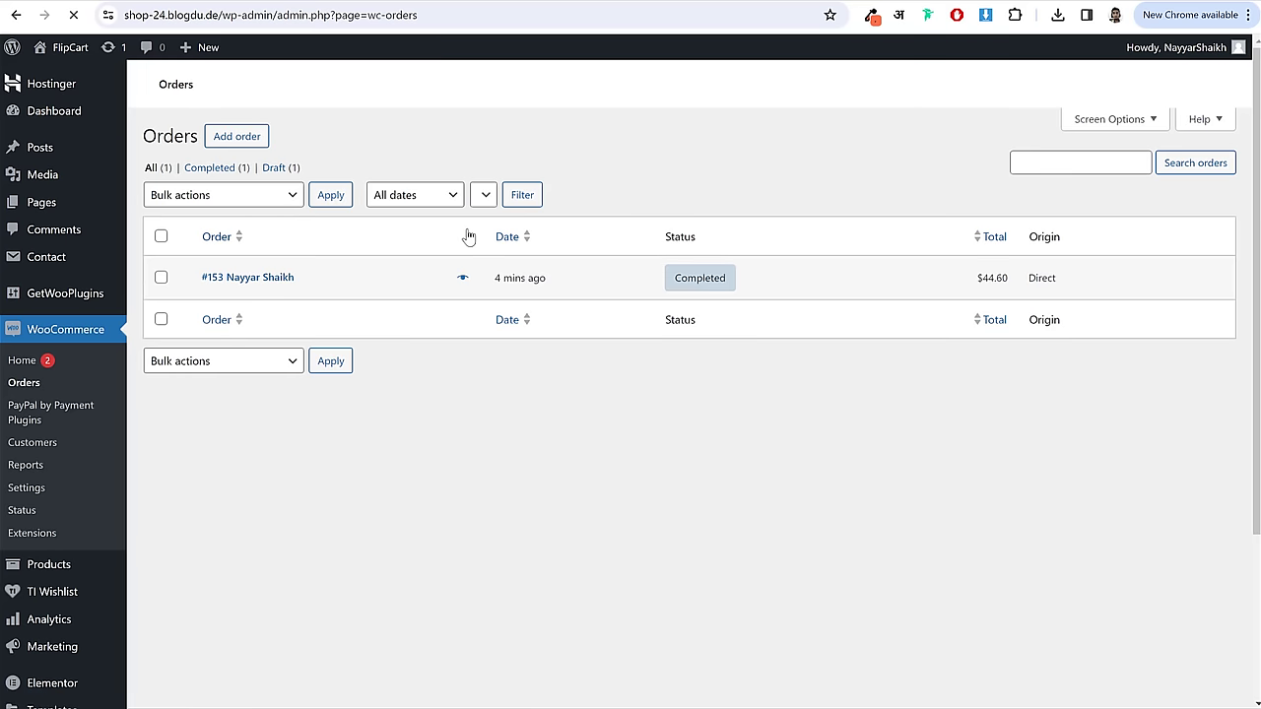
- Go through the storefront's home page back to the admin dashboard and search the new plugins for "wapppress"
click(70, 51)
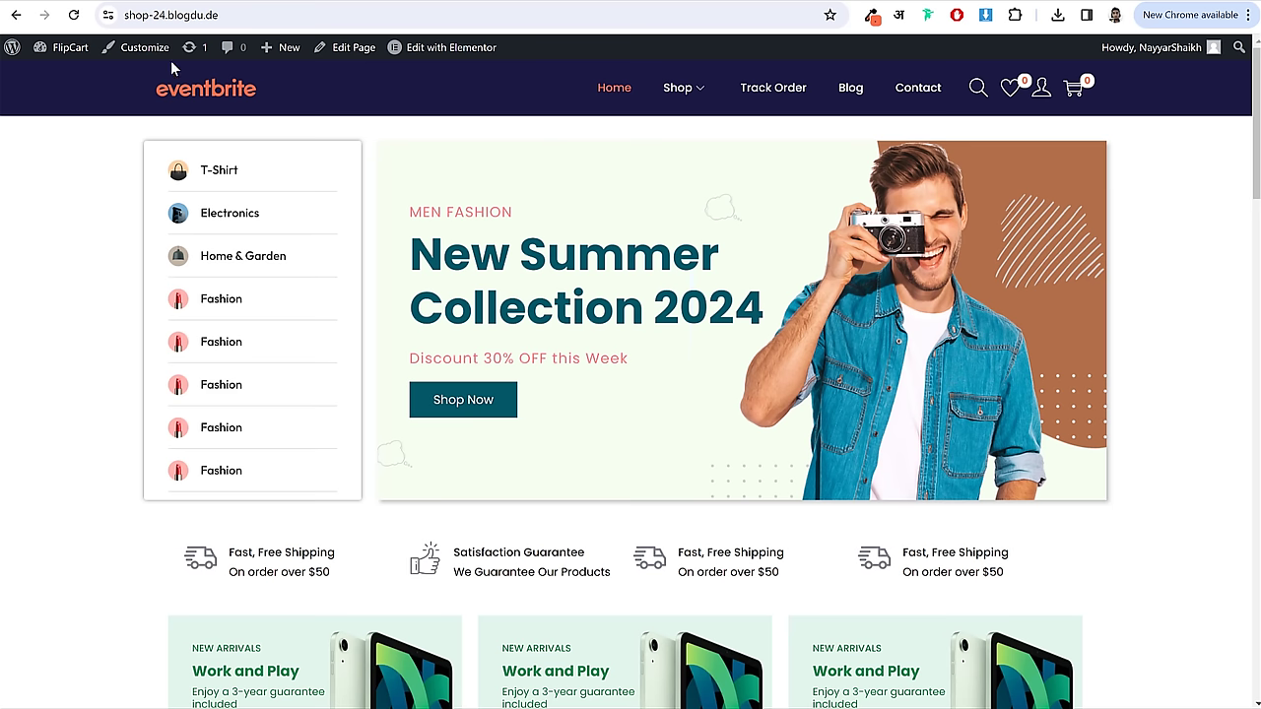
click(70, 47)
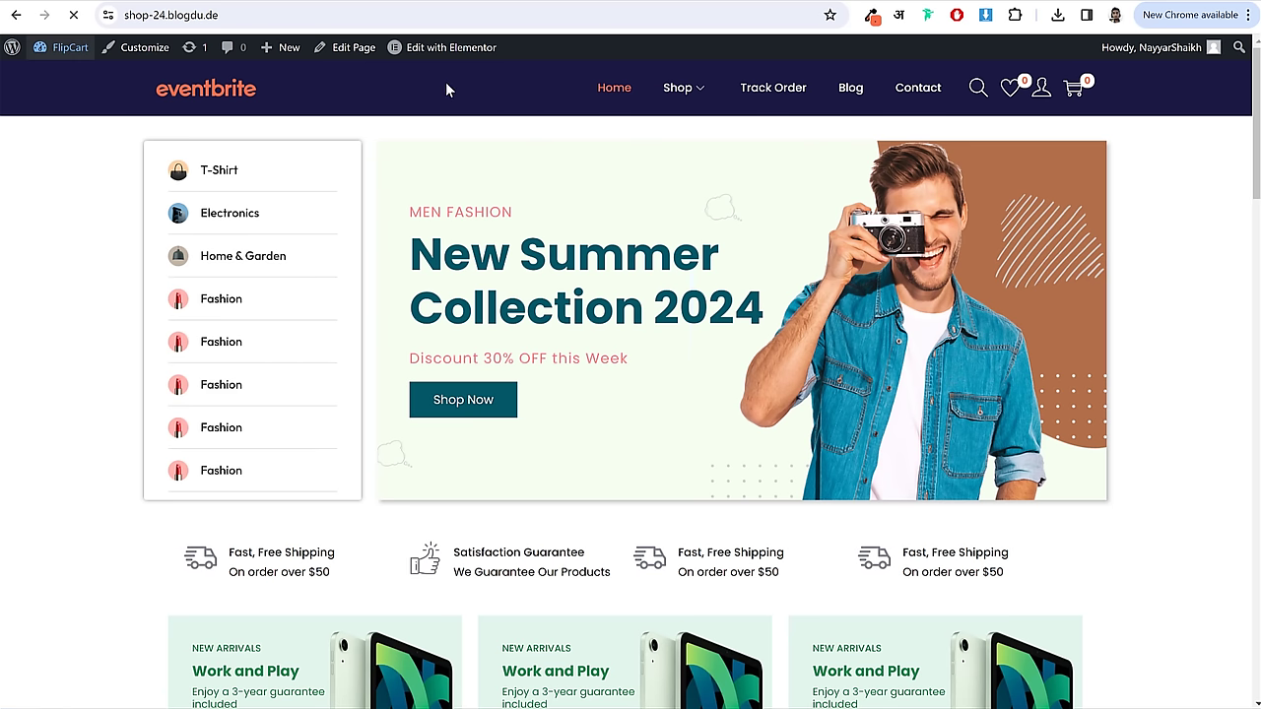
scroll(766, 309, down, 1)
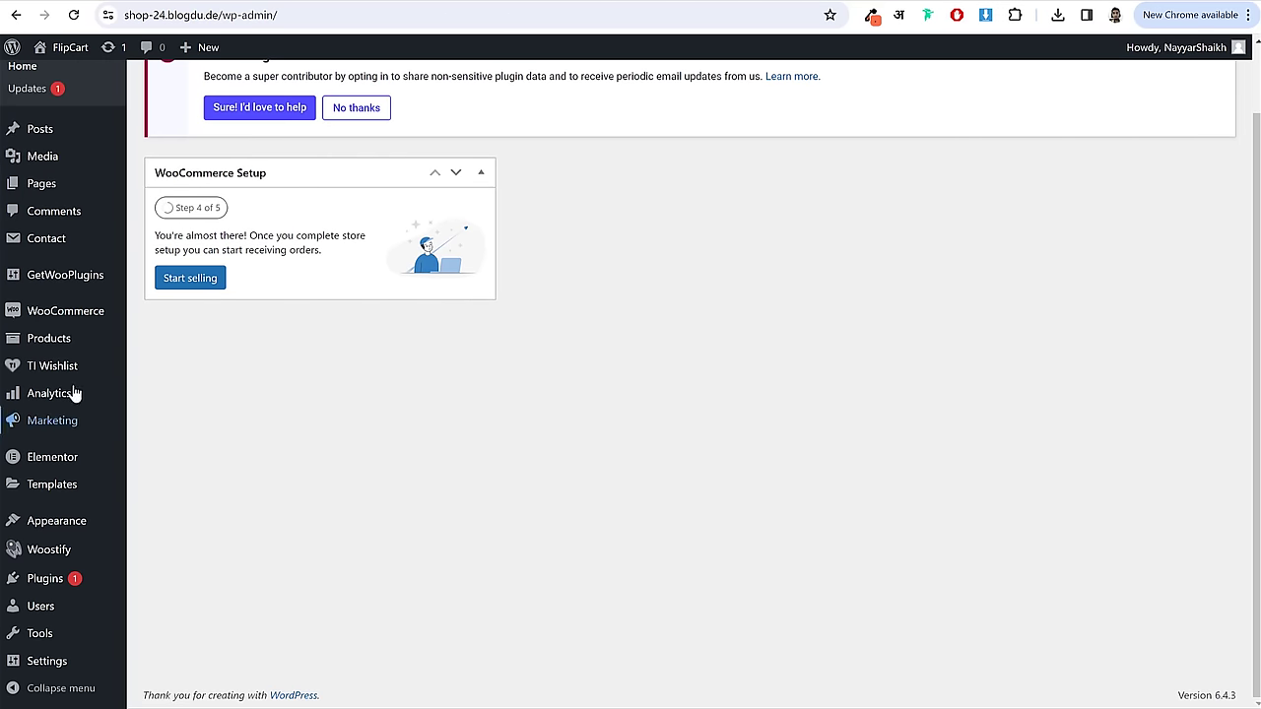
mouse_move(62, 588)
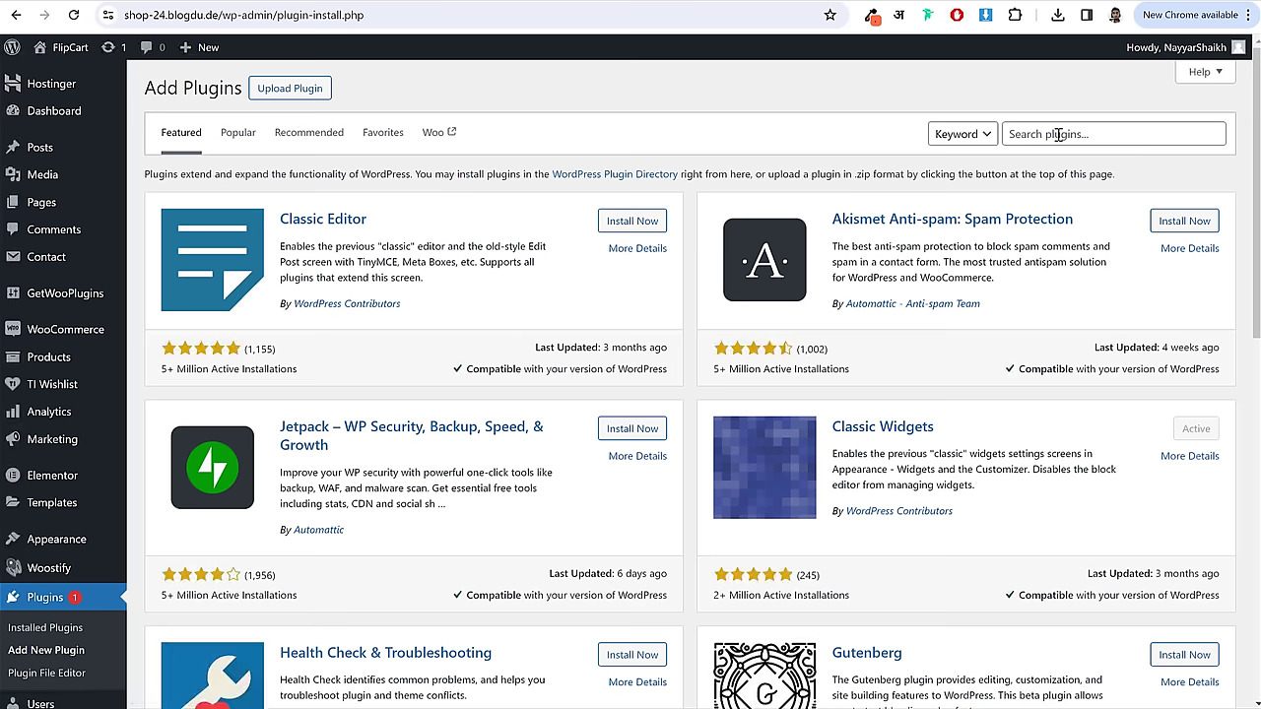
click(1058, 134)
text(wapppress)
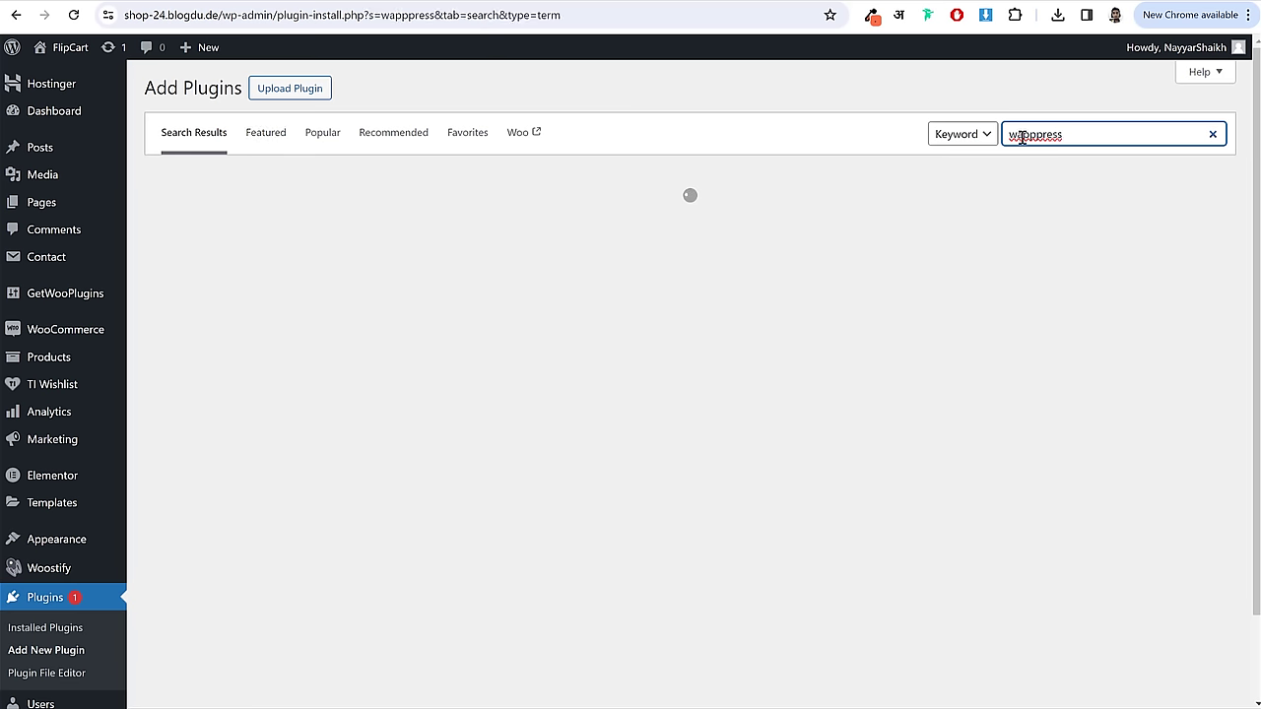
- Install and activate the WappPress mobile app builder plugin from the search results
drag(1022, 138, 1039, 138)
drag(280, 223, 341, 223)
click(650, 226)
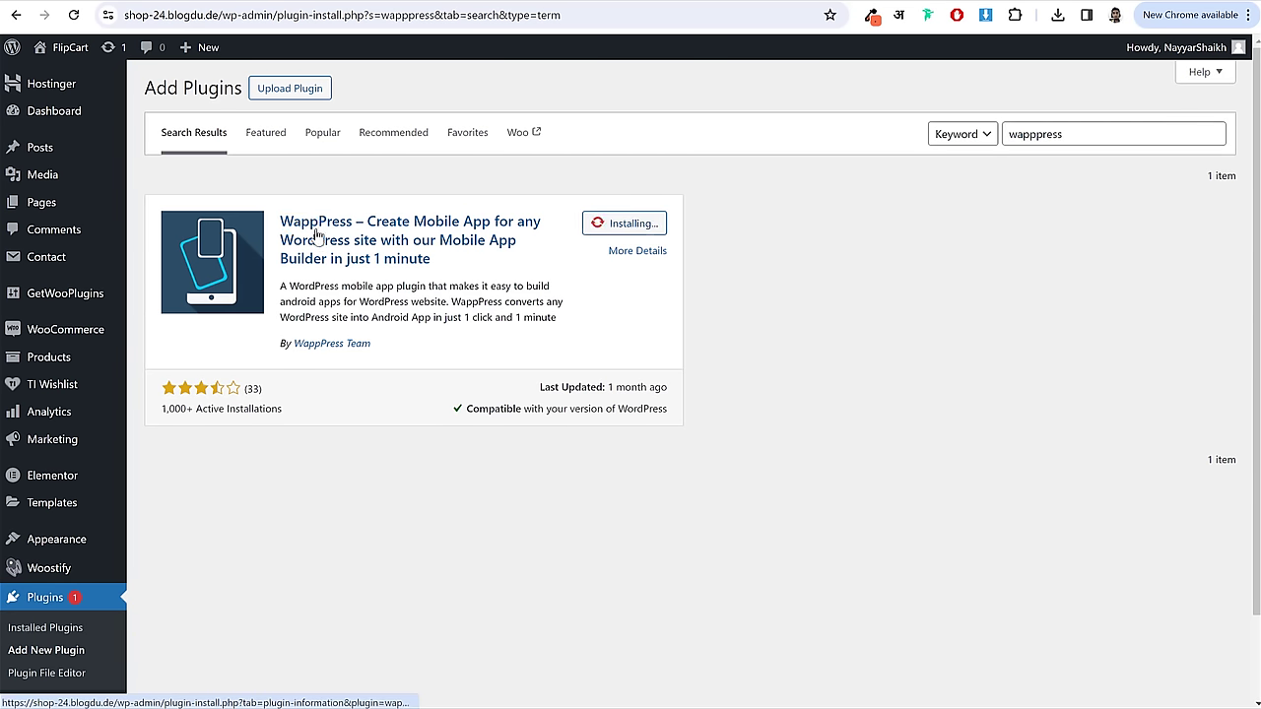
drag(374, 346, 285, 363)
click(387, 345)
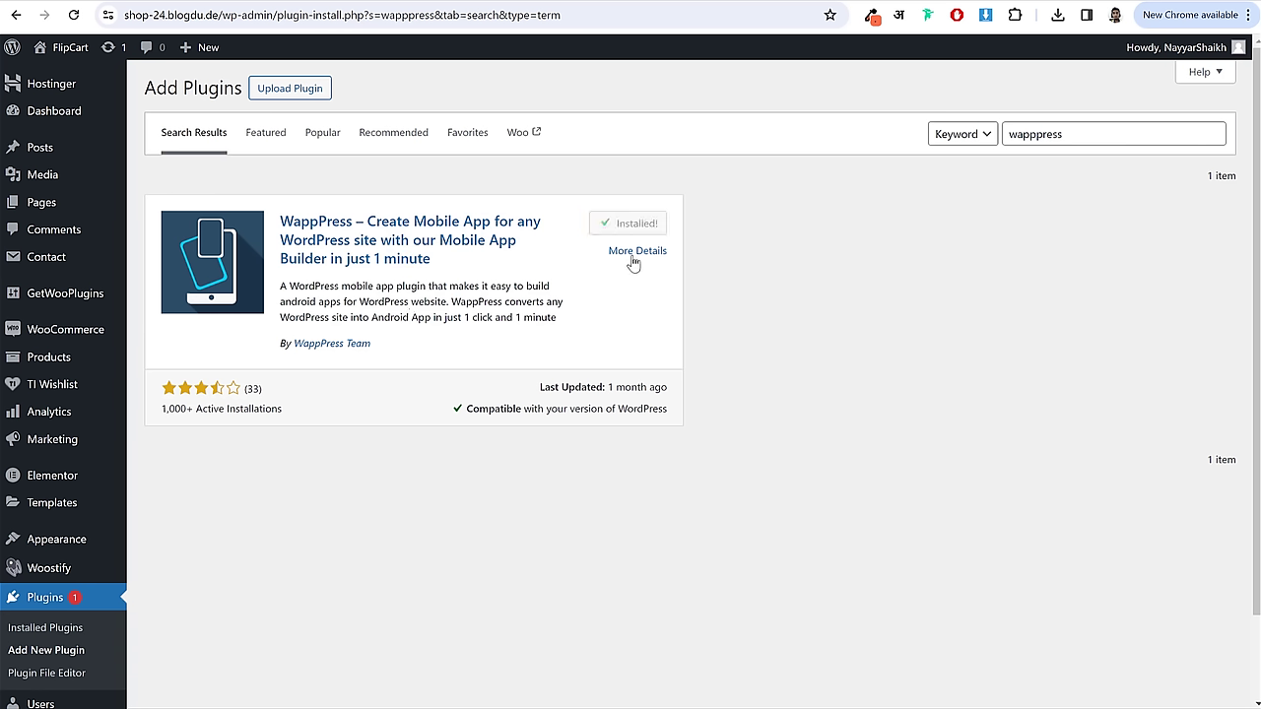
click(646, 229)
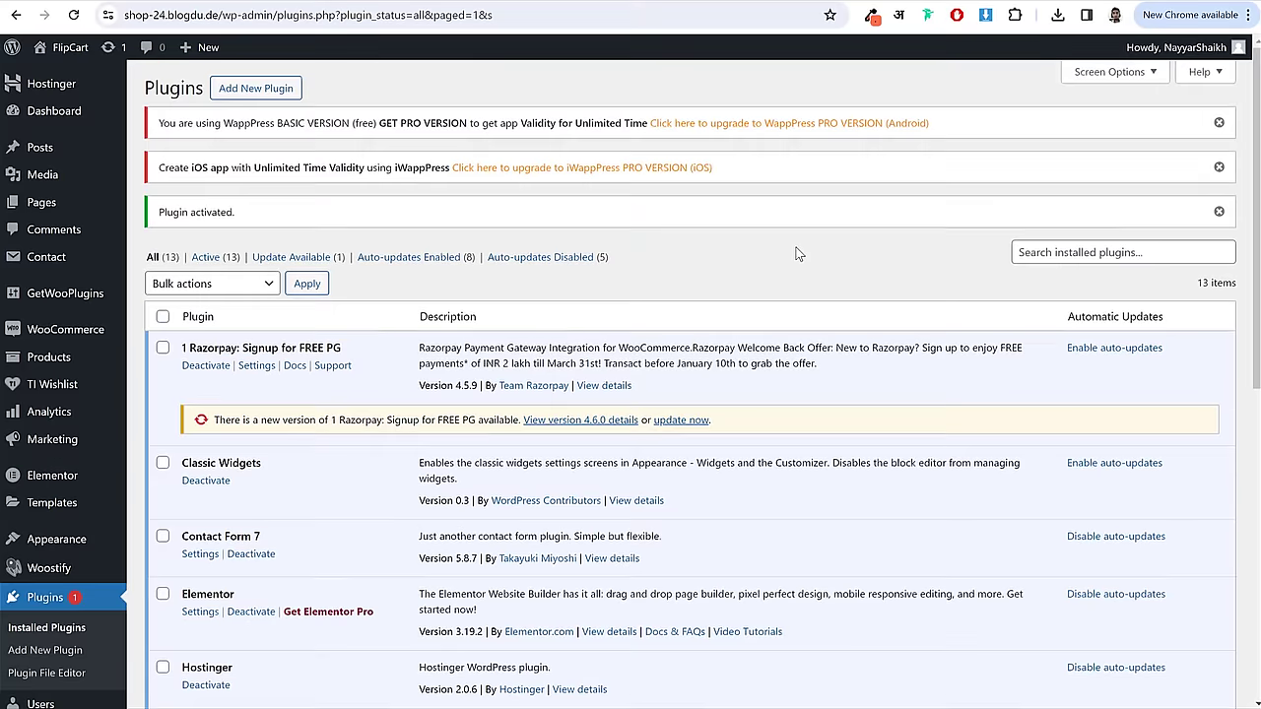
- Look through the installed plugins and open the settings page of wappPress BASIC
scroll(808, 392, down, 1)
scroll(807, 392, down, 5)
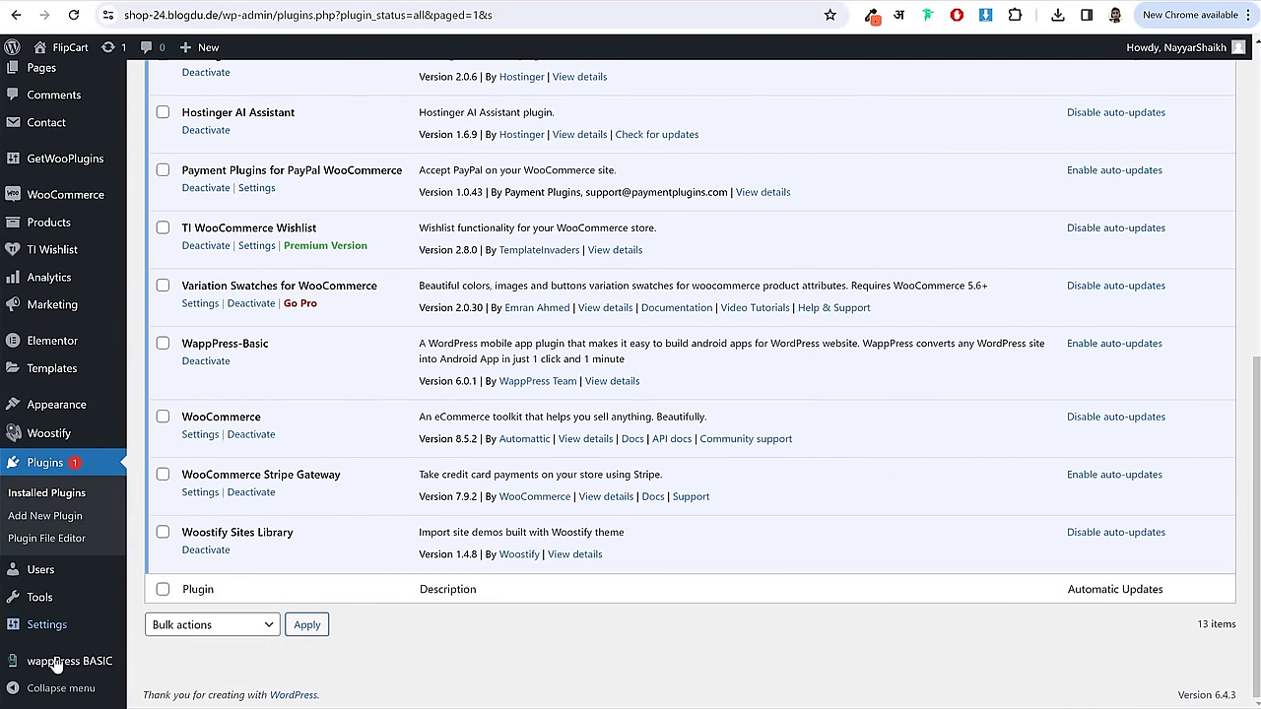
mouse_move(59, 670)
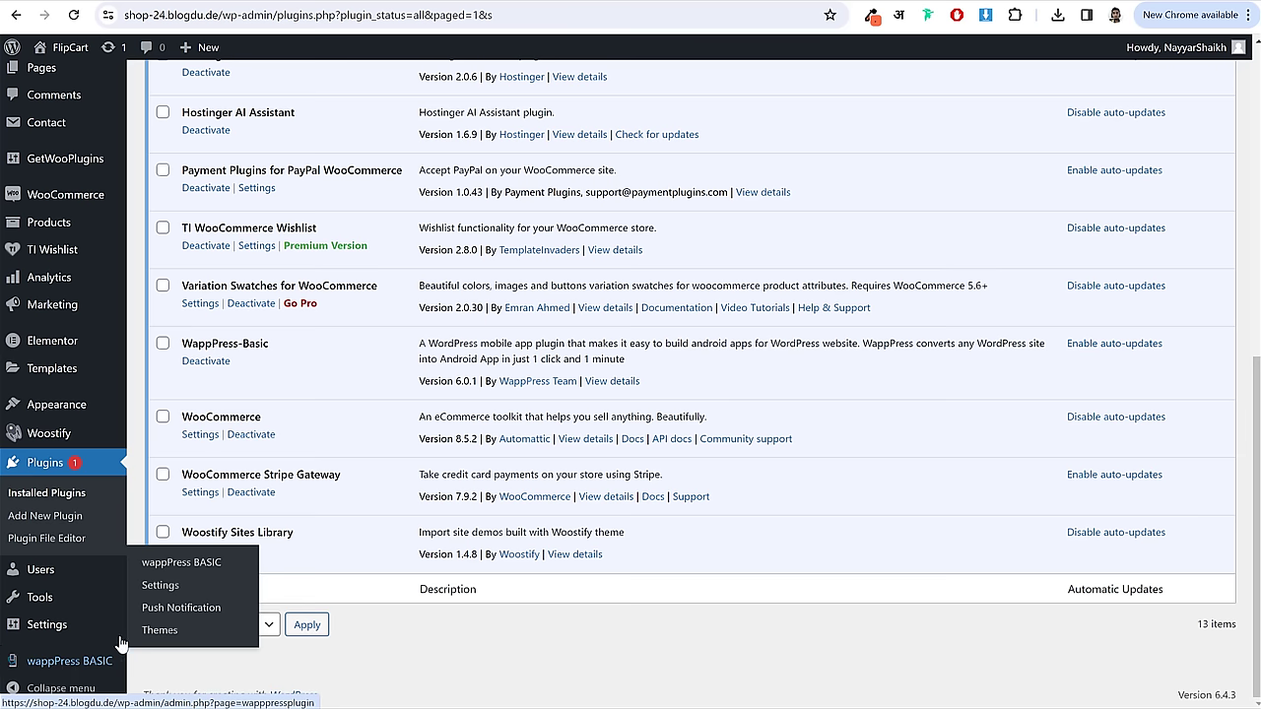
click(154, 591)
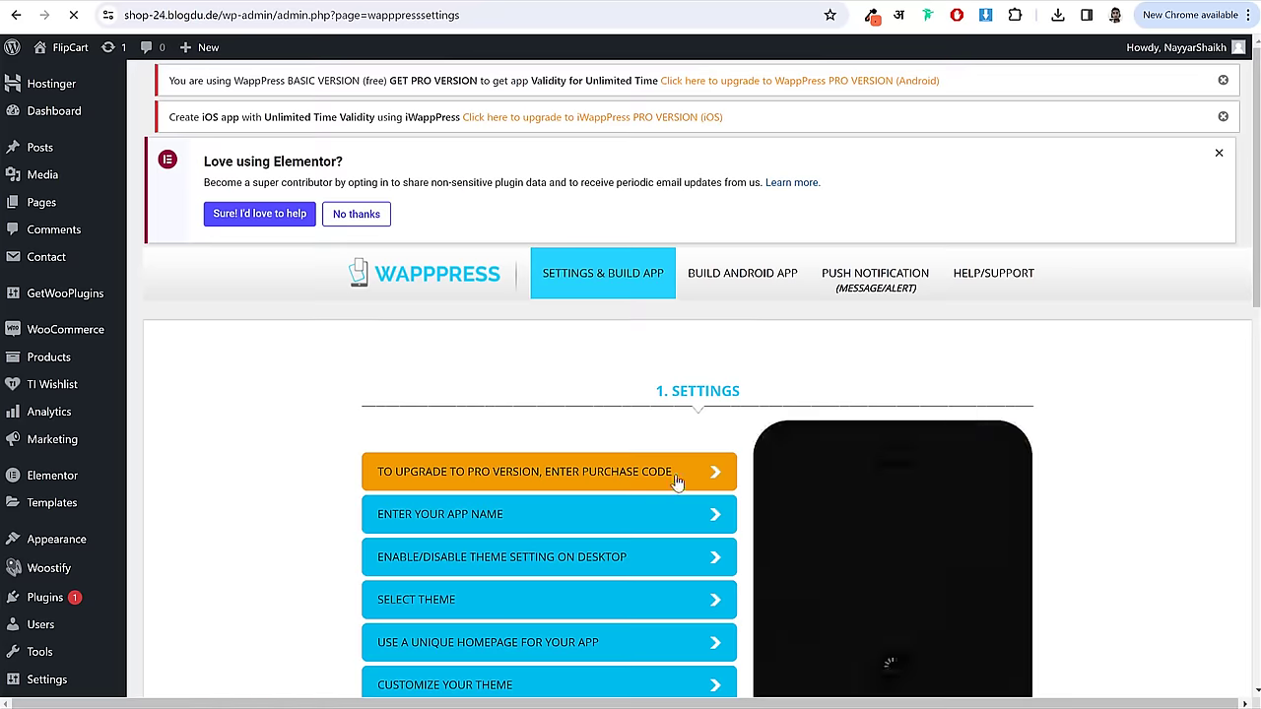
scroll(591, 463, down, 3)
- Enter FlipCart as the app name and look through the store's home page in the phone preview
click(474, 197)
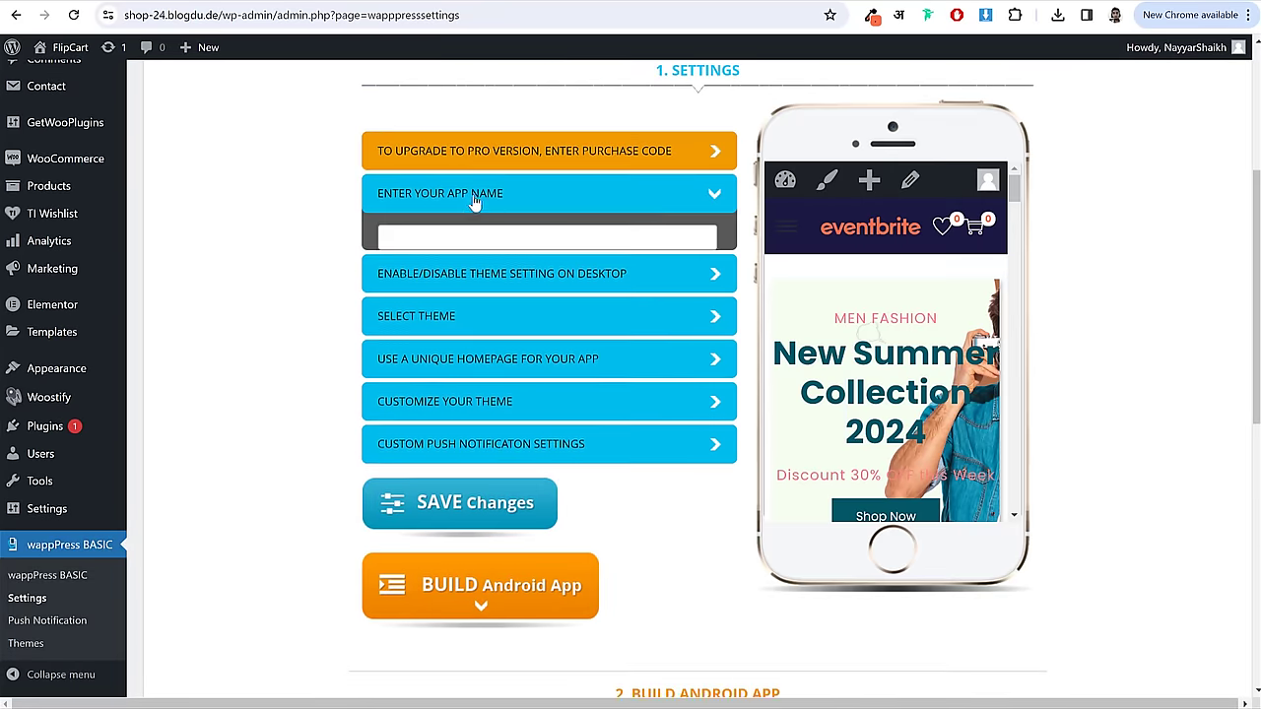
click(478, 245)
scroll(923, 369, down, 3)
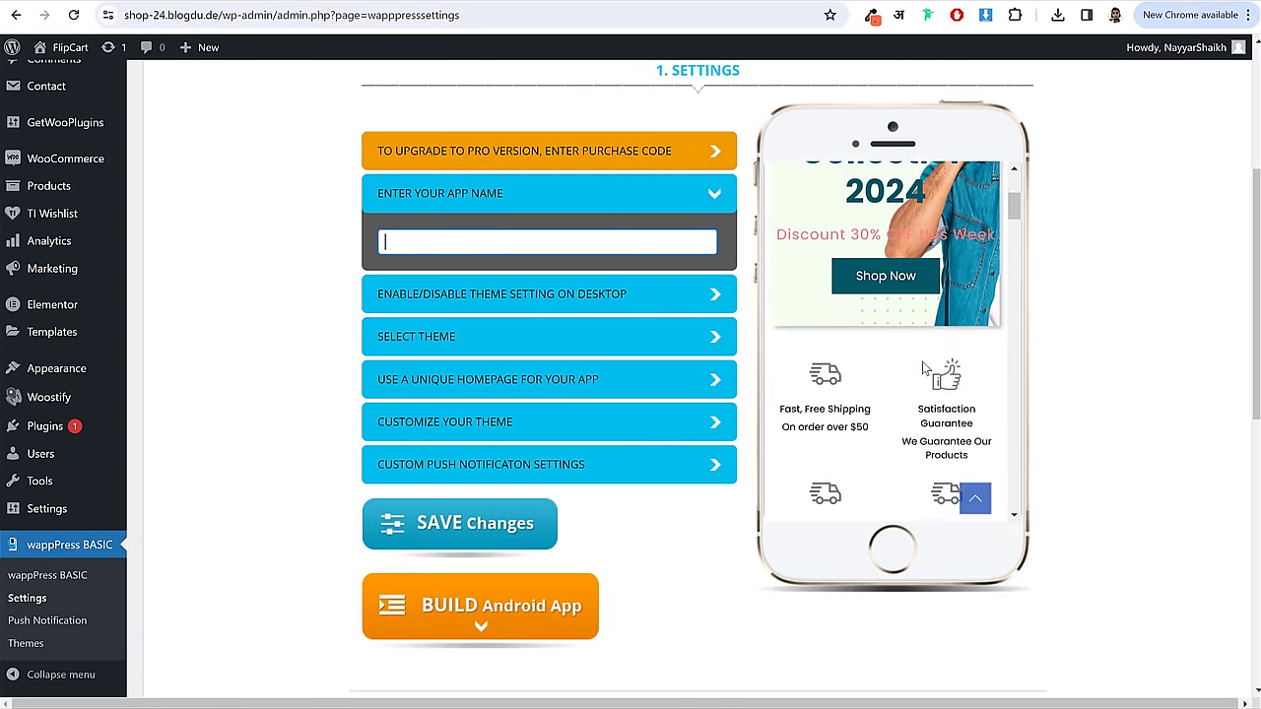
scroll(923, 369, down, 10)
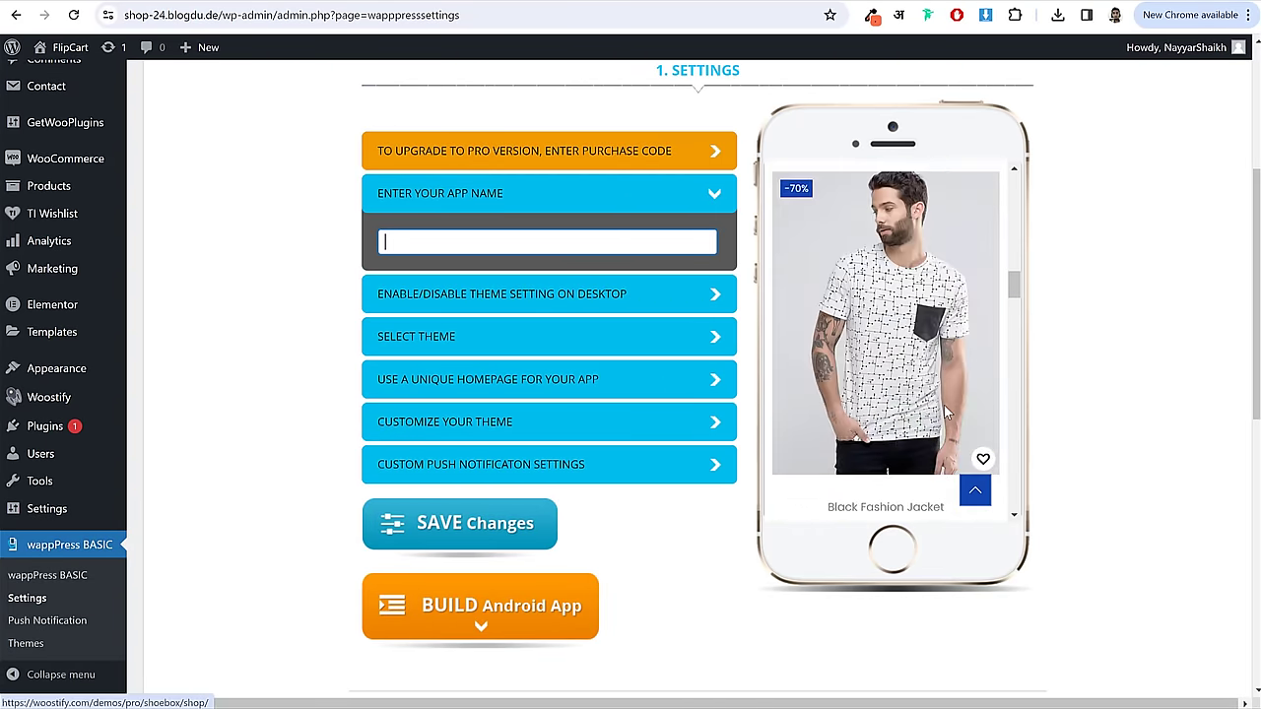
scroll(945, 412, up, 10)
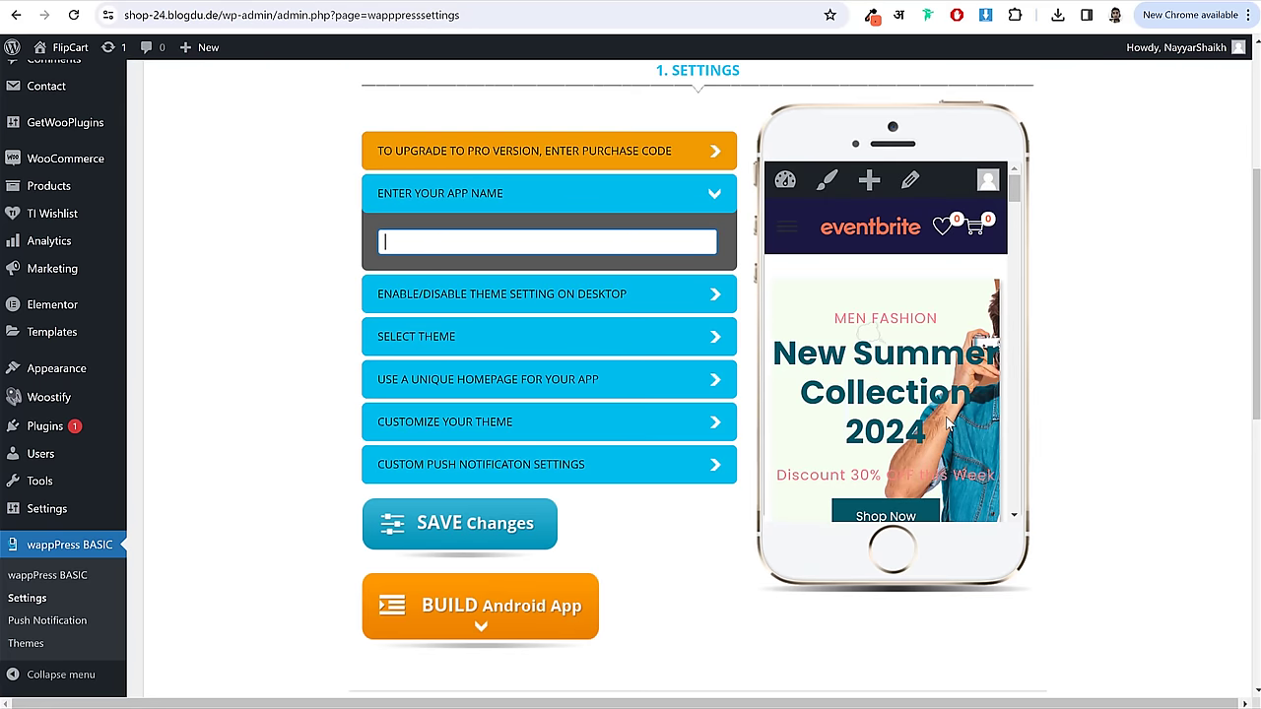
scroll(948, 424, down, 10)
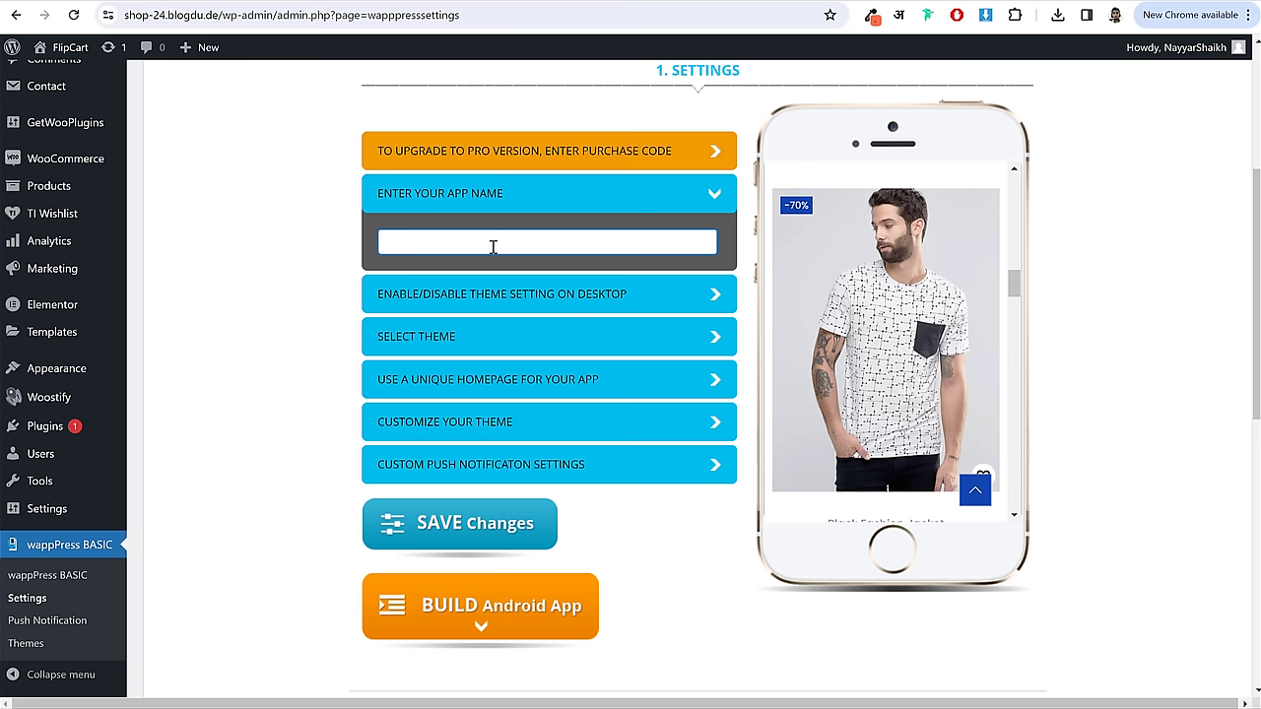
scroll(861, 347, up, 10)
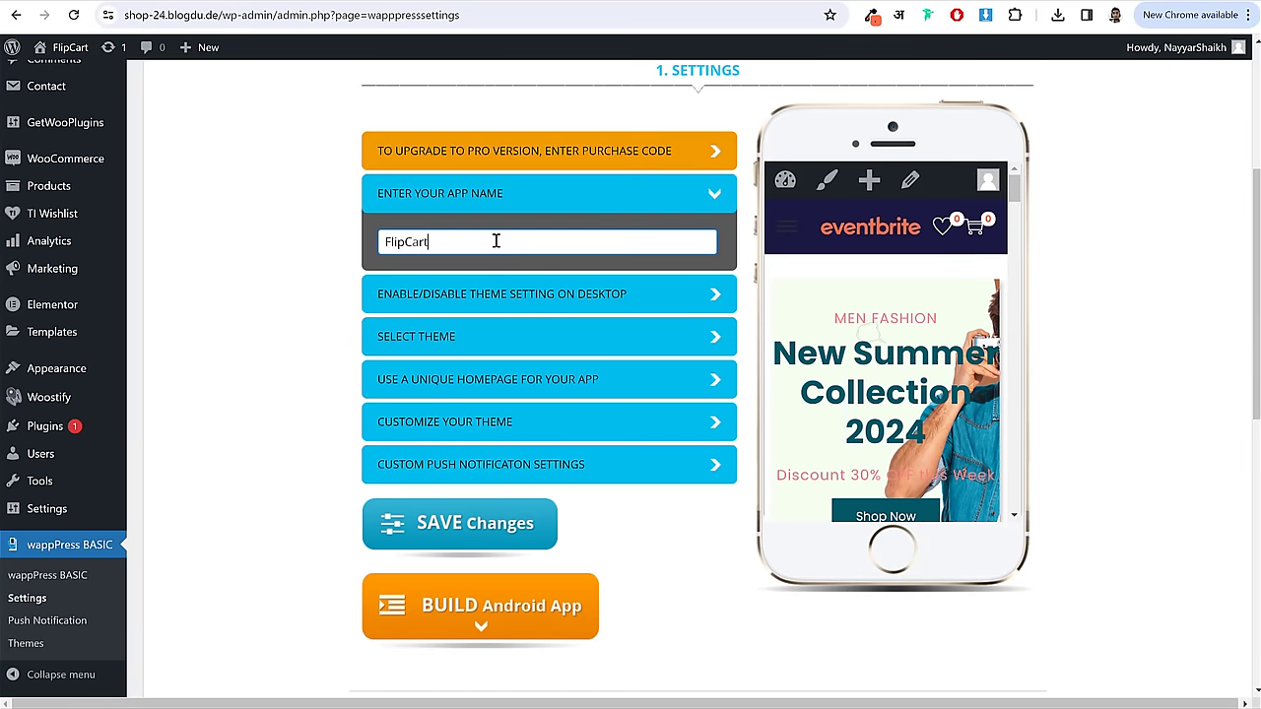
- Check the theme options for the app and compare them with the site's active theme on the WordPress themes page
click(456, 339)
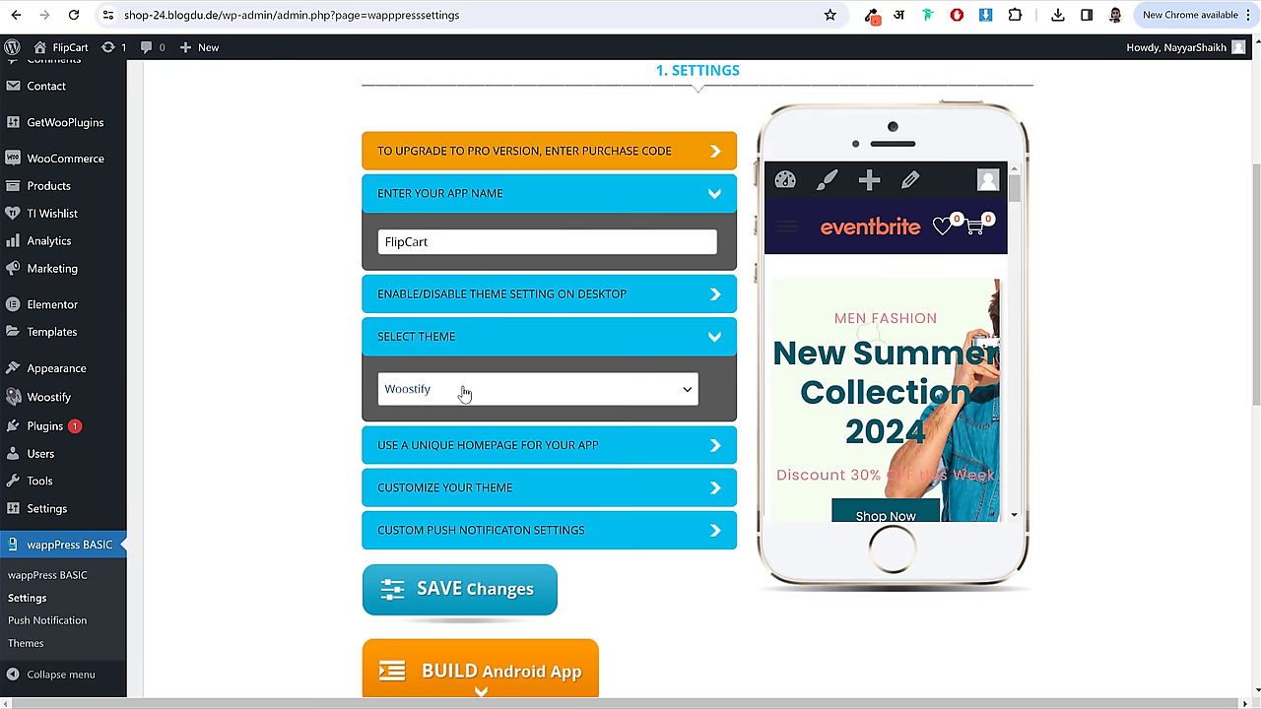
click(453, 393)
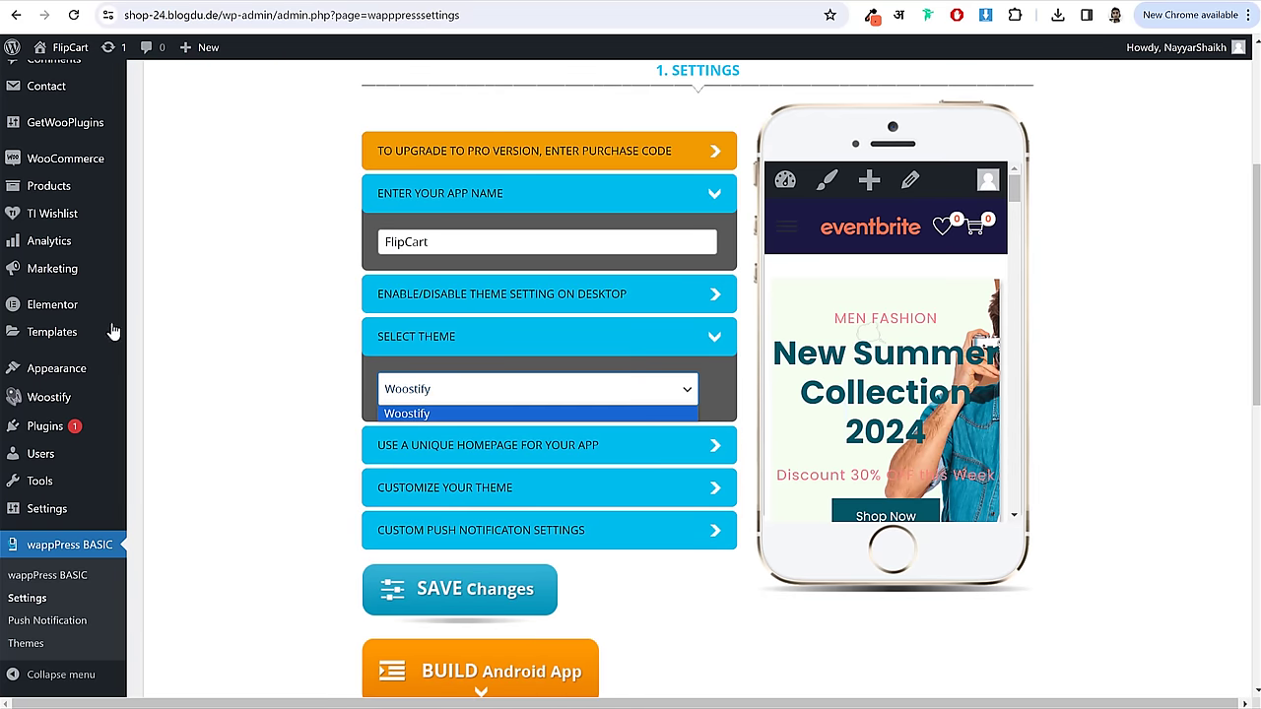
right_click(88, 387)
click(89, 388)
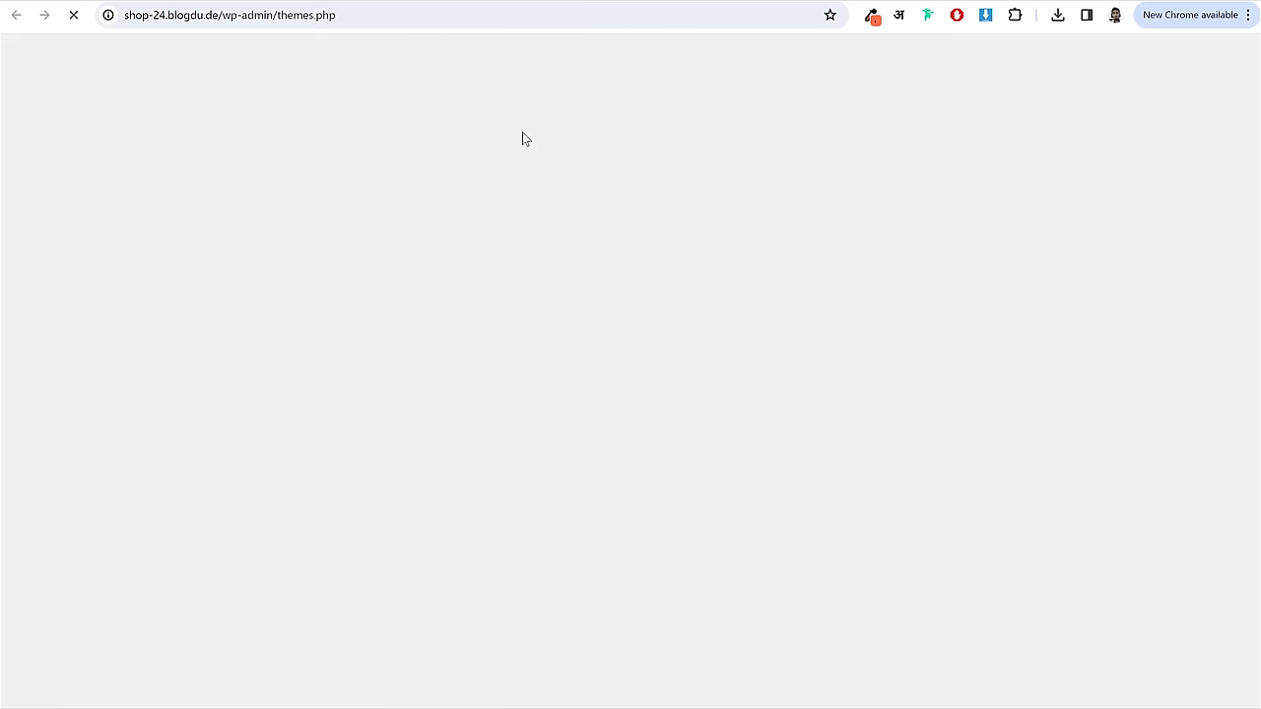
scroll(823, 211, down, 3)
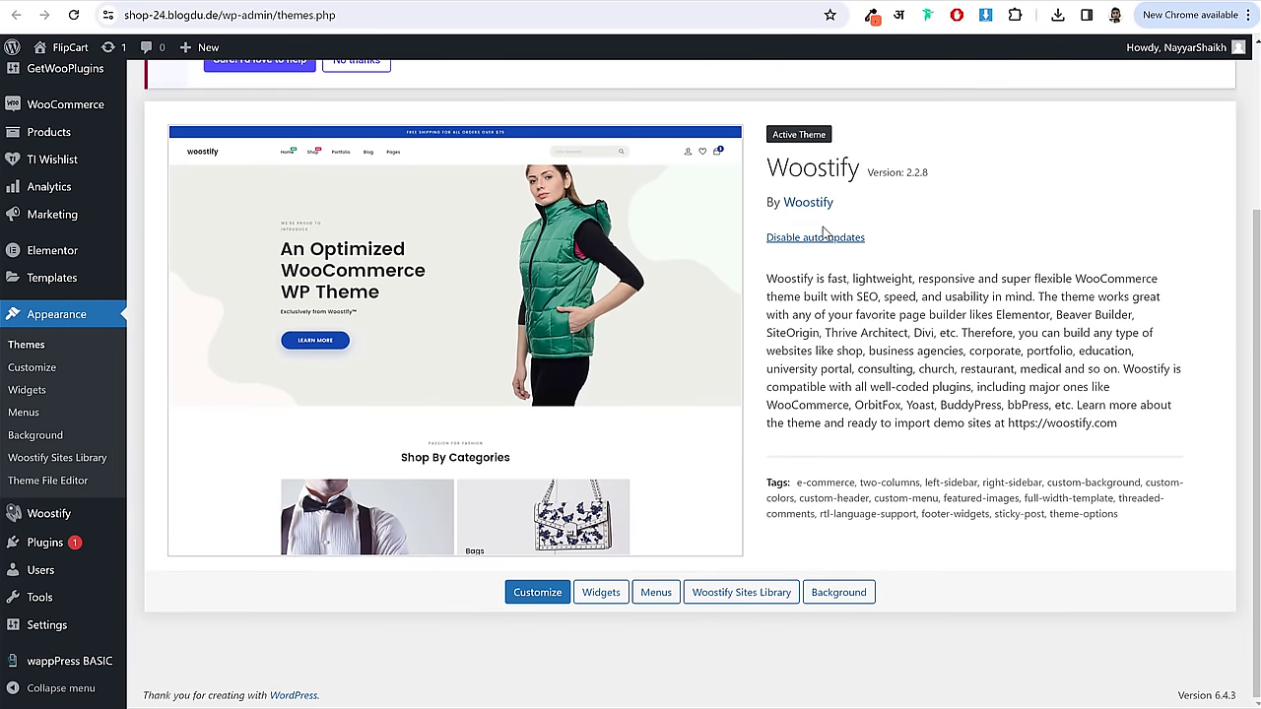
key(ctrl+w)
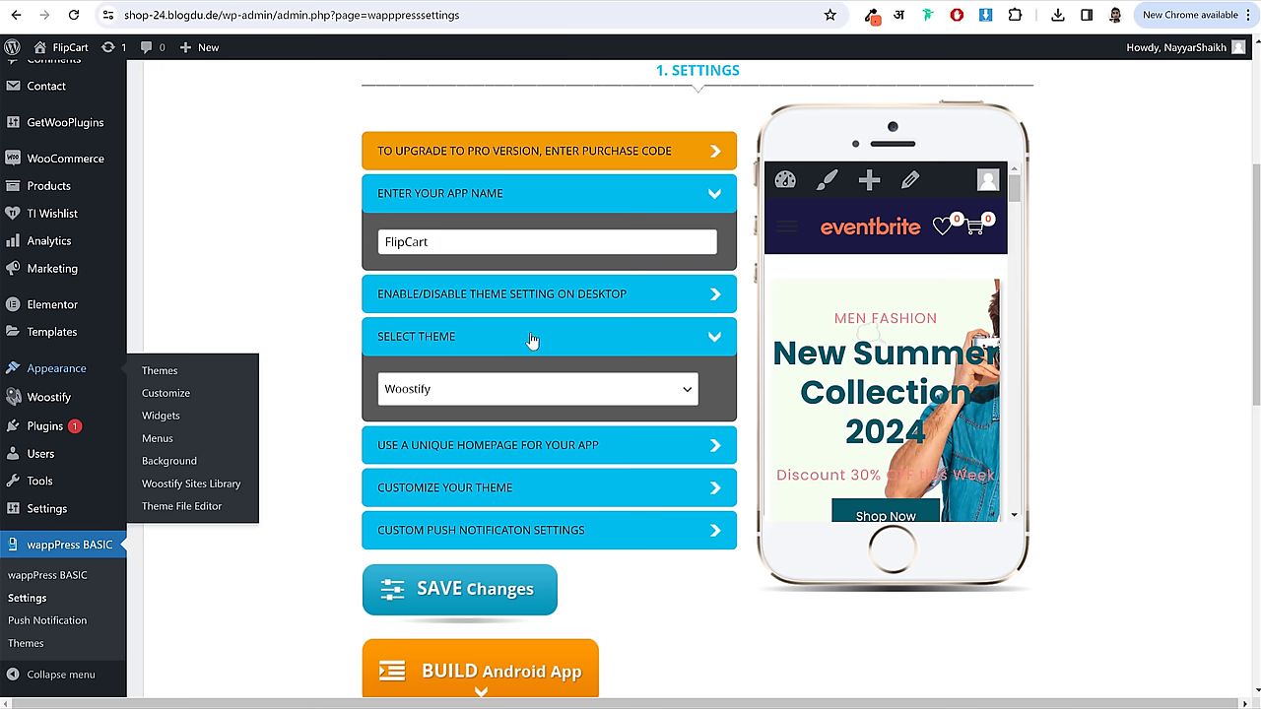
- Save the wappPress app settings and try the store's menu icon in the phone preview
click(495, 601)
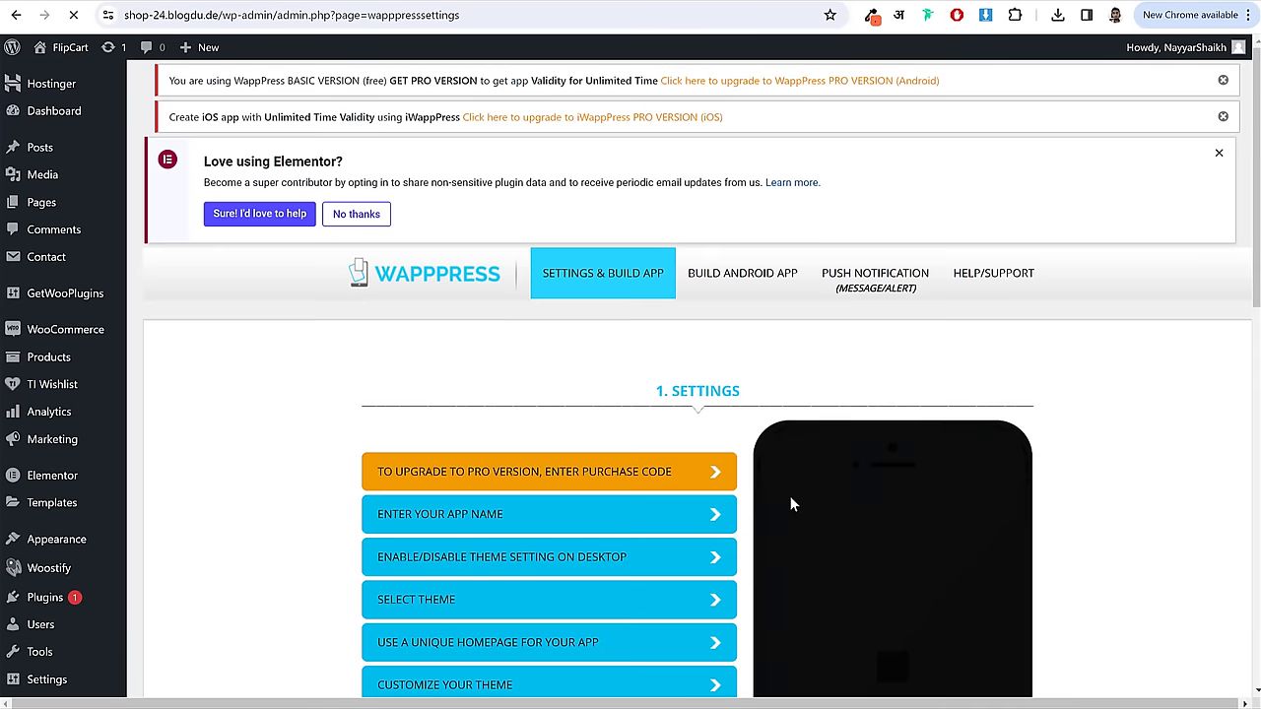
scroll(1051, 442, down, 2)
scroll(1087, 419, down, 1)
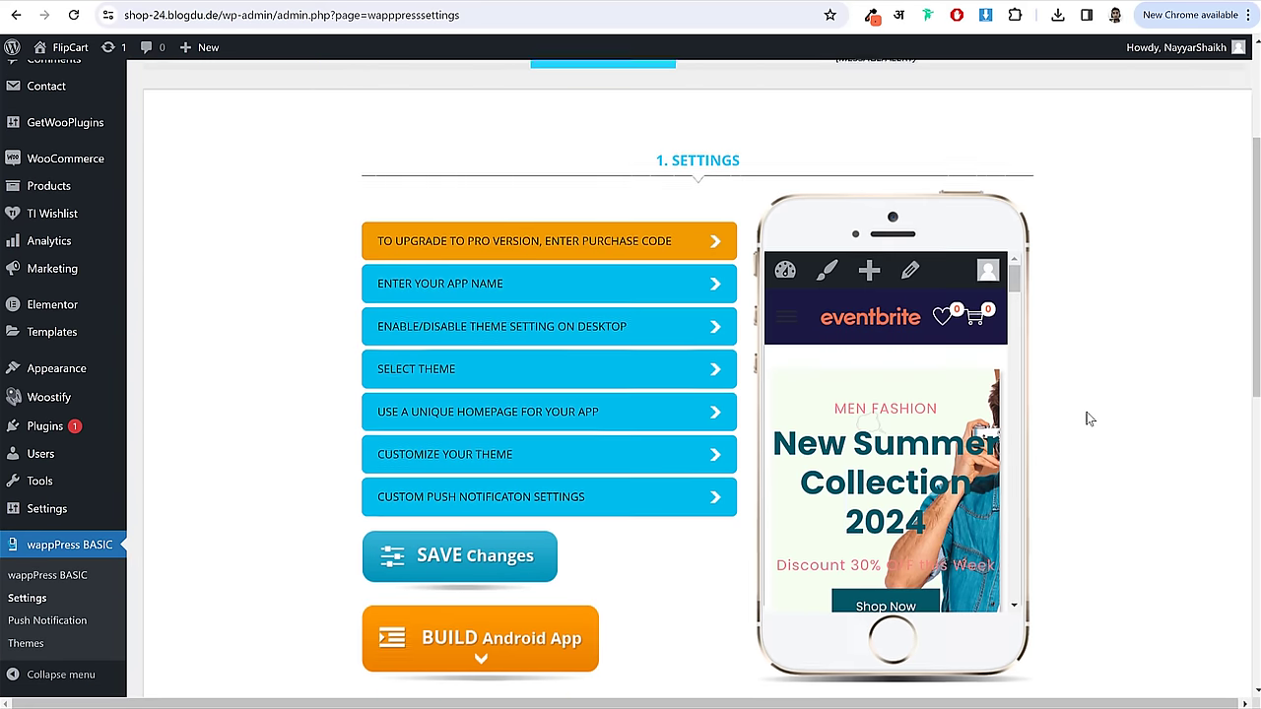
scroll(1087, 414, down, 1)
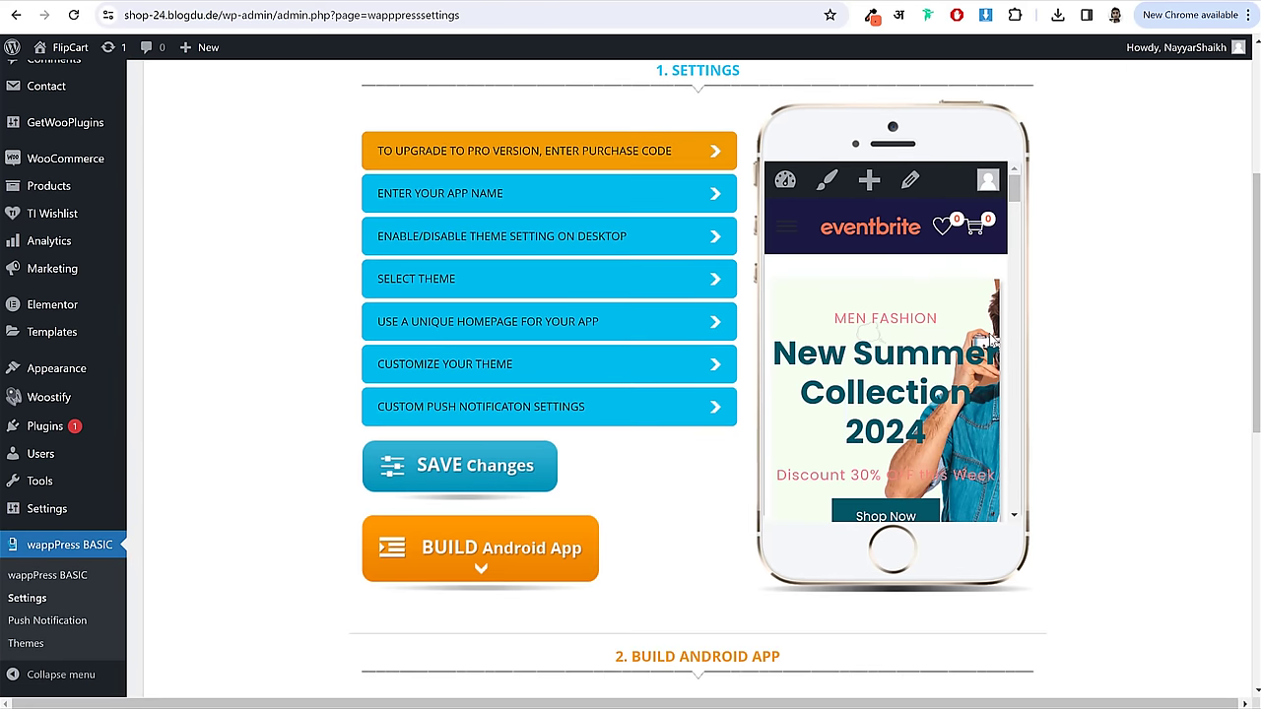
click(792, 233)
click(1004, 264)
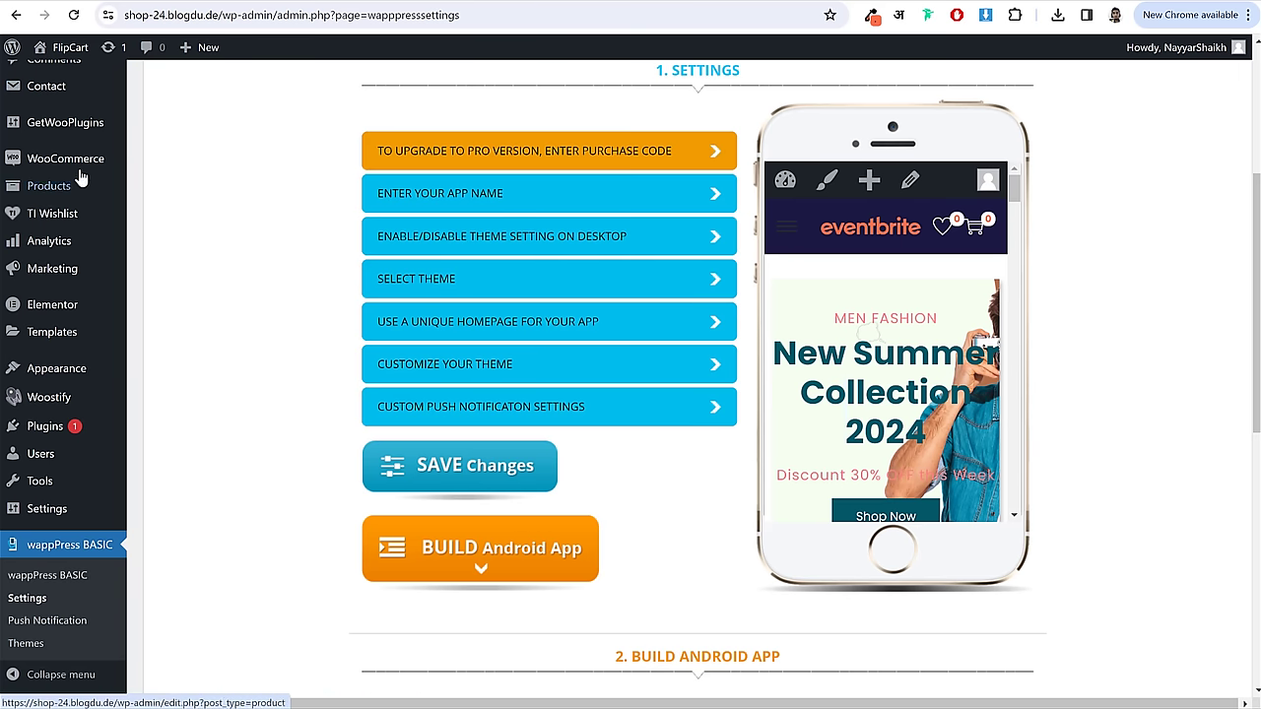
- Open the storefront in the theme customizer, switch to the mobile preview, and open and close its navigation menu
right_click(65, 46)
click(138, 56)
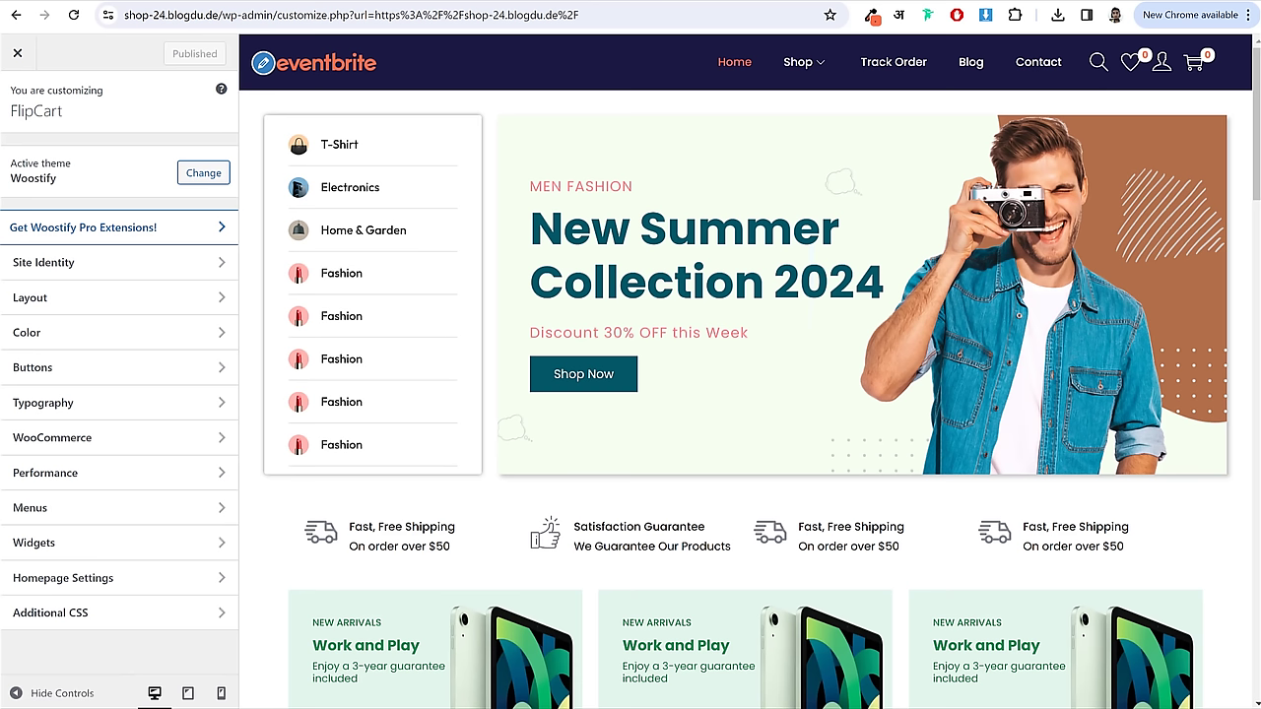
click(220, 695)
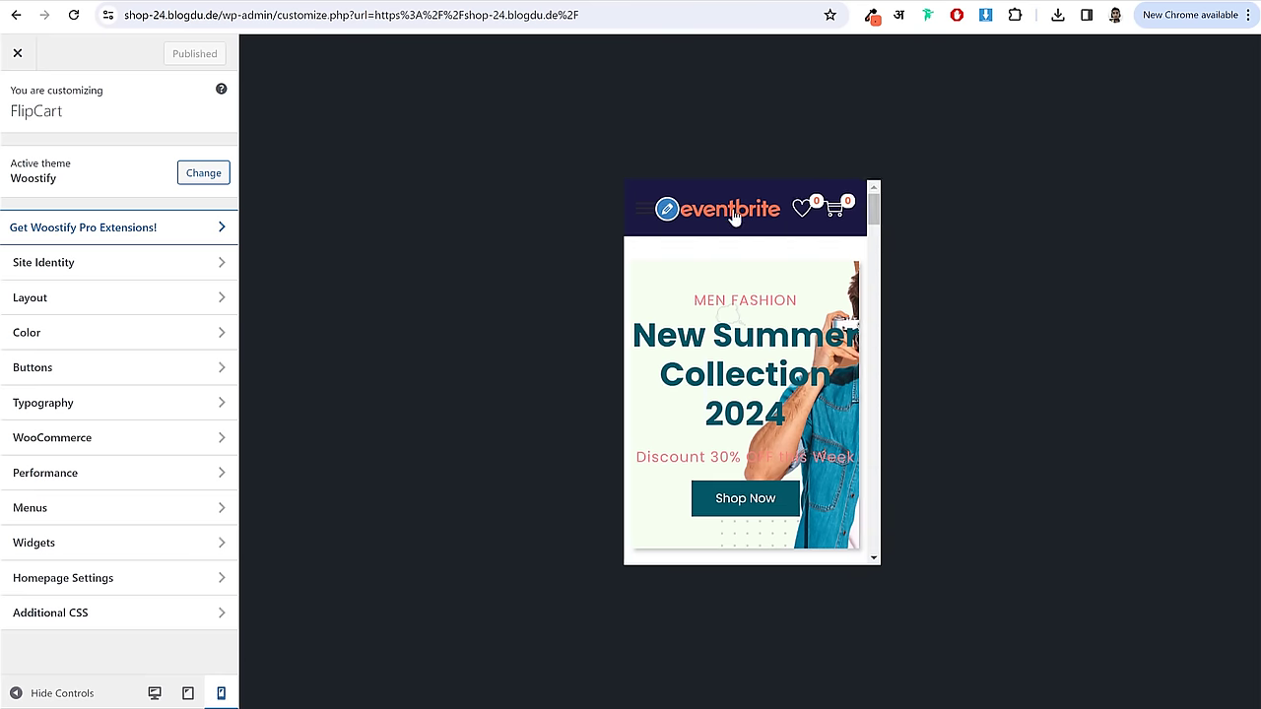
click(642, 209)
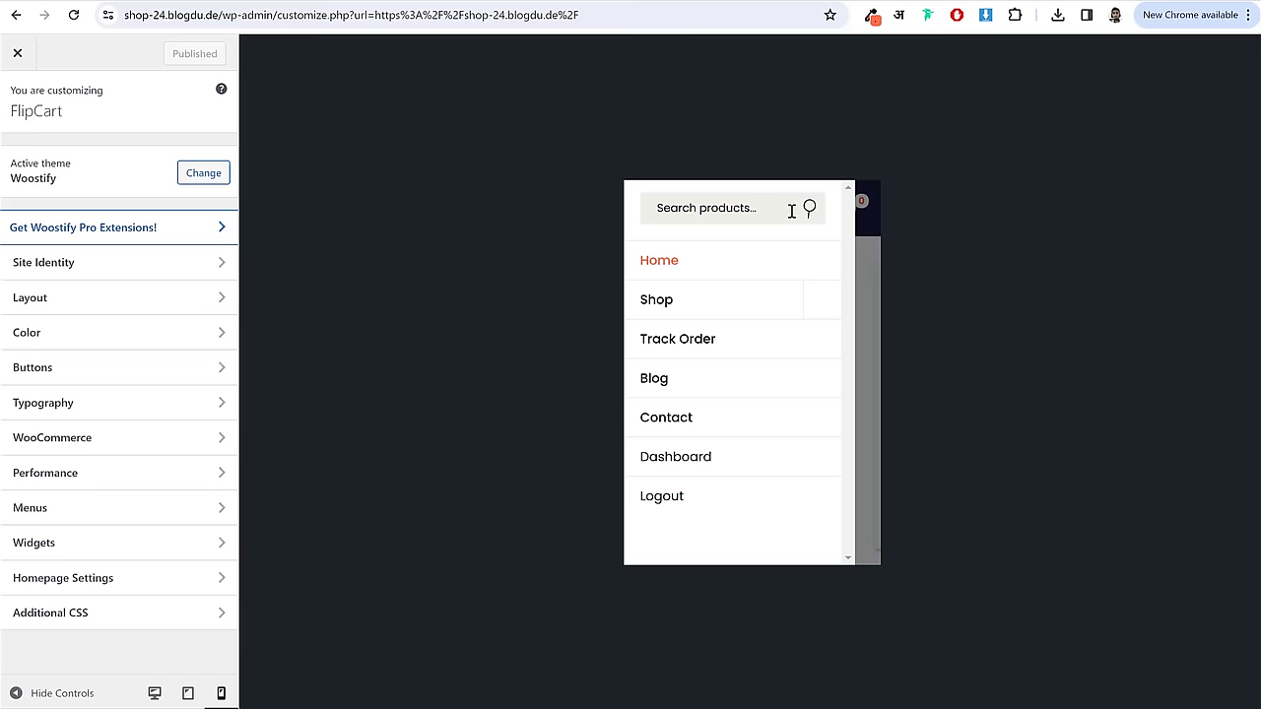
click(866, 237)
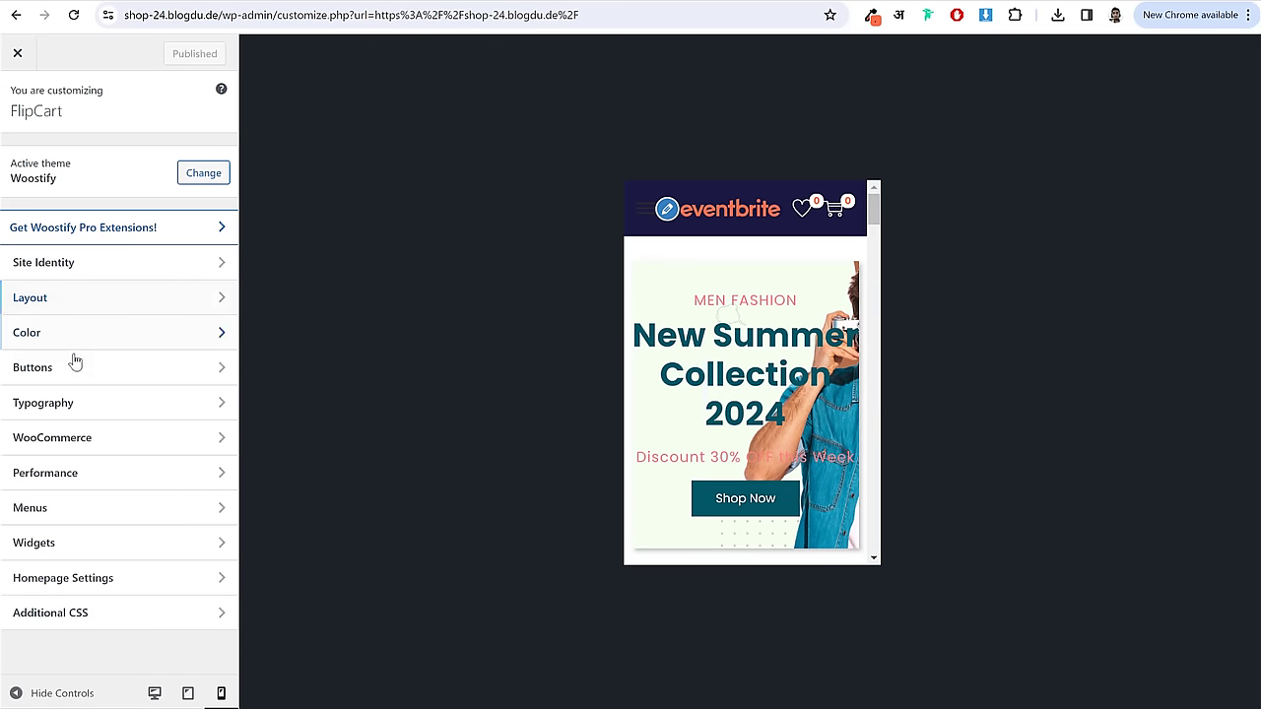
- Set the mobile menu's hamburger icon colour to #FFFFFF in the customizer's layout settings and publish the change
click(78, 307)
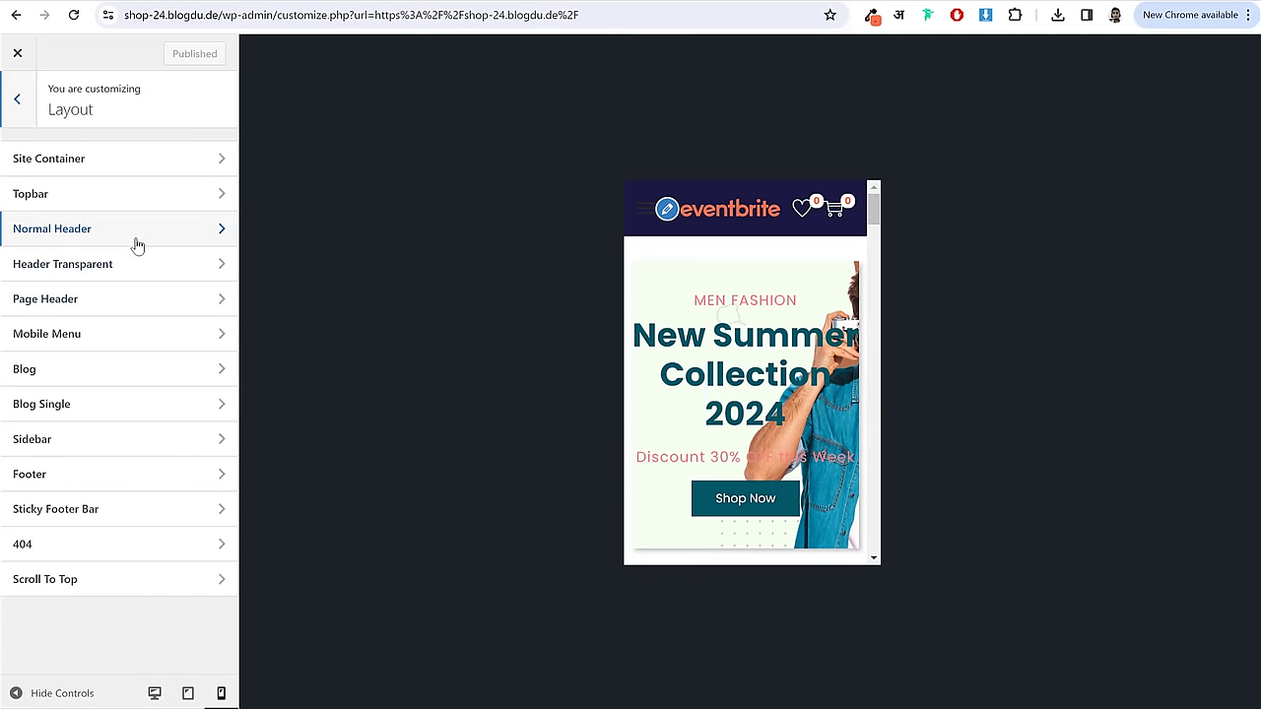
click(138, 236)
click(9, 112)
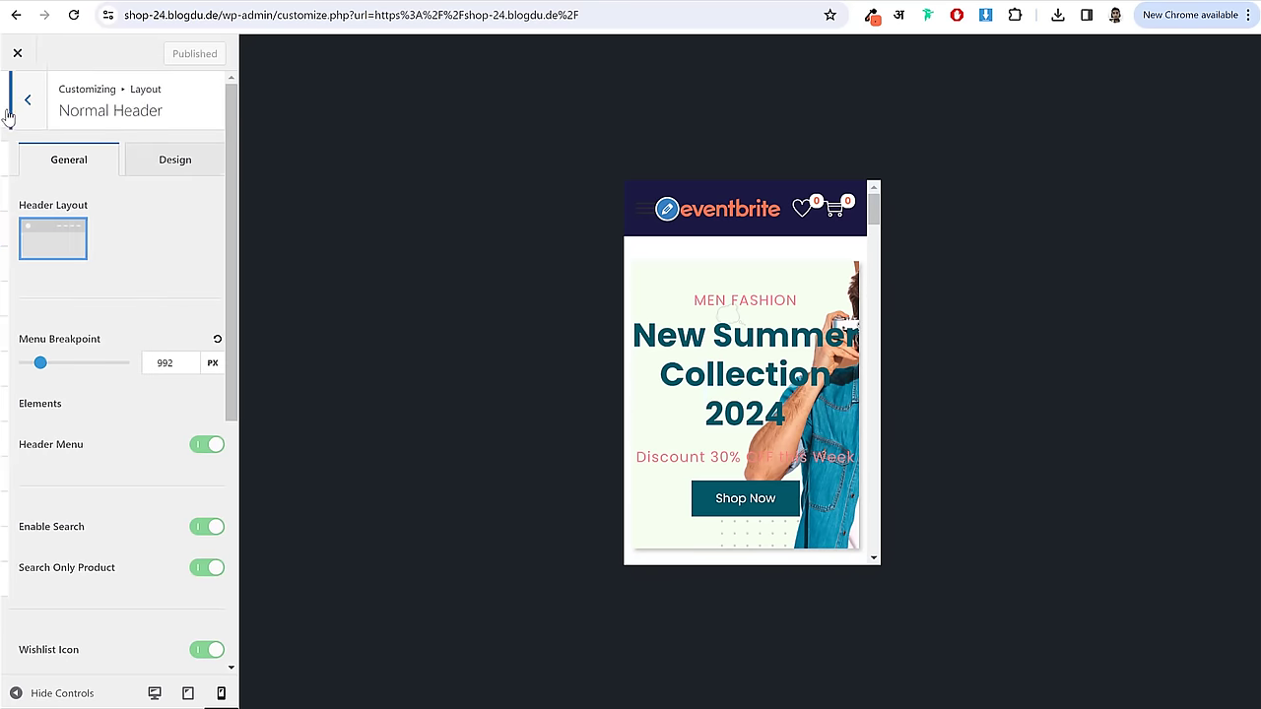
click(93, 343)
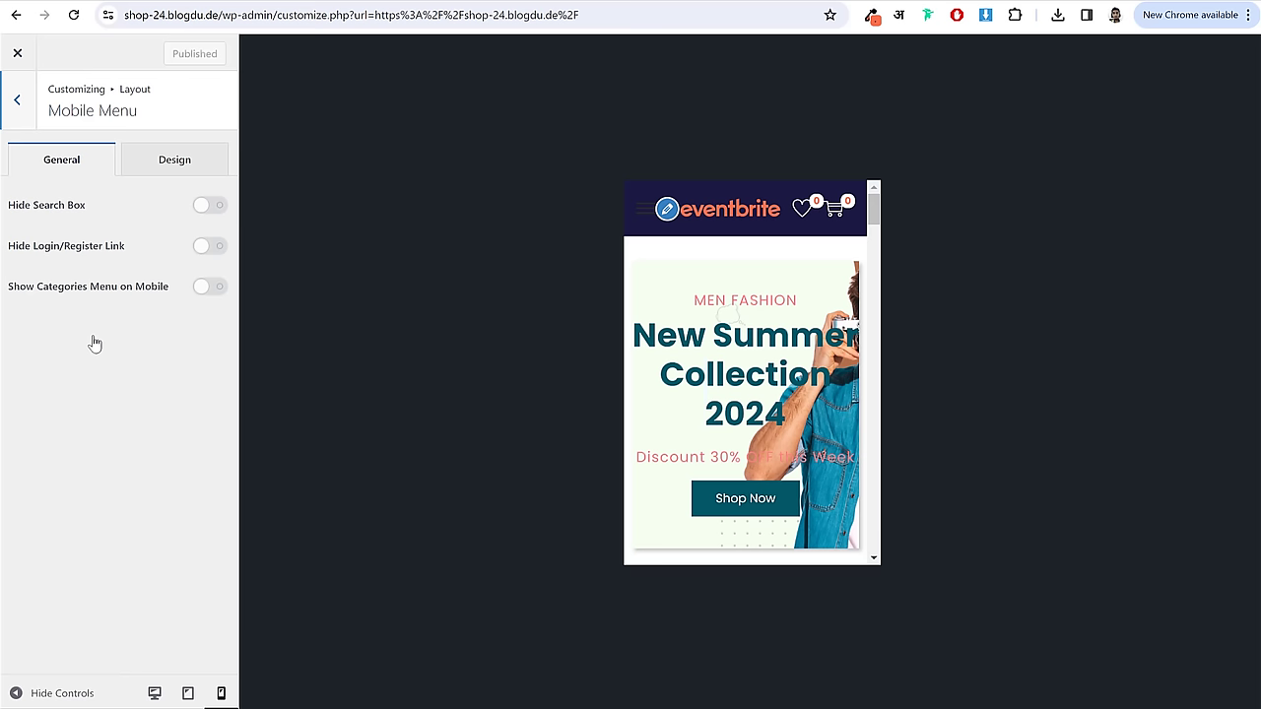
click(178, 173)
click(218, 205)
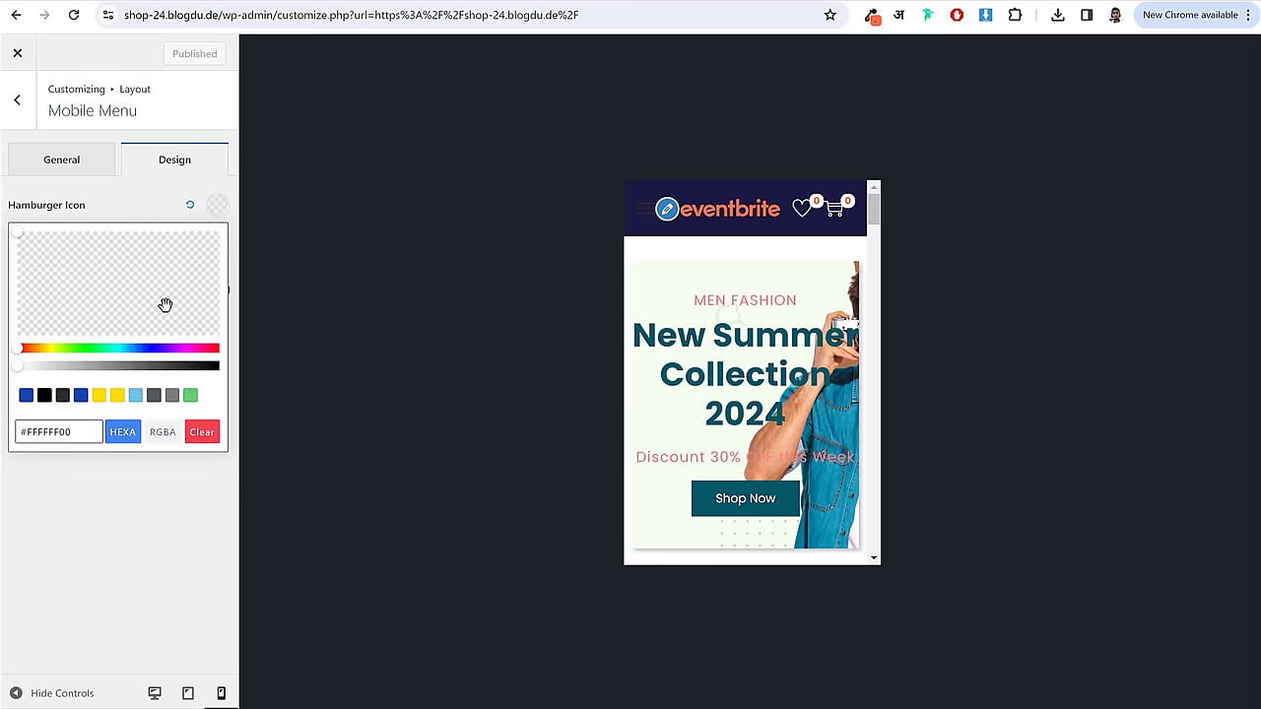
click(98, 432)
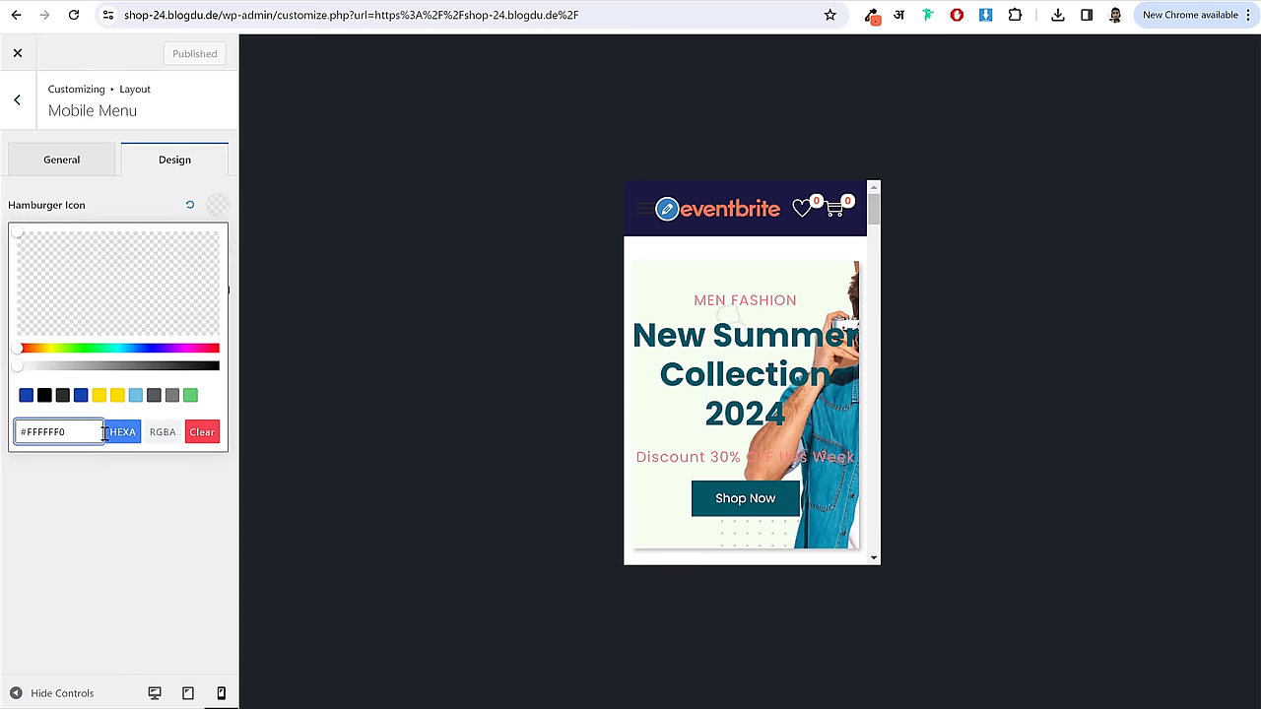
key(BackSpace)
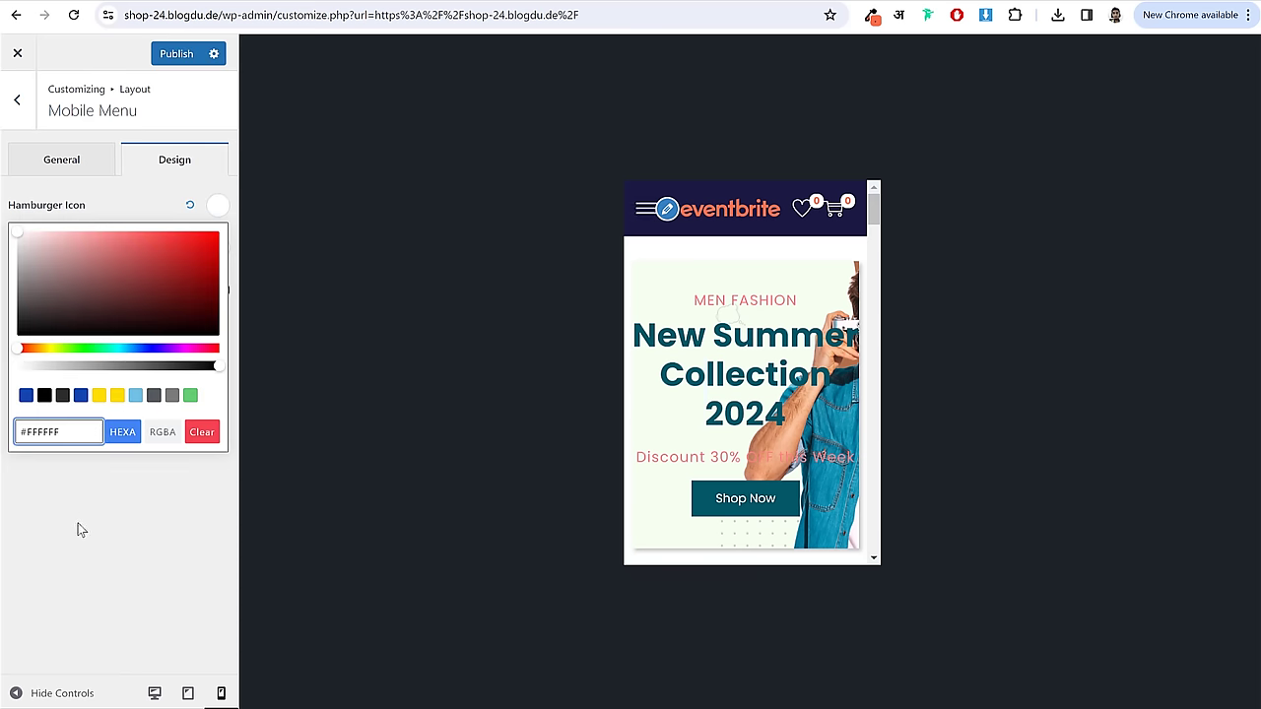
click(84, 530)
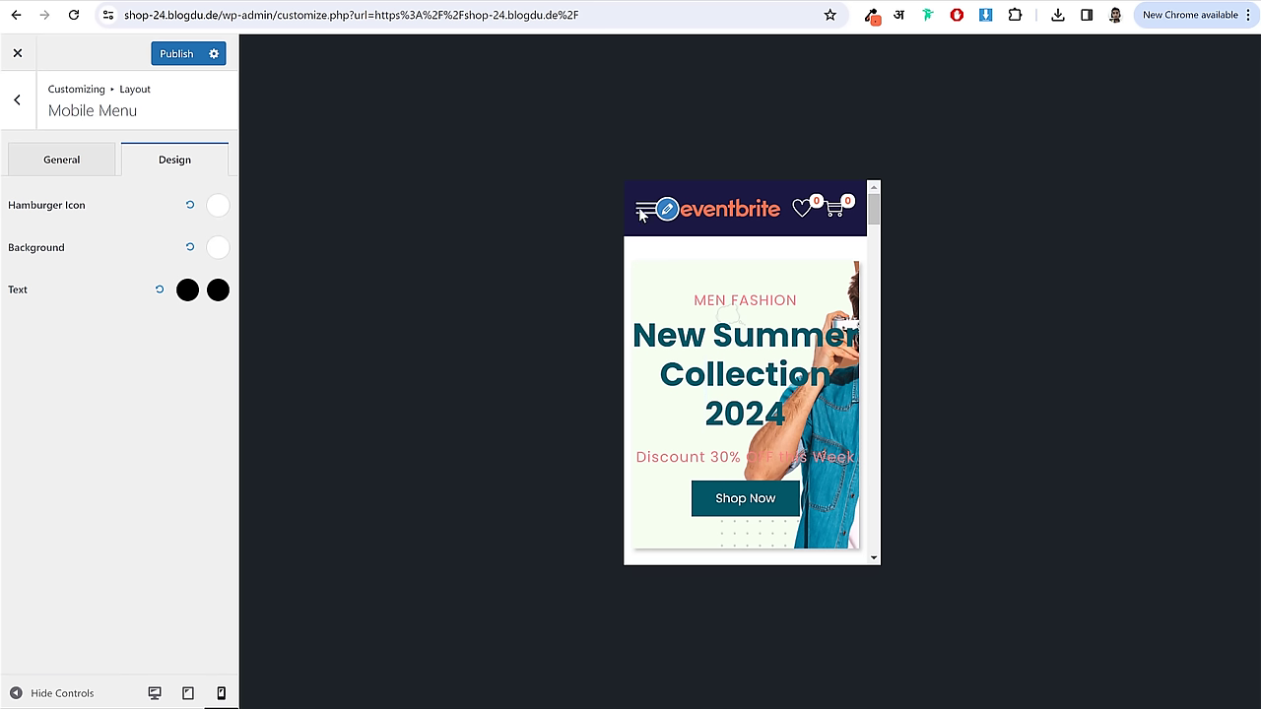
click(177, 54)
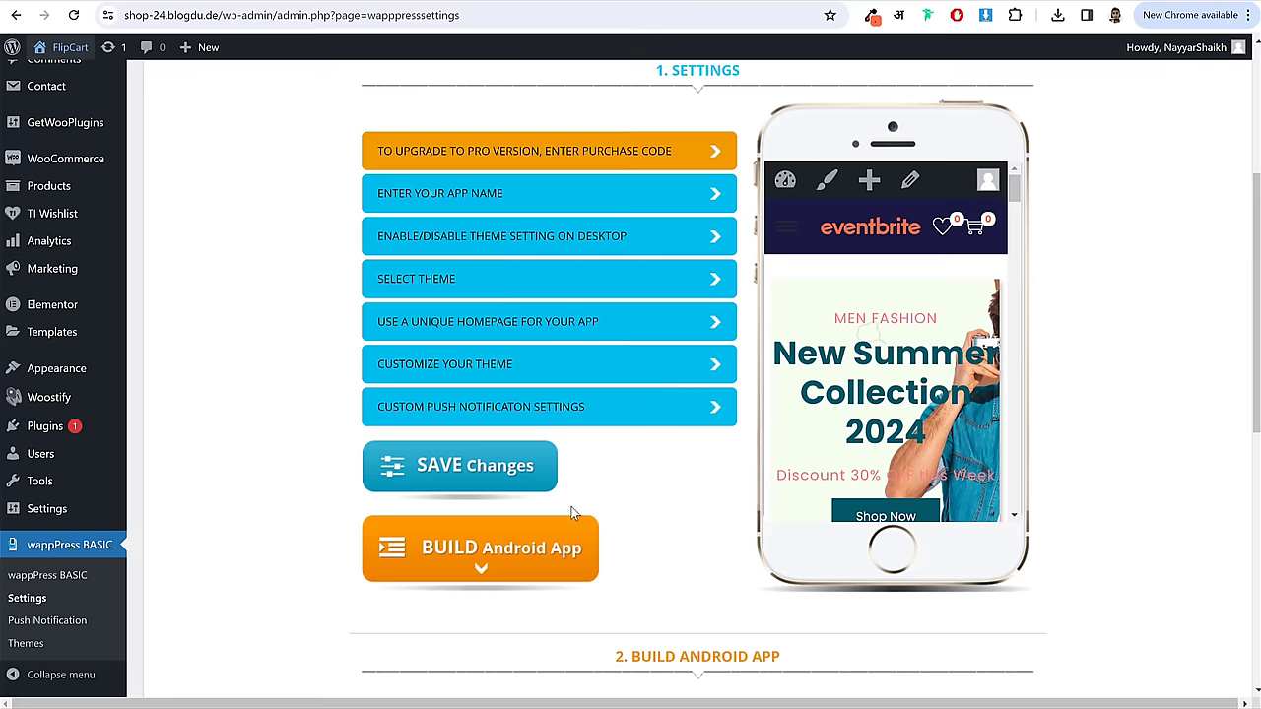
- Review the Build Android App form in the wappPress settings, including the launcher icon, splash screen image and output format fields
scroll(574, 513, down, 2)
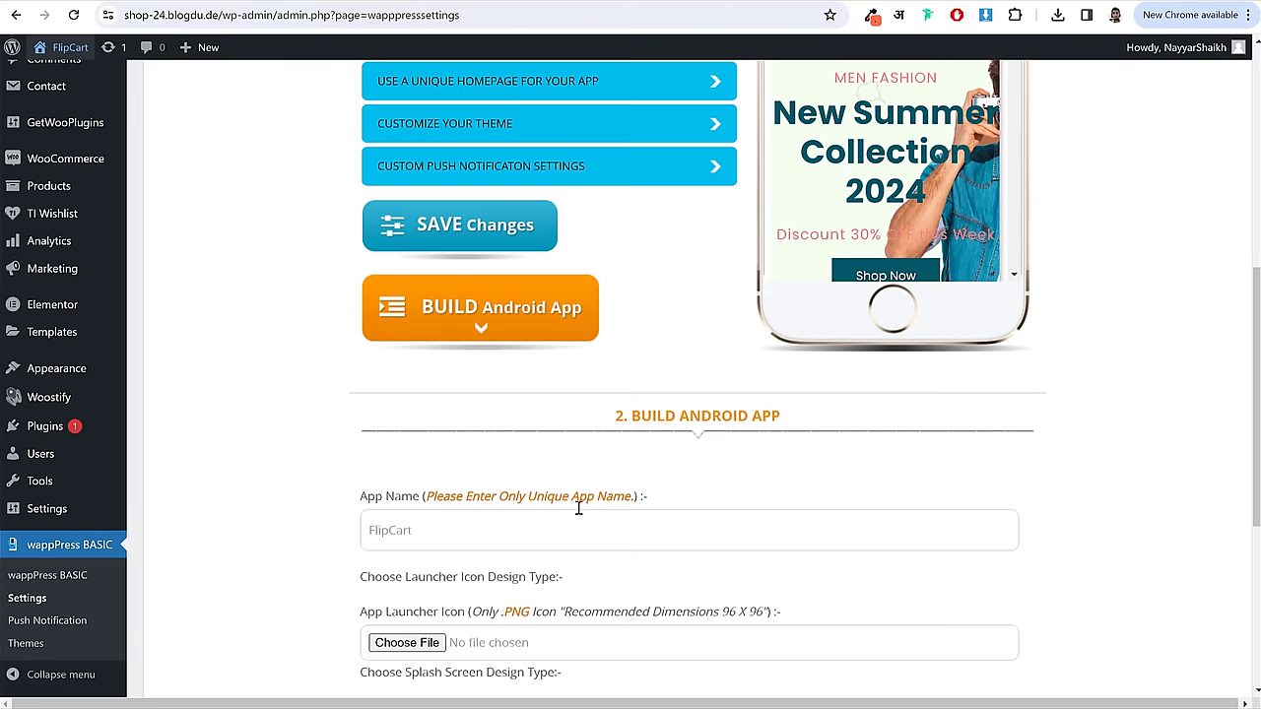
scroll(578, 507, down, 2)
scroll(515, 380, down, 1)
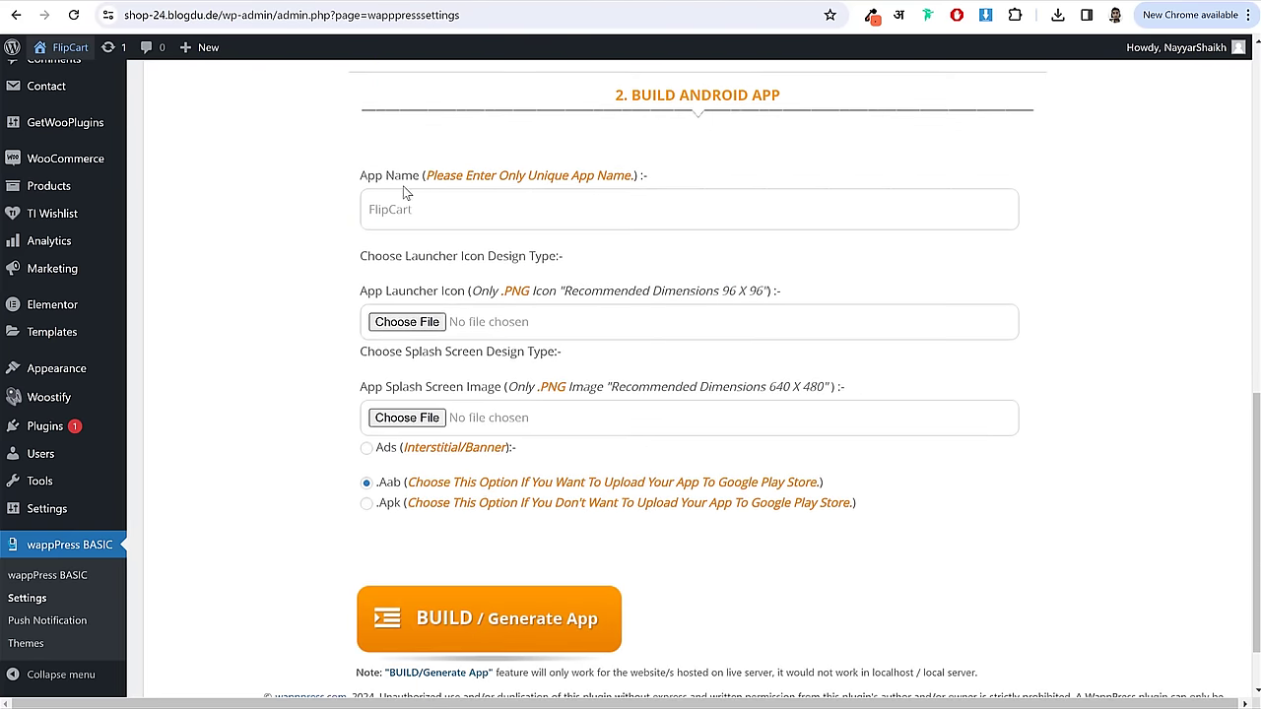
scroll(523, 191, up, 3)
scroll(568, 412, down, 4)
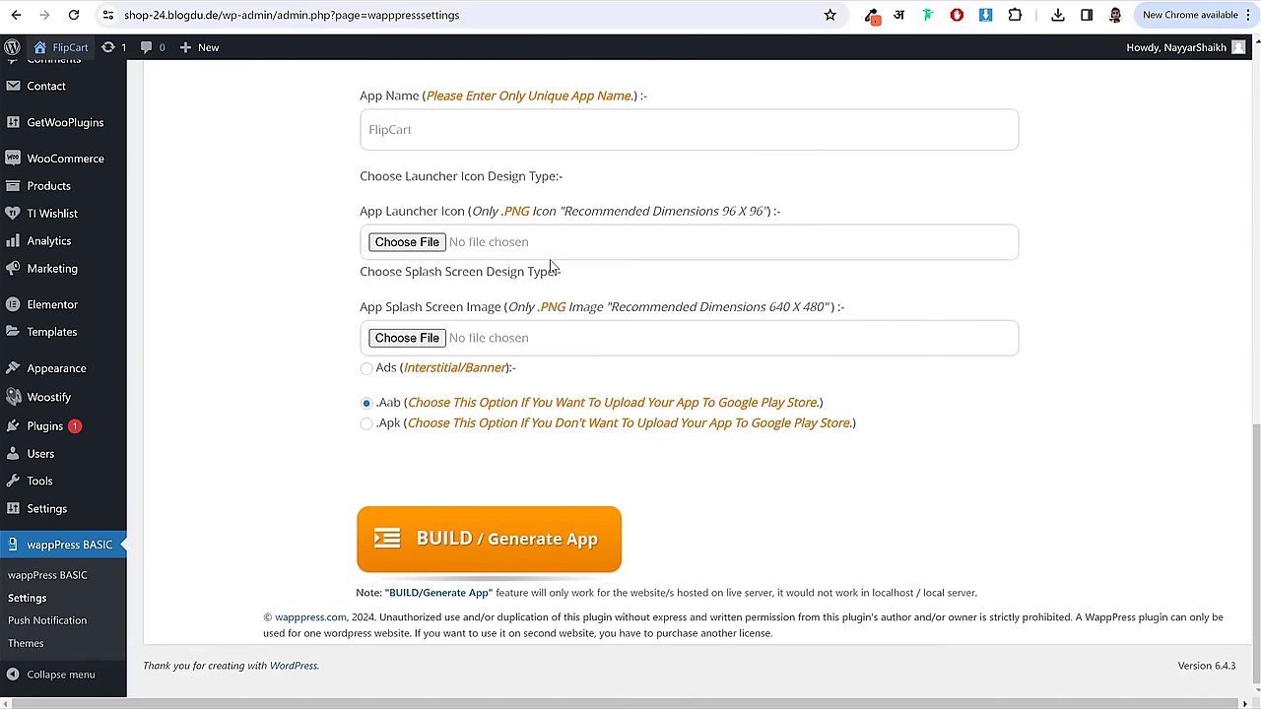
scroll(582, 338, up, 2)
drag(361, 370, 502, 370)
click(496, 368)
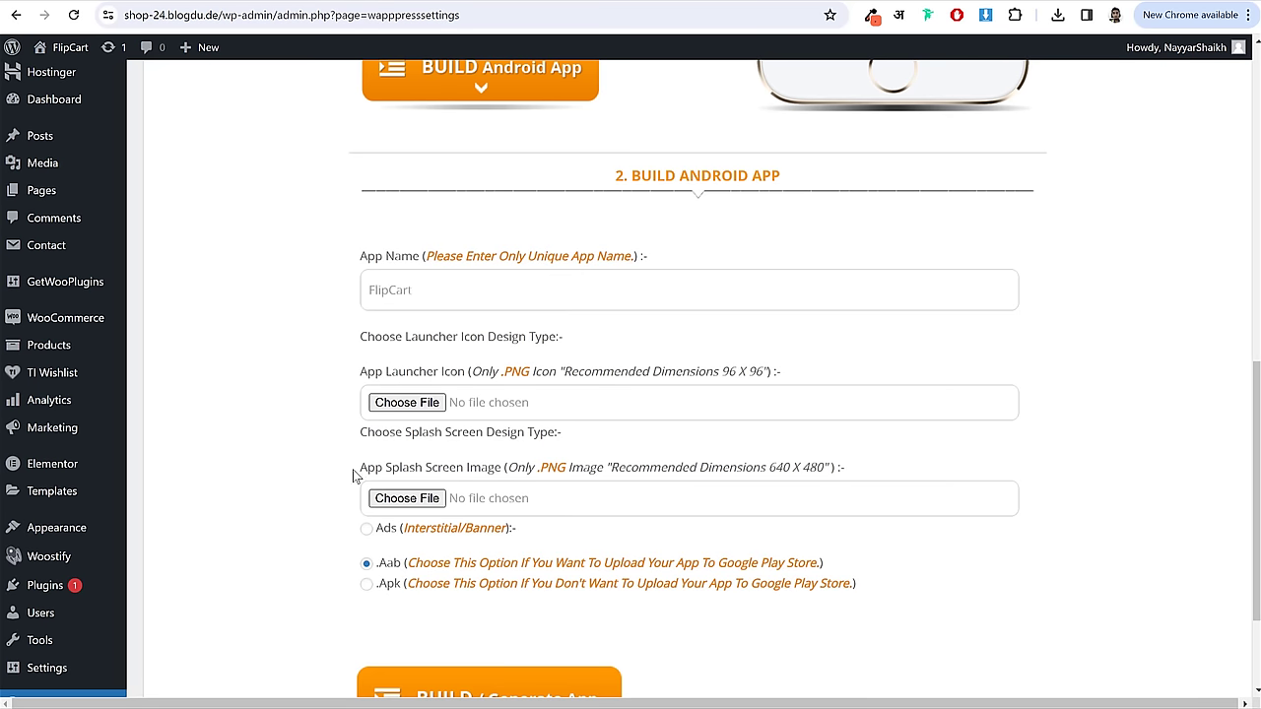
drag(355, 476, 467, 469)
click(467, 469)
scroll(502, 473, up, 3)
scroll(513, 478, down, 1)
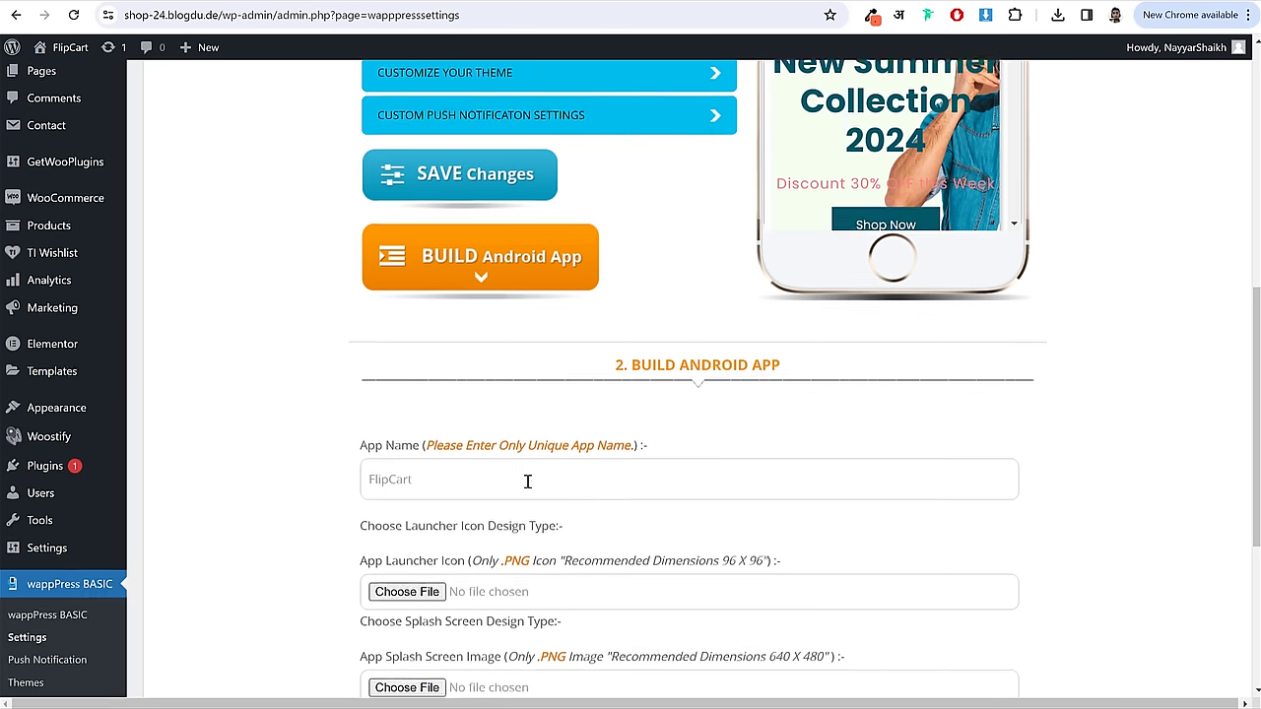
scroll(527, 481, down, 2)
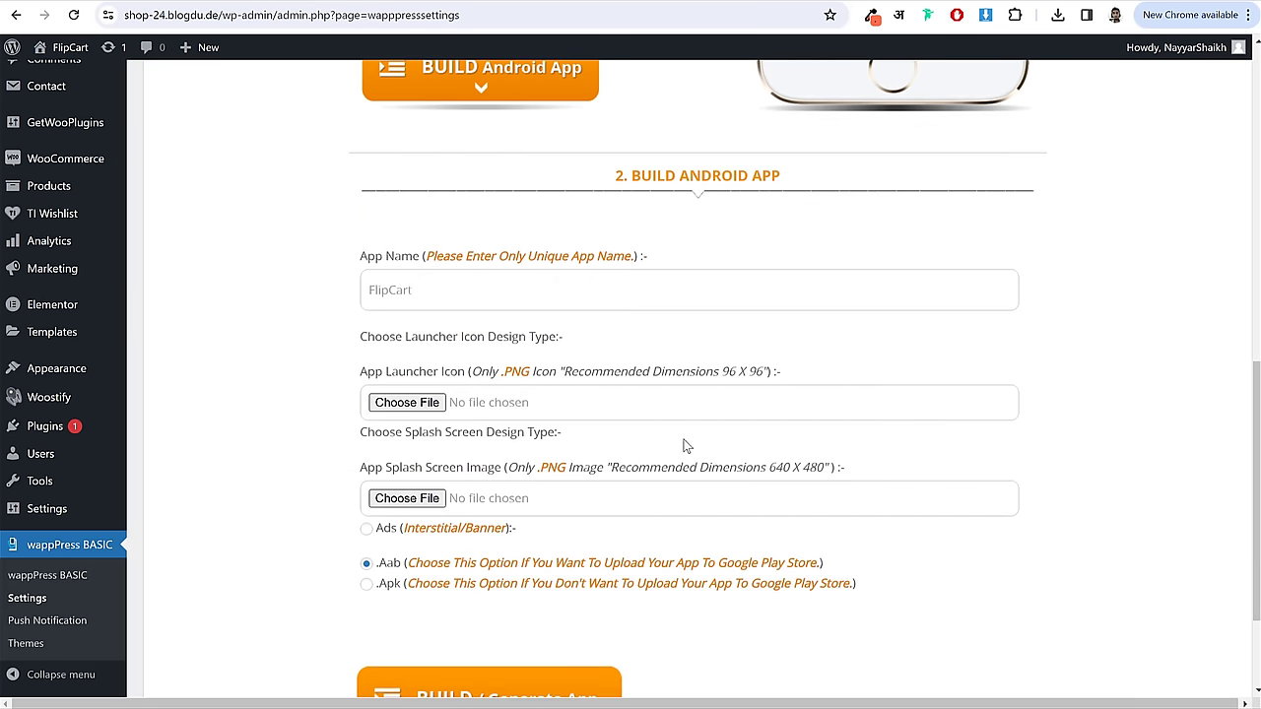
- Choose the fashion image from the Media folder as the app launcher icon
click(409, 404)
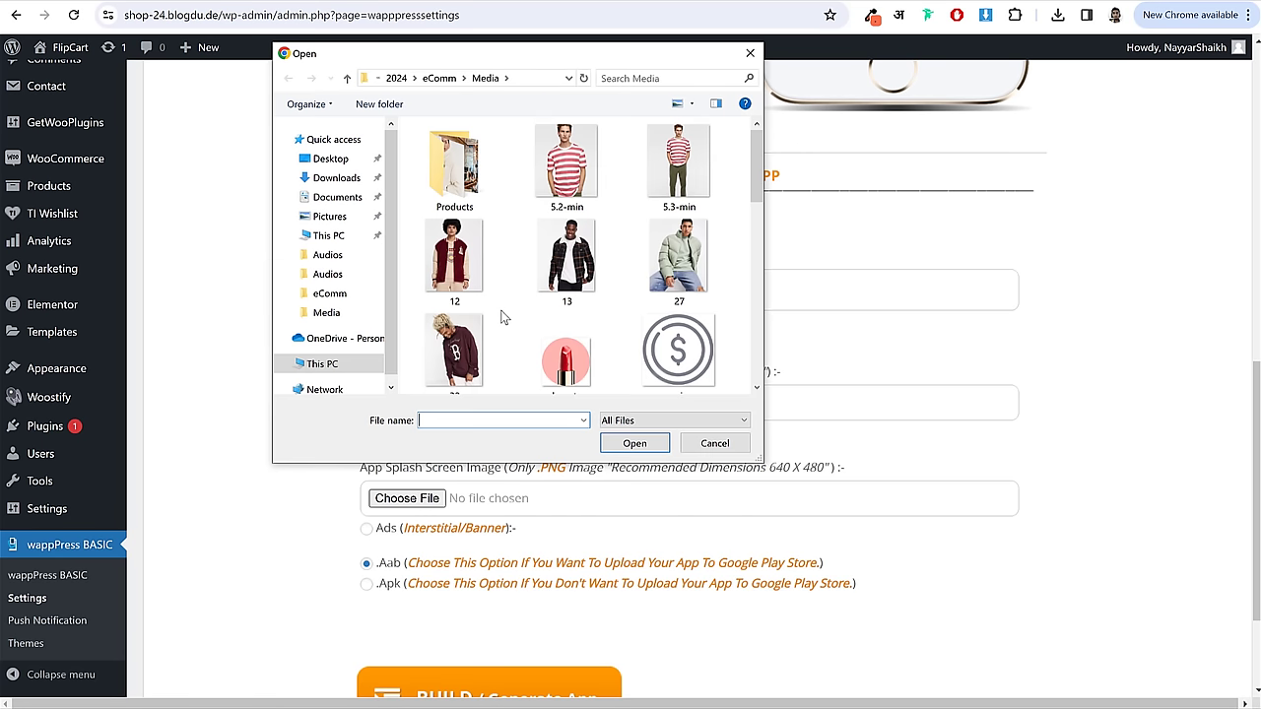
scroll(507, 318, down, 1)
scroll(653, 328, down, 2)
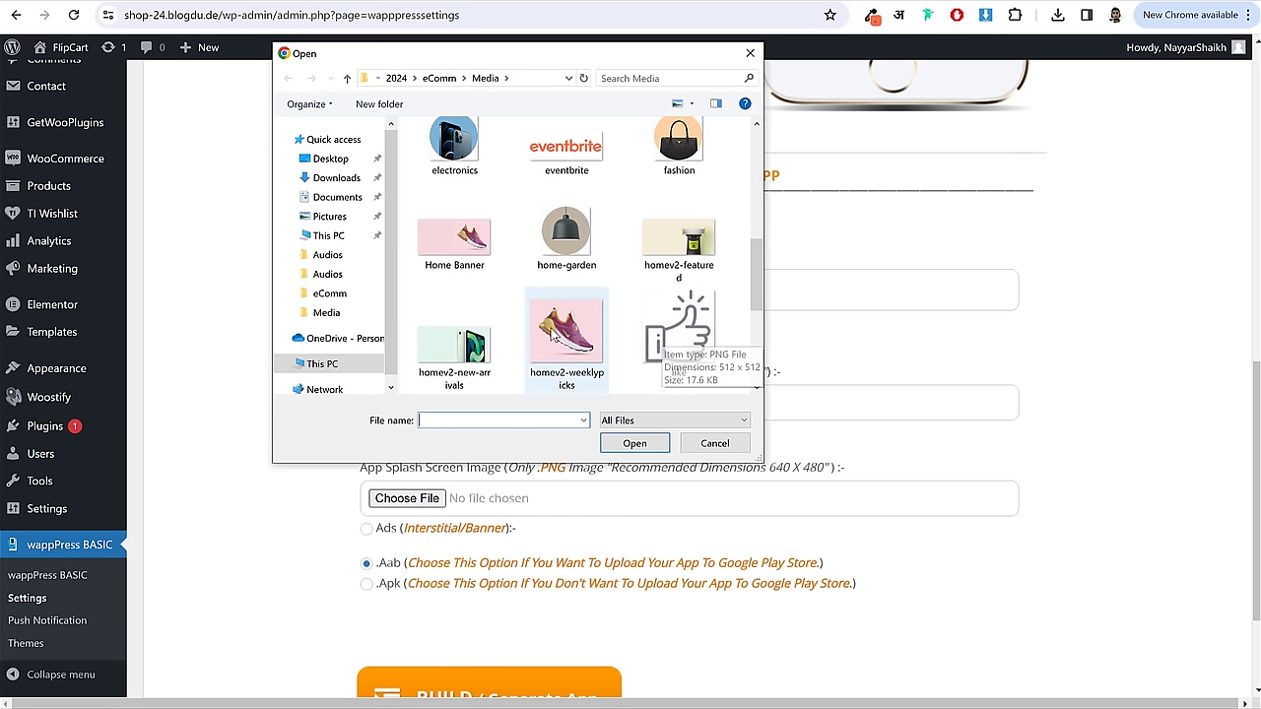
click(650, 176)
click(636, 443)
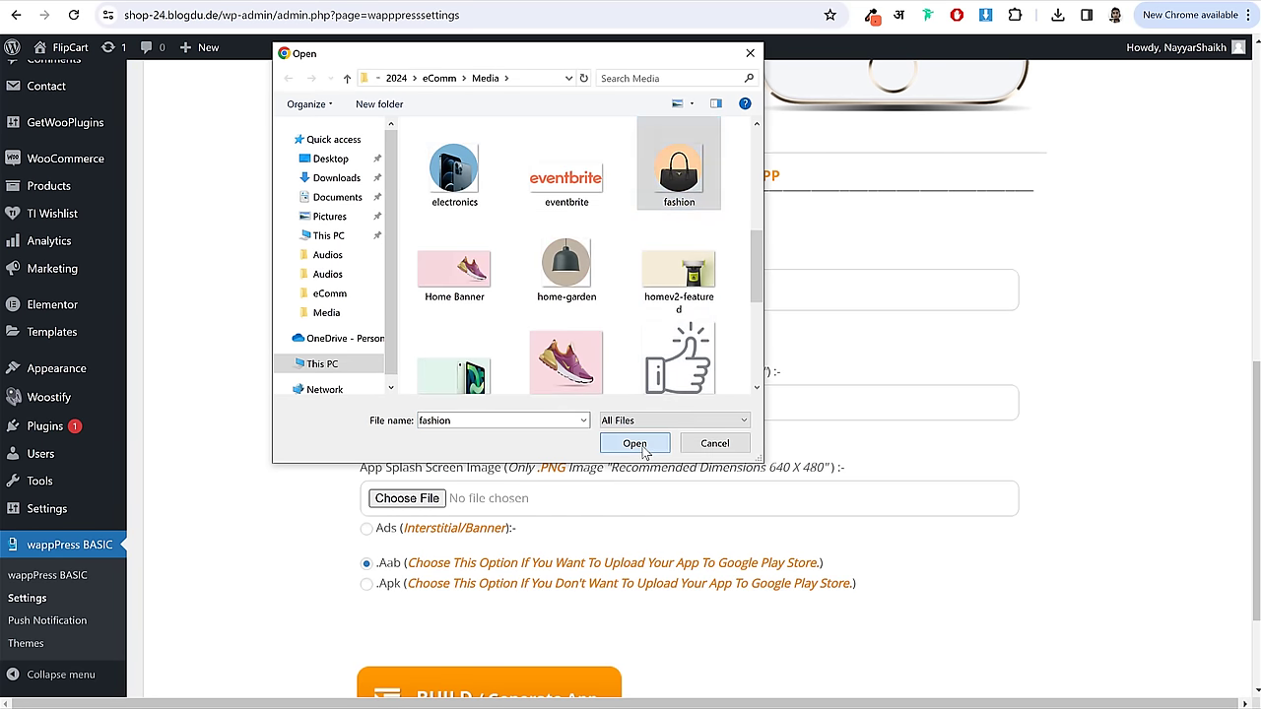
scroll(725, 433, down, 2)
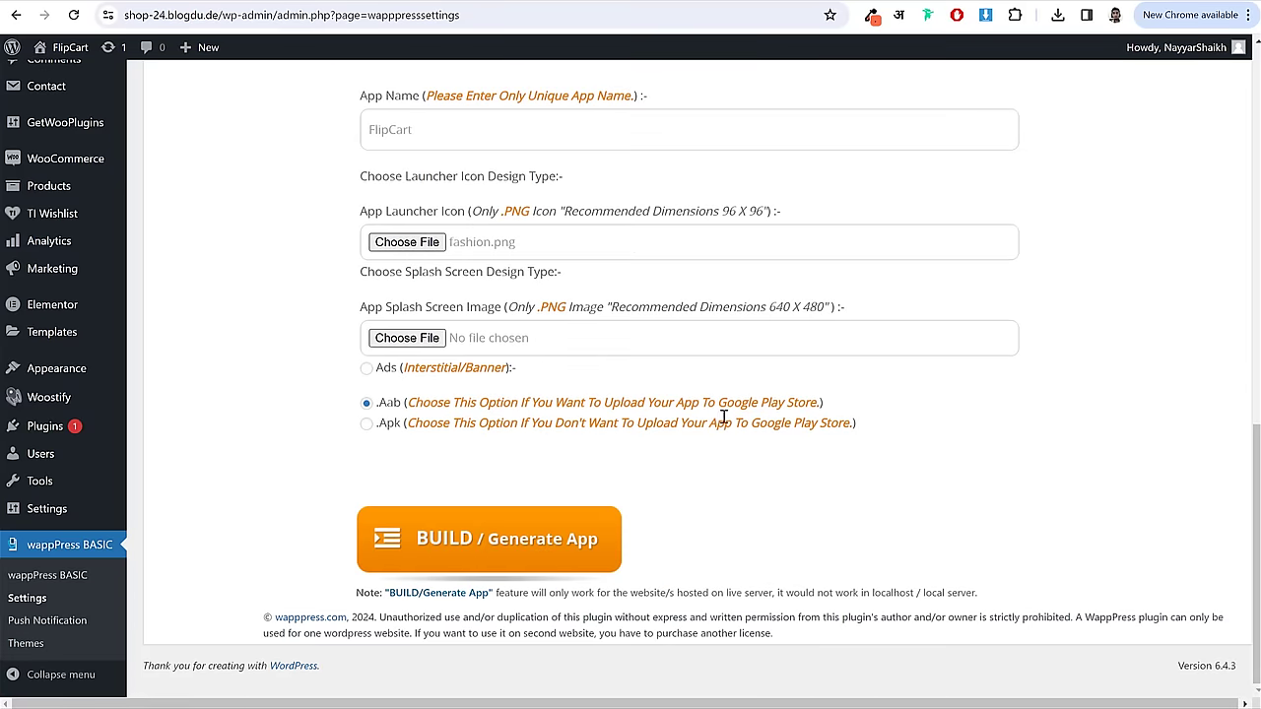
- Choose the 6_1 image from the Products folder as the app splash screen image
click(424, 340)
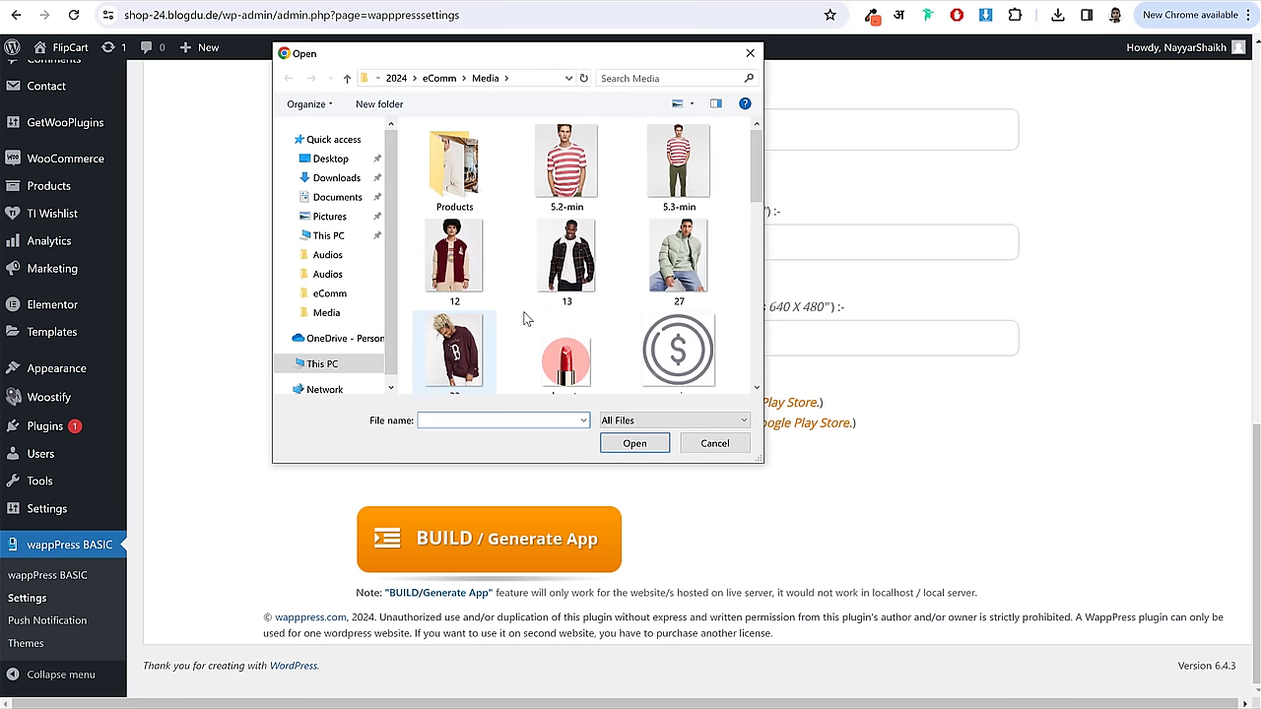
click(553, 175)
click(676, 167)
scroll(636, 266, down, 10)
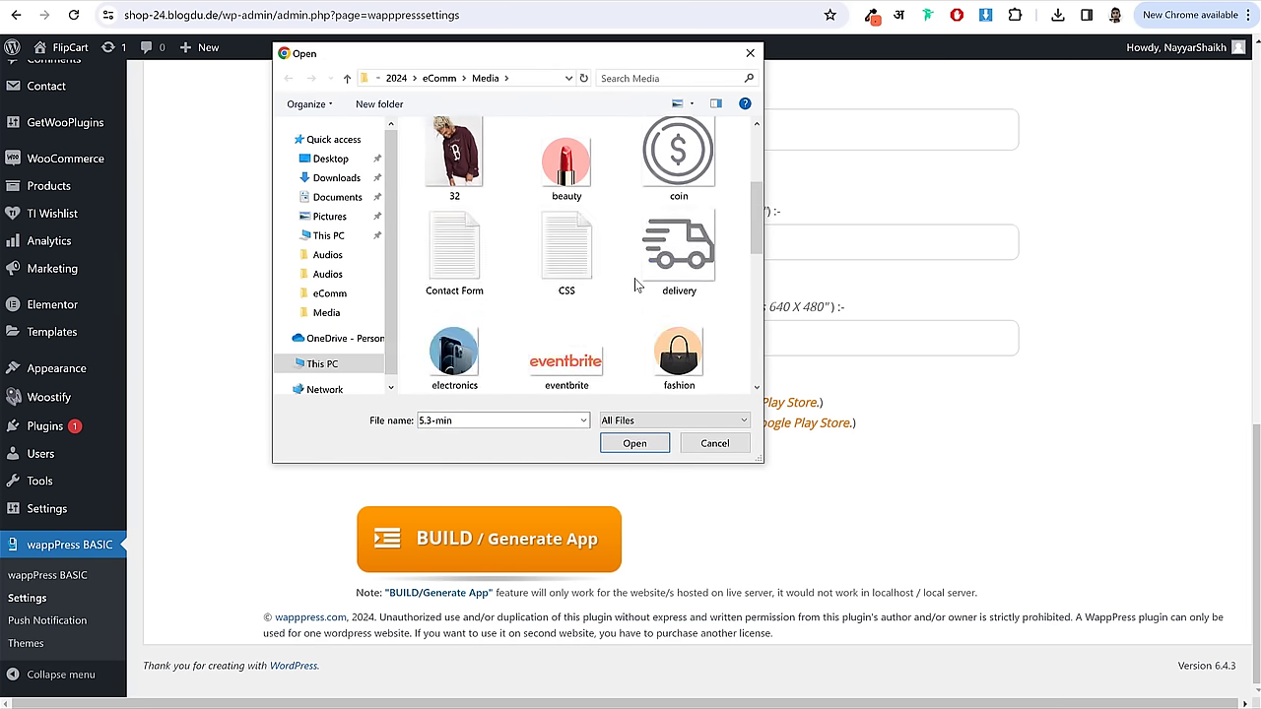
scroll(635, 287, down, 2)
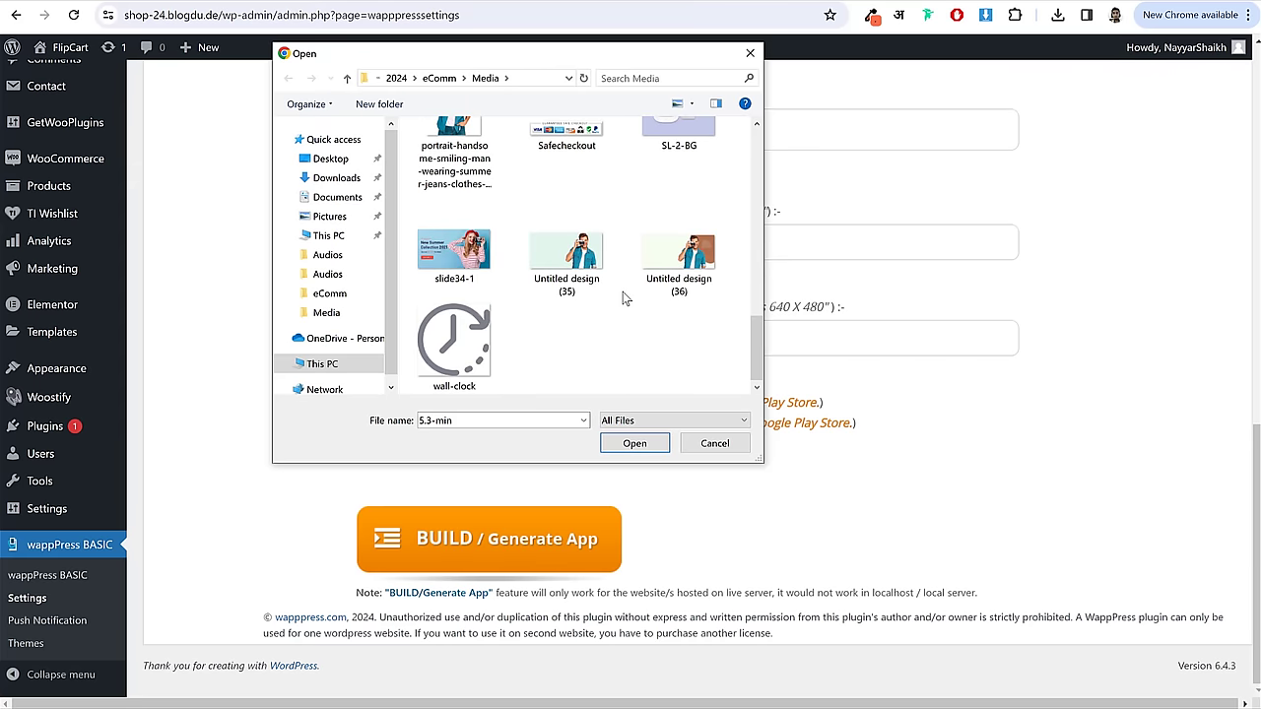
scroll(623, 291, up, 12)
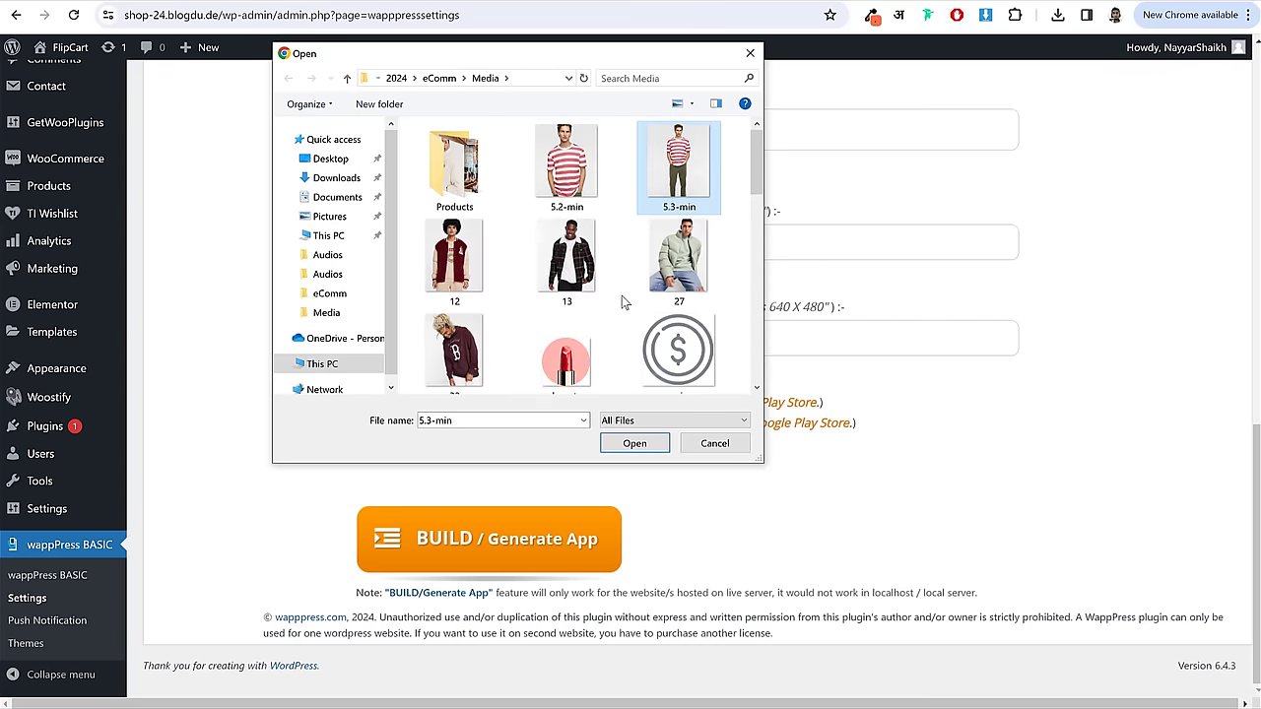
double_click(452, 167)
scroll(613, 271, down, 3)
scroll(614, 272, down, 3)
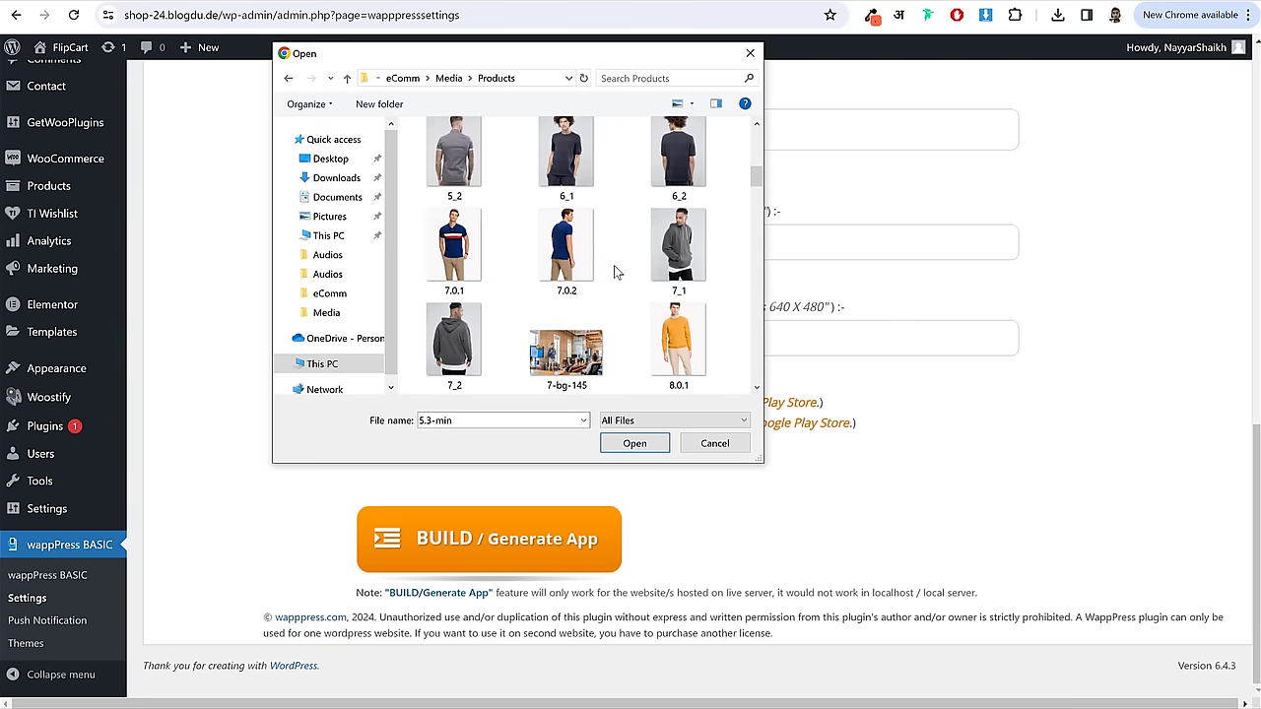
click(585, 174)
click(633, 445)
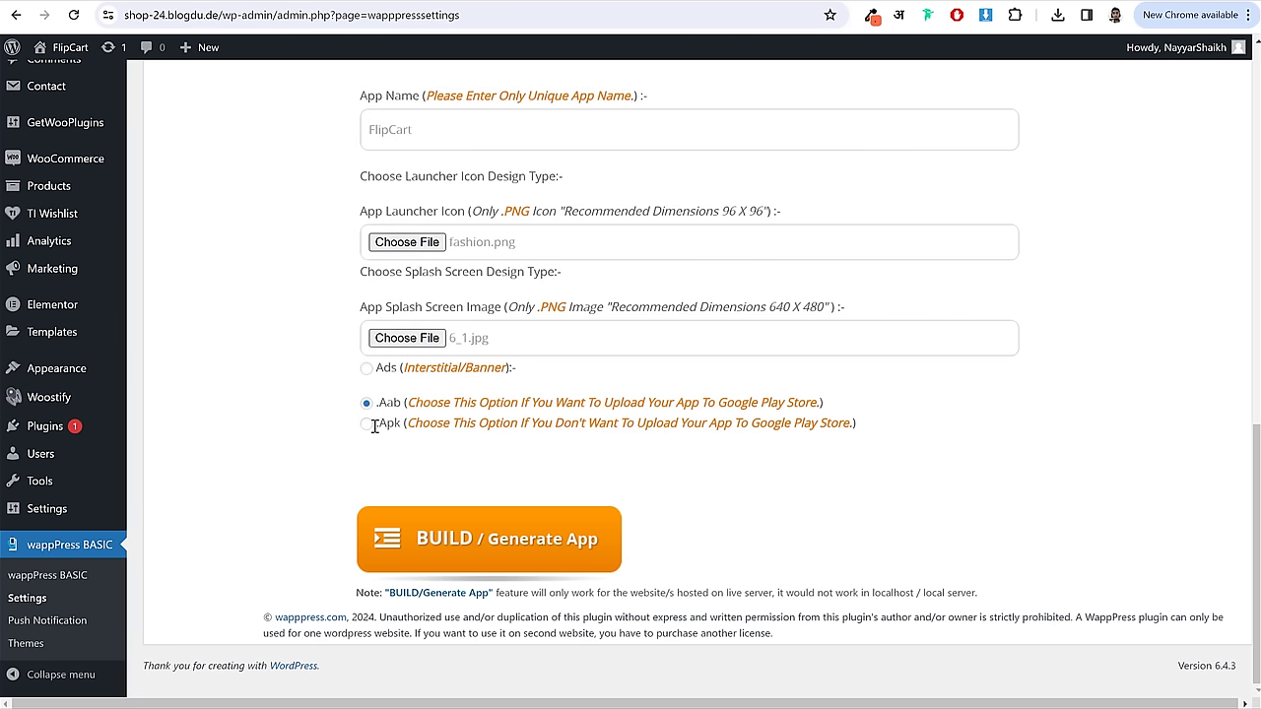
- Try to generate the app in .Apk format with the chosen launcher icon and splash screen image
click(367, 424)
drag(382, 426, 401, 425)
click(467, 529)
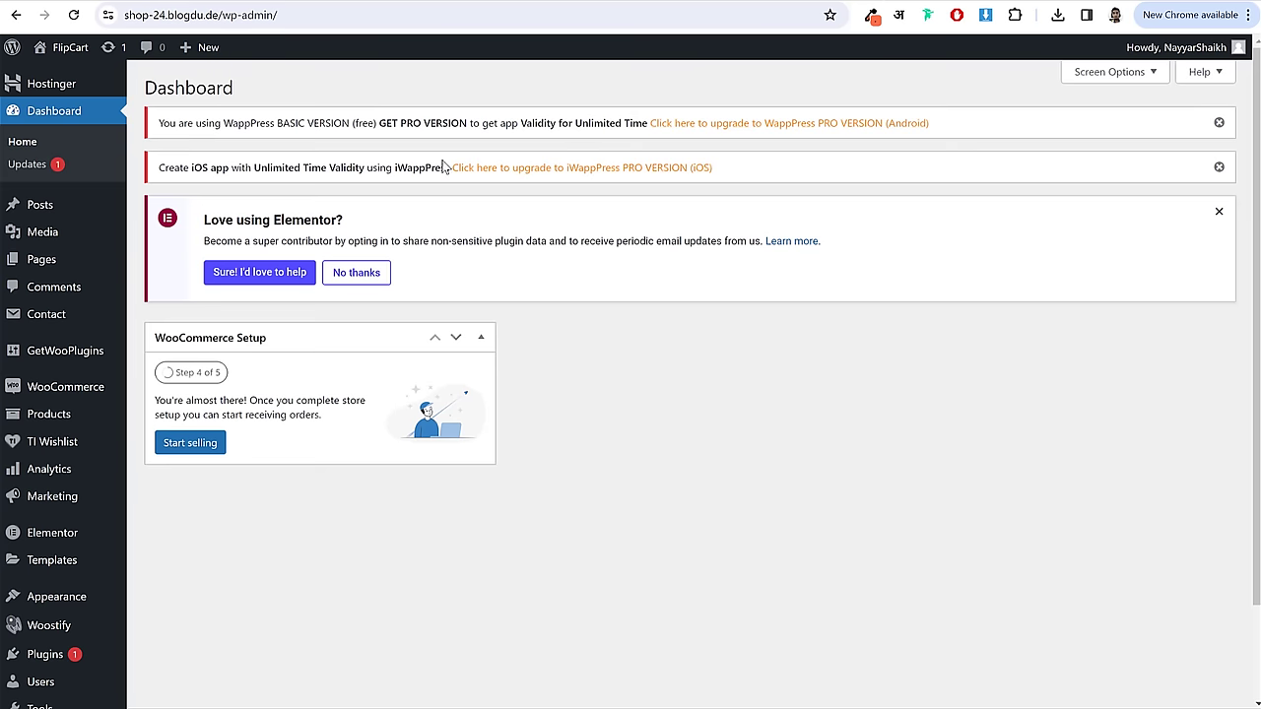
- Open the wappPress BASIC settings page from the WordPress dashboard
scroll(355, 348, down, 1)
scroll(355, 349, up, 1)
scroll(356, 347, down, 1)
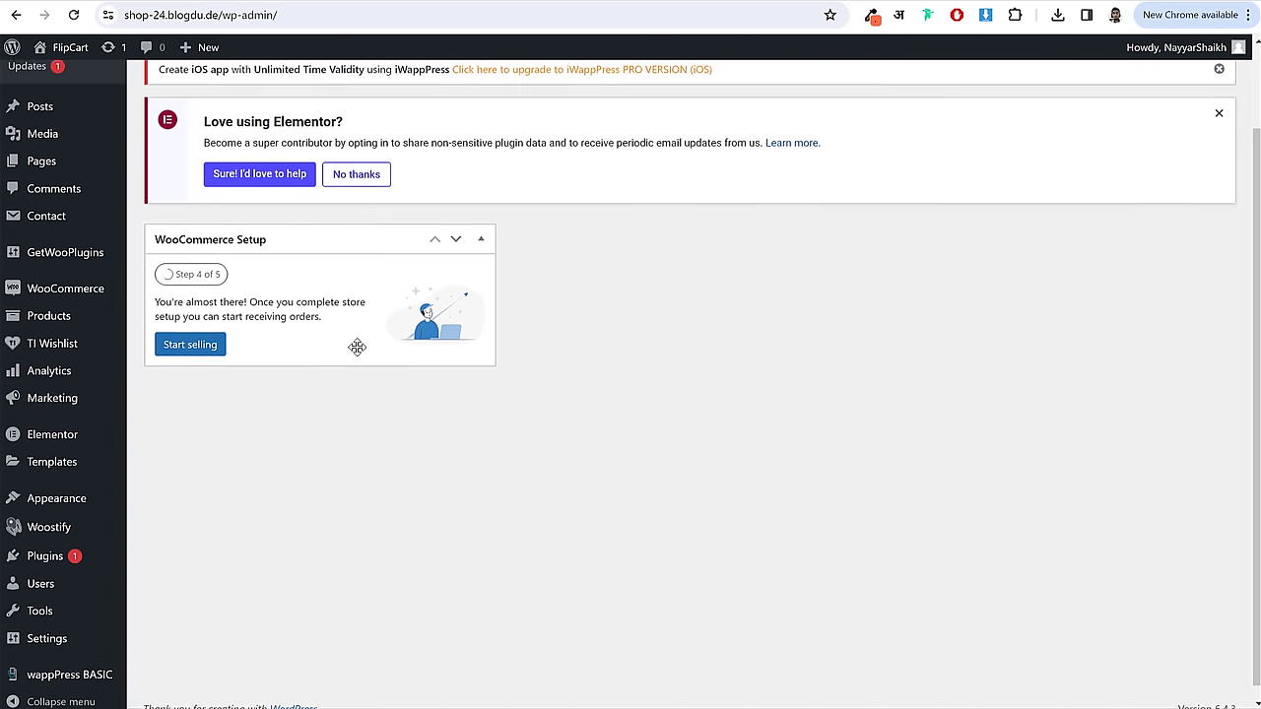
mouse_move(44, 670)
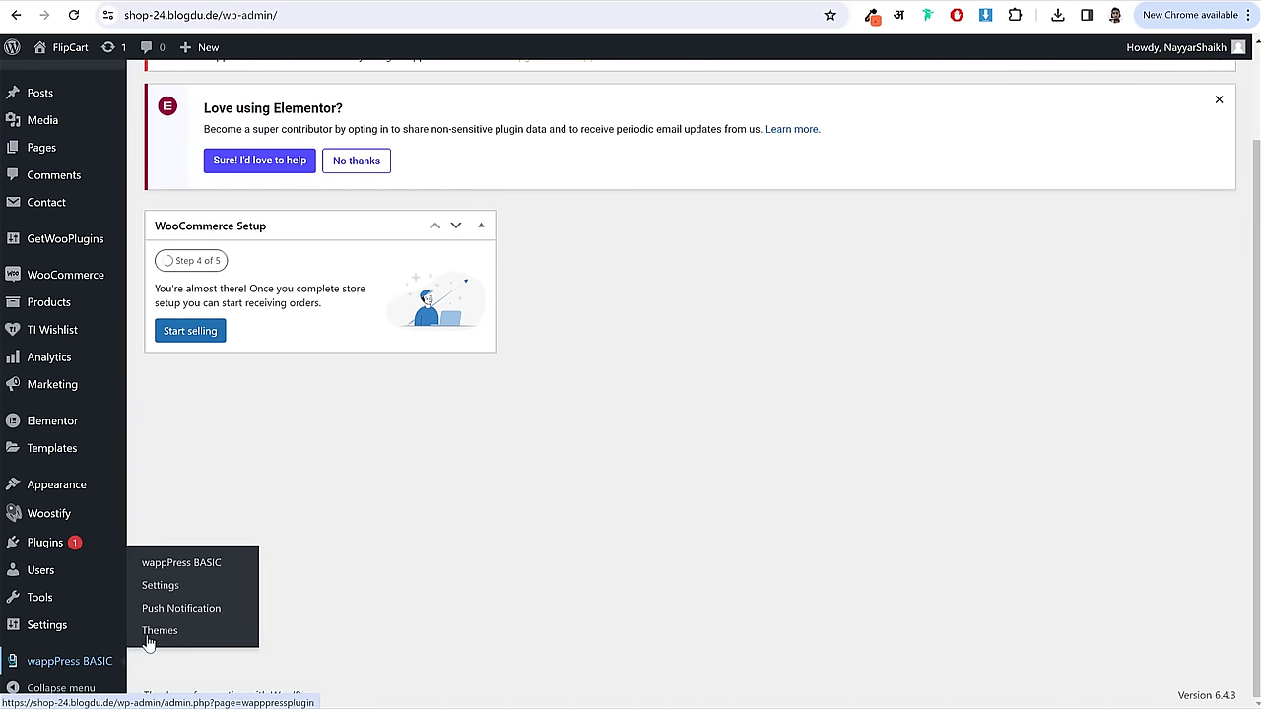
click(183, 589)
scroll(678, 427, down, 2)
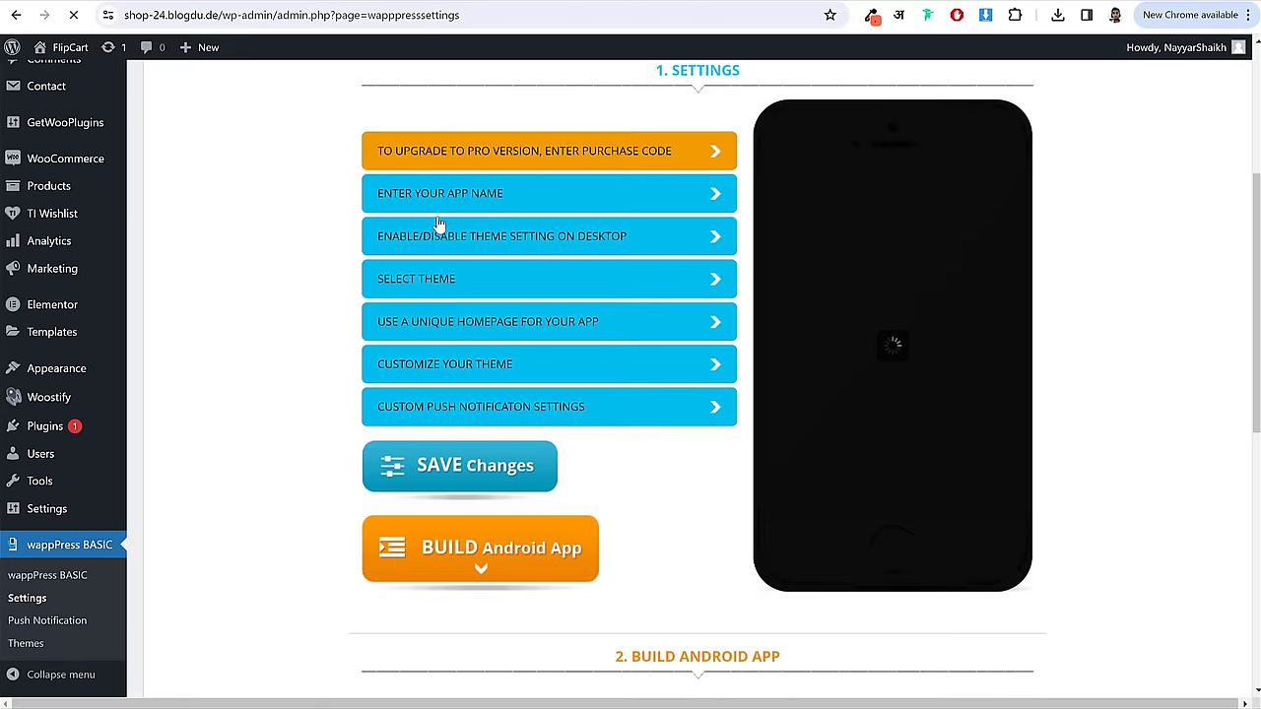
- Set the Build Android App output format to .Apk and generate the app
click(451, 205)
scroll(586, 363, down, 5)
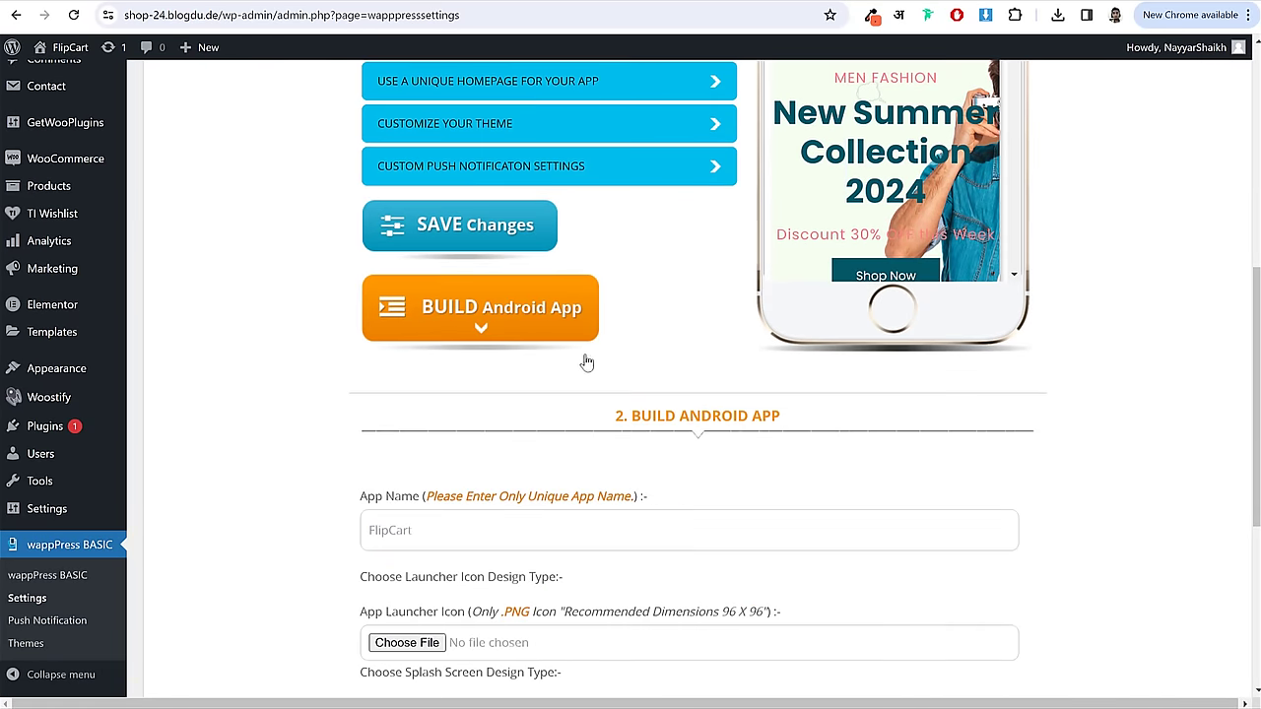
scroll(582, 372, down, 1)
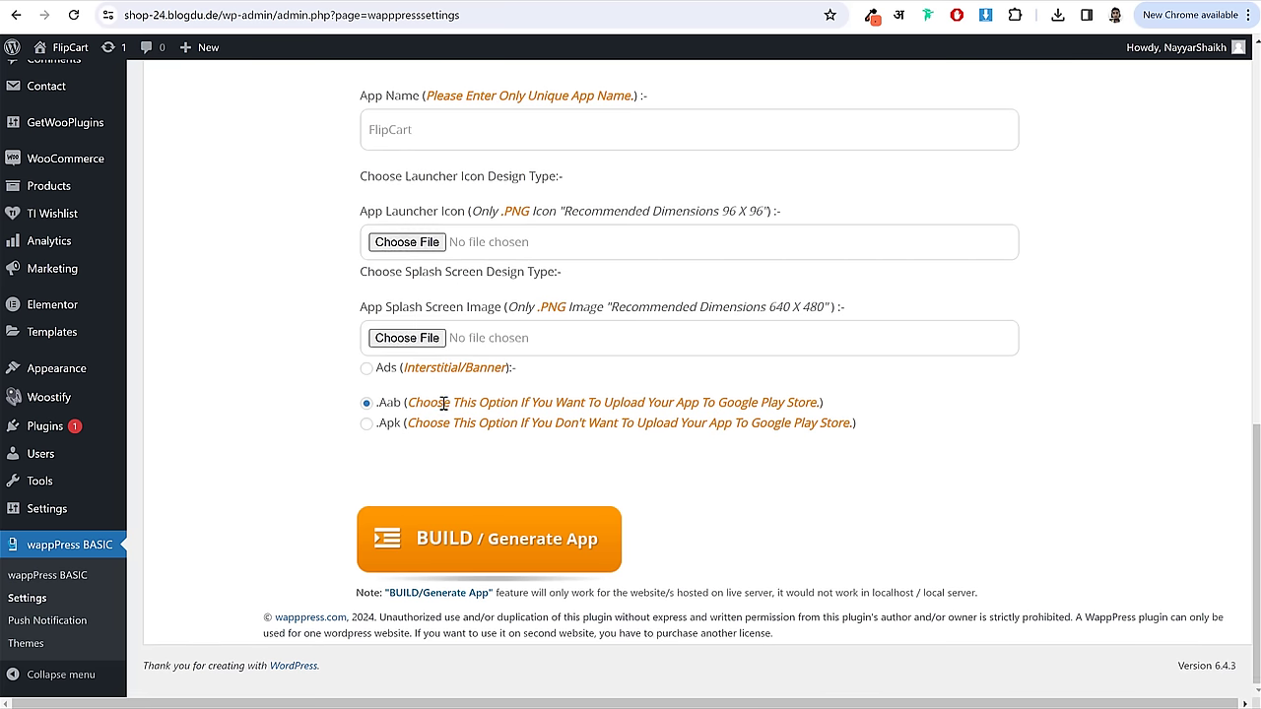
click(368, 425)
click(490, 552)
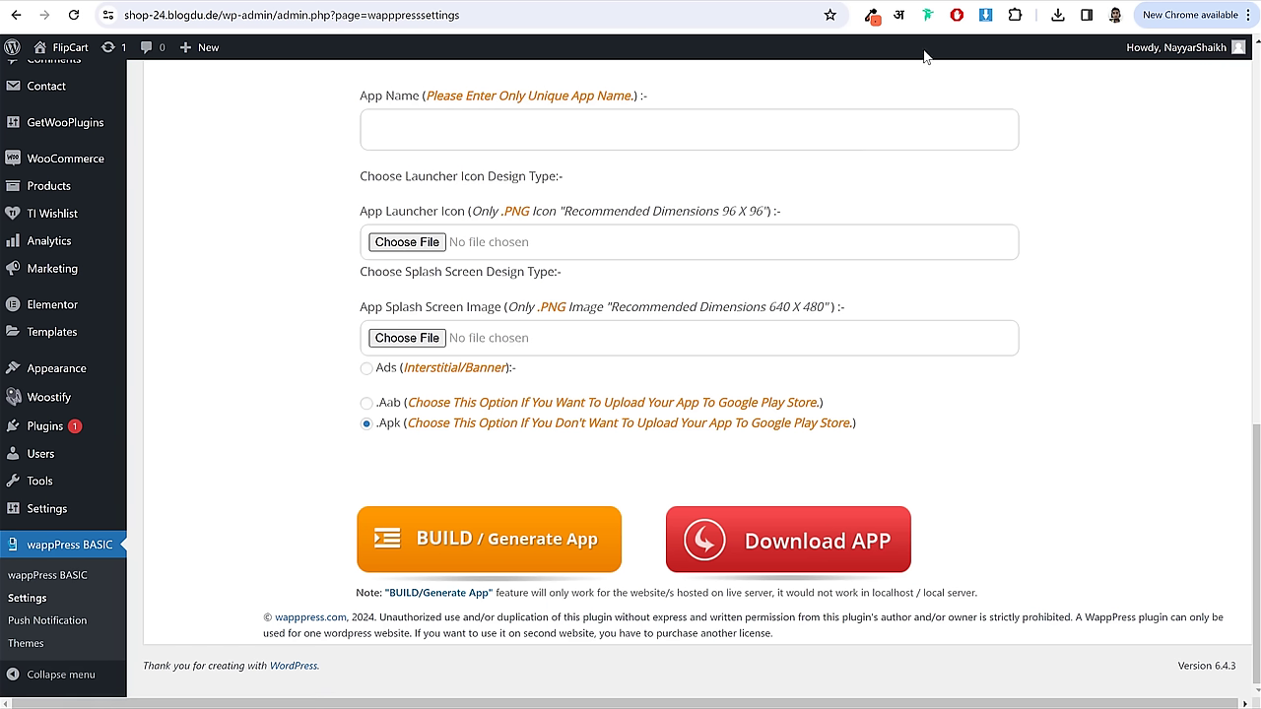
- Download the generated app and check the file in the browser's recent download history
click(821, 549)
click(1060, 18)
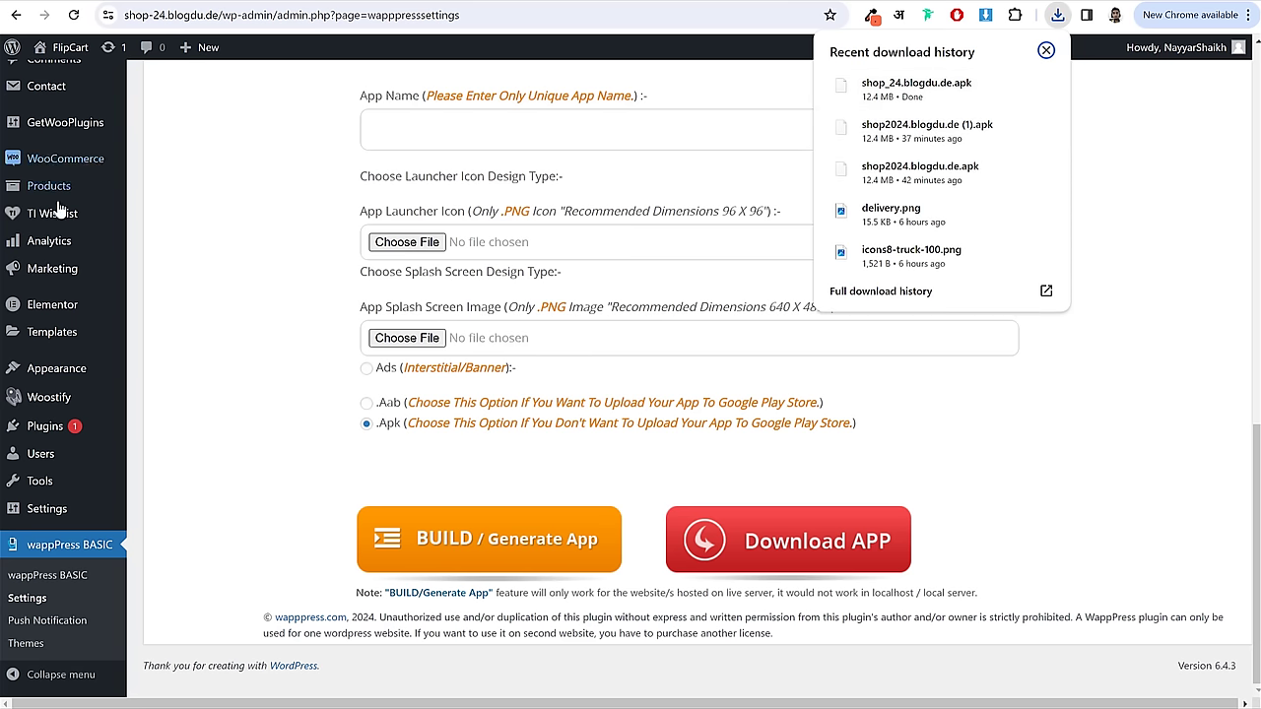
scroll(206, 287, up, 3)
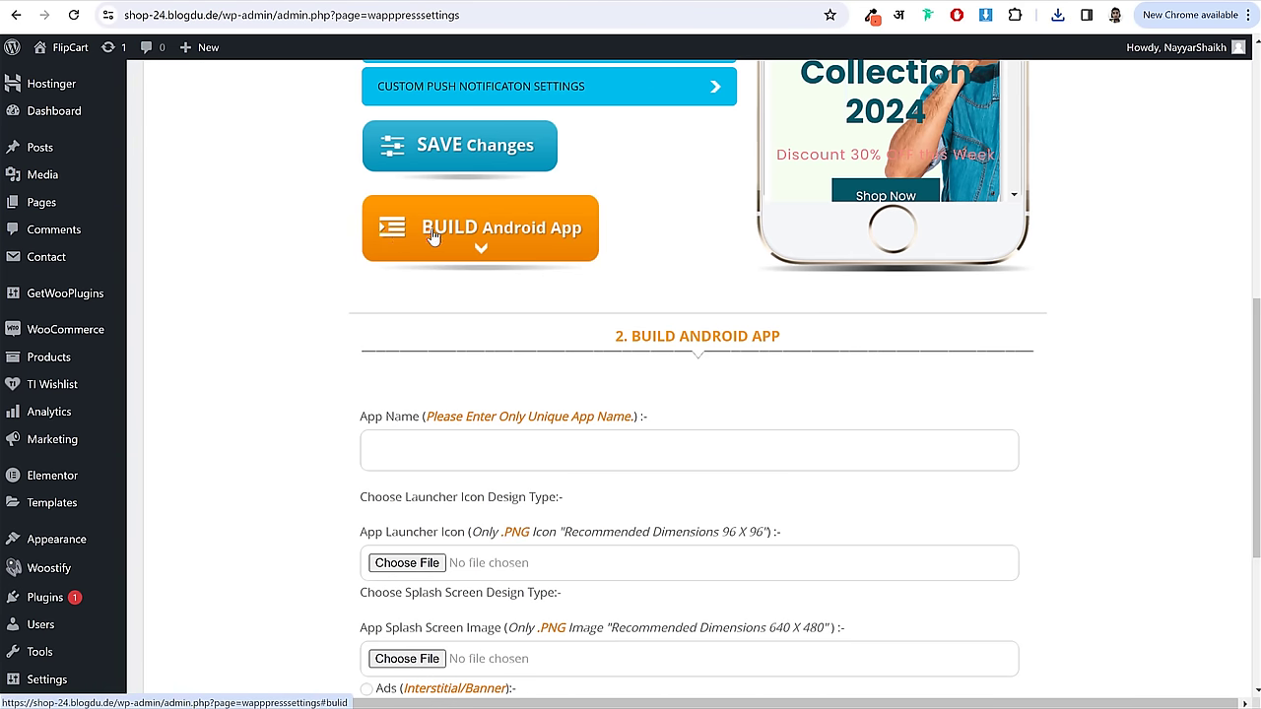
scroll(1147, 228, up, 6)
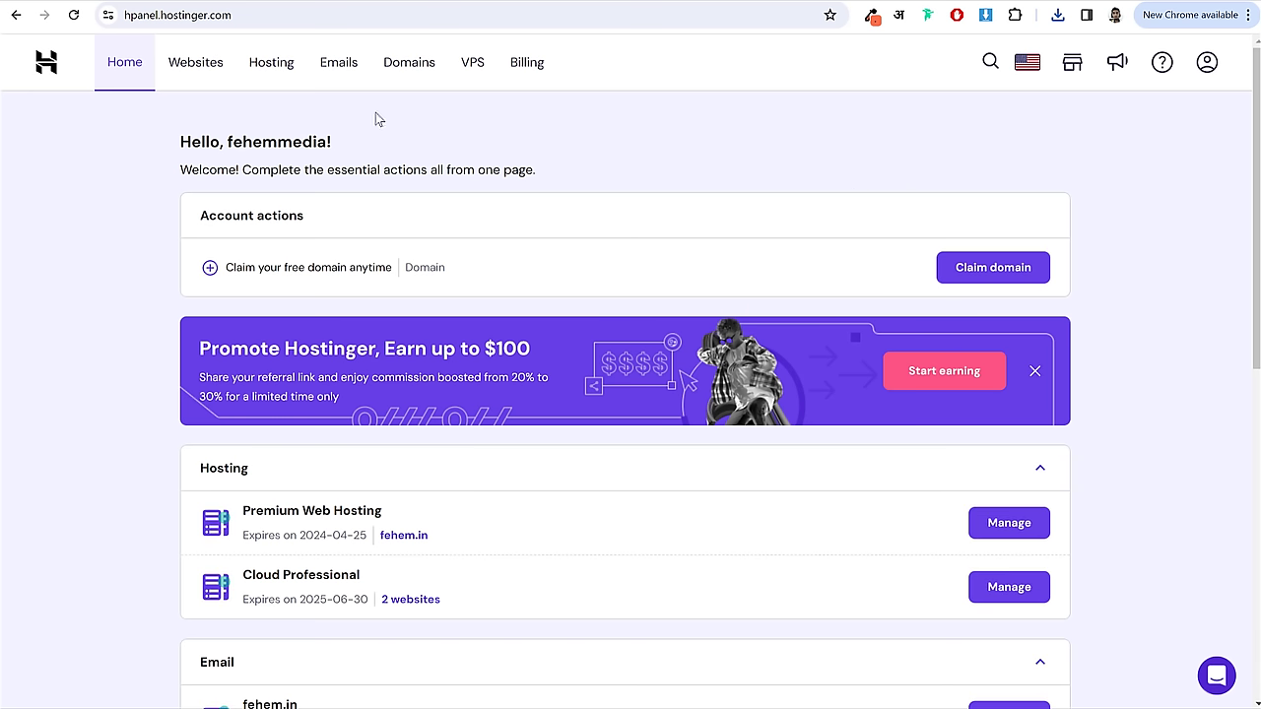
- In Hostinger's hPanel, open the management page of the blogdu.de website and launch its file manager
click(189, 64)
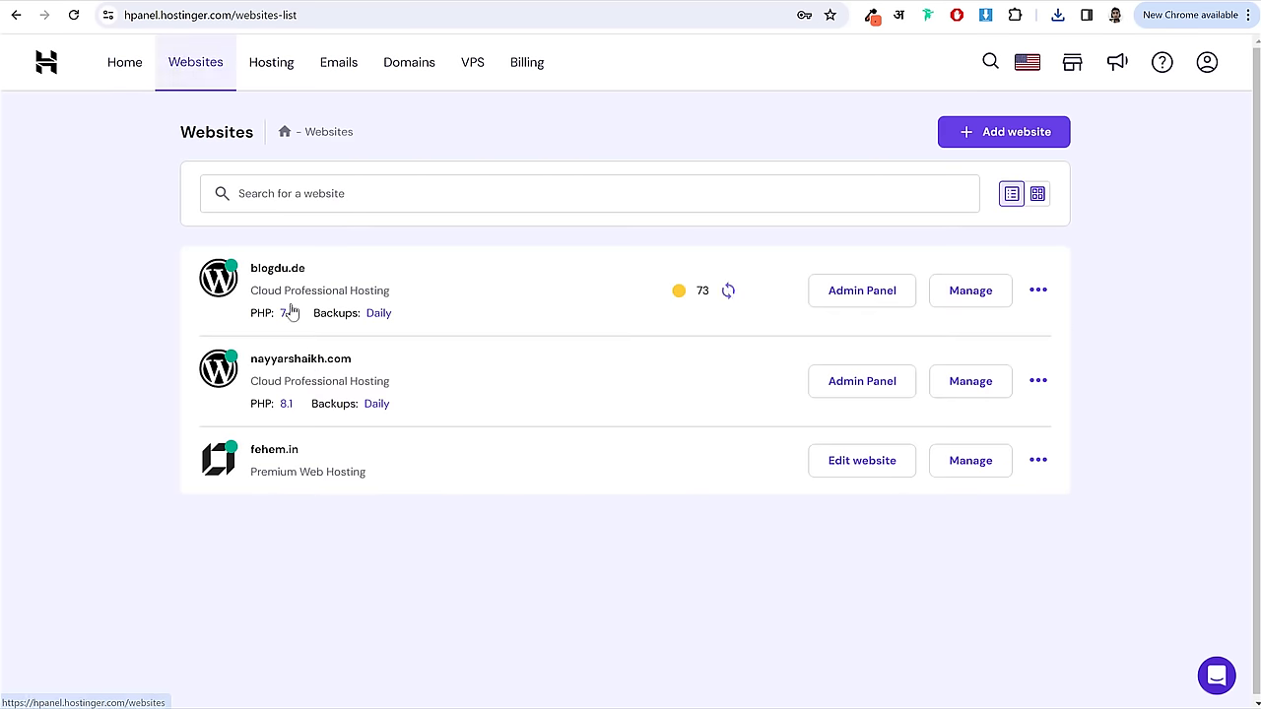
drag(252, 268, 531, 274)
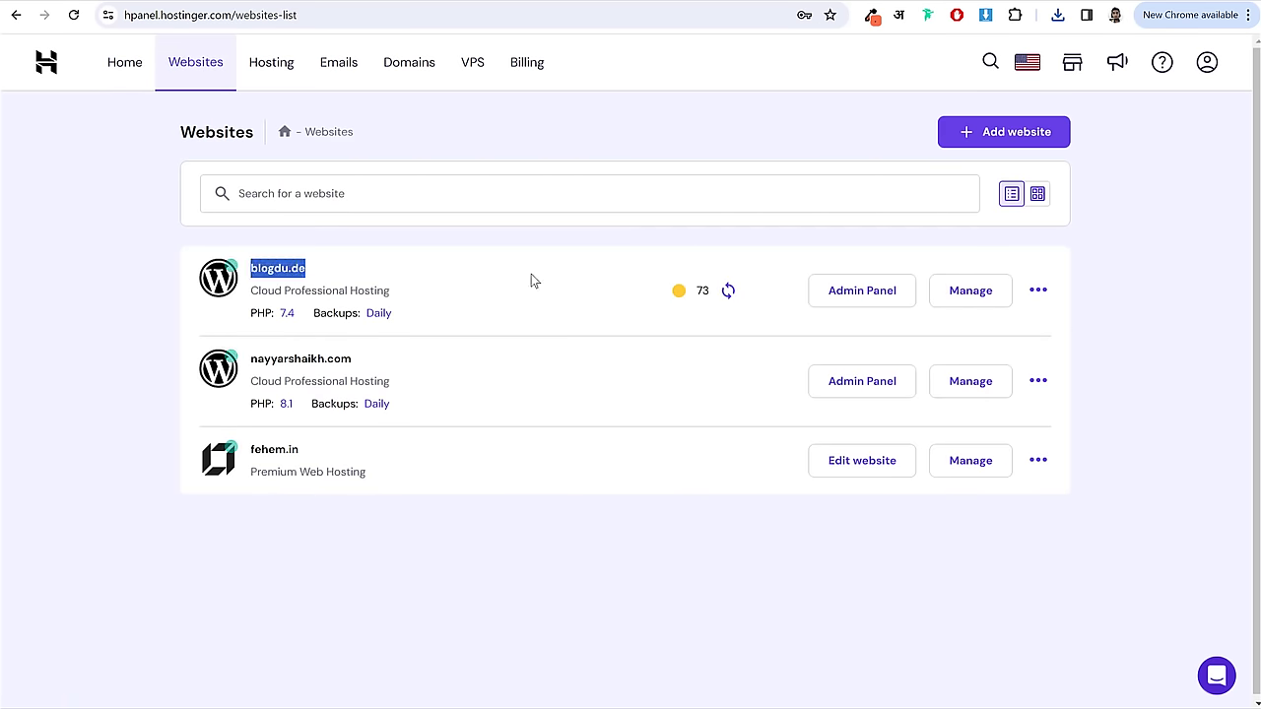
click(978, 299)
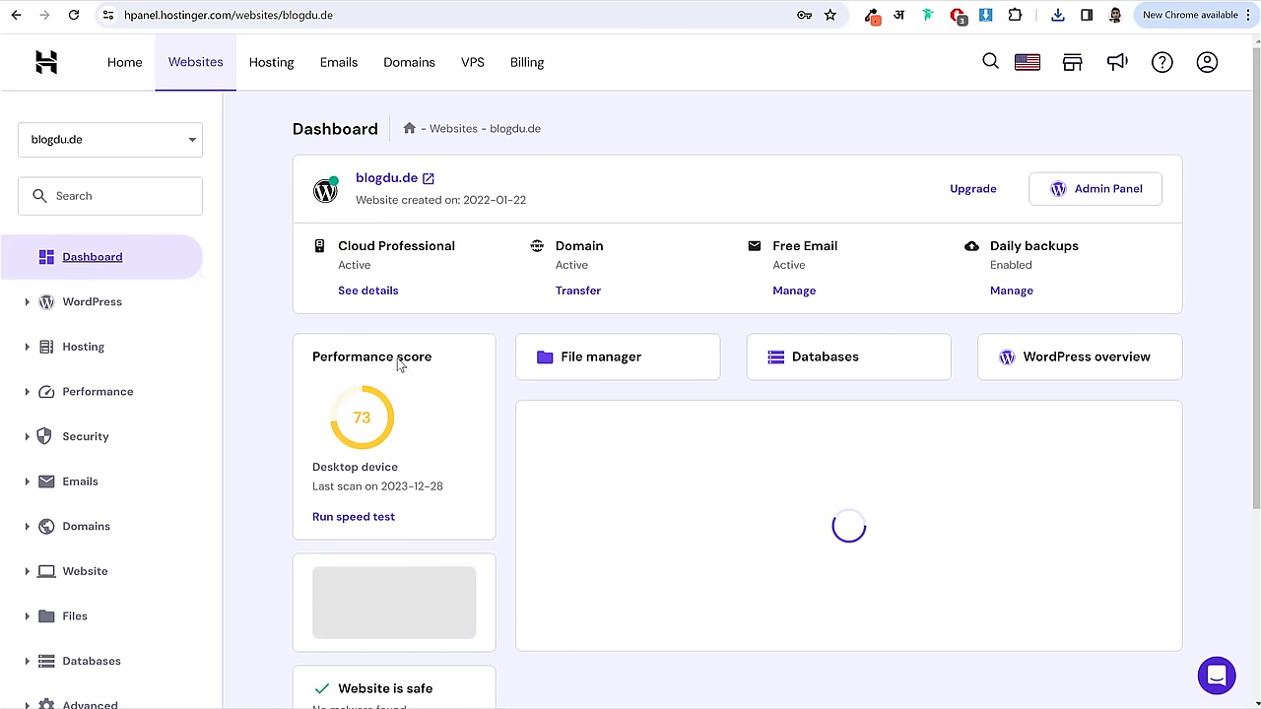
click(82, 199)
text(file)
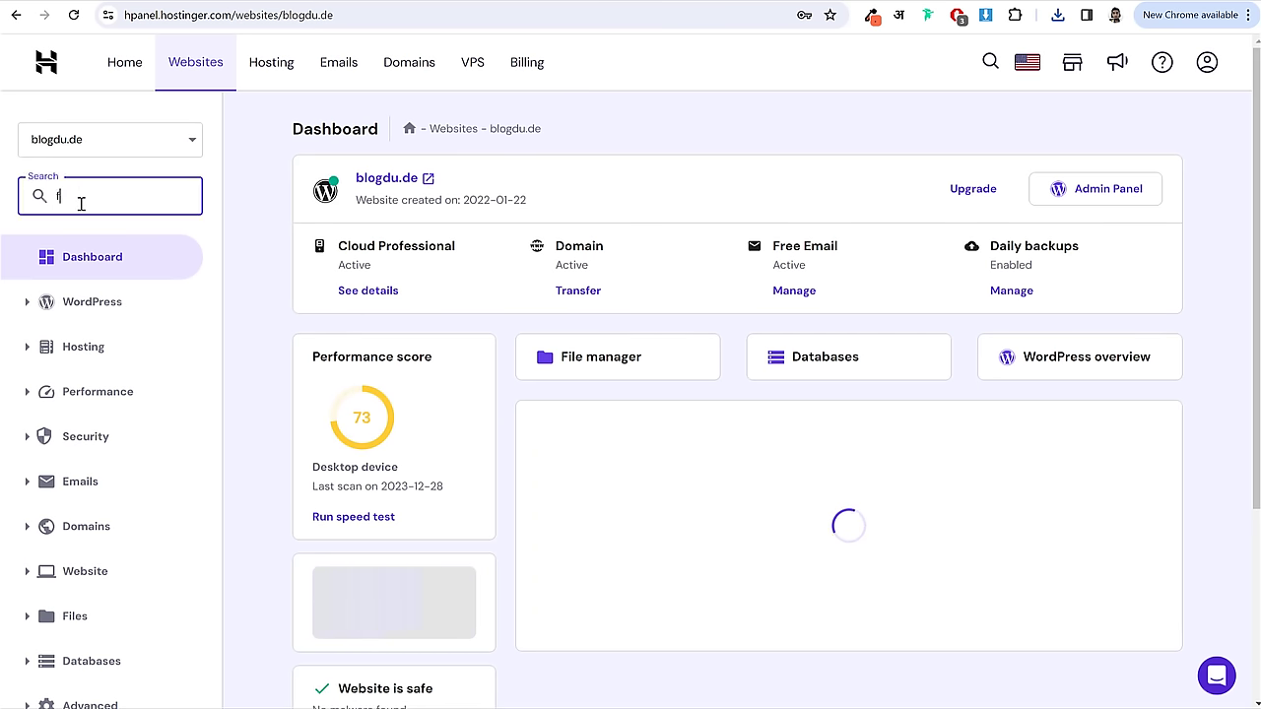
click(597, 357)
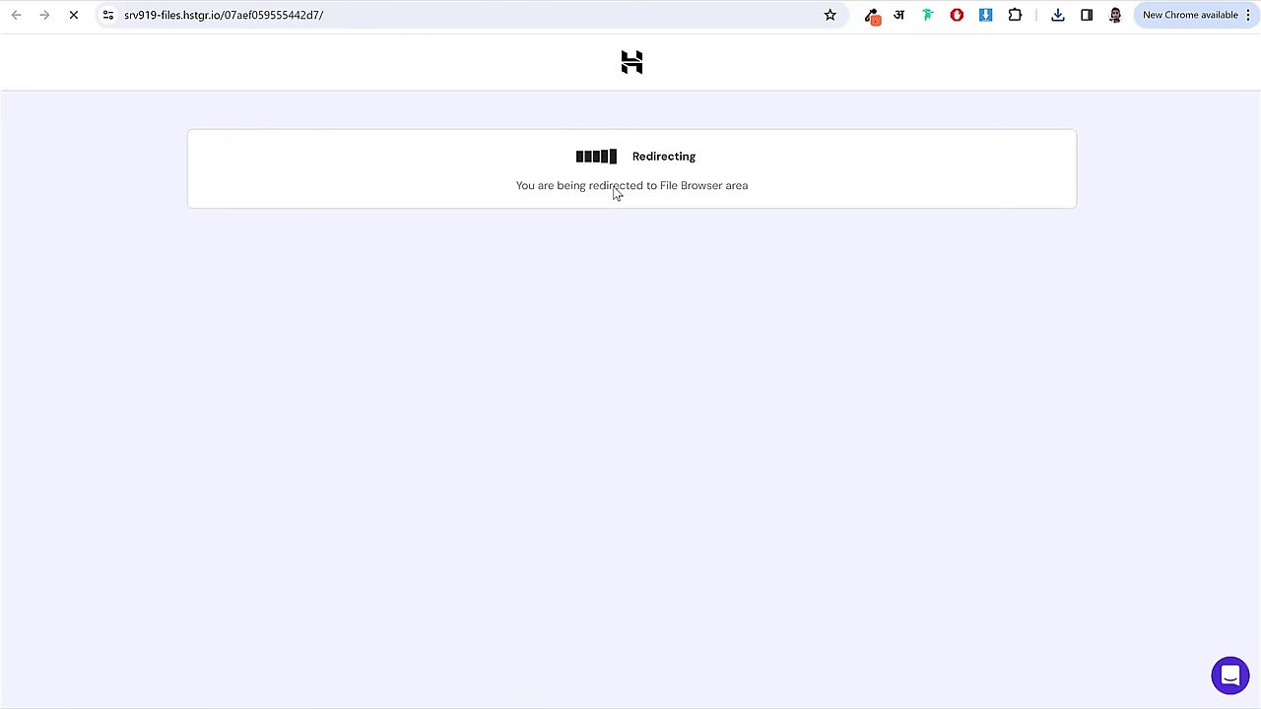
- Open the shop-24 folder inside public_html in the file manager
double_click(357, 183)
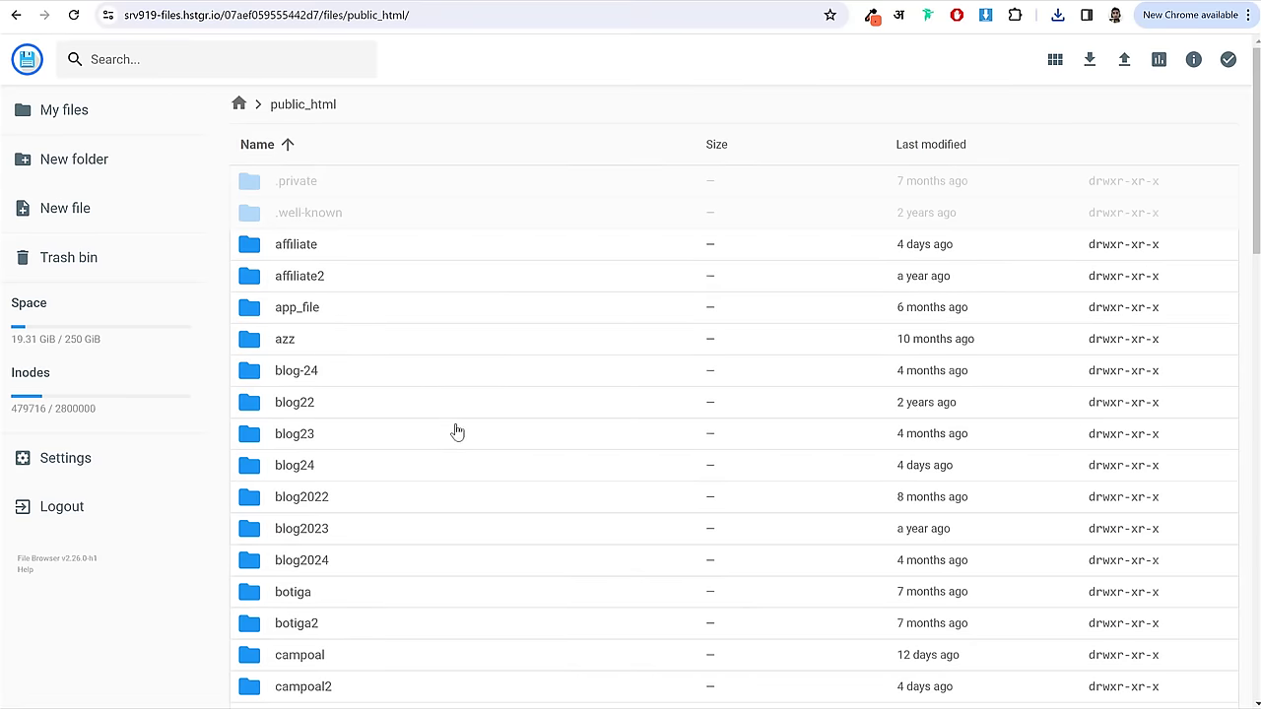
scroll(453, 430, down, 7)
scroll(459, 434, down, 20)
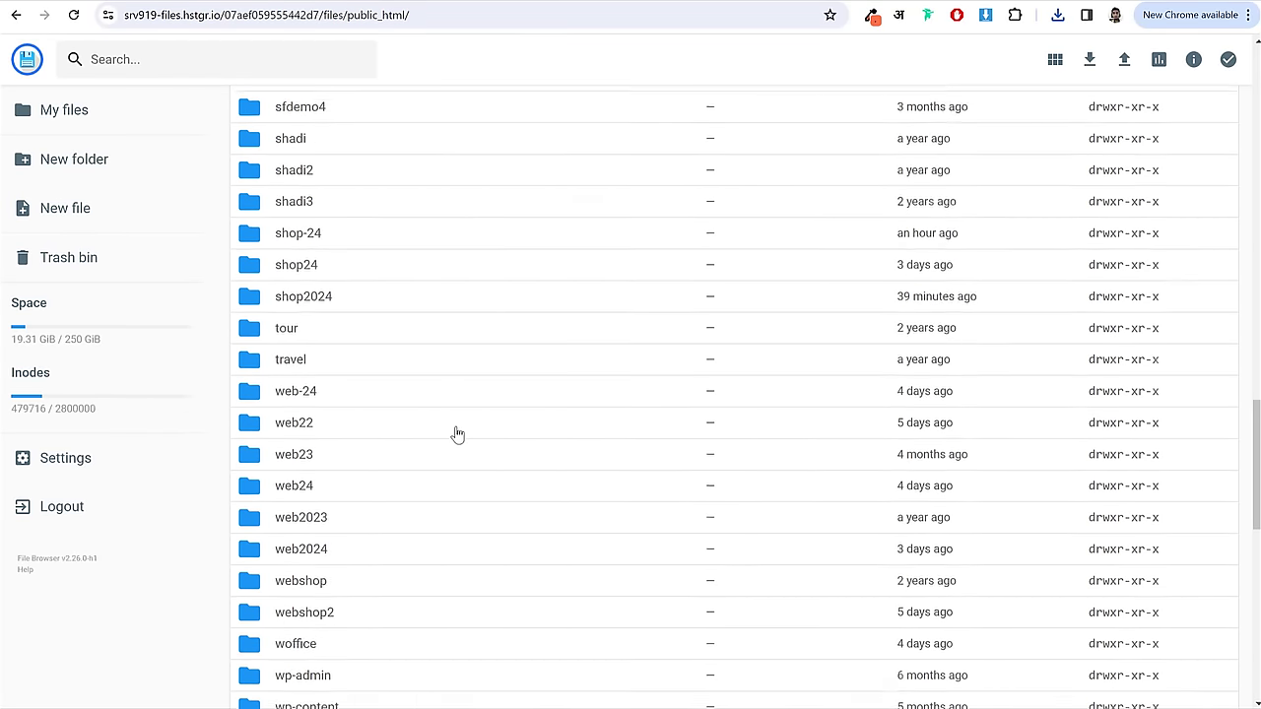
scroll(430, 552, down, 3)
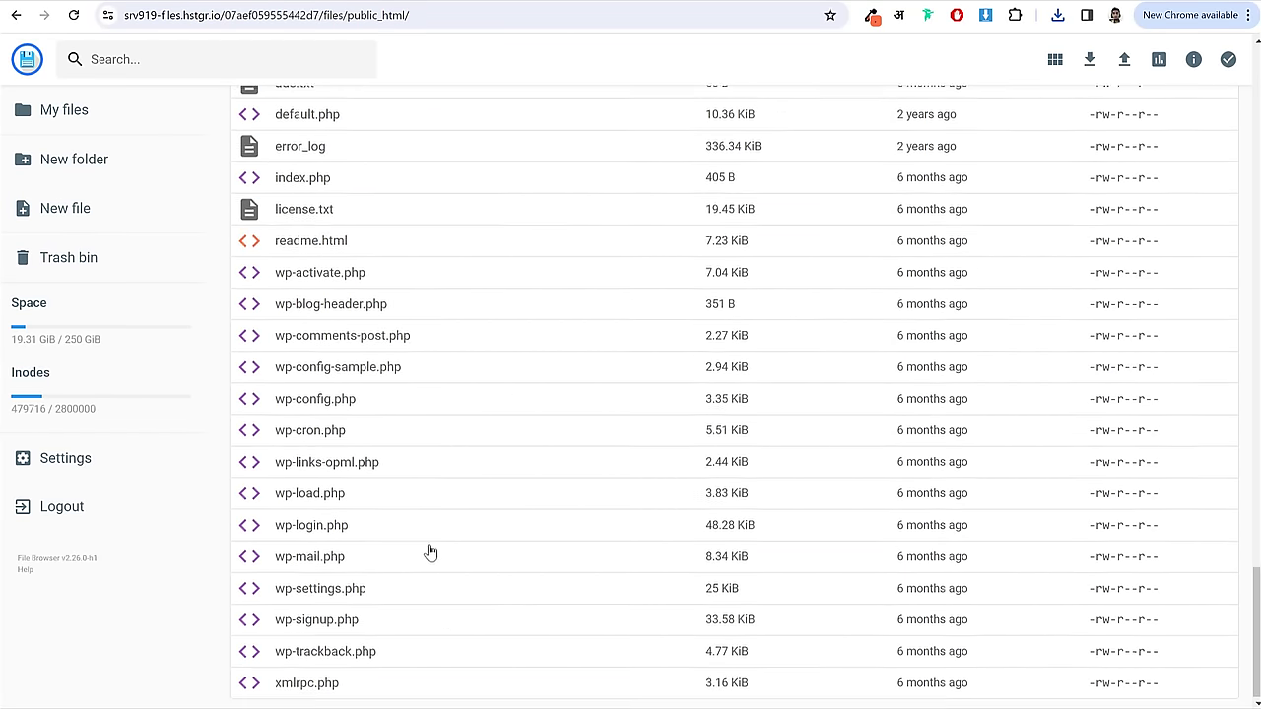
scroll(430, 552, up, 5)
scroll(431, 552, up, 1)
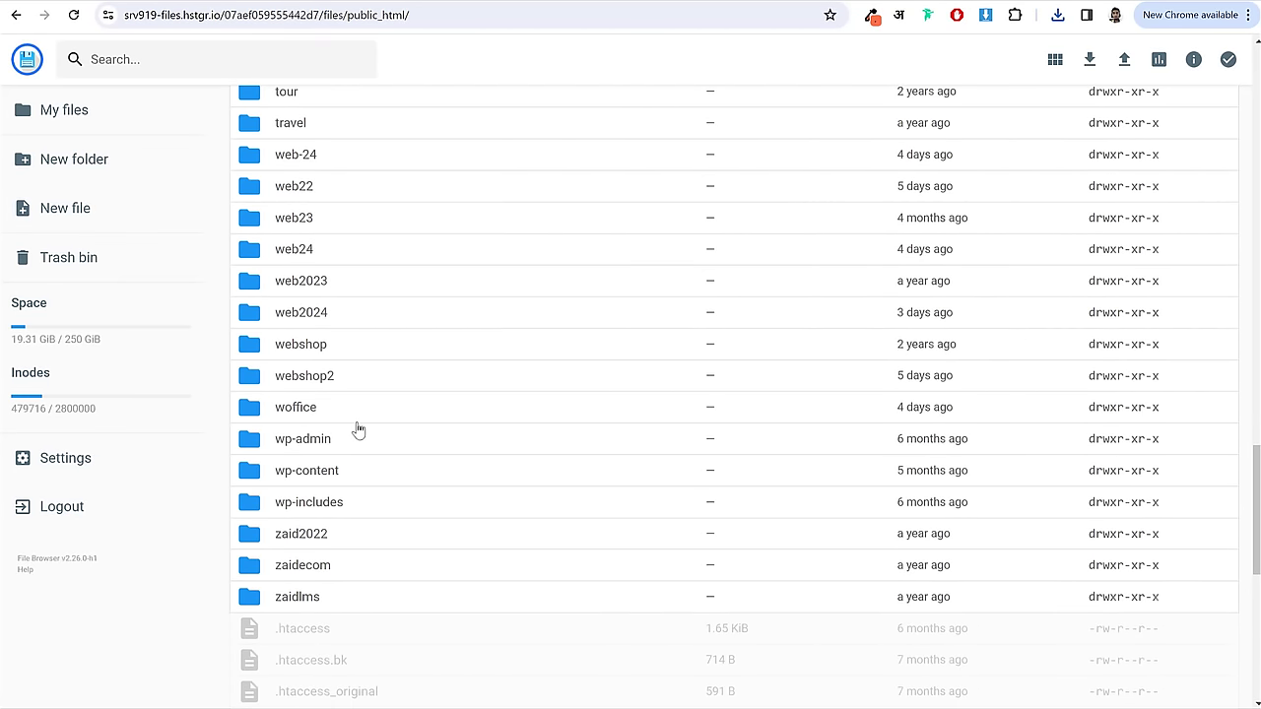
scroll(358, 371, up, 2)
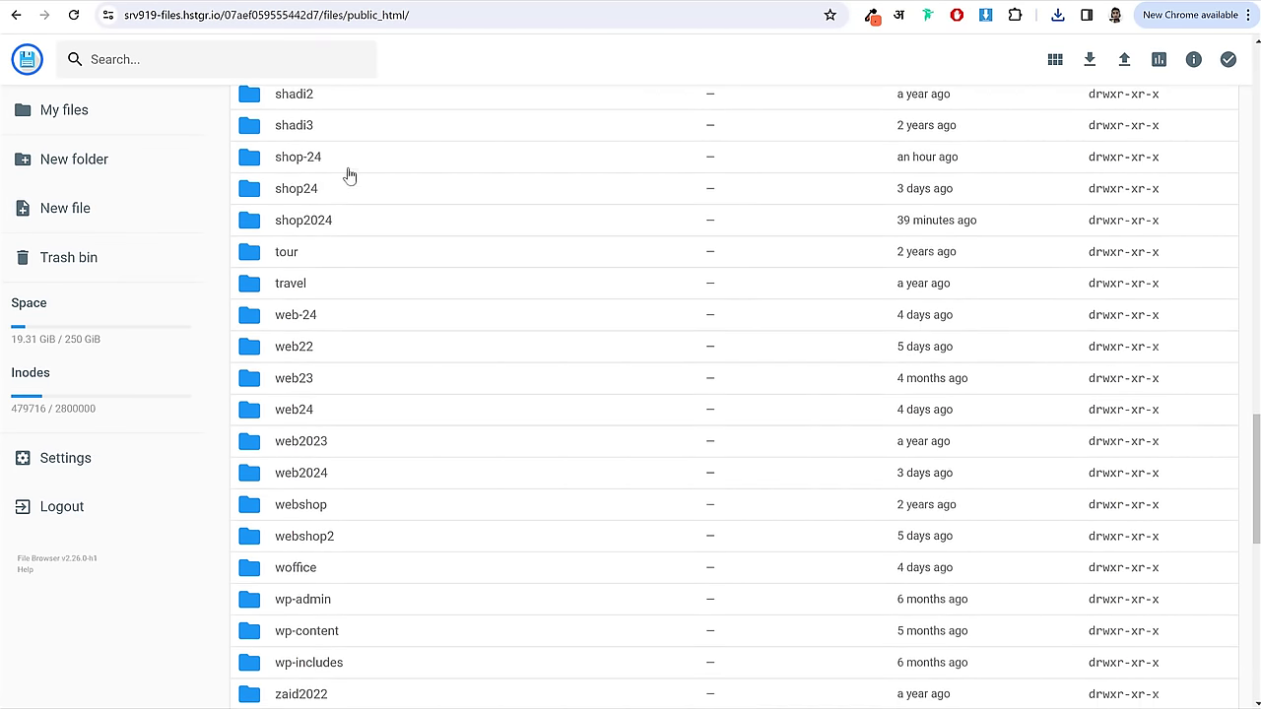
click(348, 163)
double_click(348, 163)
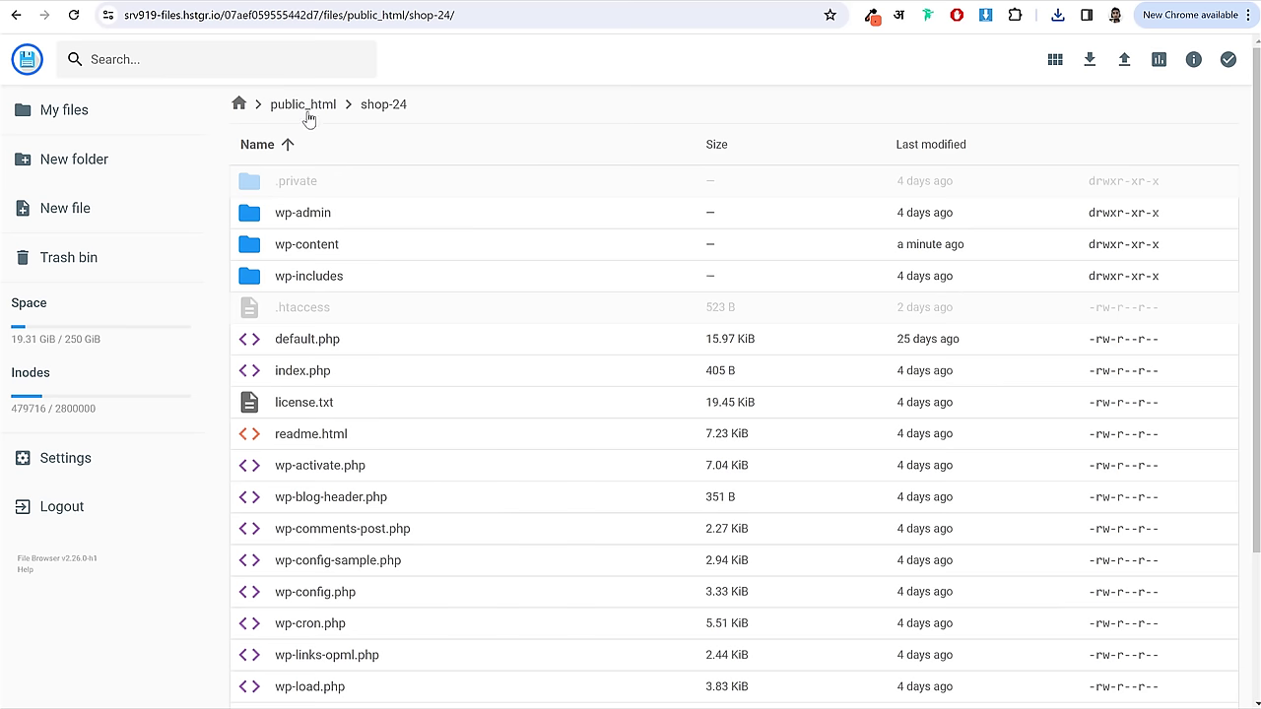
- Create a folder named app inside shop-24 and upload the downloaded shop_24.blogdu.de.apk file into it
scroll(404, 522, down, 3)
scroll(415, 546, up, 3)
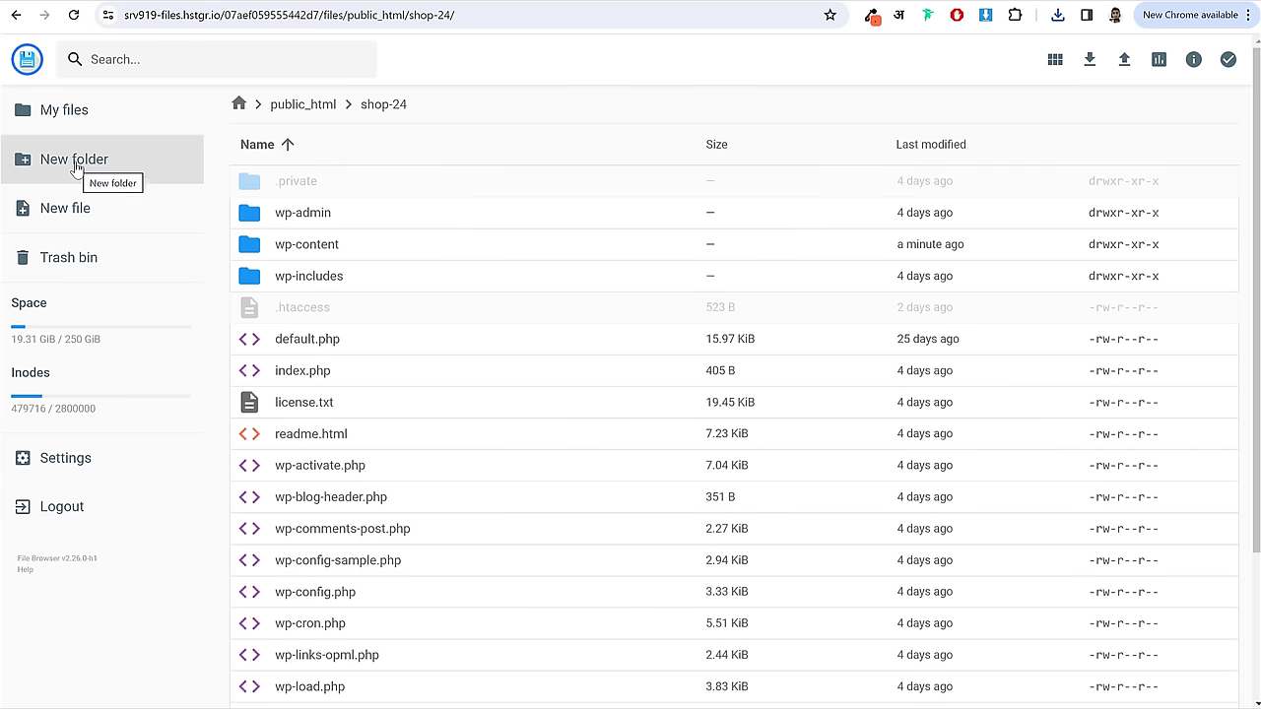
click(96, 187)
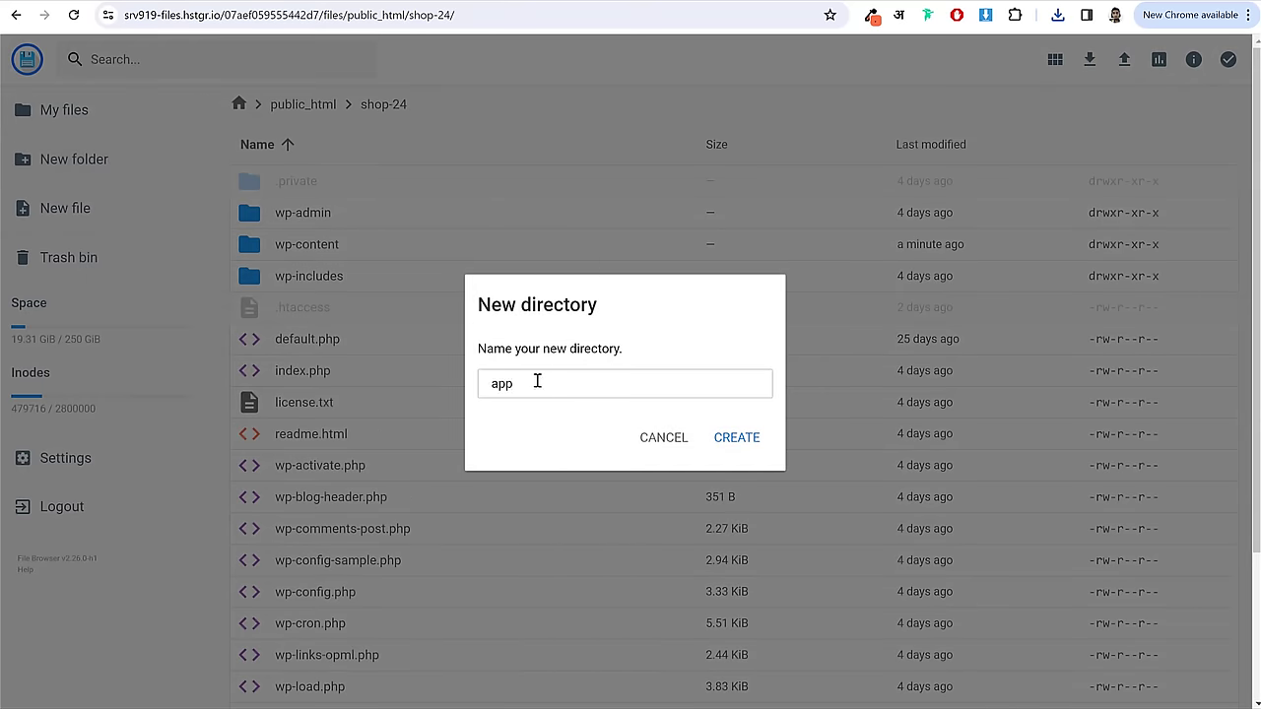
click(744, 443)
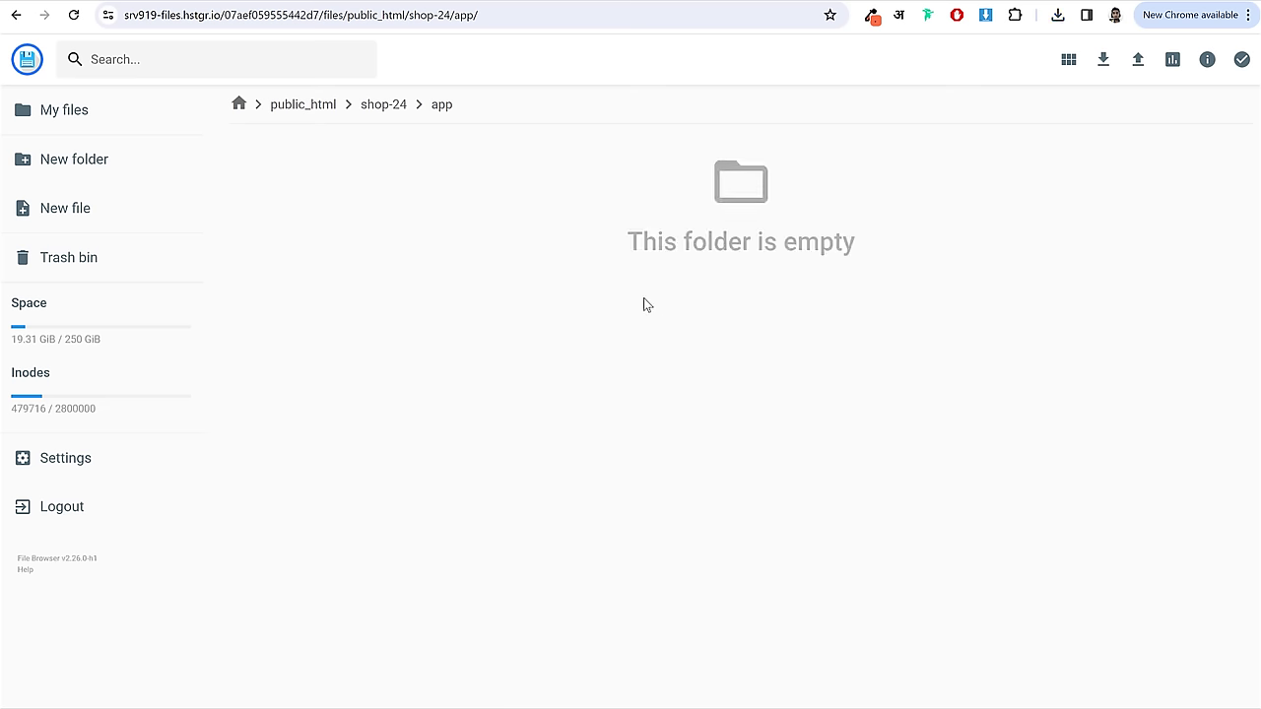
click(1057, 15)
drag(864, 90, 588, 239)
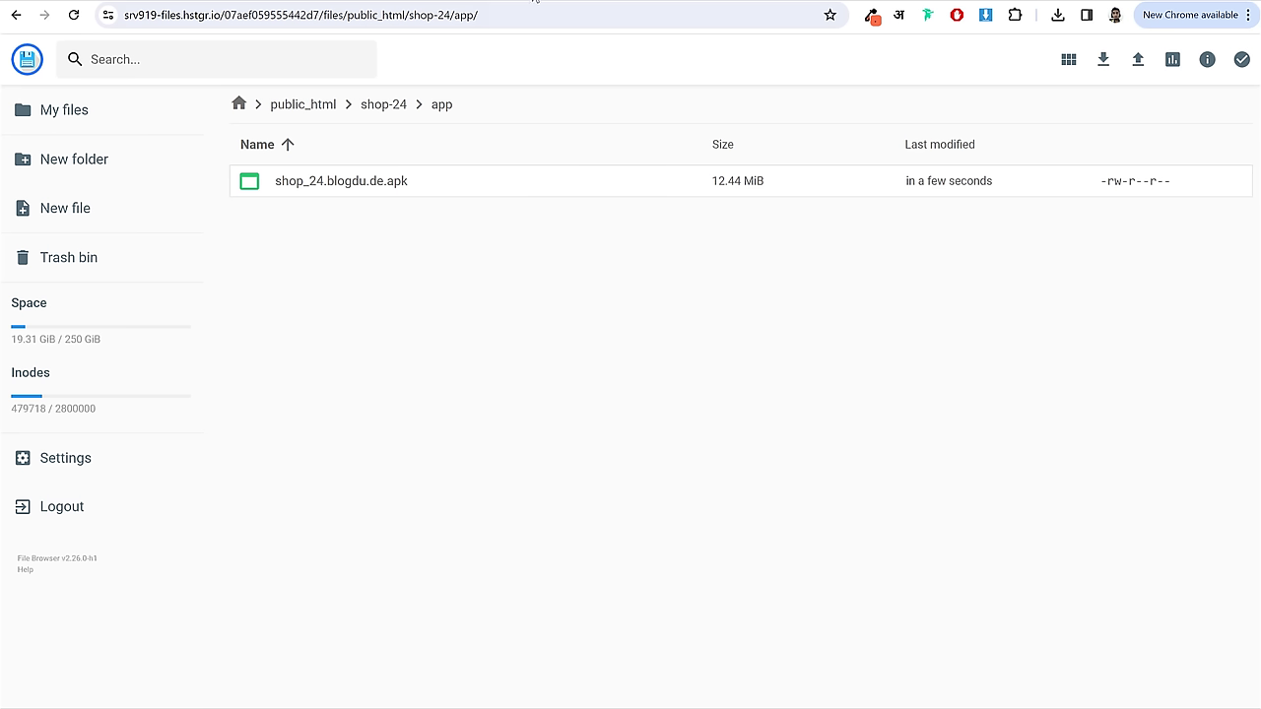
- Open the shop's WordPress dashboard and go to its Menus page under Appearance
click(254, 2)
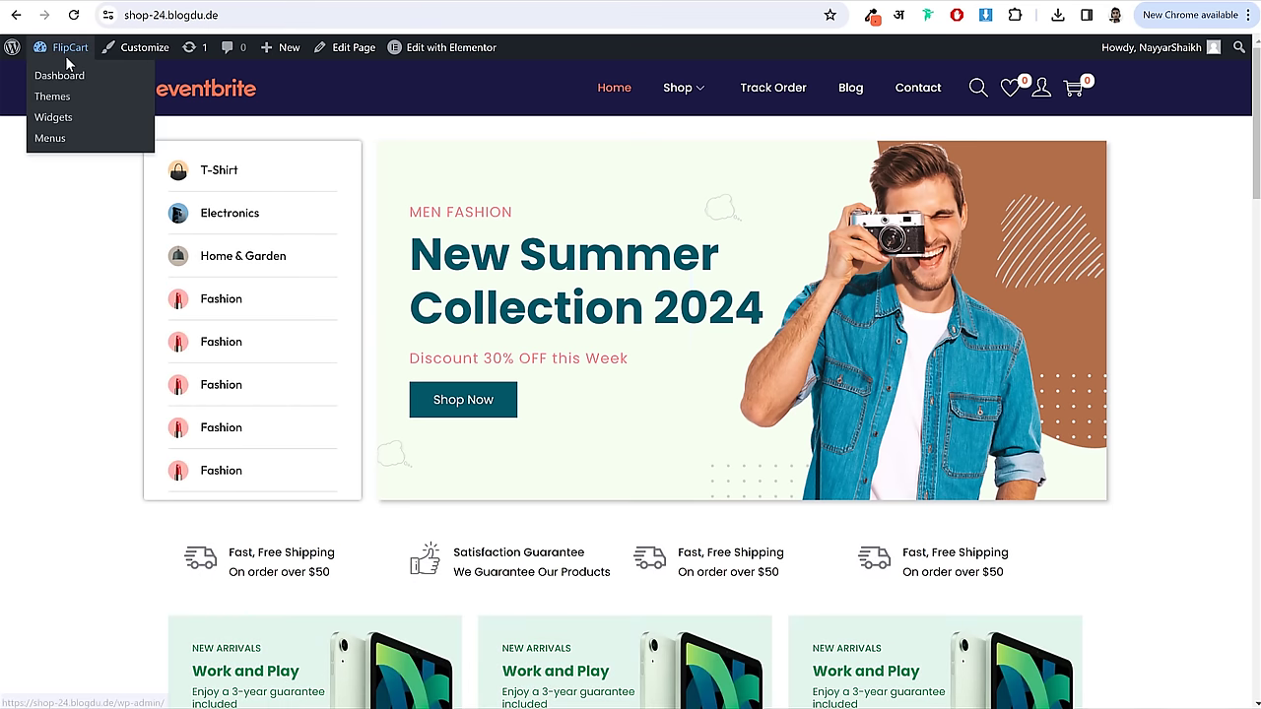
click(369, 2)
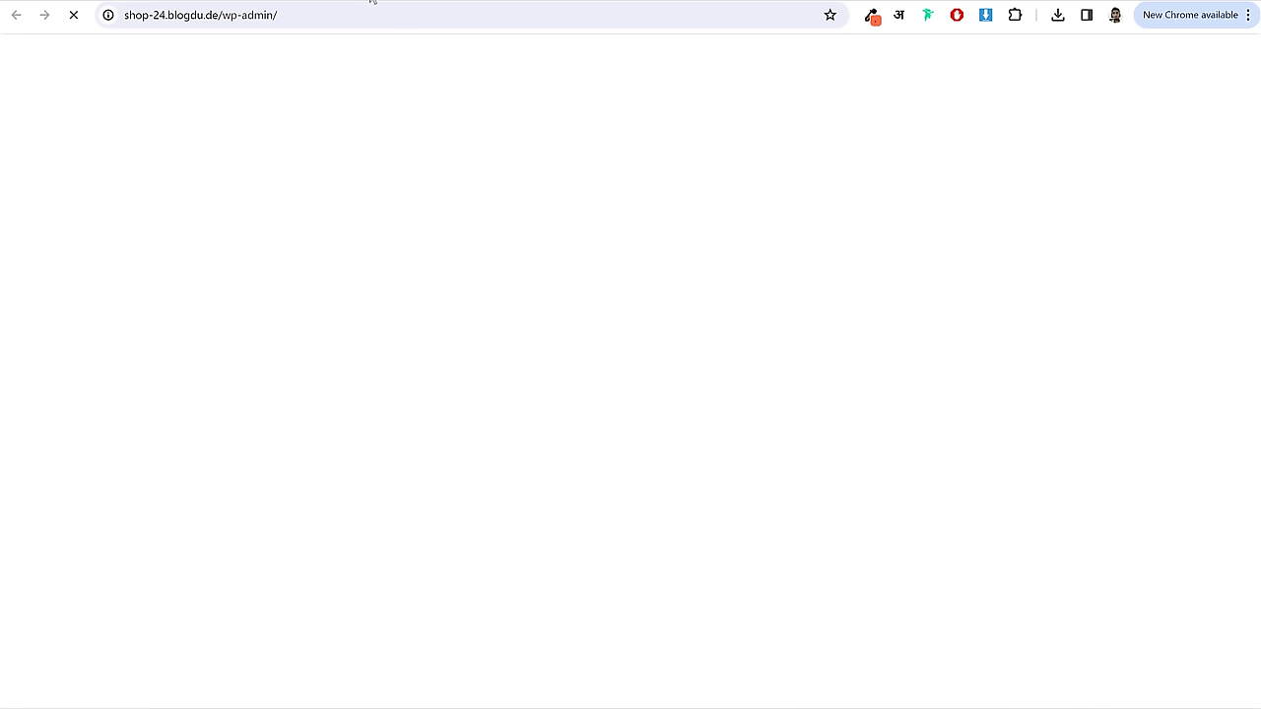
scroll(178, 278, down, 1)
mouse_move(54, 485)
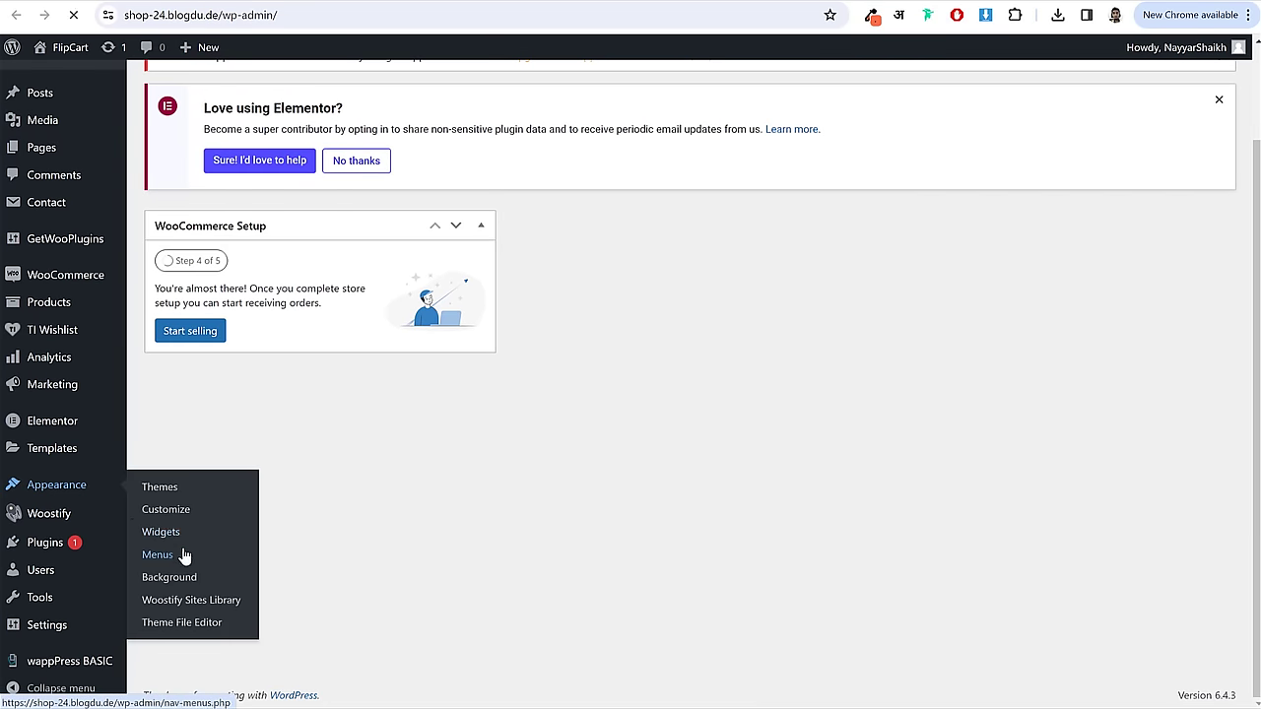
click(158, 554)
- Load Main Menu (Primary Menu) as the menu to edit
scroll(746, 427, down, 2)
click(310, 155)
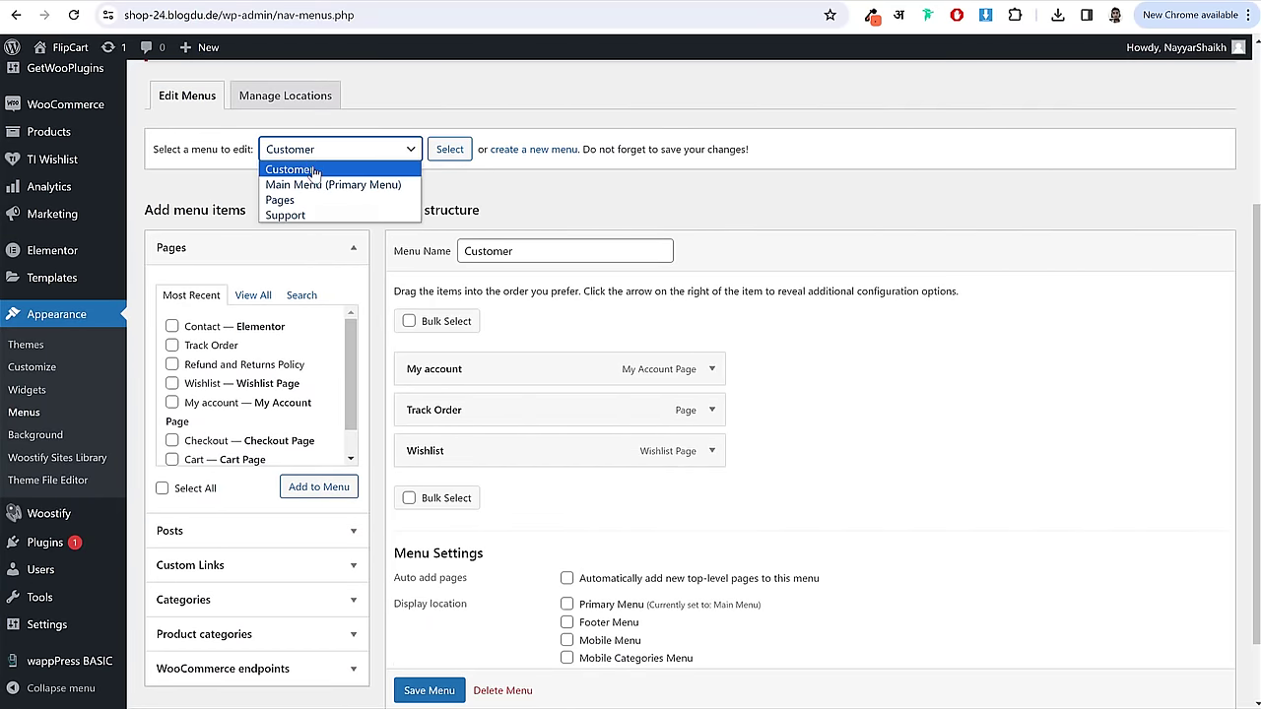
click(399, 183)
click(433, 154)
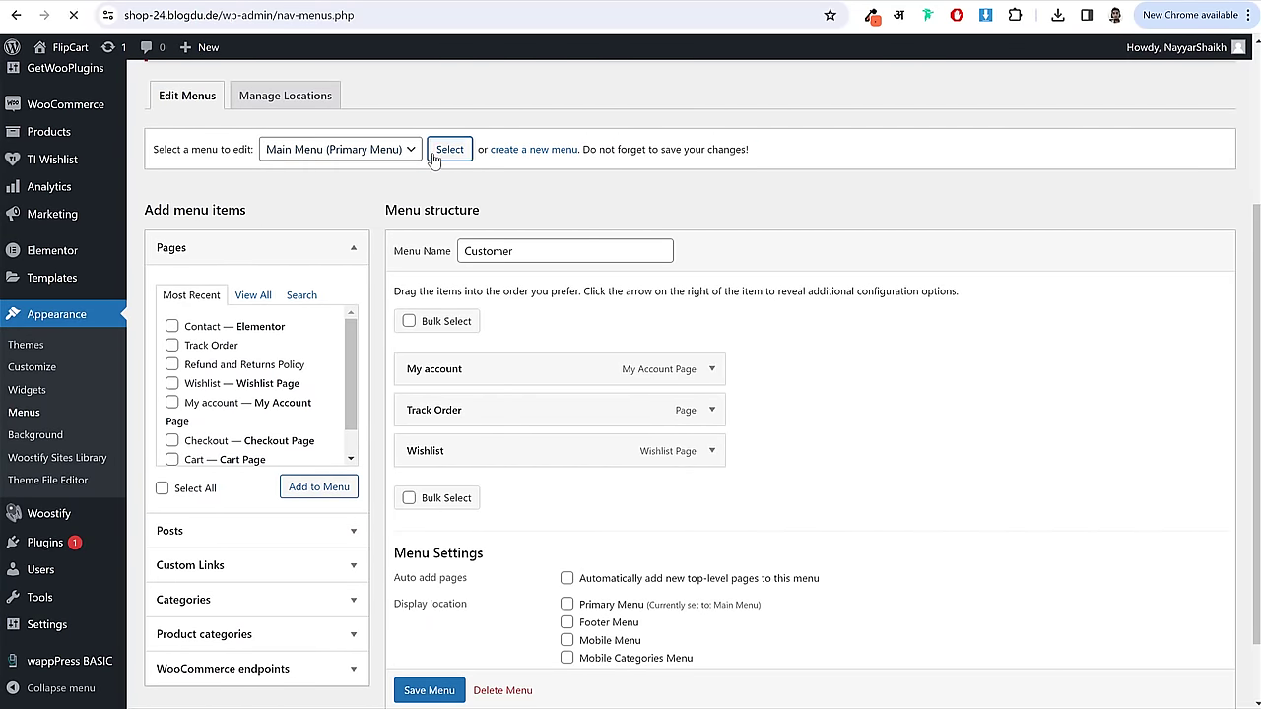
scroll(783, 286, down, 5)
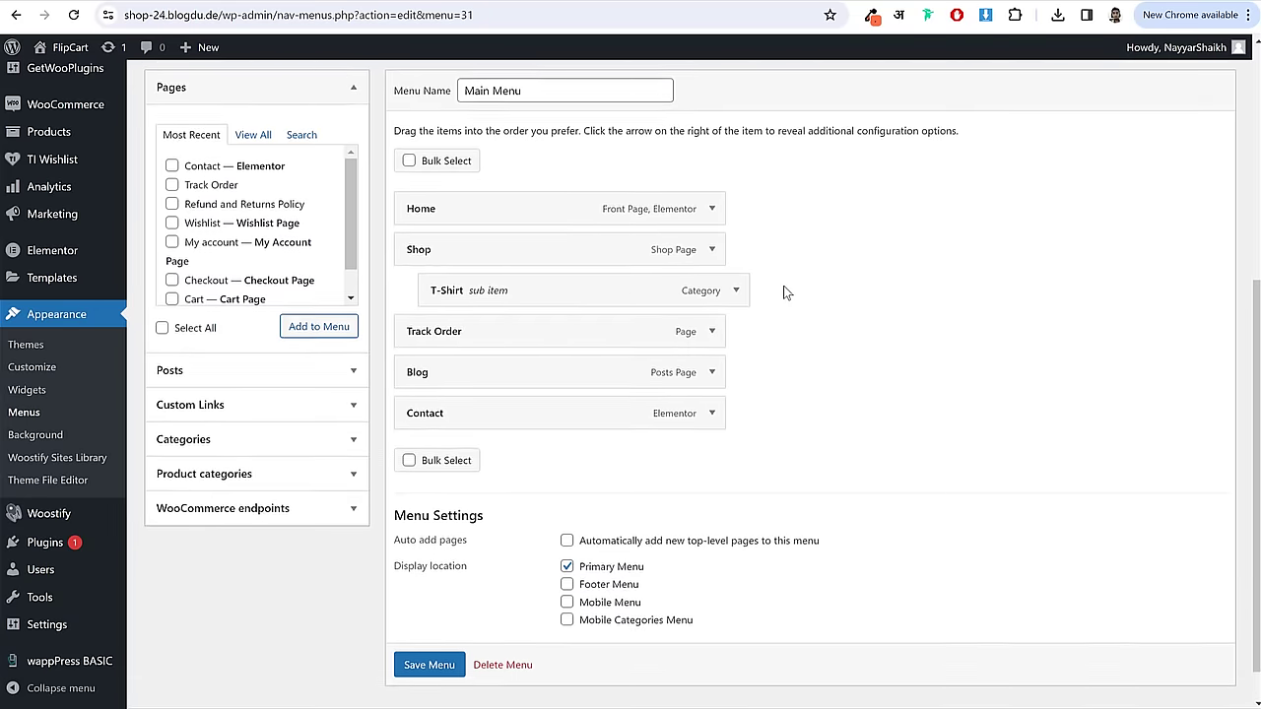
click(234, 361)
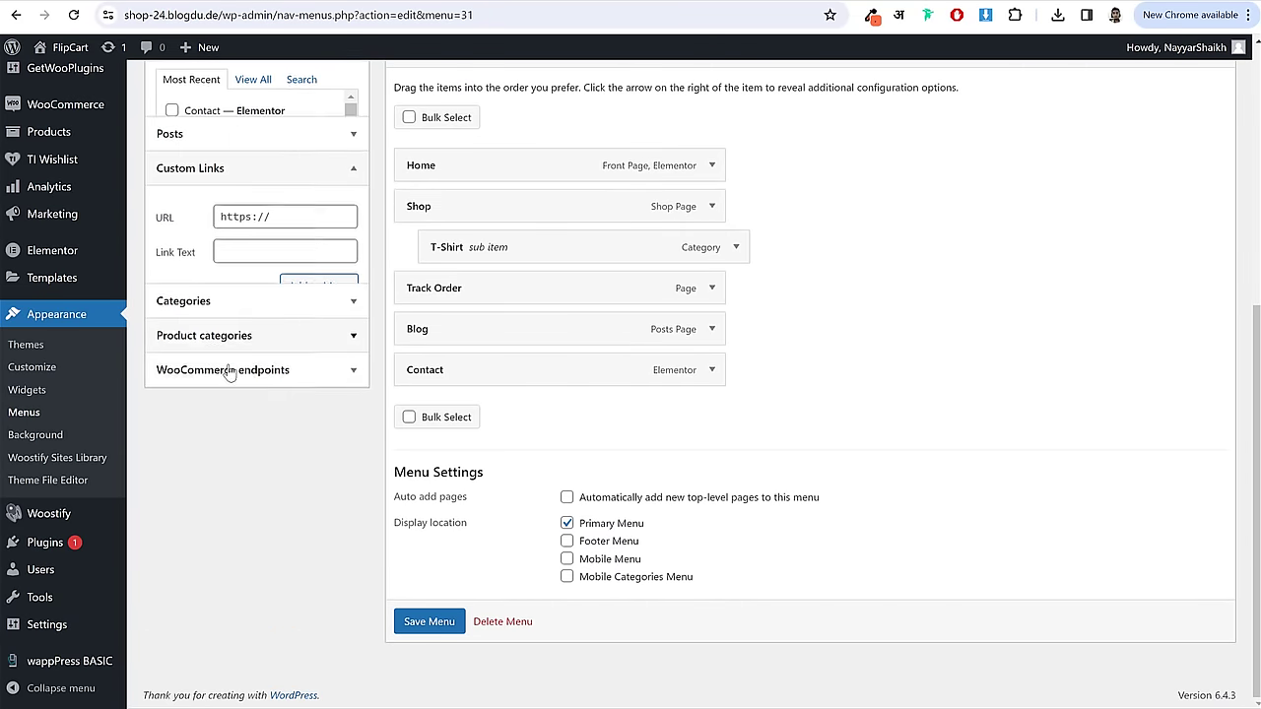
click(254, 203)
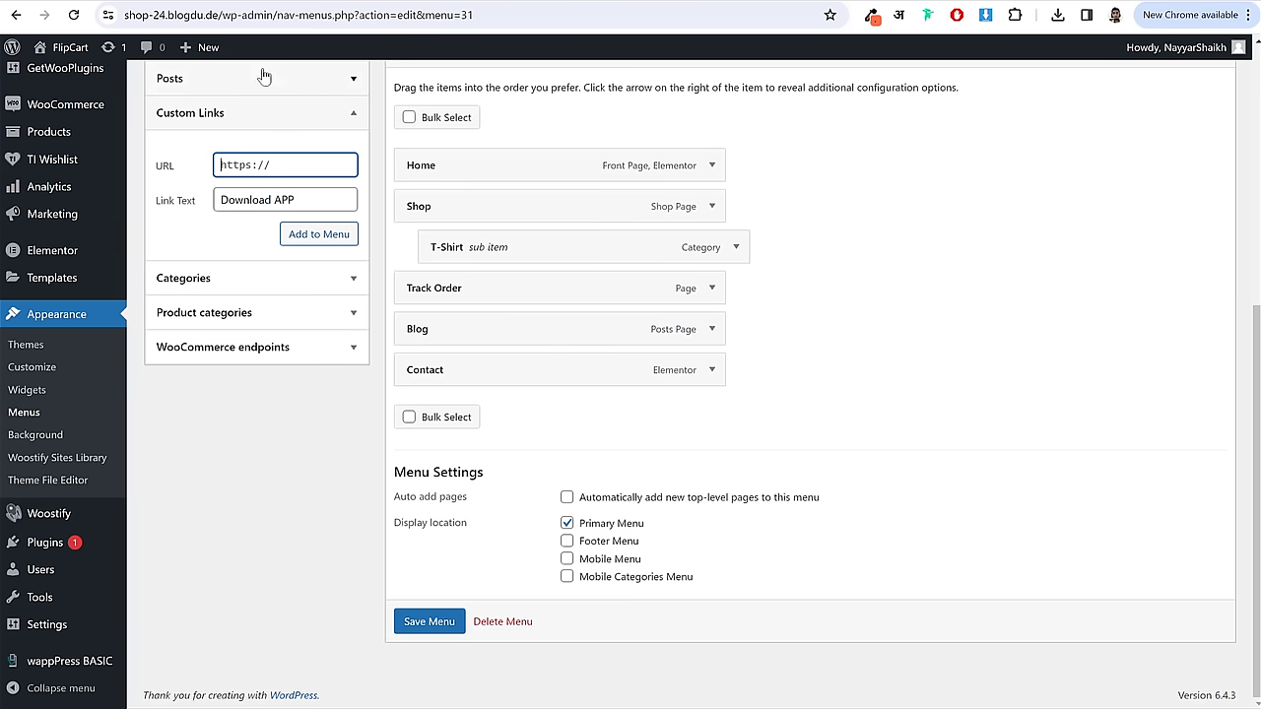
click(240, 18)
click(269, 15)
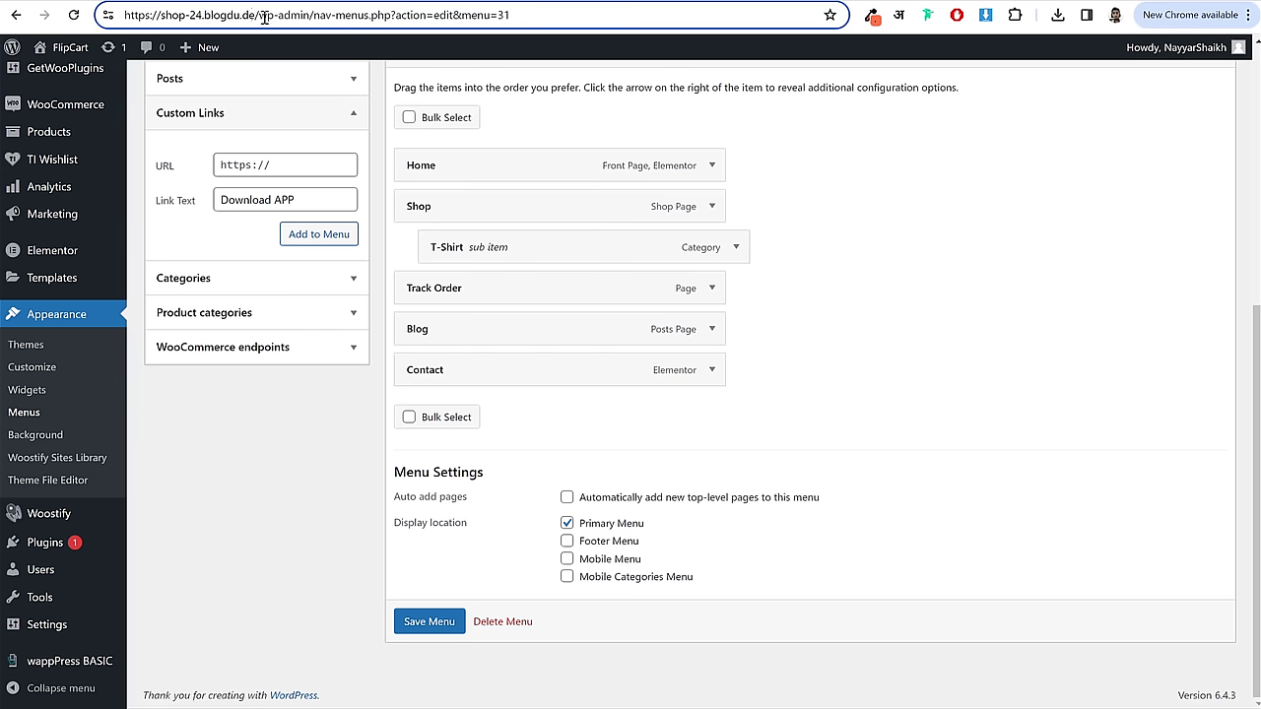
drag(260, 15, 124, 14)
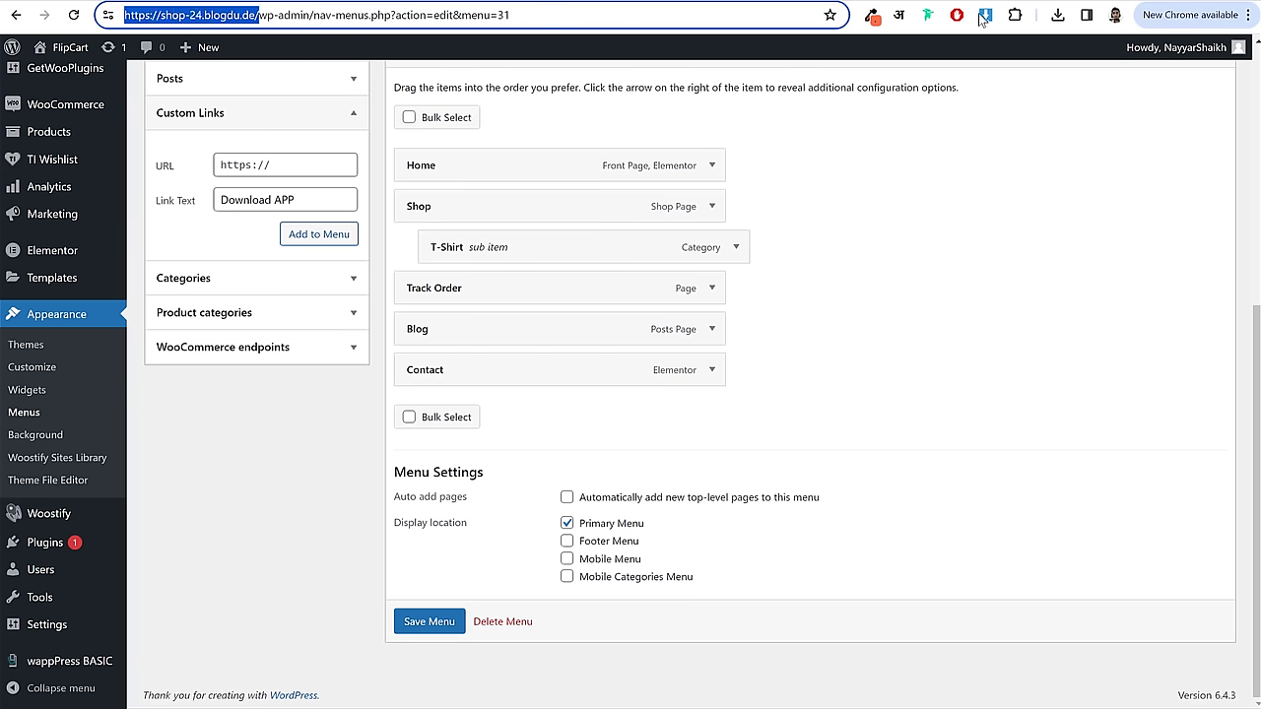
key(ctrl+c)
key(ctrl+t)
key(ctrl+v)
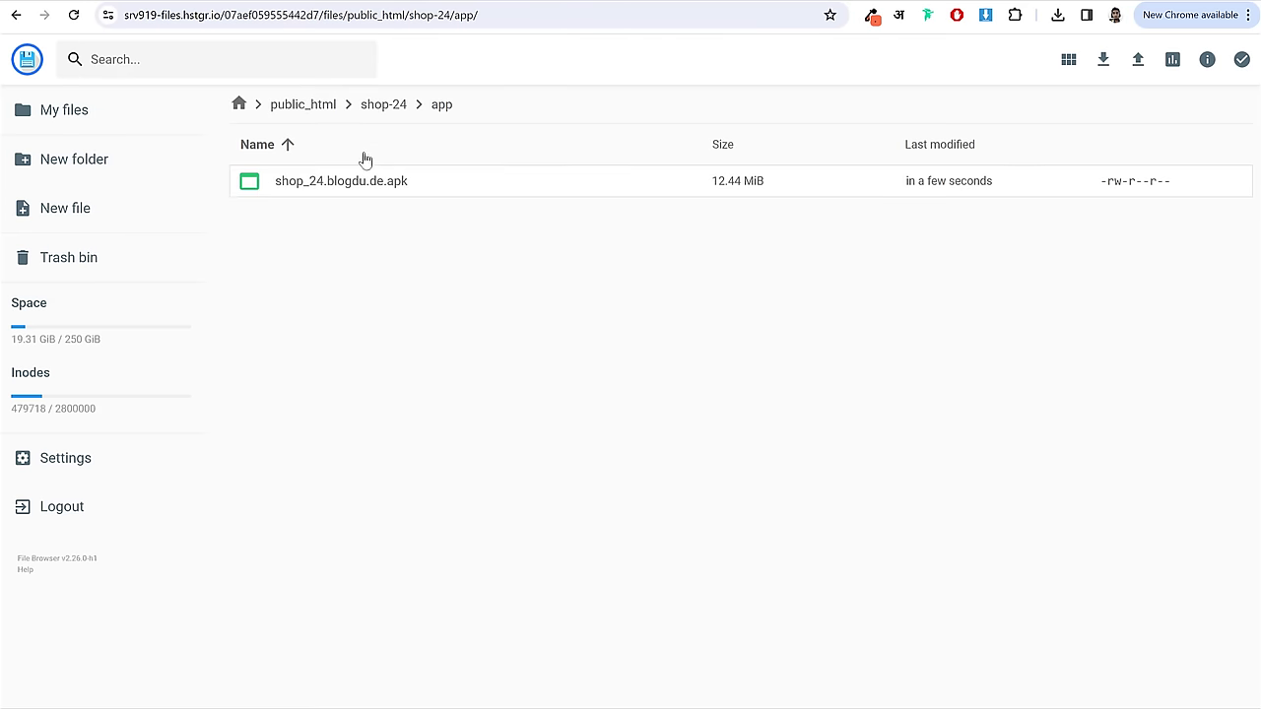
- View the file information of shop_24.blogdu.de.apk in the file manager's app folder and close it
right_click(318, 187)
click(369, 203)
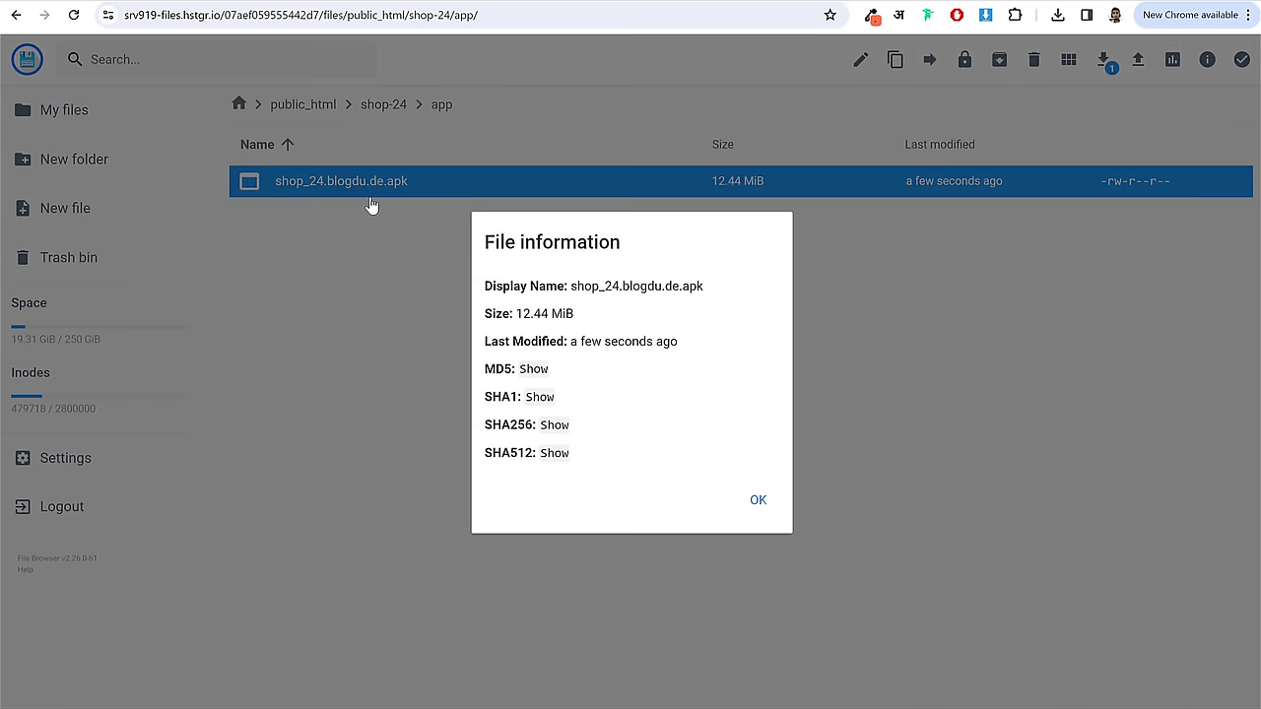
click(755, 497)
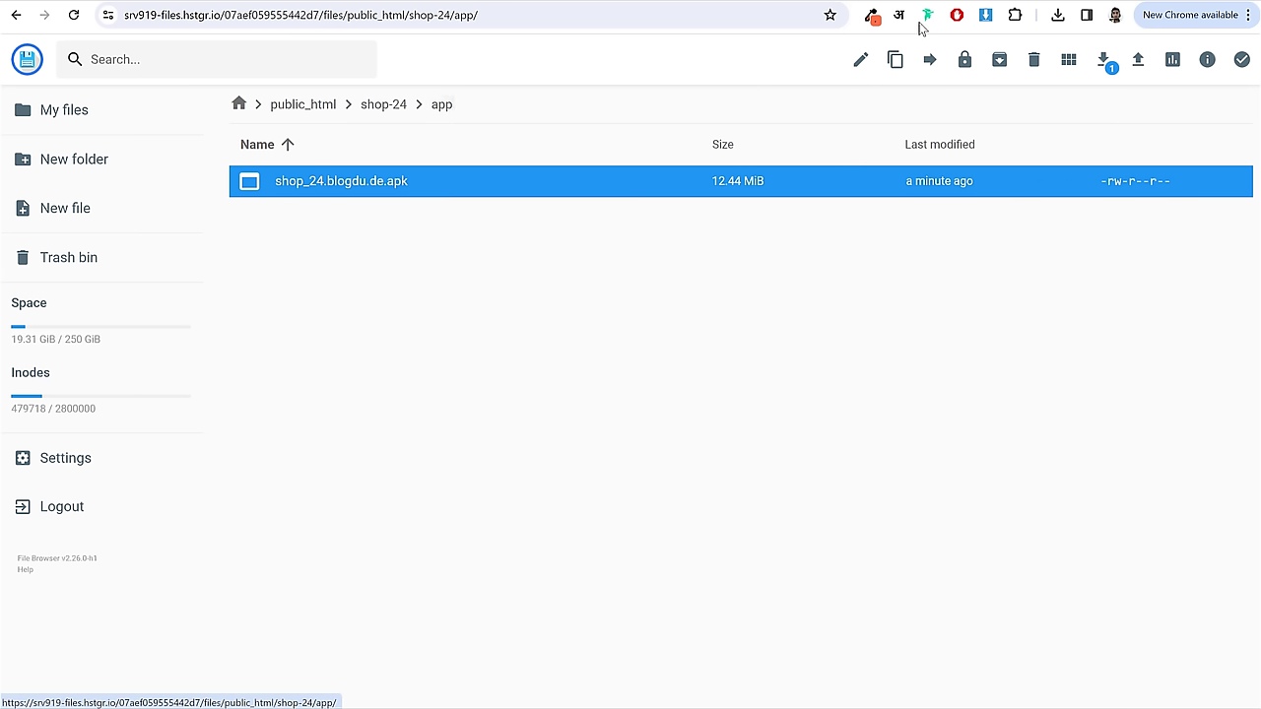
key(ctrl+t)
key(ctrl+v)
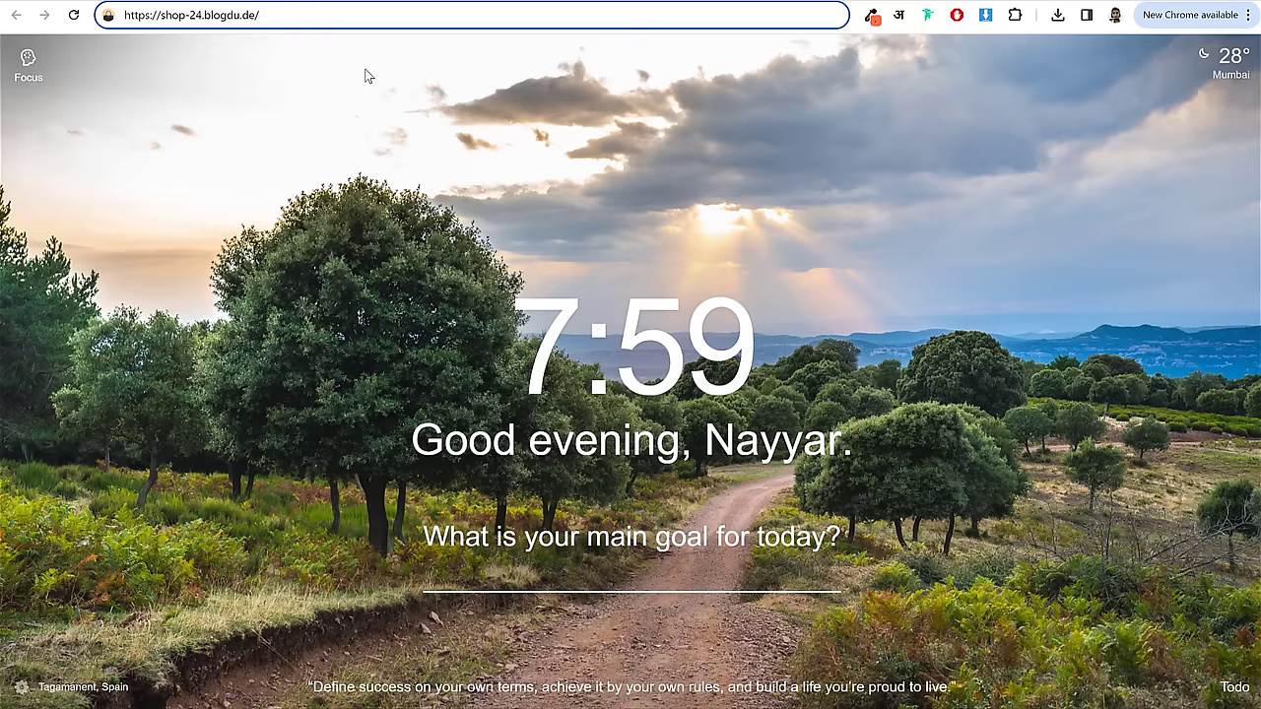
text(app)
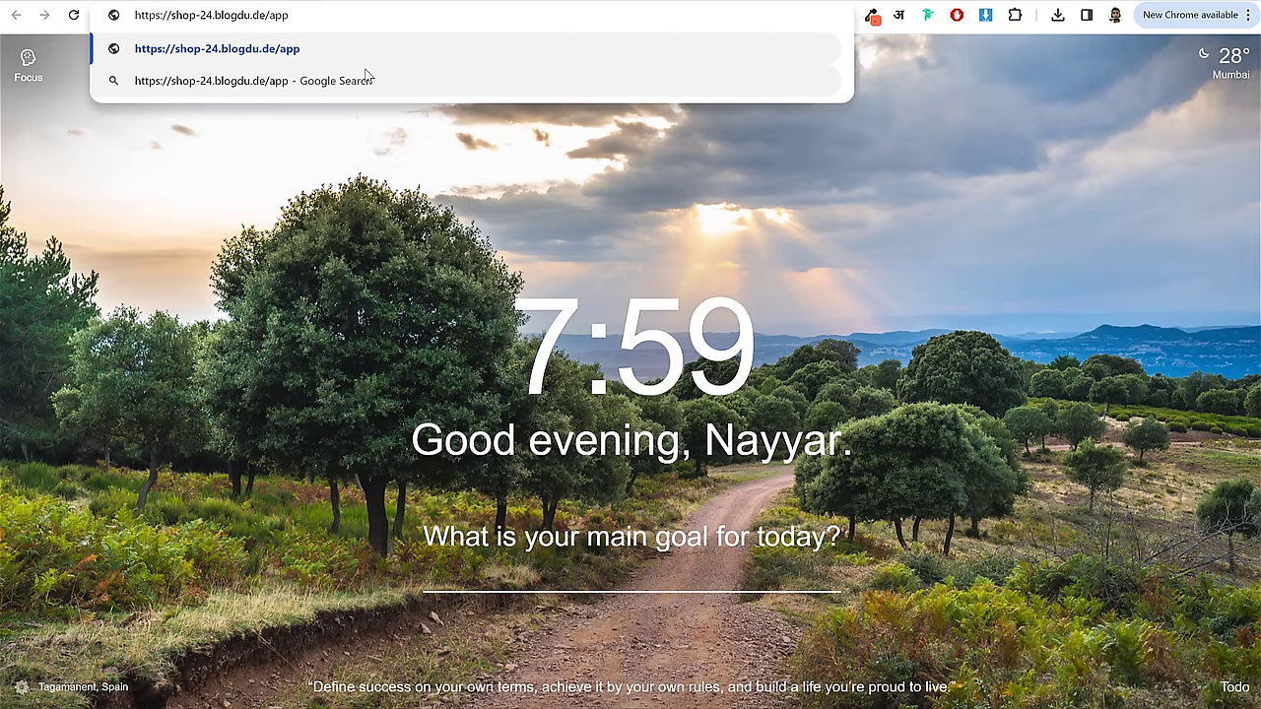
text(/)
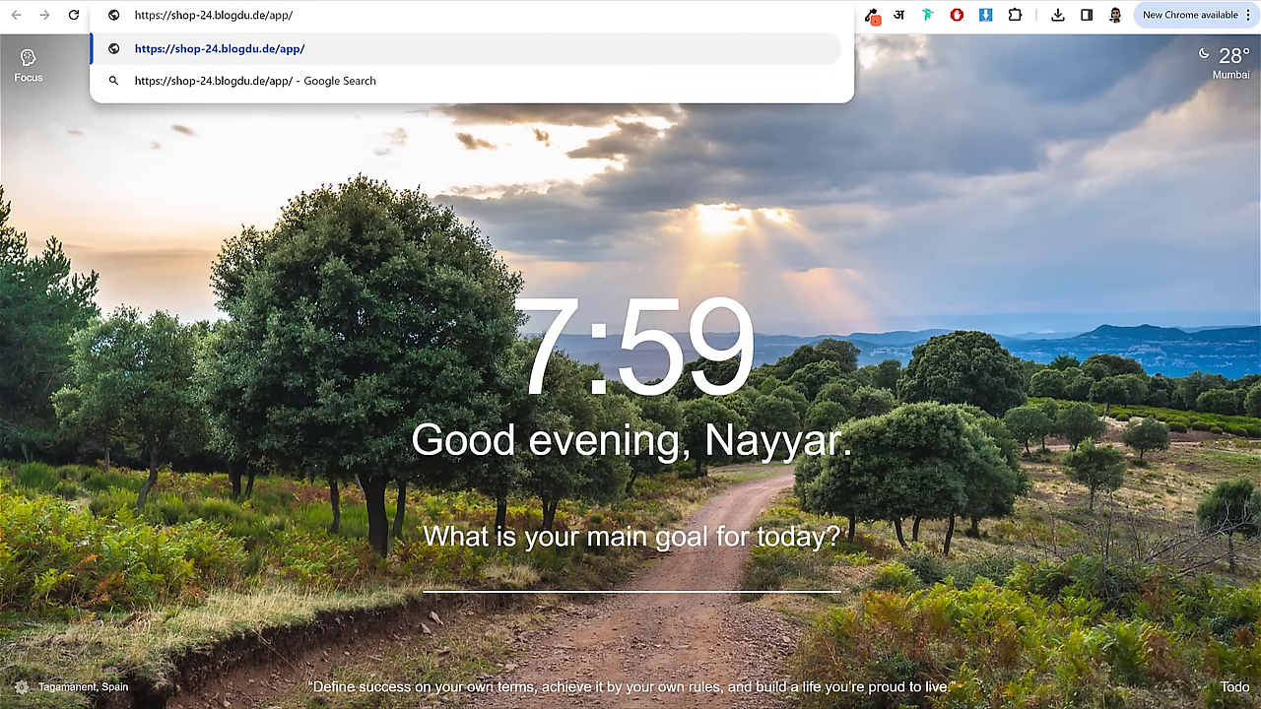
key(ctrl+w)
right_click(370, 189)
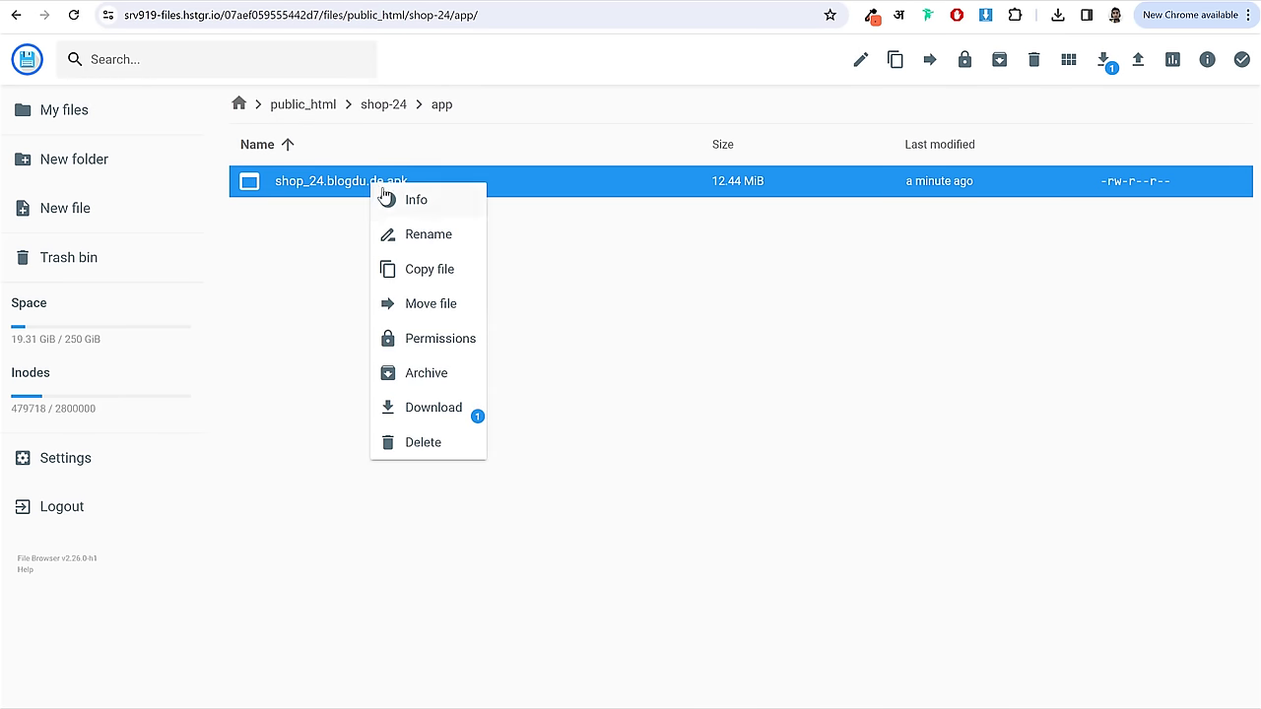
click(454, 205)
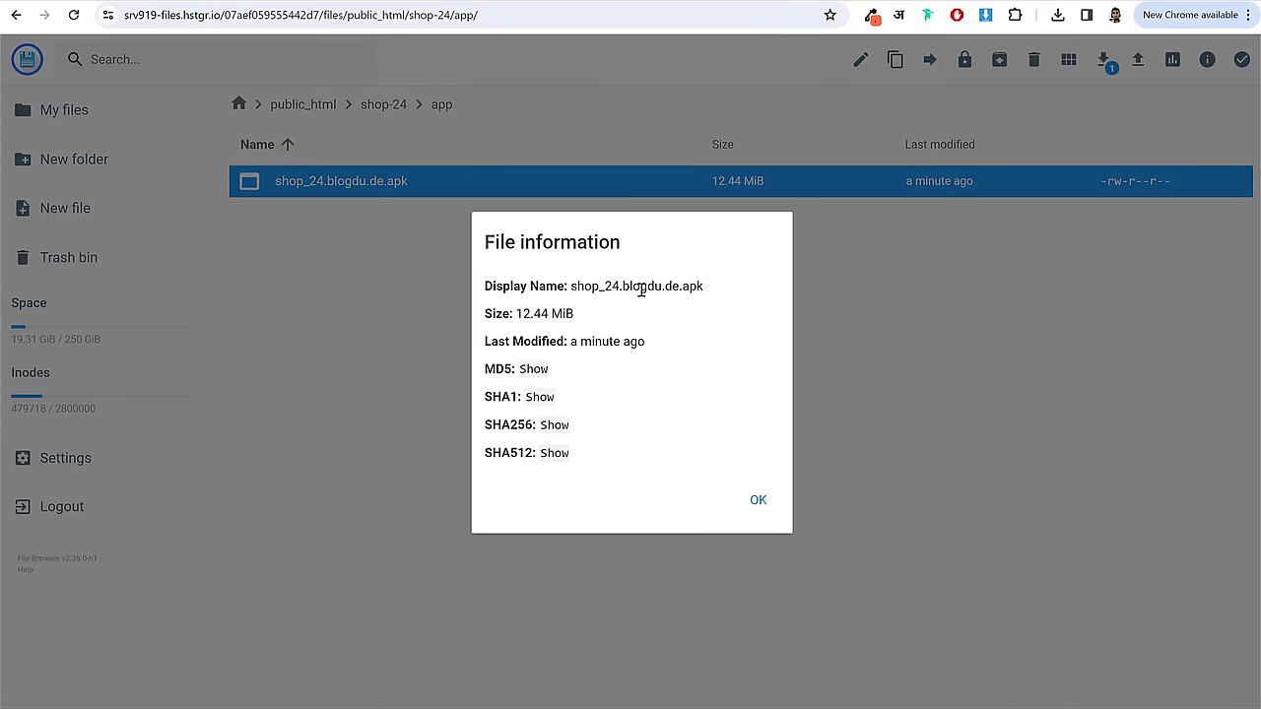
drag(705, 286, 573, 286)
right_click(603, 286)
click(655, 304)
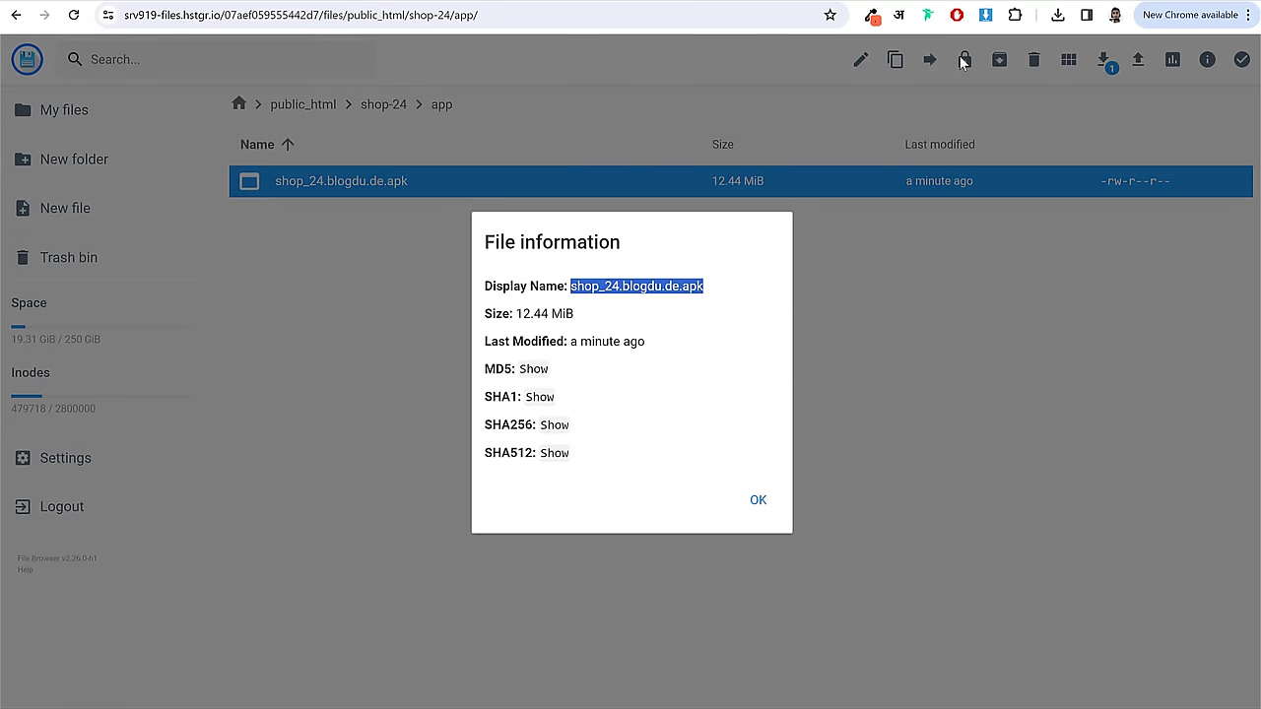
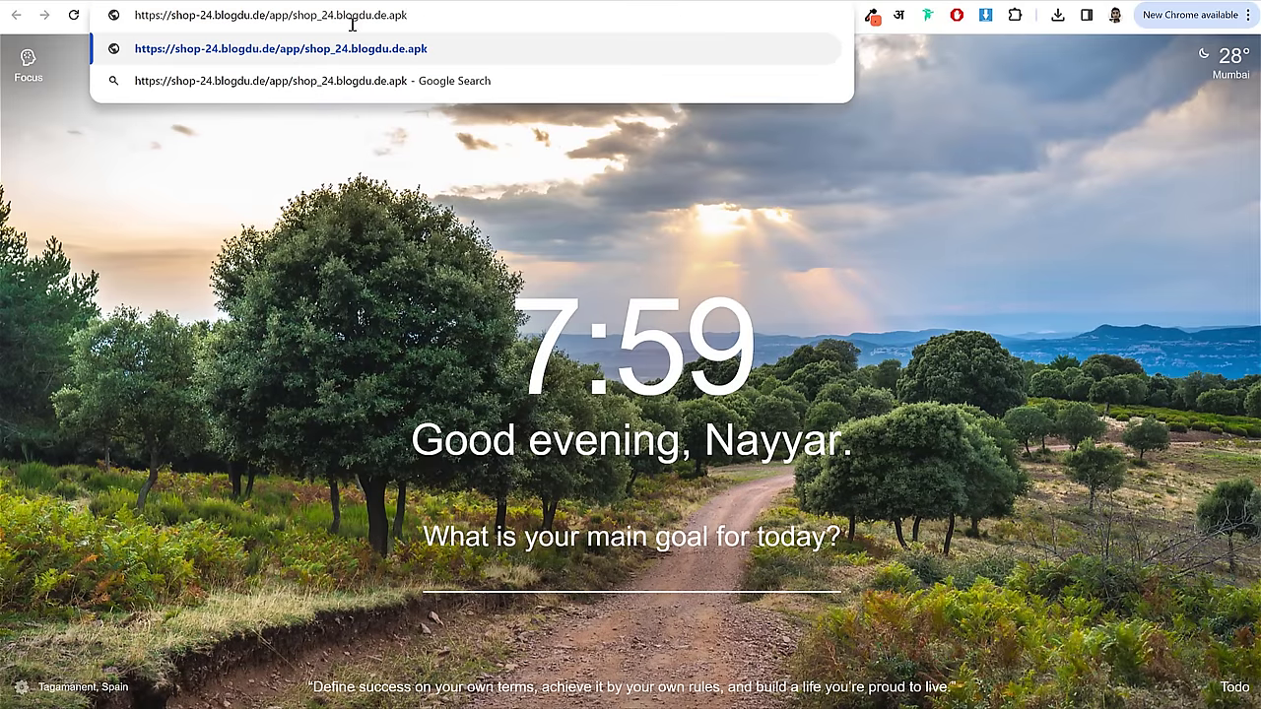
key(ctrl+a)
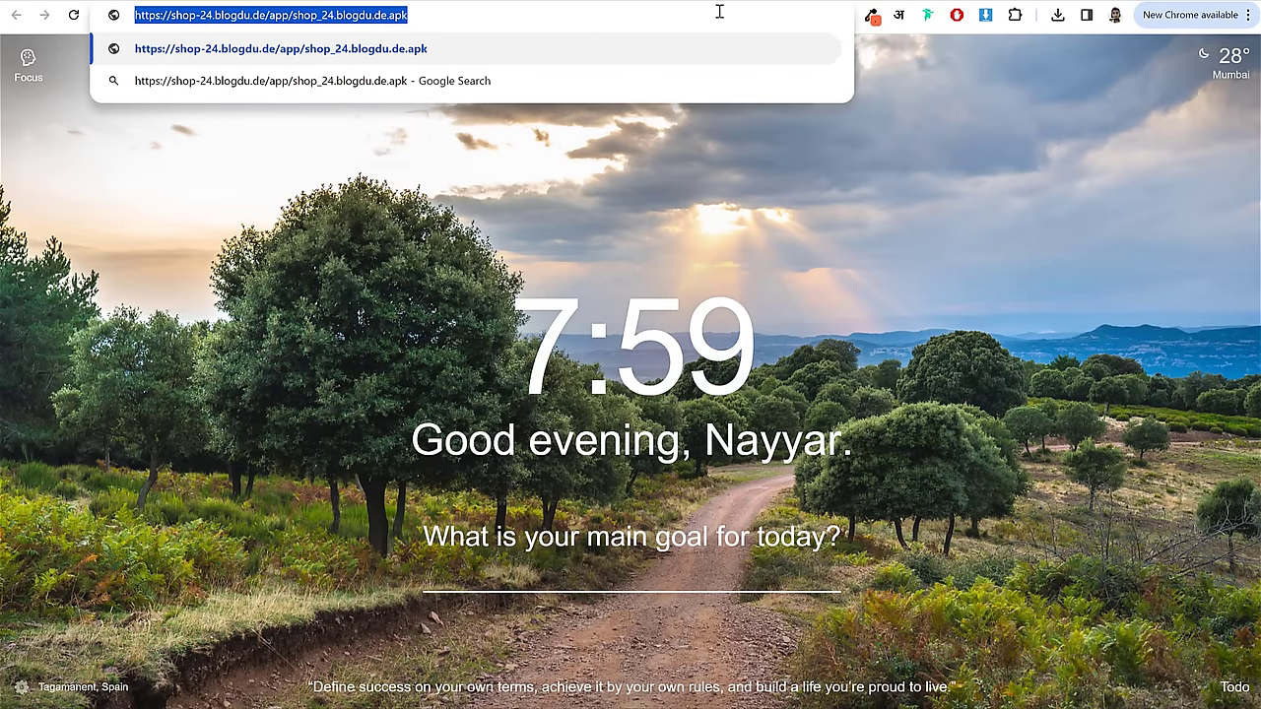
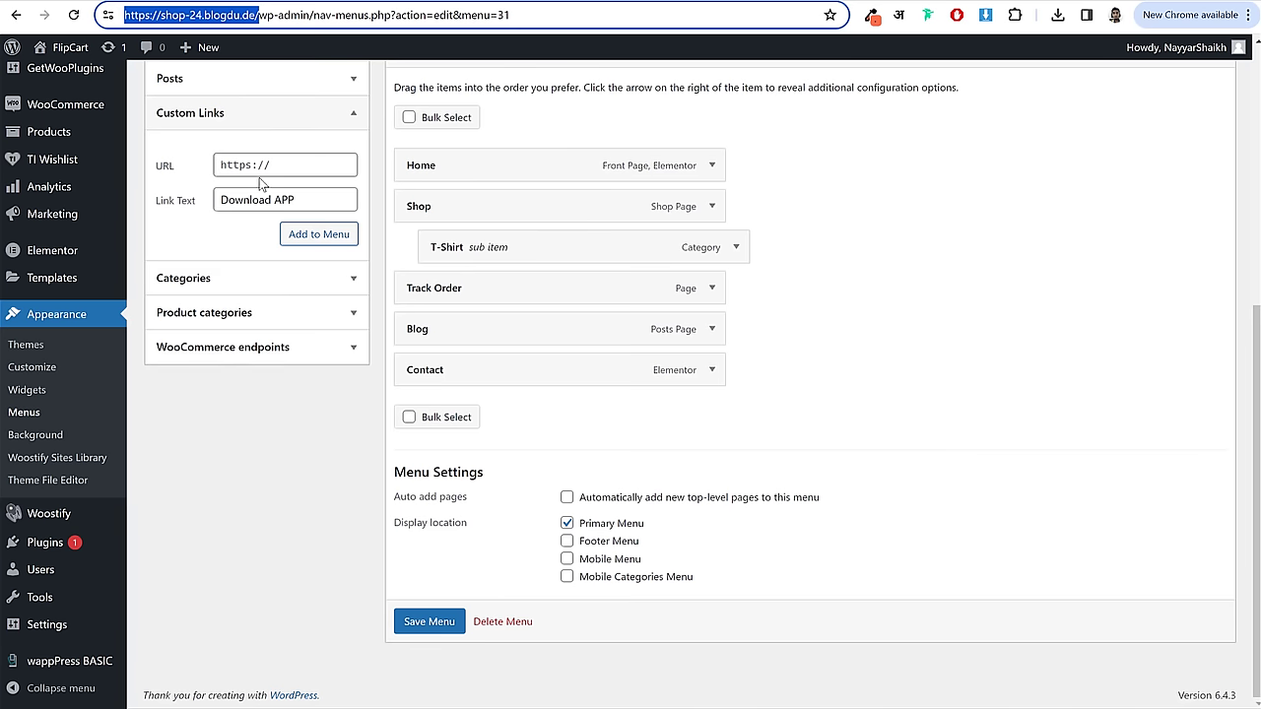
- Enter the full APK address as the Download APP link's URL, add the link to Main Menu and save the menu
triple_click(262, 167)
text(shop_24.blogdu.de.apk)
key(ctrl+z)
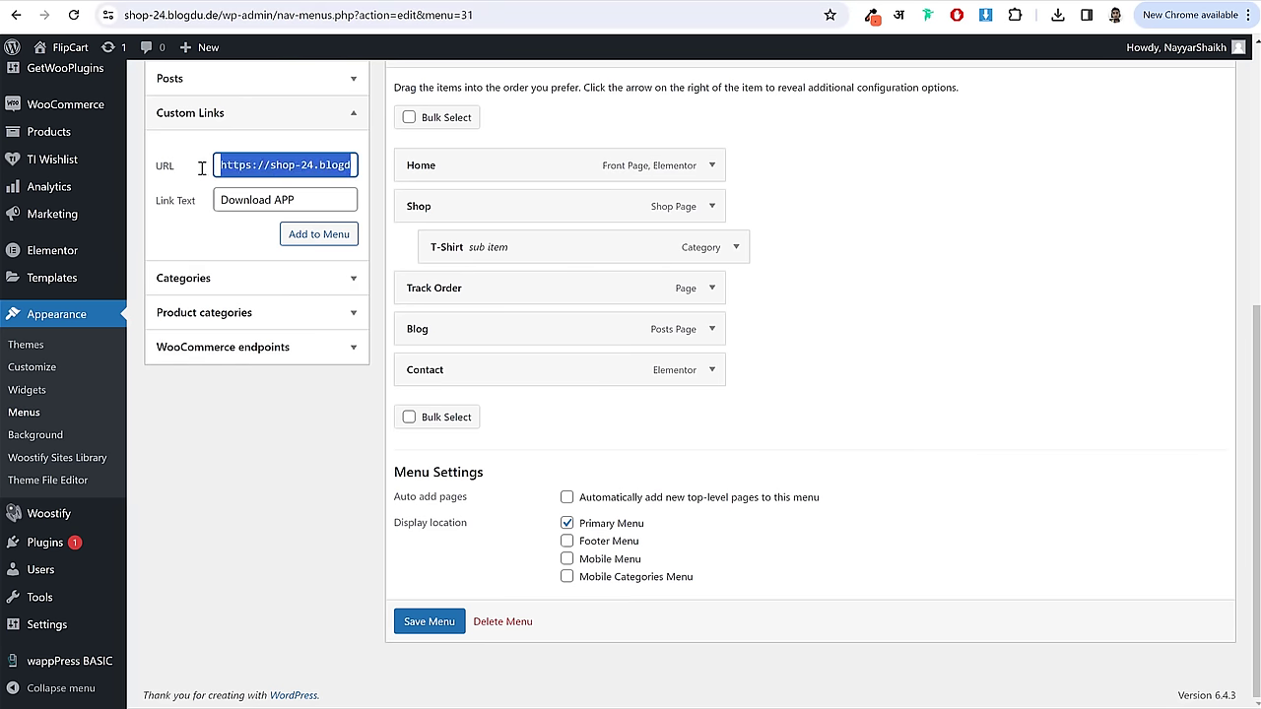
click(314, 236)
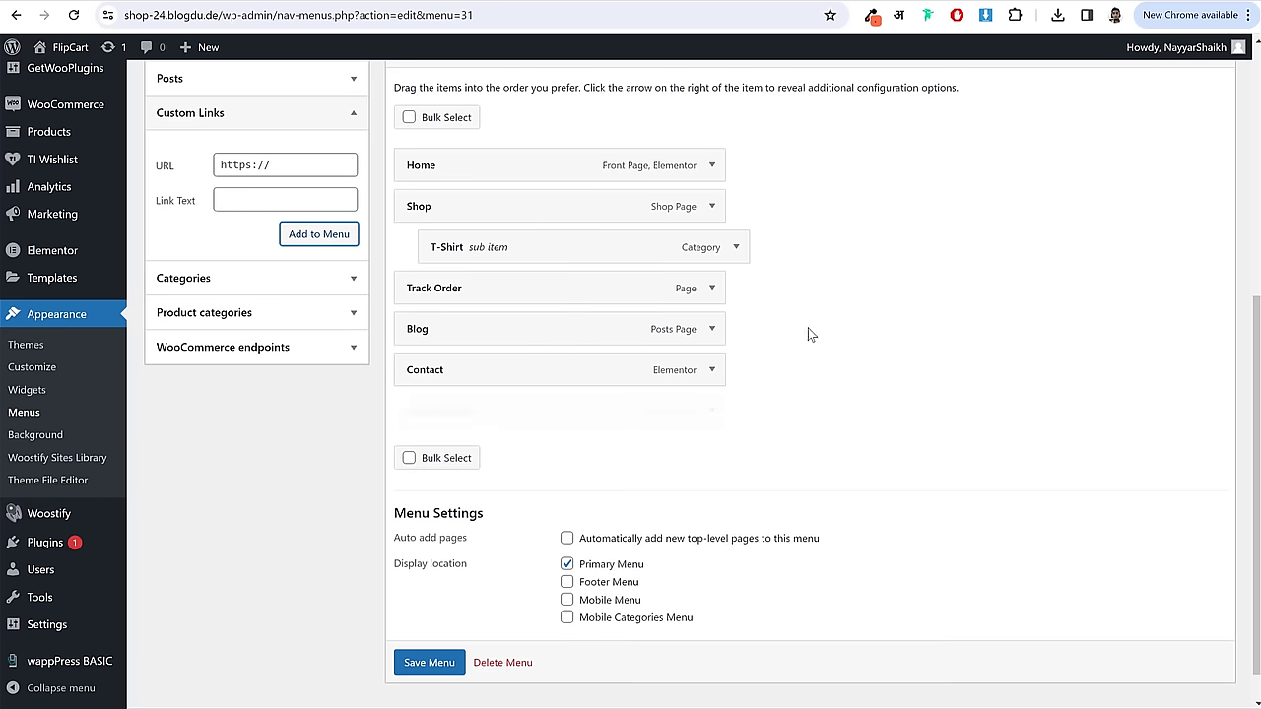
scroll(443, 650, down, 1)
click(442, 646)
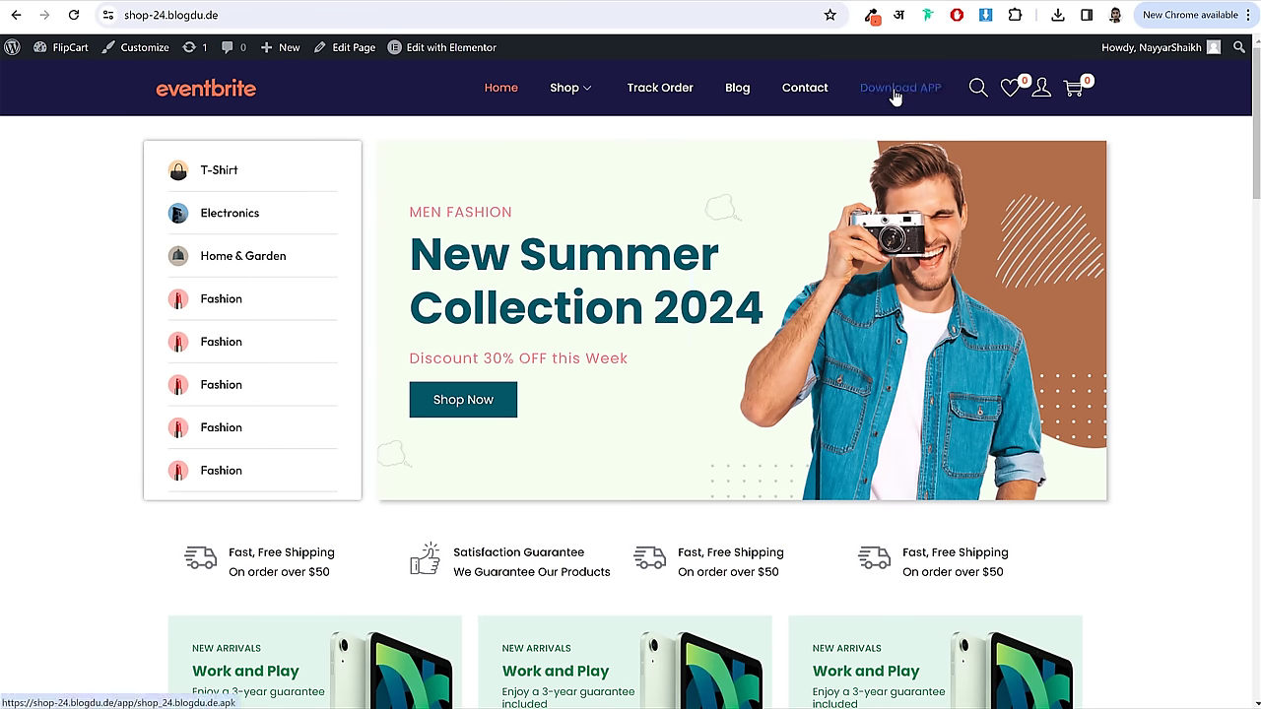
- Test the Download APP link in the shop's header and close the download history
click(894, 91)
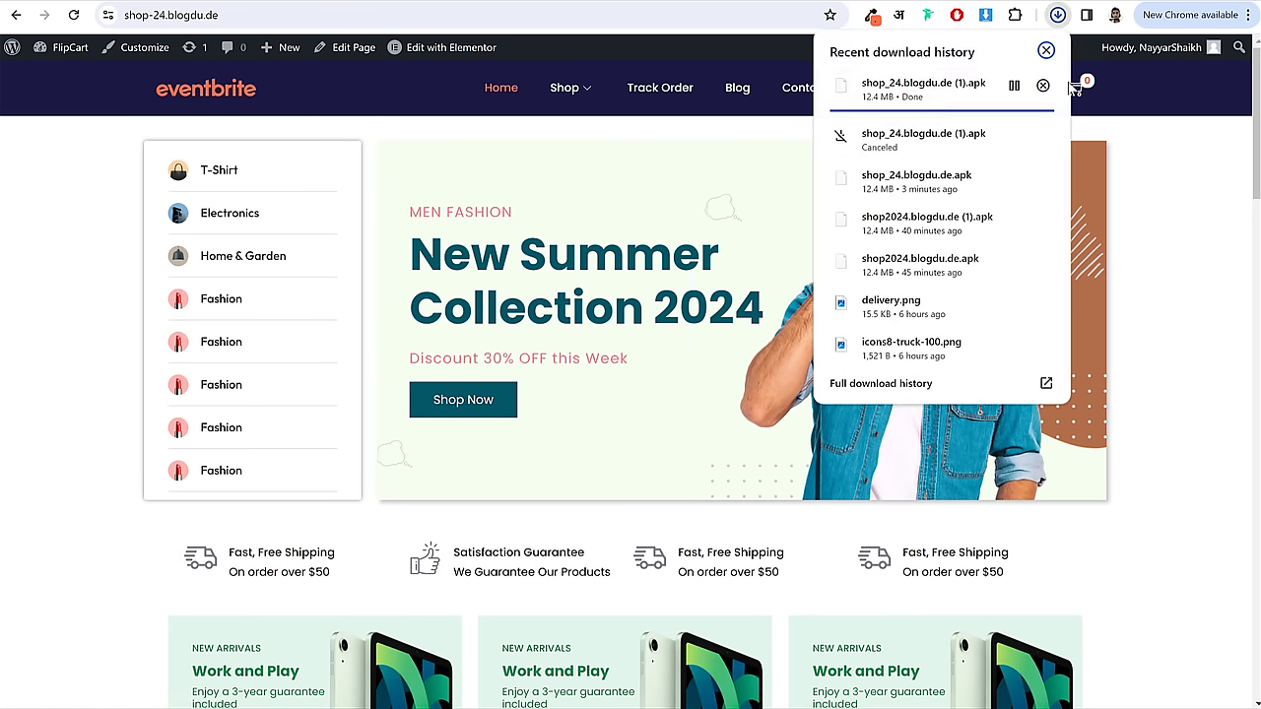
click(1046, 51)
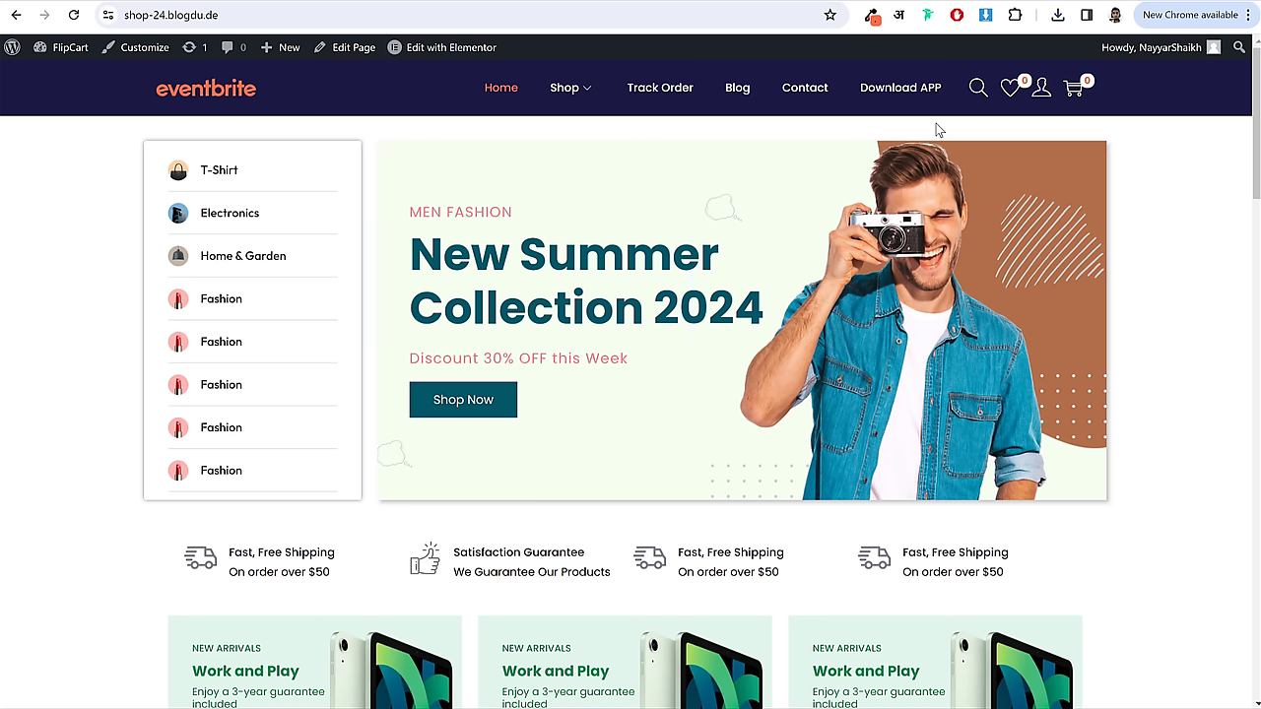
- In the theme customizer's WooCommerce product catalog settings, set the mobile products per row to 2 and publish the change
click(128, 51)
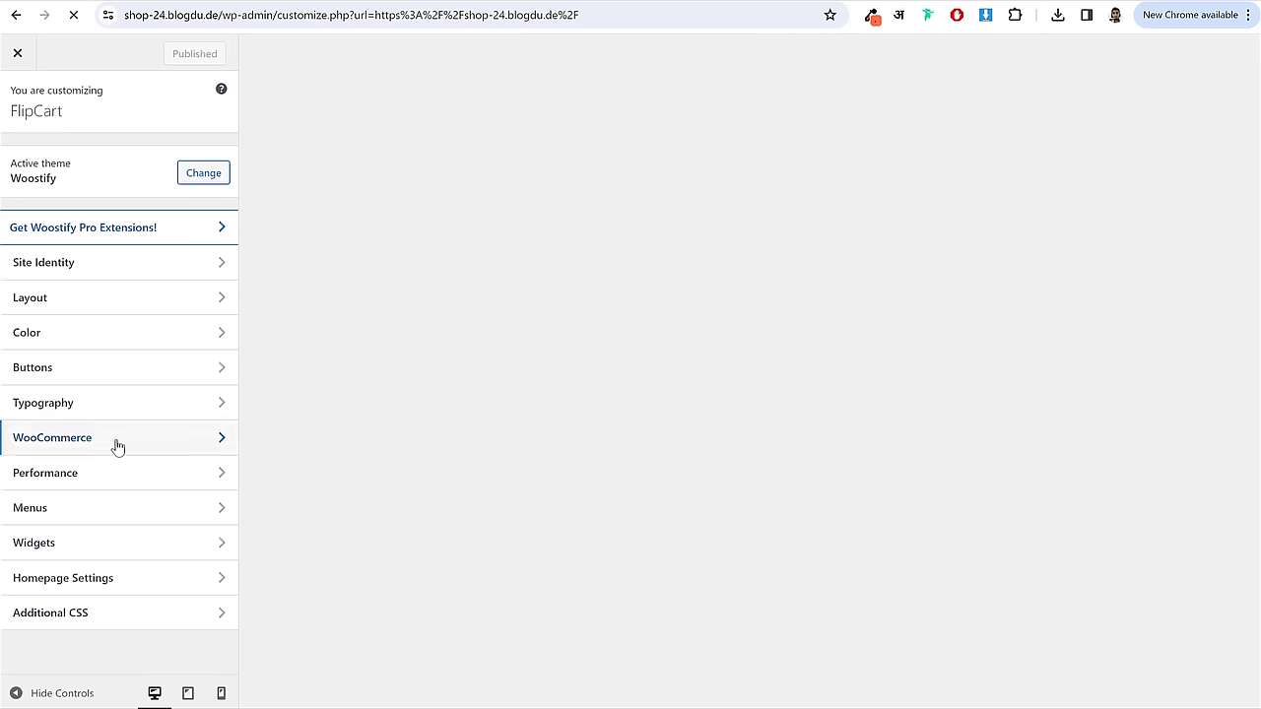
click(117, 441)
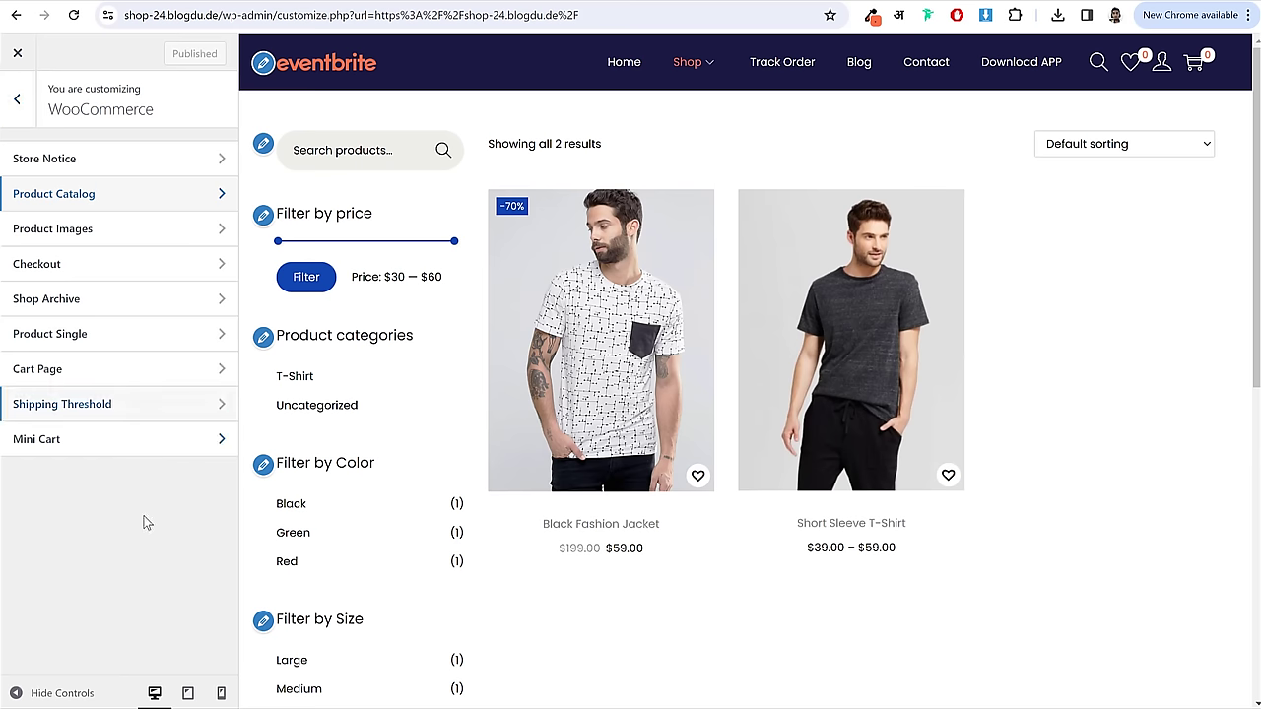
click(117, 195)
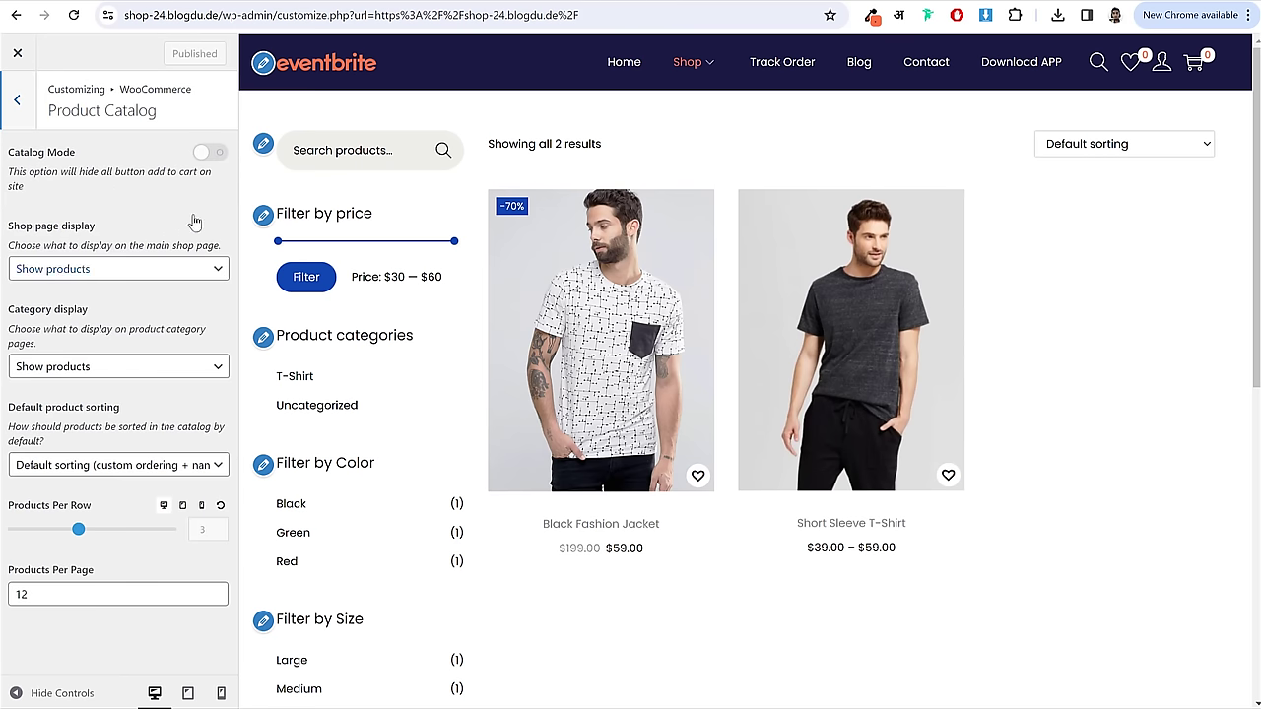
click(201, 506)
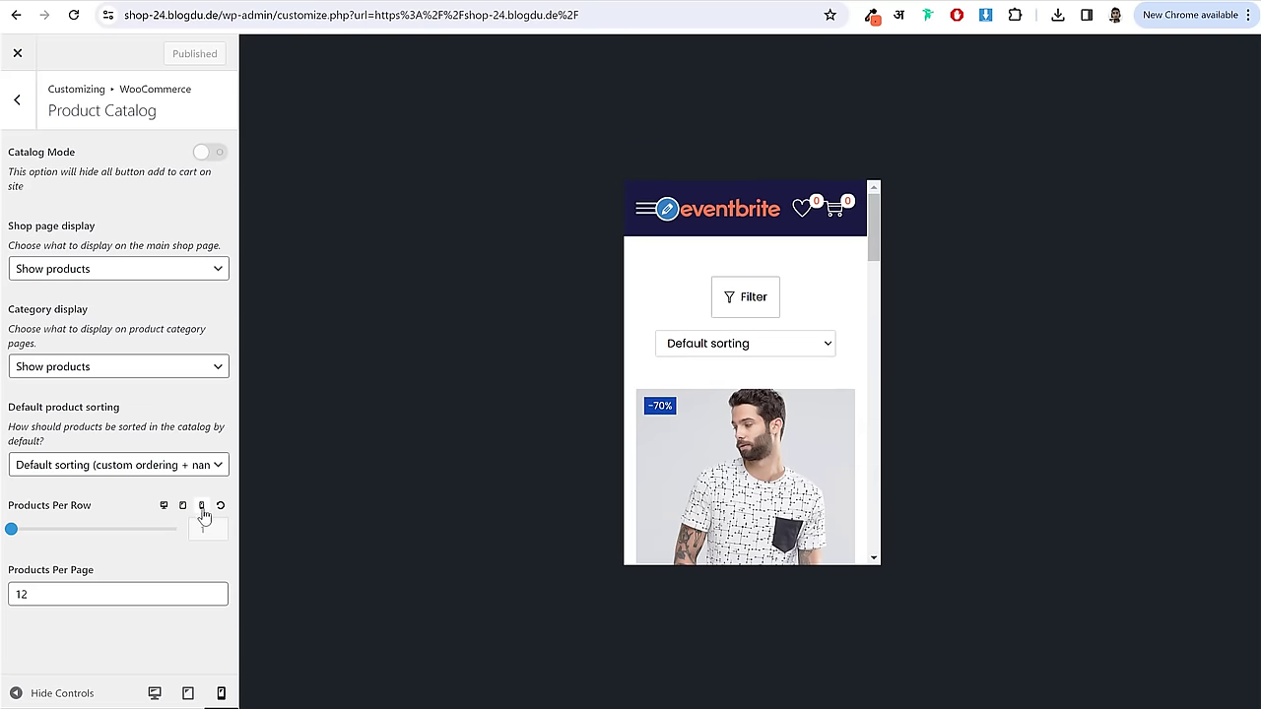
drag(12, 530, 62, 535)
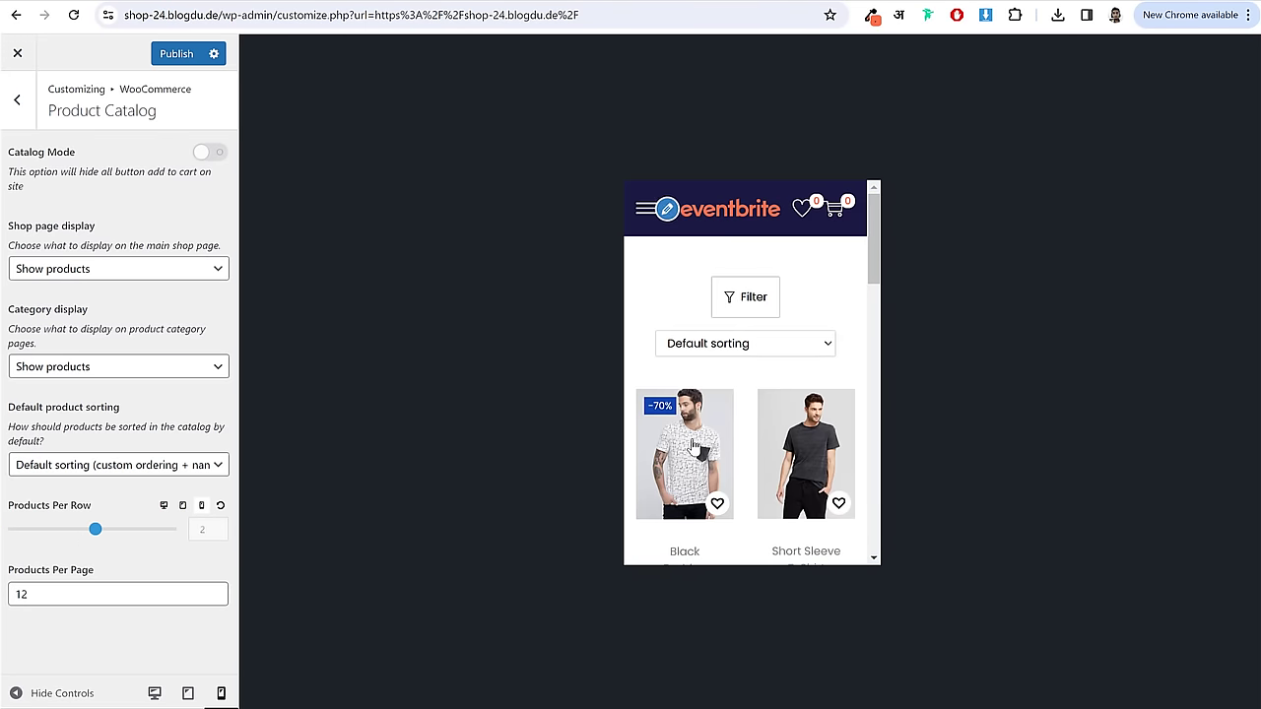
scroll(766, 397, down, 2)
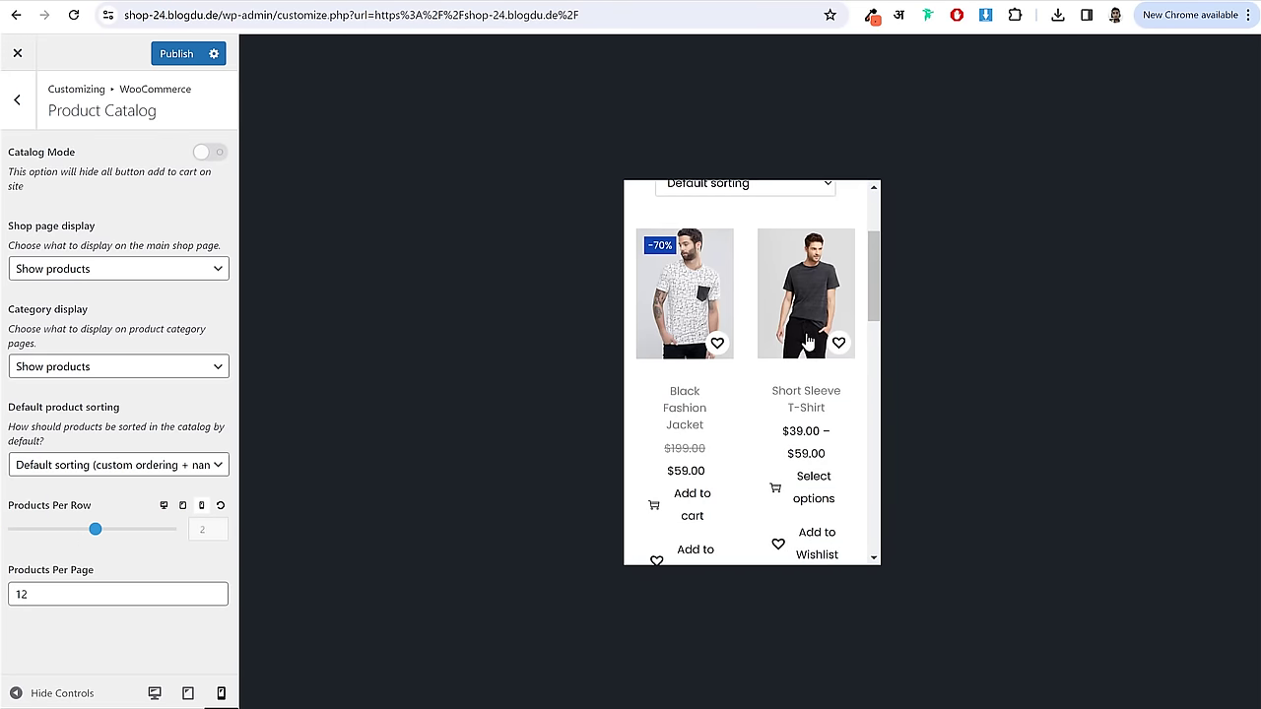
click(179, 55)
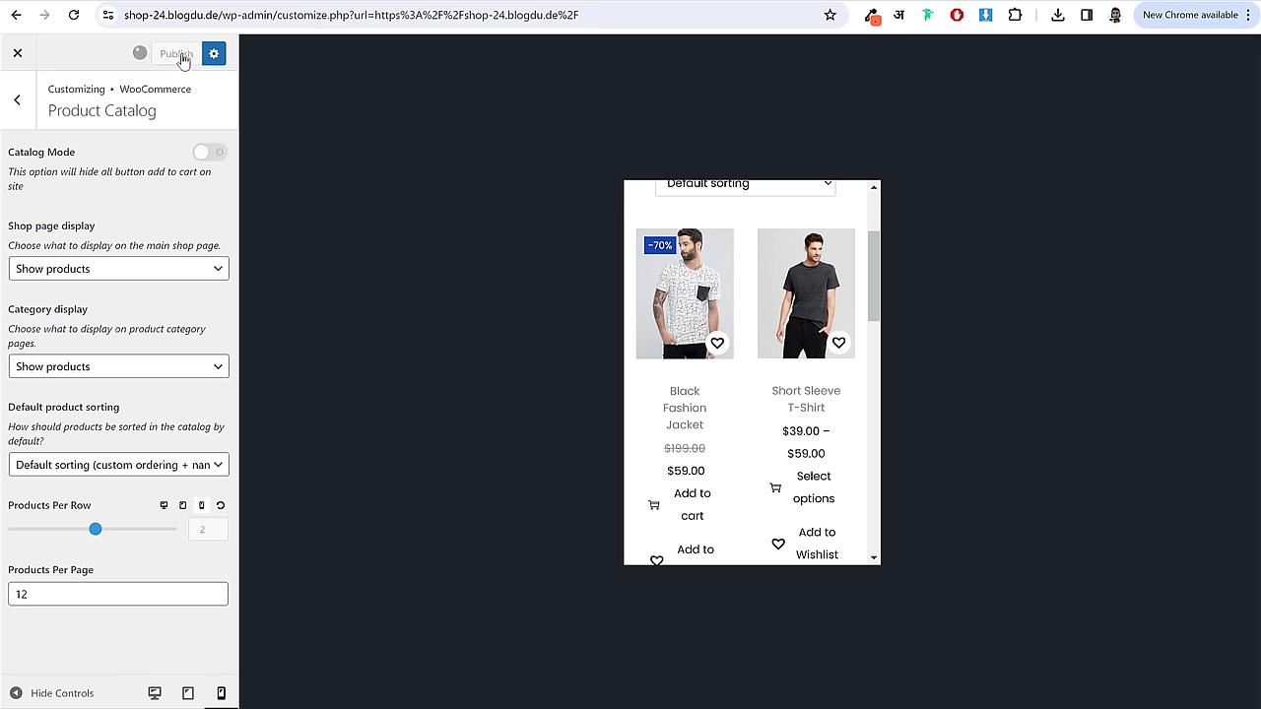